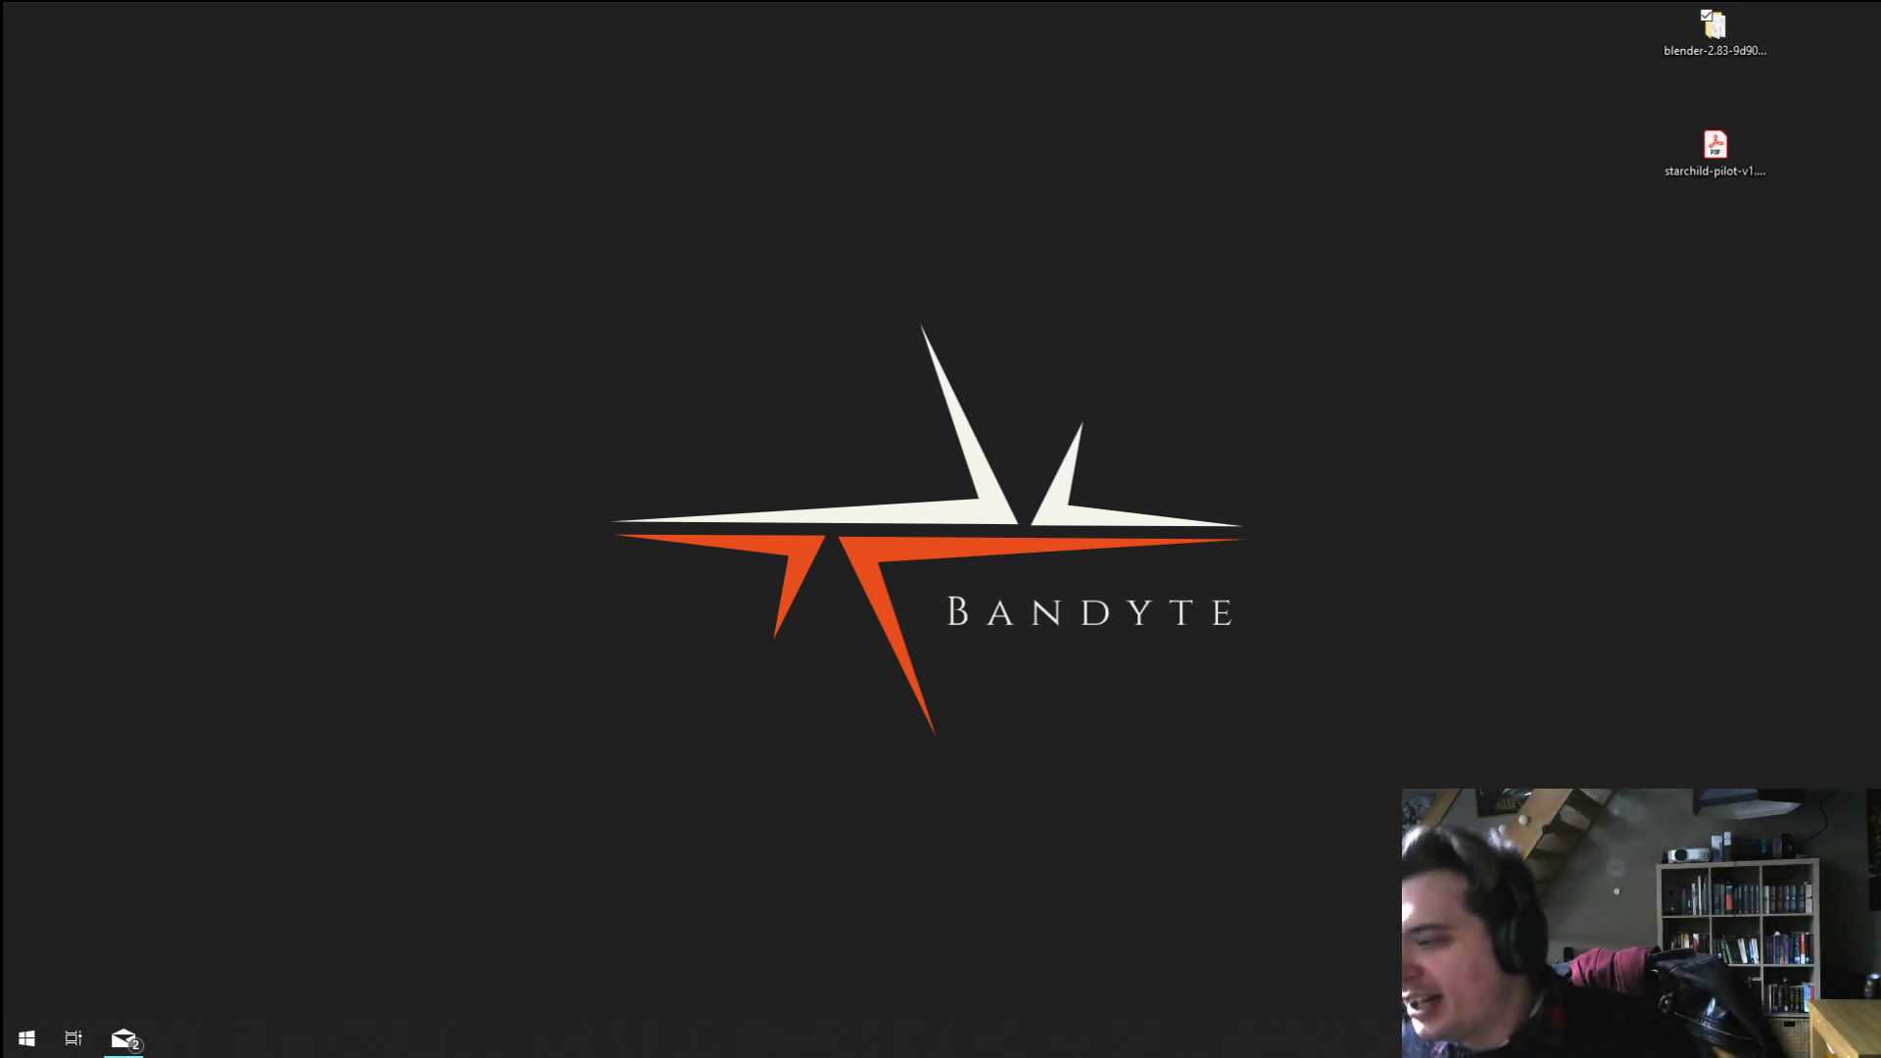
Close the Mail window
right_click(137, 1035)
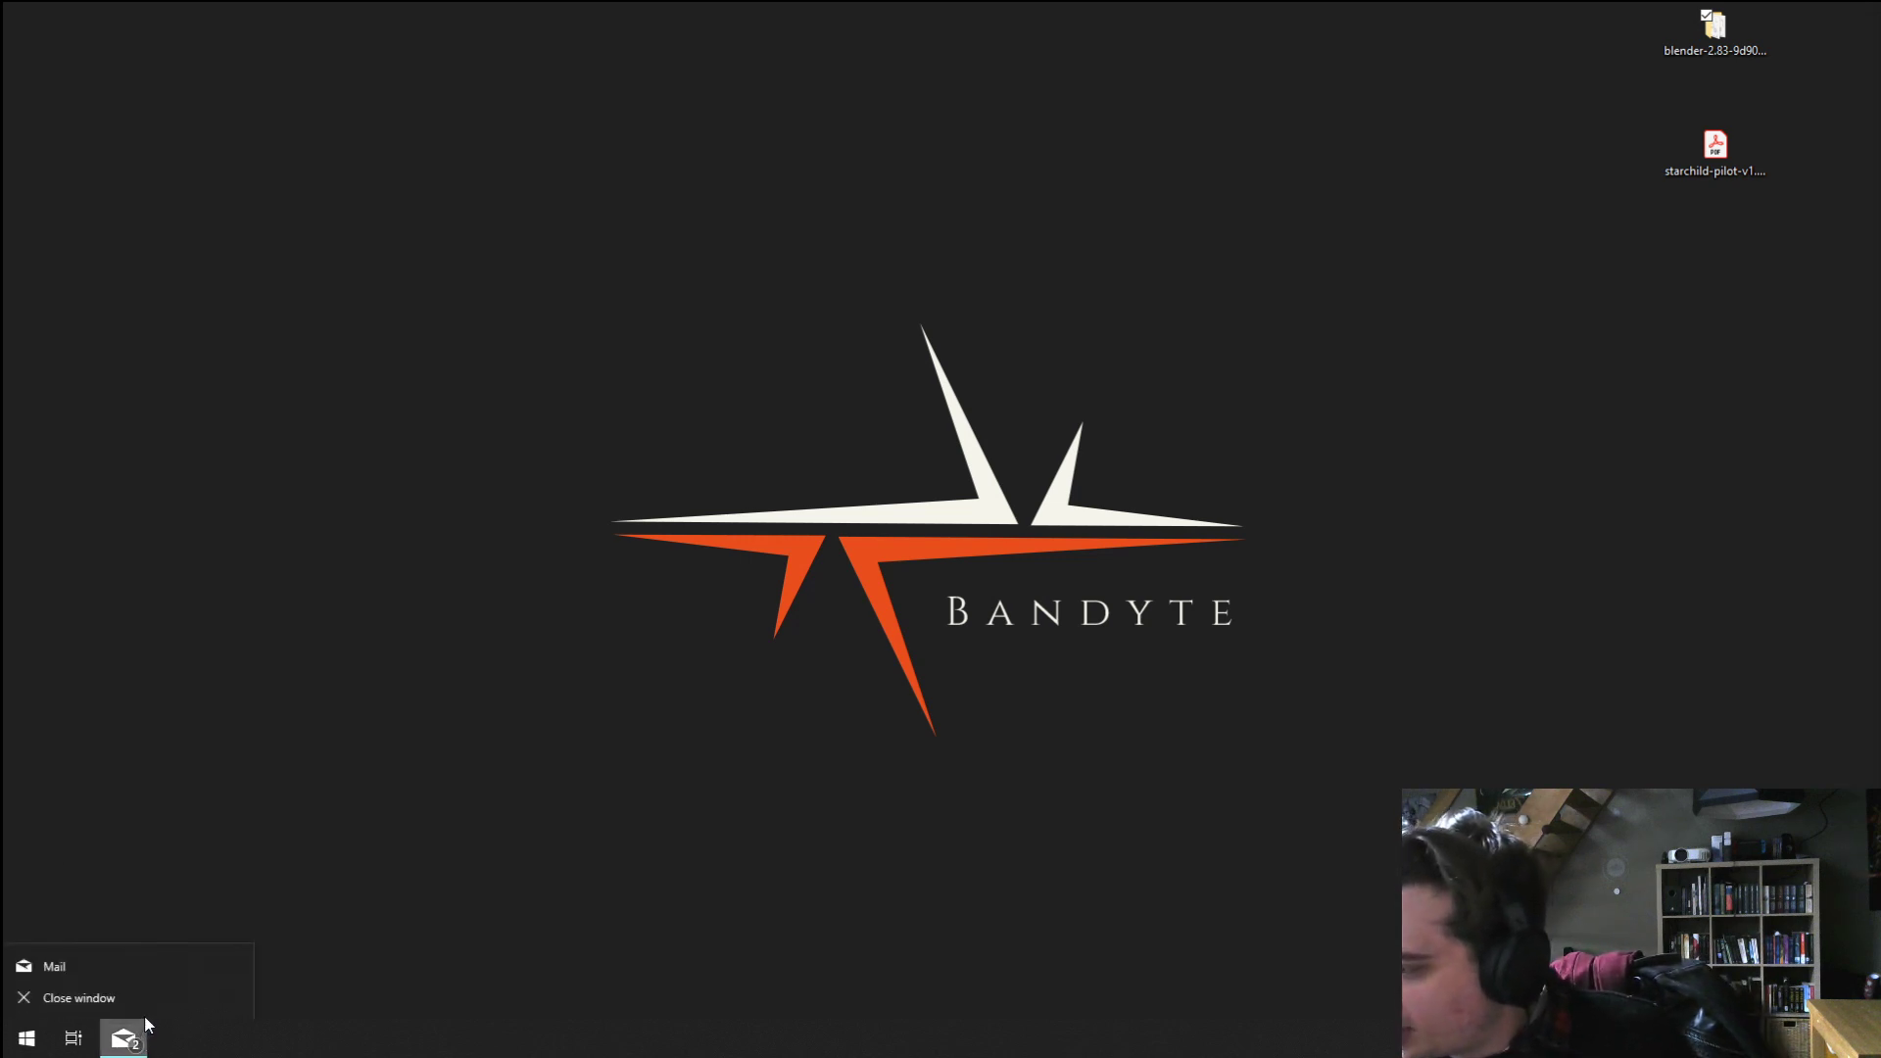
left_click(147, 998)
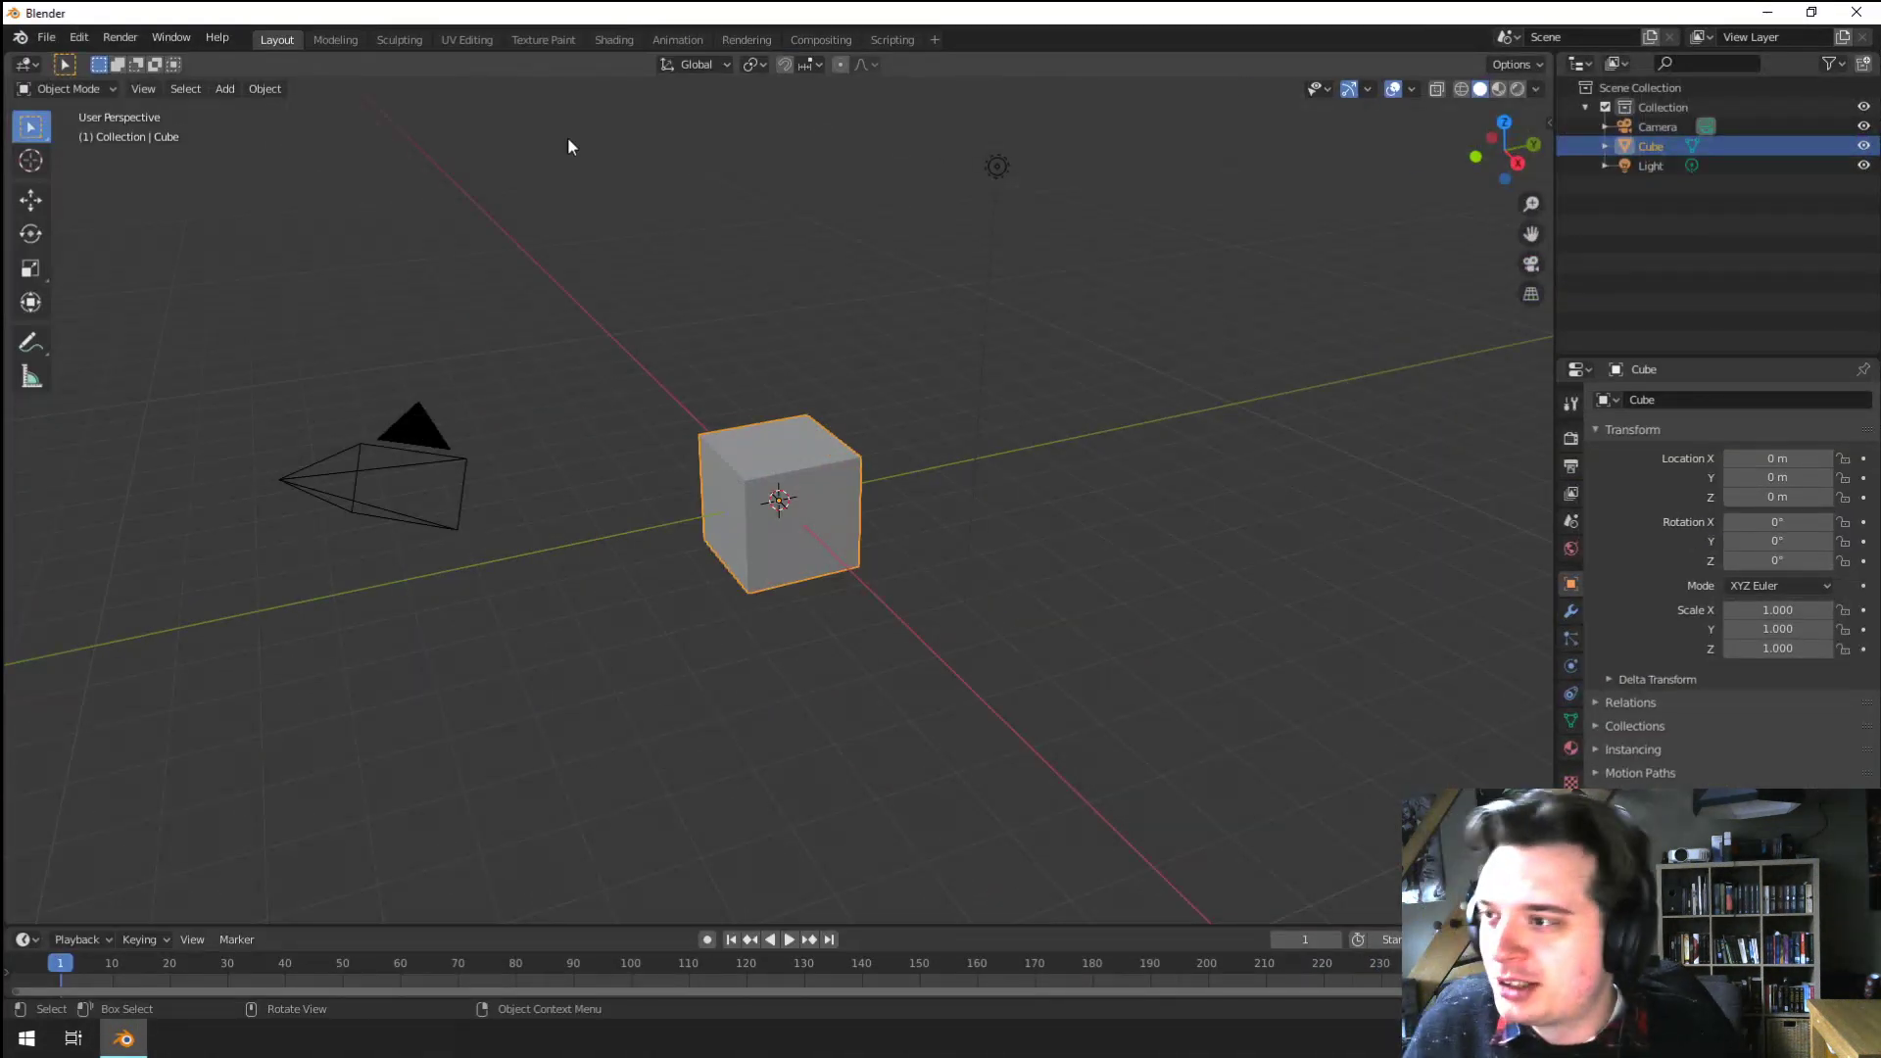
Open the recent file sink02.blend in Blender and save it as unimaginable01.blend in the 24-unimaginable folder
left_click(57, 39)
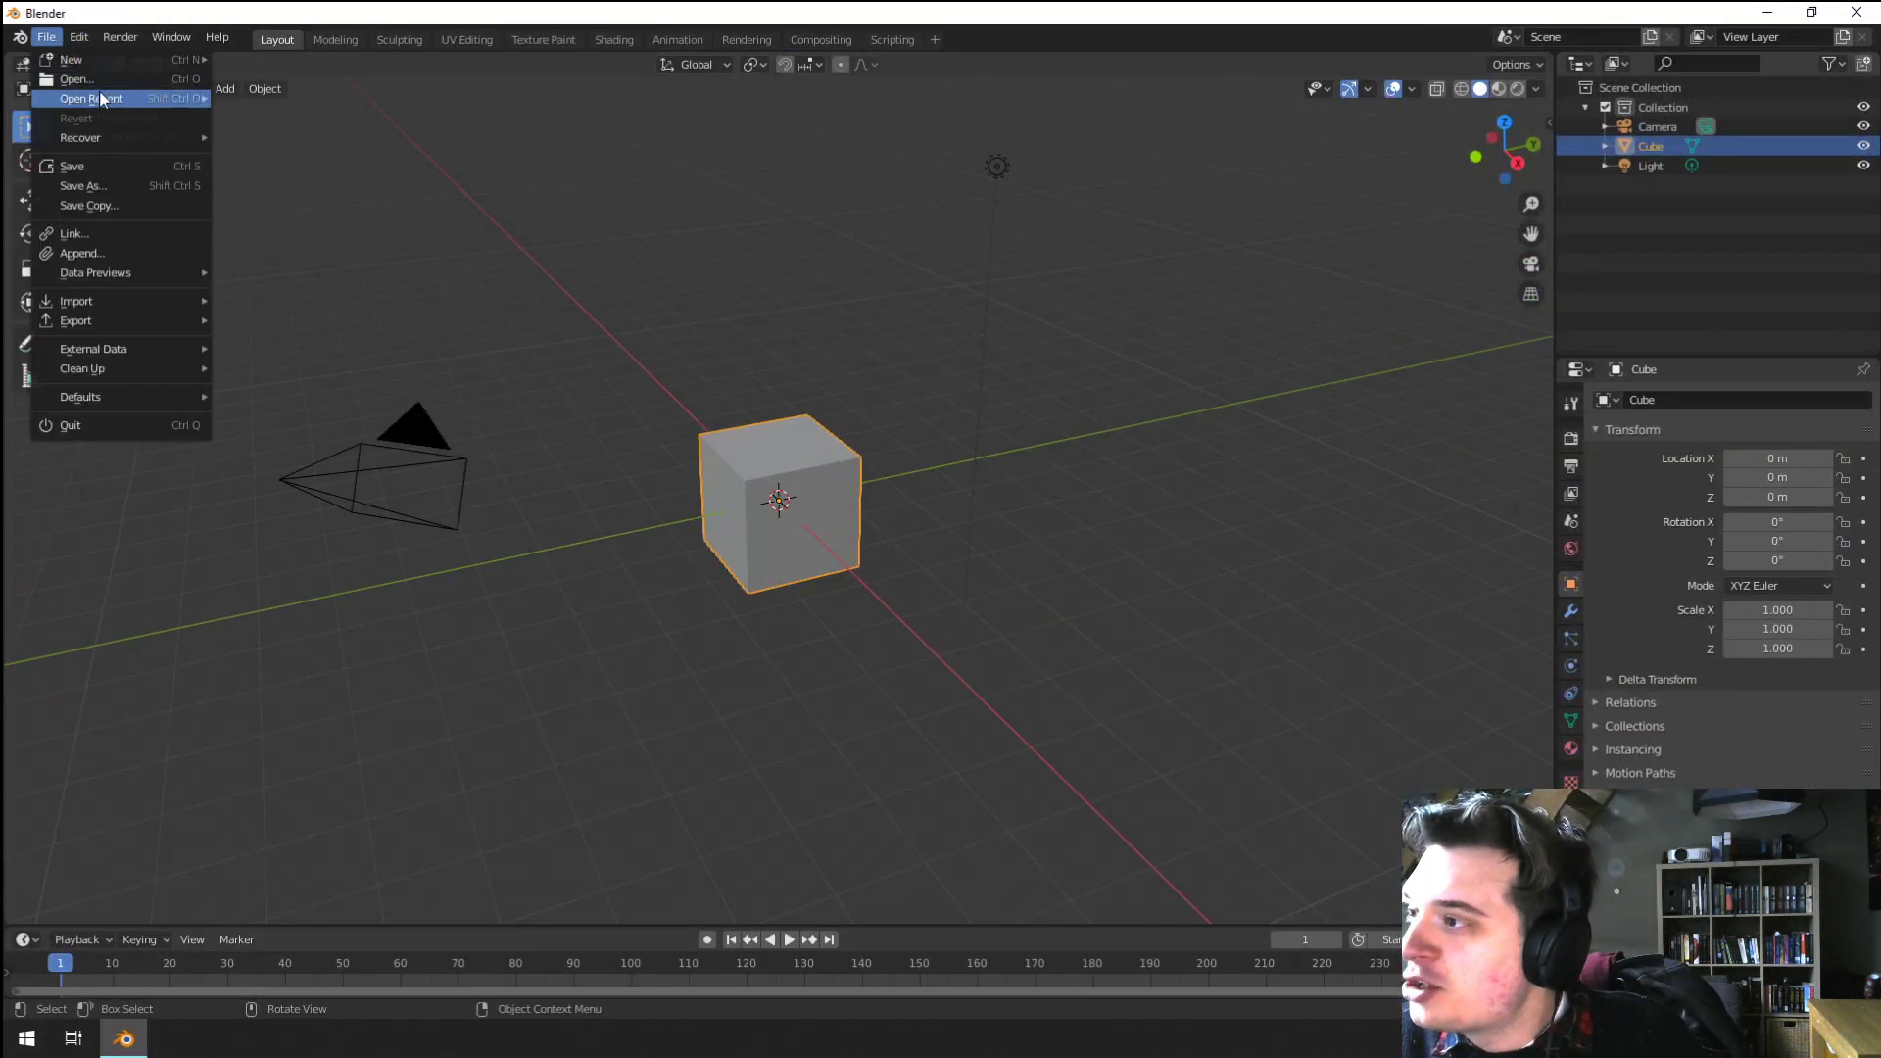
mouse_move(115, 99)
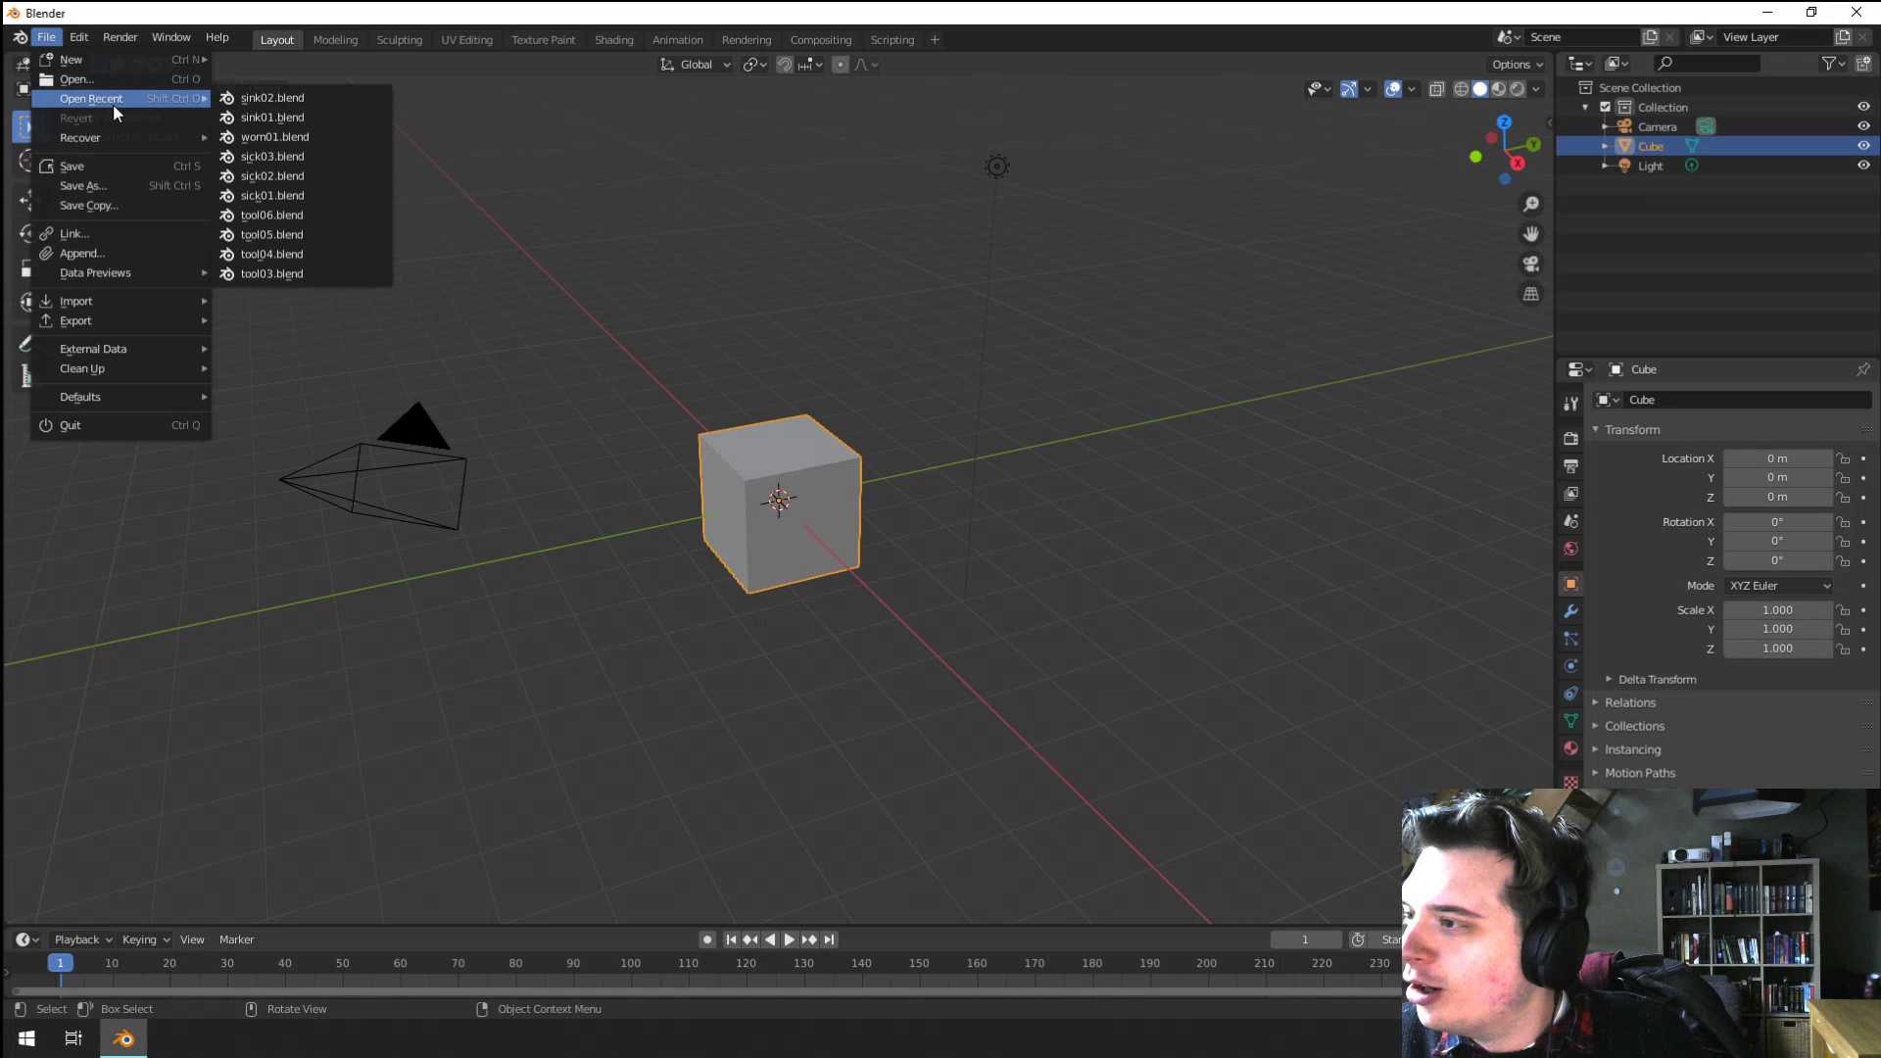
left_click(321, 97)
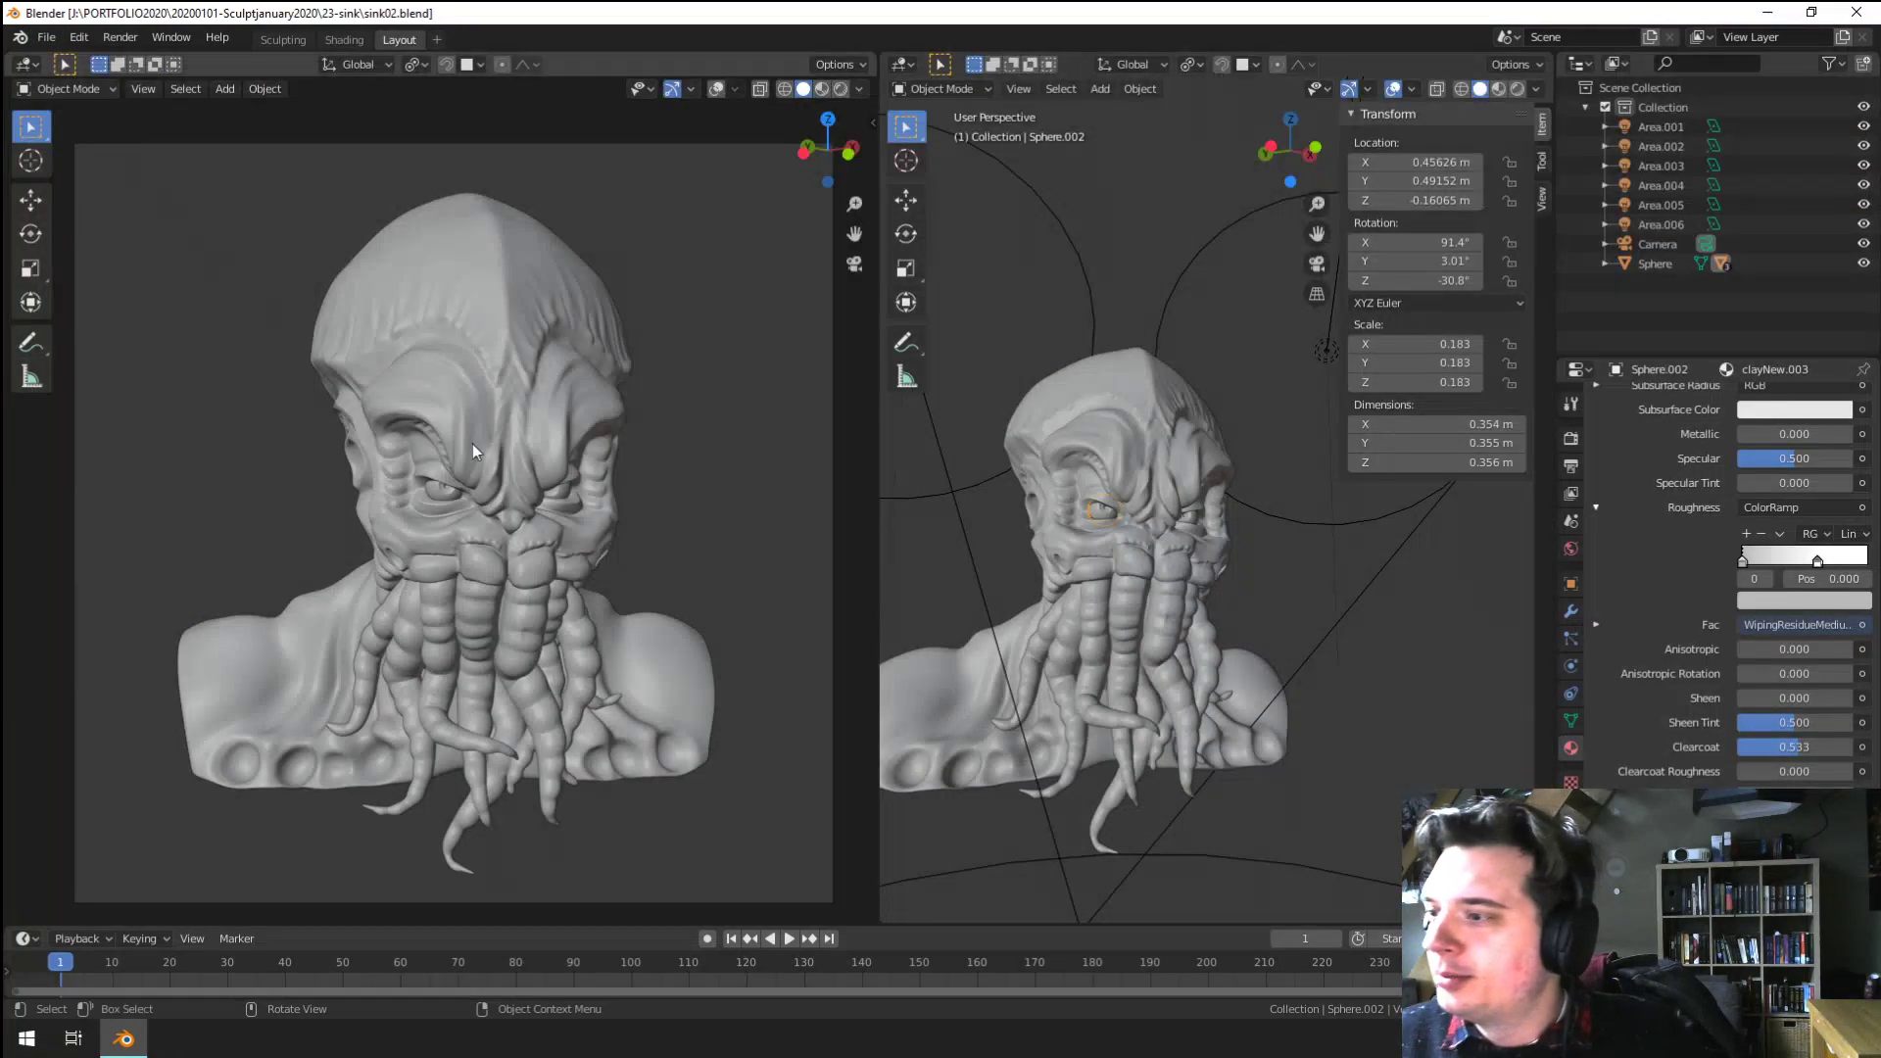
left_click(46, 37)
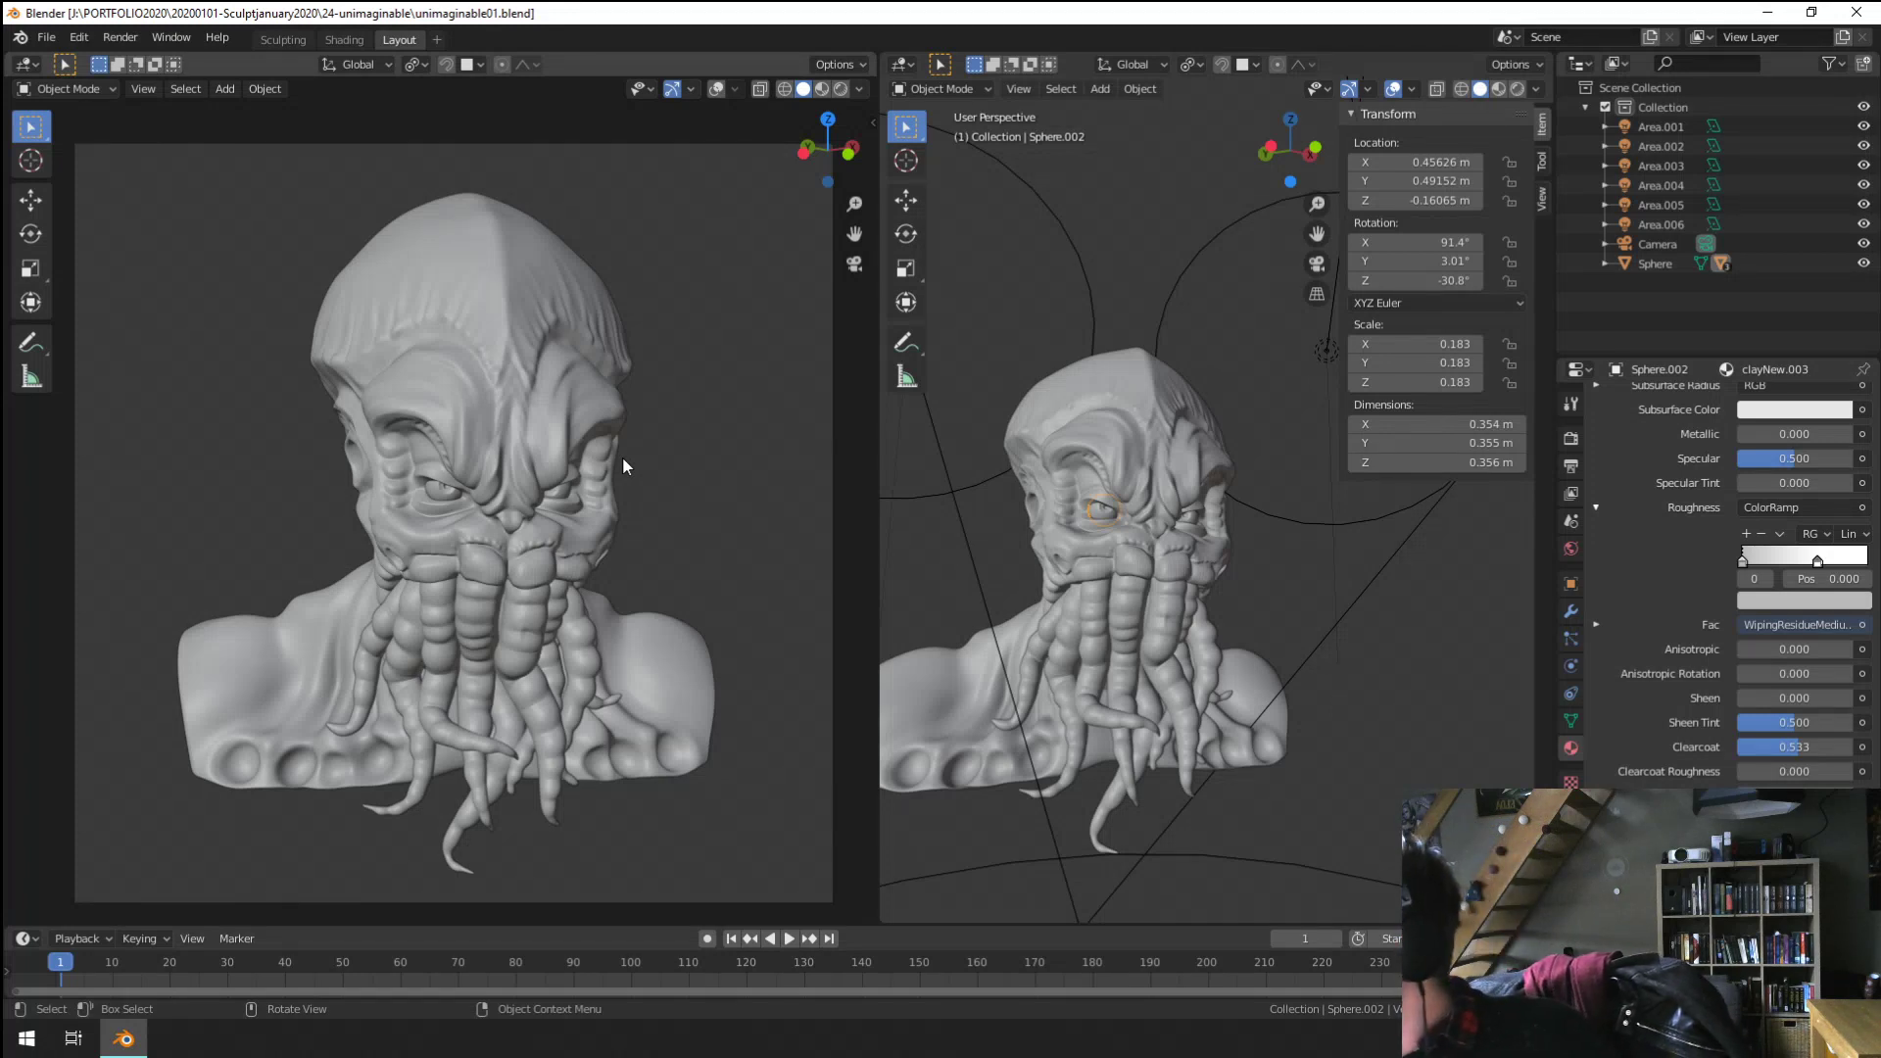
Delete the sculpted head and bust along with the tentacle object
left_click(606, 441)
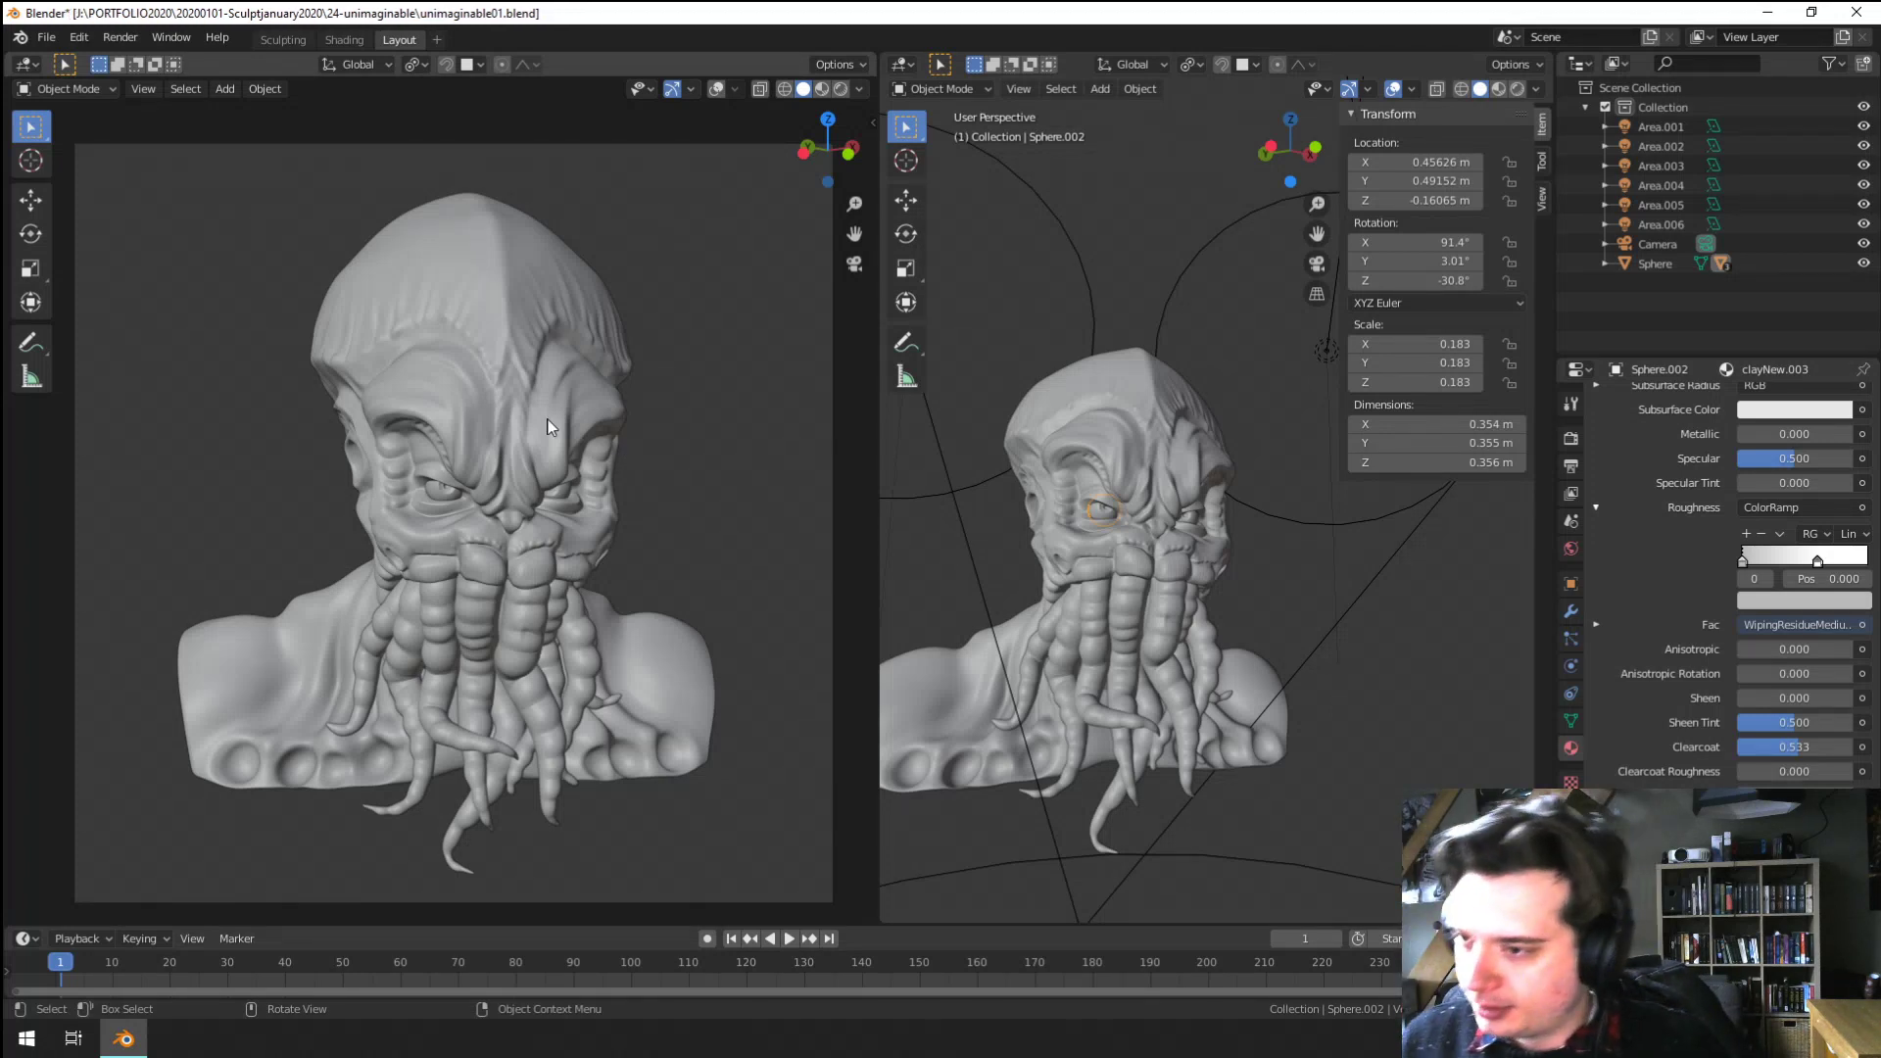
key("x")
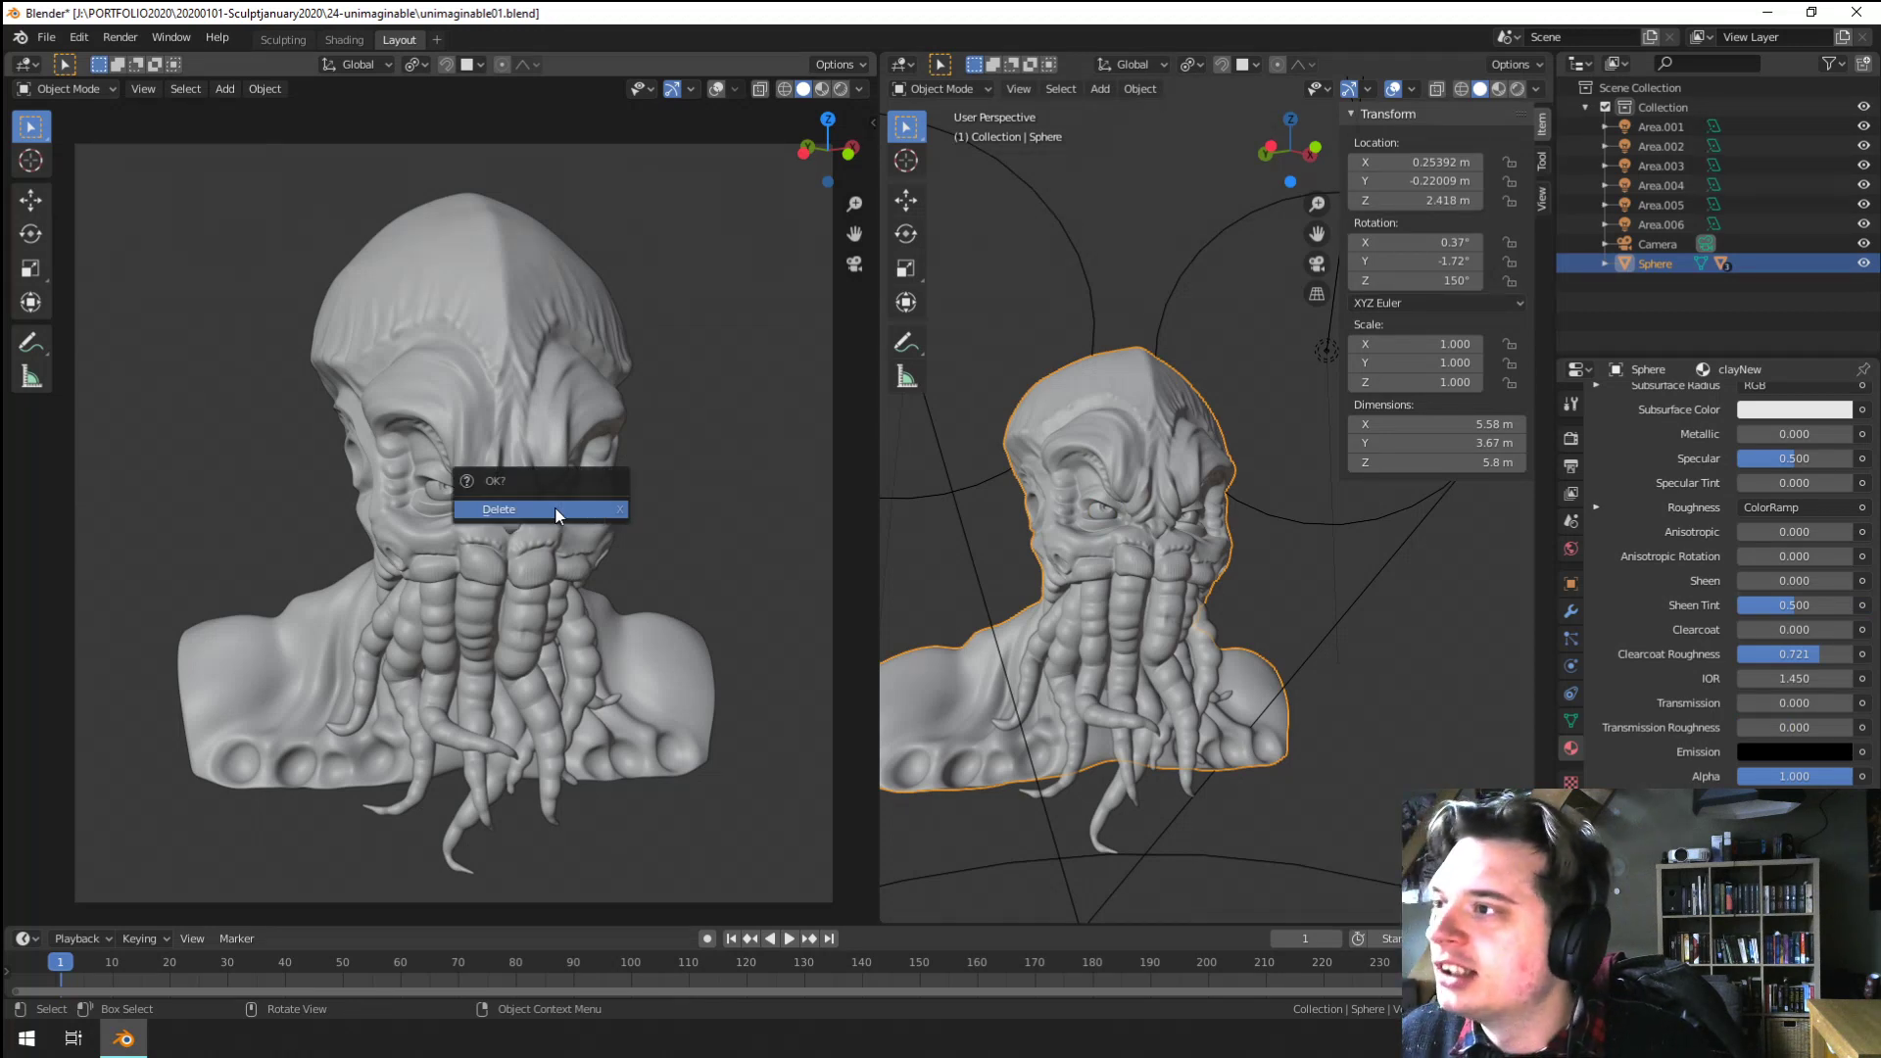
left_click(556, 509)
left_click(485, 805)
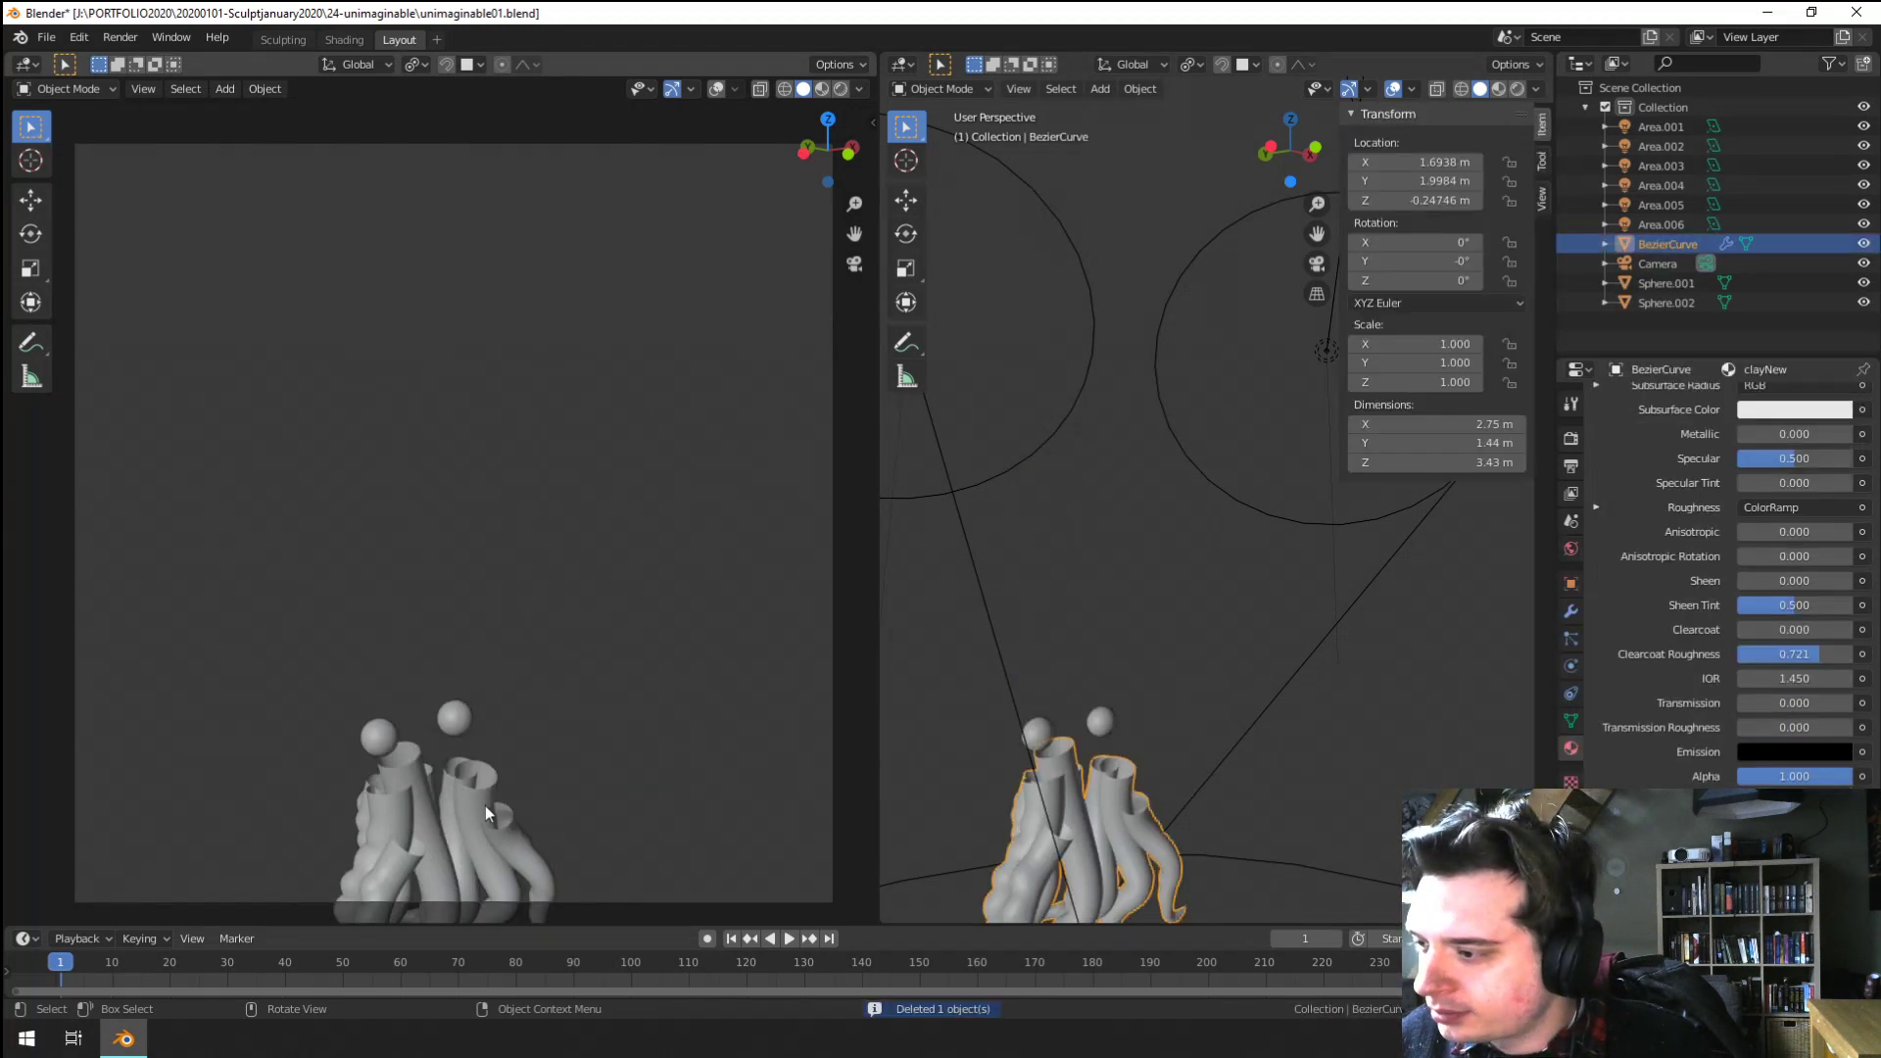
key("x")
key("Return")
Delete both leftover eye spheres so only the lights and camera remain
left_click(464, 719)
key("x")
left_click(464, 719)
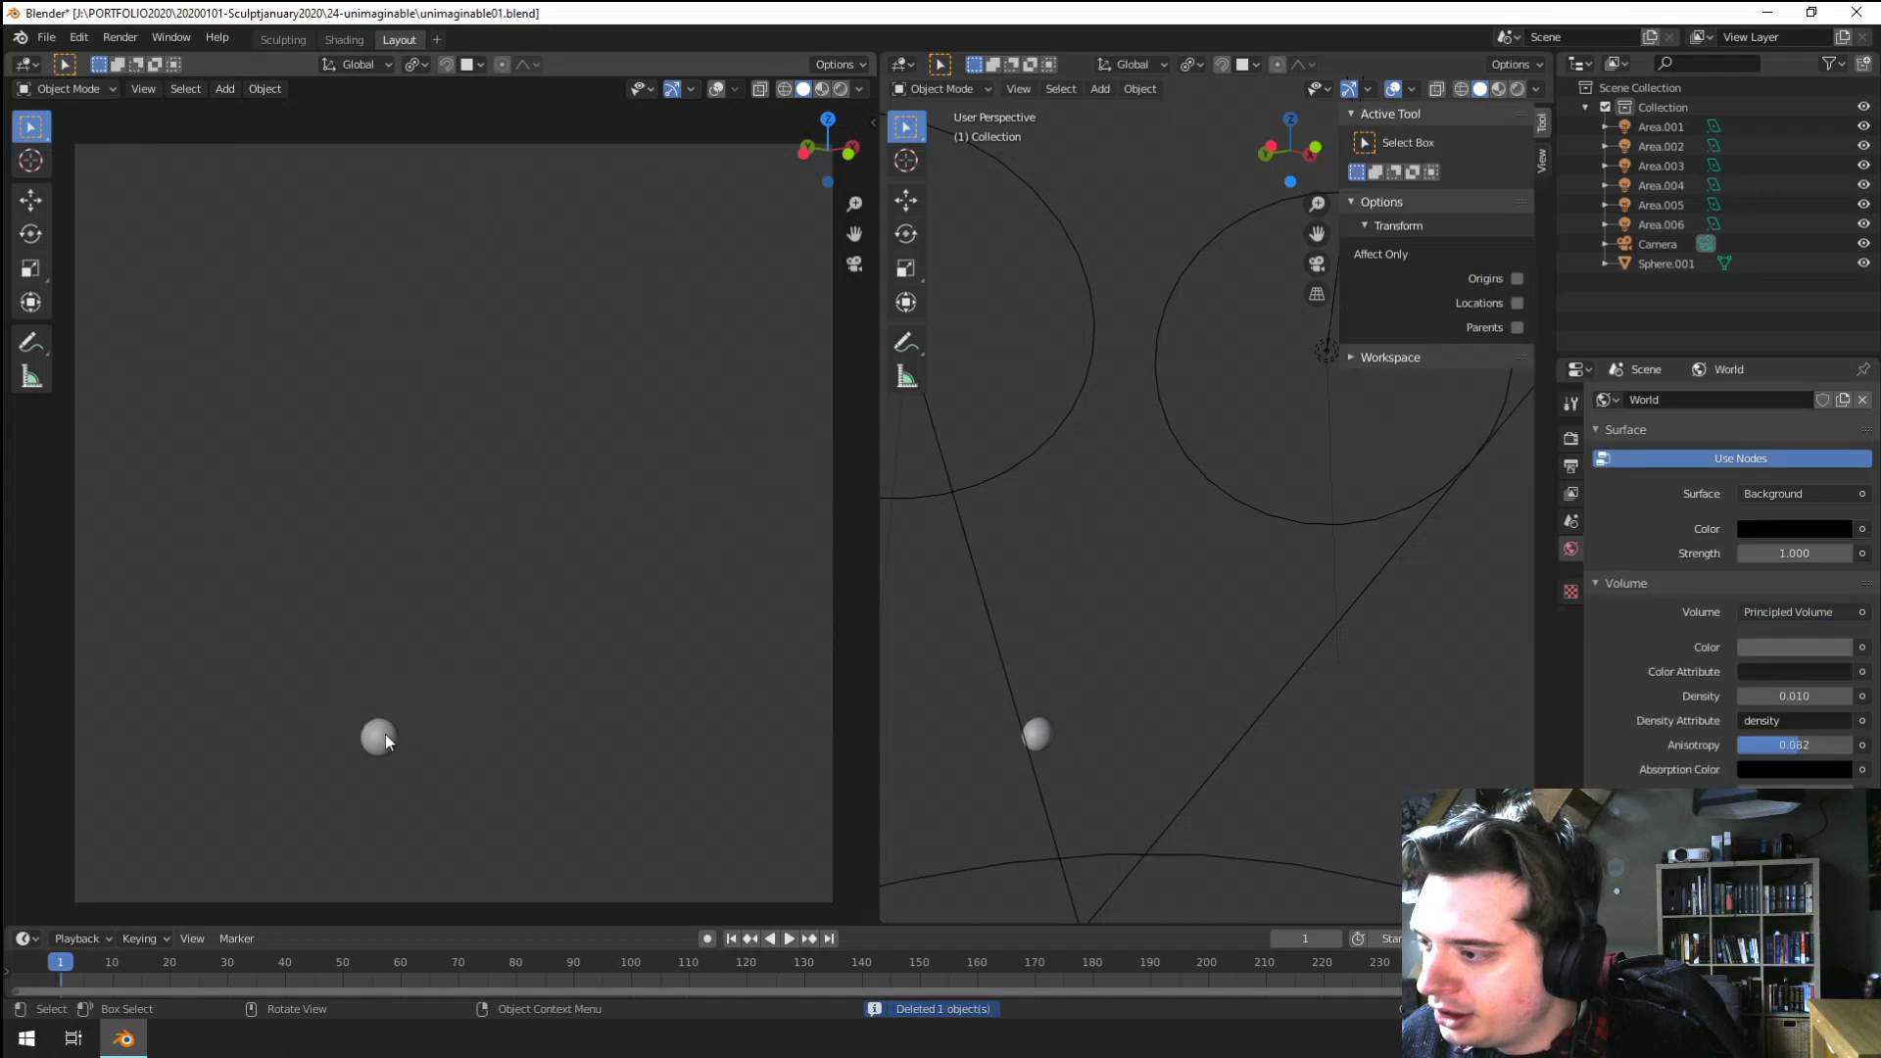
left_click(385, 733)
key("x")
left_click(385, 733)
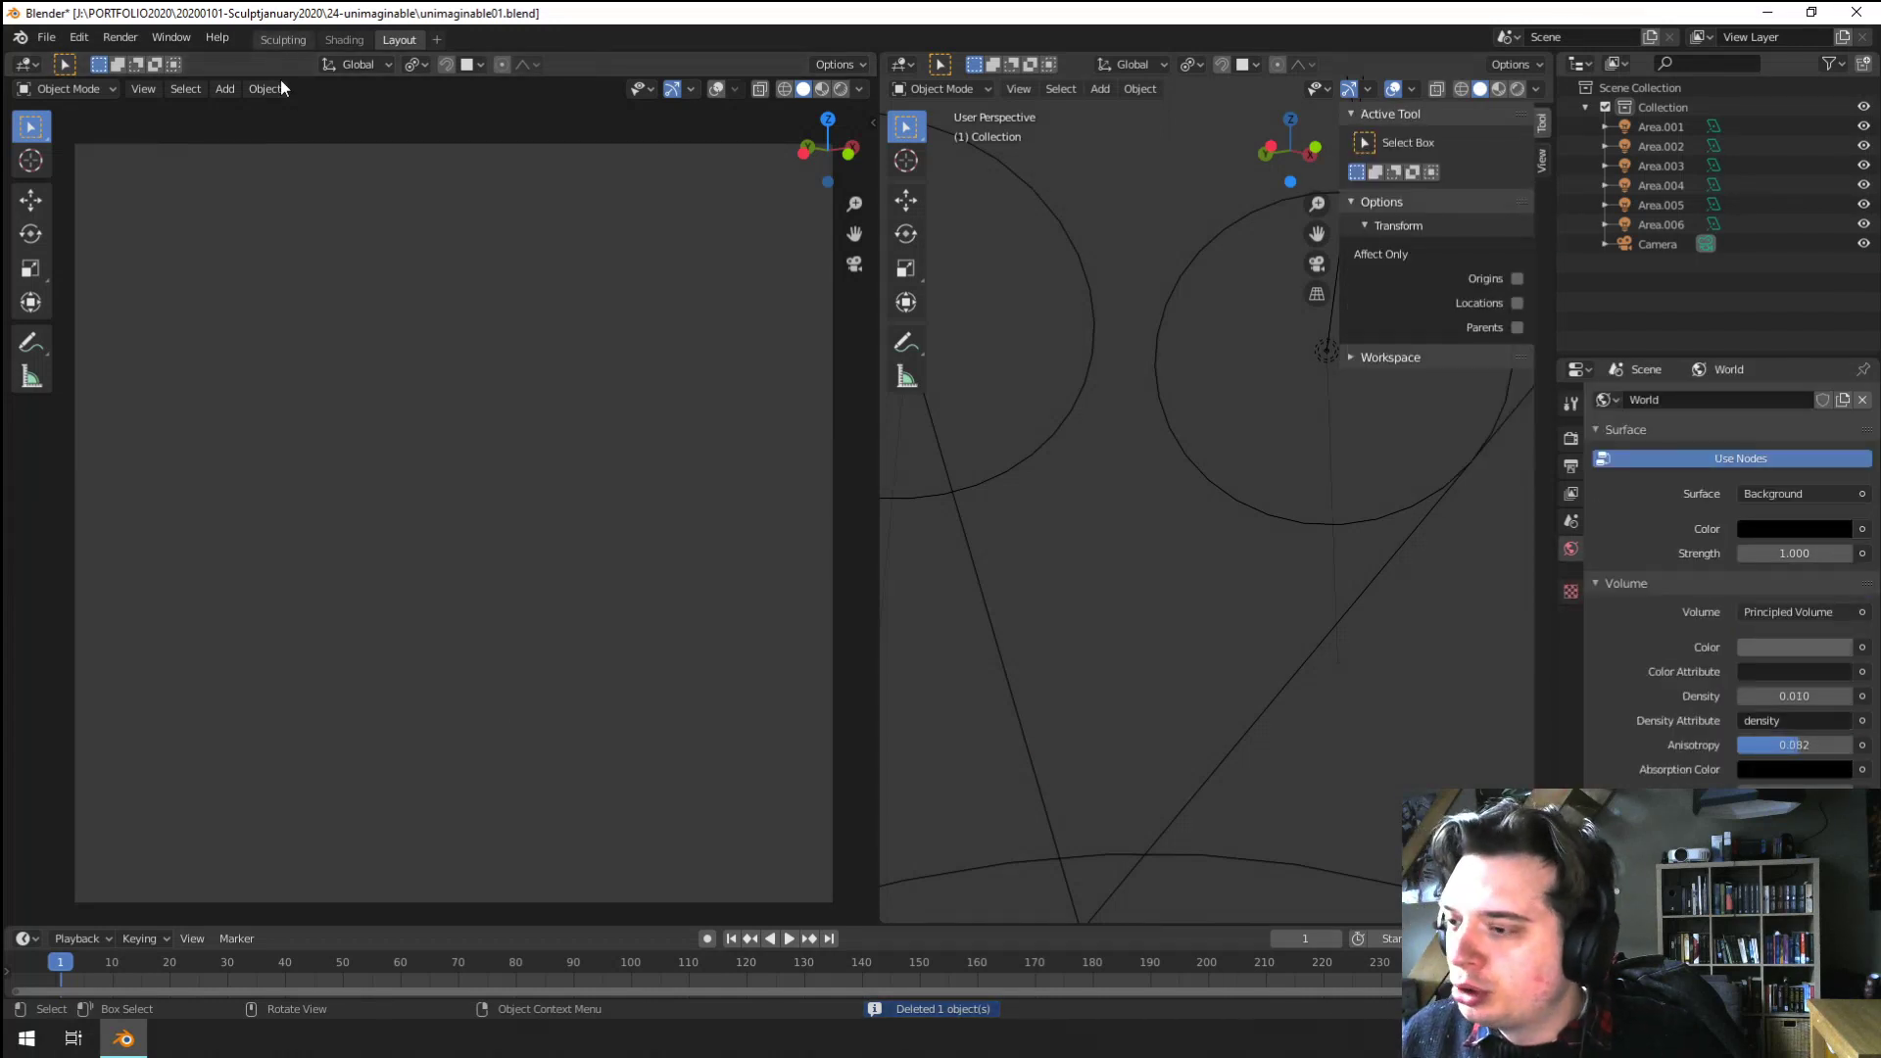
In the Sculpting workspace, add a UV sphere, clear its location, and frame it in the view
key("ctrl+Page_Up")
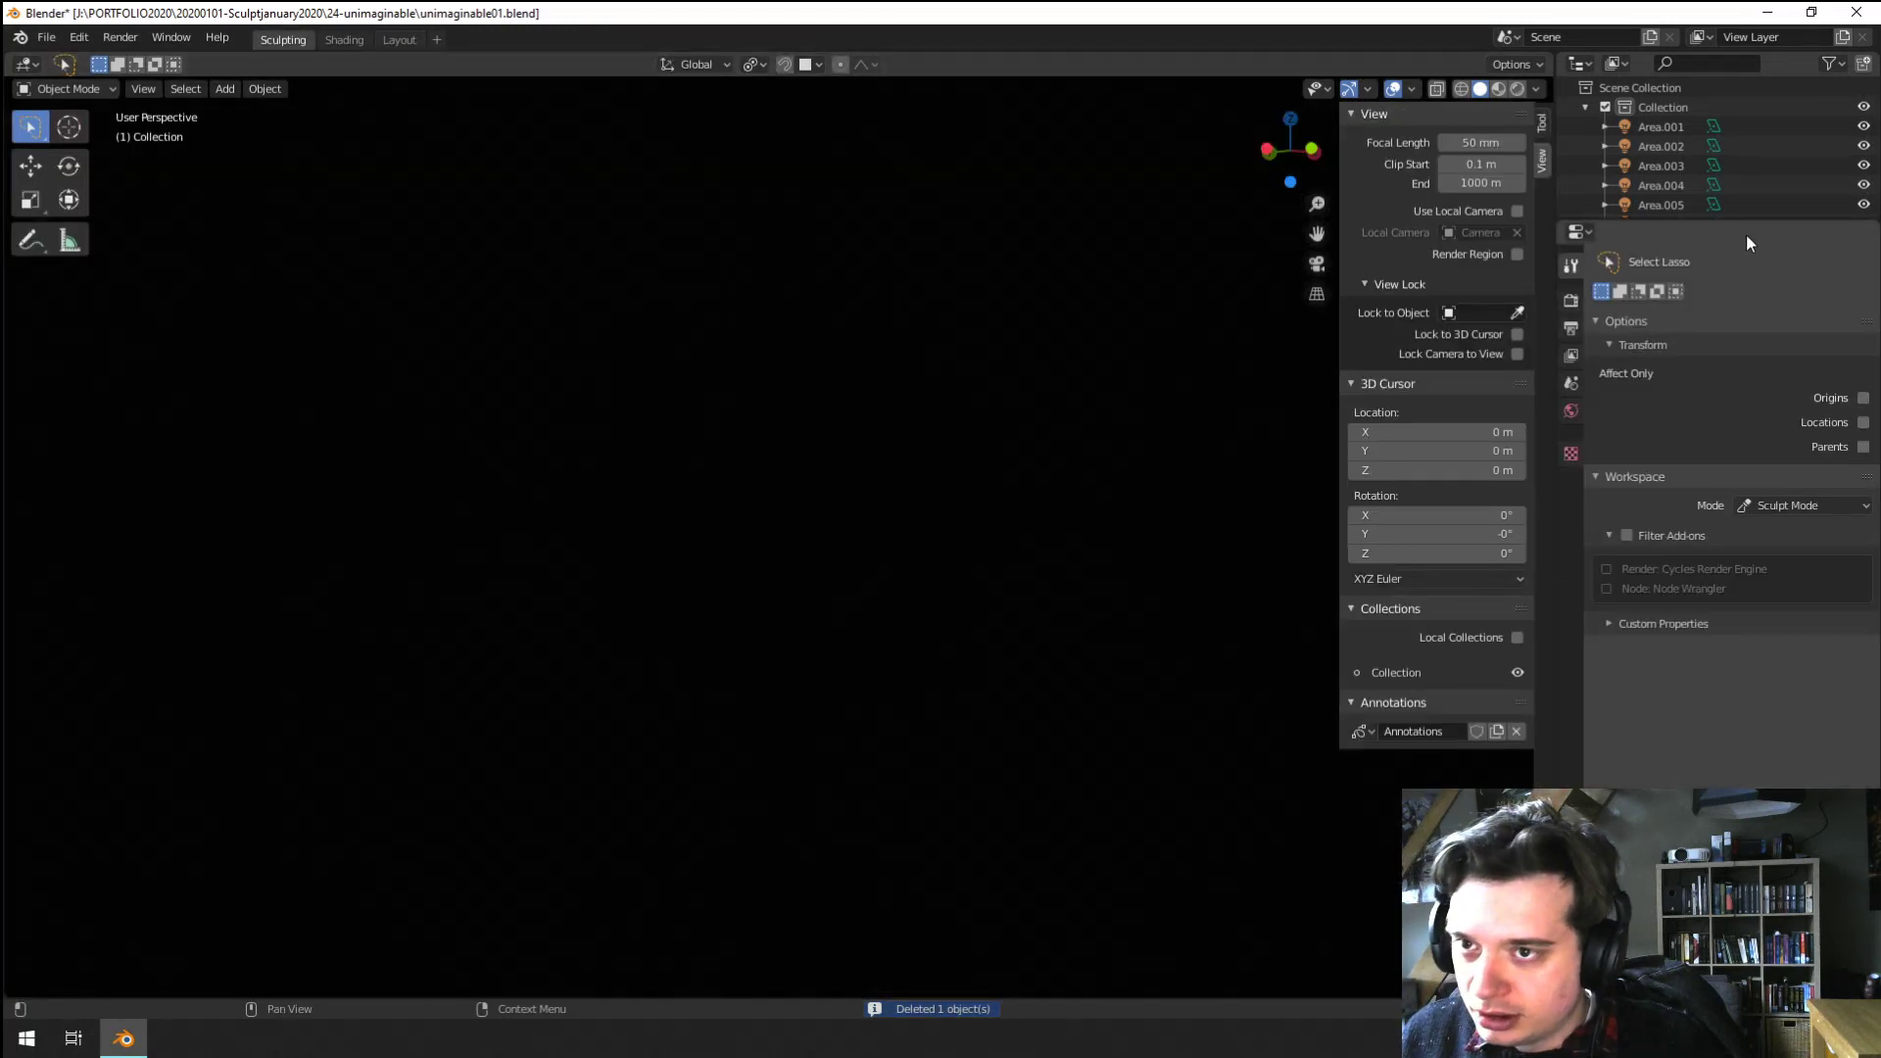
scroll(1686, 186, "down", 2)
key("shift+a")
mouse_move(796, 456)
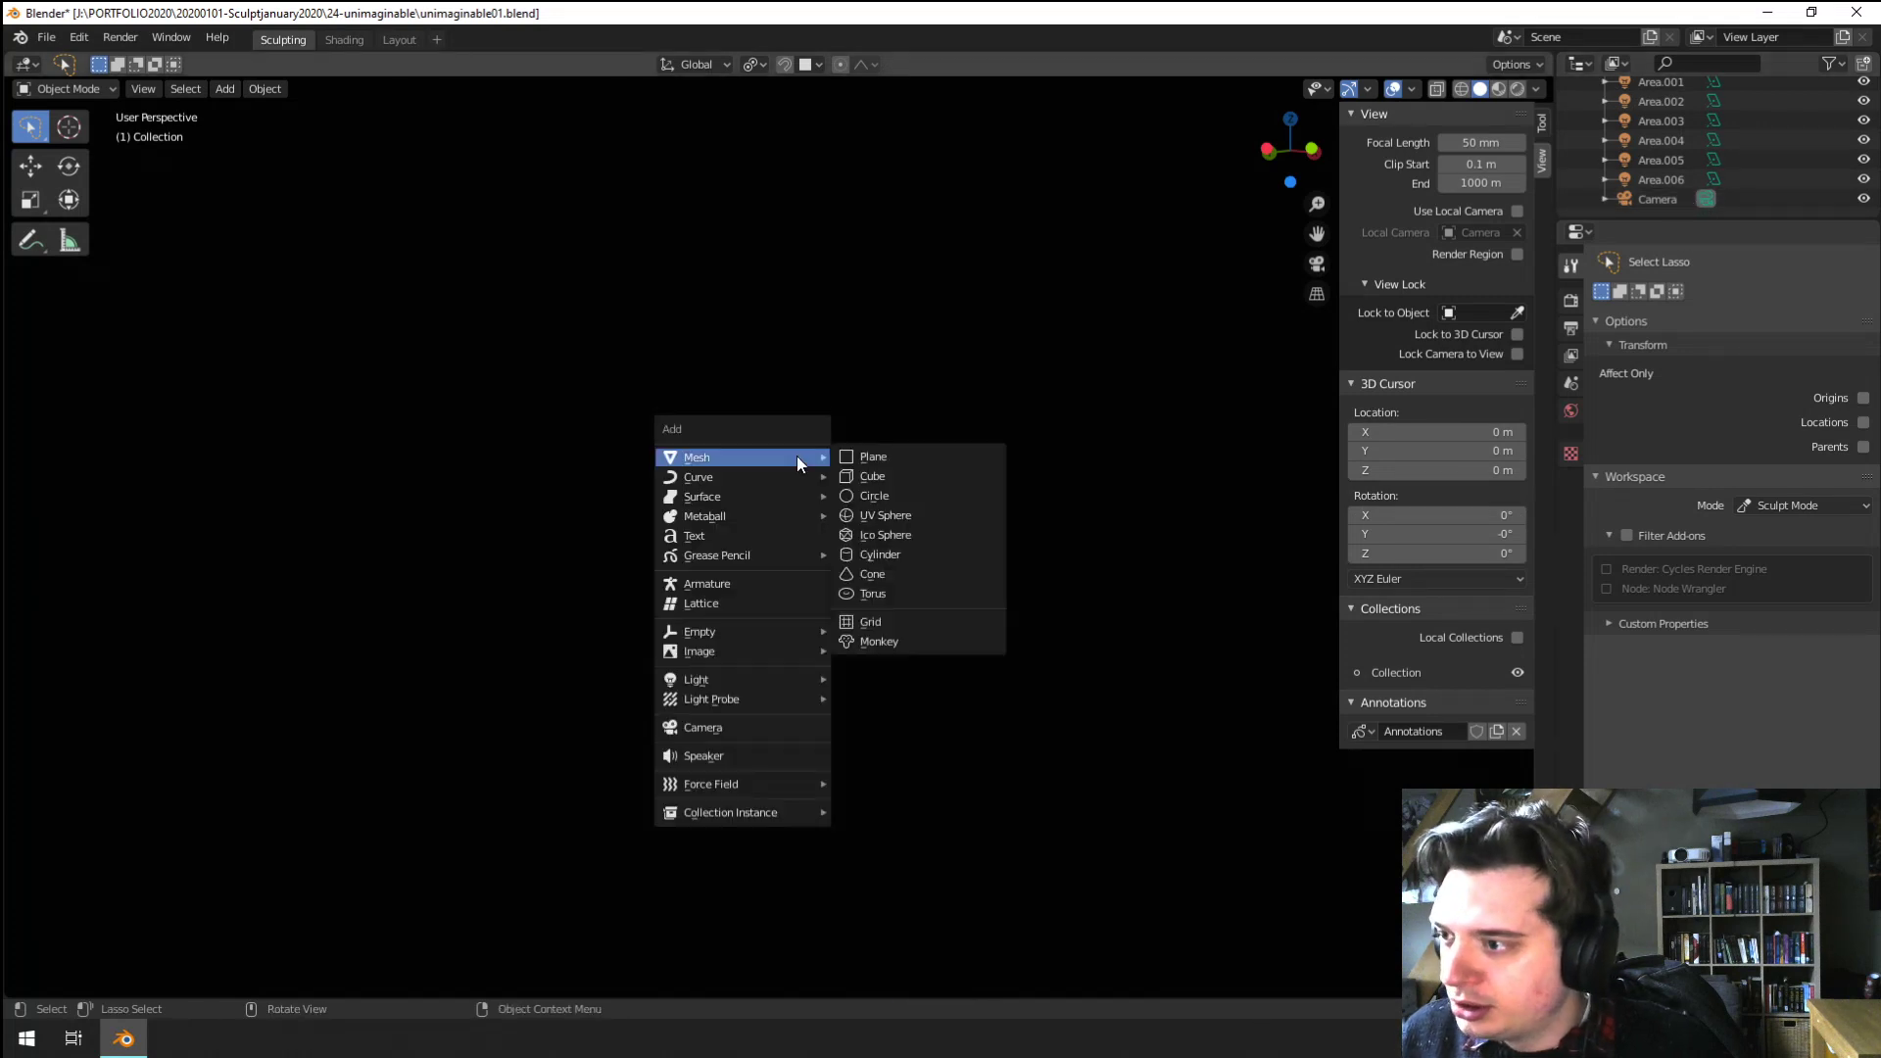
left_click(915, 514)
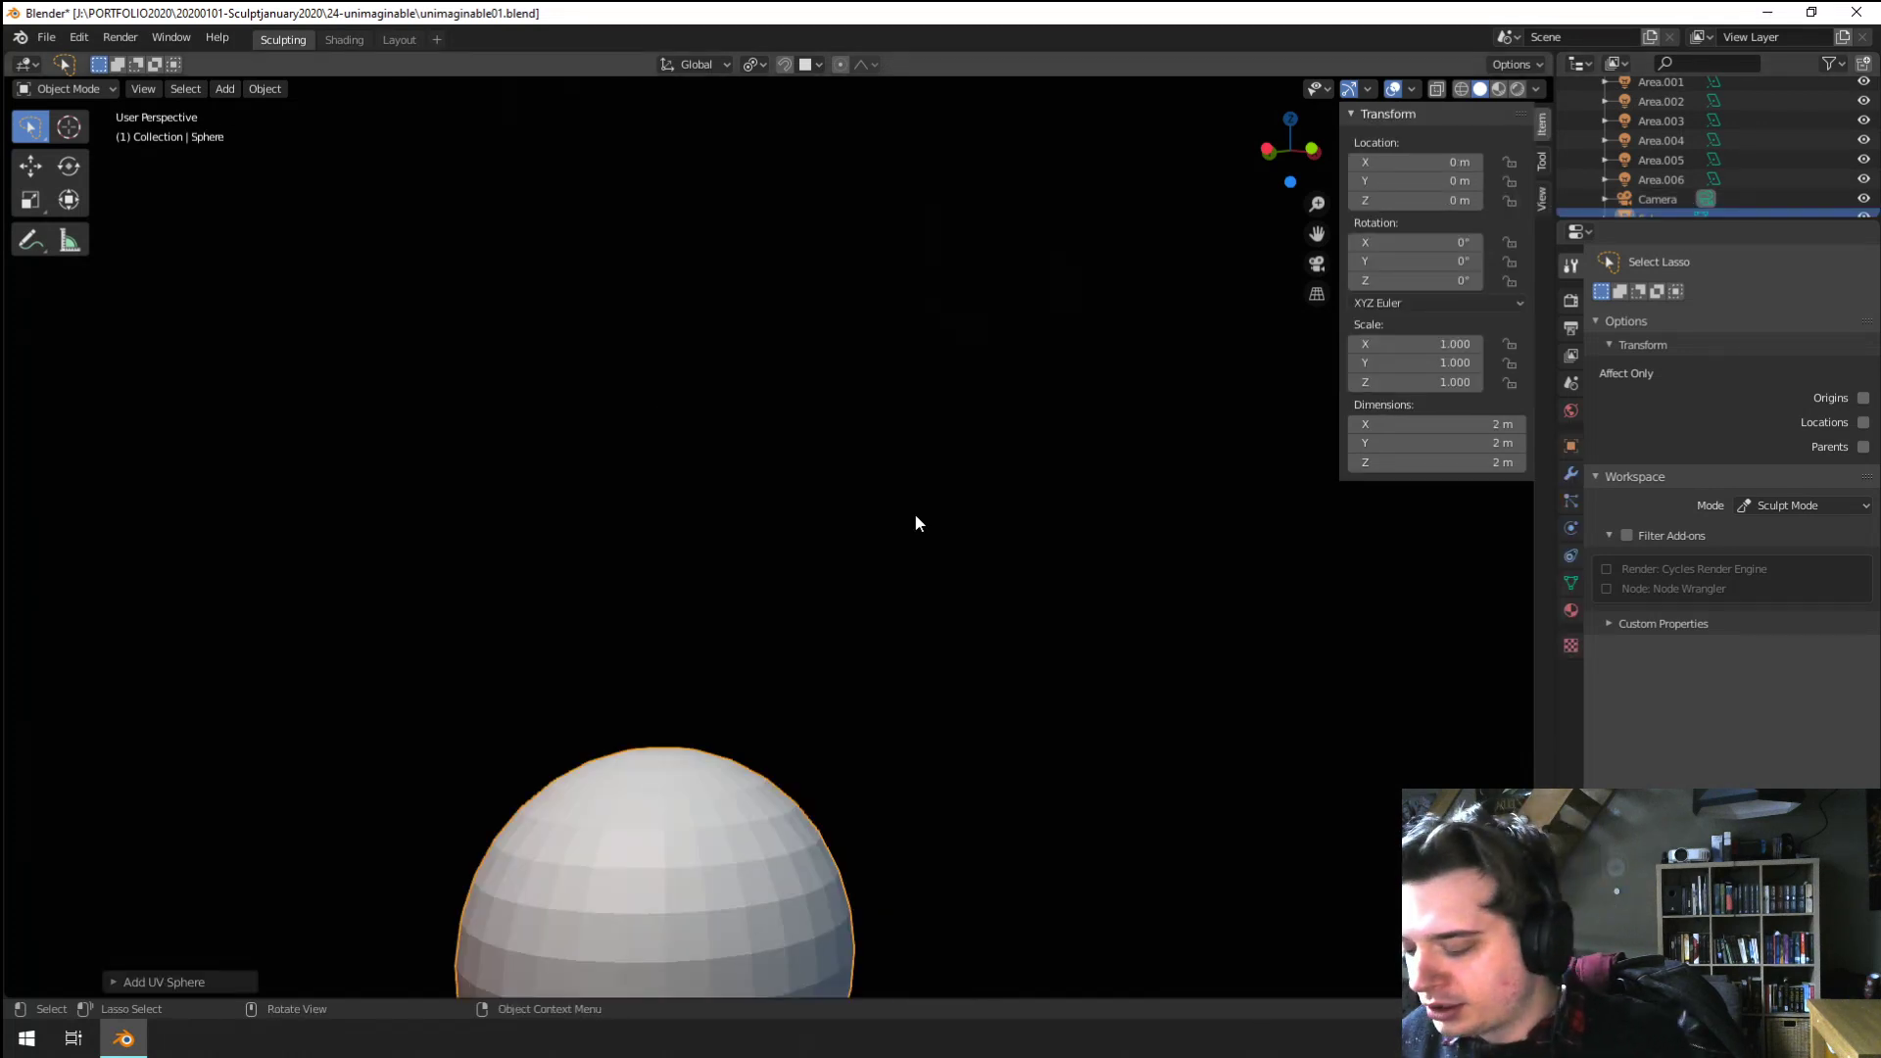
key("alt+g")
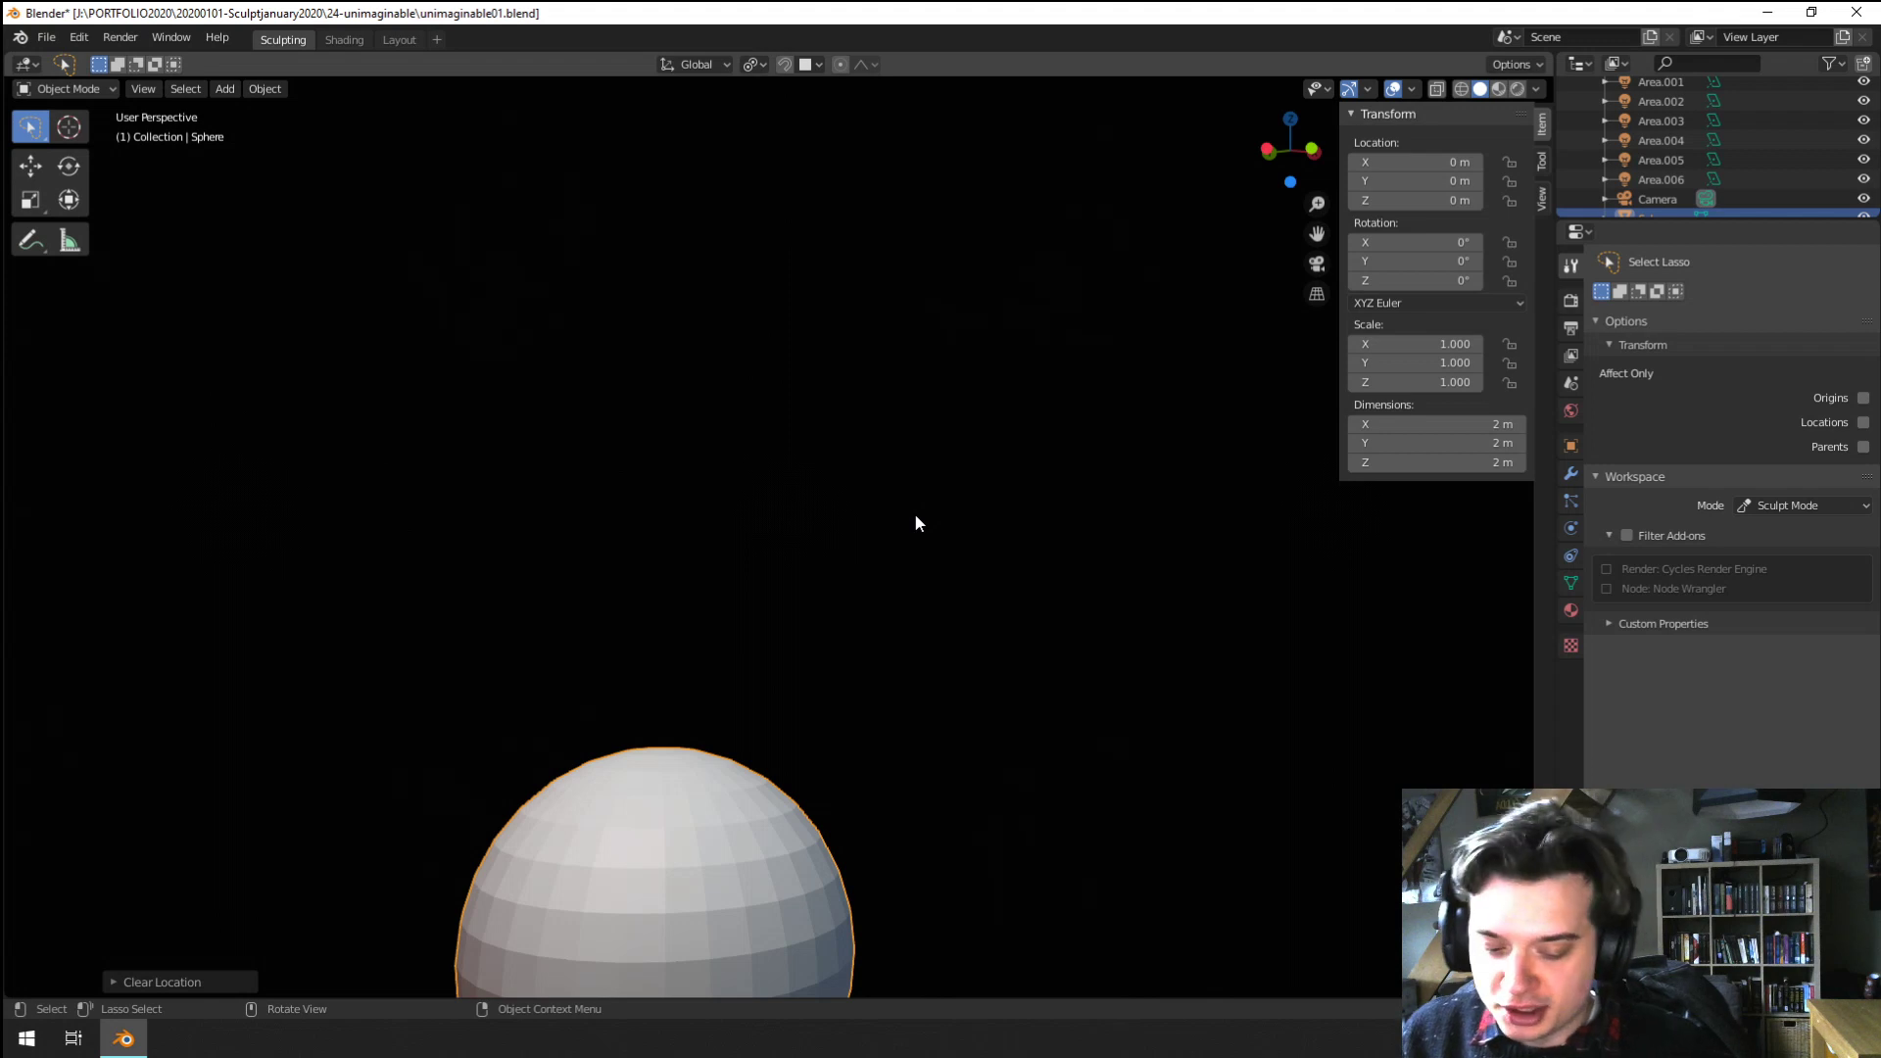
key("KP_Decimal")
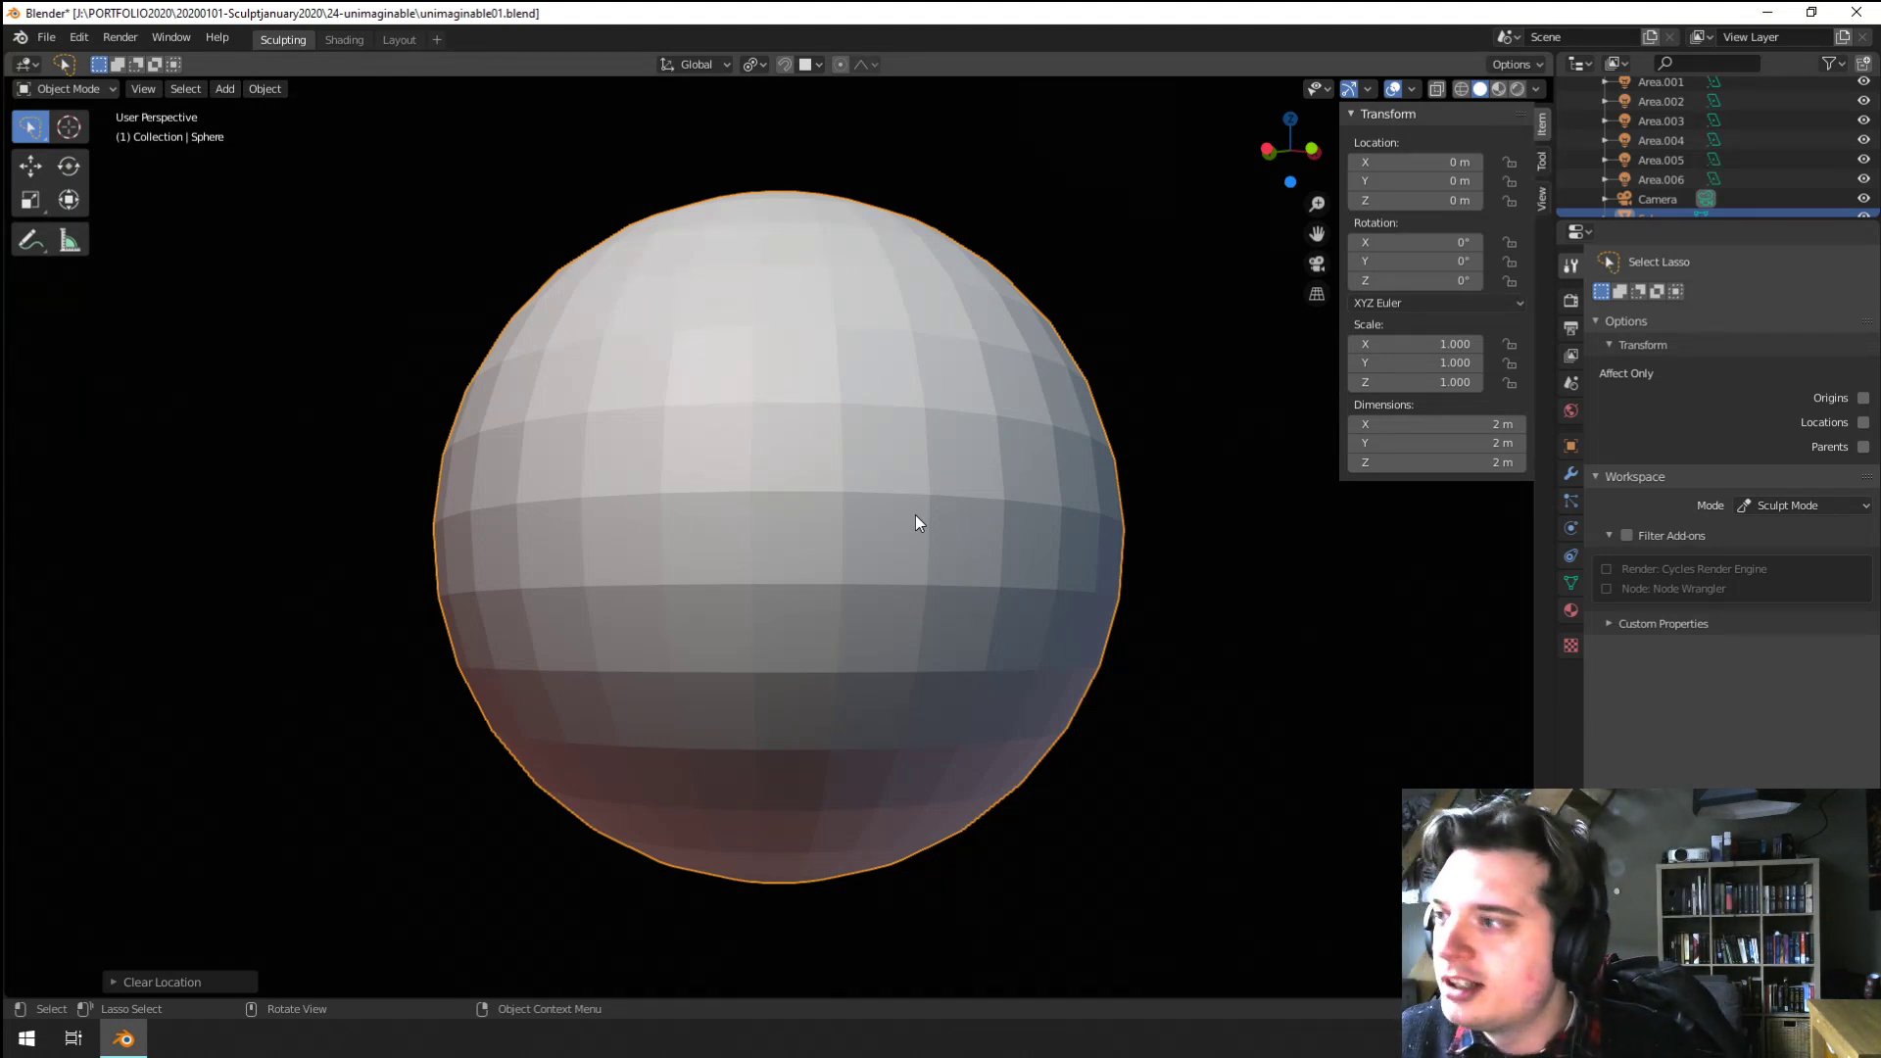
Switch the new sphere from Object Mode to Sculpt Mode
middle_click_drag(567, 399, 718, 575)
scroll(587, 395, "down", 3)
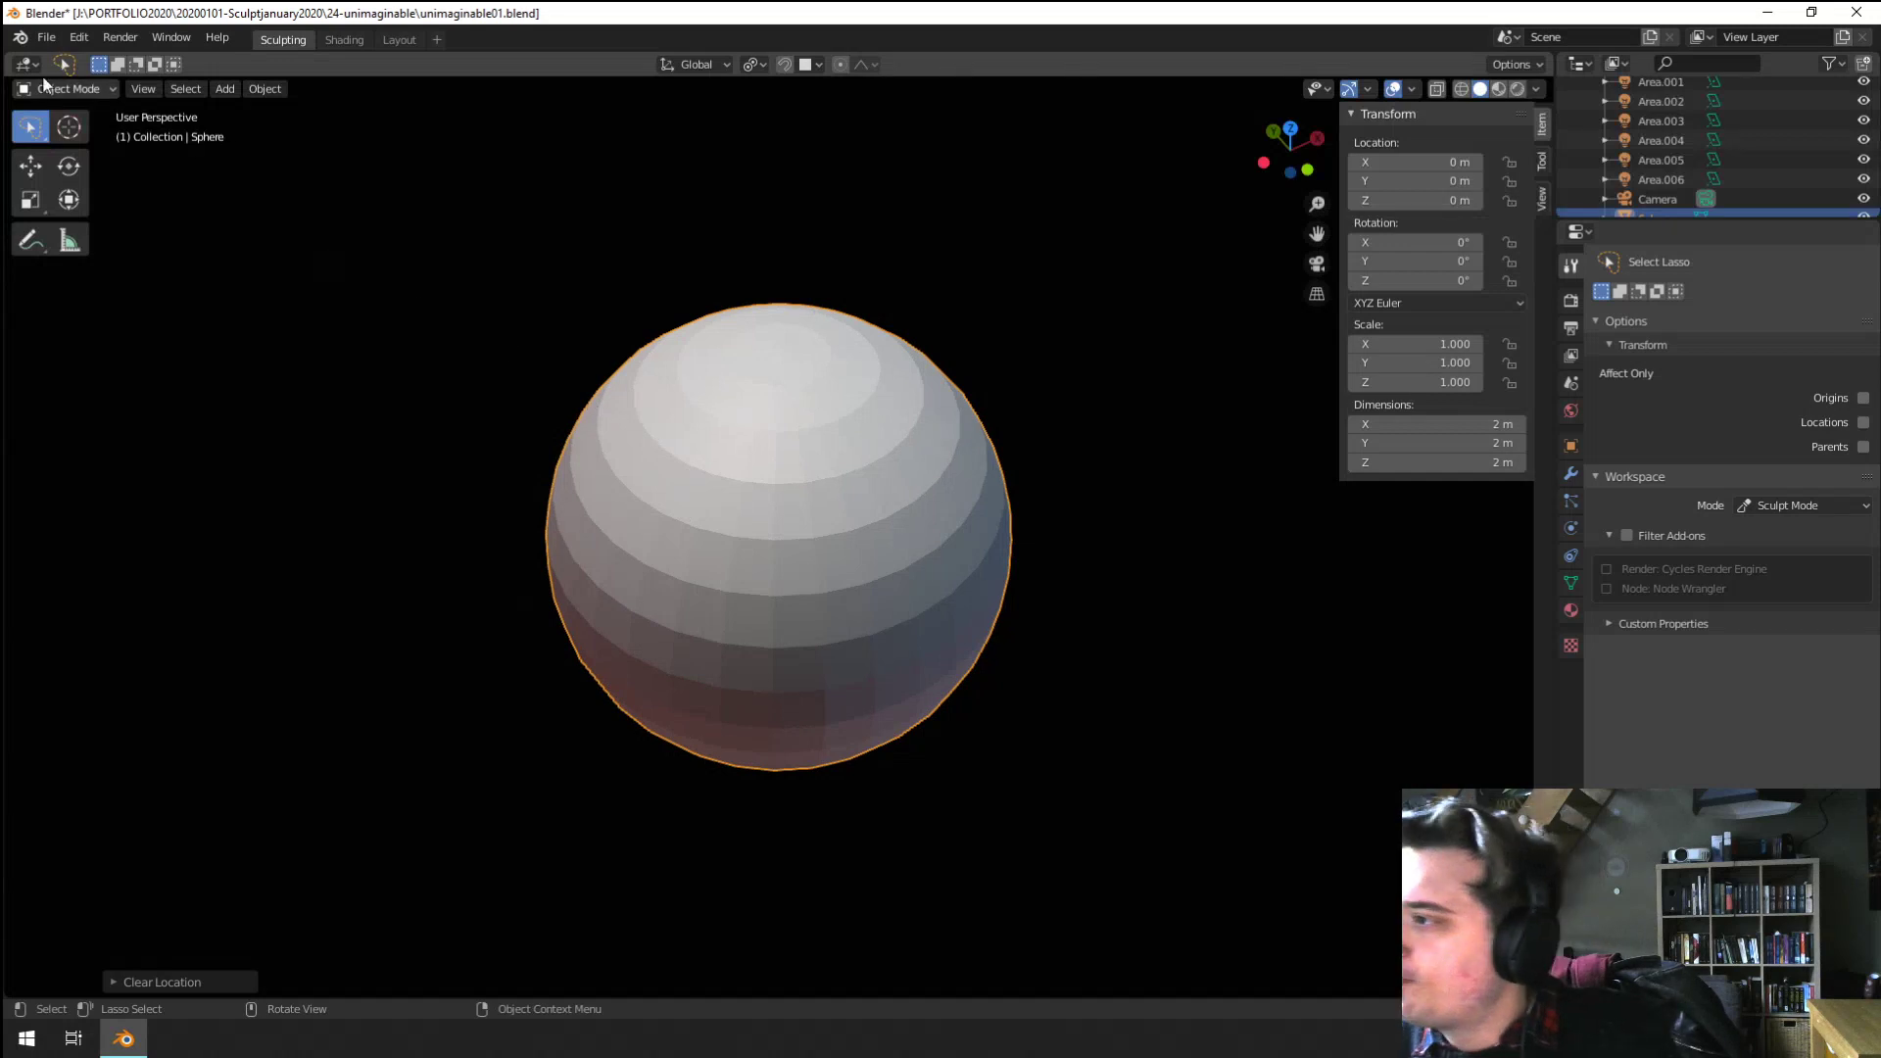
left_click(84, 86)
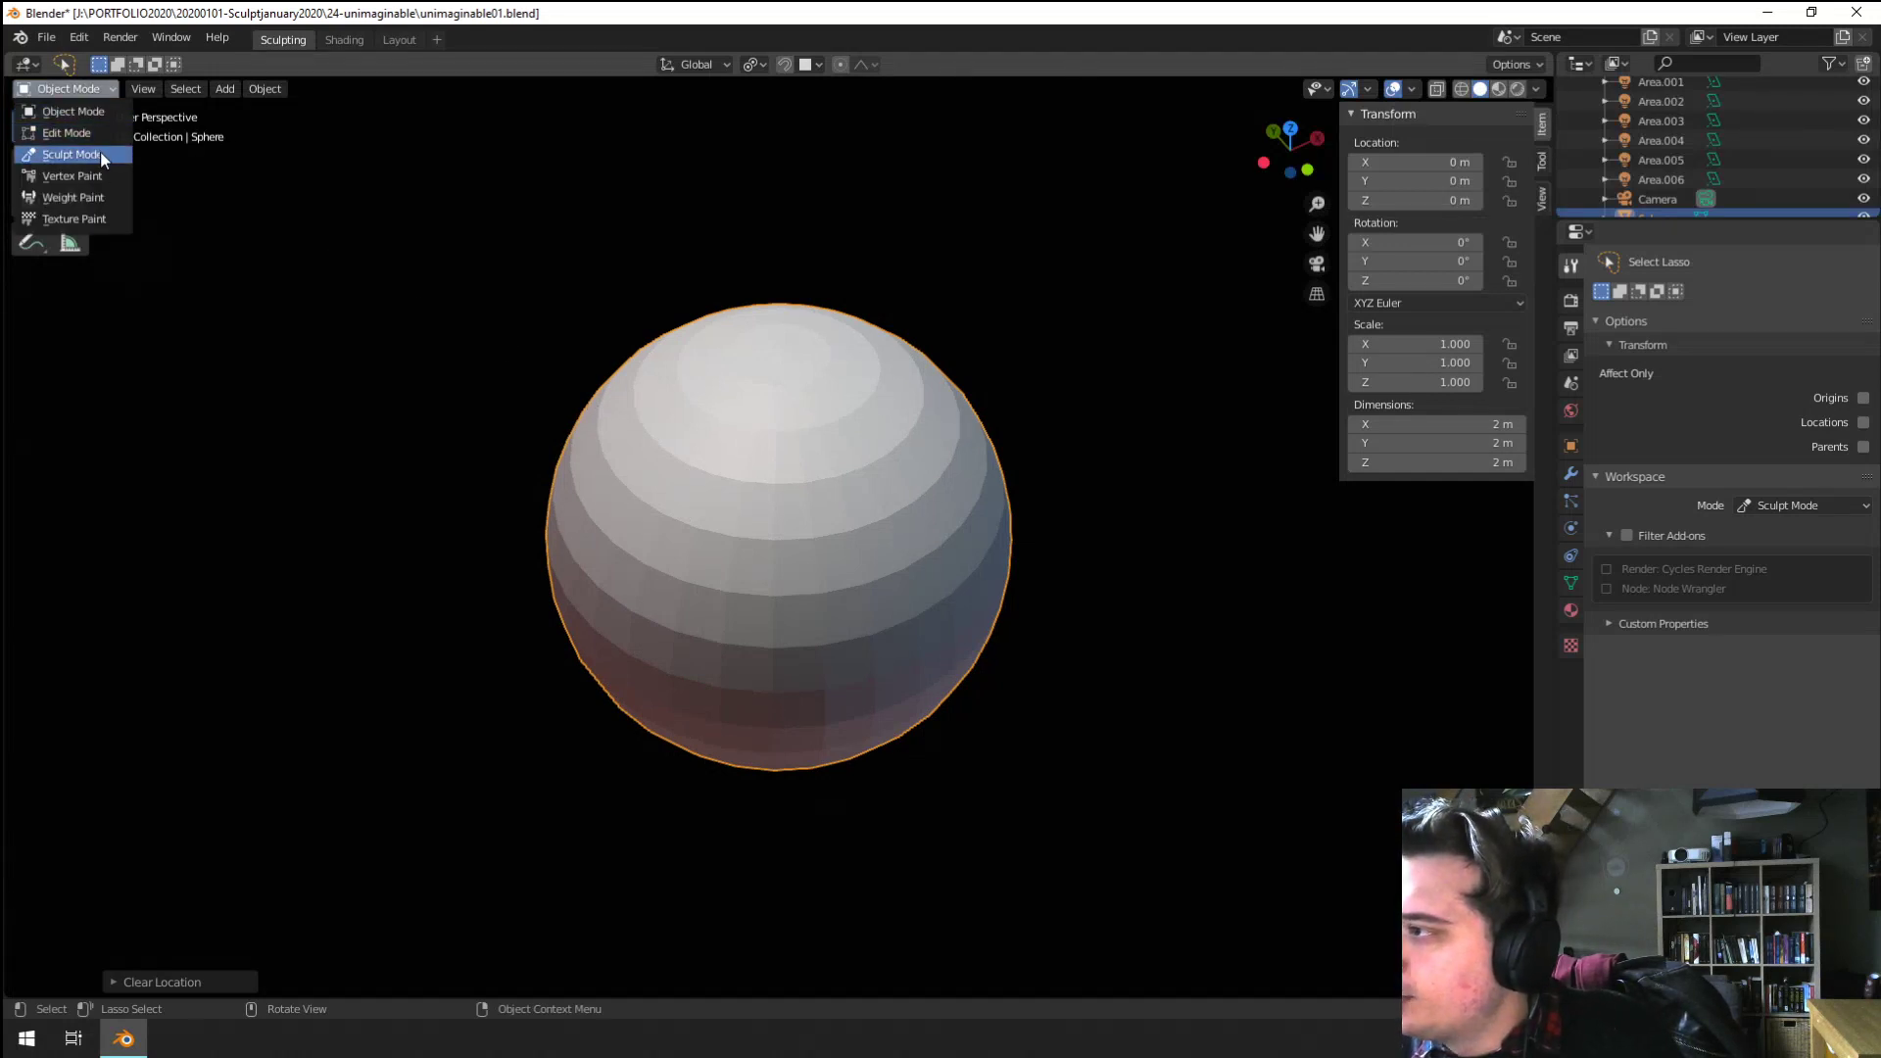
left_click(100, 150)
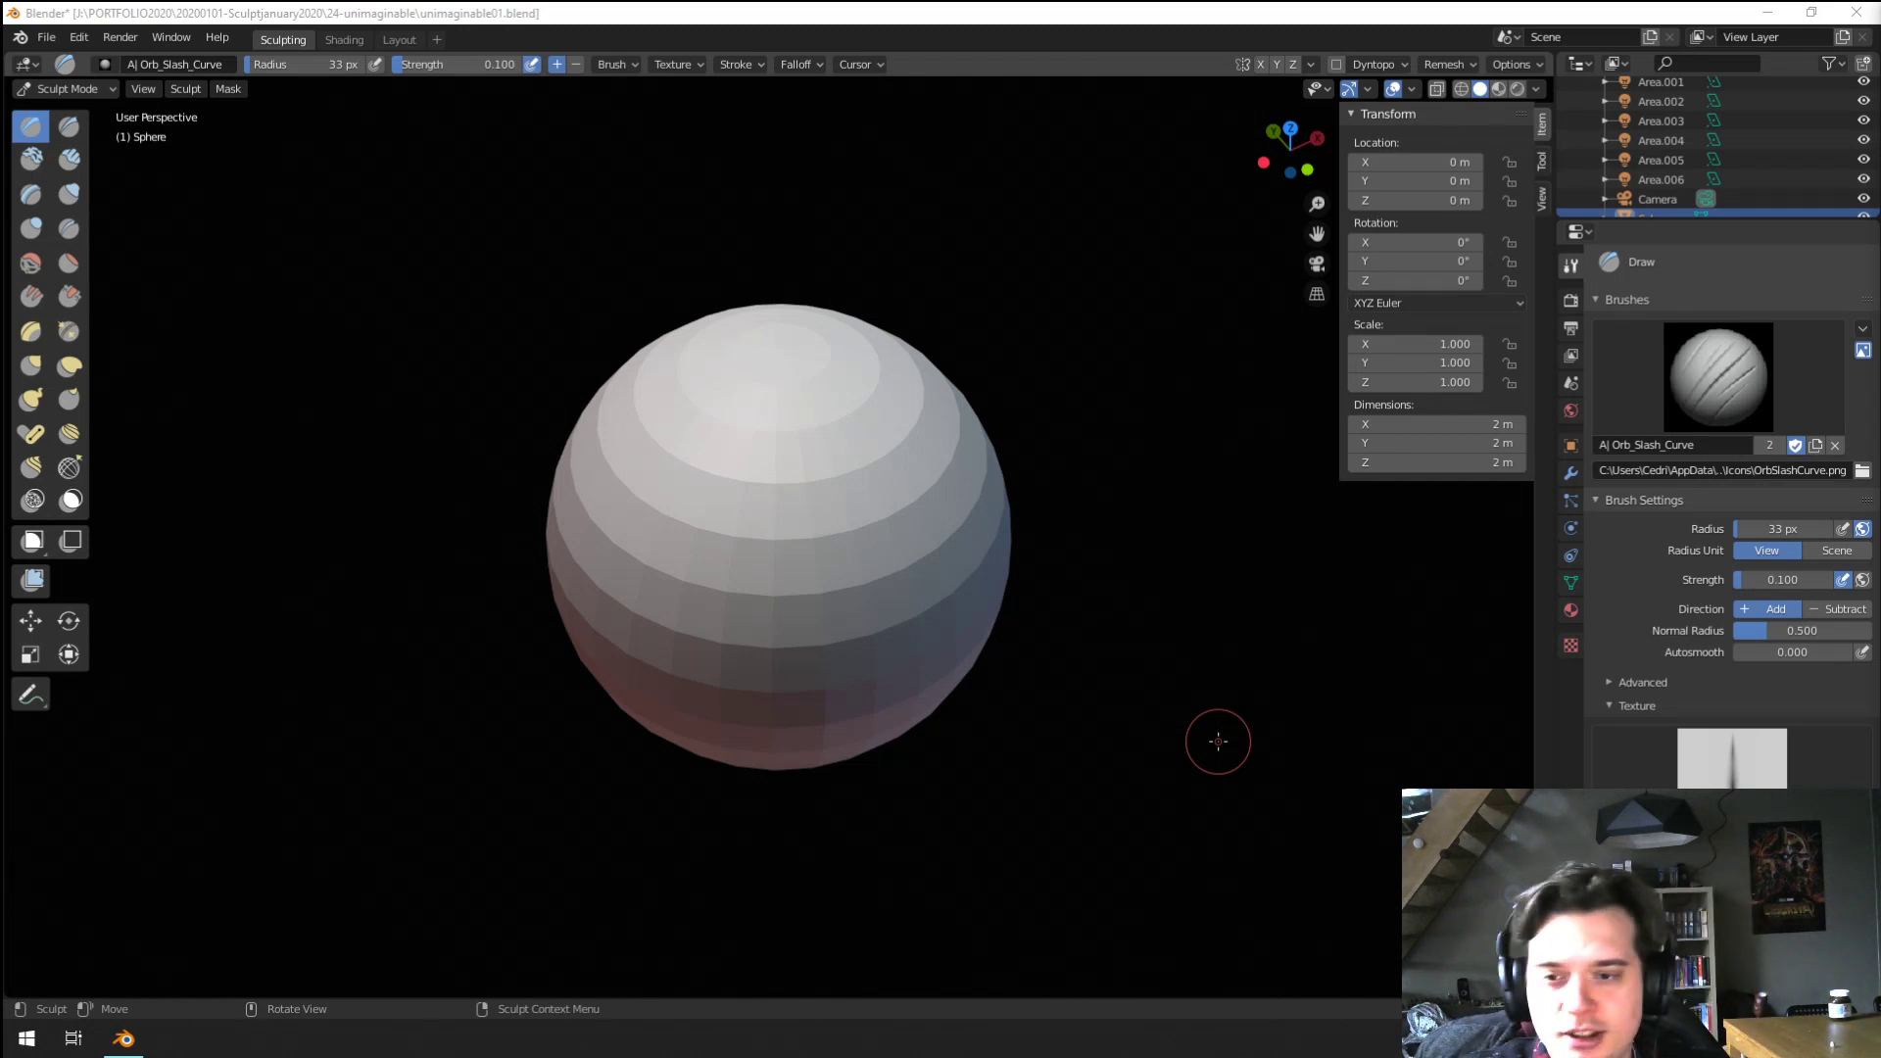
Remesh the sphere with a voxel size of 0.025 m and Smooth Normals enabled
middle_click_drag(530, 419, 546, 402)
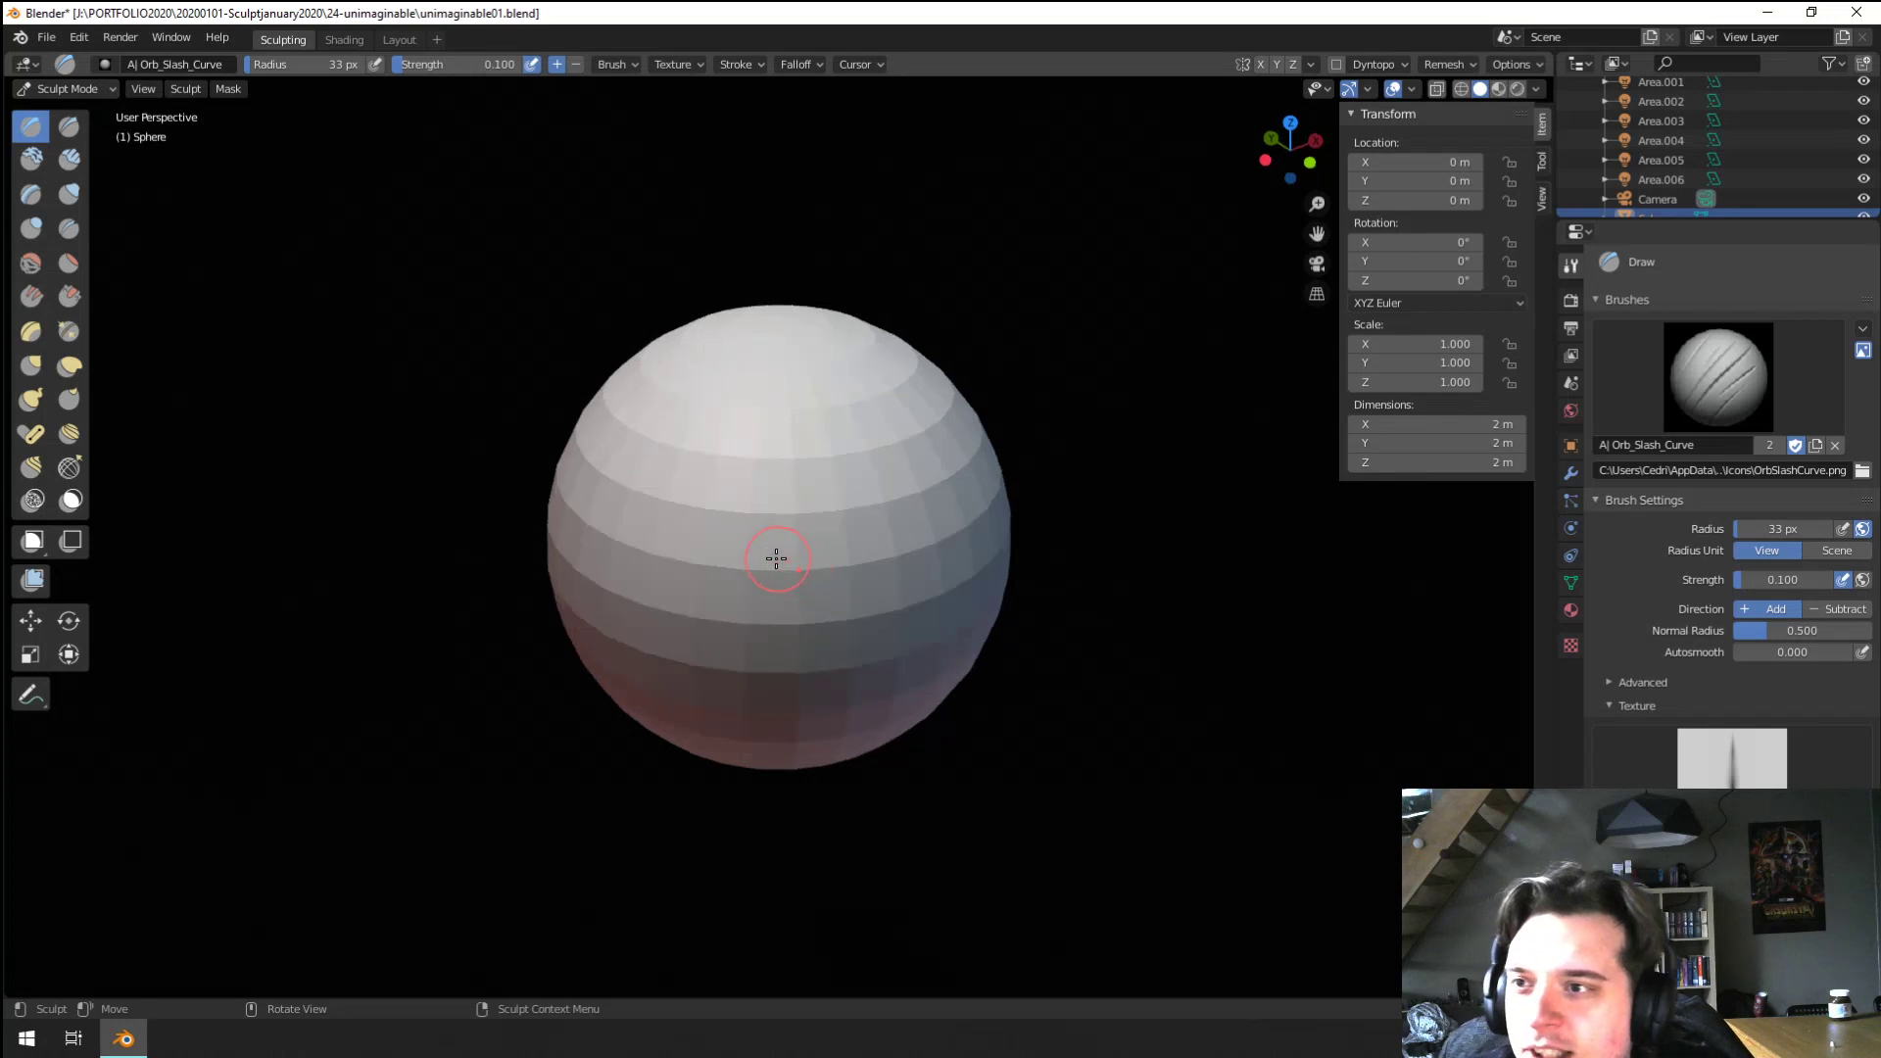
scroll(776, 558, "up", 2)
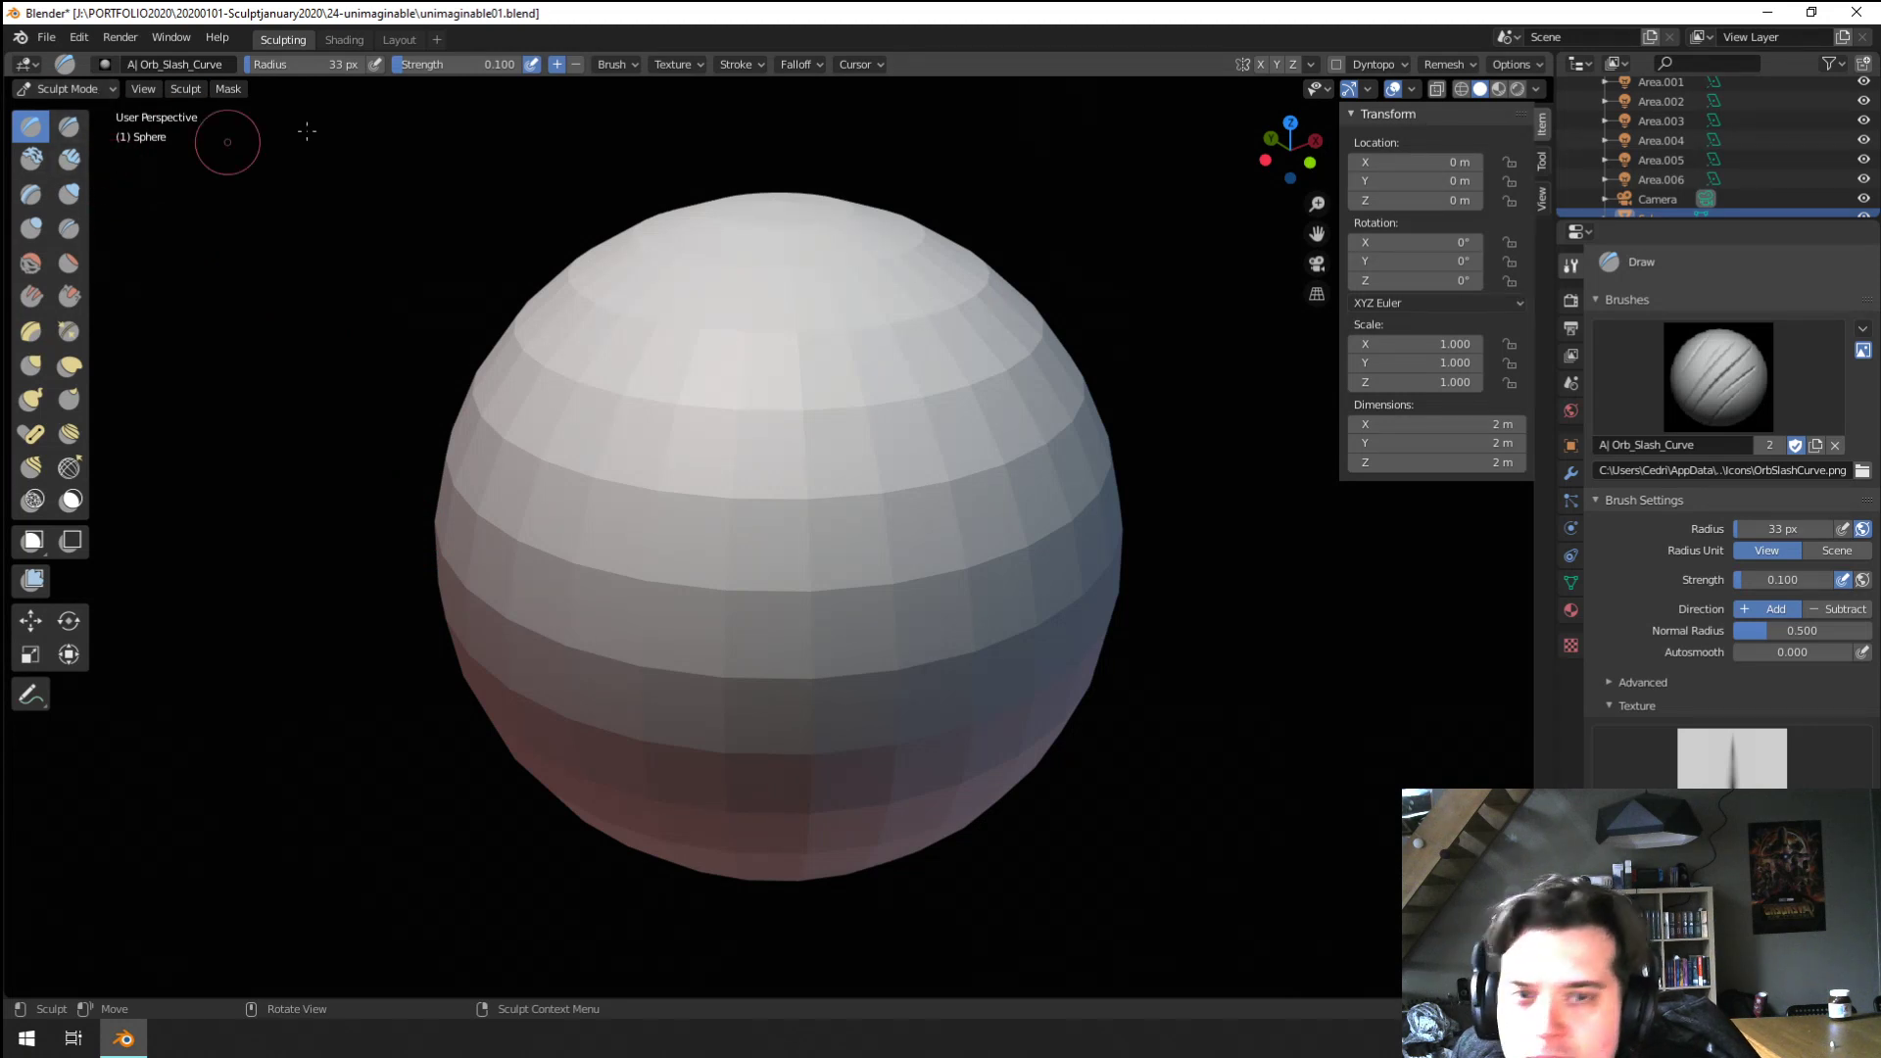
left_click(1450, 65)
left_click(1479, 101)
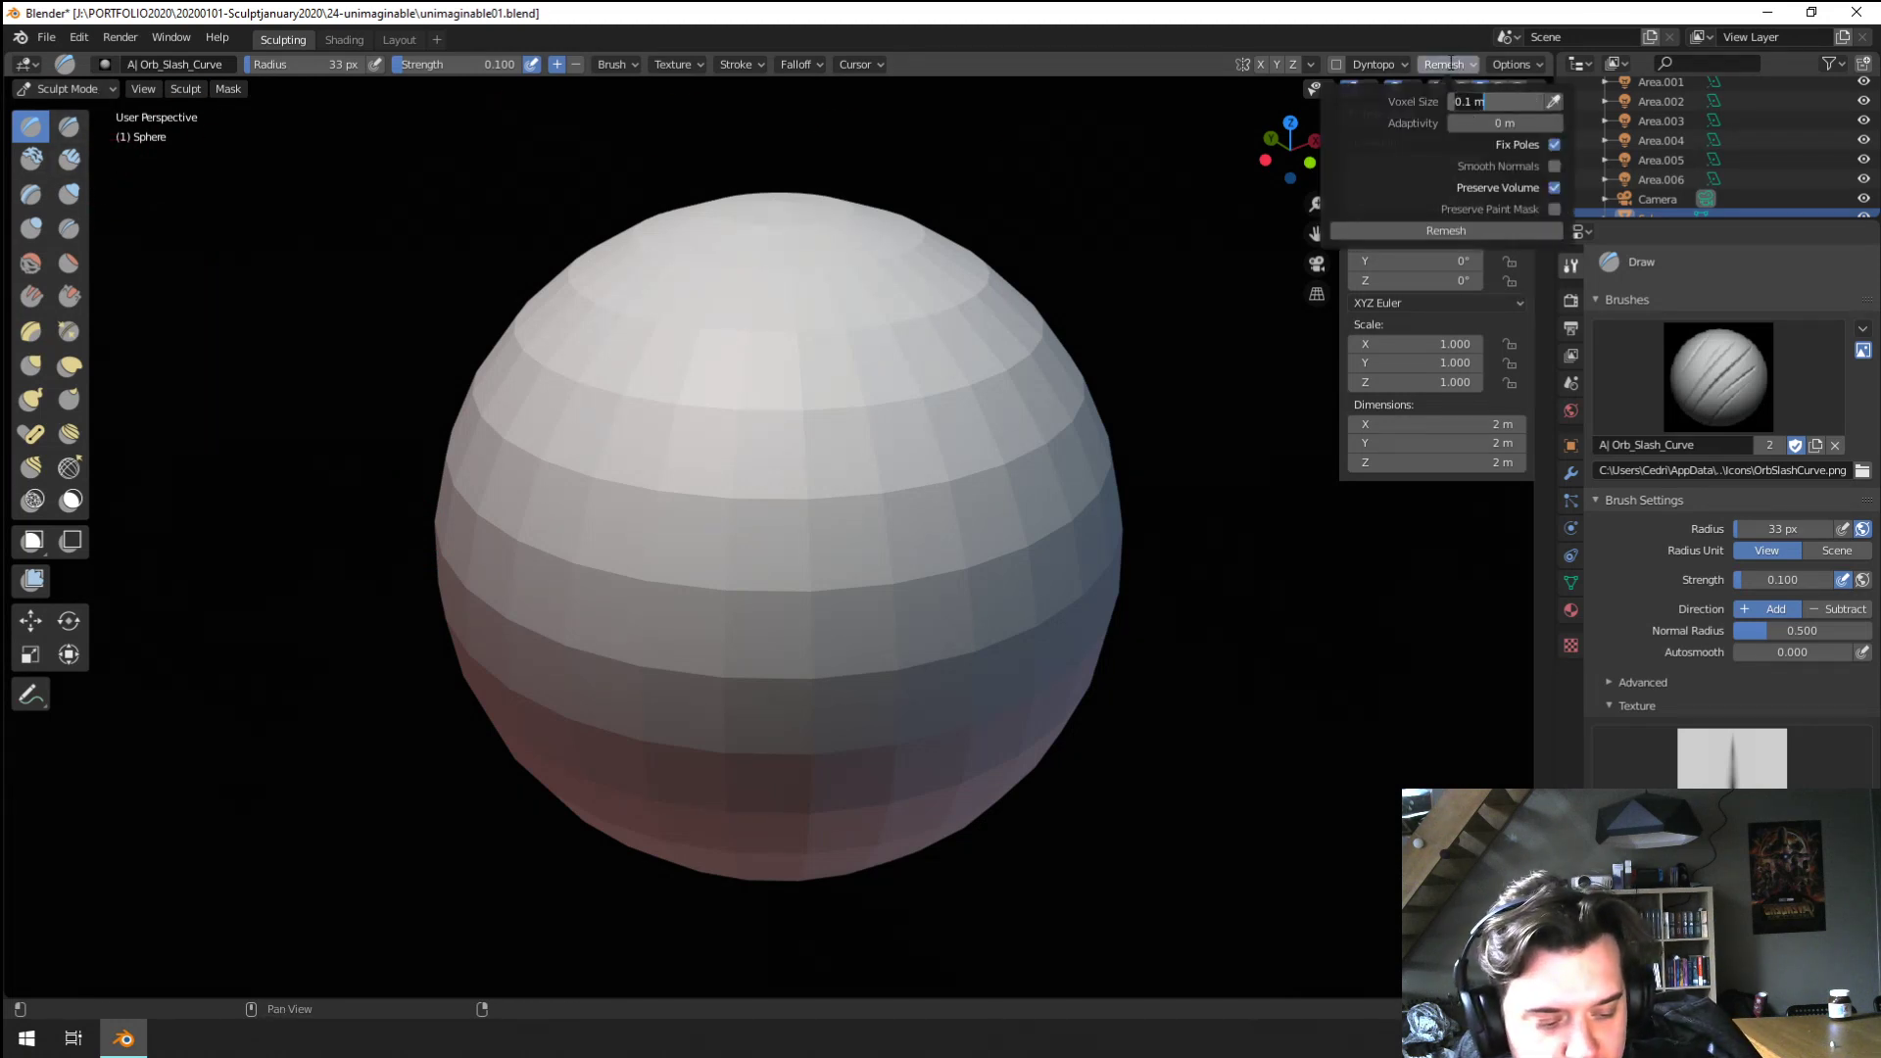
key("BackSpace")
type("0")
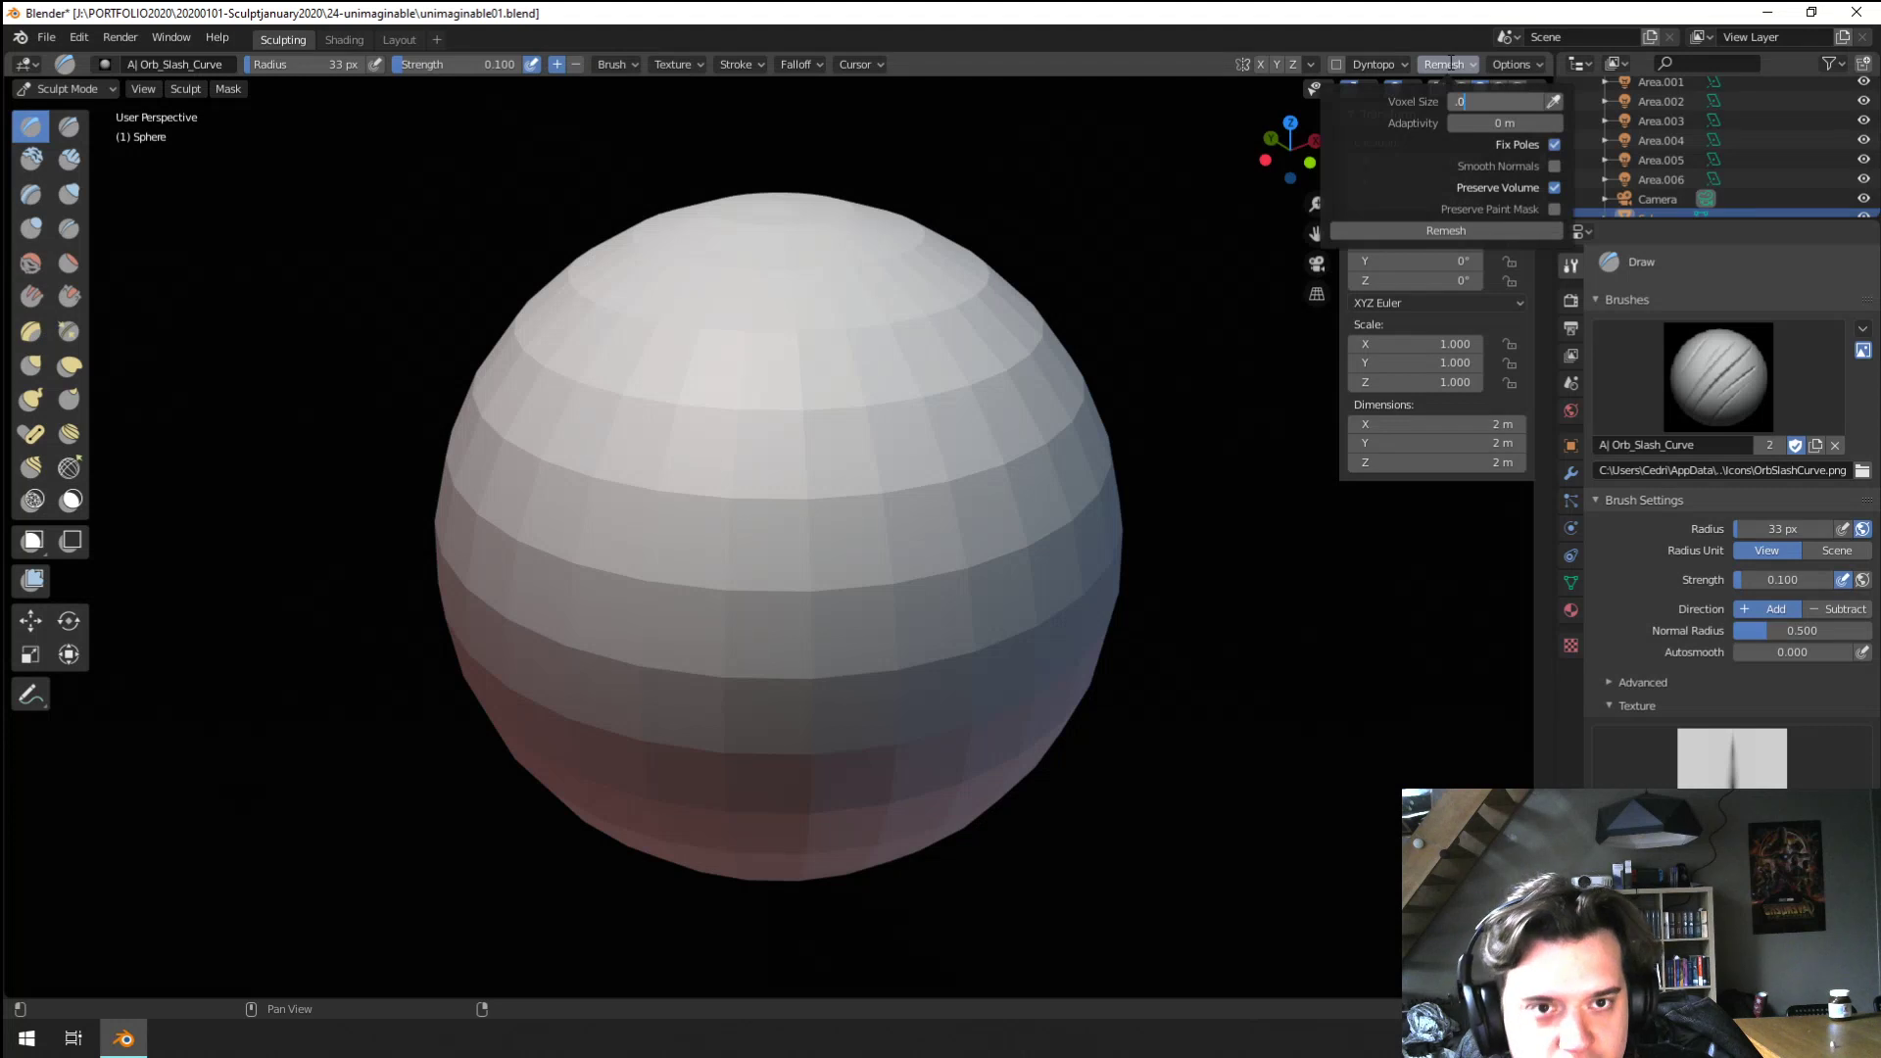
type("02")
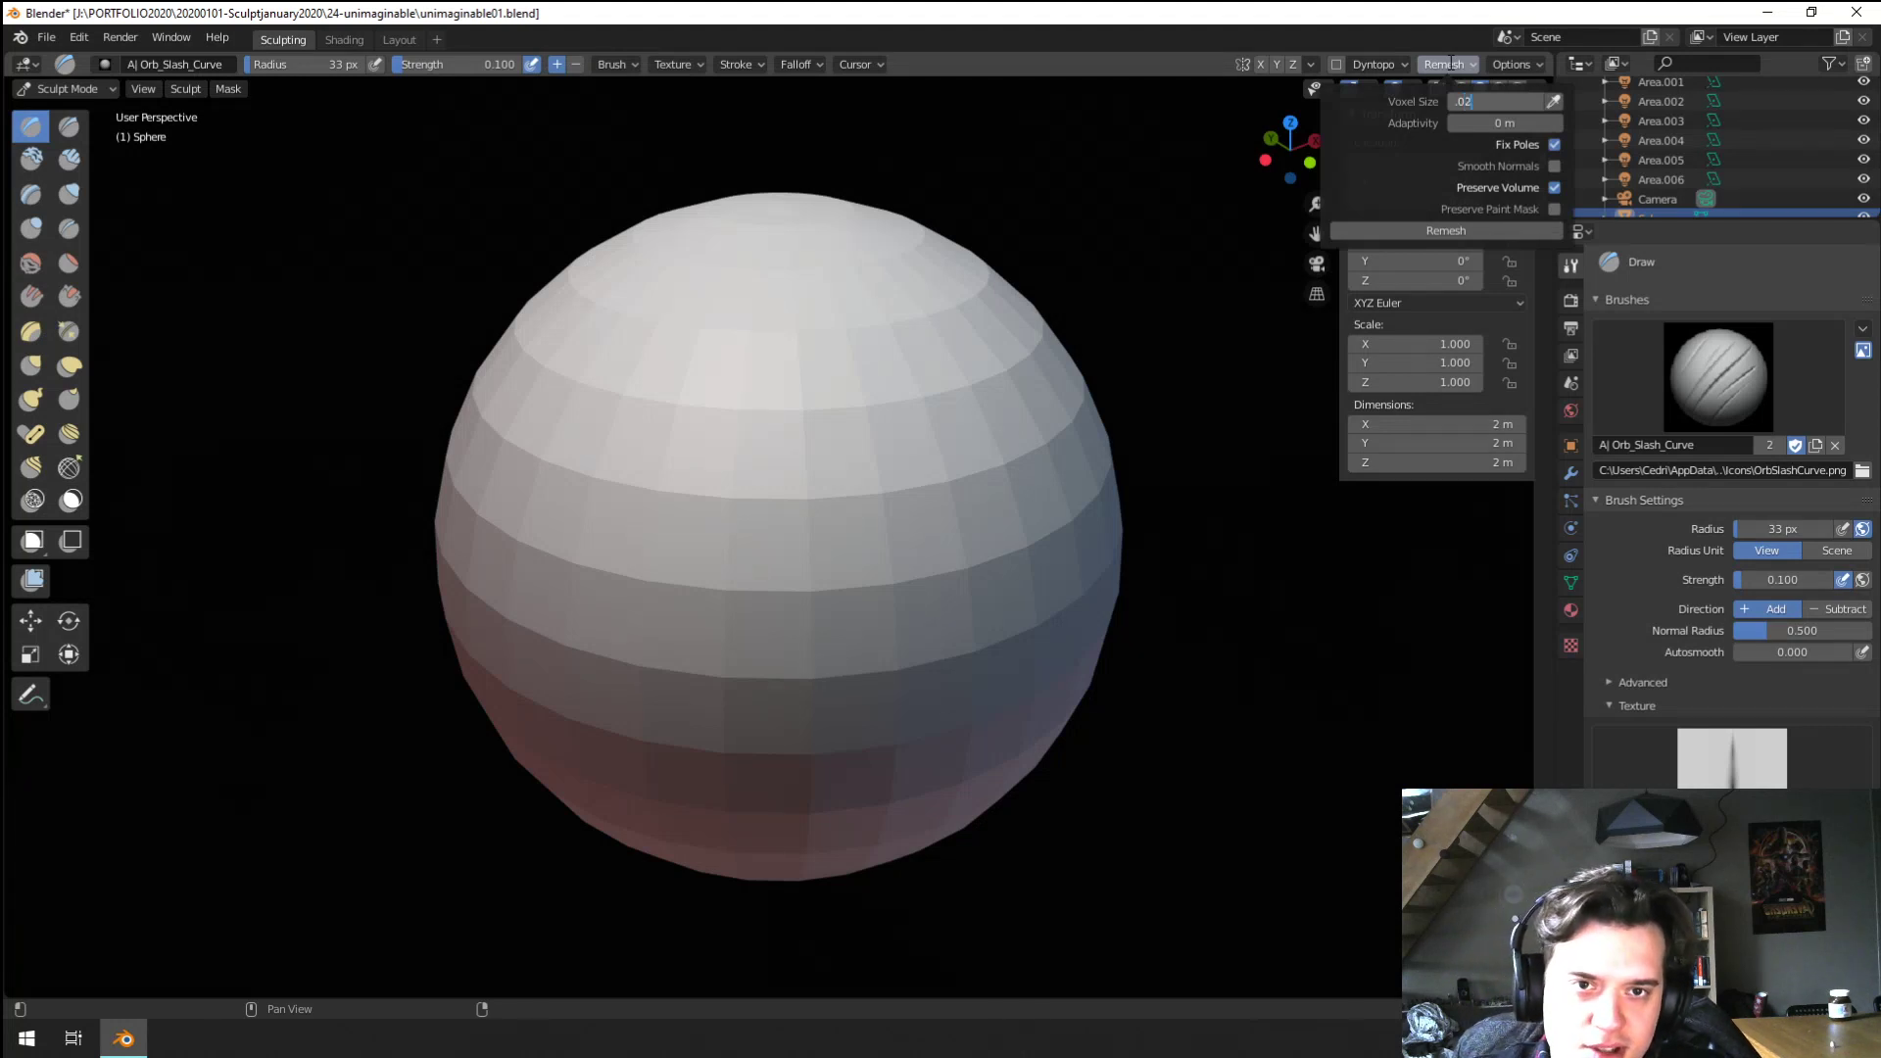
type("5")
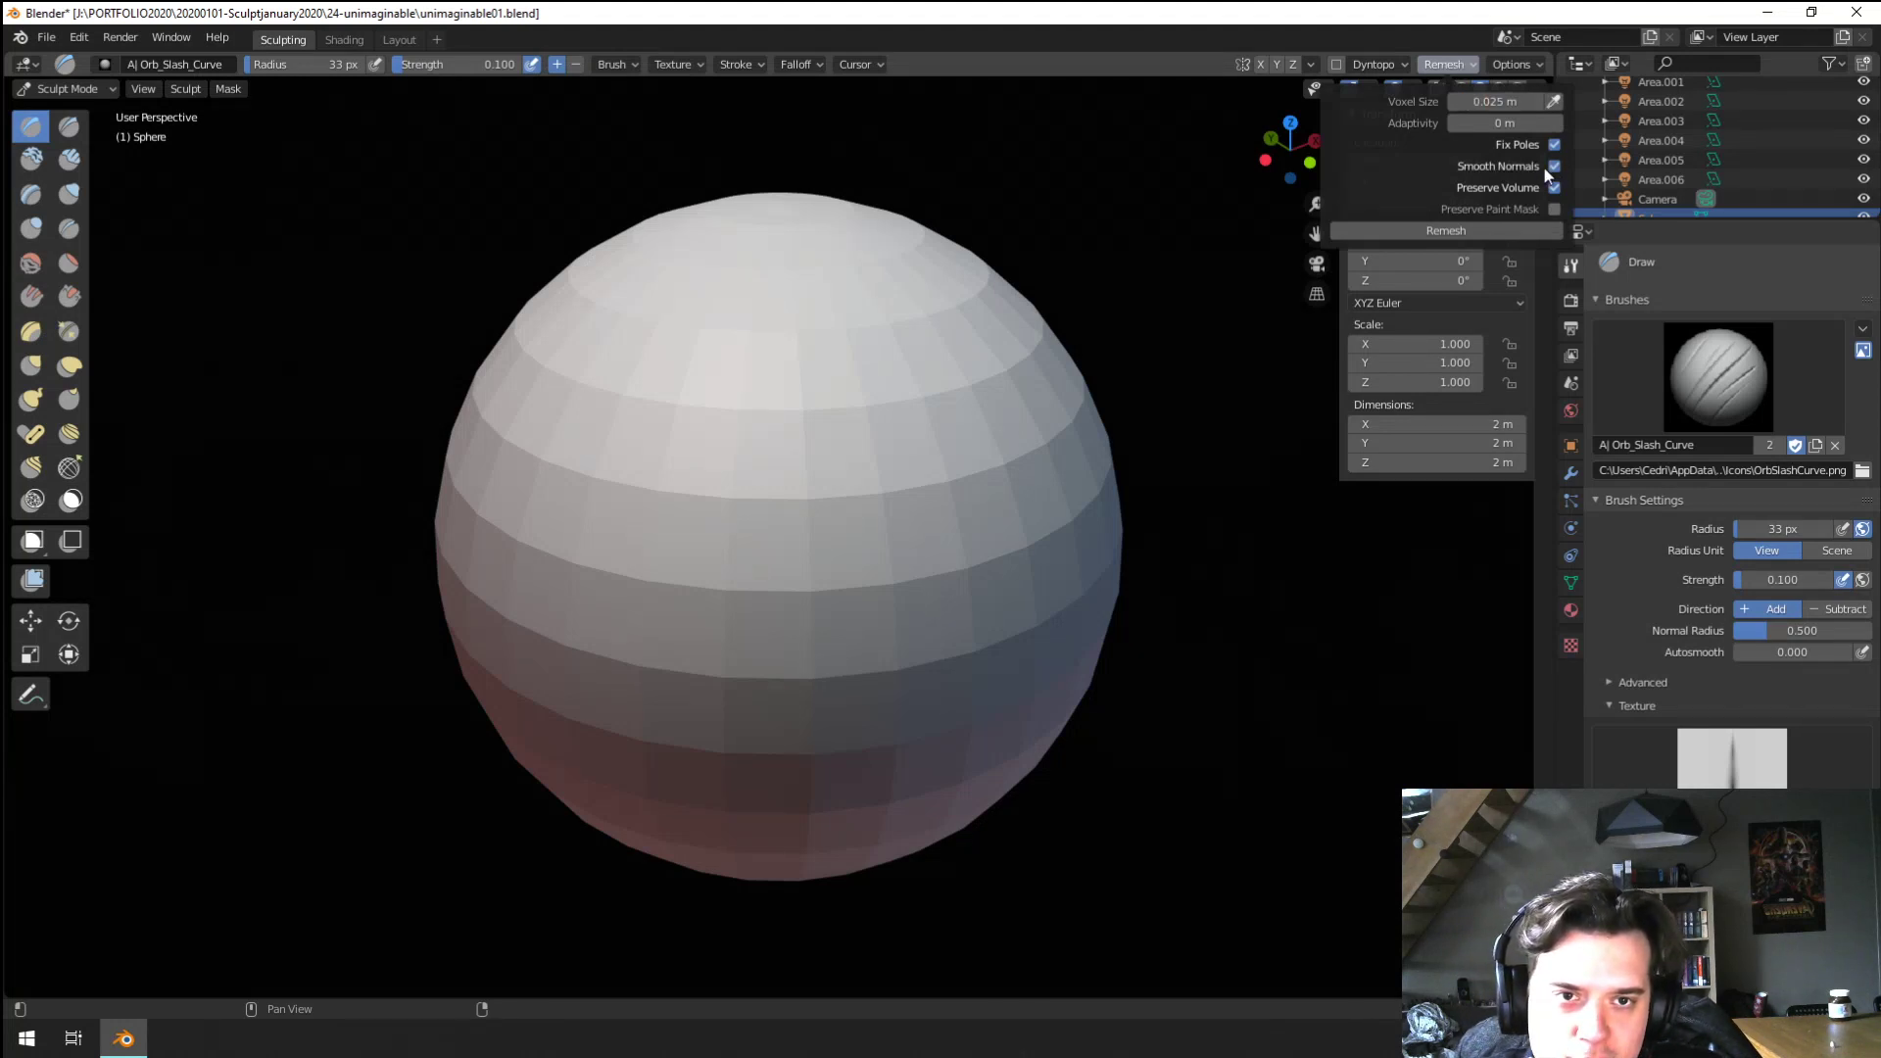
left_click(1513, 228)
Enlarge the brush radius to about 258 px and choose the Snake Hook brush
key("f")
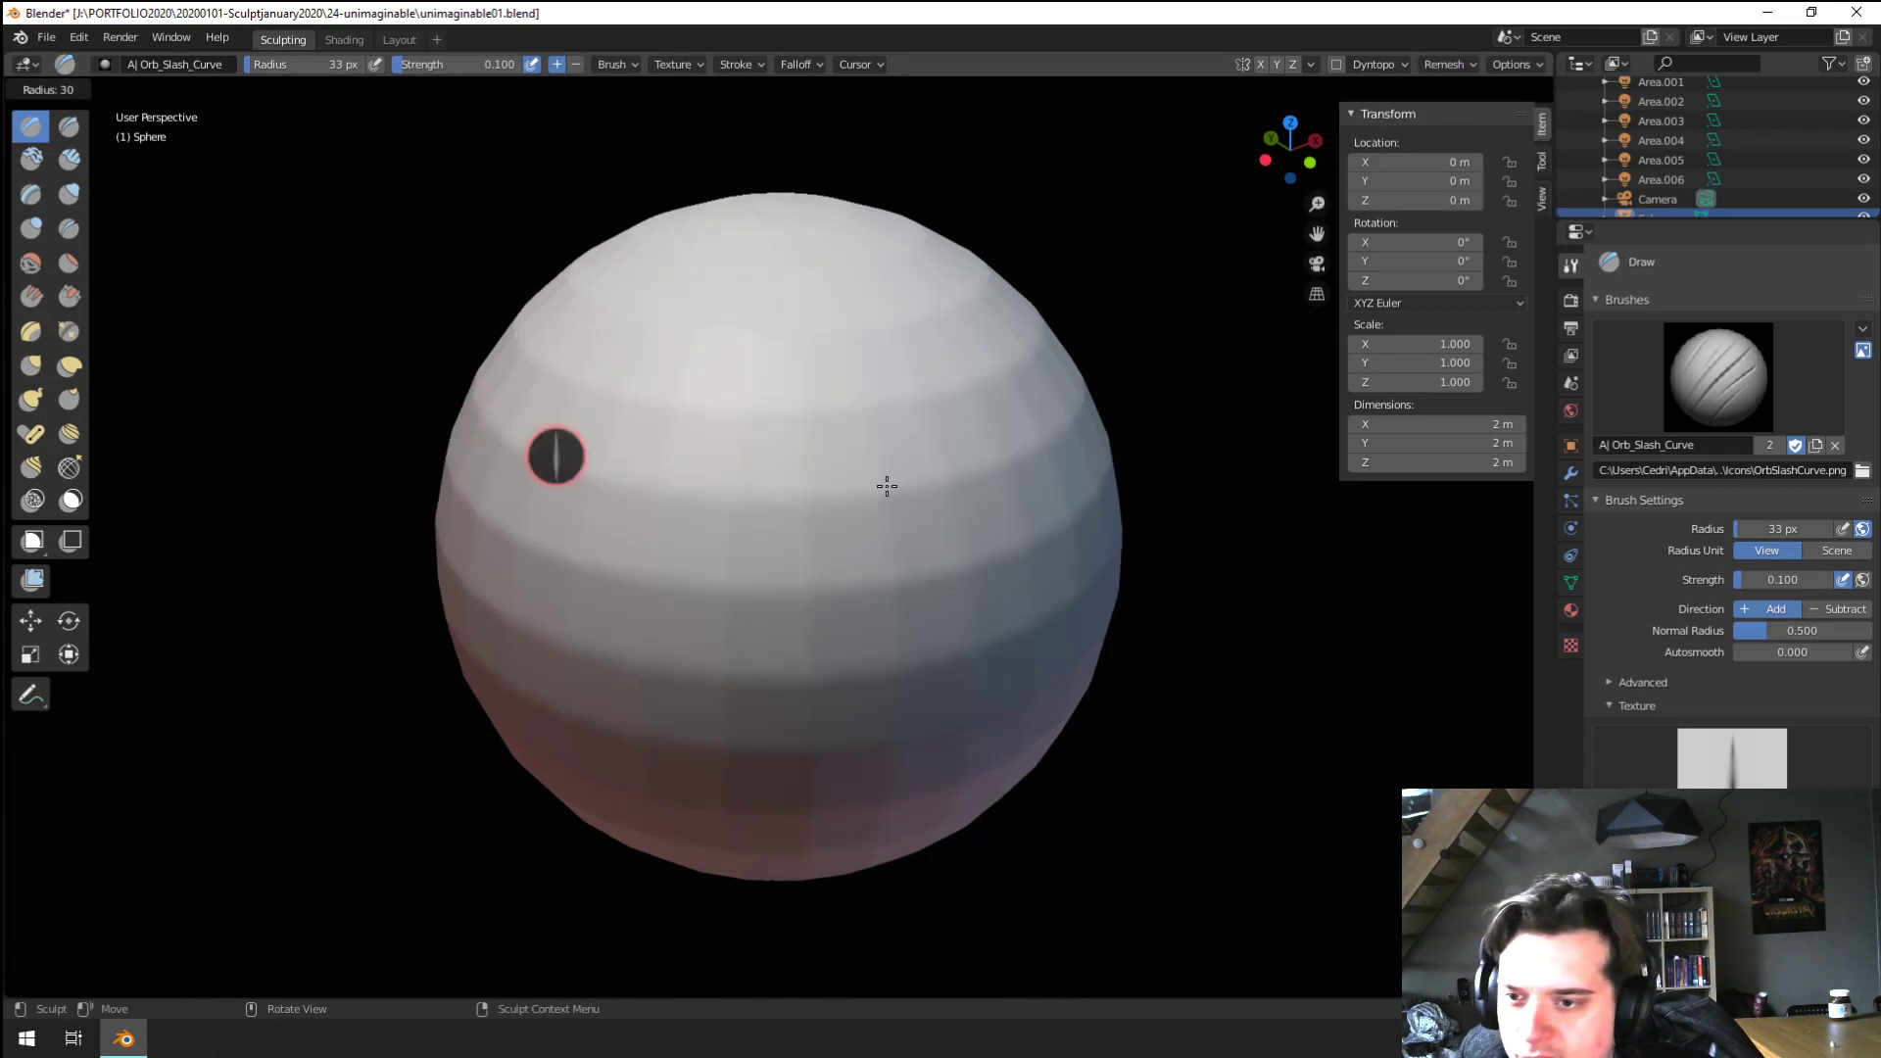
left_click(925, 431)
key("f")
left_click(798, 147)
key("c")
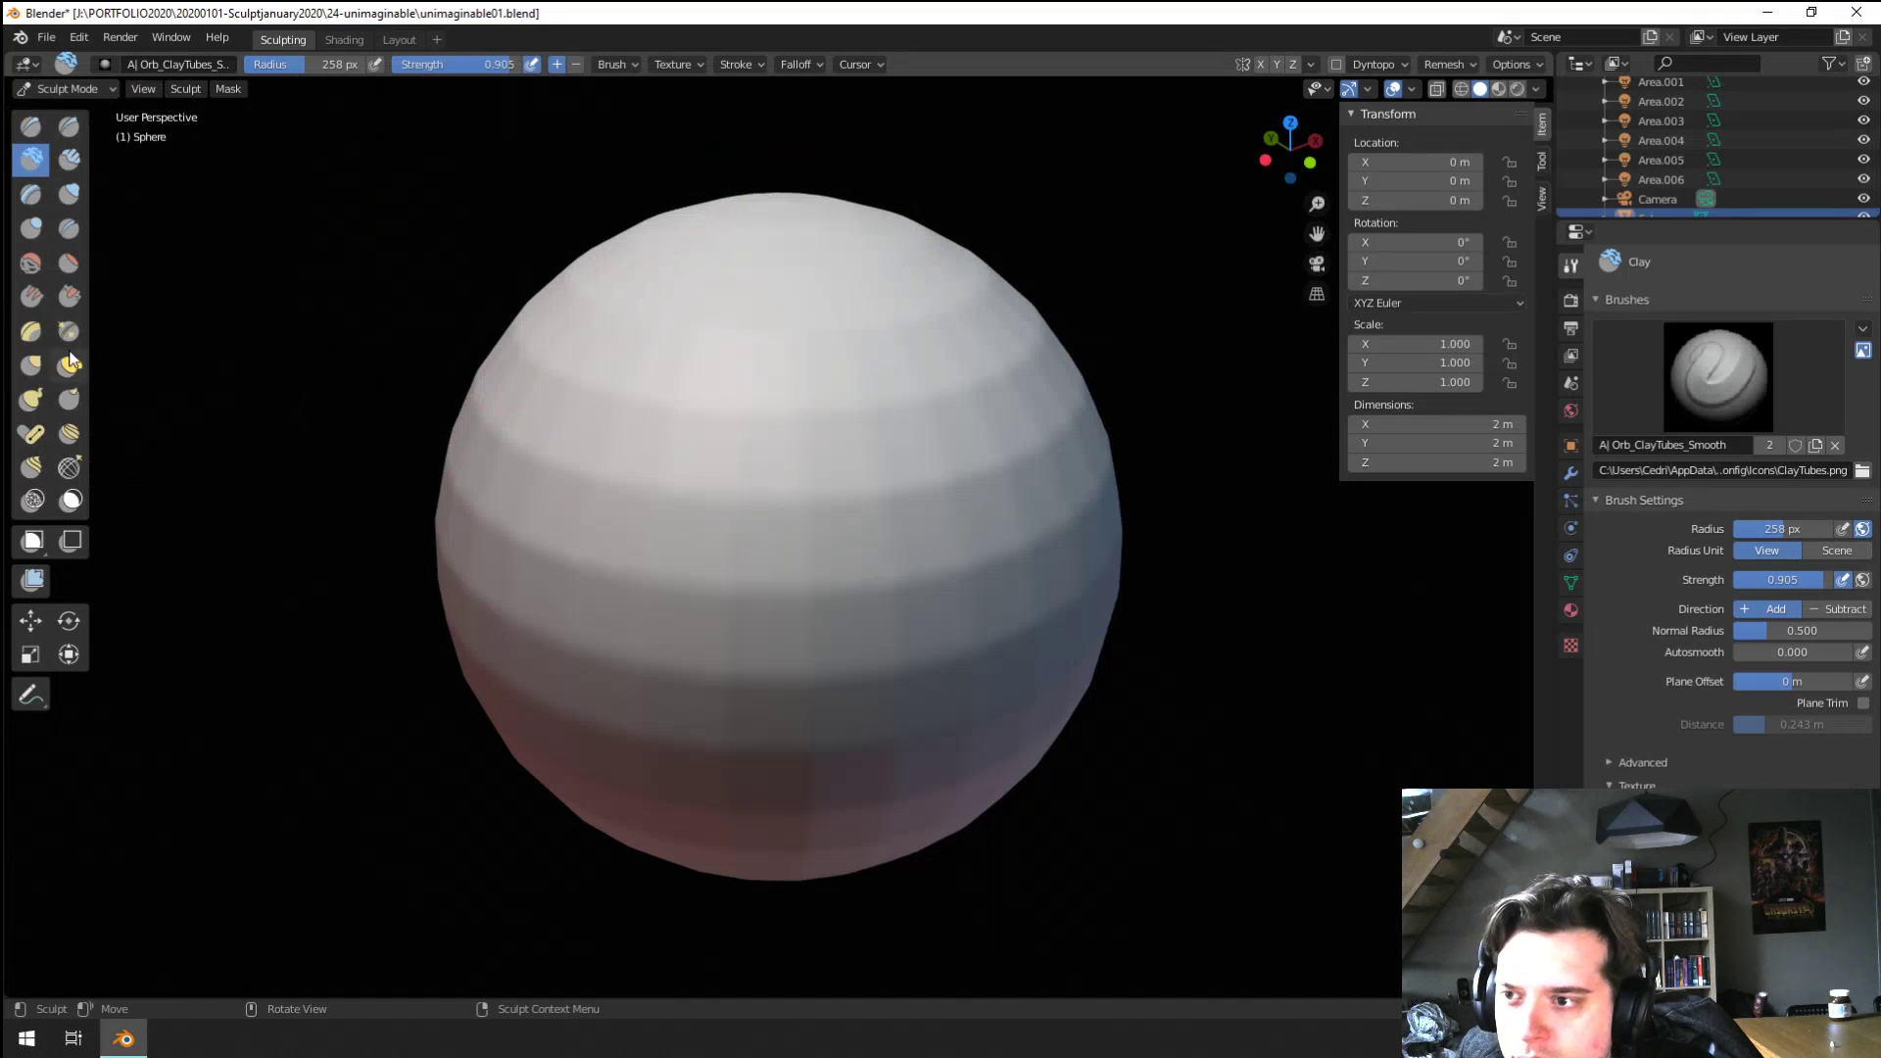
key("k")
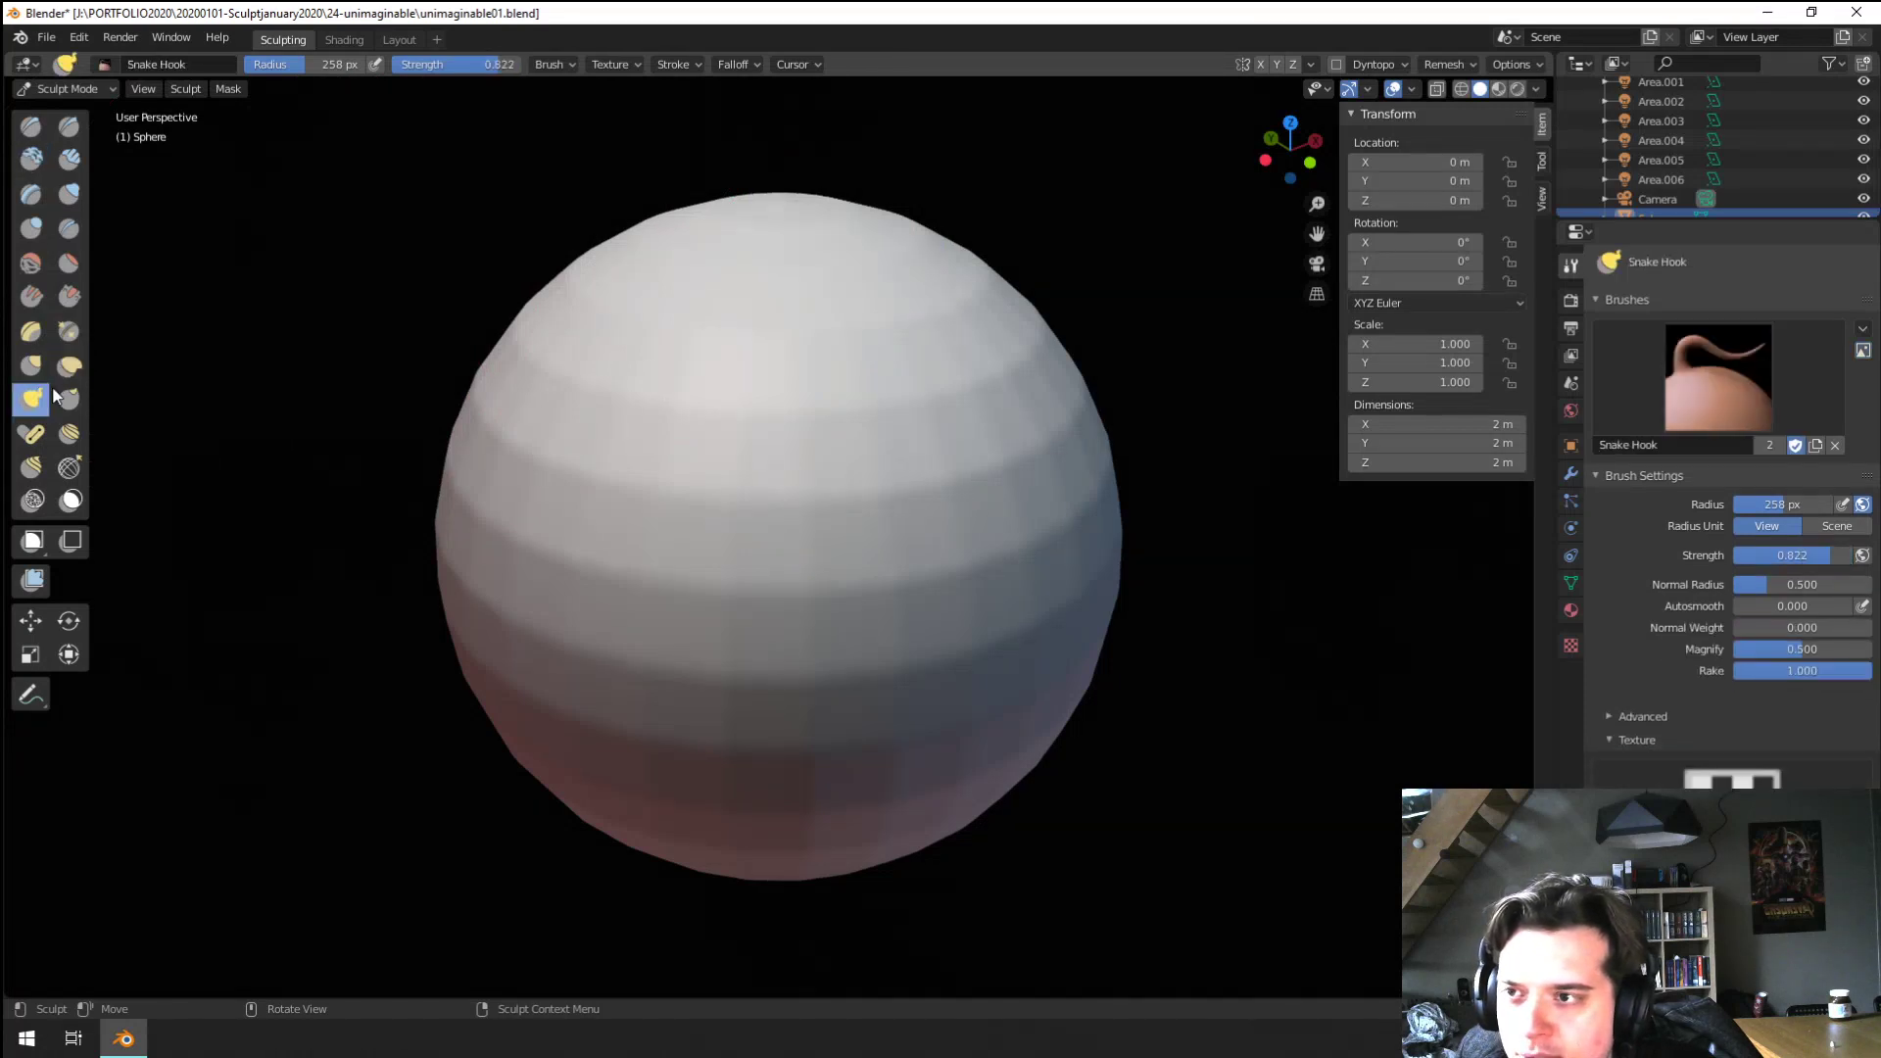
left_click(106, 68)
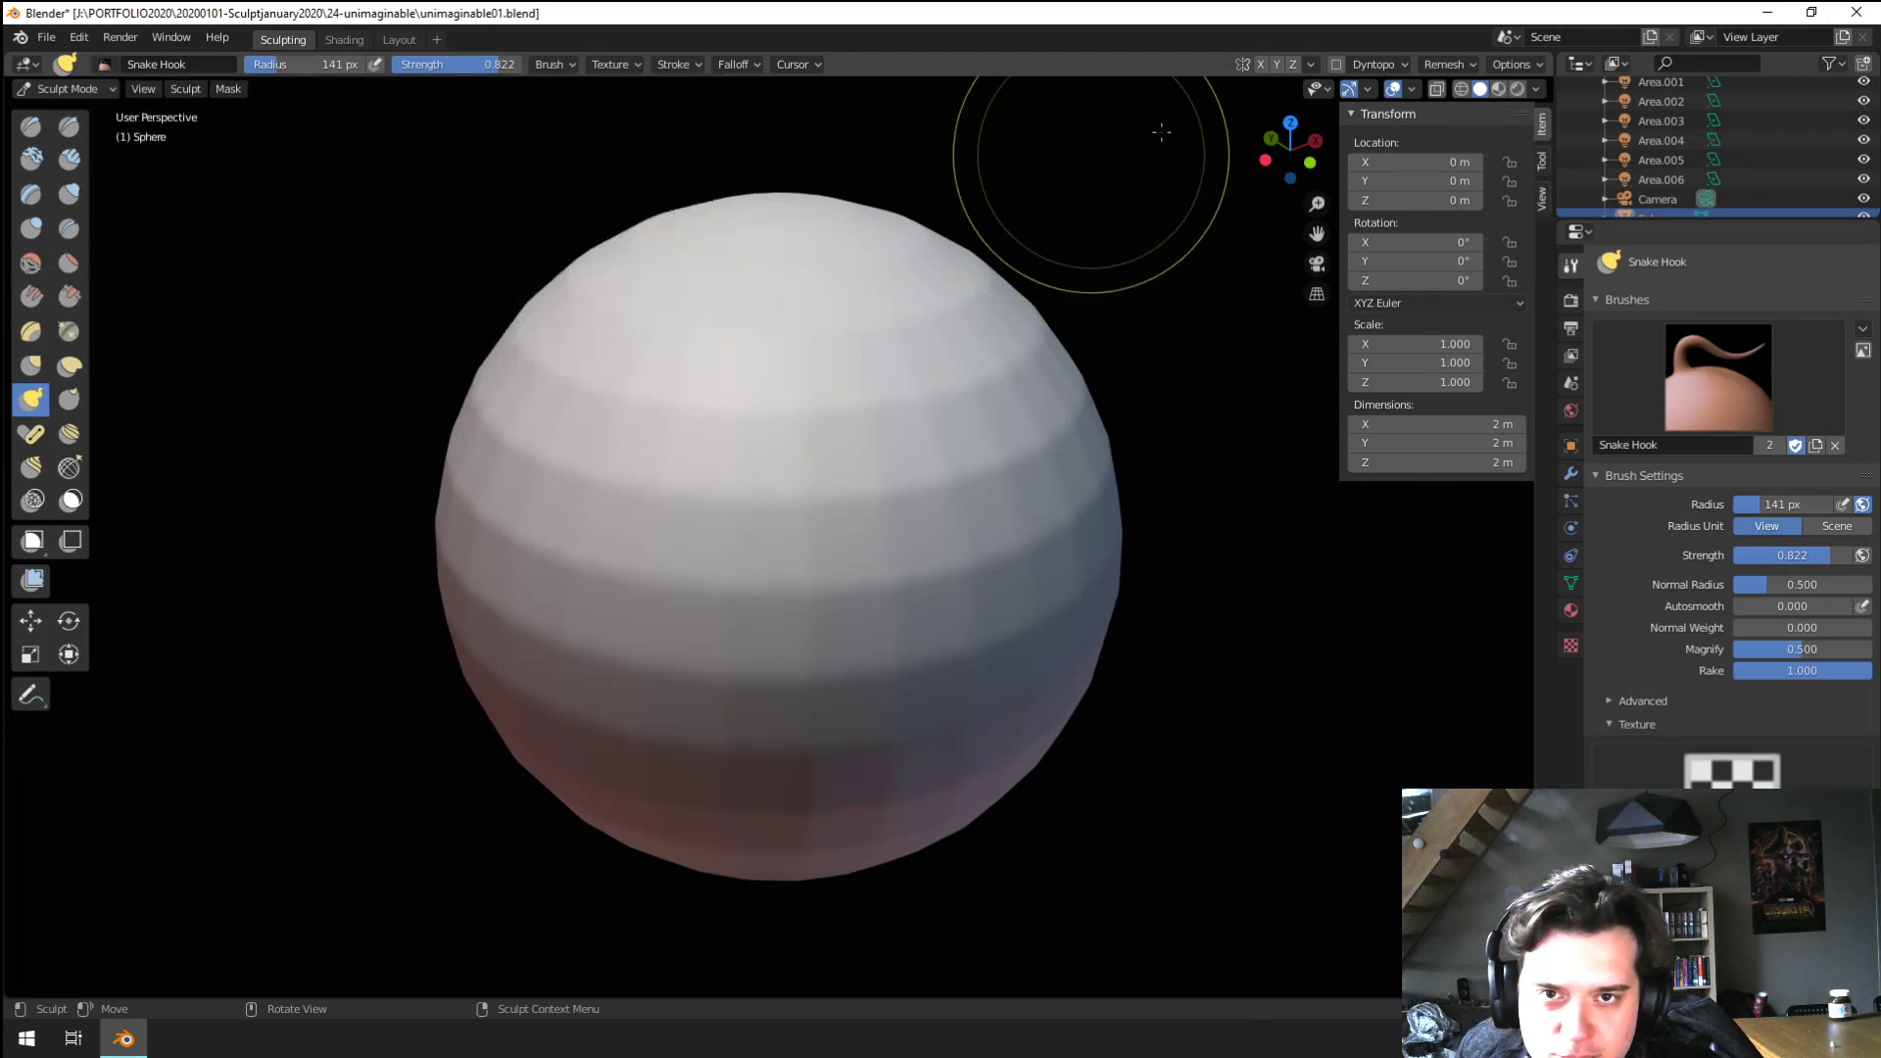
Enable X-axis symmetry and set the Snake Hook radius to about 171 px
left_click(1261, 64)
scroll(980, 412, "down", 5)
key("f")
left_click(956, 495)
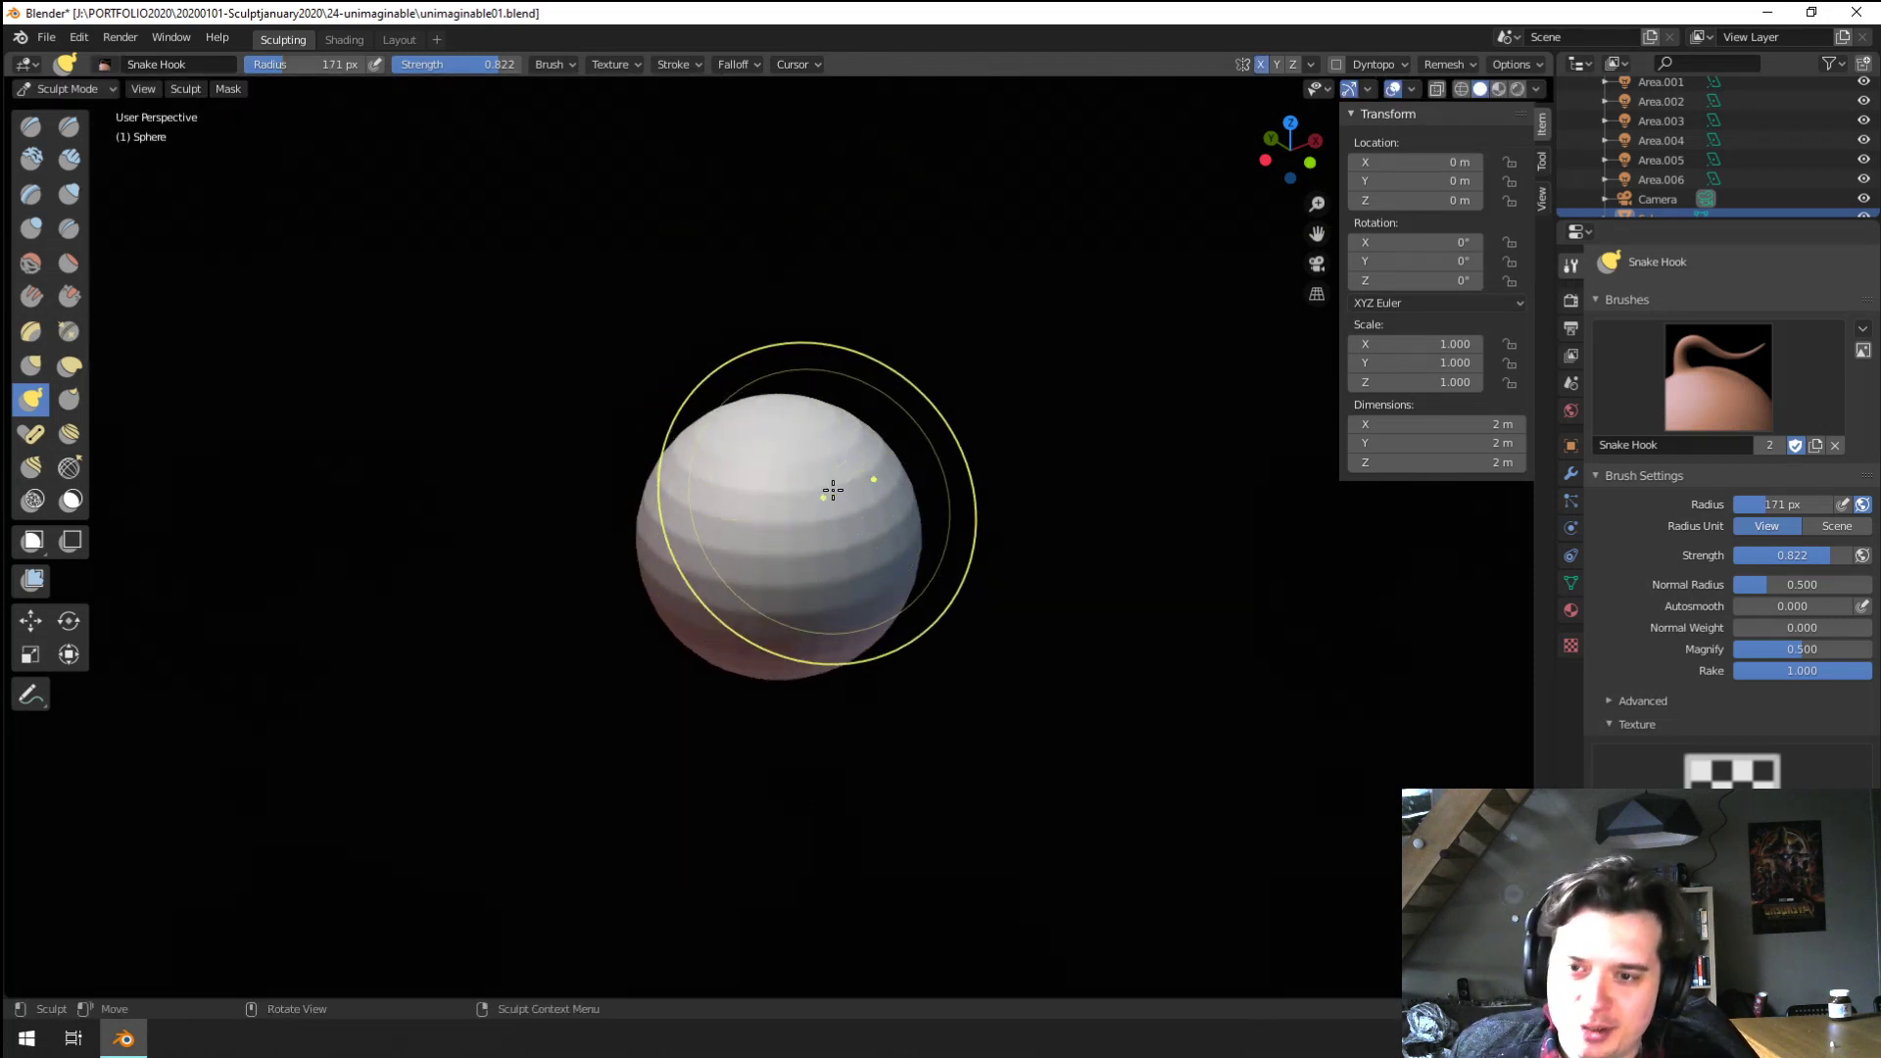
Smooth the stepped bands off the sphere with broad strokes from several sides
left_click_drag(827, 489, 694, 576, "shift")
middle_click_drag(646, 487, 755, 483)
mouse_move(740, 527)
left_mouse_down("shift")
mouse_move(683, 542)
mouse_move(697, 680)
left_mouse_up("shift")
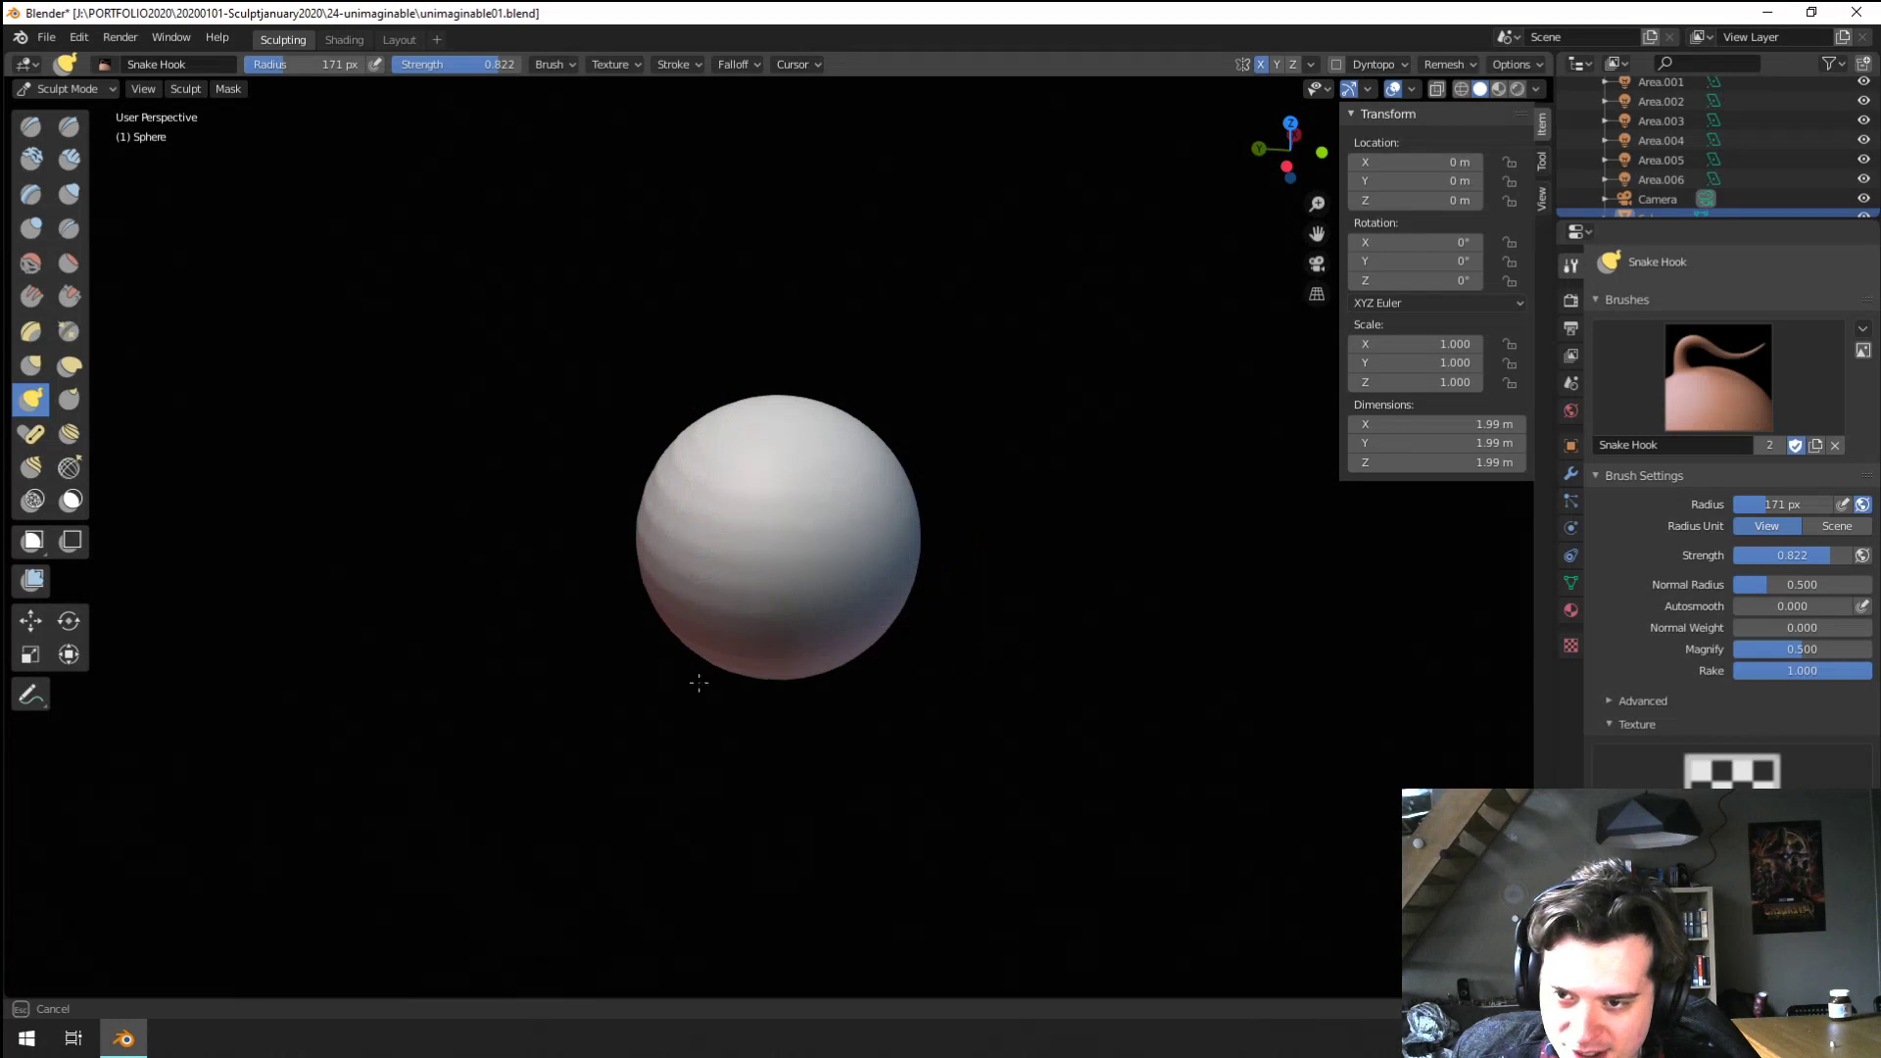
middle_click_drag(785, 476, 840, 432)
mouse_move(840, 432)
left_mouse_down("shift")
mouse_move(765, 534)
mouse_move(784, 490)
left_mouse_up("shift")
mouse_move(798, 451)
middle_mouse_down()
mouse_move(825, 387)
mouse_move(797, 461)
middle_mouse_up()
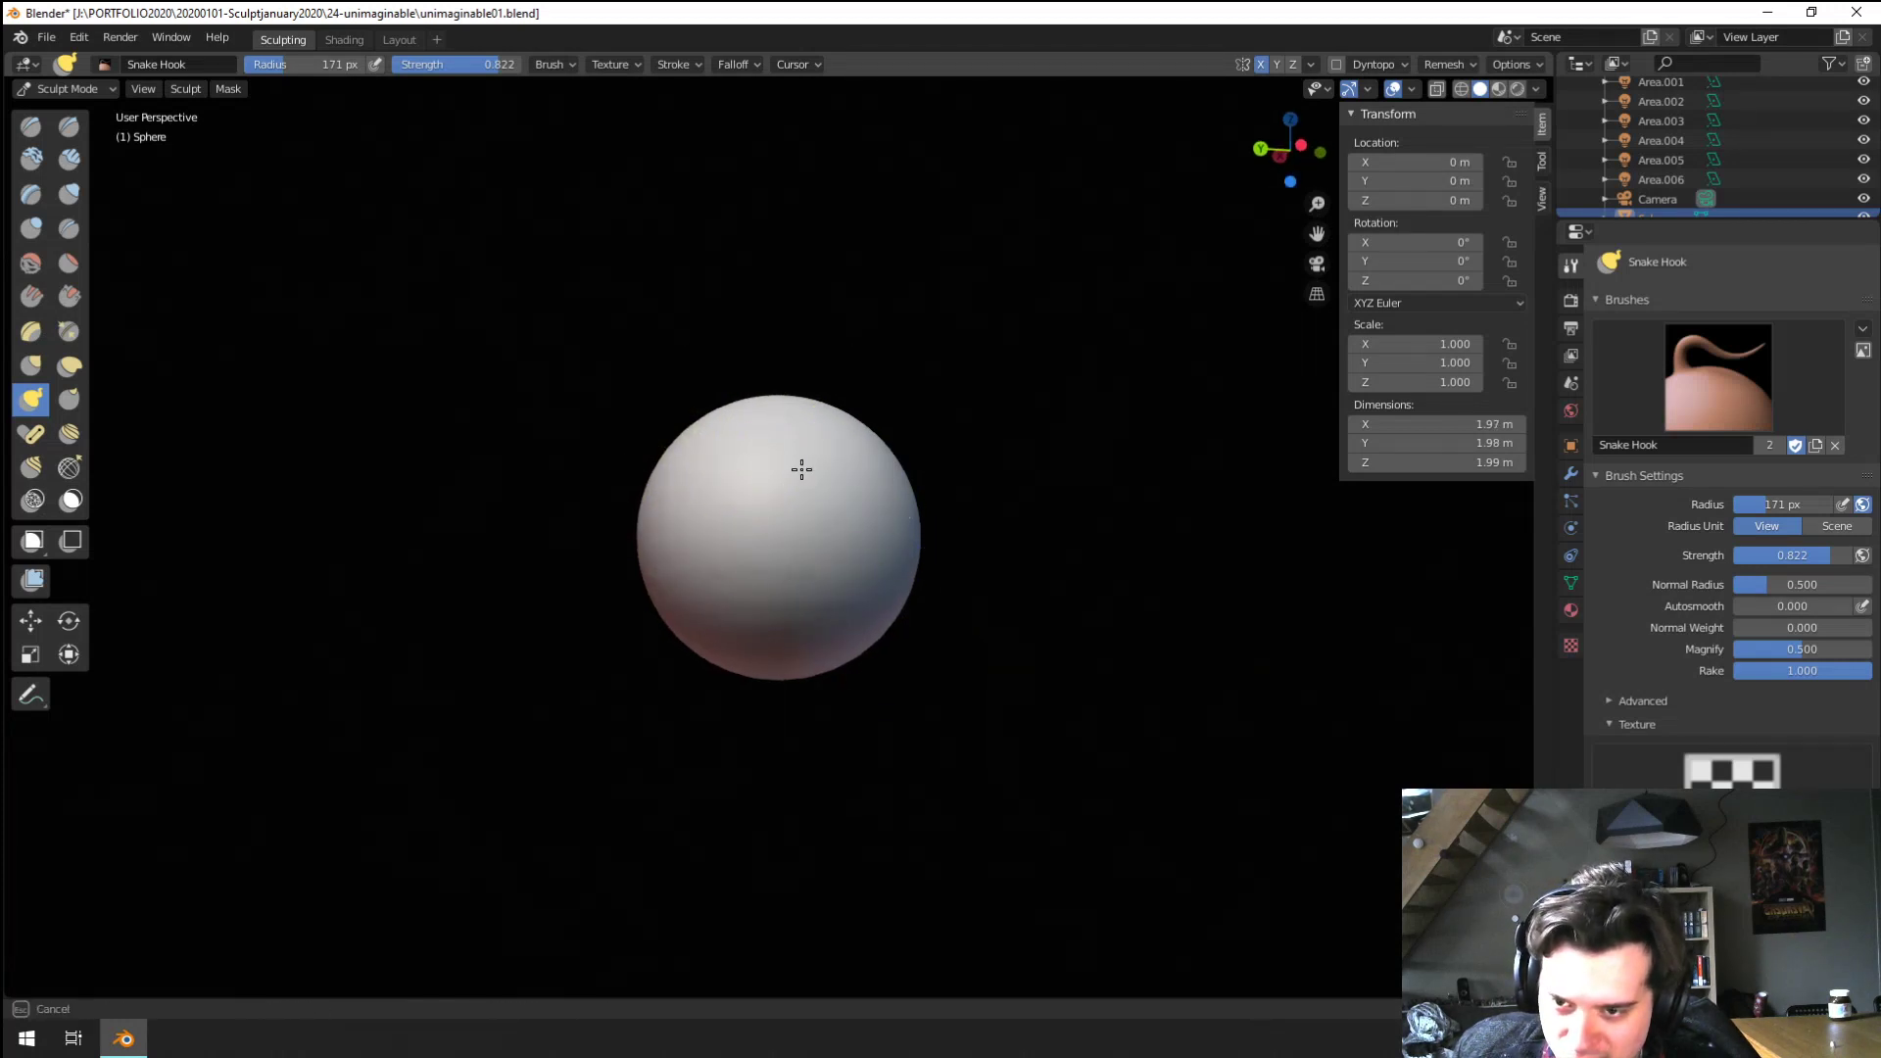
scroll(832, 358, "up", 3)
scroll(832, 359, "down", 3)
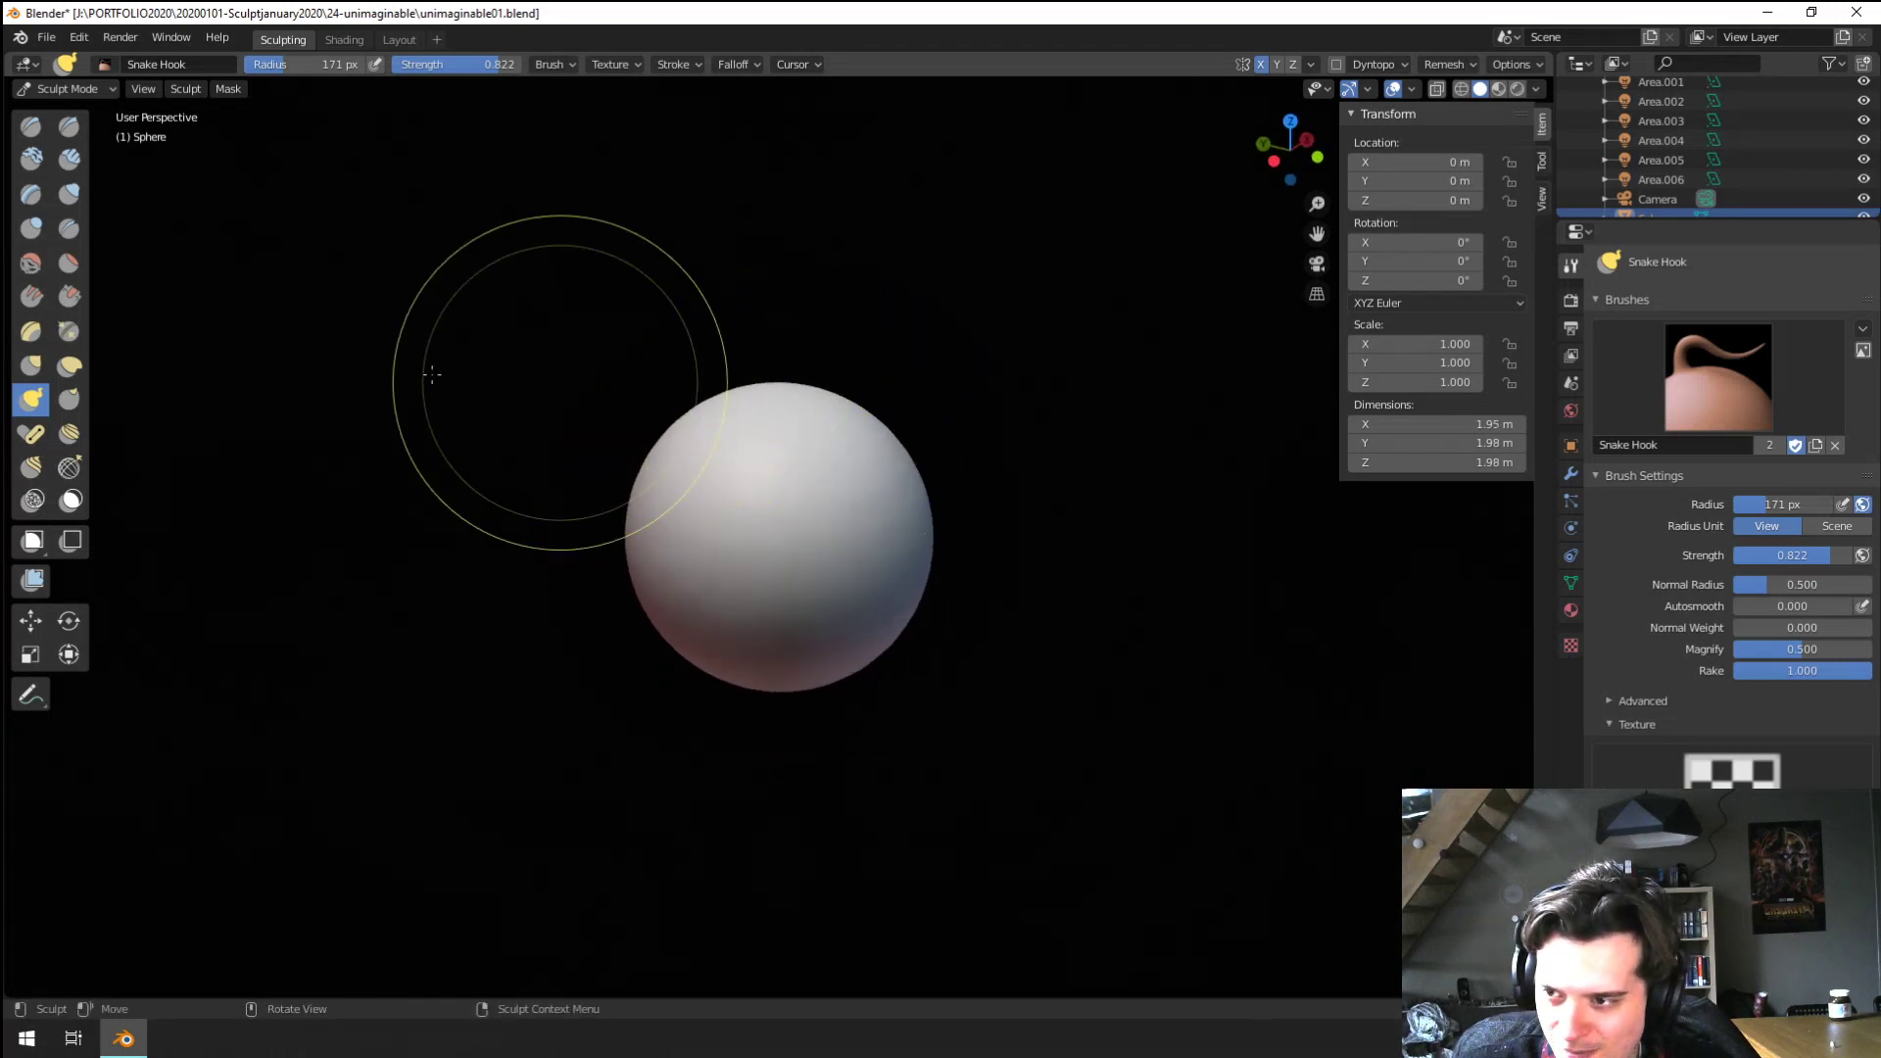
Try pulling the sphere's upper surface with the Thumb brush at 112 px and about 362 px radius, undoing both strokes
left_click(68, 399)
mouse_move(706, 490)
left_mouse_down()
mouse_move(578, 358)
mouse_move(611, 306)
left_mouse_up()
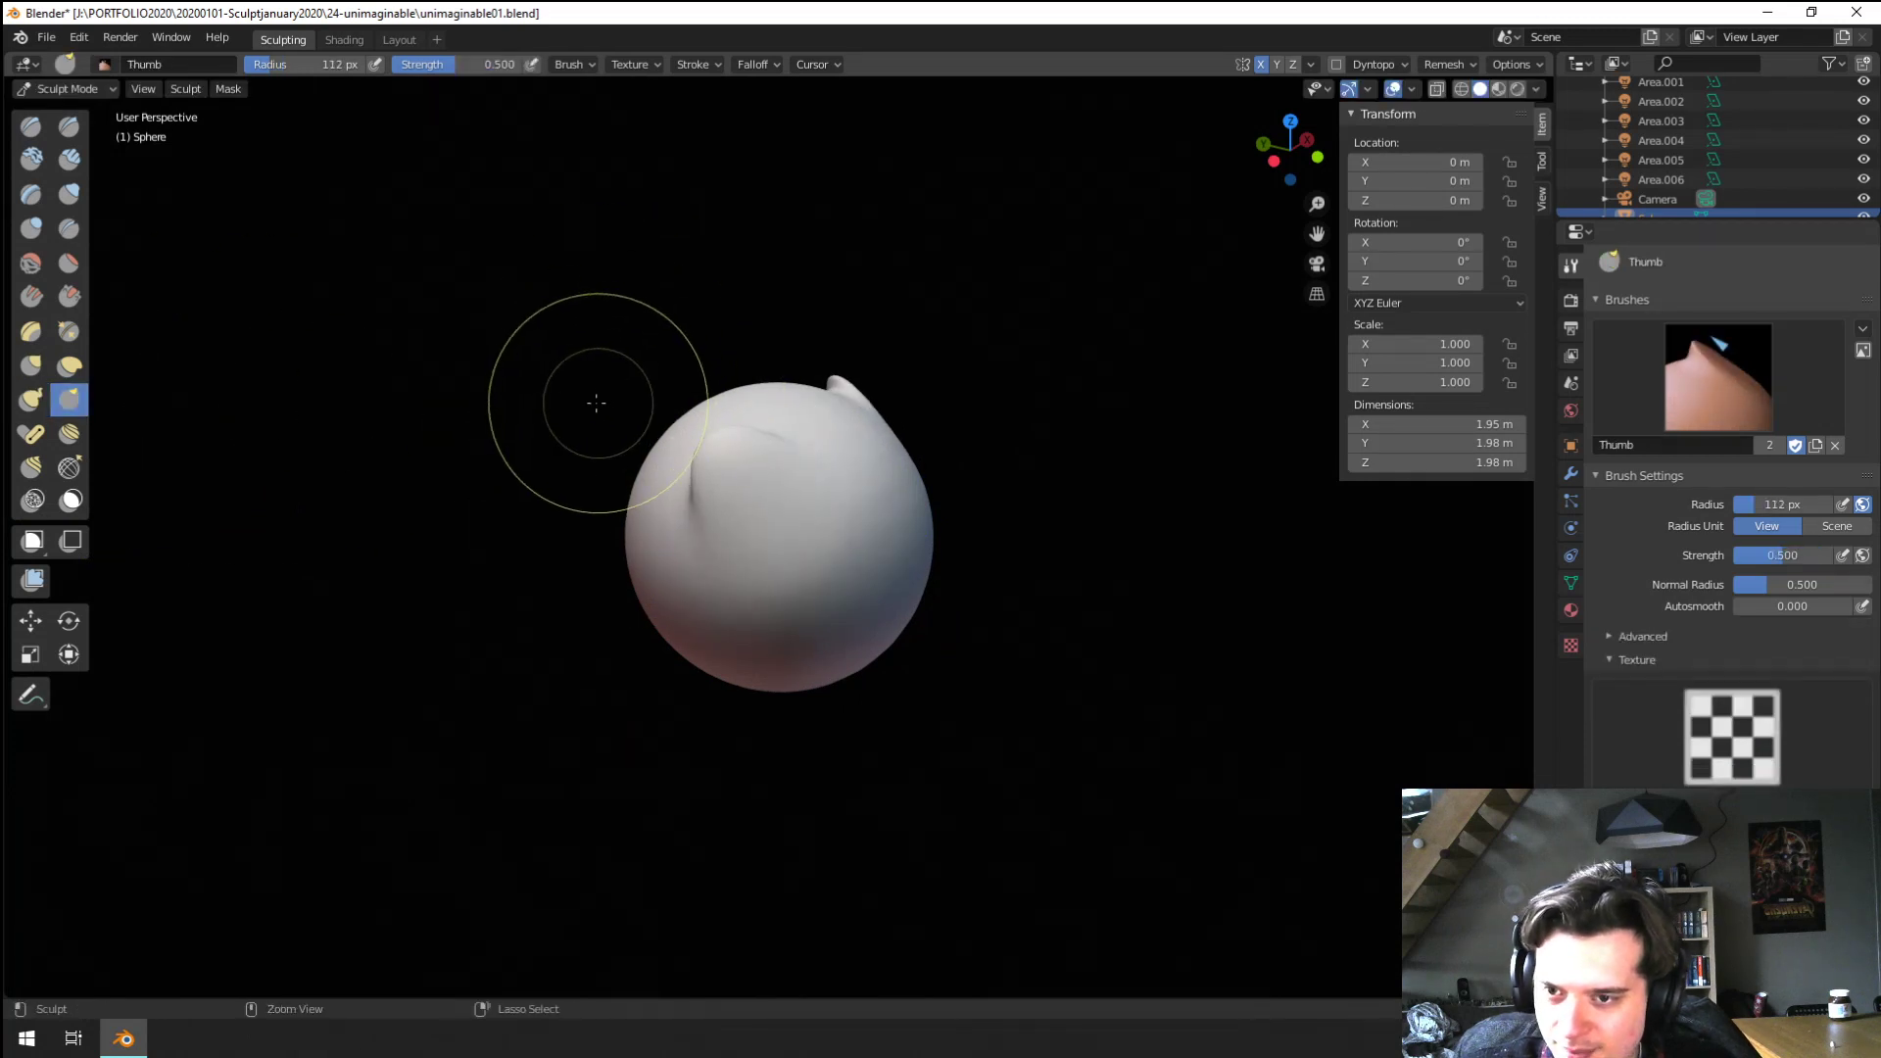
key("ctrl+z")
key("f")
left_click(781, 458)
mouse_move(777, 481)
left_mouse_down()
mouse_move(629, 293)
mouse_move(677, 139)
mouse_move(1063, 121)
left_mouse_up()
key("ctrl+z")
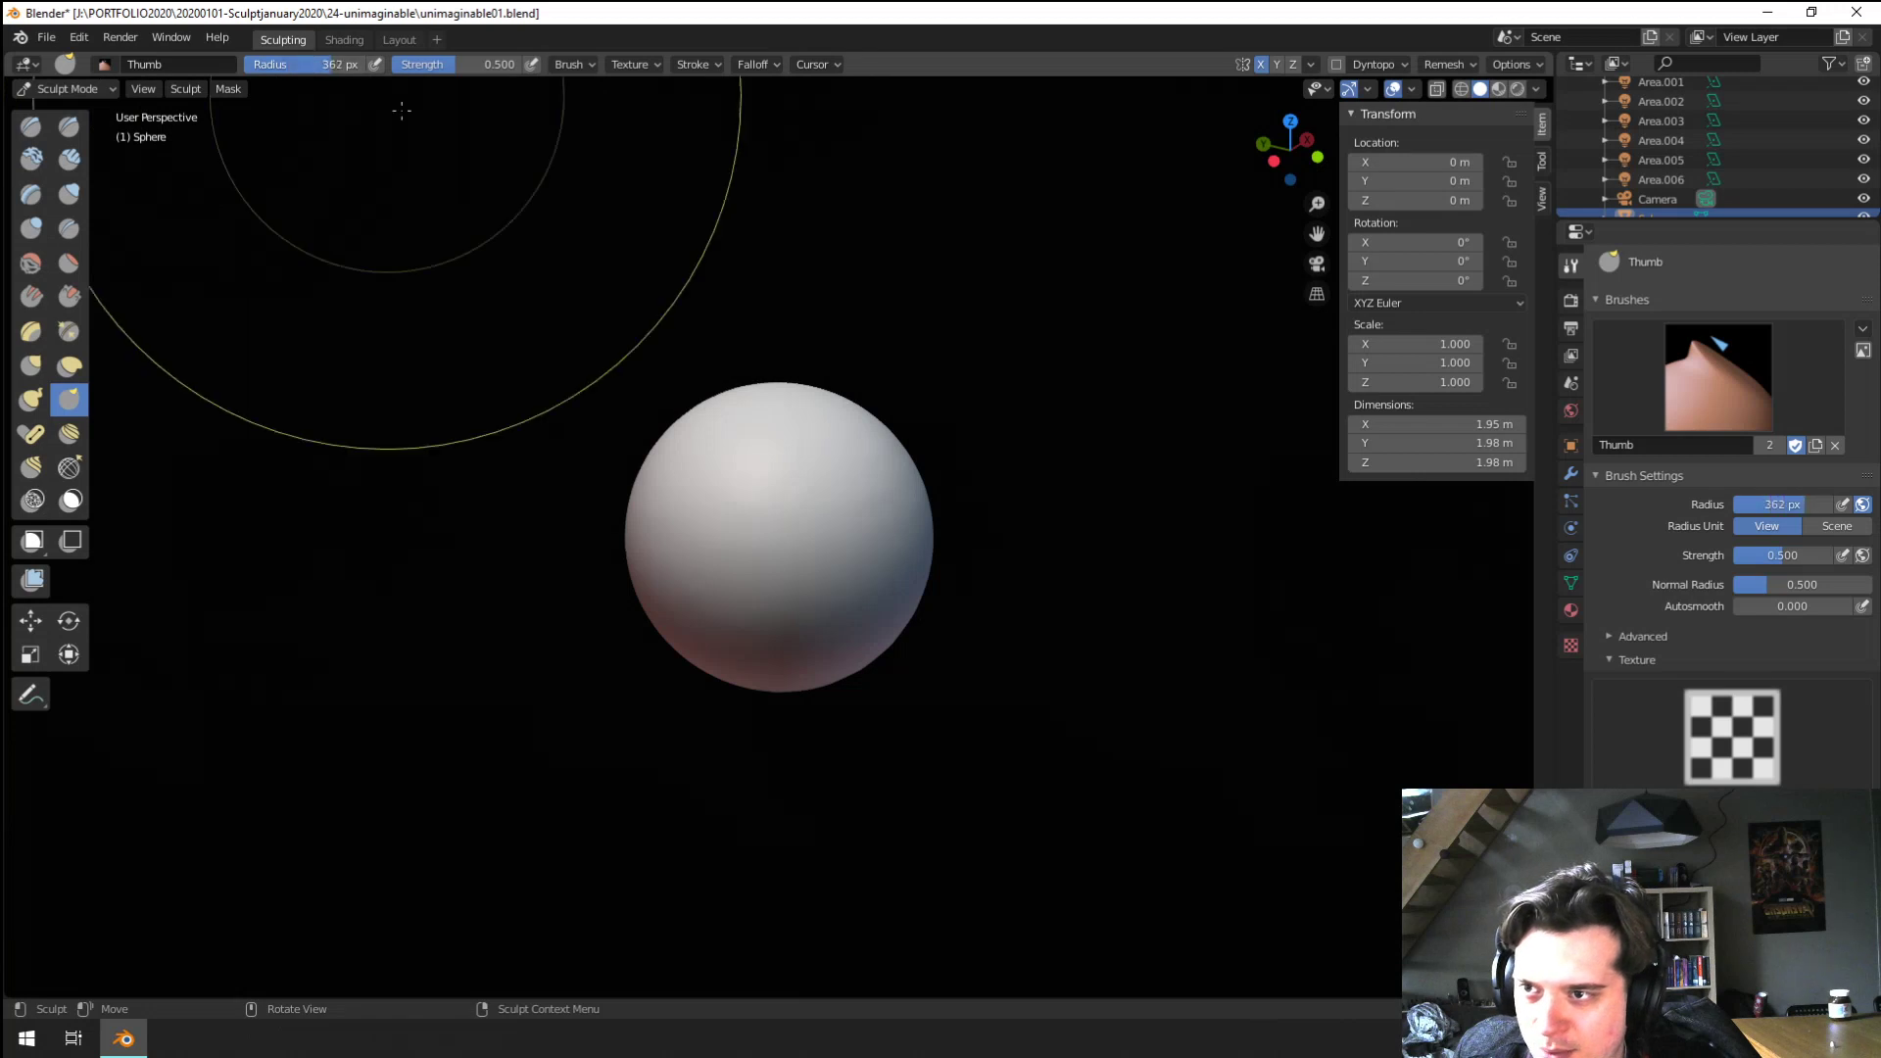
Try pulling the sphere's upper surface with the Thumb brush and with Elastic Deform at about 178 px radius, undoing both strokes
left_click_drag(747, 525, 588, 349)
key("ctrl+z")
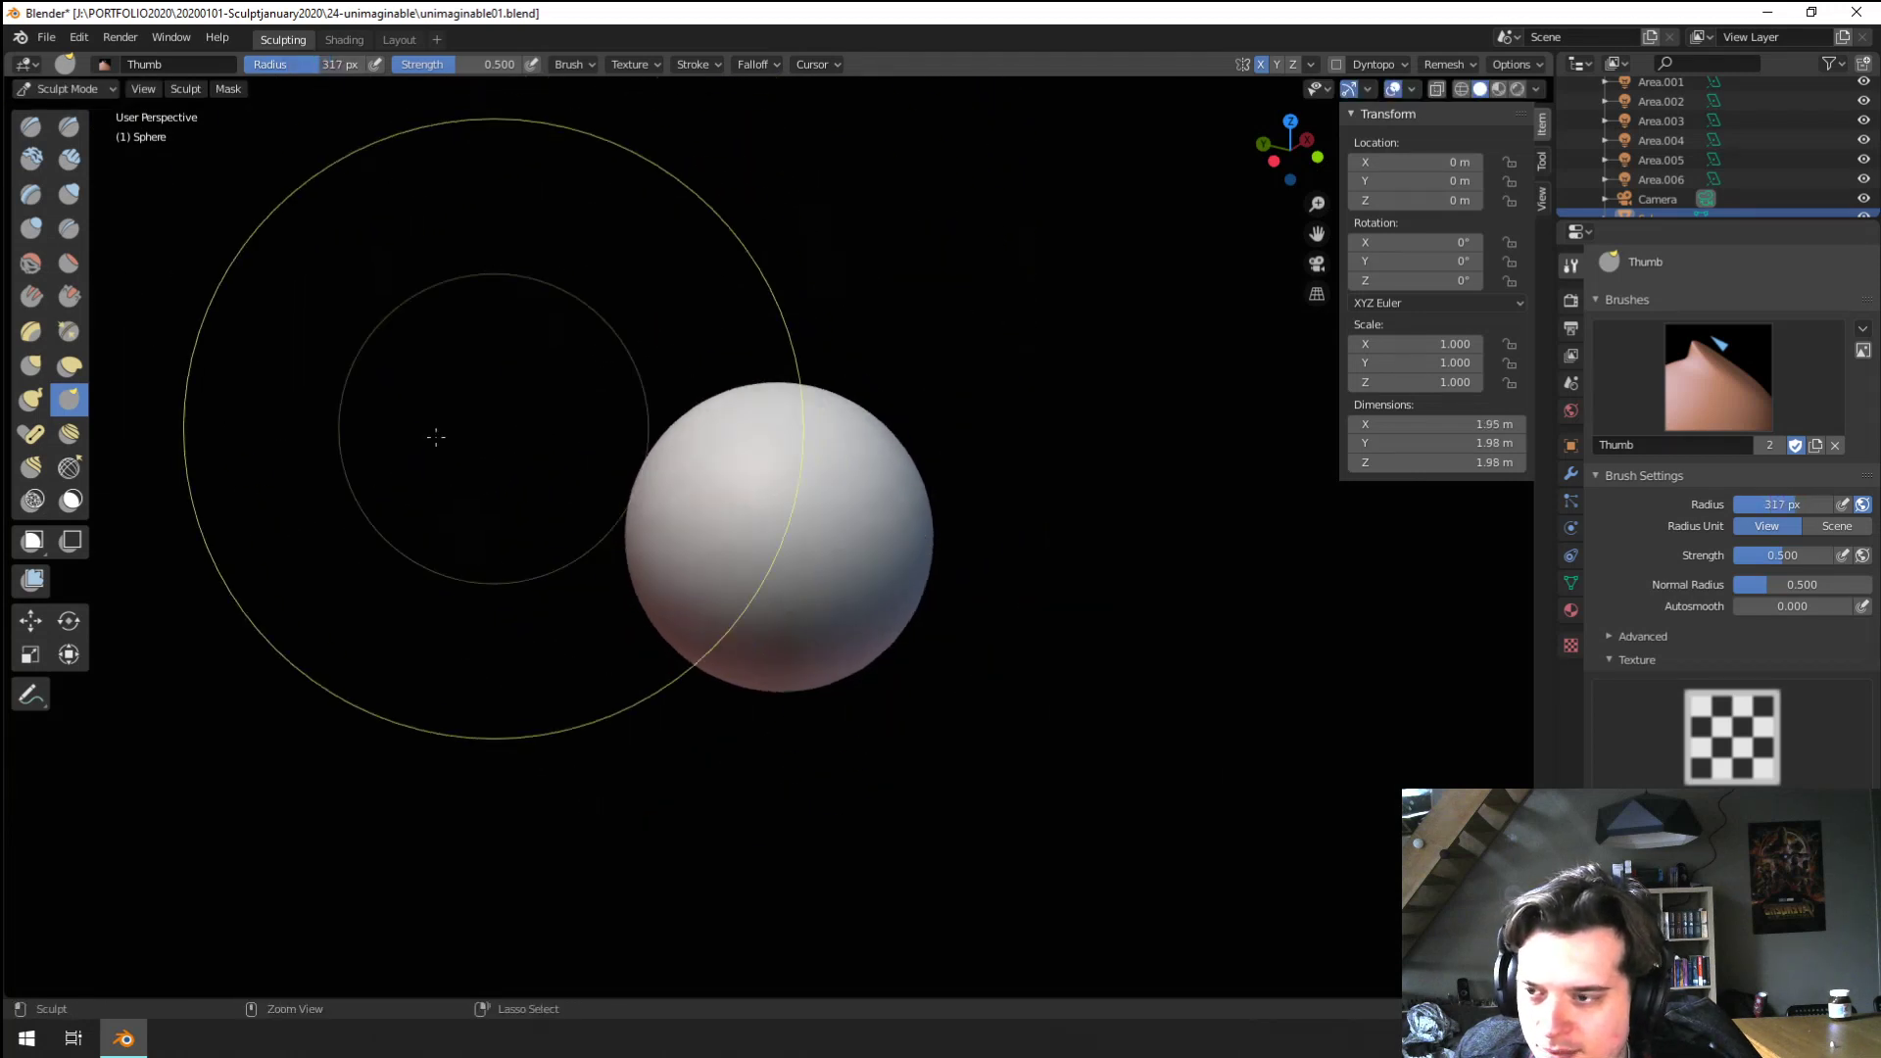
left_click(68, 366)
key("f")
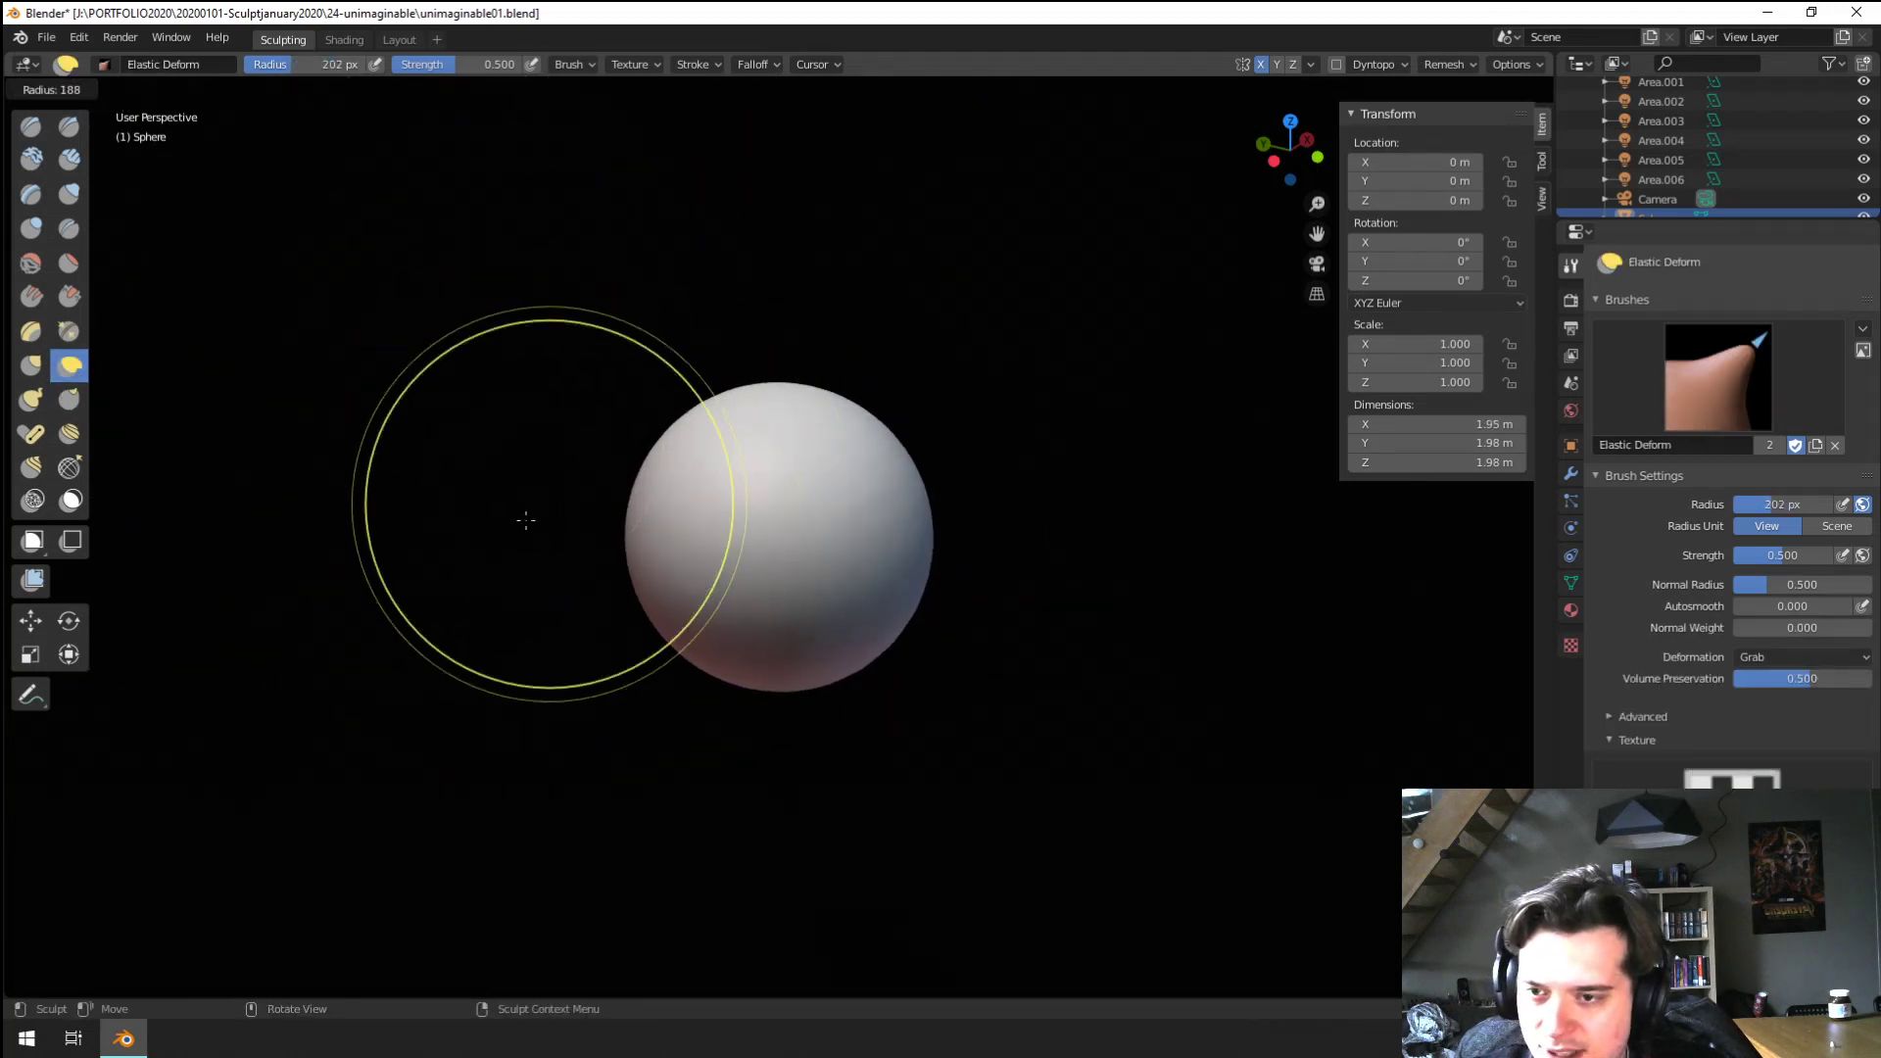
left_click(519, 520)
mouse_move(779, 460)
left_mouse_down()
mouse_move(617, 303)
mouse_move(865, 143)
mouse_move(940, 186)
left_mouse_up()
key("ctrl+z")
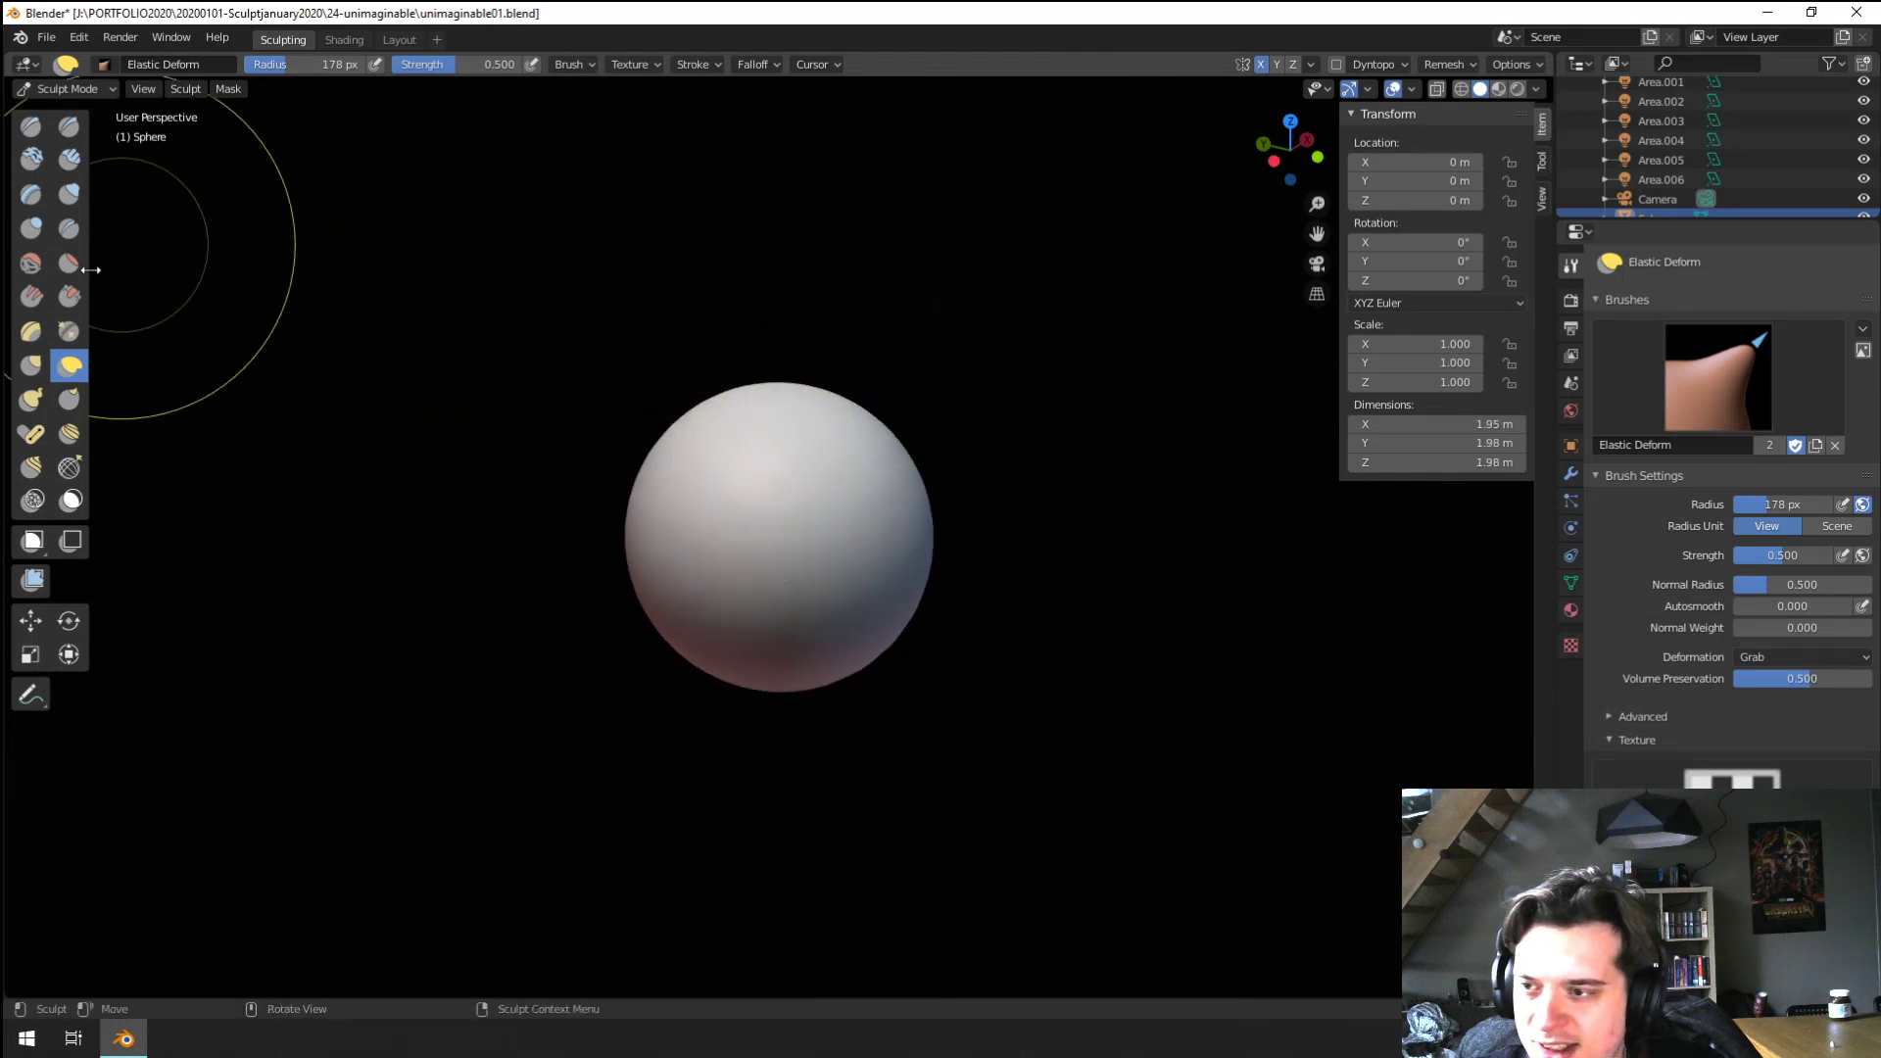
Try pulling the sphere's upper part straight up with the Grab brush at about 178 px radius, undoing the stroke
left_click(31, 366)
mouse_move(722, 470)
left_mouse_down()
mouse_move(634, 319)
mouse_move(714, 140)
left_mouse_up()
key("ctrl+z")
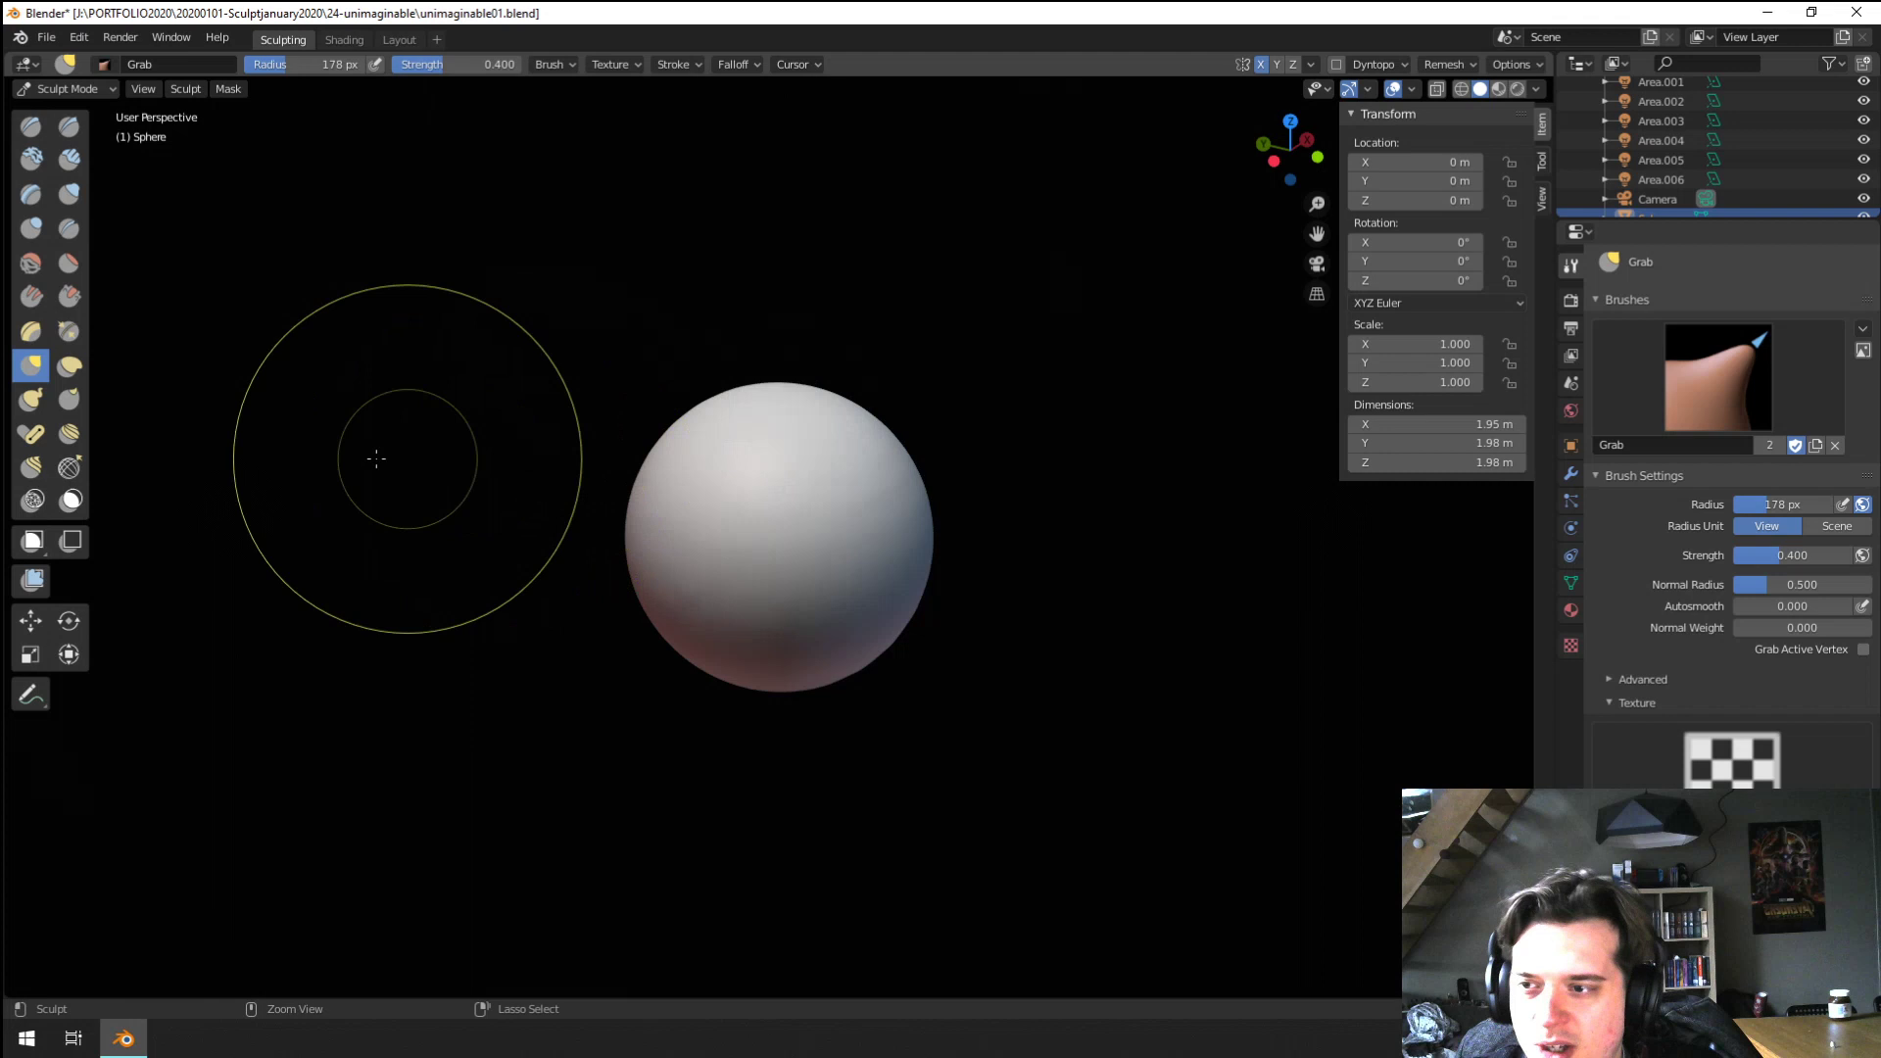
Try drawing a peak out of the sphere's top with Snake Hook at about 116 px radius, undoing it
left_click(31, 399)
key("f")
left_click(735, 433)
left_click_drag(735, 433, 727, 308)
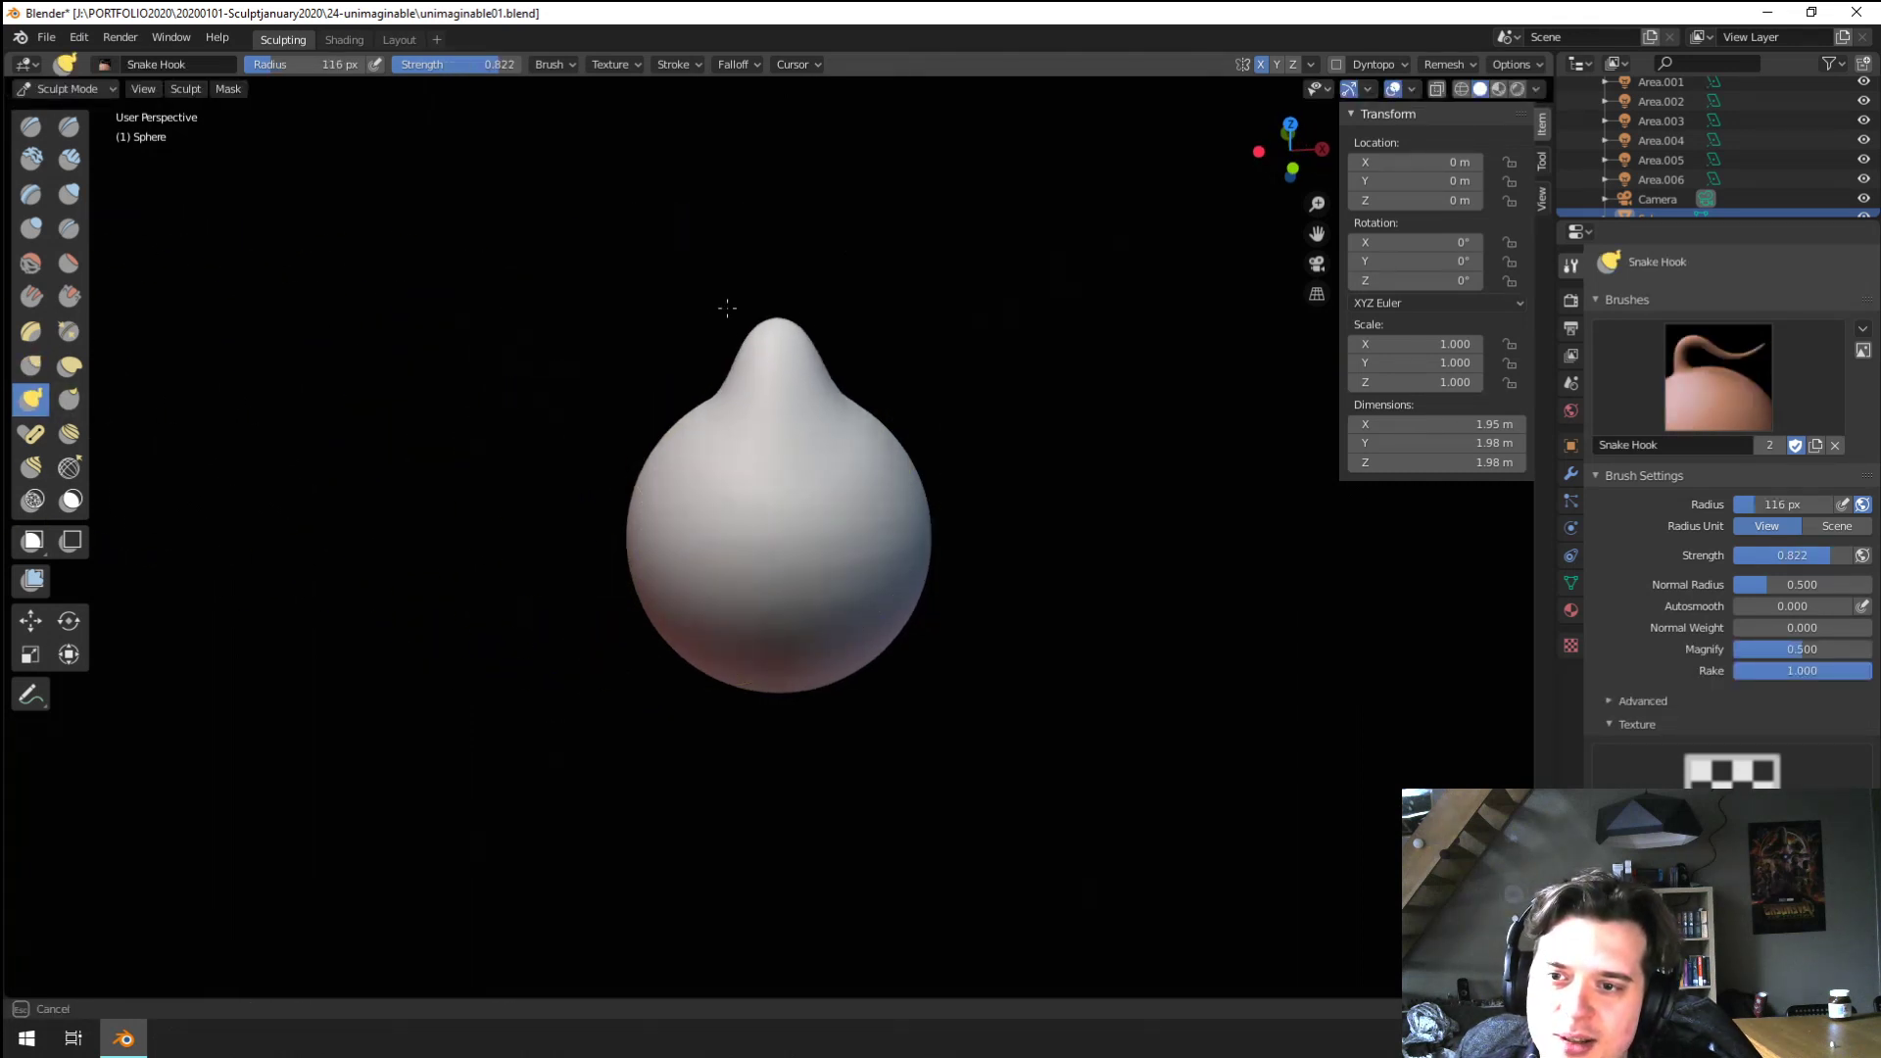
middle_click_drag(627, 389, 722, 405)
key("ctrl+z")
Try dragging the sphere's surface sideways with Snake Hook at a changed radius, undoing the deformation
key("f")
left_click(722, 453)
mouse_move(716, 451)
left_mouse_down()
mouse_move(453, 369)
mouse_move(443, 390)
left_mouse_up()
key("ctrl+z")
key("ctrl+z")
Set the Snake Hook brush radius to about 188 px and its strength to 1.000
key("f")
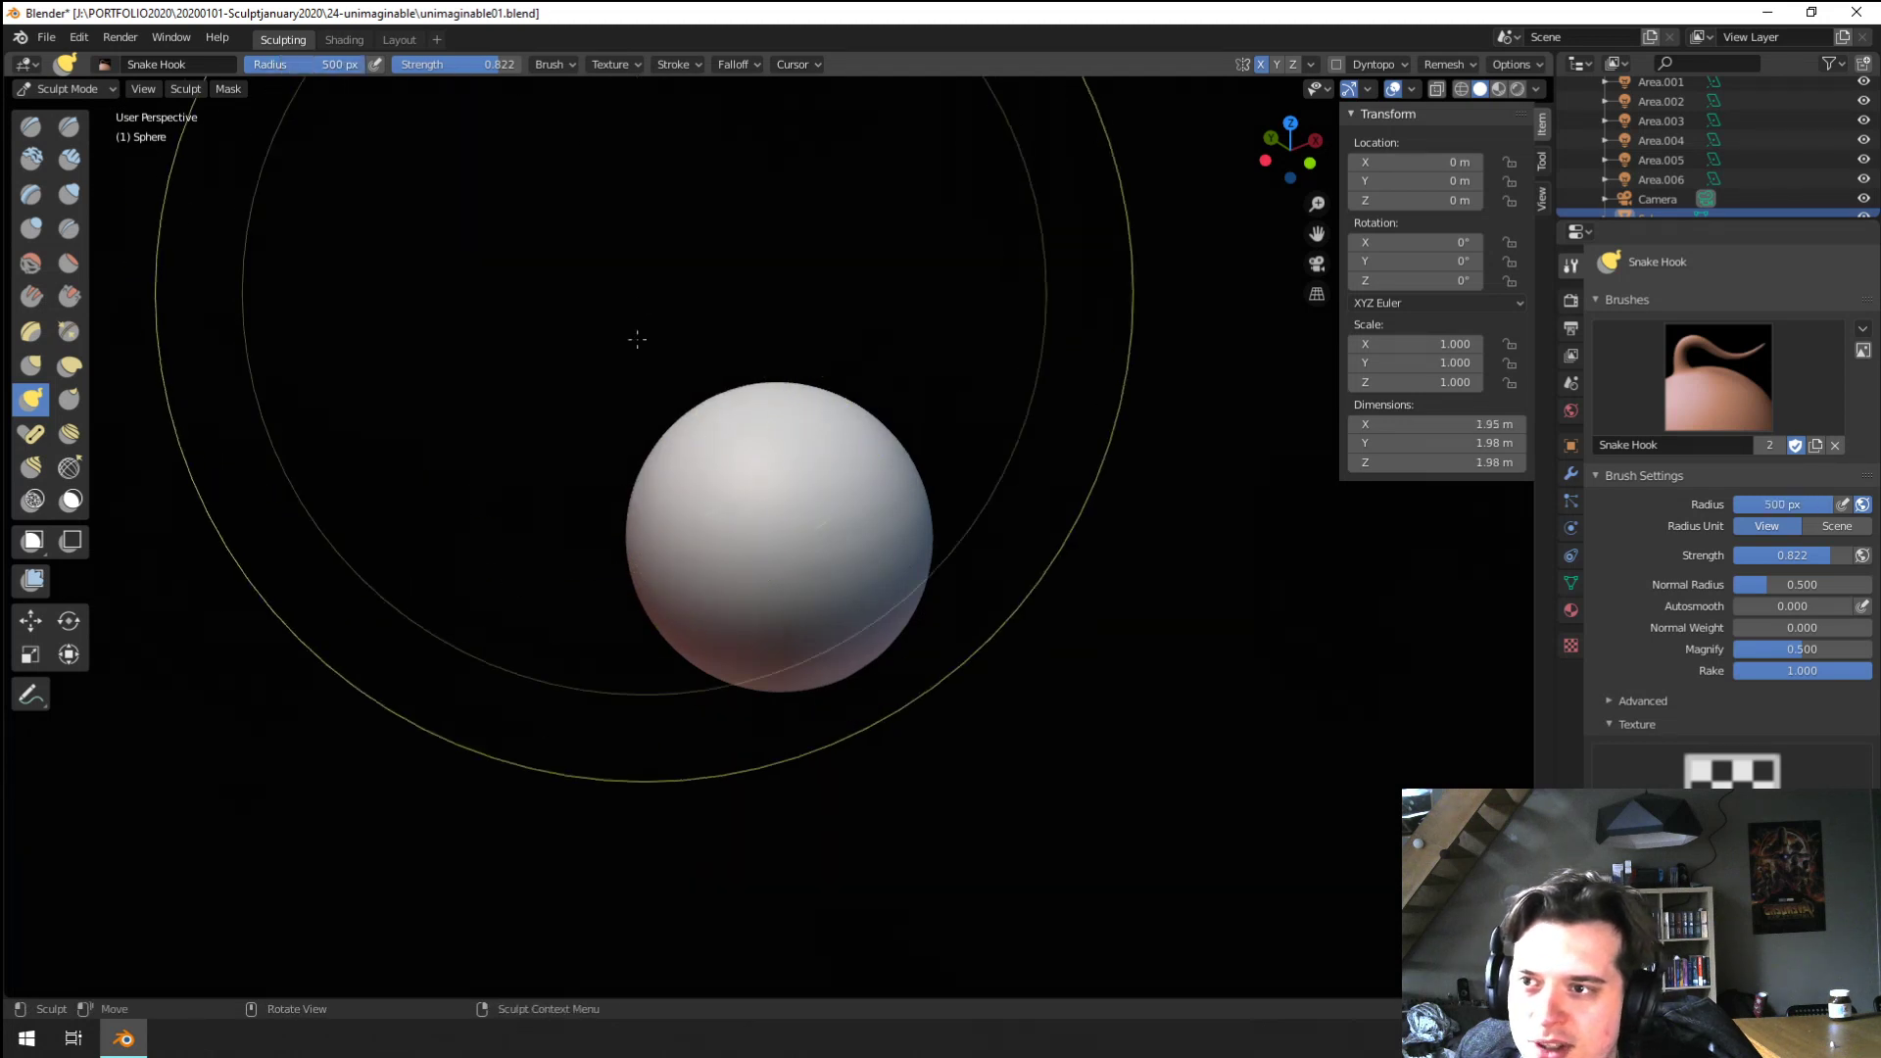
left_click(436, 538)
key("f")
left_click(451, 502)
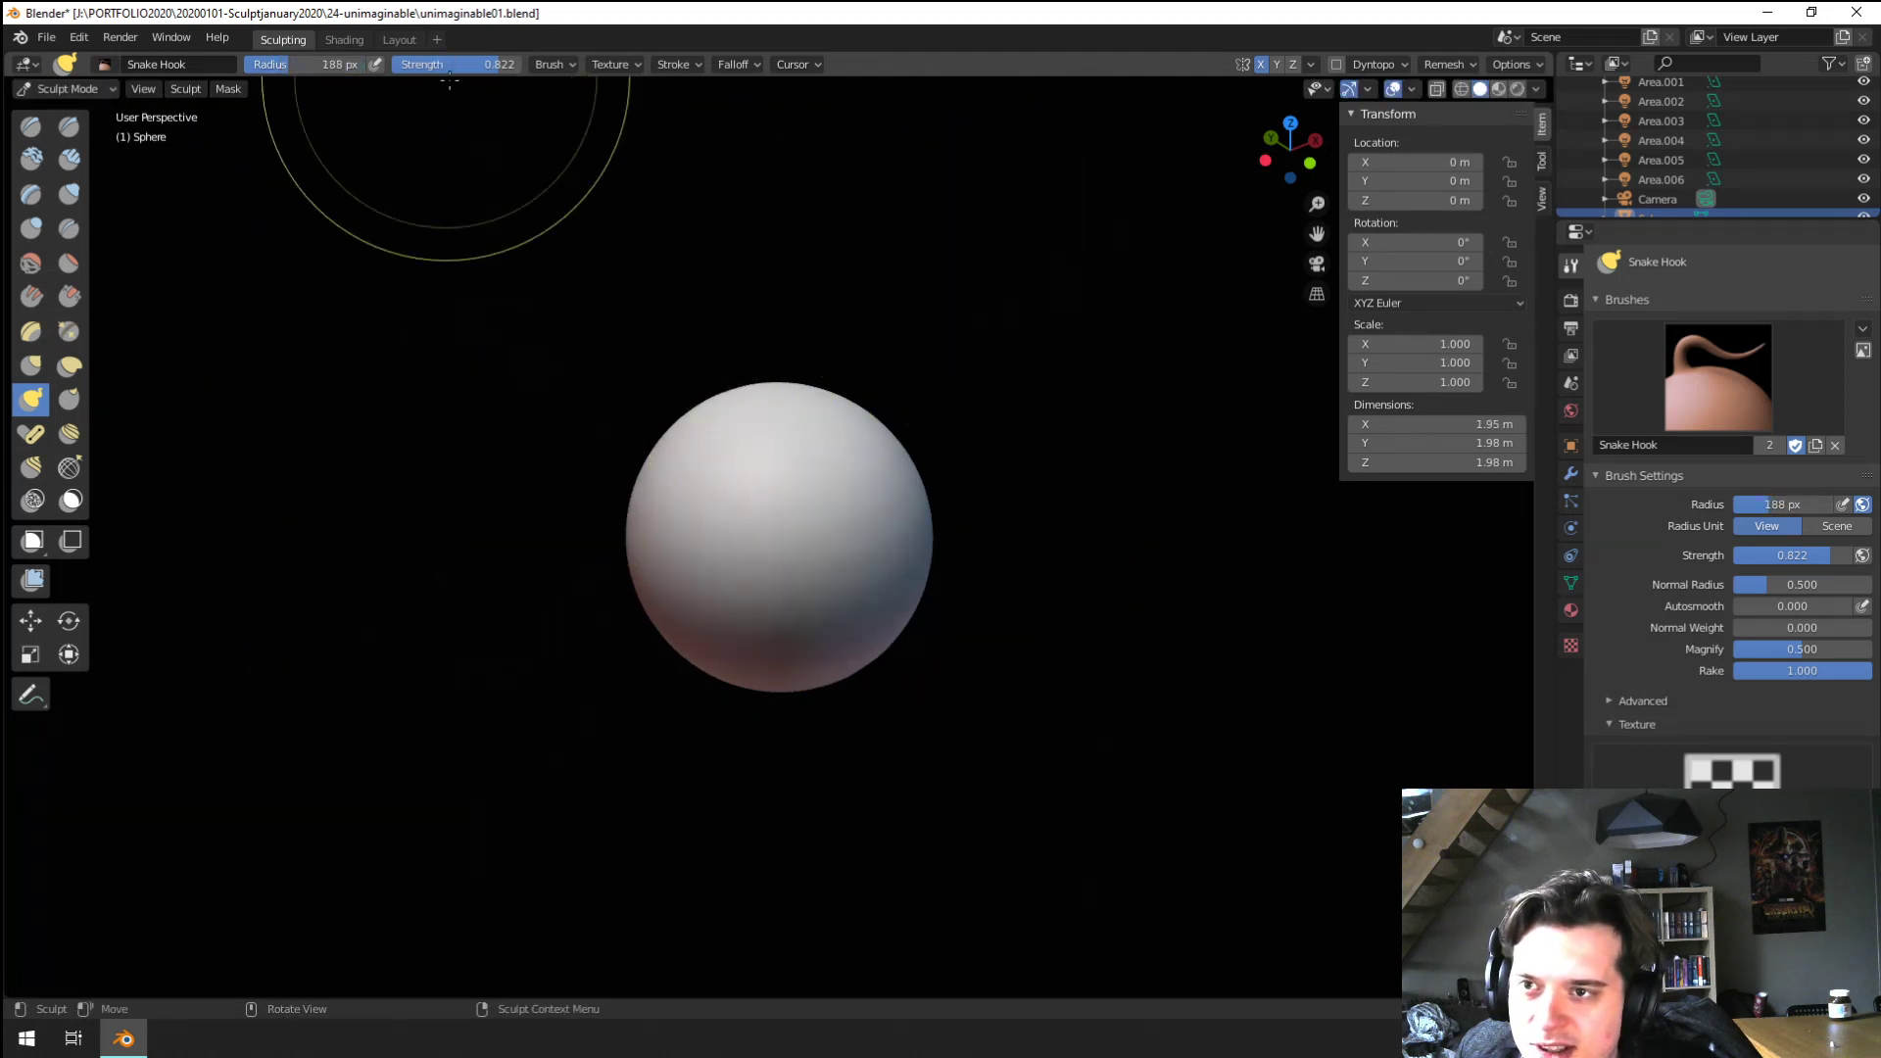
left_click(723, 68)
left_click(735, 102)
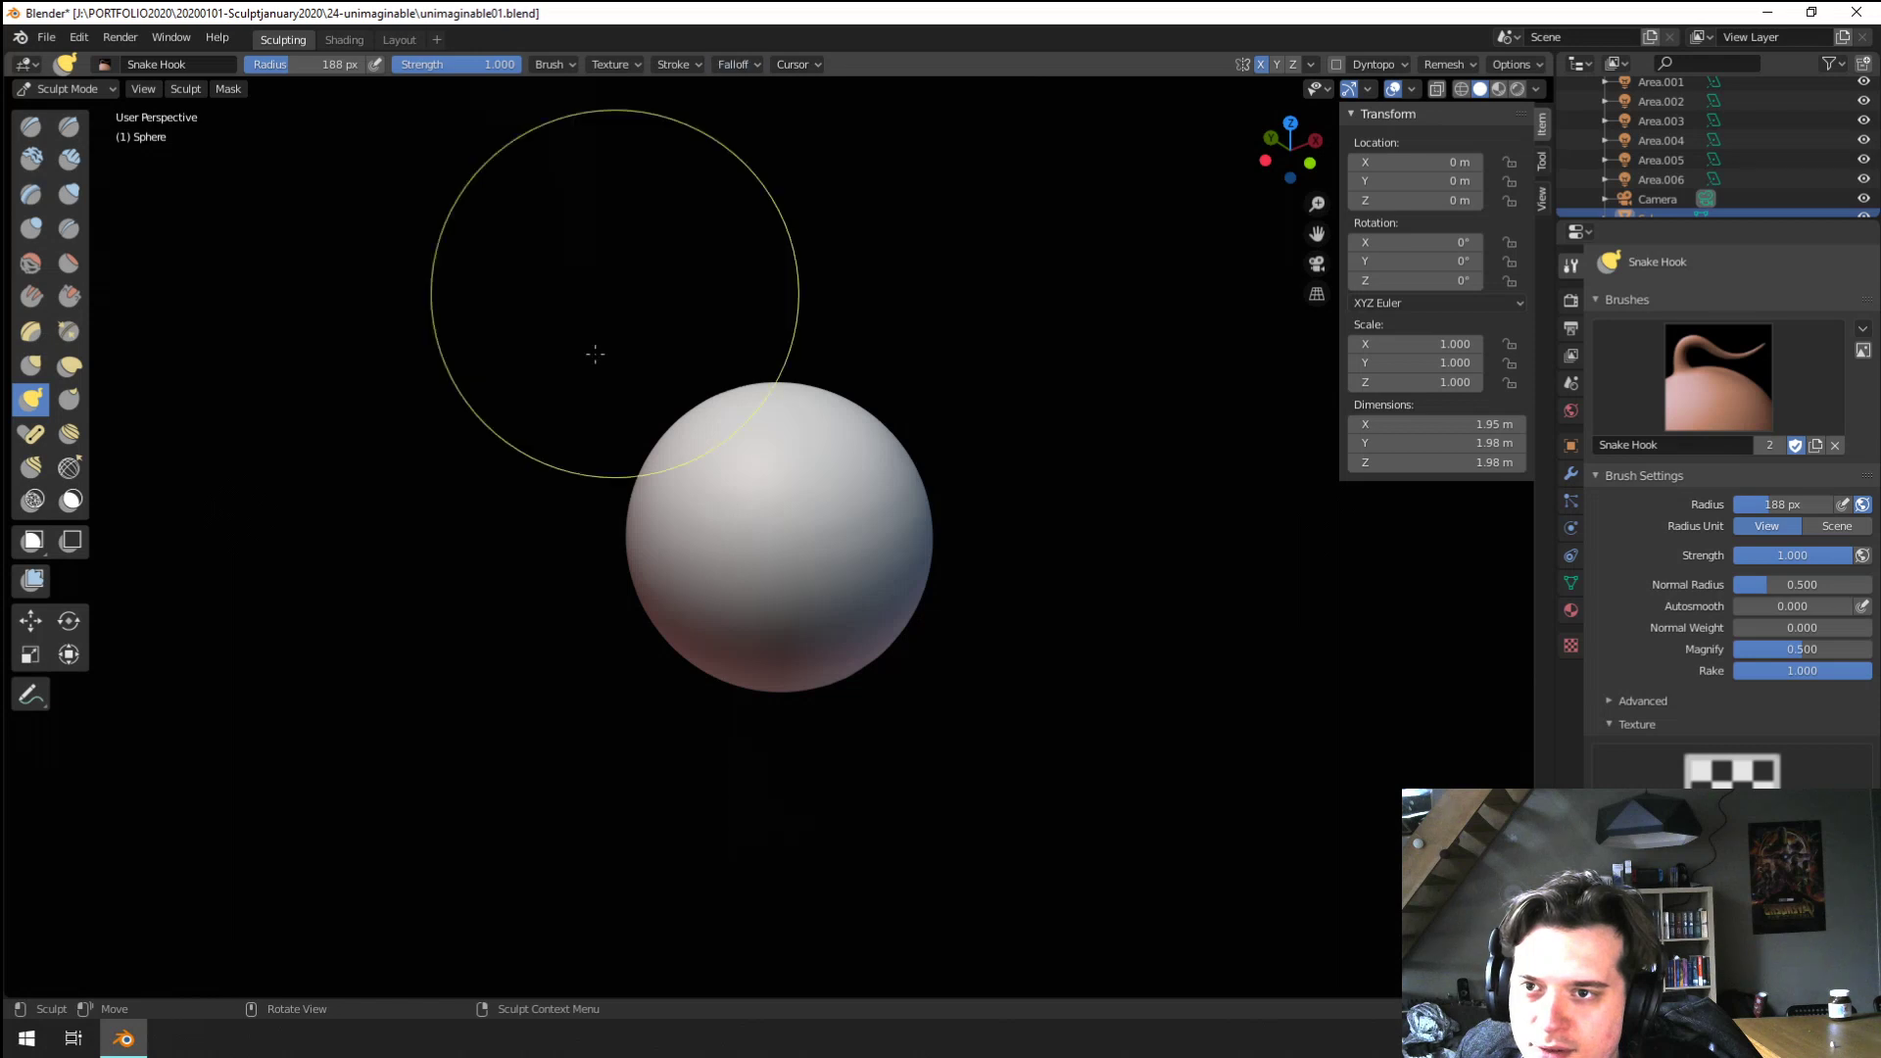
Try pulling mirrored curved horns out of the sphere's upper sides with Snake Hook at about 71 px radius
key("f")
left_click(515, 437)
key("f")
left_click(556, 476)
mouse_move(661, 484)
left_mouse_down()
mouse_move(608, 399)
mouse_move(500, 572)
mouse_move(578, 590)
mouse_move(650, 432)
mouse_move(458, 537)
left_mouse_up()
key("ctrl+z")
left_click_drag(632, 404, 596, 318)
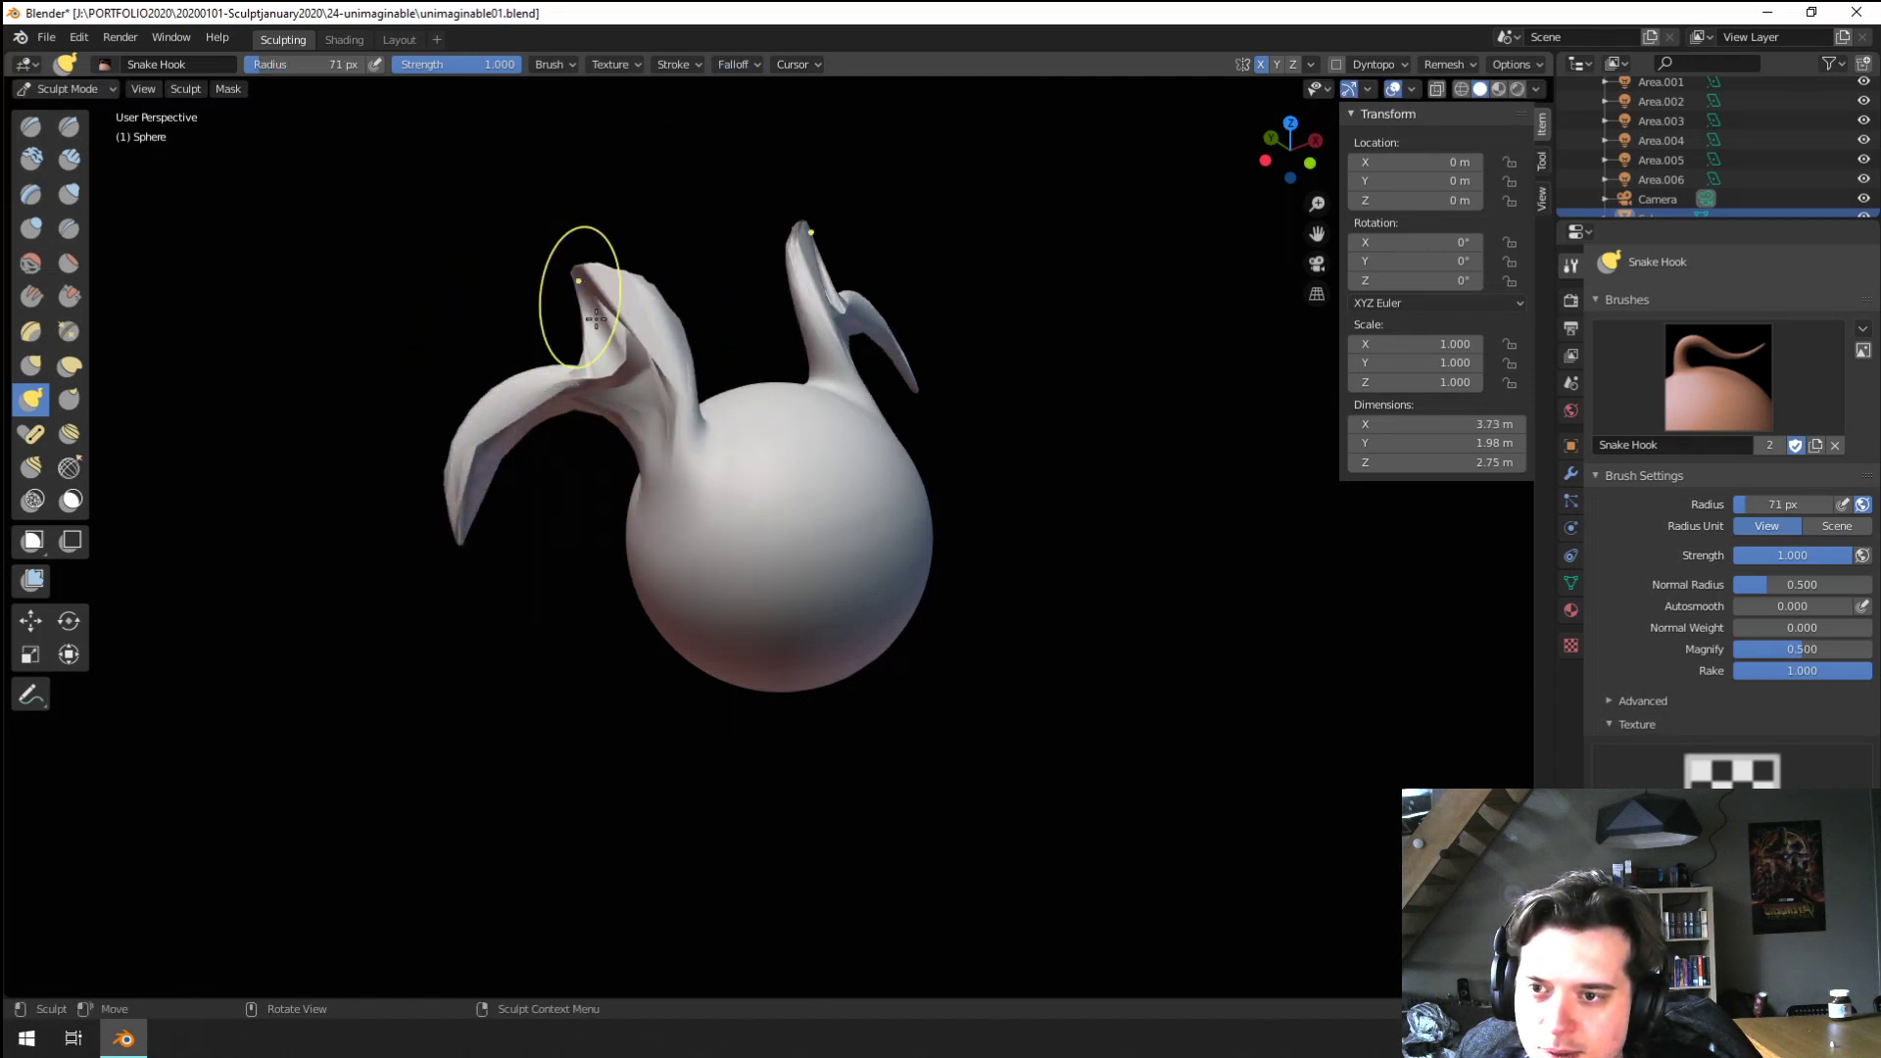
Try pulling more strands from the sphere's front and underside, and undo these strokes together with the horns
left_click_drag(816, 488, 903, 408)
mouse_move(870, 551)
left_mouse_down()
mouse_move(986, 596)
mouse_move(878, 600)
left_mouse_up()
mouse_move(740, 556)
left_mouse_down()
mouse_move(634, 643)
mouse_move(655, 790)
left_mouse_up()
left_click_drag(670, 531, 601, 584)
key("ctrl+z")
key("ctrl+z")
key("ctrl+z")
key("ctrl+z")
key("ctrl+z")
key("ctrl+z")
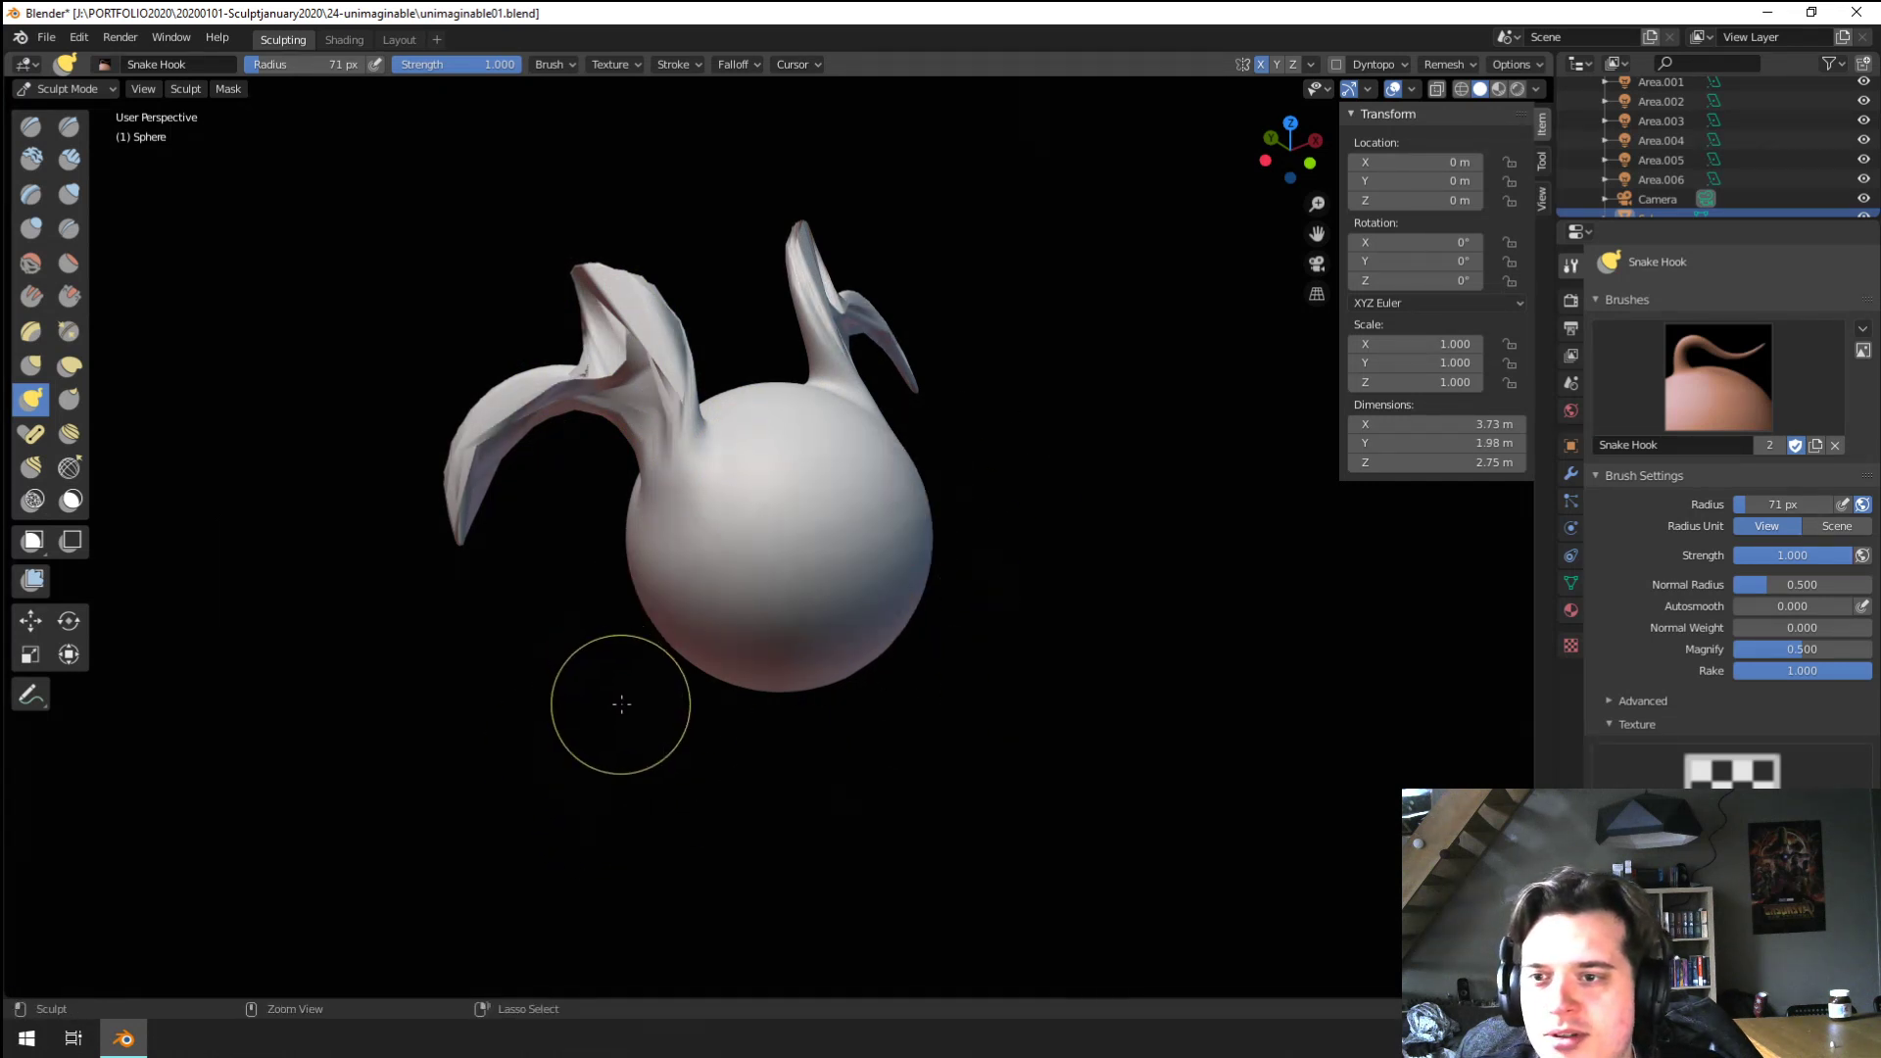
Enlarge the Snake Hook radius to about 238 px and reduce it to about 110 px
middle_click_drag(596, 651, 608, 639)
key("f")
left_click(765, 580)
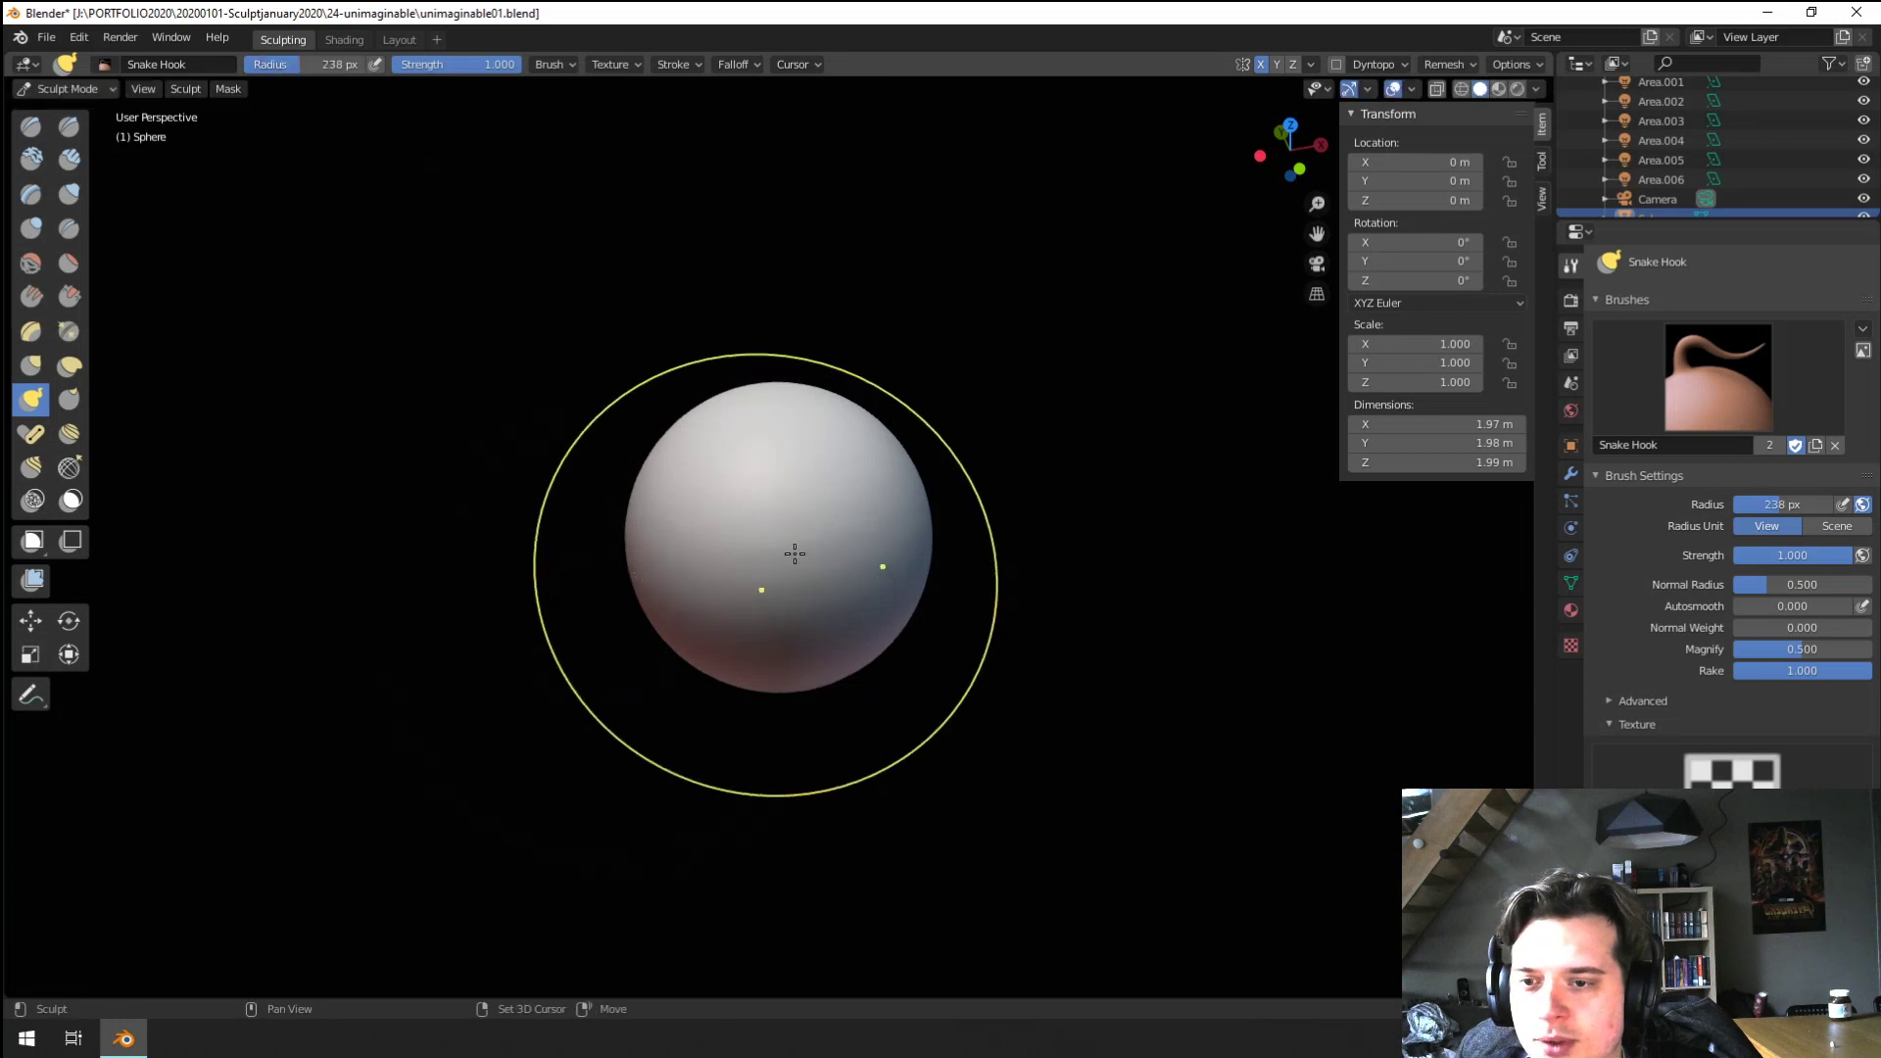
middle_click_drag(792, 568, 802, 597)
mouse_move(752, 521)
middle_mouse_down("ctrl")
mouse_move(680, 615)
mouse_move(720, 569)
middle_mouse_up("ctrl")
middle_click_drag(720, 568, 754, 500, "ctrl")
scroll(754, 500, "up", 1)
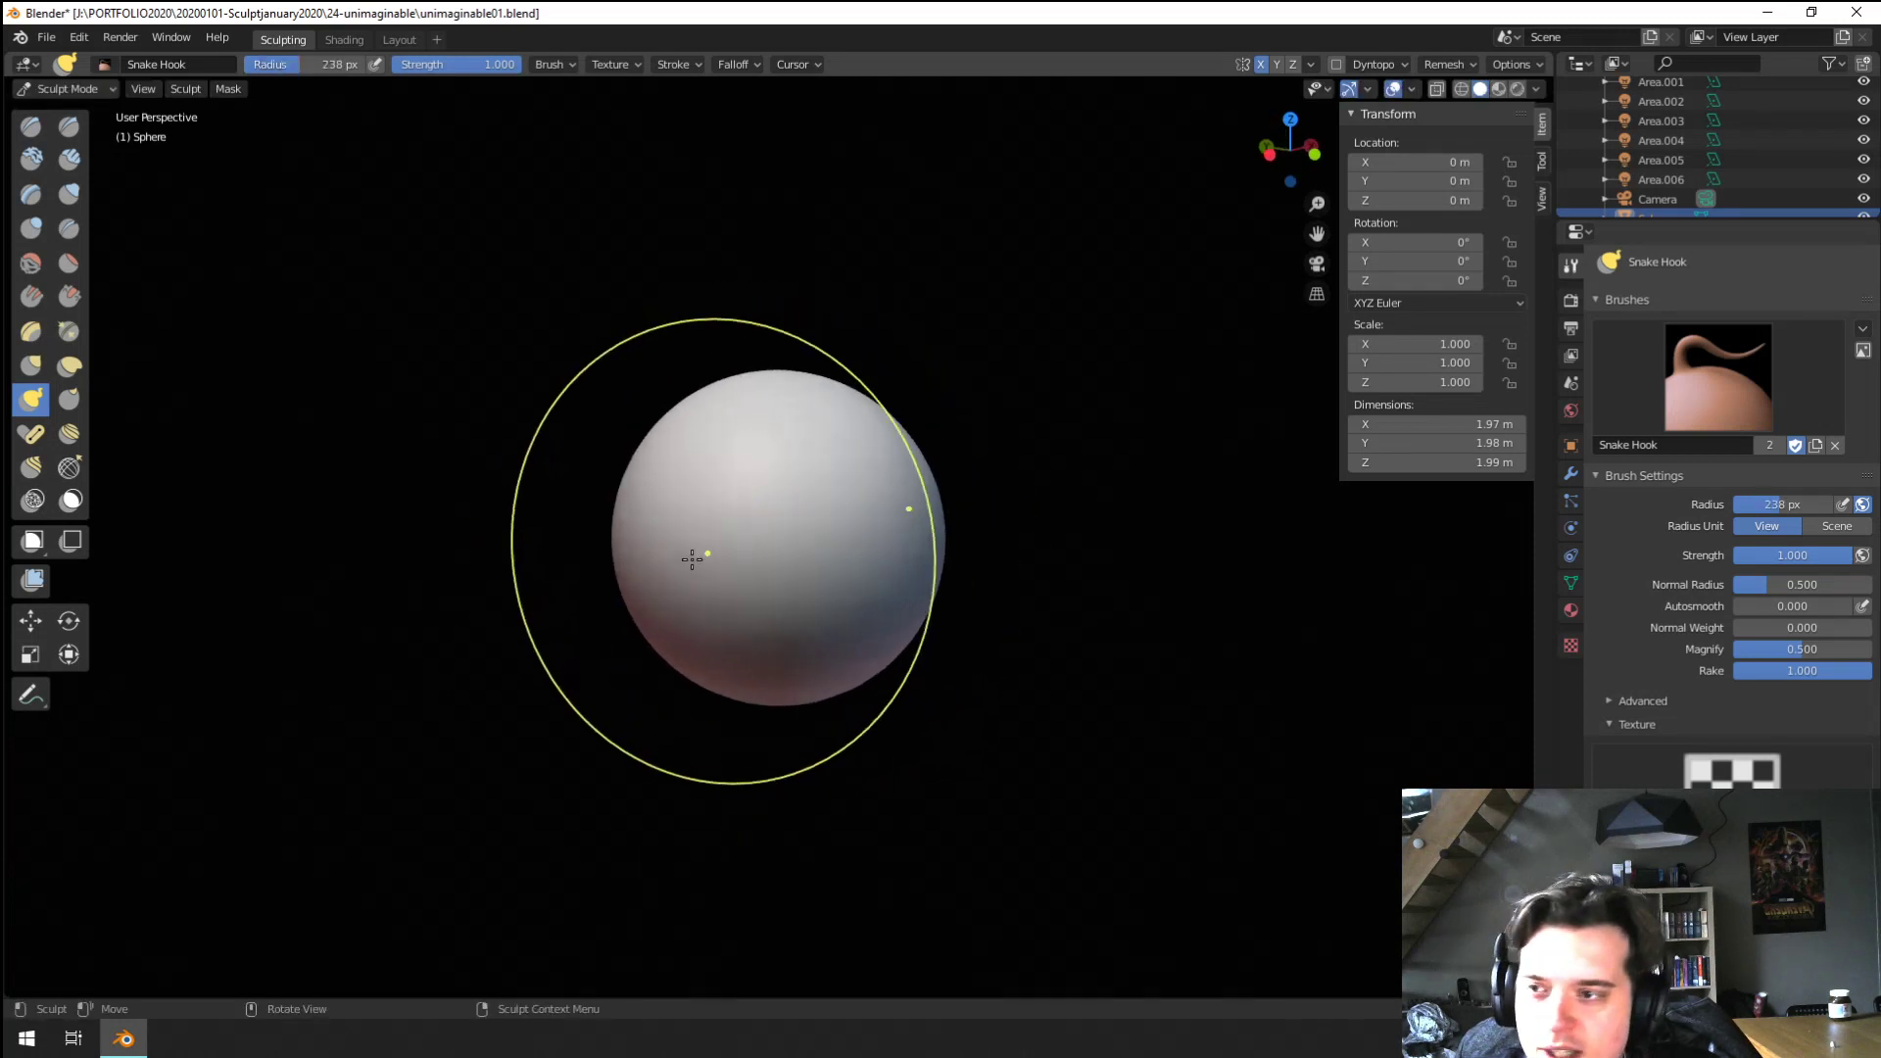
key("f")
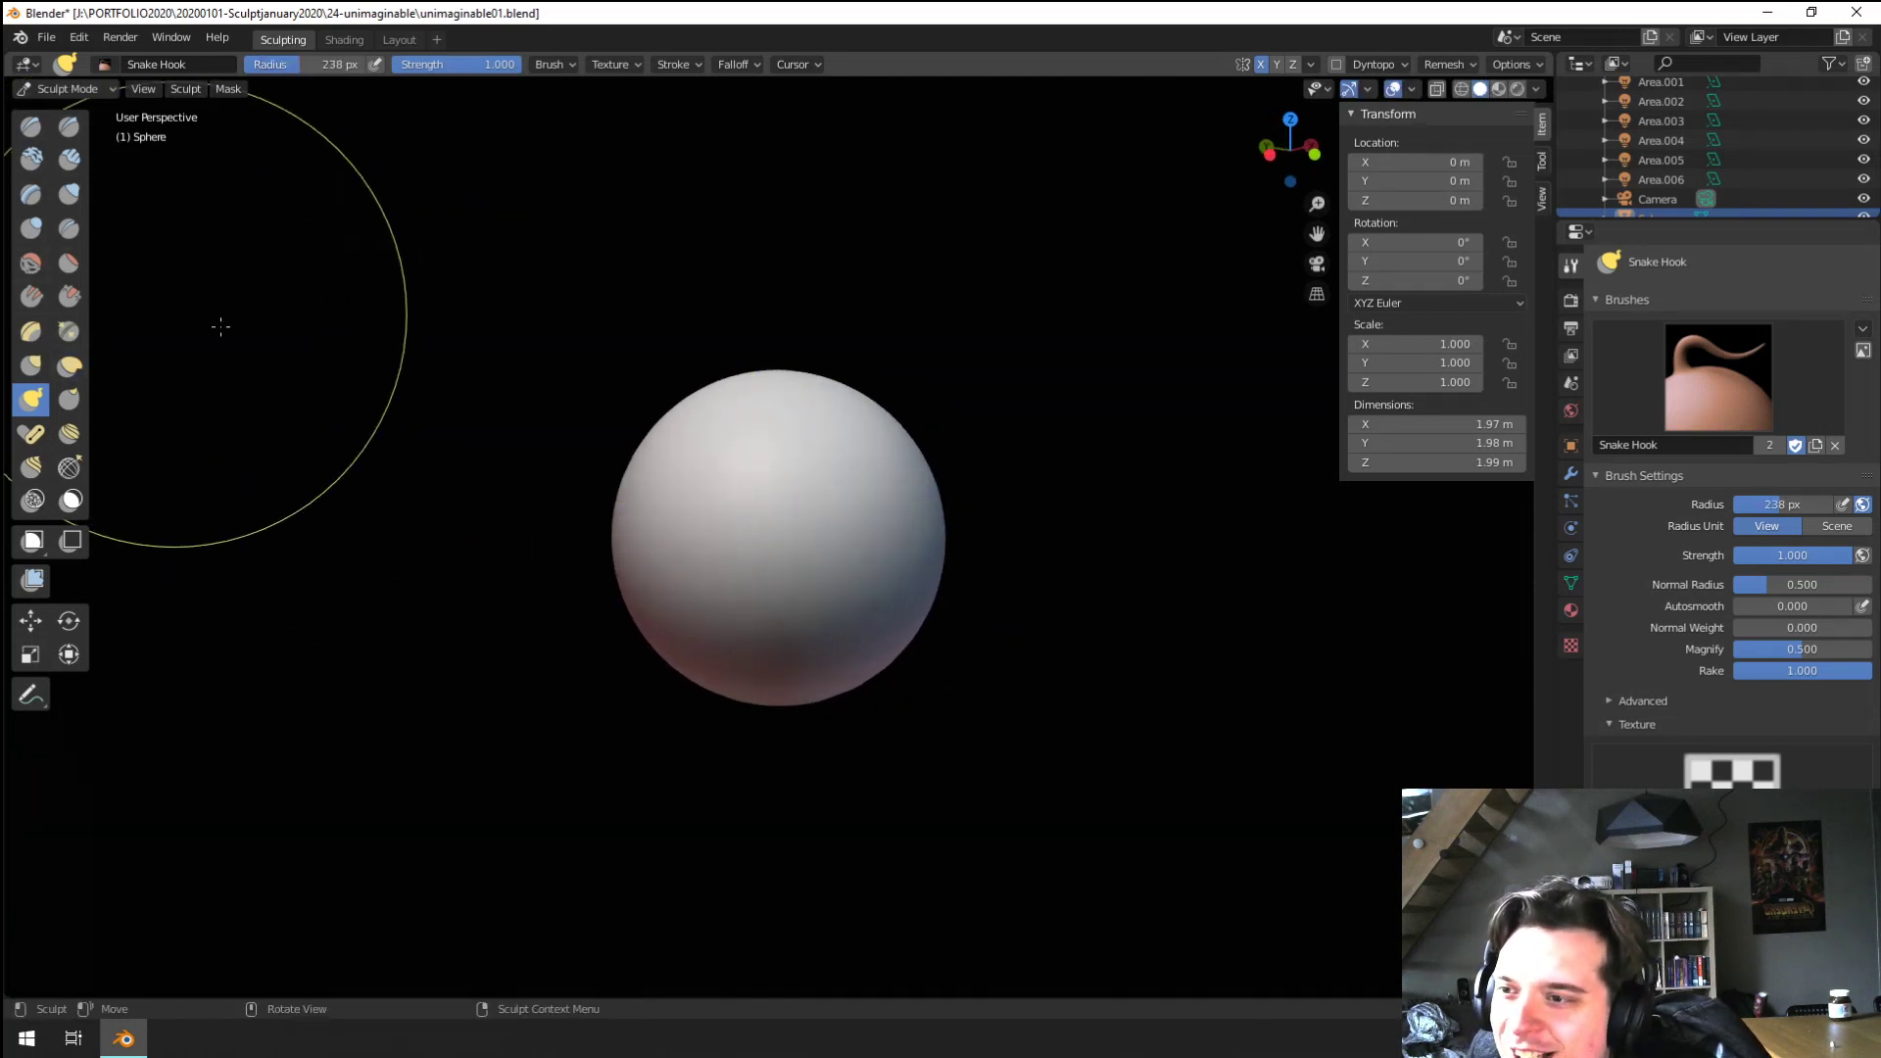
left_click(134, 357)
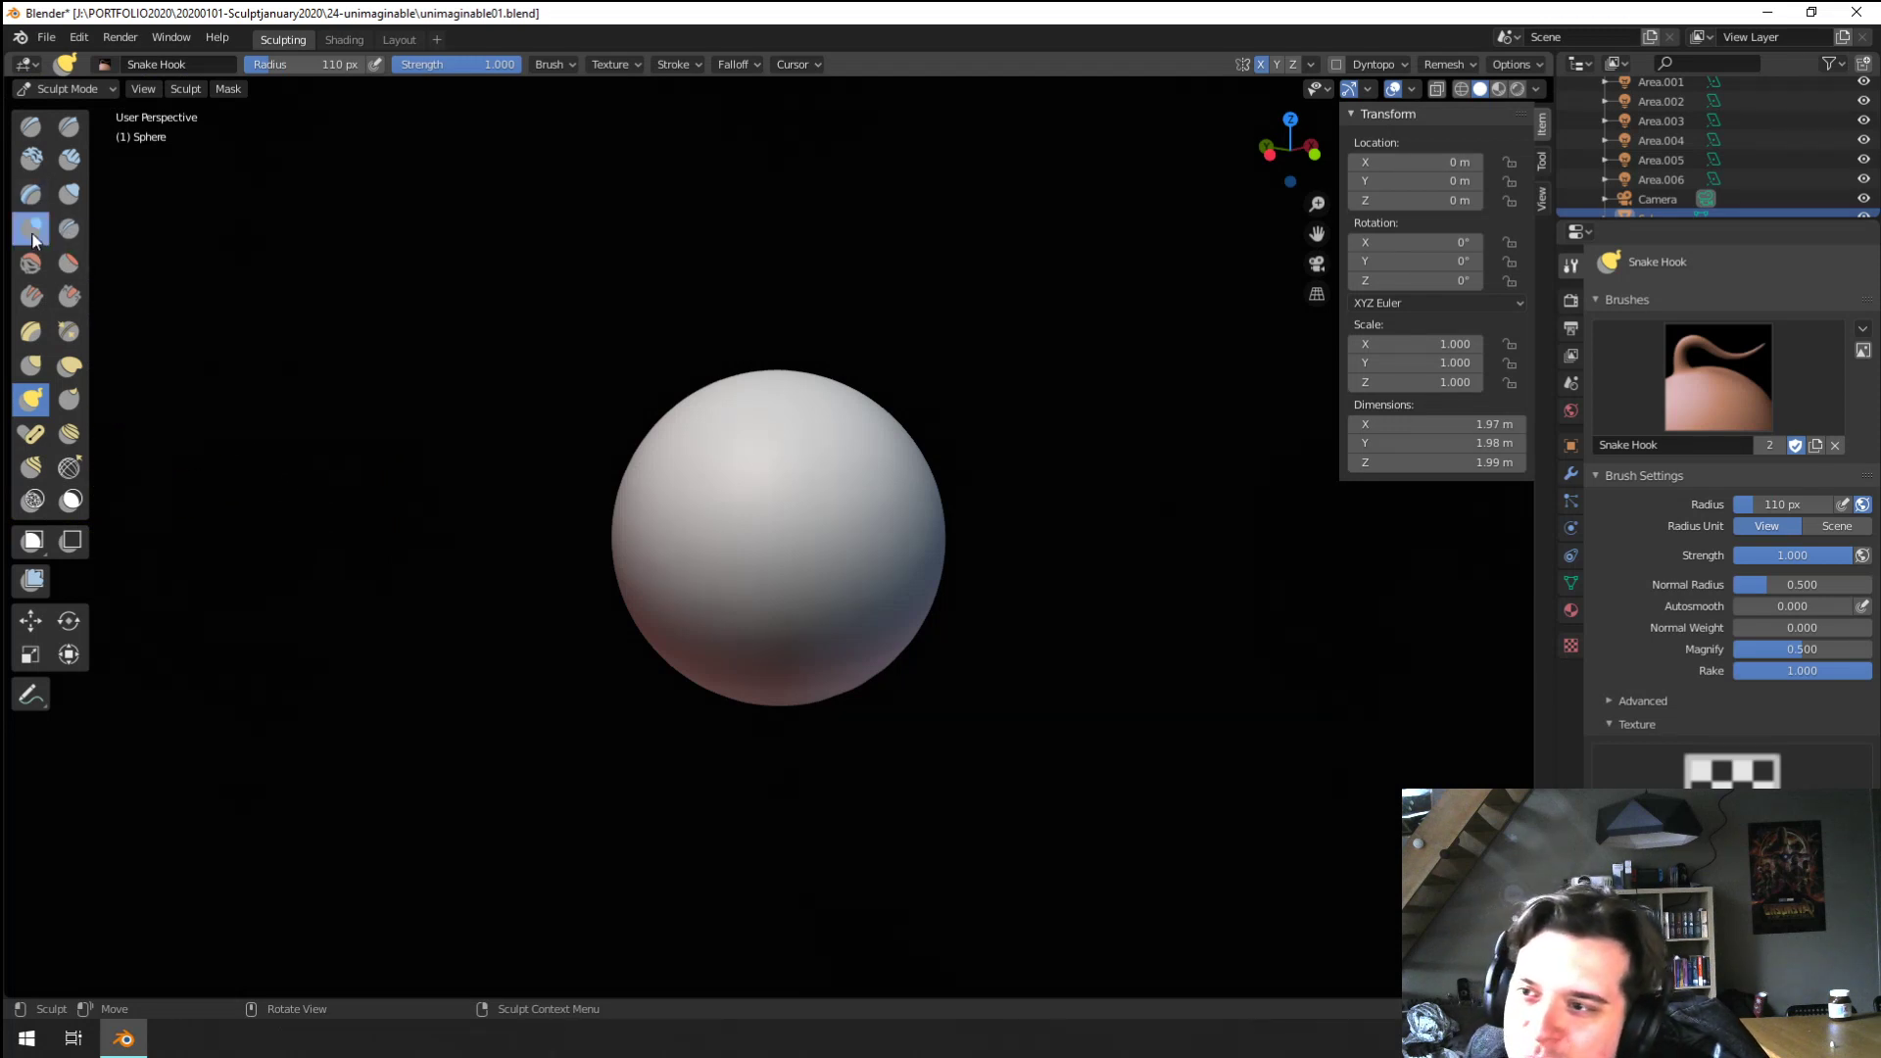
Swell the sphere's lower front with the Blob brush at about 179 px radius and smooth the added volume
left_click(30, 229)
middle_click_drag(672, 546, 755, 558)
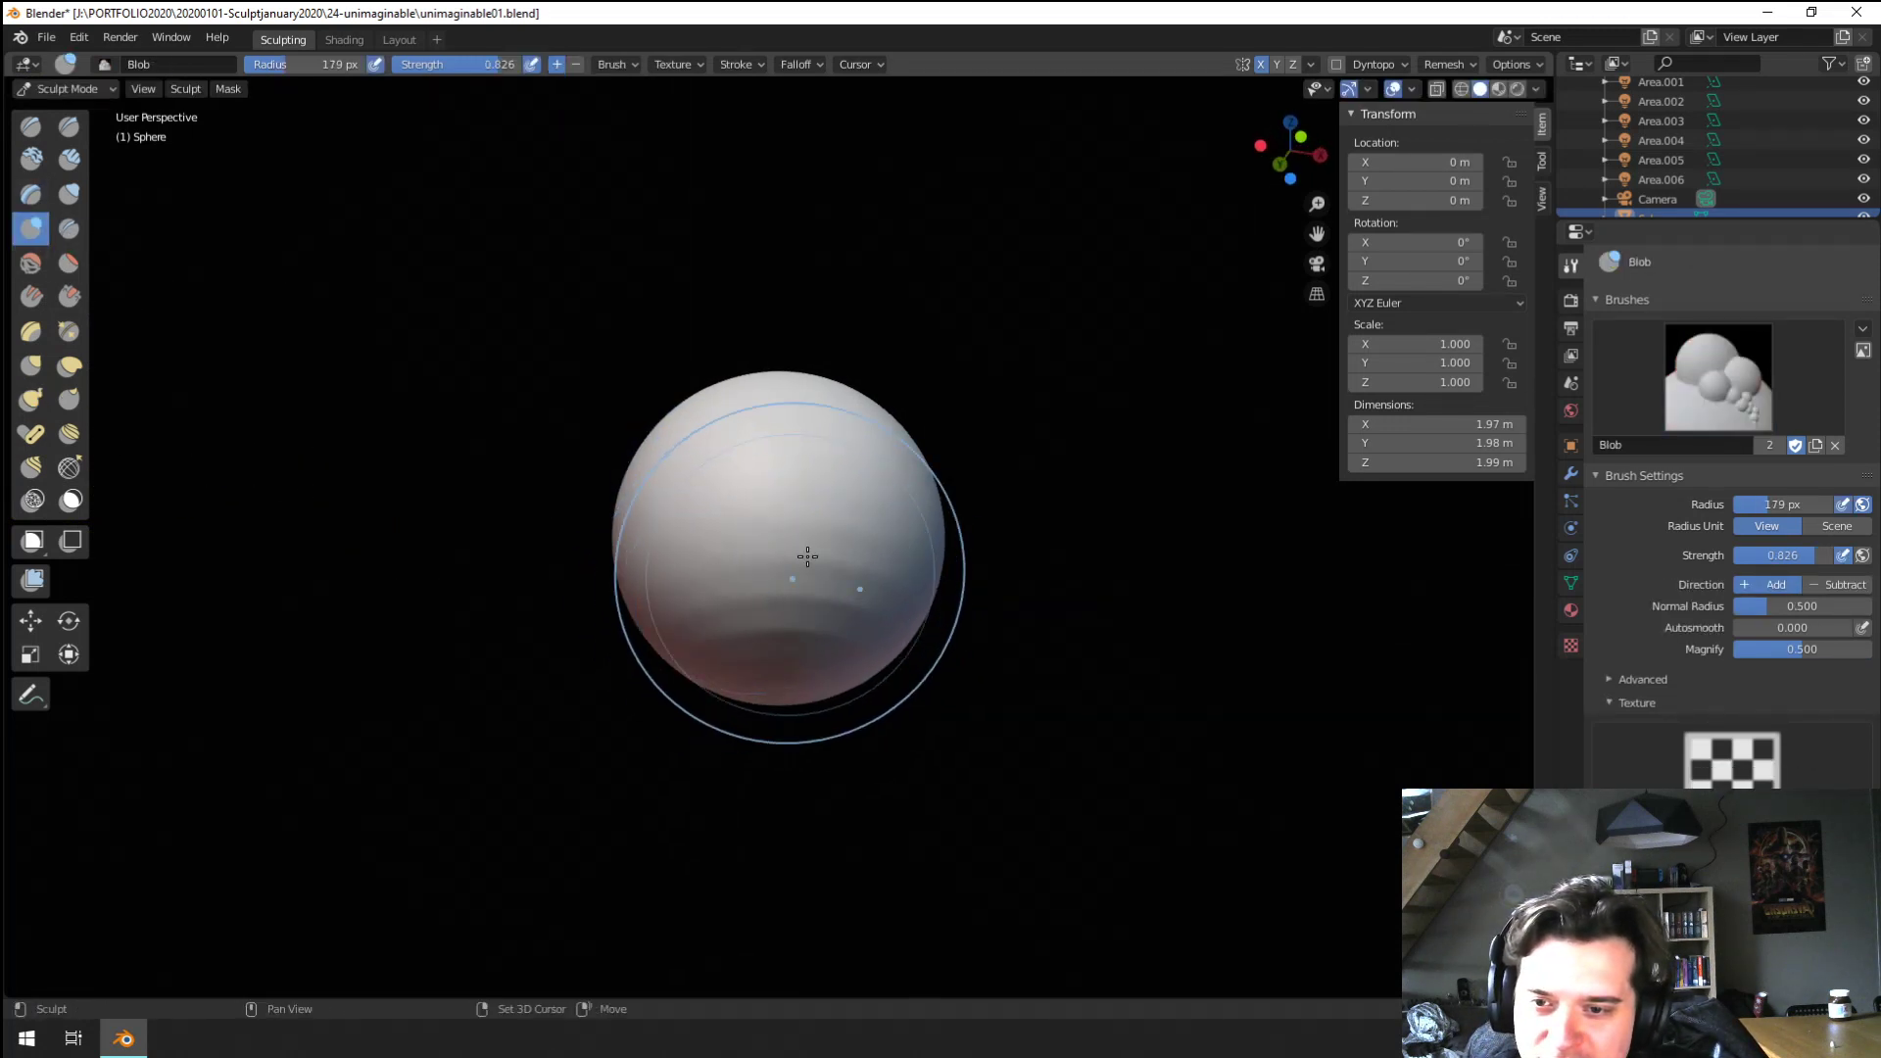
mouse_move(807, 557)
left_mouse_down("shift")
mouse_move(797, 598)
mouse_move(817, 625)
left_mouse_up("shift")
Build up the lower face and jaw with the Blob brush at about 143 and 127 px radius, smoothing the bulges
key("f")
left_click(764, 599)
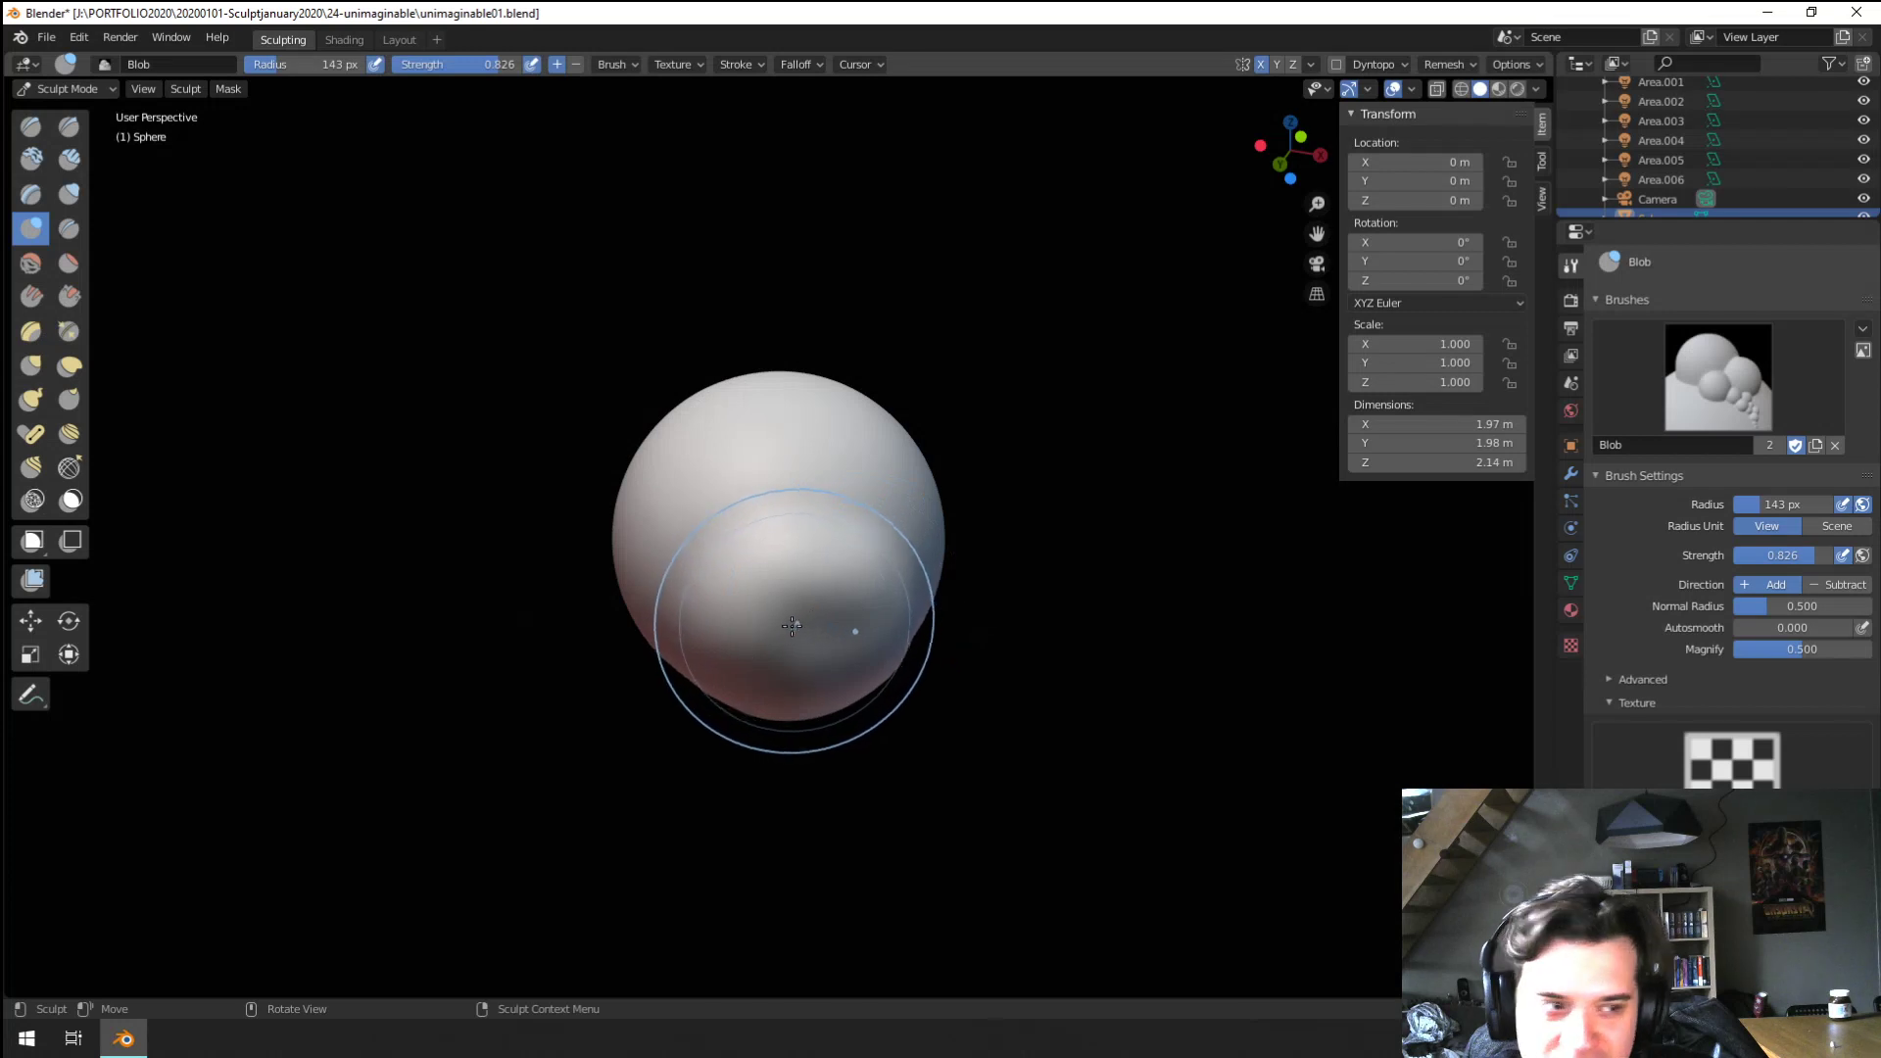
middle_click_drag(727, 588, 768, 605)
key("f")
left_click(731, 580)
mouse_move(723, 580)
left_mouse_down()
mouse_move(768, 637)
mouse_move(783, 609)
left_mouse_up()
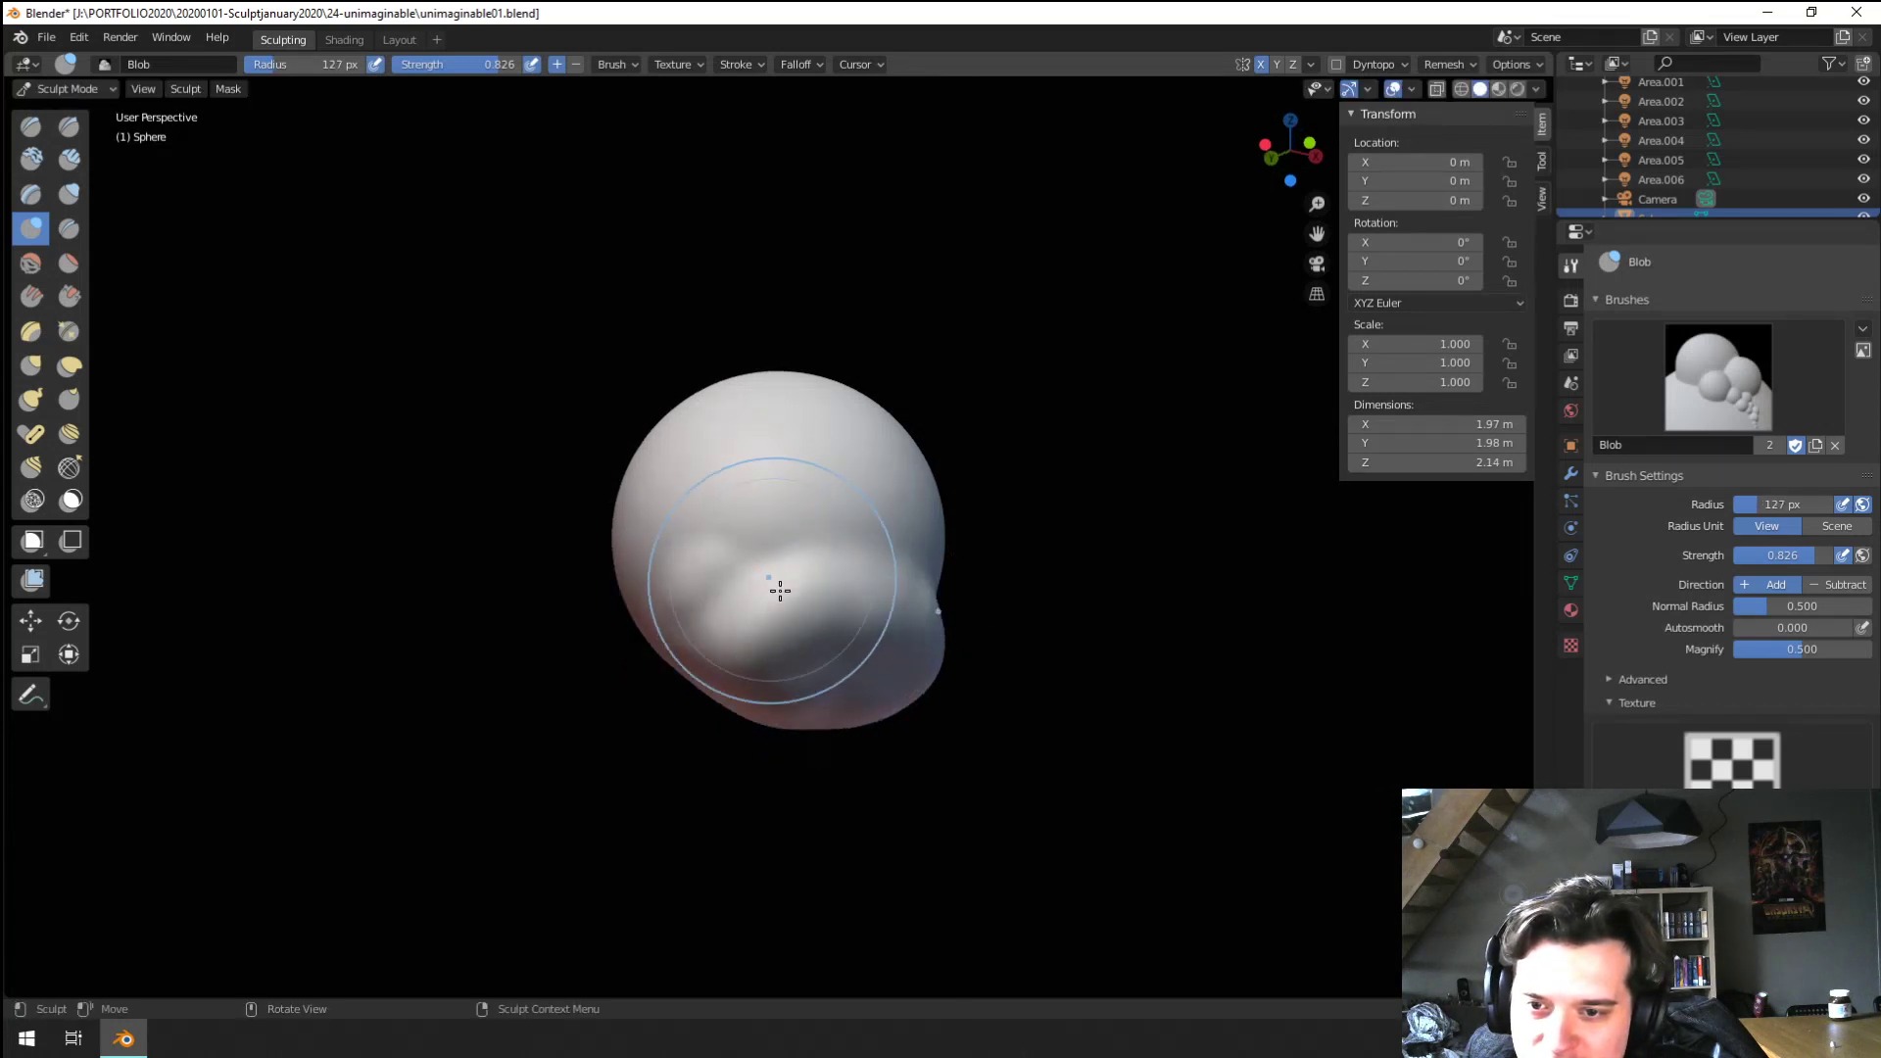
middle_click_drag(780, 591, 797, 599)
left_click_drag(797, 589, 792, 677, "shift")
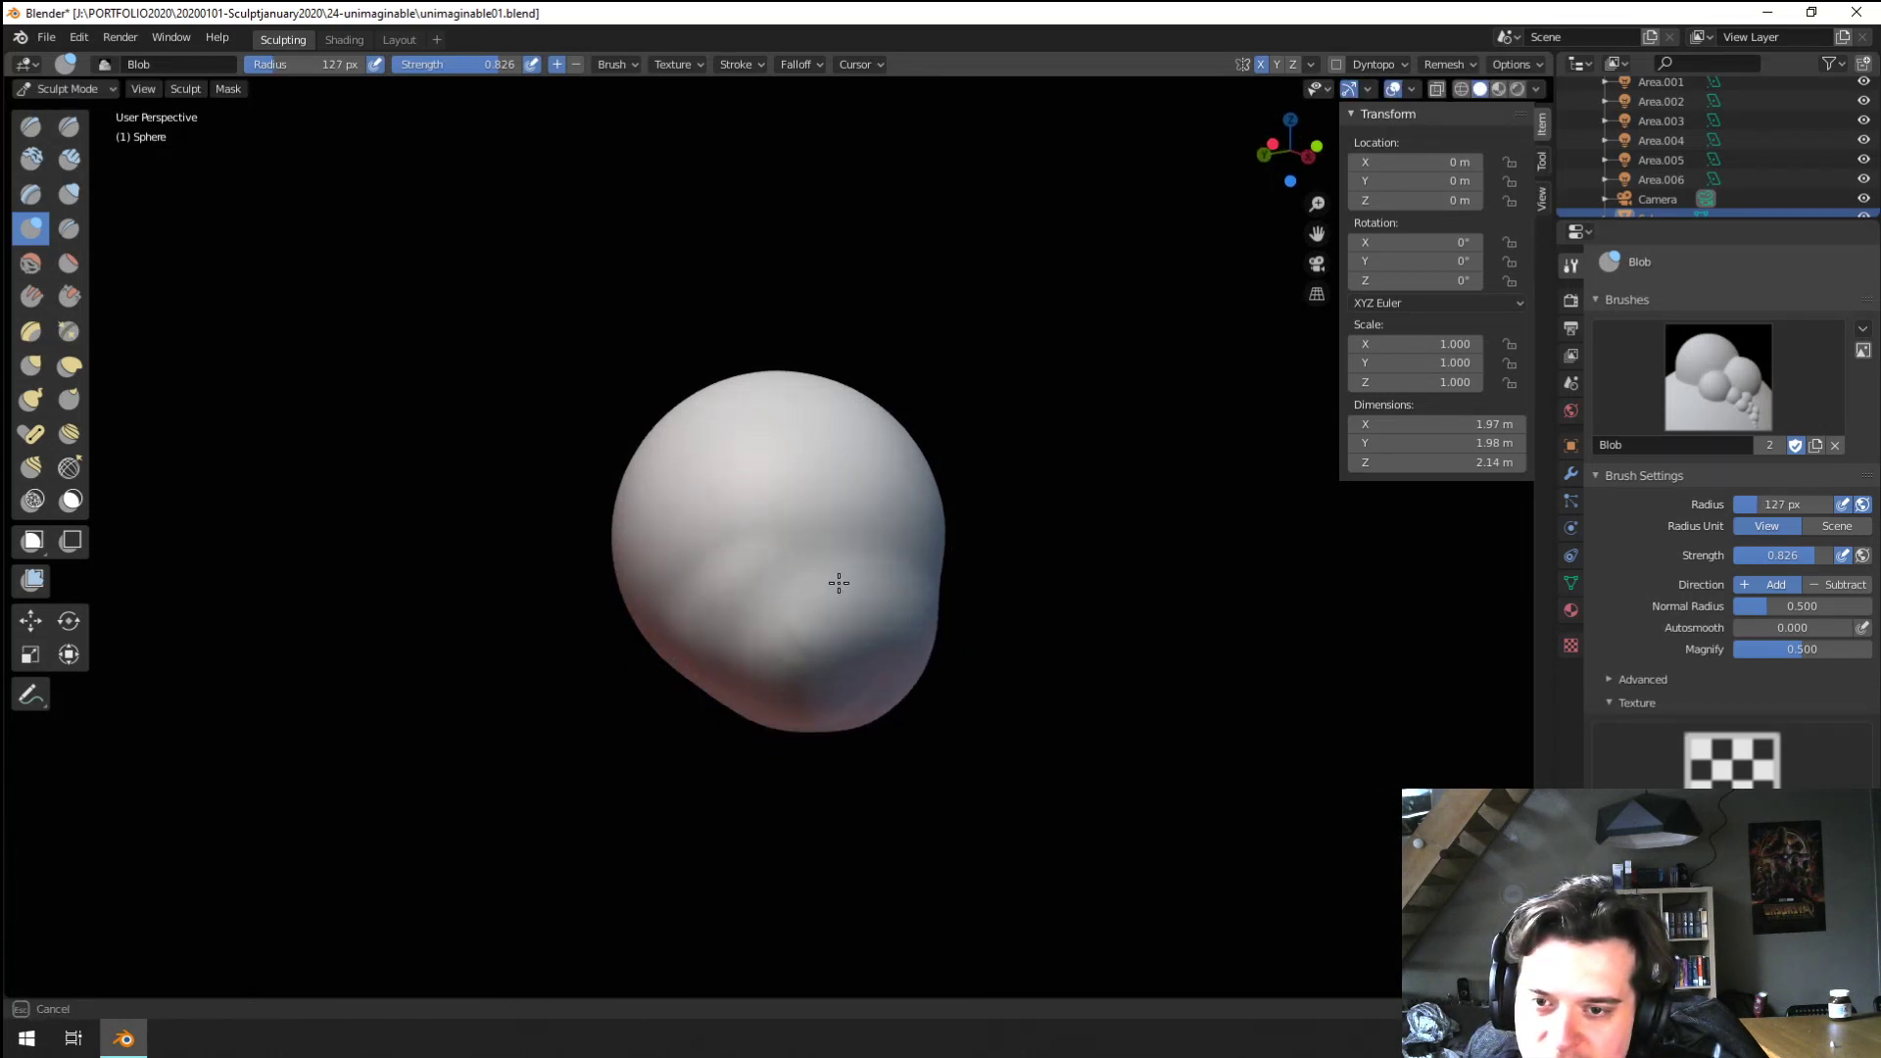
Raise a neck stub on the rear underside of the head with the Blob brush at about 100 px radius
middle_click_drag(740, 592, 810, 504)
key("f")
left_click(745, 588)
middle_click_drag(739, 596, 769, 539)
mouse_move(690, 581)
left_mouse_down()
mouse_move(730, 592)
mouse_move(755, 525)
left_mouse_up()
key("ctrl+z")
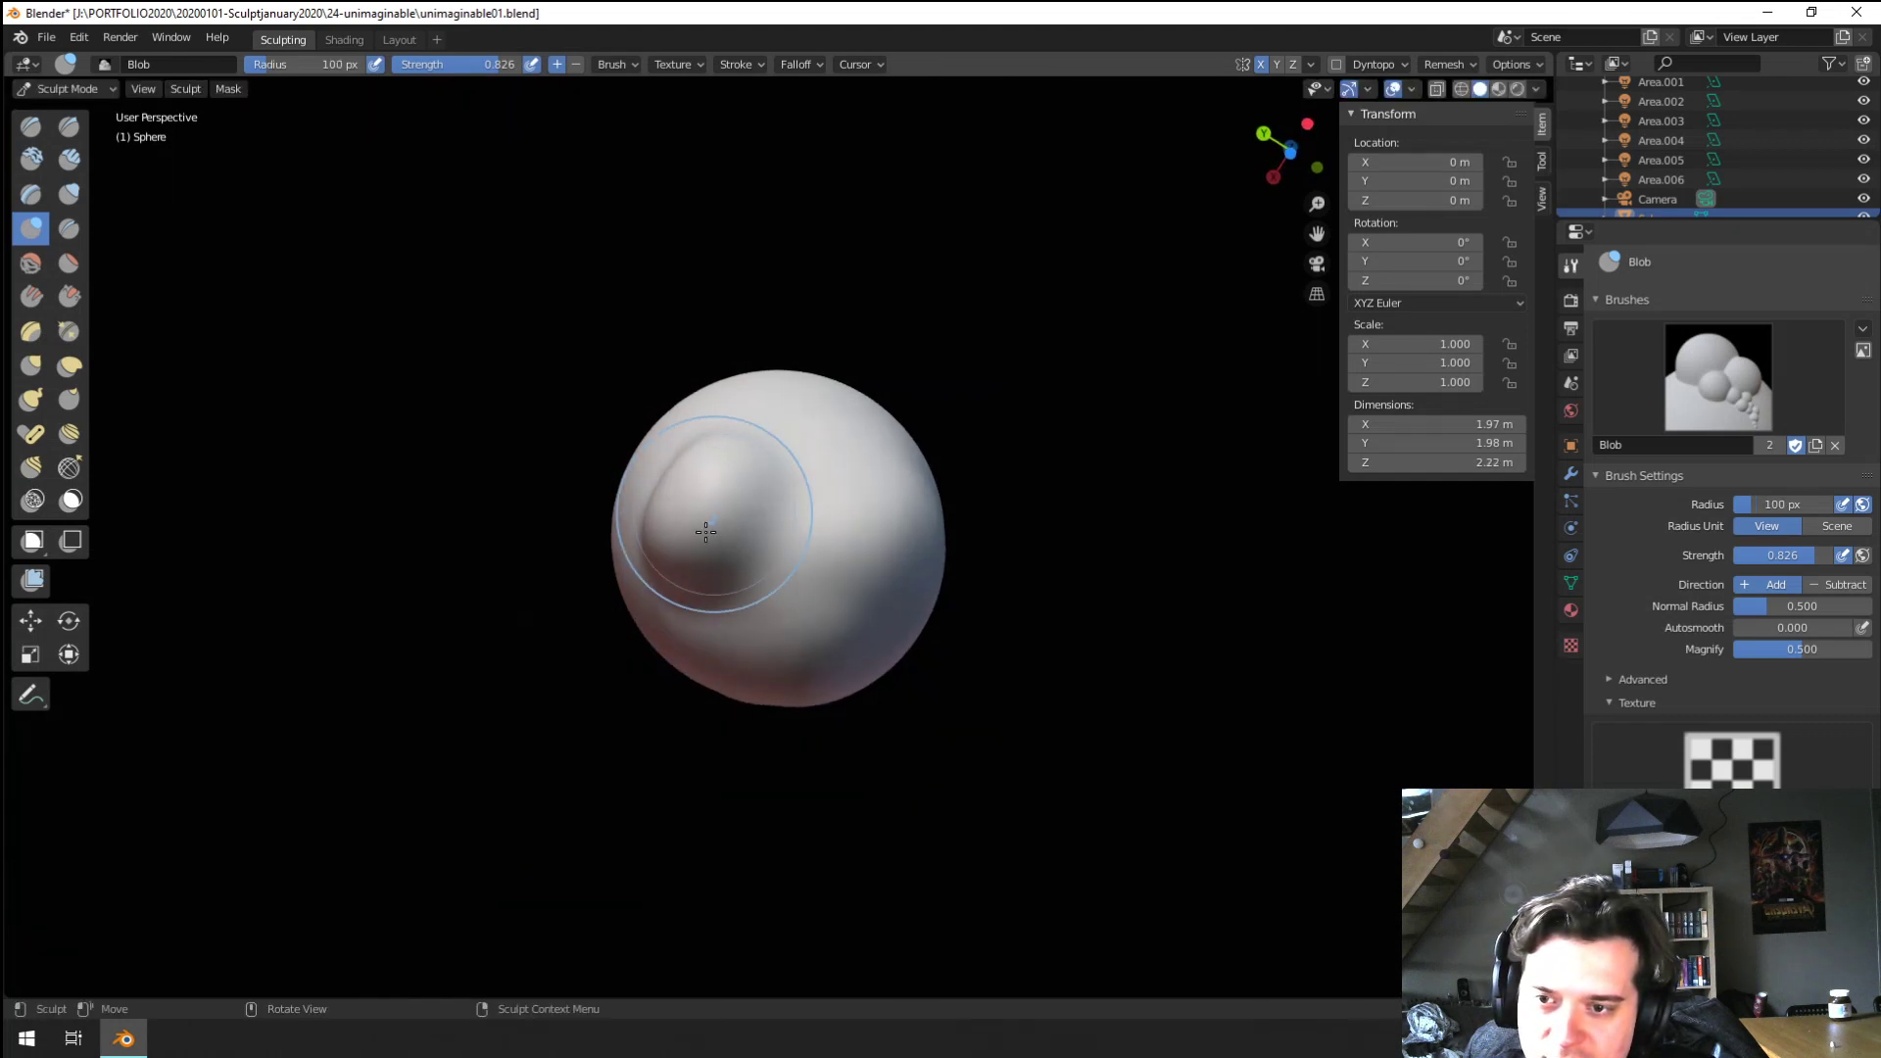
Pull the stub down into a long neck with Snake Hook at about 168 px radius
middle_click_drag(755, 525, 268, 510)
left_click(31, 399)
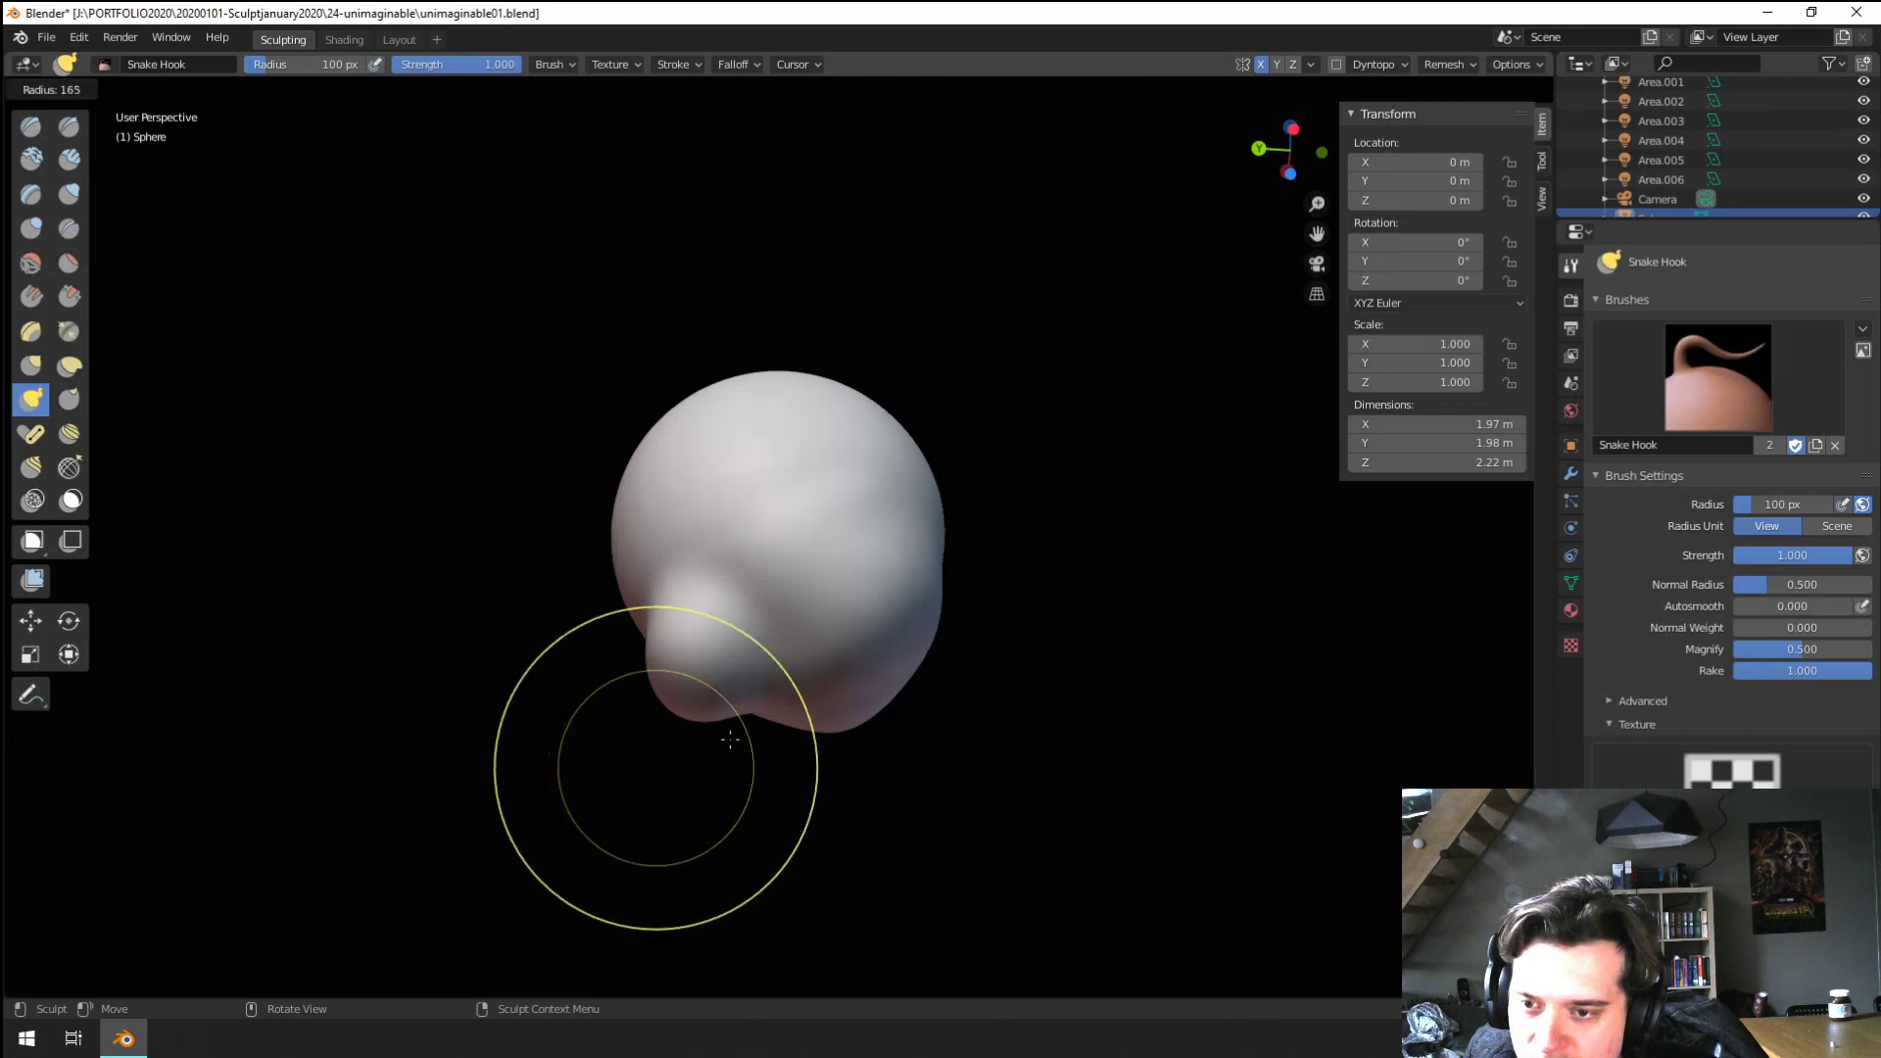
left_click_drag(712, 897, 713, 903)
middle_click_drag(714, 811, 519, 817)
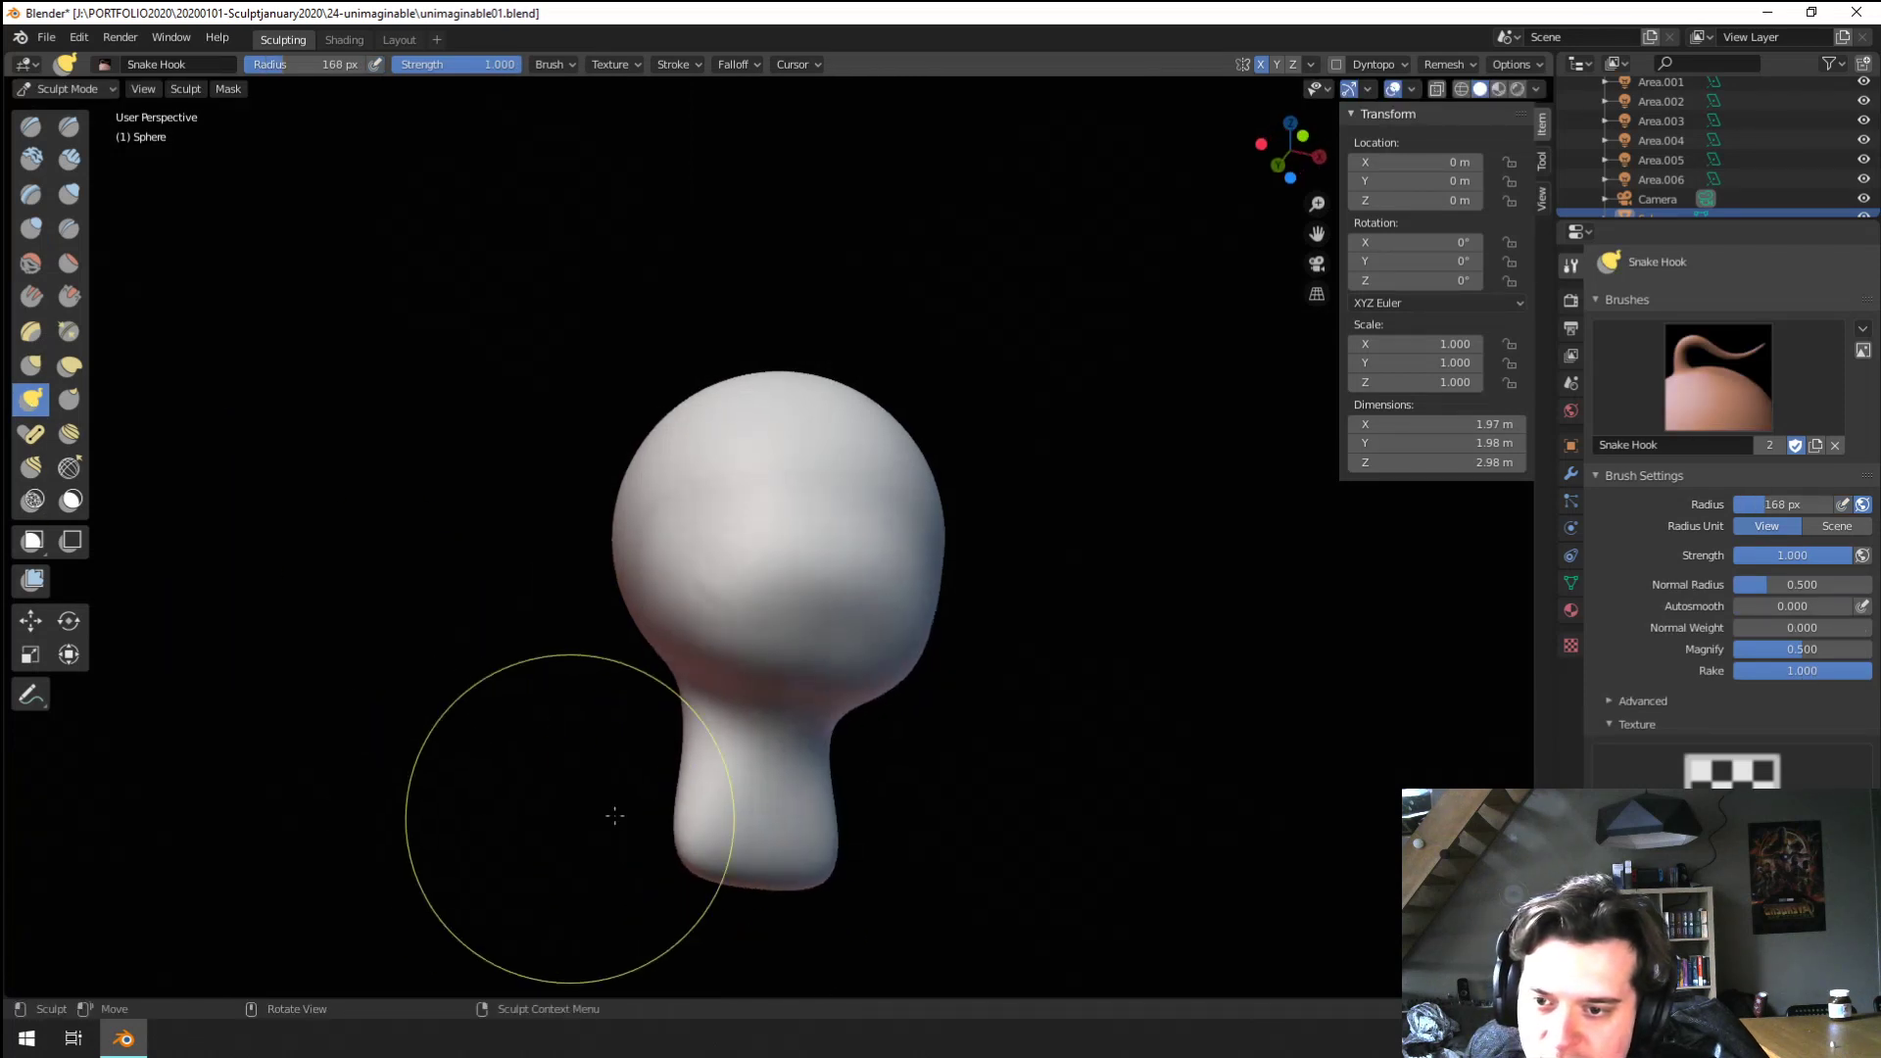
Narrow the sides and lower end of the neck with short Snake Hook strokes
key("f")
left_click(712, 815)
left_click_drag(712, 816, 745, 849)
left_click_drag(698, 777, 722, 785)
left_click_drag(724, 858, 730, 826)
Refine the neck and the side of the face with Snake Hook at about 183 and 134 px radius
key("f")
left_click(742, 842)
middle_click_drag(704, 793, 692, 781)
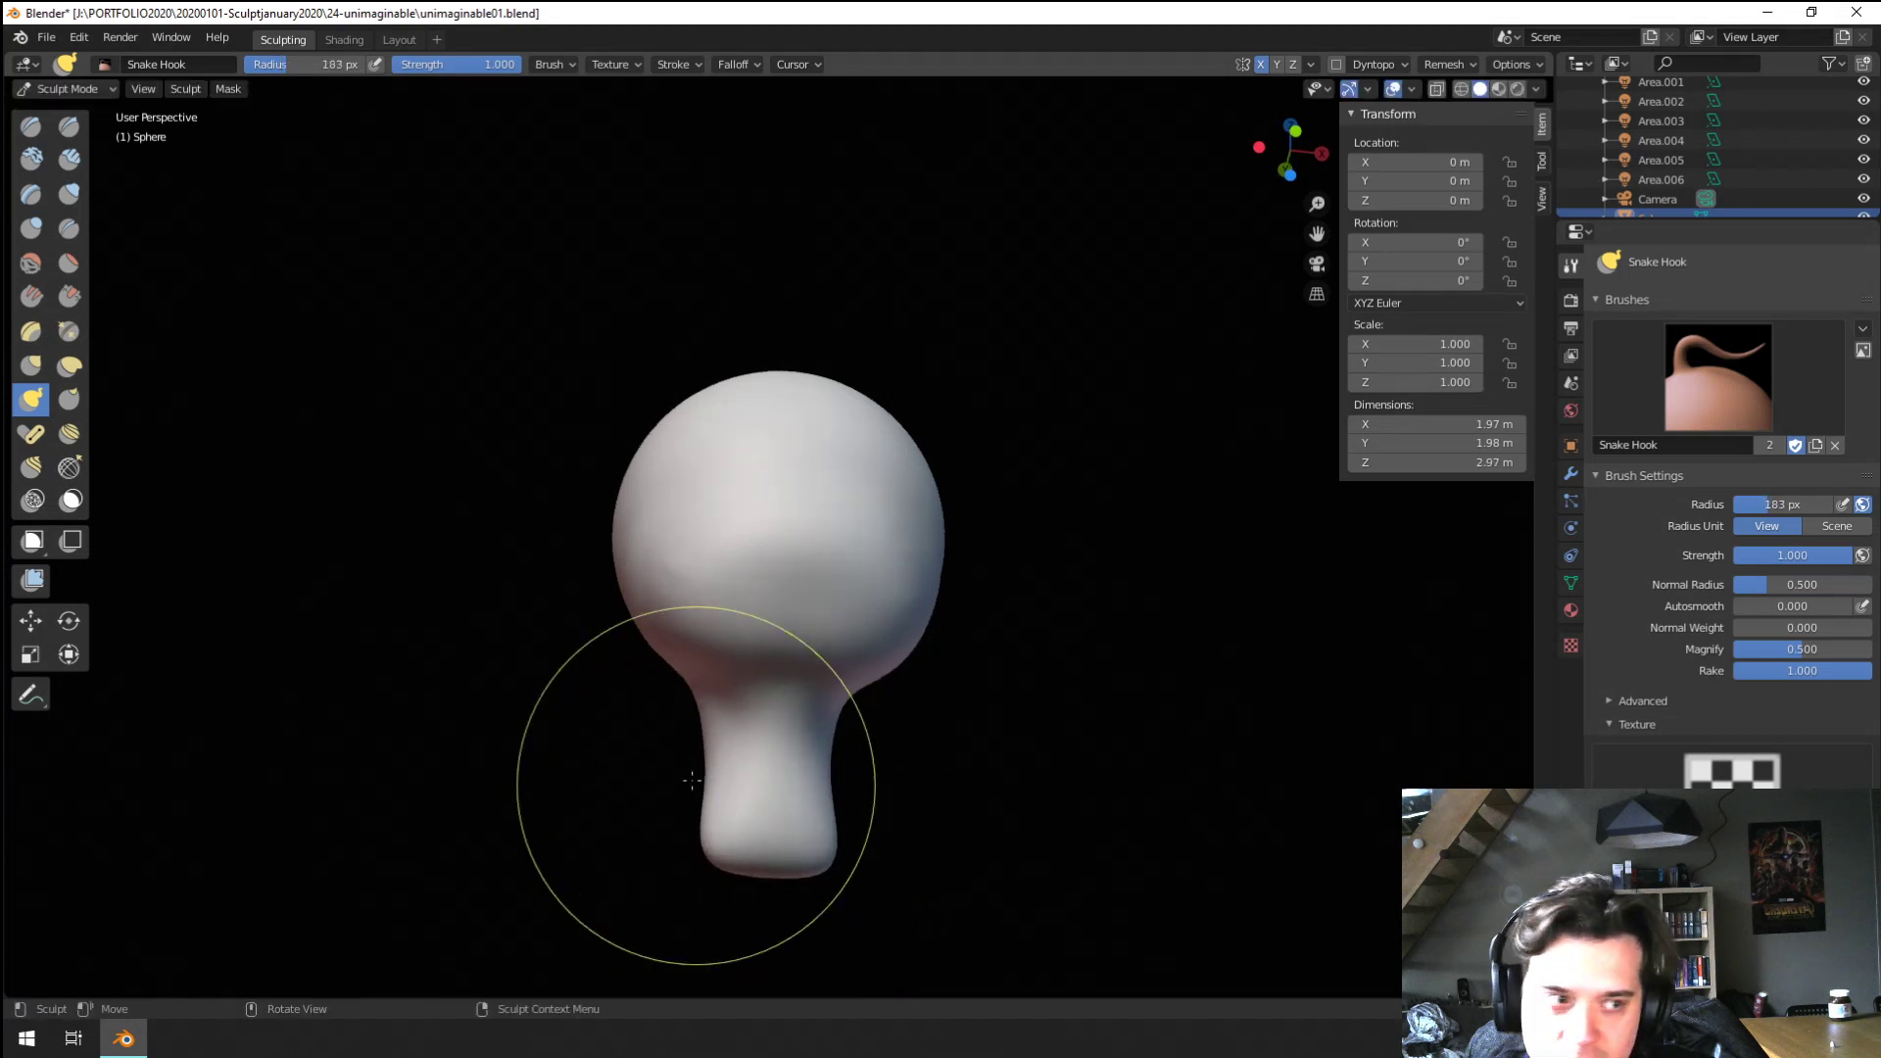
middle_click_drag(749, 671, 708, 716)
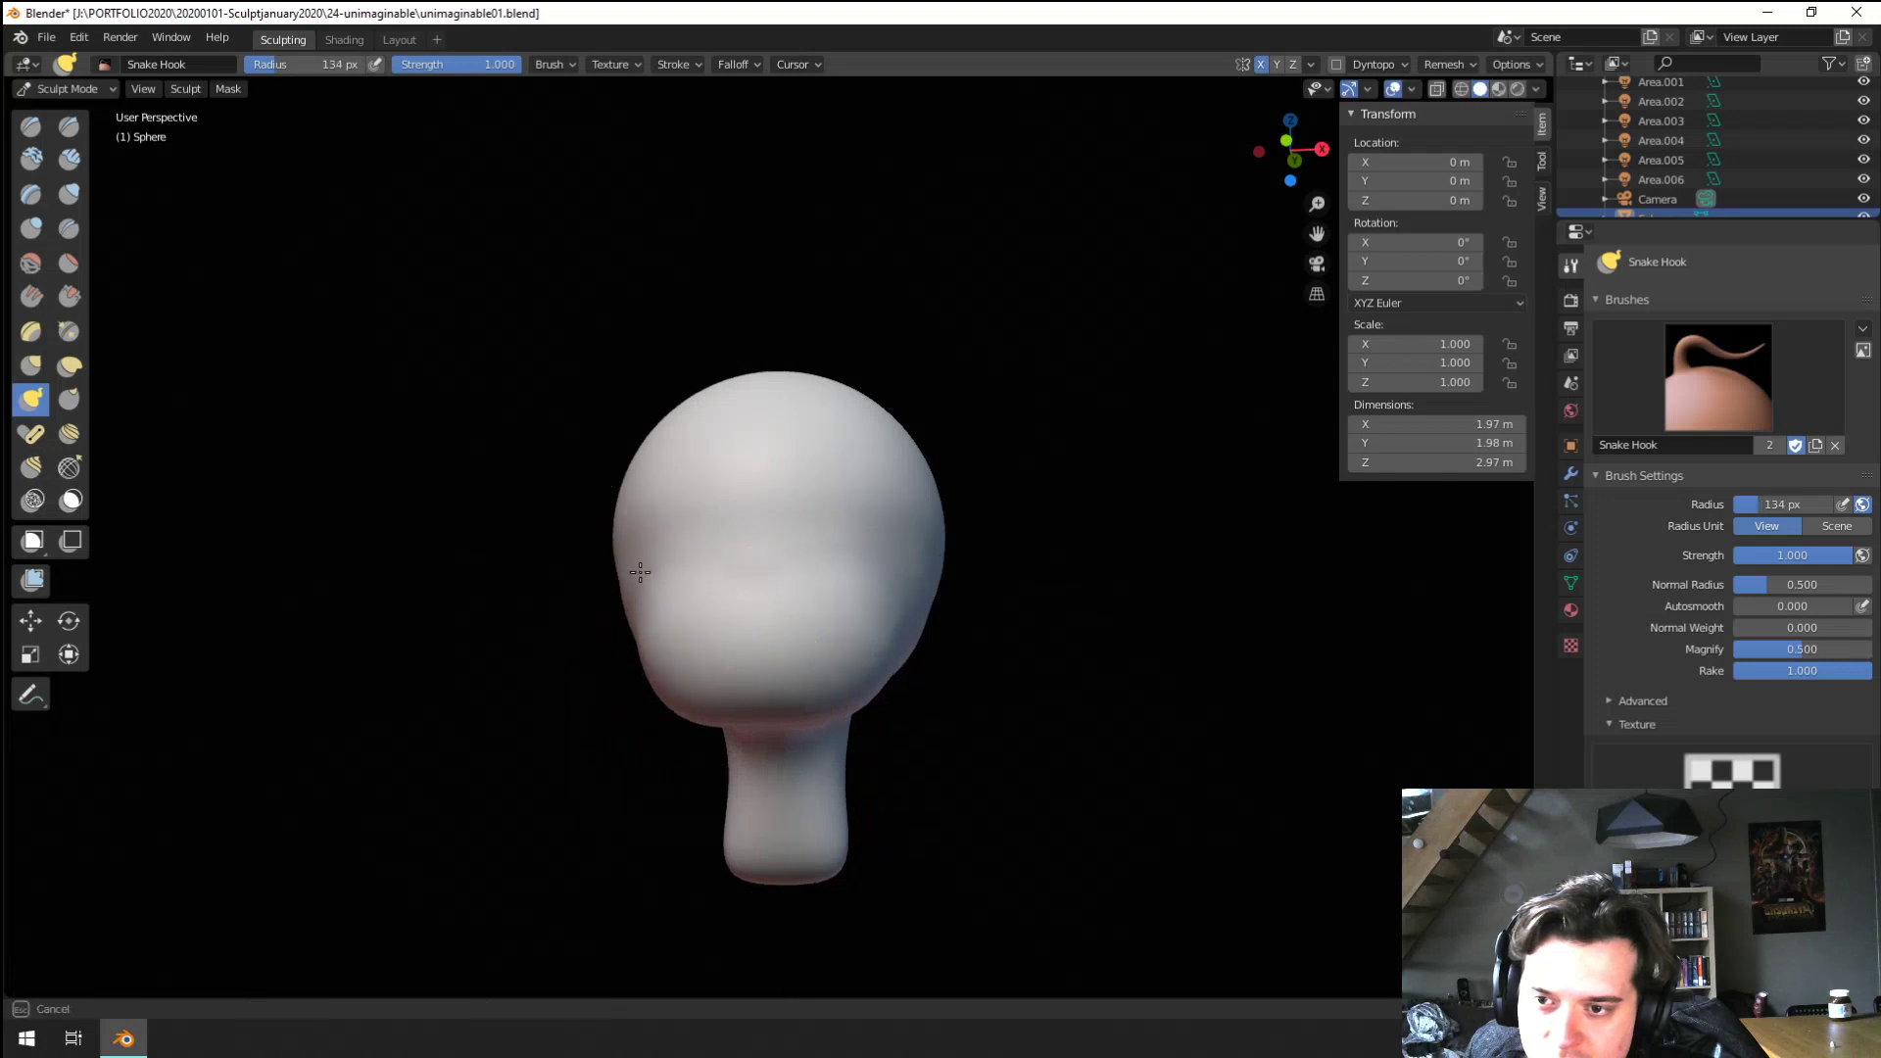
middle_click_drag(645, 581, 774, 617)
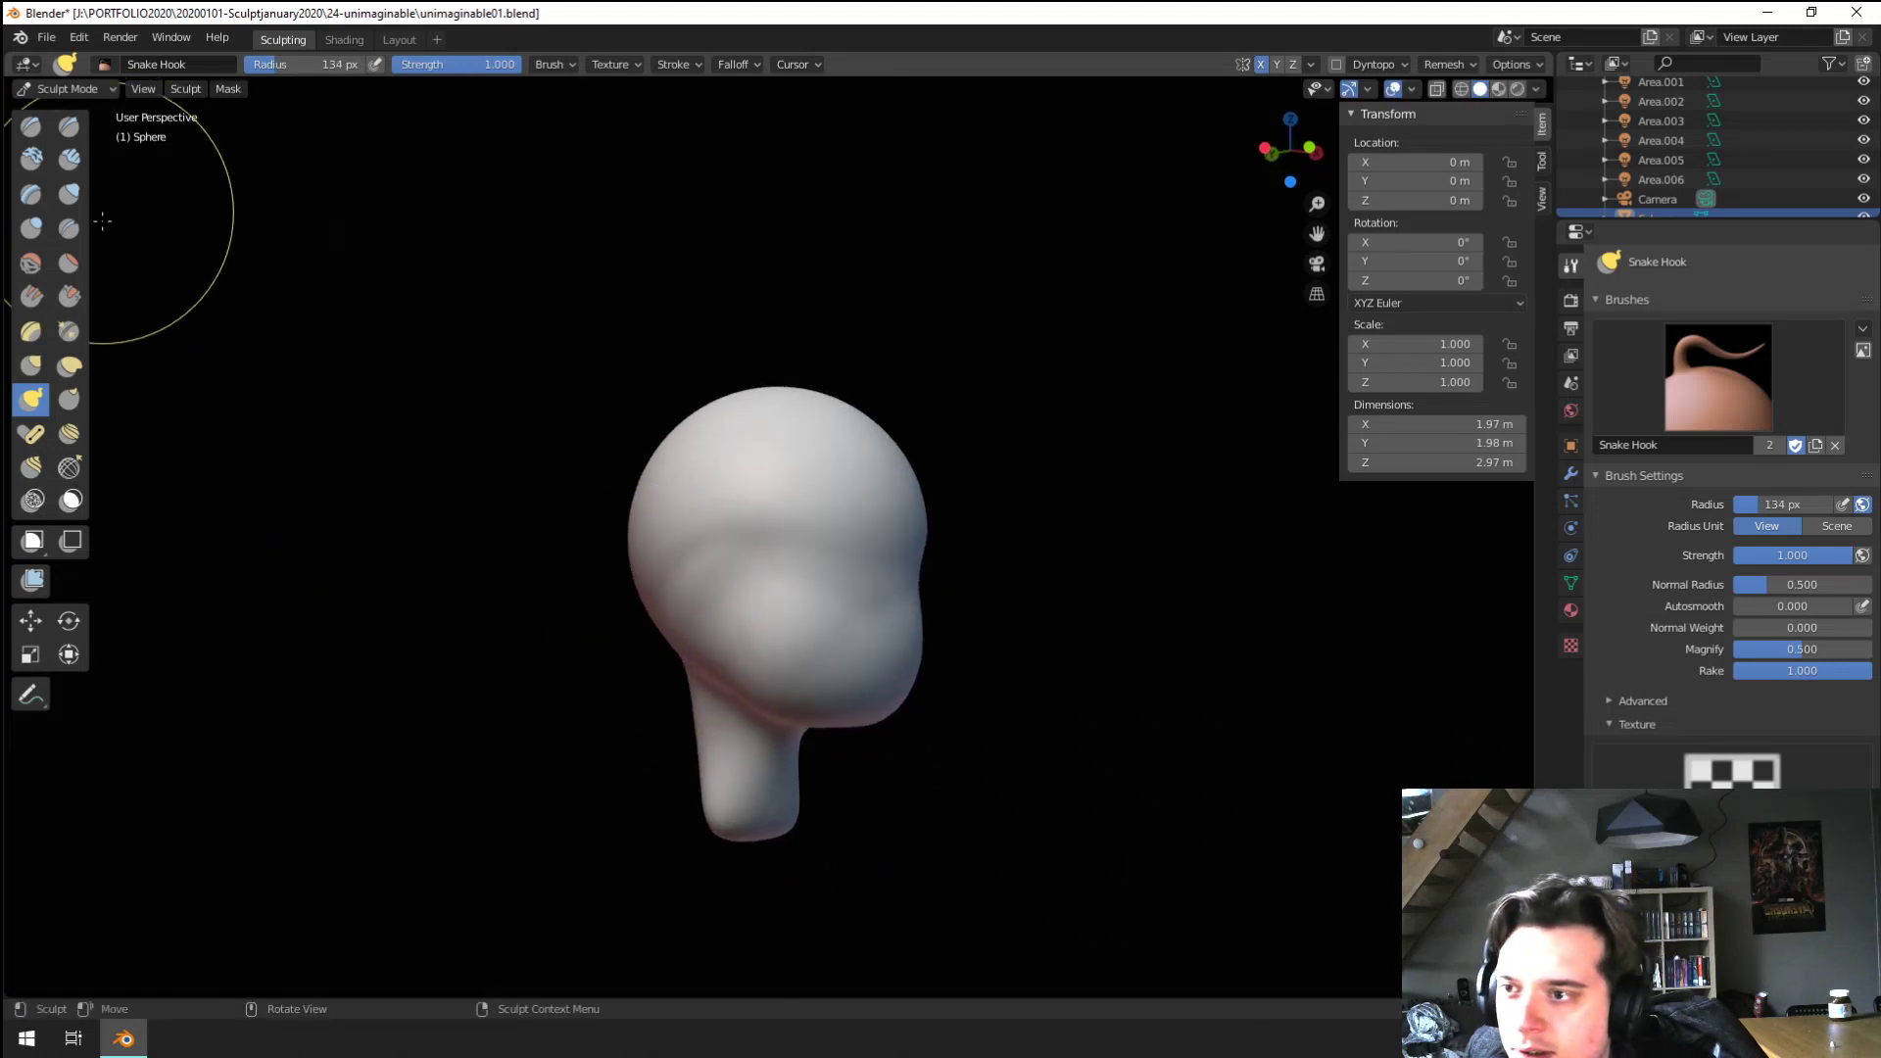
Flatten both sides of the head with the Scrape brush at about 179 px radius
left_click(69, 296)
middle_click_drag(358, 413, 777, 545)
key("f")
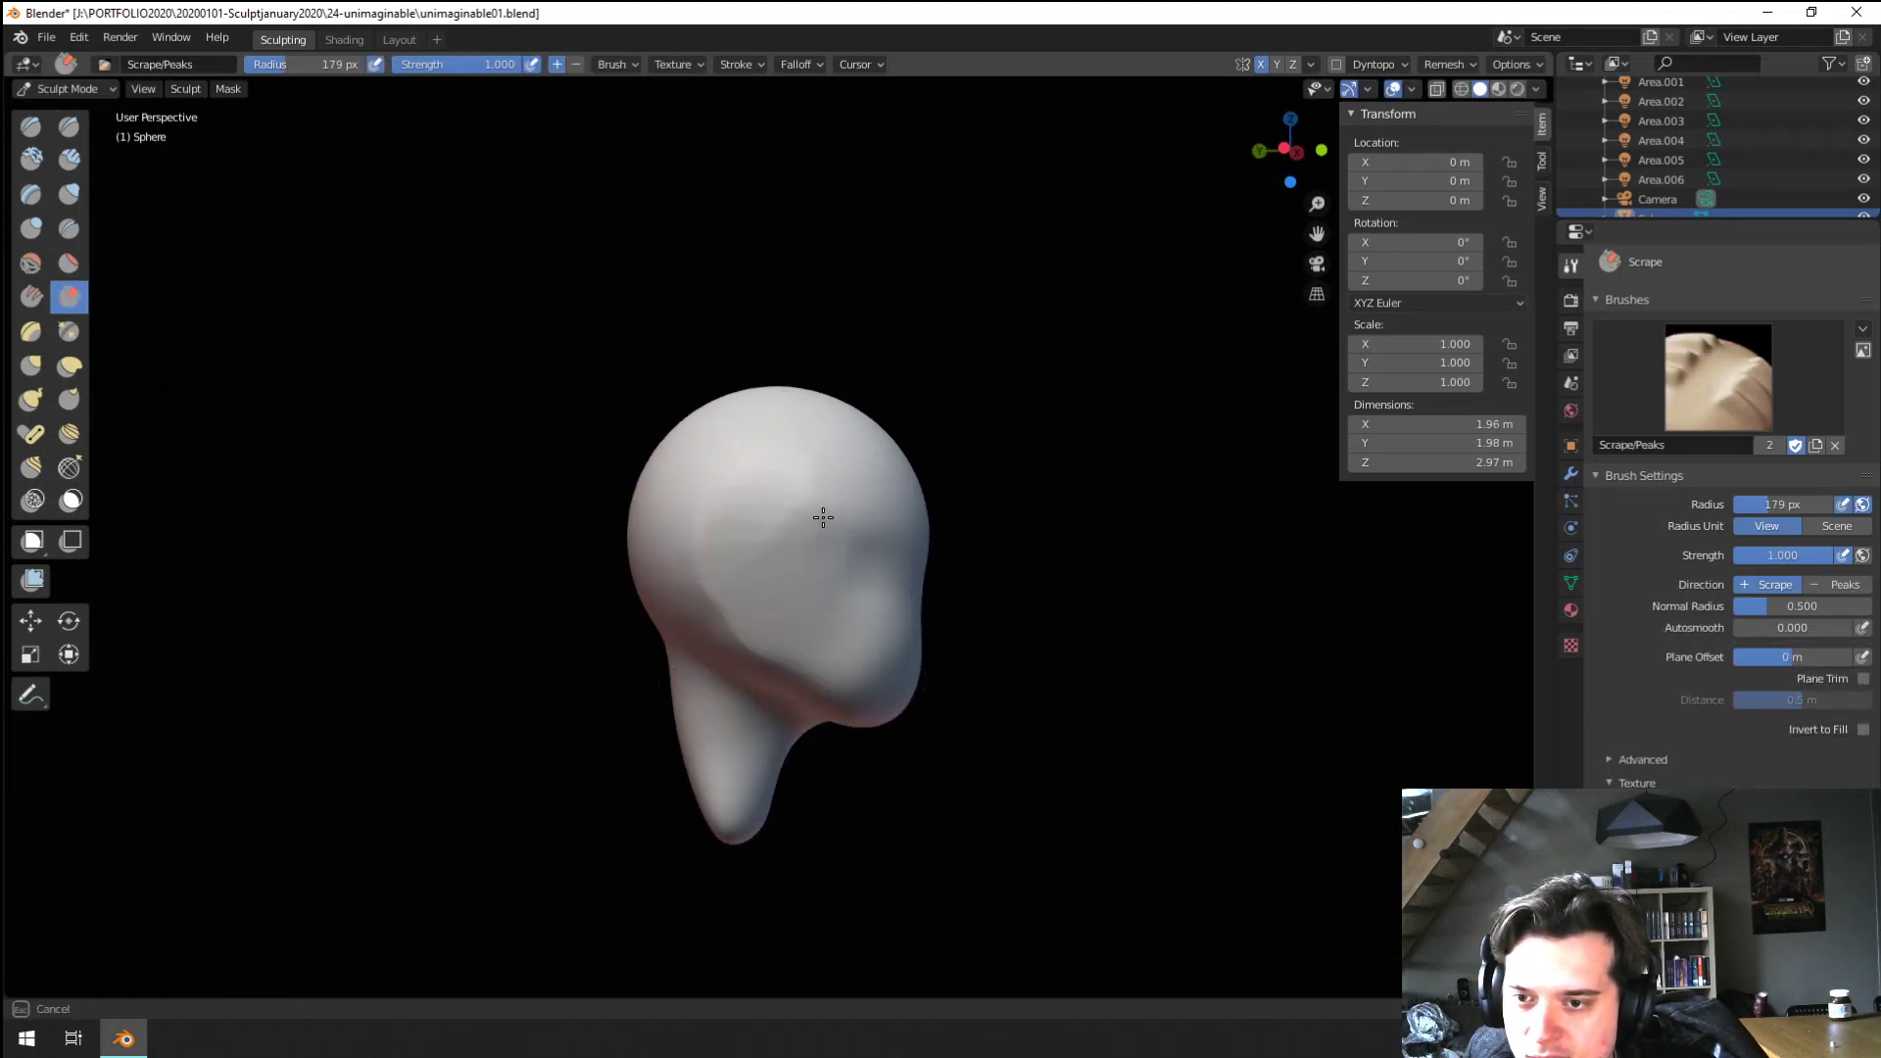
middle_click_drag(645, 603, 545, 622)
Adjust the head's outline with the Grab brush, starting at about 211 px radius
key("g")
key("f")
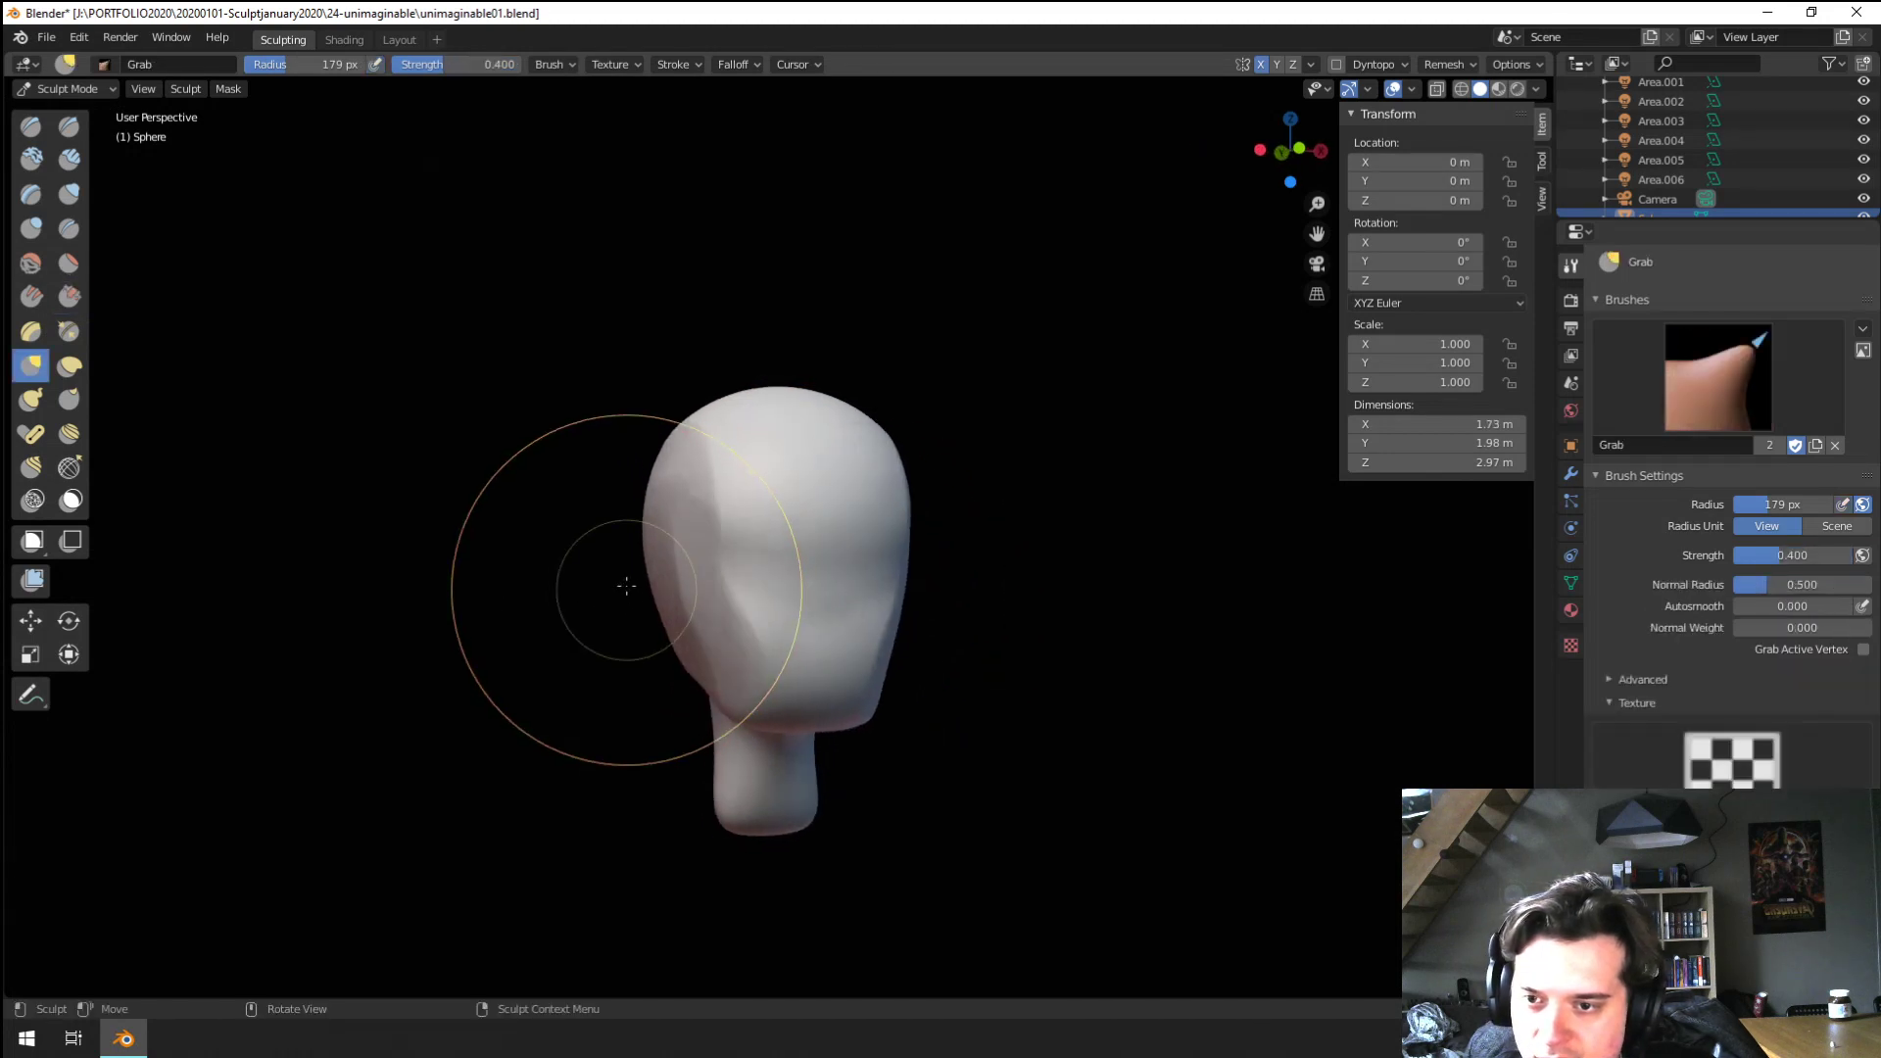
left_click(586, 583)
key("f")
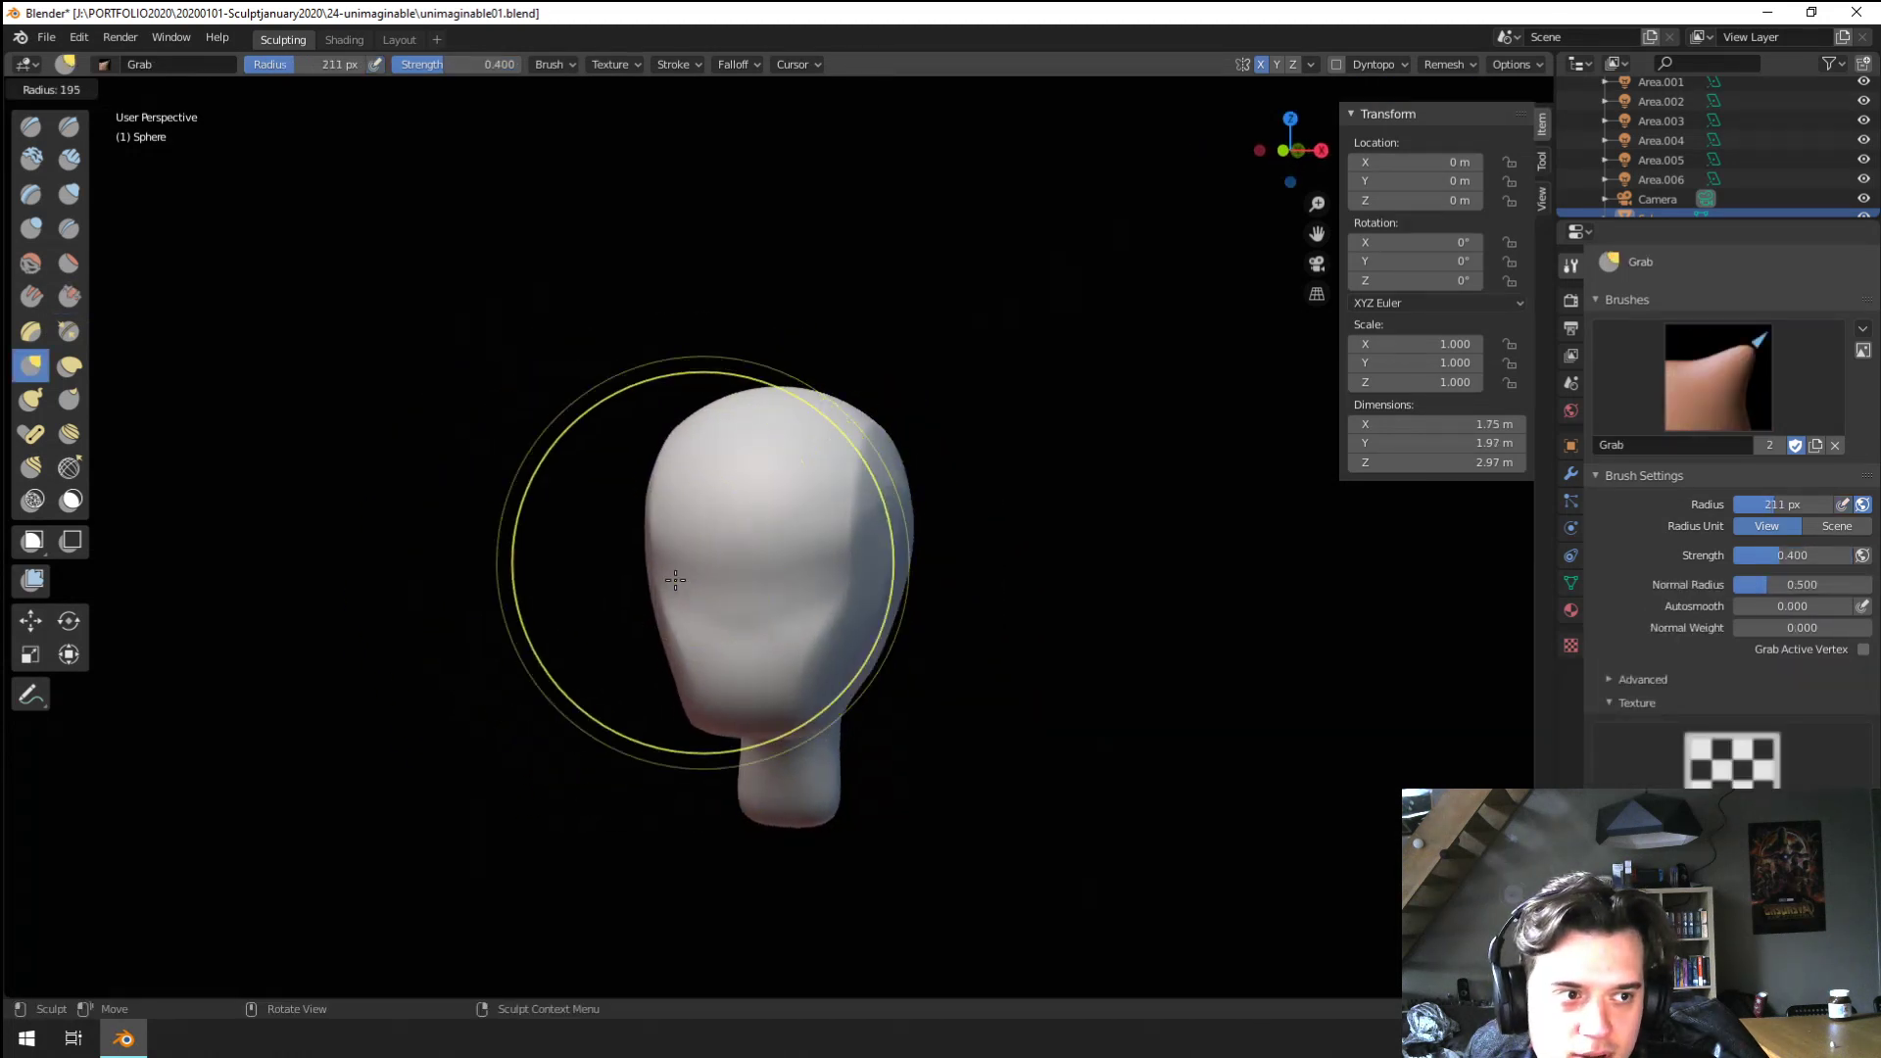
left_click(712, 552)
mouse_move(677, 533)
middle_mouse_down()
mouse_move(815, 575)
mouse_move(823, 490)
middle_mouse_up()
middle_click_drag(823, 490, 926, 490)
Pull the lower end of the neck down and back with the Grab brush
key("f")
left_click(737, 635)
middle_click_drag(733, 624, 697, 625)
left_click_drag(717, 703, 664, 751)
Lengthen the neck and correct its side profile with the Grab brush at about 204, 187 and 154 px radius
key("f")
left_click(707, 720)
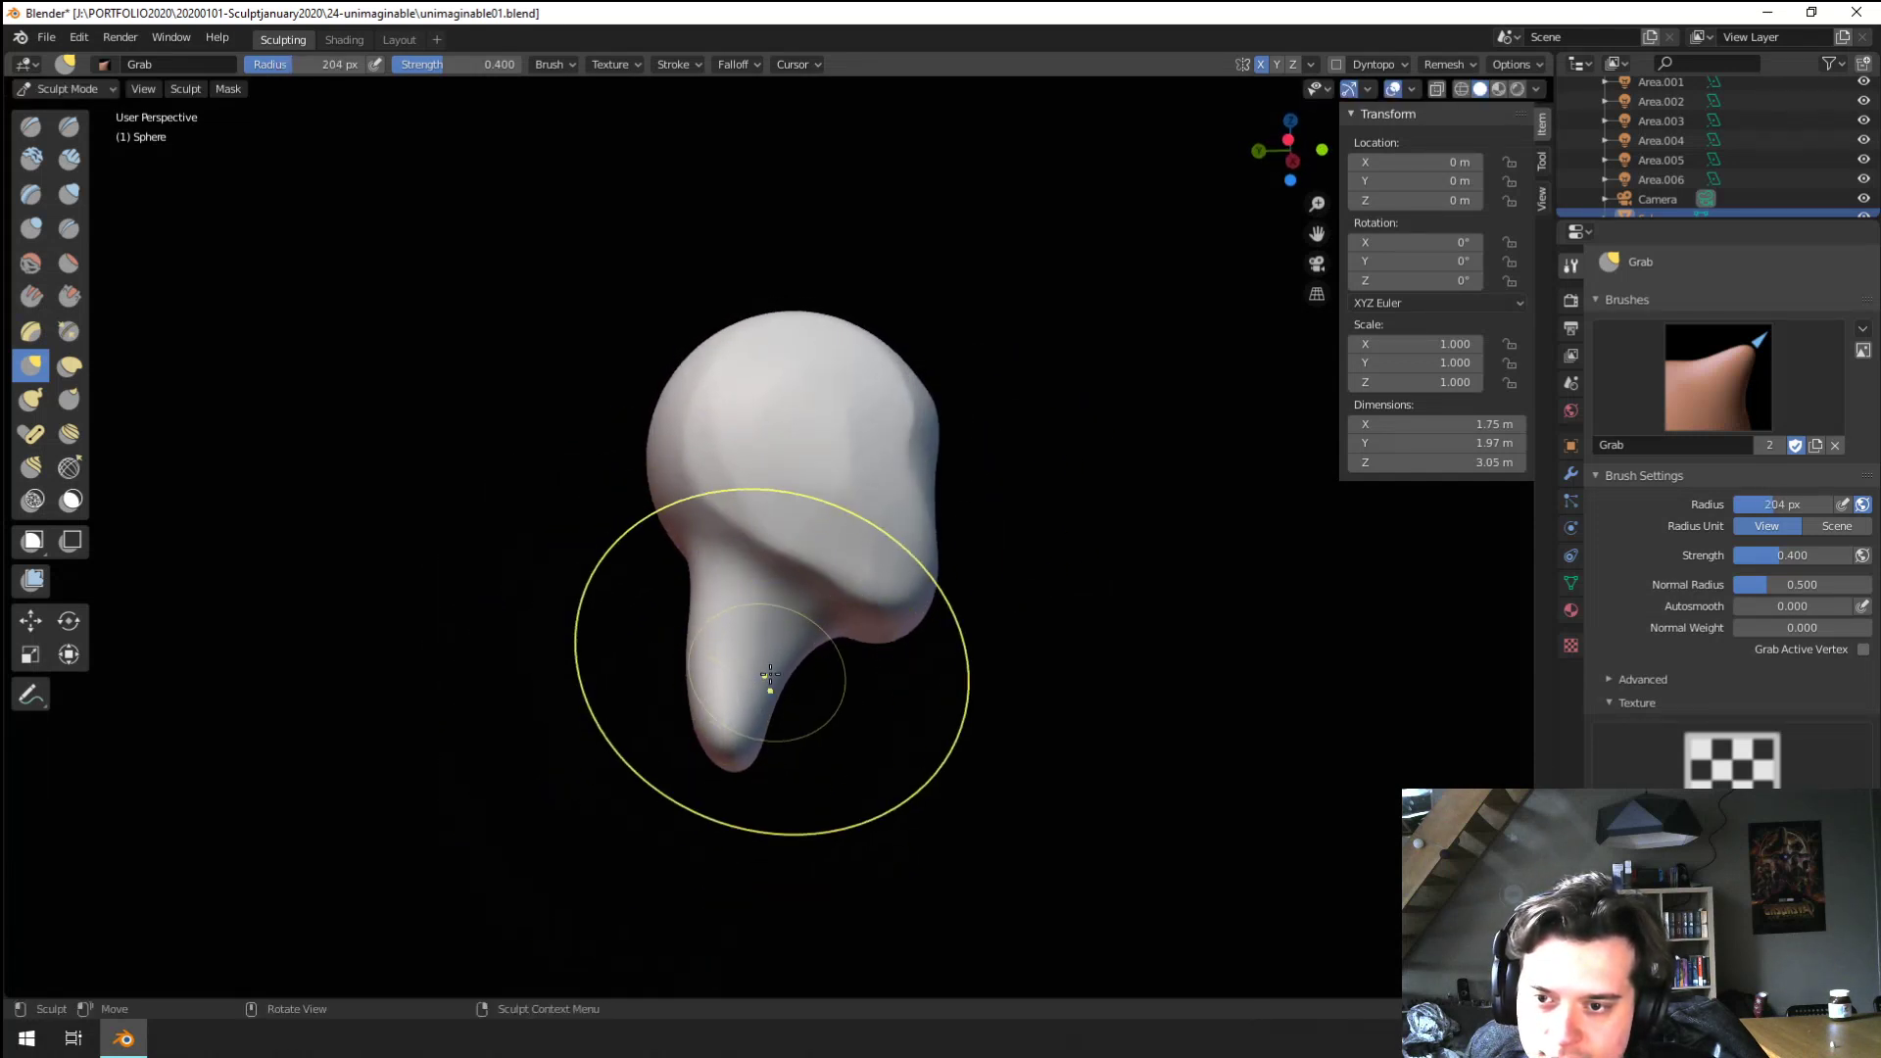
left_click_drag(796, 675, 817, 706)
key("f")
left_click(748, 709)
mouse_move(702, 719)
middle_mouse_down()
mouse_move(781, 706)
mouse_move(710, 691)
middle_mouse_up()
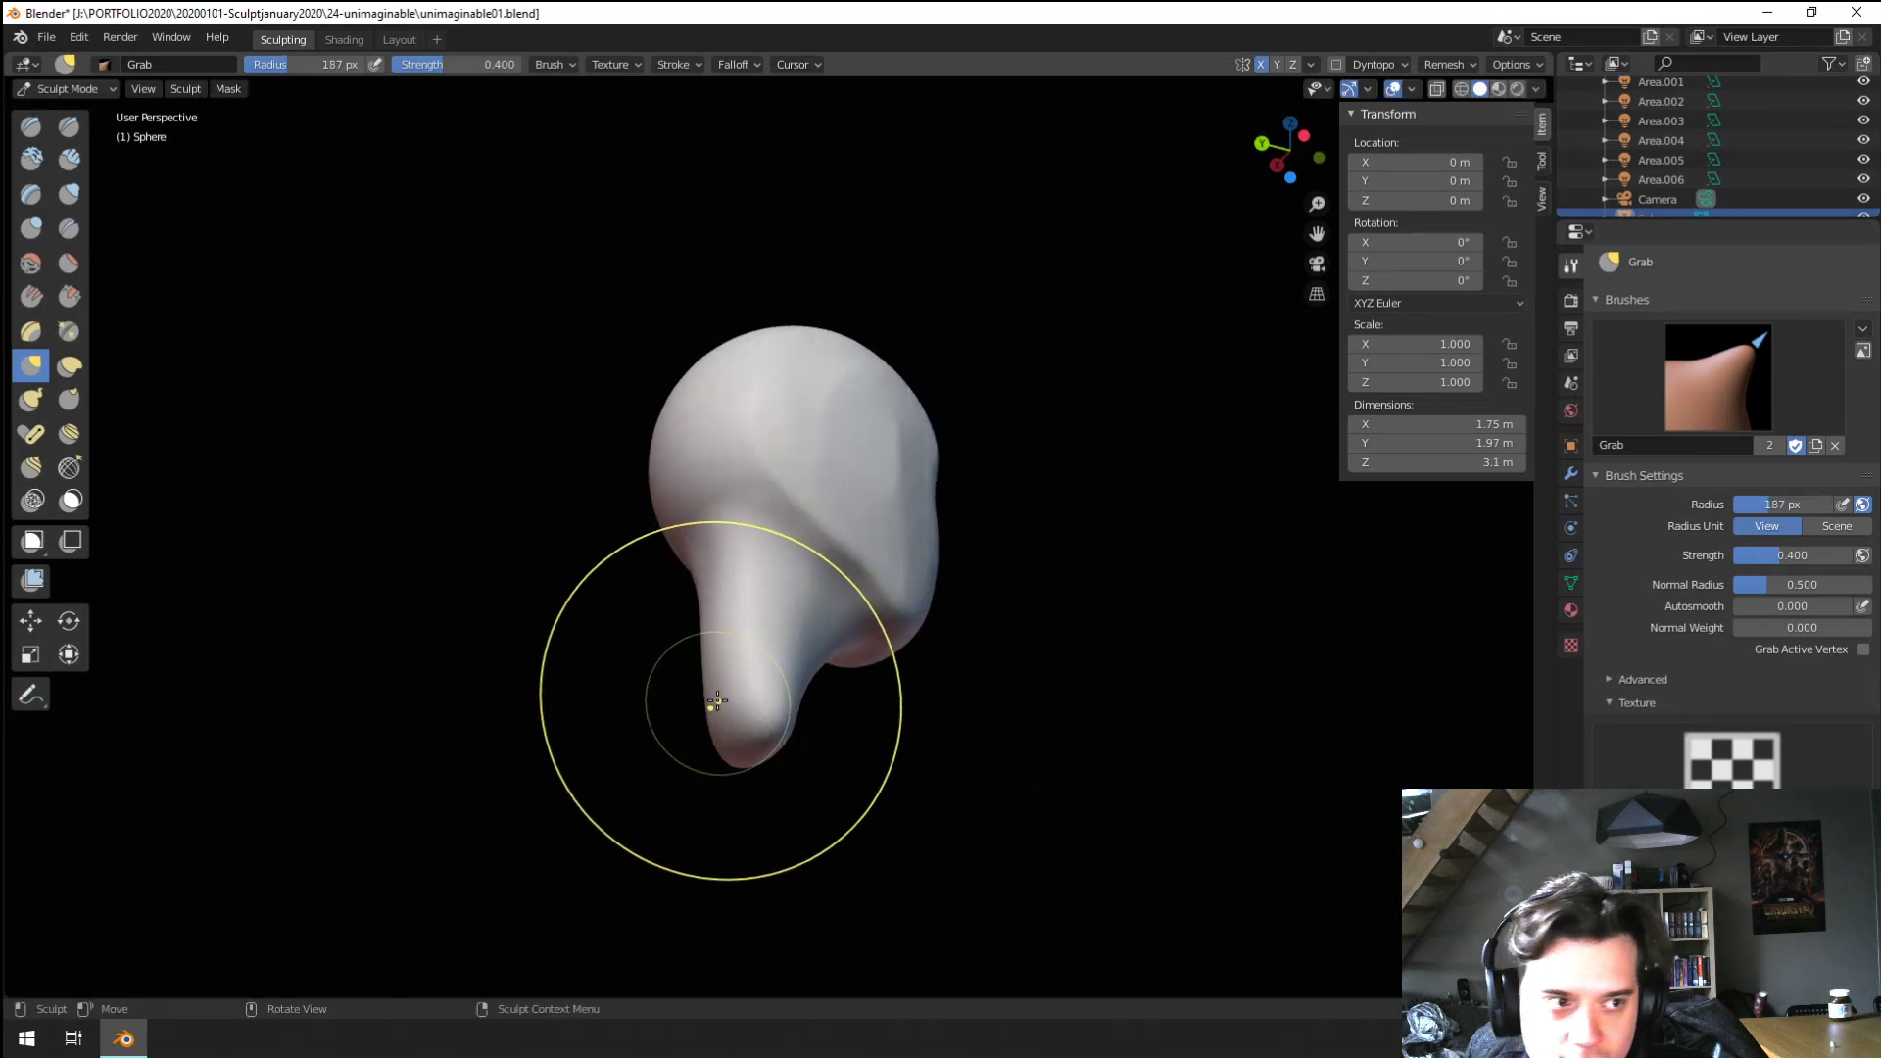
key("f")
left_click(708, 719)
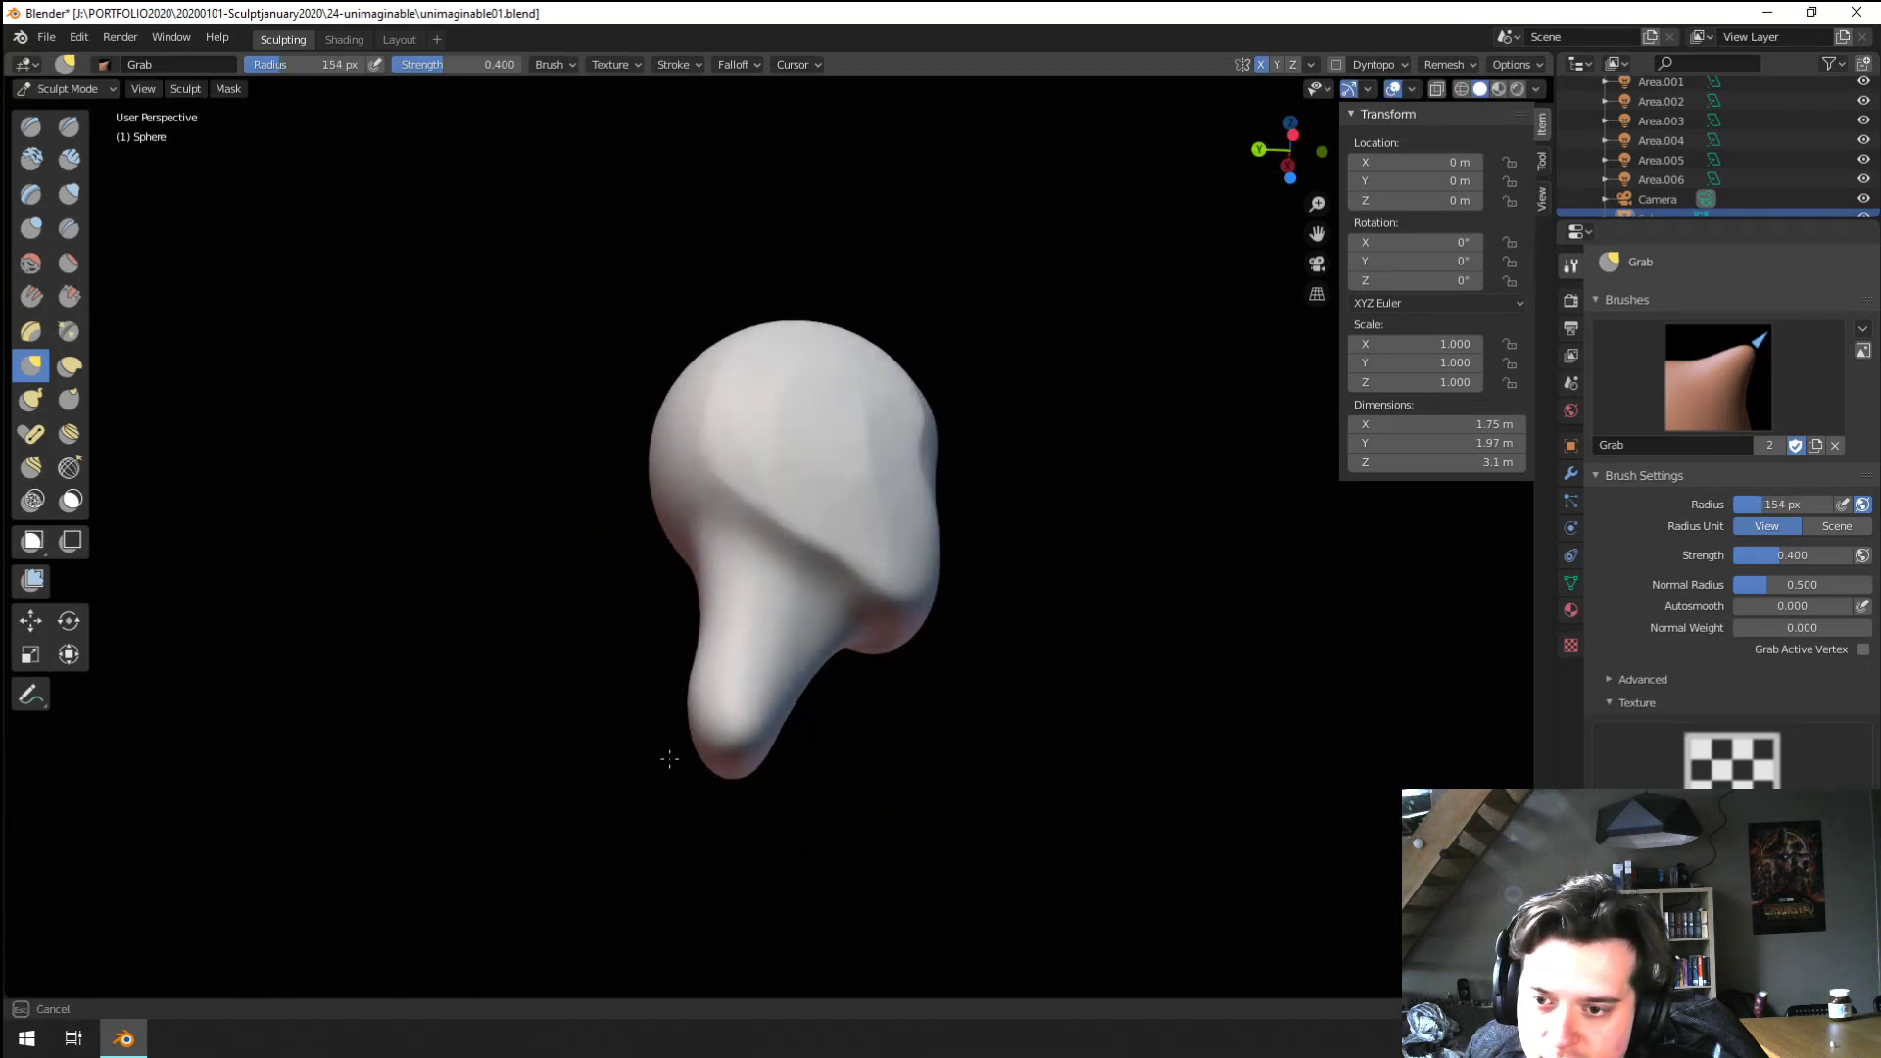
left_click_drag(669, 758, 668, 765)
mouse_move(707, 741)
middle_mouse_down()
mouse_move(672, 781)
mouse_move(617, 796)
middle_mouse_up()
Pull mirrored shoulders outward from the base of the neck with Snake Hook, reducing the radius to about 139 px
left_click(32, 400)
mouse_move(770, 662)
middle_mouse_down()
mouse_move(619, 676)
mouse_move(693, 718)
mouse_move(627, 710)
middle_mouse_up()
middle_click_drag(760, 706, 813, 723)
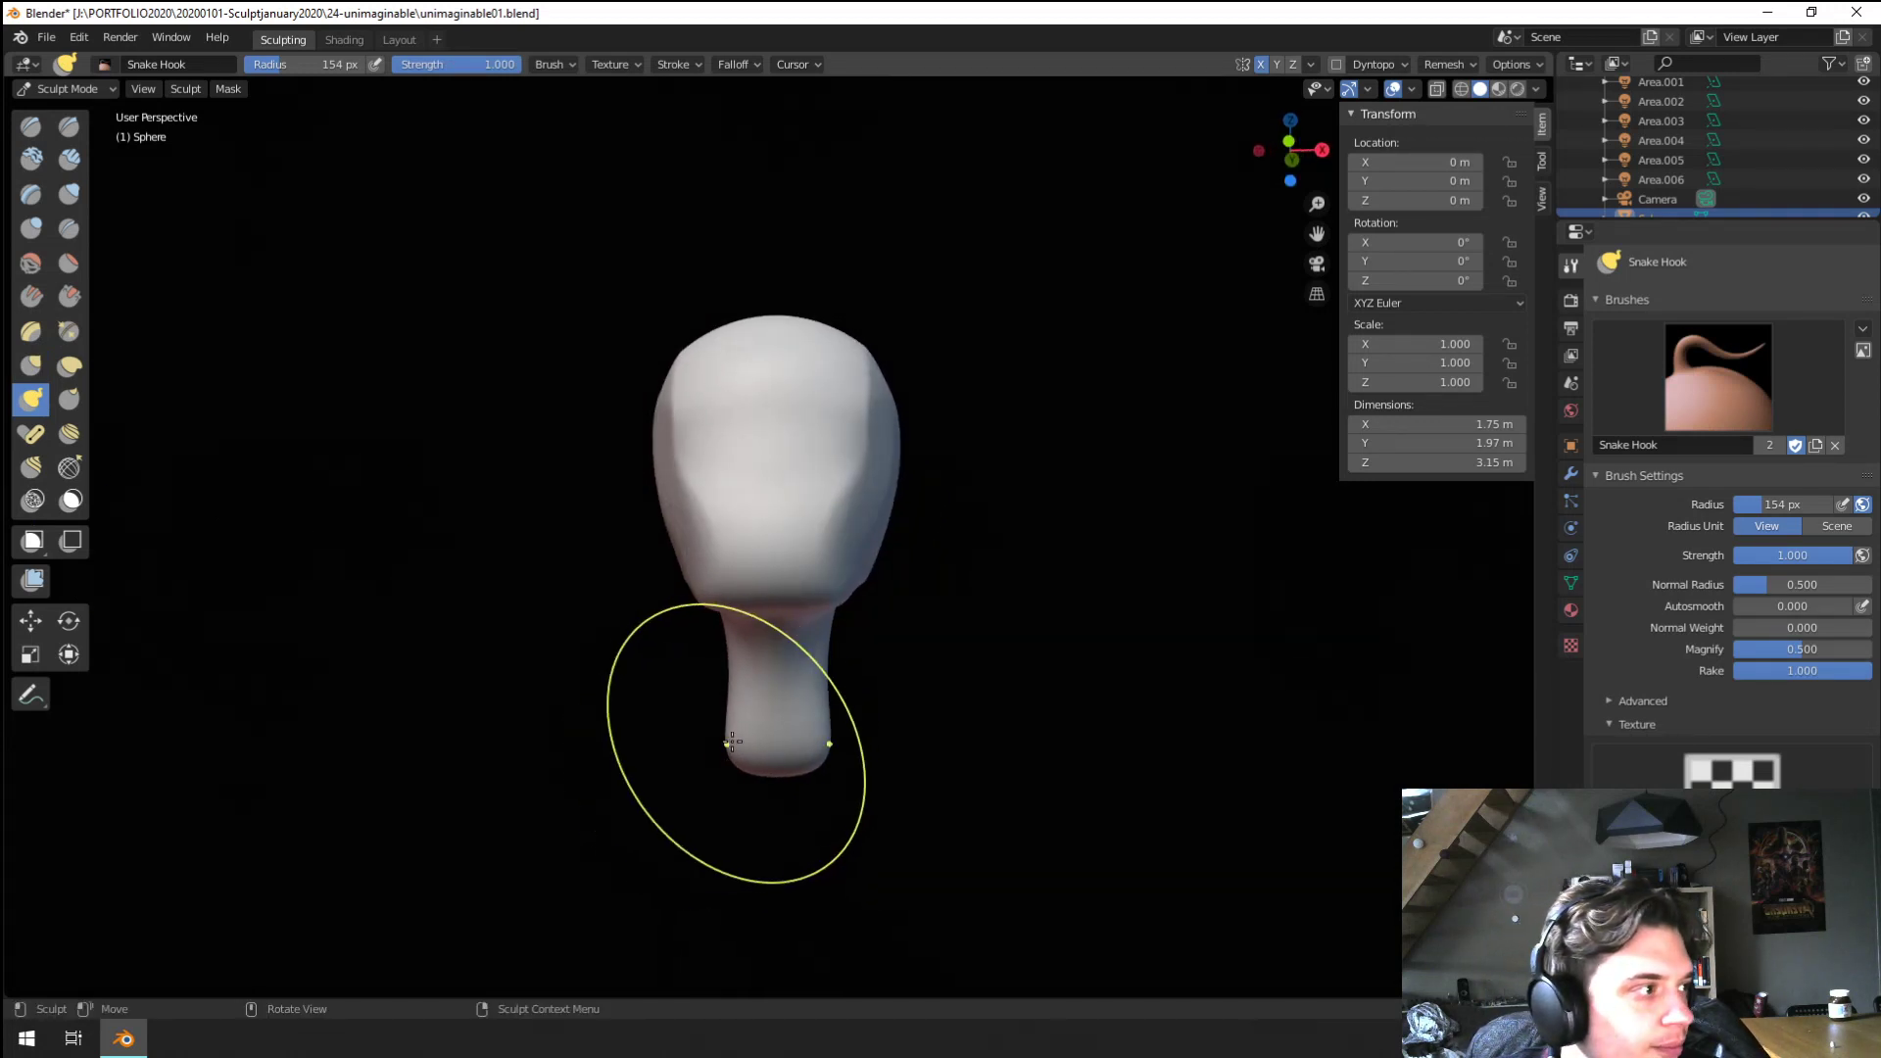
key("f")
left_click(884, 737)
key("f")
left_click(746, 743)
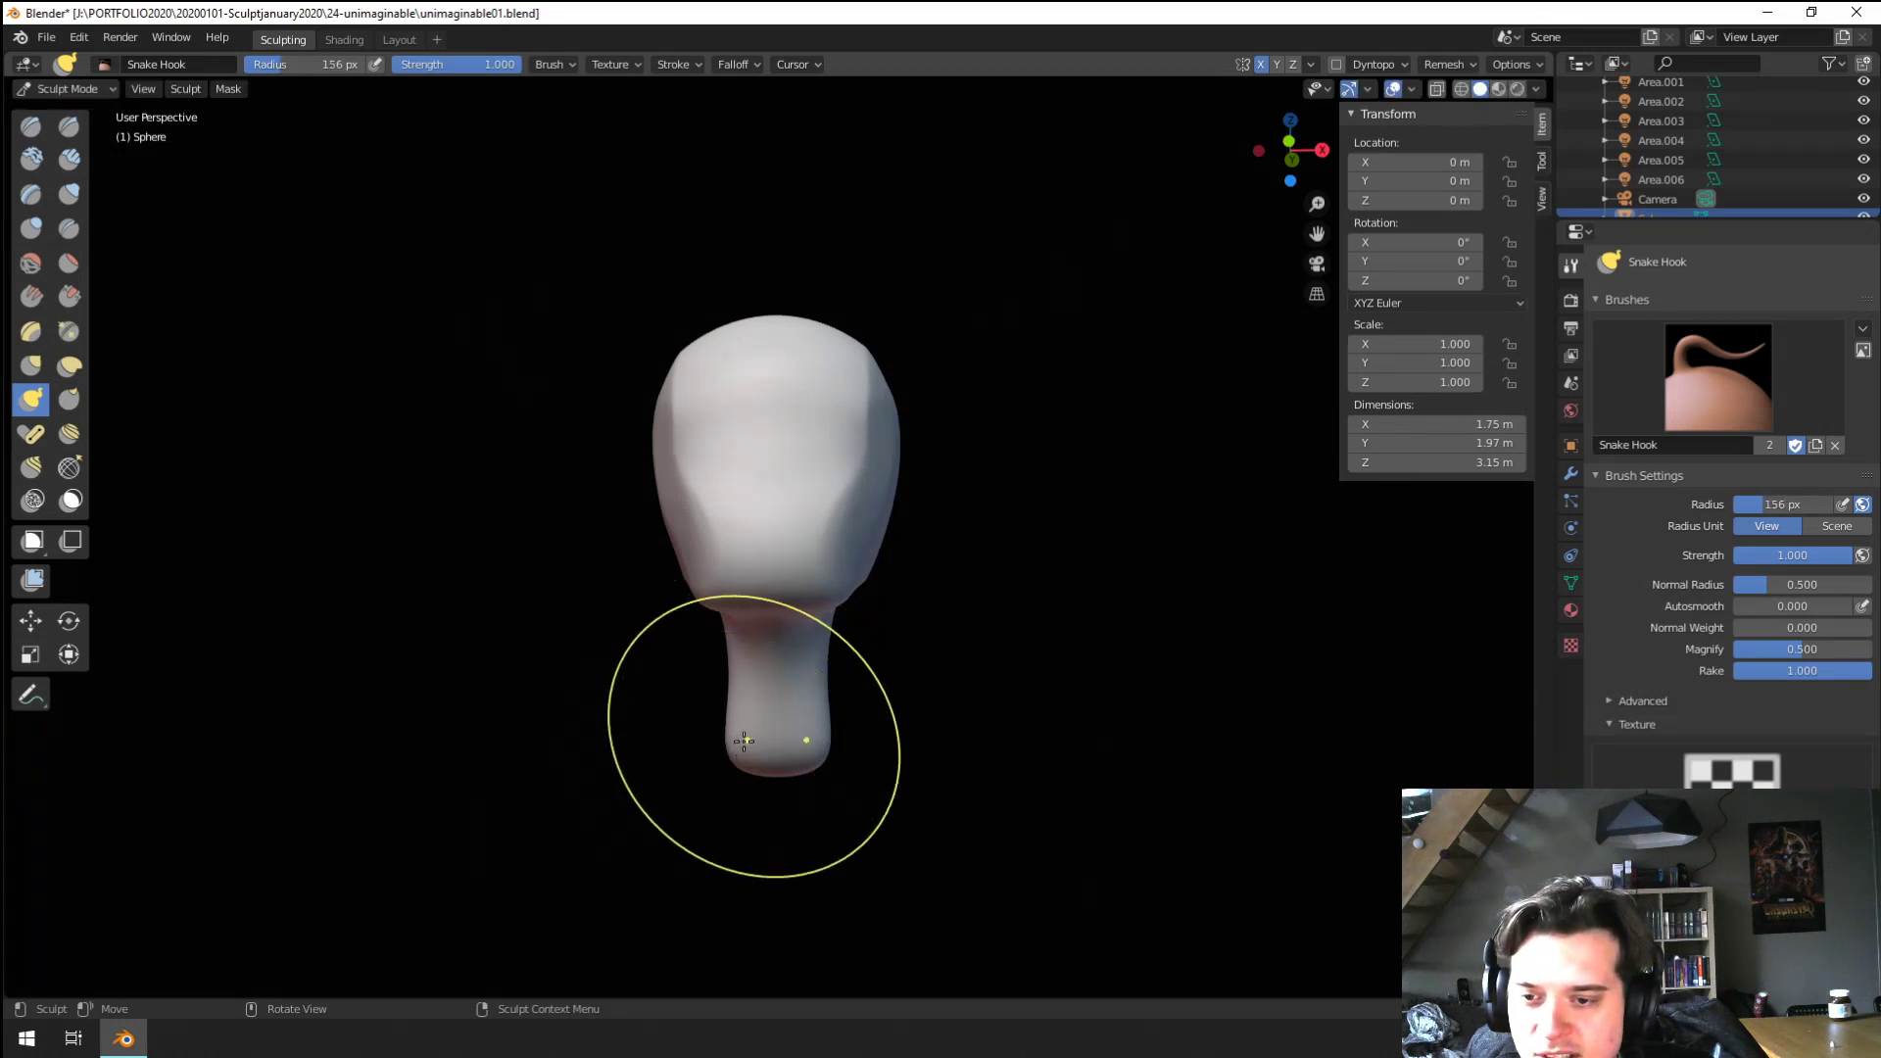
key("f")
left_click(665, 725)
left_click_drag(692, 690, 716, 709)
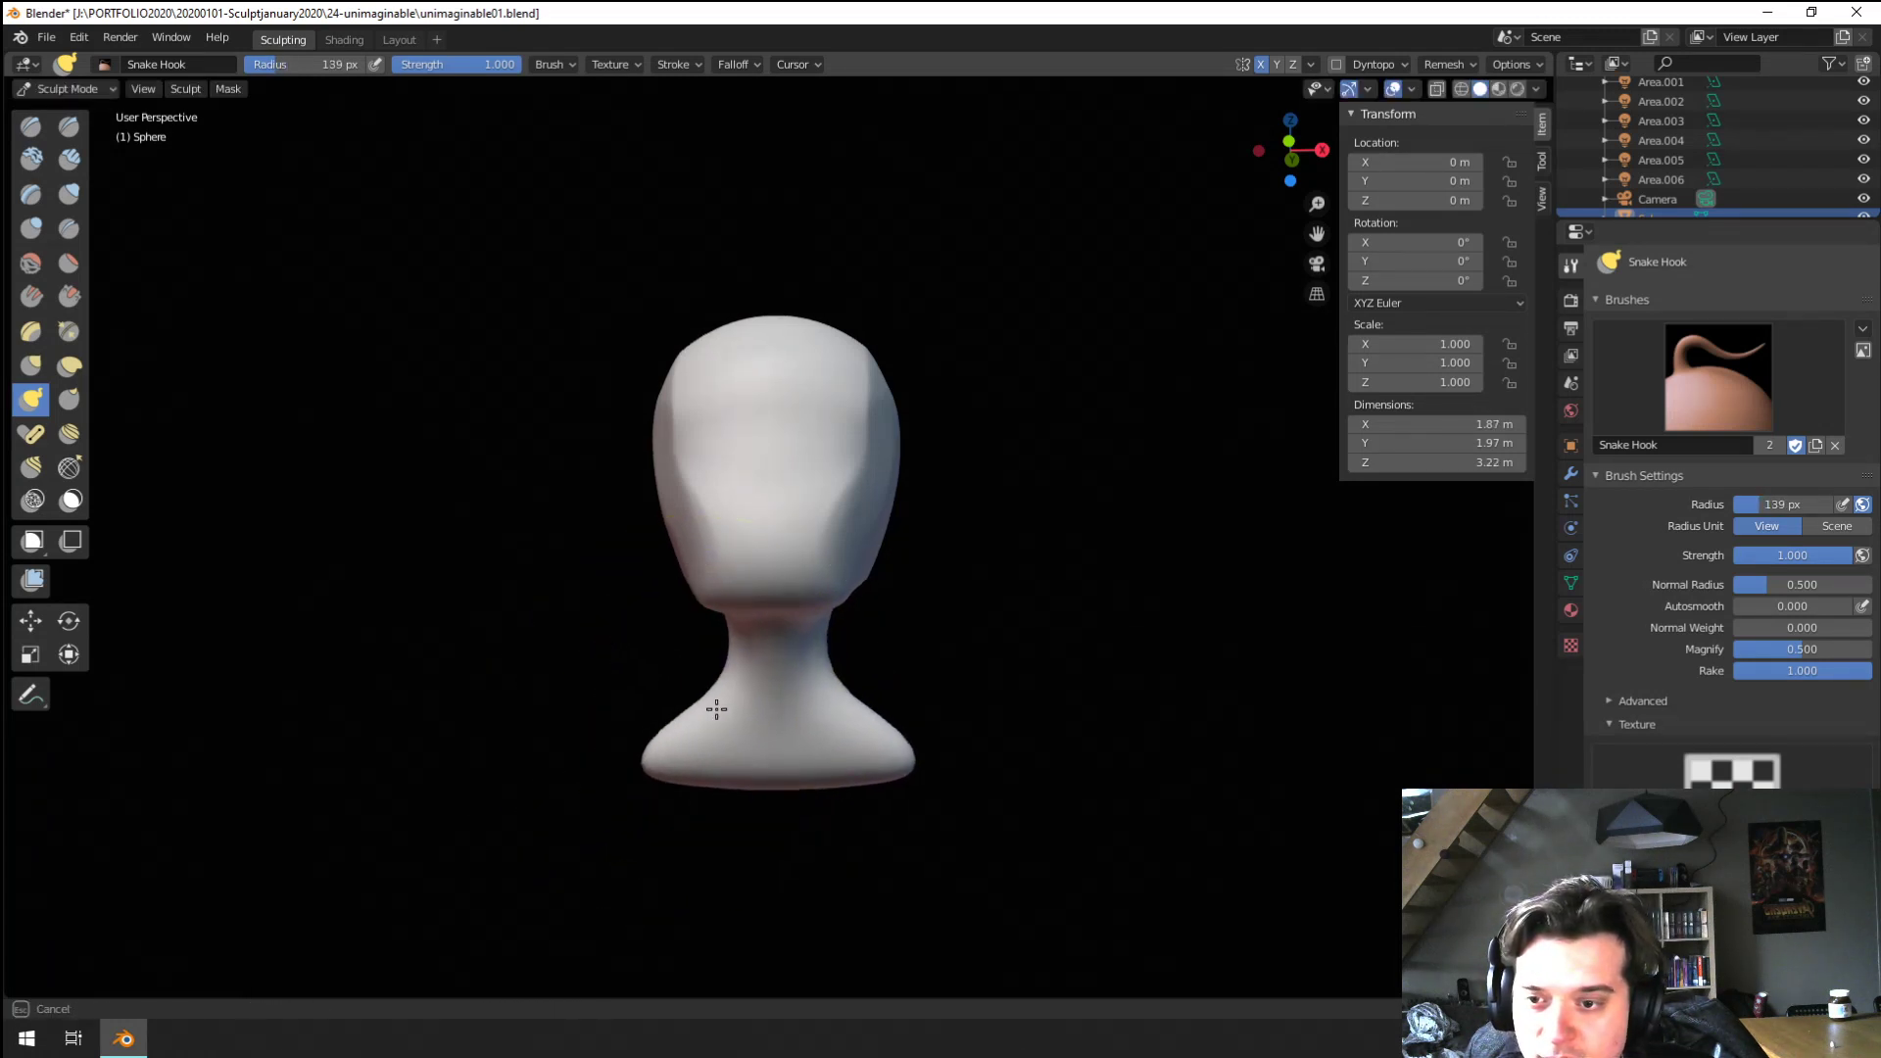
Extend and refine the mirrored shoulders with Snake Hook at about 200 px radius, checking the front and side shapes
middle_click_drag(703, 754, 858, 768)
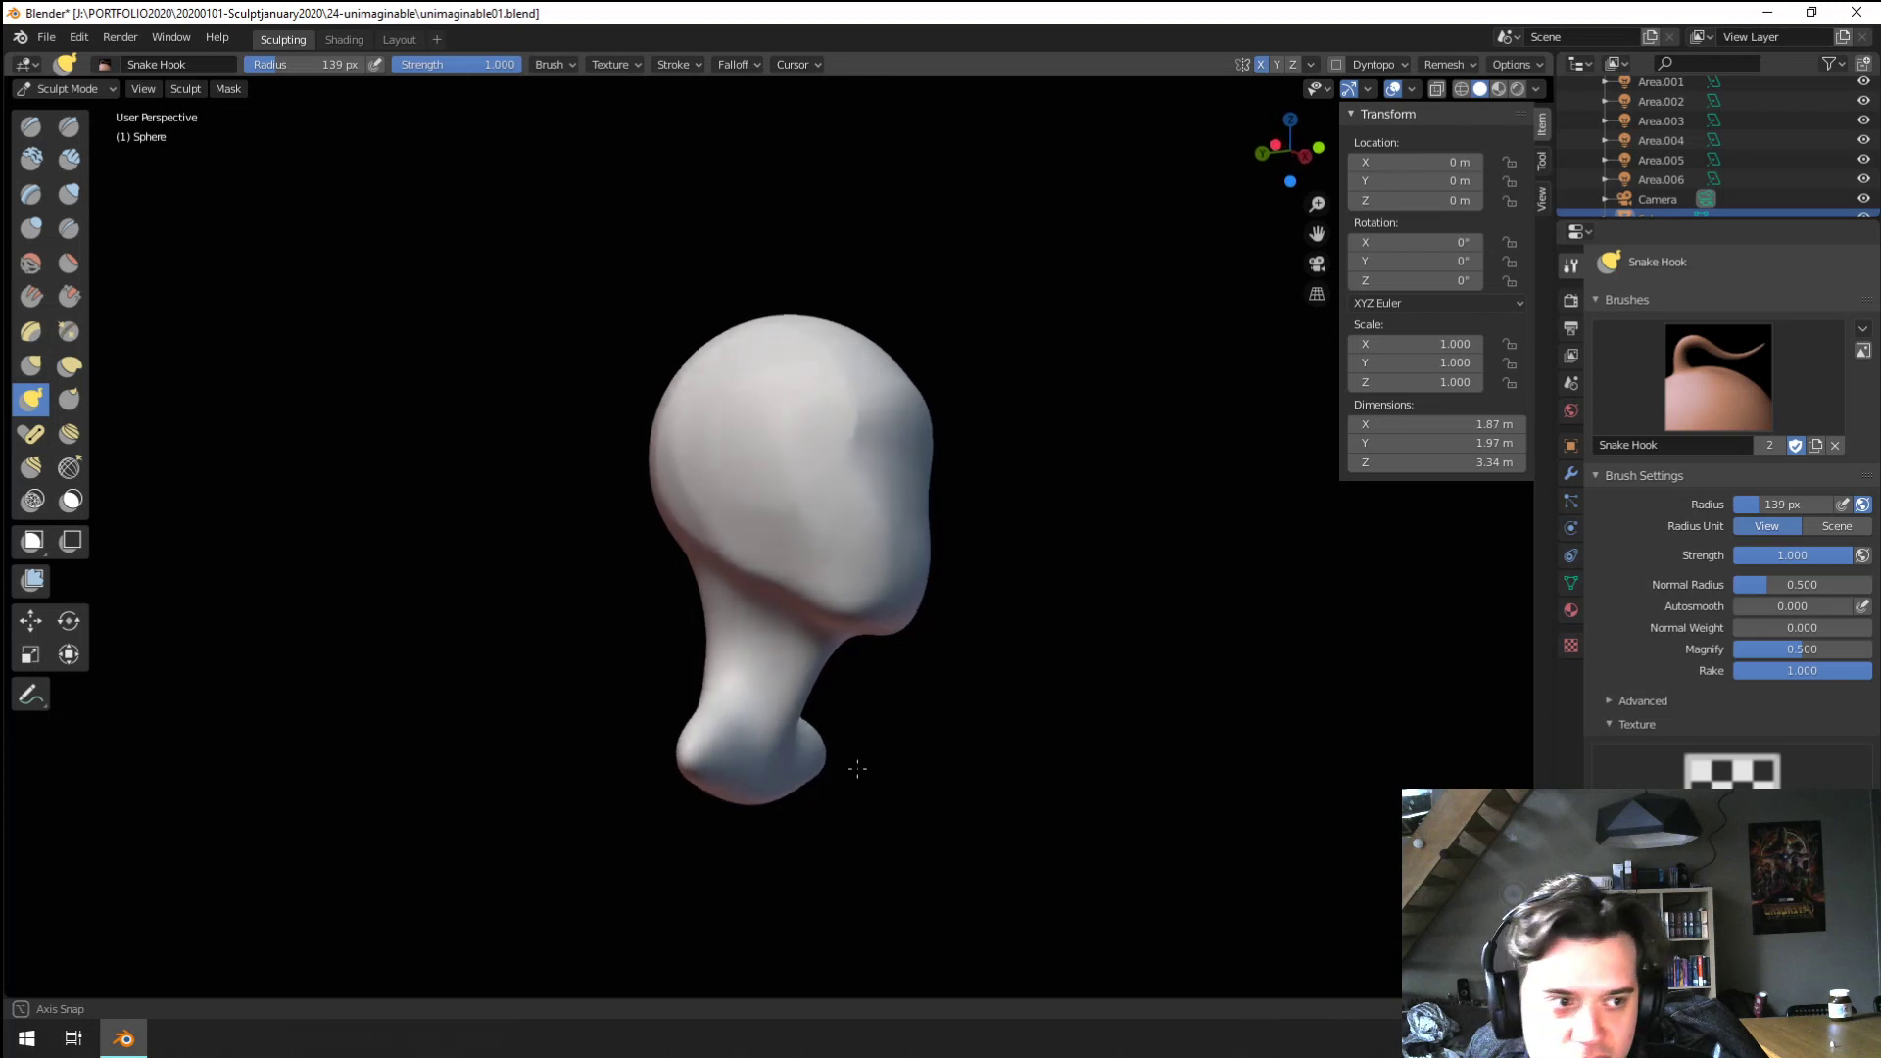
middle_click_drag(737, 646, 601, 693)
key("f")
left_click(747, 735)
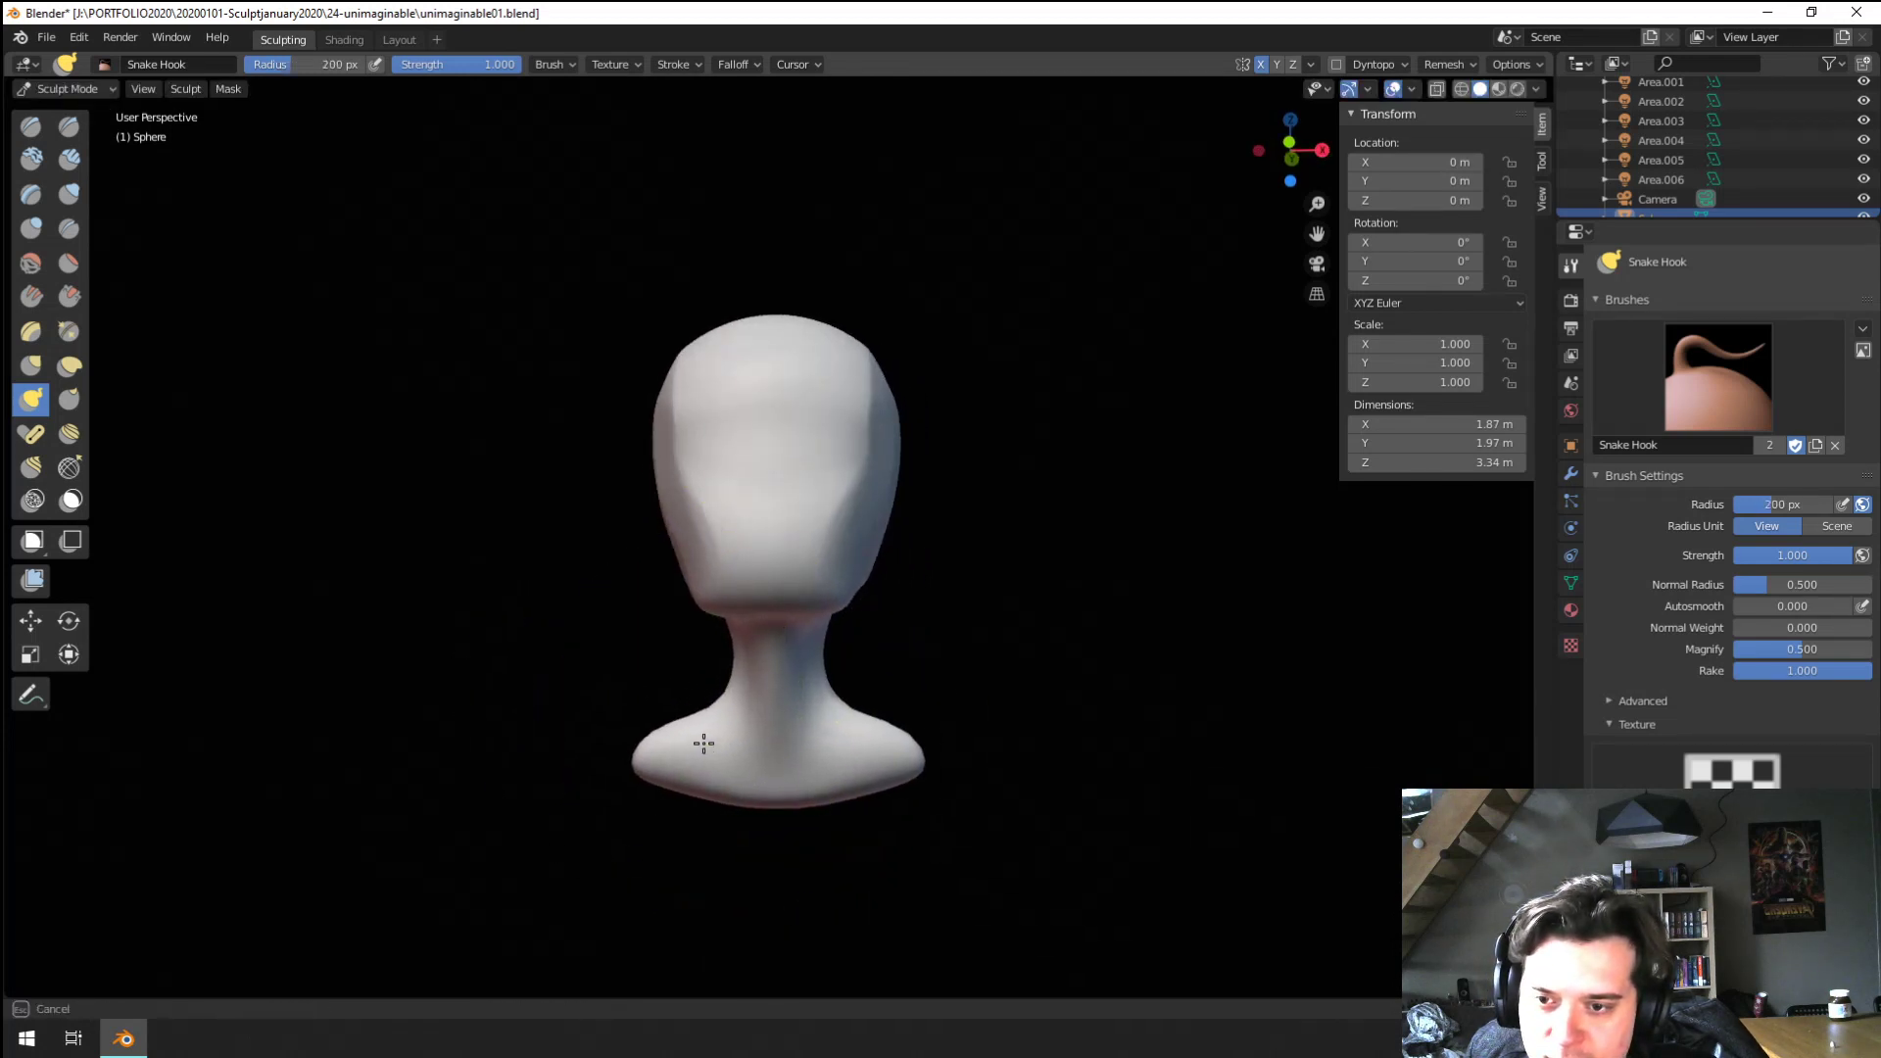
left_click_drag(704, 743, 707, 747)
middle_click_drag(735, 748, 861, 710)
mouse_move(785, 519)
middle_mouse_down()
mouse_move(958, 621)
mouse_move(877, 623)
middle_mouse_up()
mouse_move(646, 617)
middle_mouse_down()
mouse_move(705, 594)
mouse_move(672, 638)
mouse_move(710, 659)
mouse_move(664, 659)
mouse_move(761, 612)
middle_mouse_up()
Refine the jaw and upper neck area with Snake Hook at about 106 px radius
key("f")
left_click(699, 605)
key("f")
left_click(762, 613)
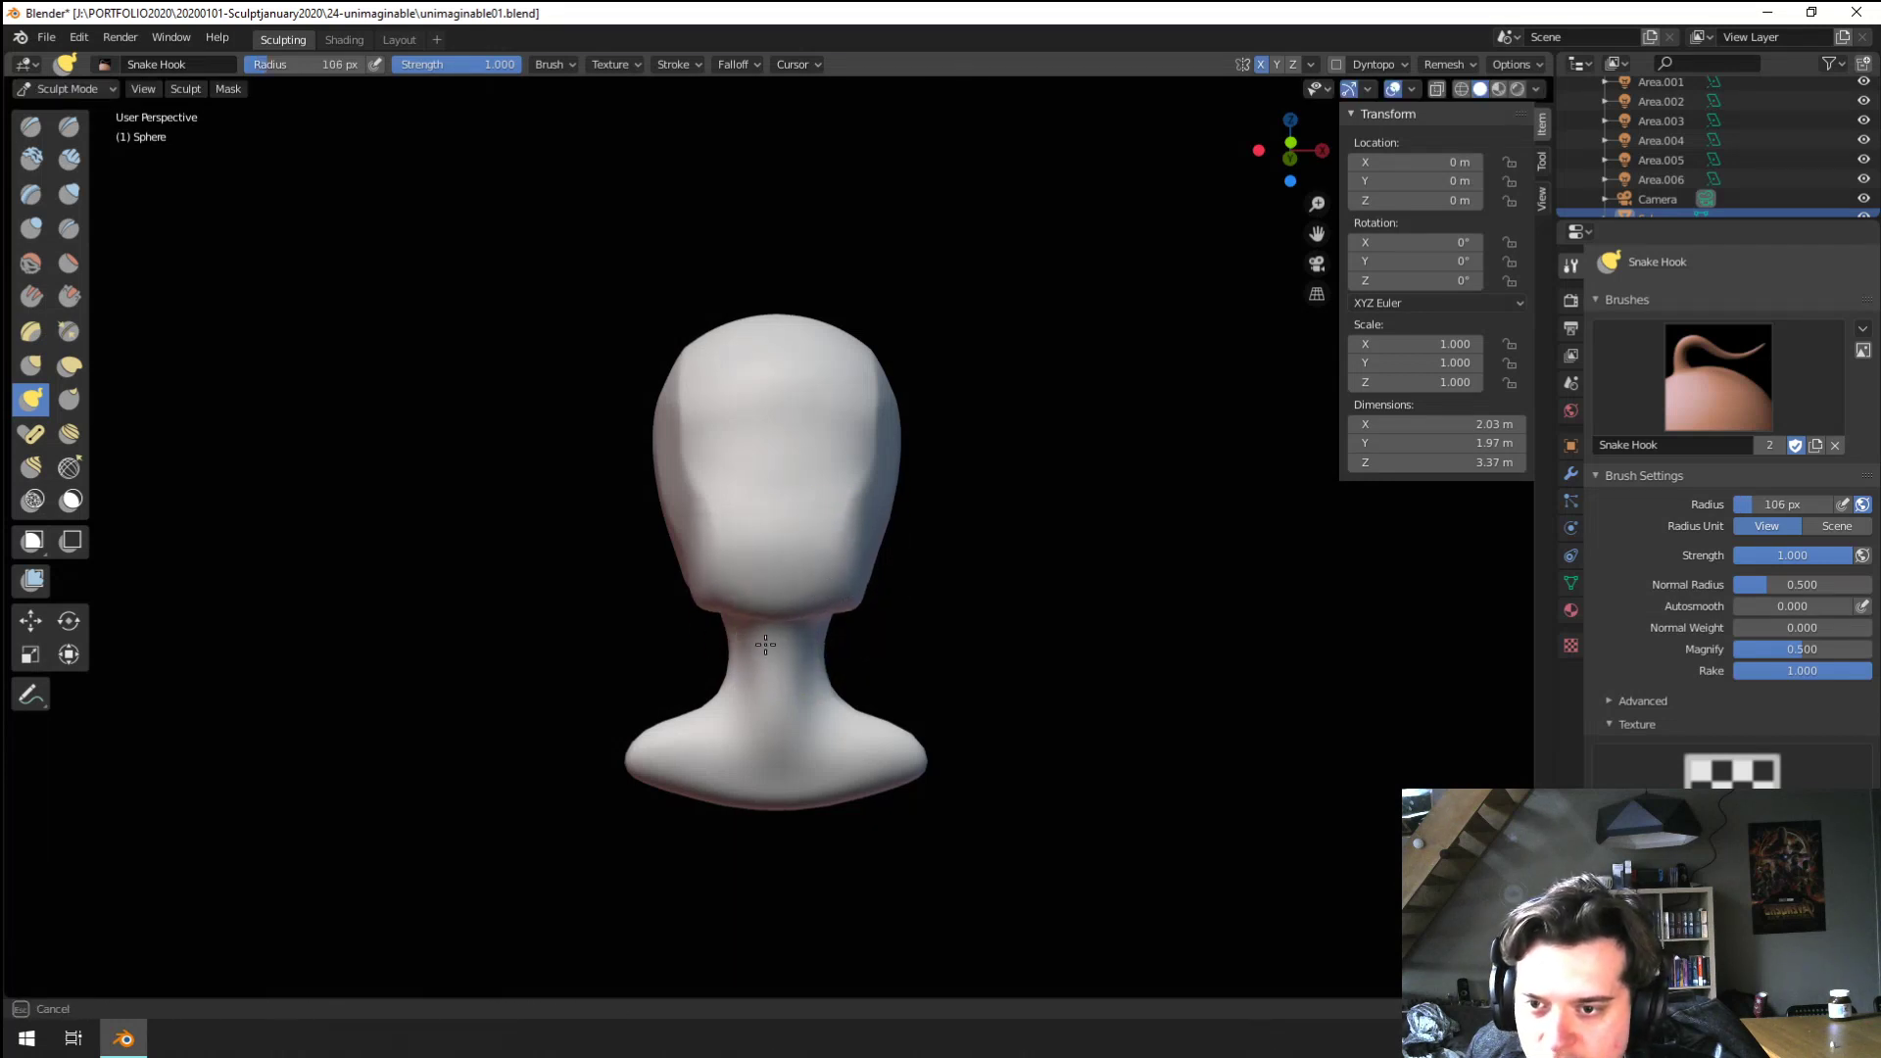
mouse_move(766, 644)
middle_mouse_down()
mouse_move(958, 546)
mouse_move(822, 573)
middle_mouse_up()
middle_click_drag(838, 448, 666, 524)
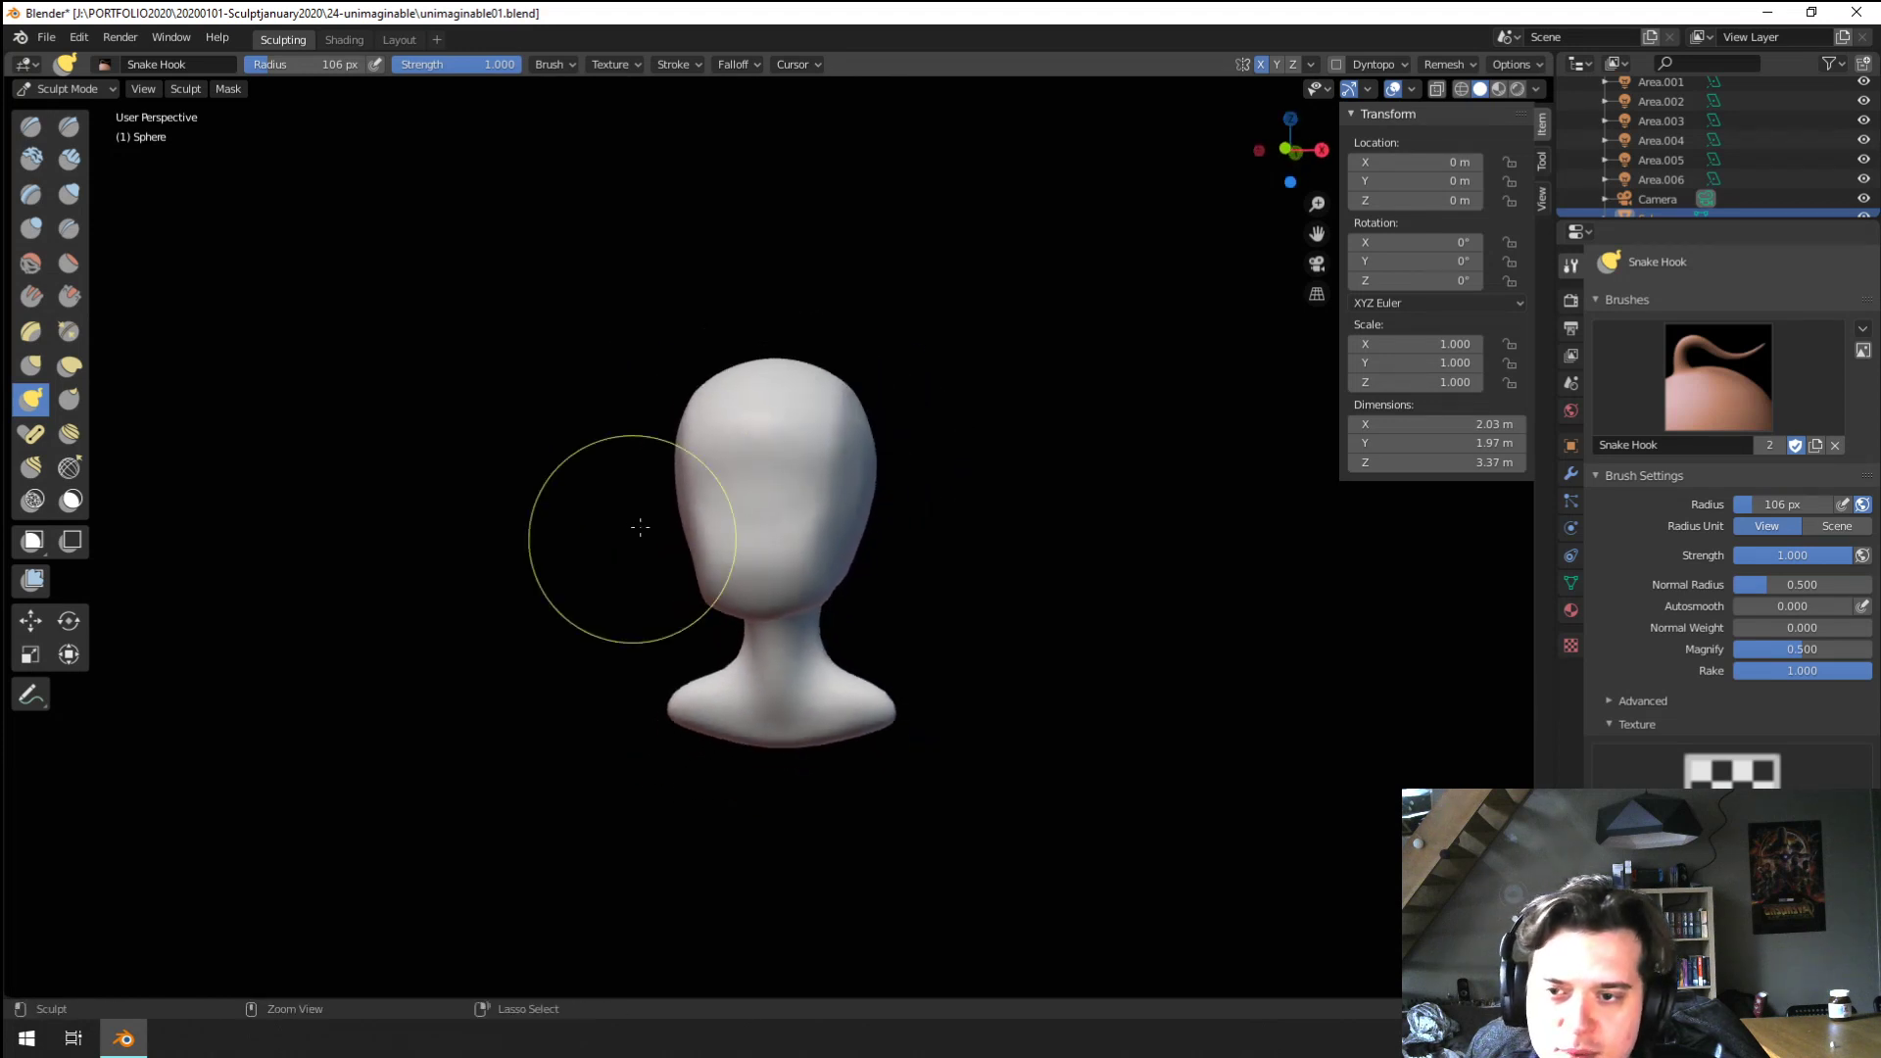
Pull the lower sides of the face upward along the jaw with the Grab brush
key("g")
key("f")
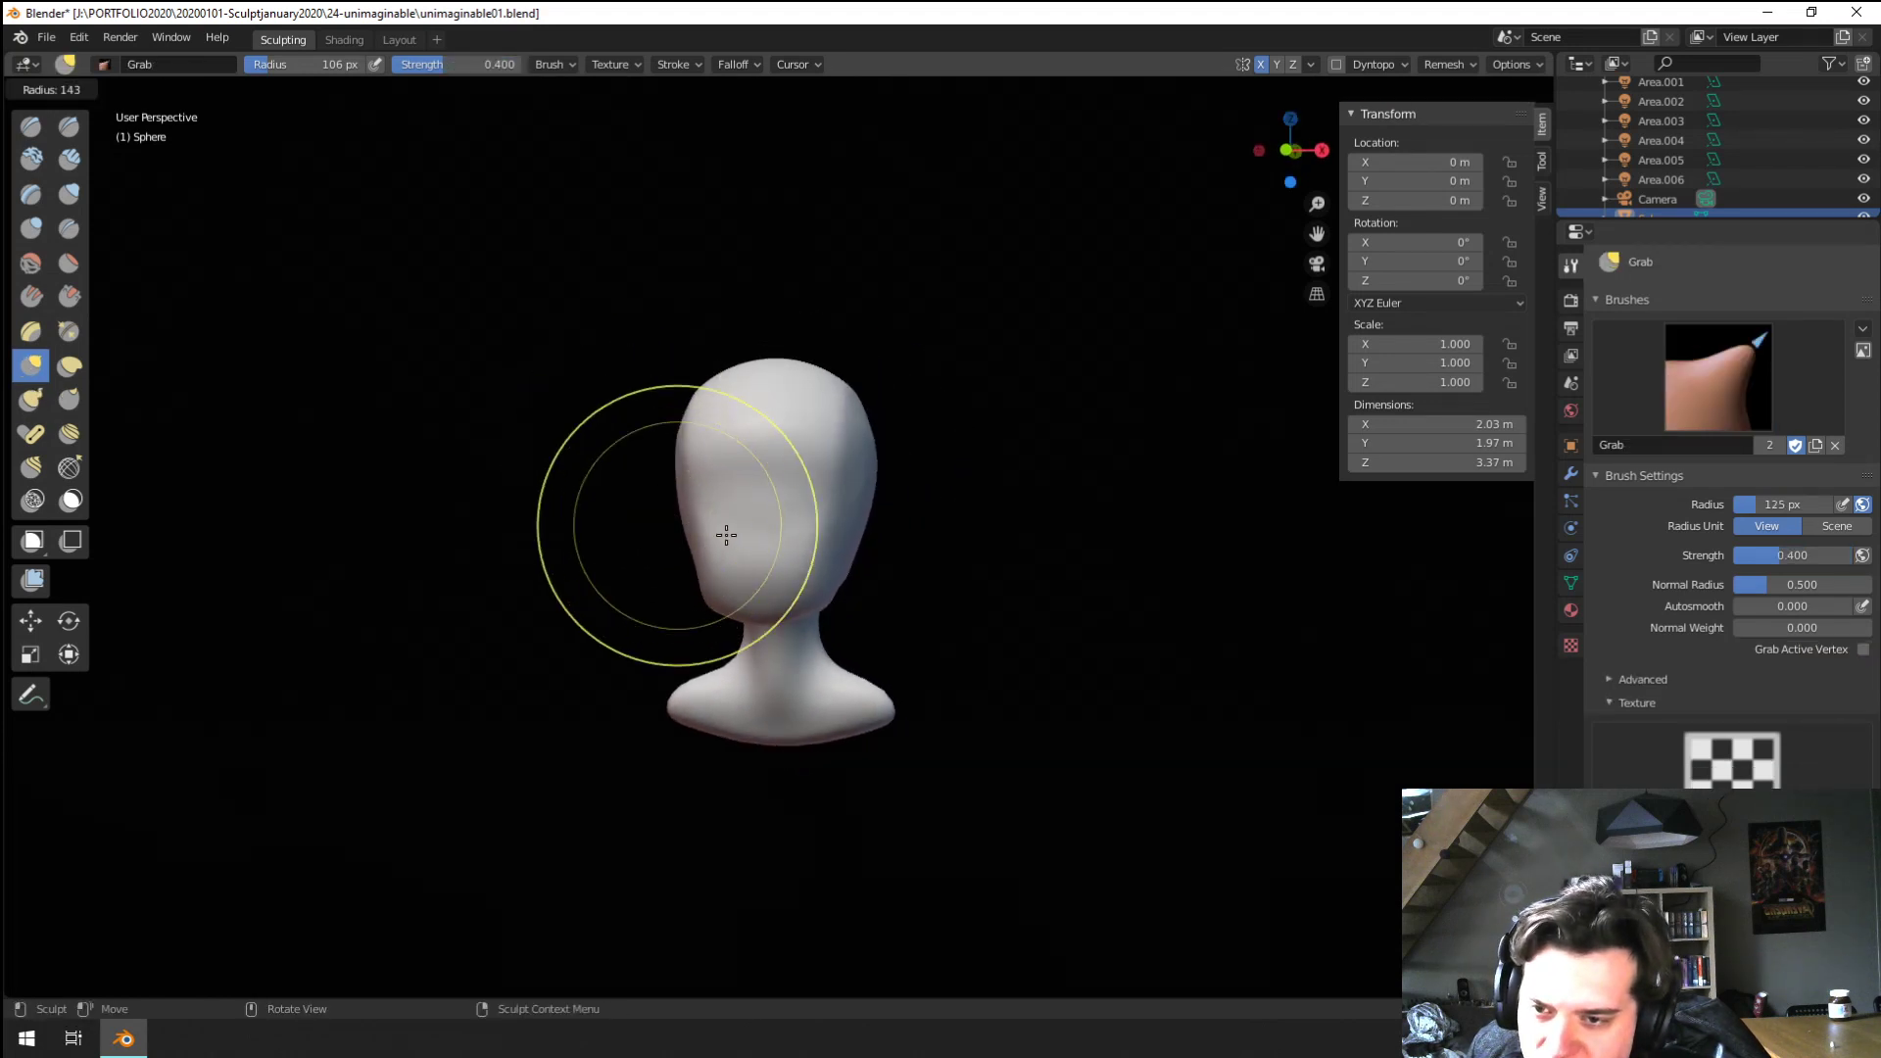
left_click(726, 538)
middle_click_drag(723, 588, 723, 566)
key("f")
left_click(697, 573)
left_click_drag(695, 564, 686, 504)
Push the middle of the face inward in side view with the Grab brush at about 122 px radius
mouse_move(676, 544)
middle_mouse_down()
mouse_move(641, 558)
mouse_move(689, 517)
mouse_move(912, 514)
middle_mouse_up()
key("f")
left_click(914, 527)
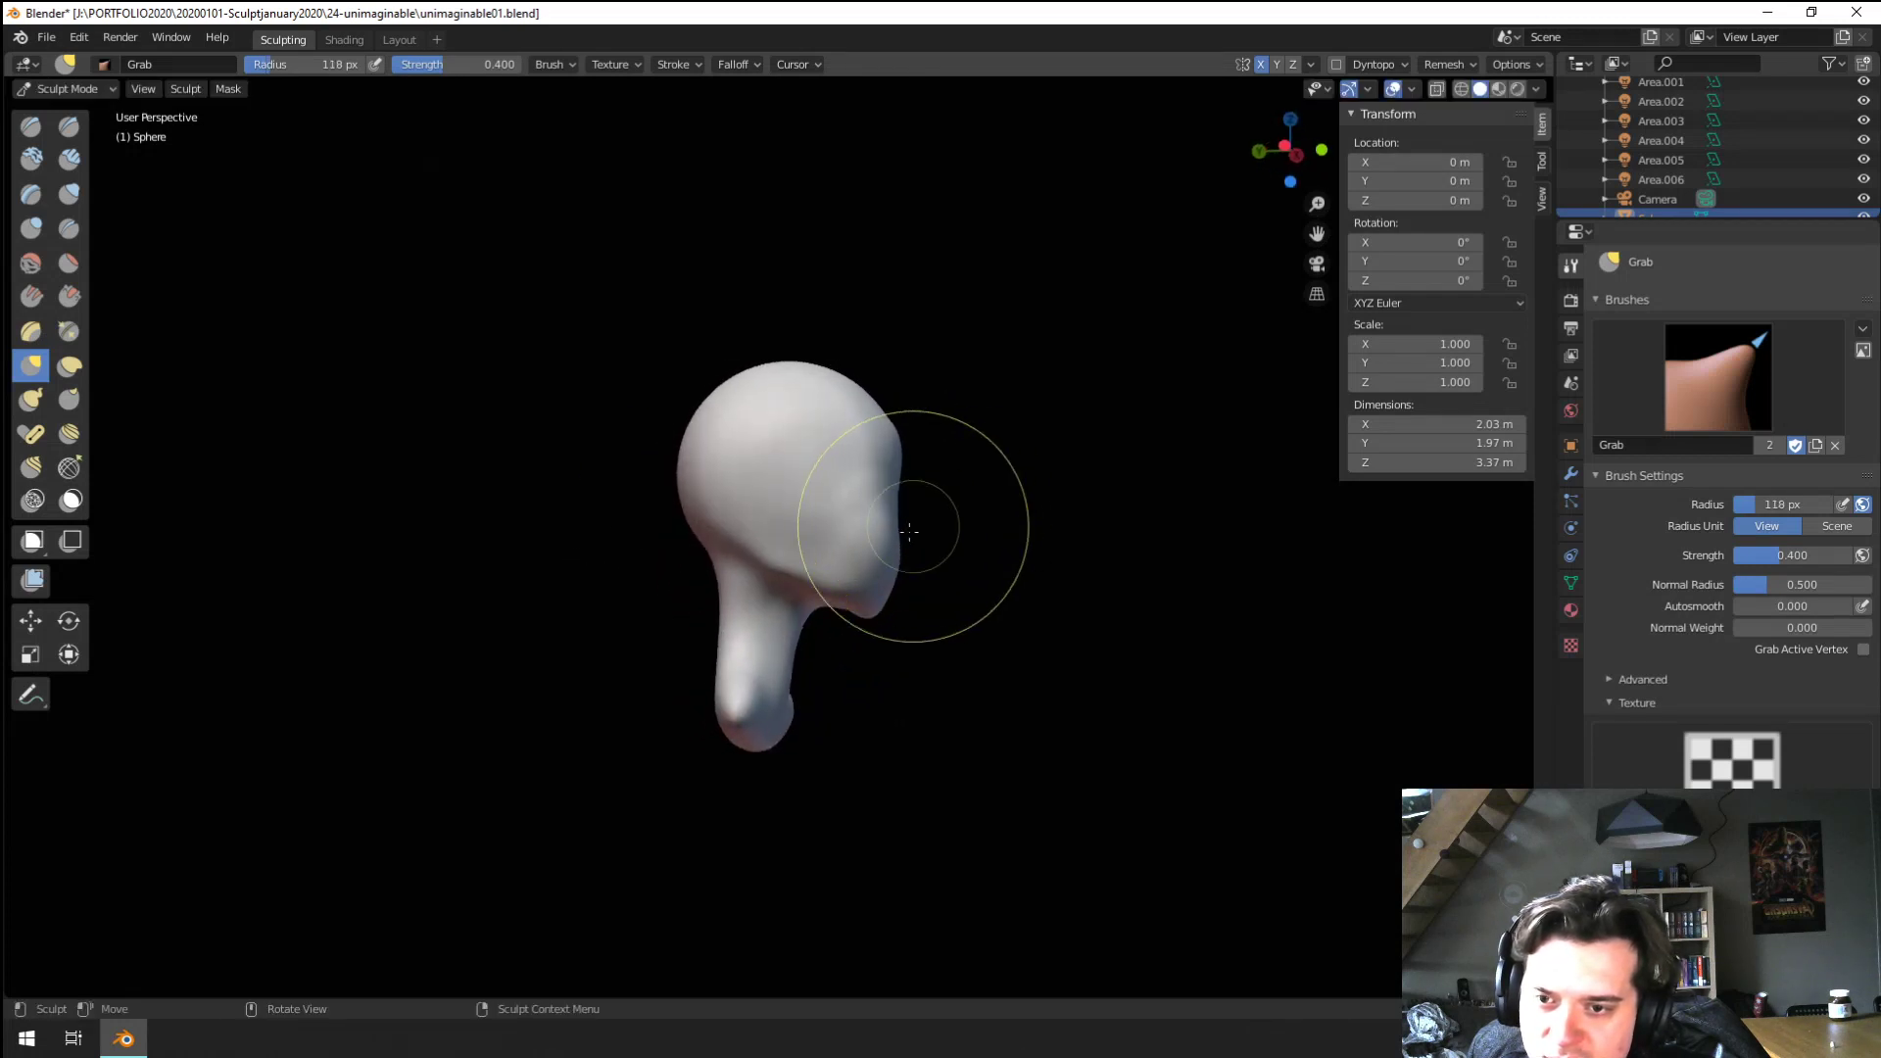
key("f")
left_click(1029, 535)
left_click_drag(877, 493, 862, 495)
middle_click_drag(872, 509, 678, 551)
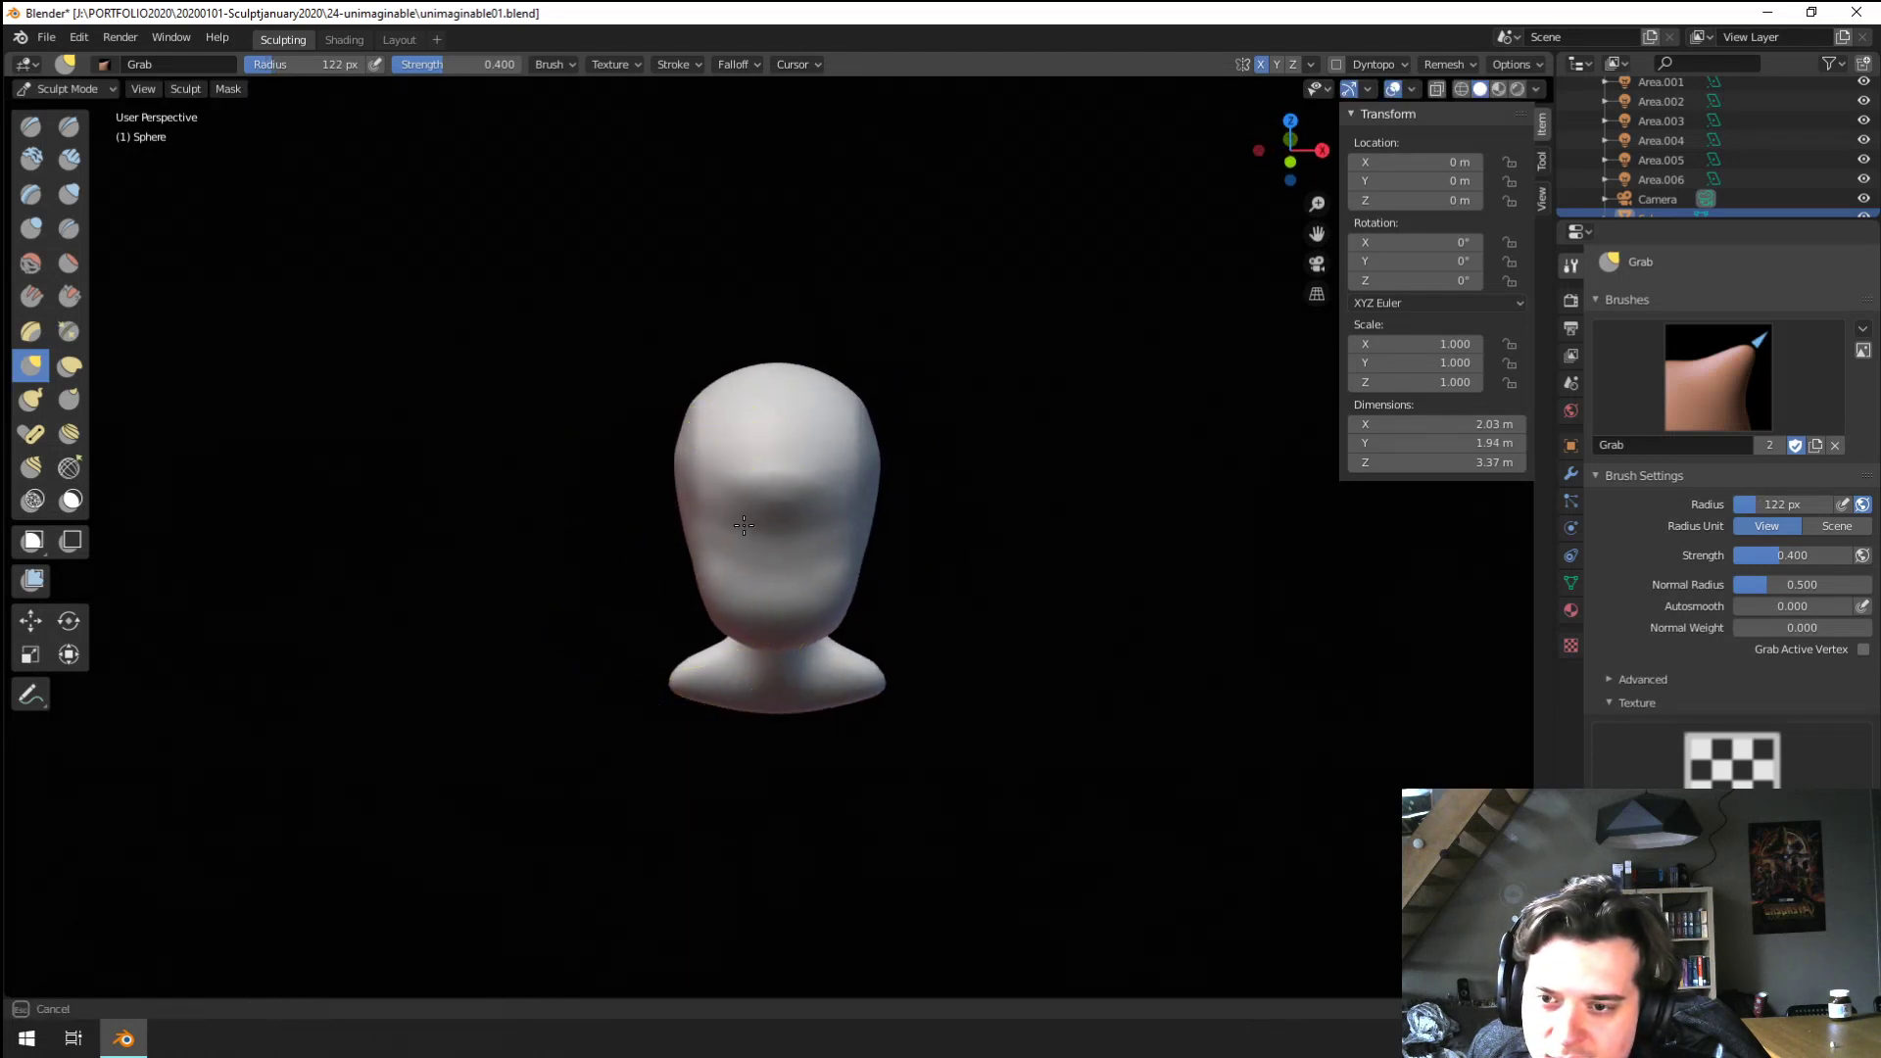
Flatten the front of the face below the brow with the Scrape brush at about 168 px radius
middle_click_drag(742, 492, 862, 549)
middle_click_drag(799, 524, 769, 417, "ctrl")
left_click(70, 295)
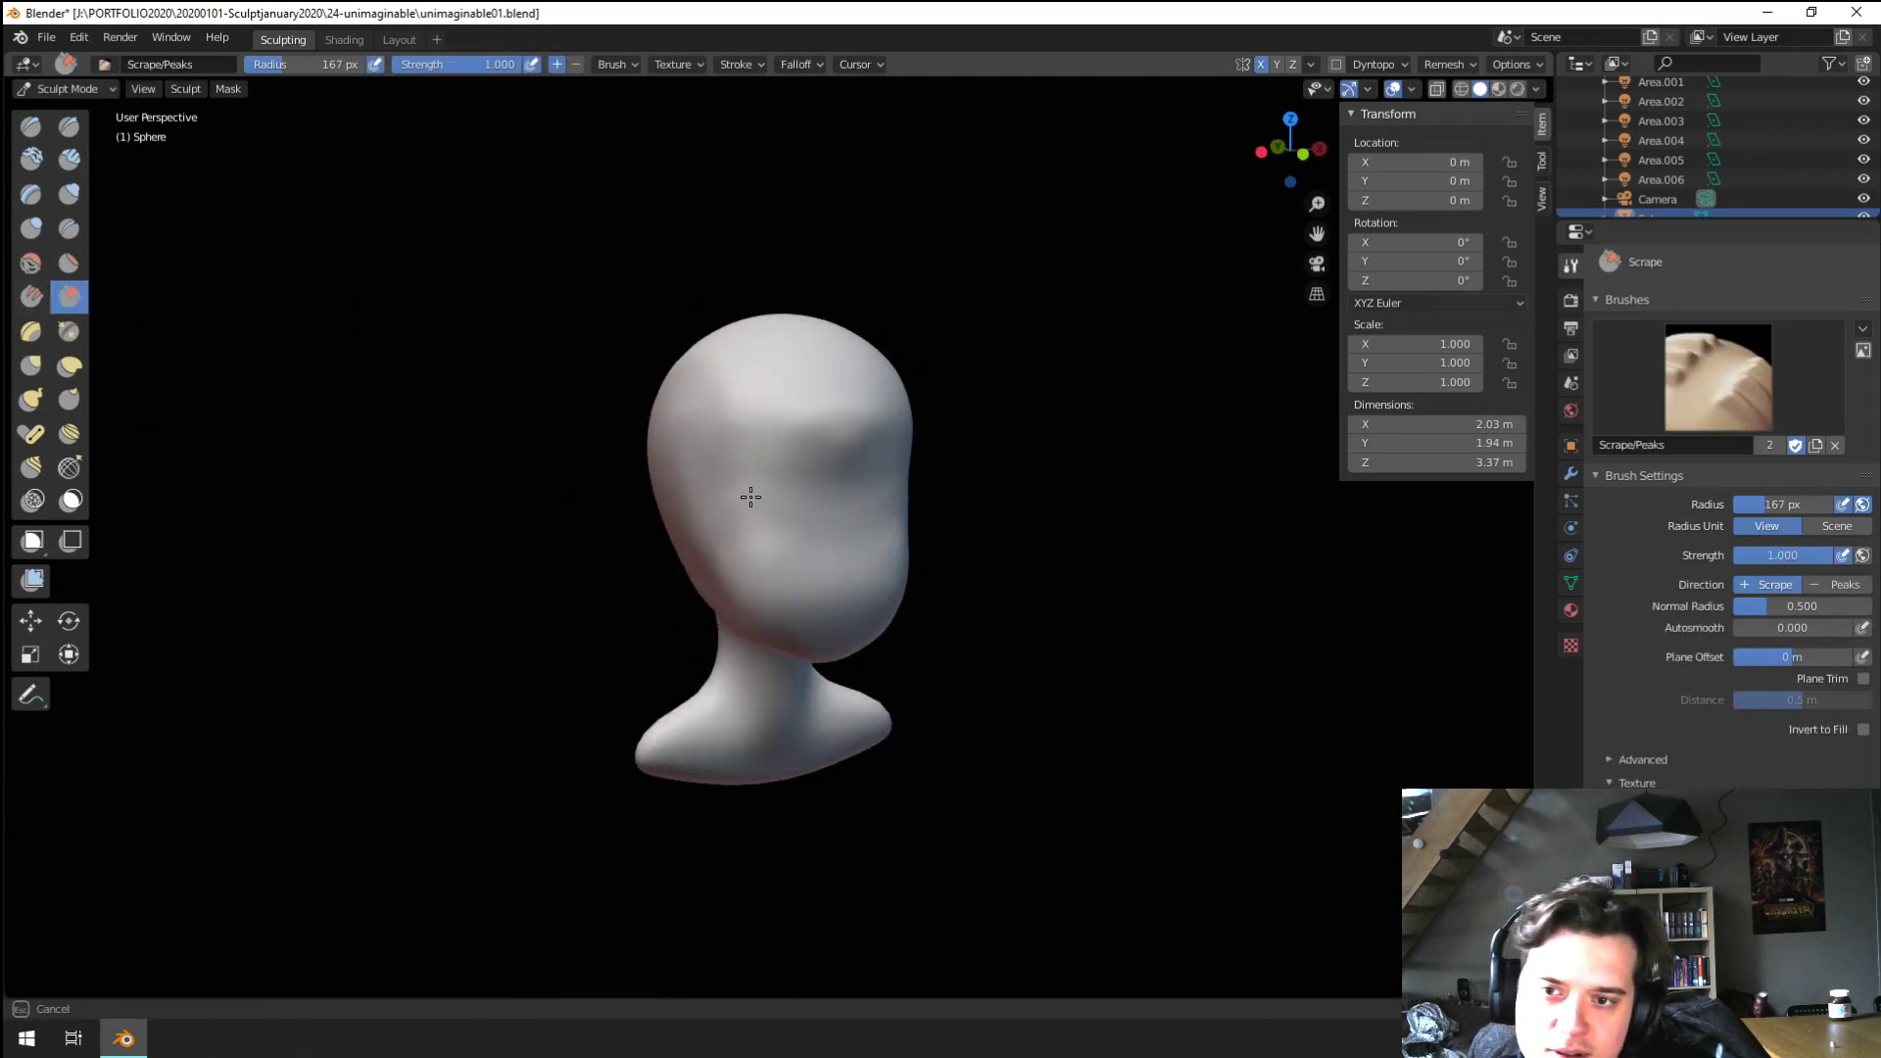
left_click_drag(766, 514, 749, 480)
key("f")
left_click(794, 457)
middle_click_drag(747, 472, 861, 432)
key("f")
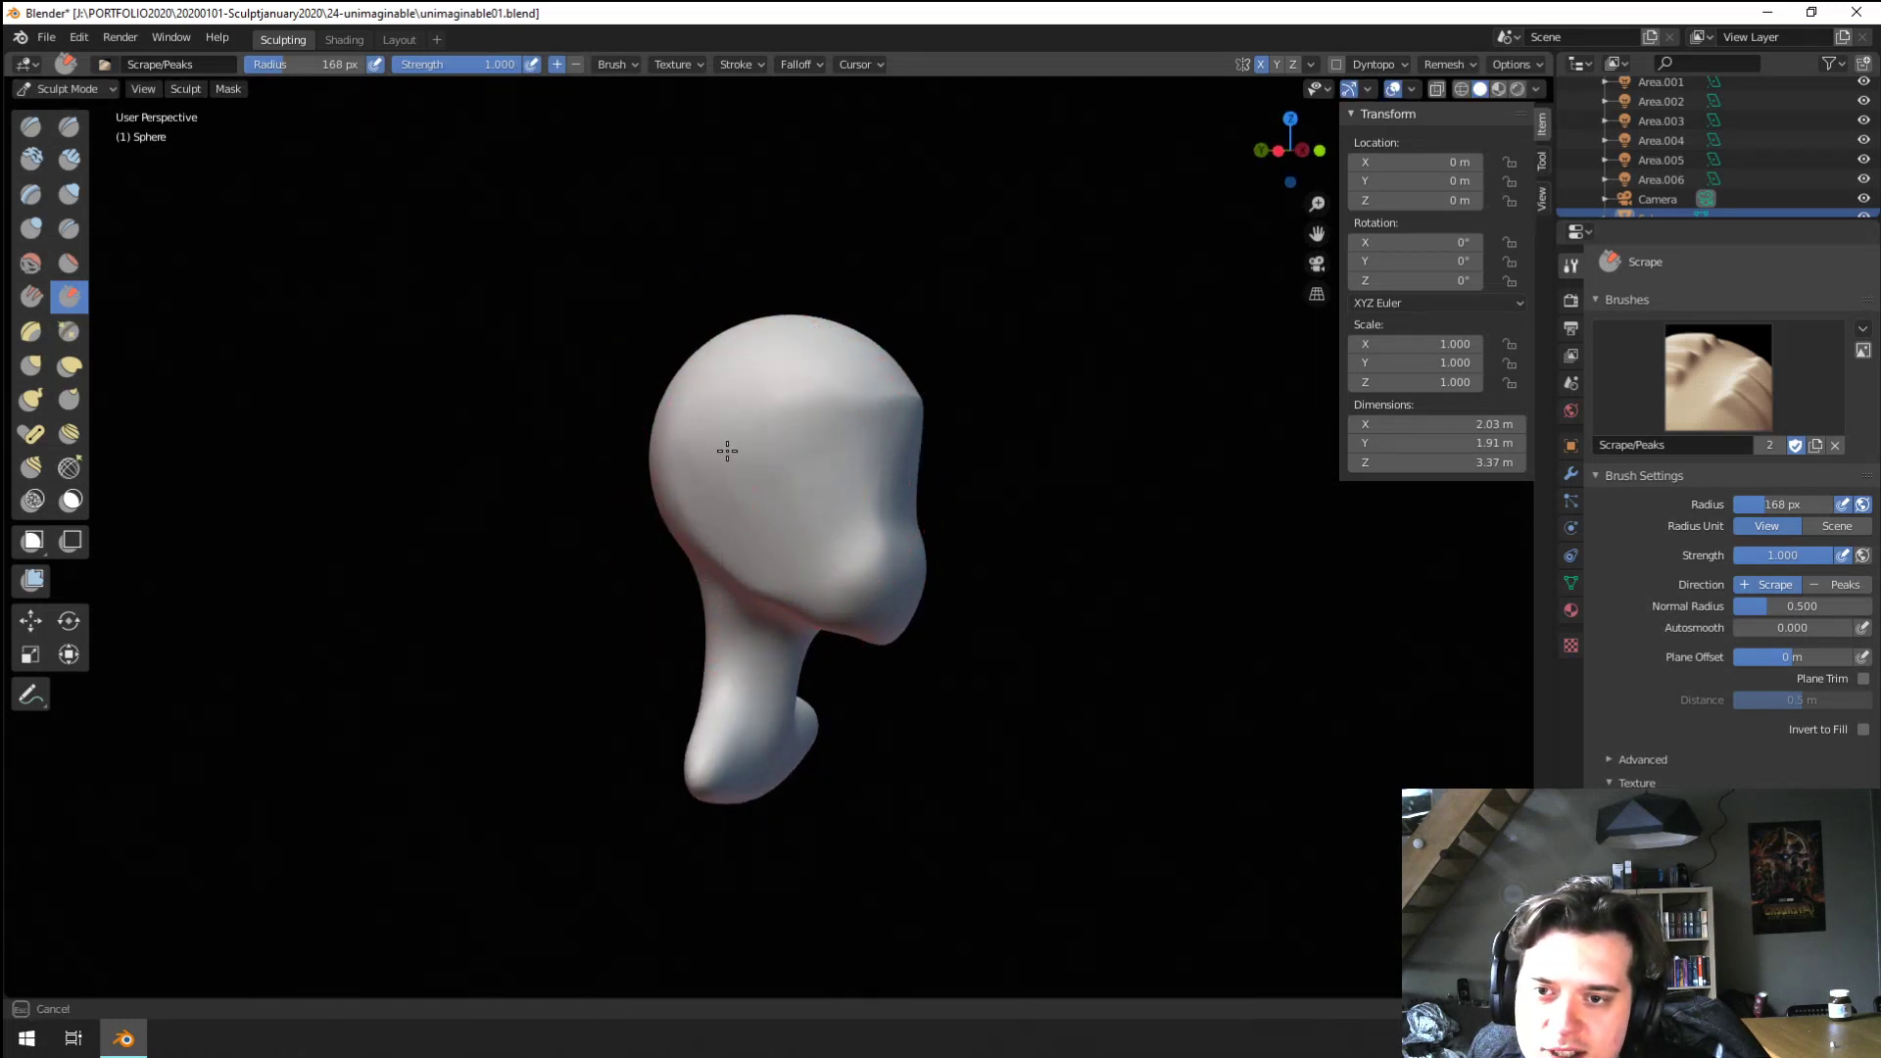
middle_click_drag(727, 451, 622, 437)
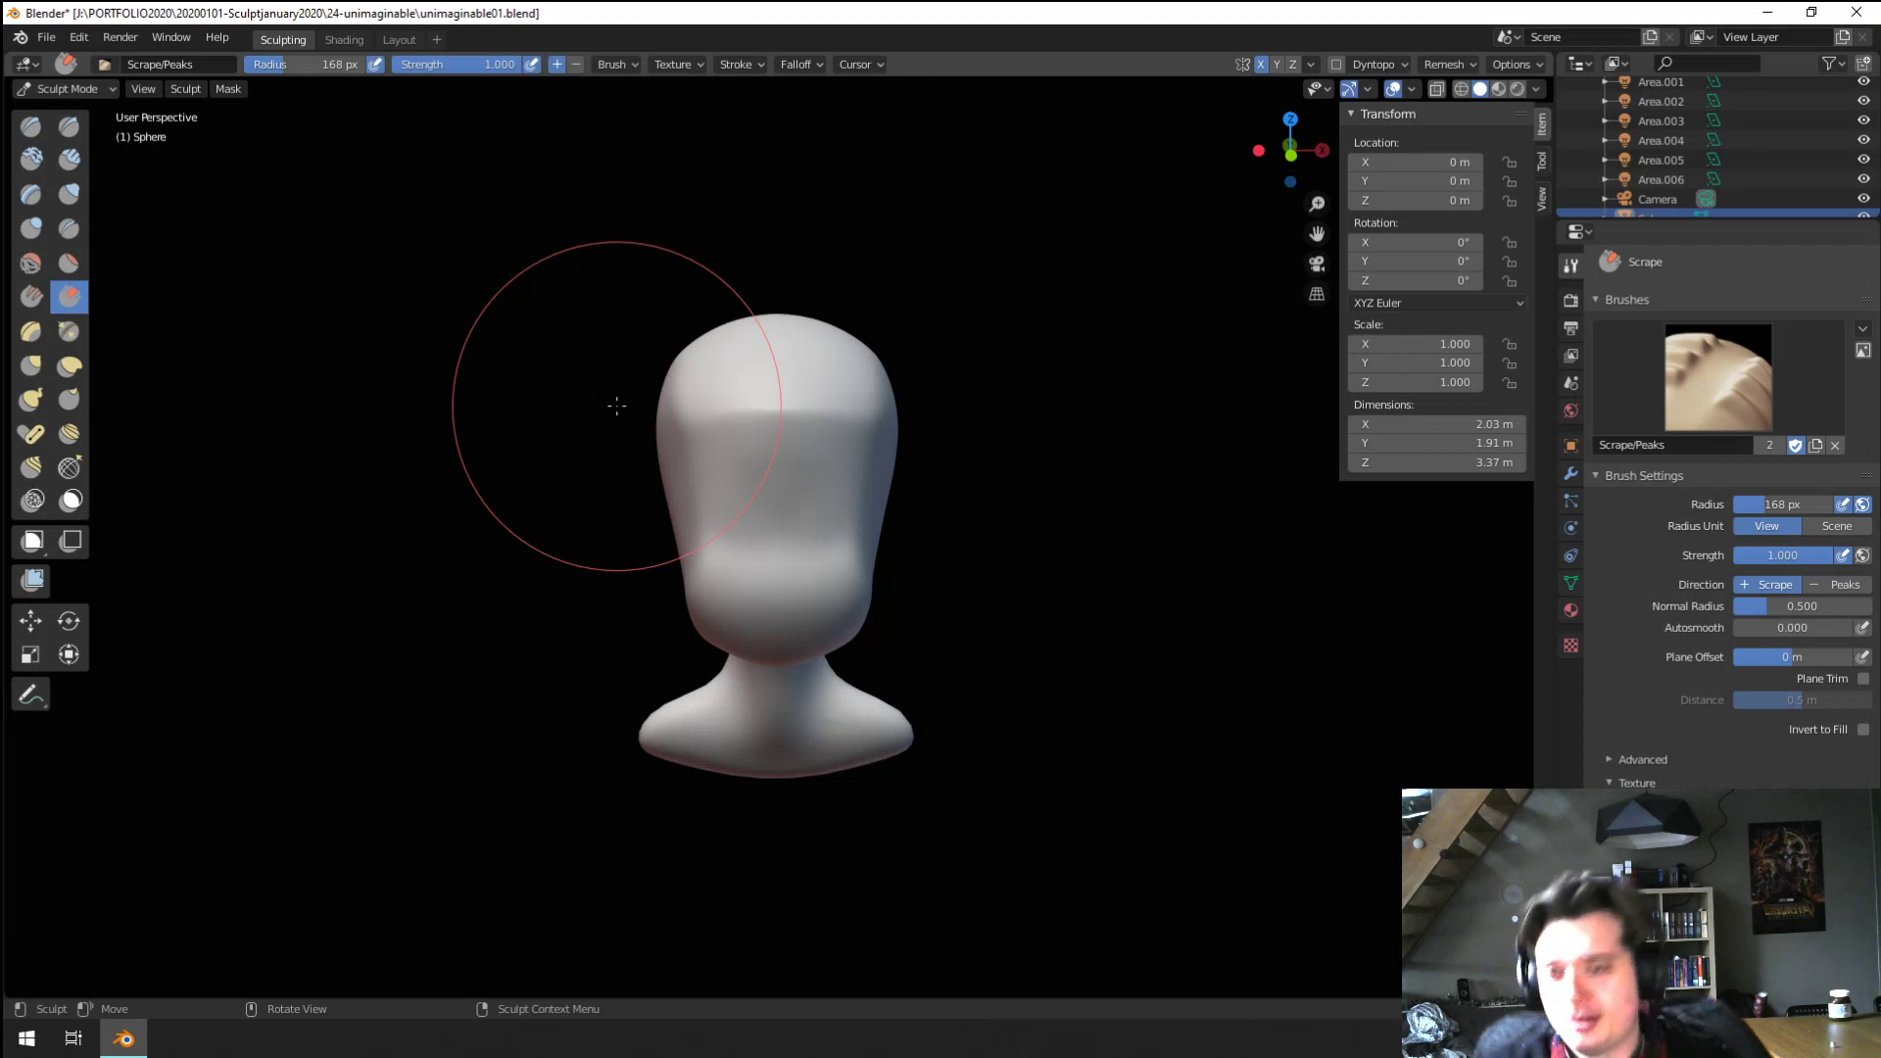
Lift the cheek and brow areas of the face slightly with the Grab brush
key("g")
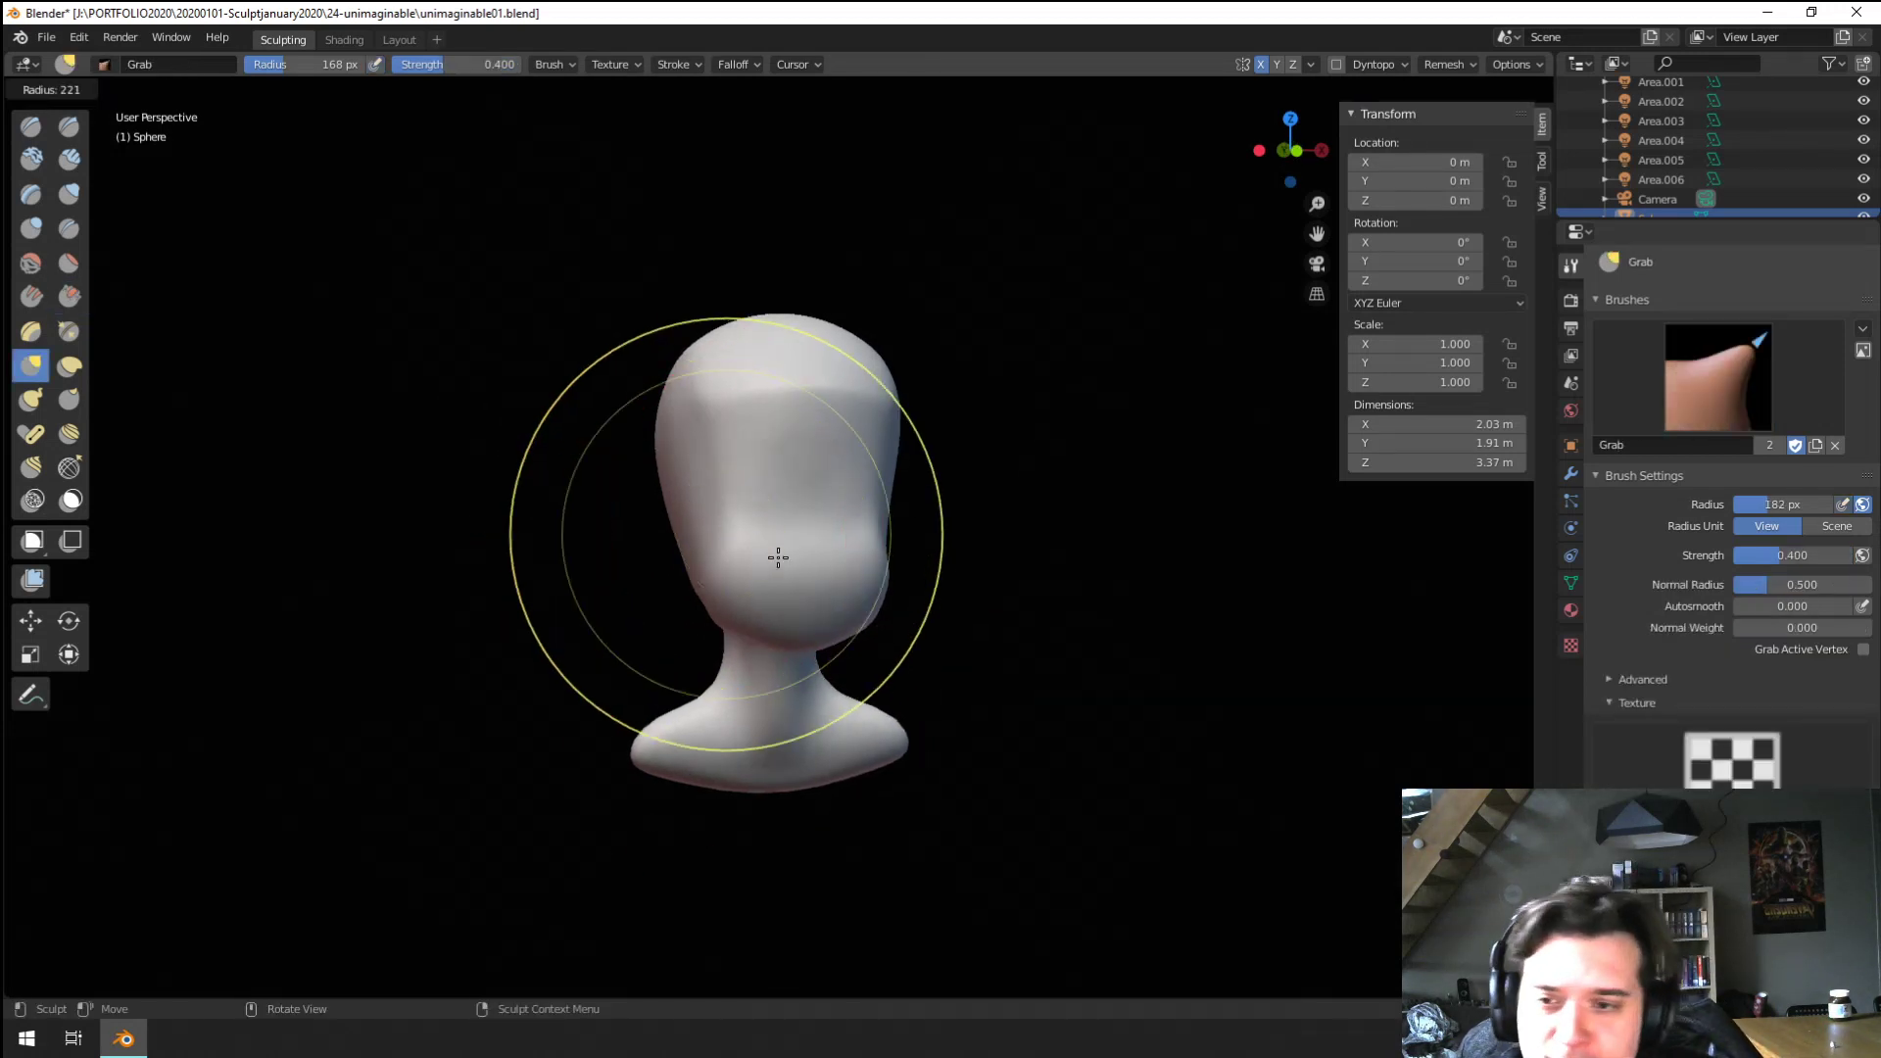
left_click_drag(749, 537, 752, 495)
mouse_move(731, 512)
middle_mouse_down()
mouse_move(621, 521)
mouse_move(663, 507)
middle_mouse_up()
key("f")
left_click(733, 419)
left_click_drag(717, 417, 719, 407)
Adjust the side of the skull with the Grab brush at about 193 px radius
middle_click_drag(723, 406, 960, 354)
mouse_move(781, 410)
middle_mouse_down()
mouse_move(639, 437)
mouse_move(613, 533)
mouse_move(777, 531)
middle_mouse_up()
scroll(653, 481, "down", 1)
key("f")
left_click(800, 459)
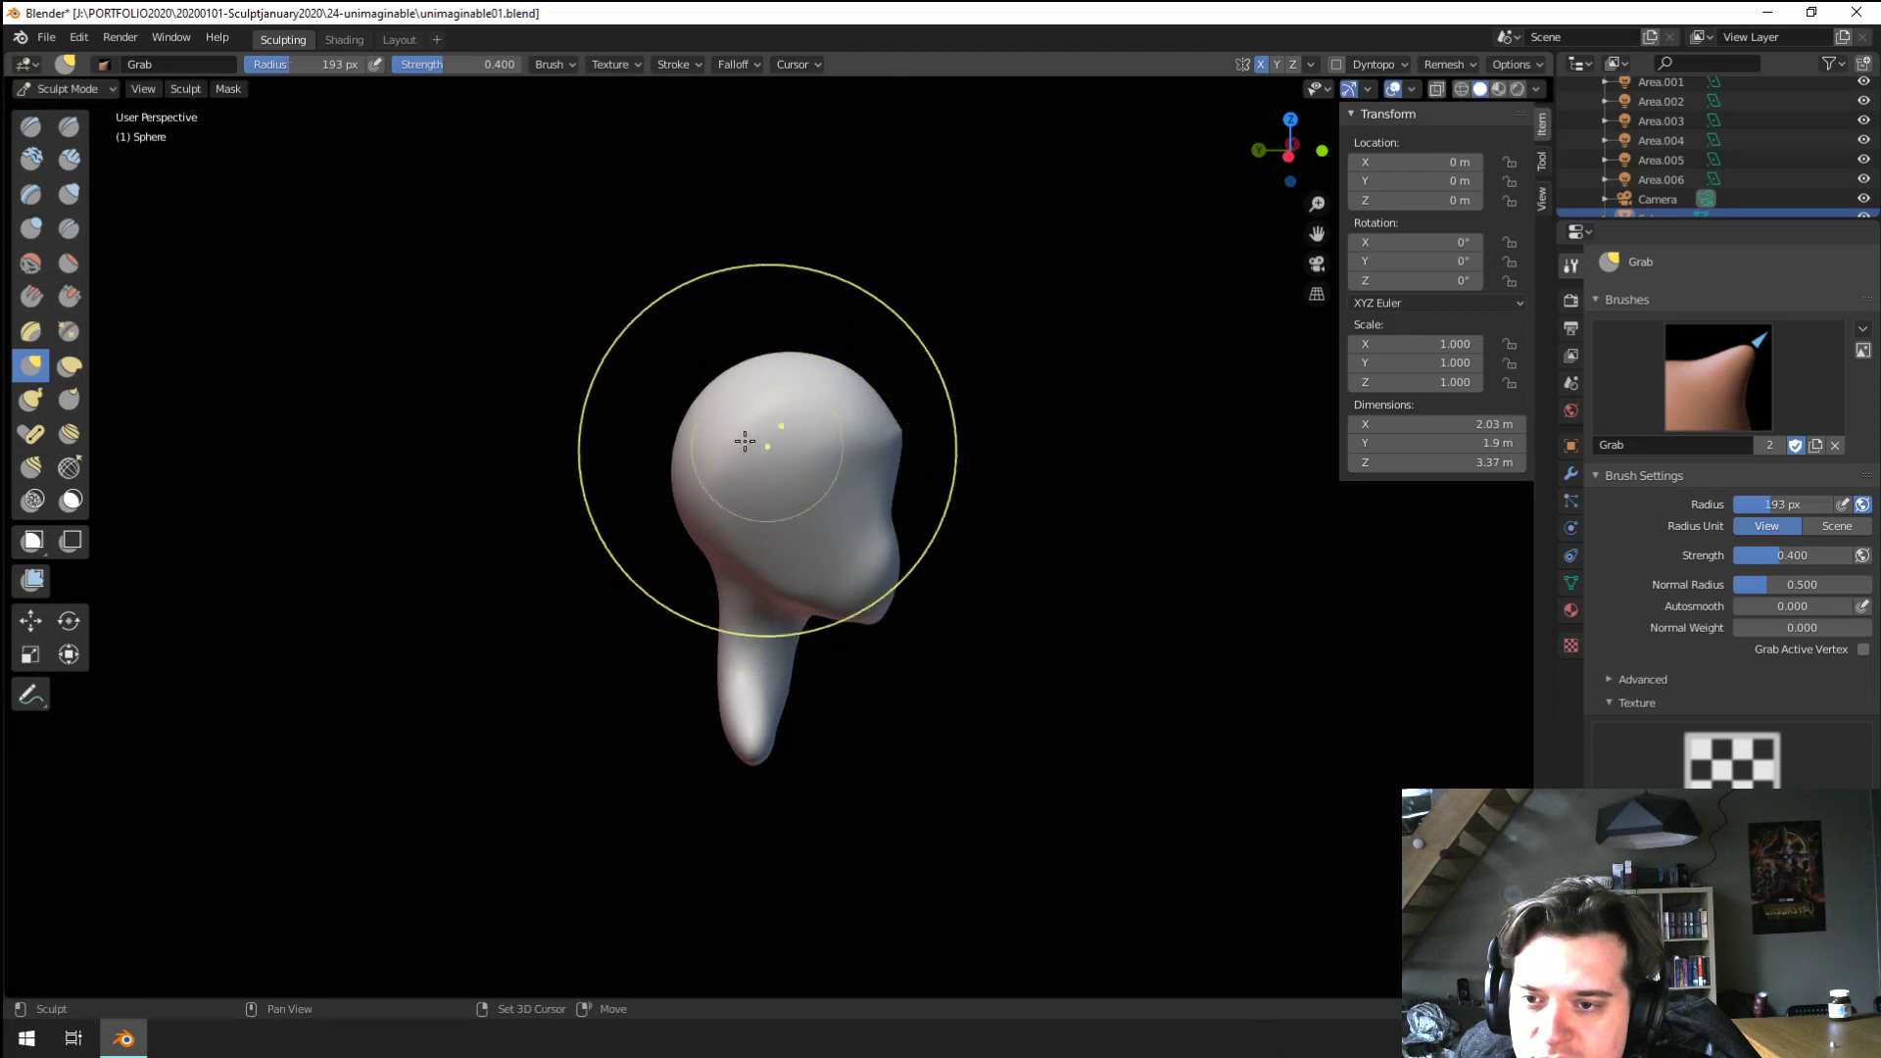
left_click_drag(745, 442, 748, 458)
Widen the shoulders to about 3 m across and even out their shape with Grab, starting at about 164 px radius
middle_click_drag(748, 459, 516, 423)
key("f")
left_click(698, 596)
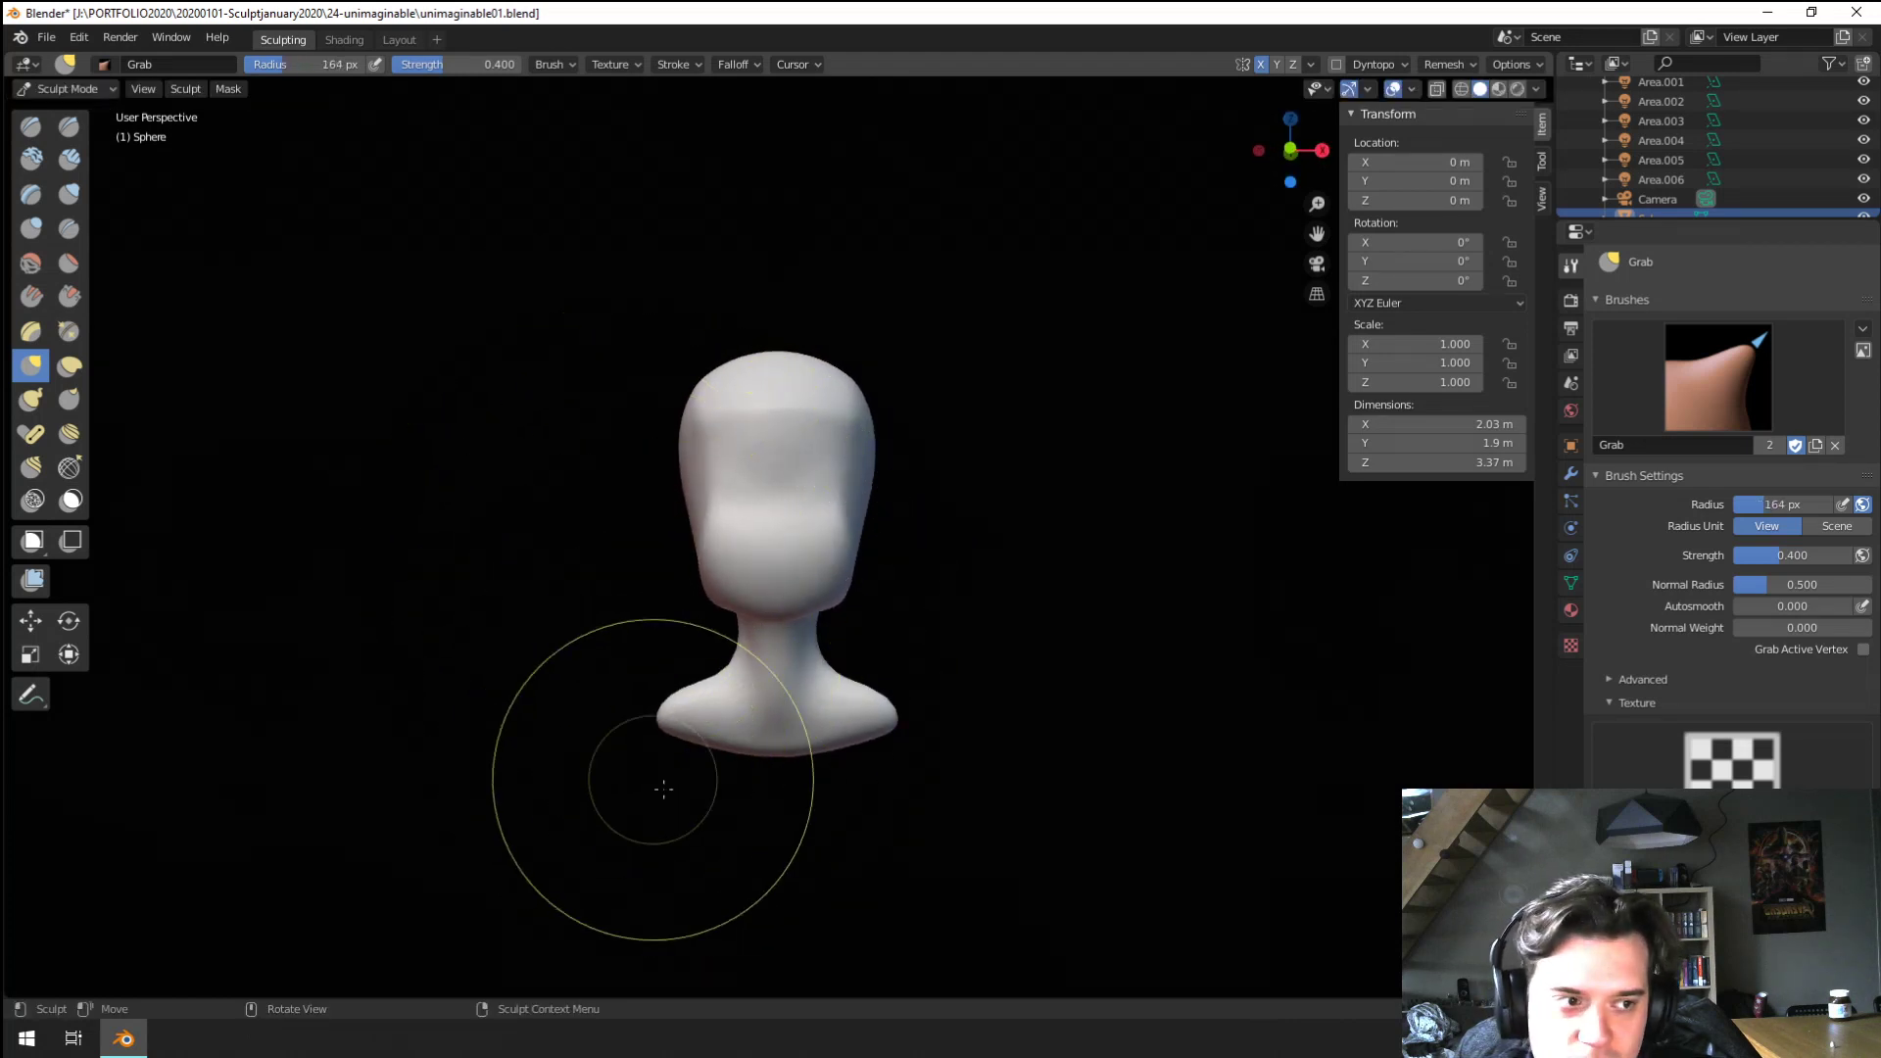
key("f")
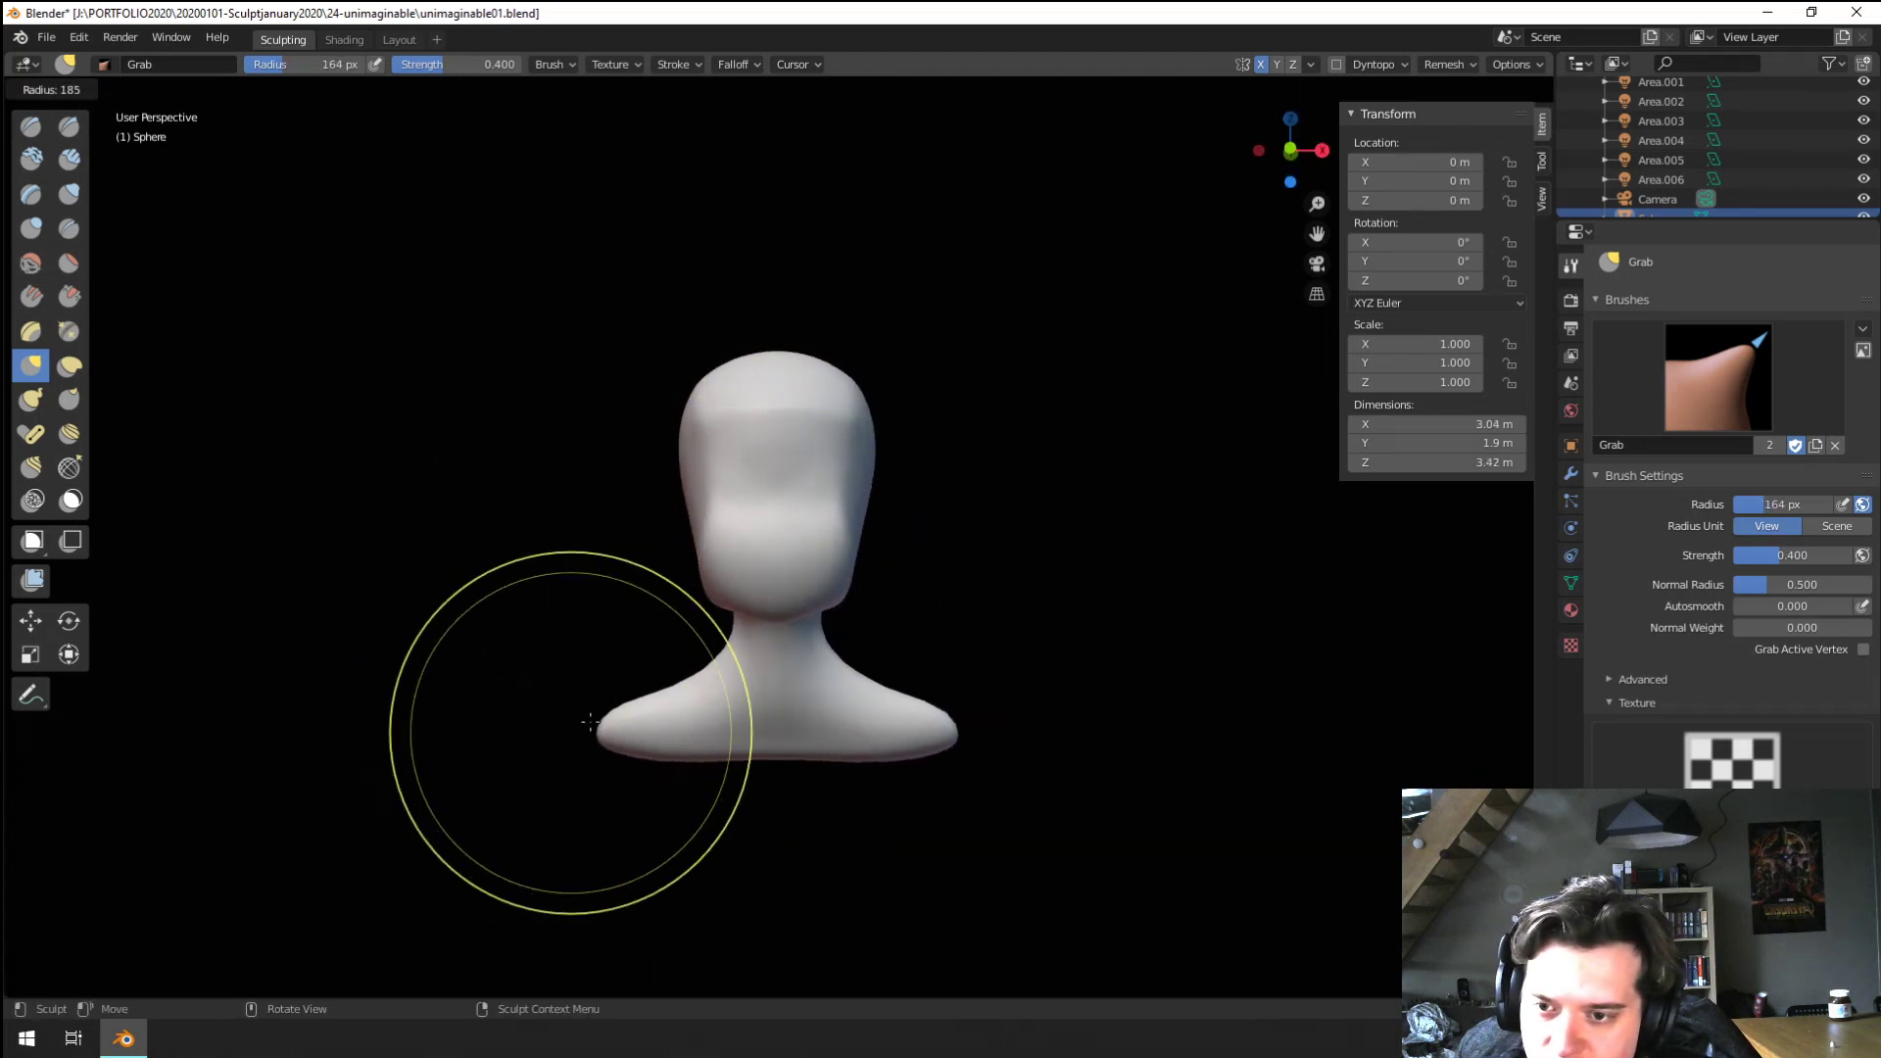
left_click(718, 663)
left_click_drag(609, 725, 629, 721)
mouse_move(629, 721)
middle_mouse_down()
mouse_move(839, 705)
mouse_move(805, 741)
middle_mouse_up()
left_click_drag(681, 711, 678, 709)
middle_click_drag(678, 709, 714, 609)
Push the front of the neck beneath the chin slightly backward with the Grab brush at about 99 px radius
key("f")
left_click(720, 592)
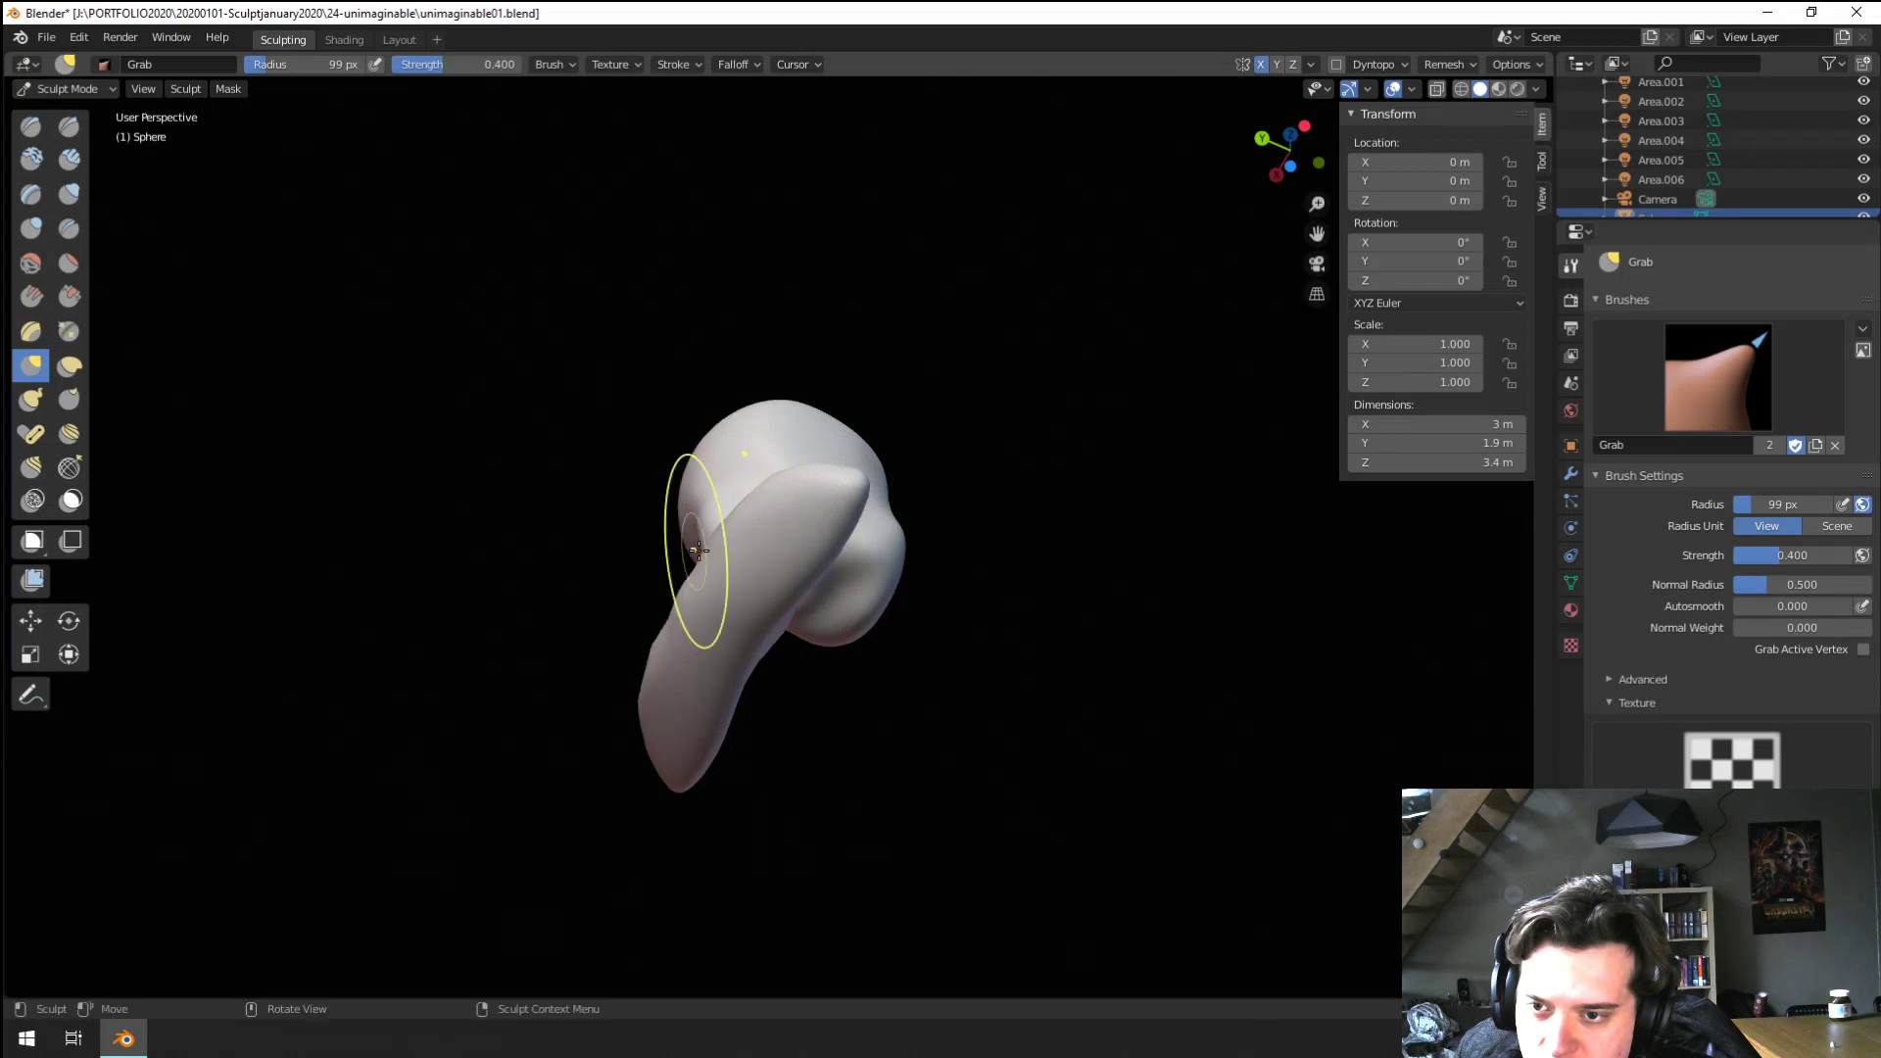
middle_click_drag(697, 551, 678, 688)
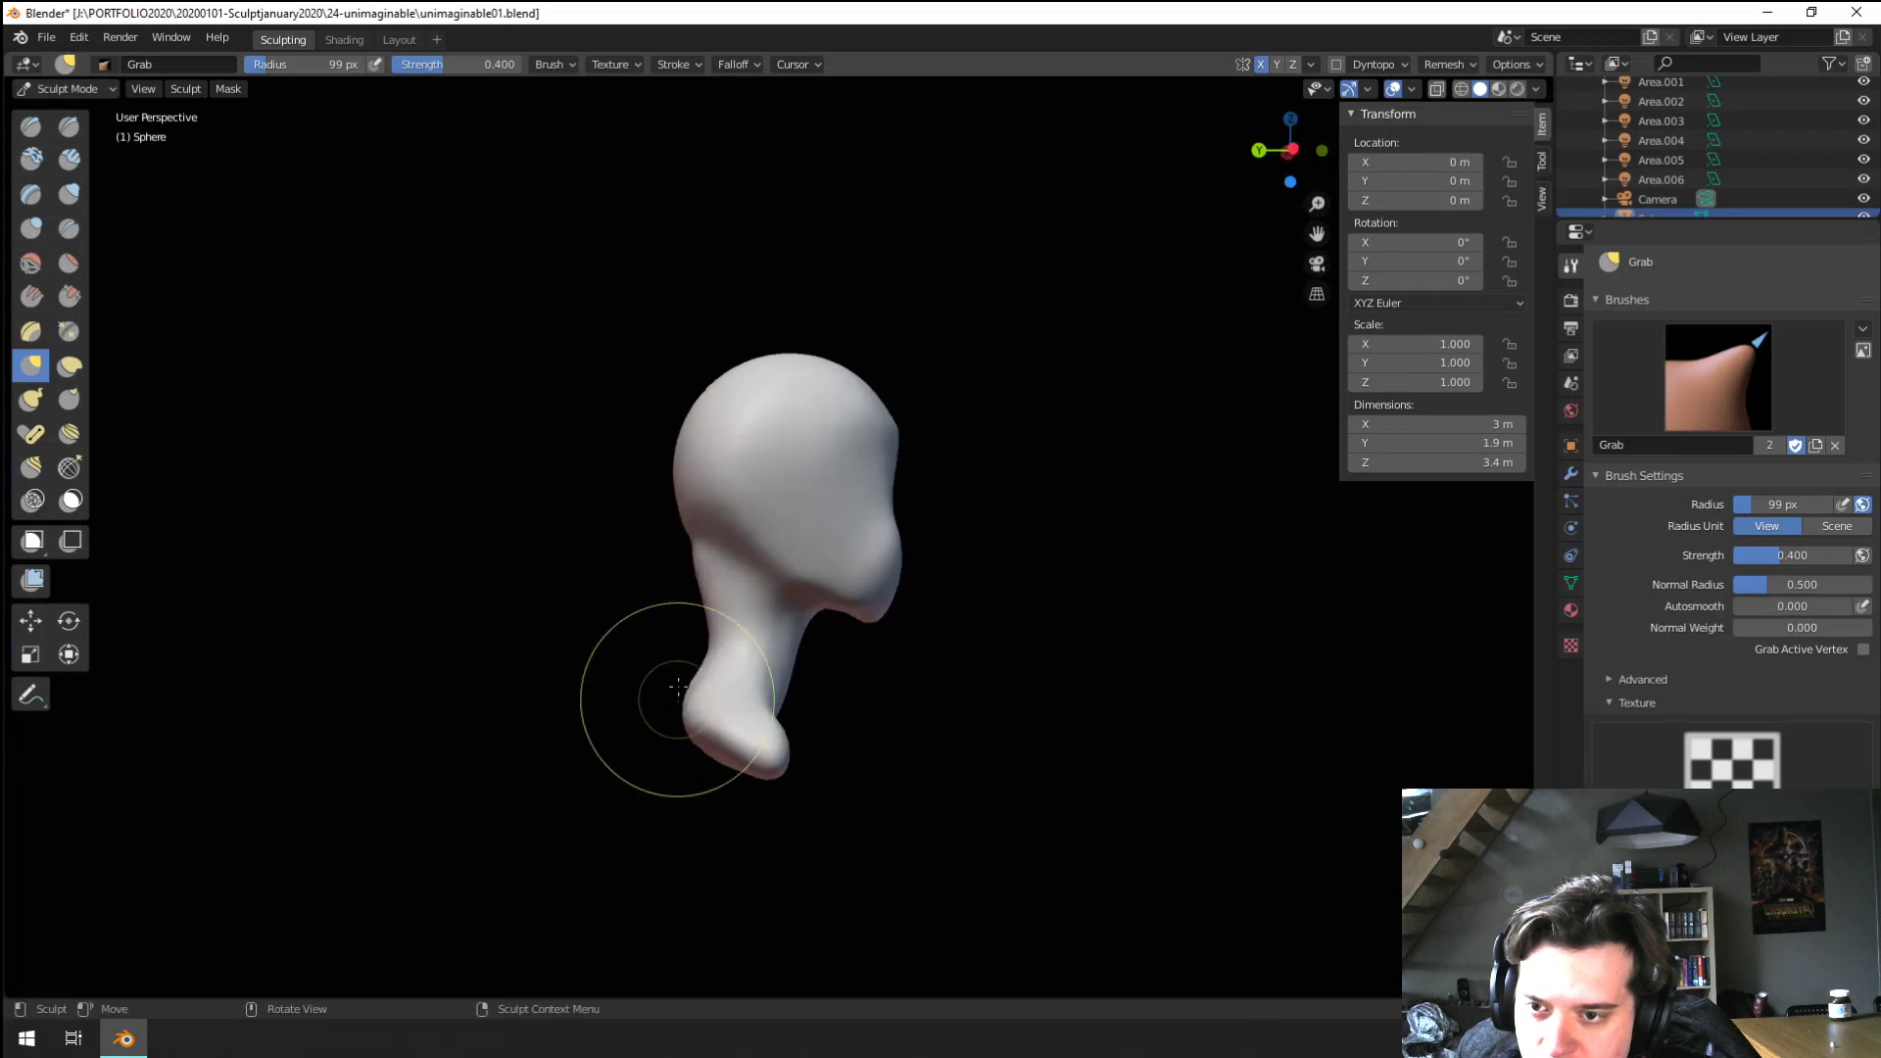
left_click_drag(794, 620, 789, 621)
middle_click_drag(790, 647, 771, 599)
Pull the shoulders up and back in side view with the Grab brush at about 204 to 230 px radius
key("f")
left_click(833, 627)
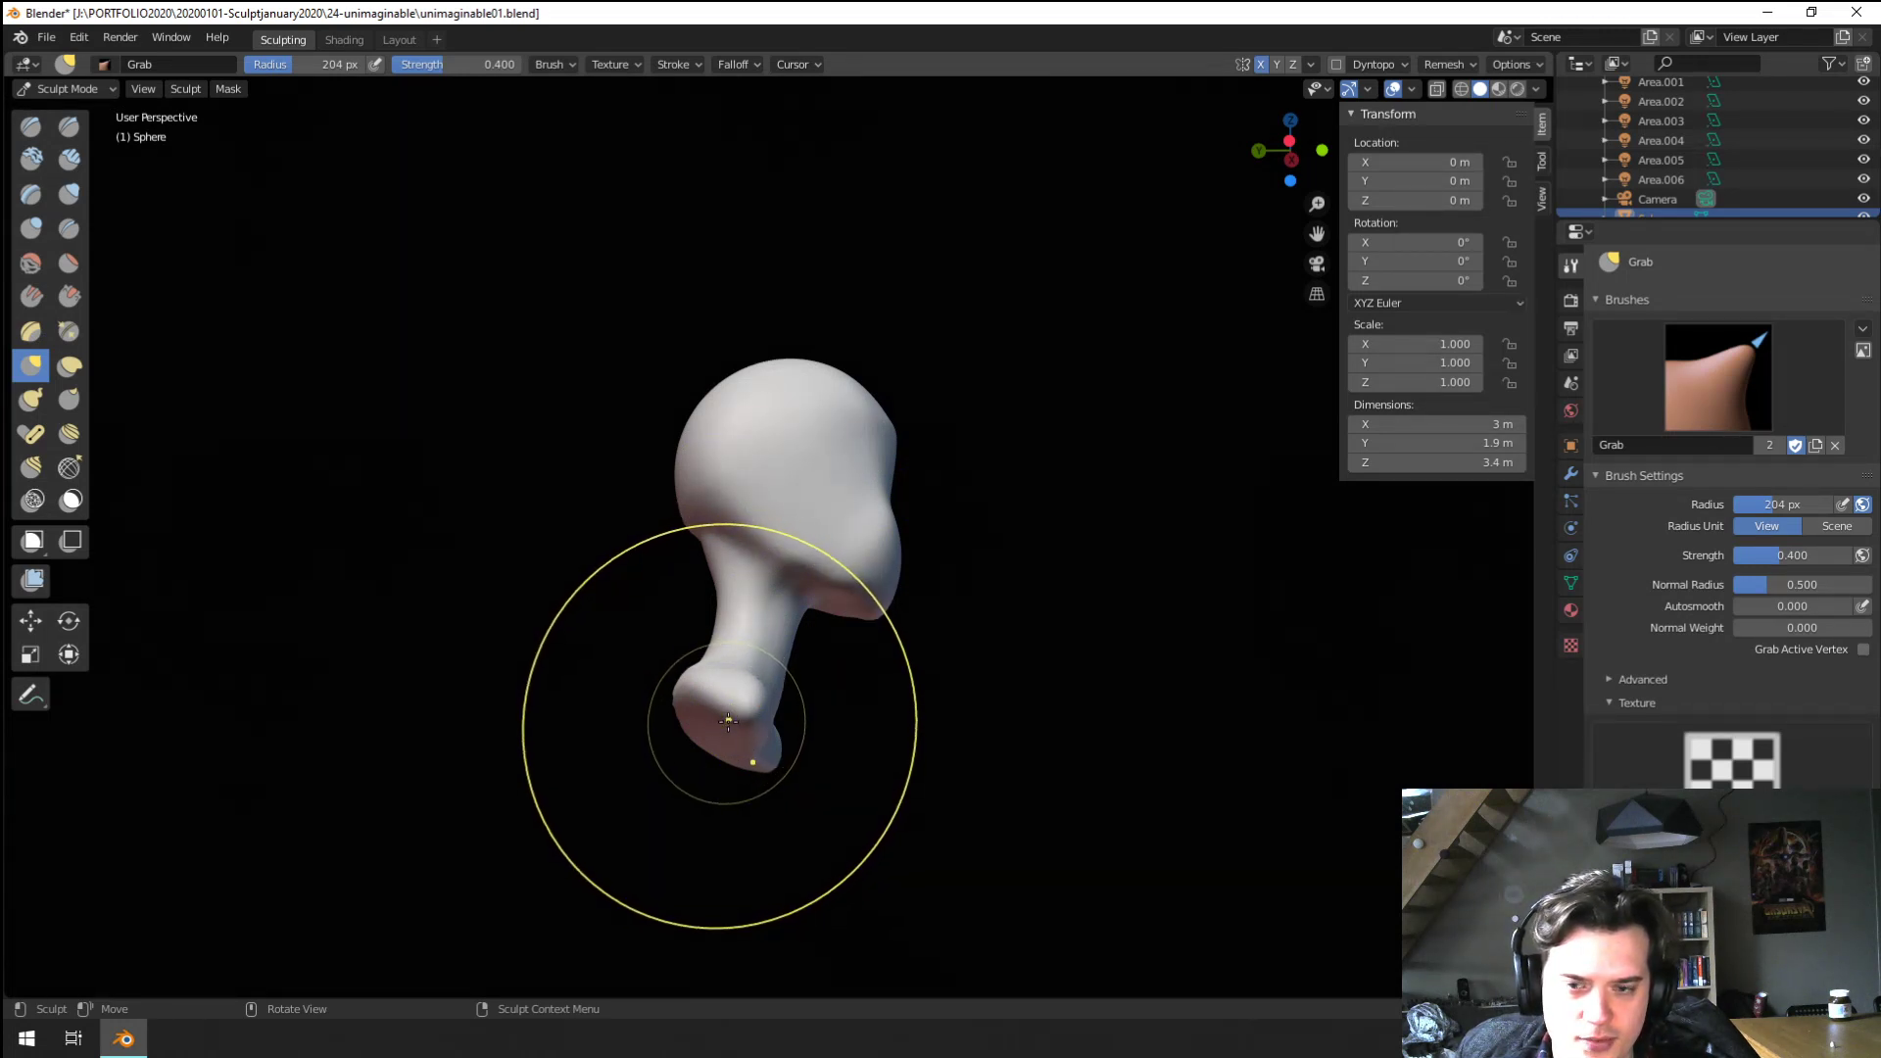
key("f")
left_click(738, 721)
left_click_drag(723, 701, 699, 684)
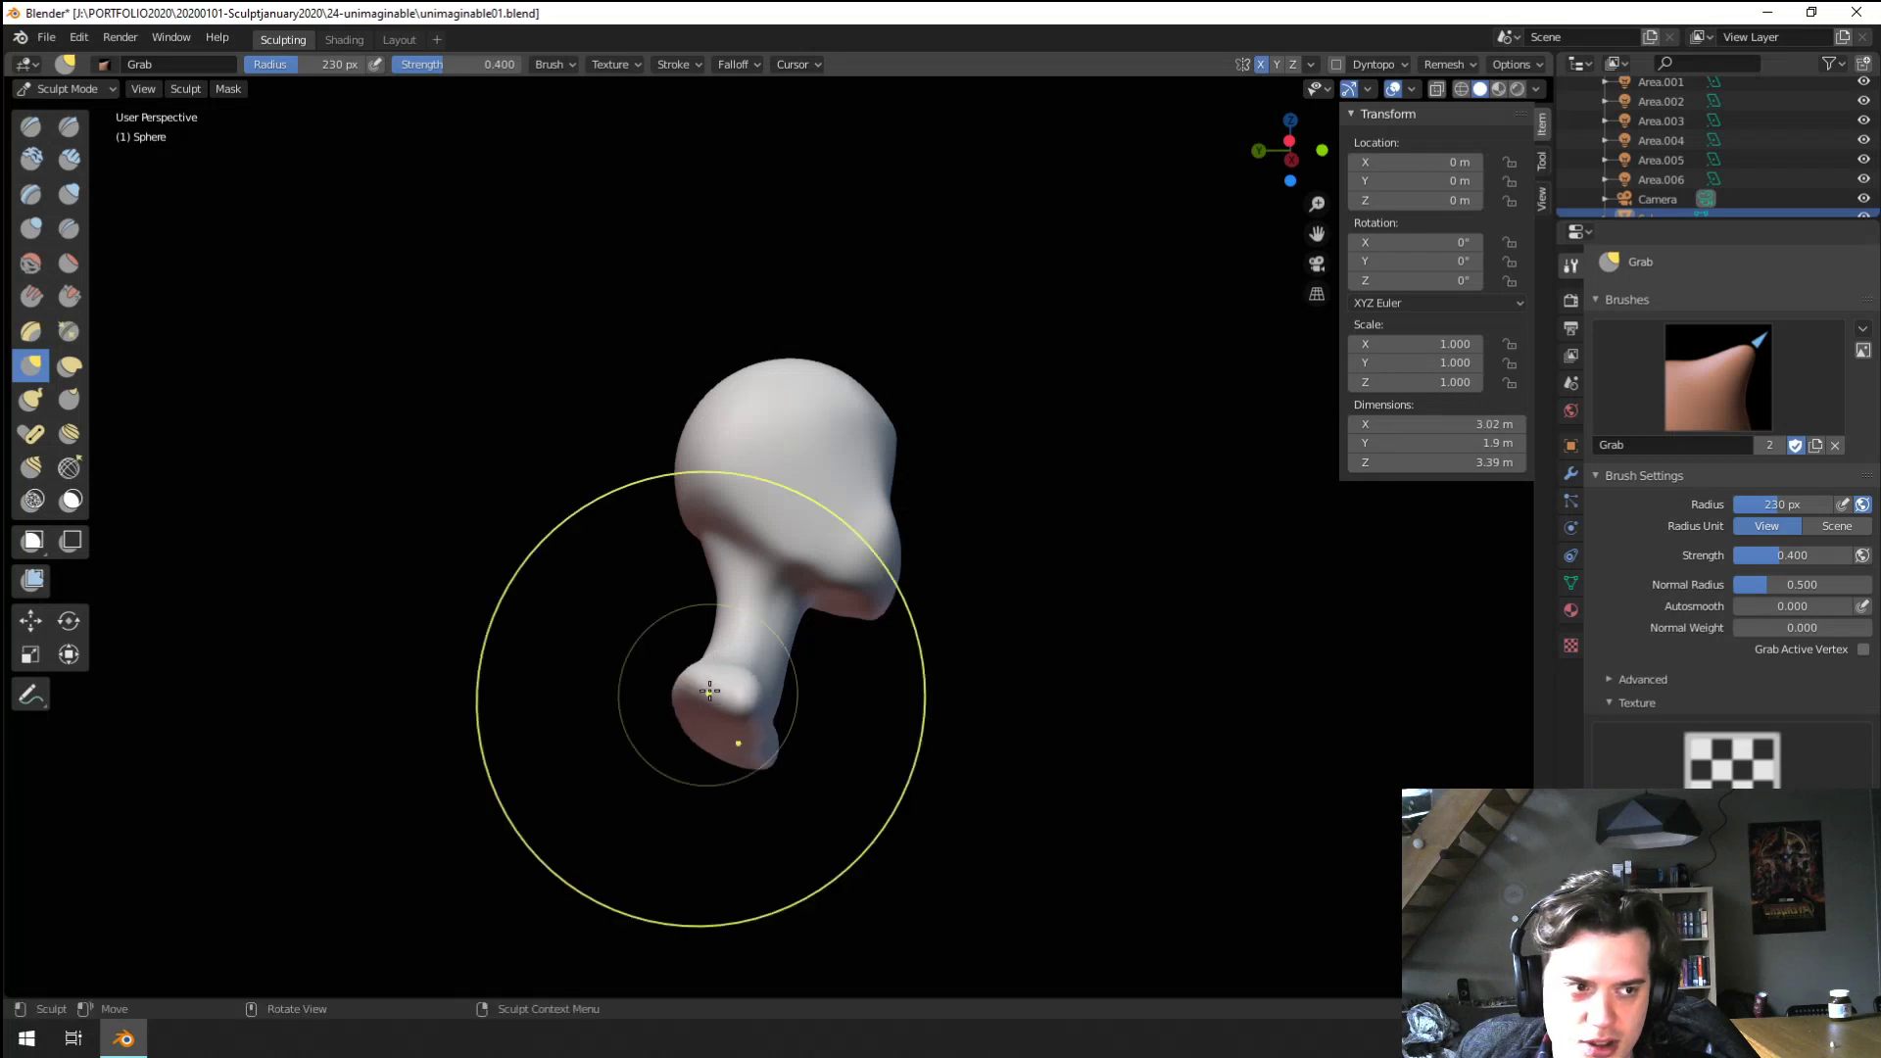
Reshape the shoulders and base of the neck from several angles with Grab at about 118 and 148 px radius
key("f")
left_click(698, 670)
mouse_move(655, 579)
middle_mouse_down()
mouse_move(483, 672)
mouse_move(558, 600)
mouse_move(622, 621)
mouse_move(801, 580)
mouse_move(794, 685)
mouse_move(735, 795)
mouse_move(636, 786)
middle_mouse_up()
key("f")
key("f")
left_click(787, 715)
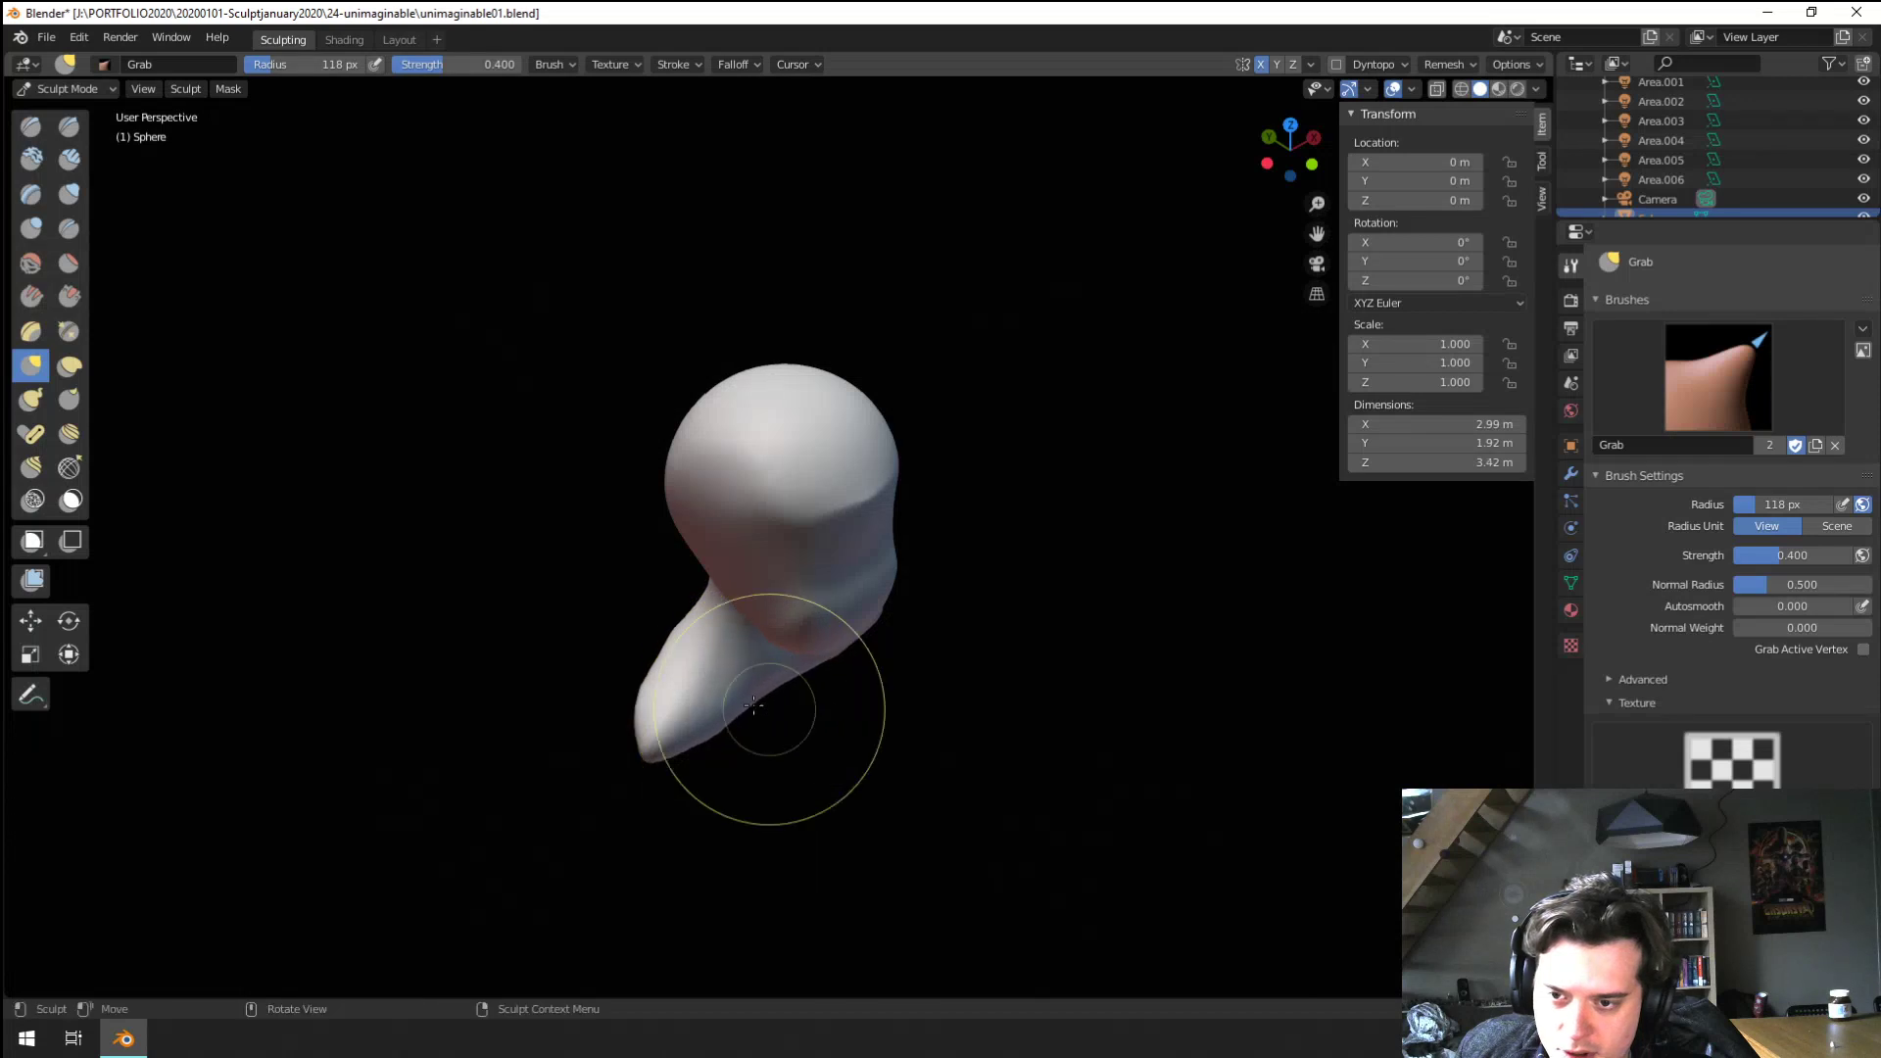
mouse_move(754, 704)
middle_mouse_down()
mouse_move(688, 697)
mouse_move(697, 602)
mouse_move(545, 584)
middle_mouse_up()
key("f")
left_click(725, 600)
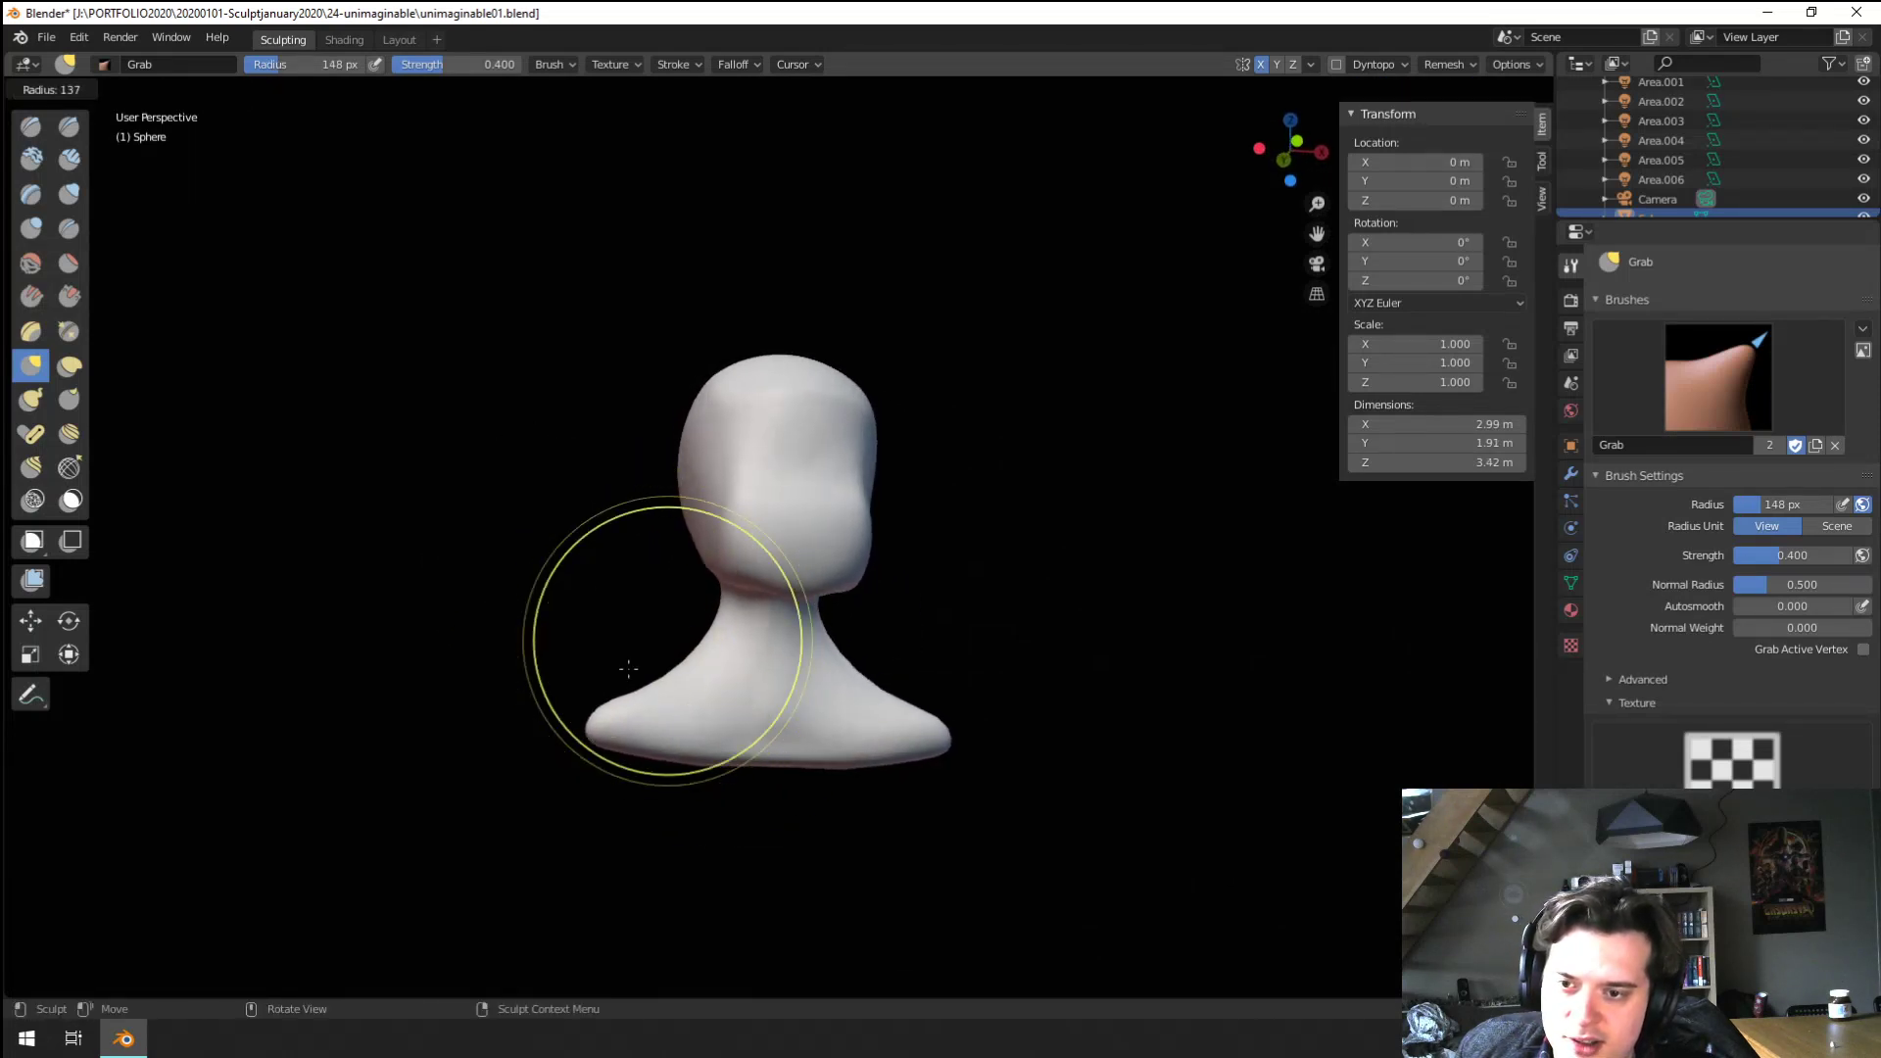
Refine the transition from the neck to the shoulders with the Grab brush, starting at about 102 px radius
key("f")
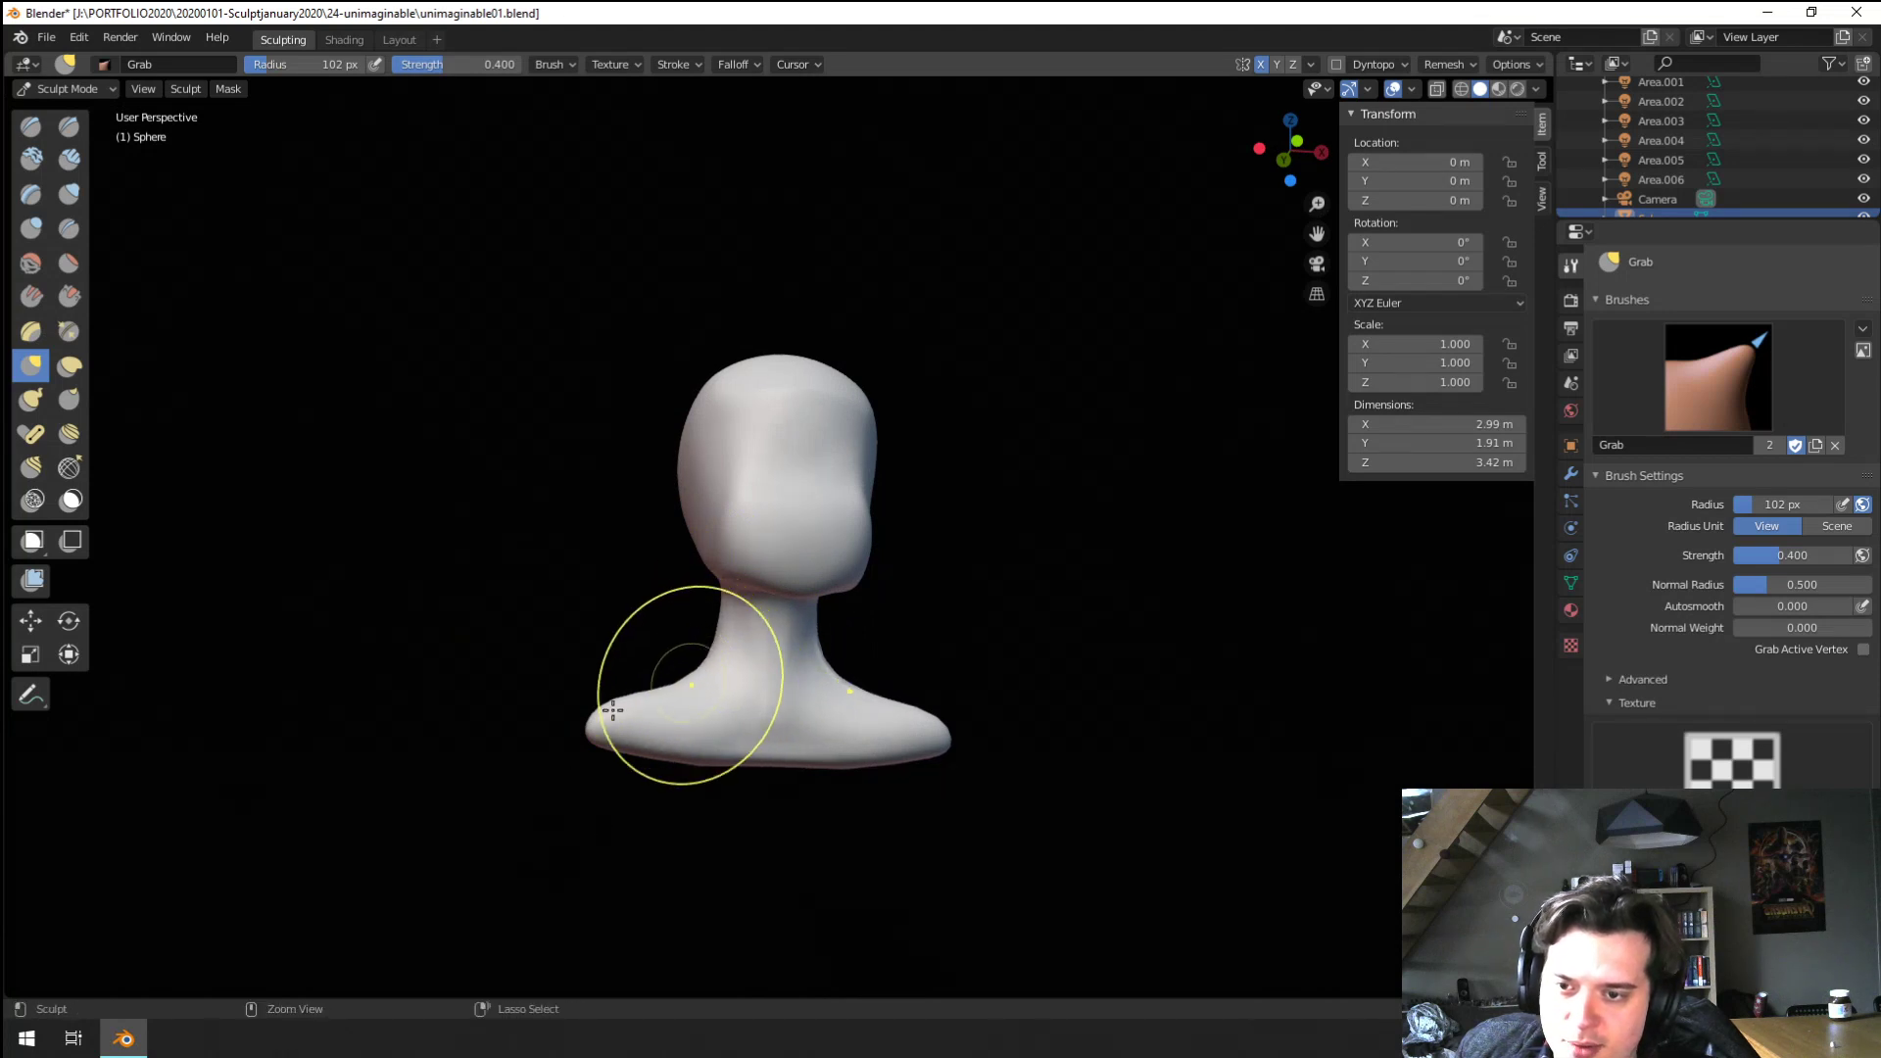
middle_click_drag(770, 713, 852, 686)
key("f")
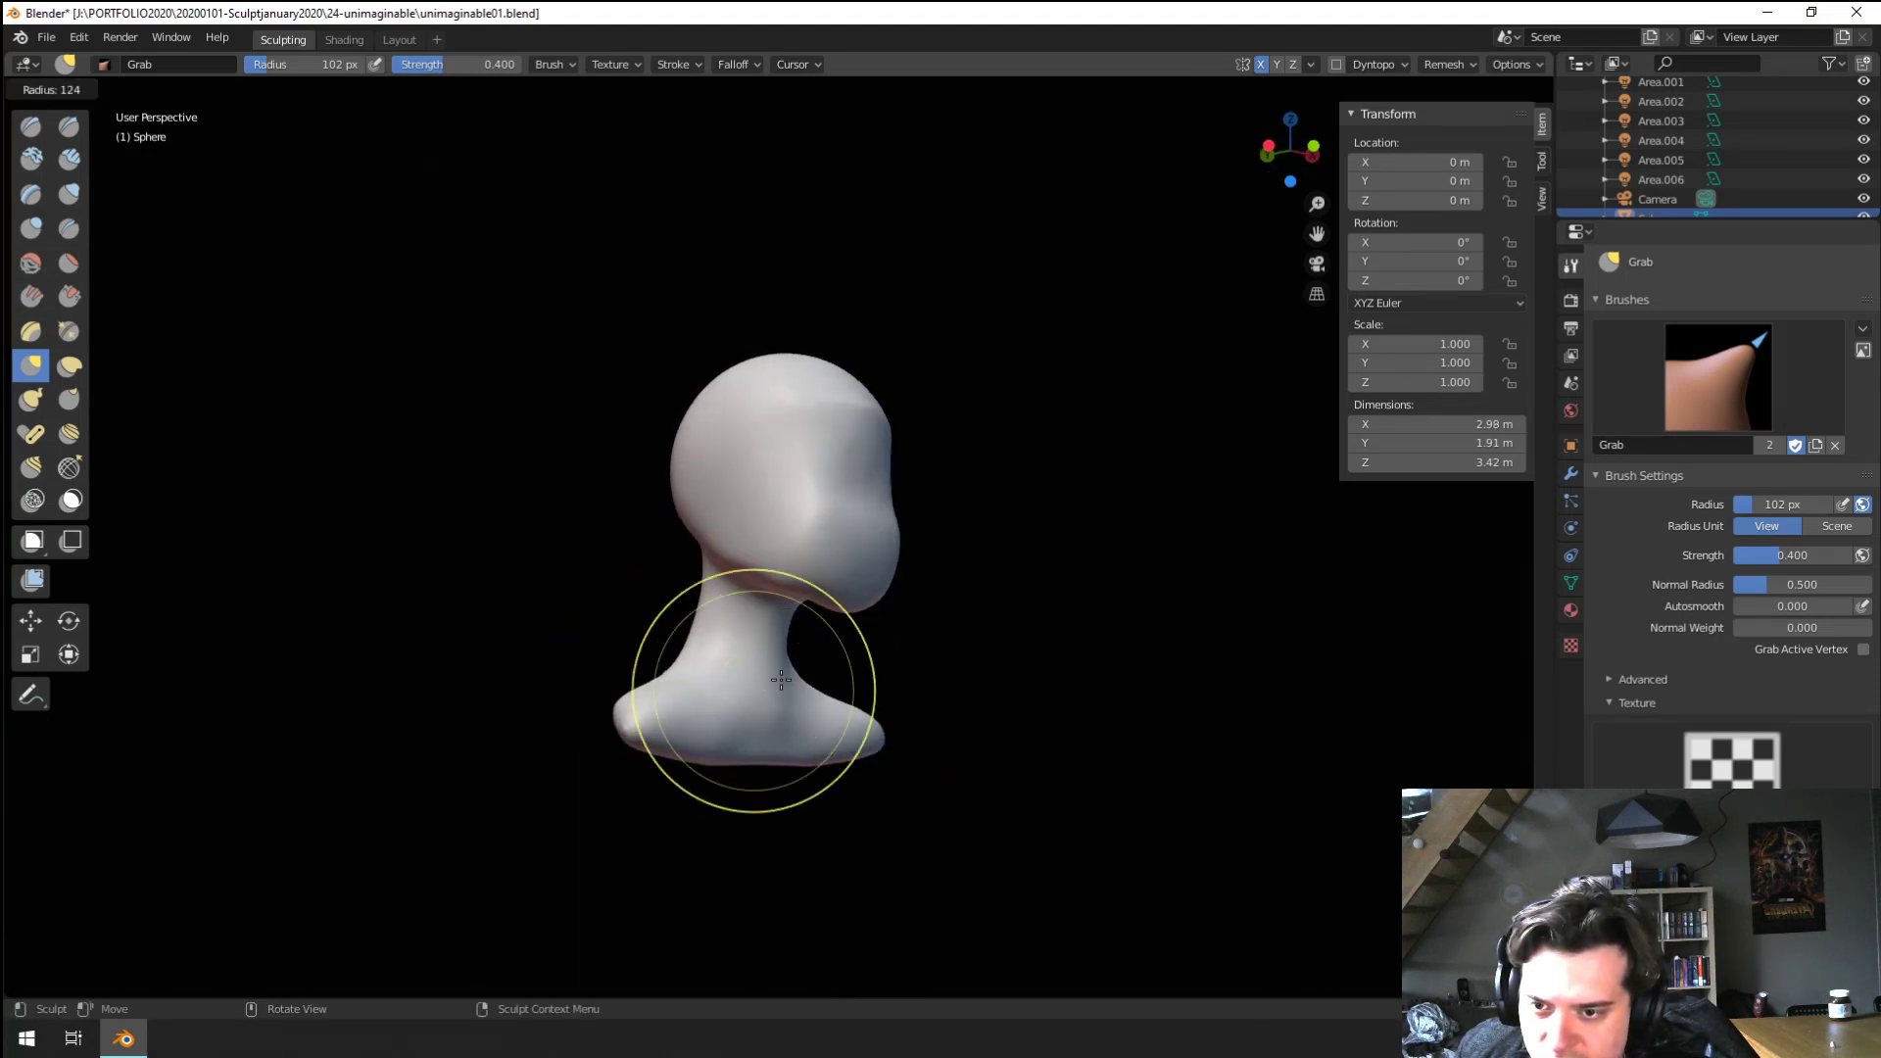
left_click(901, 685)
middle_click_drag(722, 680, 647, 671)
left_click_drag(746, 641, 751, 630)
Reposition the shoulders and chest in side view with the Grab brush at about 227 px radius
middle_click_drag(754, 630, 911, 632)
key("f")
left_click(1068, 632)
left_click_drag(692, 686, 687, 740)
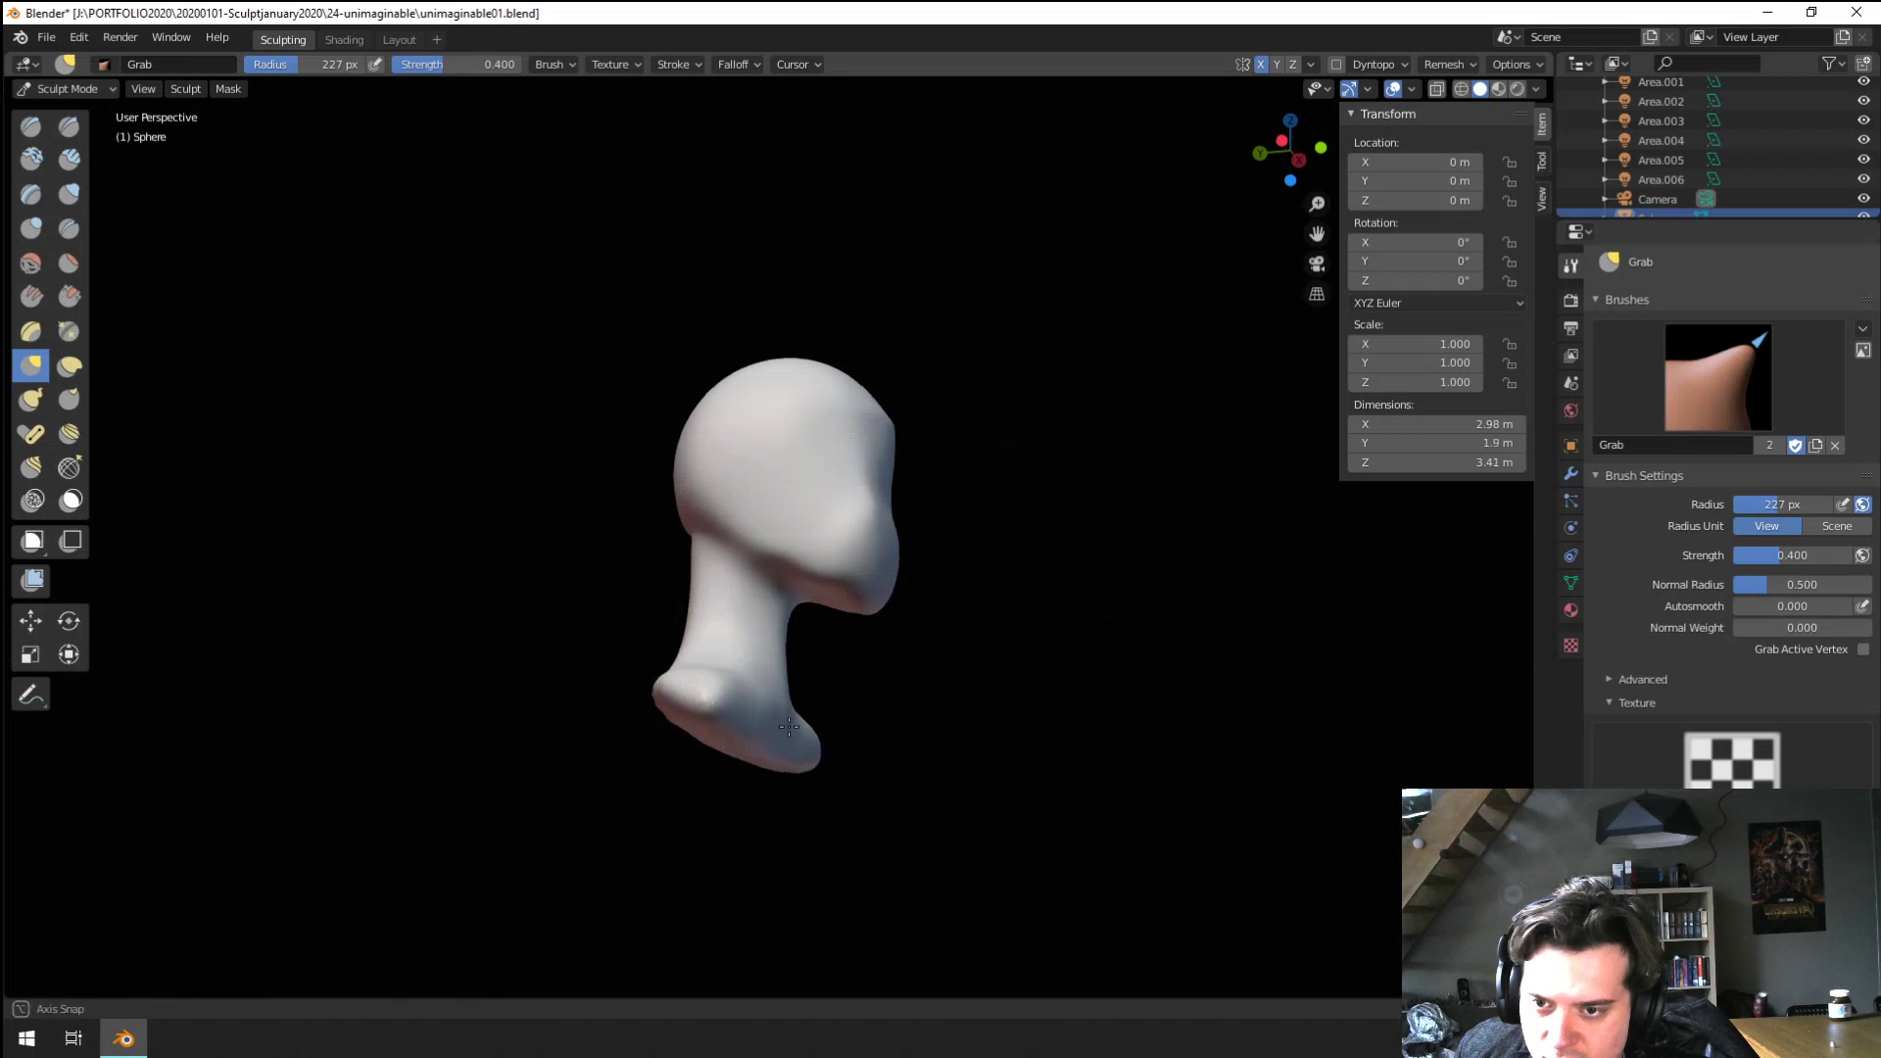
middle_click_drag(721, 686, 745, 661)
Switch to the Scrape brush and reduce its radius to about 134 px
middle_click_drag(745, 661, 721, 554, "ctrl")
left_click(68, 300)
middle_click_drag(590, 455, 882, 586)
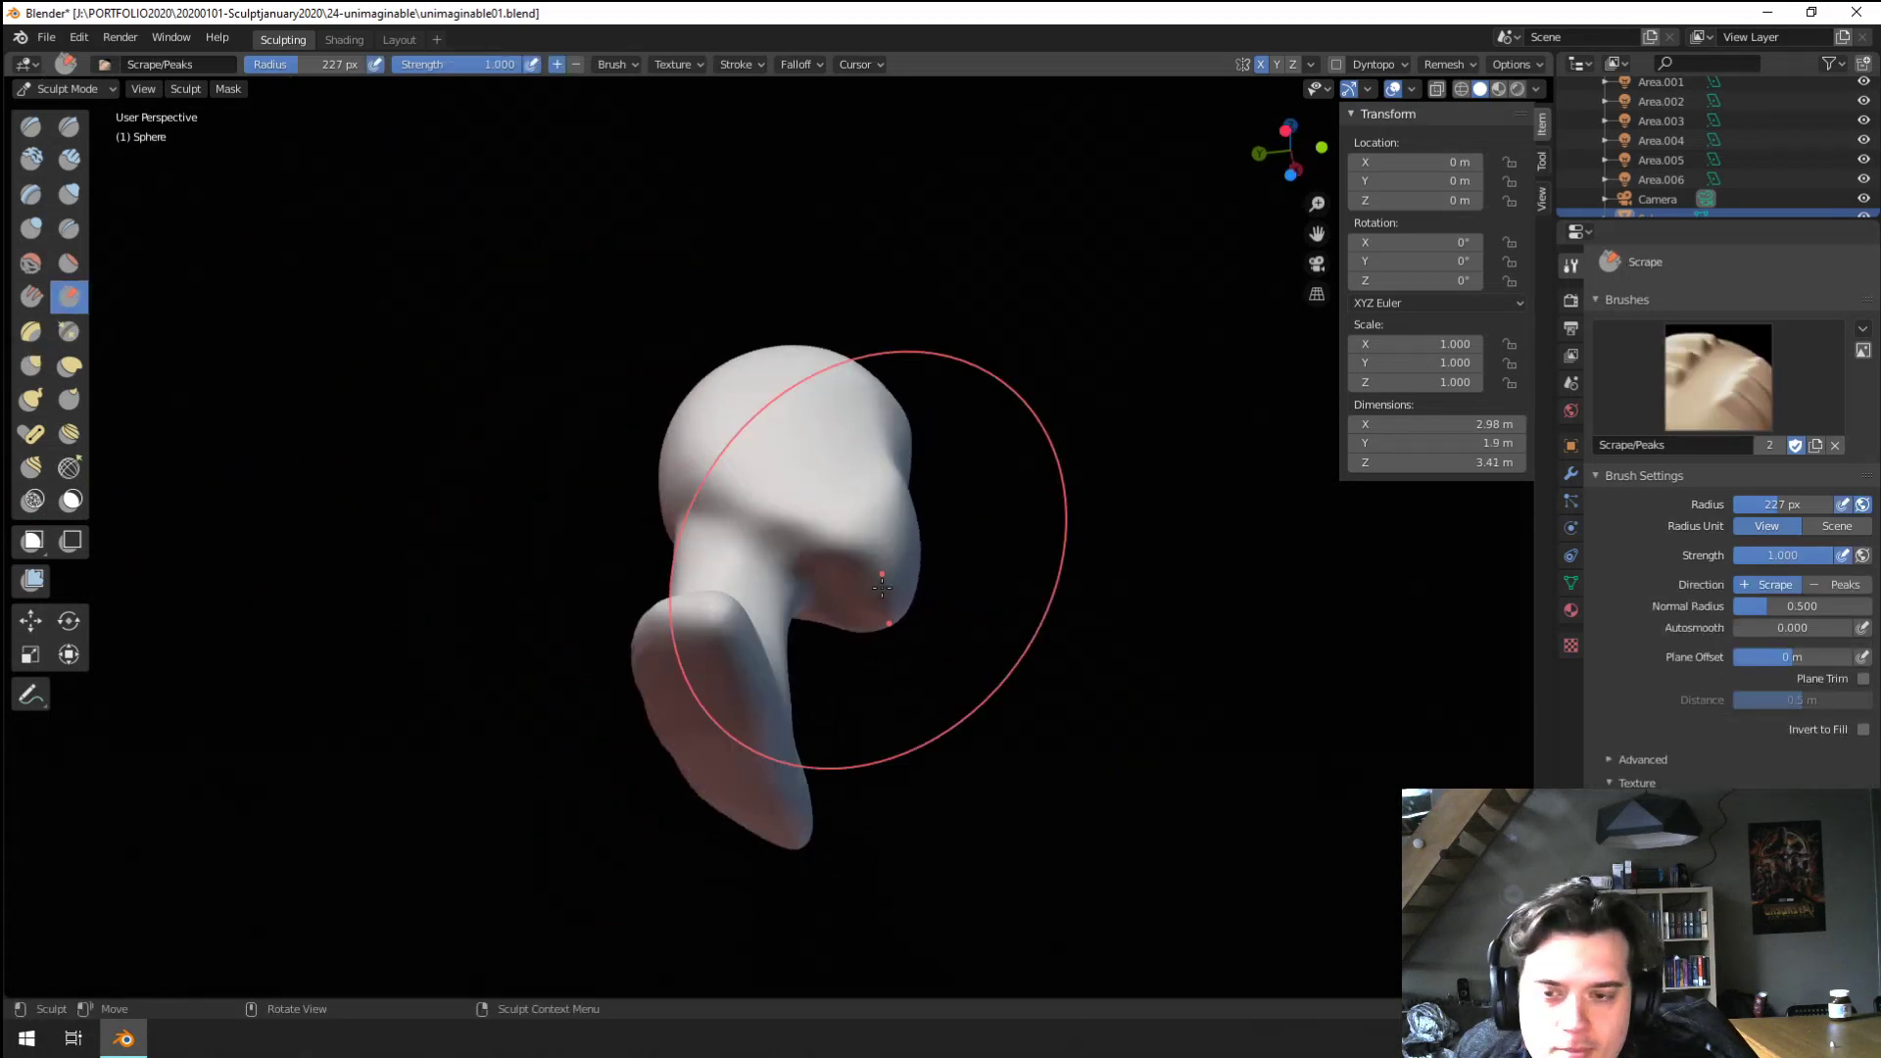
middle_click_drag(742, 547, 762, 441)
mouse_move(772, 525)
middle_mouse_down()
mouse_move(731, 407)
mouse_move(722, 546)
mouse_move(453, 579)
mouse_move(714, 722)
mouse_move(533, 663)
mouse_move(730, 676)
mouse_move(756, 529)
mouse_move(722, 514)
middle_mouse_up()
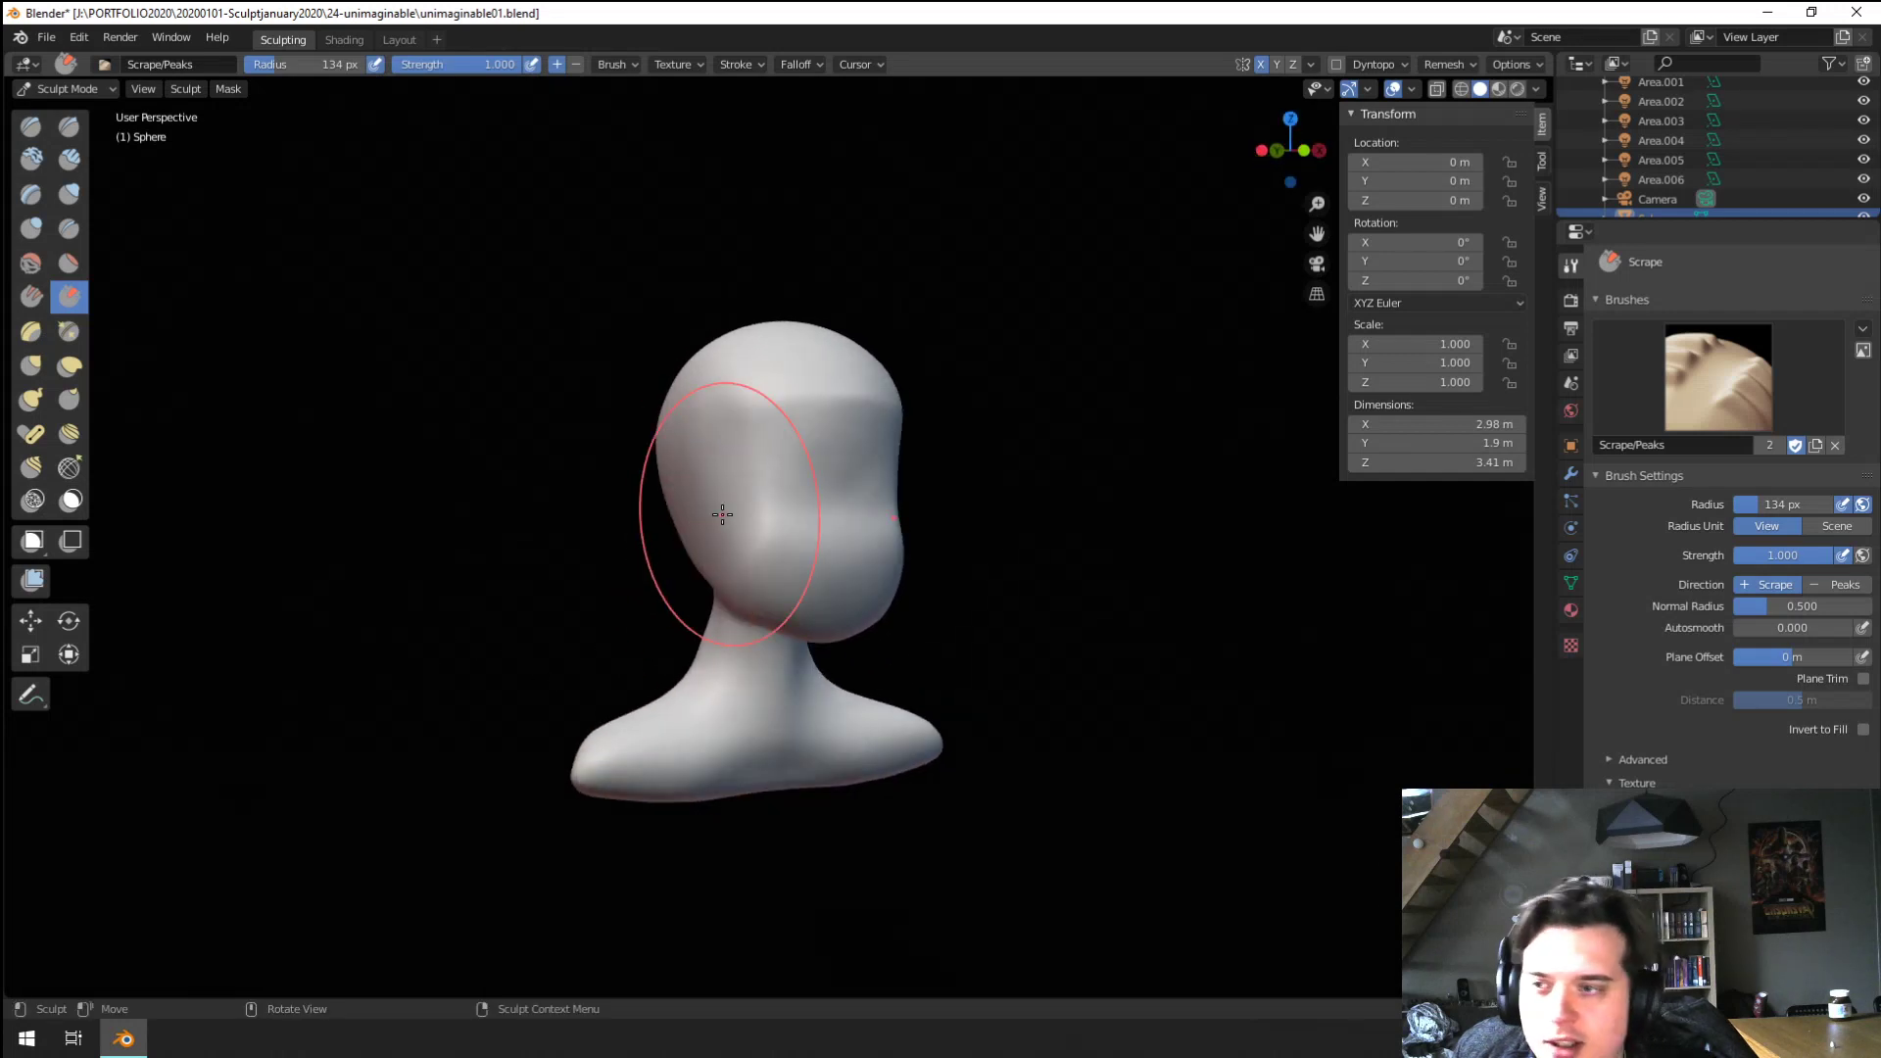
Switch the bust from Sculpt Mode to Object Mode
left_click(46, 90)
left_click(54, 111)
key("shift+a")
mouse_move(862, 424)
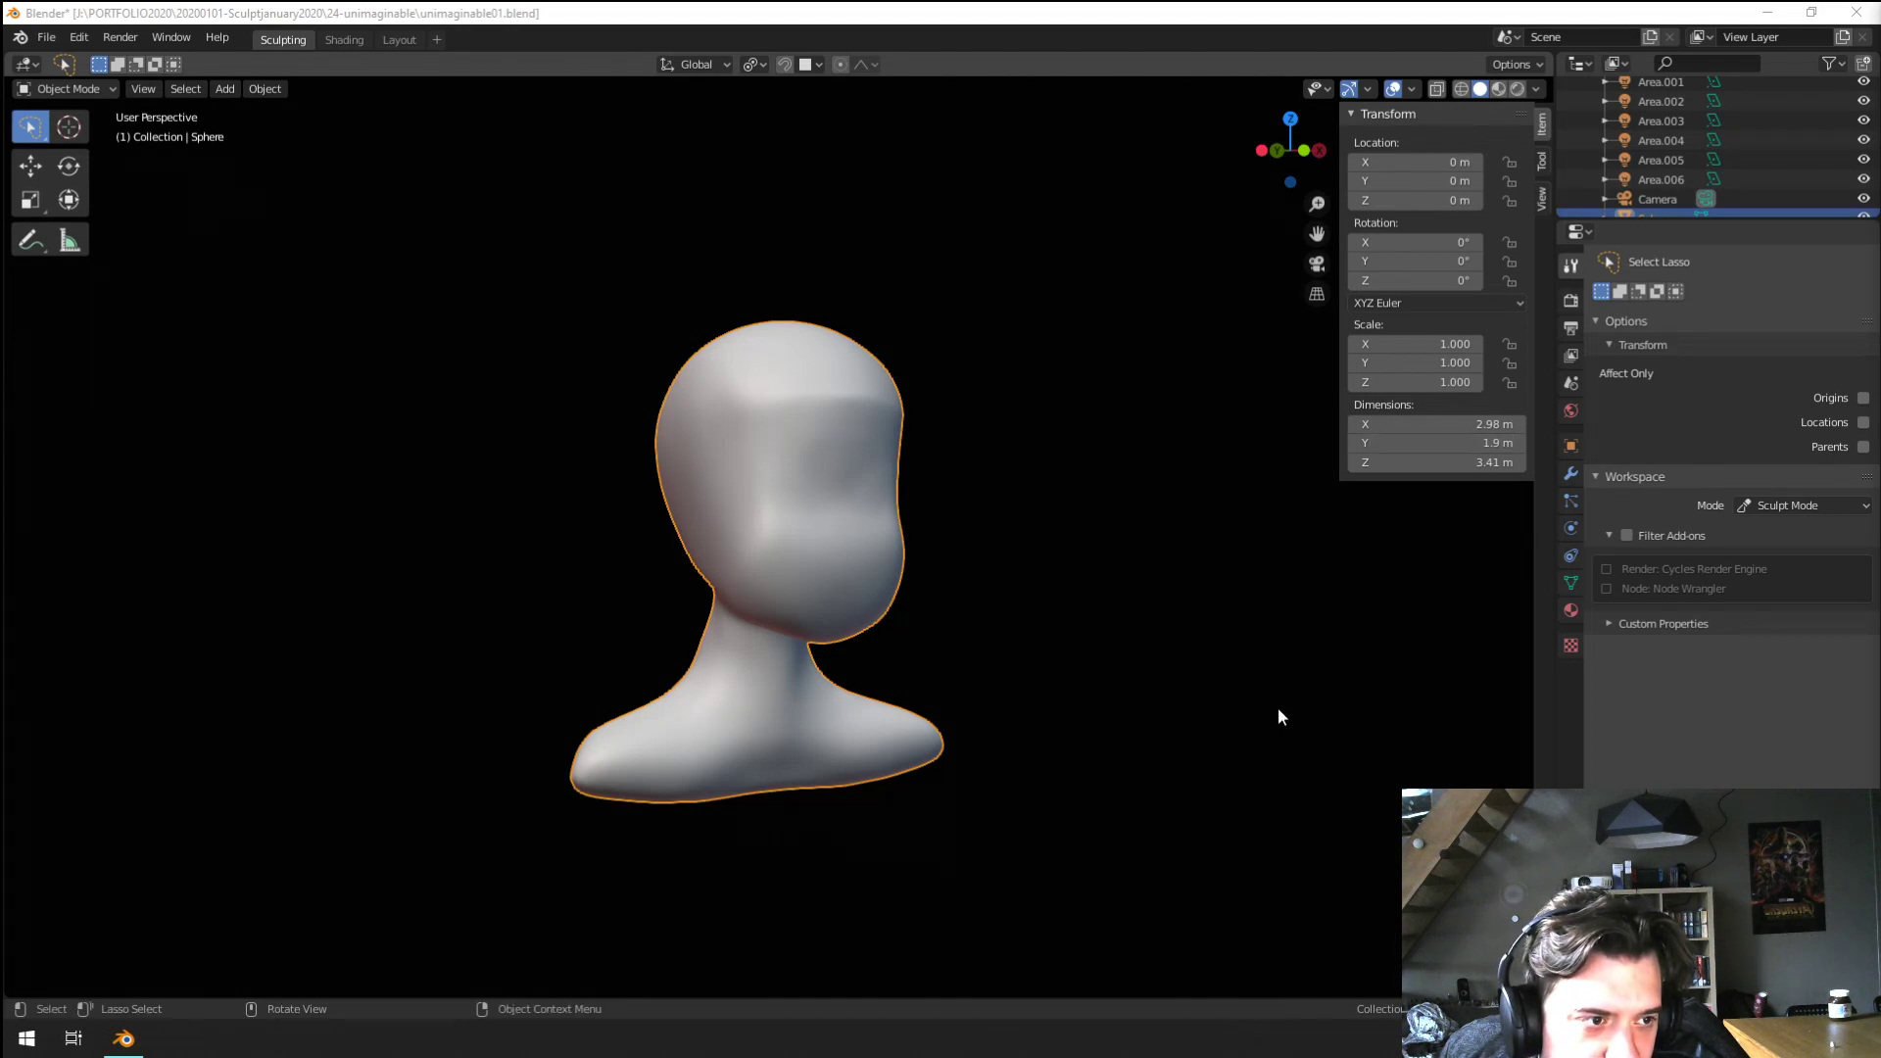
middle_click_drag(990, 755, 713, 644)
scroll(833, 703, "up", 2)
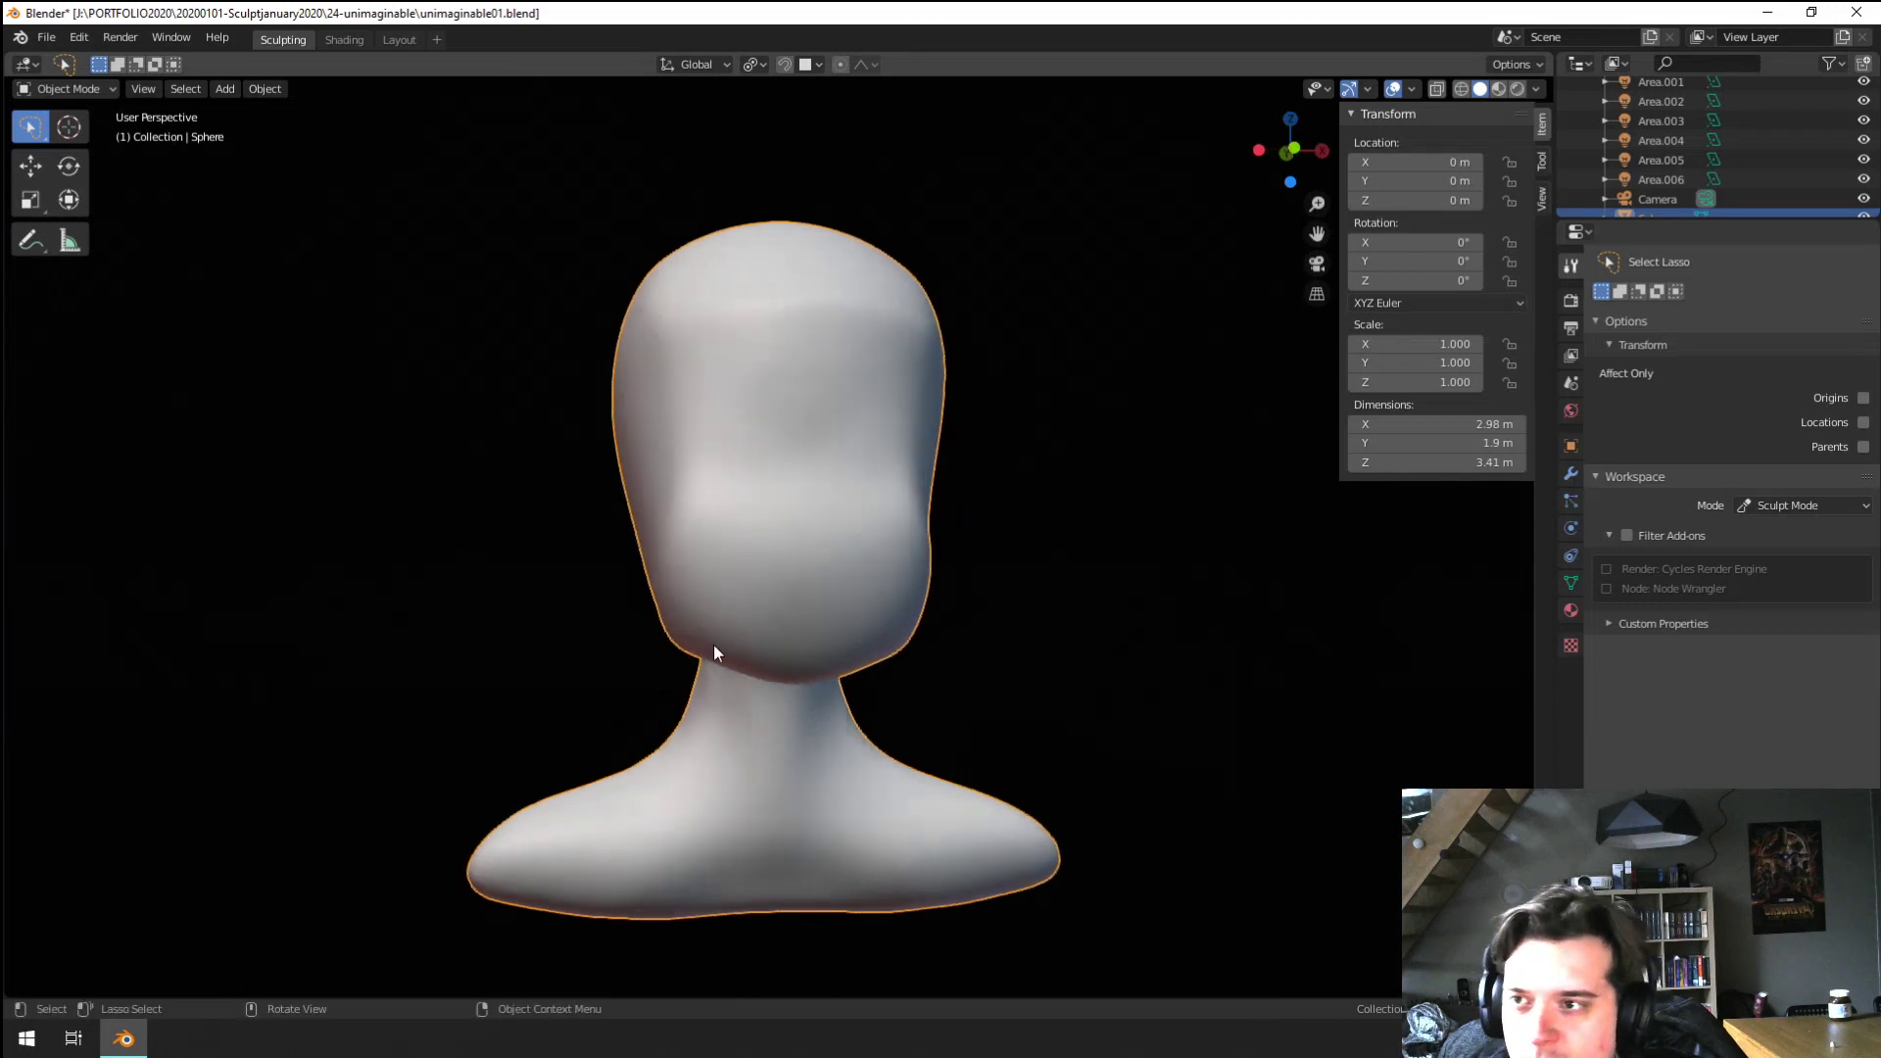
Add a cube mesh at the origin, around the bust's head
left_click(49, 92)
left_click(82, 94)
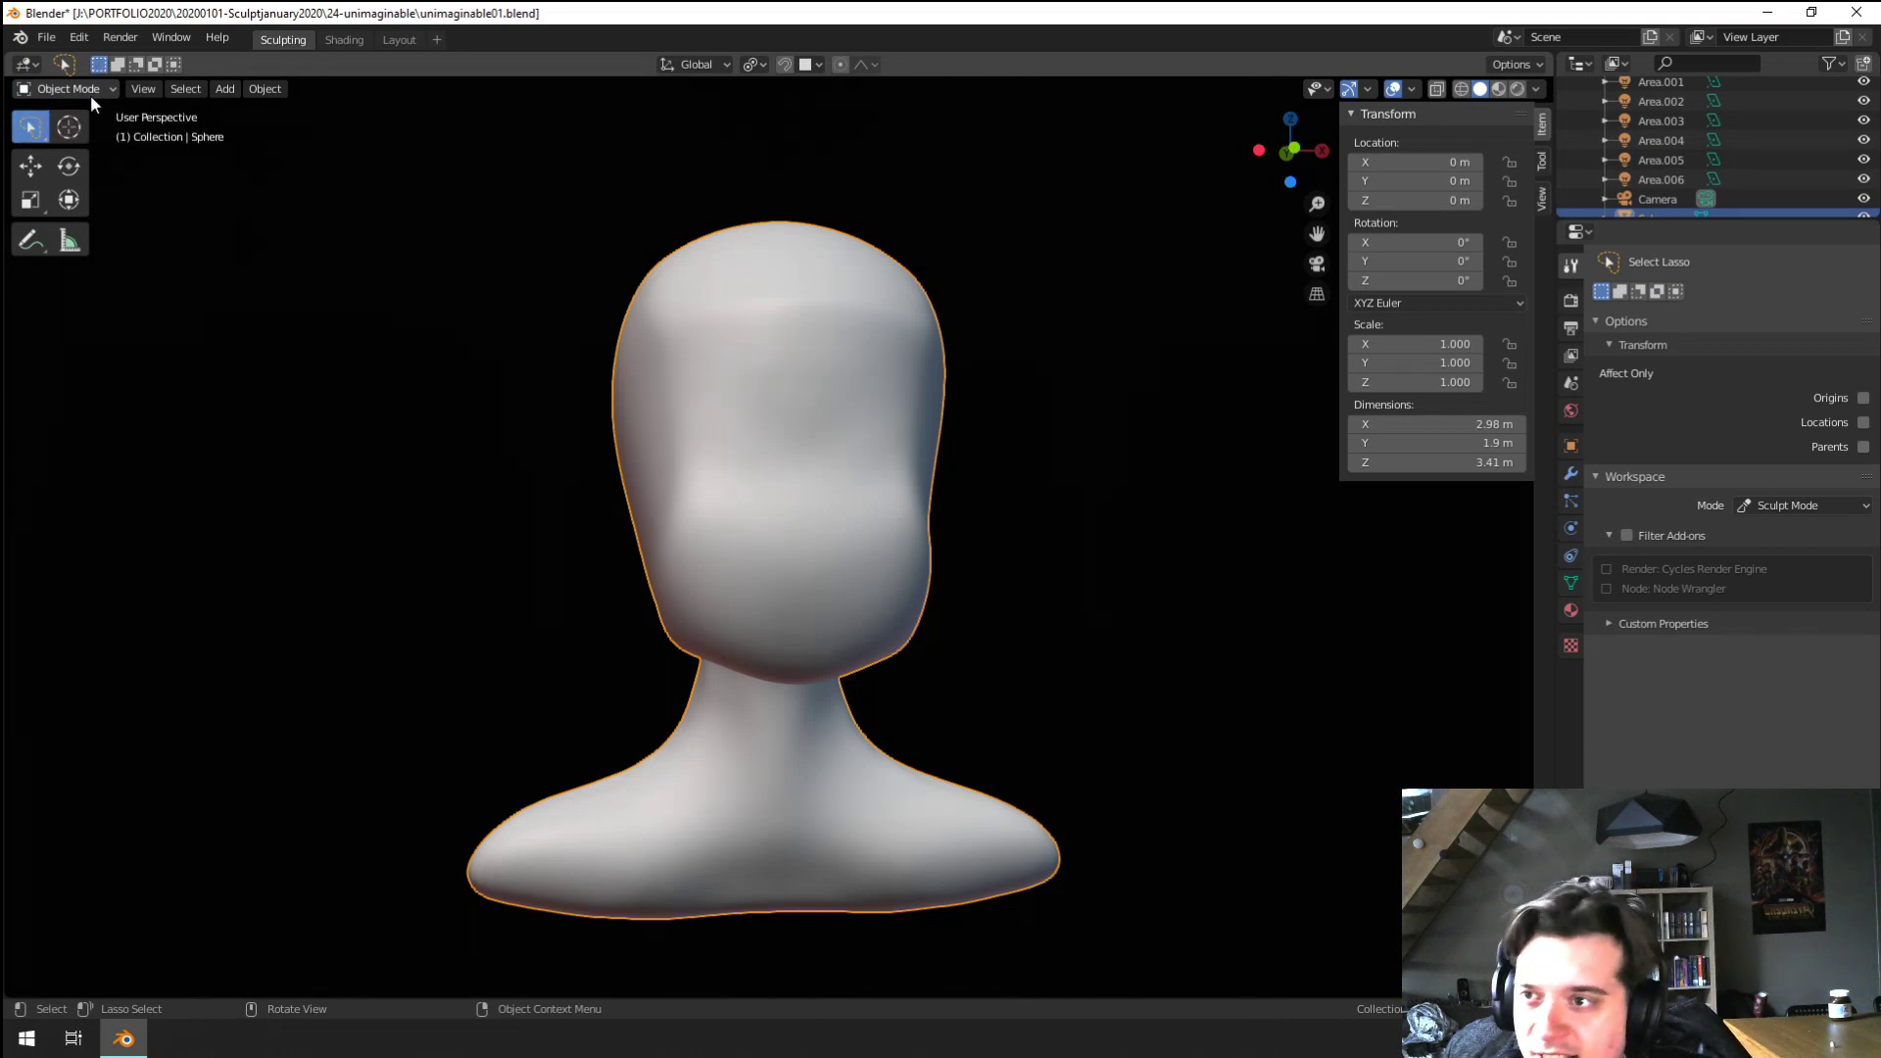
left_click(91, 96)
left_click(88, 113)
key("shift+a")
mouse_move(637, 433)
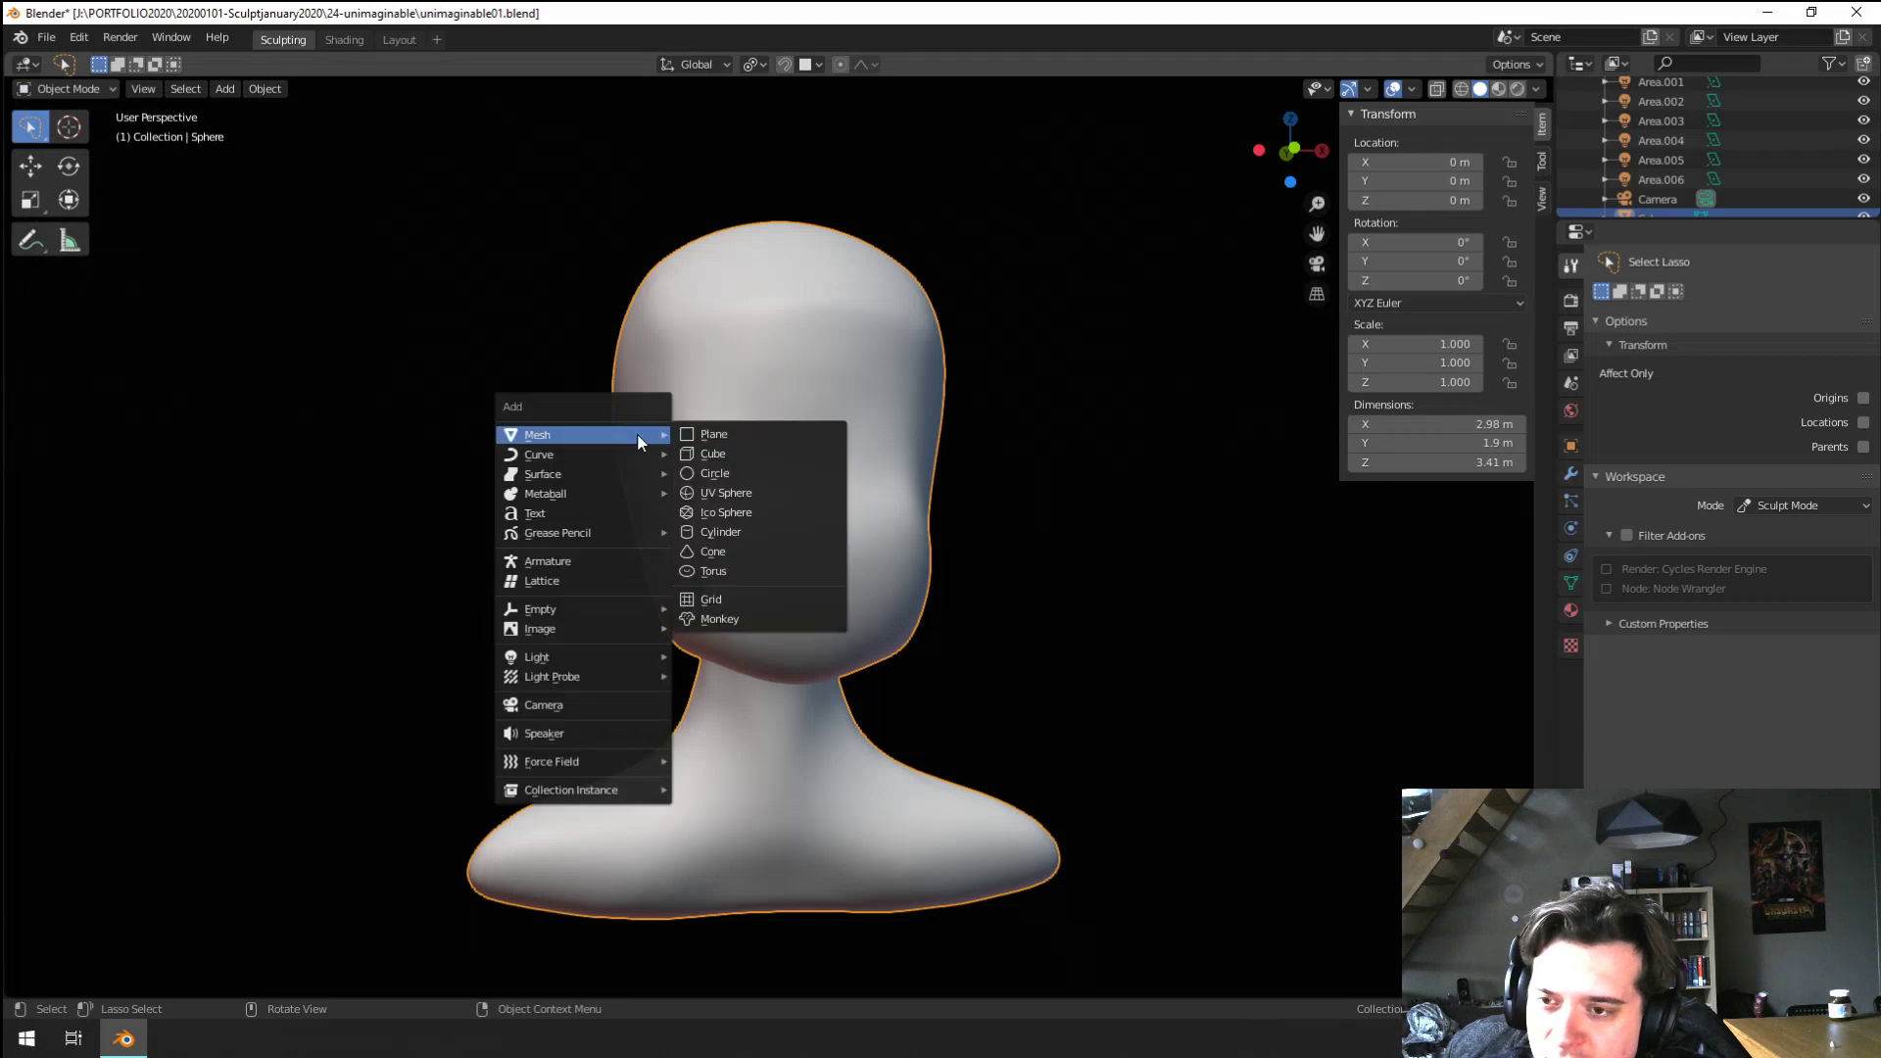
left_click(775, 451)
middle_click_drag(592, 518, 715, 535)
Raise the cube about 1.27 m along Z above the head and scale it down uniformly to about 0.835
key("g")
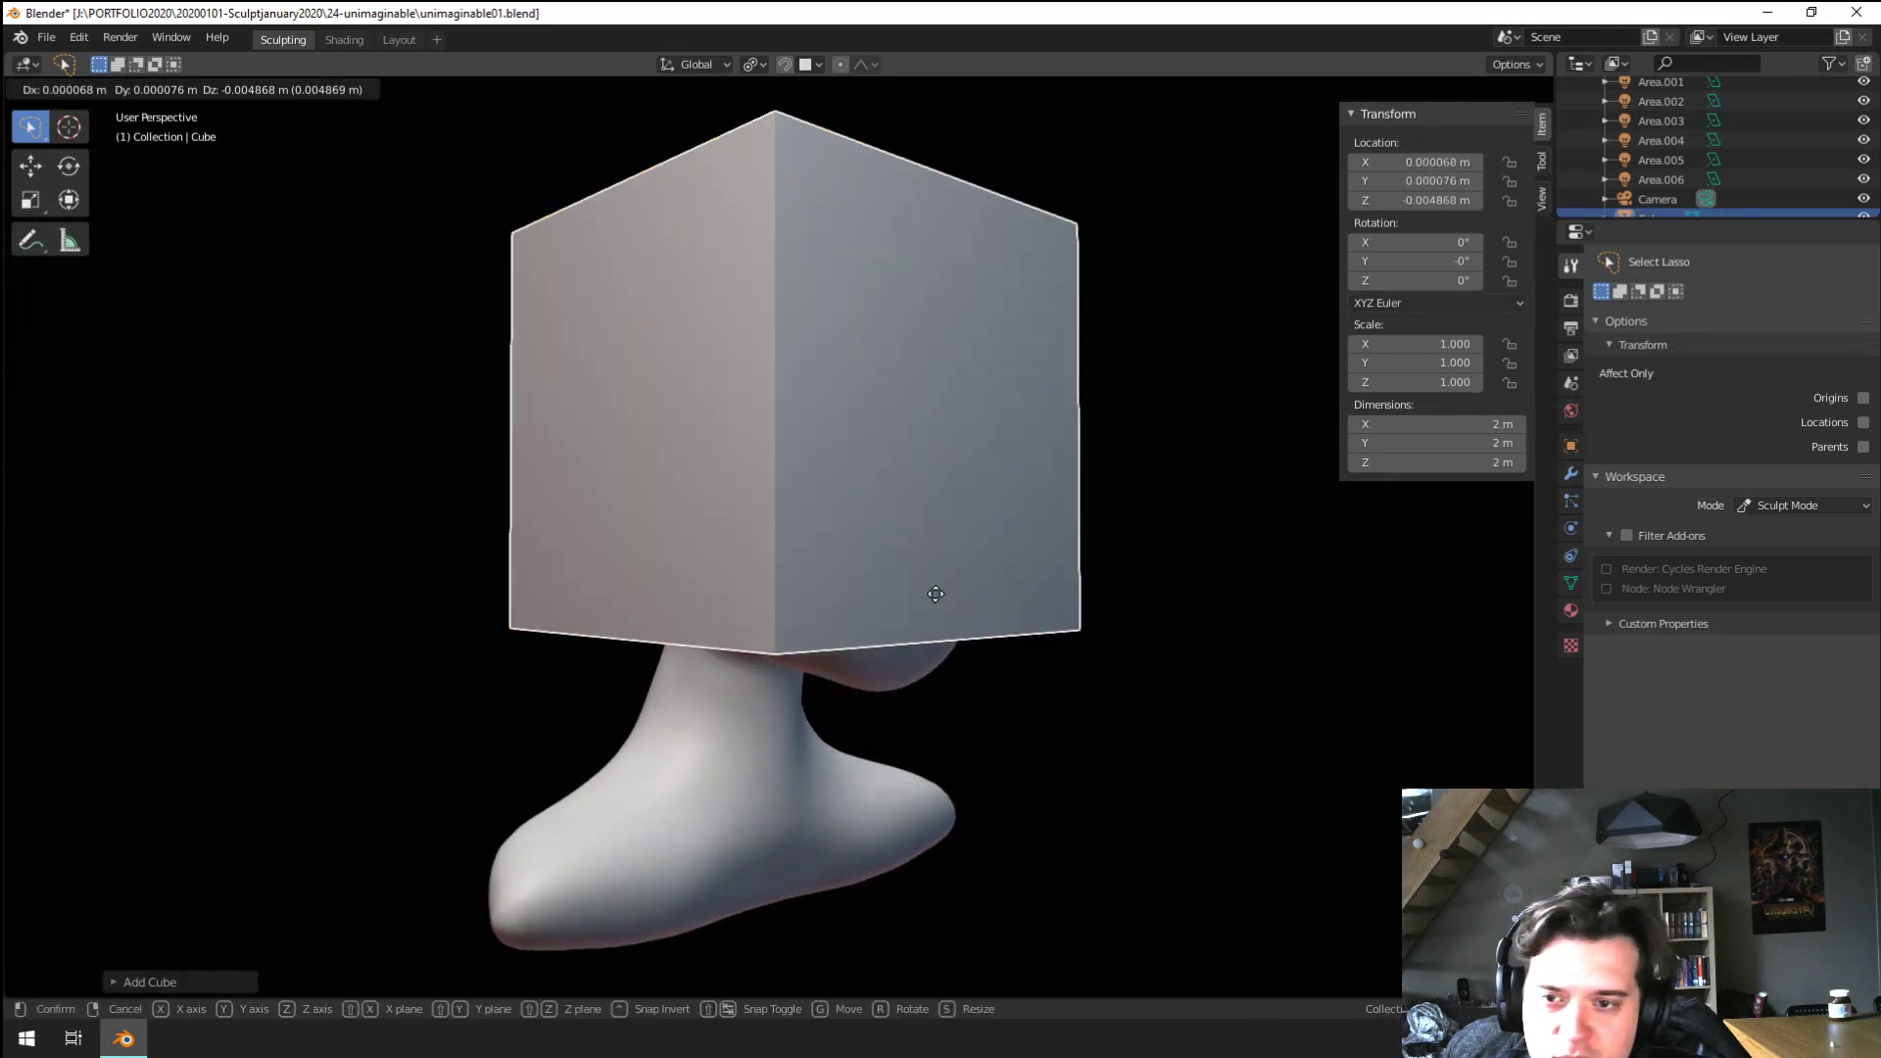
key("z")
left_click(895, 324)
key("s")
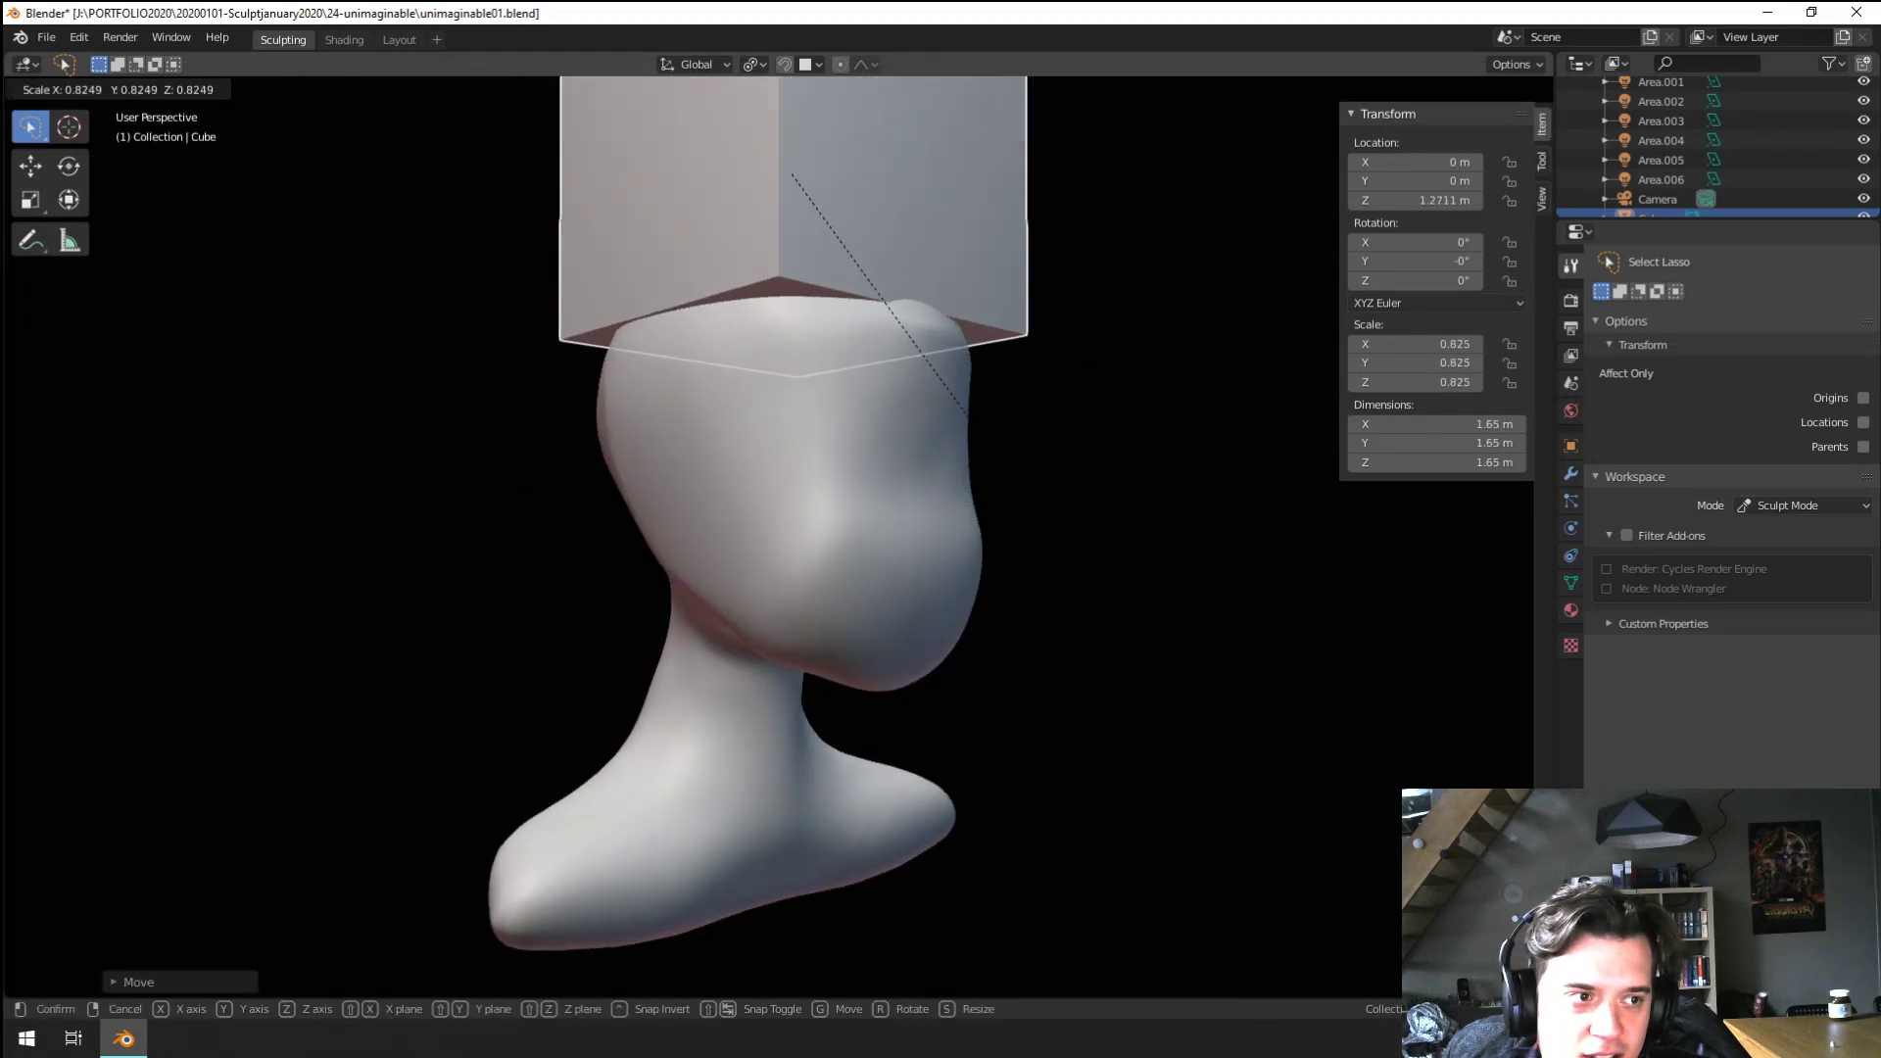
left_click(1000, 436)
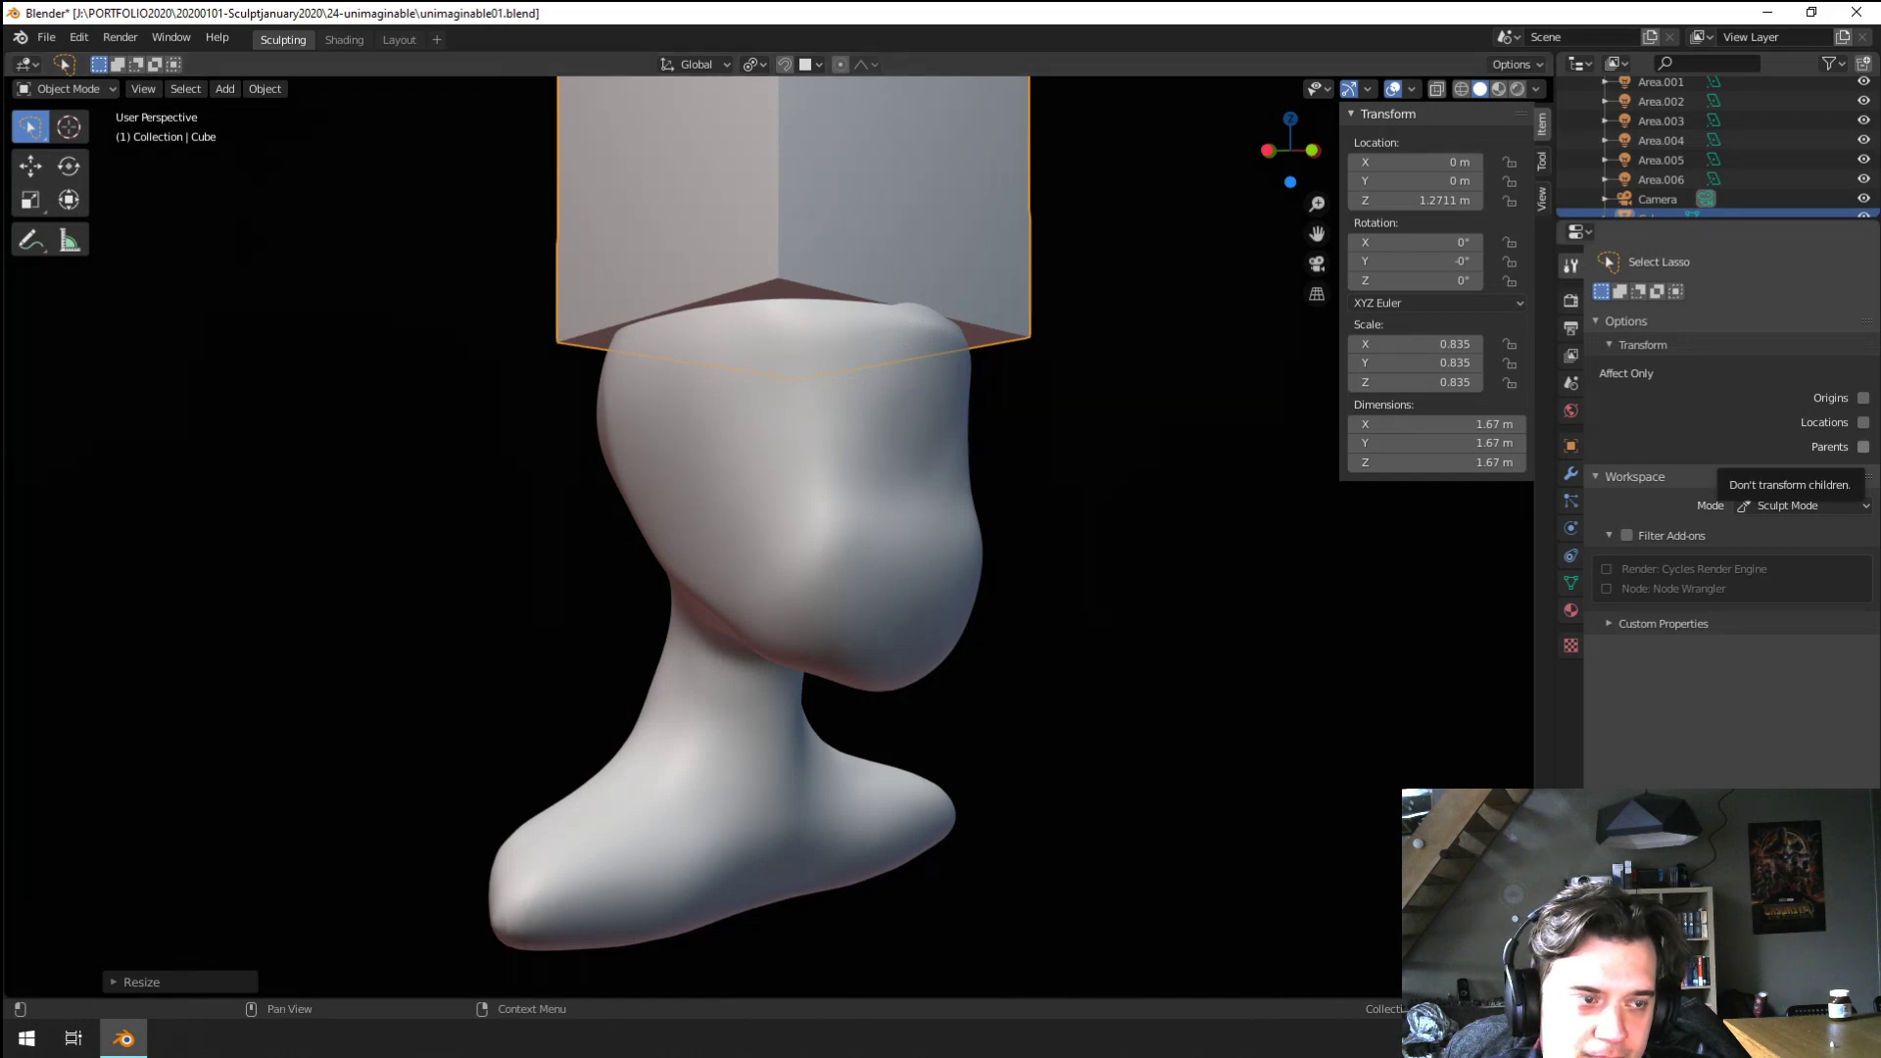
In the right orthographic view, flatten the cube along Z and tilt it about 10° to follow the top of the head
left_click(1542, 160)
middle_click_drag(1280, 508, 1305, 499)
key("KP_3")
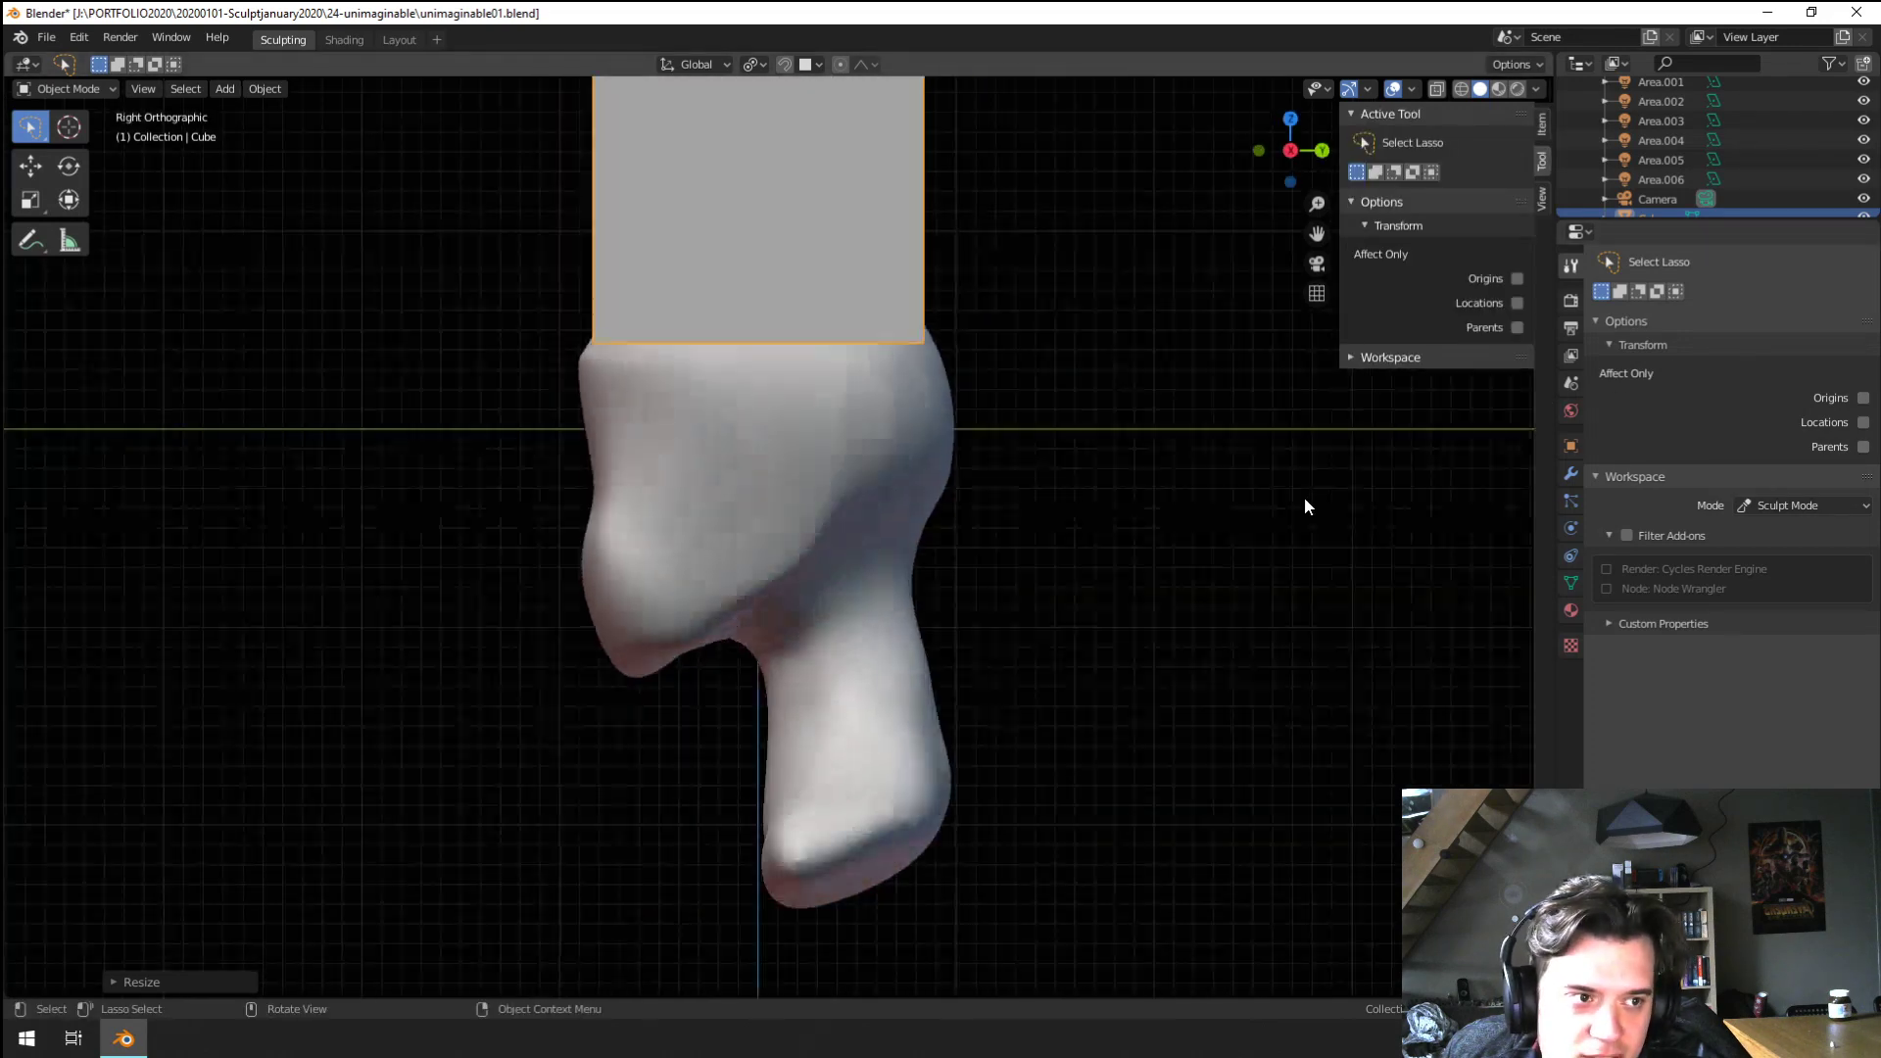
scroll(1156, 585, "down", 3)
key("s")
key("z")
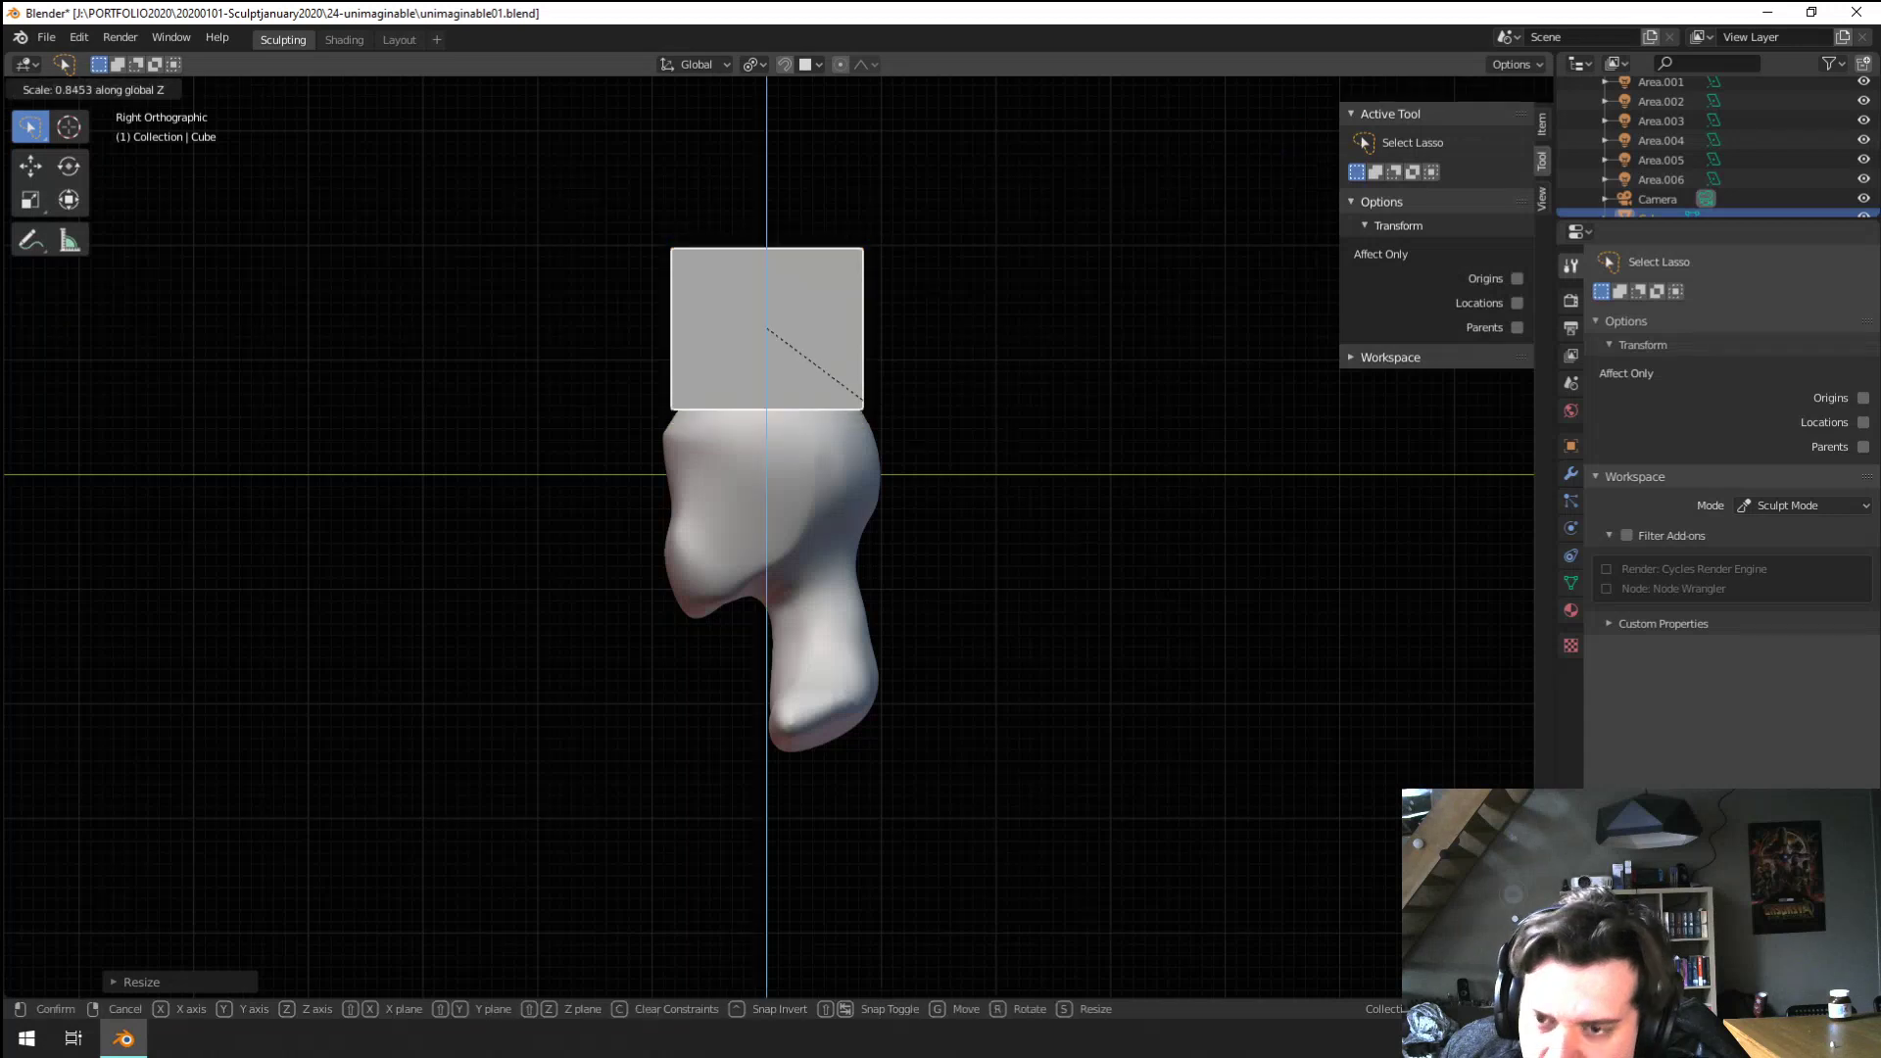
left_click(1033, 537)
key("r")
left_click(1015, 608)
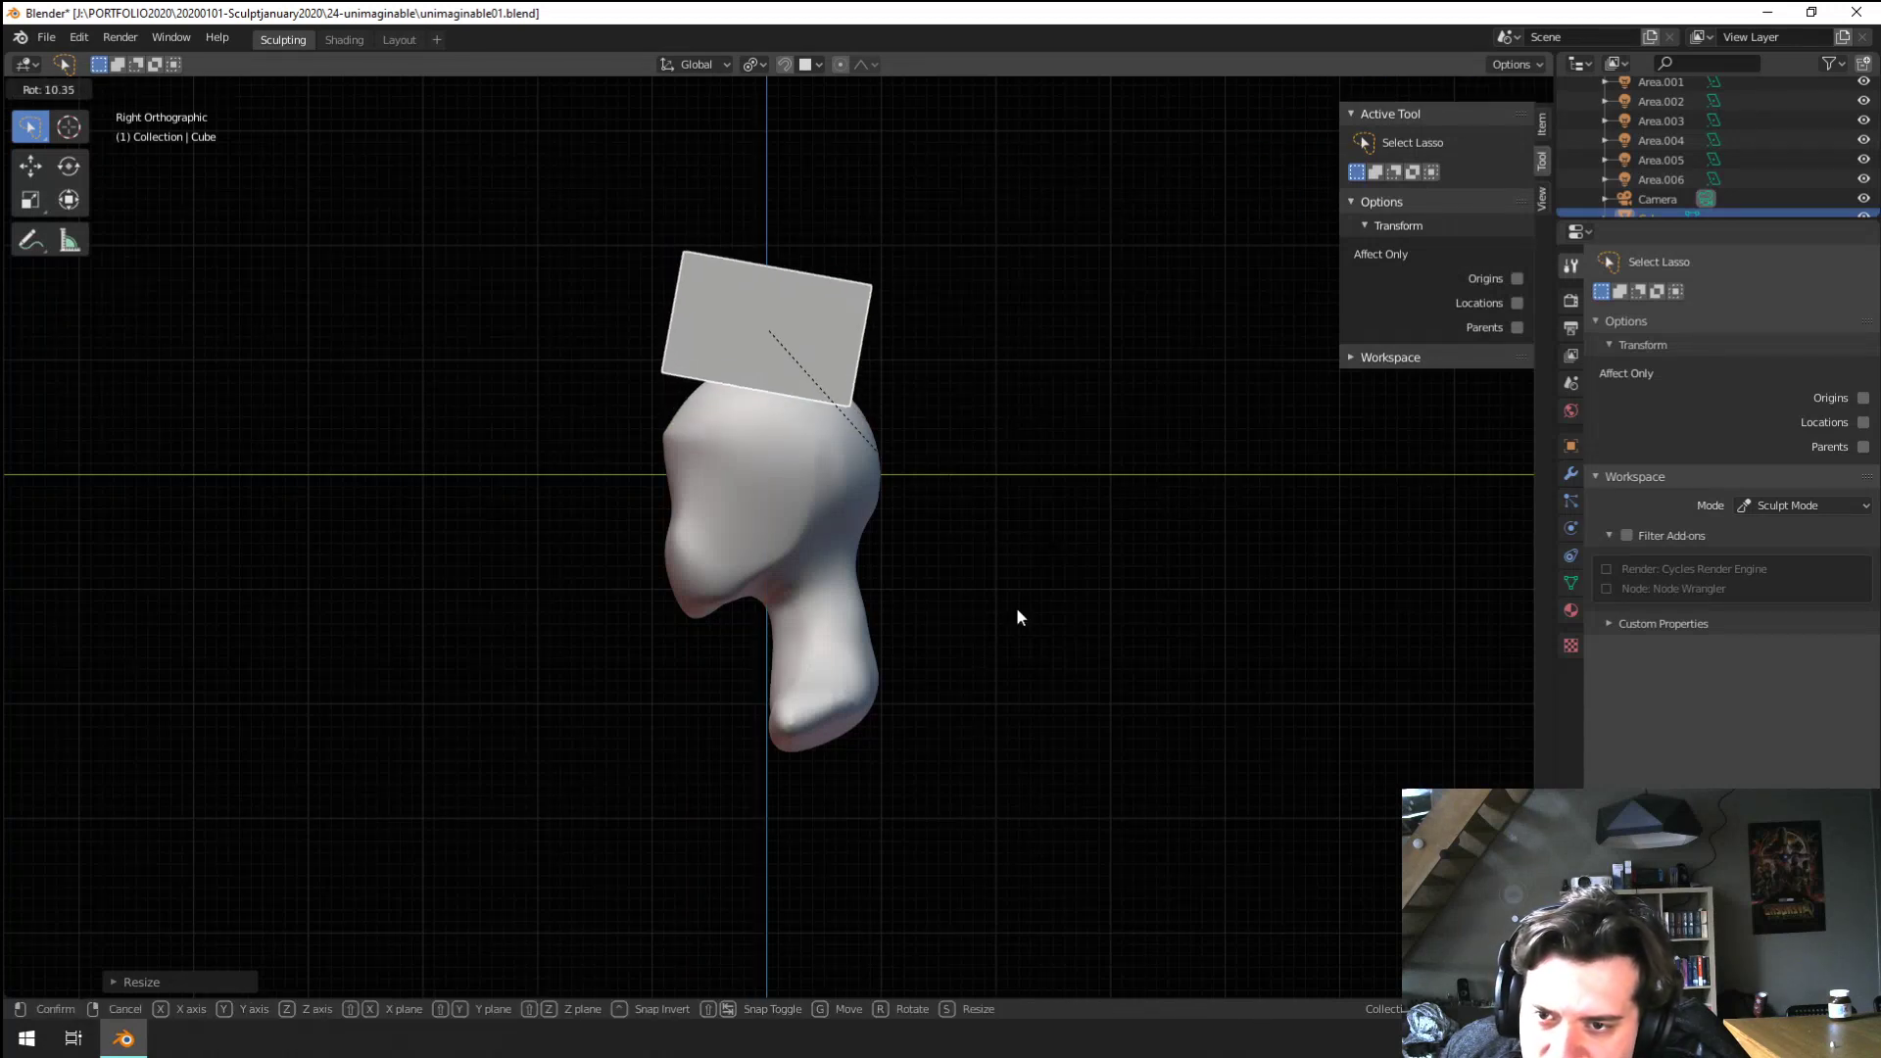
Seat the tilted cube on the crown of the head and scale it along X to about 0.82
key("g")
left_click(1080, 651)
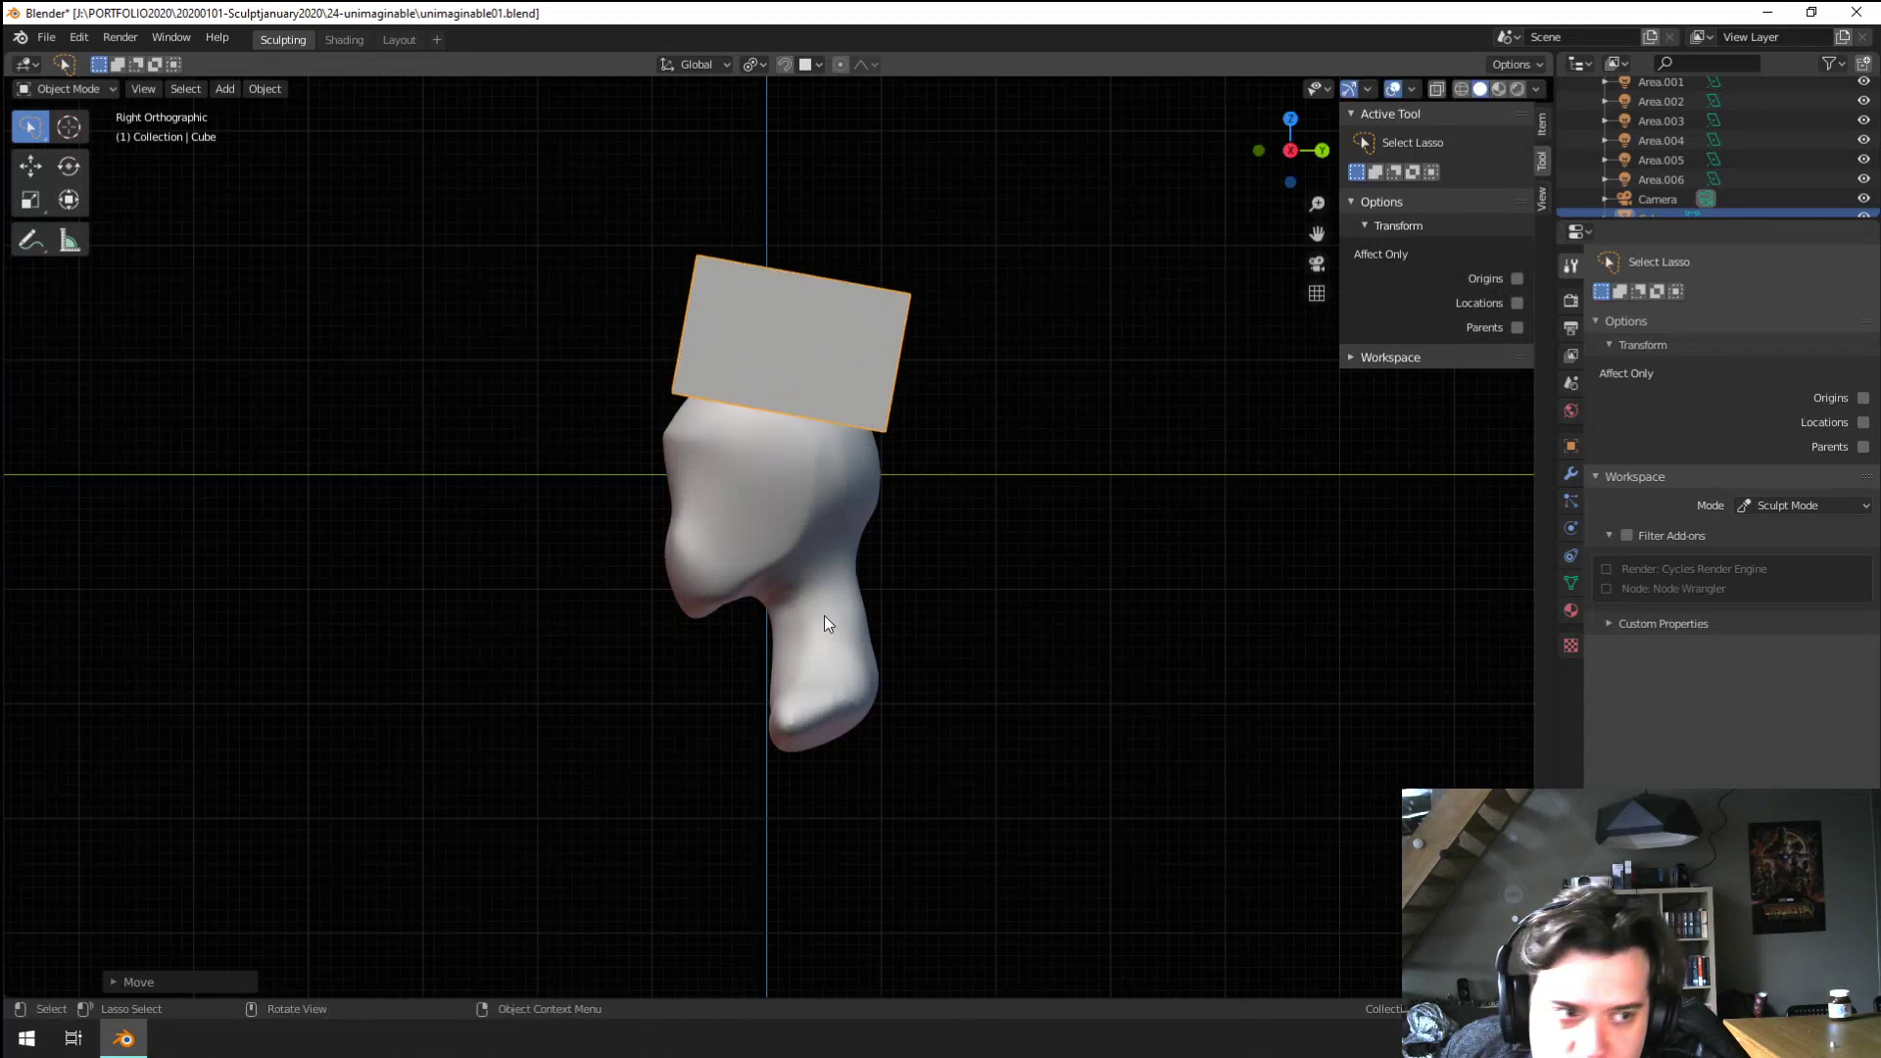
middle_click_drag(825, 616, 901, 480)
key("s")
key("x")
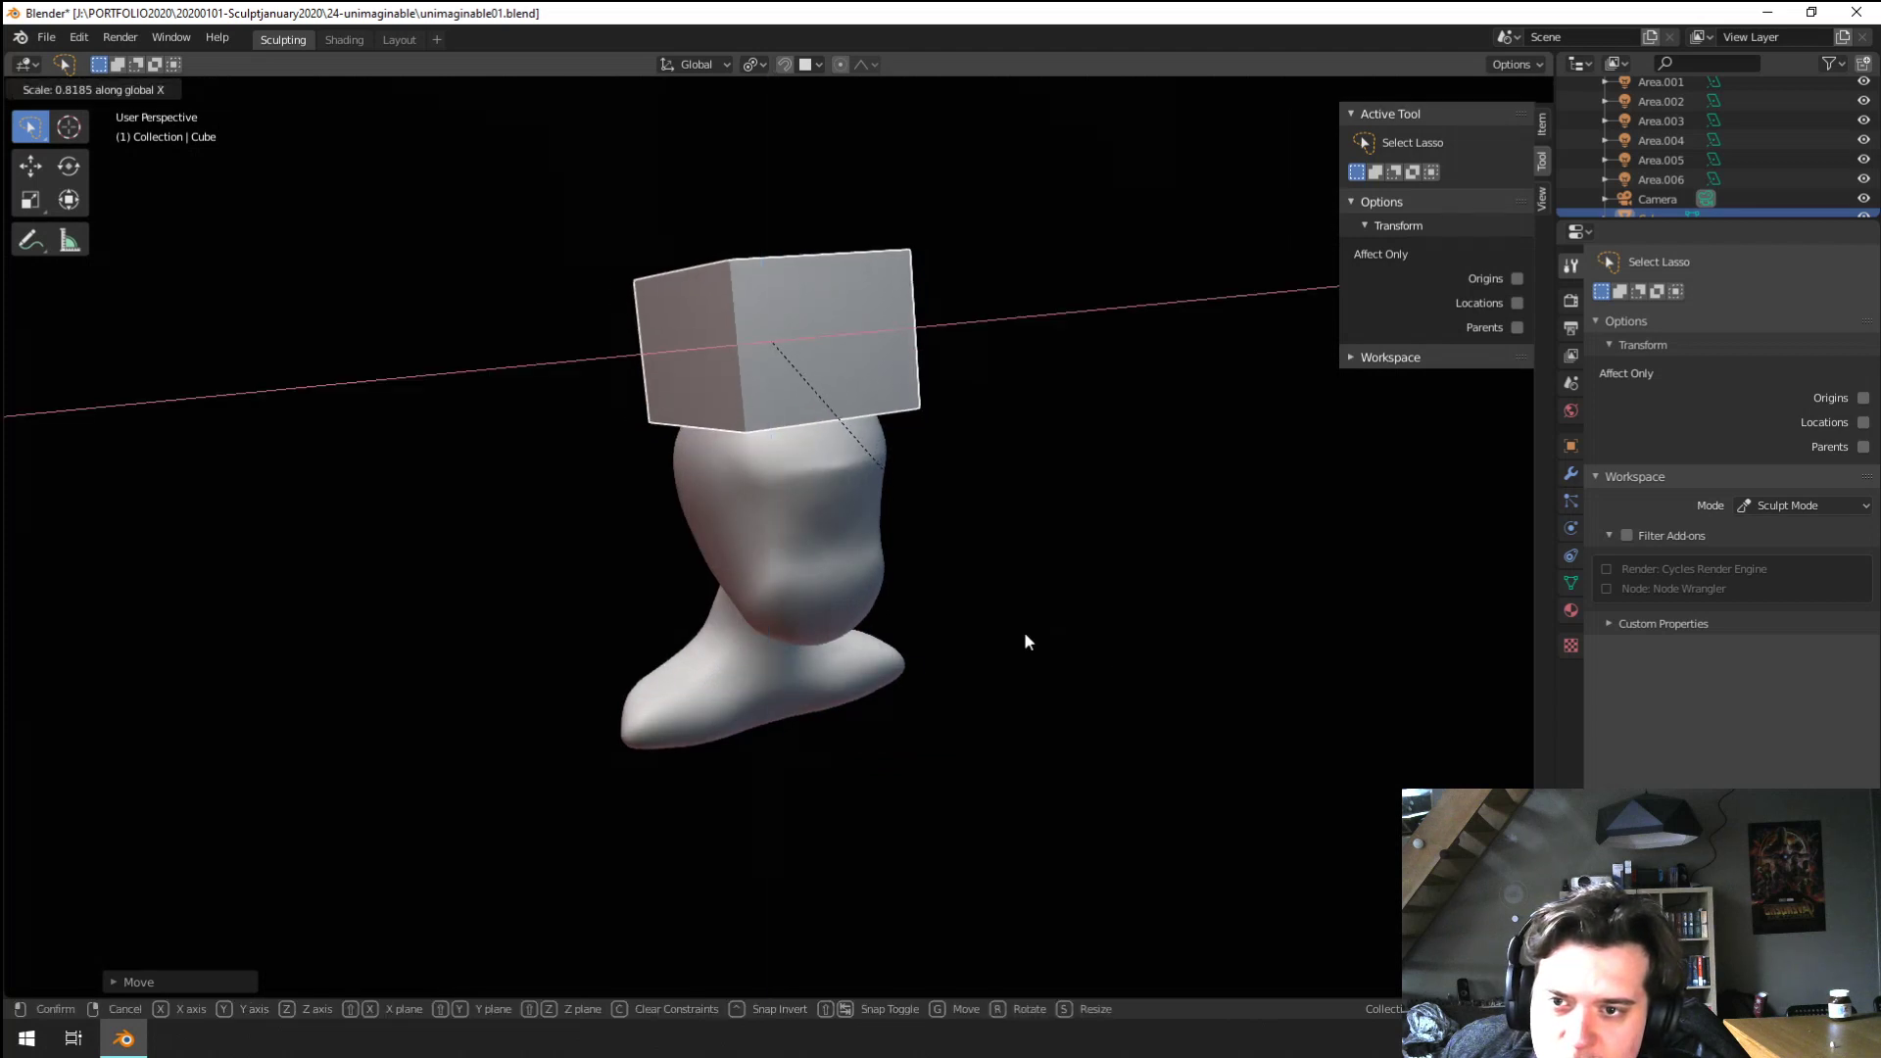
left_click(1025, 631)
Flatten the cube along Z to about 0.8 and reposition it on top of the head
middle_click_drag(1025, 631, 621, 529)
key("s")
key("z")
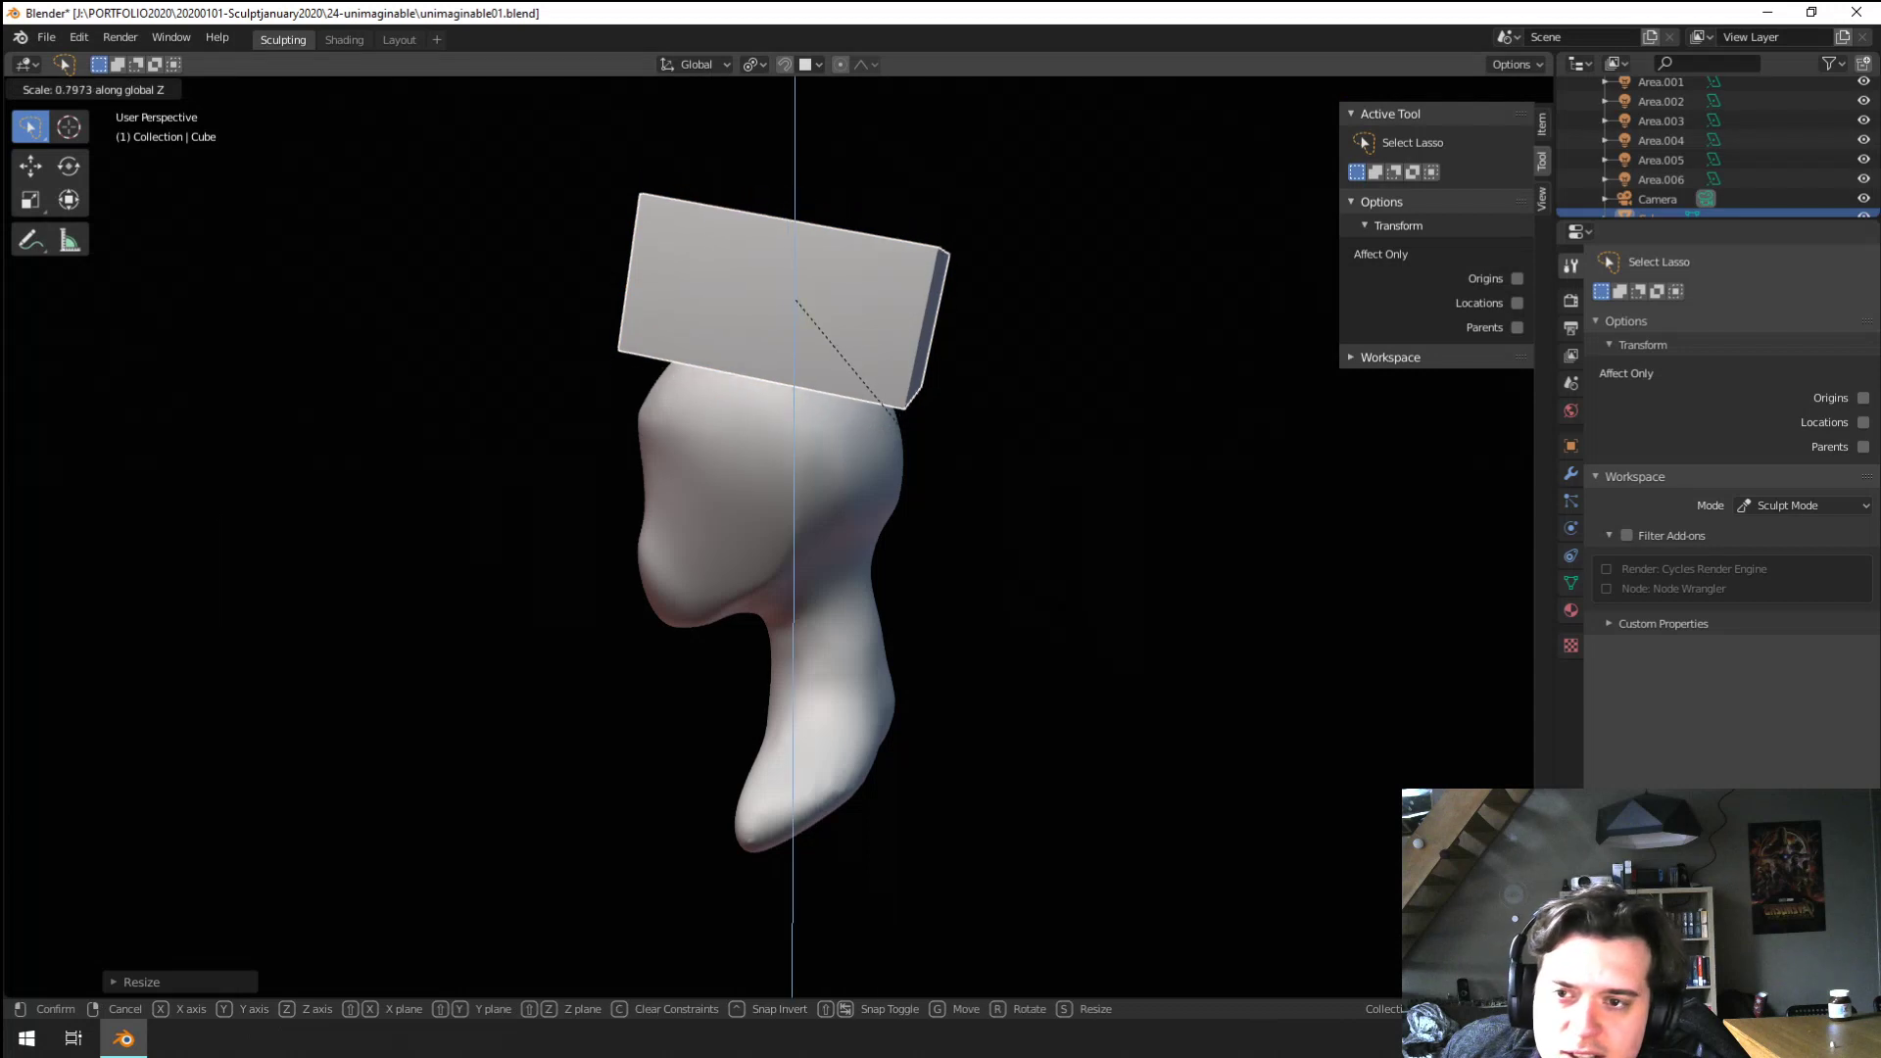
left_click(876, 390)
middle_click_drag(1001, 549, 1024, 531)
key("z")
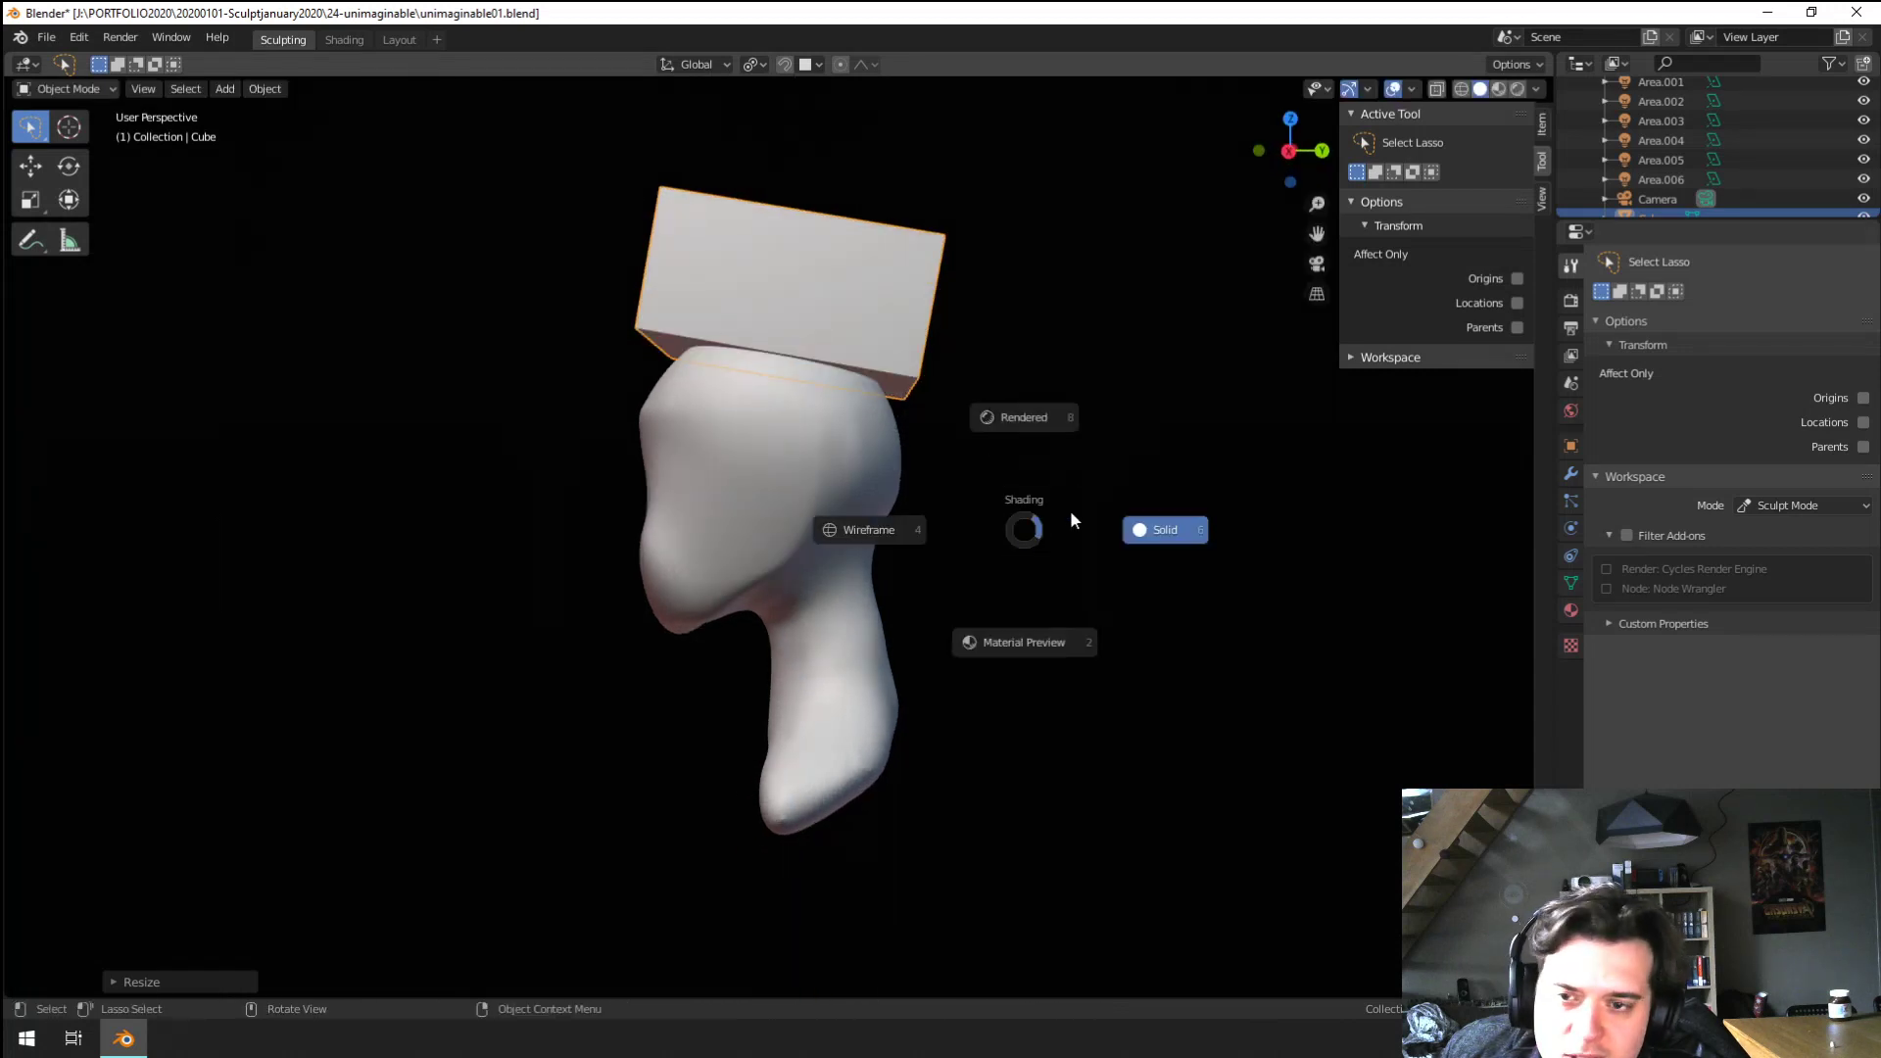
left_click(1088, 519)
key("g")
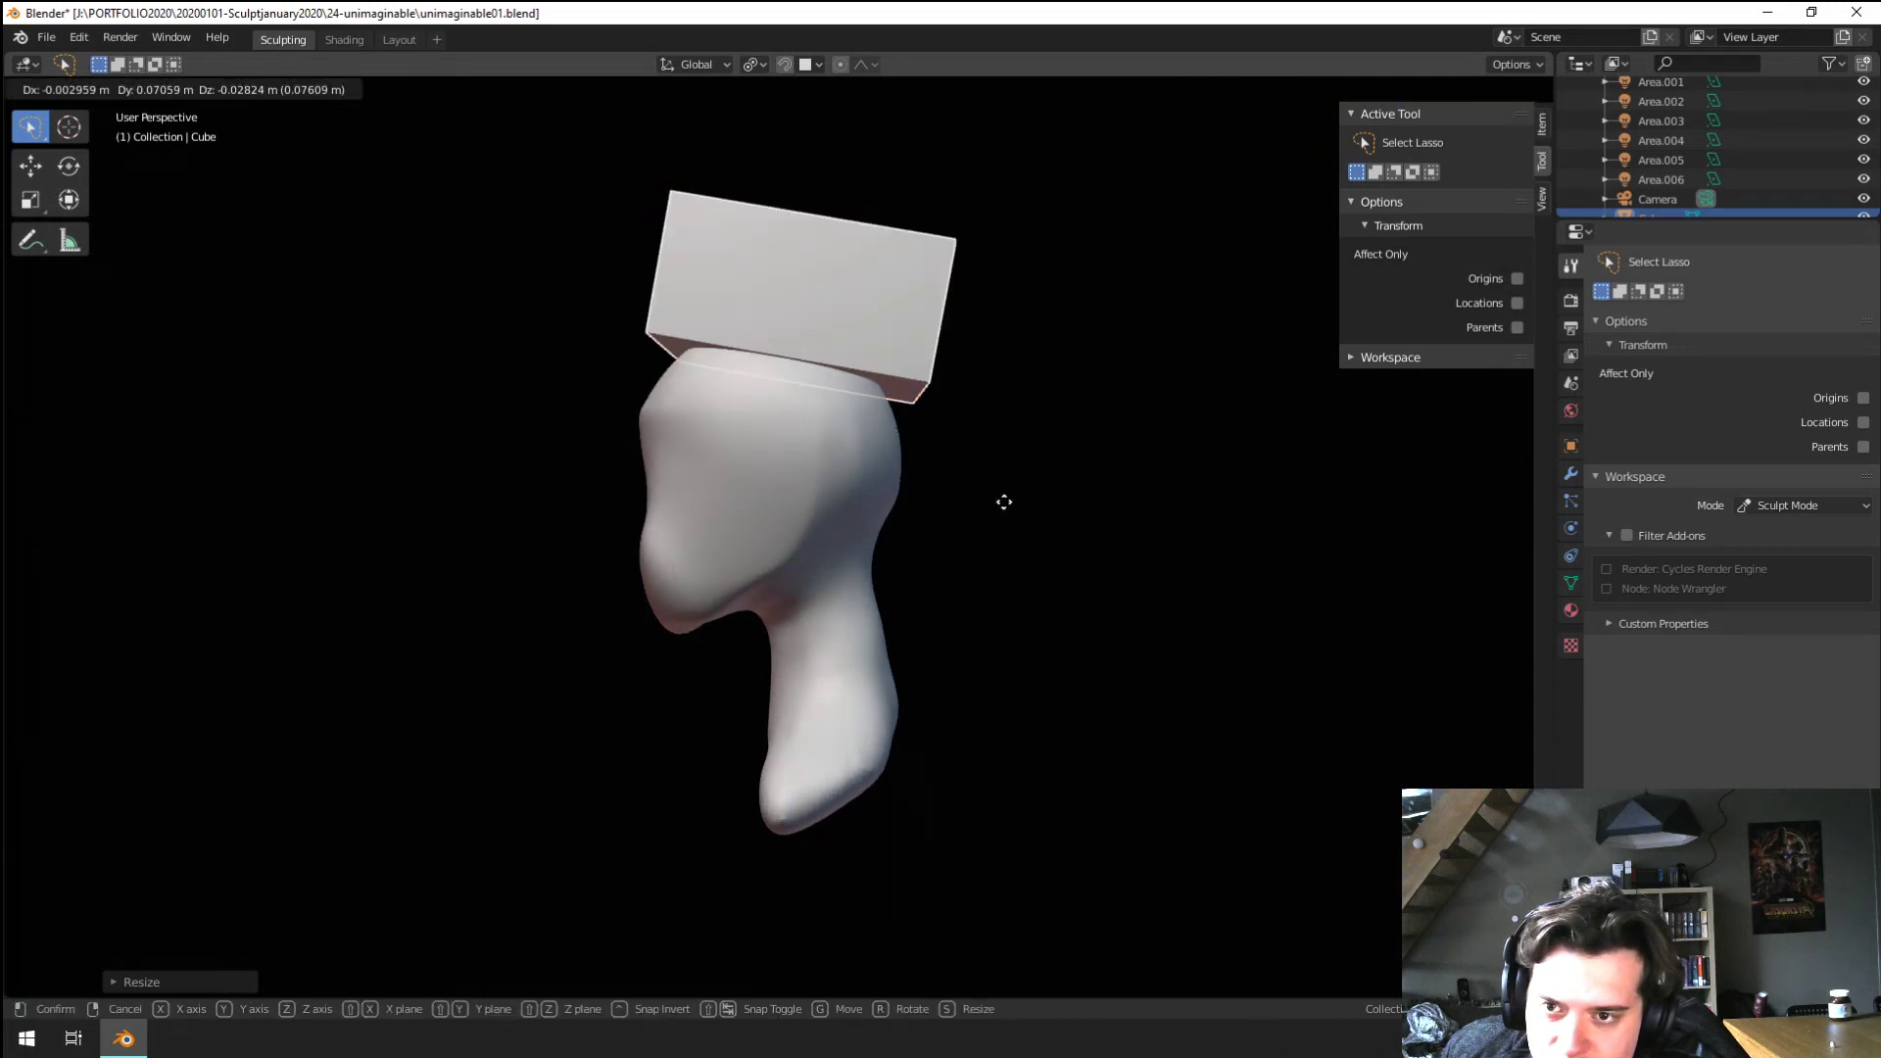
left_click(1003, 519)
Switch the cube to Sculpt Mode and remesh it with a voxel size of 0.025 m
middle_click_drag(882, 495, 441, 96)
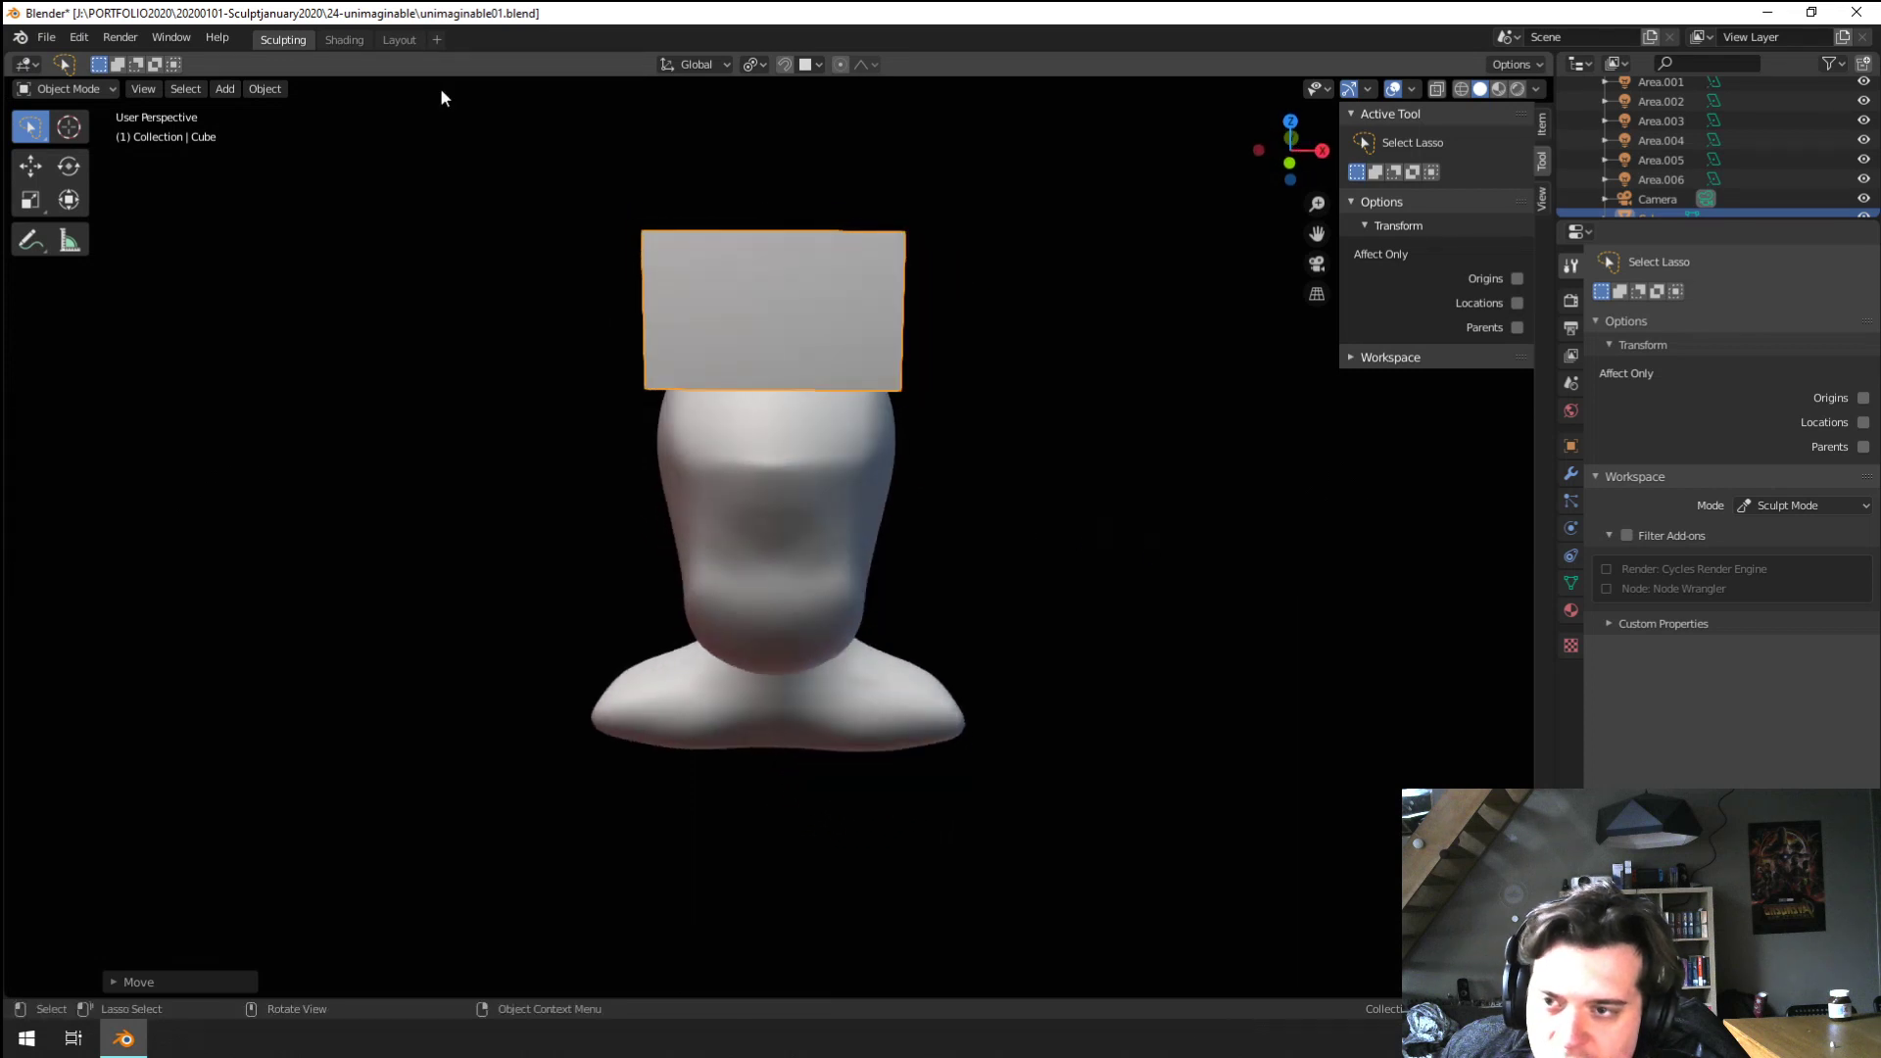
left_click(62, 89)
left_click(58, 151)
left_click(1448, 65)
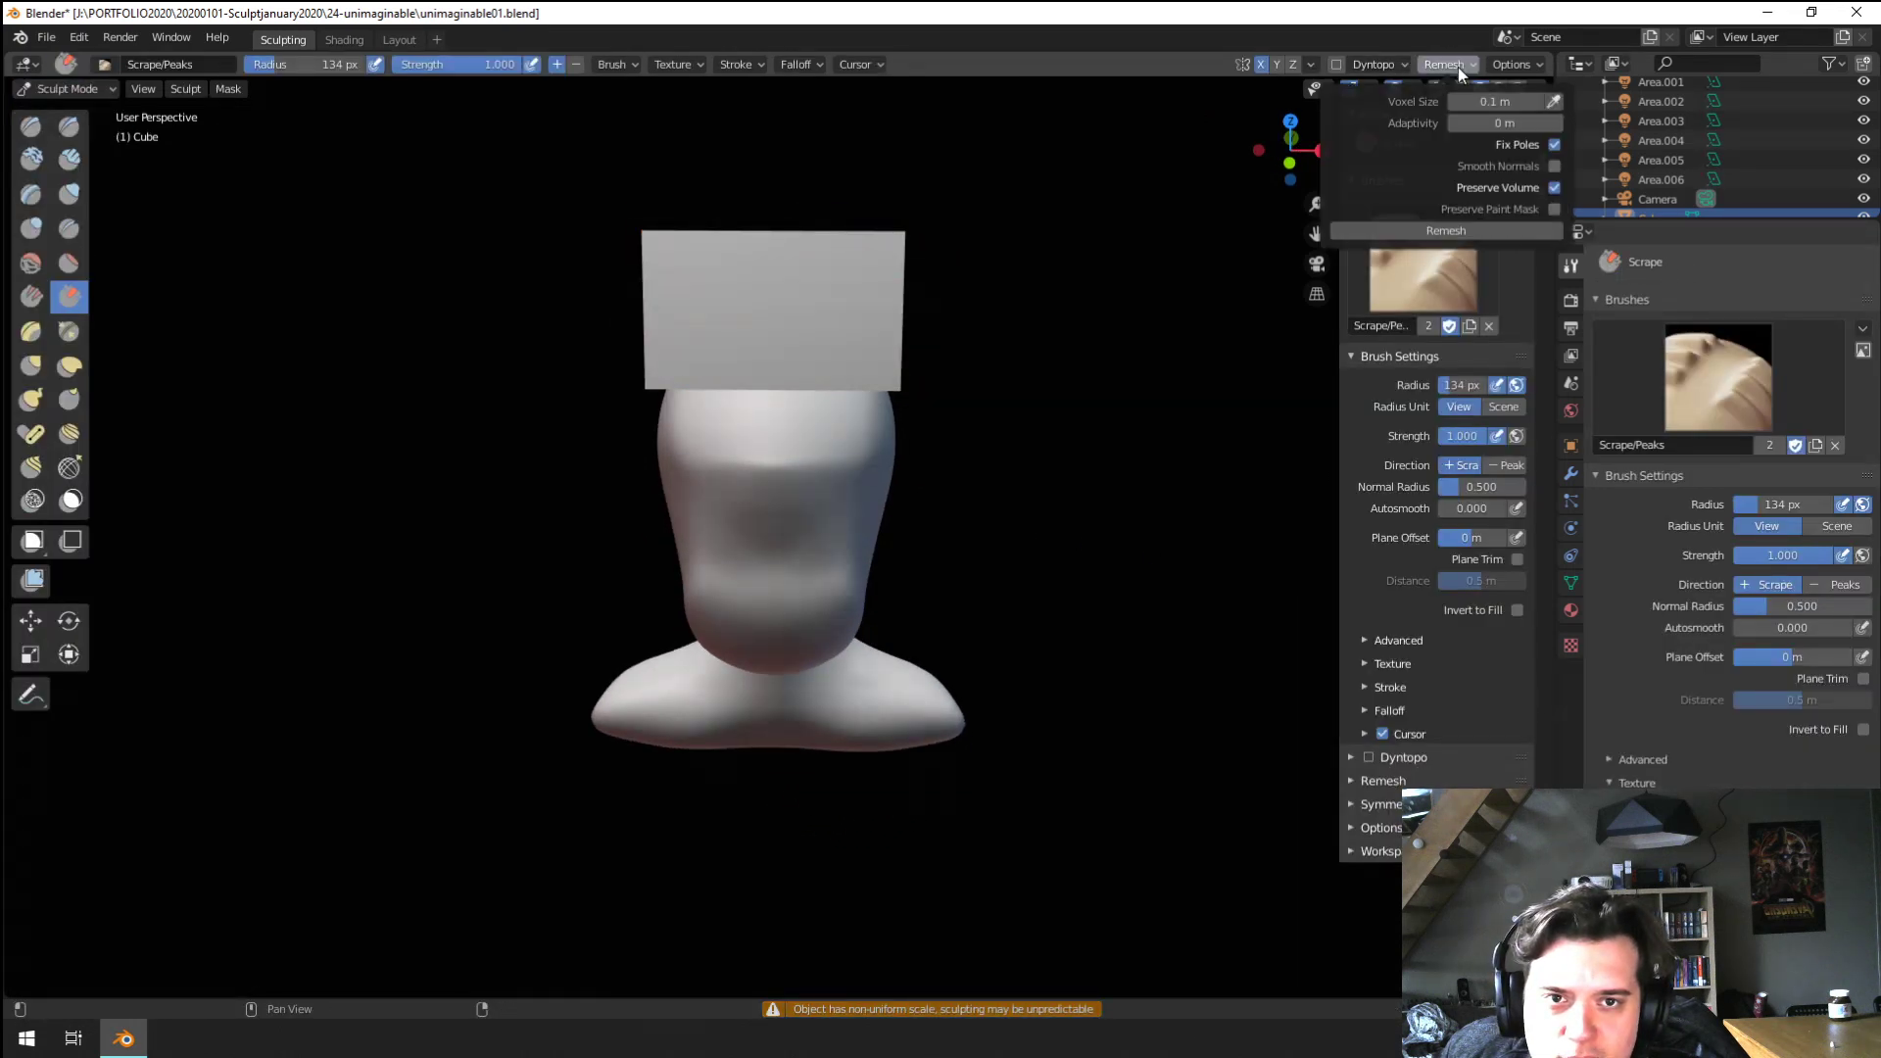
double_click(1482, 101)
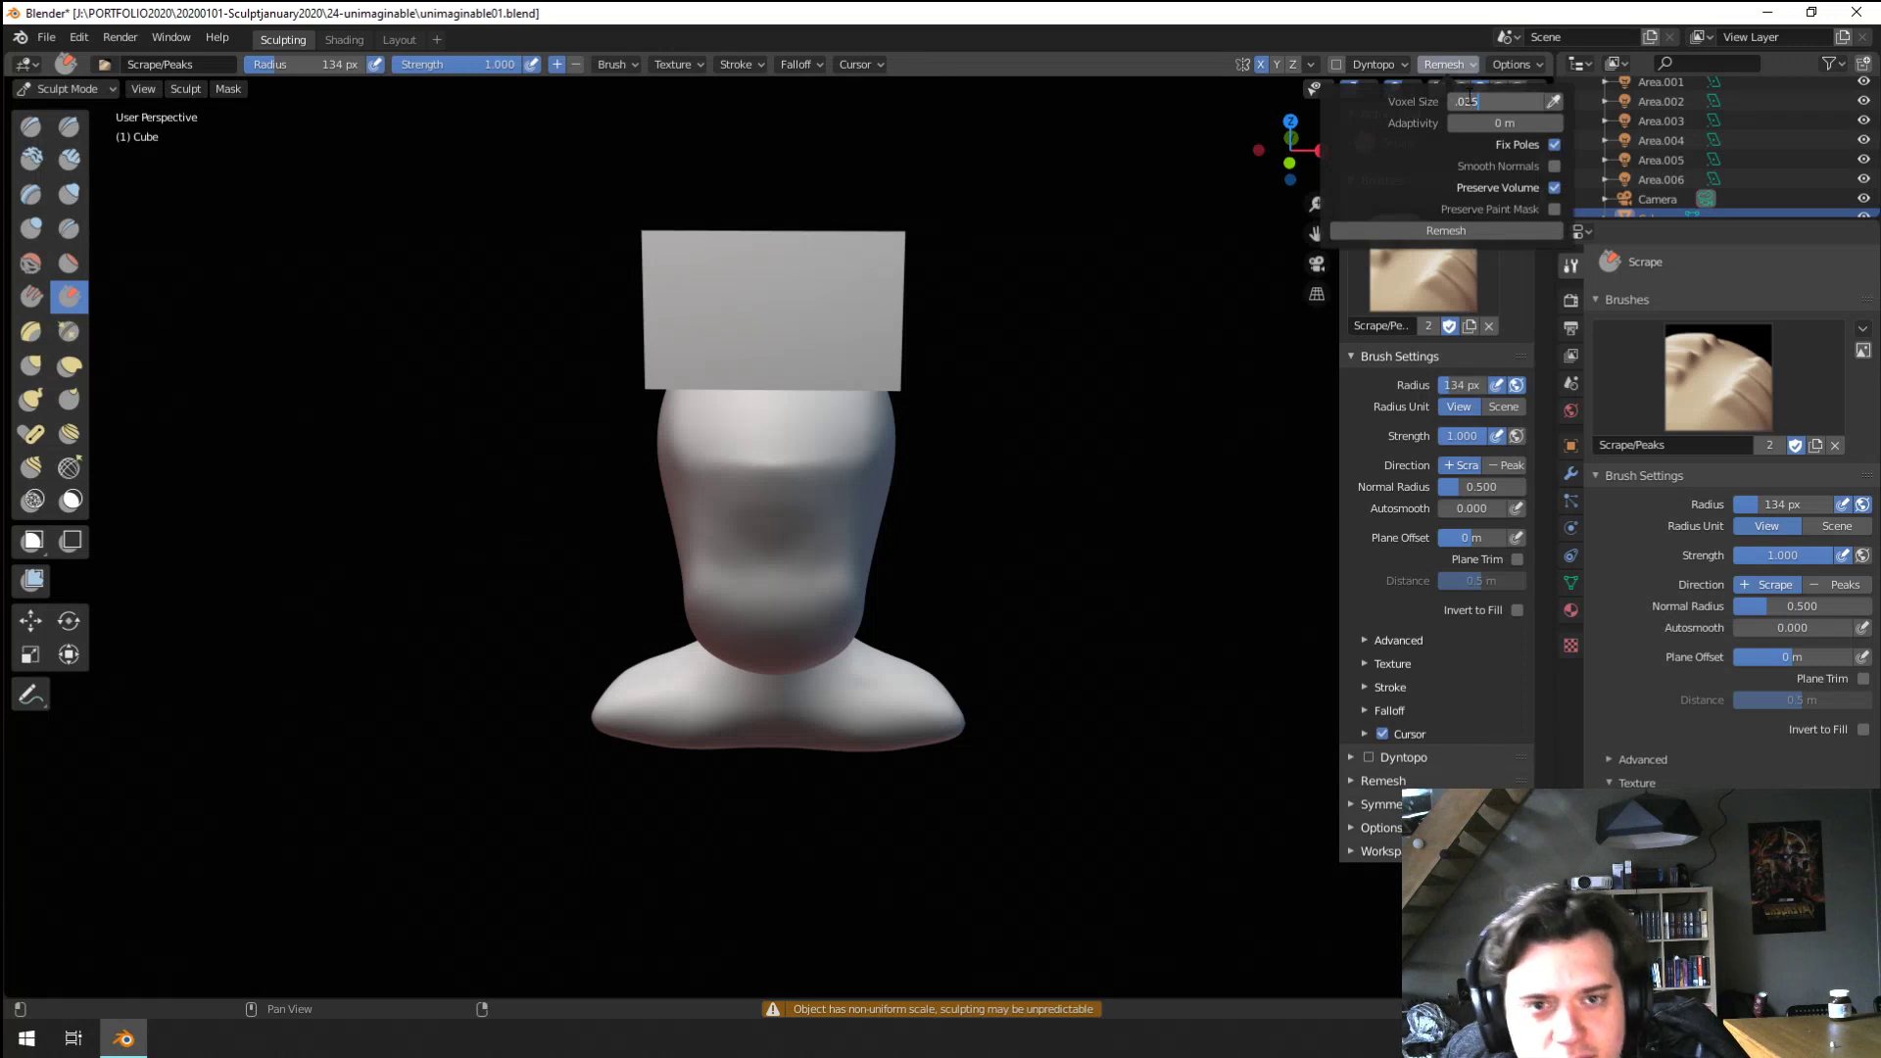
left_click(1503, 232)
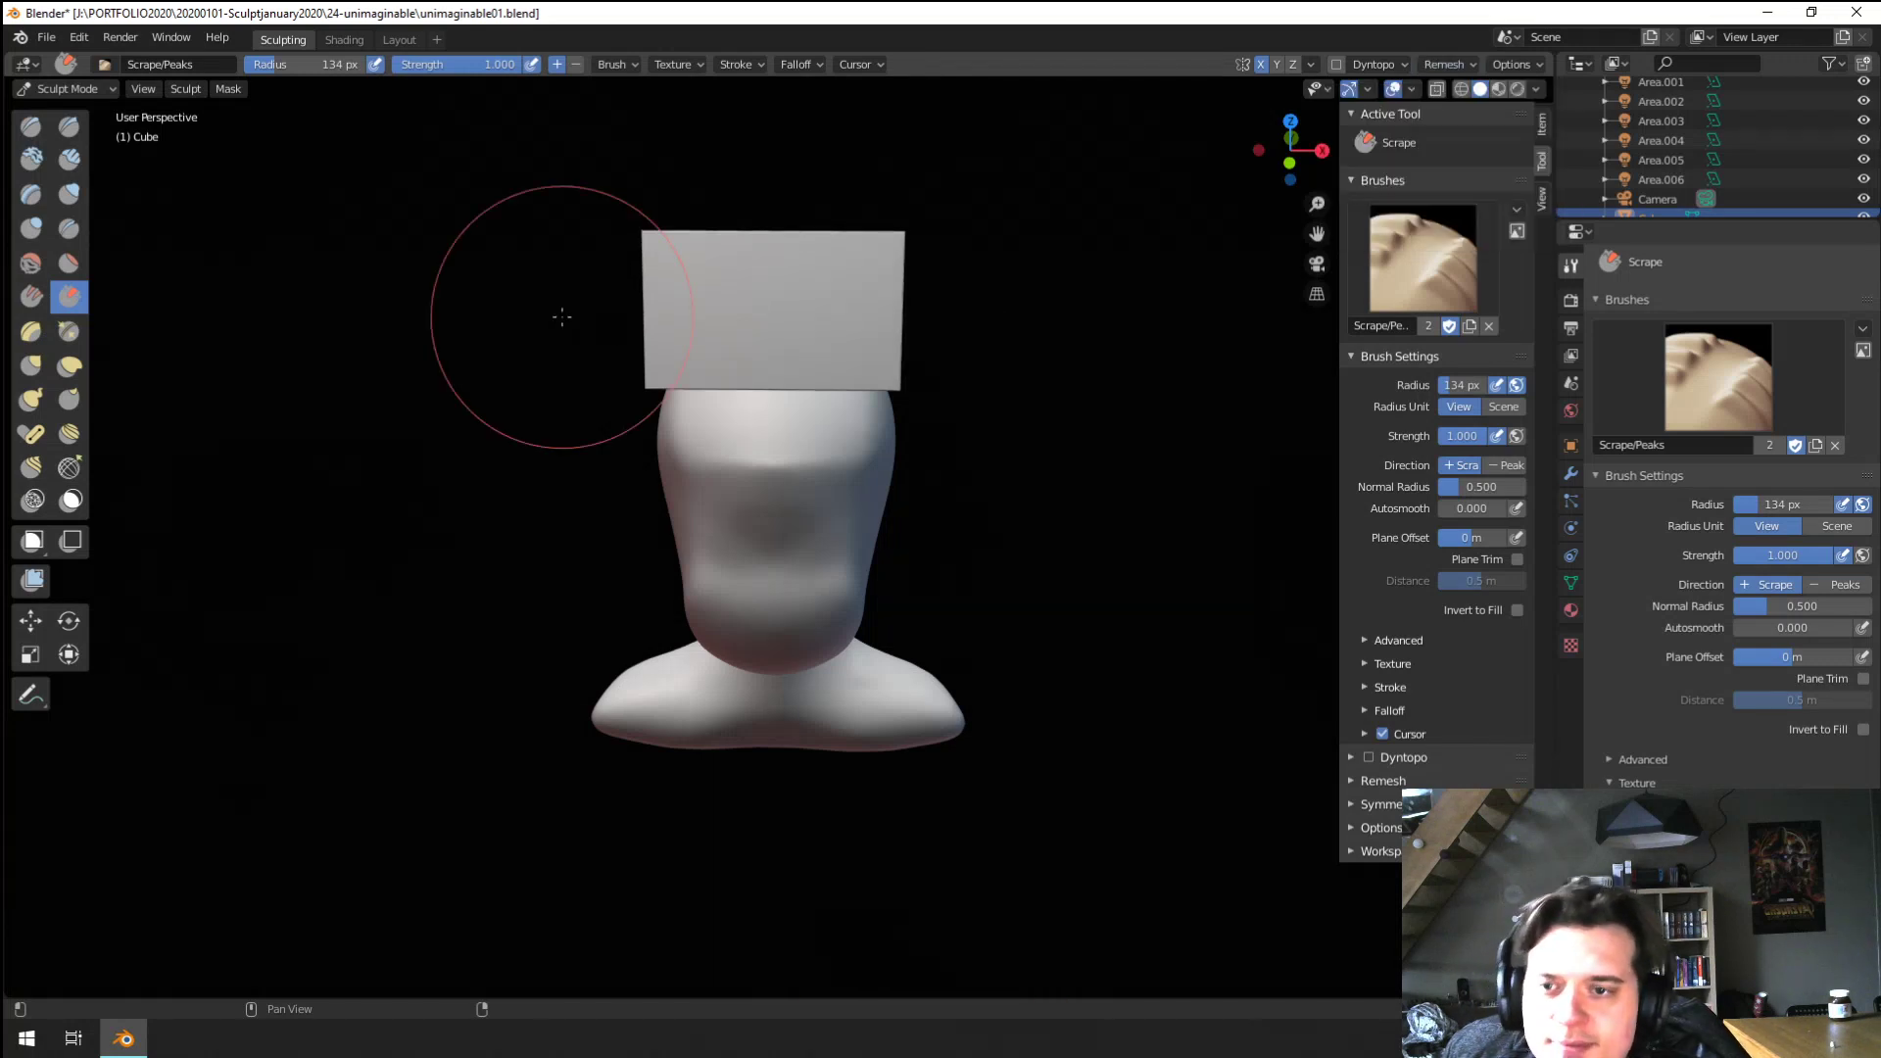
Bevel the block's front vertical edges with the Scrape brush, enlarging its radius to 145 px
mouse_move(772, 451)
middle_mouse_down()
mouse_move(739, 391)
mouse_move(761, 385)
mouse_move(723, 208)
middle_mouse_up()
key("f")
left_click(701, 309)
key("f")
left_click(845, 361)
left_click_drag(723, 208, 716, 294)
middle_click_drag(718, 303, 744, 398)
key("f")
left_click(768, 396)
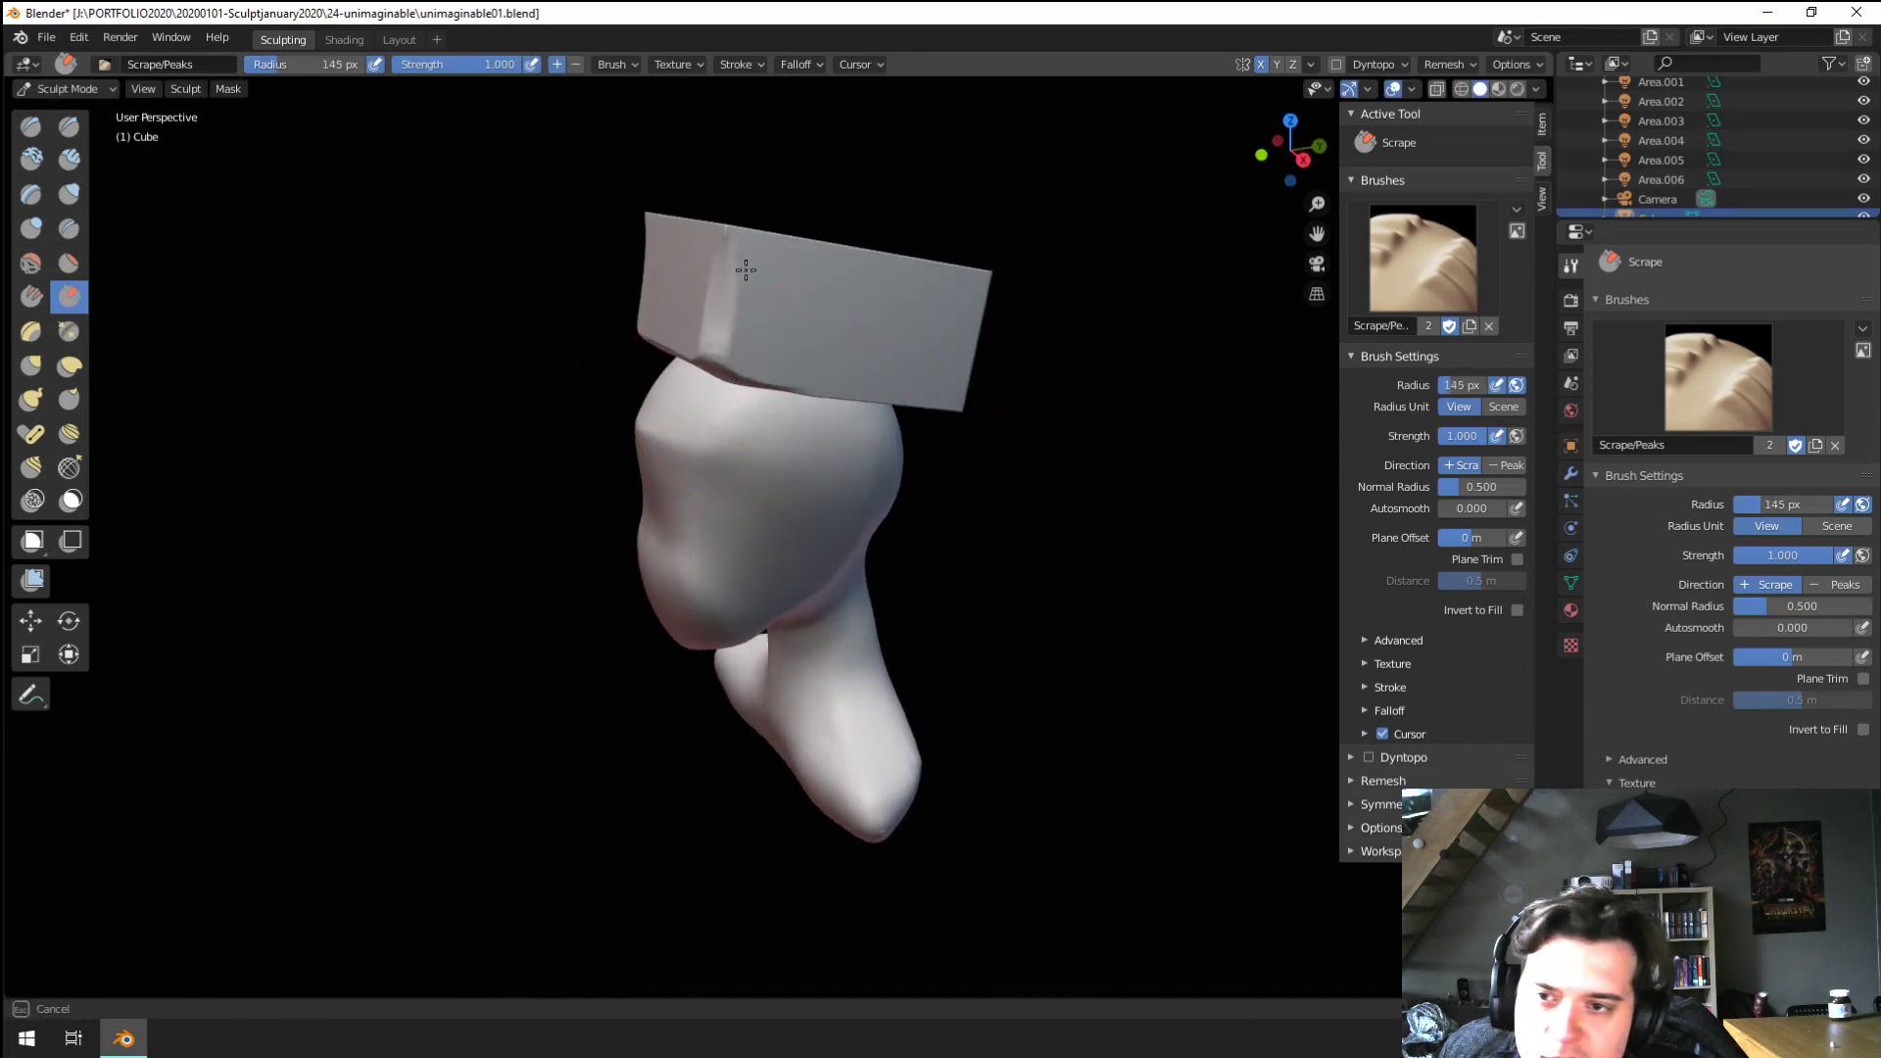
mouse_move(748, 269)
left_mouse_down()
mouse_move(731, 263)
mouse_move(727, 341)
left_mouse_up()
middle_click_drag(727, 341, 778, 354)
mouse_move(748, 244)
left_mouse_down()
mouse_move(758, 210)
mouse_move(742, 315)
left_mouse_up()
Scrape down the block's rear vertical corners with the brush radius at 122 px
middle_click_drag(919, 356, 875, 315)
key("f")
left_click(853, 319)
left_click_drag(874, 329, 856, 333)
mouse_move(856, 333)
middle_mouse_down()
mouse_move(755, 370)
mouse_move(807, 491)
middle_mouse_up()
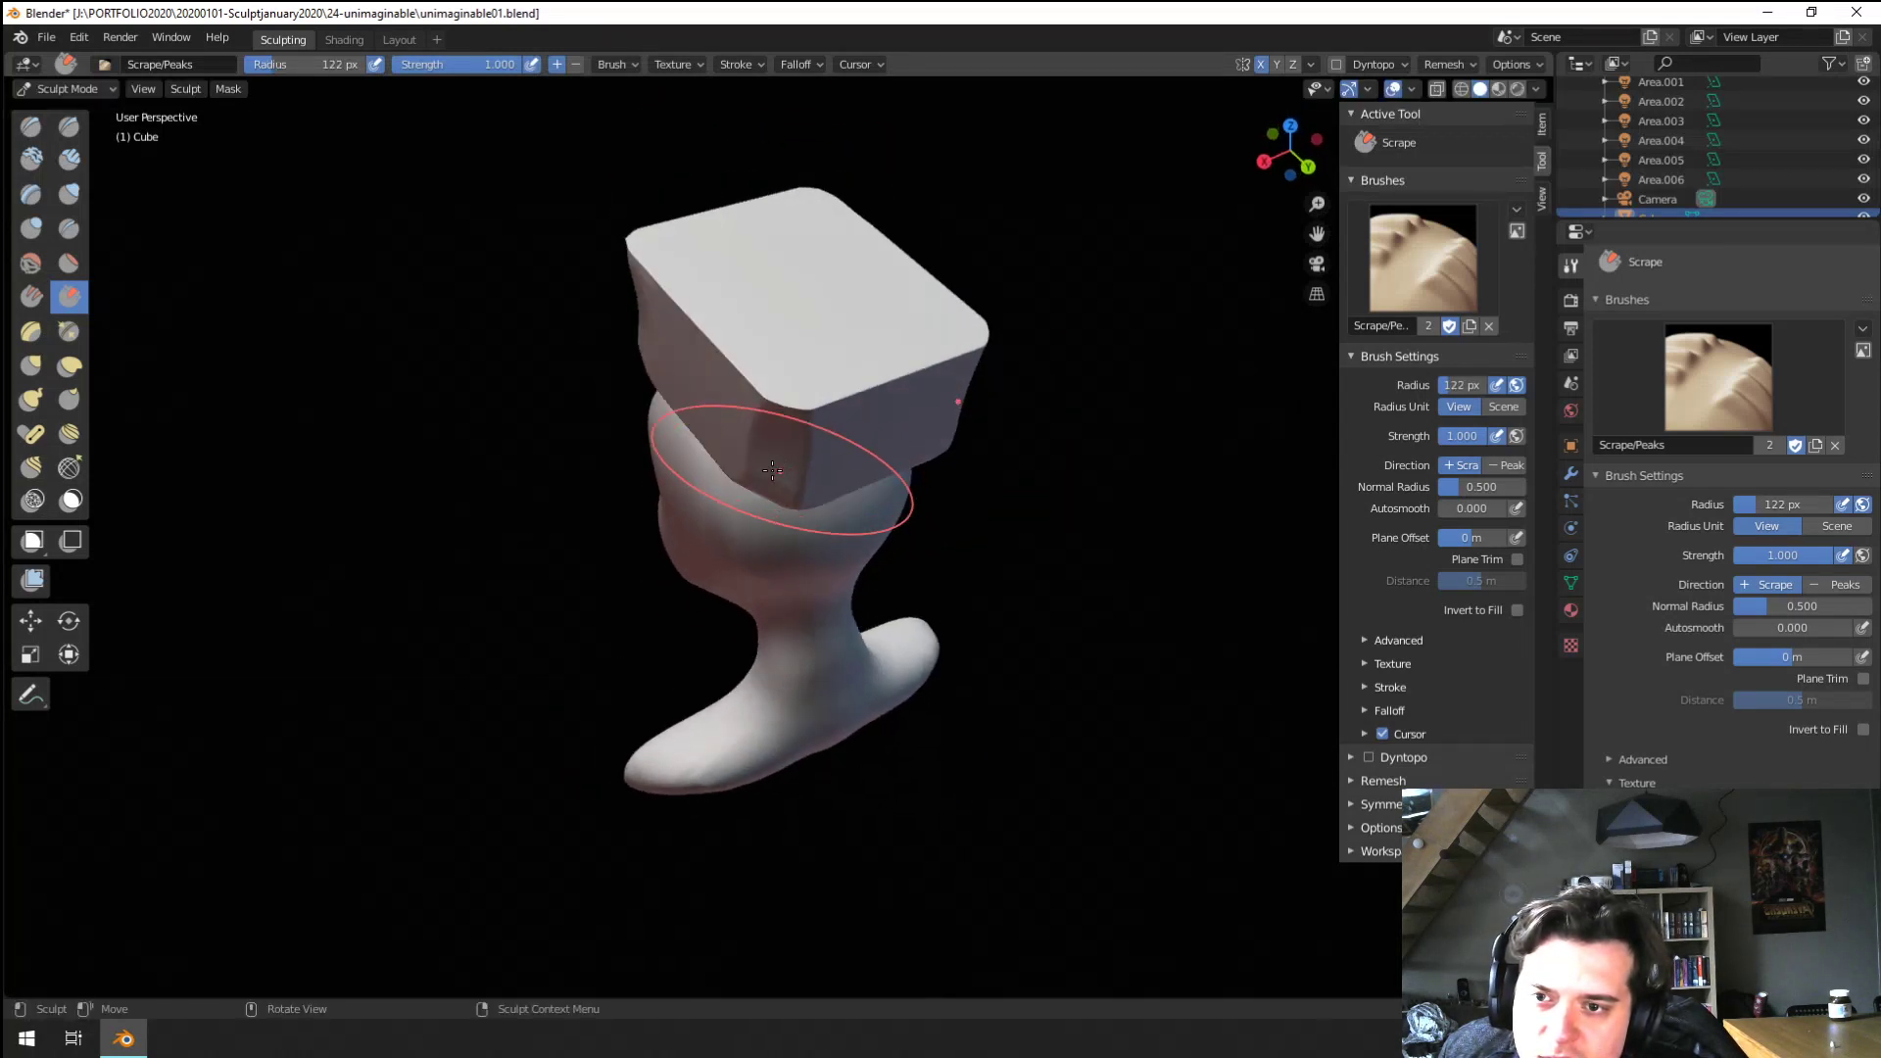
Bevel the block's upper and lower rims with the Scrape brush at a radius of about 146 px
key("f")
left_click(959, 333)
mouse_move(697, 461)
middle_mouse_down()
mouse_move(651, 370)
mouse_move(762, 421)
mouse_move(706, 370)
mouse_move(722, 386)
mouse_move(802, 289)
mouse_move(722, 314)
middle_mouse_up()
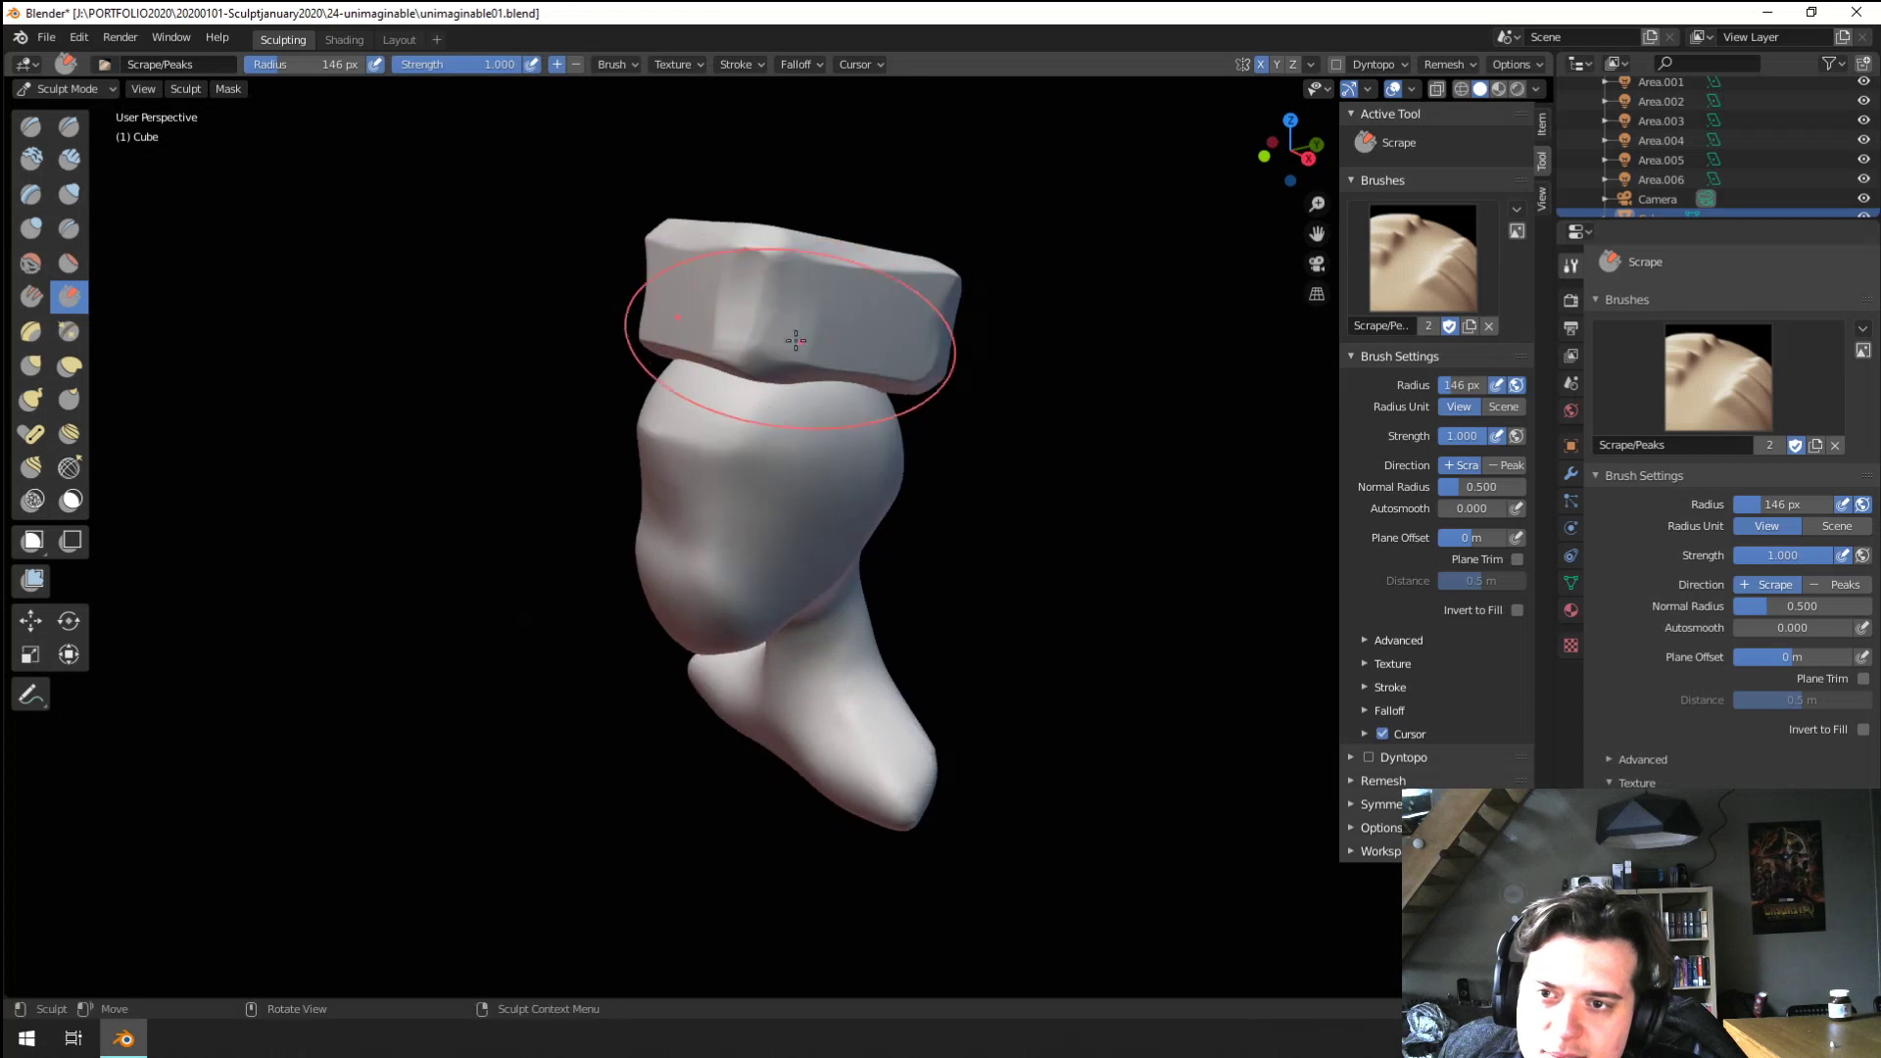
key("f")
left_click(939, 354)
key("f")
mouse_move(939, 354)
middle_mouse_down()
mouse_move(836, 386)
mouse_move(803, 370)
mouse_move(896, 378)
mouse_move(773, 412)
mouse_move(370, 462)
mouse_move(646, 584)
mouse_move(774, 412)
middle_mouse_up()
left_click(878, 367)
Pull a pointed lip out of the block's lower front edge with the Snake Hook brush at 66 px
key("g")
key("f")
left_click(798, 372)
key("k")
key("f")
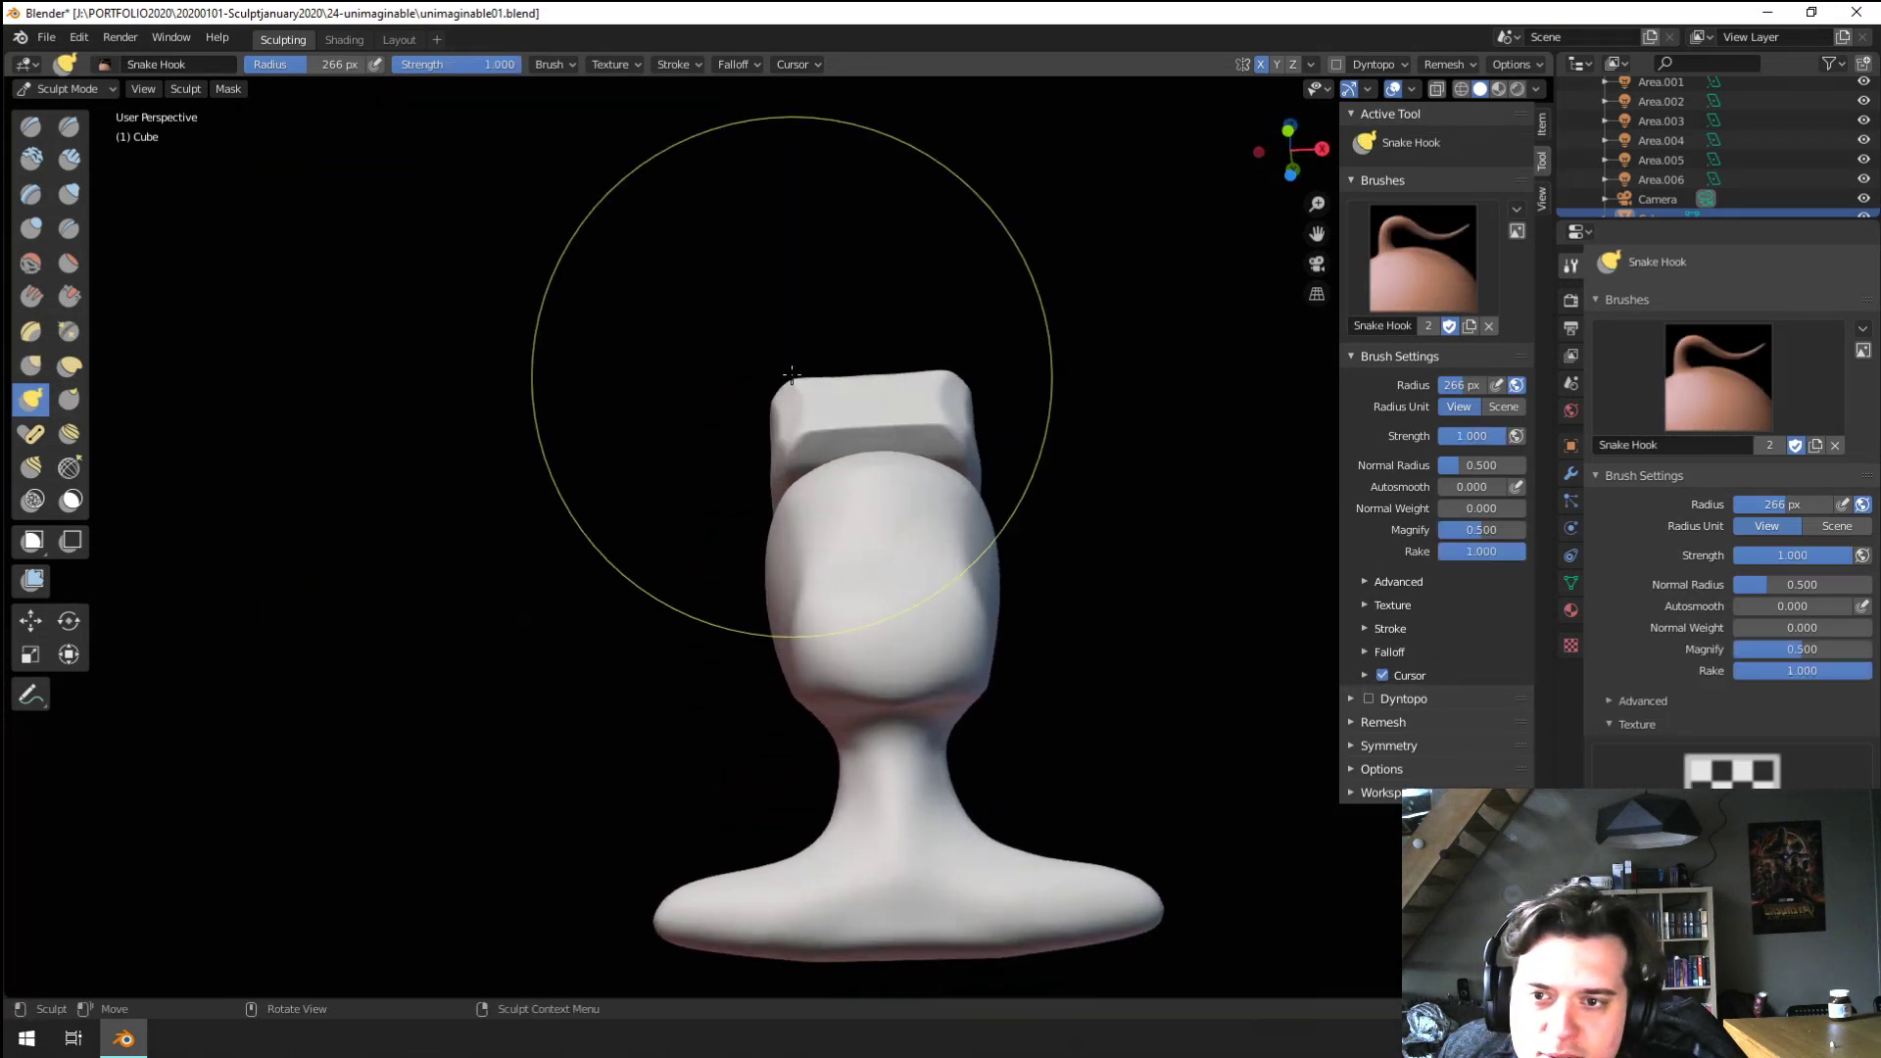
left_click(790, 437)
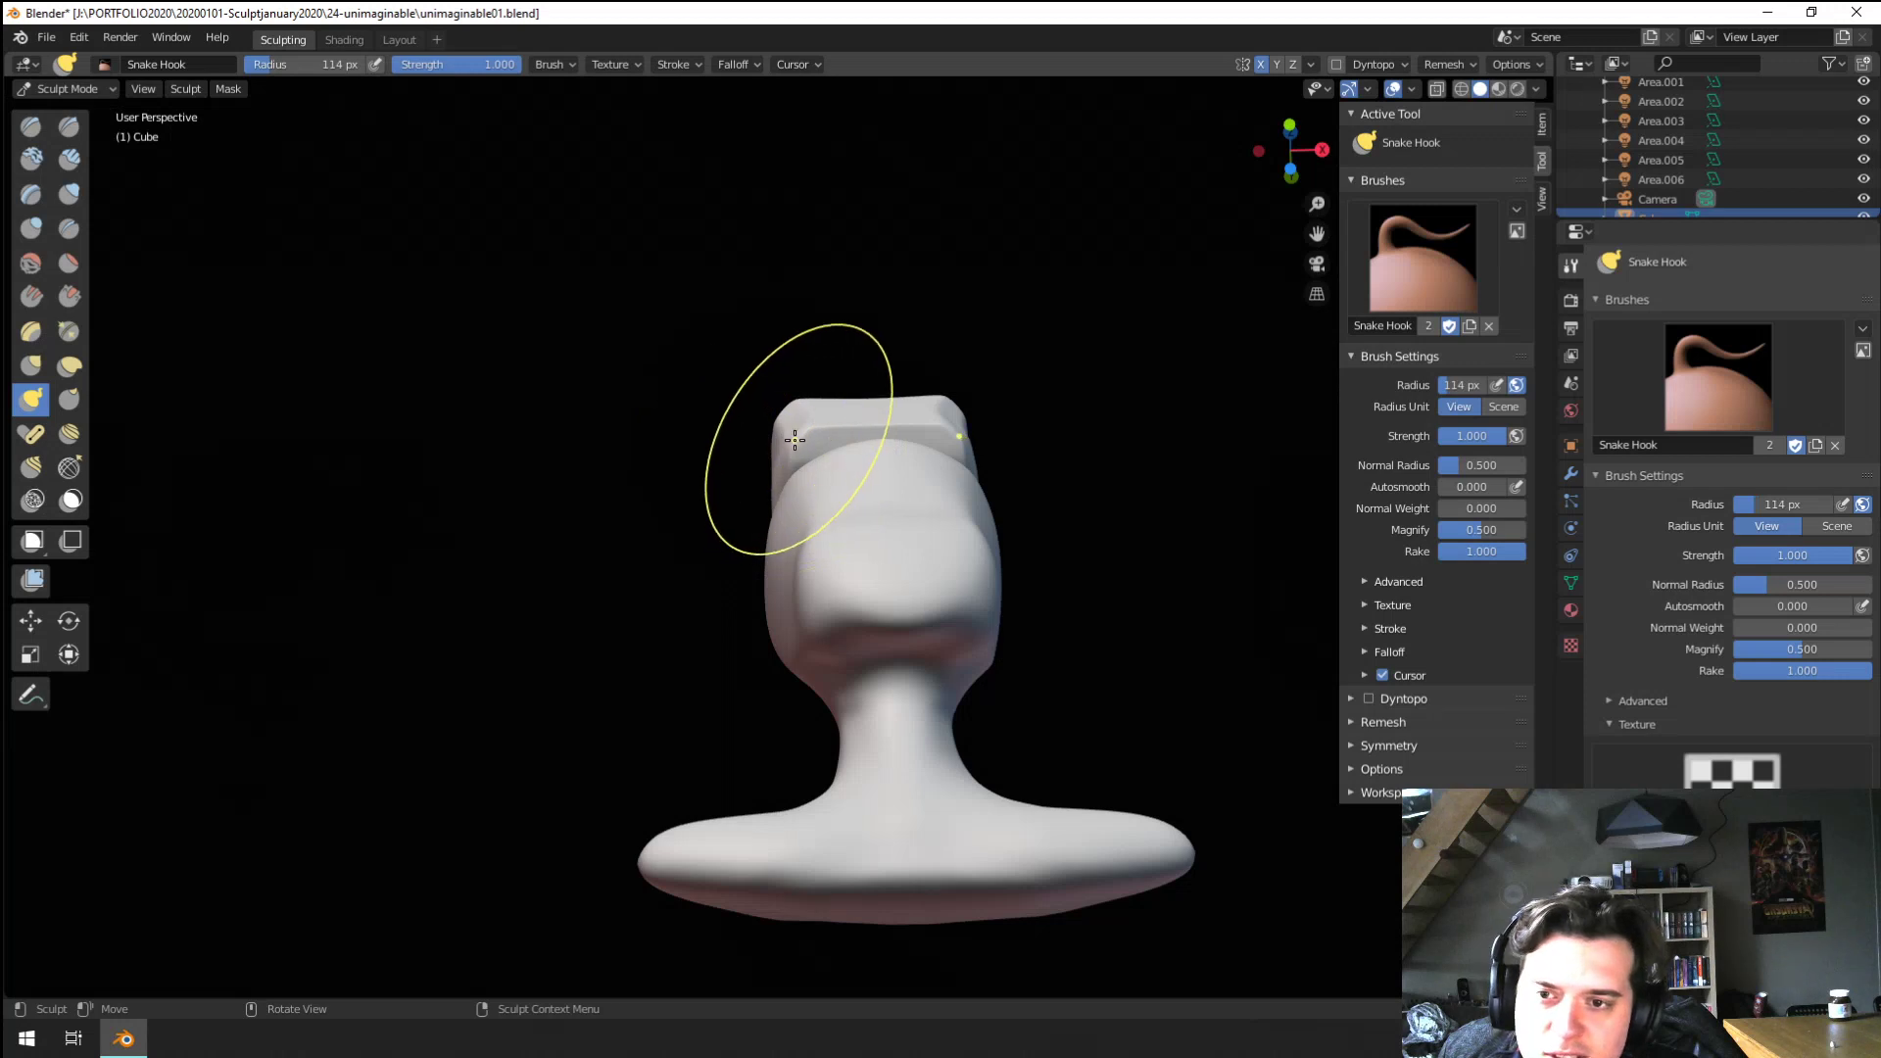
key("f")
left_click(798, 440)
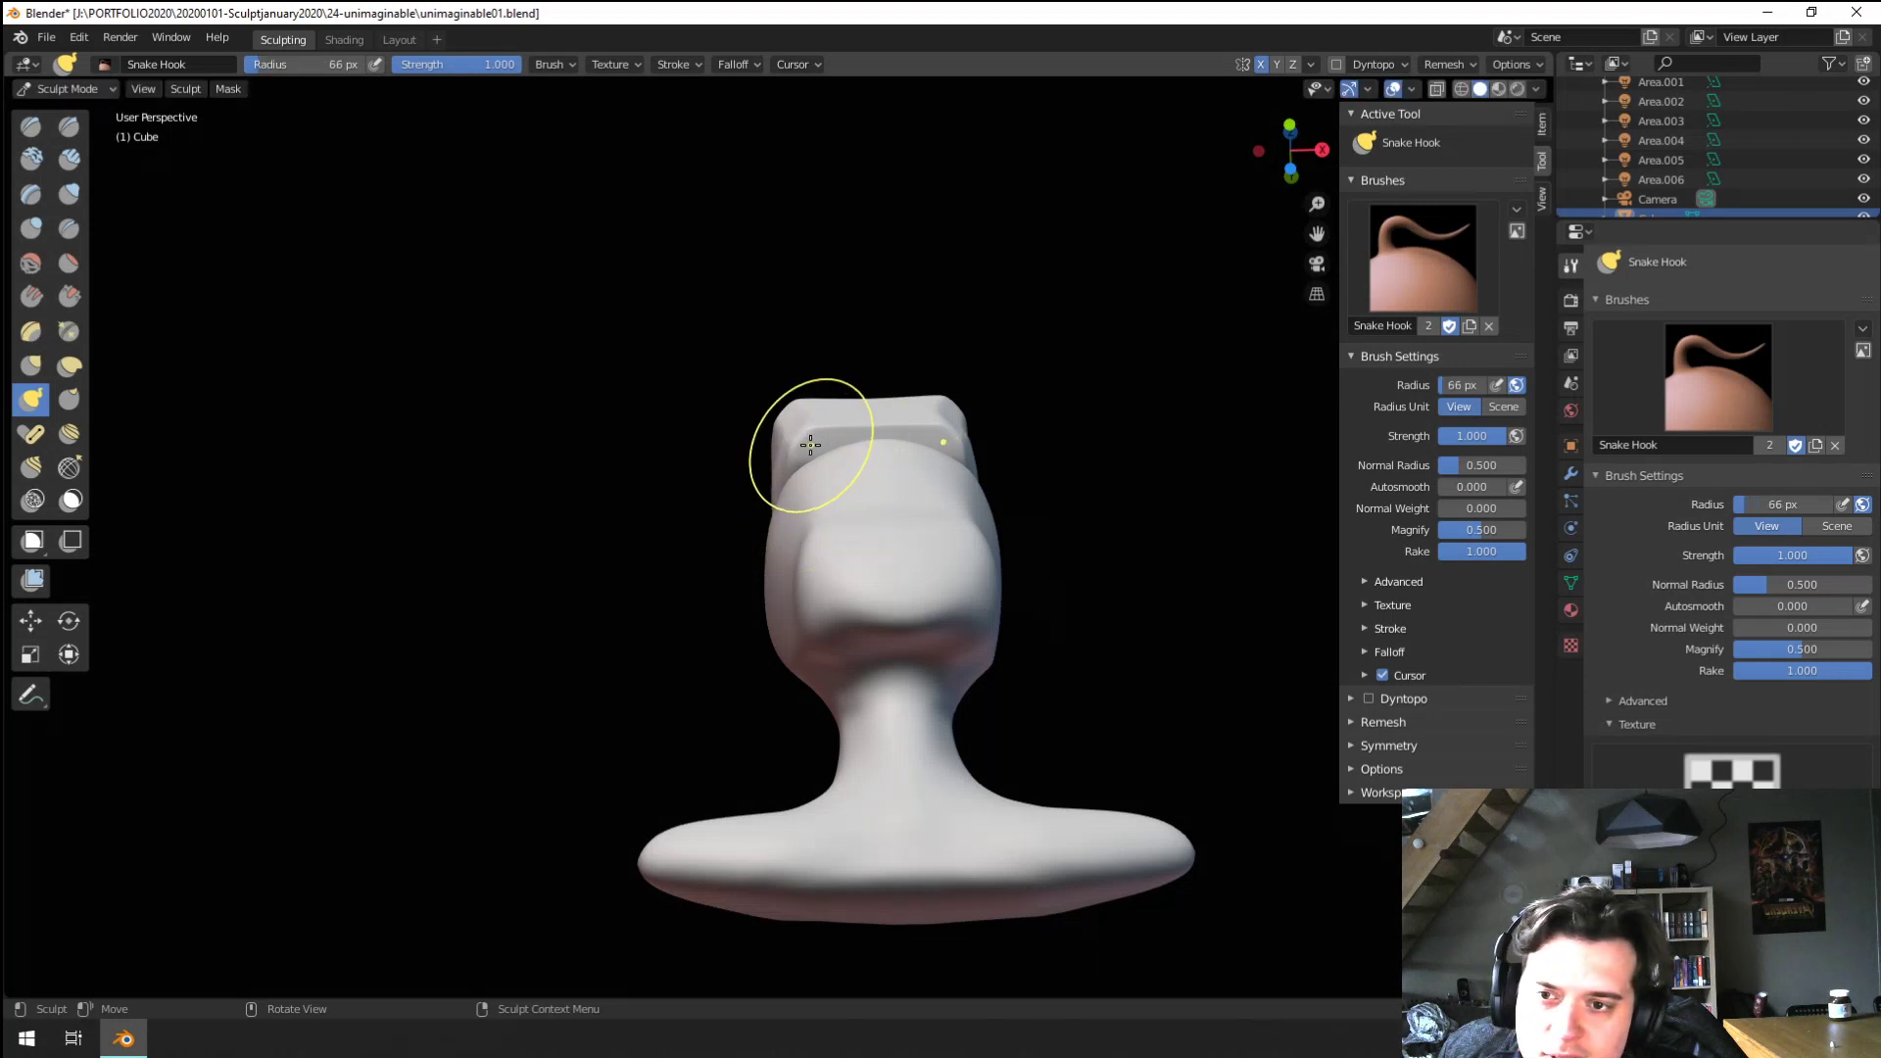
mouse_move(810, 445)
left_mouse_down()
mouse_move(815, 410)
mouse_move(854, 395)
left_mouse_up()
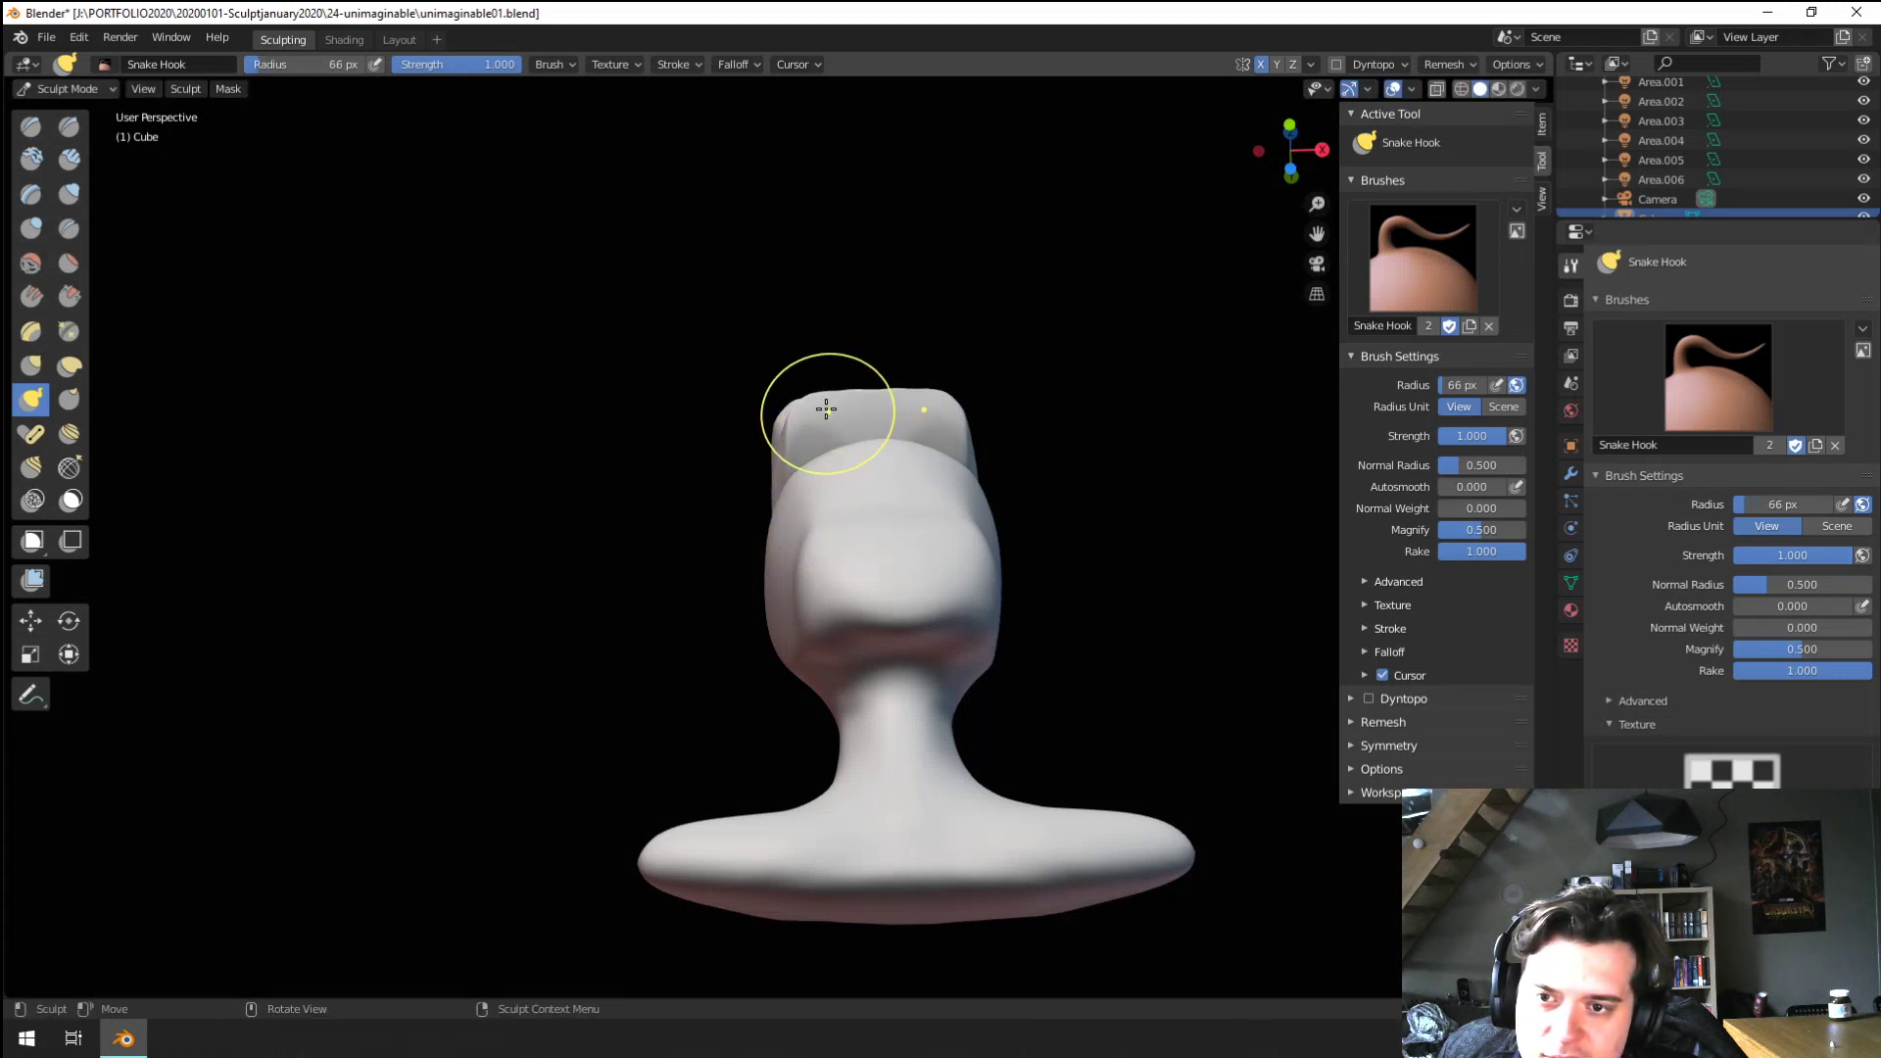
Extend the front lip into an upward-curling flap with the Snake Hook brush at 91 px
middle_click_drag(826, 409, 902, 483)
key("f")
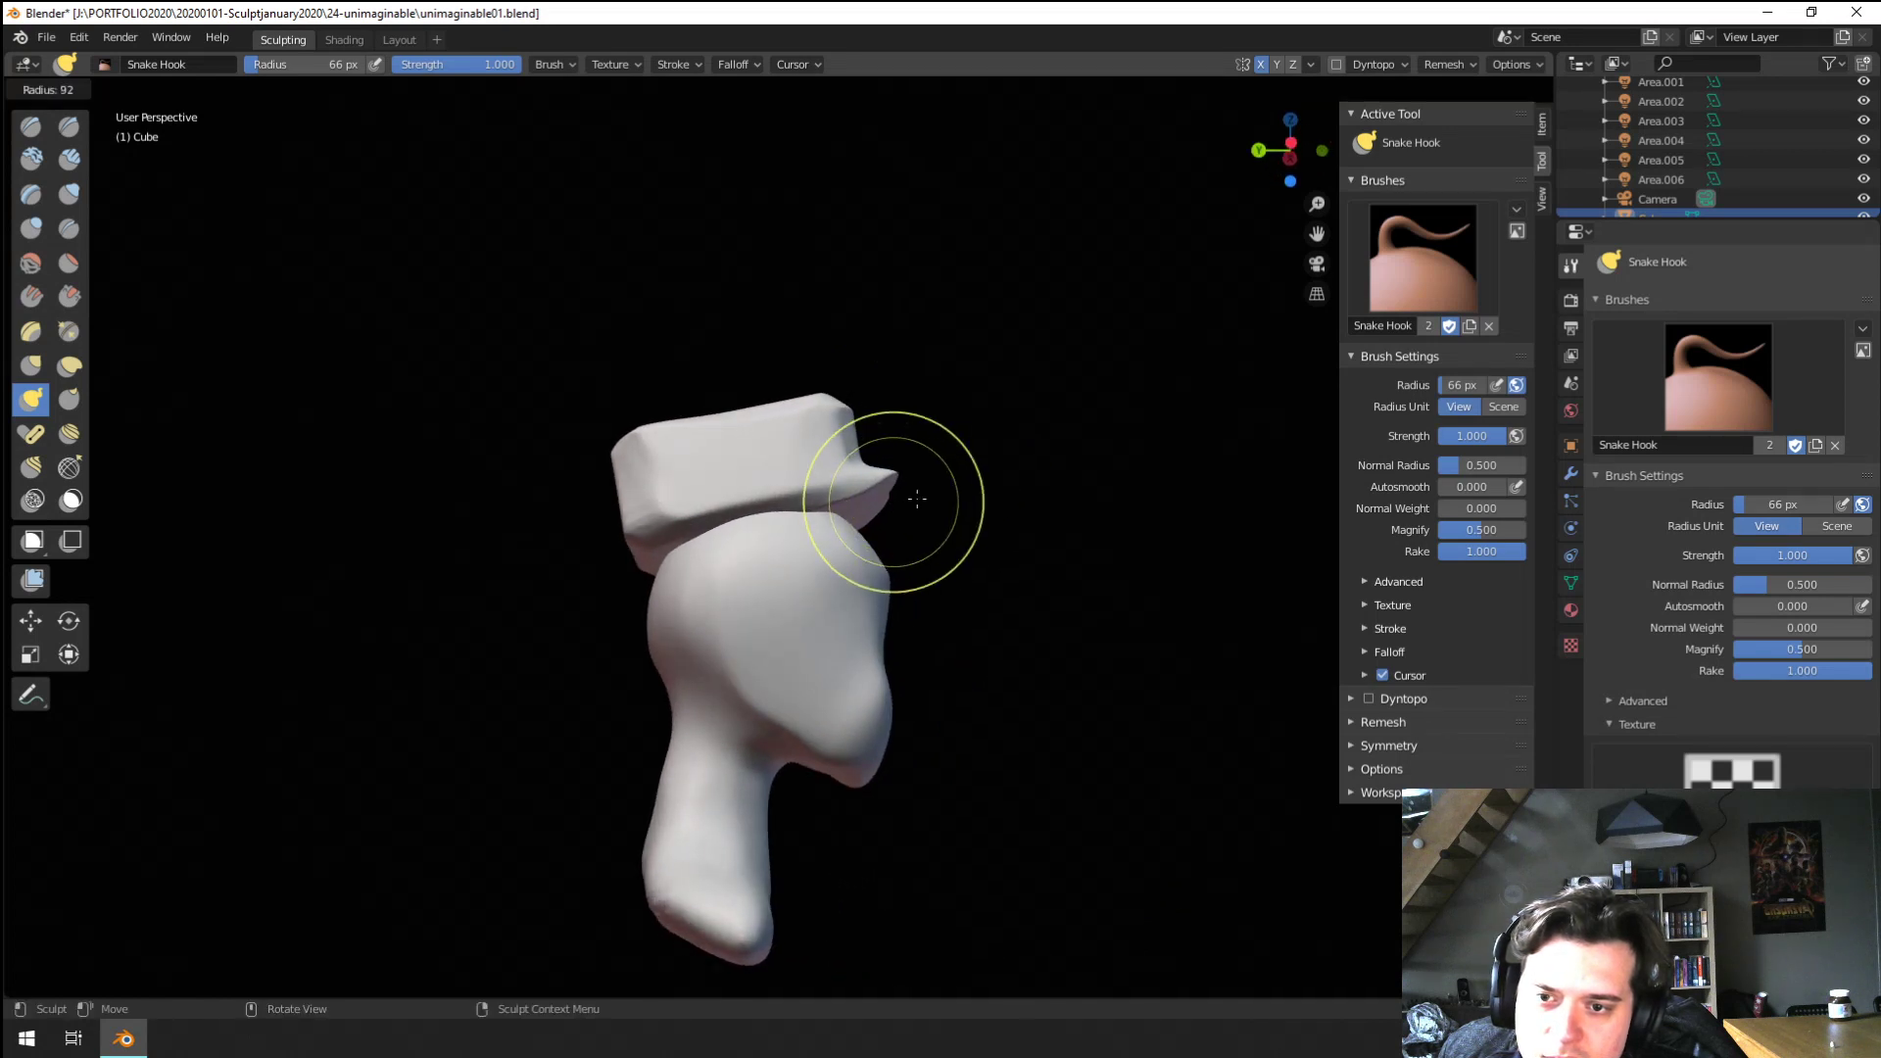
left_click(915, 497)
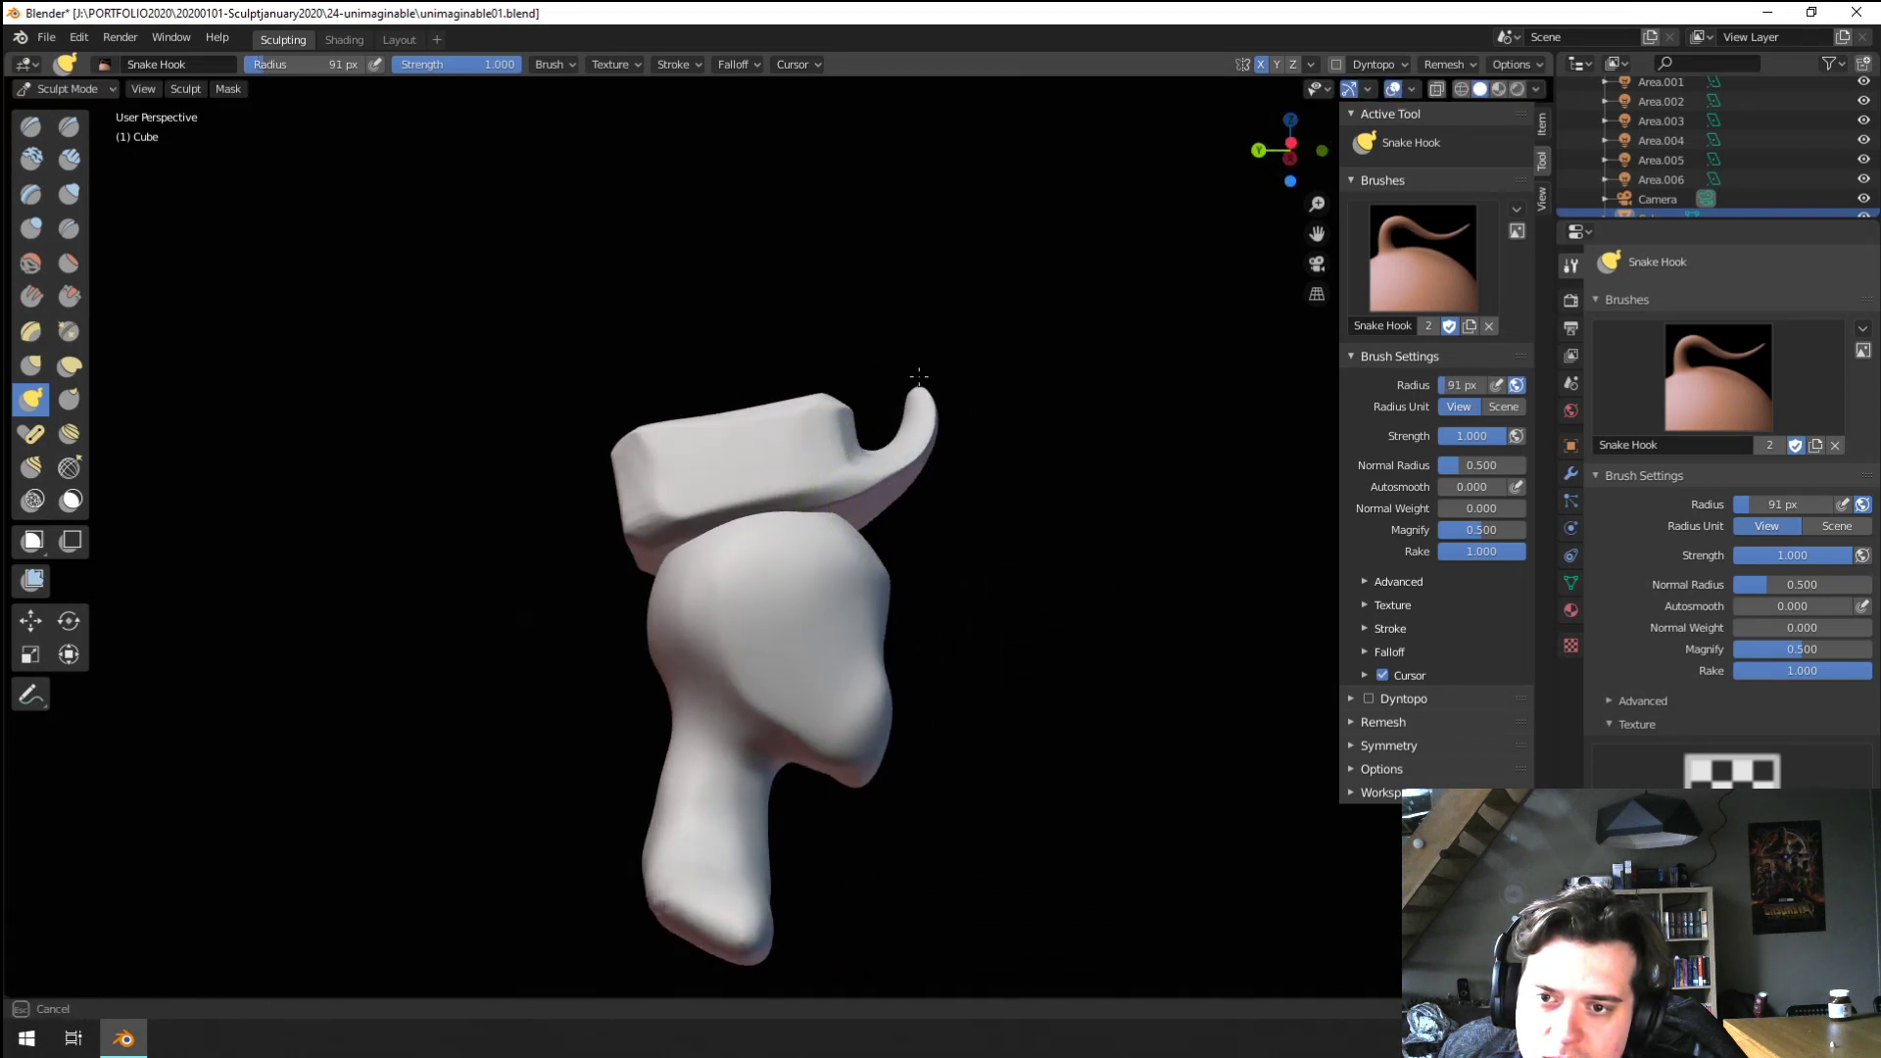
left_click_drag(919, 376, 919, 369)
mouse_move(919, 388)
middle_mouse_down()
mouse_move(714, 432)
mouse_move(676, 421)
middle_mouse_up()
Raise and widen the upturned front flap with the Grab brush, finishing at a 114 px radius
key("g")
mouse_move(872, 392)
left_mouse_down()
mouse_move(819, 380)
mouse_move(798, 351)
mouse_move(874, 304)
left_mouse_up()
mouse_move(891, 308)
middle_mouse_down()
mouse_move(1060, 350)
mouse_move(949, 375)
middle_mouse_up()
key("f")
left_click(1164, 355)
left_click_drag(970, 366, 919, 377)
key("f")
mouse_move(906, 377)
middle_mouse_down()
mouse_move(942, 388)
mouse_move(934, 602)
middle_mouse_up()
left_click(1087, 395)
key("f")
left_click(1003, 520)
left_click_drag(921, 478, 947, 490)
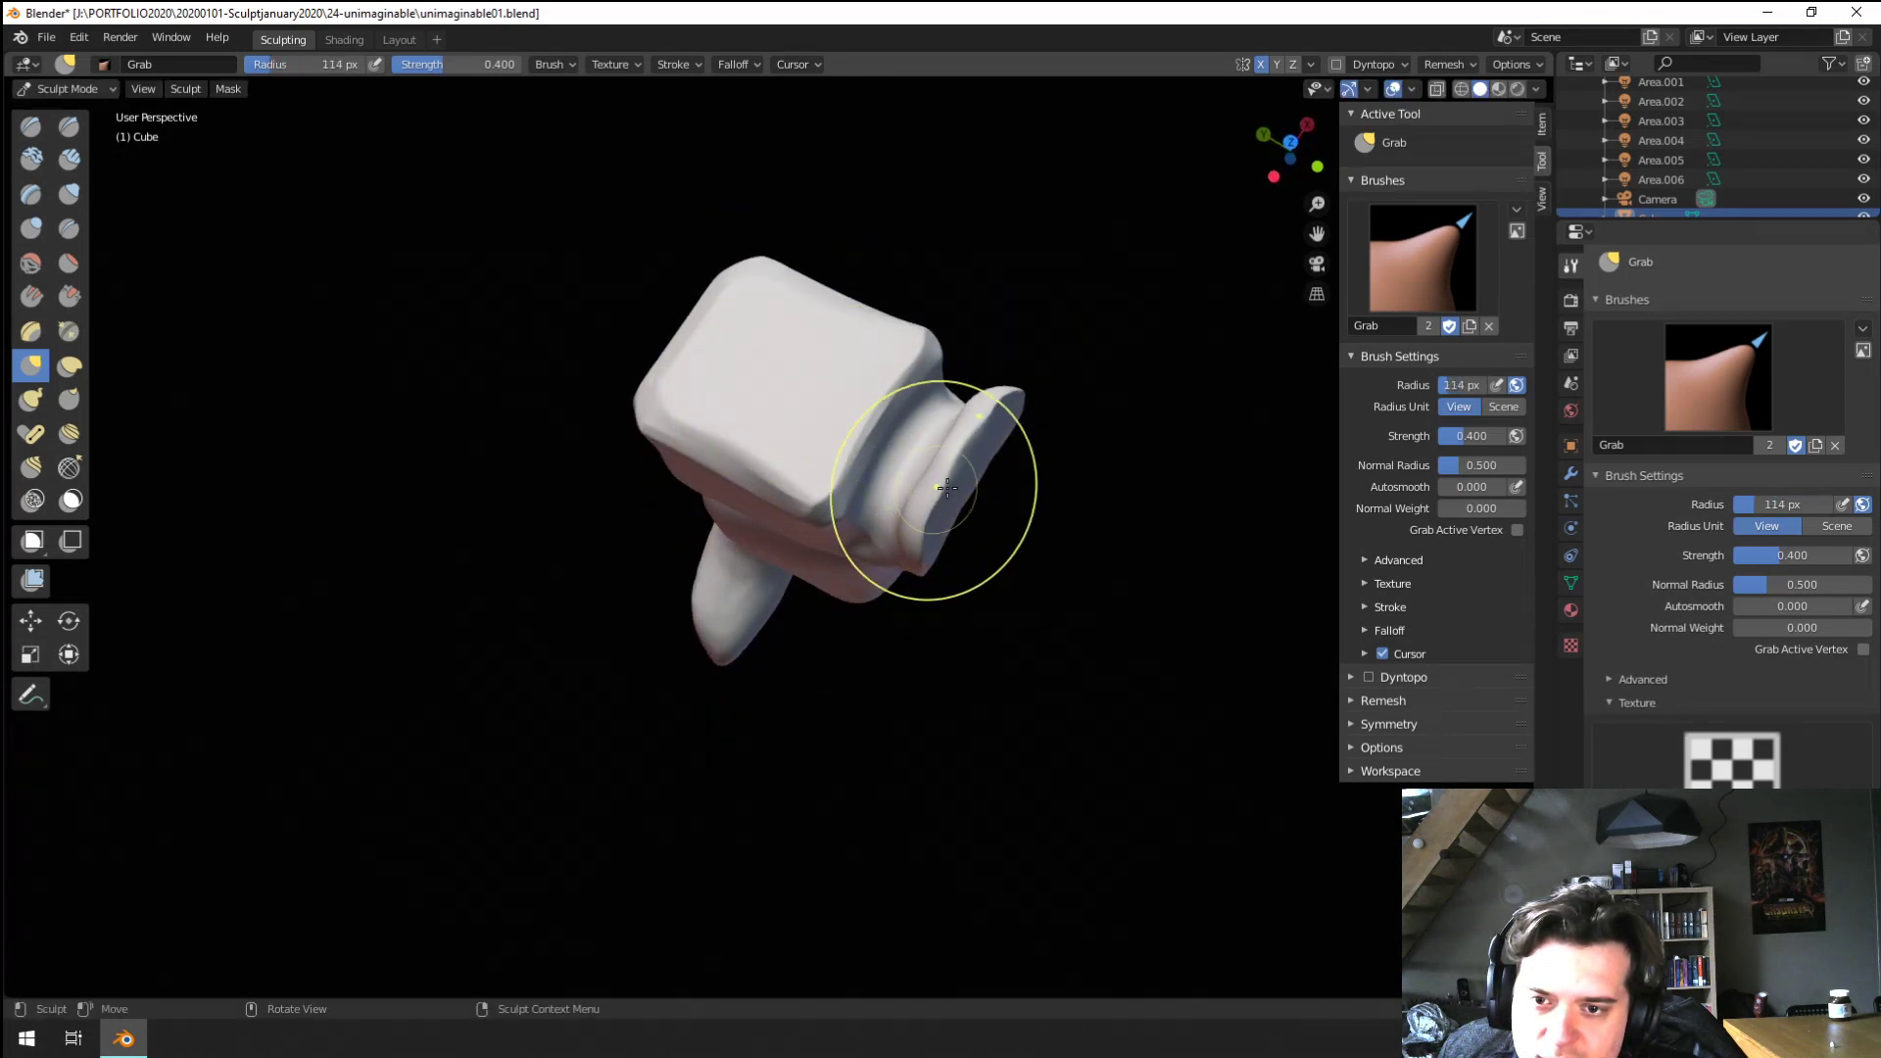
Refine the front flap's outline and base with the Grab brush, enlarging the radius to 135 and then 170 px
middle_click_drag(932, 575, 946, 394)
key("f")
left_click(1073, 424)
middle_click_drag(916, 466, 887, 407)
left_click_drag(914, 410, 911, 441)
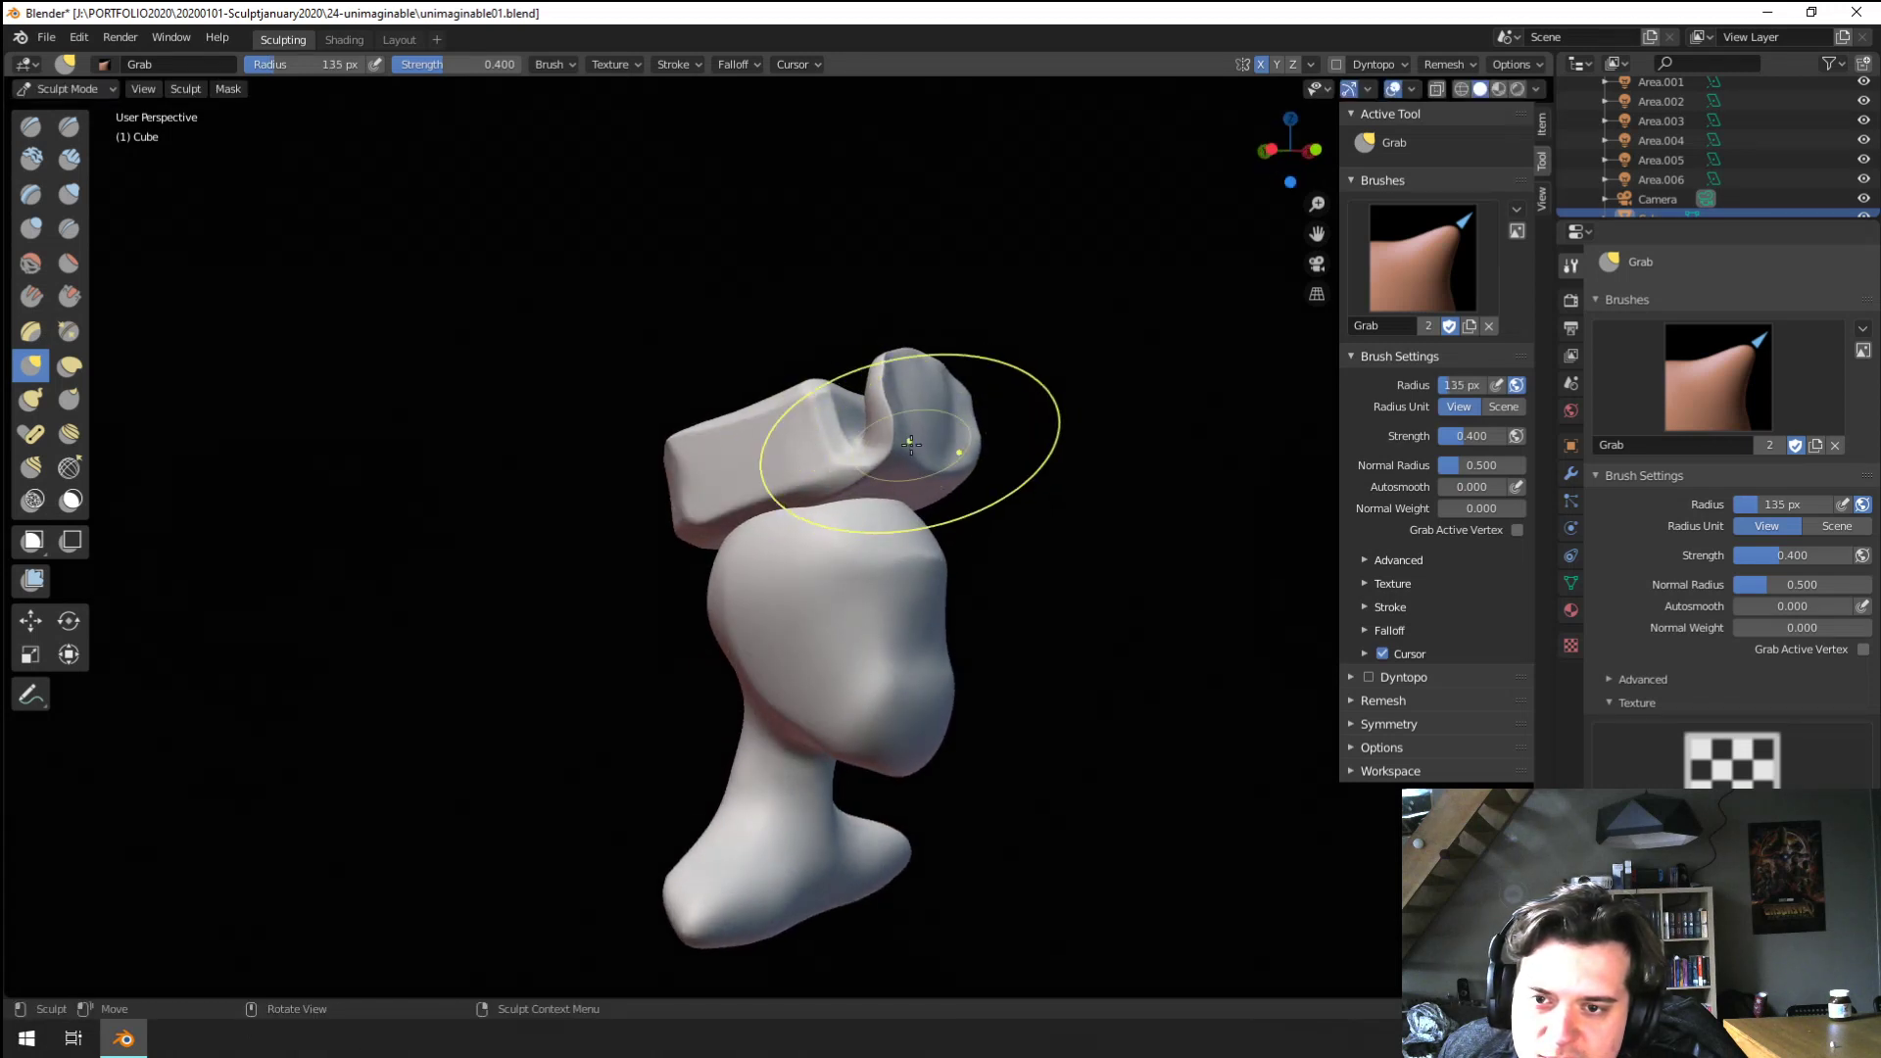
key("f")
left_click(946, 445)
mouse_move(907, 431)
middle_mouse_down()
mouse_move(827, 550)
mouse_move(882, 462)
middle_mouse_up()
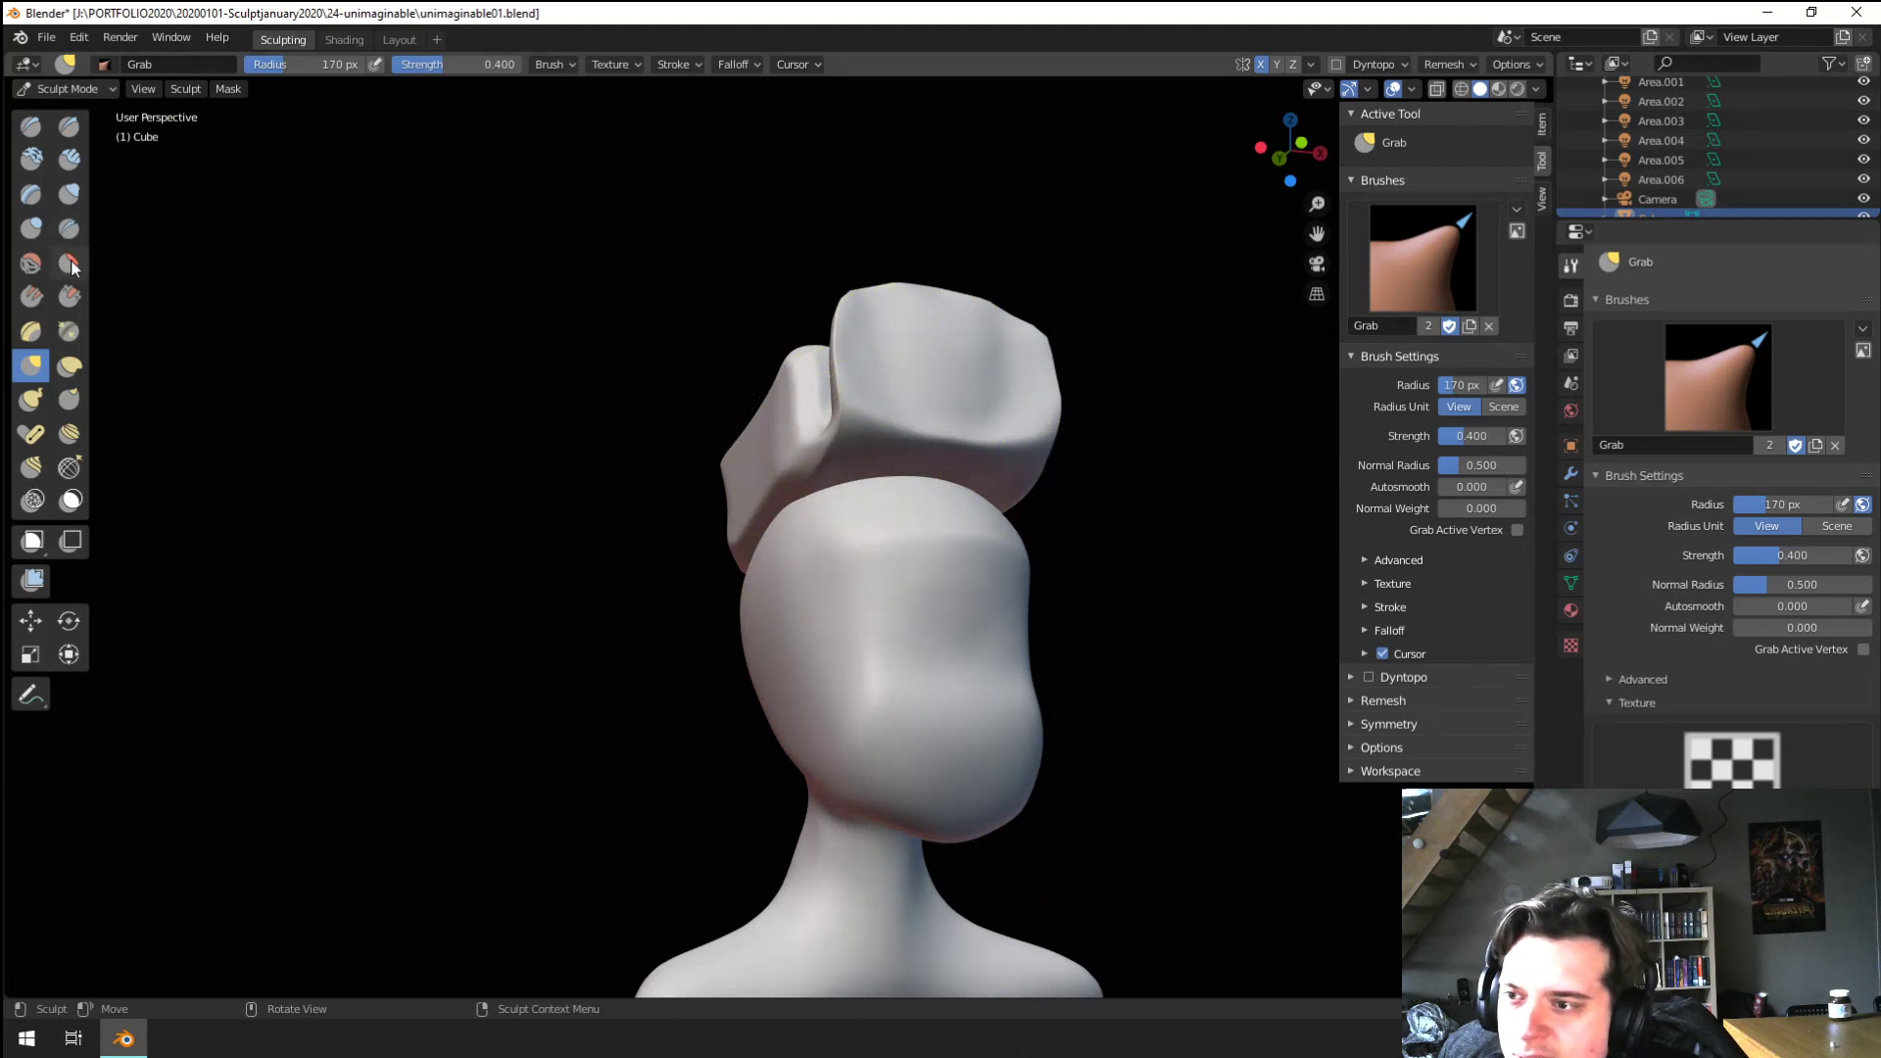
Scrape the front flap's outer face flatter with the Scrape brush at 187 px
left_click(68, 296)
mouse_move(411, 336)
middle_mouse_down()
mouse_move(798, 470)
mouse_move(942, 354)
middle_mouse_up()
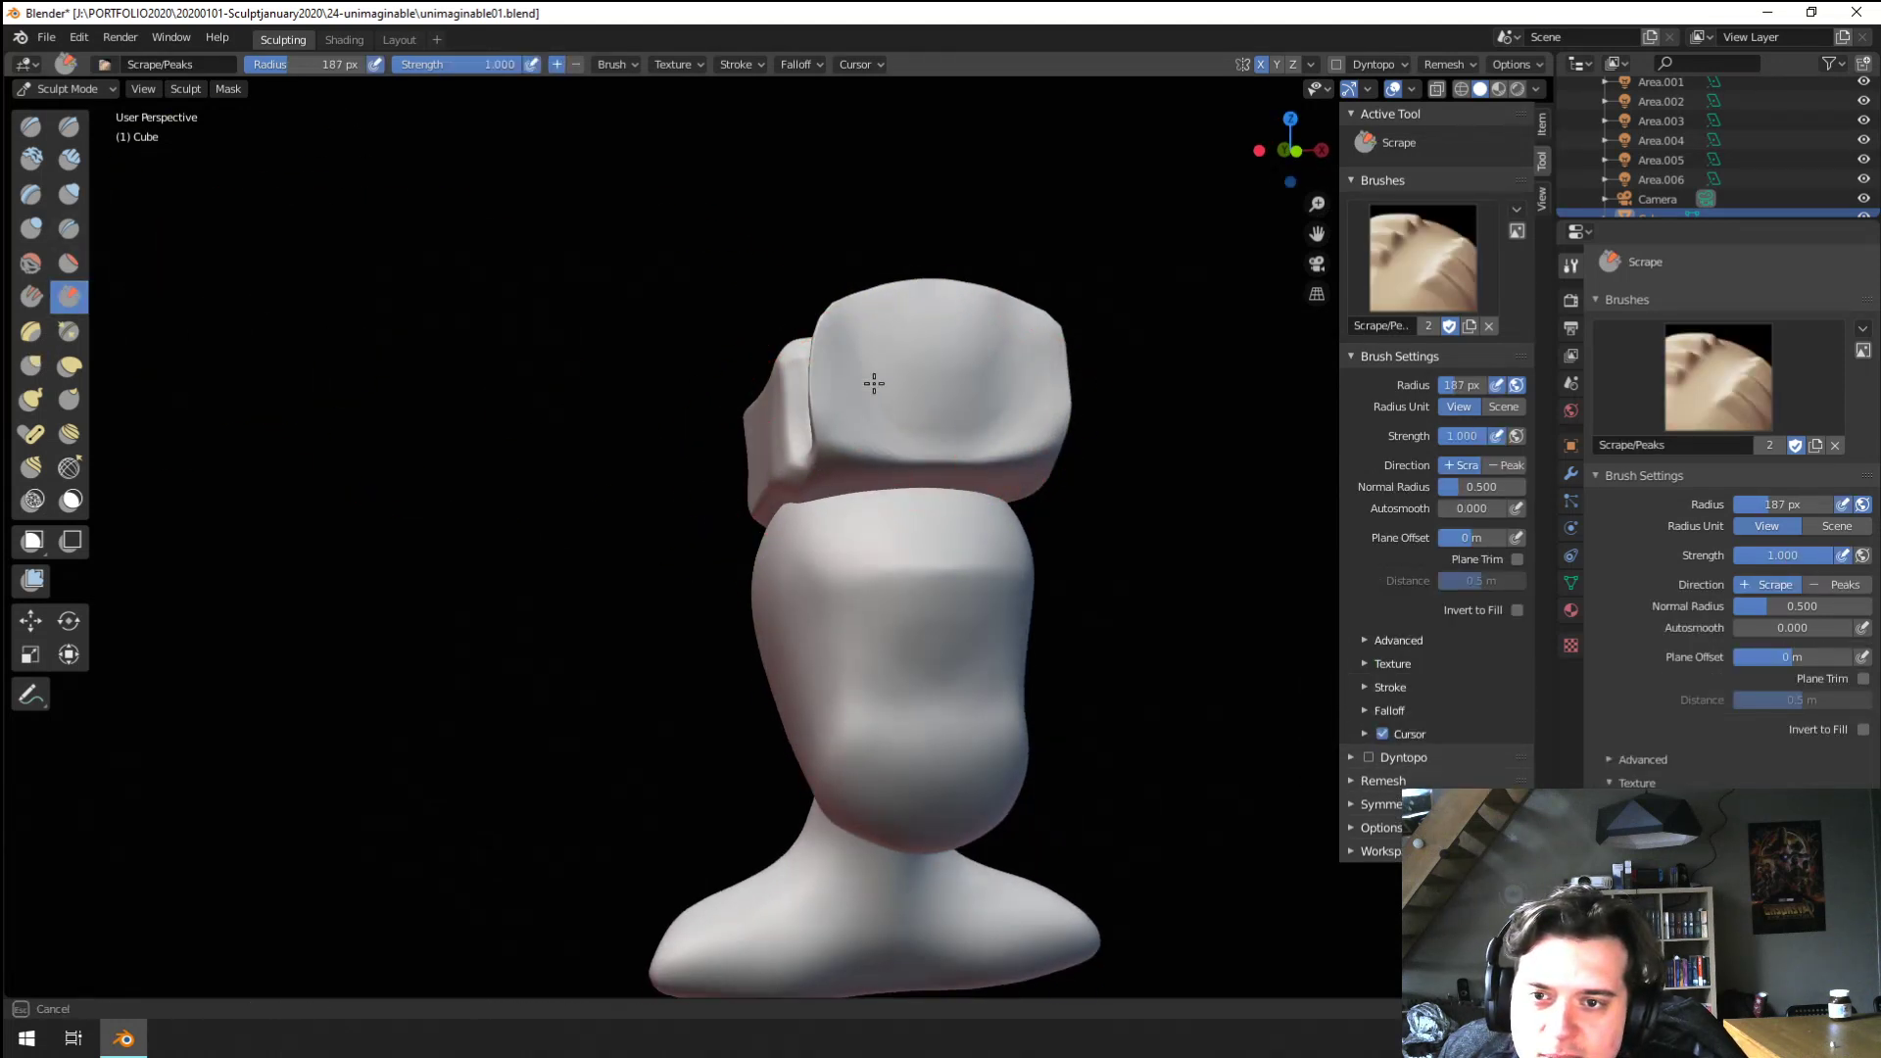
left_click_drag(874, 384, 852, 392)
mouse_move(735, 392)
middle_mouse_down()
mouse_move(828, 406)
mouse_move(912, 471)
mouse_move(787, 522)
middle_mouse_up()
key("f")
left_click(850, 471)
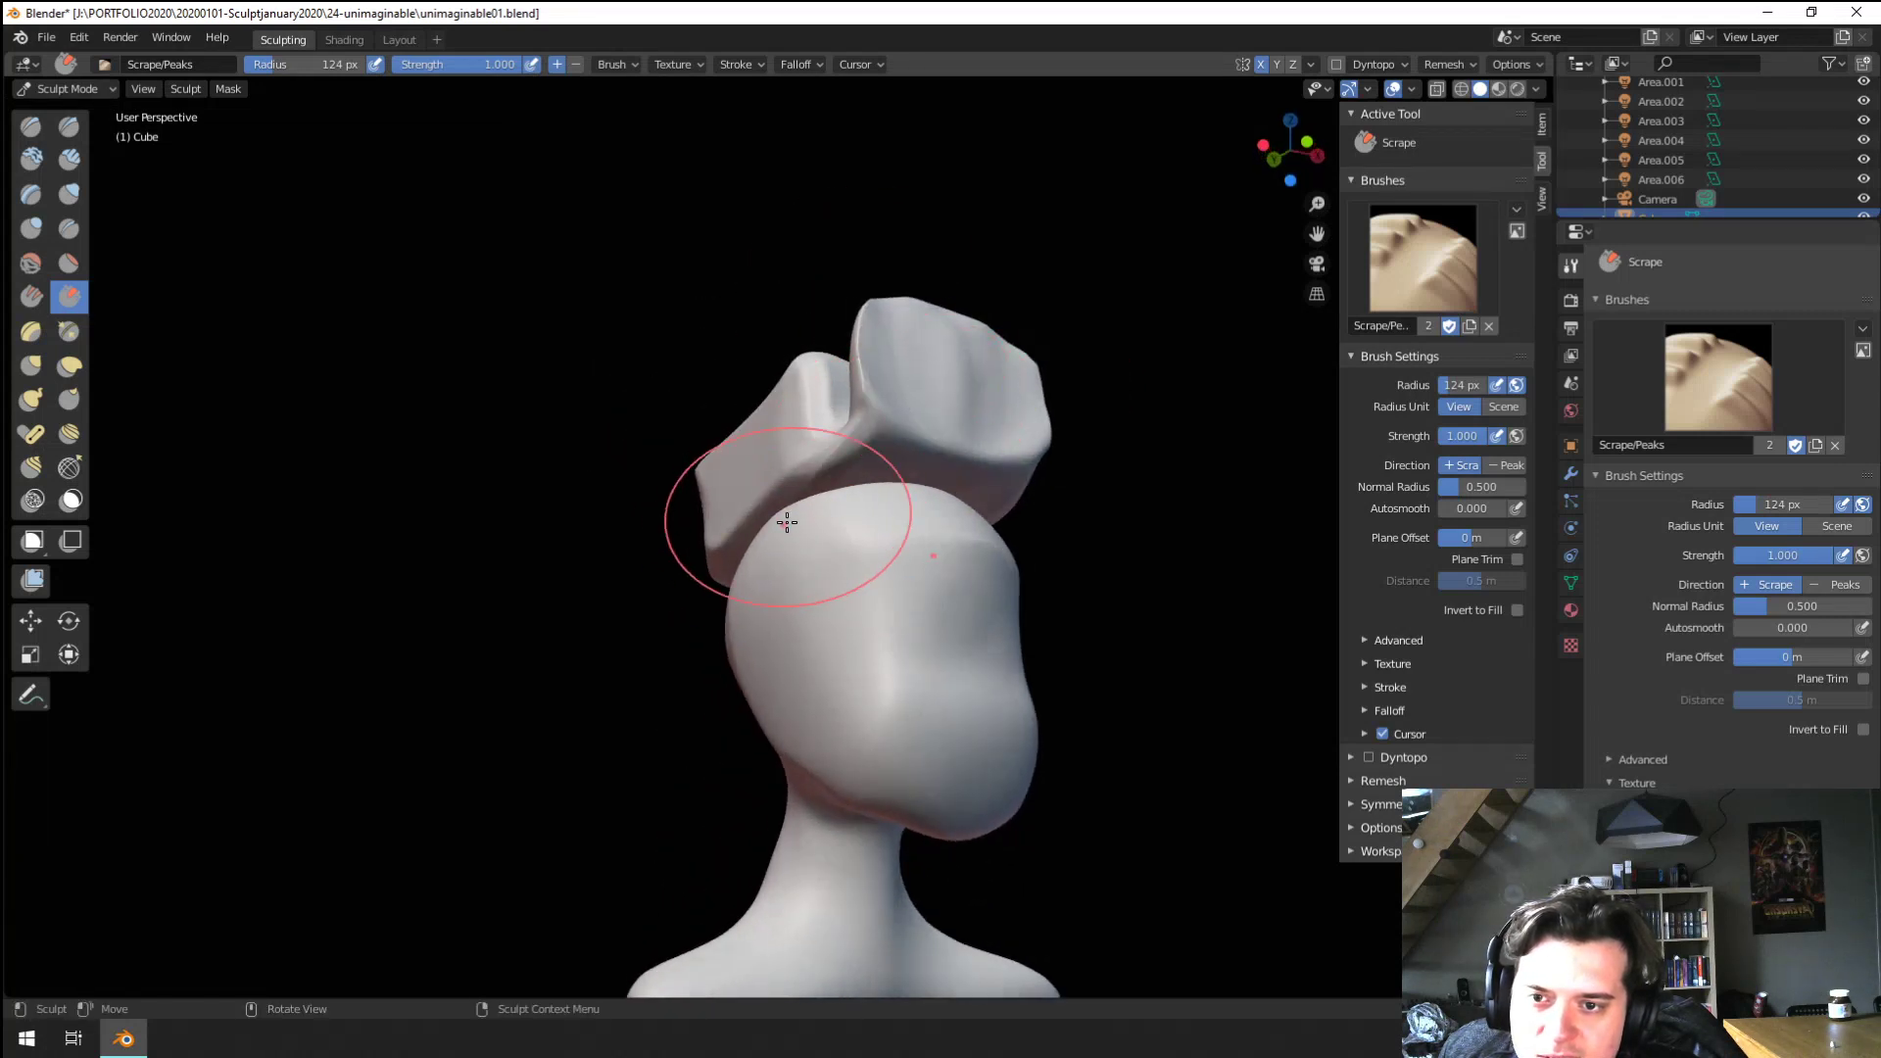
Scrape along the front flap's lower edge with the brush at 124 px, reducing the radius to 103 px
left_click_drag(872, 431, 999, 456)
mouse_move(902, 446)
left_mouse_down()
mouse_move(1024, 448)
mouse_move(1044, 490)
left_mouse_up()
key("f")
left_click(893, 417)
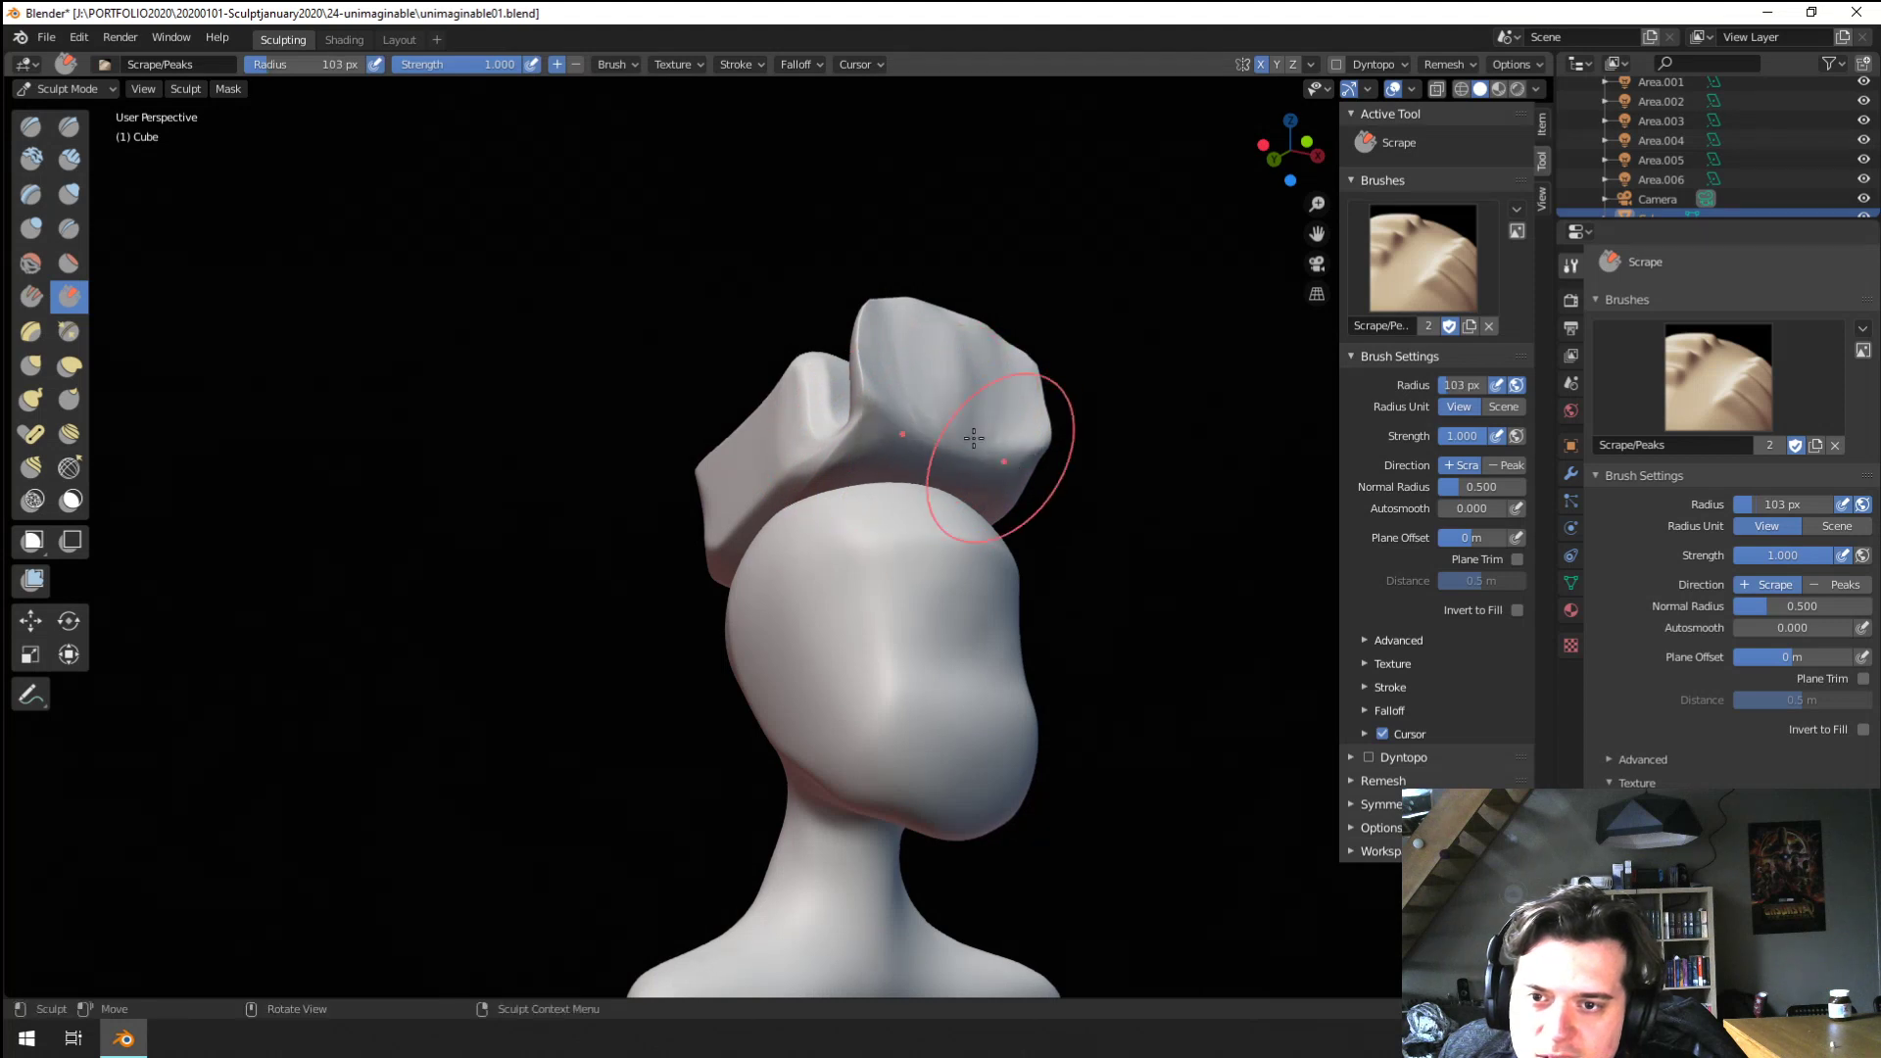
Thicken the upturned front flap with the Inflate brush at 103 px and 0.670 strength
middle_click_drag(973, 438, 1075, 391)
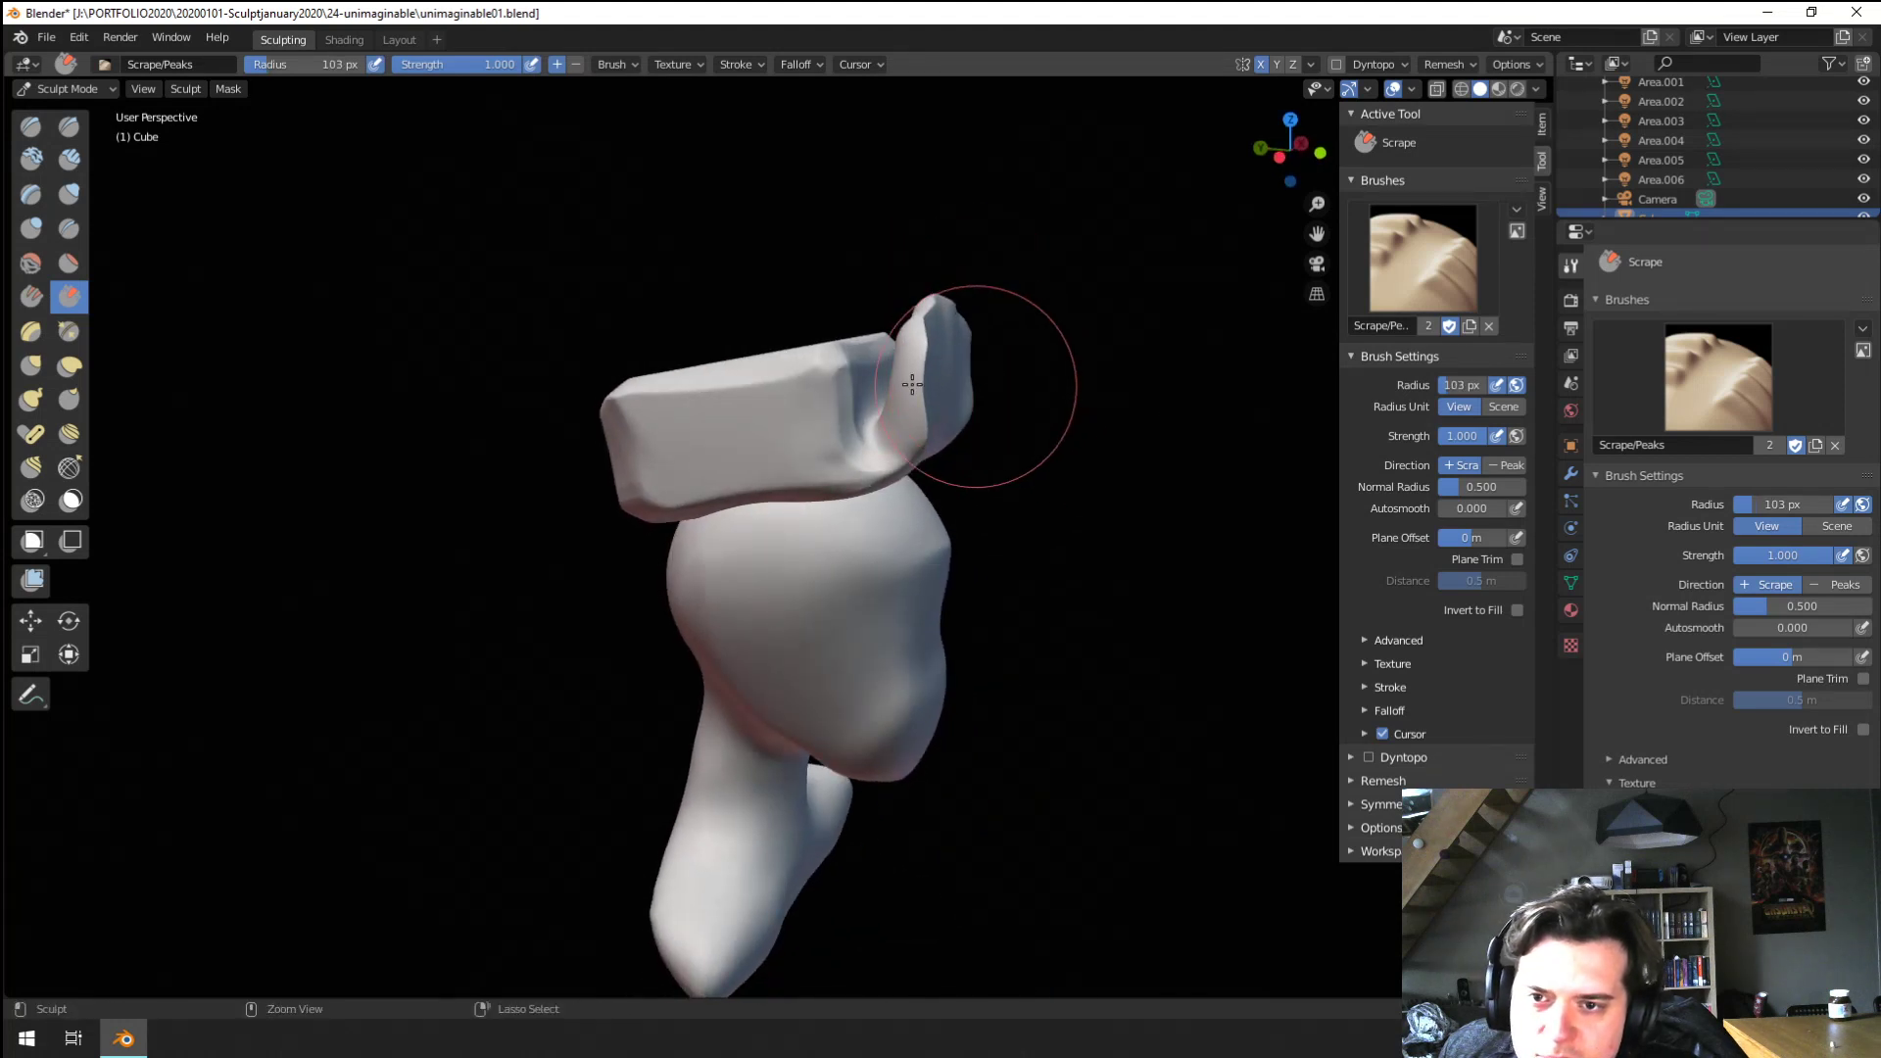
left_click(70, 193)
mouse_move(862, 460)
middle_mouse_down()
mouse_move(903, 446)
mouse_move(945, 378)
mouse_move(991, 410)
mouse_move(999, 382)
mouse_move(907, 441)
mouse_move(676, 379)
mouse_move(660, 450)
mouse_move(932, 475)
mouse_move(976, 611)
mouse_move(840, 408)
mouse_move(336, 294)
middle_mouse_up()
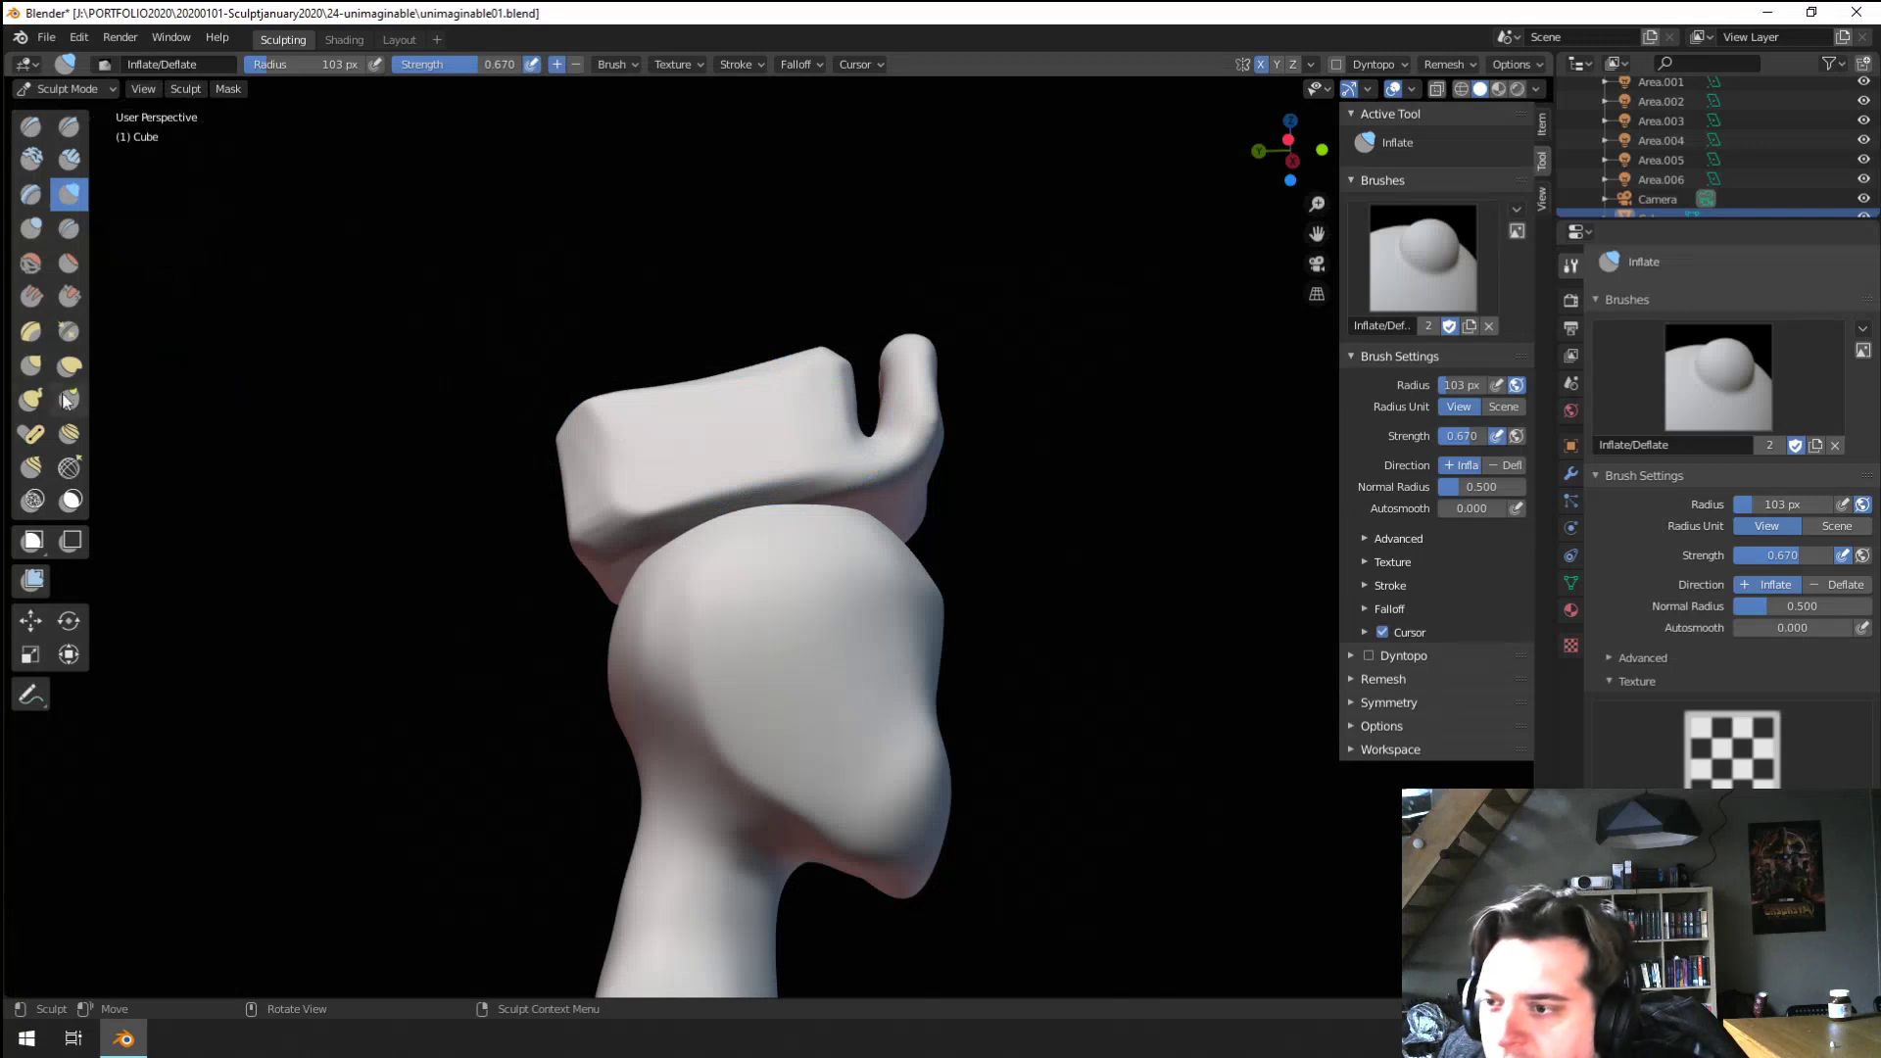
Pull side flaps out of the hat's lower rear sides and curl them upward with the Snake Hook brush
left_click(30, 399)
middle_click_drag(624, 498, 700, 410)
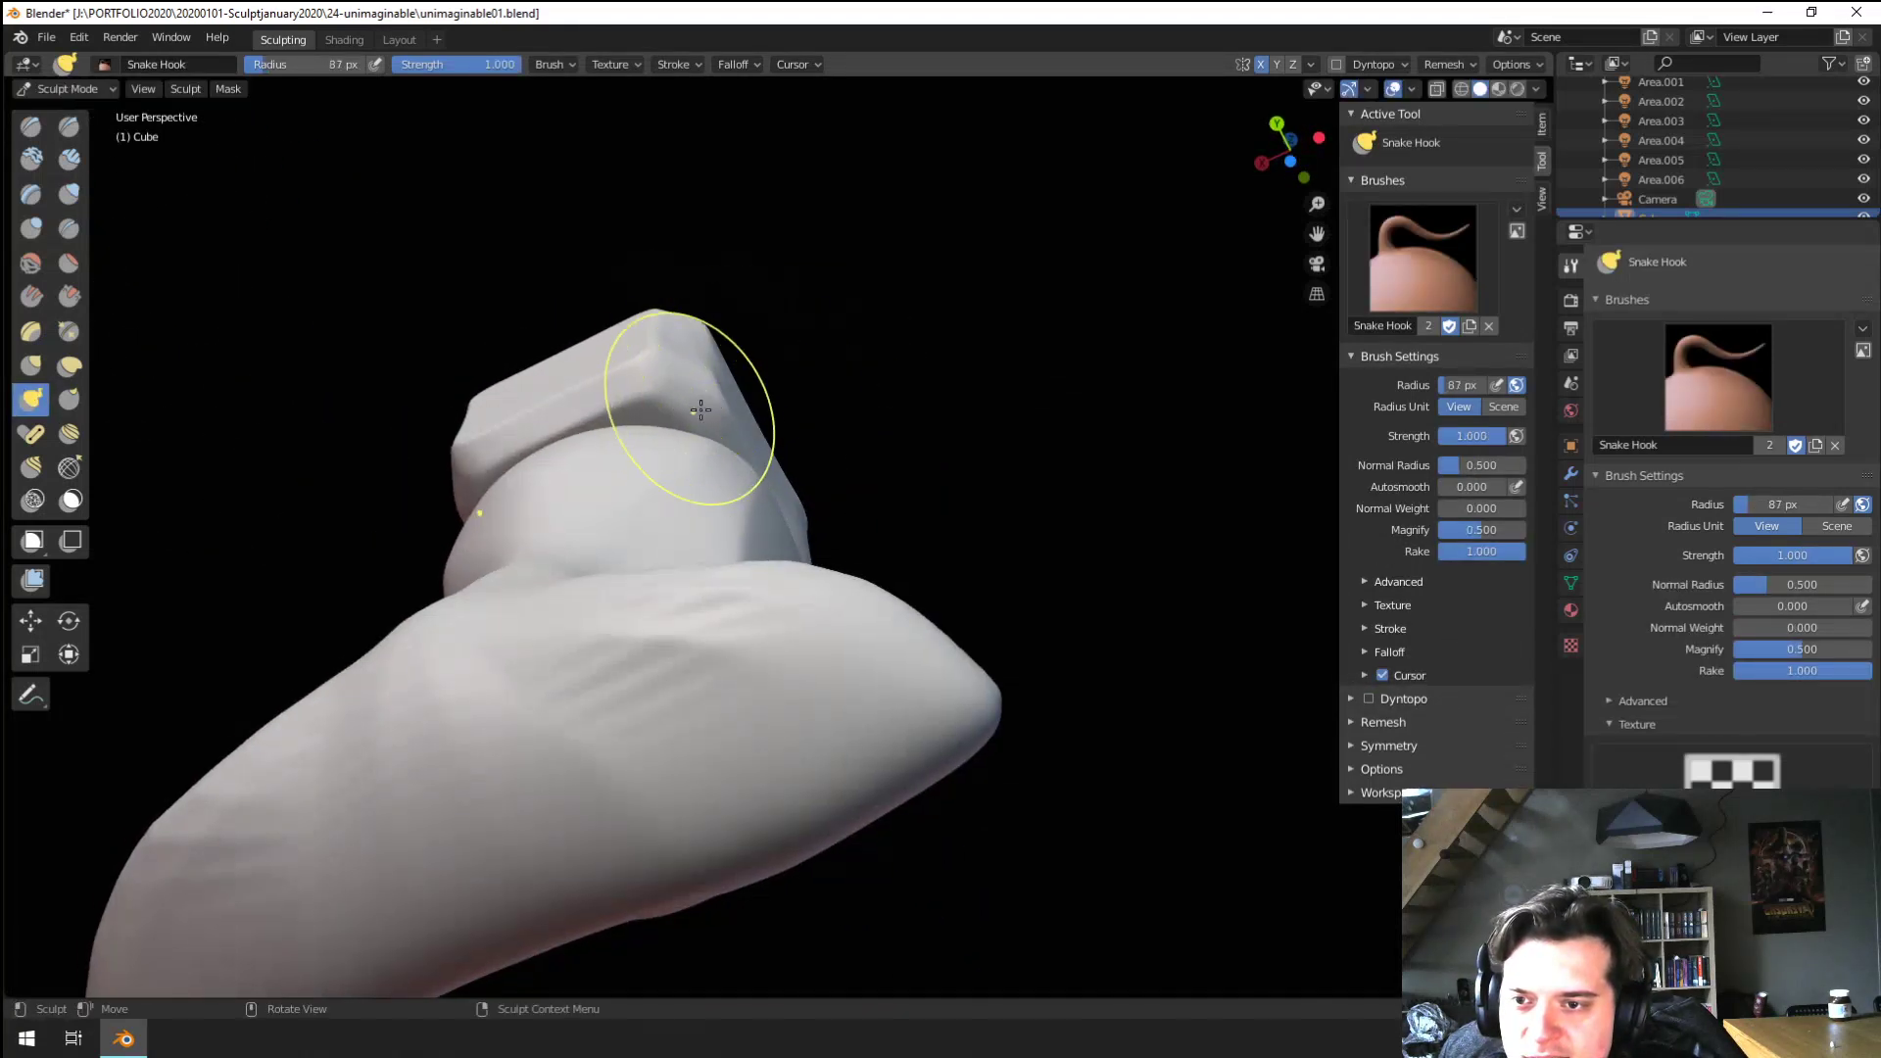
left_click_drag(706, 417, 784, 402)
mouse_move(784, 402)
middle_mouse_down()
mouse_move(836, 449)
mouse_move(868, 446)
middle_mouse_up()
key("f")
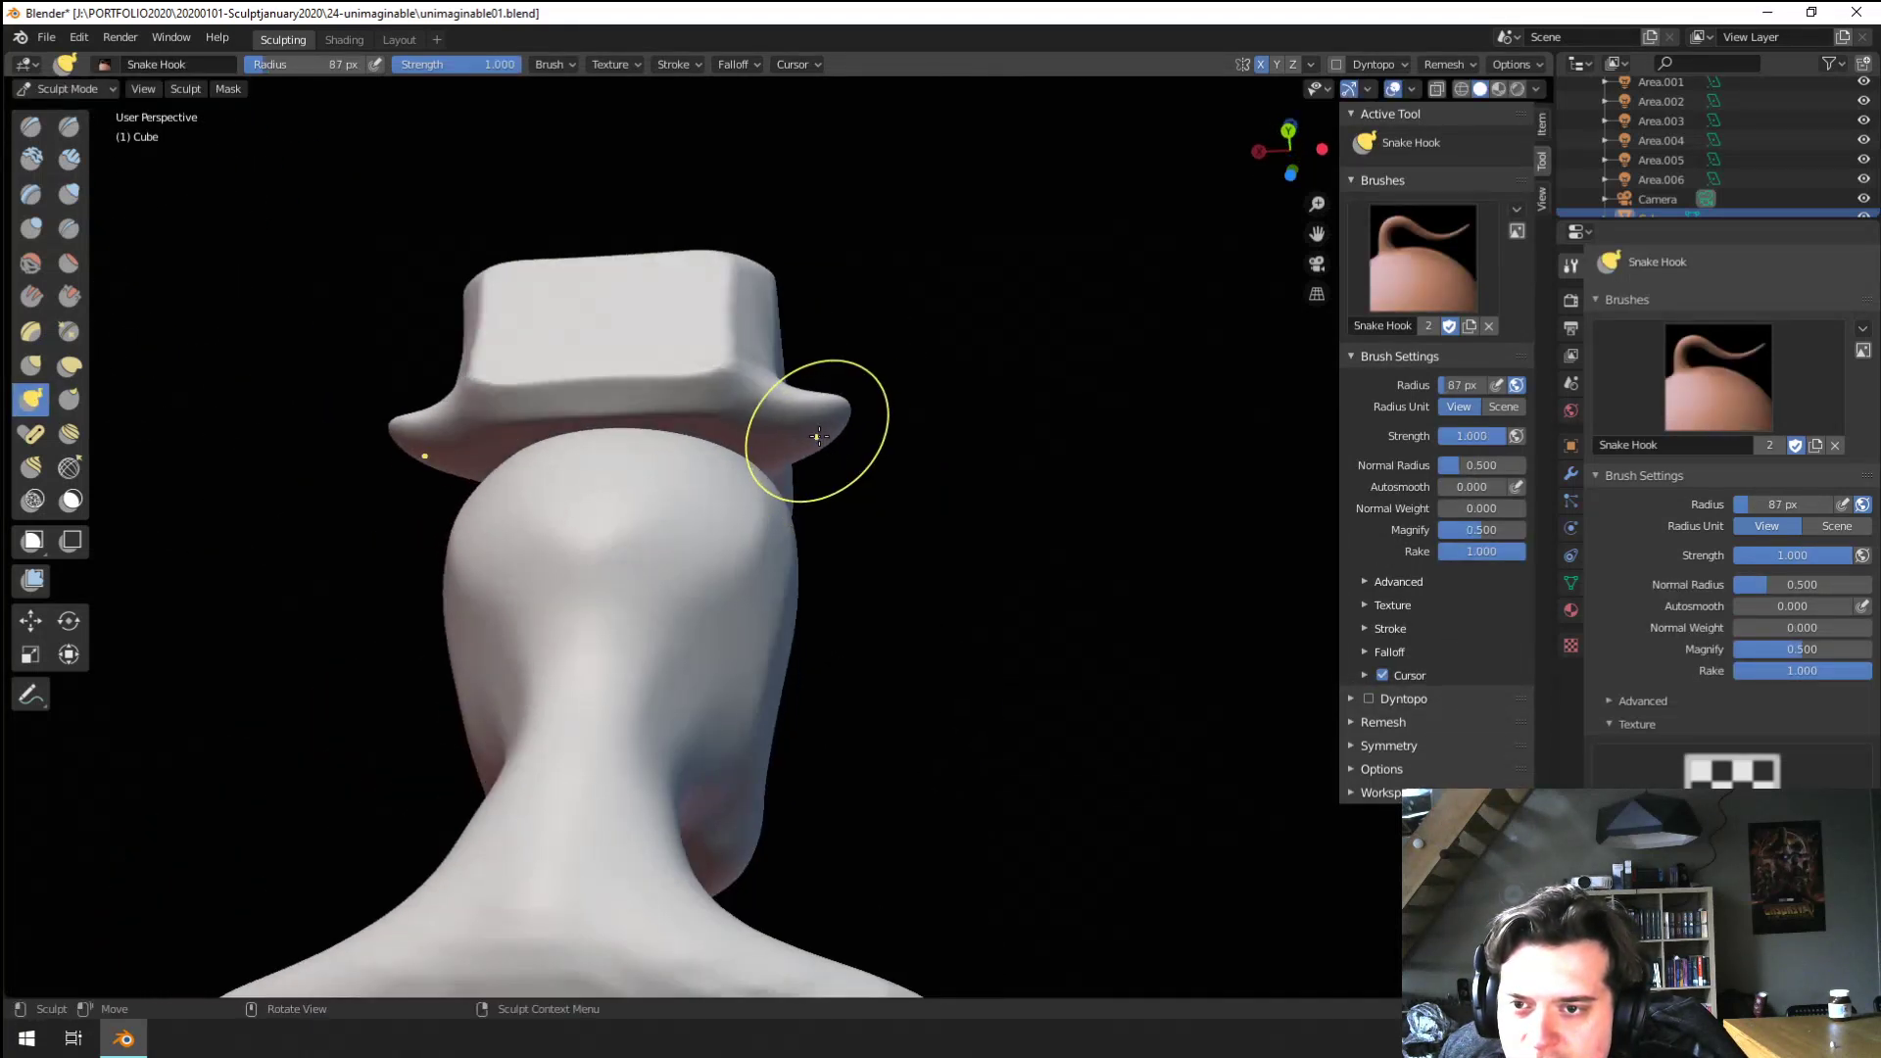
left_click(926, 436)
left_click_drag(838, 431, 865, 298)
Broaden the upturned side flaps with the Snake Hook brush, enlarging its radius from 84 to 156 px
middle_click_drag(862, 318, 692, 374)
key("f")
left_click(666, 388)
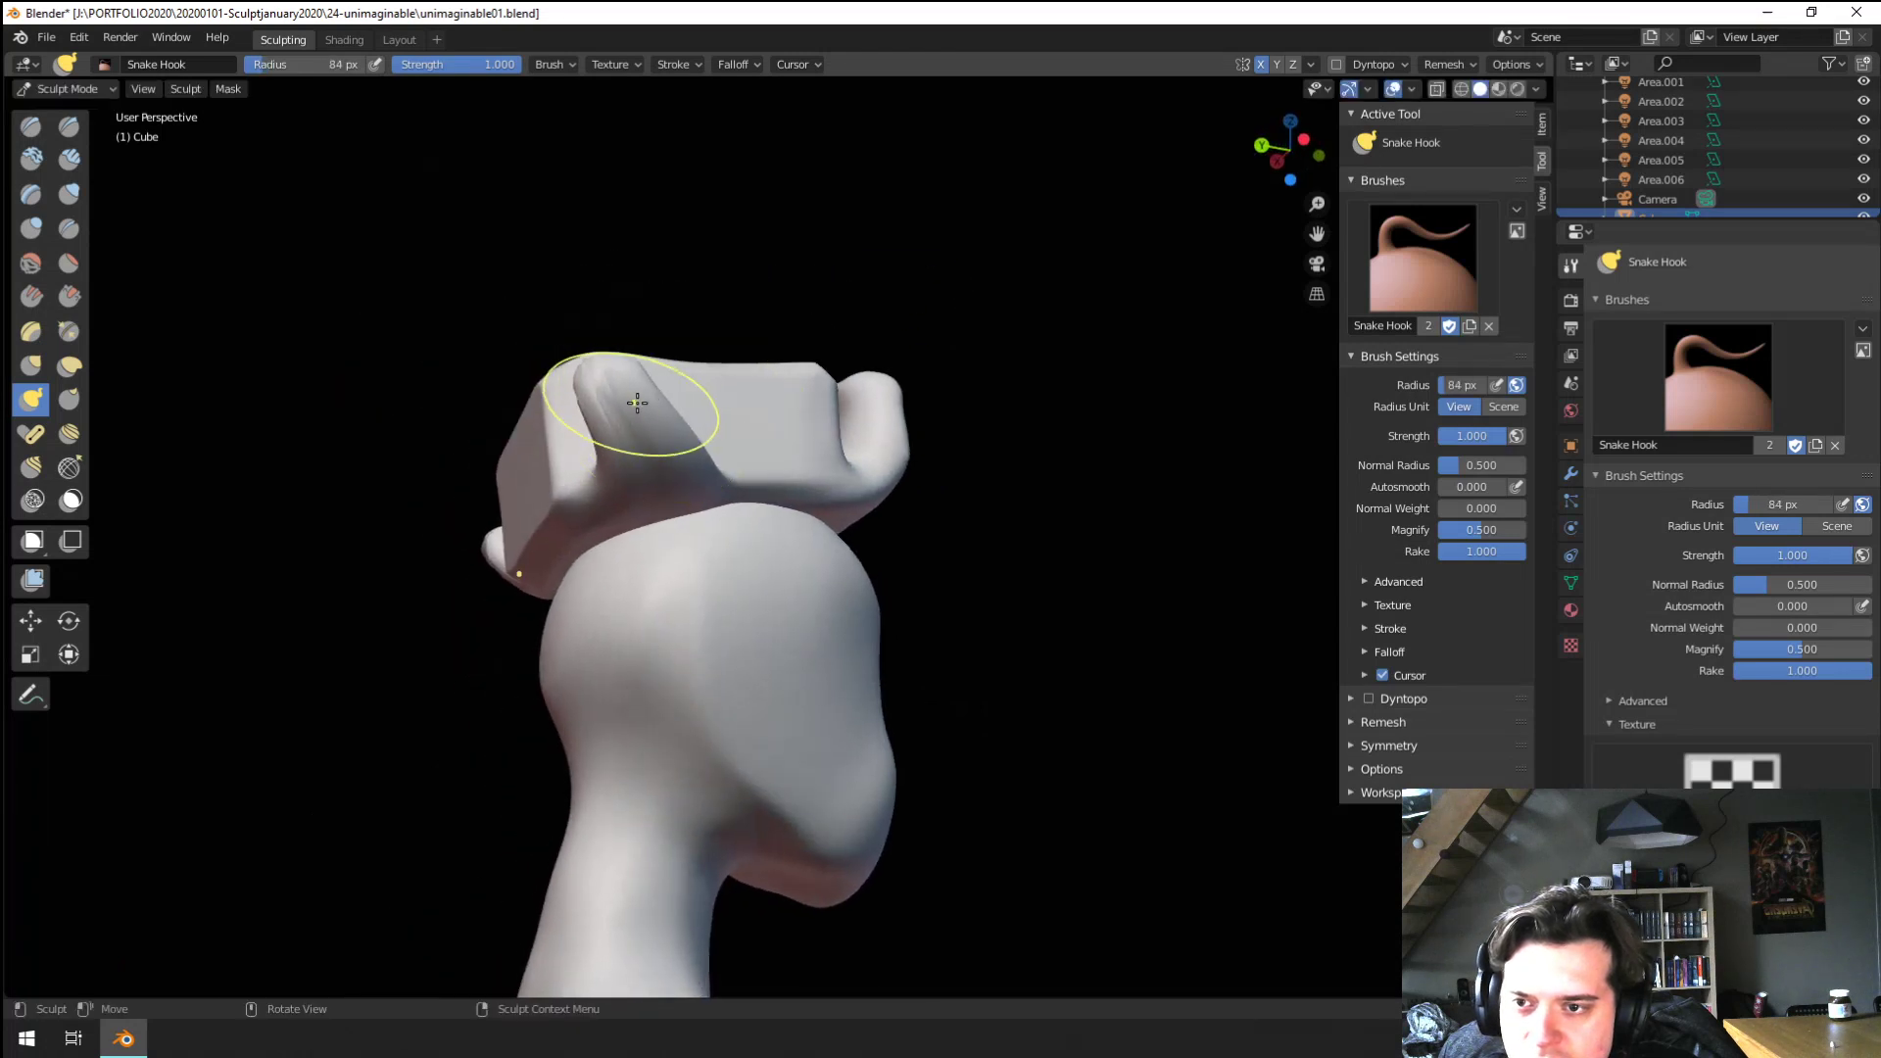
left_click_drag(619, 382, 697, 362)
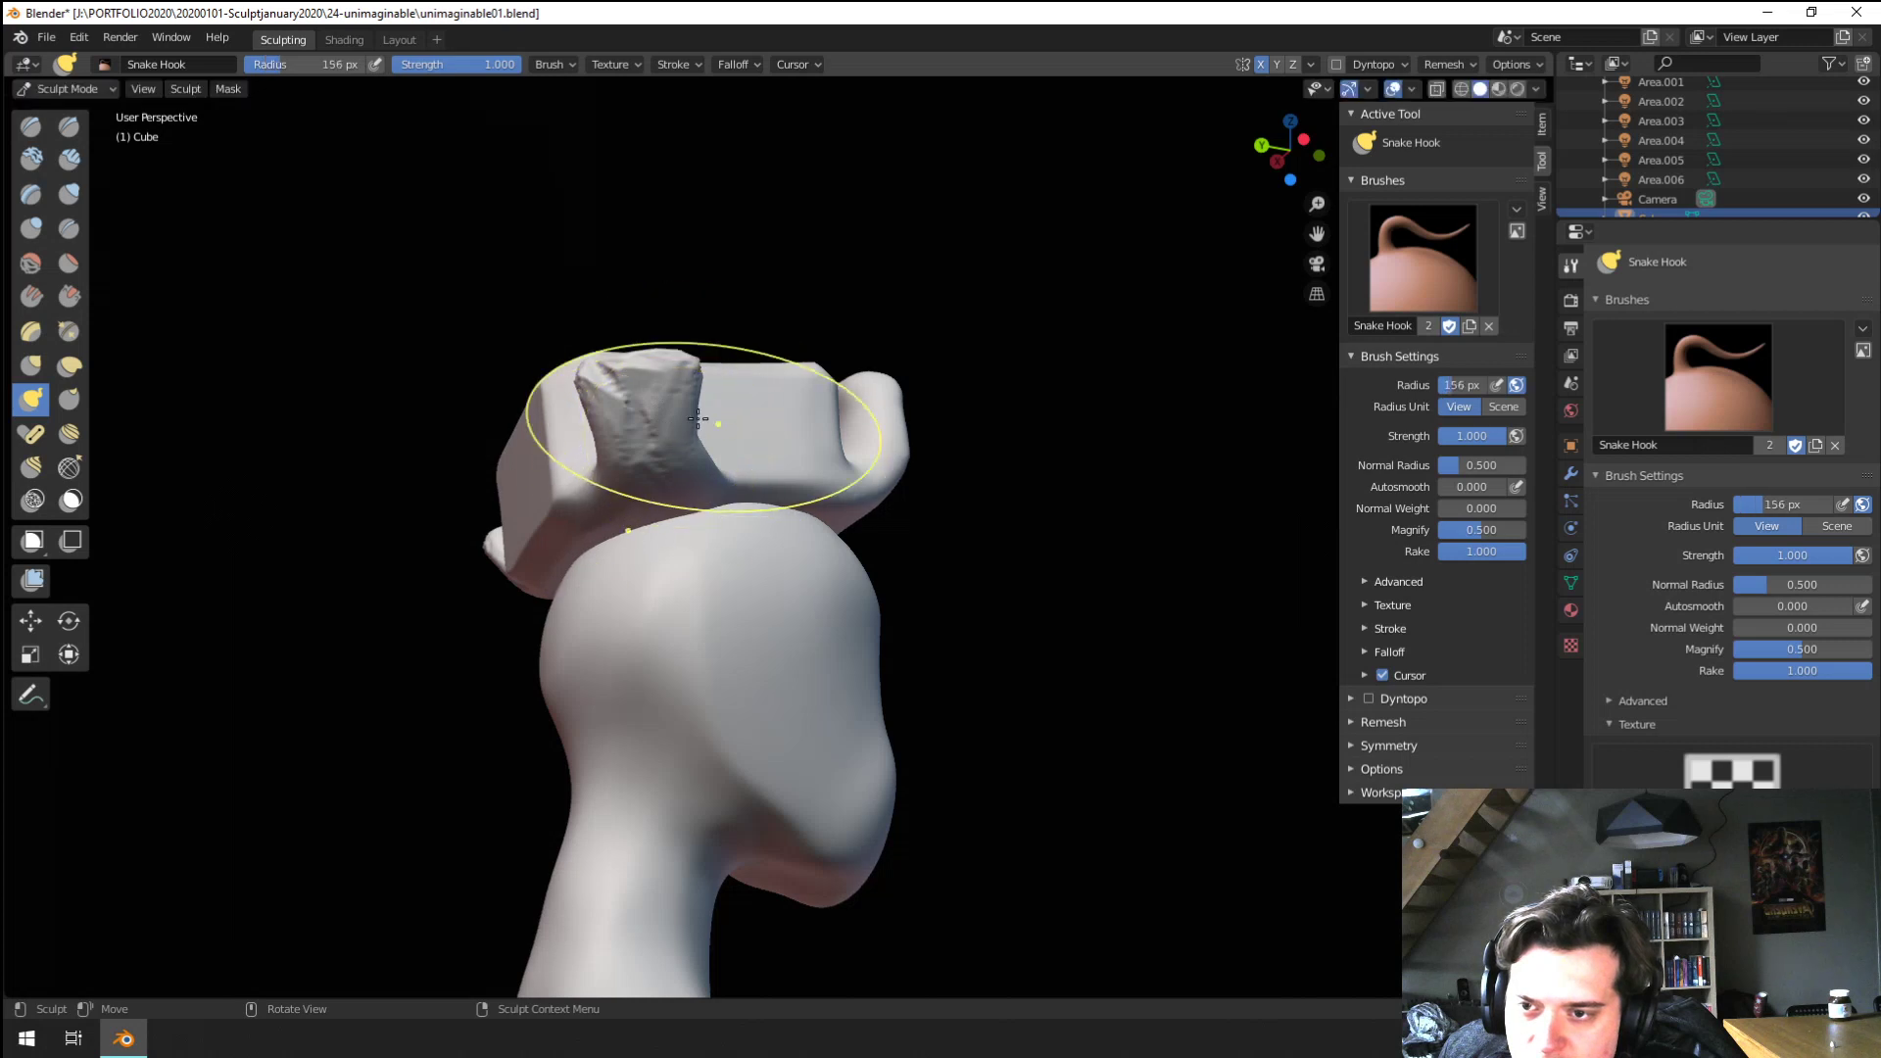
mouse_move(697, 419)
middle_mouse_down()
mouse_move(601, 428)
mouse_move(746, 429)
middle_mouse_up()
Adjust the shape of the front and side flaps with the Grab brush at 156 px
key("g")
mouse_move(911, 394)
left_mouse_down()
mouse_move(875, 366)
mouse_move(896, 371)
left_mouse_up()
mouse_move(896, 370)
middle_mouse_down()
mouse_move(735, 386)
mouse_move(623, 485)
mouse_move(594, 479)
middle_mouse_up()
left_click_drag(590, 478, 602, 482)
middle_click_drag(600, 480, 576, 474)
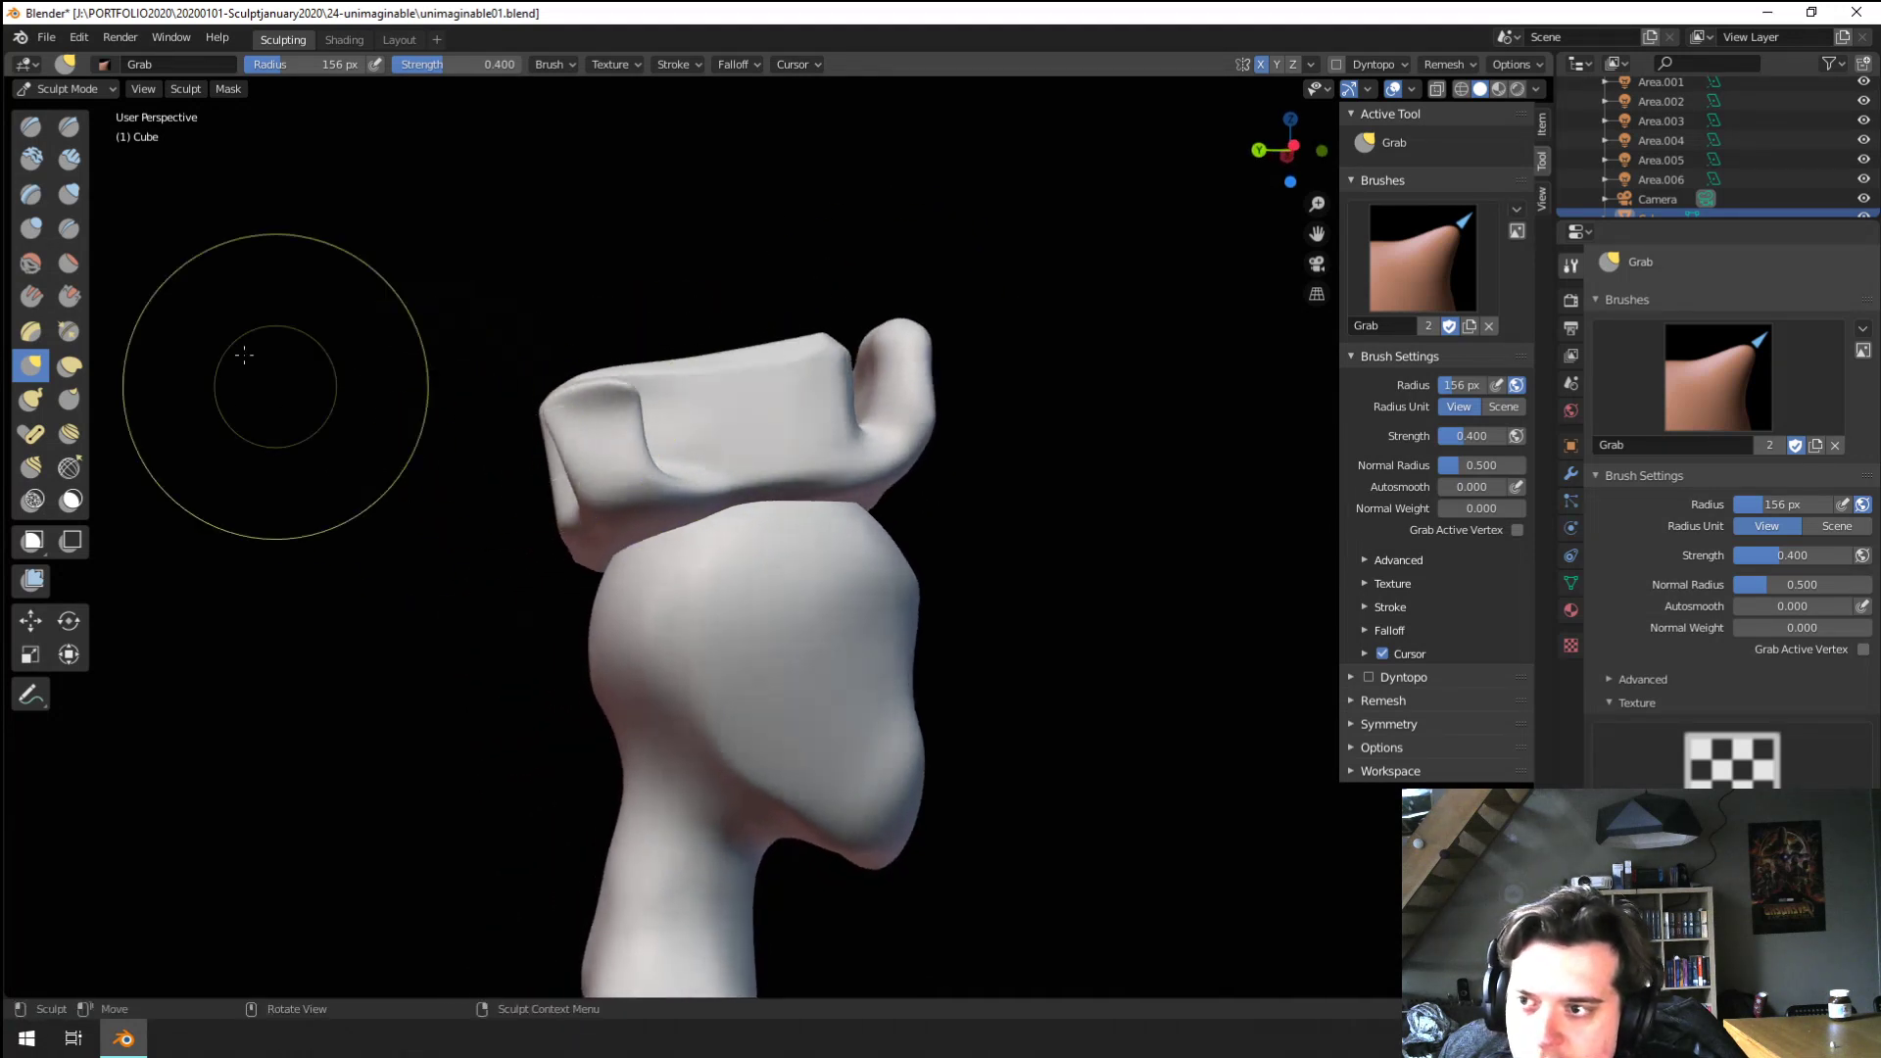
Thicken the side flaps with the Inflate brush at 127 px and then 69 px
left_click(78, 201)
left_click_drag(607, 416, 646, 468)
mouse_move(647, 468)
middle_mouse_down()
mouse_move(538, 462)
mouse_move(674, 514)
mouse_move(125, 231)
middle_mouse_up()
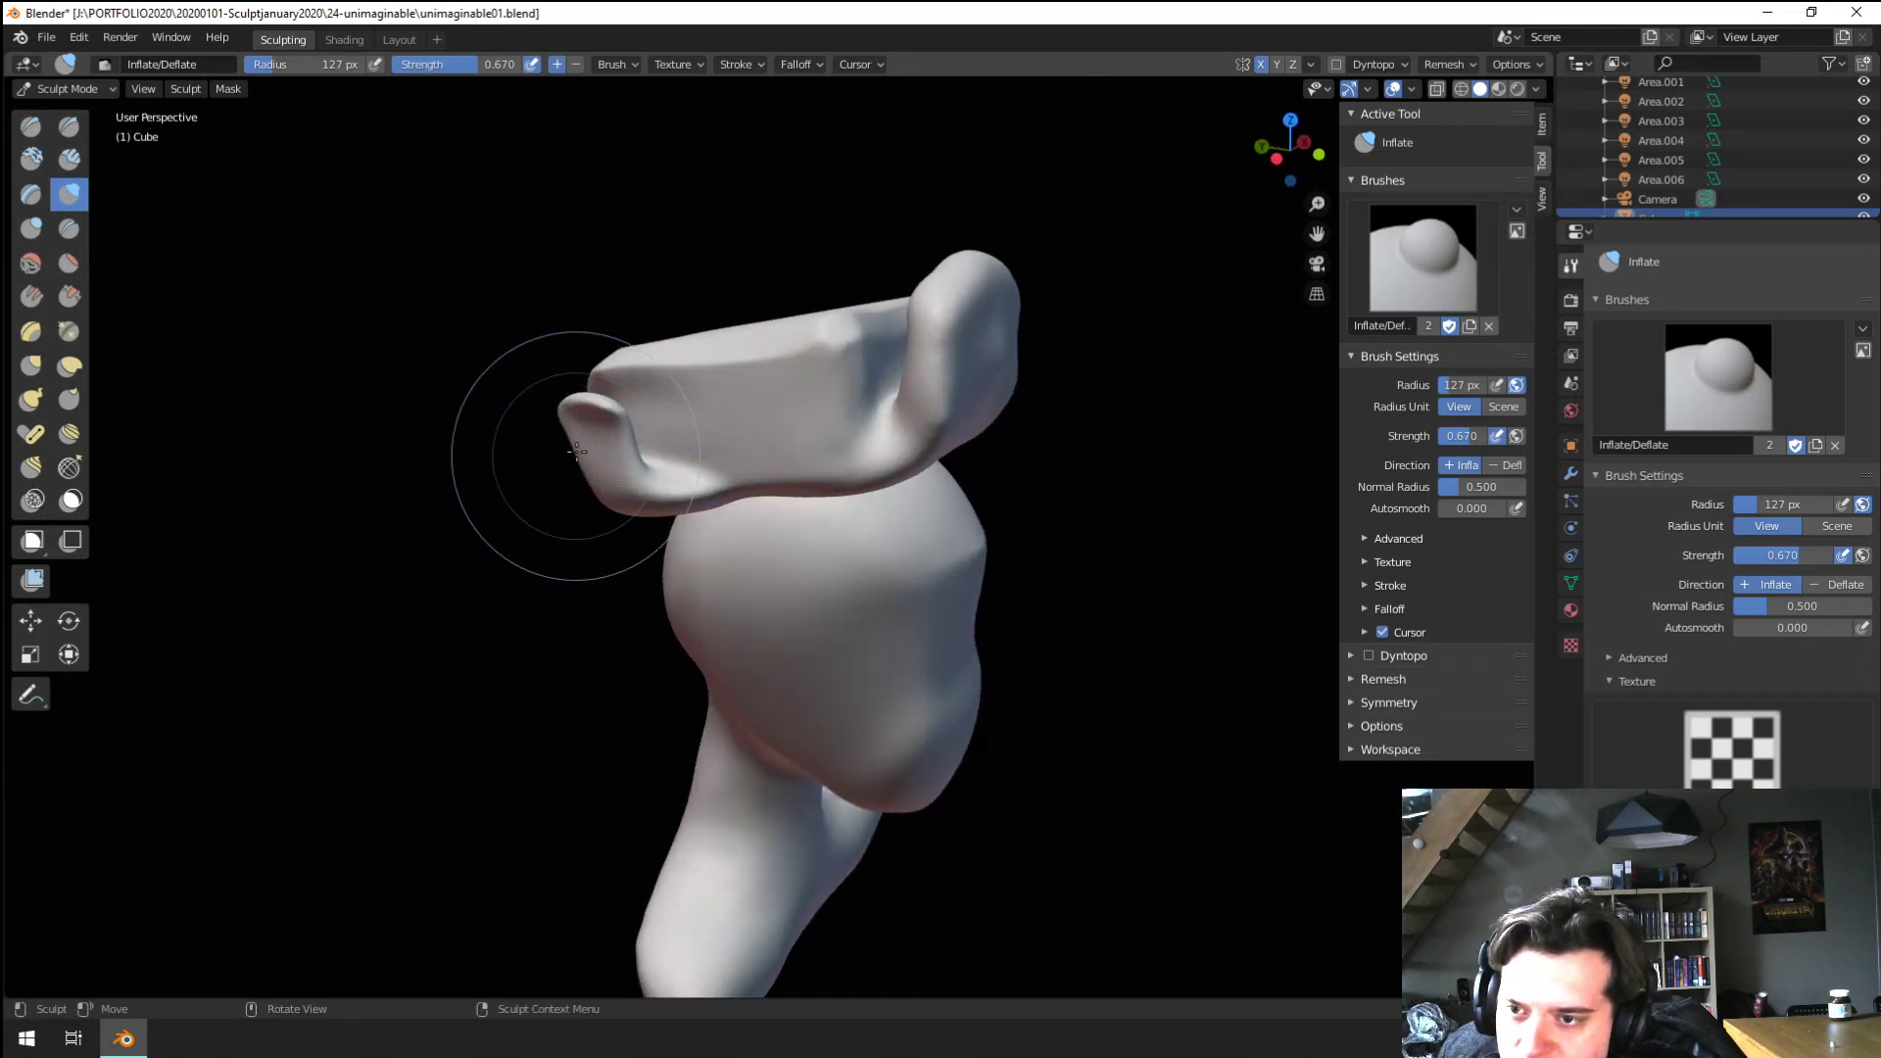
left_click_drag(548, 453, 603, 447)
mouse_move(604, 448)
middle_mouse_down()
mouse_move(697, 397)
mouse_move(770, 461)
middle_mouse_up()
key("f")
left_click(671, 392)
left_click_drag(771, 461, 770, 461)
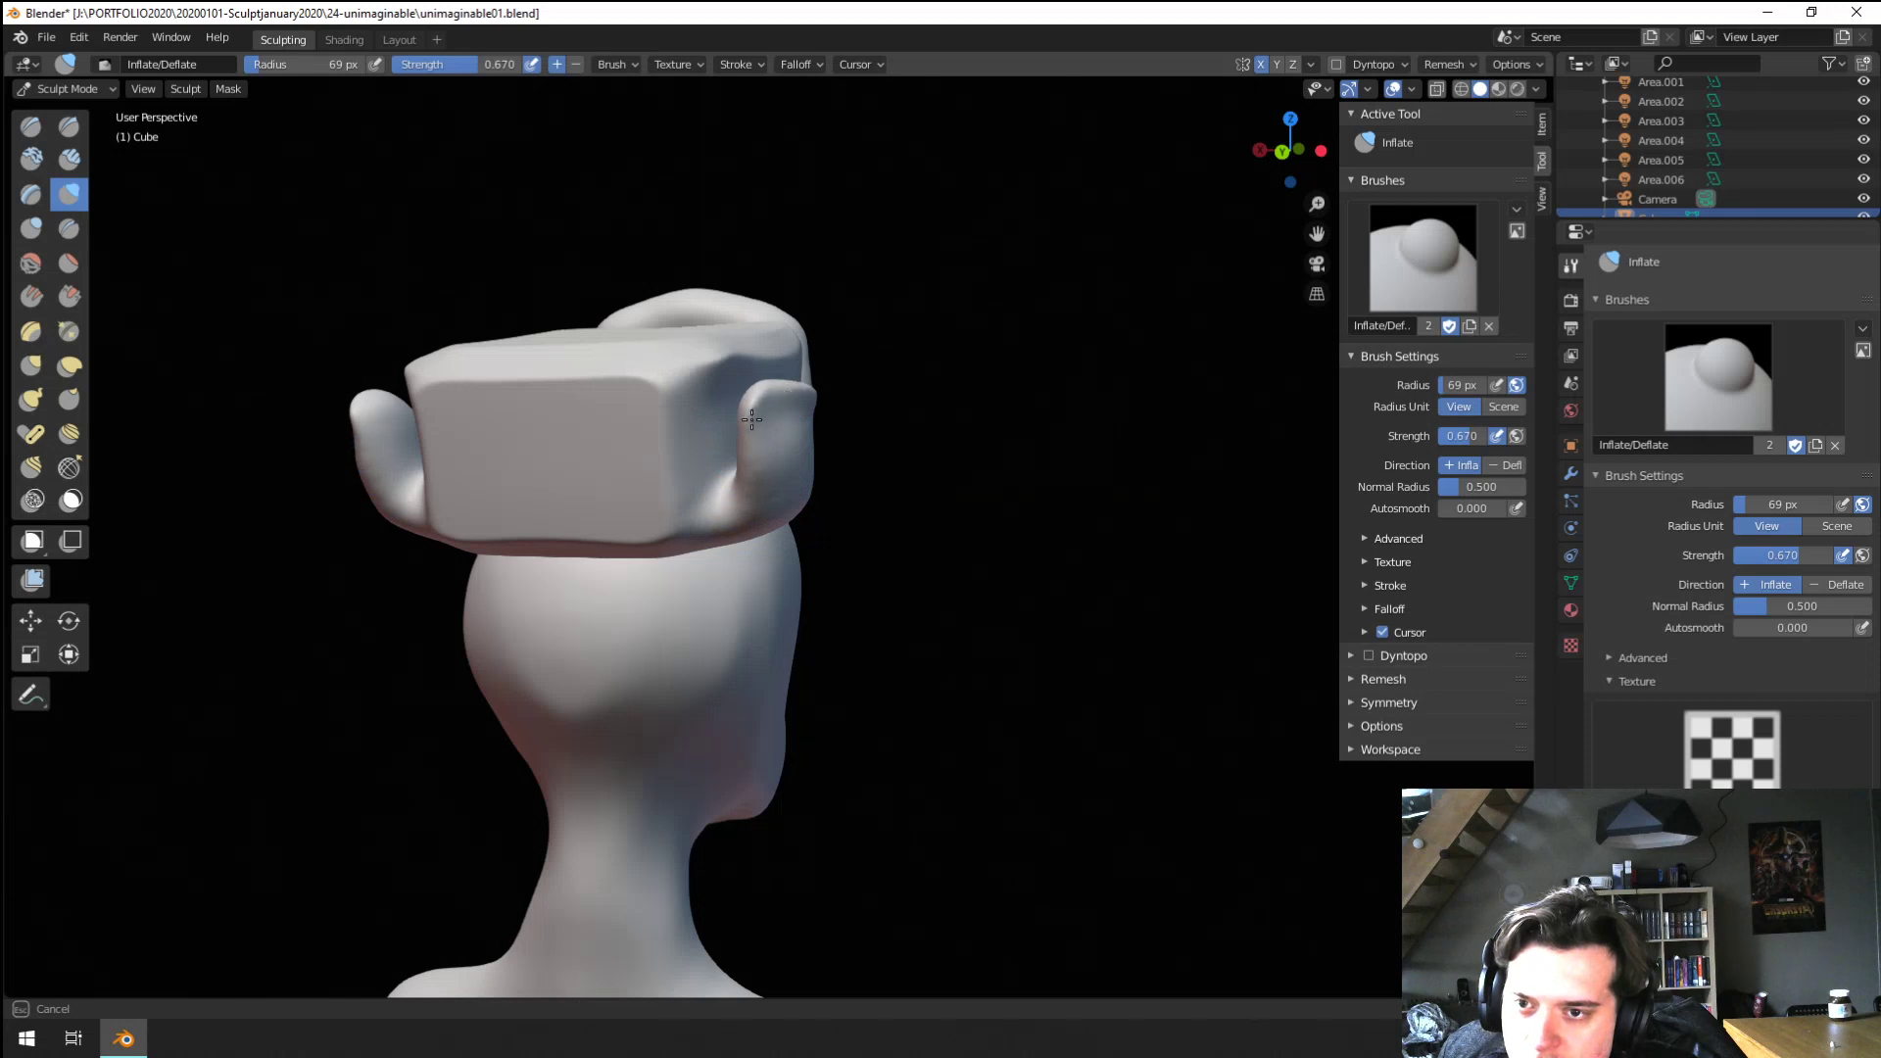
Reshape the side flaps into broader ear flaps with the Grab brush at 114 px
mouse_move(811, 377)
middle_mouse_down()
mouse_move(910, 448)
mouse_move(709, 545)
mouse_move(799, 605)
mouse_move(840, 503)
mouse_move(767, 532)
mouse_move(1008, 478)
mouse_move(989, 411)
mouse_move(745, 343)
mouse_move(768, 437)
middle_mouse_up()
key("g")
key("f")
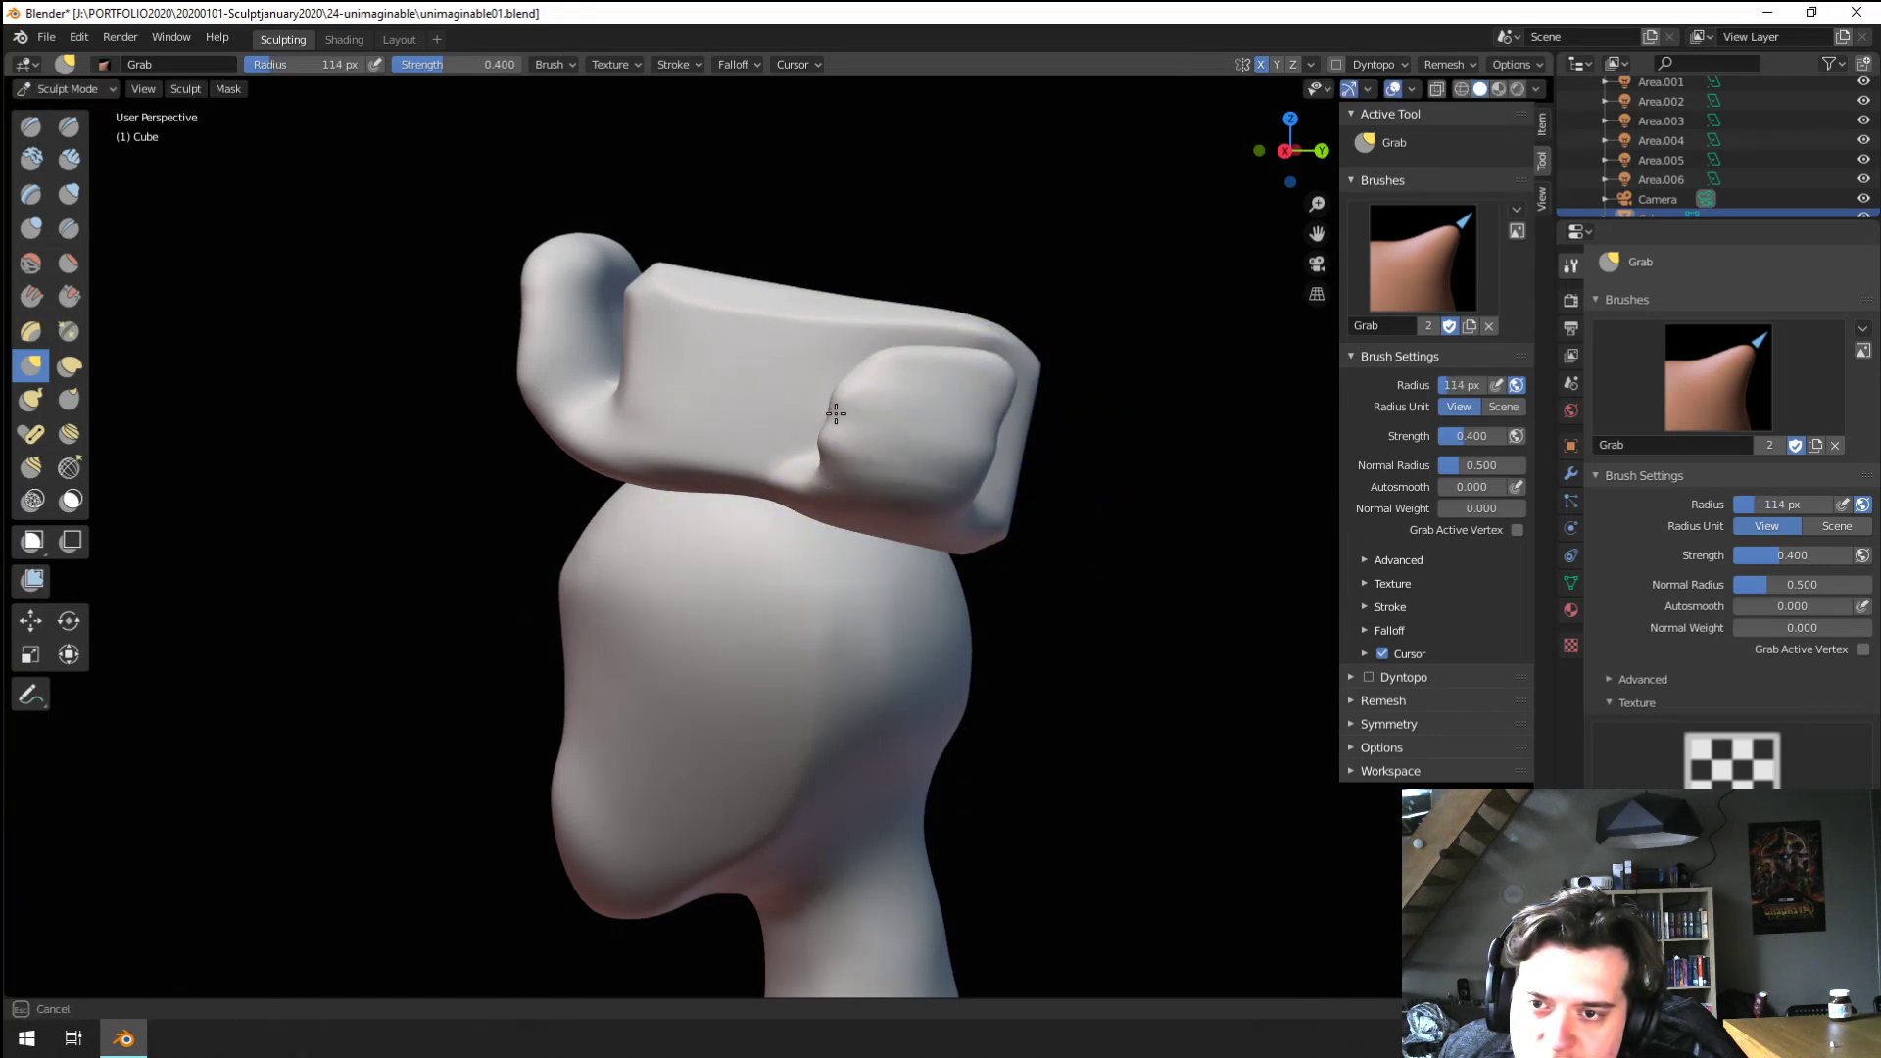
Flatten the surfaces of the hat's front and side flaps with the Flatten brush at 156 px and then 111 px
middle_click_drag(879, 385, 903, 474)
left_click(69, 262)
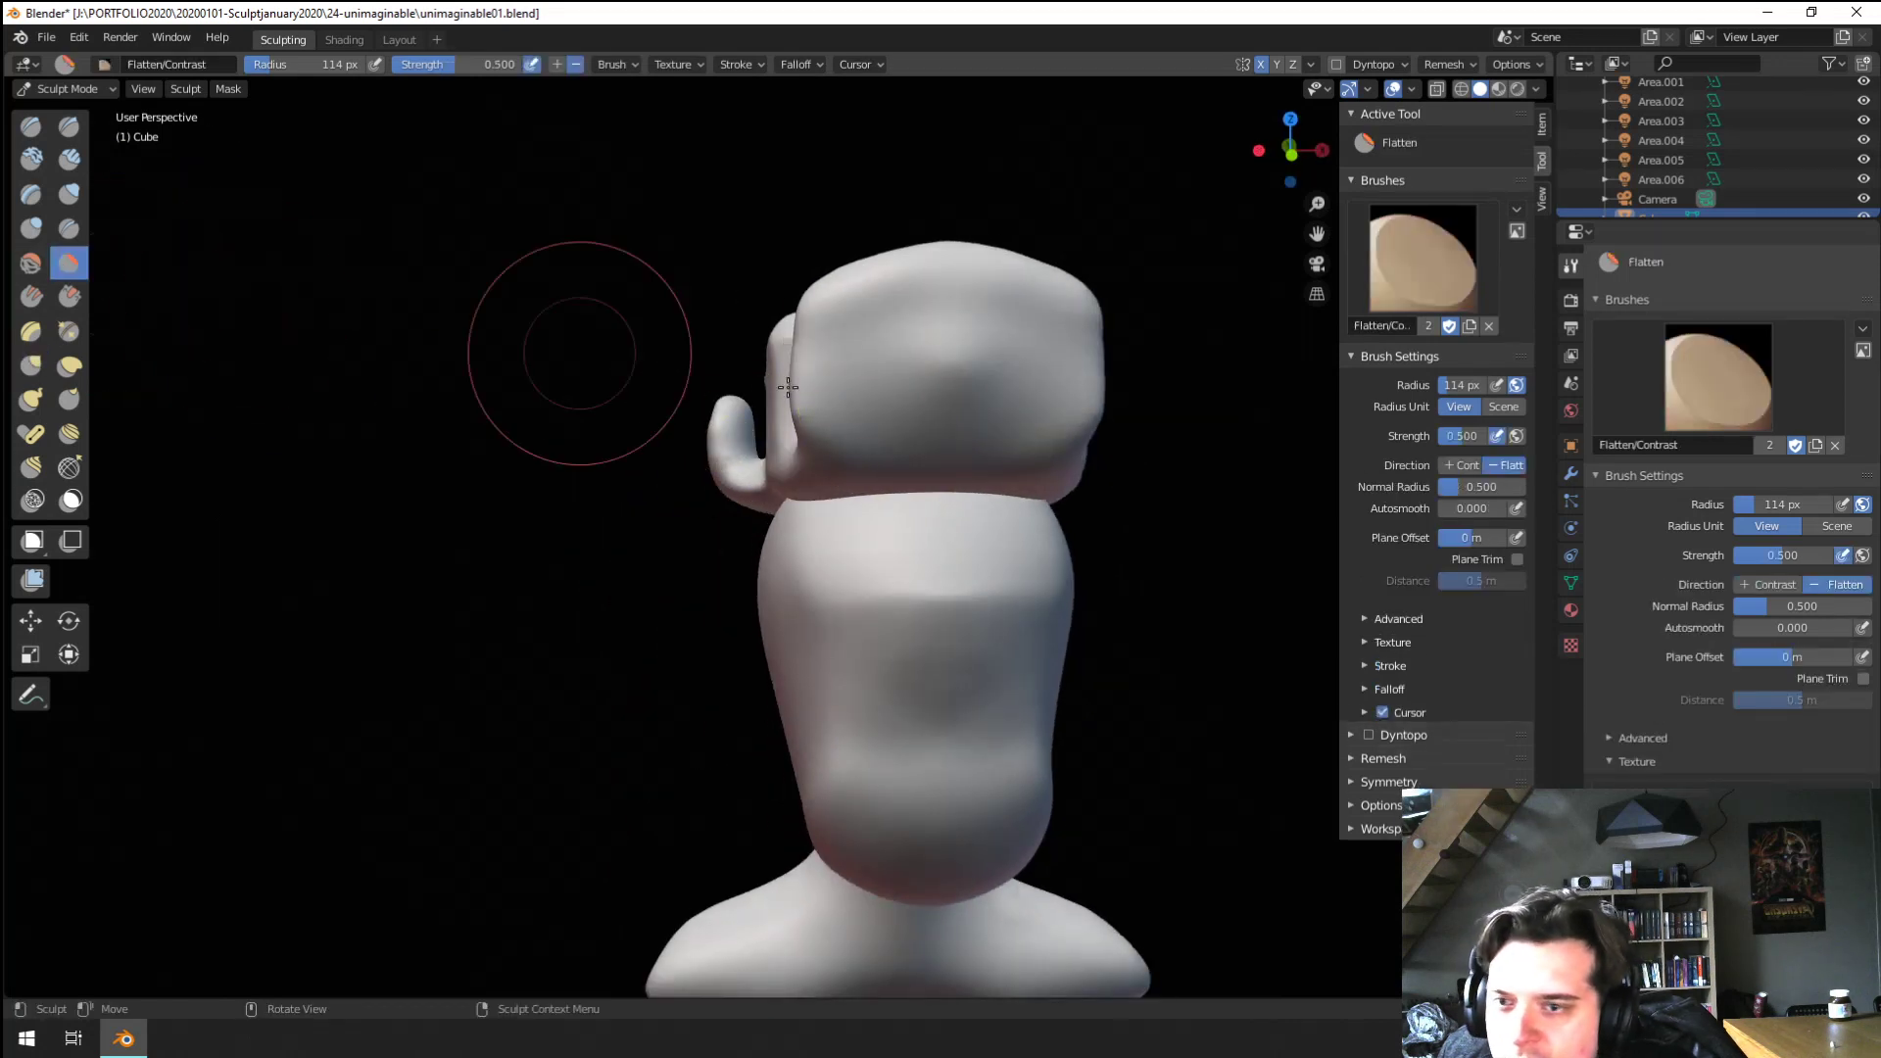
middle_click_drag(1054, 408, 931, 318)
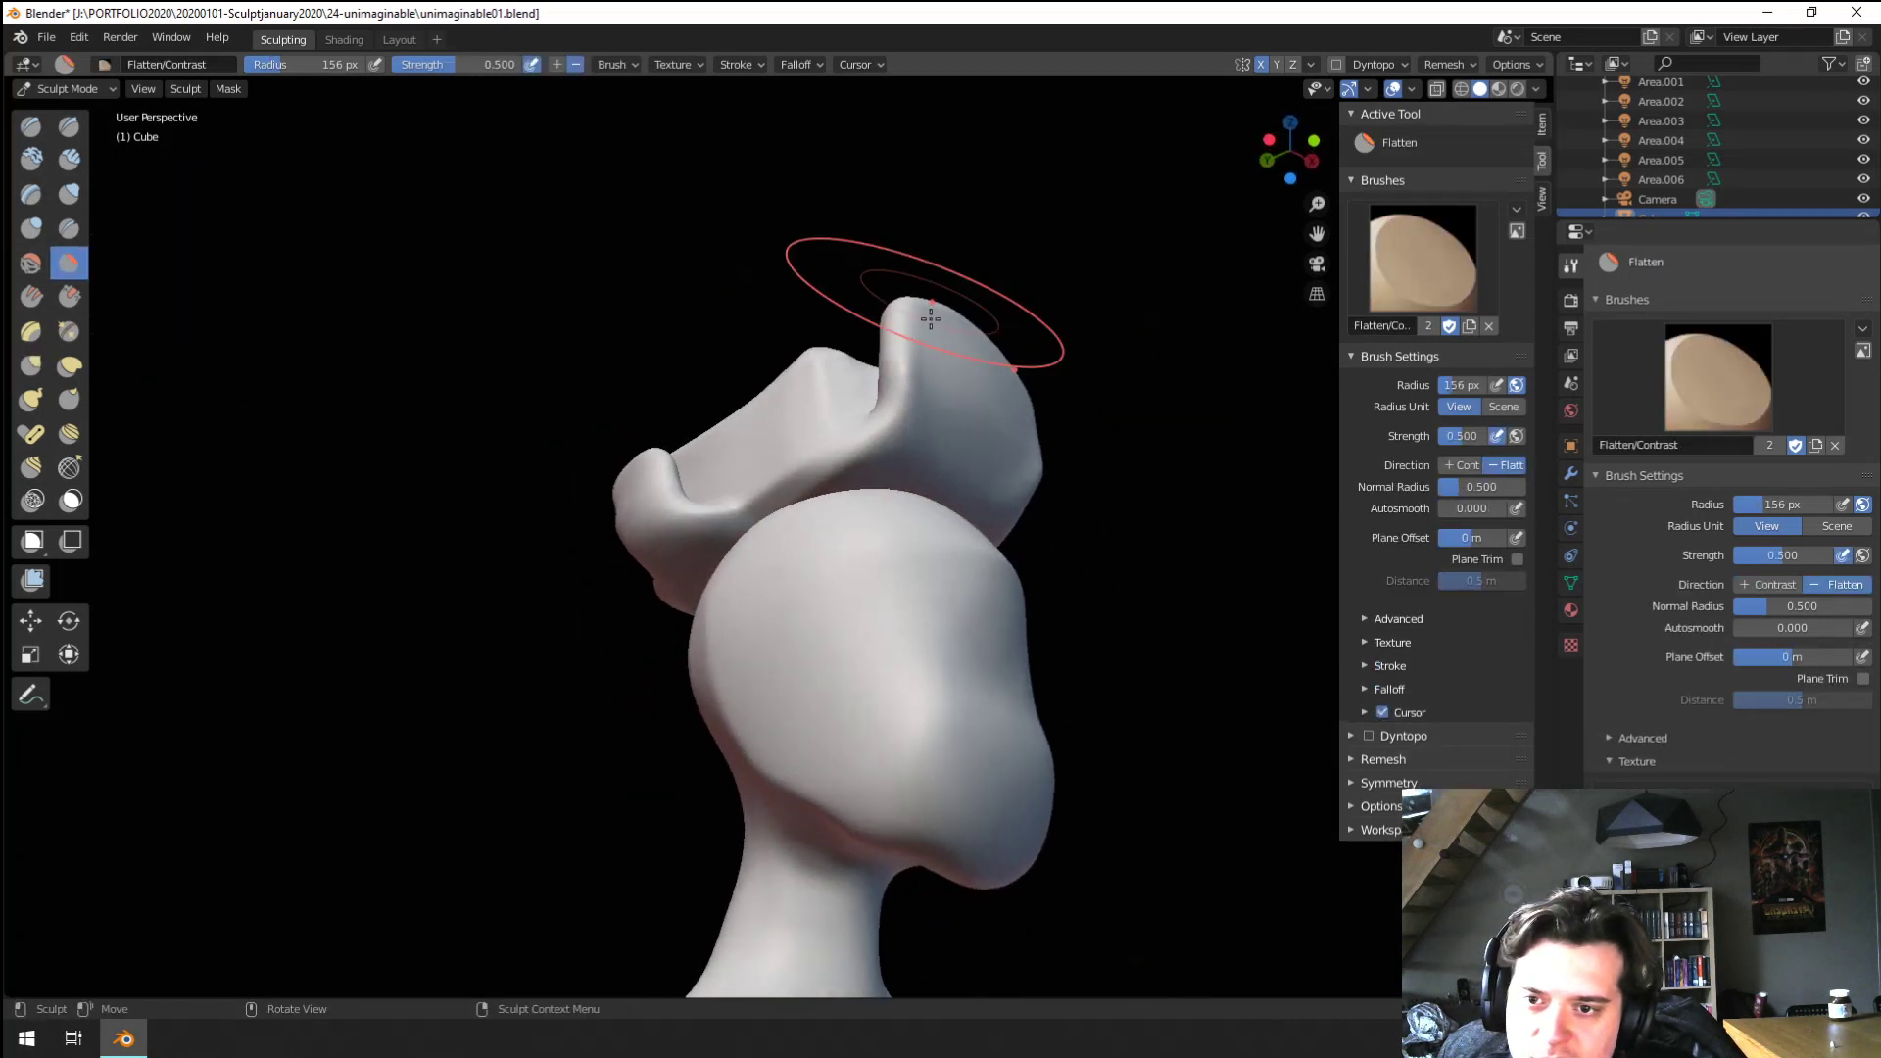
middle_click_drag(893, 495, 849, 471)
left_click_drag(914, 363, 903, 341)
mouse_move(863, 333)
middle_mouse_down()
mouse_move(880, 410)
mouse_move(760, 386)
mouse_move(688, 407)
mouse_move(744, 511)
mouse_move(621, 454)
middle_mouse_up()
key("f")
left_click(836, 410)
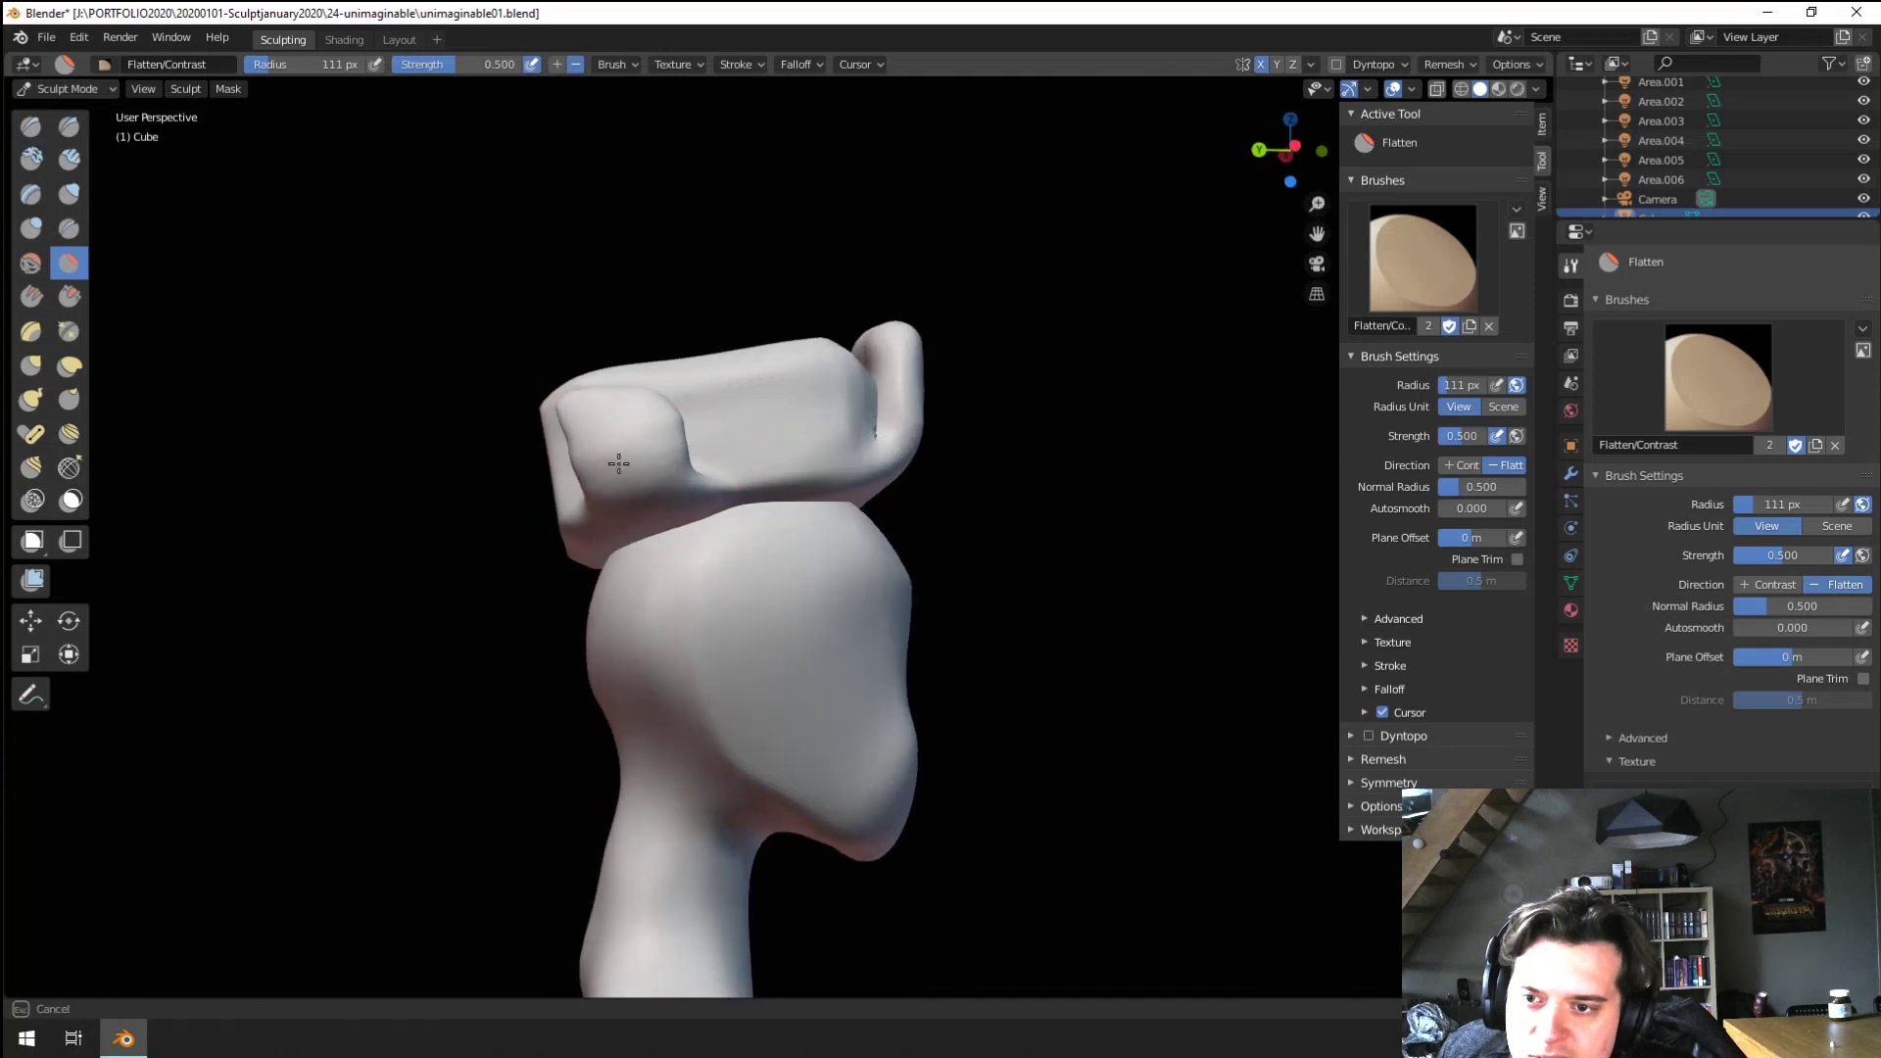
Refine the outline of the hat's side flaps with the Grab brush, reducing its radius from 102 to 82 px
key("g")
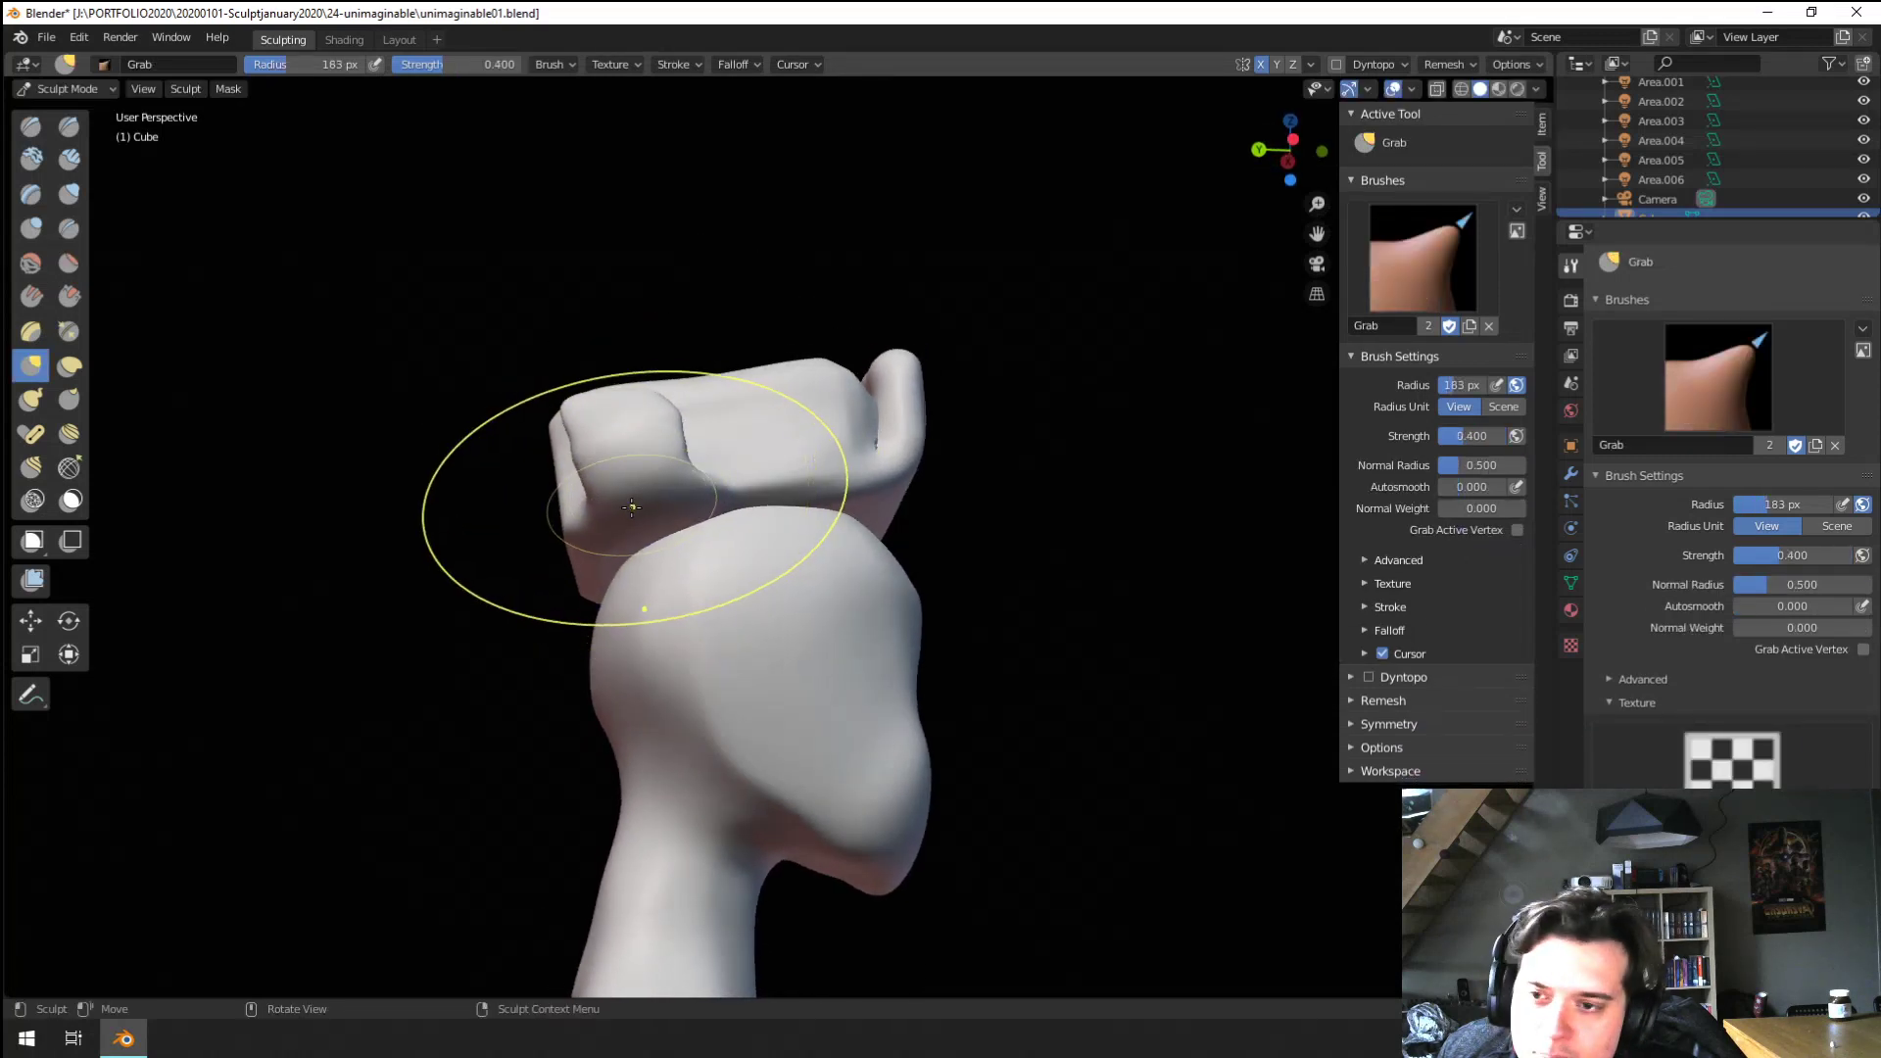
left_click(585, 431)
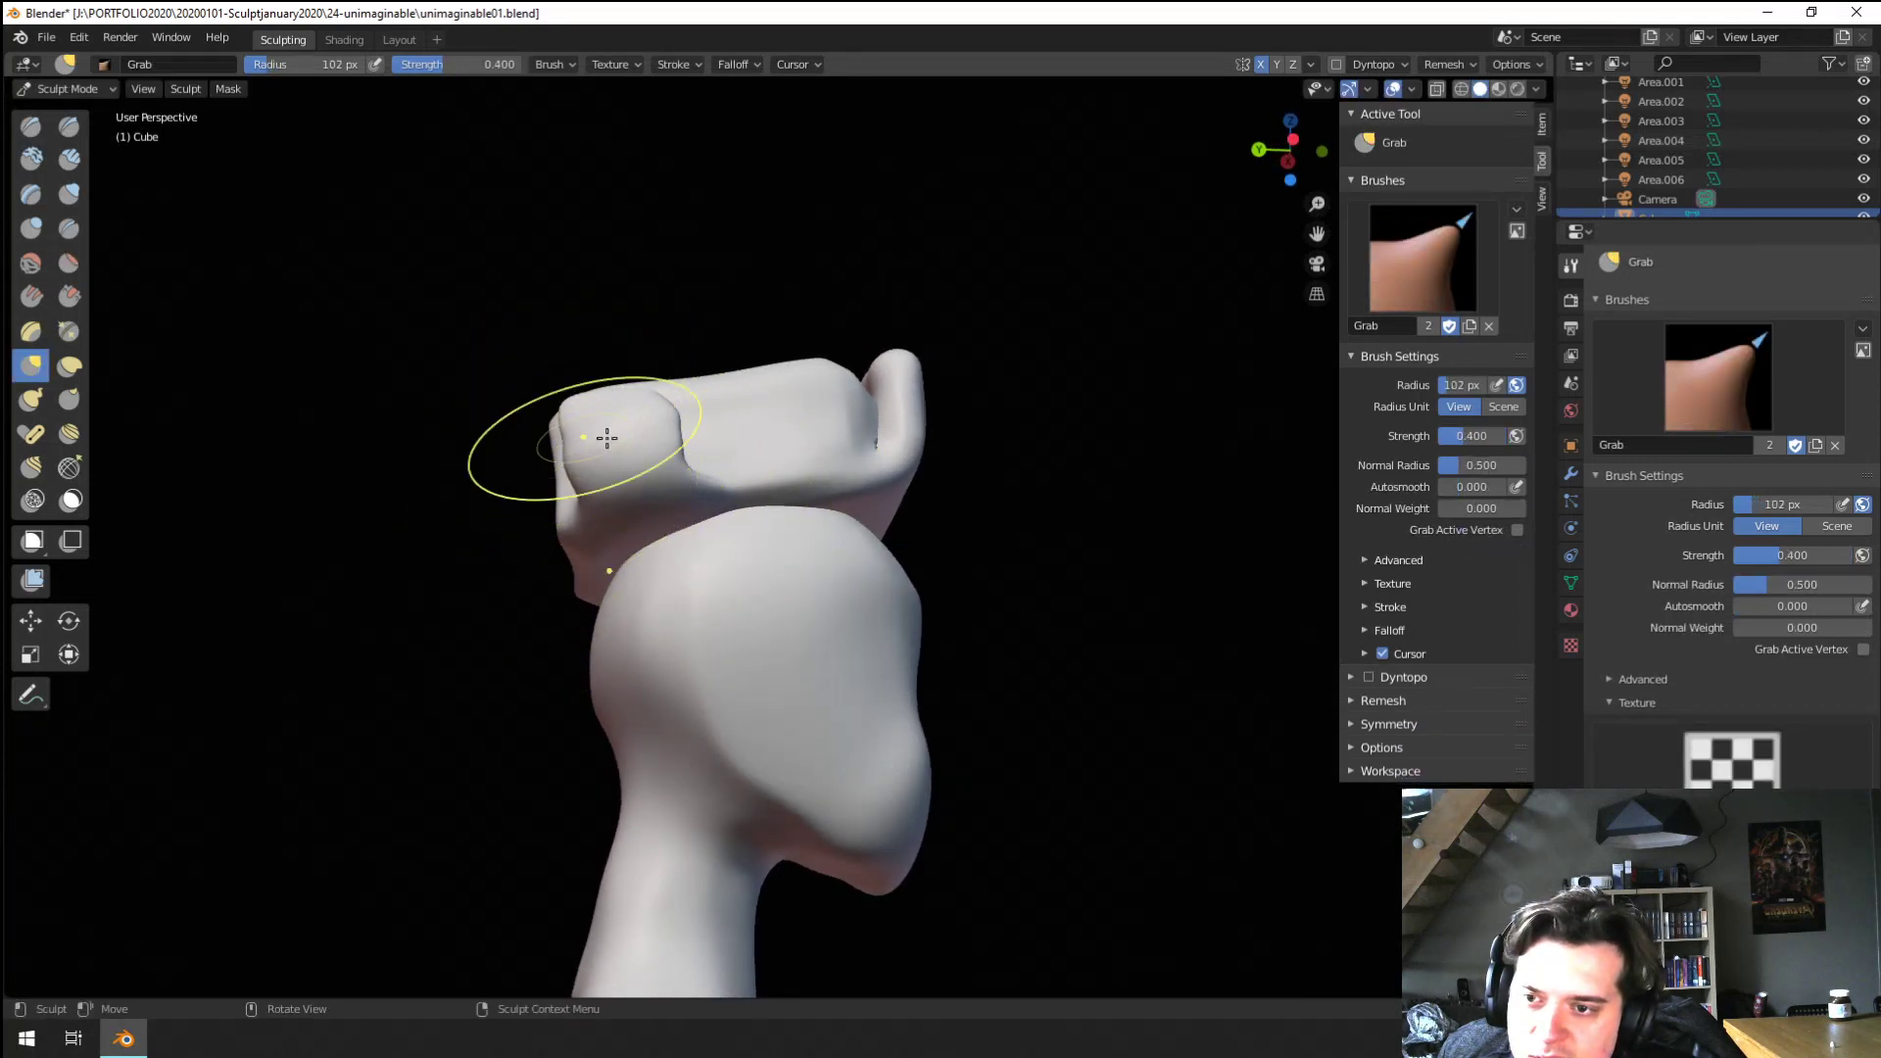
key("f")
left_click(646, 445)
middle_click_drag(642, 447, 608, 415)
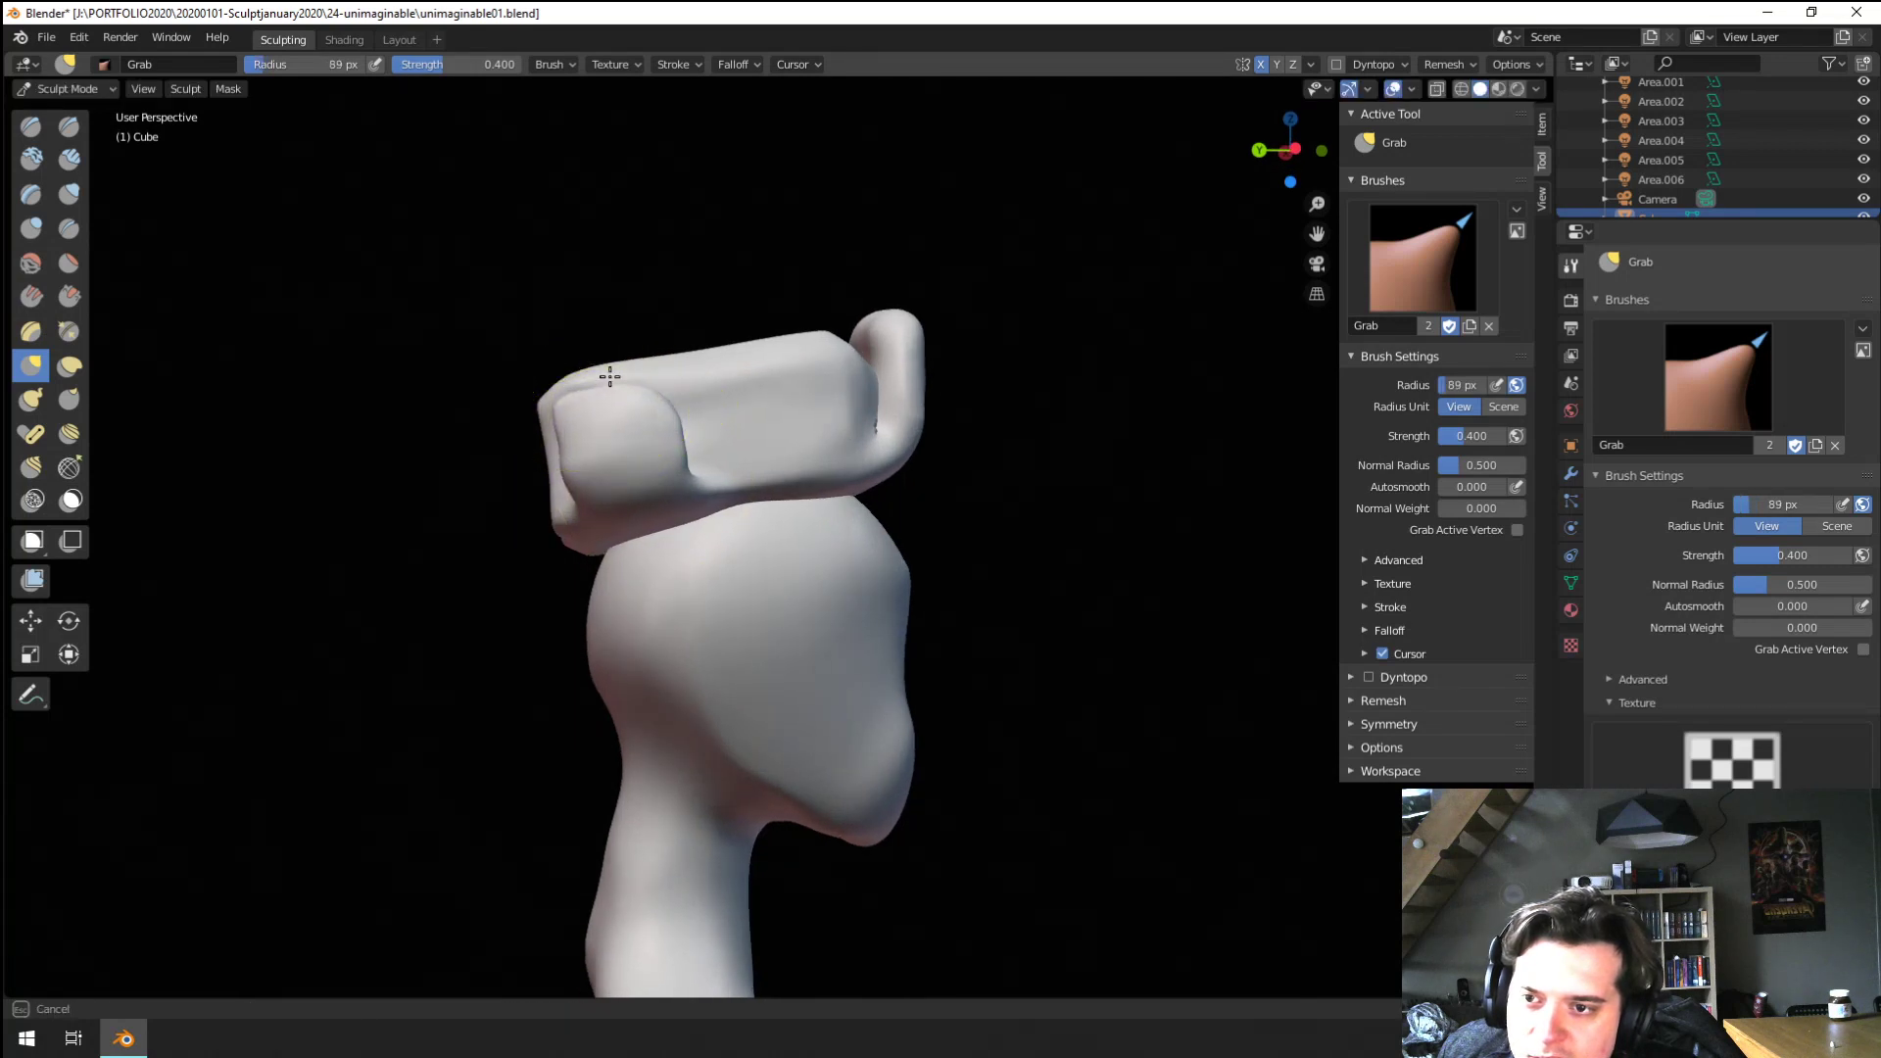
key("bracketleft")
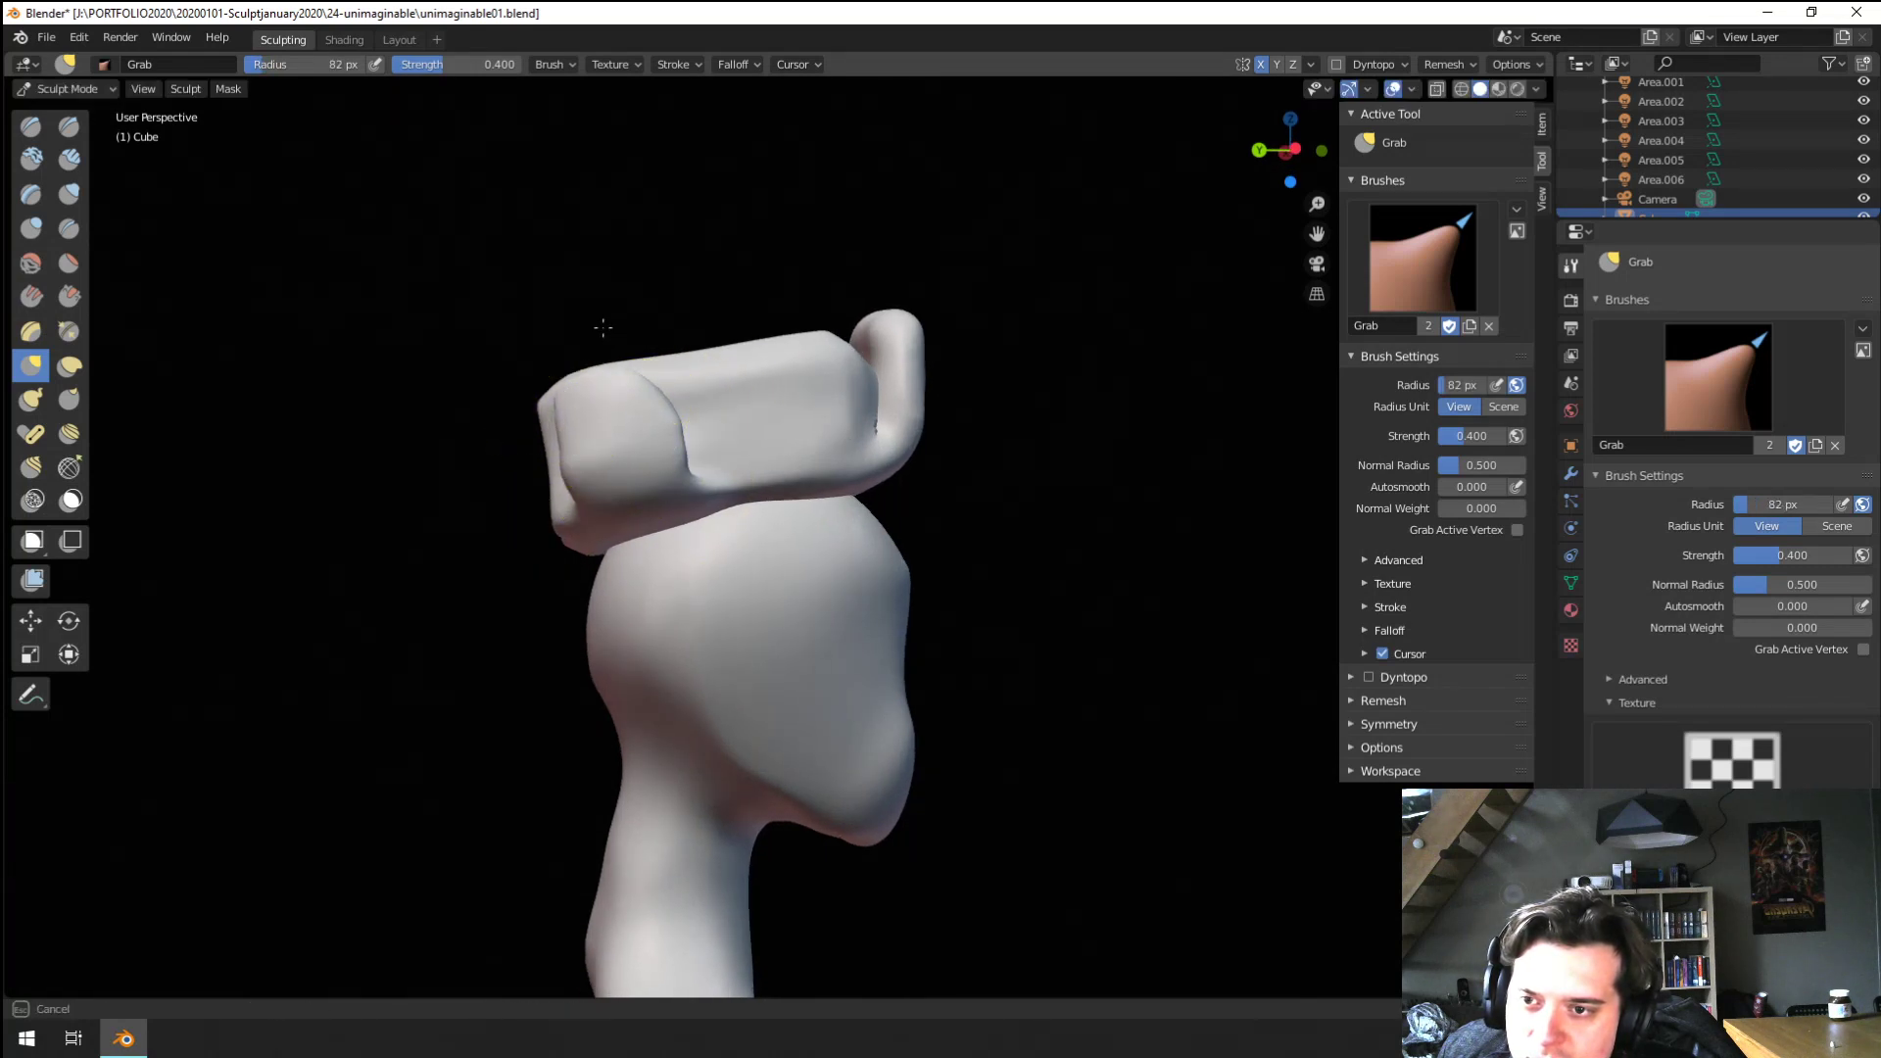
Reshape the upper edges and back of the hat with the Grab brush, enlarging its radius to 191 px
mouse_move(602, 329)
middle_mouse_down()
mouse_move(630, 391)
mouse_move(621, 427)
mouse_move(697, 478)
mouse_move(837, 459)
mouse_move(798, 543)
mouse_move(673, 420)
mouse_move(630, 434)
mouse_move(665, 468)
mouse_move(666, 529)
mouse_move(728, 576)
mouse_move(621, 538)
mouse_move(613, 575)
mouse_move(674, 329)
middle_mouse_up()
key("f")
left_click(636, 428)
key("f")
left_click(765, 461)
key("f")
left_click(727, 328)
left_click_drag(730, 306, 760, 273)
mouse_move(774, 270)
middle_mouse_down()
mouse_move(706, 328)
mouse_move(737, 274)
middle_mouse_up()
left_click_drag(730, 312, 724, 297)
mouse_move(725, 298)
middle_mouse_down()
mouse_move(771, 311)
mouse_move(637, 322)
middle_mouse_up()
left_click_drag(456, 370, 415, 320)
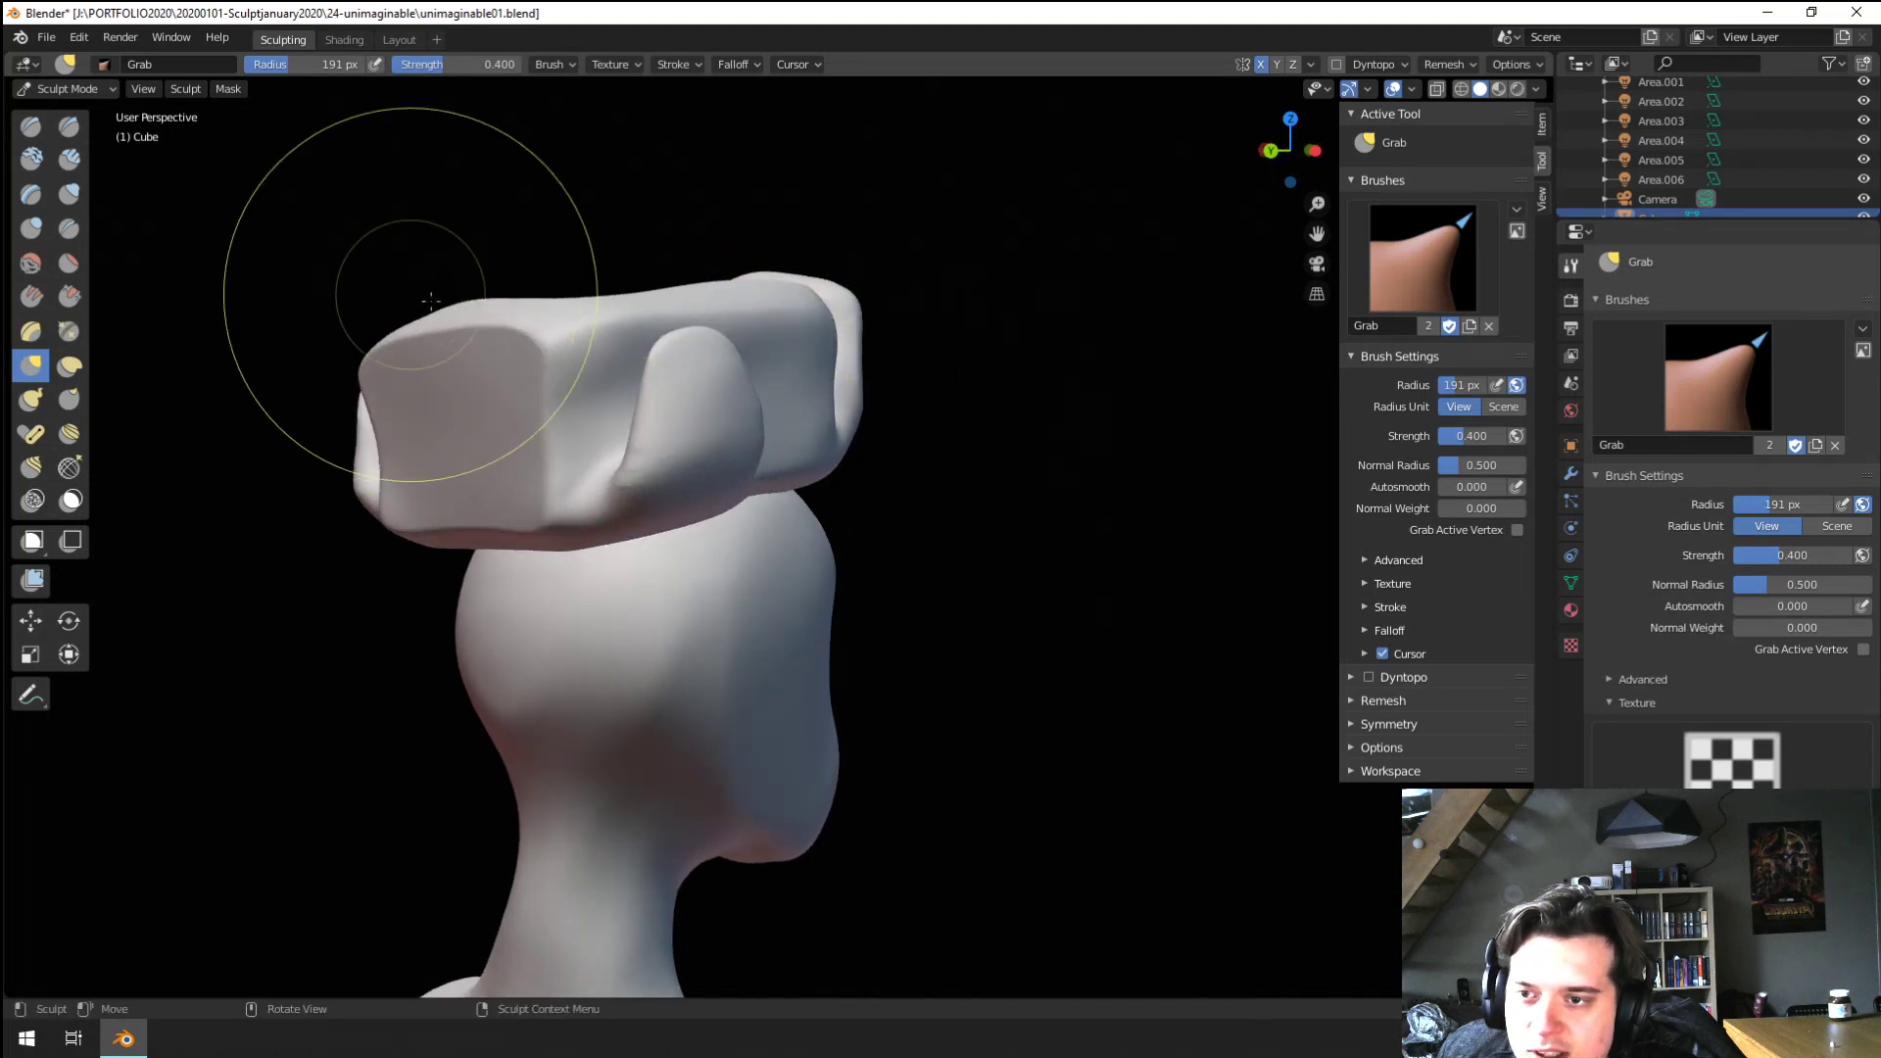
Add a UV sphere in Object Mode and move it over the upper part of the head
mouse_move(413, 292)
middle_mouse_down()
mouse_move(623, 341)
mouse_move(642, 476)
middle_mouse_up()
mouse_move(641, 475)
middle_mouse_down()
mouse_move(550, 483)
mouse_move(651, 516)
mouse_move(641, 497)
middle_mouse_up()
left_click(69, 89)
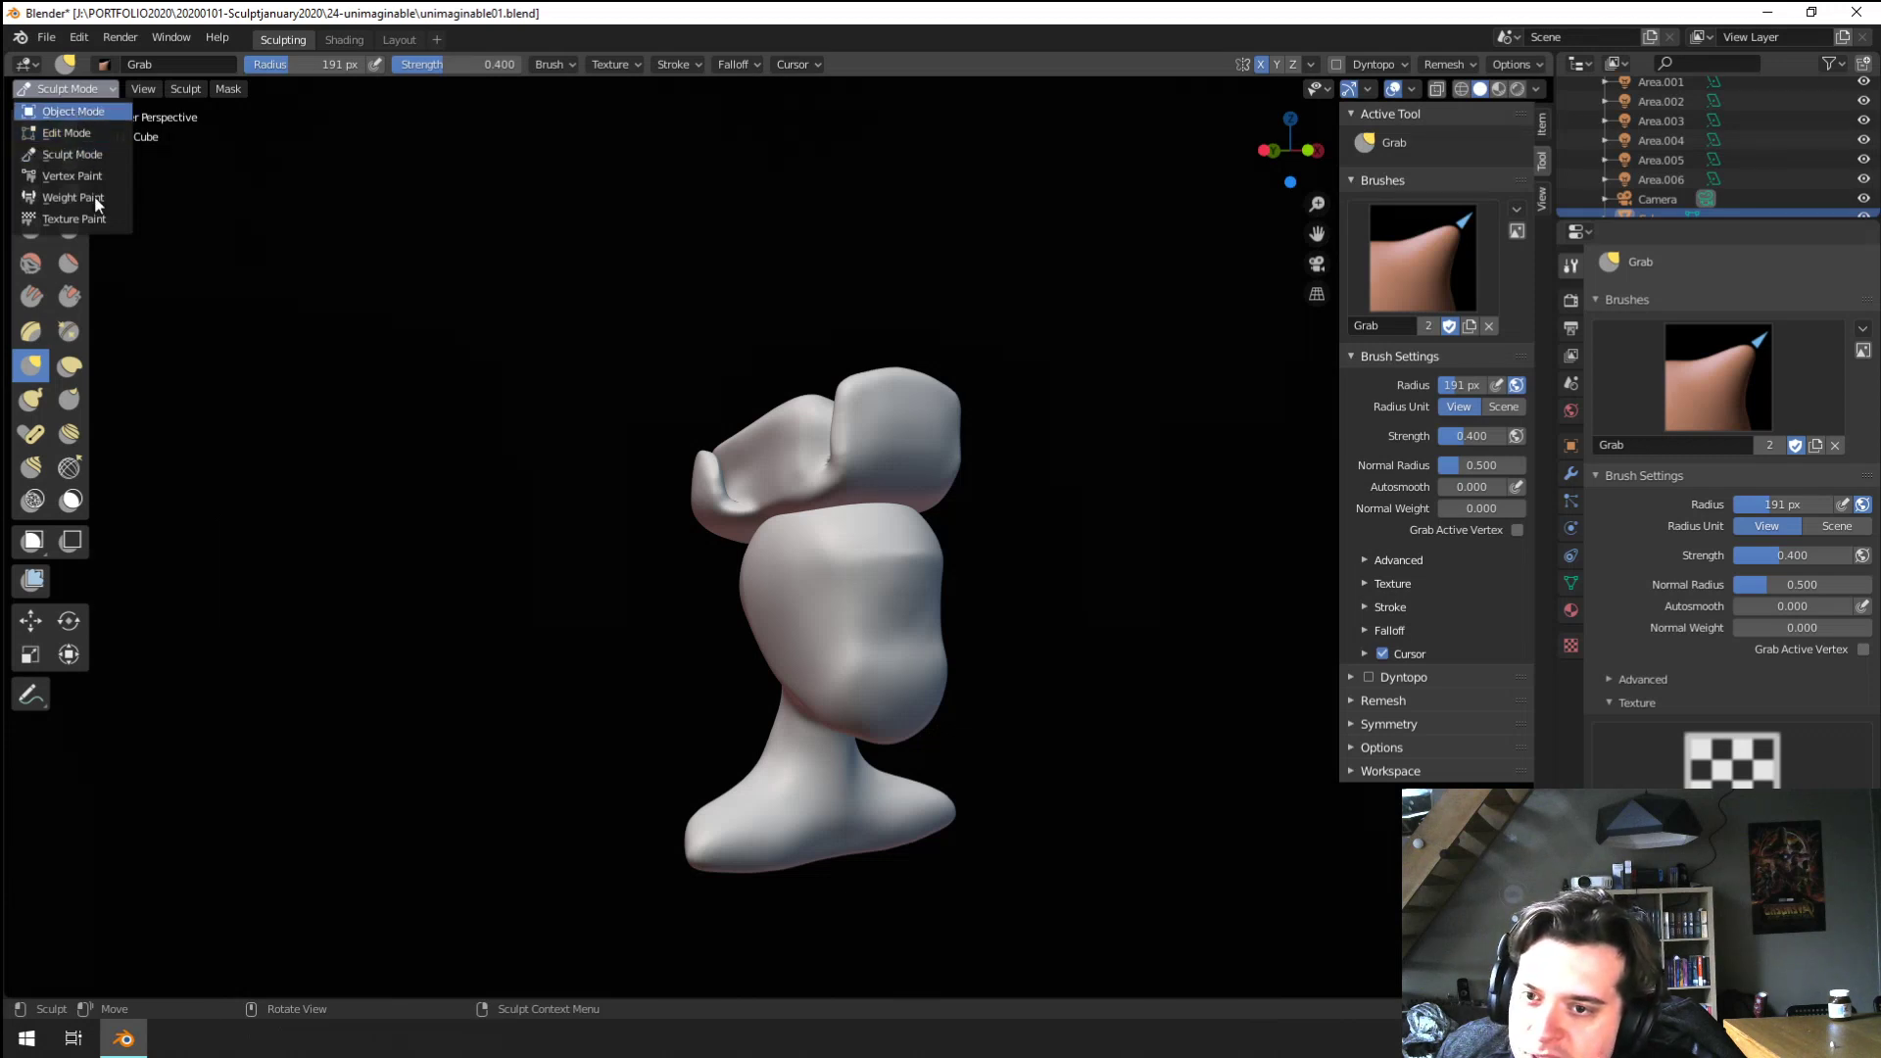
left_click(72, 111)
key("shift+a")
mouse_move(645, 537)
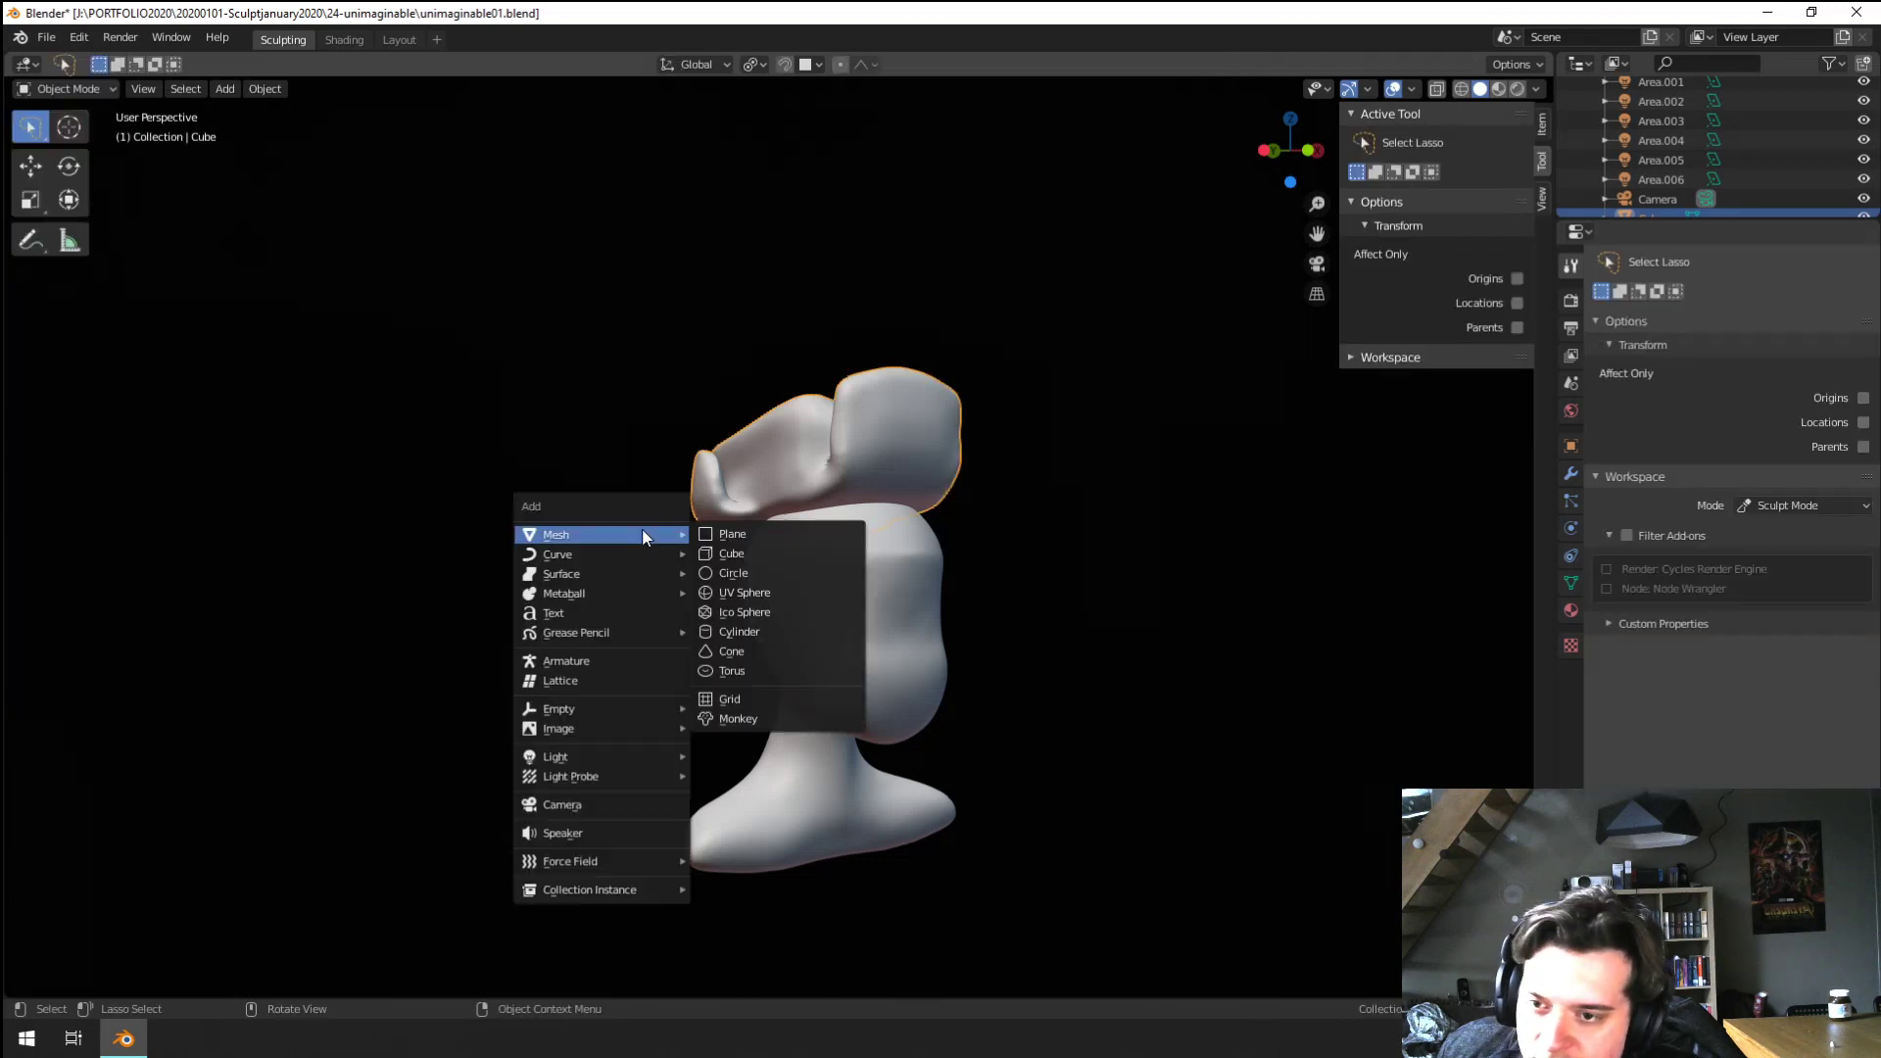
left_click(750, 590)
key("g")
left_click(900, 676)
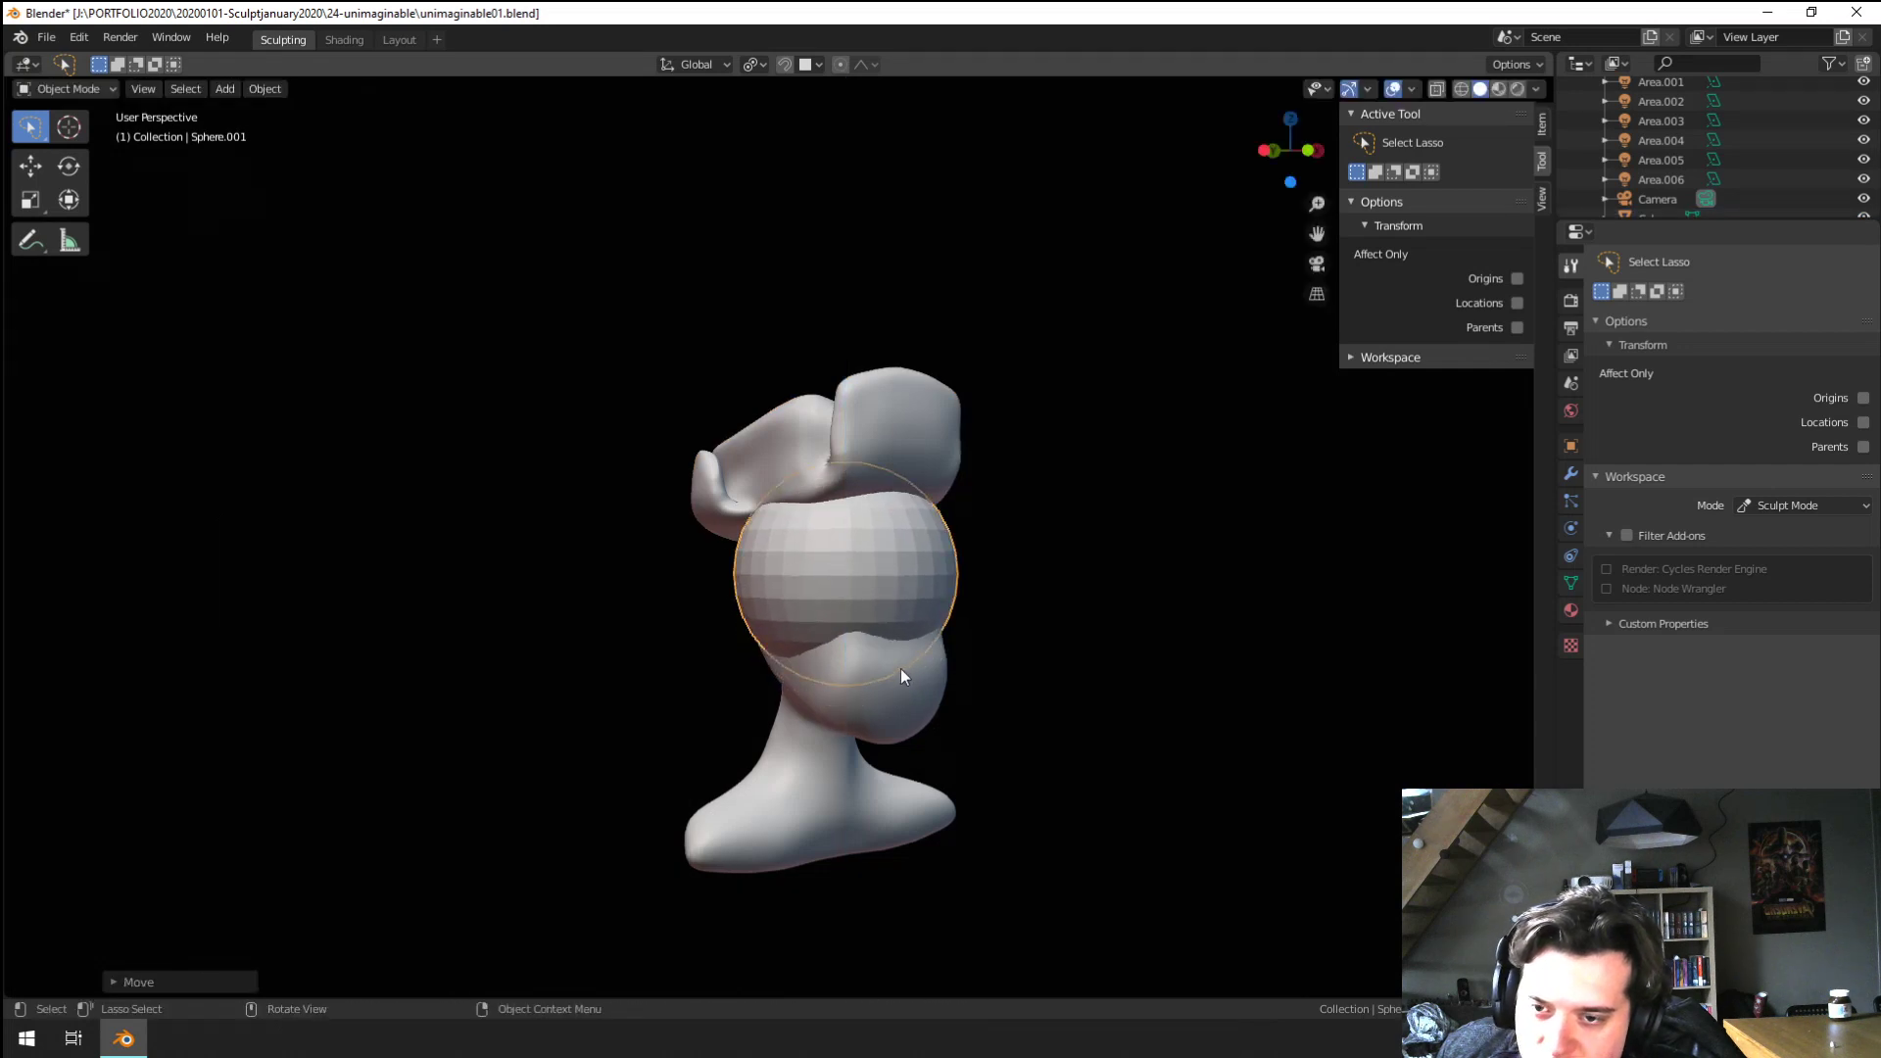
Move the sphere along the Y axis and scale it down to fit inside the head
middle_click_drag(902, 676, 933, 614)
key("g")
key("y")
left_click(934, 613)
key("s")
left_click(907, 625)
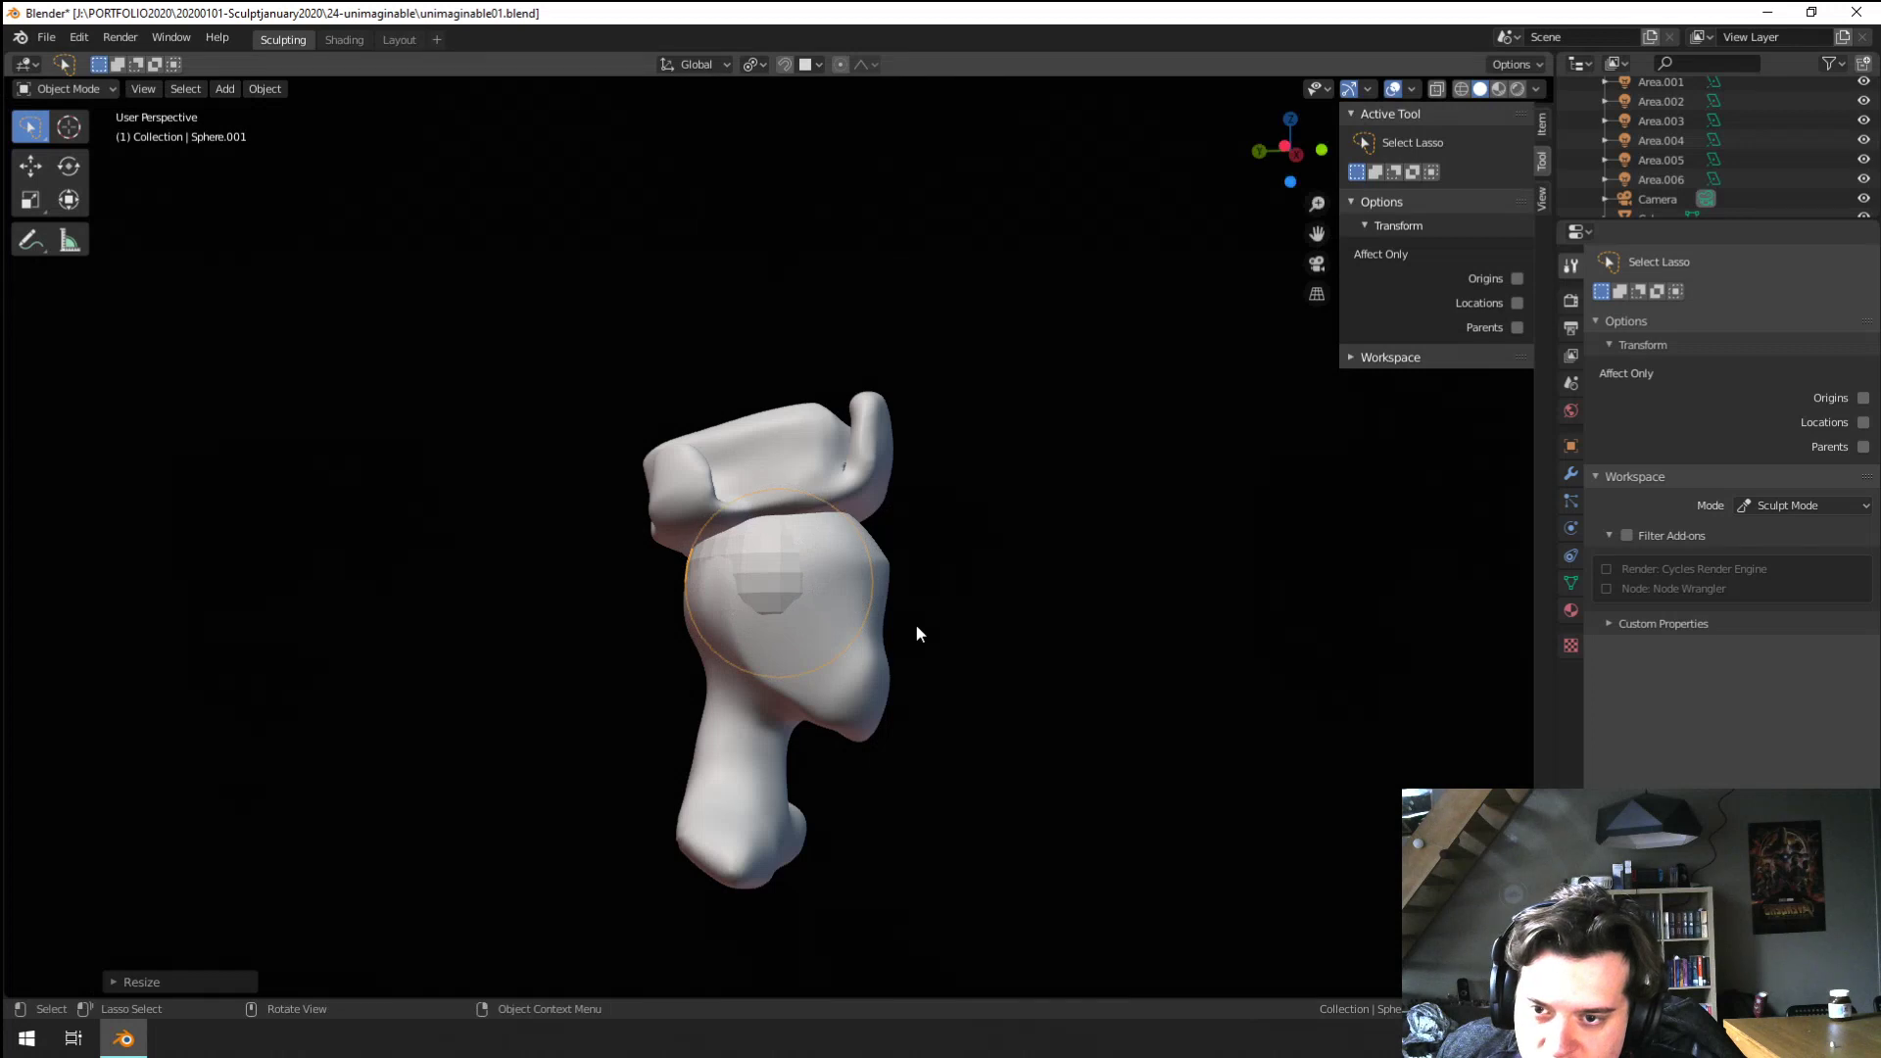
key("s")
left_click(903, 637)
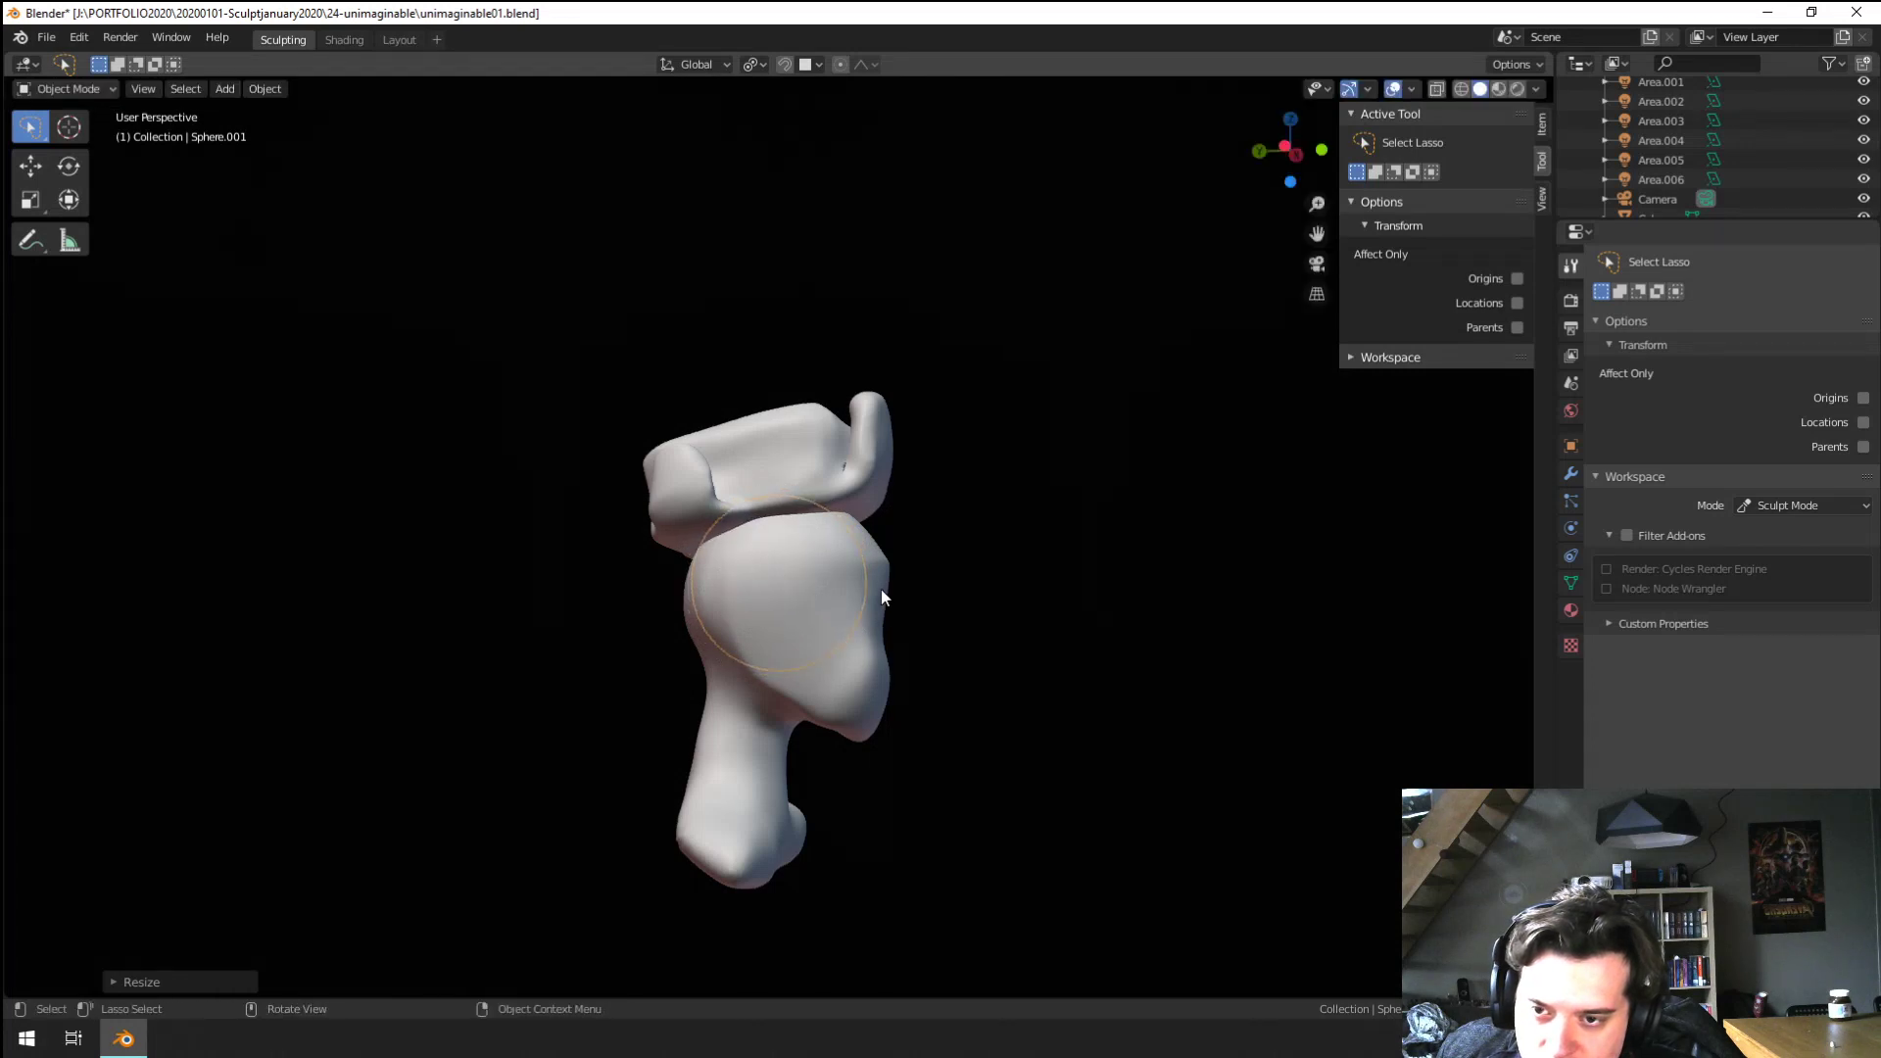
Switch the sphere to Sculpt Mode and remesh it with a voxel size of 0.025 m
middle_click_drag(881, 590, 667, 631)
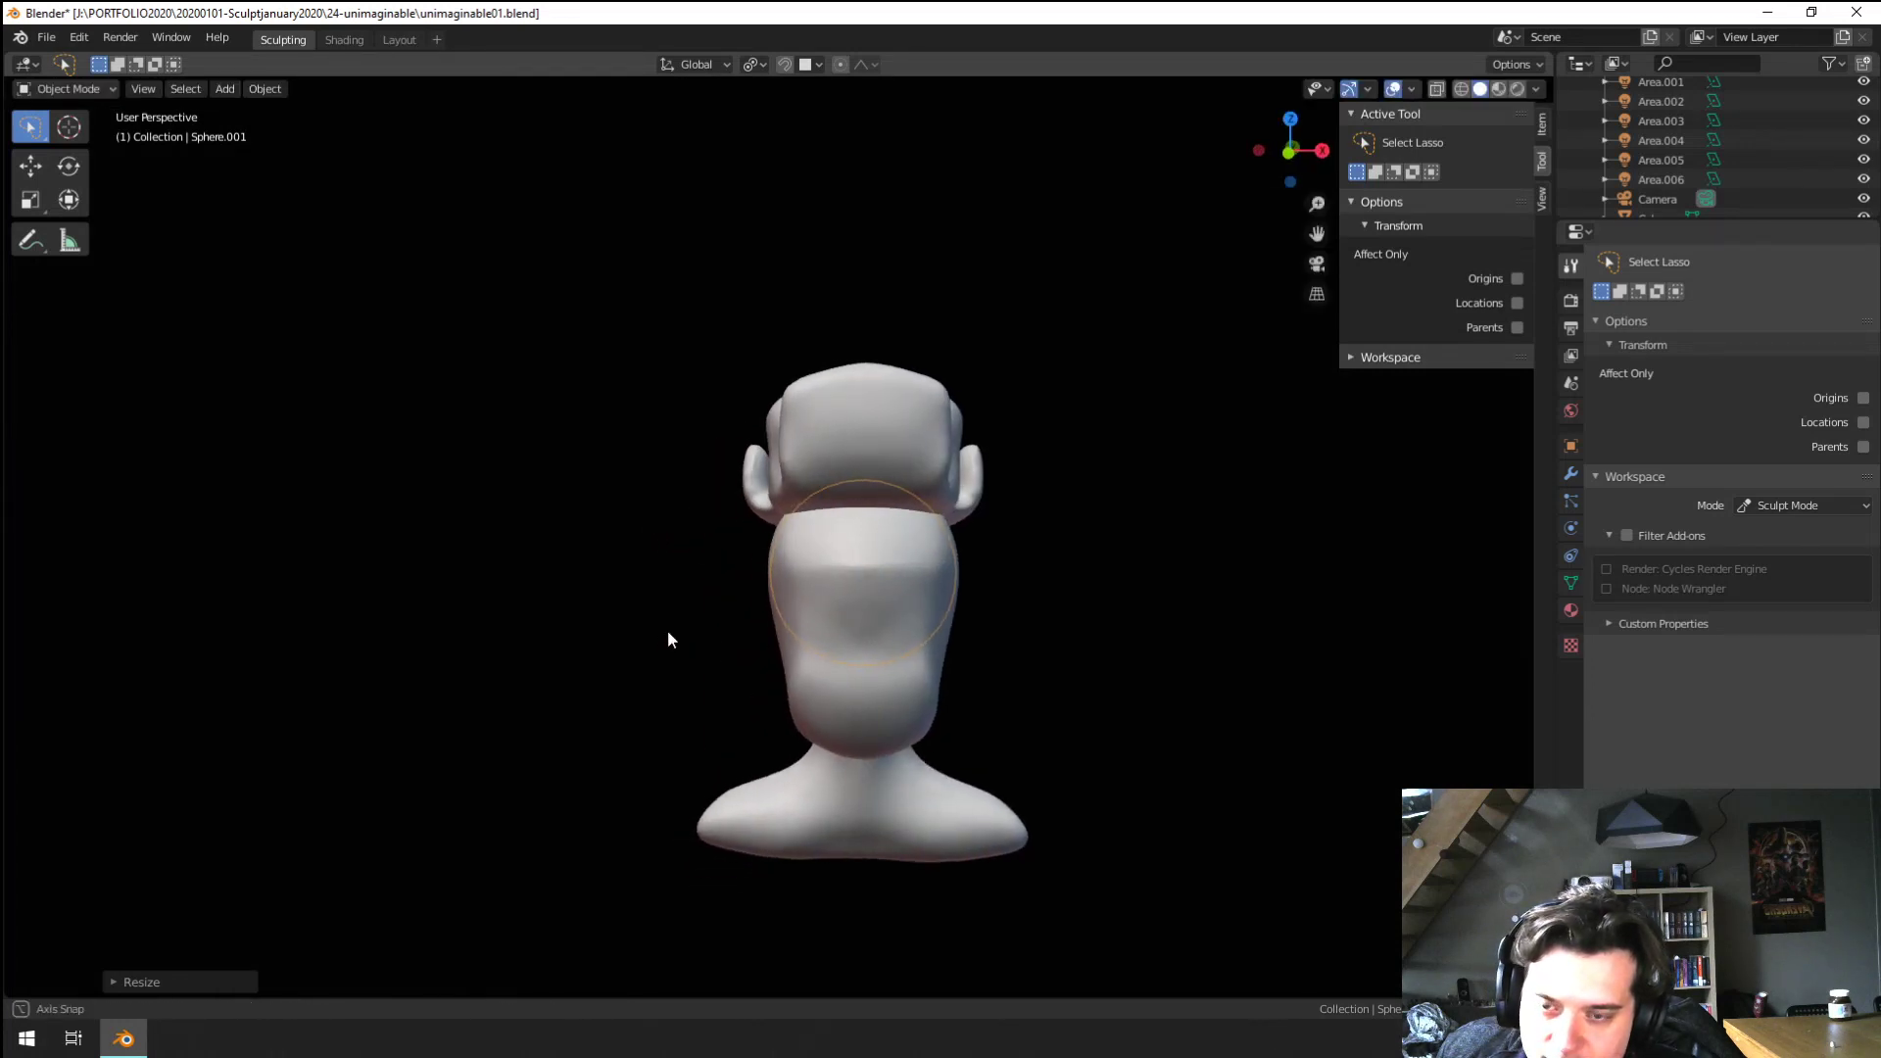
left_click(72, 90)
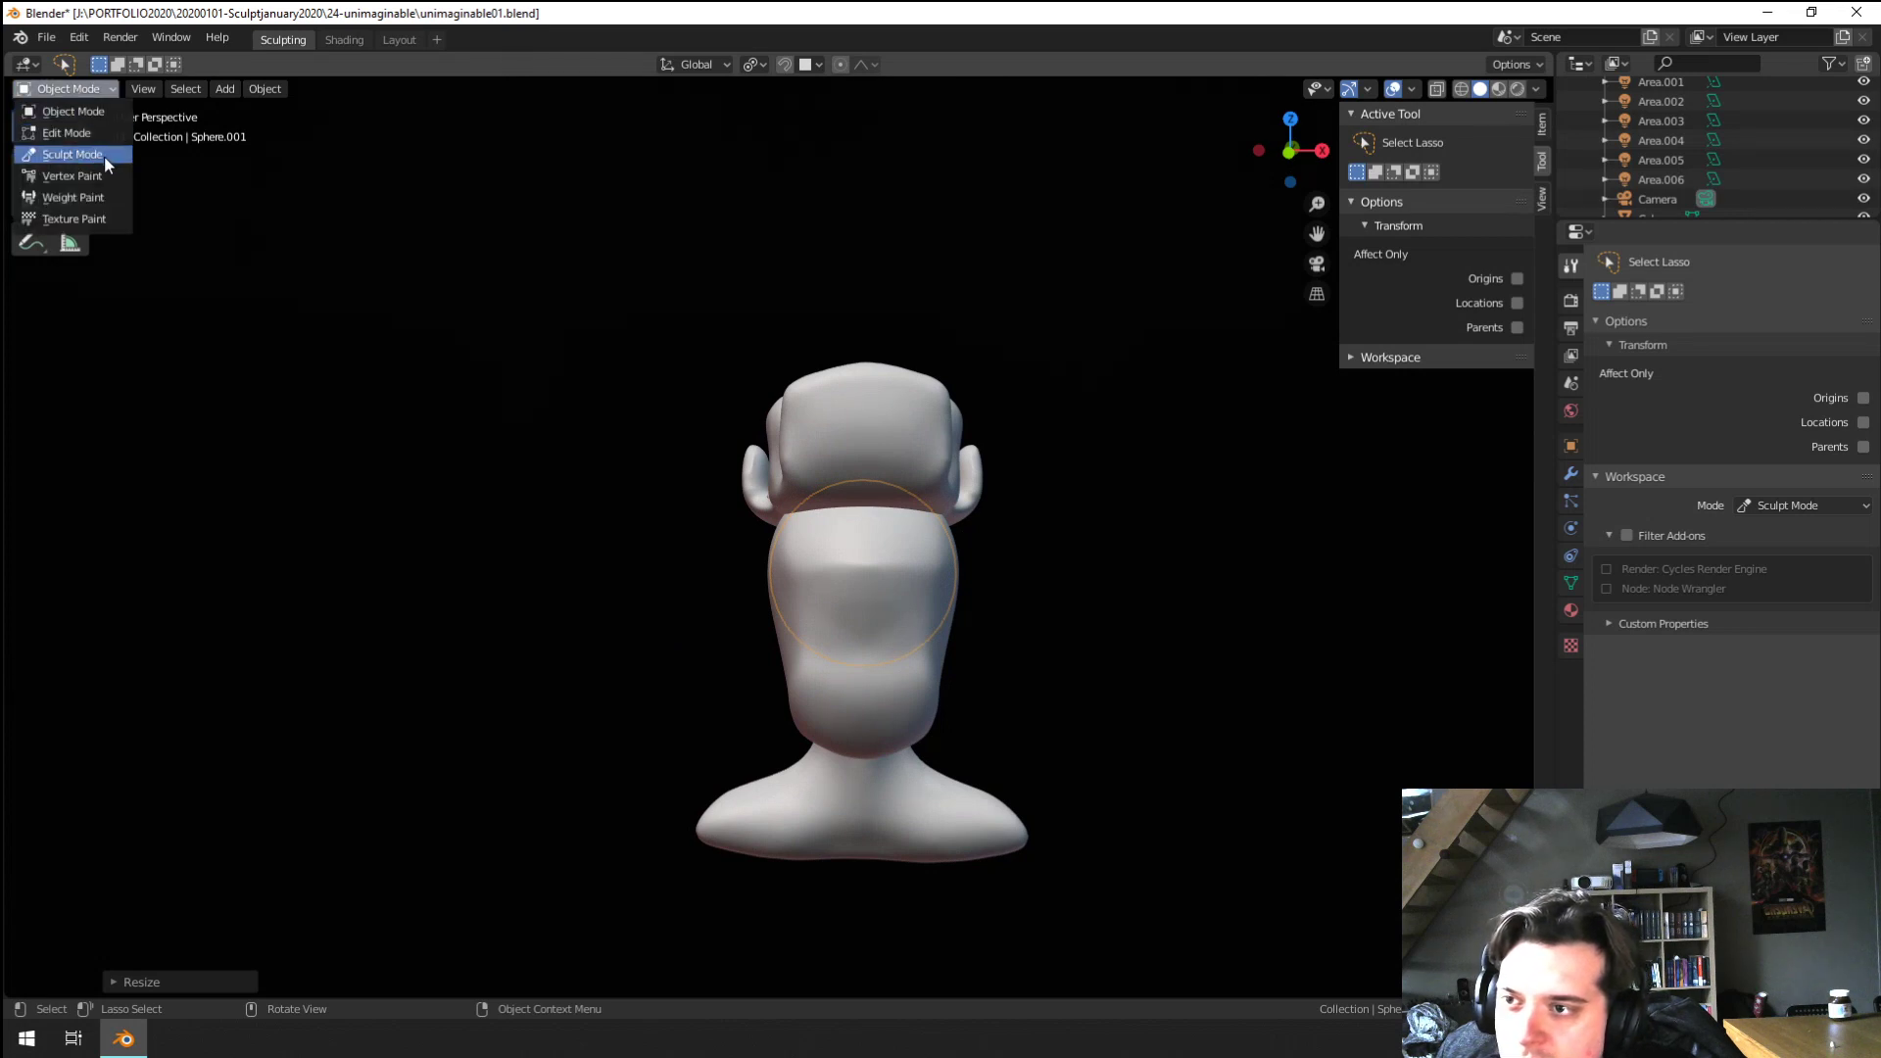
left_click(107, 154)
left_click(1444, 64)
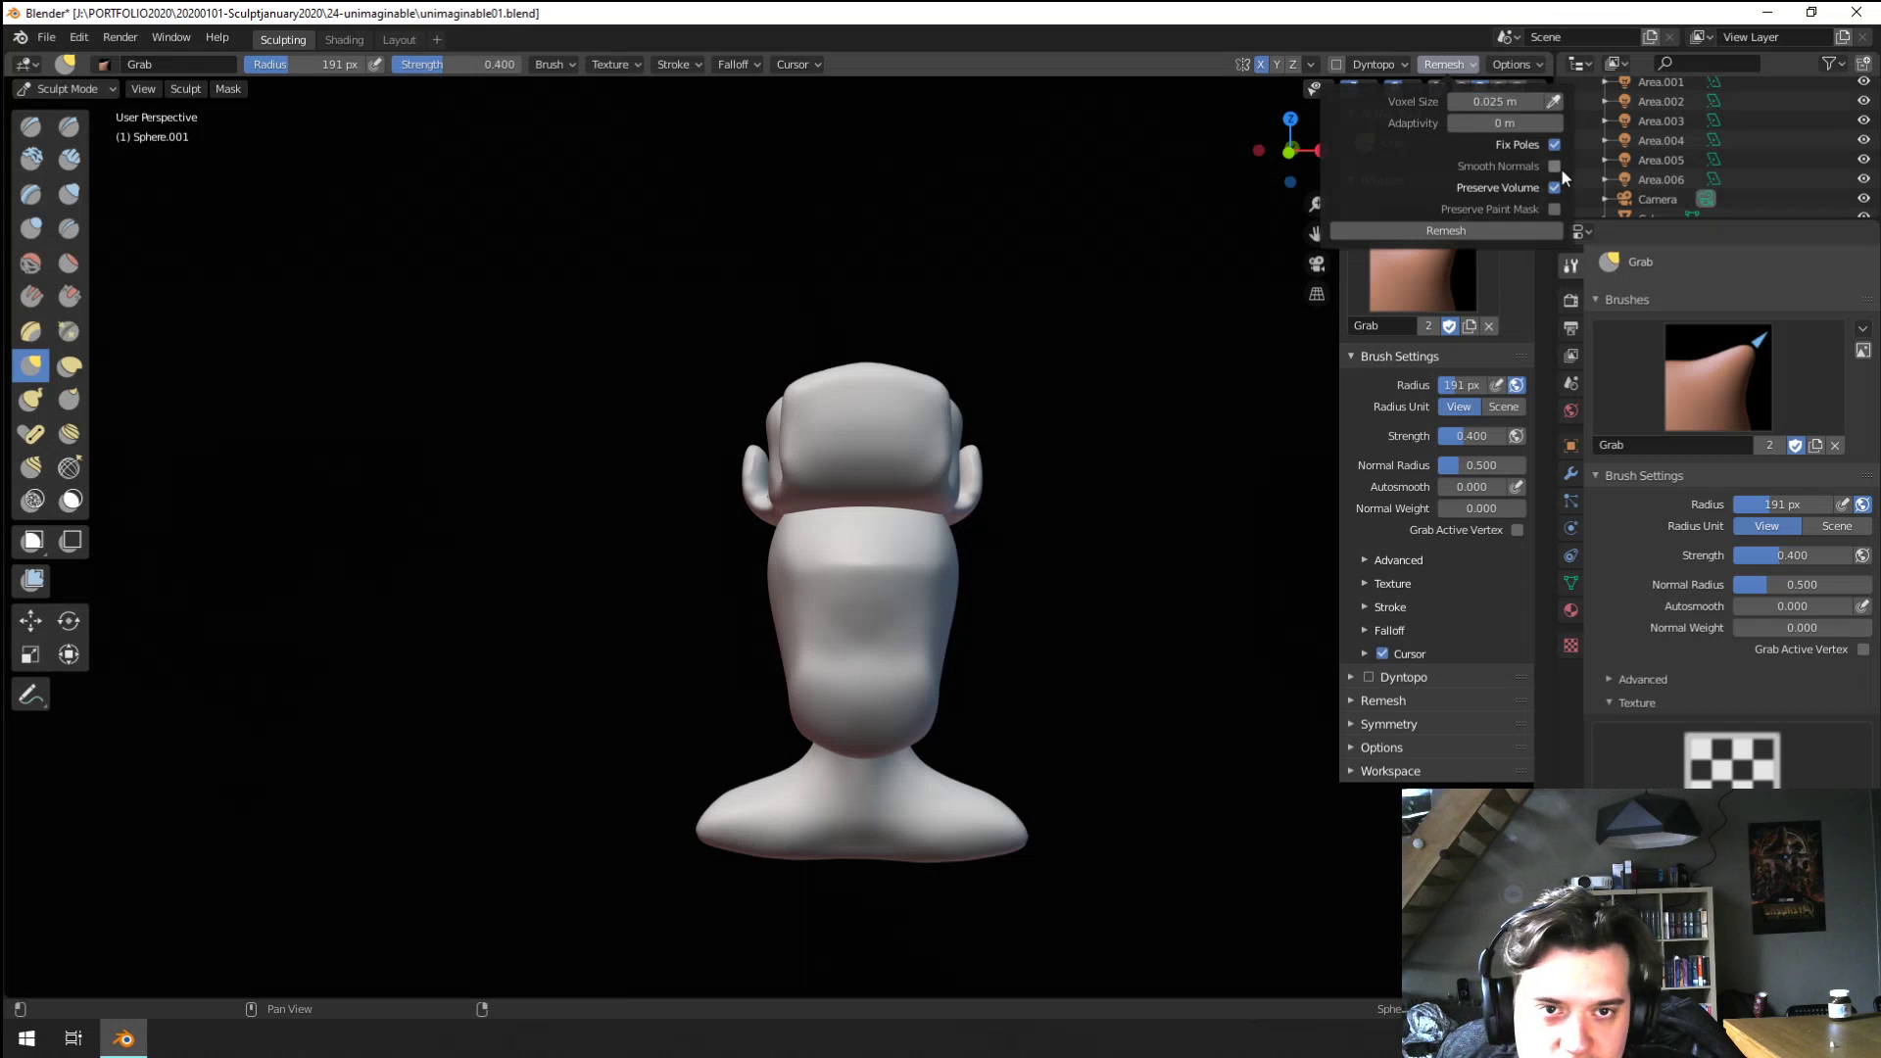
left_click(1453, 234)
Swell the sphere out of the back and side of the head with the Inflate brush at 84 px
middle_click_drag(580, 591, 733, 602)
scroll(733, 602, "up", 2)
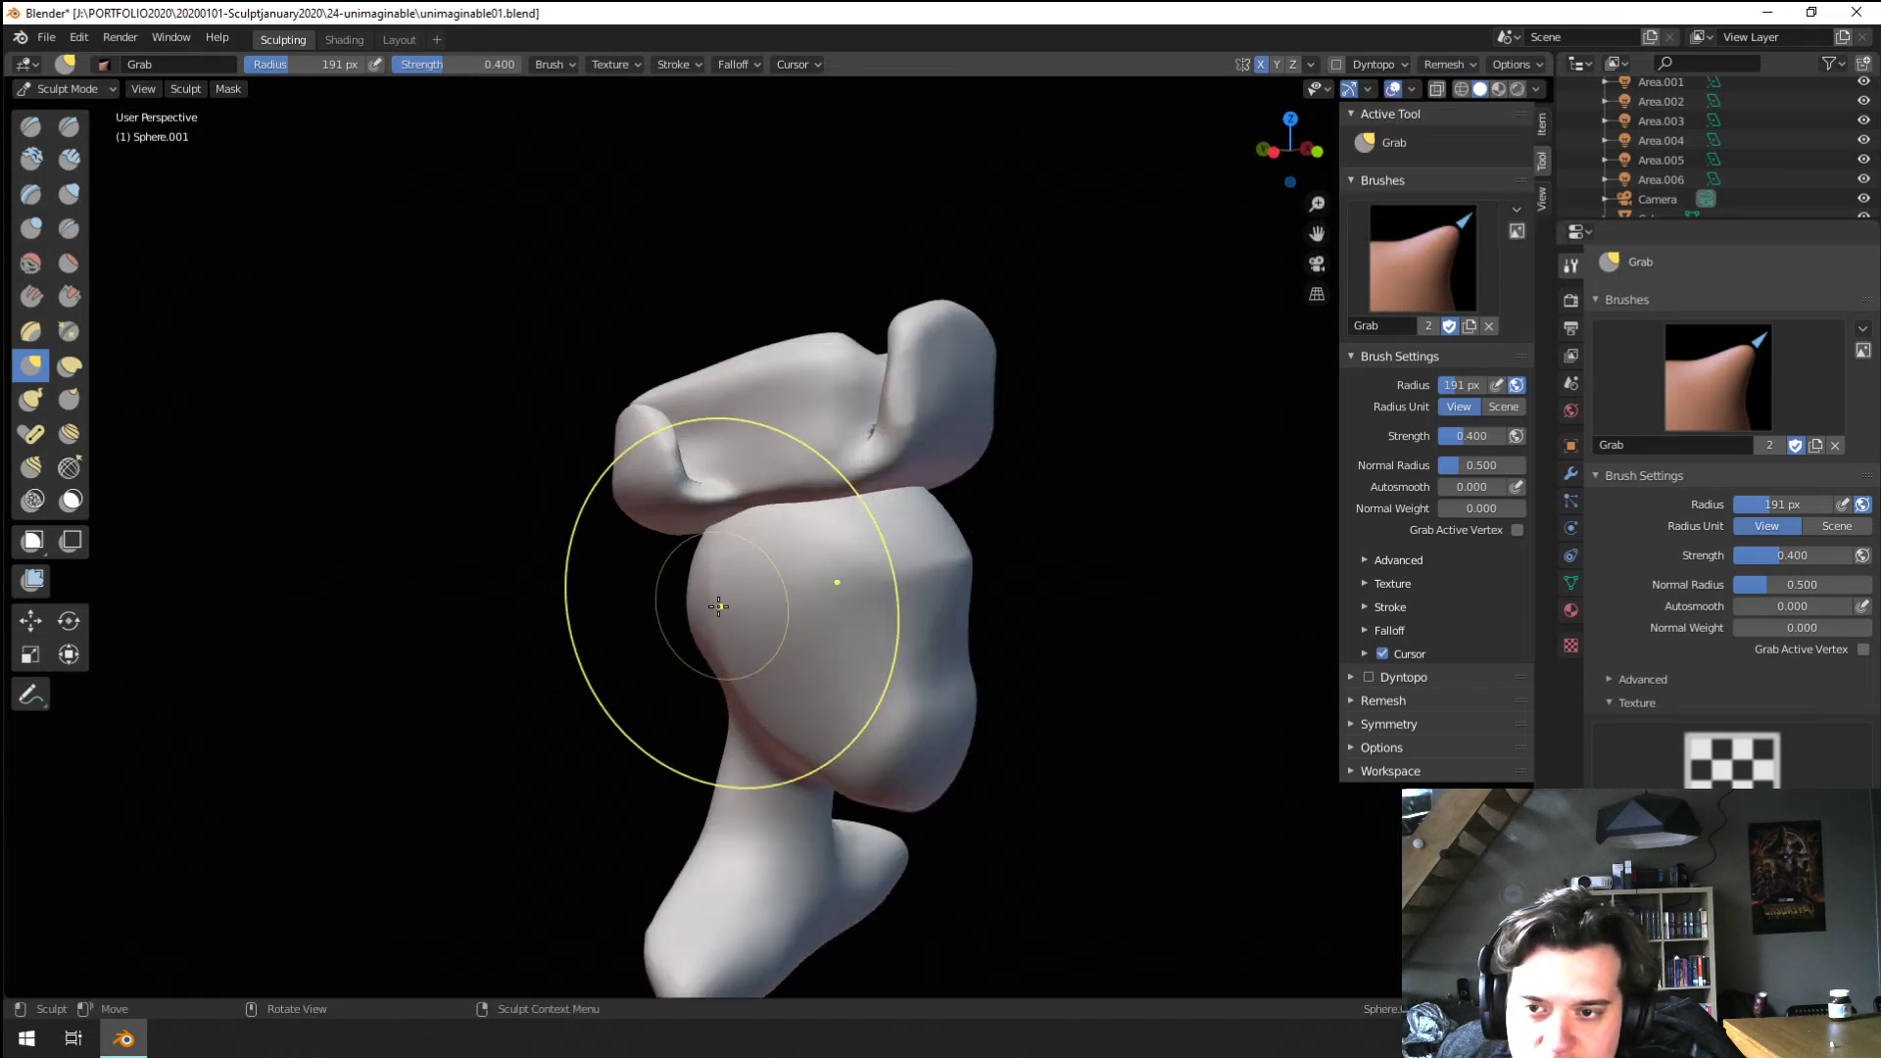
mouse_move(618, 601)
middle_mouse_down()
mouse_move(421, 555)
mouse_move(519, 404)
mouse_move(547, 411)
middle_mouse_up()
key("i")
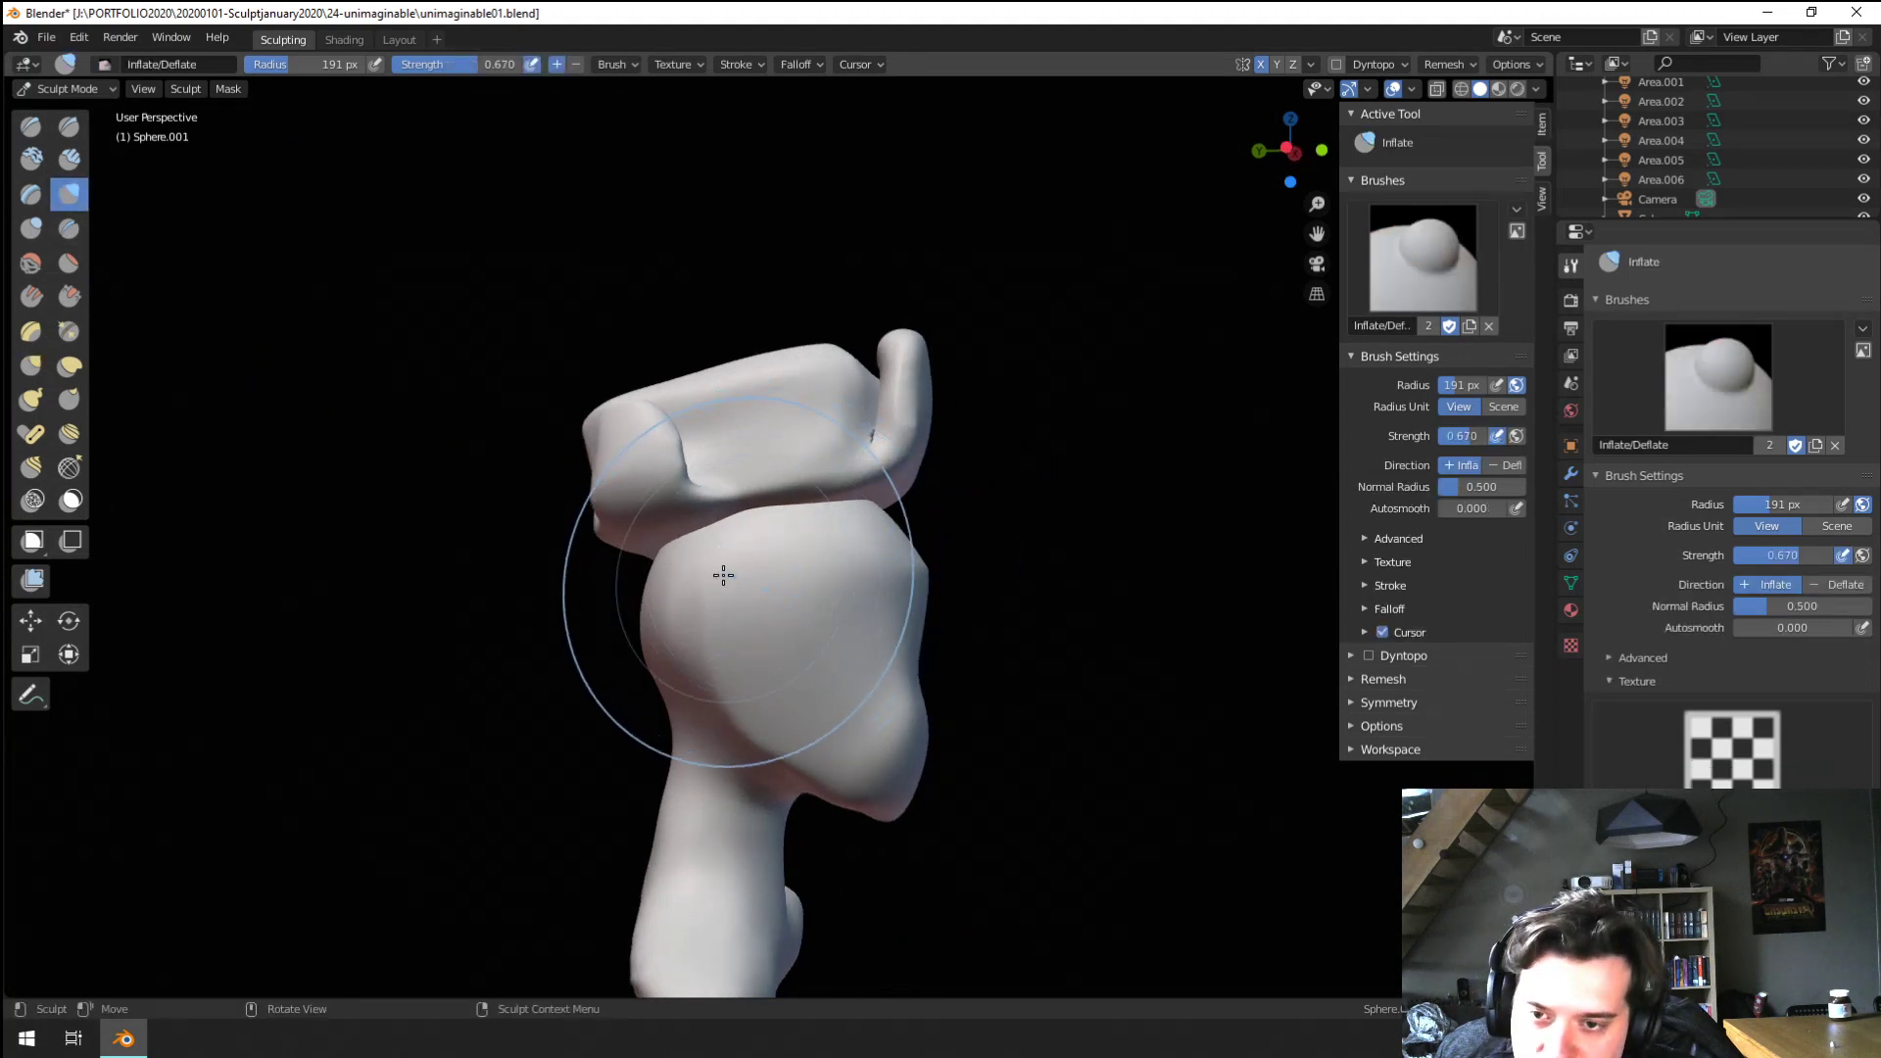
key("f")
left_click(660, 620)
key("f")
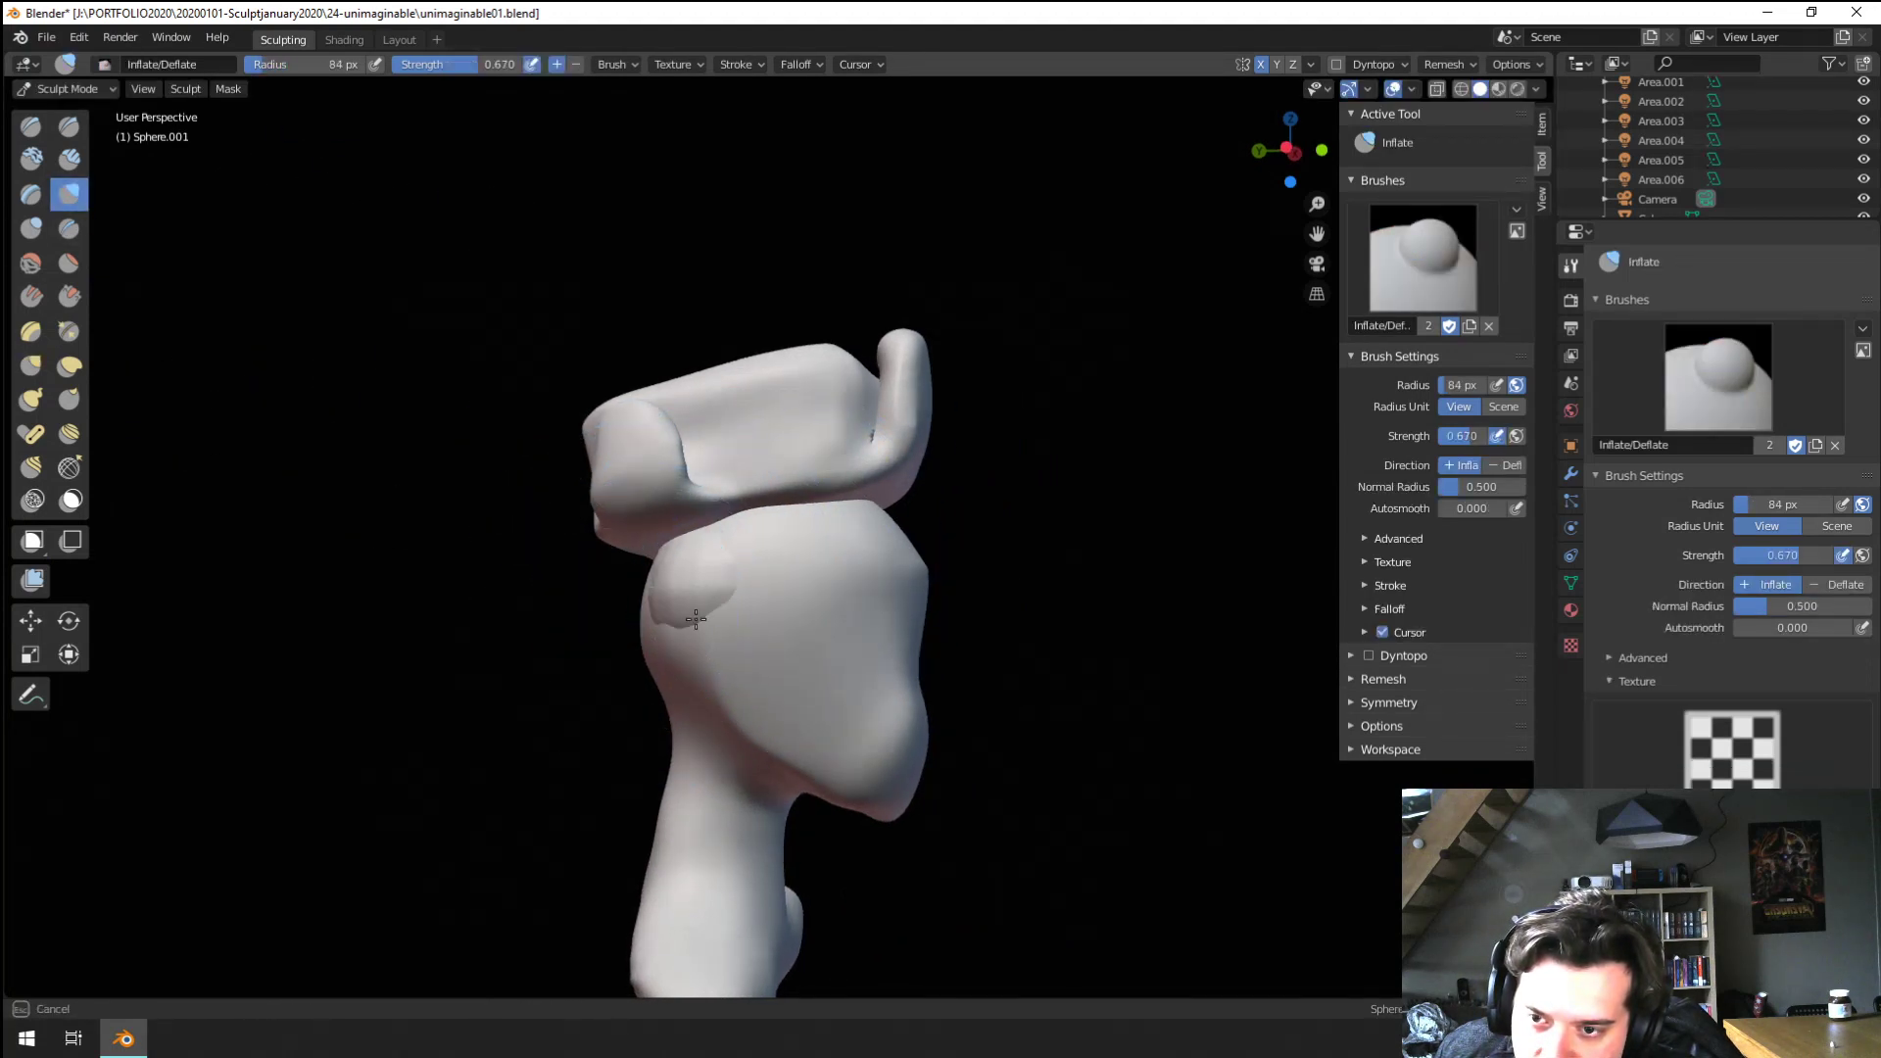
left_click_drag(695, 619, 684, 632)
Extend the inflated hair volume along the head's sides beneath the hat with the Inflate brush, setting its radius to 106 px
middle_click_drag(685, 571, 721, 564)
key("f")
left_click(735, 549)
left_click_drag(730, 564, 825, 504)
mouse_move(844, 490)
middle_mouse_down()
mouse_move(597, 516)
mouse_move(928, 492)
middle_mouse_up()
middle_click_drag(802, 505, 843, 508)
key("f")
left_click(844, 517)
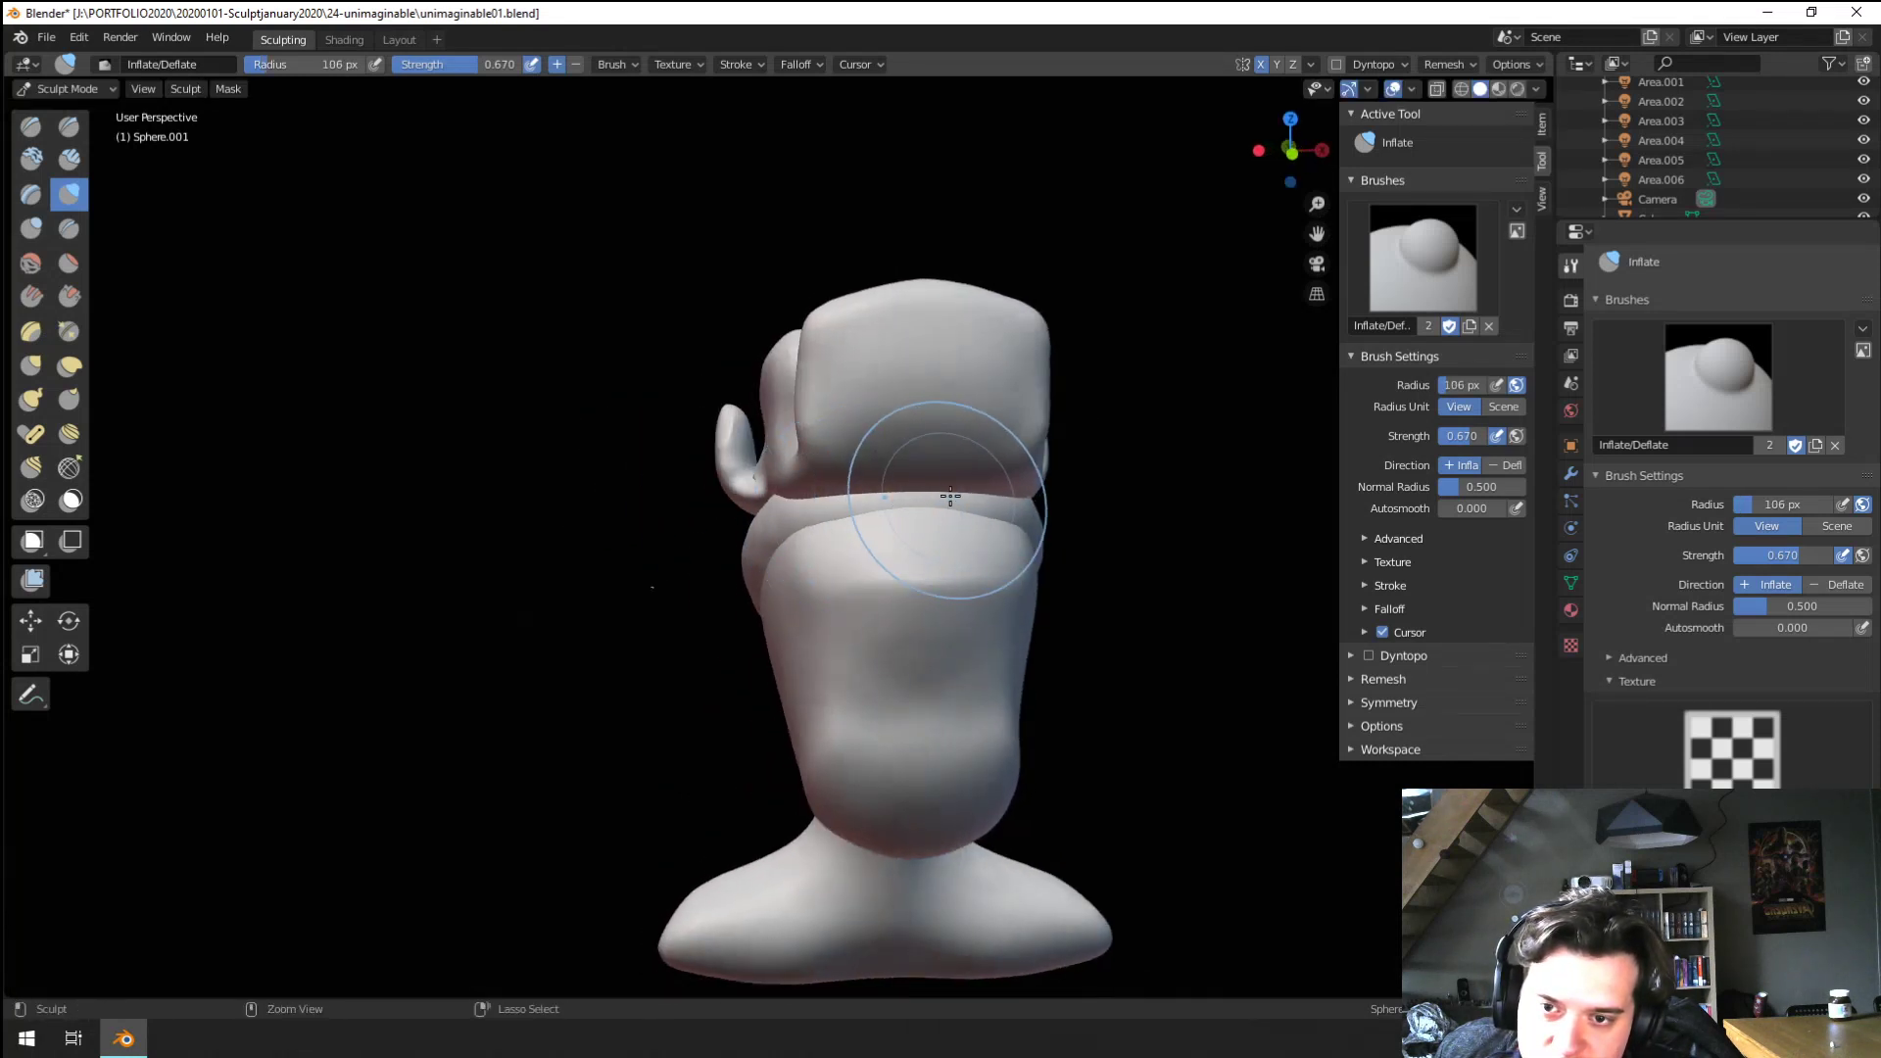
Build up the hair volume around the back and sides of the head with the Inflate brush at 120 px
mouse_move(970, 508)
middle_mouse_down()
mouse_move(891, 500)
mouse_move(924, 496)
mouse_move(789, 550)
mouse_move(642, 539)
middle_mouse_up()
key("g")
left_click(69, 196)
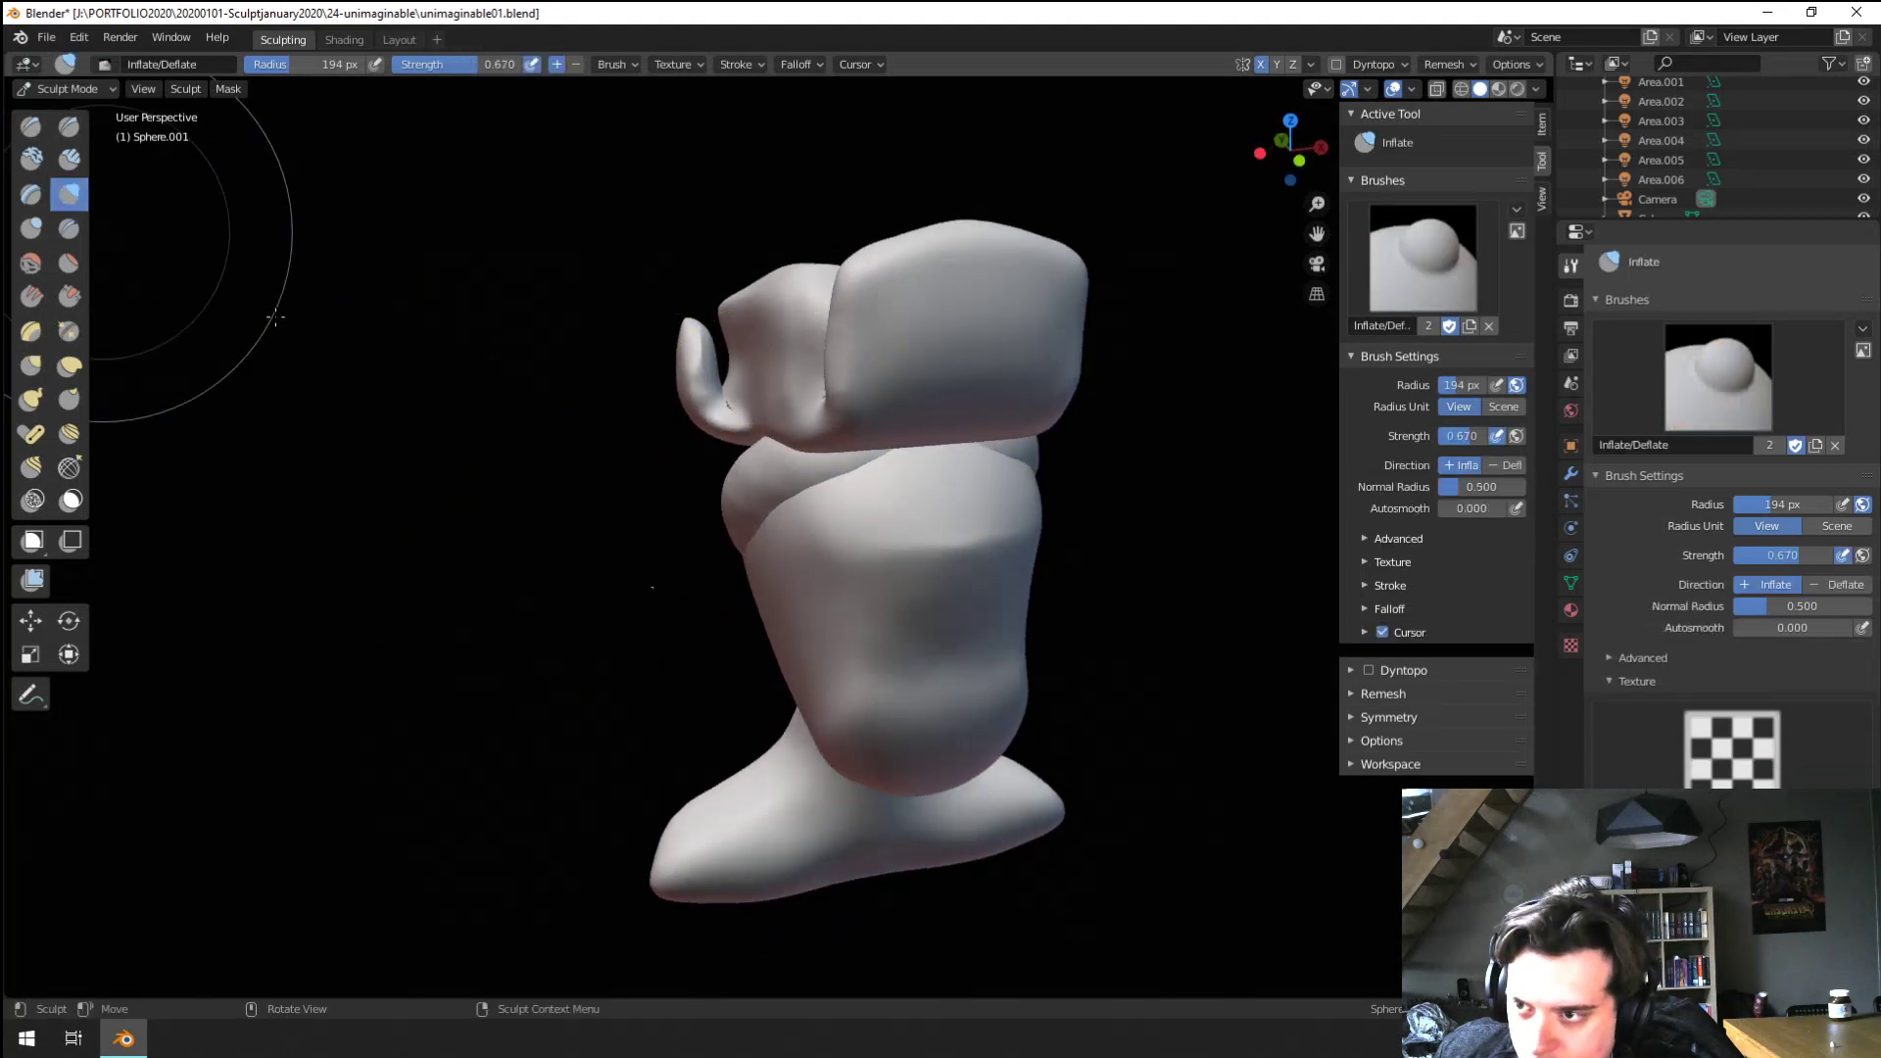
key("f")
left_click(906, 473)
mouse_move(708, 536)
middle_mouse_down()
mouse_move(756, 516)
mouse_move(697, 496)
middle_mouse_up()
left_click_drag(723, 584, 752, 543)
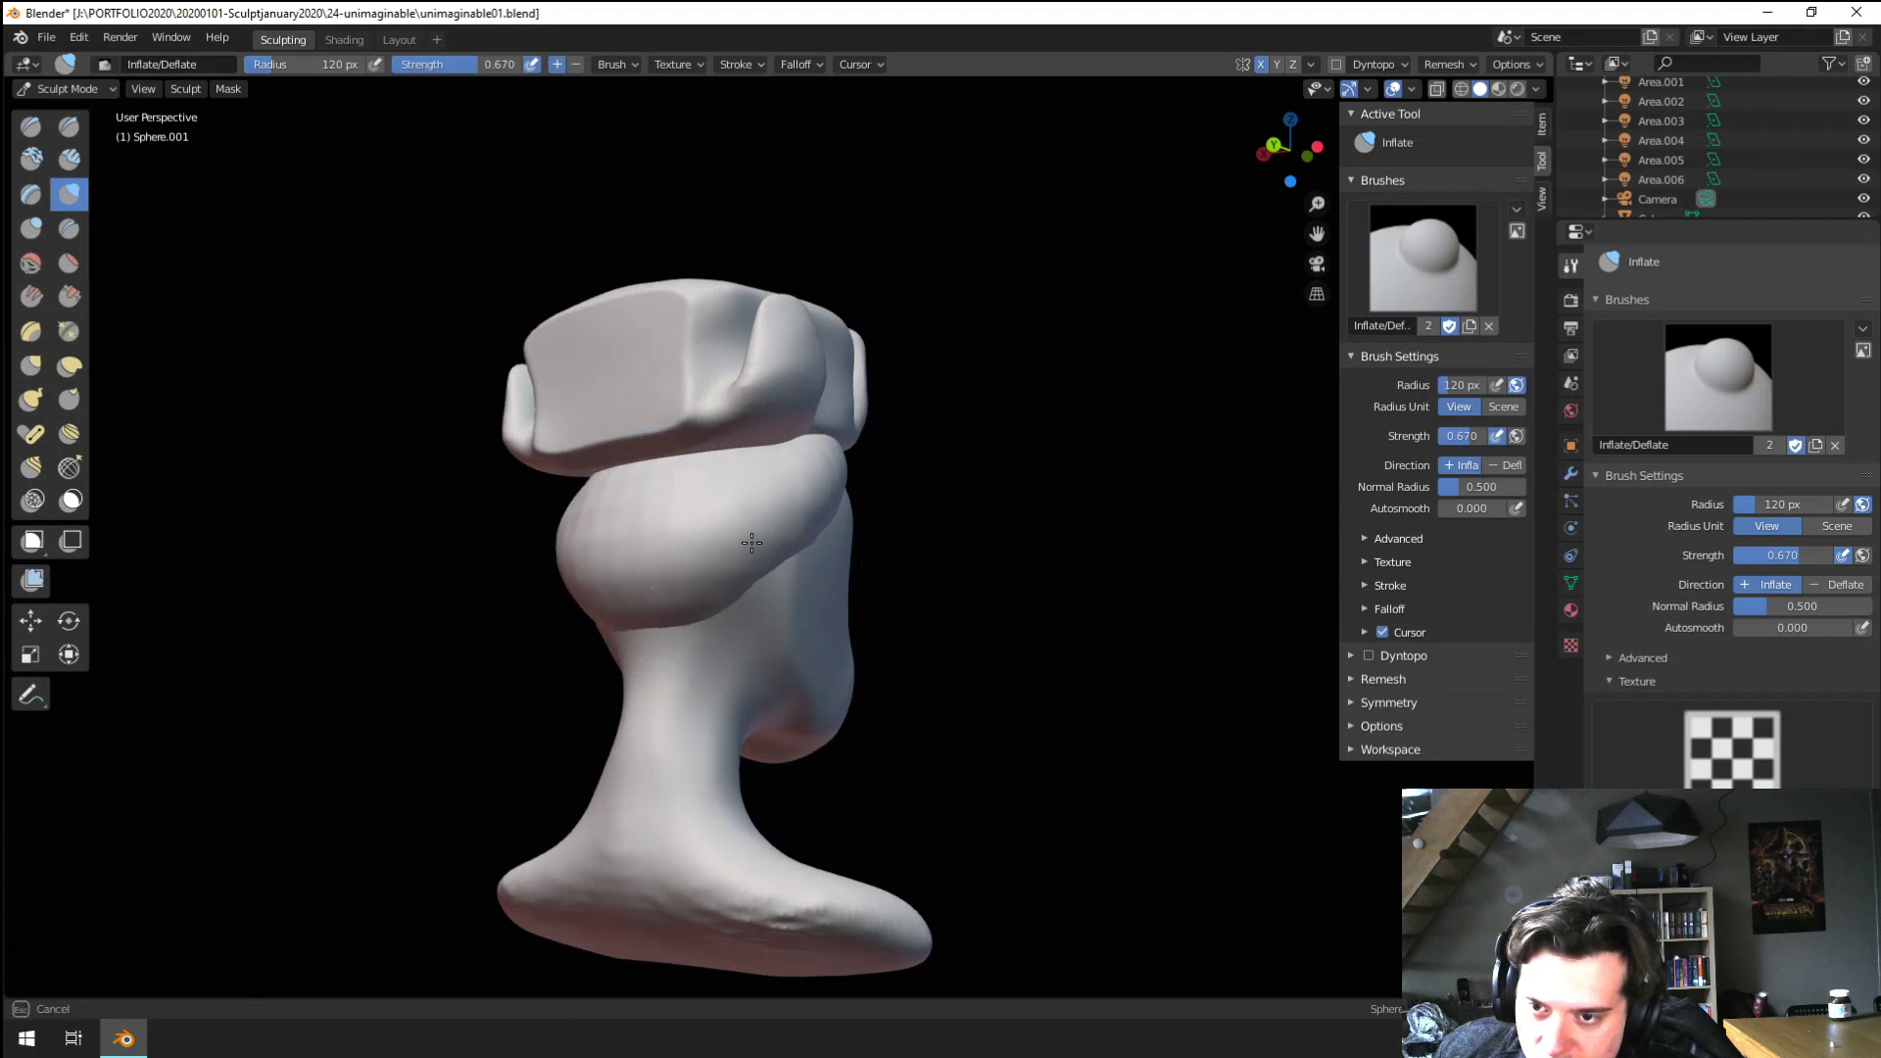
middle_click_drag(820, 505, 470, 496)
Isolate the hair mesh in local view, smooth its faceted surface at a 119 px radius, and return to the full scene
left_click(31, 229)
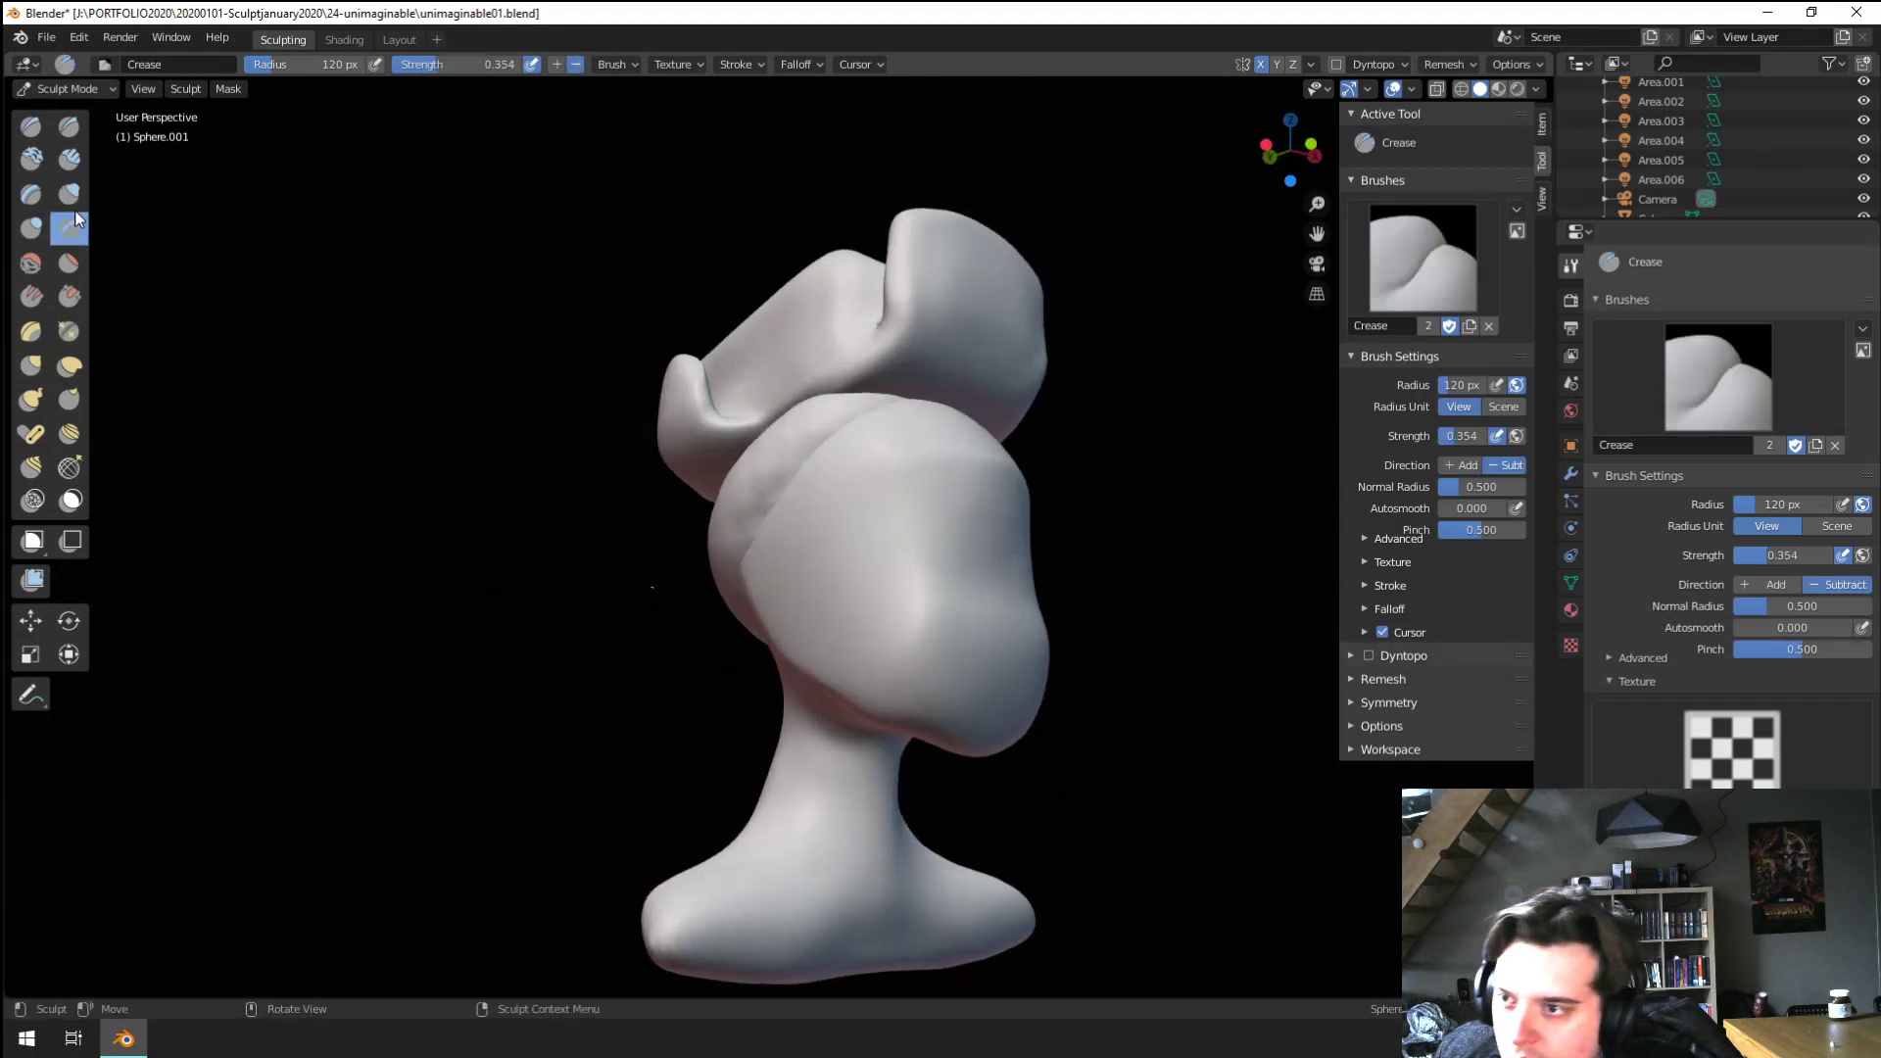
middle_click_drag(513, 421, 893, 593)
left_click(898, 445)
key("KP_Divide")
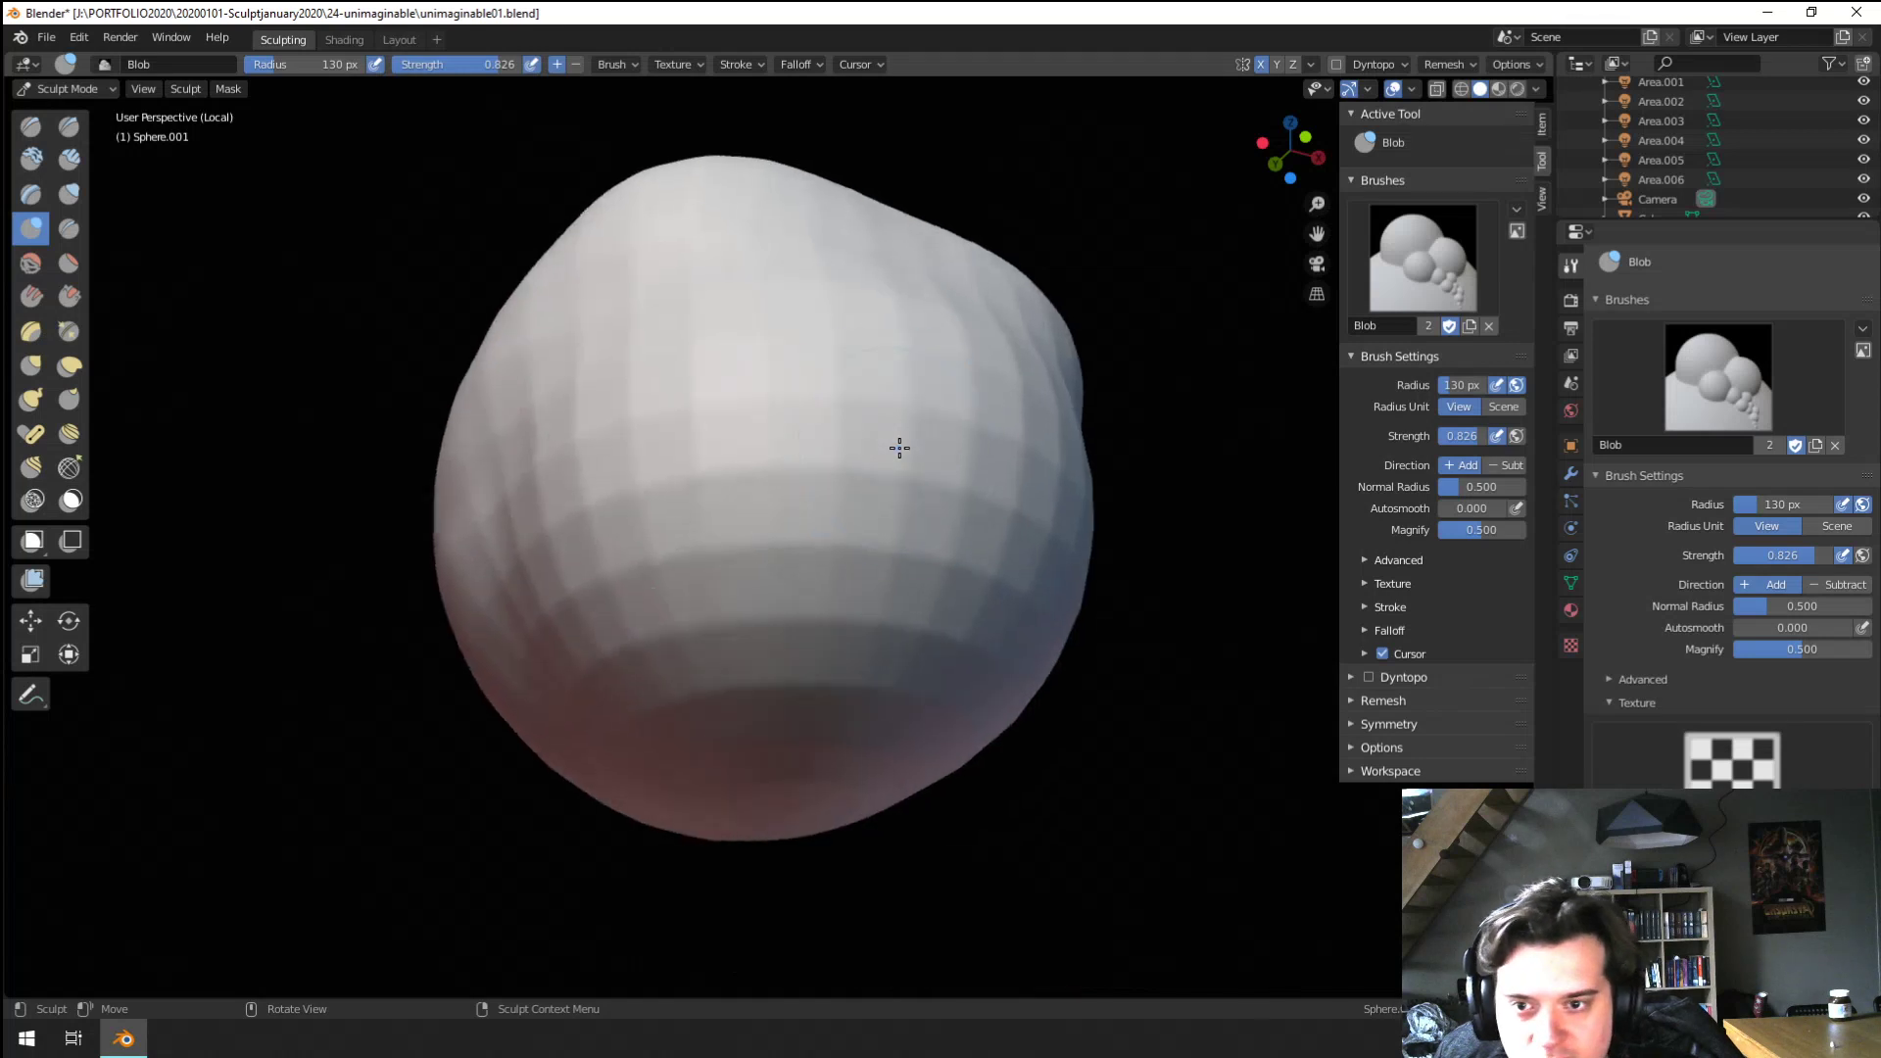
middle_click_drag(669, 613, 639, 784, "ctrl")
key("f")
left_click(749, 616)
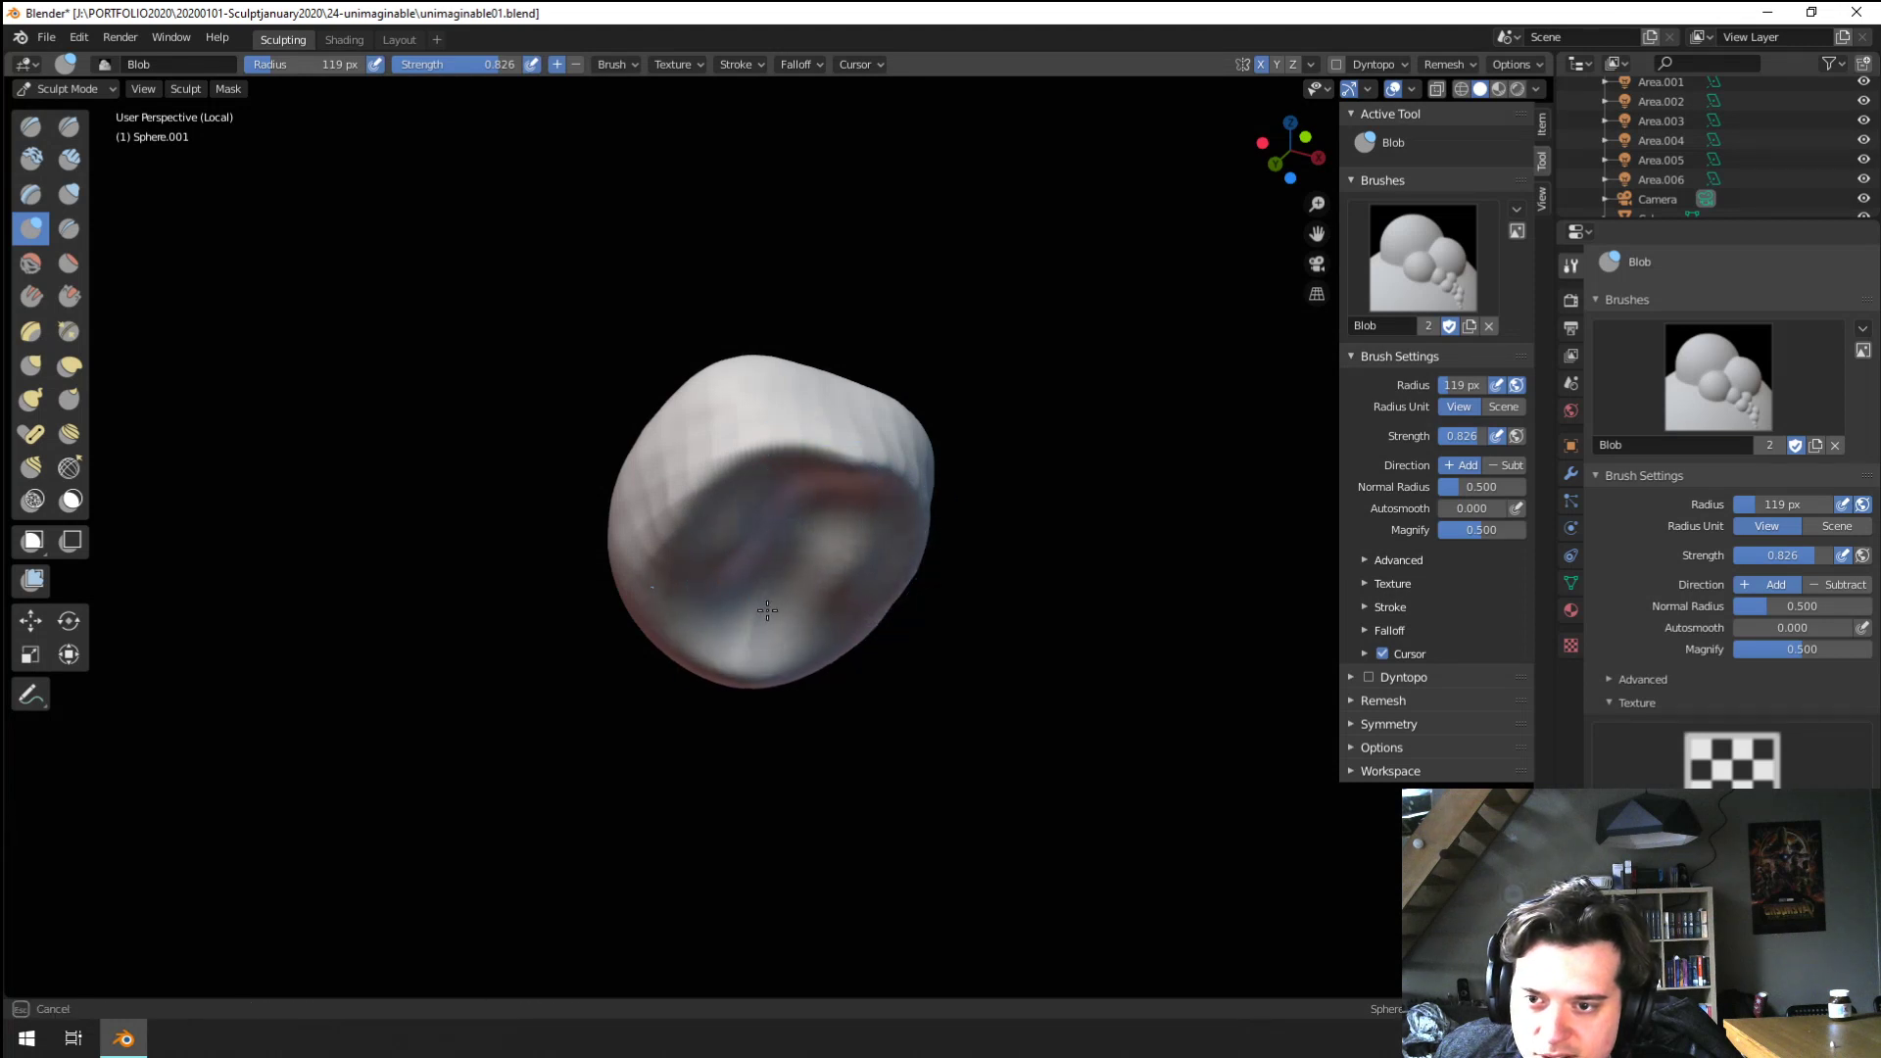
middle_click_drag(779, 450, 839, 492)
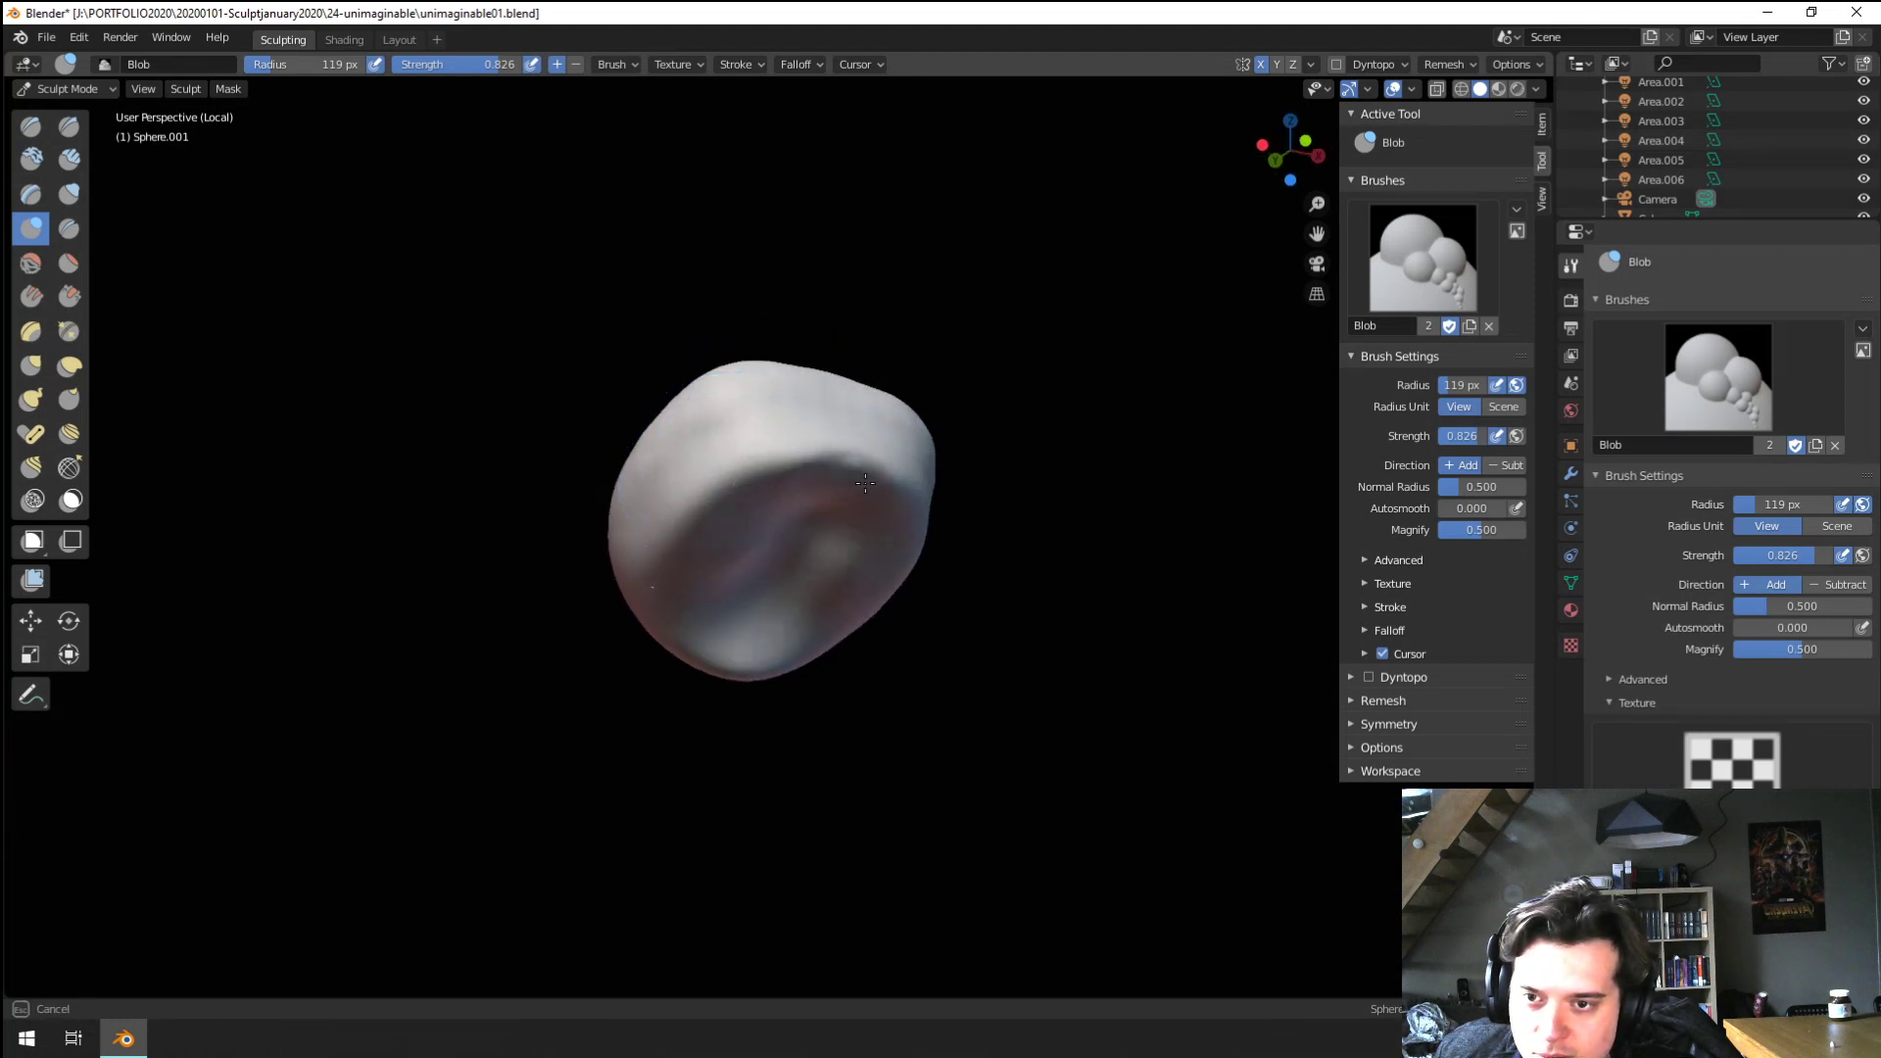
middle_click_drag(685, 546, 714, 350)
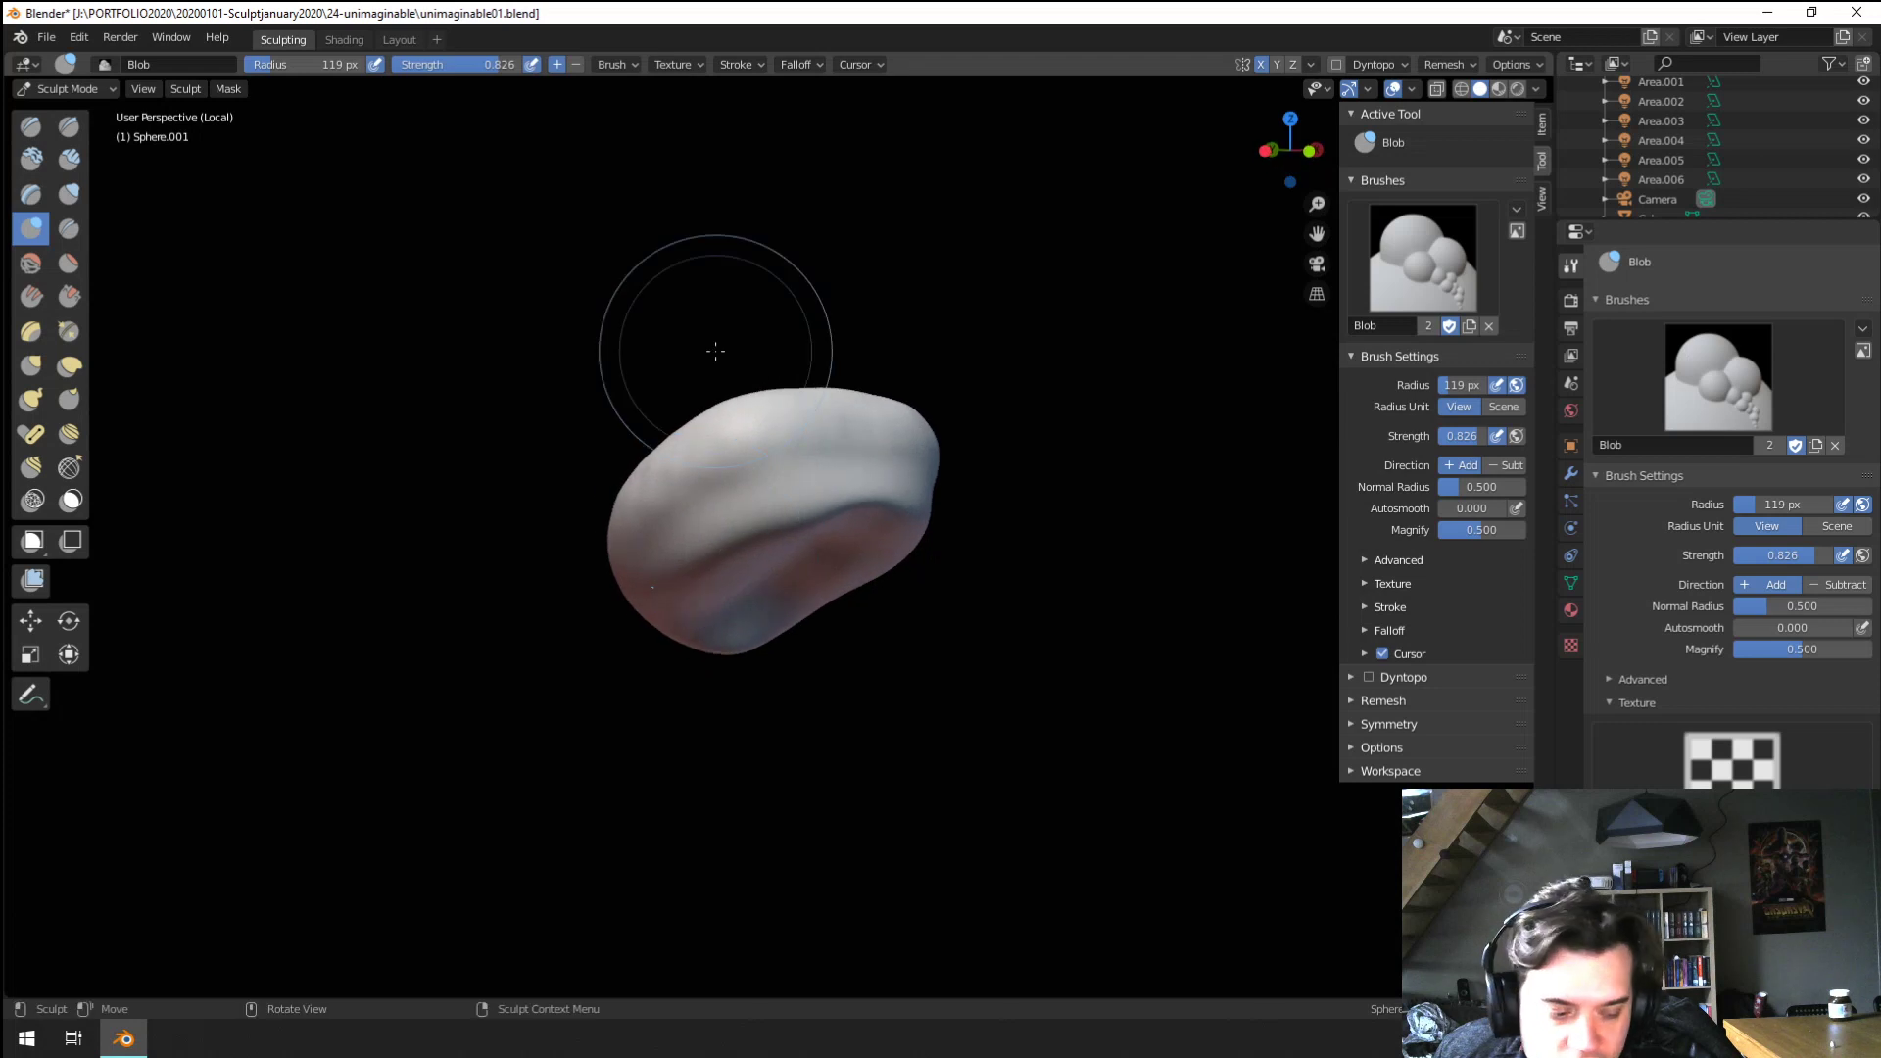
key("KP_Divide")
Switch to Object Mode and select the bust mesh containing the head, neck and shoulders
mouse_move(807, 629)
middle_mouse_down()
mouse_move(819, 558)
mouse_move(504, 202)
middle_mouse_up()
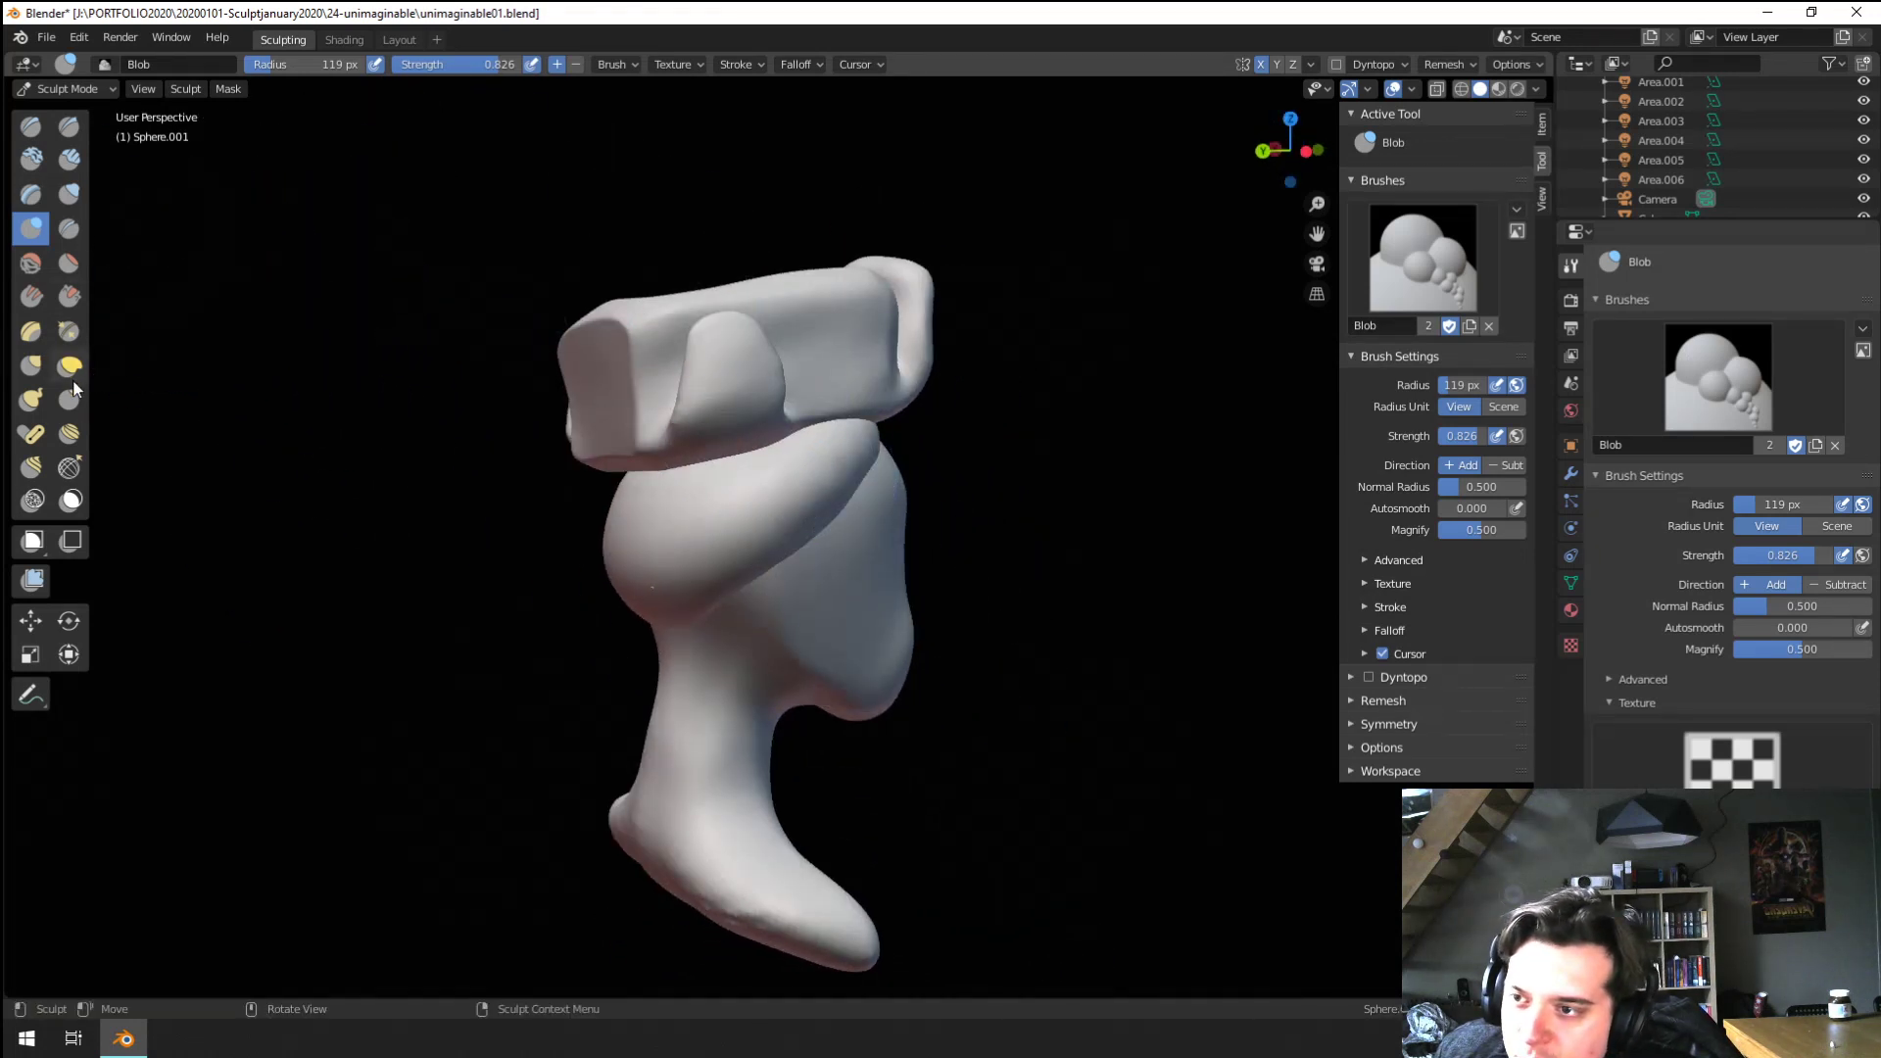
mouse_move(657, 551)
middle_mouse_down()
mouse_move(567, 592)
mouse_move(599, 616)
mouse_move(374, 516)
mouse_move(369, 496)
middle_mouse_up()
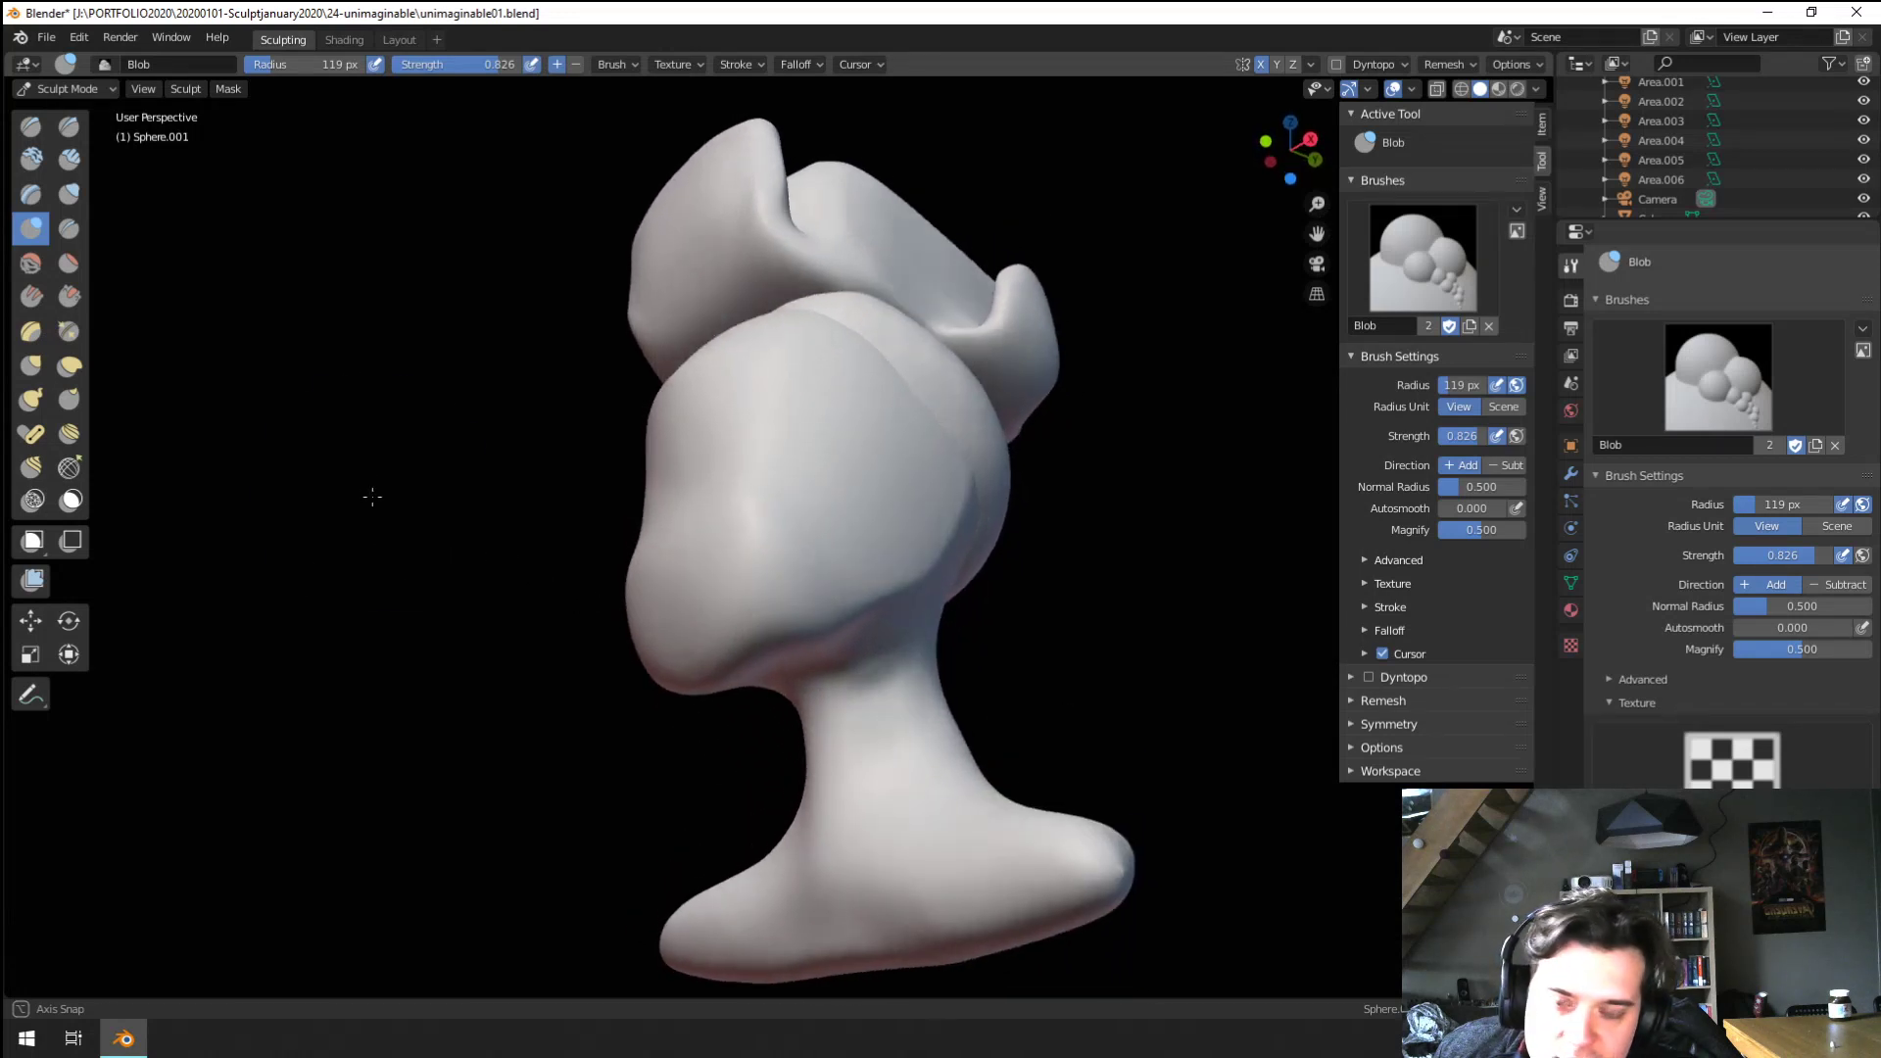
left_click(58, 89)
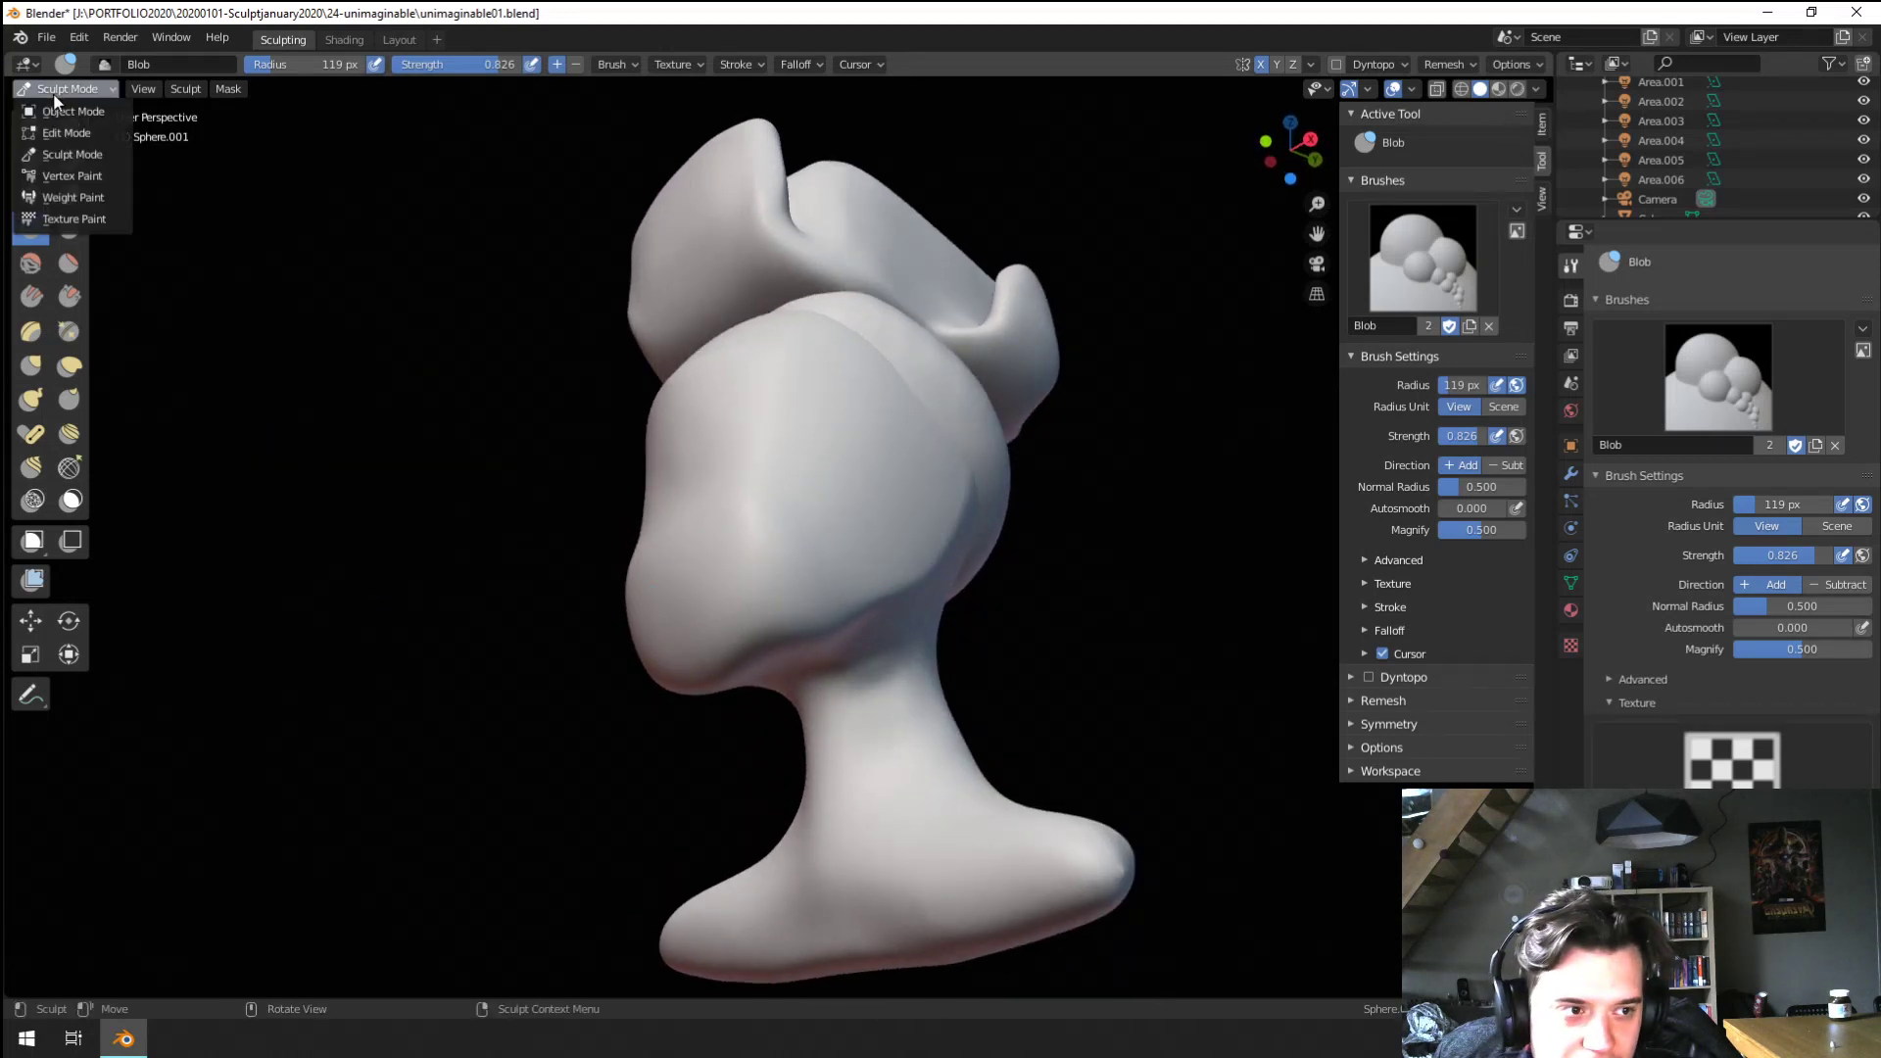
left_click(74, 112)
mouse_move(197, 281)
middle_mouse_down()
mouse_move(751, 743)
mouse_move(920, 781)
mouse_move(958, 813)
mouse_move(880, 772)
middle_mouse_up()
scroll(880, 772, "up", 2)
left_click(872, 772)
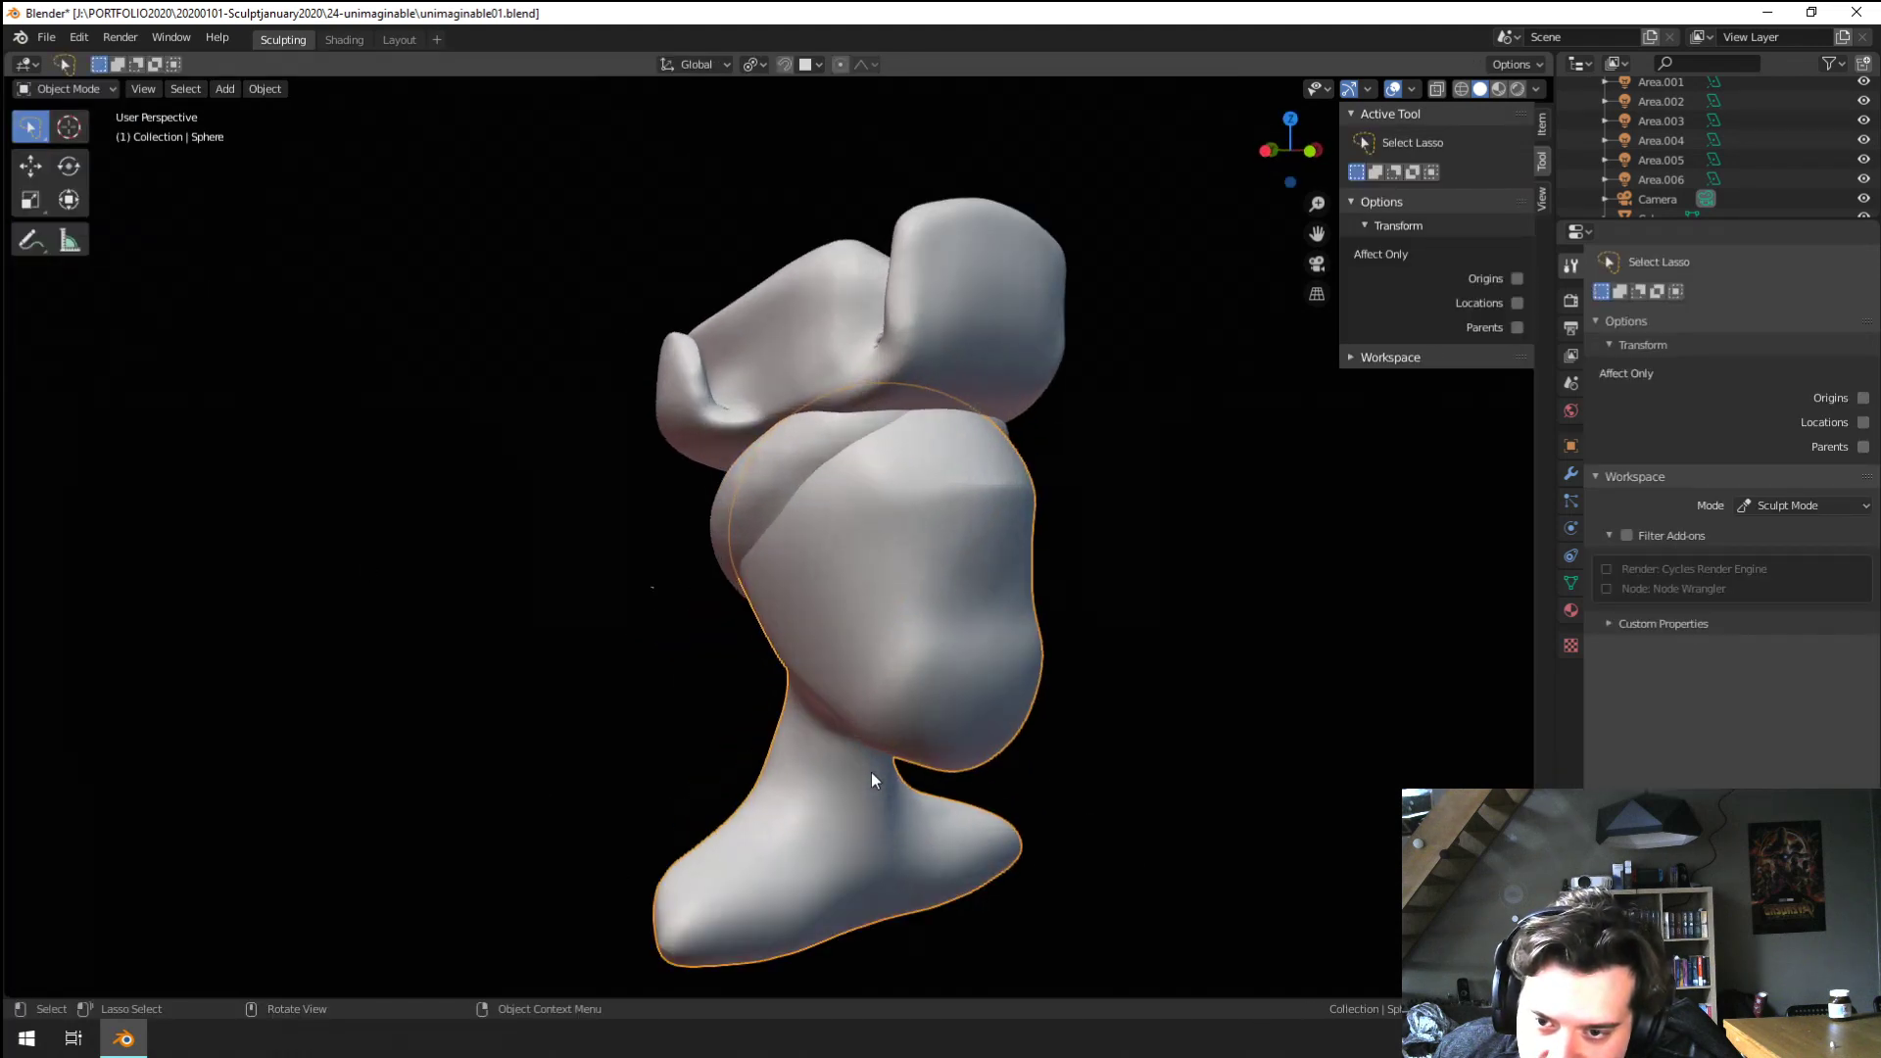
Select the neck and shoulders faces through the bust mesh in front wireframe view and separate them into their own object
key("Tab")
key("KP_1")
key("z")
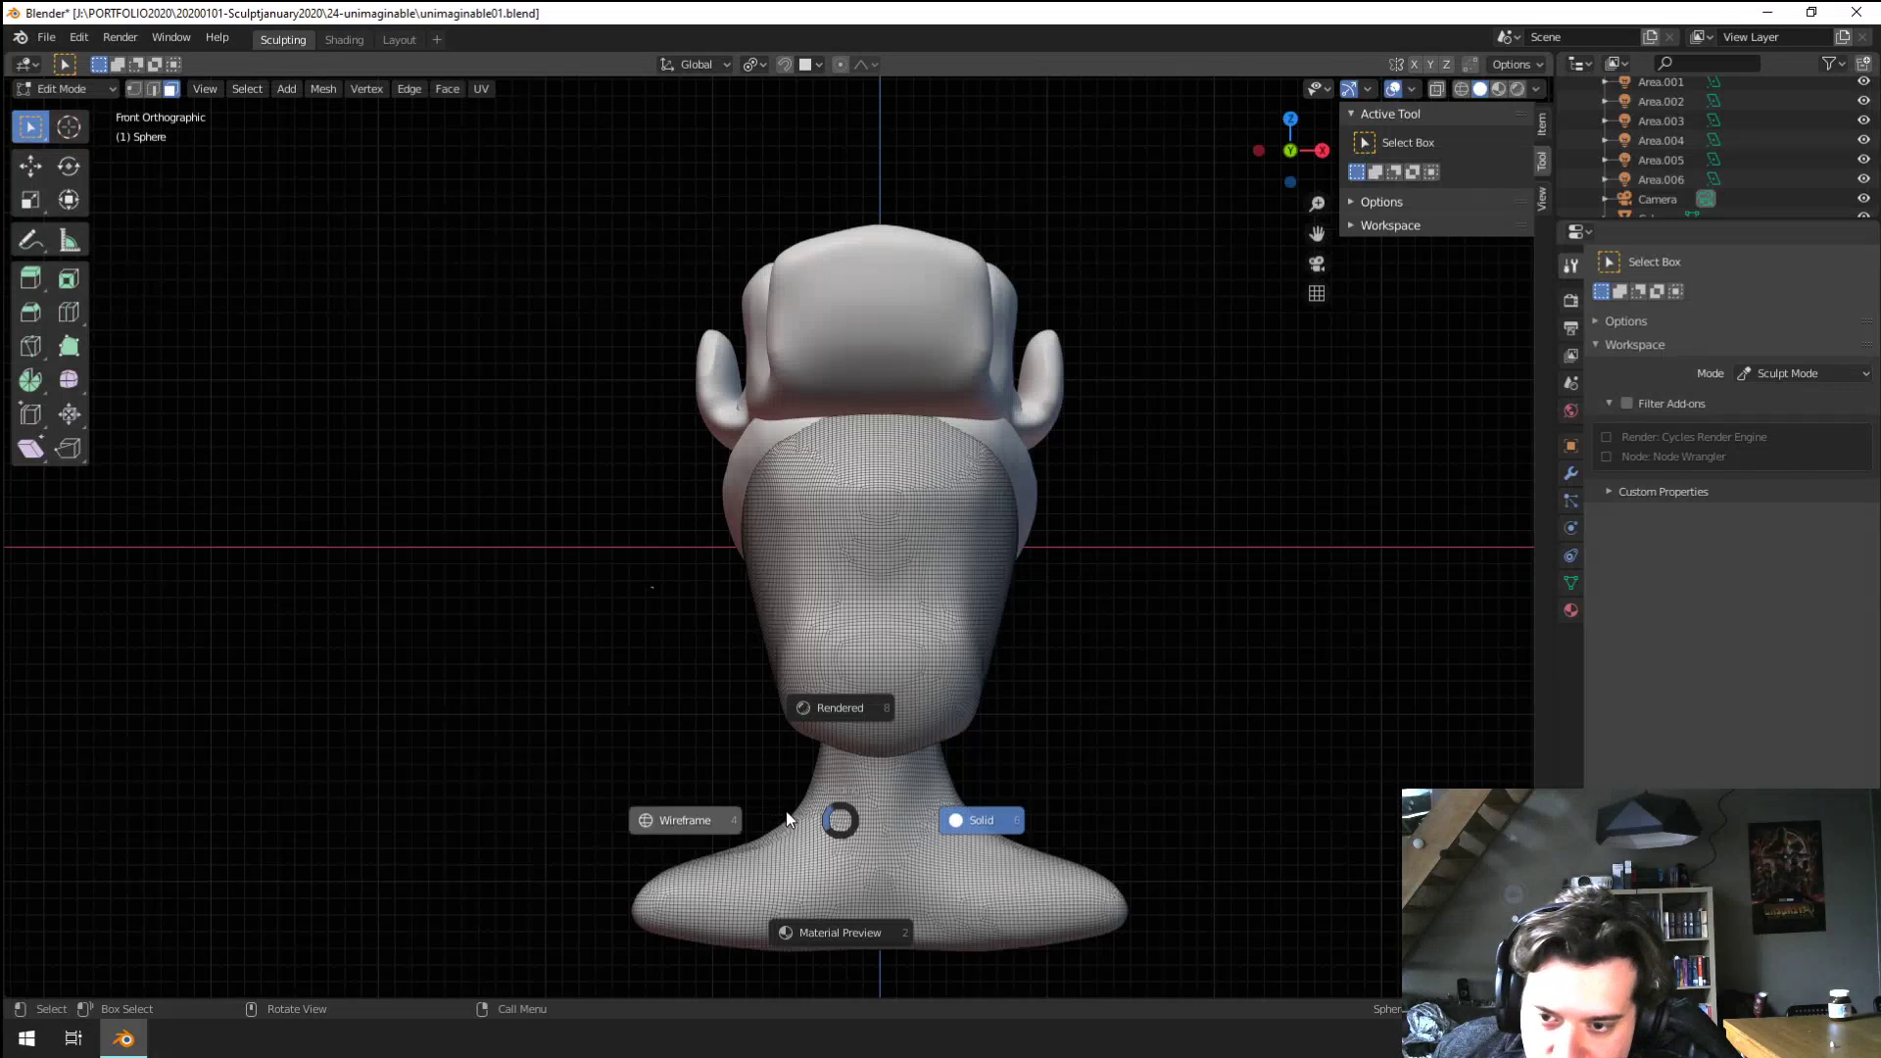
key("8")
left_click_drag(613, 768, 1386, 964)
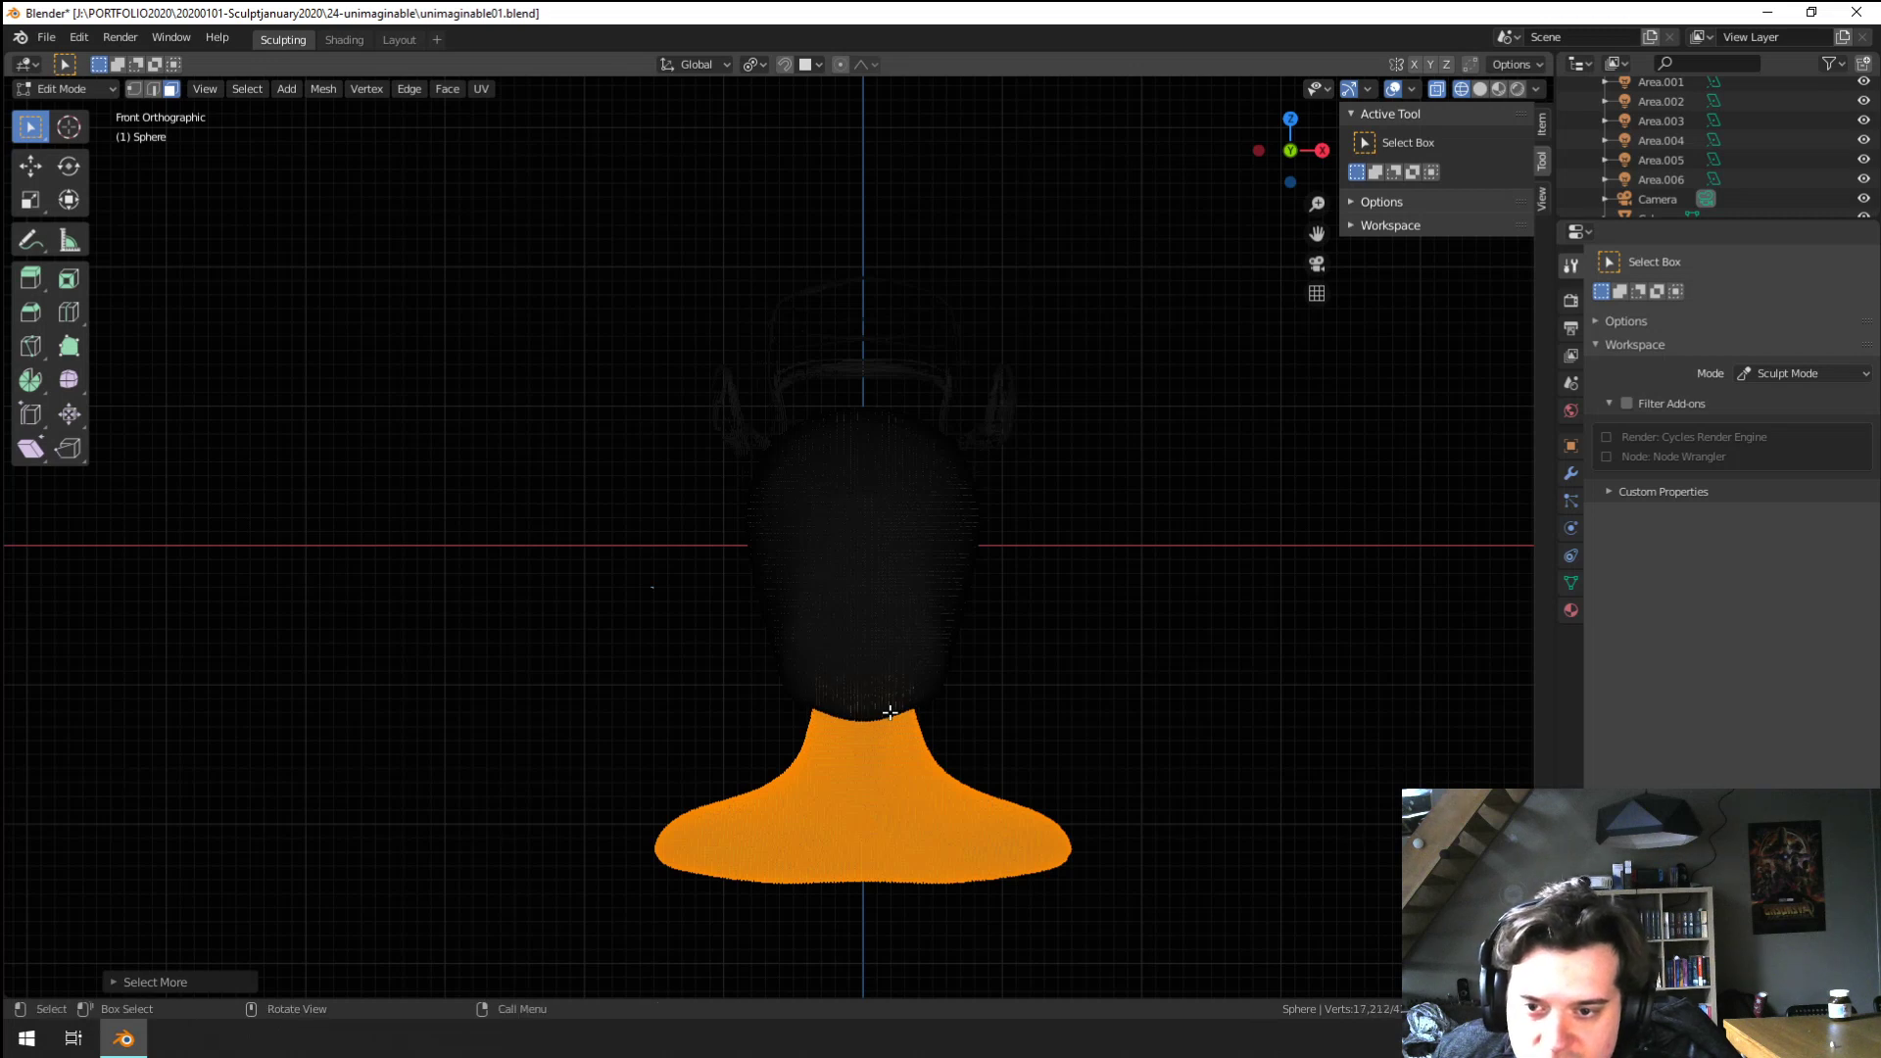
middle_click_drag(890, 712, 751, 717)
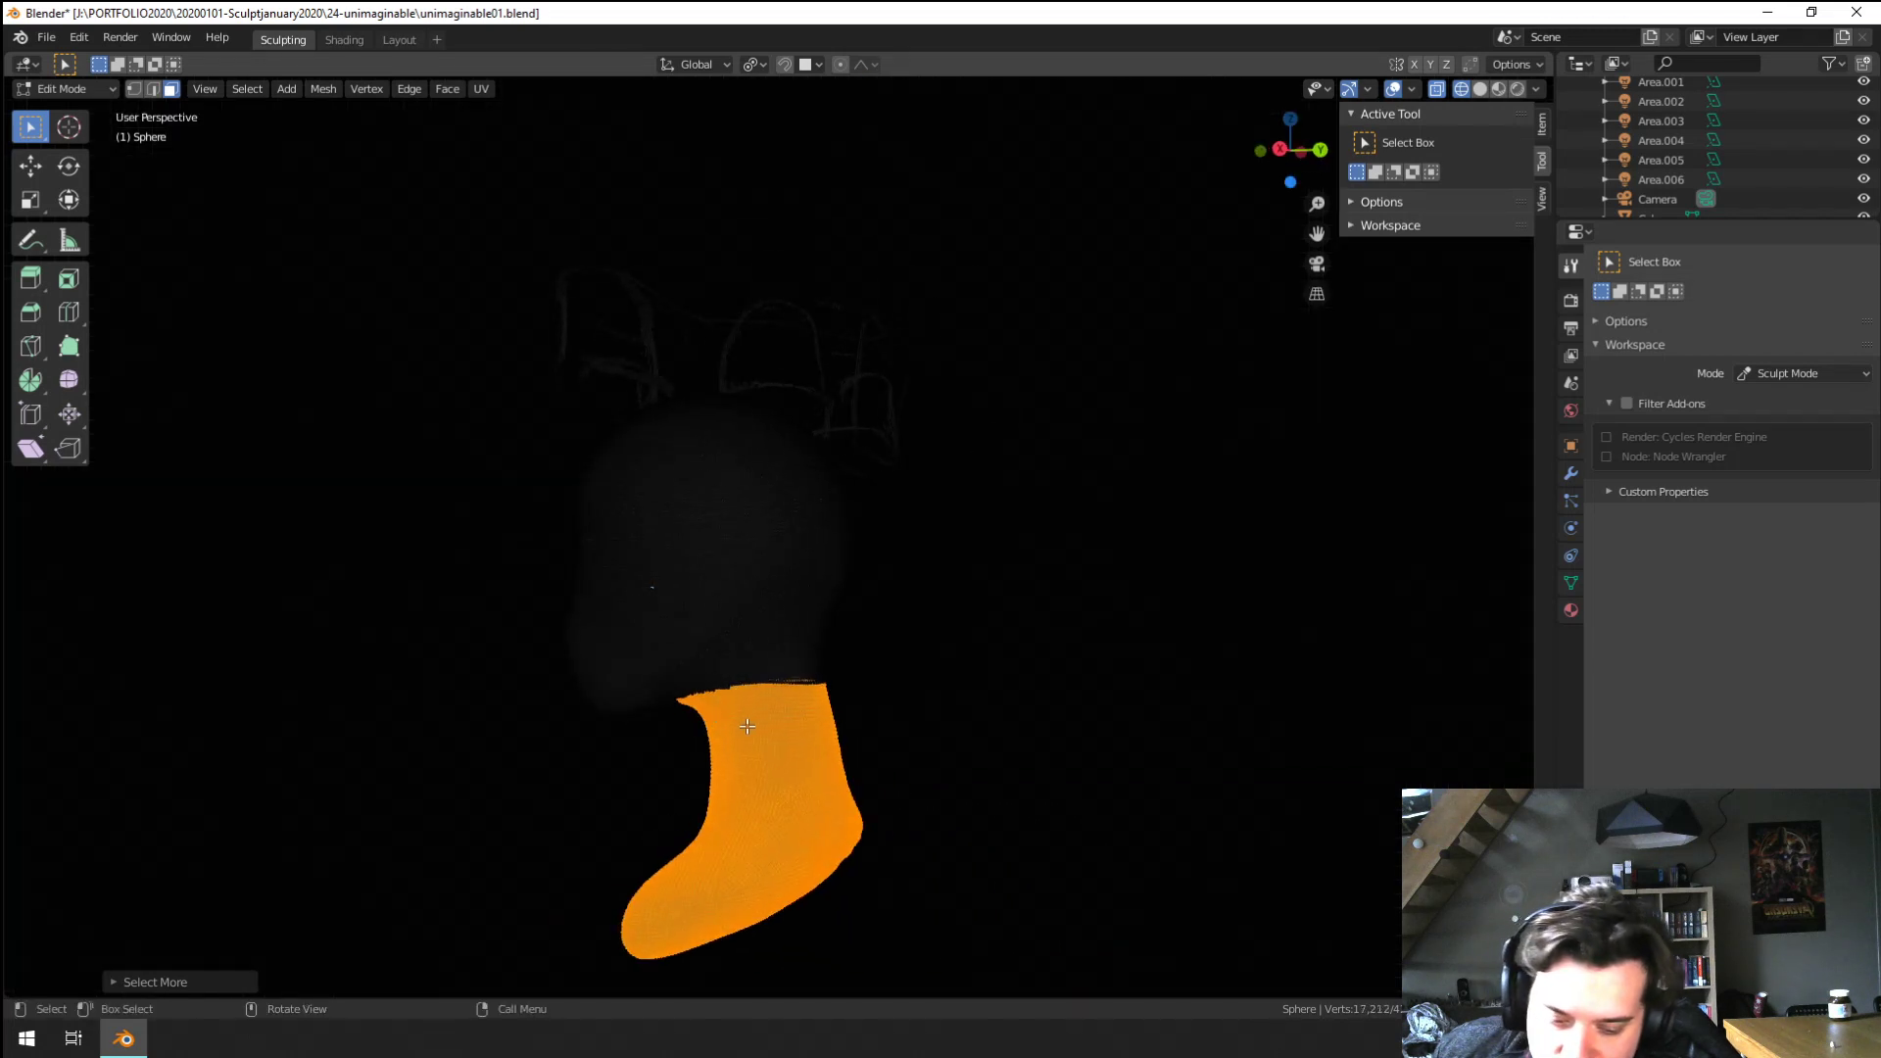
key("p")
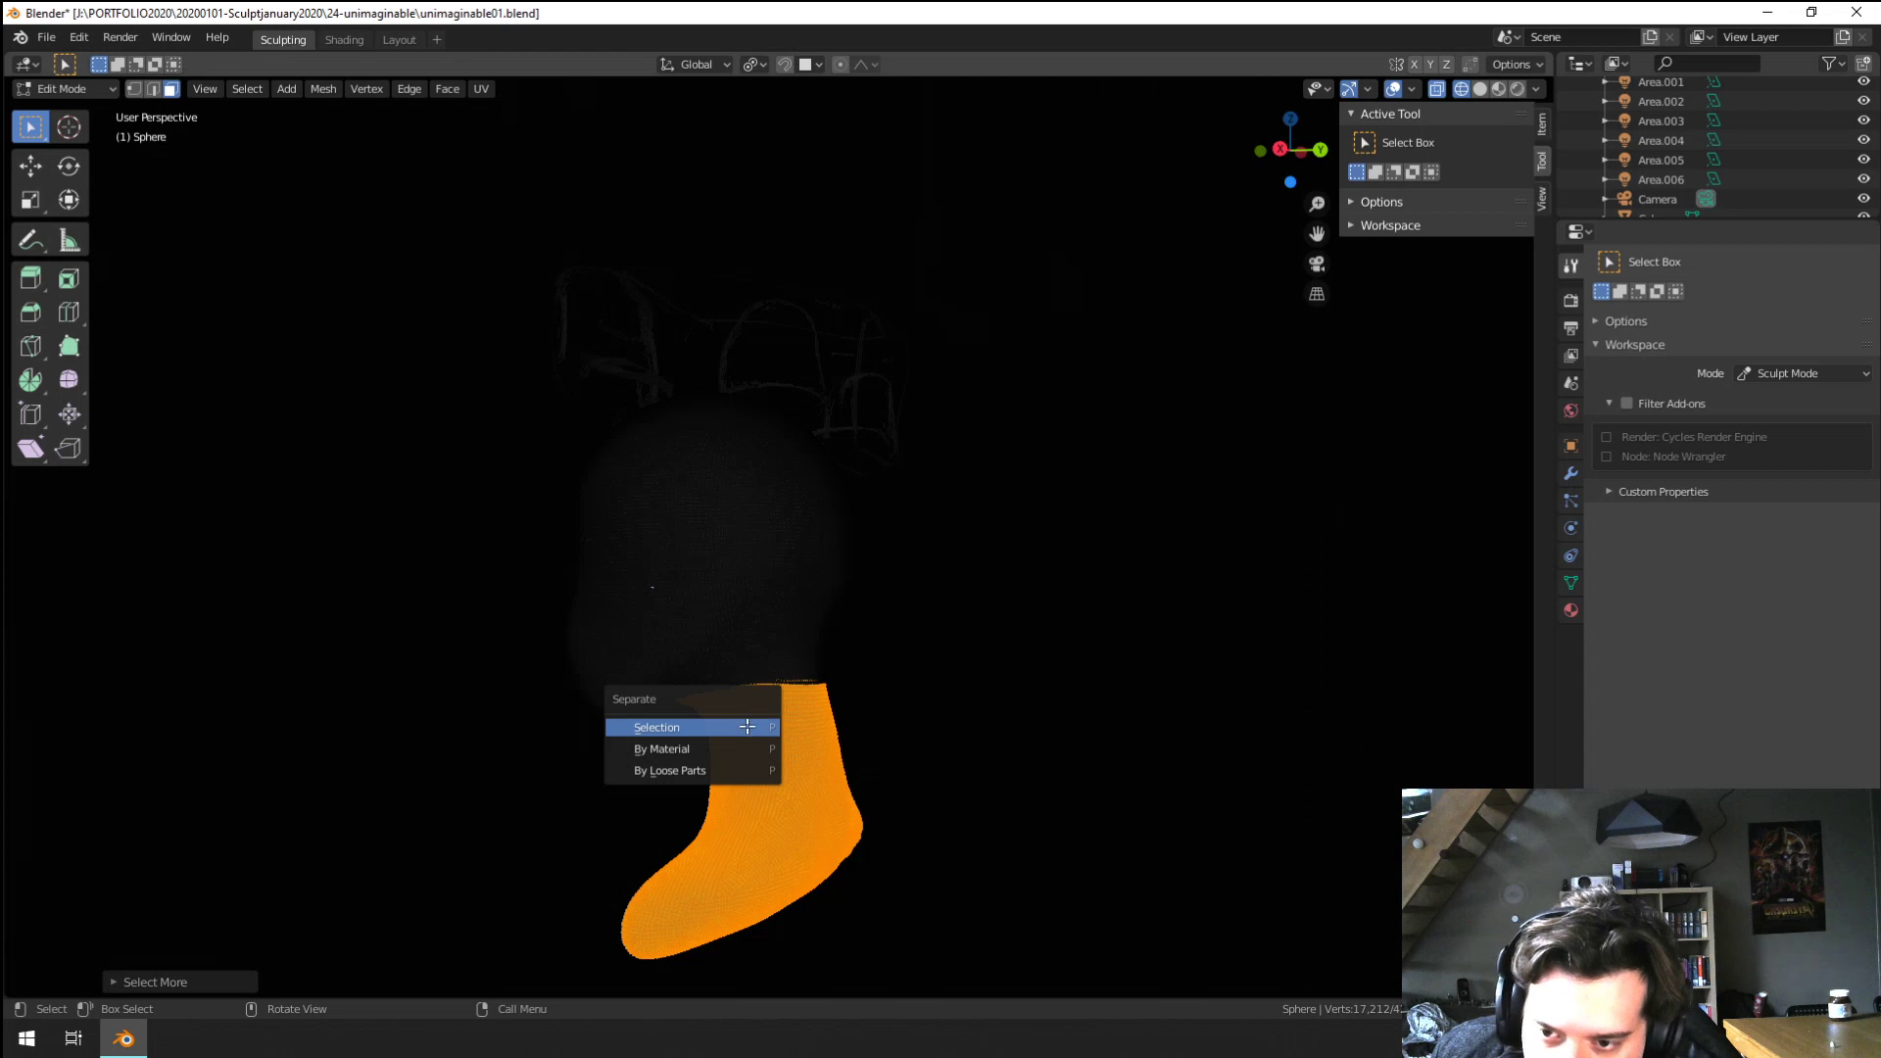
left_click(748, 728)
Return to Object Mode, clear the selection and restore solid shading
key("Tab")
key("Tab")
middle_click_drag(802, 799, 774, 750)
scroll(772, 748, "up", 4)
key("Tab")
left_click(754, 592)
key("alt+a")
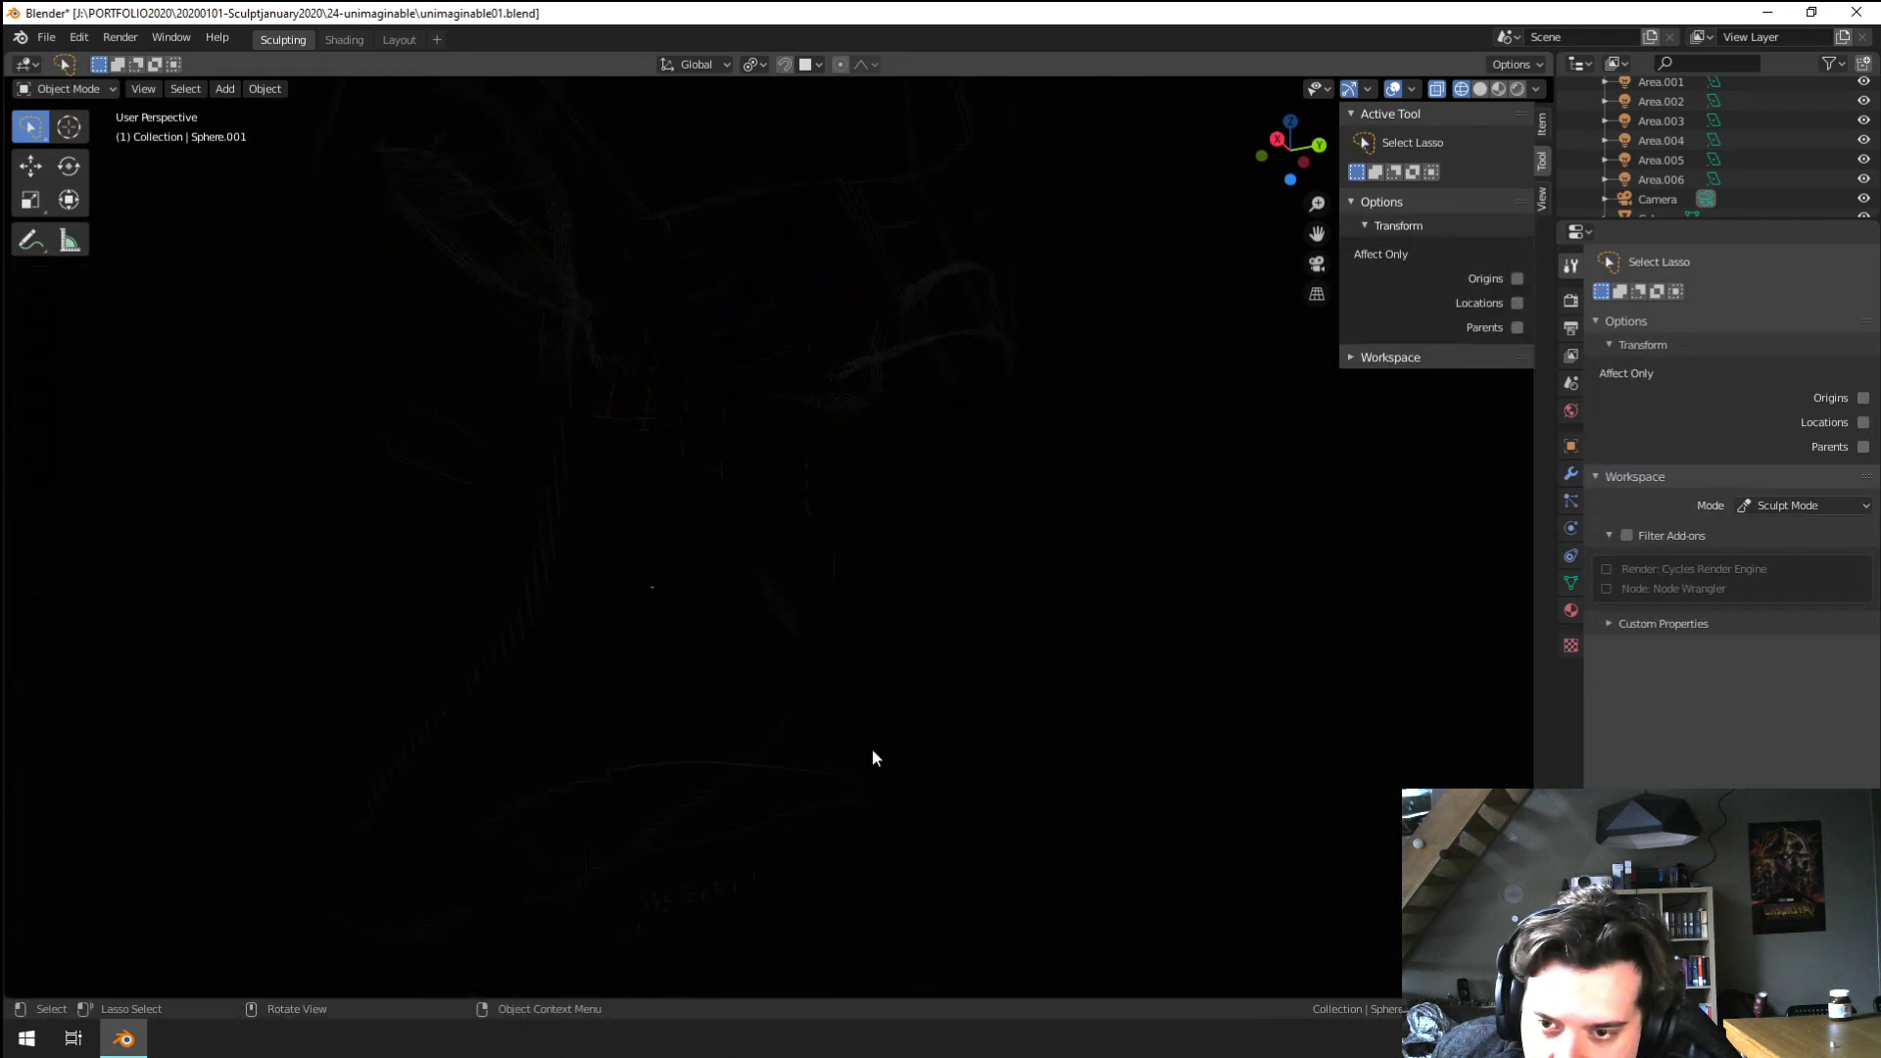
key("shift+z")
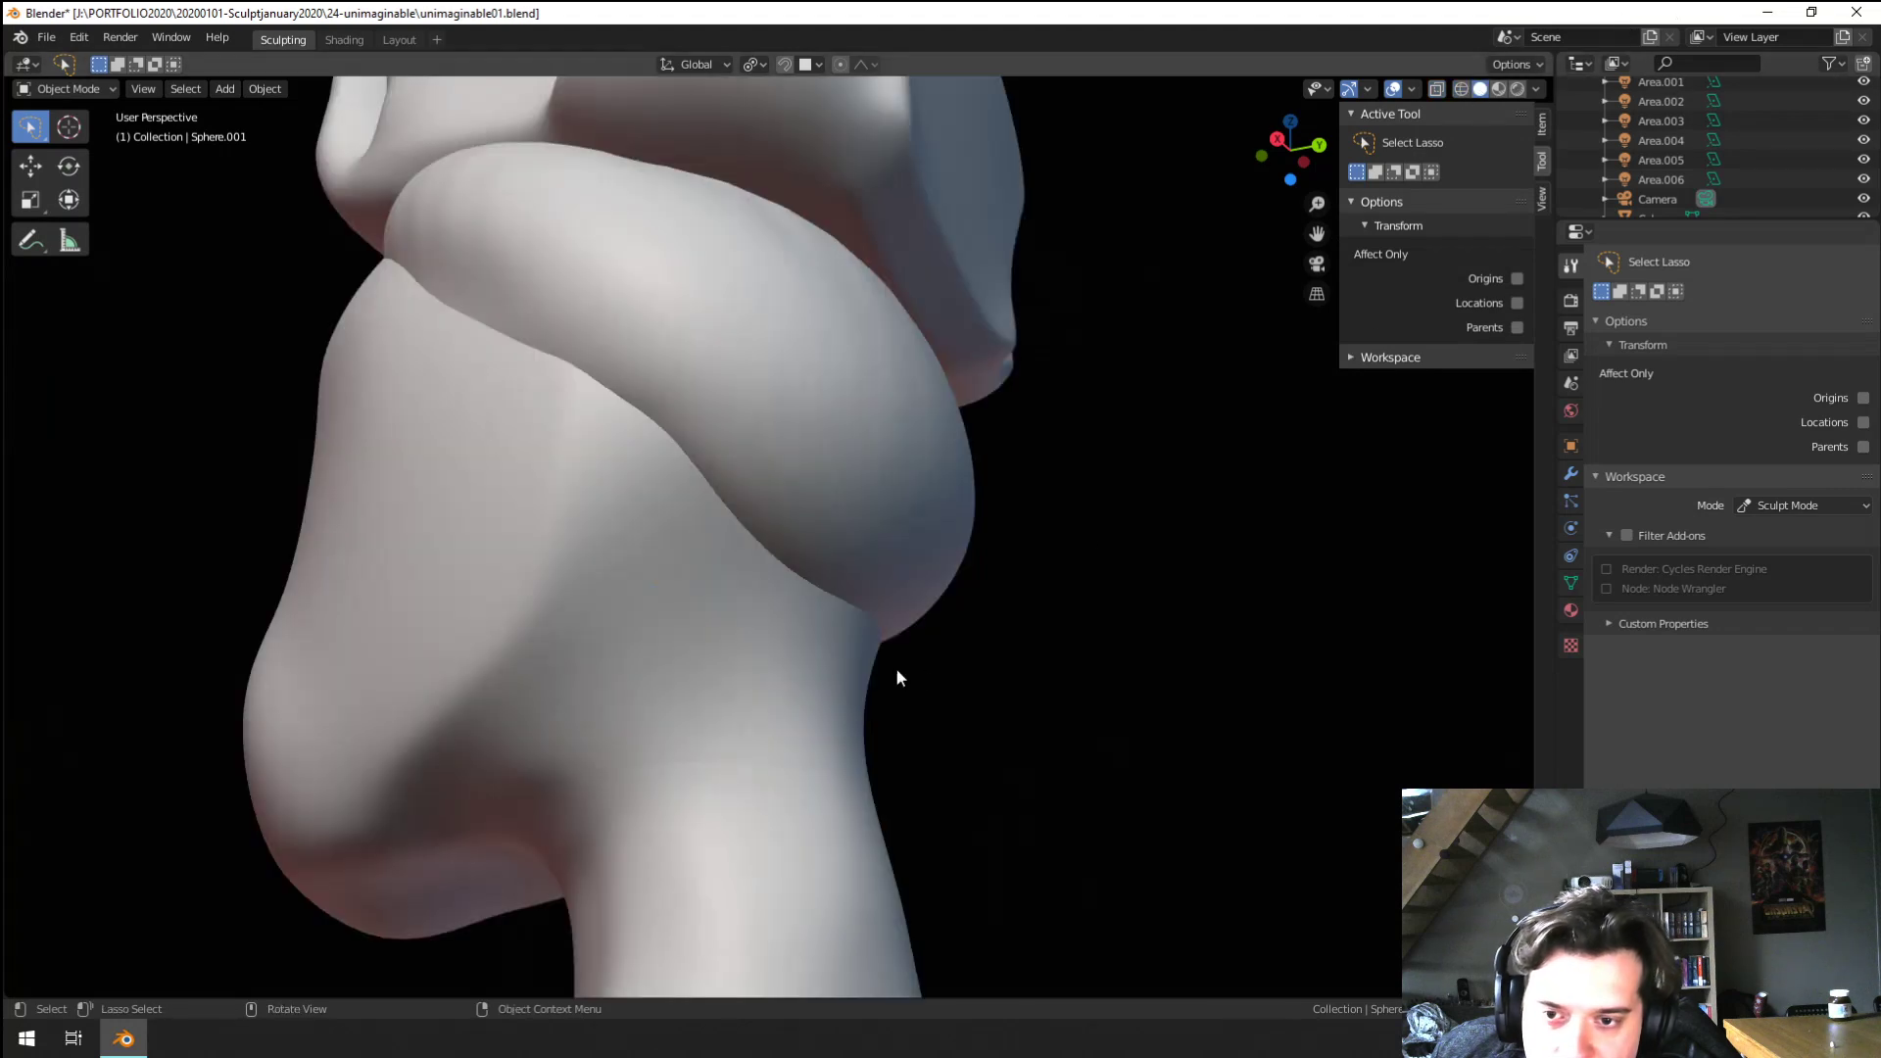
Isolate the head mesh, cap its open neck boundary loop with a face, and return to the full scene in Object Mode
left_click(812, 787)
key("Tab")
key("KP_Divide")
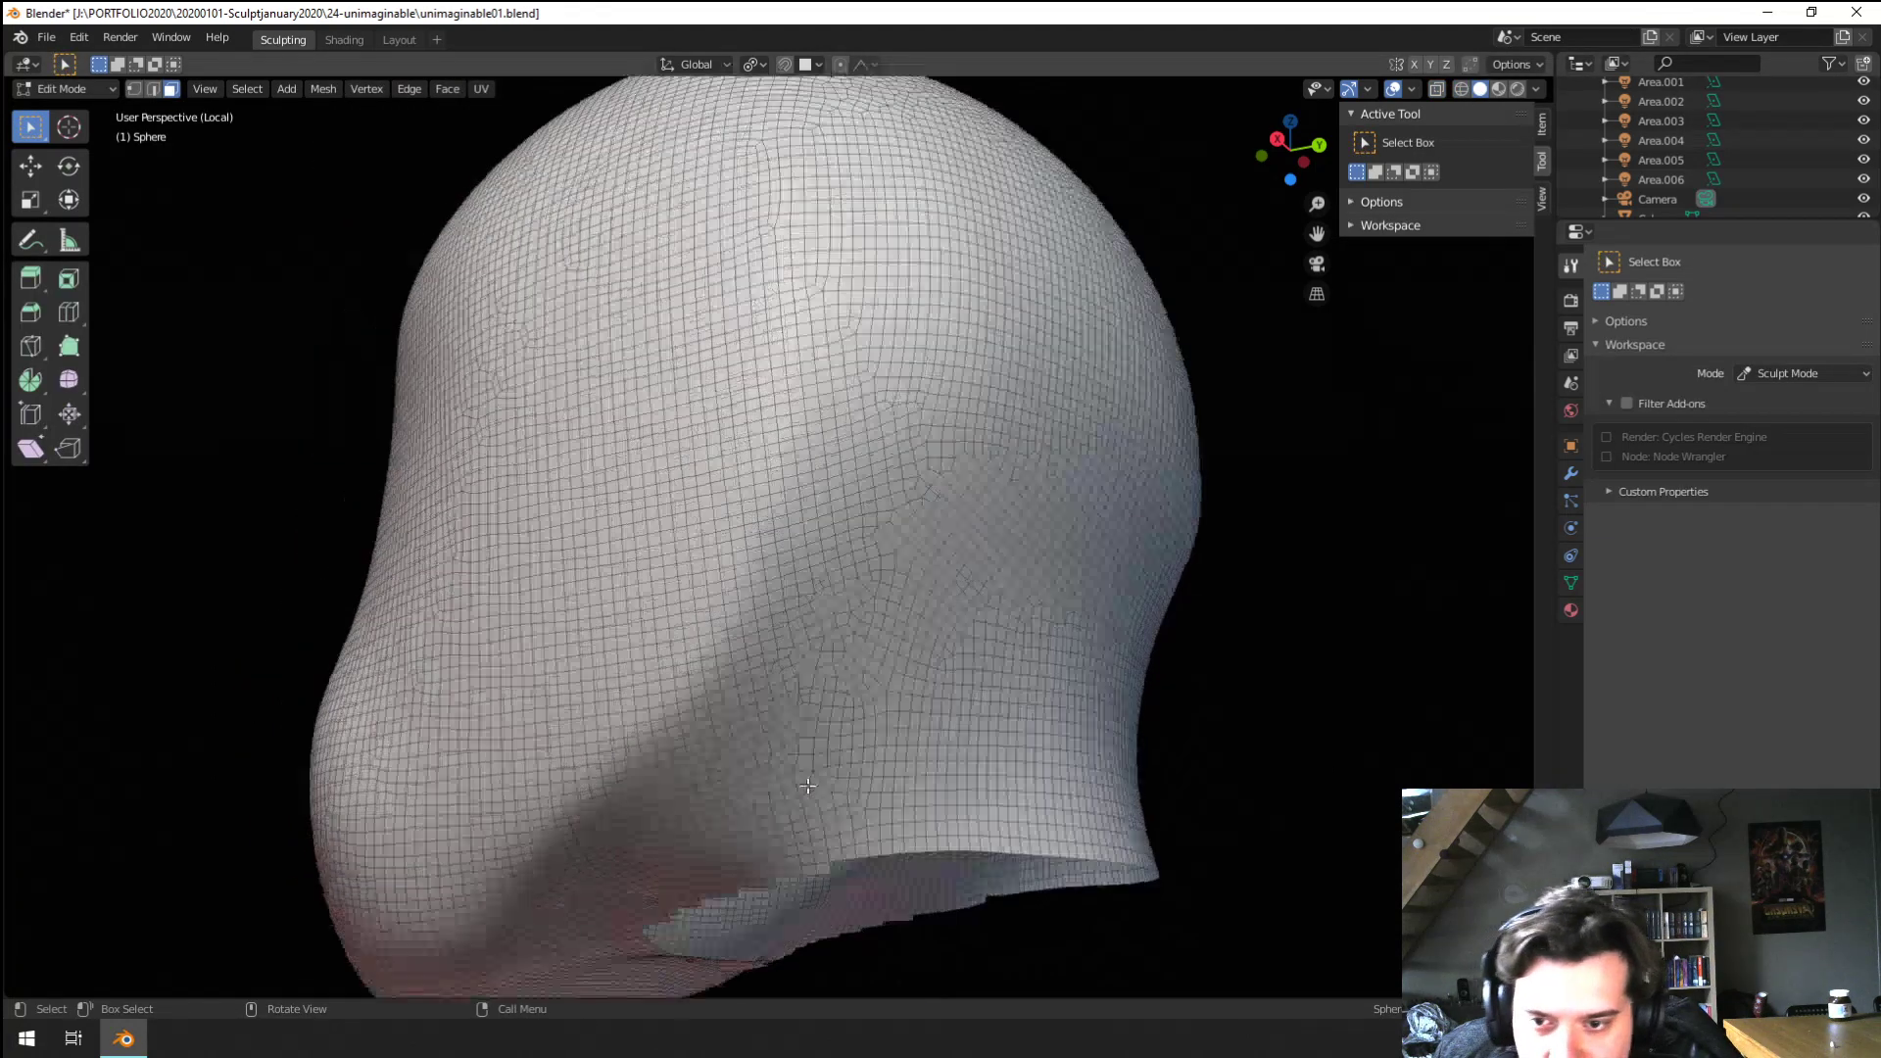
left_click(843, 858, "alt")
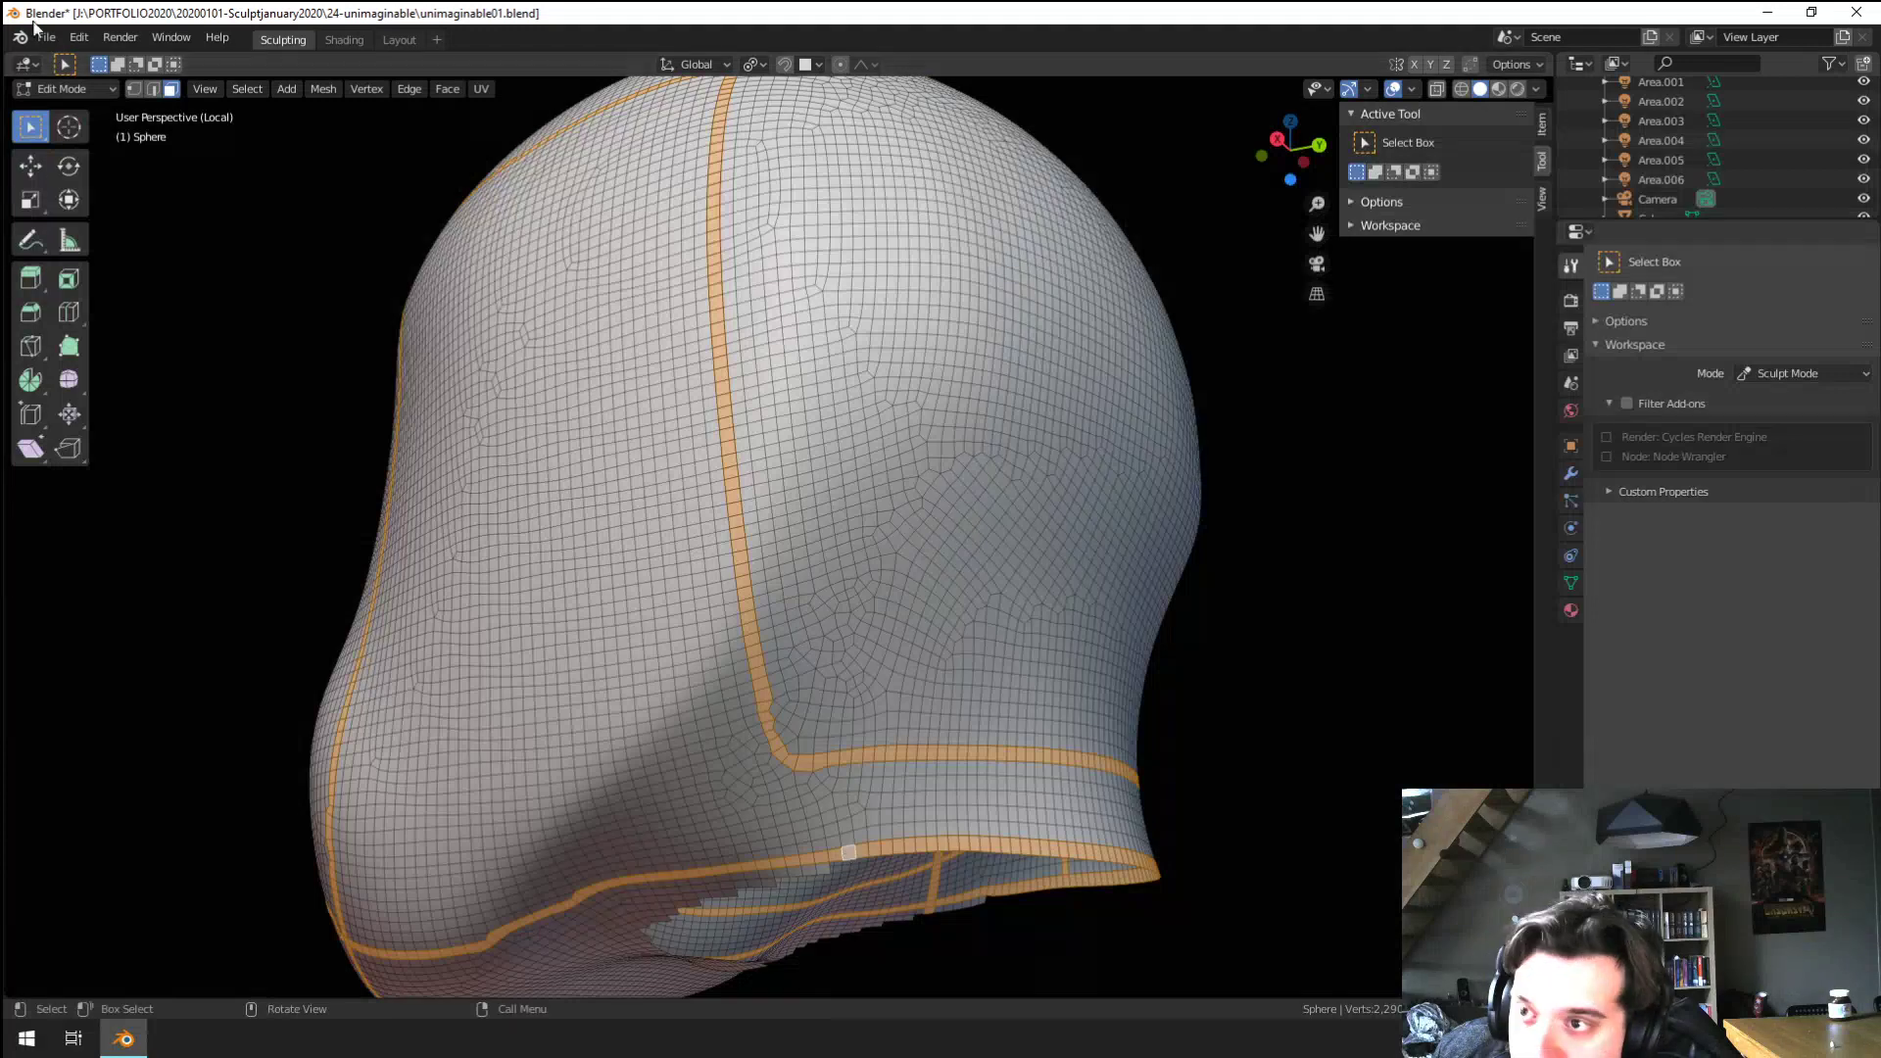
left_click(153, 88)
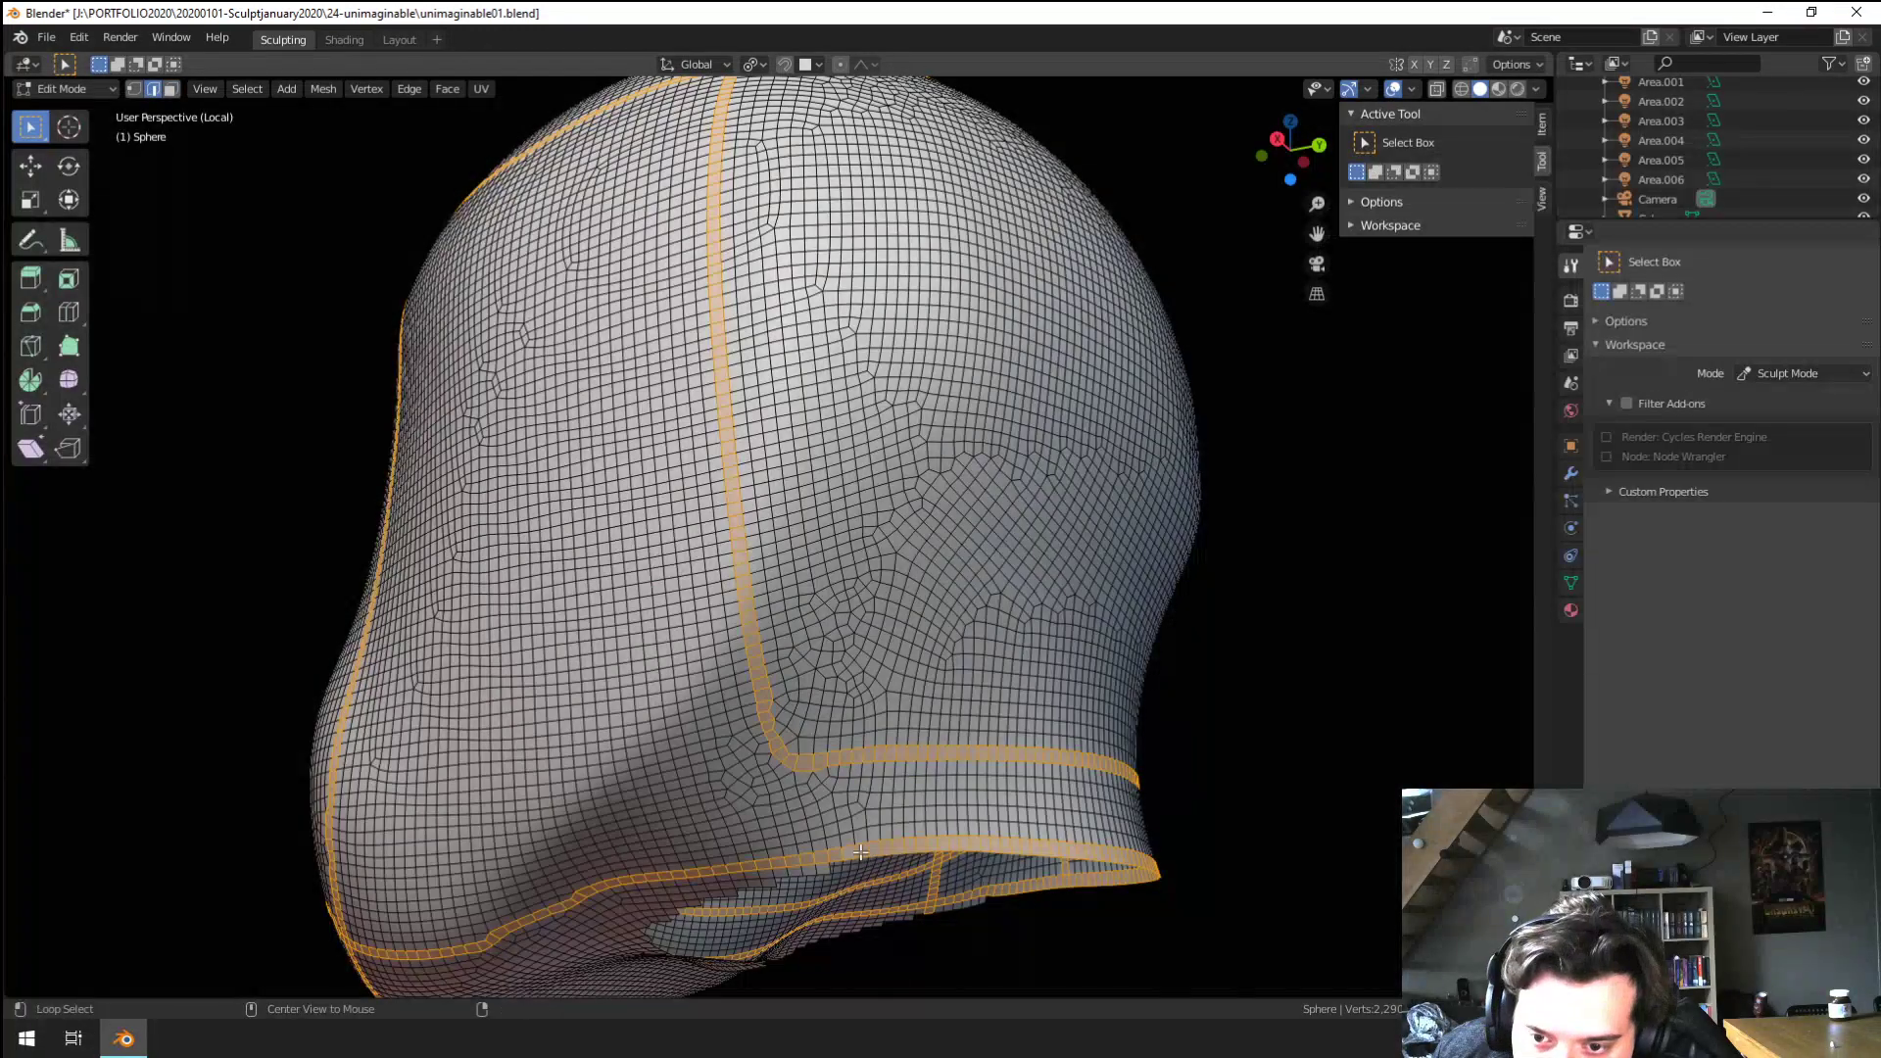
left_click(865, 858, "alt")
key("f")
scroll(906, 799, "down", 3)
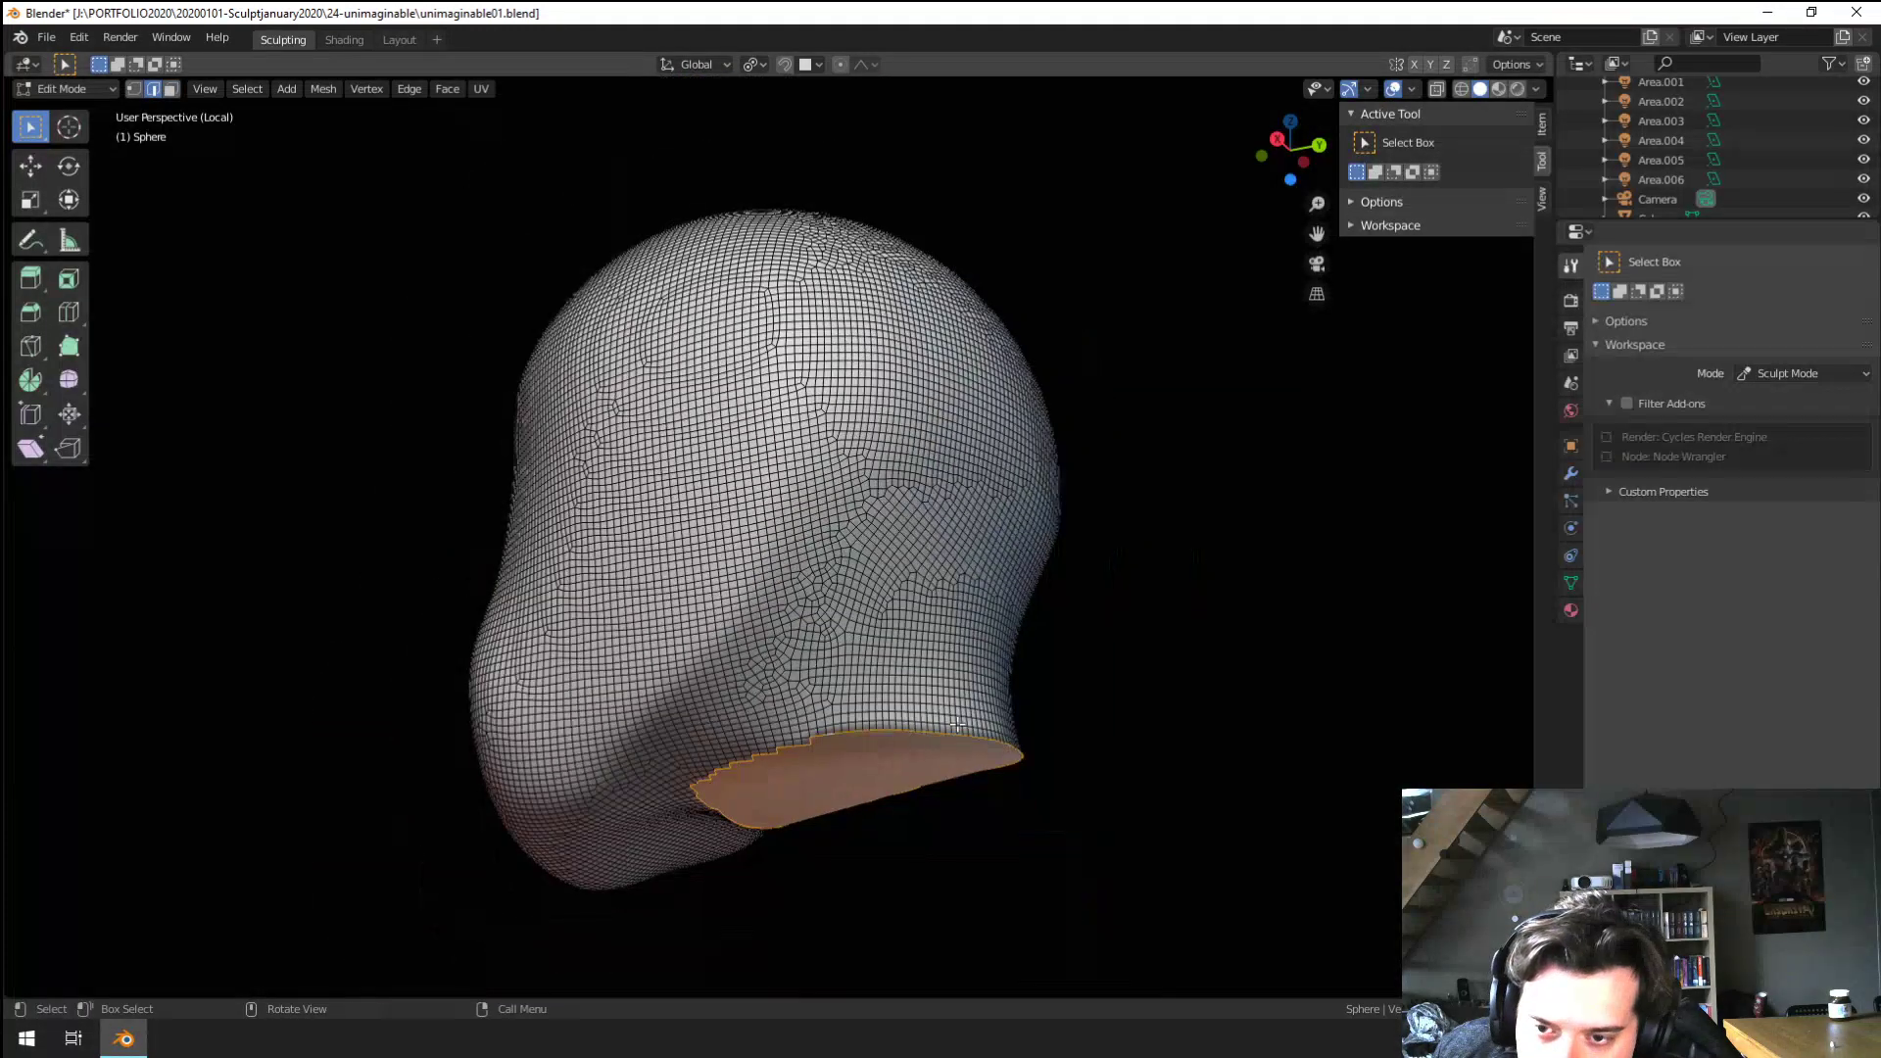
key("Tab")
key("KP_Divide")
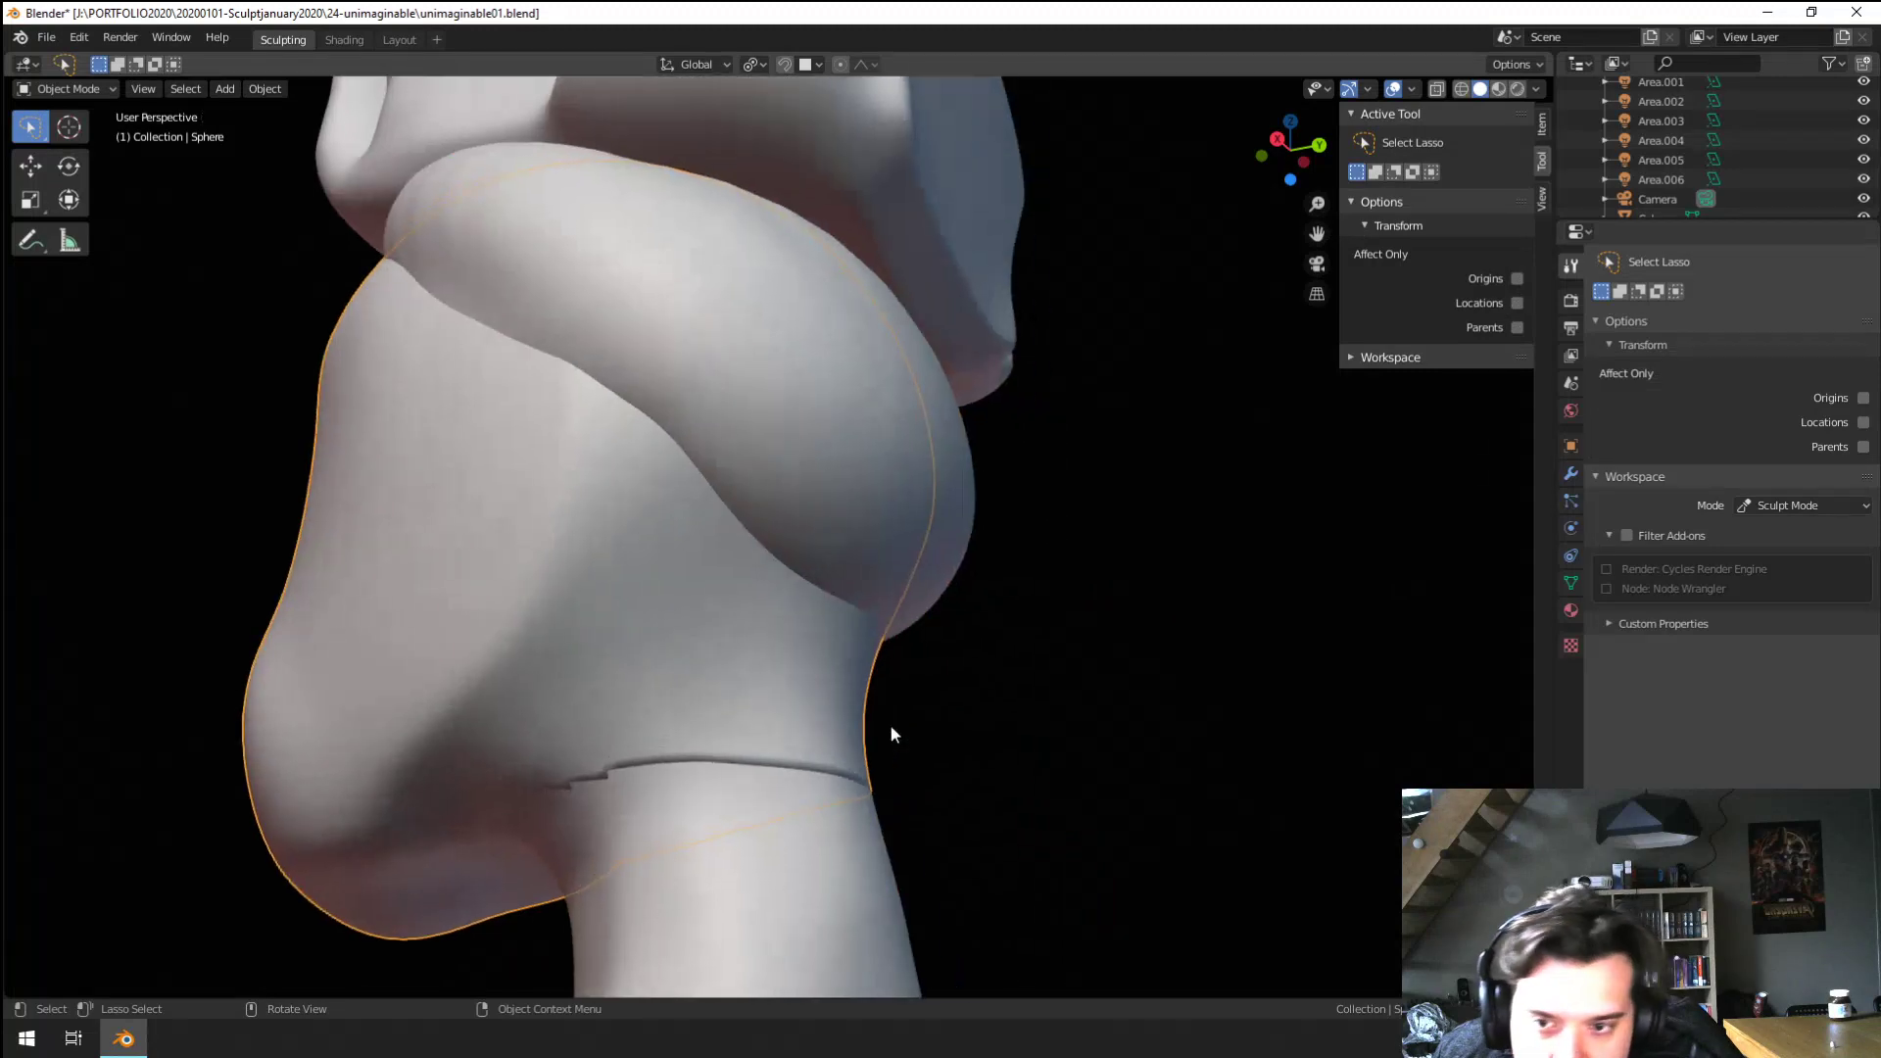
Isolate the neck-and-shoulders mesh and fill its open top boundary with a face, finishing in Object Mode
left_click(814, 838)
key("Tab")
key("KP_Divide")
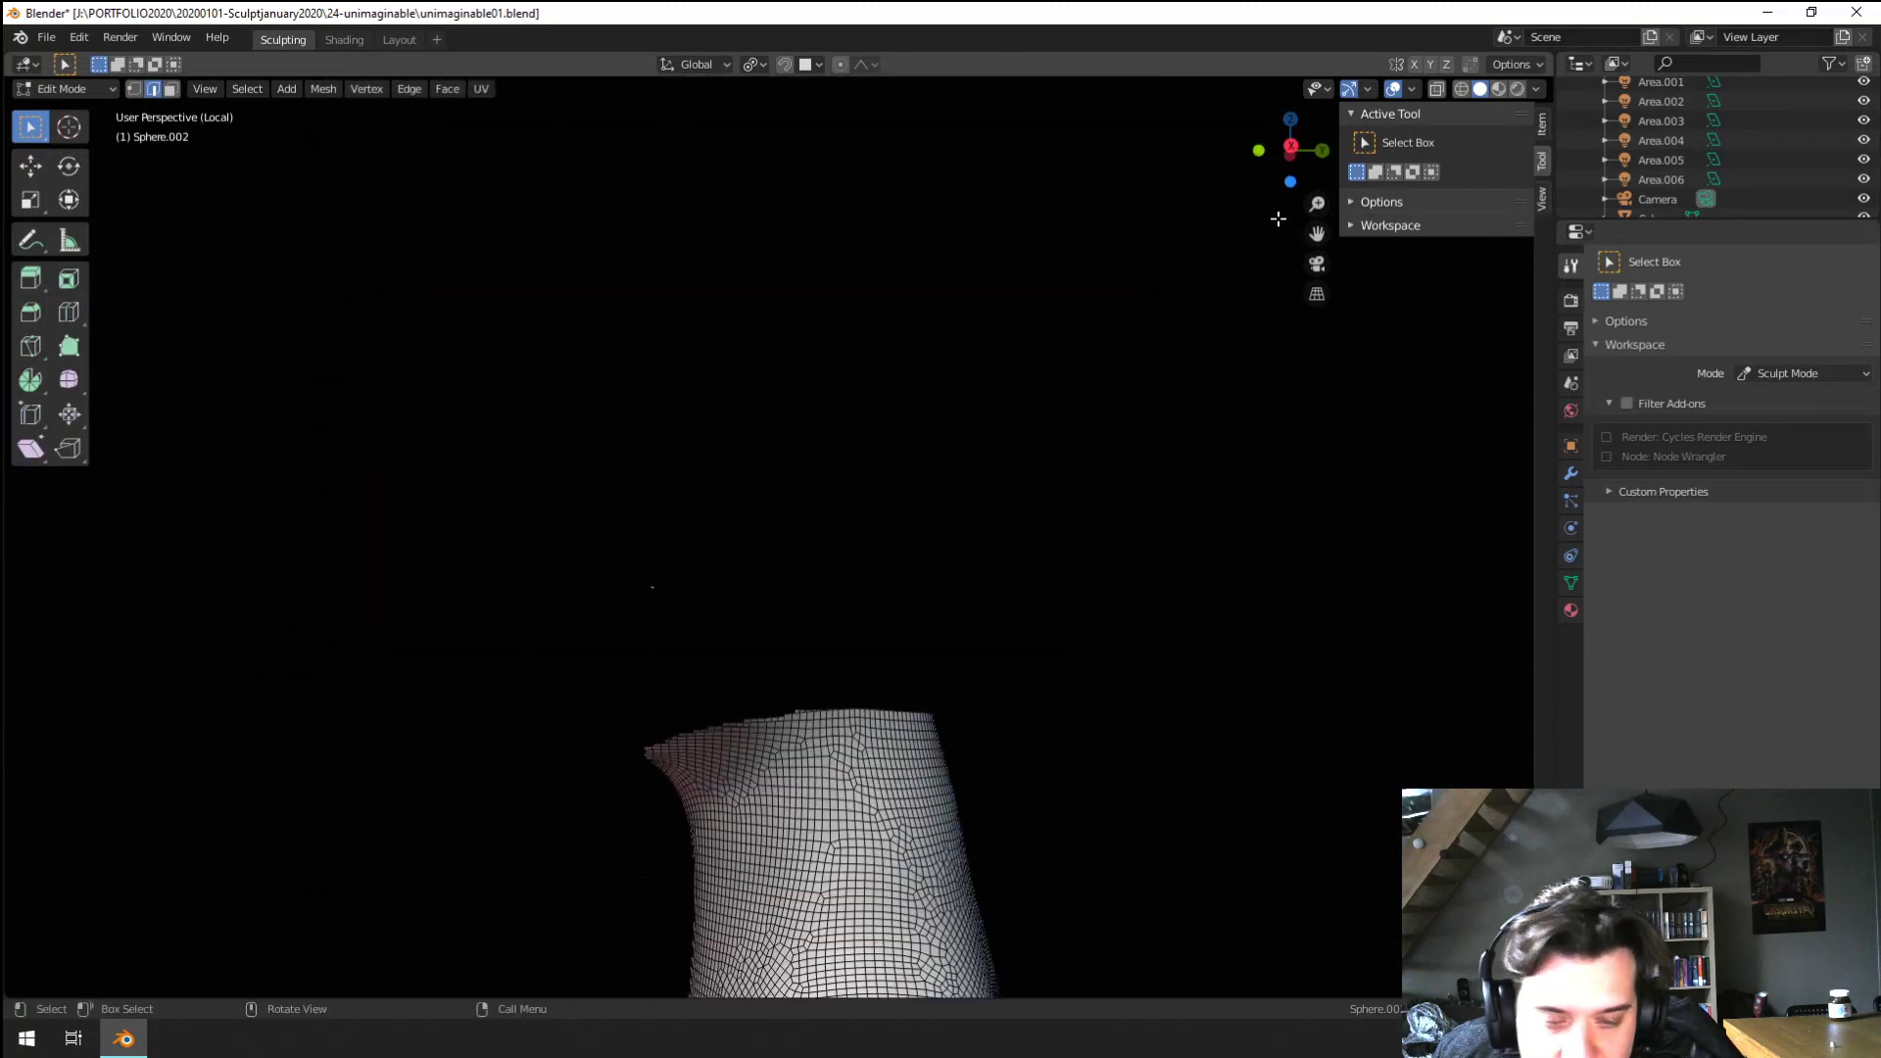
middle_click_drag(873, 382, 967, 564)
scroll(749, 418, "up", 4)
scroll(378, 420, "up", 2)
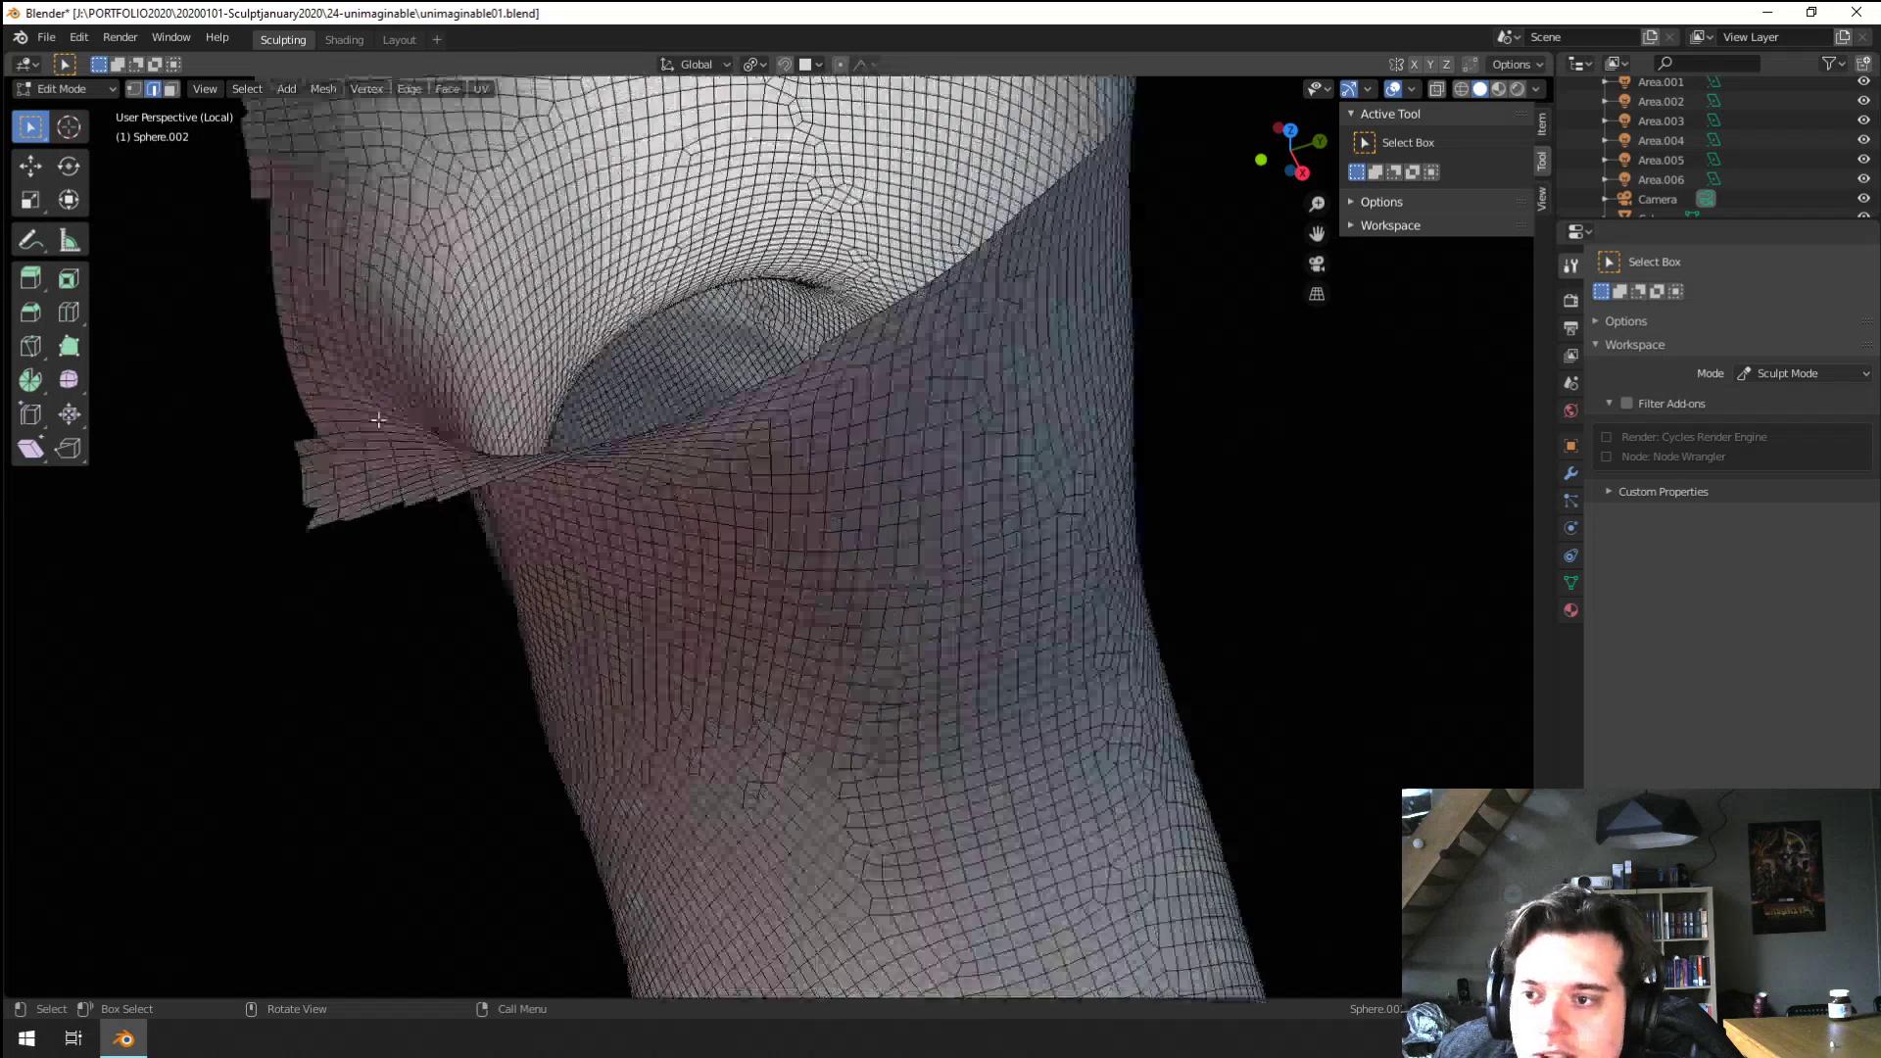
key("f")
scroll(588, 451, "down", 6)
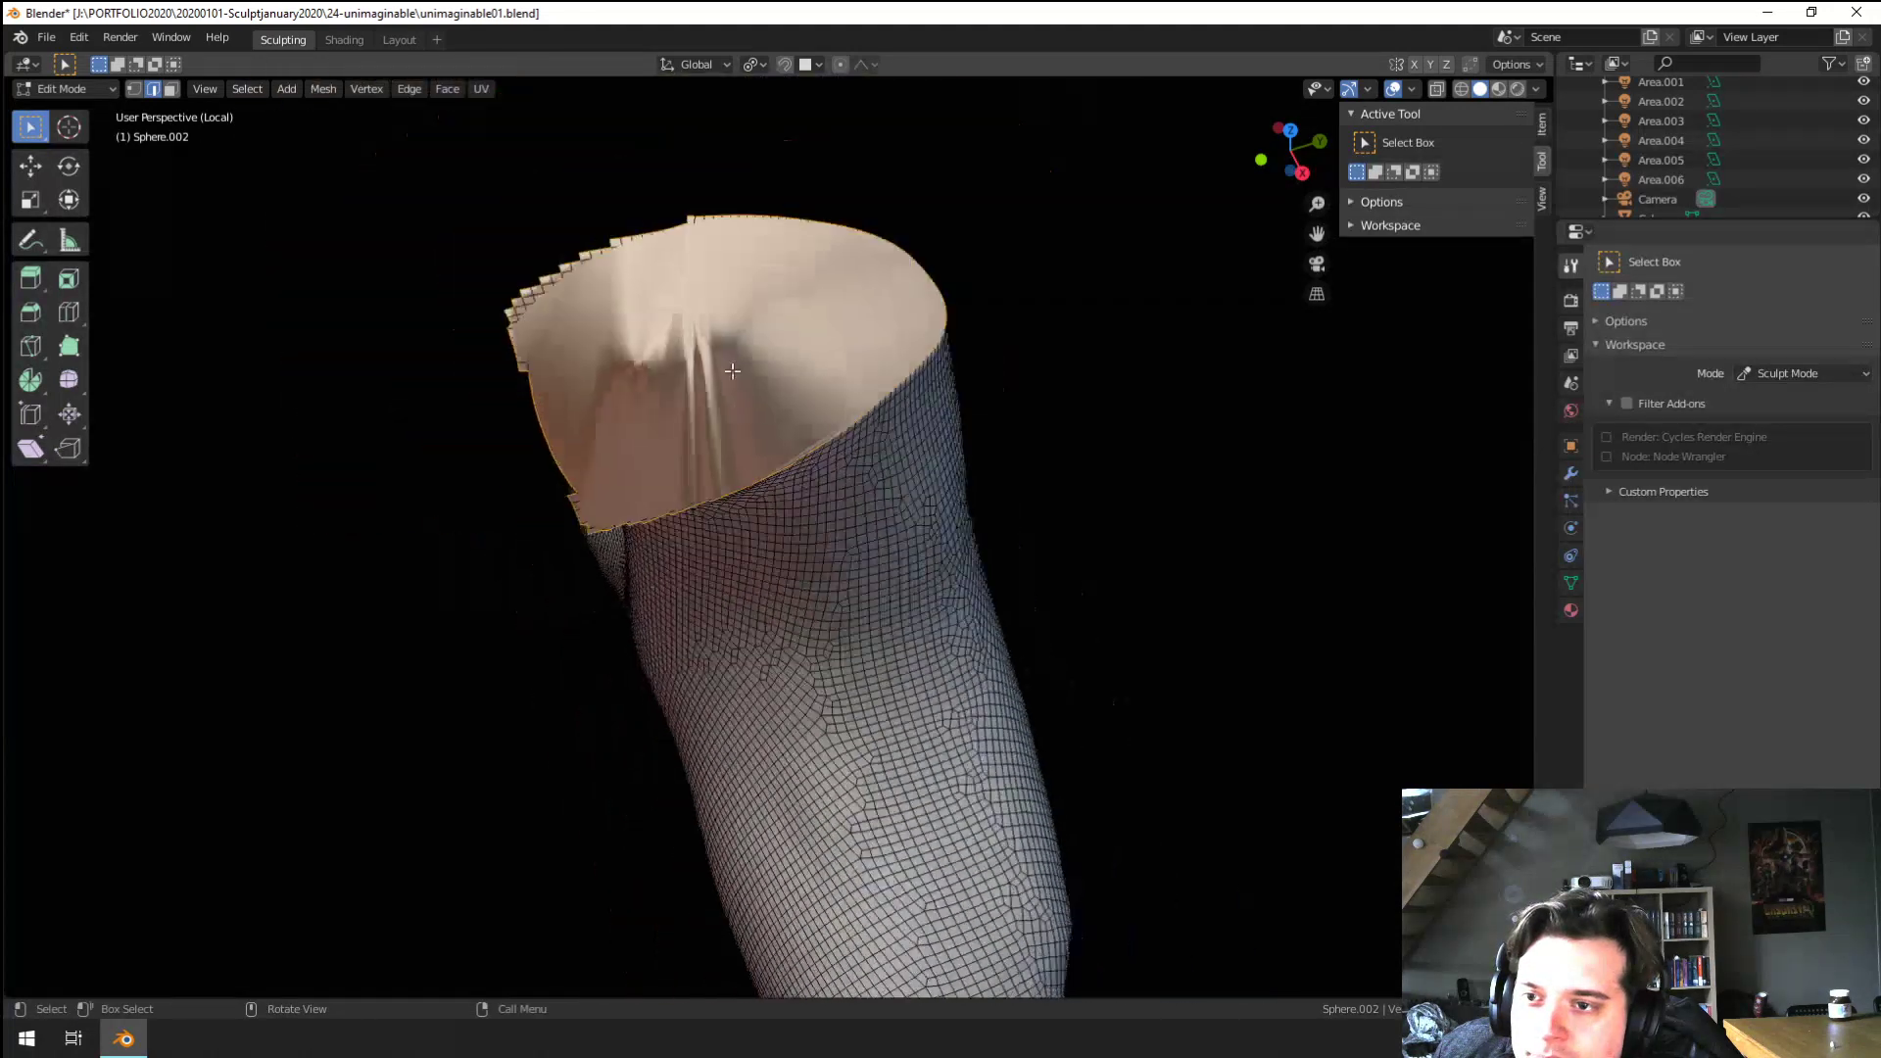
key("Tab")
middle_click_drag(862, 507, 988, 434)
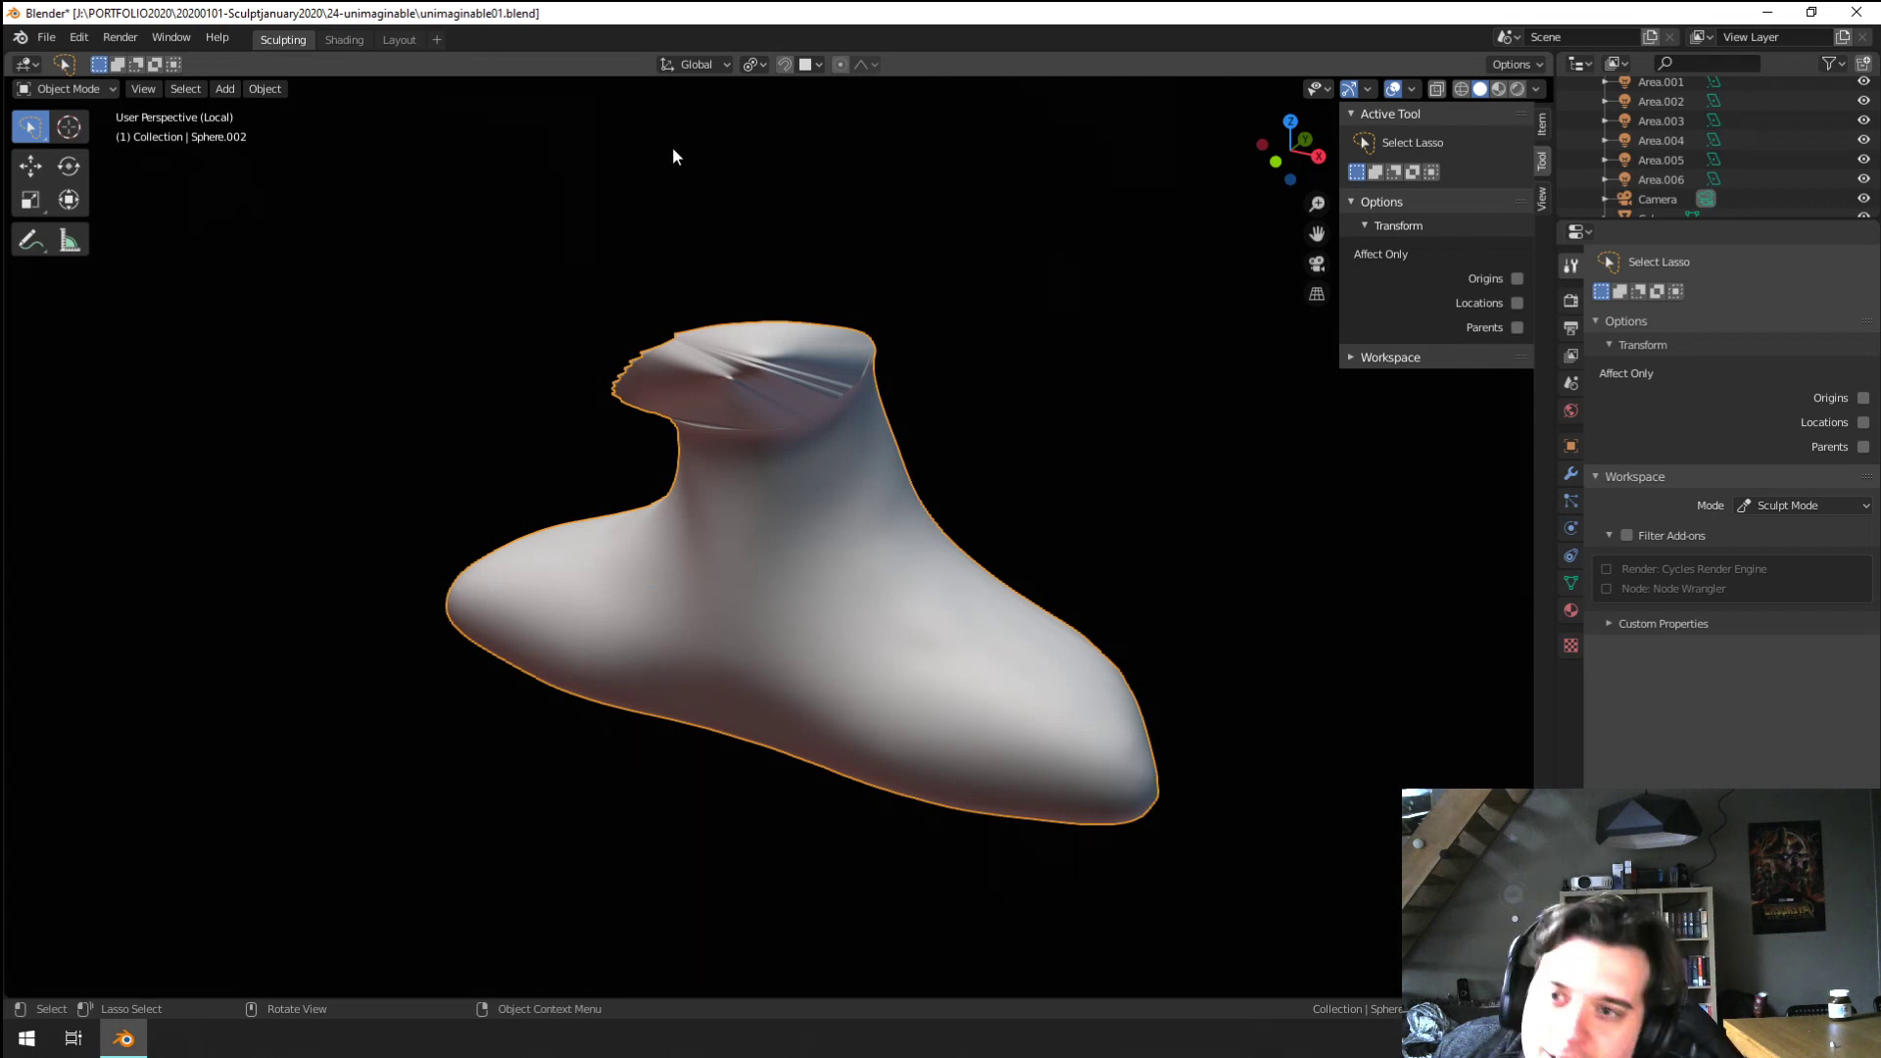
left_click(67, 88)
middle_click_drag(179, 274, 576, 395)
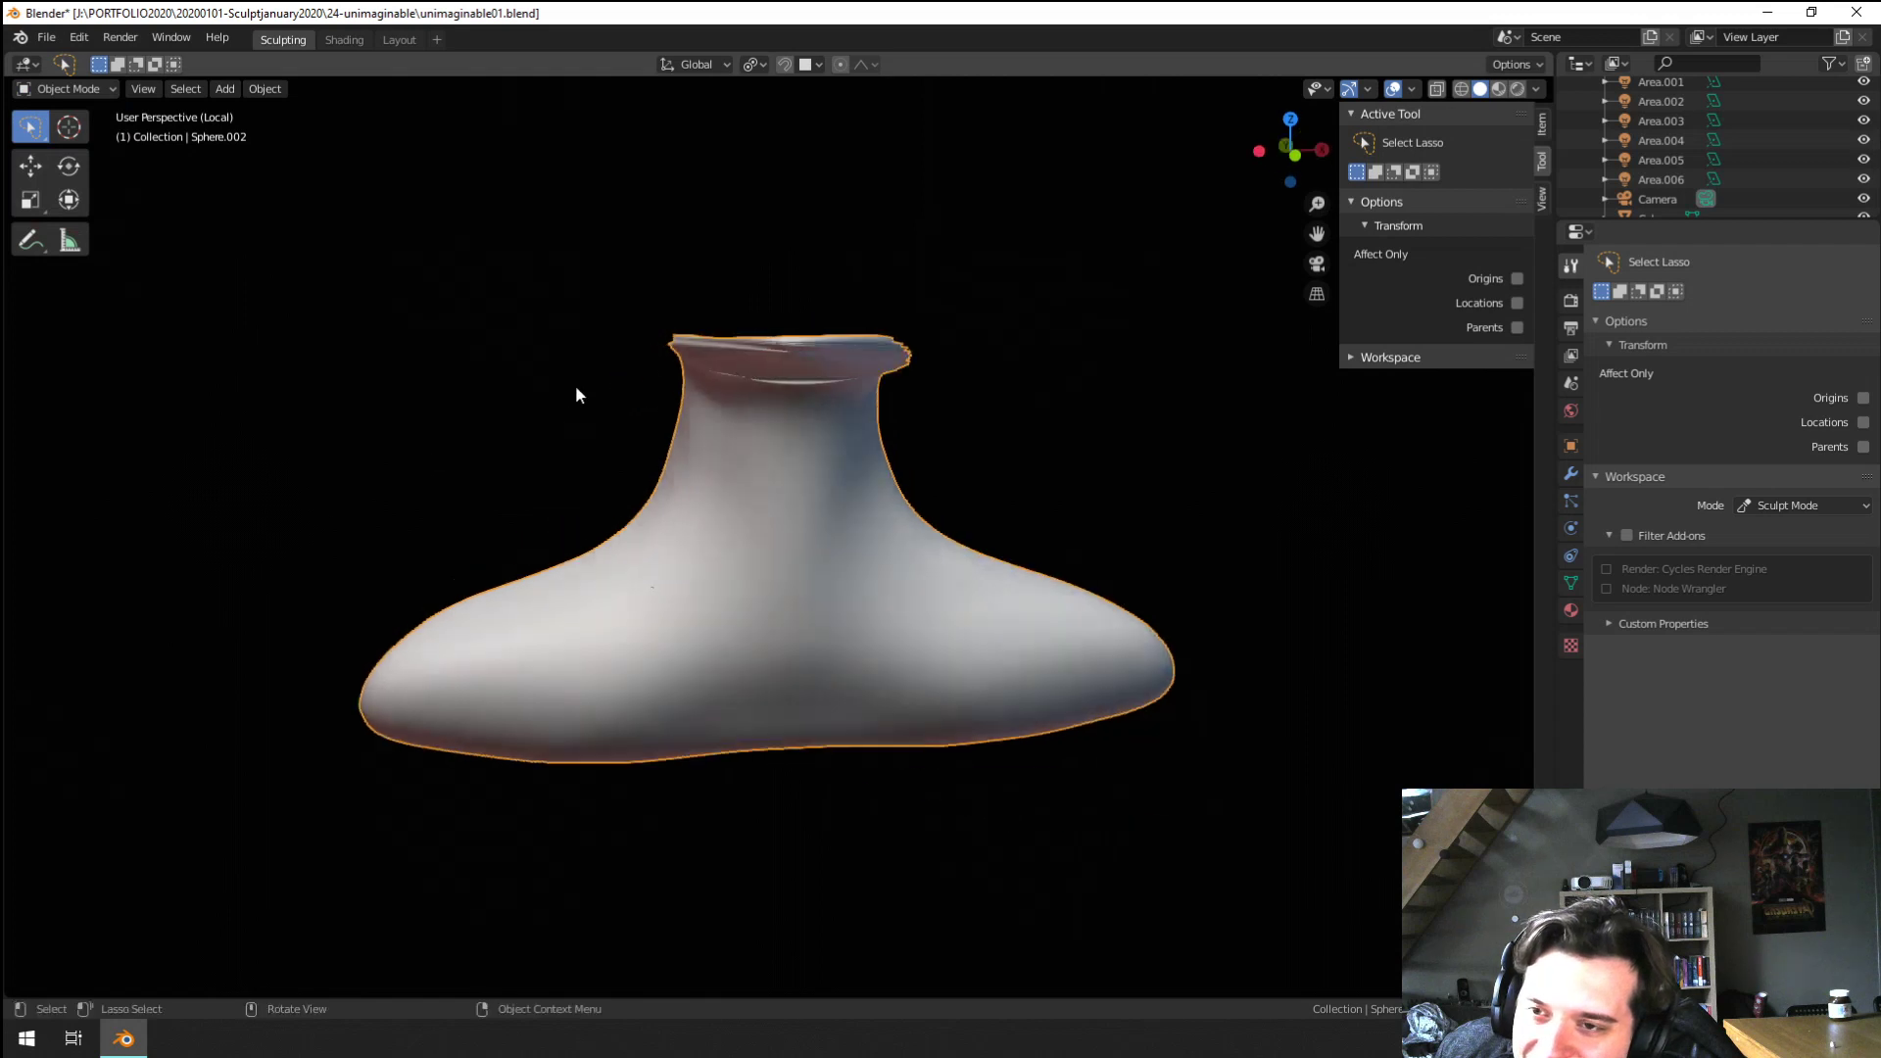
left_click(1497, 91)
left_click(1480, 89)
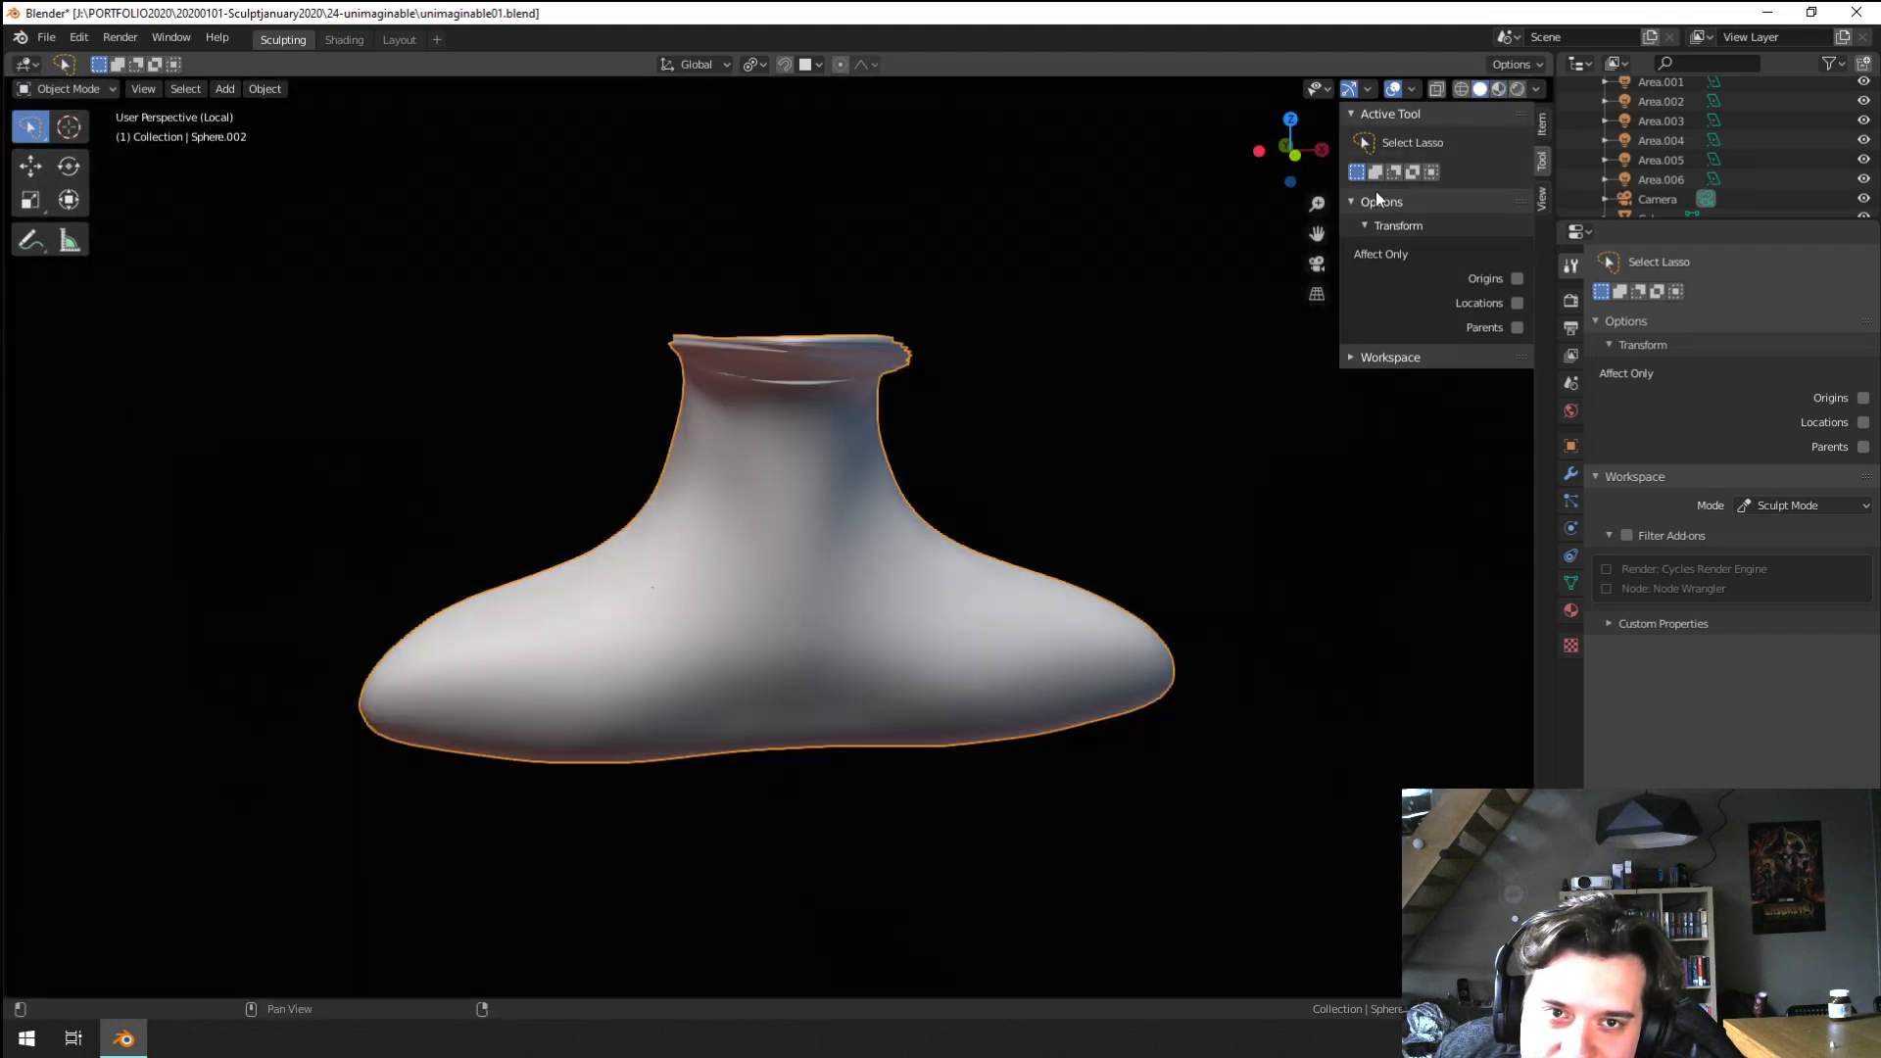
Show the full scene again, tilt and reposition the neck-and-shoulders piece beneath the head, and turn it around the global Z axis
key("KP_Divide")
scroll(747, 744, "down", 4)
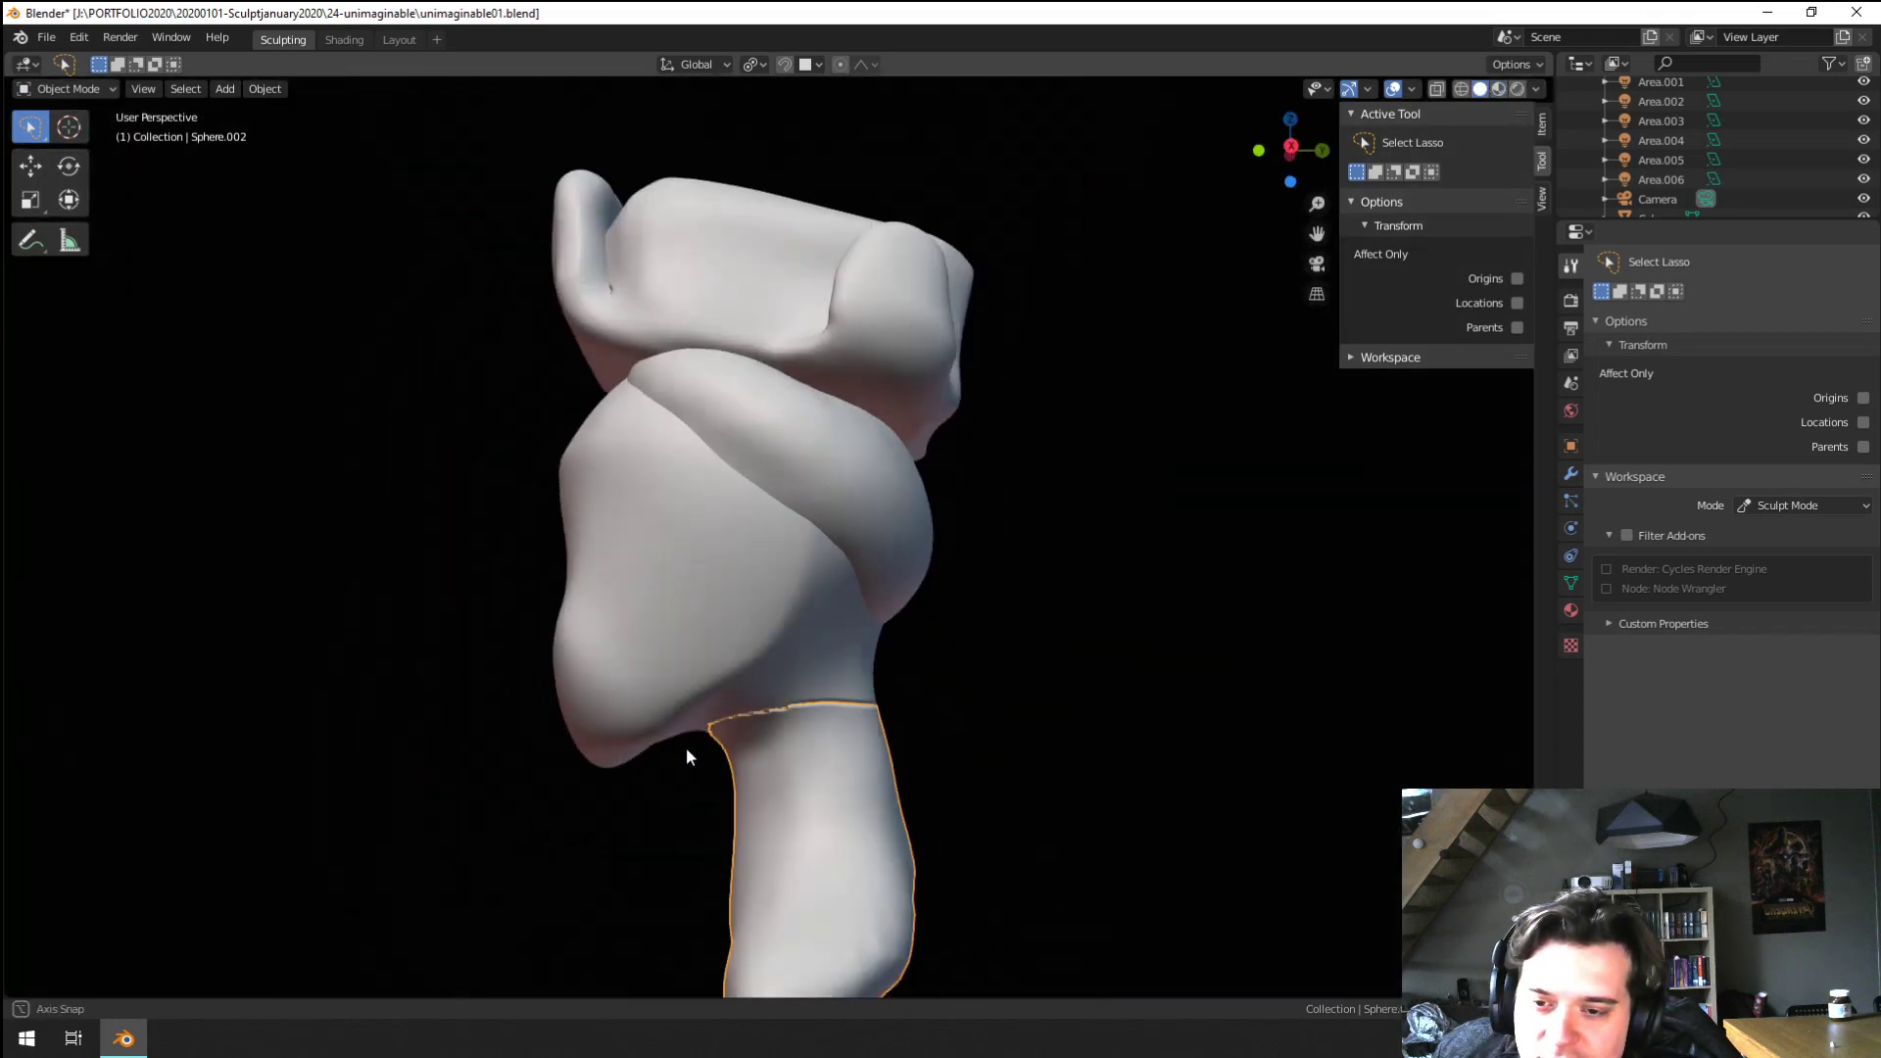
middle_click_drag(686, 746, 1139, 768)
key("g")
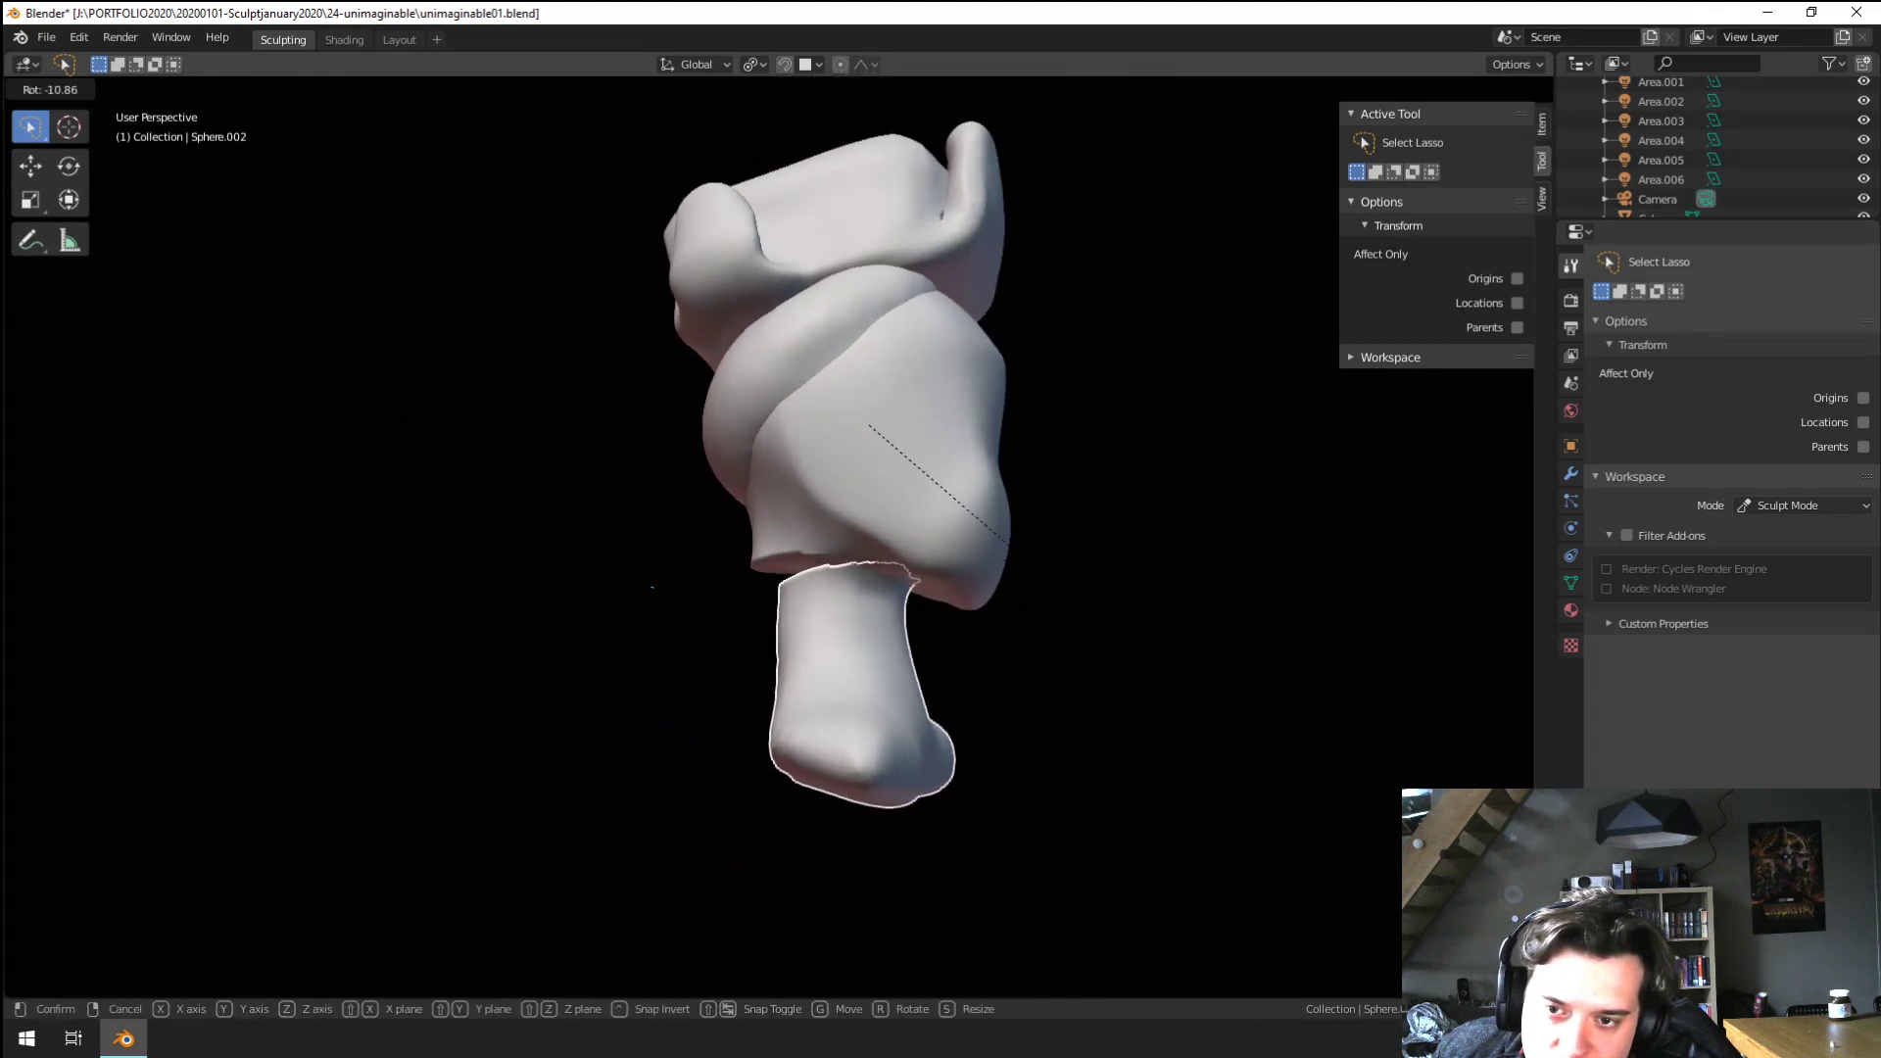
left_click(1049, 718)
middle_click_drag(1050, 718, 902, 735)
key("r")
key("z")
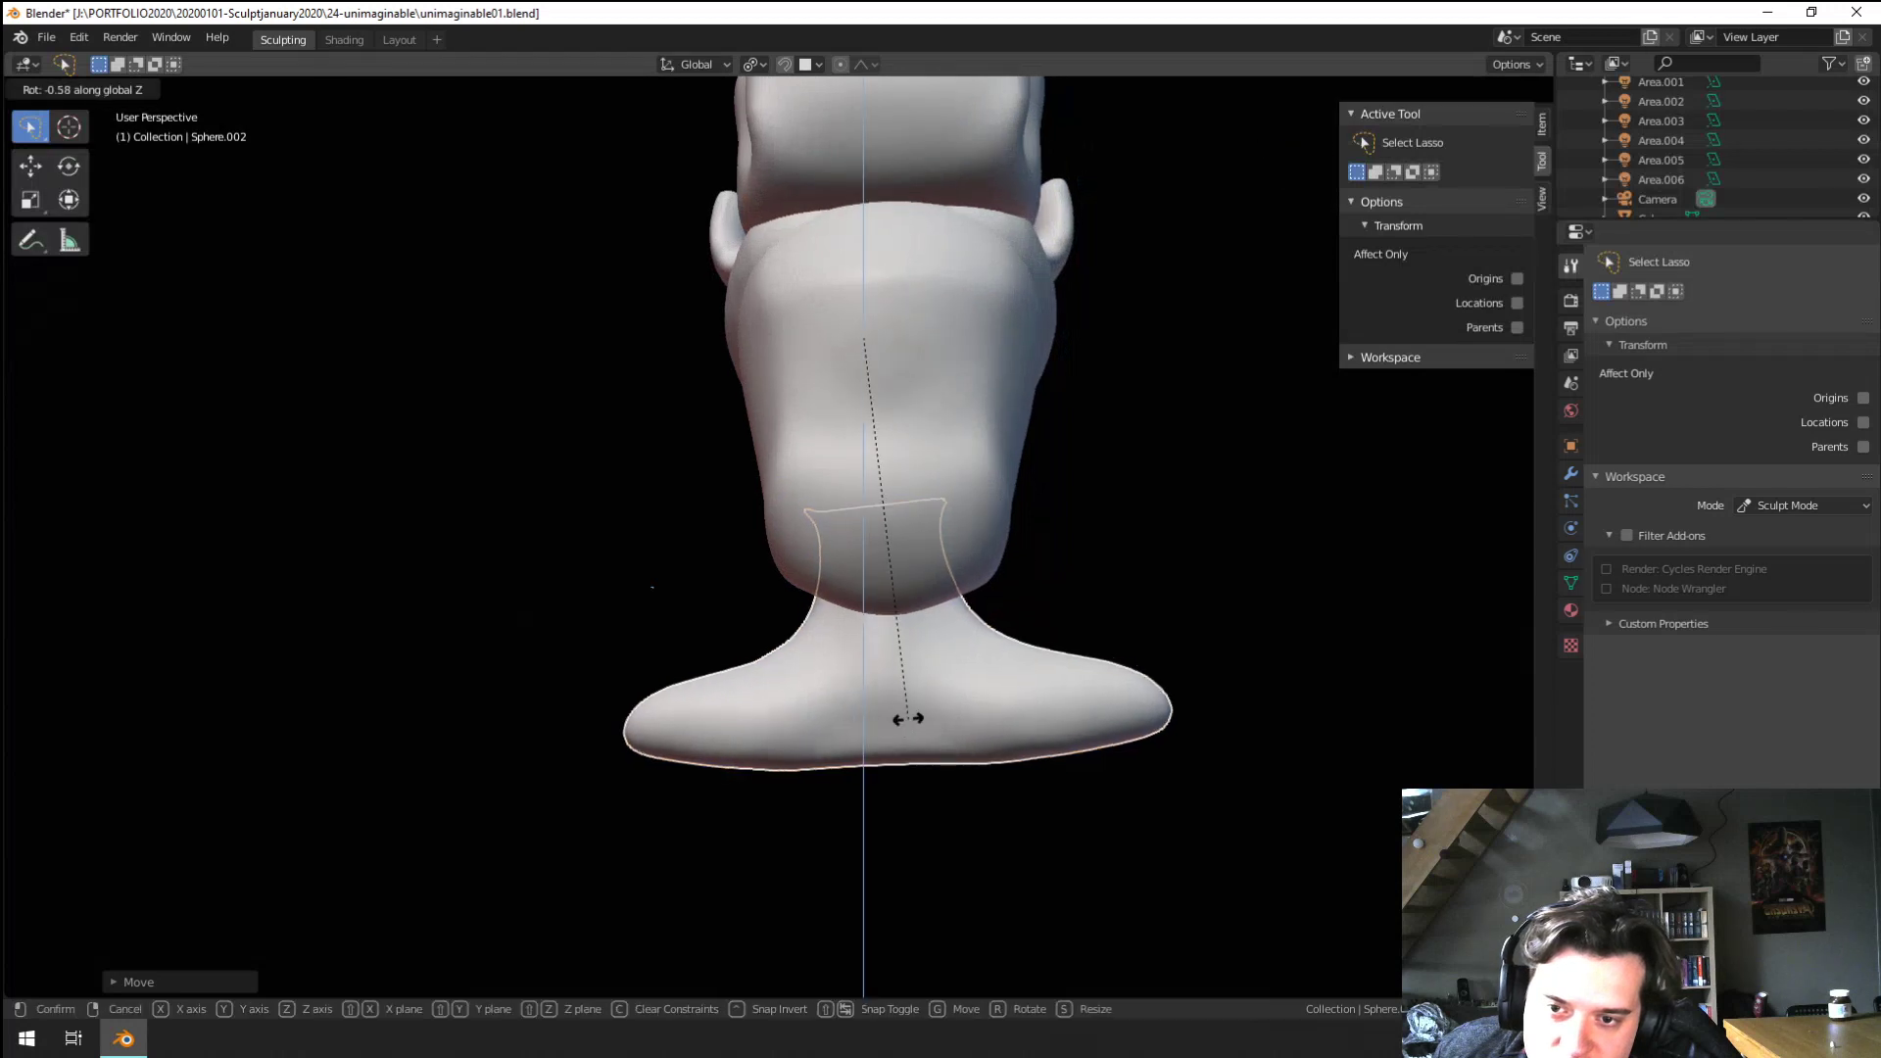
left_click(1132, 694)
Move the turned neck-and-shoulders piece back into place against the underside of the head
mouse_move(1153, 682)
middle_mouse_down()
mouse_move(1203, 662)
mouse_move(1062, 657)
mouse_move(1231, 755)
mouse_move(1037, 833)
mouse_move(1079, 810)
mouse_move(939, 840)
mouse_move(763, 839)
middle_mouse_up()
key("g")
left_click(1193, 770)
mouse_move(992, 819)
middle_mouse_down()
mouse_move(1021, 814)
mouse_move(922, 686)
mouse_move(1038, 662)
middle_mouse_up()
key("g")
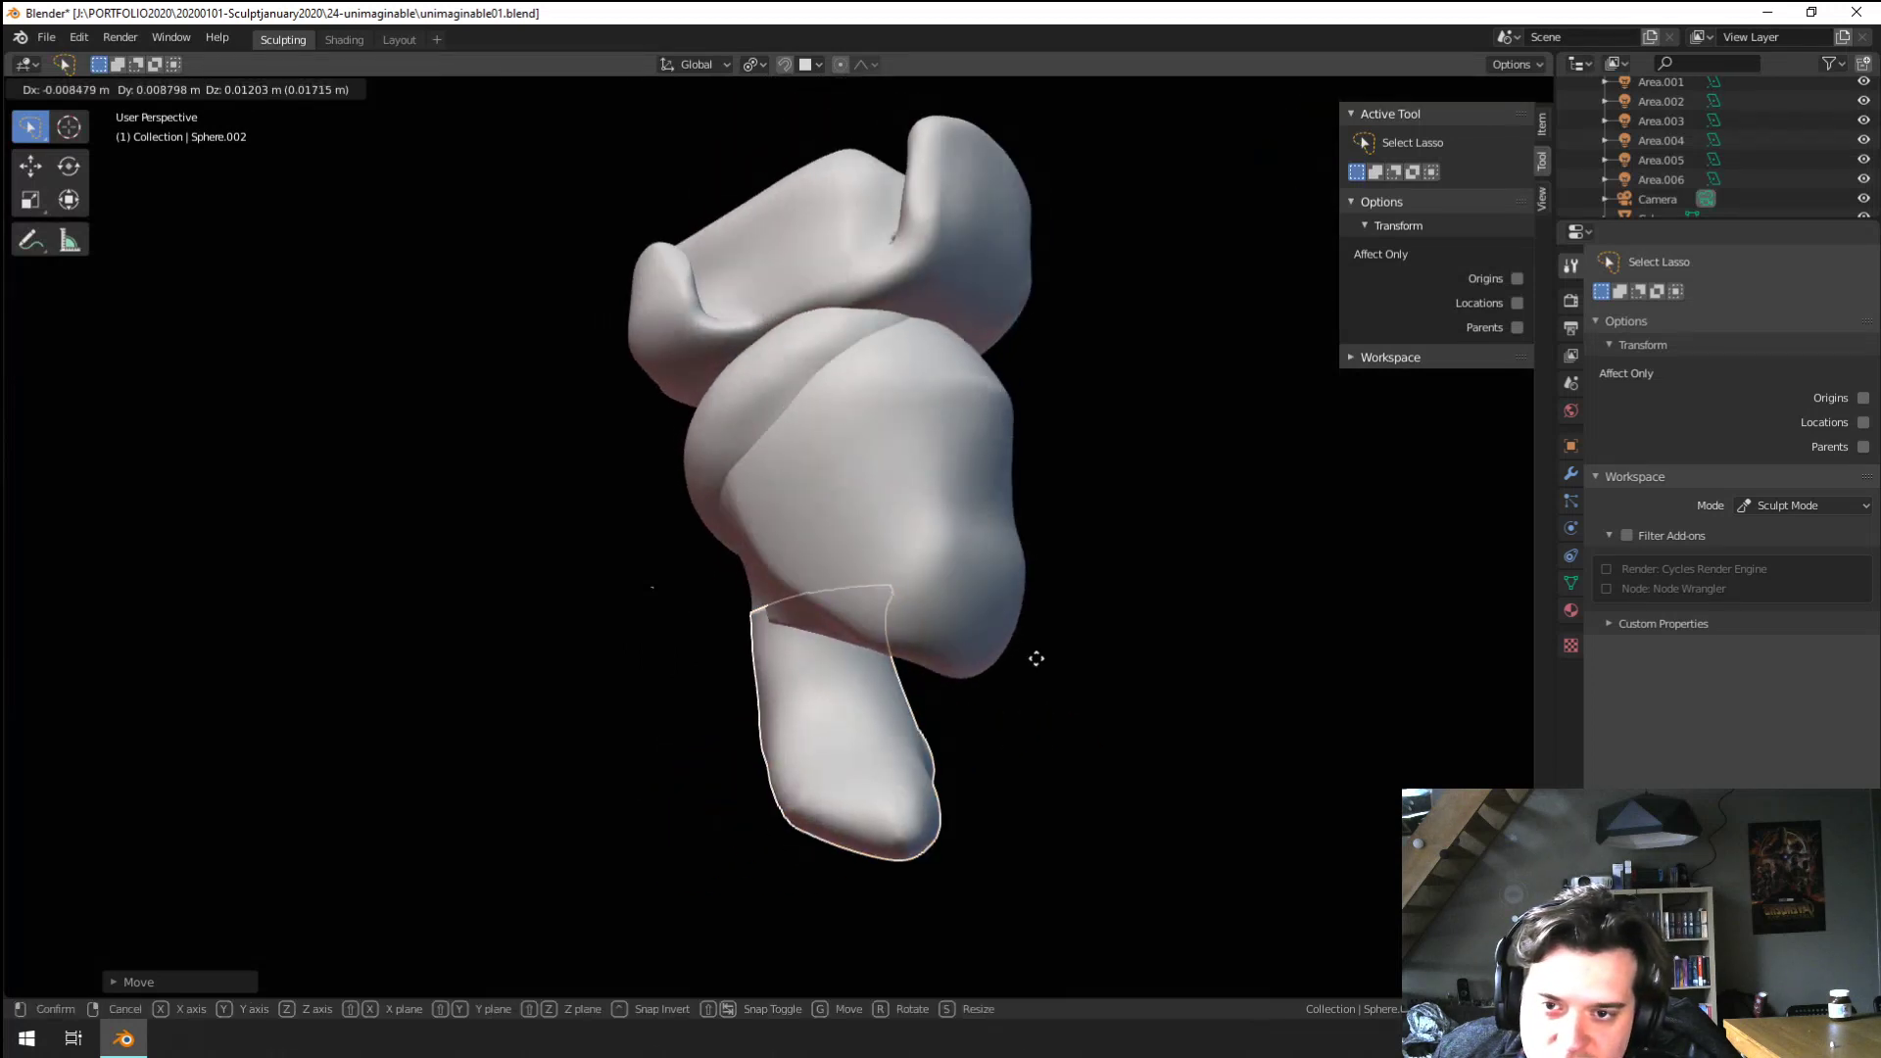
left_click(1029, 655)
left_click(970, 608)
middle_click_drag(1109, 772, 302, 645)
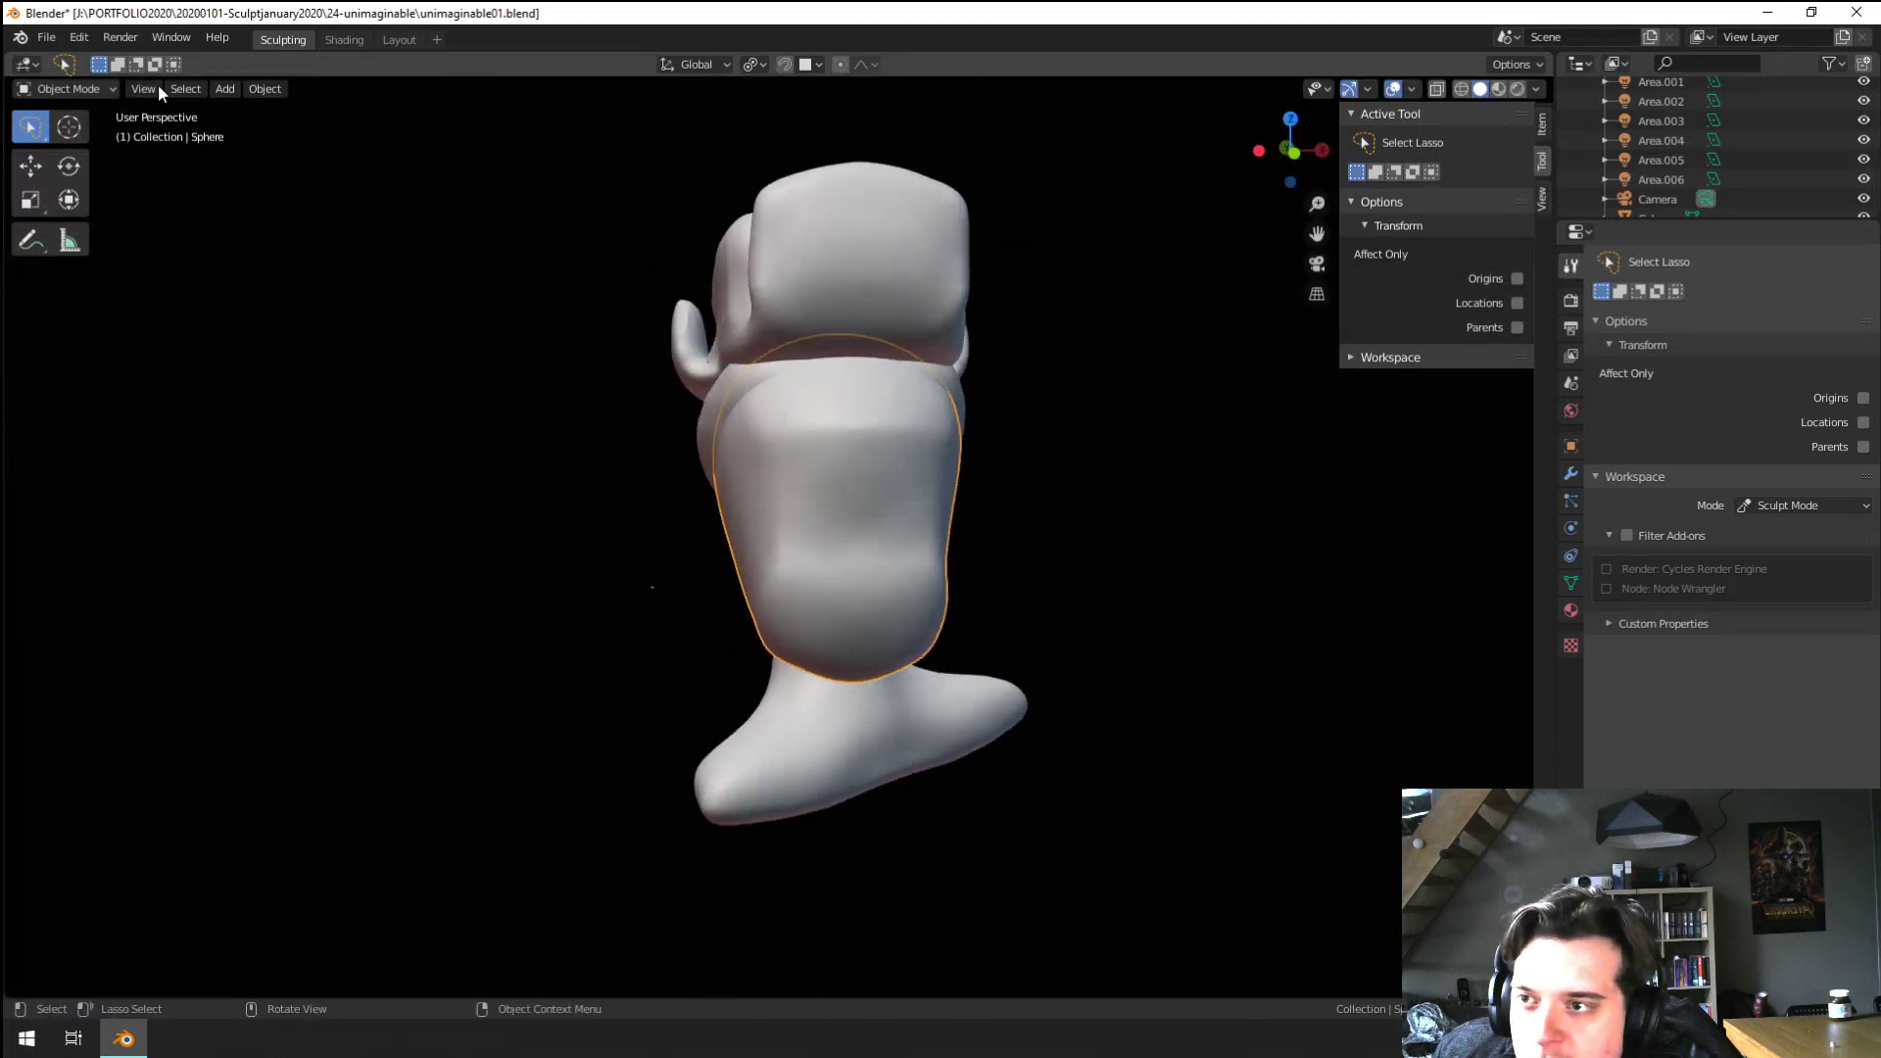
left_click(708, 443)
mouse_move(682, 497)
middle_mouse_down()
mouse_move(813, 504)
mouse_move(1052, 466)
mouse_move(920, 494)
middle_mouse_up()
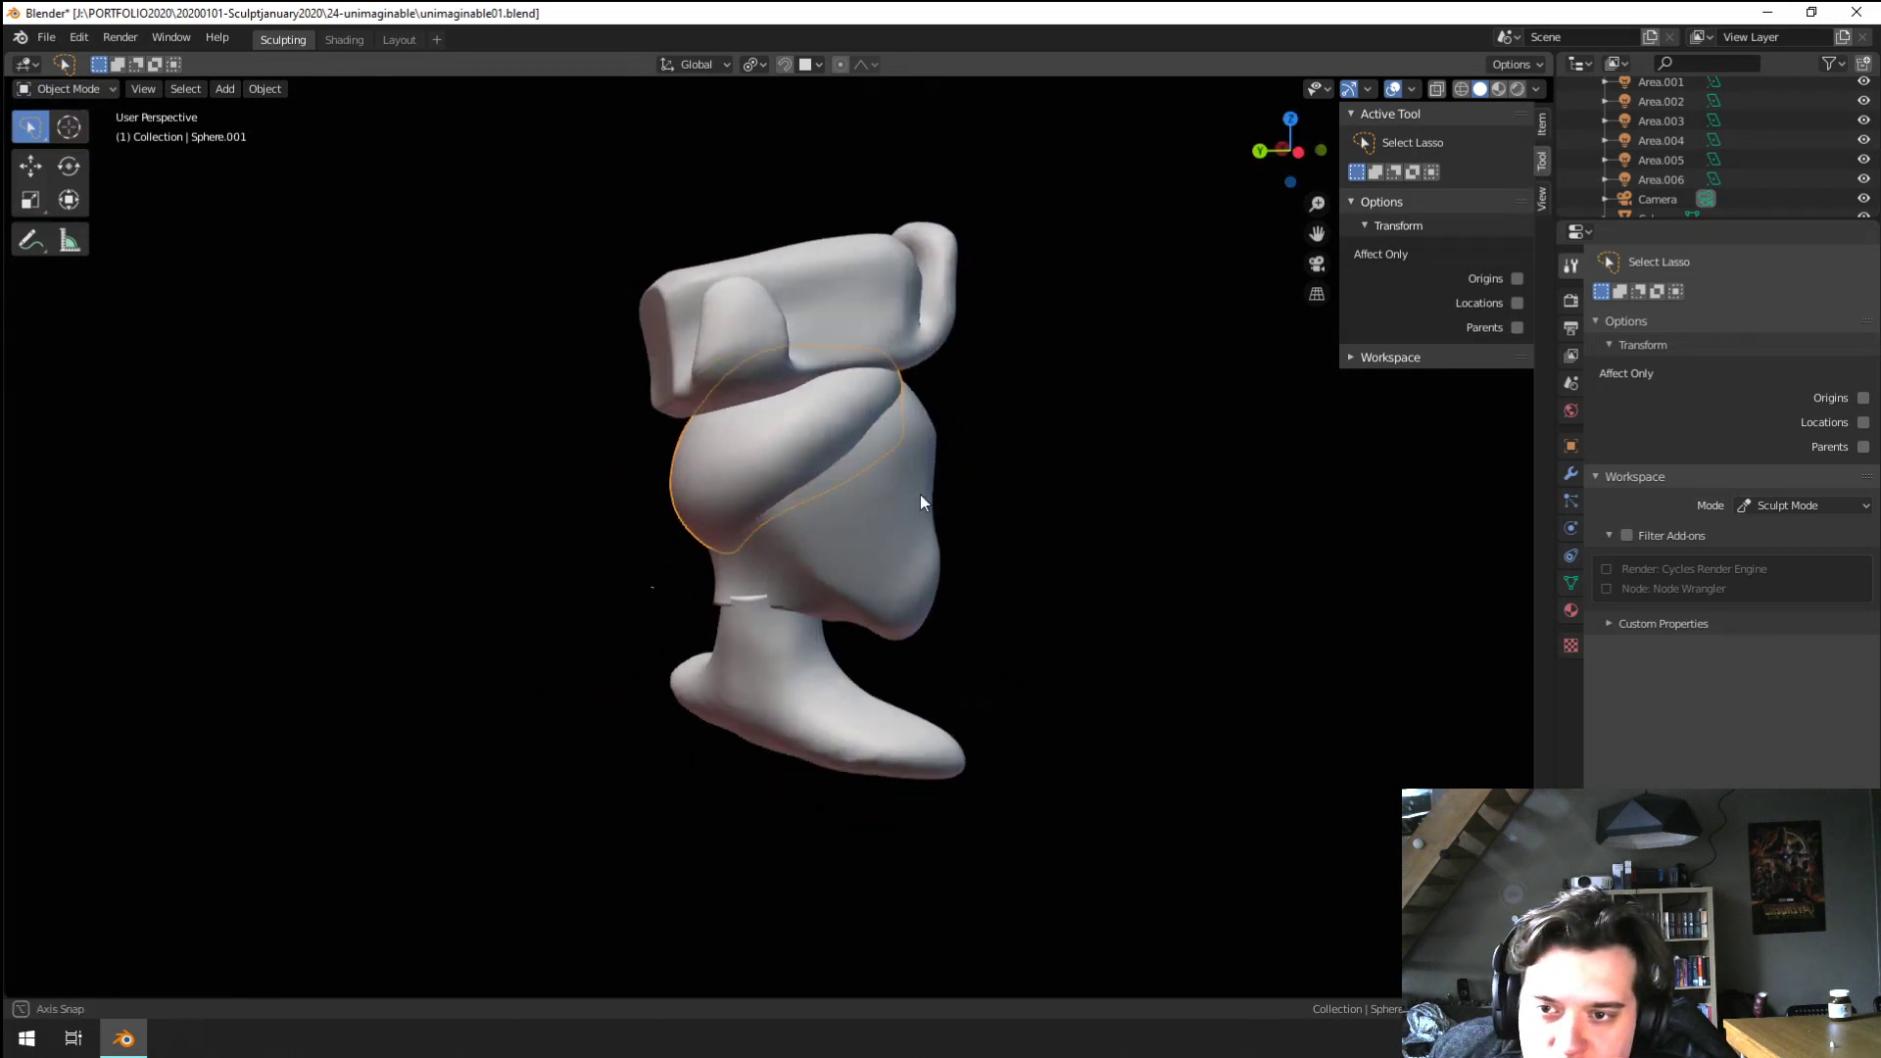
left_click(90, 92)
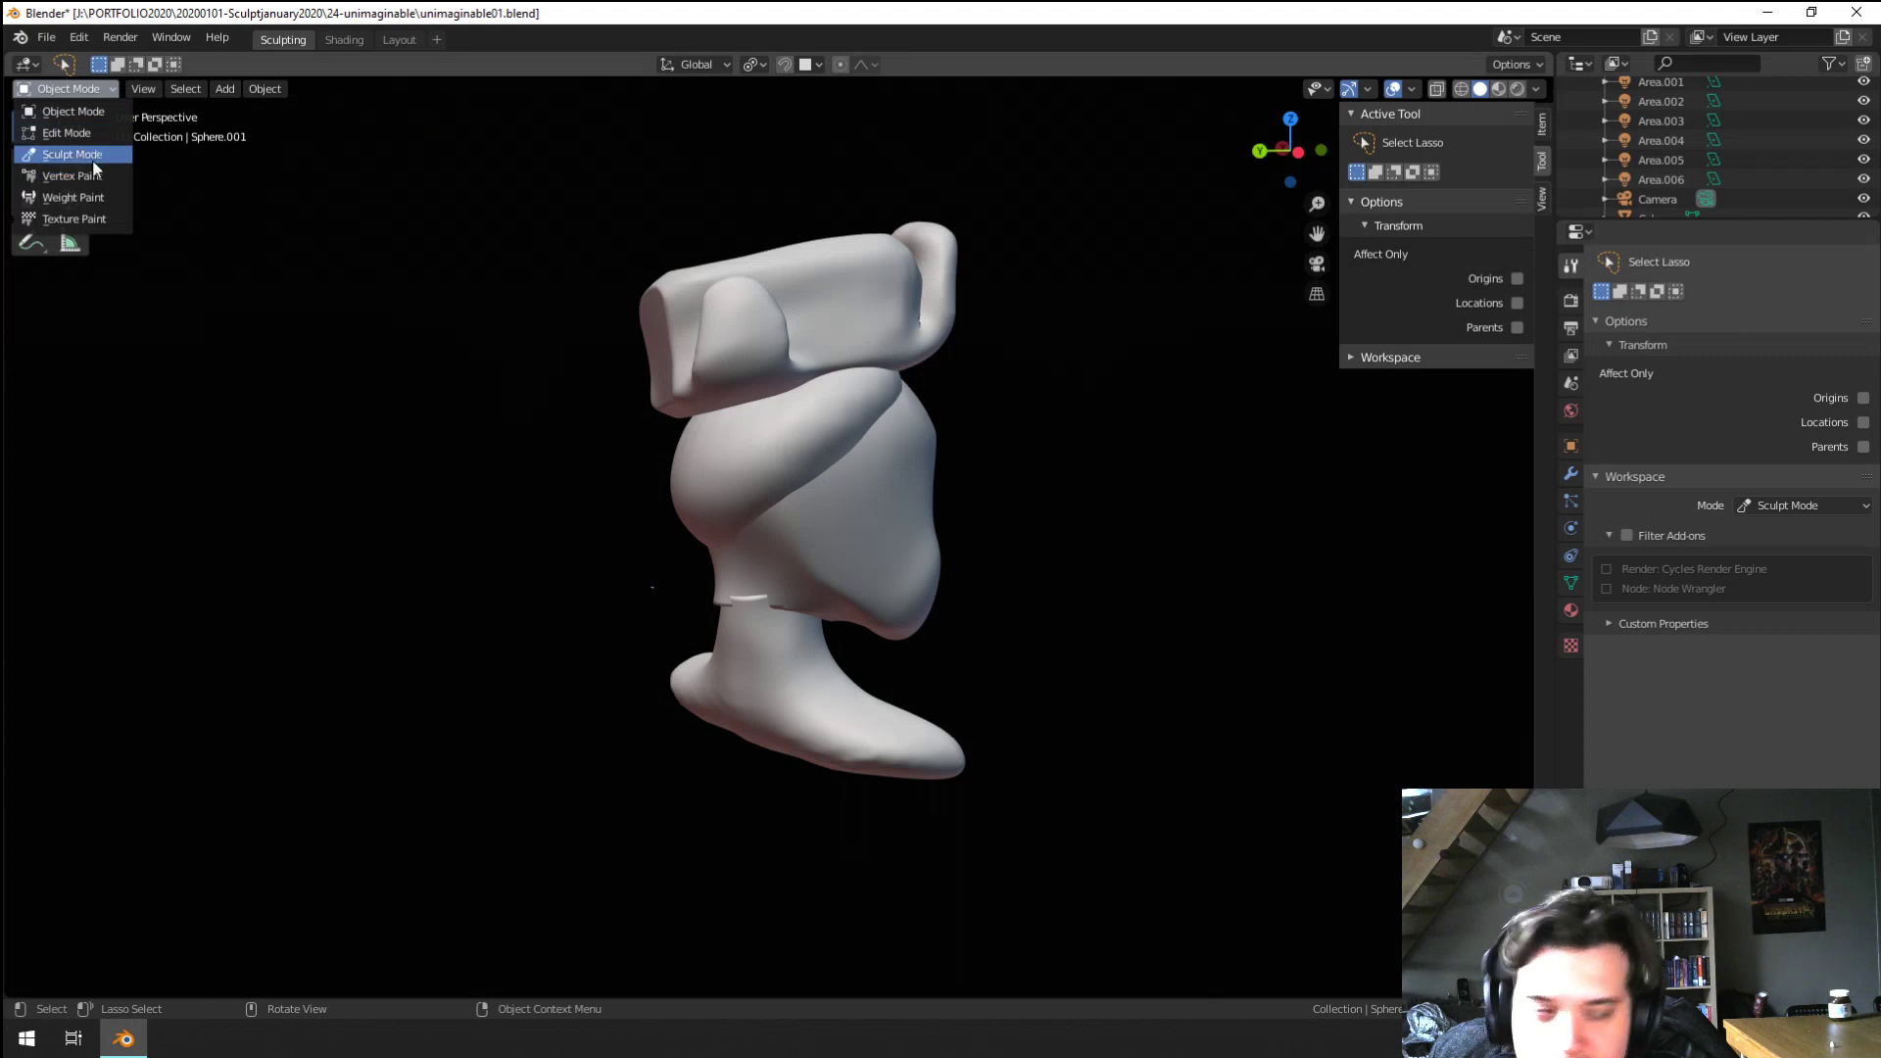
left_click(88, 156)
mouse_move(1065, 612)
middle_mouse_down()
mouse_move(869, 617)
mouse_move(819, 561)
middle_mouse_up()
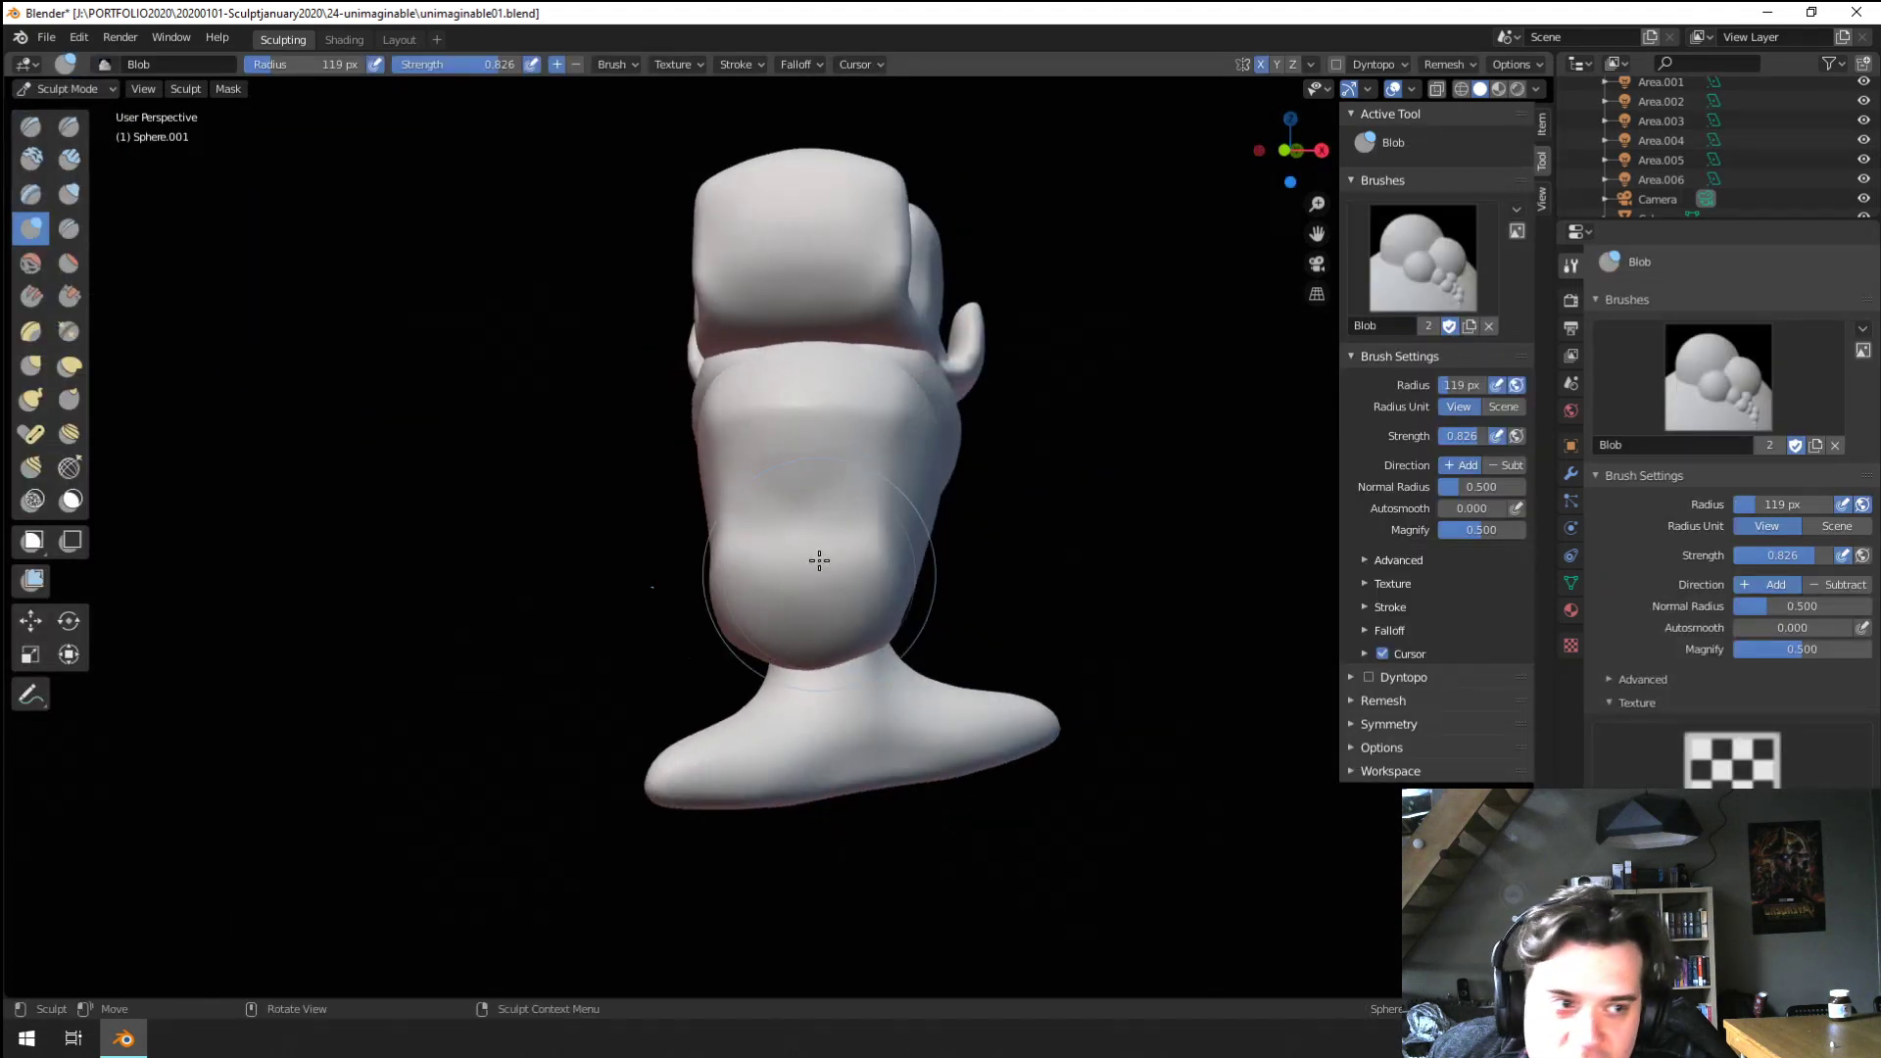
left_click(33, 92)
left_click(55, 111)
scroll(857, 466, "down", 1)
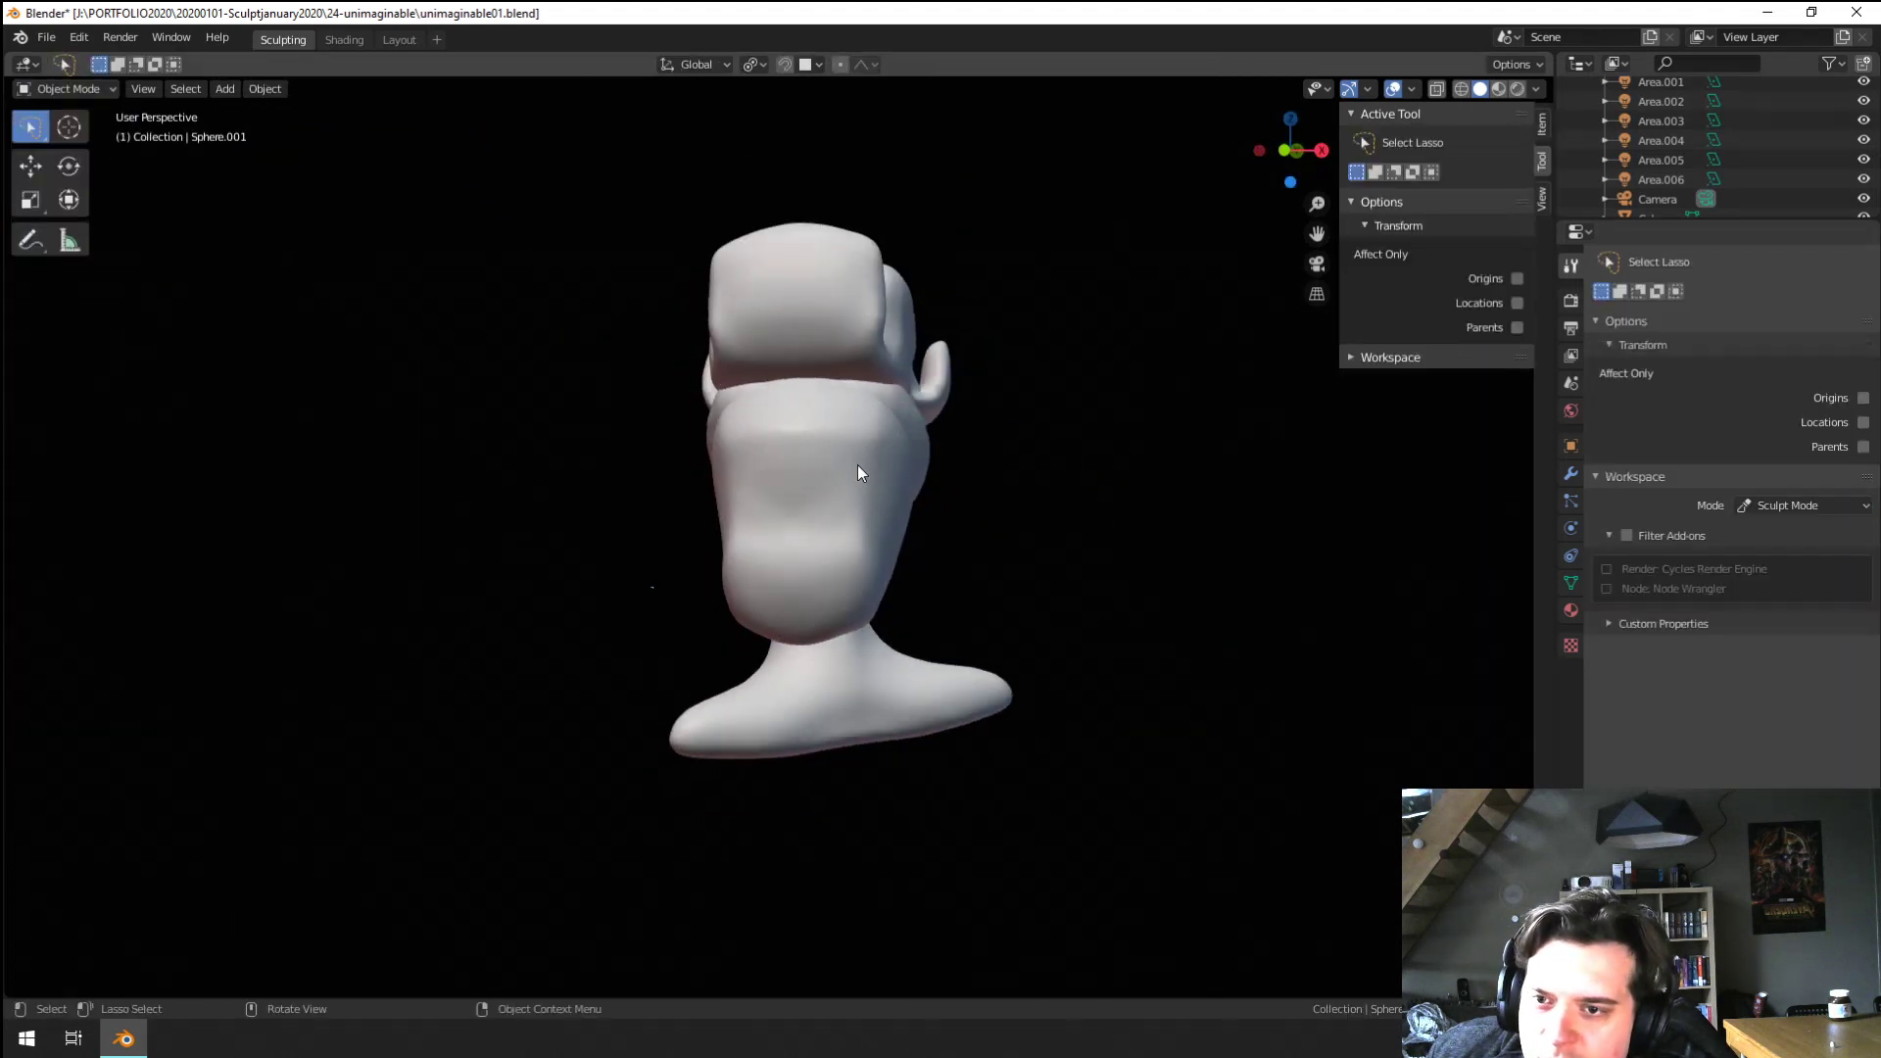
Try rotating the head mesh on its own, and undo the rotation
left_click(835, 583)
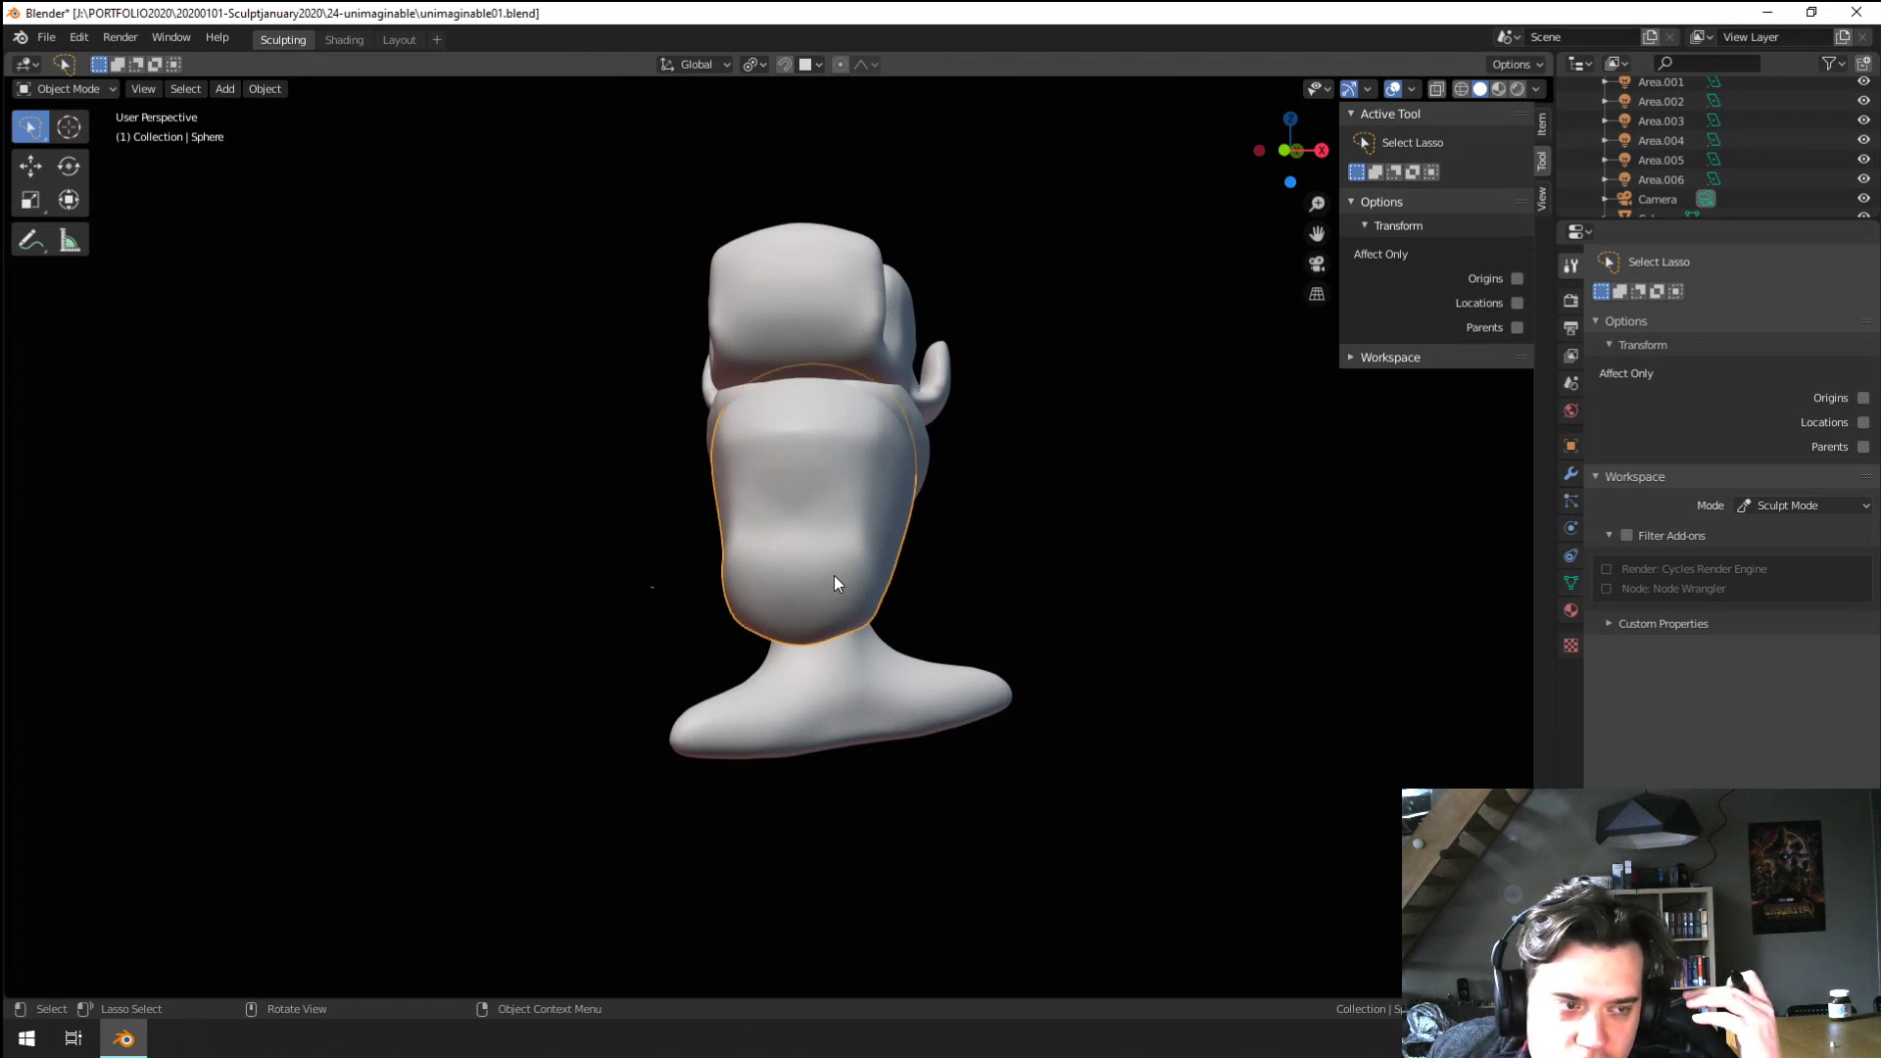
middle_click_drag(840, 588, 855, 557)
key("r")
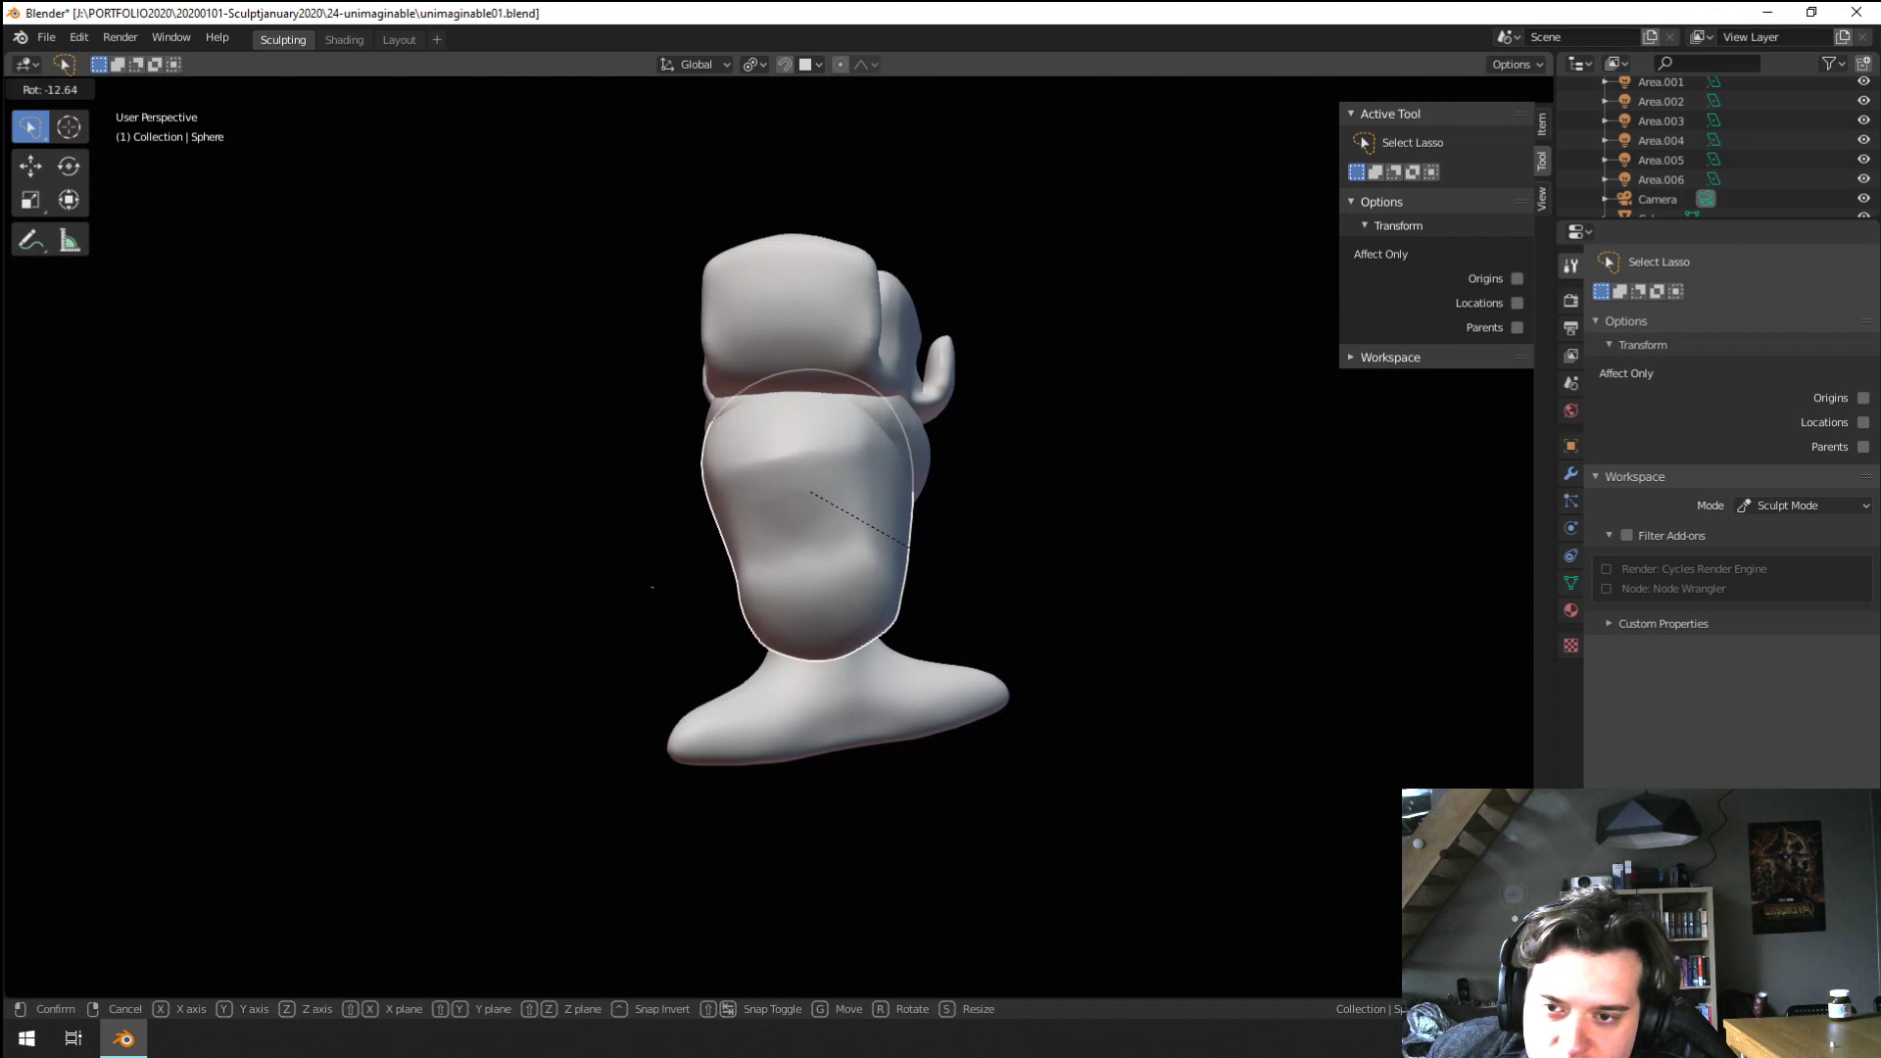
left_click(1024, 628)
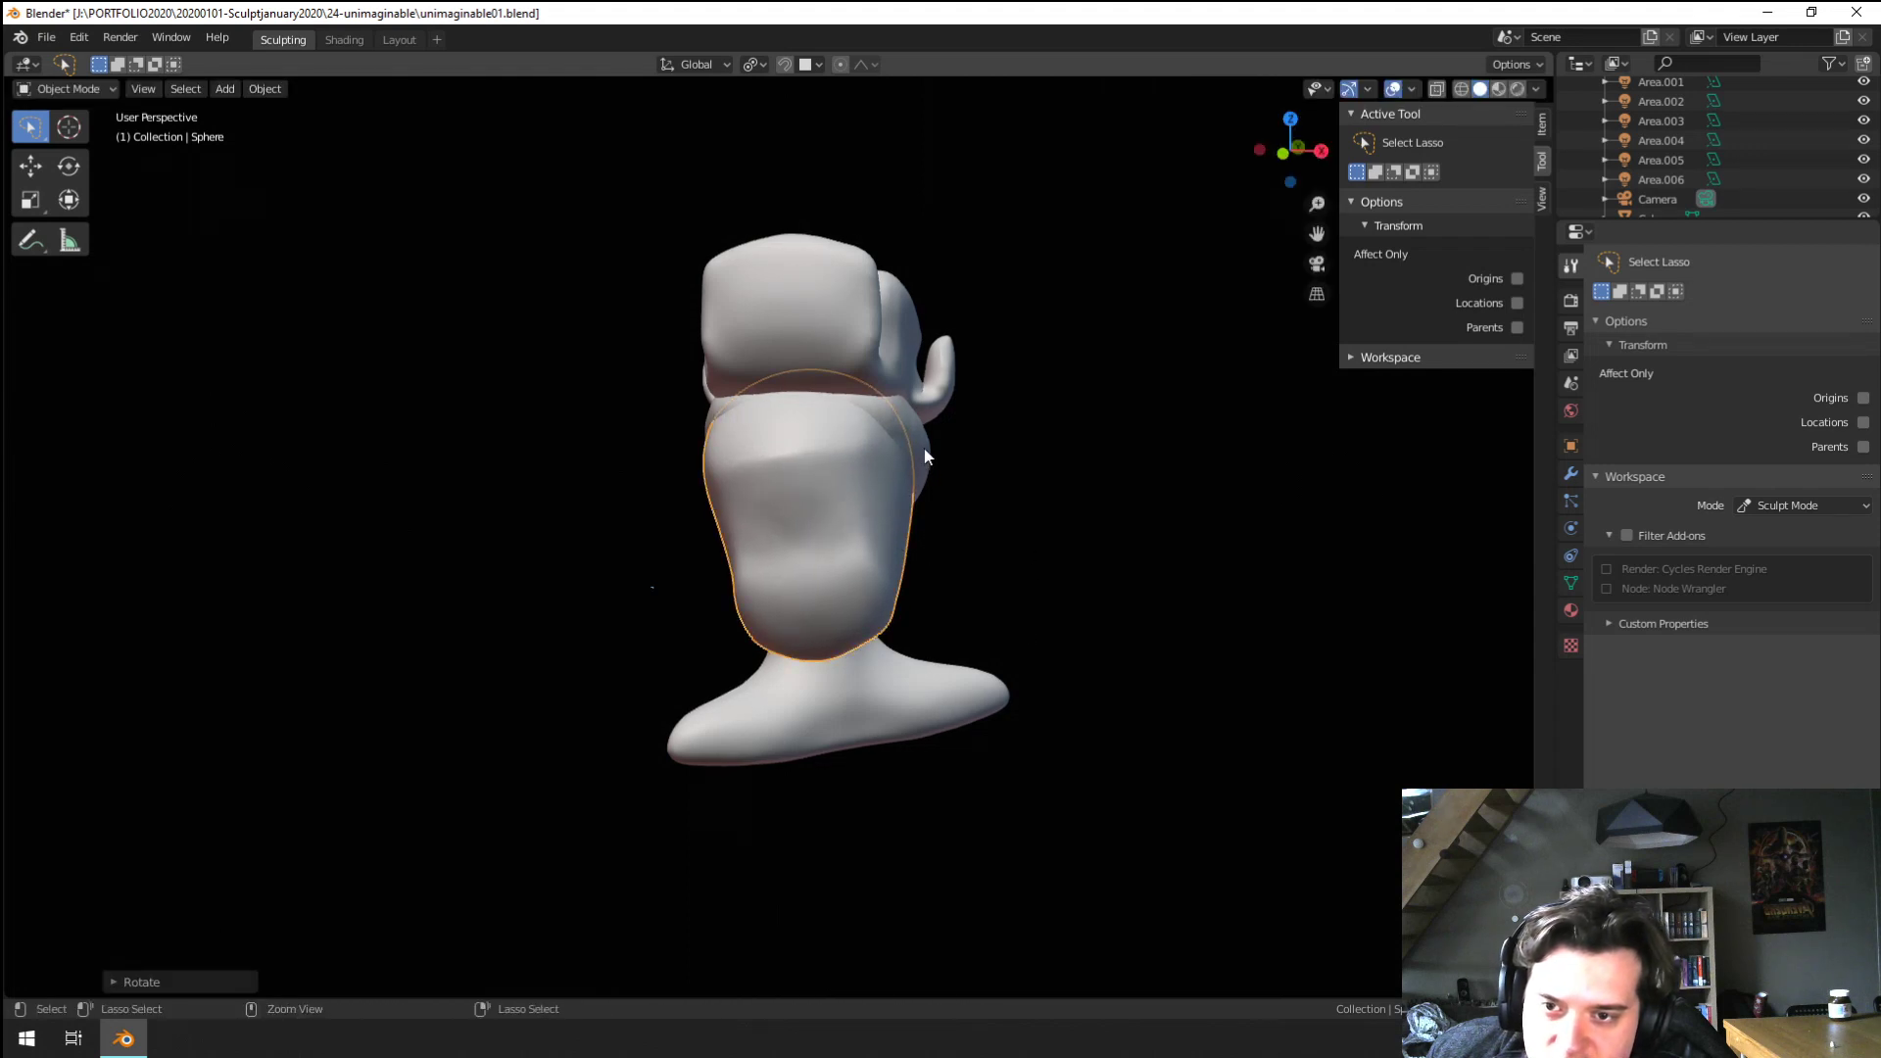
key("ctrl+z")
Select the hat and hair together with the head as the active object, and parent them to the head
left_click(948, 489)
left_click(927, 427)
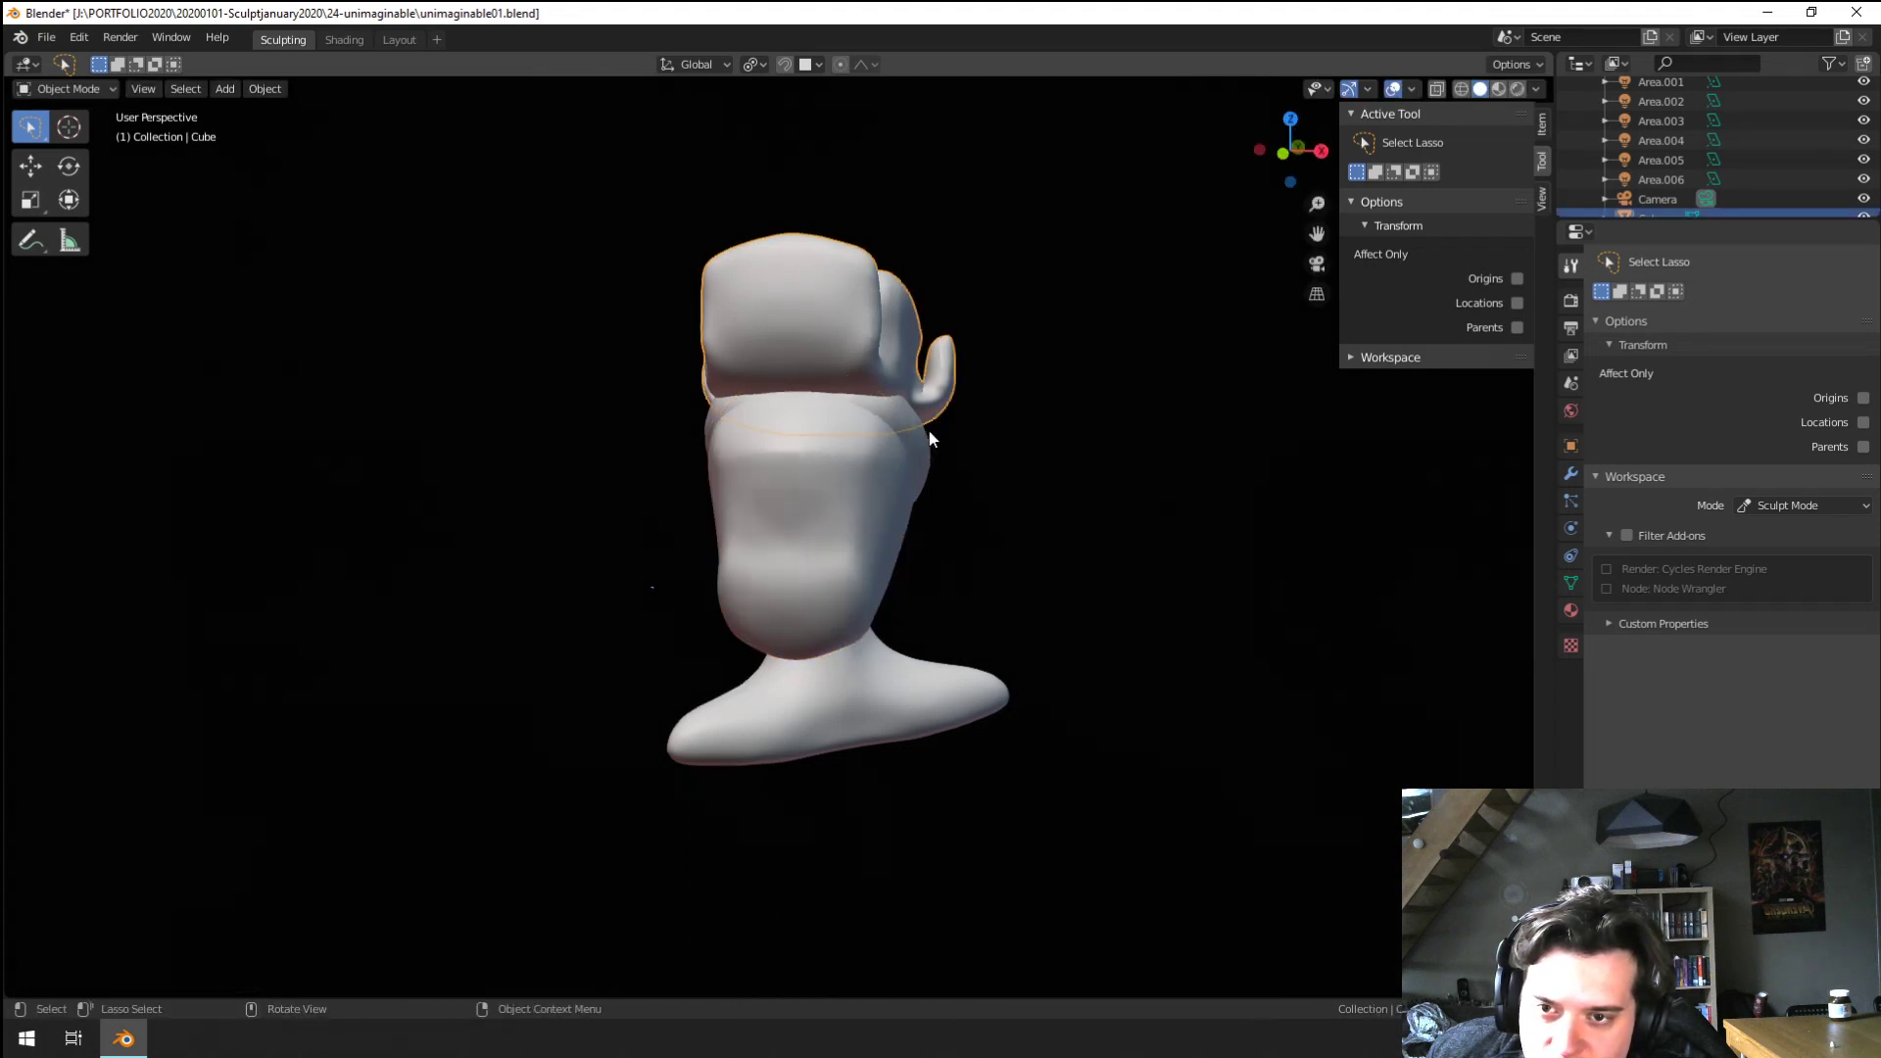
left_click(917, 451)
left_click(839, 360, "shift")
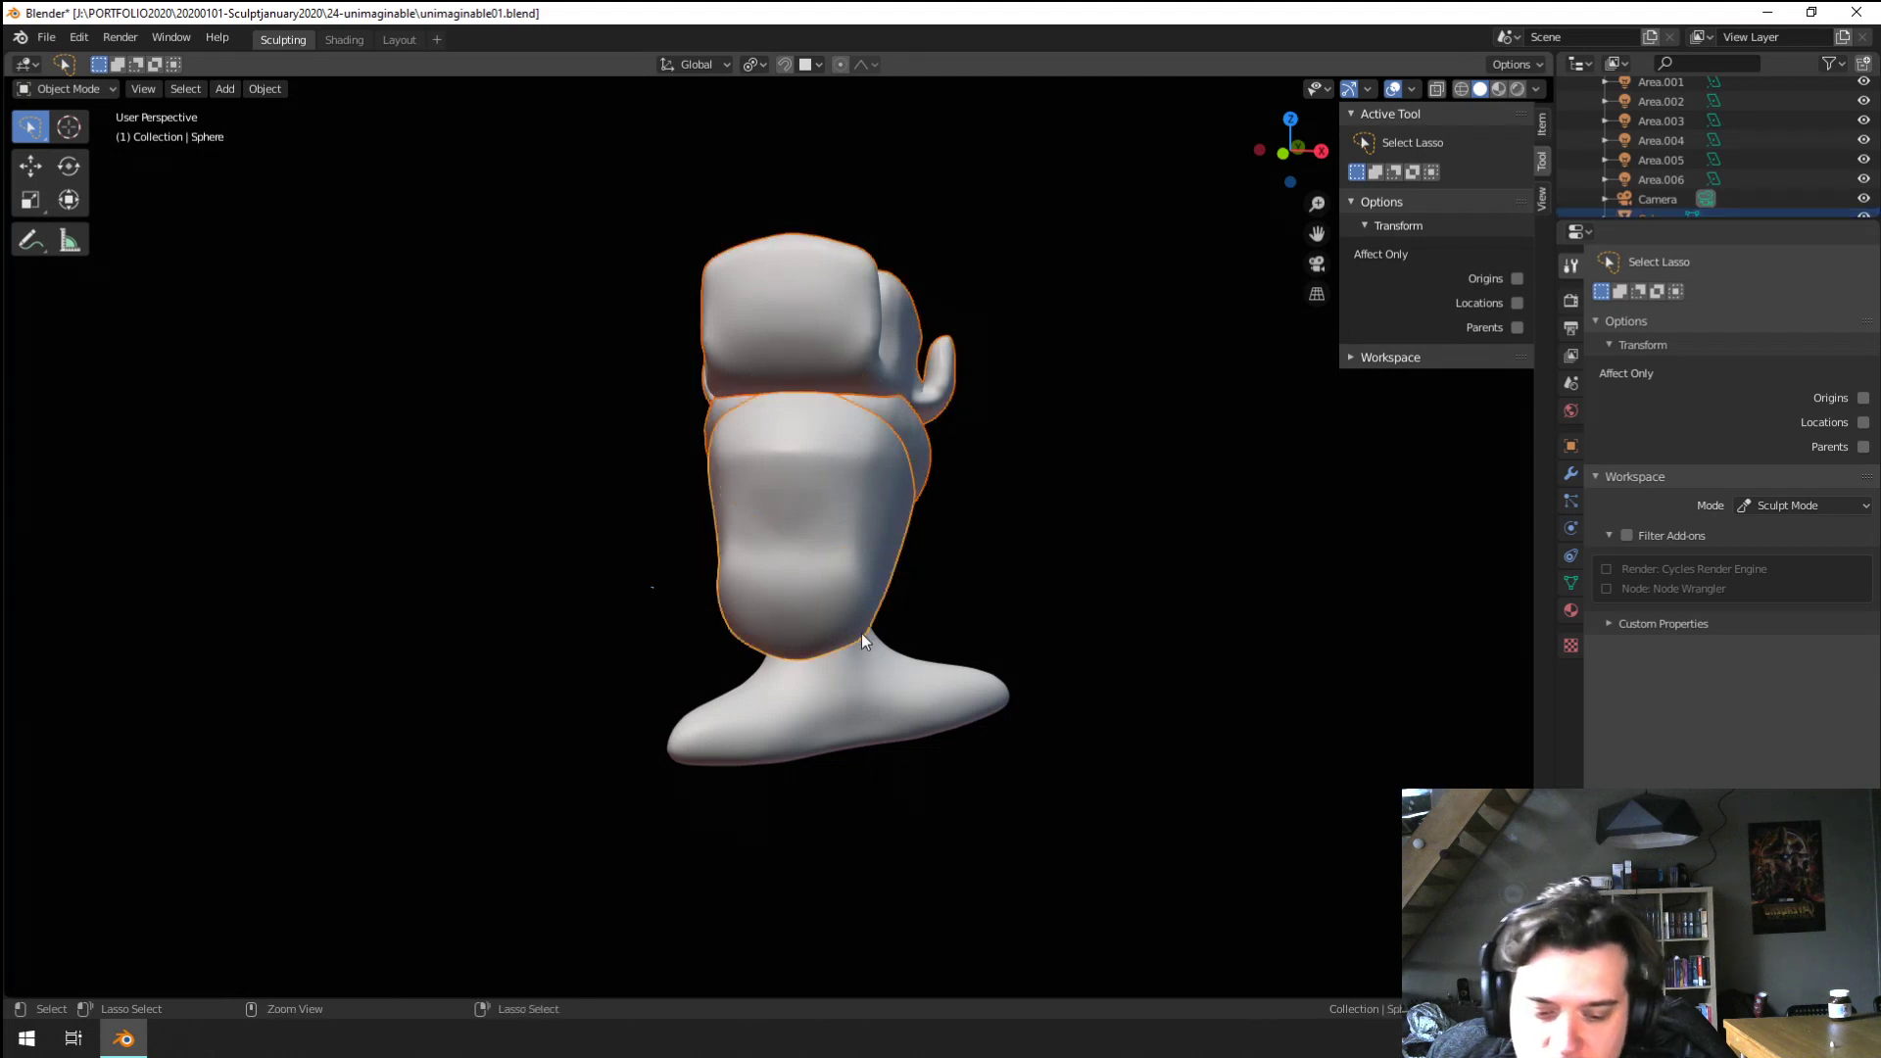
key("ctrl+p")
left_click(872, 631)
Move the head with its parented hat and hair, and tilt the group with trackball rotation to pose it over the neck
key("g")
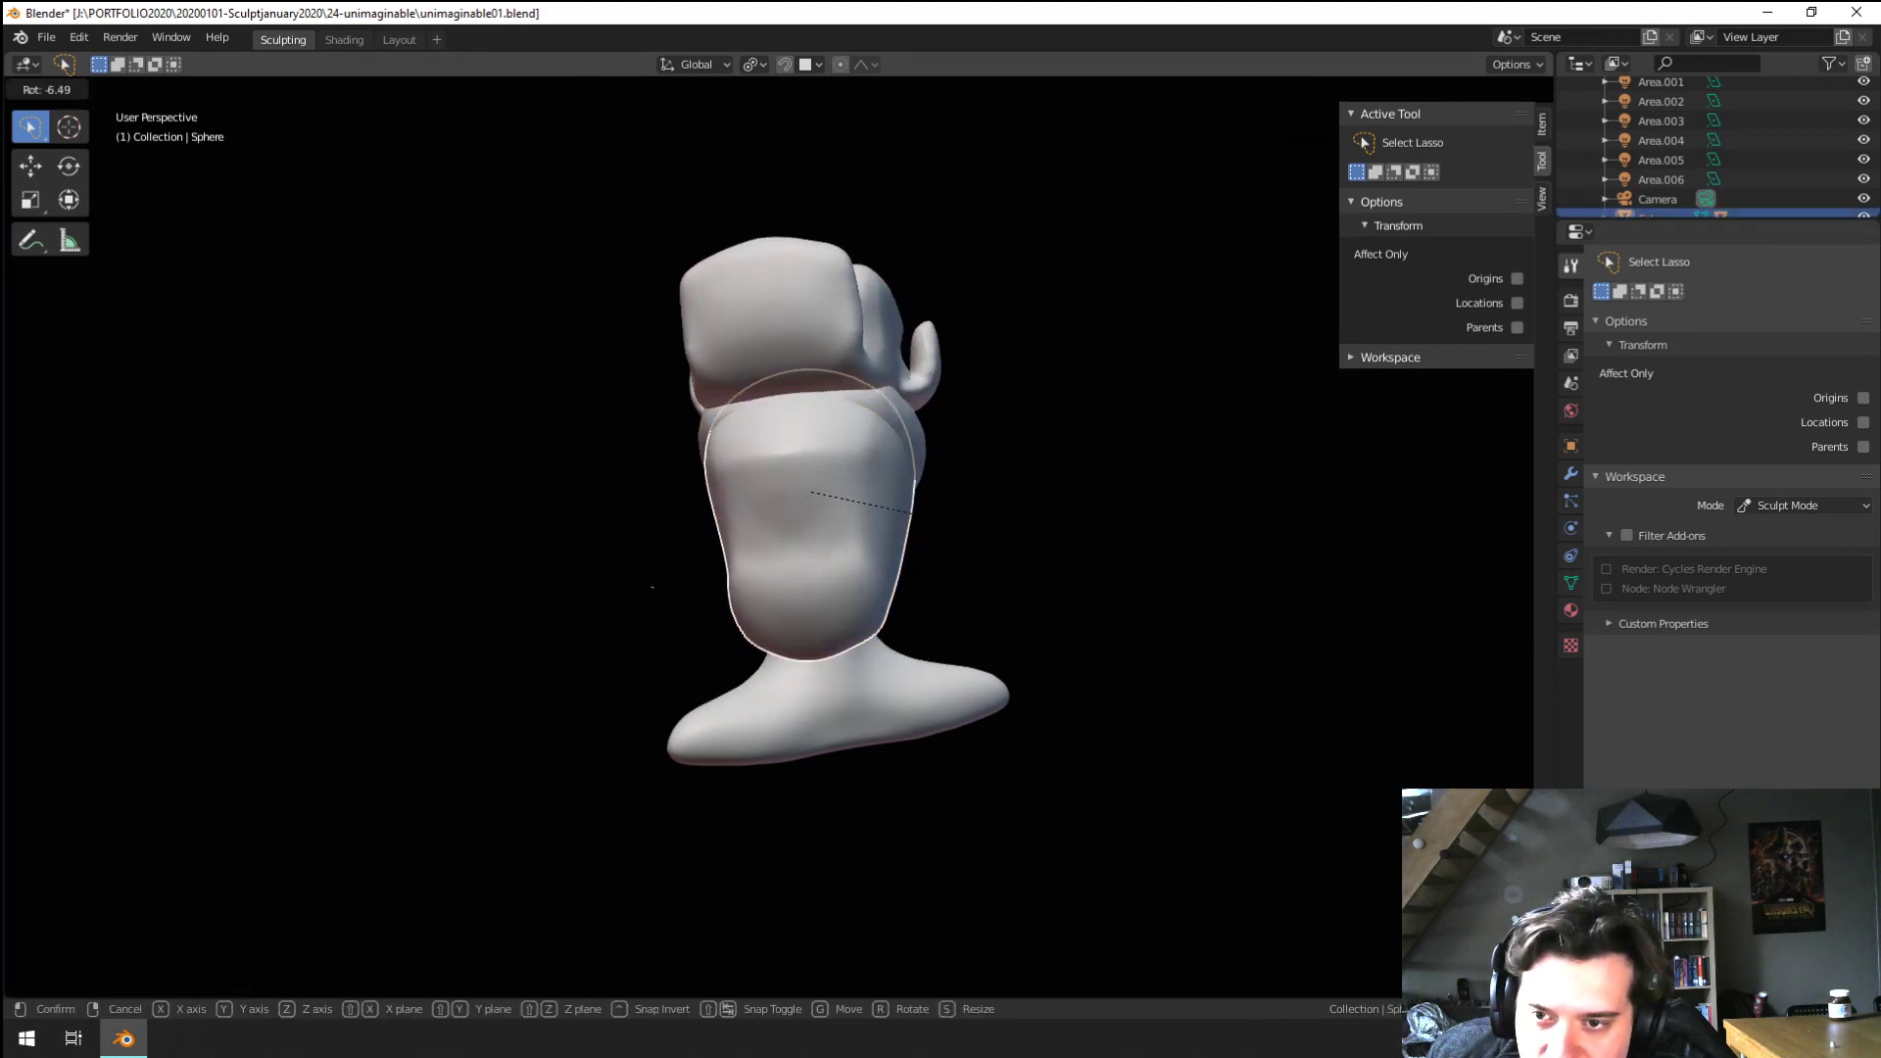
left_click(1183, 600)
mouse_move(1205, 605)
middle_mouse_down()
mouse_move(940, 617)
mouse_move(1195, 620)
mouse_move(1150, 619)
middle_mouse_up()
key("r")
key("r")
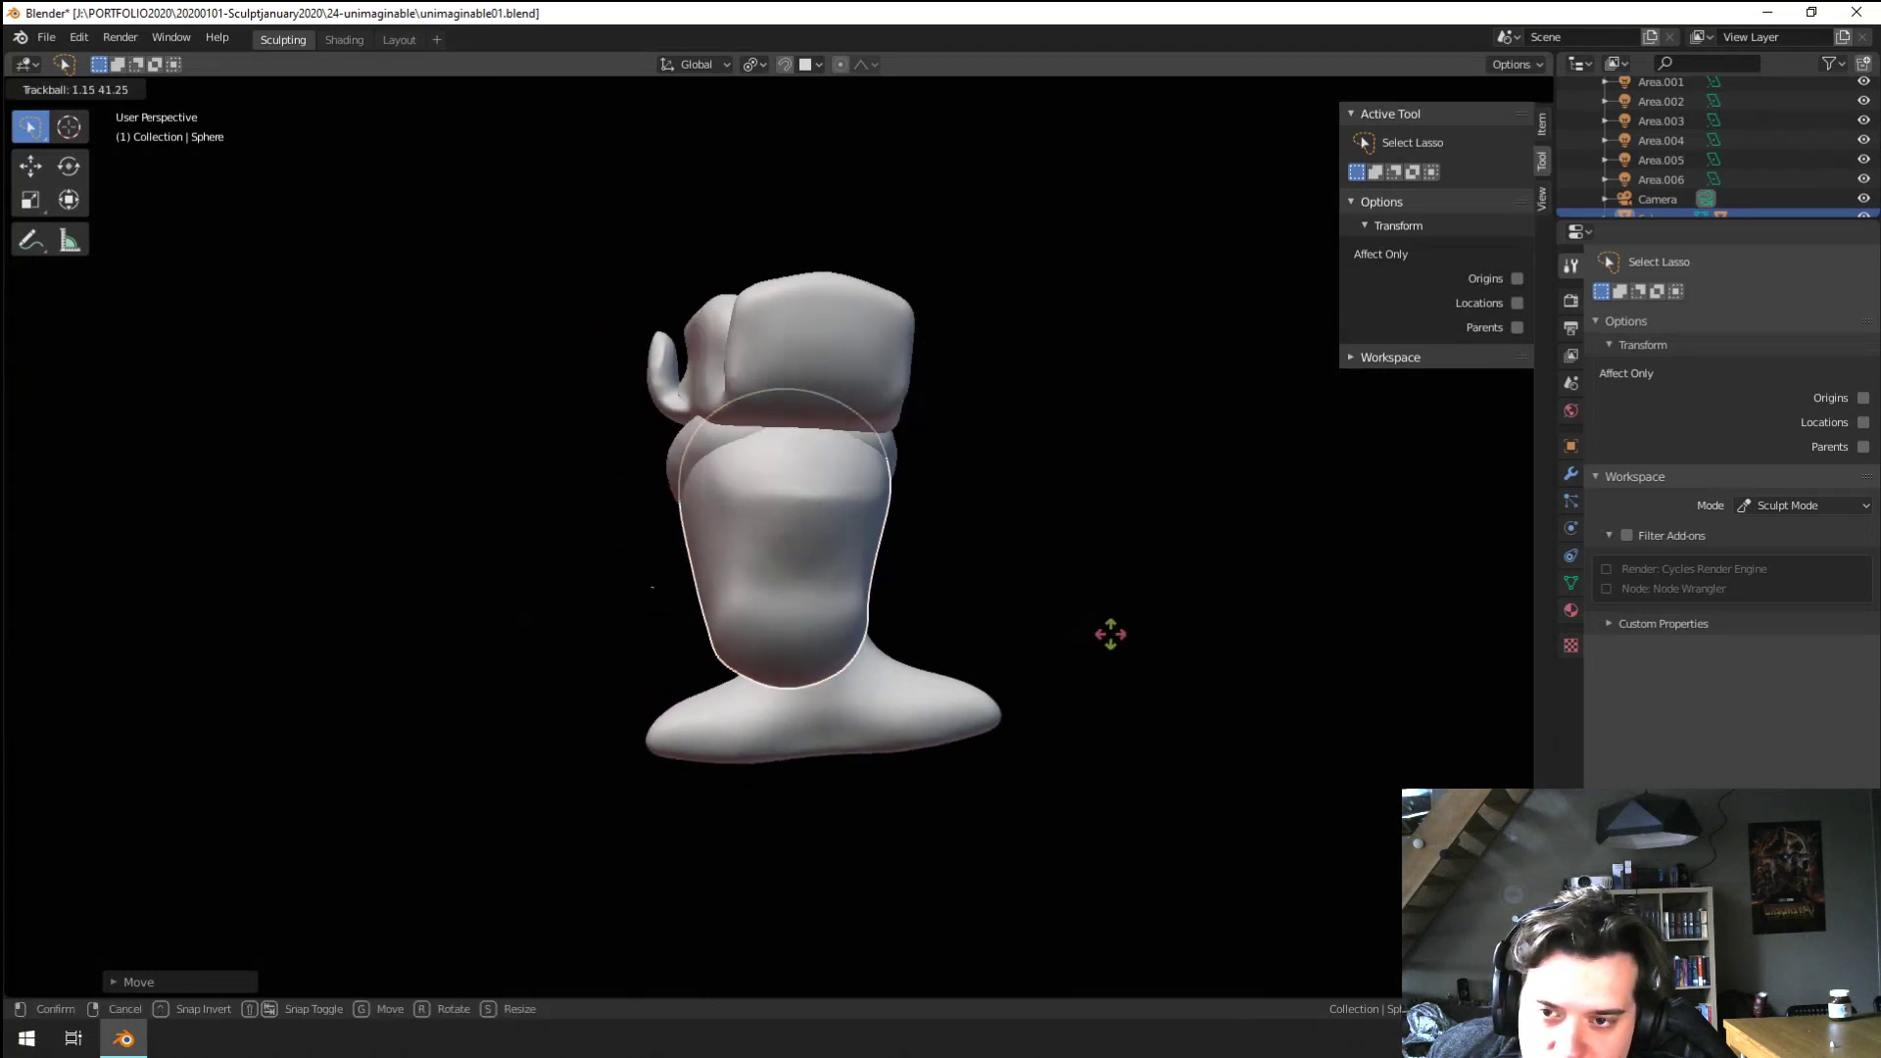
key("r")
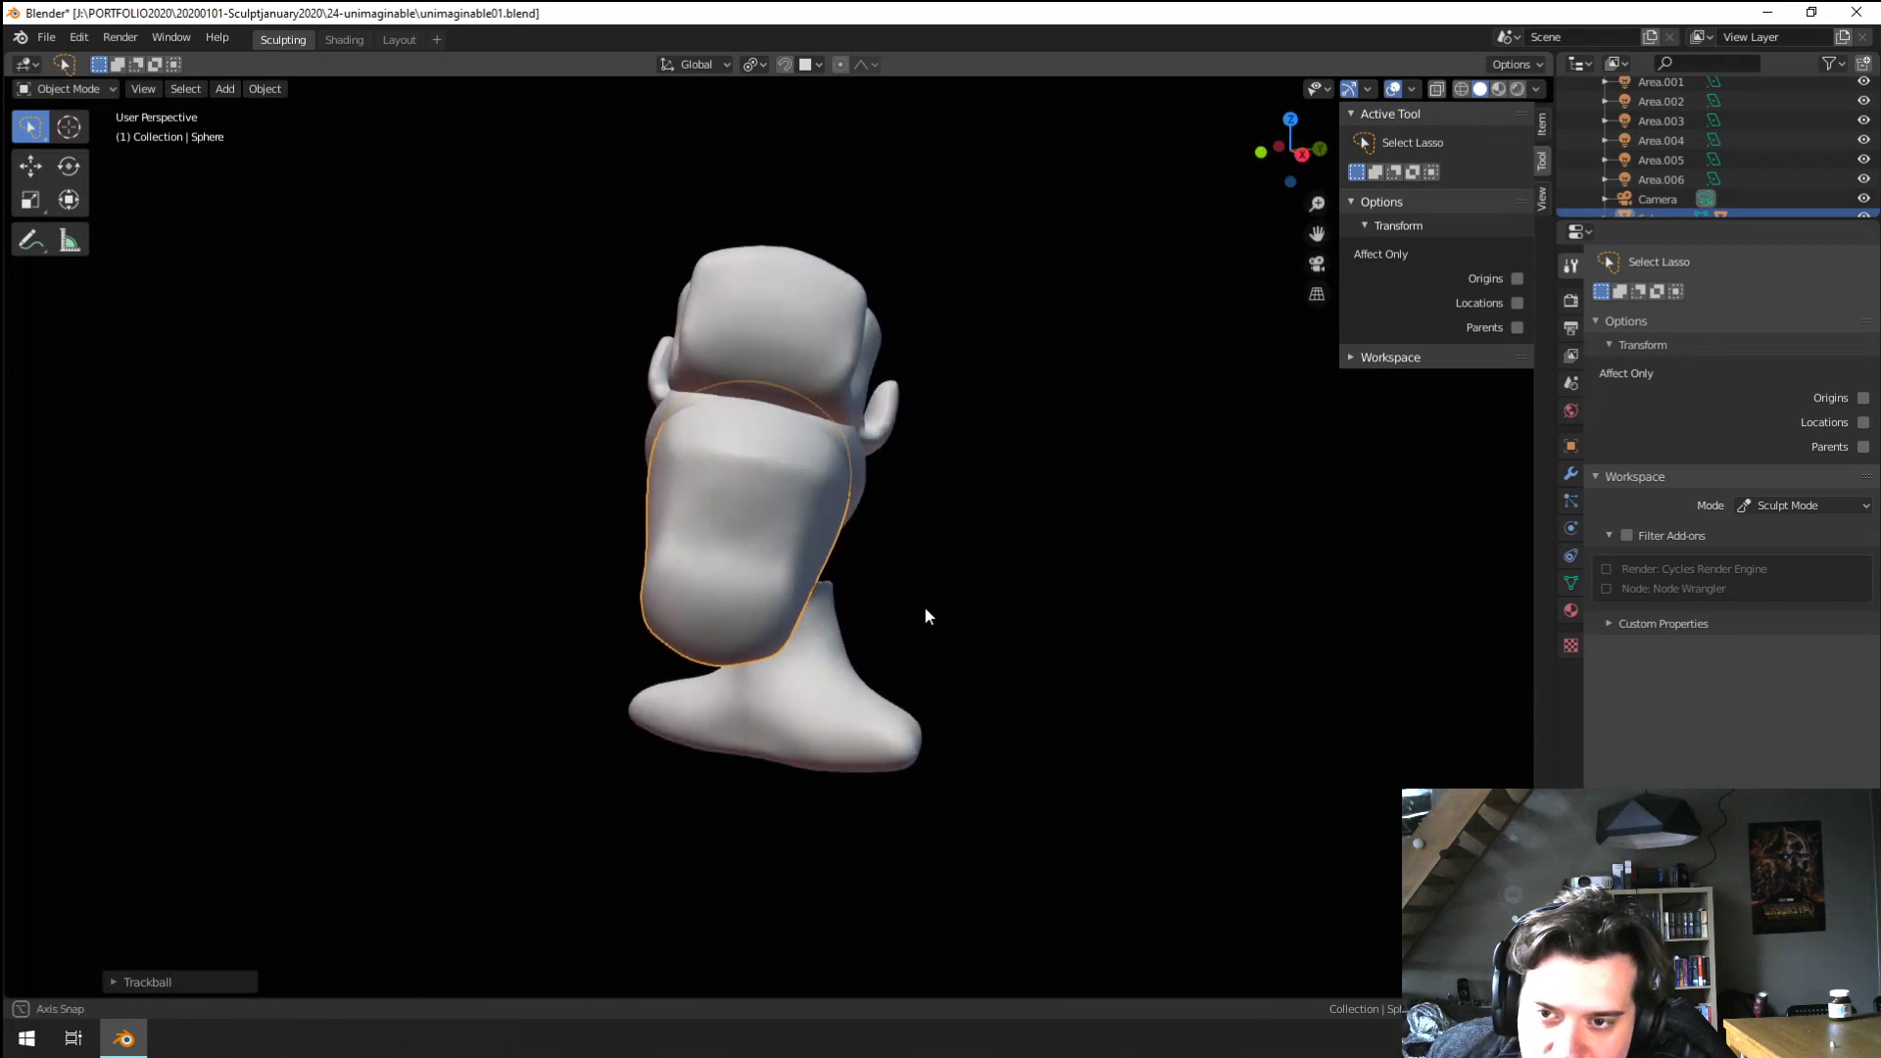
left_click(1027, 537)
middle_click_drag(1027, 537, 1050, 539)
Select the neck-and-shoulders piece, tilt it with trackball rotation and move it beneath the head
left_click(843, 670)
middle_click_drag(850, 680, 934, 666)
key("r")
key("r")
left_click(1046, 675)
middle_click_drag(1046, 675, 1028, 693)
key("g")
left_click(1033, 677)
Turn the neck-and-shoulders piece further with trackball rotation, reposition it under the chin and fine-tune its rotation
key("r")
key("r")
key("r")
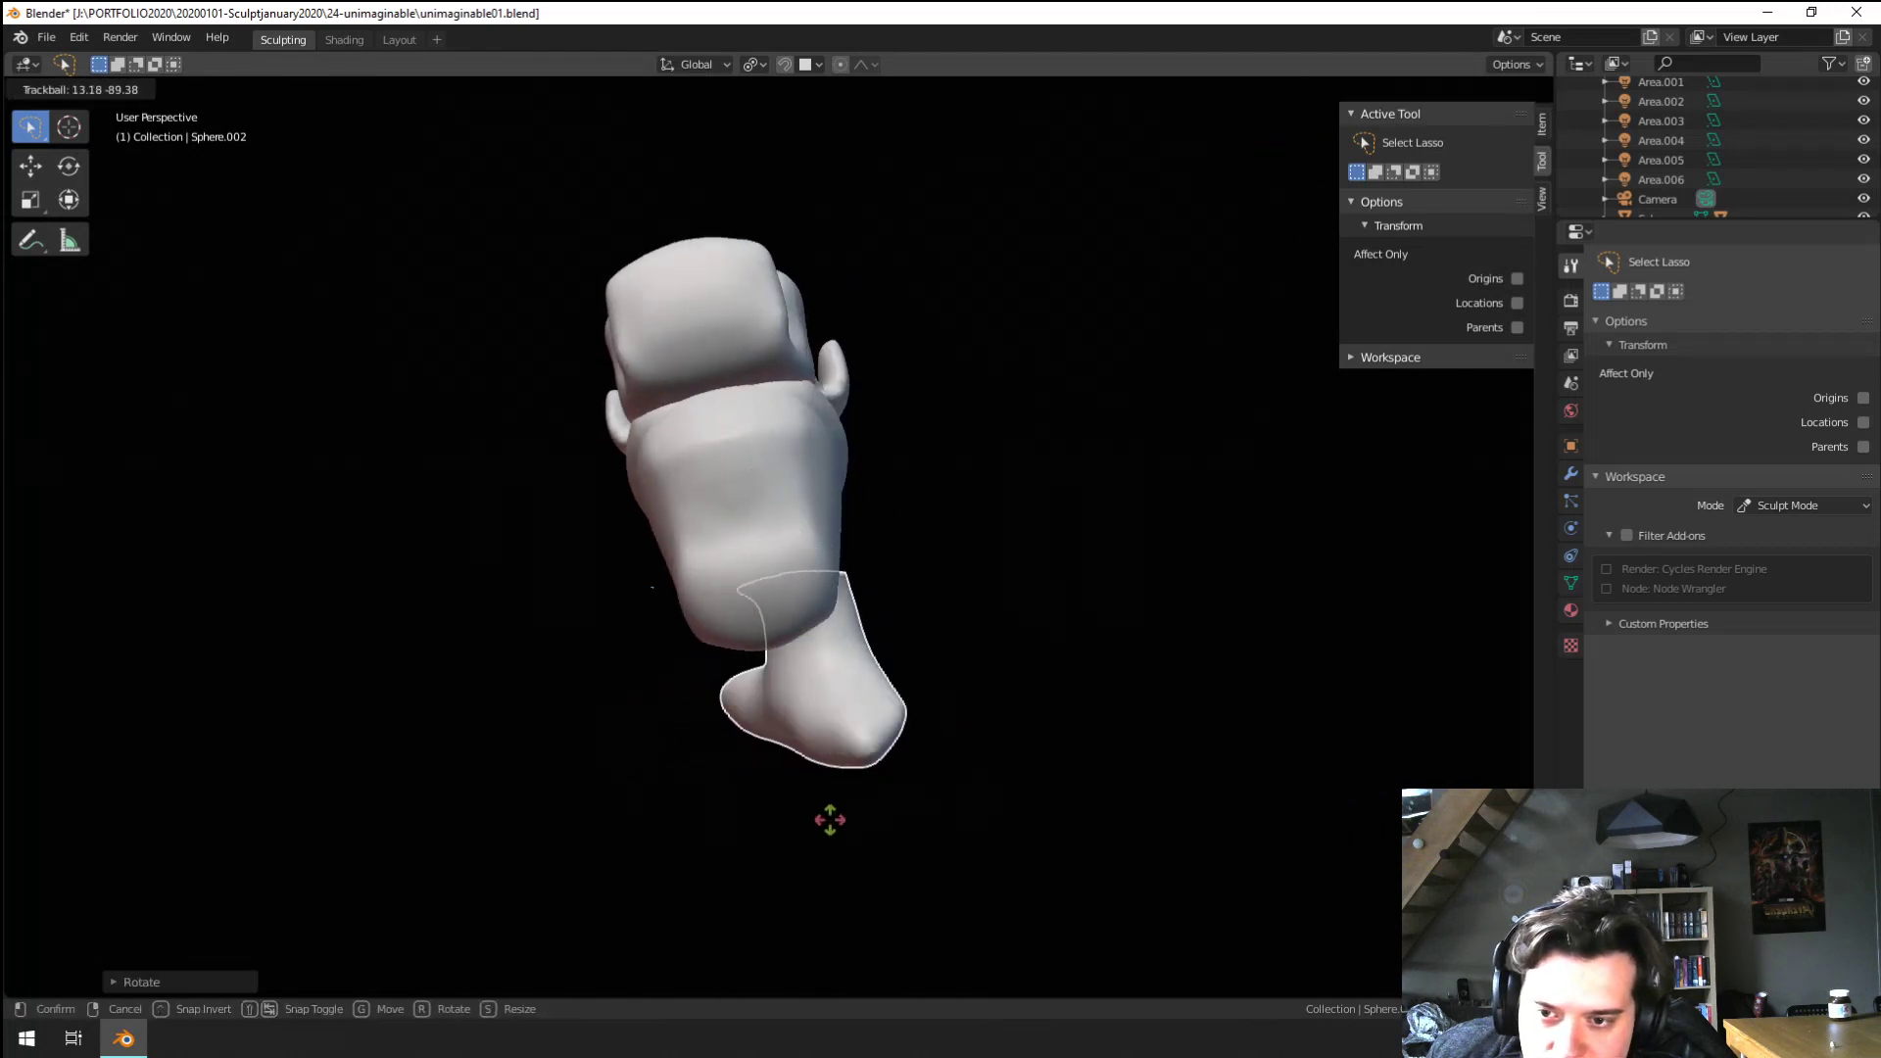
left_click(764, 785)
mouse_move(764, 785)
middle_mouse_down()
mouse_move(689, 760)
mouse_move(655, 694)
mouse_move(867, 773)
mouse_move(832, 744)
mouse_move(738, 784)
mouse_move(849, 738)
middle_mouse_up()
key("g")
left_click(691, 696)
key("r")
left_click(759, 685)
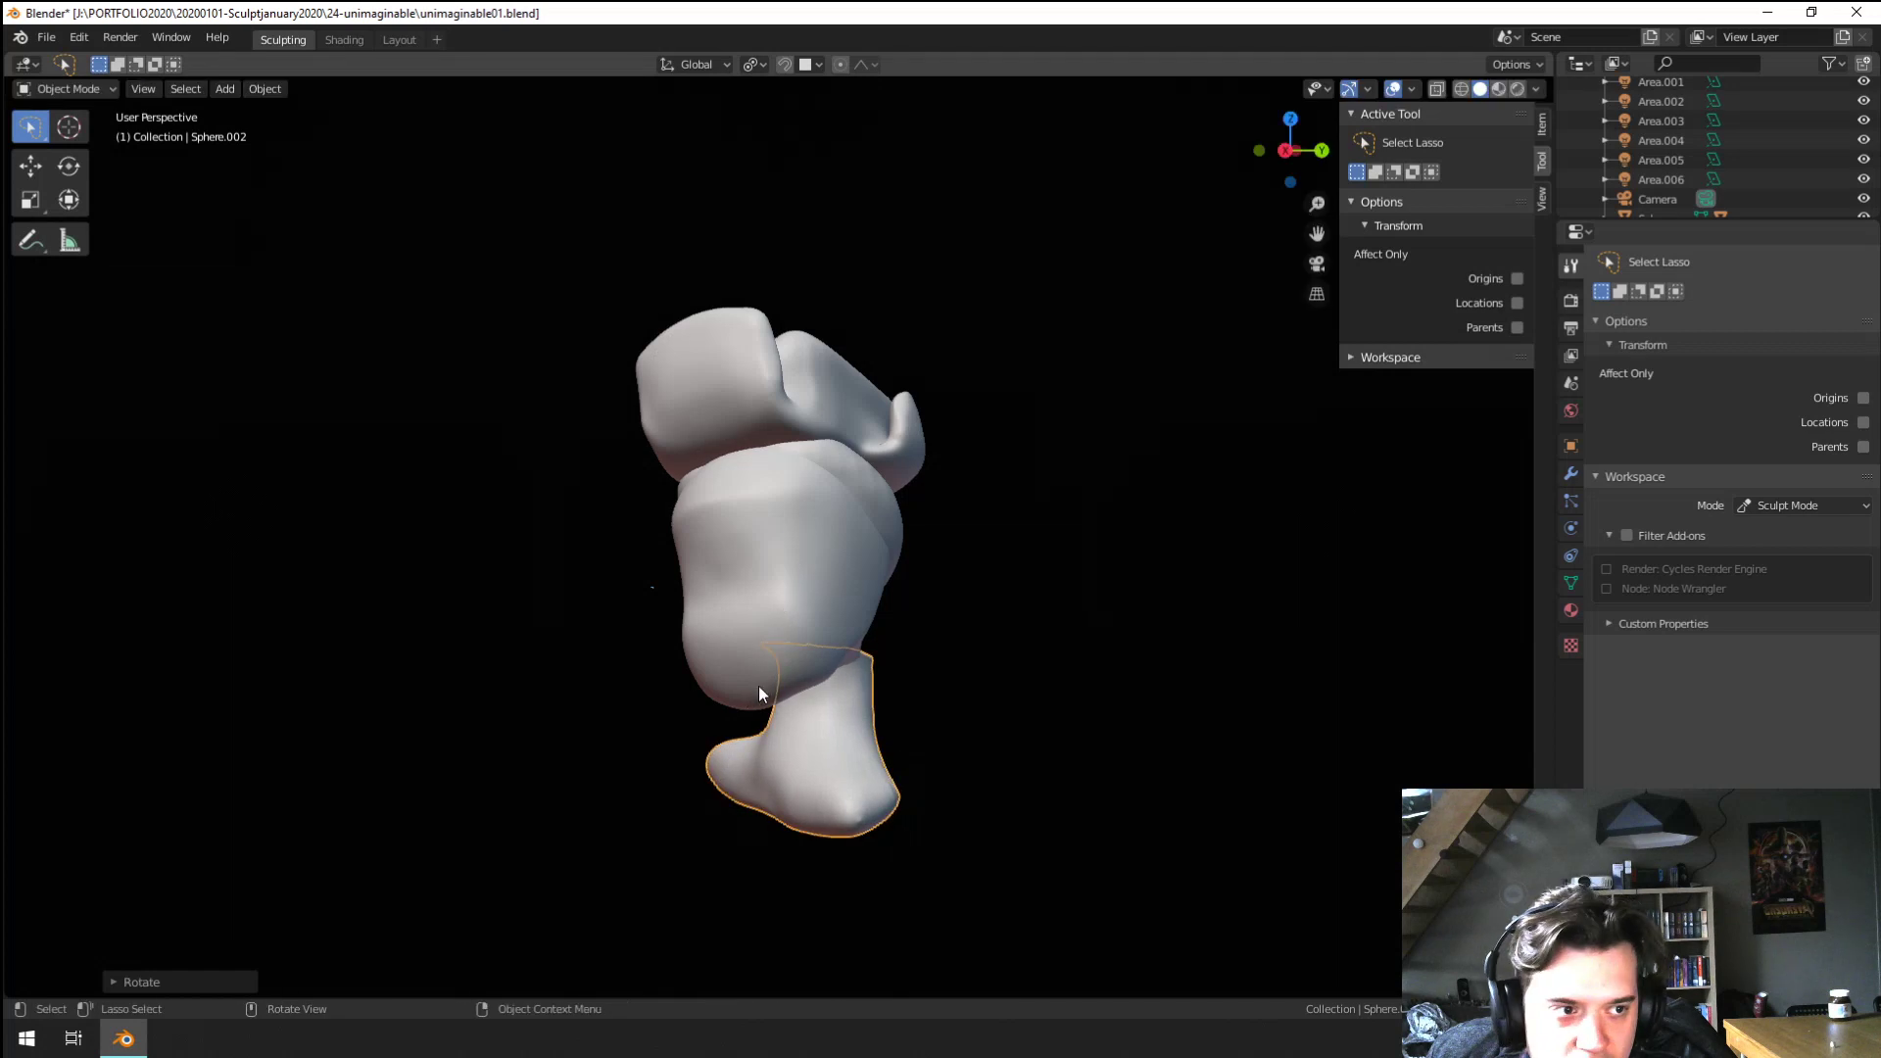
Select the head and tilt it together with its parented hat and hair using trackball rotation
left_click(766, 625)
key("r")
key("r")
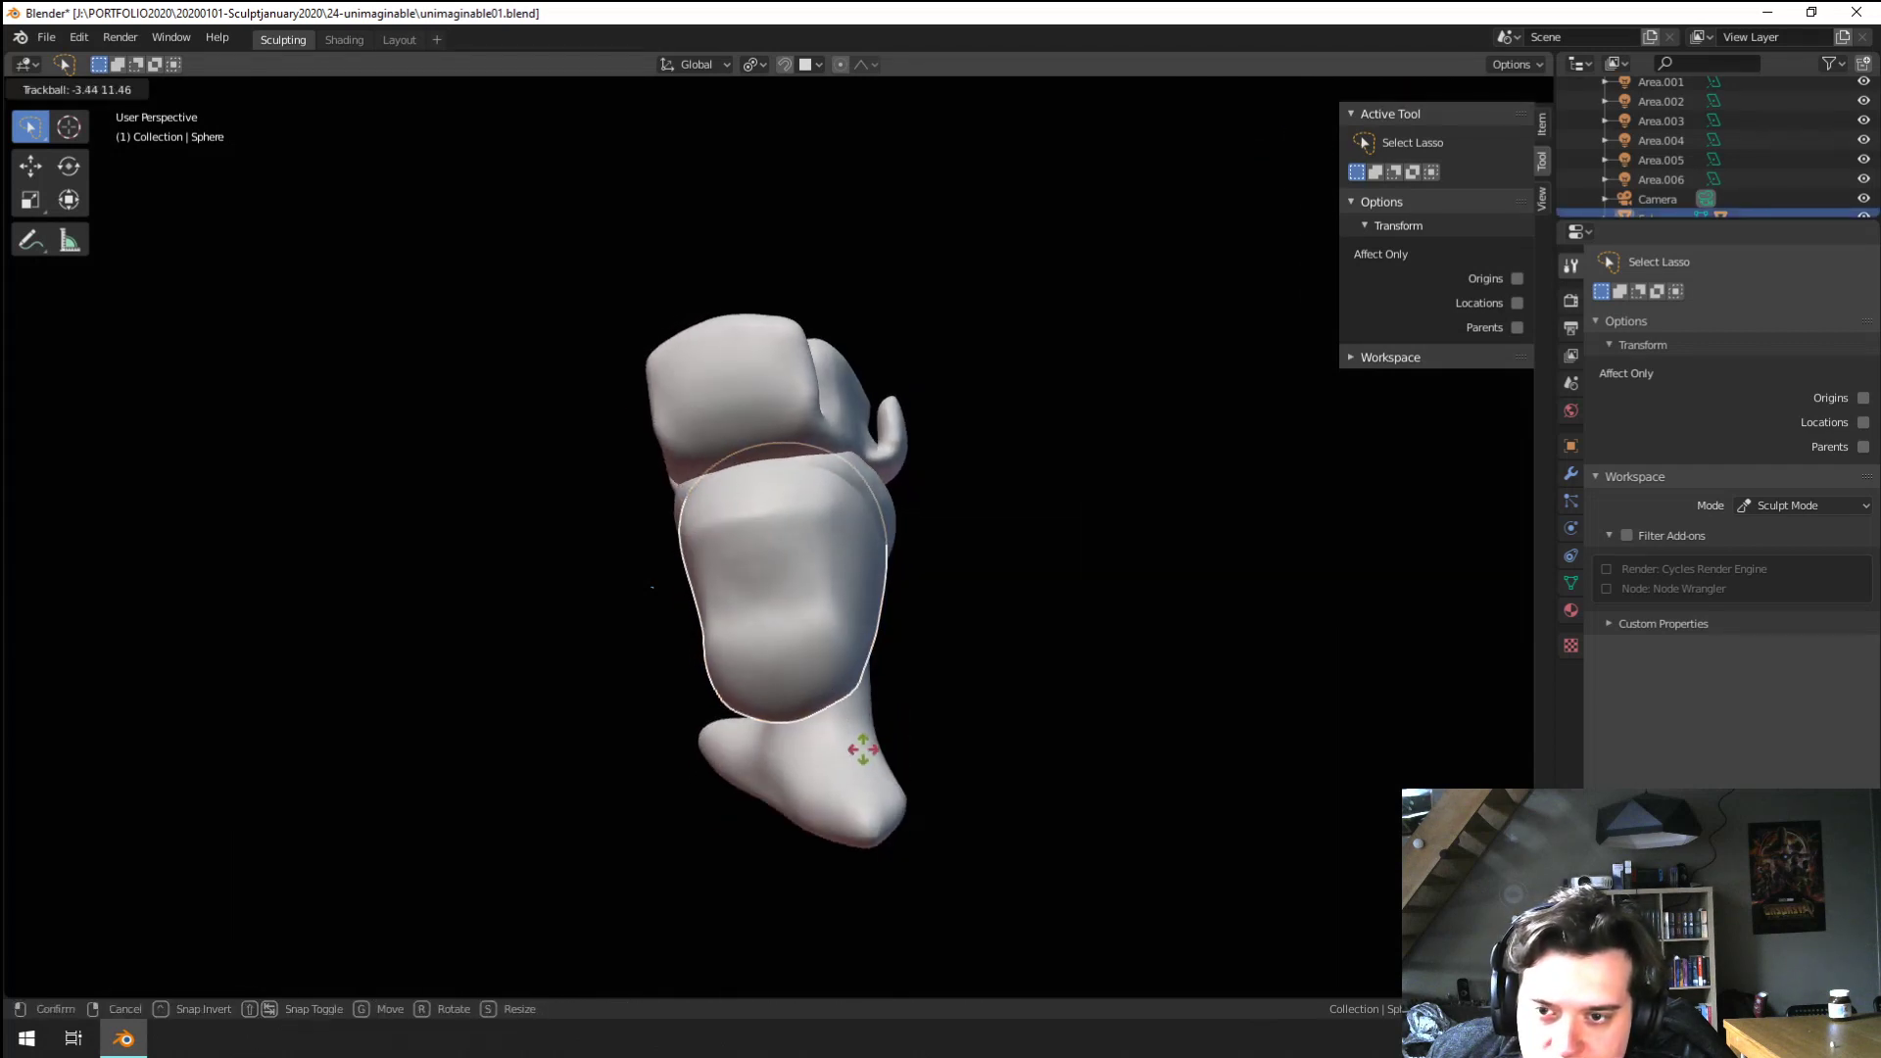
left_click(864, 749)
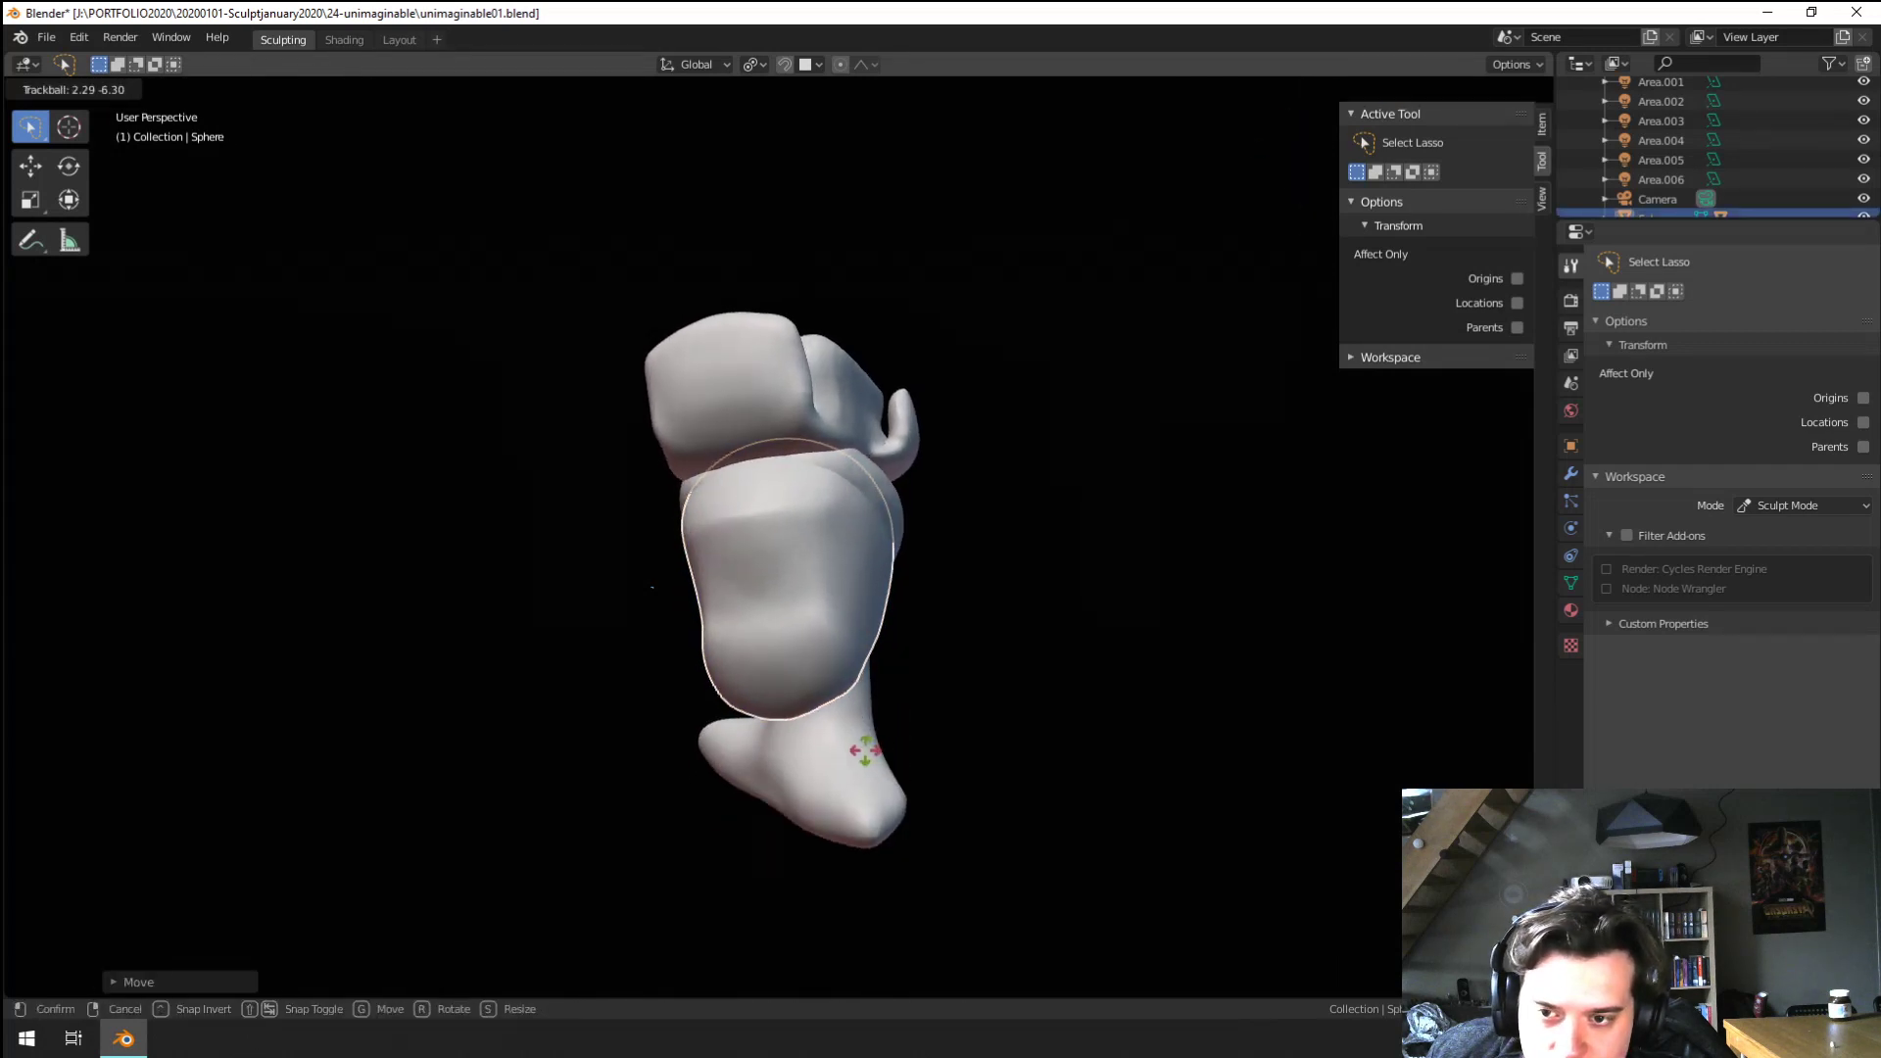
left_click(909, 709)
middle_click_drag(911, 709, 1019, 678)
Adjust the head group's rotation and position so the jaw sits over the top of the neck
key("r")
left_click(1054, 689)
key("g")
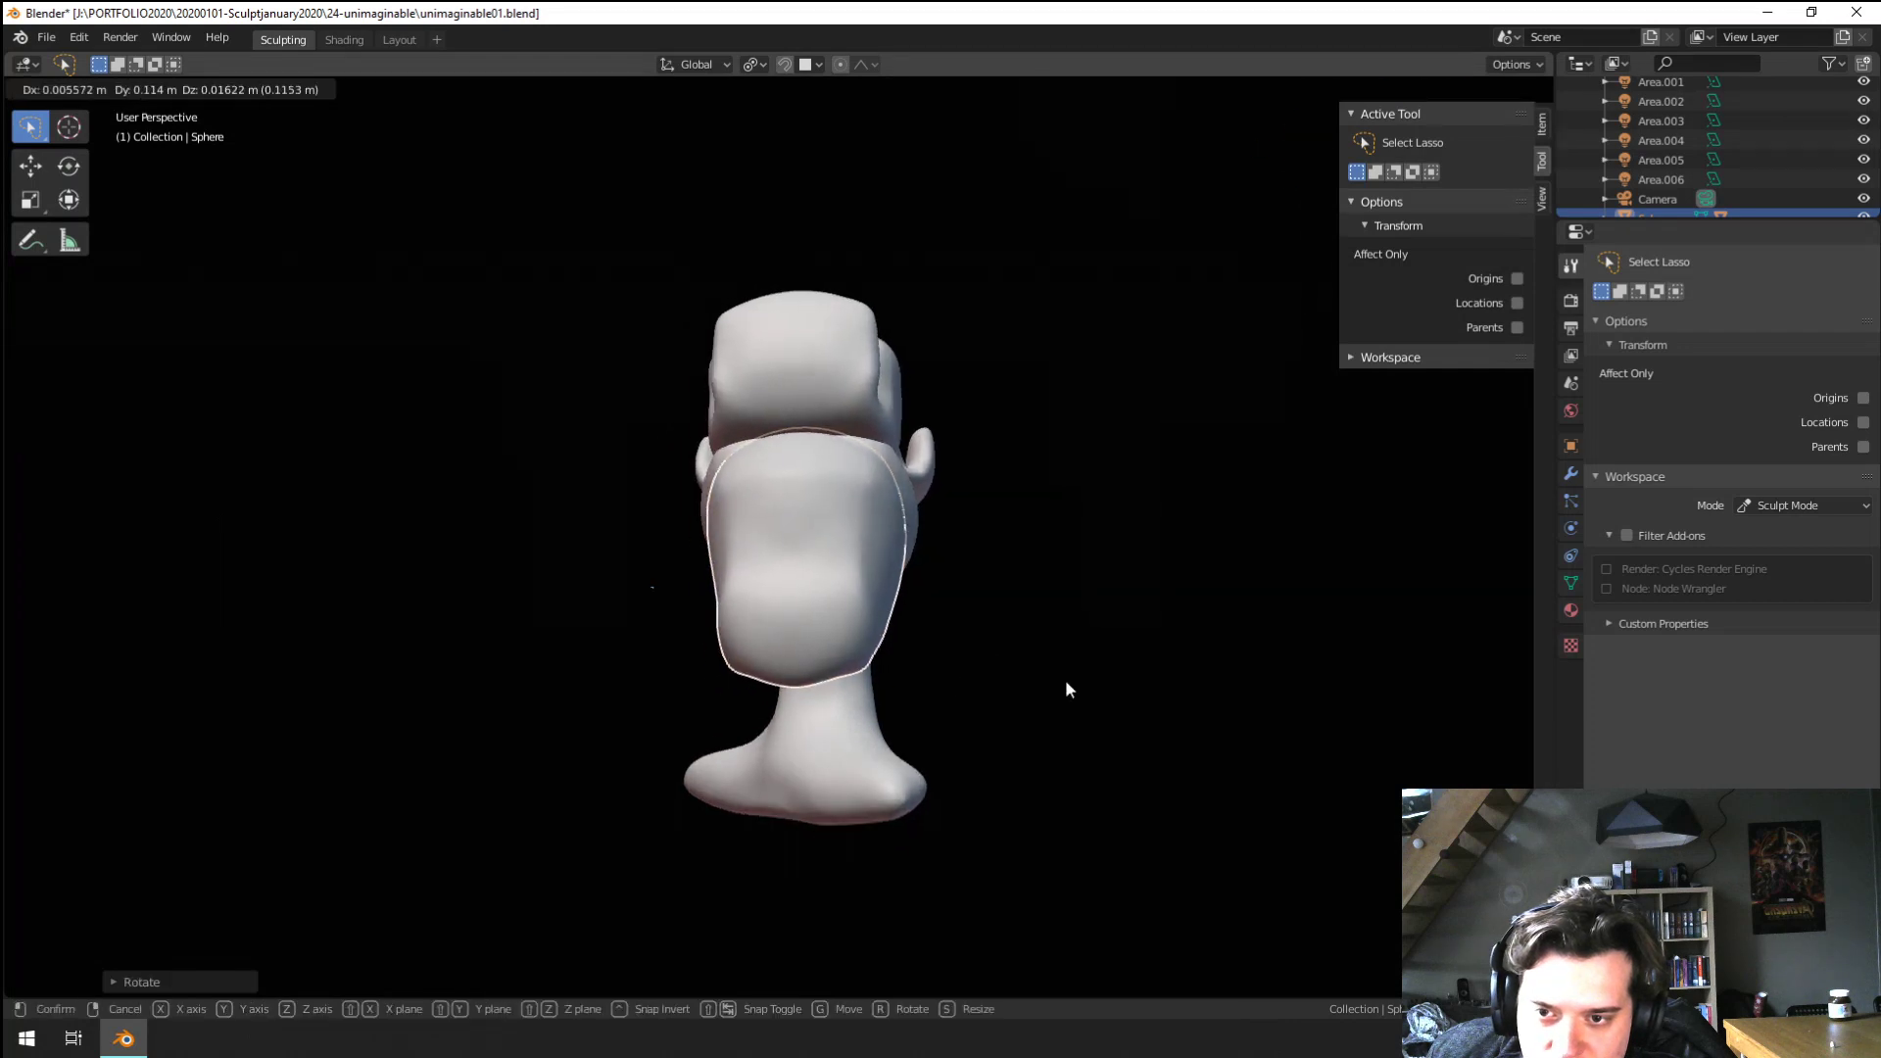
left_click(1067, 684)
key("r")
left_click(1063, 649)
key("g")
left_click(1059, 657)
middle_click_drag(1059, 657, 991, 674)
key("g")
left_click(1032, 660)
Put the neck-and-shoulders piece in Sculpt Mode and reshape its shoulders with the Grab brush at a 206 px radius
left_click(864, 760)
middle_click_drag(865, 760, 894, 767)
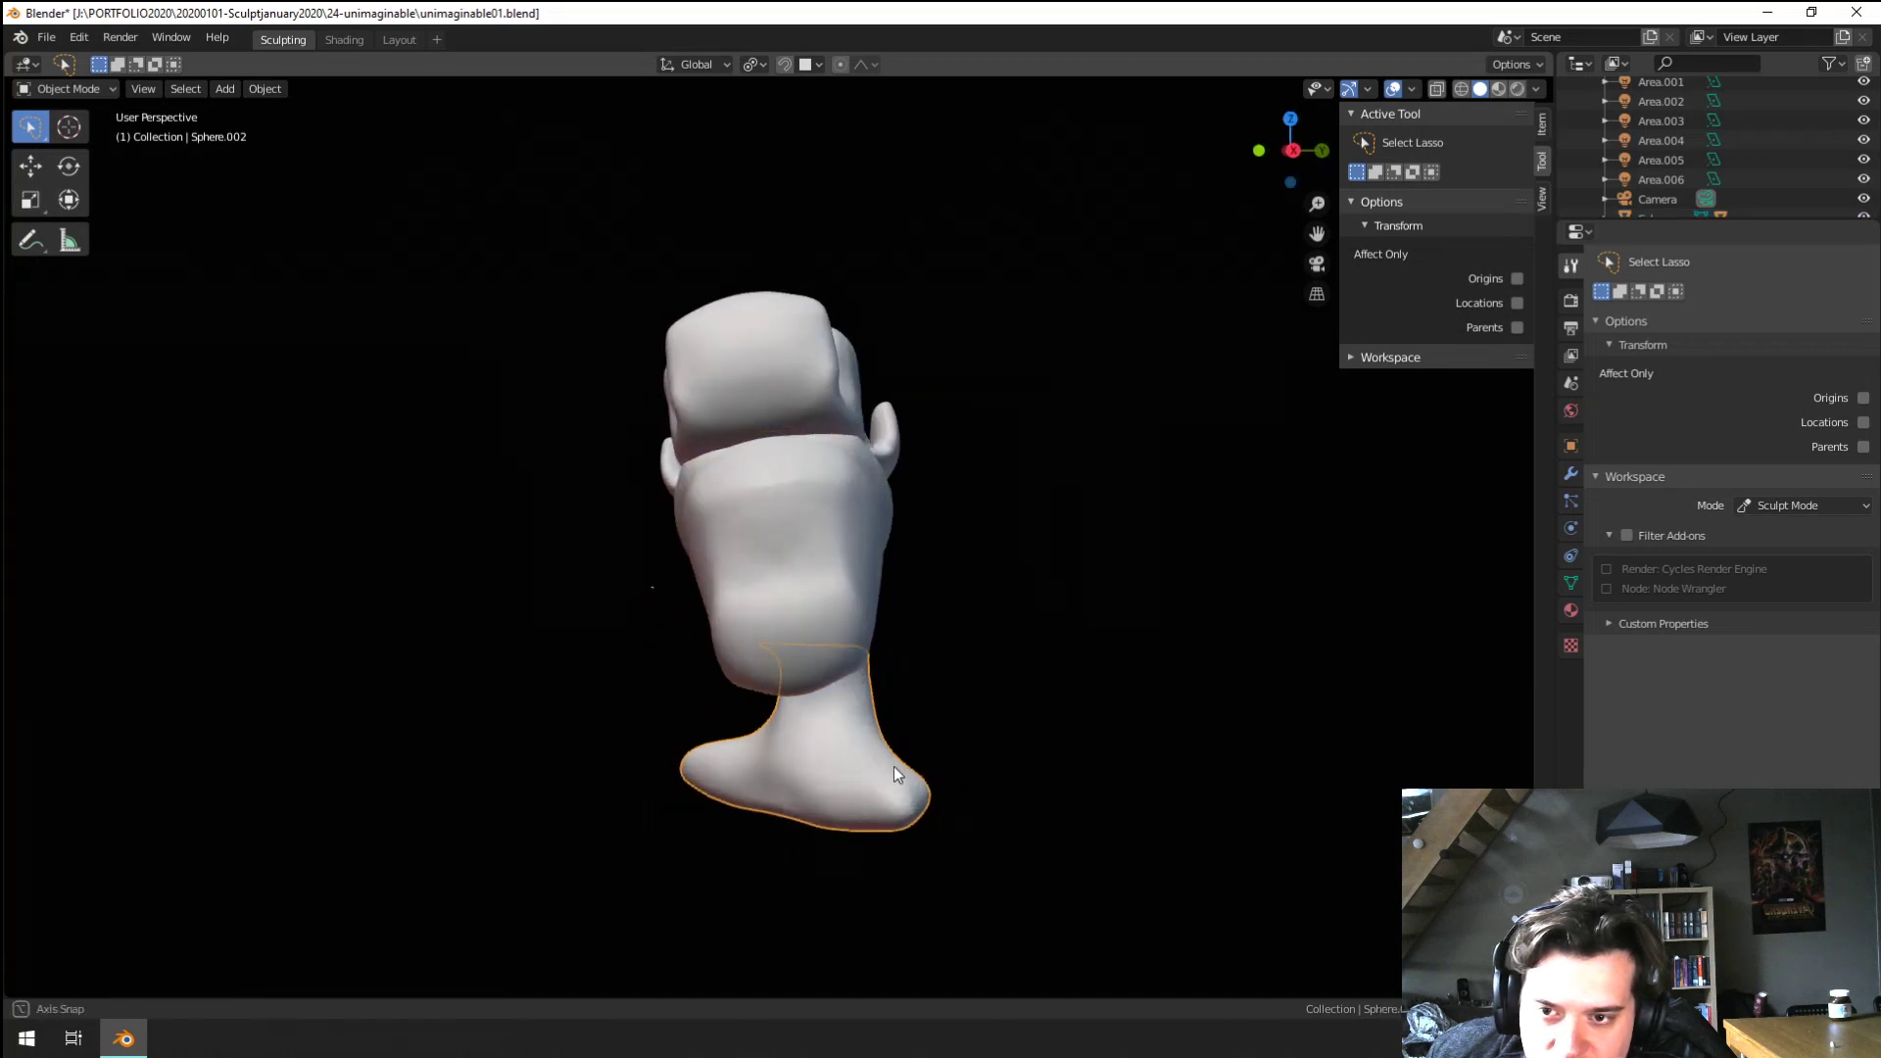
left_click(110, 87)
left_click(59, 150)
scroll(827, 679, "up", 2)
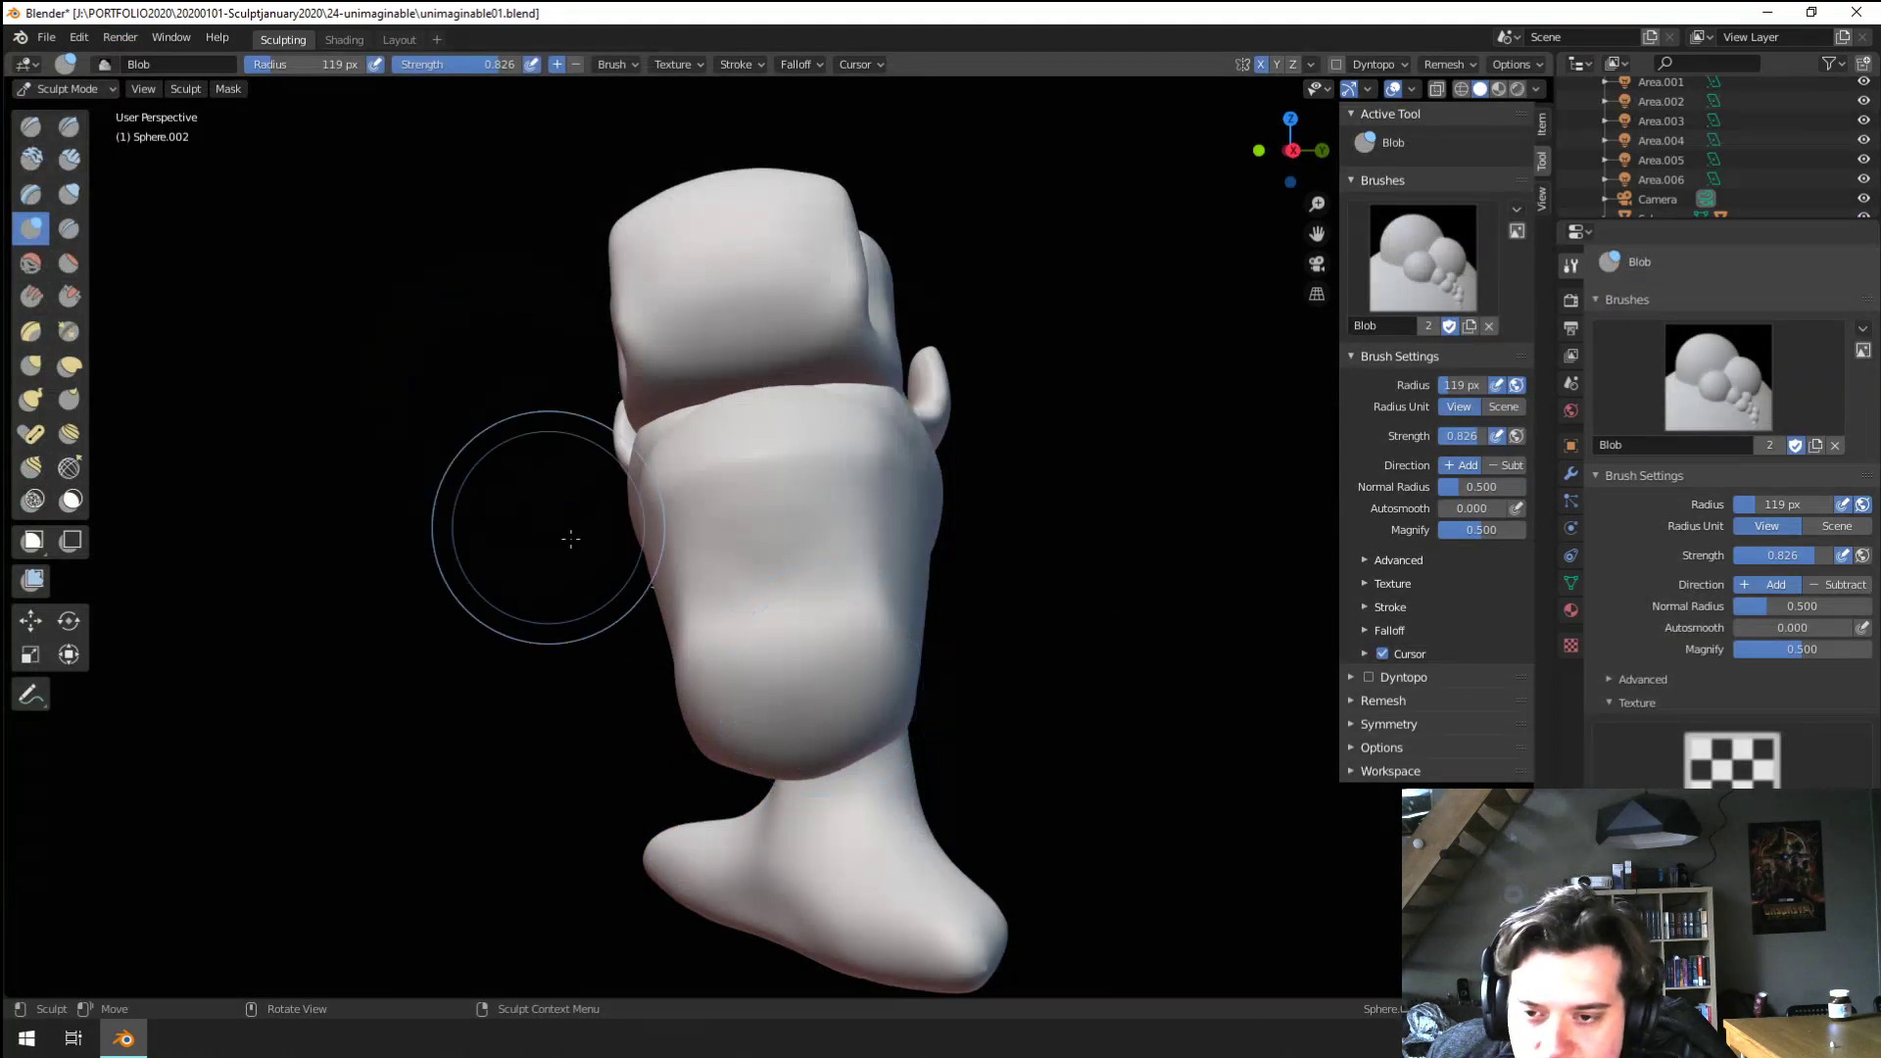
middle_click_drag(571, 538, 774, 608)
key("g")
mouse_move(777, 609)
left_mouse_down()
mouse_move(828, 694)
mouse_move(779, 648)
mouse_move(798, 632)
left_mouse_up()
mouse_move(798, 632)
middle_mouse_down()
mouse_move(903, 631)
mouse_move(890, 614)
mouse_move(794, 669)
mouse_move(693, 673)
mouse_move(777, 649)
mouse_move(775, 686)
middle_mouse_up()
key("f")
left_click(868, 754)
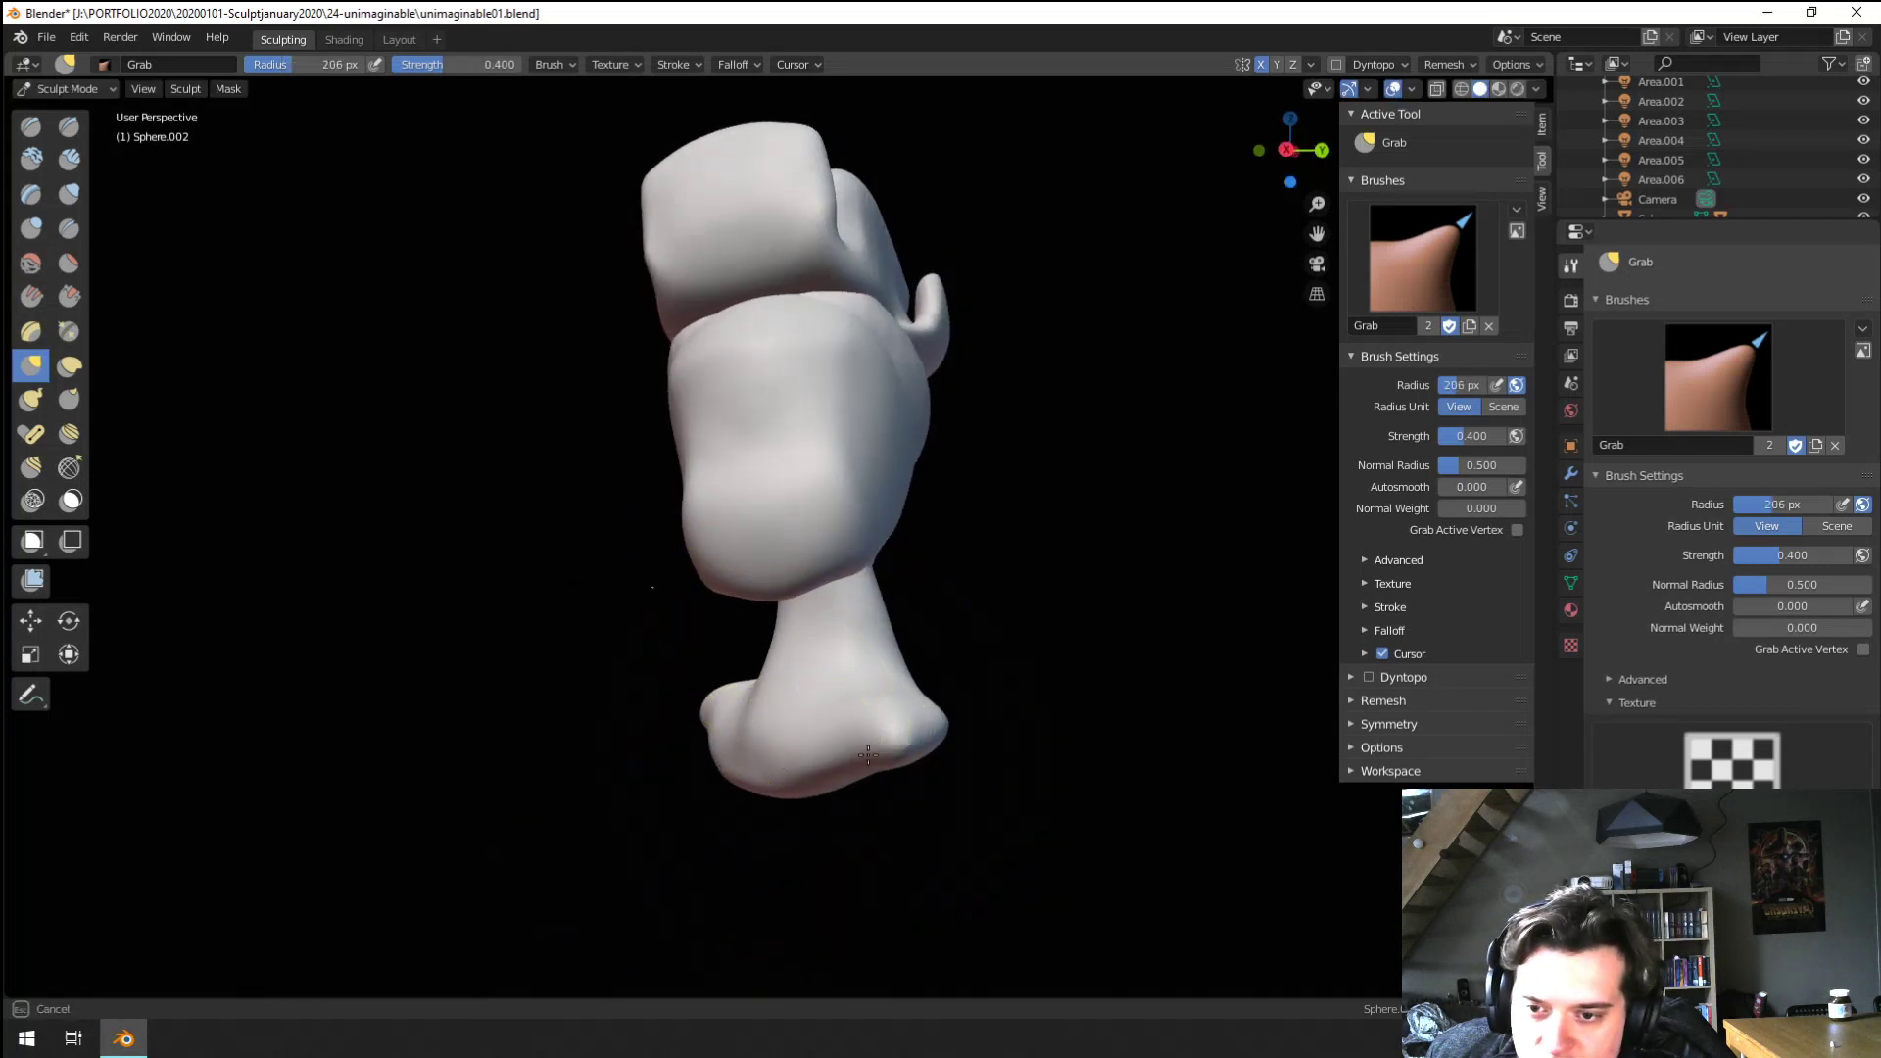
left_click_drag(868, 754, 884, 782)
Refine the shoulder end and the side of the neck with a smaller Grab brush, including a 149 px radius
middle_click_drag(894, 790, 809, 747)
key("f")
left_click(782, 730)
mouse_move(733, 686)
left_mouse_down()
mouse_move(751, 674)
mouse_move(783, 697)
left_mouse_up()
middle_click_drag(779, 696, 957, 672)
middle_click_drag(851, 647, 937, 638)
key("f")
left_click(904, 672)
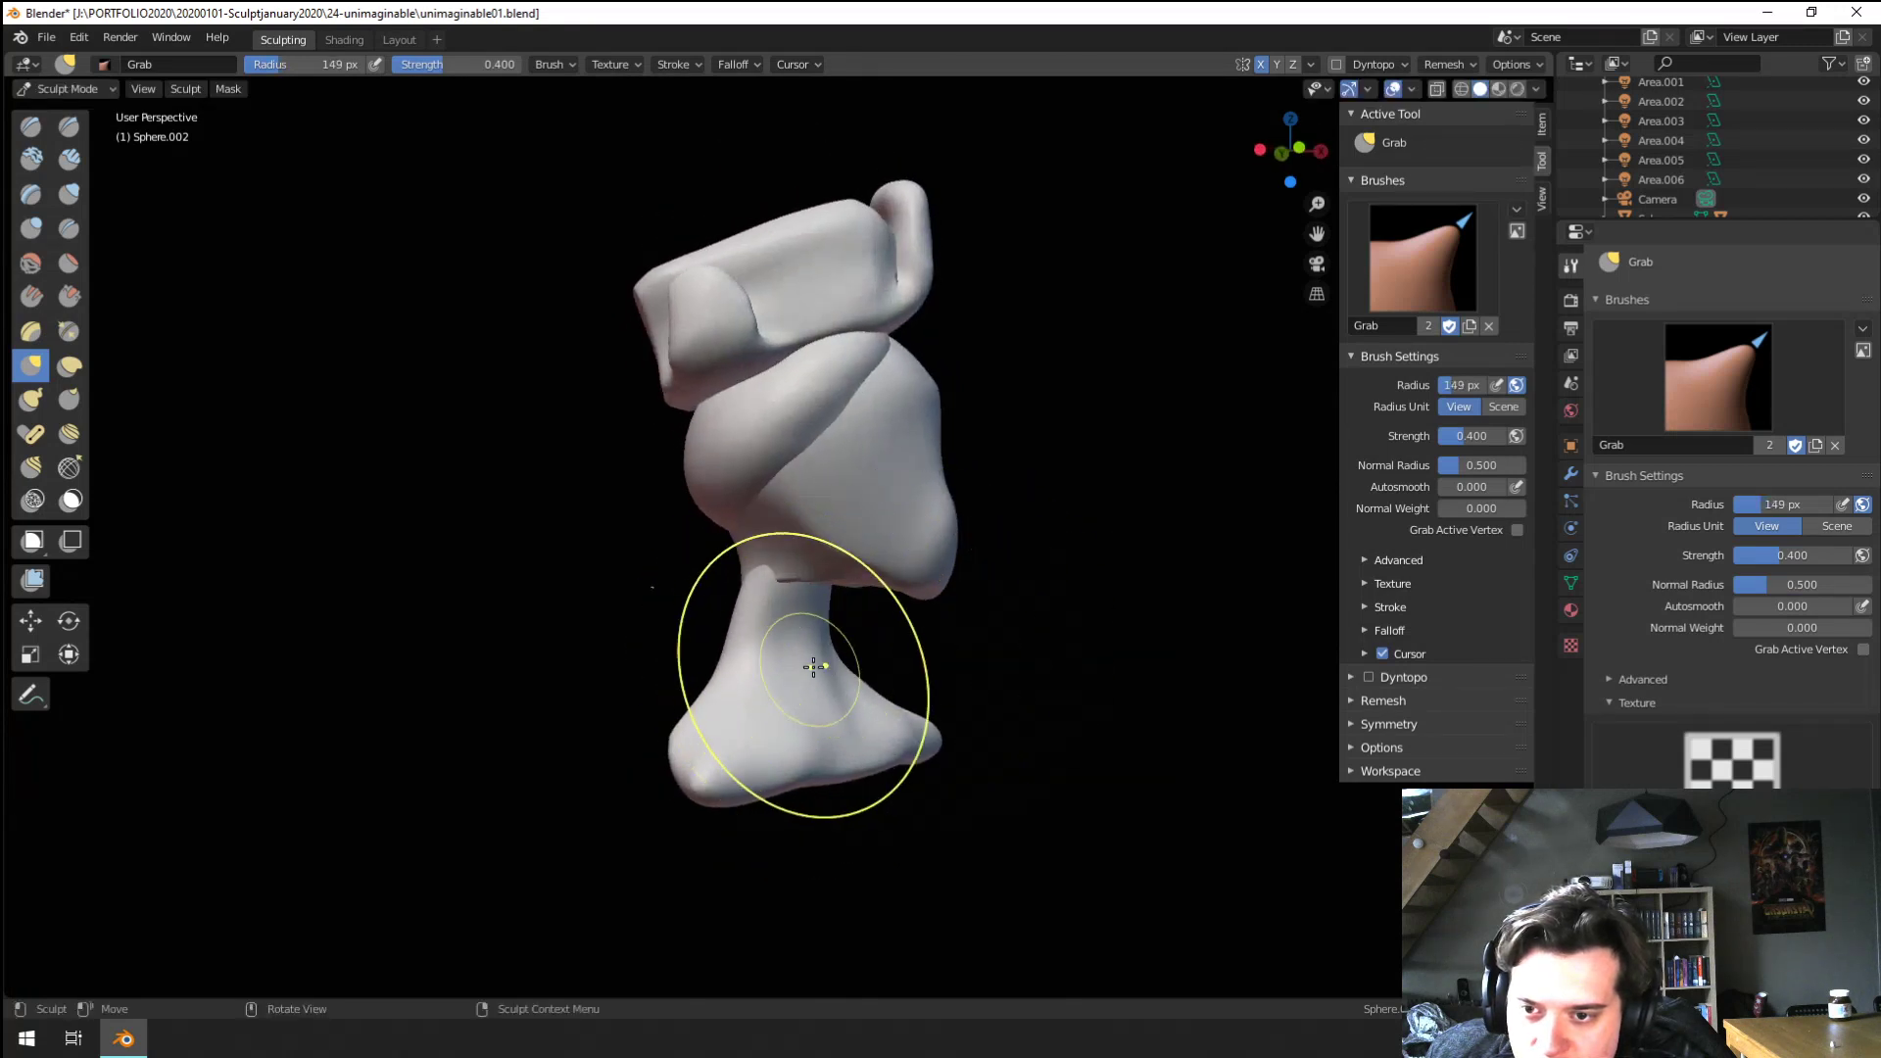
left_click_drag(821, 668, 805, 662)
mouse_move(783, 658)
middle_mouse_down()
mouse_move(902, 646)
mouse_move(771, 625)
mouse_move(705, 651)
mouse_move(478, 668)
middle_mouse_up()
key("f")
left_click(749, 625)
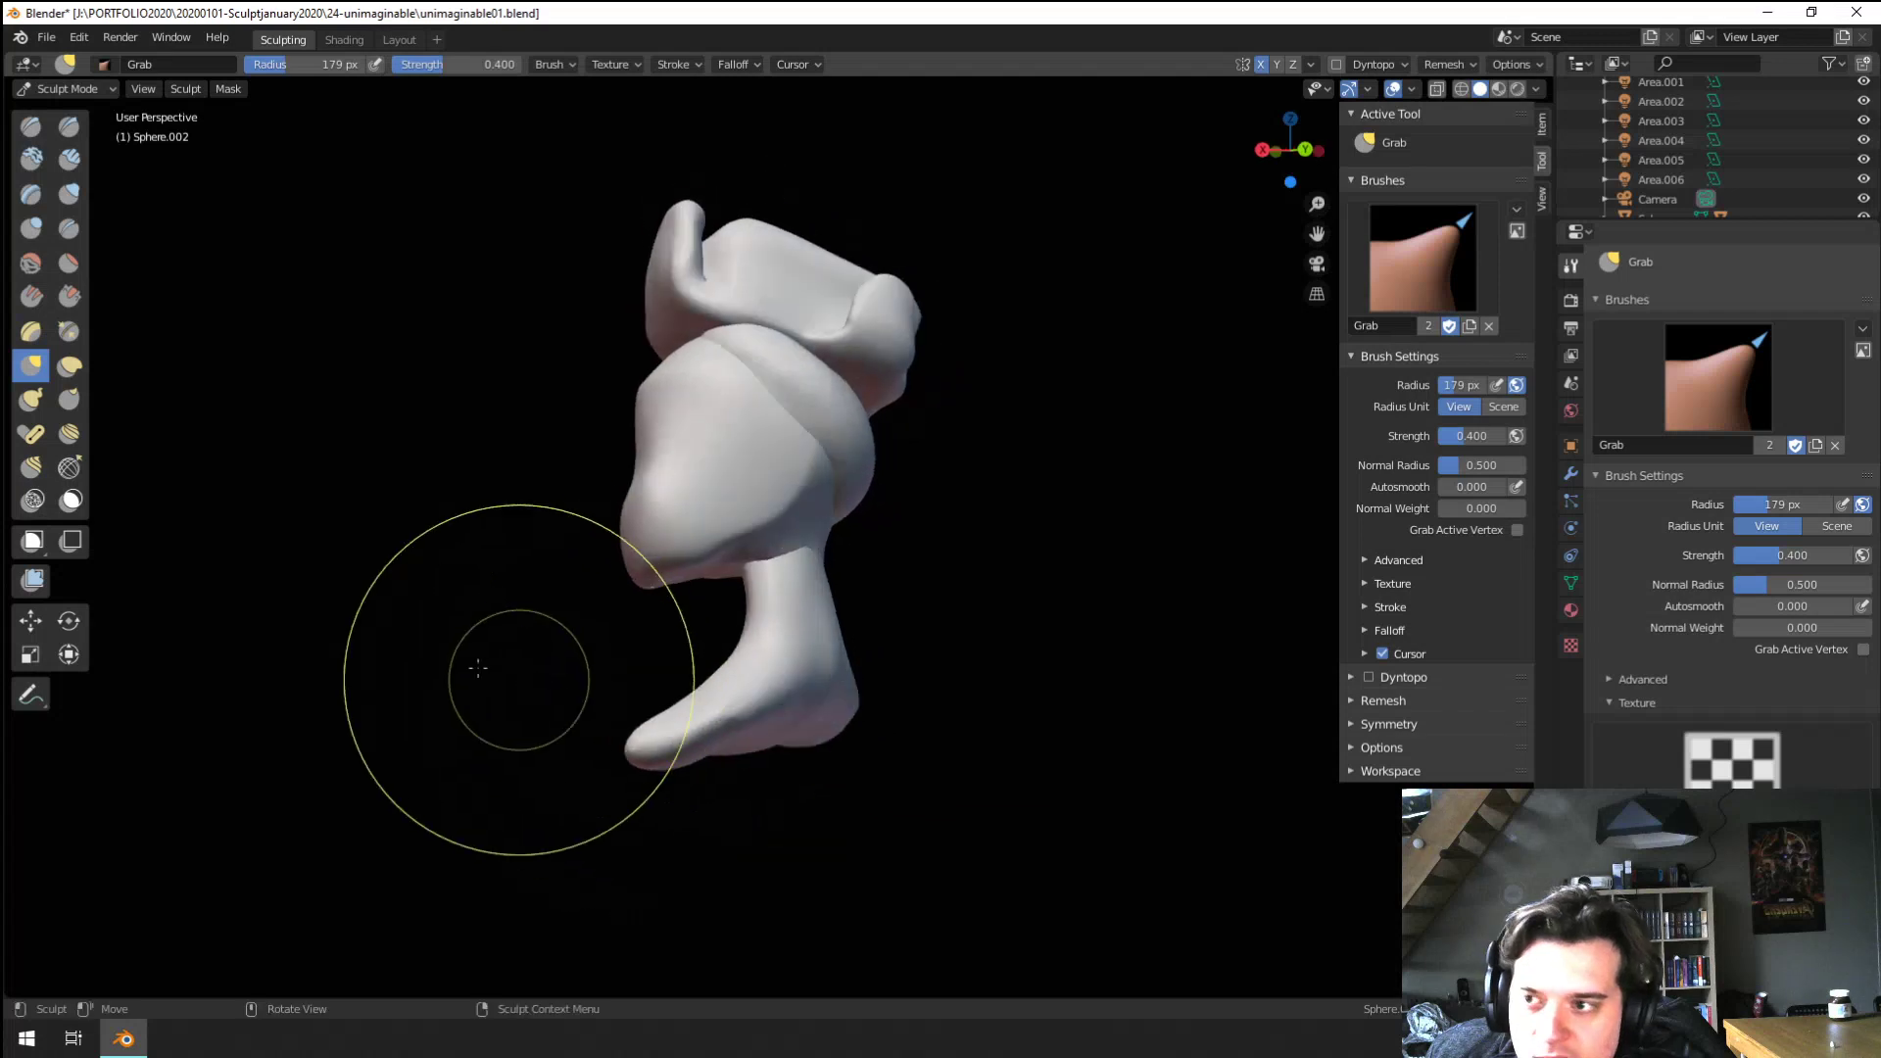
Thicken the ends of the shoulders with the Inflate/Deflate brush at an 87 px radius
left_click(69, 193)
middle_click_drag(912, 584, 756, 651)
key("f")
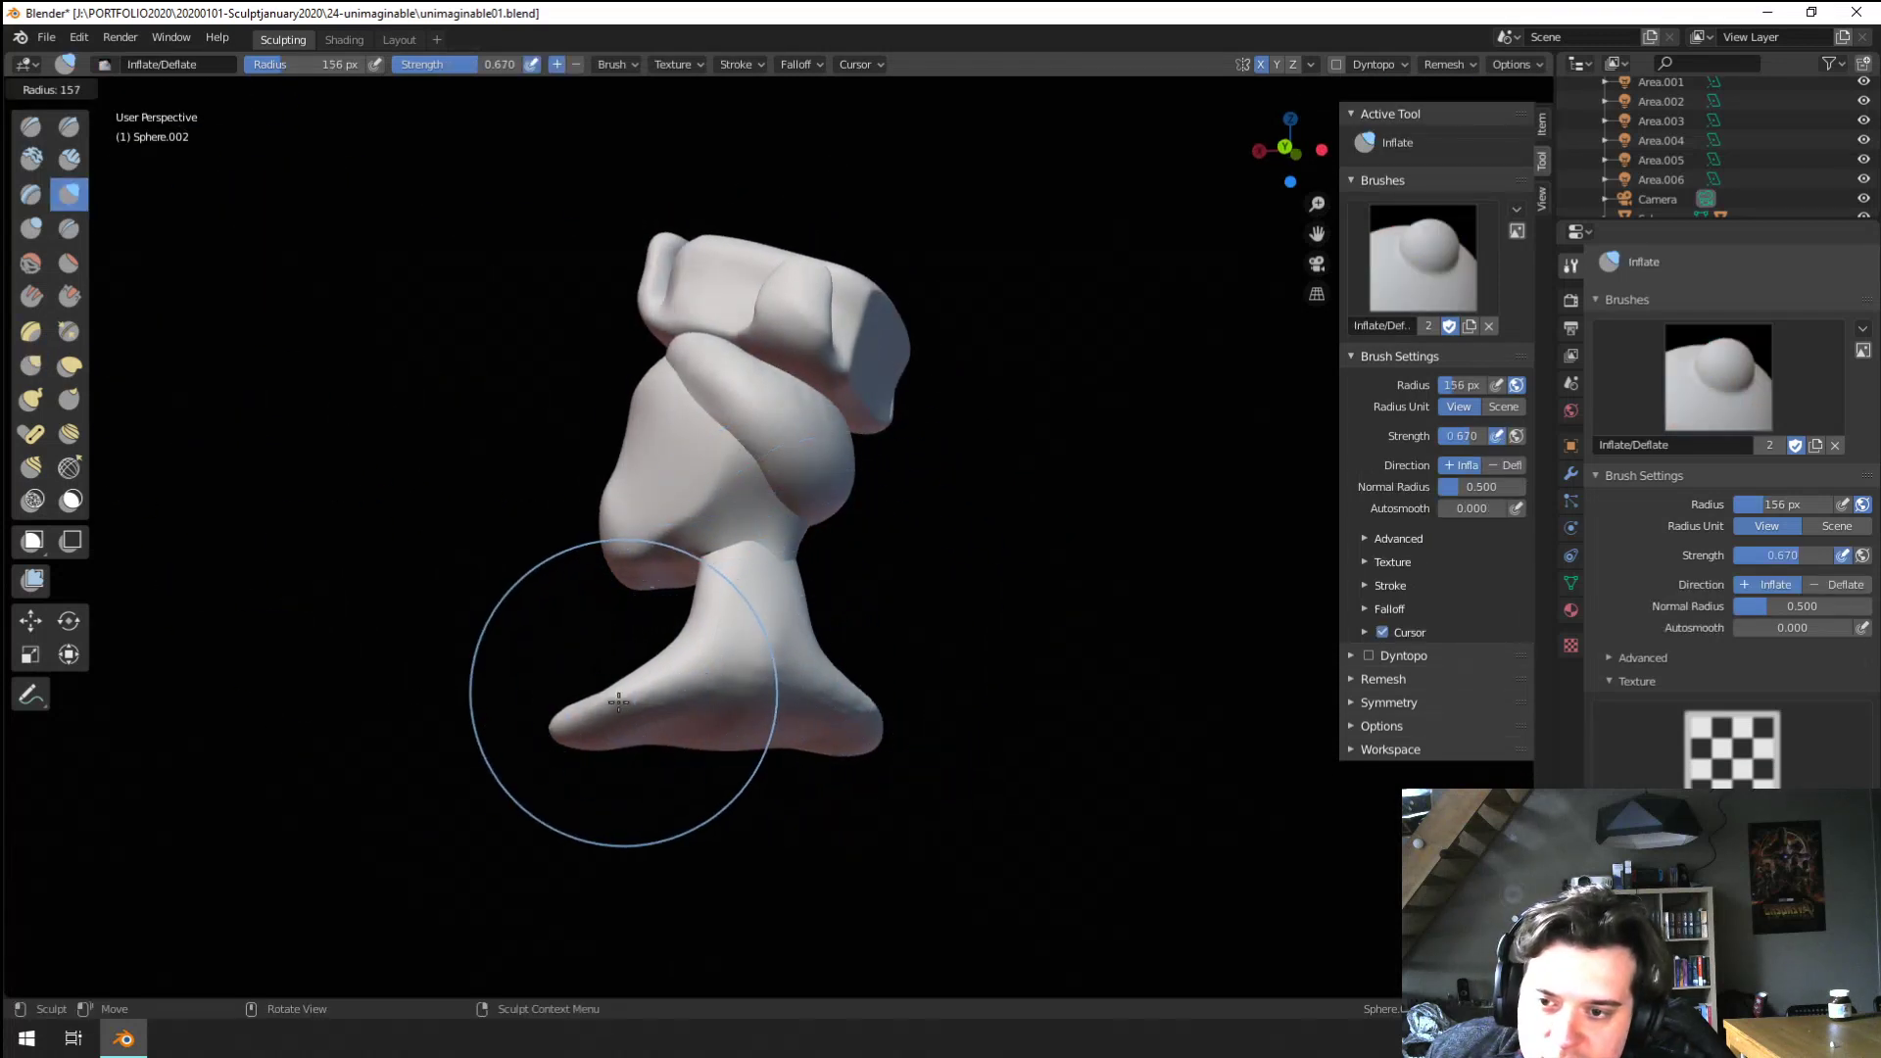
middle_click_drag(682, 708, 789, 721)
key("f")
left_click(737, 730)
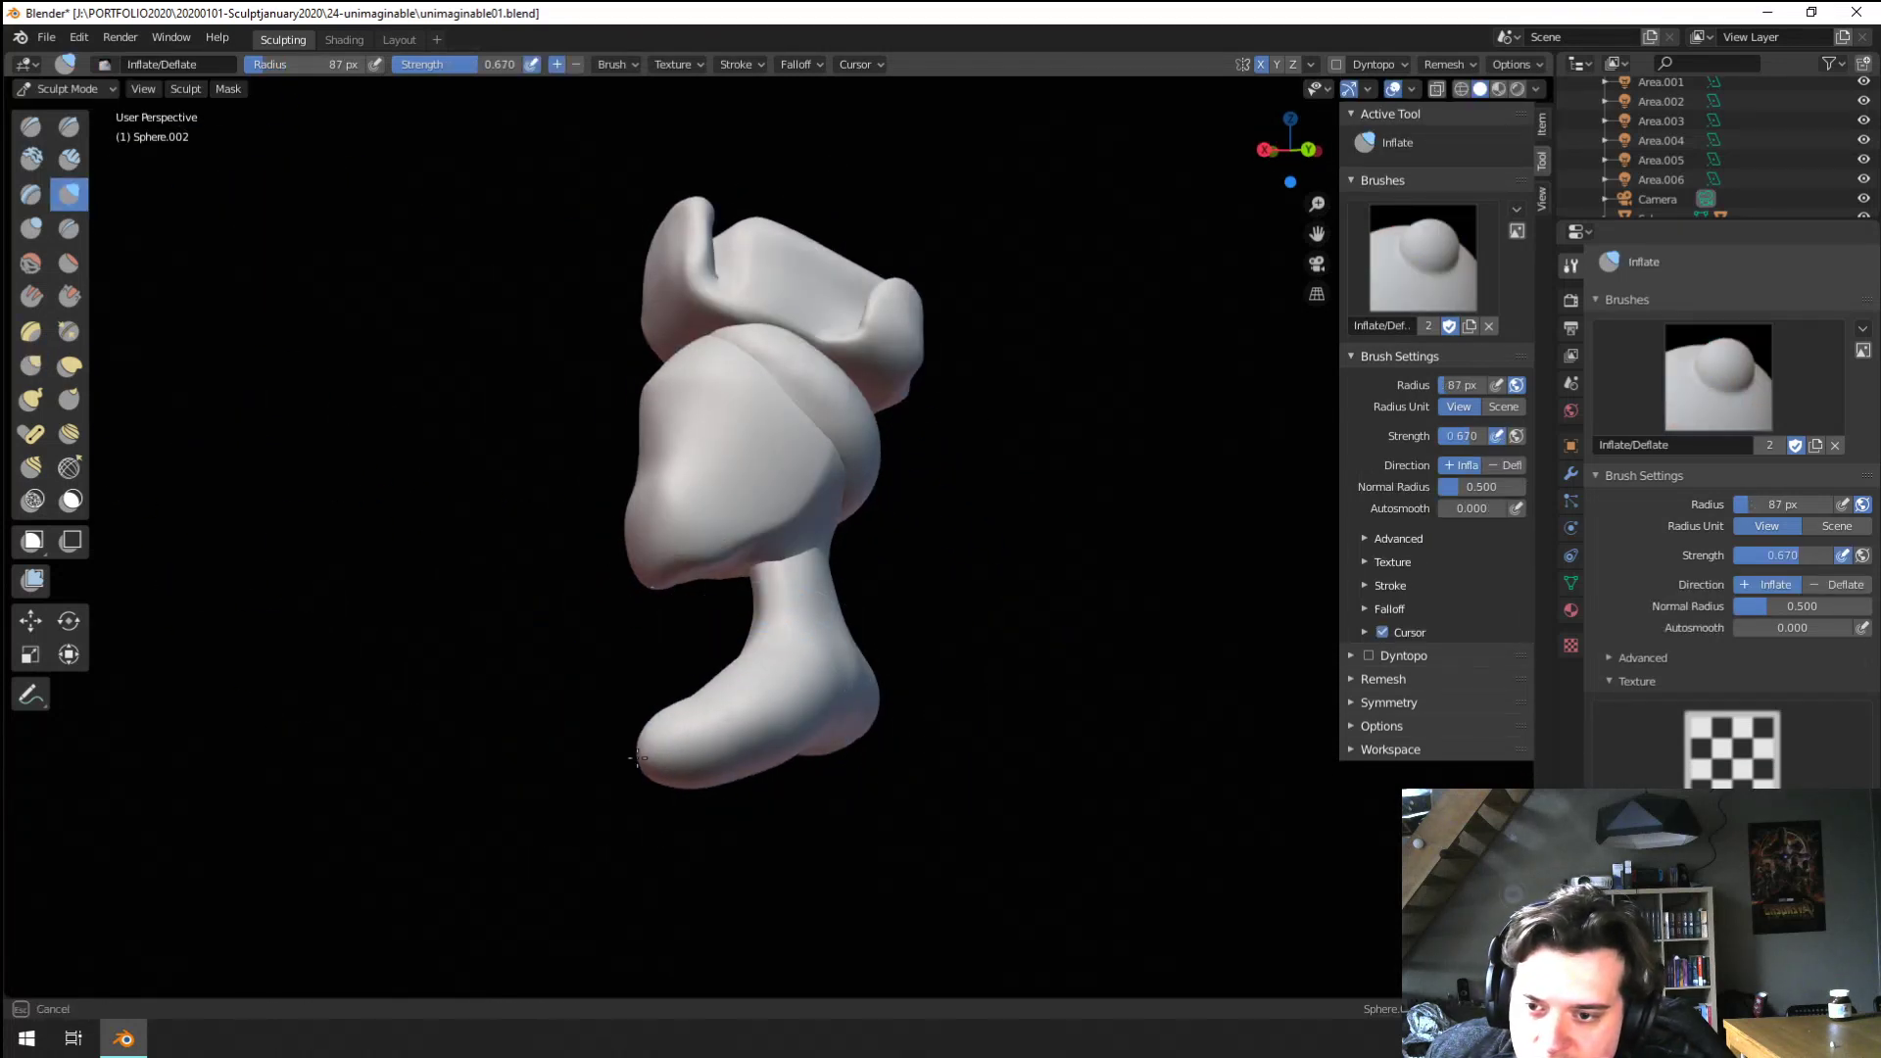
mouse_move(660, 758)
middle_mouse_down()
mouse_move(856, 746)
mouse_move(949, 680)
mouse_move(866, 614)
mouse_move(764, 597)
mouse_move(809, 622)
middle_mouse_up()
Pull the thickened shoulders into a rounder shape with the Grab brush at a 194 px radius
key("g")
middle_click_drag(836, 689, 817, 681)
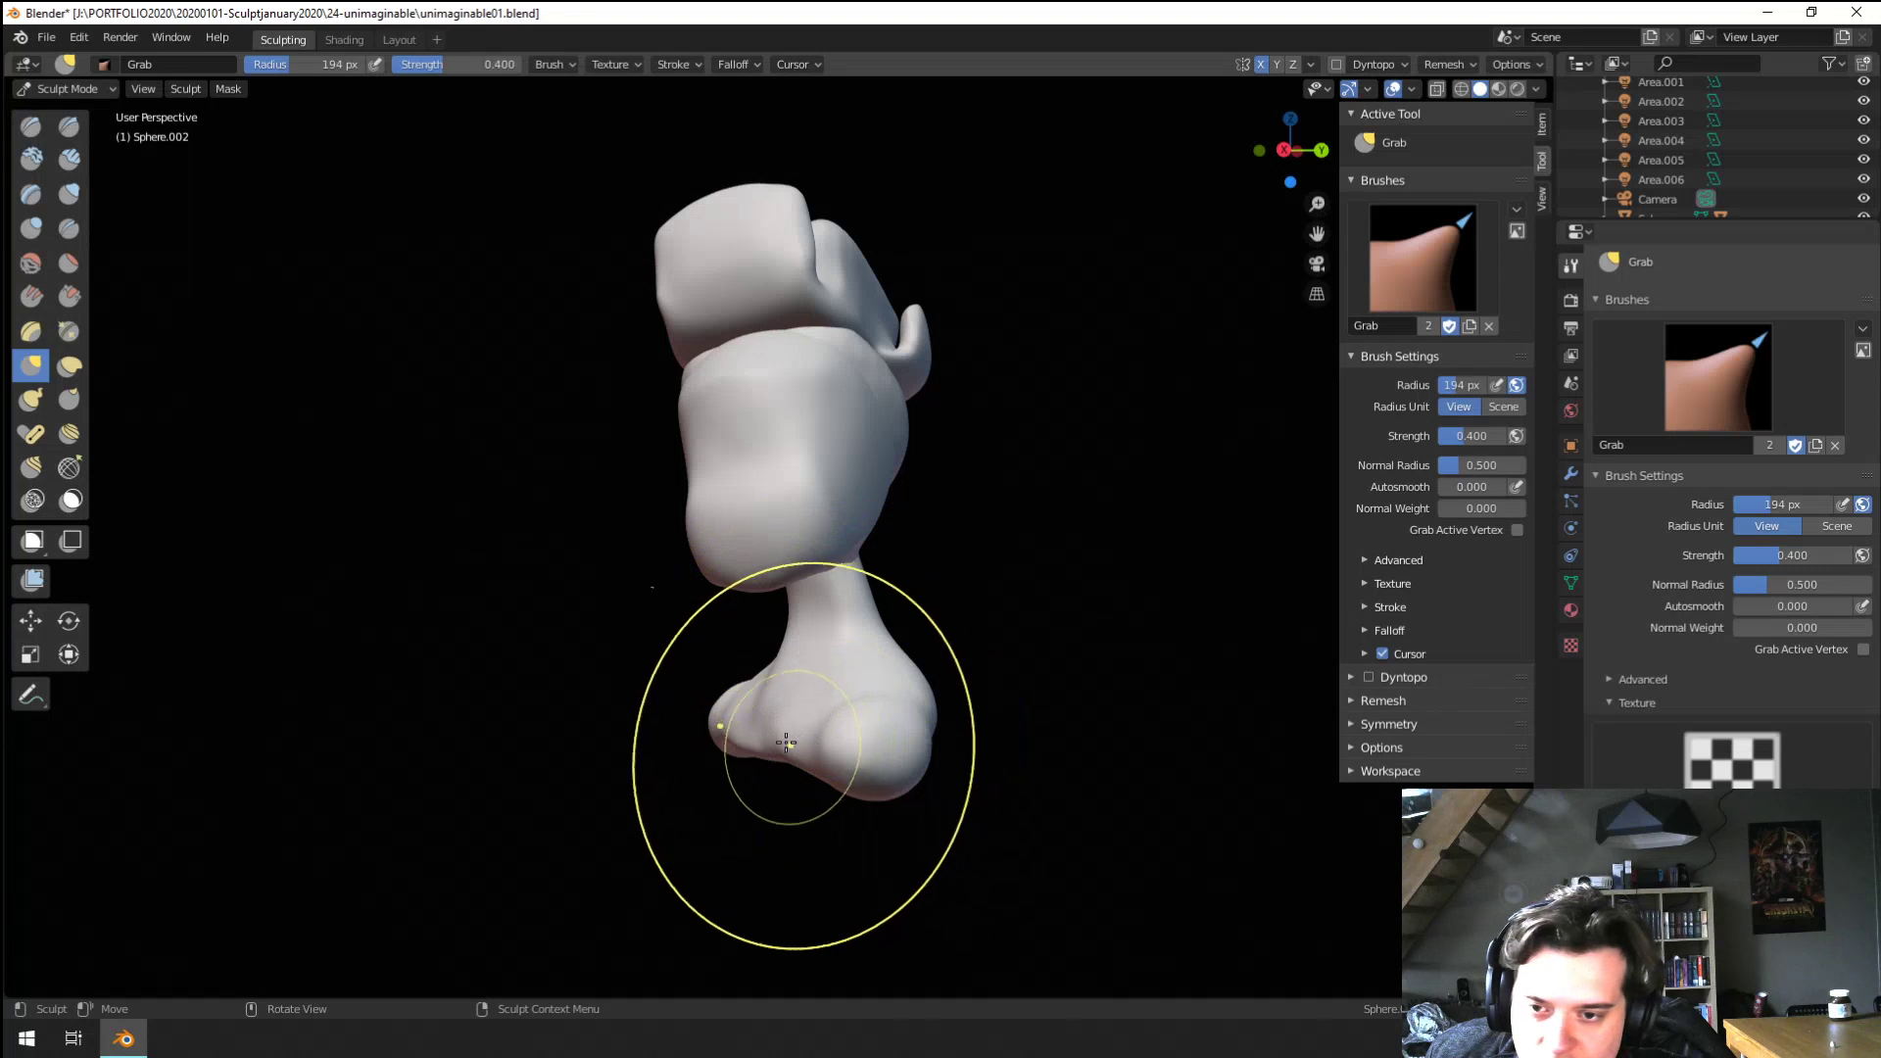
middle_click_drag(758, 751, 908, 756)
left_click_drag(952, 701, 970, 694)
middle_click_drag(990, 666, 1038, 627)
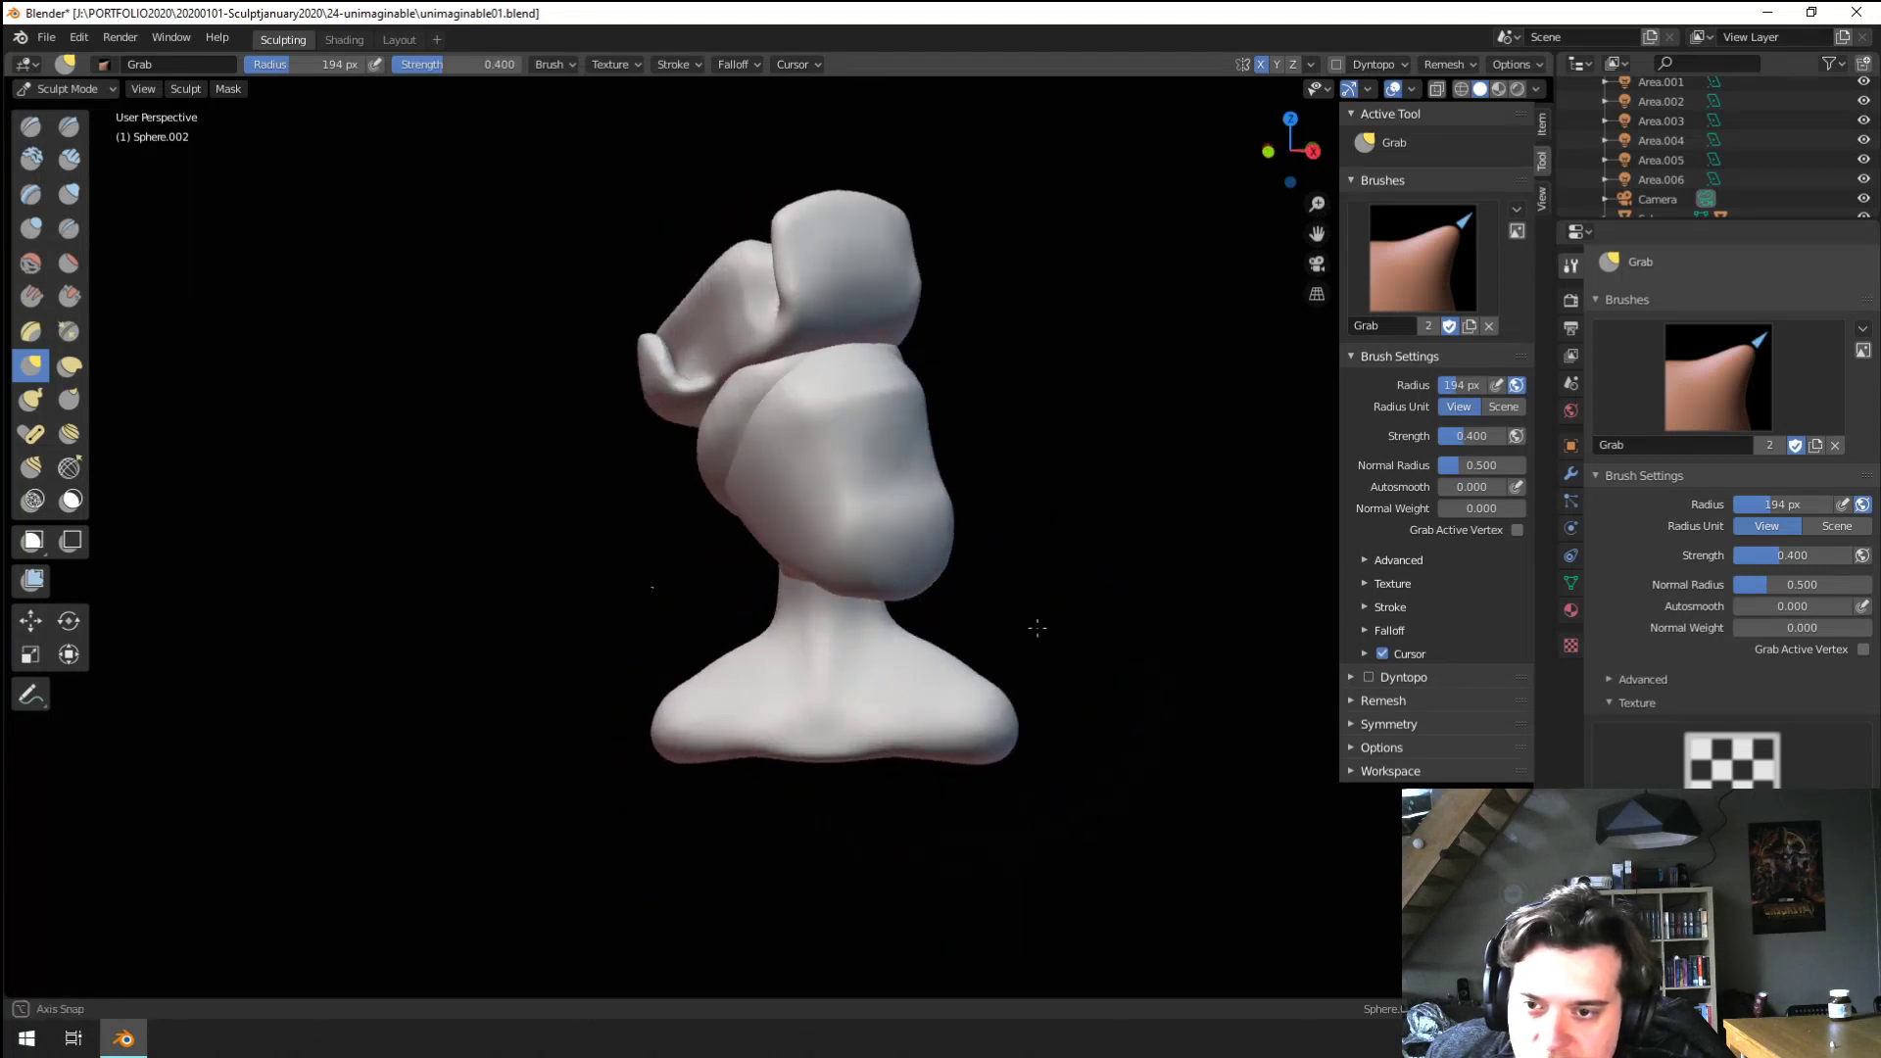
Widen the shoulders with a 226 px Grab brush and refine the slope between neck and shoulder at 145 px
key("f")
left_click(889, 708)
key("f")
left_click(948, 711)
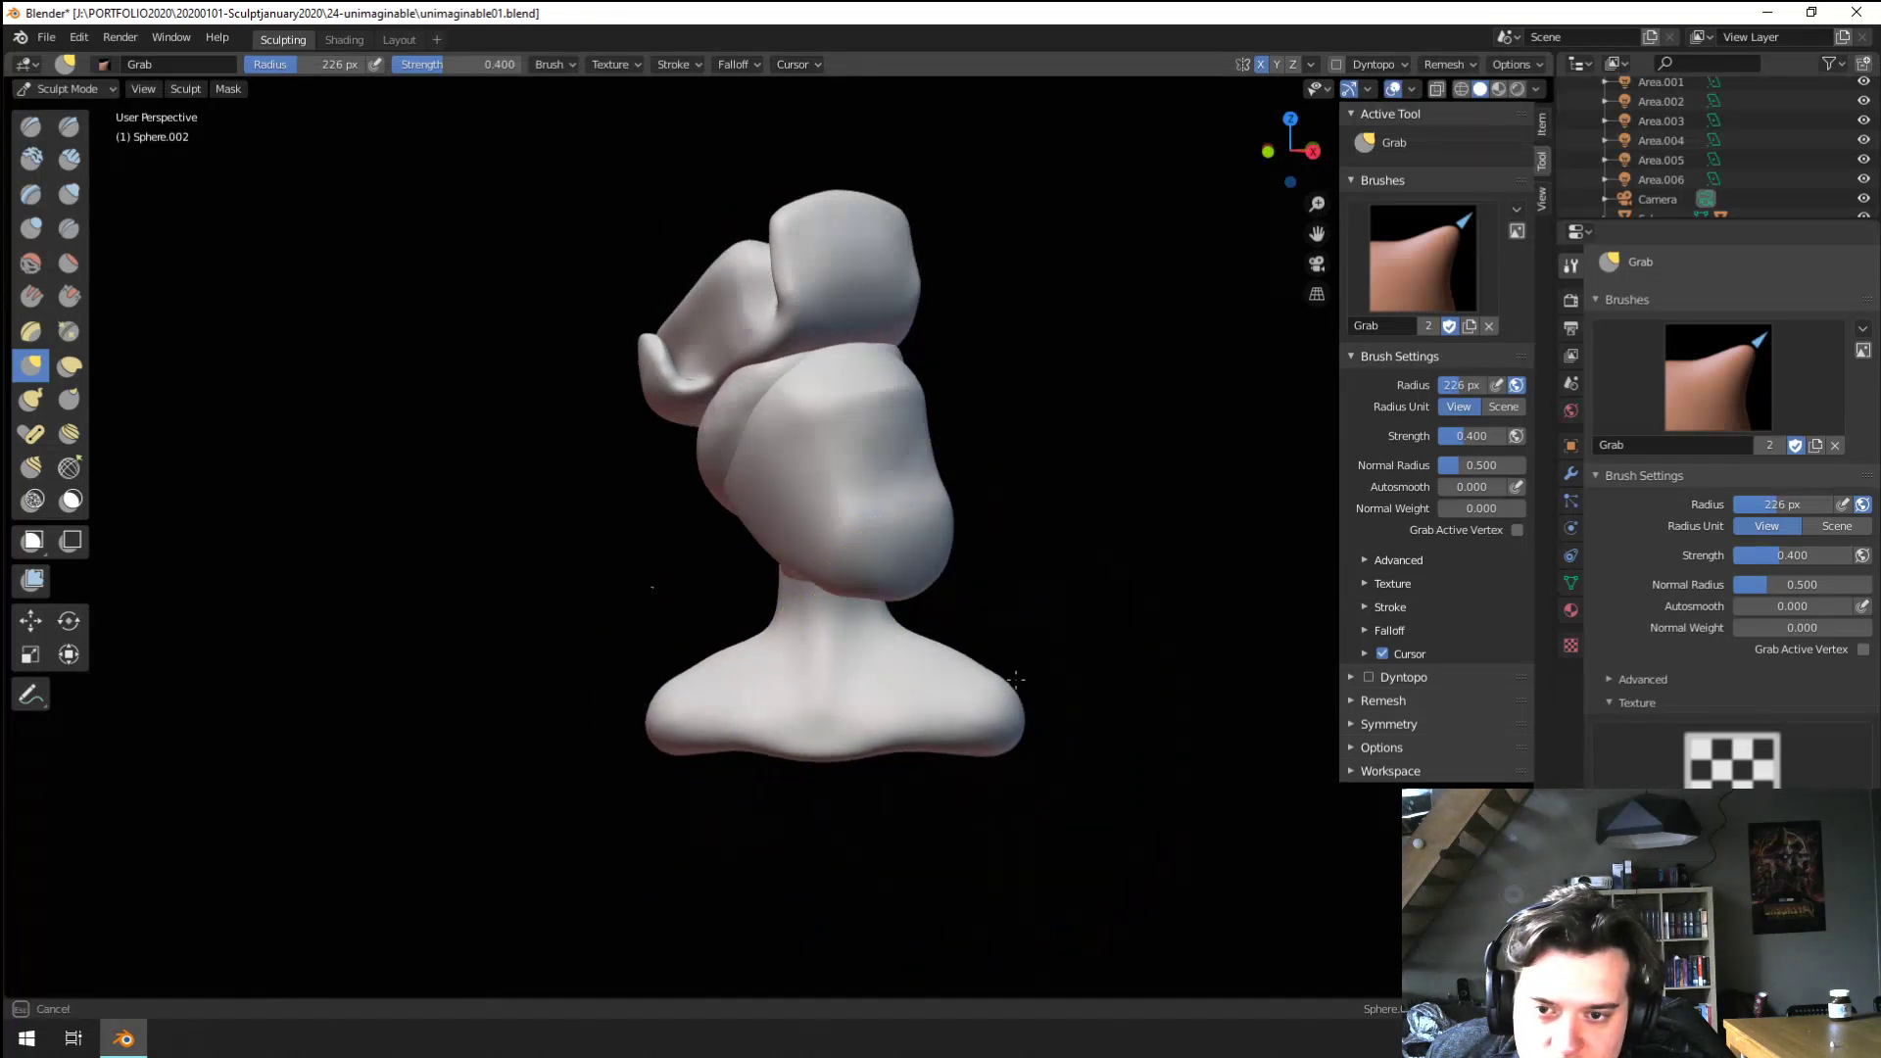
key("f")
left_click(926, 664)
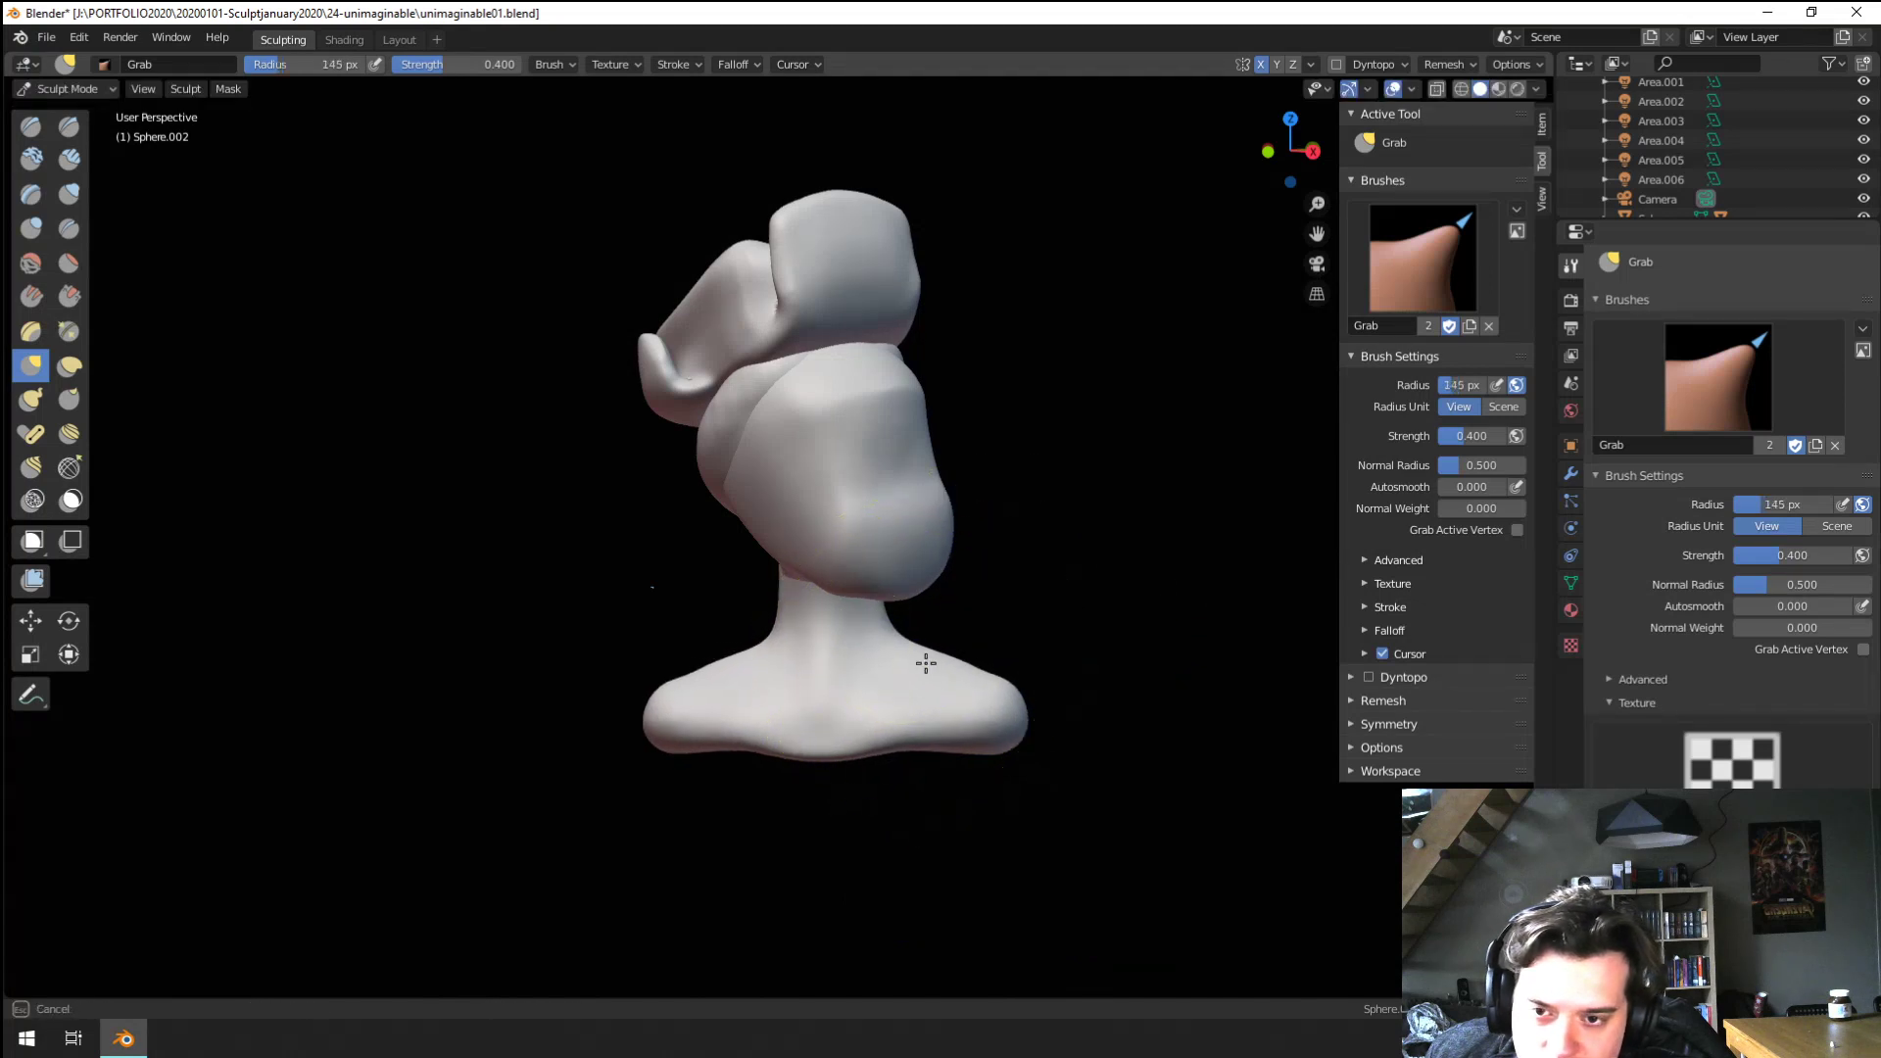
left_click_drag(928, 698, 926, 690)
mouse_move(925, 690)
middle_mouse_down()
mouse_move(702, 667)
mouse_move(761, 688)
middle_mouse_up()
key("f")
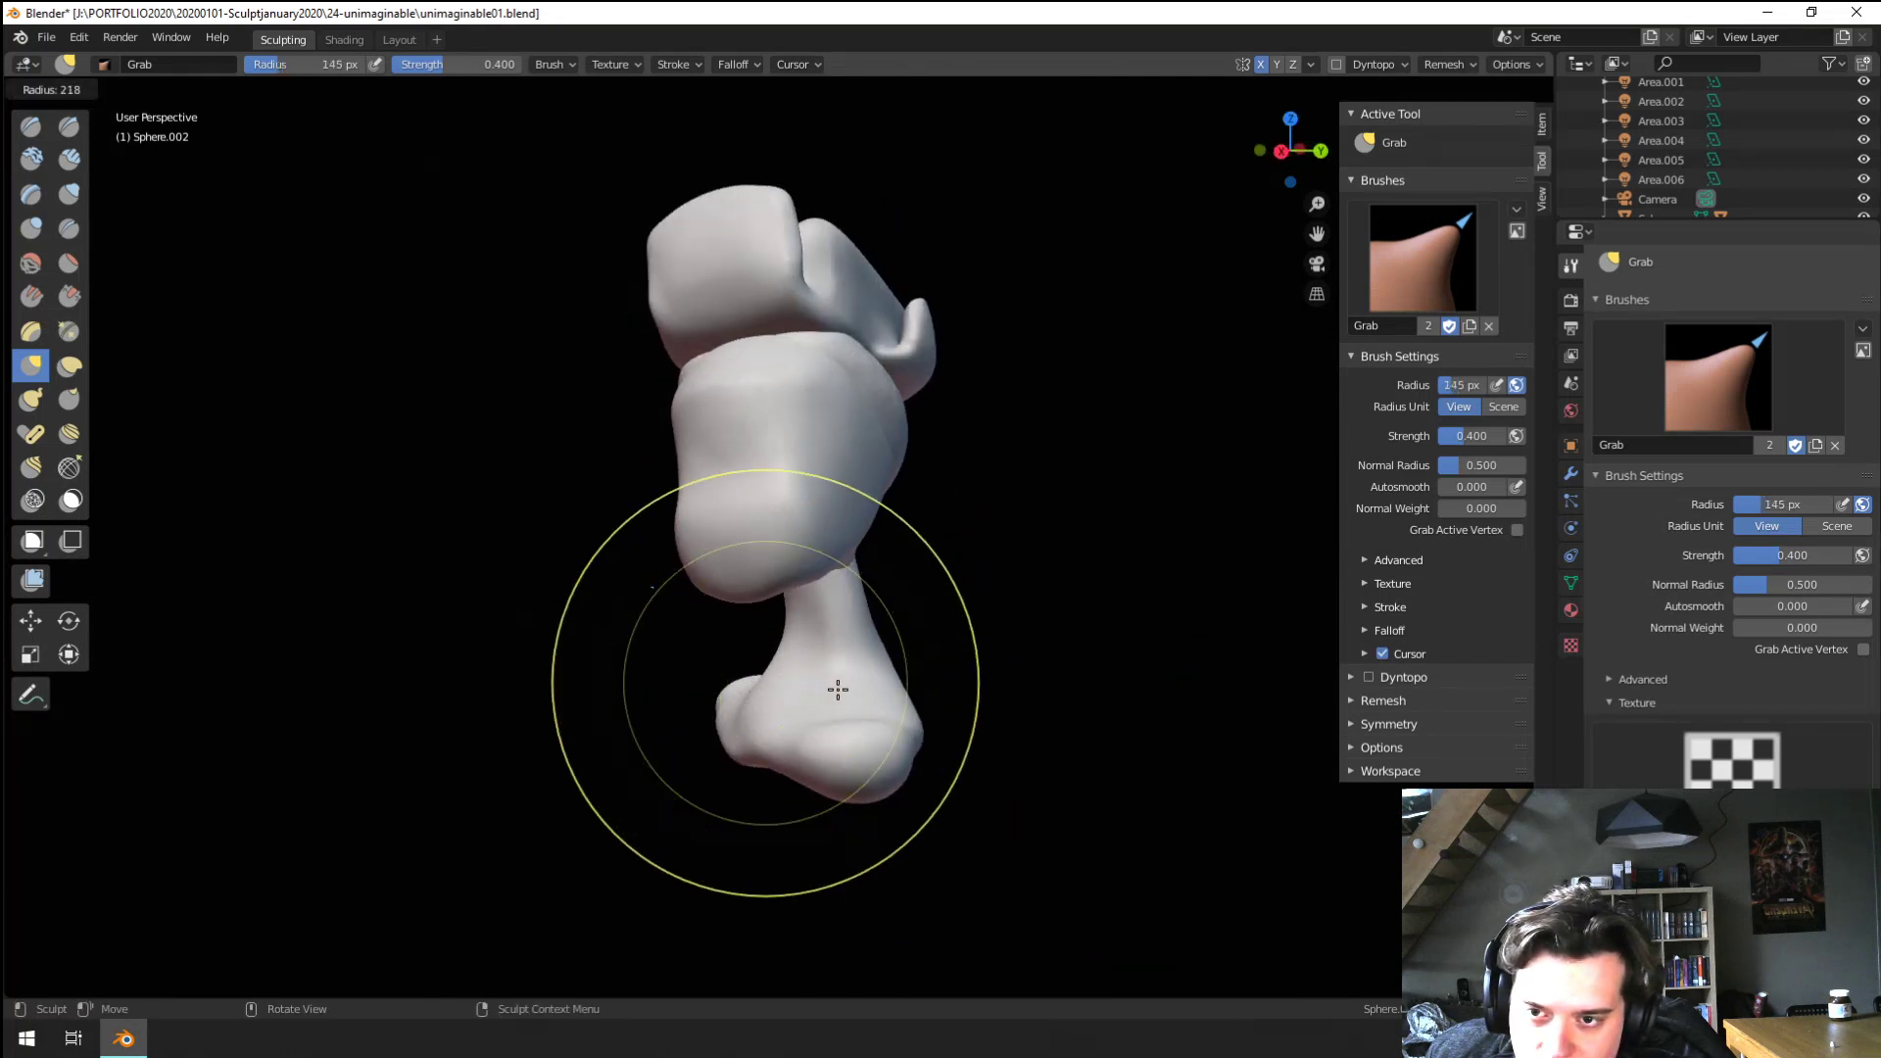
left_click(837, 690)
mouse_move(832, 738)
middle_mouse_down()
mouse_move(859, 720)
mouse_move(798, 709)
mouse_move(856, 701)
mouse_move(890, 623)
middle_mouse_up()
Return to Object Mode and scale up the neck-and-shoulders piece
left_click(66, 88)
left_click(58, 112)
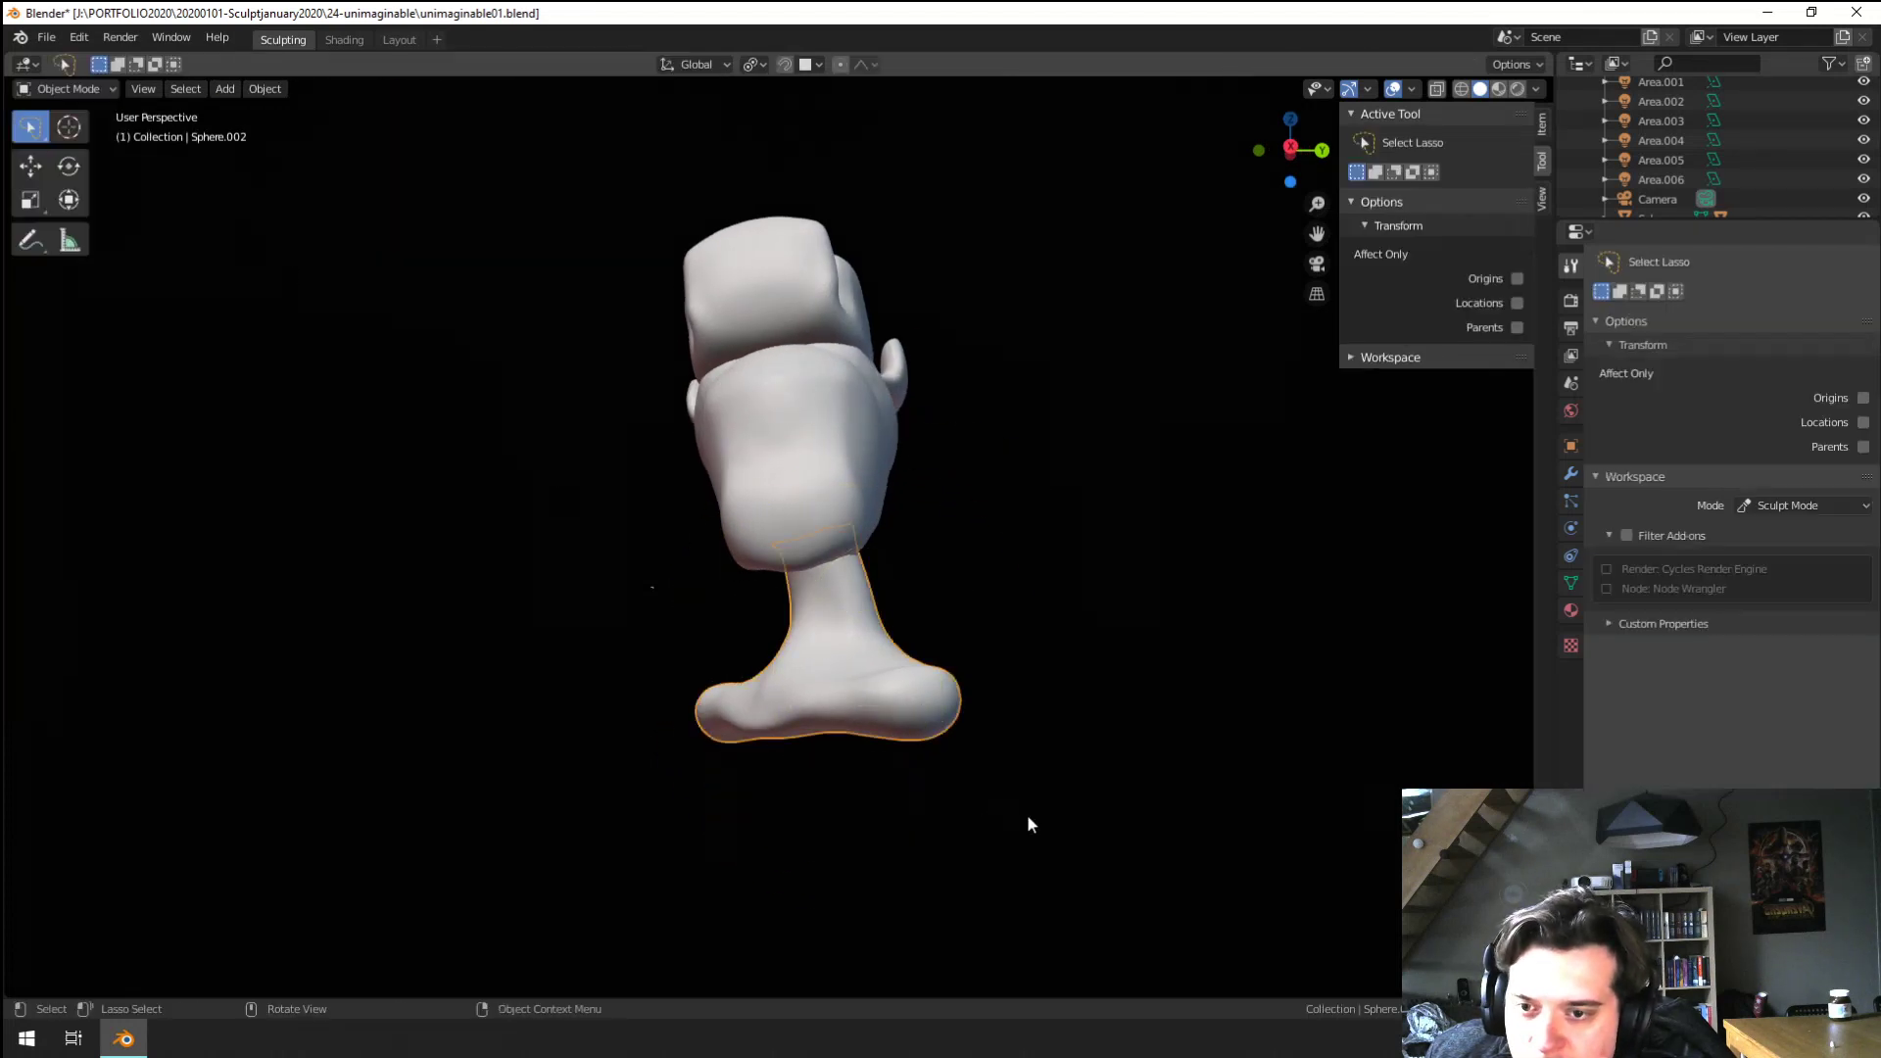
key("s")
left_click(1034, 801)
middle_click_drag(1028, 798, 972, 762)
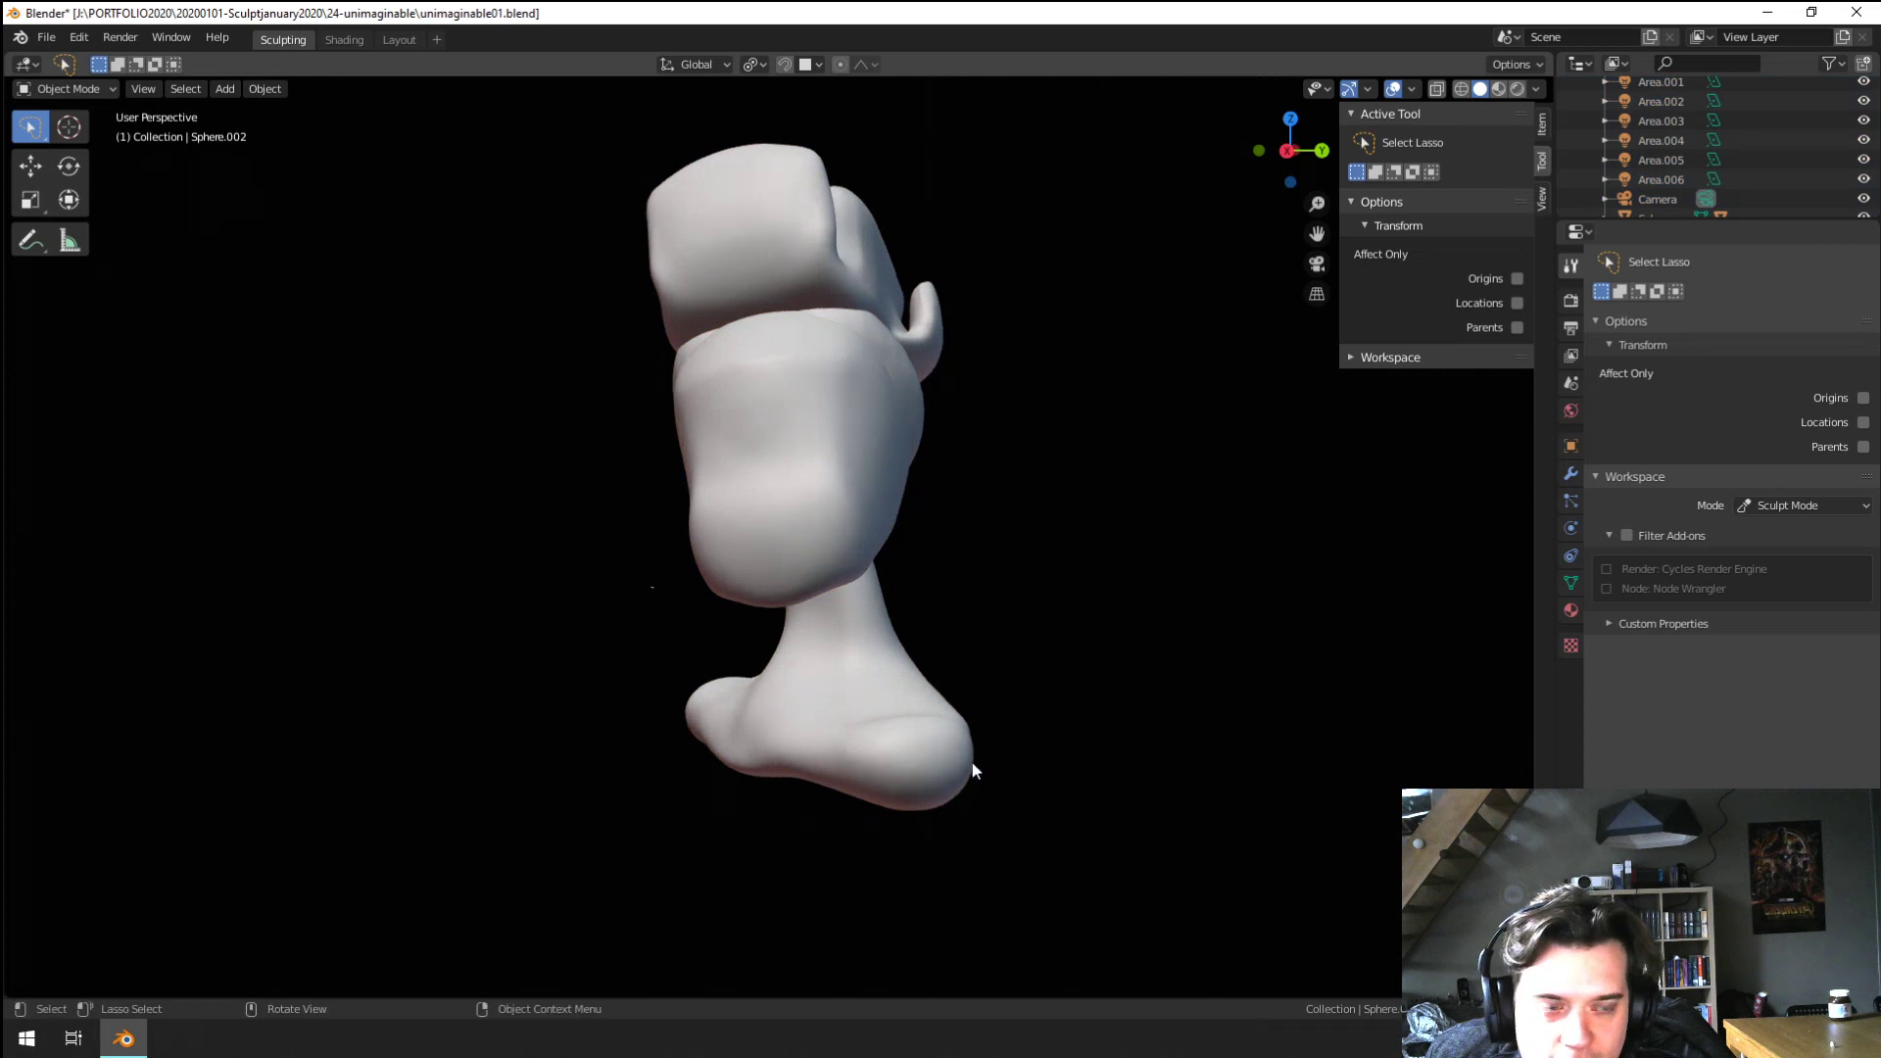
Put the head in Sculpt Mode and pull the lower face upward with the Grab brush
left_click(755, 540)
left_click(83, 155)
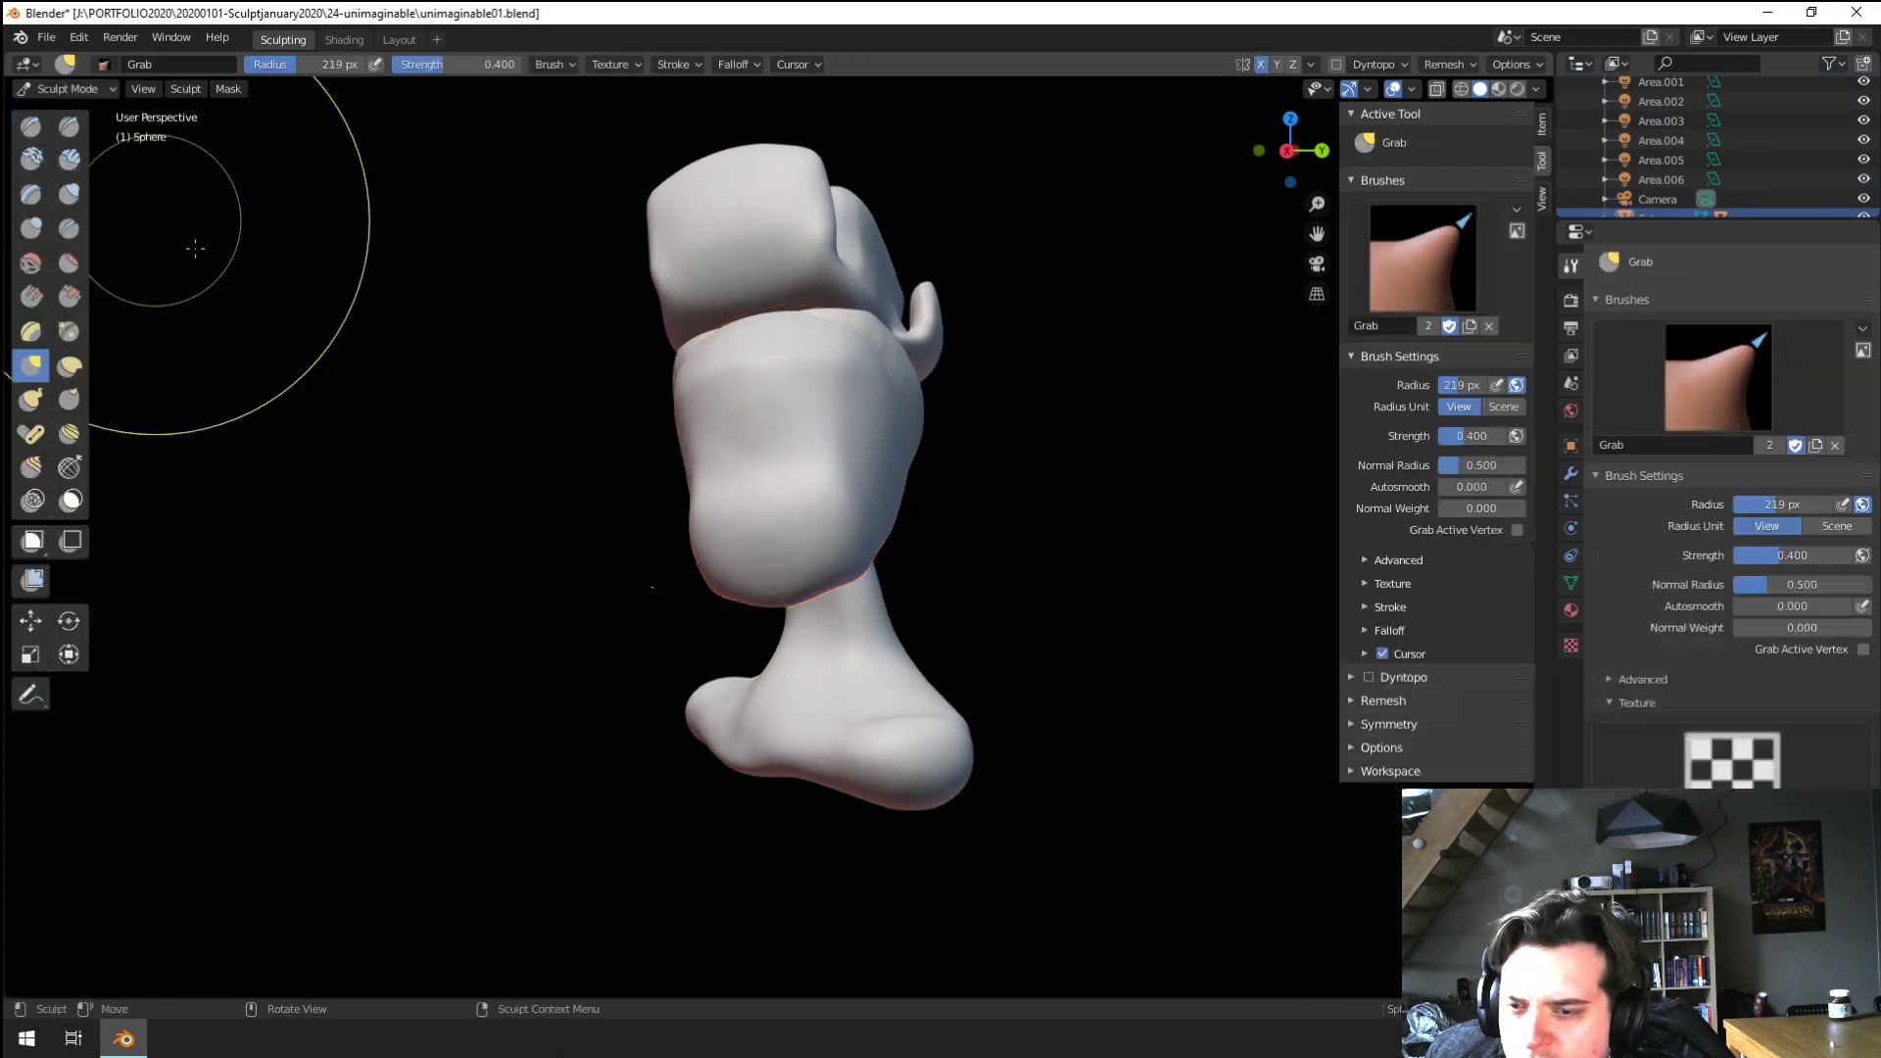
scroll(739, 576, "up", 3)
left_click(69, 296)
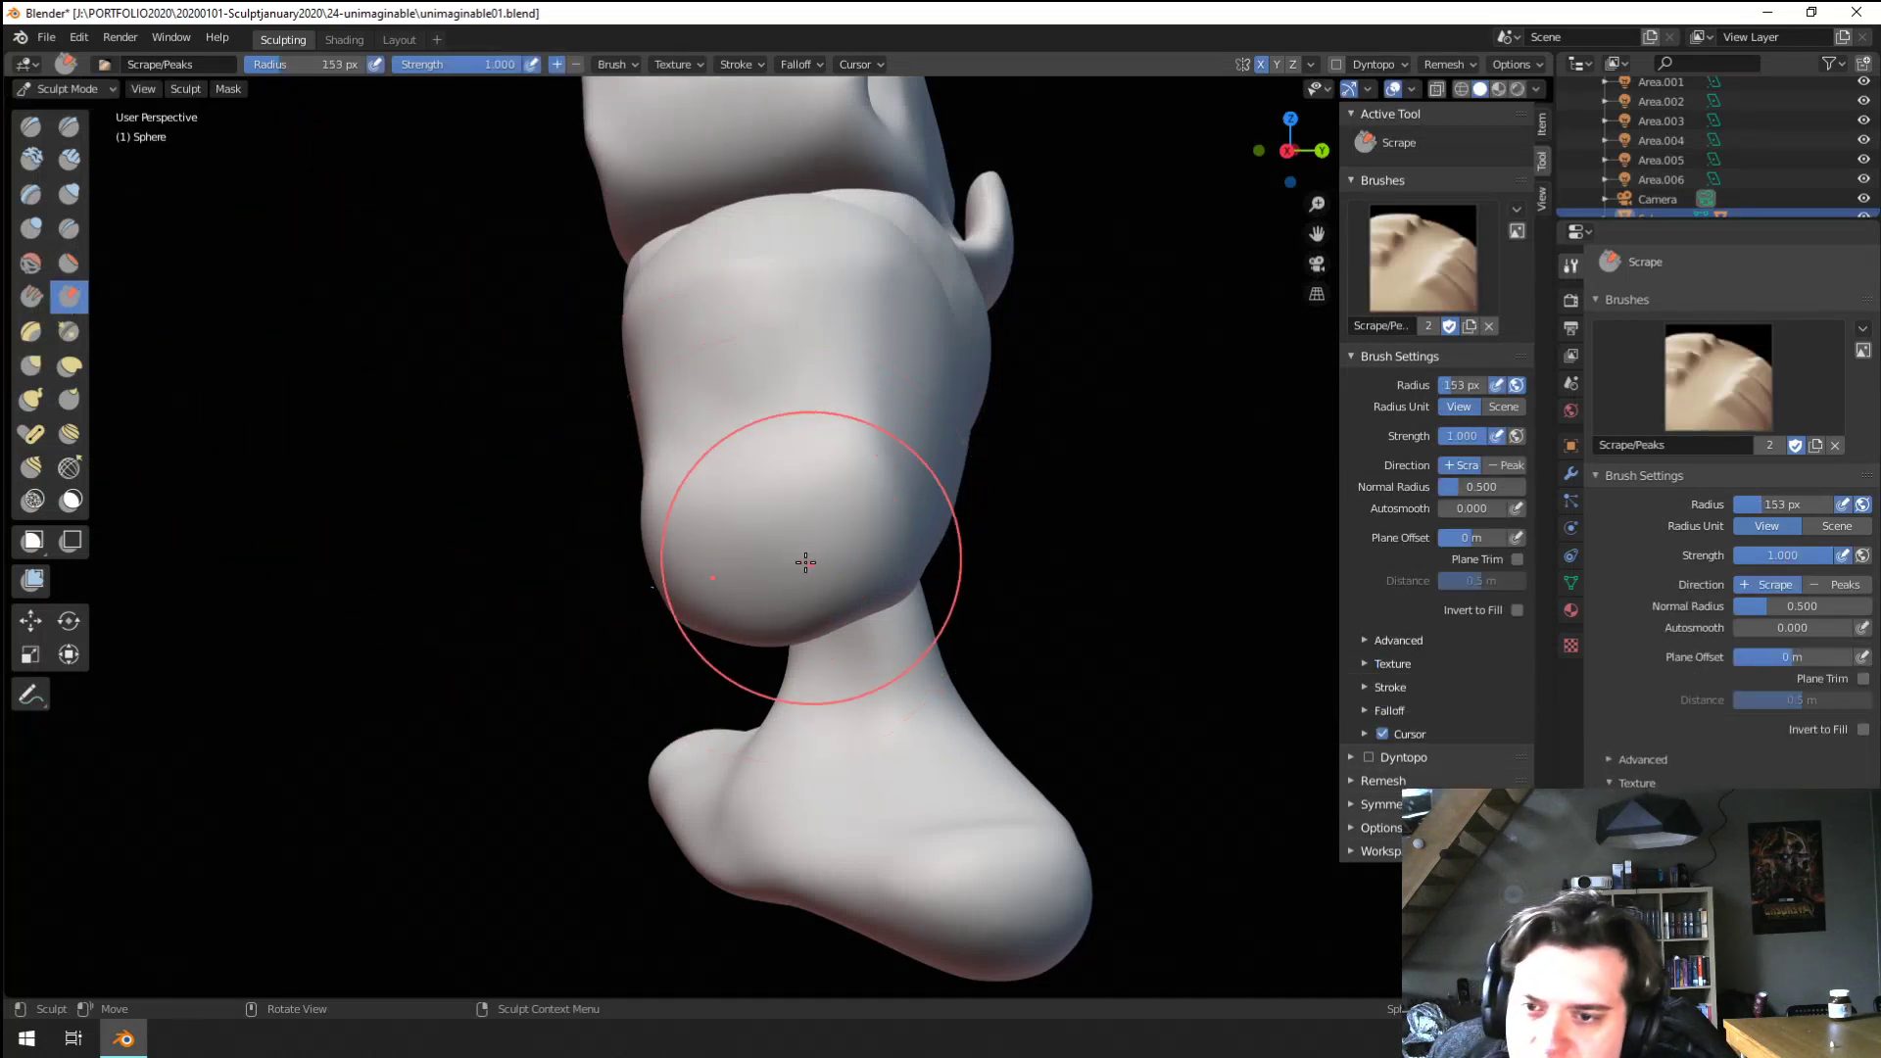
middle_click_drag(809, 561, 740, 552)
key("g")
left_click_drag(840, 533, 840, 437)
mouse_move(839, 437)
middle_mouse_down()
mouse_move(717, 528)
mouse_move(813, 470)
mouse_move(869, 403)
mouse_move(861, 378)
mouse_move(608, 516)
mouse_move(923, 476)
mouse_move(798, 567)
mouse_move(678, 545)
middle_mouse_up()
Shape the nose on the face profile with a 121 px Grab brush and narrow the jaw at 150 px
key("f")
key("f")
left_click(589, 547)
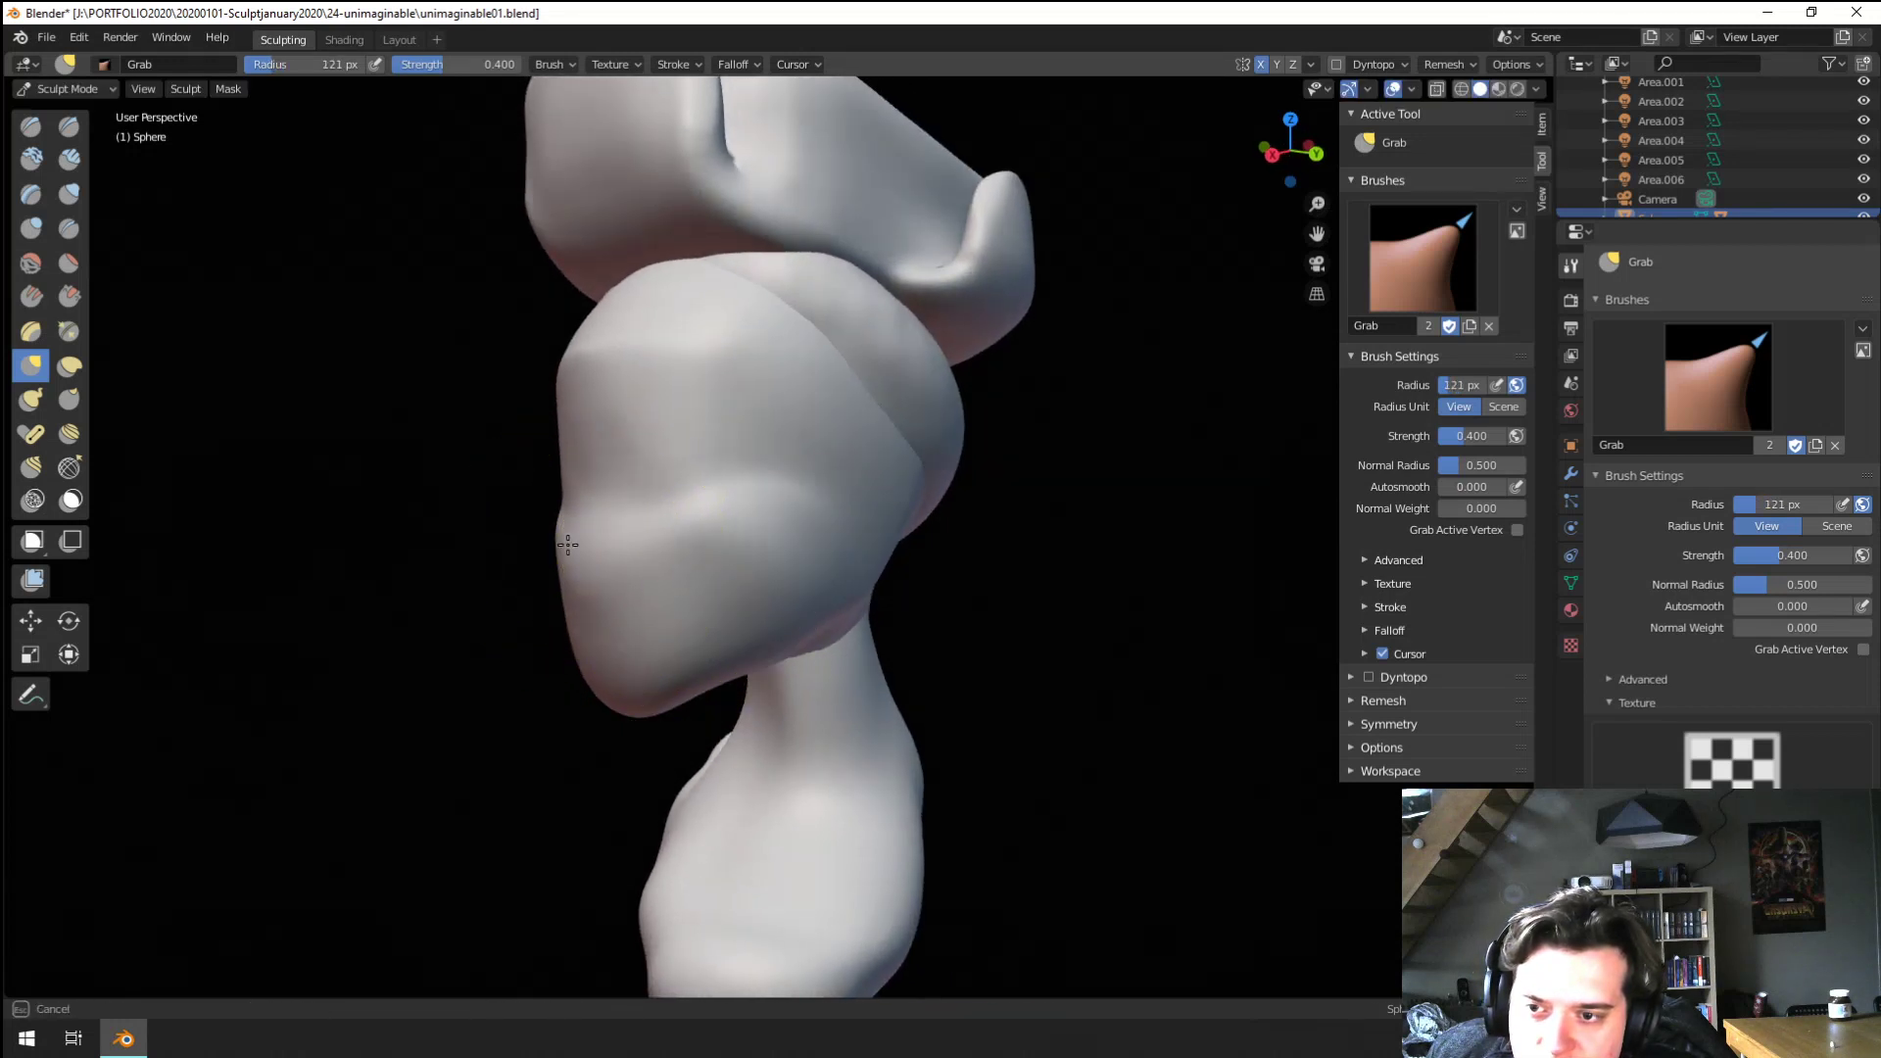
mouse_move(557, 546)
middle_mouse_down()
mouse_move(724, 539)
mouse_move(550, 552)
mouse_move(725, 582)
mouse_move(707, 580)
middle_mouse_up()
key("f")
left_click(849, 571)
left_click_drag(713, 594, 727, 590)
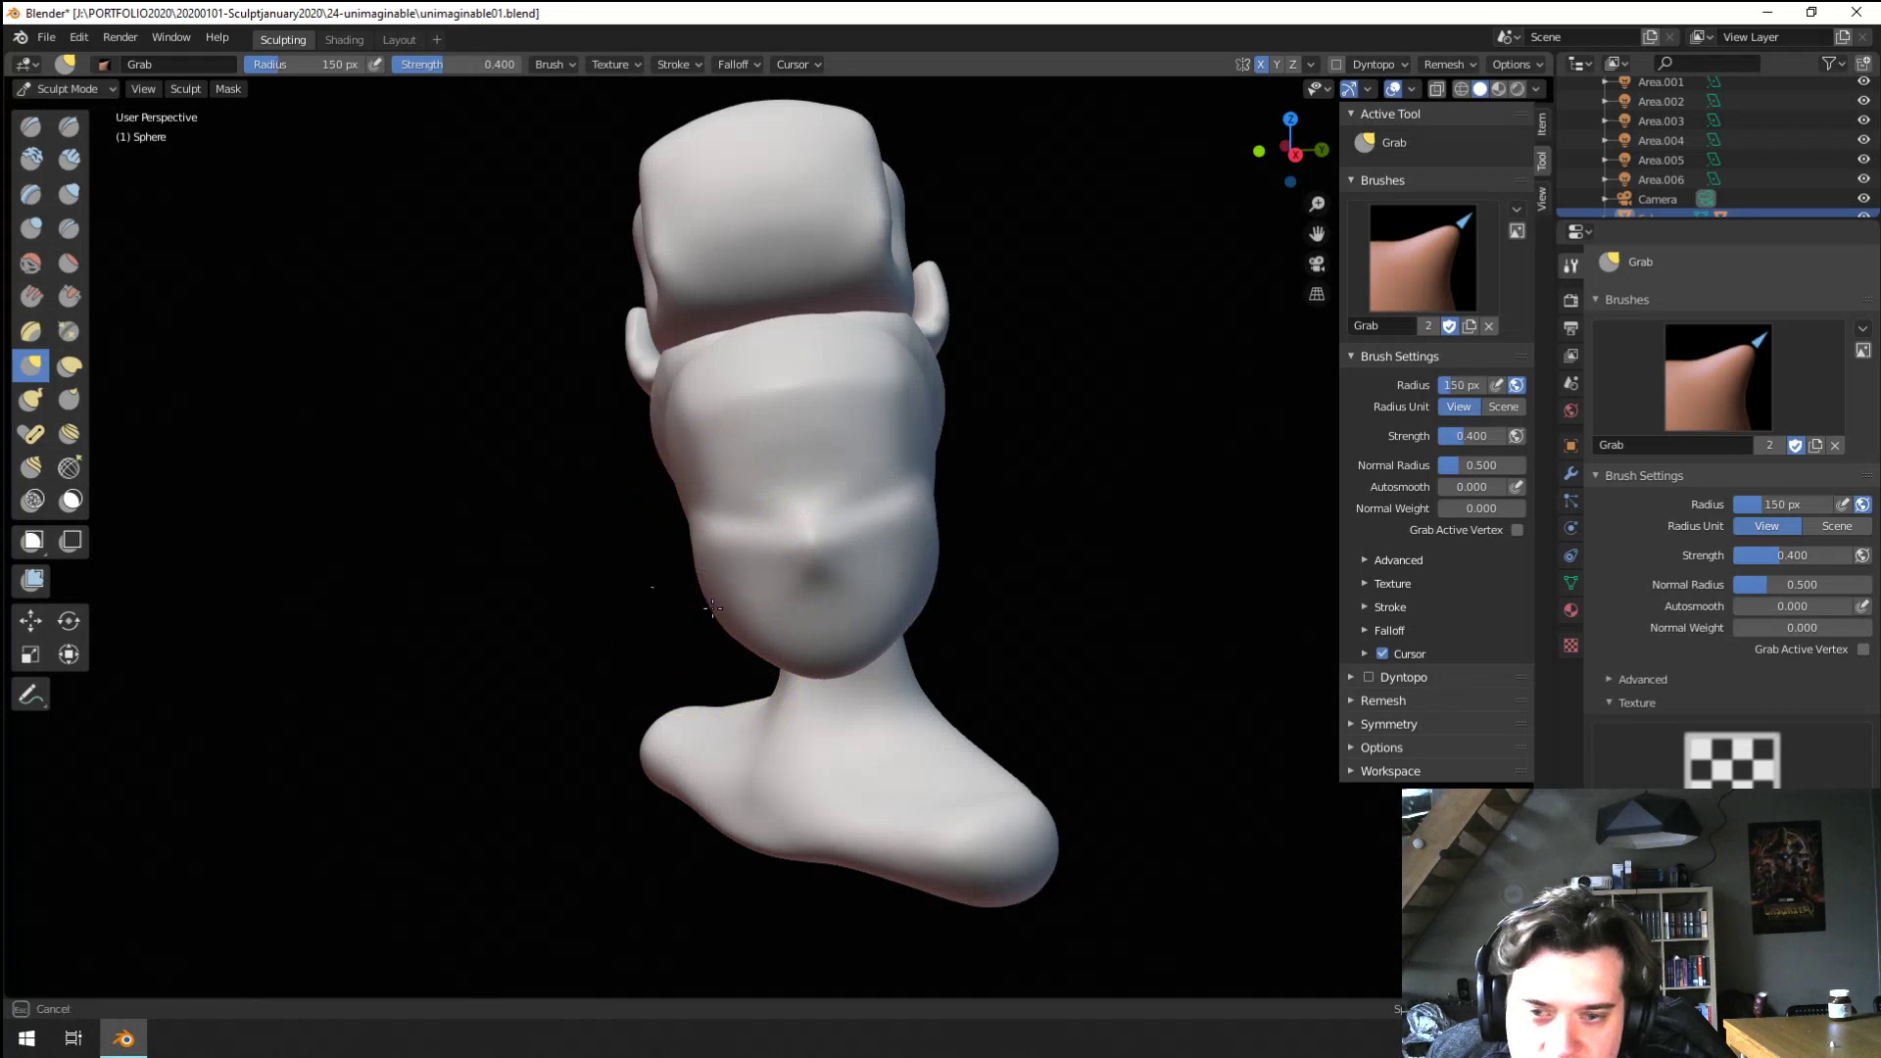
Reshape the cheek and jaw from both sides of the head with the Grab brush, finishing at a 134 px radius
middle_click_drag(713, 599, 924, 533)
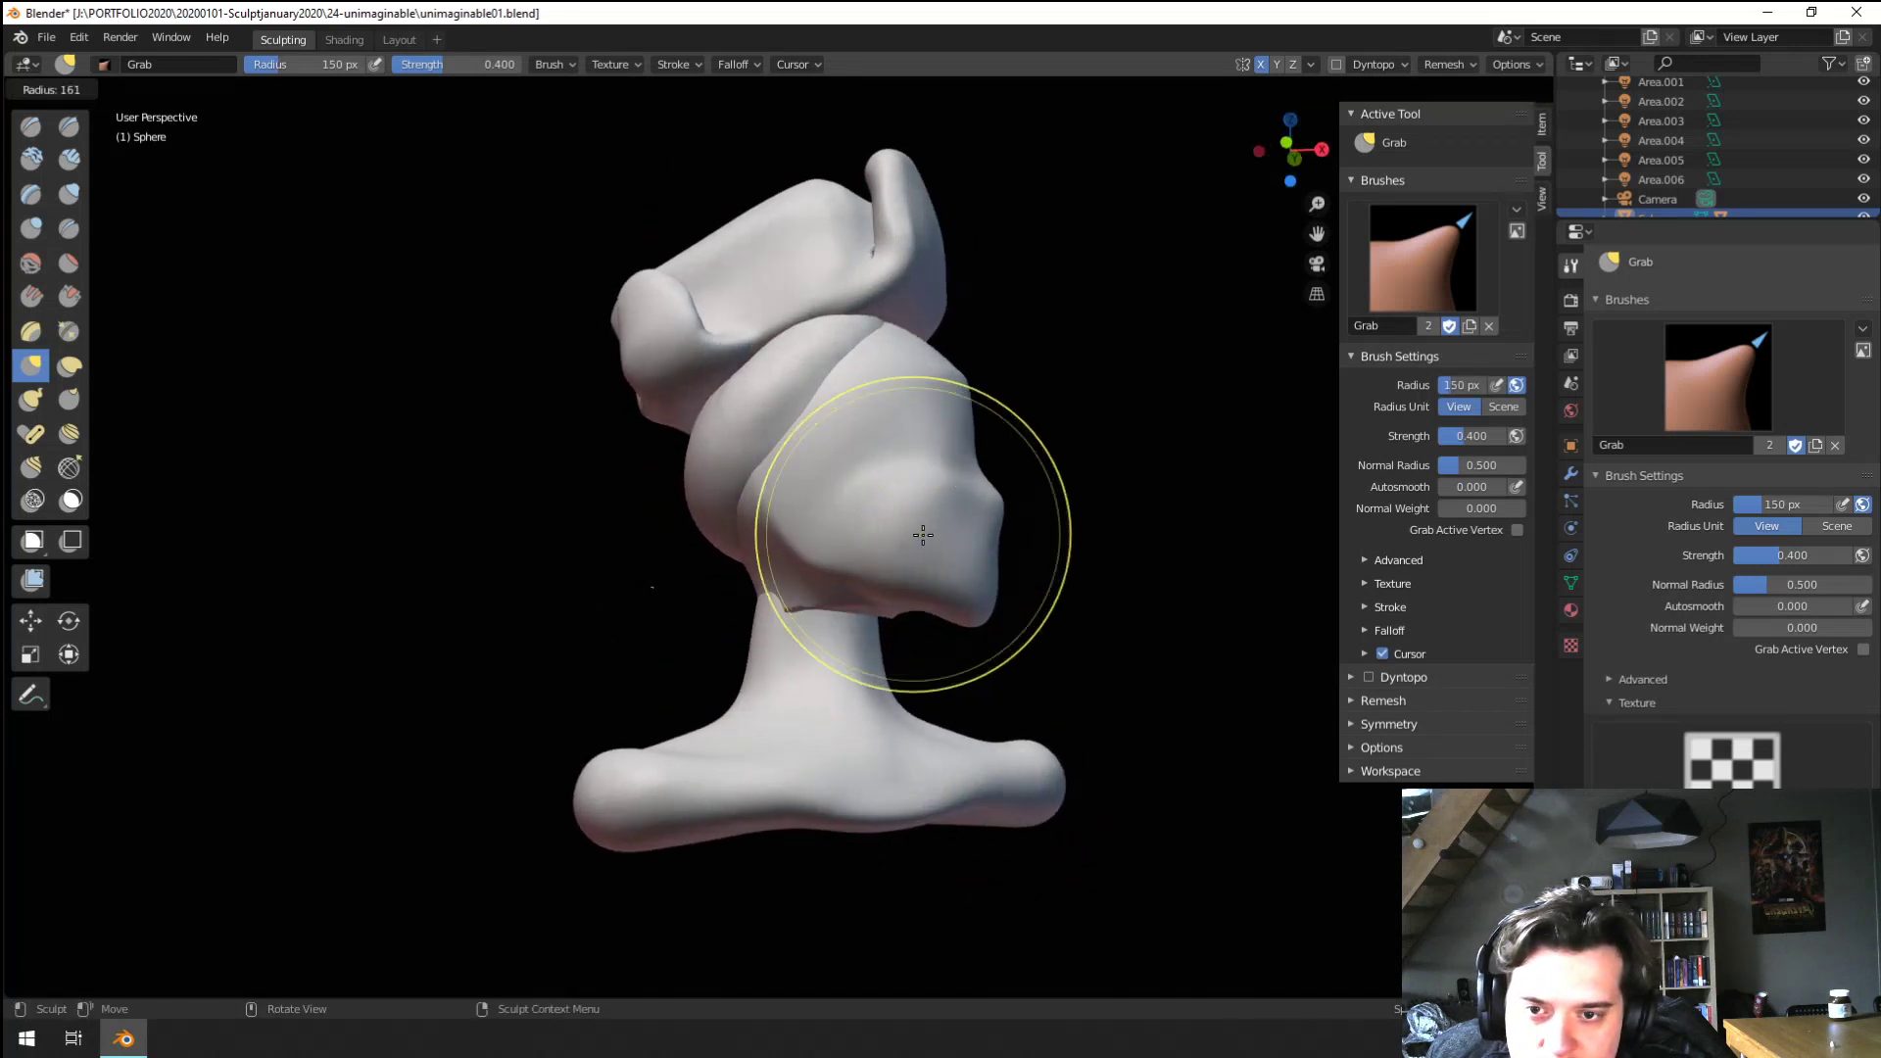
key("f")
left_click(934, 526)
left_click_drag(954, 526, 947, 529)
mouse_move(945, 532)
middle_mouse_down()
mouse_move(735, 580)
mouse_move(625, 556)
middle_mouse_up()
key("f")
left_click(674, 557)
left_click_drag(673, 558, 679, 552)
middle_click_drag(681, 551, 747, 516)
key("f")
left_click(726, 513)
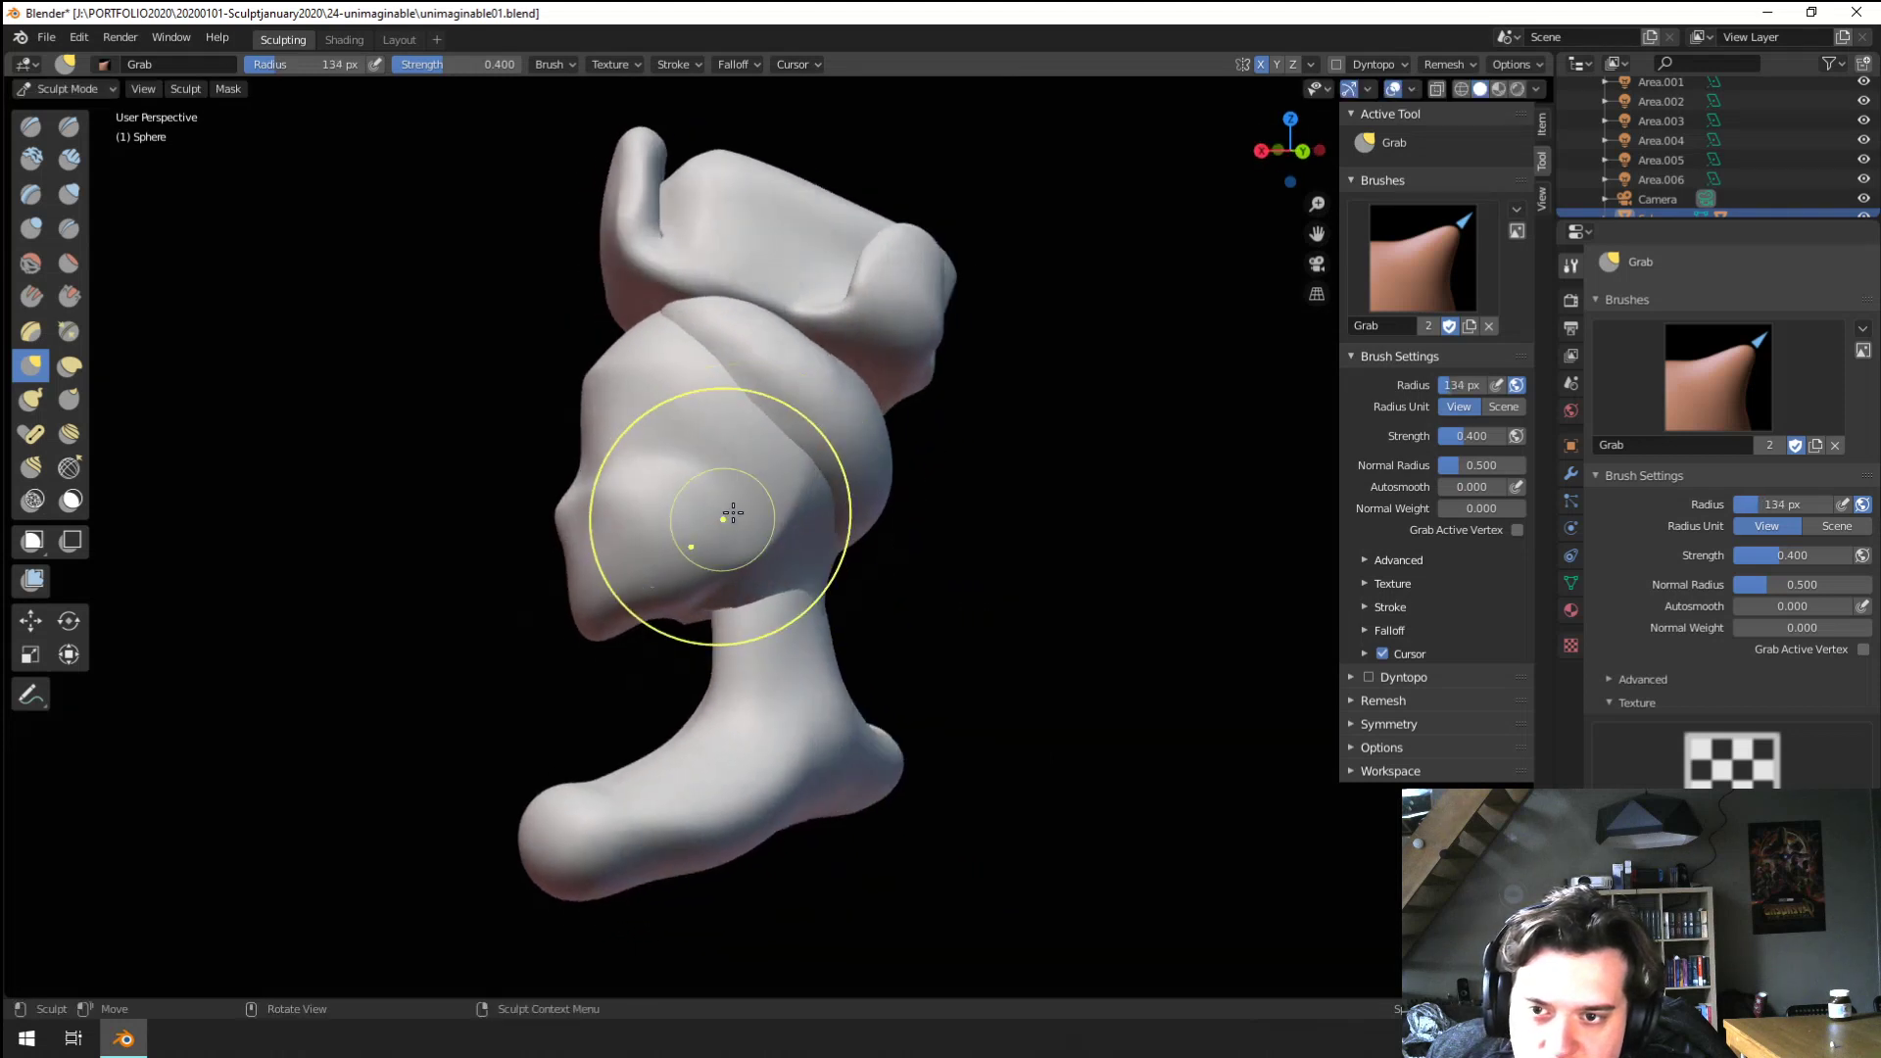
left_click_drag(726, 513, 733, 516)
mouse_move(735, 516)
middle_mouse_down()
mouse_move(1009, 529)
mouse_move(818, 544)
middle_mouse_up()
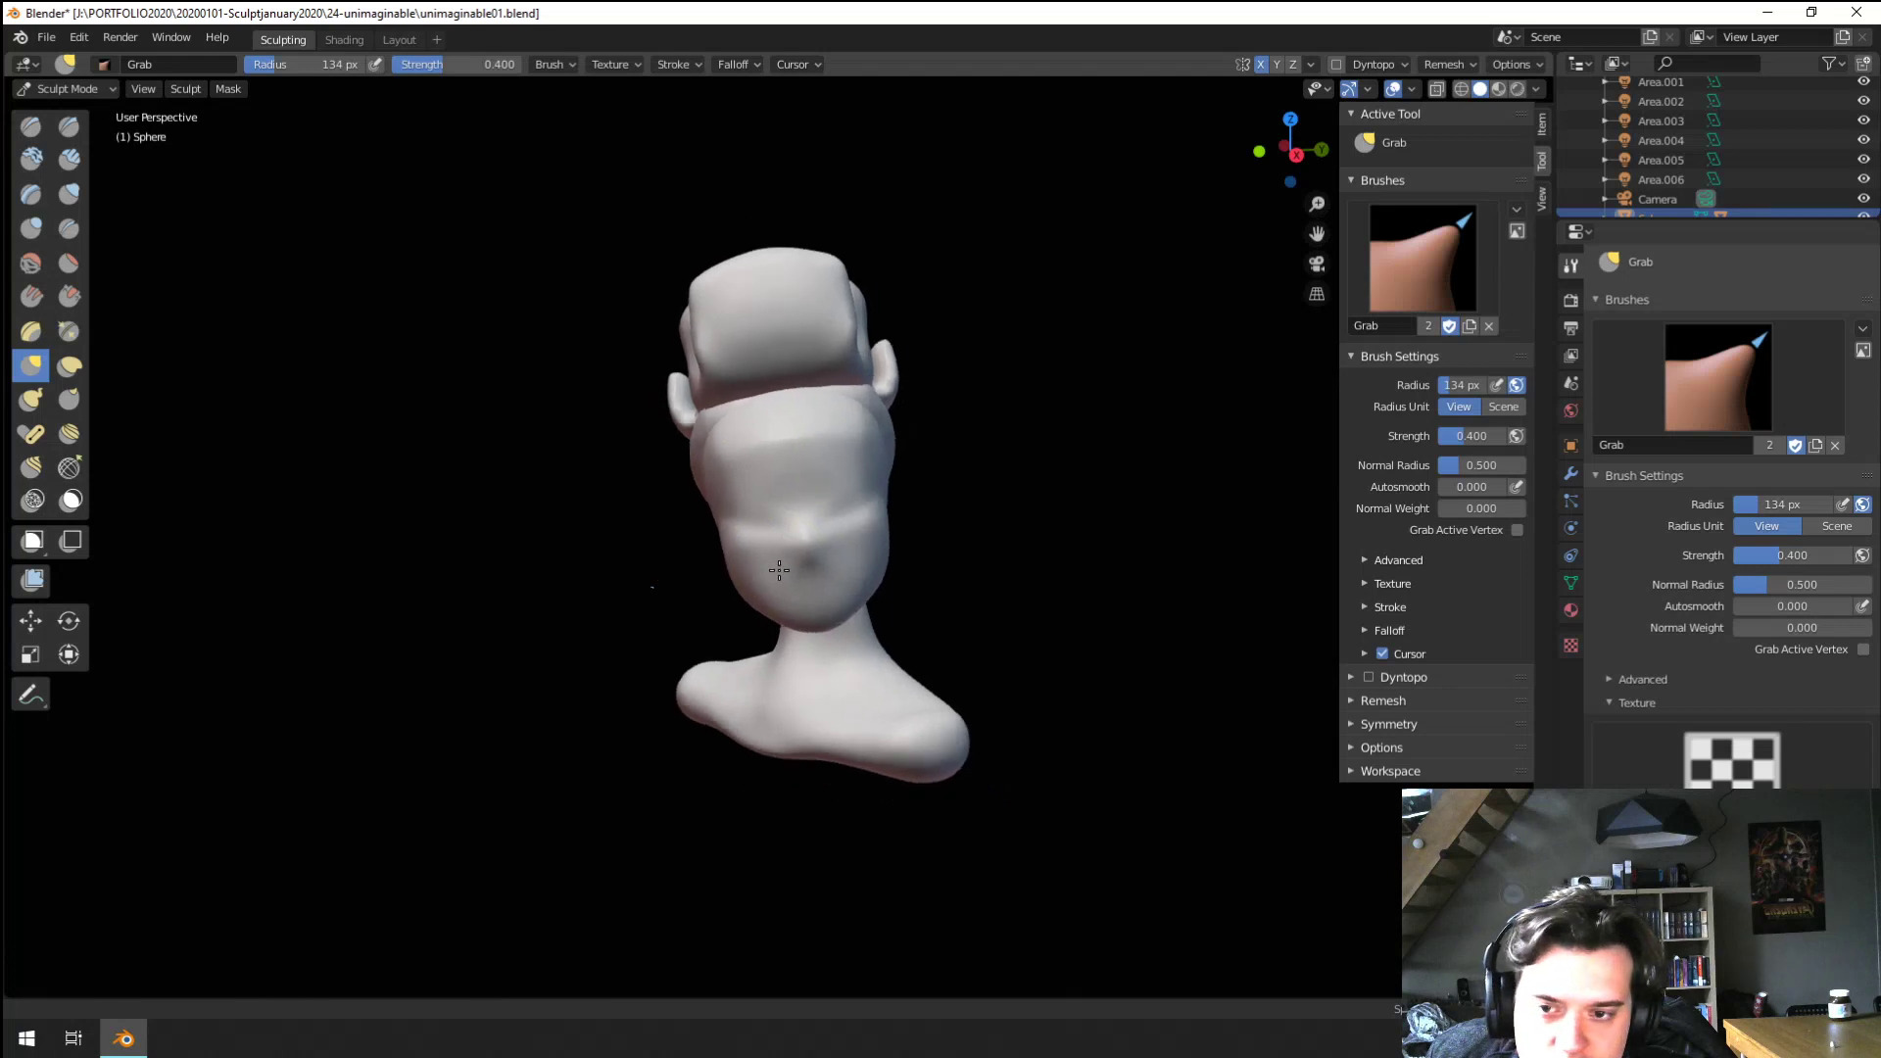
Shape the forehead and brow with the Grab brush, reducing the radius from 210 px to 119 px and 61 px
scroll(731, 741, "up", 4)
key("f")
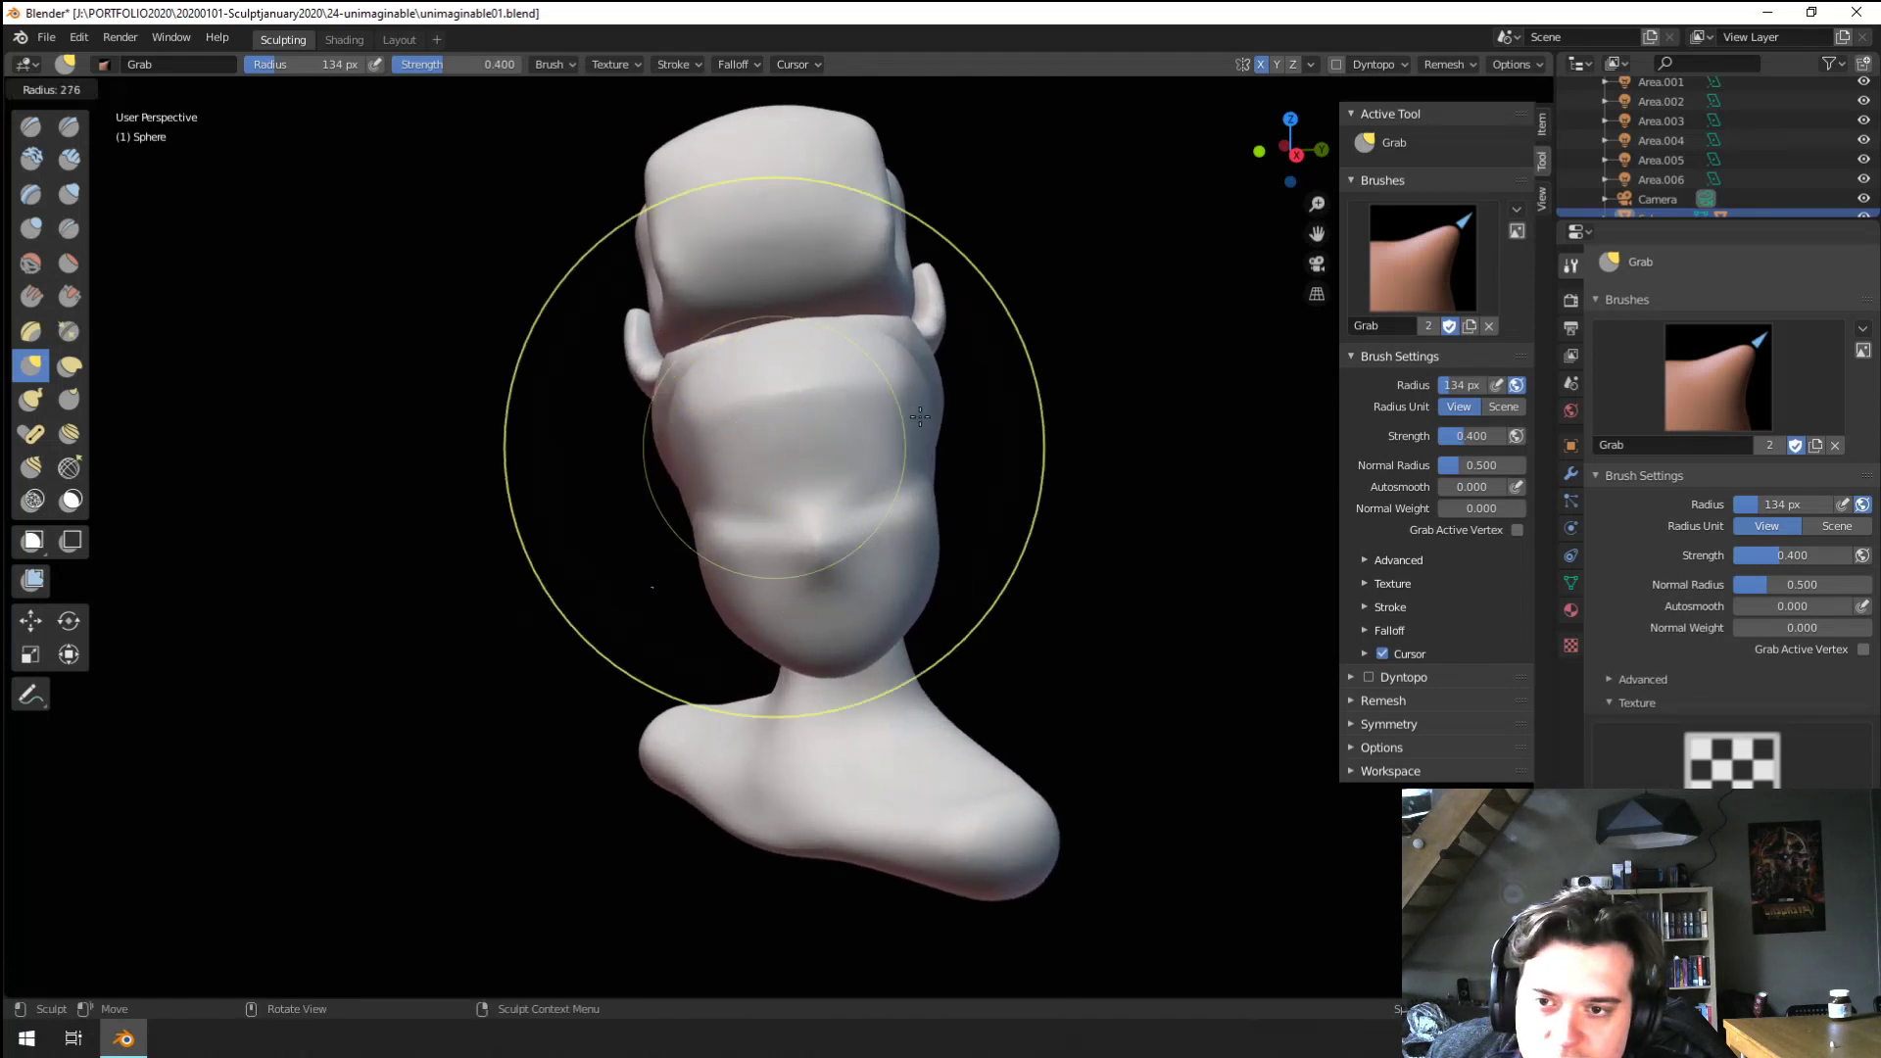
left_click(792, 331)
left_click(853, 424)
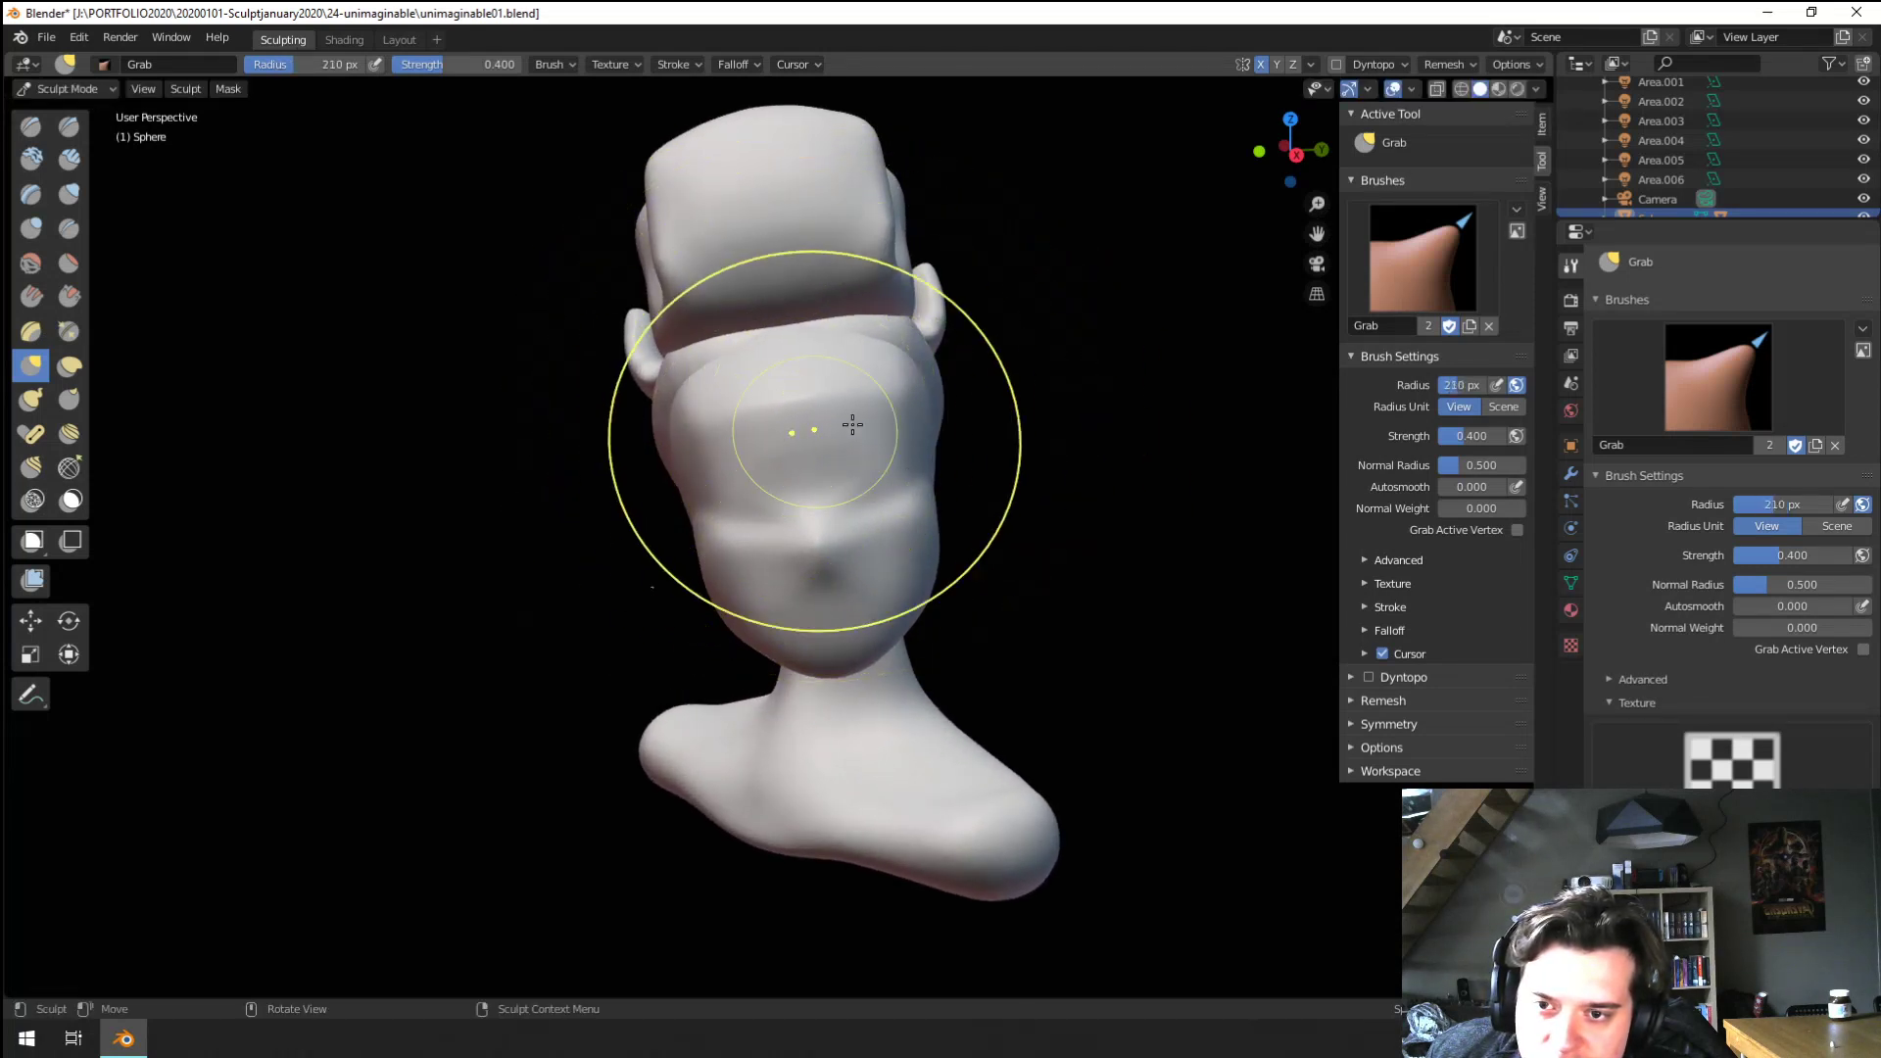
left_click_drag(888, 440, 882, 434)
key("f")
left_click(787, 457)
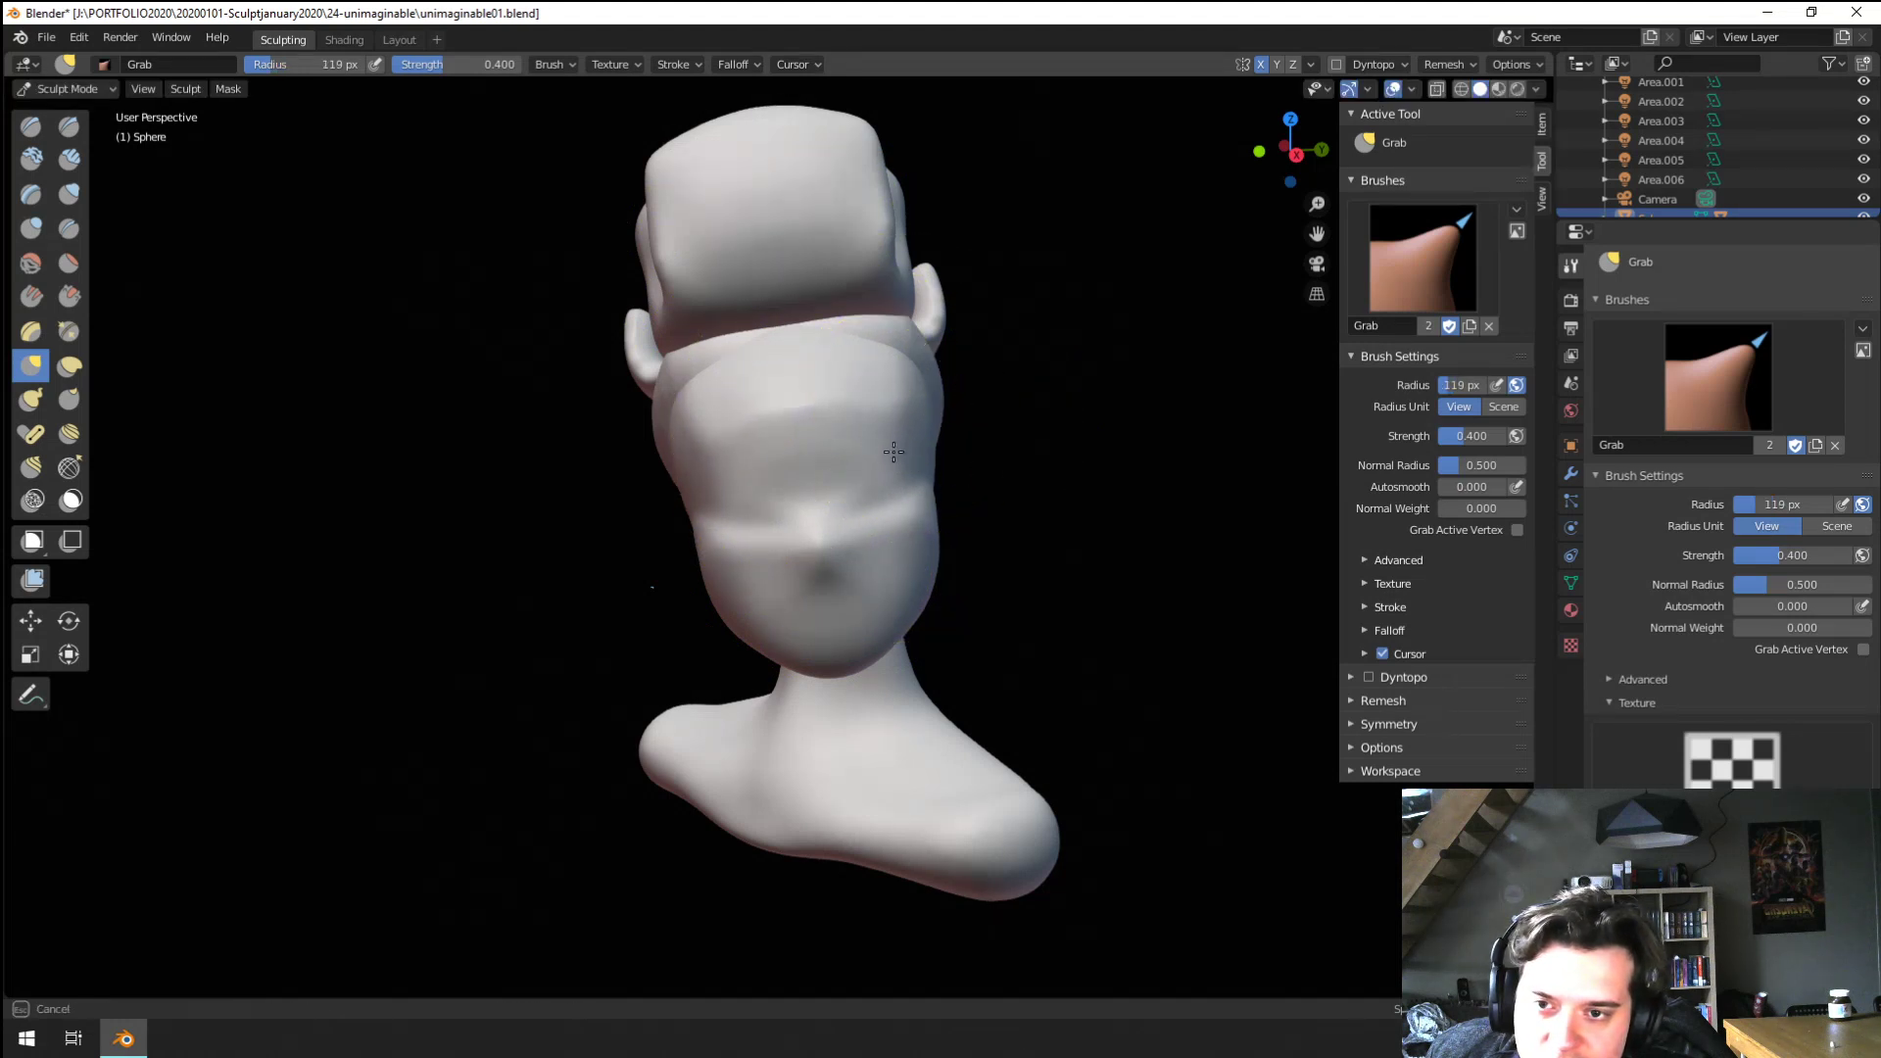
left_click(801, 449)
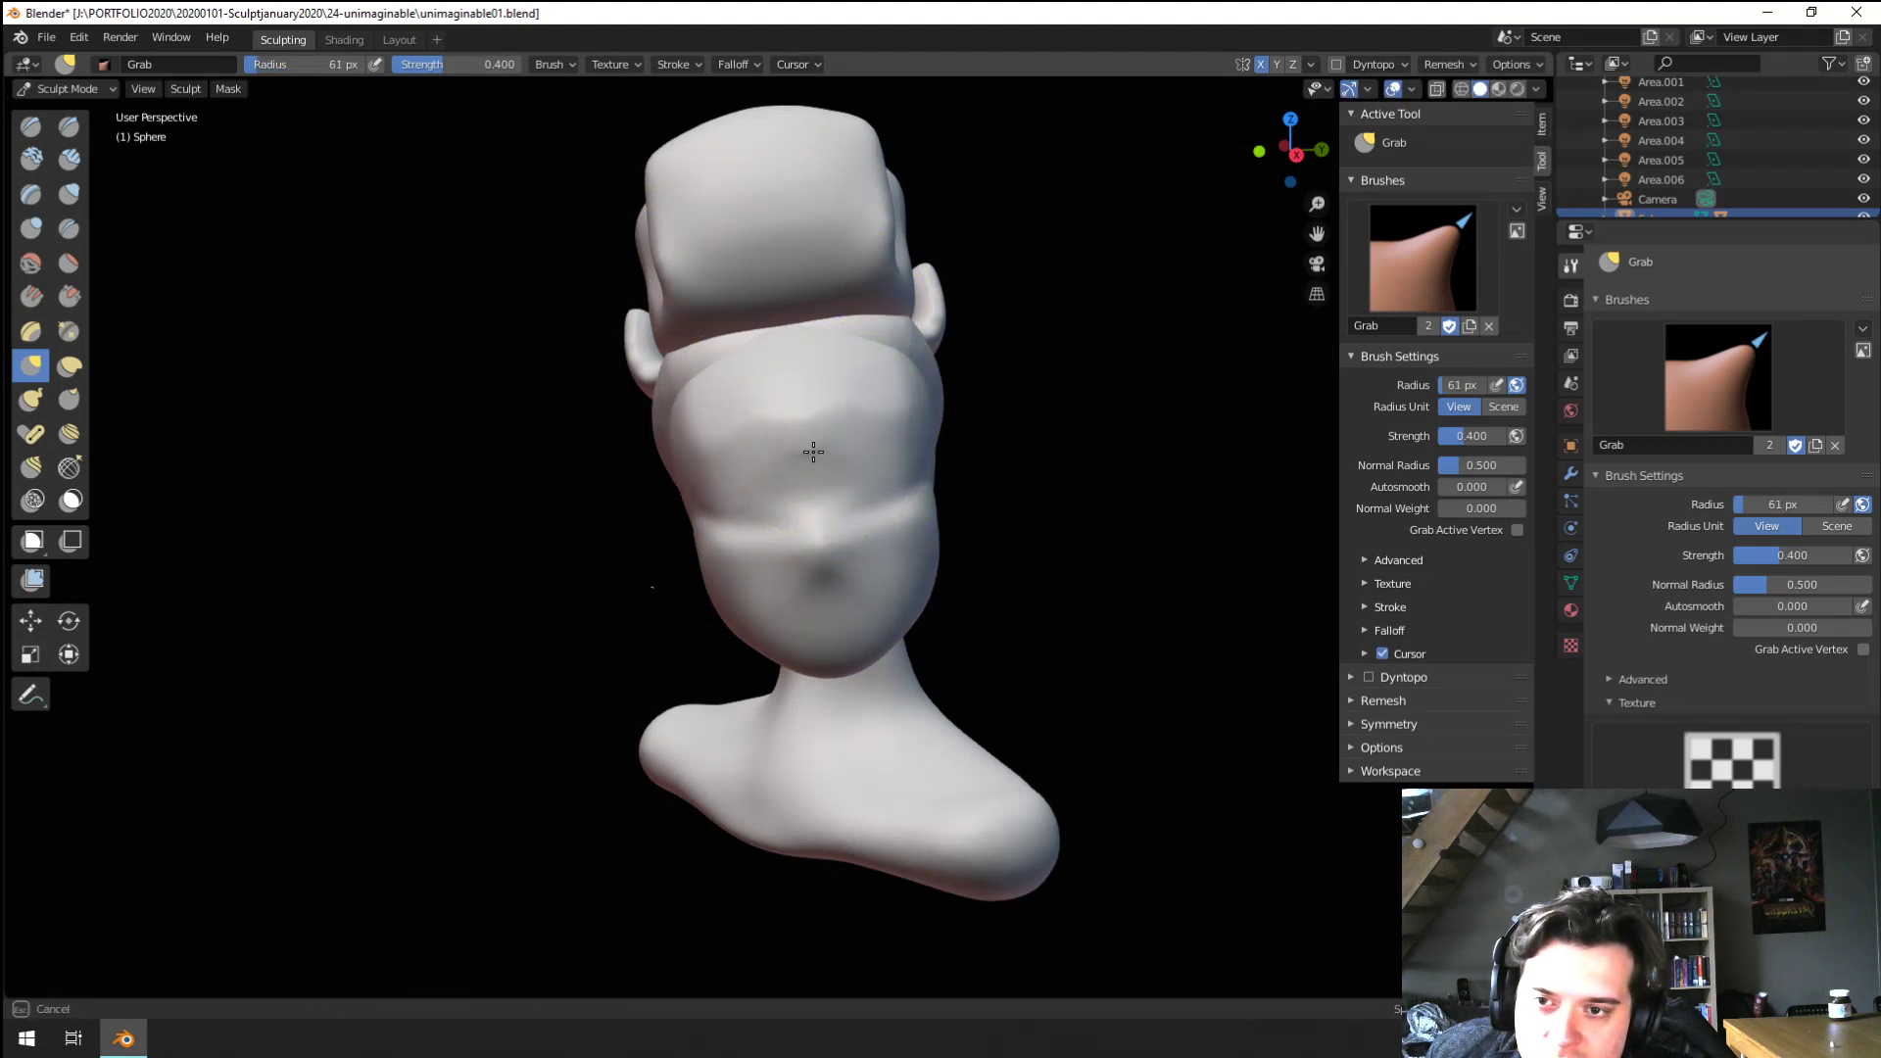
left_click_drag(815, 457, 815, 454)
Pull the side of the brow down toward the eye area with the Grab brush at a 90 px radius
middle_click_drag(814, 454, 749, 437)
key("f")
left_click(777, 437)
left_click_drag(715, 441, 710, 458)
middle_click_drag(709, 459, 763, 468)
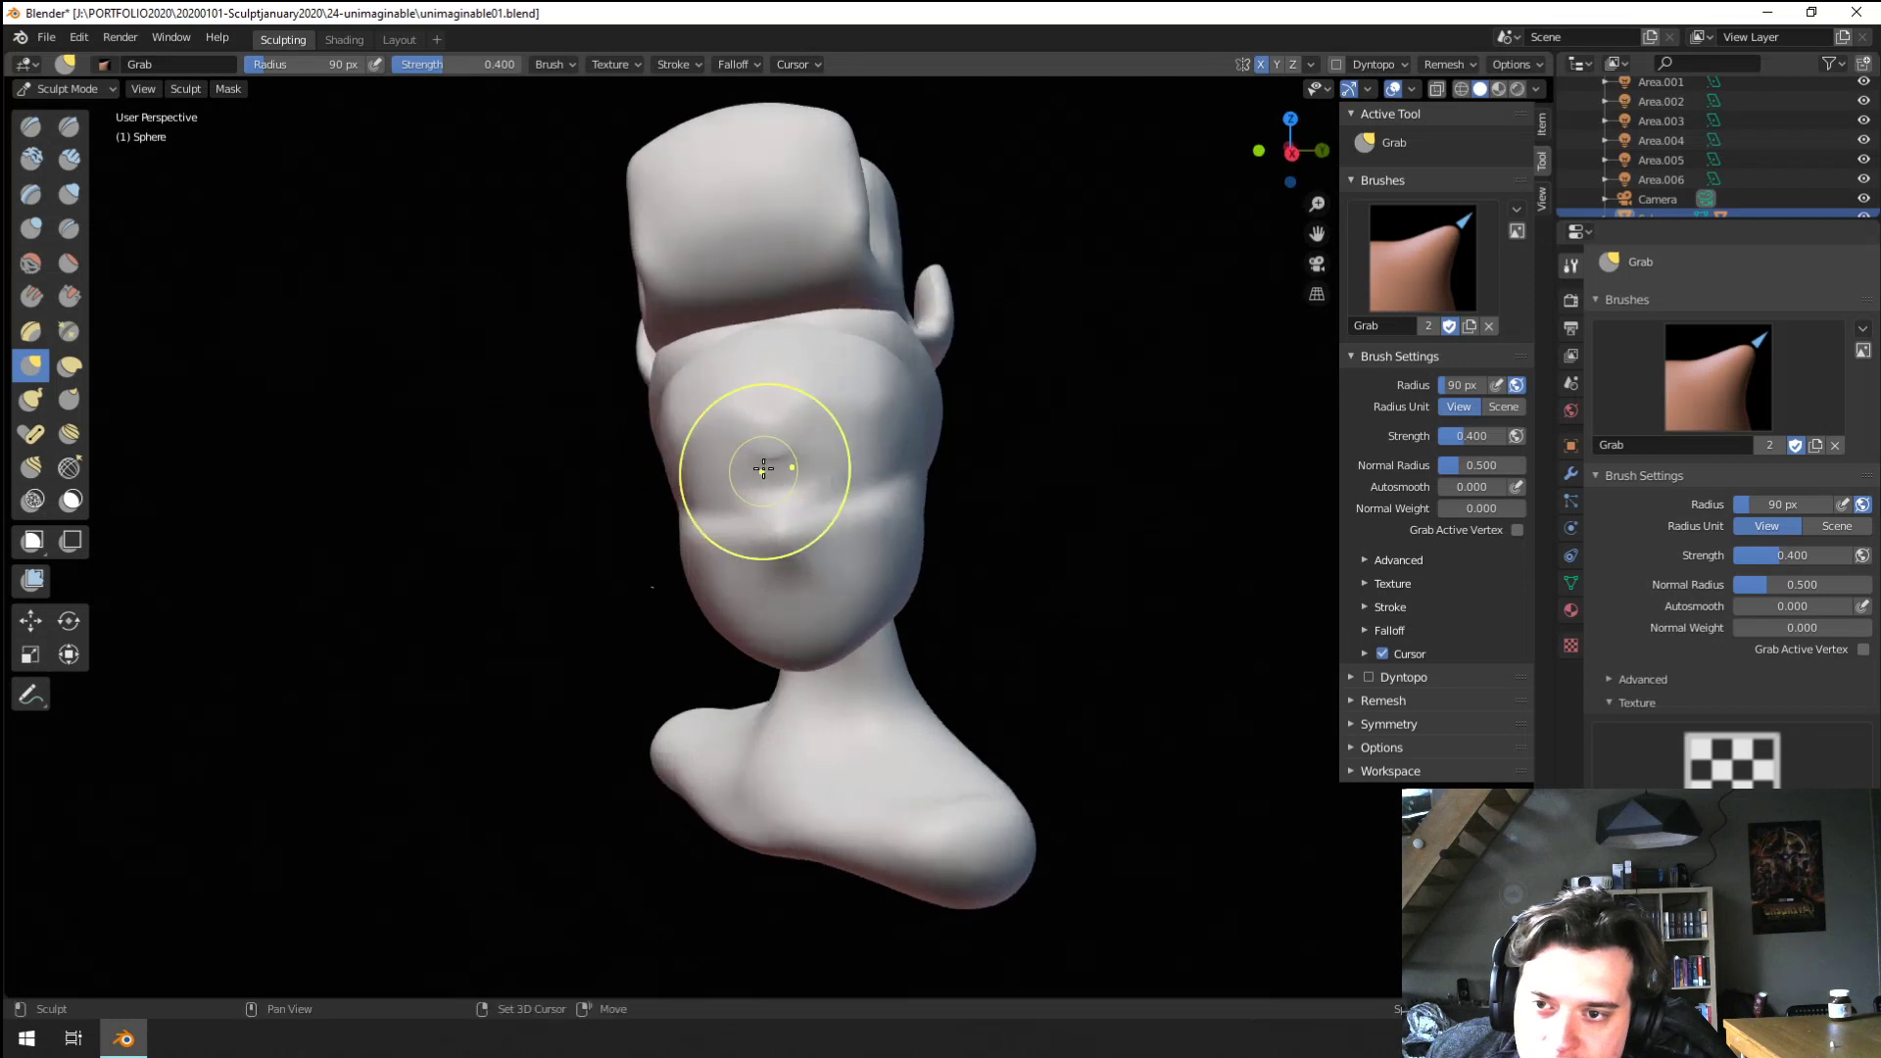
mouse_move(792, 382)
middle_mouse_down()
mouse_move(999, 306)
mouse_move(974, 336)
mouse_move(1070, 391)
mouse_move(878, 415)
mouse_move(697, 408)
mouse_move(881, 365)
mouse_move(773, 479)
mouse_move(793, 437)
mouse_move(774, 493)
middle_mouse_up()
scroll(892, 368, "up", 2)
scroll(858, 369, "up", 1)
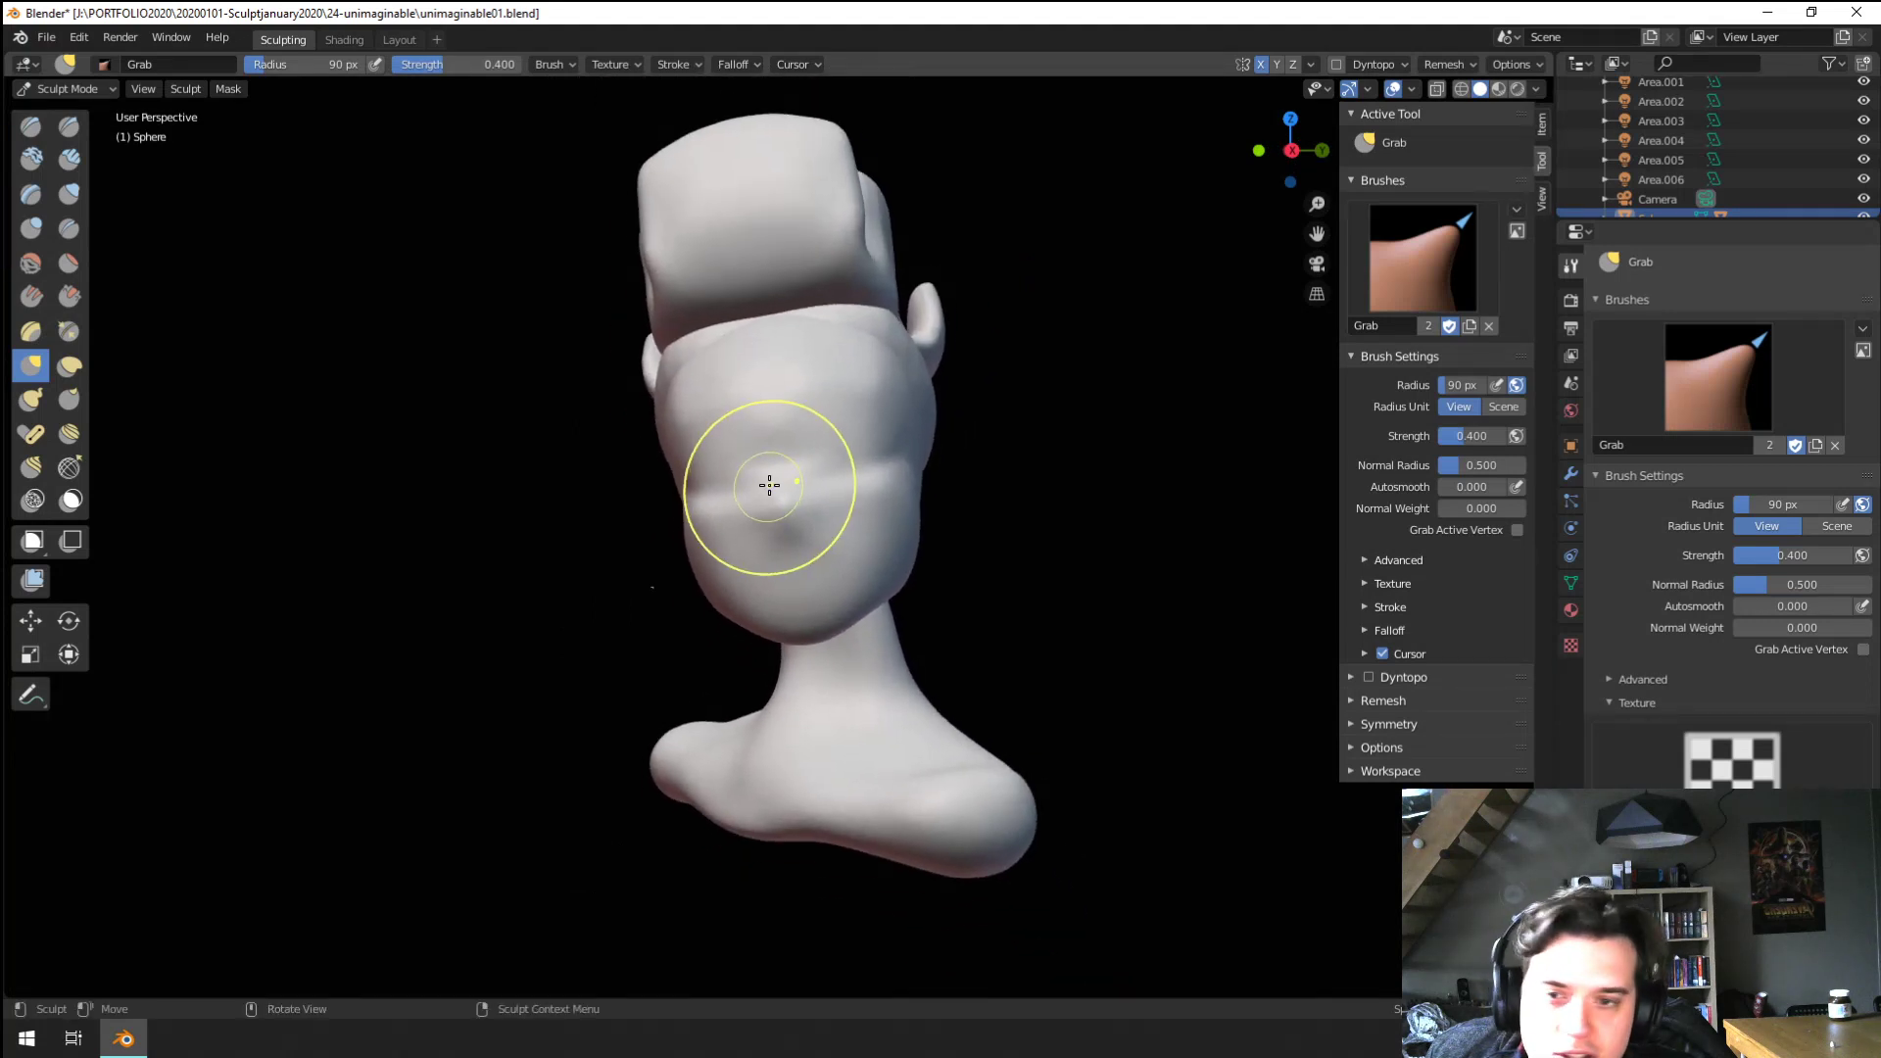
Switch from the face to the hair object and enter Sculpt Mode with the Snake Hook brush
left_click(94, 89)
left_click(58, 112)
middle_click_drag(666, 321, 921, 331)
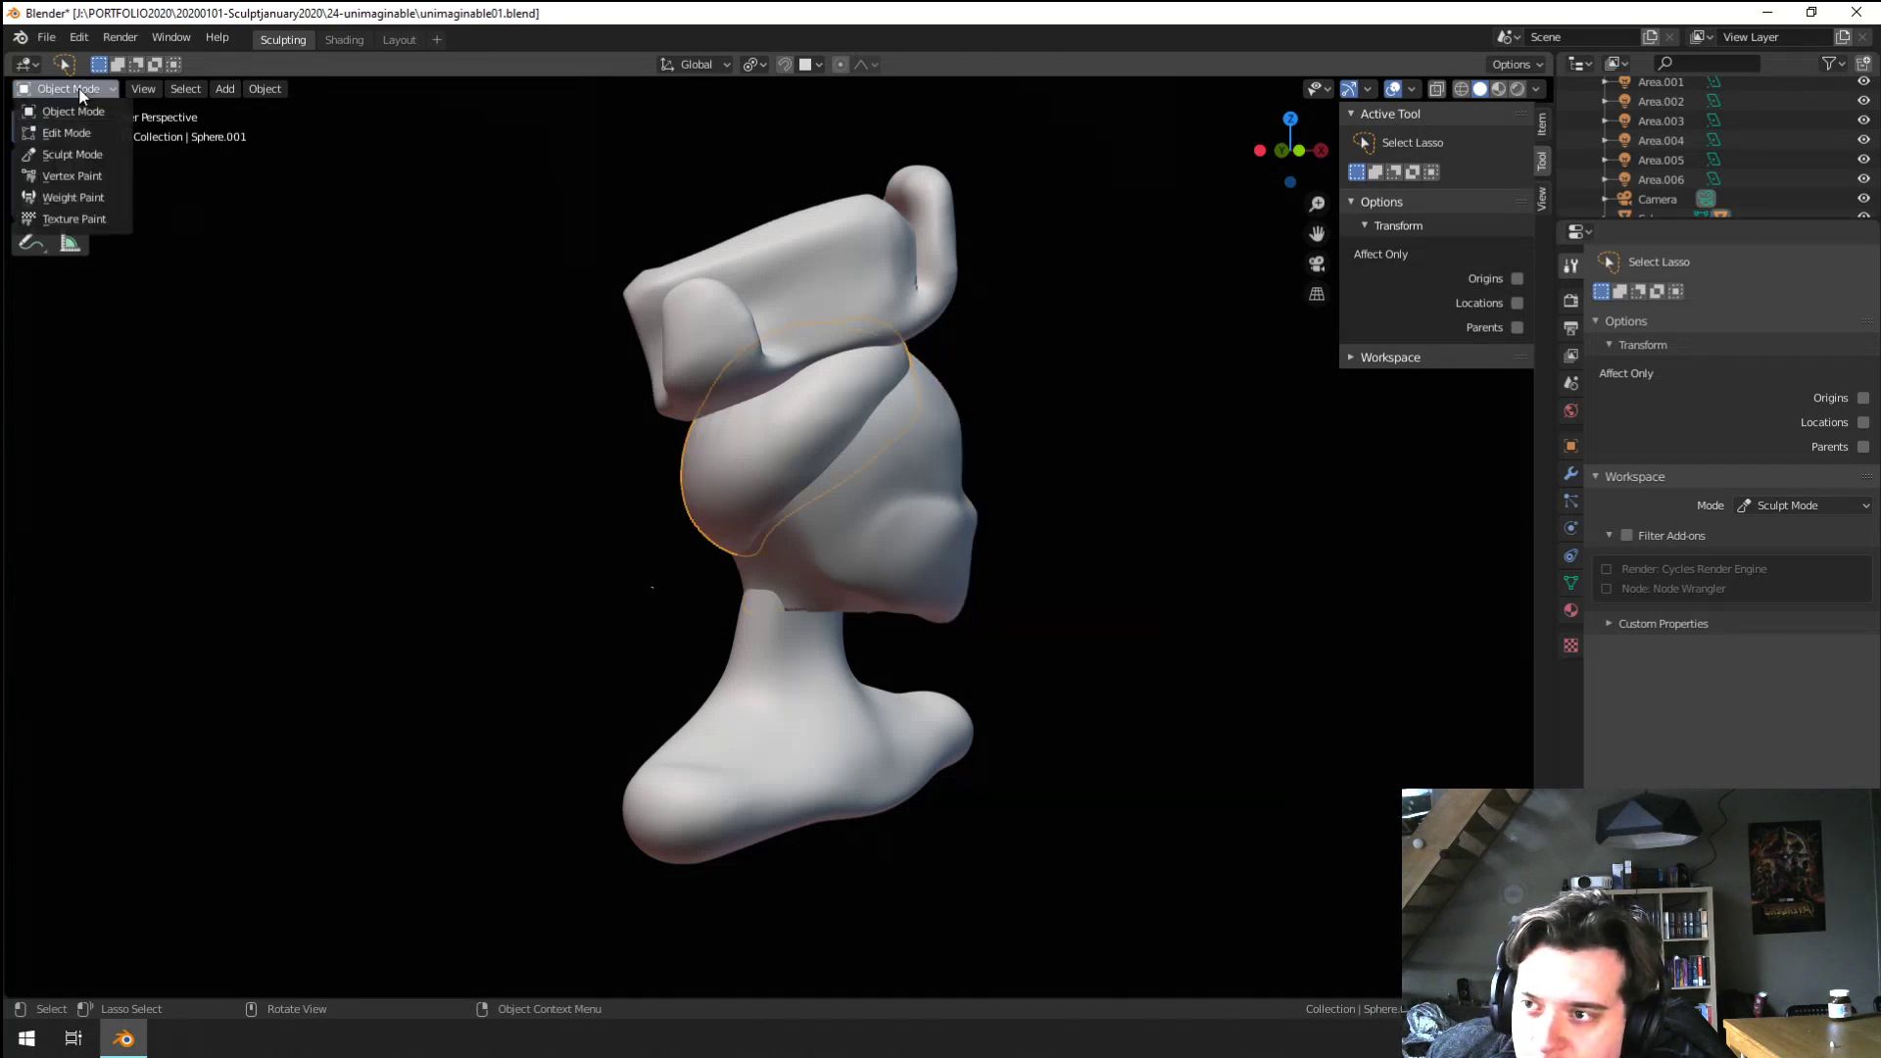
left_click(72, 155)
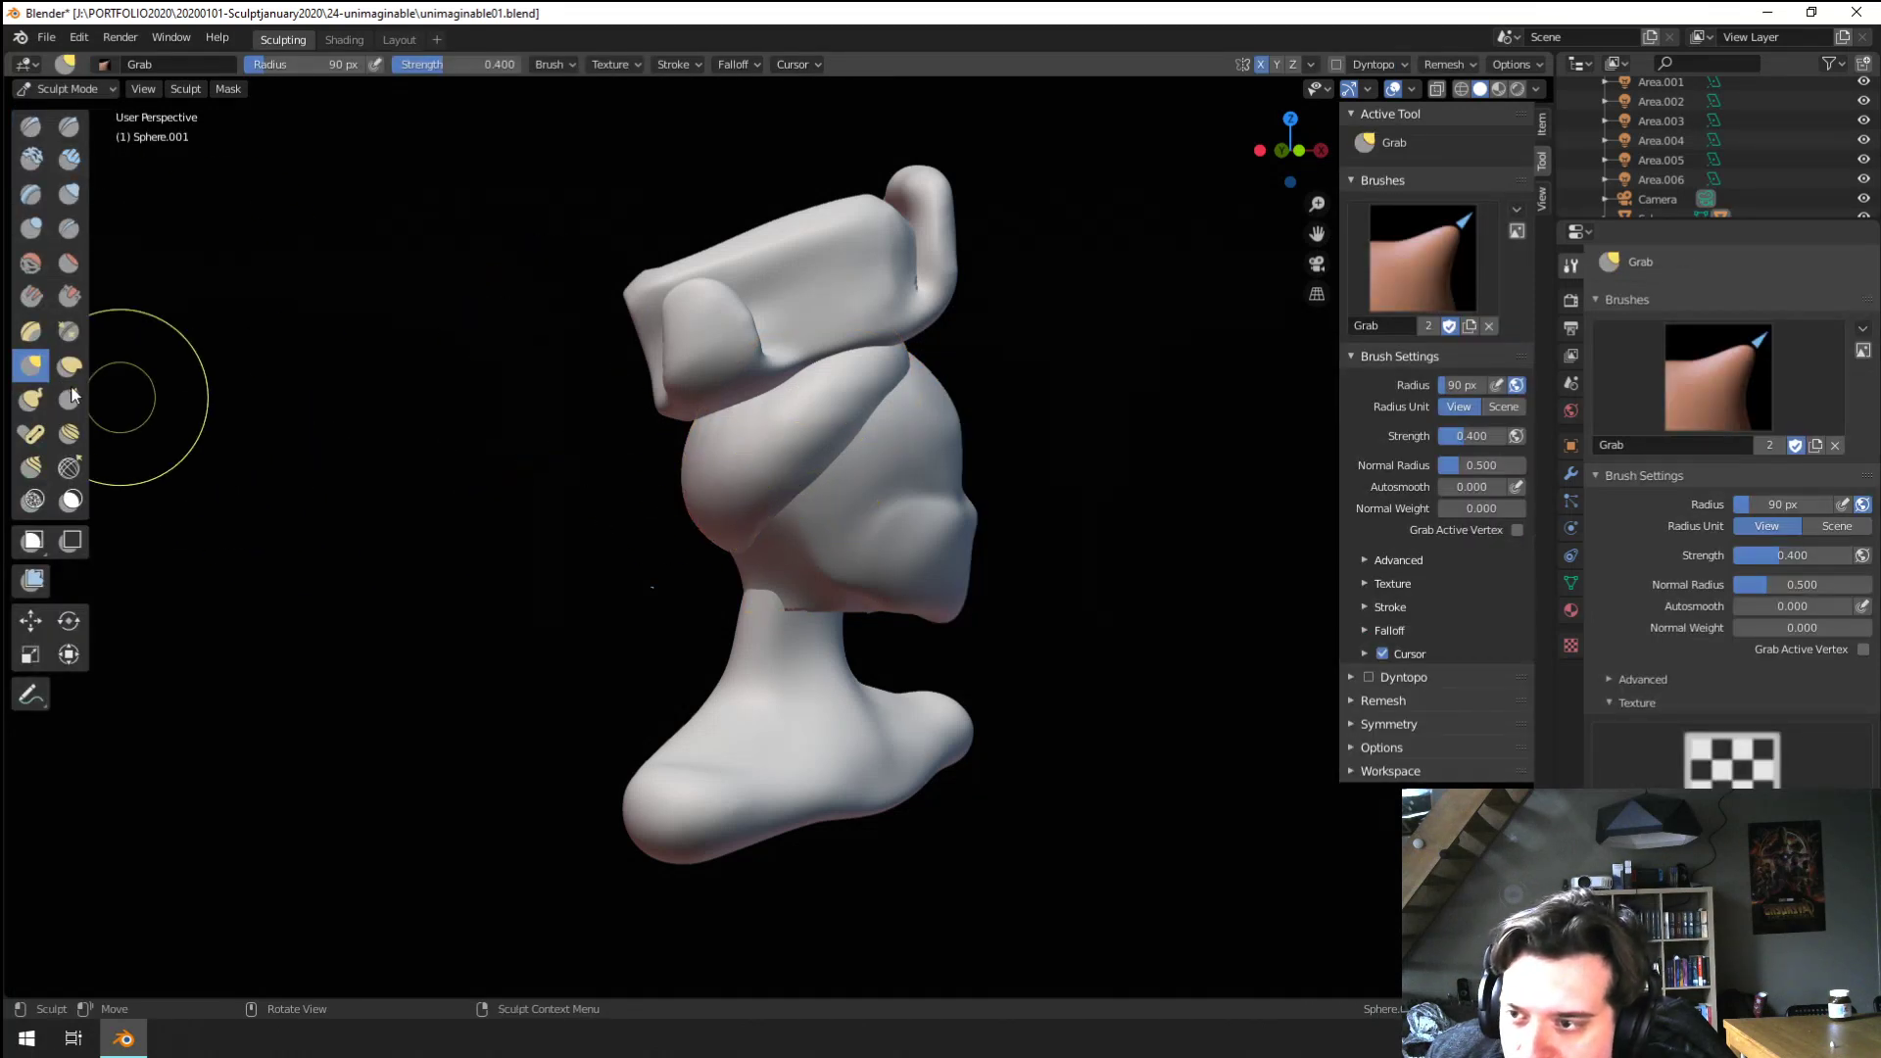
left_click(31, 407)
mouse_move(495, 521)
middle_mouse_down()
mouse_move(686, 521)
mouse_move(602, 520)
middle_mouse_up()
Try to pull the back of the hair downward with a 152 px Snake Hook brush
key("f")
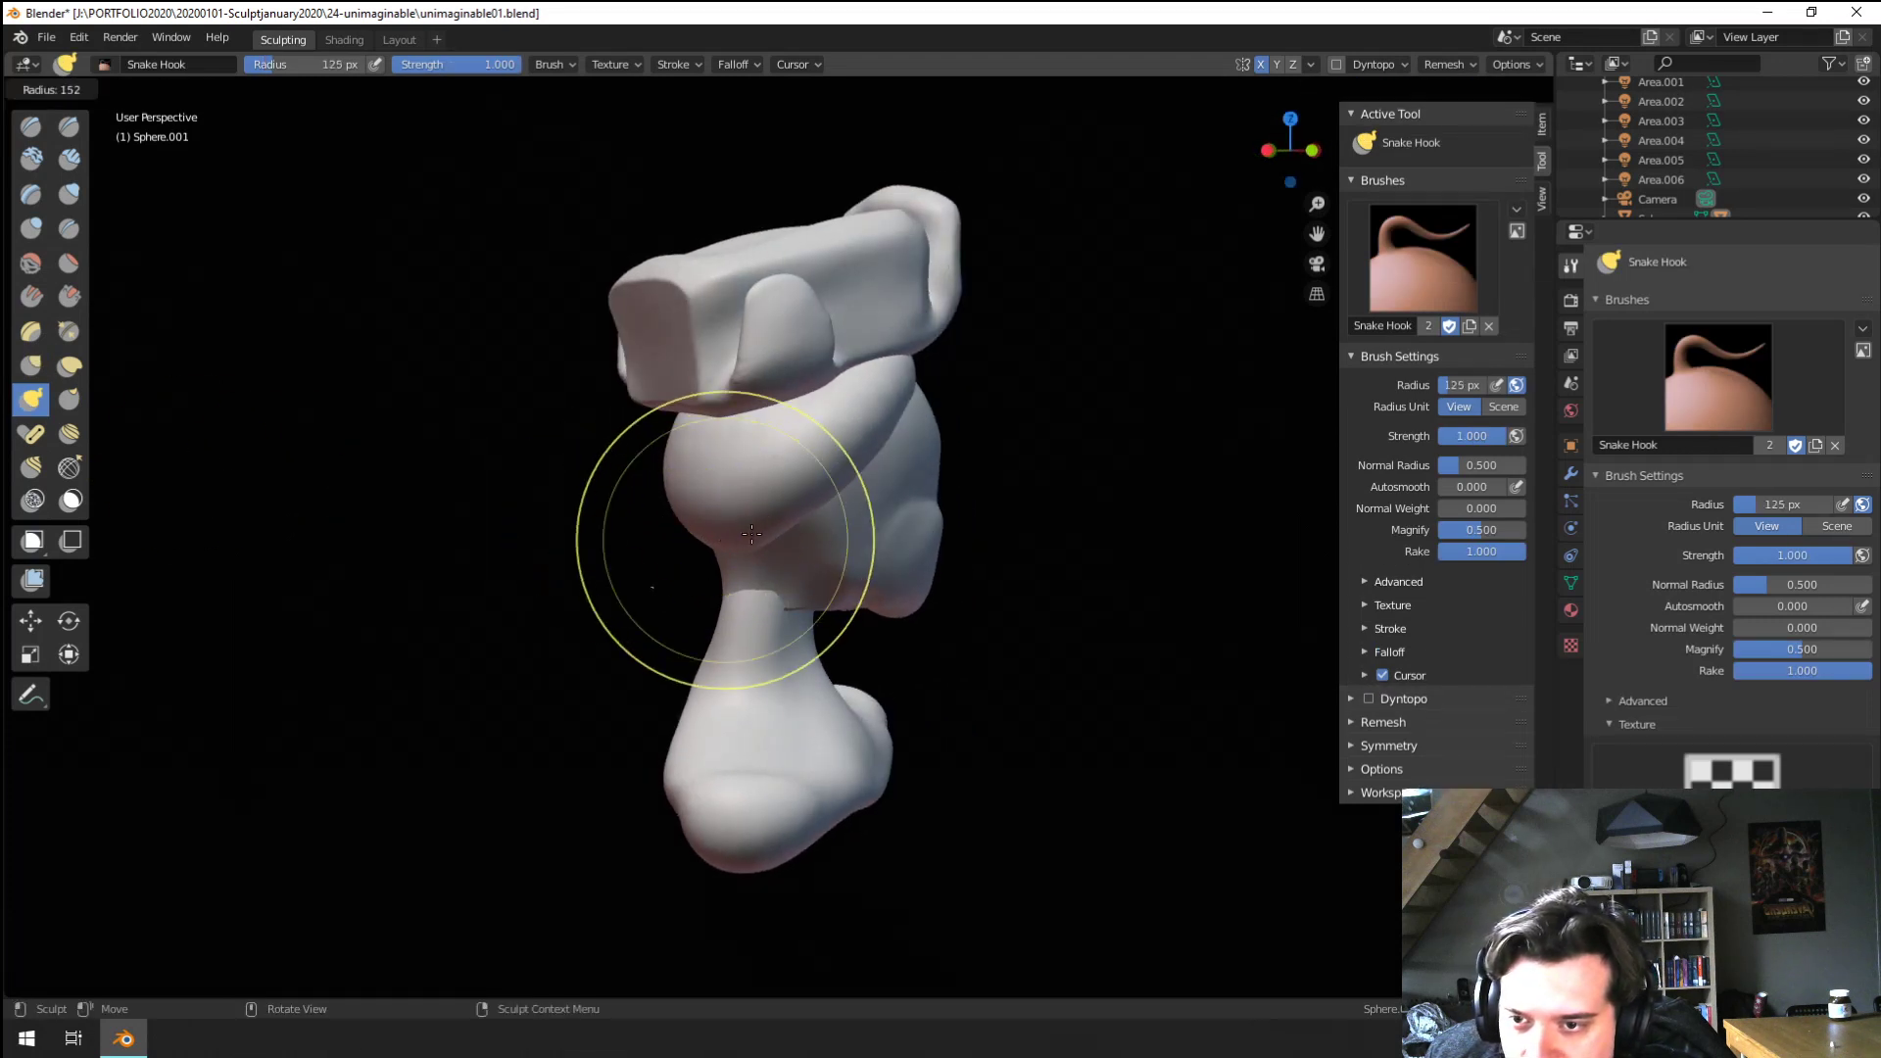
left_click(874, 540)
mouse_move(727, 544)
left_mouse_down()
mouse_move(685, 593)
mouse_move(620, 792)
left_mouse_up()
key("ctrl+z")
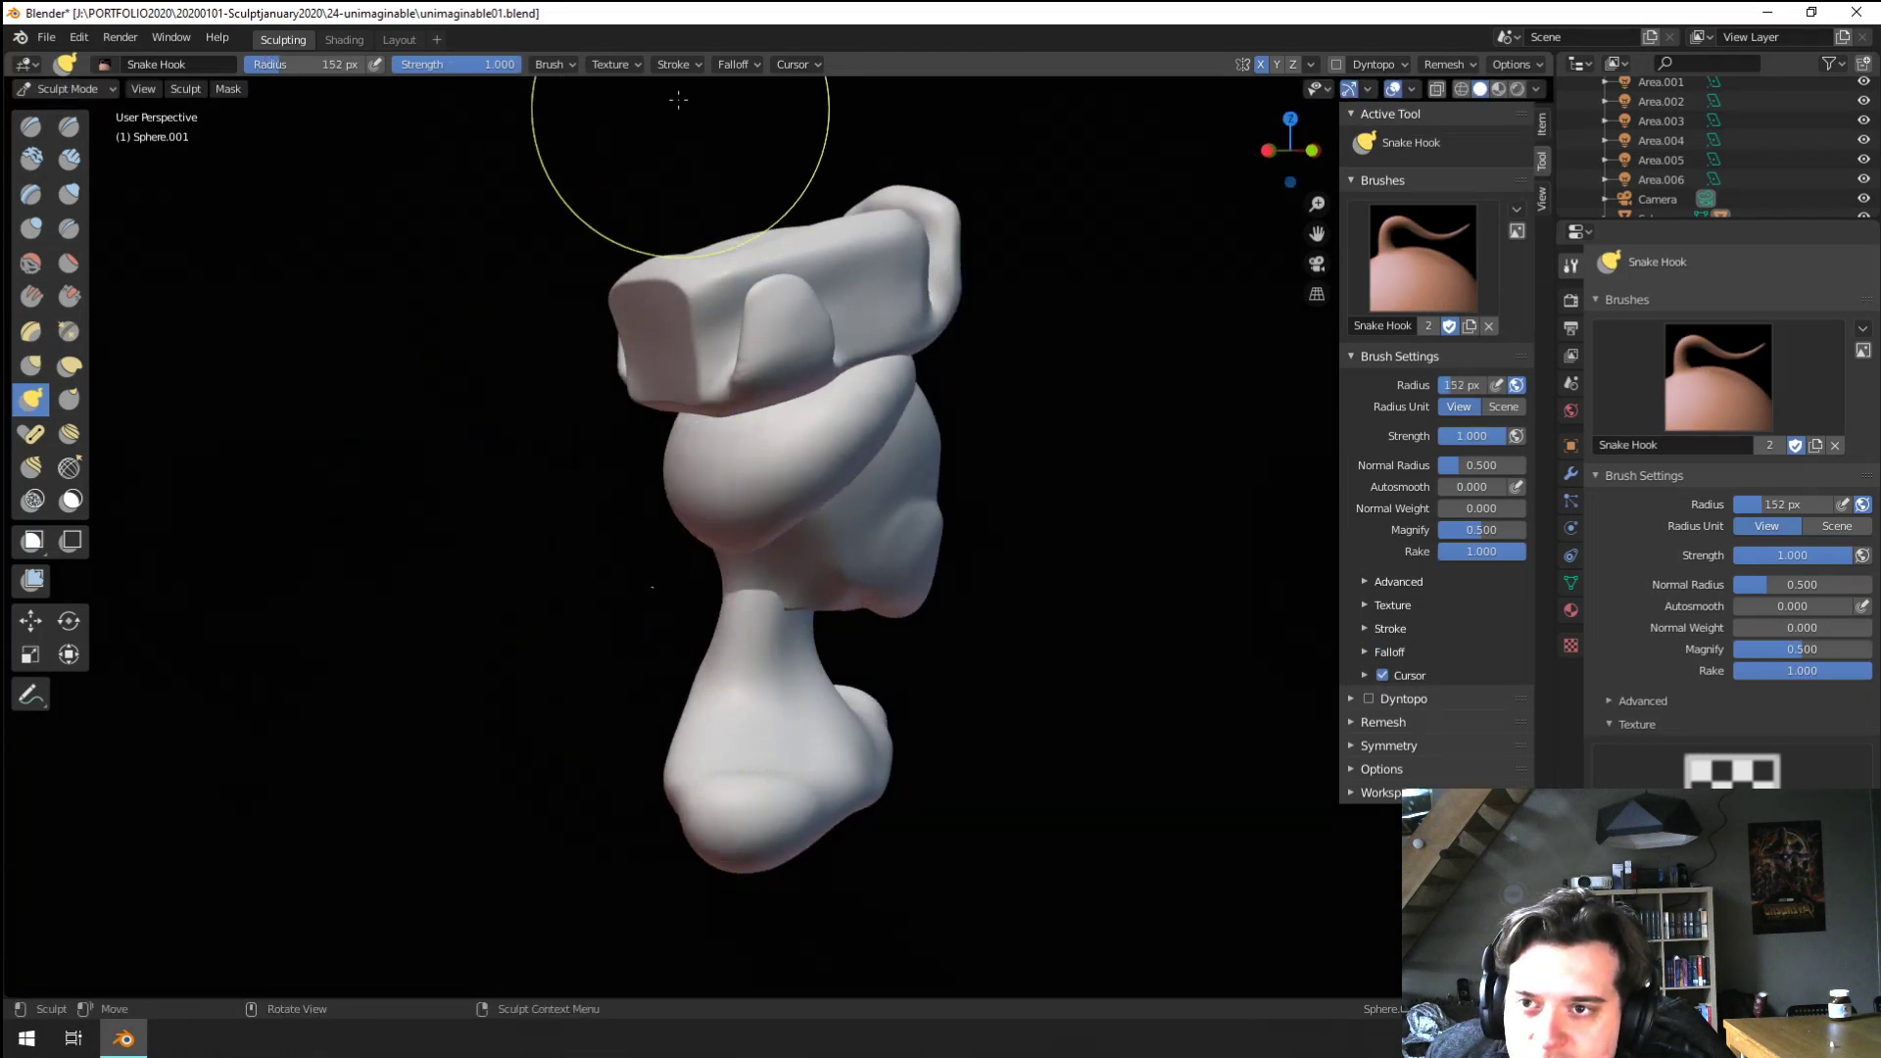
Try pulling the back hair down with Snake Hook using a Sphere falloff and a 108 px radius
left_click(727, 63)
left_click(721, 101)
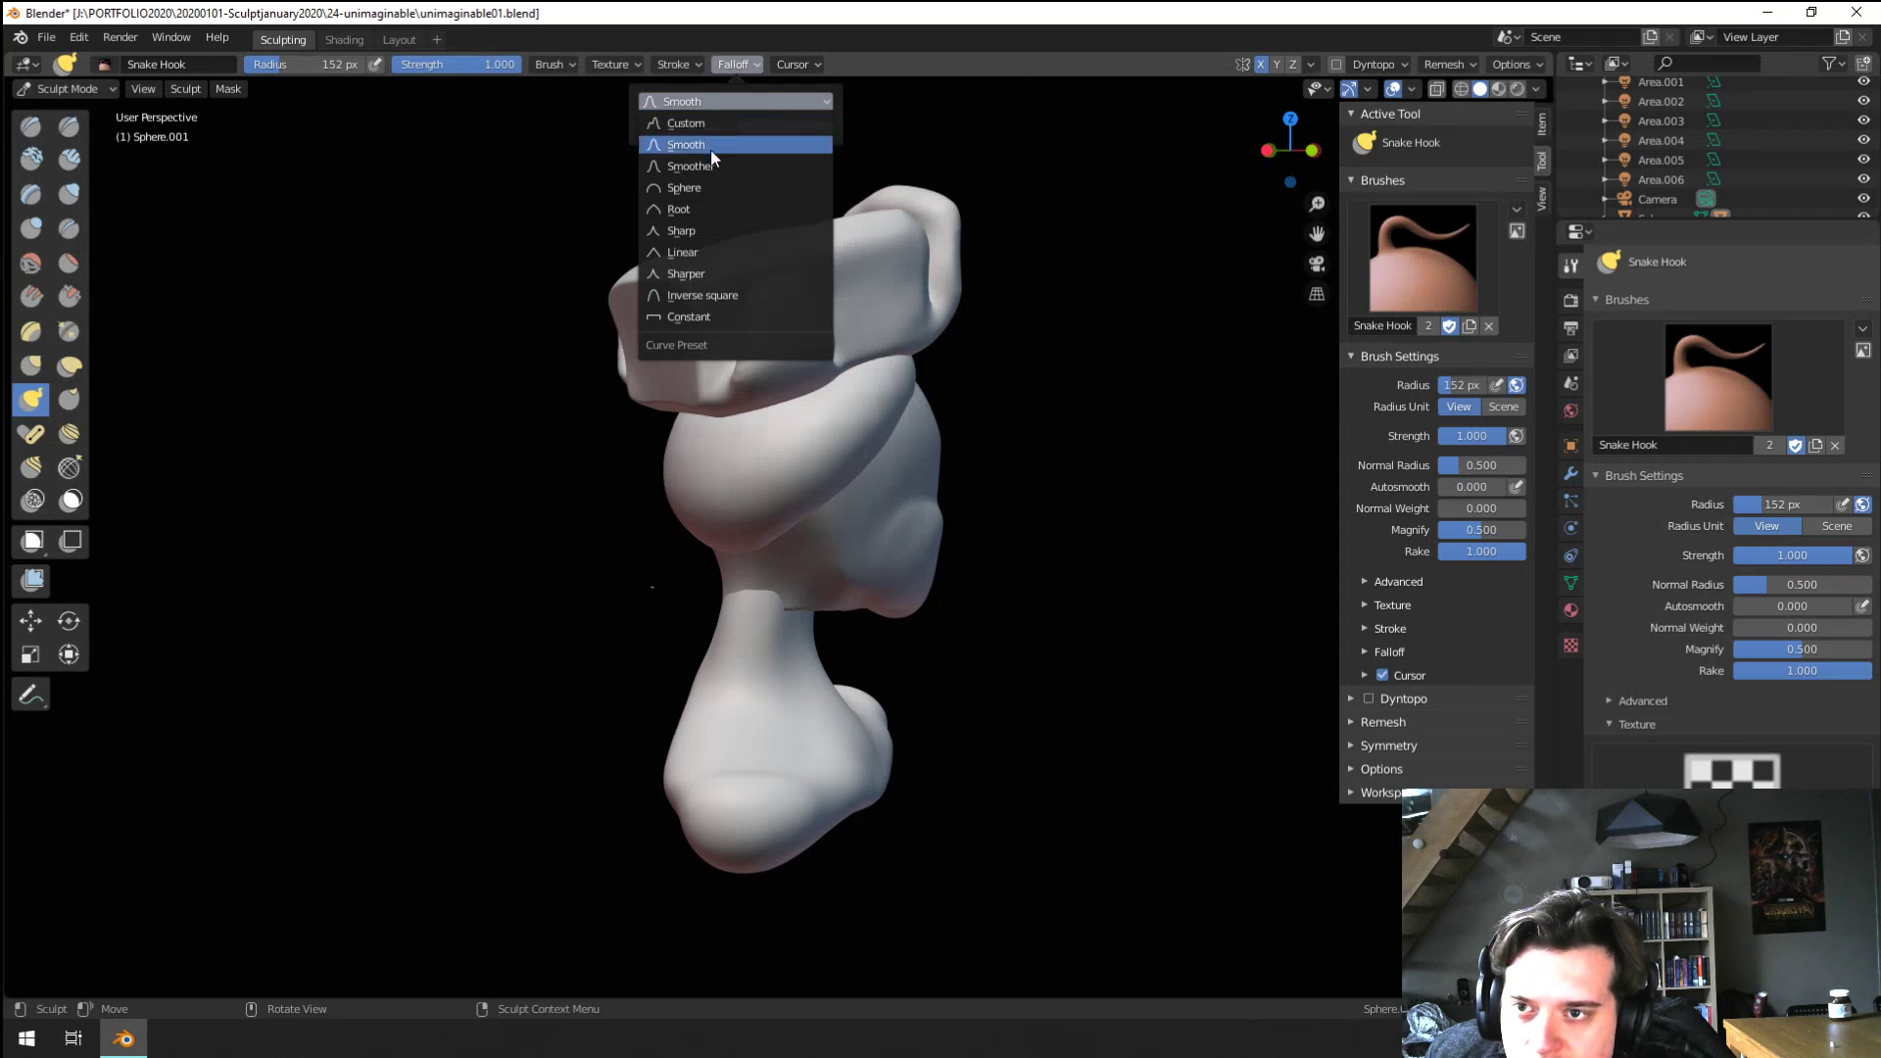
left_click(713, 147)
left_click(723, 106)
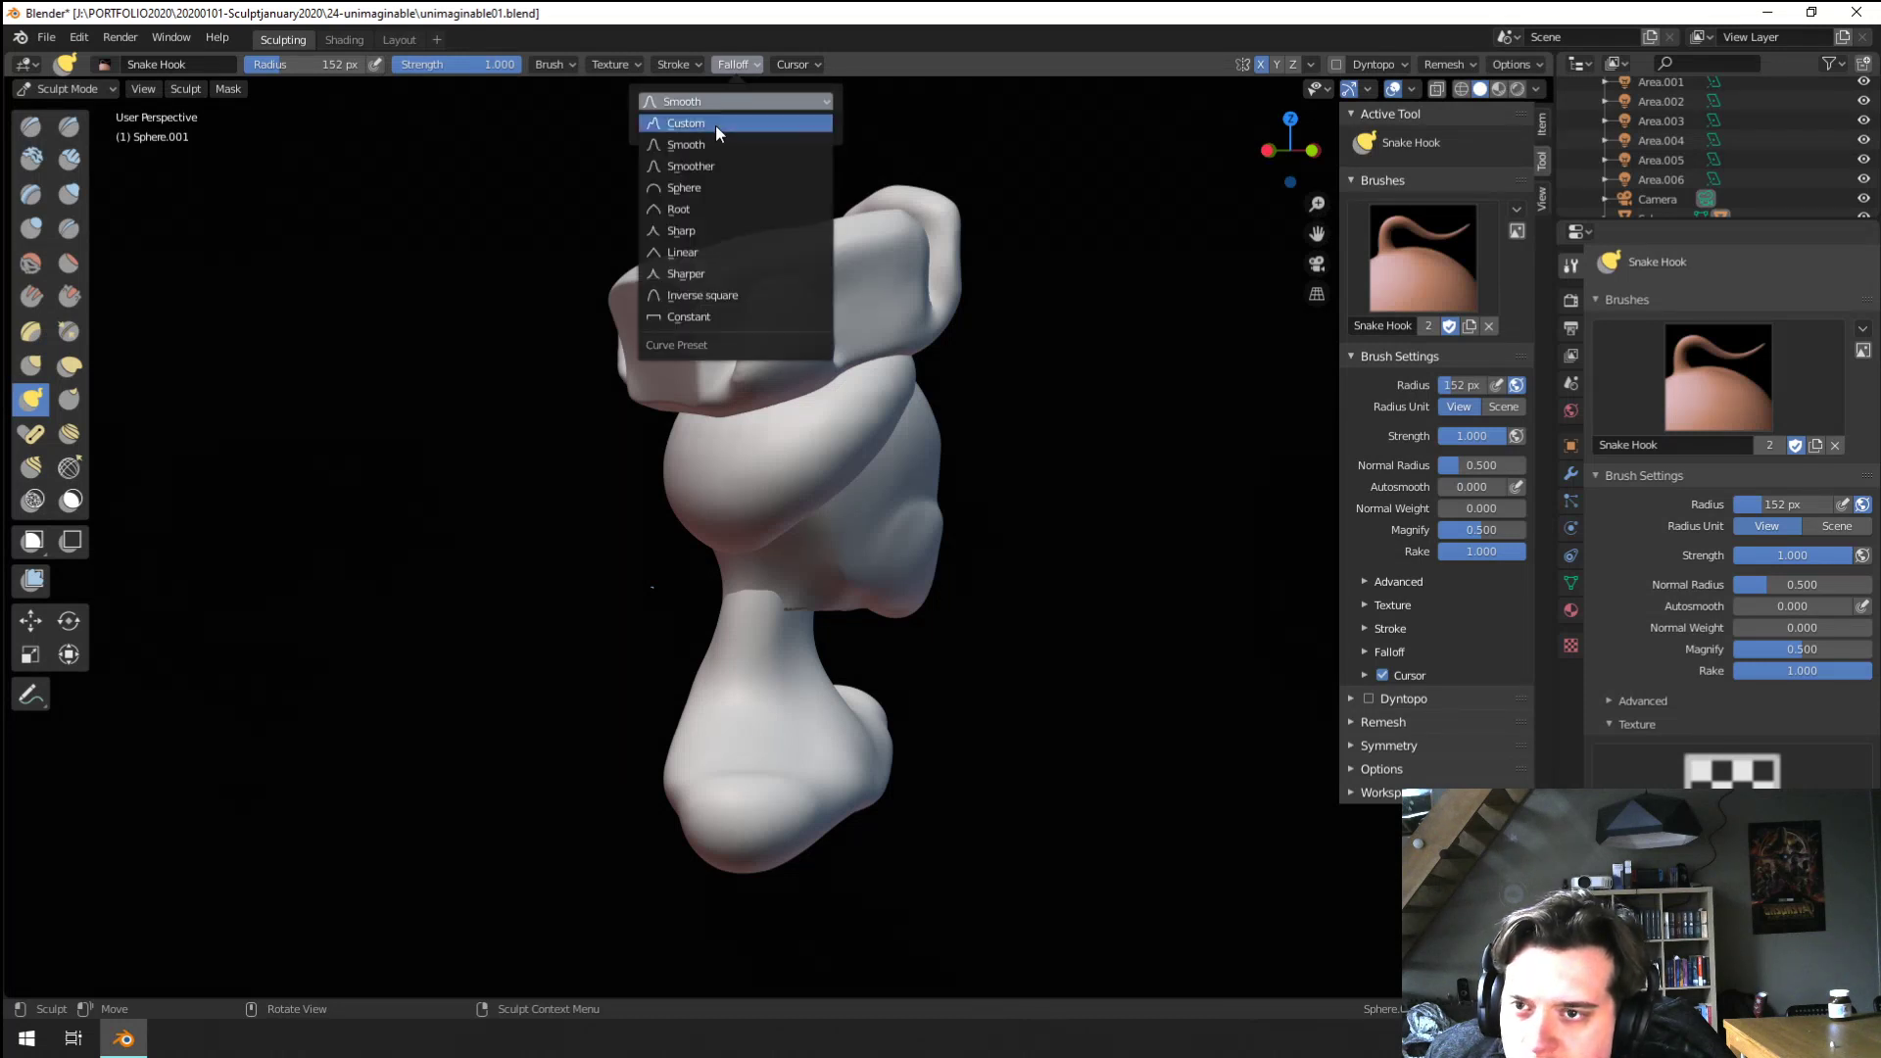
left_click(696, 188)
key("f")
left_click(792, 539)
left_click_drag(709, 523, 644, 695)
mouse_move(644, 692)
middle_mouse_down()
mouse_move(714, 667)
mouse_move(657, 643)
mouse_move(651, 588)
middle_mouse_up()
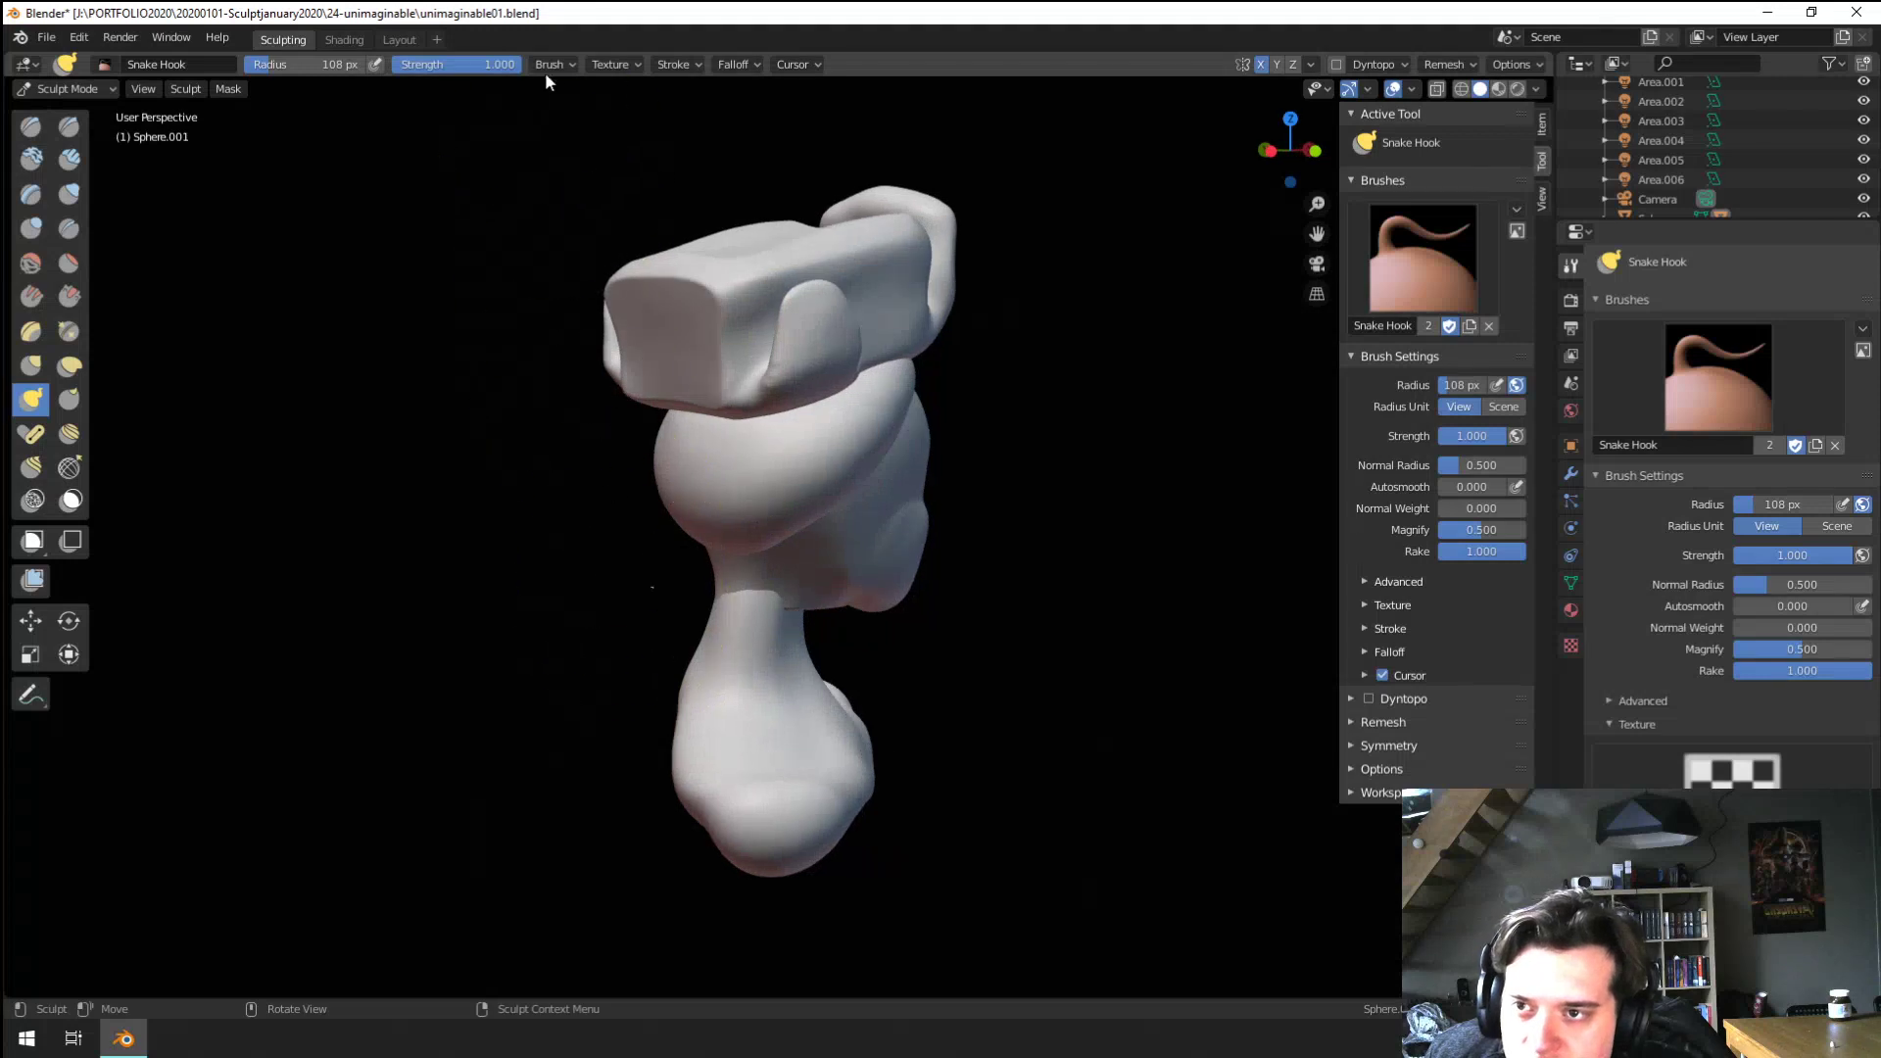
Restore the Snake Hook brush falloff to Smooth
left_click(673, 65)
mouse_move(727, 65)
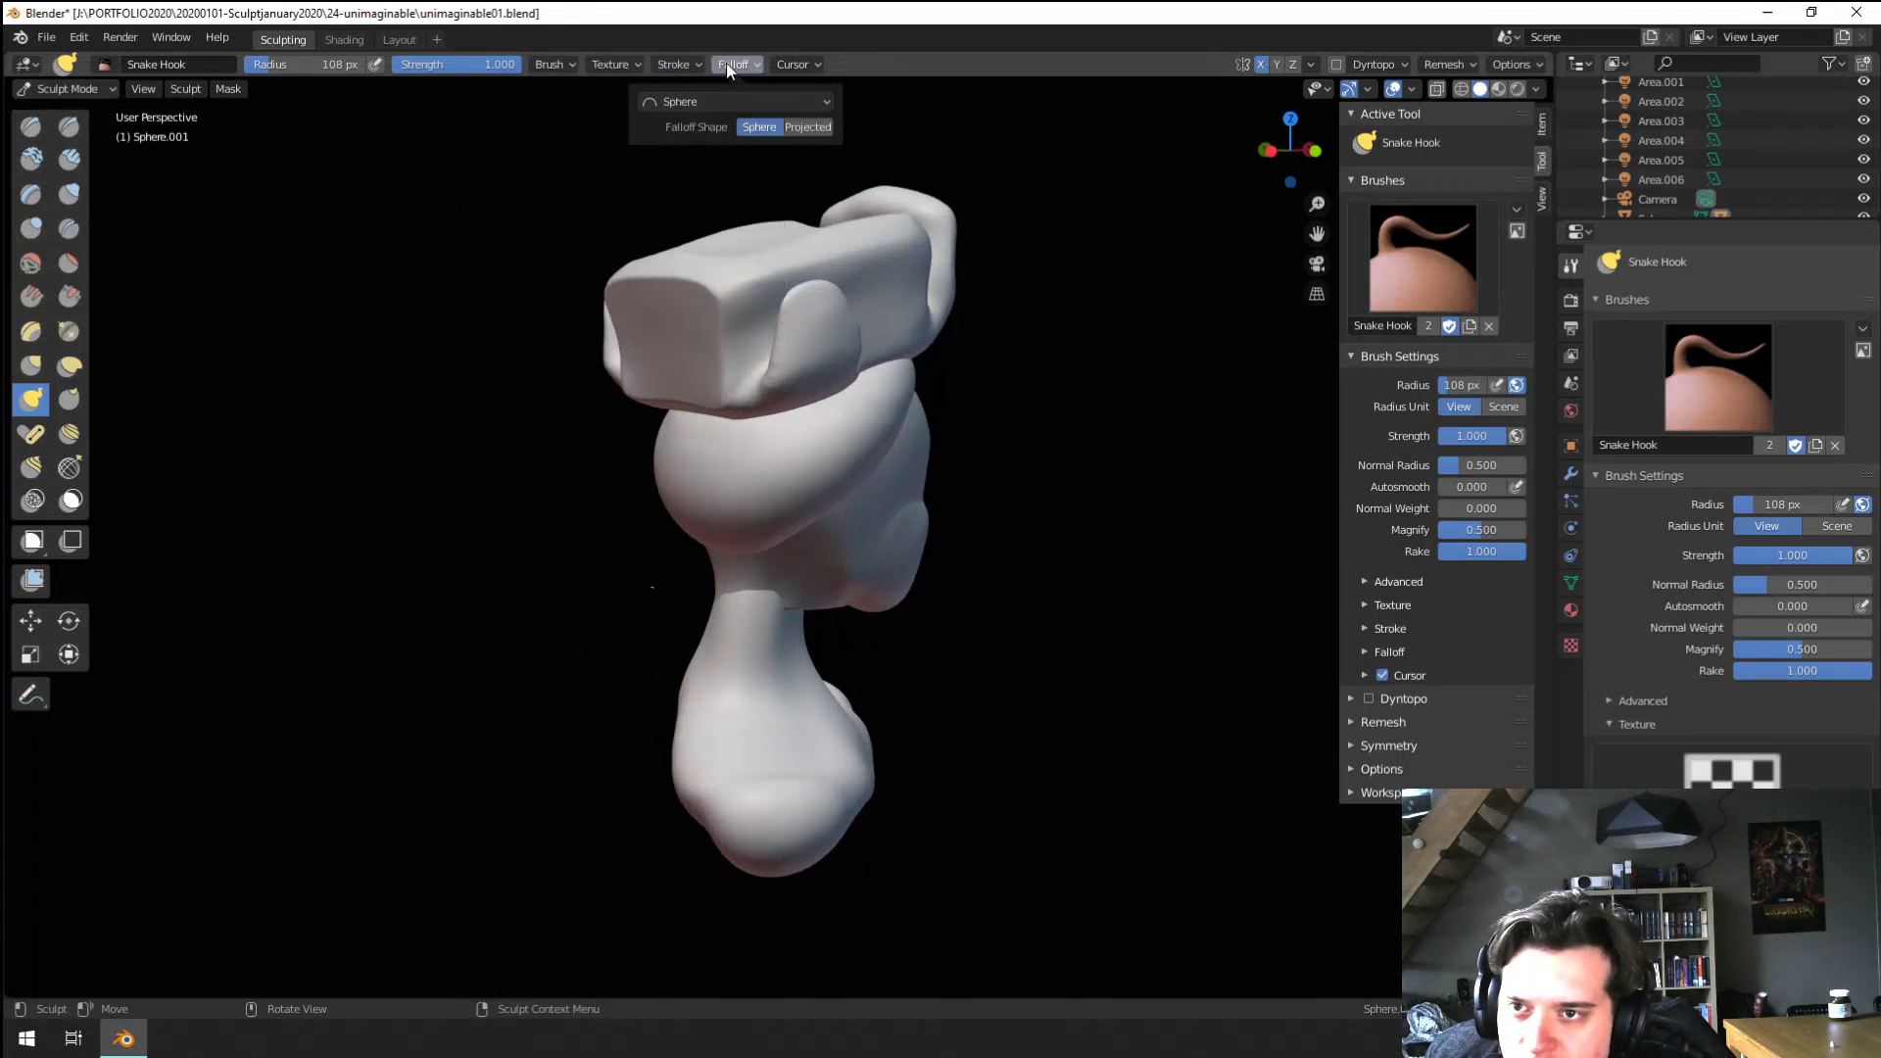
left_click(720, 104)
left_click(712, 104)
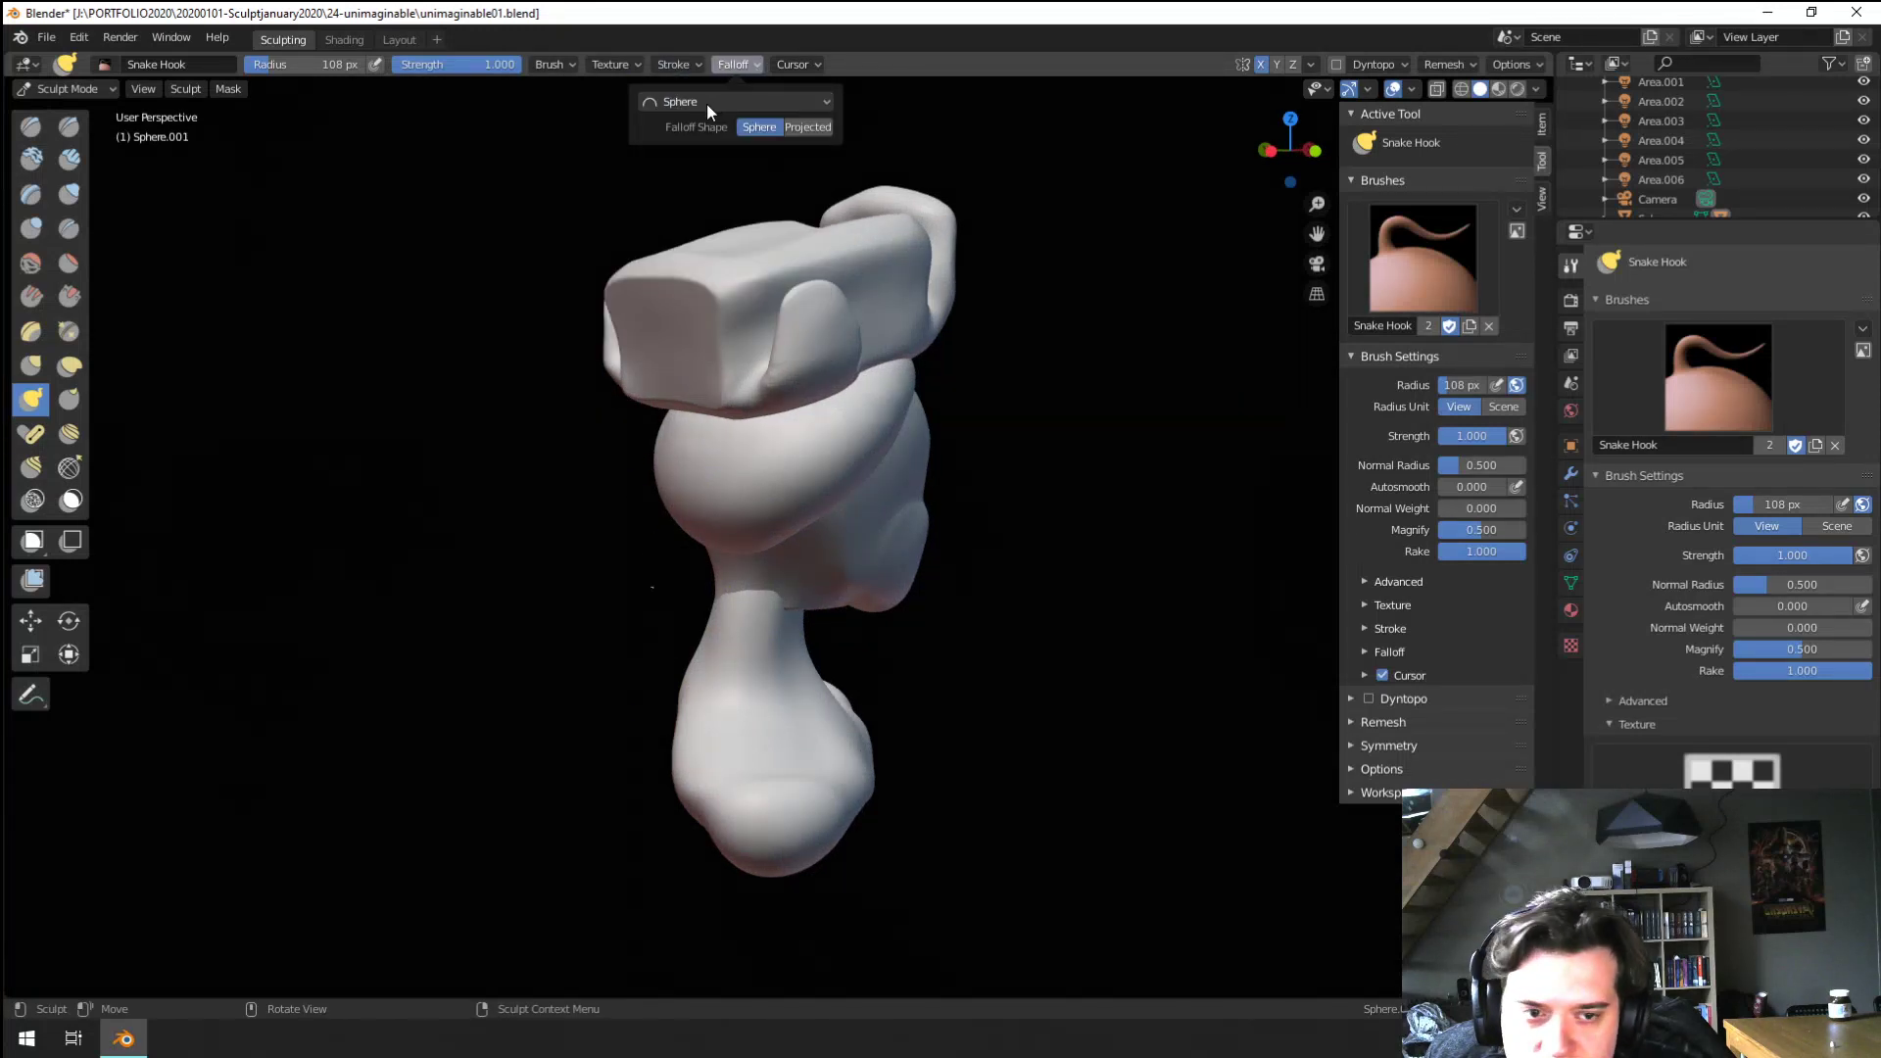
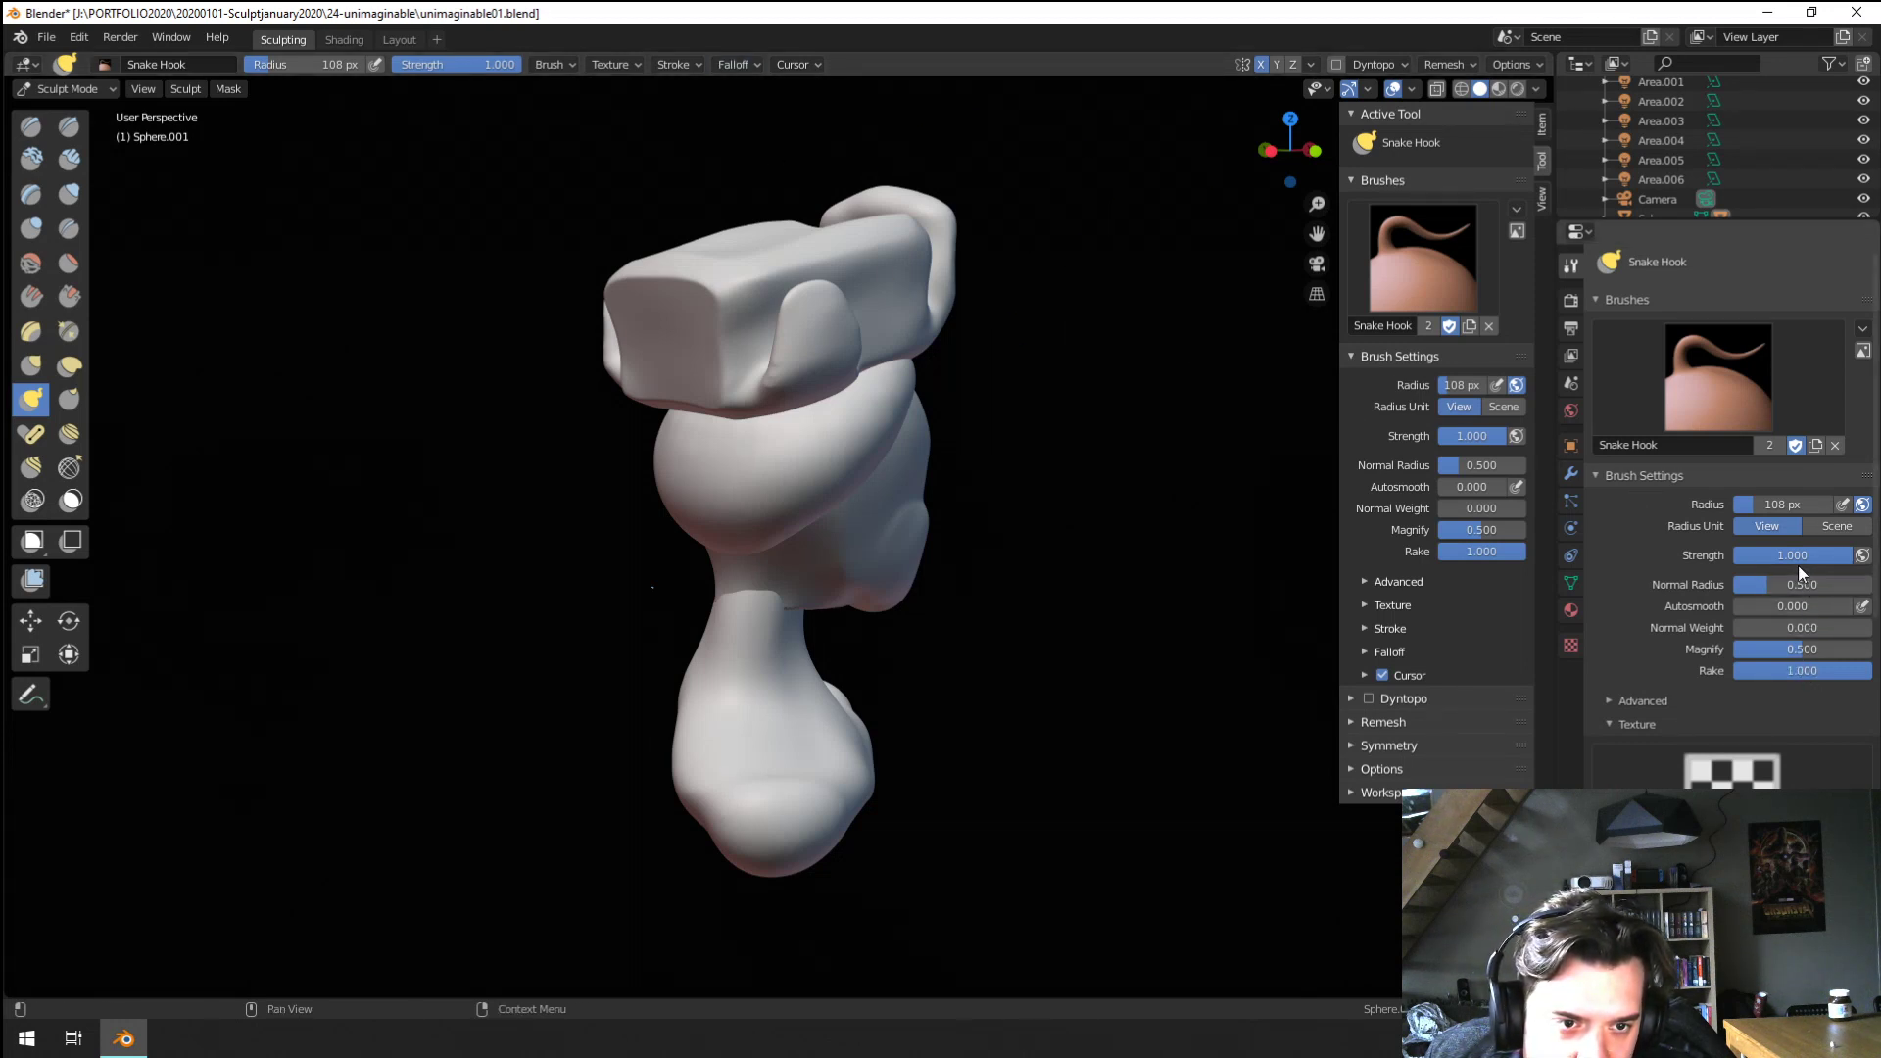
mouse_move(1802, 552)
left_mouse_down()
mouse_move(1732, 556)
mouse_move(1836, 567)
left_mouse_up()
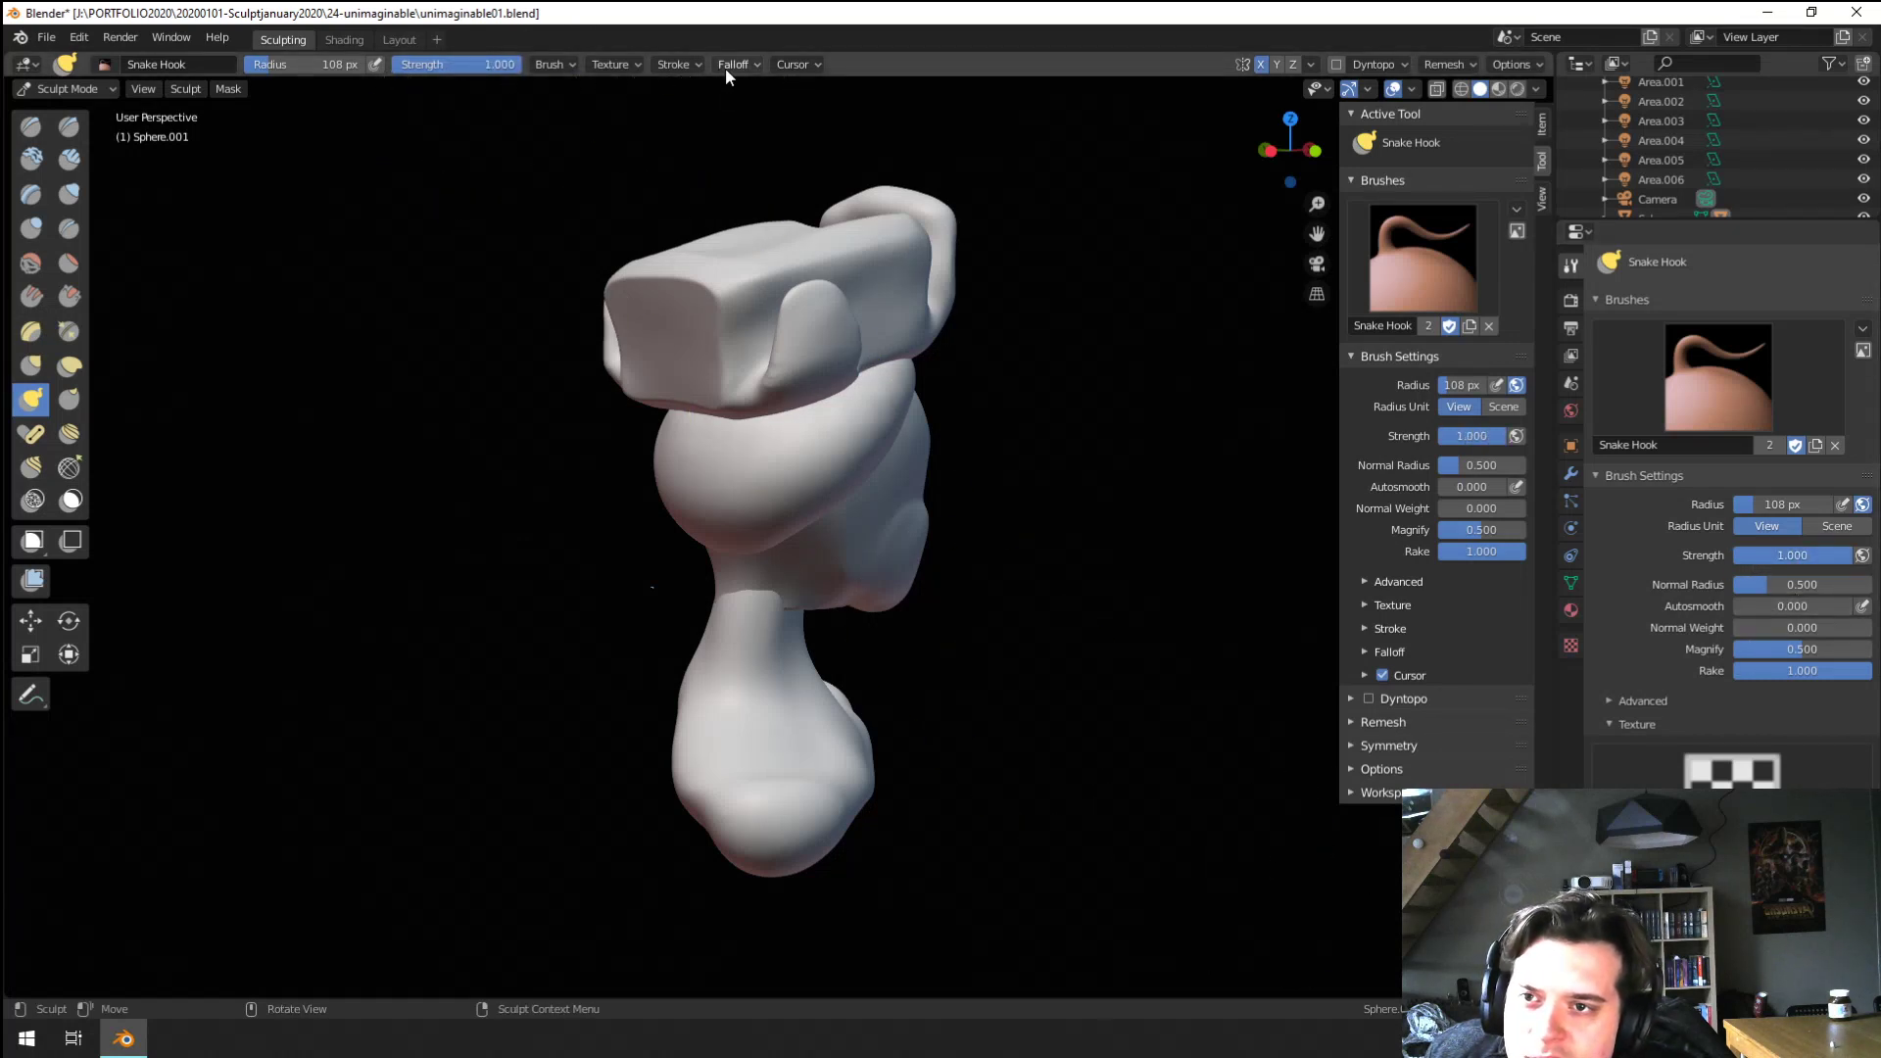
left_click(743, 102)
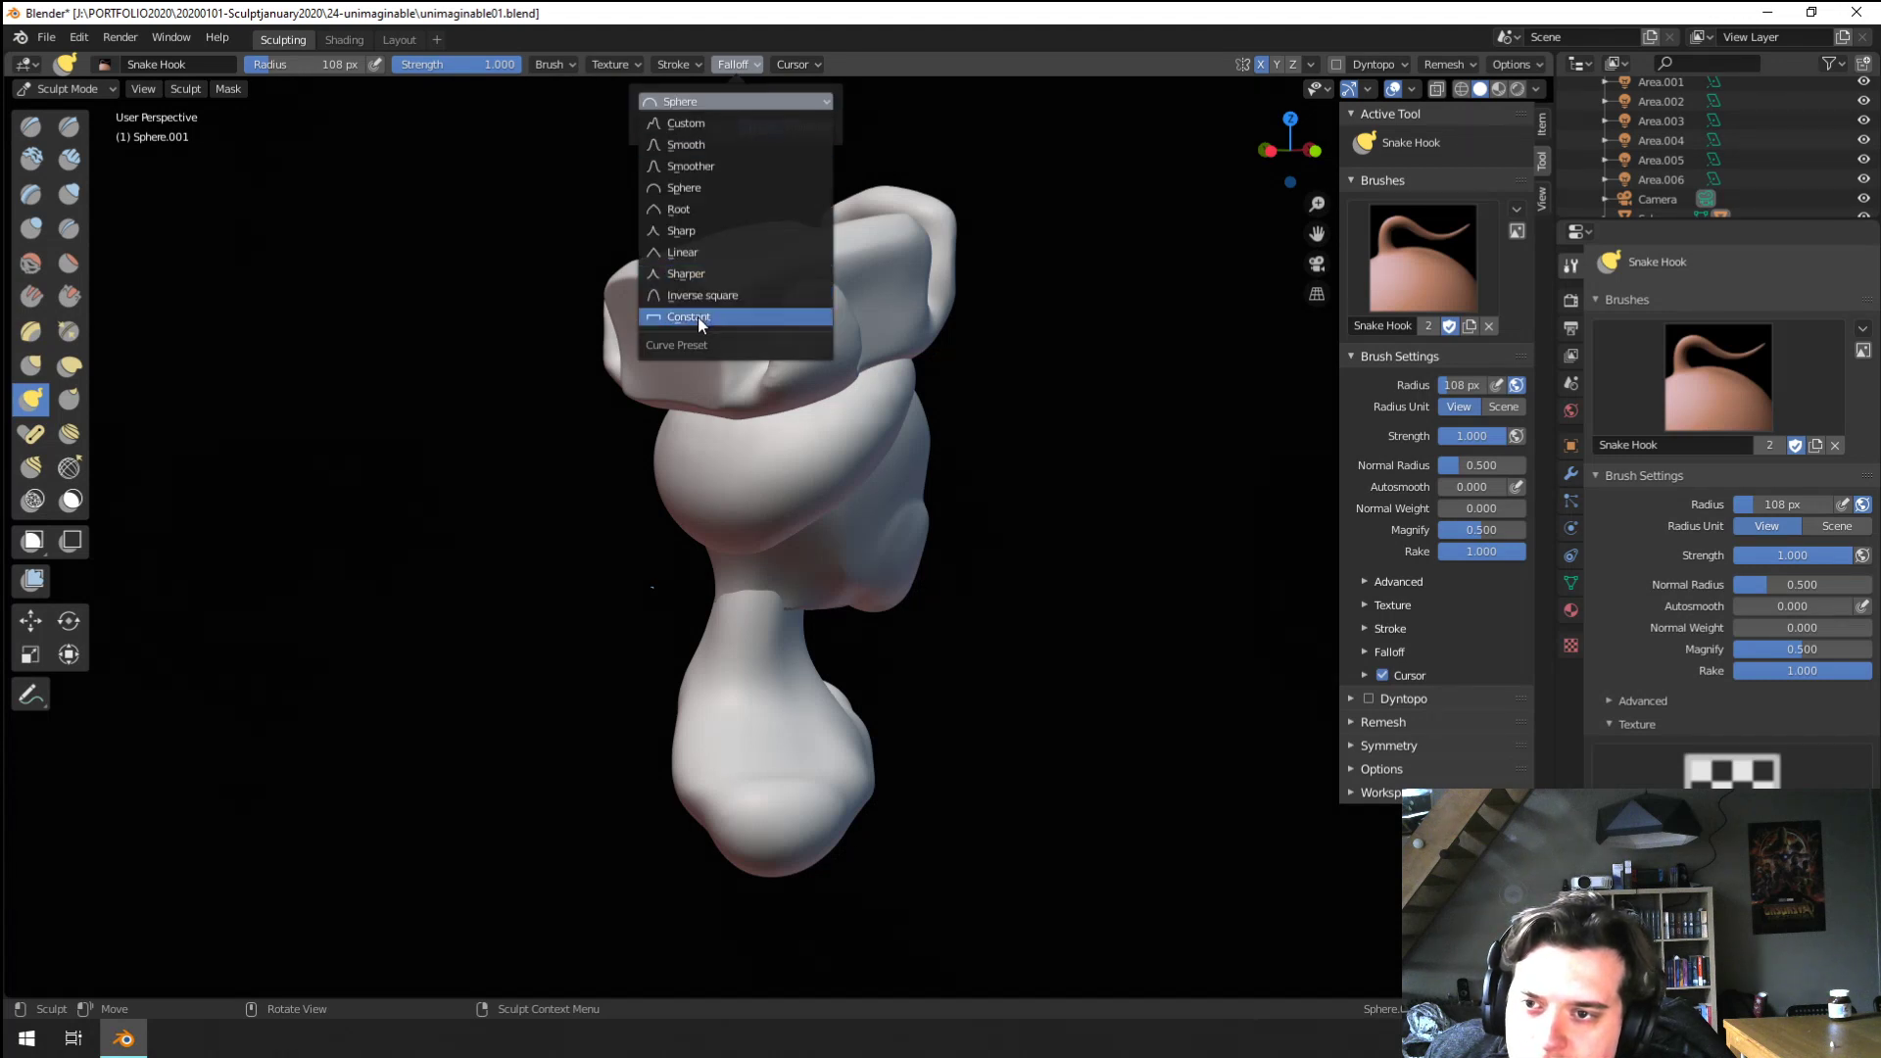
left_click(702, 151)
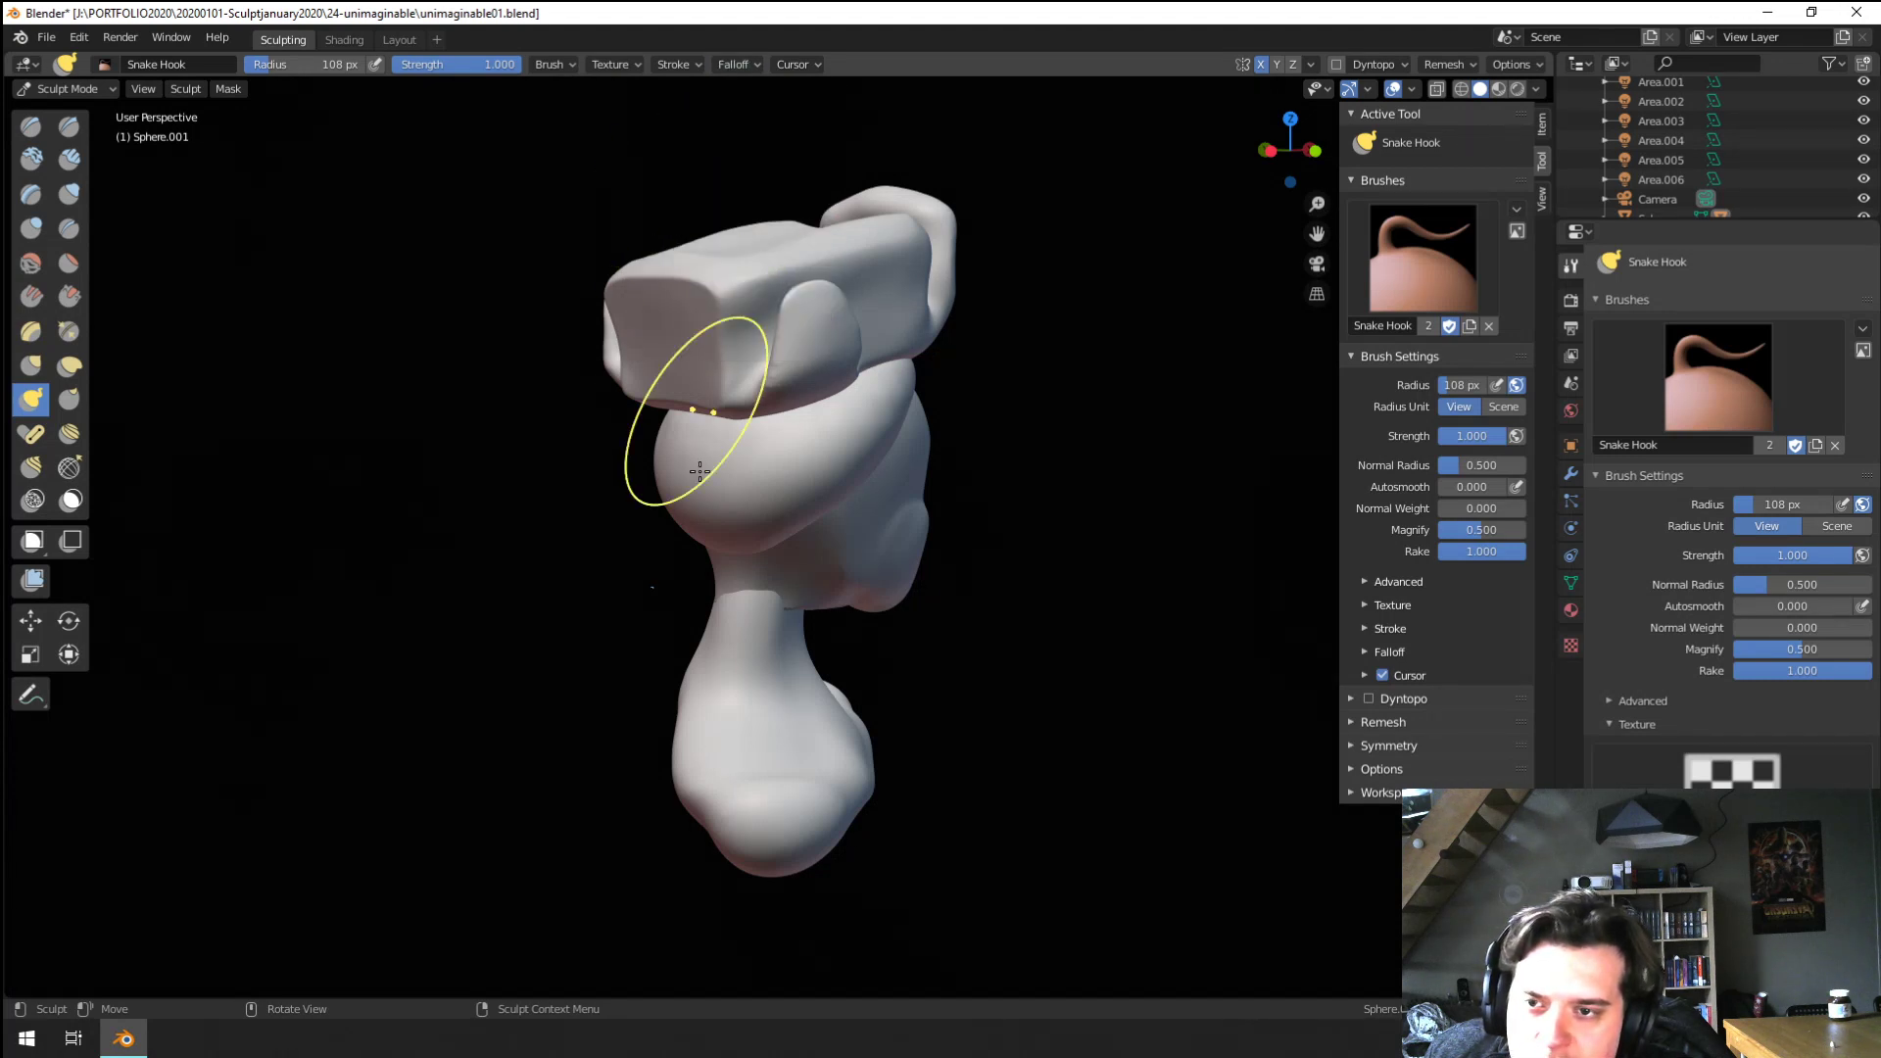
Pull the back of the hair down into a long tail behind the shoulders with Snake Hook, starting at a 108 px radius
mouse_move(705, 509)
left_mouse_down()
mouse_move(639, 664)
mouse_move(665, 702)
left_mouse_up()
middle_click_drag(673, 579, 630, 551)
key("f")
left_click(706, 578)
mouse_move(646, 671)
left_mouse_down()
mouse_move(641, 715)
mouse_move(693, 684)
left_mouse_up()
middle_click_drag(664, 718, 676, 784)
key("f")
left_click(640, 810)
left_click_drag(586, 859, 588, 860)
middle_click_drag(588, 860, 554, 796)
Reshape the lower end of the long hair behind the shoulder with the Grab brush
key("g")
key("f")
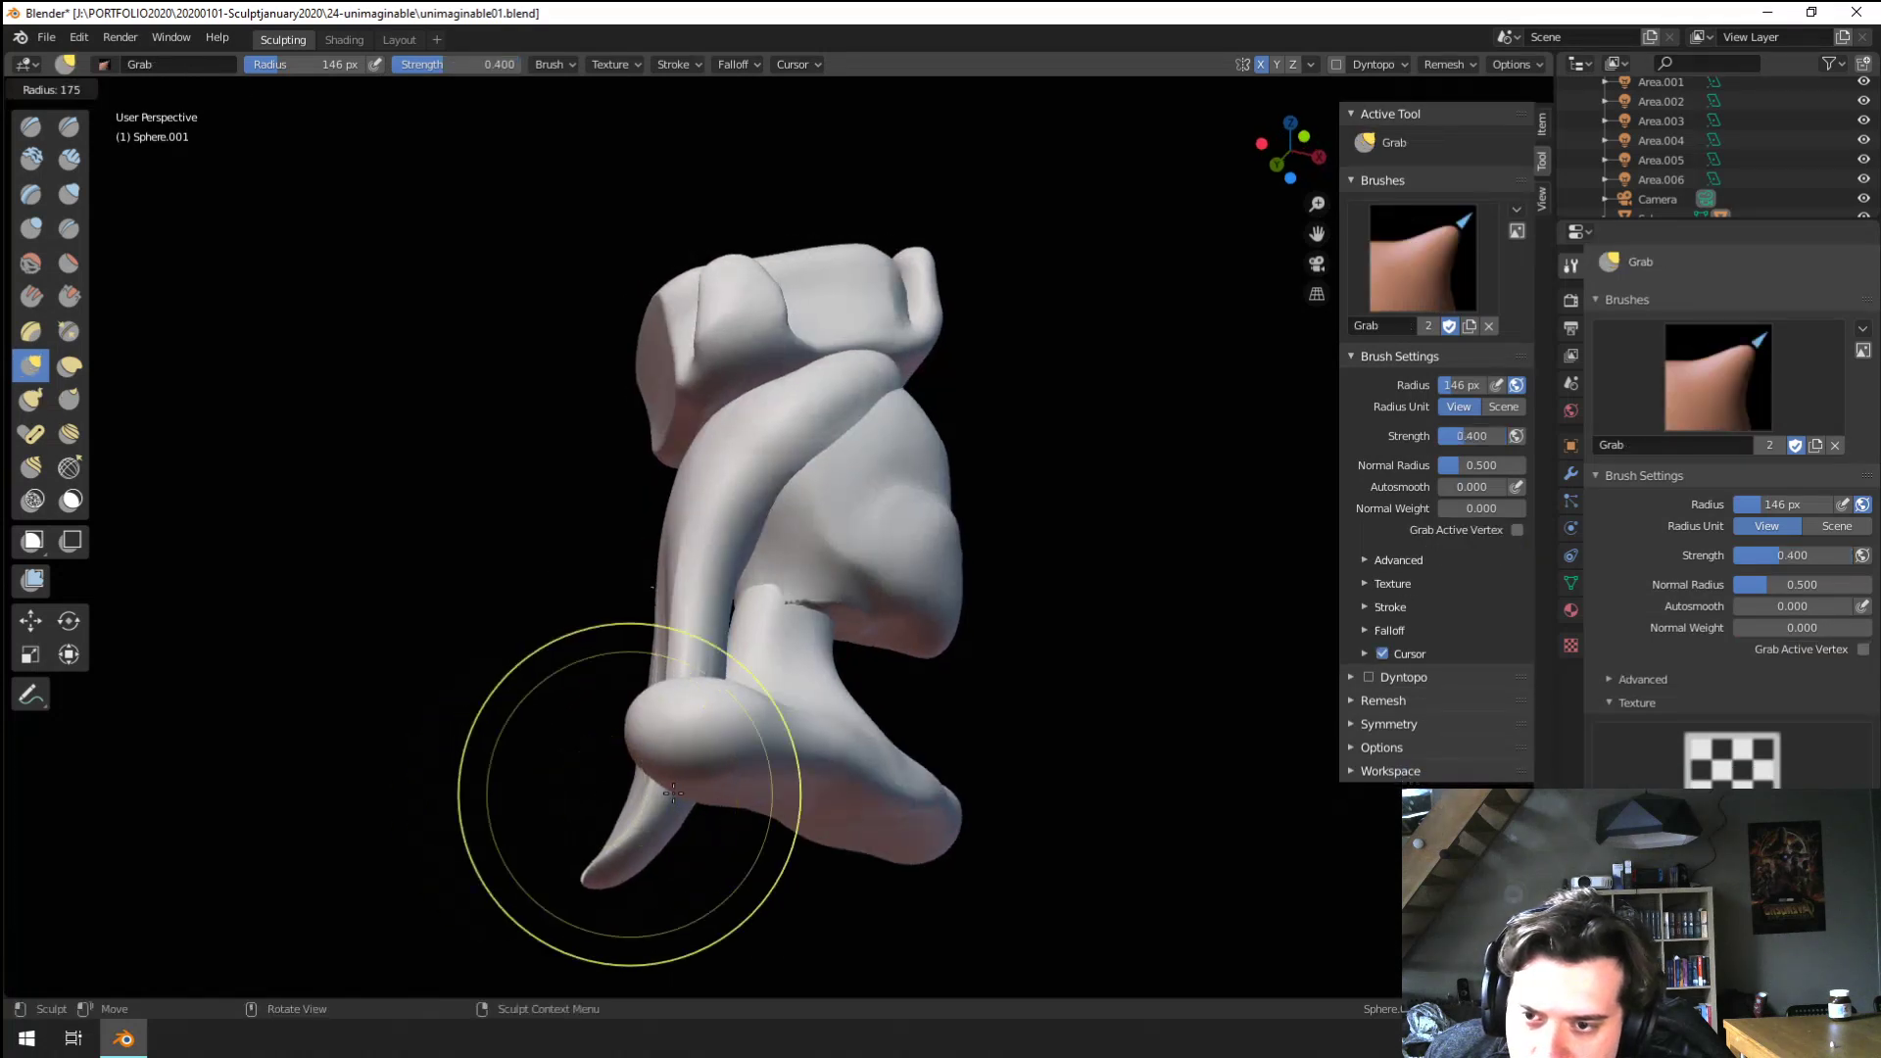
left_click(860, 796)
left_click_drag(685, 831, 643, 757)
mouse_move(642, 757)
middle_mouse_down()
mouse_move(803, 760)
mouse_move(833, 585)
mouse_move(728, 641)
middle_mouse_up()
key("f")
left_click(771, 649)
Remesh the hair and thicken its thin back section with the Inflate brush at a 204 px radius
left_click(69, 194)
key("f")
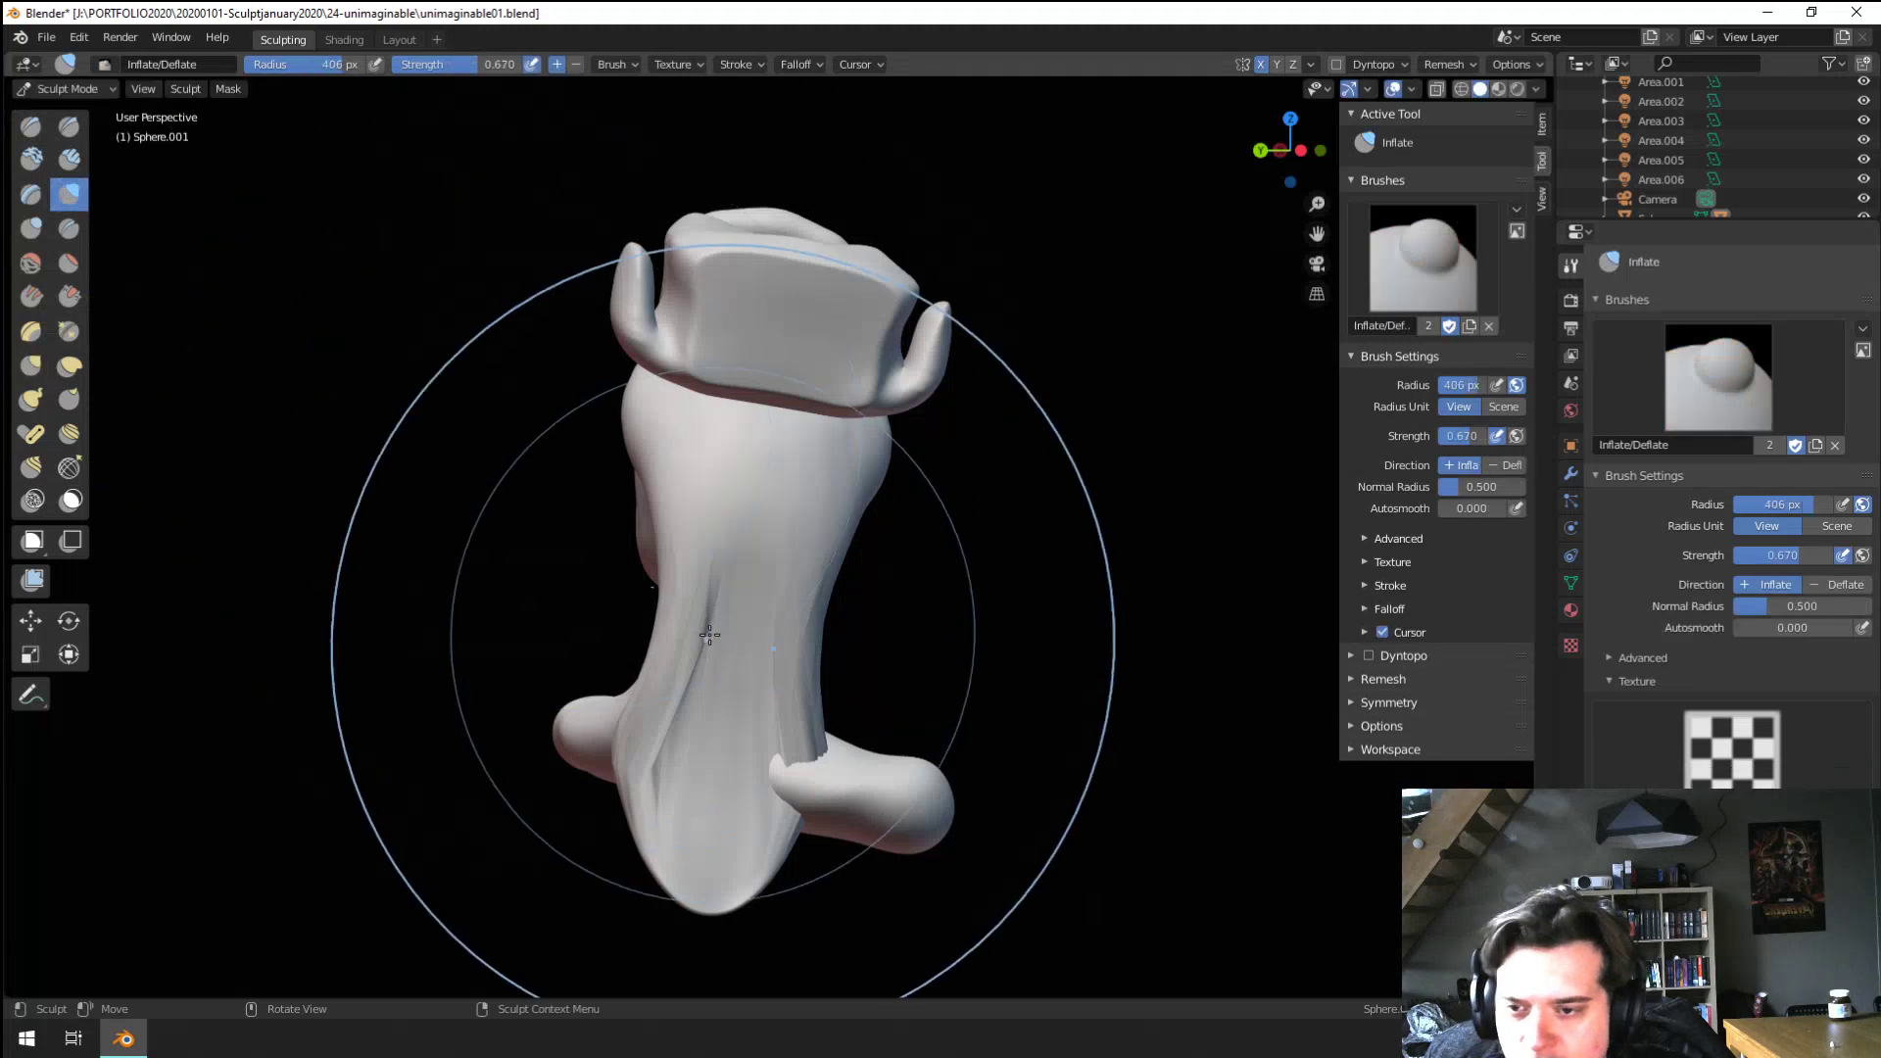
key("ctrl+r")
key("f")
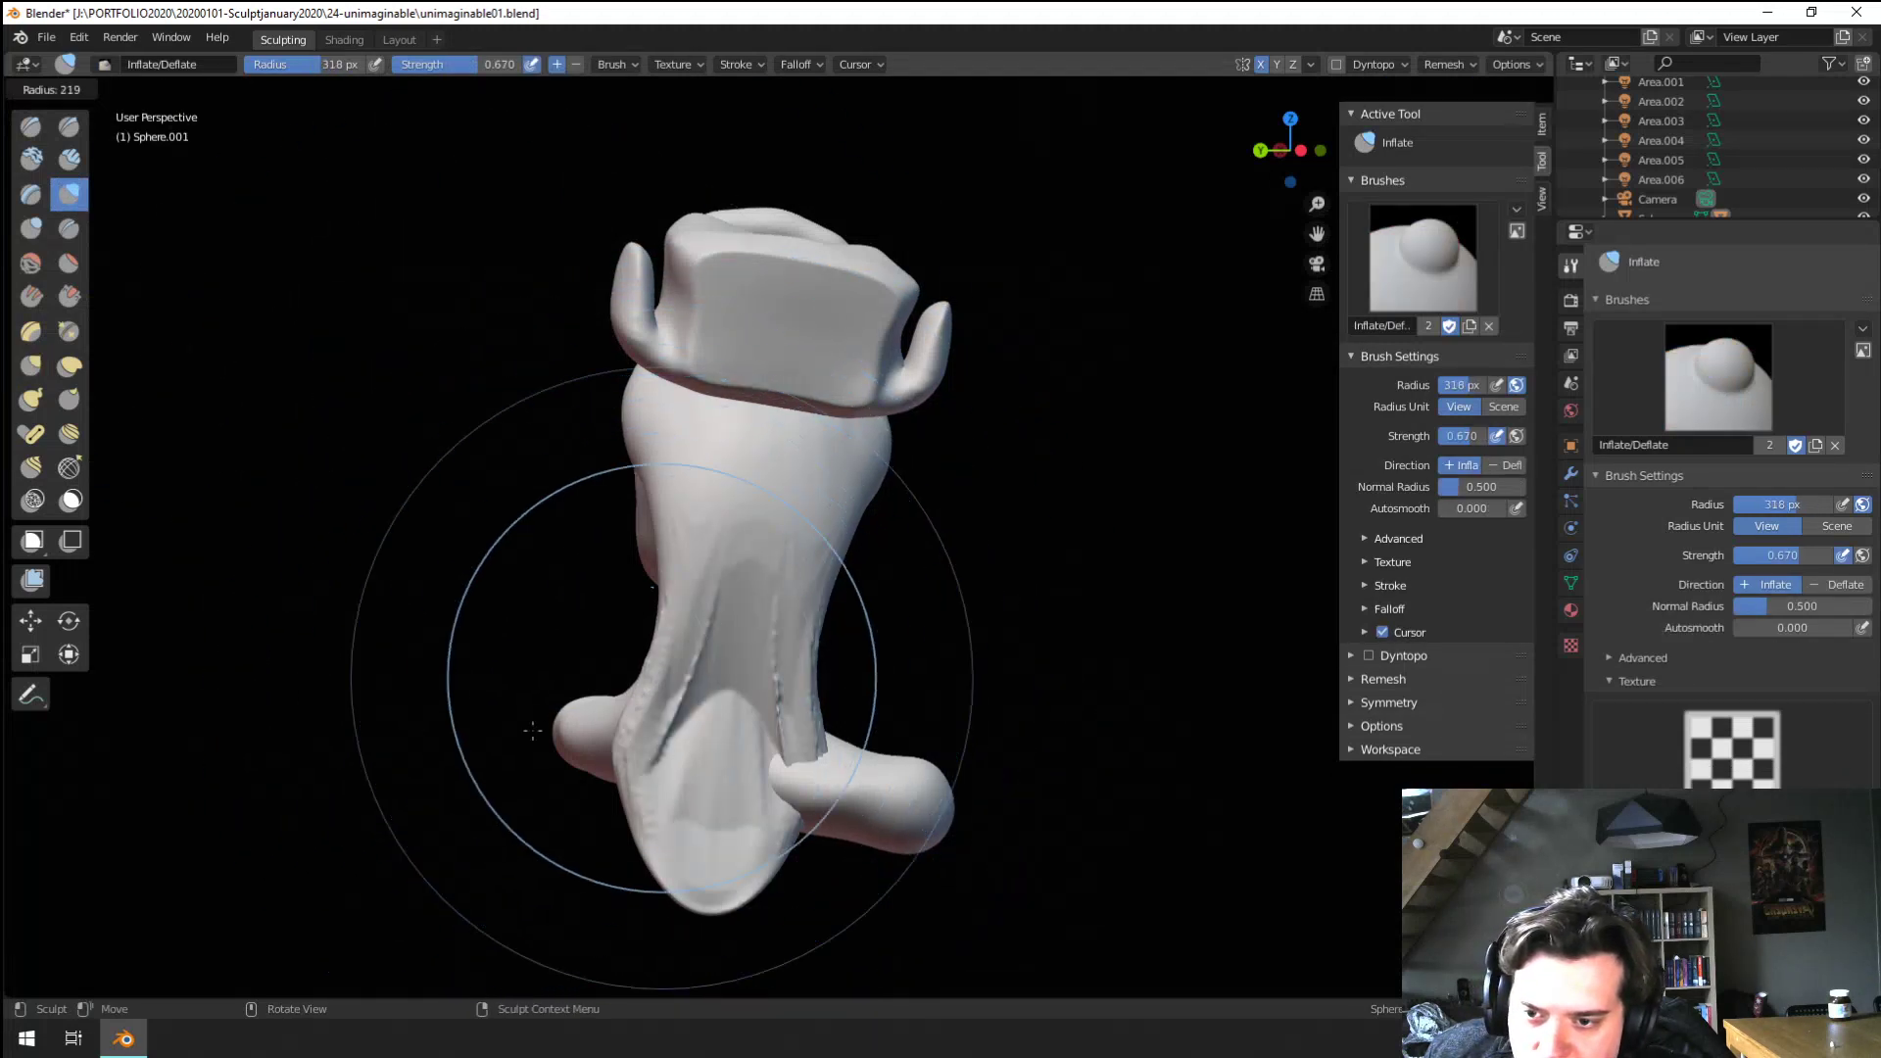
left_click(854, 678)
mouse_move(725, 627)
left_mouse_down()
mouse_move(685, 807)
mouse_move(643, 810)
mouse_move(642, 617)
left_mouse_up()
middle_click_drag(632, 605, 849, 596)
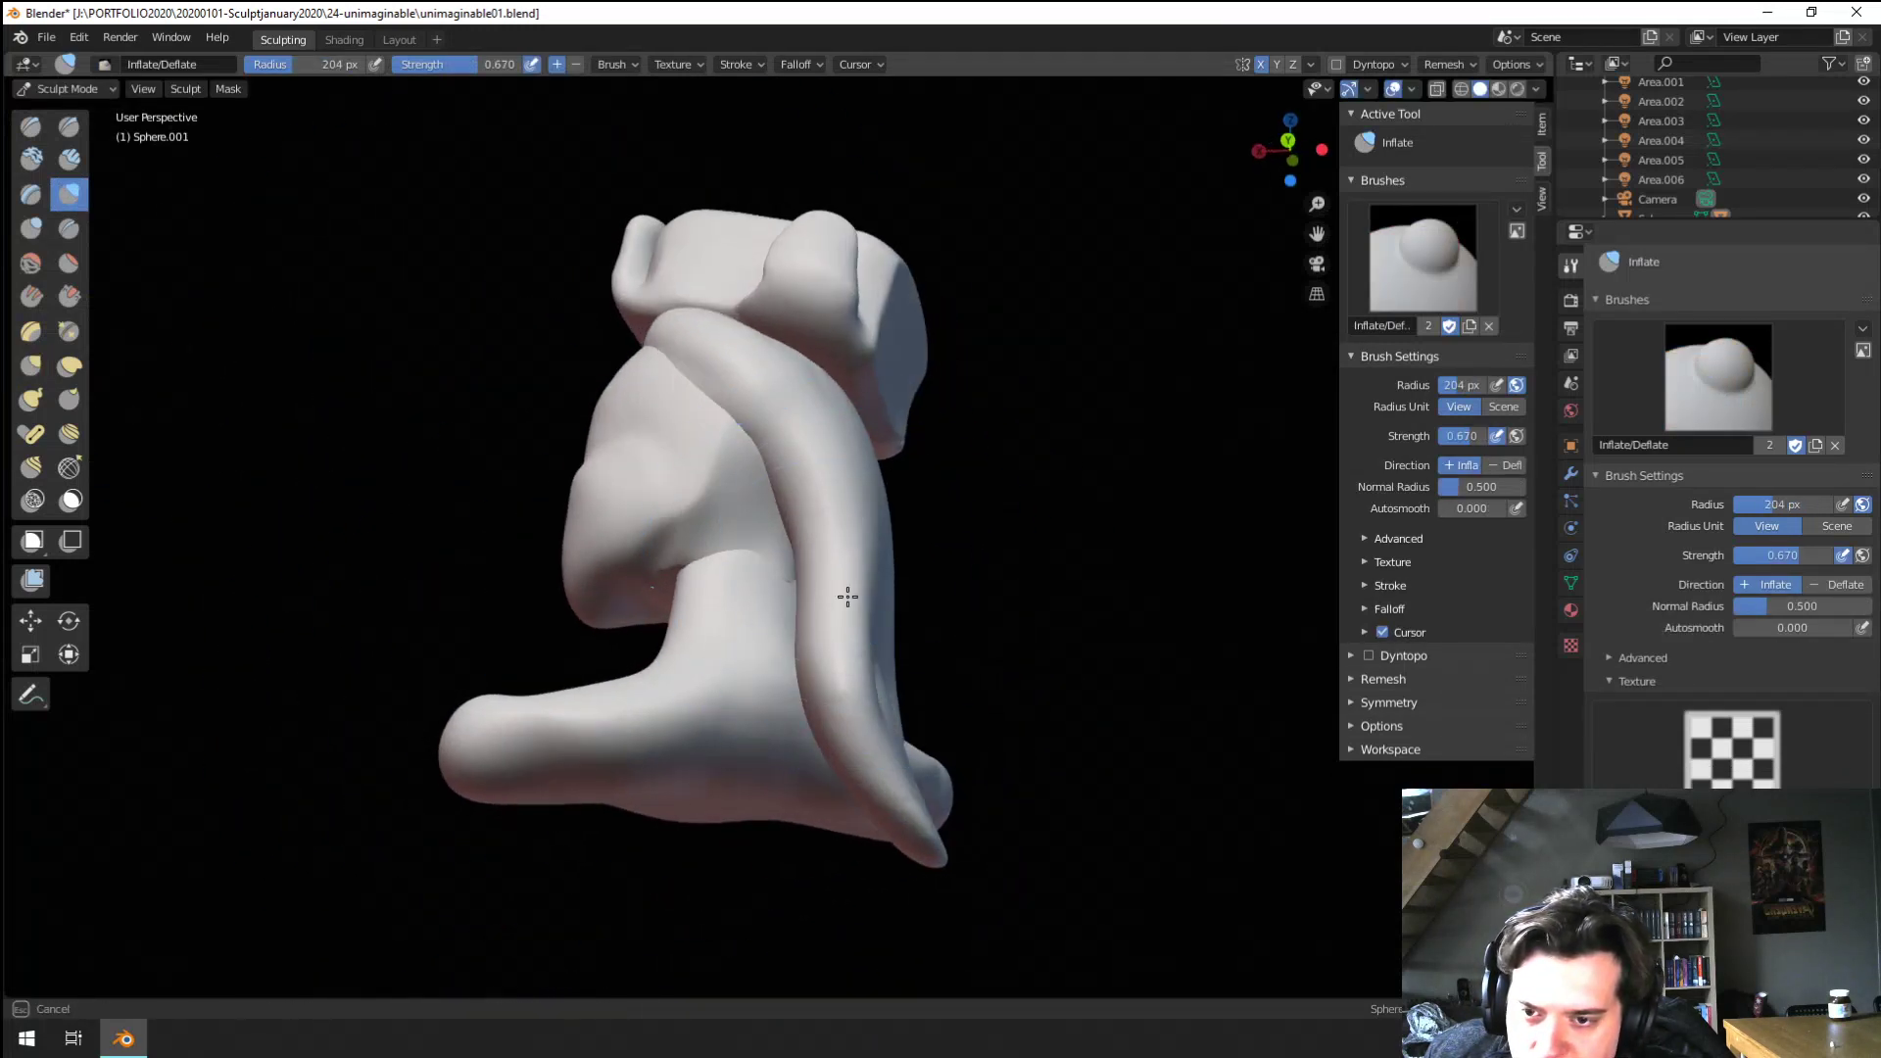
middle_click_drag(939, 727, 792, 724)
mouse_move(792, 724)
left_mouse_down()
mouse_move(844, 808)
mouse_move(840, 685)
left_mouse_up()
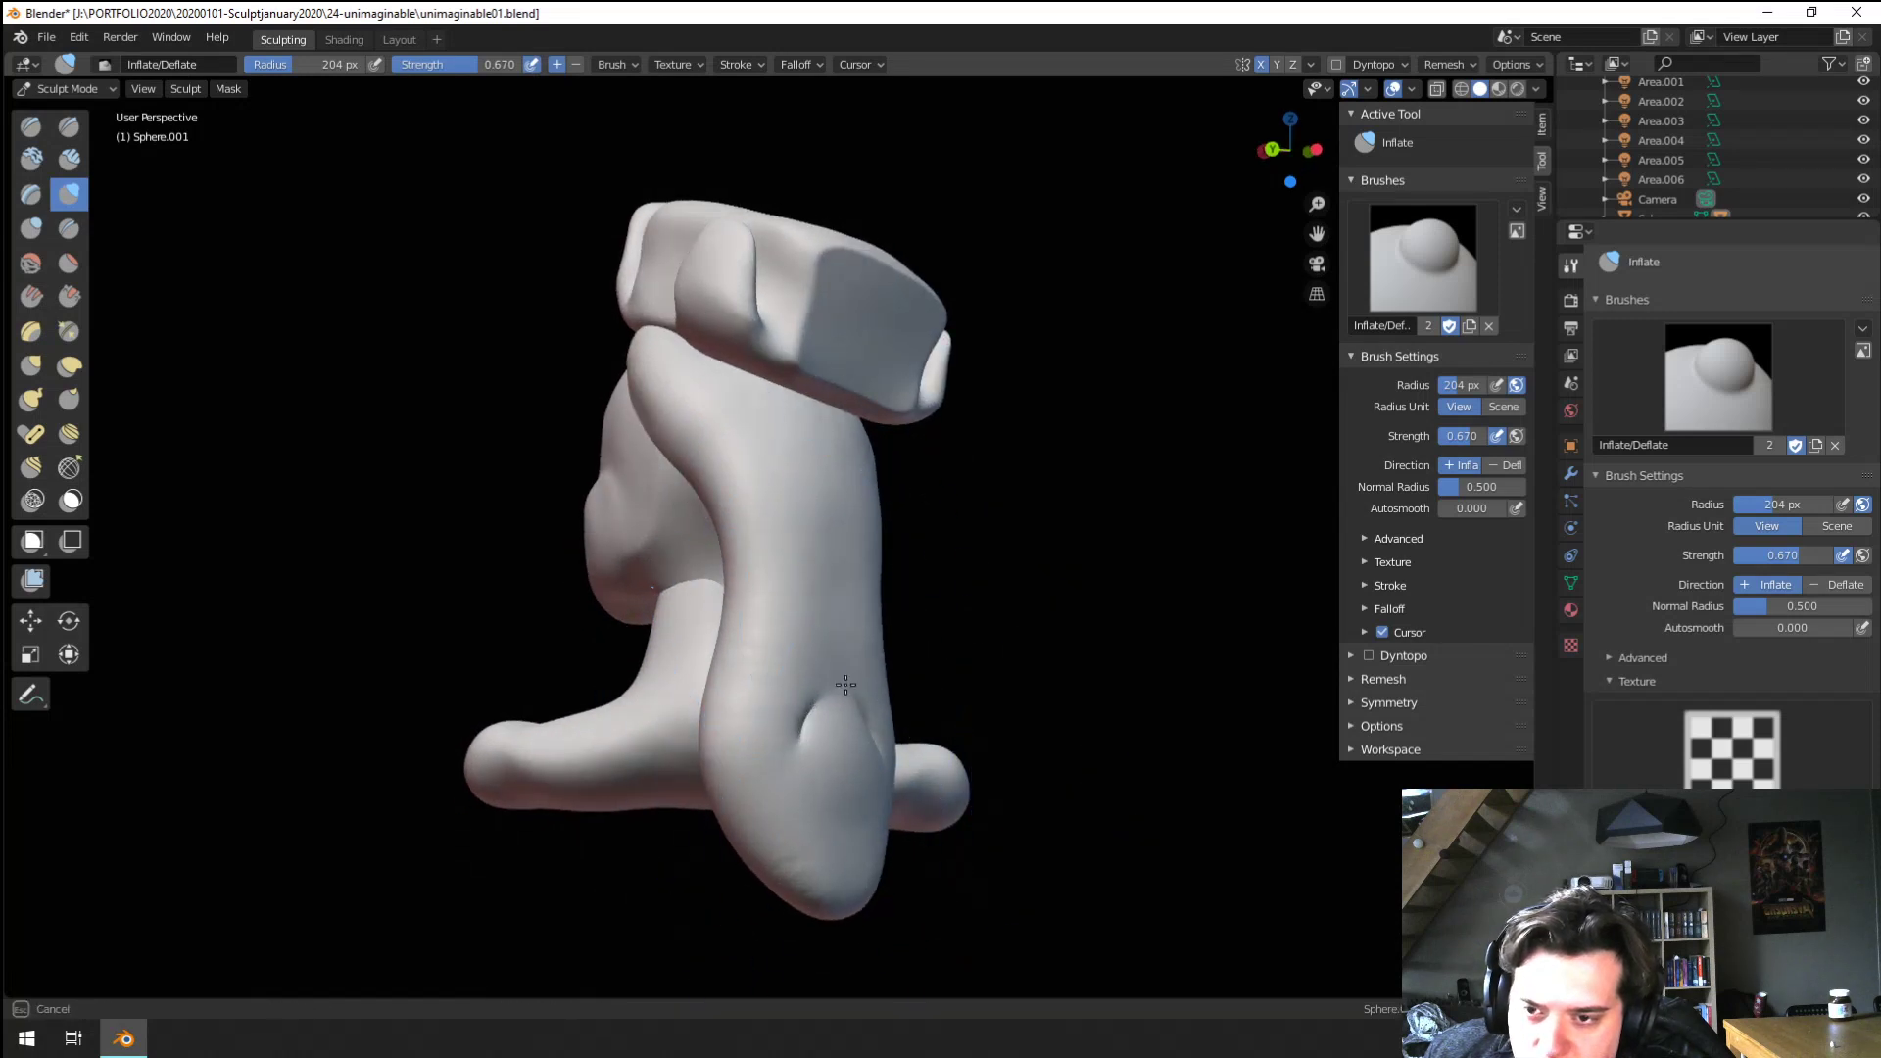
Inflate more of the long hair with the brush radius reduced to 104 px
middle_click_drag(799, 578, 1000, 584)
mouse_move(858, 564)
middle_mouse_down()
mouse_move(991, 572)
mouse_move(860, 723)
mouse_move(887, 715)
mouse_move(769, 694)
mouse_move(760, 720)
middle_mouse_up()
key("f")
left_click(663, 716)
left_click_drag(666, 715, 666, 690)
mouse_move(793, 652)
middle_mouse_down()
mouse_move(601, 651)
mouse_move(578, 627)
middle_mouse_up()
Return to Object Mode, add a UV sphere, and scale it down smaller than the head
left_click(78, 89)
left_click(87, 113)
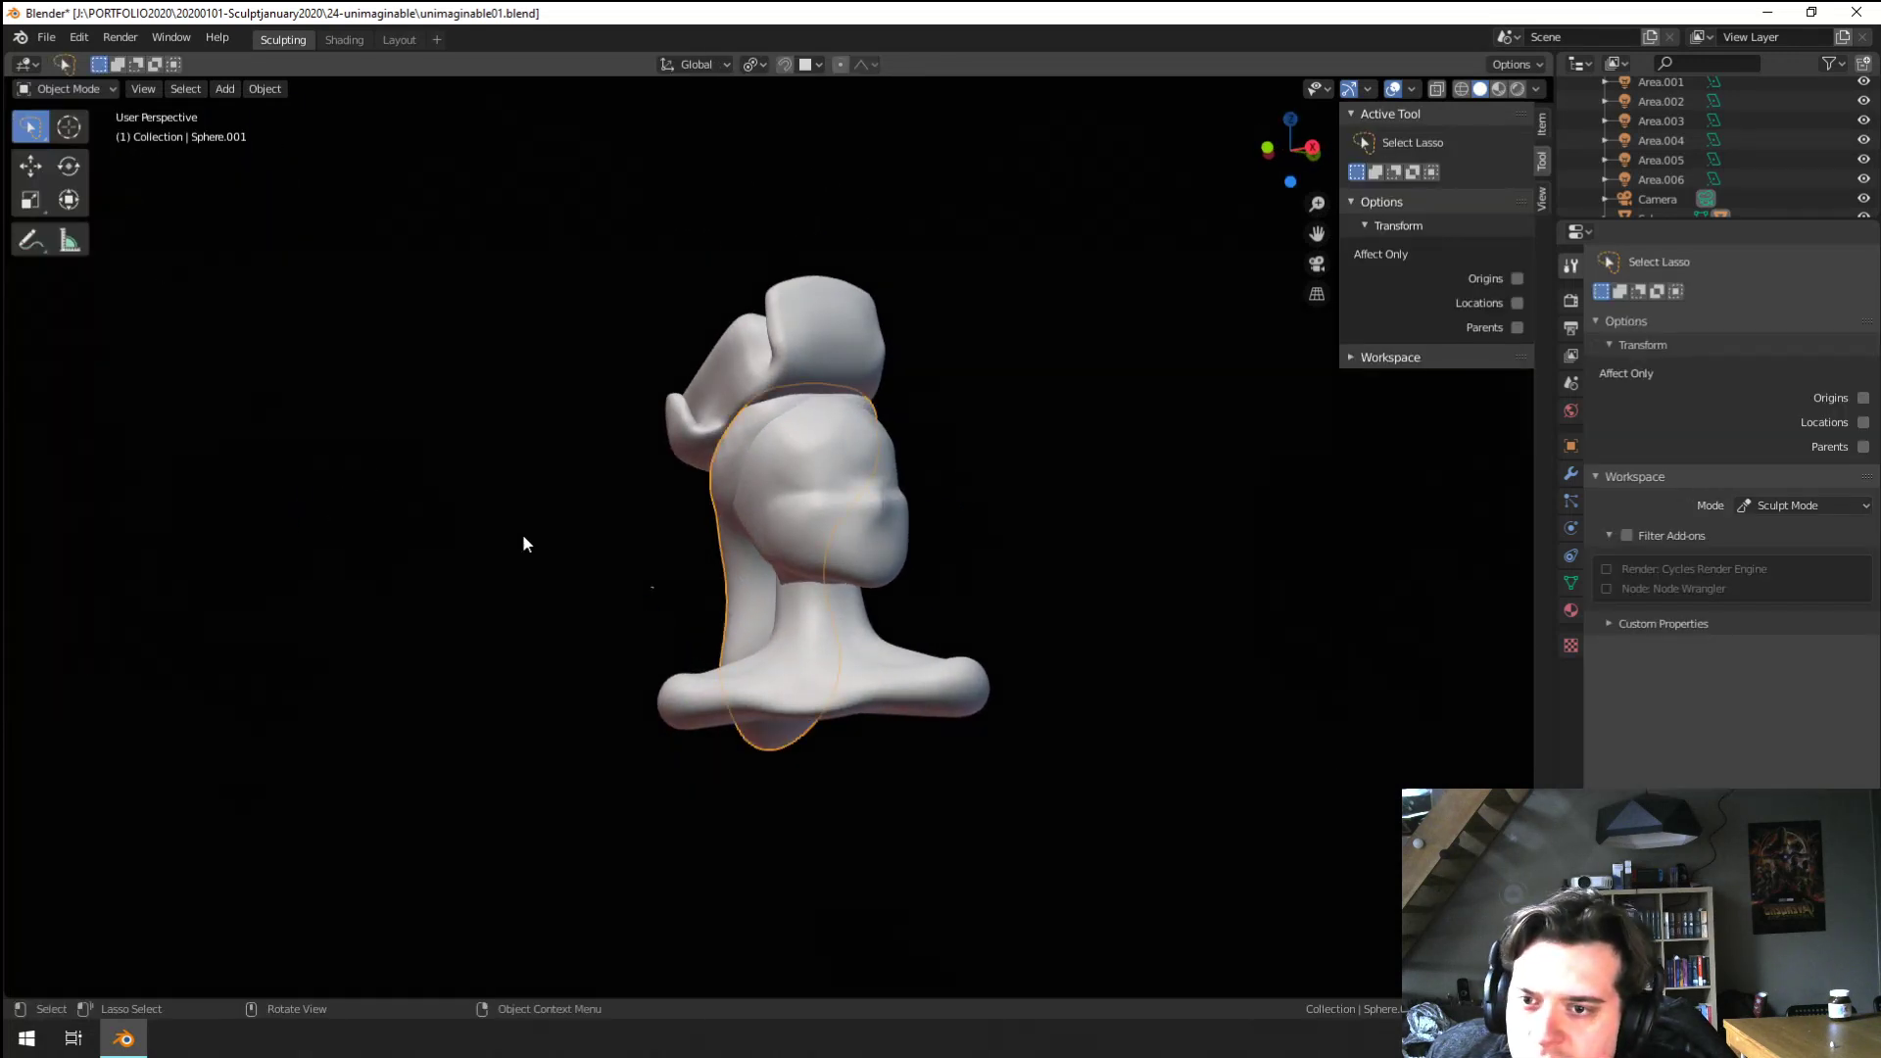
middle_click_drag(521, 533, 720, 561)
key("shift+a")
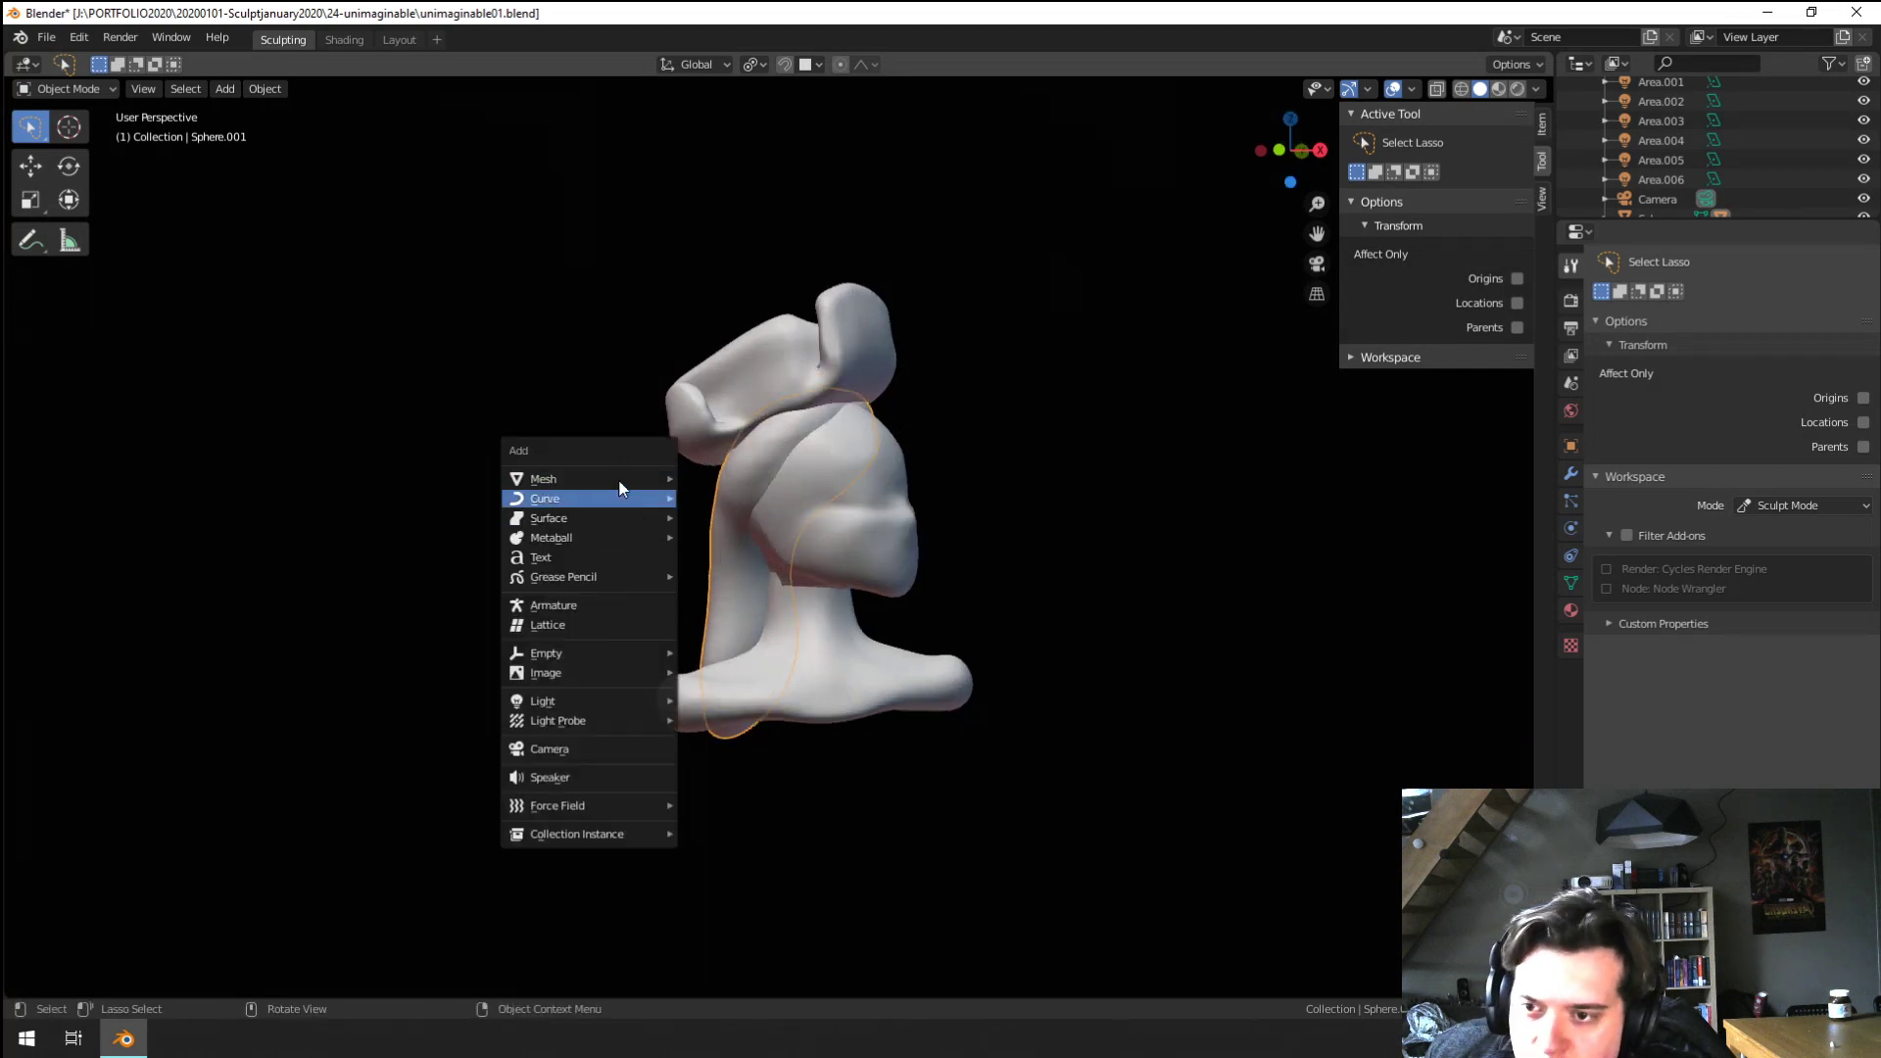
mouse_move(674, 478)
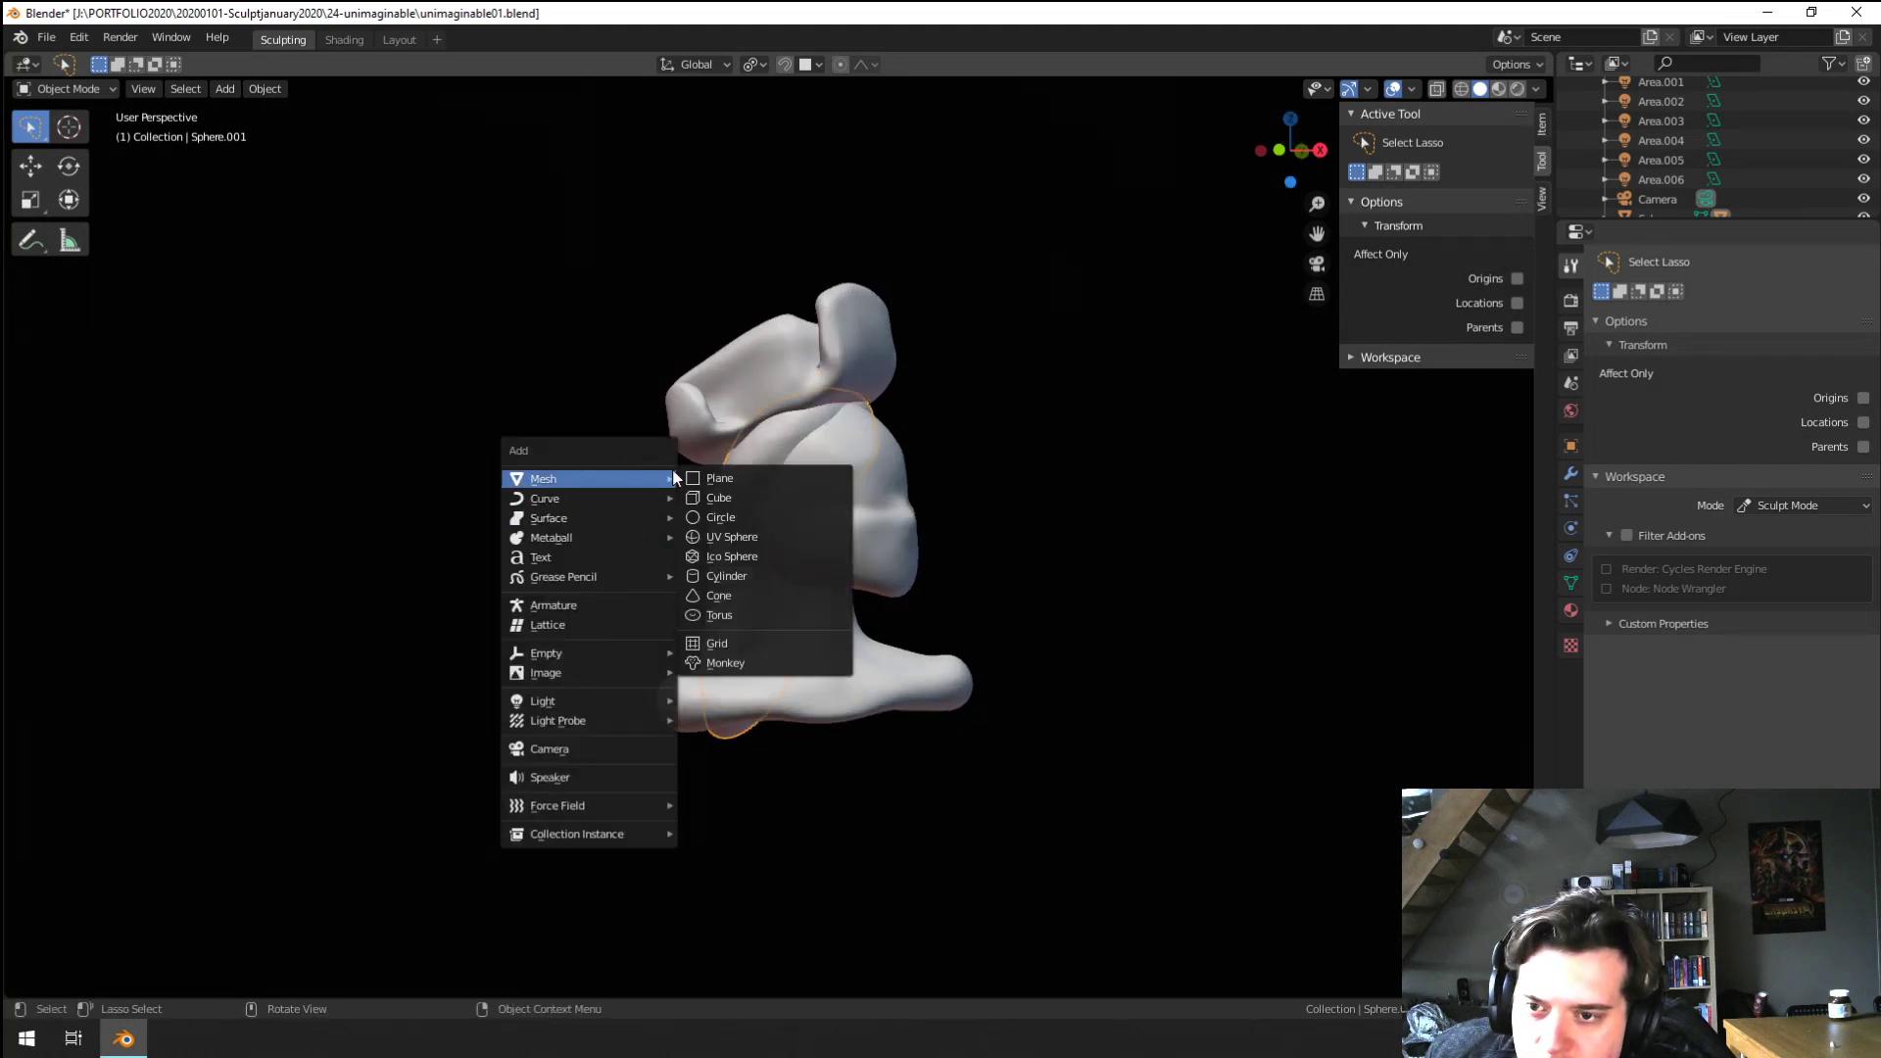
left_click(737, 537)
key("s")
left_click(998, 589)
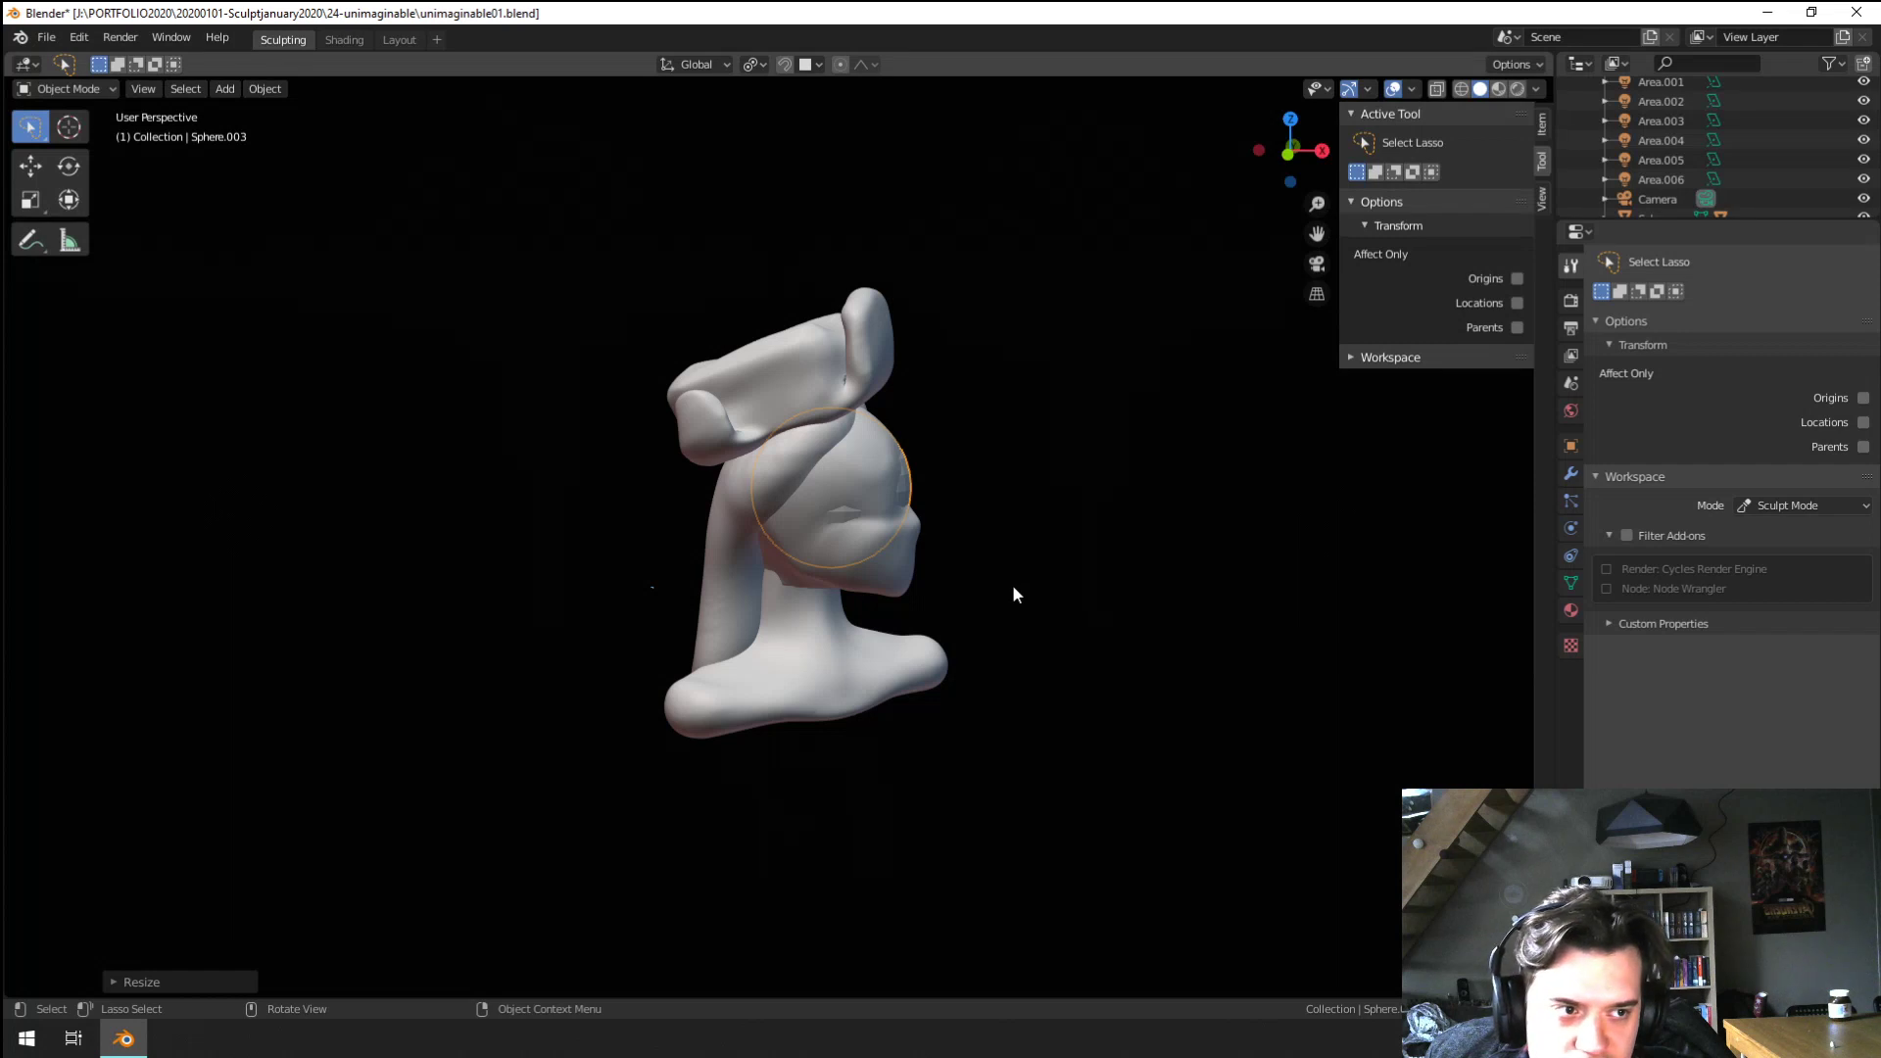
key("s")
left_click(943, 600)
Move the new sphere to the forehead just below the hat, shrink it further, and apply its transform
key("g")
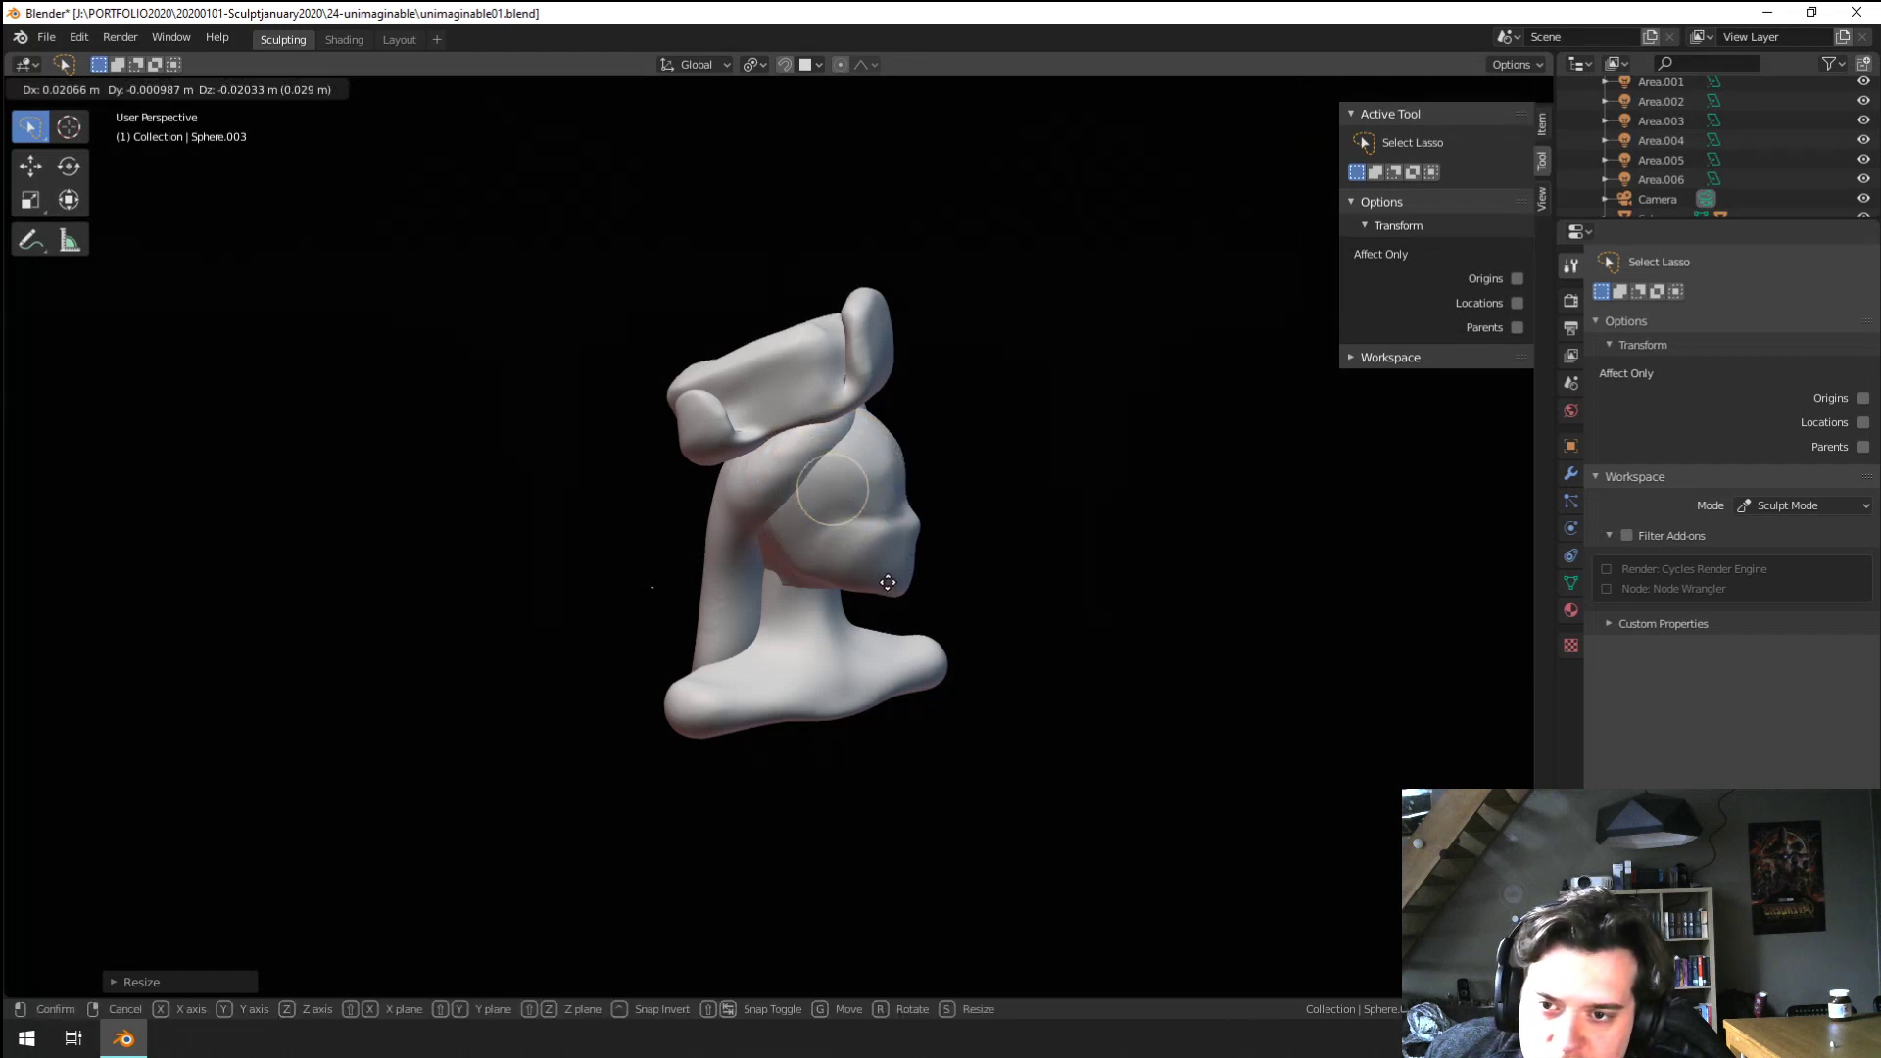
left_click(833, 522)
middle_click_drag(833, 521, 875, 525)
key("s")
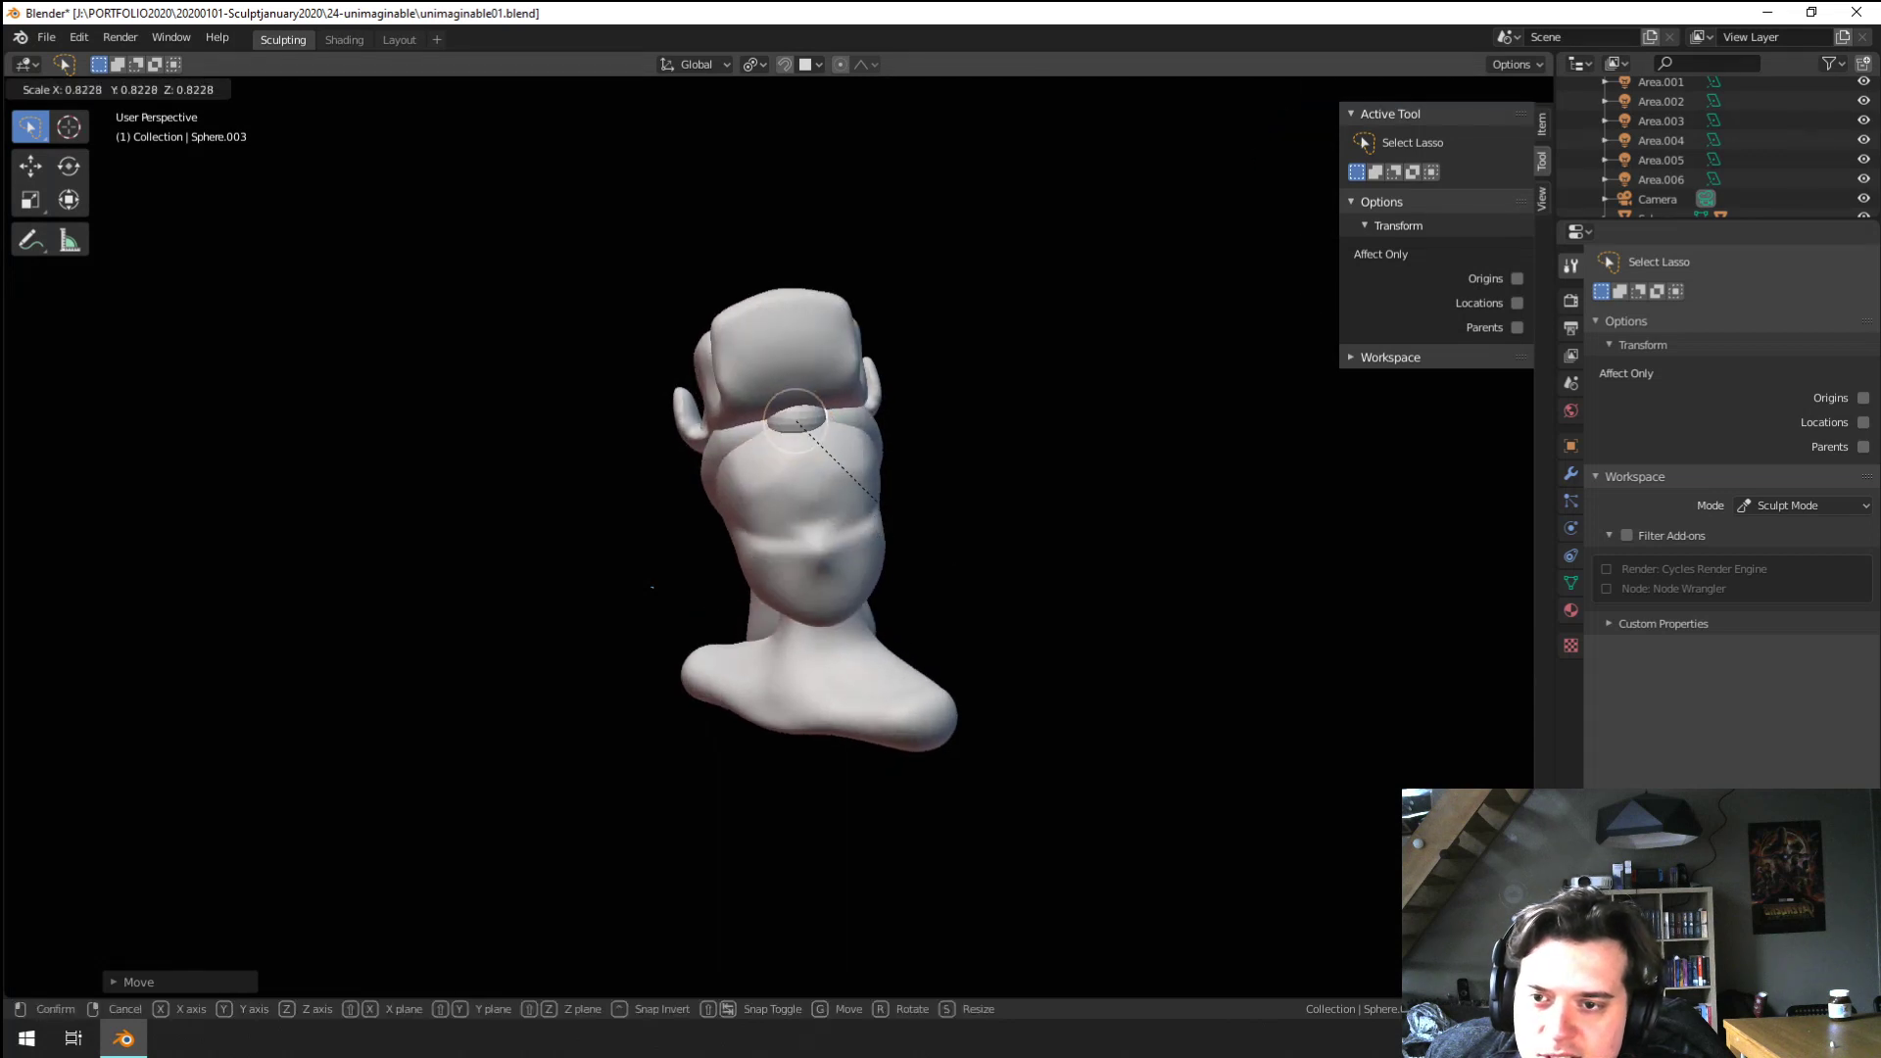
left_click(891, 532)
key("ctrl+a")
left_click(863, 580)
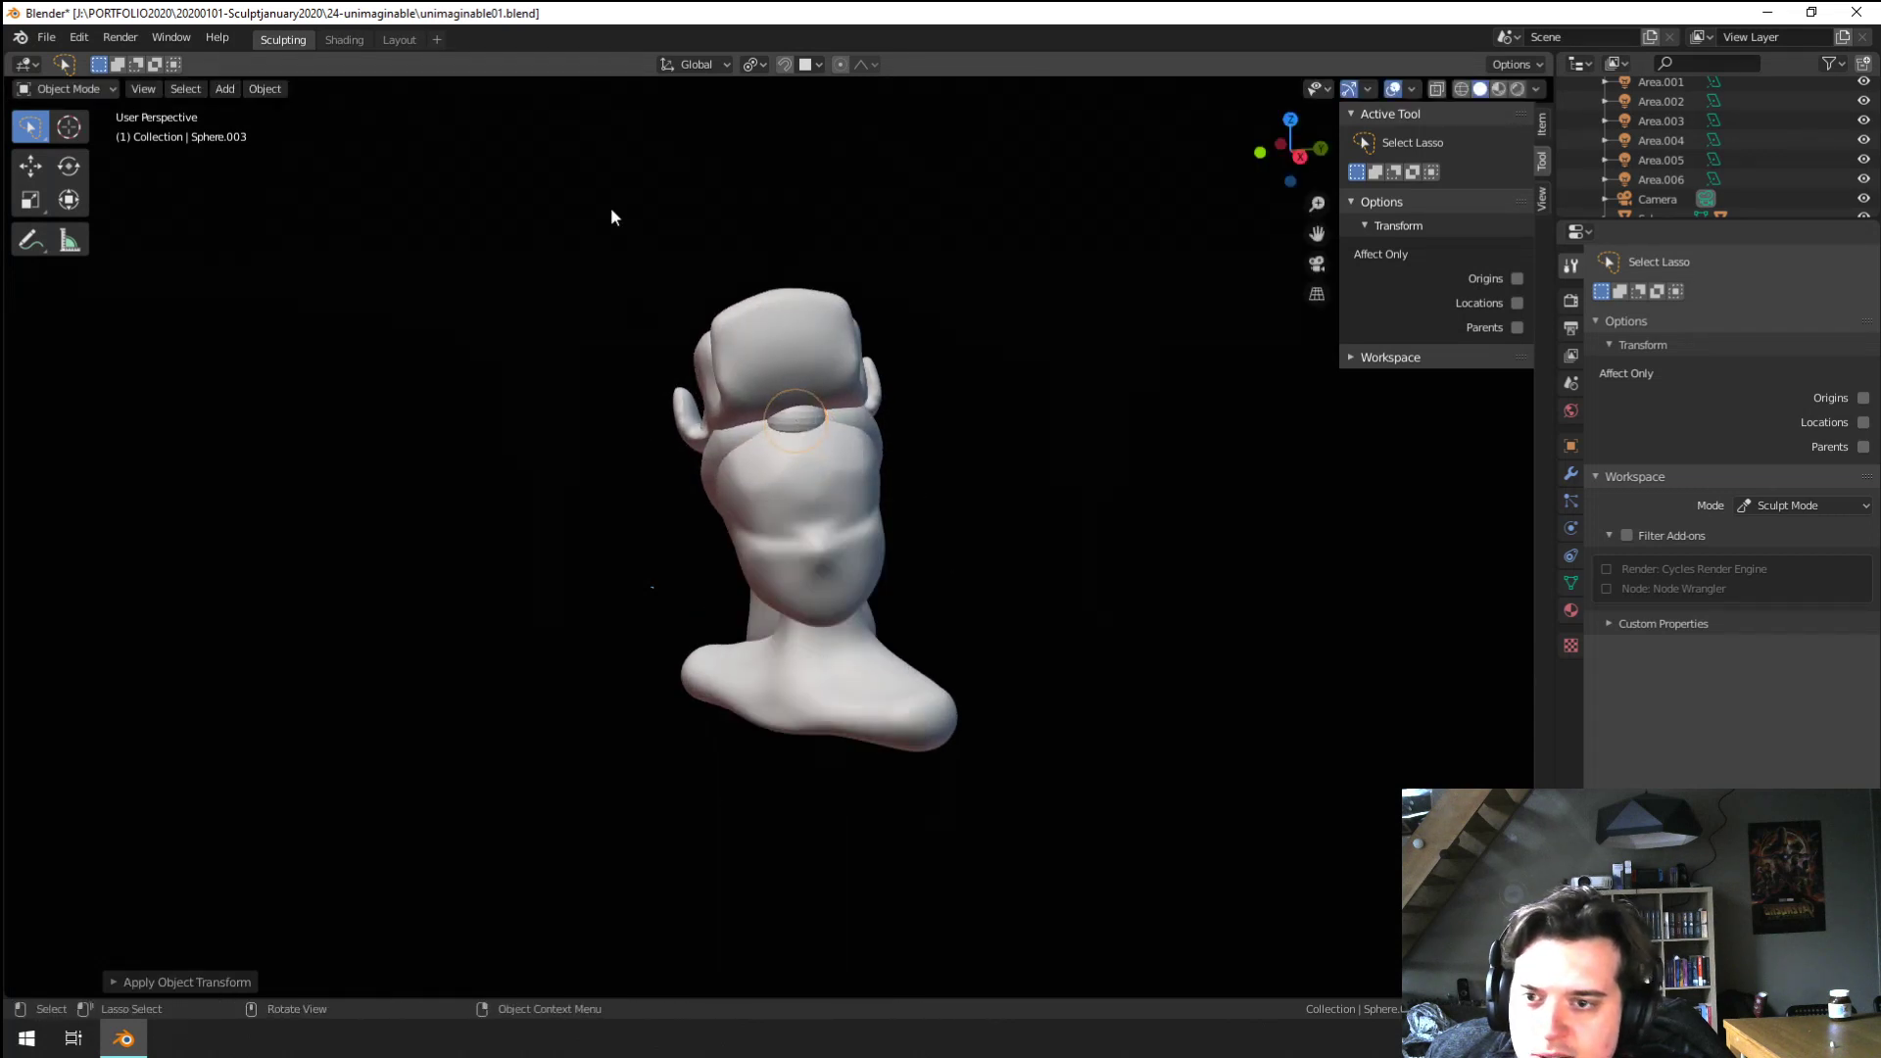
Enter Sculpt Mode on the small sphere and remesh it at a 0.025 m voxel size with Smooth Normals enabled
left_click(72, 91)
left_click(103, 156)
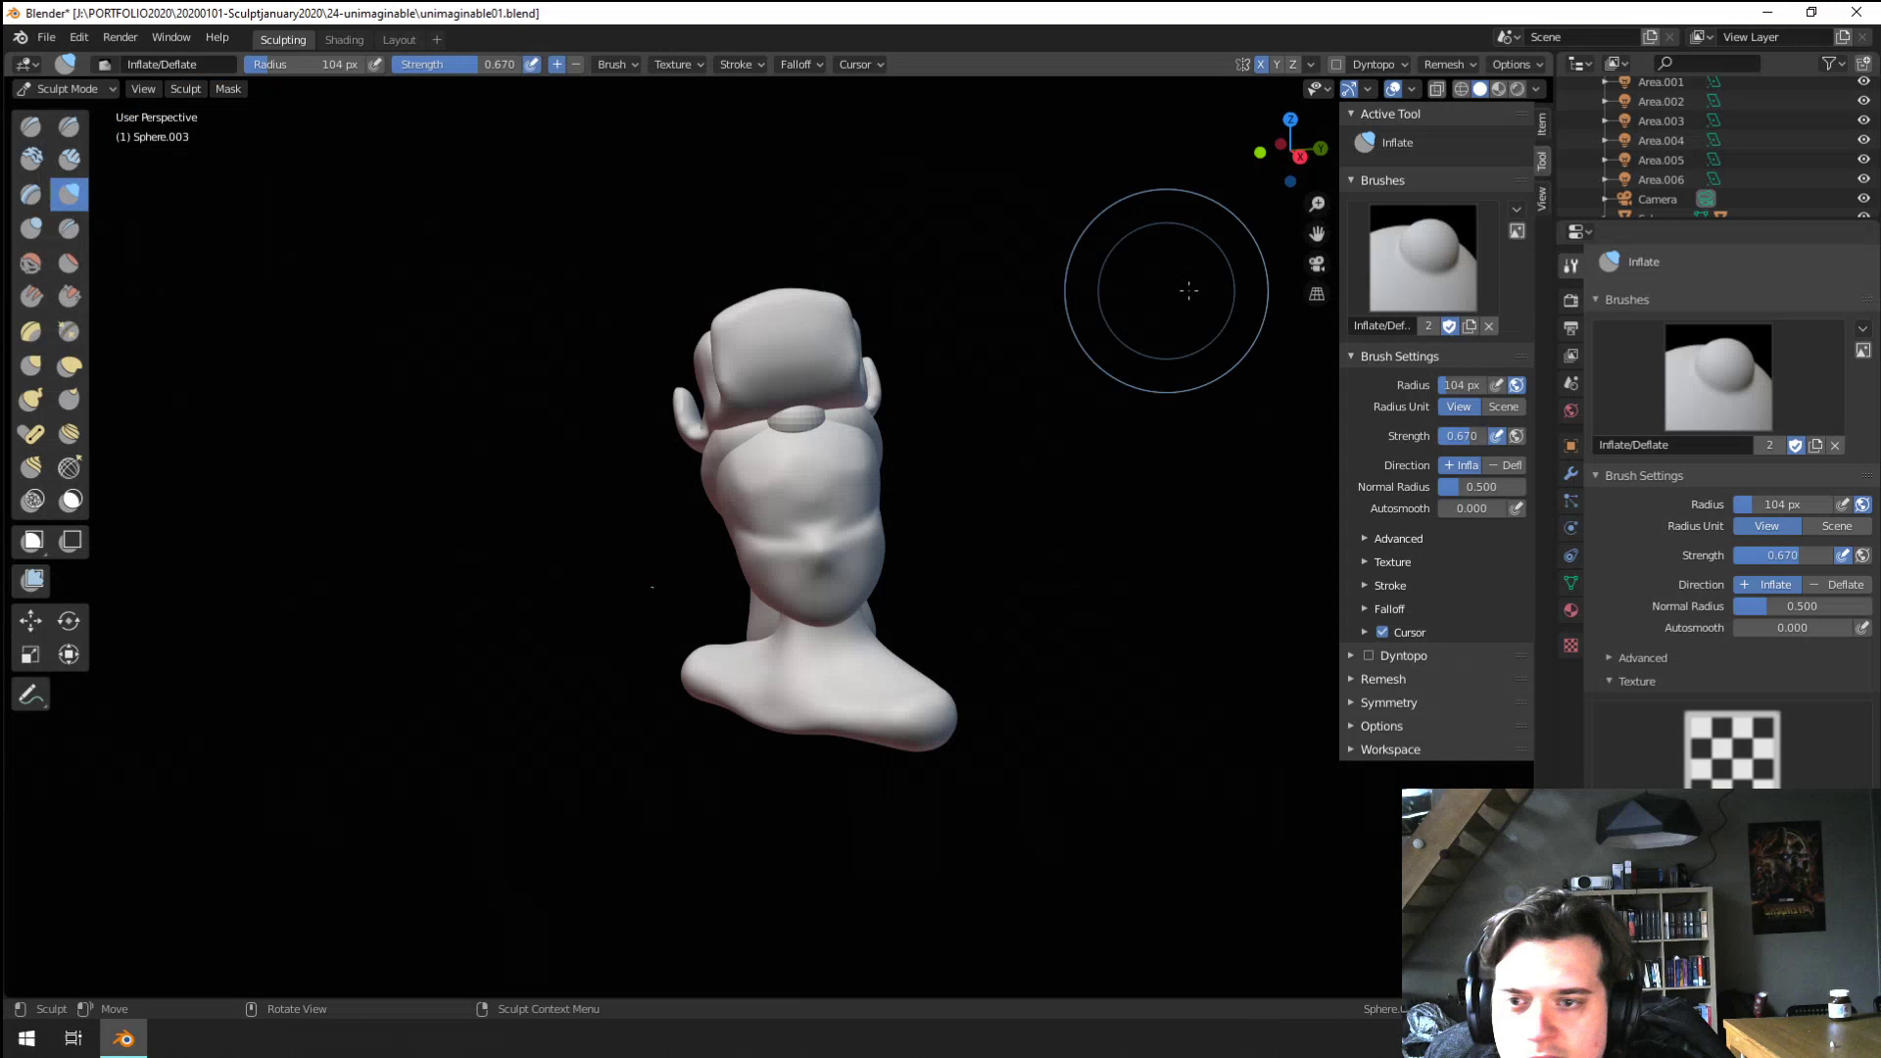
left_click(1445, 64)
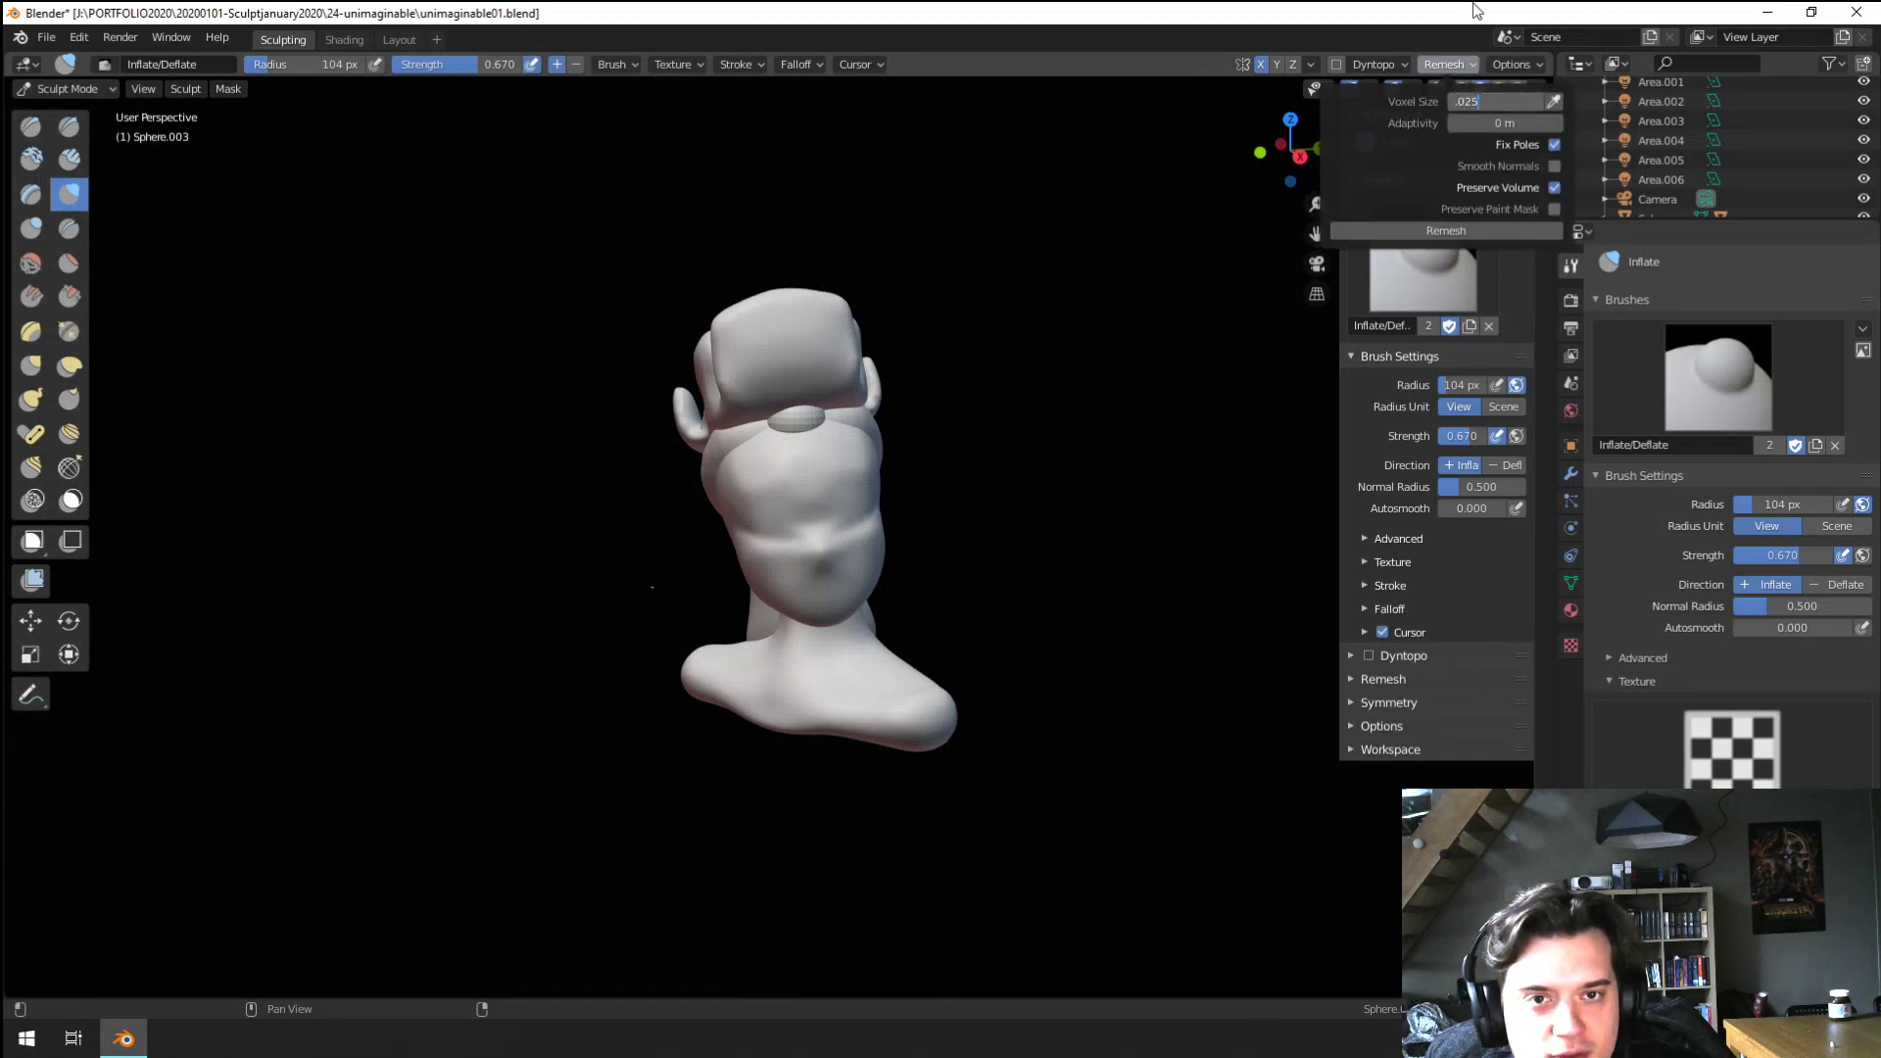
left_click(1552, 166)
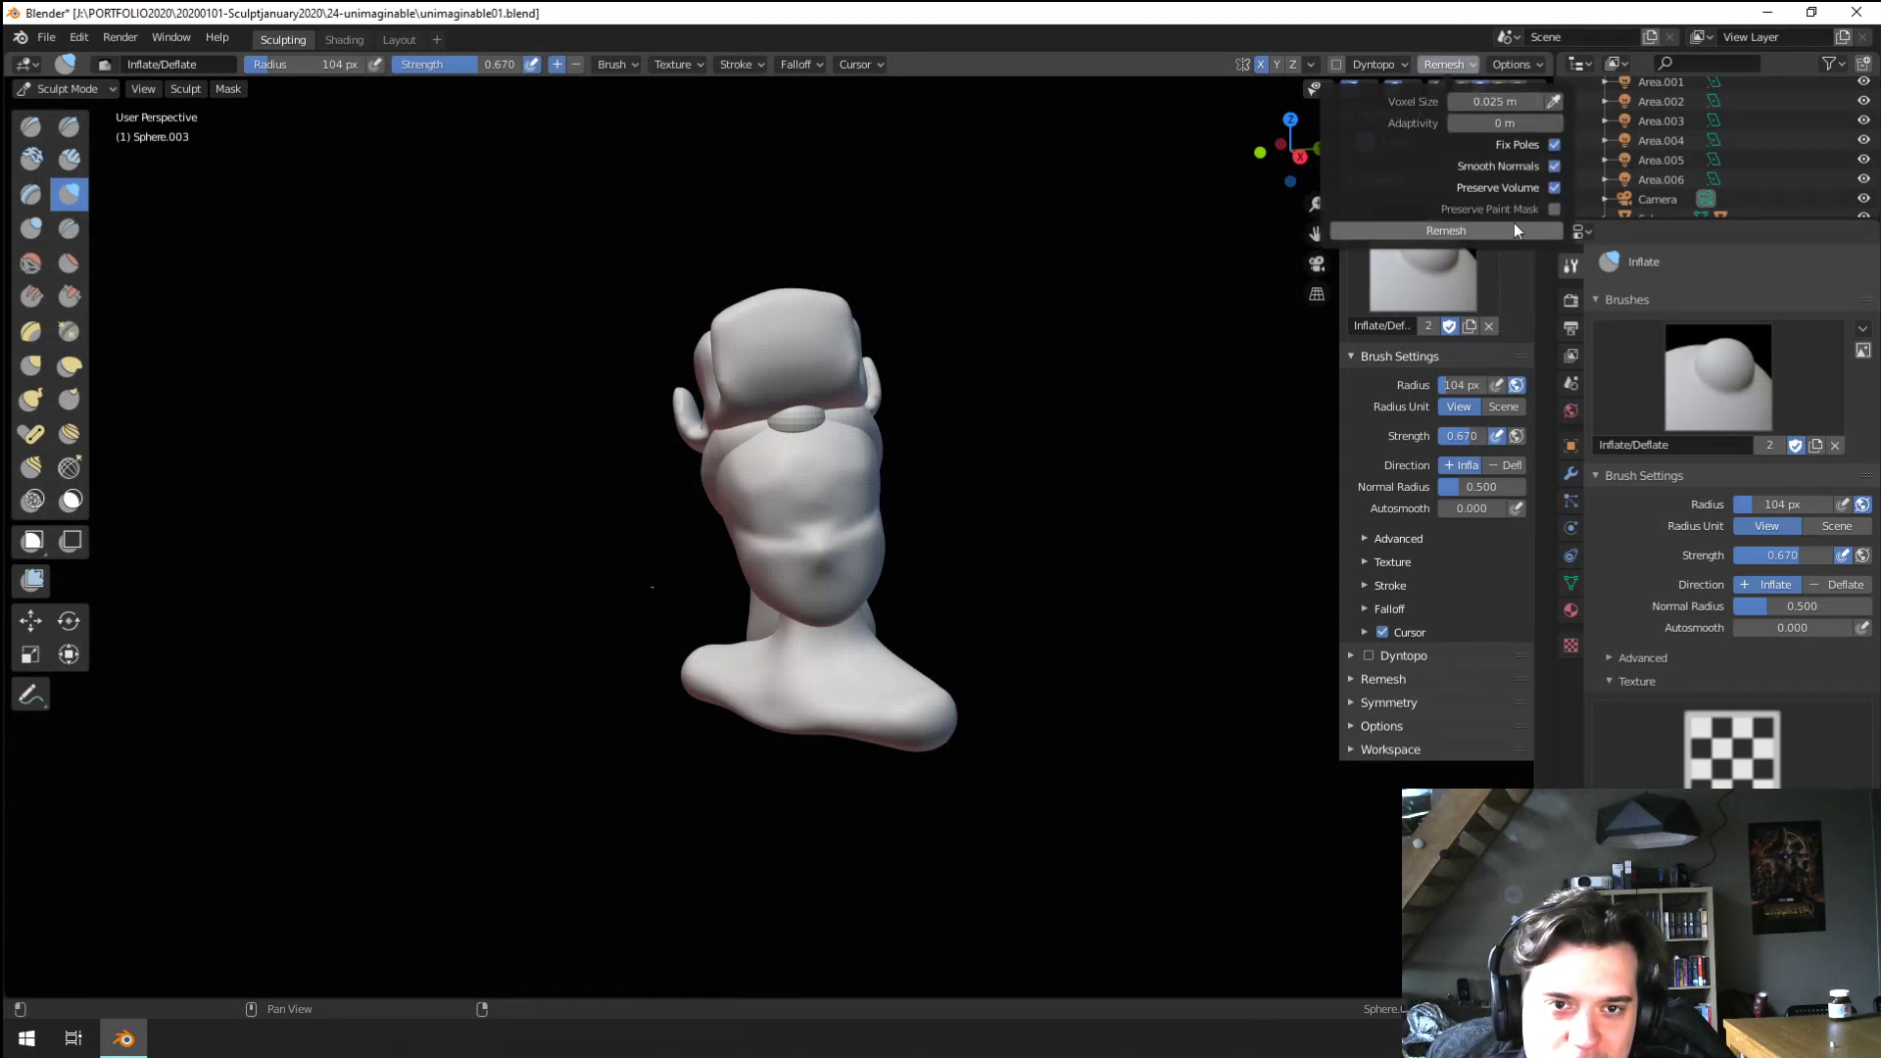
left_click(1487, 232)
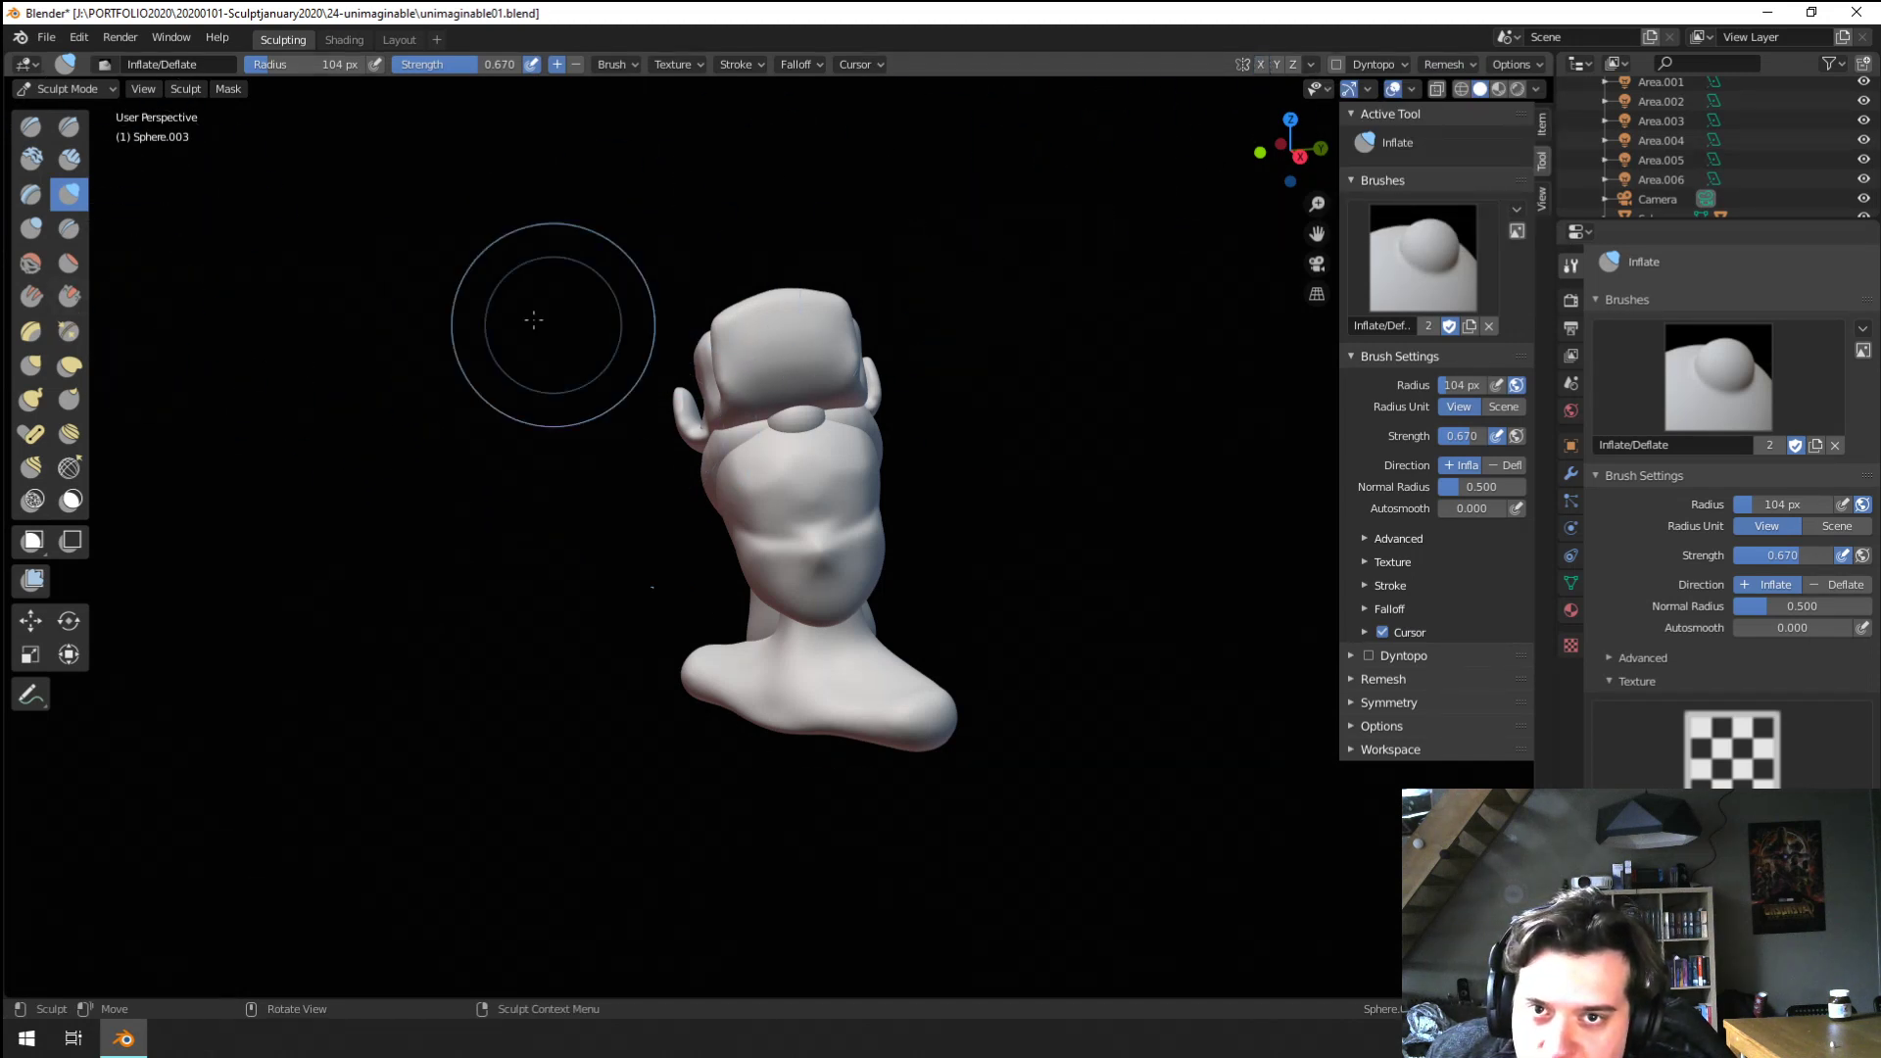
Pull the small sphere into a hair lock sweeping across the side of the forehead with a 67 px Snake Hook brush
left_click(30, 399)
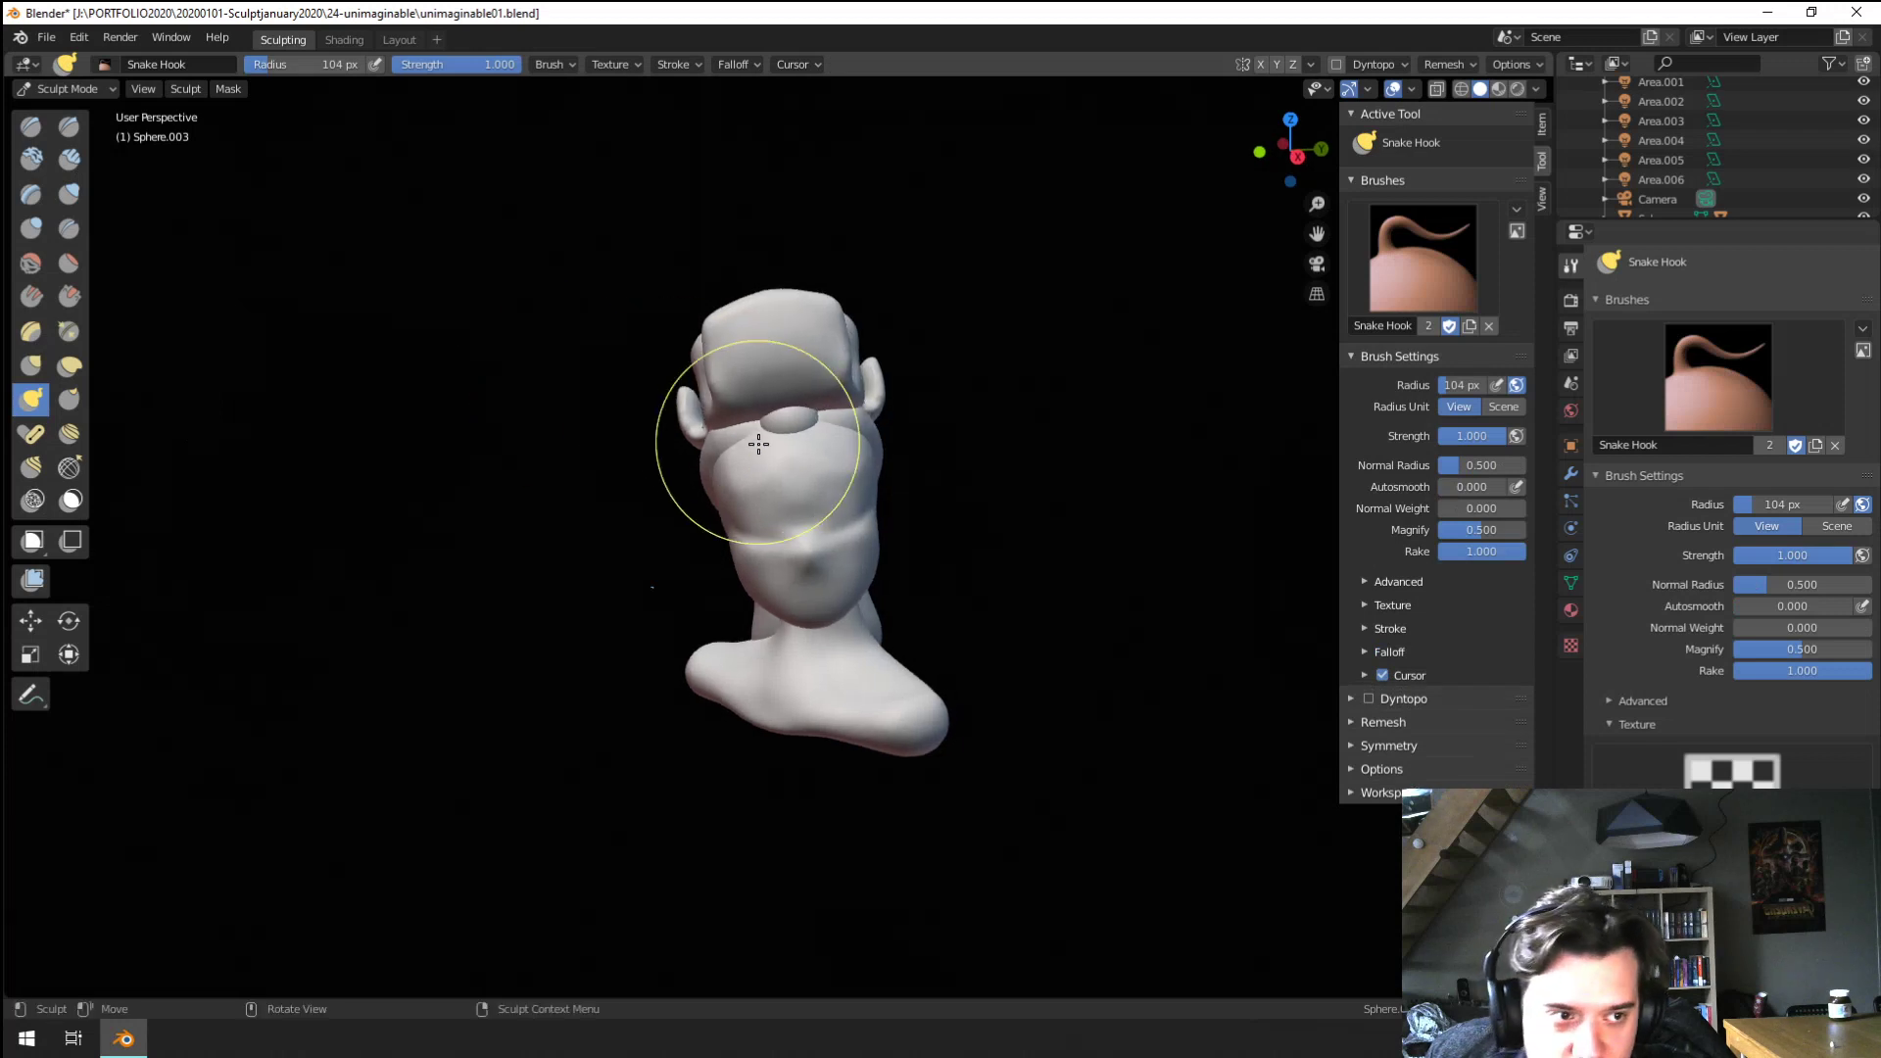
left_click_drag(717, 459, 720, 461)
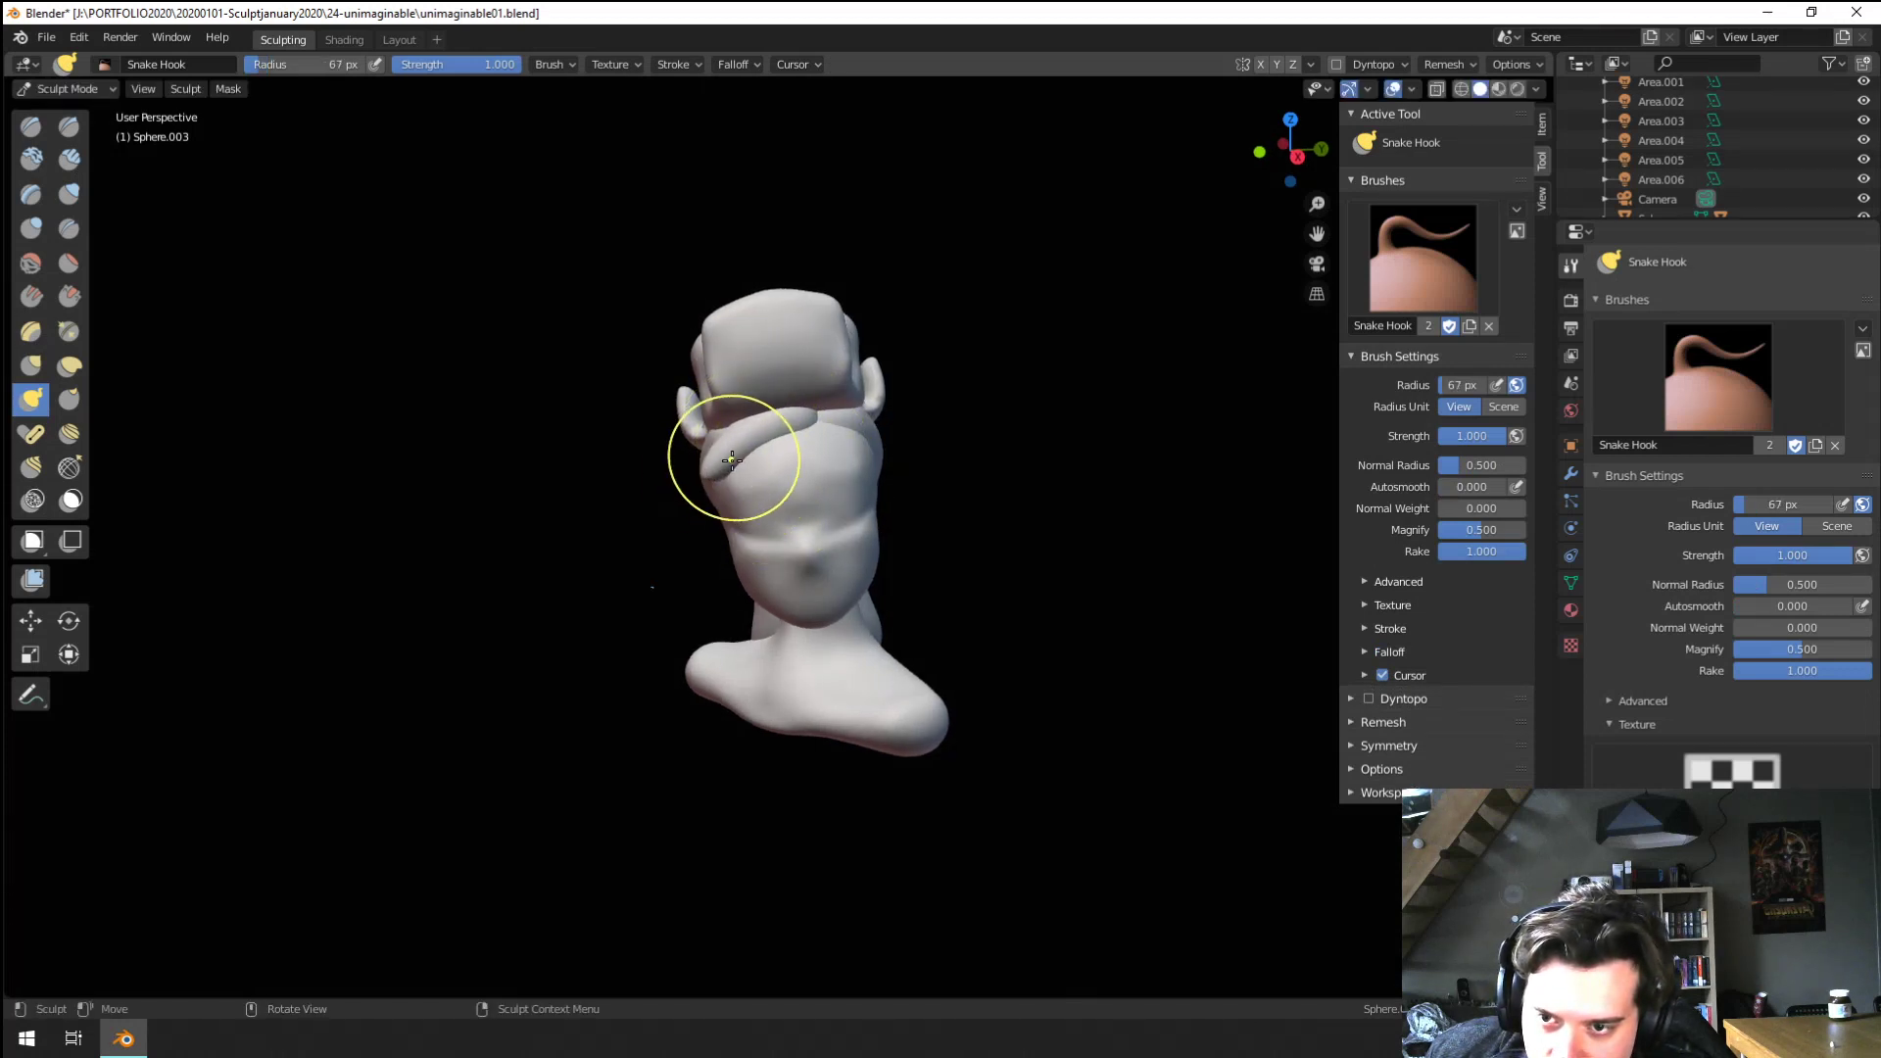
key("s")
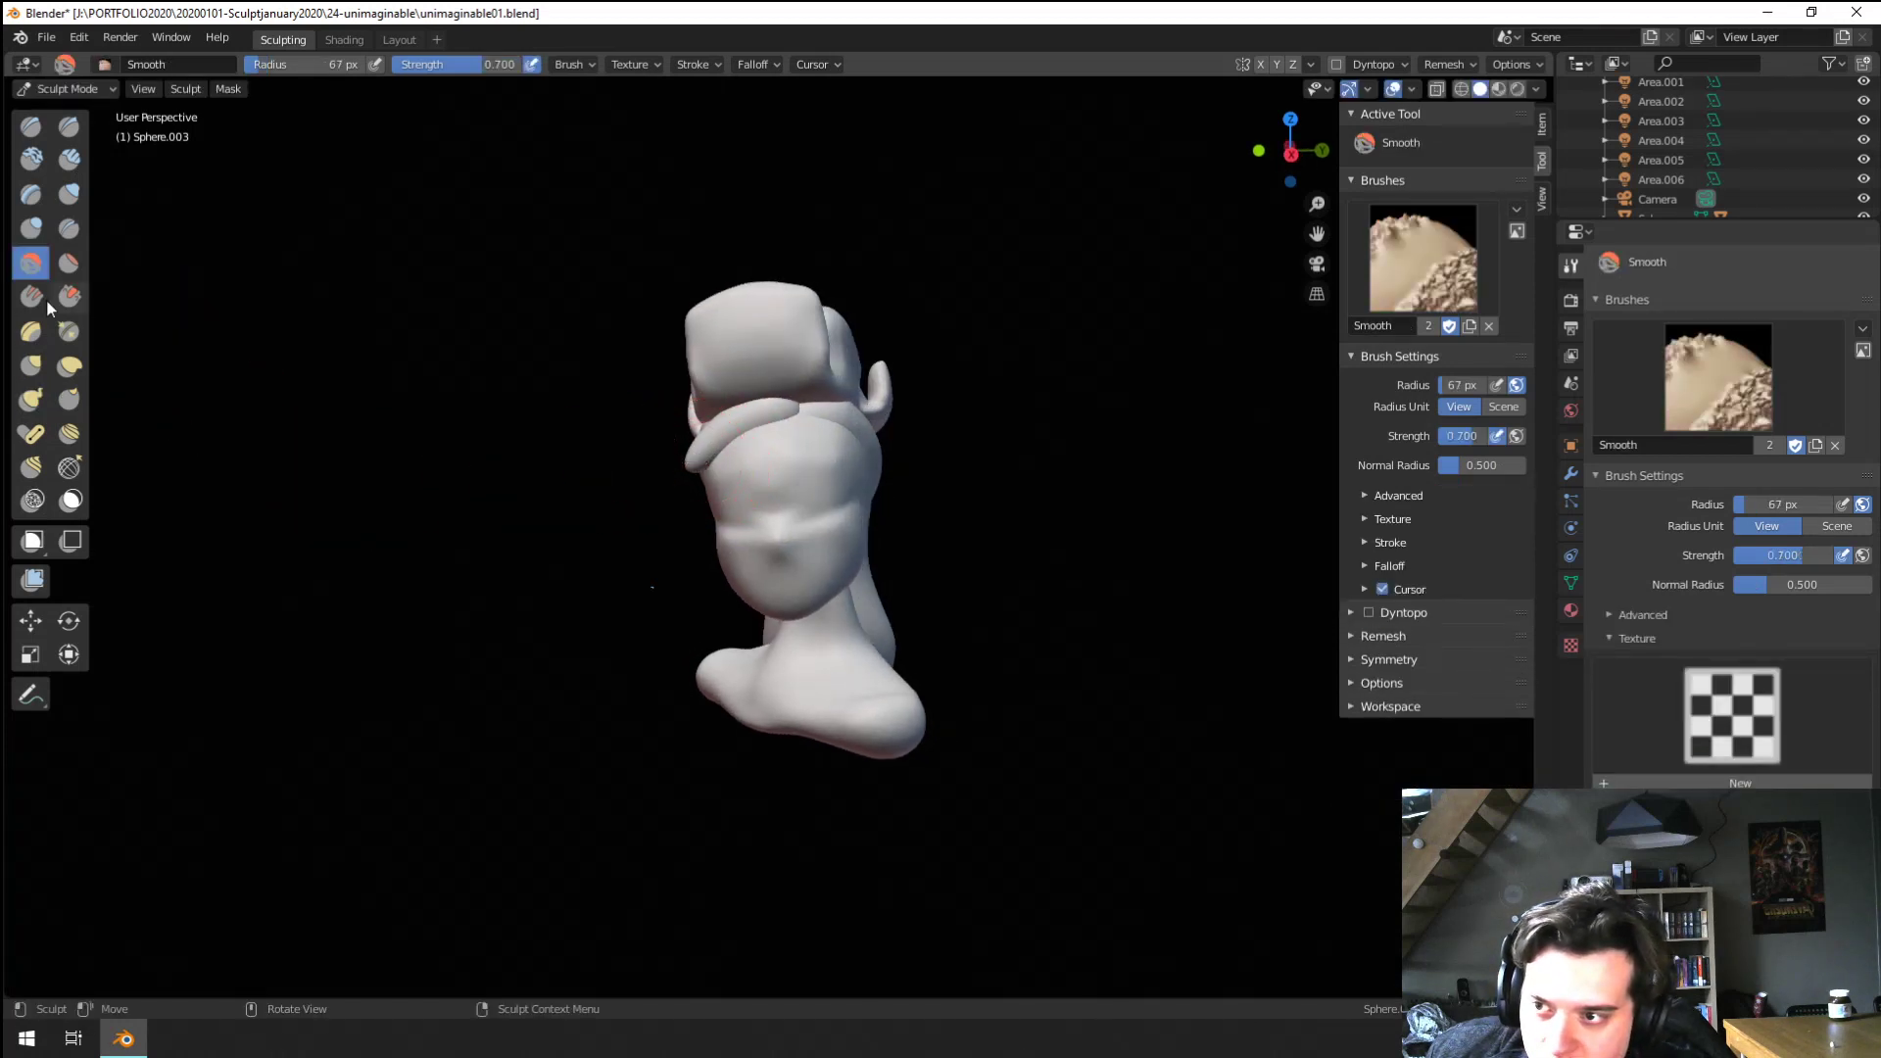
left_click(30, 399)
mouse_move(702, 456)
left_mouse_down()
mouse_move(658, 514)
mouse_move(679, 509)
left_mouse_up()
key("f")
left_click(596, 522)
key("ctrl+z")
Extend the hair lock down past the cheek toward the neck with Snake Hook at 61 px and 92 px radii
mouse_move(671, 521)
middle_mouse_down()
mouse_move(688, 489)
mouse_move(791, 465)
middle_mouse_up()
key("f")
left_click(675, 498)
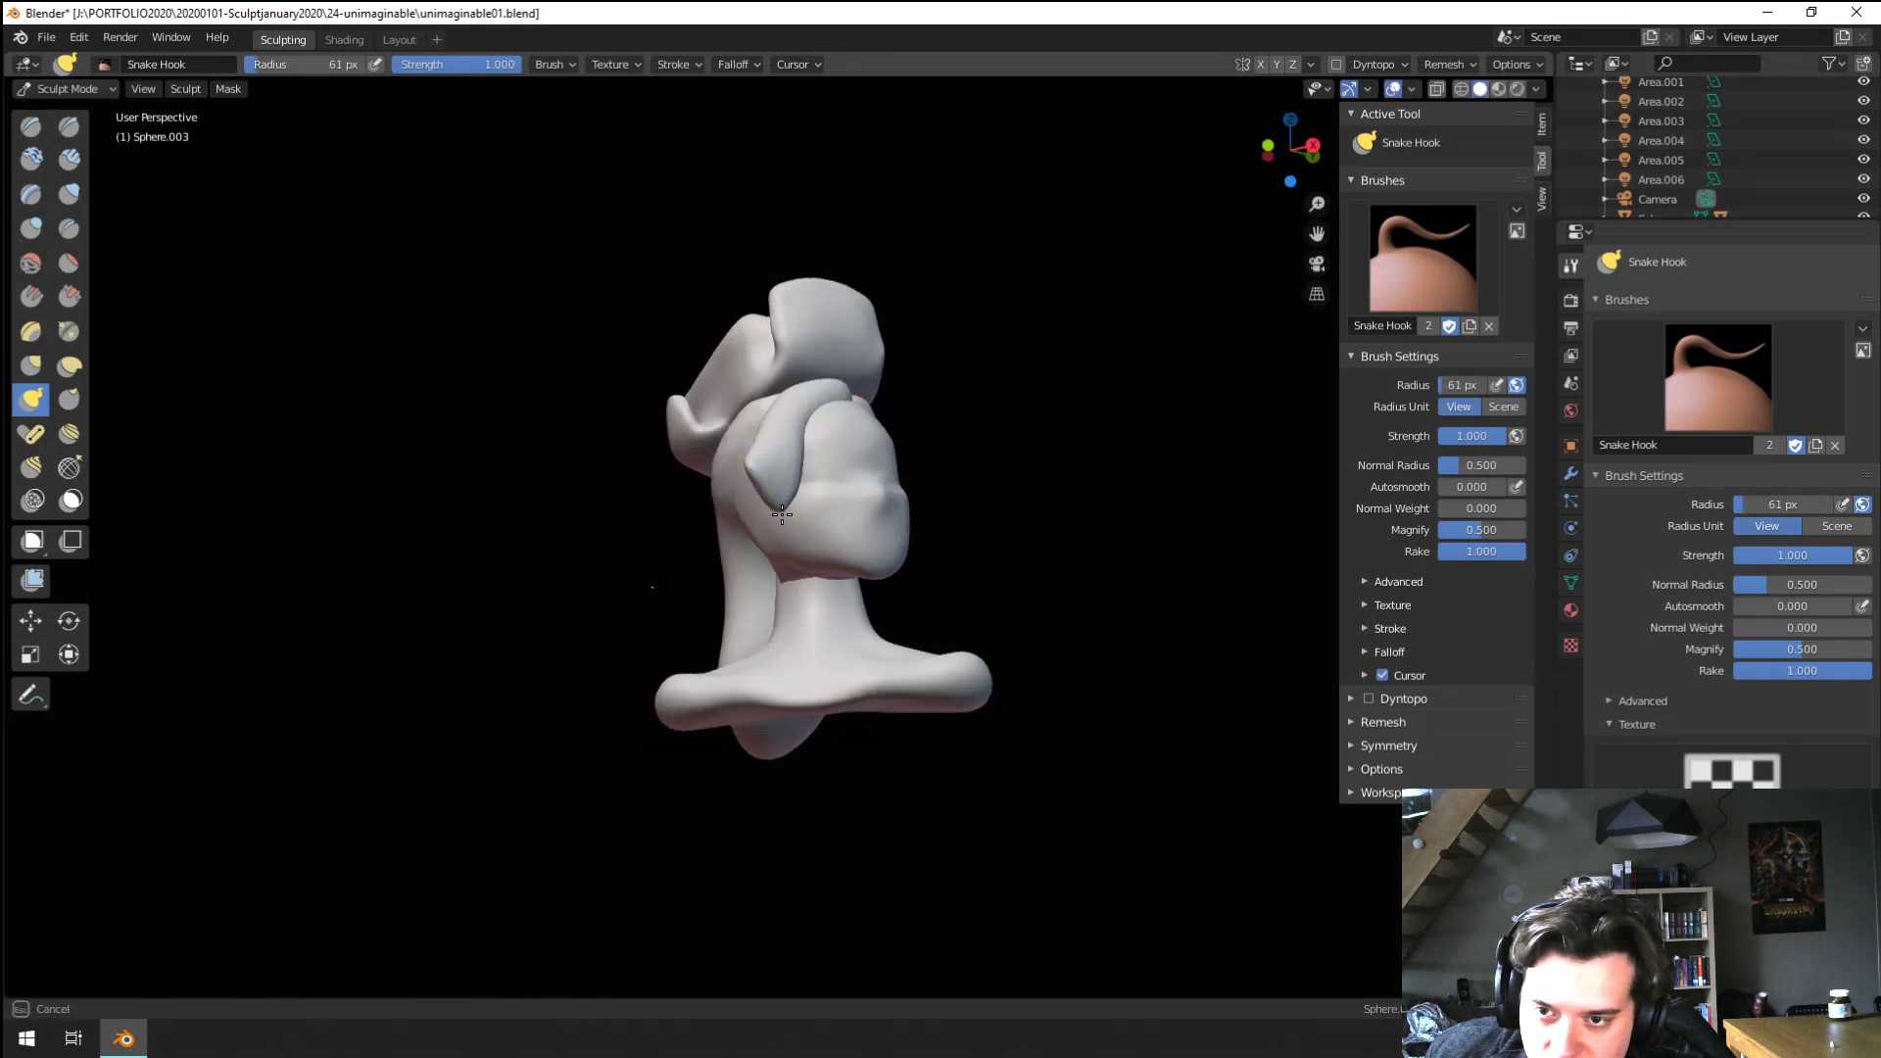
left_click_drag(782, 514, 784, 534)
middle_click_drag(791, 529, 853, 529)
key("f")
left_click(901, 530)
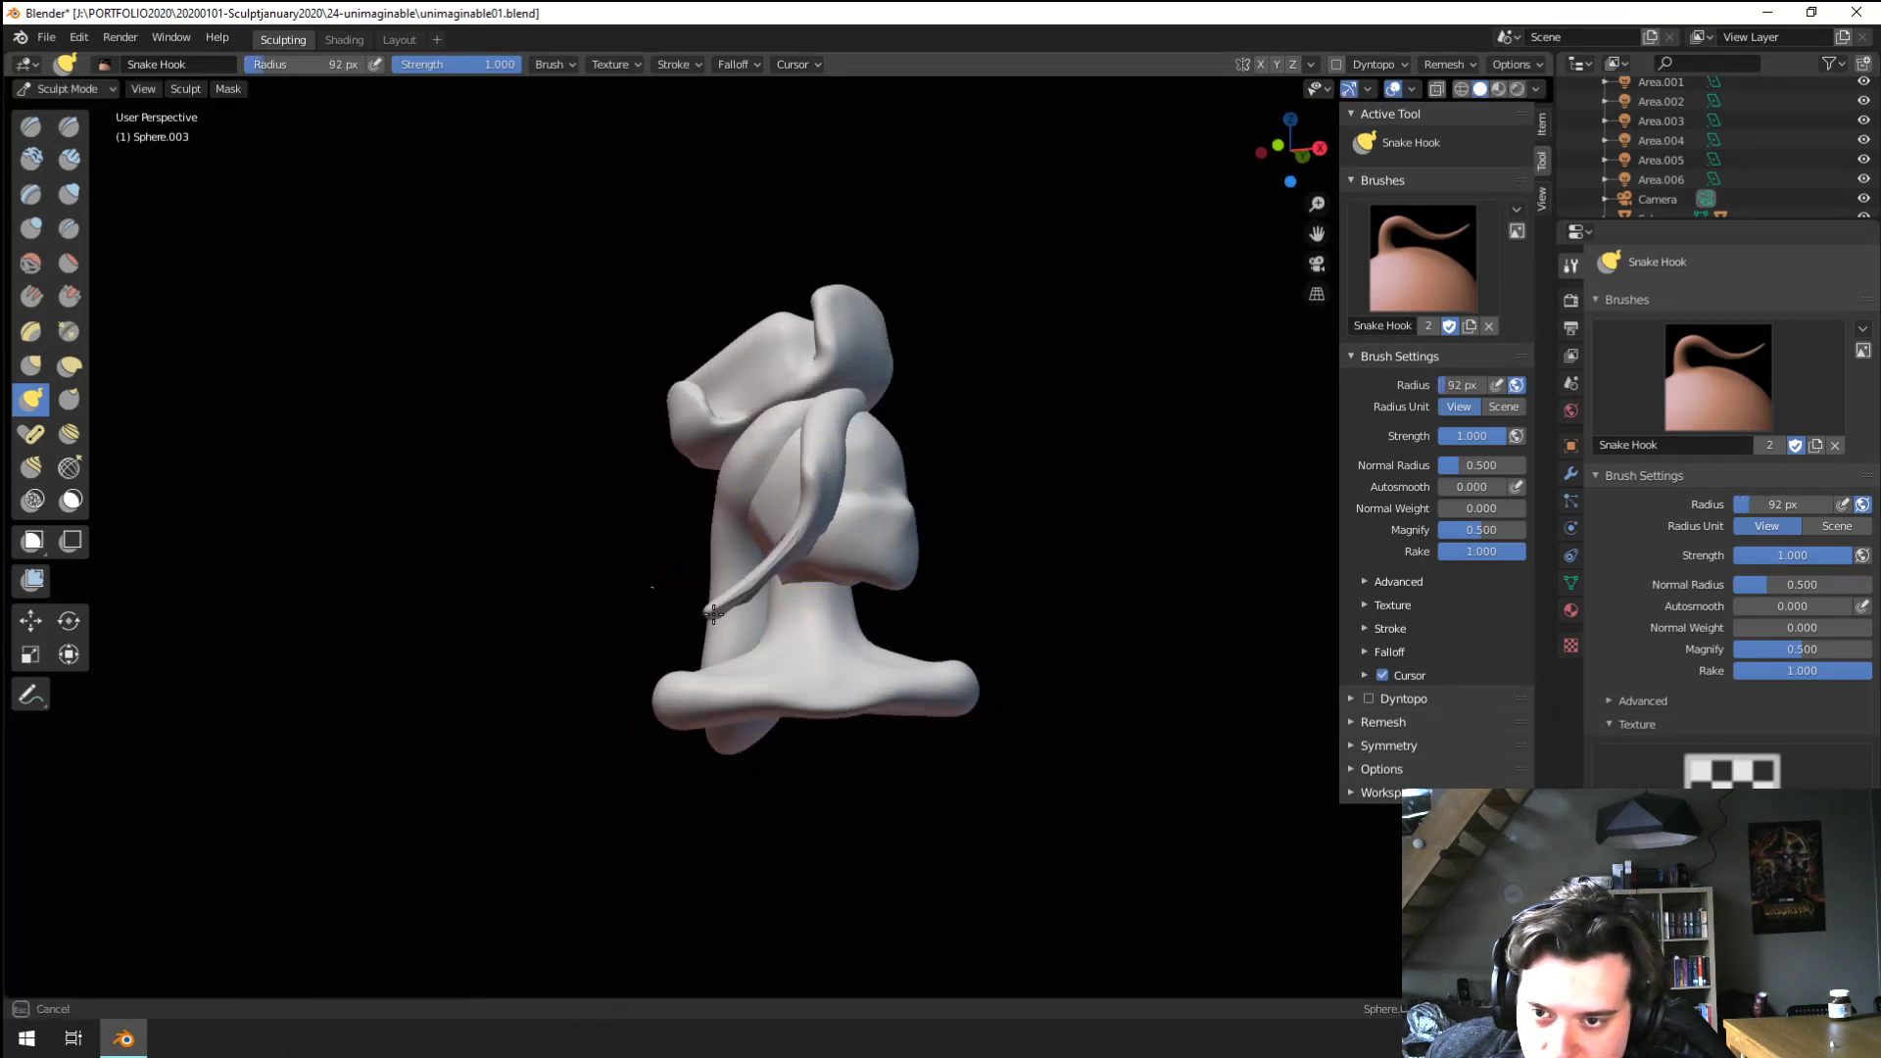
middle_click_drag(714, 615, 818, 562)
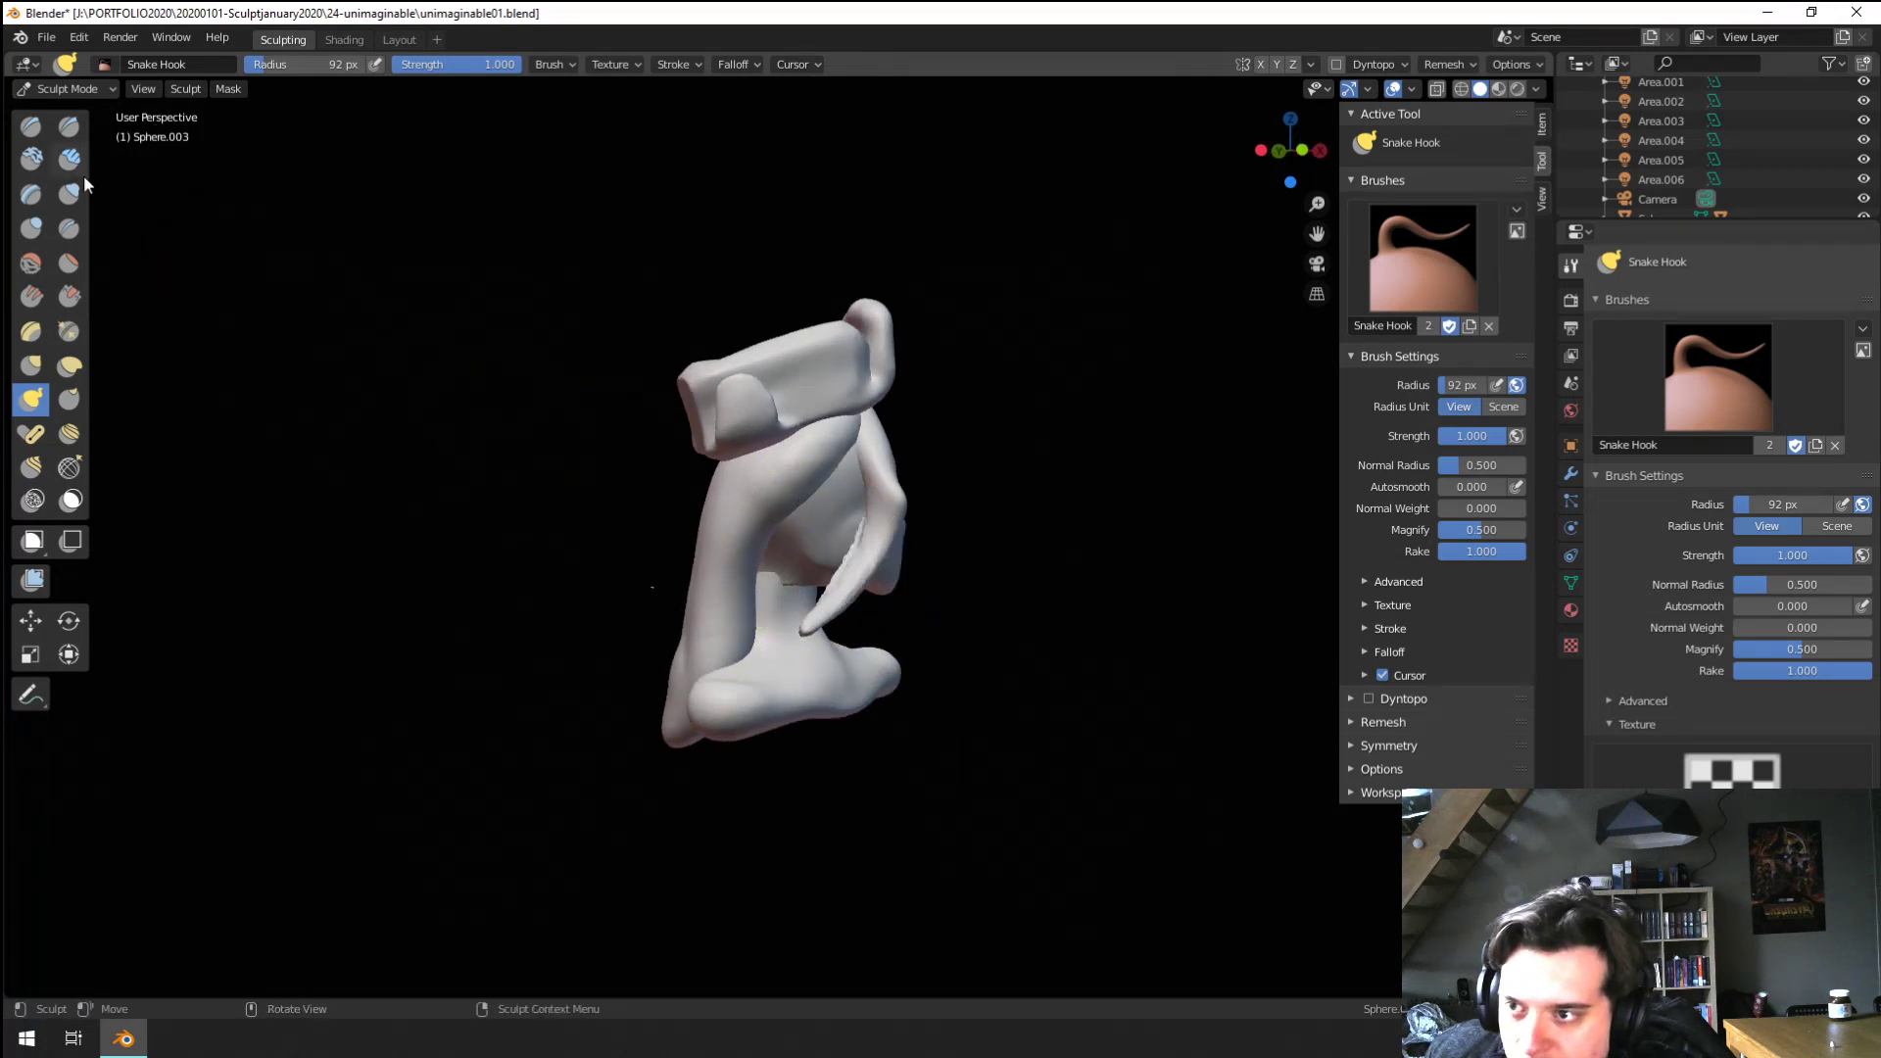
Thicken the hair lock beside the cheek with a 45 px Inflate brush
left_click(70, 193)
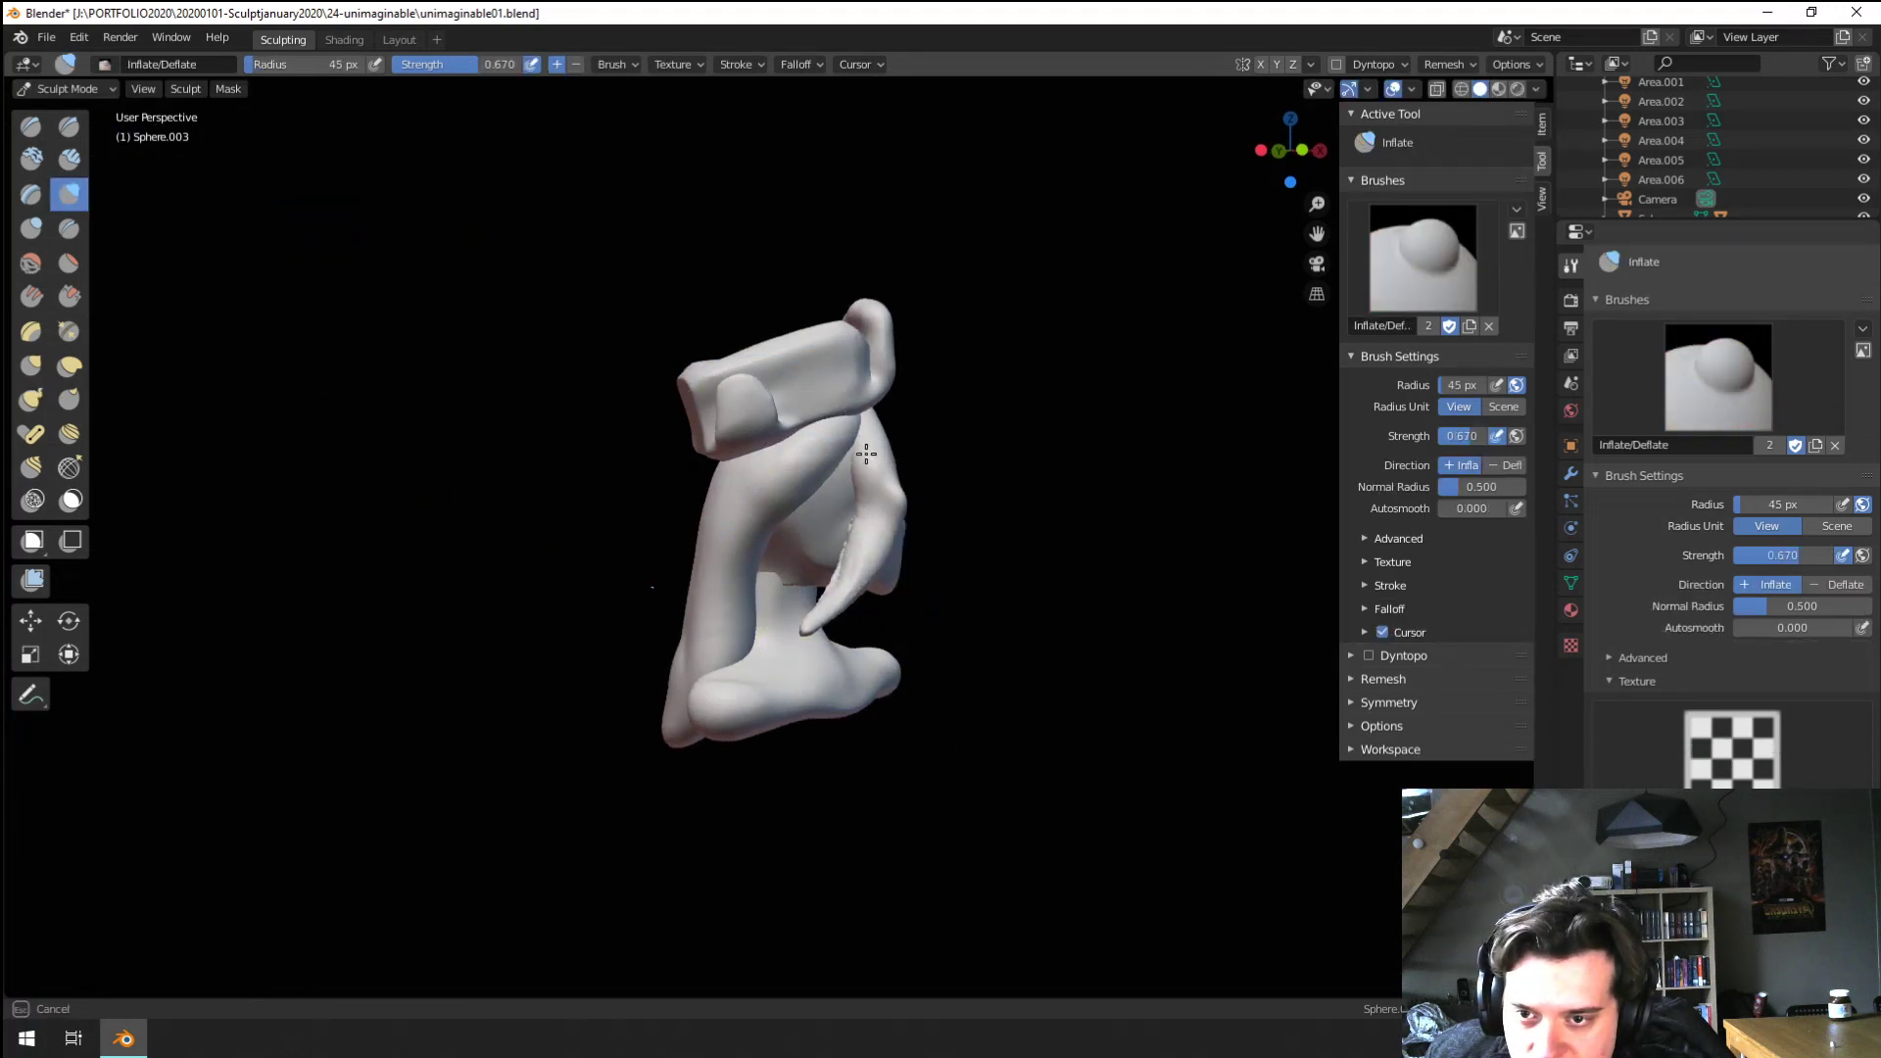
left_click_drag(833, 600, 828, 606)
middle_click_drag(832, 573, 756, 549)
Widen and bend the hair lock along the side of the head using Grab at 65 px and 84 px radii
key("g")
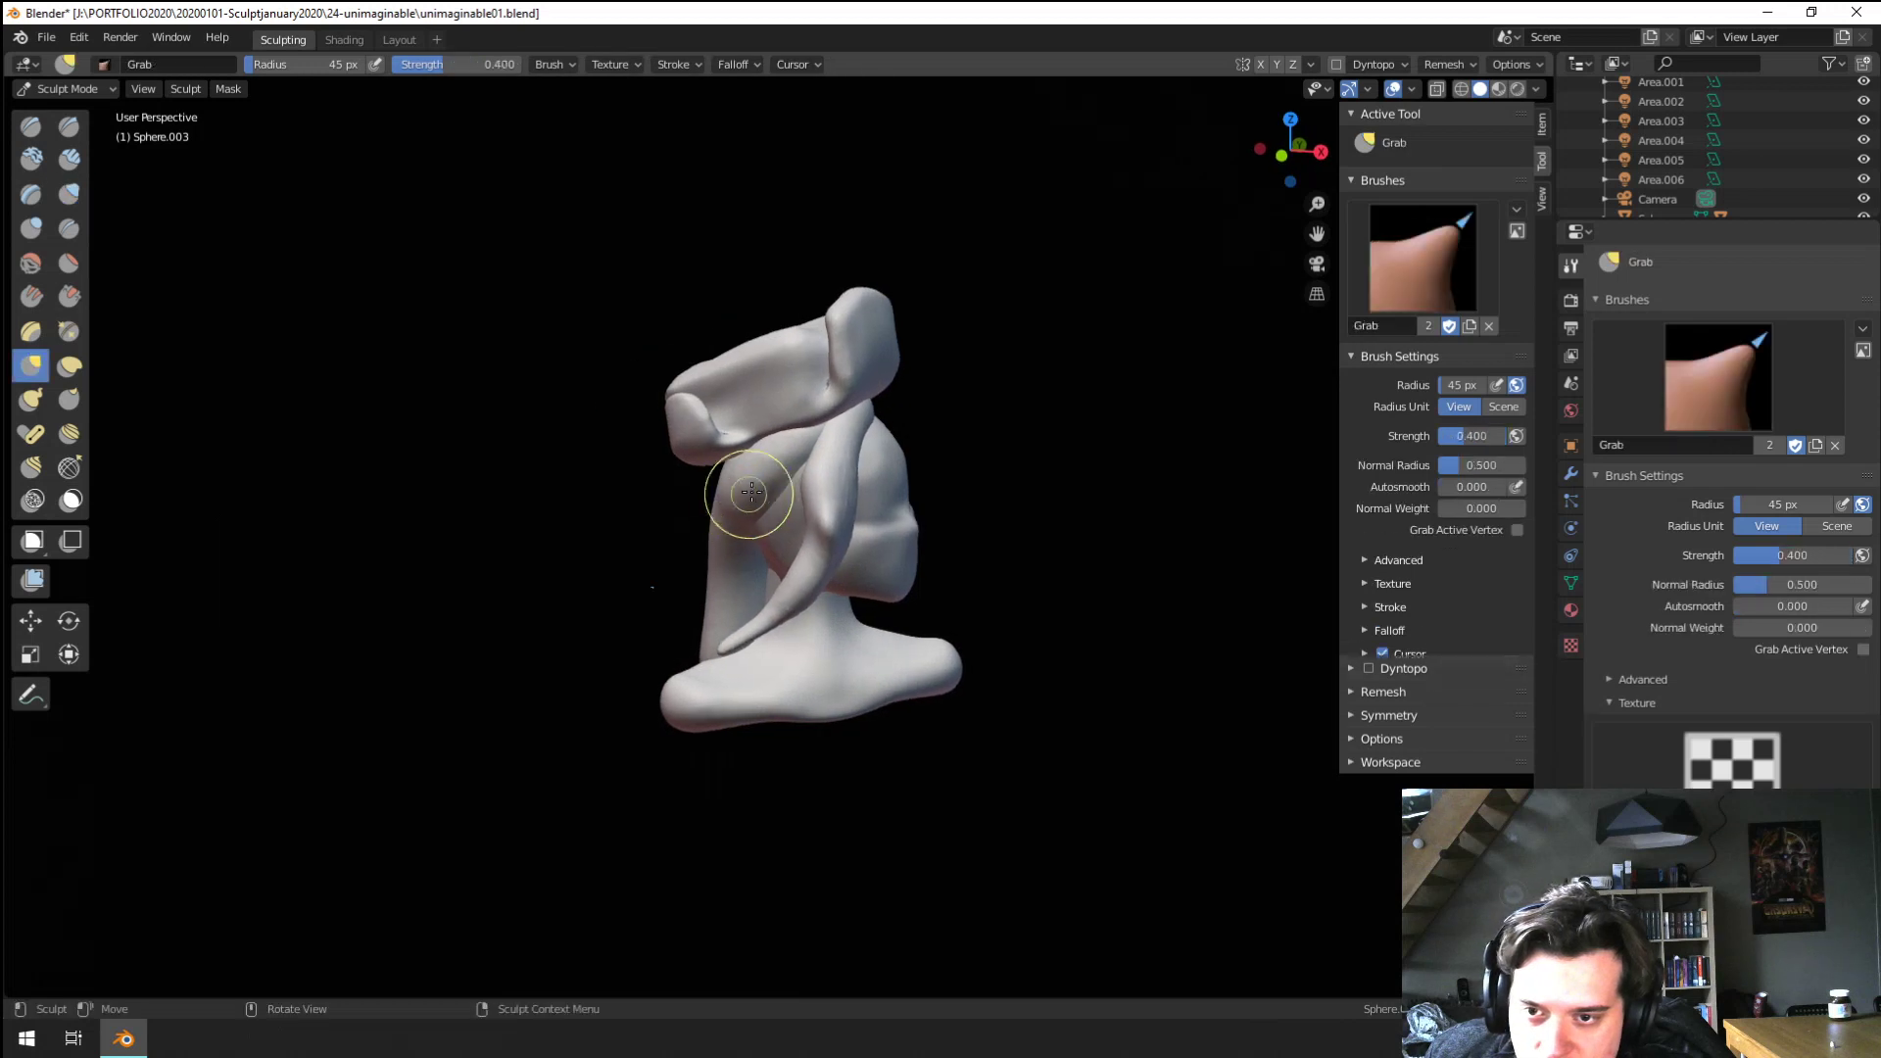
key("f")
left_click(811, 483)
middle_click_drag(811, 483, 821, 441)
key("f")
left_click(794, 488)
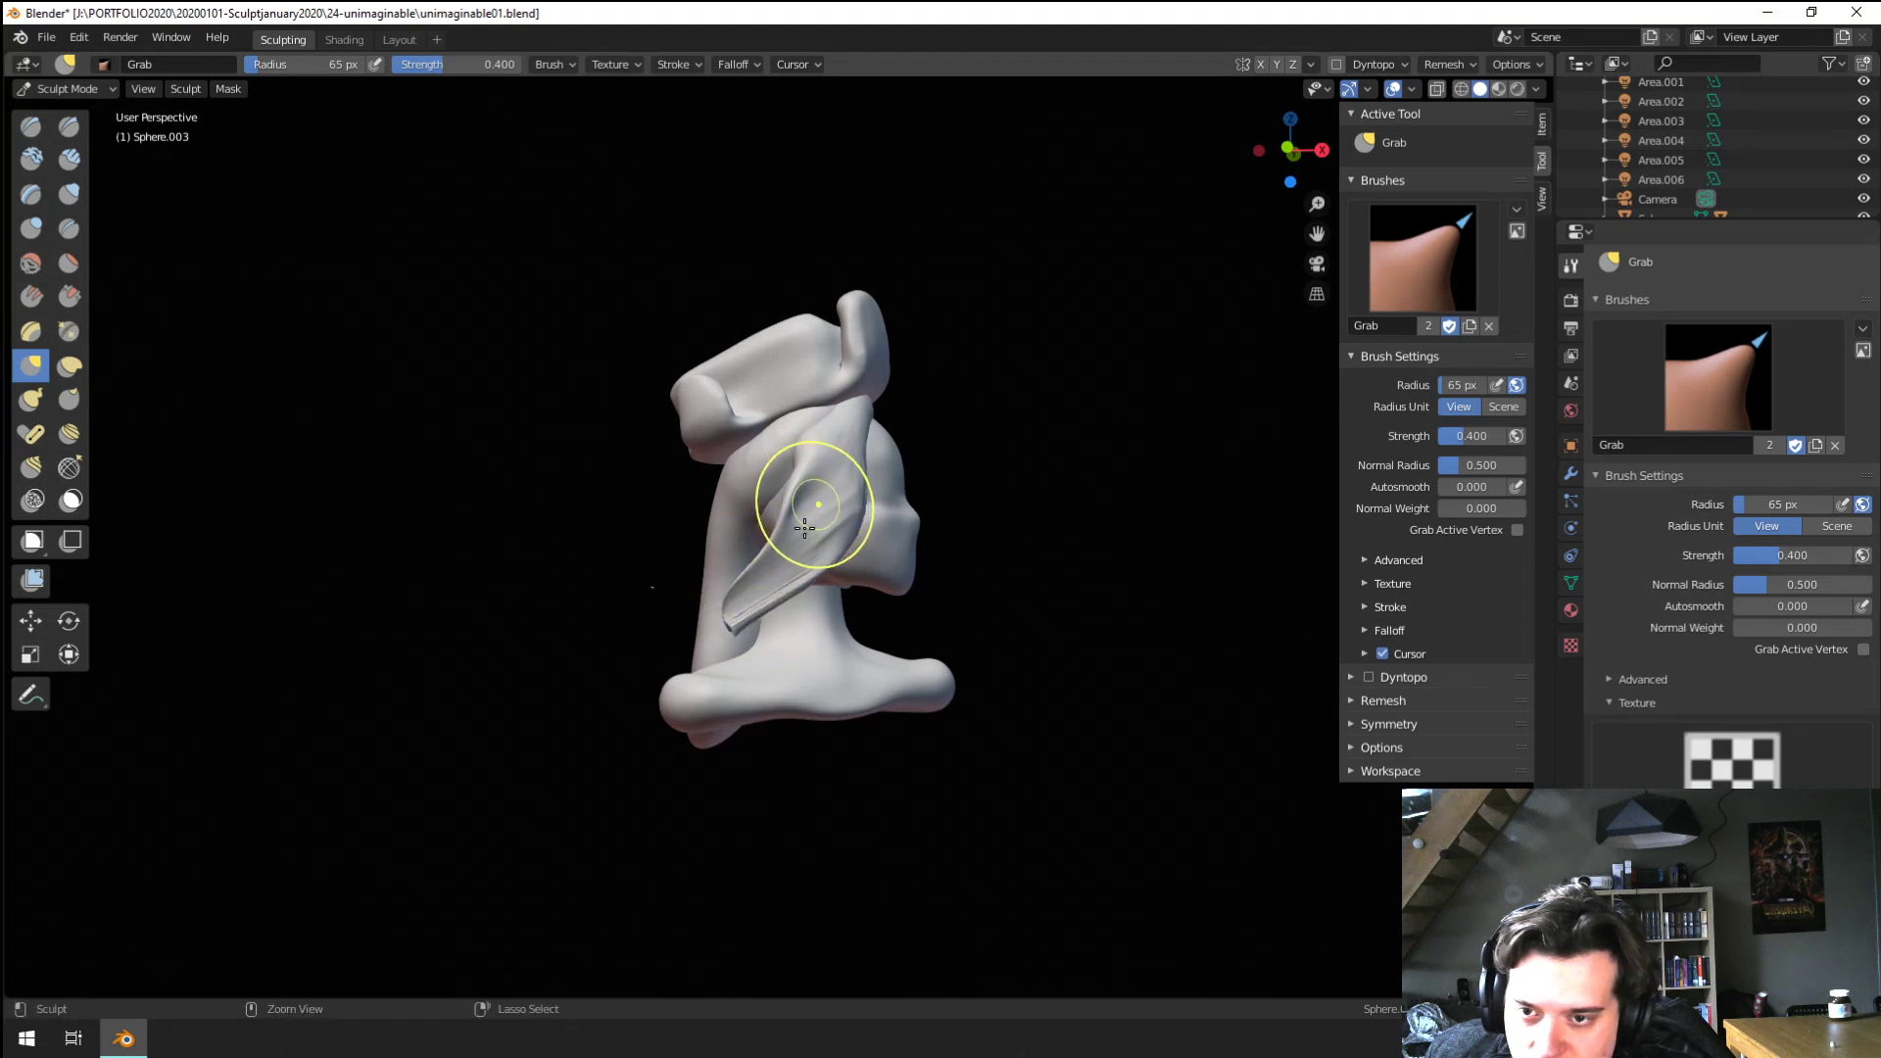
middle_click_drag(833, 474, 881, 532)
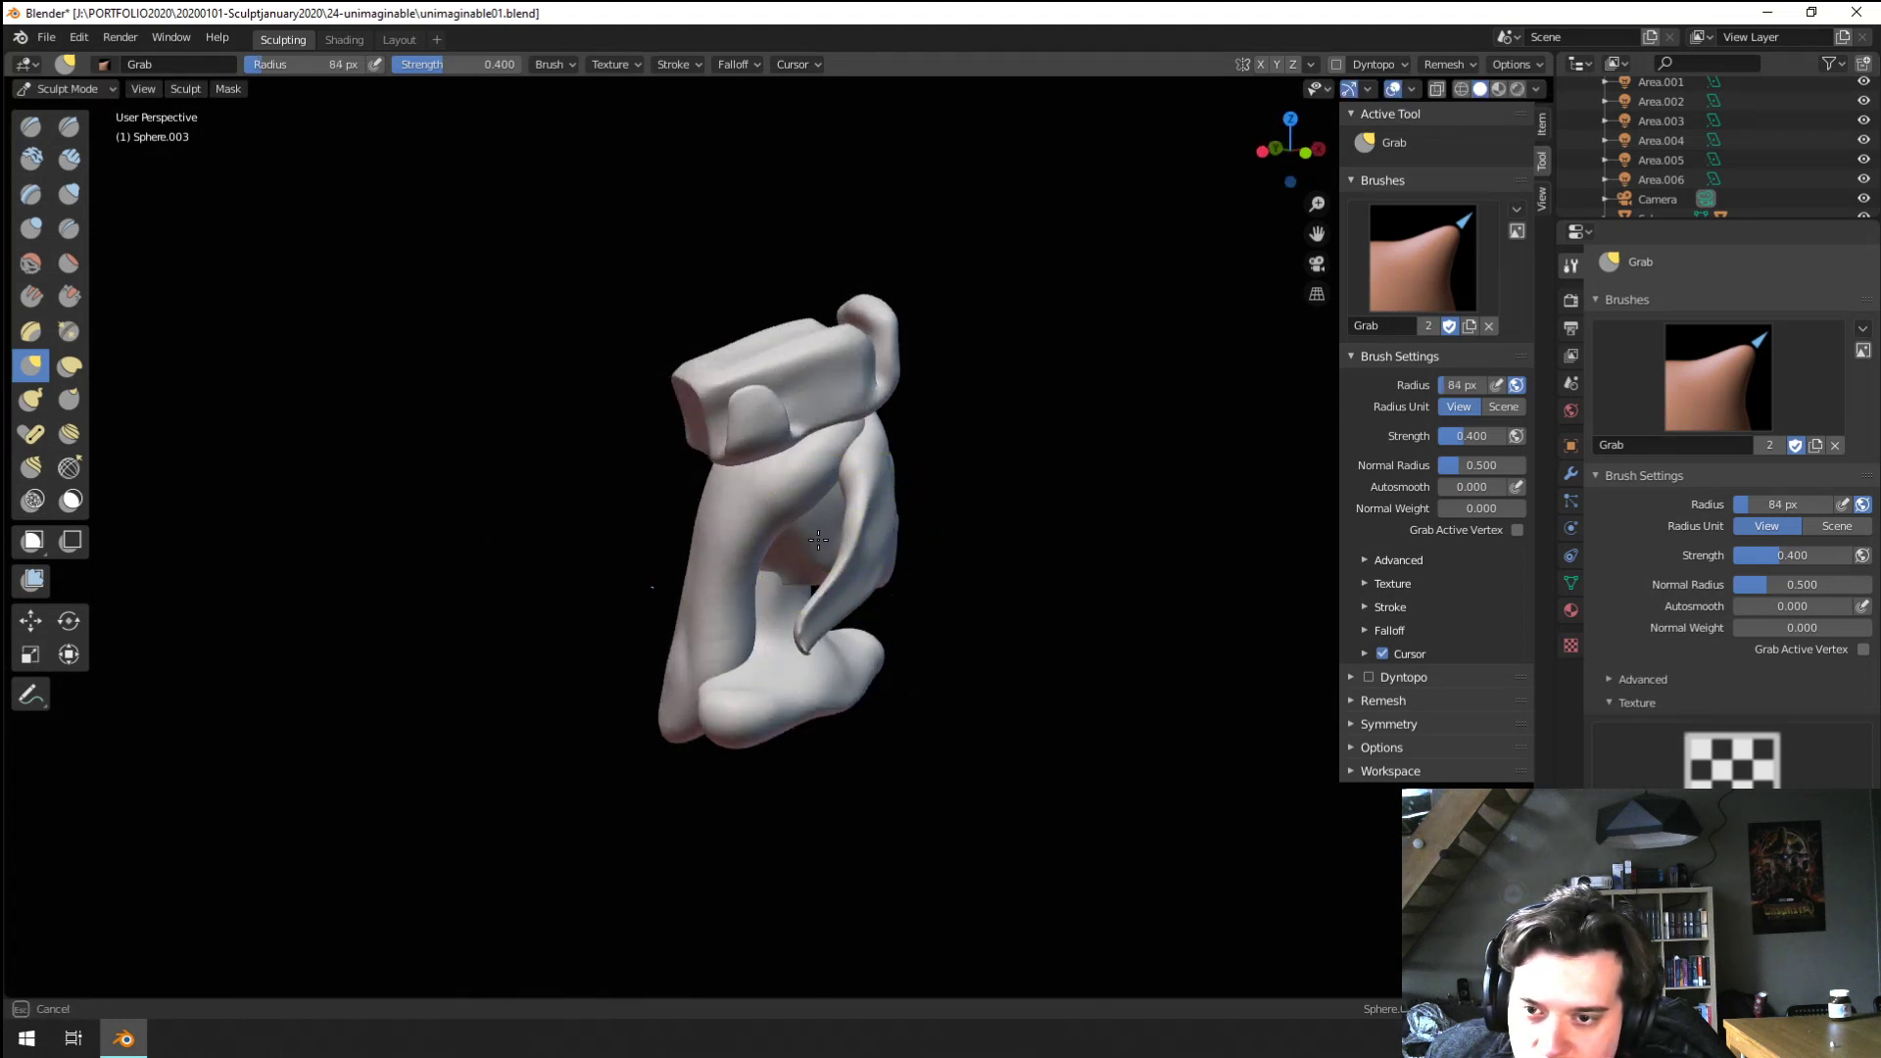
middle_click_drag(735, 557, 568, 559)
Add volume to the hair lock down to its tip with Inflate at a 113 px radius
left_click(69, 194)
middle_click_drag(833, 554, 763, 549)
key("f")
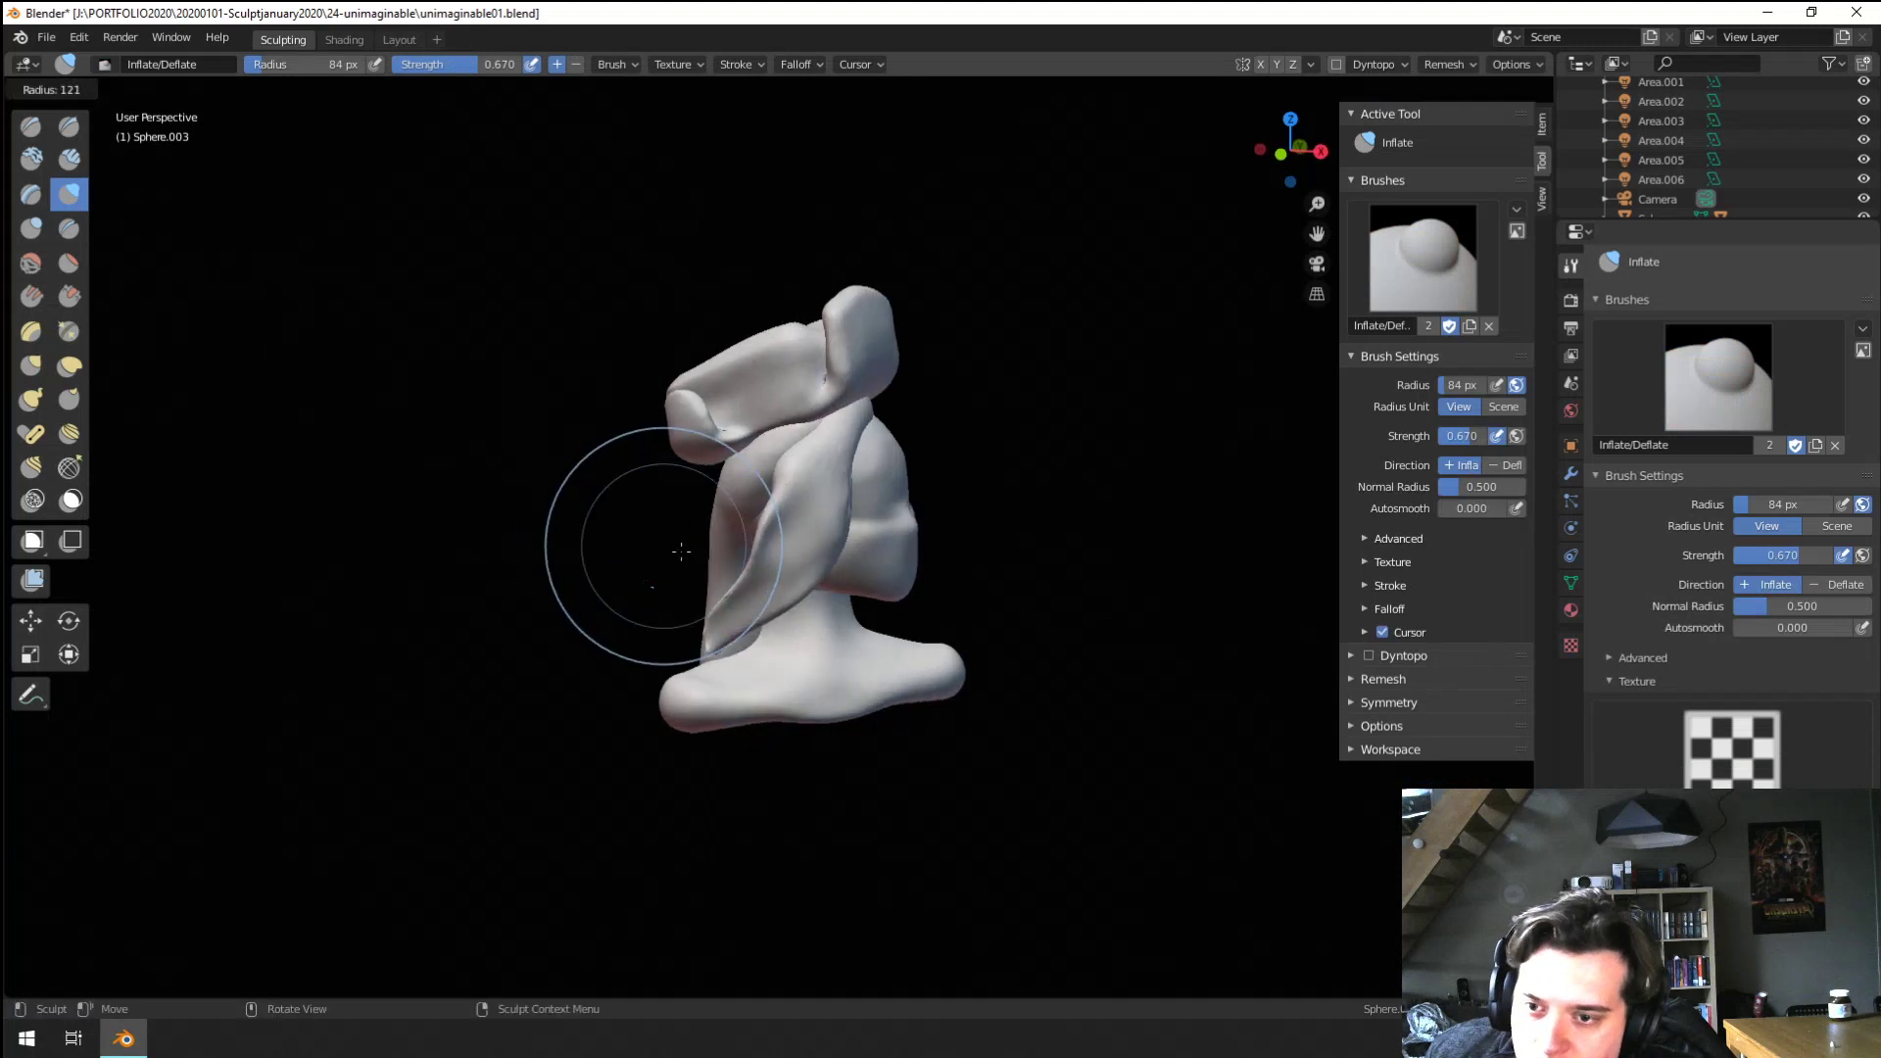
left_click(789, 550)
left_click_drag(720, 627, 700, 646)
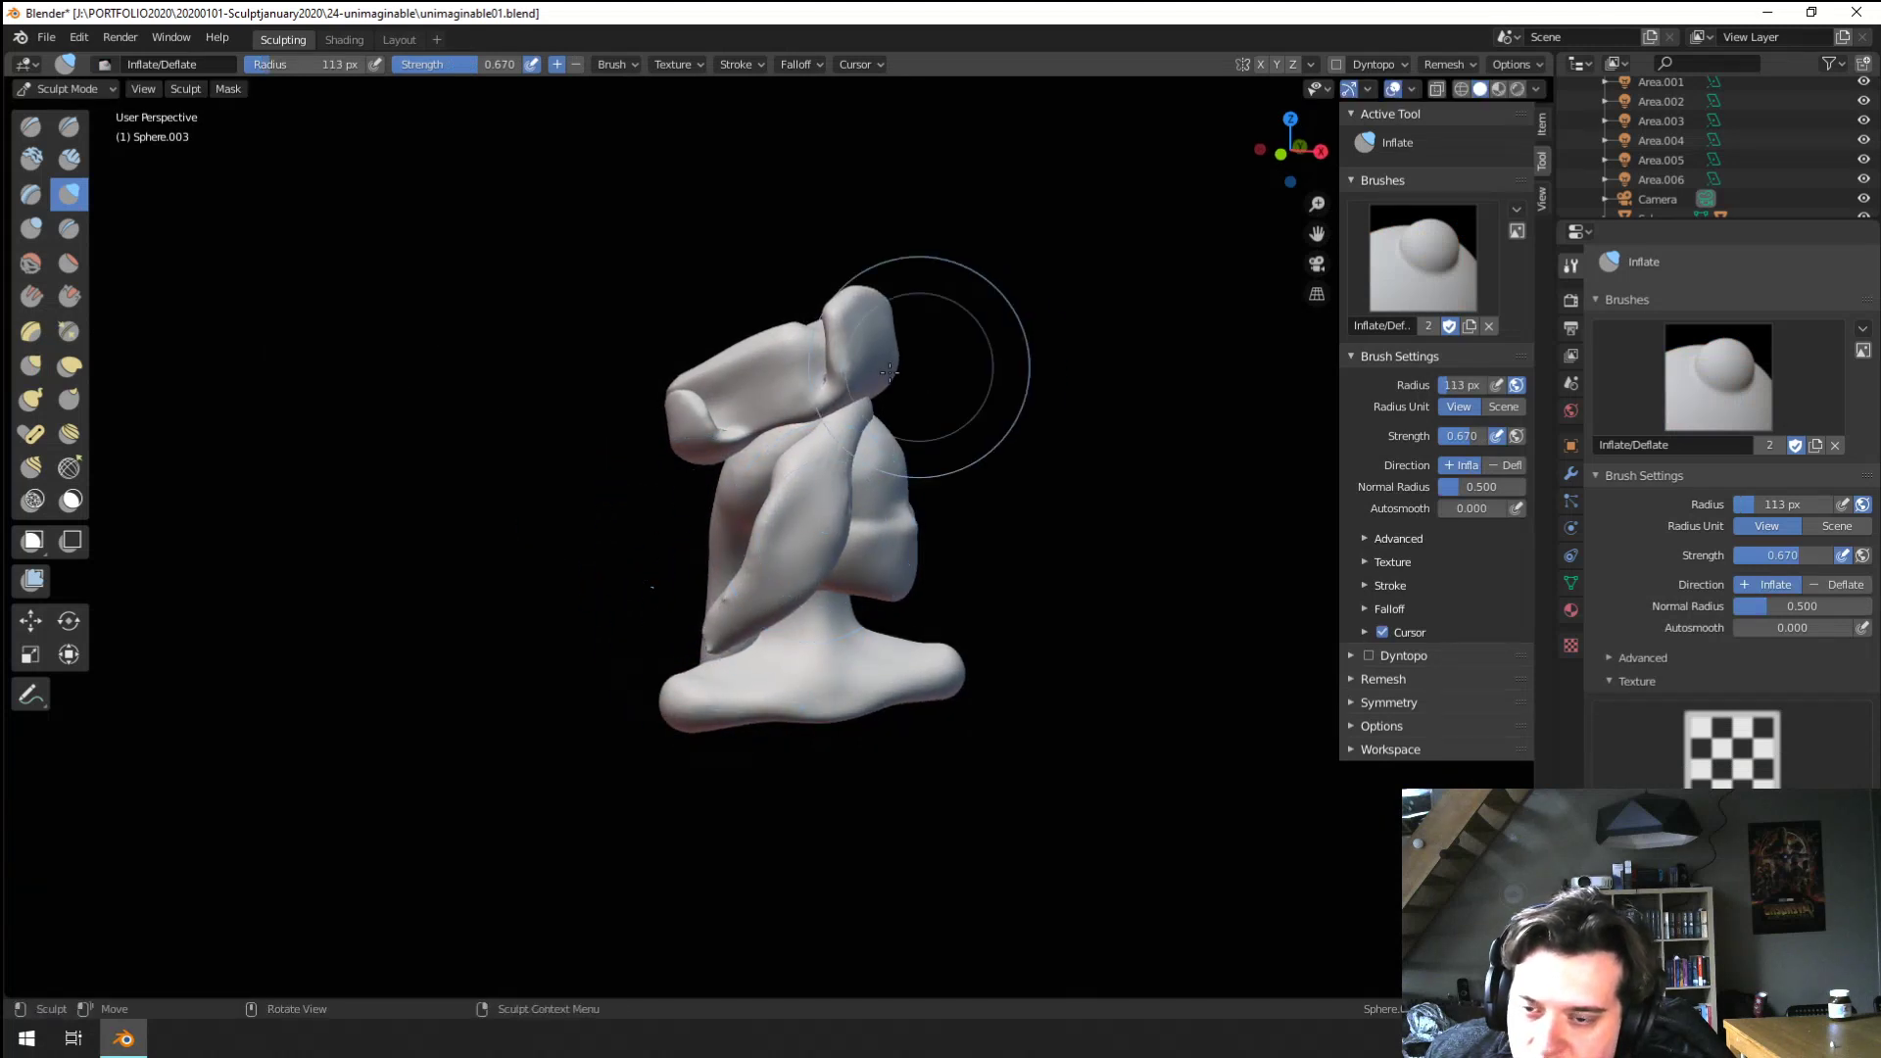
mouse_move(888, 370)
middle_mouse_down()
mouse_move(643, 512)
mouse_move(579, 495)
mouse_move(643, 509)
mouse_move(624, 475)
mouse_move(710, 523)
mouse_move(837, 517)
mouse_move(642, 525)
mouse_move(733, 498)
mouse_move(643, 451)
middle_mouse_up()
Reposition the lock with Grab and thicken its sweep from forehead to cheek with a 137 px Inflate brush
key("g")
left_click(68, 194)
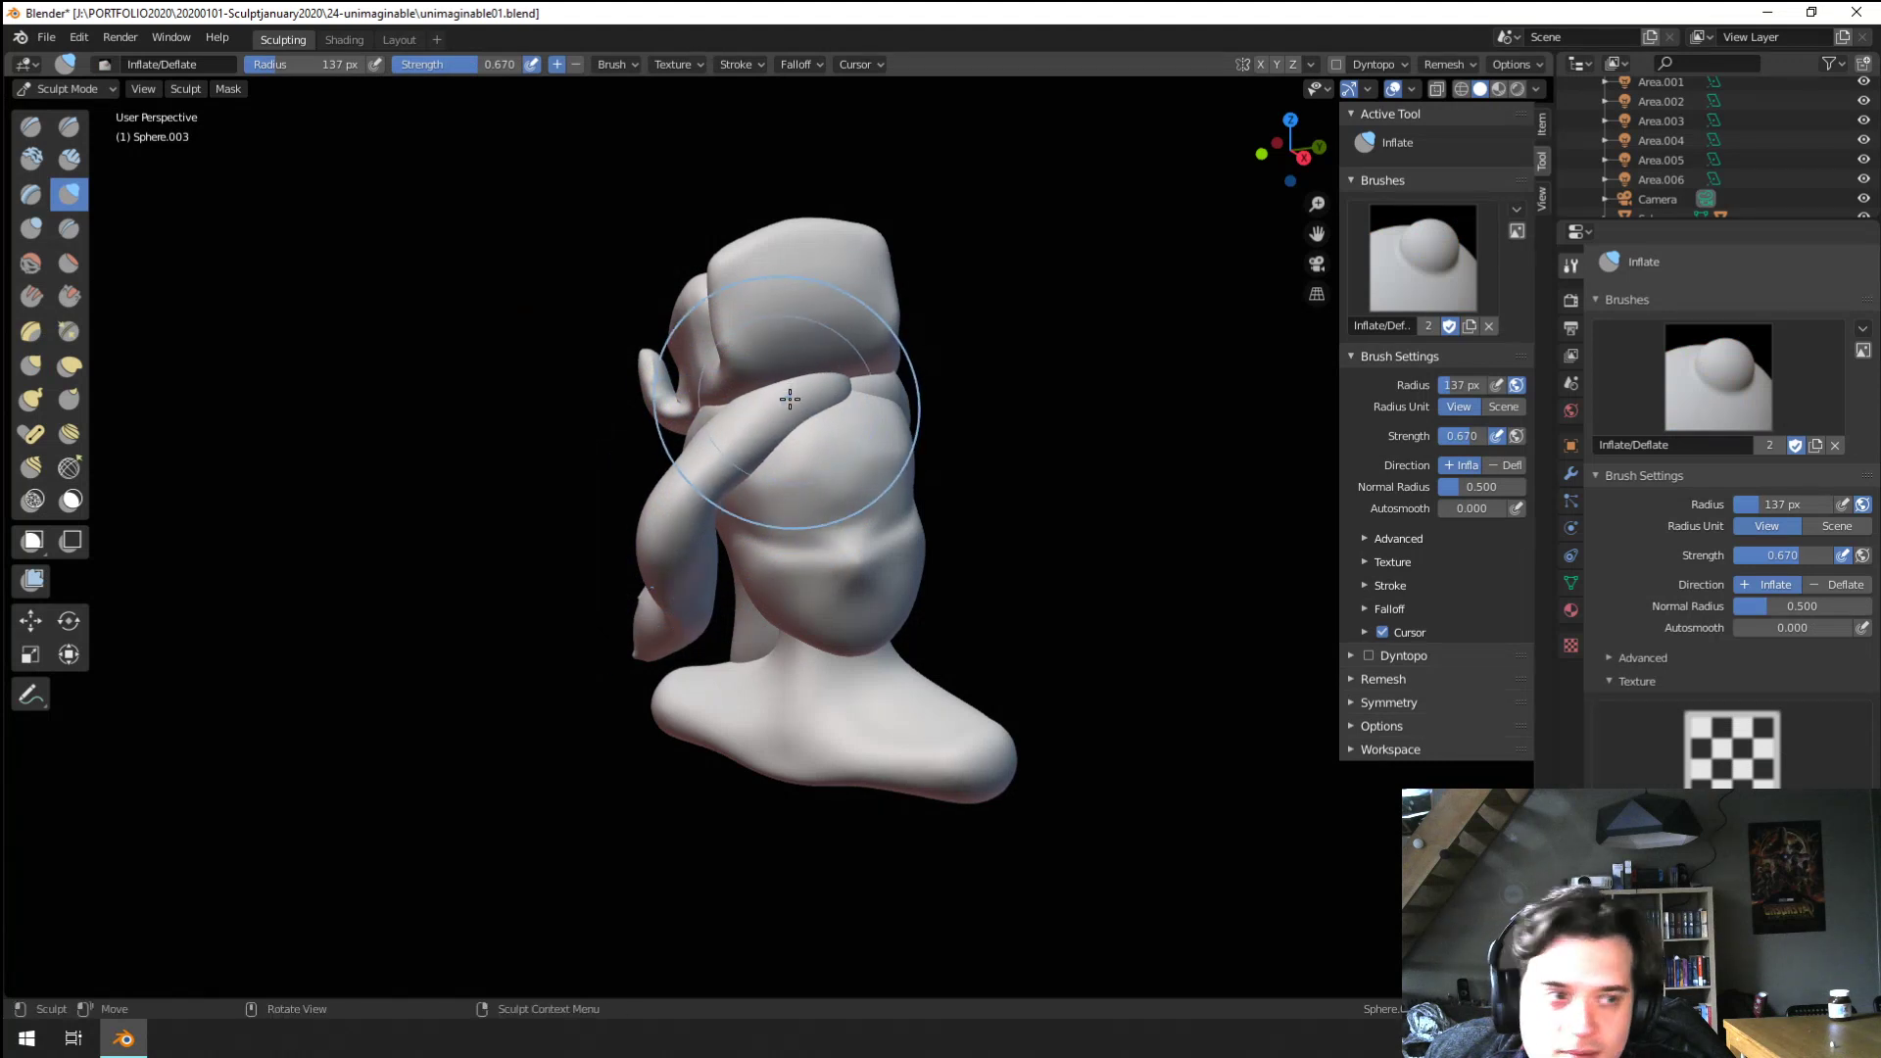
mouse_move(789, 399)
middle_mouse_down()
mouse_move(722, 454)
mouse_move(782, 438)
mouse_move(768, 491)
mouse_move(772, 416)
mouse_move(806, 416)
mouse_move(741, 457)
mouse_move(748, 429)
mouse_move(764, 437)
mouse_move(758, 527)
mouse_move(808, 528)
mouse_move(592, 550)
mouse_move(859, 582)
mouse_move(827, 598)
middle_mouse_up()
key("g")
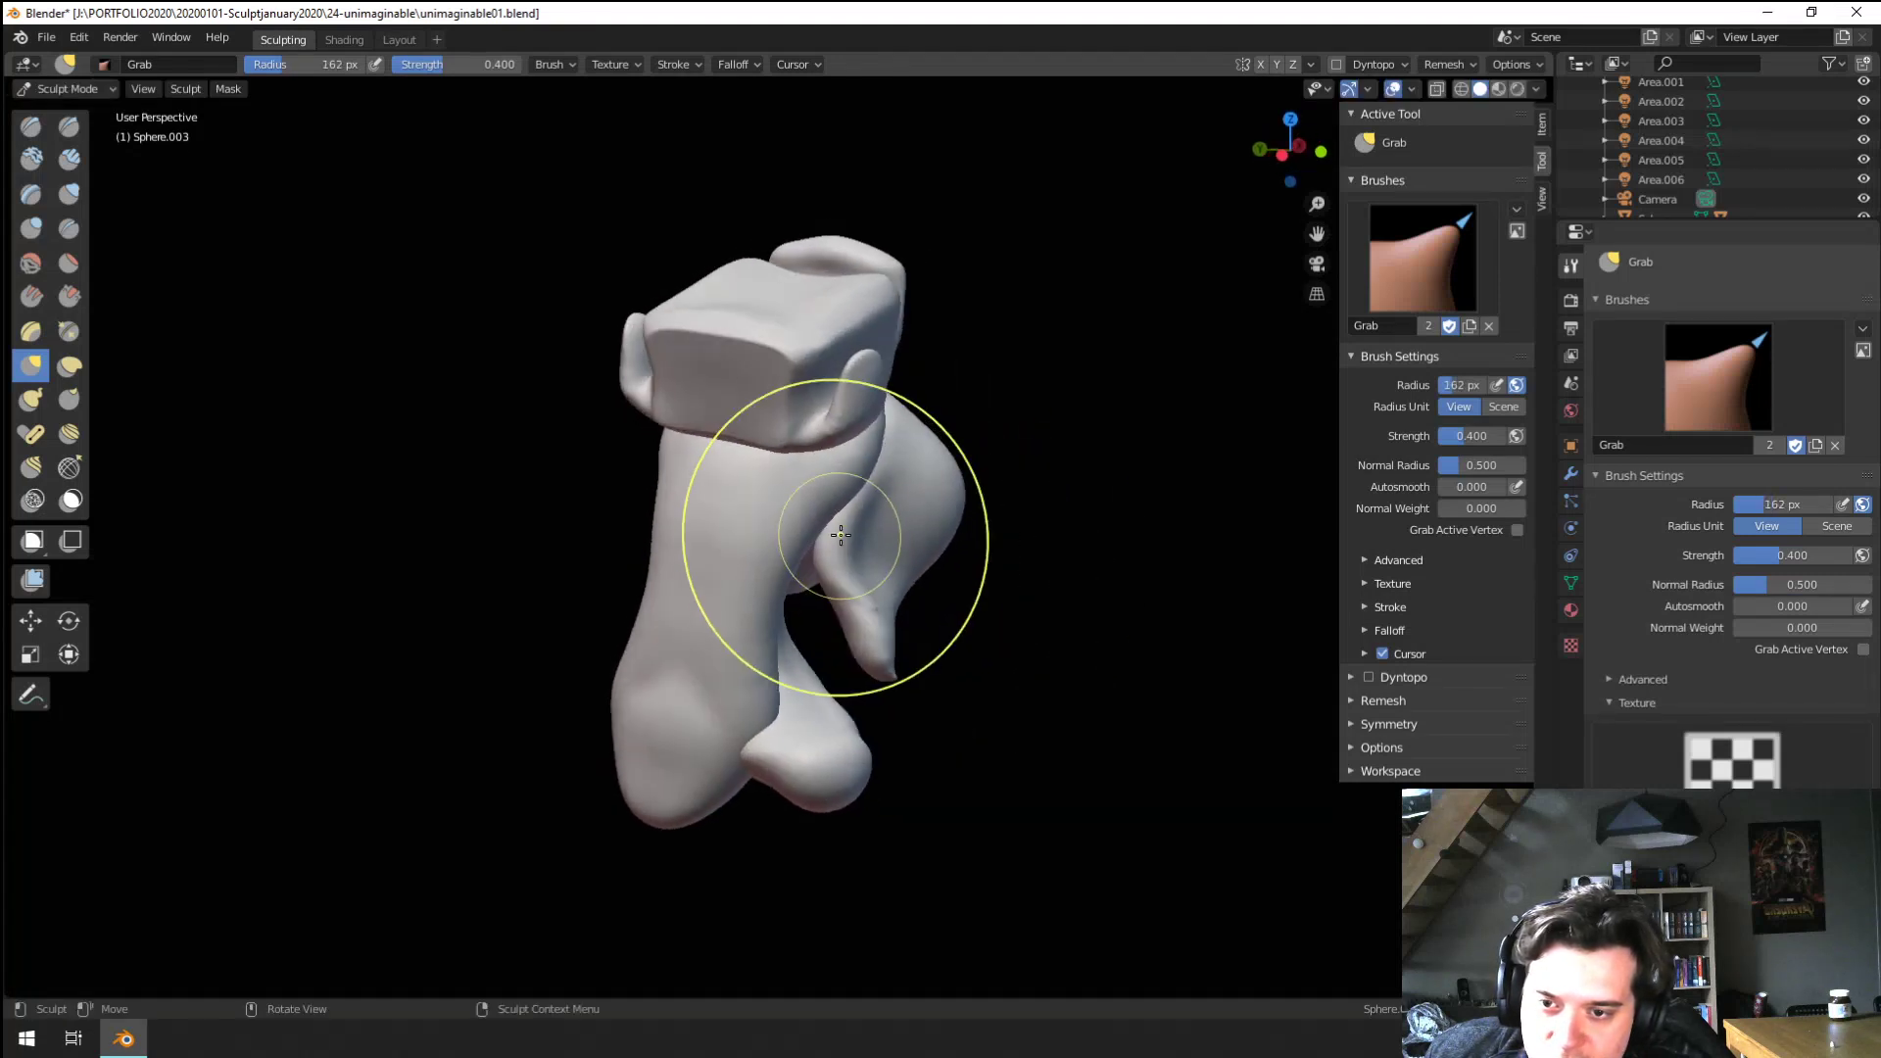
Stretch the tip of the hair lock down past the shoulder with a 152 px Snake Hook brush
left_click(33, 399)
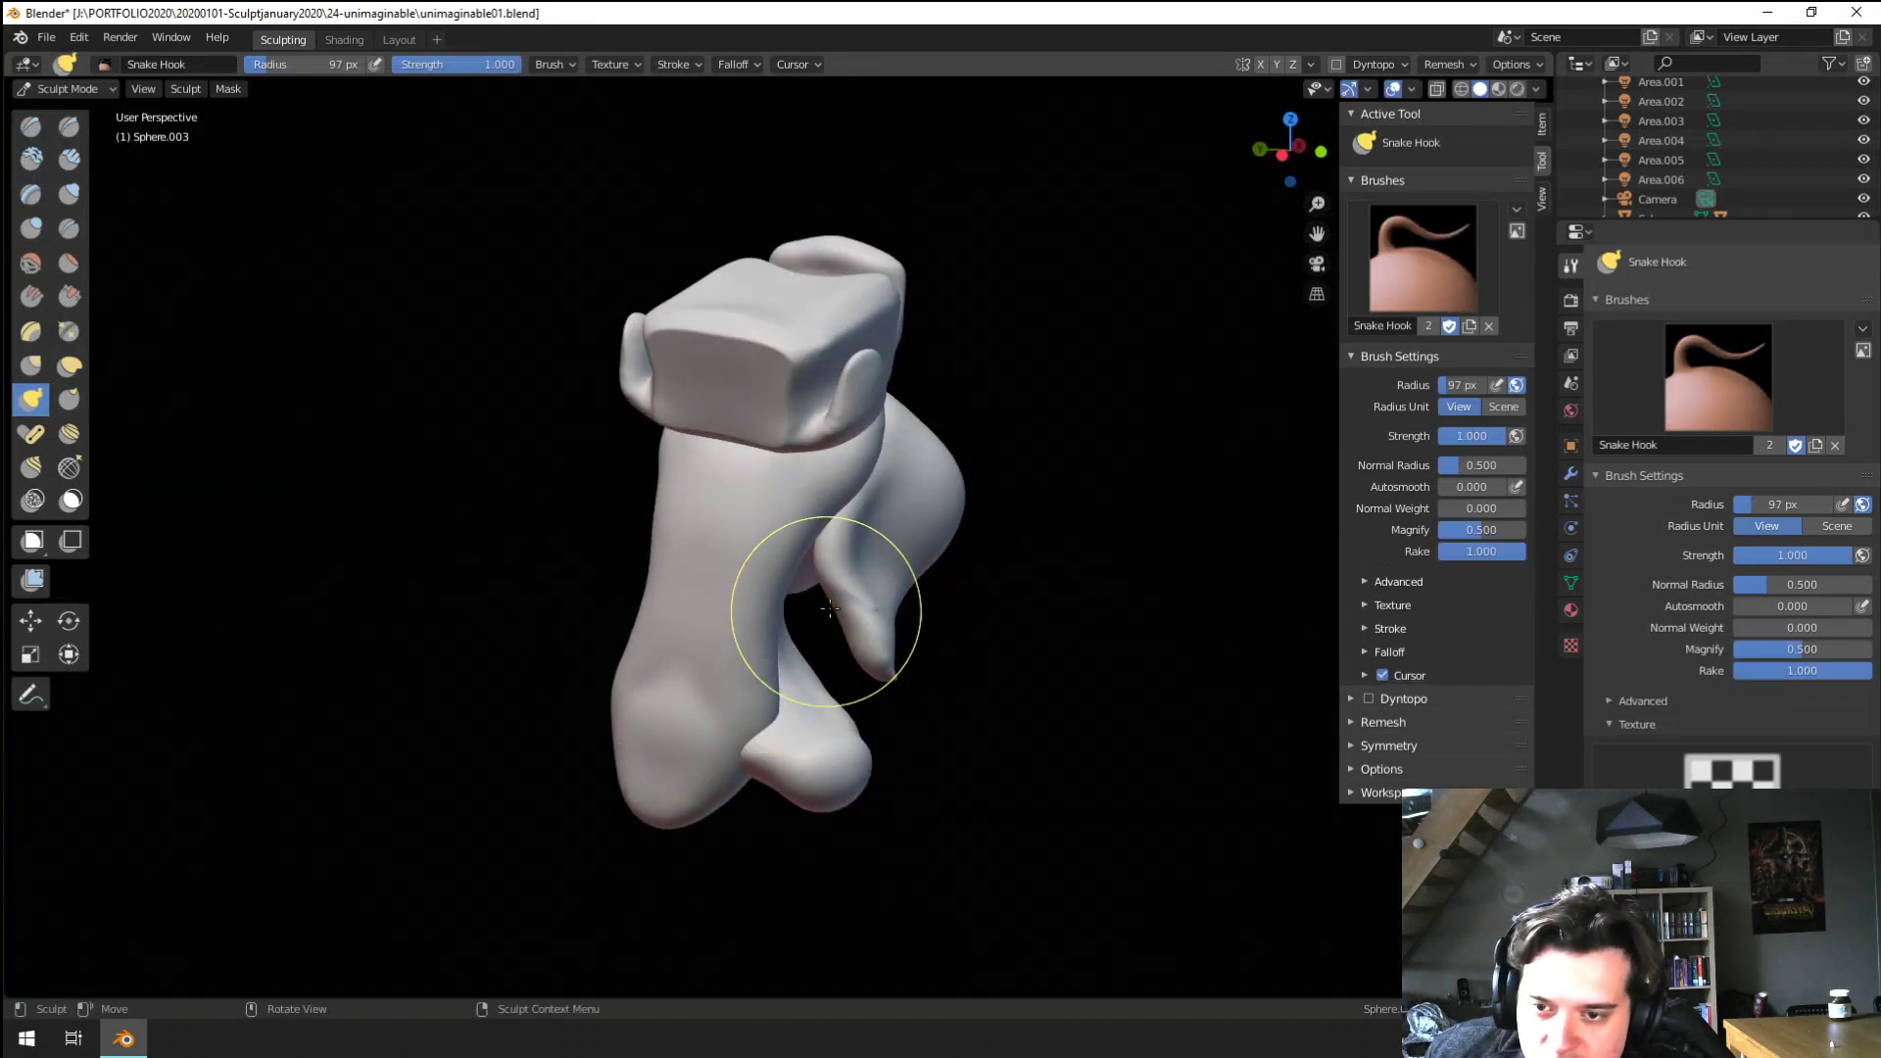
mouse_move(736, 748)
middle_mouse_down()
mouse_move(571, 621)
mouse_move(744, 680)
middle_mouse_up()
key("f")
left_click(907, 683)
mouse_move(759, 770)
left_mouse_down()
mouse_move(724, 849)
mouse_move(750, 887)
left_mouse_up()
middle_click_drag(774, 882, 741, 866)
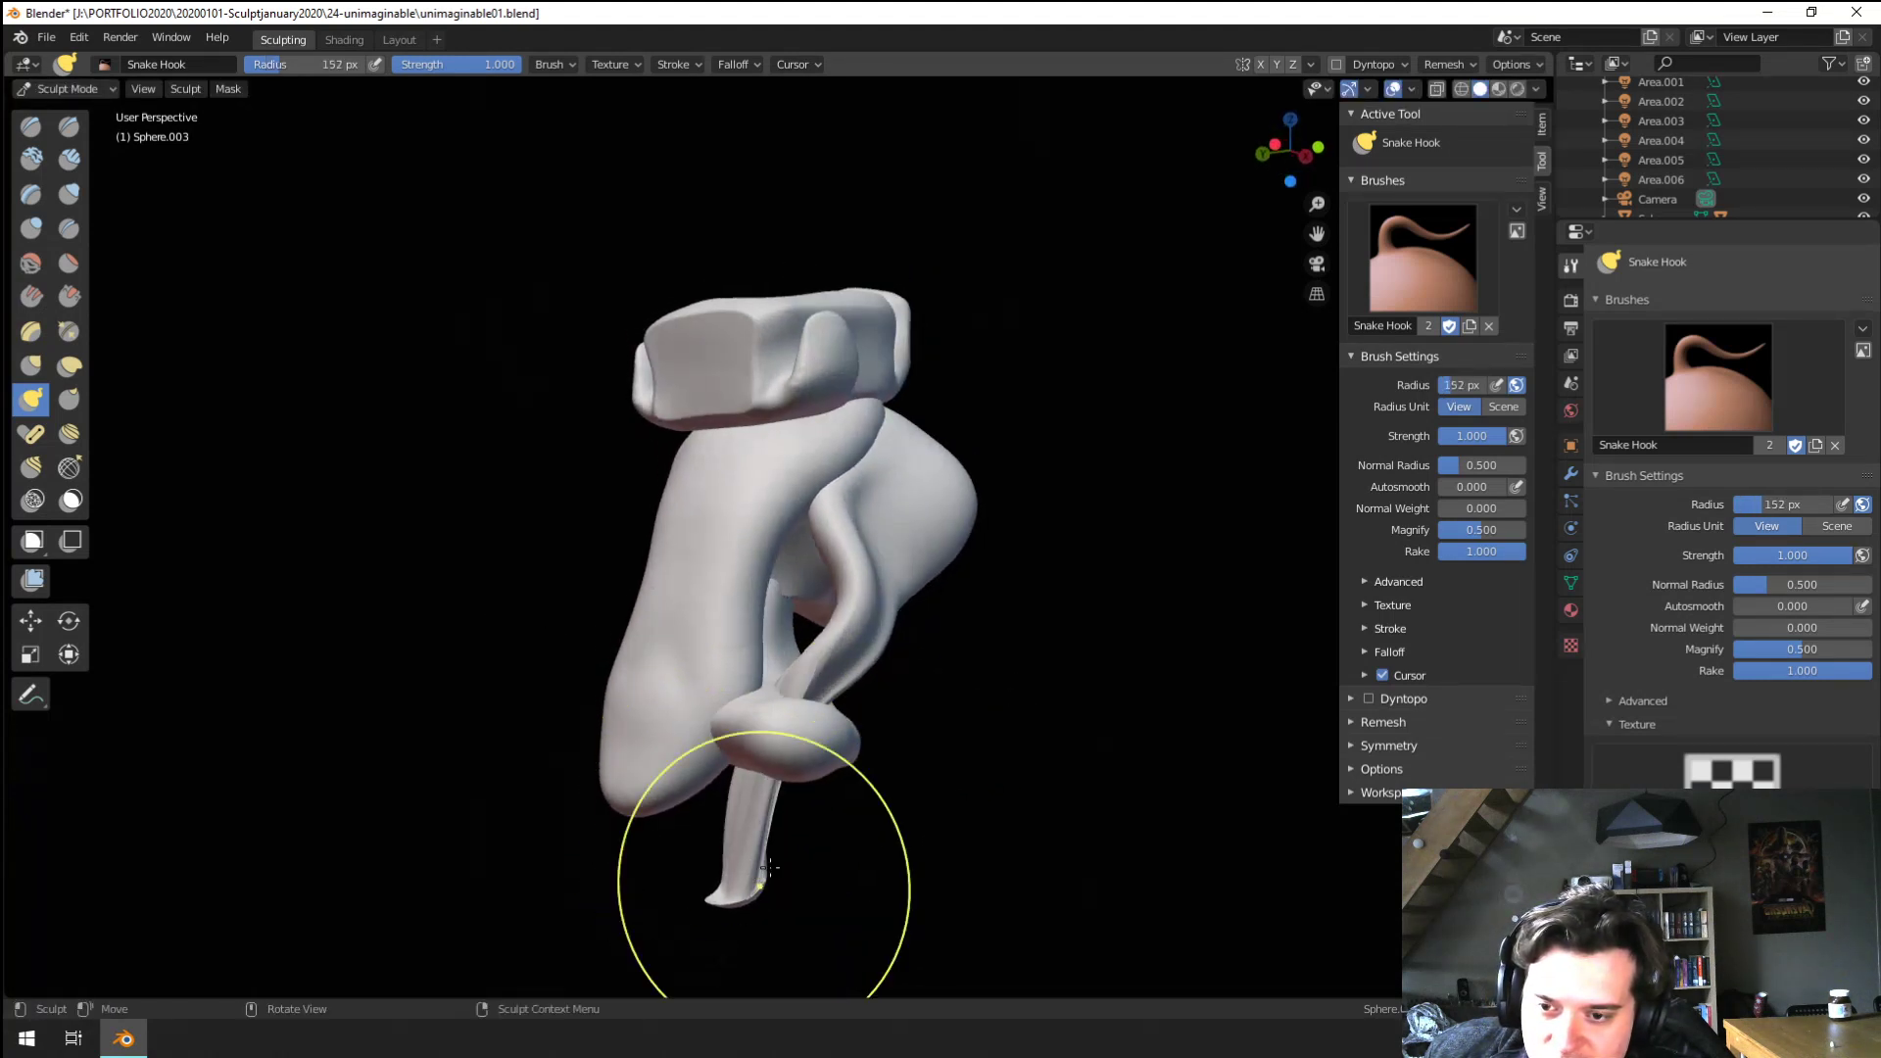
mouse_move(739, 847)
left_mouse_down()
mouse_move(779, 819)
mouse_move(804, 877)
mouse_move(784, 875)
left_mouse_up()
Undo the last strokes on the stretched tip and refine it into a thin, smooth taper
key("g")
middle_click_drag(784, 875, 554, 781)
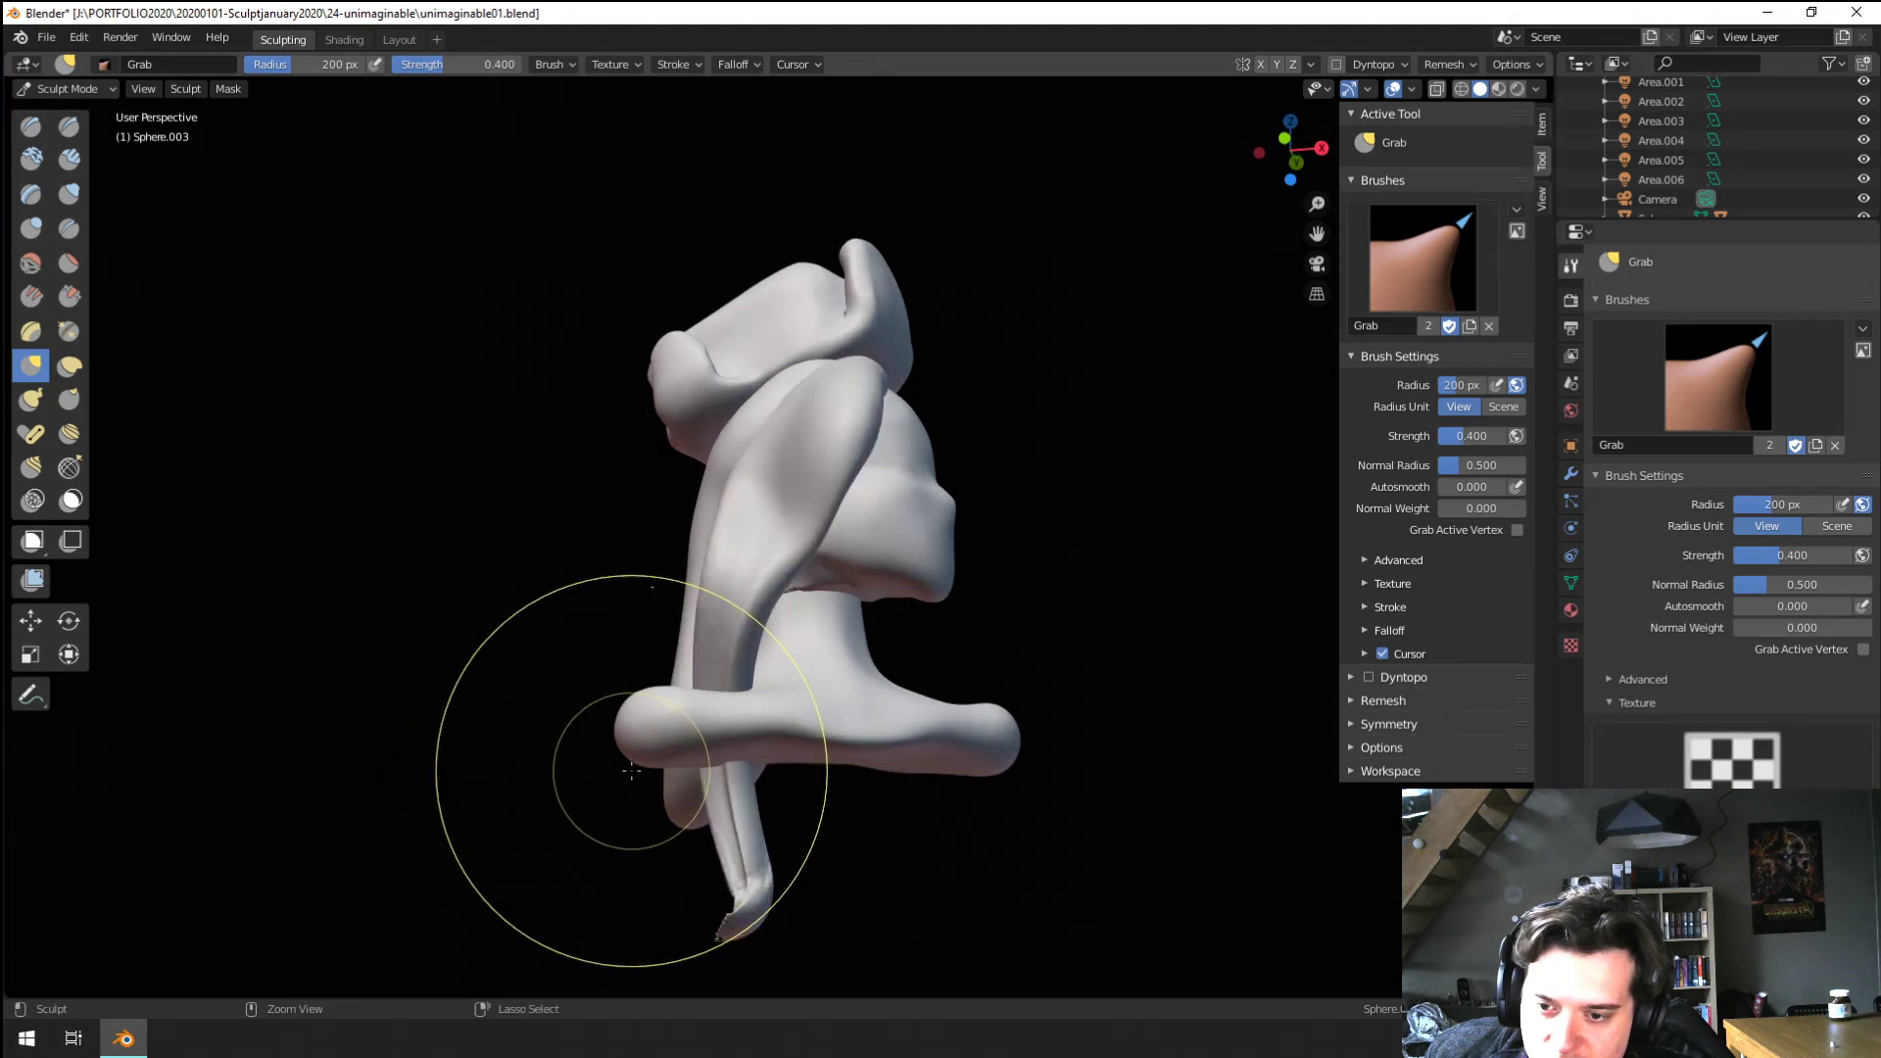
key("ctrl+z")
key("ctrl+z")
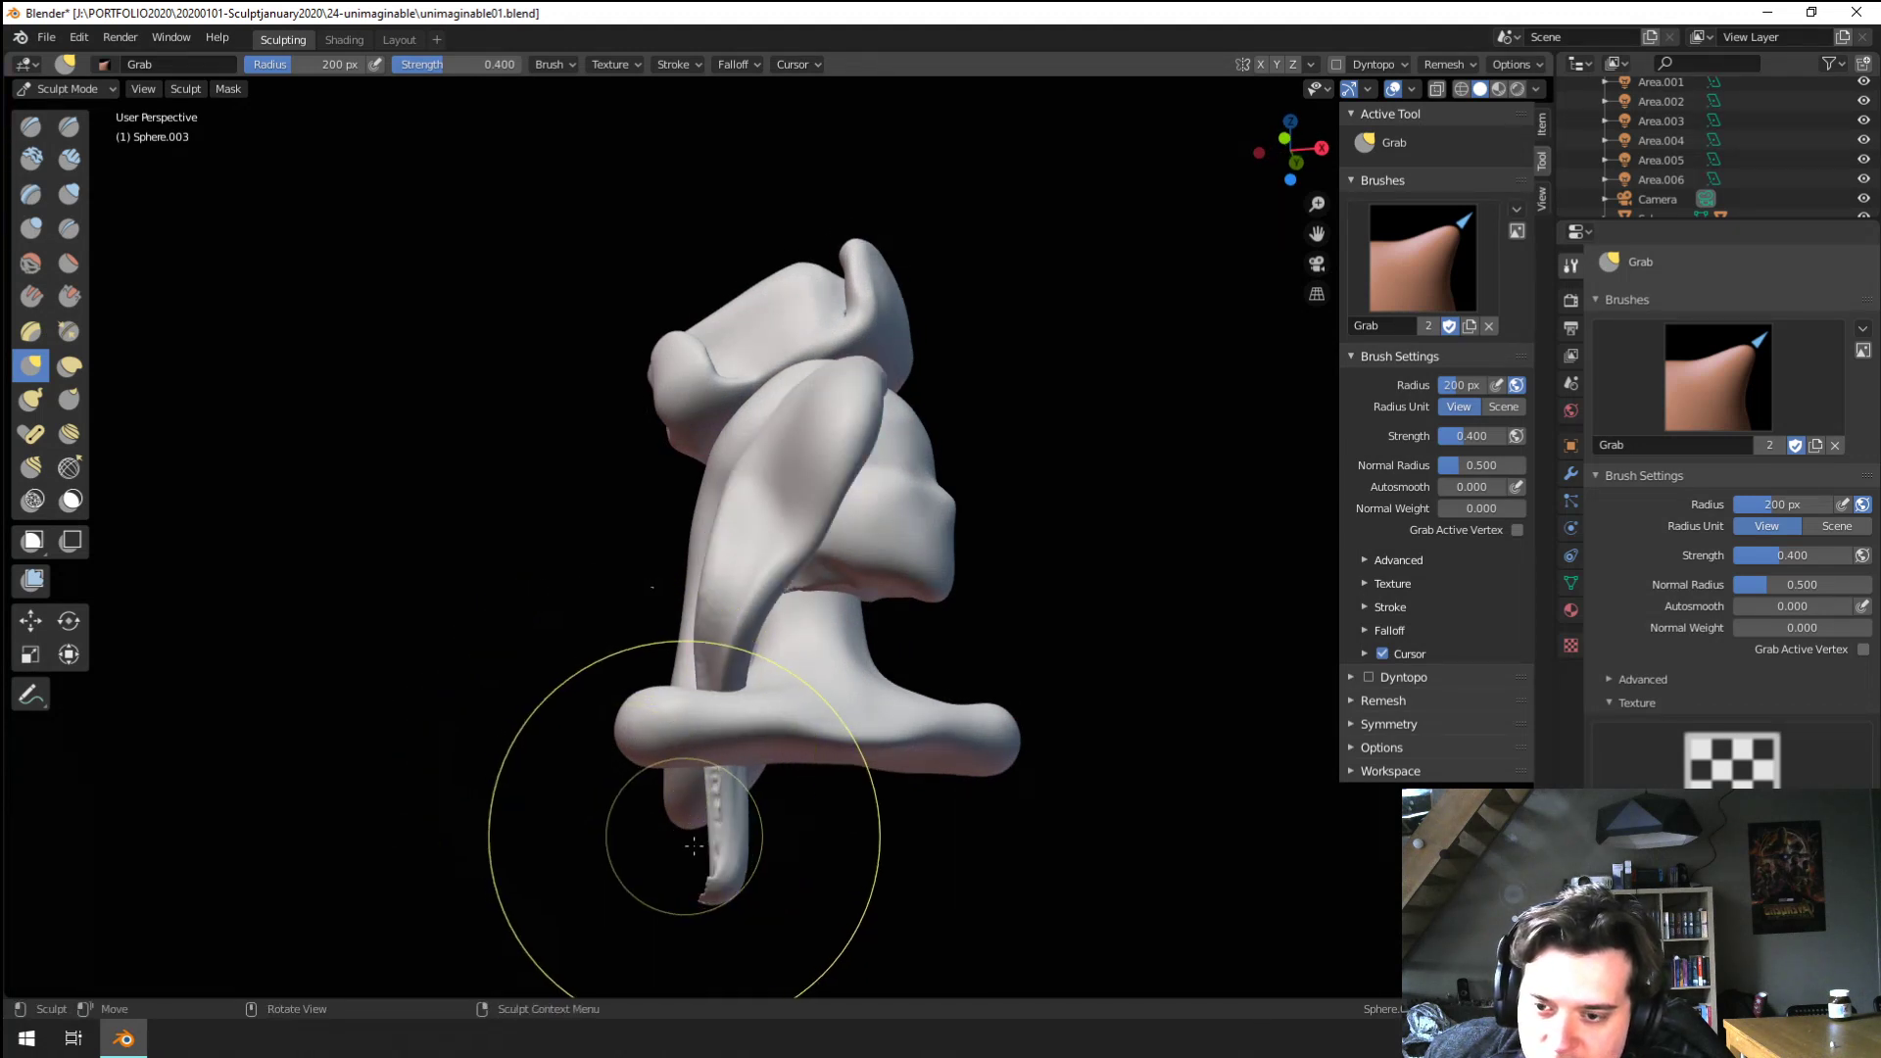
left_click_drag(715, 845, 727, 855)
key("ctrl+z")
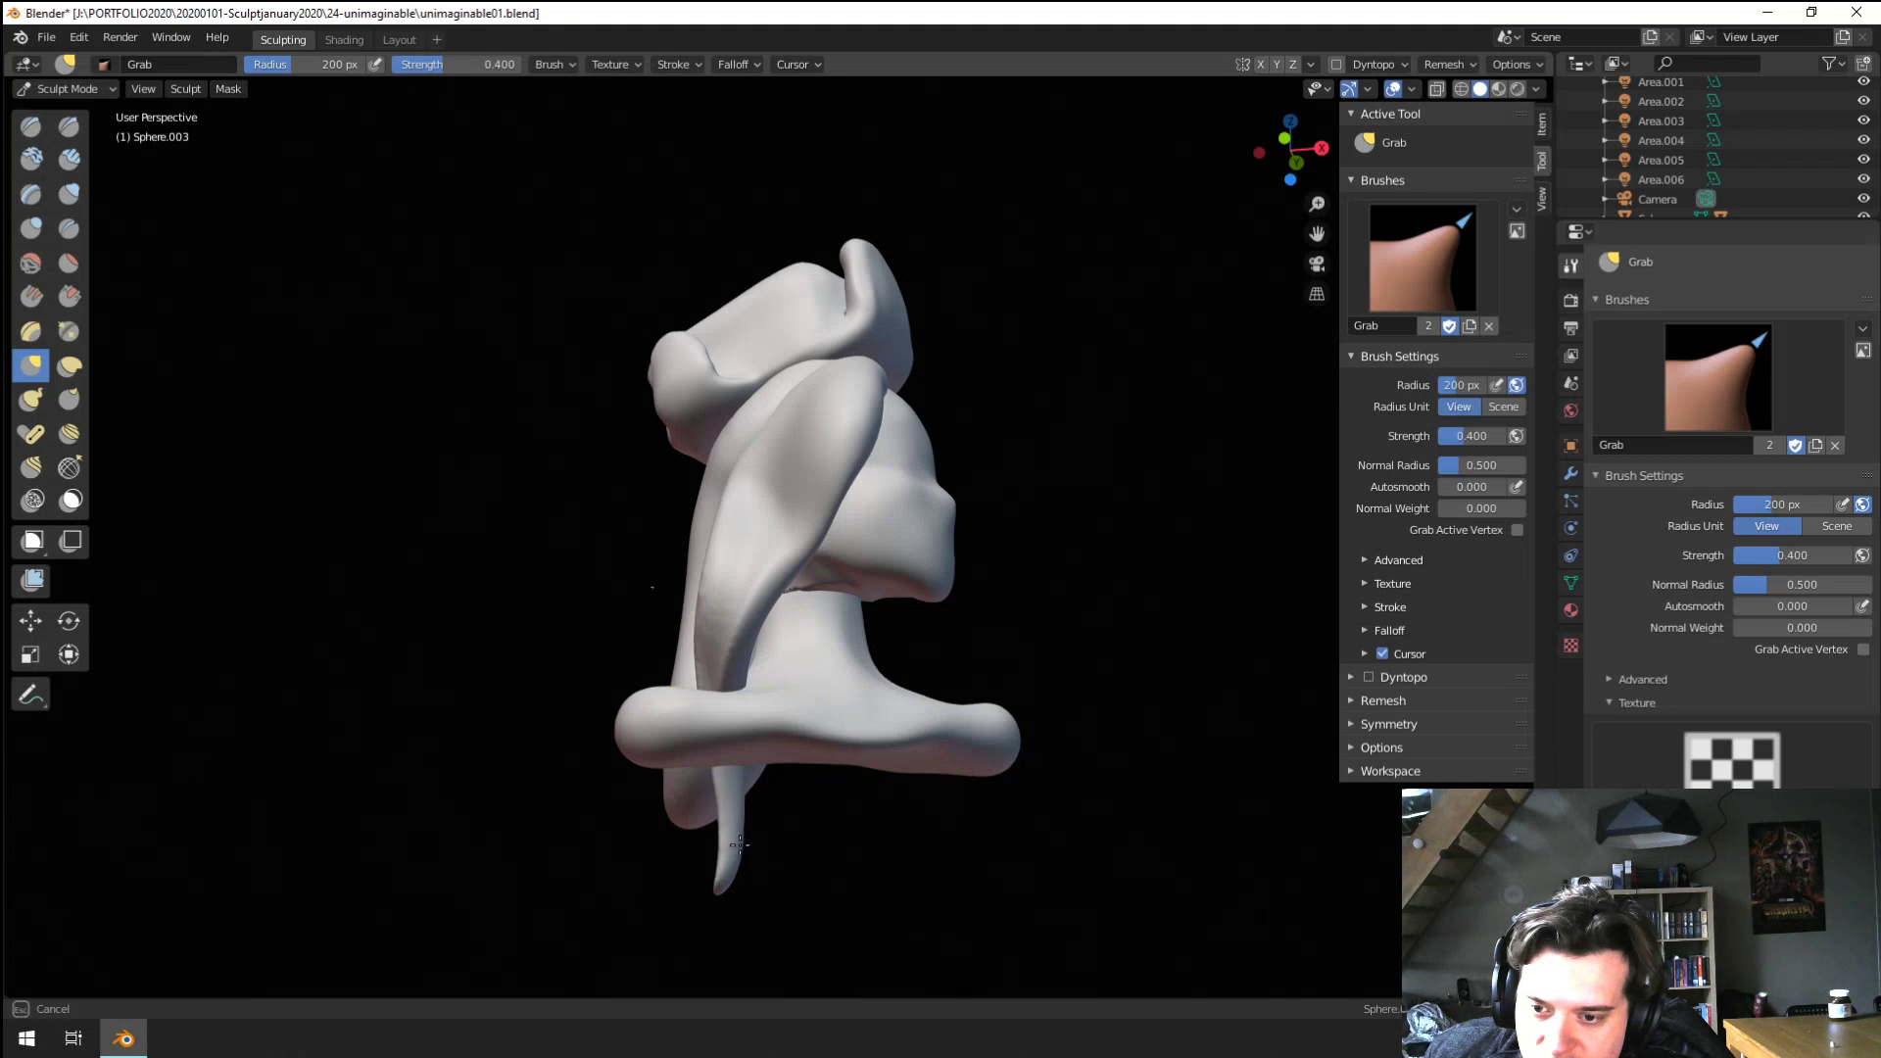
Move the lower half of the hair lock inward toward the back hair with Grab at a 162 px radius
mouse_move(737, 712)
middle_mouse_down()
mouse_move(804, 744)
mouse_move(857, 692)
middle_mouse_up()
key("f")
left_click(851, 743)
key("f")
left_click(783, 687)
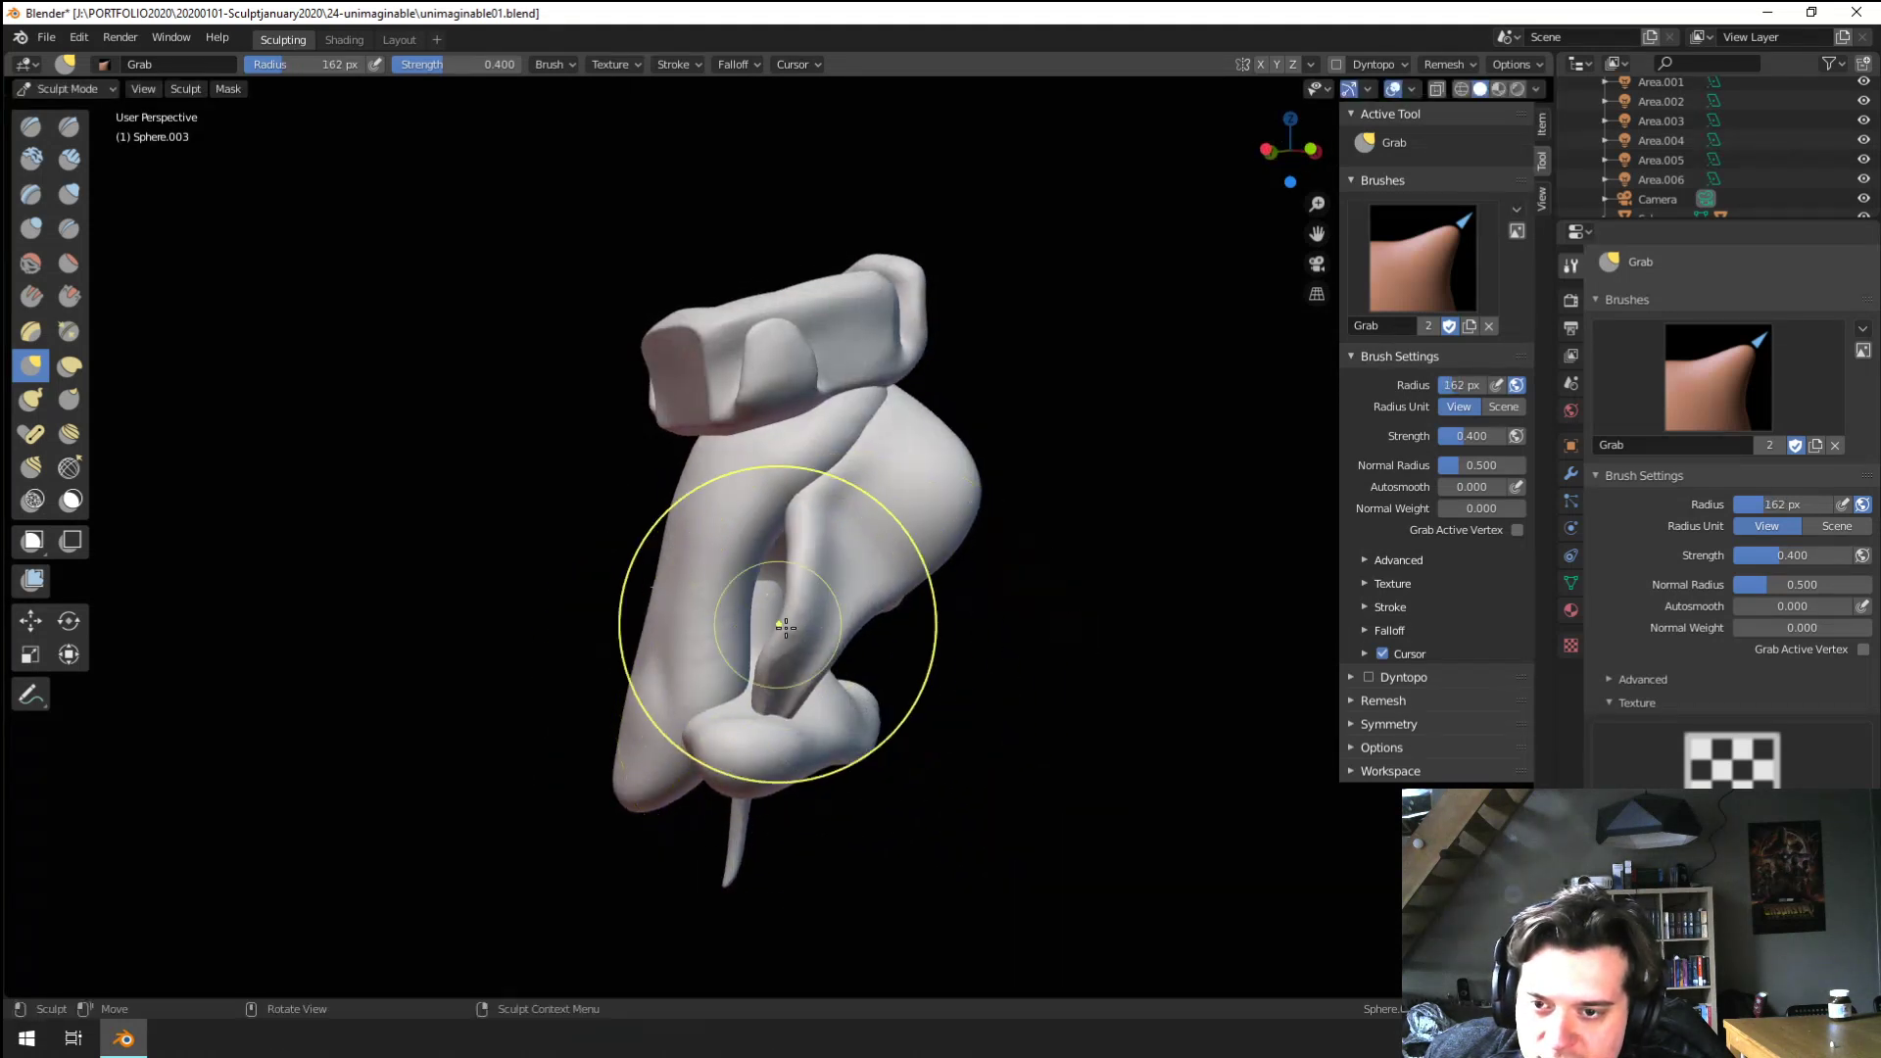
middle_click_drag(783, 621, 856, 609)
Sweep the lower end of the hair lock behind the shoulder with a 286 px Grab brush
key("f")
left_click(882, 613)
middle_click_drag(820, 713, 903, 718)
key("f")
left_click(988, 723)
left_click_drag(774, 749, 598, 714)
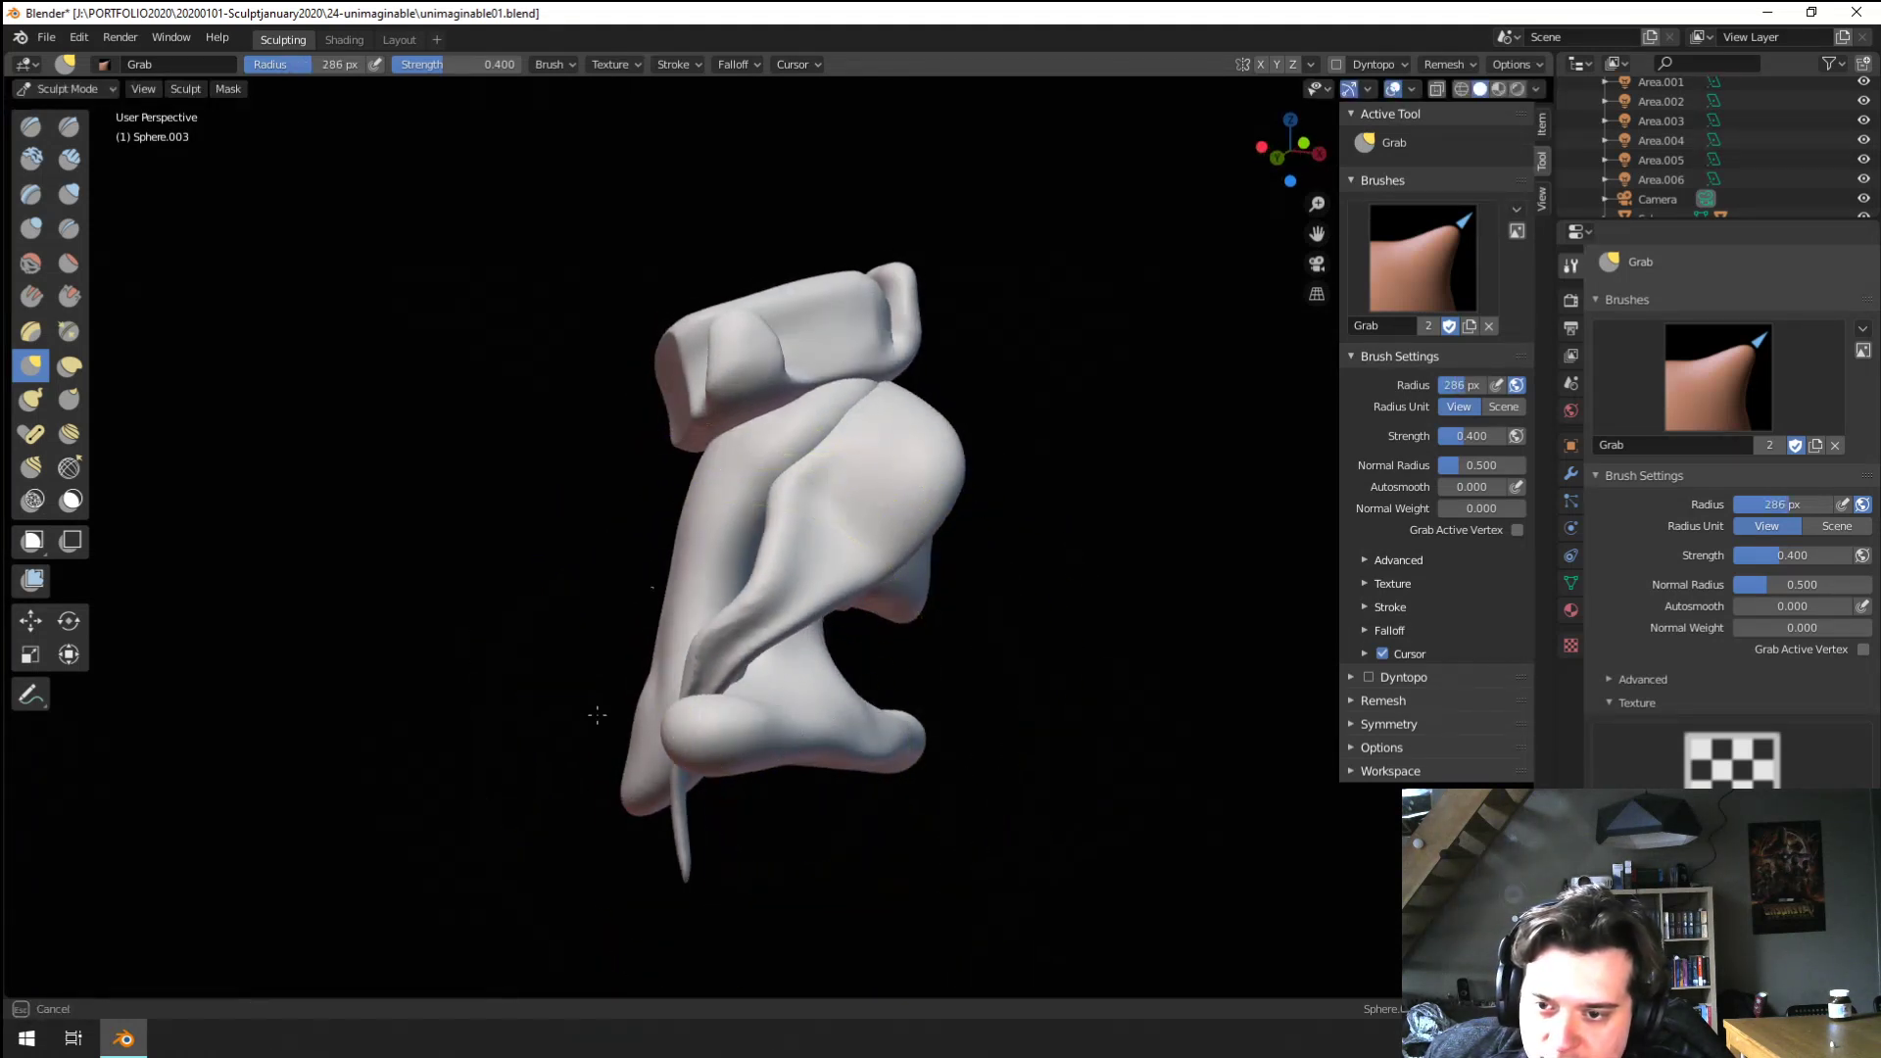
middle_click_drag(555, 714, 411, 549)
Thicken the thin lower end of the hair lock with Inflate at 161 px and 117 px radii
left_click(68, 193)
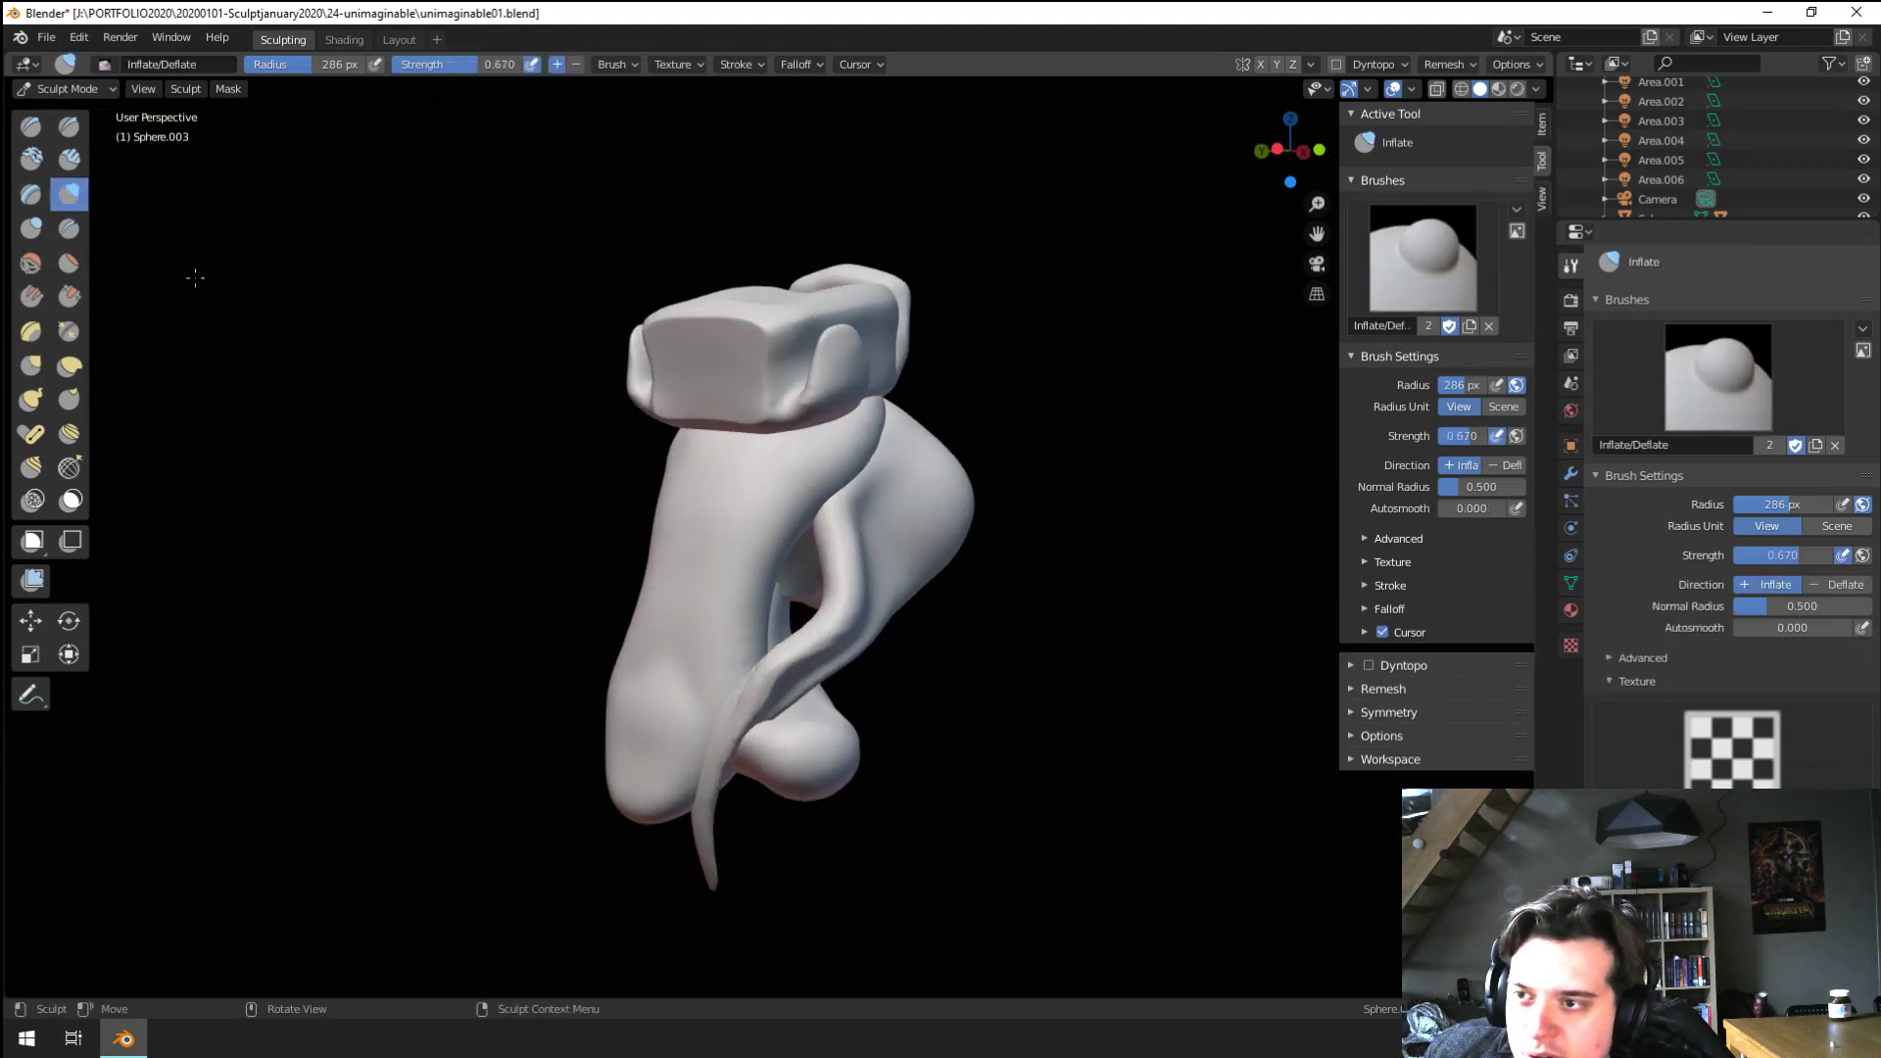
key("f")
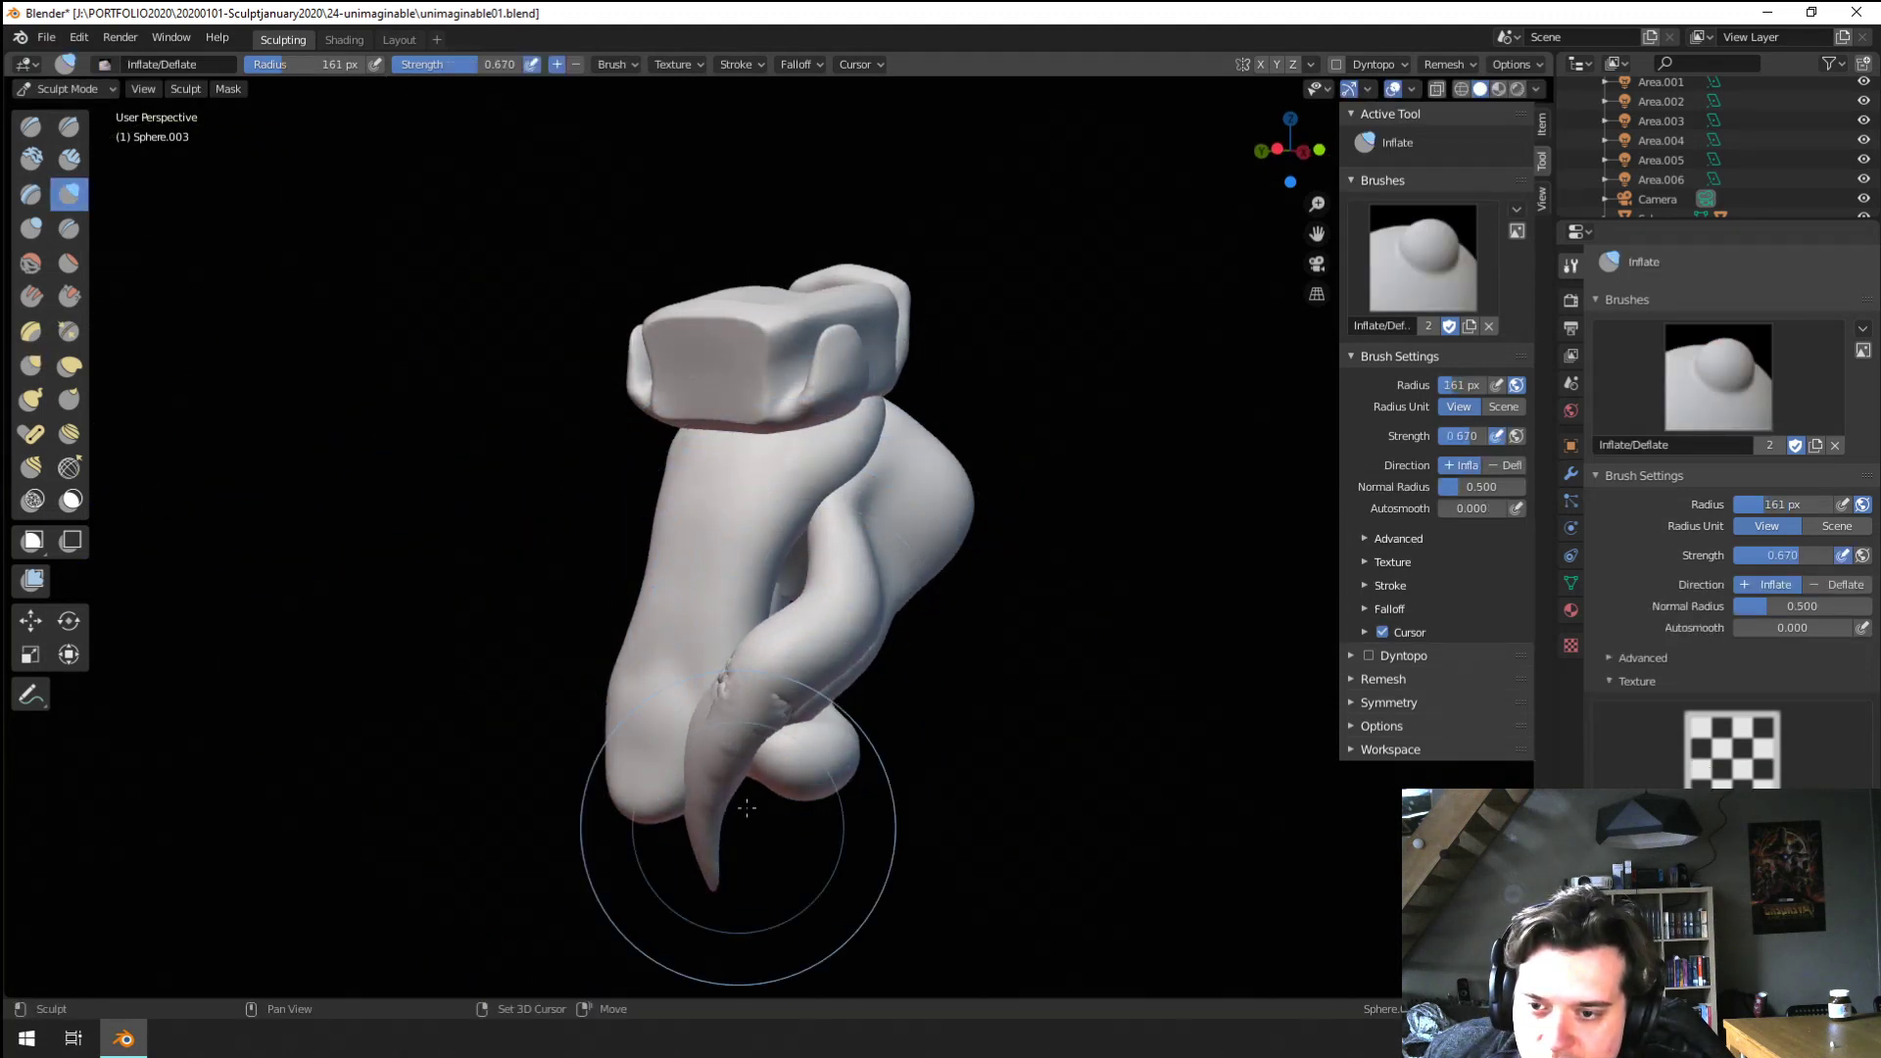
left_click(733, 697)
middle_click_drag(733, 697, 691, 686)
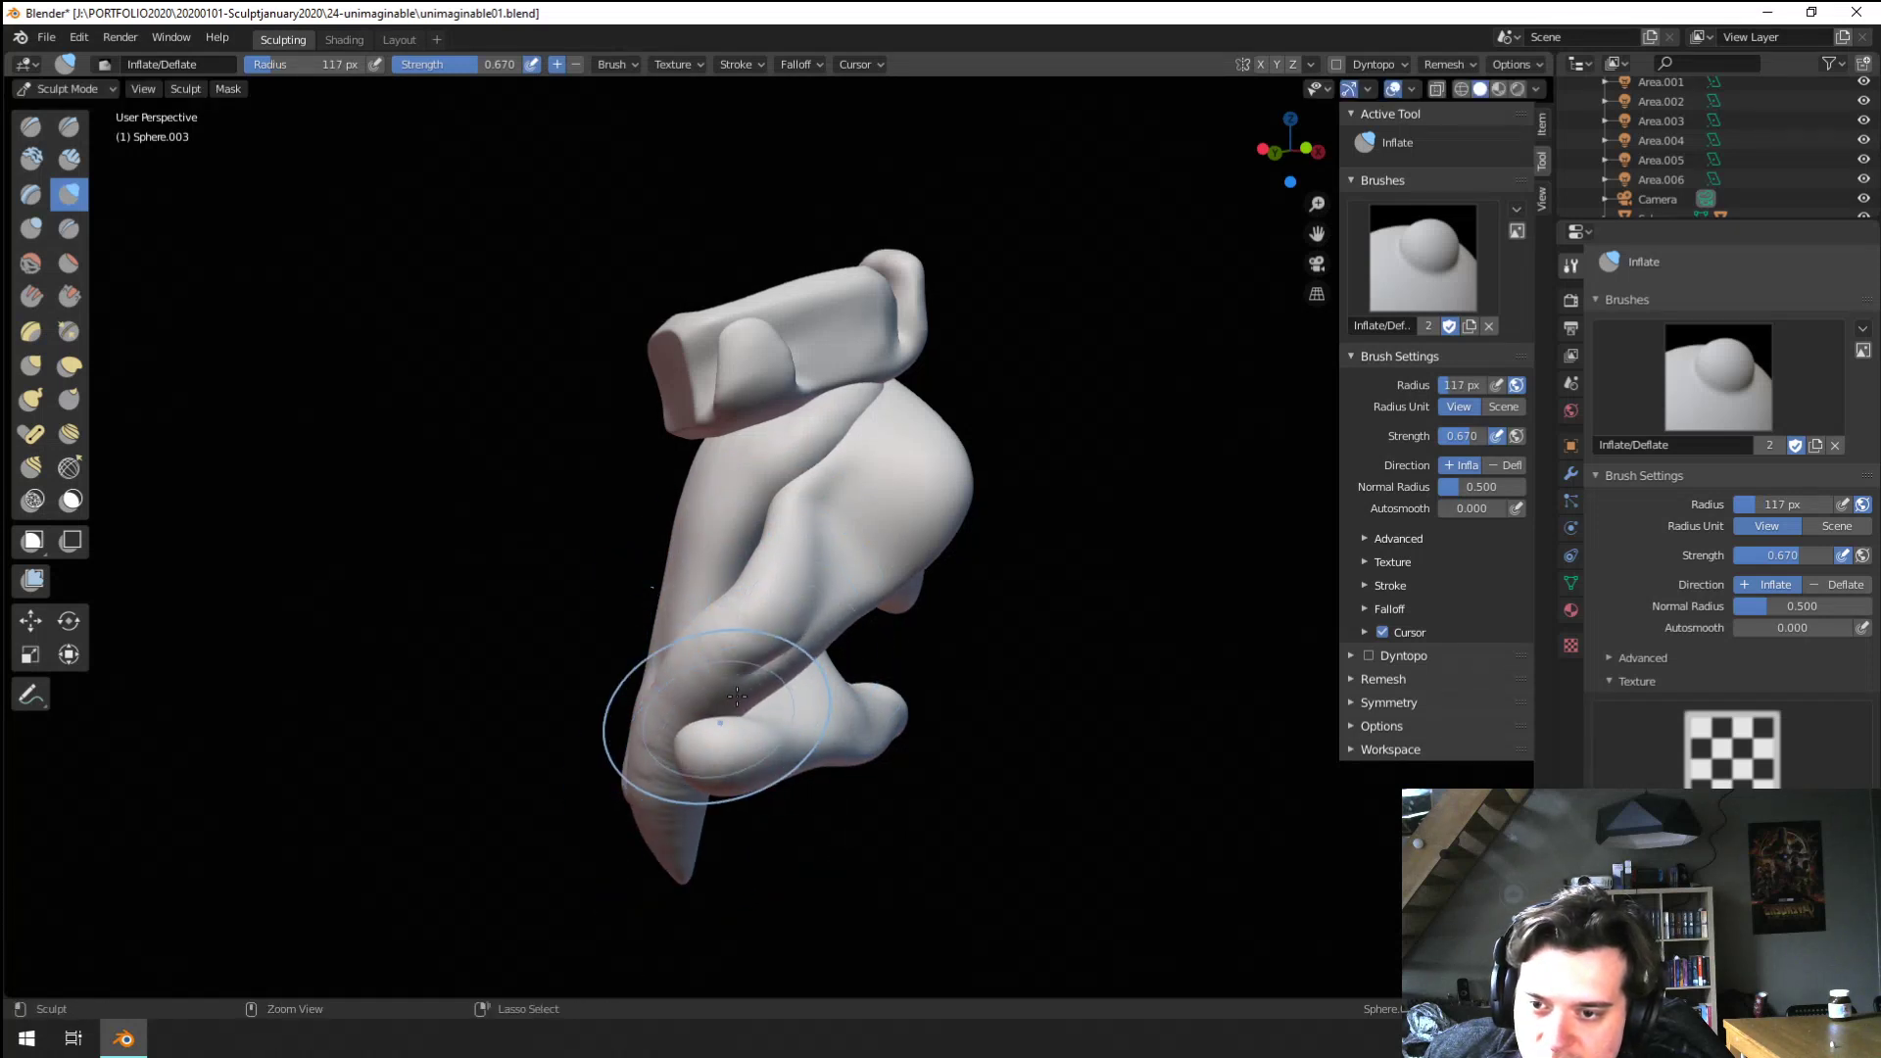
mouse_move(697, 787)
middle_mouse_down()
mouse_move(525, 689)
mouse_move(784, 730)
middle_mouse_up()
Fit the thickened lower lock around the back of the shoulder using Grab, raising the radius to 403 px
key("g")
key("f")
left_click(911, 630)
left_click_drag(747, 727, 715, 708)
key("f")
left_click(795, 769)
mouse_move(694, 746)
middle_mouse_down()
mouse_move(513, 705)
mouse_move(424, 761)
middle_mouse_up()
key("f")
left_click(600, 693)
mouse_move(607, 692)
middle_mouse_down()
mouse_move(549, 683)
mouse_move(764, 615)
mouse_move(823, 624)
mouse_move(783, 640)
mouse_move(810, 643)
mouse_move(854, 704)
mouse_move(584, 674)
middle_mouse_up()
key("f")
left_click(846, 690)
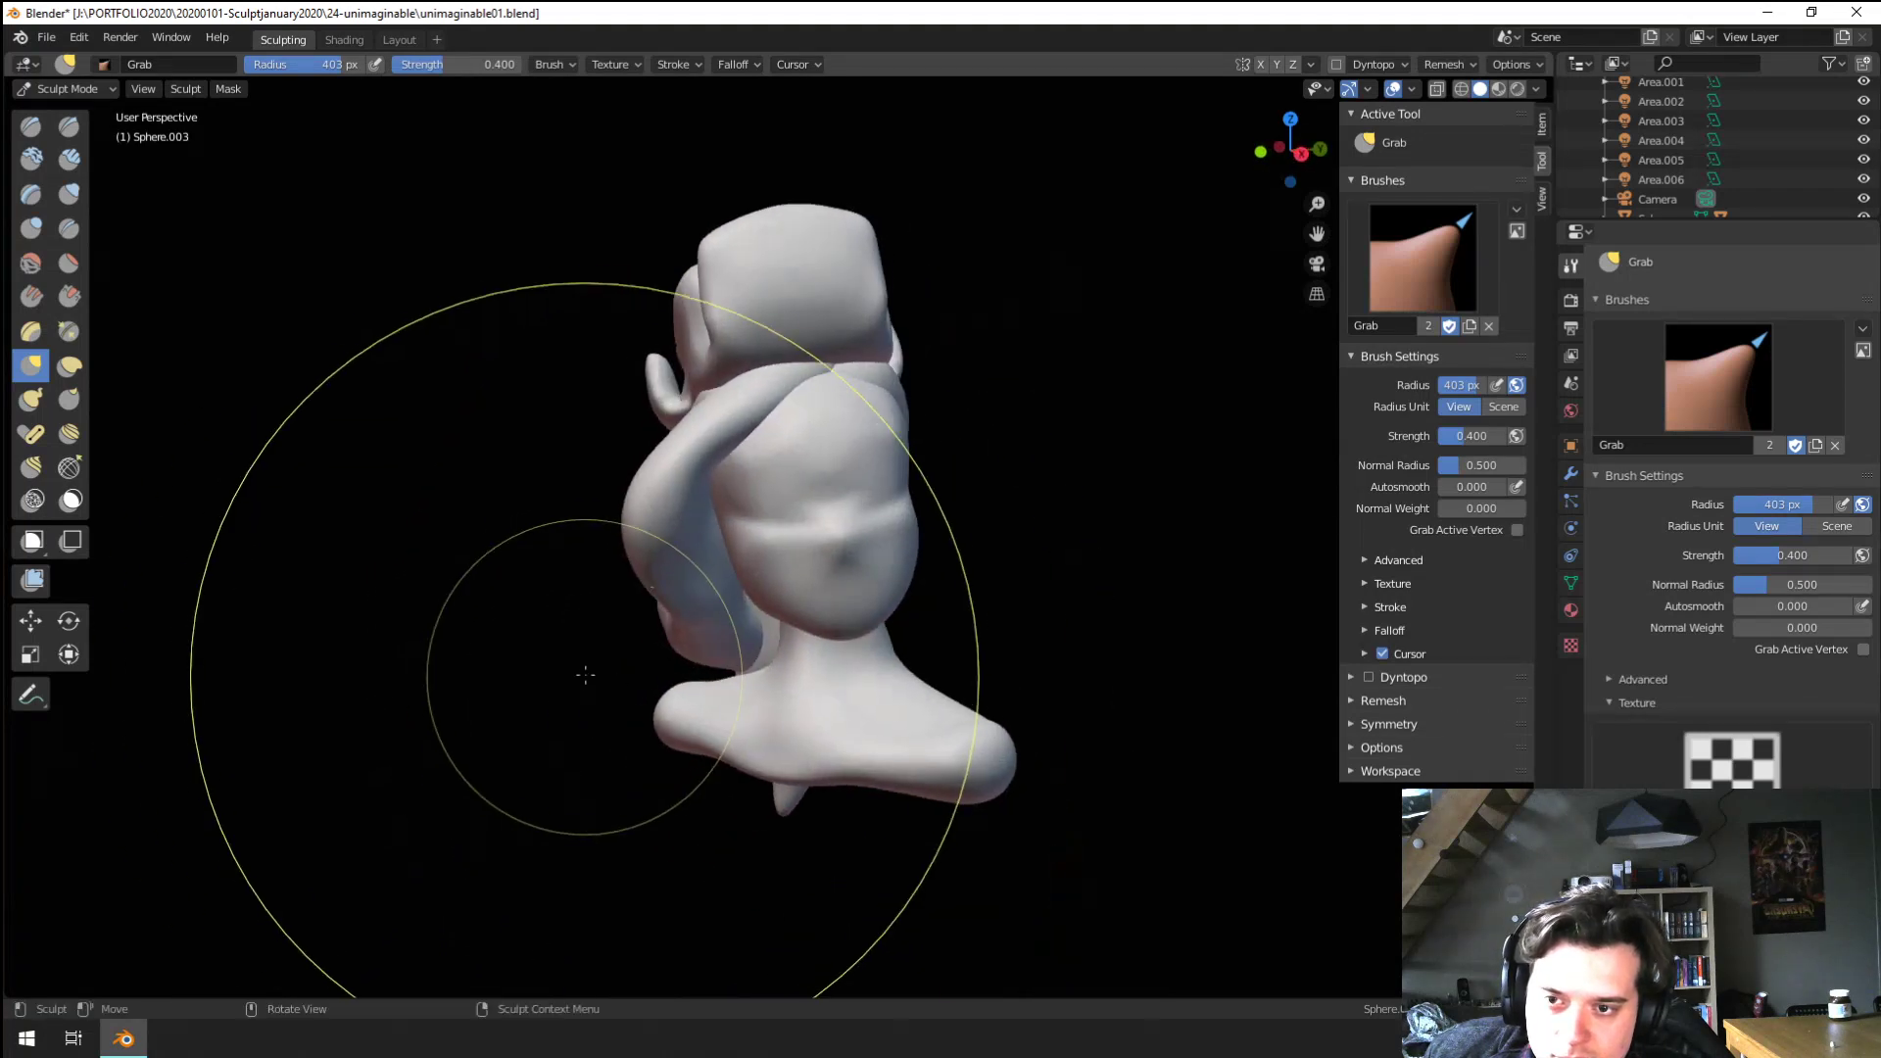
Reshape the lock's outer curve beside the cheek with Grab, starting from a 221 px radius
middle_click_drag(686, 630, 632, 600)
middle_click_drag(632, 600, 628, 577)
key("f")
left_click(563, 572)
key("f")
left_click(507, 574)
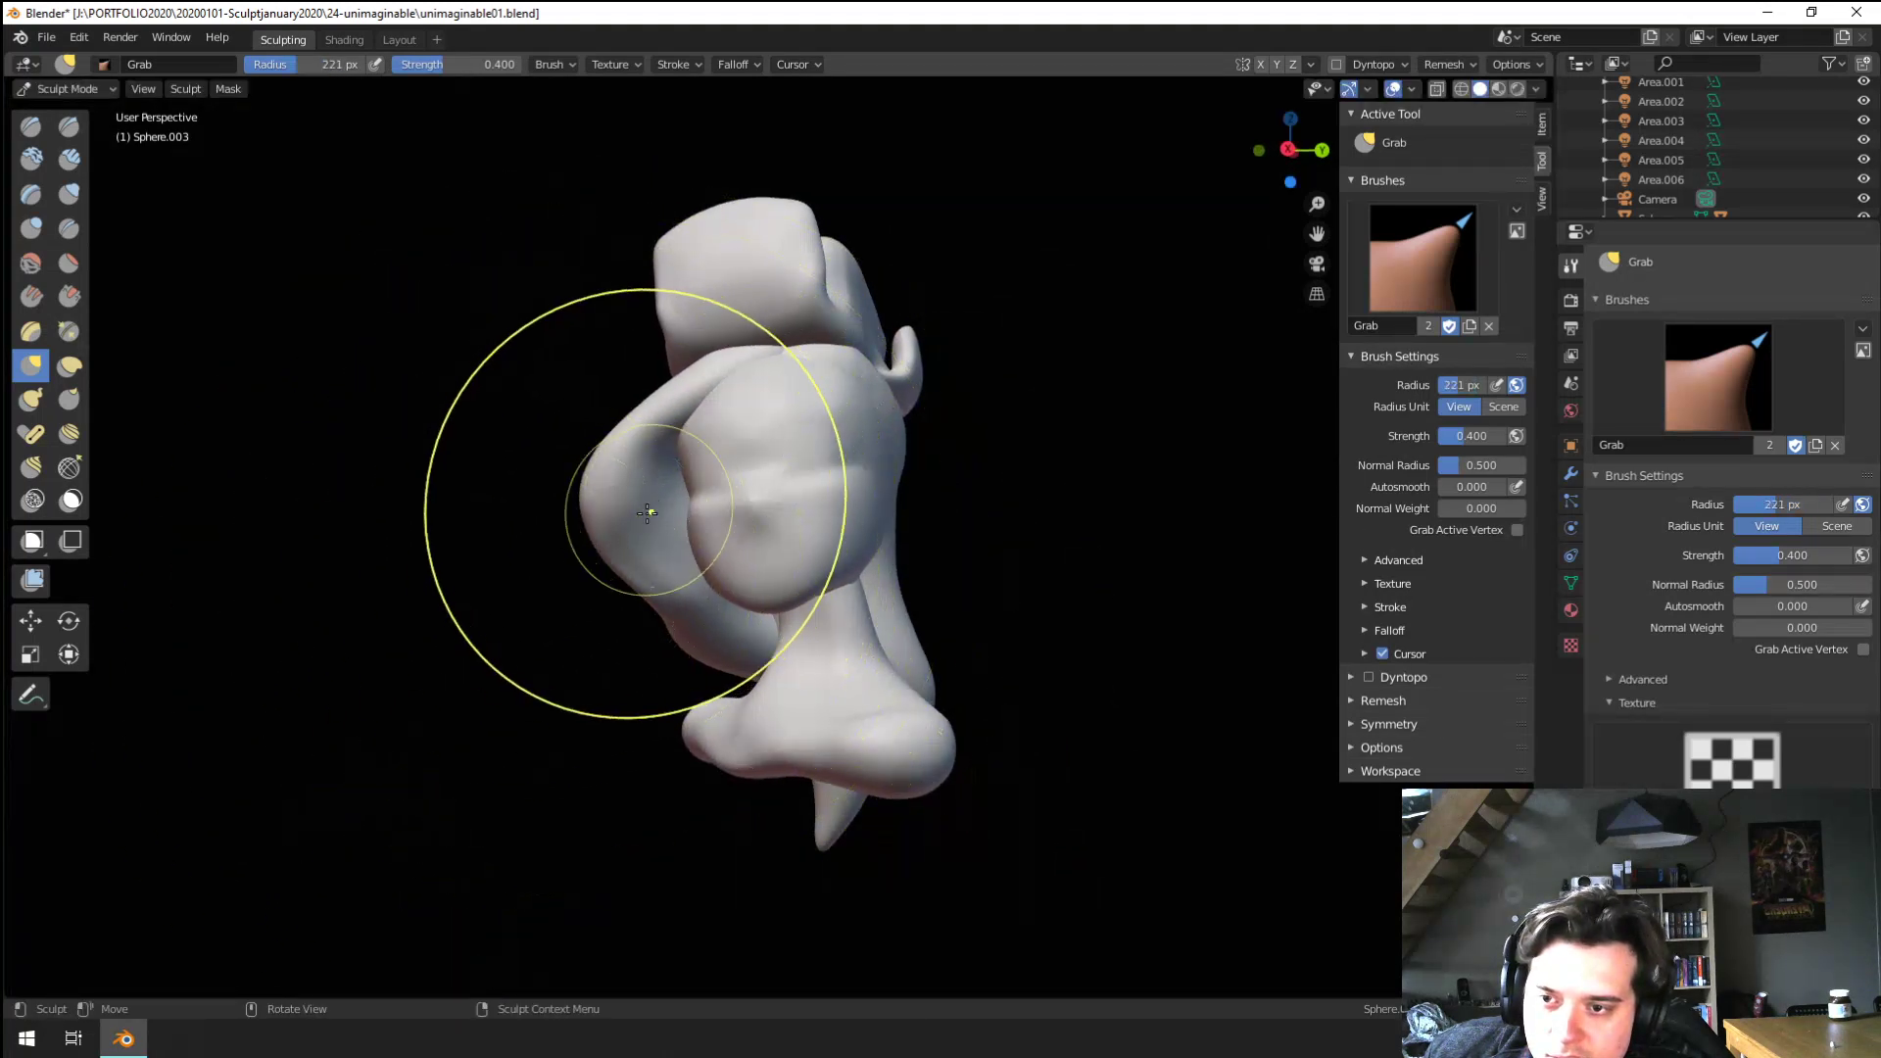
key("f")
left_click(594, 516)
left_click_drag(600, 515, 623, 488)
middle_click_drag(617, 491, 694, 498)
Pull the lower section of the lock outward above the shoulder with a 192 px Grab brush
middle_click_drag(663, 556, 708, 534)
key("f")
left_click(718, 578)
key("f")
left_click(755, 606)
left_click_drag(735, 613, 658, 692)
mouse_move(657, 692)
middle_mouse_down()
mouse_move(669, 647)
mouse_move(613, 705)
middle_mouse_up()
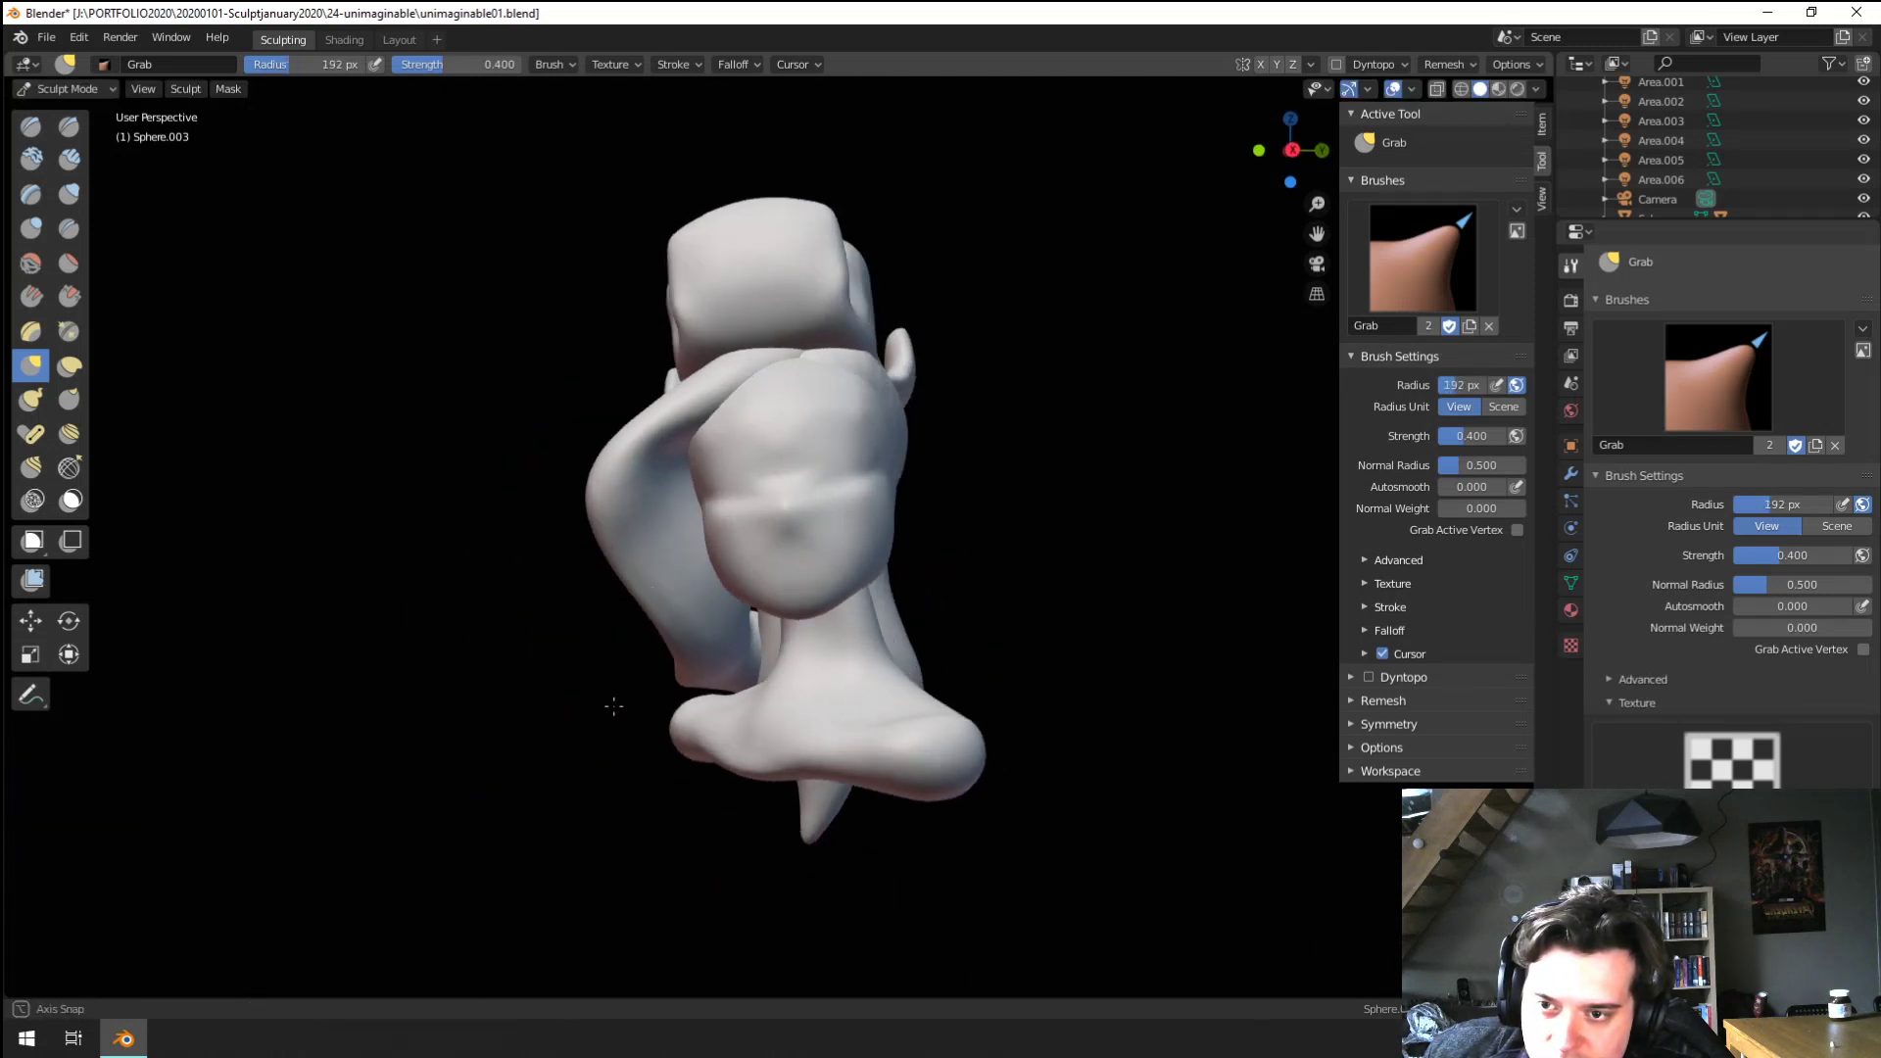
Lift the upper bend of the hair lock beside the temple with the Grab brush
key("f")
left_click(622, 515)
key("f")
left_click(639, 514)
left_click_drag(631, 505, 622, 454)
mouse_move(622, 454)
middle_mouse_down()
mouse_move(819, 496)
mouse_move(725, 504)
middle_mouse_up()
Fill out the lock with a 107 px Inflate brush and adjust its forehead end using Grab at 173 px and 150 px
left_click(69, 194)
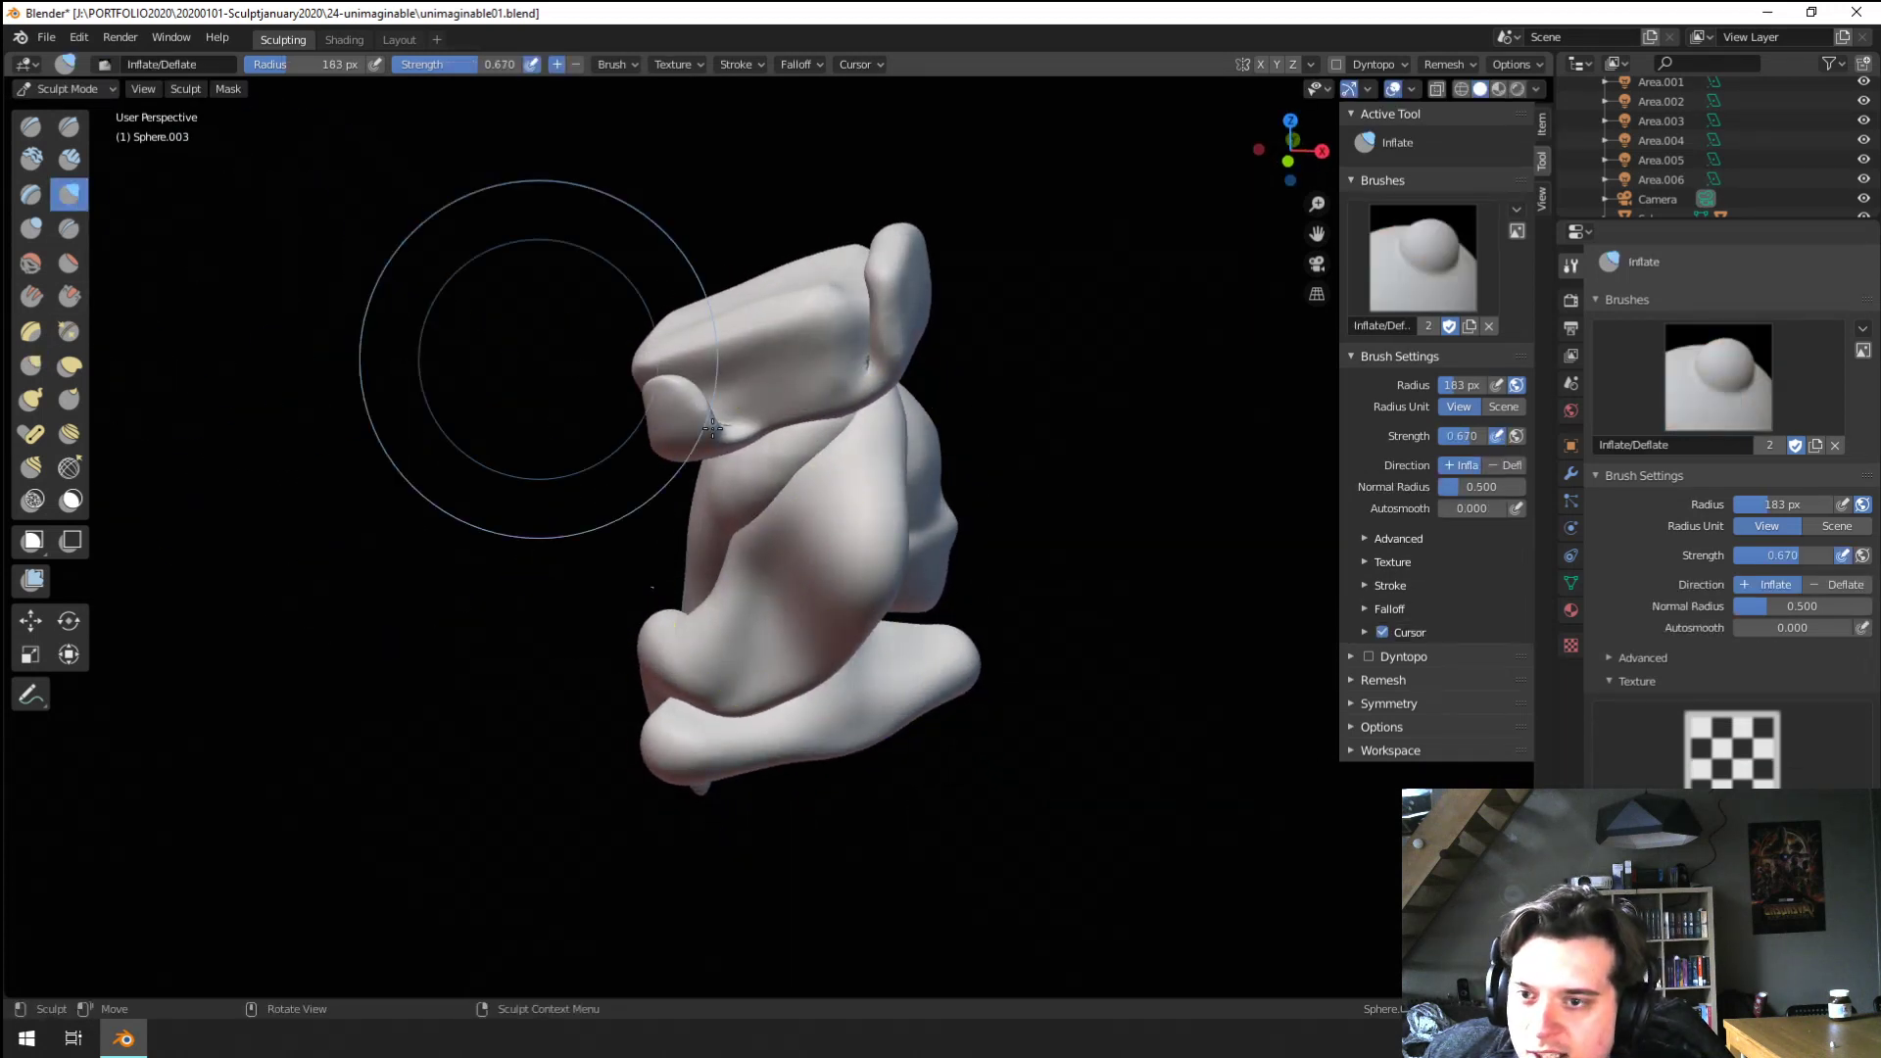
middle_click_drag(789, 565, 627, 462)
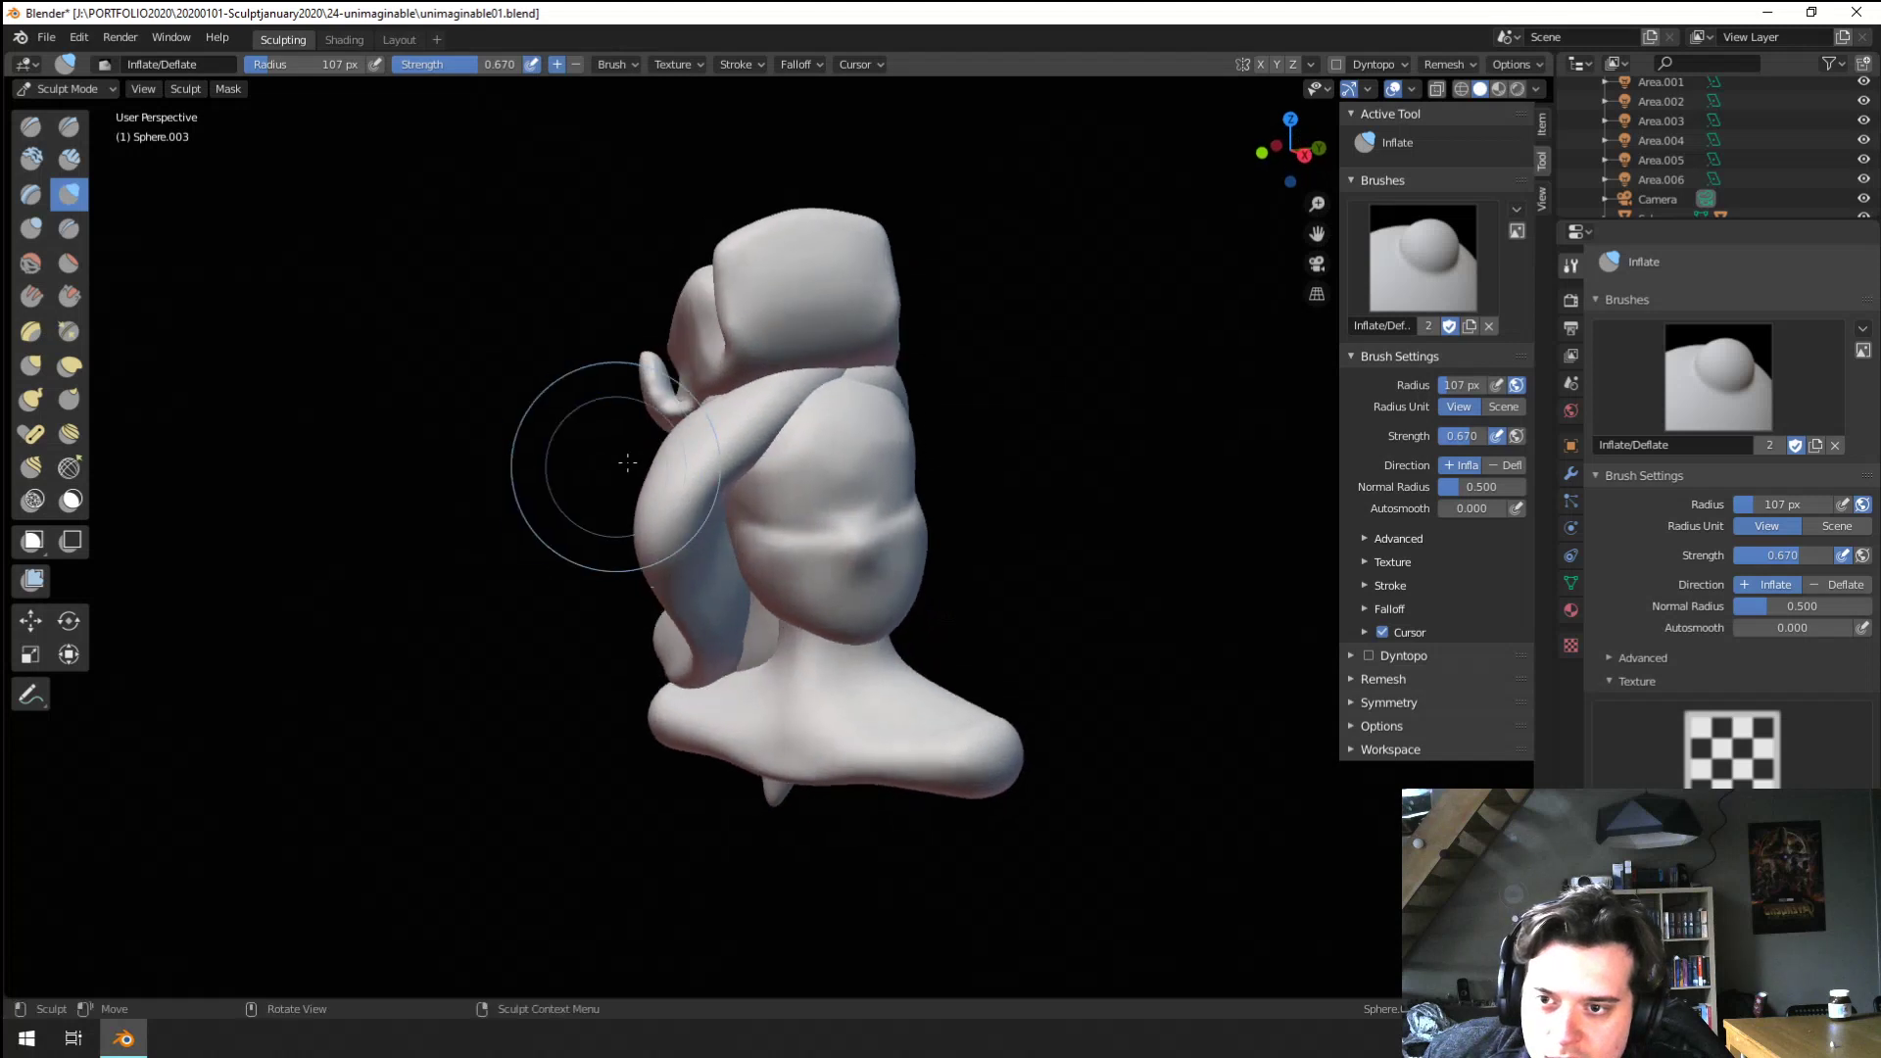
mouse_move(629, 592)
middle_mouse_down()
mouse_move(676, 441)
mouse_move(768, 432)
mouse_move(794, 456)
middle_mouse_up()
key("g")
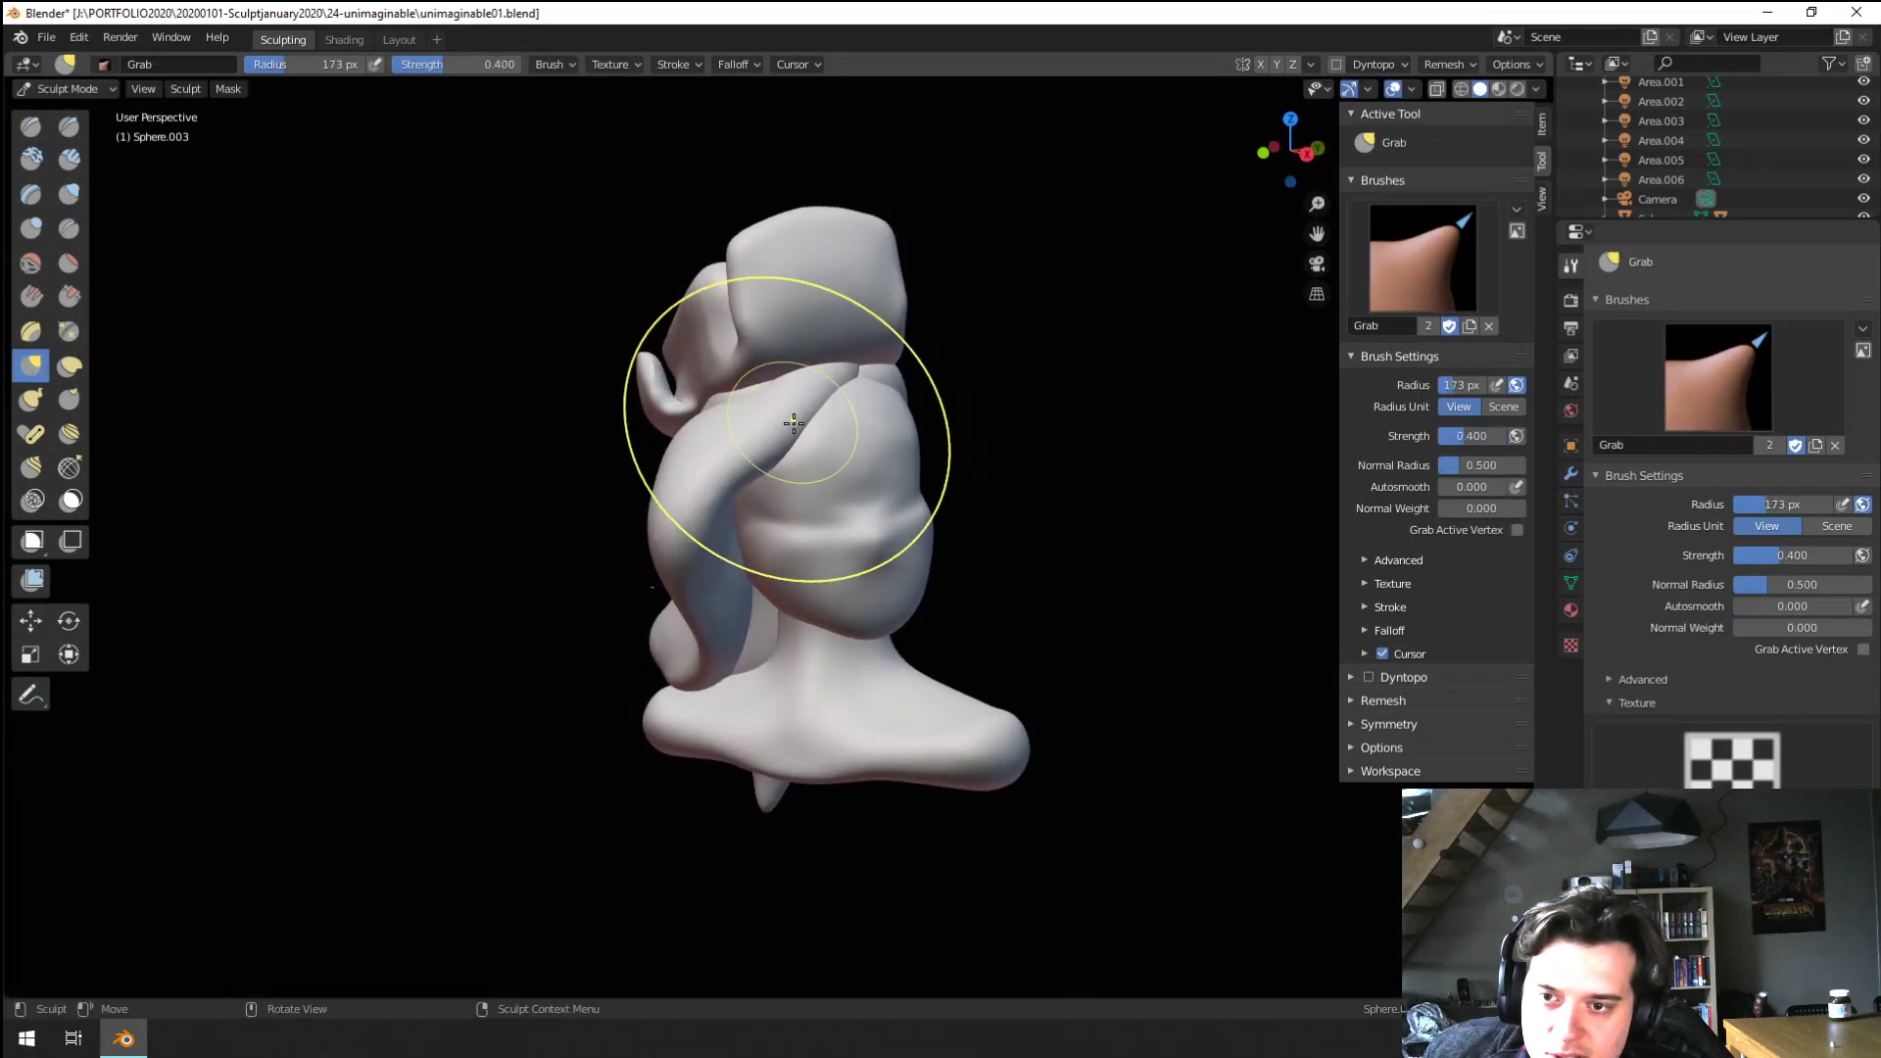
middle_click_drag(770, 475, 799, 401)
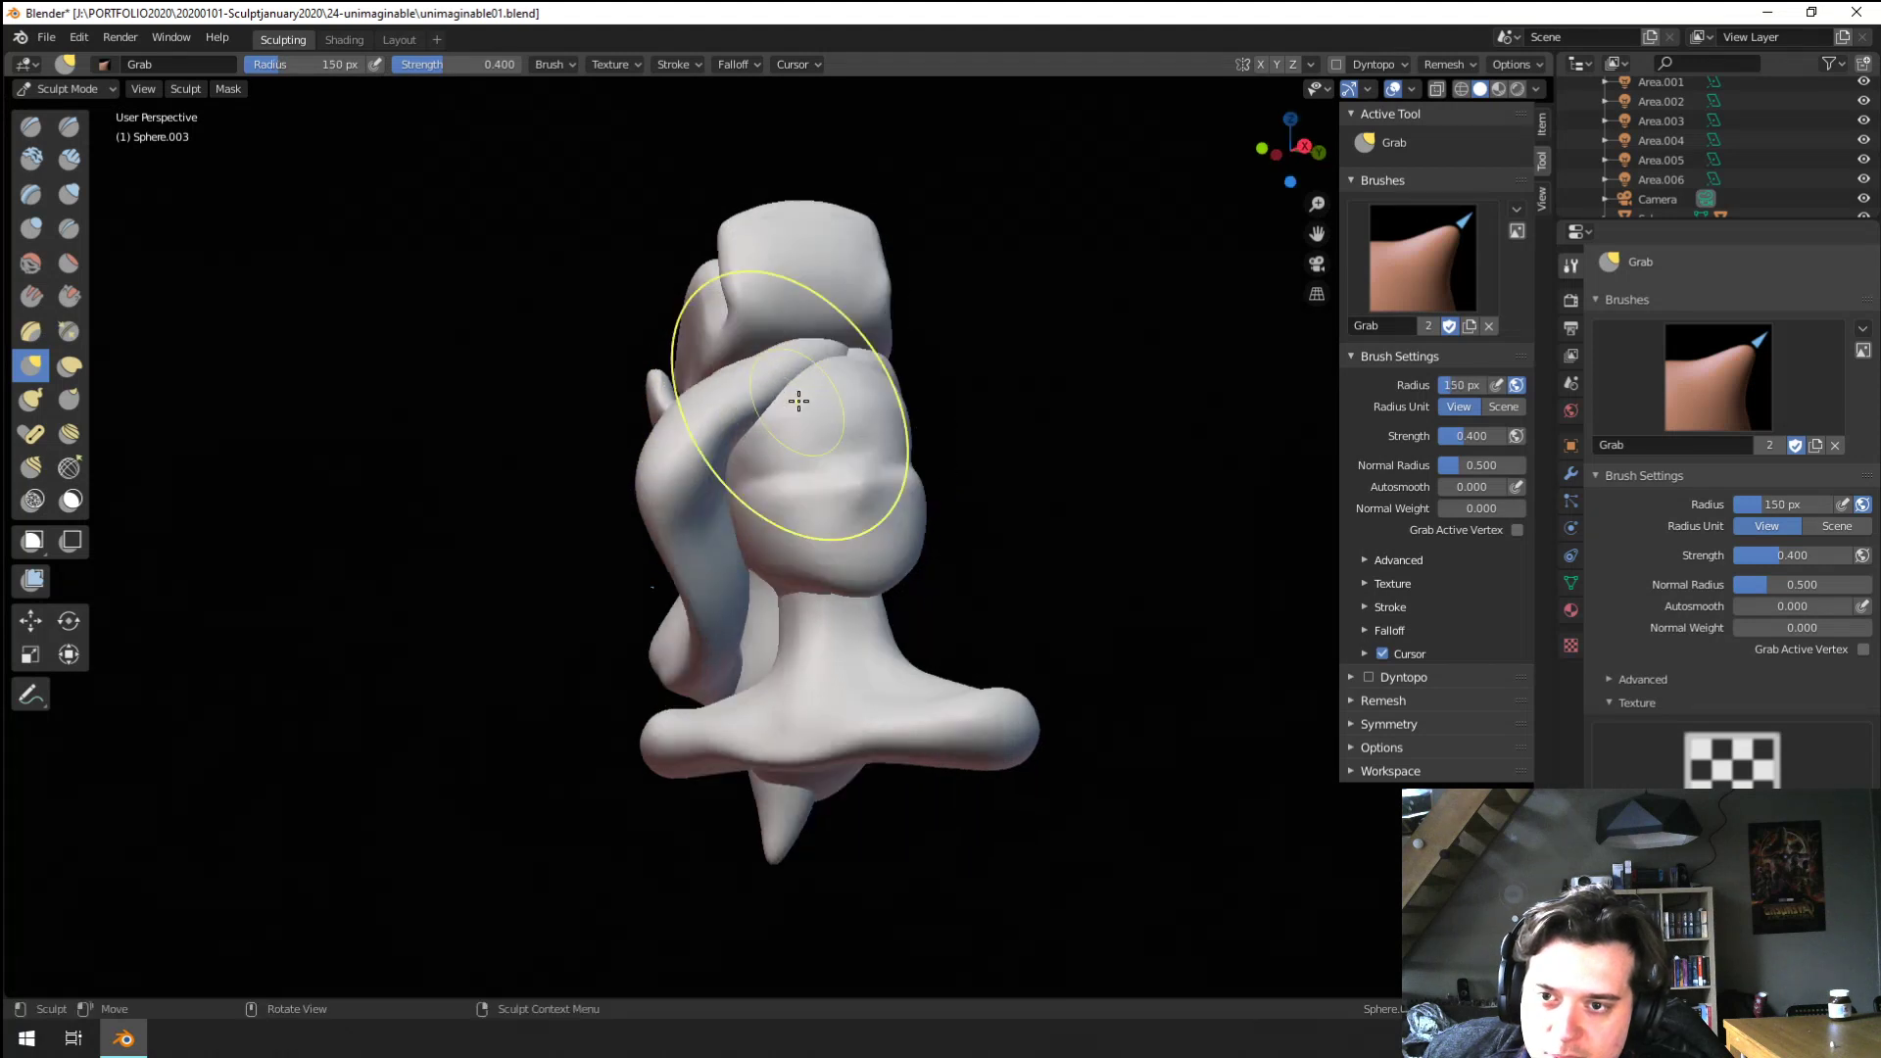
Define the hair lock's edges along its curve with a 39 px Crease brush
left_click(69, 228)
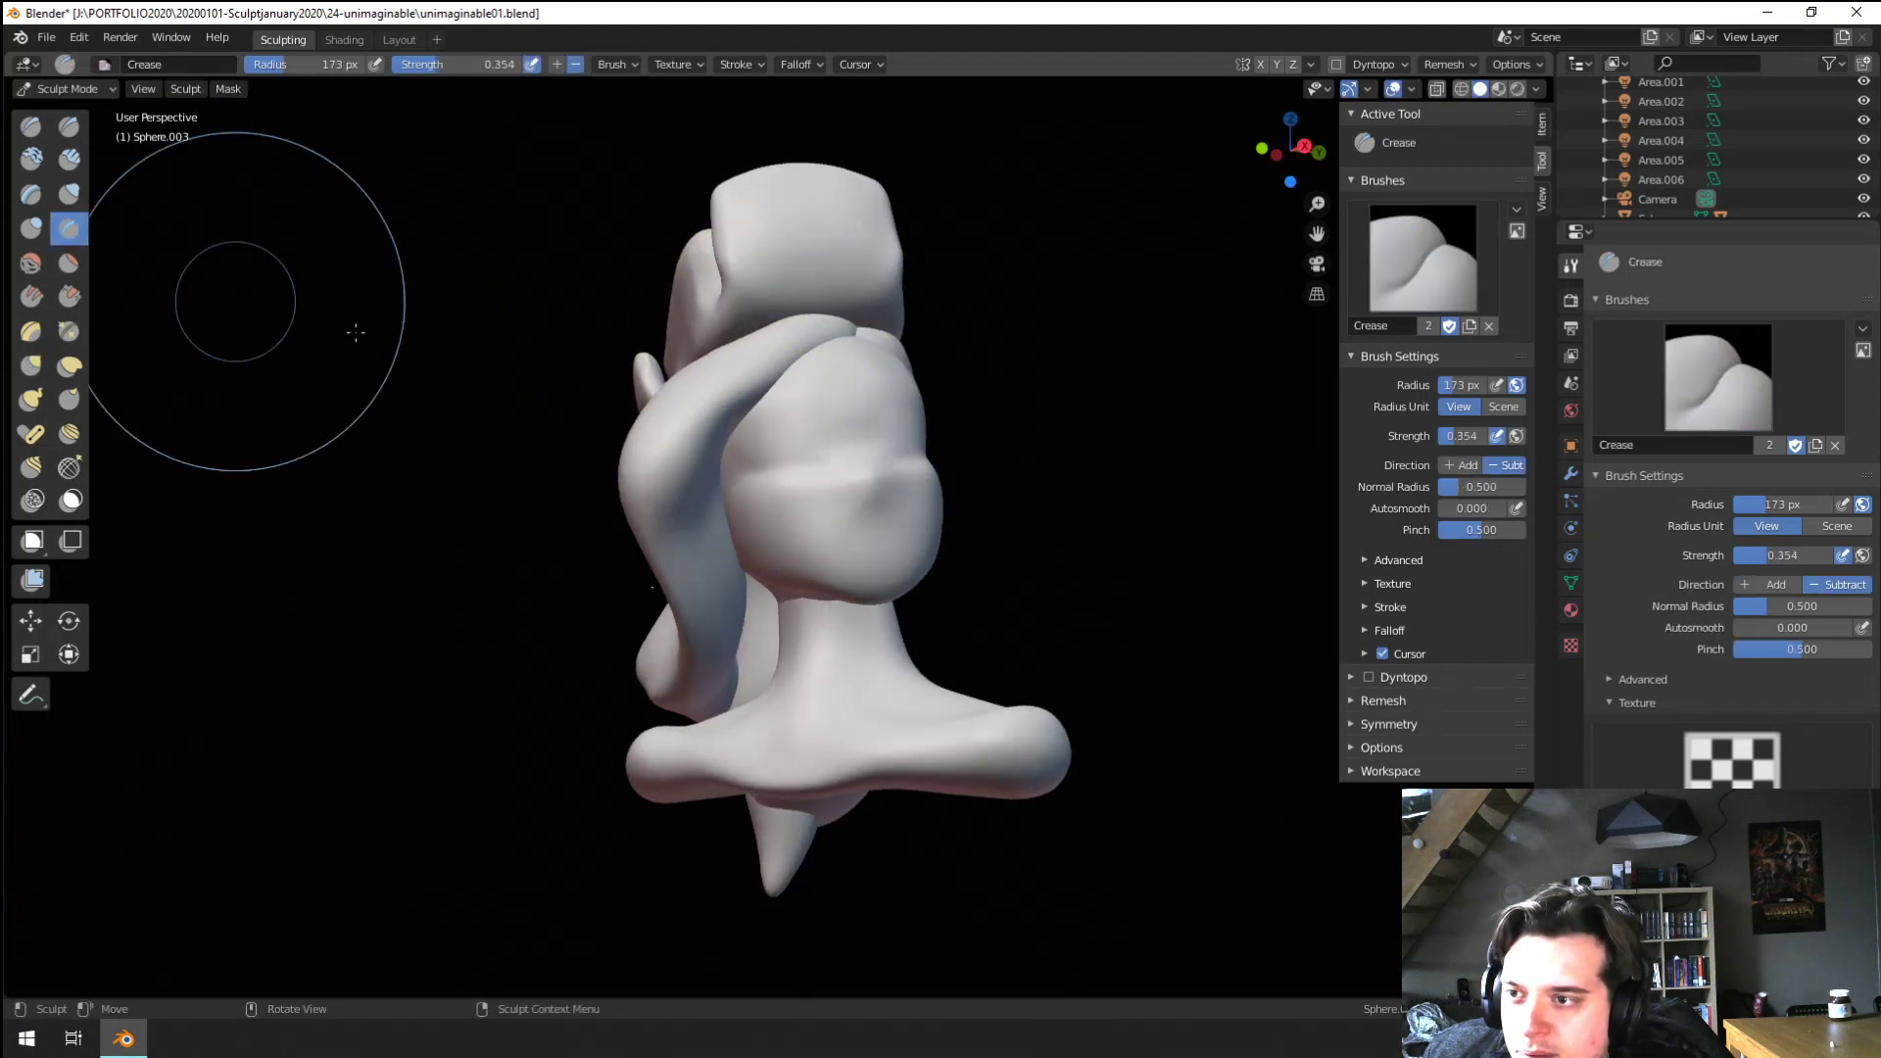
mouse_move(231, 285)
middle_mouse_down()
mouse_move(689, 463)
mouse_move(699, 432)
middle_mouse_up()
key("f")
left_click(706, 449)
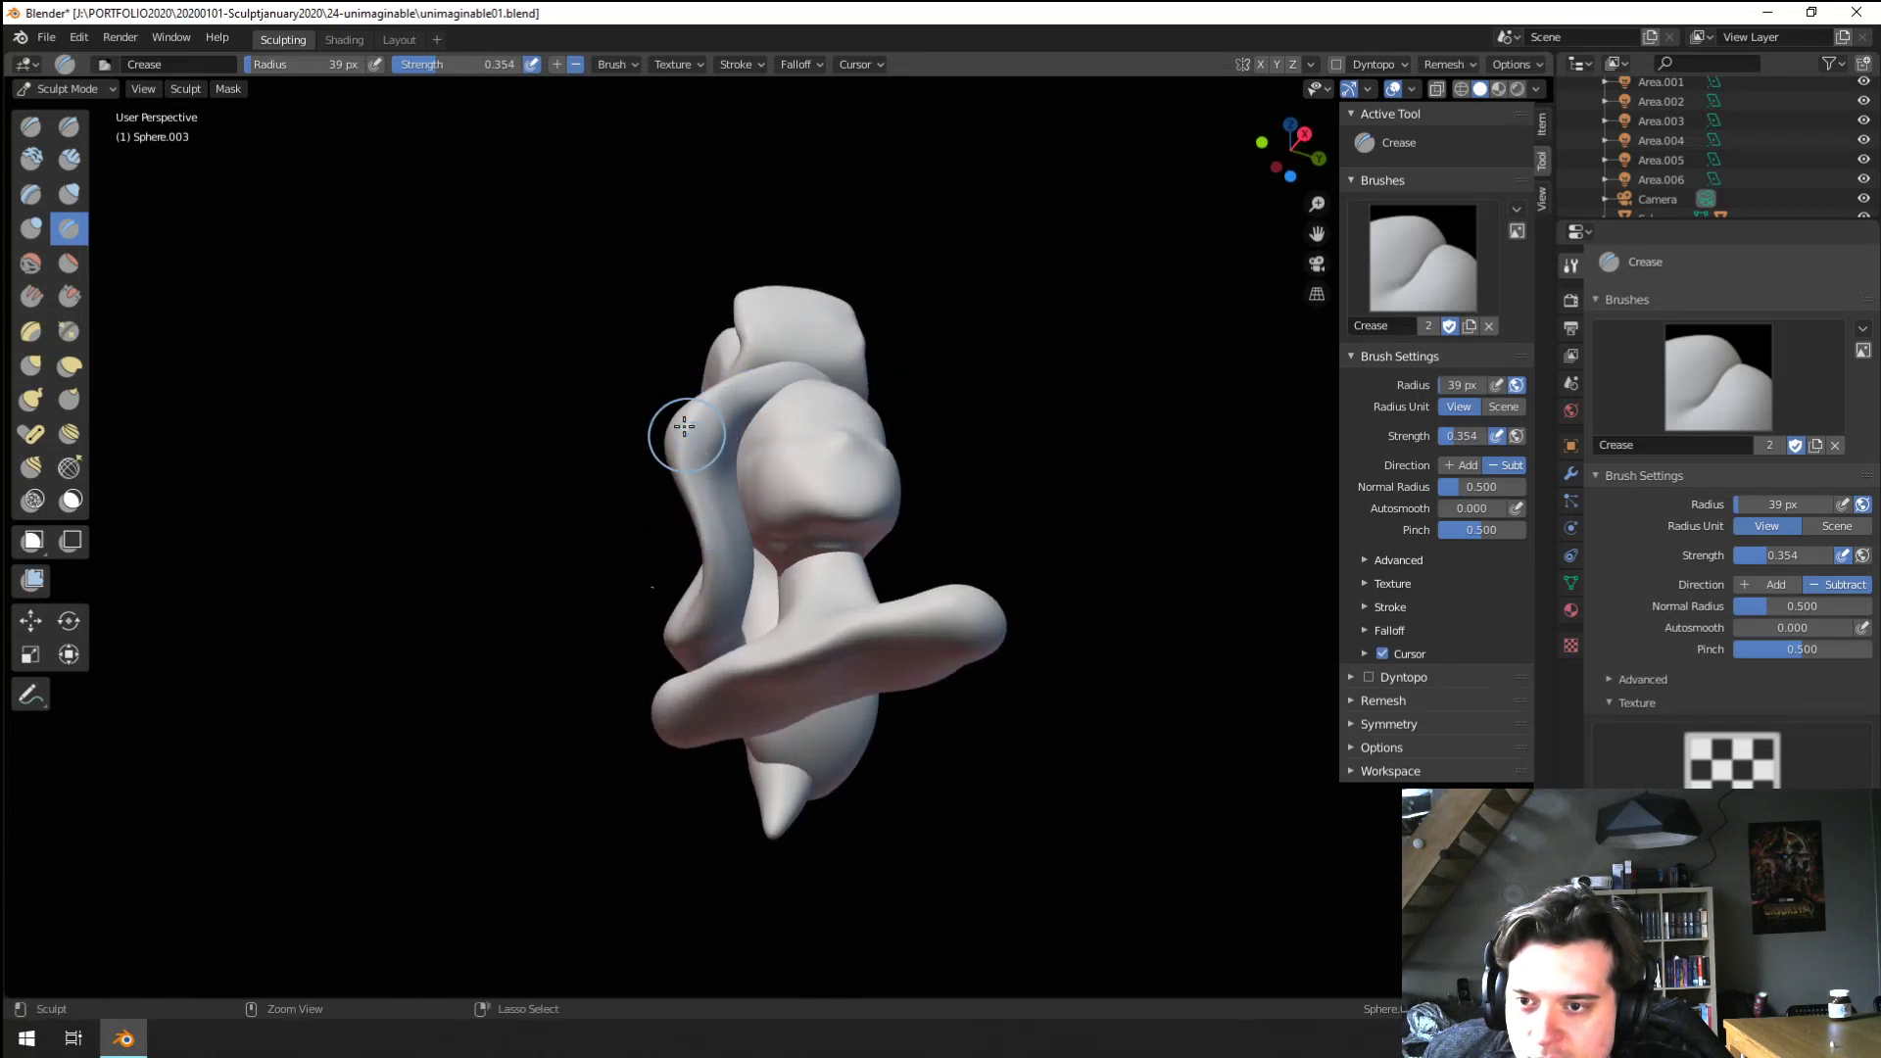
middle_click_drag(706, 511, 640, 542)
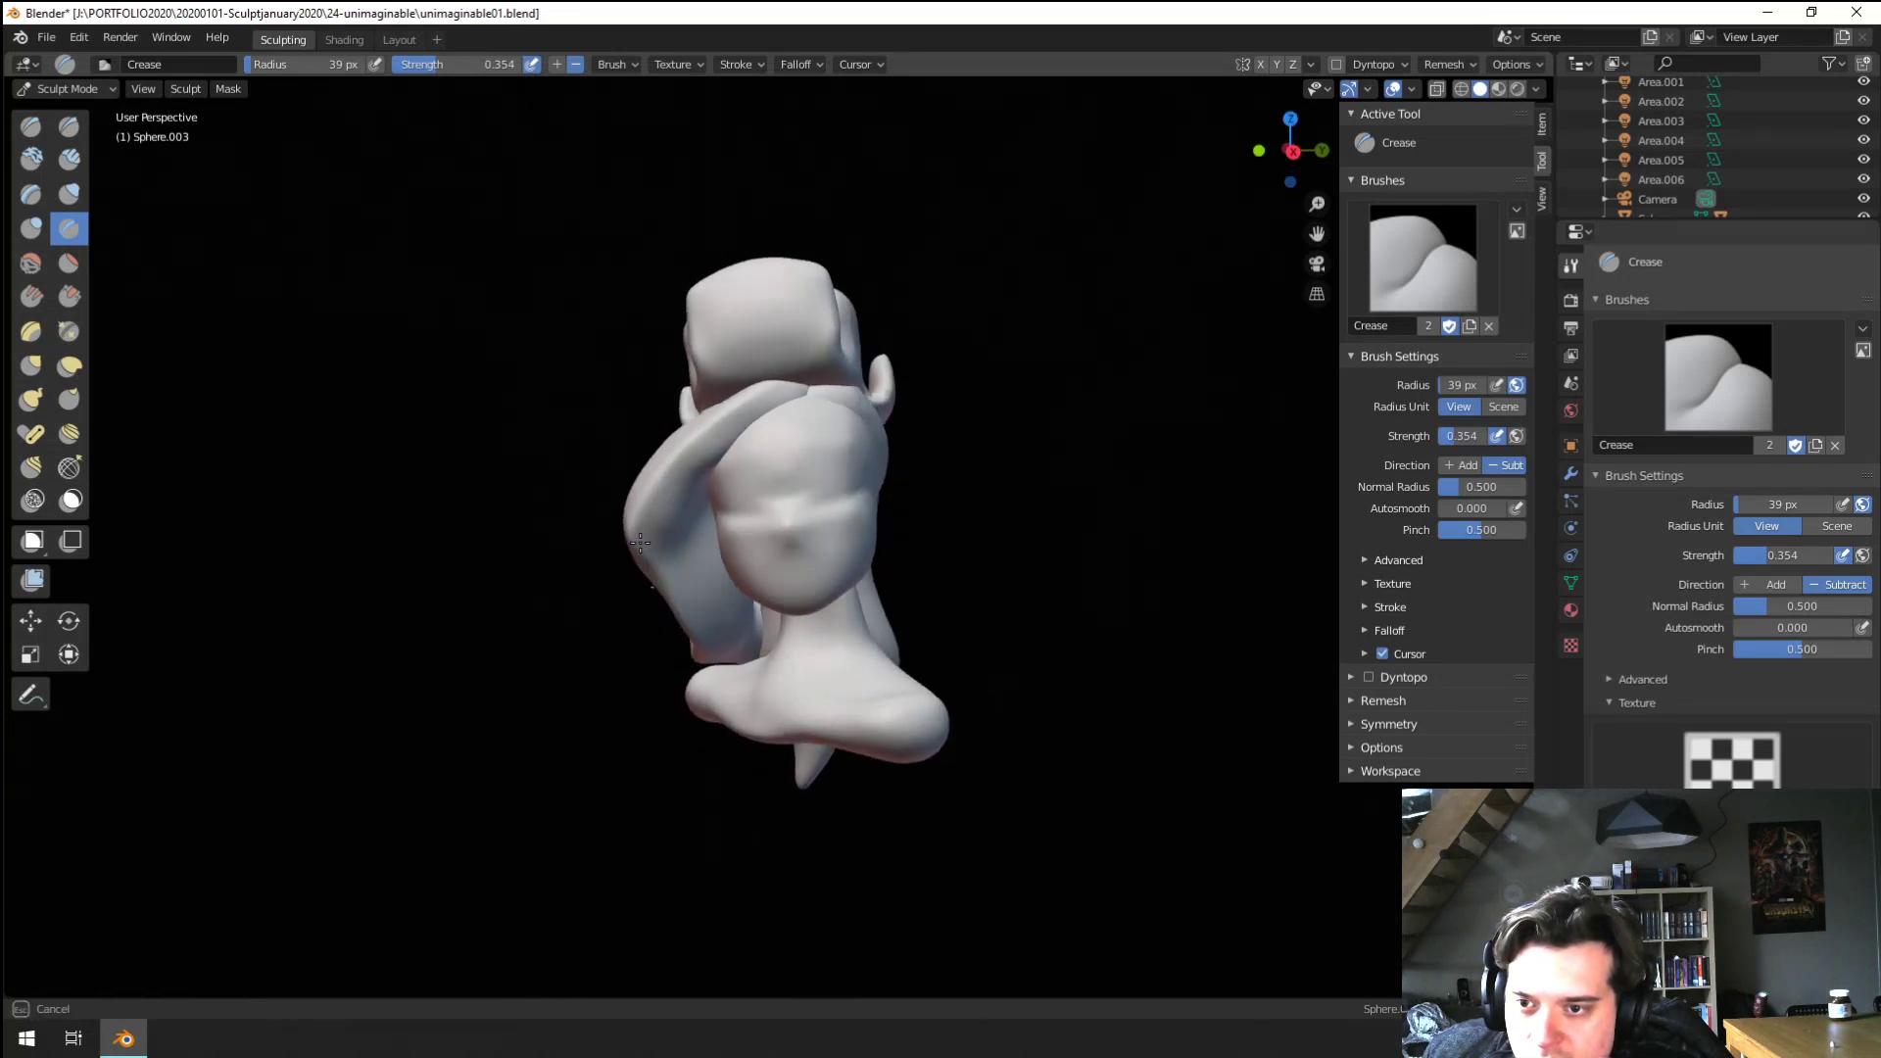
middle_click_drag(684, 652, 670, 438)
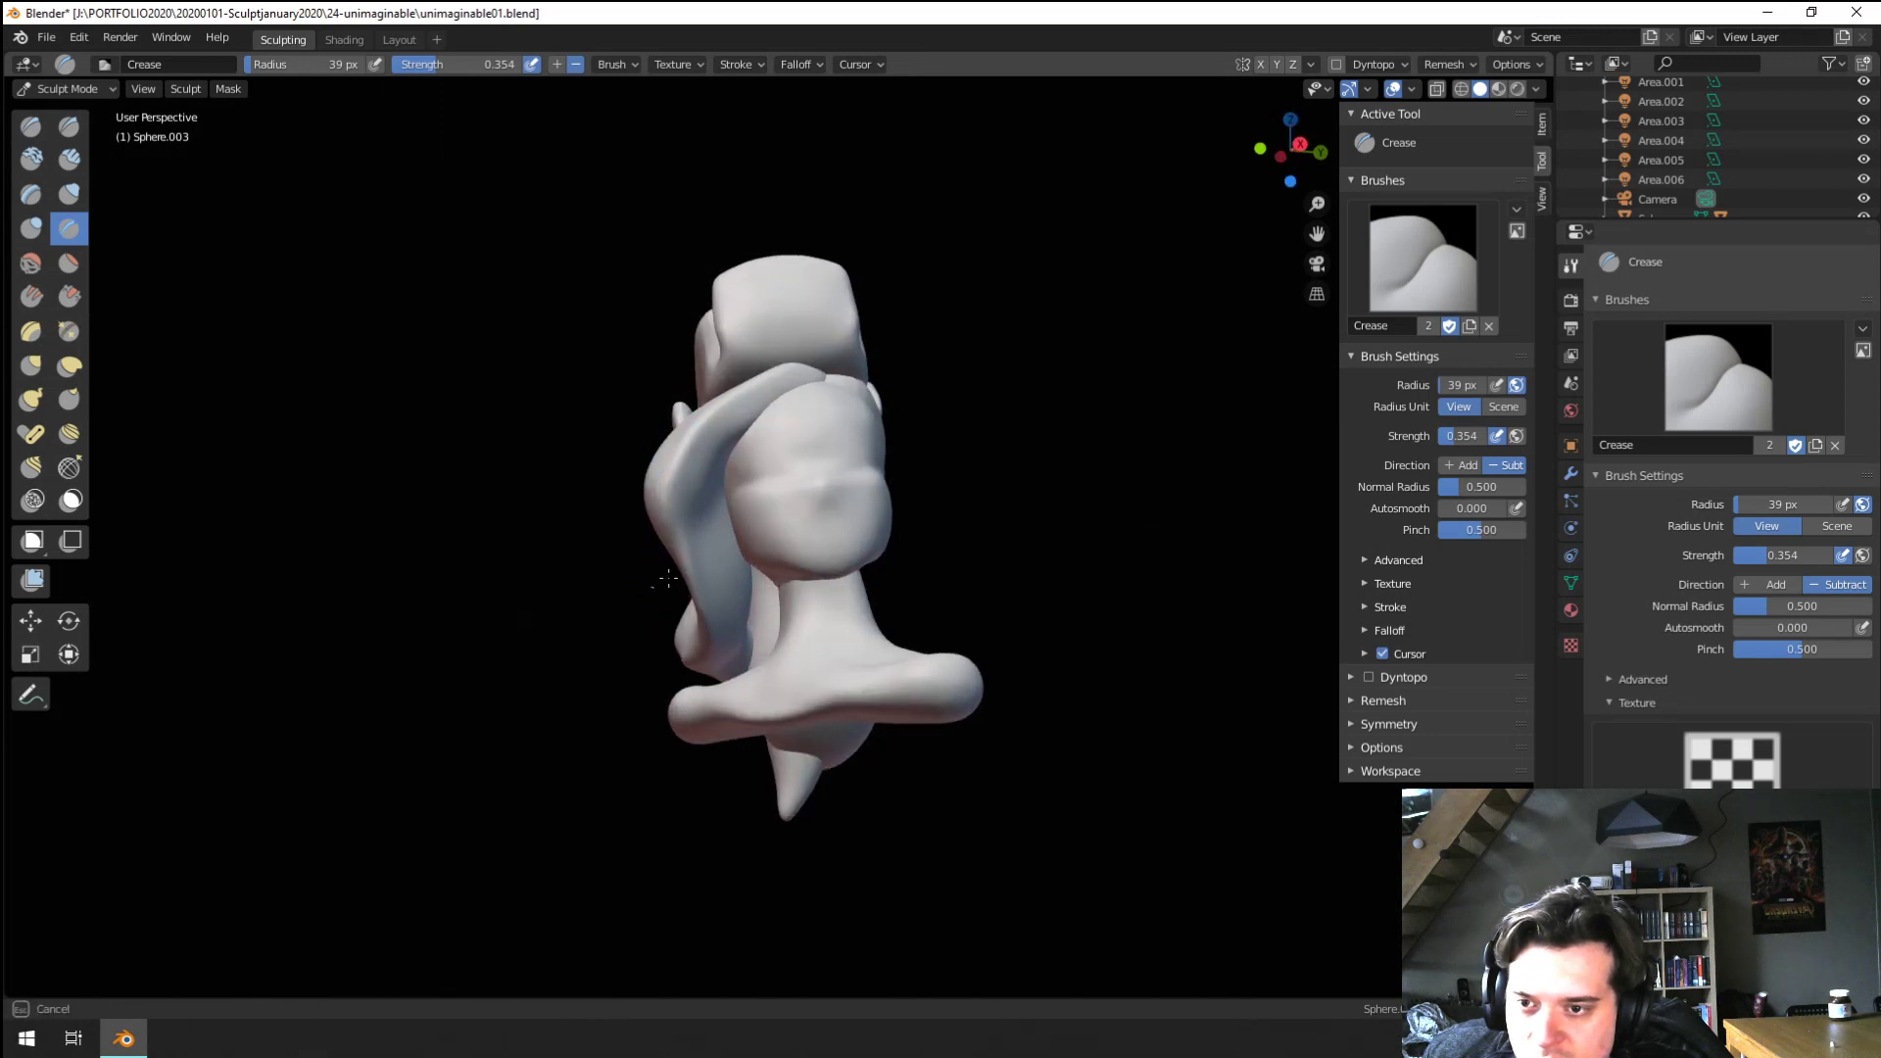
mouse_move(668, 578)
middle_mouse_down()
mouse_move(533, 525)
mouse_move(633, 526)
mouse_move(620, 532)
mouse_move(538, 520)
mouse_move(630, 467)
mouse_move(852, 407)
mouse_move(382, 339)
middle_mouse_up()
Flatten the broad outer side of the hair lock with a 156 px Flatten brush
left_click(69, 265)
middle_click_drag(328, 429, 386, 398)
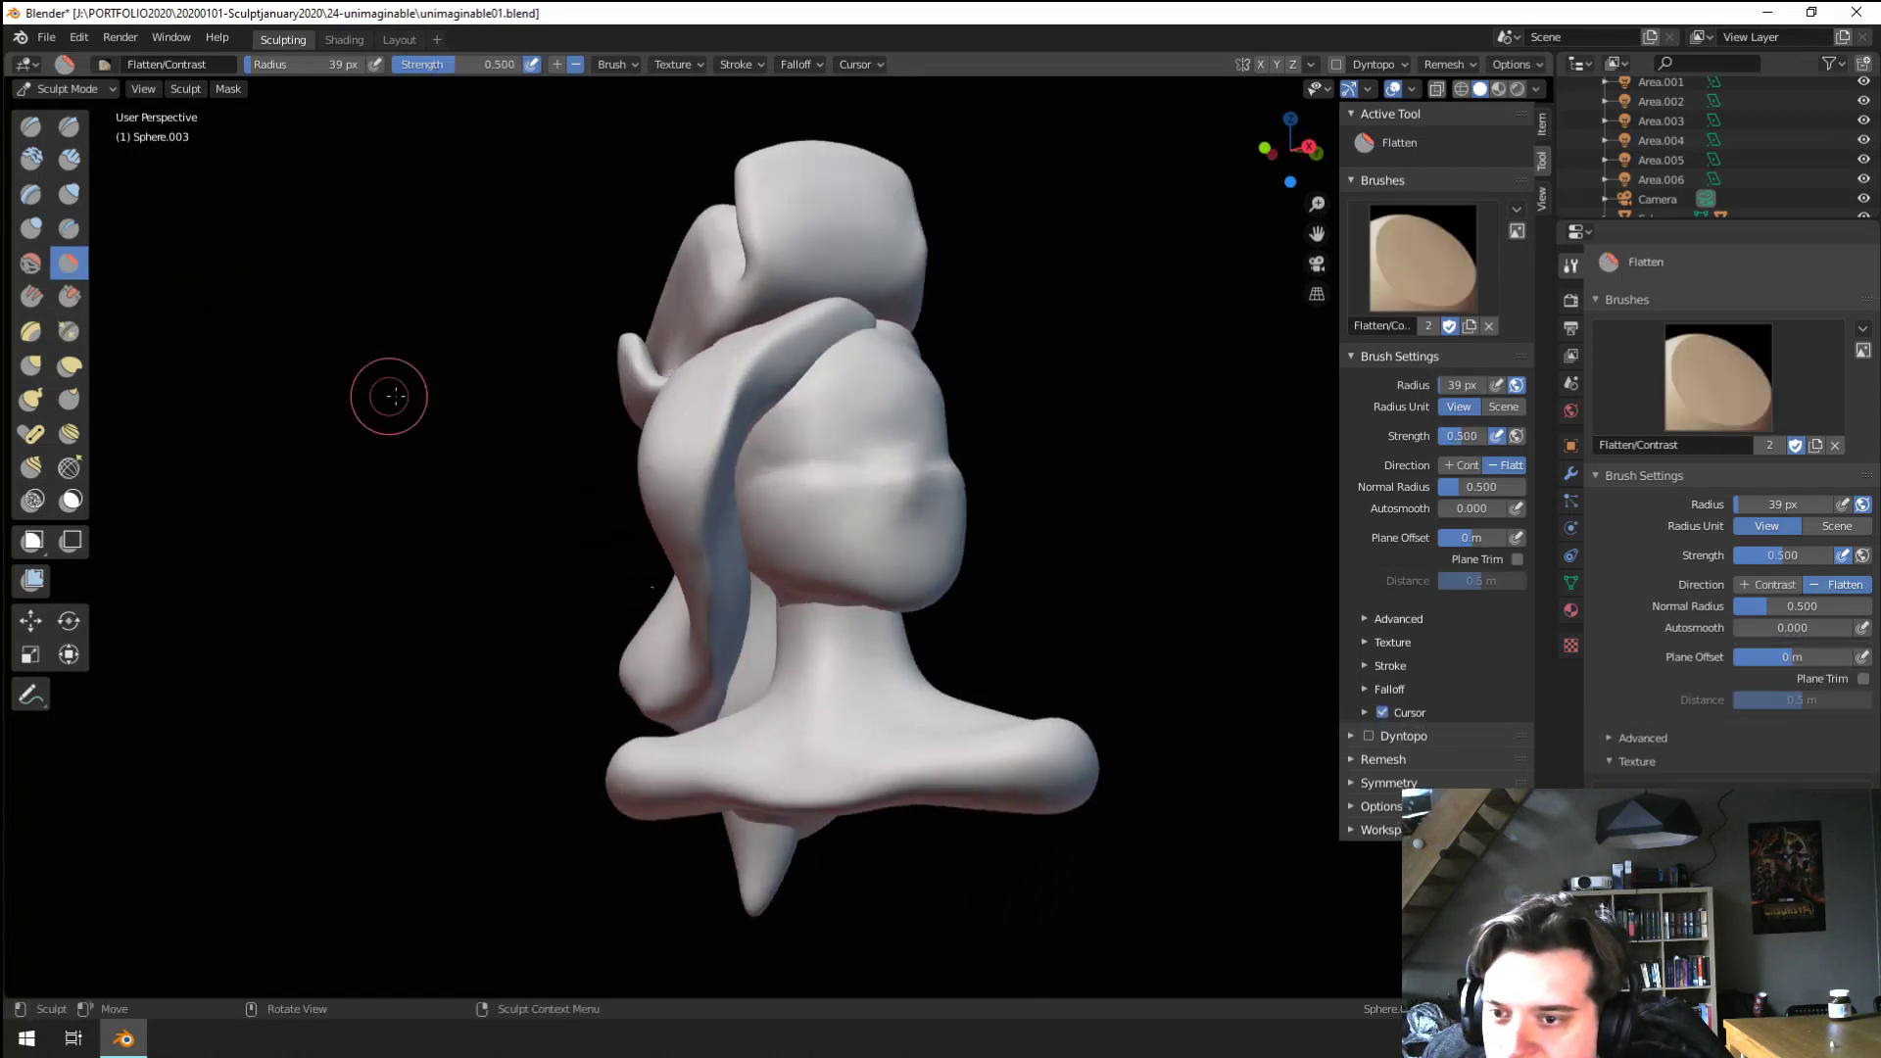
key("f")
left_click(695, 399)
middle_click_drag(640, 490, 527, 483)
key("f")
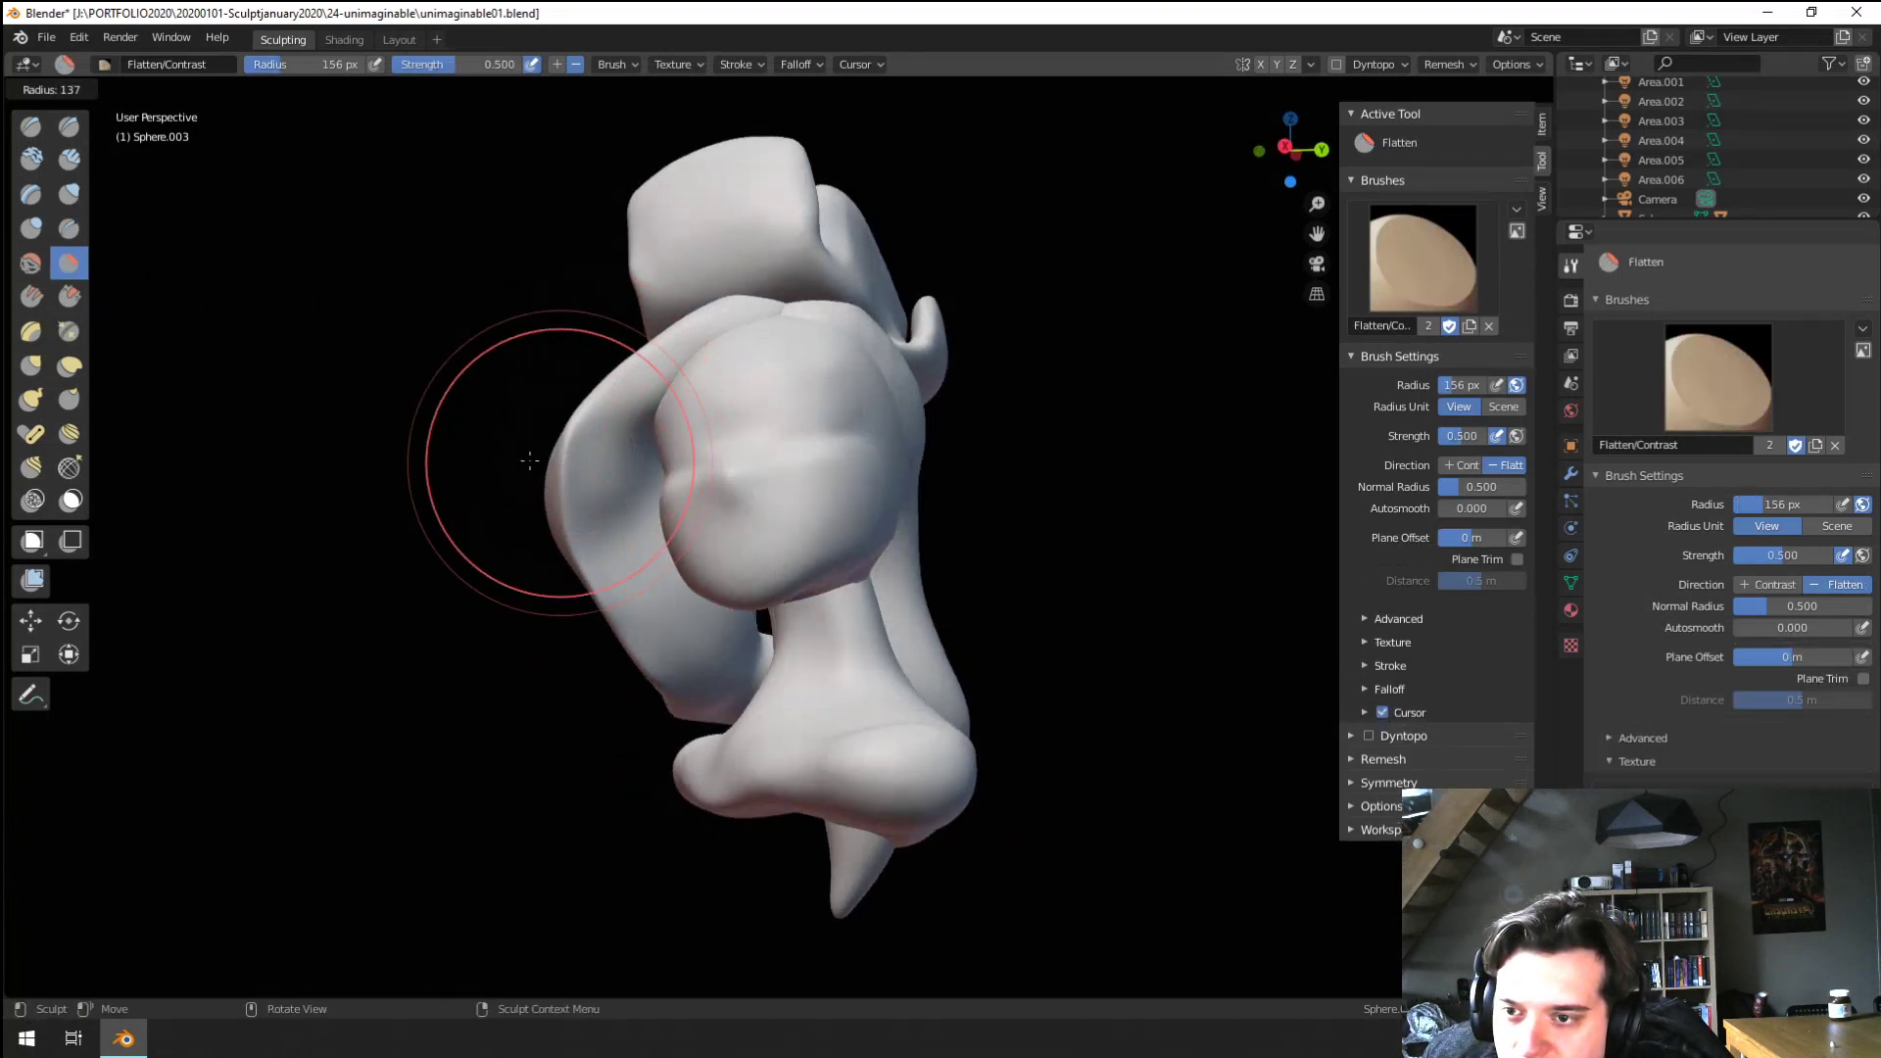
left_click(641, 459)
Refine the lock's front and inner planes with Flatten at 53 px and 78 px radii
mouse_move(620, 654)
middle_mouse_down()
mouse_move(662, 592)
mouse_move(686, 598)
middle_mouse_up()
key("f")
left_click(663, 536)
middle_click_drag(636, 389, 709, 422)
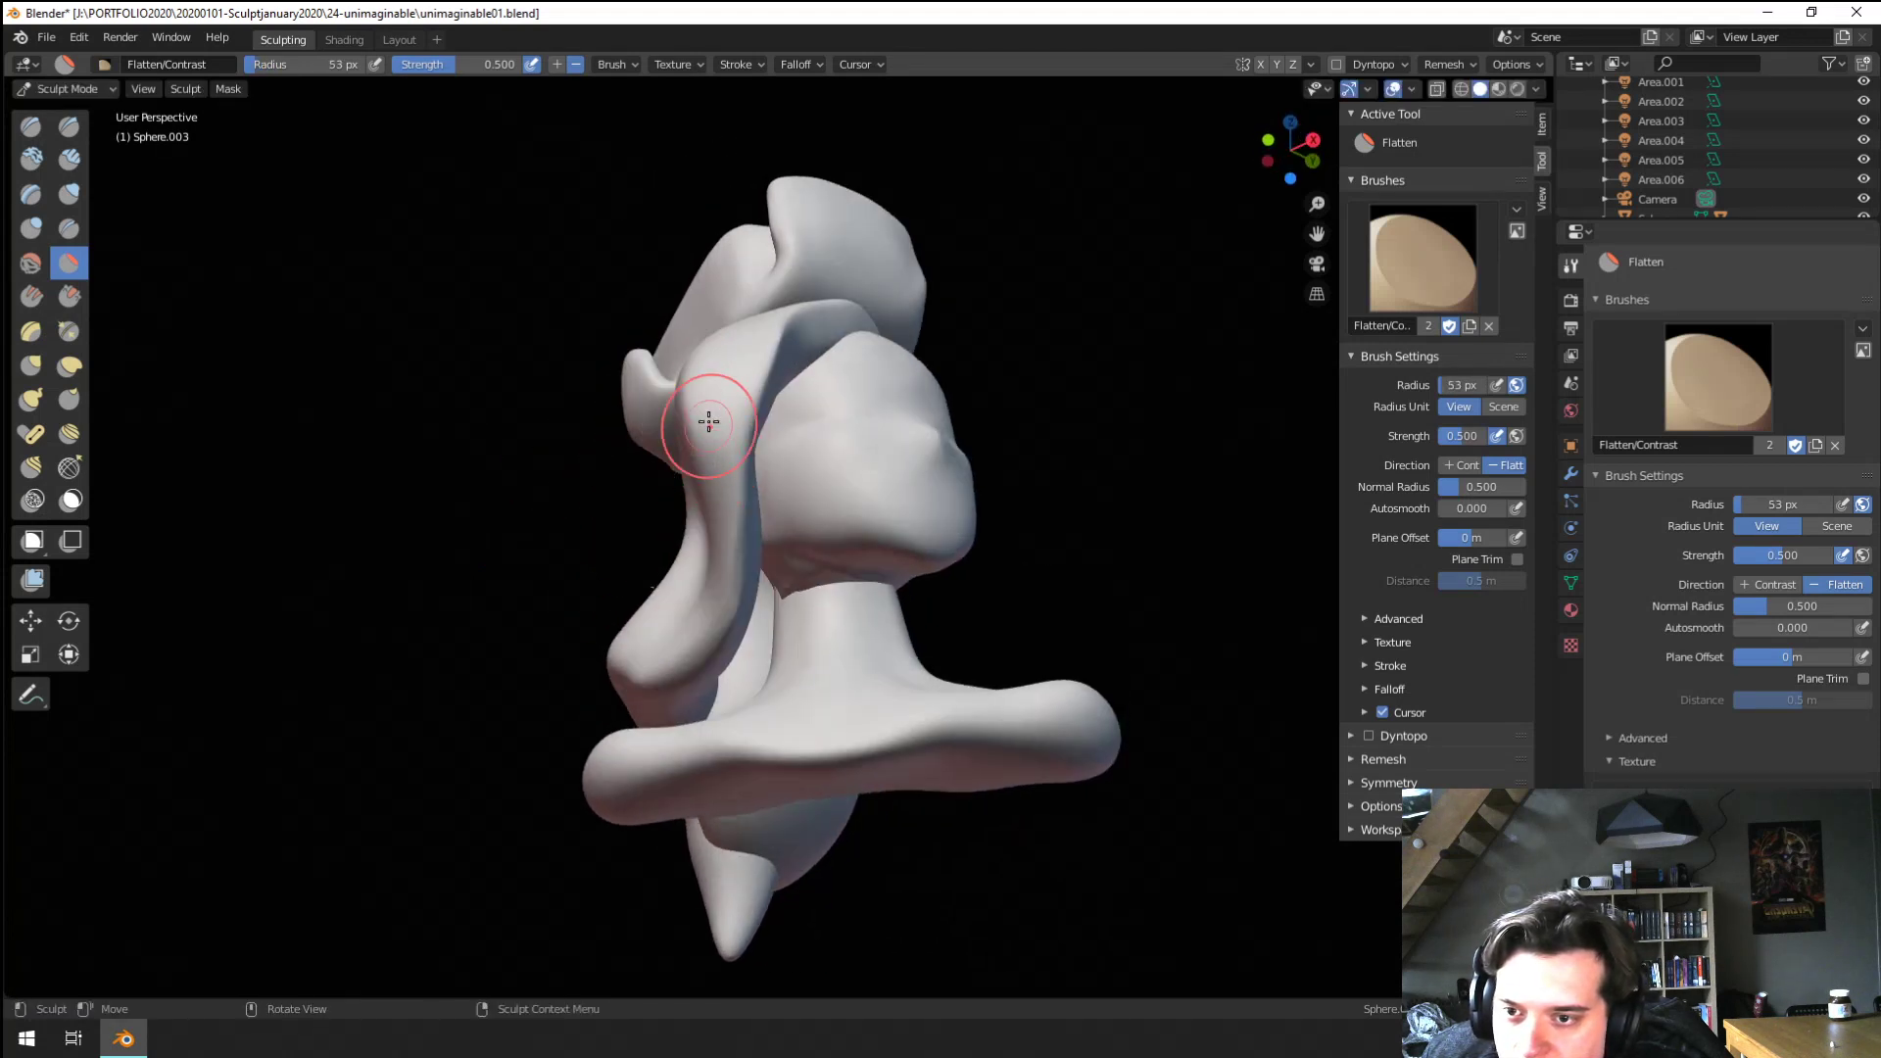
middle_click_drag(734, 333, 615, 565)
middle_click_drag(753, 396, 719, 431)
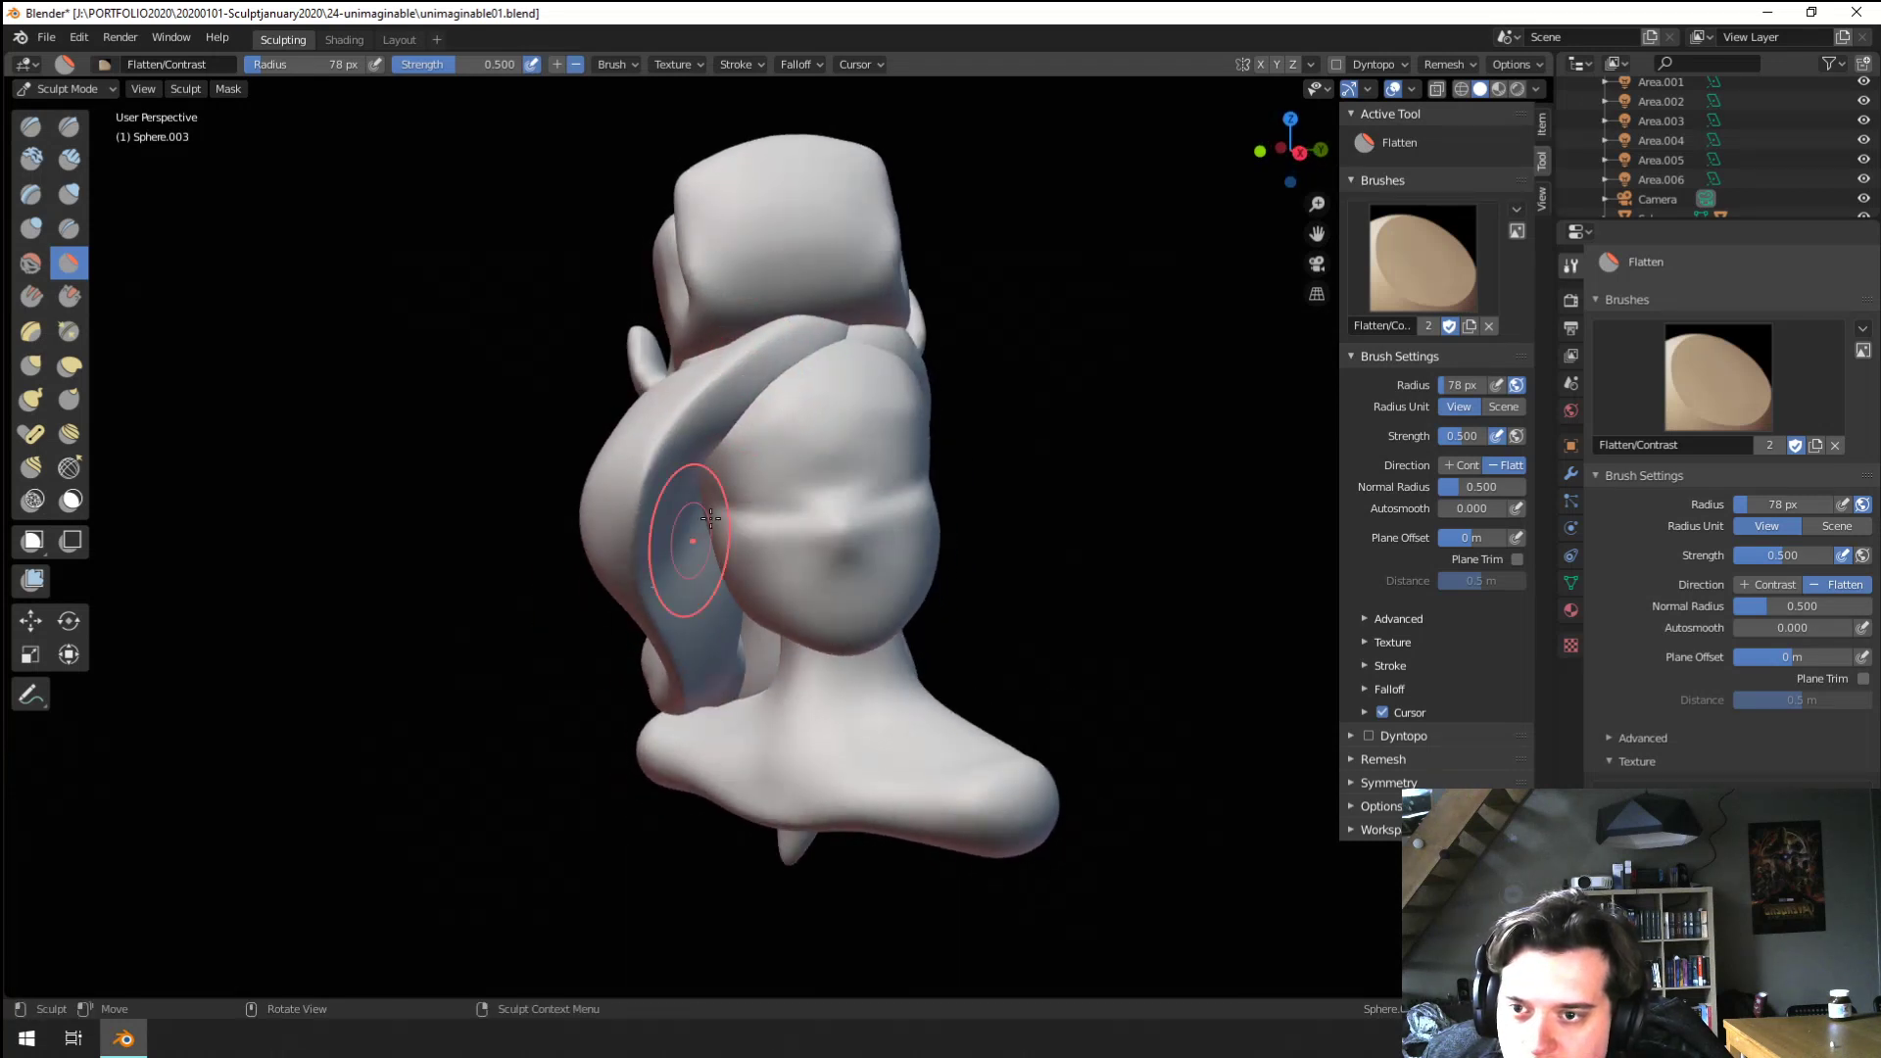
middle_click_drag(711, 517, 781, 339)
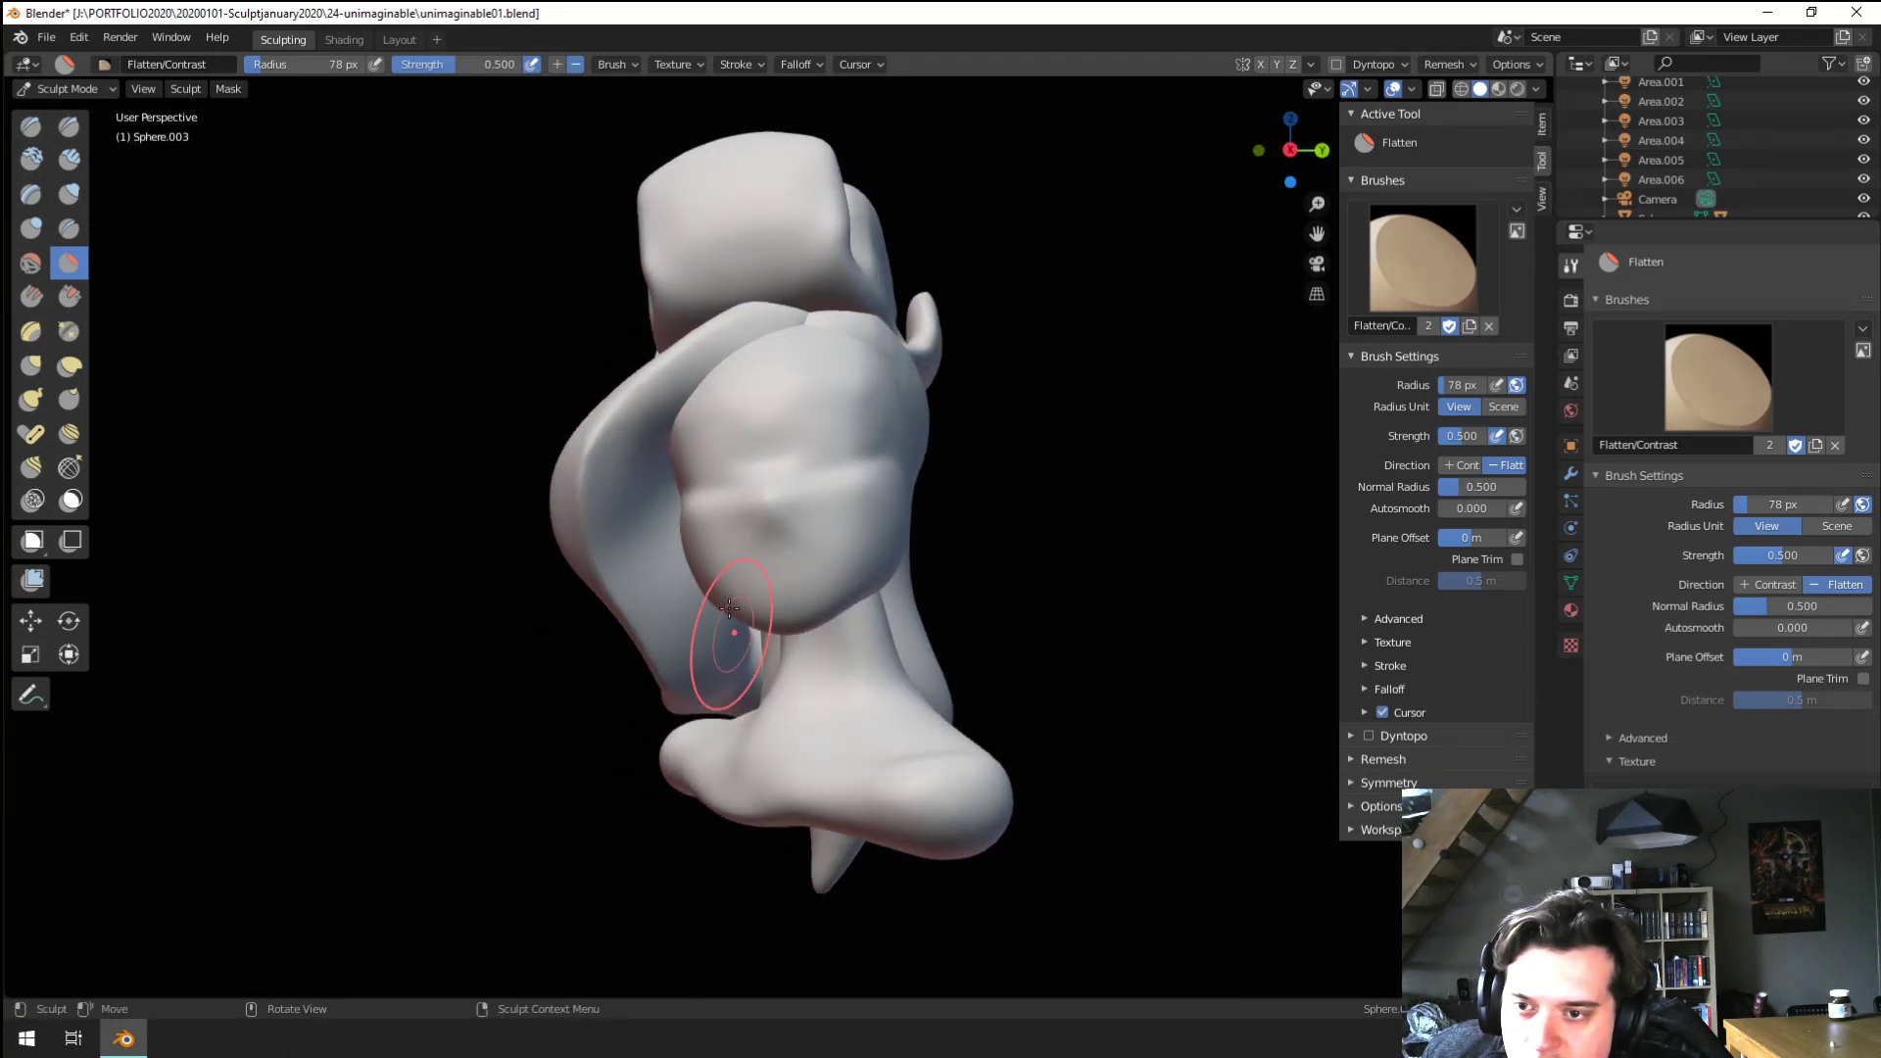
middle_click_drag(685, 526, 831, 459)
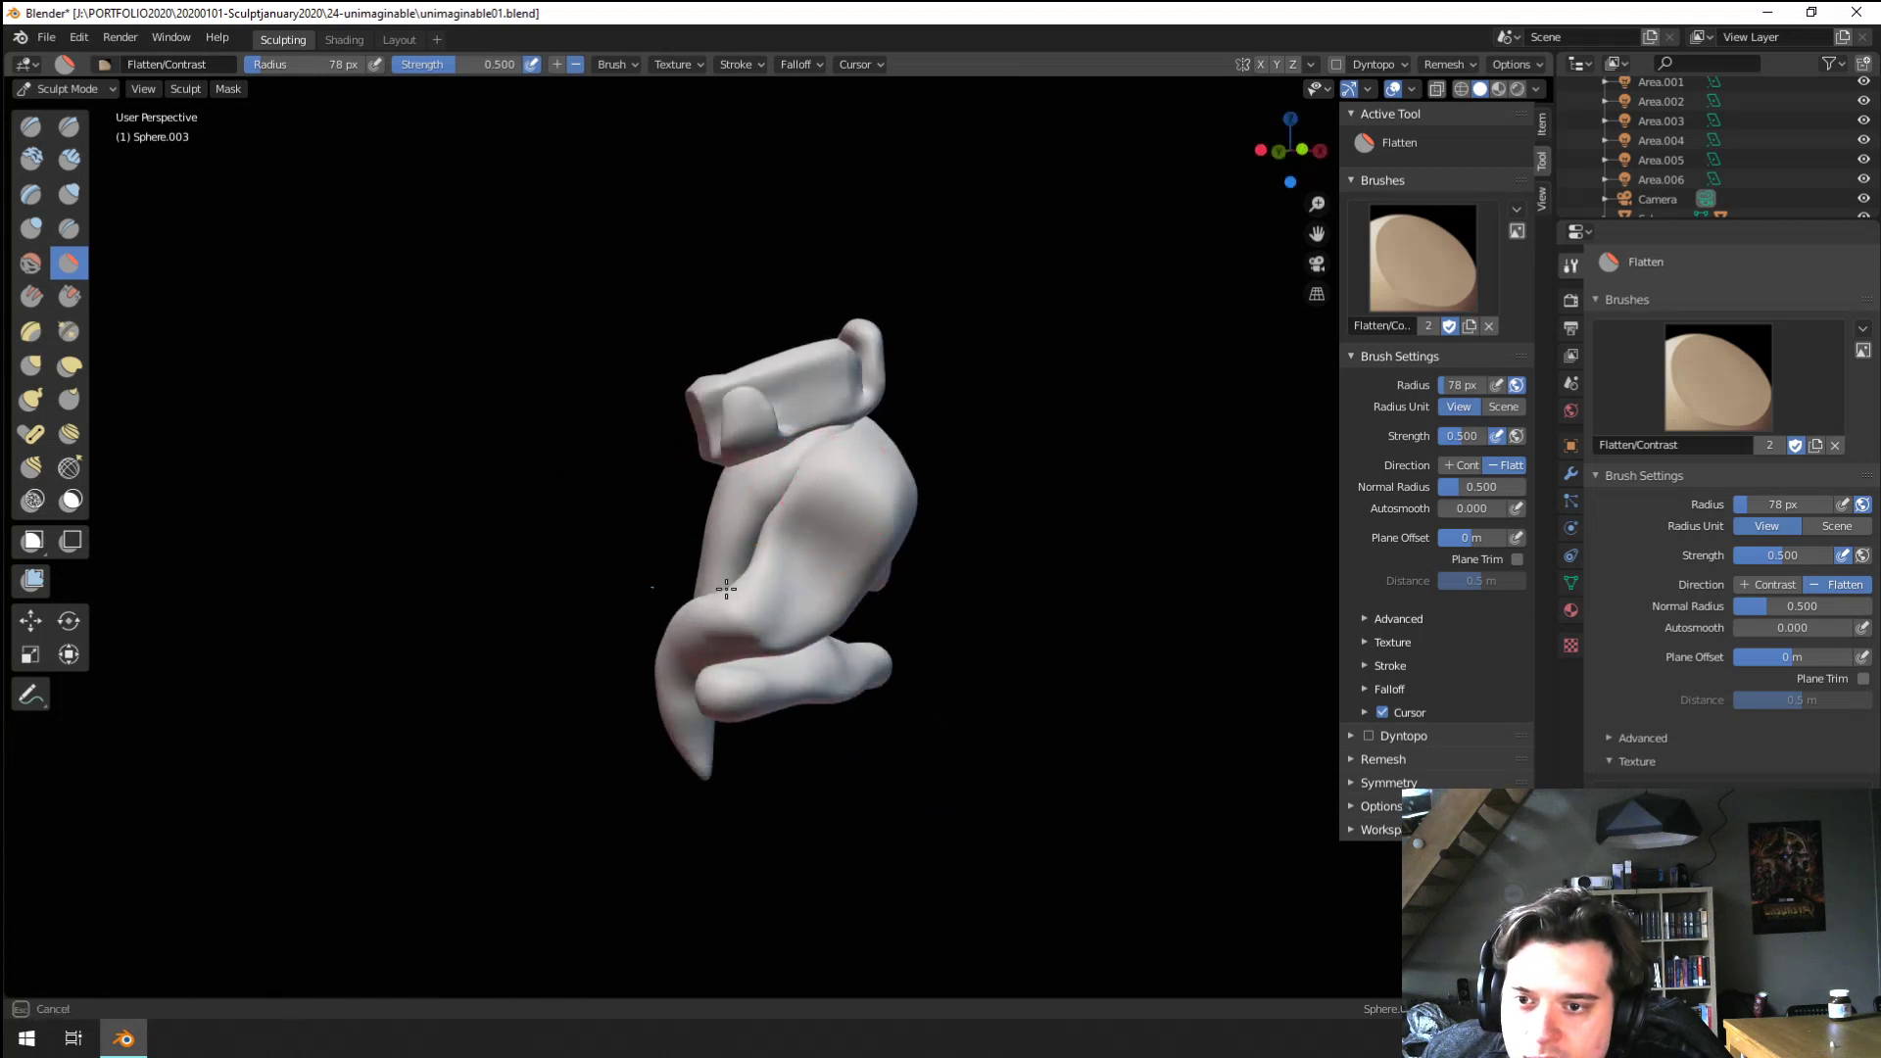
Refine the hair lock's rear bend with Flatten at 78 px and 71 px, and fill it out with a 79 px Inflate brush
middle_click_drag(762, 598, 677, 695)
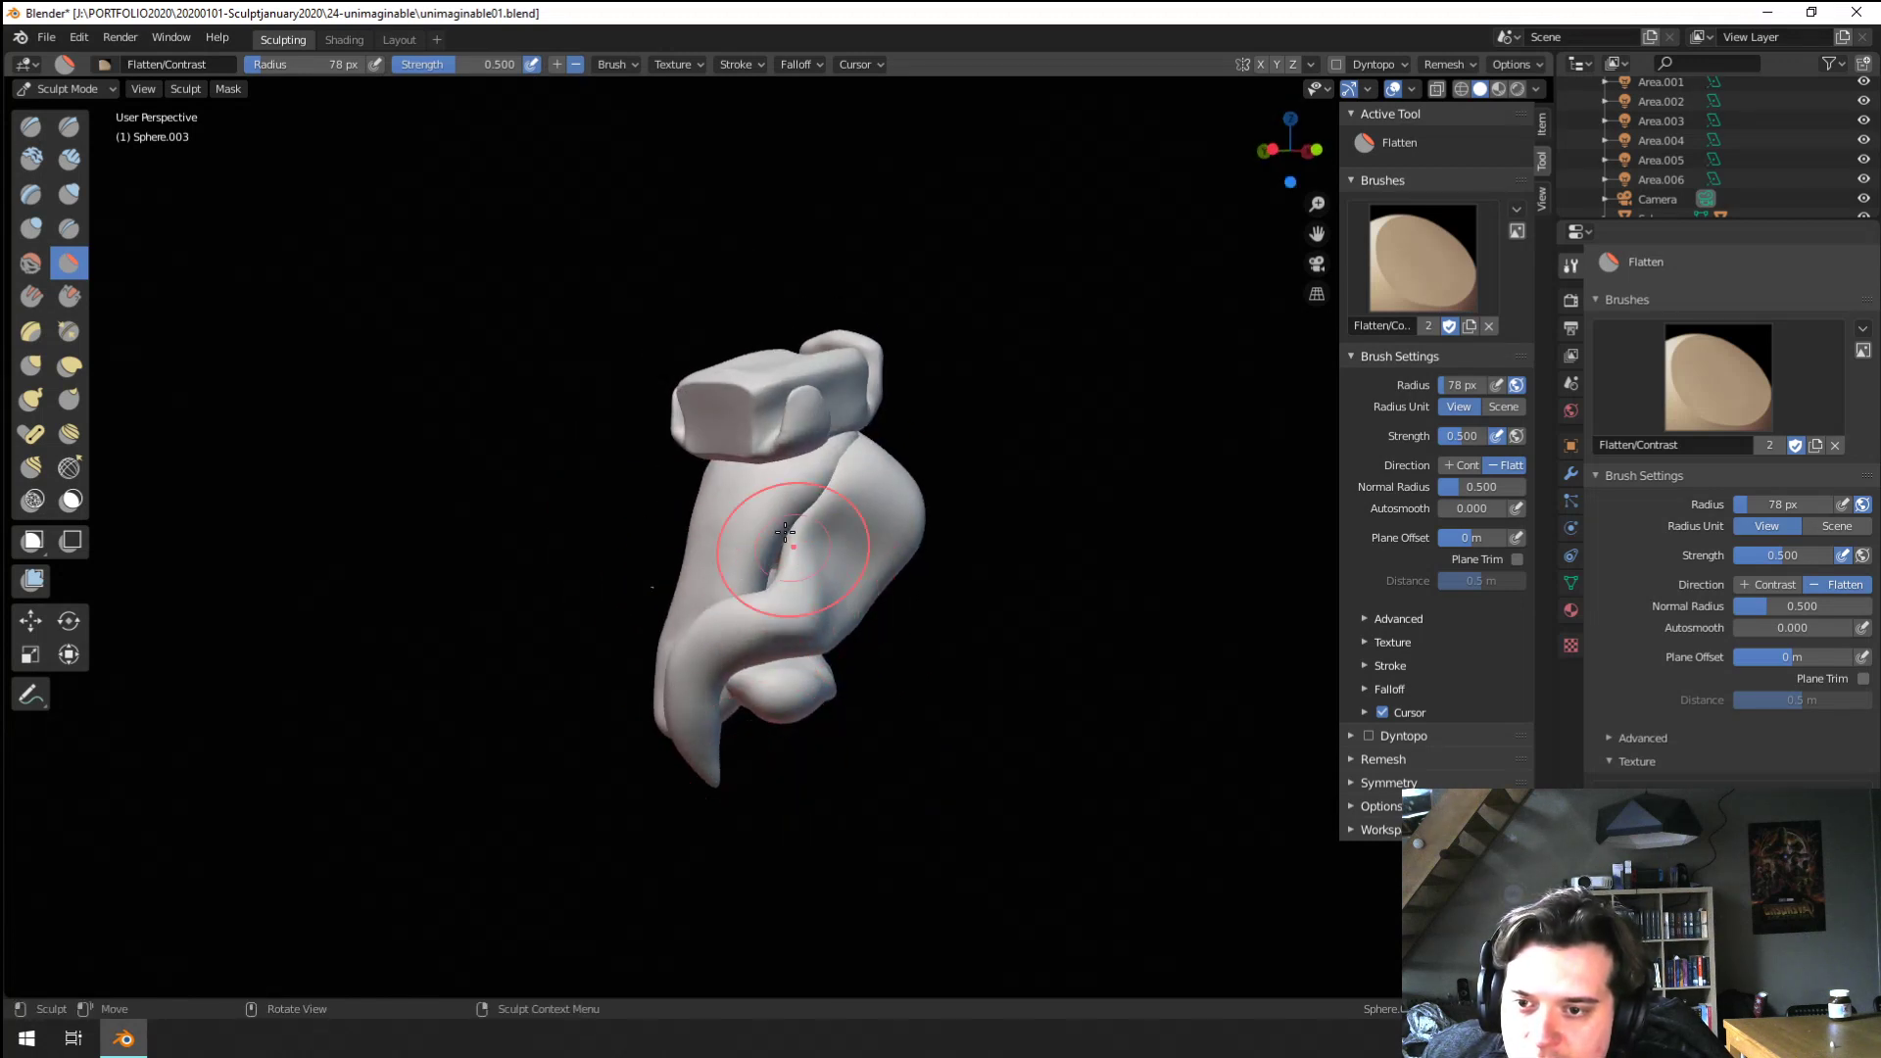
mouse_move(785, 532)
middle_mouse_down()
mouse_move(808, 551)
mouse_move(821, 500)
middle_mouse_up()
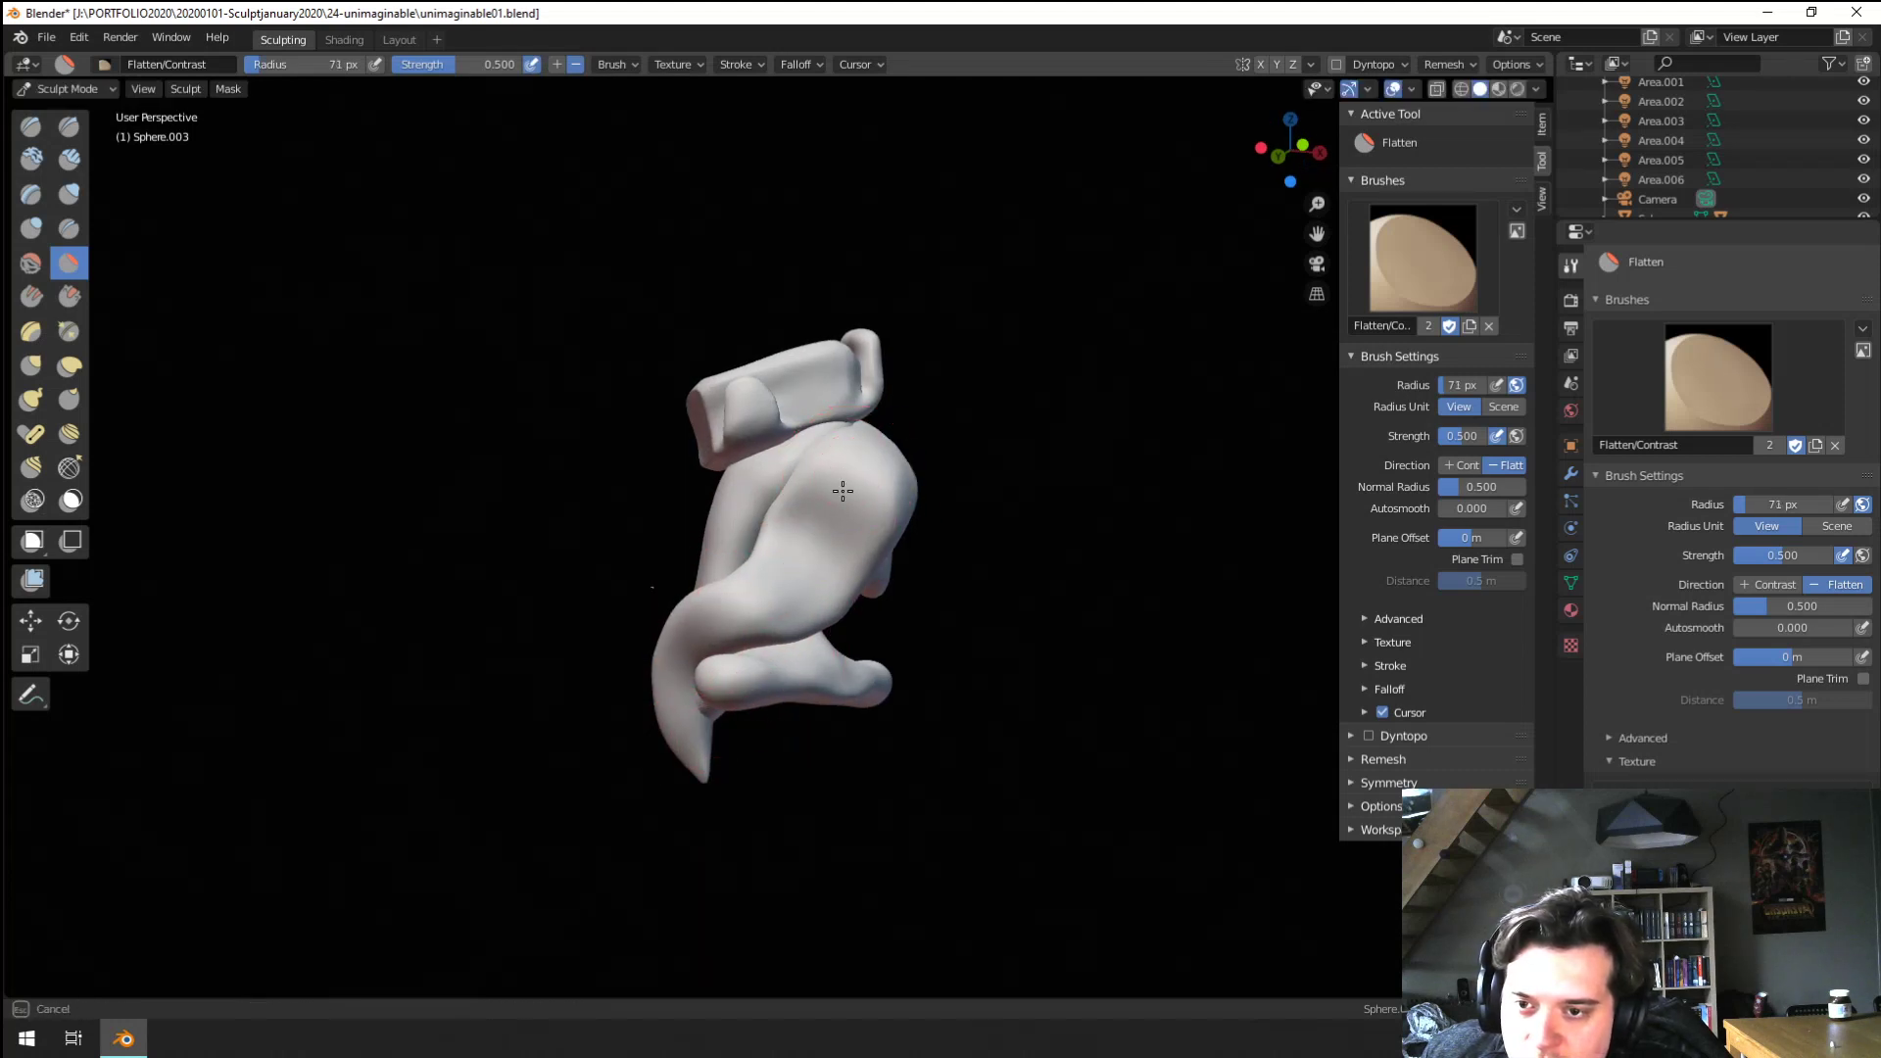
mouse_move(733, 627)
middle_mouse_down()
mouse_move(546, 567)
mouse_move(638, 584)
mouse_move(666, 548)
middle_mouse_up()
scroll(673, 525, "up", 3)
key("i")
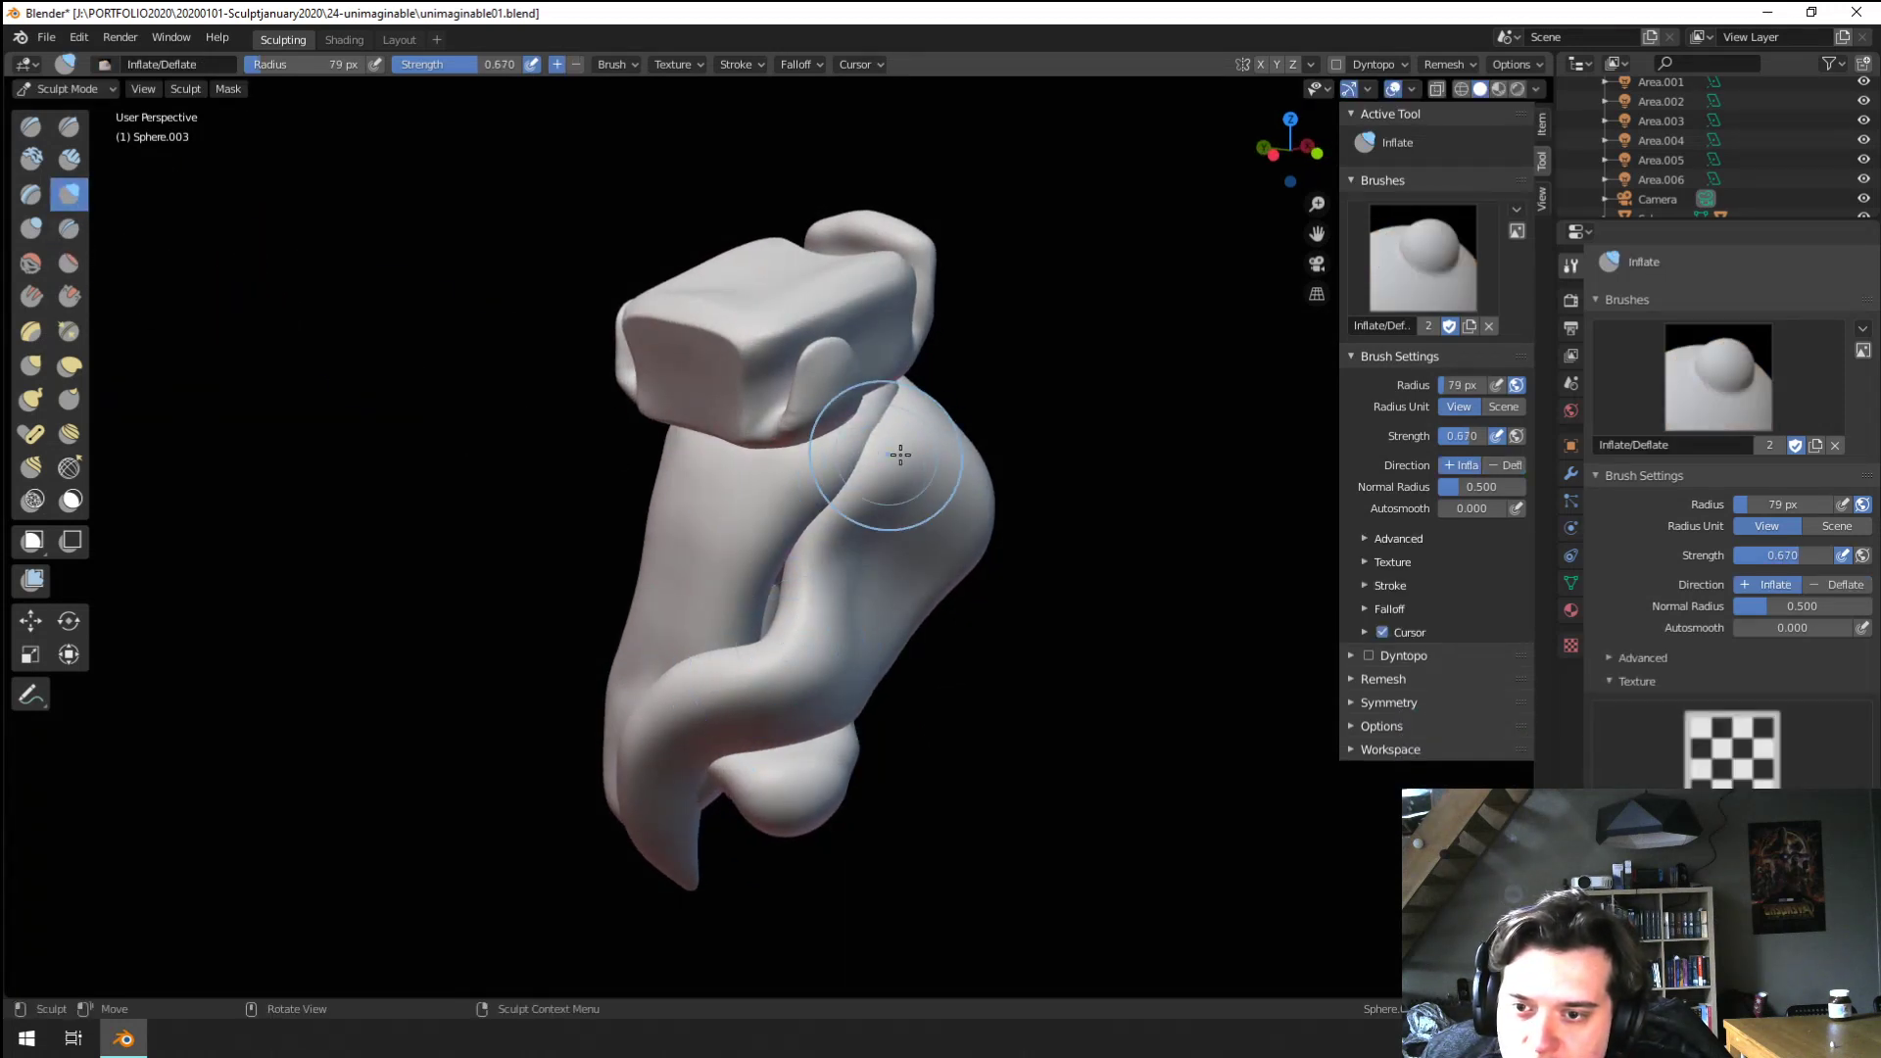
mouse_move(664, 720)
middle_mouse_down()
mouse_move(520, 702)
mouse_move(420, 650)
mouse_move(431, 686)
mouse_move(399, 706)
mouse_move(558, 634)
mouse_move(542, 643)
middle_mouse_up()
Pull the lock's forehead end up beneath the hat with the Grab brush at 141 px and 135 px
key("g")
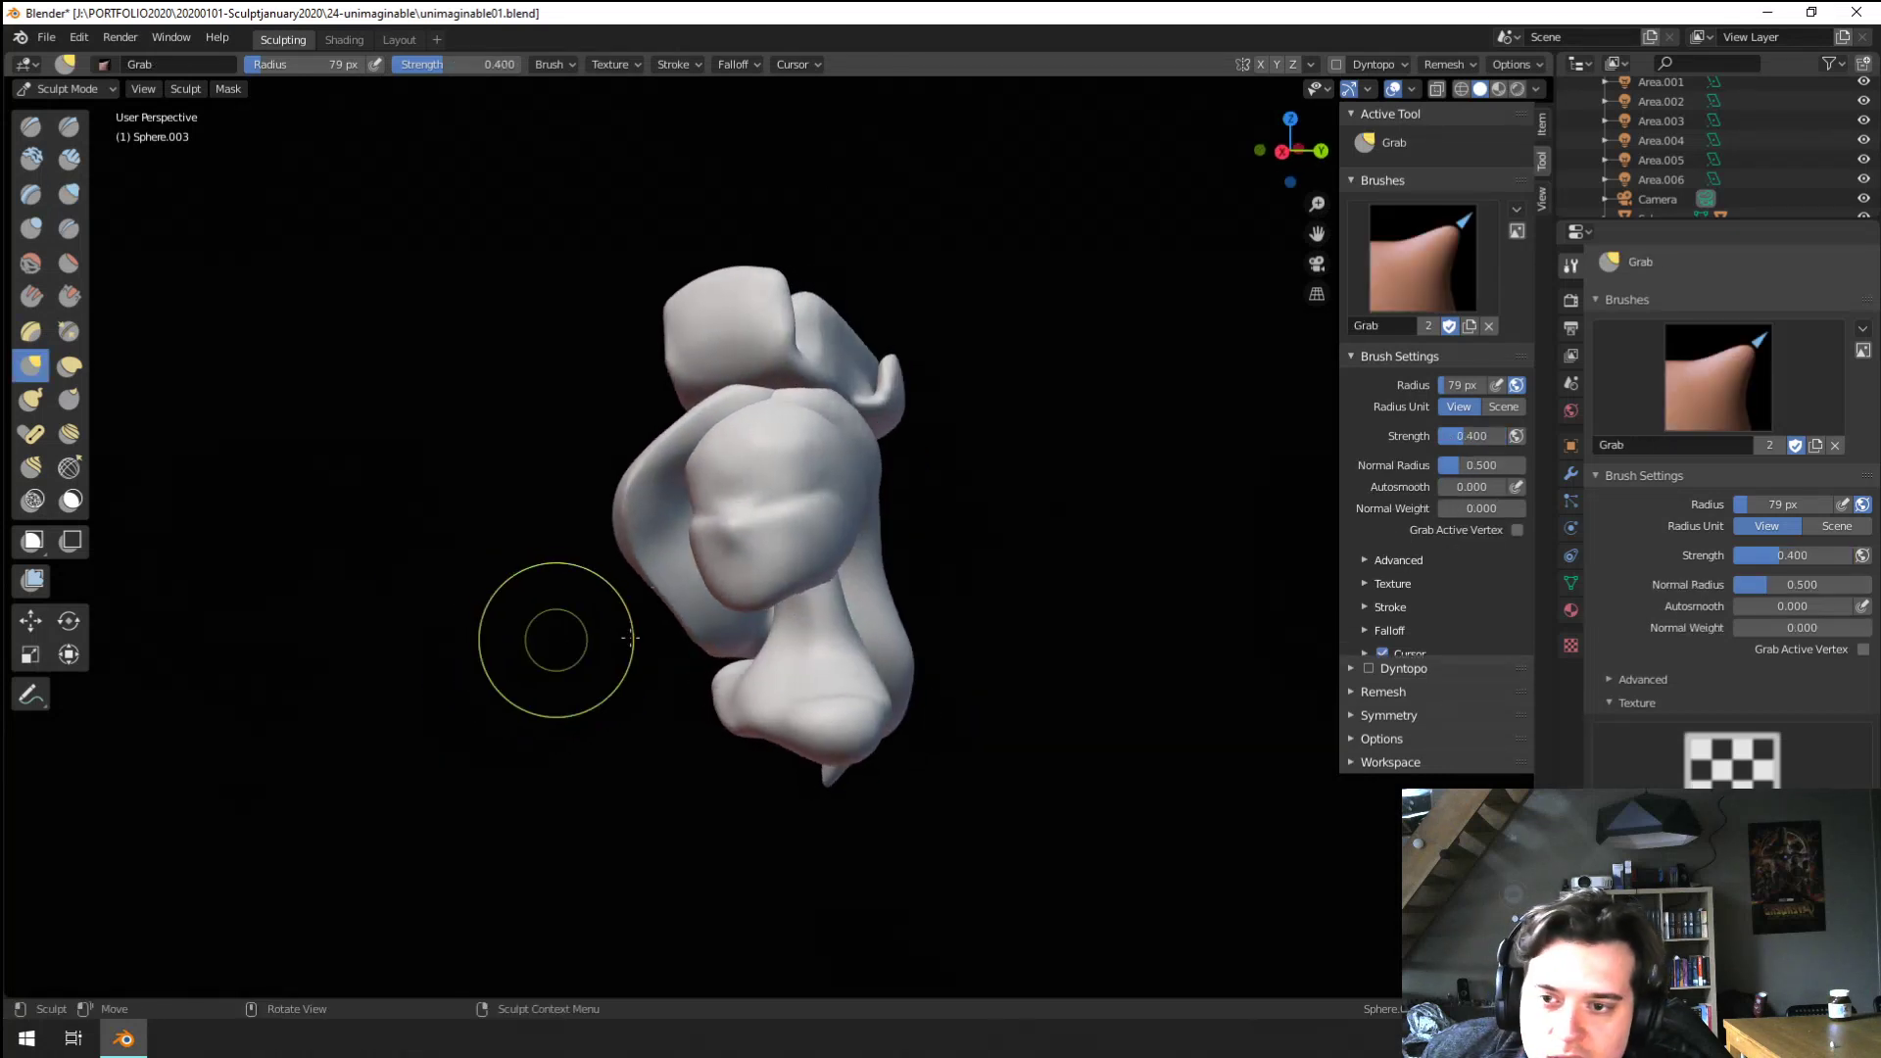
key("f")
left_click(688, 633)
mouse_move(690, 632)
middle_mouse_down()
mouse_move(785, 575)
mouse_move(858, 479)
middle_mouse_up()
key("f")
left_click(957, 425)
left_click_drag(817, 396, 839, 396)
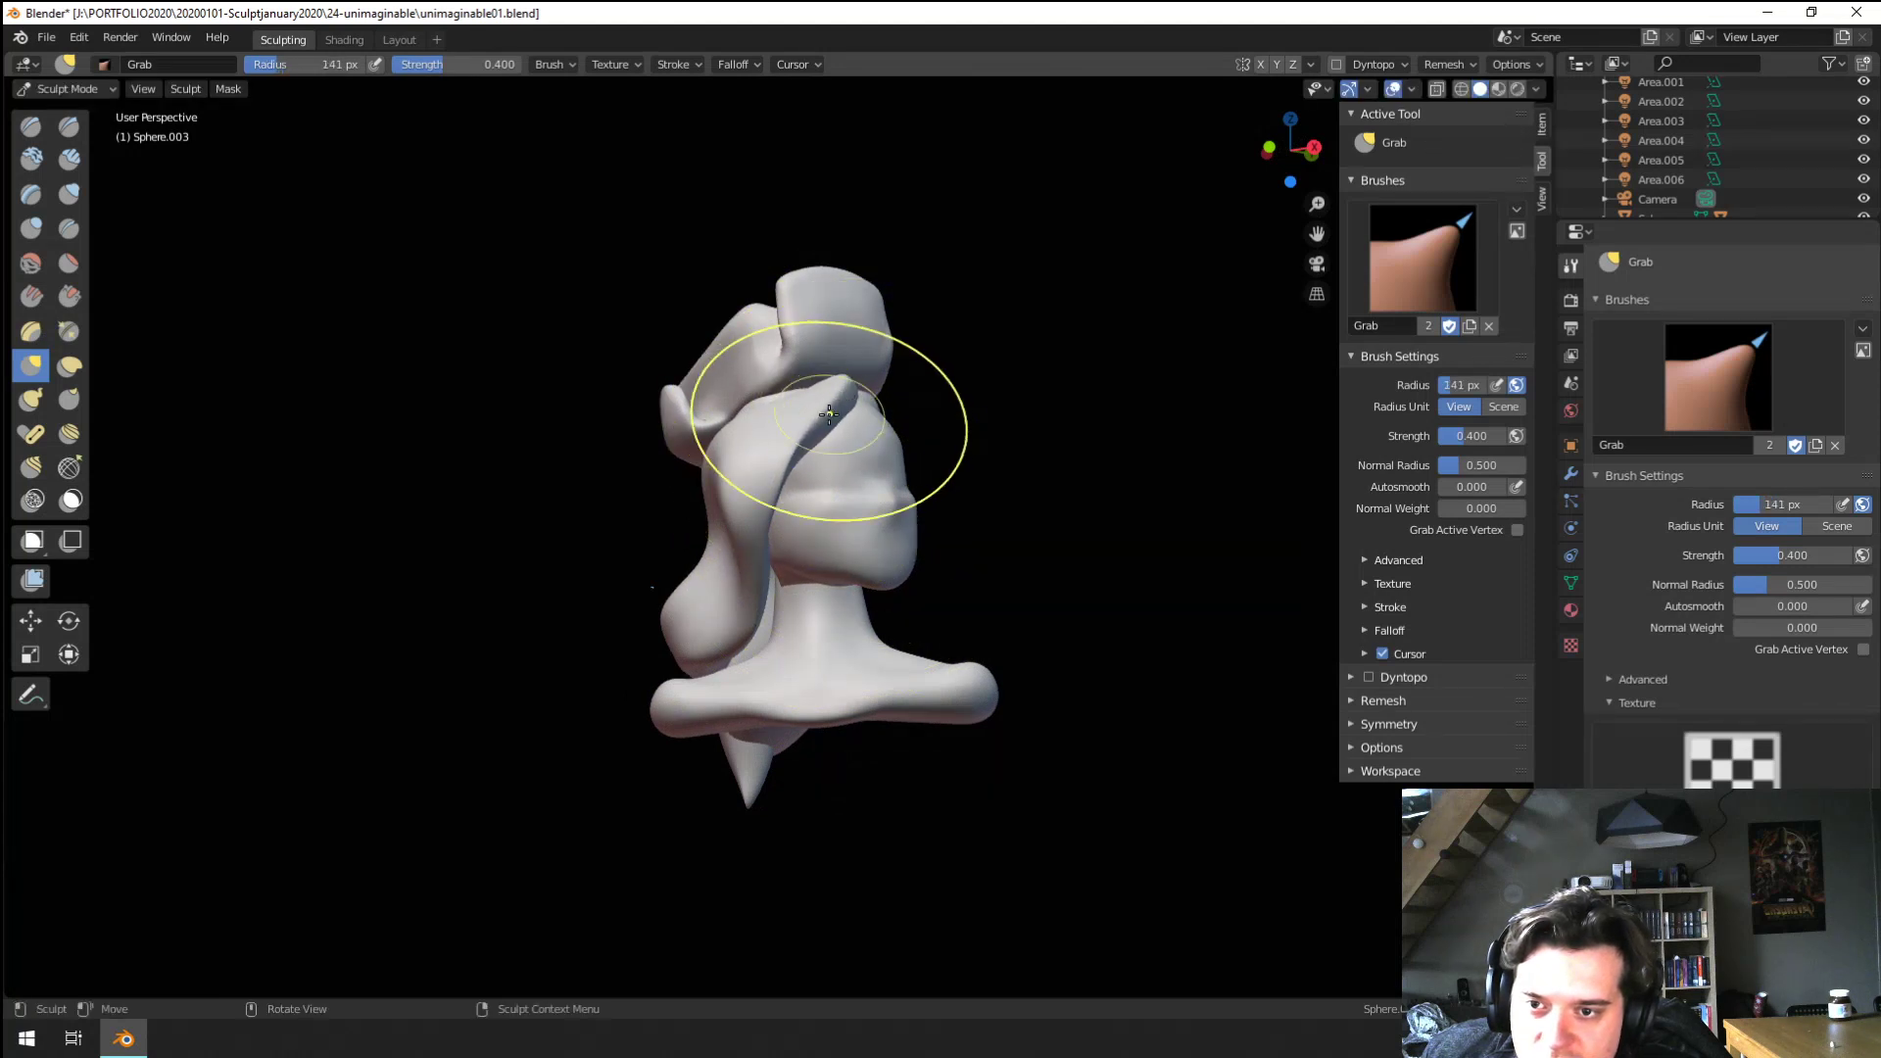
middle_click_drag(829, 414, 838, 390)
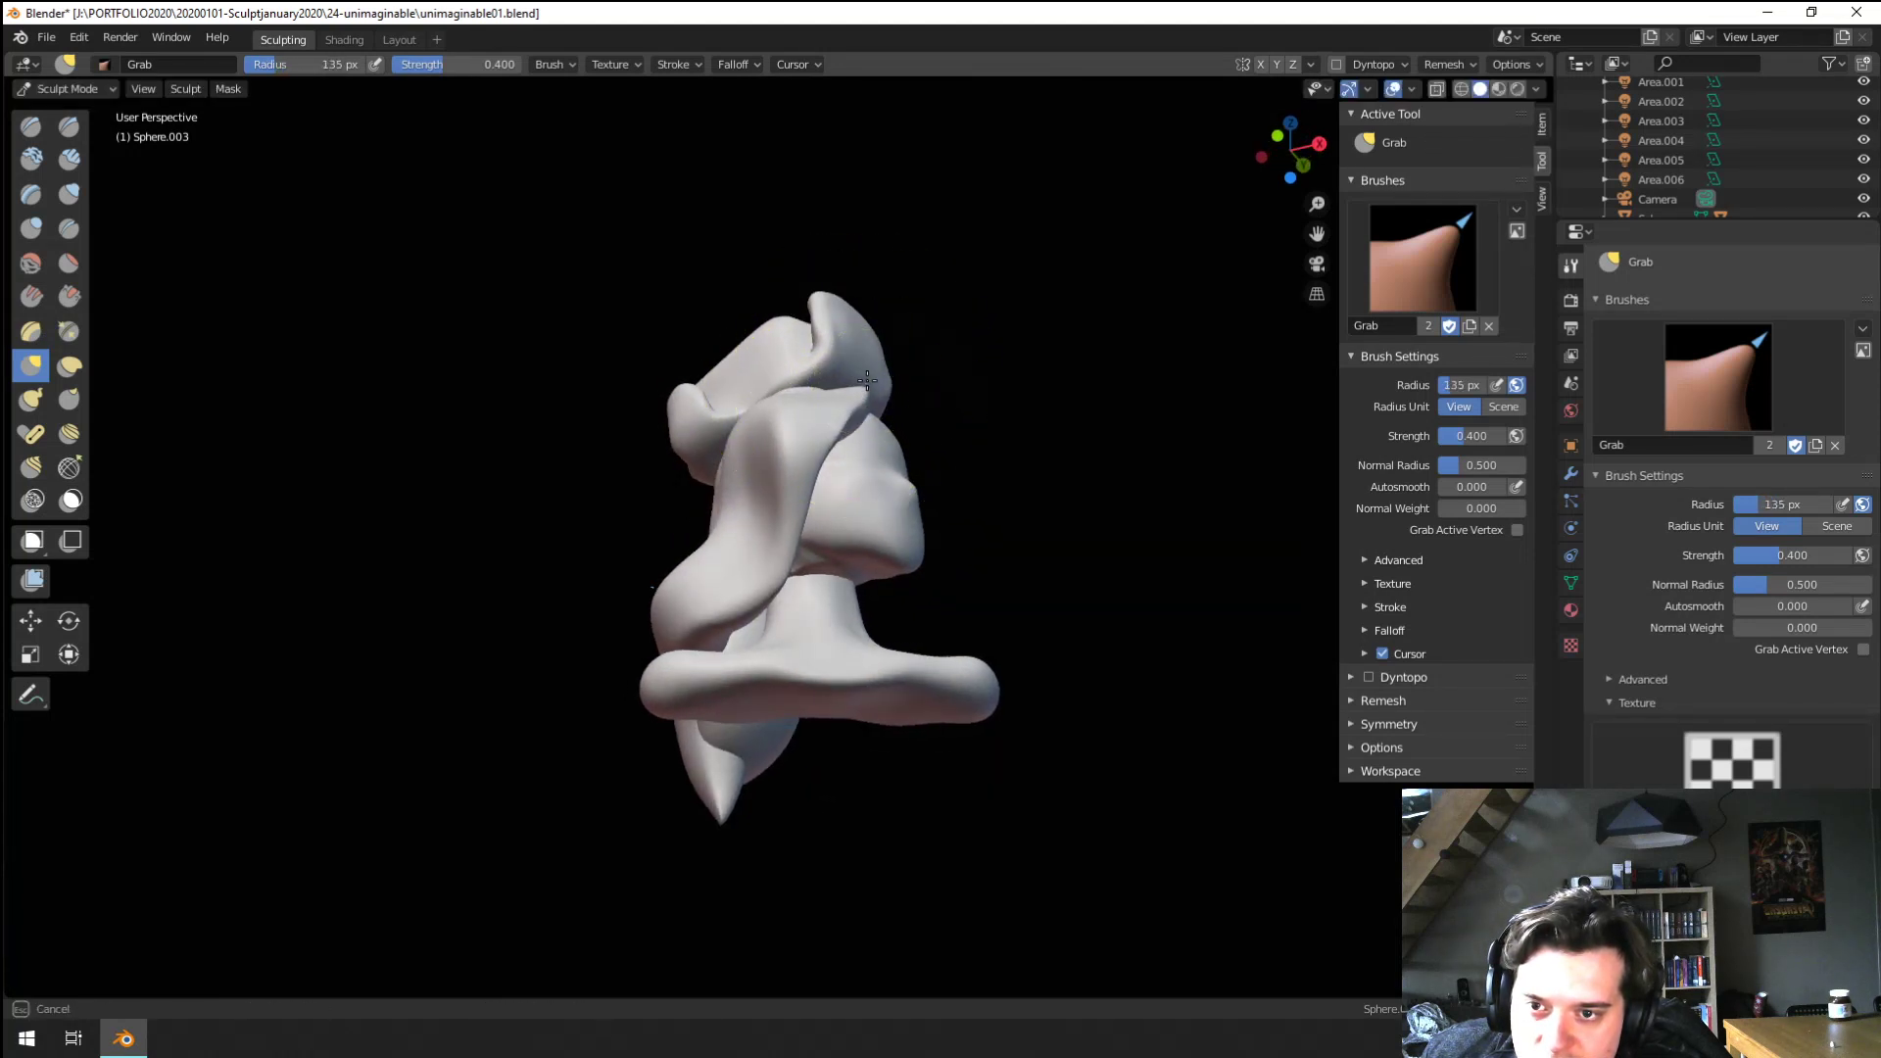
left_click_drag(867, 380, 868, 382)
Adjust the lock's front edge beside the face with the Grab brush at 128 px and 167 px
mouse_move(868, 384)
middle_mouse_down()
mouse_move(893, 405)
mouse_move(773, 425)
mouse_move(671, 407)
mouse_move(601, 441)
middle_mouse_up()
key("f")
left_click(911, 411)
scroll(131, 176, "up", 4)
left_click(44, 228)
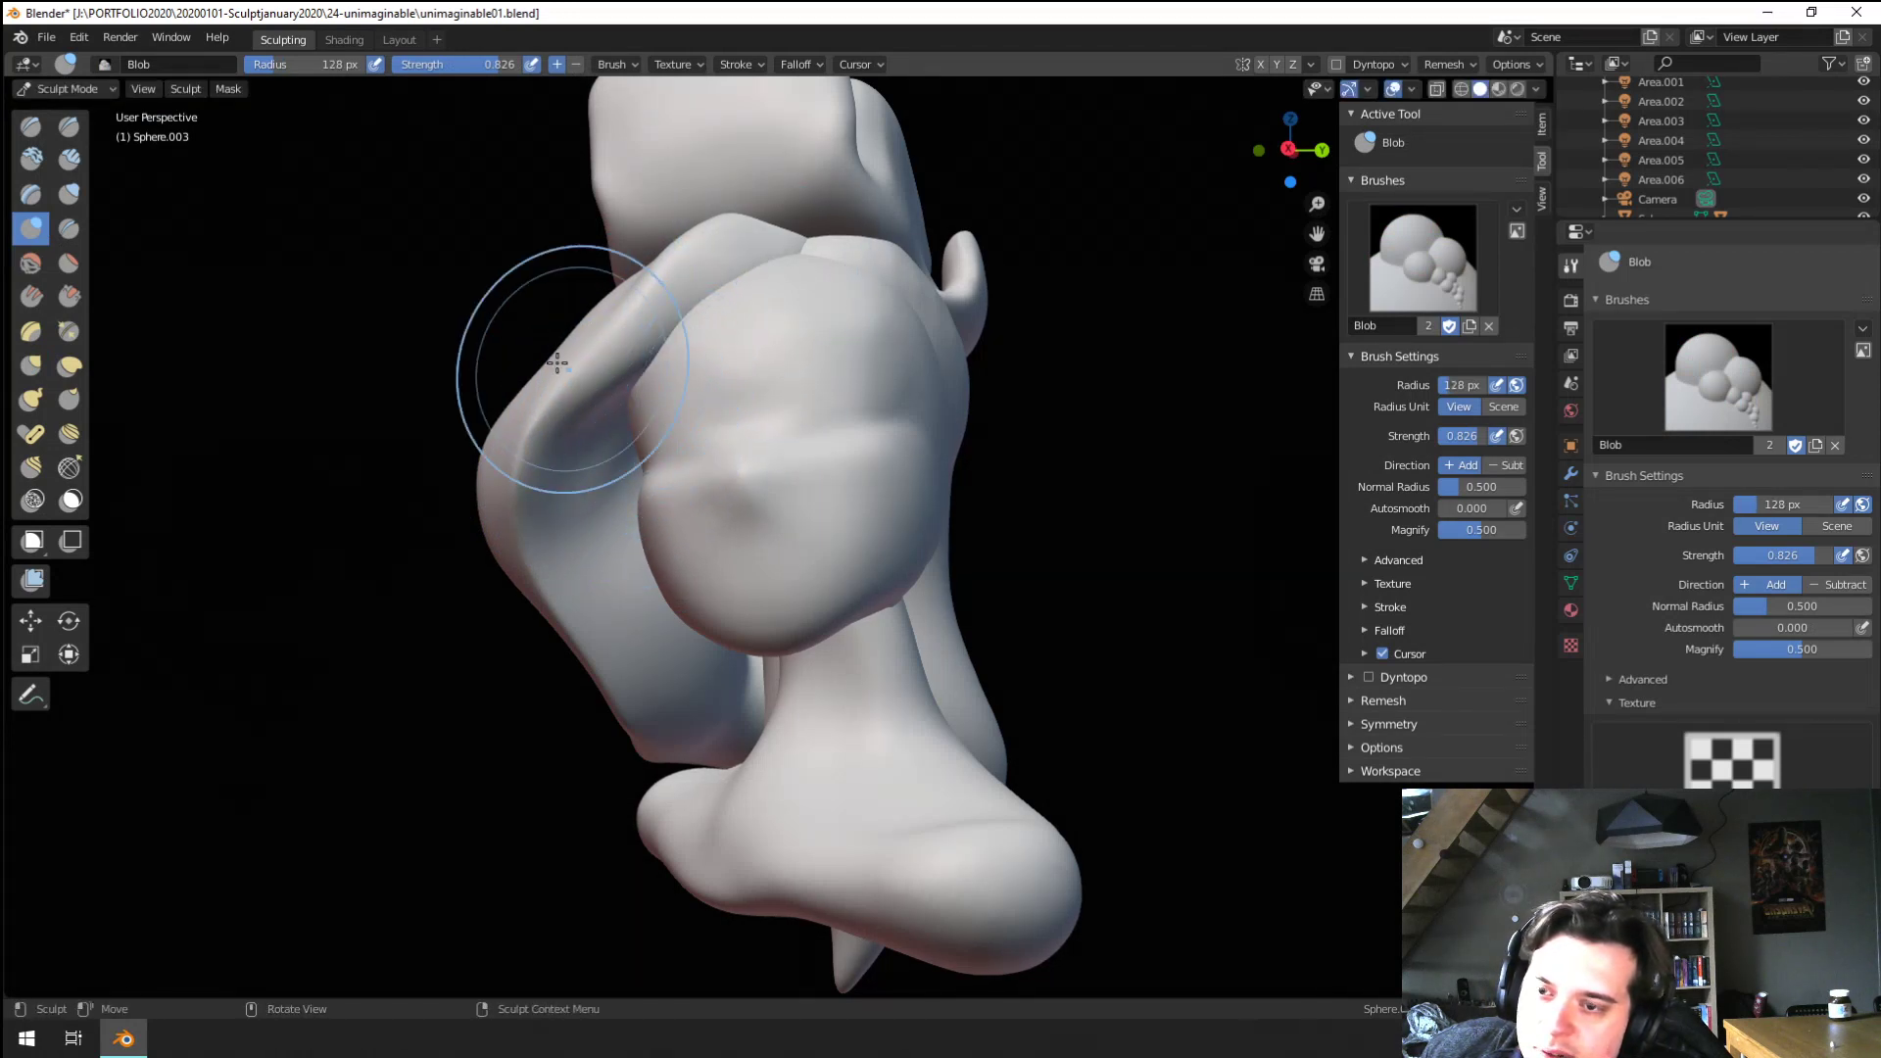
key("g")
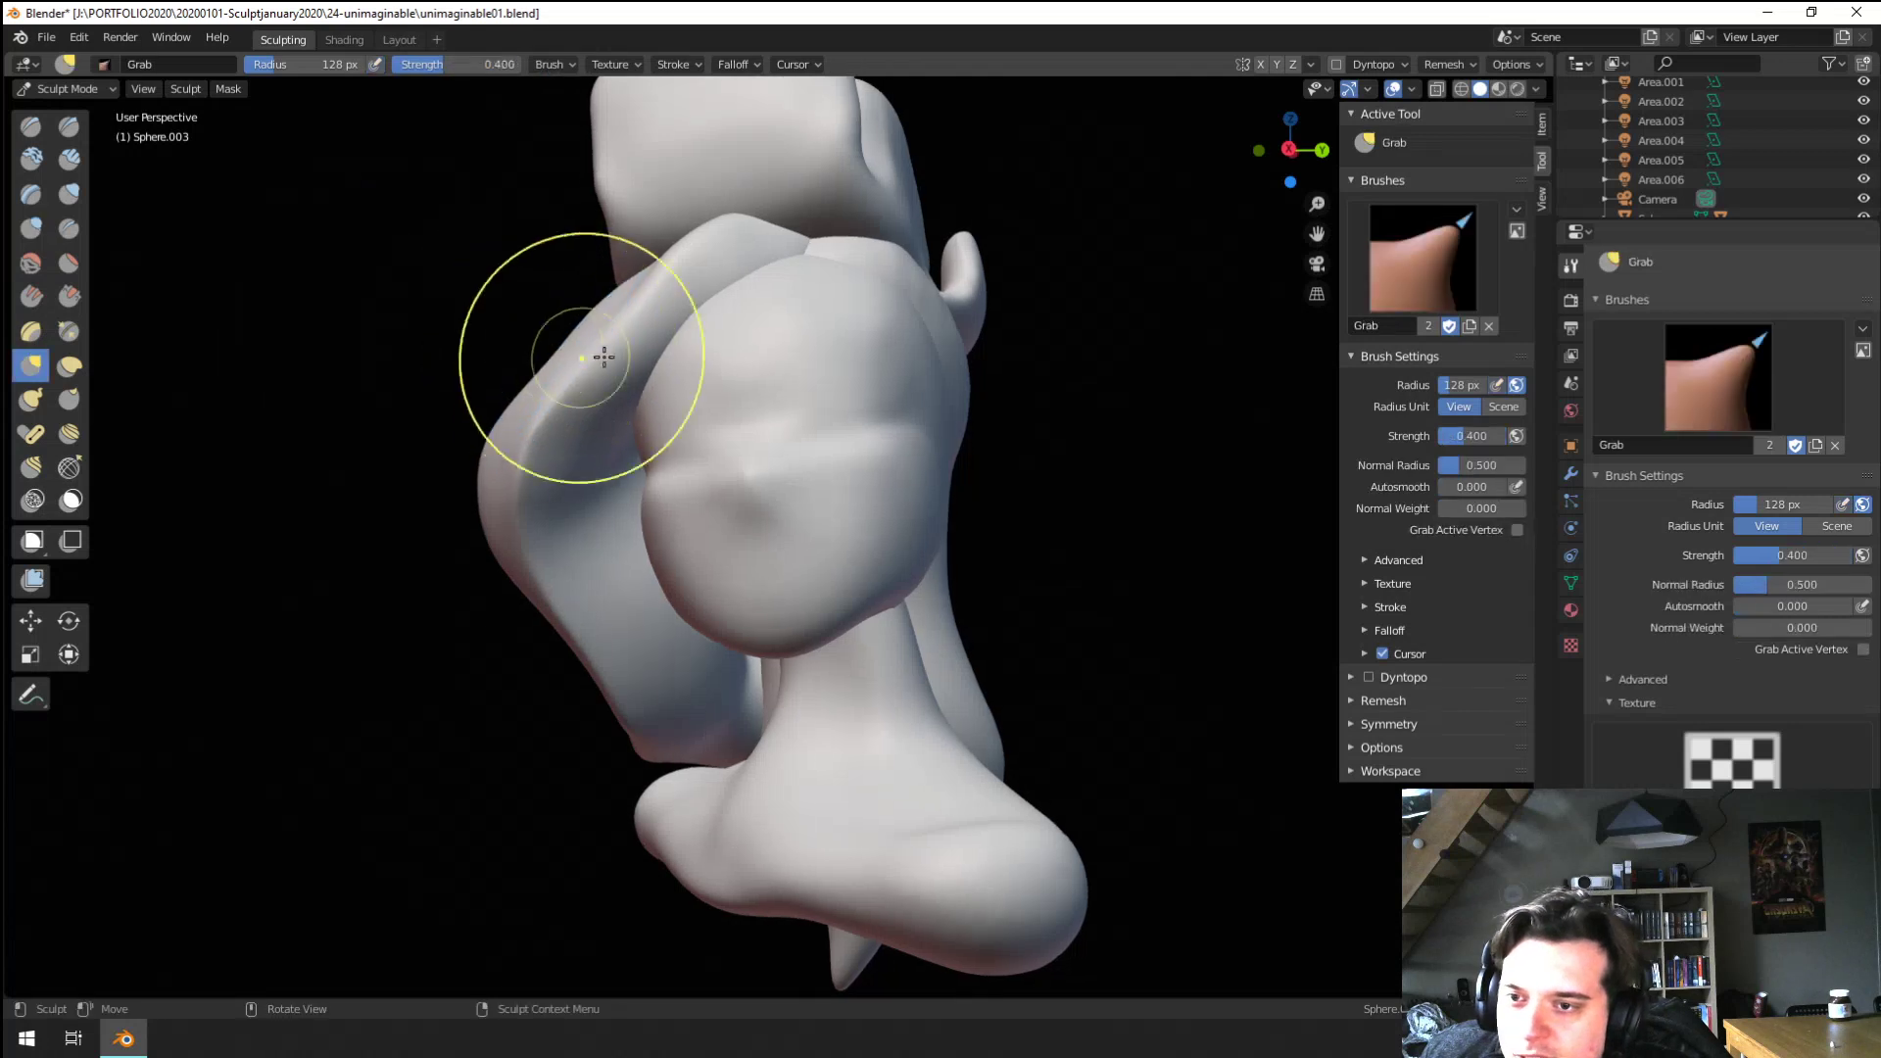
mouse_move(588, 369)
middle_mouse_down()
mouse_move(747, 328)
mouse_move(785, 356)
mouse_move(745, 306)
mouse_move(530, 316)
mouse_move(672, 378)
mouse_move(393, 395)
middle_mouse_up()
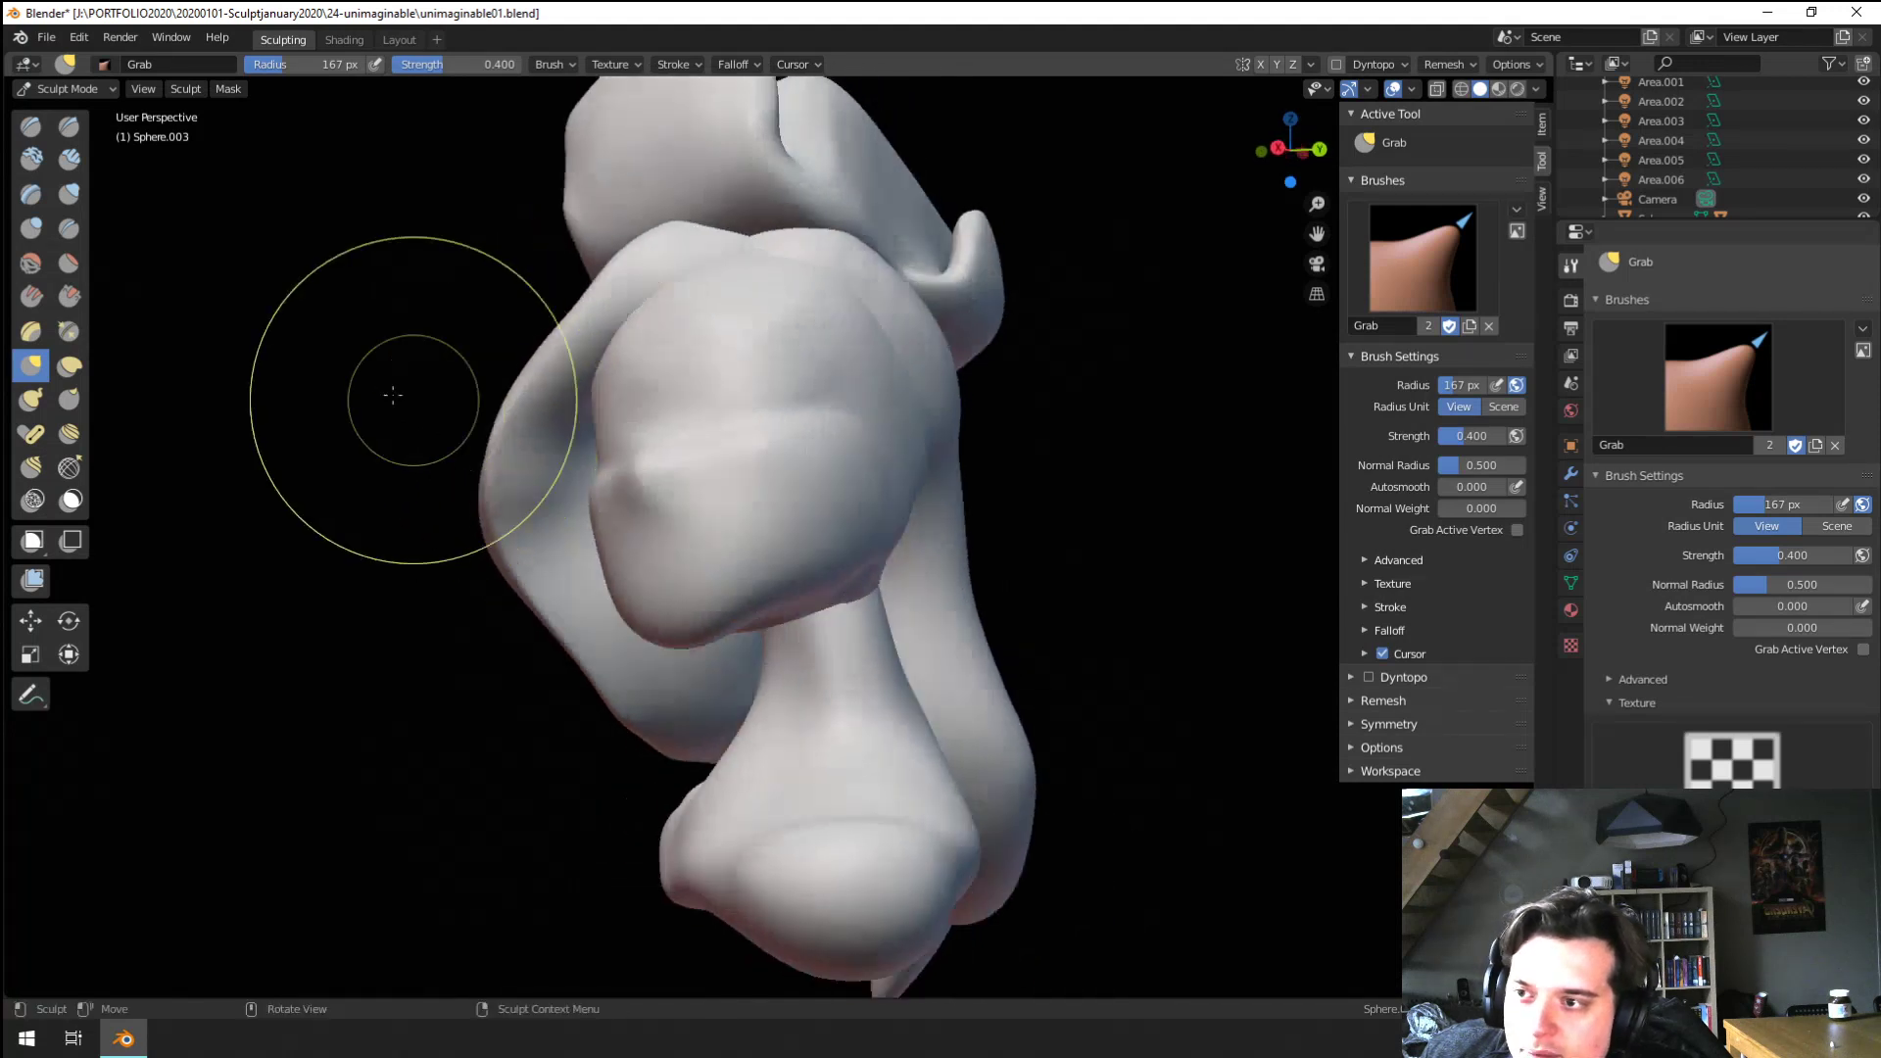
Scrape the lock's front rim flatter along the forehead and cheek at 132 px and 100 px
left_click(69, 296)
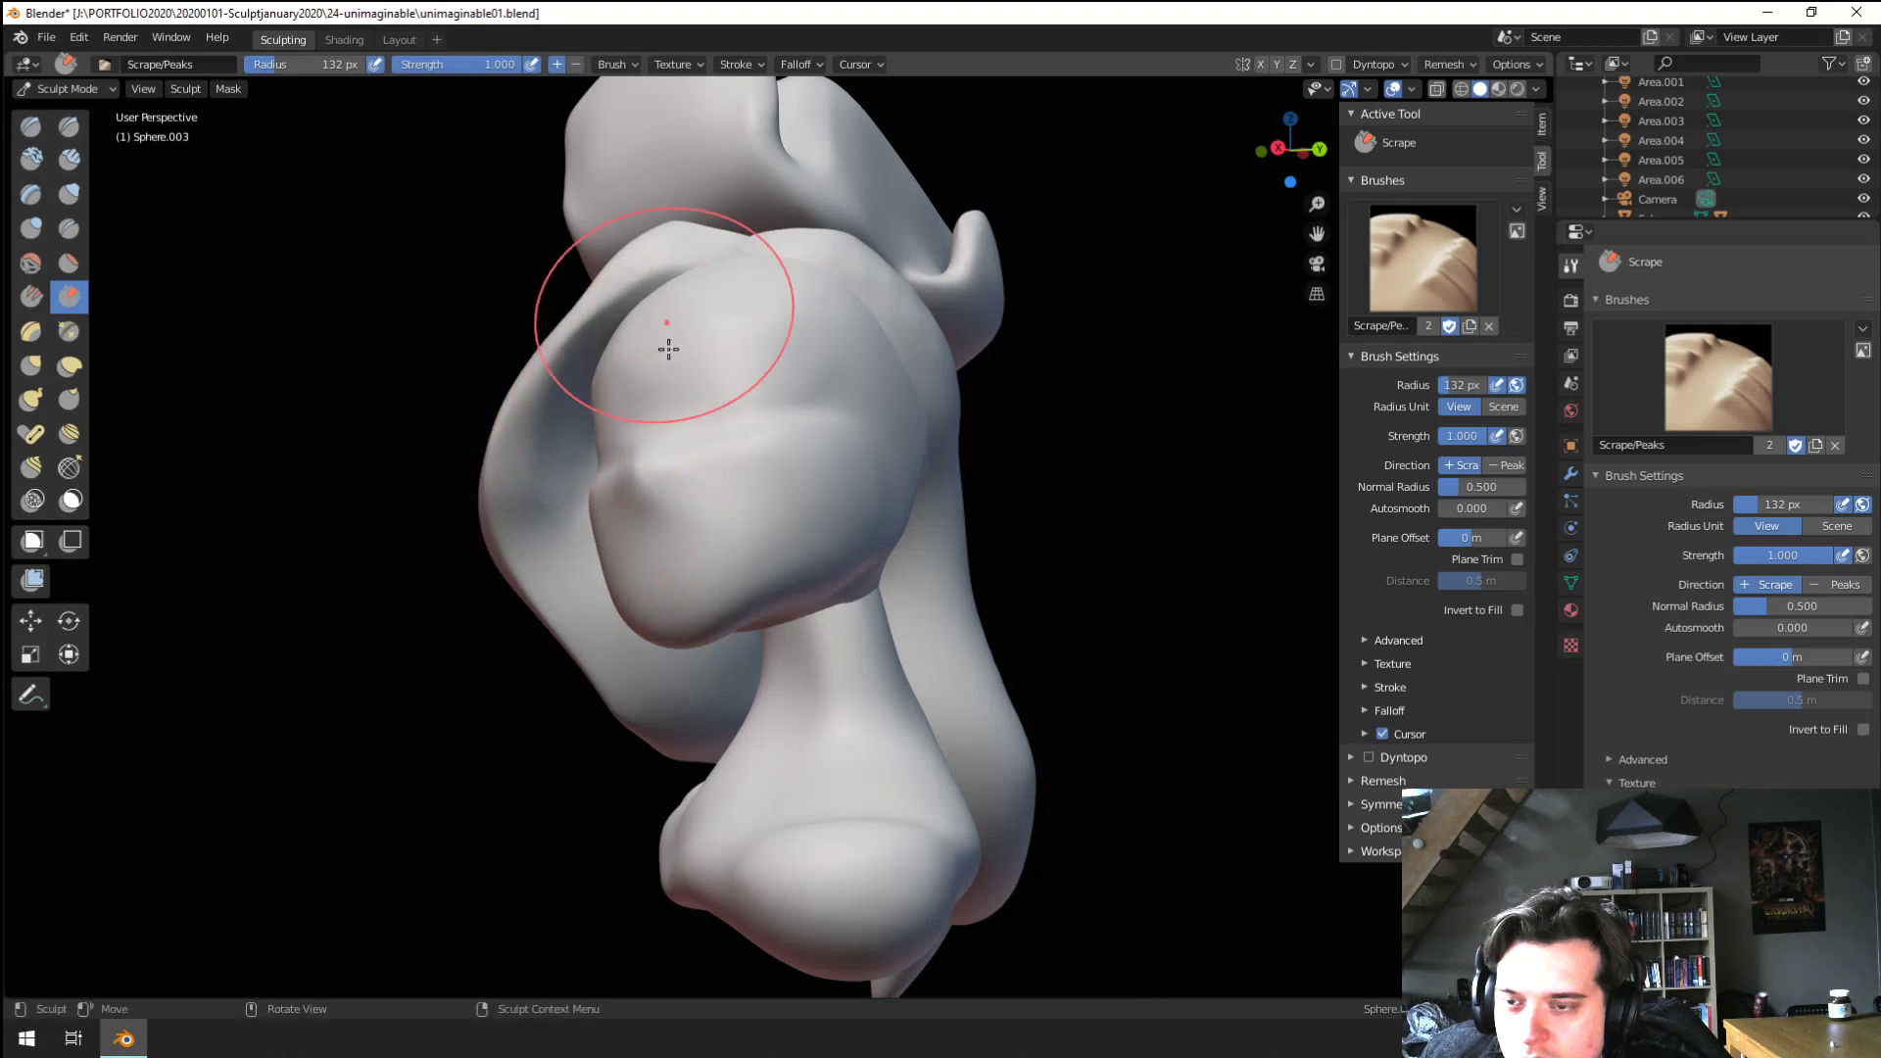
middle_click_drag(668, 349, 603, 366)
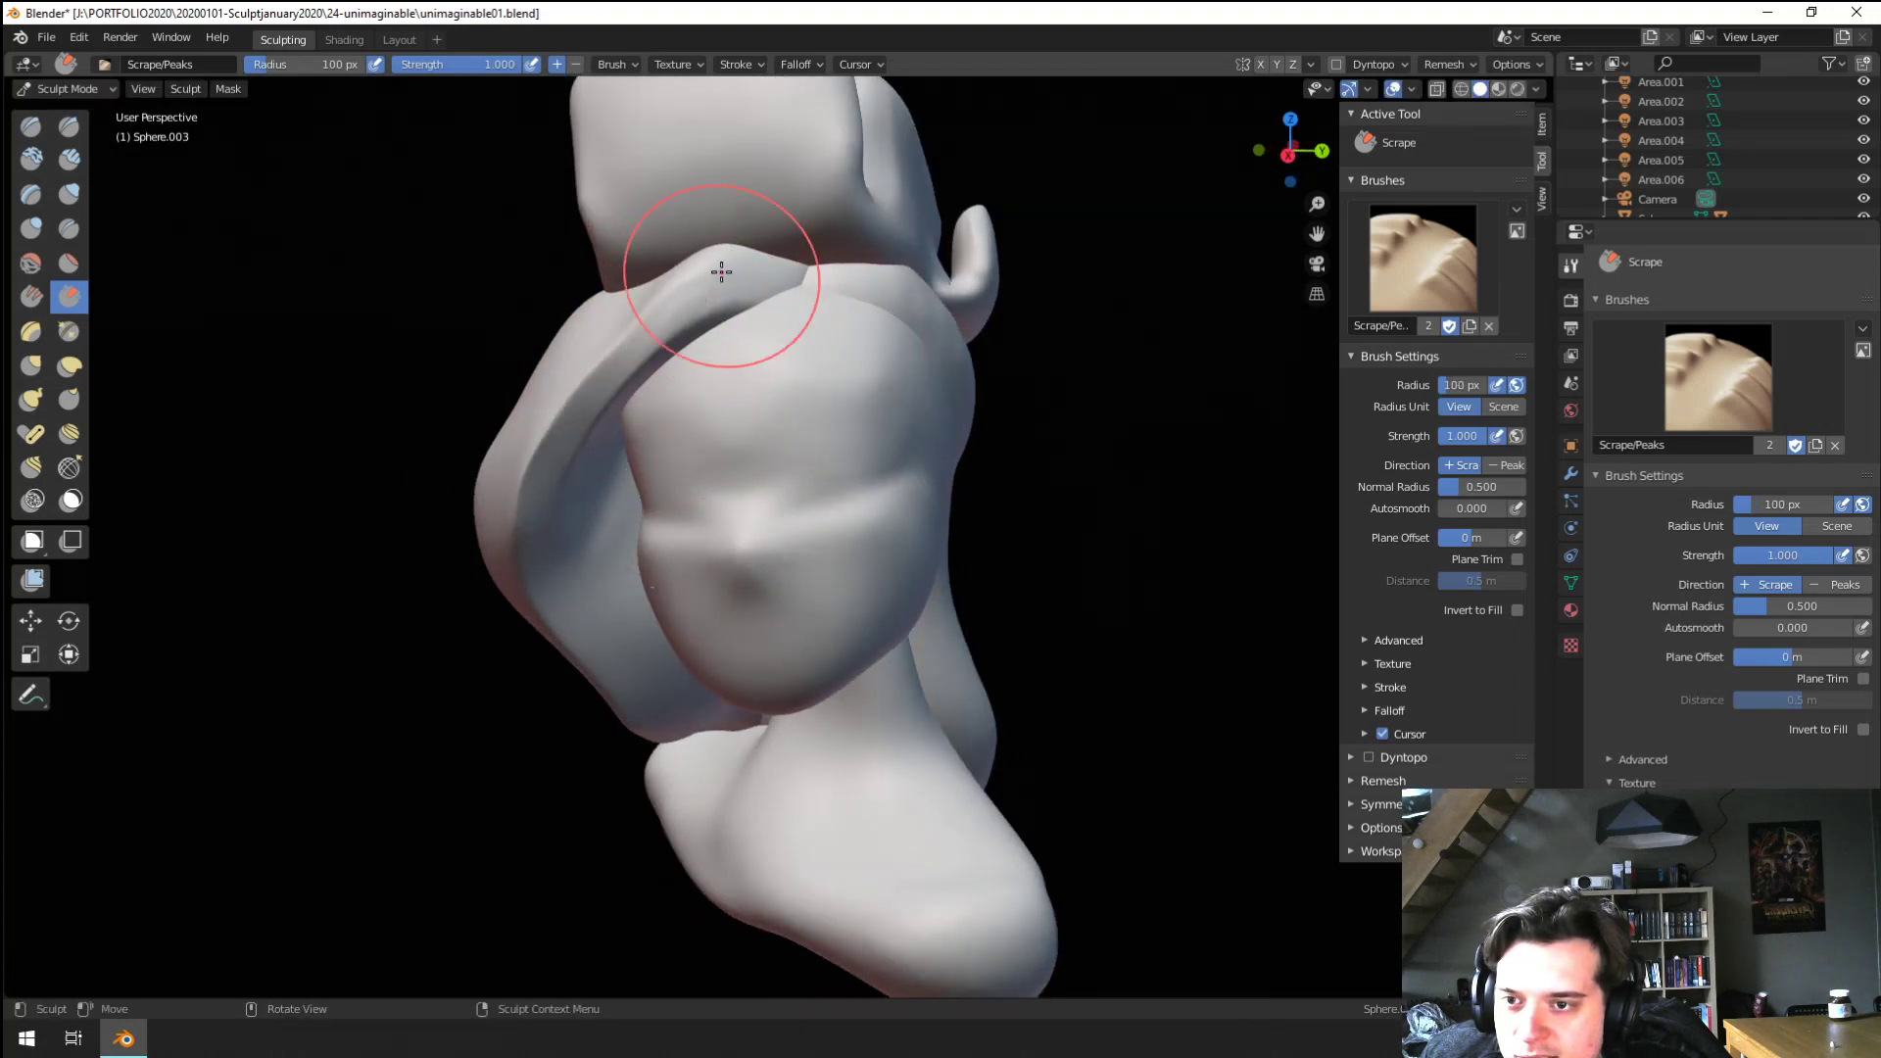
left_click_drag(534, 562, 529, 579)
middle_click_drag(554, 423, 686, 396)
Move the lock's front edge forward over the side of the face with a 218 px Grab brush
key("g")
key("f")
left_click(925, 383)
left_click_drag(819, 383, 880, 387)
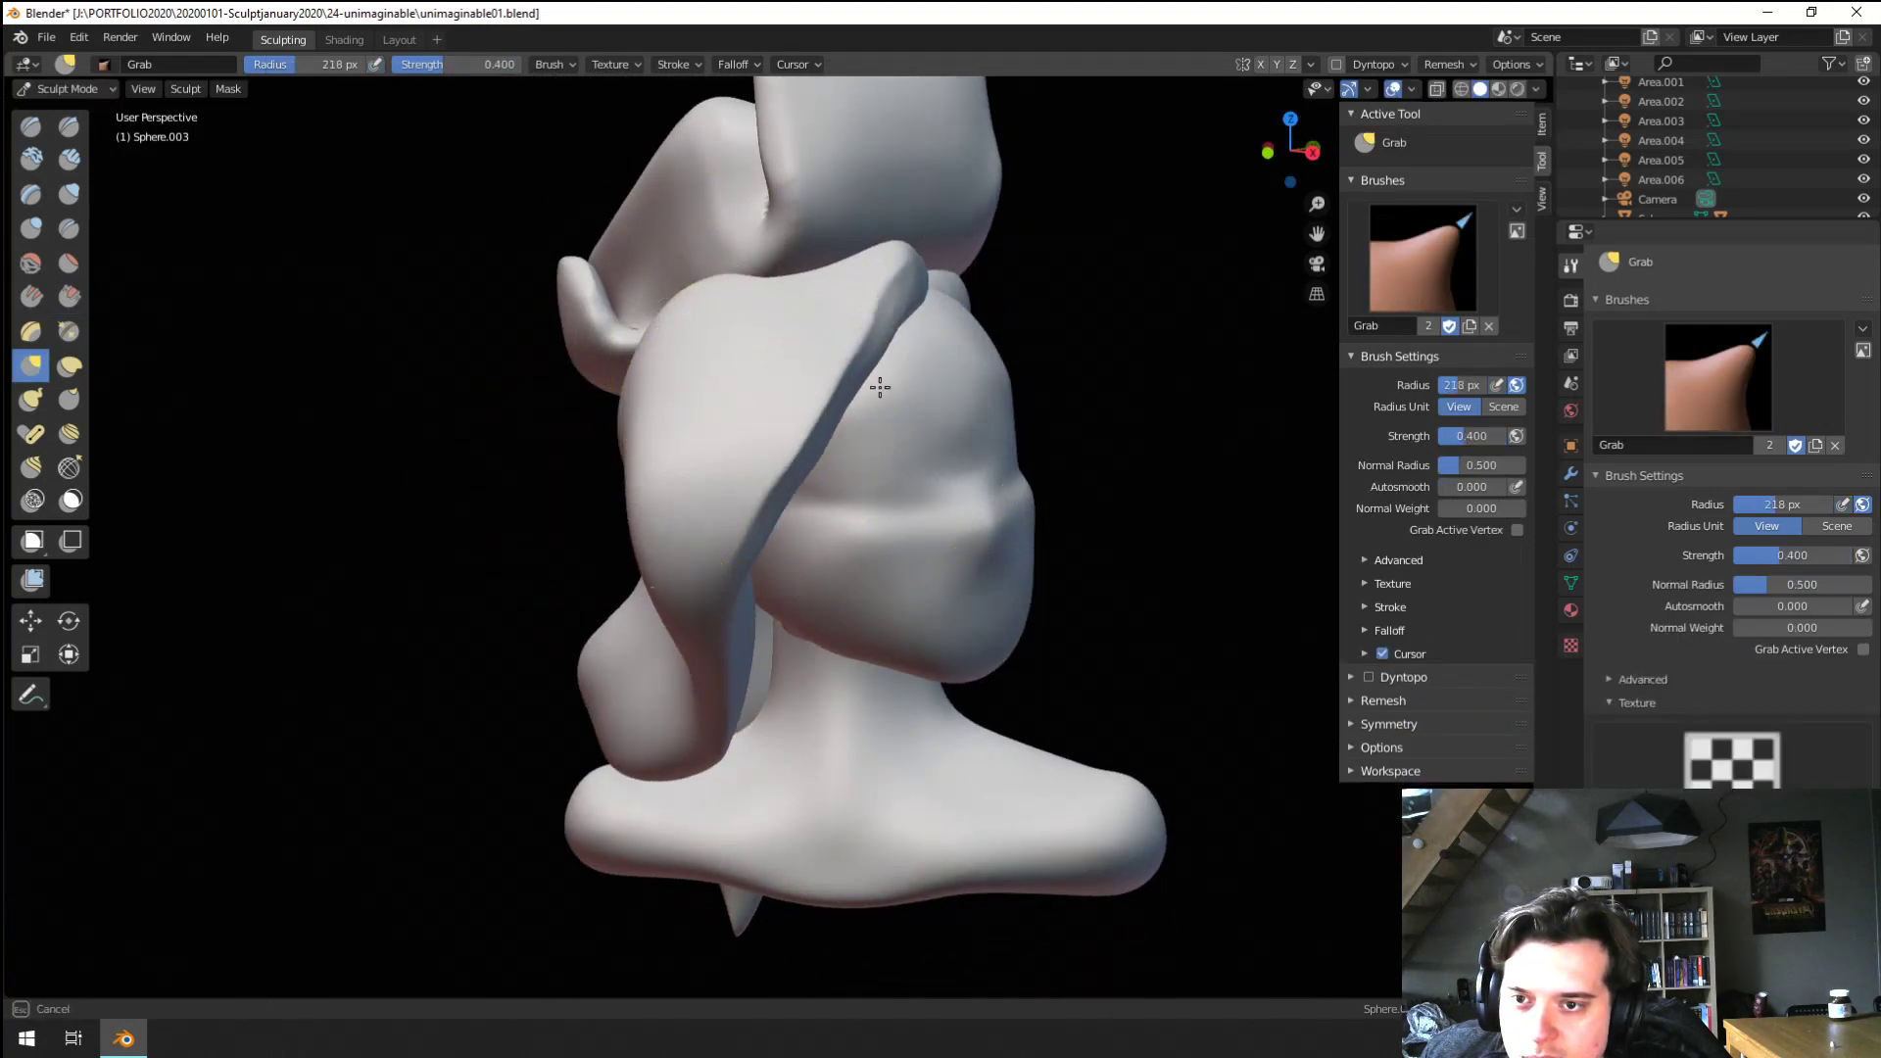
mouse_move(771, 475)
left_mouse_down()
mouse_move(810, 474)
mouse_move(848, 391)
left_mouse_up()
middle_click_drag(848, 391, 748, 420)
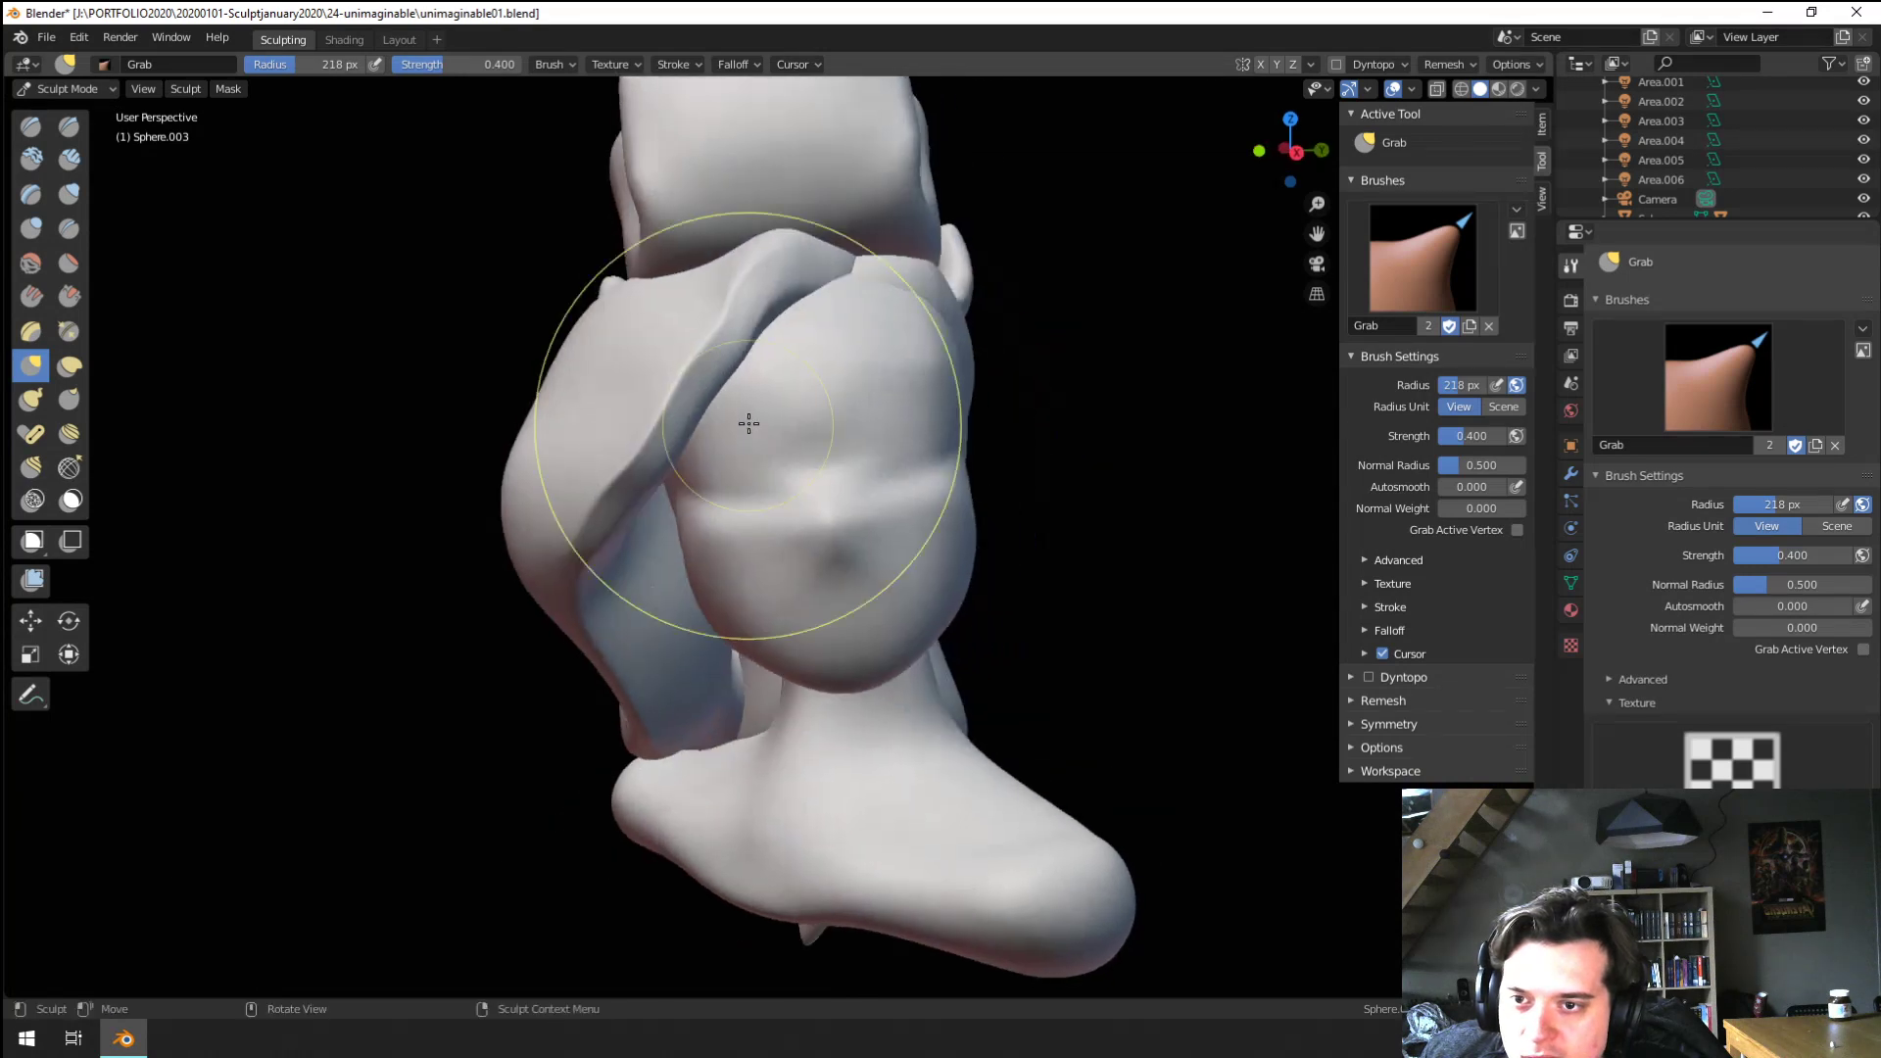
Sharpen the plane along the lock's front rim with a 140 px Scrape brush
left_click(69, 296)
middle_click_drag(373, 431, 446, 423)
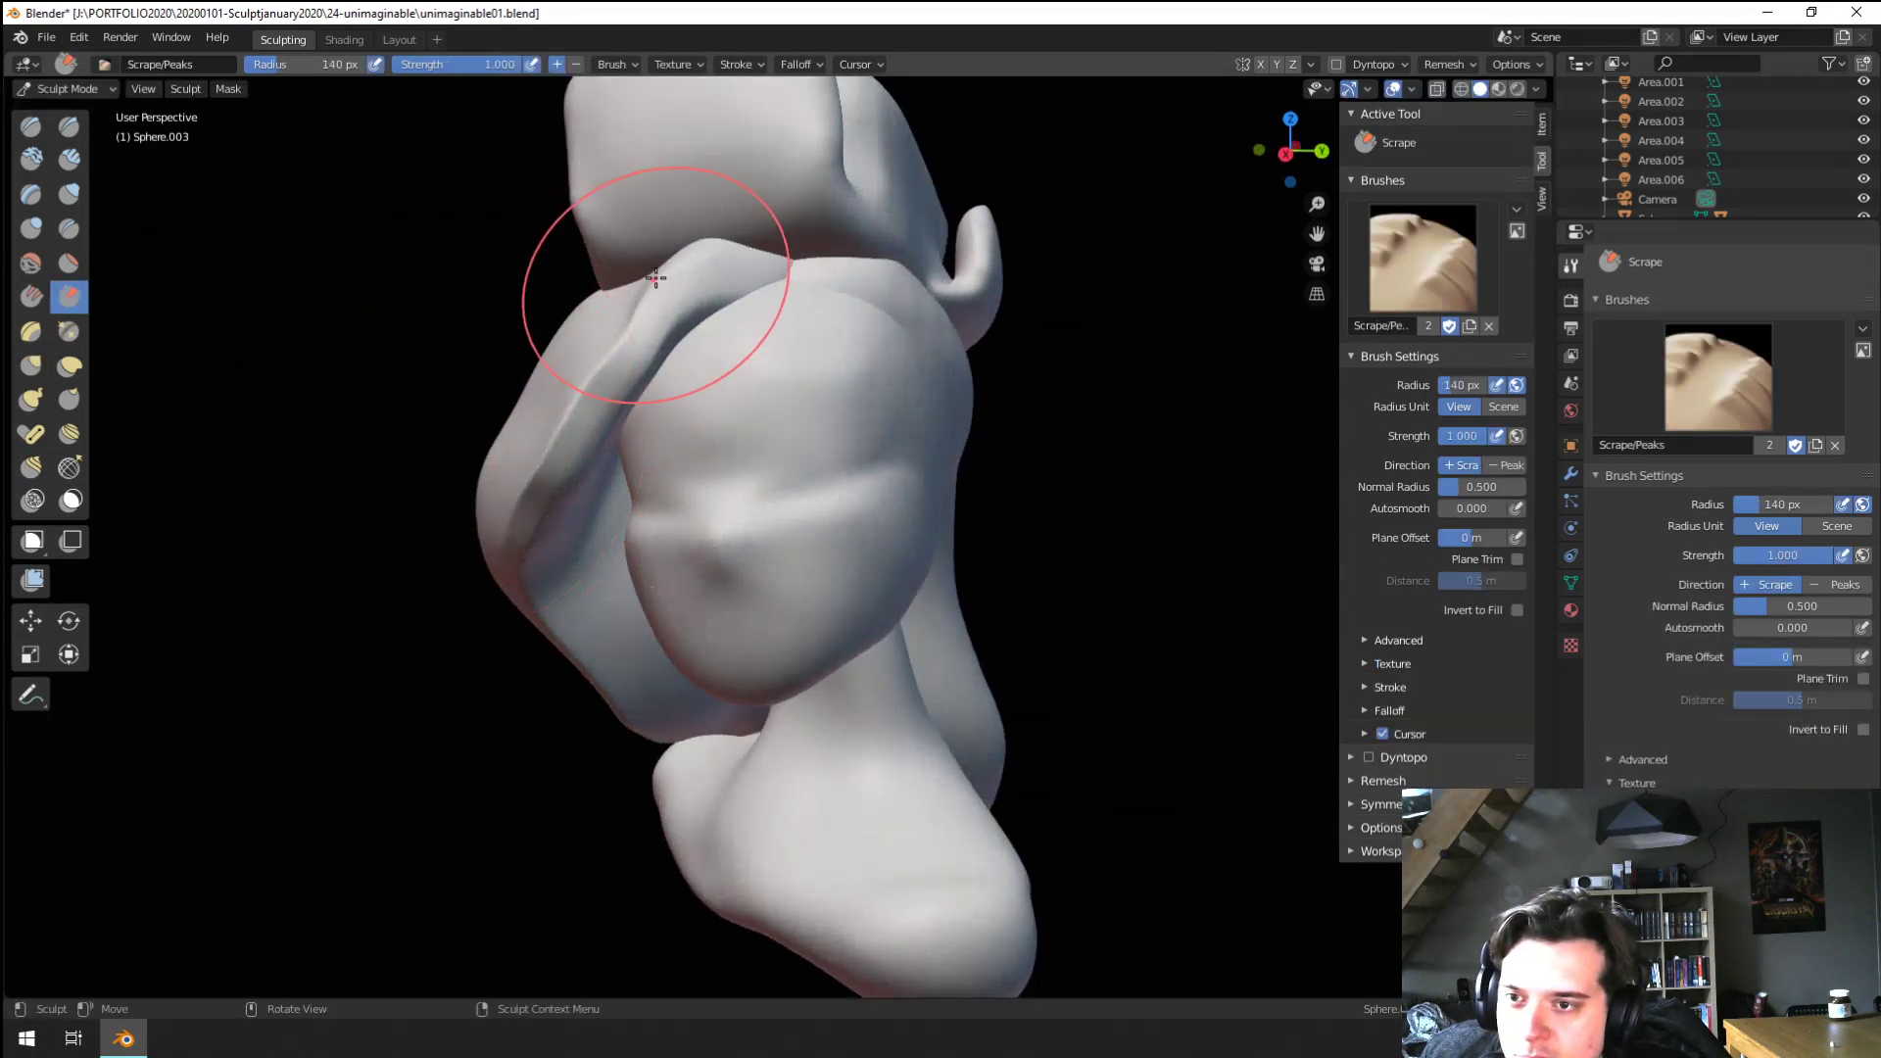
mouse_move(620, 417)
middle_mouse_down()
mouse_move(647, 479)
mouse_move(822, 328)
middle_mouse_up()
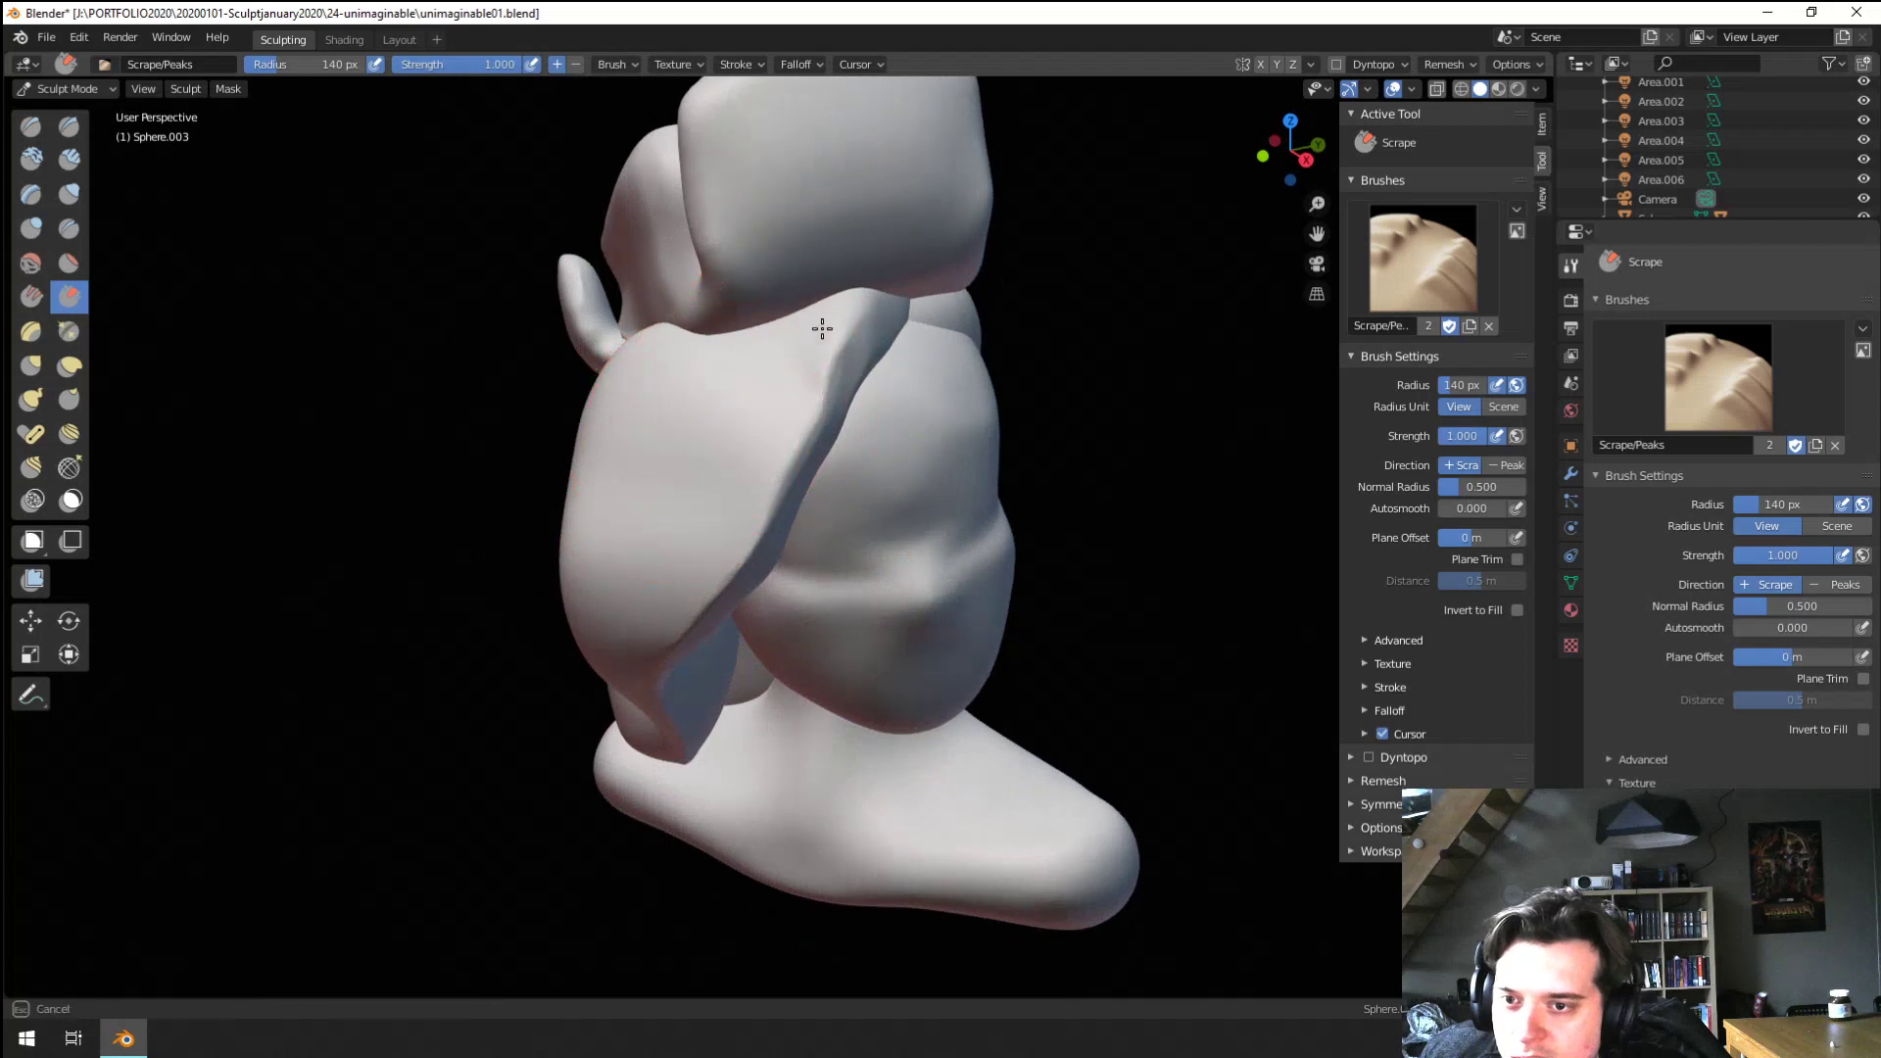
mouse_move(713, 425)
middle_mouse_down()
mouse_move(609, 347)
mouse_move(747, 466)
mouse_move(644, 566)
middle_mouse_up()
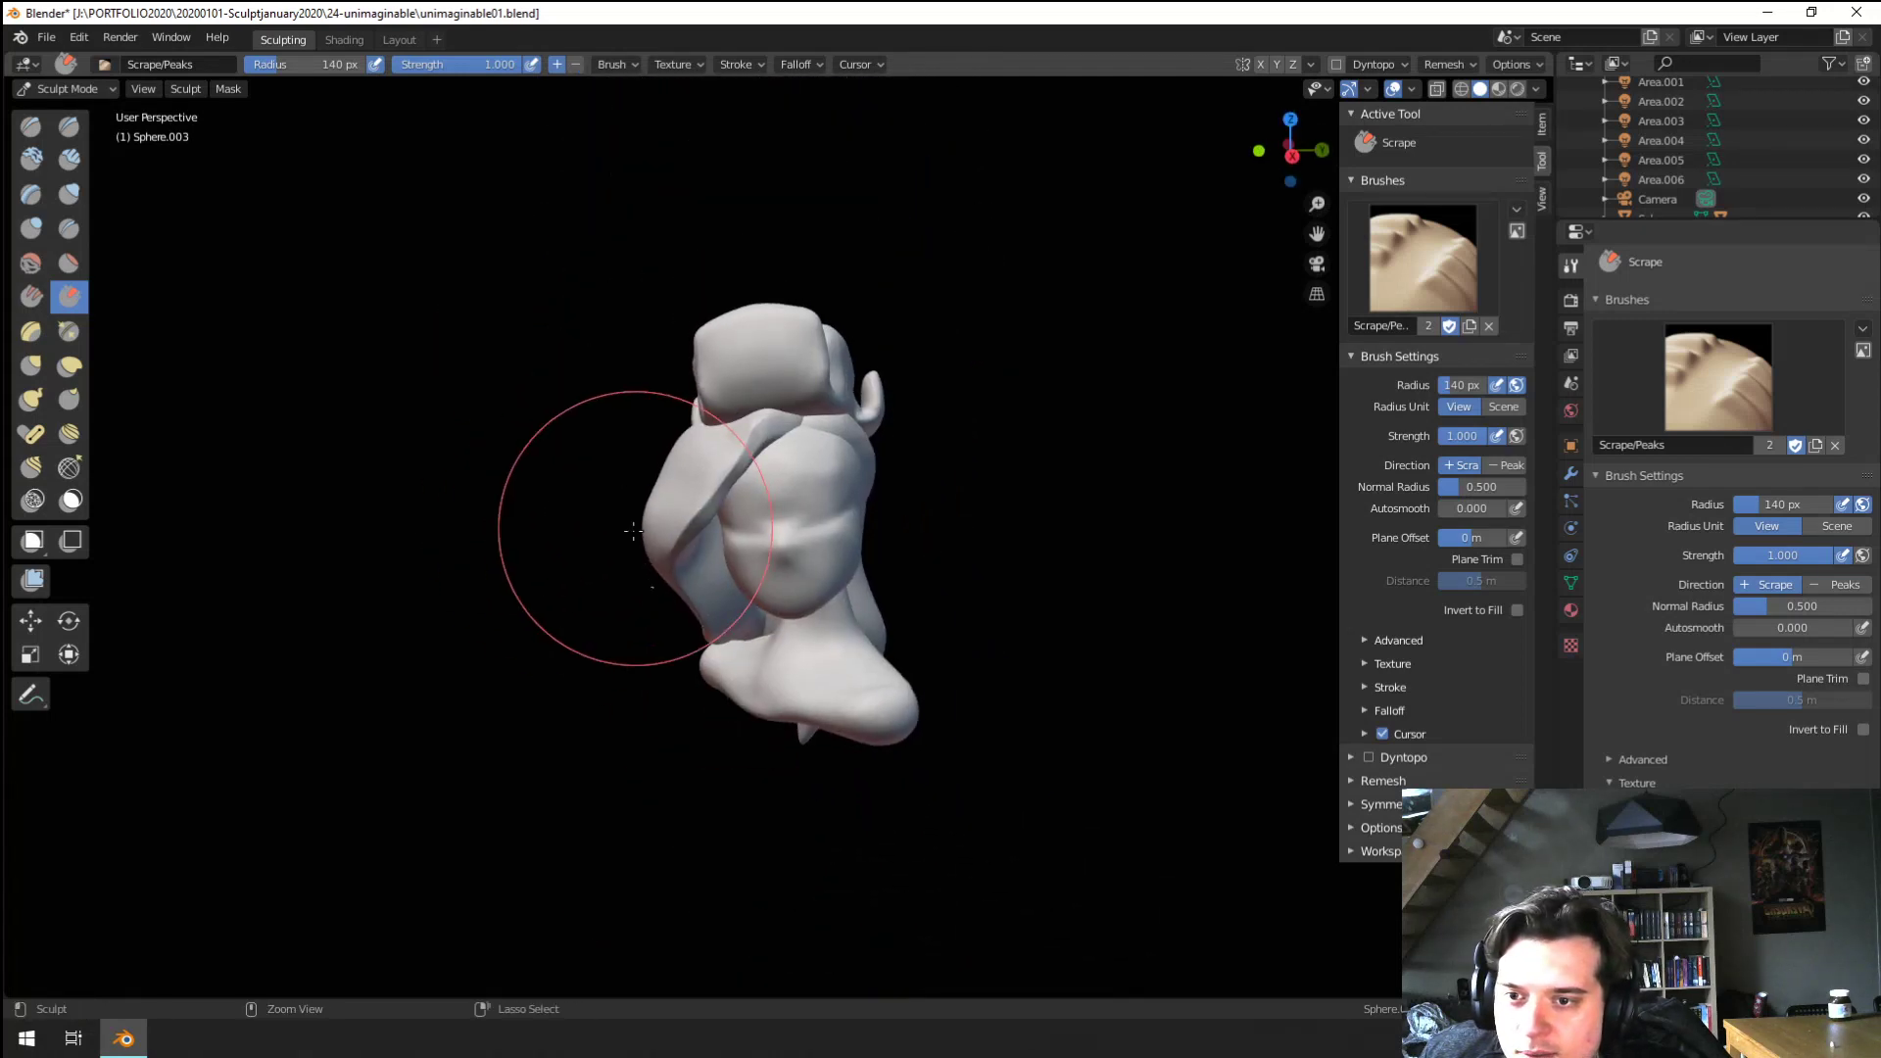
scroll(633, 530, "up", 3)
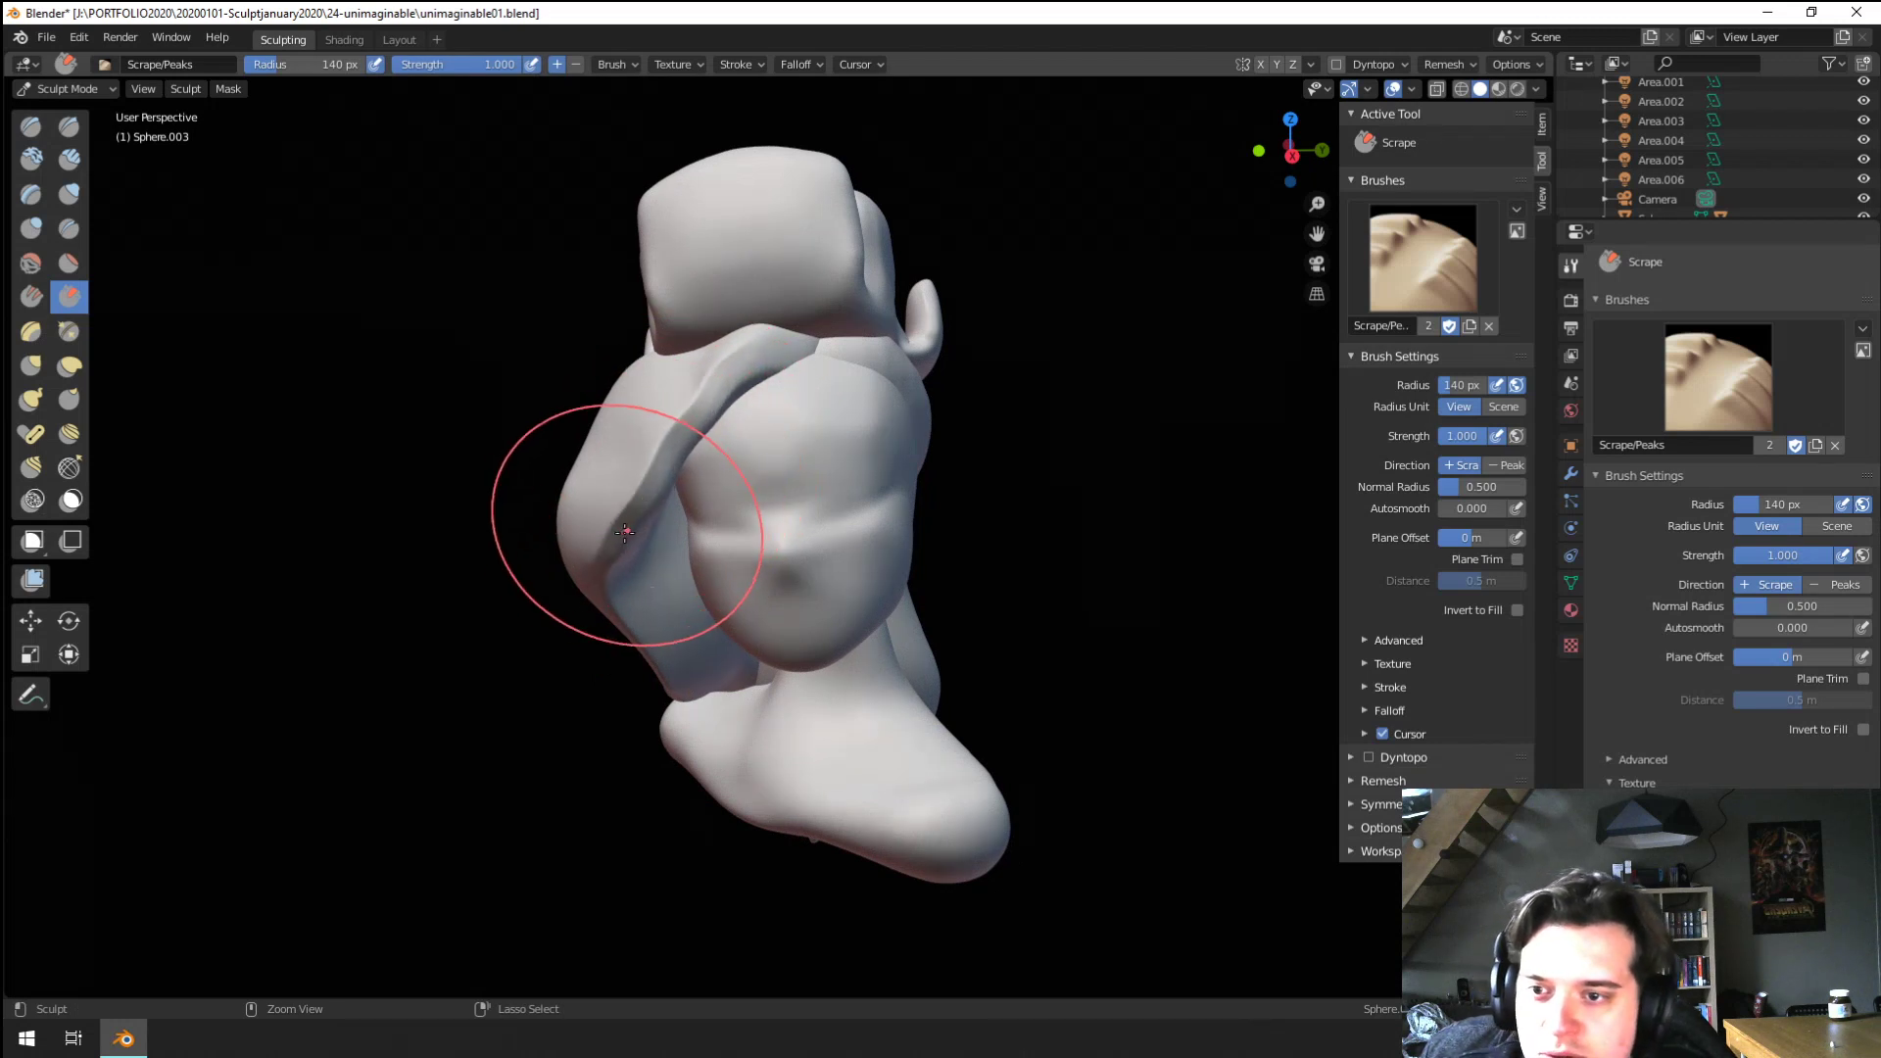
Reshape the hair lock's outer curve alongside the head with Grab strokes at several brush sizes
mouse_move(631, 534)
middle_mouse_down()
mouse_move(747, 450)
mouse_move(788, 471)
mouse_move(788, 498)
middle_mouse_up()
key("g")
key("f")
left_click(1037, 513)
mouse_move(801, 537)
left_mouse_down()
mouse_move(829, 553)
mouse_move(840, 623)
left_mouse_up()
key("f")
left_click(1017, 617)
middle_click_drag(840, 623, 835, 554)
key("f")
left_click(872, 539)
left_click_drag(821, 517, 835, 524)
mouse_move(823, 529)
middle_mouse_down()
mouse_move(676, 562)
mouse_move(790, 578)
middle_mouse_up()
Adjust the lock's sweep behind the head and shoulder with large Grab strokes, including a 239 px brush
key("f")
left_click(1064, 588)
left_click_drag(798, 592, 821, 586)
mouse_move(821, 586)
middle_mouse_down()
mouse_move(960, 440)
mouse_move(688, 507)
mouse_move(819, 529)
mouse_move(813, 588)
middle_mouse_up()
scroll(966, 437, "down", 3)
key("f")
left_click(1033, 590)
left_click_drag(802, 588, 794, 552)
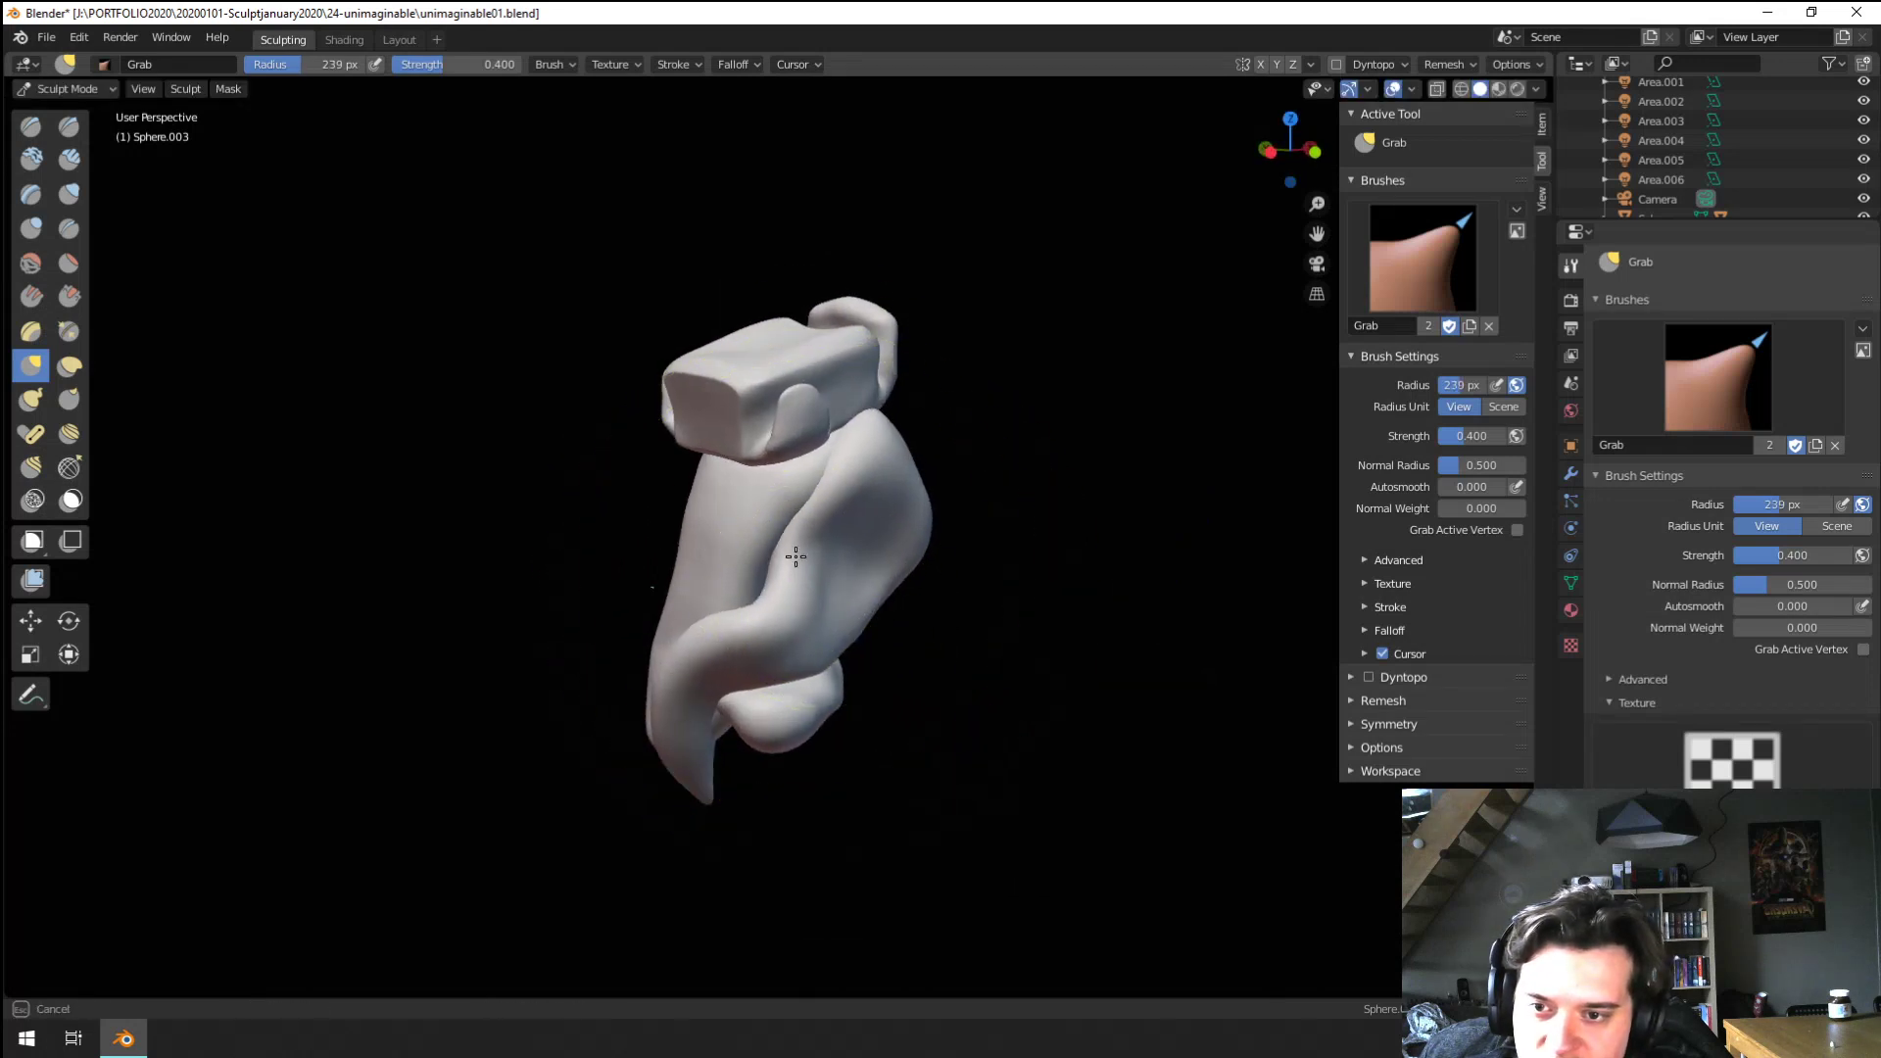
middle_click_drag(793, 549, 554, 656)
middle_click_drag(553, 656, 694, 554, "ctrl")
Switch to Object Mode, then enlarge and reposition the hat on the head
left_click(64, 88)
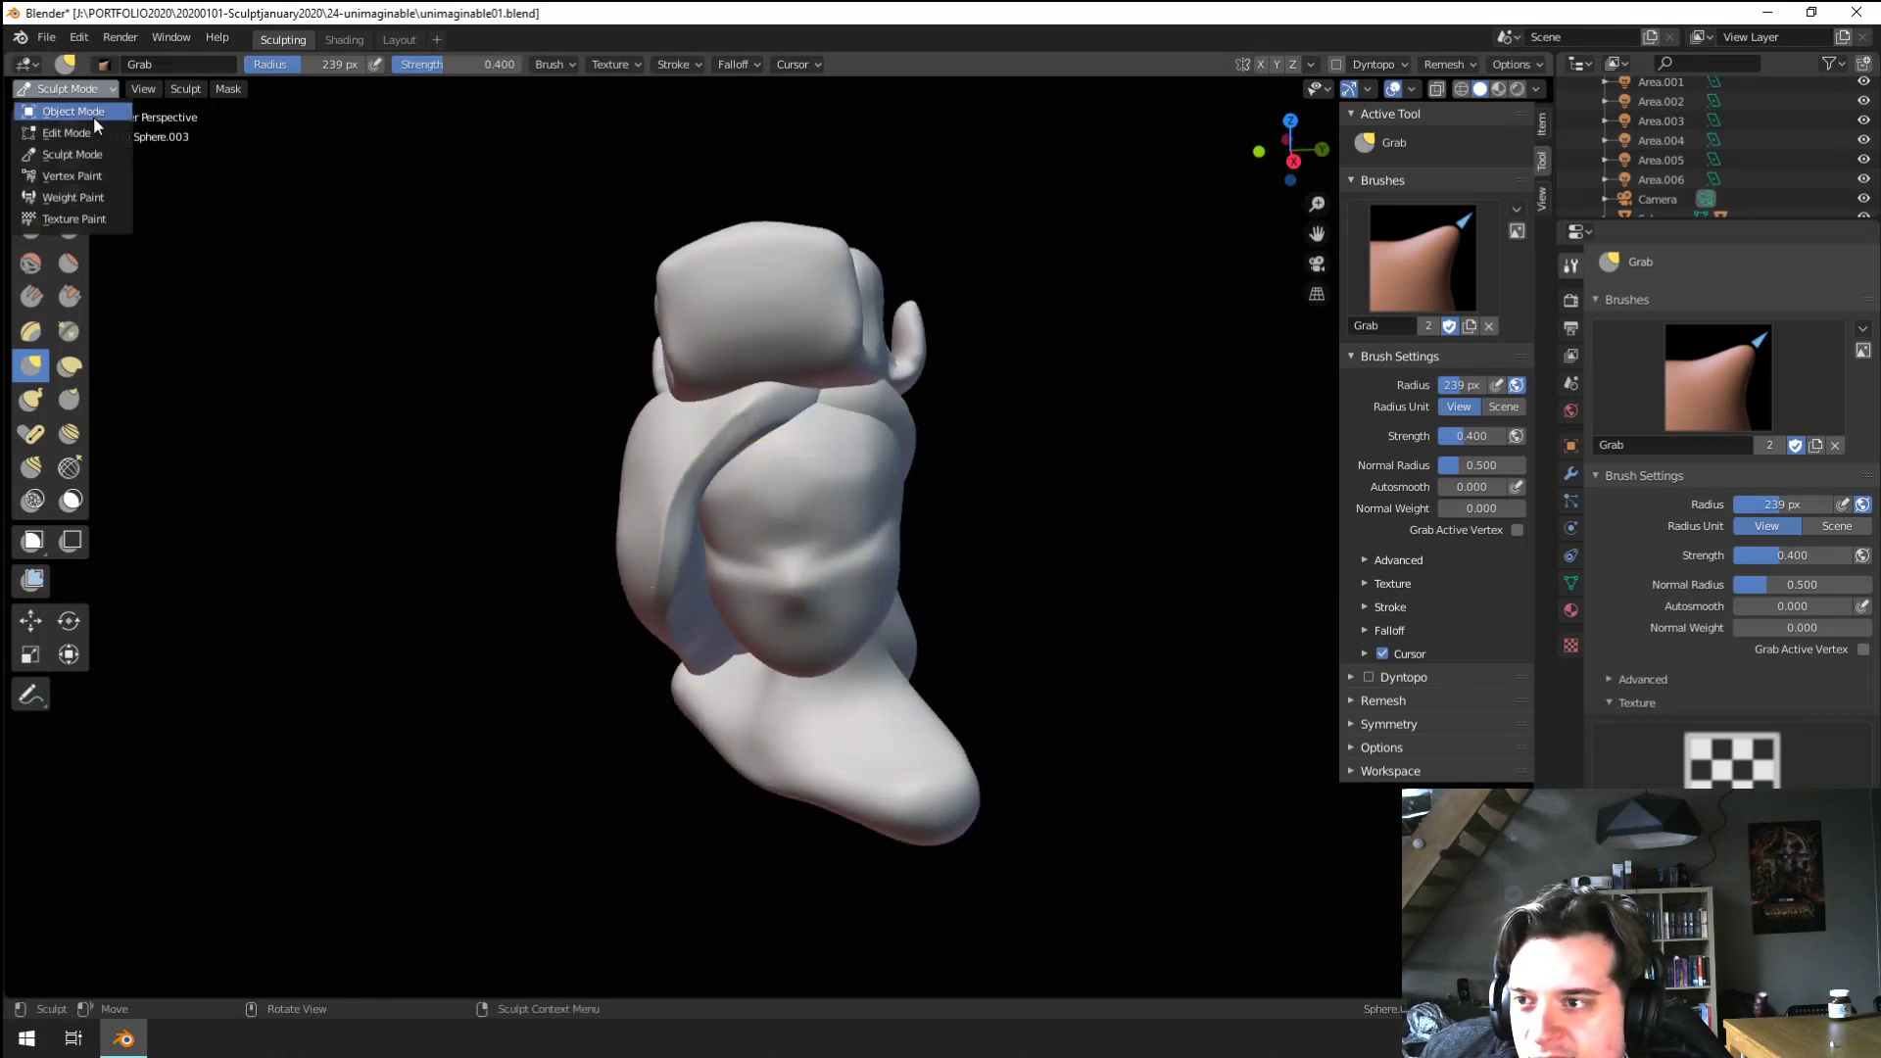
left_click(60, 105)
left_click(812, 290)
key("s")
left_click(1245, 427)
mouse_move(1245, 427)
middle_mouse_down()
mouse_move(1033, 392)
mouse_move(925, 409)
mouse_move(1066, 380)
mouse_move(1276, 407)
mouse_move(791, 443)
mouse_move(1054, 451)
mouse_move(478, 465)
mouse_move(555, 457)
mouse_move(483, 457)
mouse_move(701, 551)
middle_mouse_up()
key("g")
left_click(1011, 415)
key("s")
left_click(1063, 386)
Reselect the hair lock and return to Sculpt Mode
left_click(702, 551)
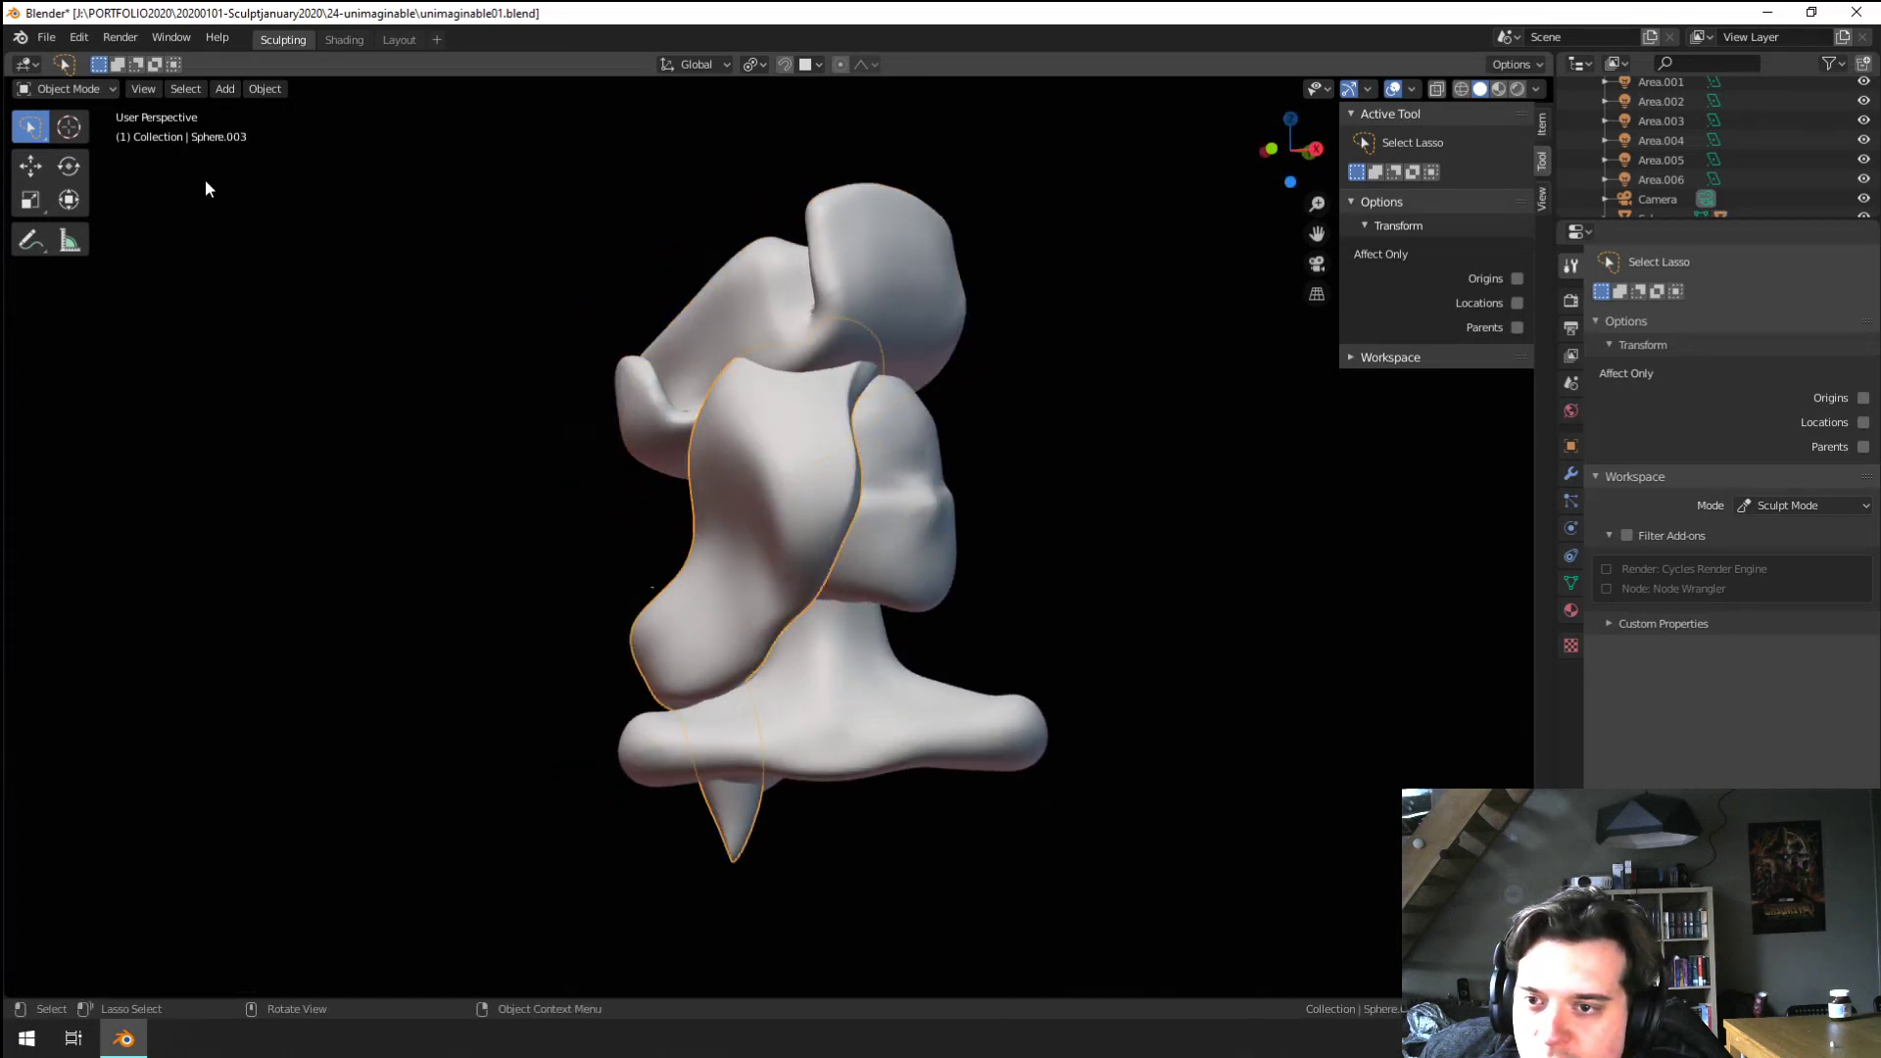
left_click(46, 89)
left_click(72, 154)
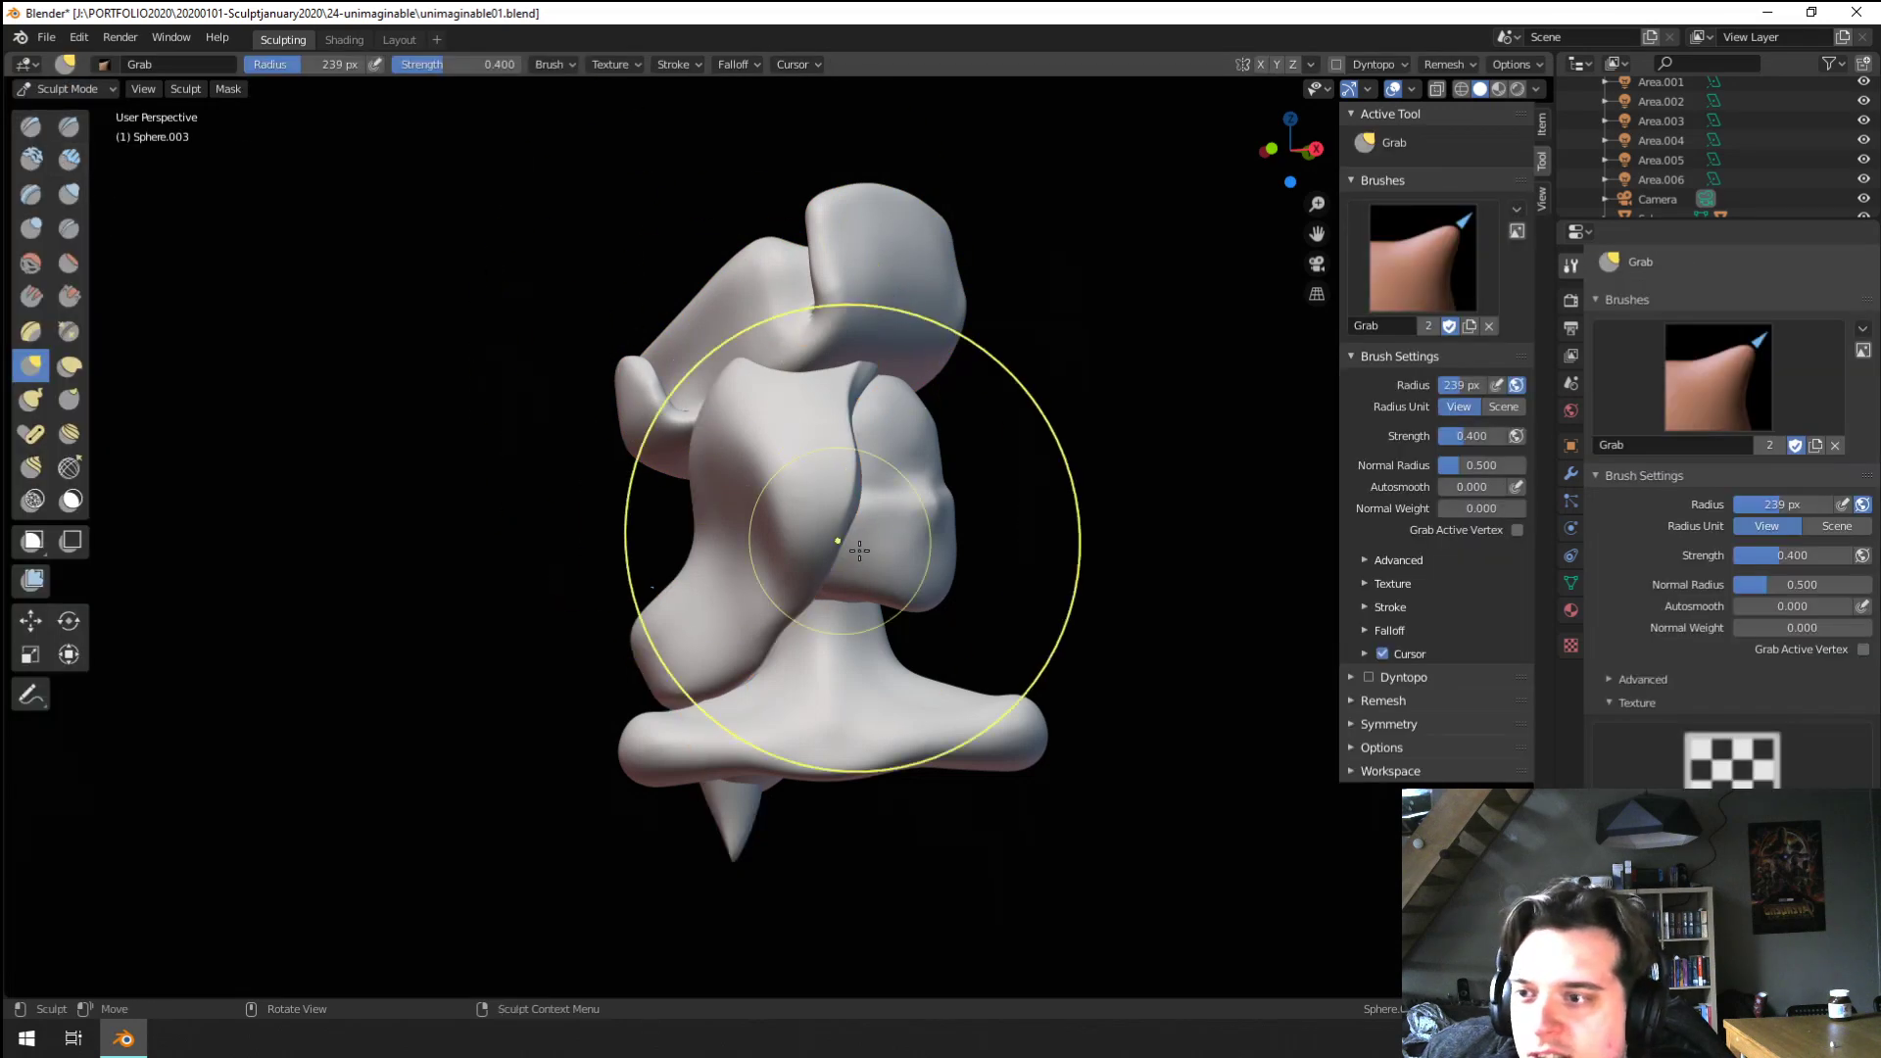
Fit the hair lock's upper part to the head under the hat with a 268 px Grab brush
scroll(710, 513, "down", 3)
key("f")
mouse_move(710, 512)
middle_mouse_down("ctrl")
mouse_move(777, 332)
mouse_move(671, 586)
middle_mouse_up("ctrl")
key("f")
left_click(721, 418)
mouse_move(721, 417)
middle_mouse_down()
mouse_move(650, 432)
mouse_move(894, 392)
mouse_move(694, 407)
mouse_move(764, 401)
mouse_move(725, 397)
middle_mouse_up()
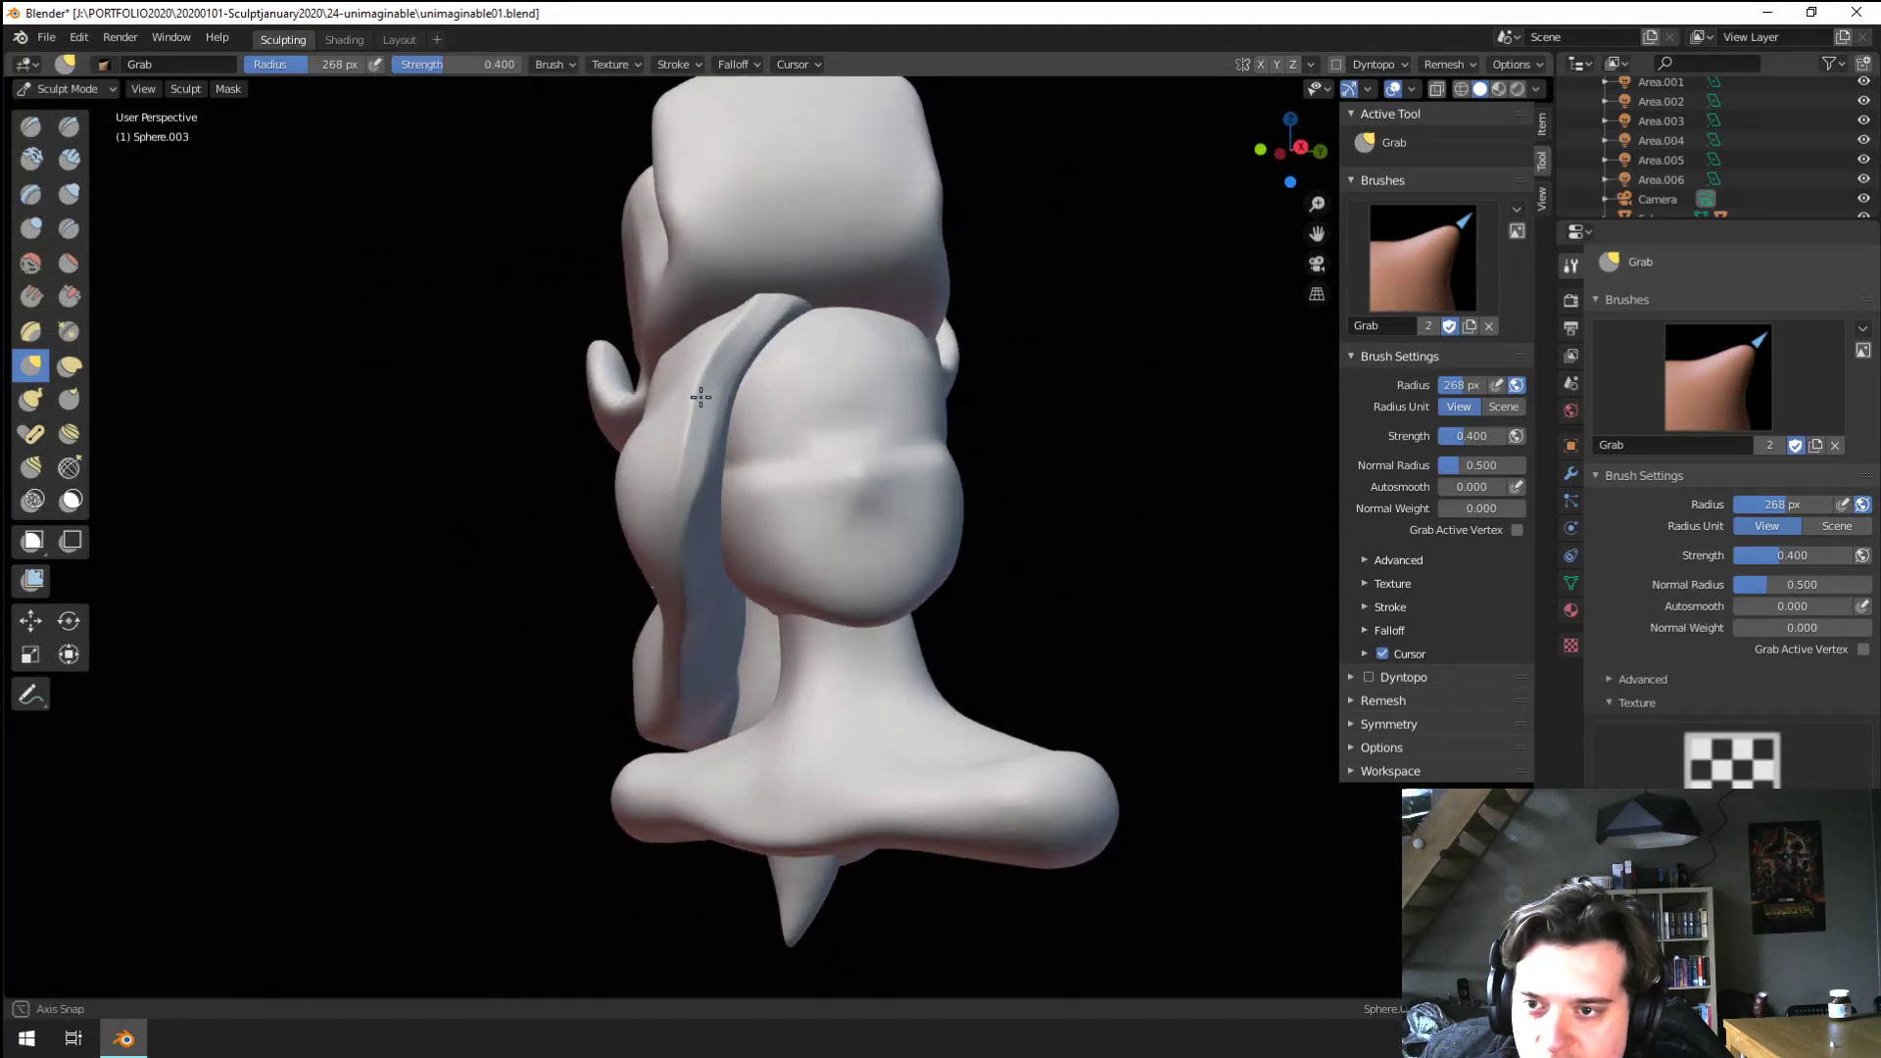
key("f")
mouse_move(665, 326)
middle_mouse_down()
mouse_move(860, 303)
mouse_move(919, 322)
mouse_move(673, 412)
mouse_move(704, 350)
middle_mouse_up()
Shift the lock's upper contour at the temple with a 196 px Grab brush
key("f")
left_click(832, 349)
left_click_drag(693, 325, 672, 335)
scroll(720, 377, "down", 3)
middle_click_drag(762, 415, 784, 437)
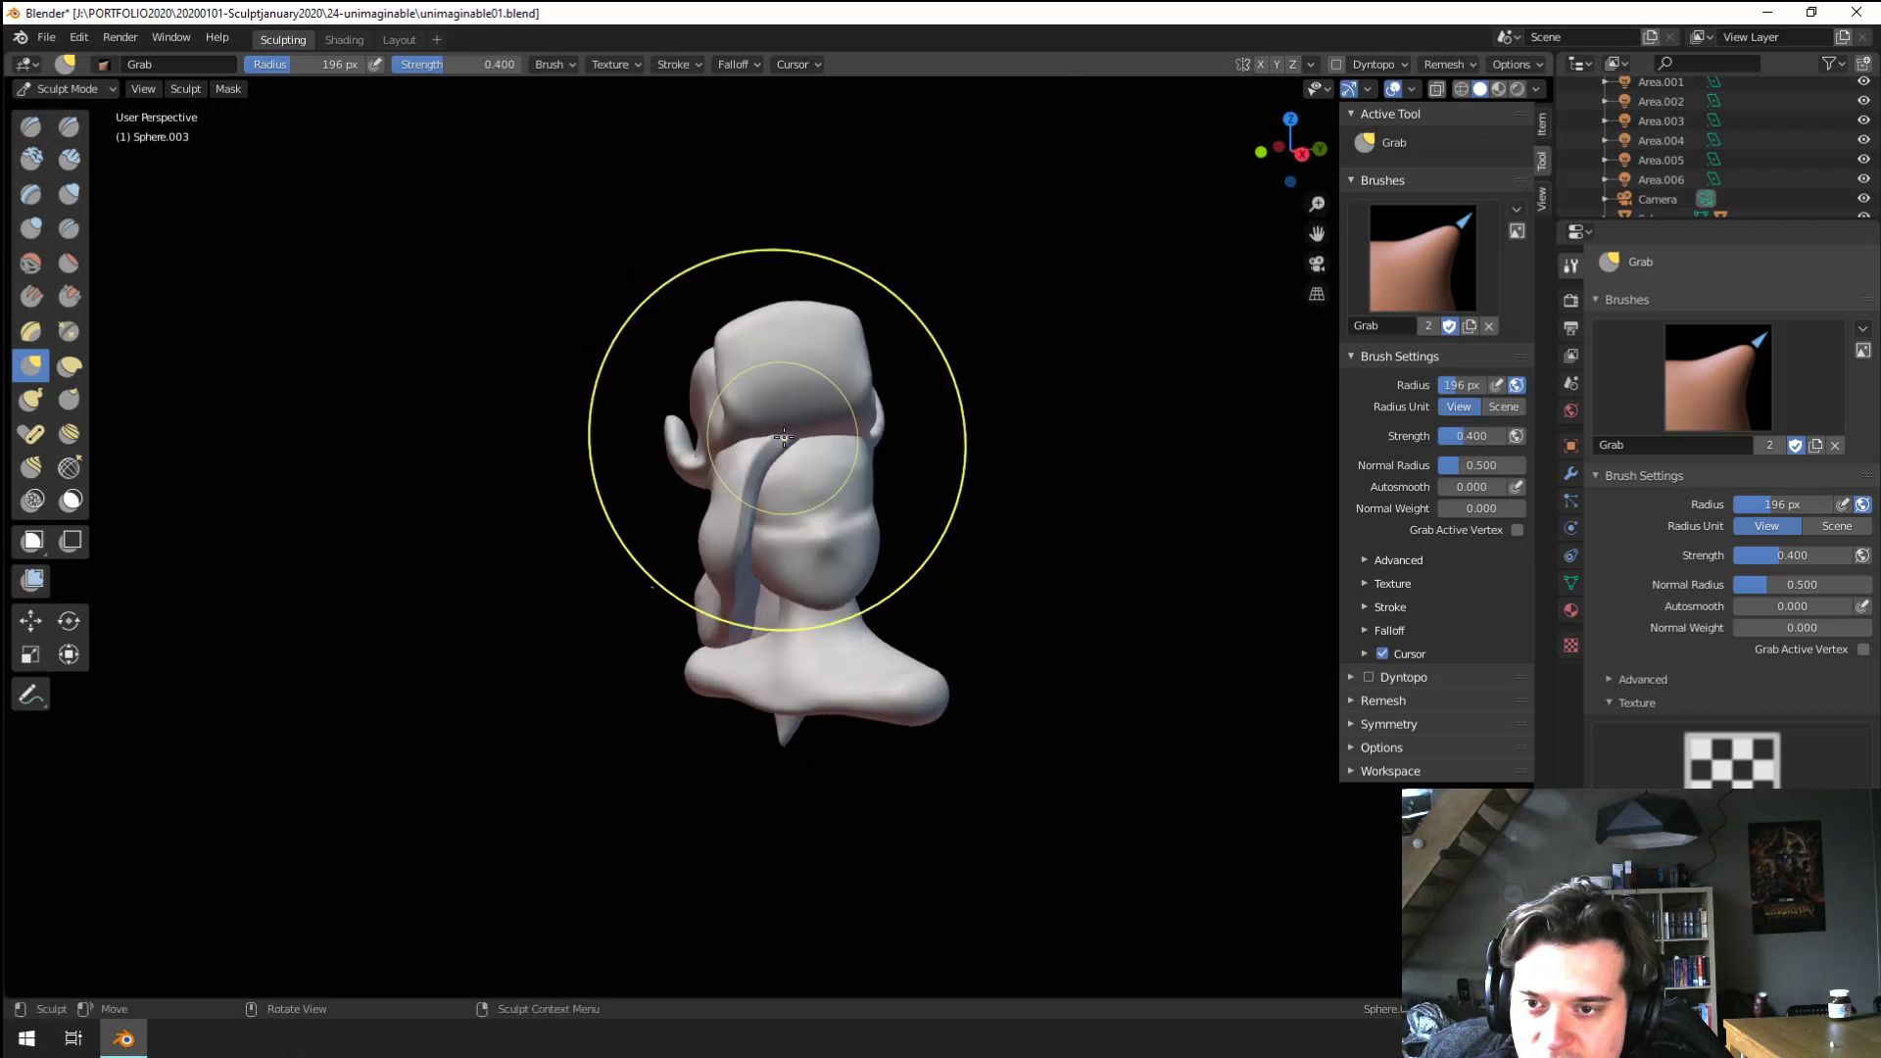
Stretch the lock's end across the forehead and tuck it under the hat using Grab from 178 px down to 116 px
key("f")
left_click(836, 428)
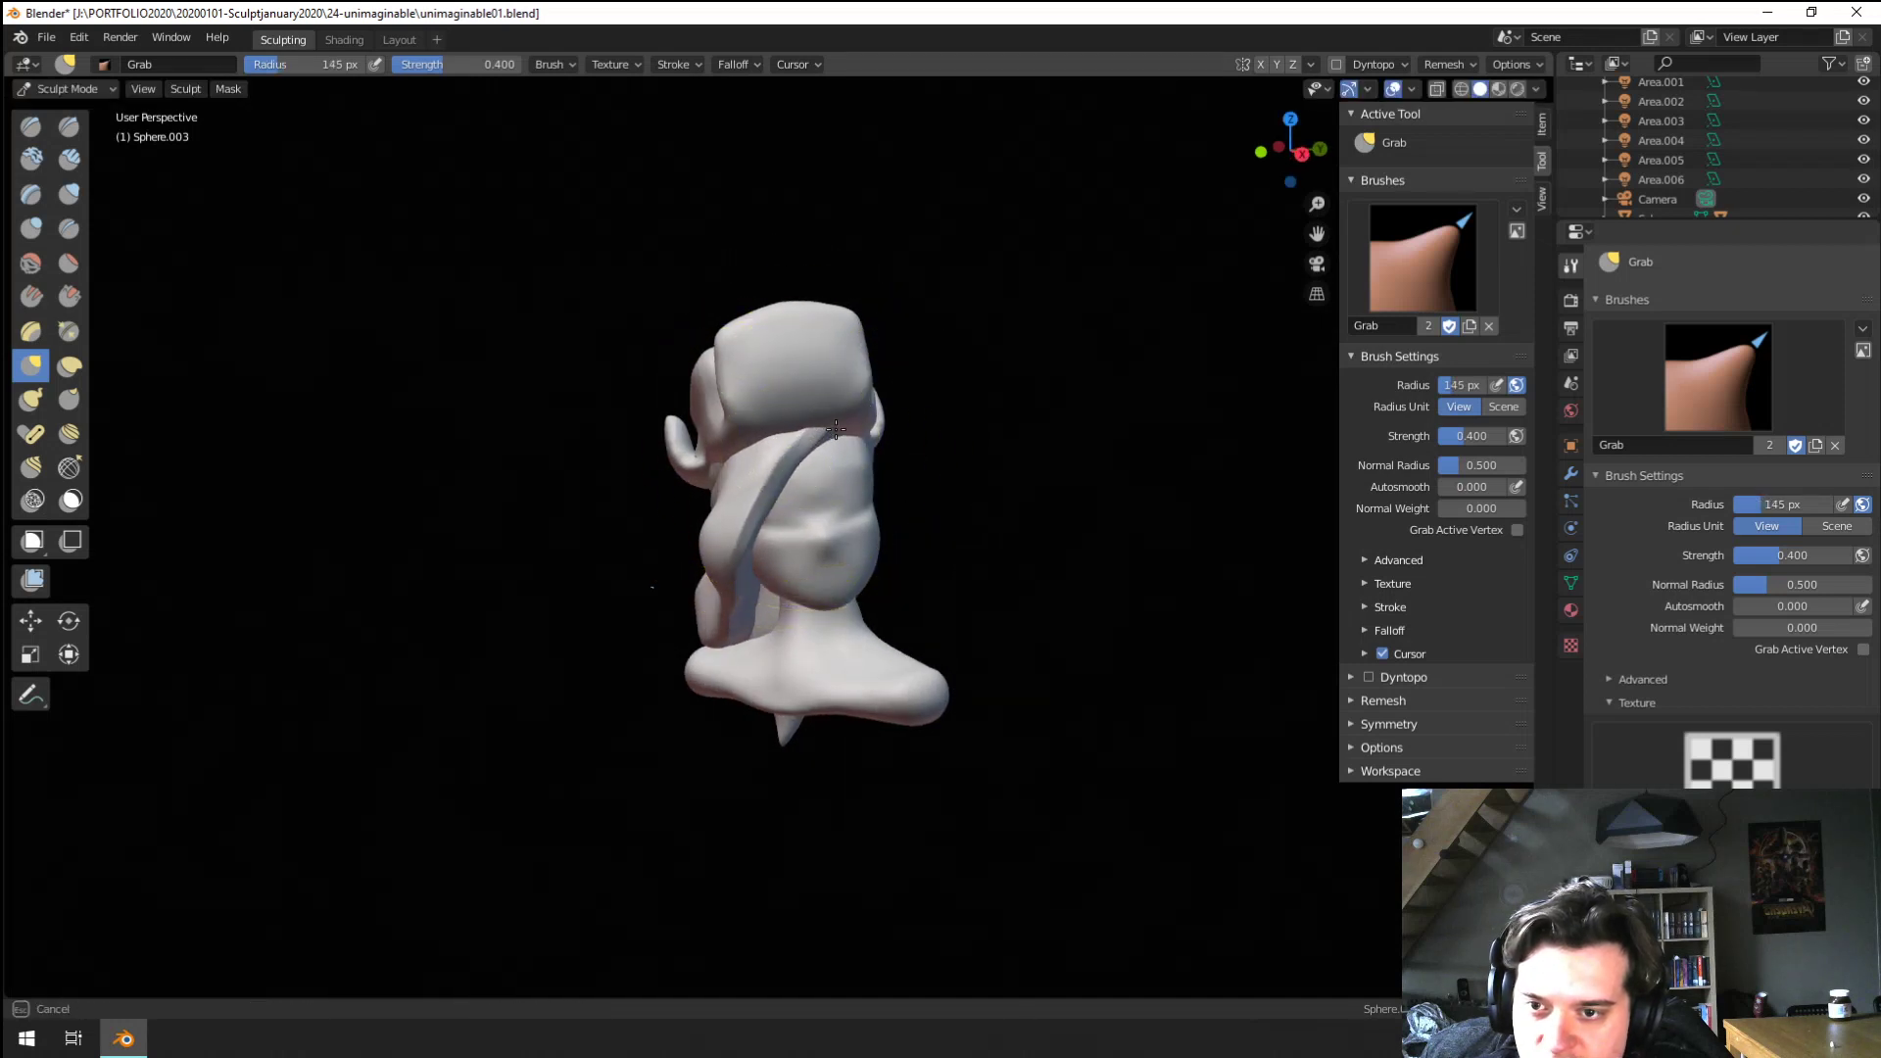
scroll(812, 423, "up", 3)
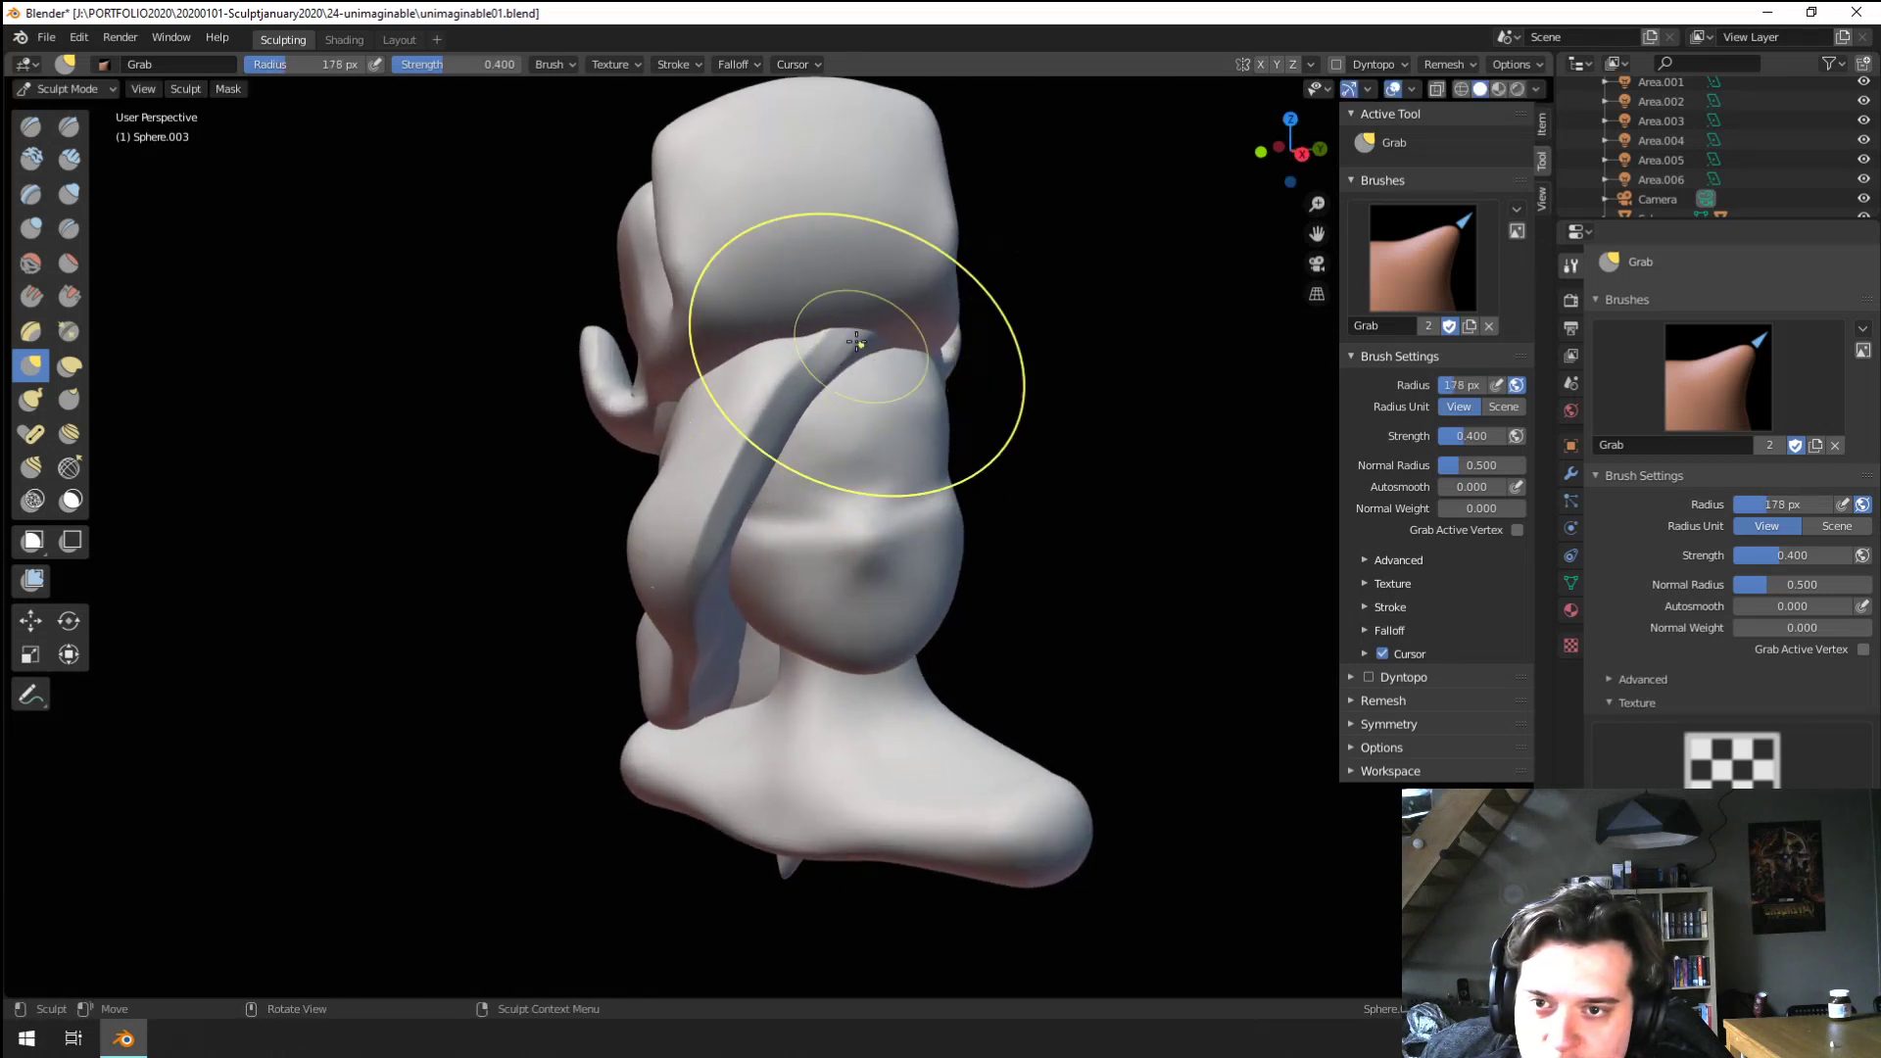
mouse_move(762, 372)
middle_mouse_down()
mouse_move(814, 294)
mouse_move(774, 294)
middle_mouse_up()
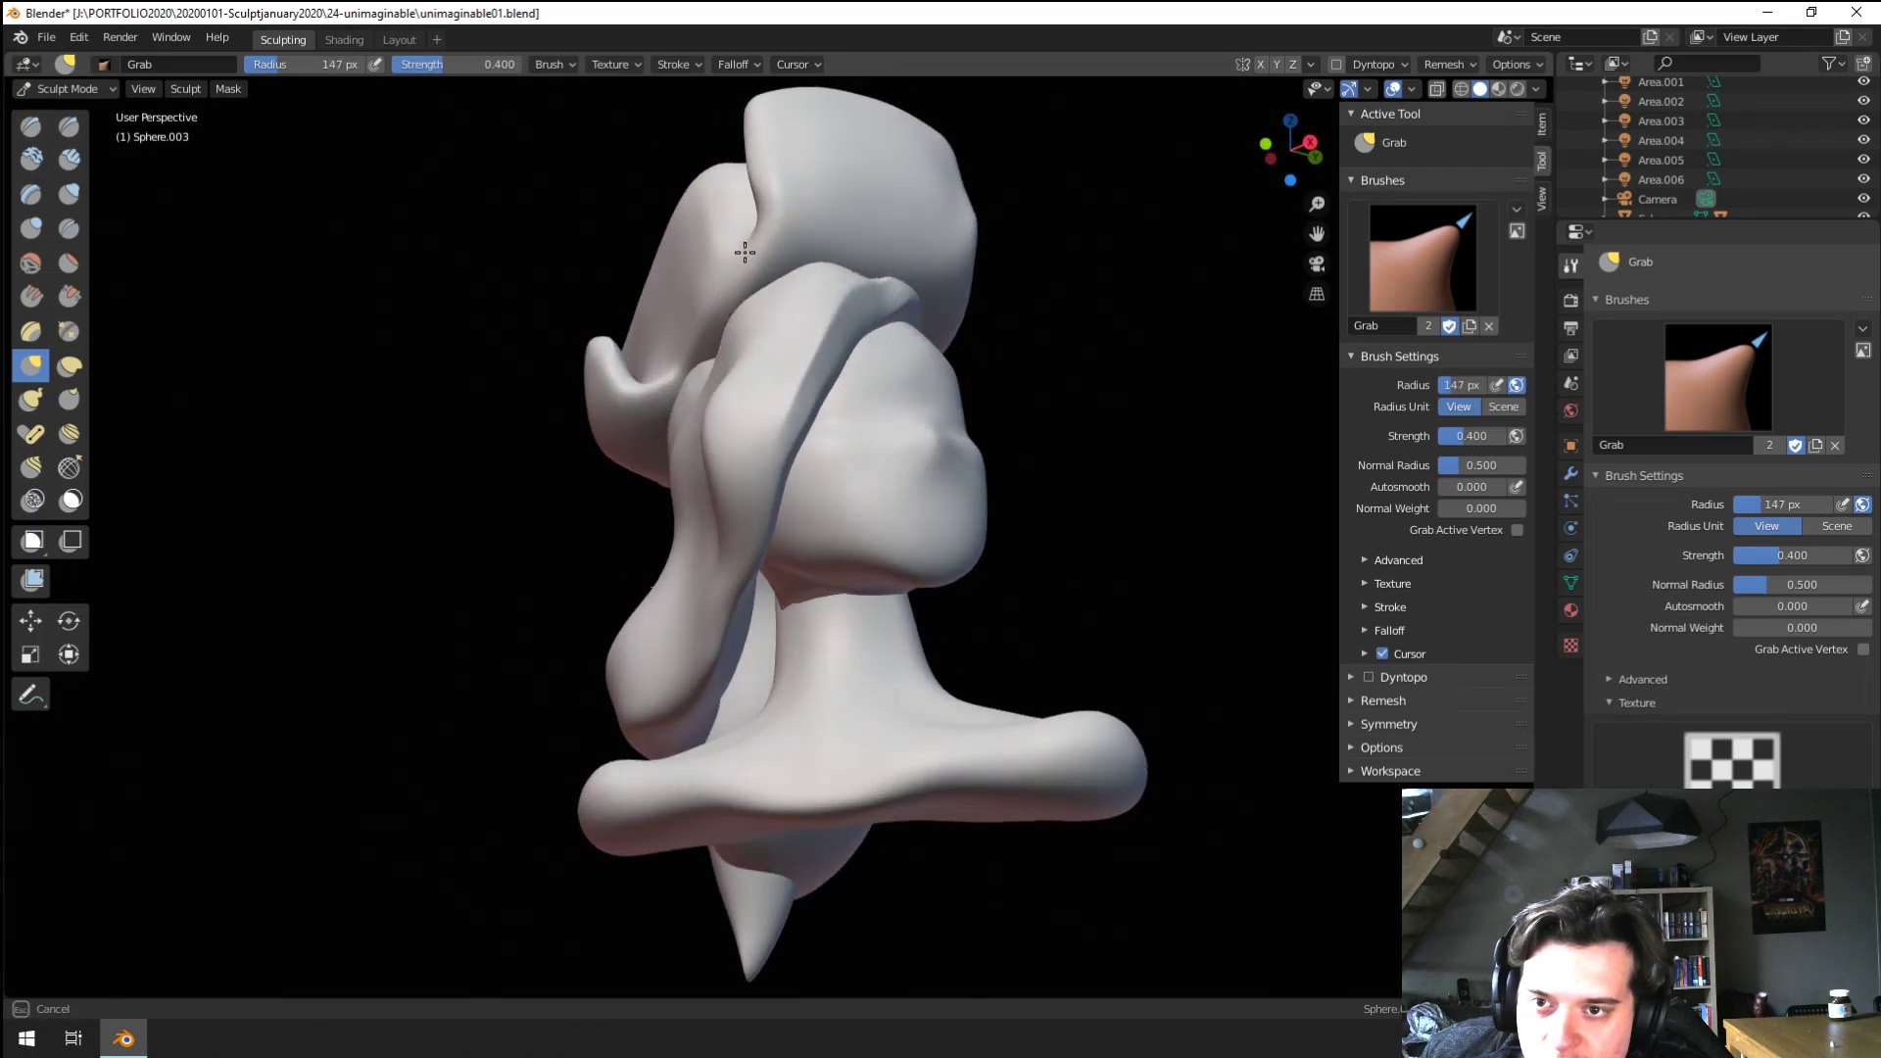
left_click_drag(745, 252, 748, 218)
key("f")
mouse_move(882, 273)
middle_mouse_down()
mouse_move(906, 302)
mouse_move(832, 402)
middle_mouse_up()
left_click(878, 303)
scroll(832, 402, "up", 2)
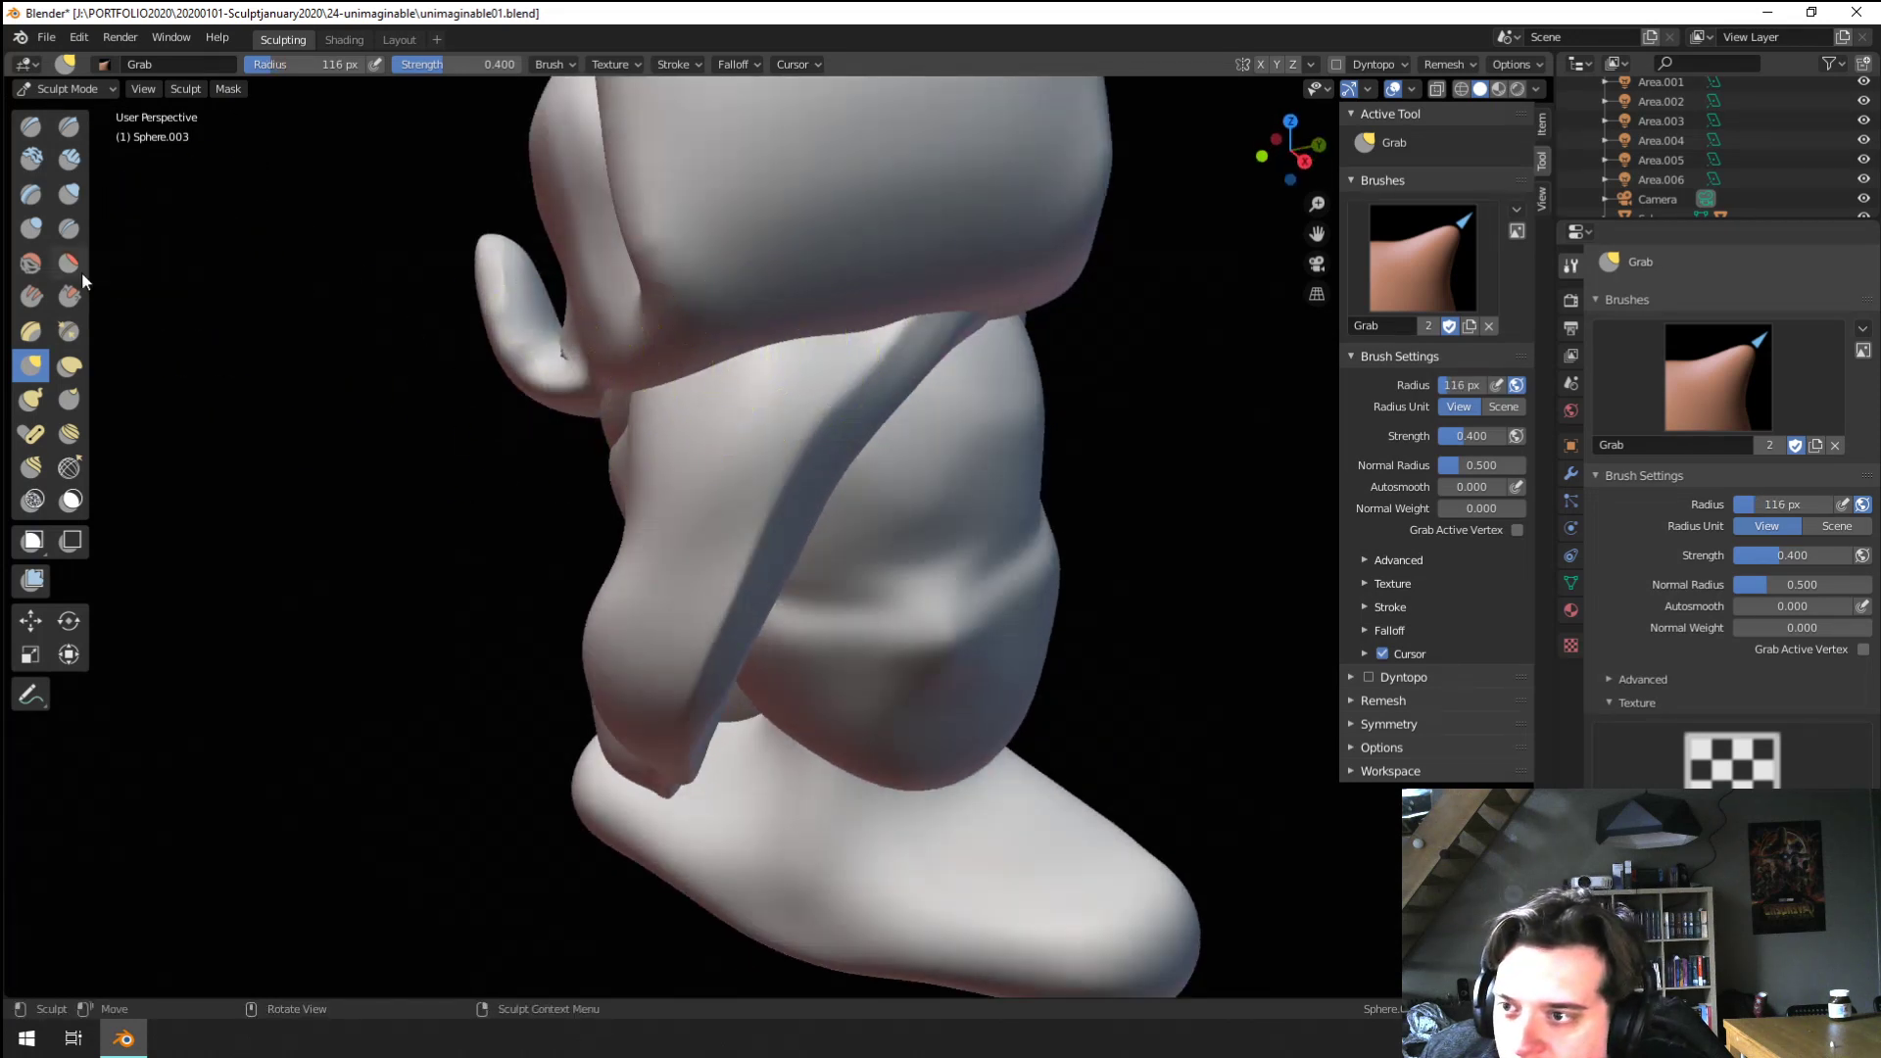
Flatten the broad outer side of the hair lock near the temple with a 147 px brush
left_click(69, 263)
mouse_move(411, 415)
middle_mouse_down()
mouse_move(756, 424)
mouse_move(897, 328)
middle_mouse_up()
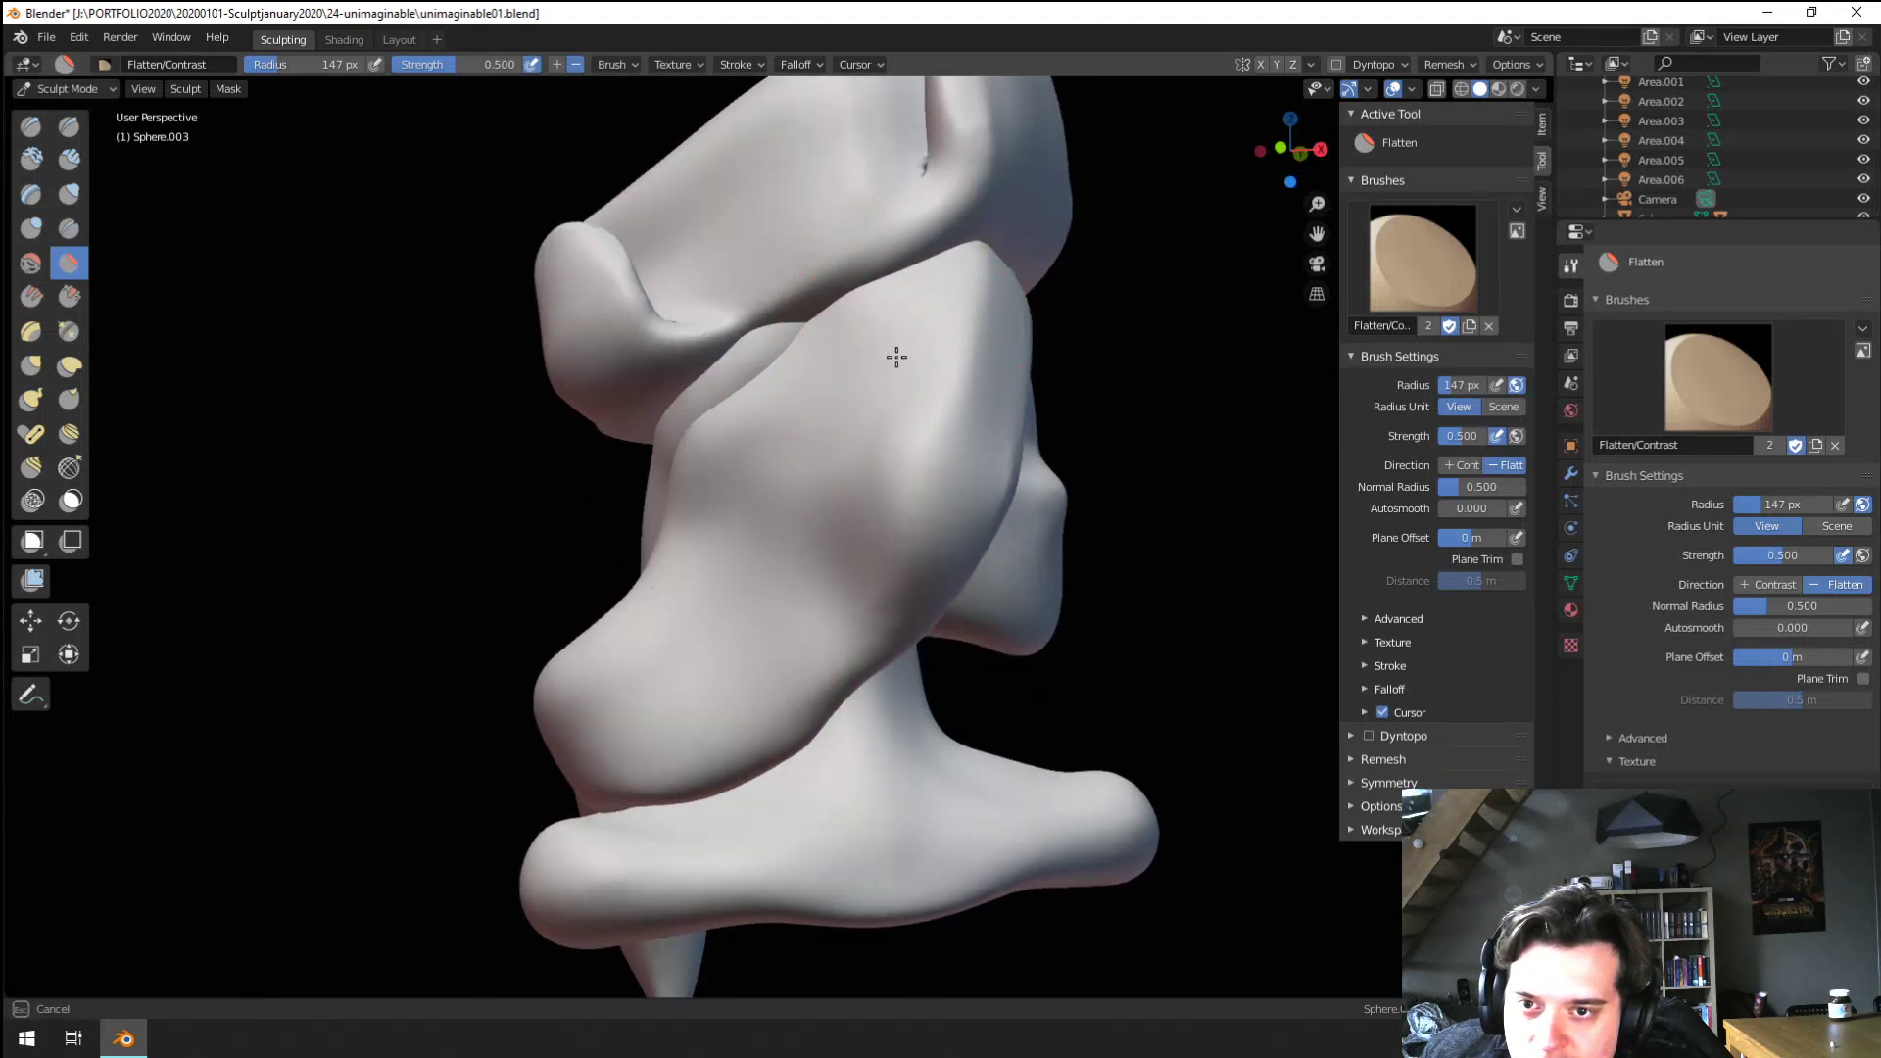
middle_click_drag(796, 425, 617, 427)
Pull the lock's upper outer corner up against the hat with Grab at 147 px and 191 px
key("g")
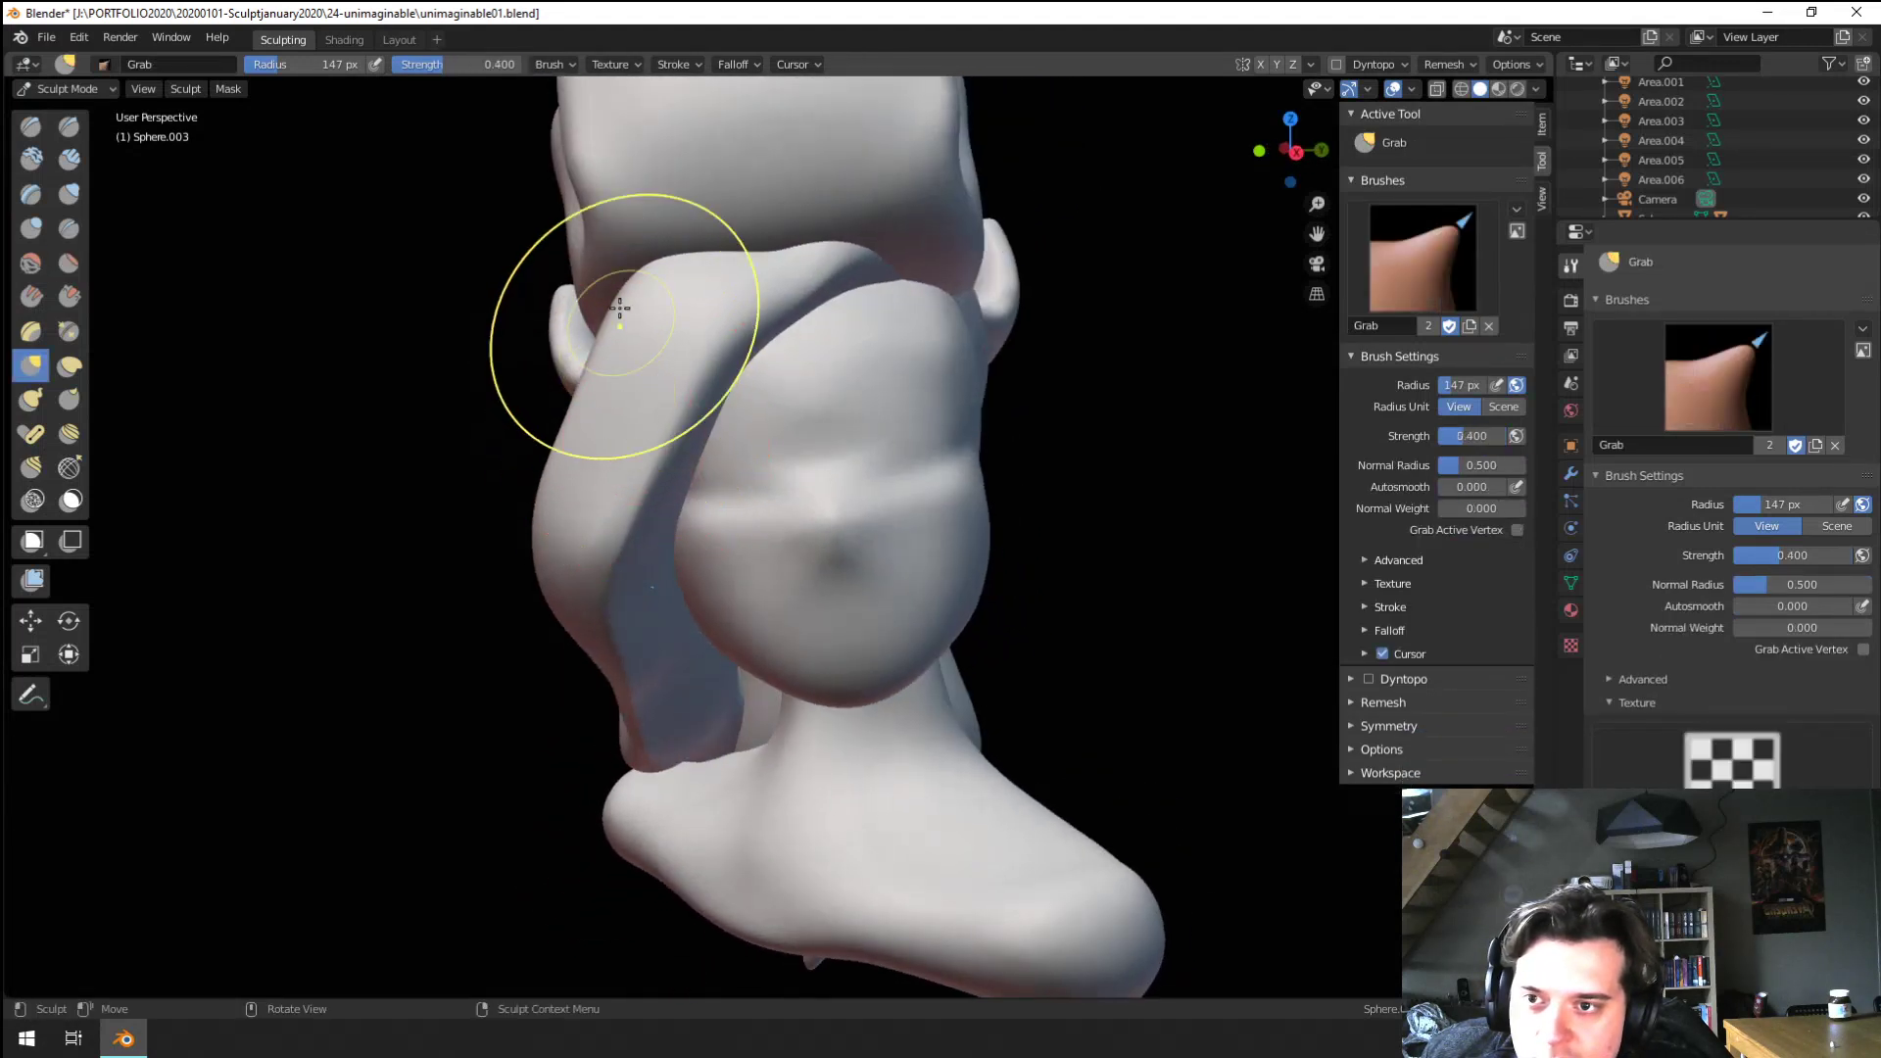
left_click_drag(622, 307, 659, 273)
scroll(647, 252, "down", 5)
scroll(705, 345, "up", 5)
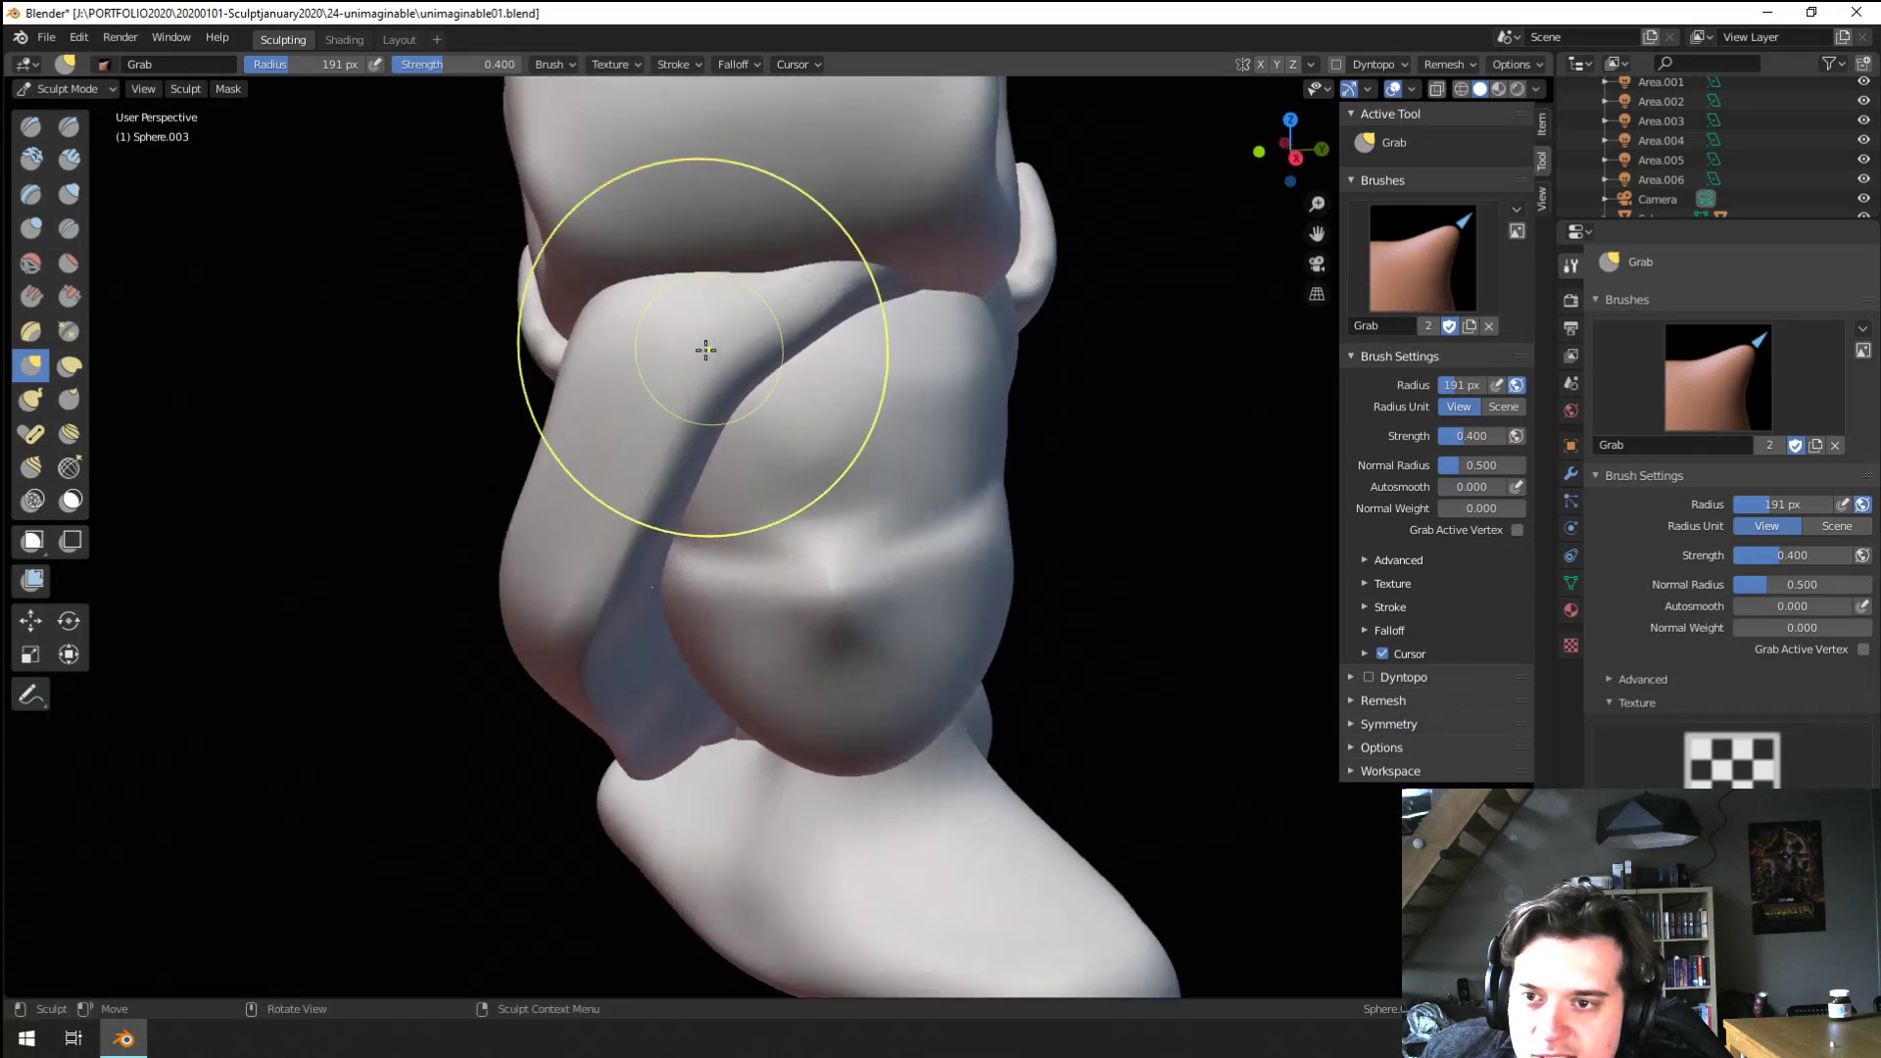
Flatten the forehead end at 117 px and reshape the lock's front curve with Grab at 162 px and 190 px
left_click(68, 296)
left_click(69, 263)
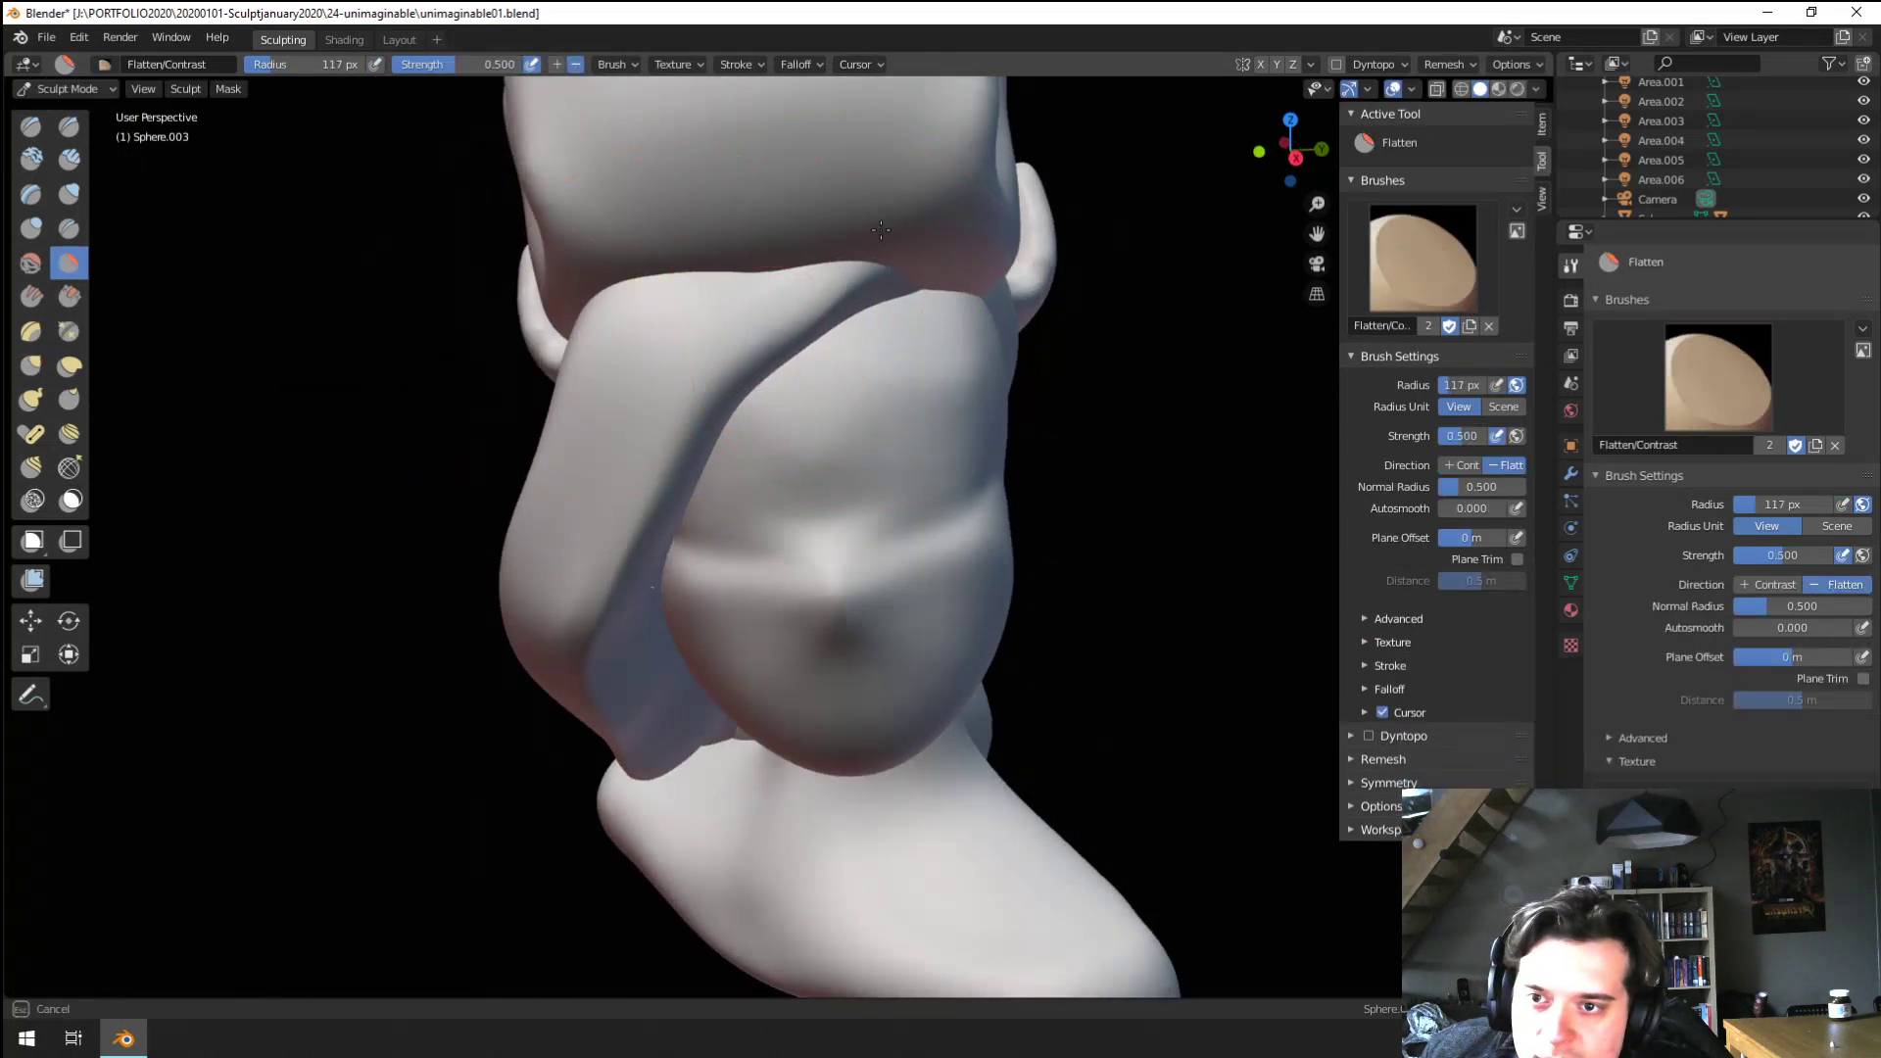
key("g")
mouse_move(695, 361)
middle_mouse_down()
mouse_move(566, 335)
mouse_move(579, 261)
middle_mouse_up()
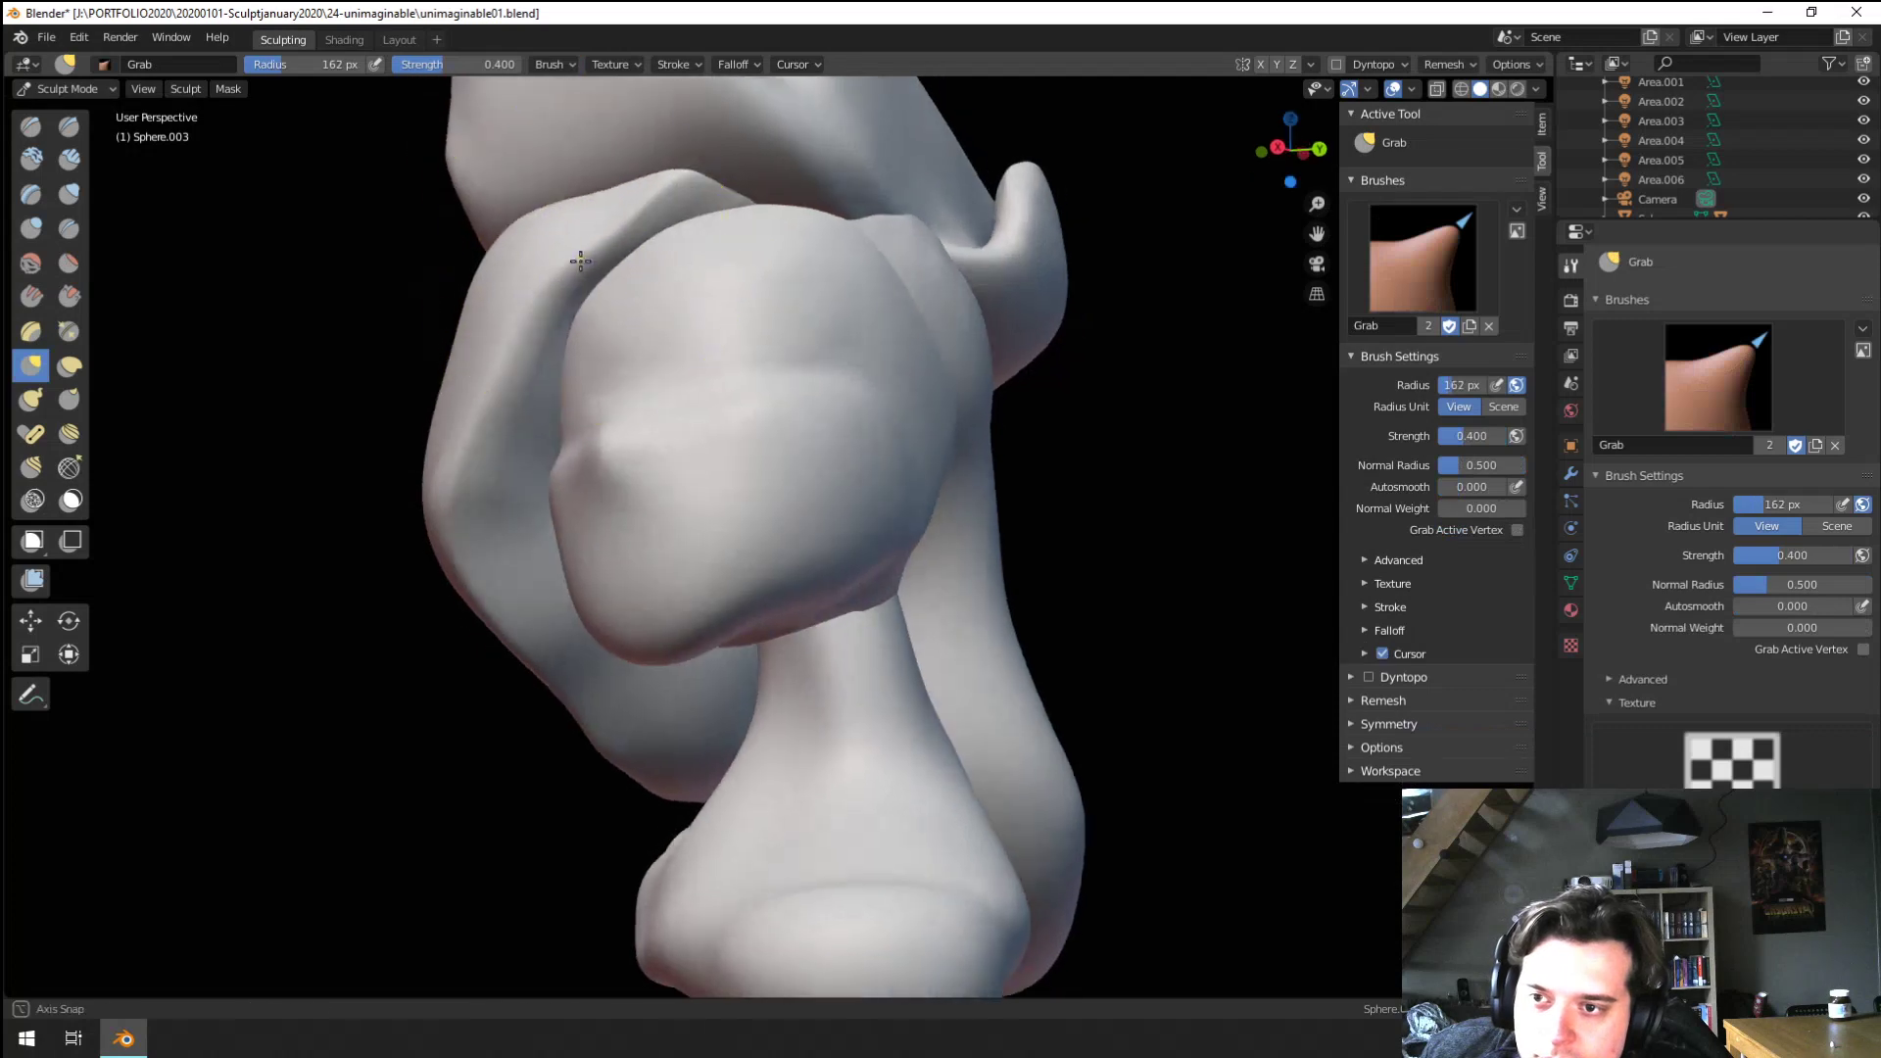
key("f")
left_click(556, 231)
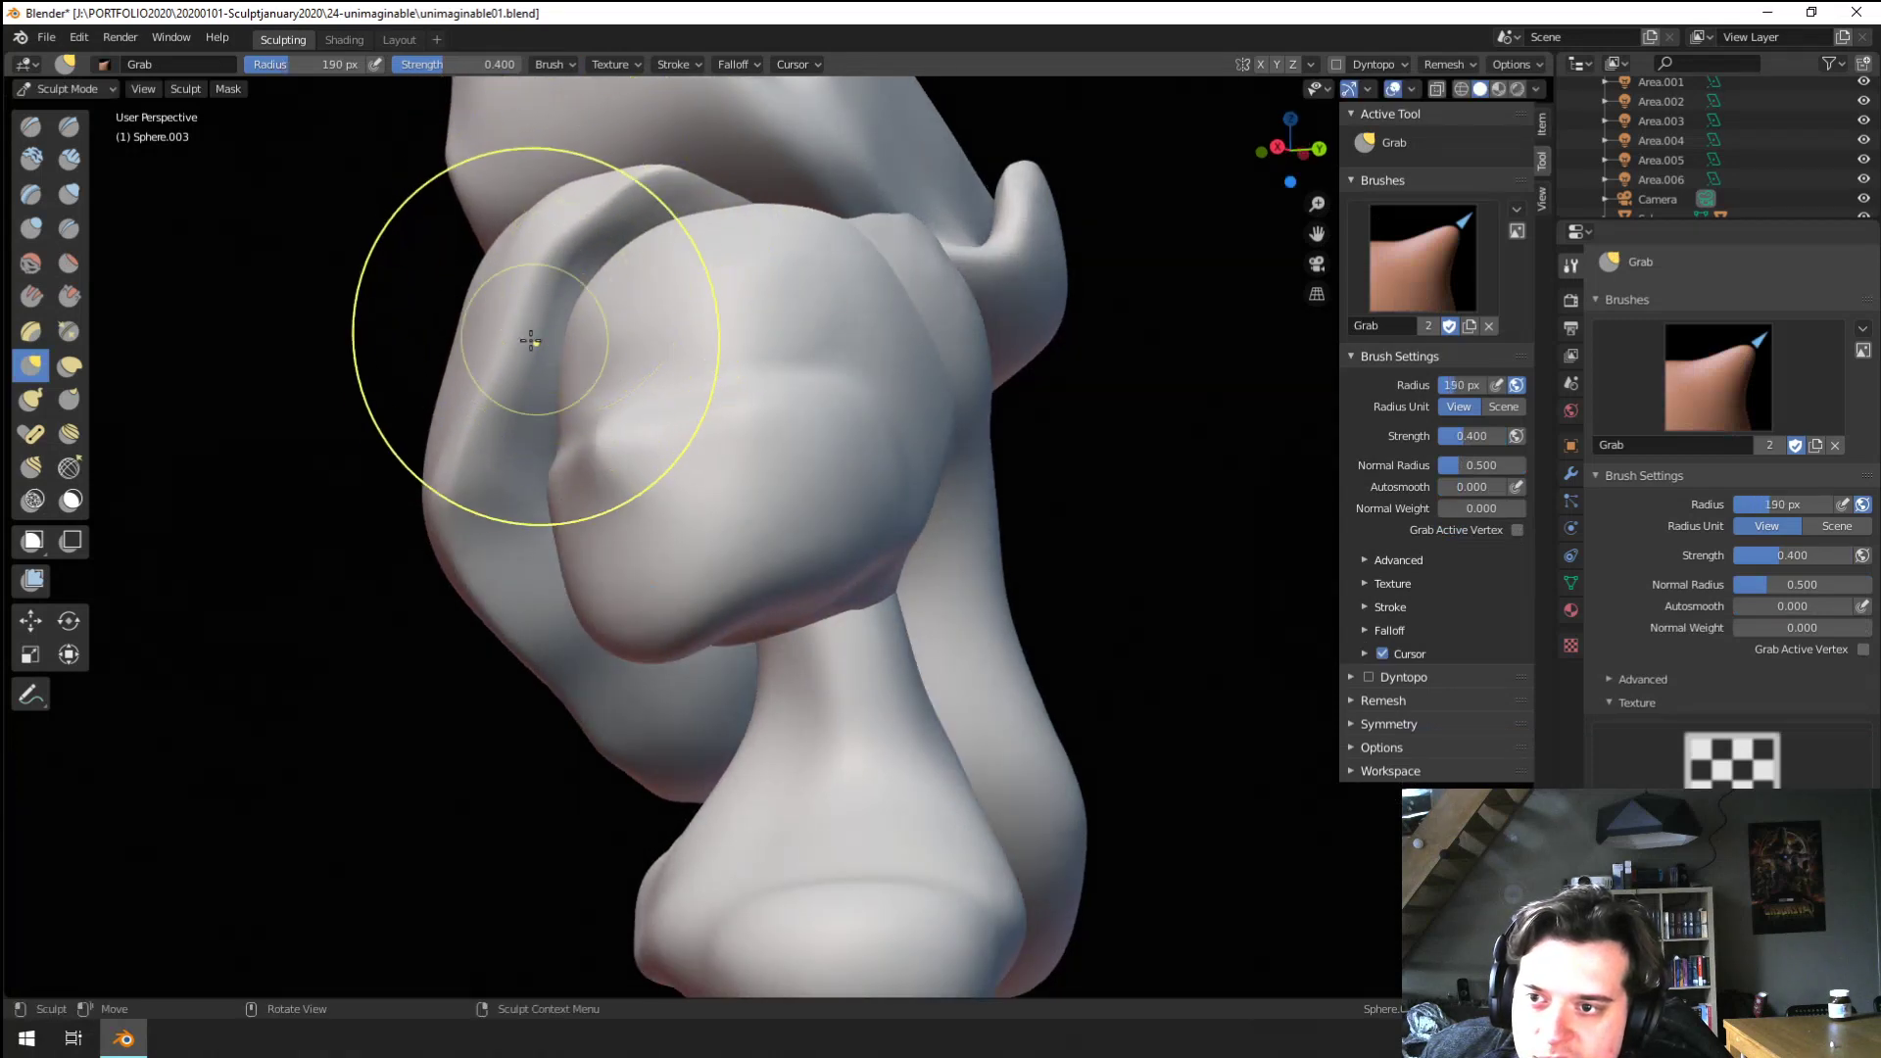
middle_click_drag(524, 294, 160, 261)
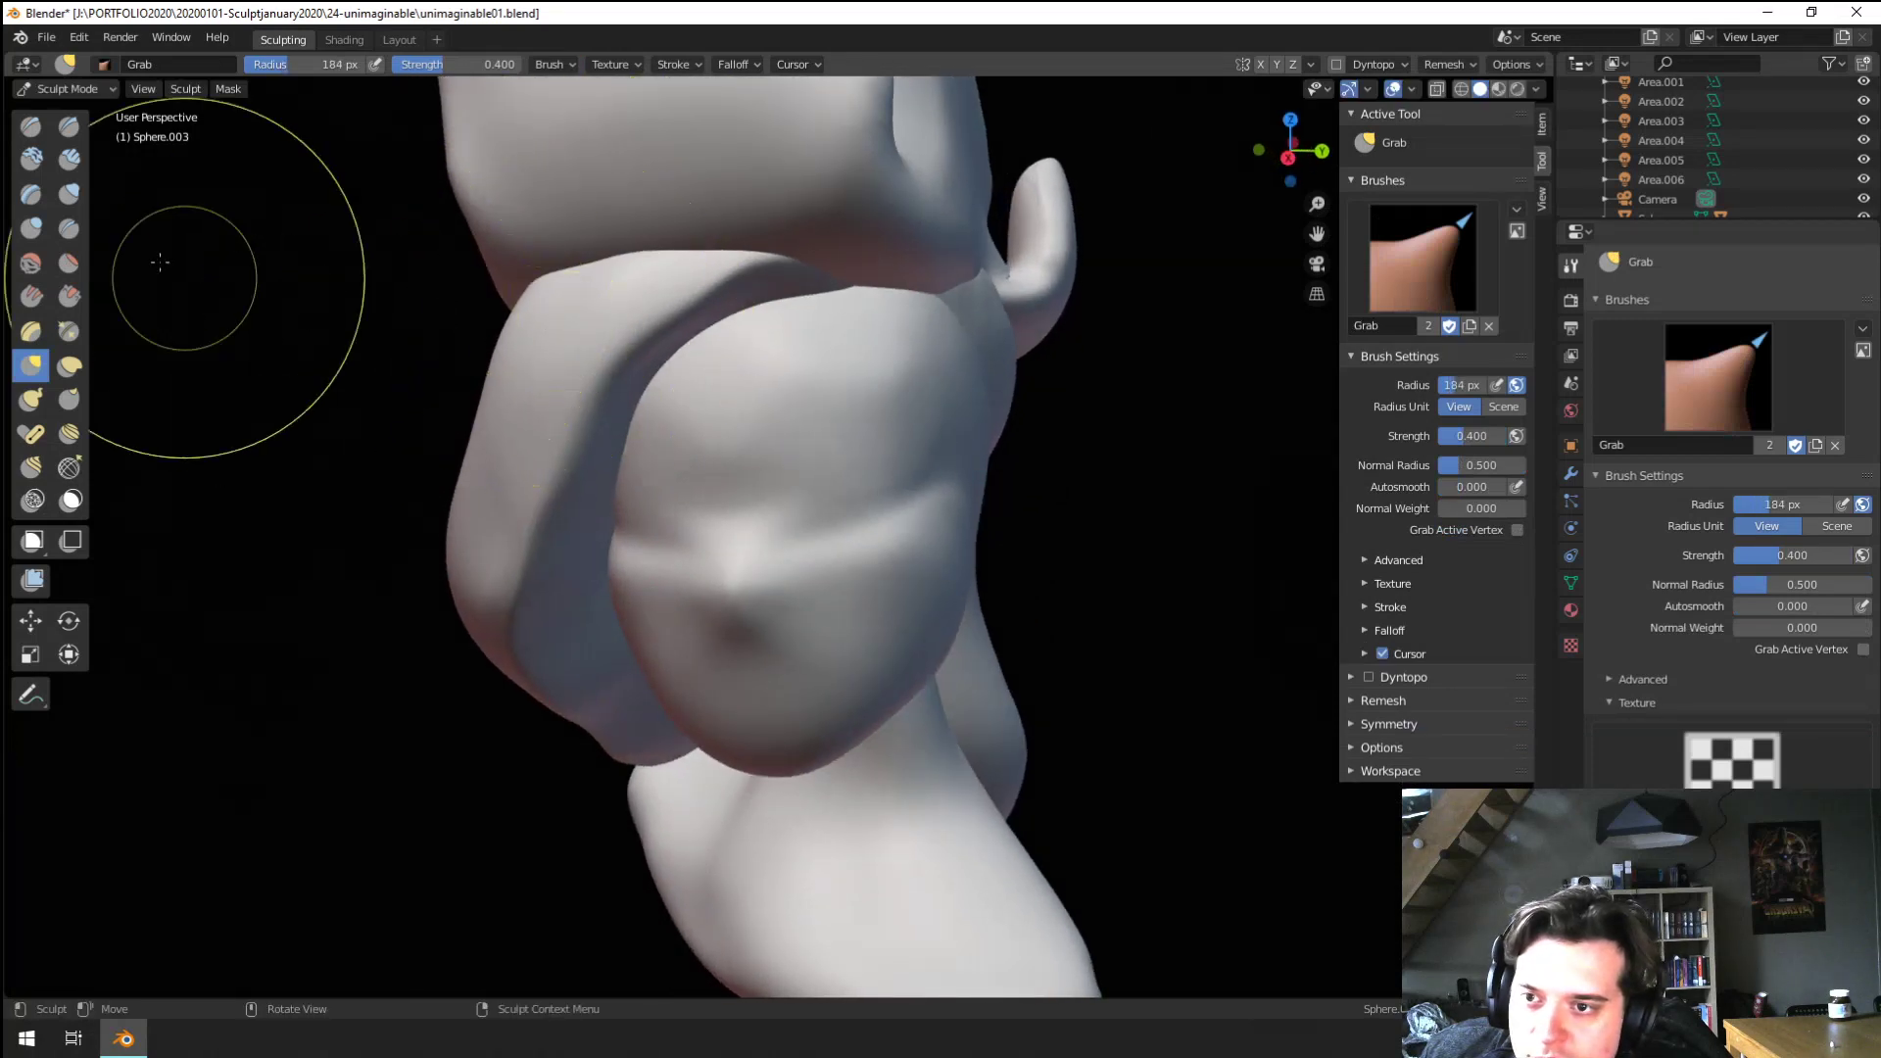
Flatten the lock's front and side planes beside the face with a 184 px brush
left_click(69, 274)
left_click_drag(483, 525, 502, 431)
middle_click_drag(671, 315, 641, 281)
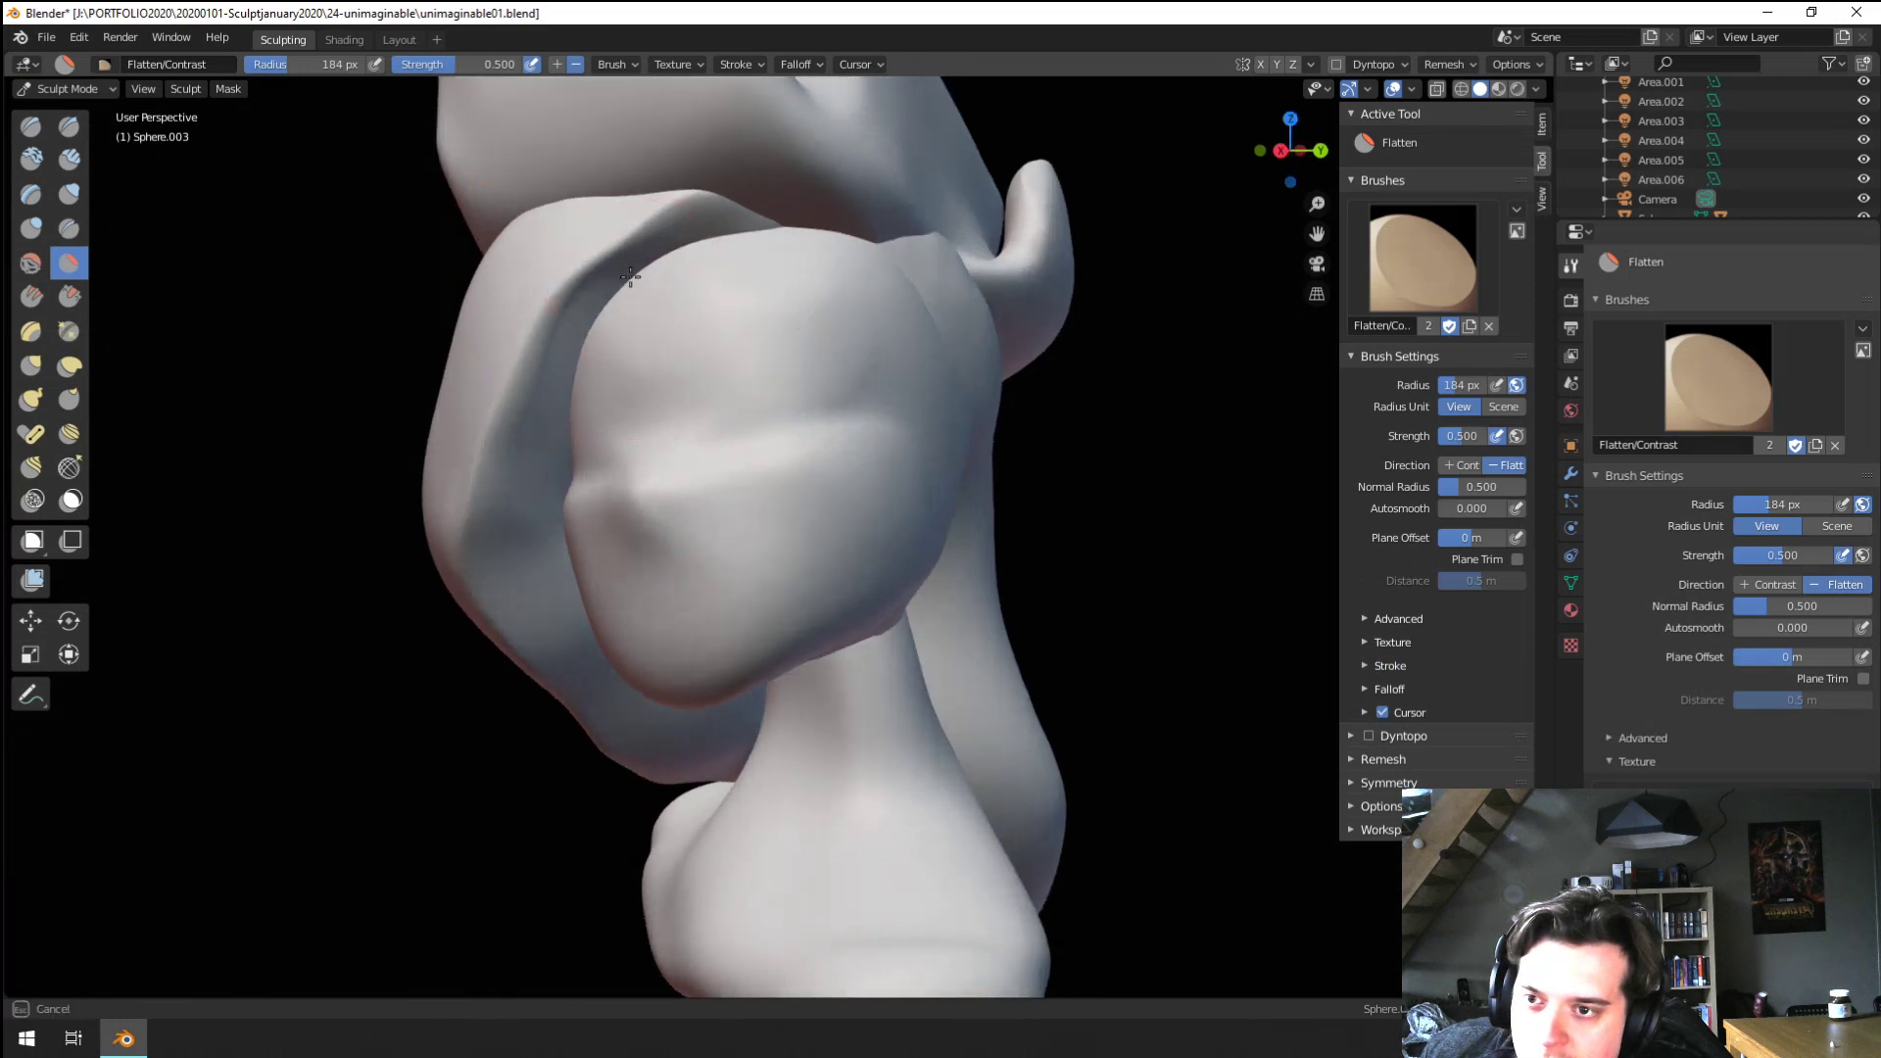
Flatten the hair lock's edge along the forehead at 184 px, nudge its forehead end with Grab, and set the Grab radius to 200 px
left_click_drag(521, 441, 758, 243)
middle_click_drag(594, 578, 550, 721, "ctrl")
mouse_move(568, 686)
middle_mouse_down()
mouse_move(676, 666)
mouse_move(700, 627)
middle_mouse_up()
middle_click_drag(701, 568, 706, 474, "ctrl")
key("g")
left_click_drag(799, 364, 815, 351)
mouse_move(813, 353)
middle_mouse_down("ctrl")
mouse_move(755, 438)
mouse_move(721, 446)
middle_mouse_up("ctrl")
mouse_move(725, 450)
middle_mouse_down("ctrl")
mouse_move(795, 373)
mouse_move(882, 373)
mouse_move(686, 399)
mouse_move(882, 372)
mouse_move(790, 364)
middle_mouse_up("ctrl")
key("f")
left_click(803, 376)
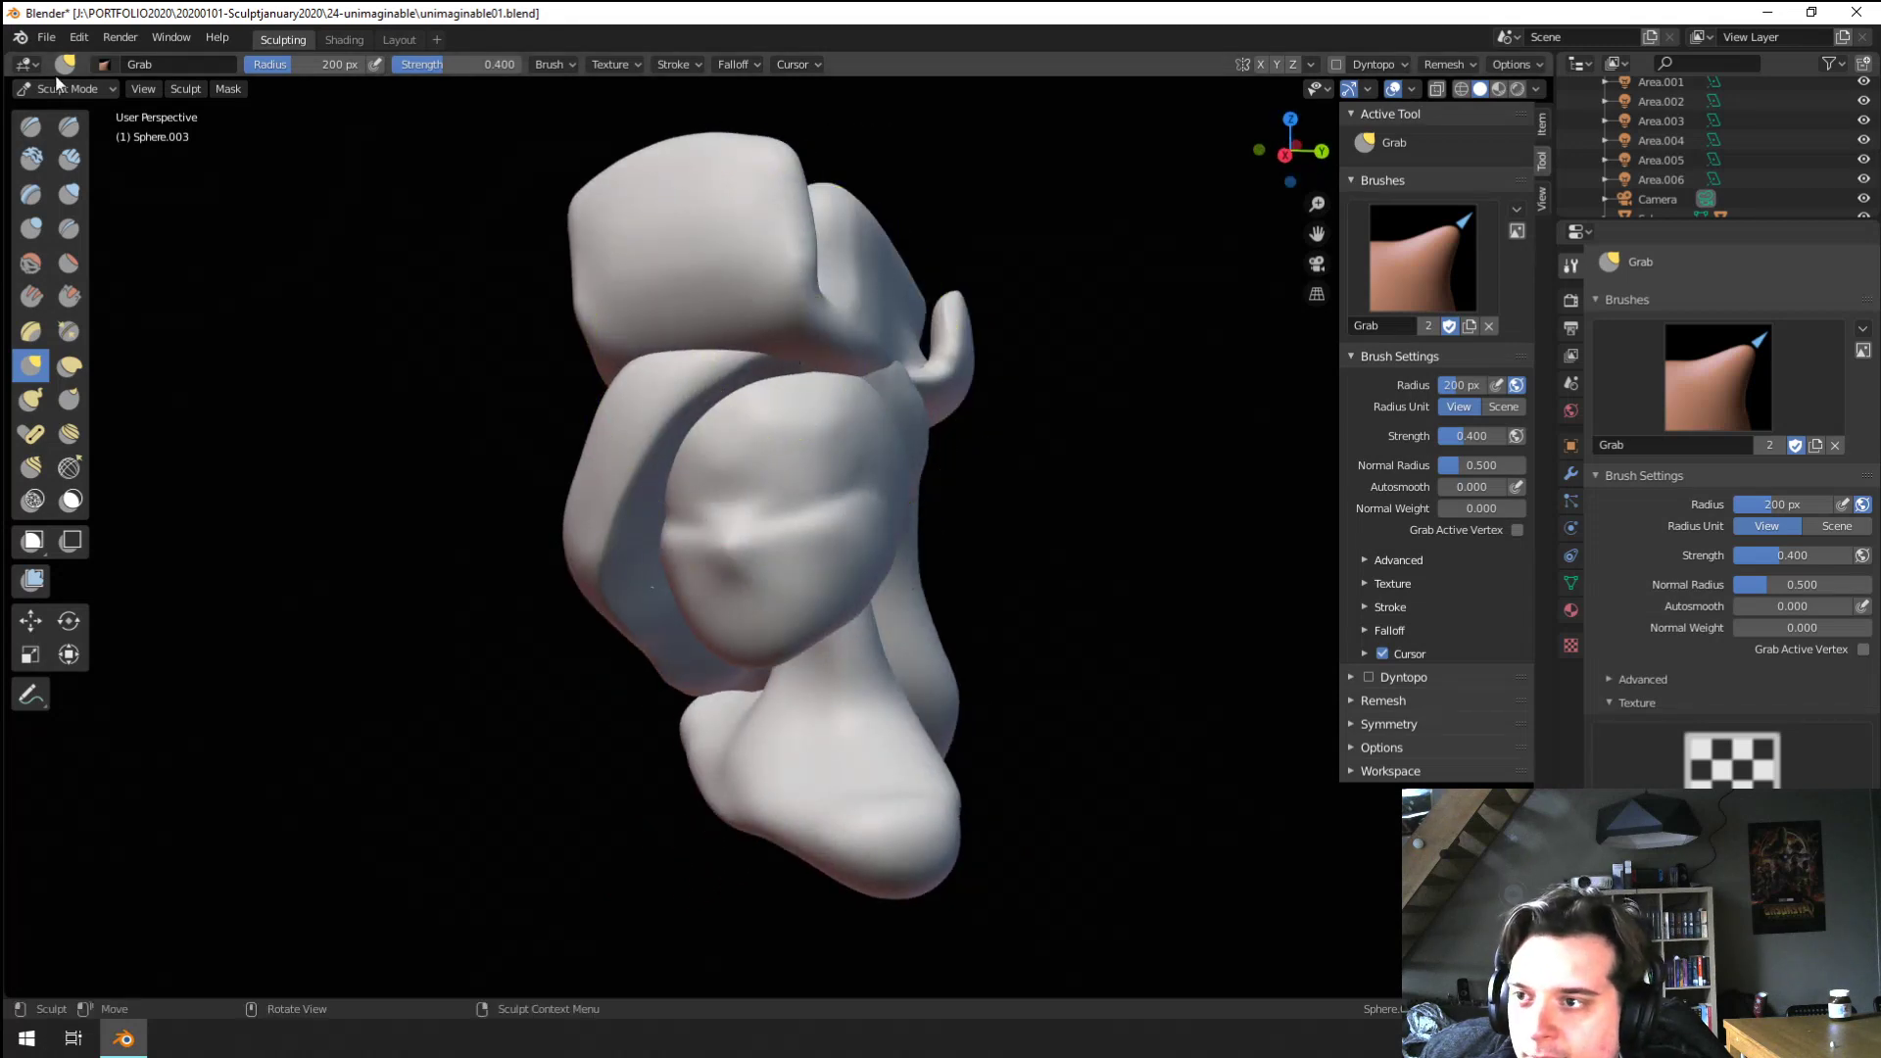
Switch sculpting from the front lock to the back hair object behind the head
left_click(66, 88)
left_click(59, 105)
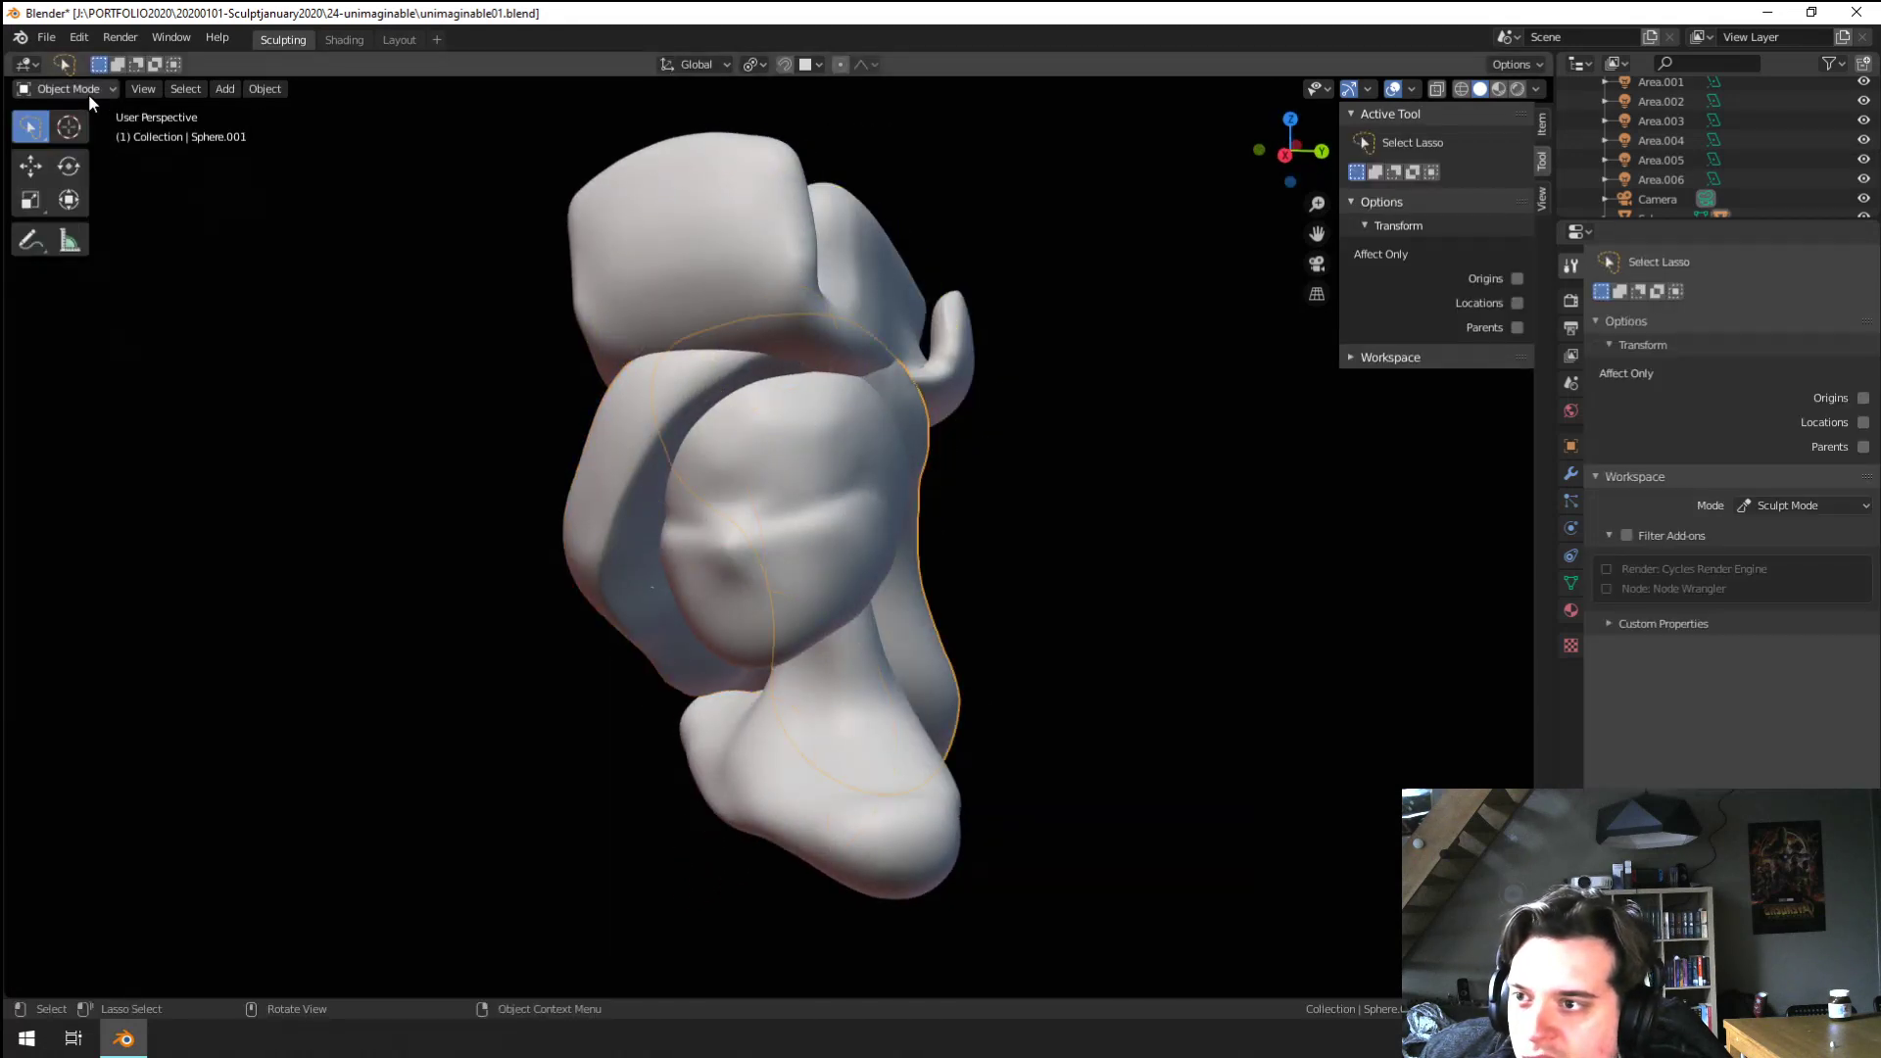
left_click(69, 89)
left_click(57, 147)
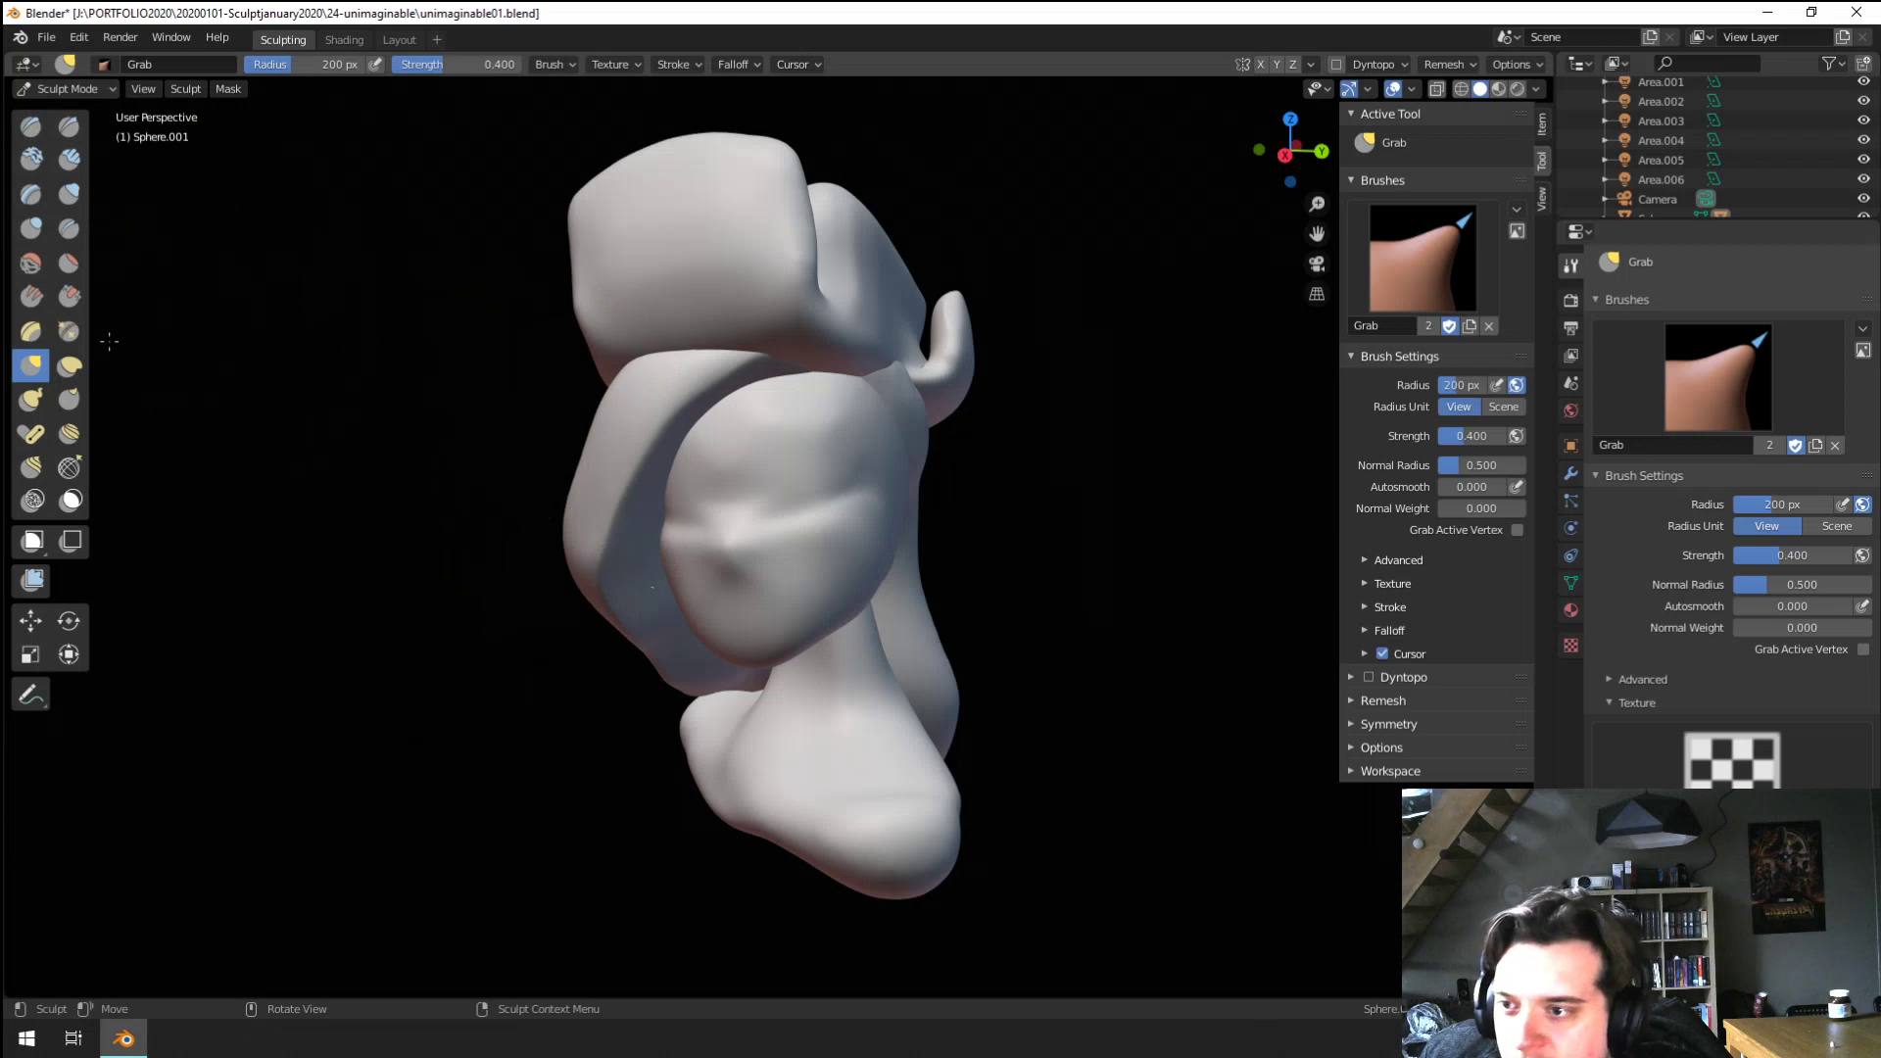
Enable X mirroring and pull a strand down from the back hair beside the face with Snake Hook at 165 px
left_click(30, 399)
middle_click_drag(420, 441, 762, 456)
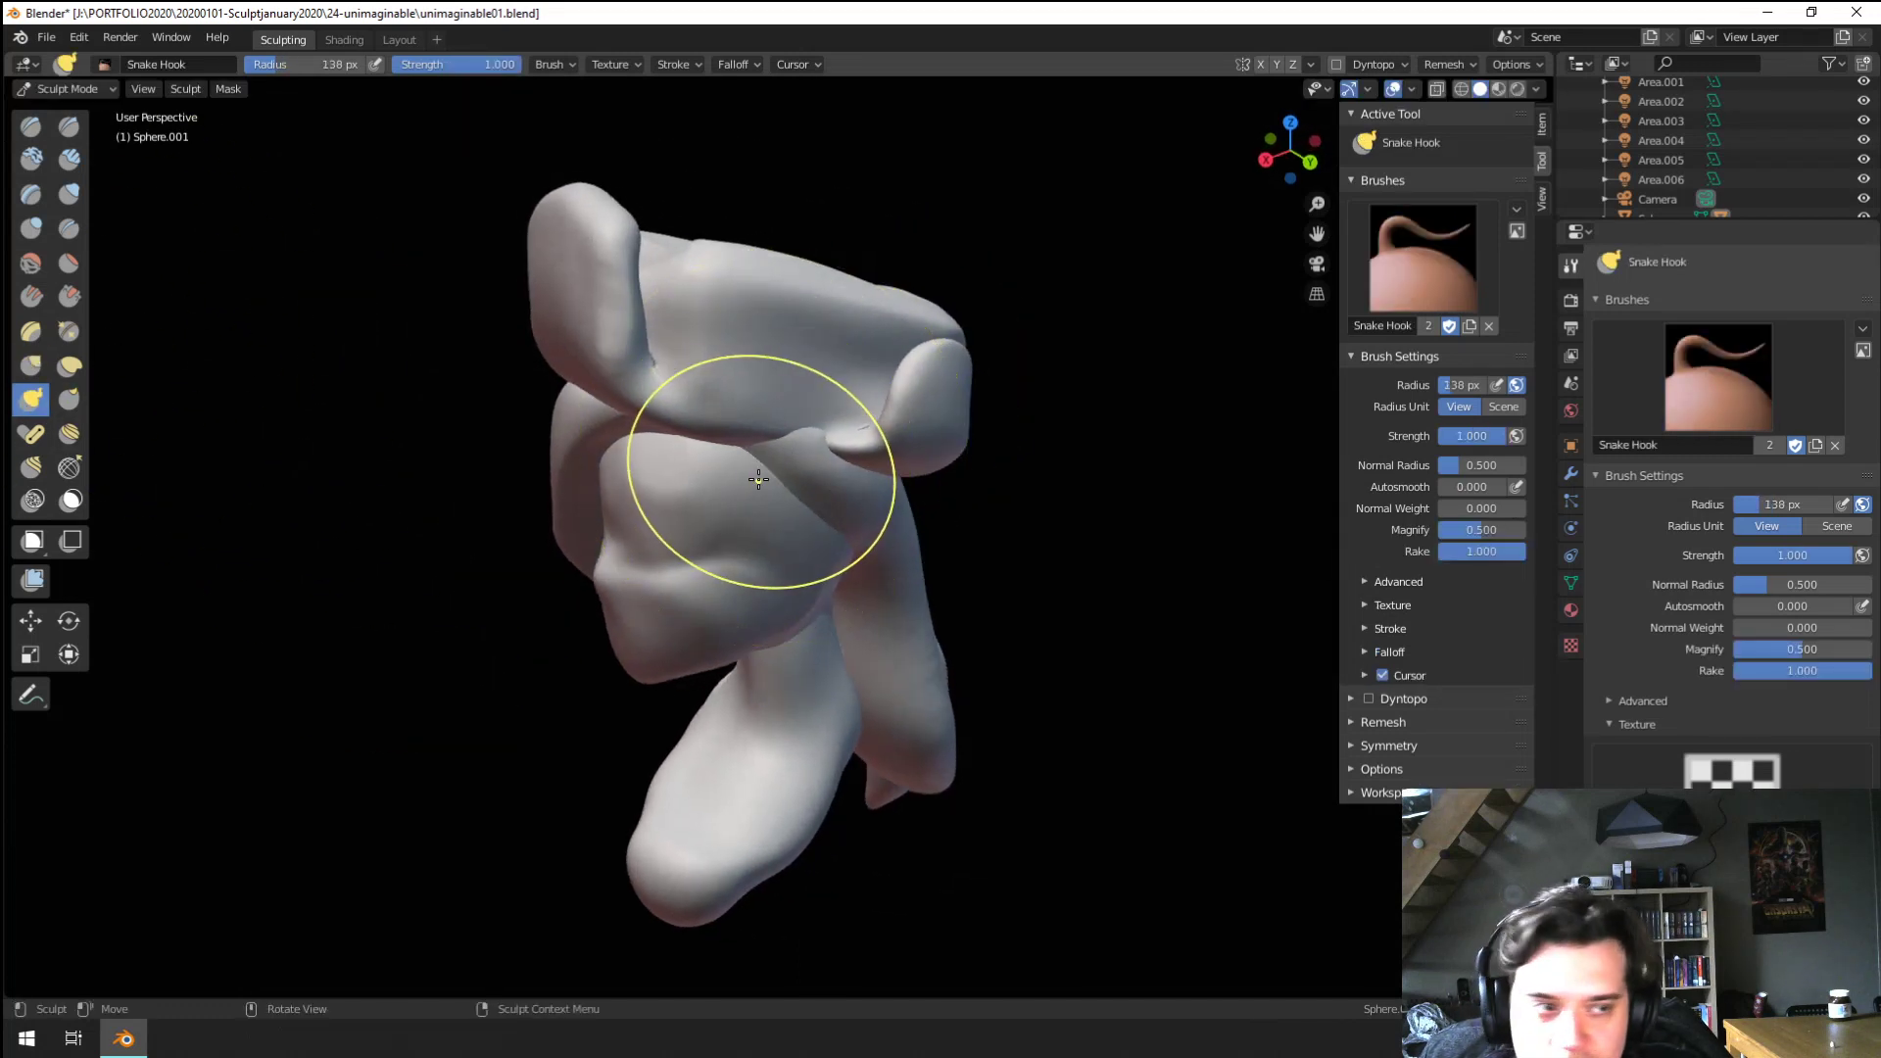
key("f")
left_click(760, 483)
mouse_move(708, 524)
middle_mouse_down()
mouse_move(722, 454)
mouse_move(733, 473)
middle_mouse_up()
middle_click_drag(733, 553, 932, 529)
mouse_move(893, 468)
middle_mouse_down()
mouse_move(928, 468)
mouse_move(849, 483)
middle_mouse_up()
middle_click_drag(988, 439, 1243, 241)
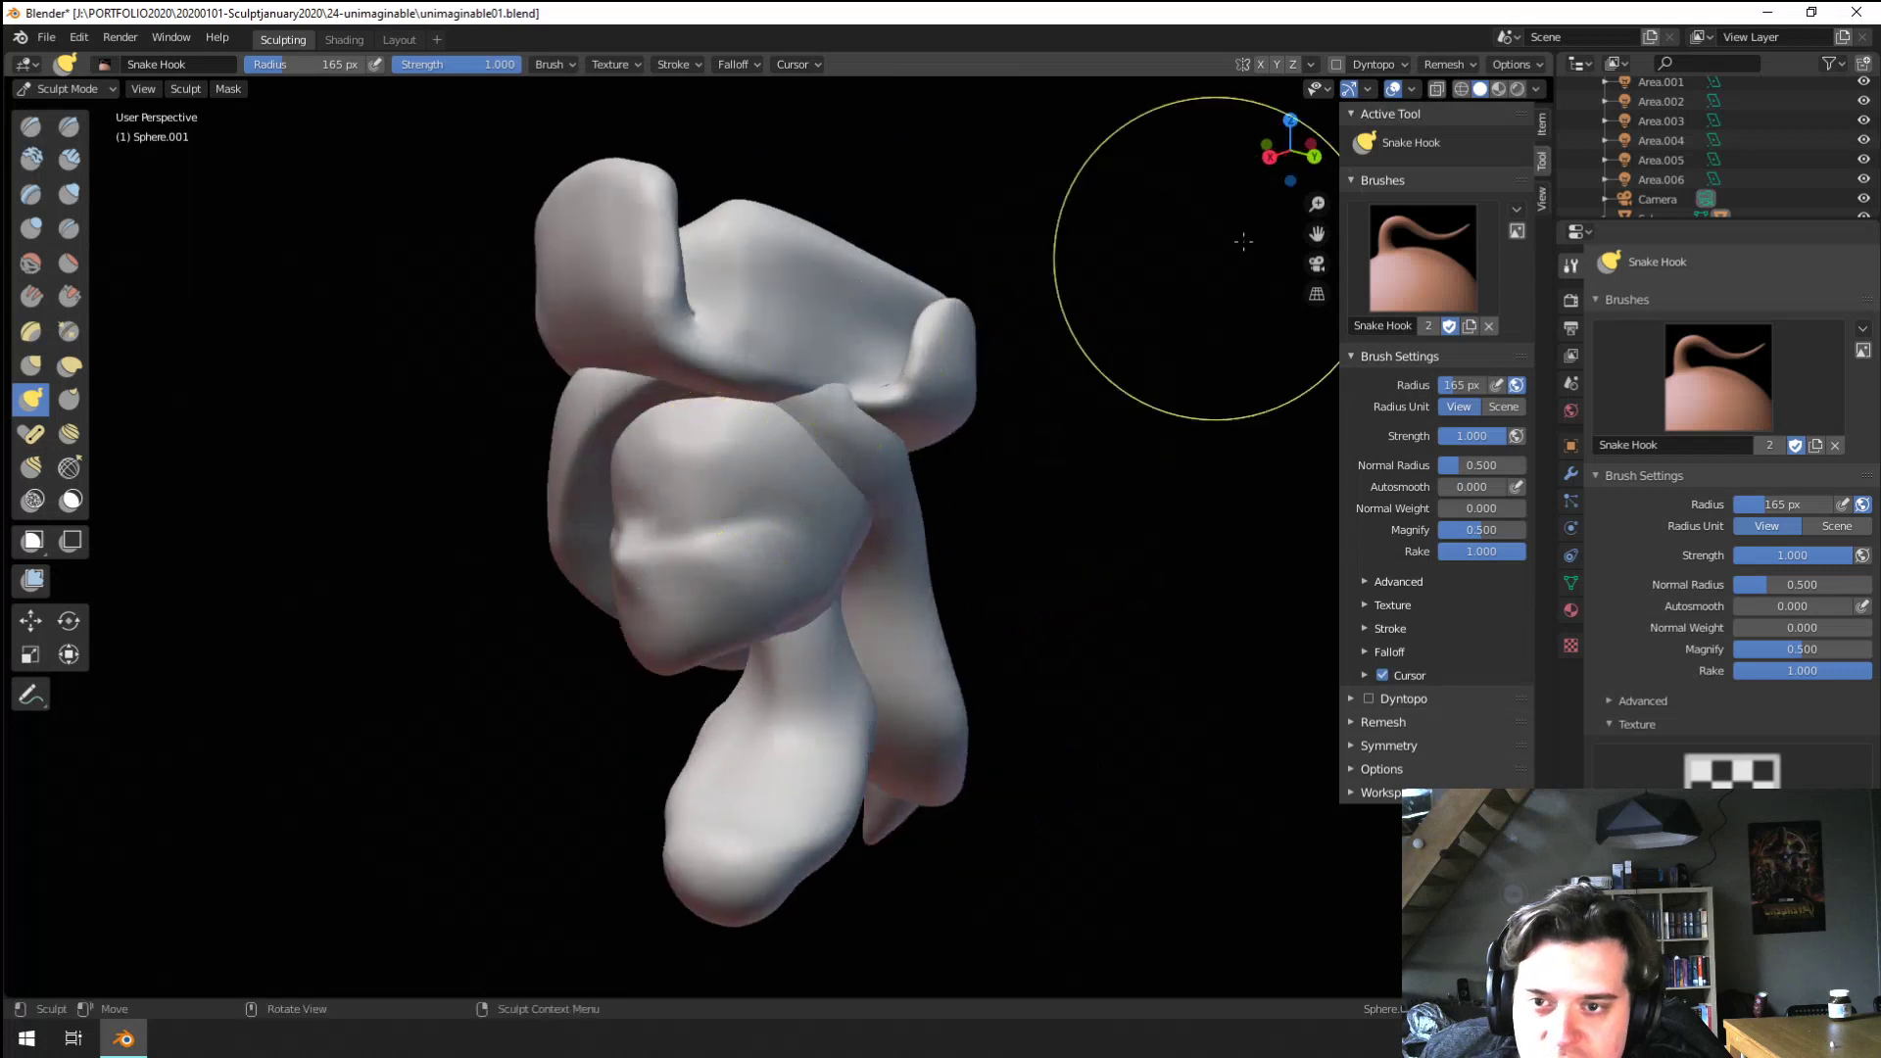
left_click(1262, 65)
middle_click_drag(798, 419, 885, 376)
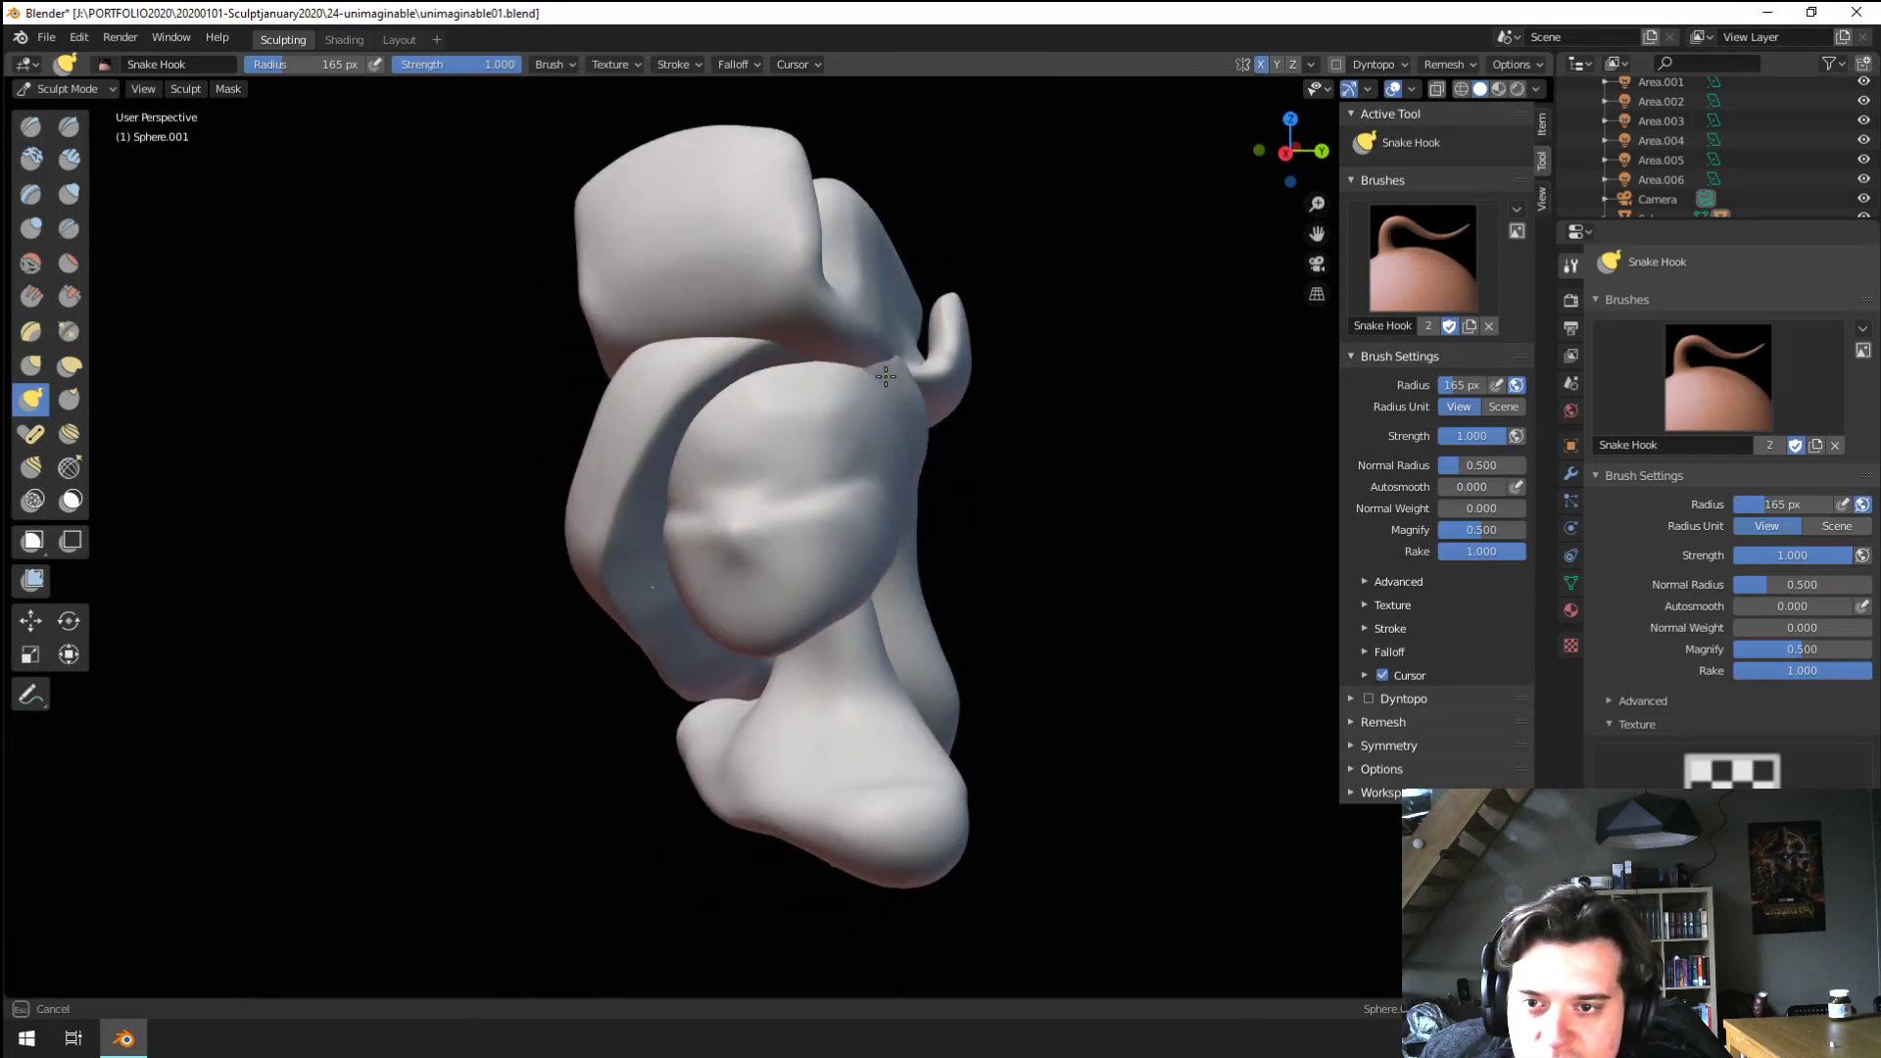
middle_click_drag(918, 570, 740, 530)
Reposition the new side strand beside the cheek with Grab at 215 px
key("g")
key("f")
left_click(846, 464)
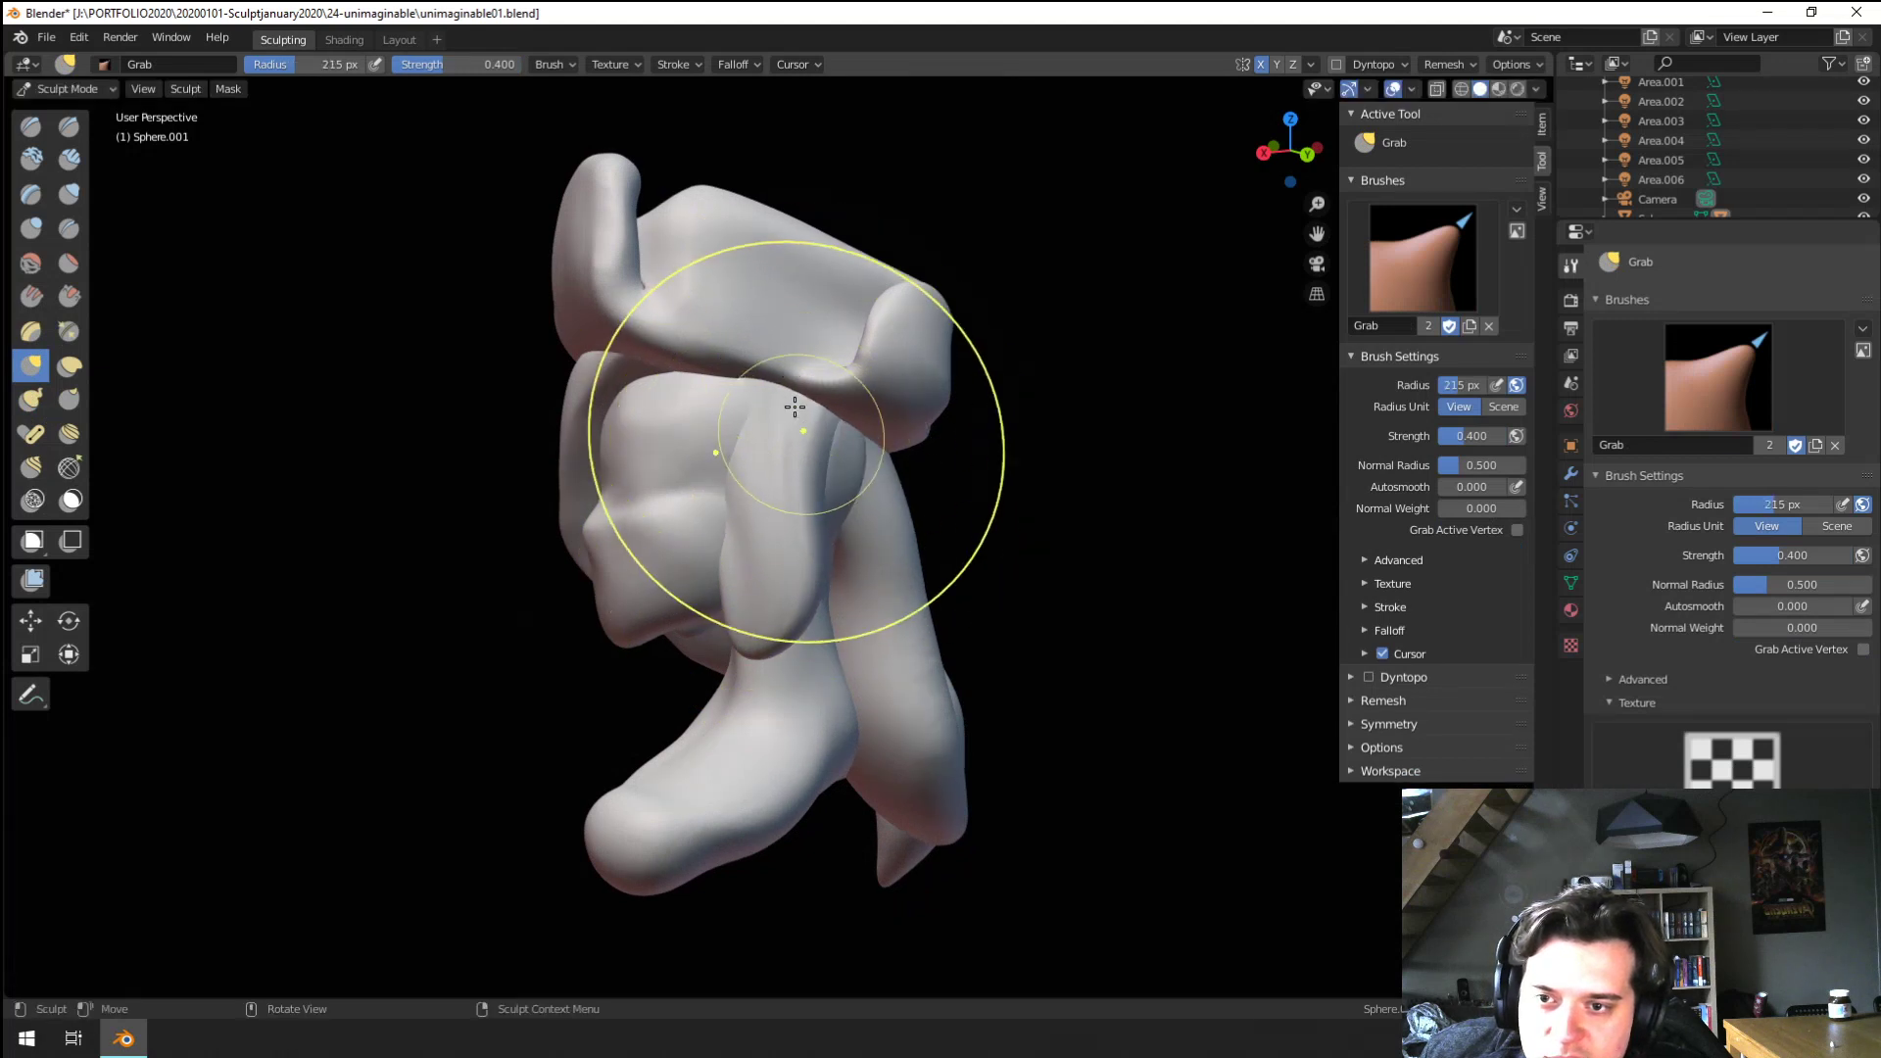
mouse_move(788, 407)
middle_mouse_down()
mouse_move(706, 412)
mouse_move(674, 458)
mouse_move(750, 453)
middle_mouse_up()
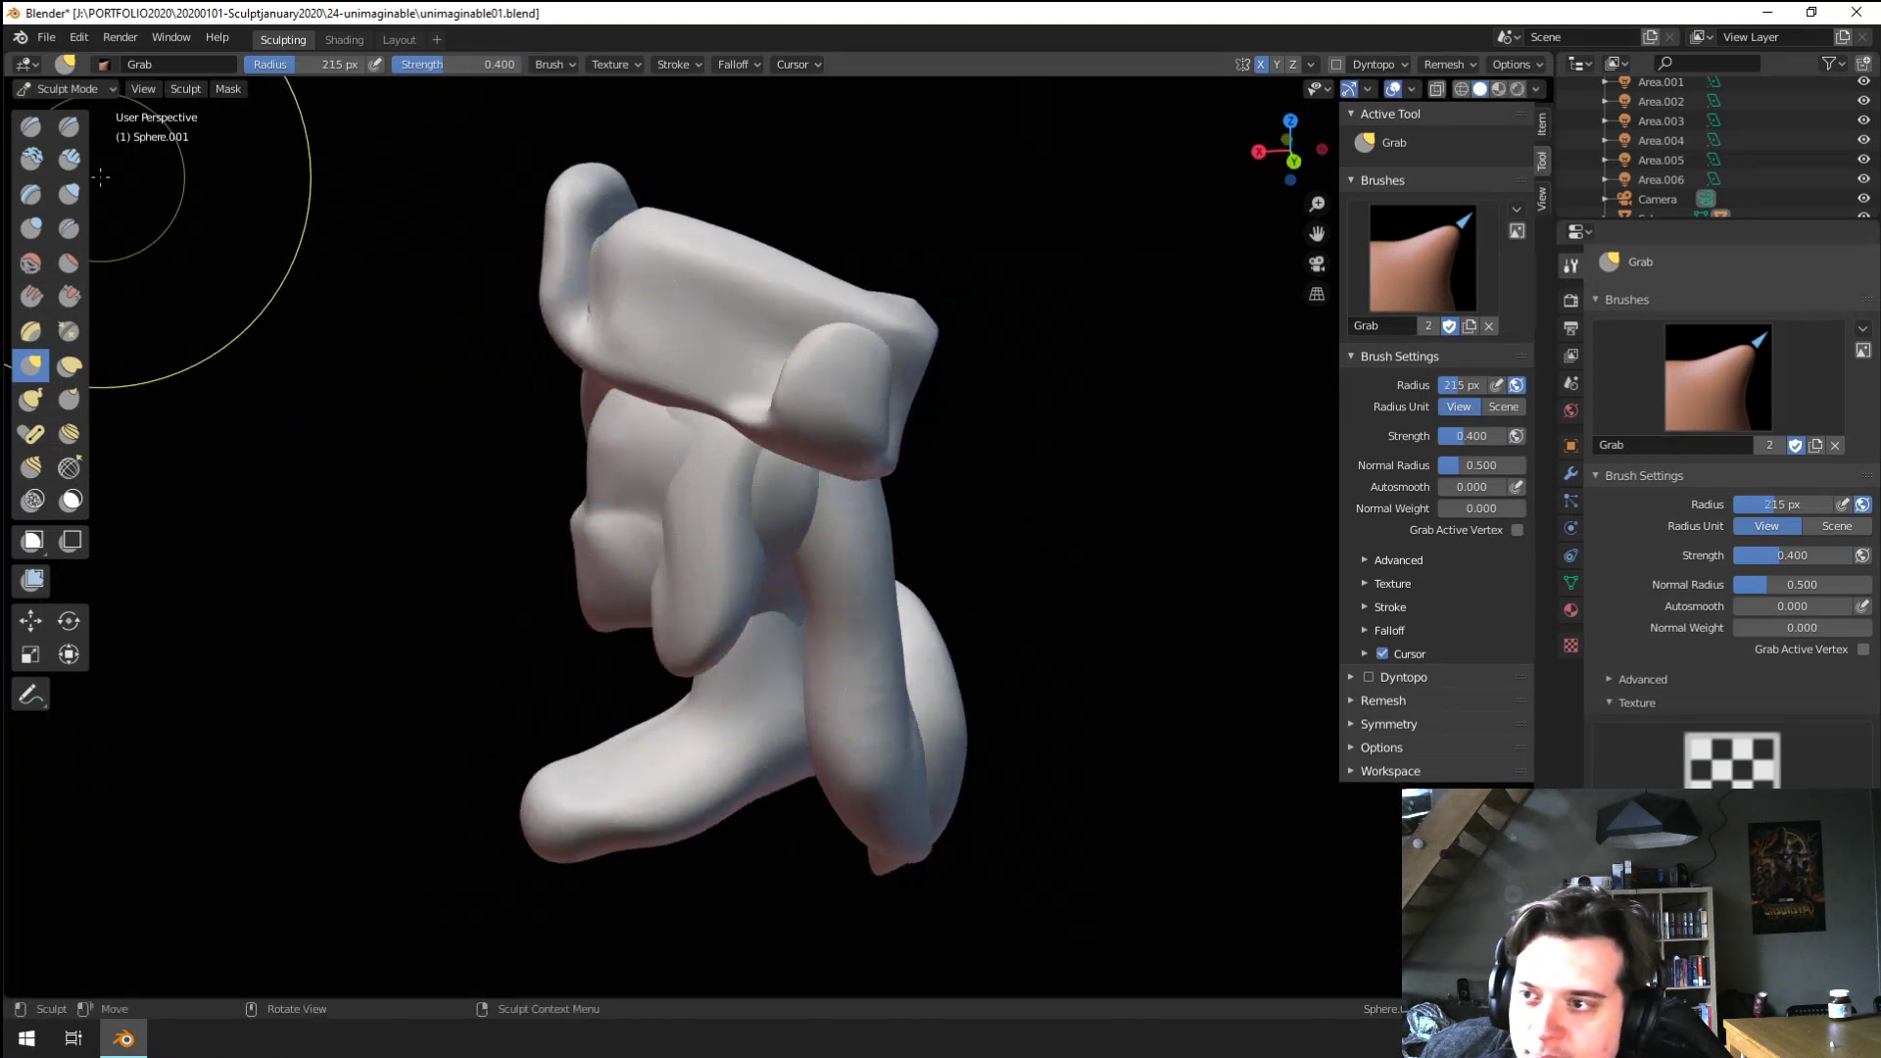
Thicken the side strand and the hair behind it with Inflate at 173 px
key("i")
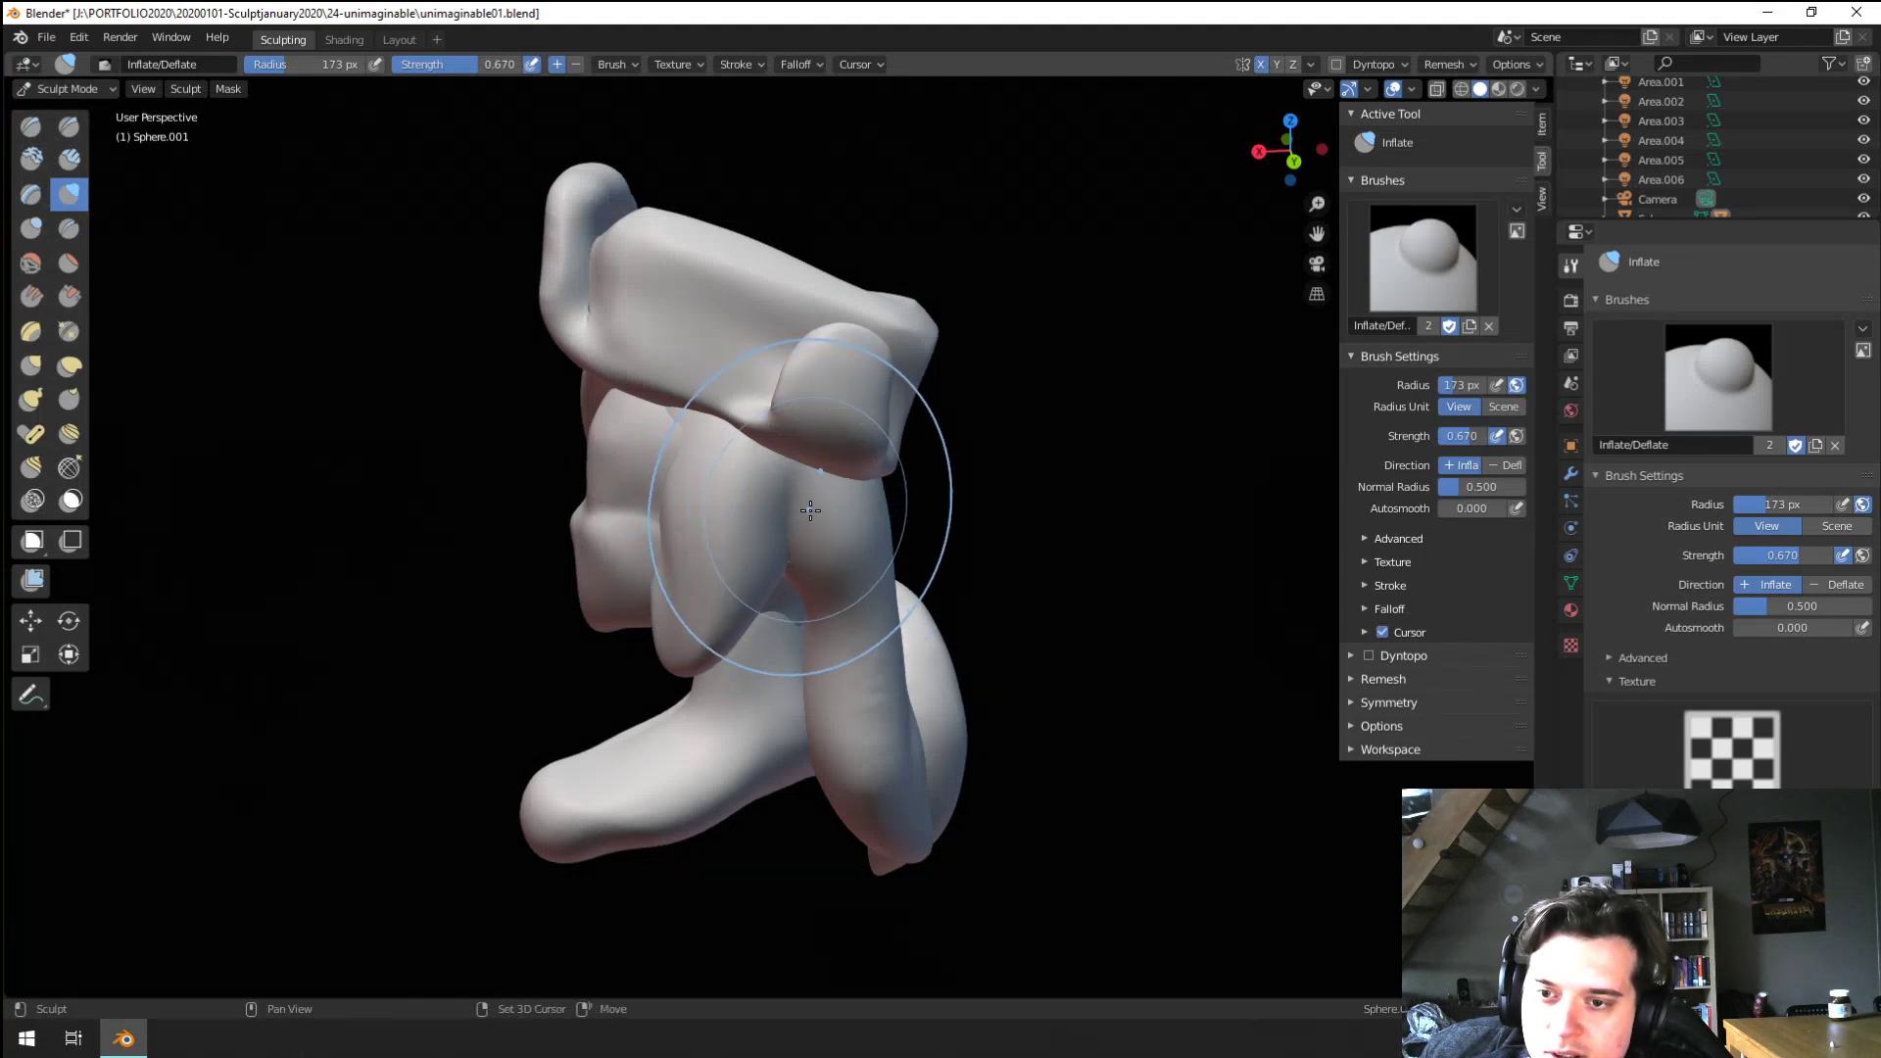
mouse_move(759, 523)
middle_mouse_down()
mouse_move(832, 449)
mouse_move(751, 491)
mouse_move(743, 533)
middle_mouse_up()
key("f")
left_click(685, 548)
Reshape the thickened strand and shift it back from the face with Grab at 229 px and 202 px
key("g")
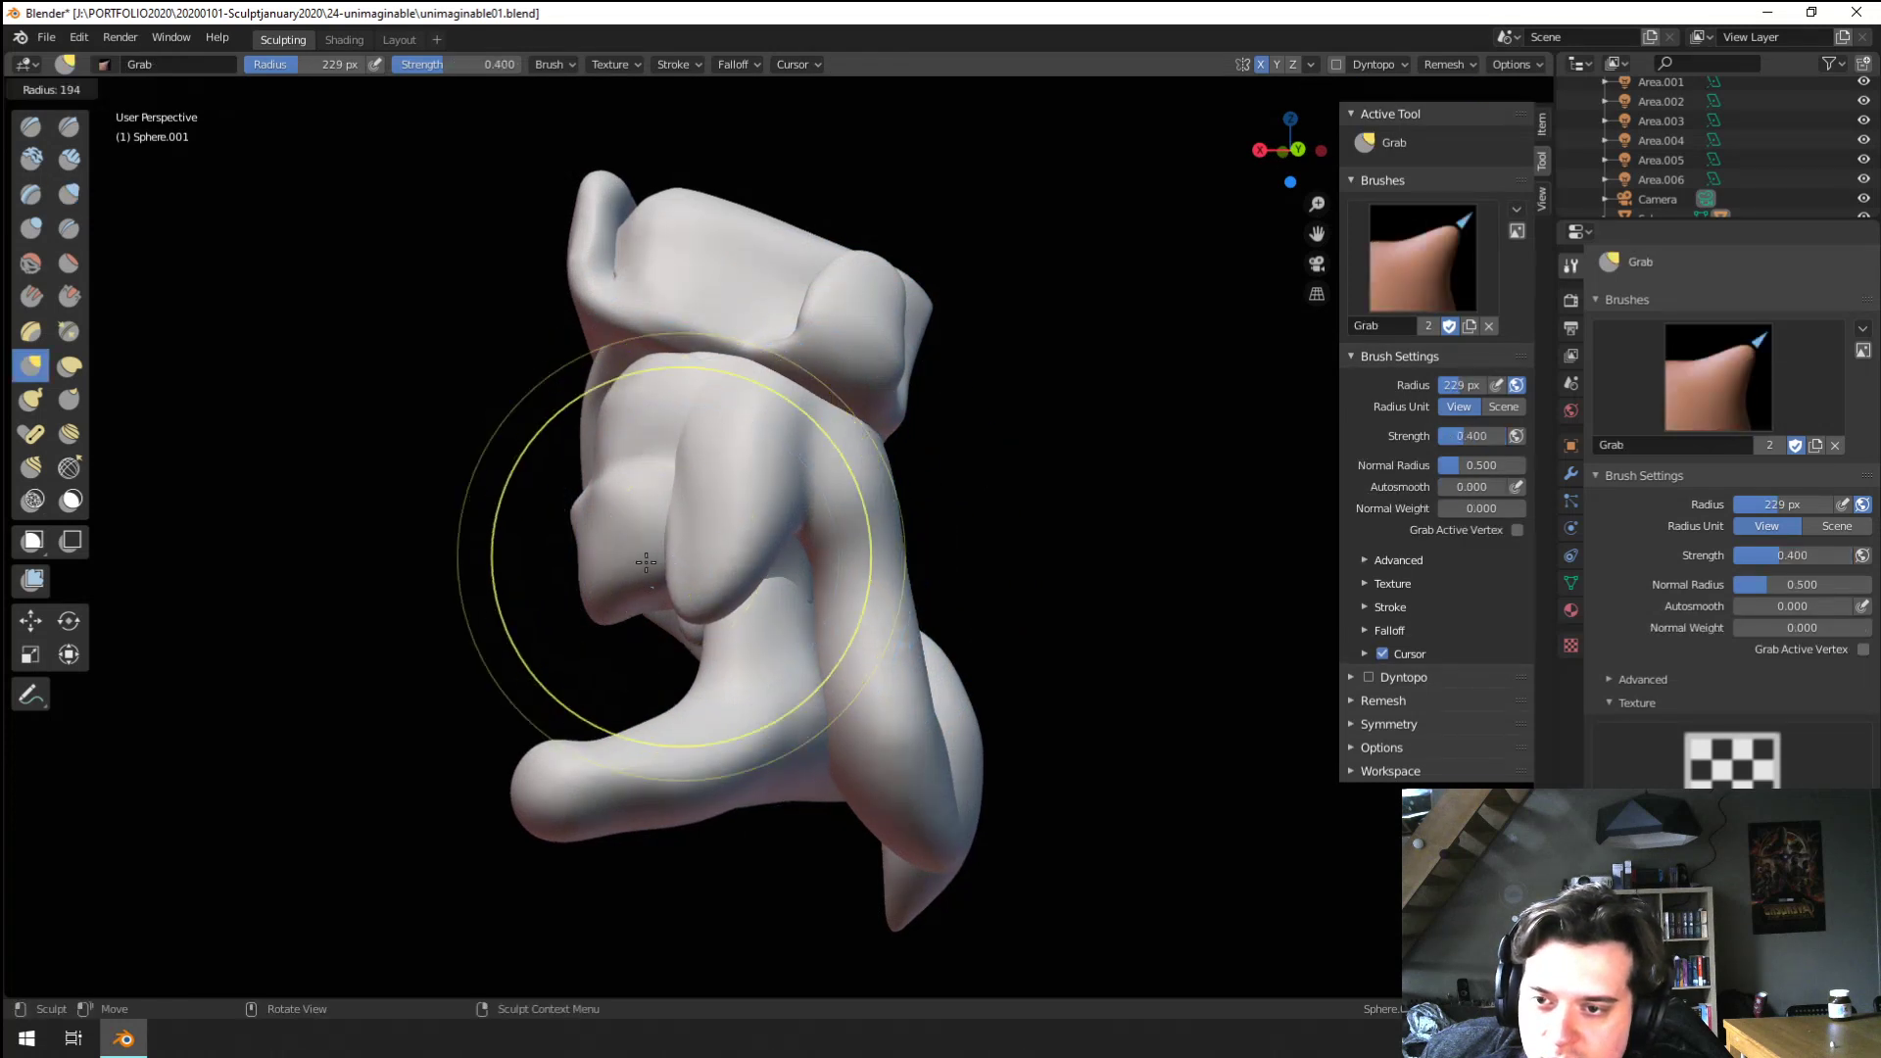
middle_click_drag(743, 406, 700, 481)
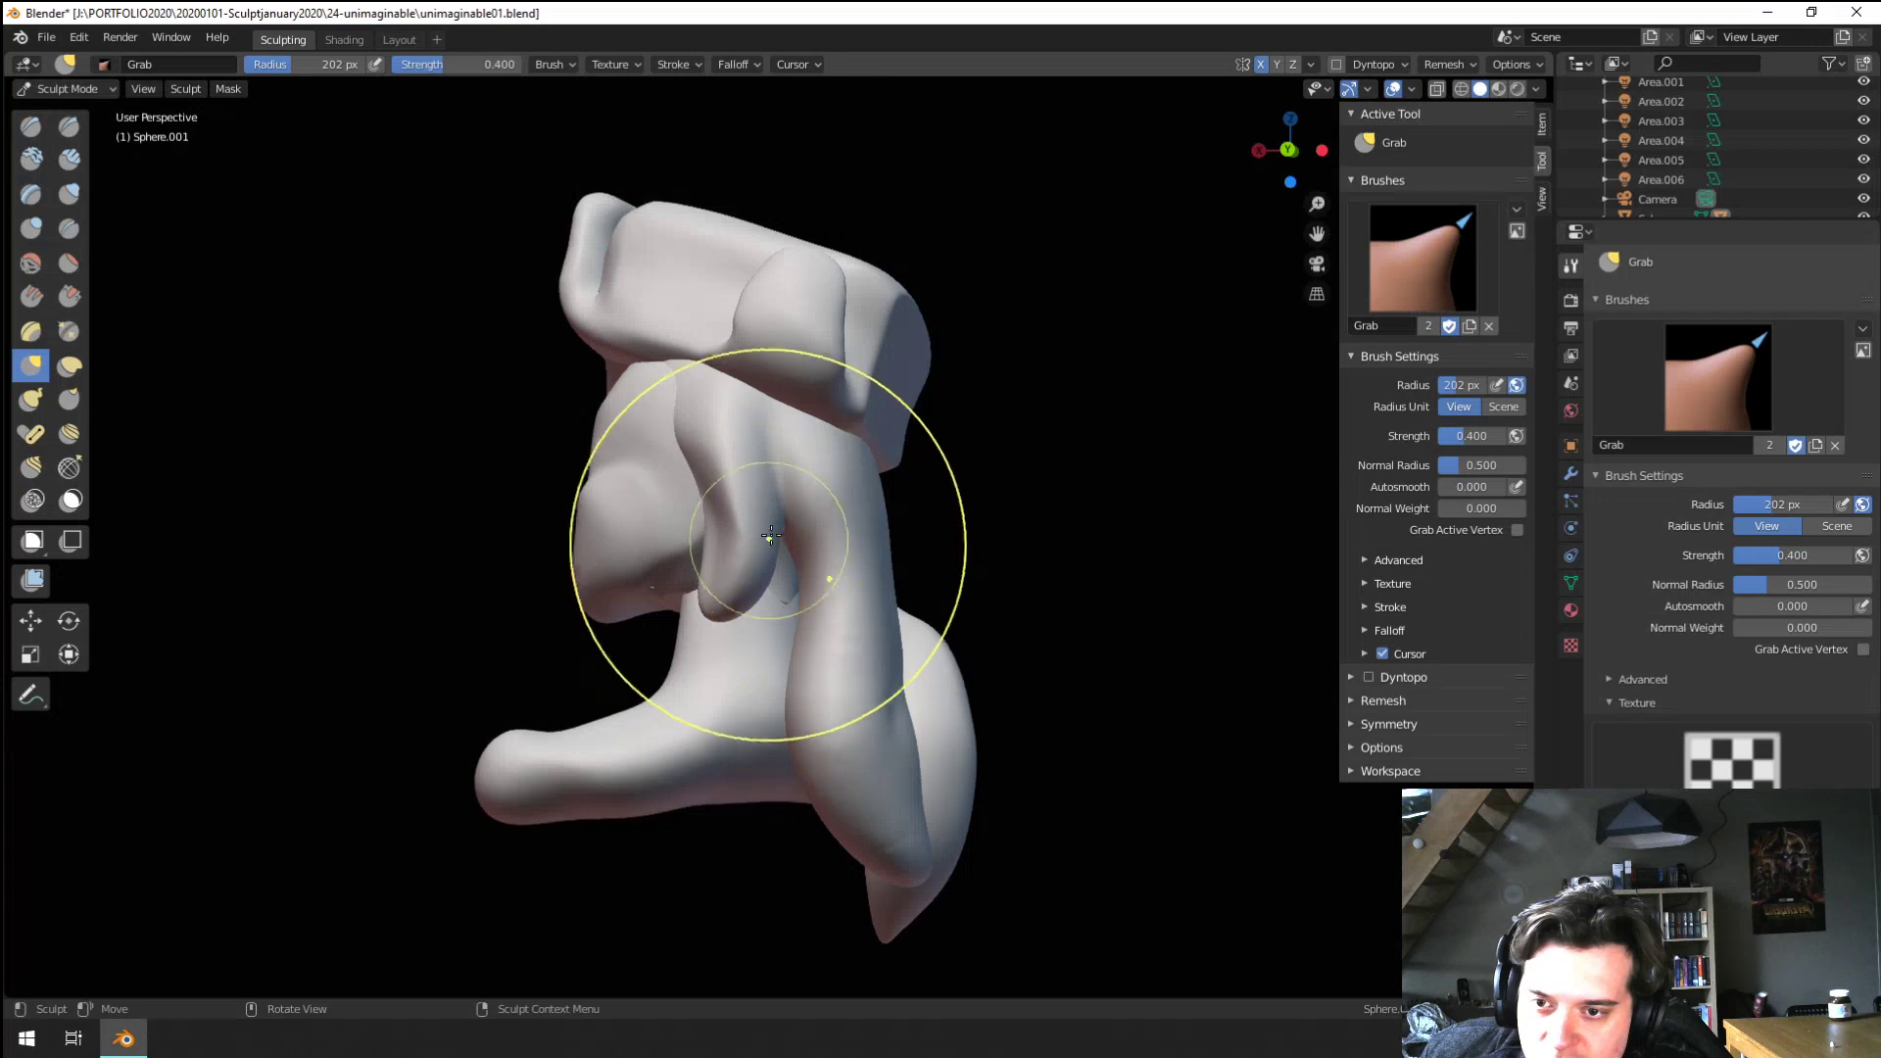
mouse_move(771, 535)
middle_mouse_down()
mouse_move(903, 533)
mouse_move(742, 547)
middle_mouse_up()
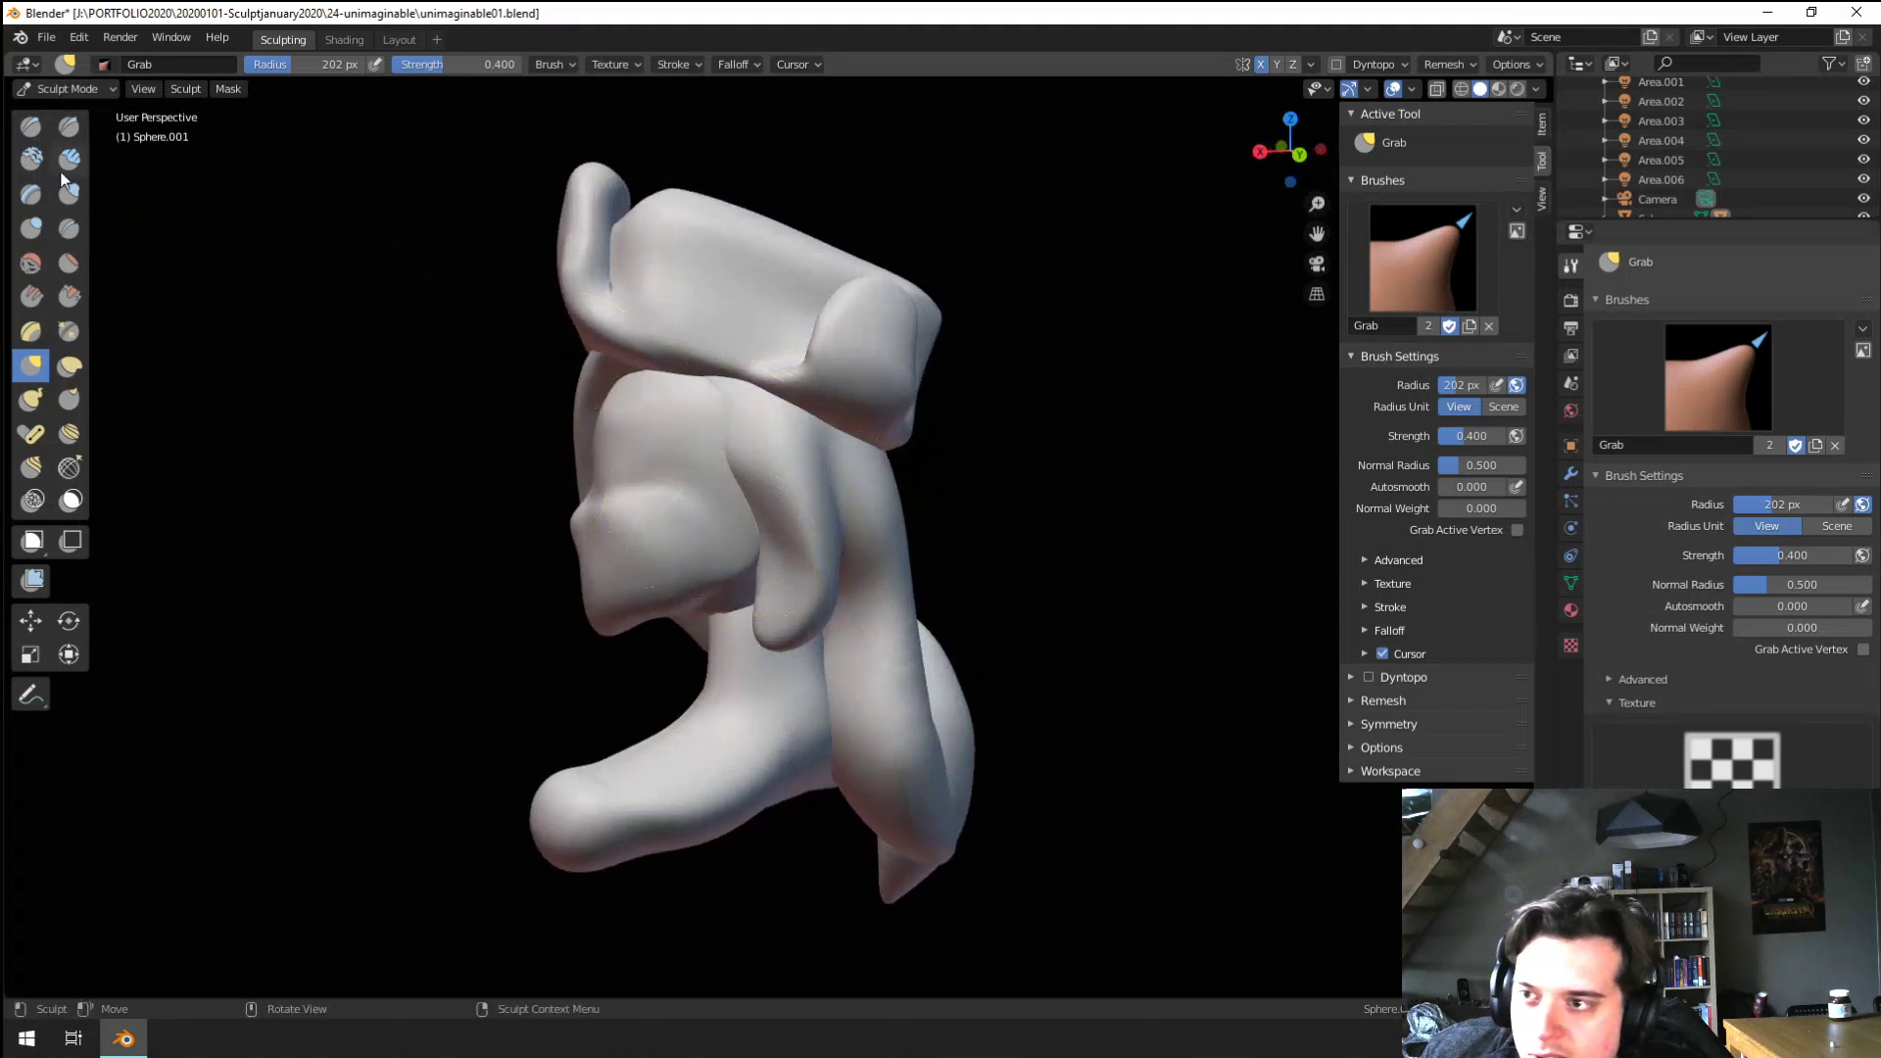
Scrape the side strand into flat planes with a crisper edge using a 107 px brush
left_click(69, 295)
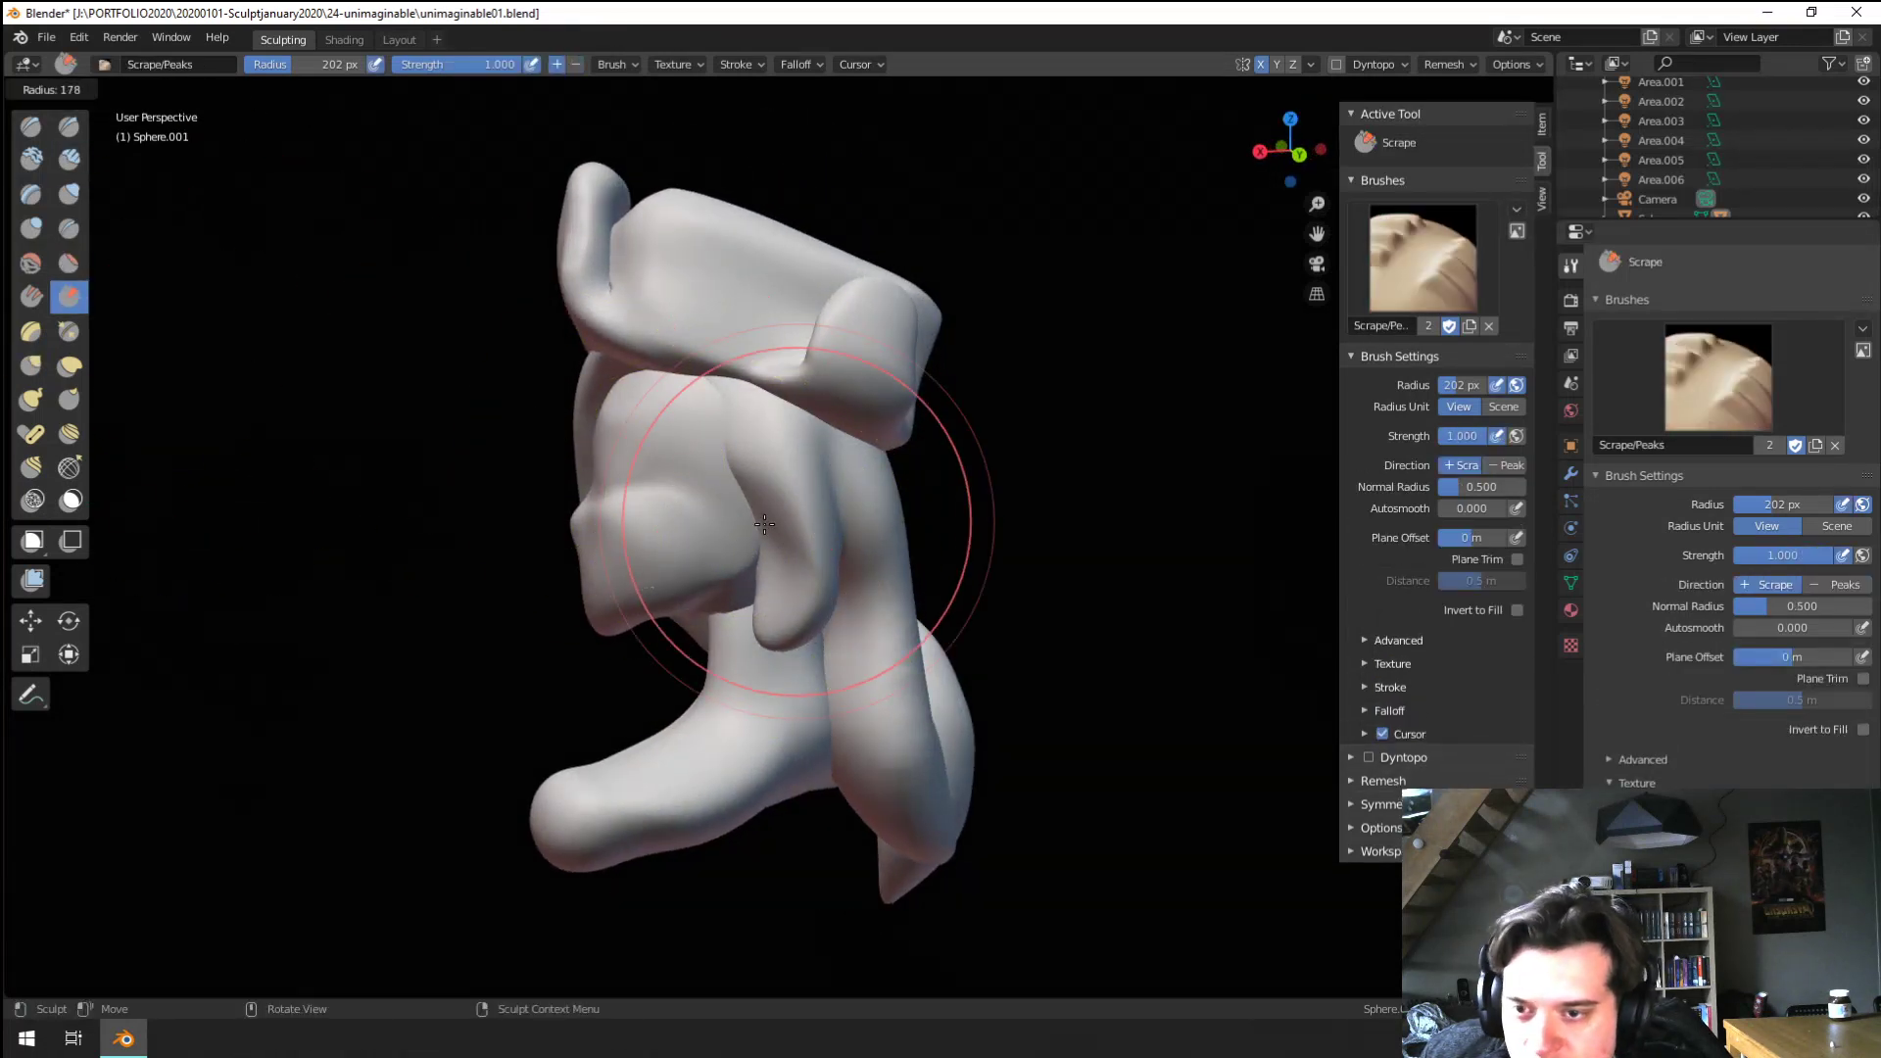
middle_click_drag(811, 579, 803, 467)
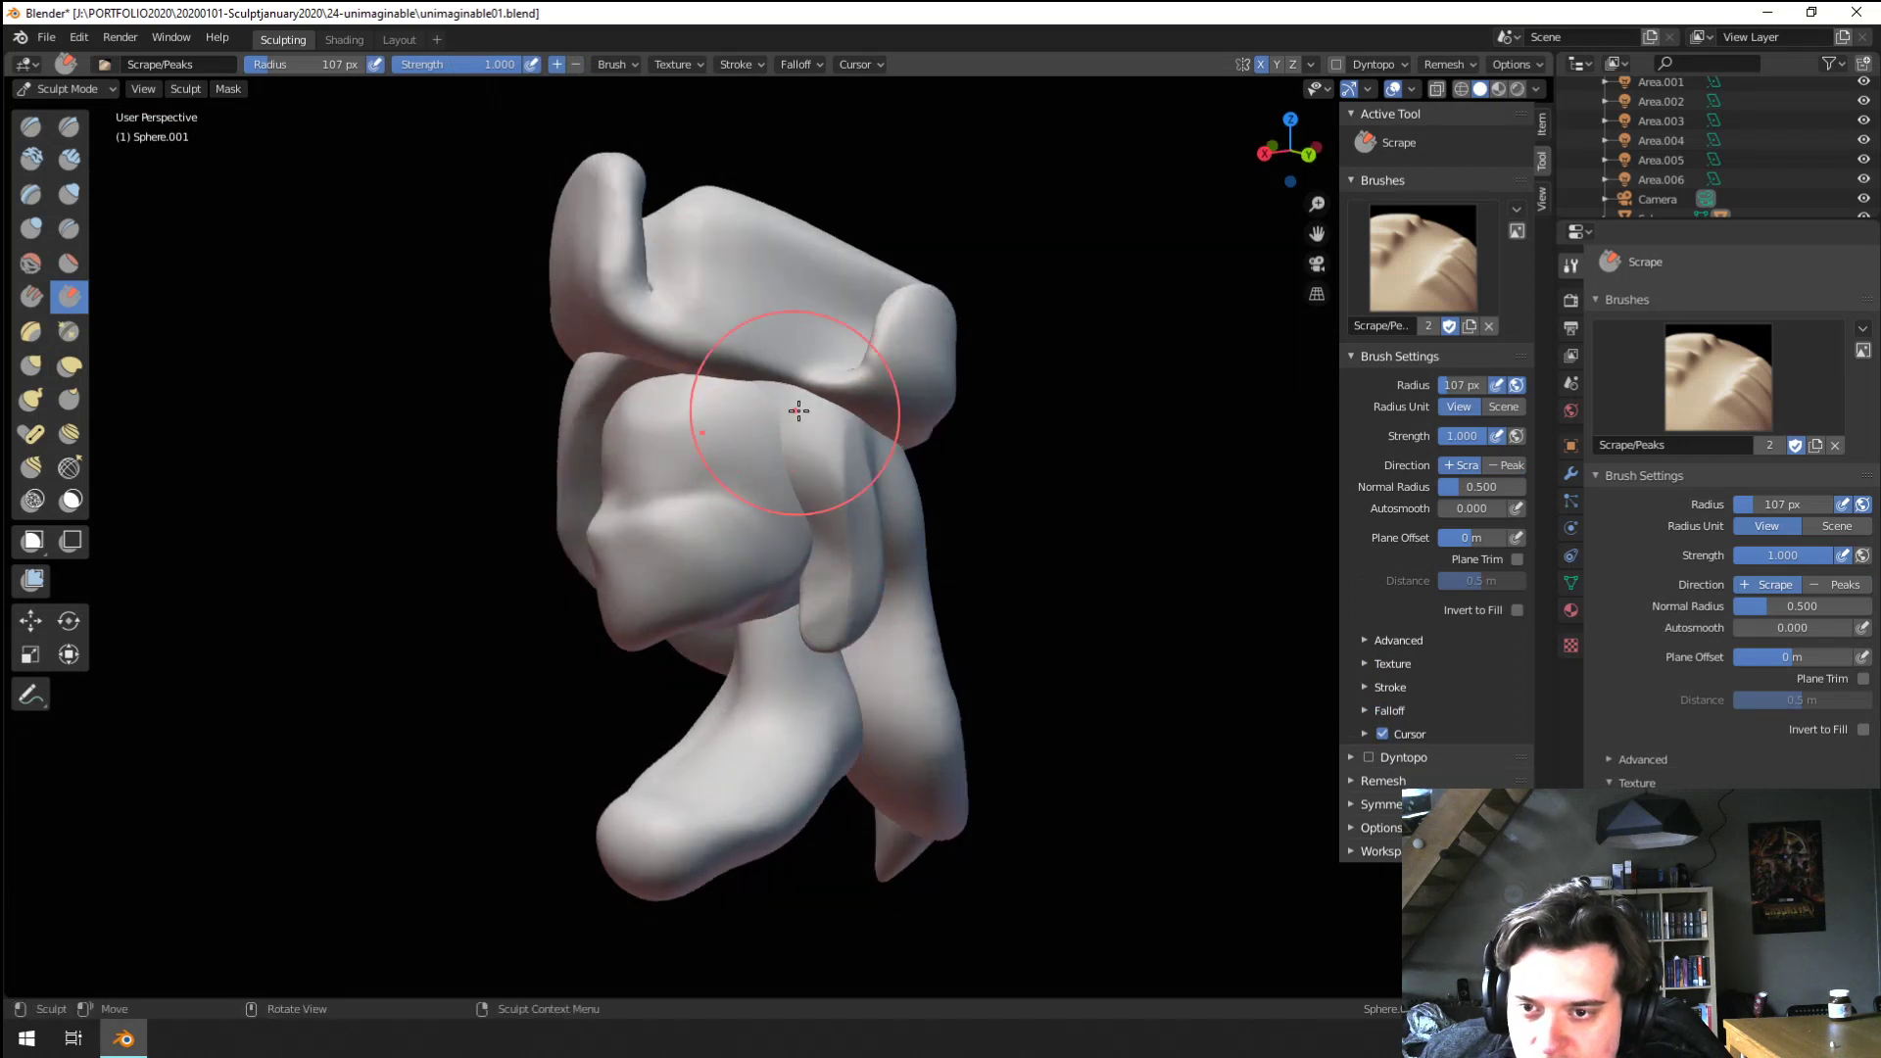
middle_click_drag(814, 700, 704, 537)
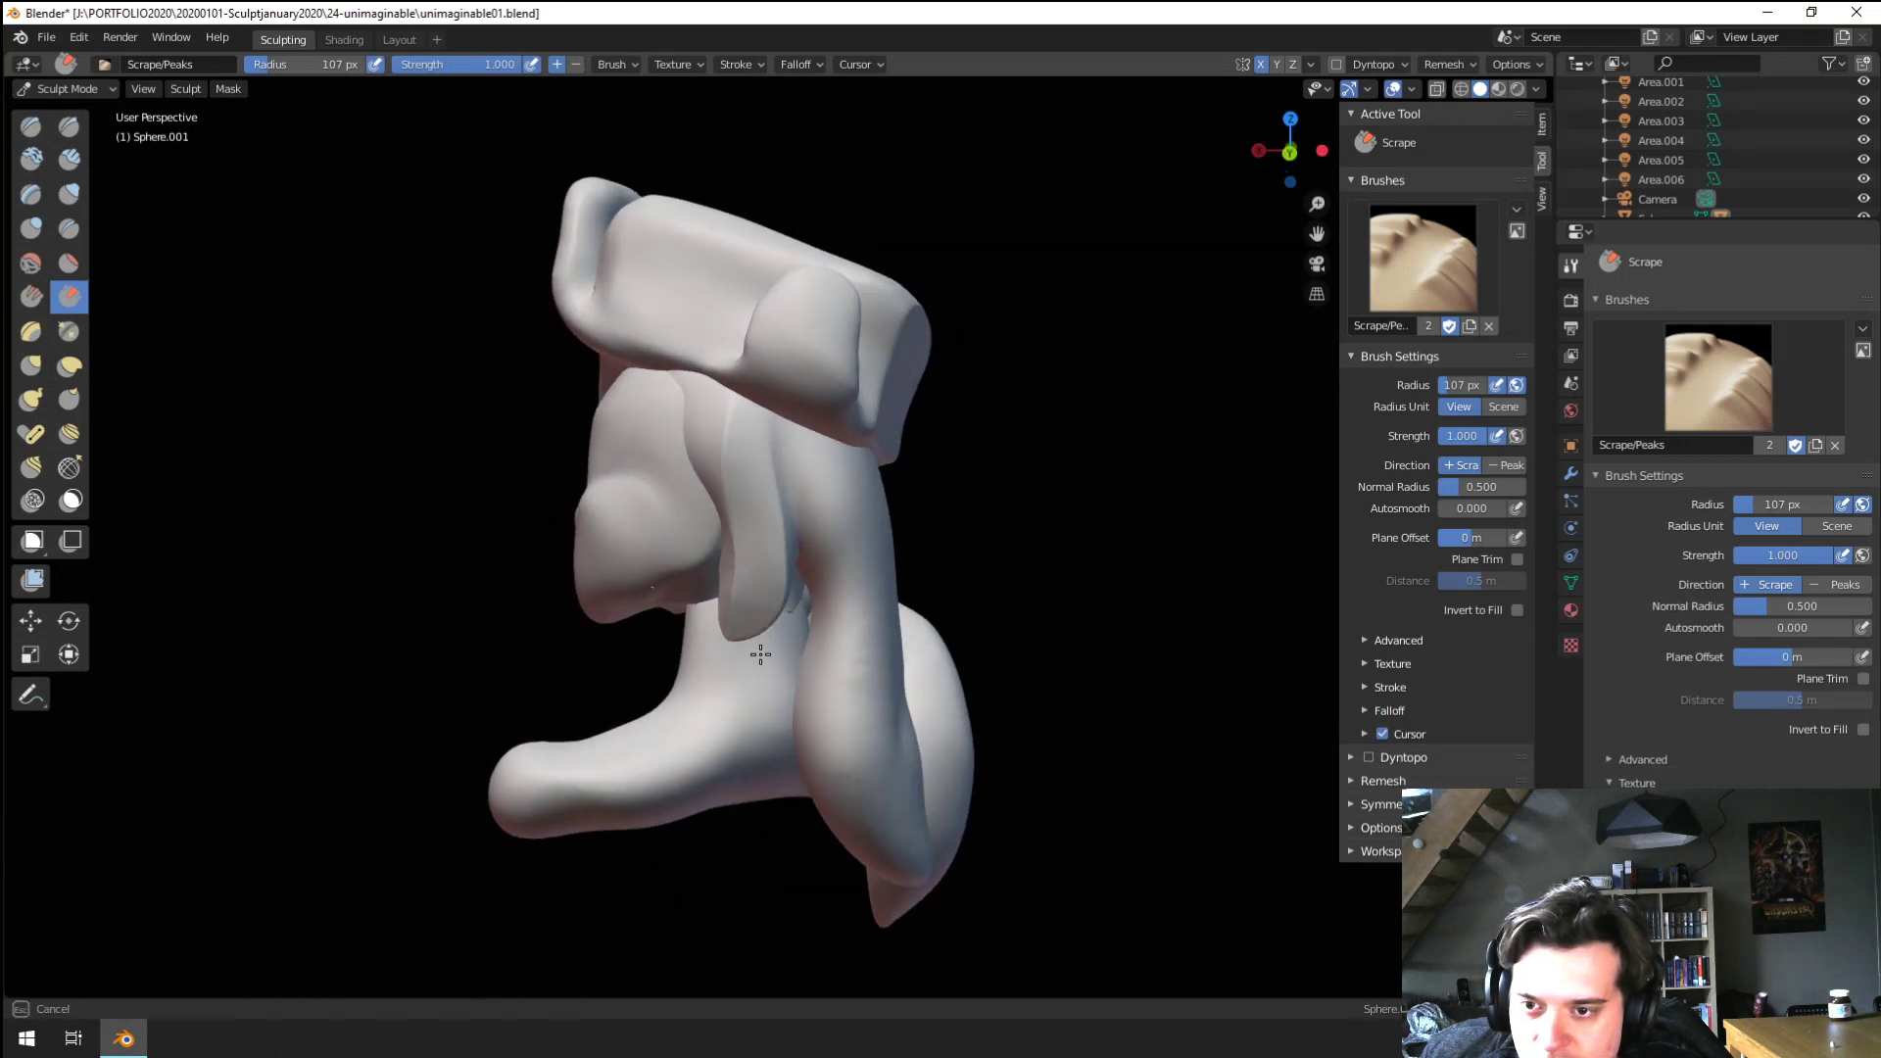
mouse_move(761, 655)
middle_mouse_down()
mouse_move(922, 476)
mouse_move(878, 517)
mouse_move(789, 490)
middle_mouse_up()
Bend the scraped strand into a curve beside the cheek with Grab at 182 px
key("g")
key("f")
left_click(902, 516)
key("f")
left_click(781, 489)
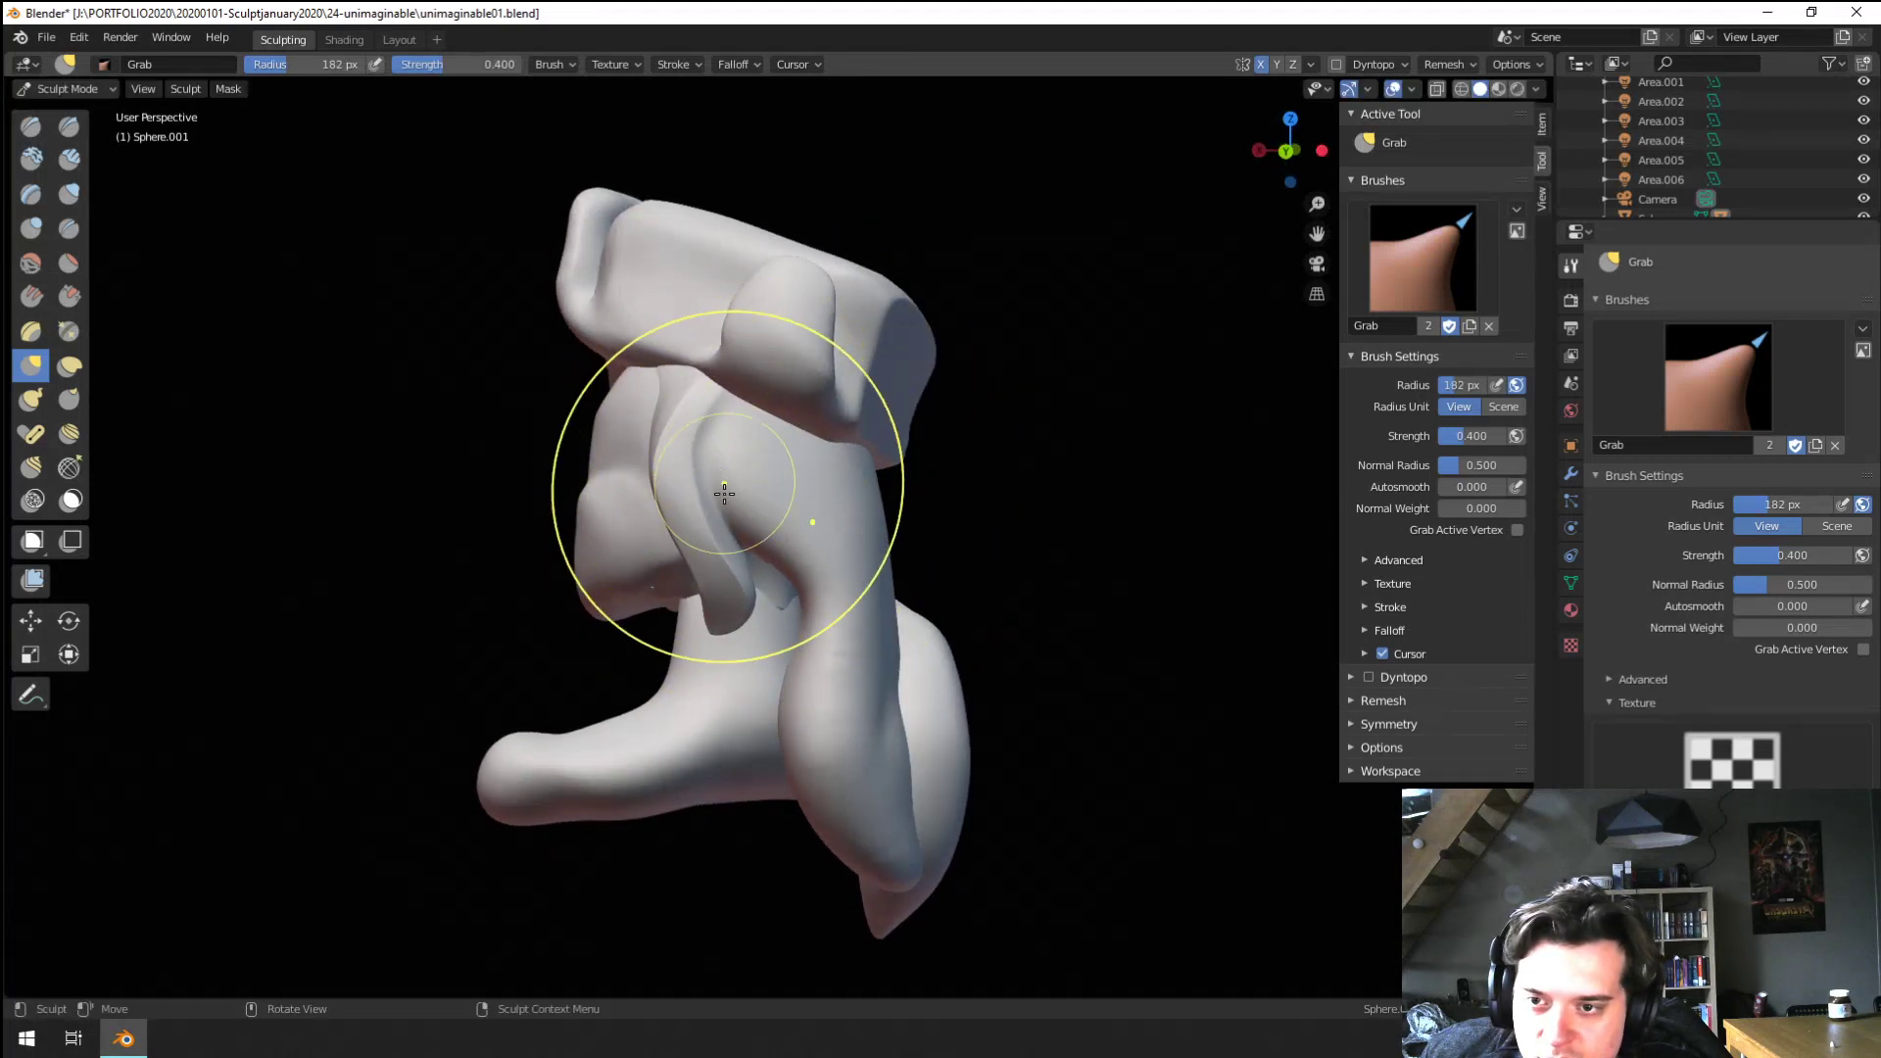
middle_click_drag(722, 600, 991, 568)
key("f")
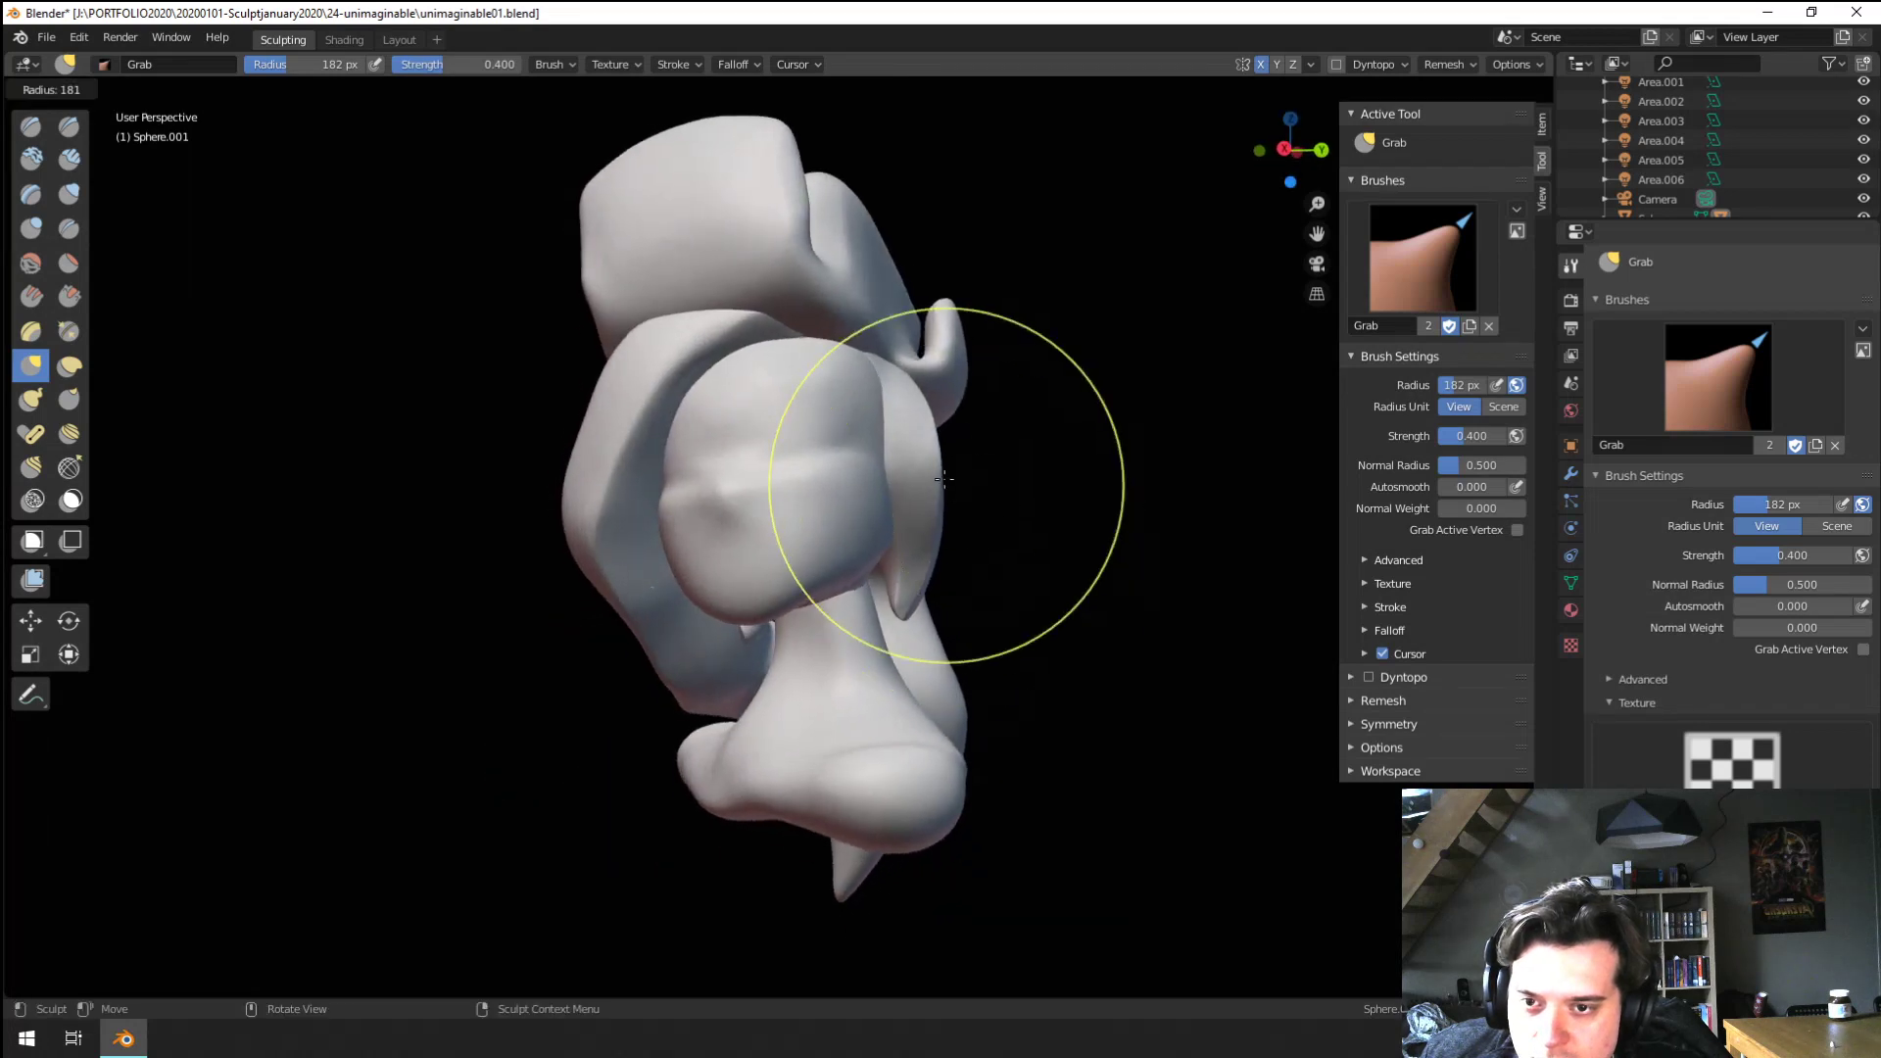
left_click(1107, 486)
left_click_drag(903, 470, 890, 481)
Refine the strand's S-shaped curve from the side and front with Grab at 195 px and 239 px
middle_click_drag(889, 482, 774, 496)
key("f")
left_click(823, 495)
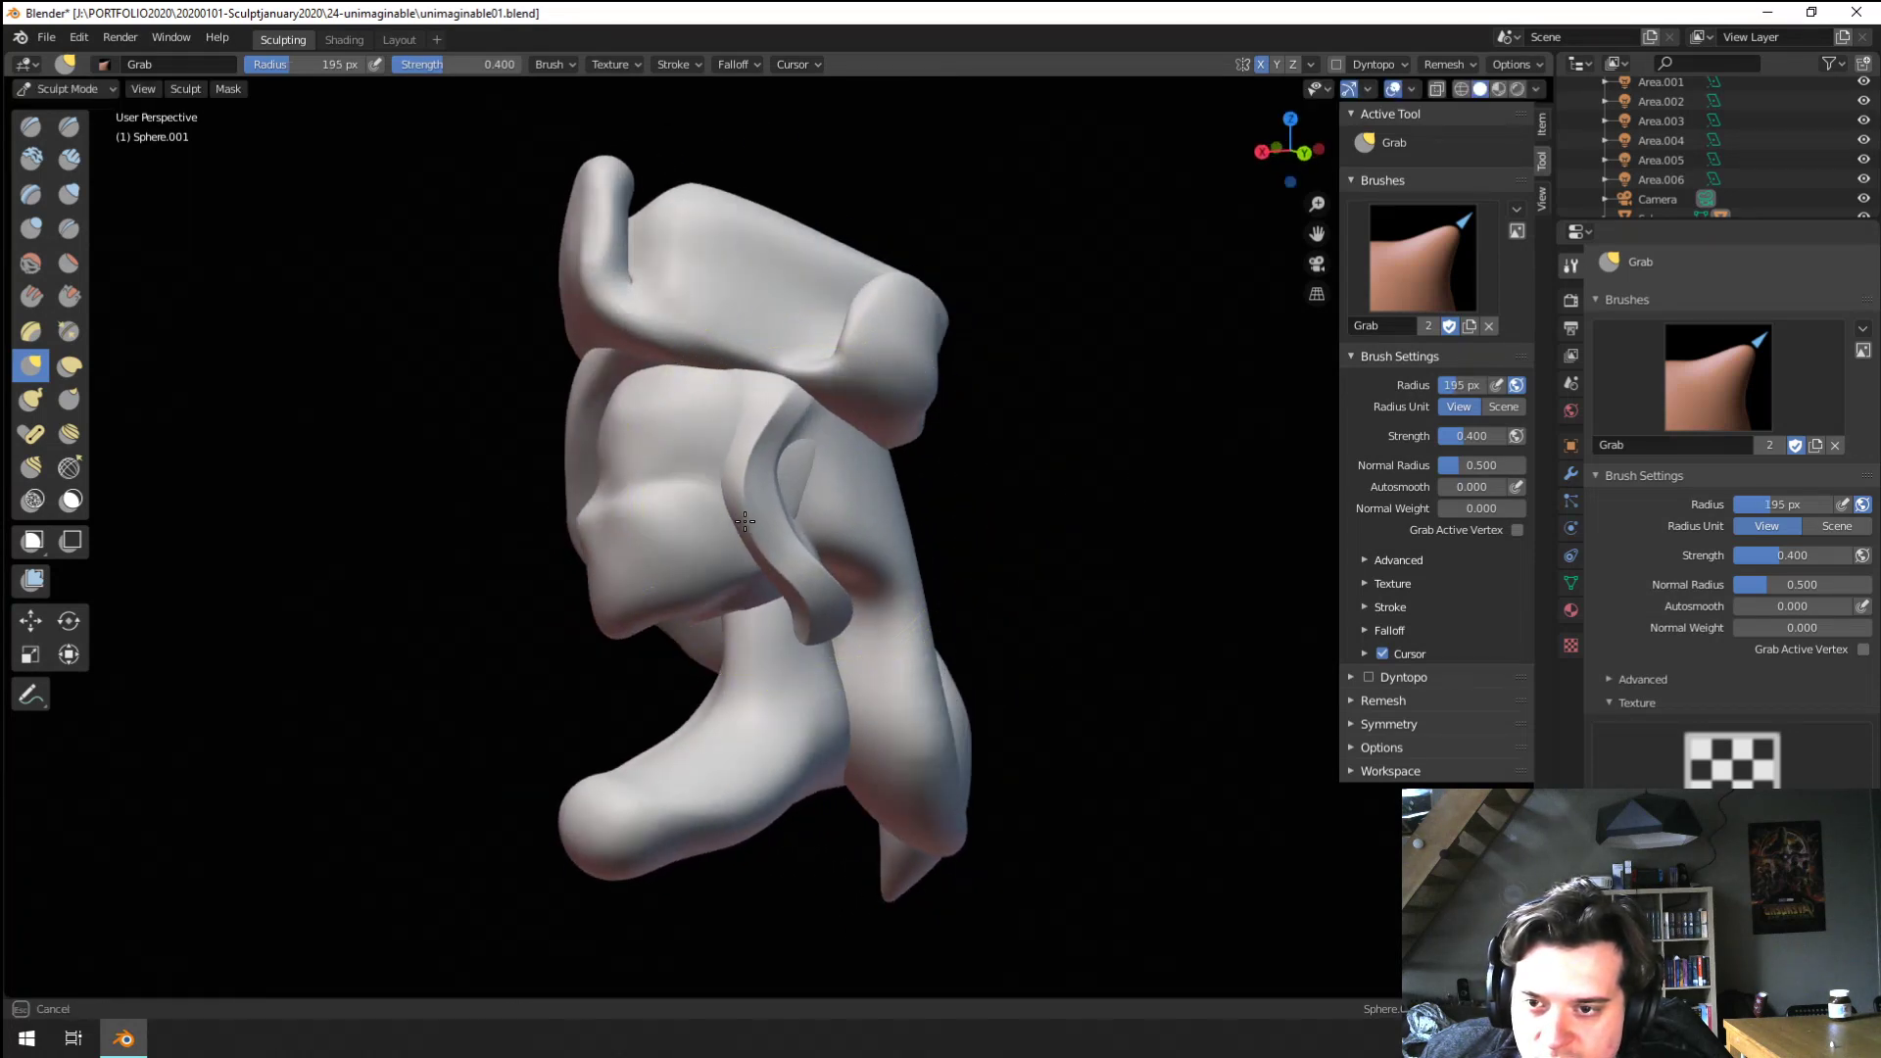
left_click_drag(744, 521, 741, 521)
middle_click_drag(742, 520, 866, 503)
key("f")
left_click(909, 501)
left_click_drag(926, 522, 923, 523)
scroll(923, 523, "down", 4)
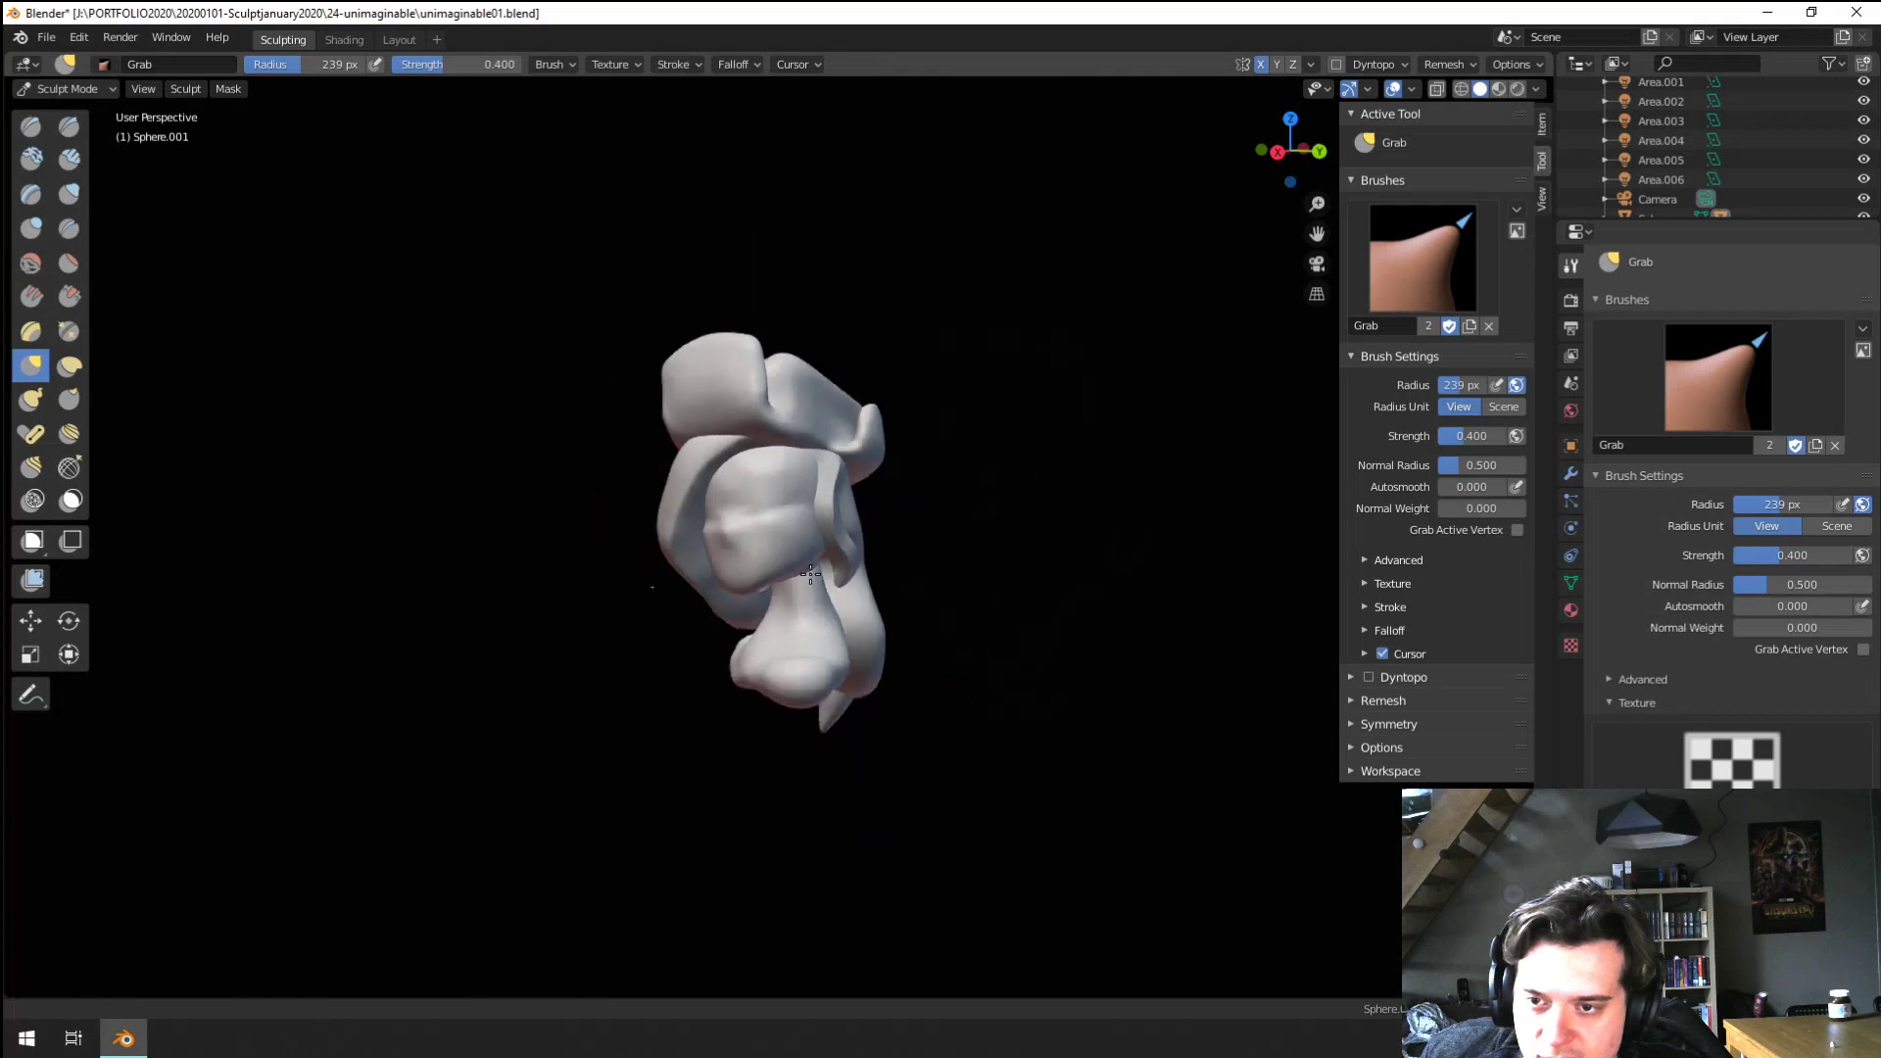
Switch sculpting from the back hair to the head object
mouse_move(882, 519)
middle_mouse_down()
mouse_move(1016, 509)
mouse_move(718, 542)
middle_mouse_up()
scroll(990, 518, "down", 2)
scroll(719, 542, "up", 6)
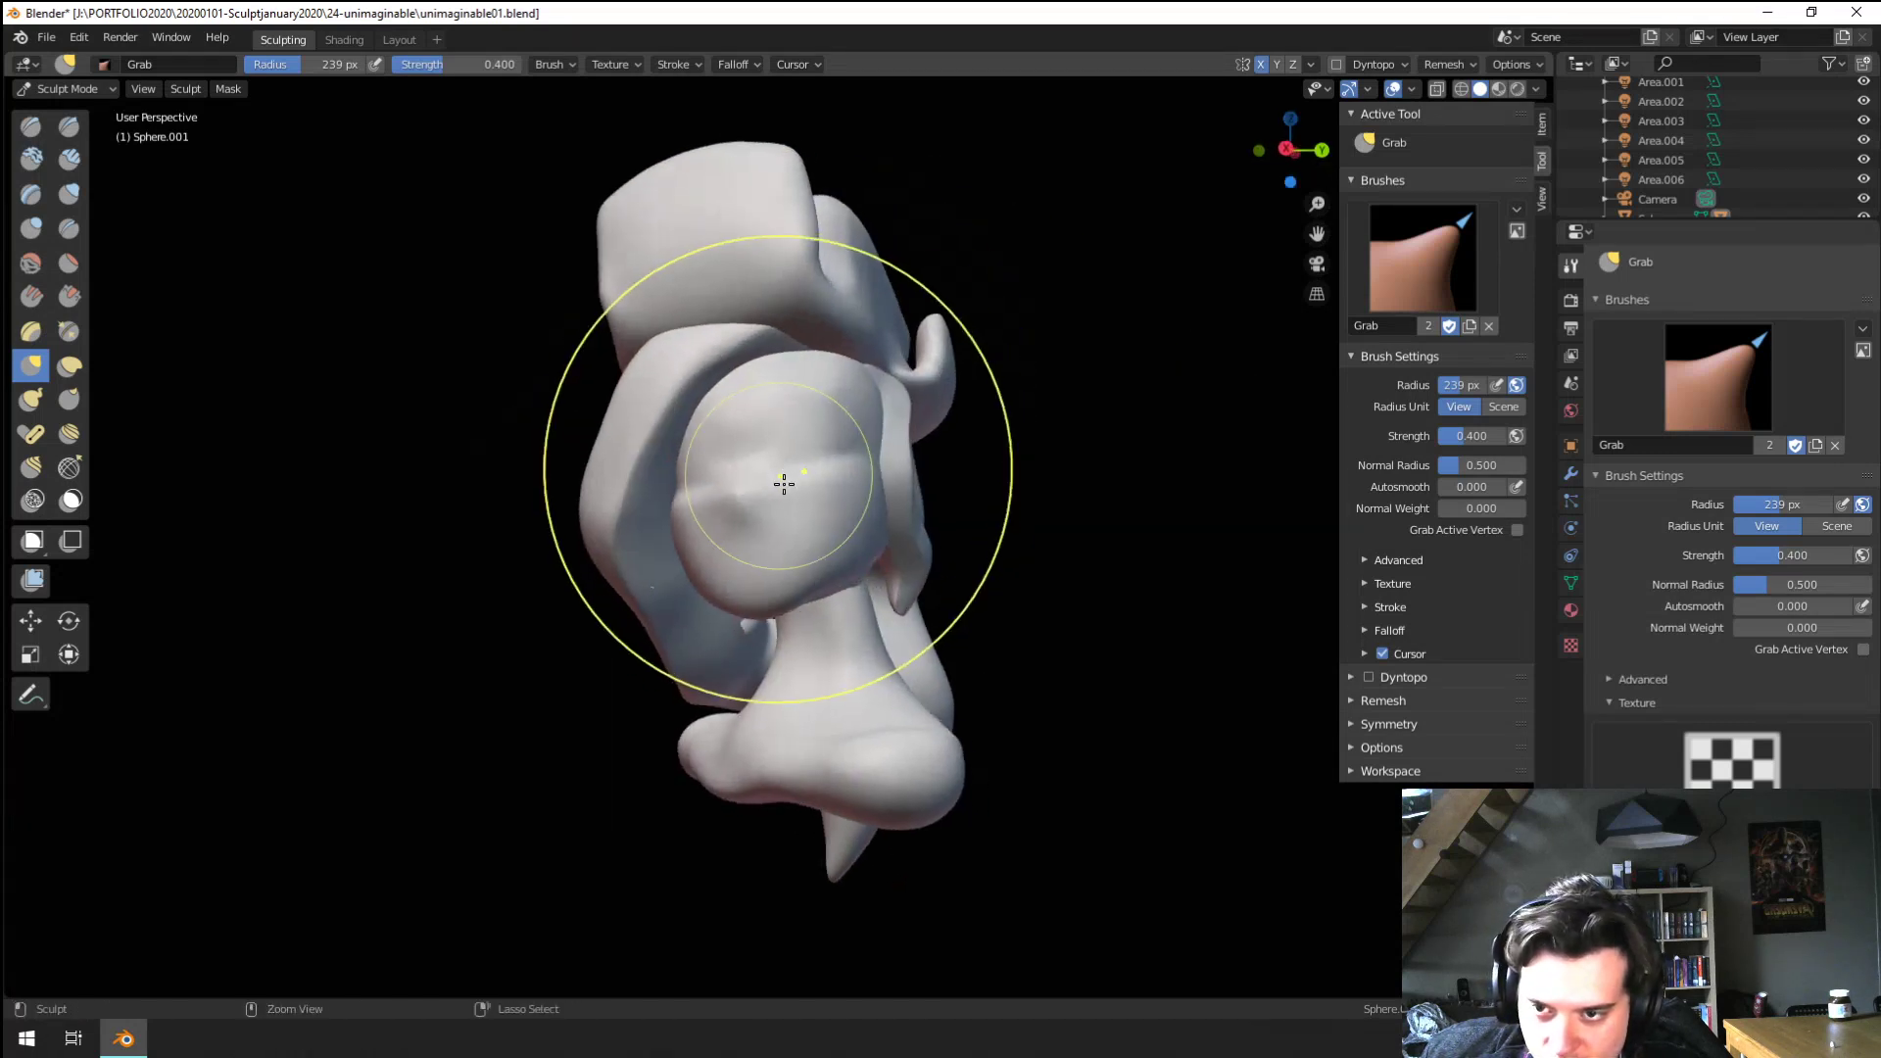
left_click(67, 89)
left_click(71, 111)
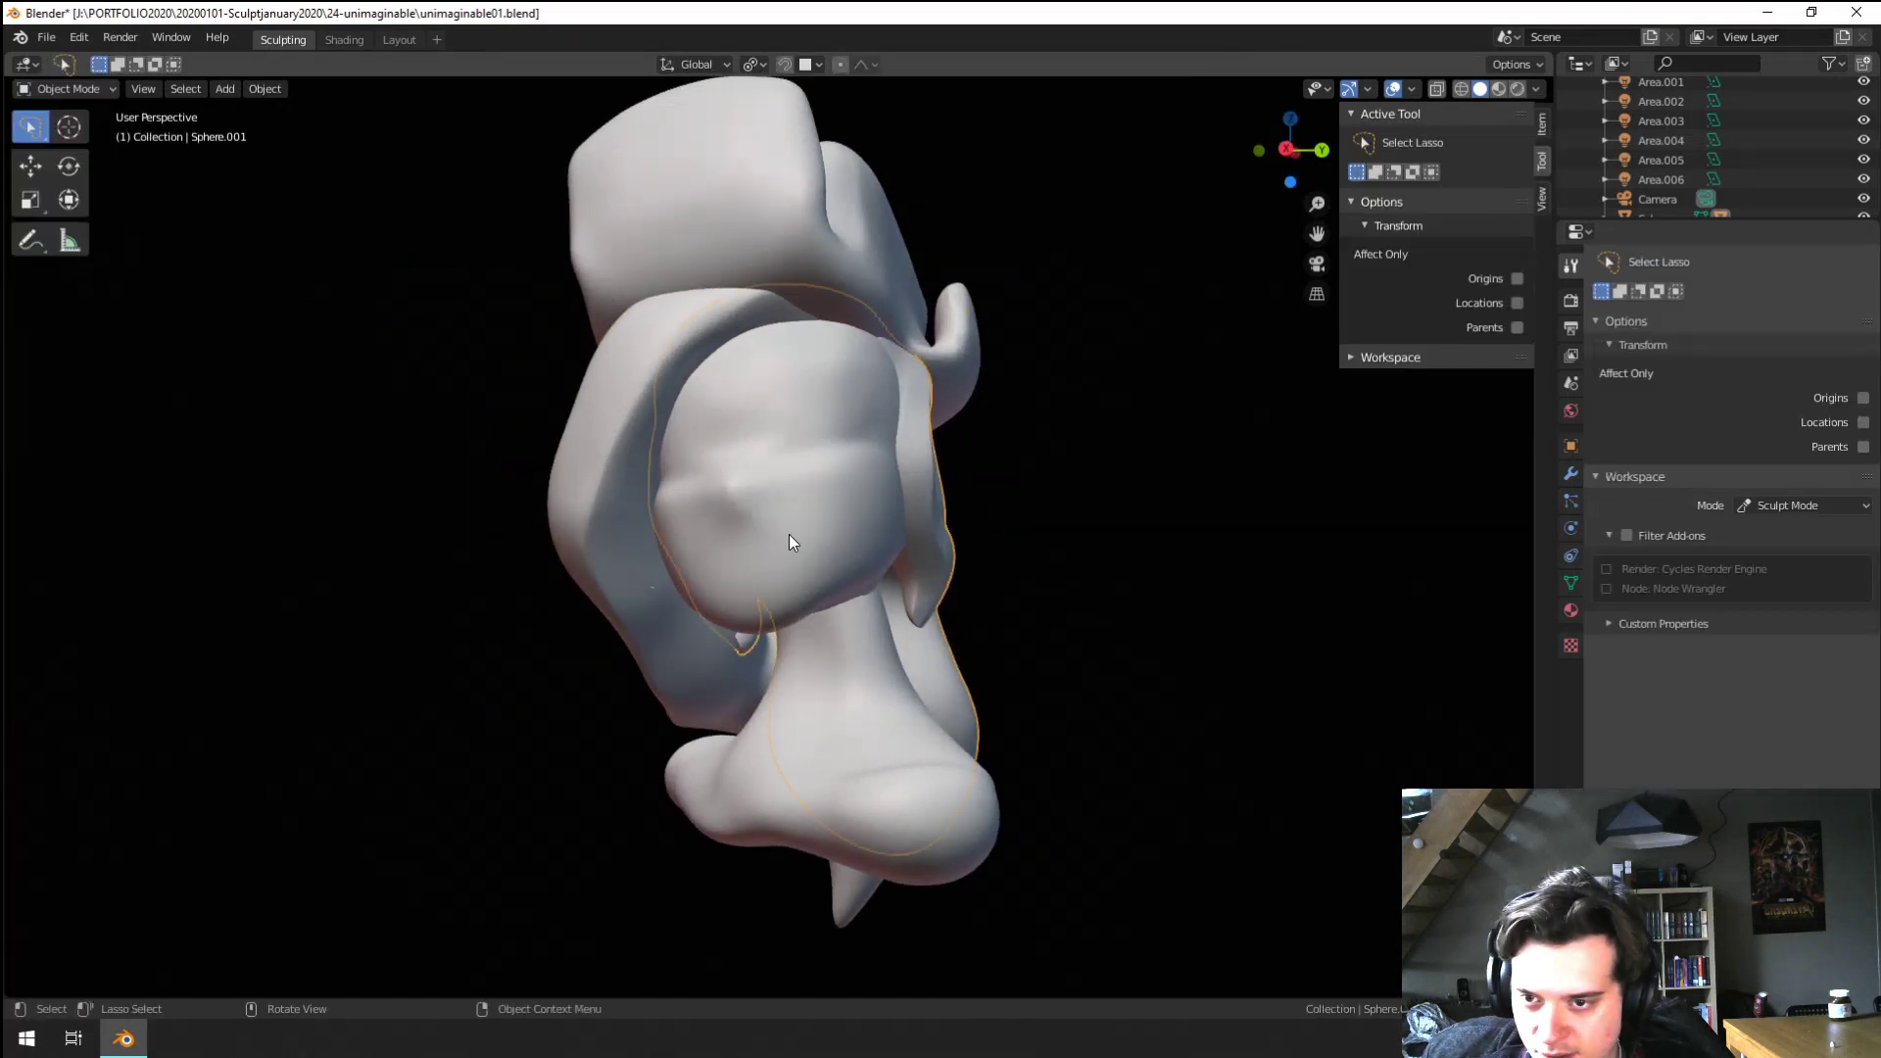
left_click(73, 154)
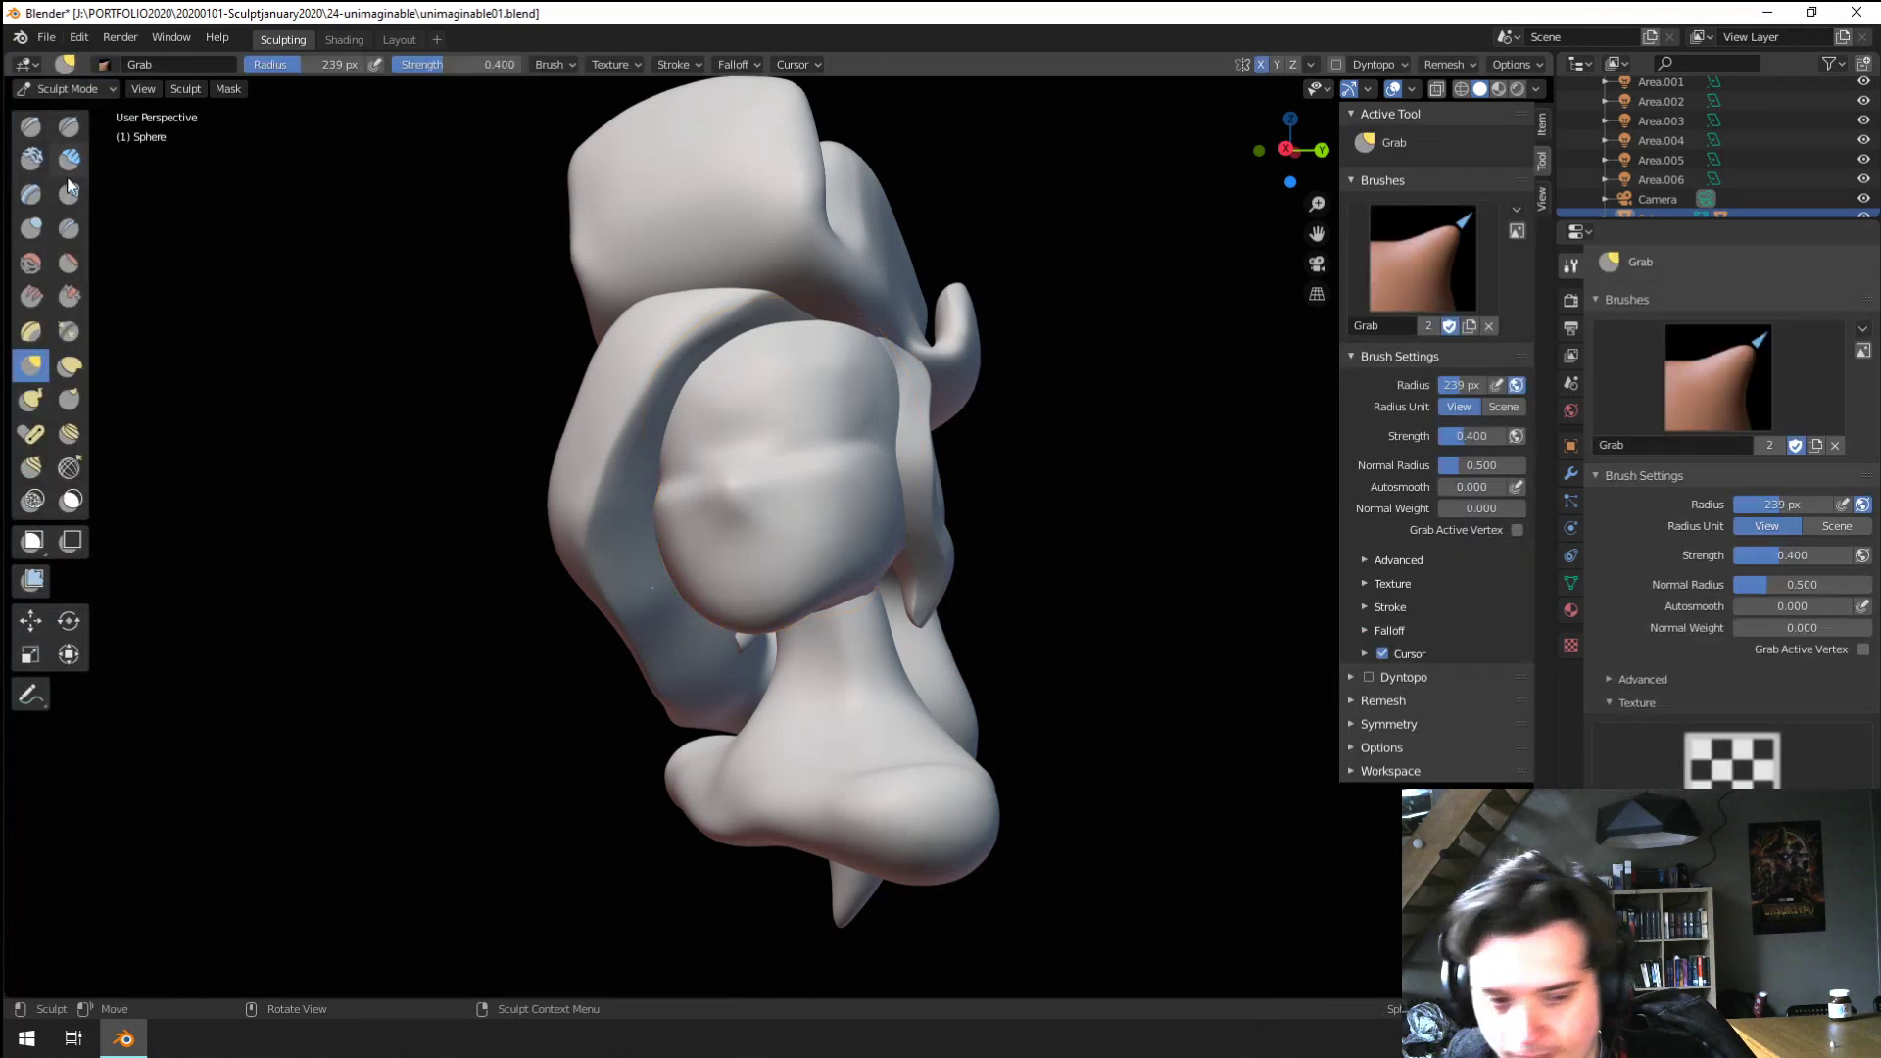
scroll(790, 466, "down", 2)
mouse_move(790, 467)
middle_mouse_down()
mouse_move(785, 569)
mouse_move(790, 480)
middle_mouse_up()
scroll(785, 568, "up", 4)
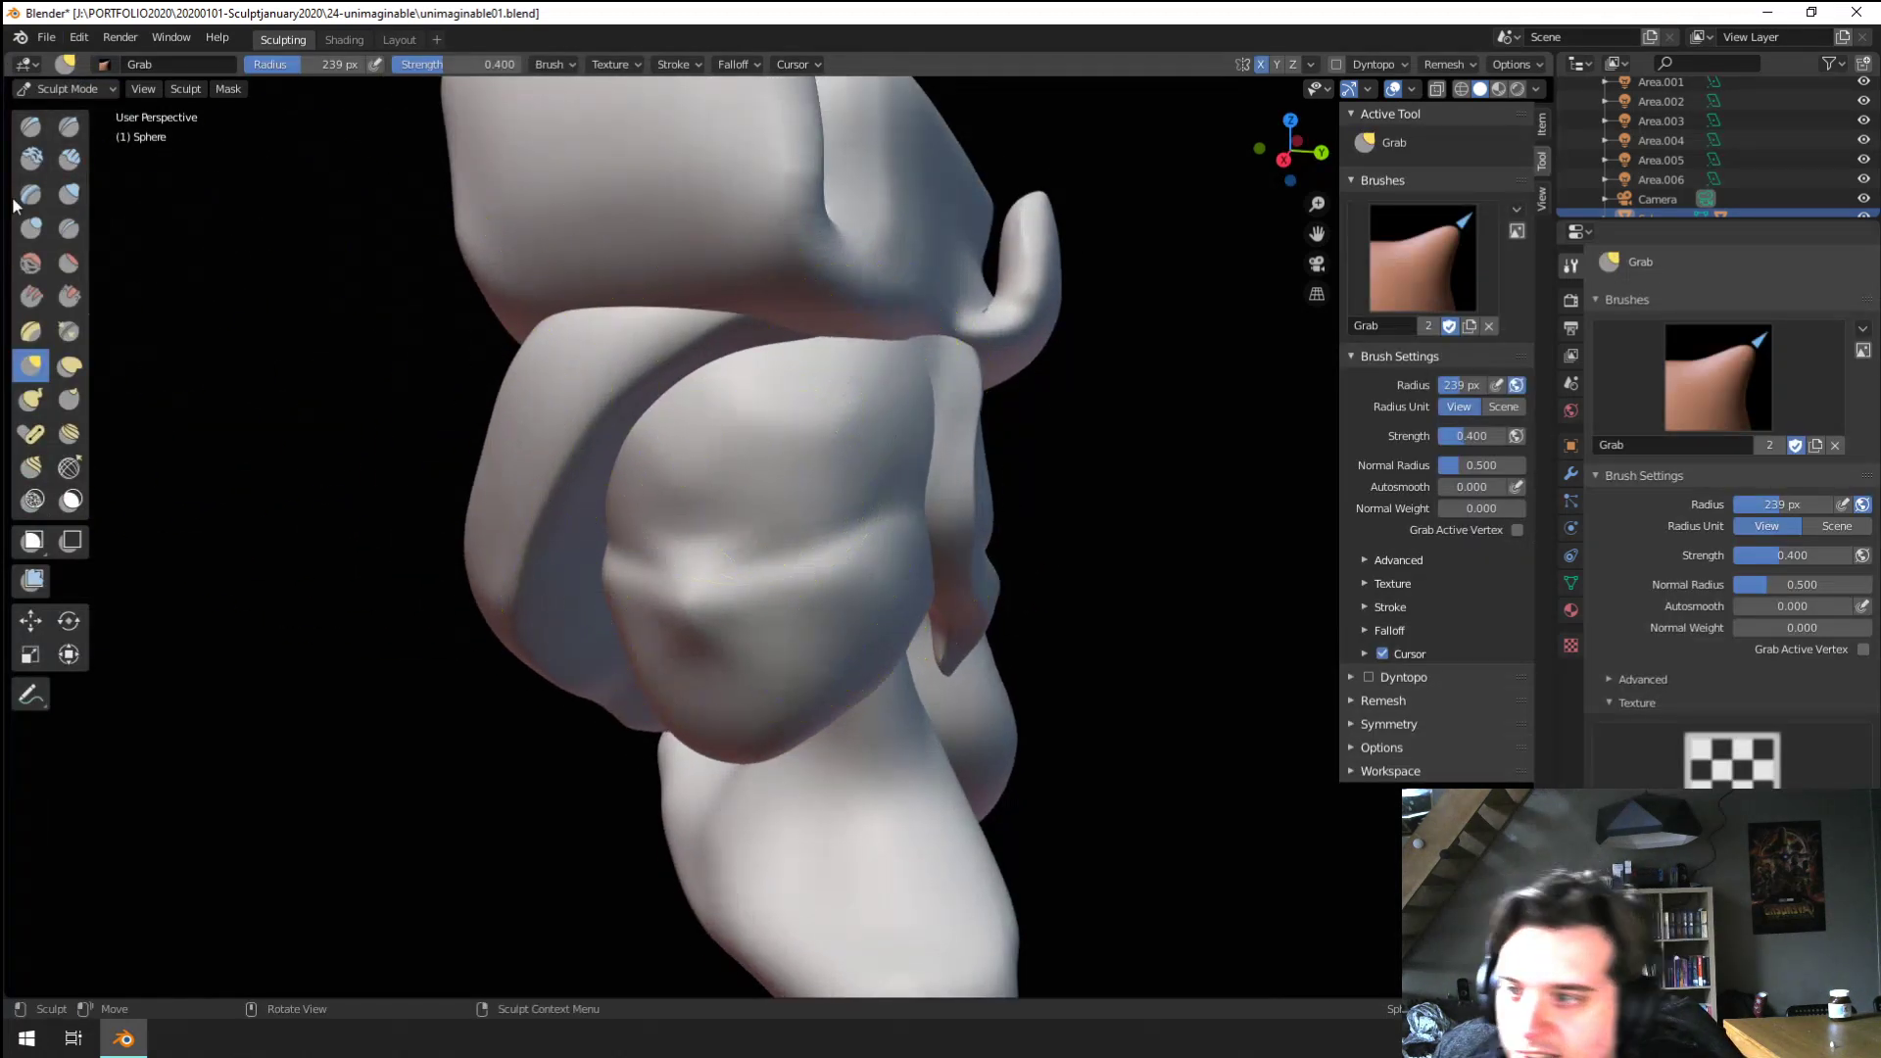
Build a rounded nose tip at the centre of the face with Blob at 61 px, undoing and redoing the stroke
left_click(31, 229)
scroll(941, 627, "up", 1)
key("f")
left_click(887, 652)
key("f")
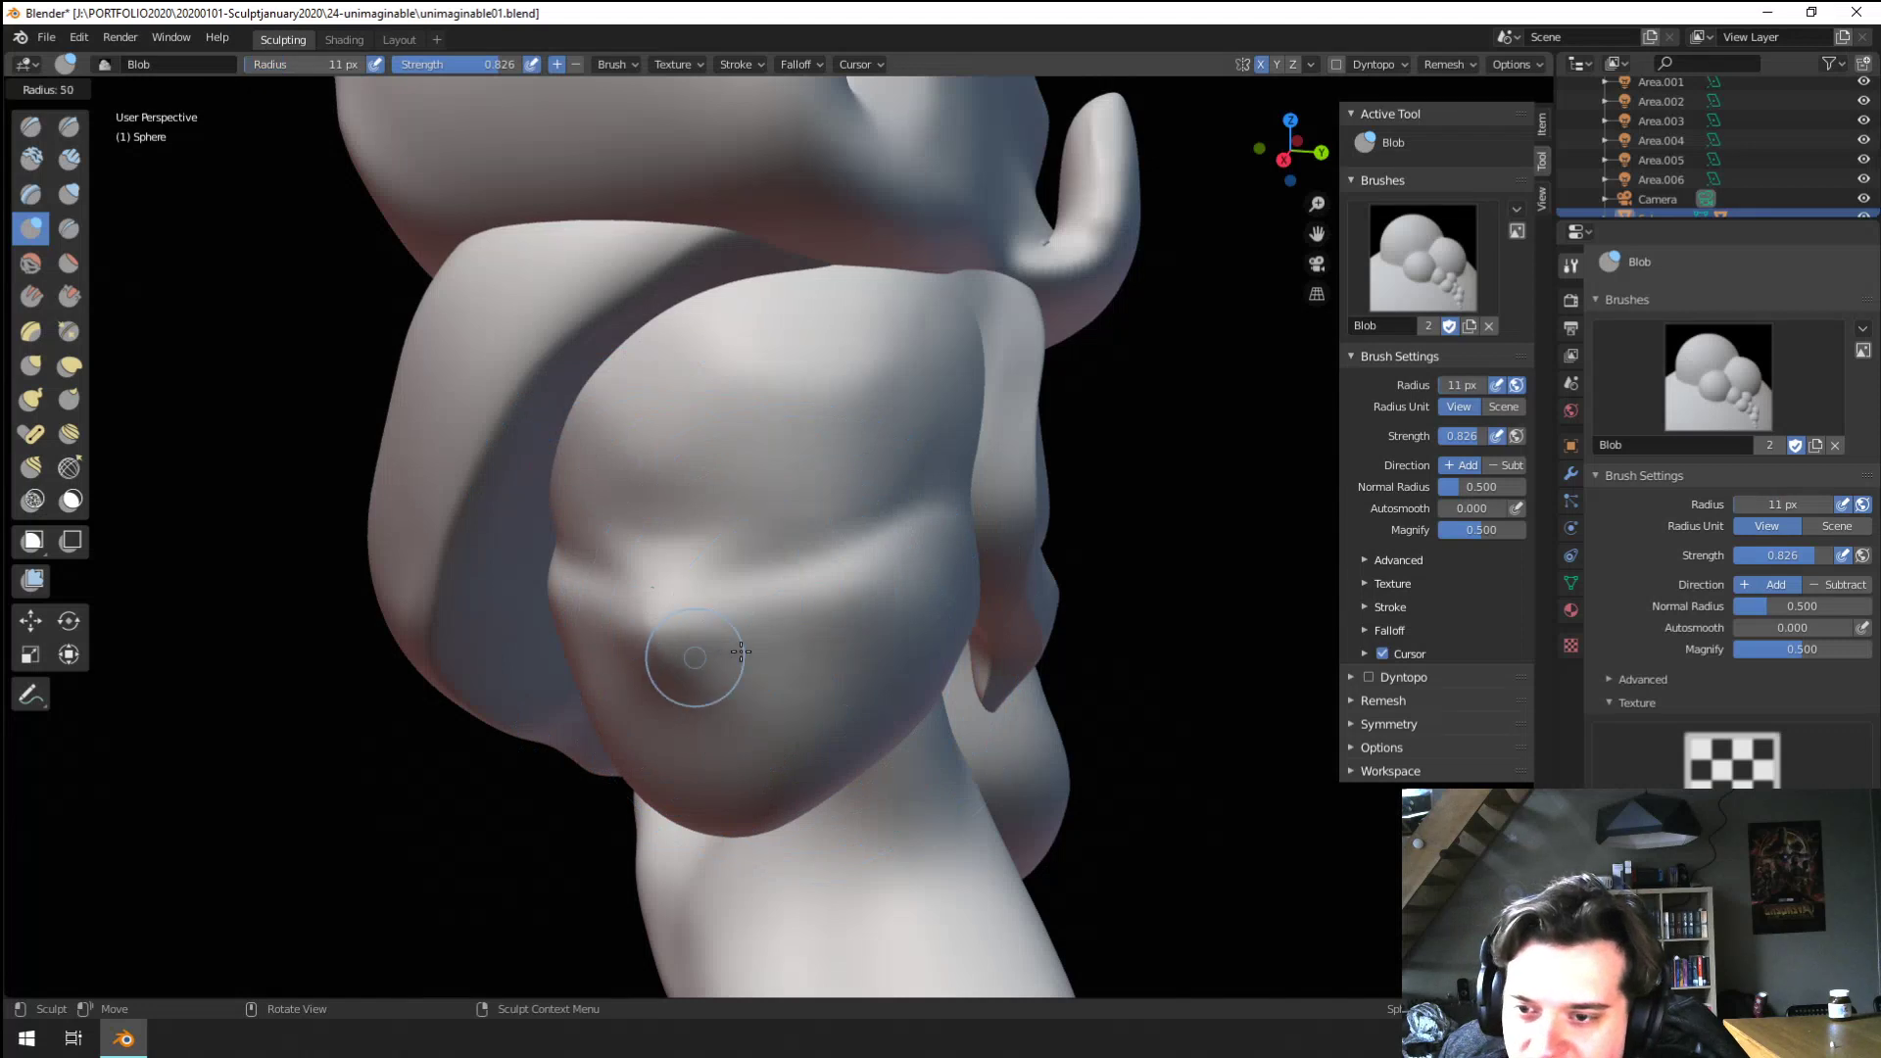
left_click(753, 659)
left_click_drag(680, 623, 641, 663)
middle_click_drag(709, 589, 744, 579)
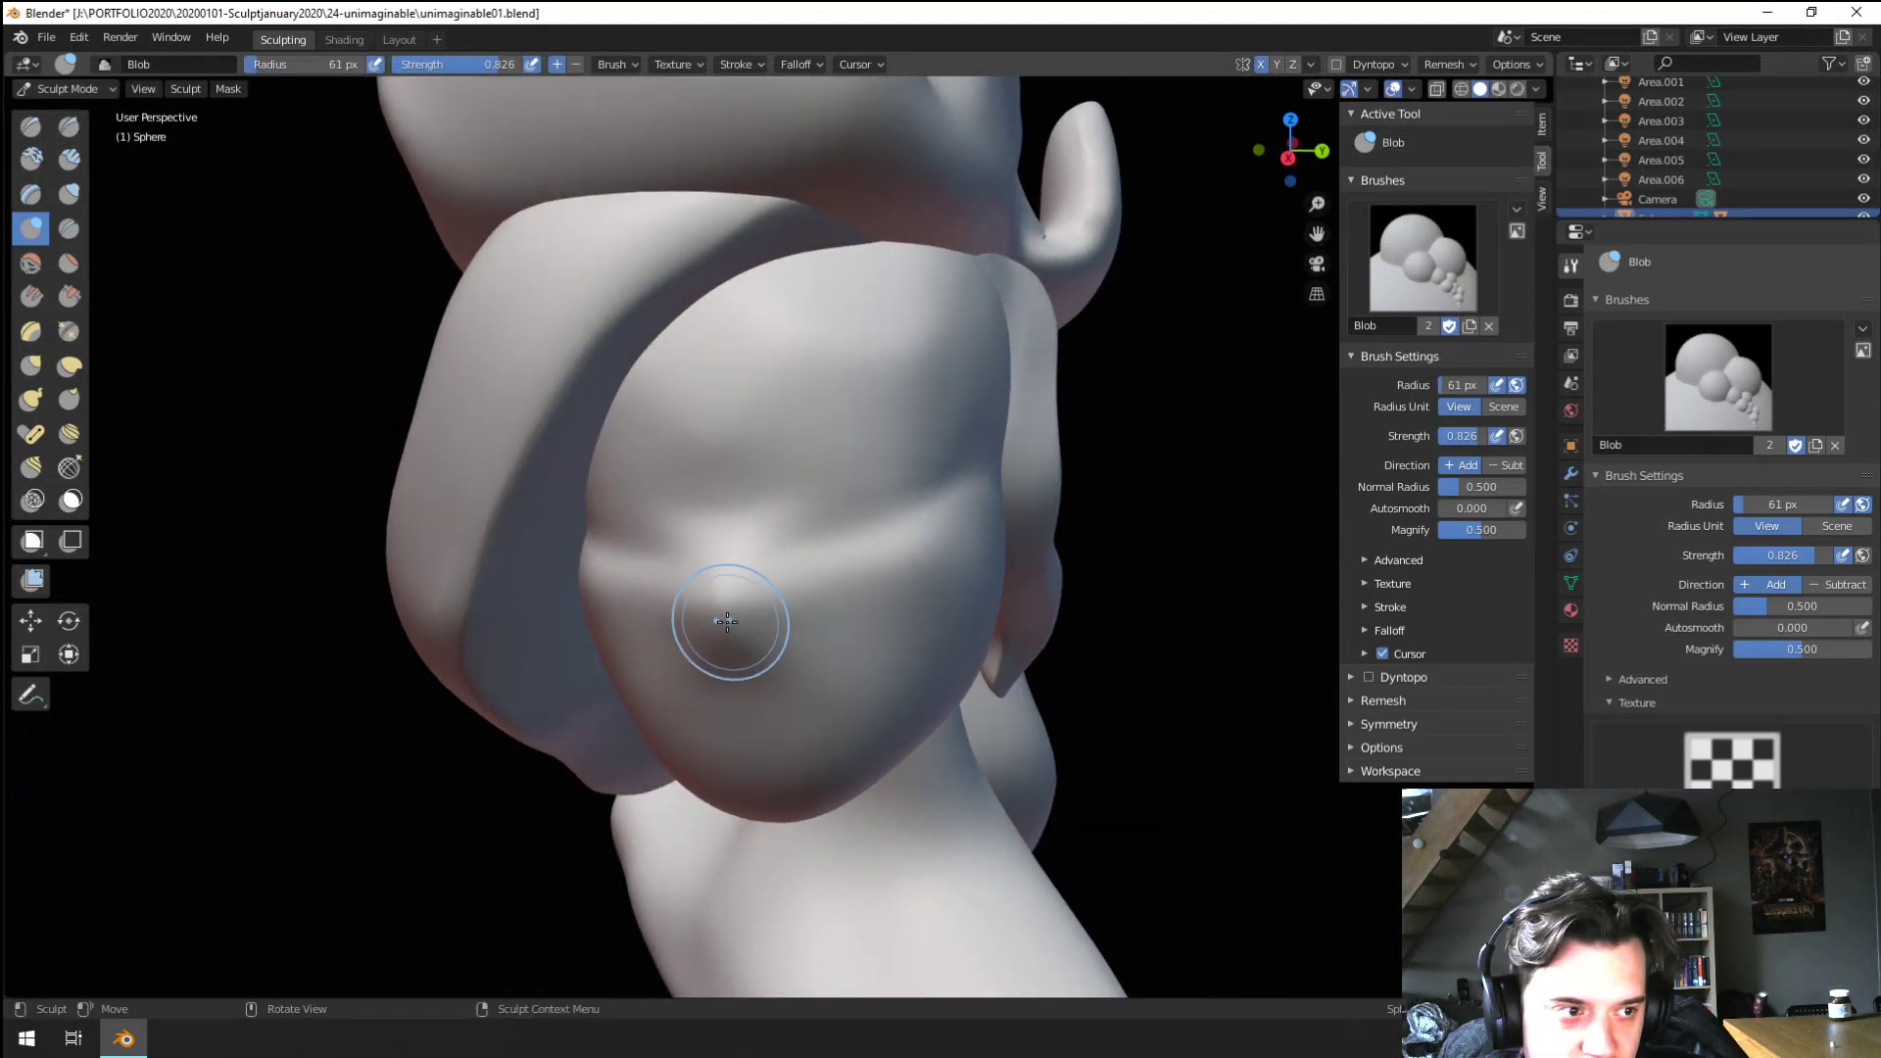
left_click_drag(745, 631, 753, 620)
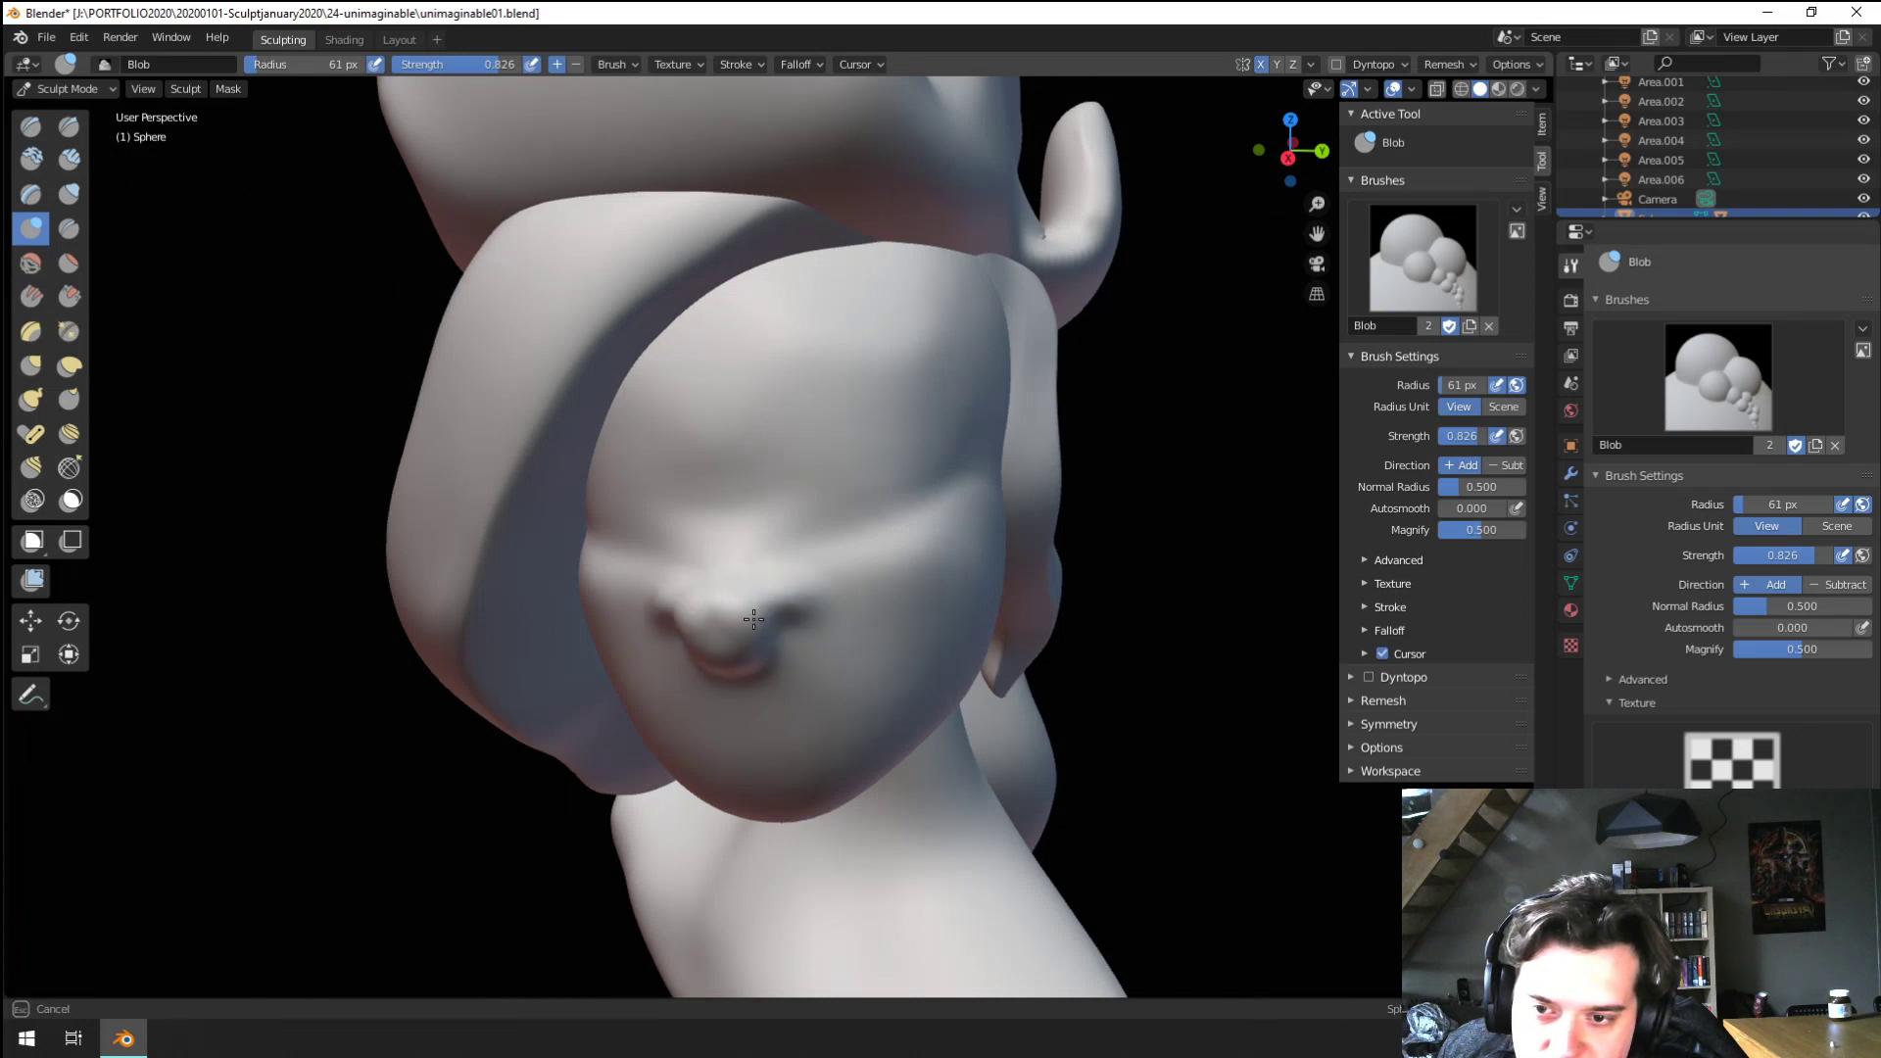
key("ctrl+z")
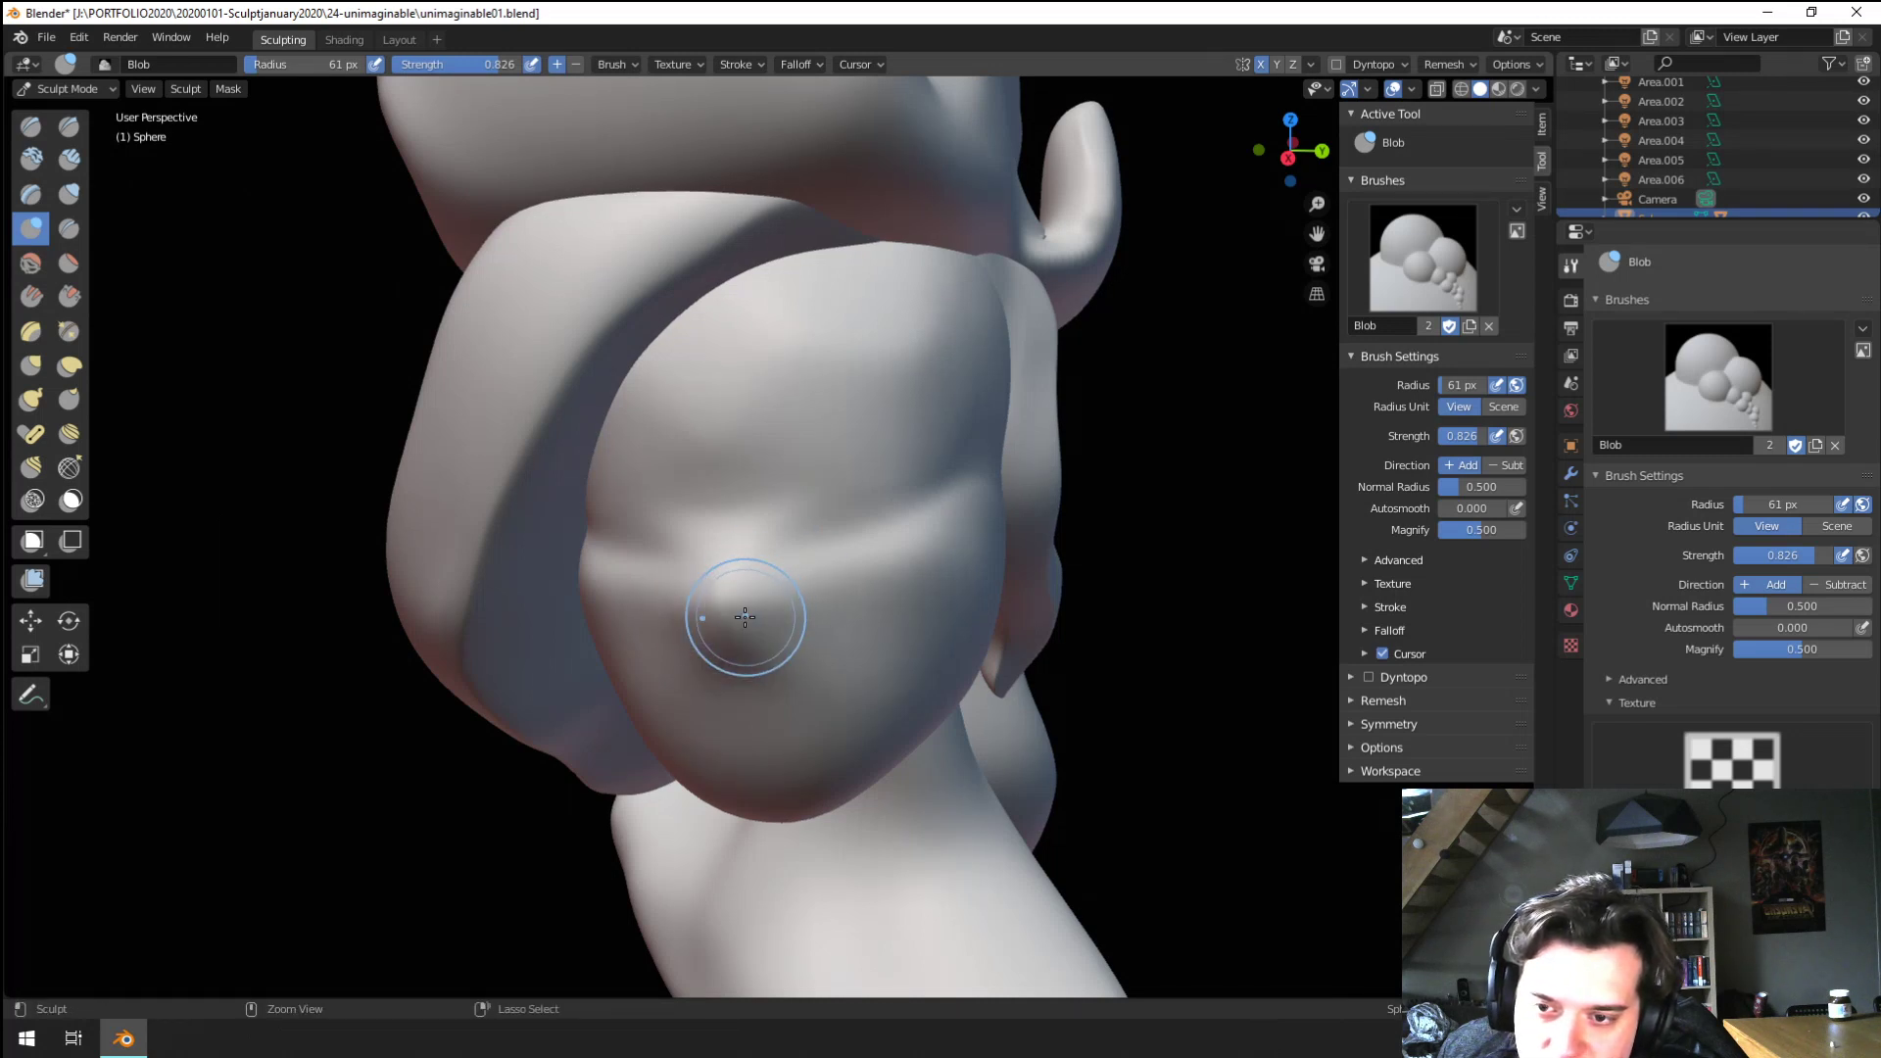
left_click_drag(761, 598, 730, 619)
mouse_move(745, 598)
middle_mouse_down("ctrl")
mouse_move(735, 639)
mouse_move(725, 613)
middle_mouse_up("ctrl")
Add volume at the brow above the nose bridge with Blob at 83 px
key("f")
left_click(697, 608)
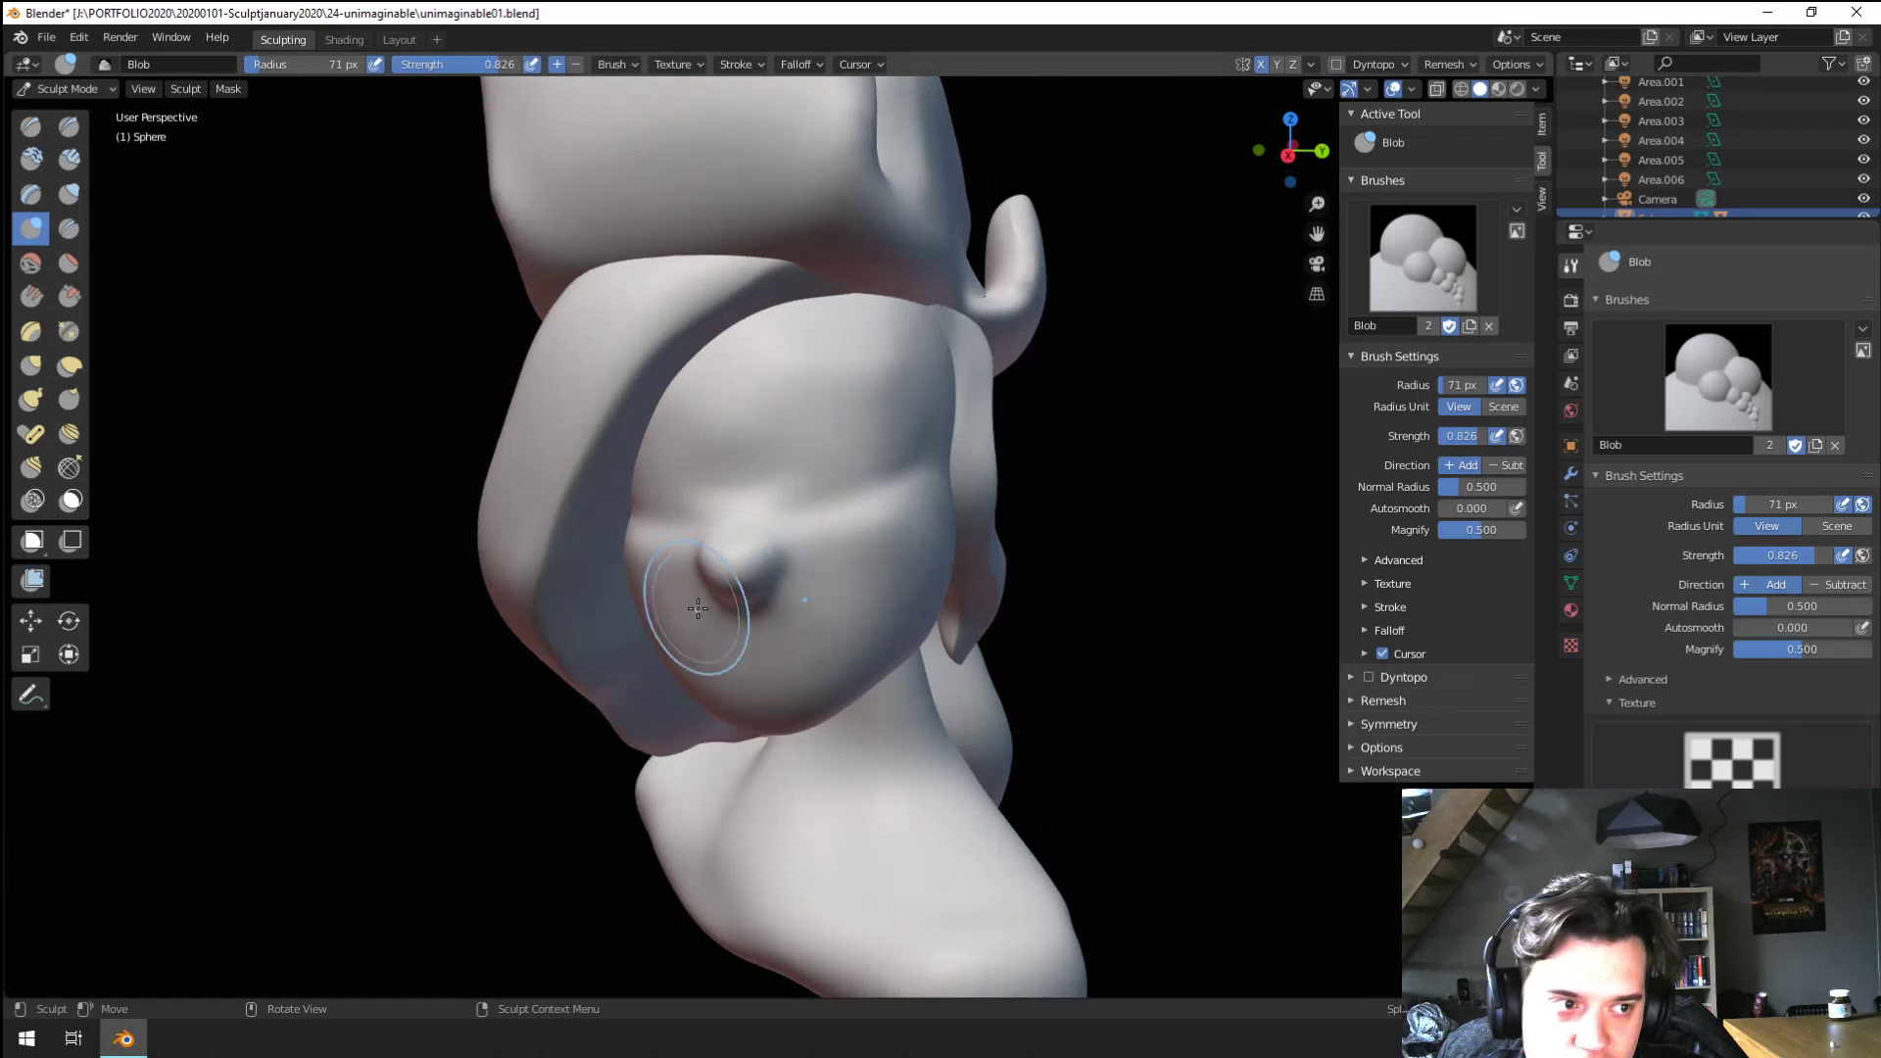
key("f")
left_click(721, 529)
left_click_drag(733, 482, 733, 477)
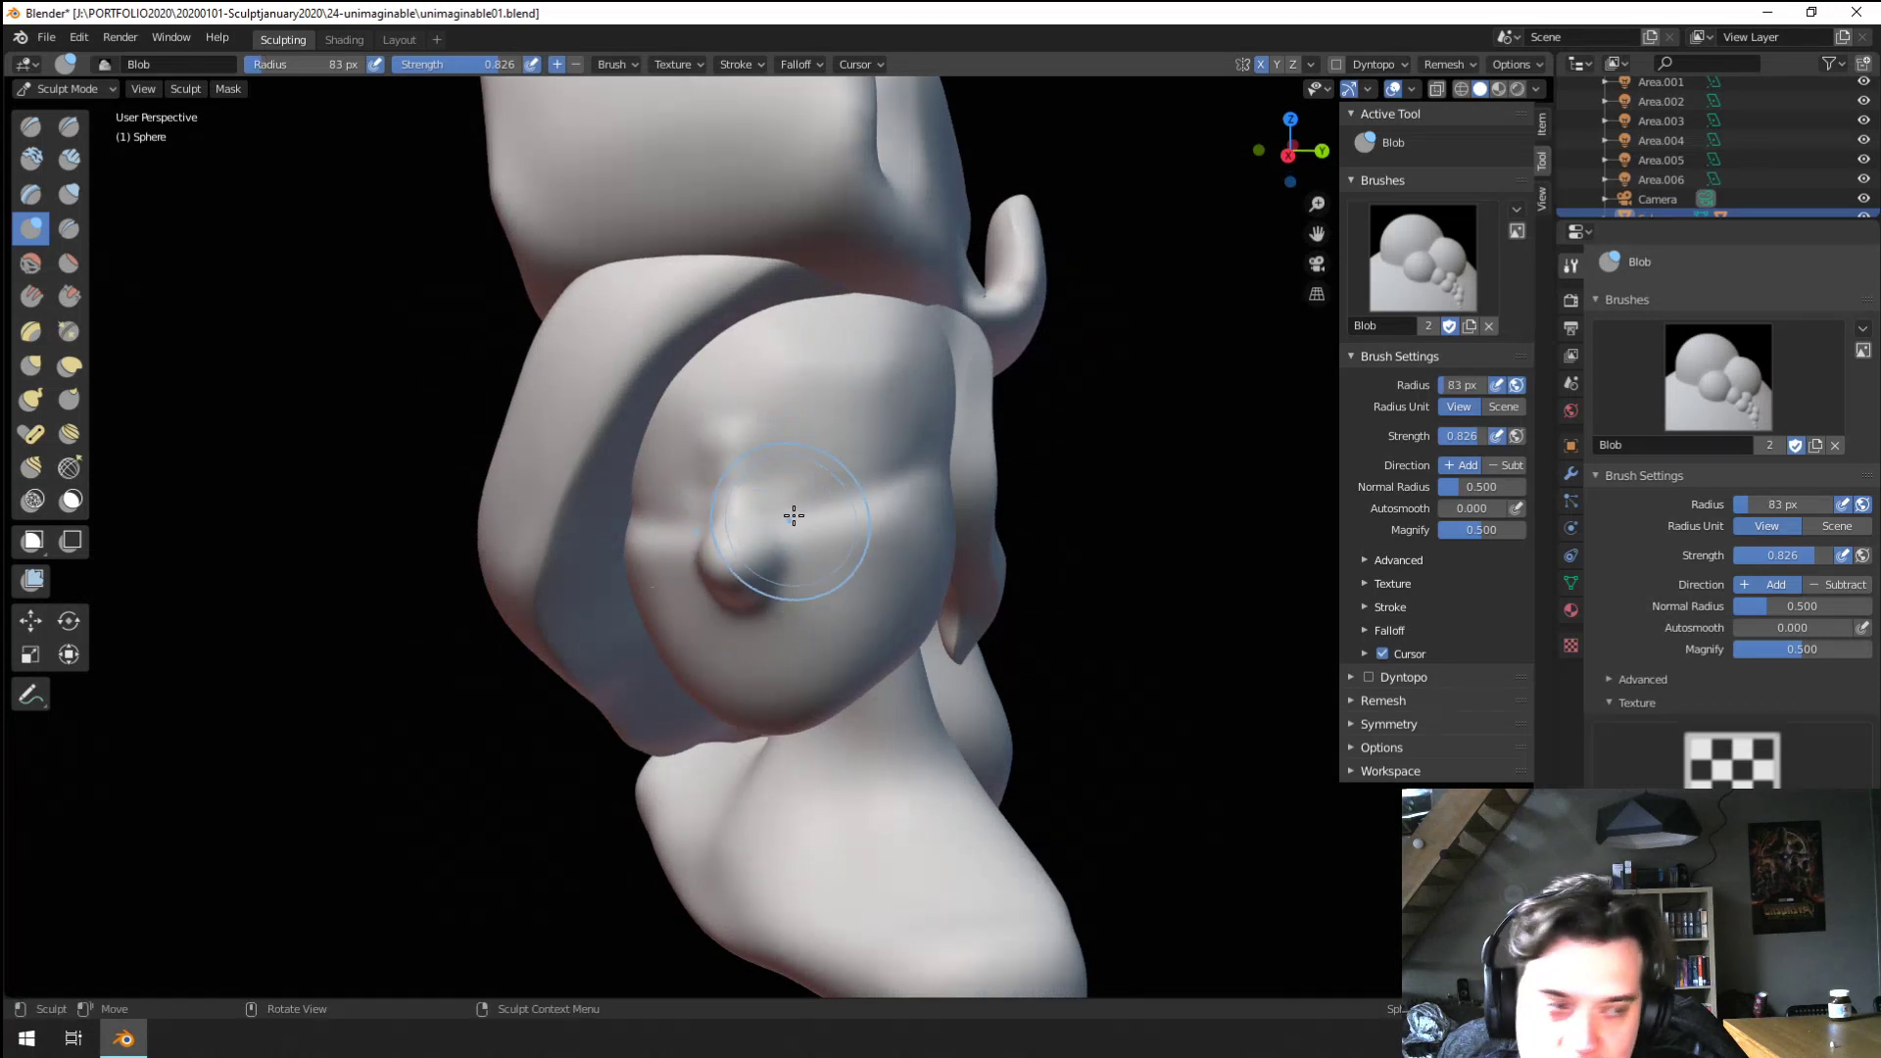
Carve the eye sockets with the inverted Blob brush and reshape the face profile with Grab at 169 px
key("f")
left_click(849, 505)
left_click_drag(867, 475, 840, 514, "ctrl")
mouse_move(849, 475)
middle_mouse_down()
mouse_move(816, 477)
mouse_move(958, 415)
mouse_move(614, 479)
mouse_move(568, 442)
middle_mouse_up()
key("g")
key("f")
left_click(825, 438)
key("f")
left_click(626, 479)
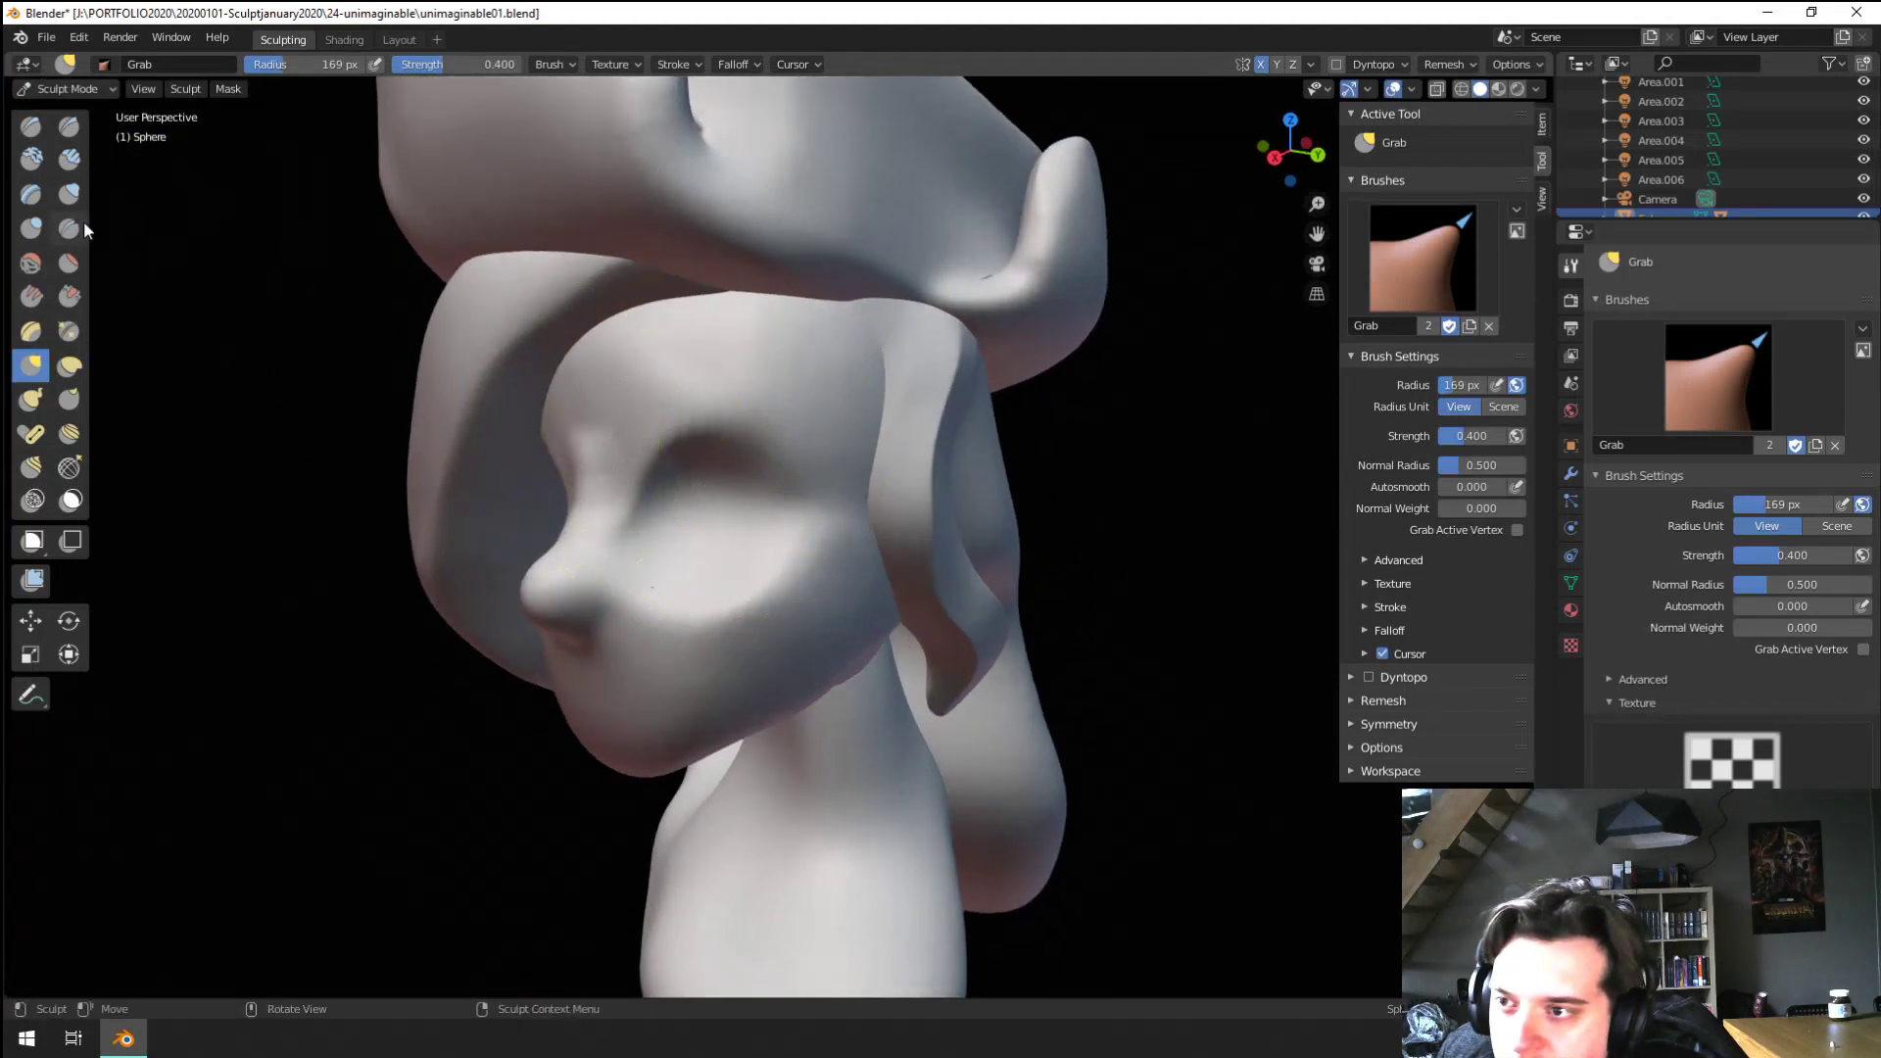
Sharpen the eye area with Crease at 110 px and pull the outer side of the socket forward with Grab at 175 px
left_click(69, 228)
middle_click_drag(630, 386, 751, 436)
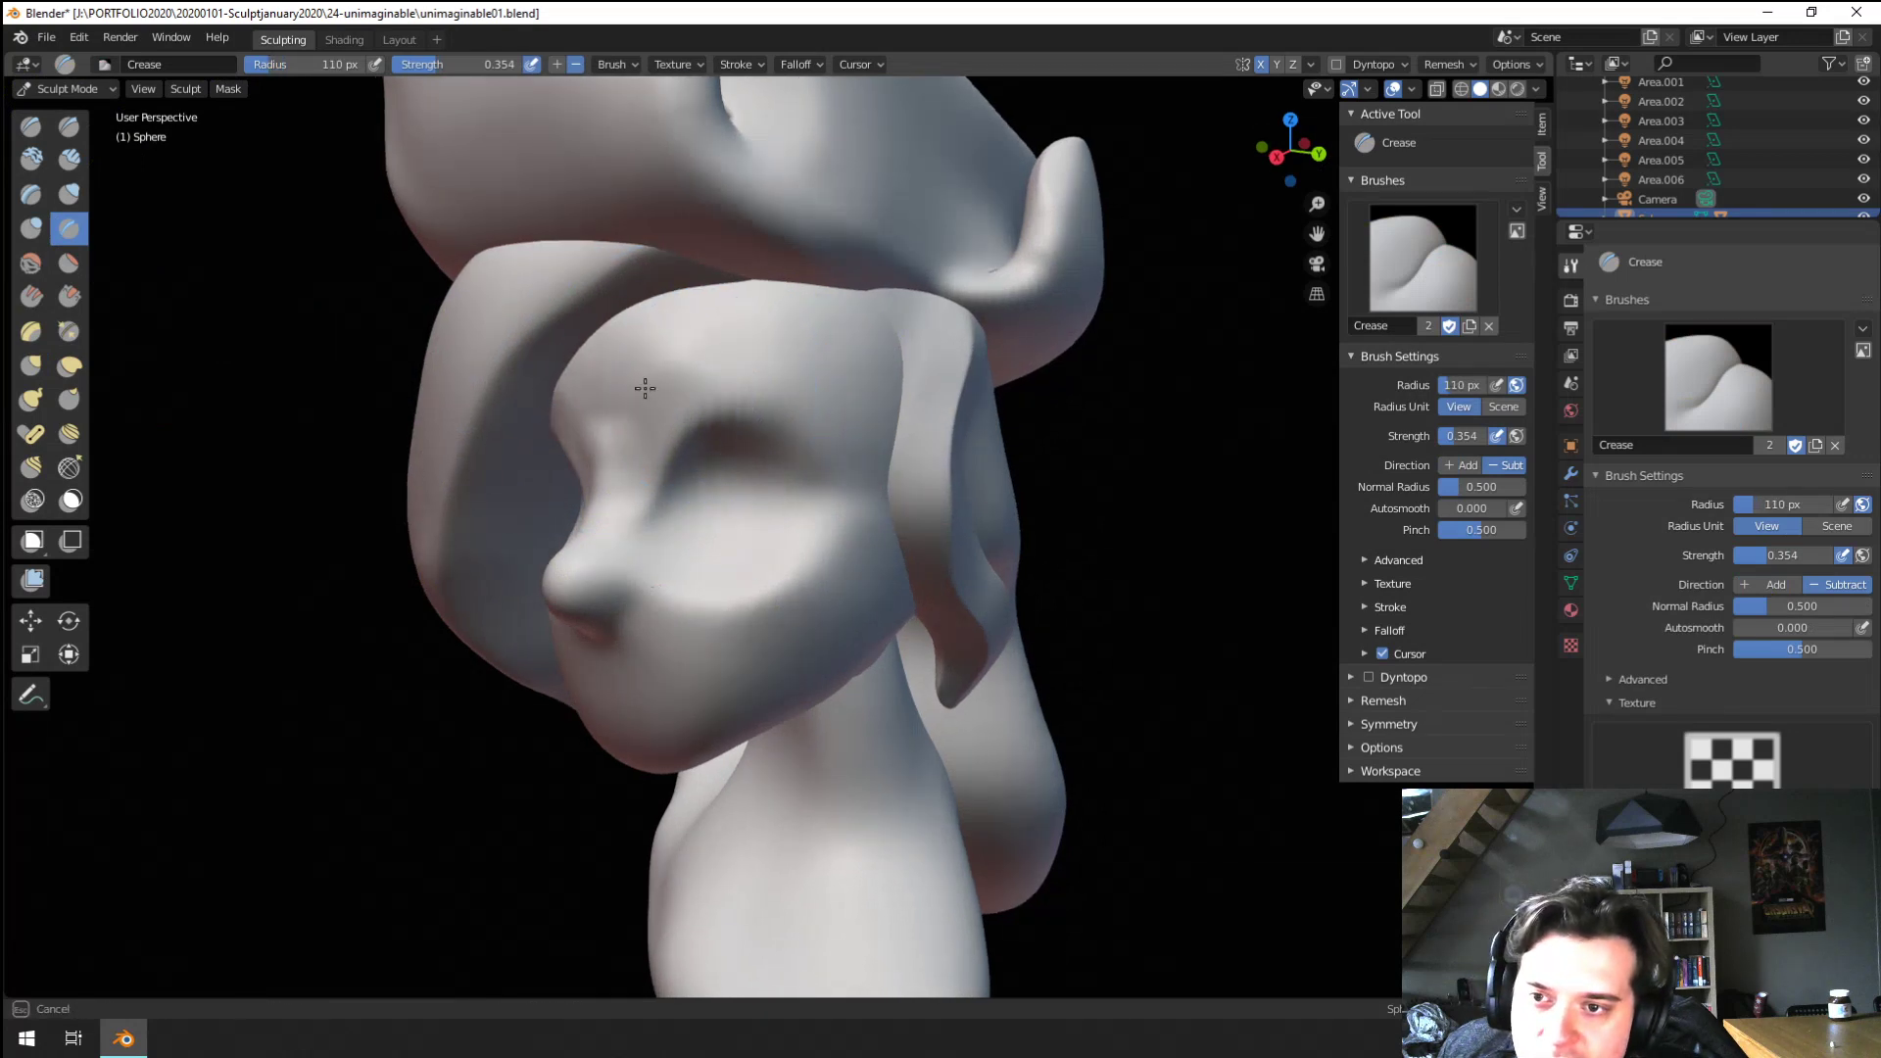
scroll(669, 383, "down", 3)
mouse_move(669, 383)
middle_mouse_down()
mouse_move(833, 406)
mouse_move(724, 451)
middle_mouse_up()
scroll(759, 448, "up", 3)
key("g")
key("f")
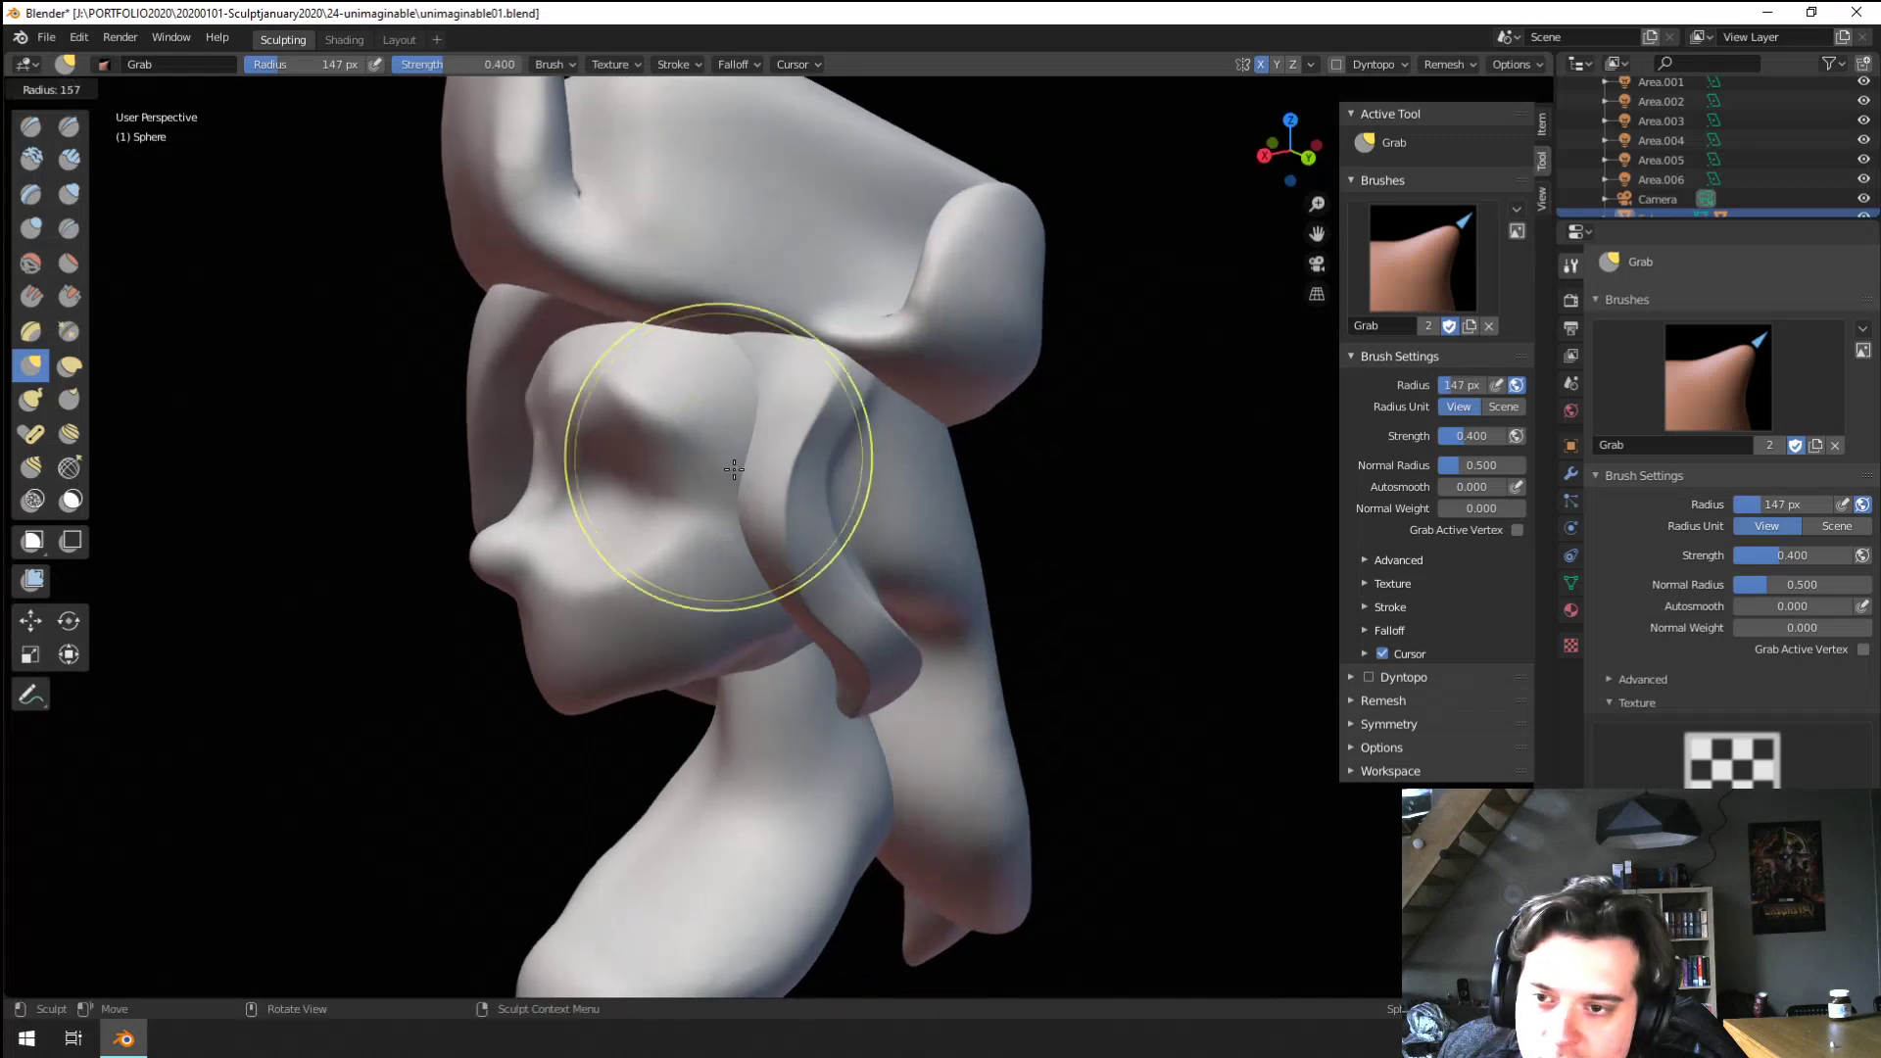
left_click(843, 452)
left_click_drag(716, 454, 659, 458)
Reshape the underside of the jaw where it meets the neck with Grab at 201 px
mouse_move(681, 475)
middle_mouse_down()
mouse_move(632, 488)
mouse_move(748, 441)
mouse_move(760, 496)
middle_mouse_up()
middle_click_drag(791, 622, 692, 575)
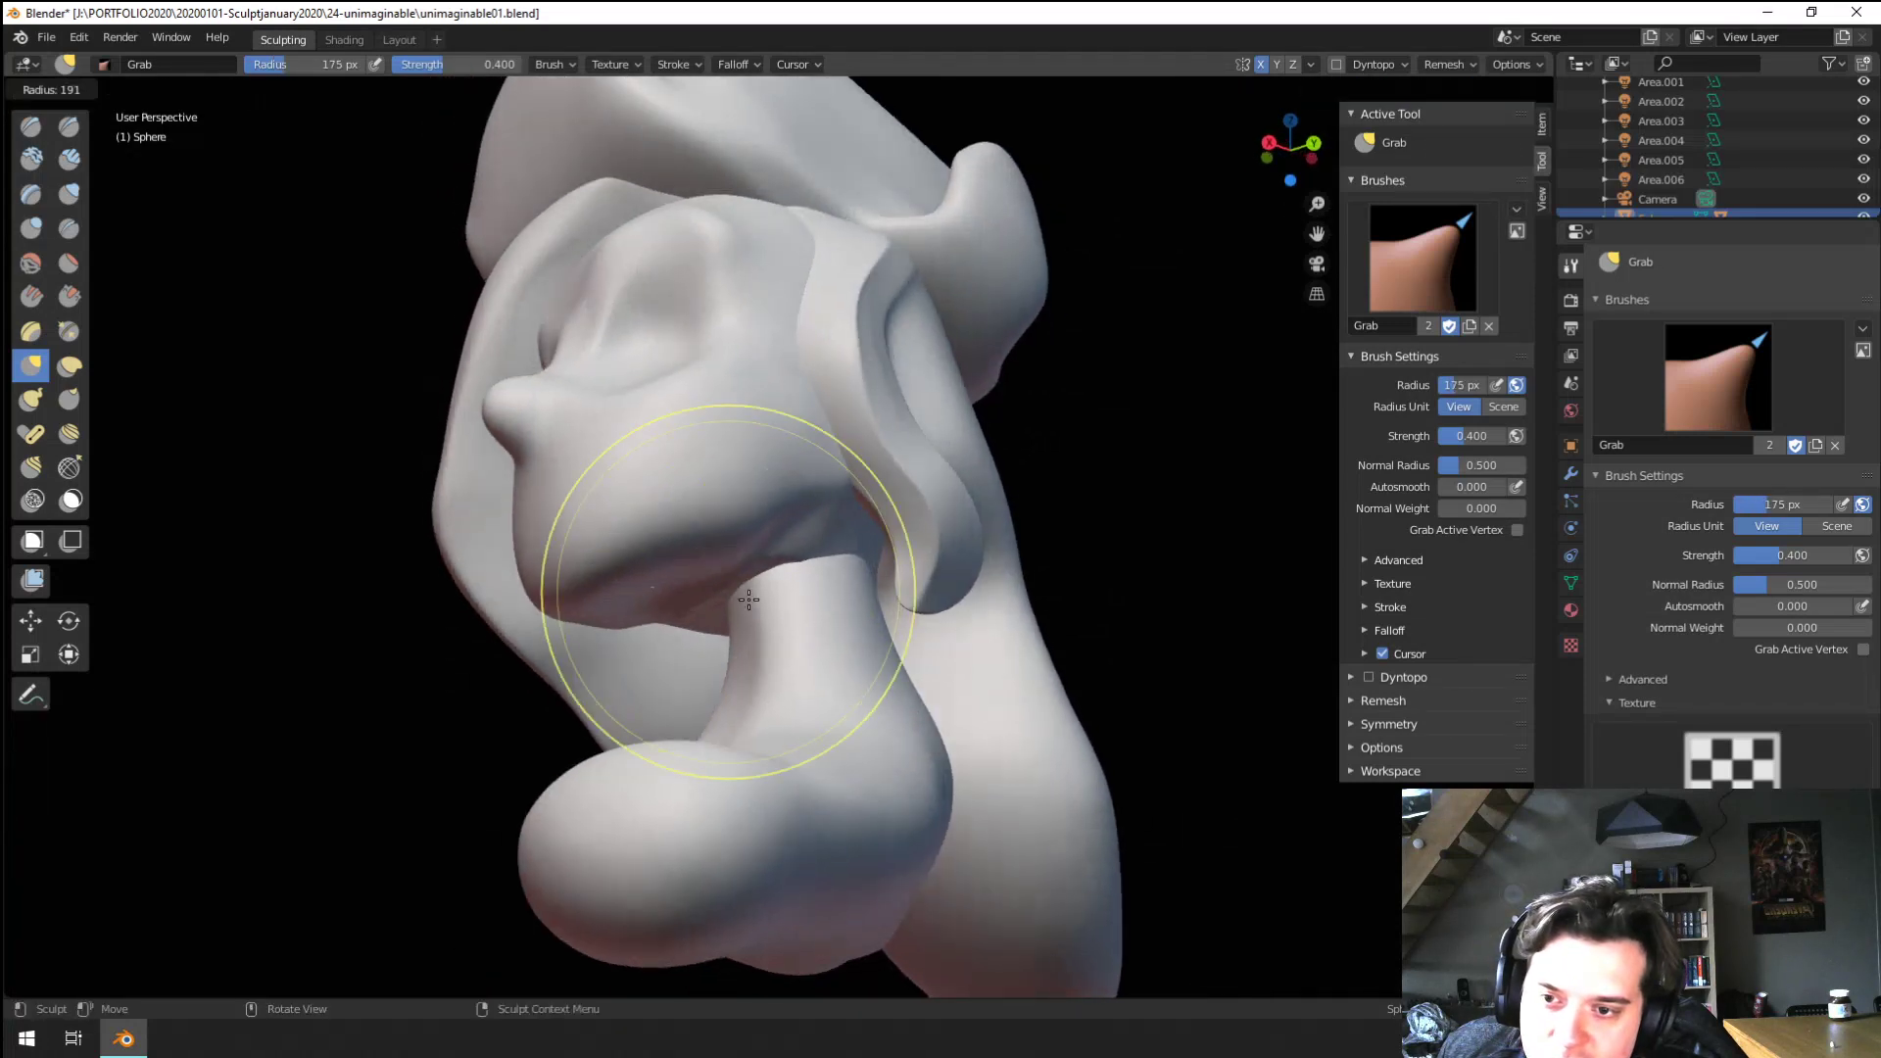
middle_click_drag(757, 658, 670, 678)
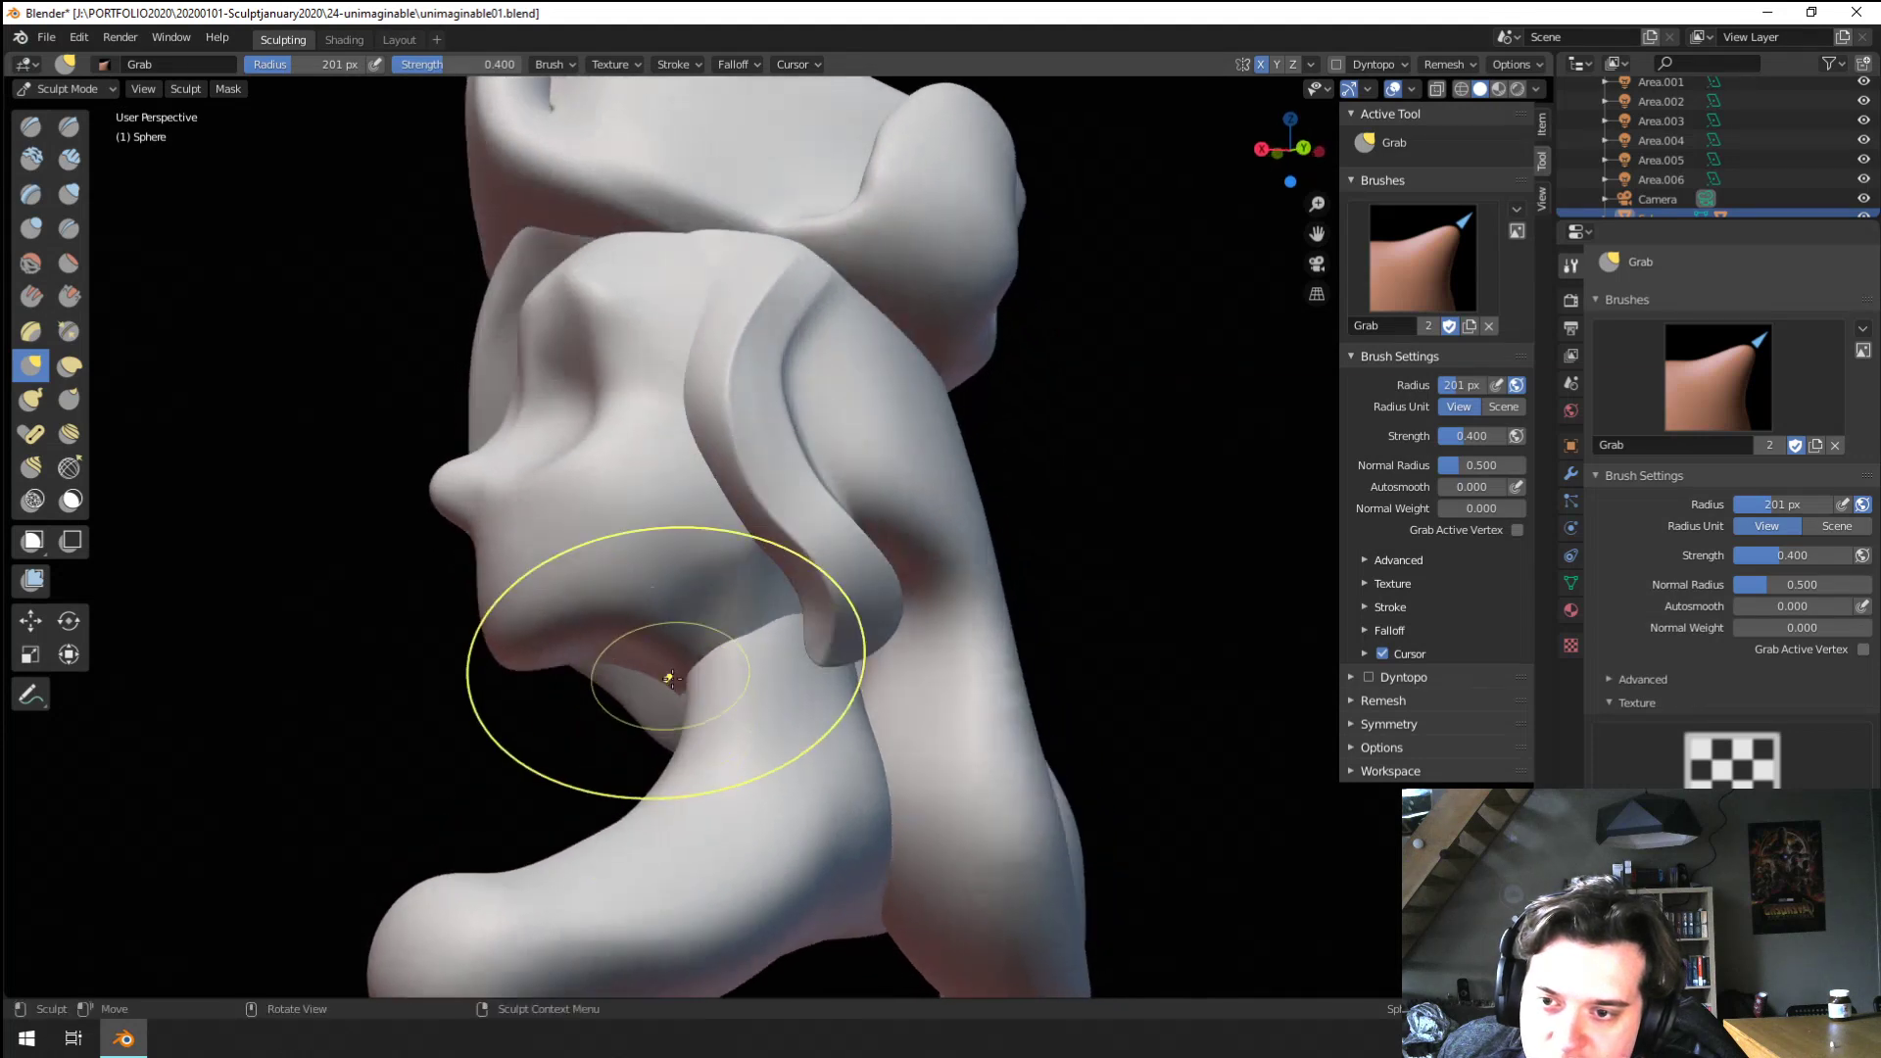
middle_click_drag(767, 599, 794, 559)
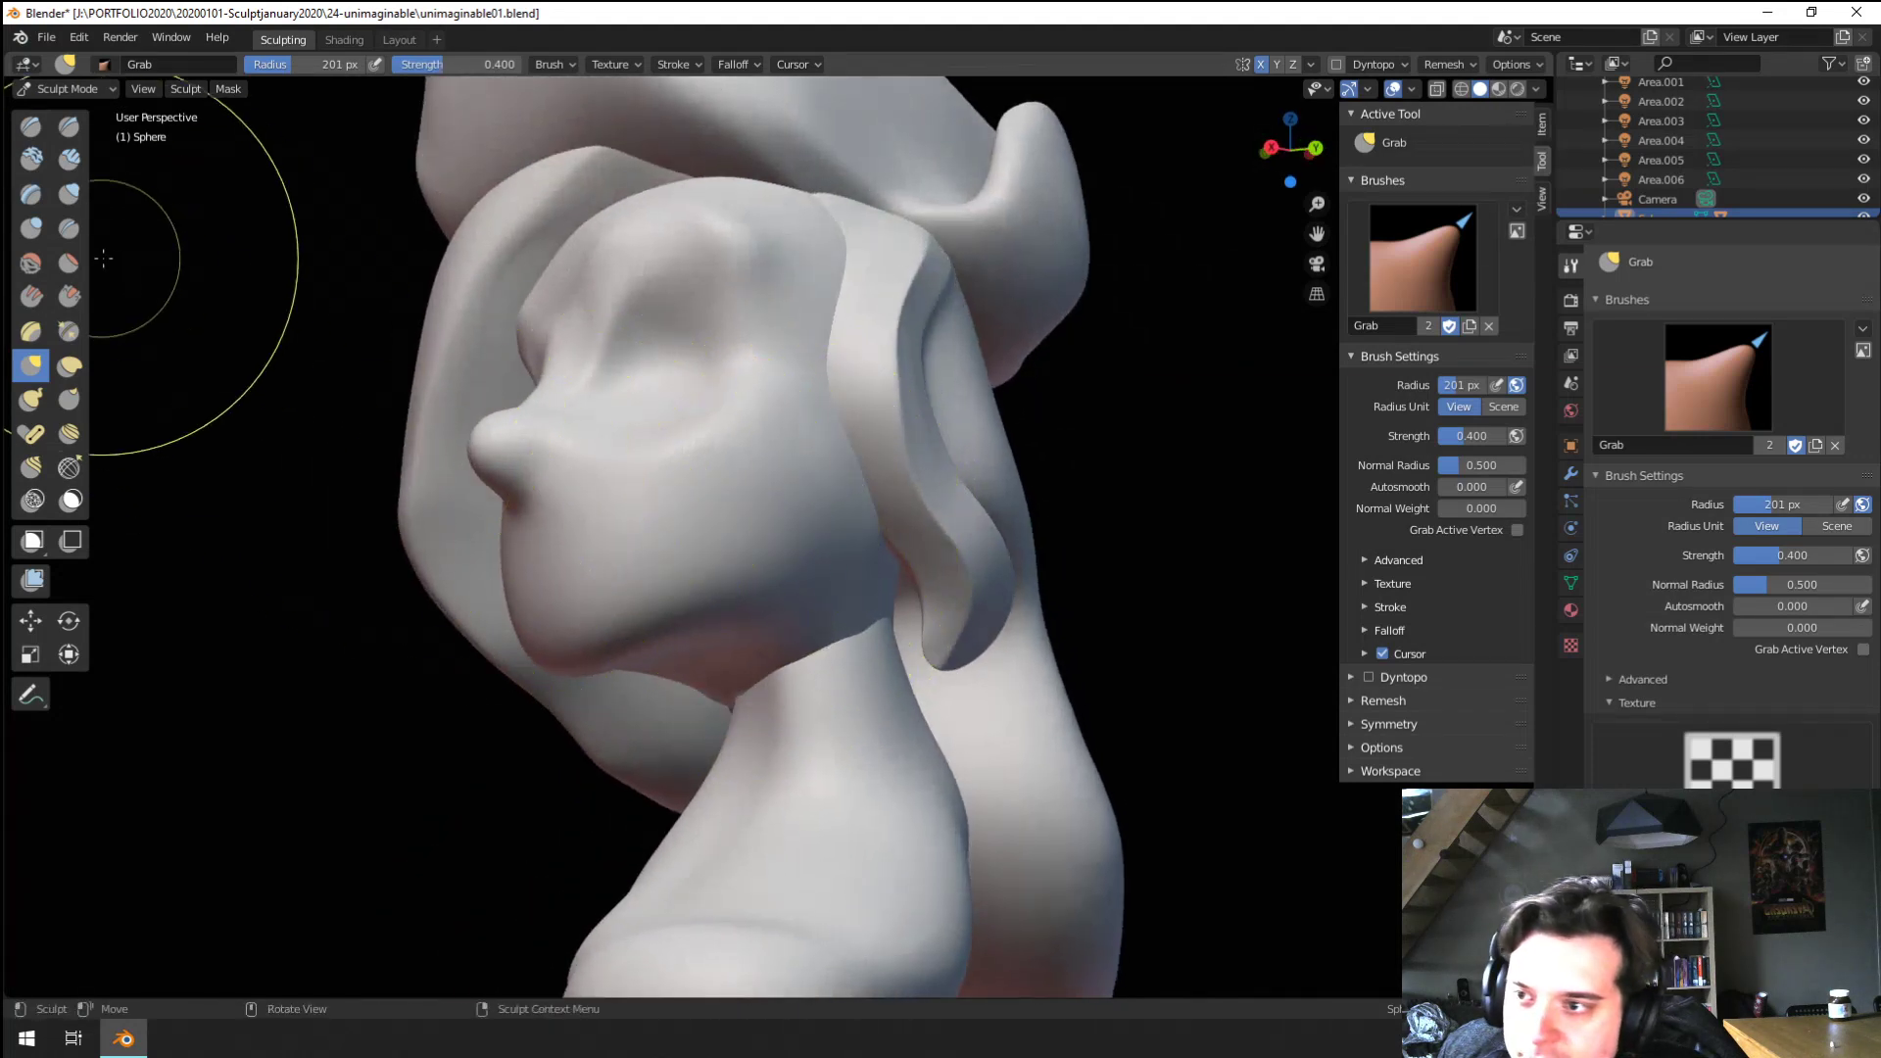
Sharpen the lower edge of the jaw and flatten the underside of the chin with Pinch and Crease at 161 px
left_click(69, 332)
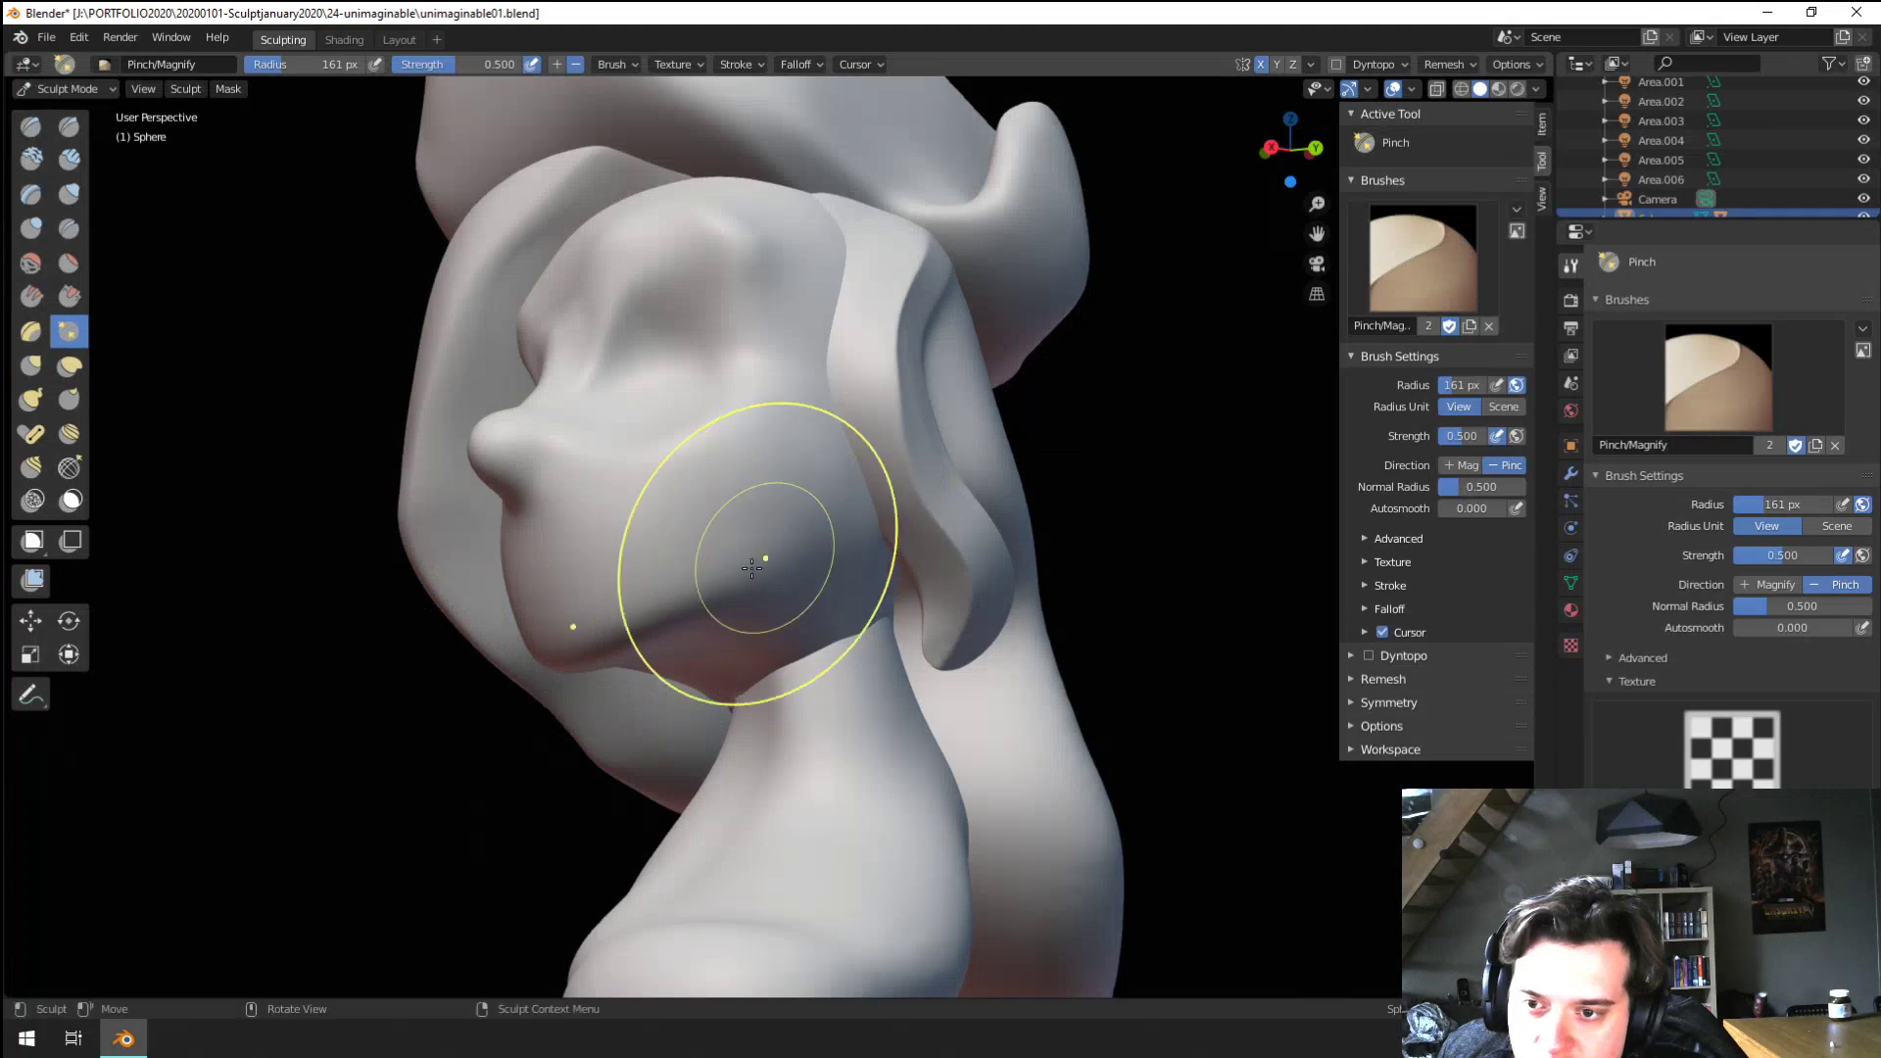
mouse_move(751, 567)
middle_mouse_down()
mouse_move(827, 596)
mouse_move(813, 588)
middle_mouse_up()
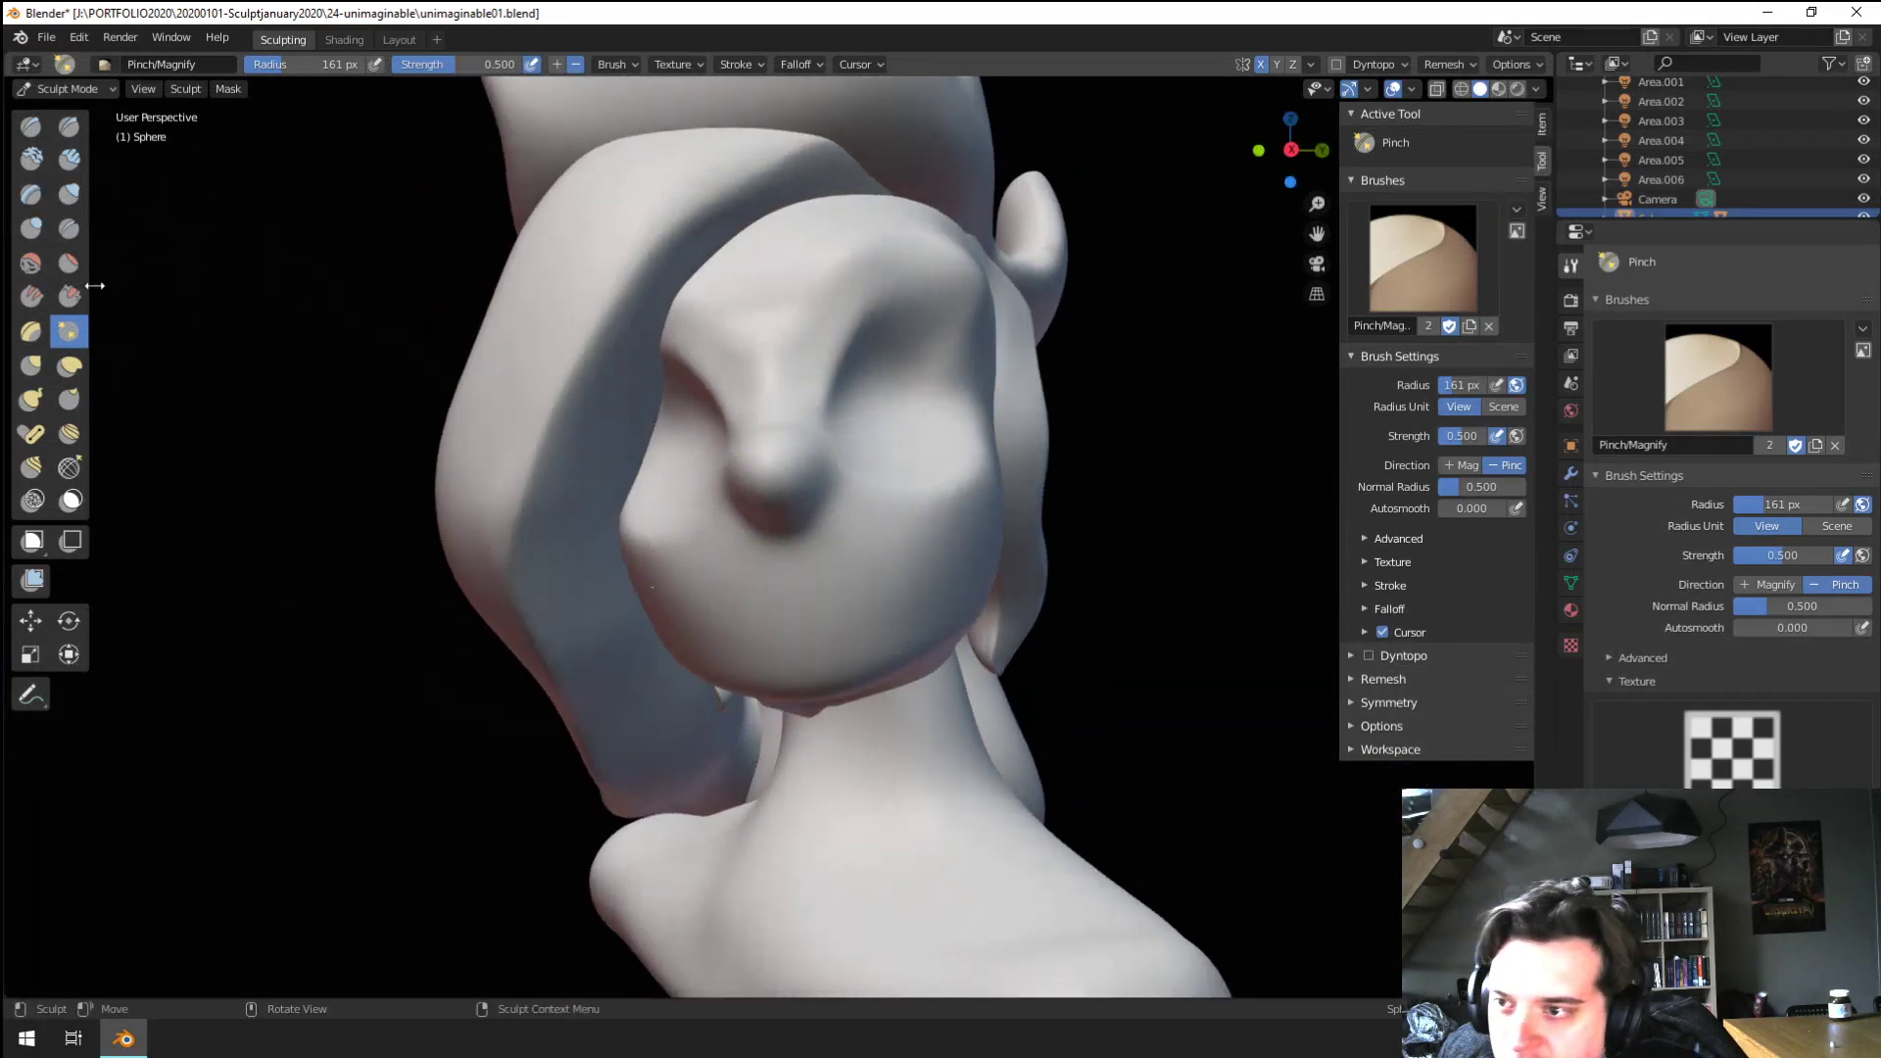
key("shift+c")
mouse_move(792, 718)
middle_mouse_down()
mouse_move(773, 630)
mouse_move(818, 539)
middle_mouse_up()
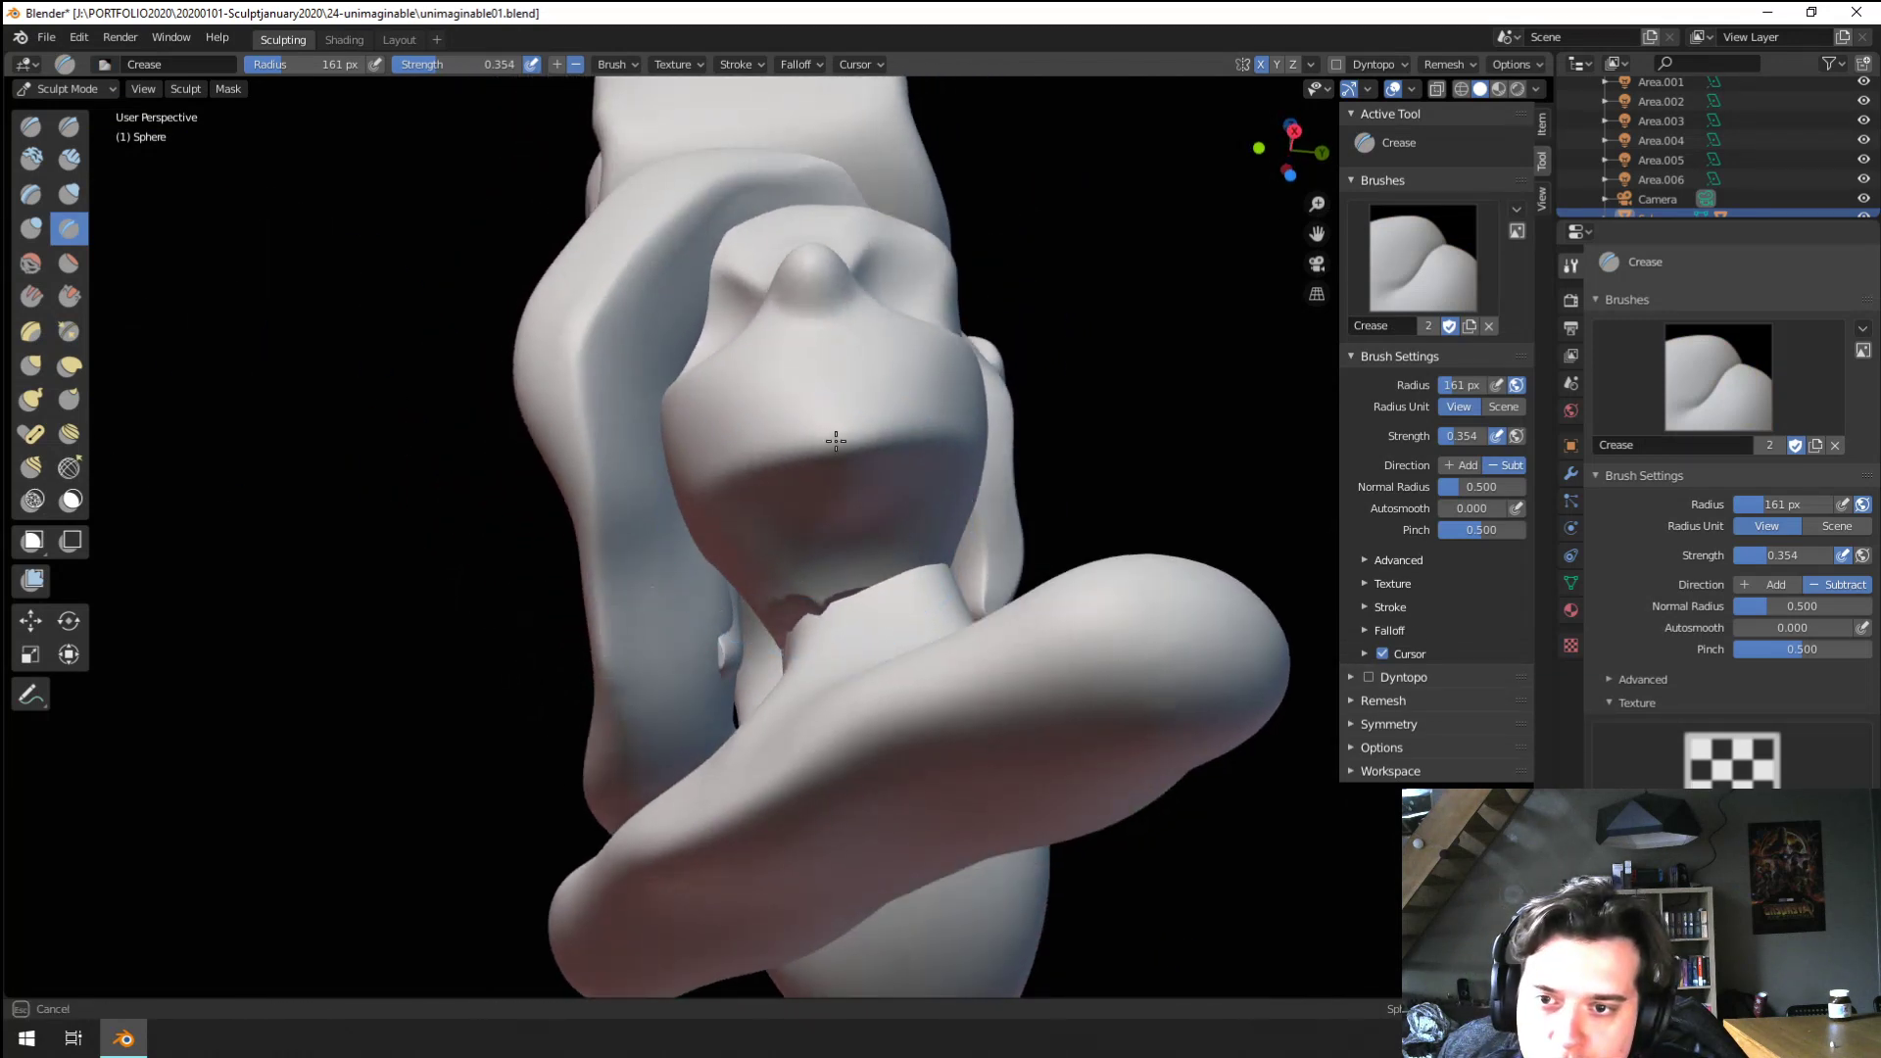
mouse_move(836, 440)
middle_mouse_down()
mouse_move(811, 630)
mouse_move(839, 630)
mouse_move(685, 592)
mouse_move(667, 648)
middle_mouse_up()
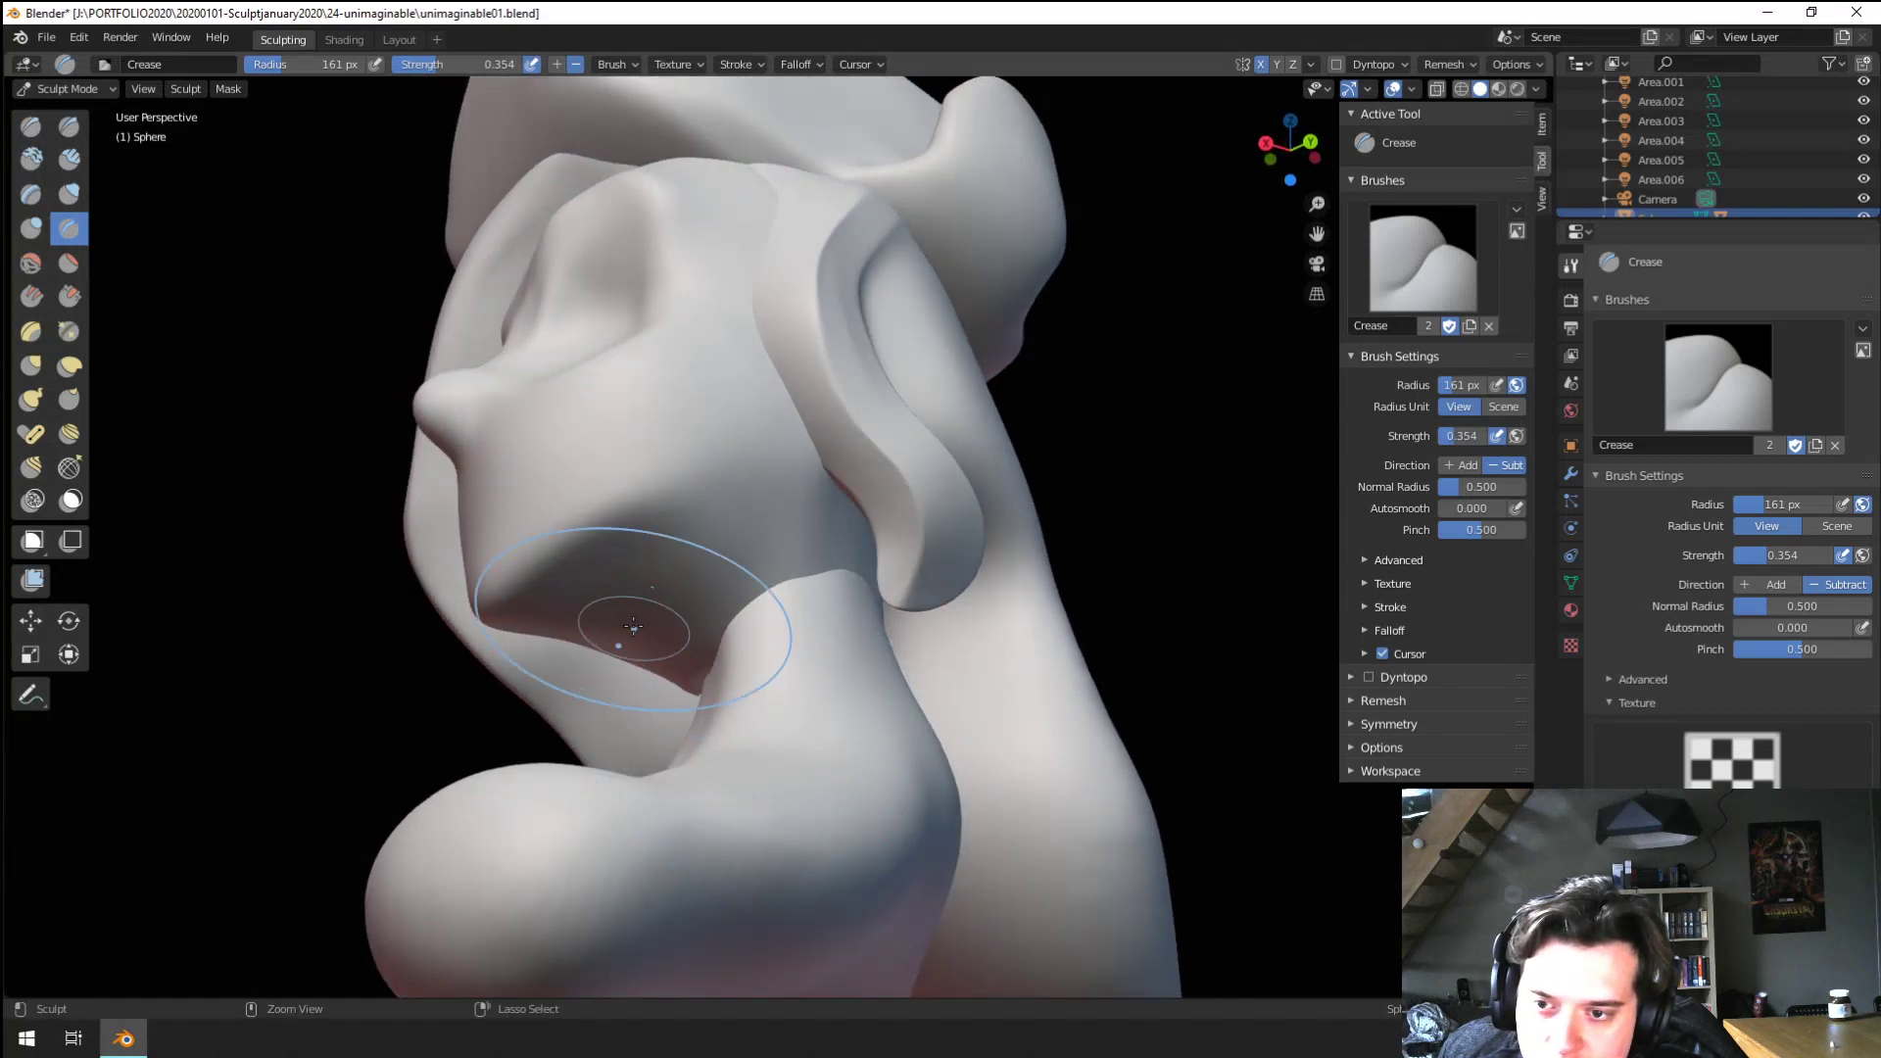
mouse_move(740, 709)
middle_mouse_down()
mouse_move(889, 624)
mouse_move(848, 578)
mouse_move(862, 545)
middle_mouse_up()
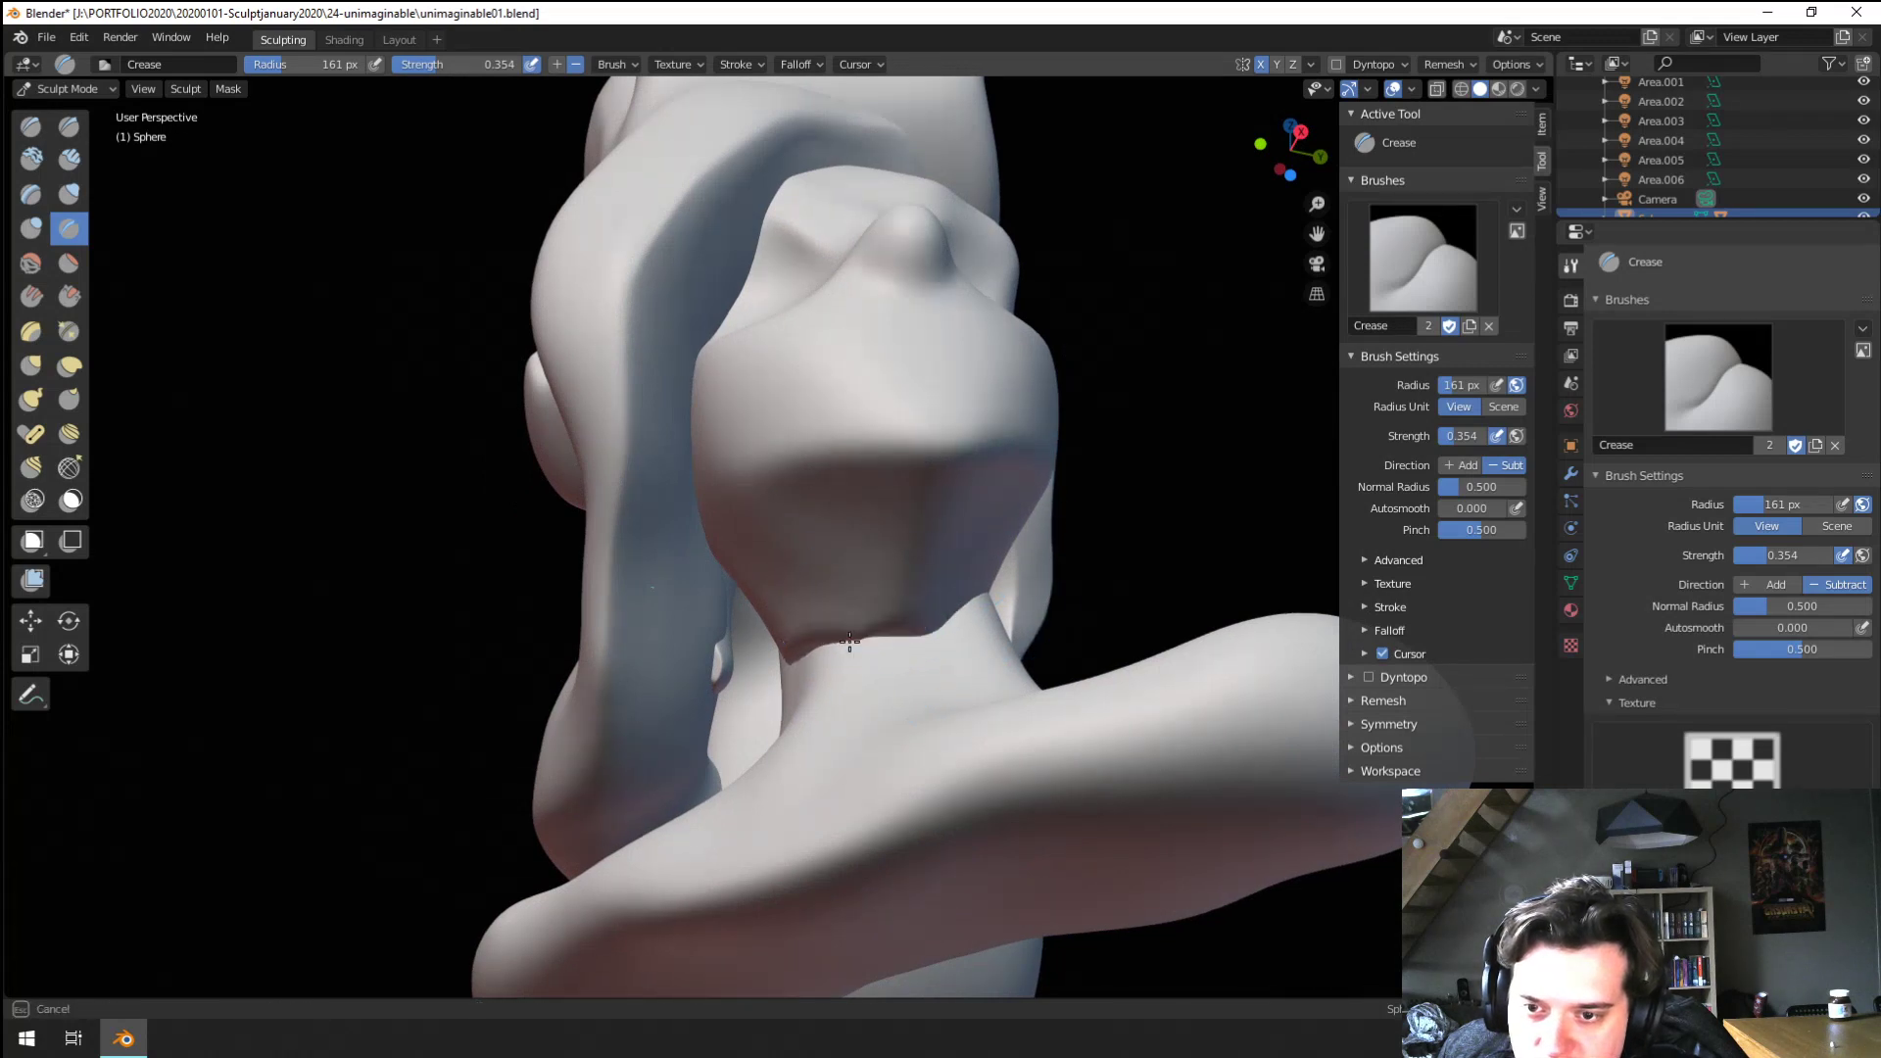
Reshape the jaw and chin with the Grab brush at 258 px
key("g")
mouse_move(856, 655)
middle_mouse_down()
mouse_move(714, 652)
mouse_move(777, 706)
middle_mouse_up()
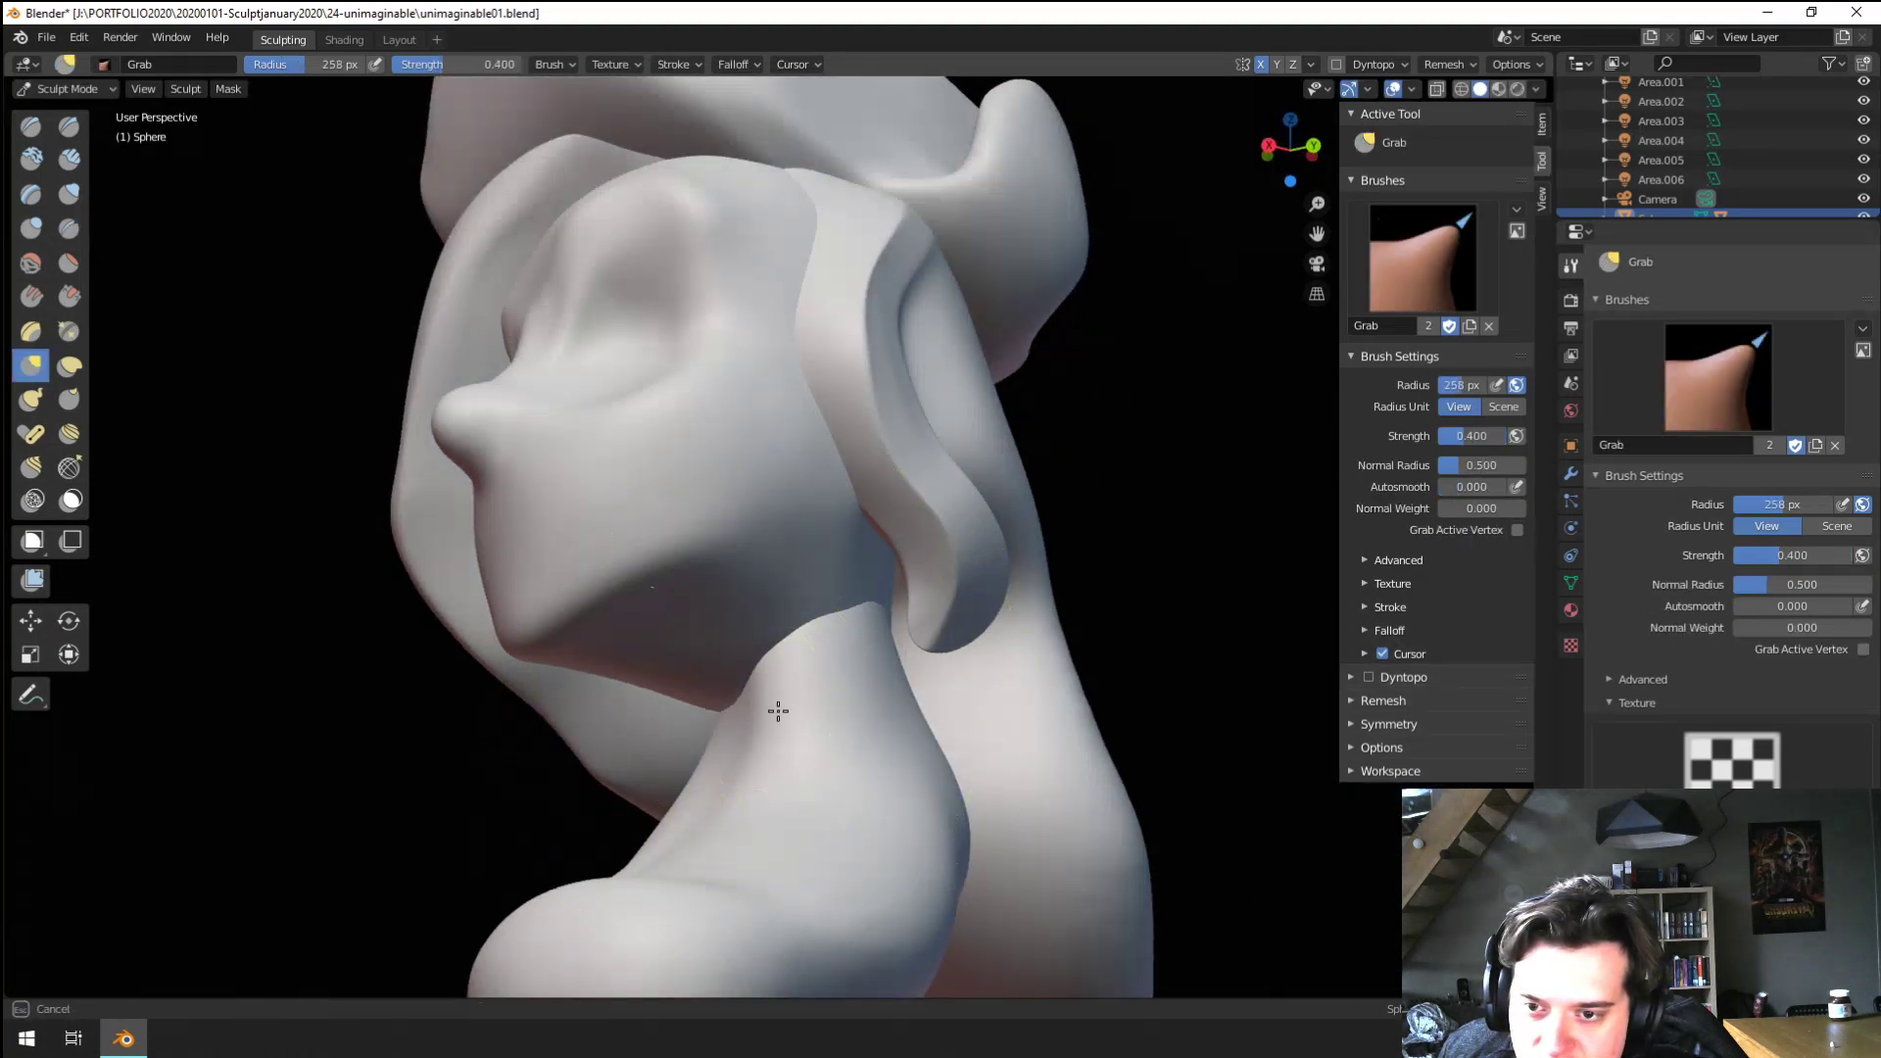
mouse_move(799, 582)
middle_mouse_down()
mouse_move(881, 693)
mouse_move(907, 568)
mouse_move(752, 534)
middle_mouse_up()
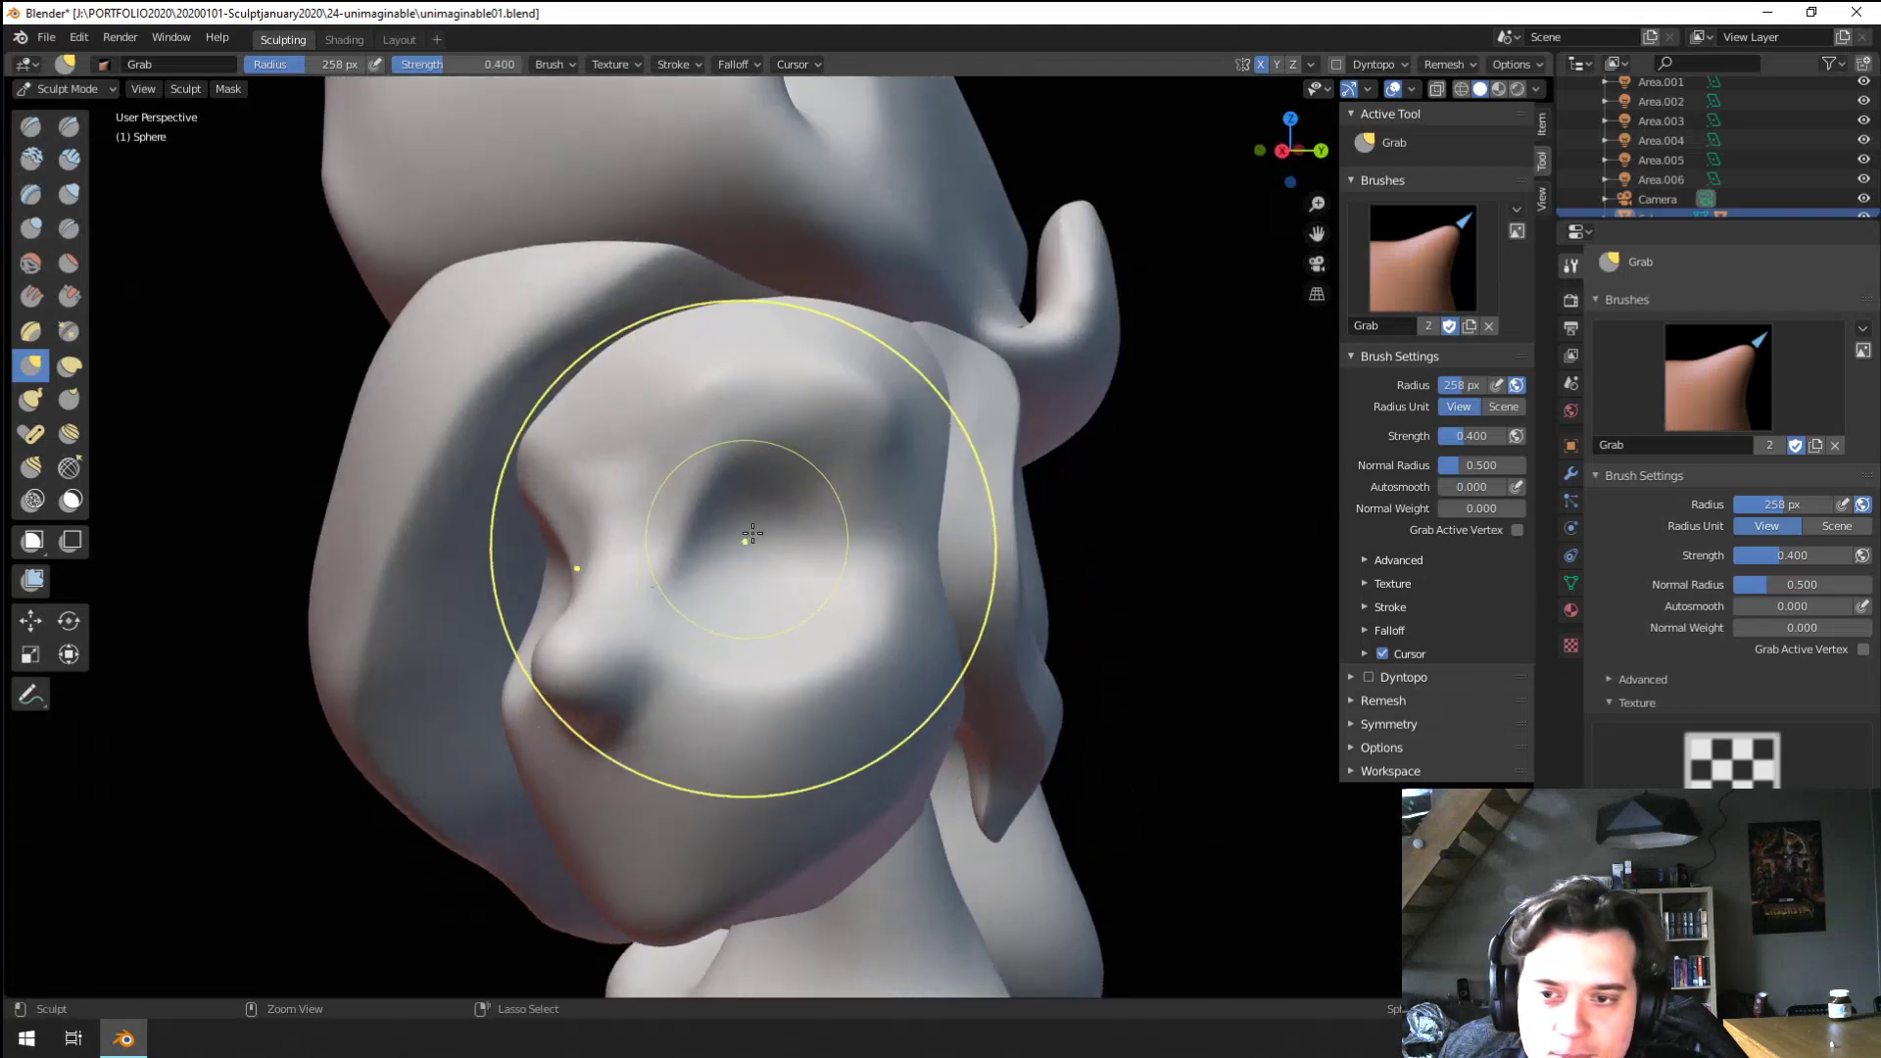
Leave sculpting for Object Mode, add a UV sphere and rotate it 90 degrees about the global Y axis
left_click(90, 88)
left_click(74, 113)
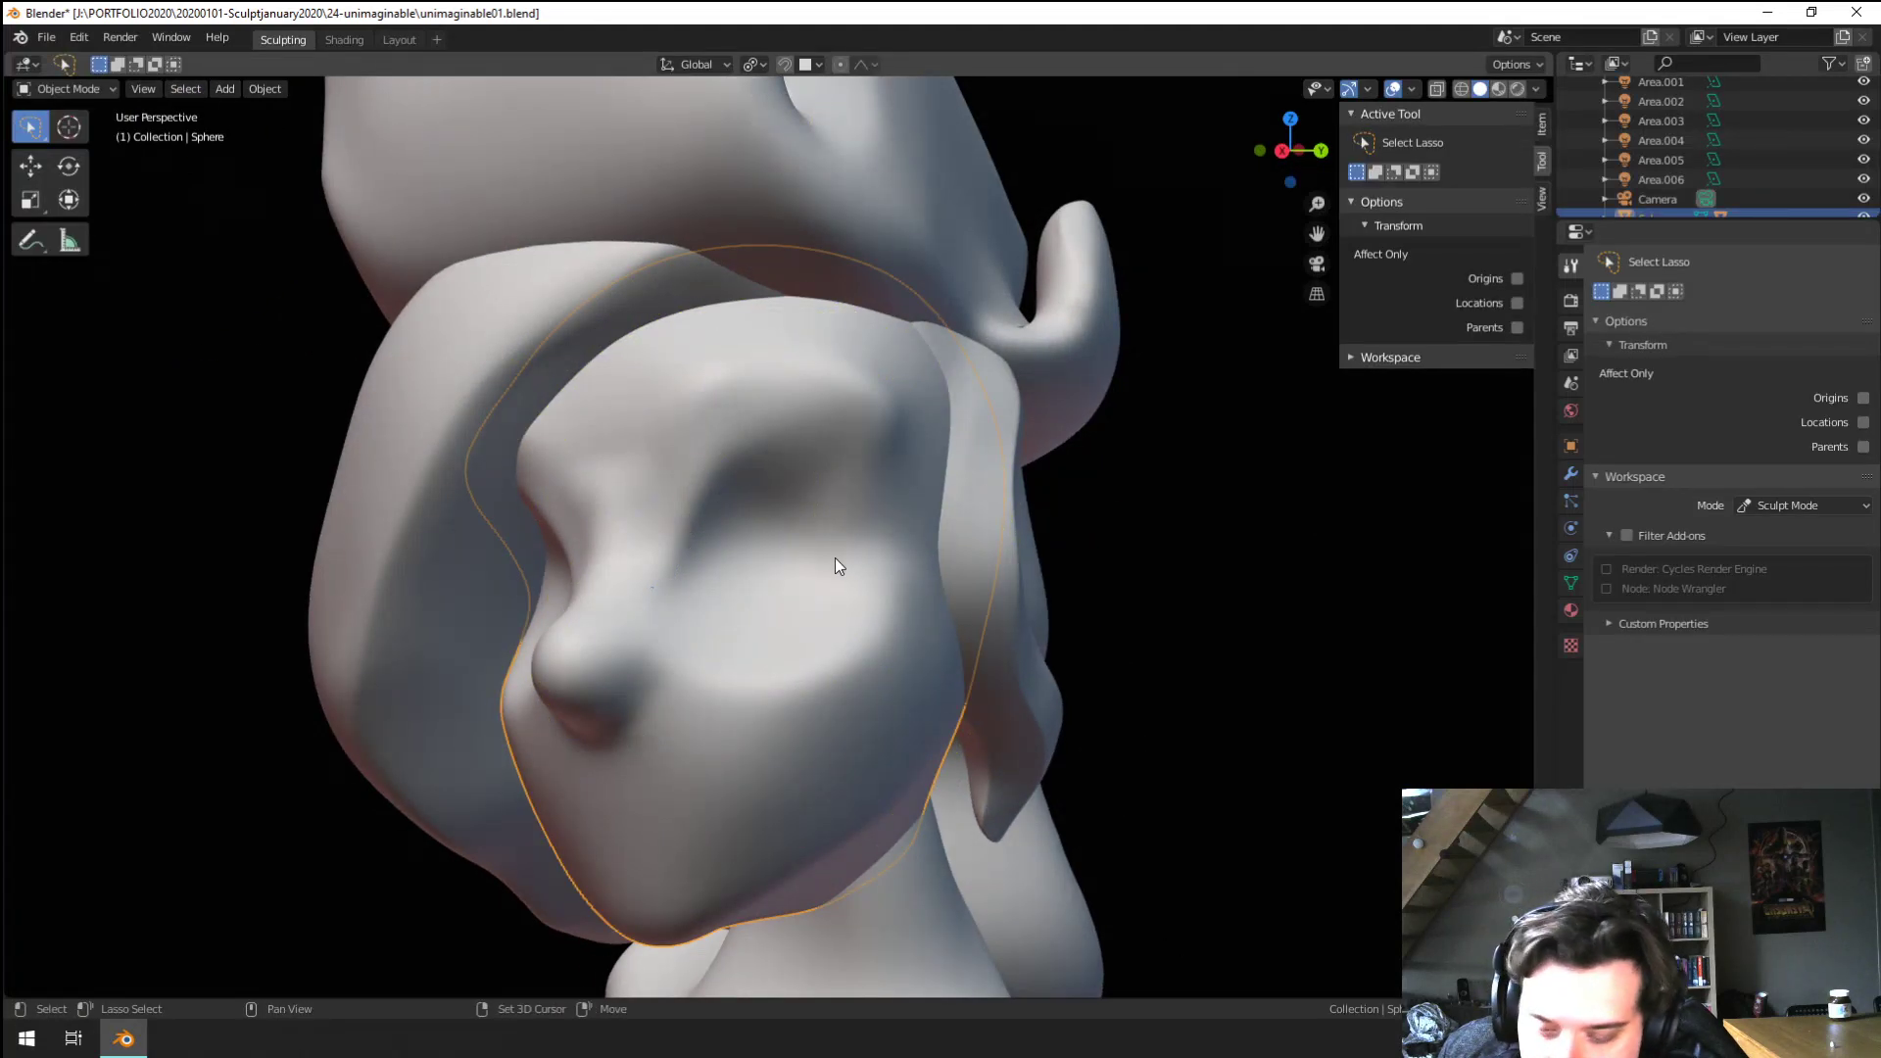
key("shift+a")
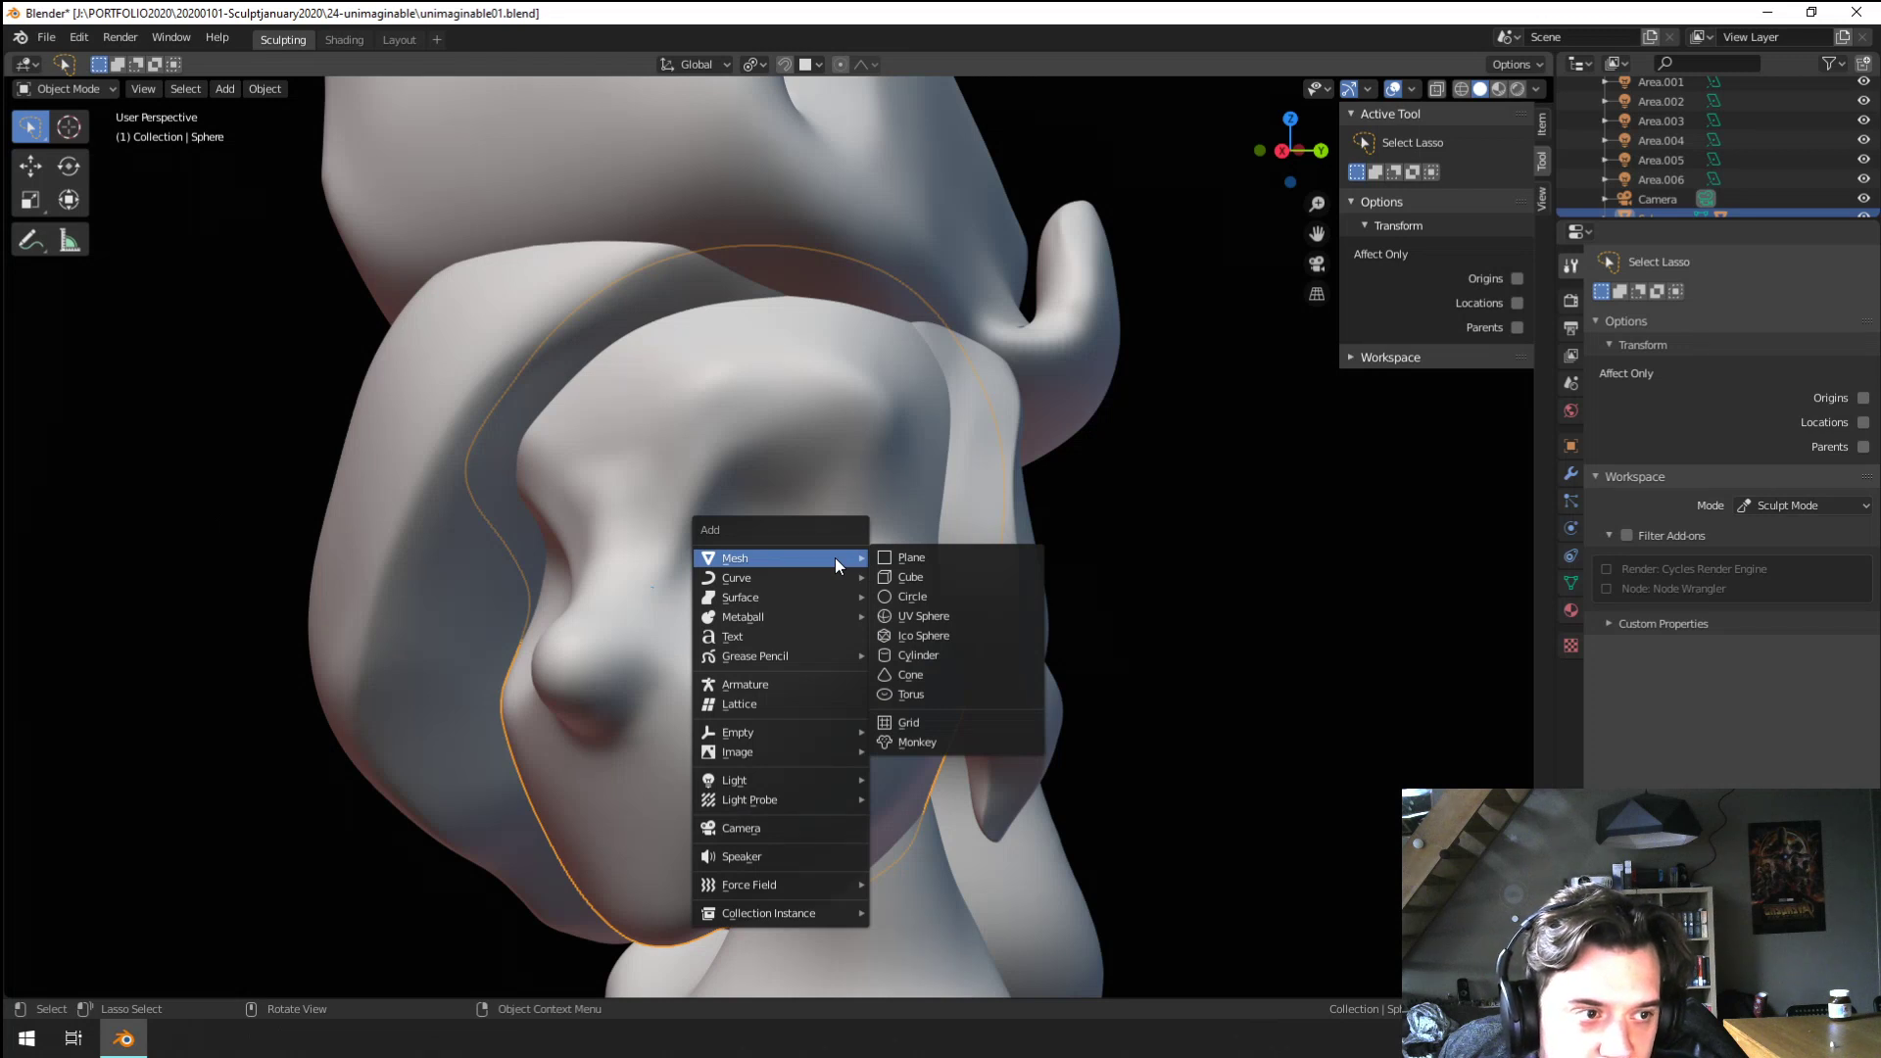
left_click(939, 621)
scroll(937, 639, "down", 2)
scroll(936, 639, "up", 1)
type("ry")
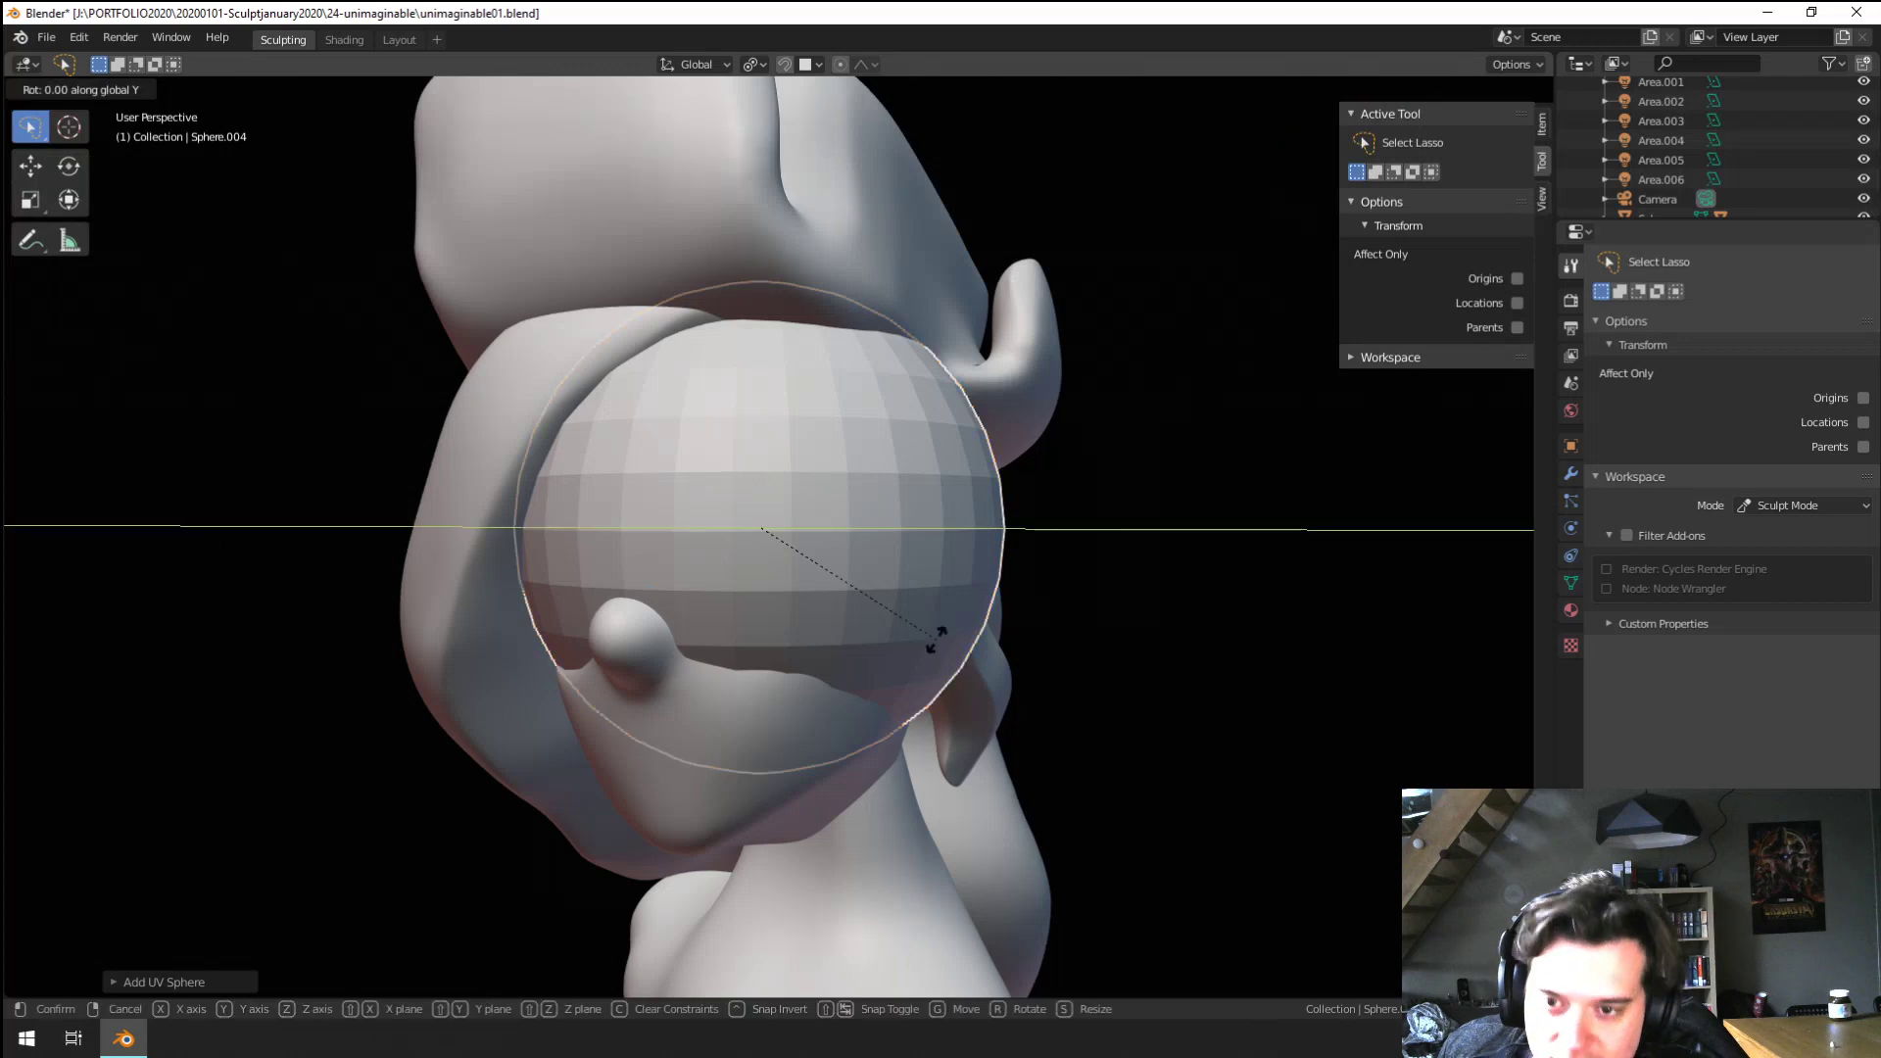
type("90")
key("Return")
Scale the sphere down to eyeball size and move it forward to the side of the face beside the nose
key("s")
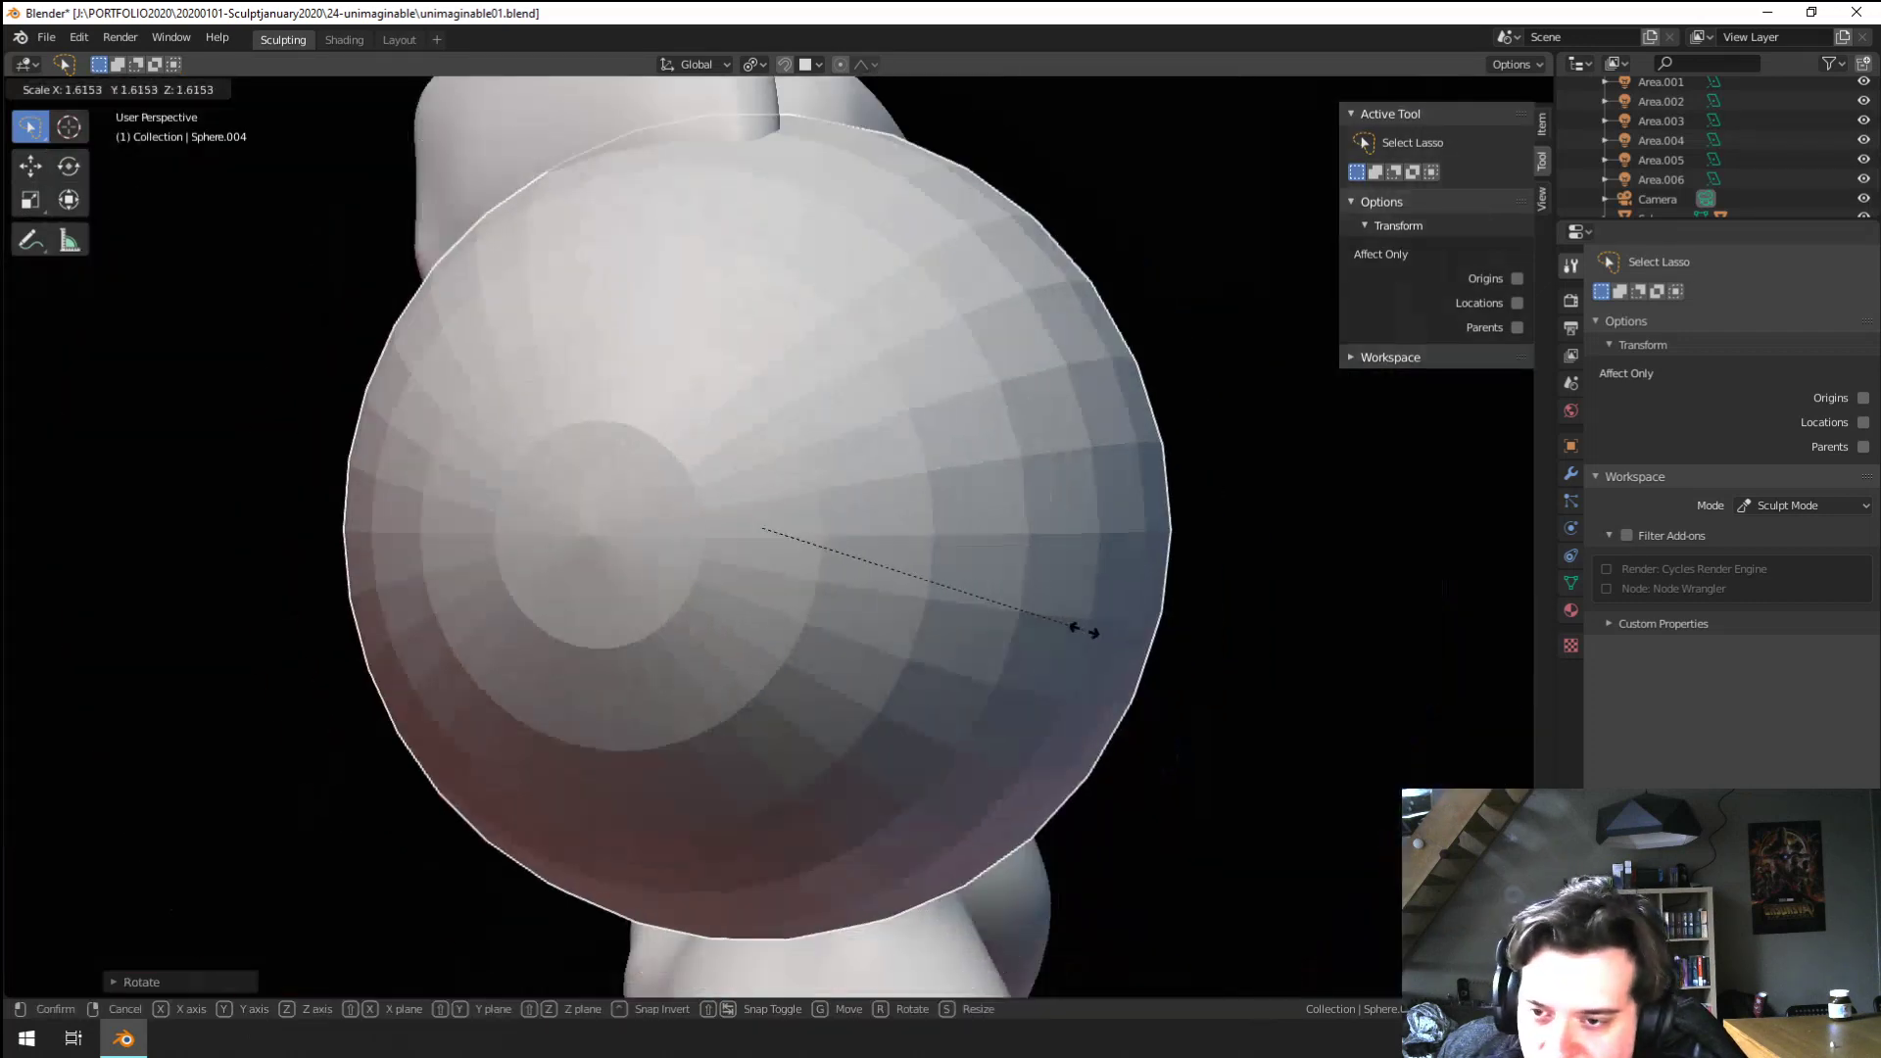
left_click(888, 538)
middle_click_drag(888, 540, 761, 622)
key("g")
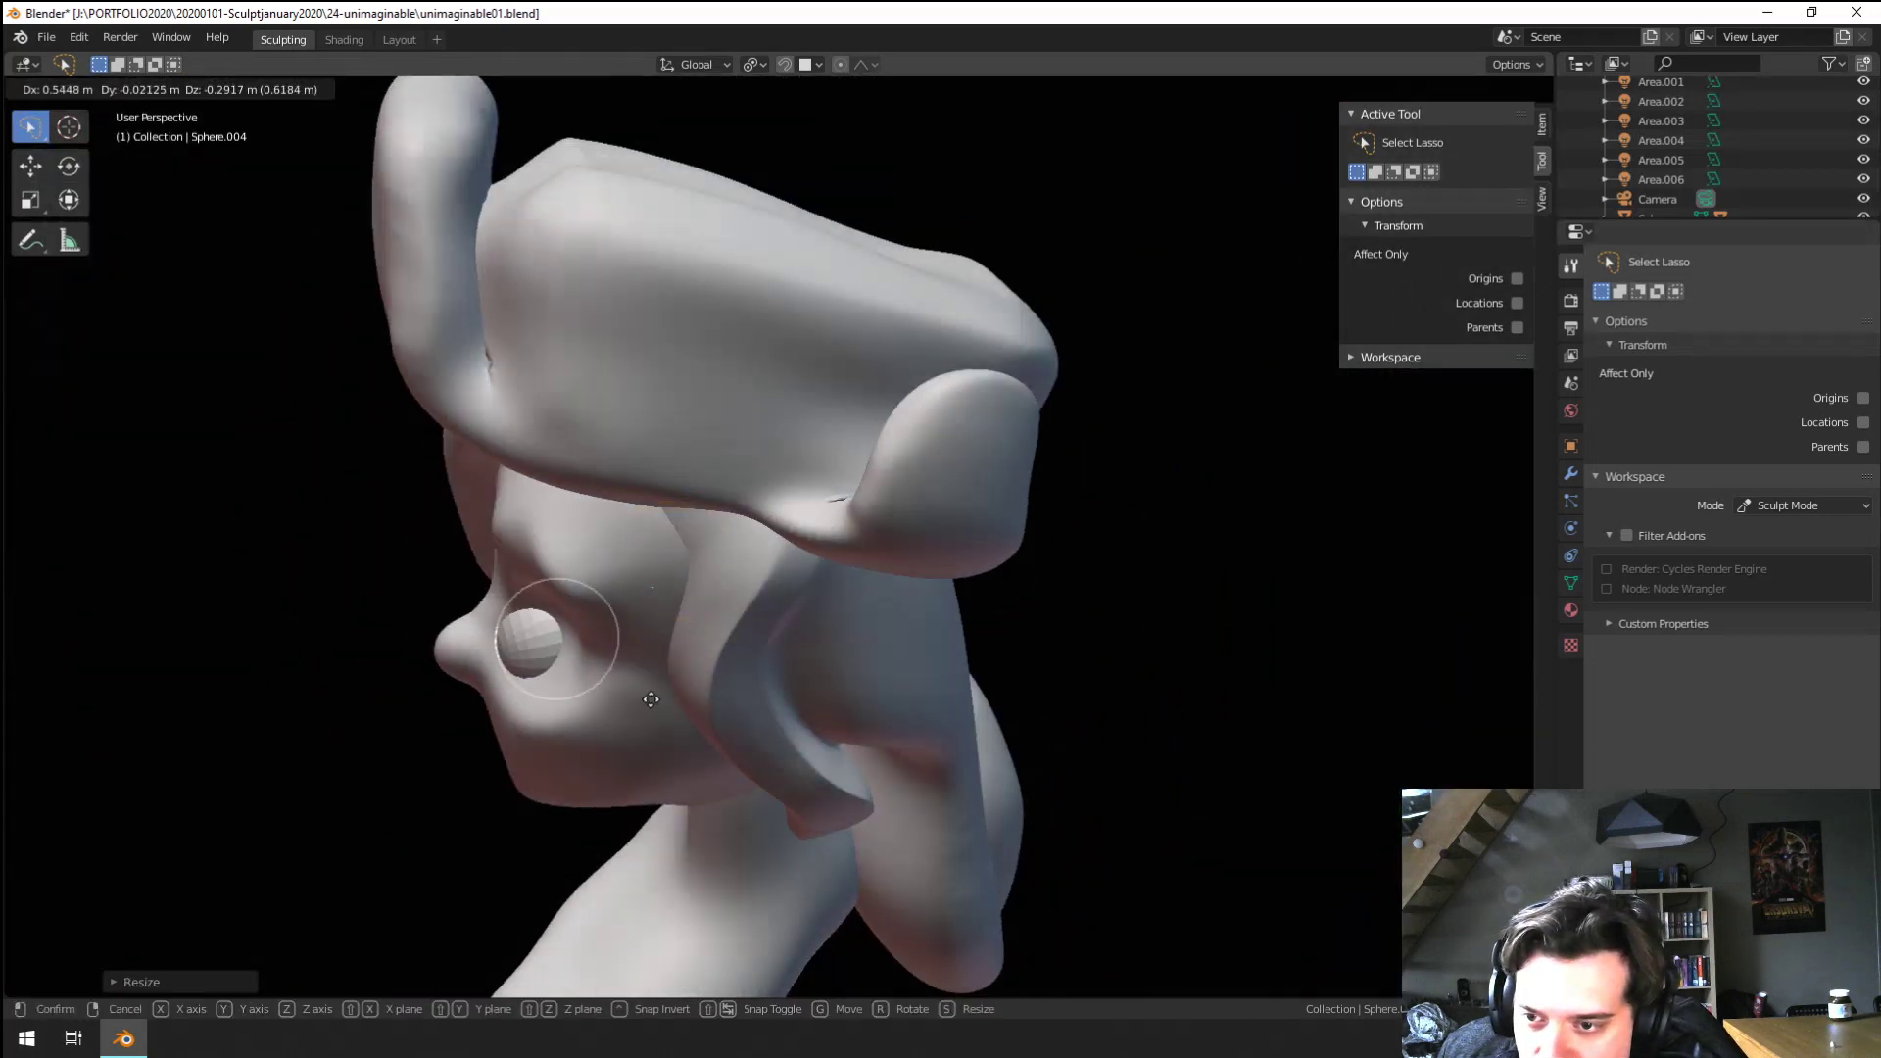
left_click(664, 688)
Move the eyeball sideways and up so it sits in the eye socket, and check it against the whole bust
middle_click_drag(666, 686, 871, 565)
right_click(871, 565)
key("g")
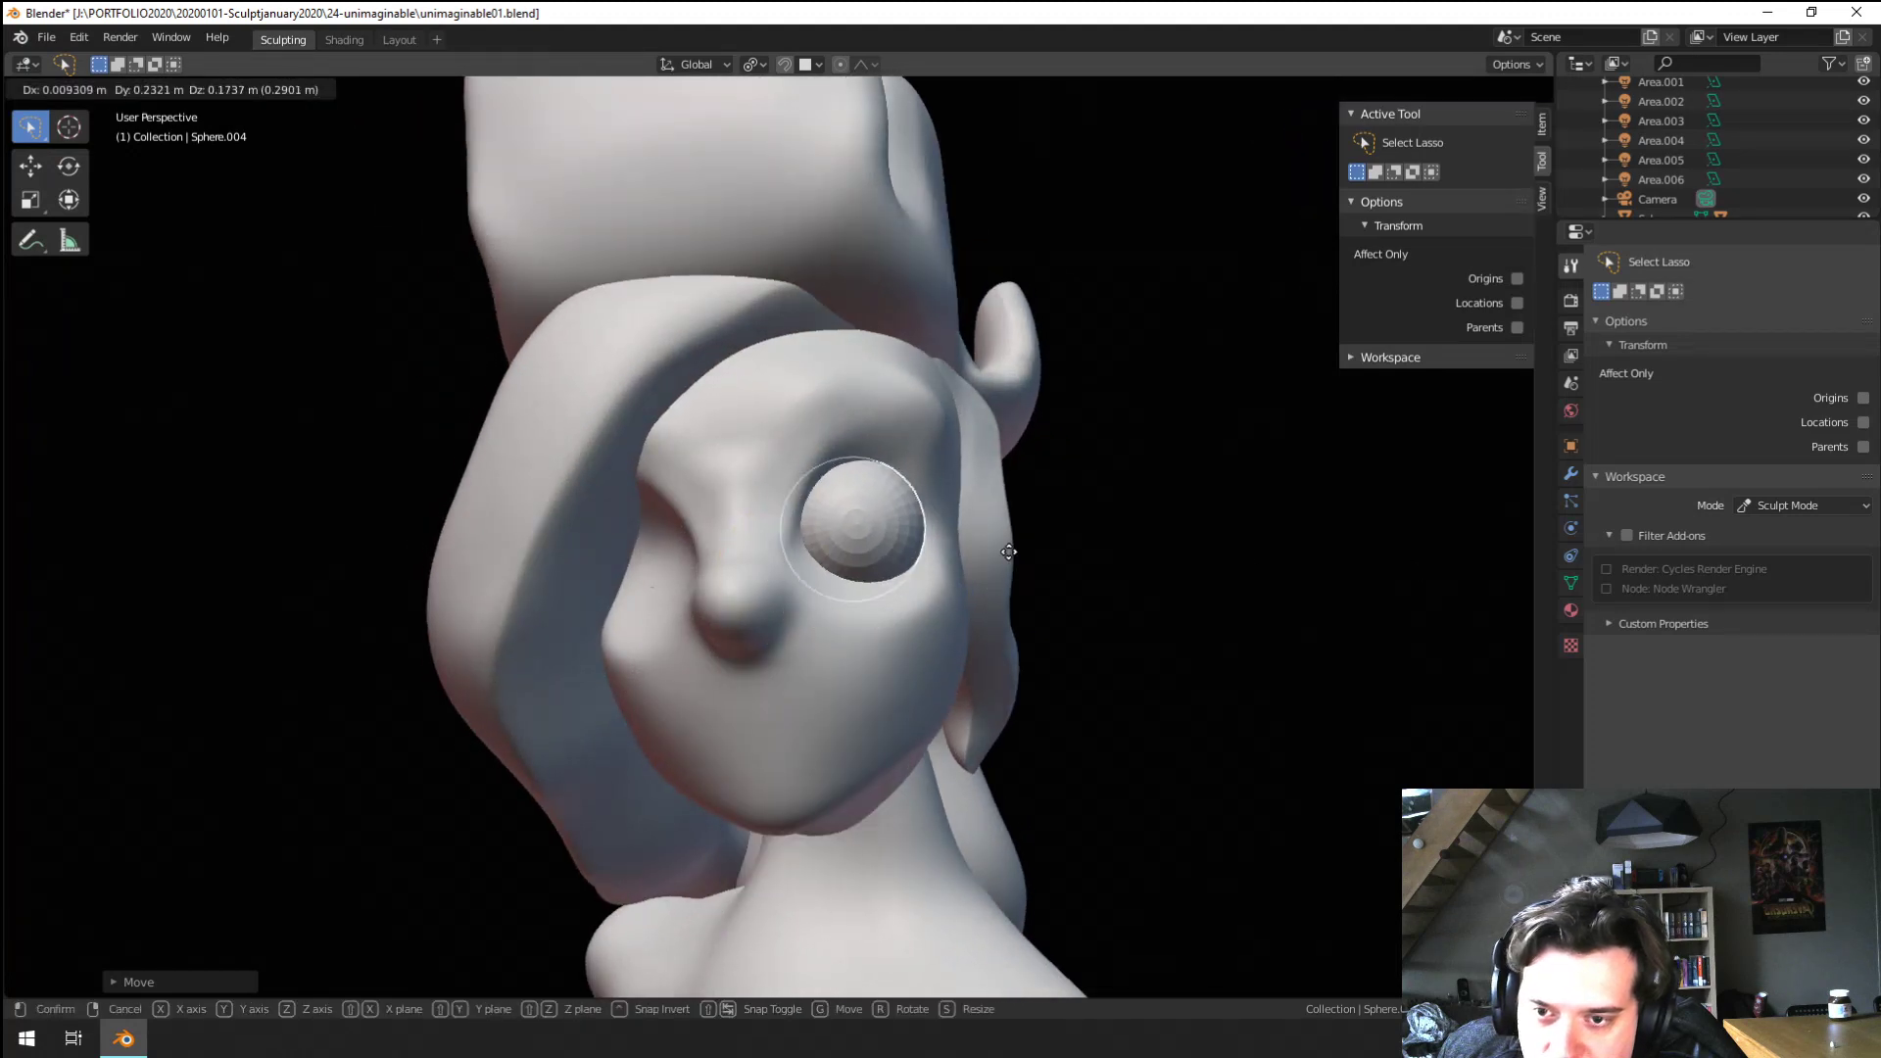
left_click(1006, 553)
scroll(1054, 598, "down", 3)
key("KP_1")
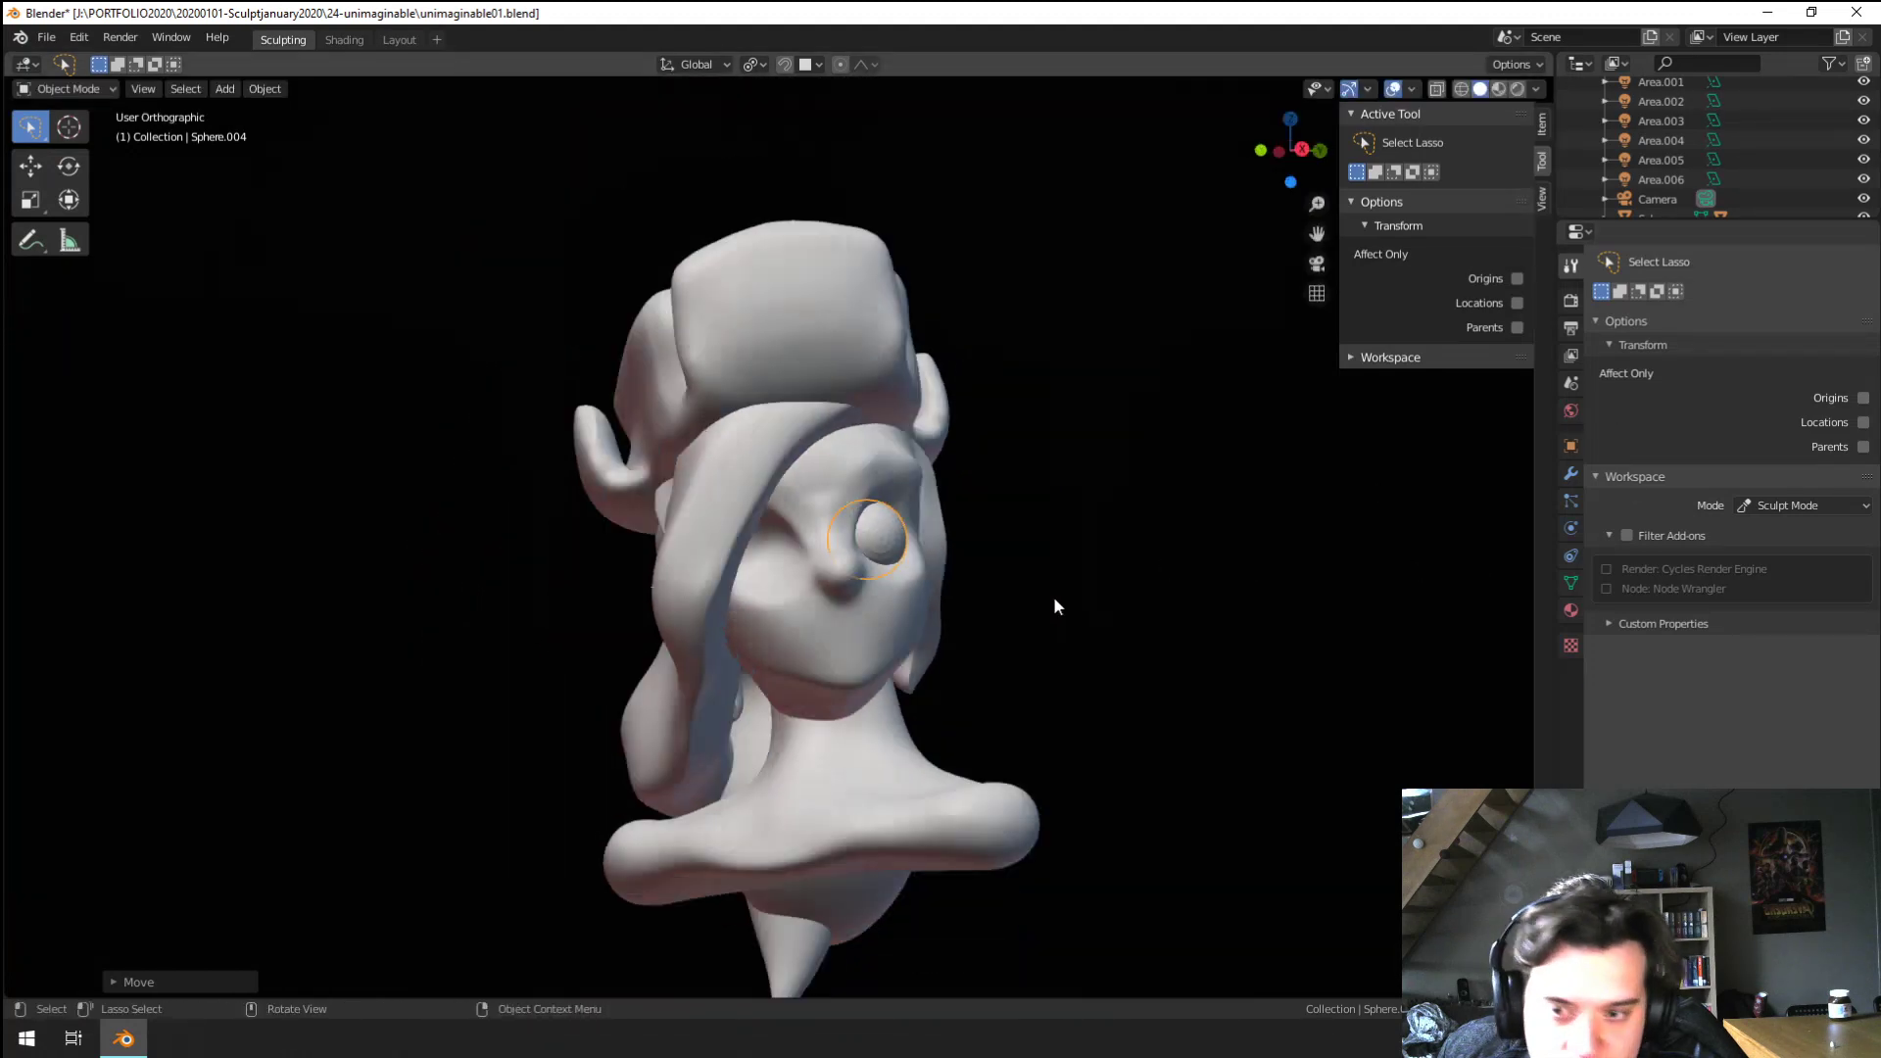
Add a Mirror modifier to the eyeball sphere, using the head mesh Sphere as mirror object on the X axis
key("KP_1")
key("KP_3")
scroll(1054, 598, "up", 5)
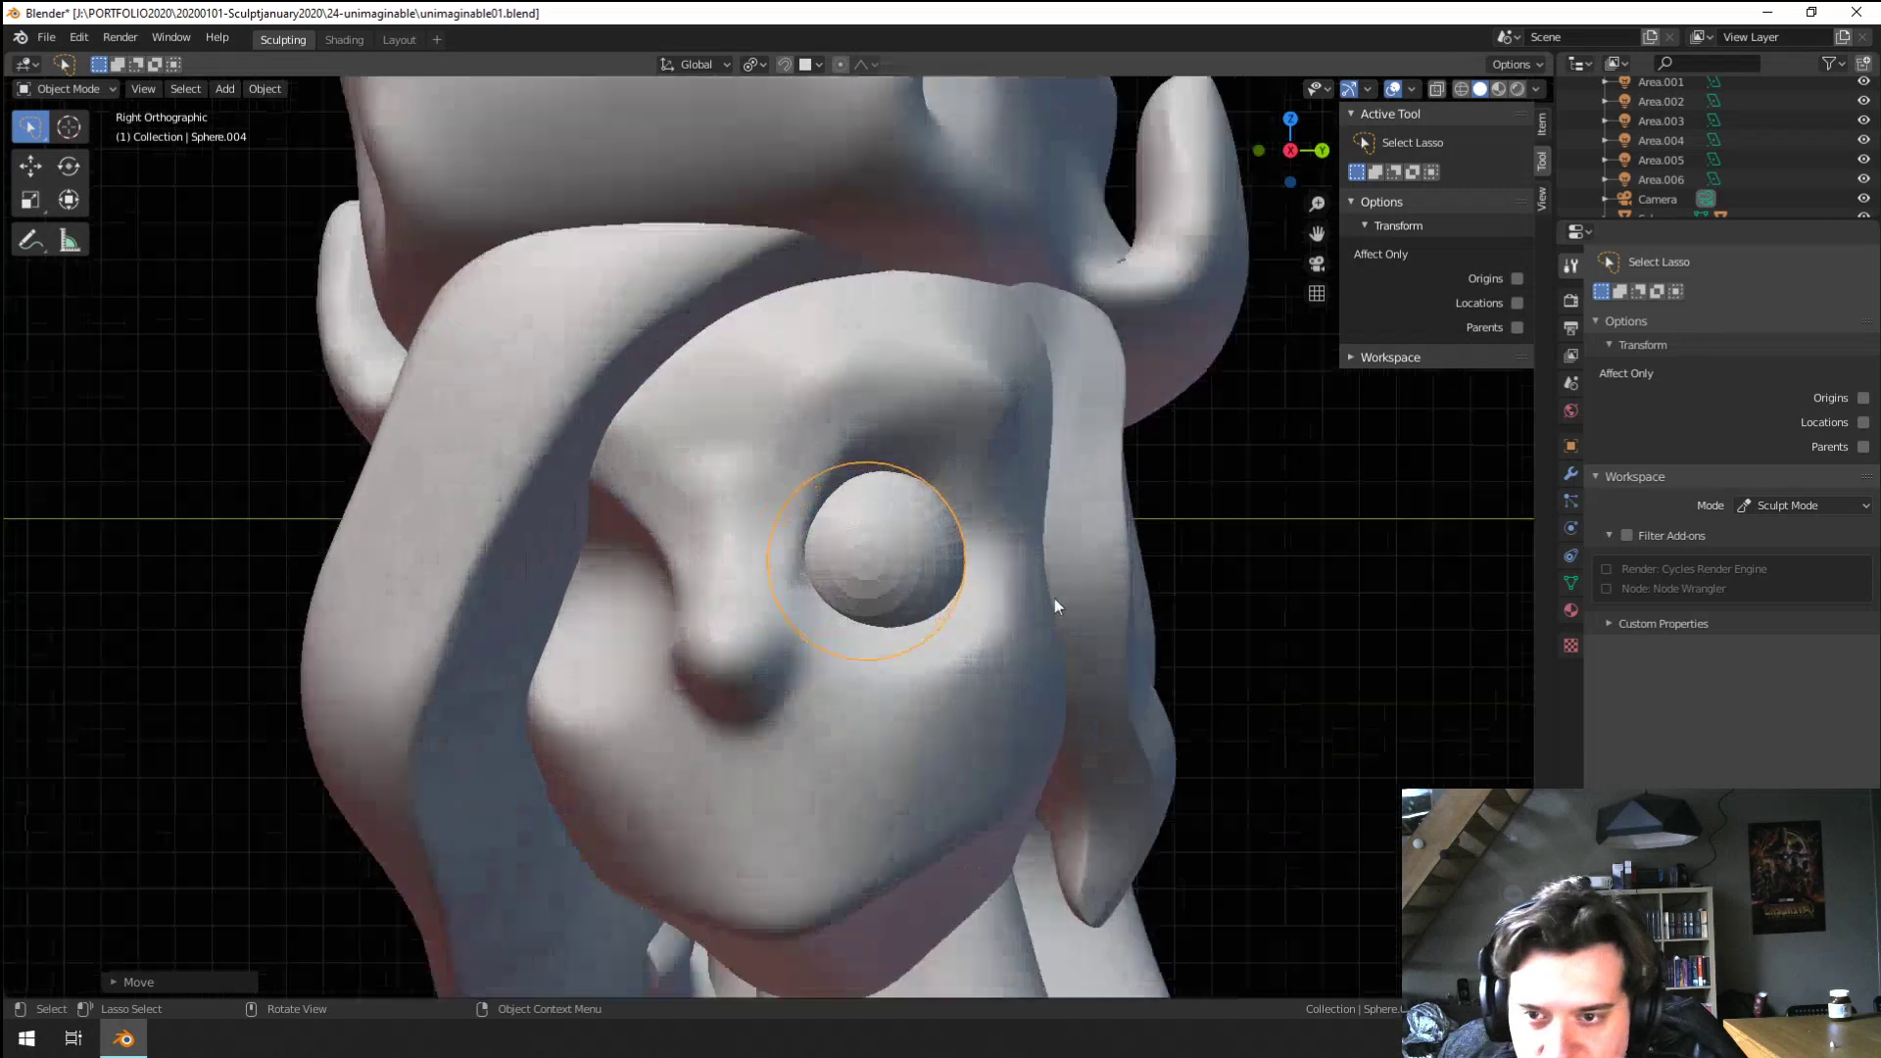
left_click(1571, 475)
left_click(1673, 262)
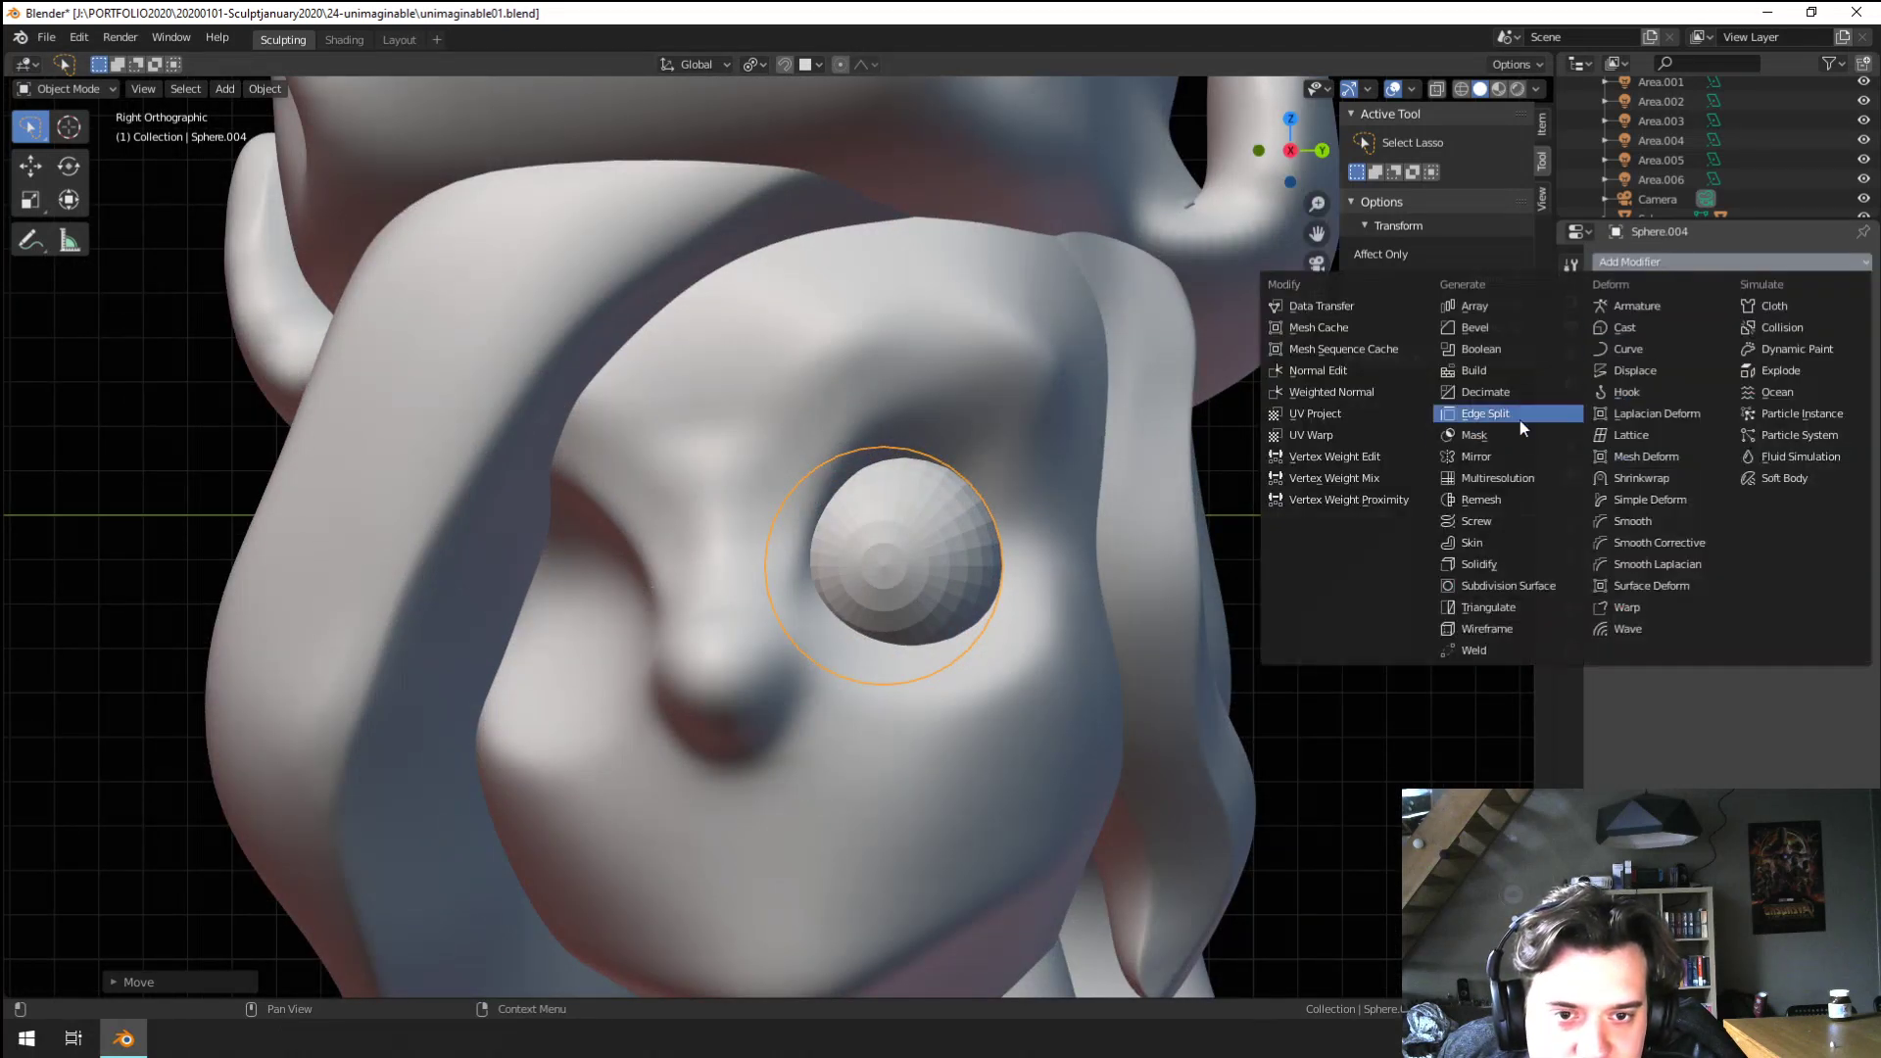
left_click(1544, 459)
left_click(742, 844)
Rotate and reposition the mirrored eyeballs so they sit in the eye sockets and face forward
middle_click_drag(745, 843, 1024, 690)
scroll(870, 803, "down", 3)
key("r")
key("r")
left_click(1025, 761)
key("g")
left_click(1011, 735)
key("r")
left_click(1111, 802)
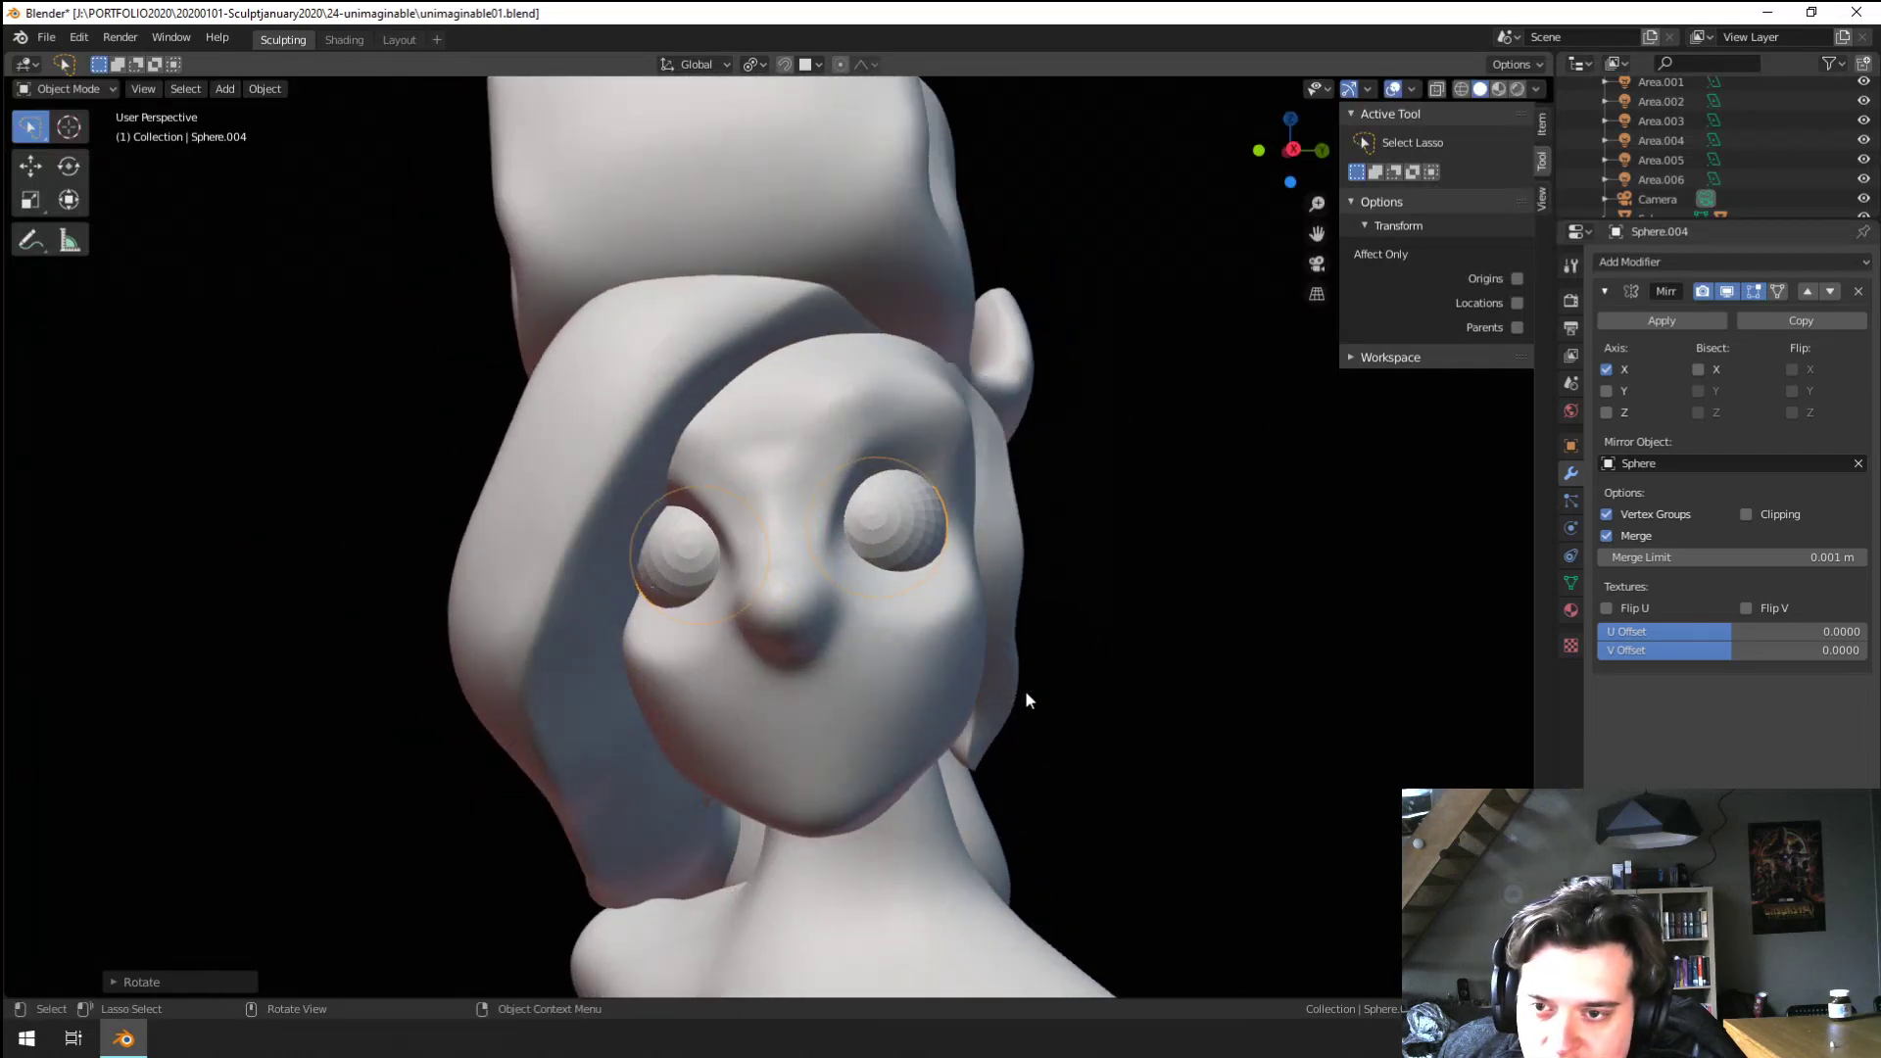
Fine-tune the eyeballs' orientation with a small view-axis rotation and a free trackball rotation
key("r")
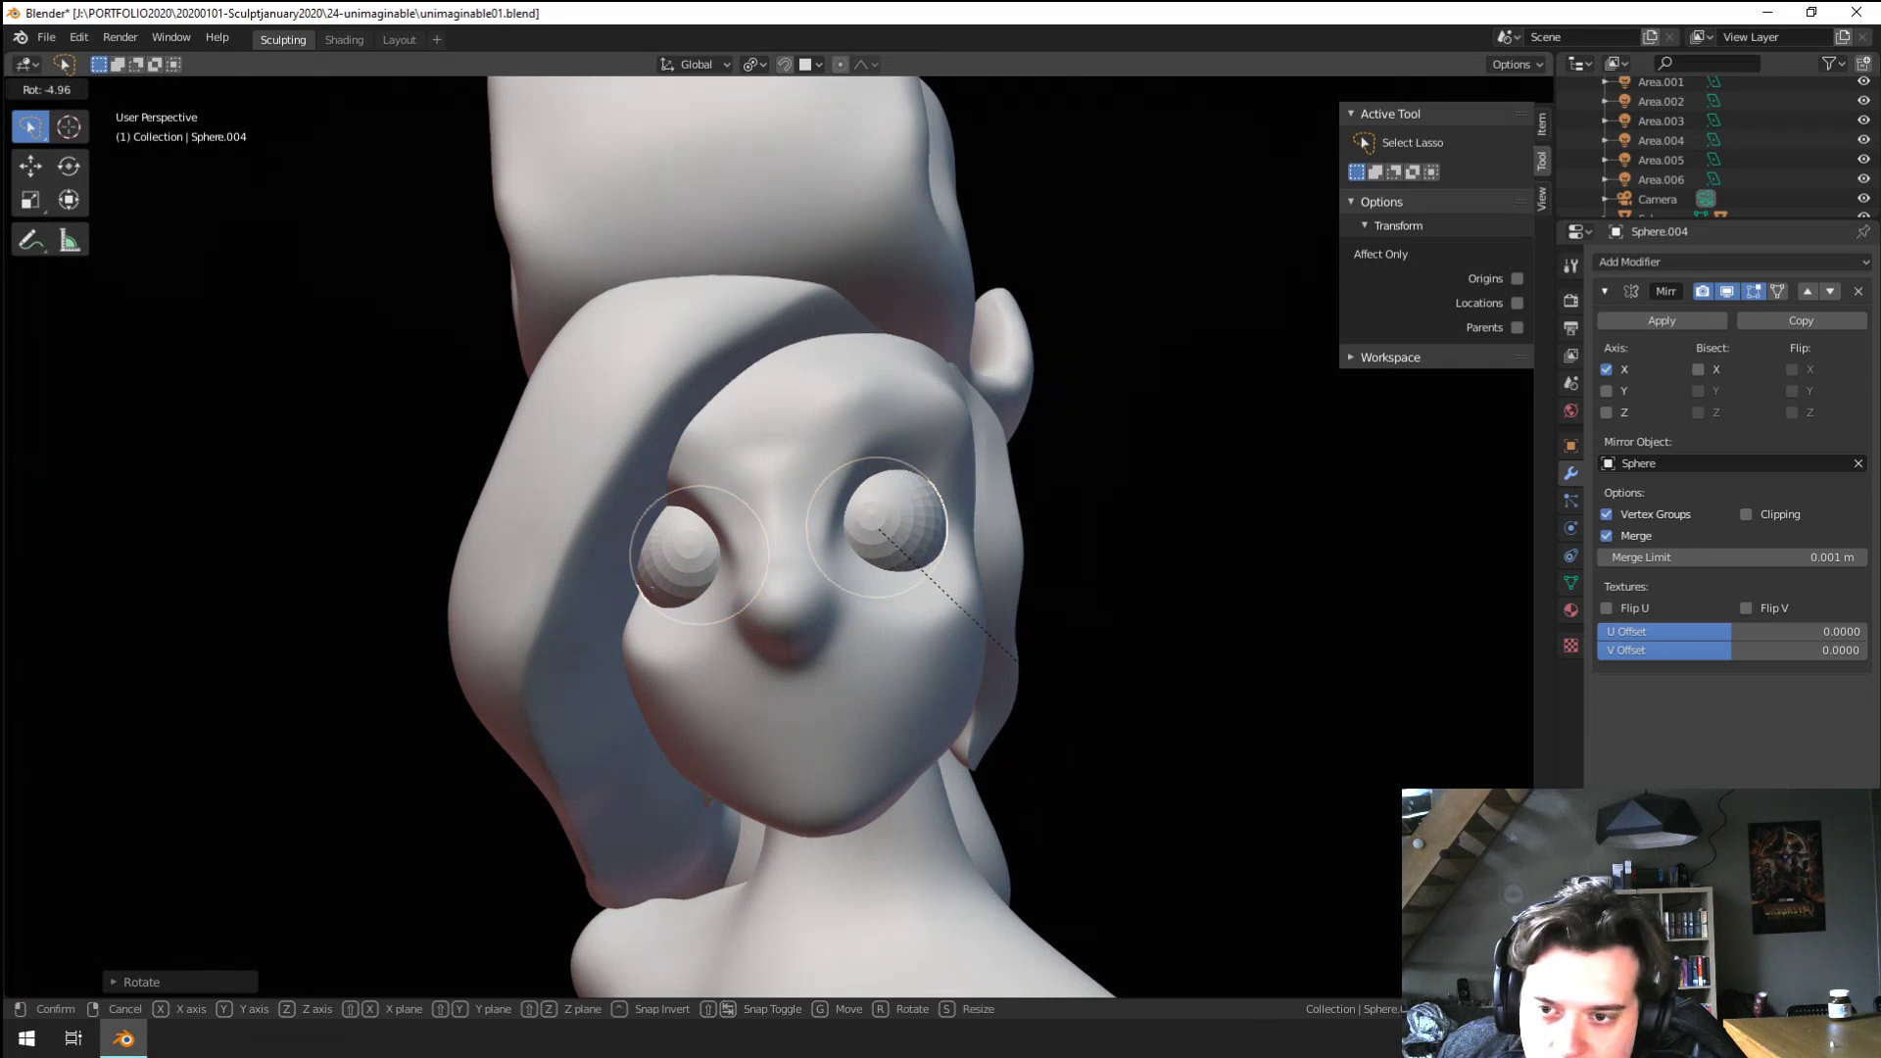
left_click(1023, 698)
key("r")
key("r")
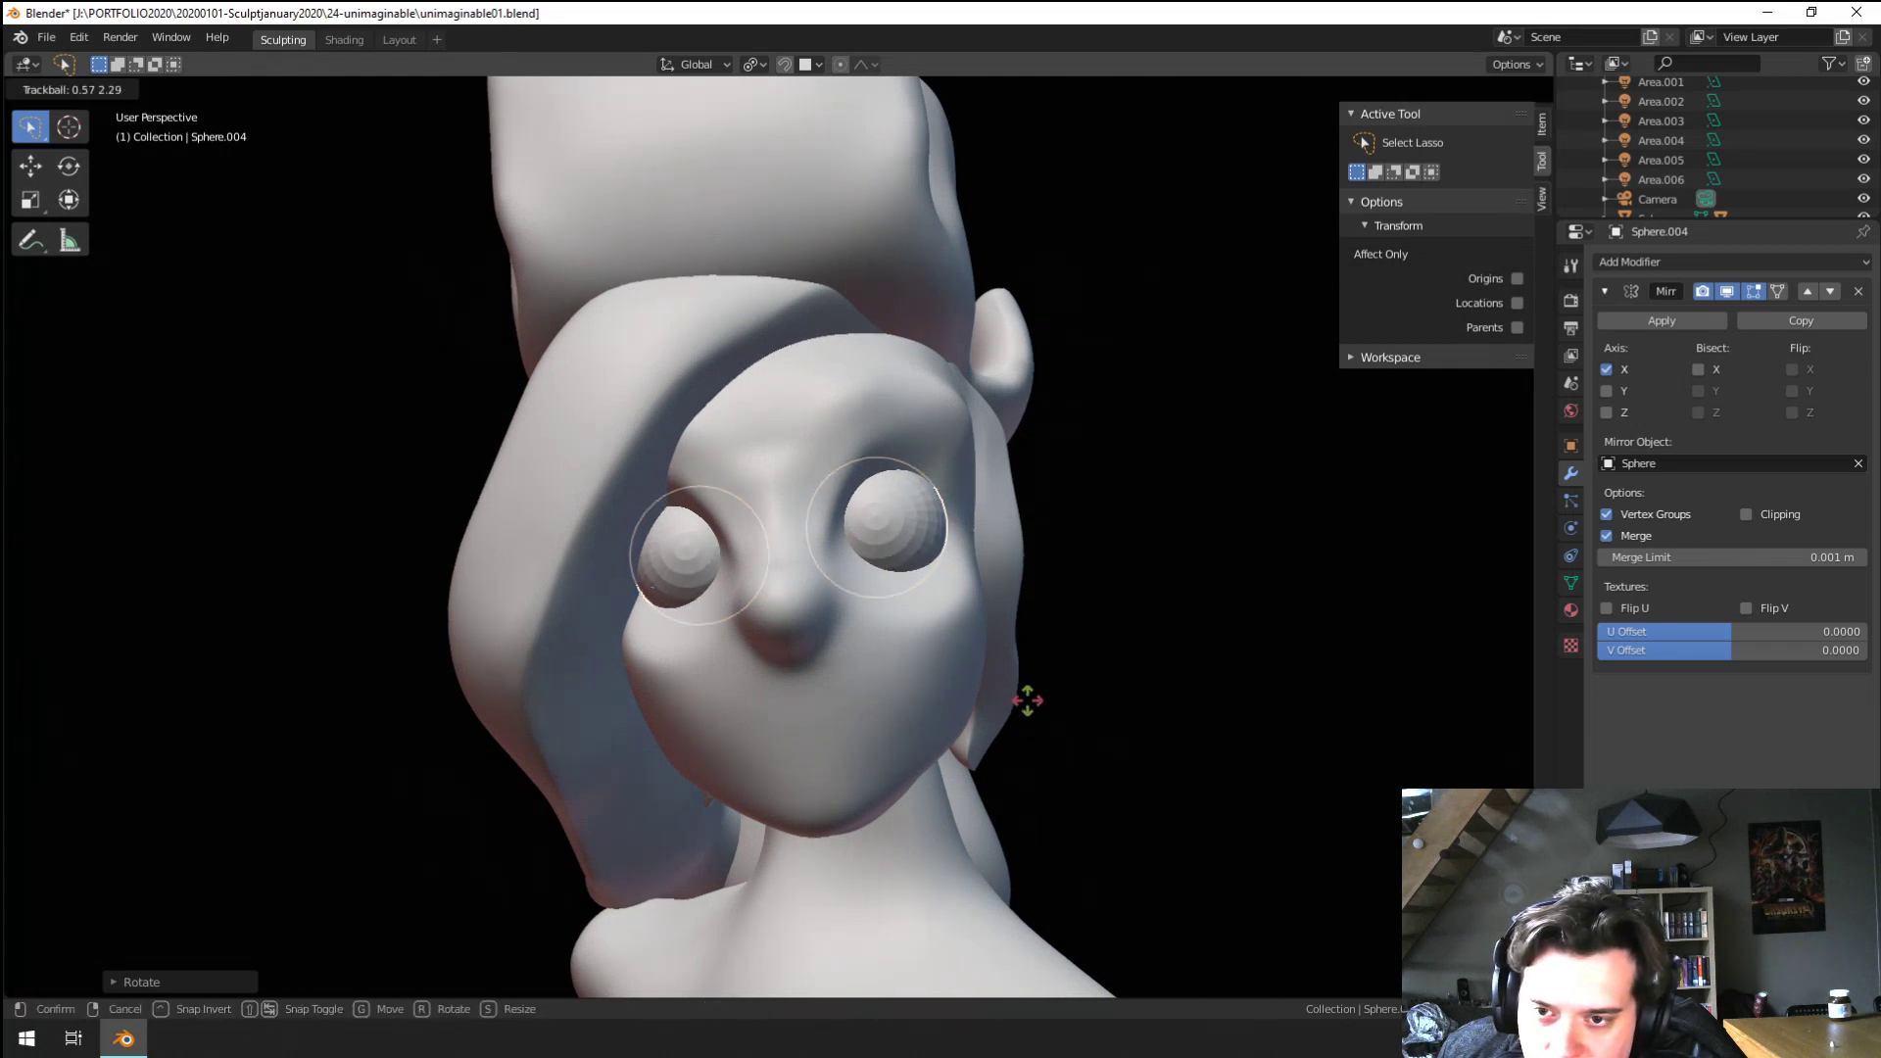
left_click(1038, 702)
Scale the eyeballs down slightly and move them to fit the sockets
left_click(533, 453)
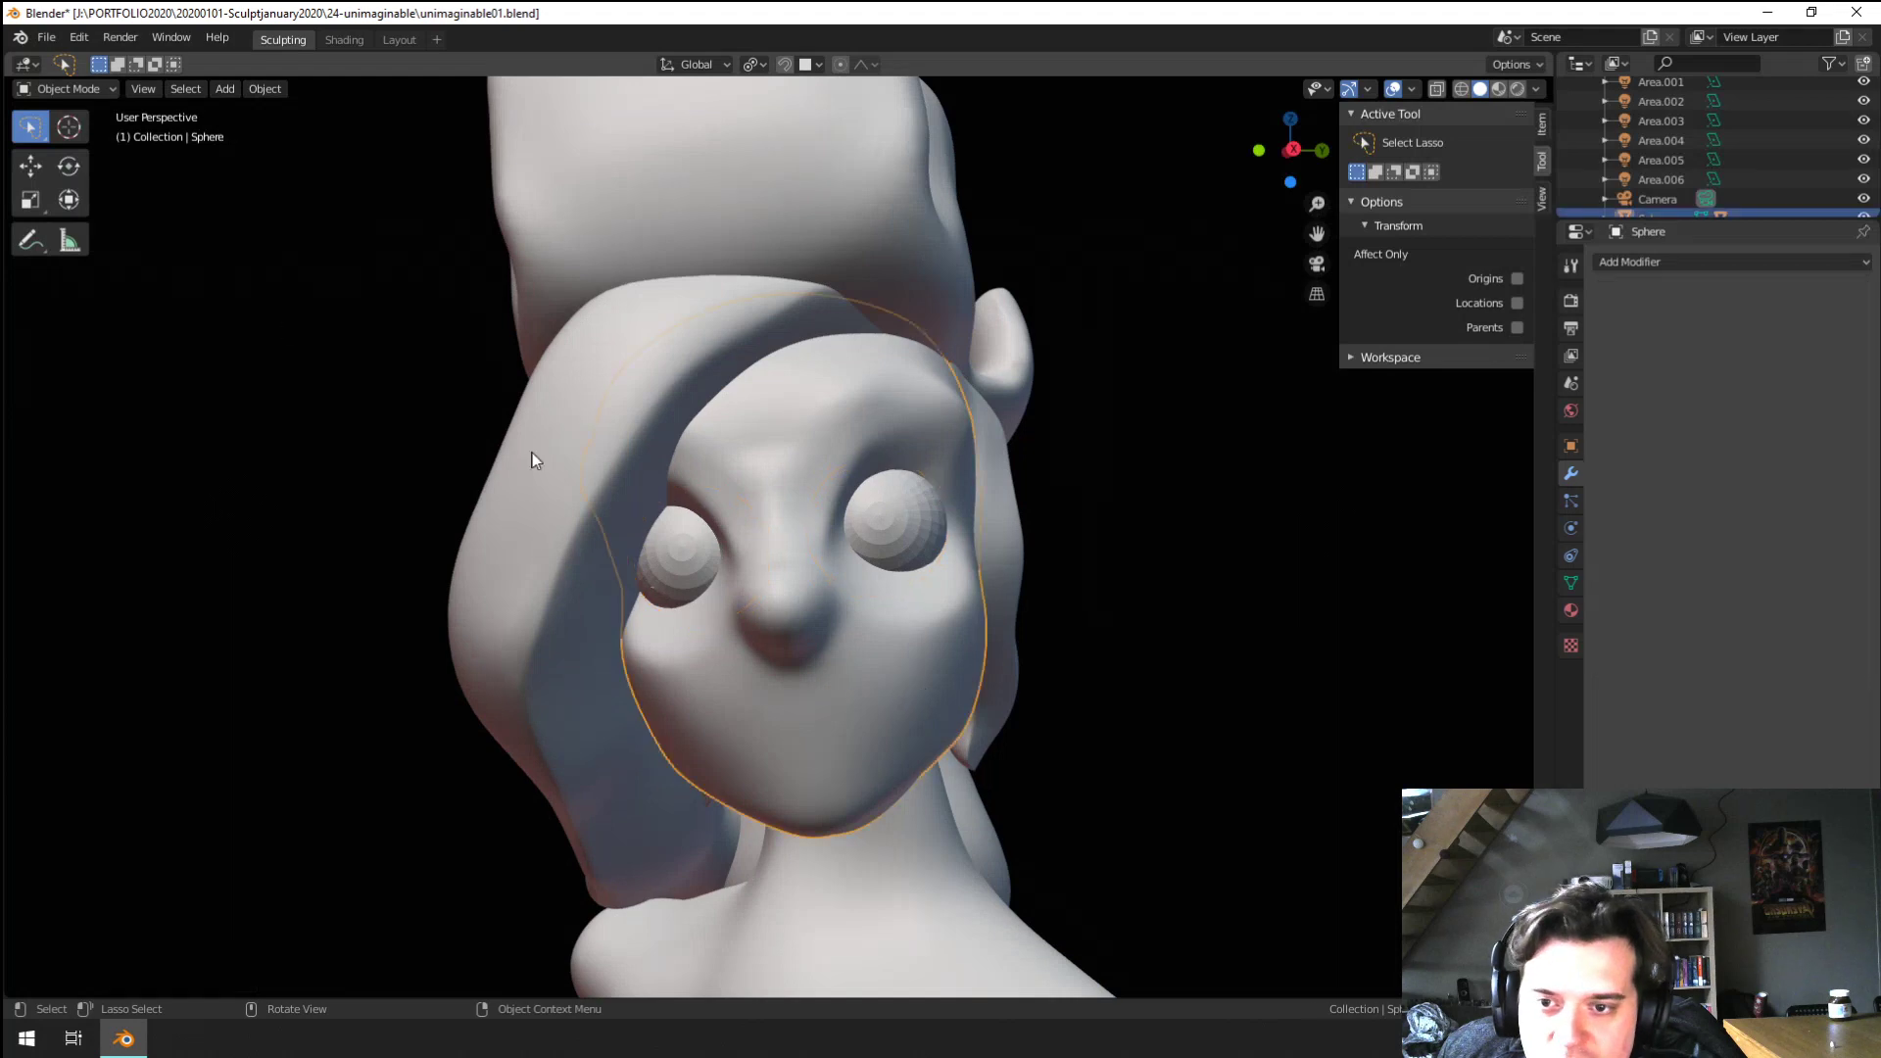
middle_click_drag(532, 453, 882, 541)
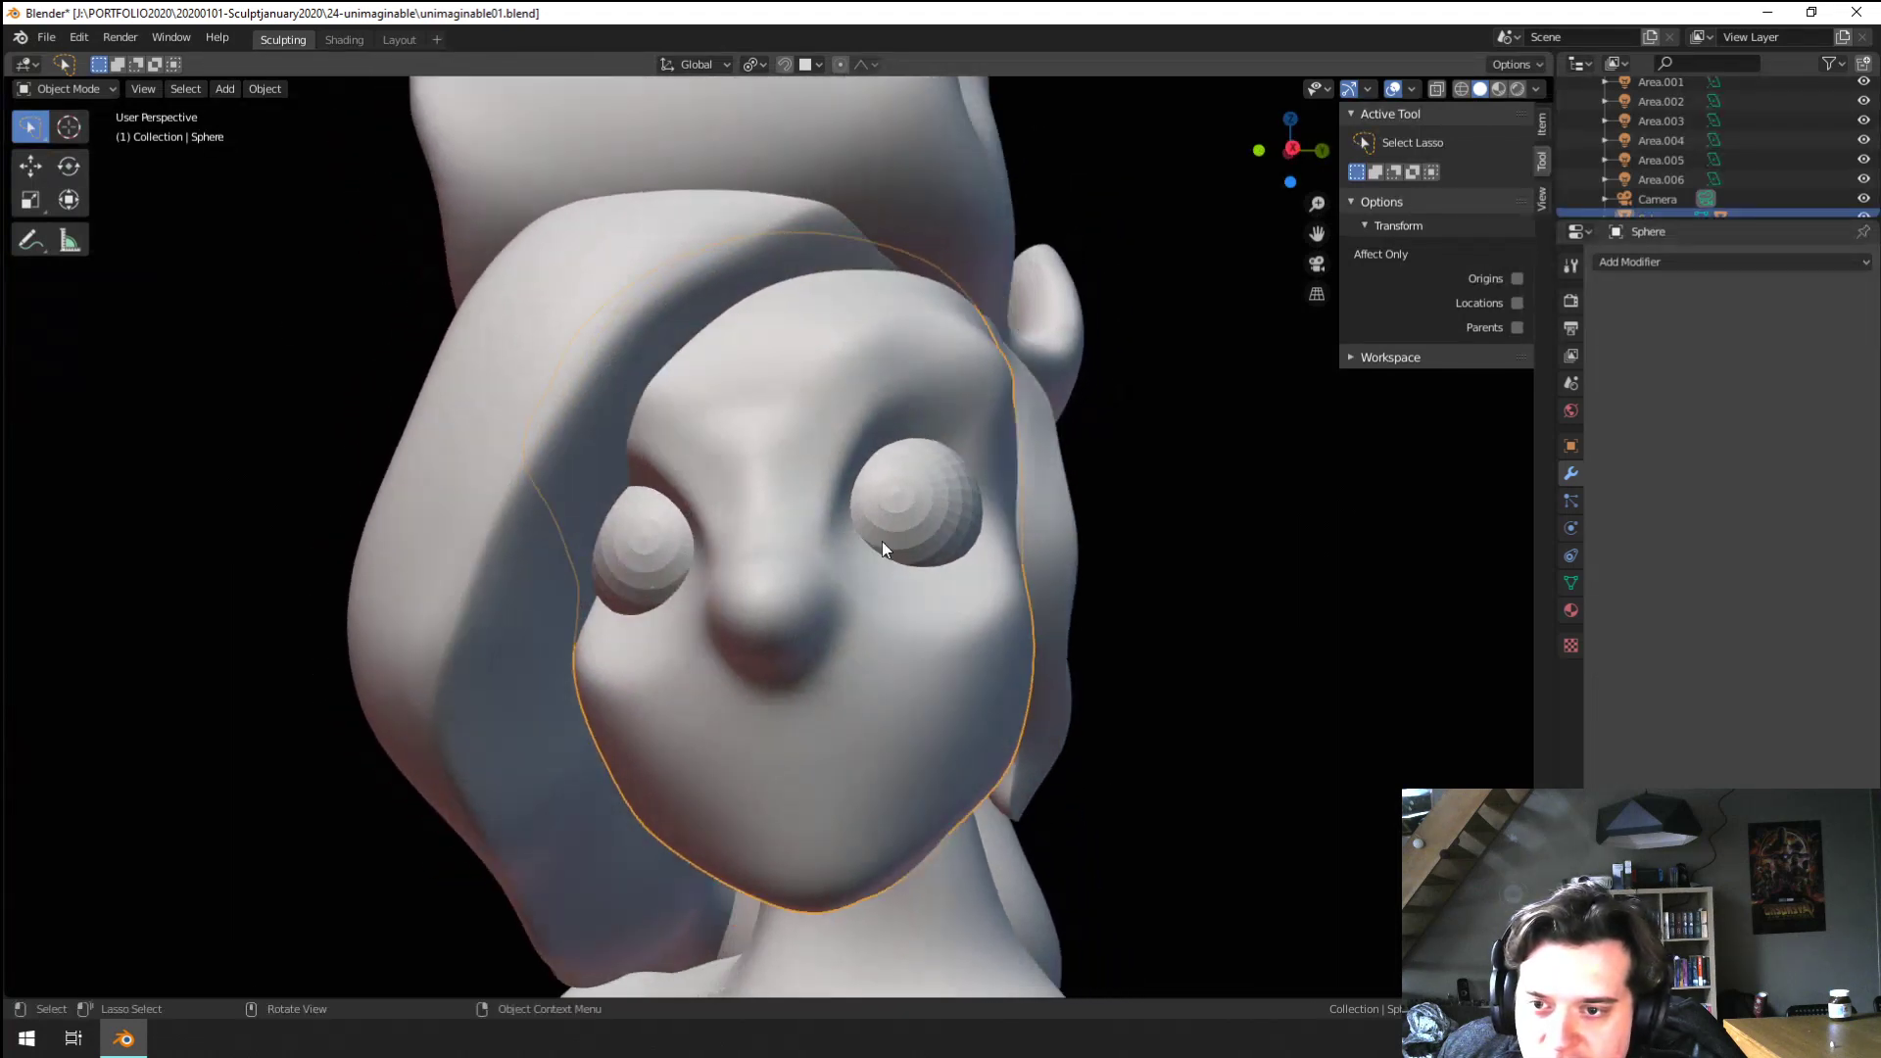
left_click(884, 538)
key("g")
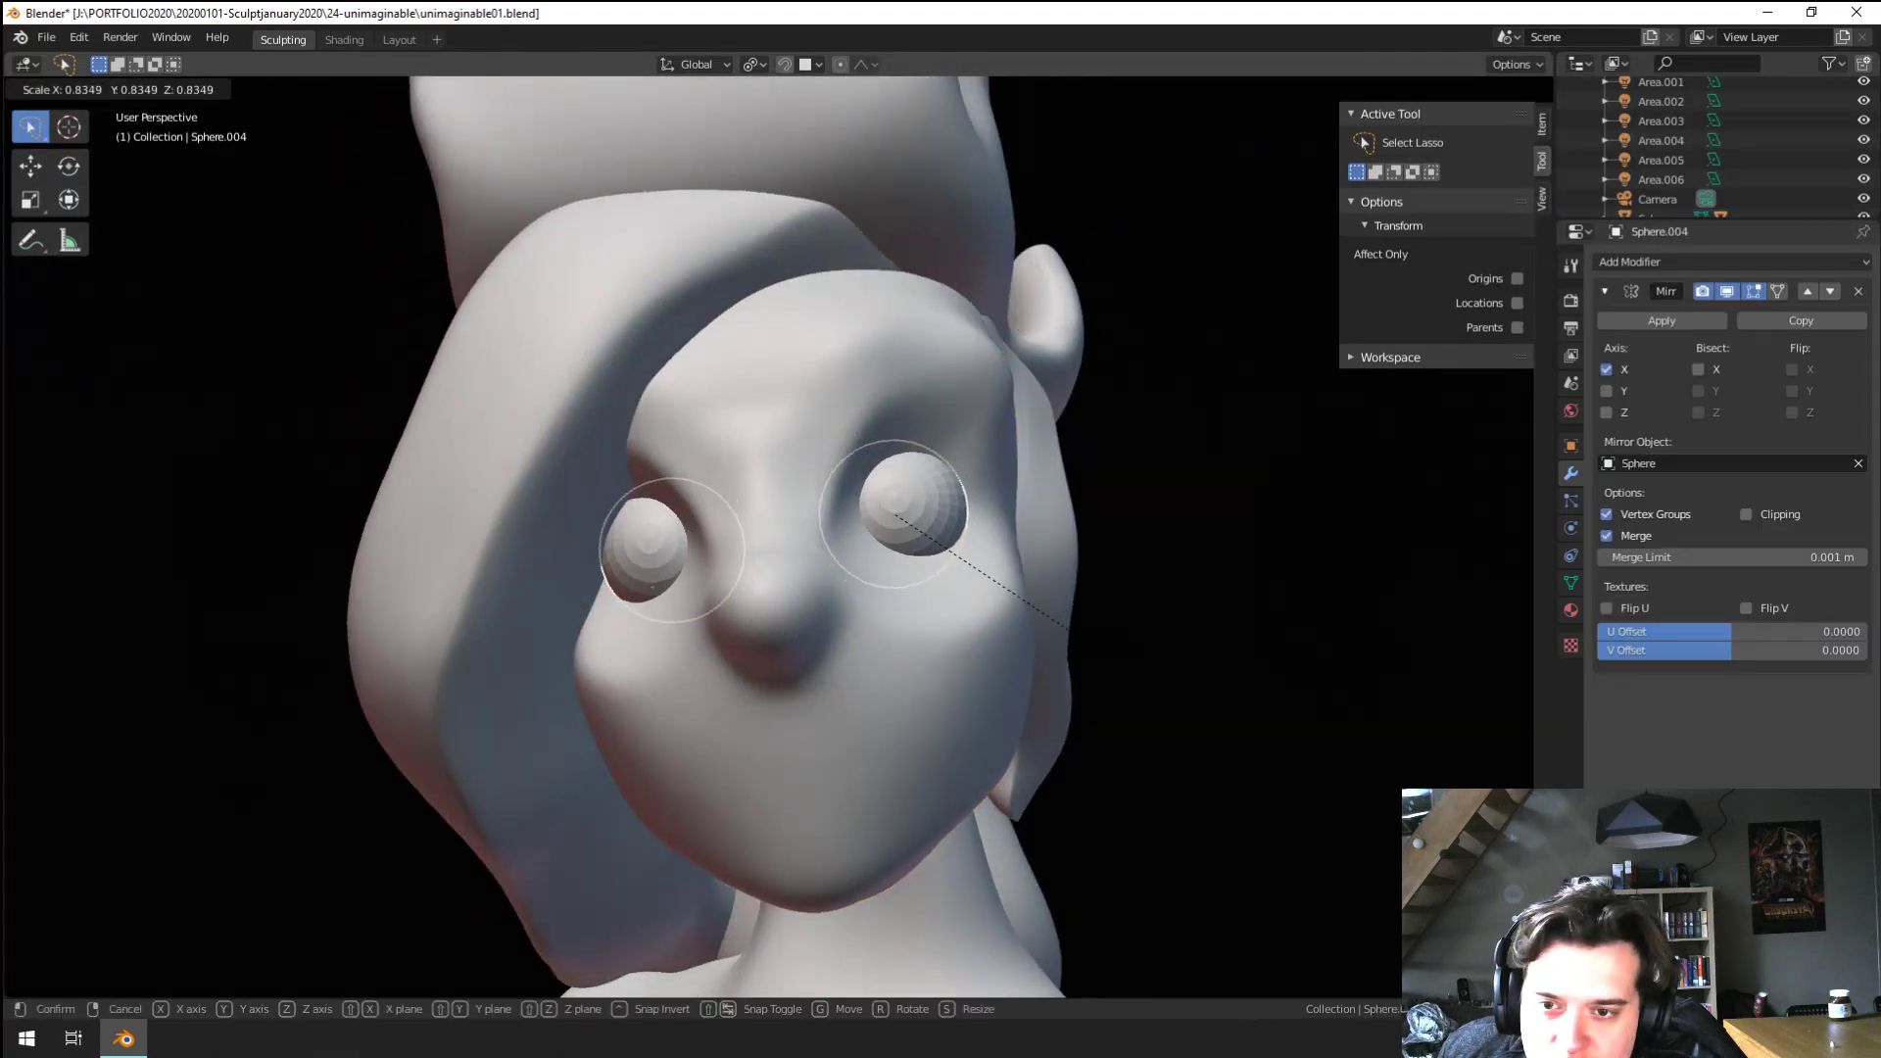
left_click(1097, 639)
scroll(1013, 629, "down", 3)
middle_click_drag(1013, 629, 813, 657)
scroll(680, 652, "up", 5)
key("s")
key("Escape")
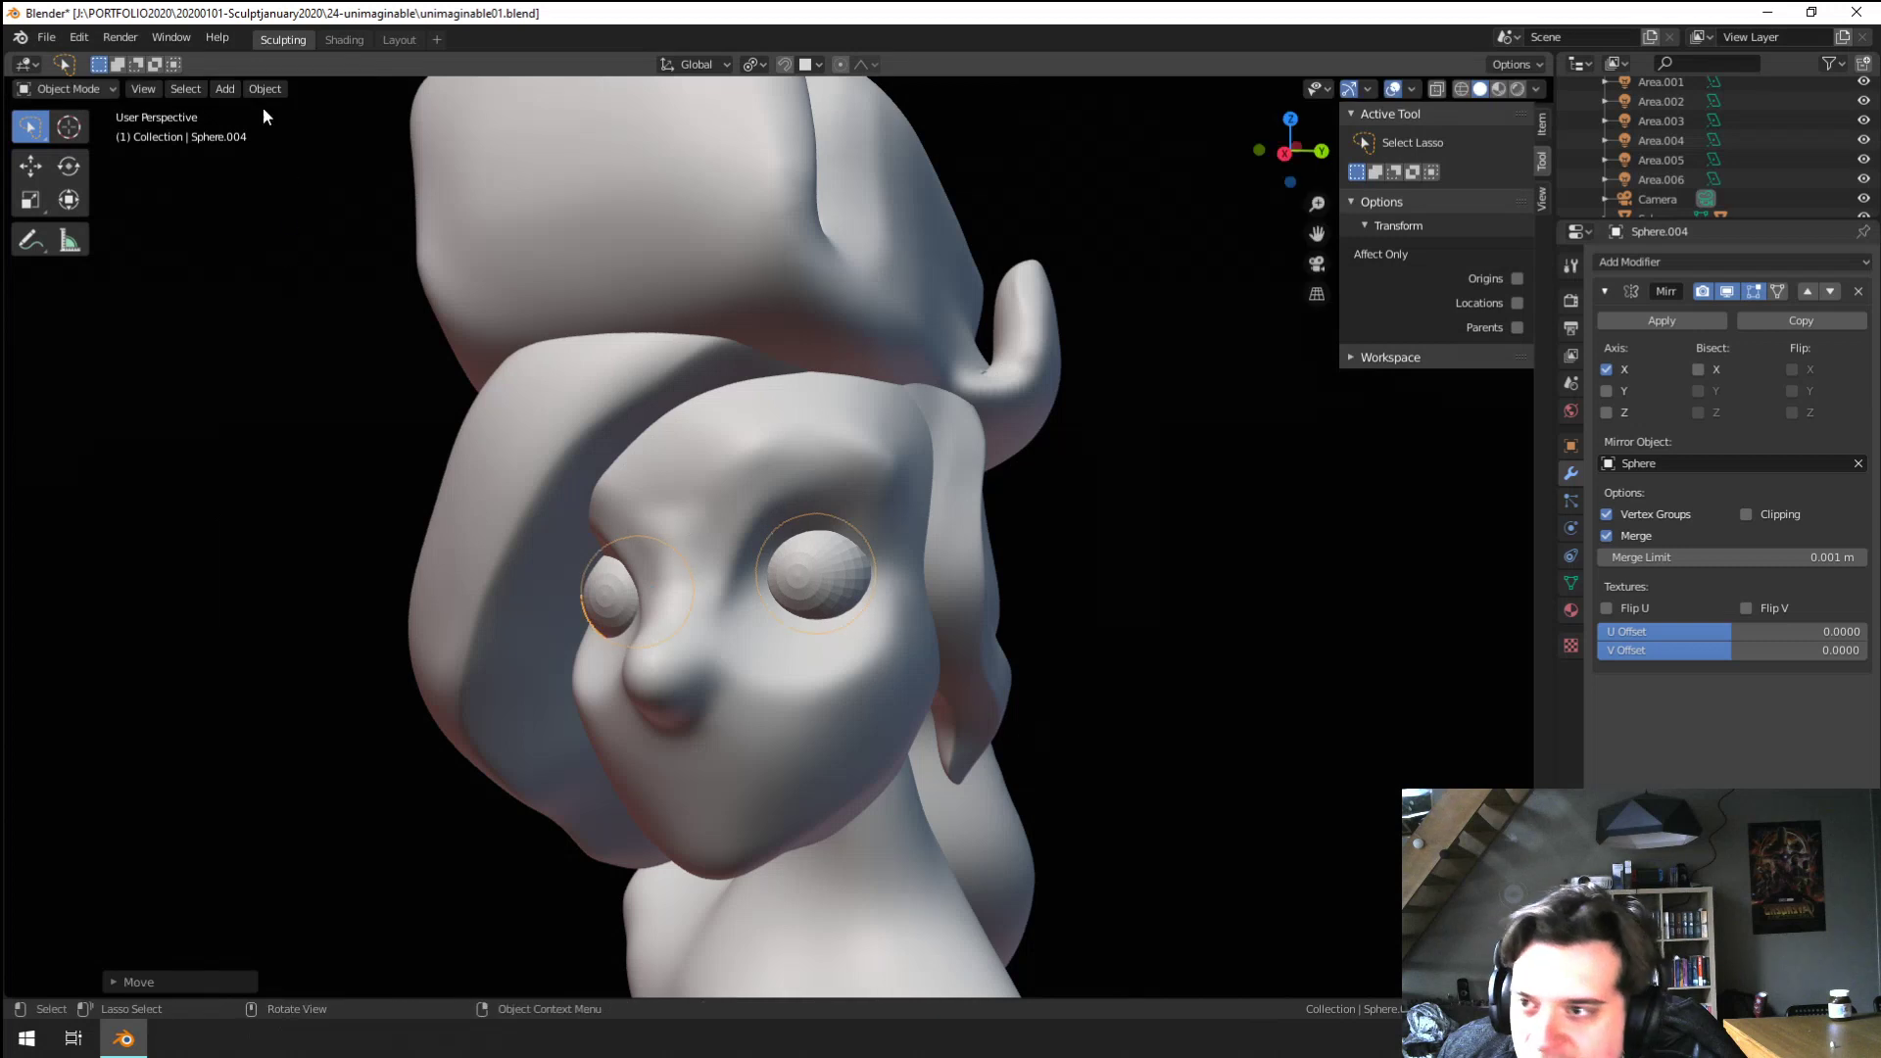
Make the head mesh the object being sculpted and choose the Blob brush
left_click(56, 102)
left_click(61, 96)
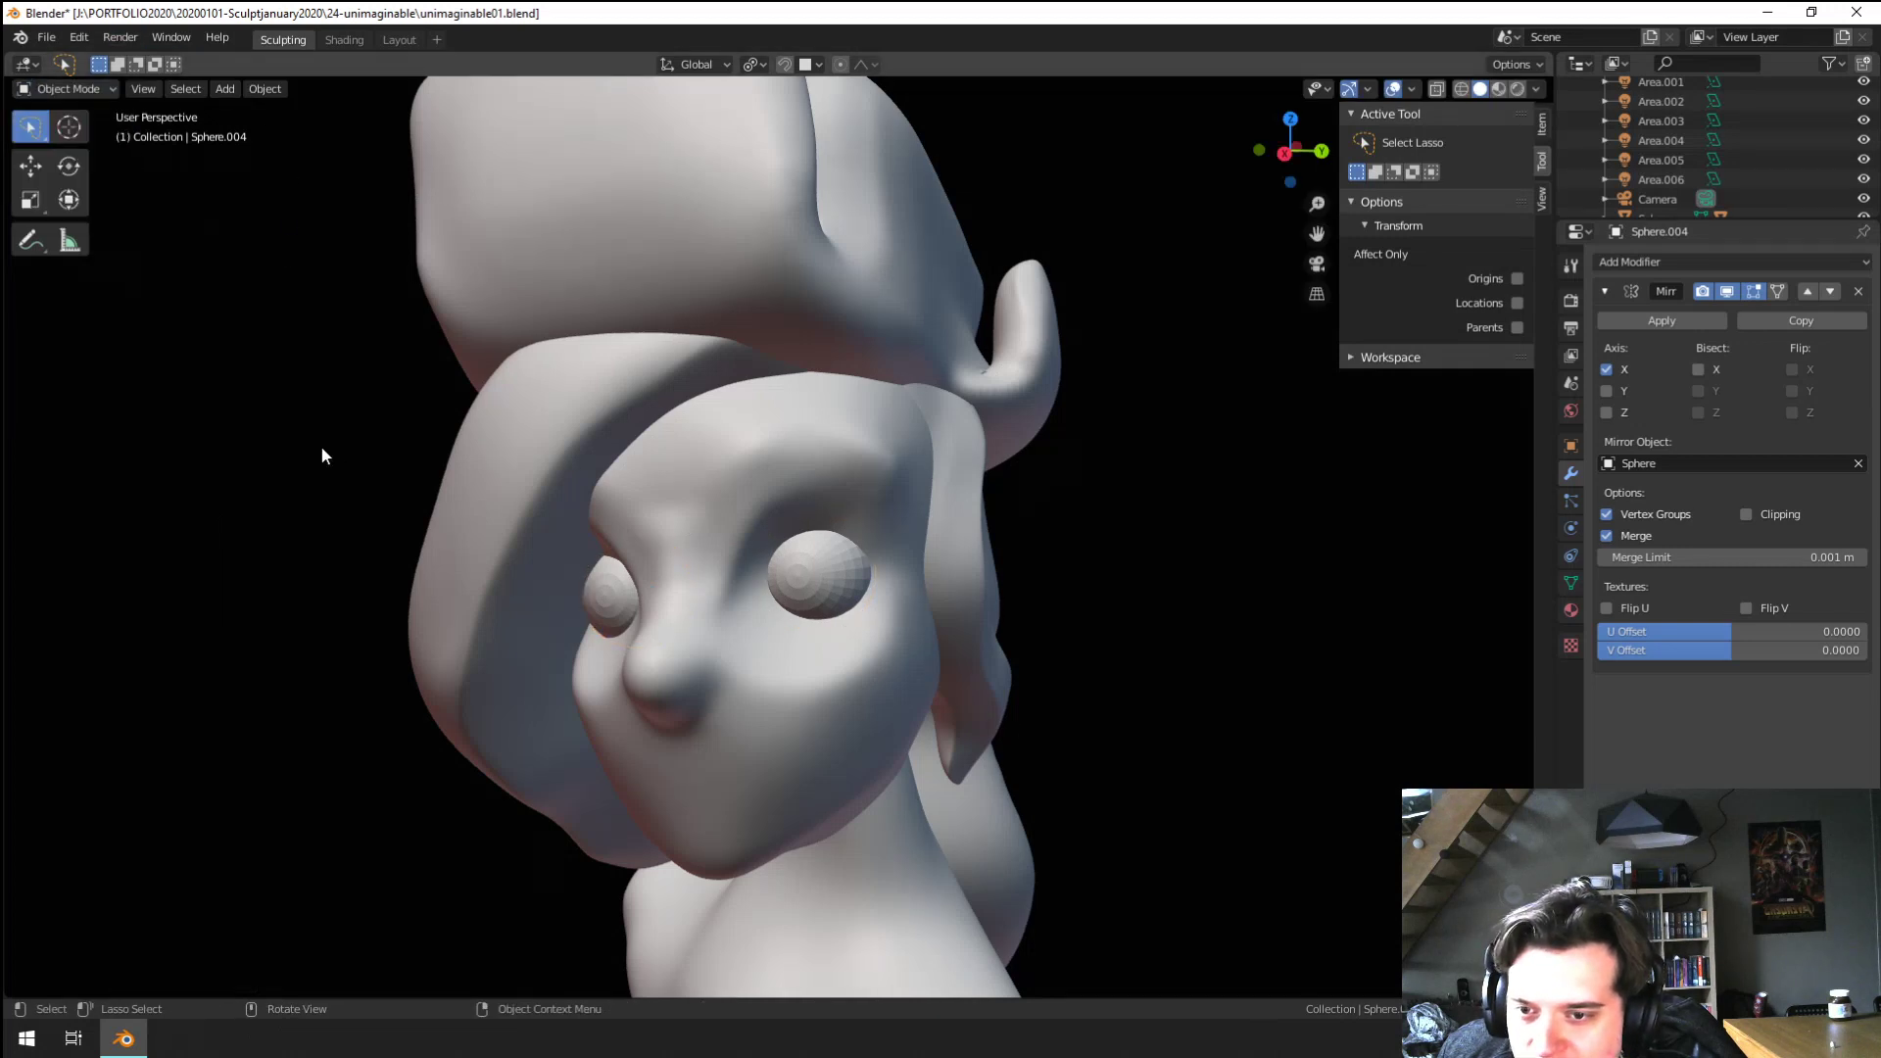
left_click(68, 89)
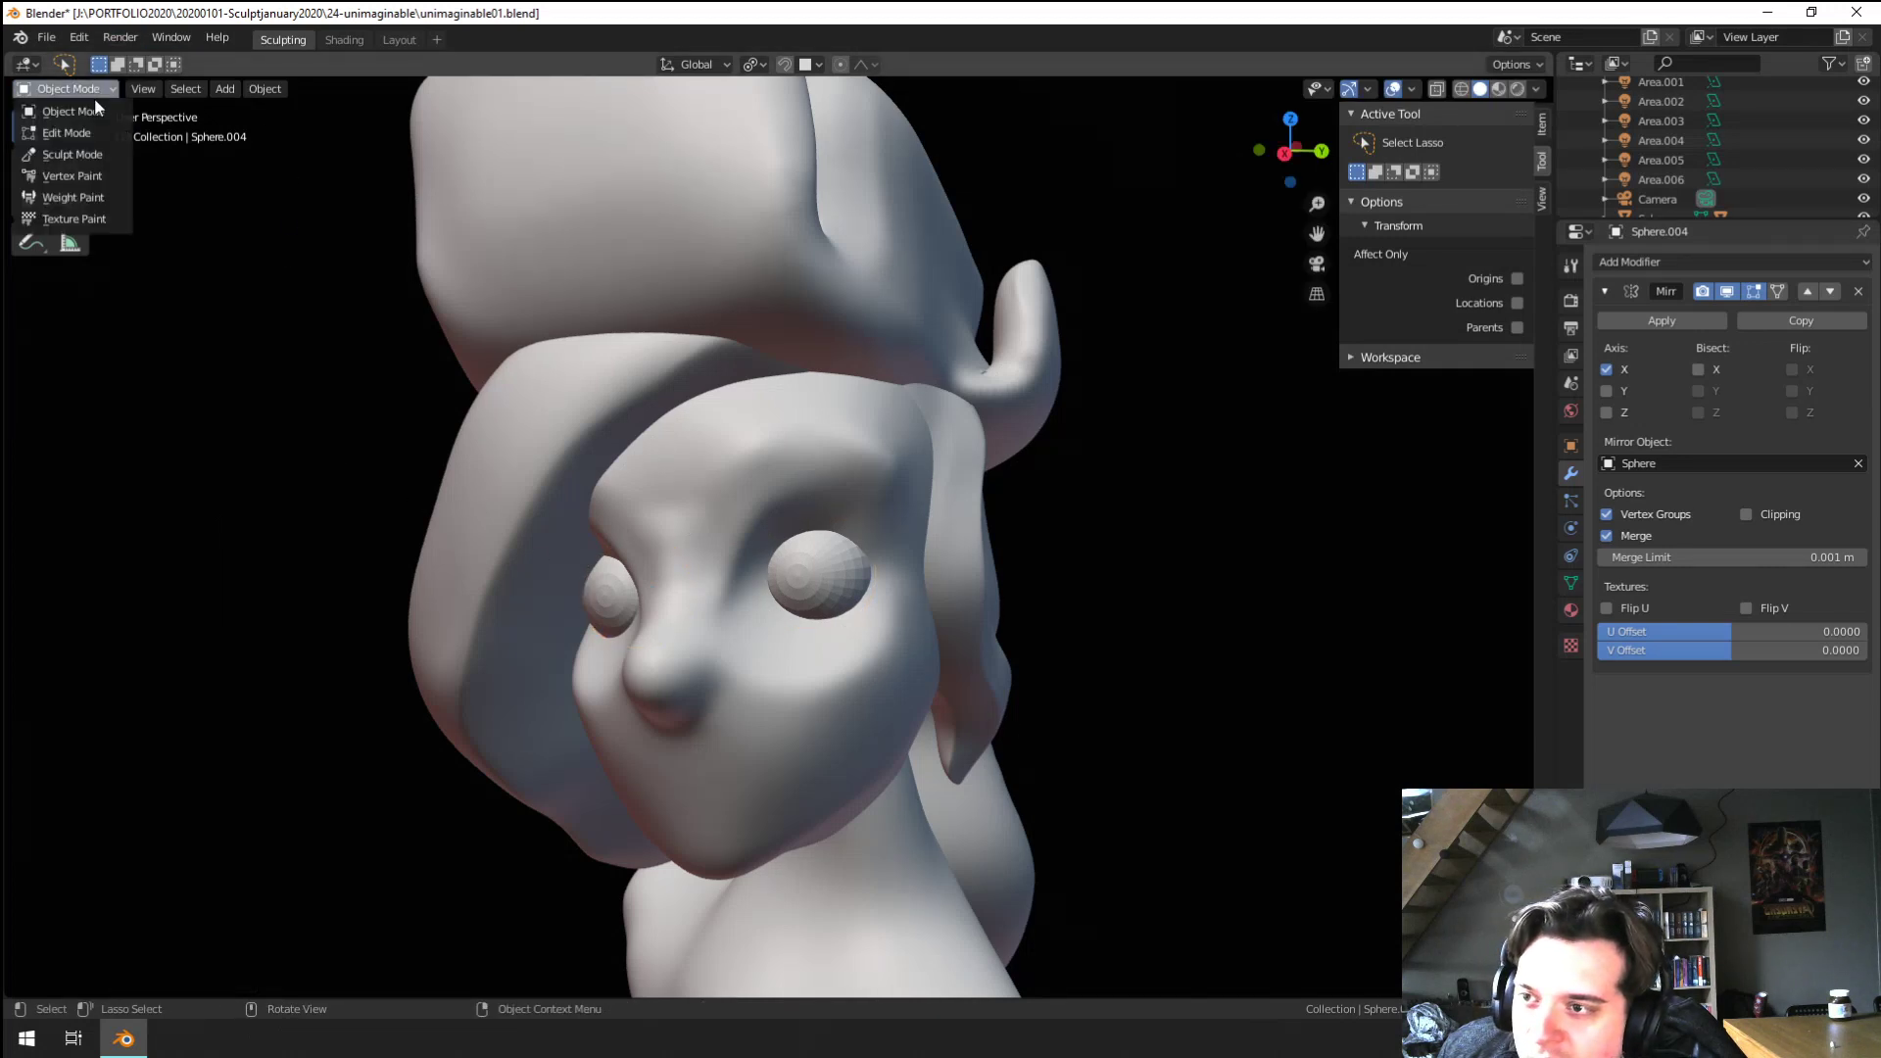
left_click(72, 155)
scroll(819, 609, "up", 3)
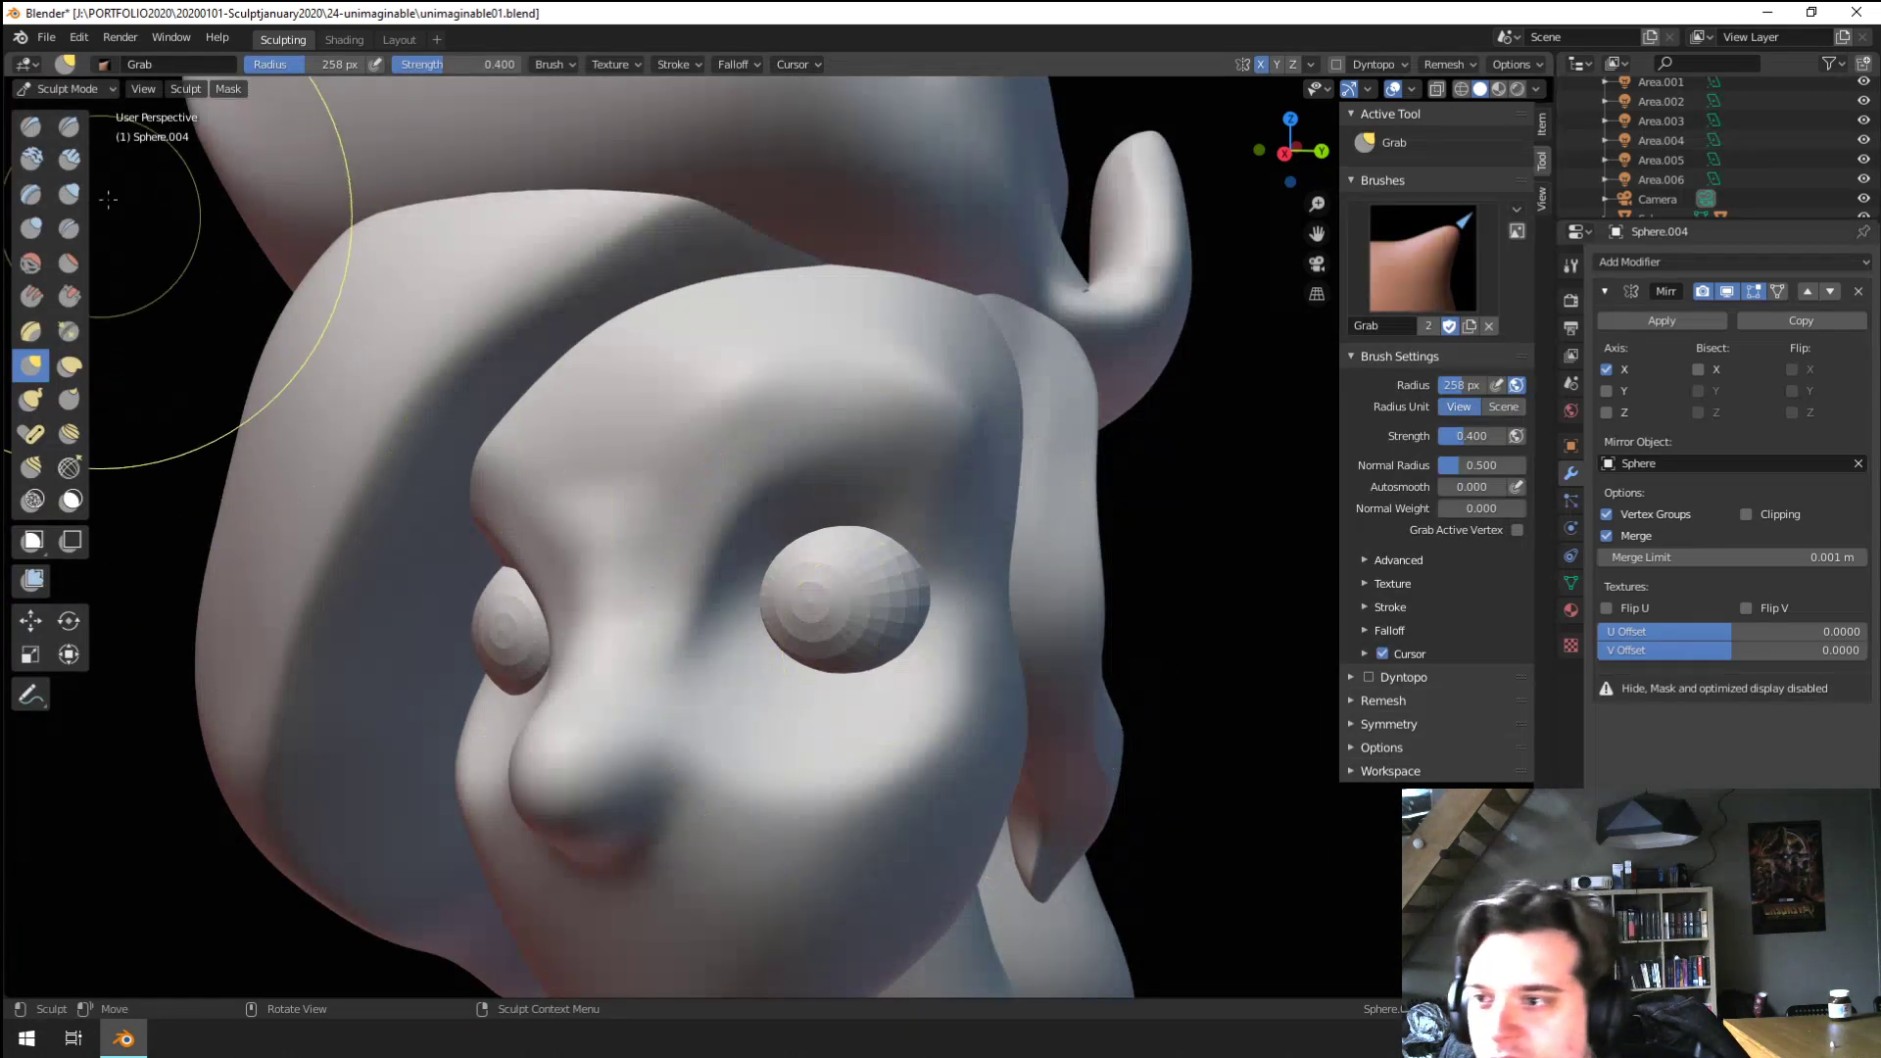
left_click(30, 194)
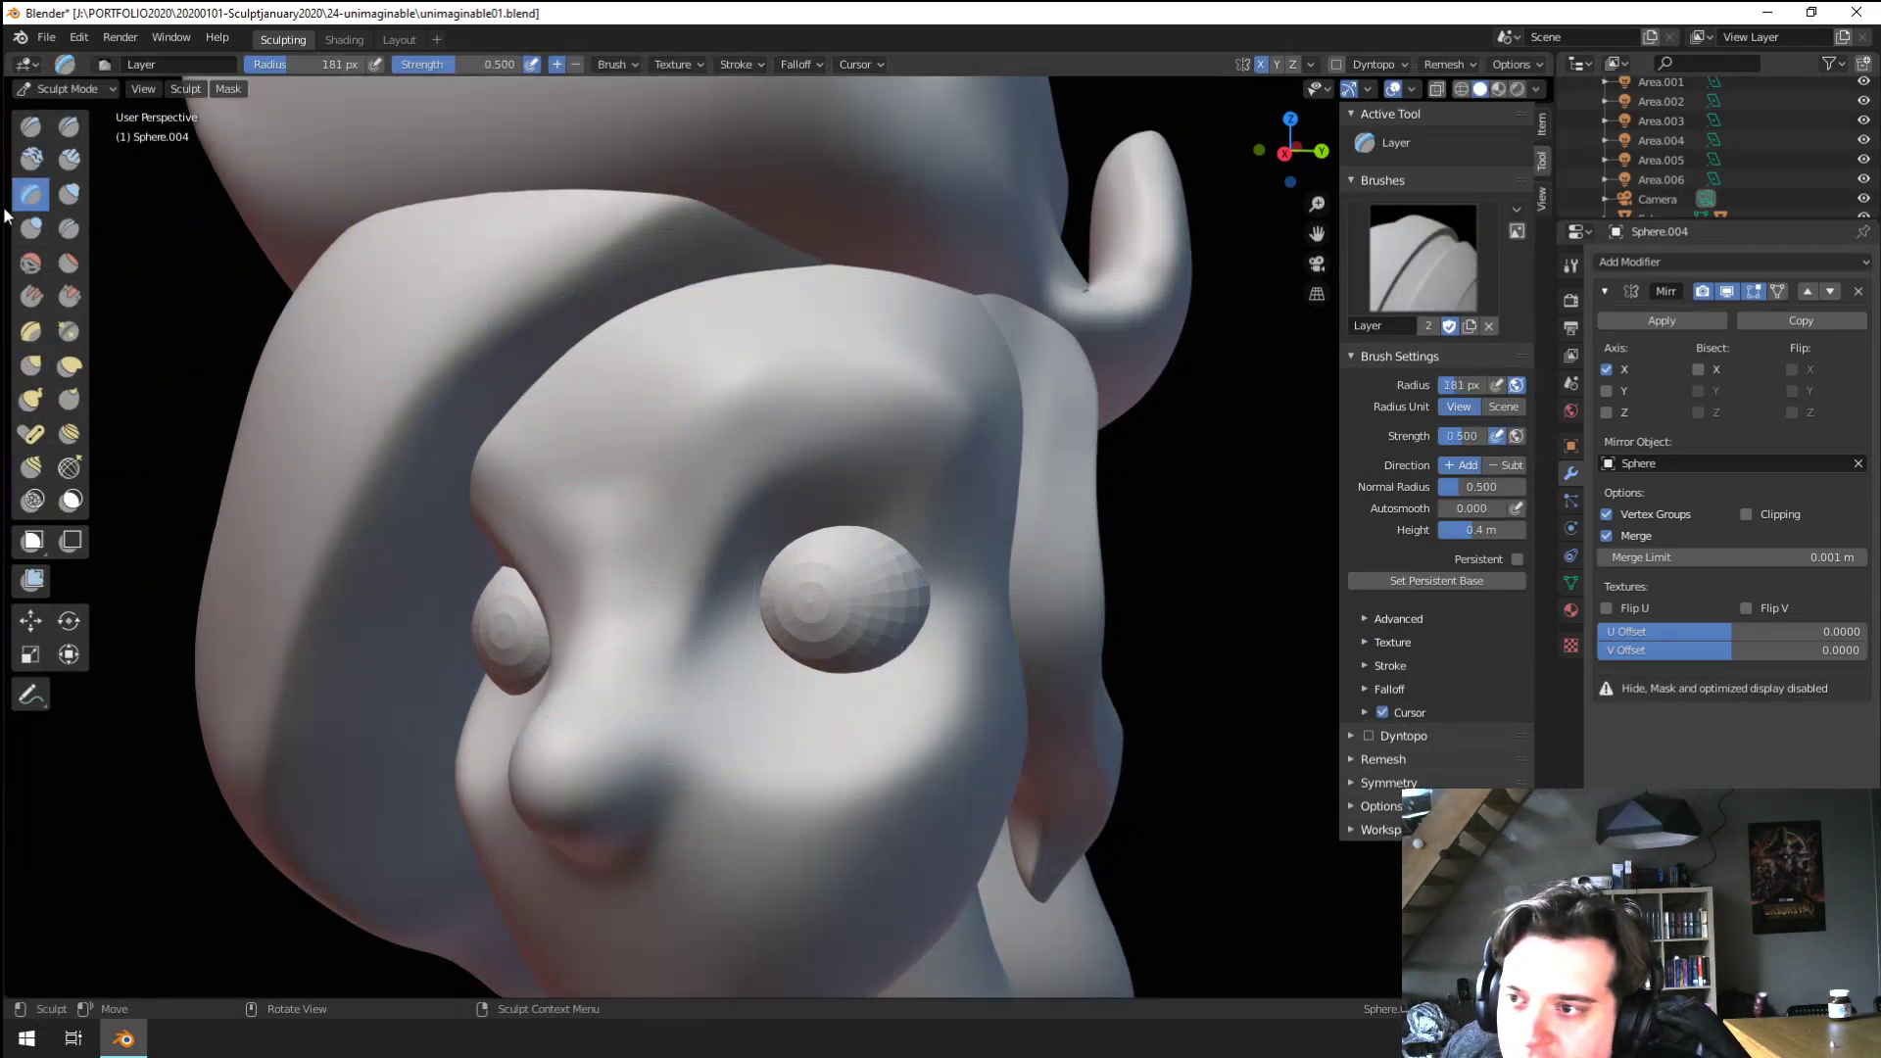
left_click(31, 228)
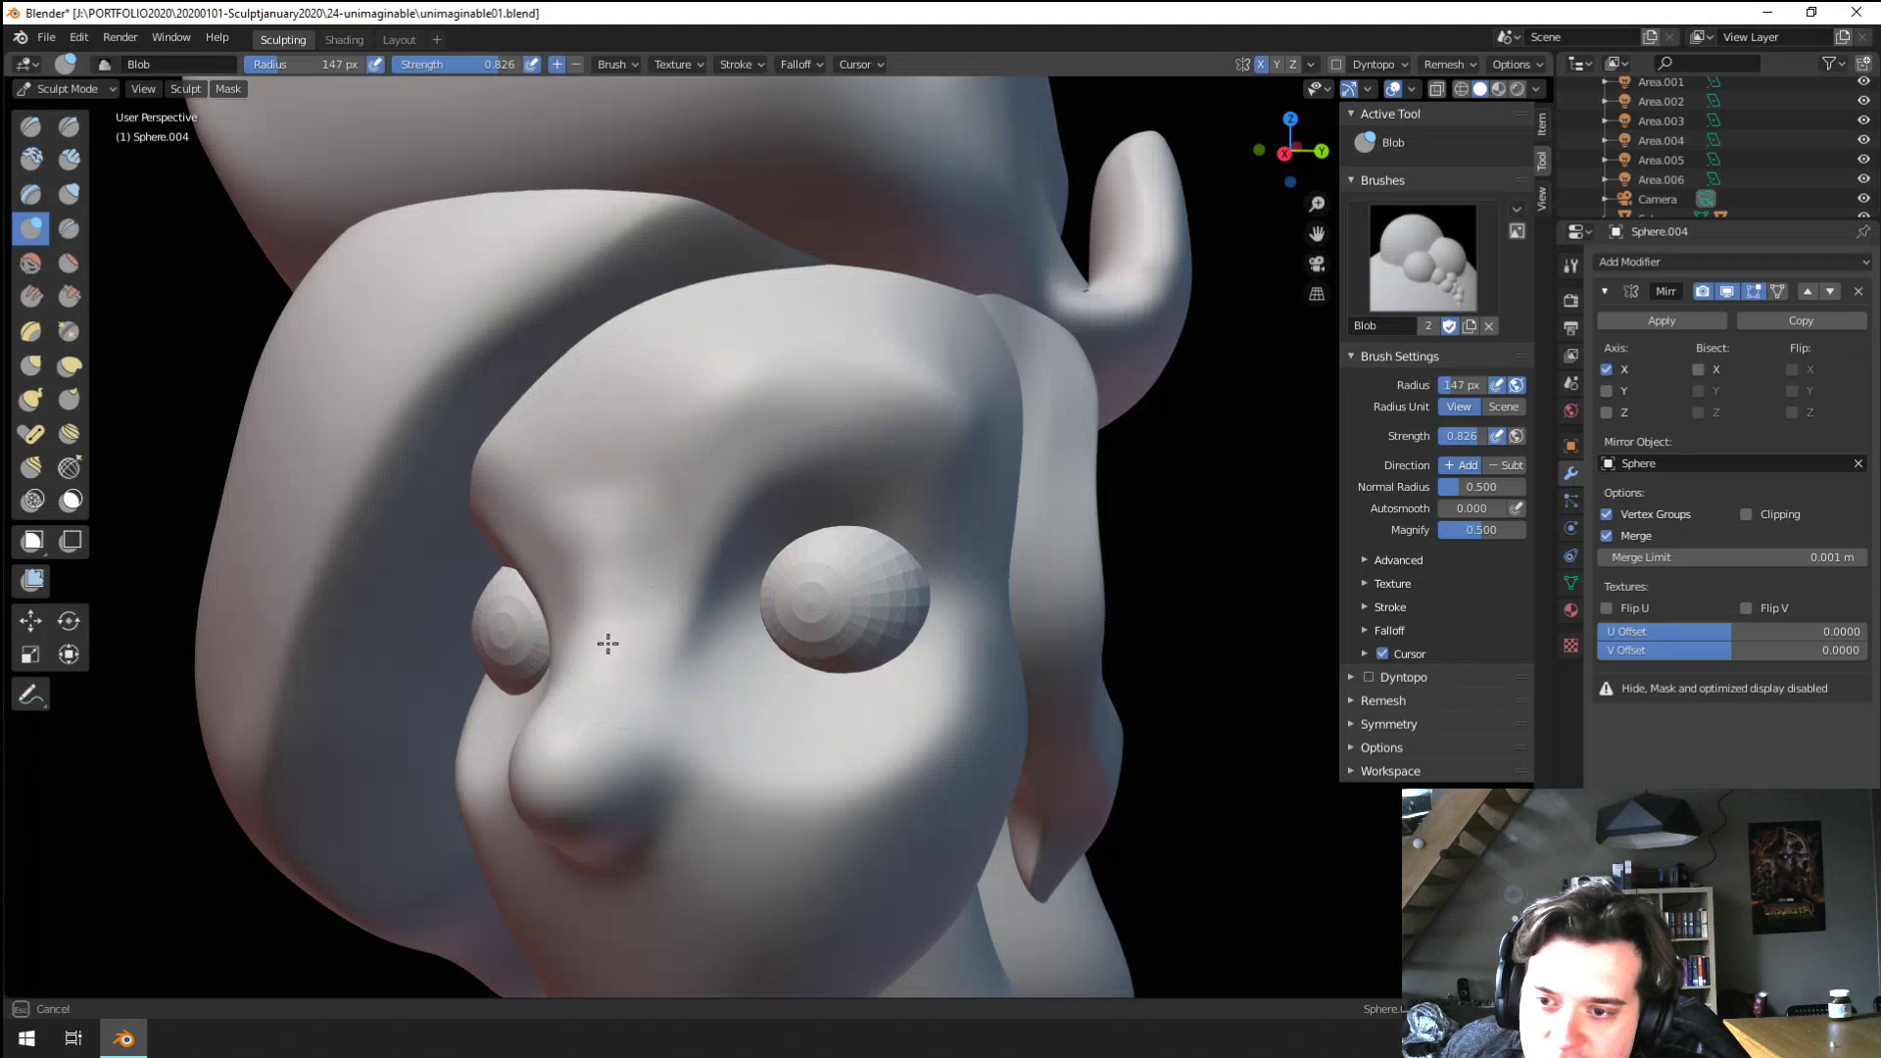
left_click(68, 89)
left_click(68, 112)
left_click(61, 90)
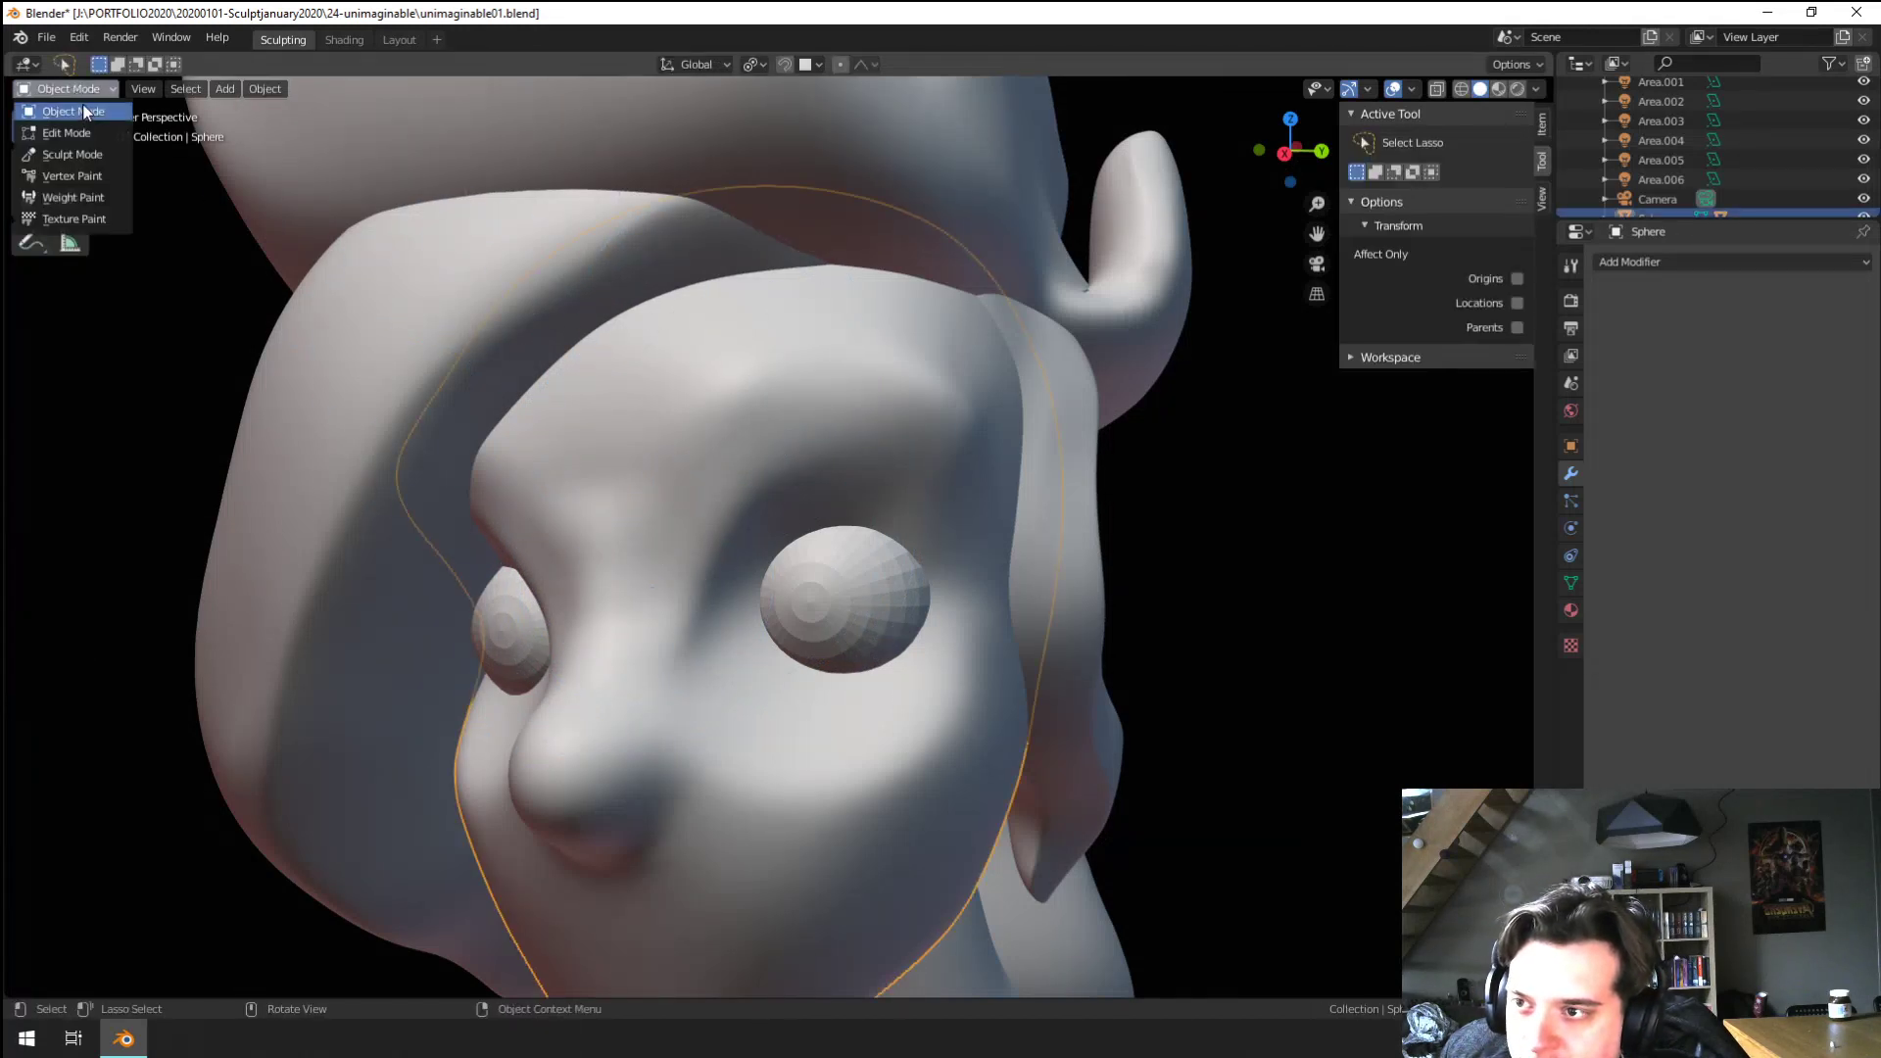
left_click(63, 157)
Carve the eye sockets deeper beside the nose bridge and under the brow, using the inverted Blob brush at 130 and 170 px radius
mouse_move(663, 544)
left_mouse_down("ctrl")
mouse_move(709, 655)
mouse_move(685, 634)
left_mouse_up("ctrl")
key("ctrl+z")
key("f")
left_click(676, 599)
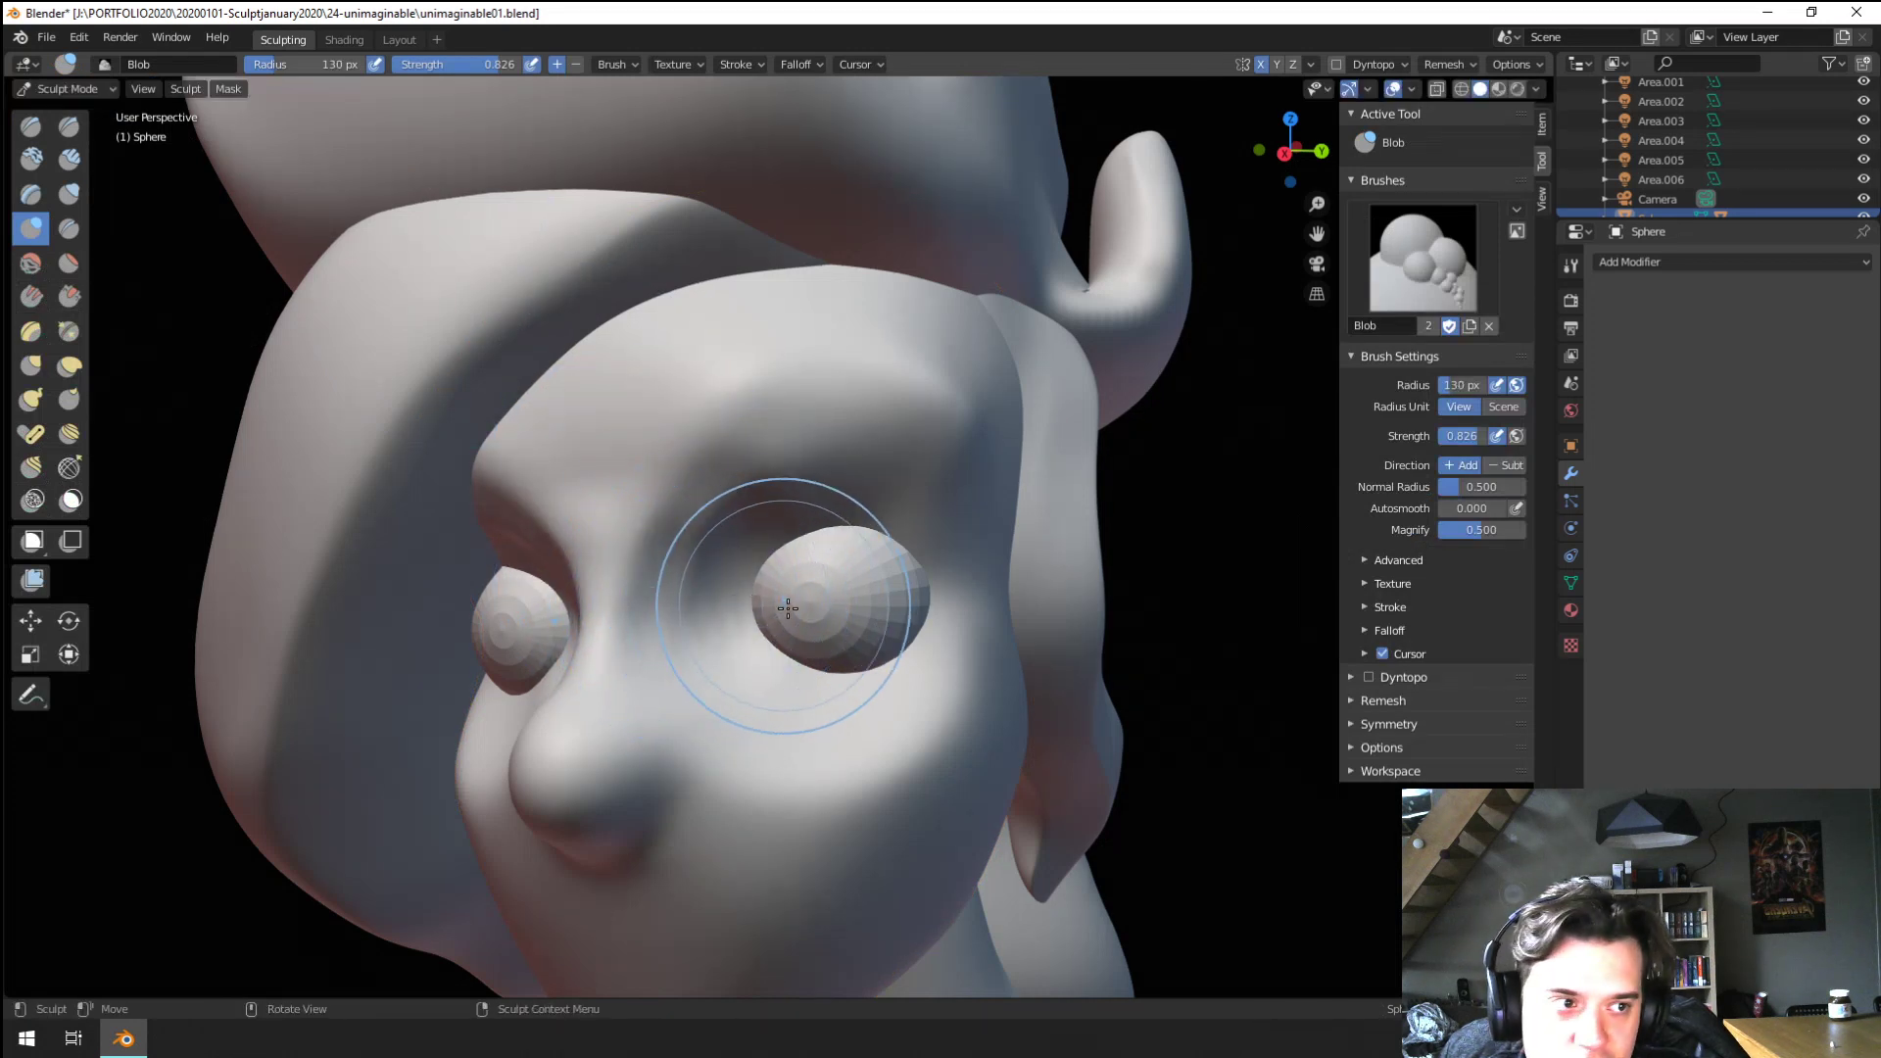
mouse_move(857, 534)
left_mouse_down("ctrl")
mouse_move(760, 520)
mouse_move(911, 483)
mouse_move(758, 472)
mouse_move(936, 457)
left_mouse_up("ctrl")
key("f")
left_click(831, 470)
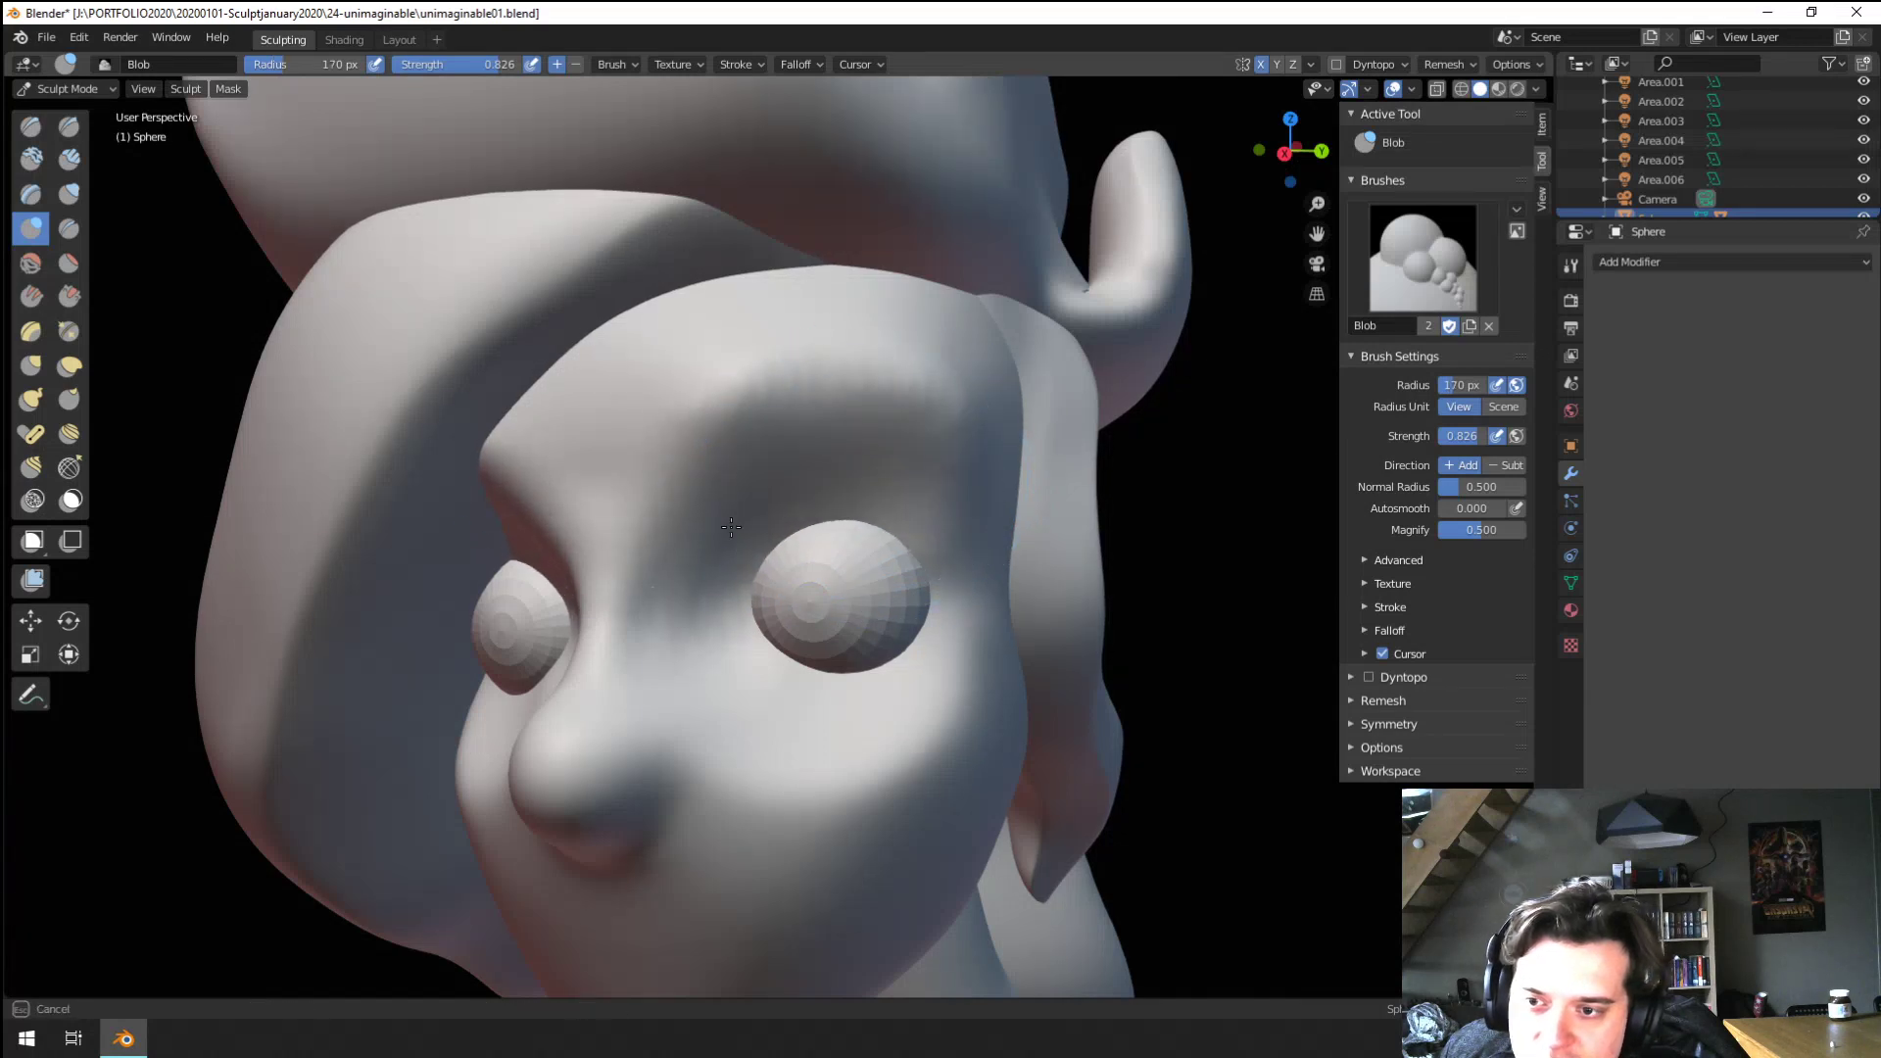
left_click_drag(731, 527, 750, 521, "ctrl")
Carve the upper eyelid fold above the eye with the Crease brush at 55 px radius
middle_click_drag(849, 628, 815, 608)
key("g")
middle_click_drag(890, 668, 910, 608)
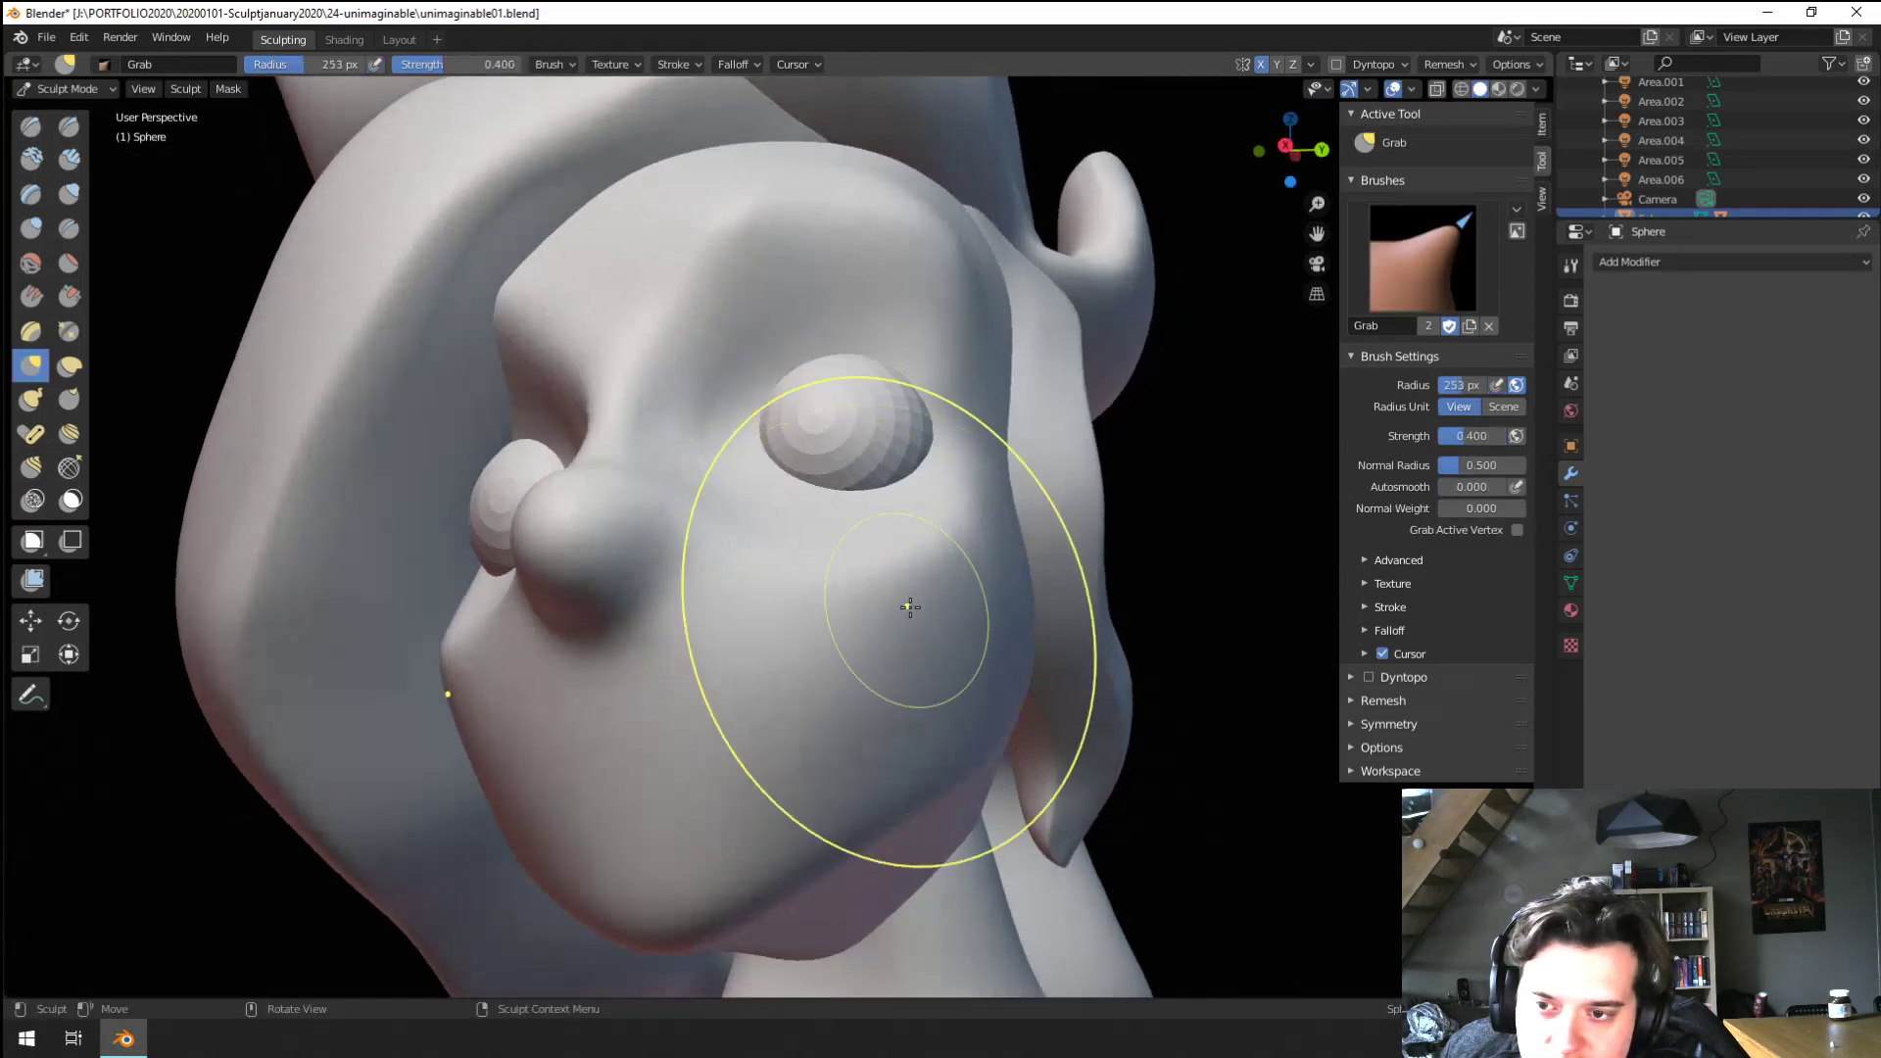
mouse_move(907, 504)
middle_mouse_down()
mouse_move(899, 538)
mouse_move(757, 614)
mouse_move(790, 601)
mouse_move(755, 676)
middle_mouse_up()
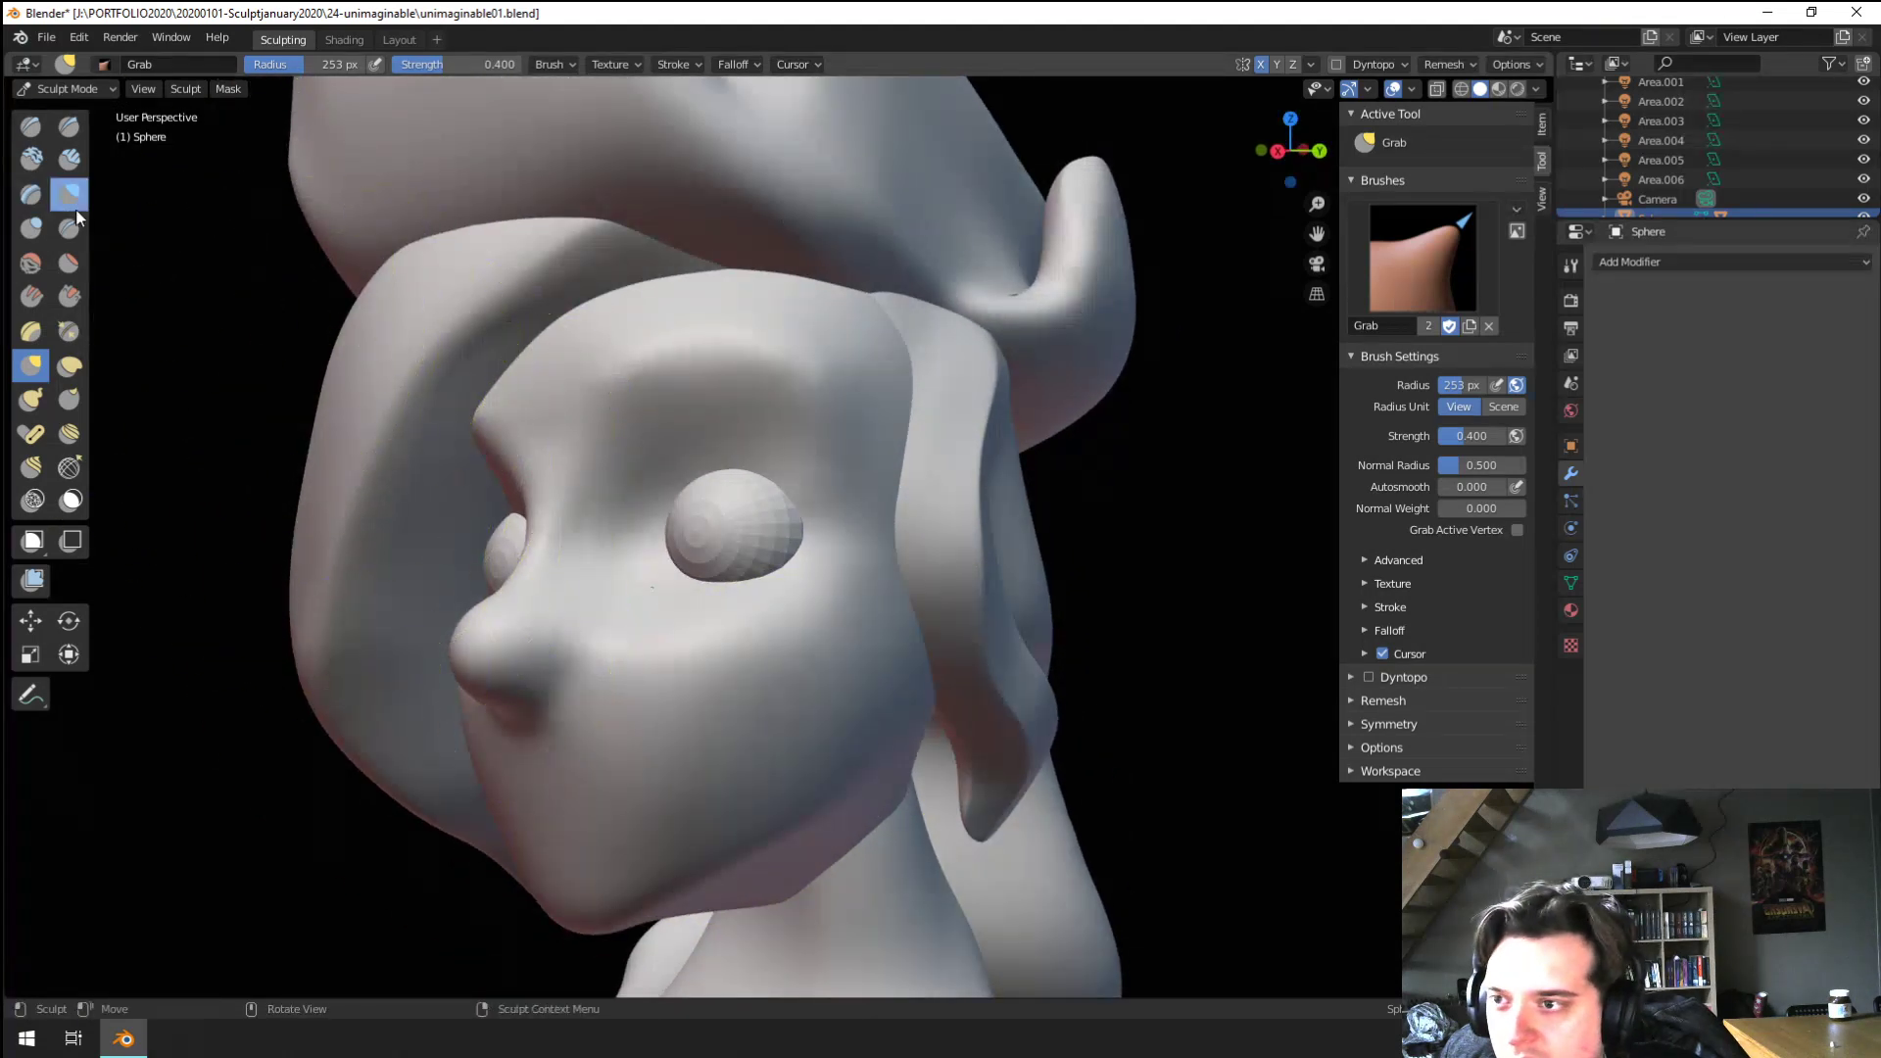
left_click(77, 210)
left_click(35, 228)
scroll(432, 412, "up", 2)
left_click(74, 231)
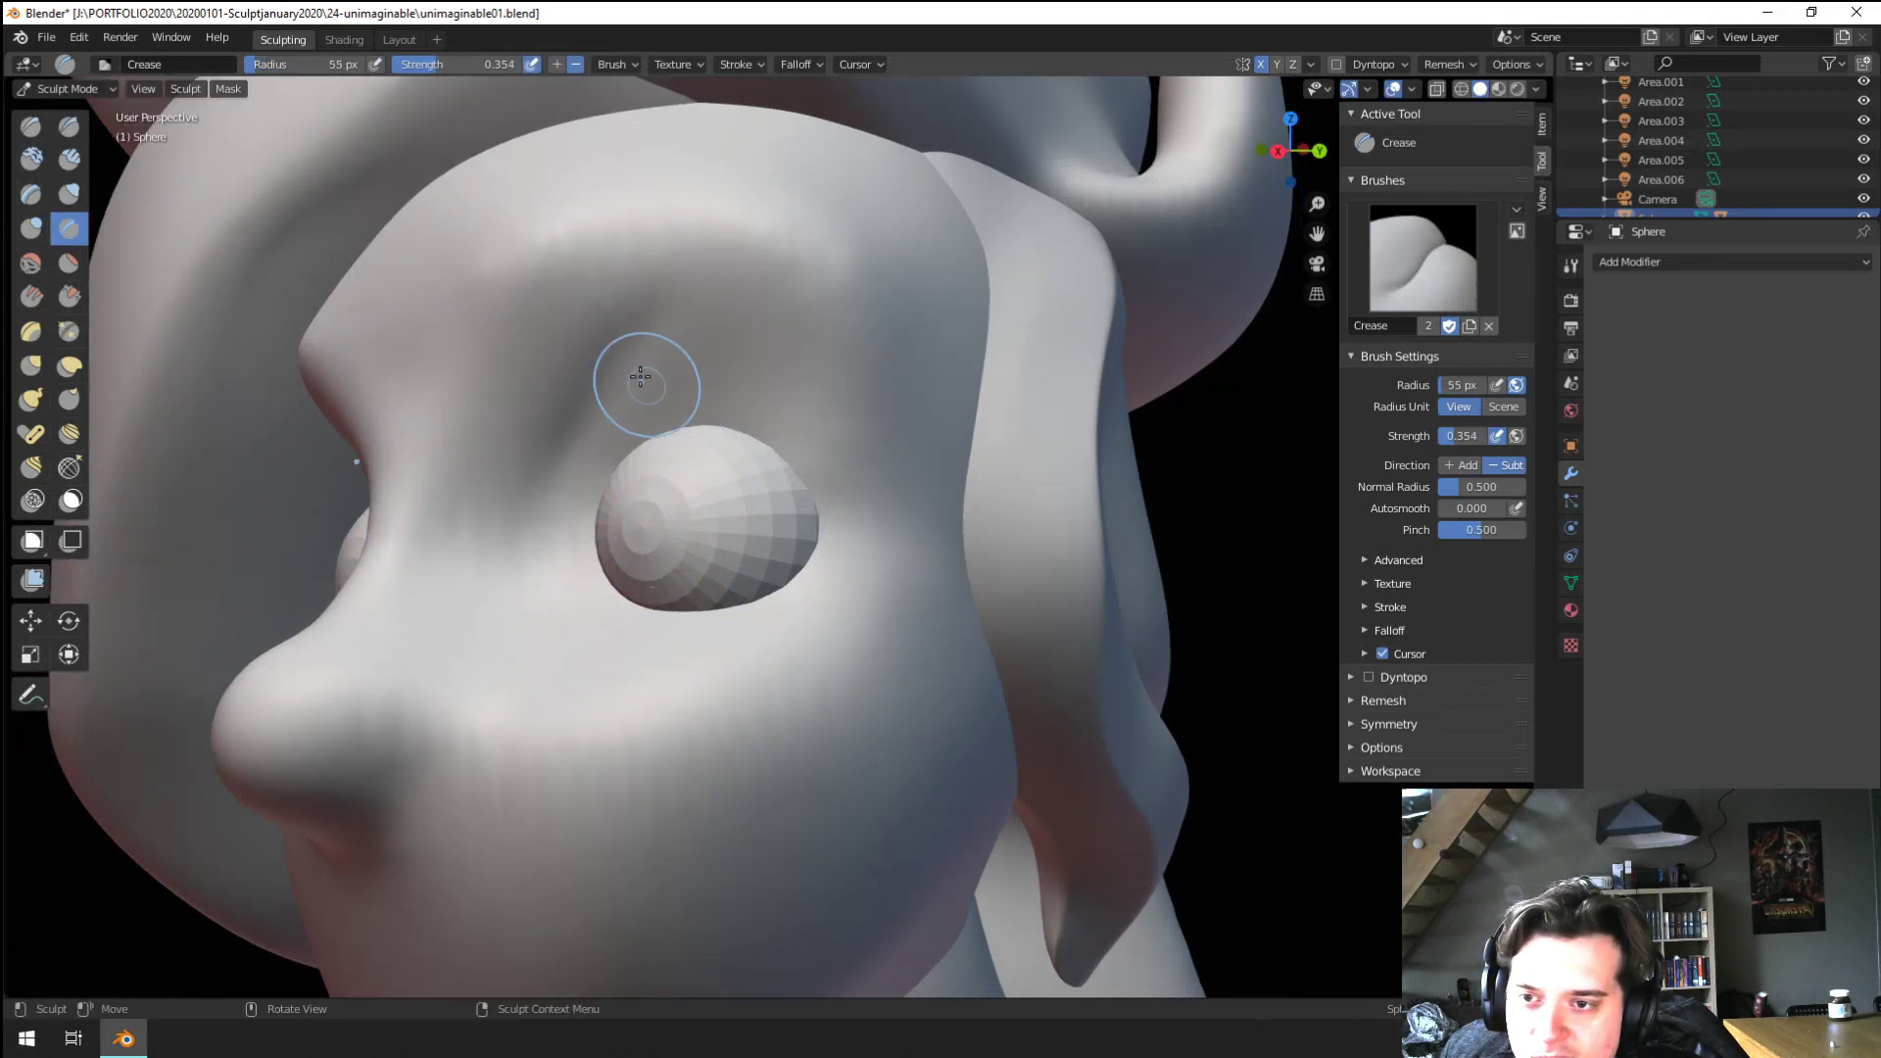
left_click_drag(640, 377, 668, 324)
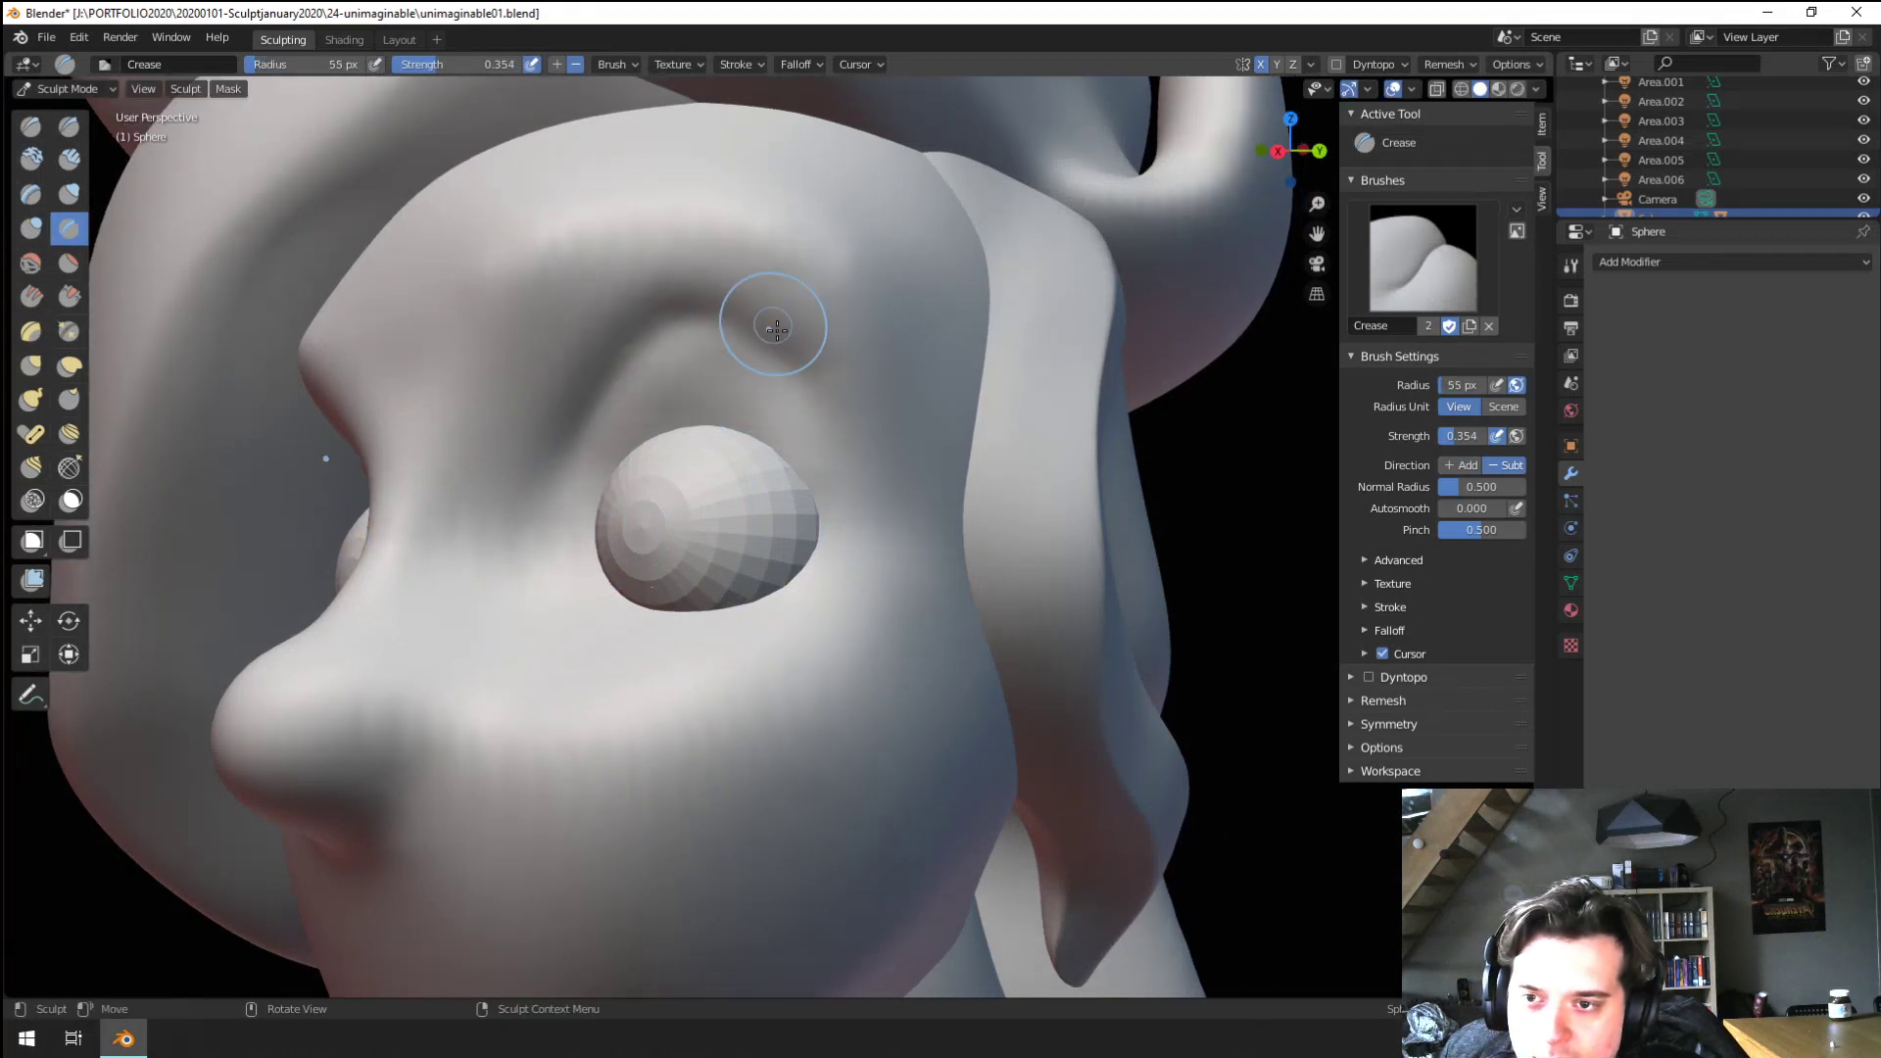
Crease the line where the upper eyelid meets the eyeball with the 55 px Crease brush
middle_click_drag(783, 385, 774, 534, "ctrl")
middle_click_drag(774, 534, 799, 607)
middle_click_drag(799, 608, 768, 503)
scroll(717, 579, "up", 4)
scroll(826, 492, "up", 2)
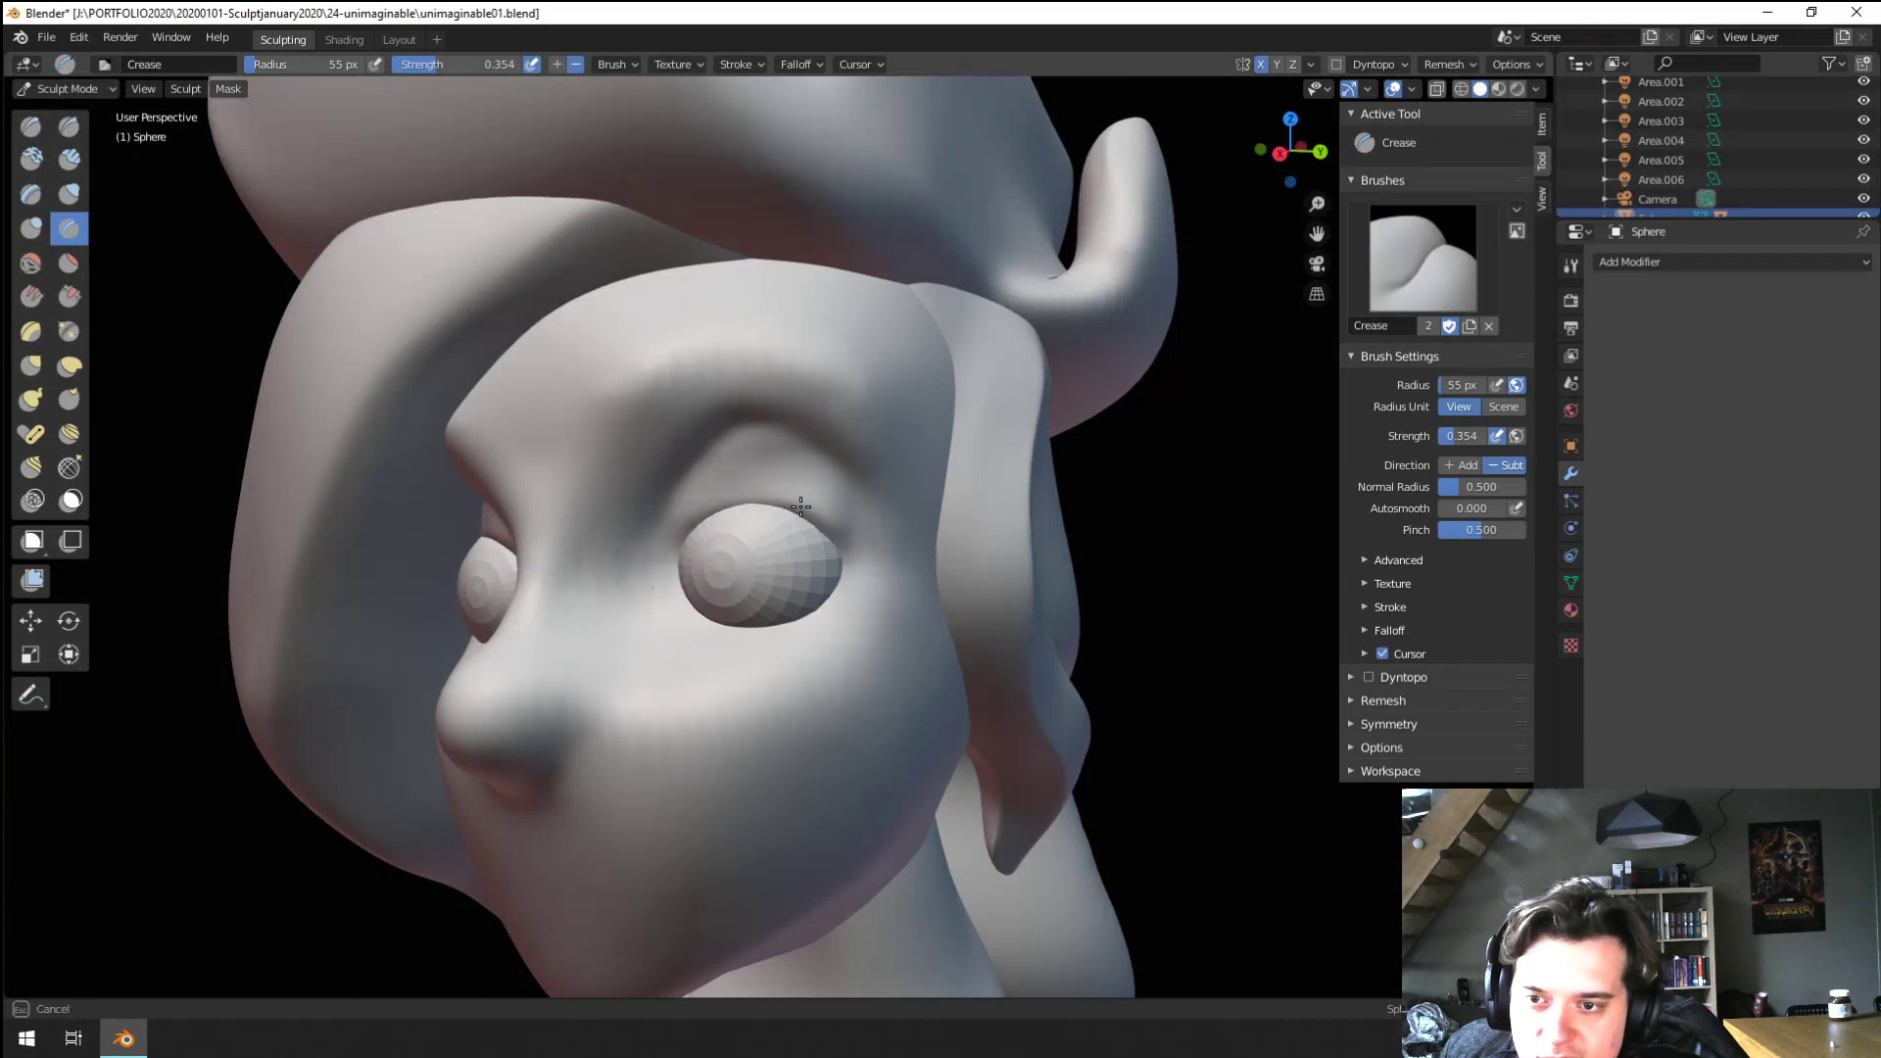
left_click_drag(800, 506, 688, 532)
middle_click_drag(683, 594, 792, 506)
middle_click_drag(926, 485, 686, 411)
Thicken the upper eyelid with the Inflate brush and adjust the outer eye corner with a 168 px Grab brush
key("i")
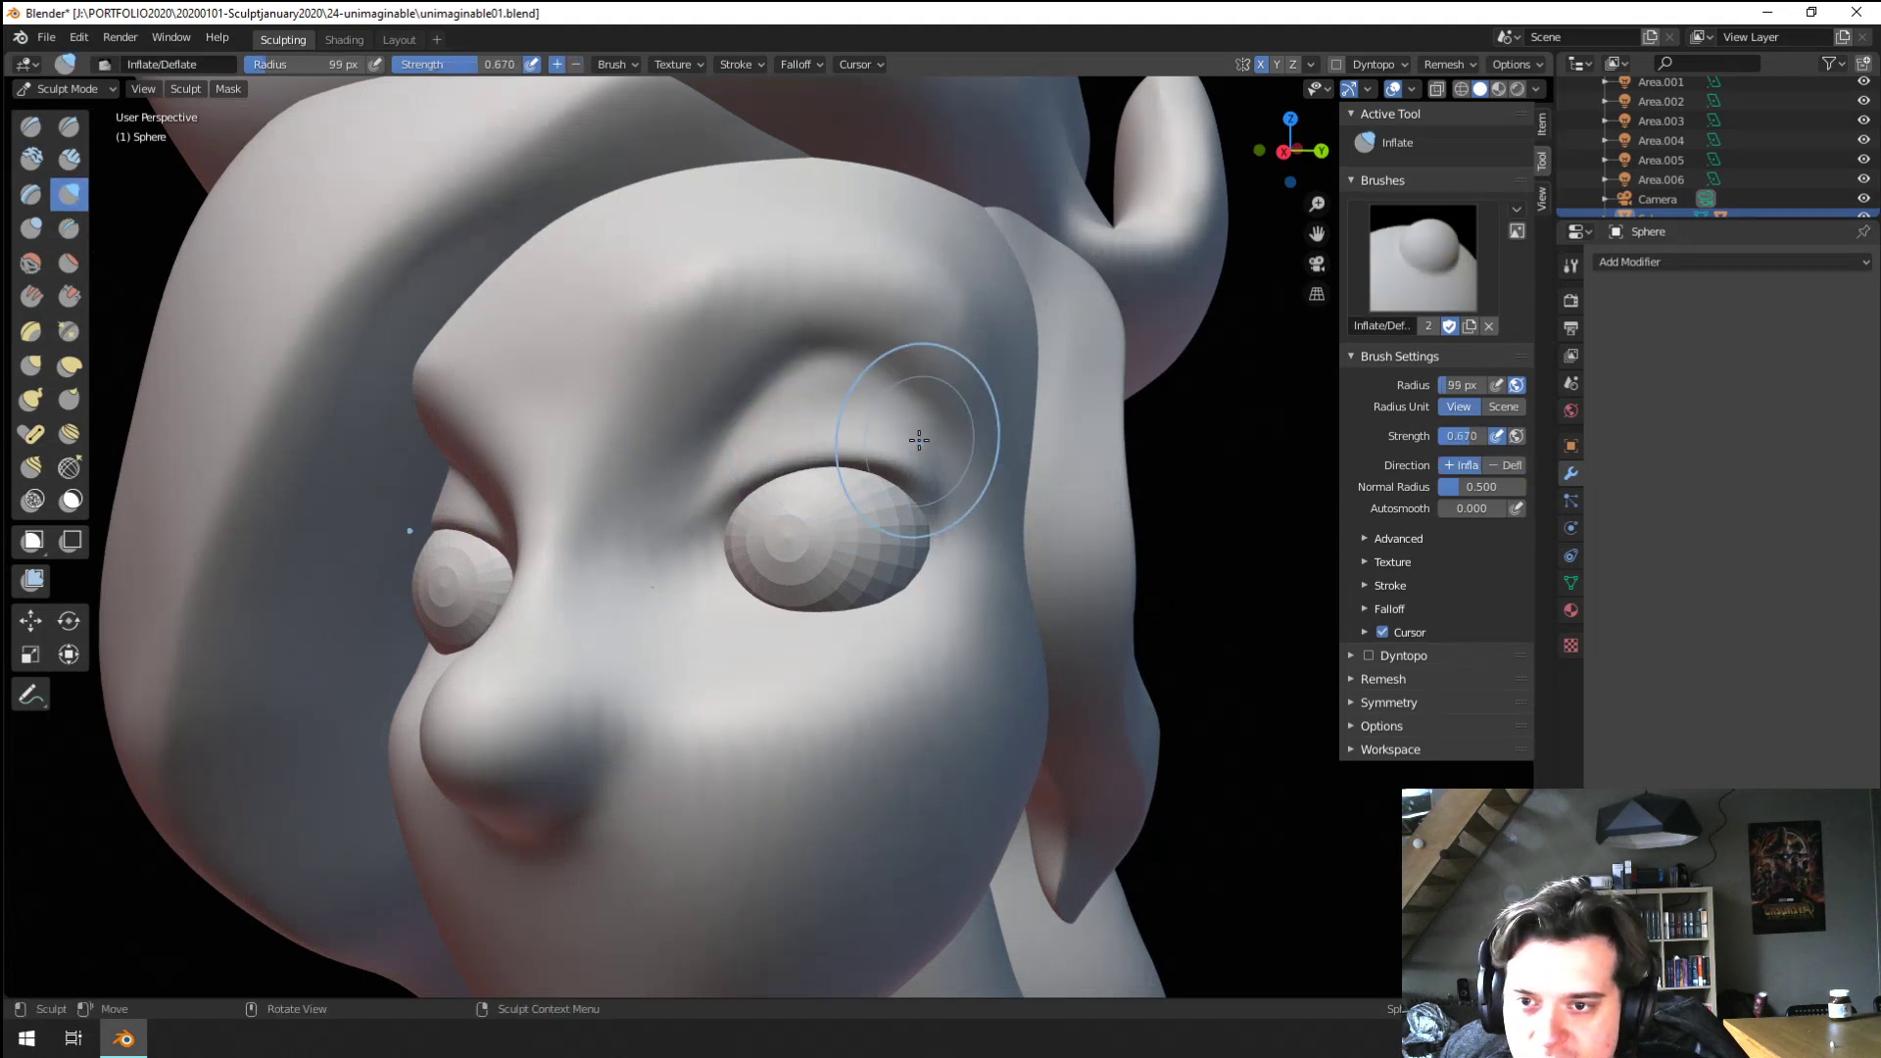
mouse_move(862, 495)
middle_mouse_down()
mouse_move(706, 534)
mouse_move(784, 471)
mouse_move(883, 443)
middle_mouse_up()
key("g")
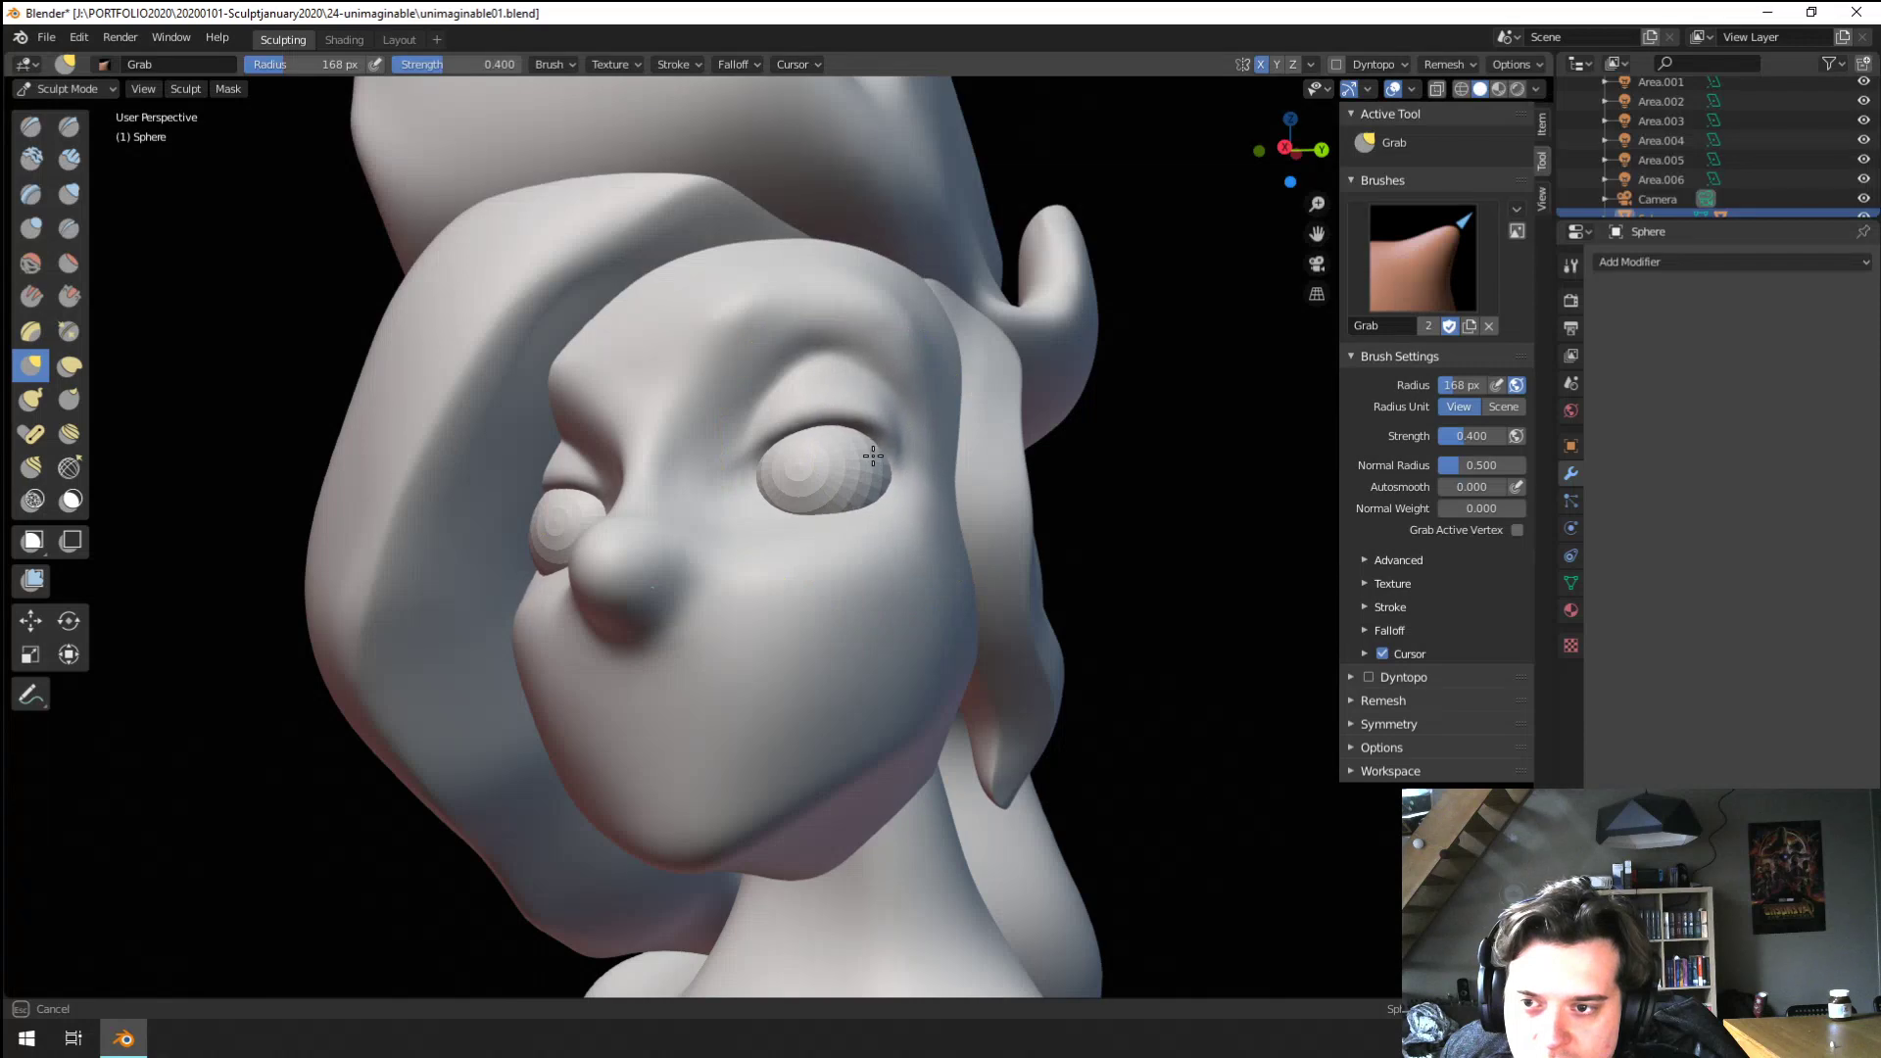
left_click_drag(873, 456, 879, 448)
Remesh the head with a voxel size of 0.01 m
middle_click_drag(875, 446, 766, 523)
scroll(765, 525, "up", 2)
scroll(686, 598, "down", 6)
middle_click_drag(672, 614, 811, 569)
scroll(811, 568, "up", 2)
left_click(1444, 64)
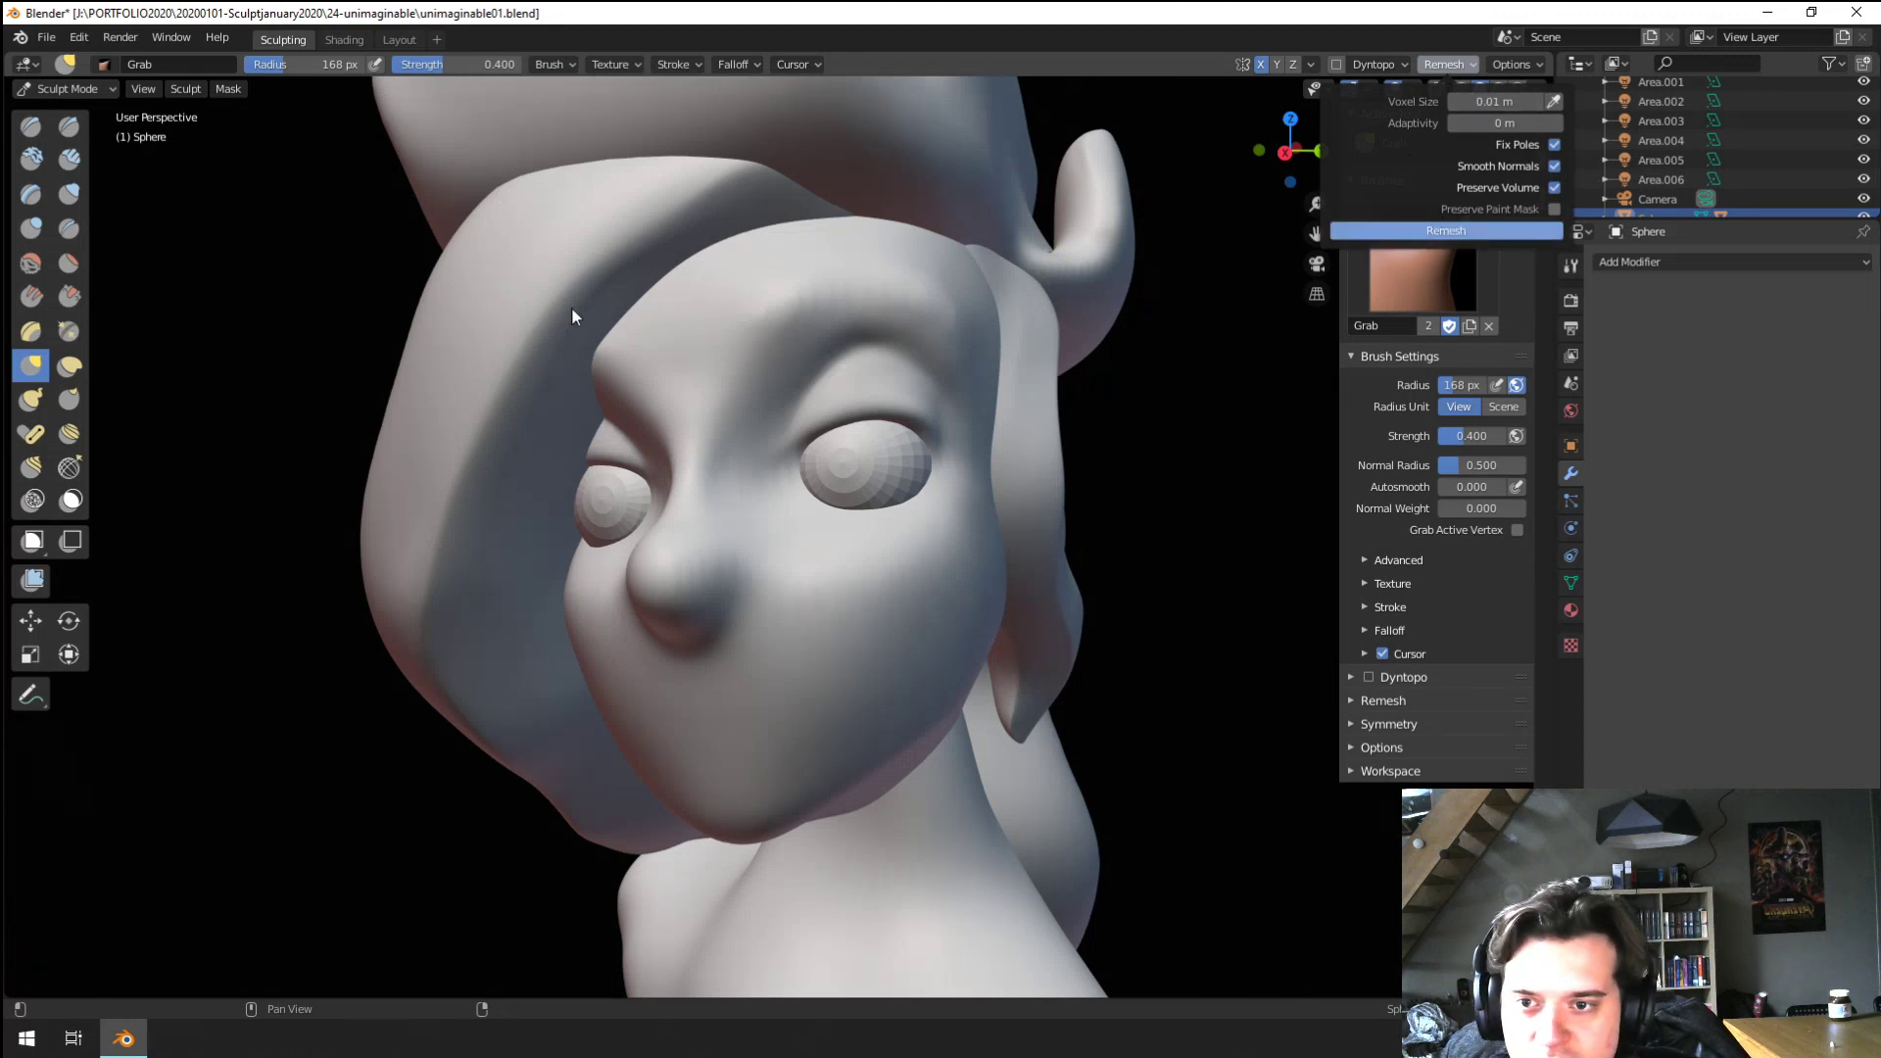
scroll(803, 378, "up", 2)
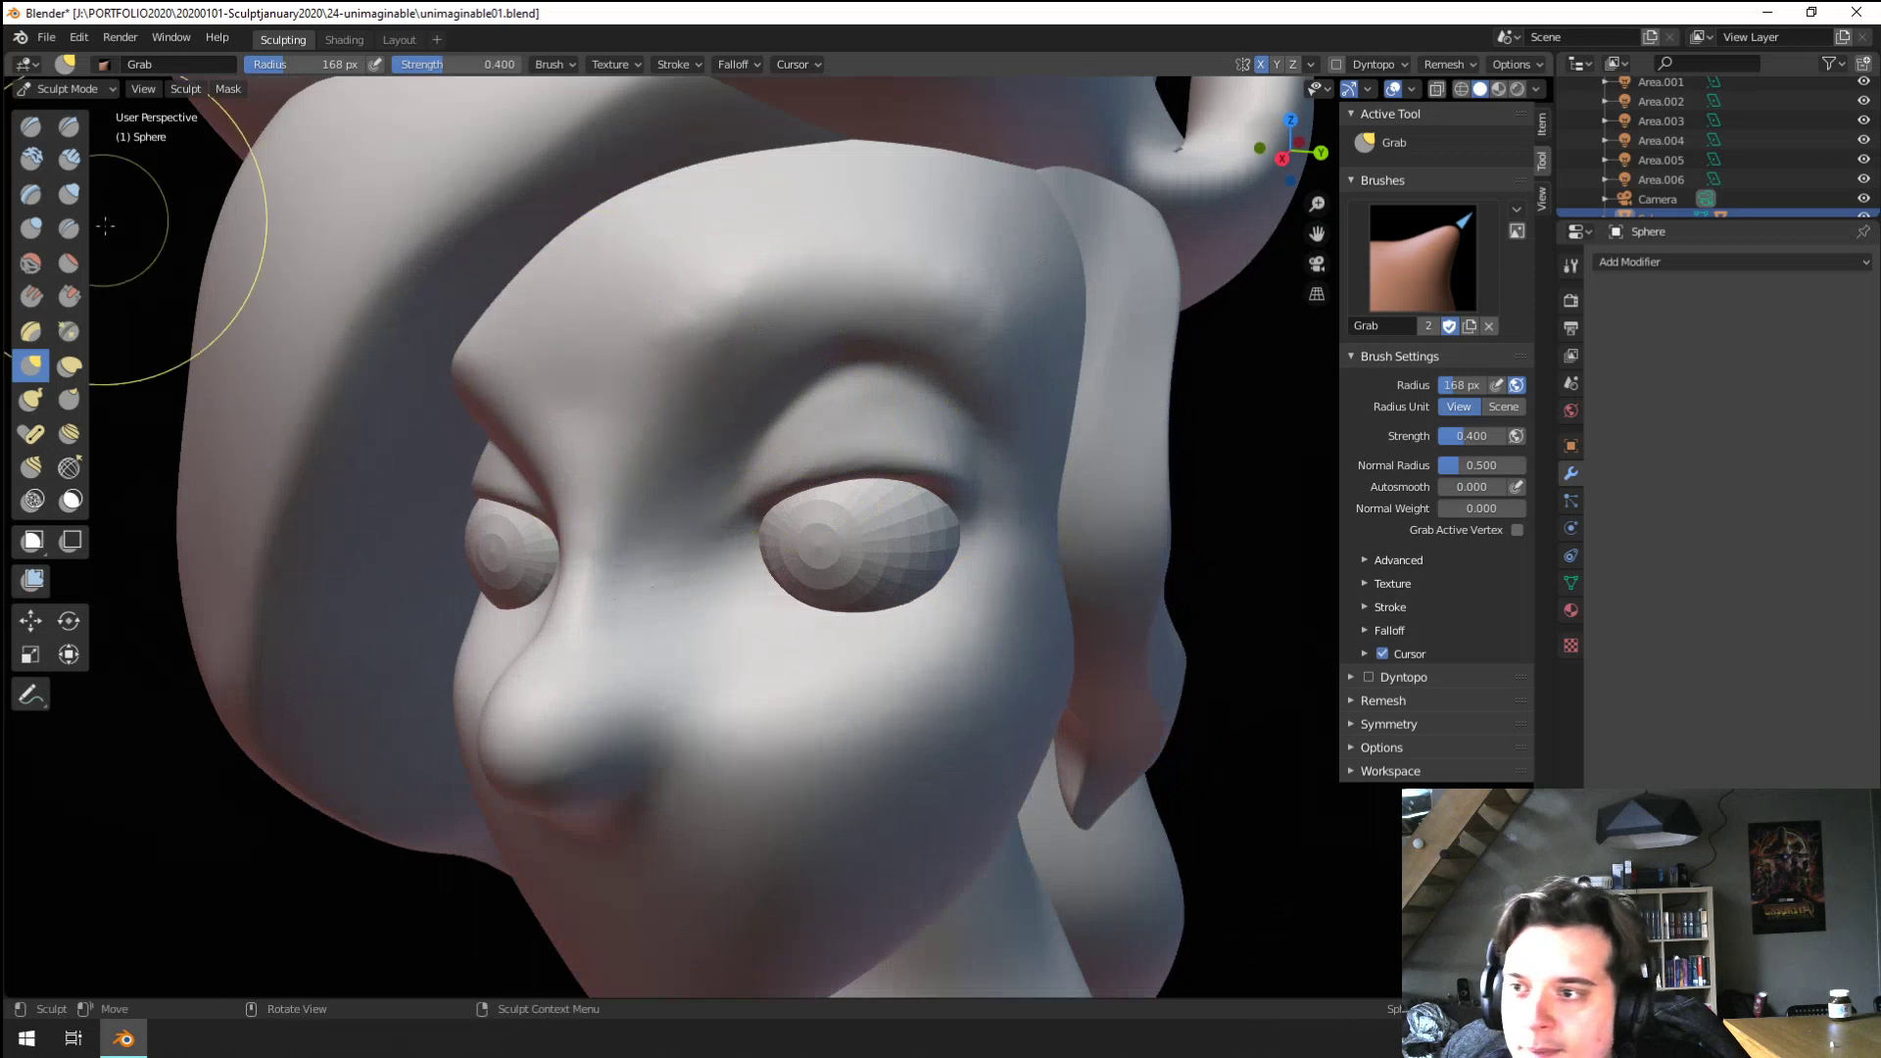
Raise a sharp brow ridge above the eye with the inverted Crease brush at 95 px radius
key("shift+c")
key("f")
left_click(708, 324)
left_click_drag(690, 333, 705, 334, "ctrl")
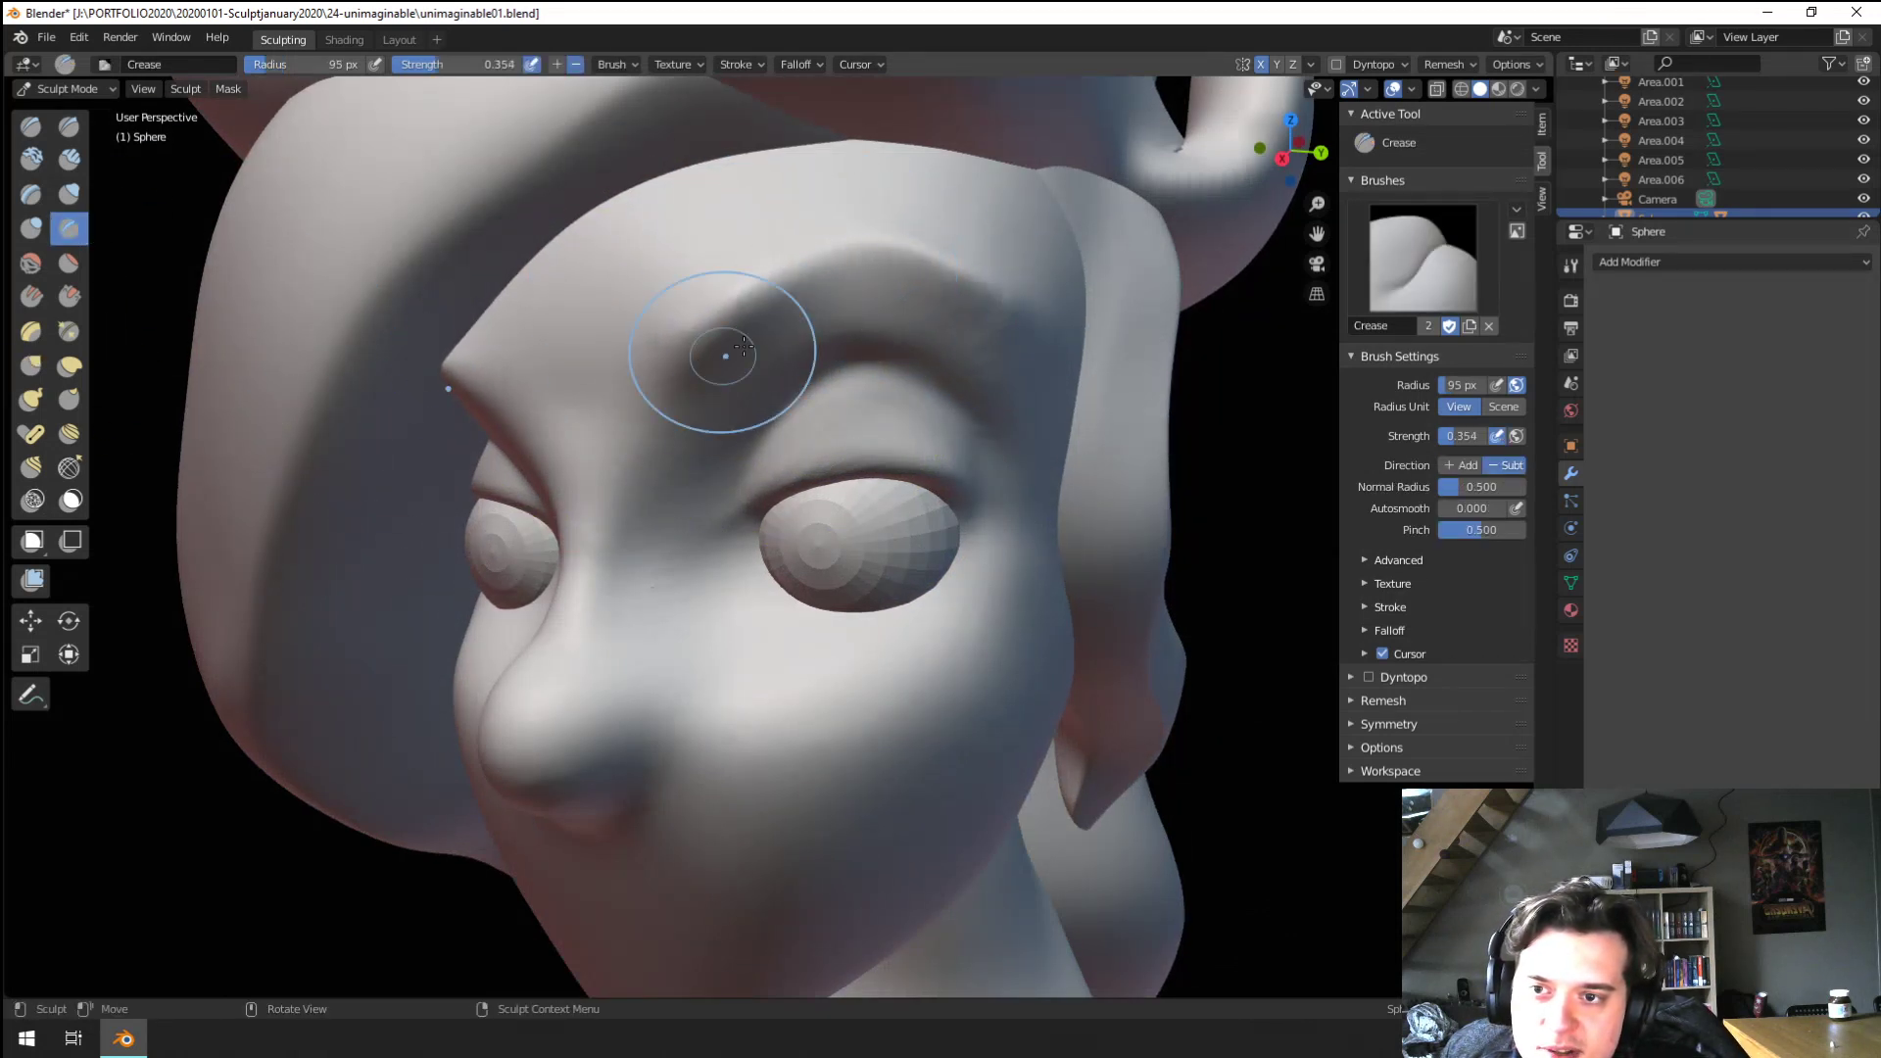
Reshape the cheek area beside and below the nose with the Grab brush at 181 px radius
mouse_move(684, 426)
middle_mouse_down()
mouse_move(720, 403)
mouse_move(701, 432)
mouse_move(729, 500)
middle_mouse_up()
key("g")
key("f")
left_click(795, 401)
scroll(729, 499, "up", 1)
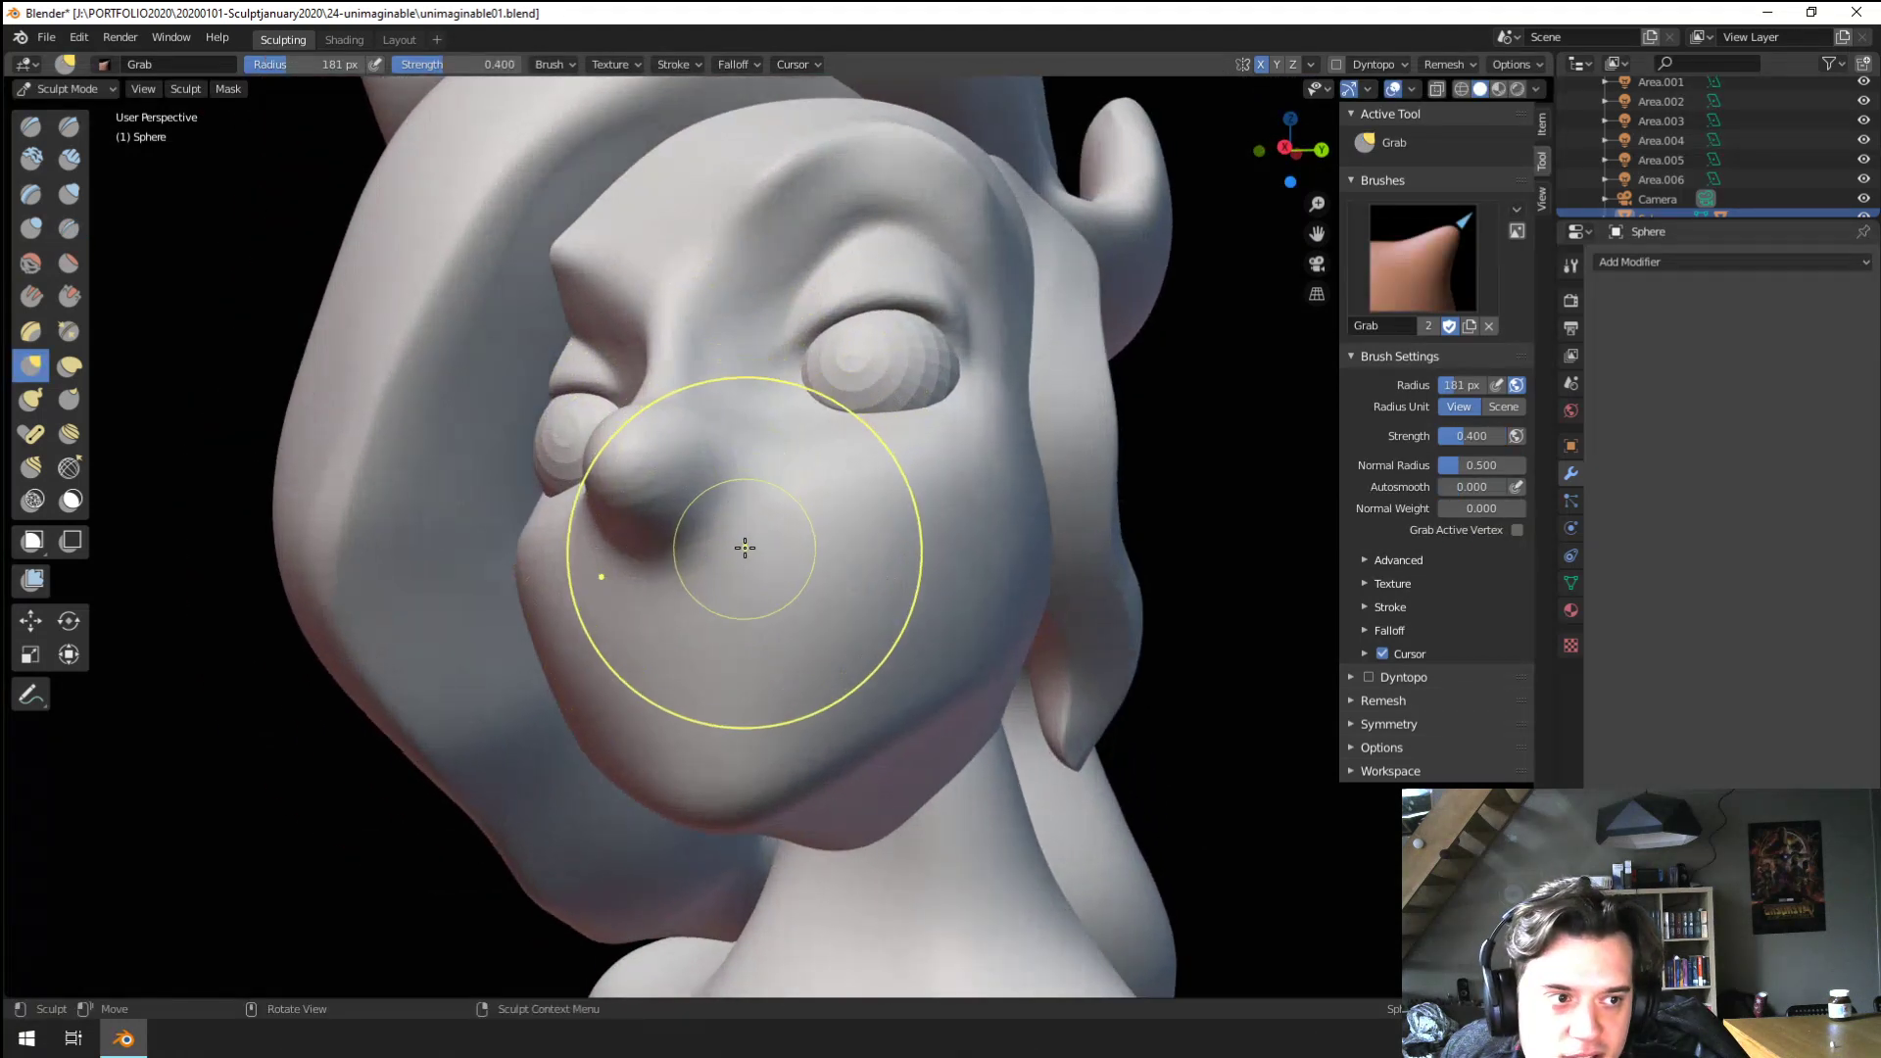
left_click_drag(707, 548, 688, 534)
scroll(698, 578, "down", 2)
mouse_move(708, 606)
middle_mouse_down()
mouse_move(799, 636)
mouse_move(672, 768)
mouse_move(608, 664)
mouse_move(654, 580)
middle_mouse_up()
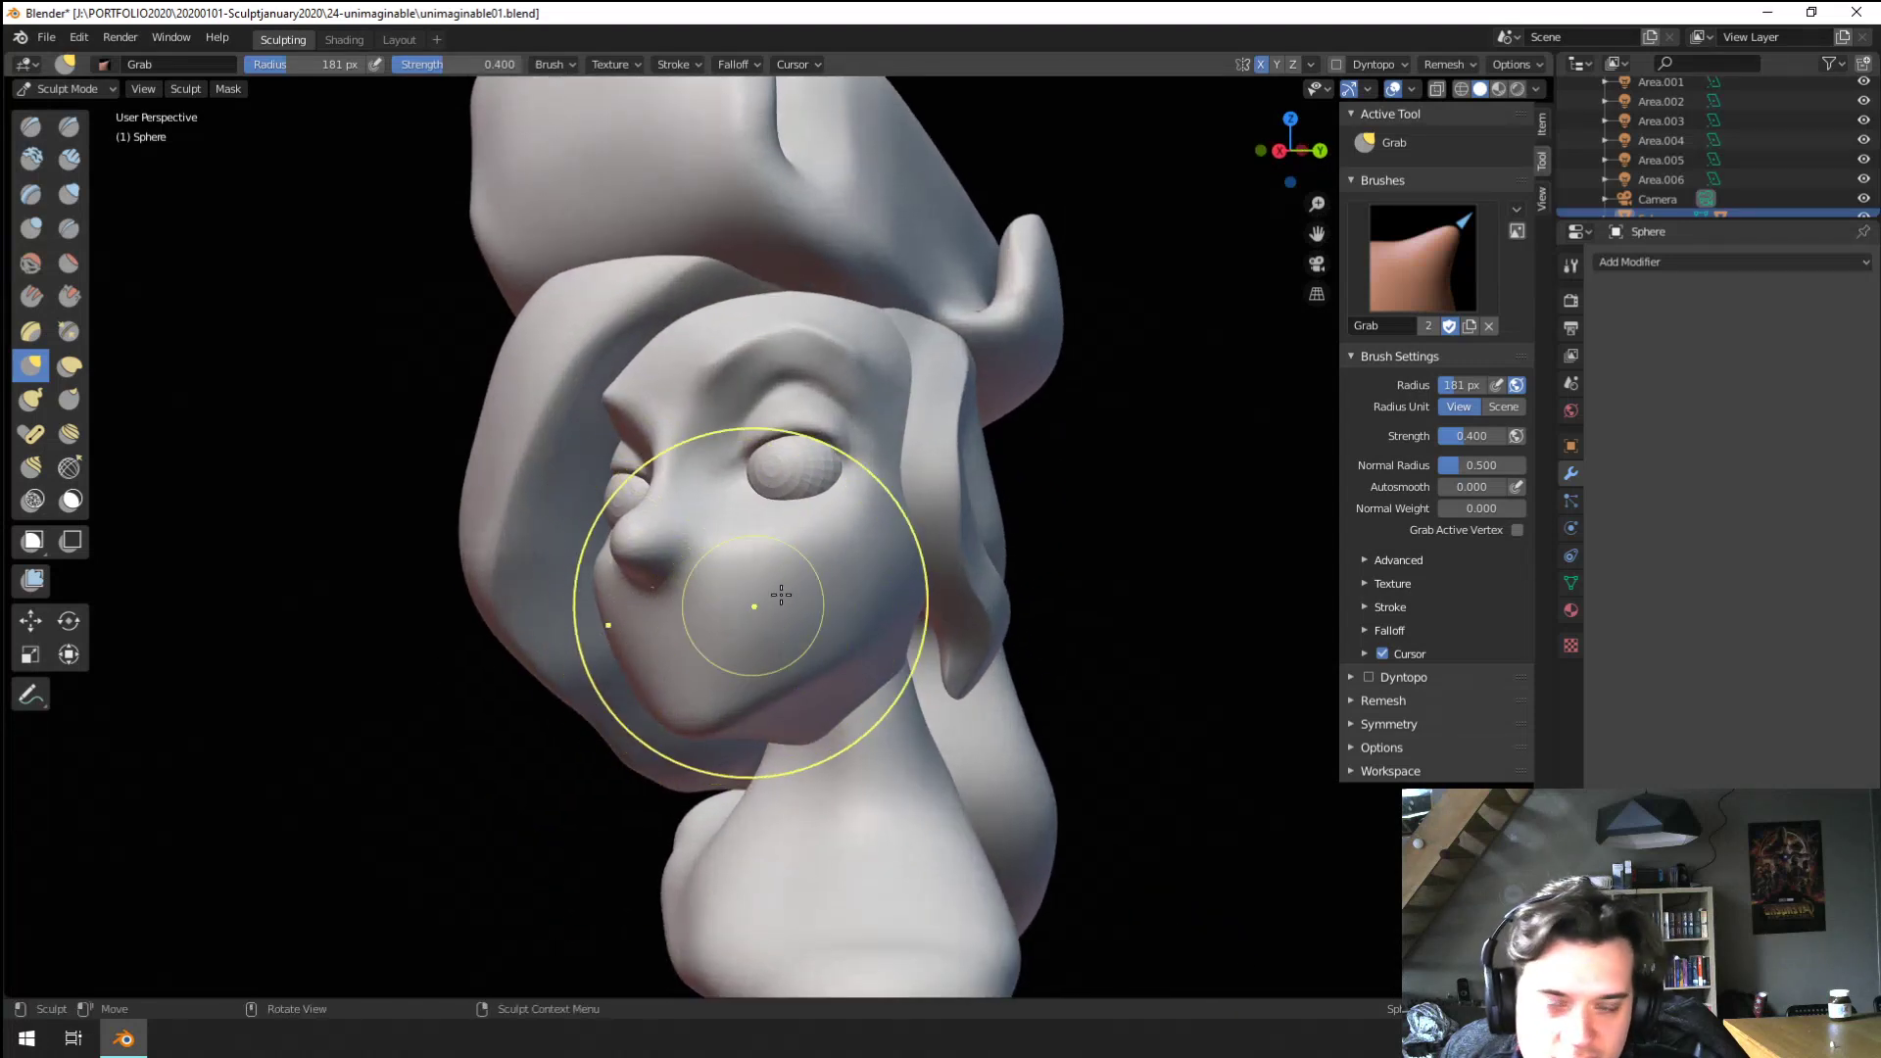
Enlarge the Grab brush radius to 229 px and isolate the head in local view
key("f")
mouse_move(874, 593)
middle_mouse_down()
mouse_move(936, 528)
mouse_move(964, 559)
mouse_move(882, 561)
mouse_move(848, 617)
middle_mouse_up()
left_click(928, 559)
key("f")
left_click(968, 560)
middle_click_drag(848, 617, 779, 602)
mouse_move(778, 603)
middle_mouse_down("ctrl")
mouse_move(784, 516)
mouse_move(834, 534)
middle_mouse_up("ctrl")
key("KP_Divide")
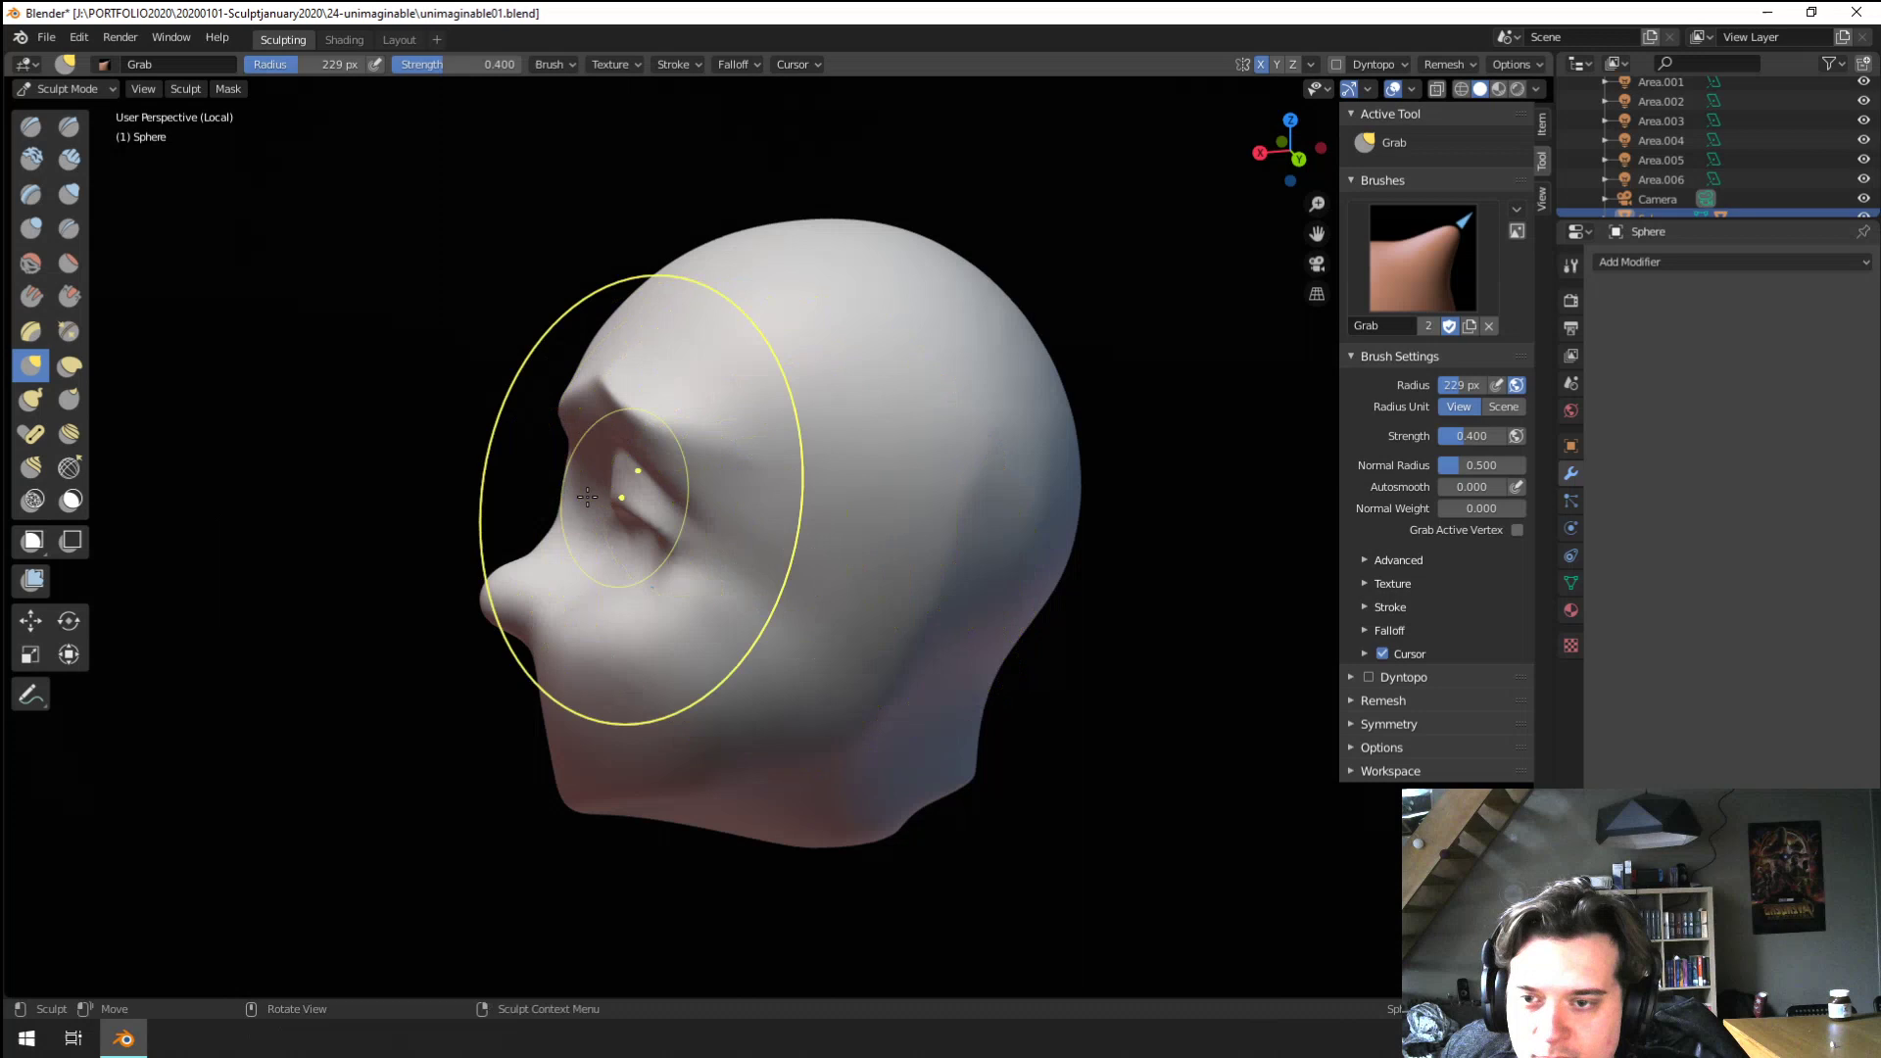
Build up an ear on the side of the head with the Blob brush and hollow its centre at 109 px radius
left_click(31, 228)
scroll(785, 613, "up", 2)
middle_click_drag(785, 613, 782, 552)
key("f")
left_click(854, 529)
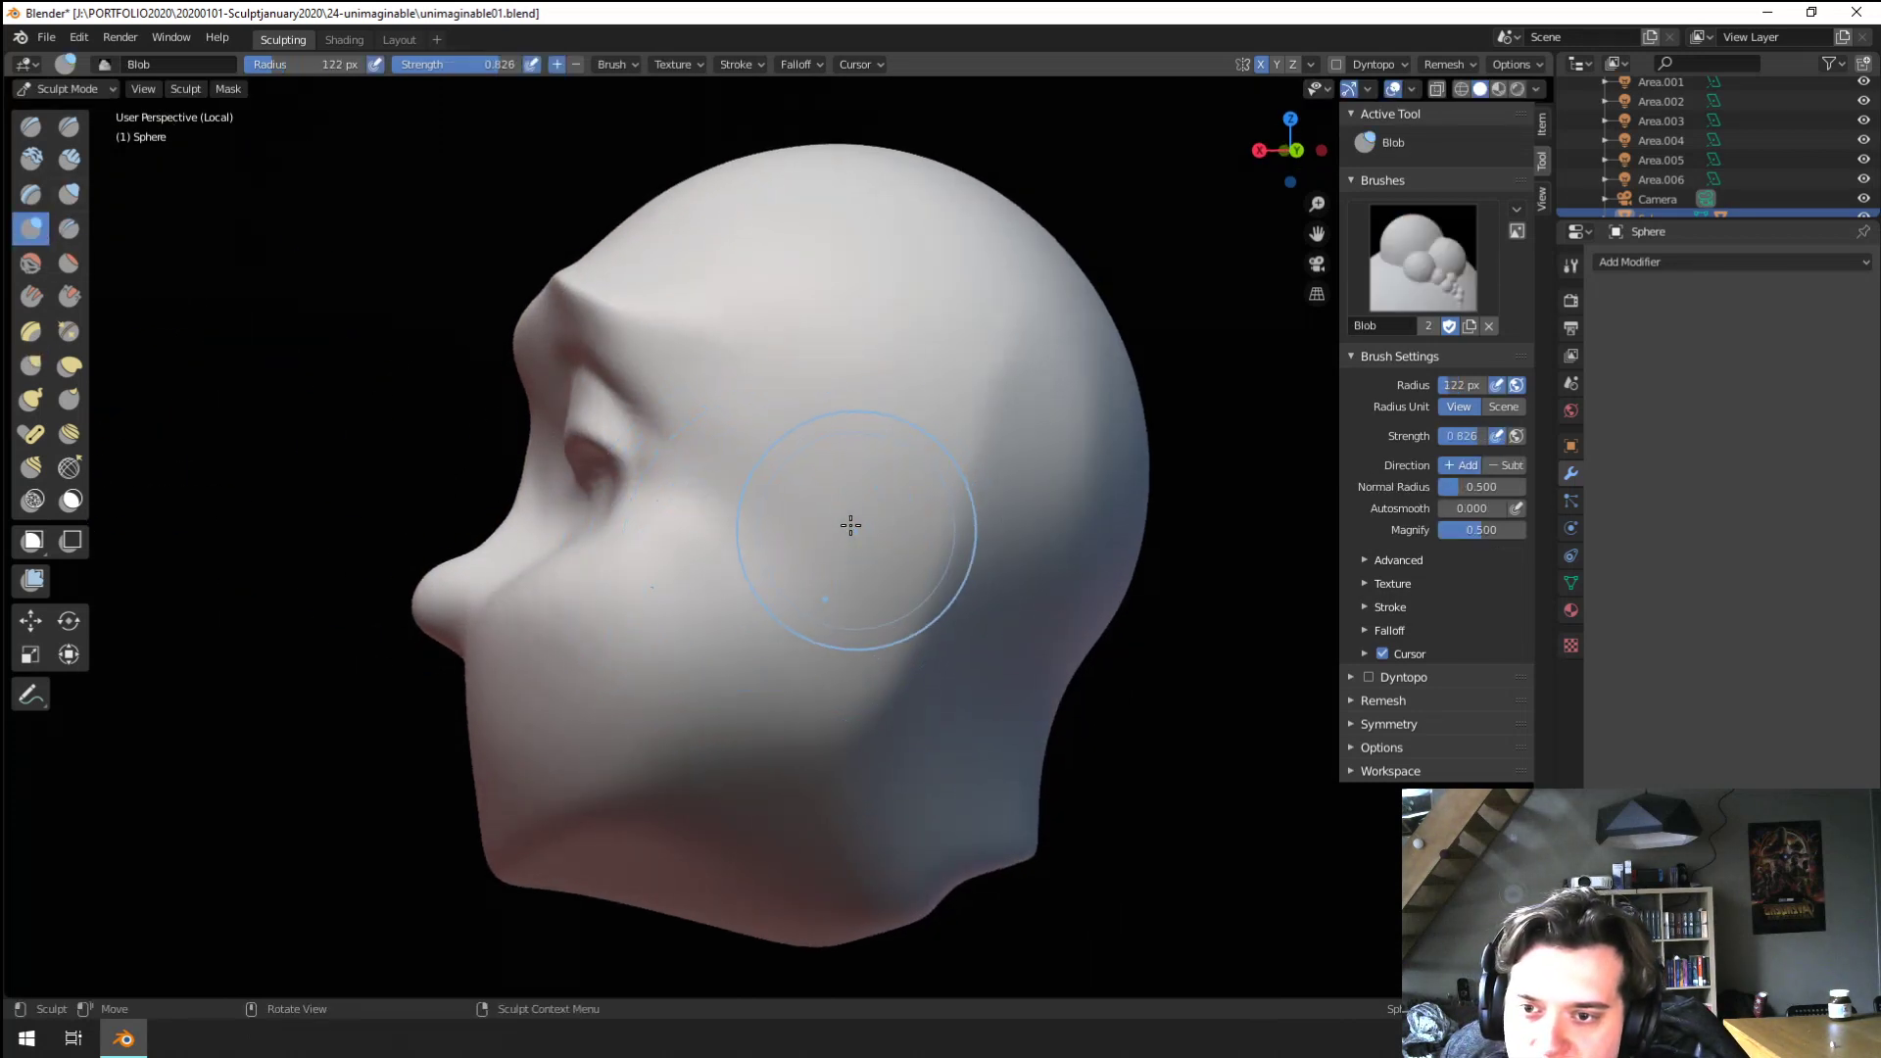
mouse_move(865, 549)
left_mouse_down()
mouse_move(920, 512)
mouse_move(904, 554)
left_mouse_up()
middle_click_drag(926, 560, 968, 537)
left_click_drag(964, 513, 927, 530, "ctrl")
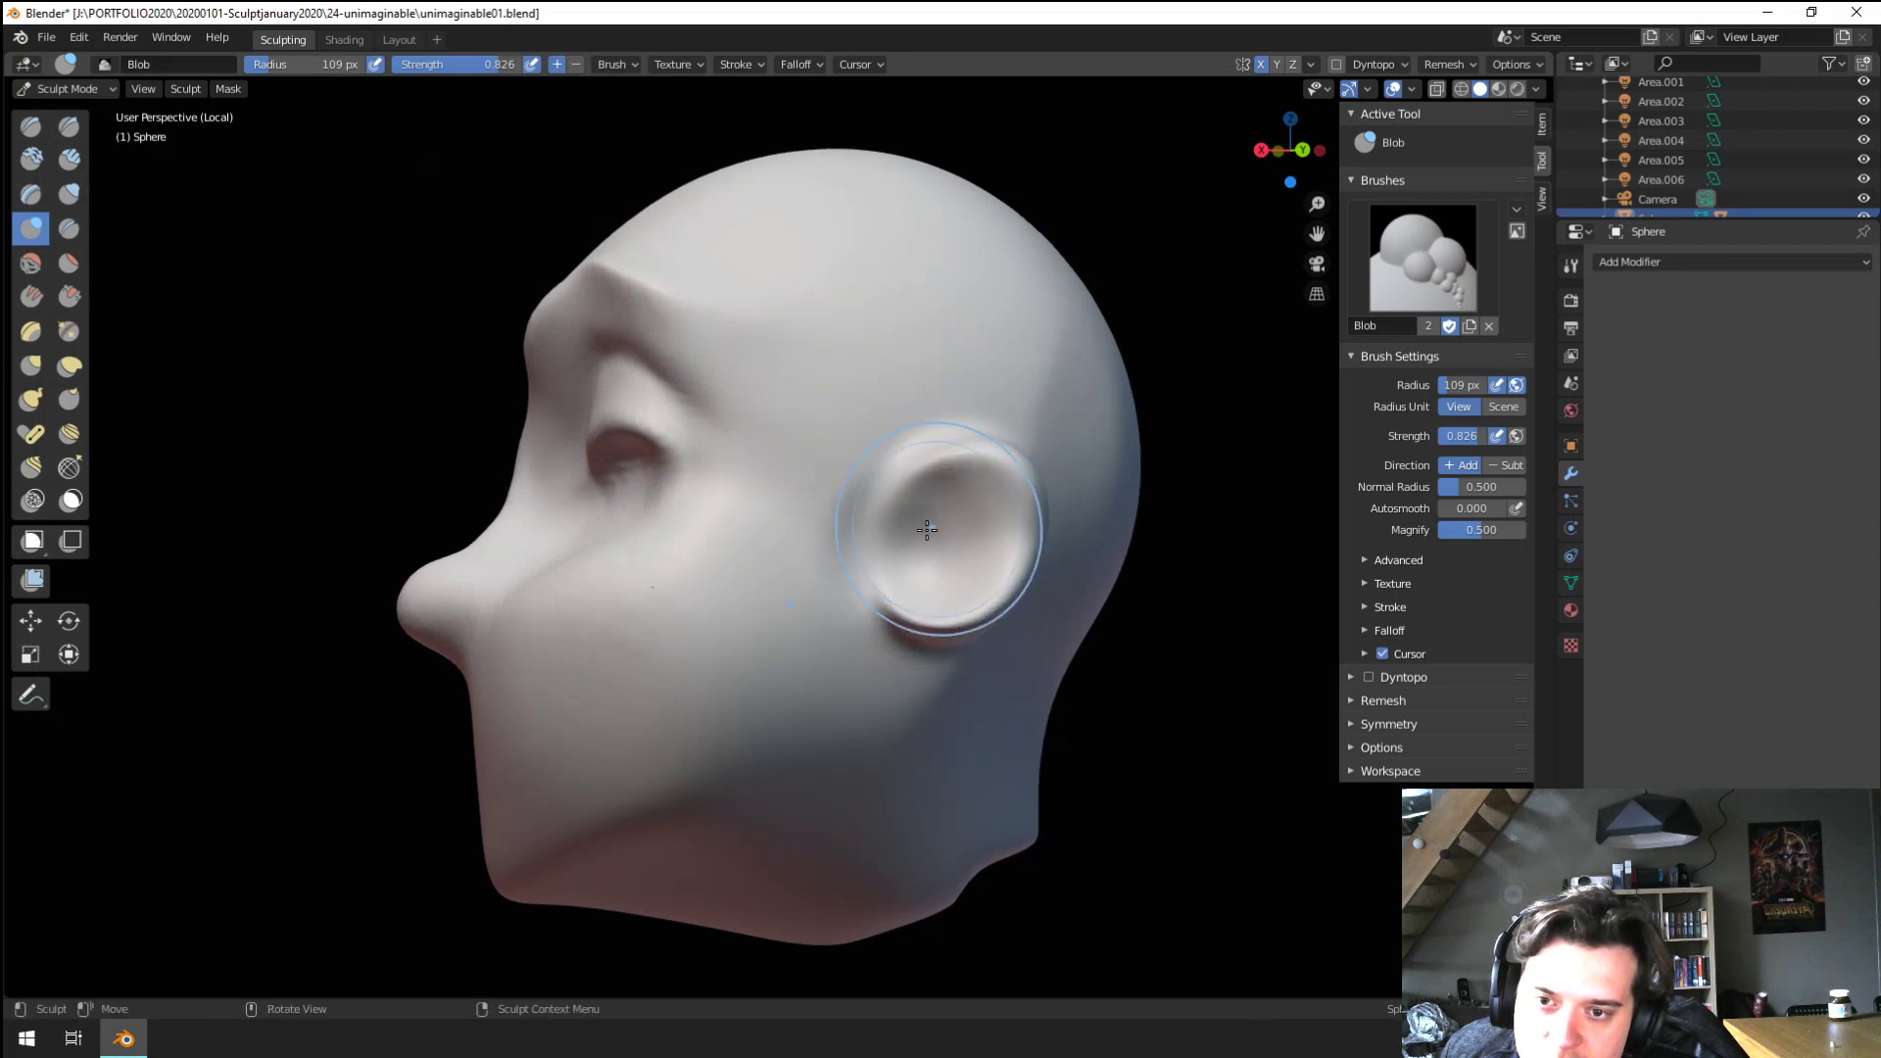
Pull the ear's upper rim up and back into an ear shape with the Grab brush at about 149 to 114 px radius
key("g")
left_click_drag(987, 464, 1014, 355)
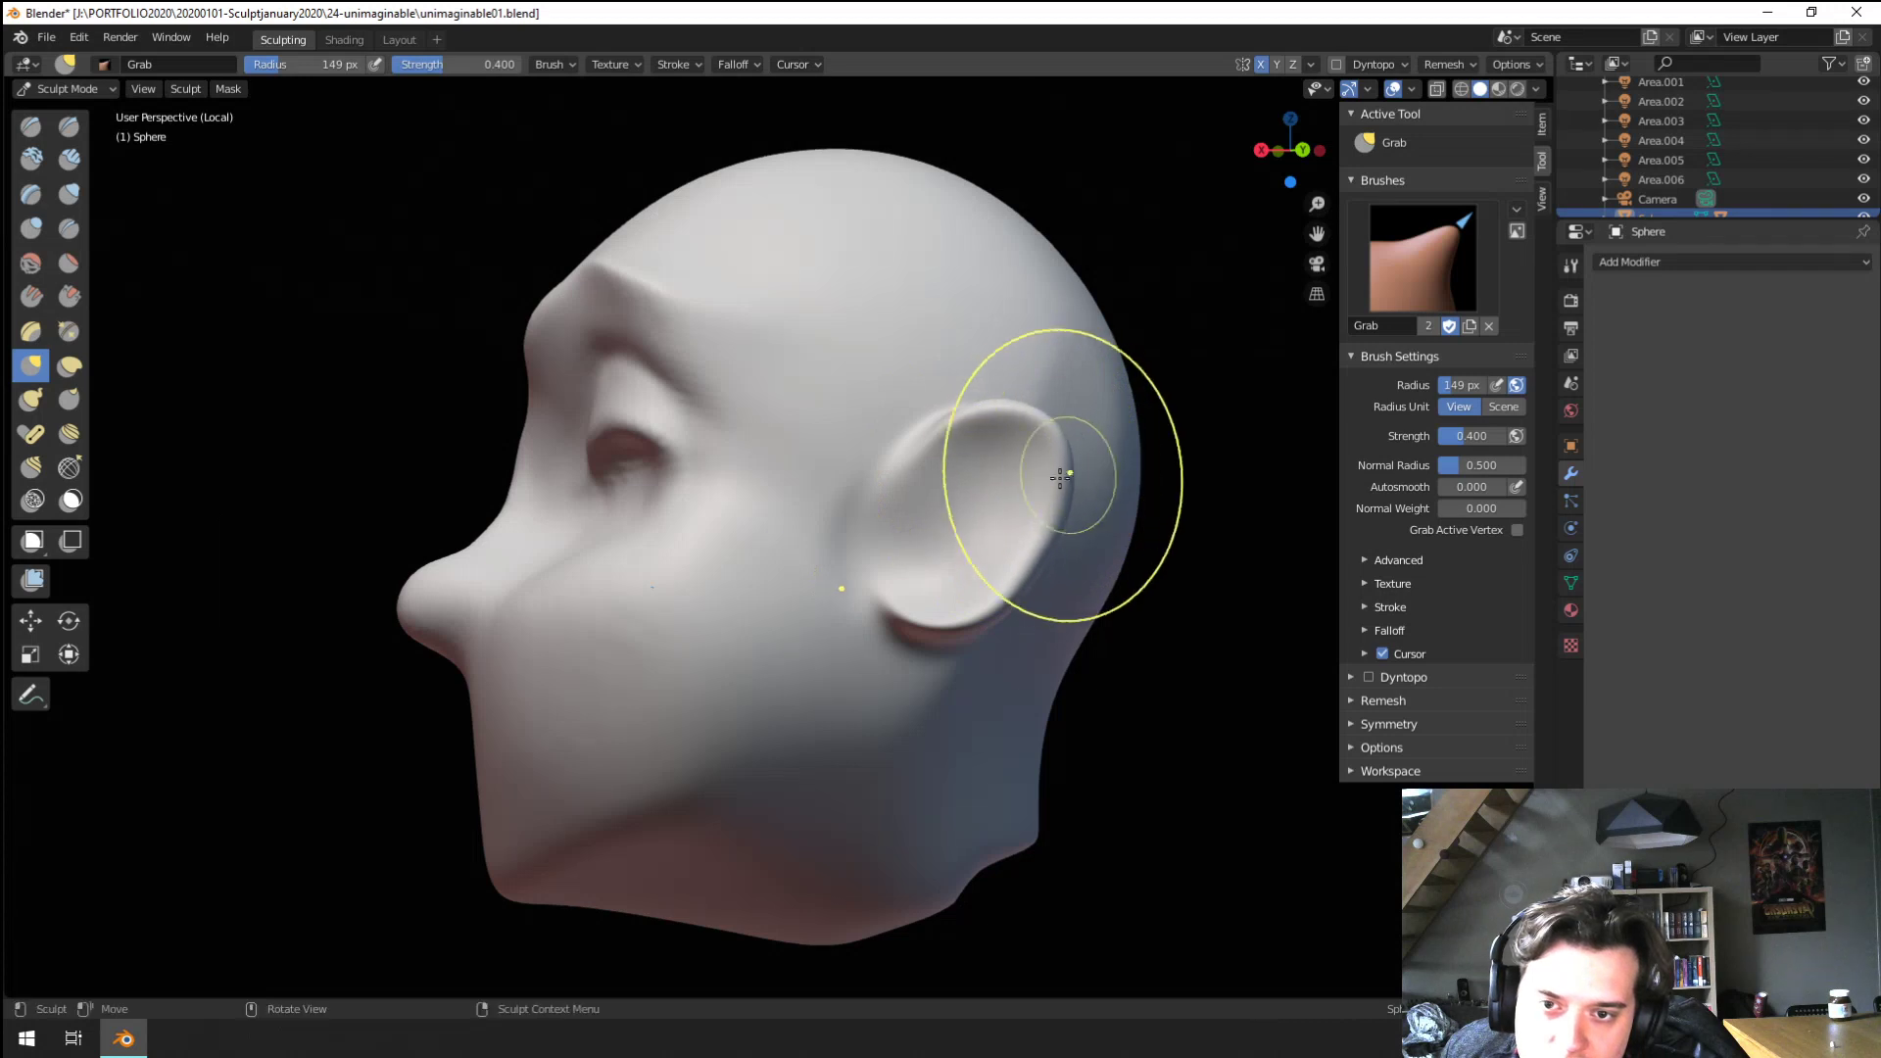
left_click_drag(1075, 436, 1037, 467)
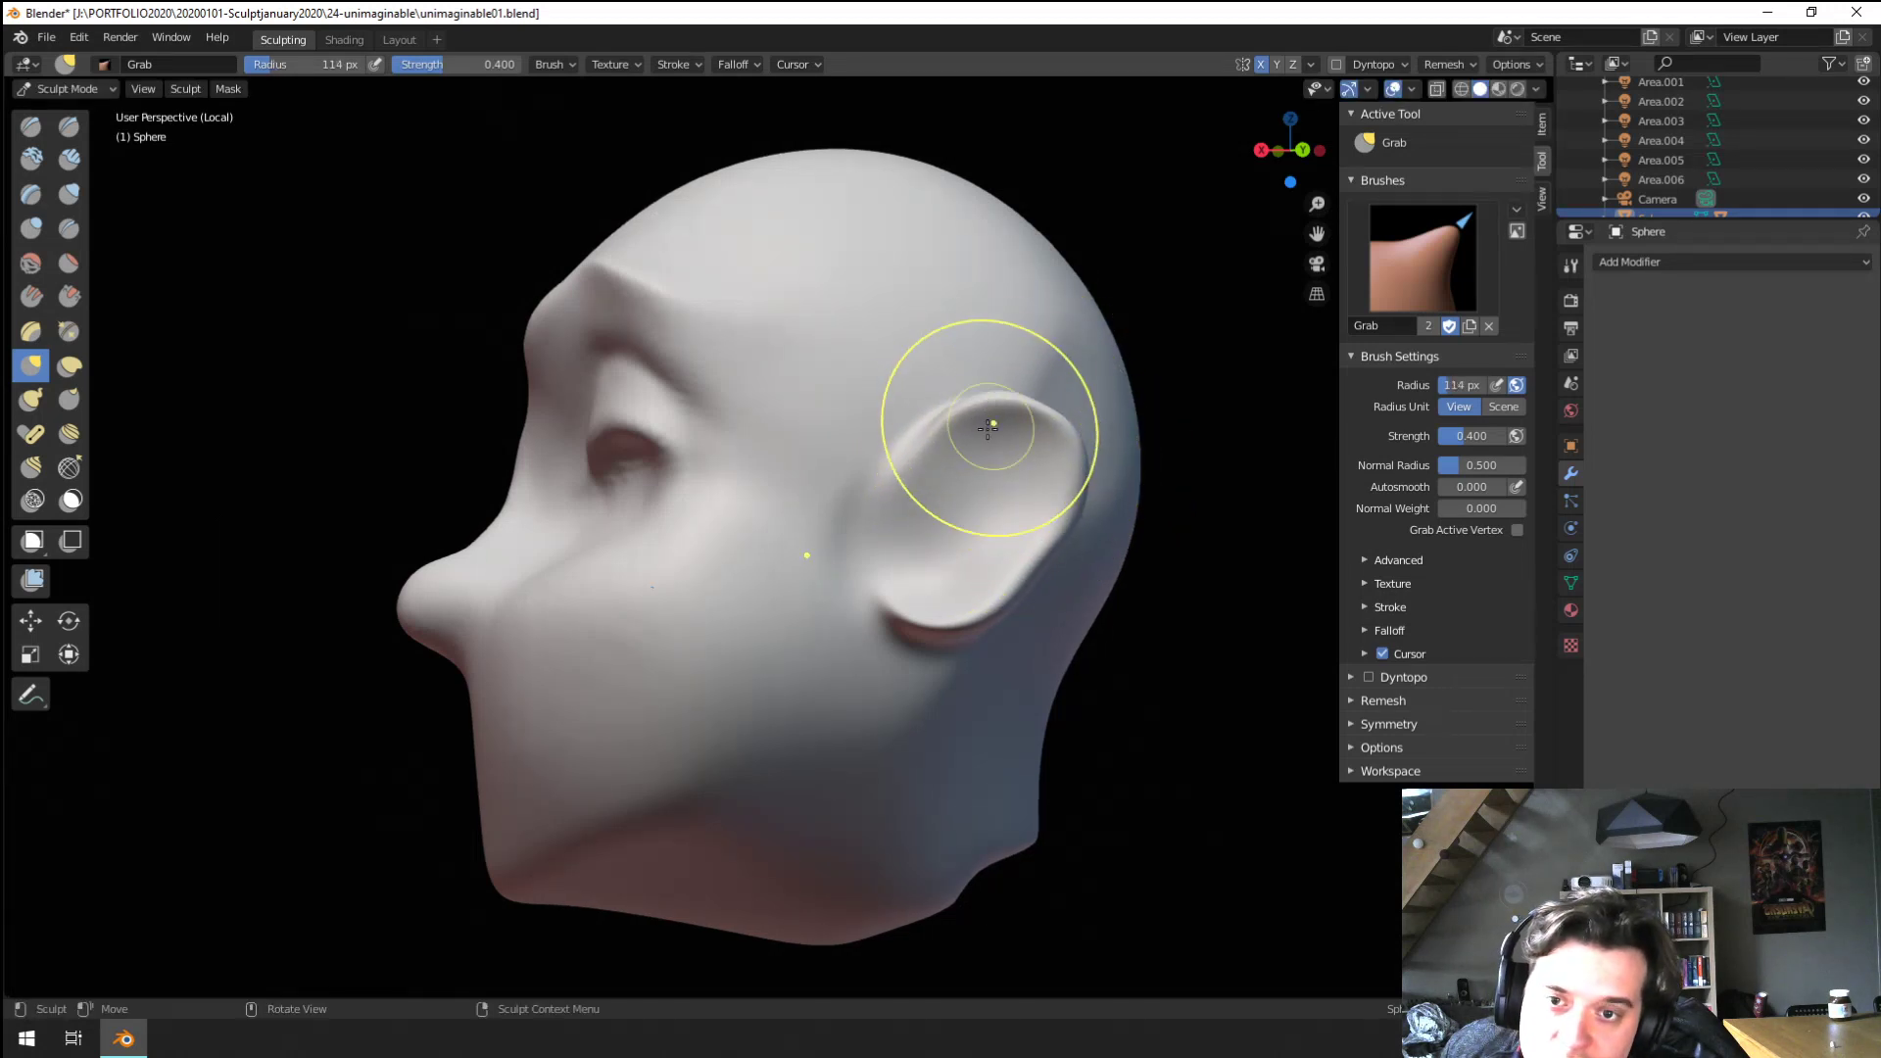
left_click_drag(1057, 451, 1049, 451)
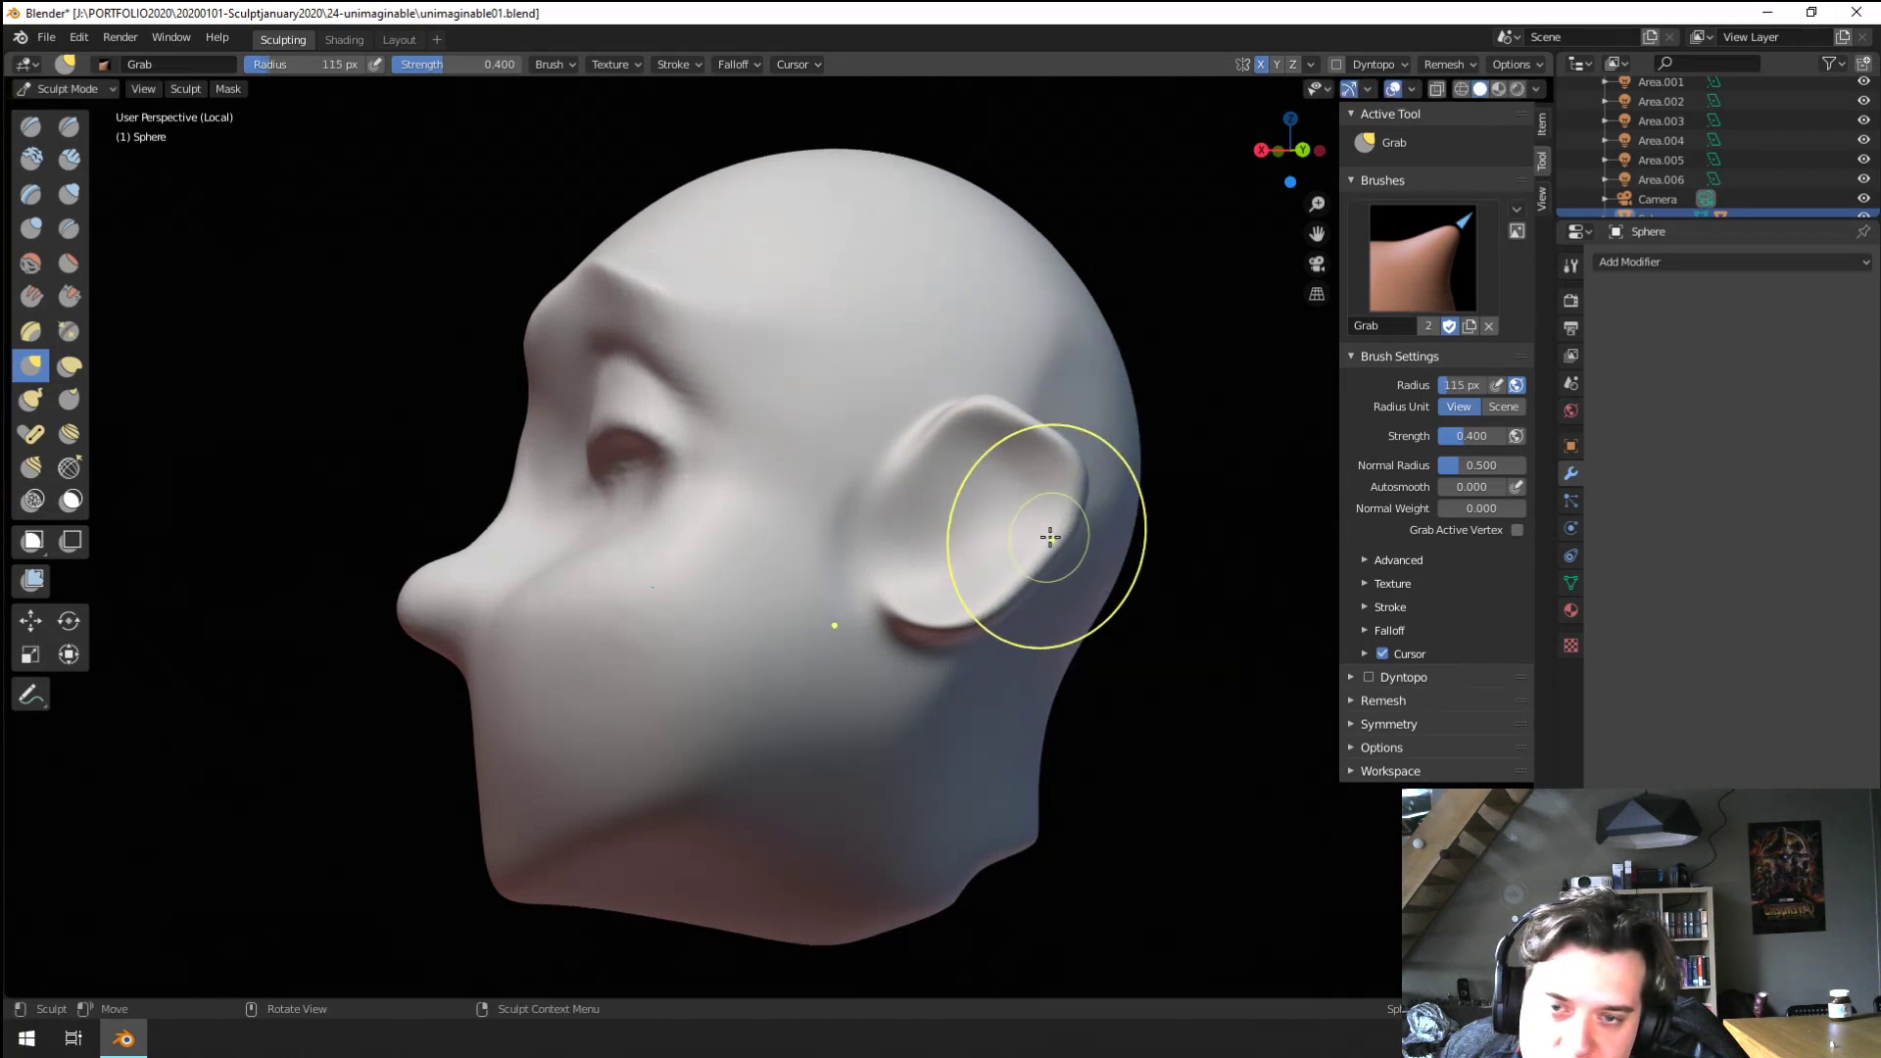
Pull the ear's rear edge and upper rim outward and reshape its lower part with the Grab brush at 115 to 149 px radius
mouse_move(957, 604)
left_mouse_down()
mouse_move(990, 623)
mouse_move(1049, 539)
left_mouse_up()
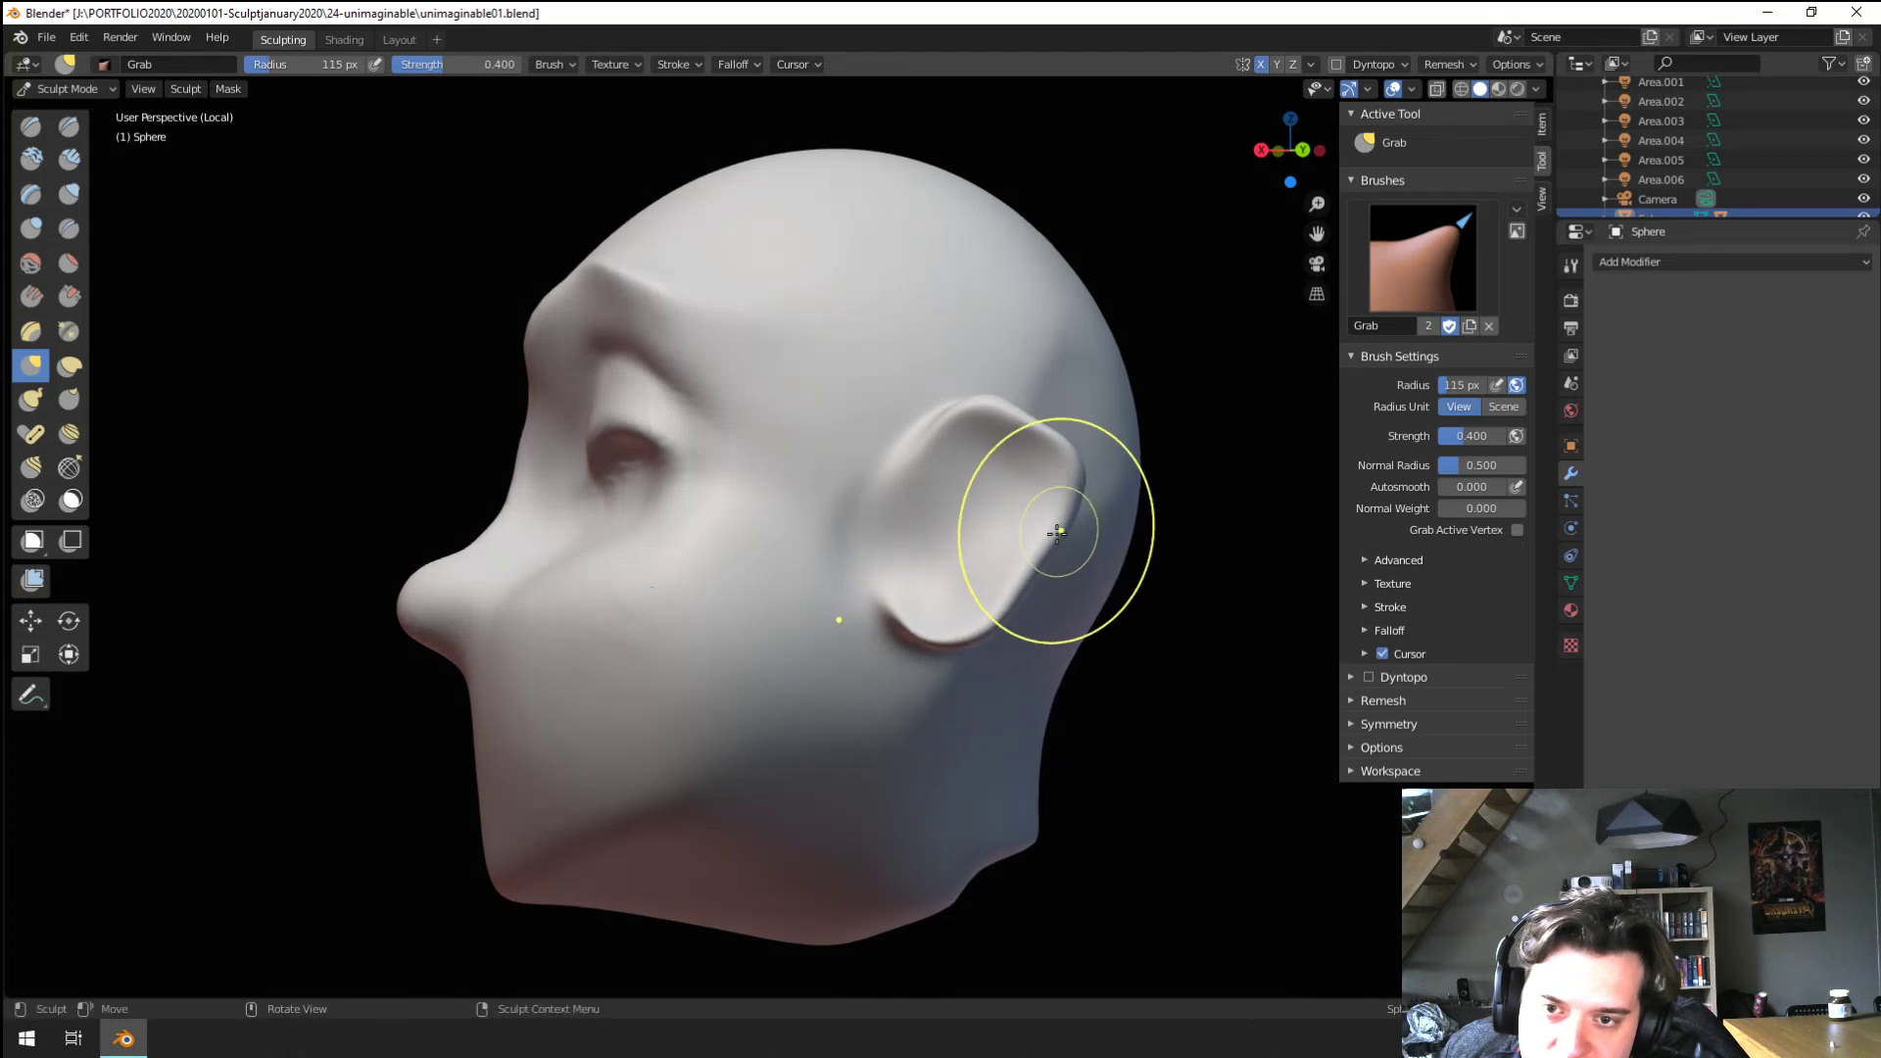
mouse_move(1007, 518)
middle_mouse_down()
mouse_move(1013, 672)
mouse_move(1092, 659)
mouse_move(983, 693)
mouse_move(1119, 524)
middle_mouse_up()
key("f")
left_click(1152, 493)
left_click_drag(1152, 491, 1154, 468)
left_click_drag(1107, 619, 1077, 597)
middle_click_drag(1078, 598, 974, 496)
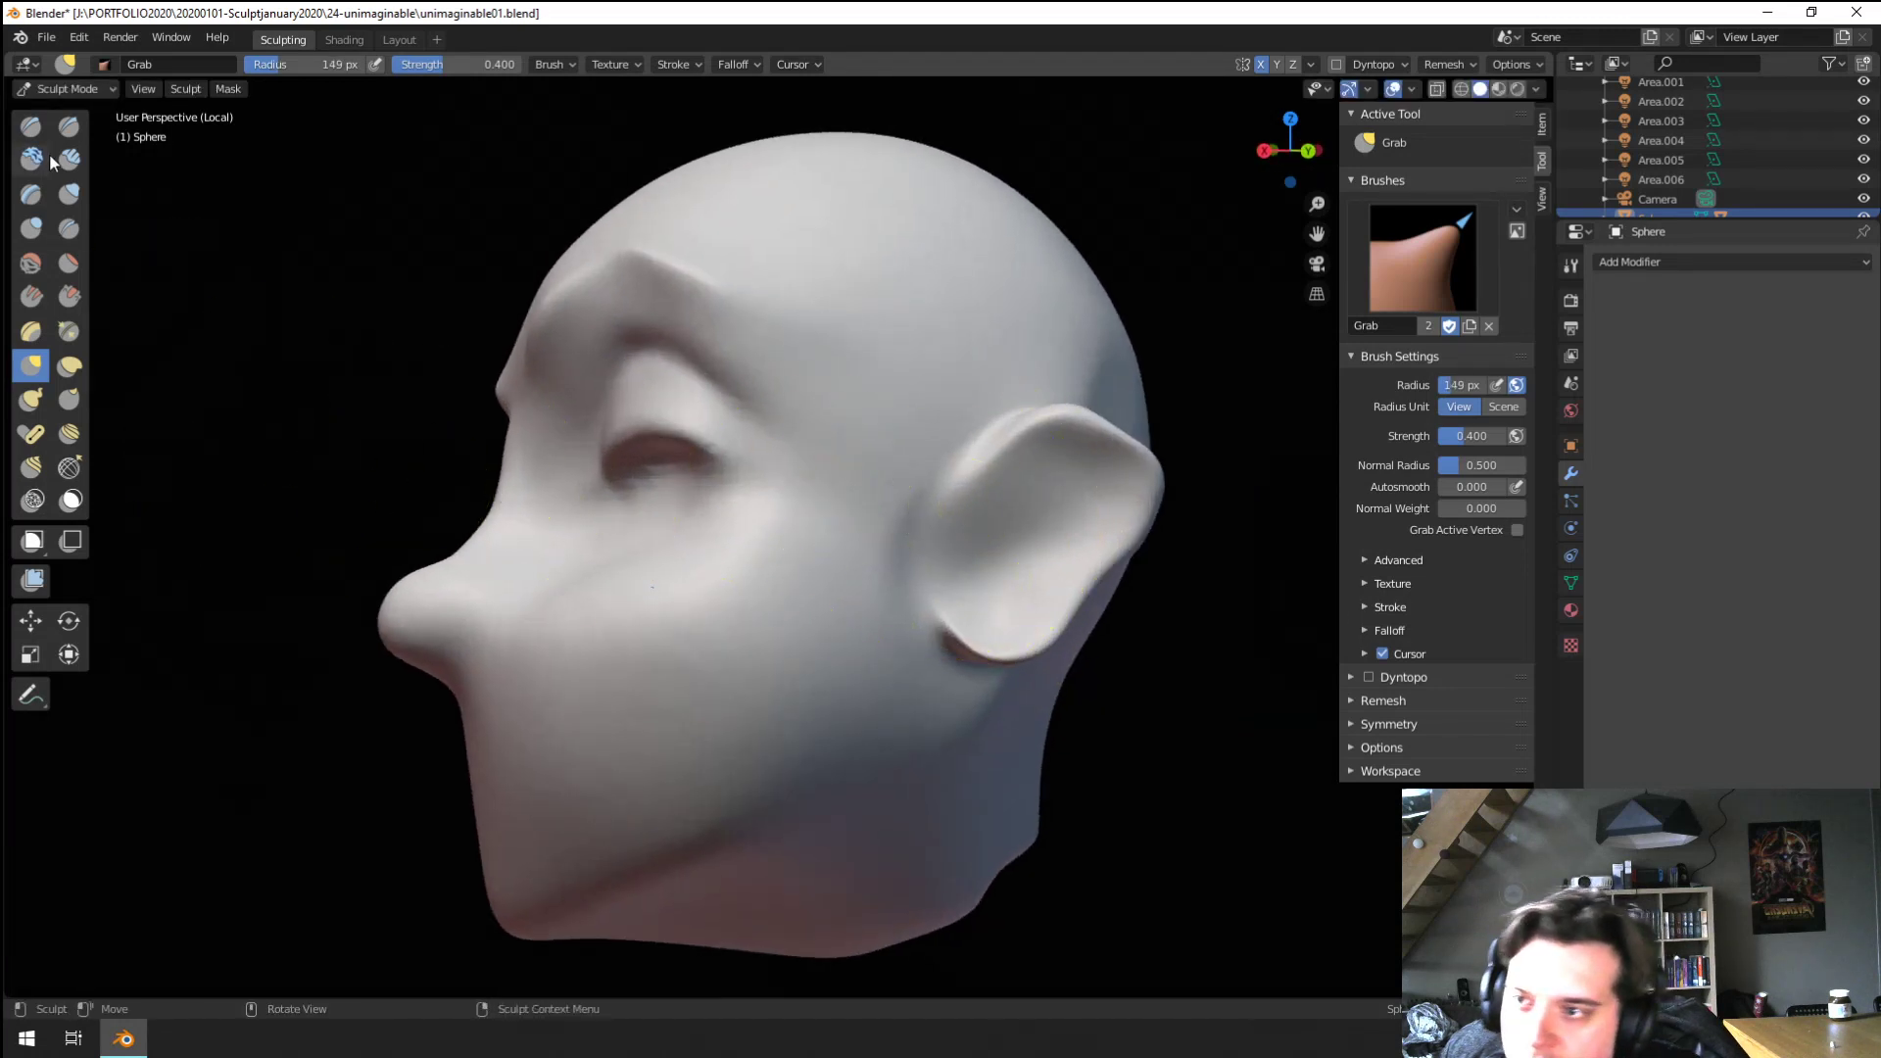
Thicken the ear's outer rim with the Inflate brush at 69 px radius
key("i")
key("f")
left_click(965, 487)
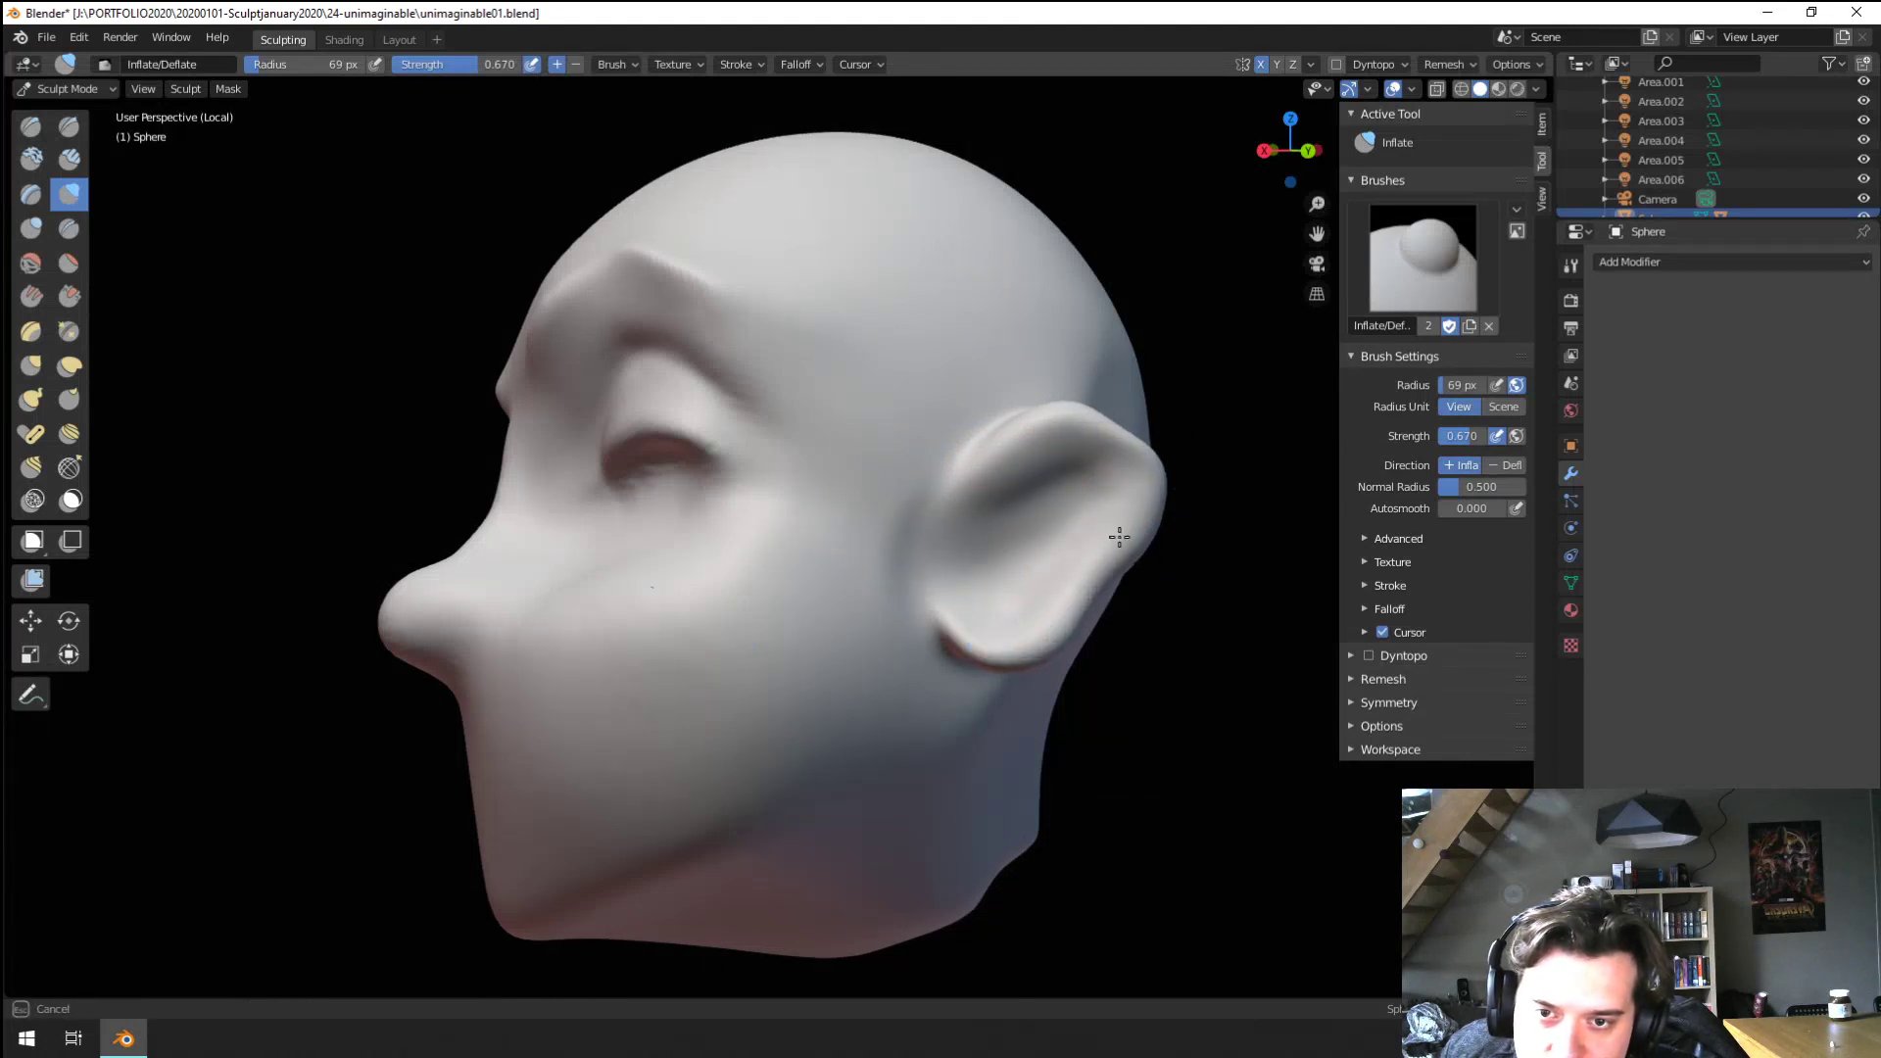
left_click_drag(1119, 537, 1008, 454)
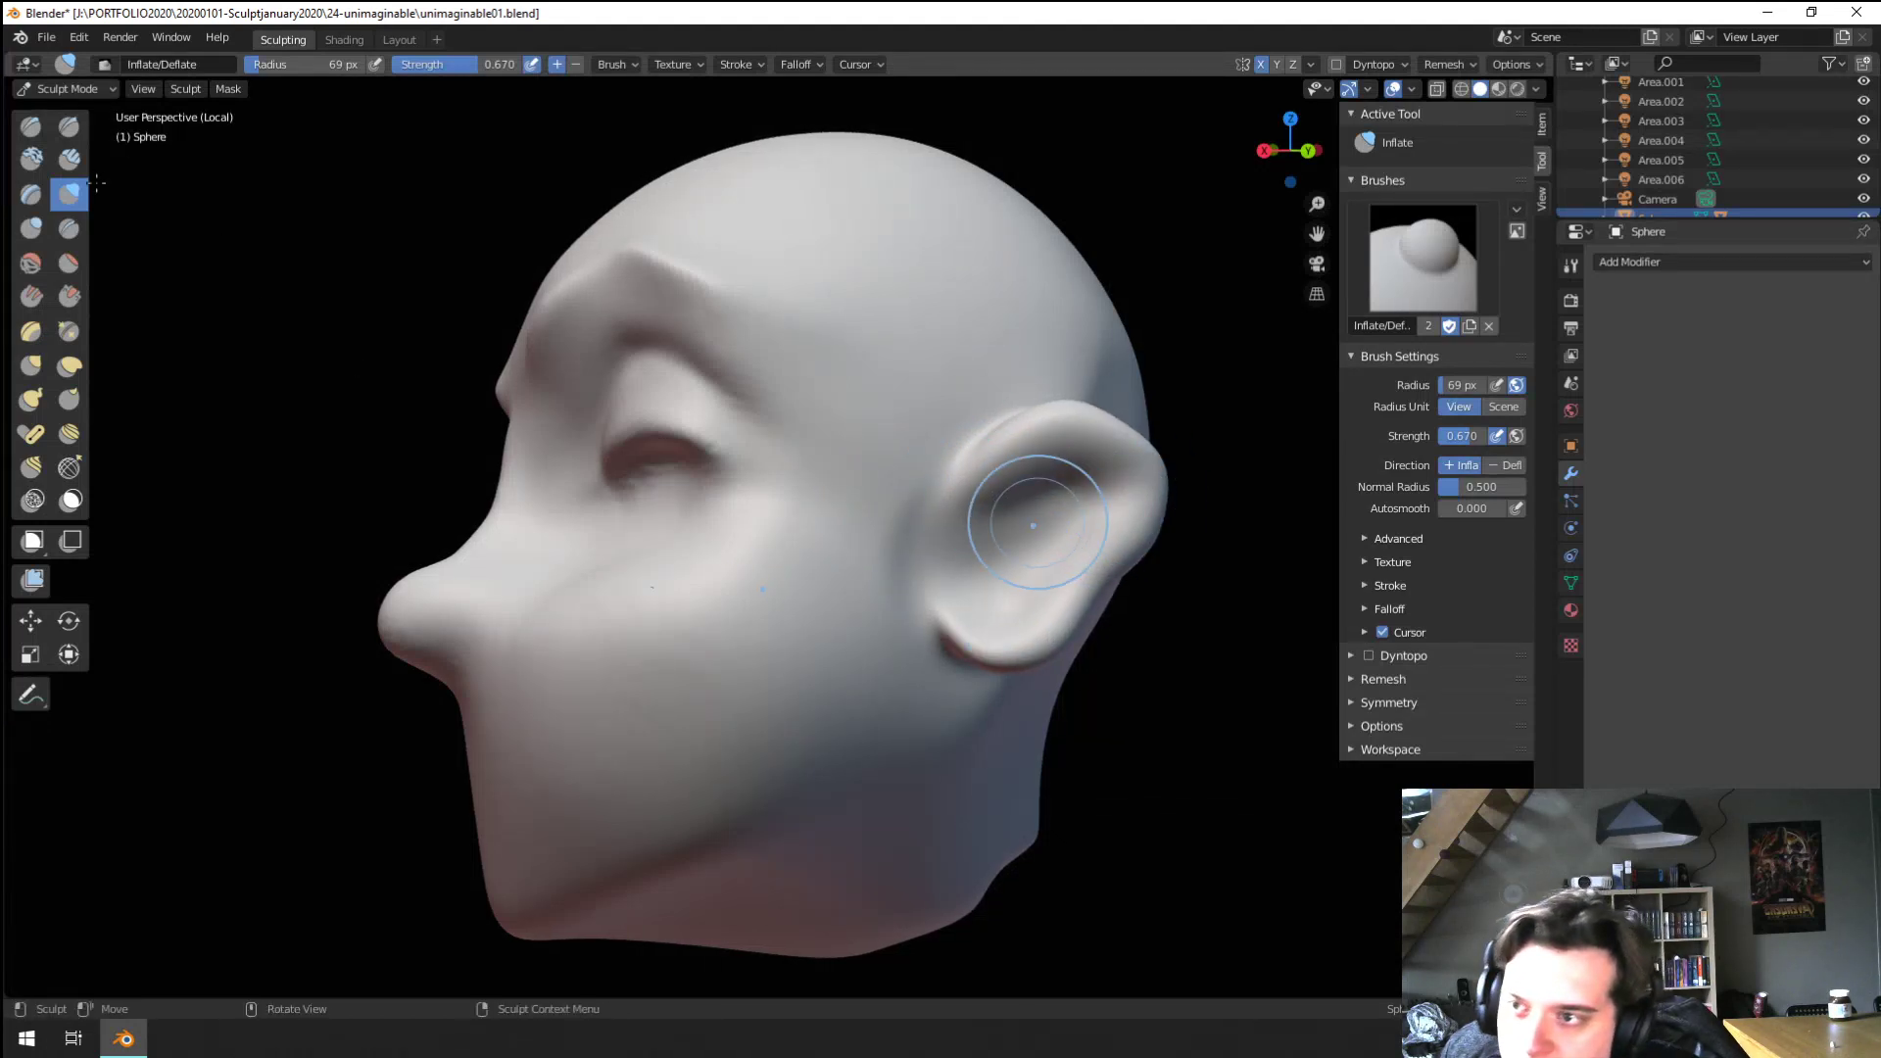
Sculpt the inner ear folds and the ear-canal hollow with the Blob brush at 54 px radius
left_click(31, 227)
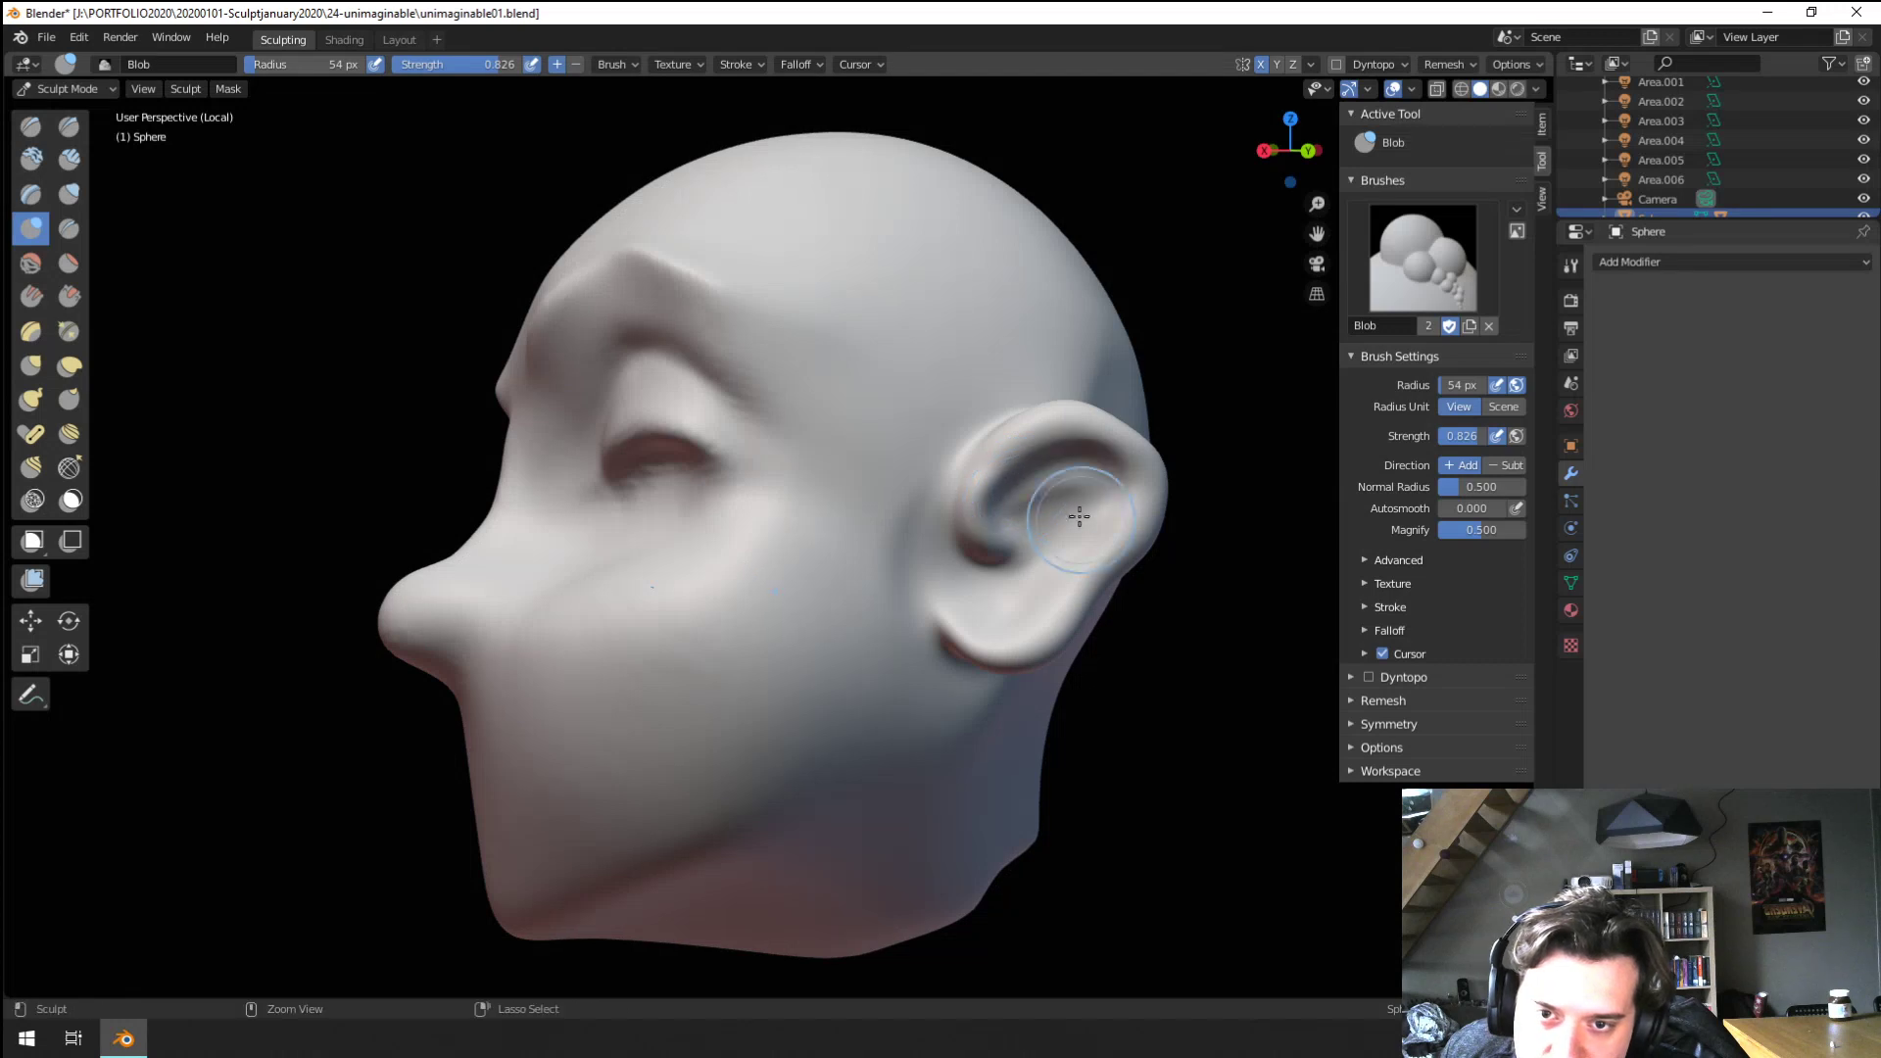
mouse_move(1003, 588)
middle_mouse_down()
mouse_move(874, 635)
mouse_move(847, 676)
mouse_move(899, 673)
mouse_move(1065, 561)
mouse_move(836, 659)
mouse_move(615, 684)
mouse_move(958, 714)
mouse_move(1027, 650)
mouse_move(768, 680)
middle_mouse_up()
scroll(821, 527, "up", 4)
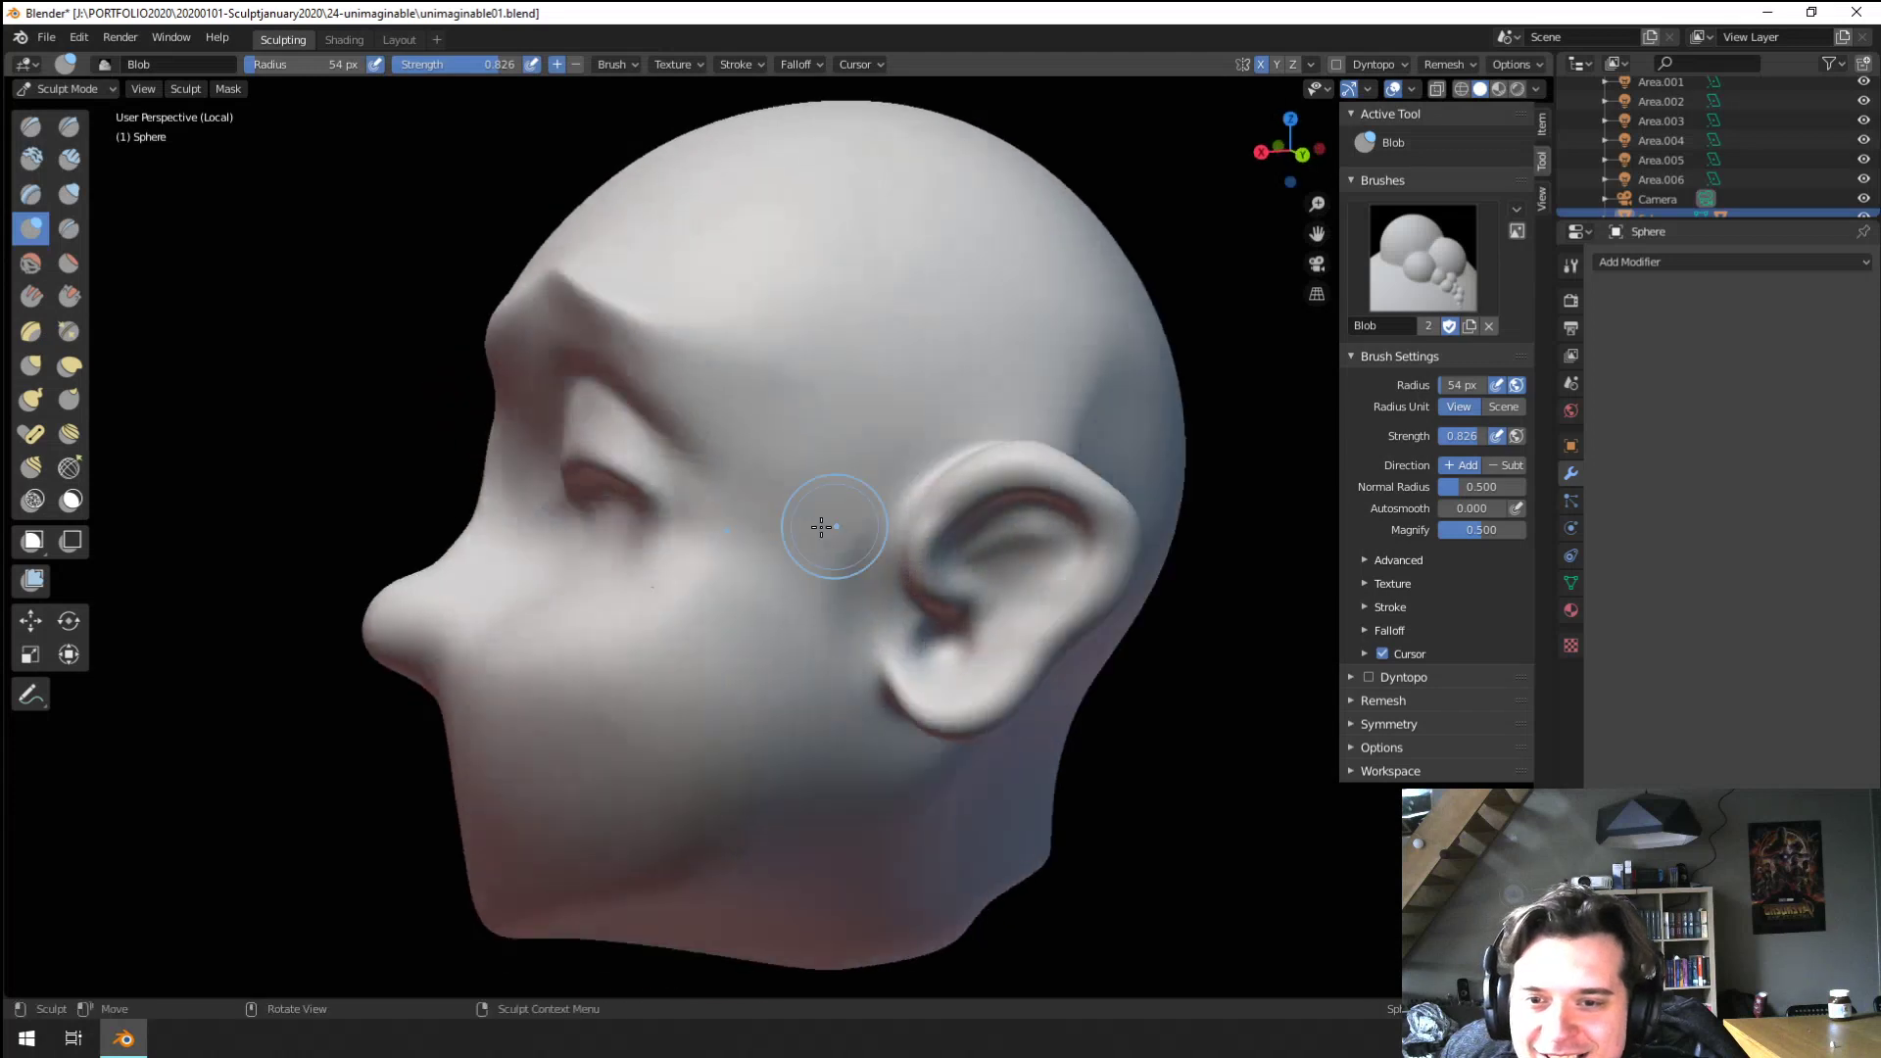
middle_click_drag(1012, 625, 794, 681)
middle_click_drag(794, 681, 833, 612)
mouse_move(833, 612)
middle_mouse_down()
mouse_move(923, 508)
mouse_move(842, 588)
middle_mouse_up()
middle_click_drag(843, 588, 900, 576, "ctrl")
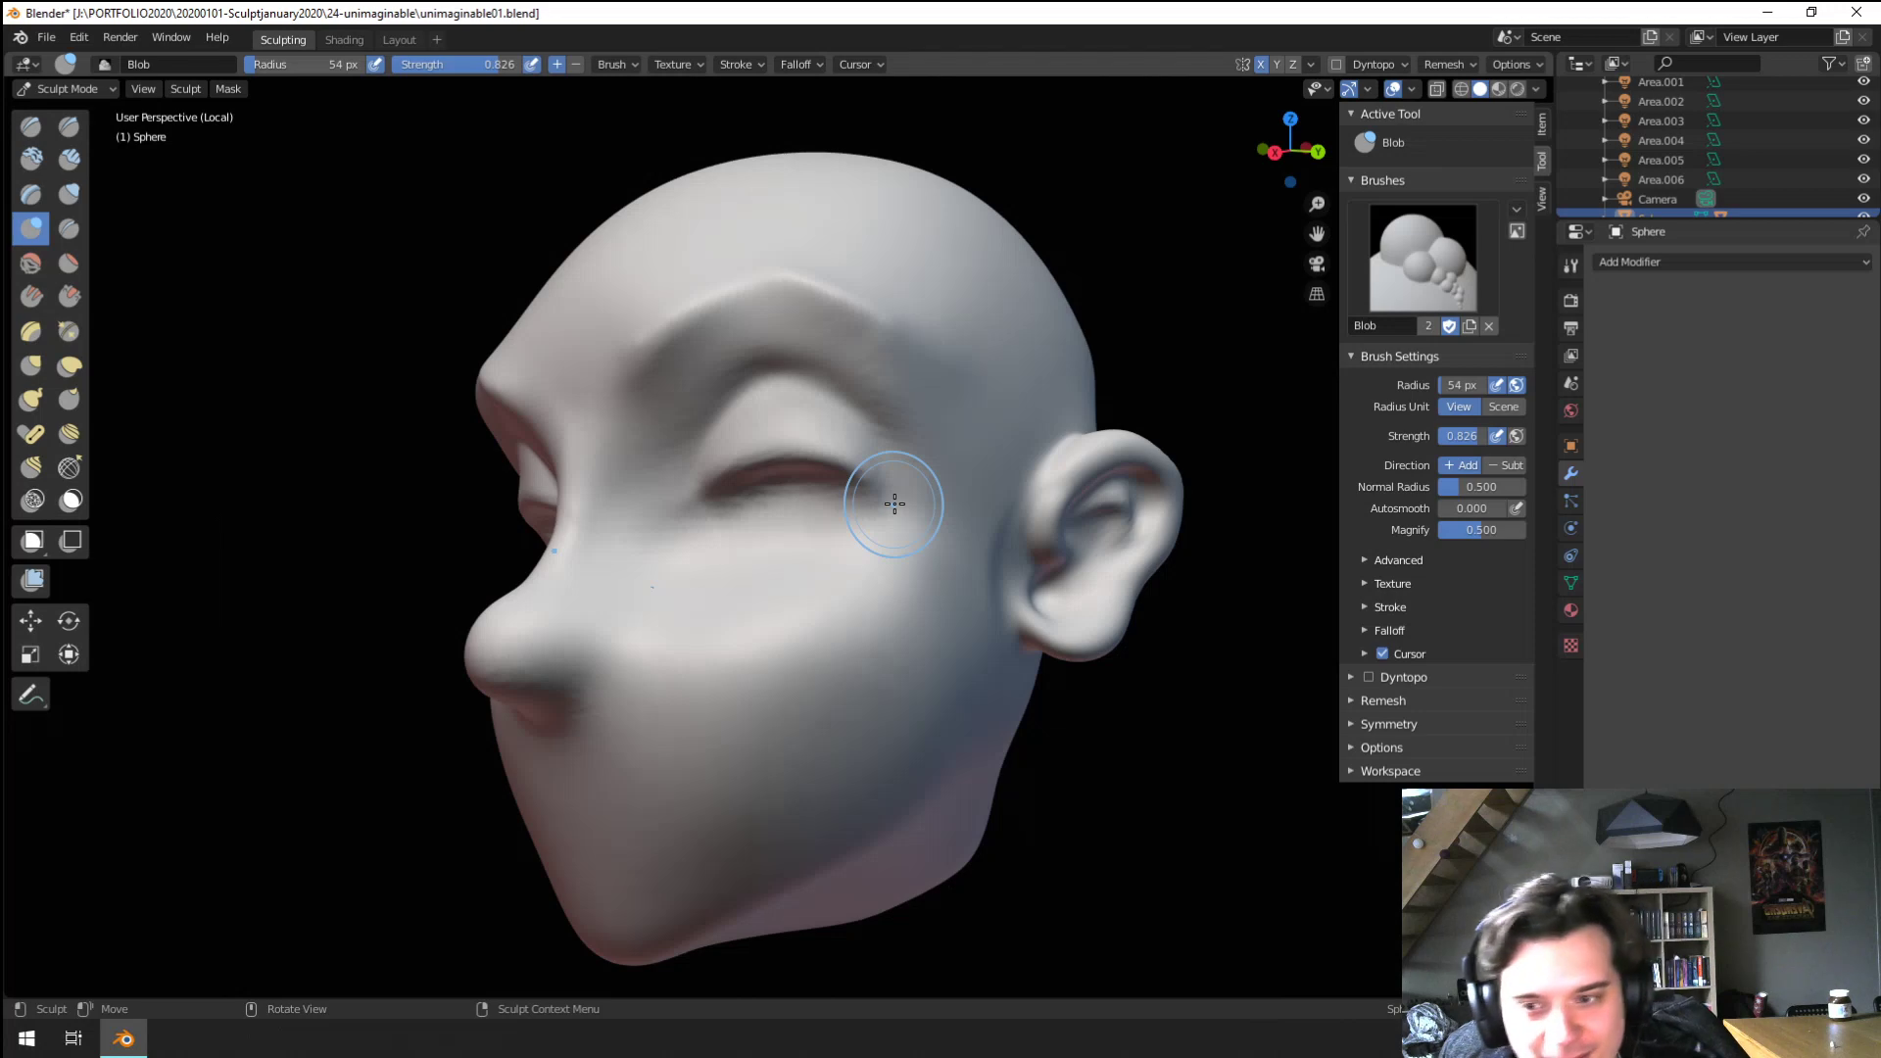
Leave local view and adjust the upper eyelid over the eyeball with the Grab brush at 182 px radius
key("KP_Divide")
mouse_move(799, 632)
middle_mouse_down()
mouse_move(886, 604)
mouse_move(886, 408)
mouse_move(788, 604)
mouse_move(827, 533)
mouse_move(836, 579)
mouse_move(834, 545)
middle_mouse_up()
key("g")
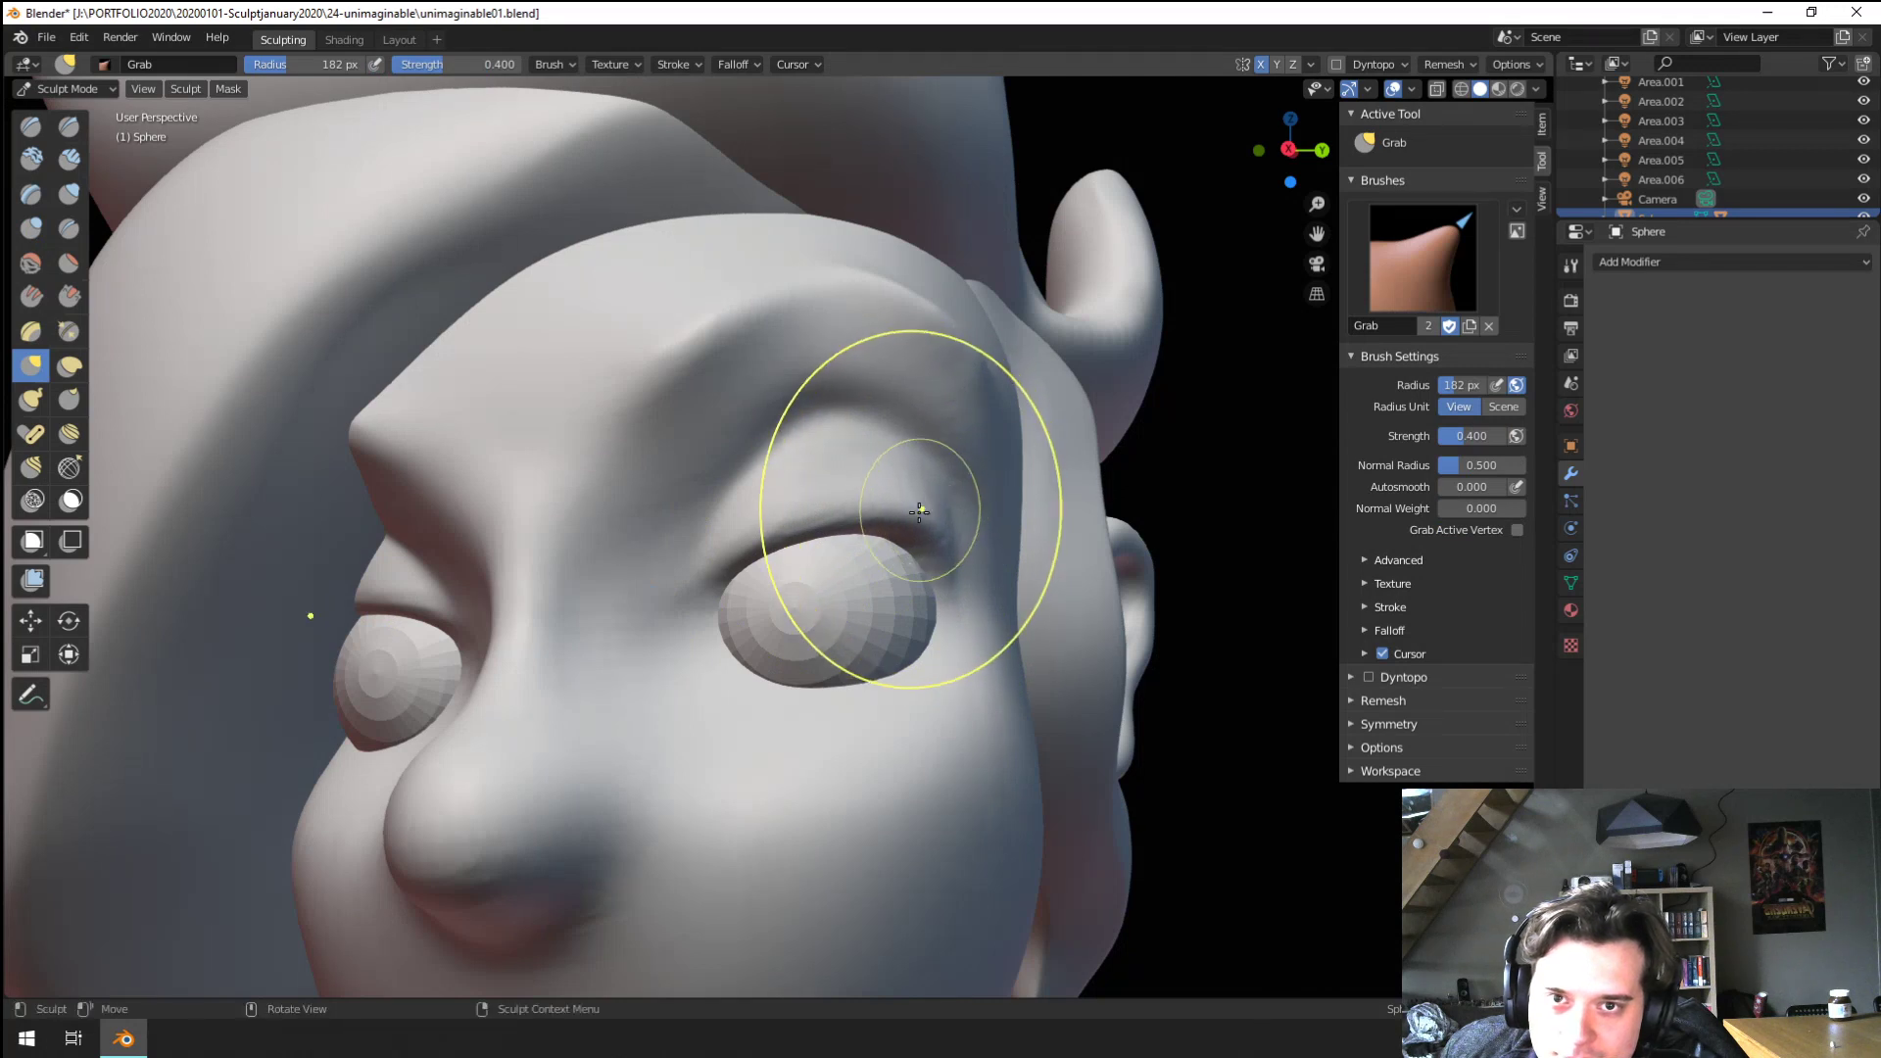
left_click_drag(884, 499, 884, 495)
middle_click_drag(884, 493, 859, 529, "ctrl")
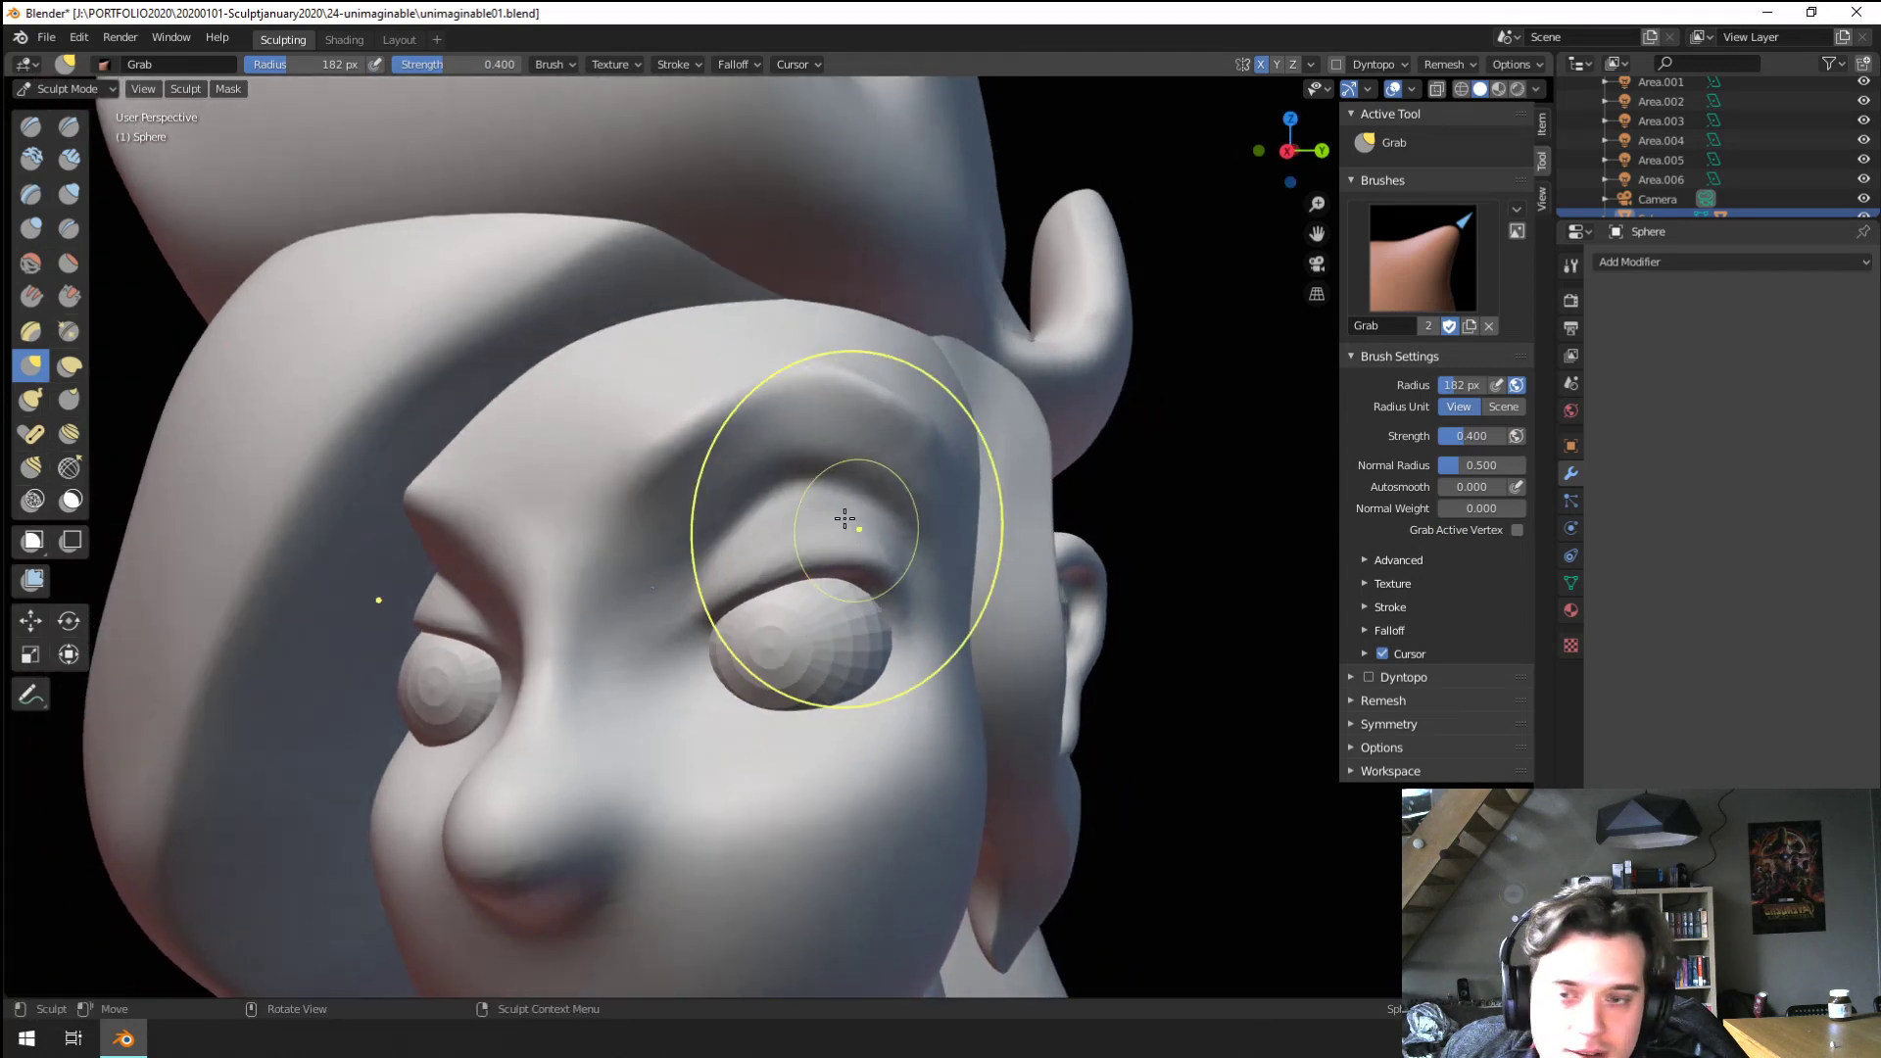
middle_click_drag(780, 398, 693, 557, "ctrl")
mouse_move(688, 676)
middle_mouse_down()
mouse_move(737, 532)
mouse_move(630, 545)
middle_mouse_up()
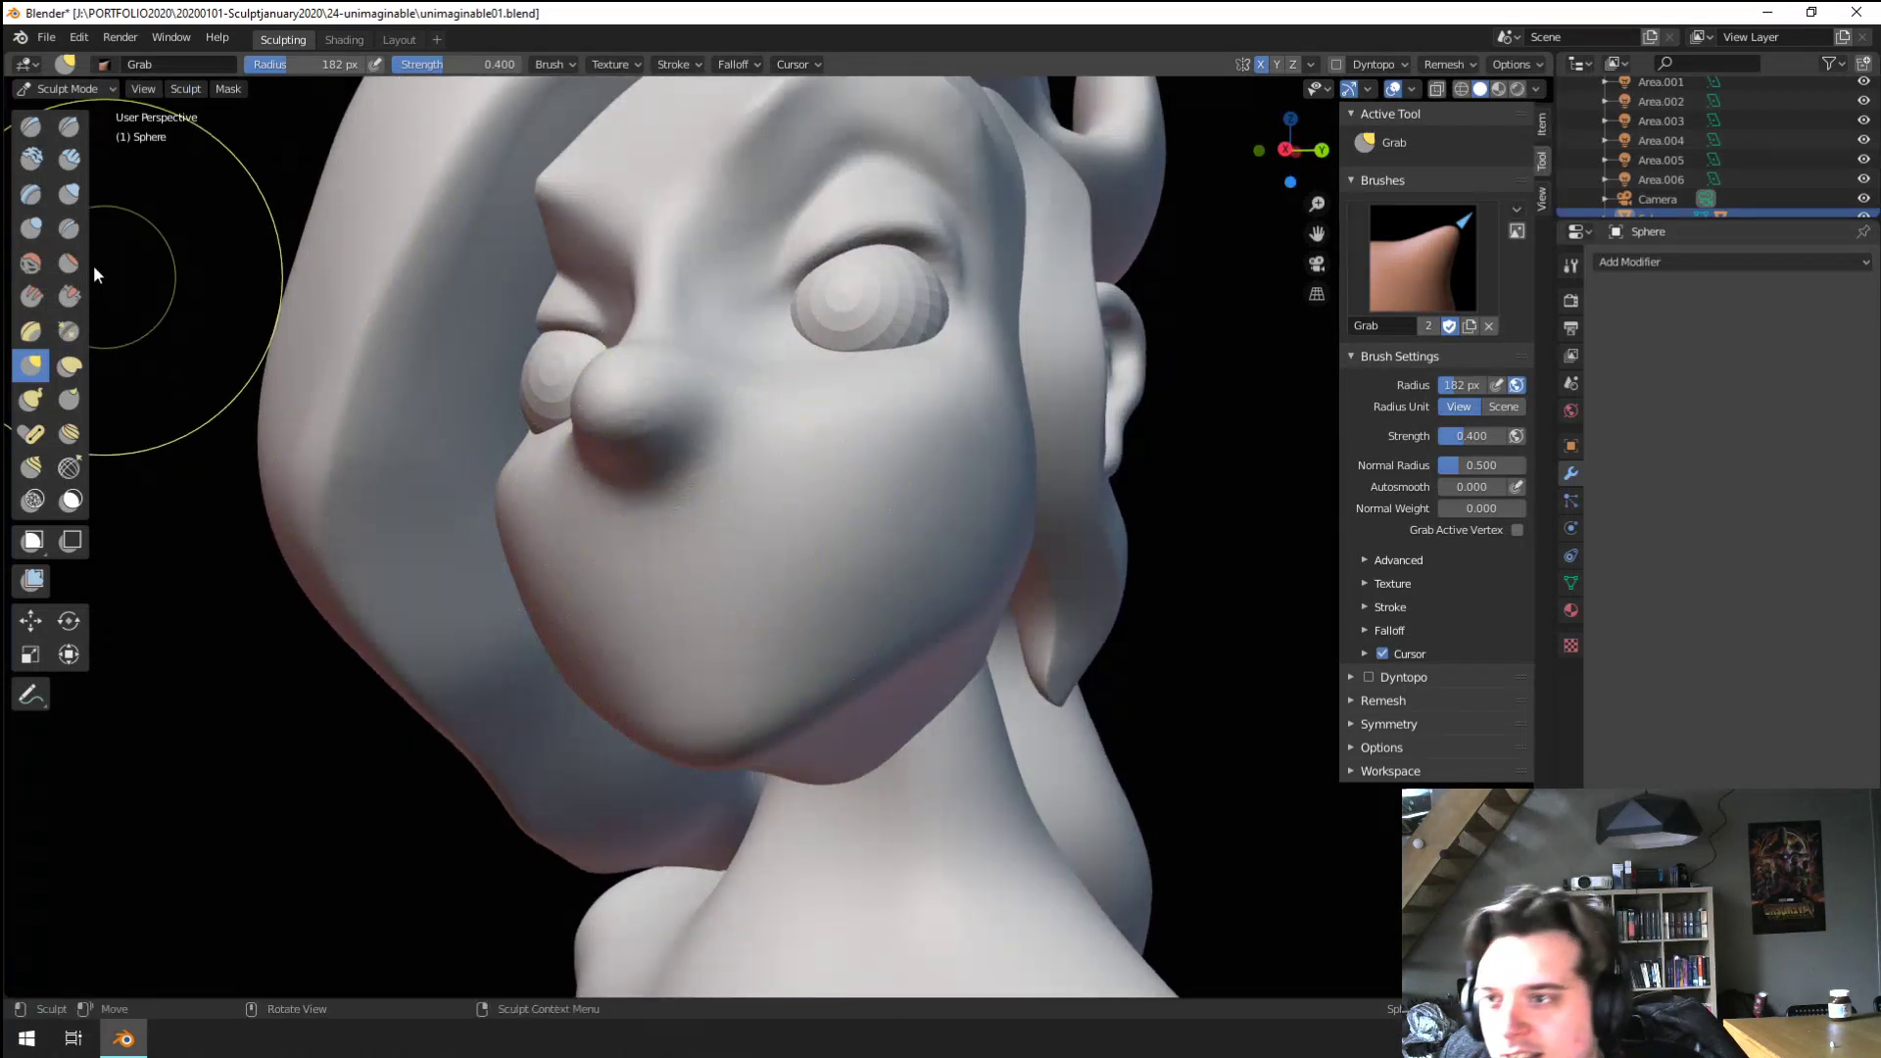
Carve a curved mouth line below the nose with the Crease brush at 68 to 78 px radius
left_click(69, 228)
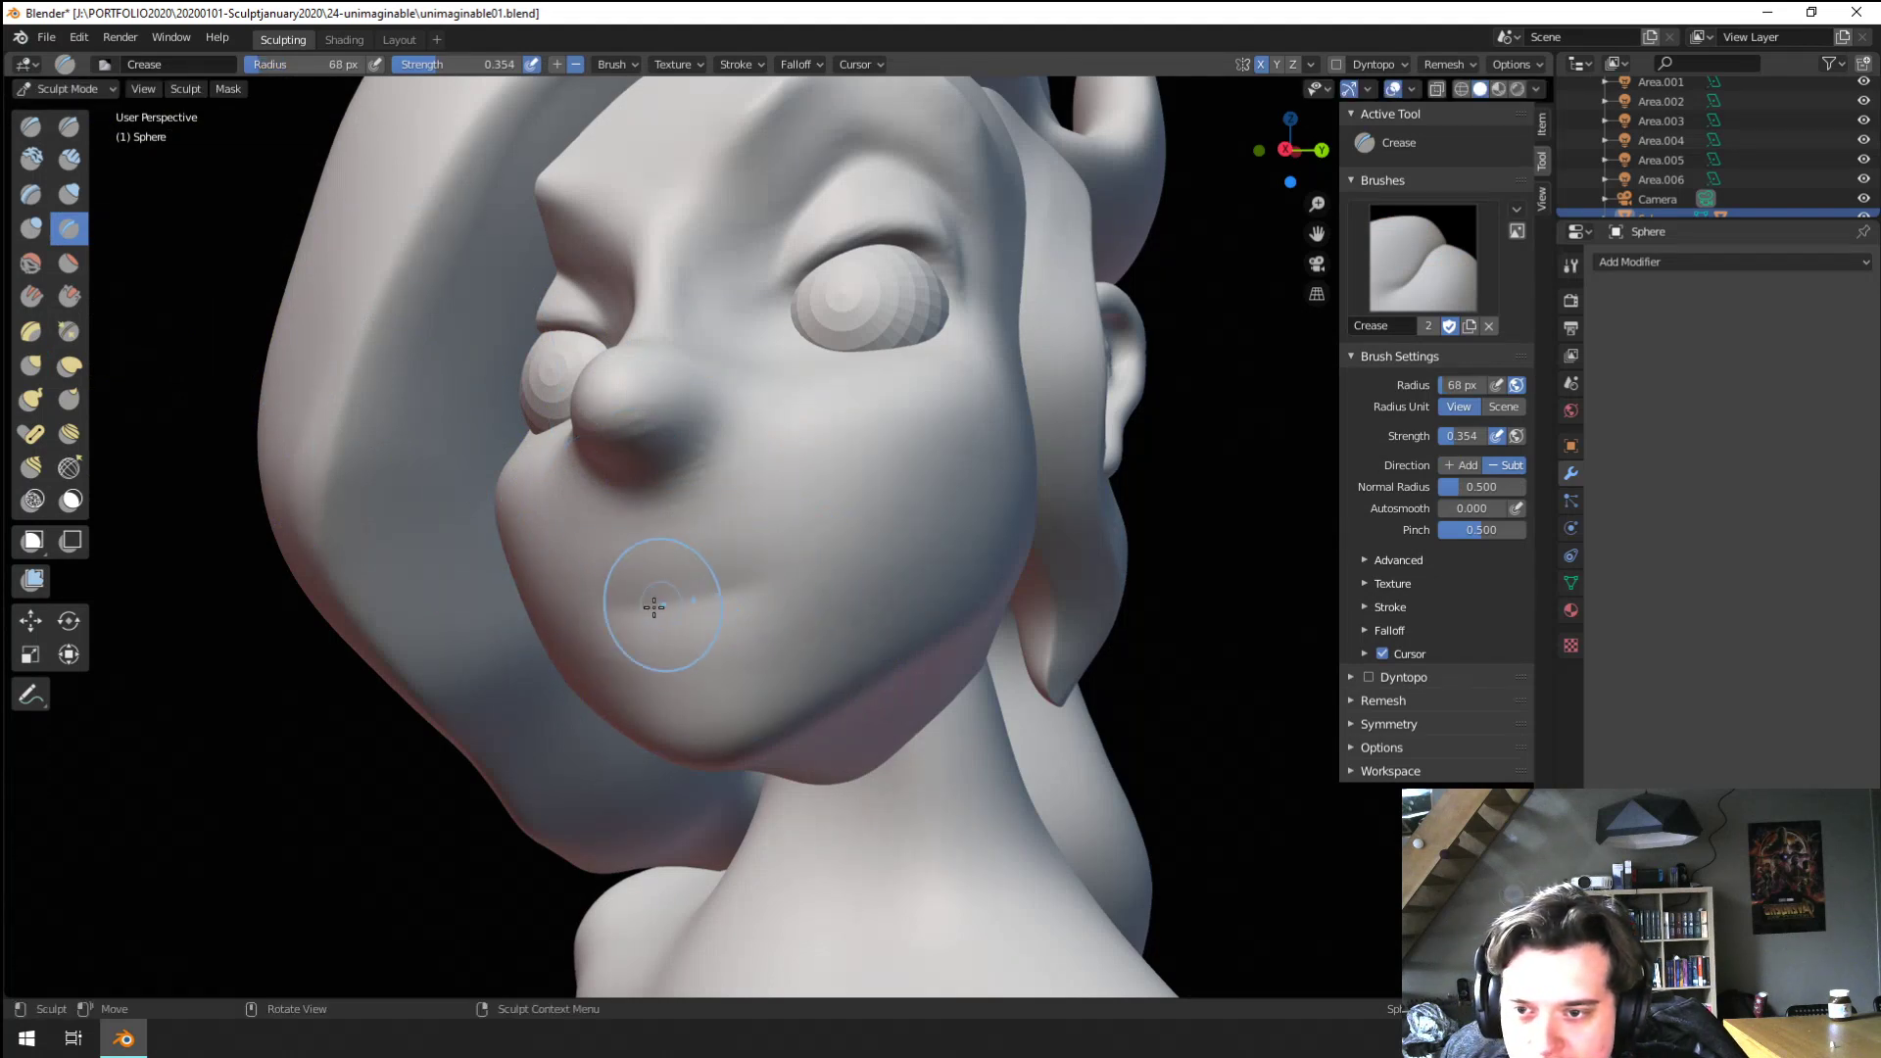
middle_click_drag(779, 578, 671, 667)
middle_click_drag(671, 666, 772, 527)
scroll(776, 651, "up", 4)
middle_click_drag(772, 524, 785, 562)
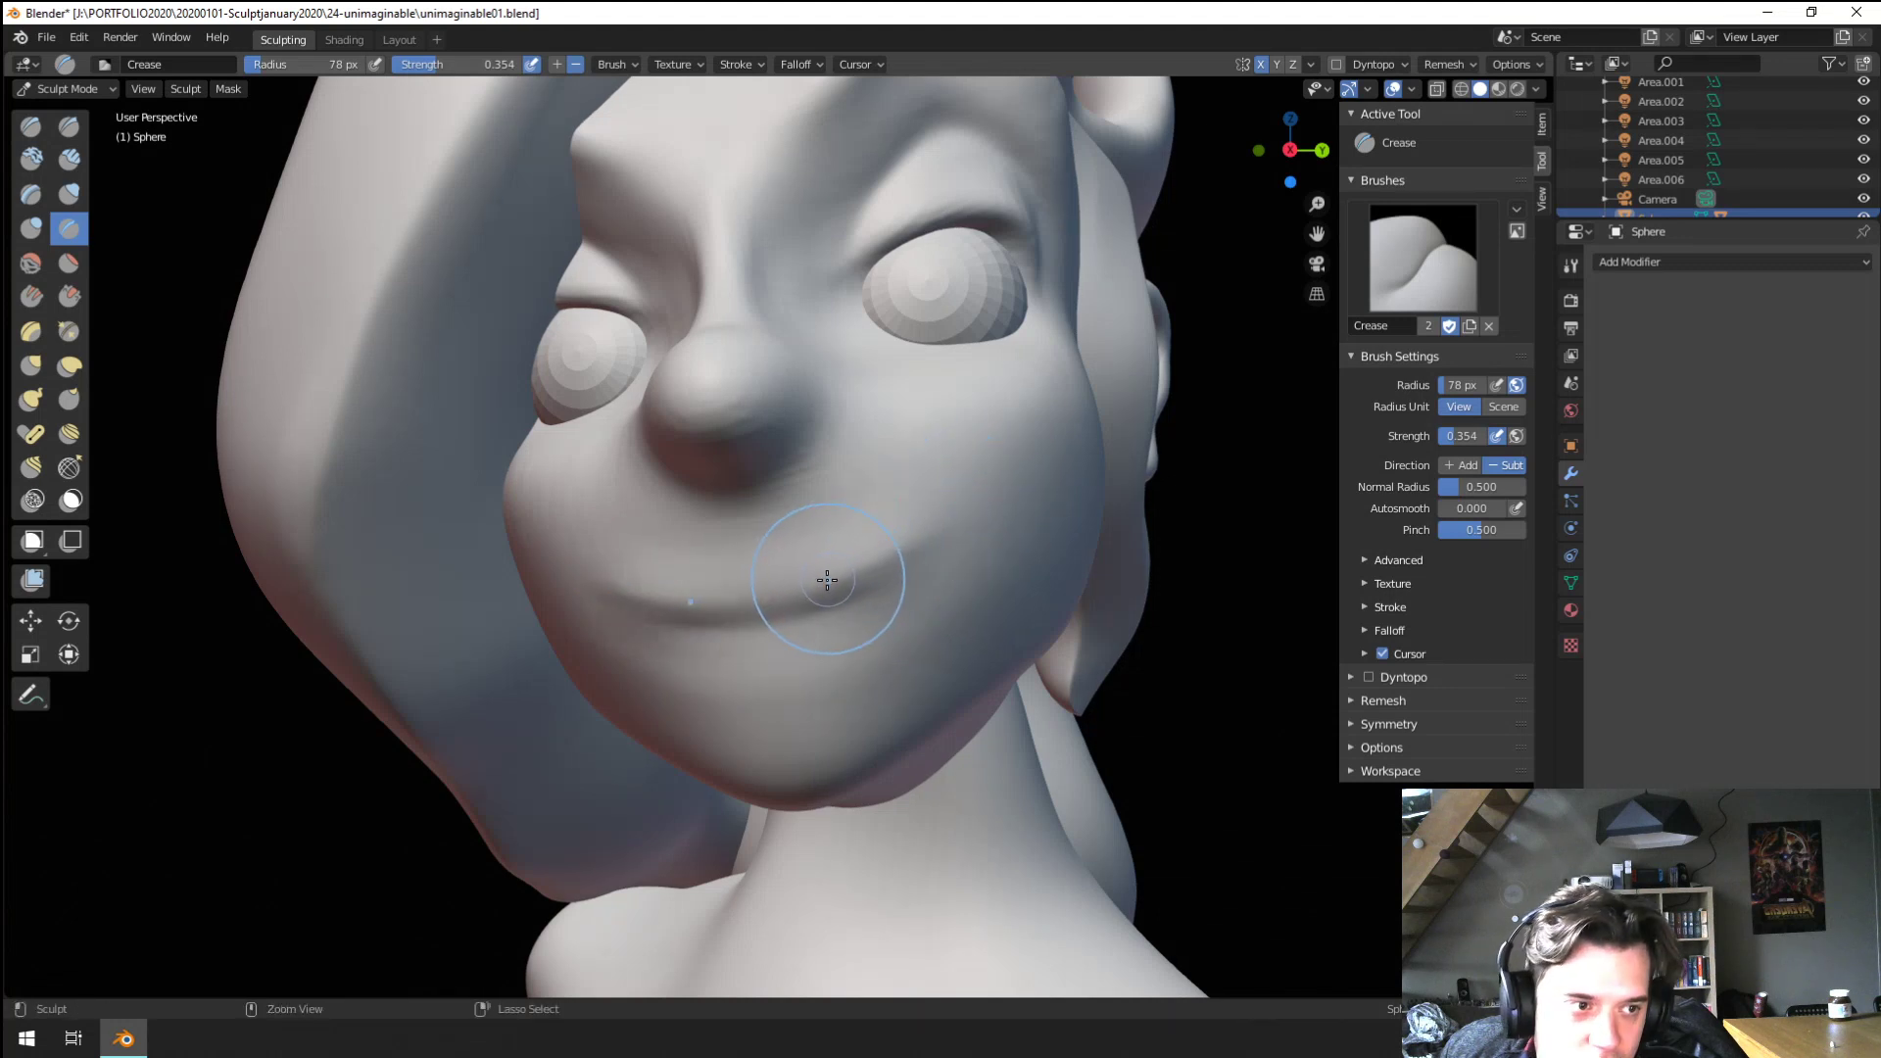
middle_click_drag(788, 622, 760, 639)
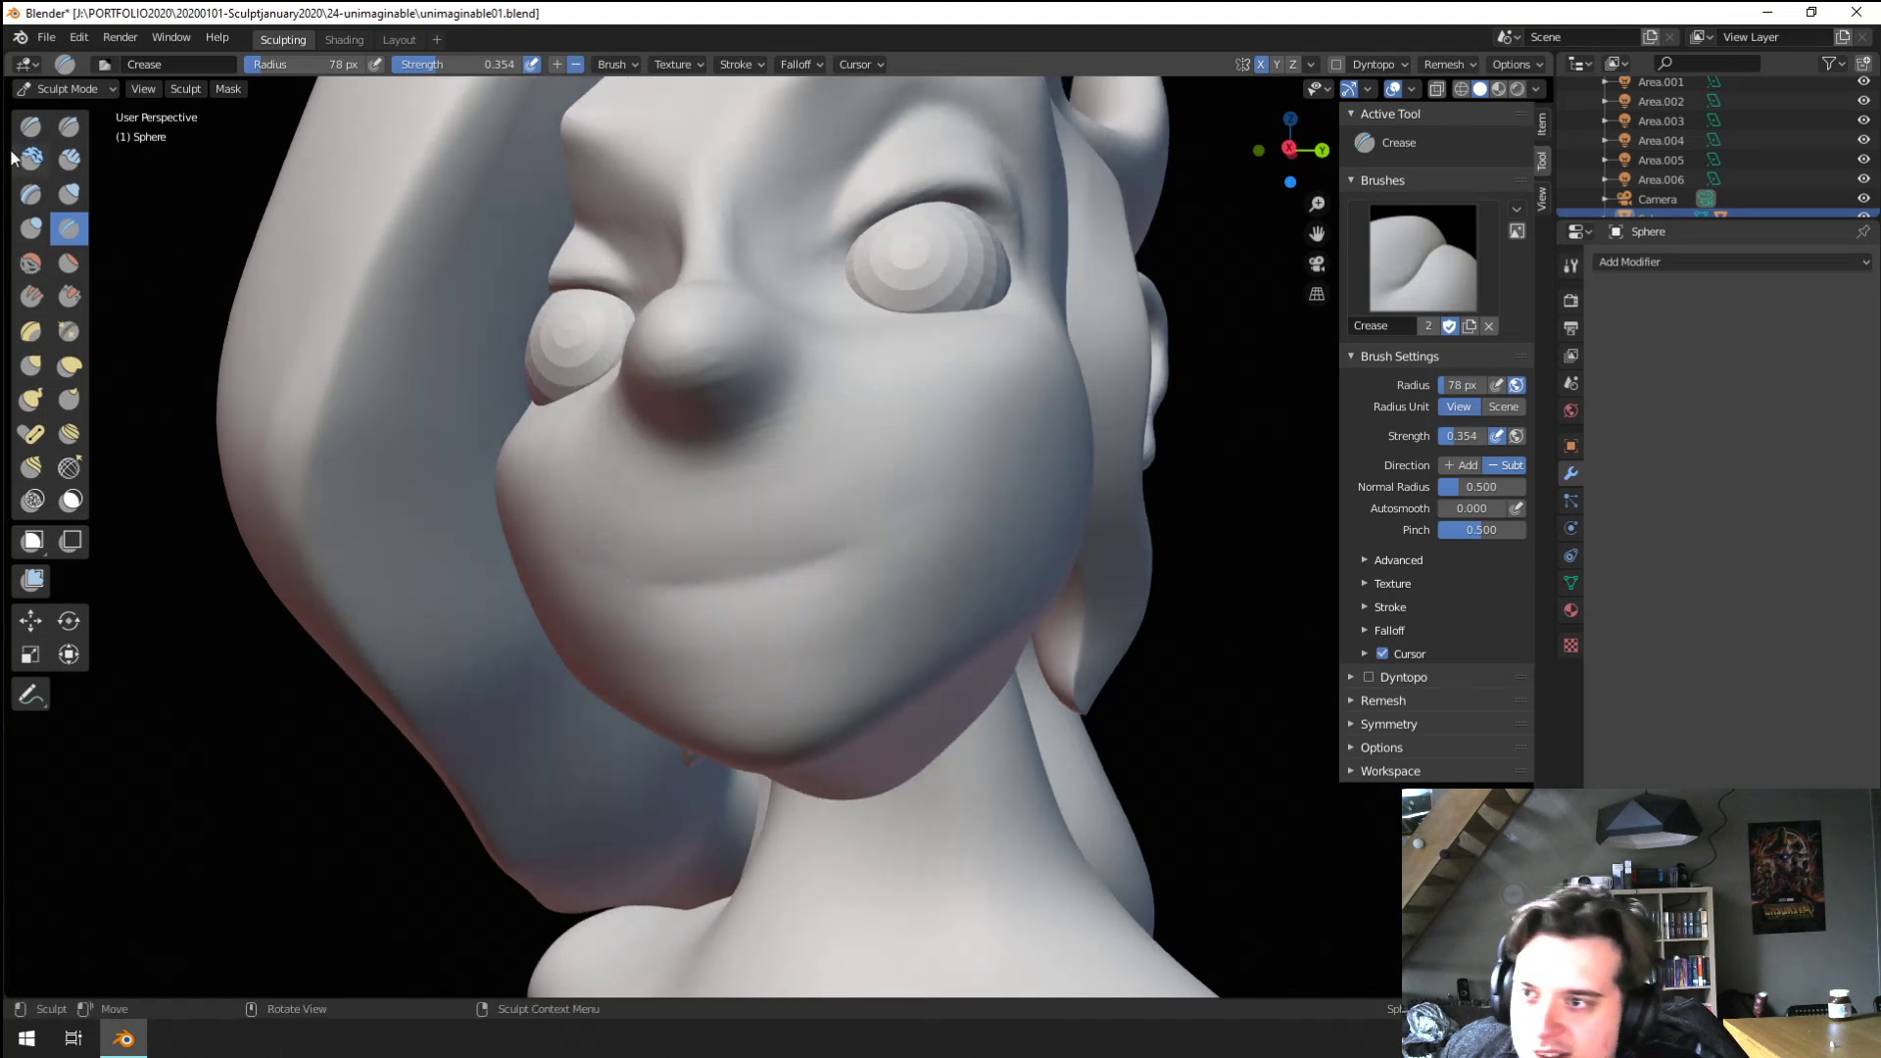
Build up the upper lip with the Blob brush at 119 px radius and smooth the area above it
left_click(28, 234)
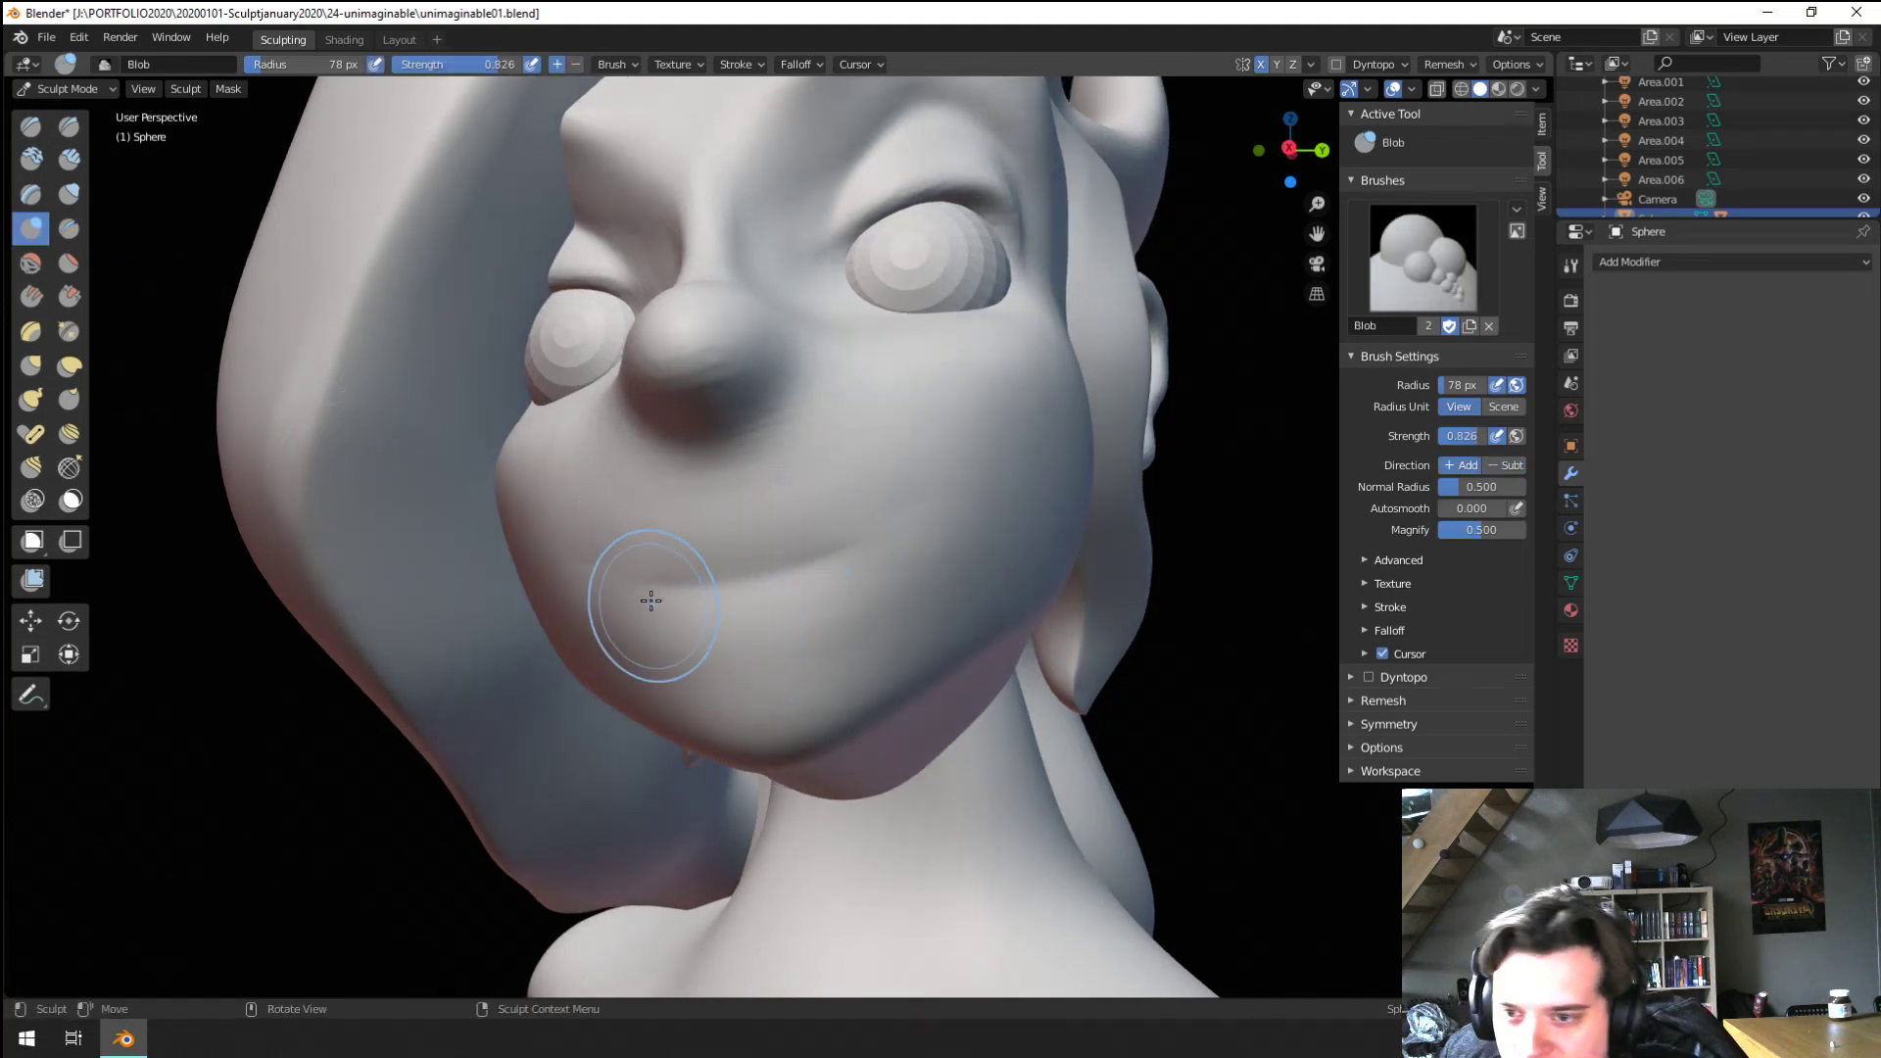
key("f")
left_click(601, 552)
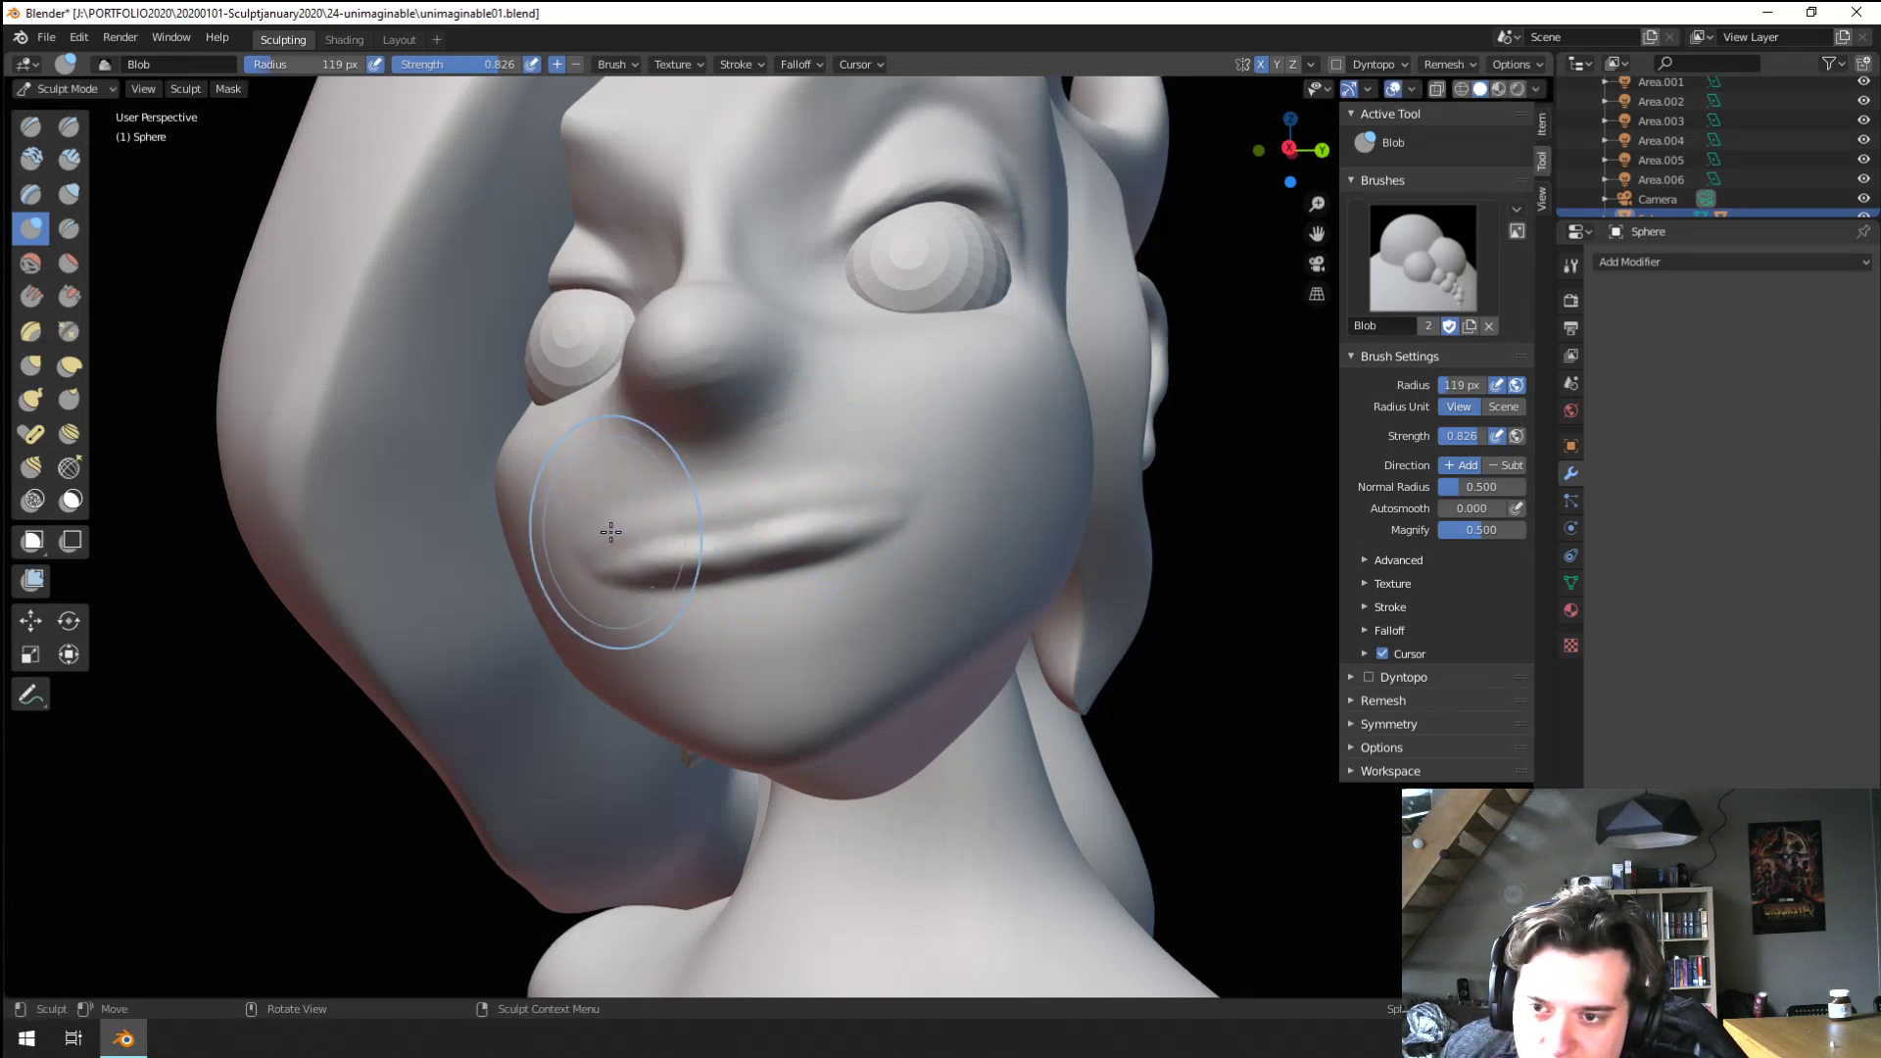
mouse_move(610, 532)
left_mouse_down("shift")
mouse_move(723, 470)
mouse_move(844, 489)
left_mouse_up("shift")
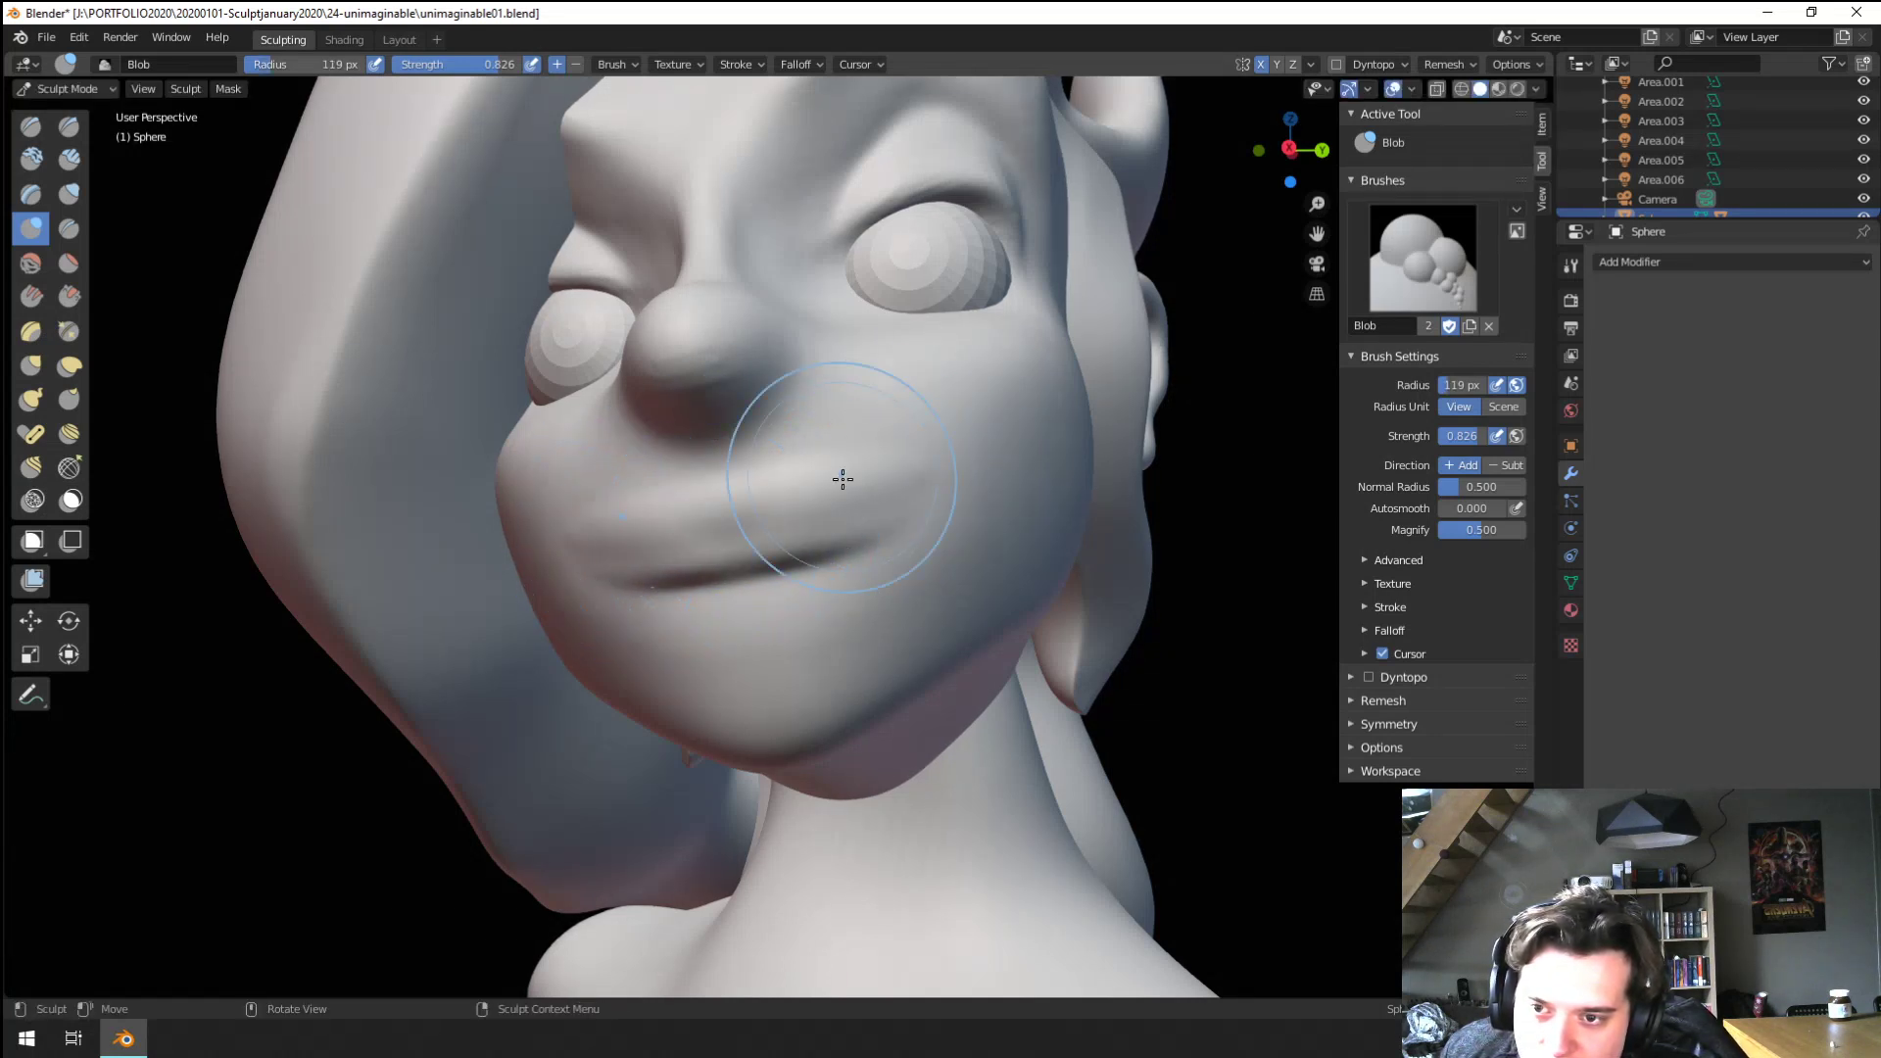
mouse_move(657, 479)
left_mouse_down()
mouse_move(590, 557)
mouse_move(871, 432)
mouse_move(828, 492)
left_mouse_up()
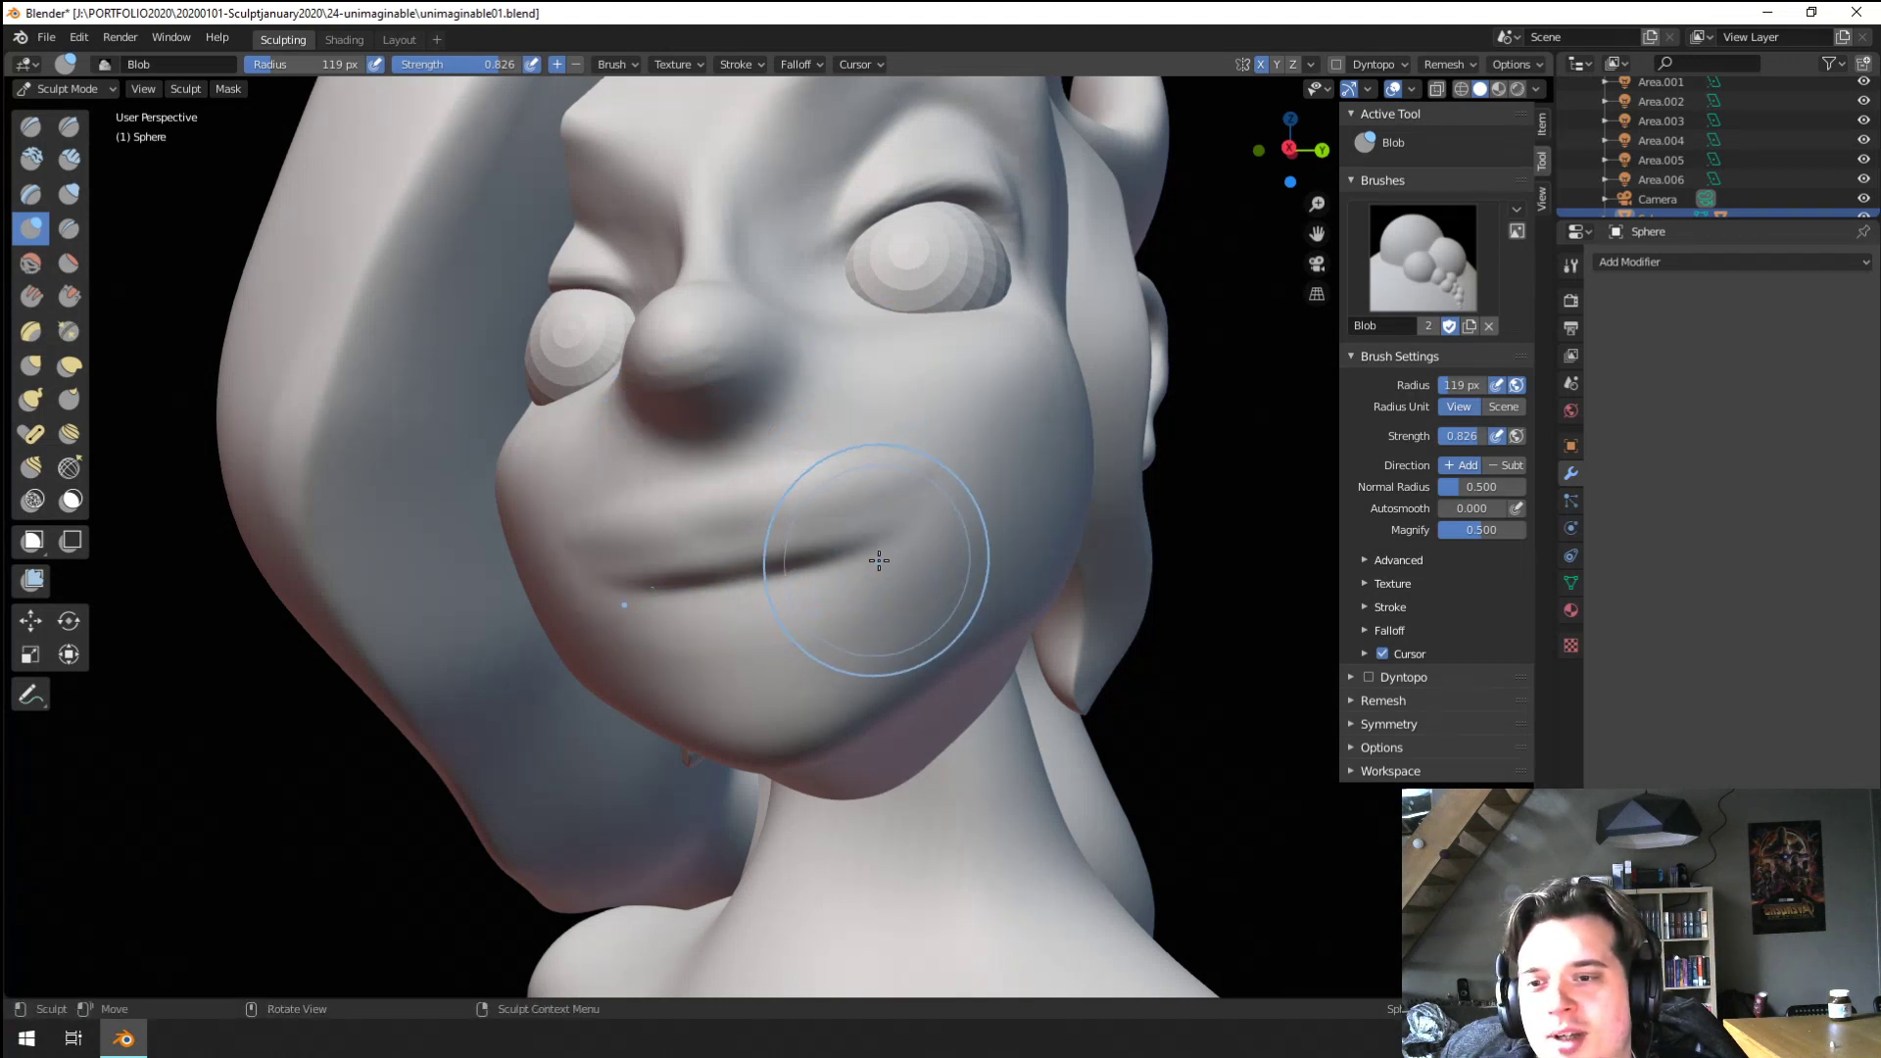
Add volume around the upper lip with the Blob brush at 86 to 135 px radius and smooth it into the face
middle_click_drag(878, 560, 854, 553)
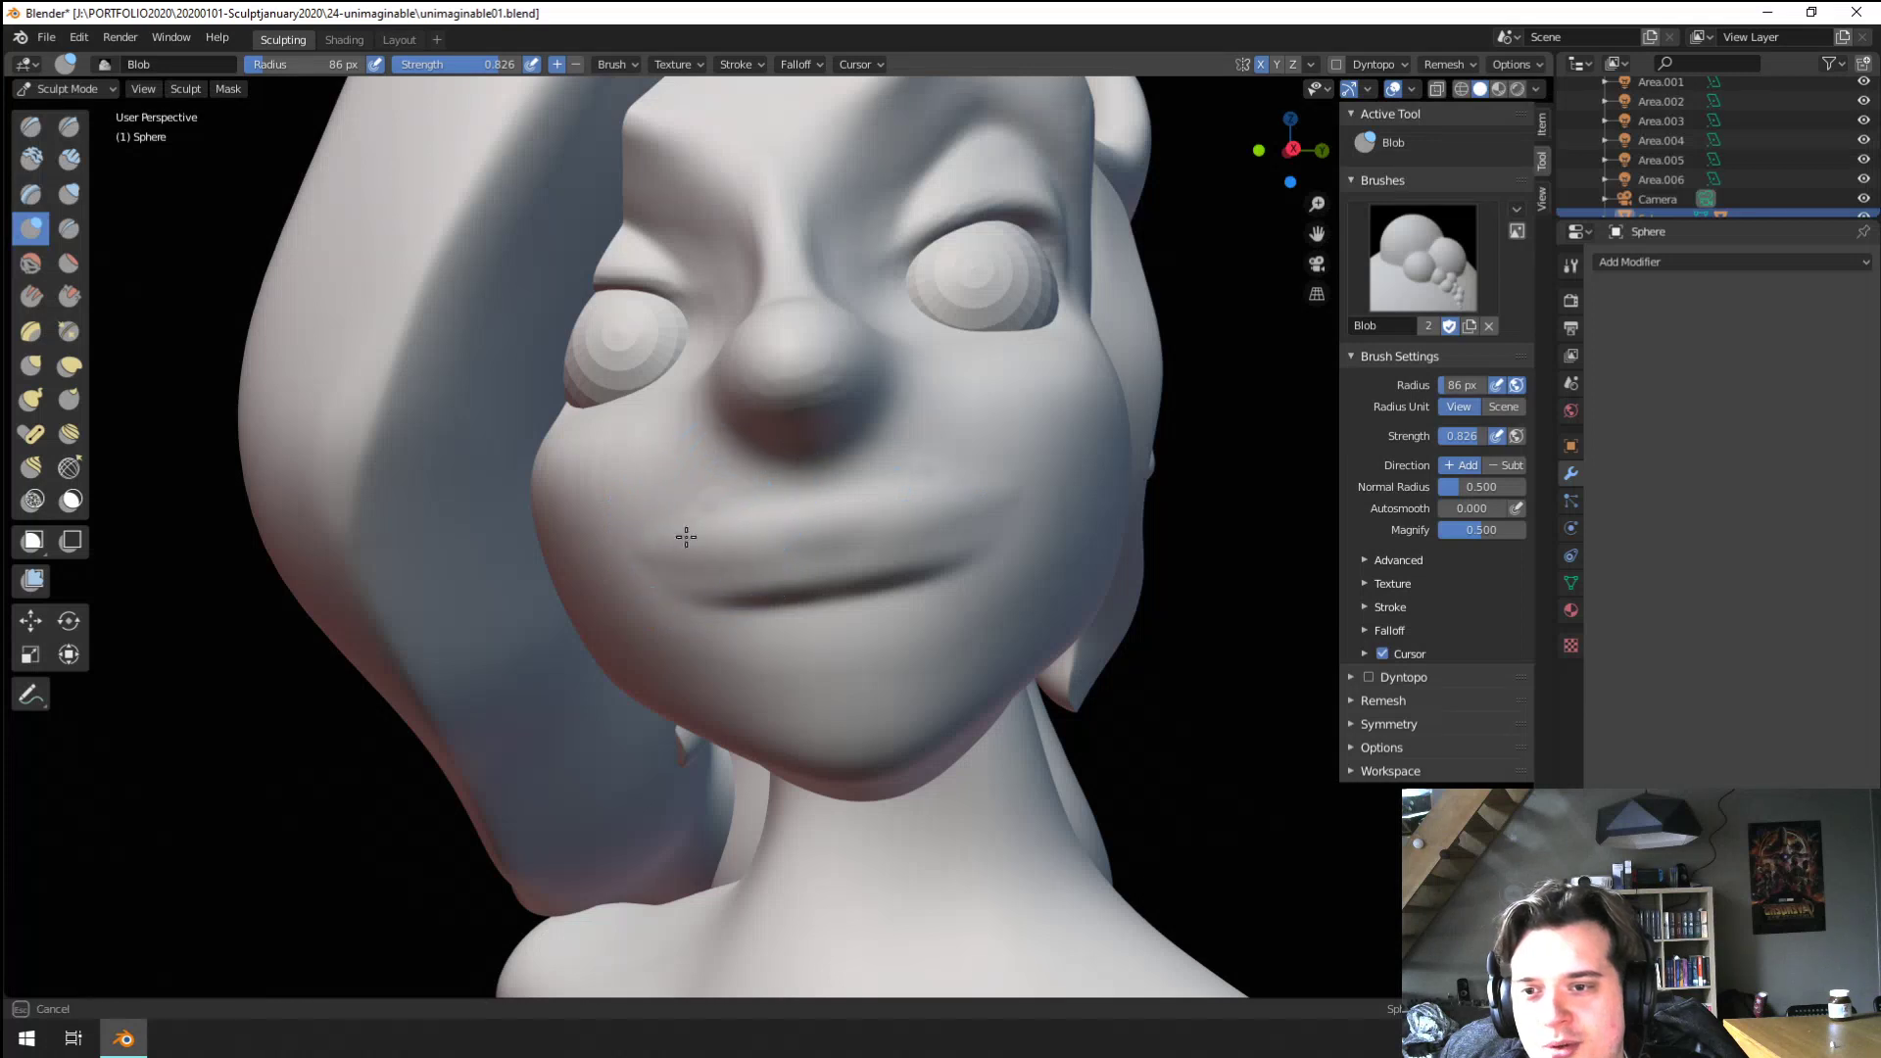
left_click(763, 510)
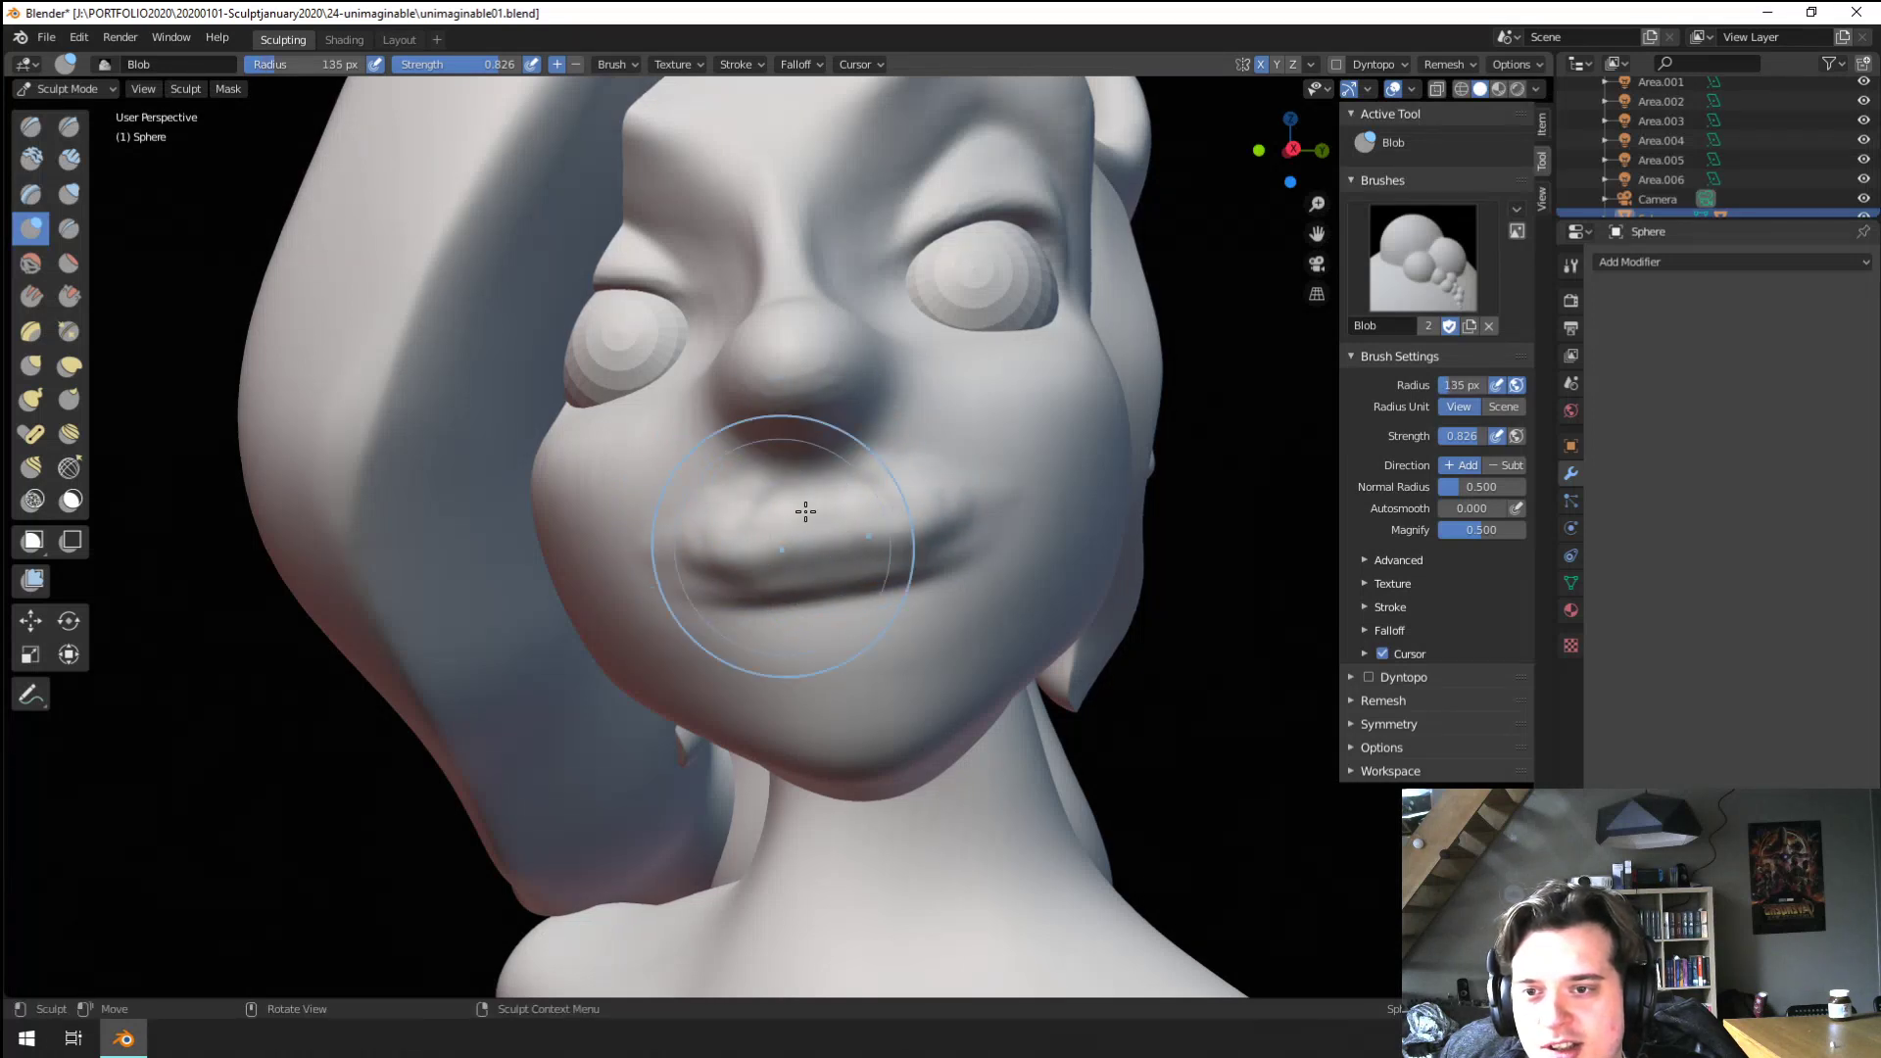
mouse_move(723, 539)
middle_mouse_down()
mouse_move(1003, 412)
mouse_move(706, 549)
mouse_move(806, 551)
middle_mouse_up()
scroll(807, 551, "up", 1)
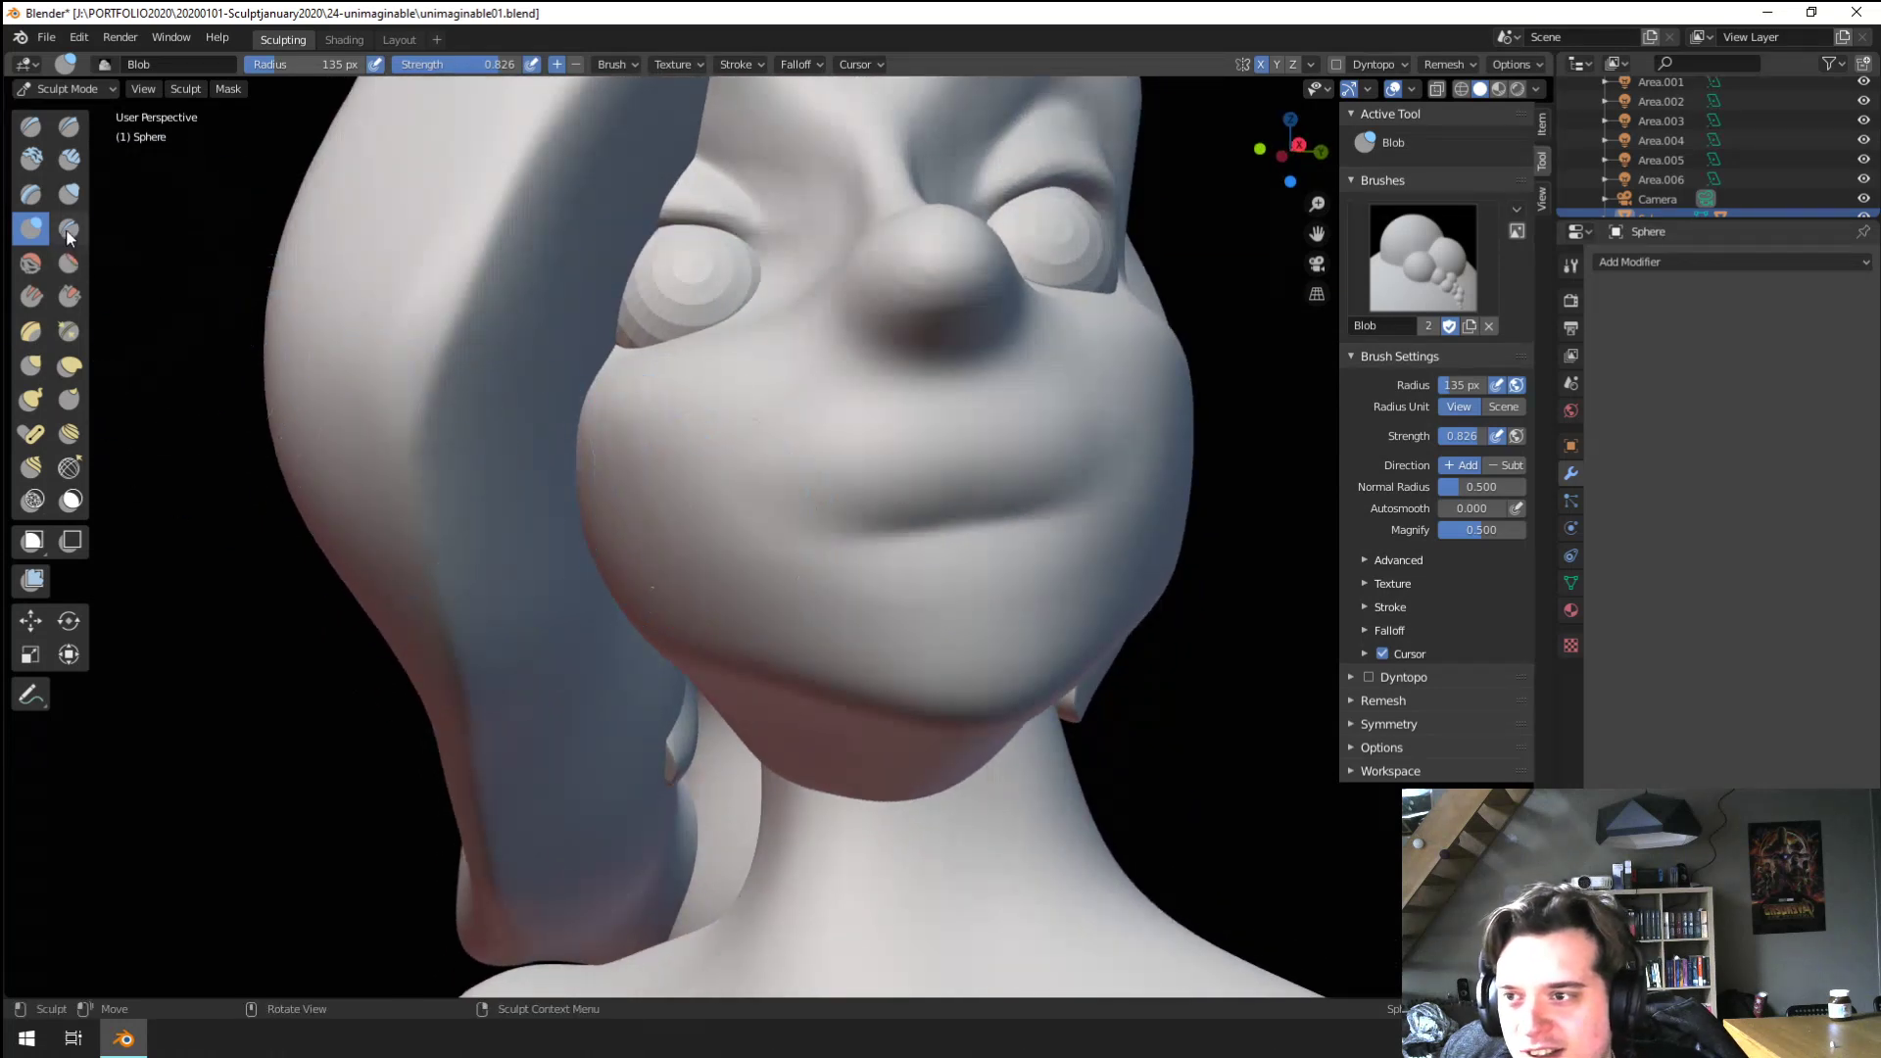
Deepen the line between the lips out to the mouth corners with the Crease brush at 97 to 91 px radius
left_click(68, 228)
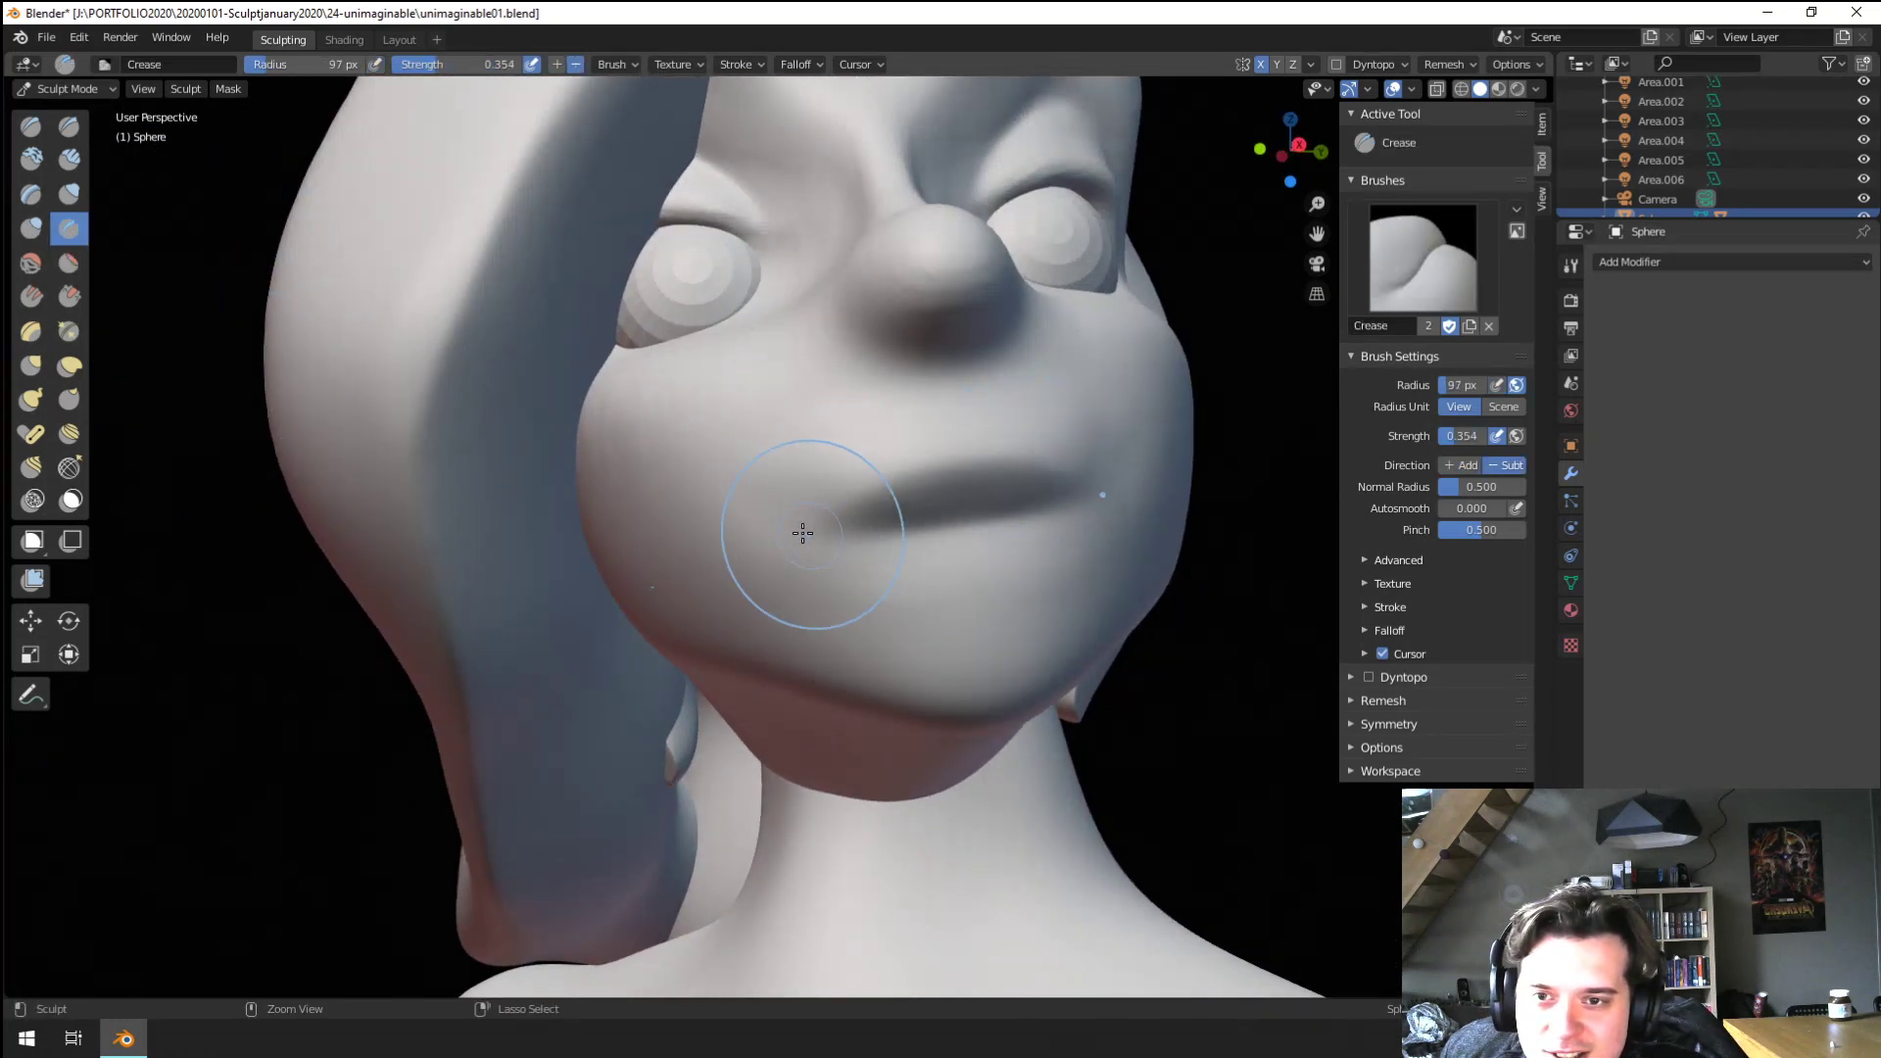
mouse_move(766, 564)
middle_mouse_down()
mouse_move(862, 608)
mouse_move(725, 607)
middle_mouse_up()
scroll(717, 607, "up", 2)
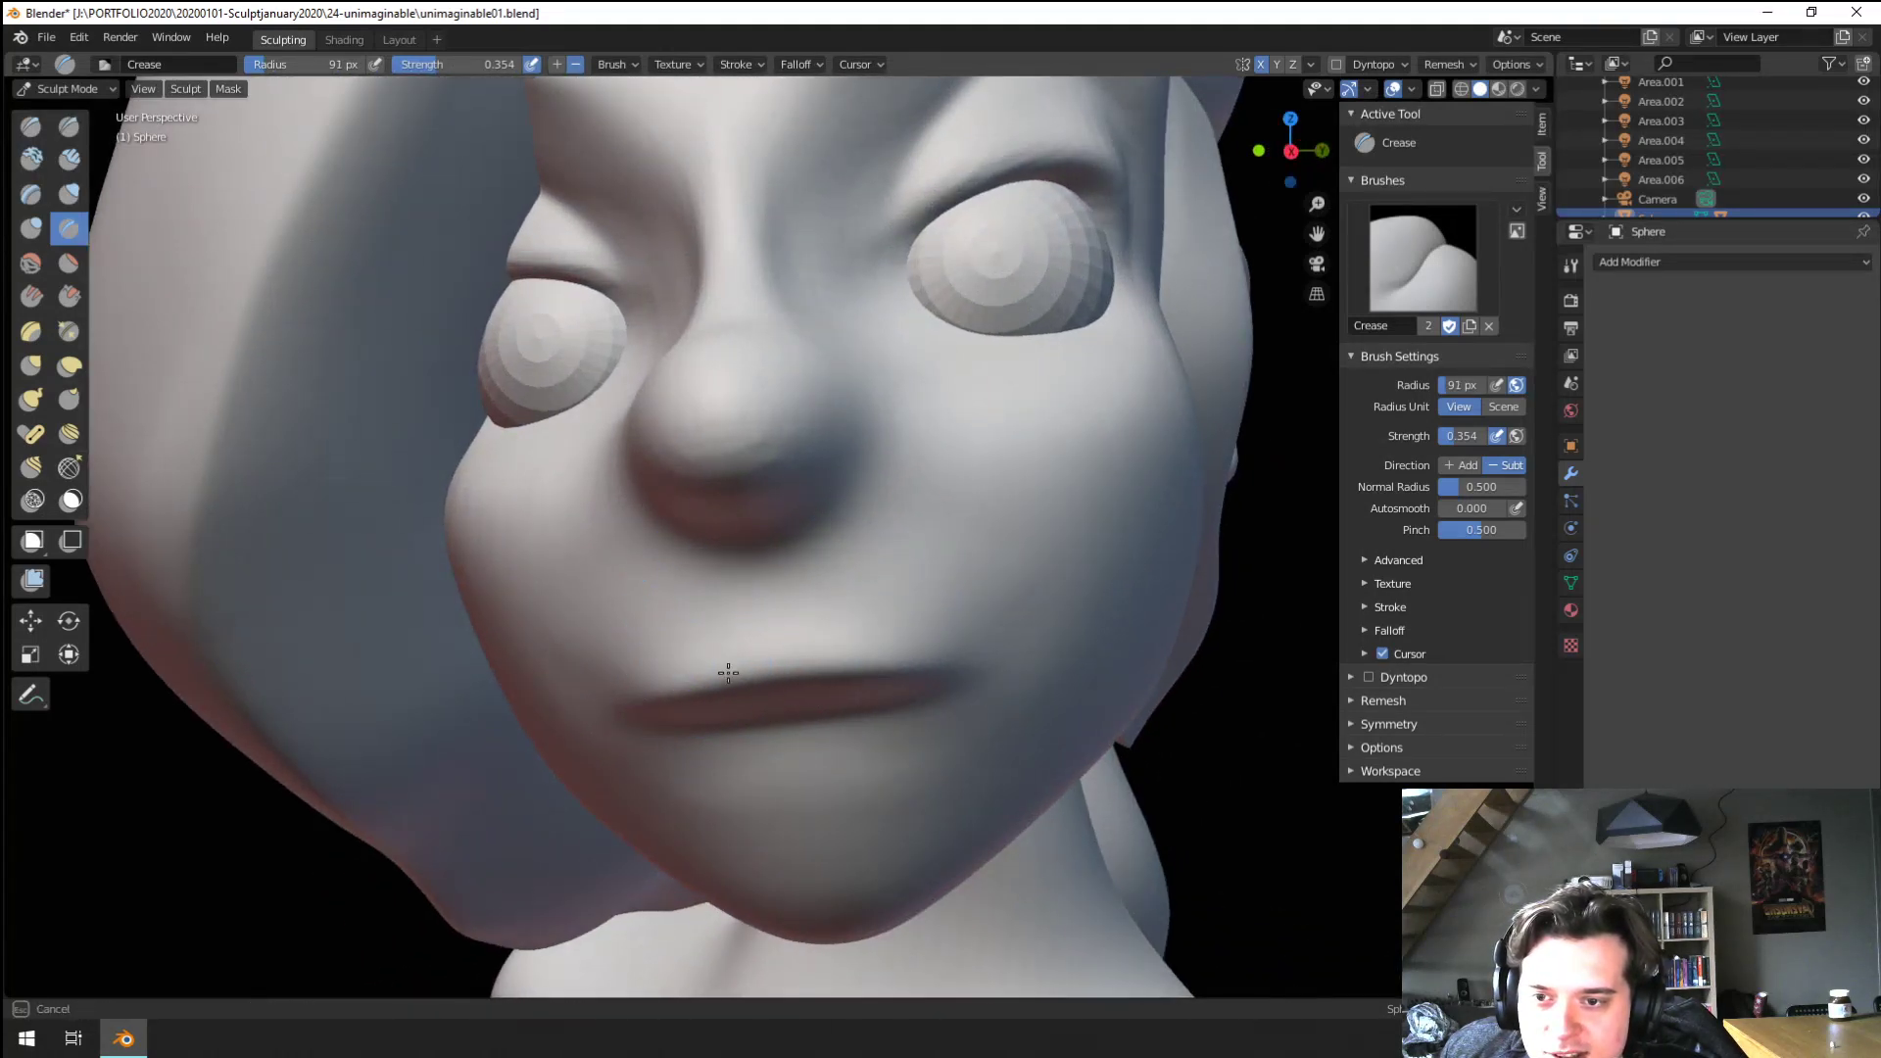
Reshape the upper lip and mouth line with the Grab brush at 157 px radius and a smaller one
mouse_move(695, 617)
middle_mouse_down()
mouse_move(488, 713)
mouse_move(630, 748)
mouse_move(871, 541)
middle_mouse_up()
key("g")
key("f")
left_click(927, 556)
left_click_drag(764, 535, 744, 533)
key("f")
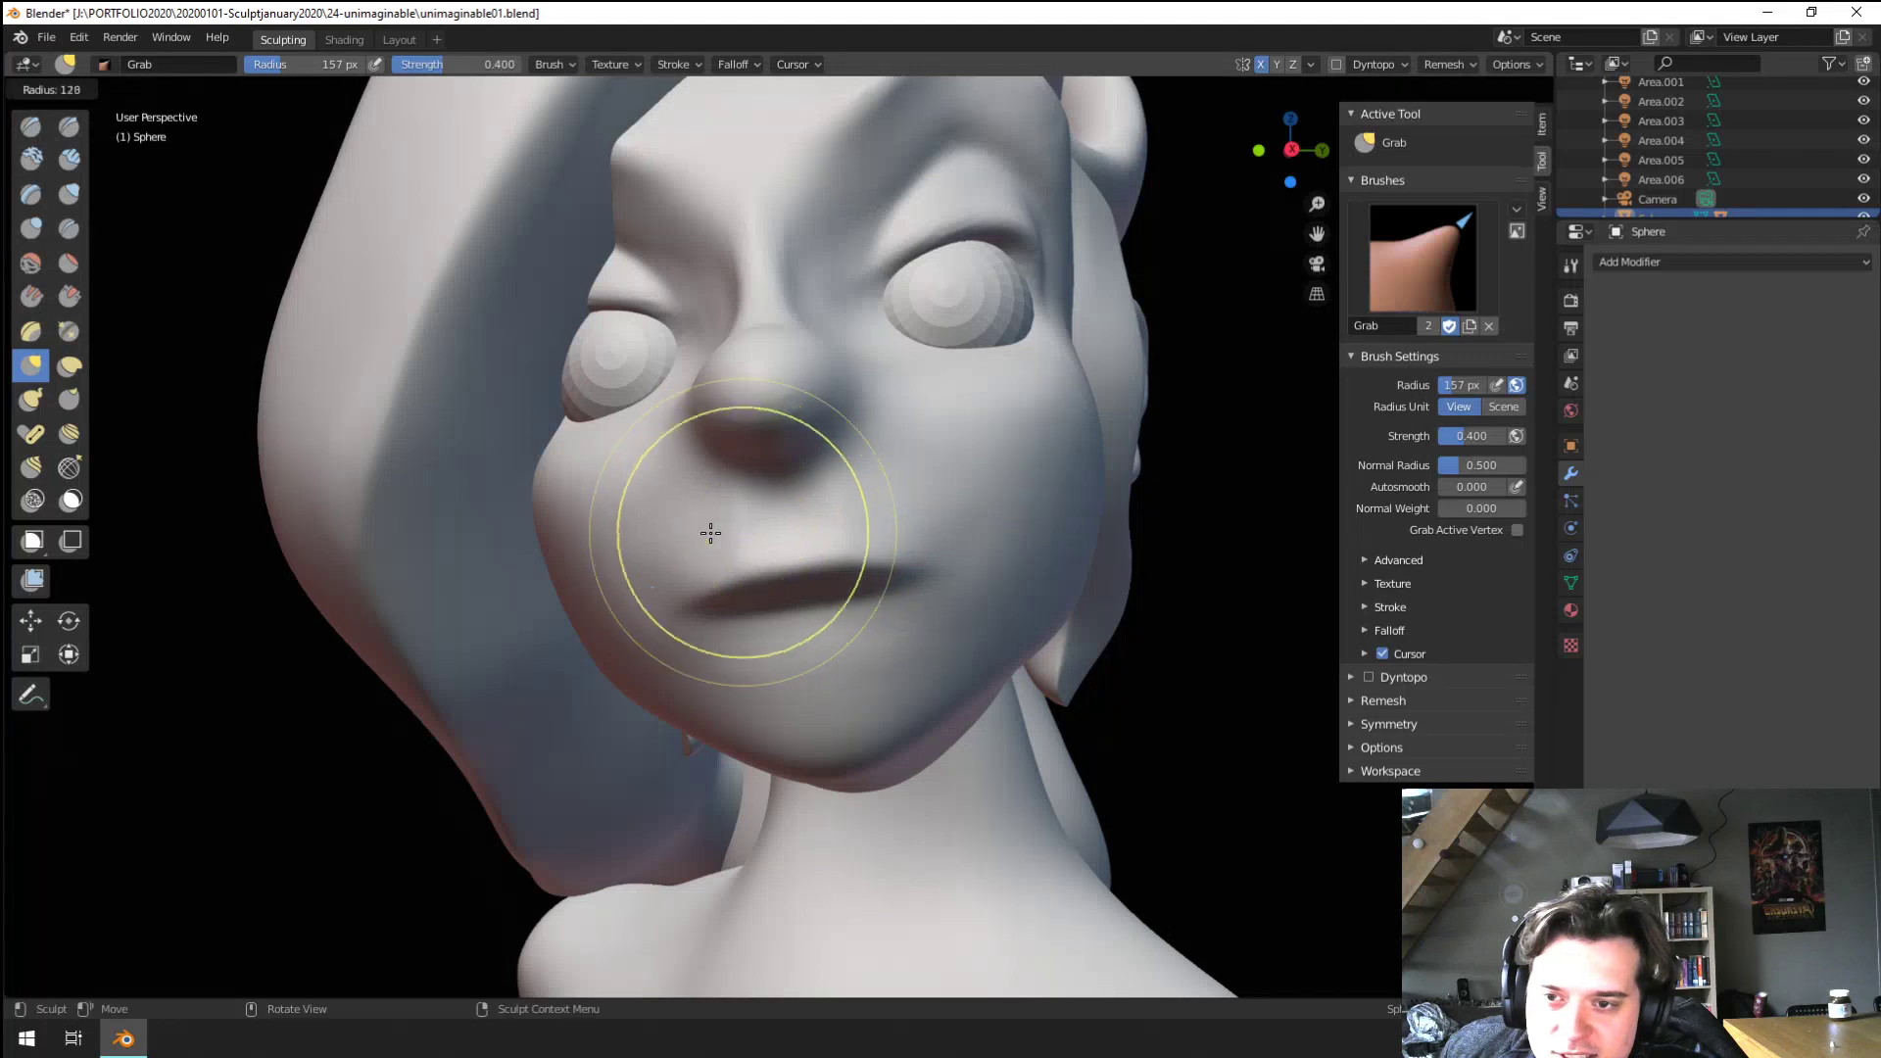
left_click(715, 534)
mouse_move(747, 550)
middle_mouse_down()
mouse_move(768, 559)
mouse_move(739, 513)
mouse_move(184, 171)
middle_mouse_up()
Mask the upper lip and the area between mouth and nose with the Mask brush at 74 px radius
left_click(69, 193)
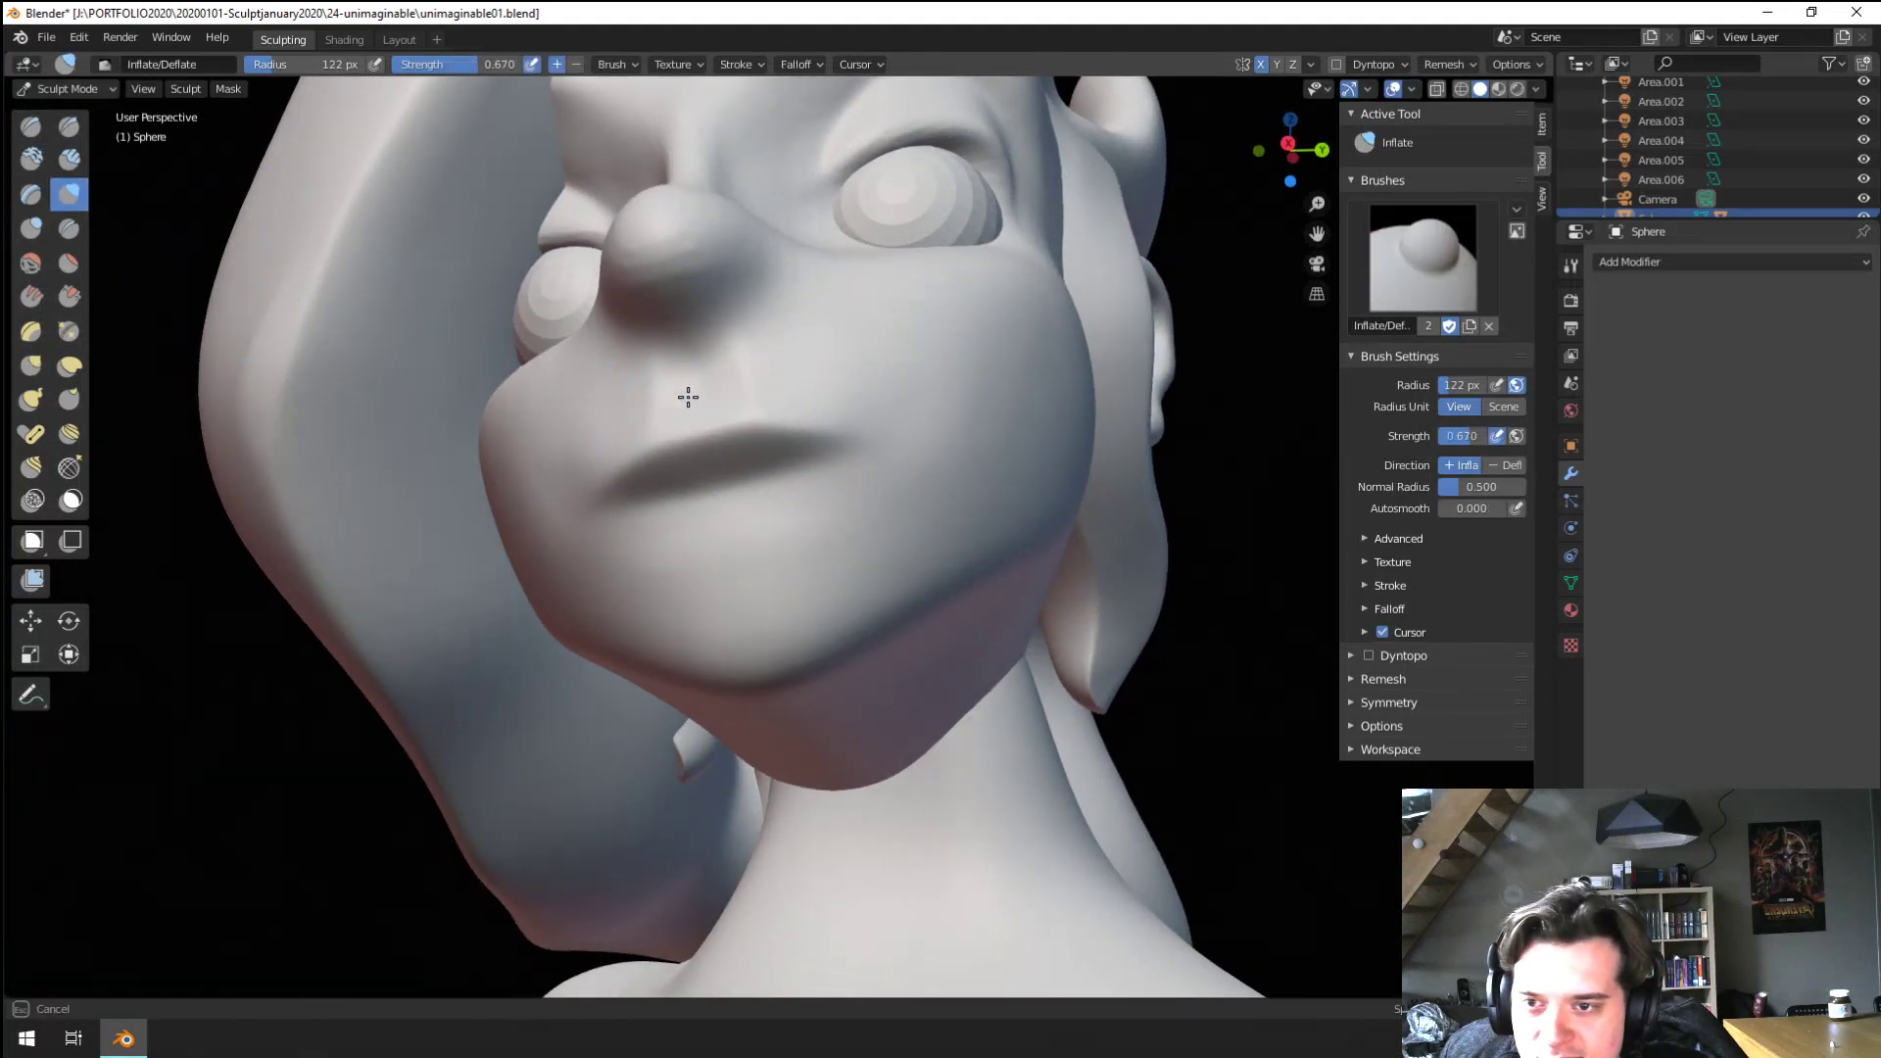
mouse_move(688, 397)
middle_mouse_down()
mouse_move(731, 550)
mouse_move(764, 558)
middle_mouse_up()
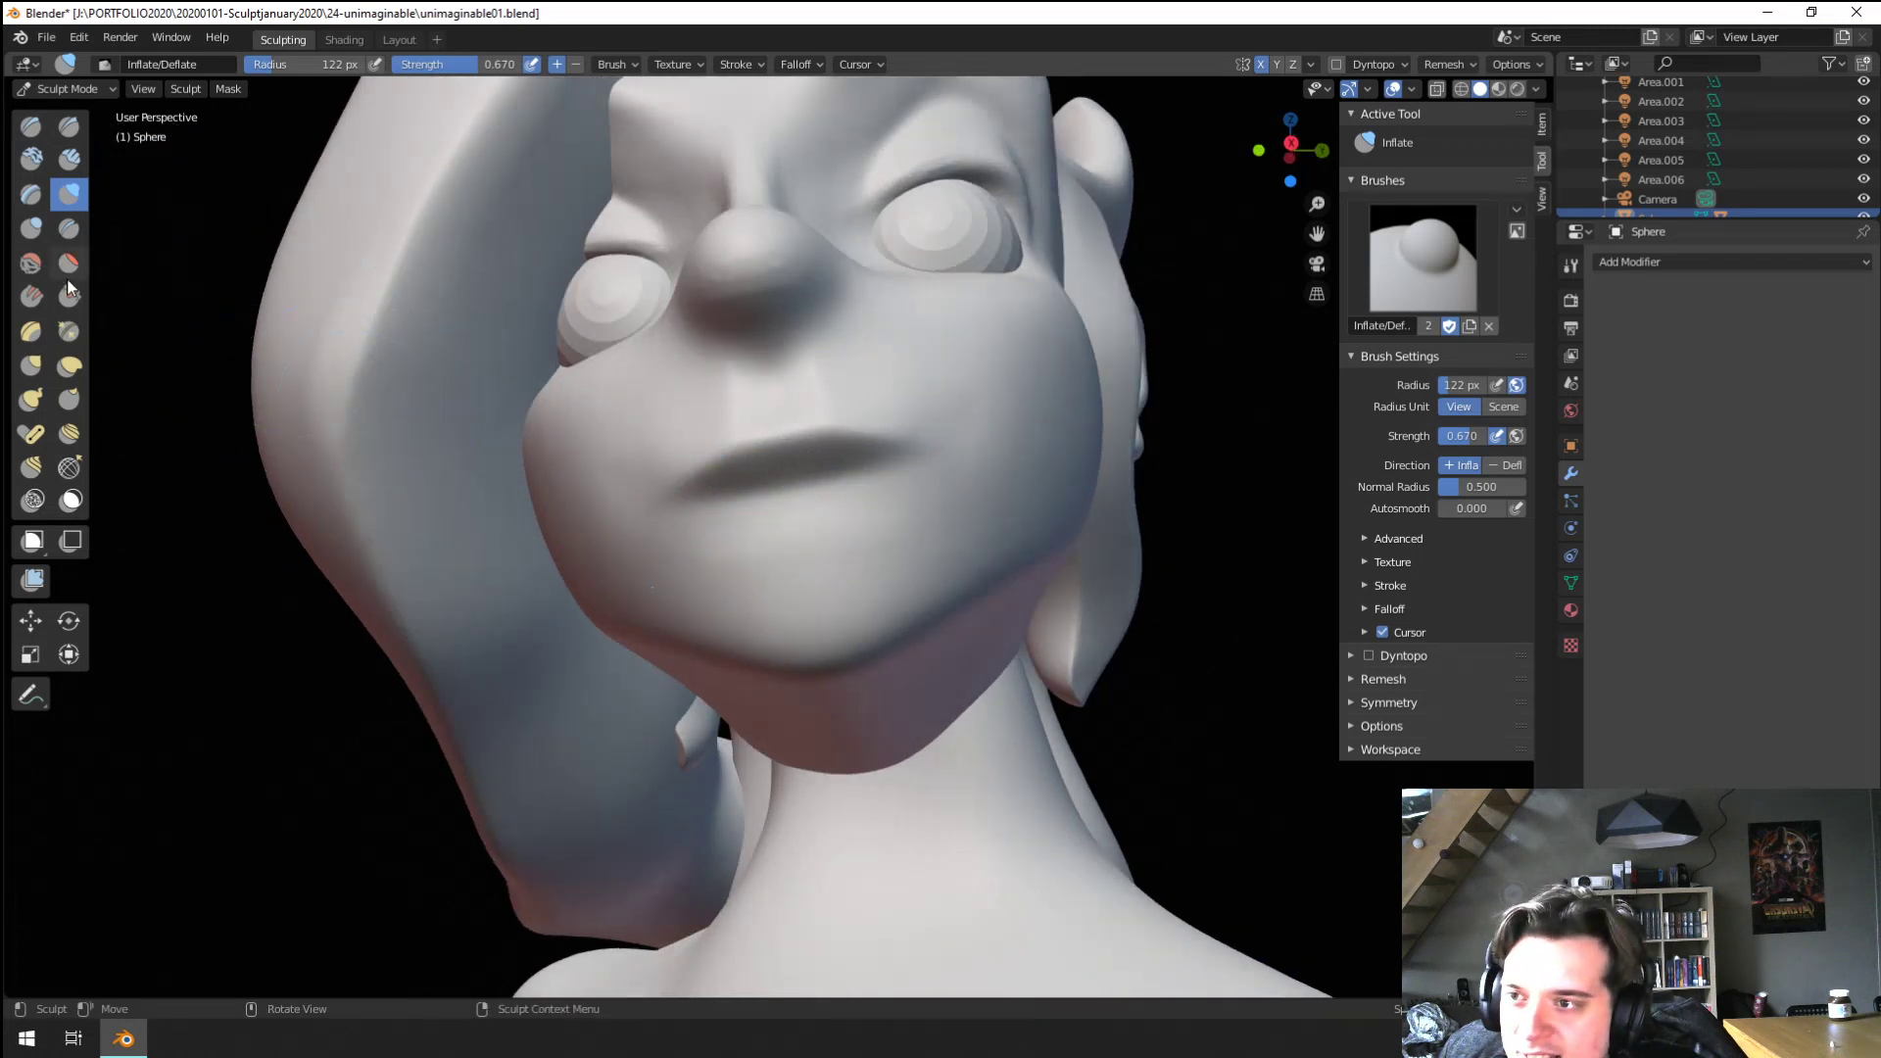
left_click(39, 226)
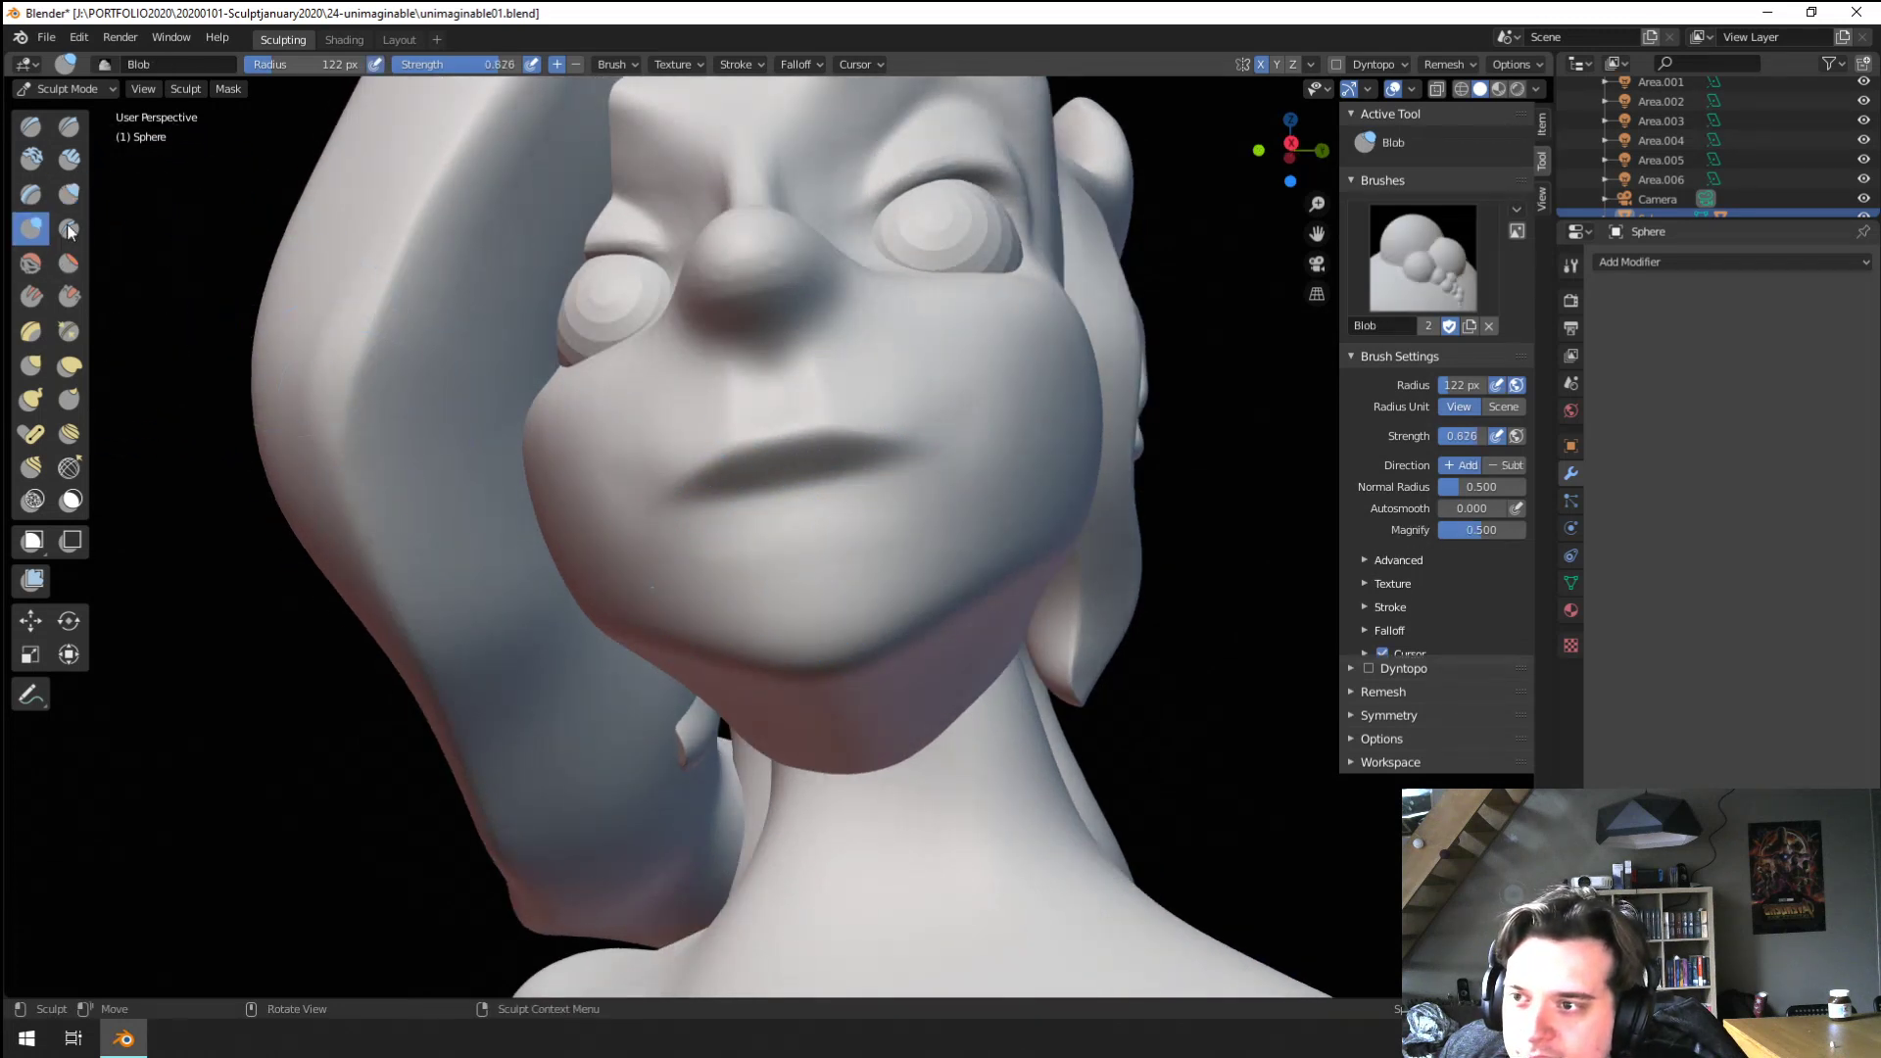
left_click(69, 500)
mouse_move(672, 483)
left_mouse_down()
mouse_move(940, 424)
mouse_move(639, 483)
mouse_move(685, 456)
mouse_move(546, 479)
mouse_move(628, 451)
left_mouse_up()
key("ctrl+z")
left_click_drag(989, 385, 1000, 390)
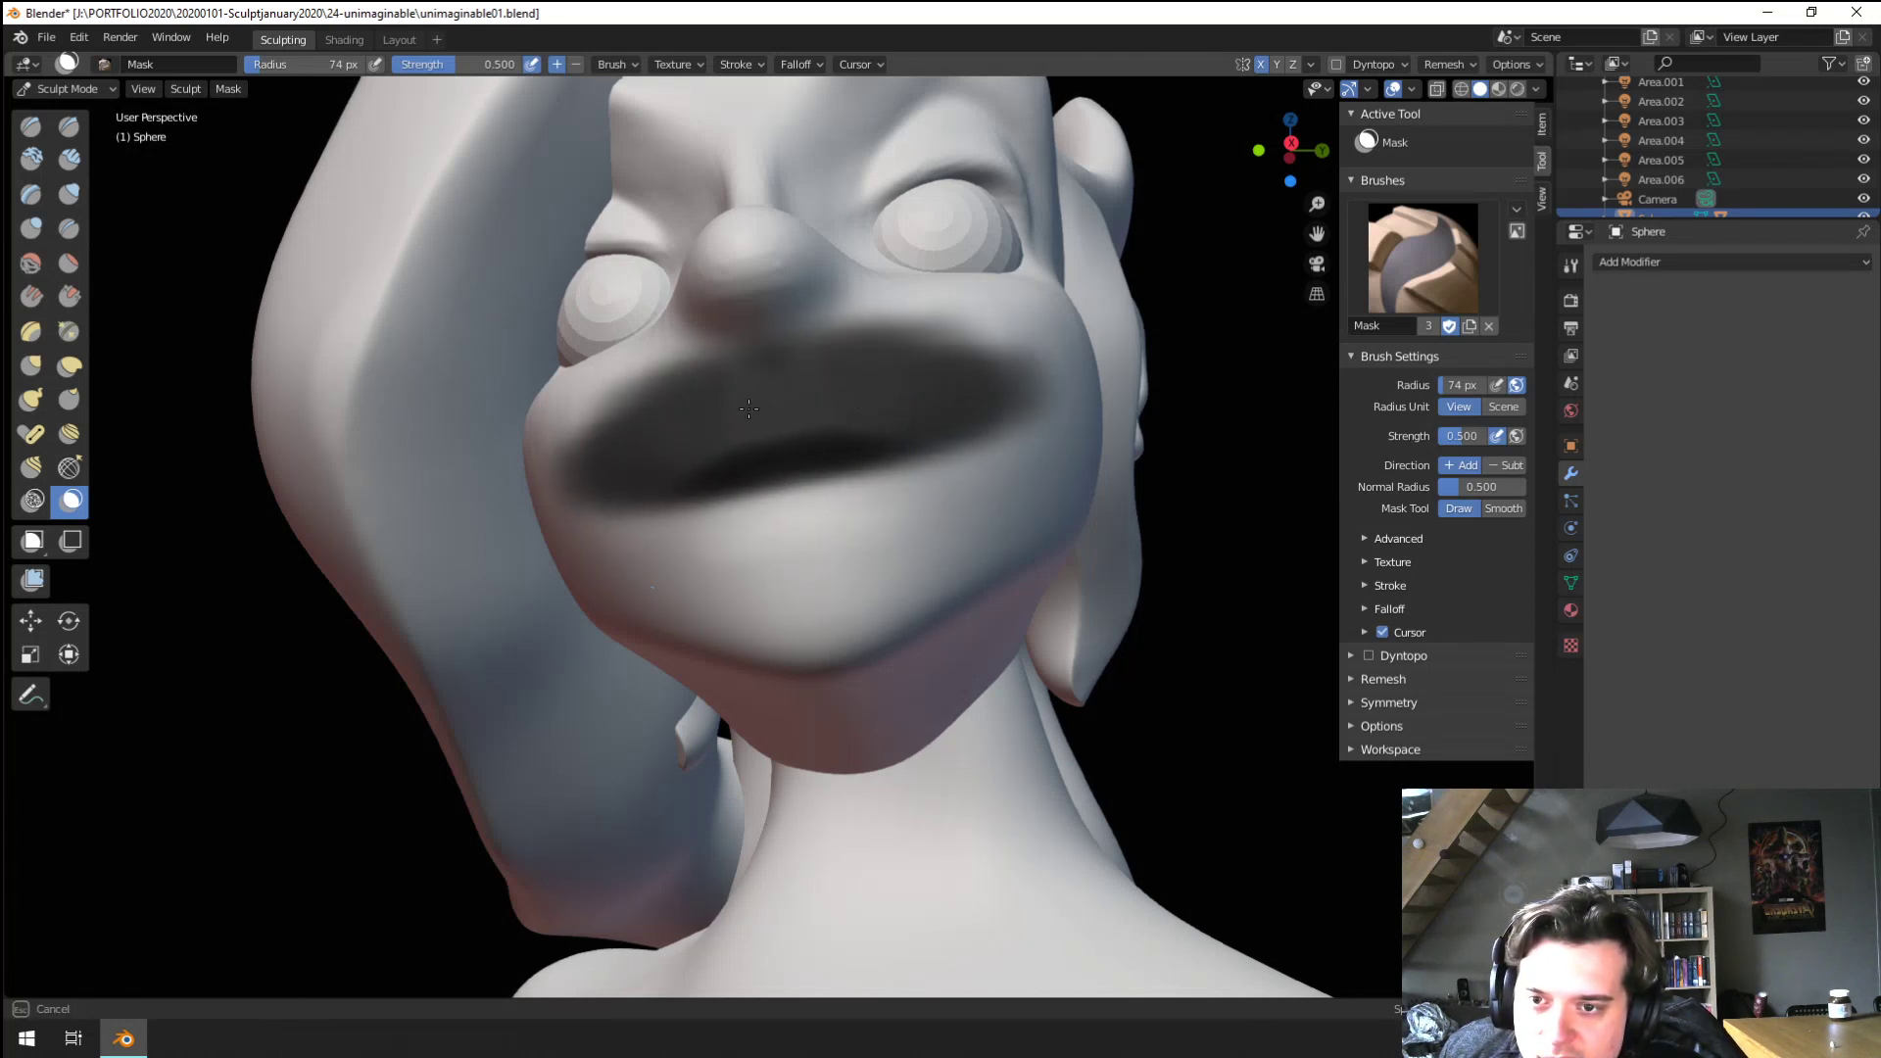
Build up the lower lip with the Blob brush at 108 px radius and the chin at 137 px radius
left_click(31, 228)
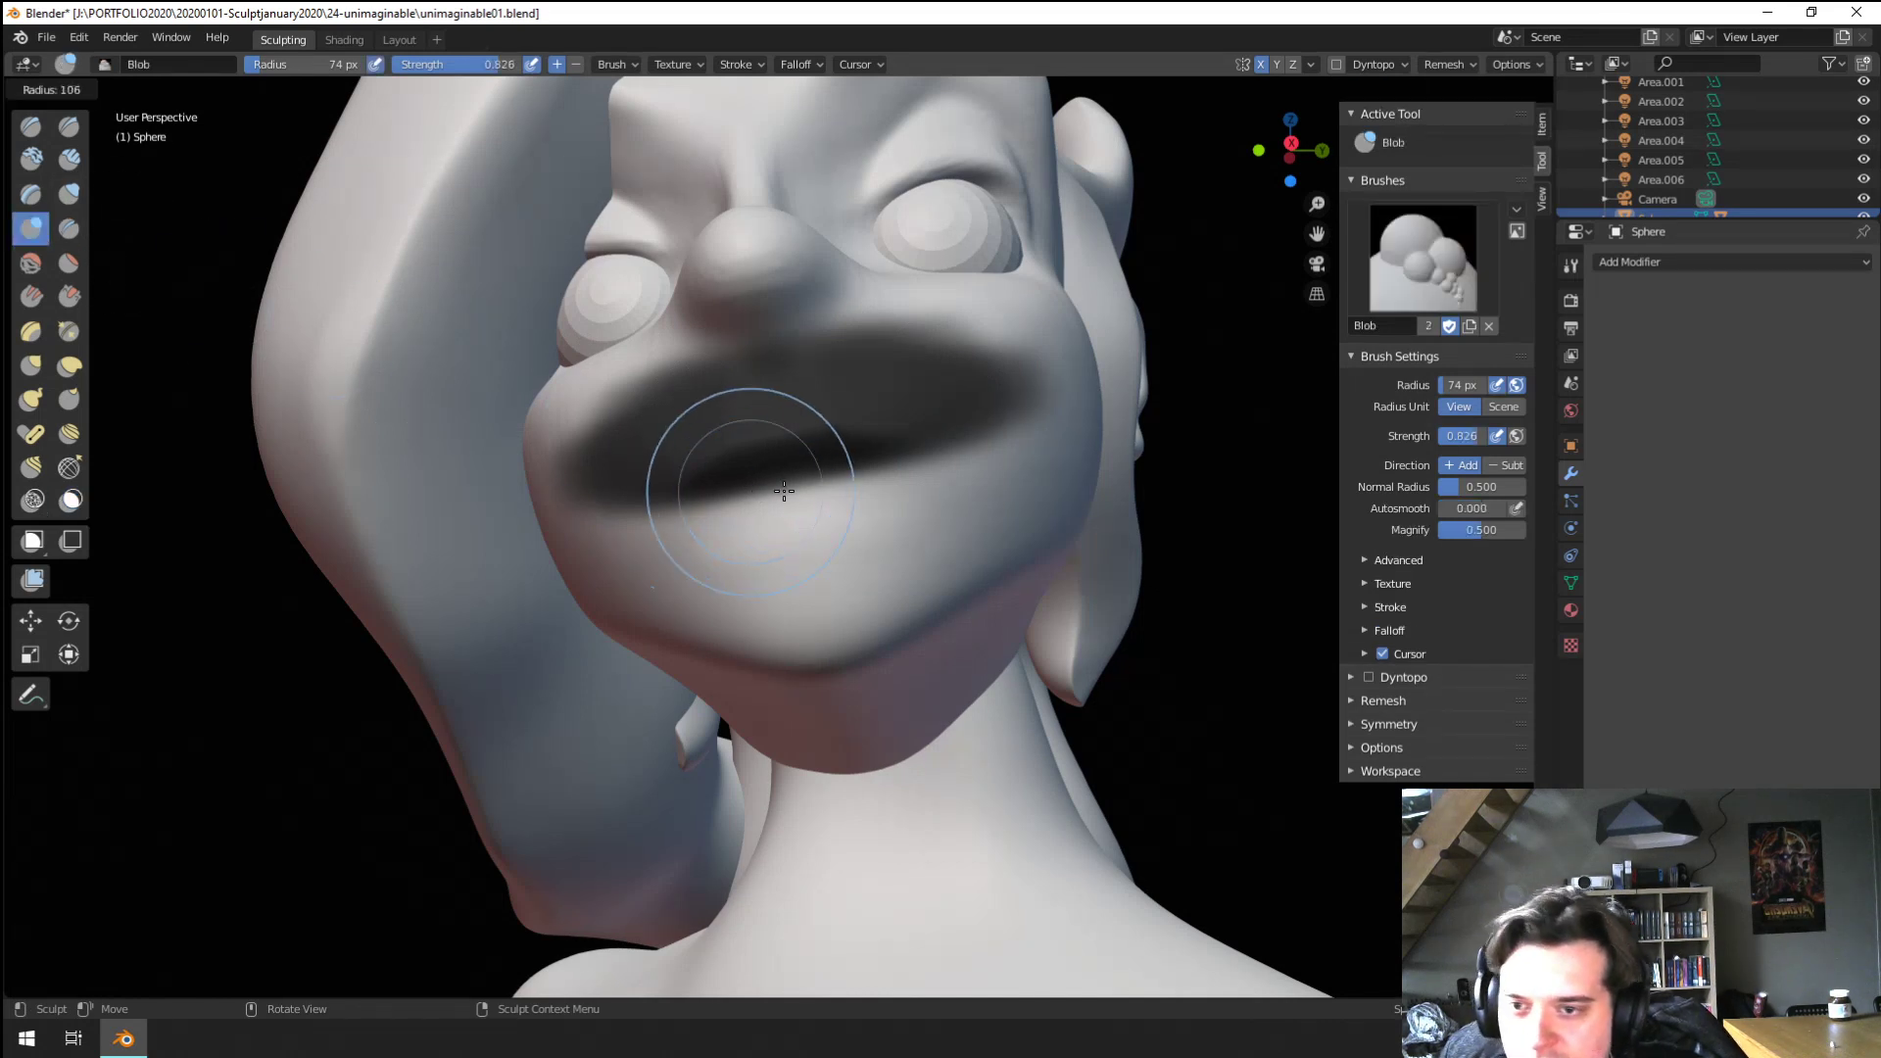
left_click_drag(676, 468, 889, 468)
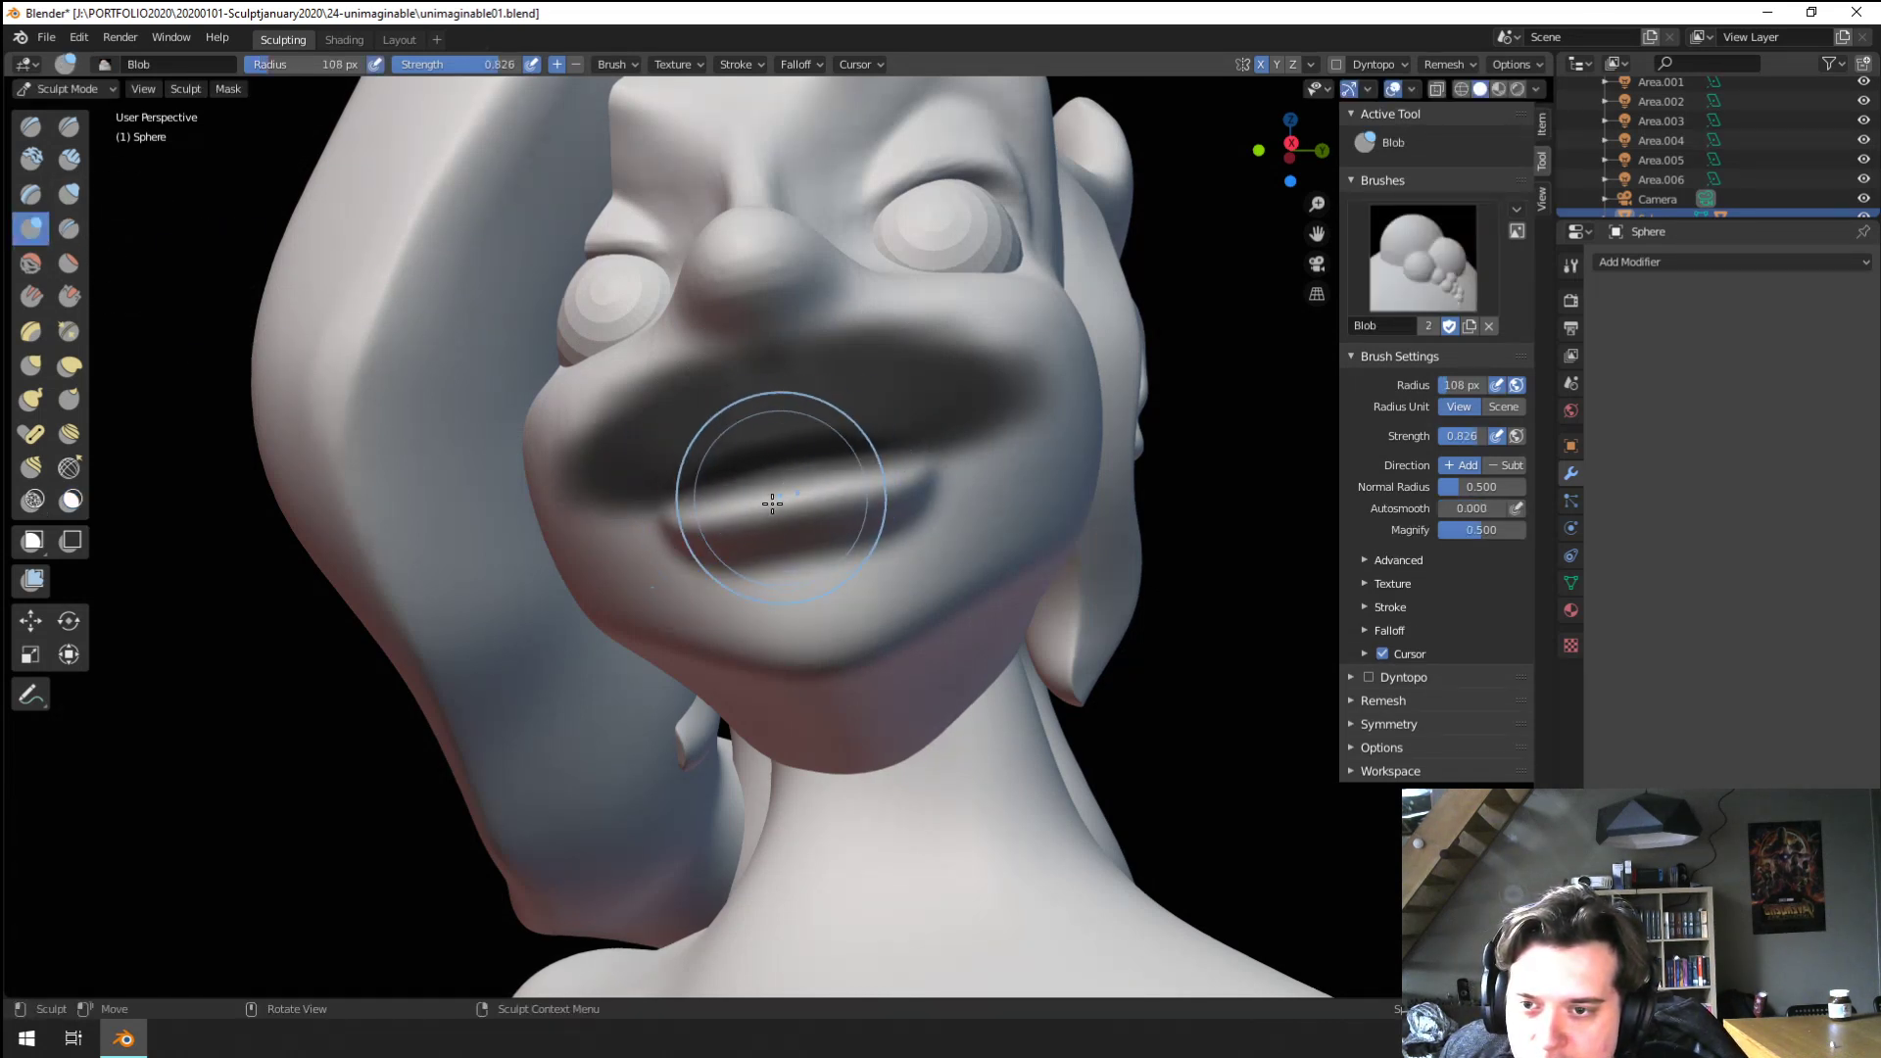
key("f")
left_click(721, 635)
mouse_move(719, 635)
left_mouse_down()
mouse_move(869, 618)
mouse_move(854, 597)
left_mouse_up()
mouse_move(789, 574)
middle_mouse_down()
mouse_move(691, 588)
mouse_move(726, 600)
mouse_move(803, 529)
middle_mouse_up()
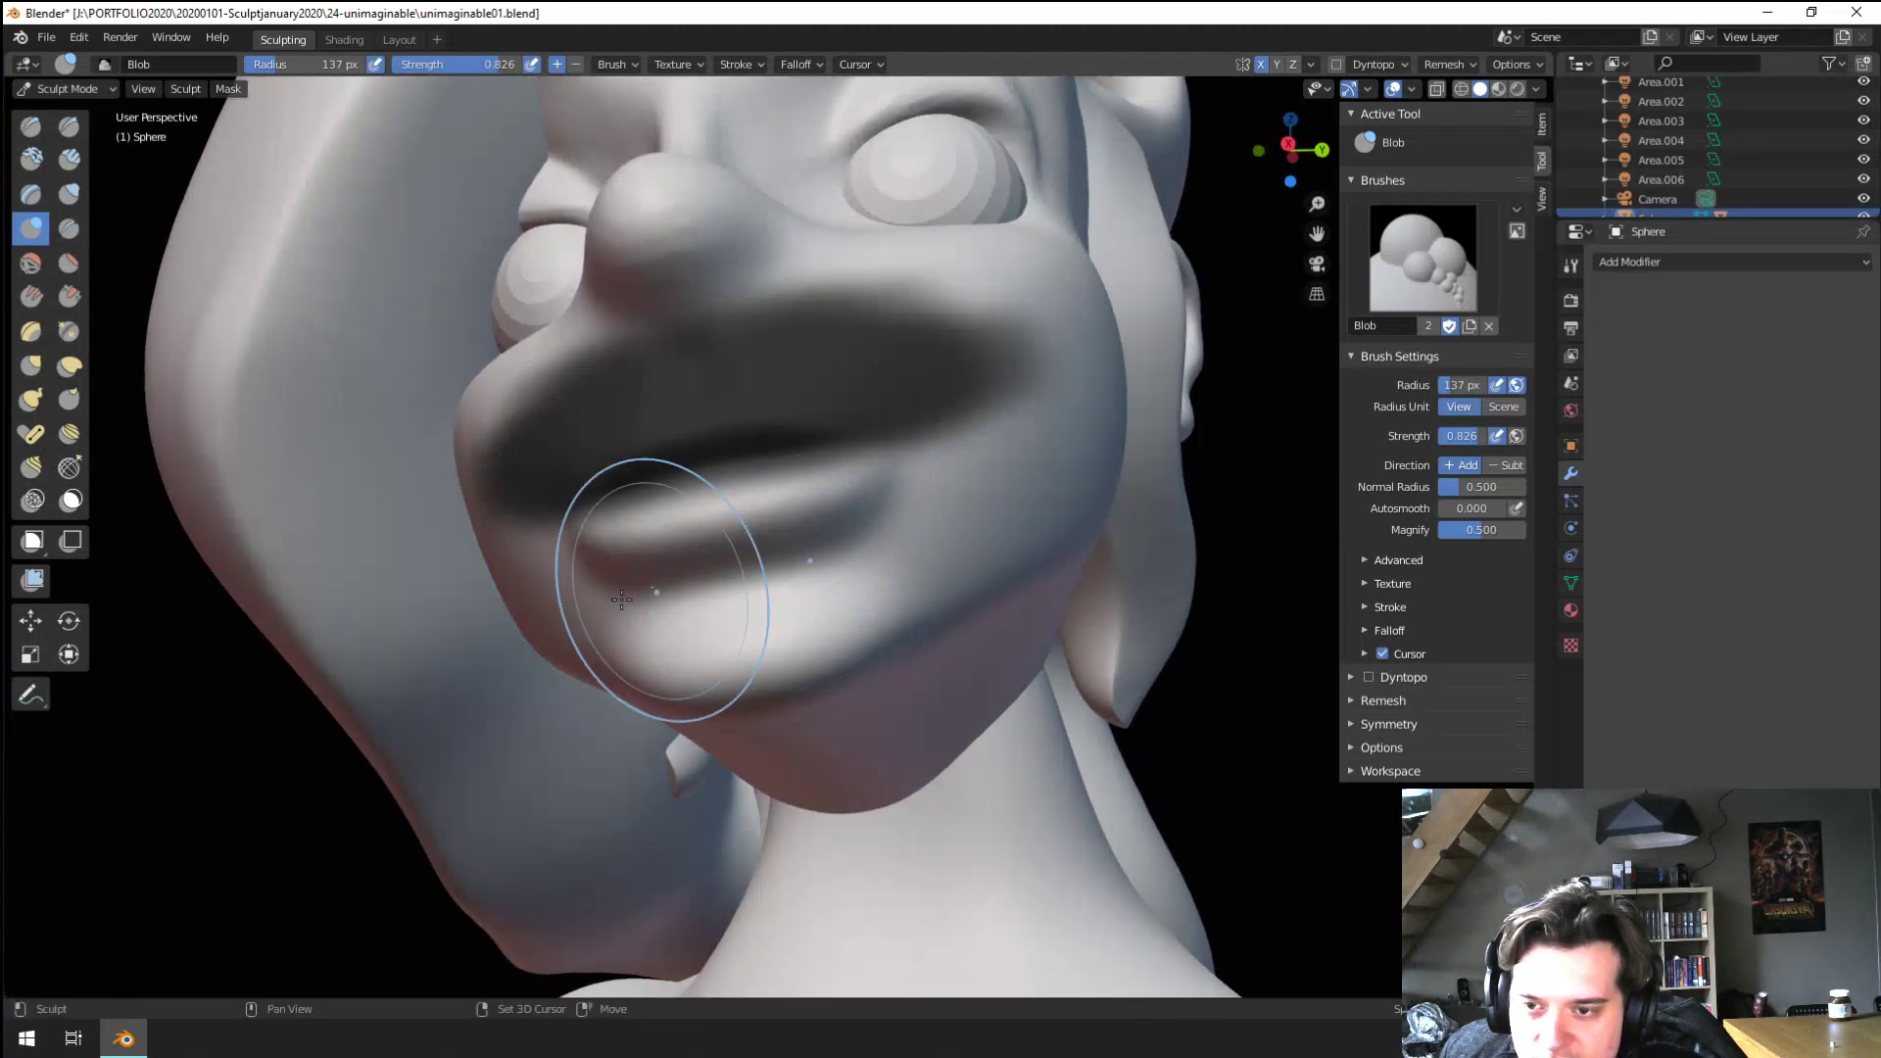
Adjust the chin and lower lip shape from the side and front with the Grab brush, reducing its radius to 156 px
mouse_move(621, 600)
middle_mouse_down()
mouse_move(680, 597)
mouse_move(555, 599)
mouse_move(578, 591)
mouse_move(461, 661)
mouse_move(510, 691)
middle_mouse_up()
key("g")
key("f")
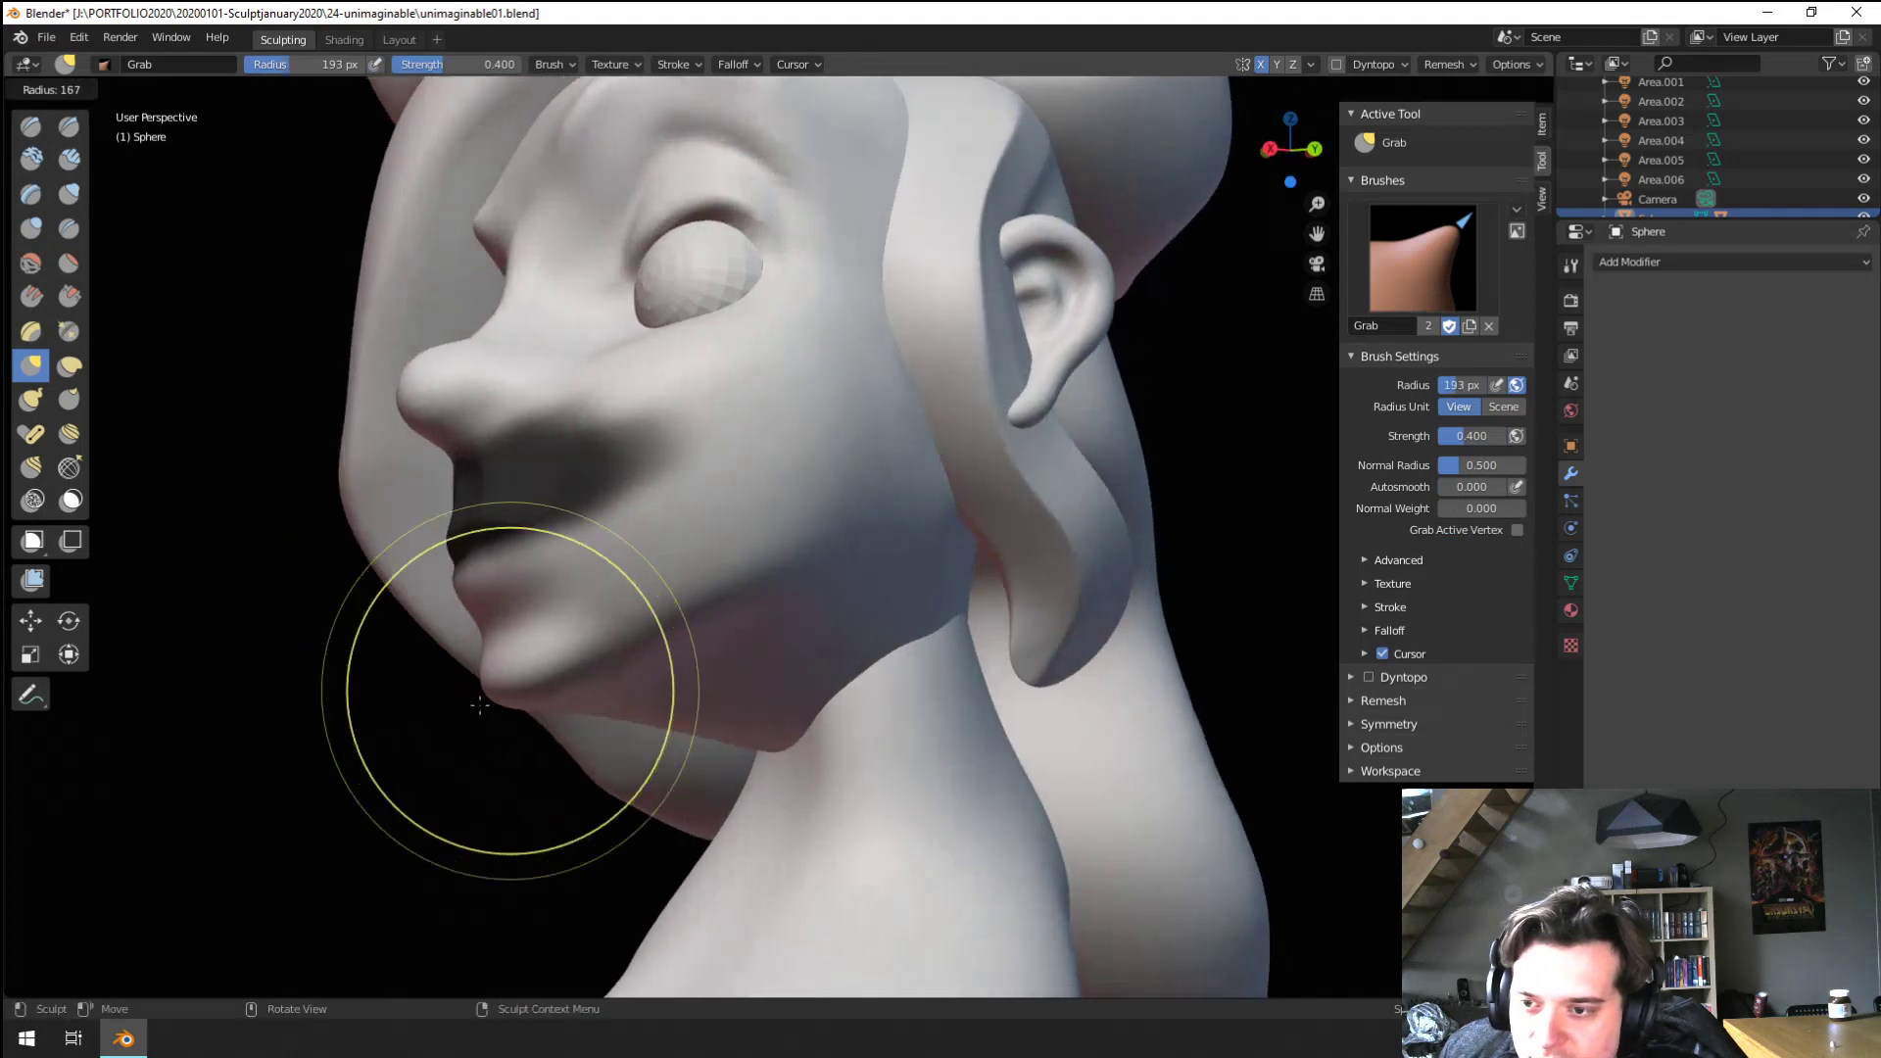
left_click(480, 703)
mouse_move(630, 651)
middle_mouse_down()
mouse_move(722, 630)
mouse_move(880, 663)
mouse_move(694, 697)
mouse_move(583, 754)
mouse_move(722, 810)
mouse_move(722, 784)
middle_mouse_up()
key("f")
left_click(882, 659)
scroll(755, 651, "up", 5)
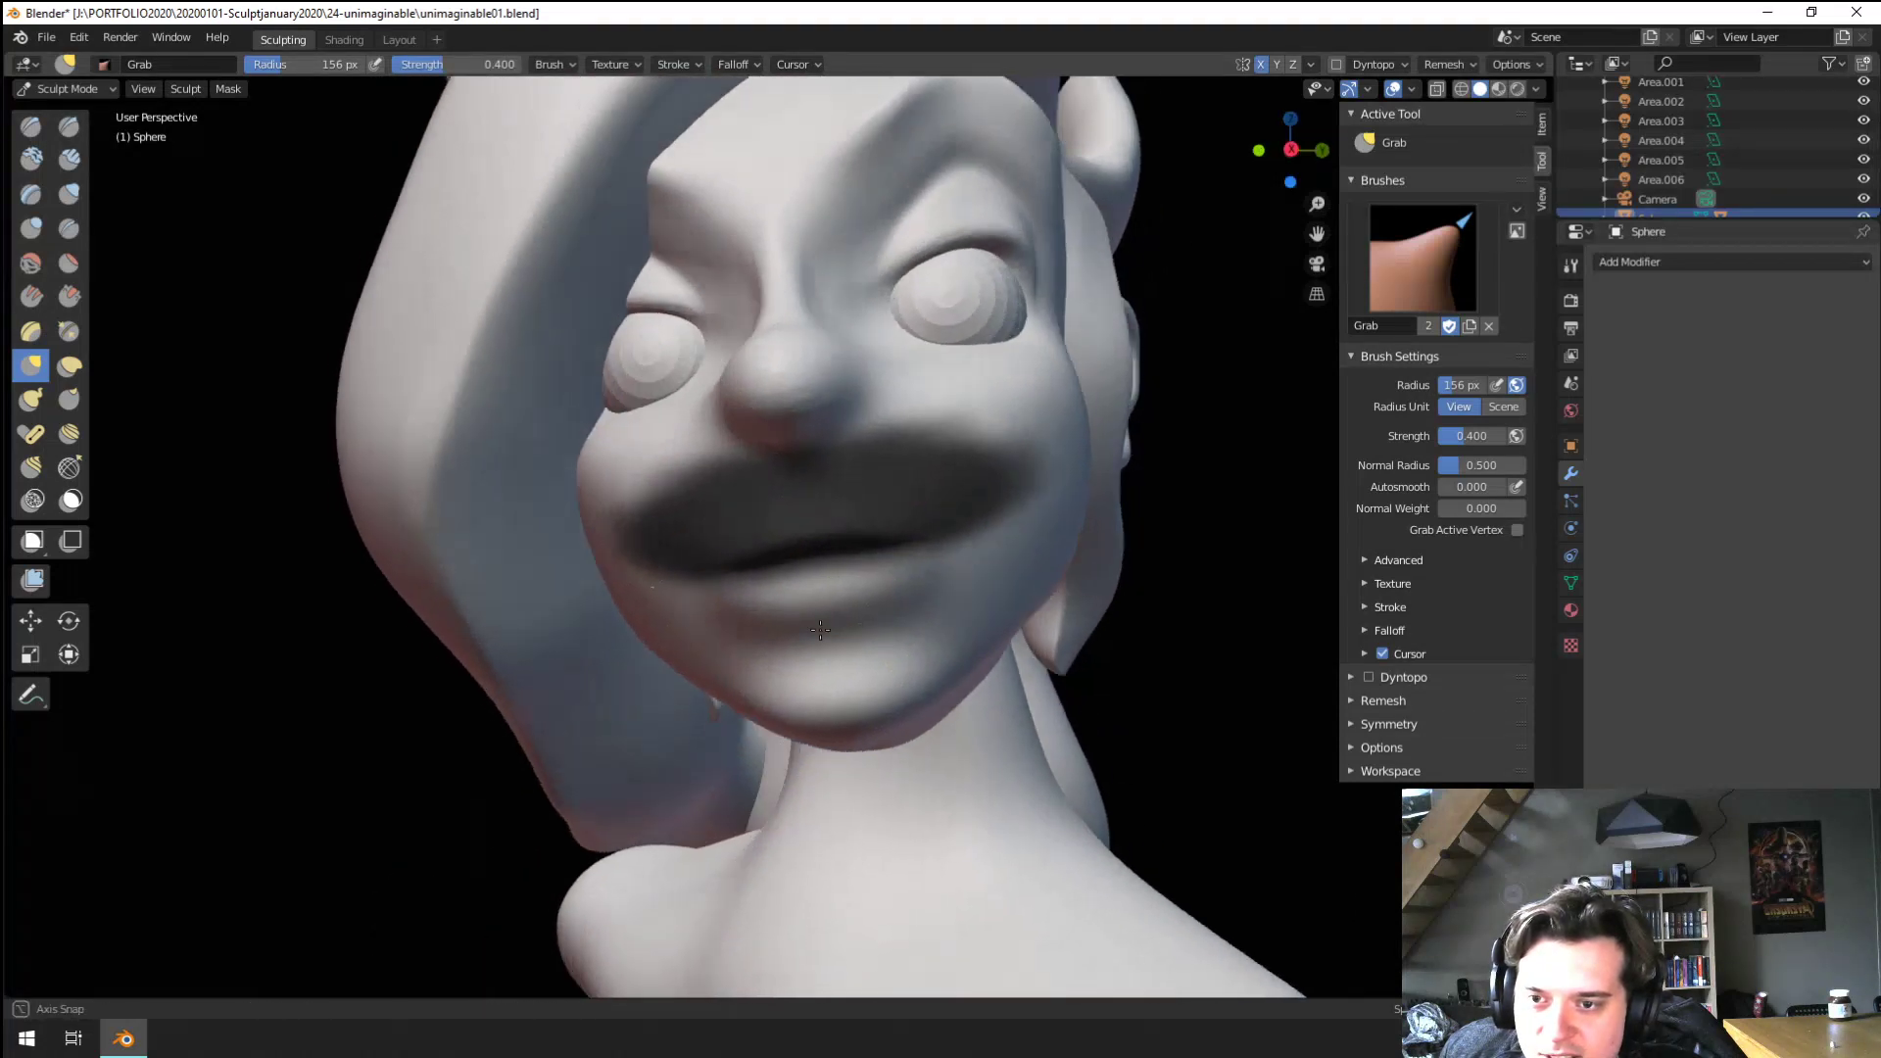
middle_click_drag(820, 630, 833, 570)
scroll(795, 618, "up", 3)
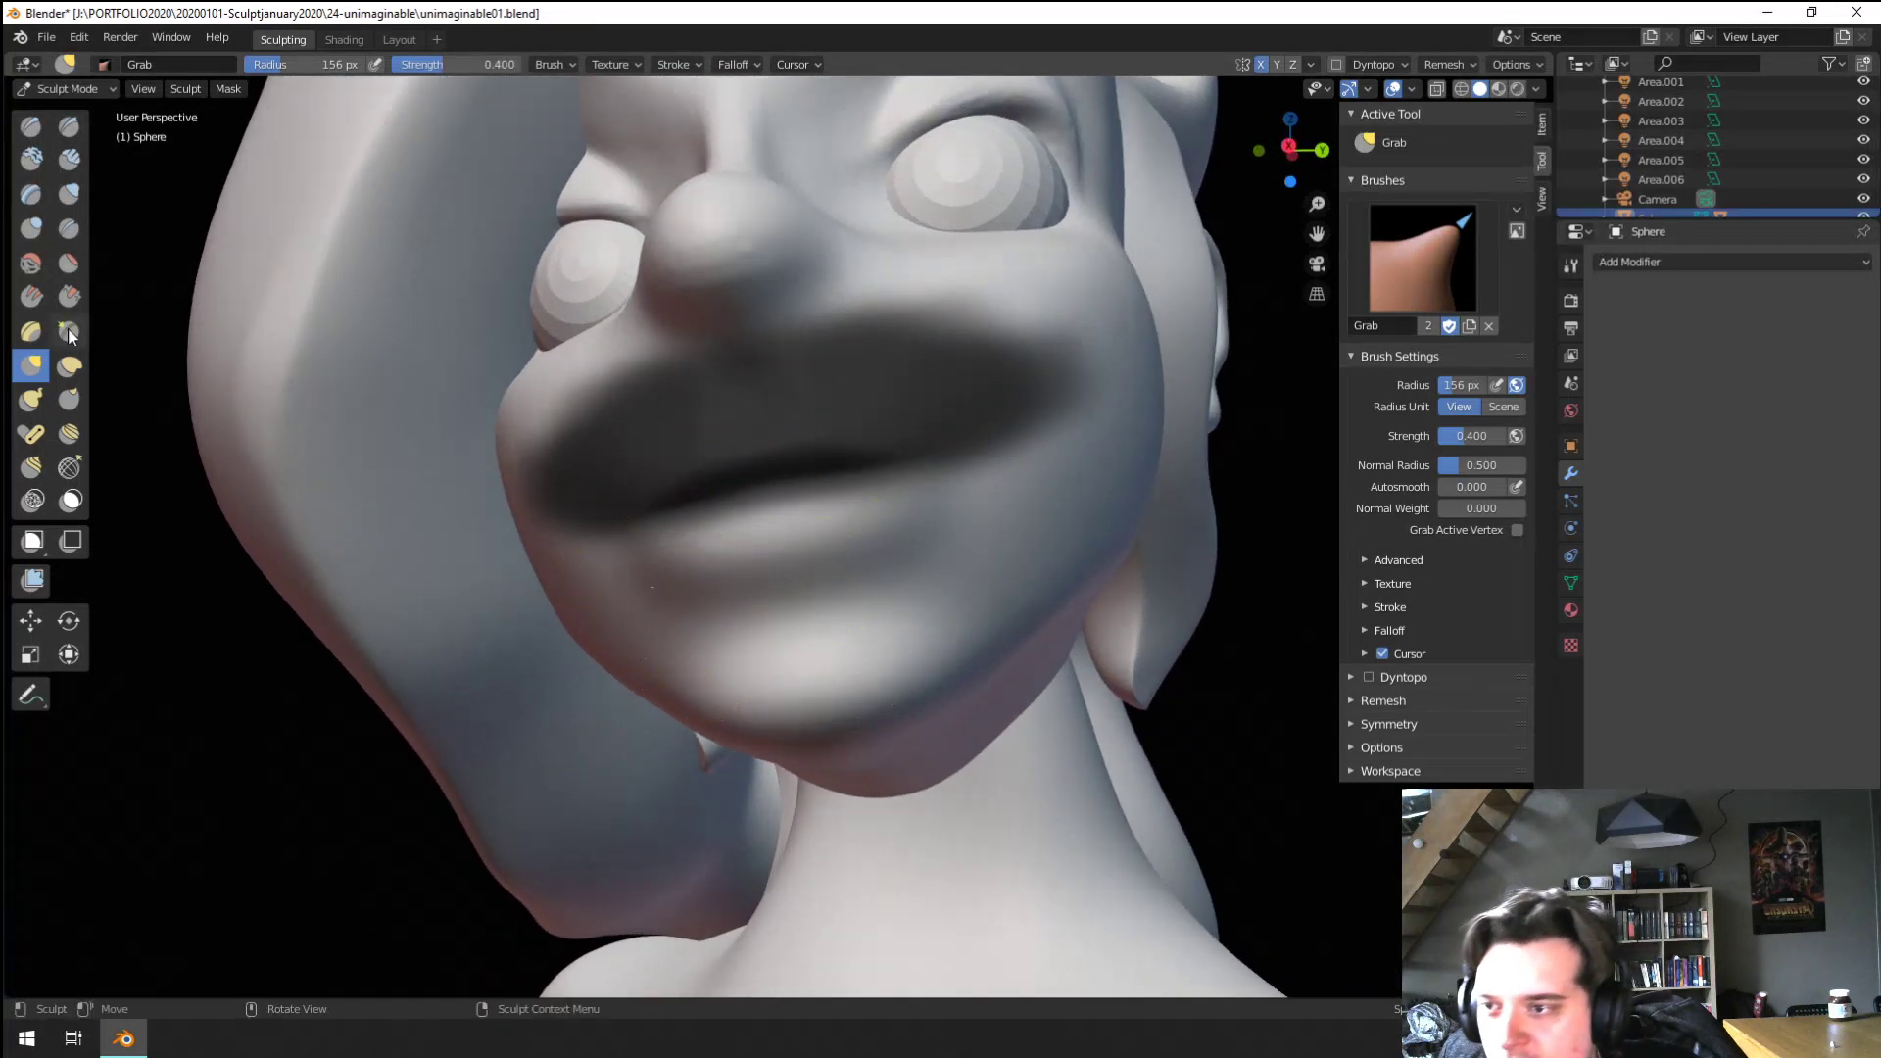
Define the lower lip's edges and corners with the Crease brush at 98 to 81 px radius
left_click(71, 229)
middle_click_drag(632, 583, 702, 555)
key("f")
left_click(670, 552)
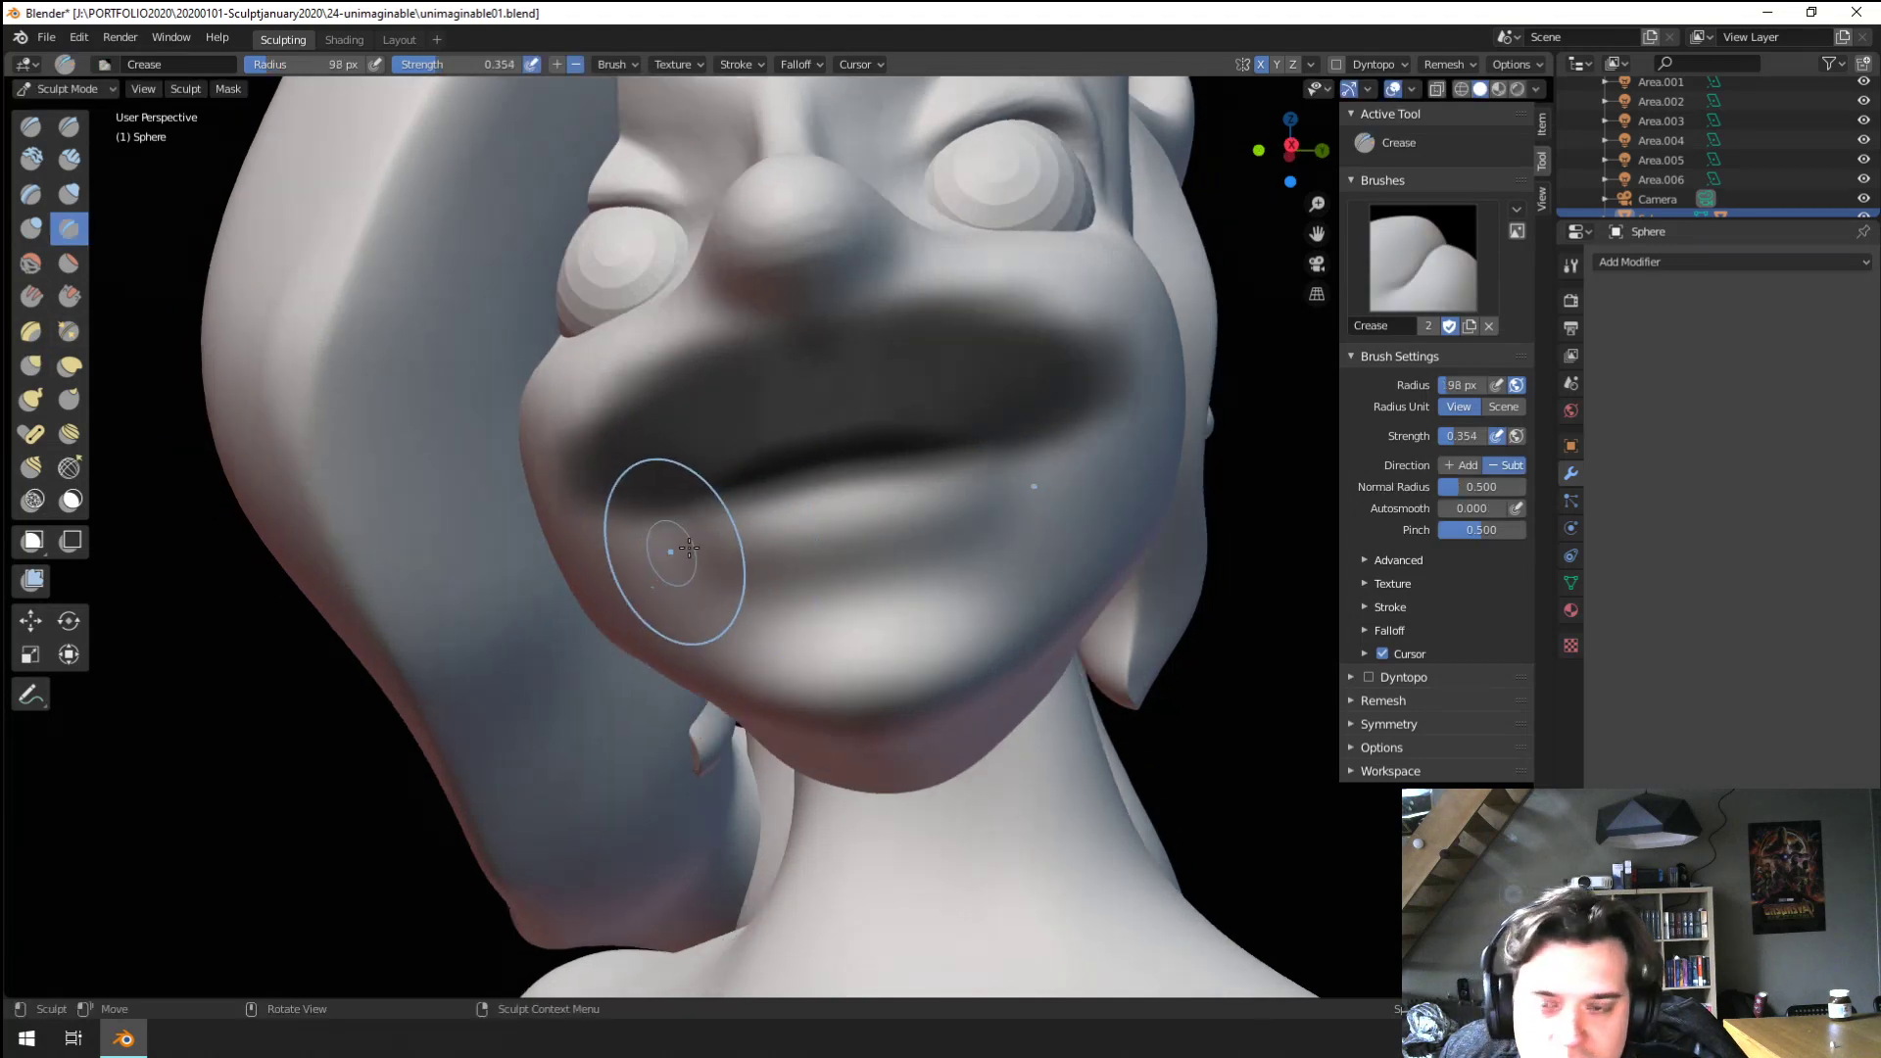
middle_click_drag(965, 441, 685, 586)
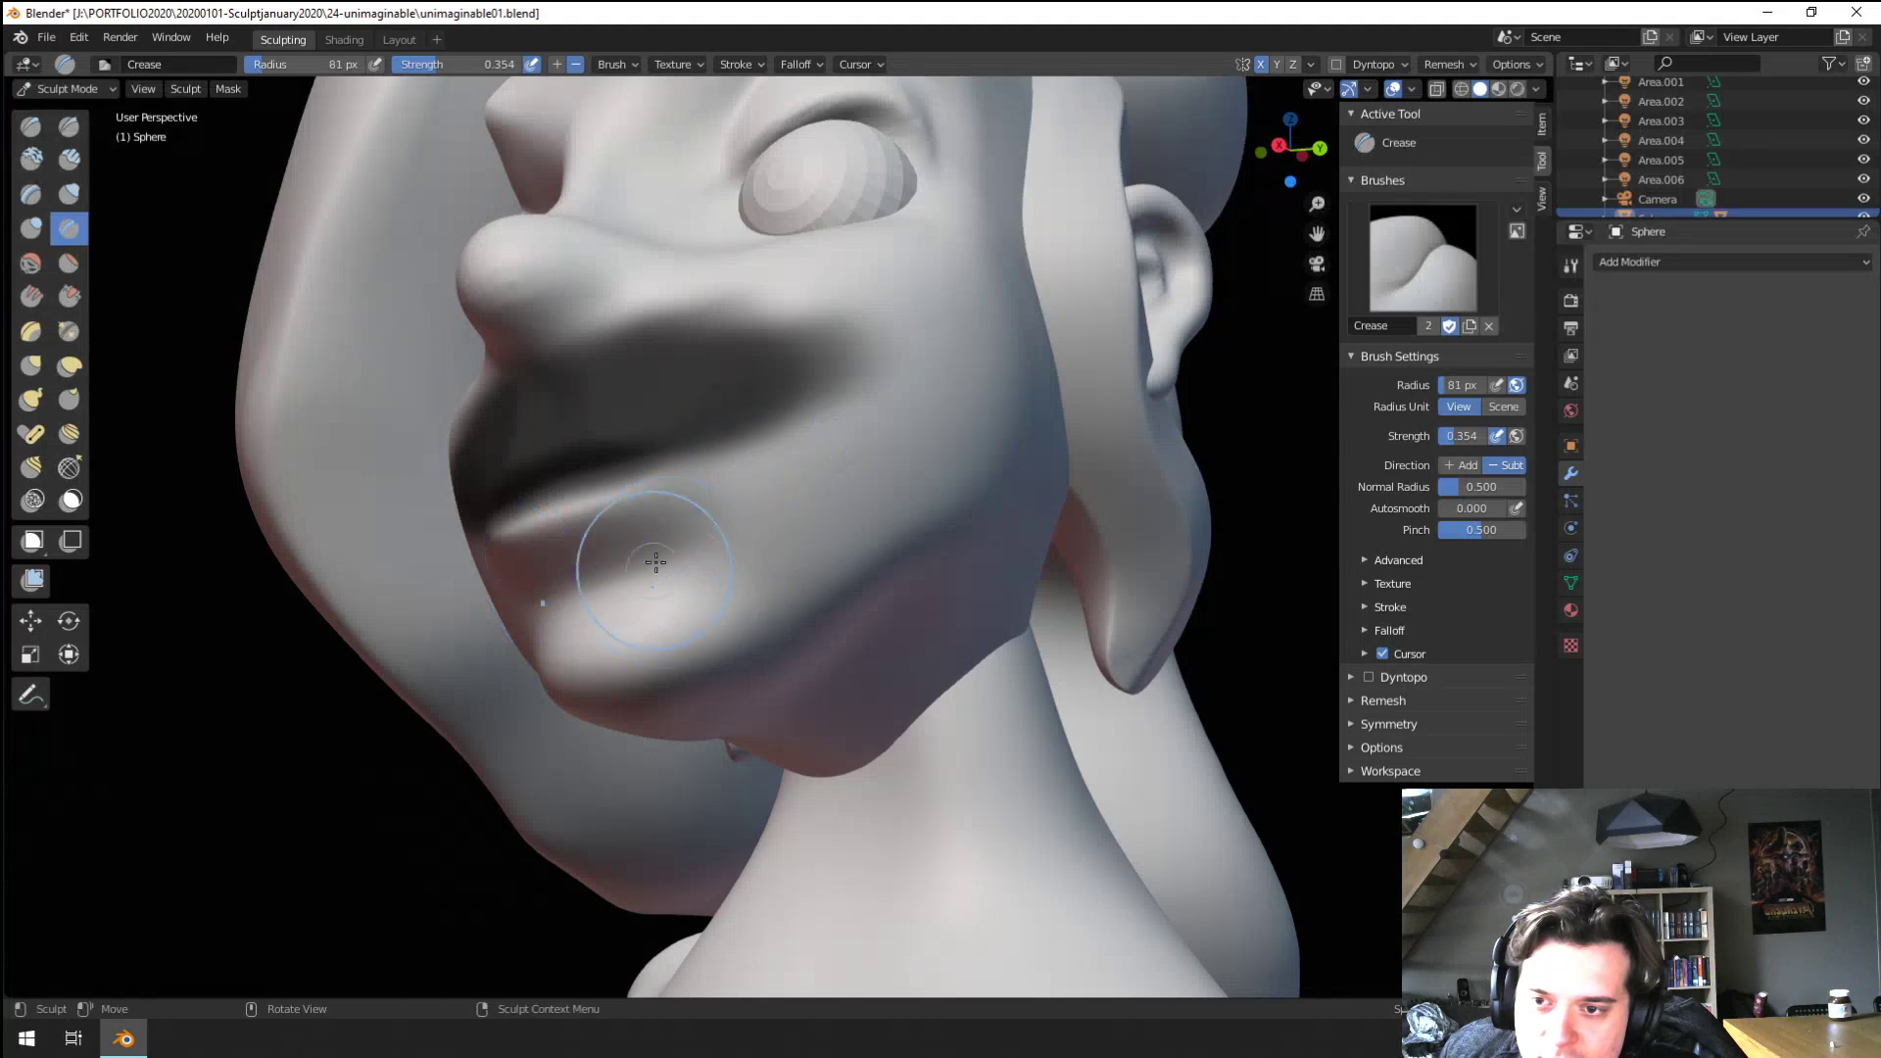
Clear the mask on the upper lip and pull the mouth corners with the Grab brush at 204 px radius
middle_click_drag(826, 428, 709, 570)
mouse_move(937, 463)
middle_mouse_down()
mouse_move(1126, 490)
mouse_move(588, 598)
mouse_move(664, 634)
mouse_move(715, 516)
middle_mouse_up()
key("alt+m")
scroll(663, 634, "up", 2)
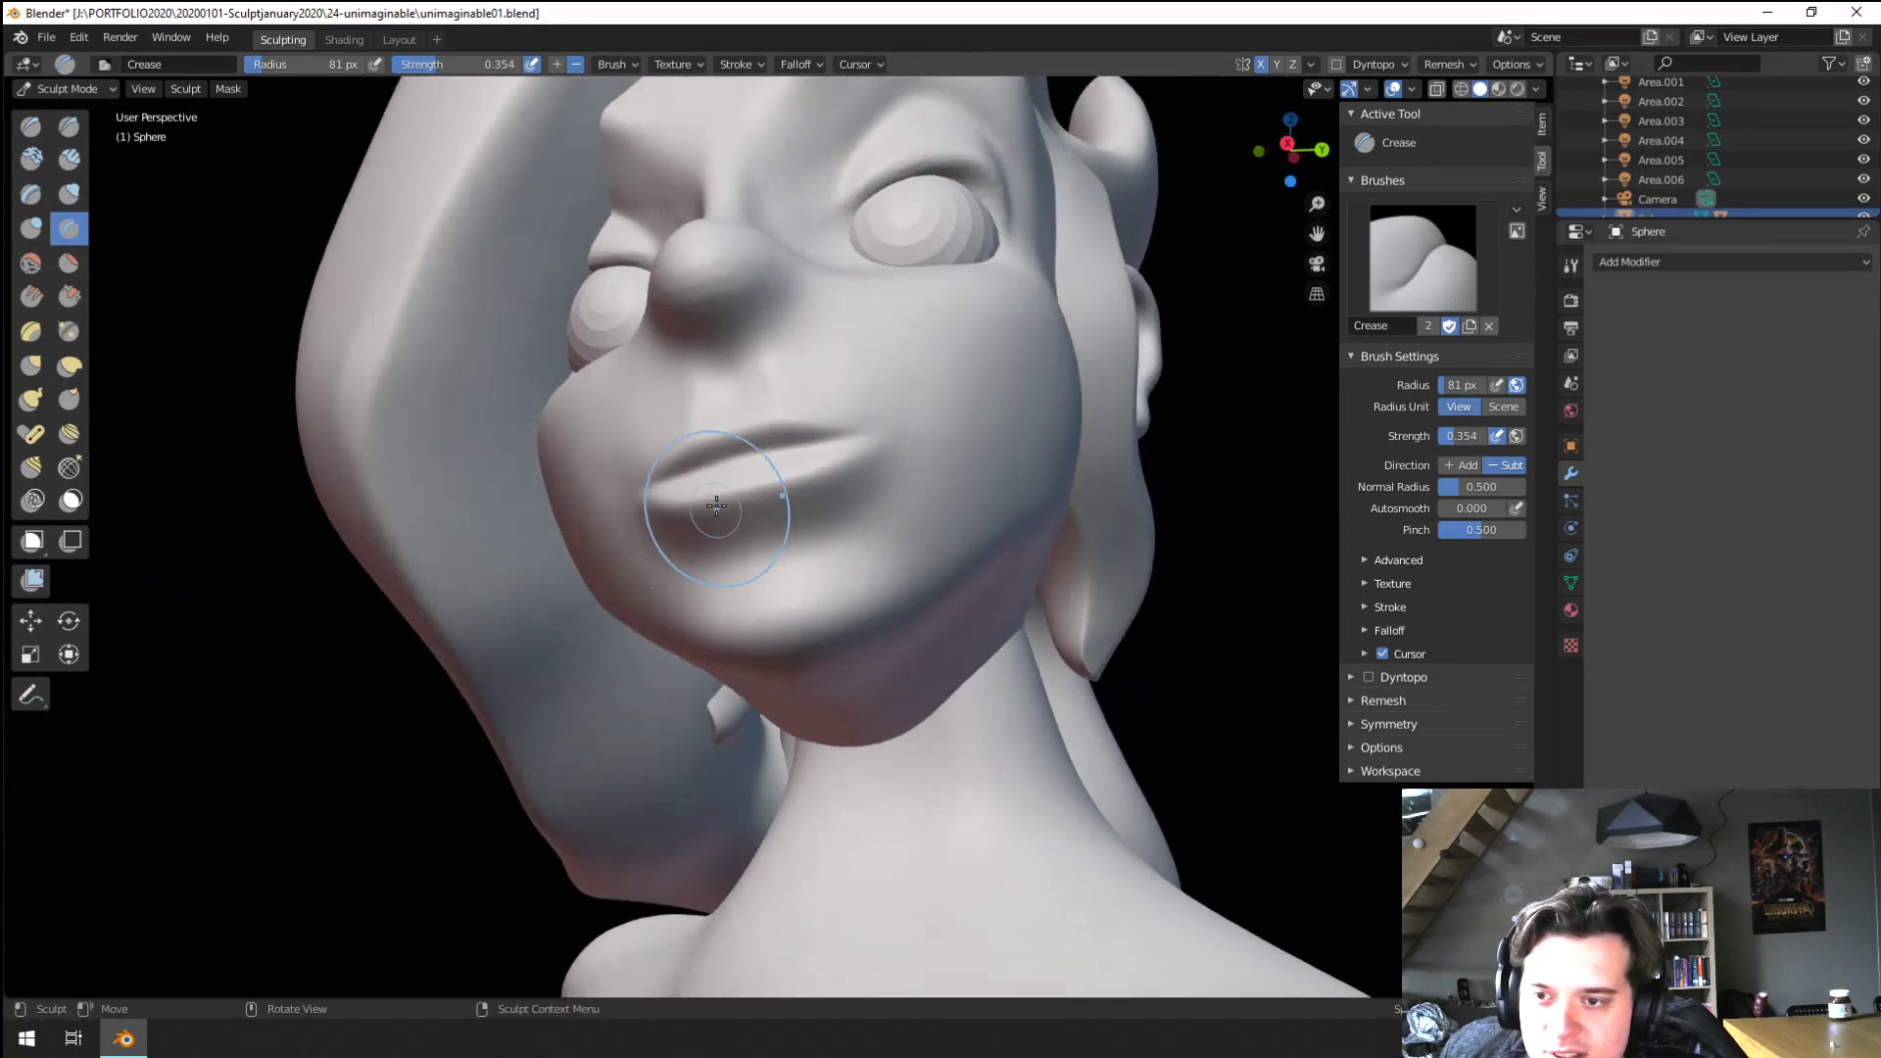
key("g")
mouse_move(751, 384)
middle_mouse_down("shift")
mouse_move(745, 478)
mouse_move(792, 461)
mouse_move(841, 476)
middle_mouse_up("shift")
middle_click_drag(857, 579, 809, 570)
key("f")
left_click(902, 605)
left_click_drag(893, 644, 914, 616)
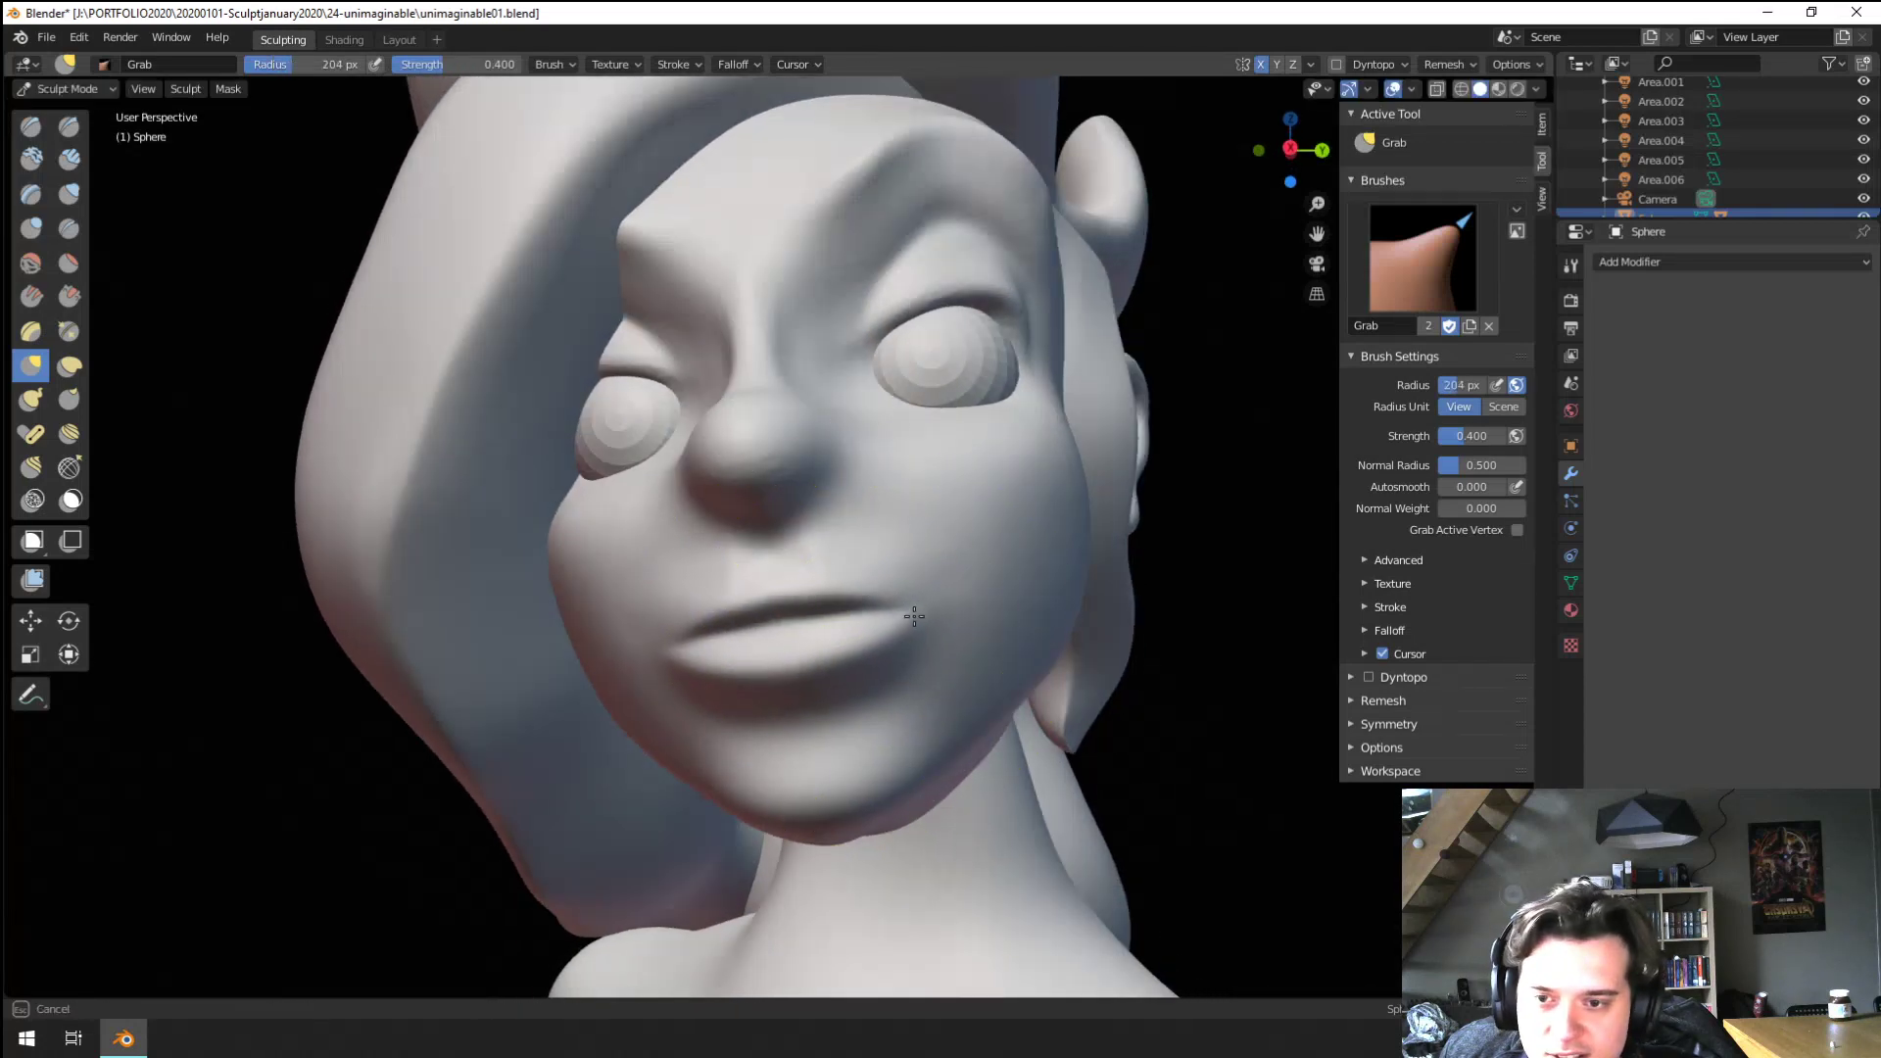
Refine the mouth shape from several angles with the Grab brush, setting its radius to 203 and 194 px
left_click(872, 600)
middle_click_drag(911, 567, 753, 591)
mouse_move(483, 659)
middle_mouse_down()
mouse_move(439, 645)
mouse_move(576, 473)
middle_mouse_up()
key("f")
left_click(780, 202)
left_click_drag(780, 202, 795, 263)
mouse_move(795, 262)
middle_mouse_down()
mouse_move(870, 420)
mouse_move(853, 416)
mouse_move(865, 490)
middle_mouse_up()
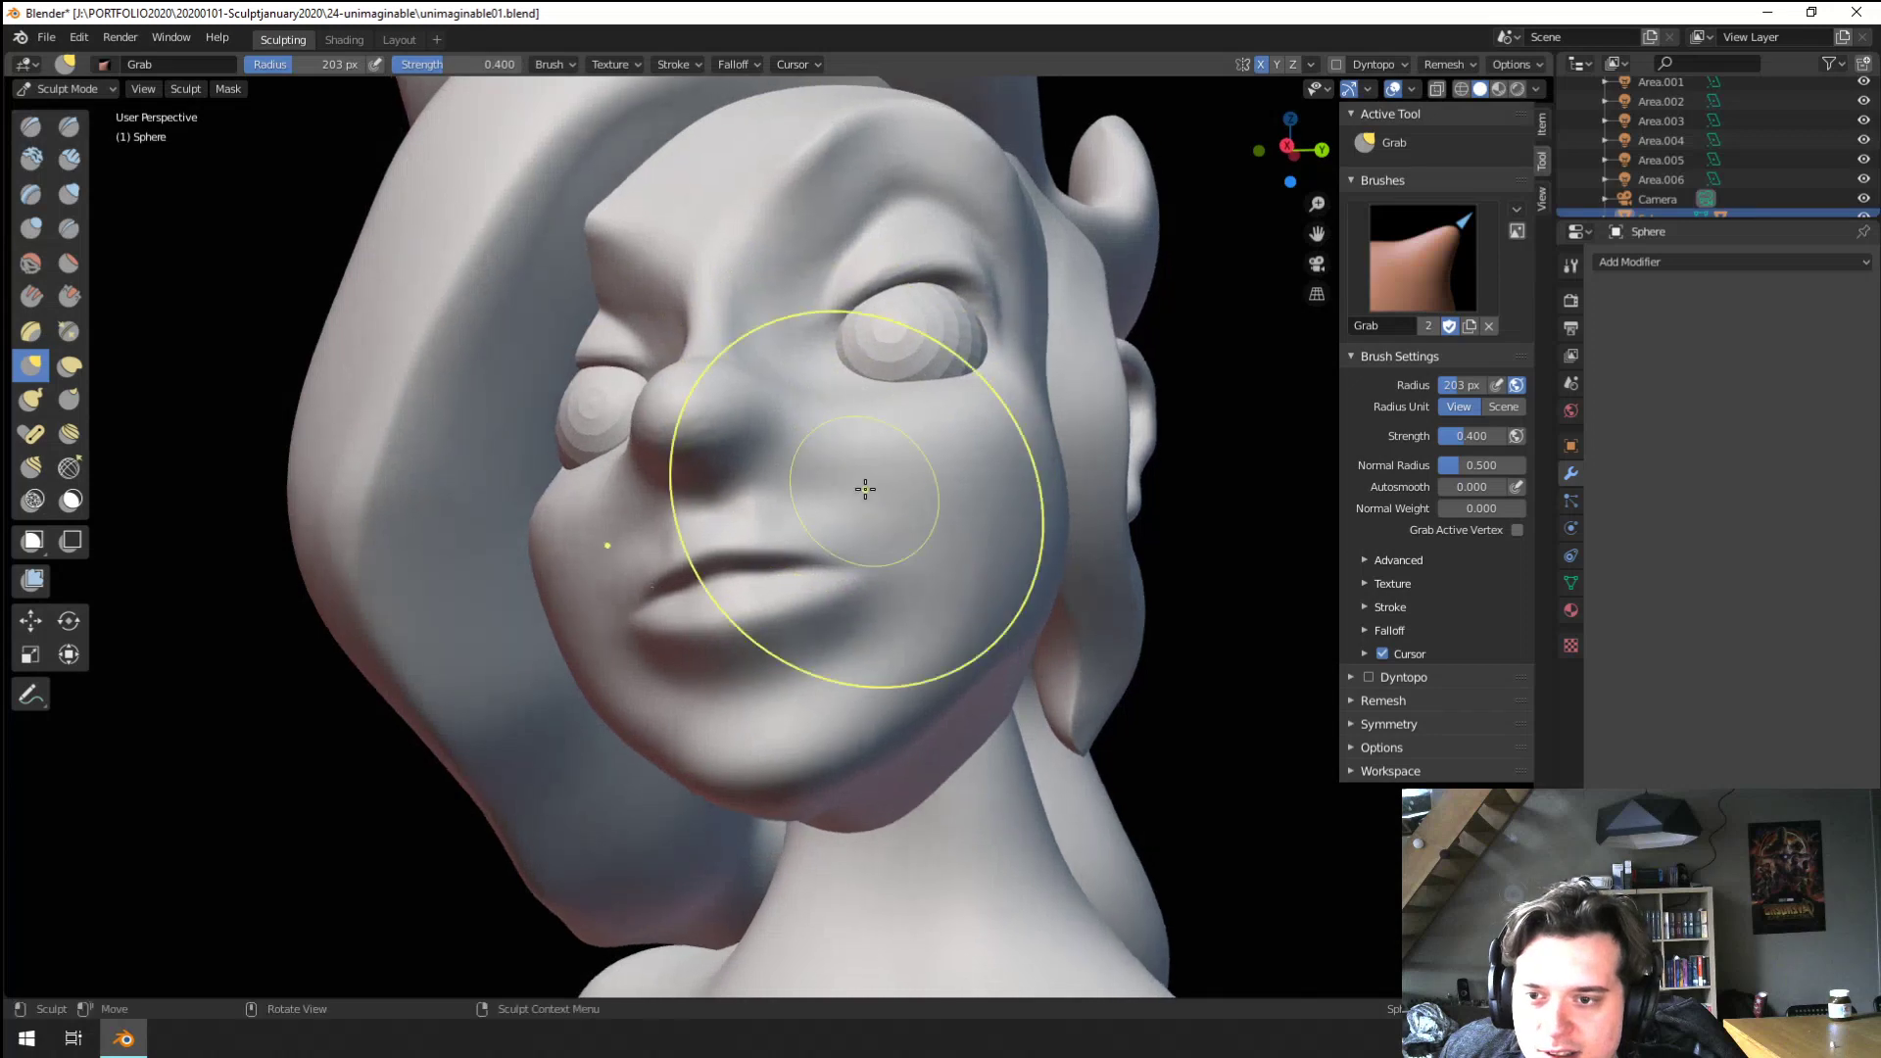
left_click_drag(870, 568, 879, 564)
middle_click_drag(879, 563, 869, 562, "ctrl")
middle_click_drag(685, 549, 806, 526)
key("f")
left_click(806, 525)
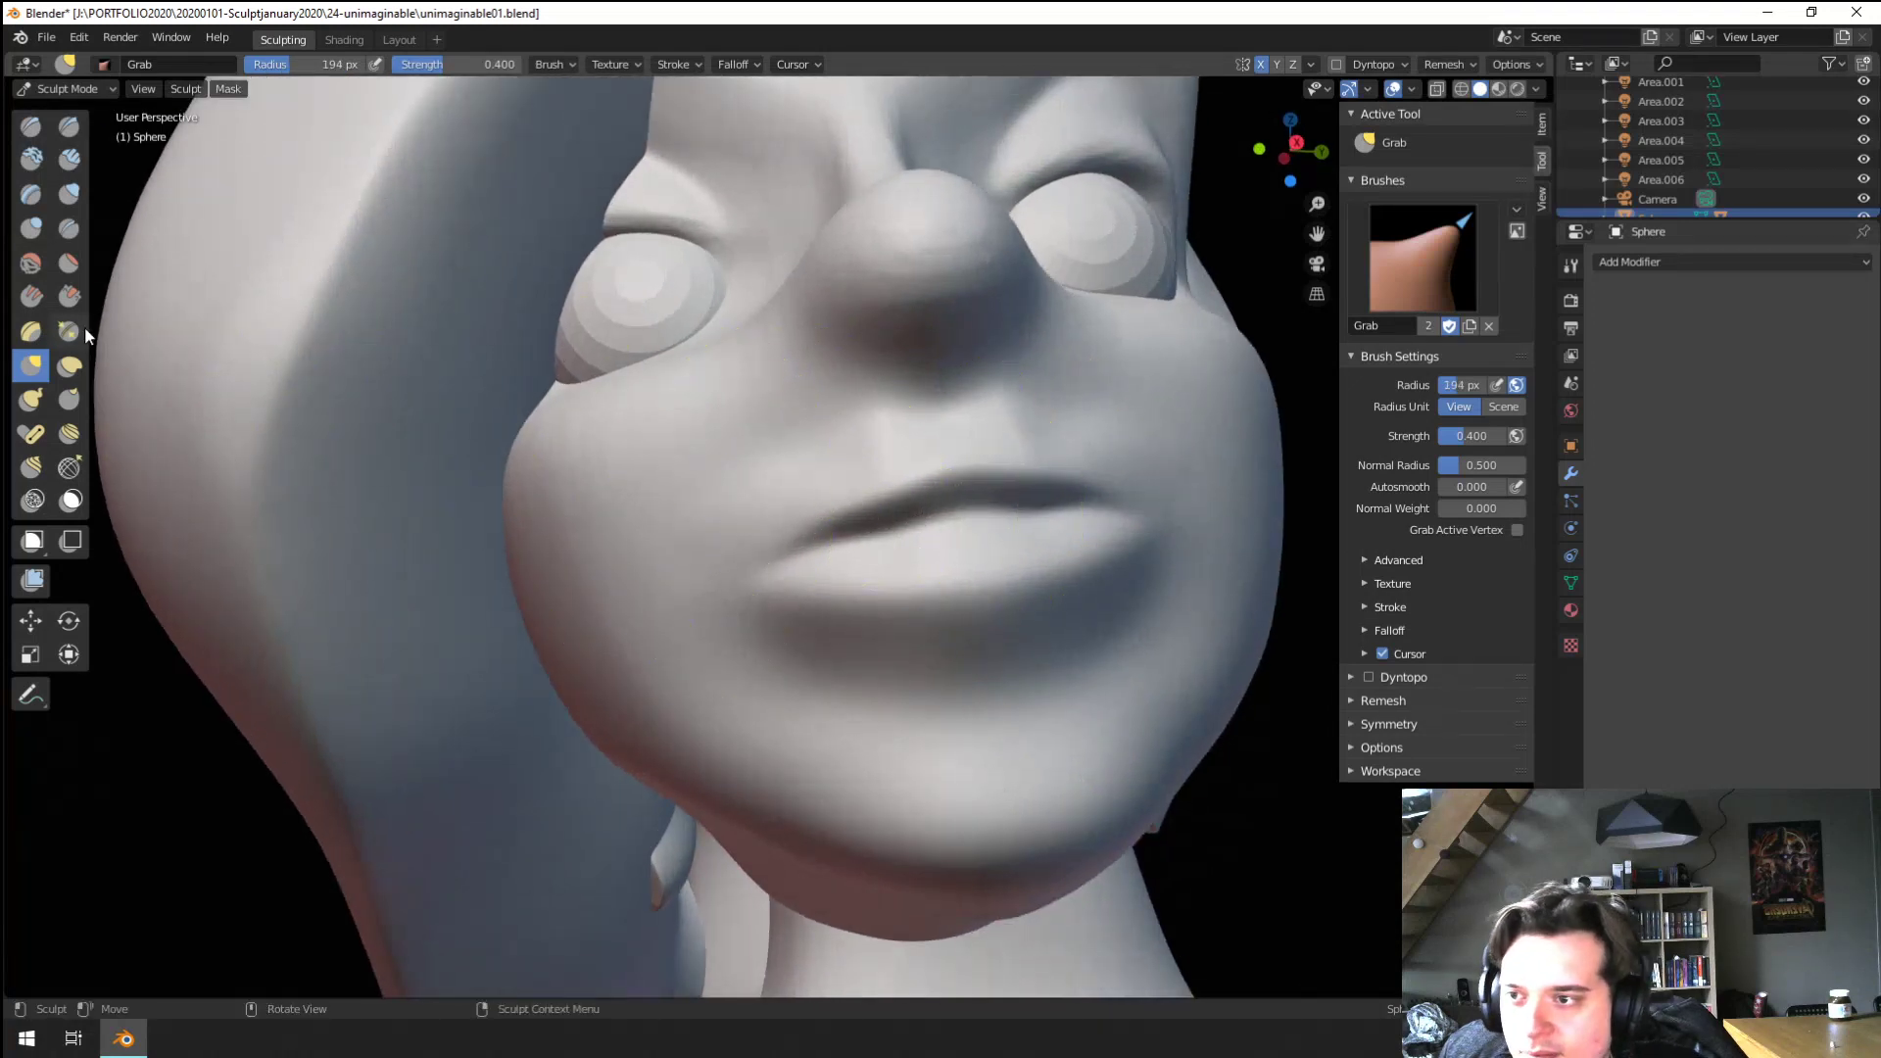
Define the upper lip's edge and the mouth corner with the Crease brush at 69 px radius
left_click(69, 229)
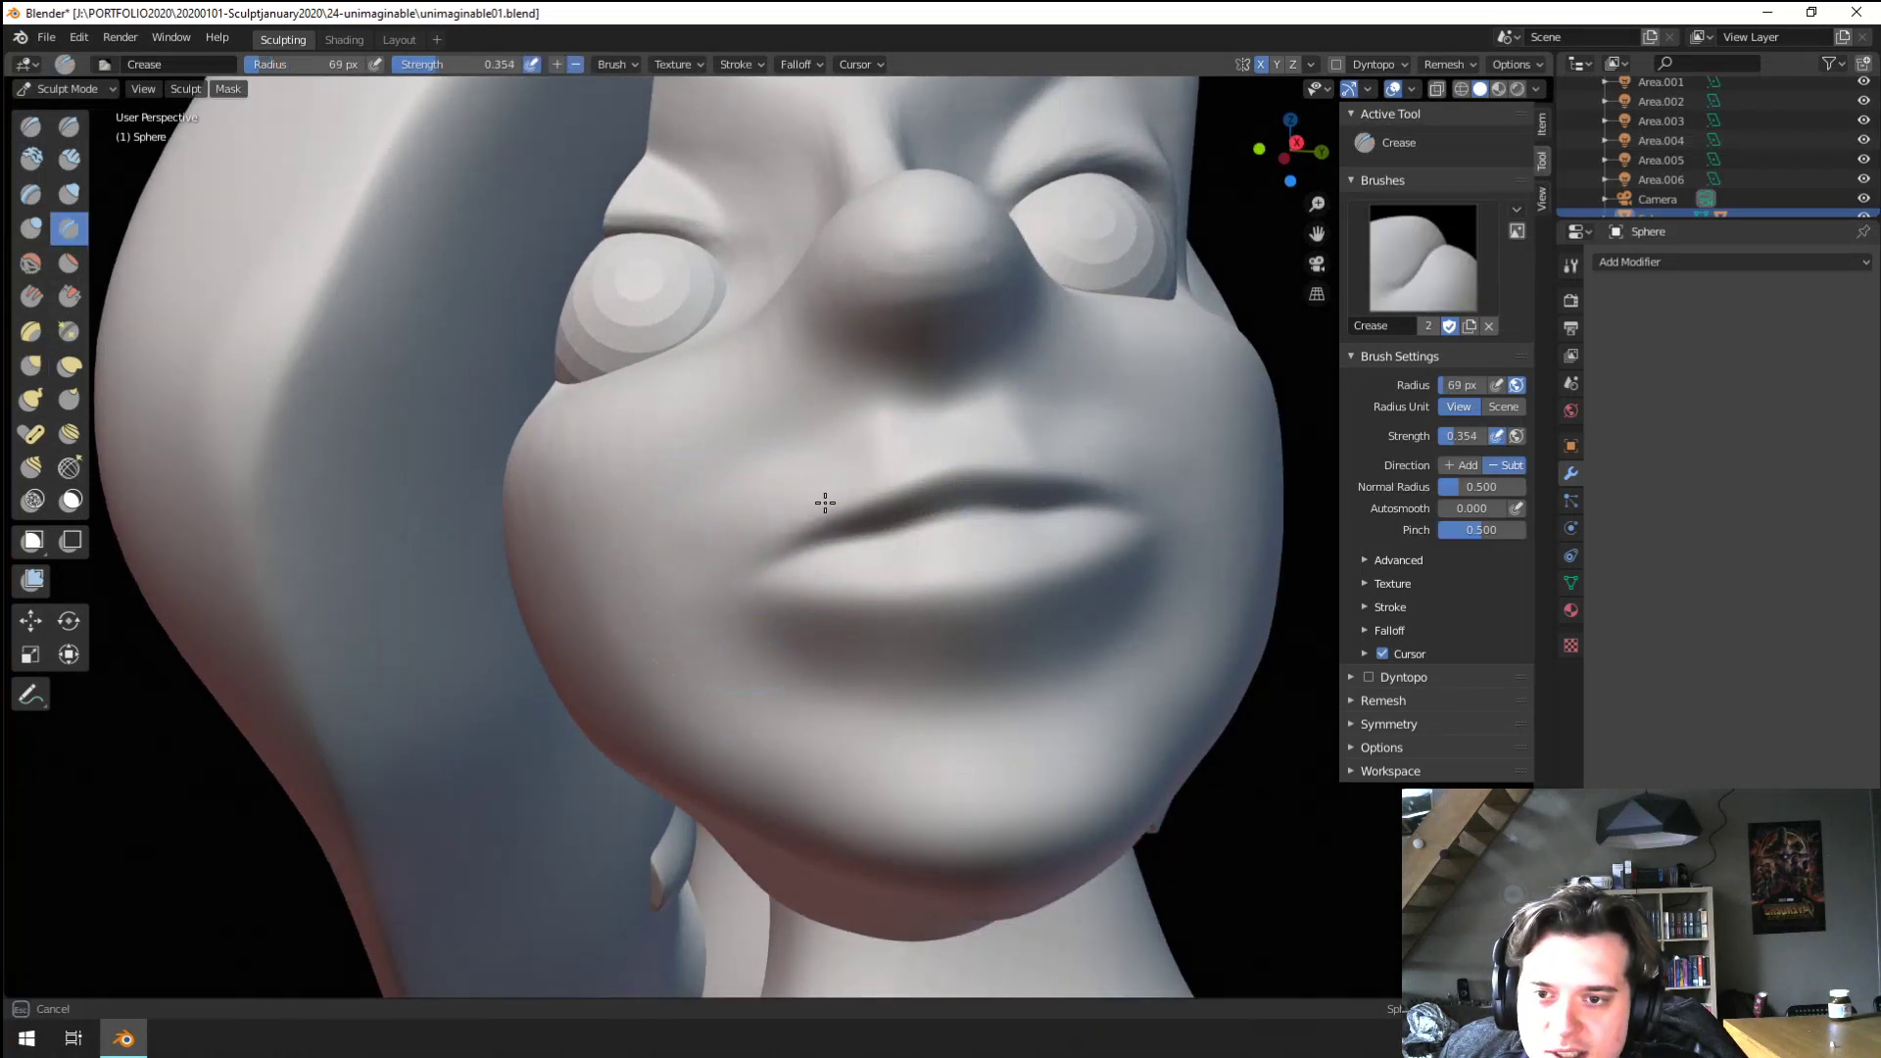
mouse_move(791, 540)
left_mouse_down()
mouse_move(893, 471)
mouse_move(903, 503)
mouse_move(765, 558)
left_mouse_up()
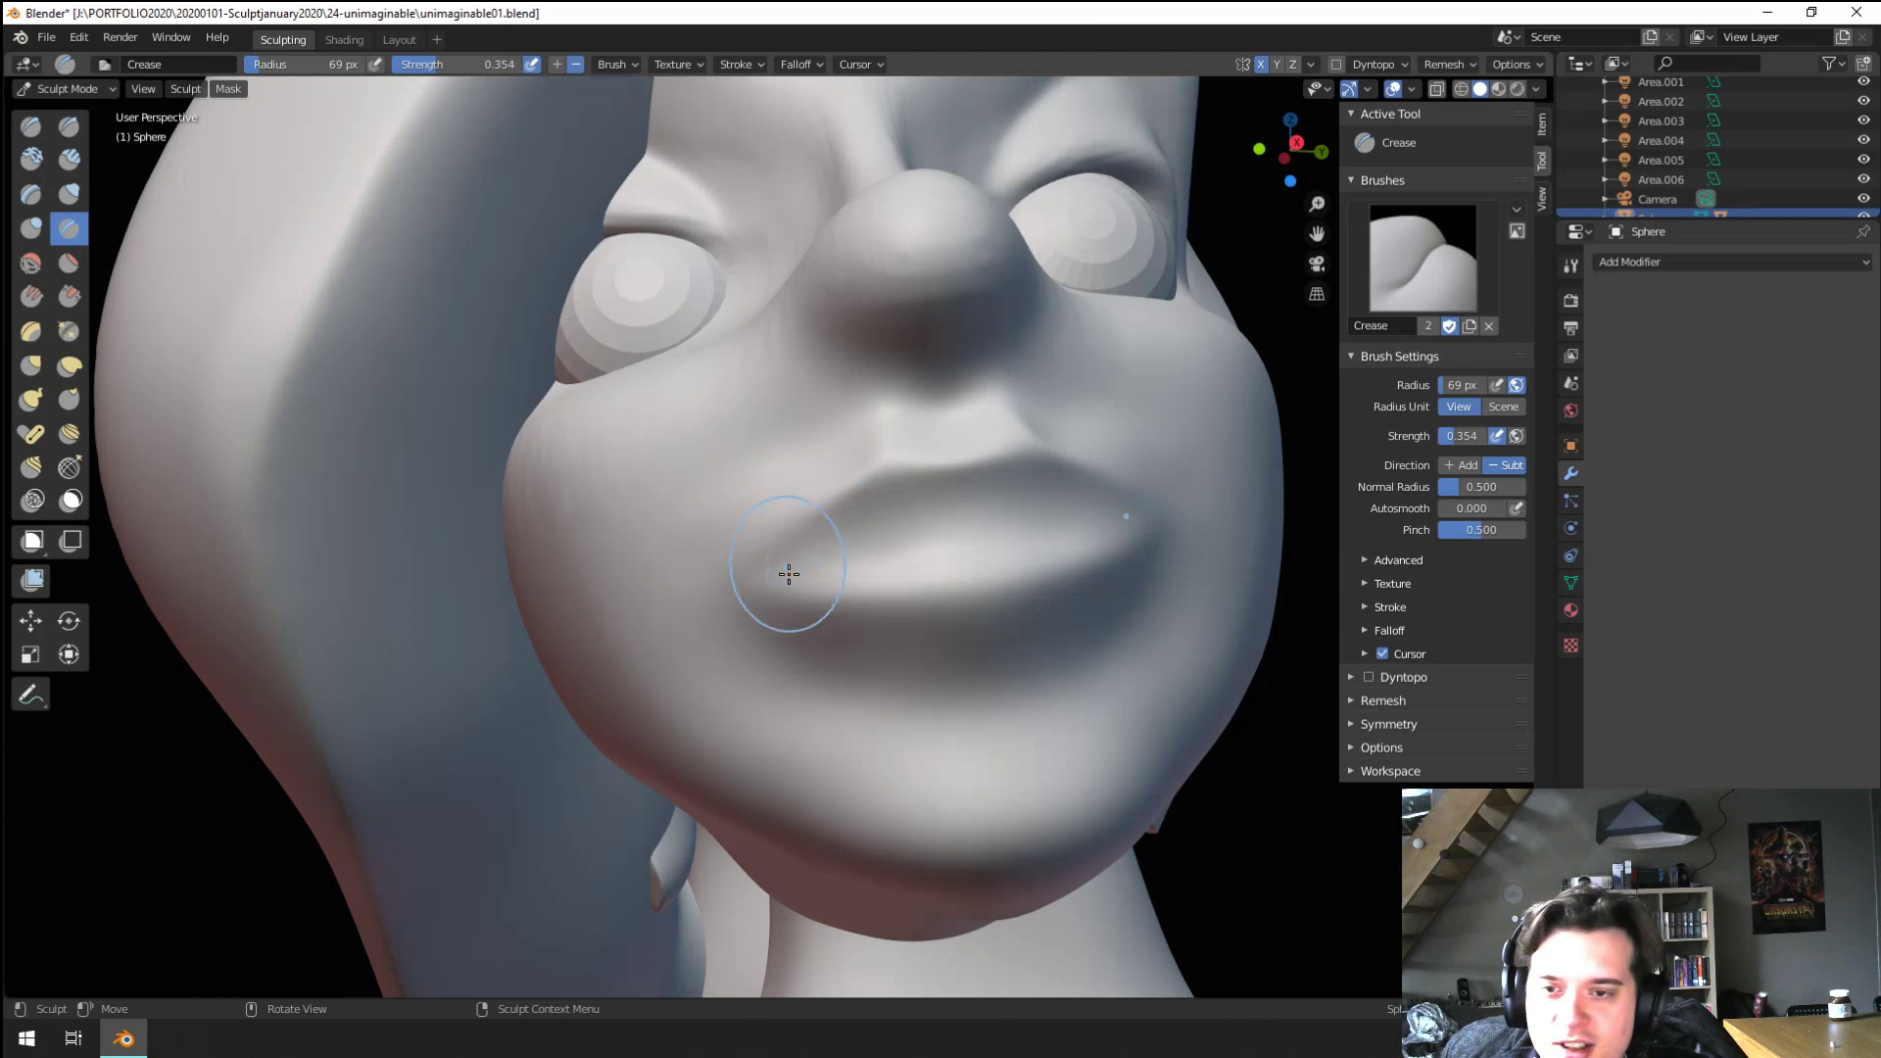
mouse_move(865, 554)
left_mouse_down()
mouse_move(1083, 546)
mouse_move(1084, 520)
mouse_move(758, 572)
left_mouse_up()
Carve a small smiley face into the cheek with the Crease brush at 44 px radius
middle_click_drag(800, 605, 784, 725, "ctrl")
middle_click_drag(784, 725, 651, 735)
mouse_move(651, 735)
middle_mouse_down("ctrl")
mouse_move(643, 792)
mouse_move(558, 763)
mouse_move(643, 661)
mouse_move(621, 605)
middle_mouse_up("ctrl")
key("f")
left_click(608, 600)
mouse_move(636, 444)
left_mouse_down()
mouse_move(731, 386)
mouse_move(614, 579)
mouse_move(891, 507)
left_mouse_up()
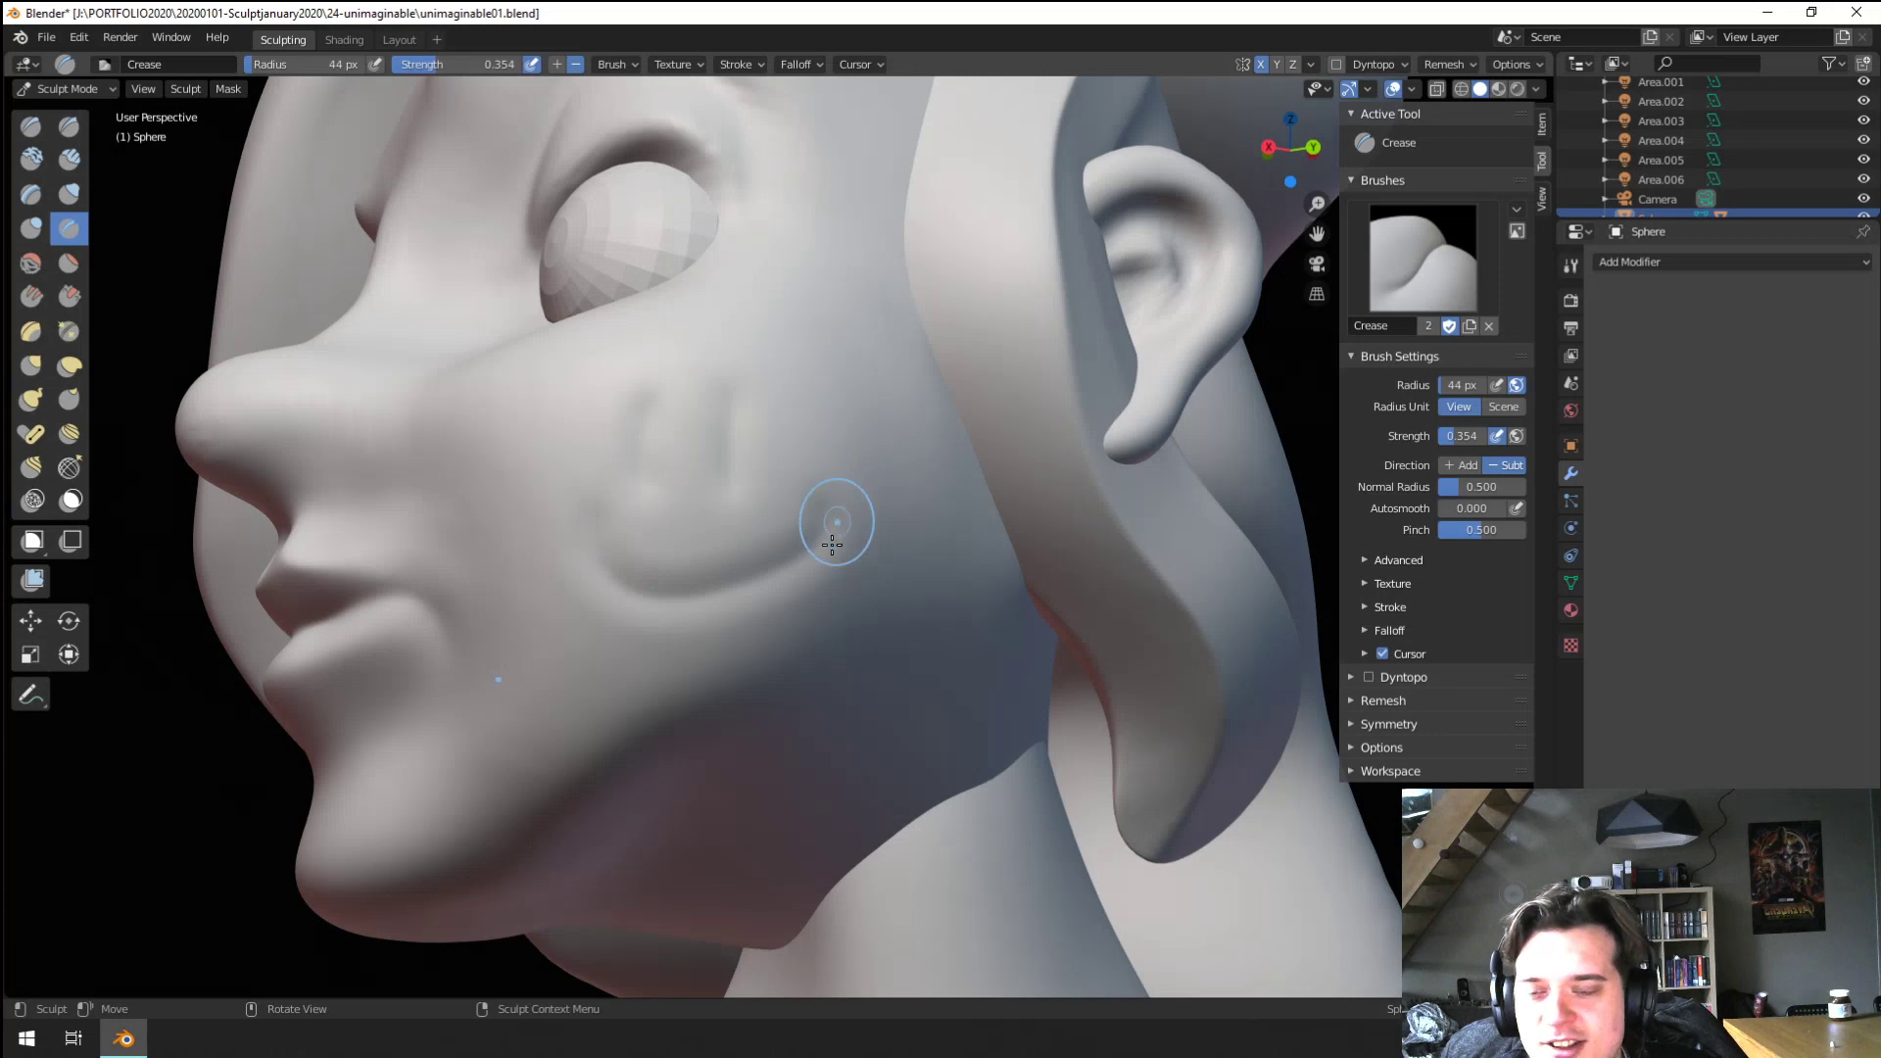
Adjust the lower face from the side with the Grab brush, changing its radius from 132 to 242 px
mouse_move(832, 545)
middle_mouse_down()
mouse_move(886, 538)
mouse_move(780, 684)
mouse_move(797, 538)
mouse_move(777, 550)
middle_mouse_up()
key("g")
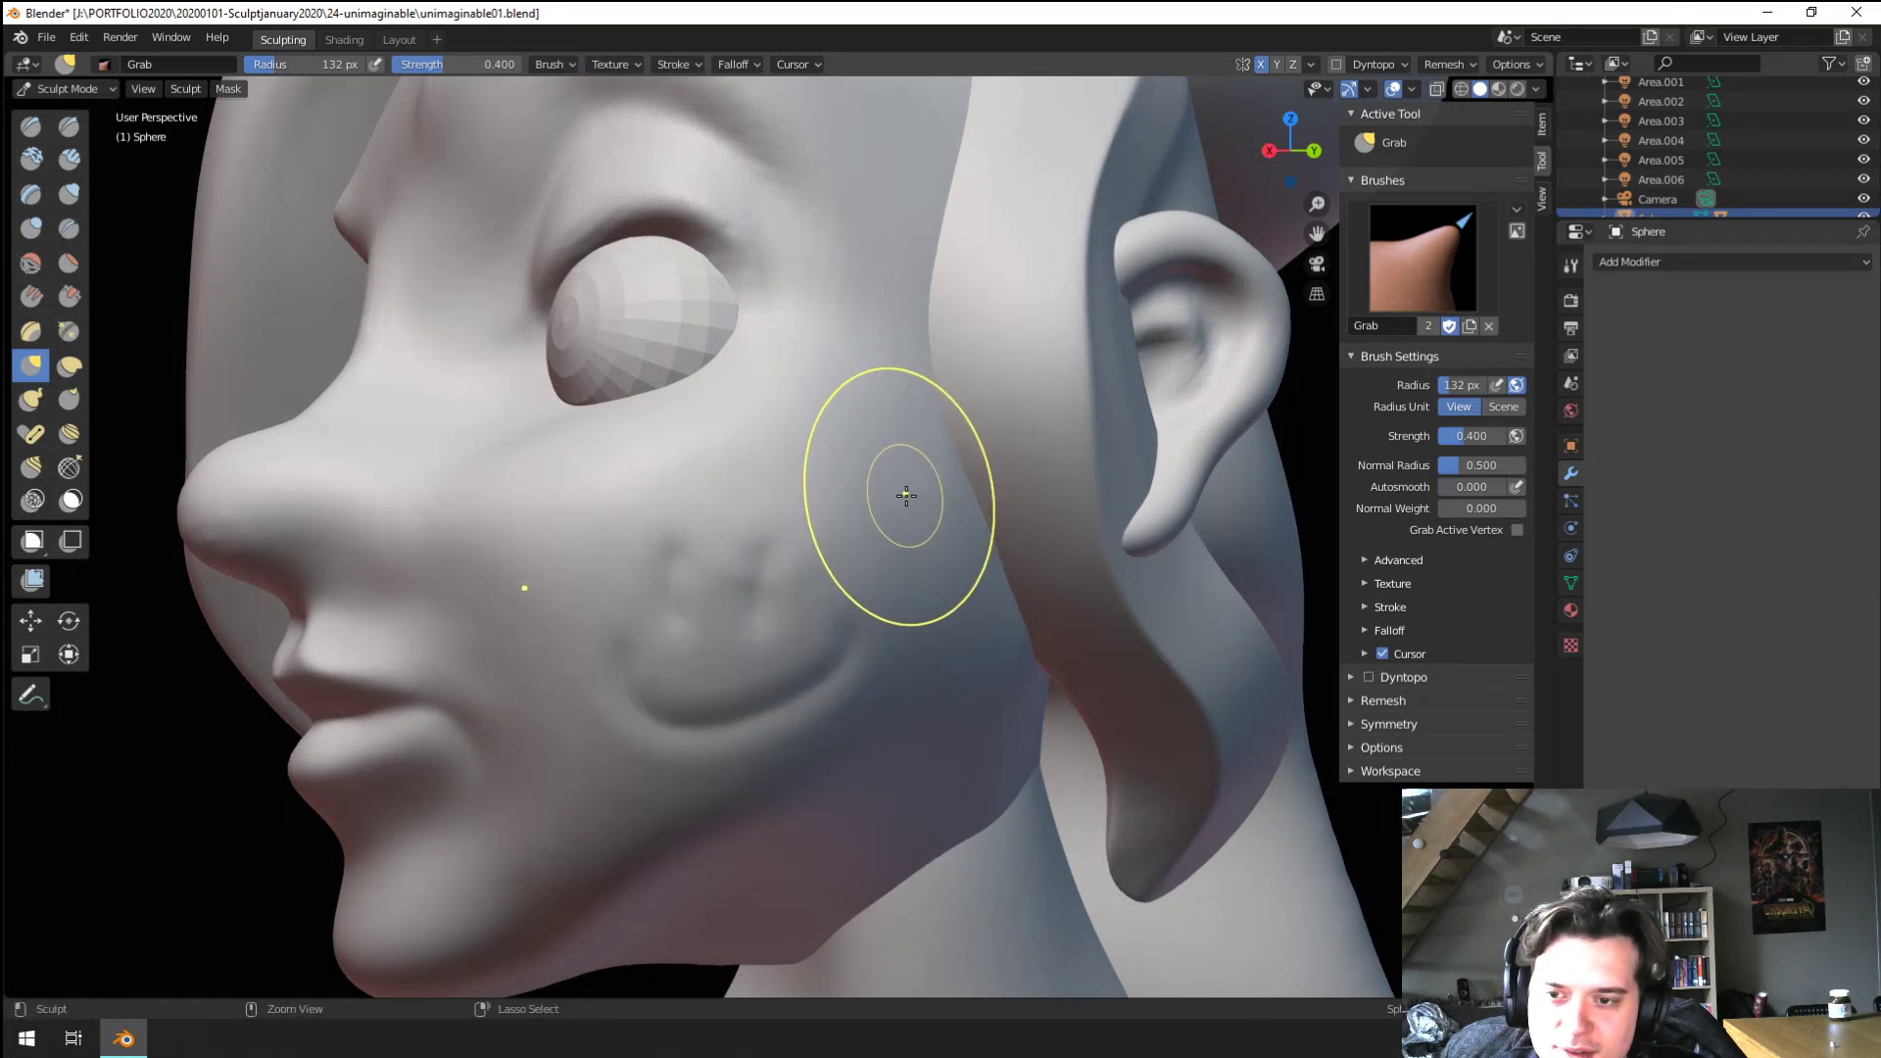
mouse_move(850, 493)
middle_mouse_down()
mouse_move(903, 587)
mouse_move(913, 658)
mouse_move(857, 703)
mouse_move(723, 663)
mouse_move(695, 681)
middle_mouse_up()
left_click_drag(633, 694, 639, 689)
key("f")
mouse_move(818, 701)
middle_mouse_down()
mouse_move(850, 705)
mouse_move(907, 600)
mouse_move(798, 647)
mouse_move(735, 768)
mouse_move(600, 770)
middle_mouse_up()
left_click(965, 702)
left_click_drag(599, 770, 602, 762)
mouse_move(606, 761)
middle_mouse_down()
mouse_move(632, 720)
mouse_move(659, 794)
mouse_move(669, 711)
middle_mouse_up()
mouse_move(672, 686)
middle_mouse_down("ctrl")
mouse_move(686, 742)
mouse_move(784, 677)
middle_mouse_up("ctrl")
mouse_move(784, 676)
middle_mouse_down("ctrl")
mouse_move(787, 734)
mouse_move(921, 720)
mouse_move(659, 701)
mouse_move(733, 698)
middle_mouse_up("ctrl")
middle_click_drag(733, 698, 769, 617, "ctrl")
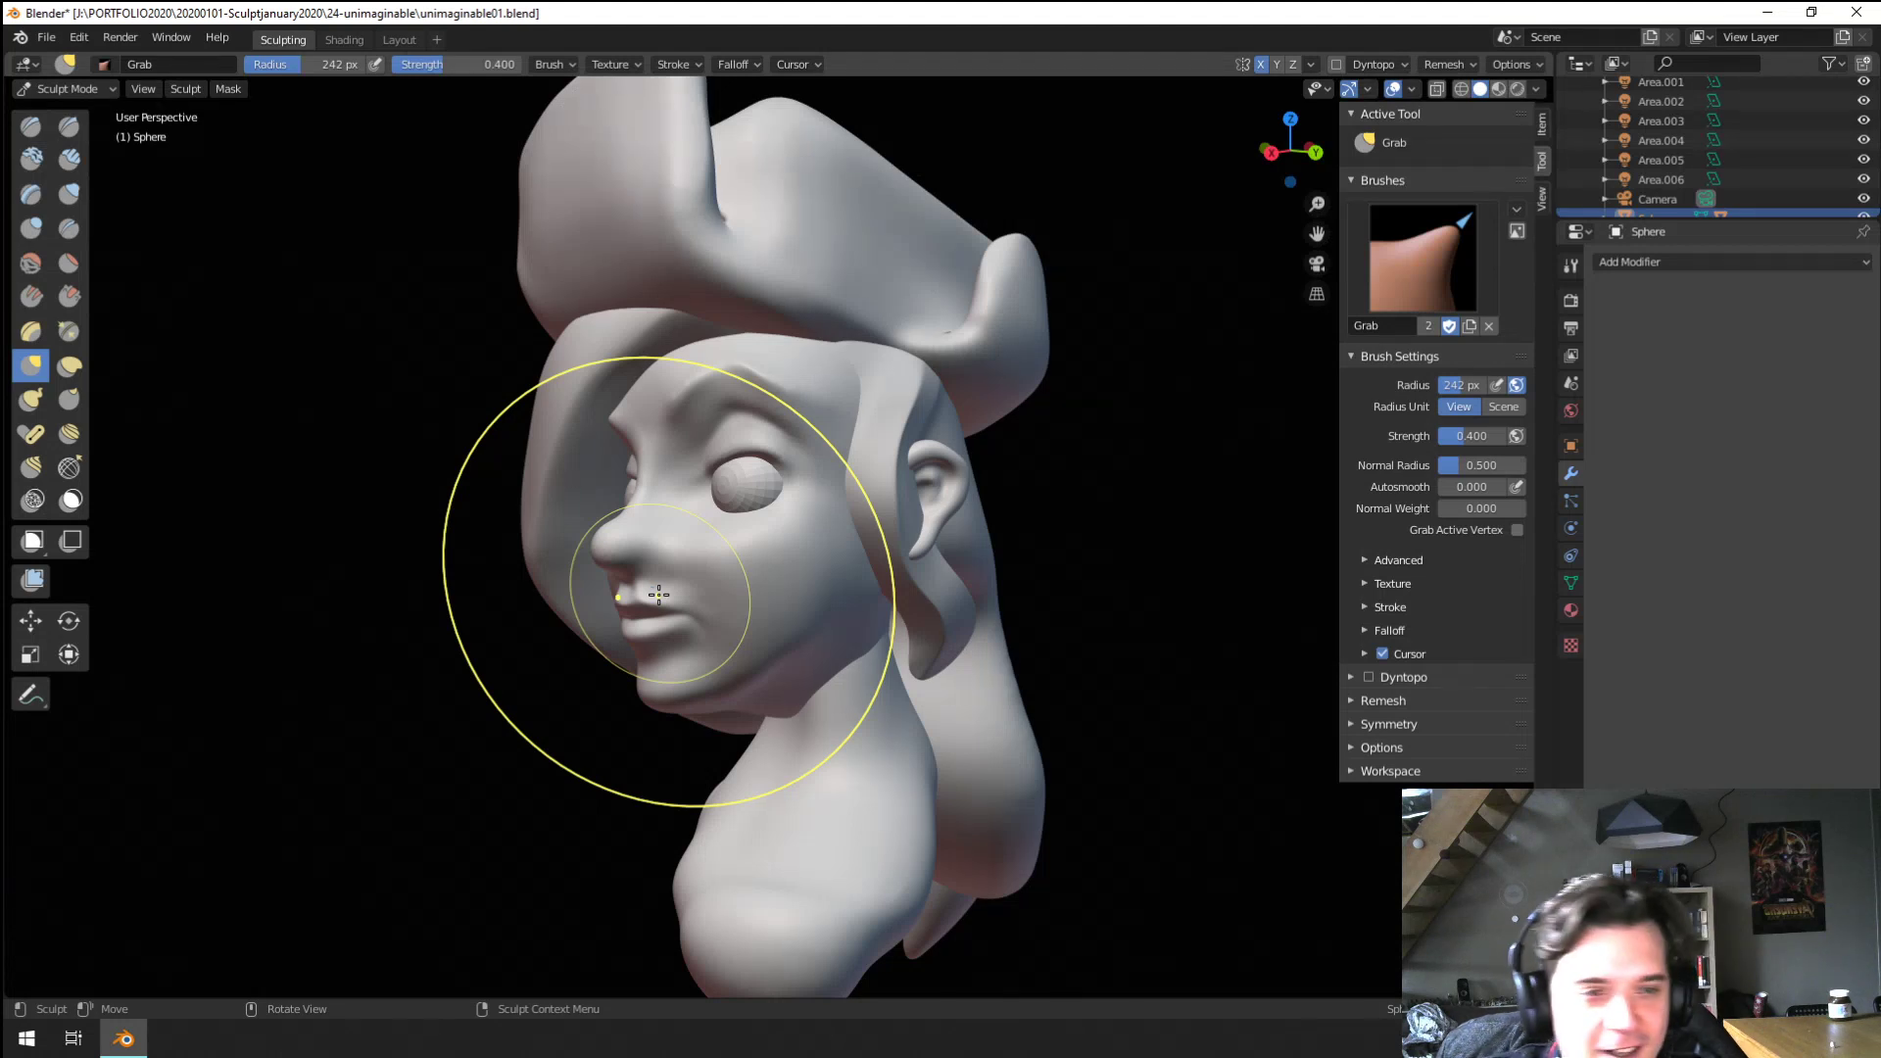
Reshape the nose tip in side view with the Grab brush at 158 px radius and the bridge at 144 px
middle_click_drag(622, 755, 734, 650)
scroll(705, 607, "up", 4)
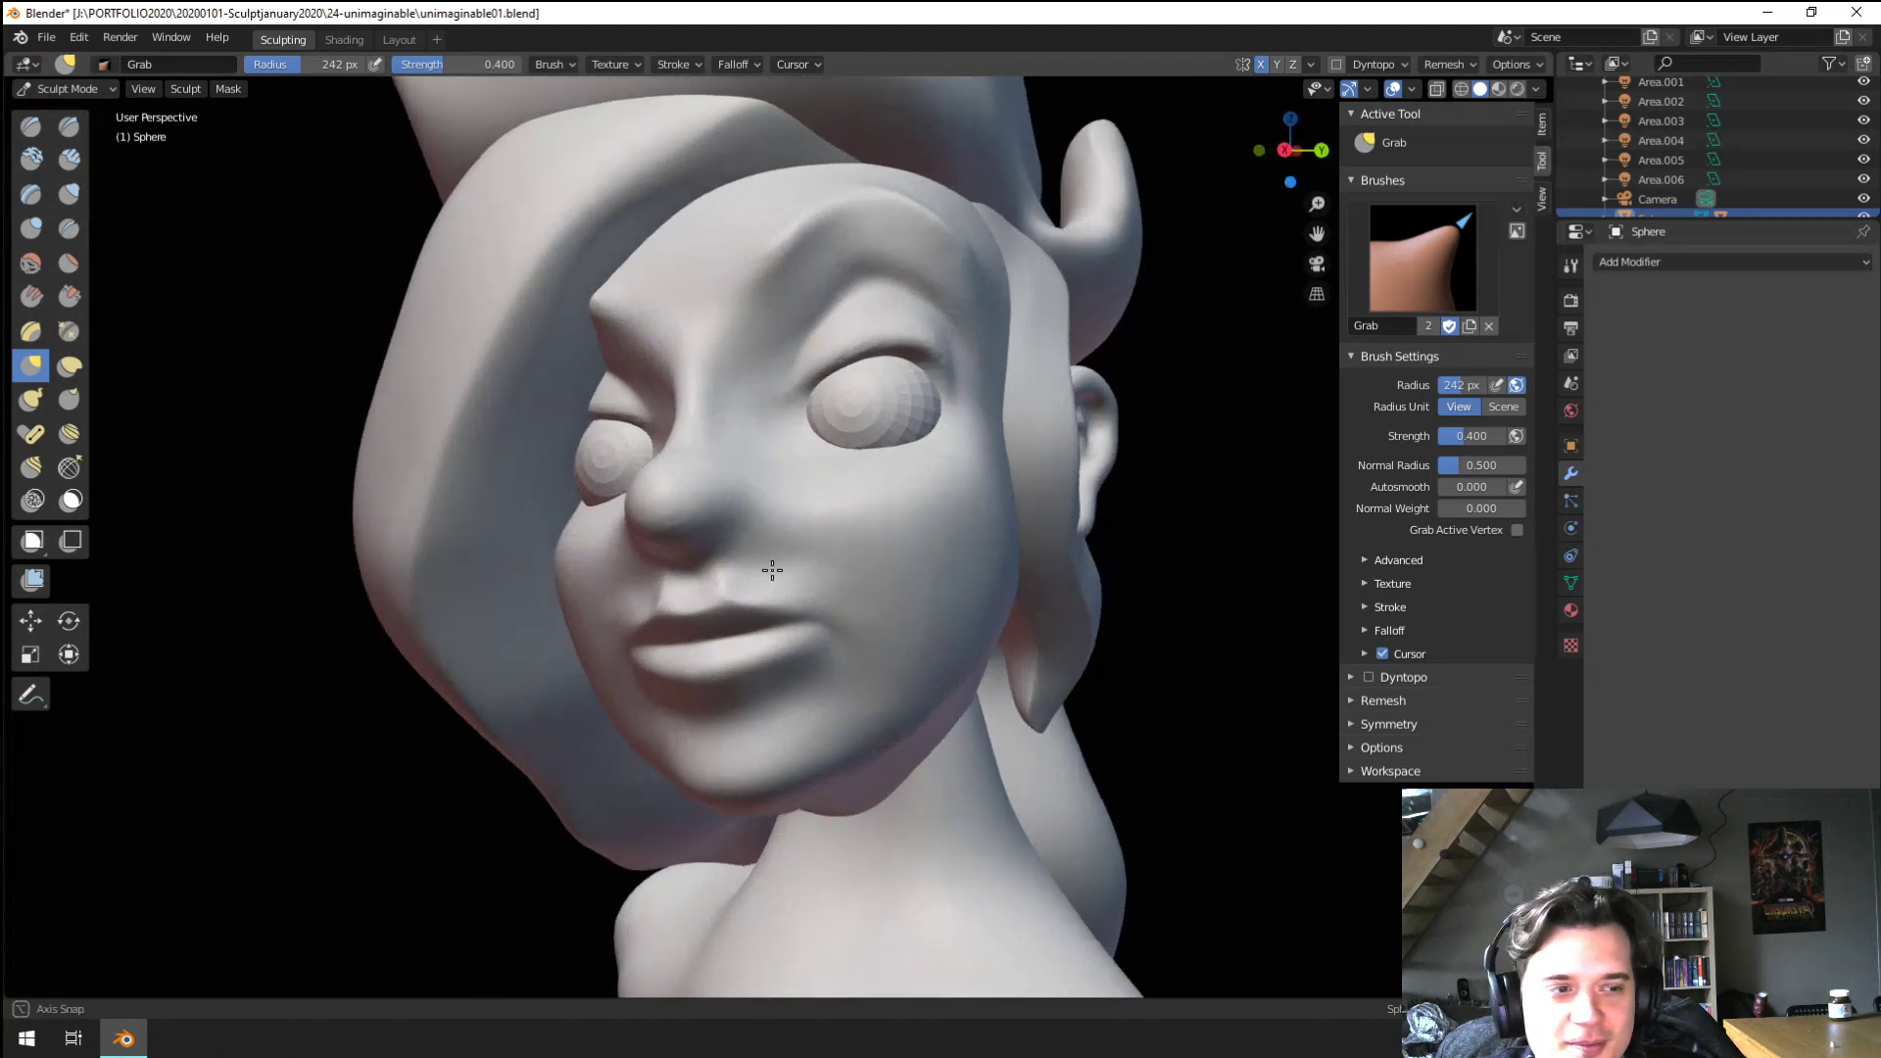
key("f")
left_click(681, 557)
mouse_move(676, 558)
middle_mouse_down()
mouse_move(481, 592)
mouse_move(397, 580)
middle_mouse_up()
key("f")
left_click(378, 601)
key("f")
left_click(392, 571)
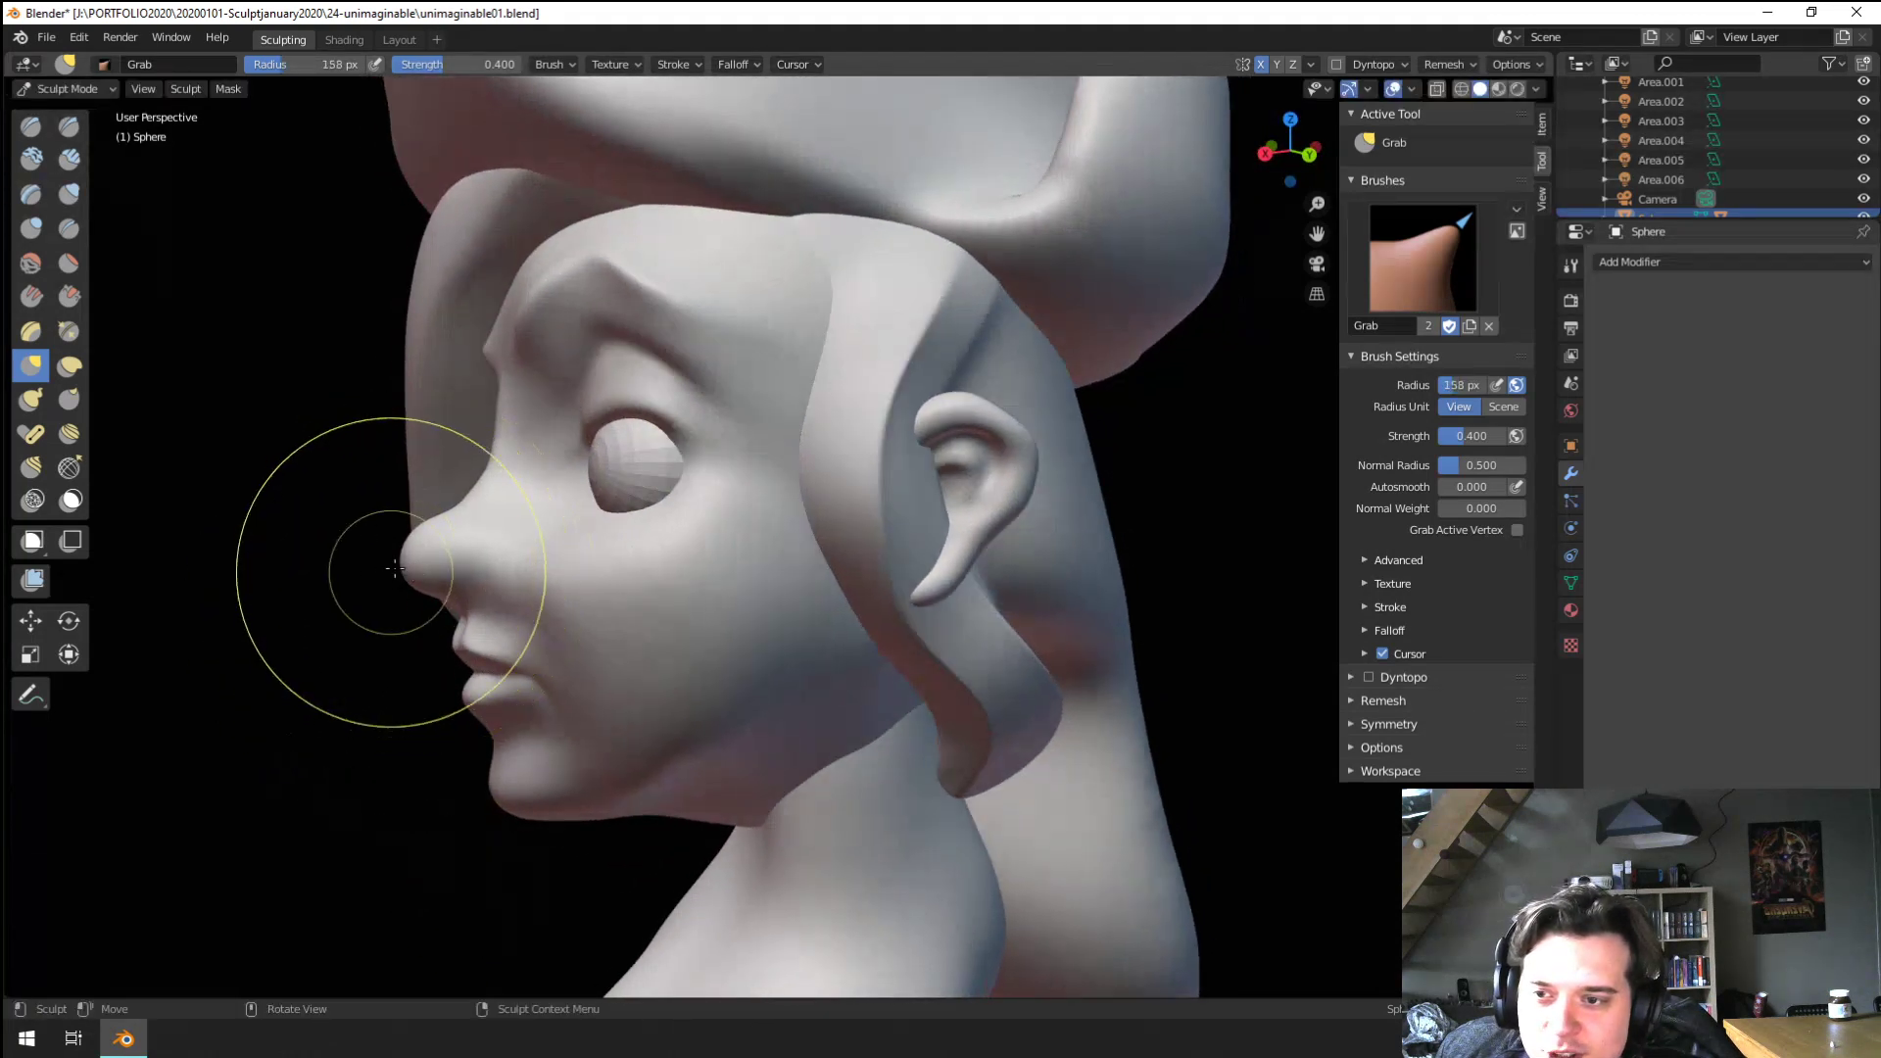
left_click_drag(443, 535, 442, 517)
key("f")
left_click(433, 520)
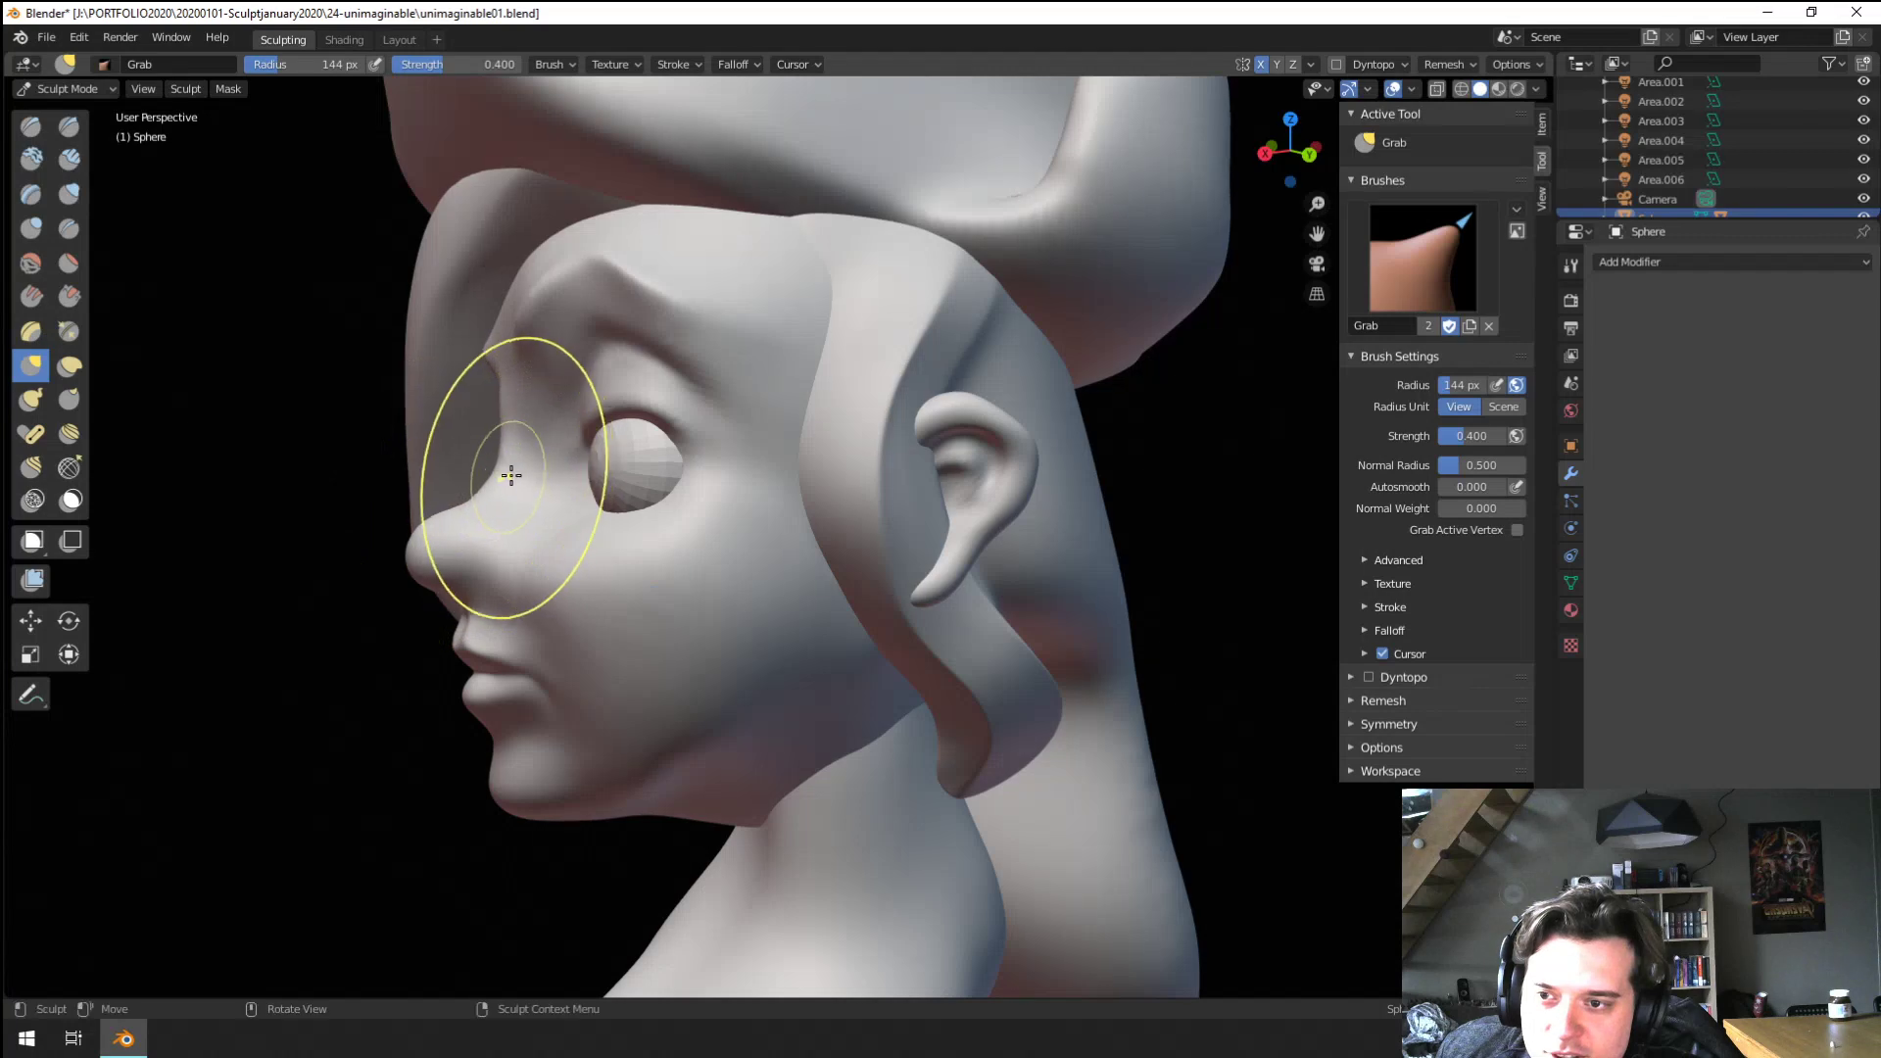
left_click_drag(508, 457, 526, 453)
Refine the nose profile along the bridge and tip with the Grab brush at 178 to 157 px radius
mouse_move(533, 474)
middle_mouse_down()
mouse_move(676, 453)
mouse_move(721, 502)
mouse_move(759, 496)
mouse_move(617, 537)
middle_mouse_up()
key("f")
left_click(453, 483)
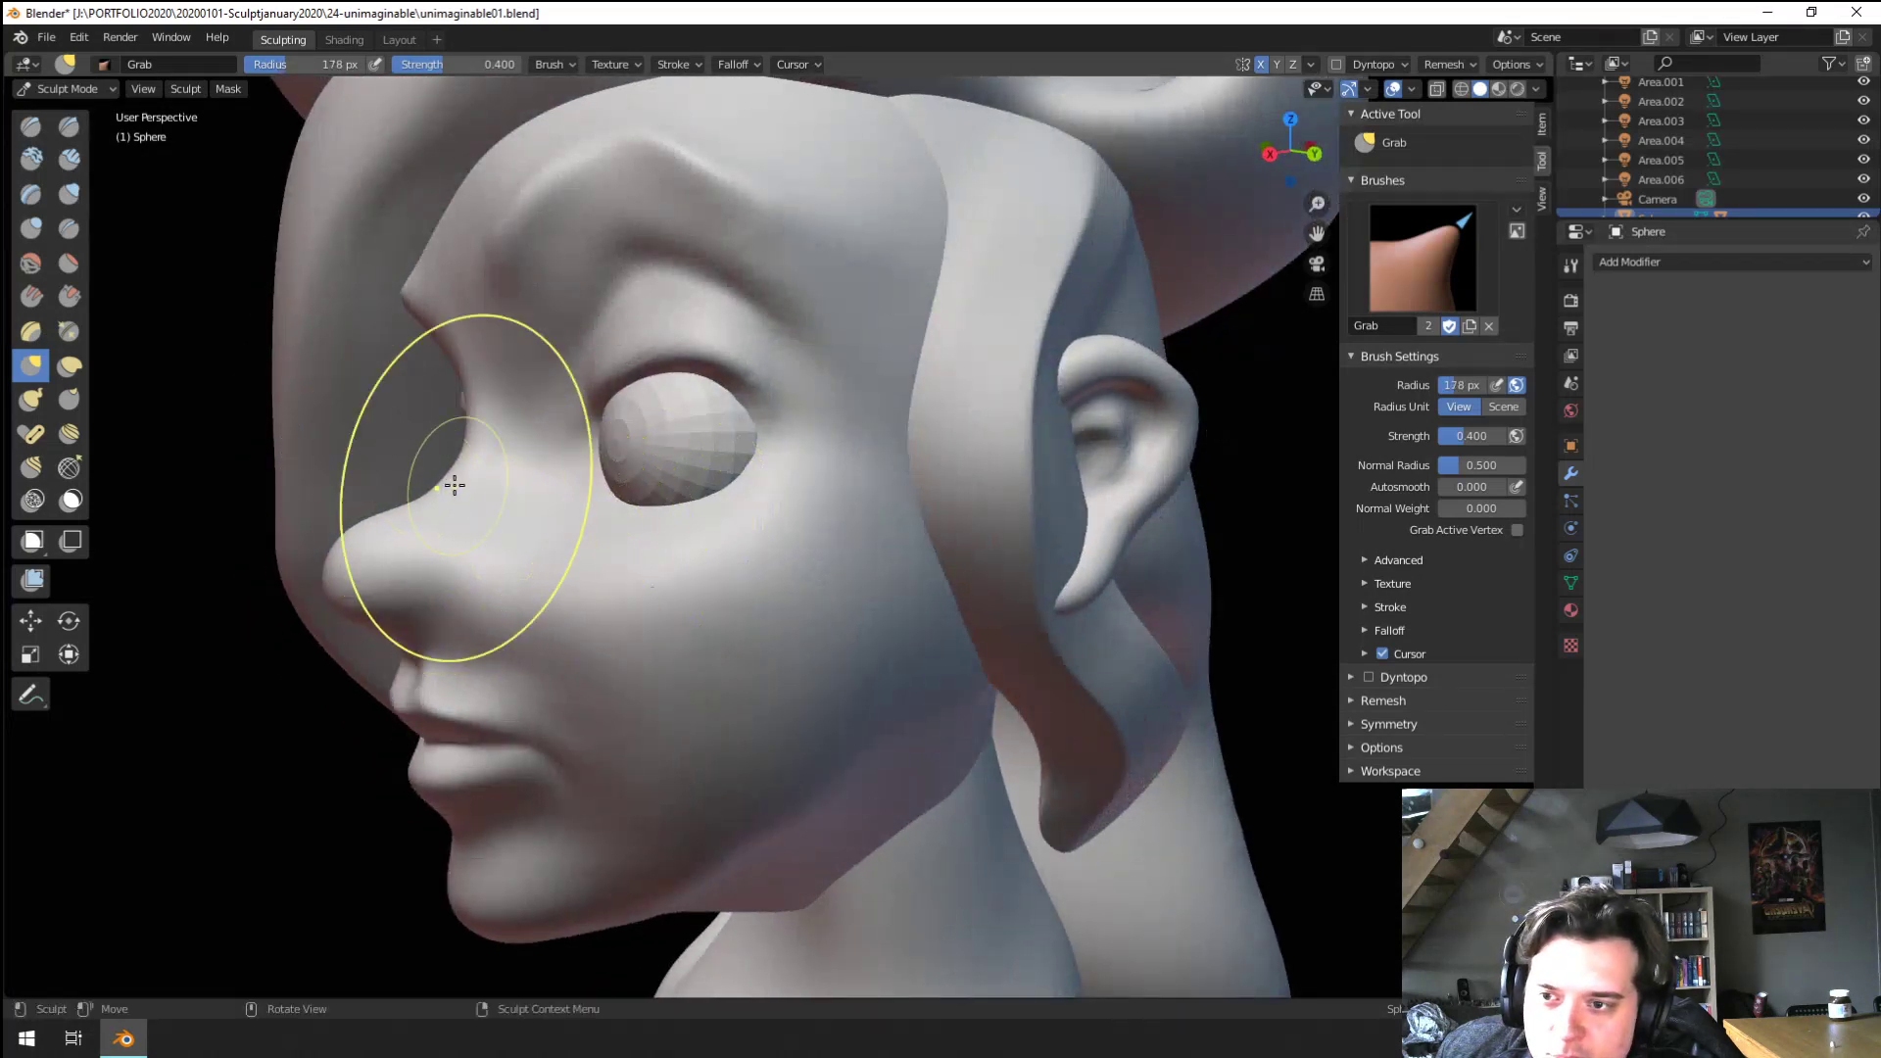
left_click_drag(453, 486, 464, 528)
middle_click_drag(440, 512, 426, 508)
key("f")
left_click(421, 495)
left_click_drag(421, 491, 387, 481)
mouse_move(391, 484)
middle_mouse_down()
mouse_move(357, 441)
mouse_move(440, 503)
middle_mouse_up()
key("bracketright")
key("bracketright")
left_click_drag(431, 540, 443, 556)
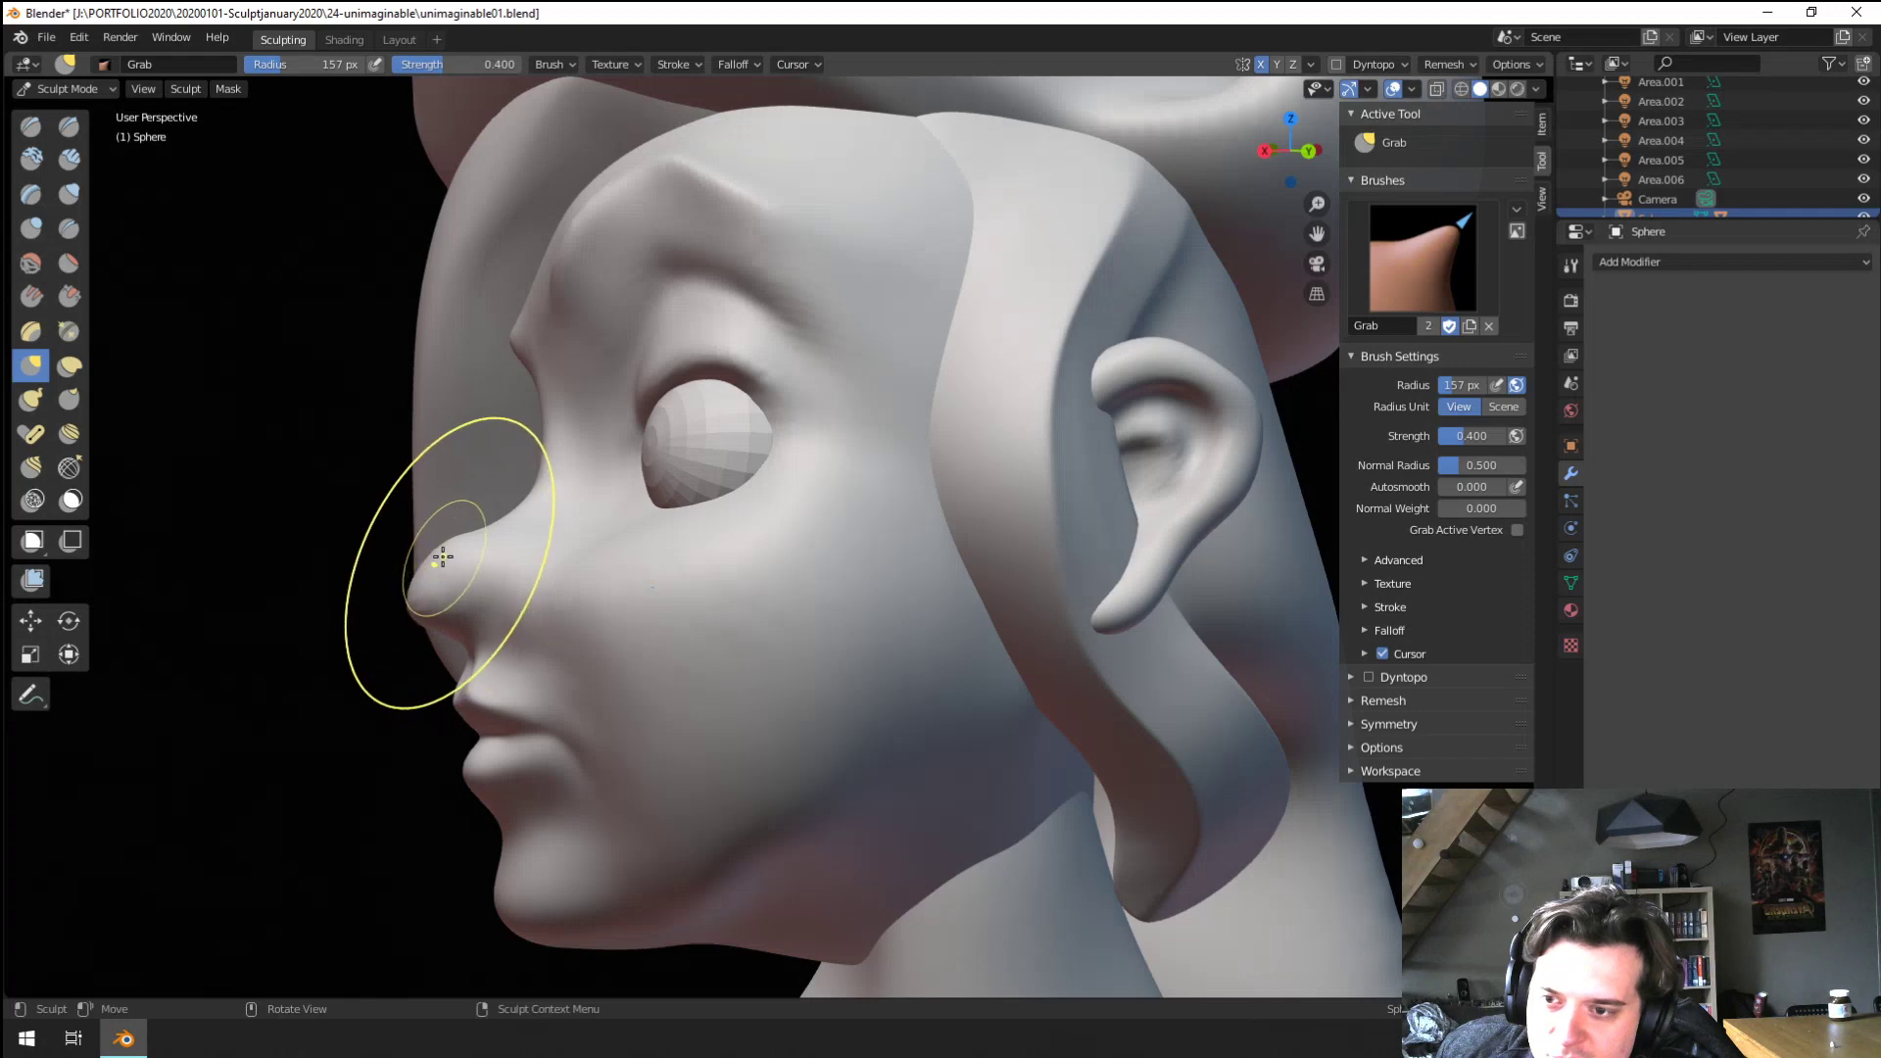
Shape the nose tip with the Crease brush at 116 px radius and flatten it with the Scrape brush at 128 px
key("f")
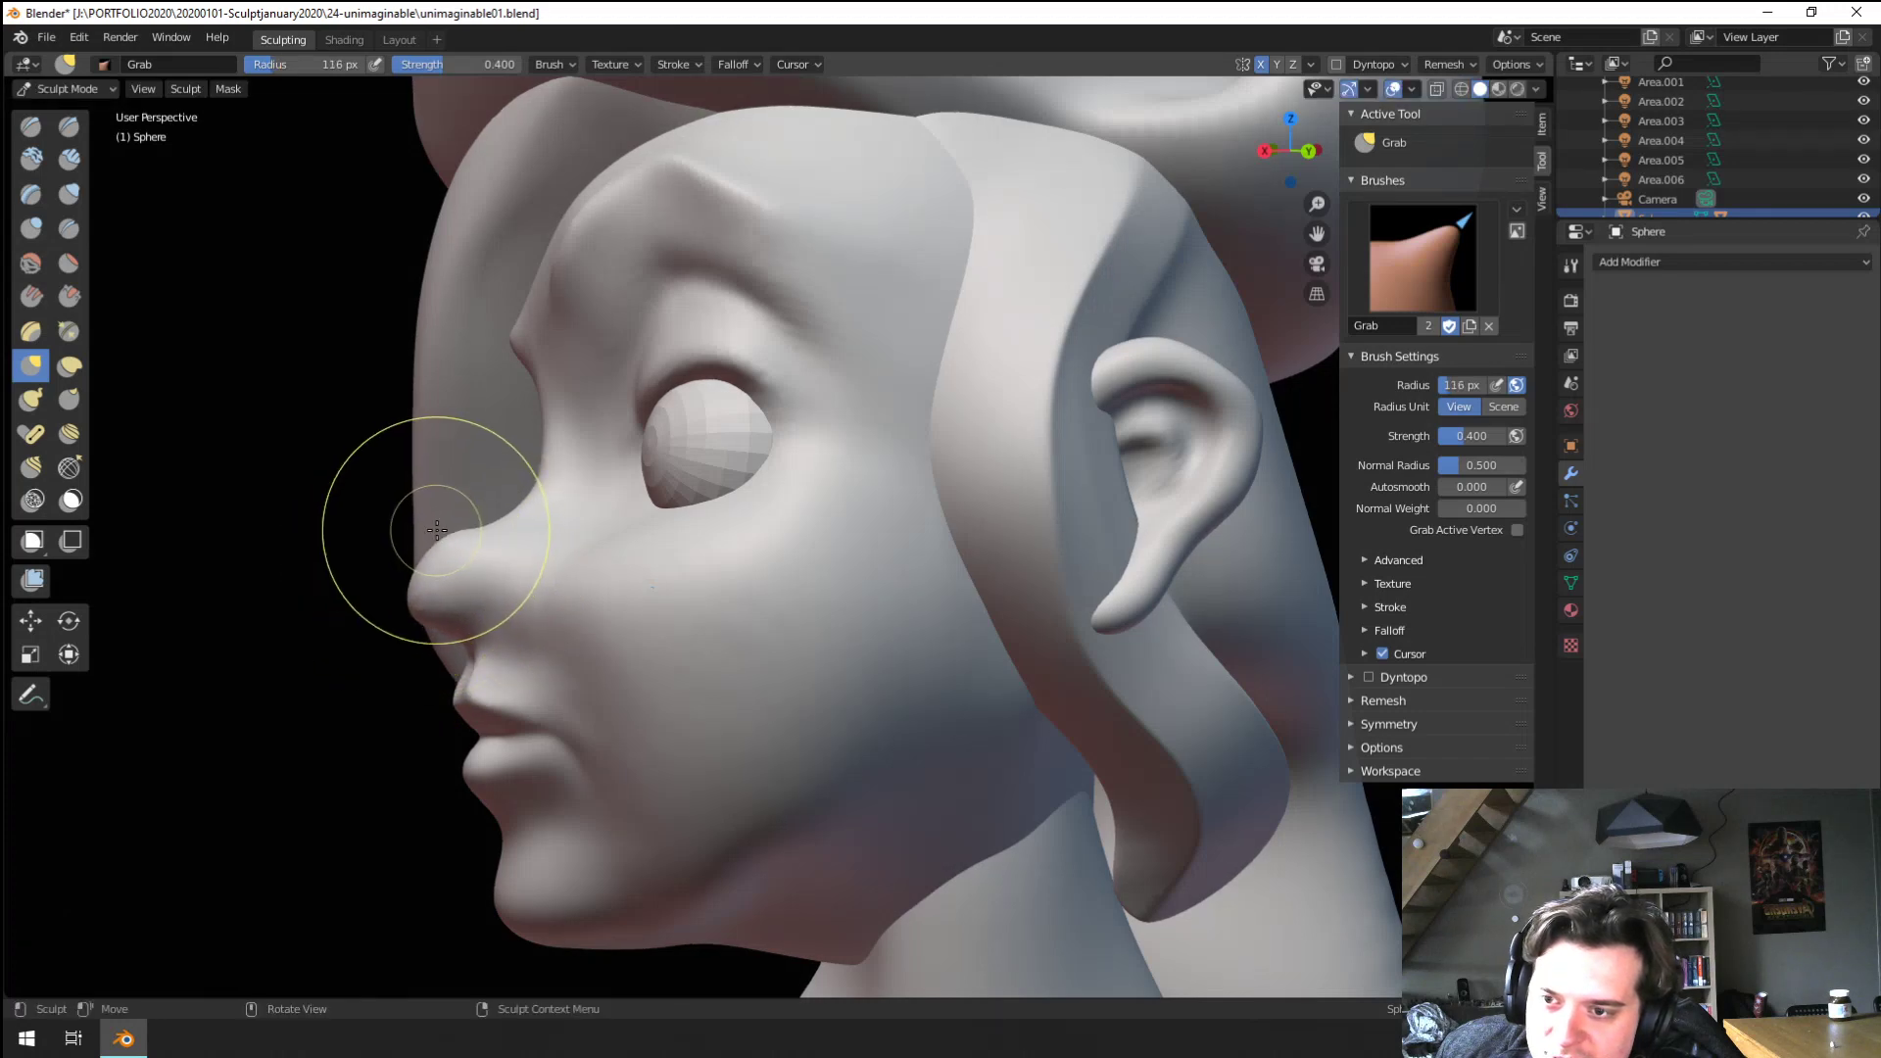
middle_click_drag(437, 530, 463, 512)
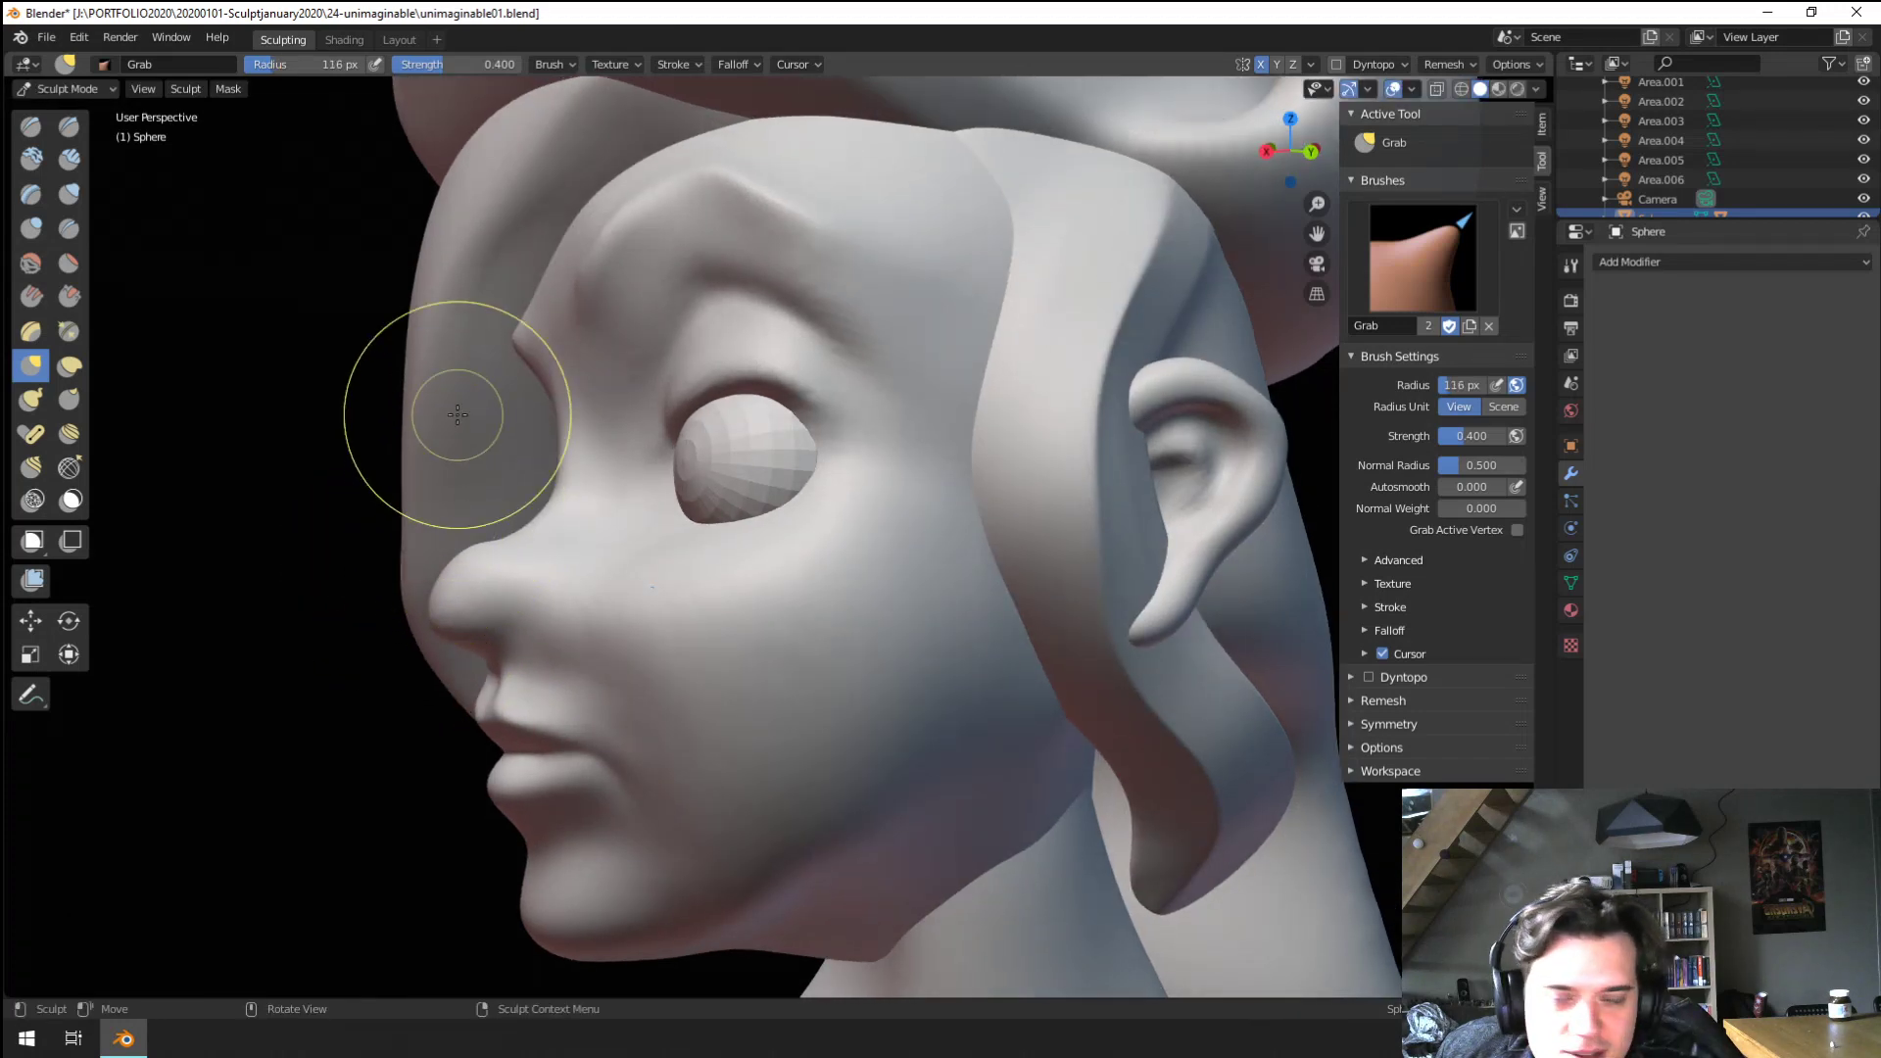
mouse_move(735, 534)
middle_mouse_down()
mouse_move(819, 567)
mouse_move(870, 560)
middle_mouse_up()
scroll(851, 570, "down", 3)
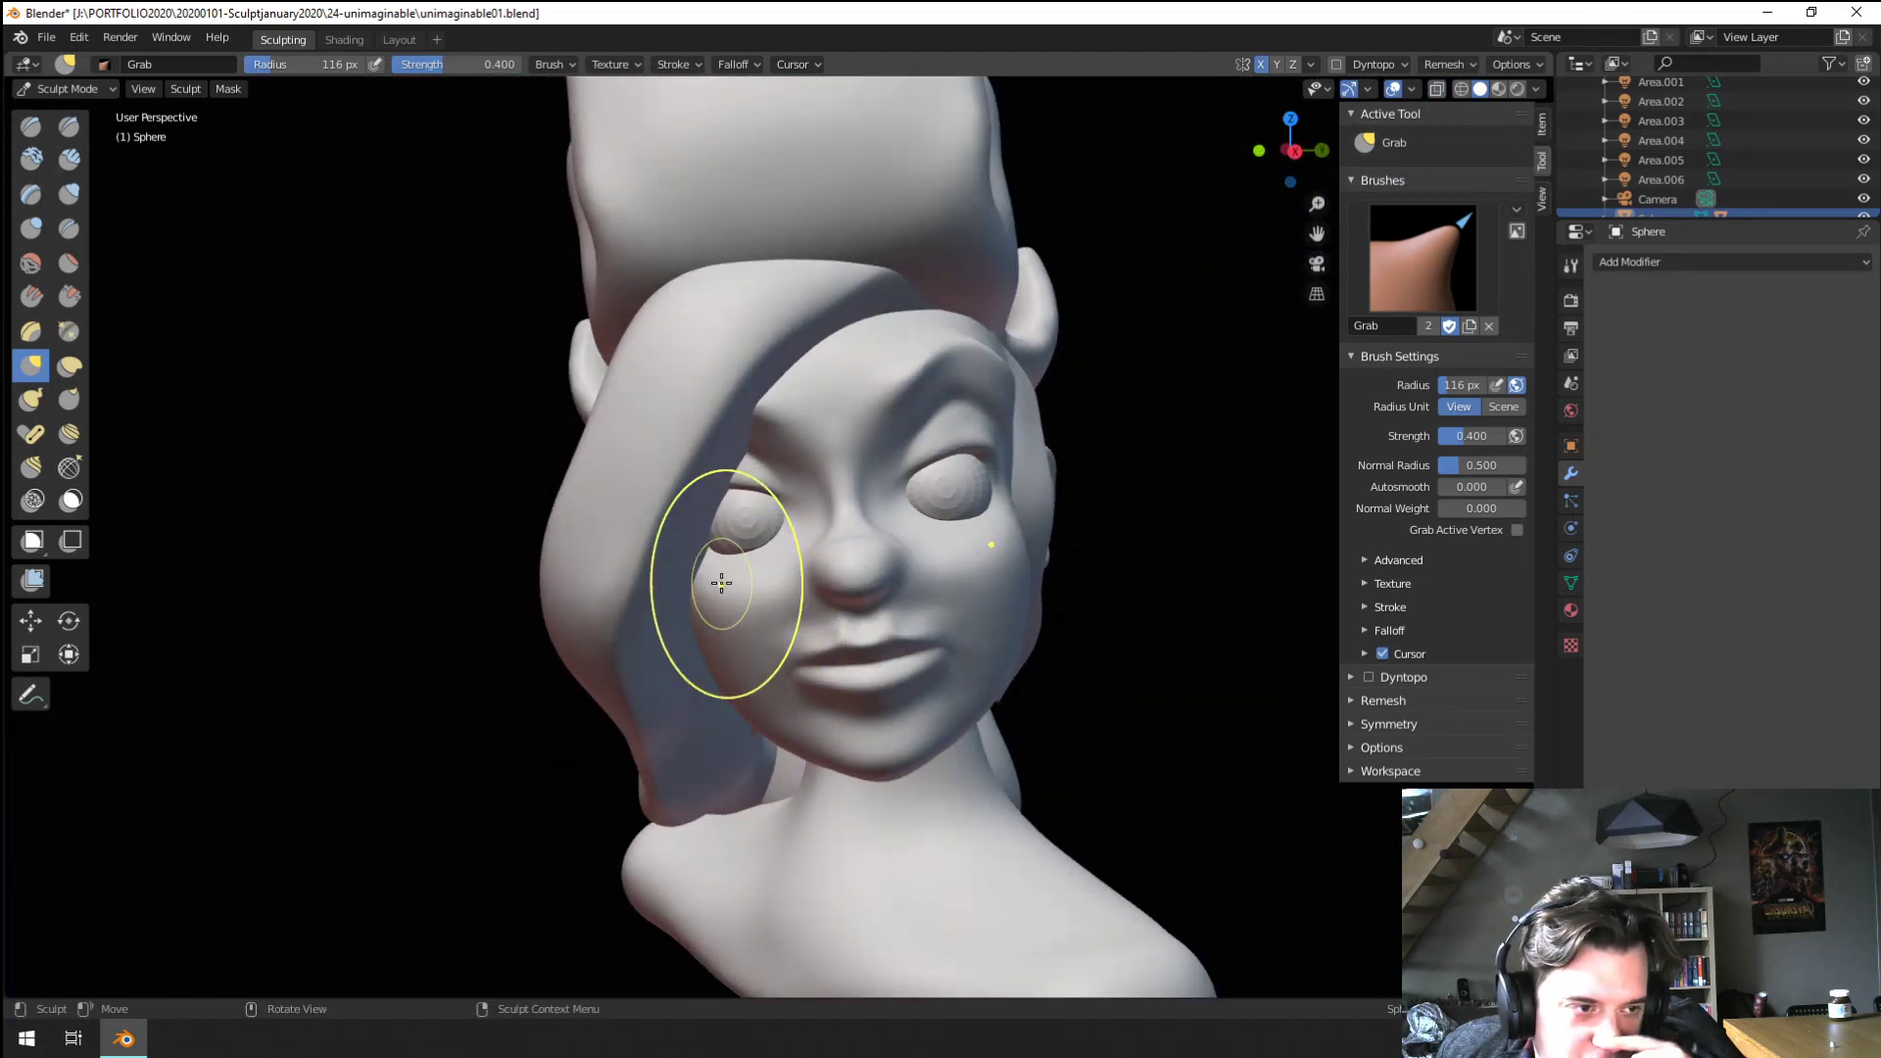
middle_click_drag(562, 558, 794, 638)
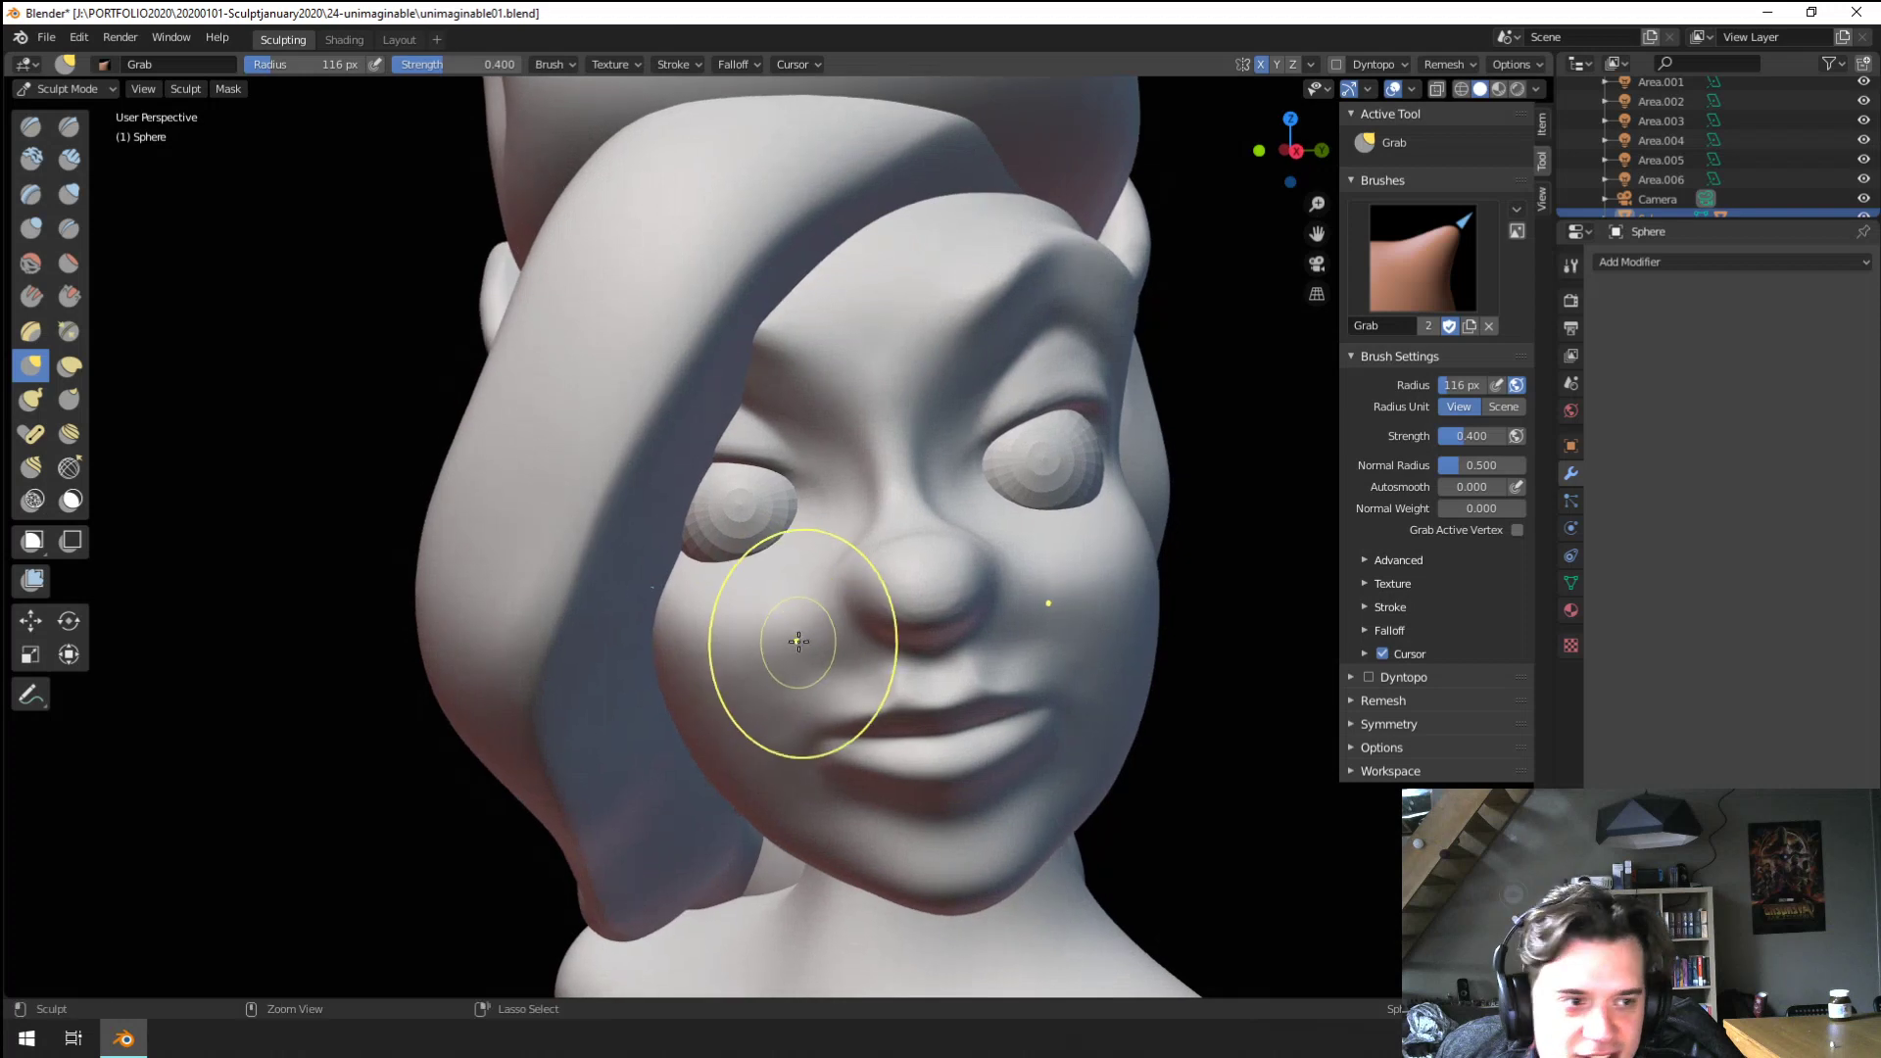
scroll(785, 558, "up", 4)
left_click(69, 228)
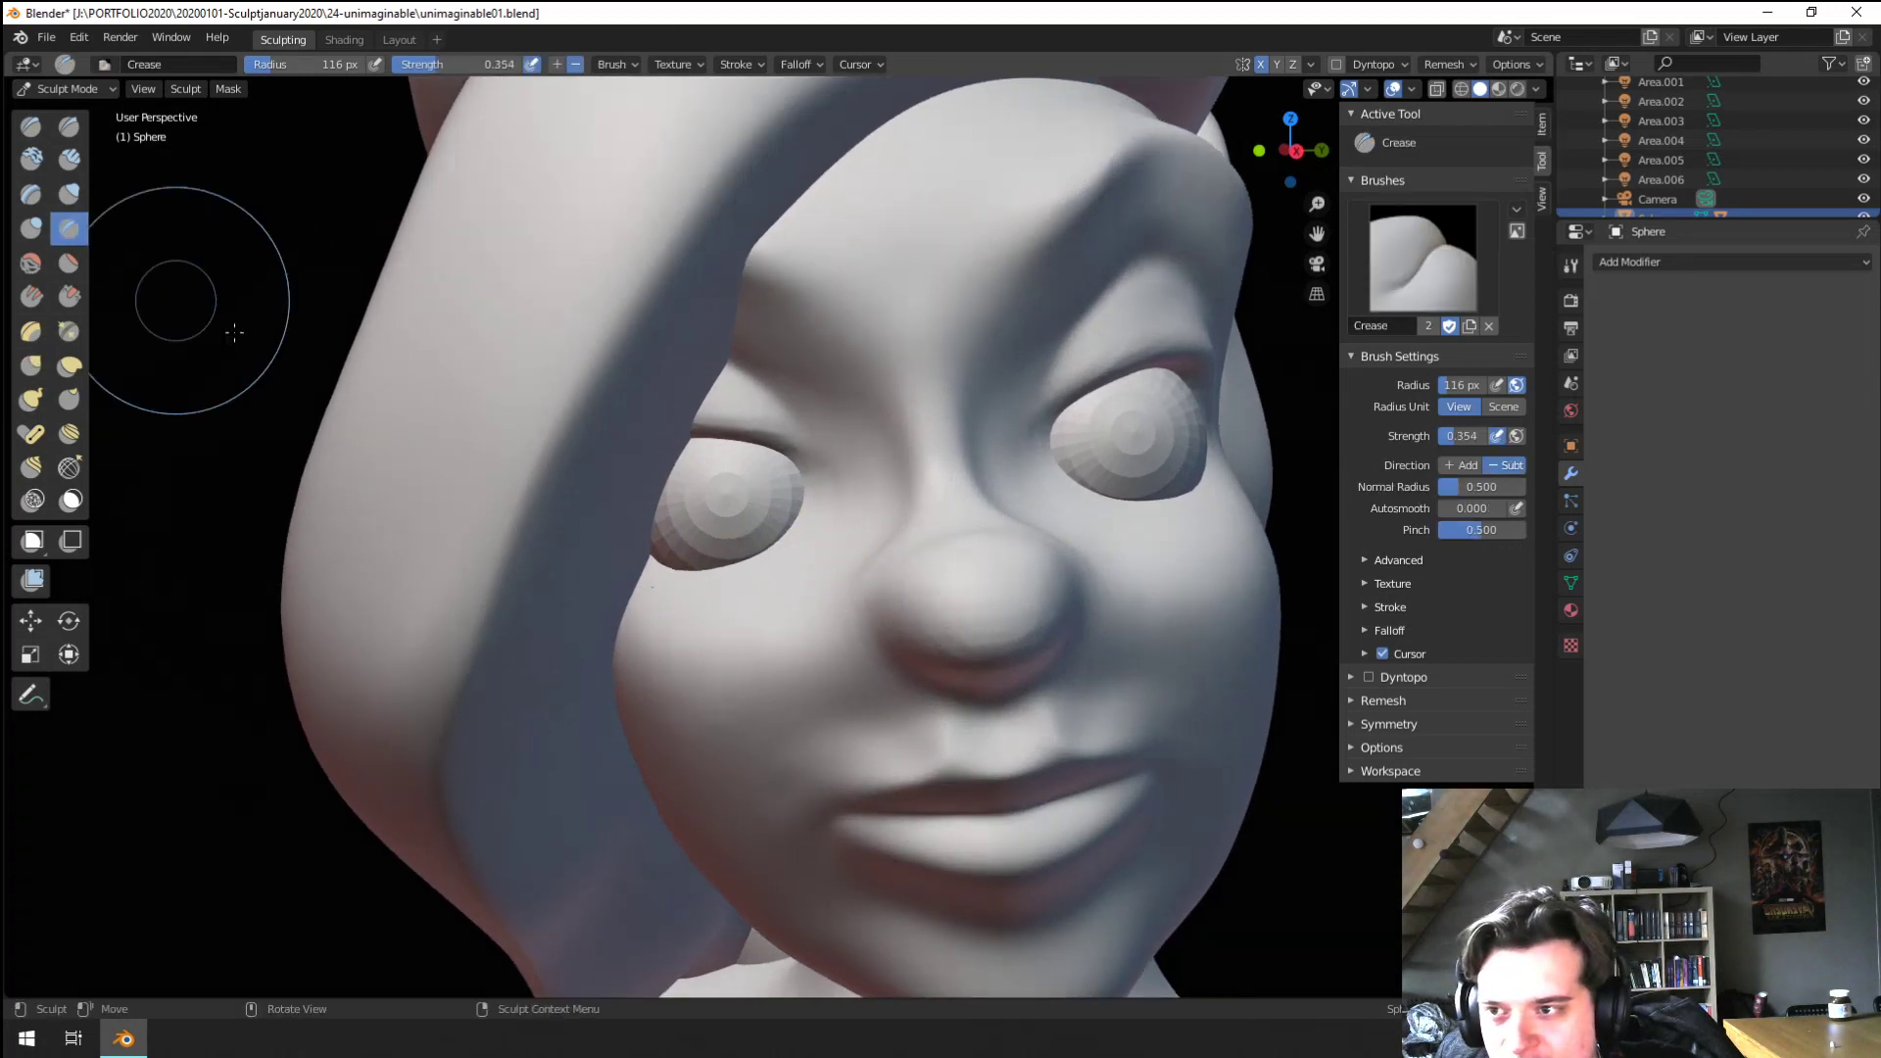
middle_click_drag(823, 622, 889, 555)
left_click_drag(890, 550, 856, 622)
mouse_move(851, 612)
middle_mouse_down()
mouse_move(720, 619)
mouse_move(696, 554)
middle_mouse_up()
left_click(68, 296)
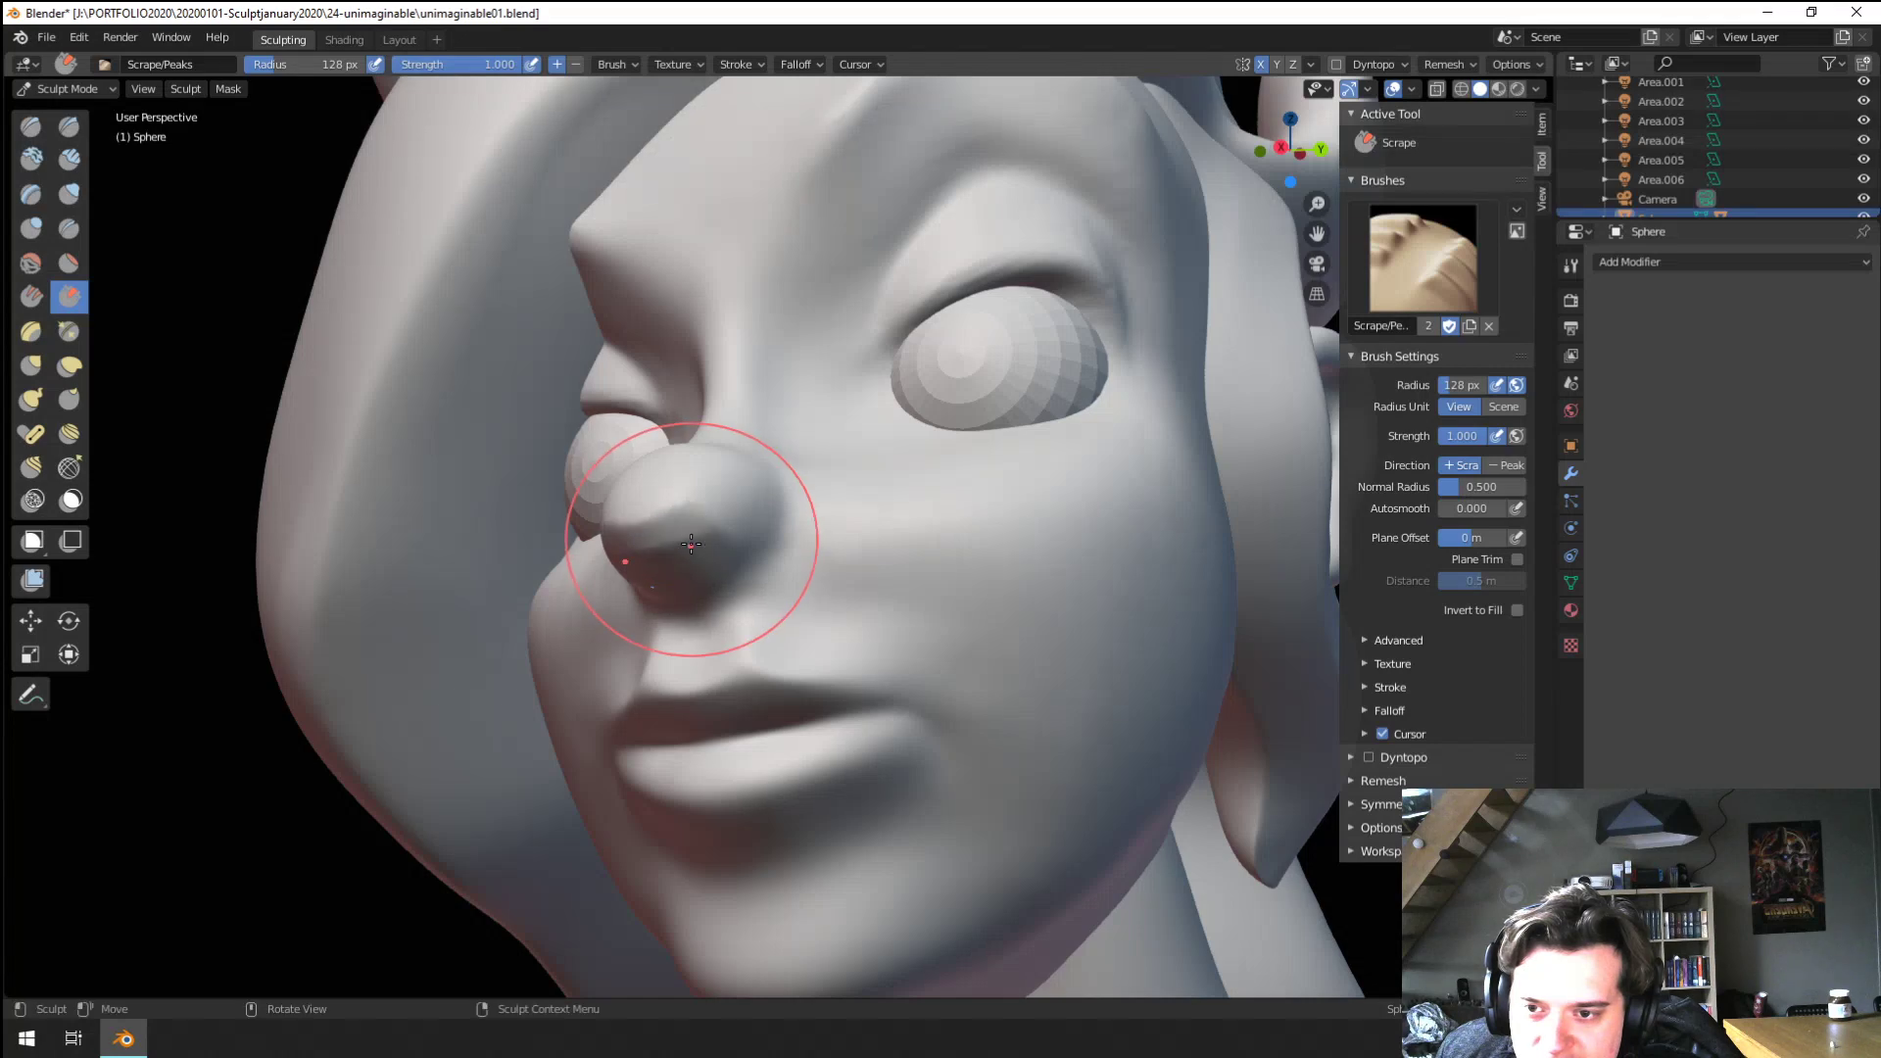
mouse_move(726, 533)
middle_mouse_down()
mouse_move(621, 562)
mouse_move(659, 584)
mouse_move(620, 595)
middle_mouse_up()
Lift the very tip of the nose in side view with the Grab brush at 77 px radius
mouse_move(412, 658)
middle_mouse_down()
mouse_move(384, 609)
mouse_move(364, 619)
middle_mouse_up()
key("g")
key("f")
left_click(342, 617)
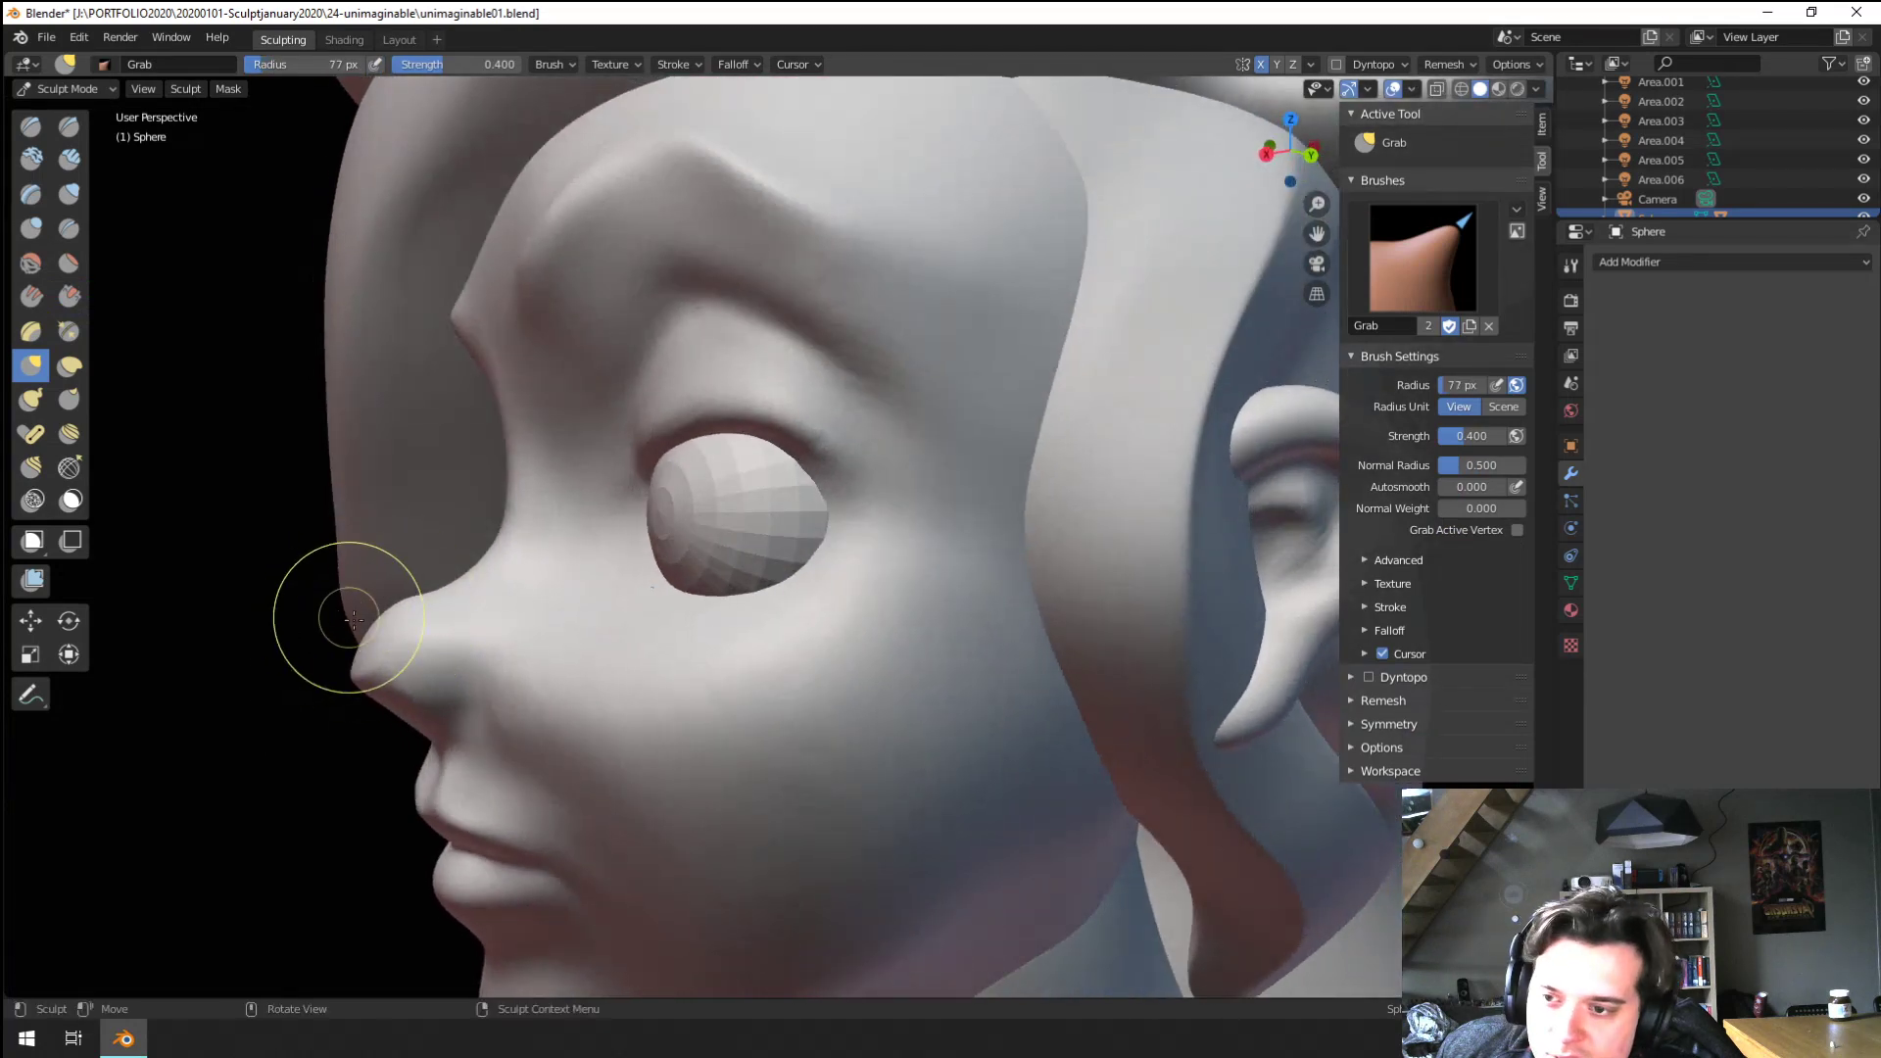
key("f")
left_click_drag(363, 635, 362, 618)
left_click(427, 638)
Push the tip and underside of the nose upward with the Grab brush, setting its radius to 112 px
middle_click_drag(373, 617, 509, 580)
key("f")
left_click(846, 582)
middle_click_drag(836, 546, 432, 546)
key("f")
left_click(379, 581)
left_click_drag(368, 588, 362, 580)
mouse_move(363, 584)
middle_mouse_down()
mouse_move(425, 585)
mouse_move(402, 588)
mouse_move(400, 614)
middle_mouse_up()
key("f")
left_click(406, 619)
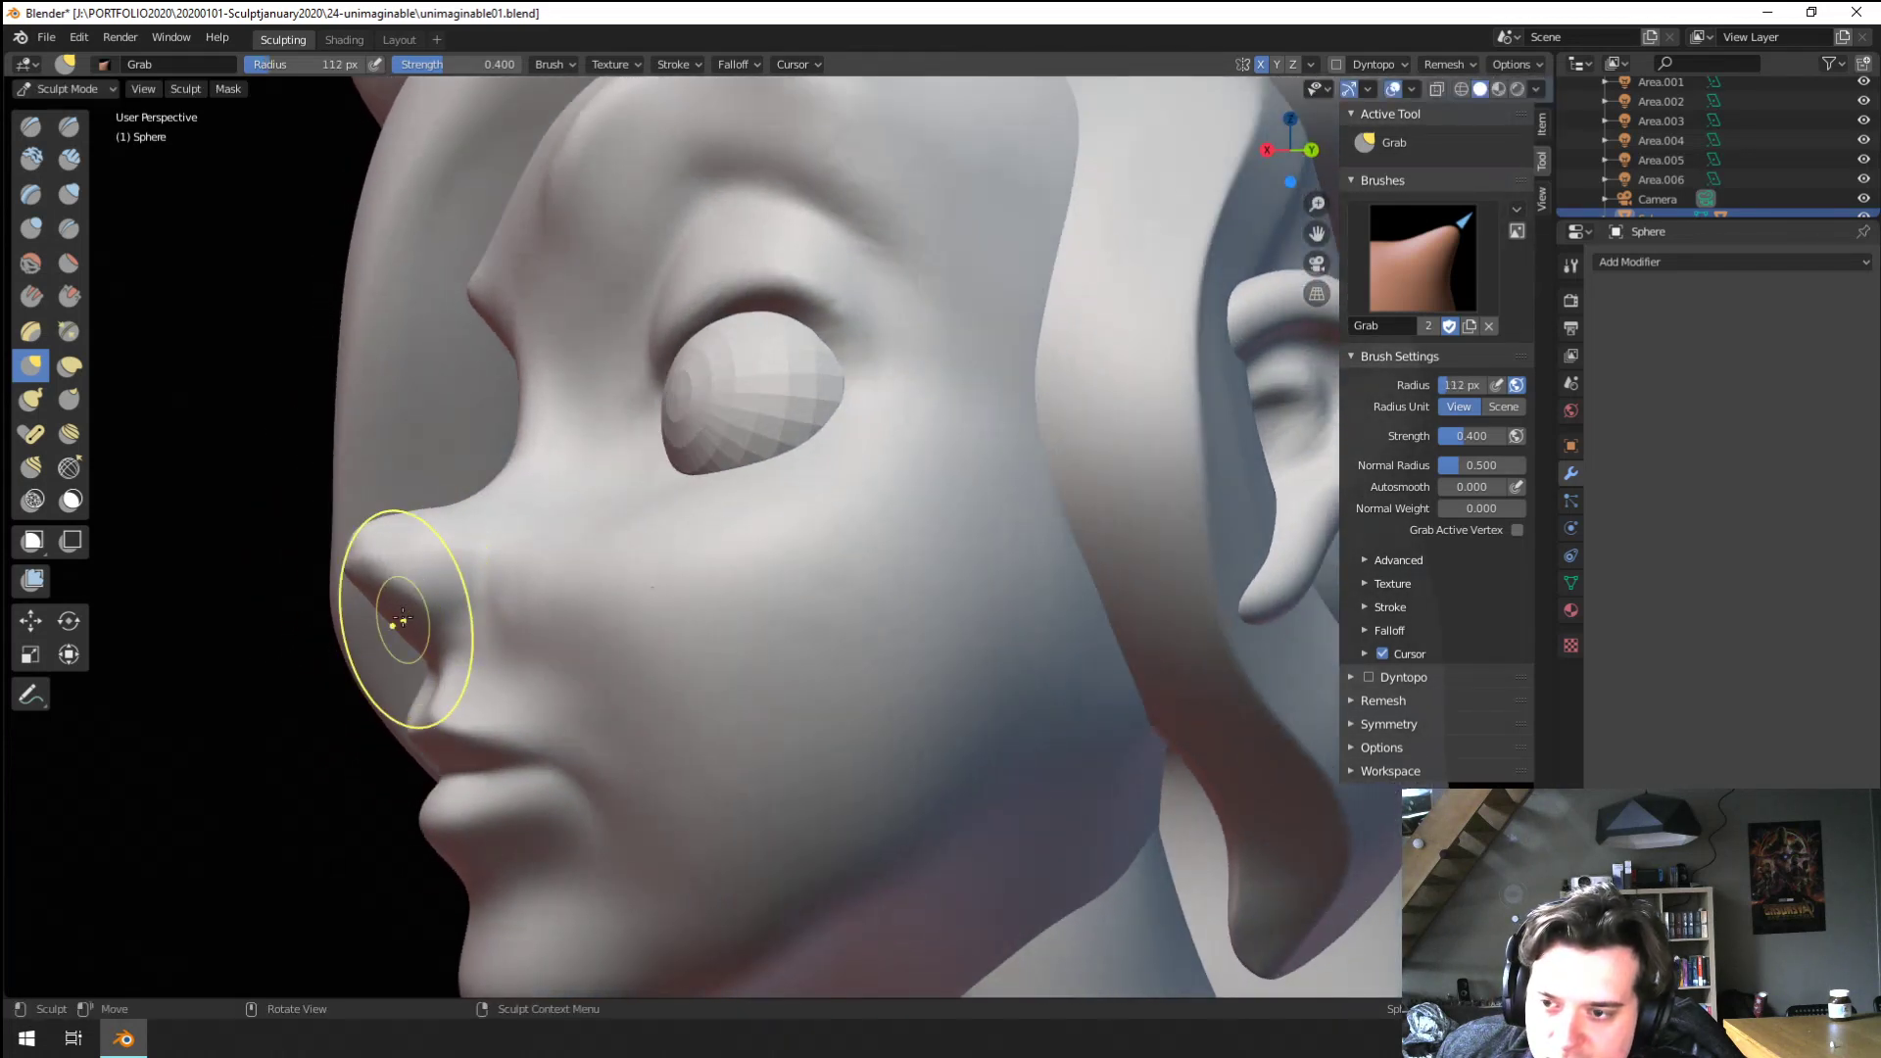
mouse_move(402, 621)
left_mouse_down()
mouse_move(382, 627)
mouse_move(363, 586)
left_mouse_up()
Narrow the sides of the nose from the front with the Grab brush at 157 and 131 px radius
scroll(525, 622, "down", 2)
middle_click_drag(407, 576, 546, 621)
scroll(887, 543, "up", 2)
middle_click_drag(926, 551, 789, 617, "shift")
key("f")
left_click(833, 619)
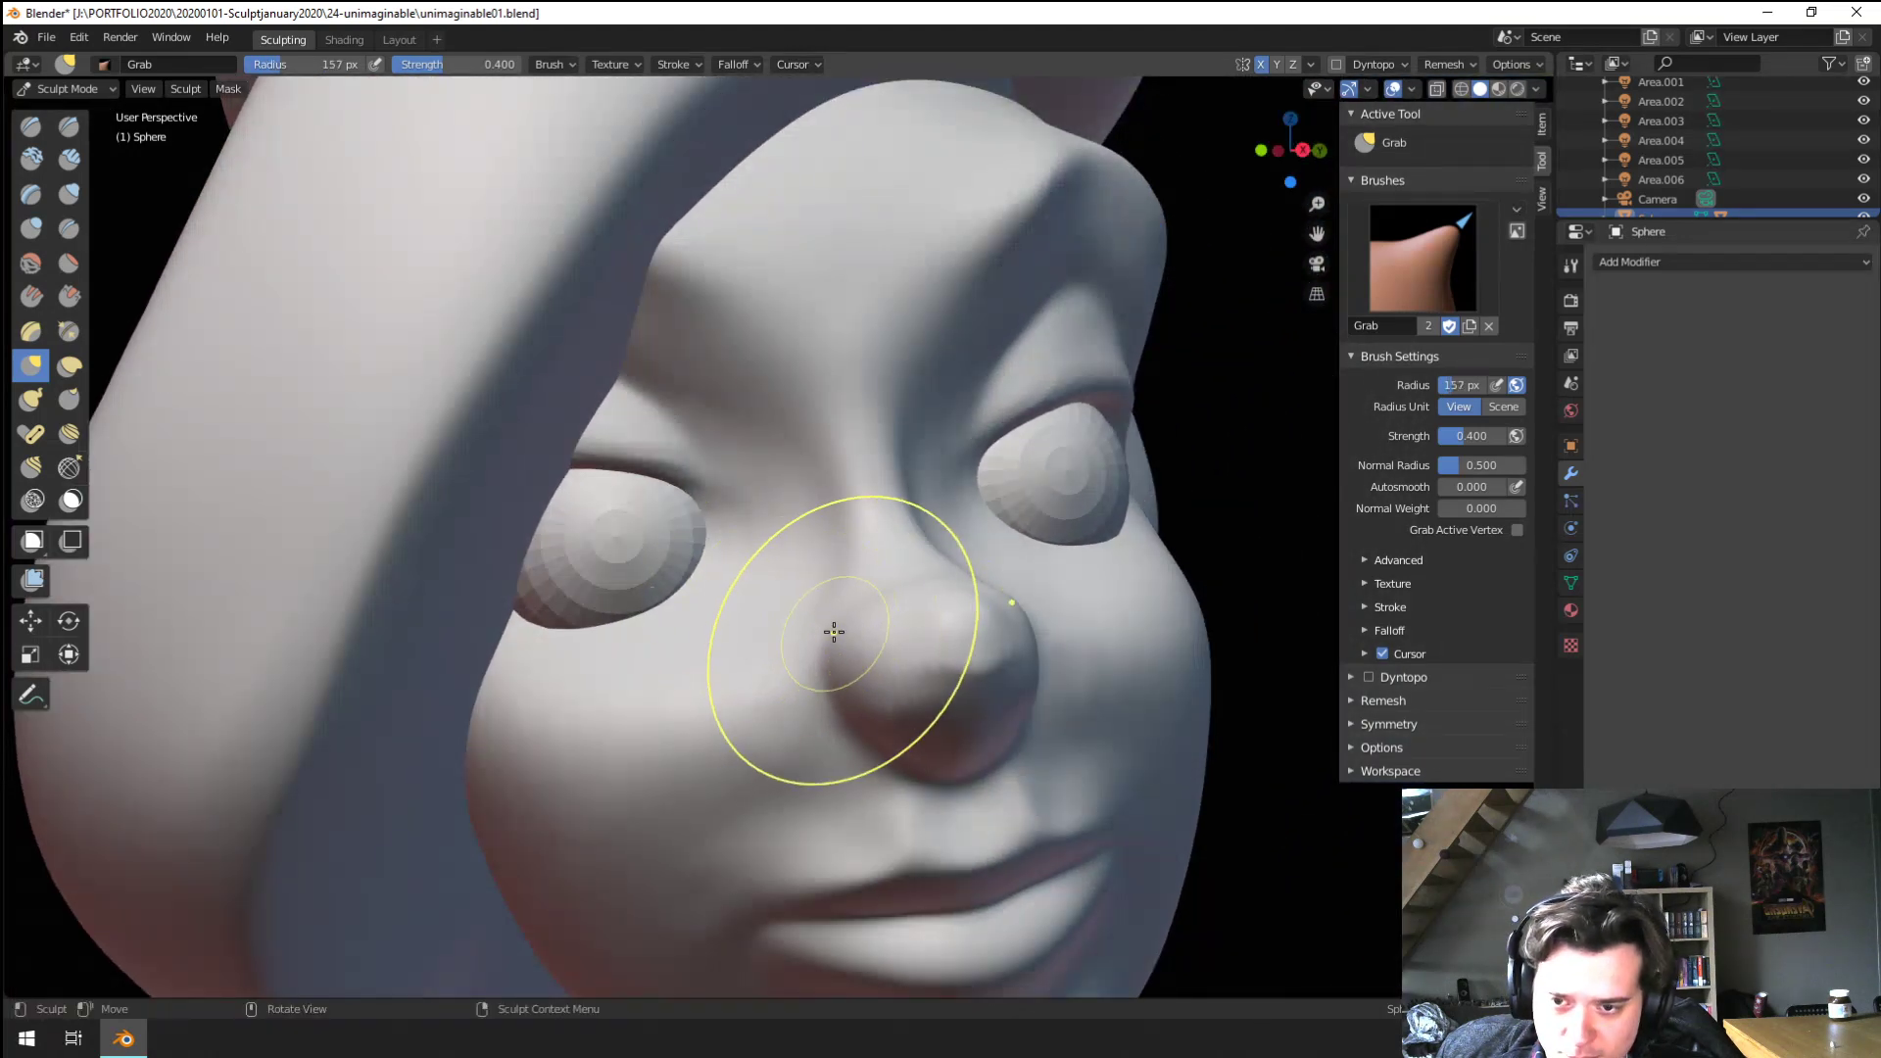
left_click_drag(832, 634, 849, 651)
middle_click_drag(822, 732, 816, 754)
key("f")
left_click(796, 685)
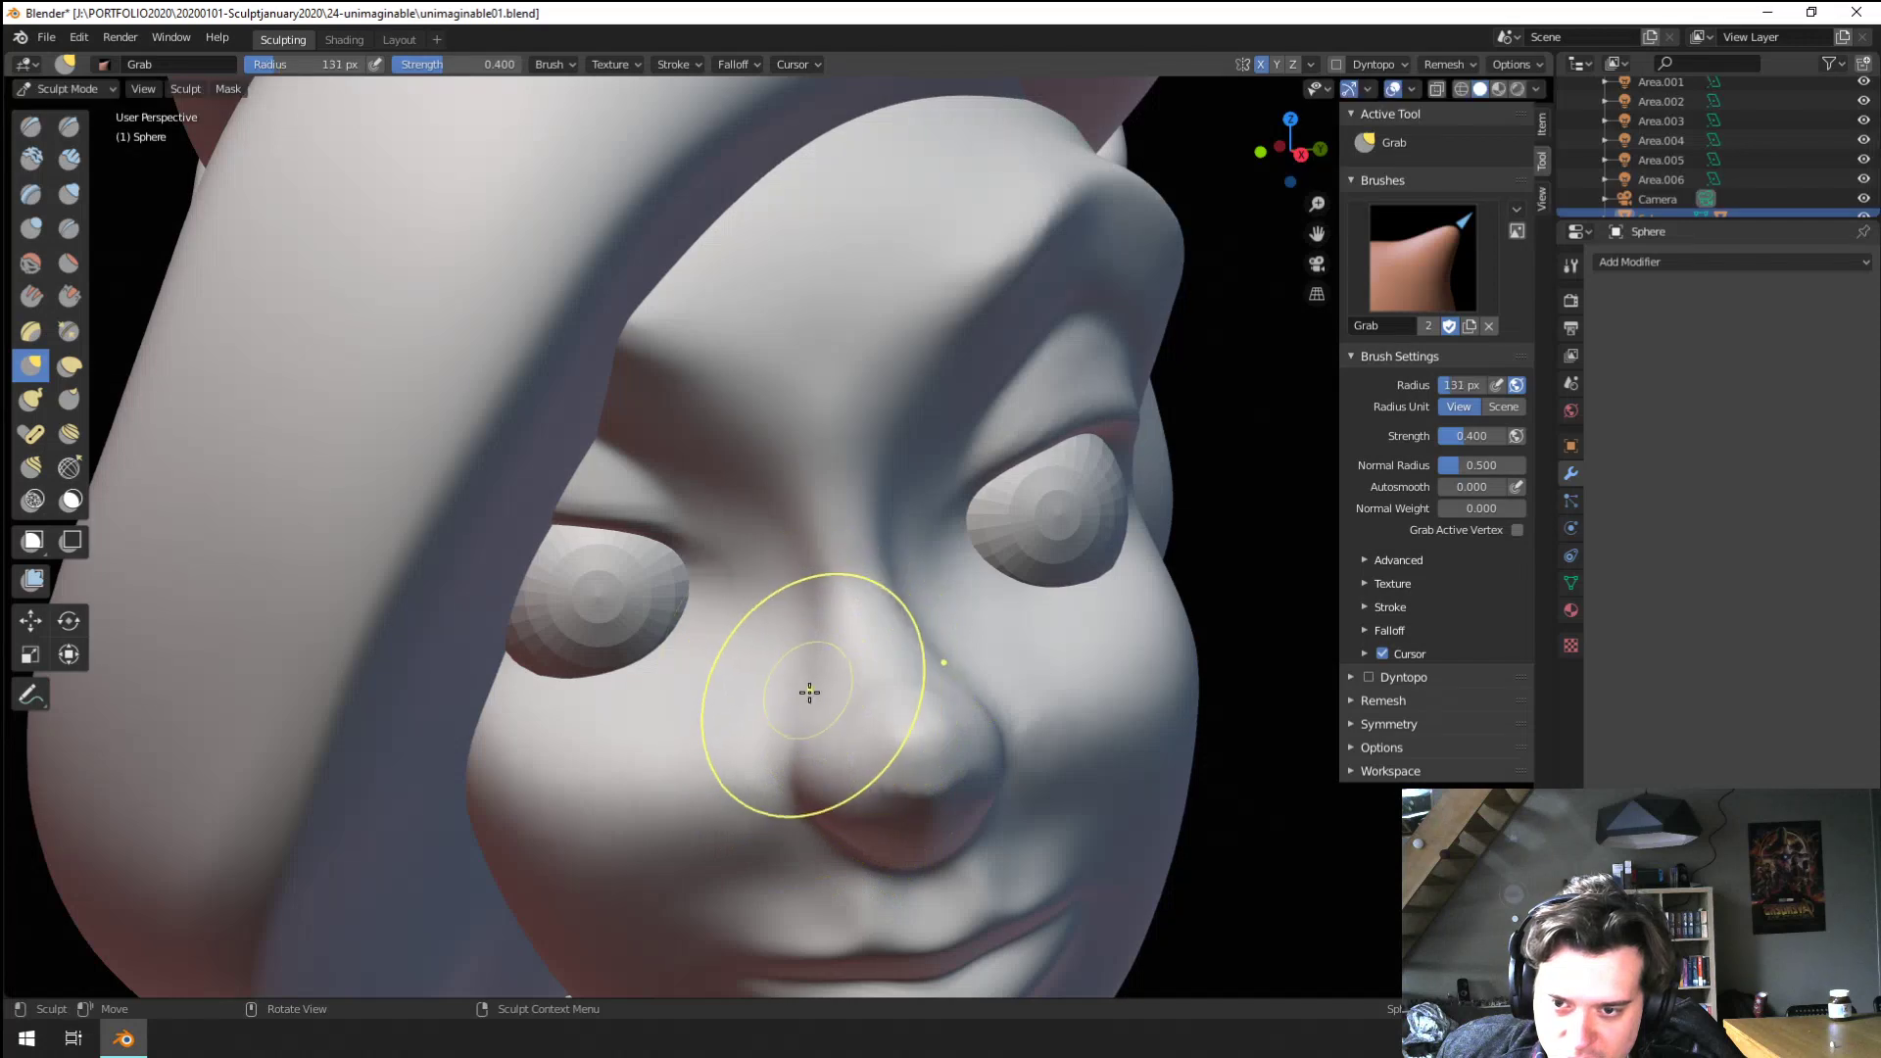
mouse_move(813, 695)
left_mouse_down()
mouse_move(836, 714)
mouse_move(828, 679)
left_mouse_up()
middle_click_drag(819, 663, 734, 605)
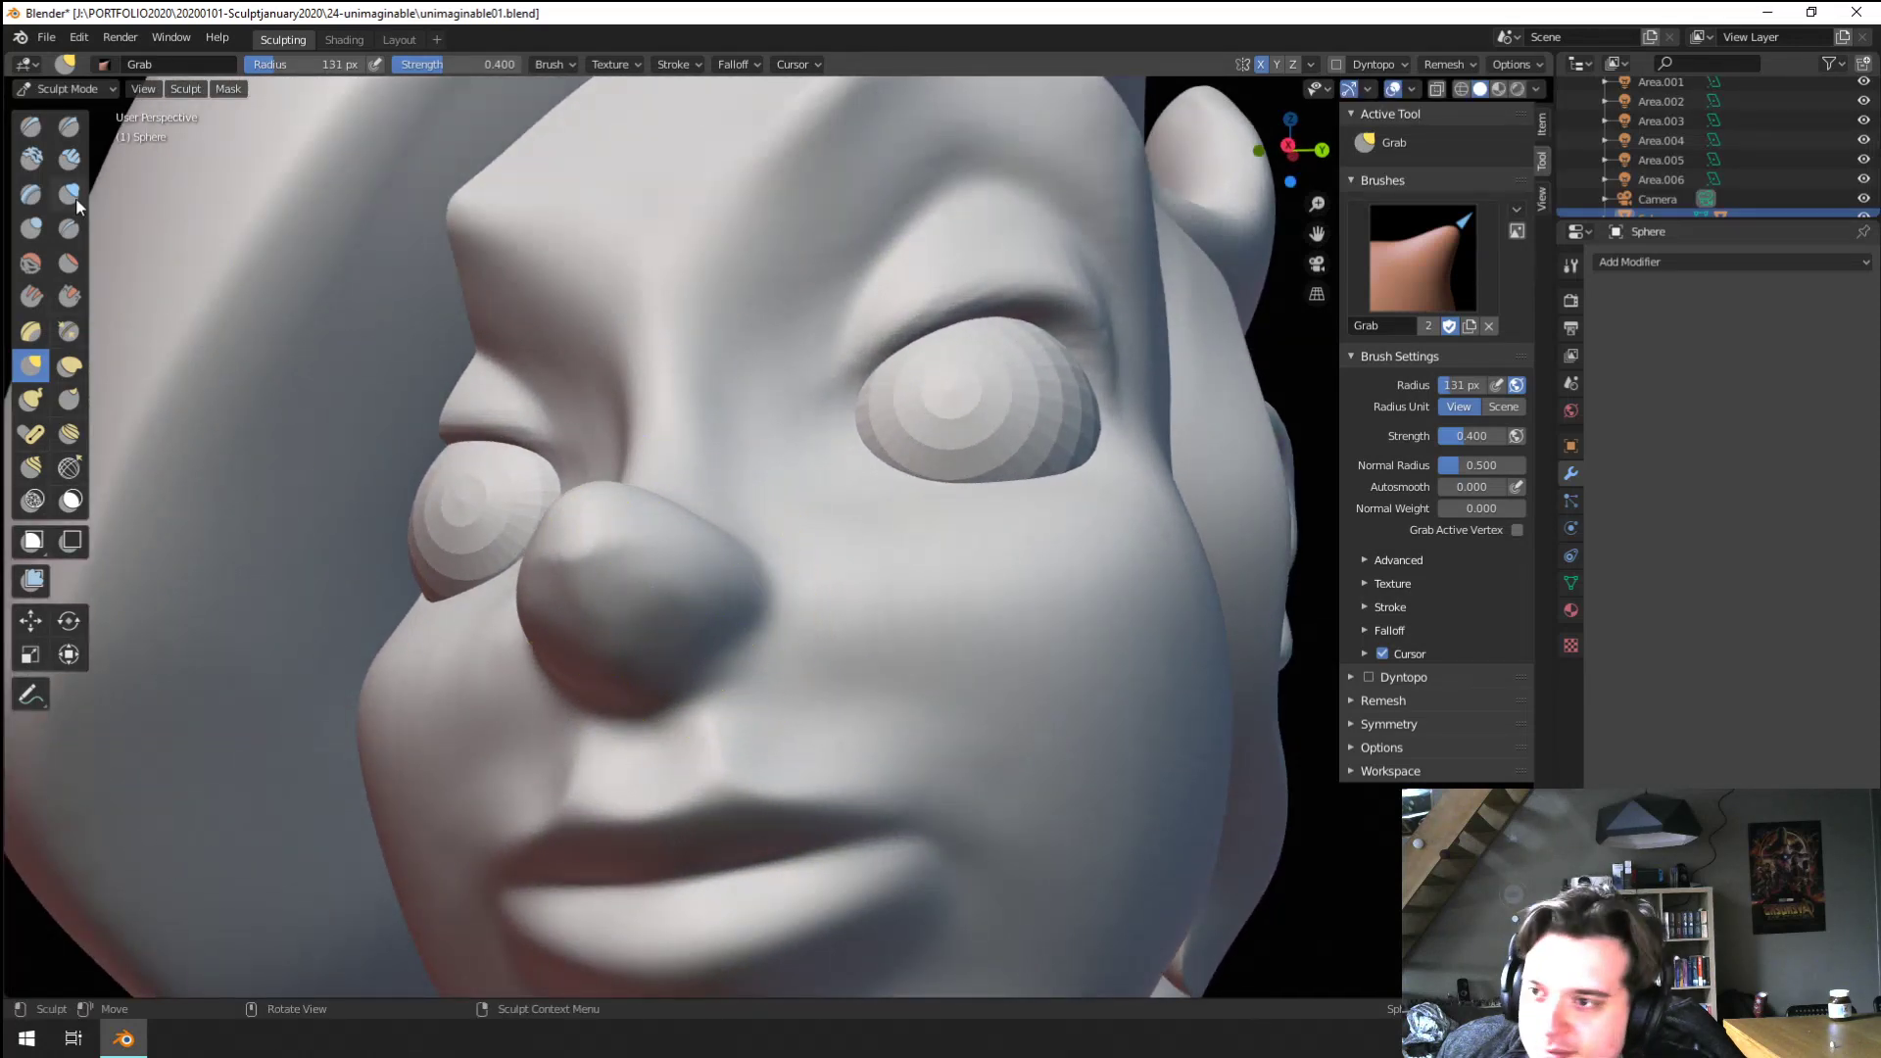
Build up the nostril wings on both sides of the nose with the Blob brush at 102 px radius
left_click(31, 227)
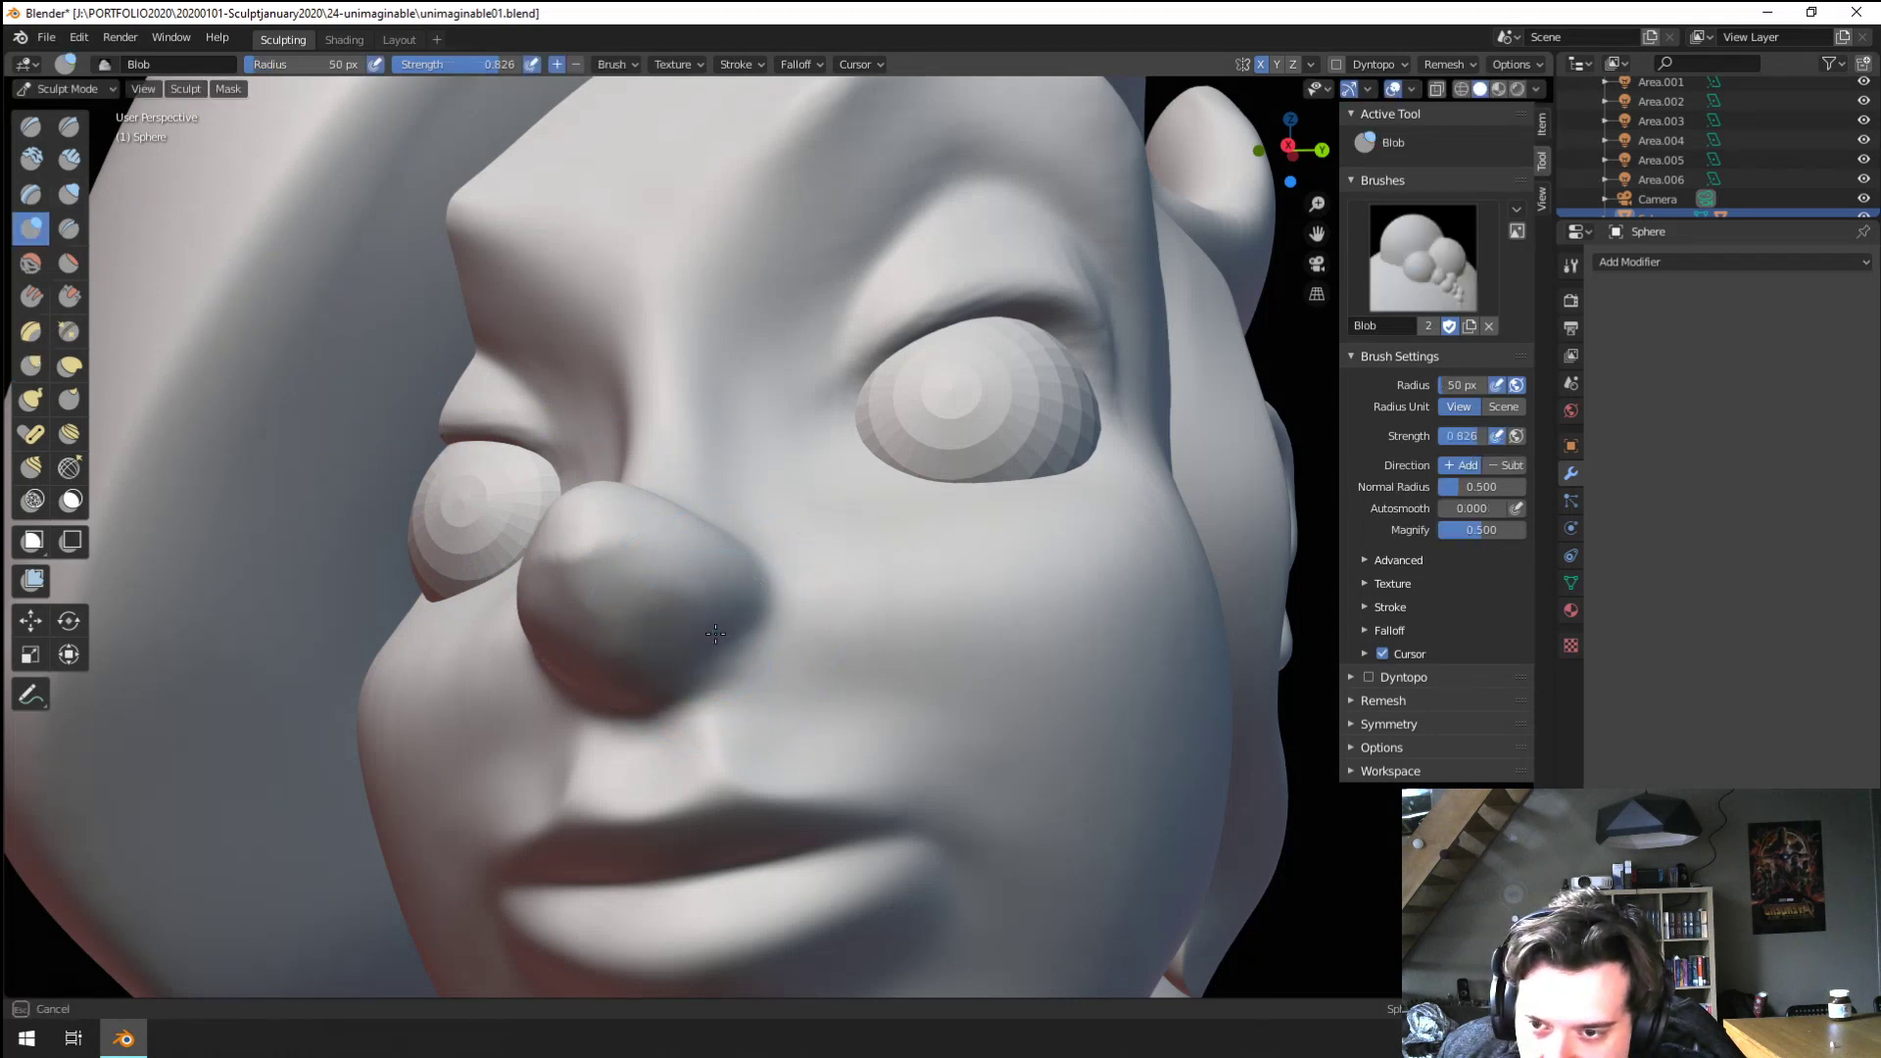
key("f")
left_click_drag(746, 601, 765, 628)
left_click(851, 623)
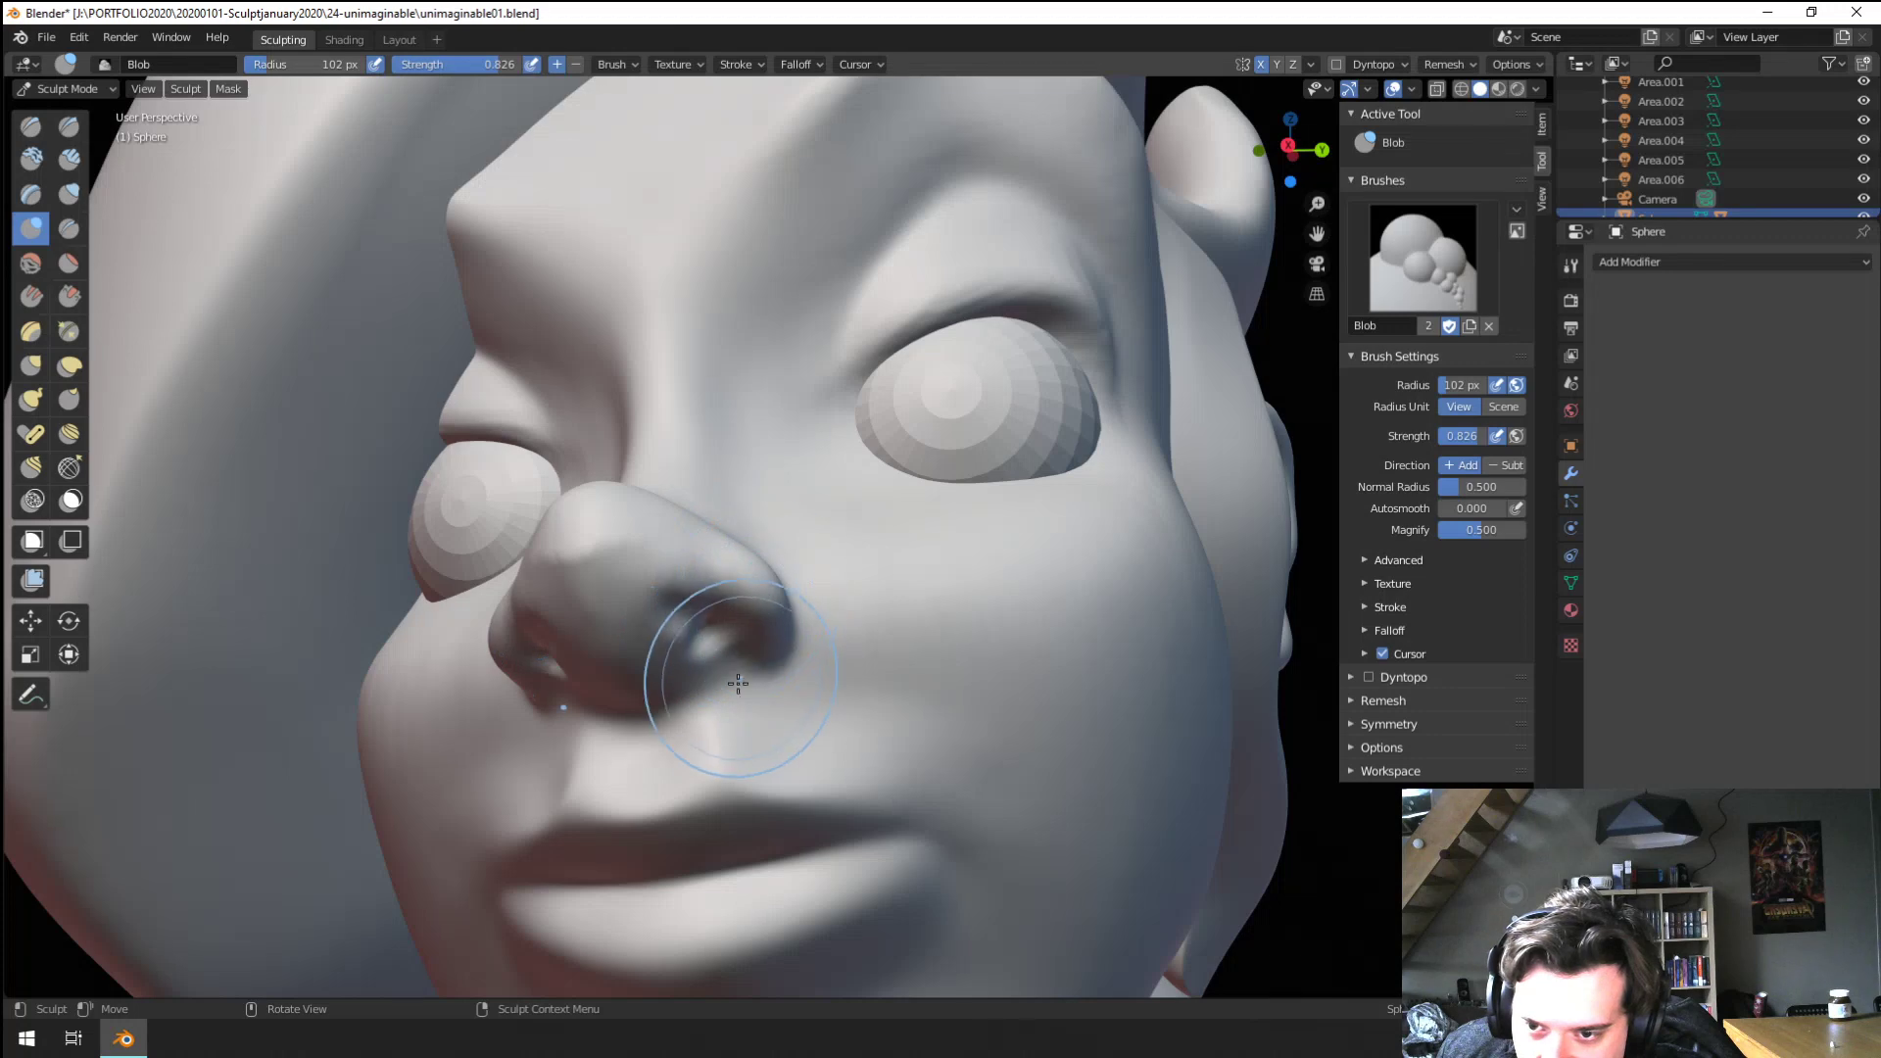
left_click_drag(707, 634, 707, 639)
Pull the nostril wings into shape with the Grab brush at 186 px radius
mouse_move(703, 636)
middle_mouse_down("ctrl")
mouse_move(689, 696)
mouse_move(735, 694)
middle_mouse_up("ctrl")
key("g")
key("f")
left_click(873, 603)
left_click_drag(847, 617, 831, 610)
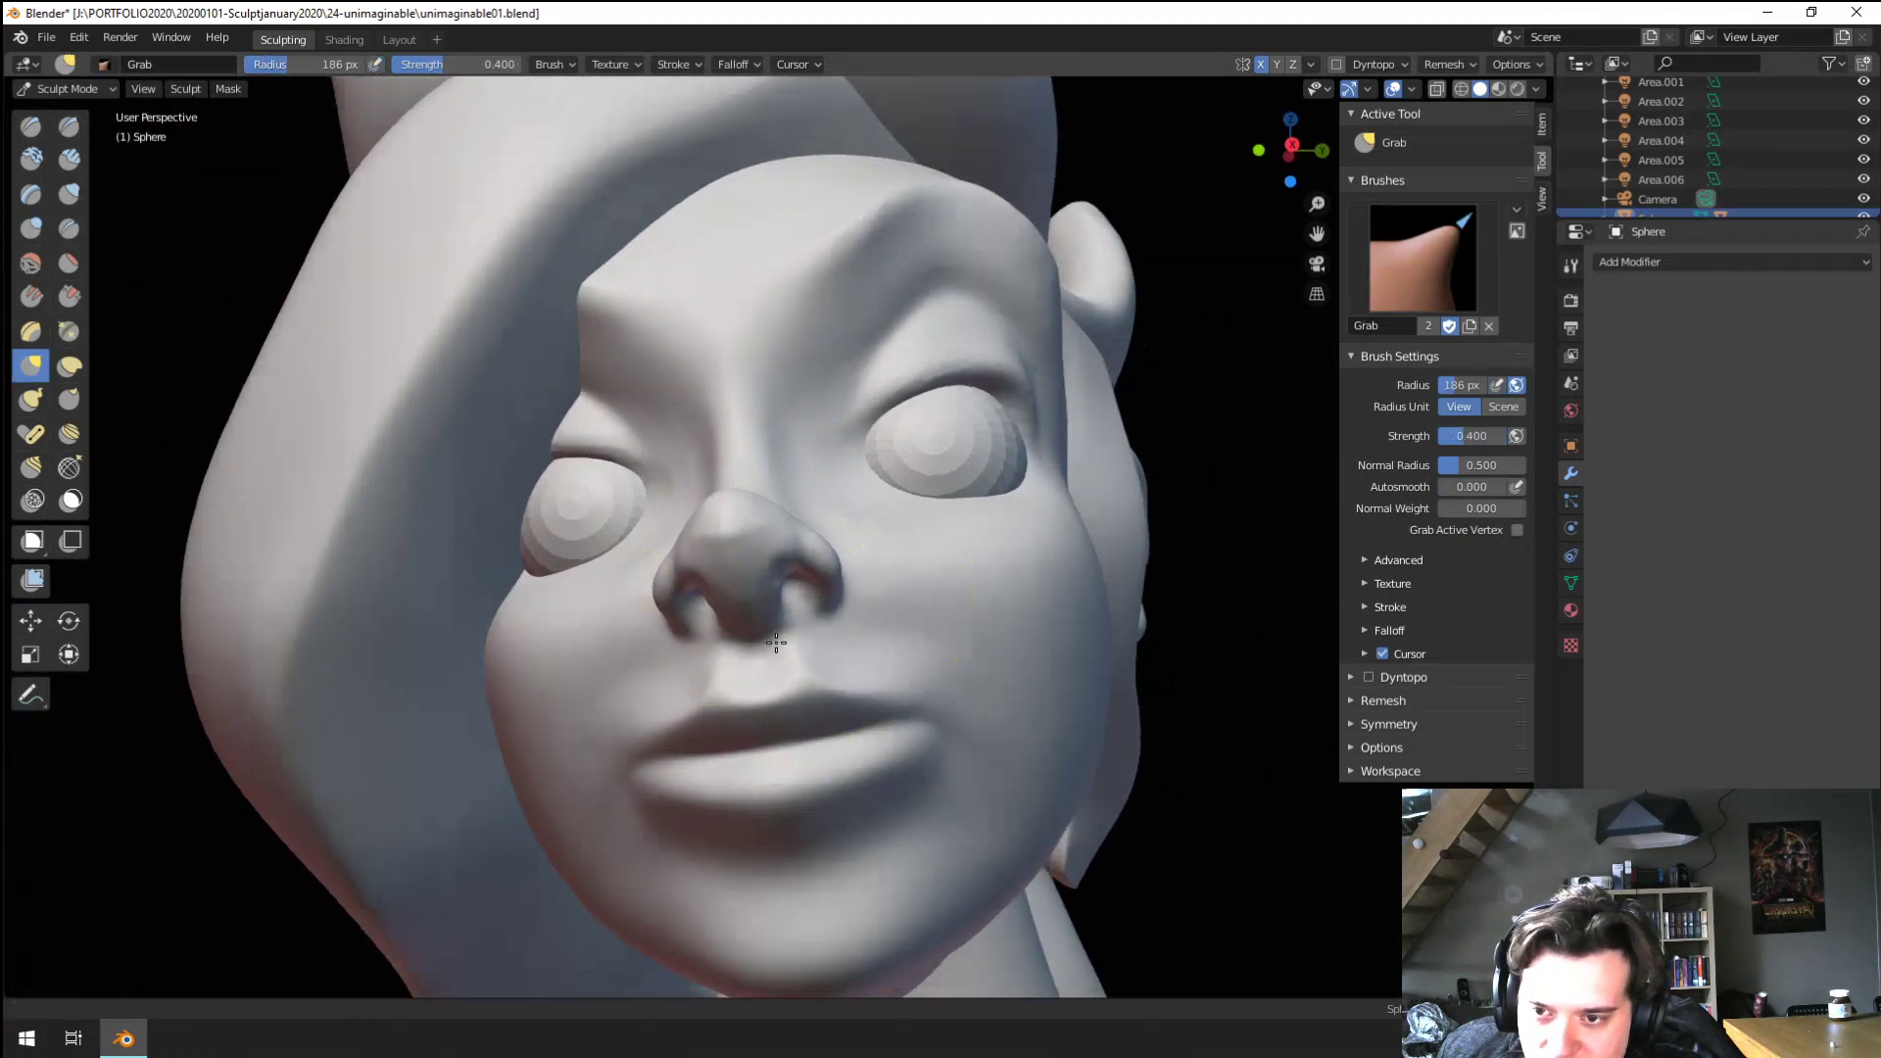
middle_click_drag(828, 637, 825, 667, "ctrl")
mouse_move(825, 666)
middle_mouse_down()
mouse_move(676, 652)
mouse_move(710, 641)
middle_mouse_up()
middle_click_drag(710, 641, 705, 623, "ctrl")
middle_click_drag(830, 610, 828, 637)
mouse_move(705, 623)
middle_mouse_down("ctrl")
mouse_move(743, 561)
mouse_move(686, 563)
middle_mouse_up("ctrl")
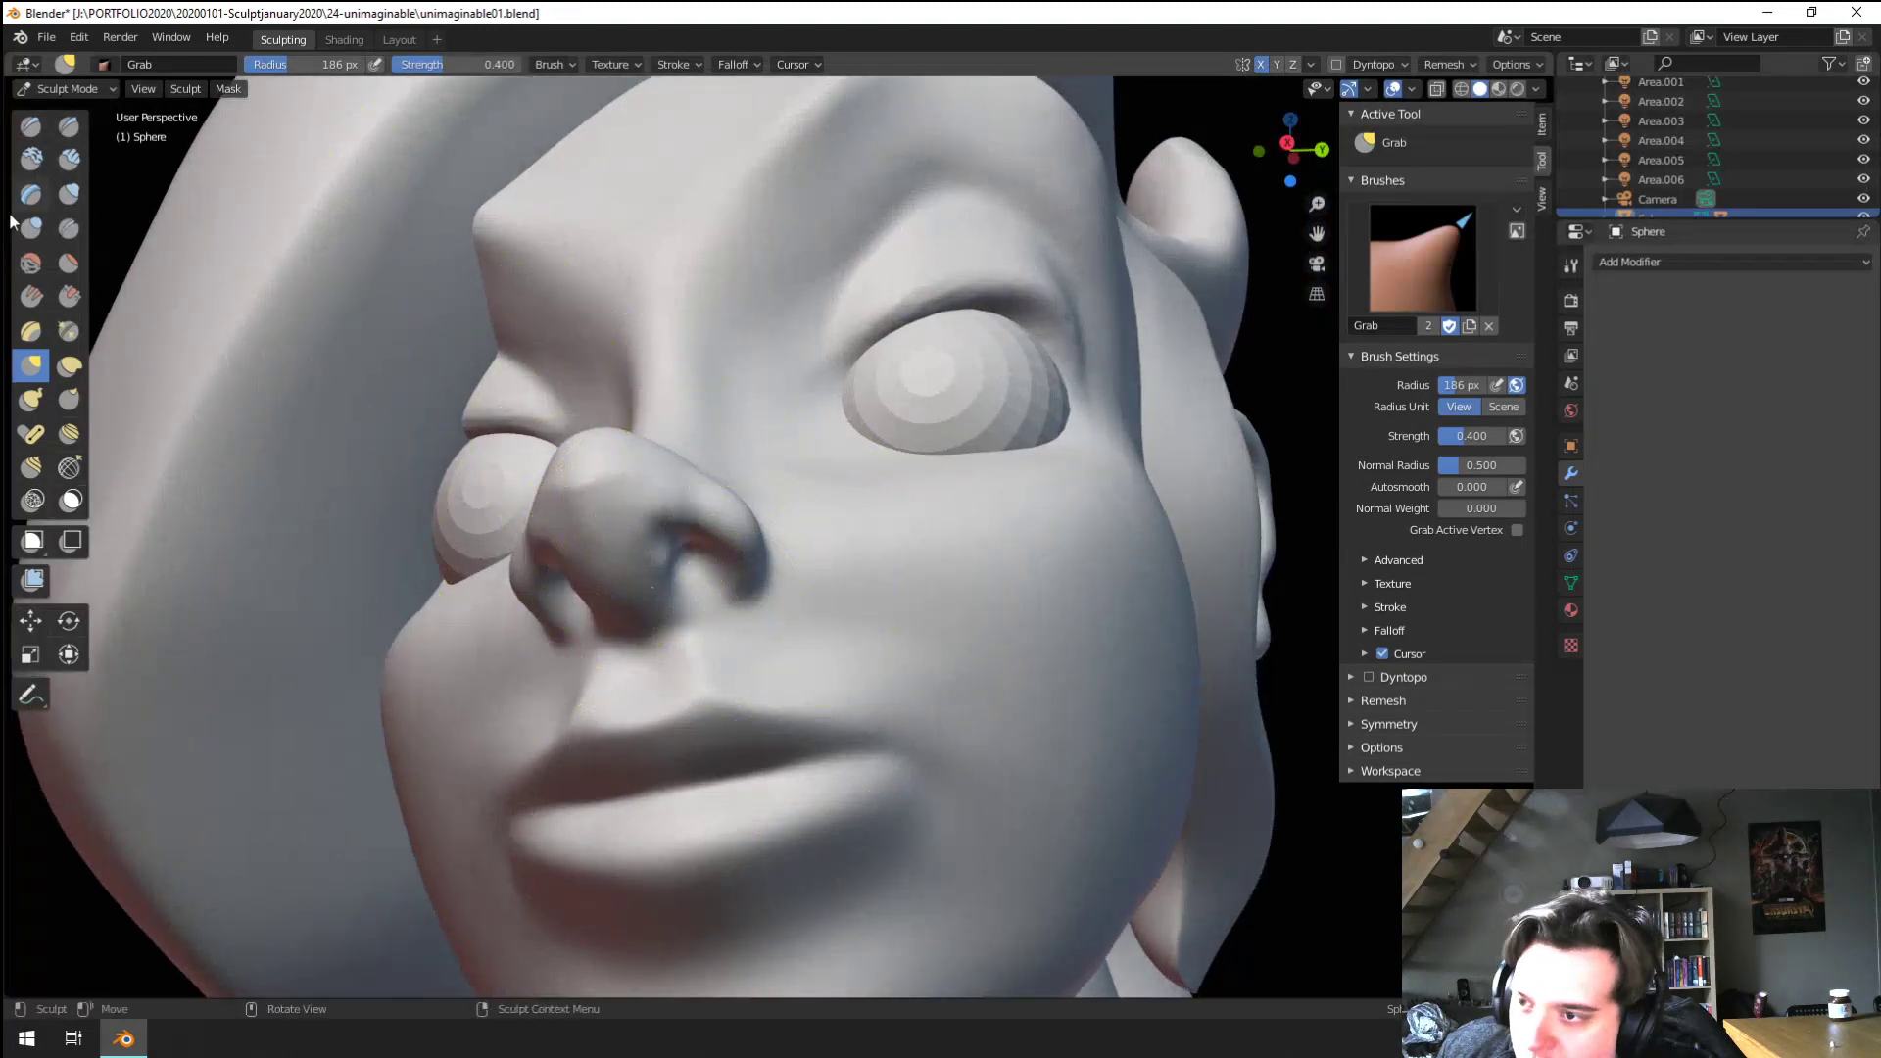
Add volume to the nose tip and nostril wings with the Inflate brush at 95 px radius
left_click(69, 196)
mouse_move(358, 470)
middle_mouse_down()
mouse_move(286, 504)
mouse_move(272, 551)
middle_mouse_up()
key("f")
left_click(474, 699)
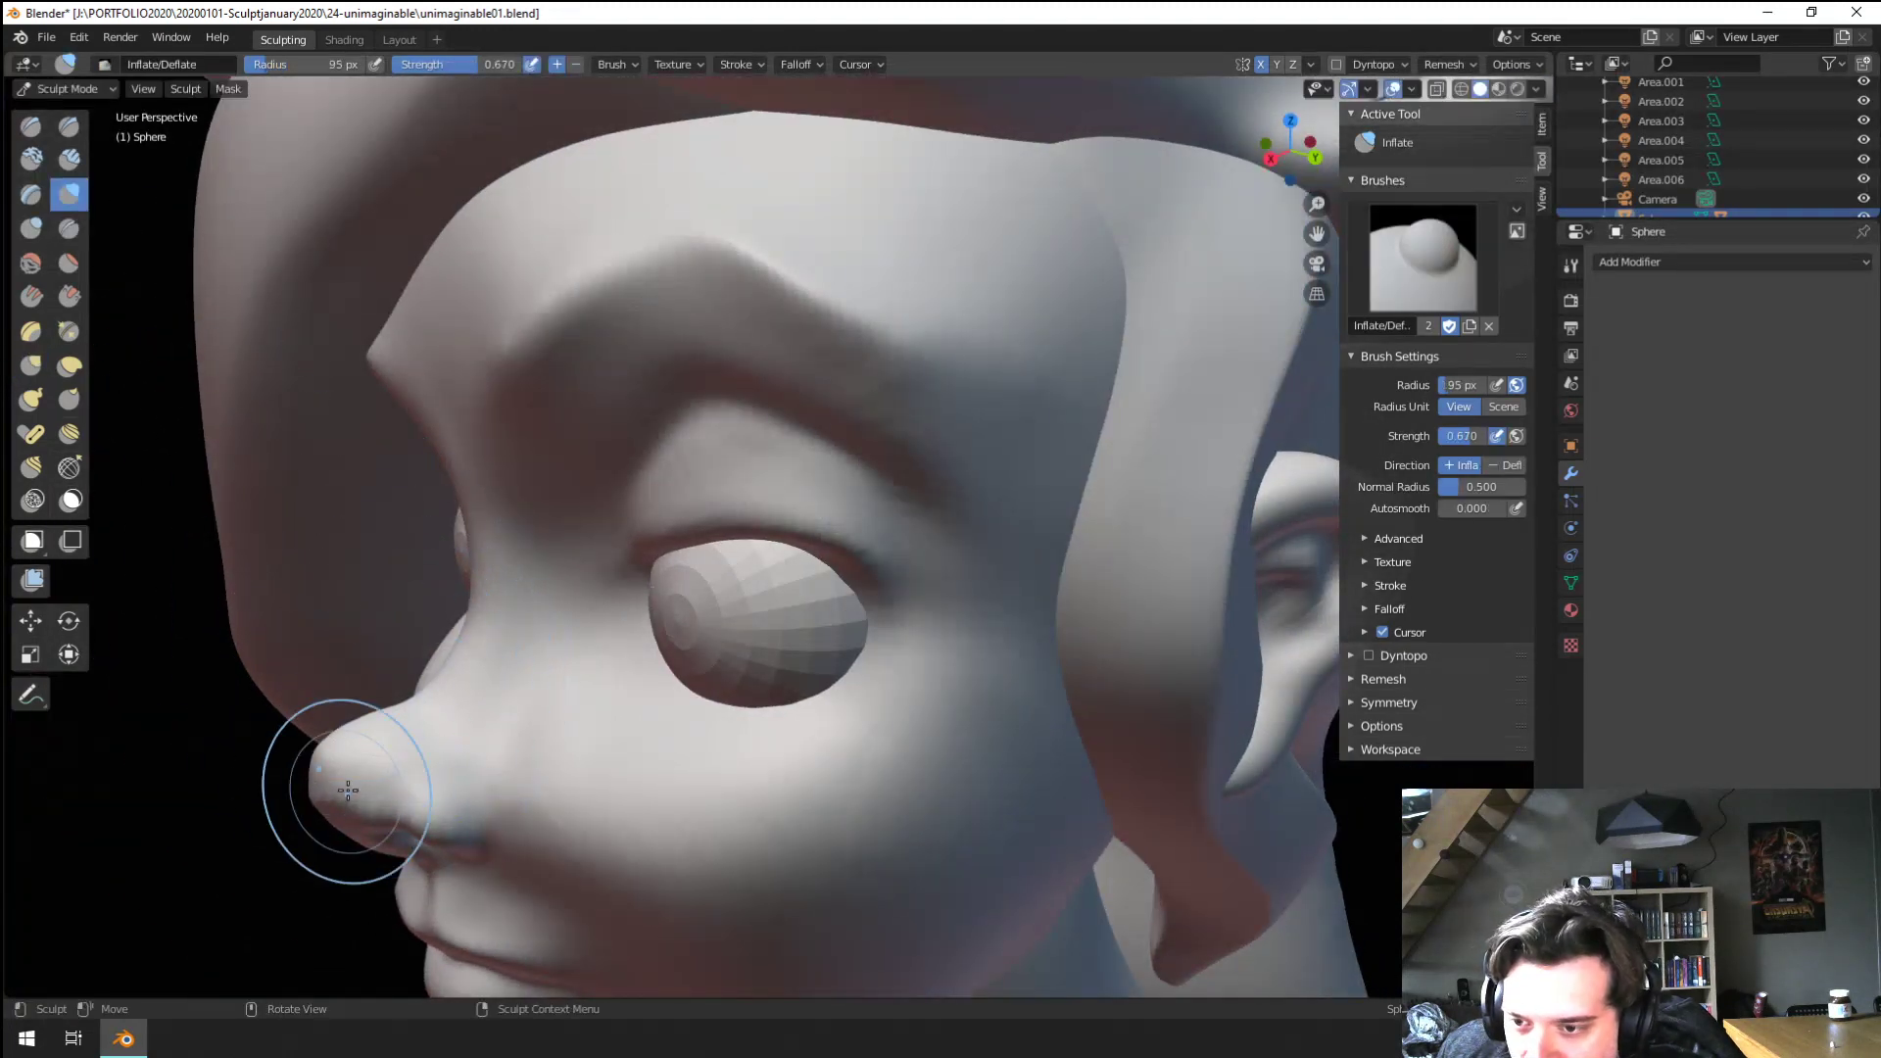
mouse_move(422, 779)
left_mouse_down()
mouse_move(437, 787)
mouse_move(450, 756)
left_mouse_up()
middle_click_drag(450, 756, 649, 666)
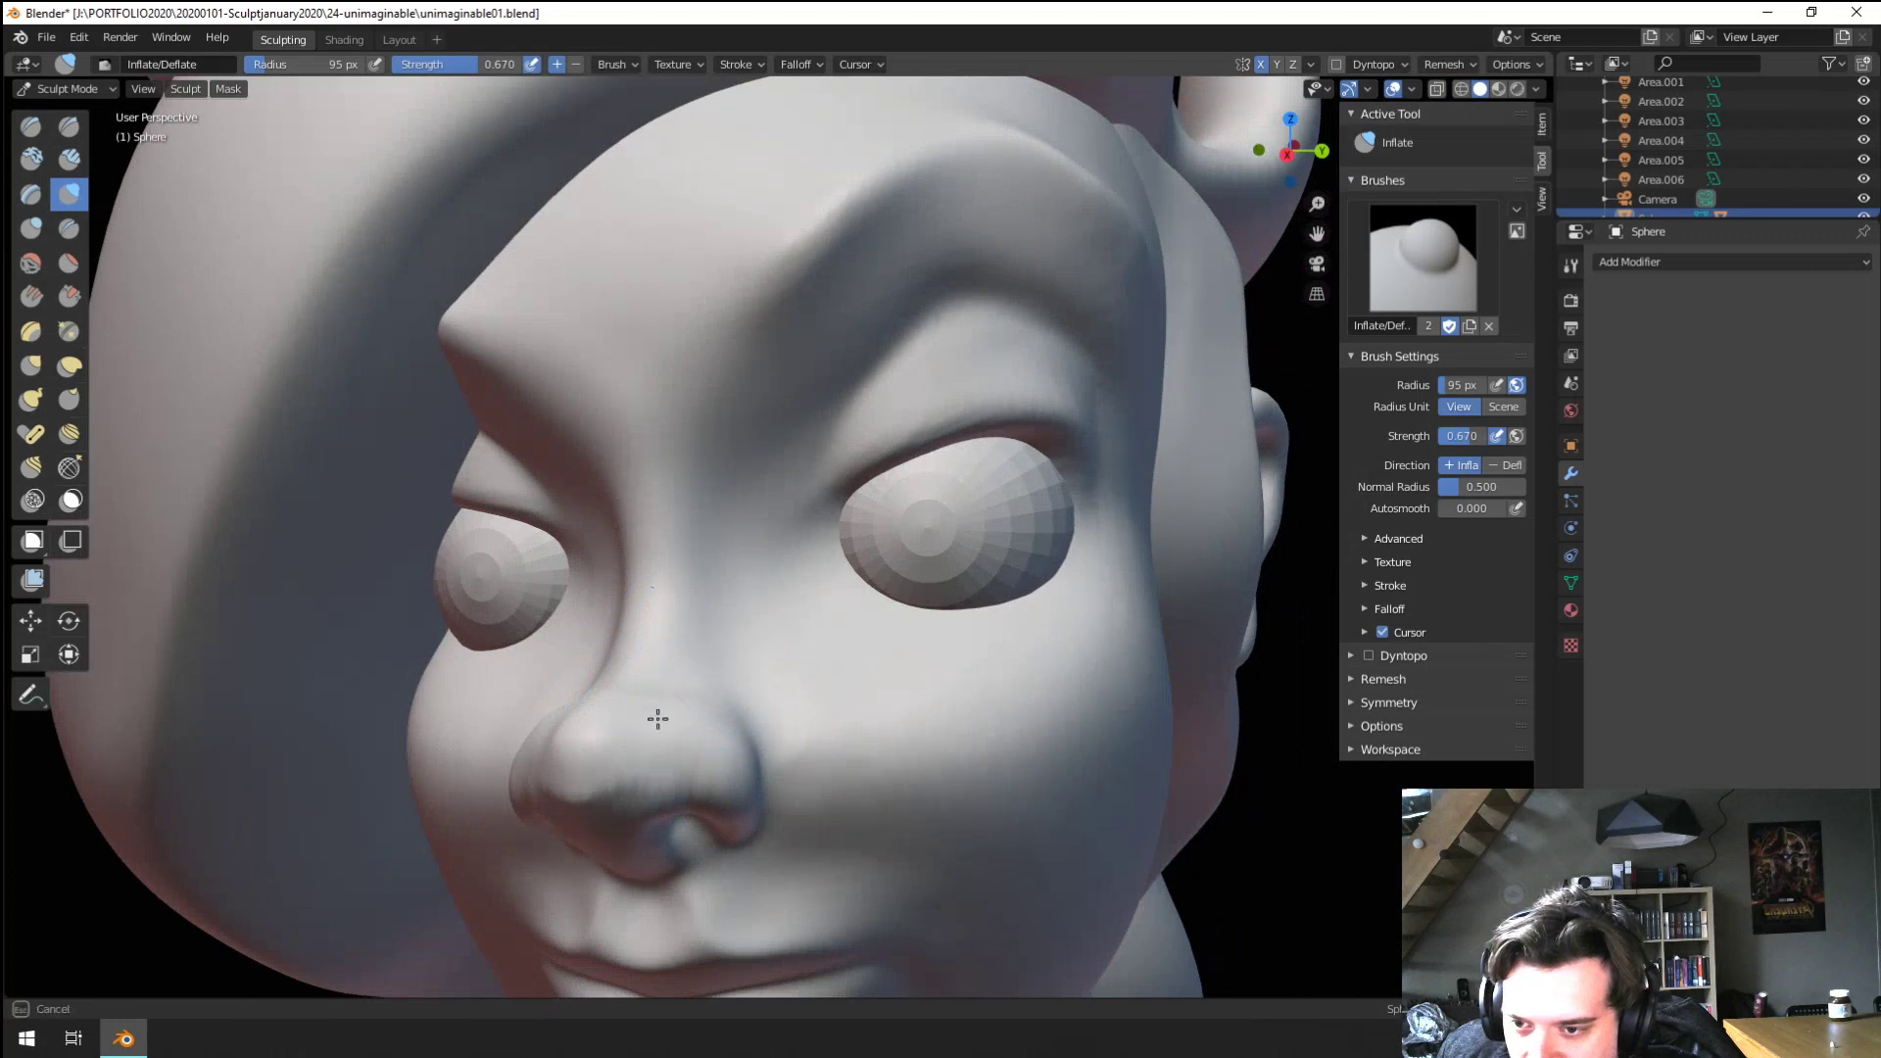
mouse_move(635, 789)
middle_mouse_down()
mouse_move(685, 664)
mouse_move(647, 532)
middle_mouse_up()
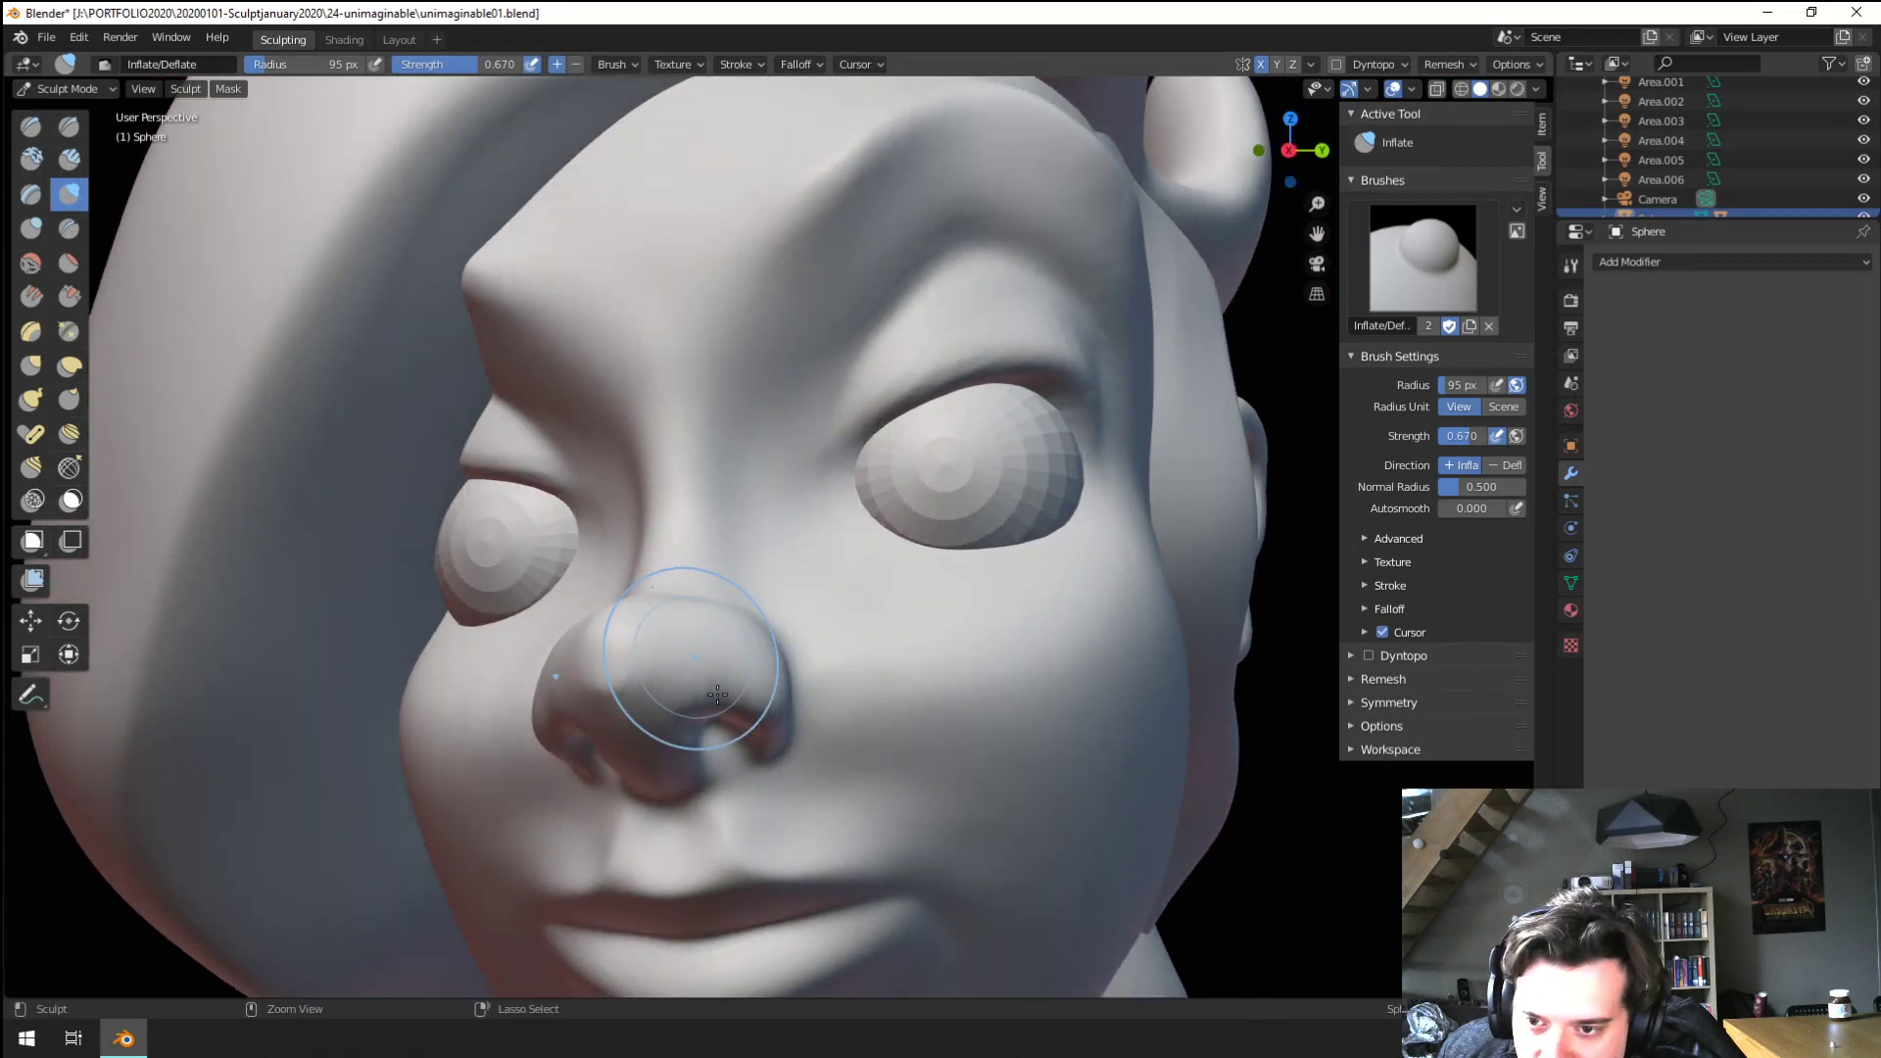
mouse_move(790, 562)
middle_mouse_down()
mouse_move(693, 777)
mouse_move(776, 774)
mouse_move(727, 701)
mouse_move(781, 568)
middle_mouse_up()
scroll(727, 702, "up", 2)
scroll(787, 490, "up", 2)
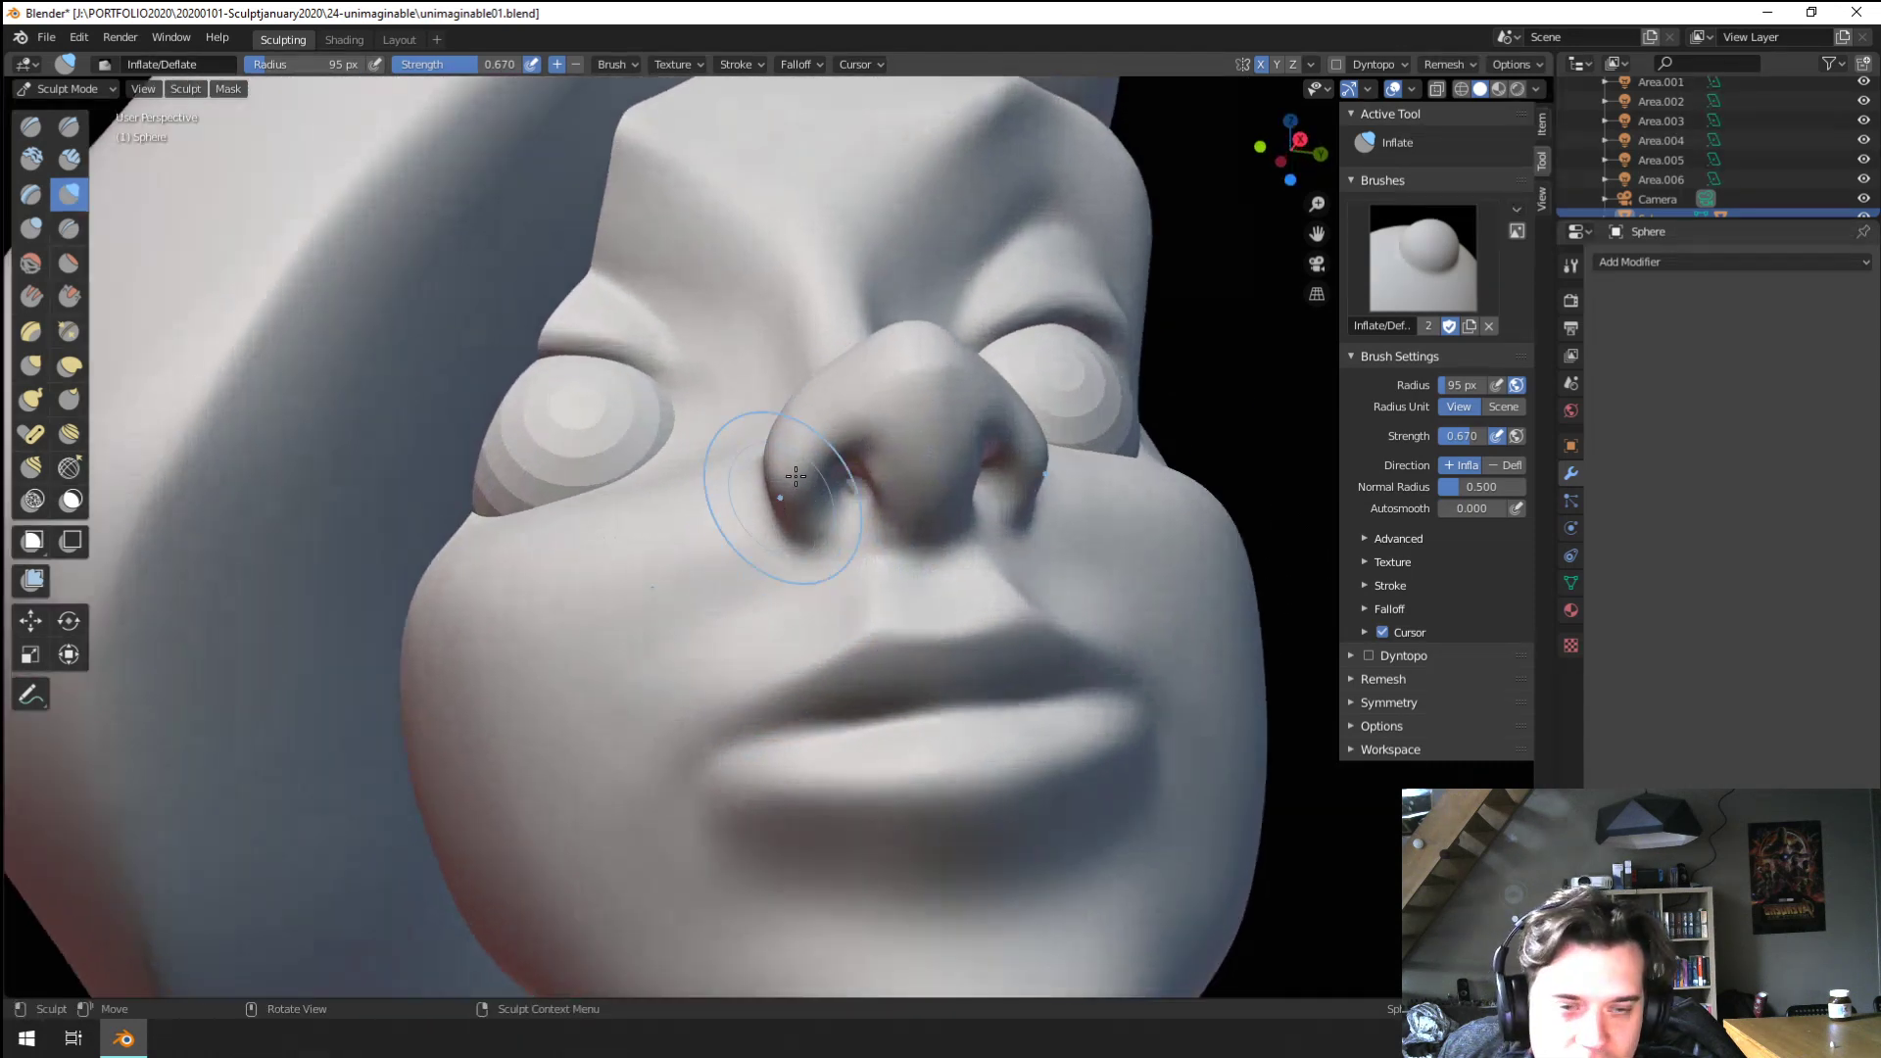
Adjust the nostril openings from below with the Grab brush, reducing its radius to 68 px
key("g")
key("bracketleft")
key("bracketleft")
key("bracketleft")
key("bracketleft")
key("bracketleft")
mouse_move(854, 478)
left_mouse_down()
mouse_move(896, 427)
mouse_move(869, 462)
left_mouse_up()
key("bracketleft")
key("bracketleft")
key("bracketleft")
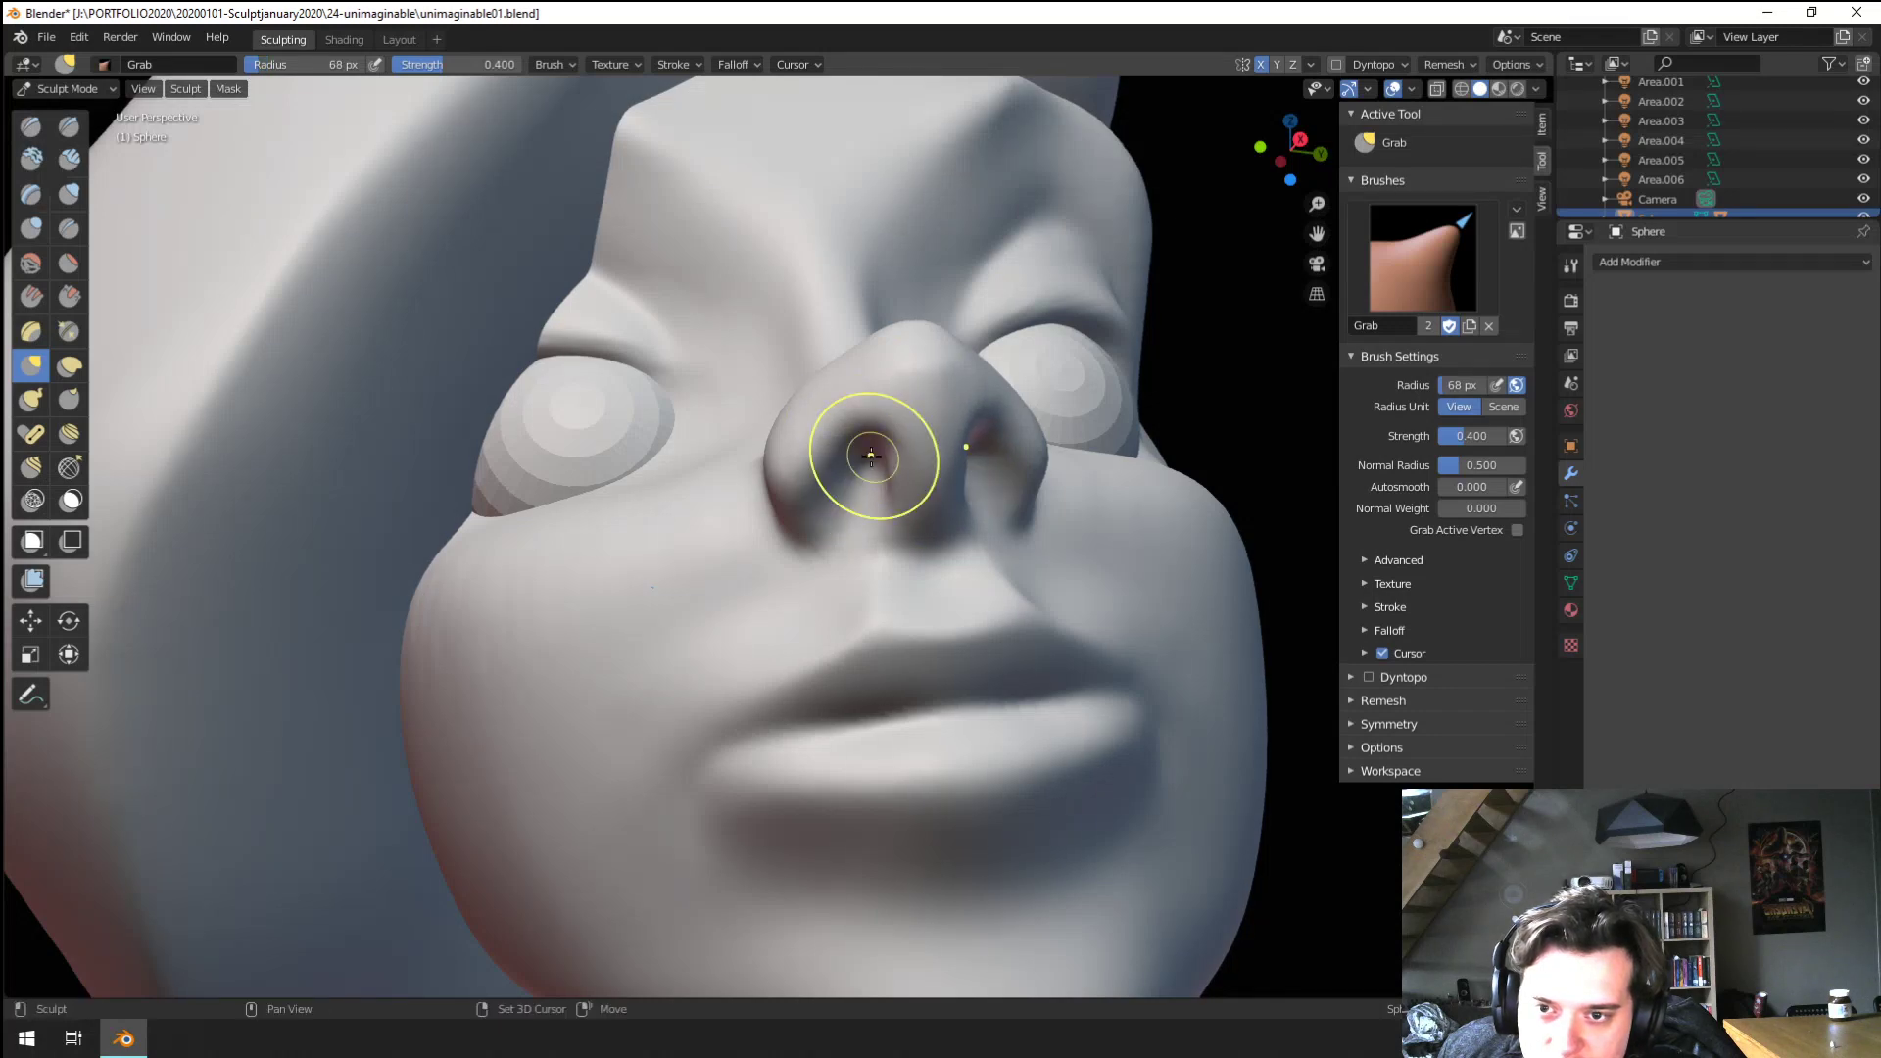
mouse_move(869, 461)
middle_mouse_down()
mouse_move(748, 579)
mouse_move(638, 631)
mouse_move(703, 523)
mouse_move(647, 601)
mouse_move(596, 622)
mouse_move(623, 604)
middle_mouse_up()
scroll(706, 520, "up", 3)
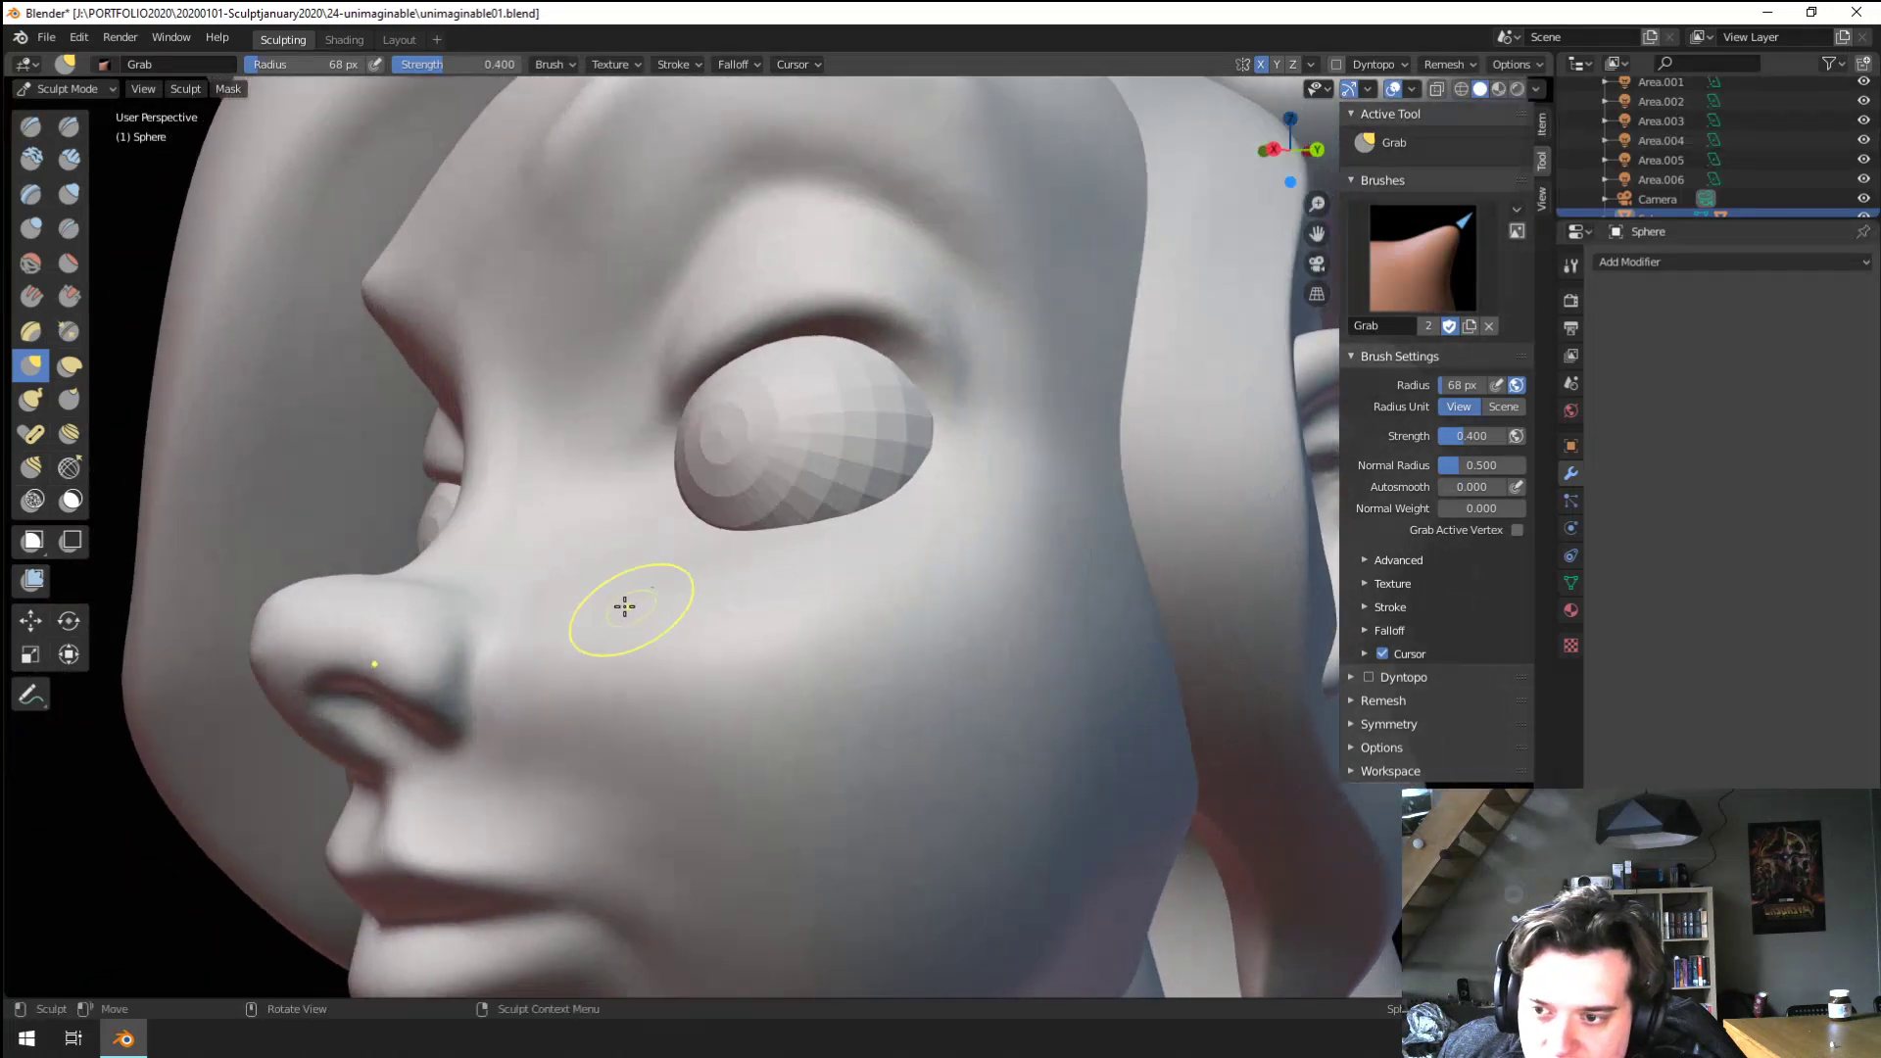
Pull the nose tip into shape with the Grab brush at 152 px radius
key("f")
left_click(471, 670)
left_click_drag(357, 674, 420, 652)
scroll(421, 652, "down", 5)
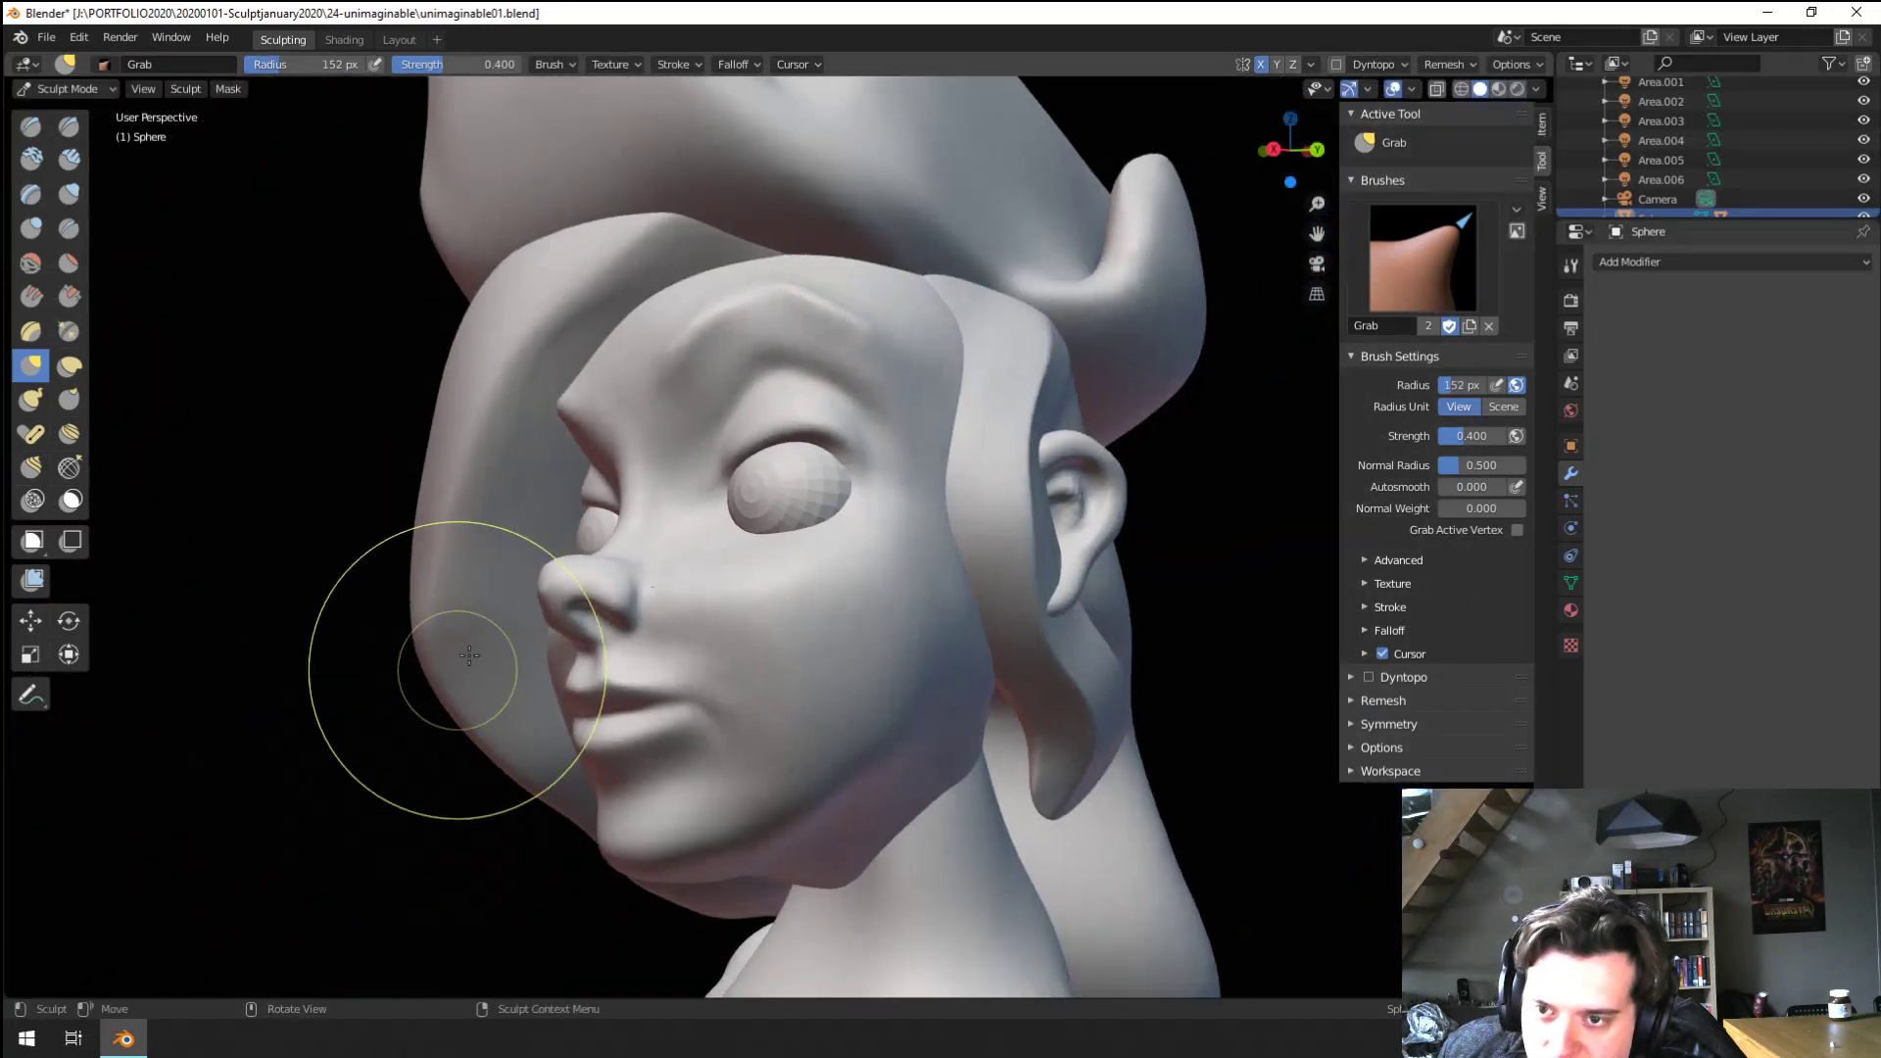
left_click(1443, 64)
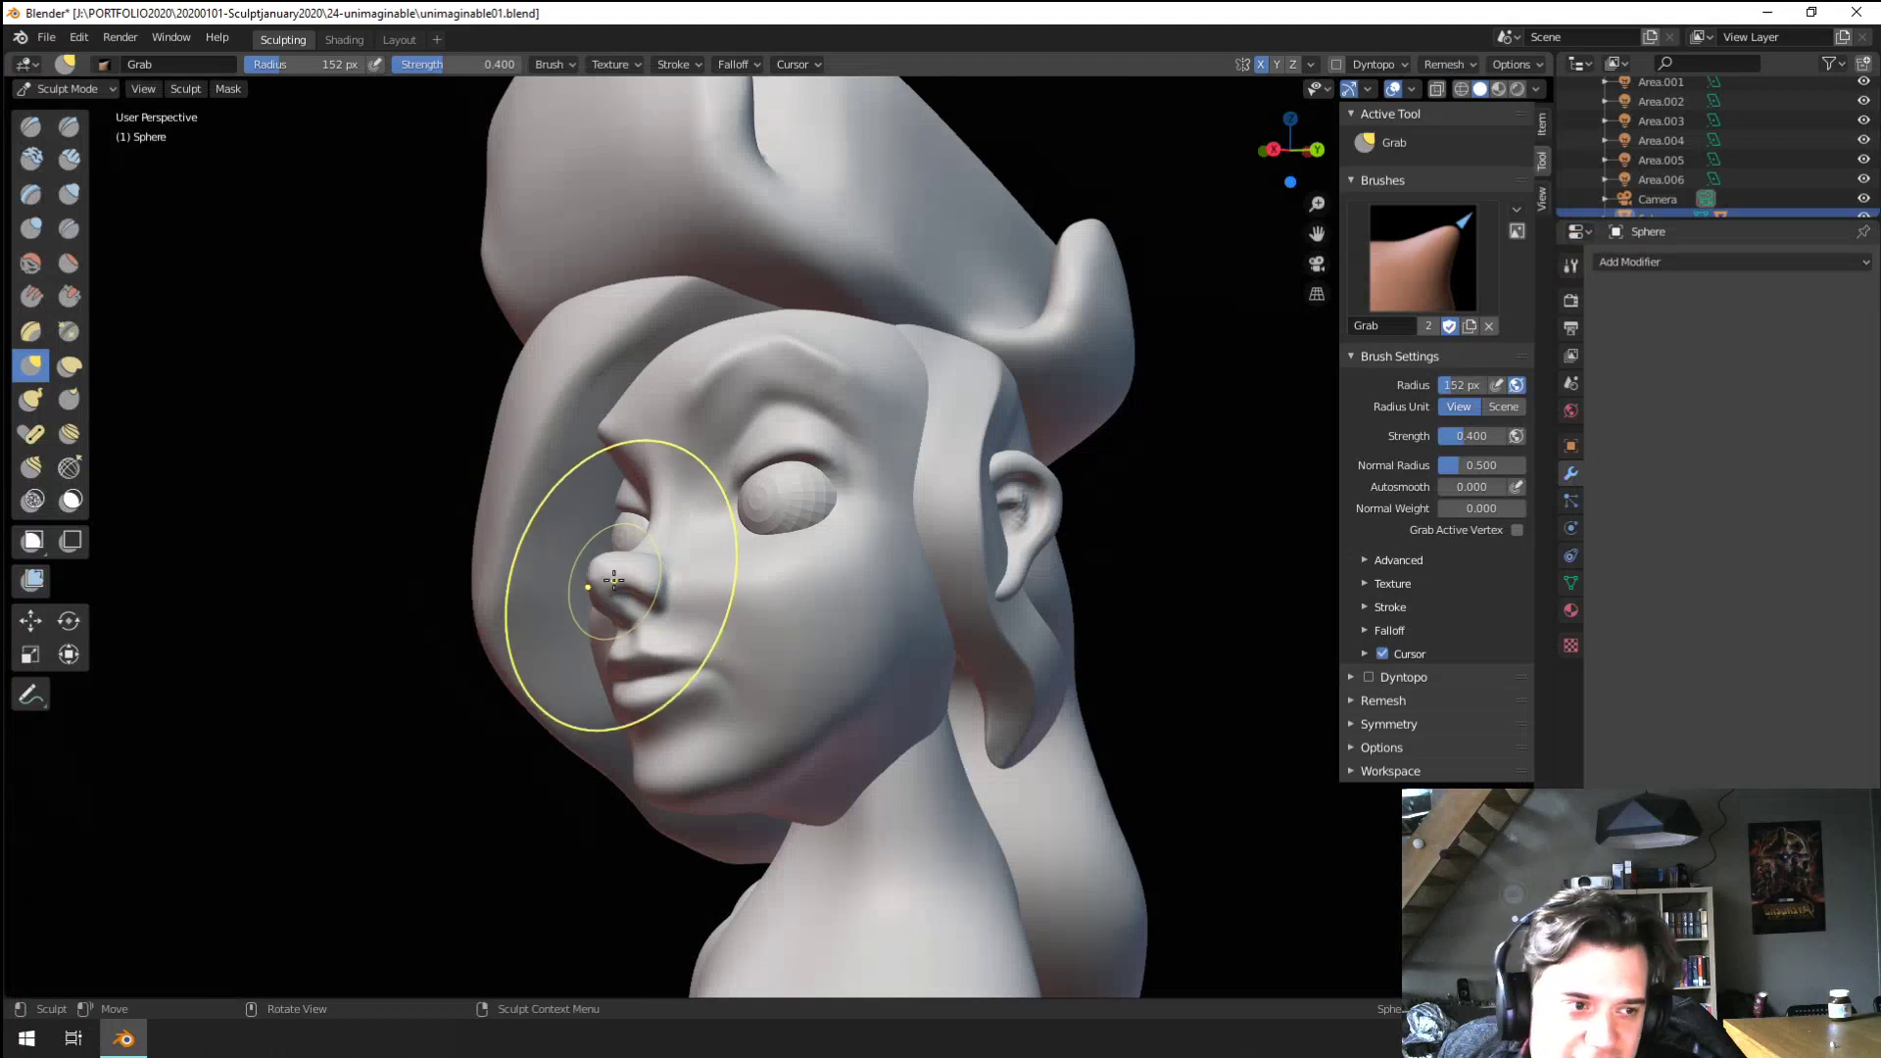
Push the nose tip back slightly in profile with the Grab brush at 101 px radius
mouse_move(575, 588)
middle_mouse_down()
mouse_move(522, 591)
mouse_move(595, 584)
mouse_move(509, 612)
middle_mouse_up()
key("f")
left_click(487, 615)
middle_click_drag(509, 612, 525, 546, "ctrl")
key("f")
left_click(480, 561)
left_click_drag(485, 559, 510, 568)
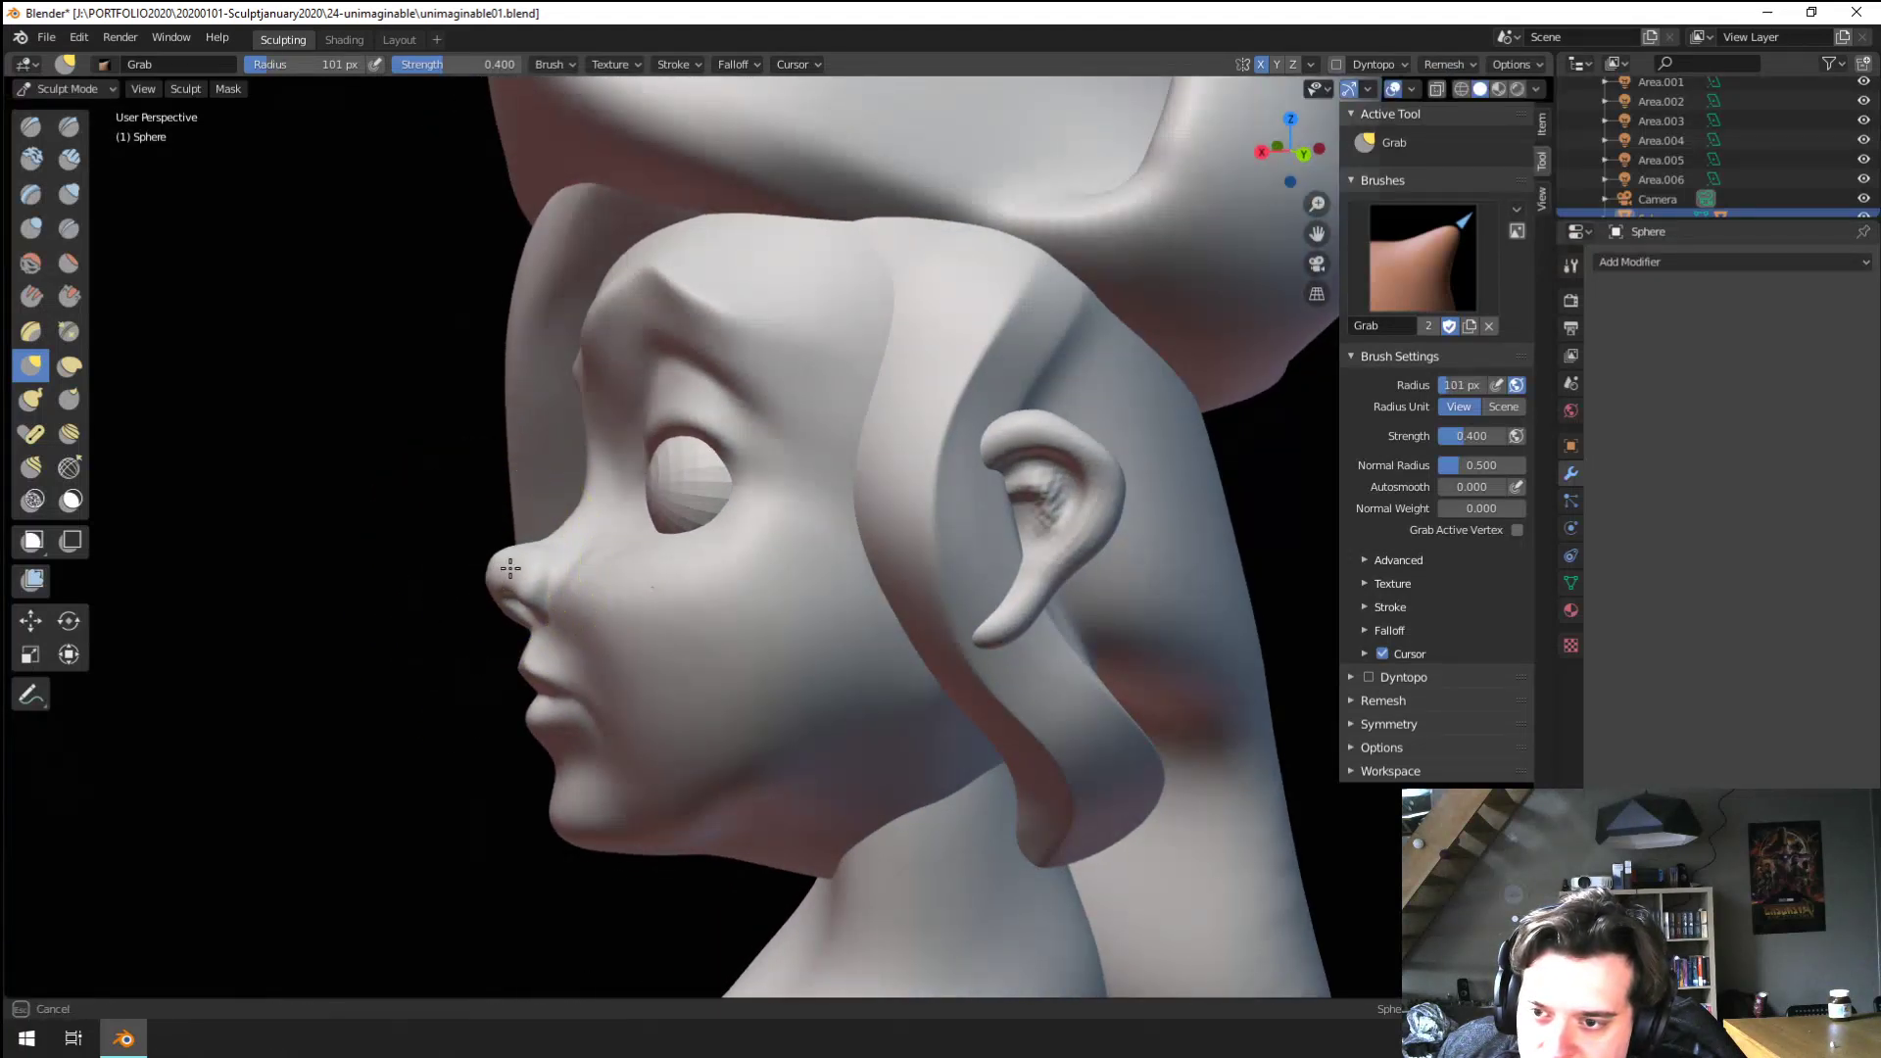
mouse_move(522, 573)
middle_mouse_down()
mouse_move(722, 546)
mouse_move(714, 513)
middle_mouse_up()
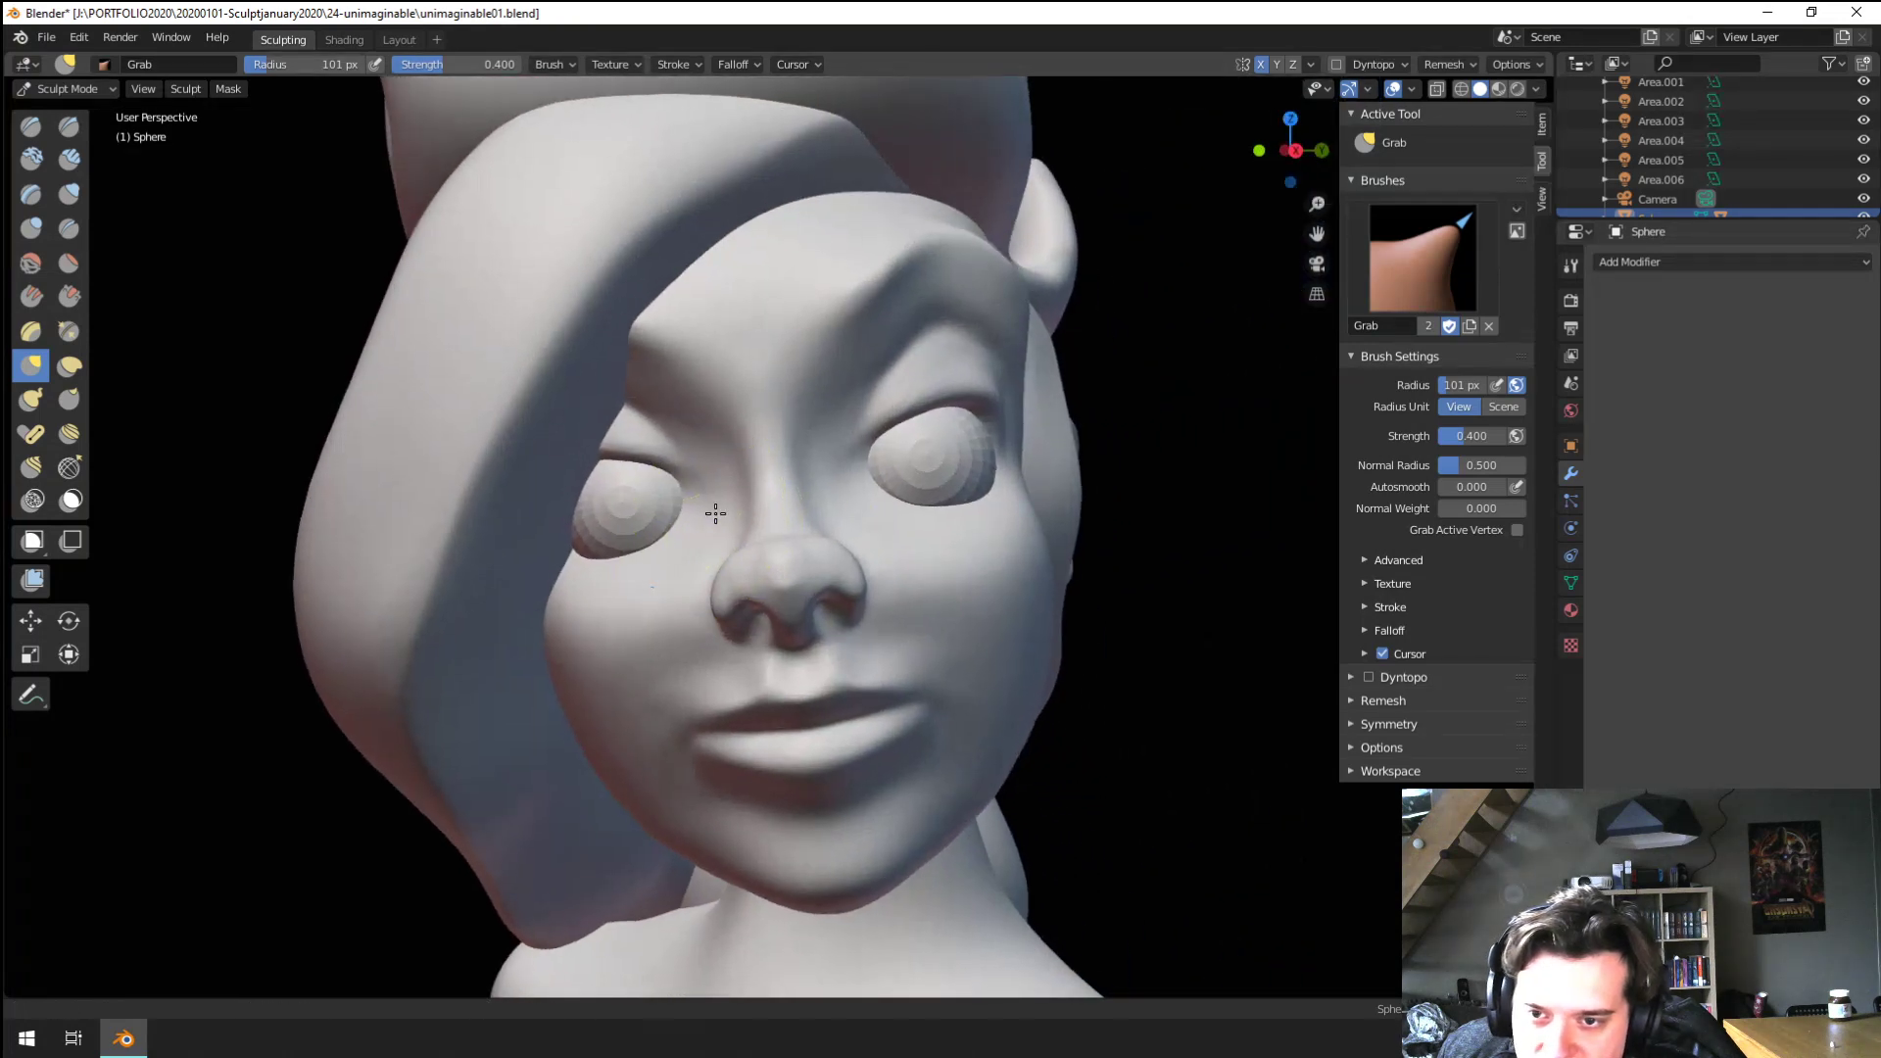
Narrow the nostril wings and refine their outer edges with the Grab brush, reducing its radius to 78 px
key("f")
left_click(863, 584)
left_click_drag(863, 584, 839, 586)
key("f")
left_click(868, 578)
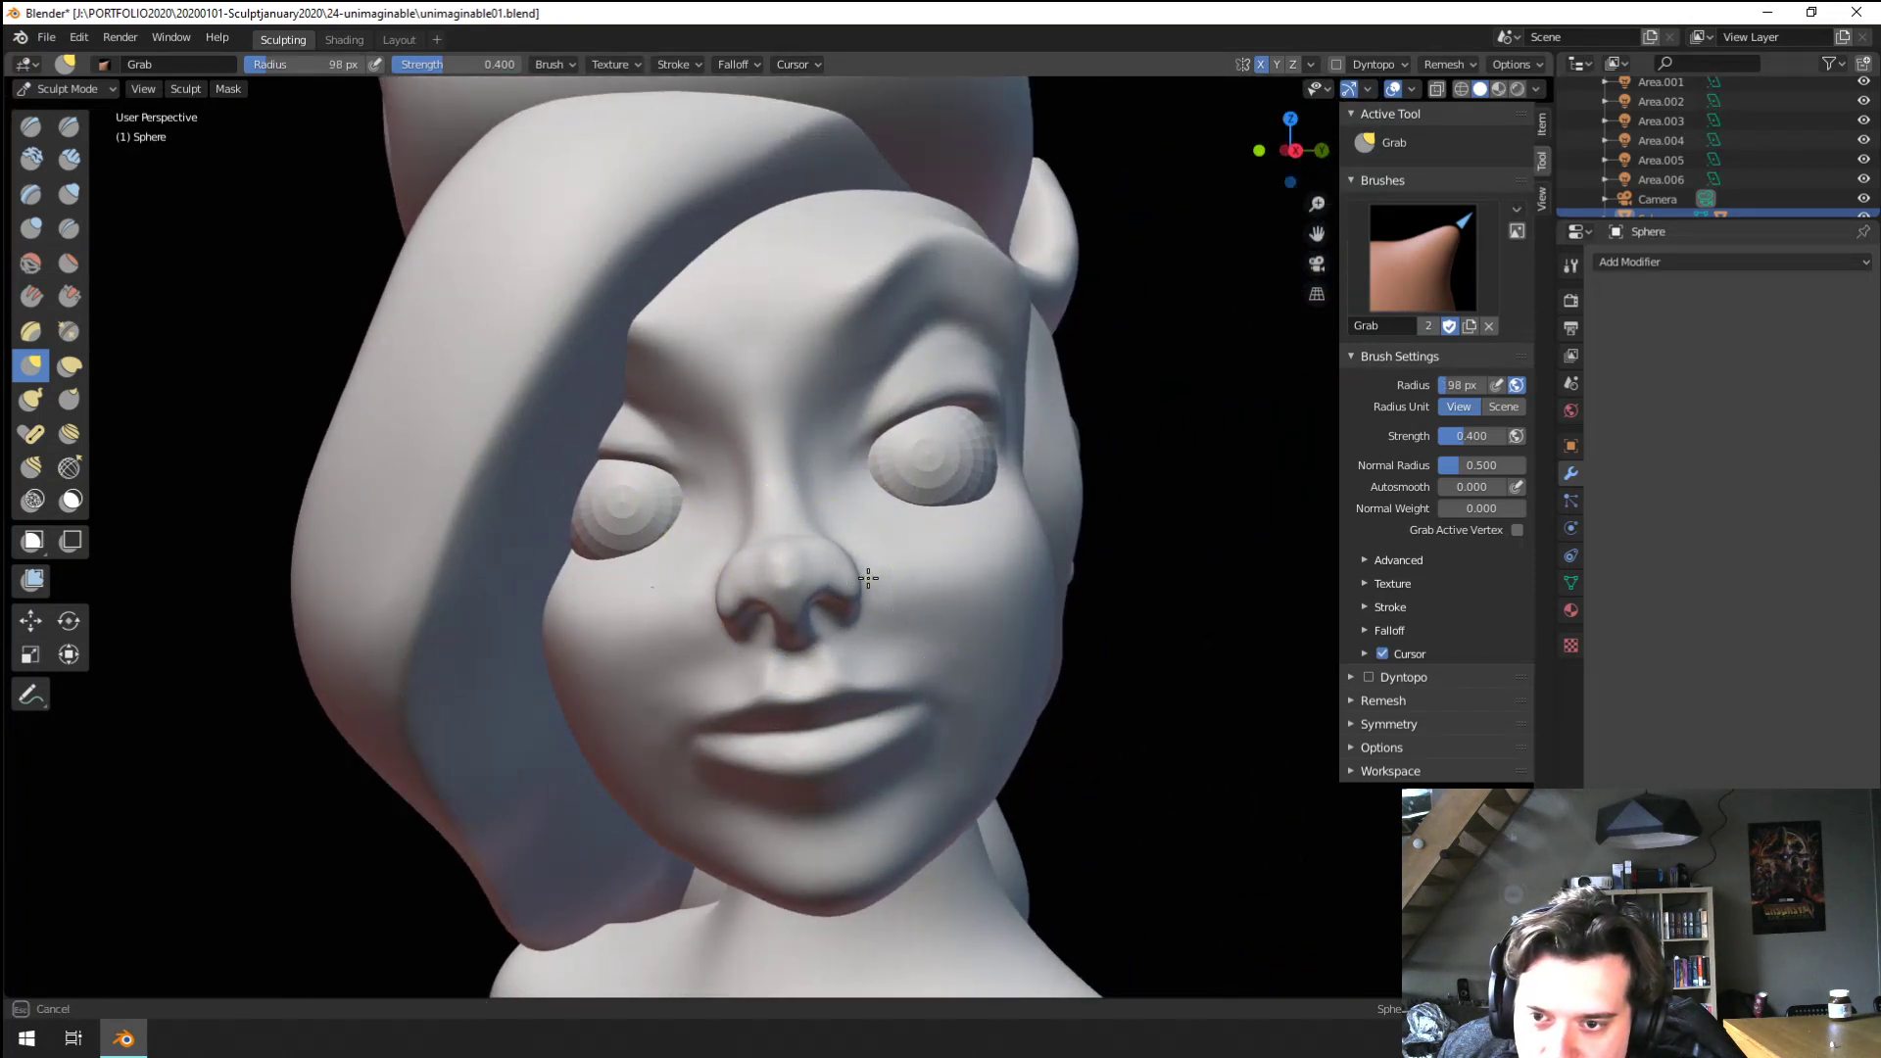
mouse_move(852, 583)
middle_mouse_down()
mouse_move(768, 584)
mouse_move(780, 608)
middle_mouse_up()
key("f")
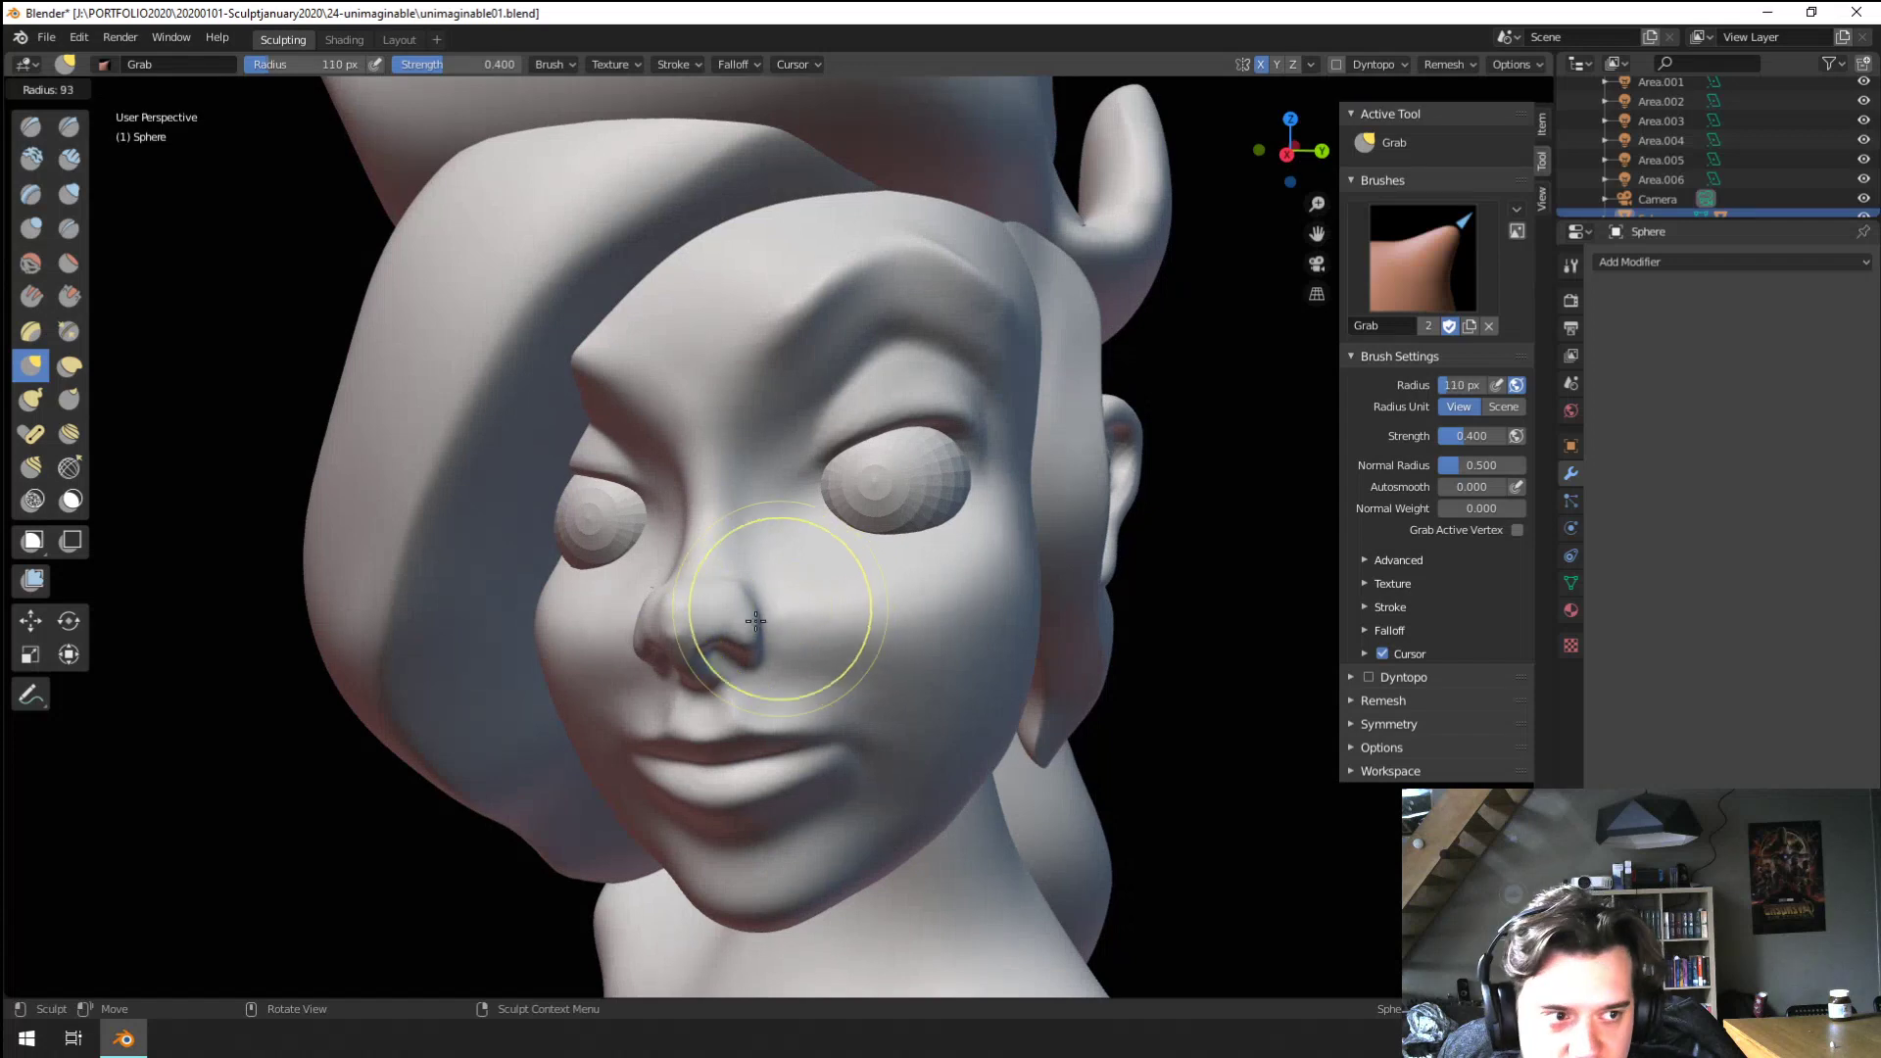
left_click(747, 623)
left_click_drag(747, 623, 766, 608)
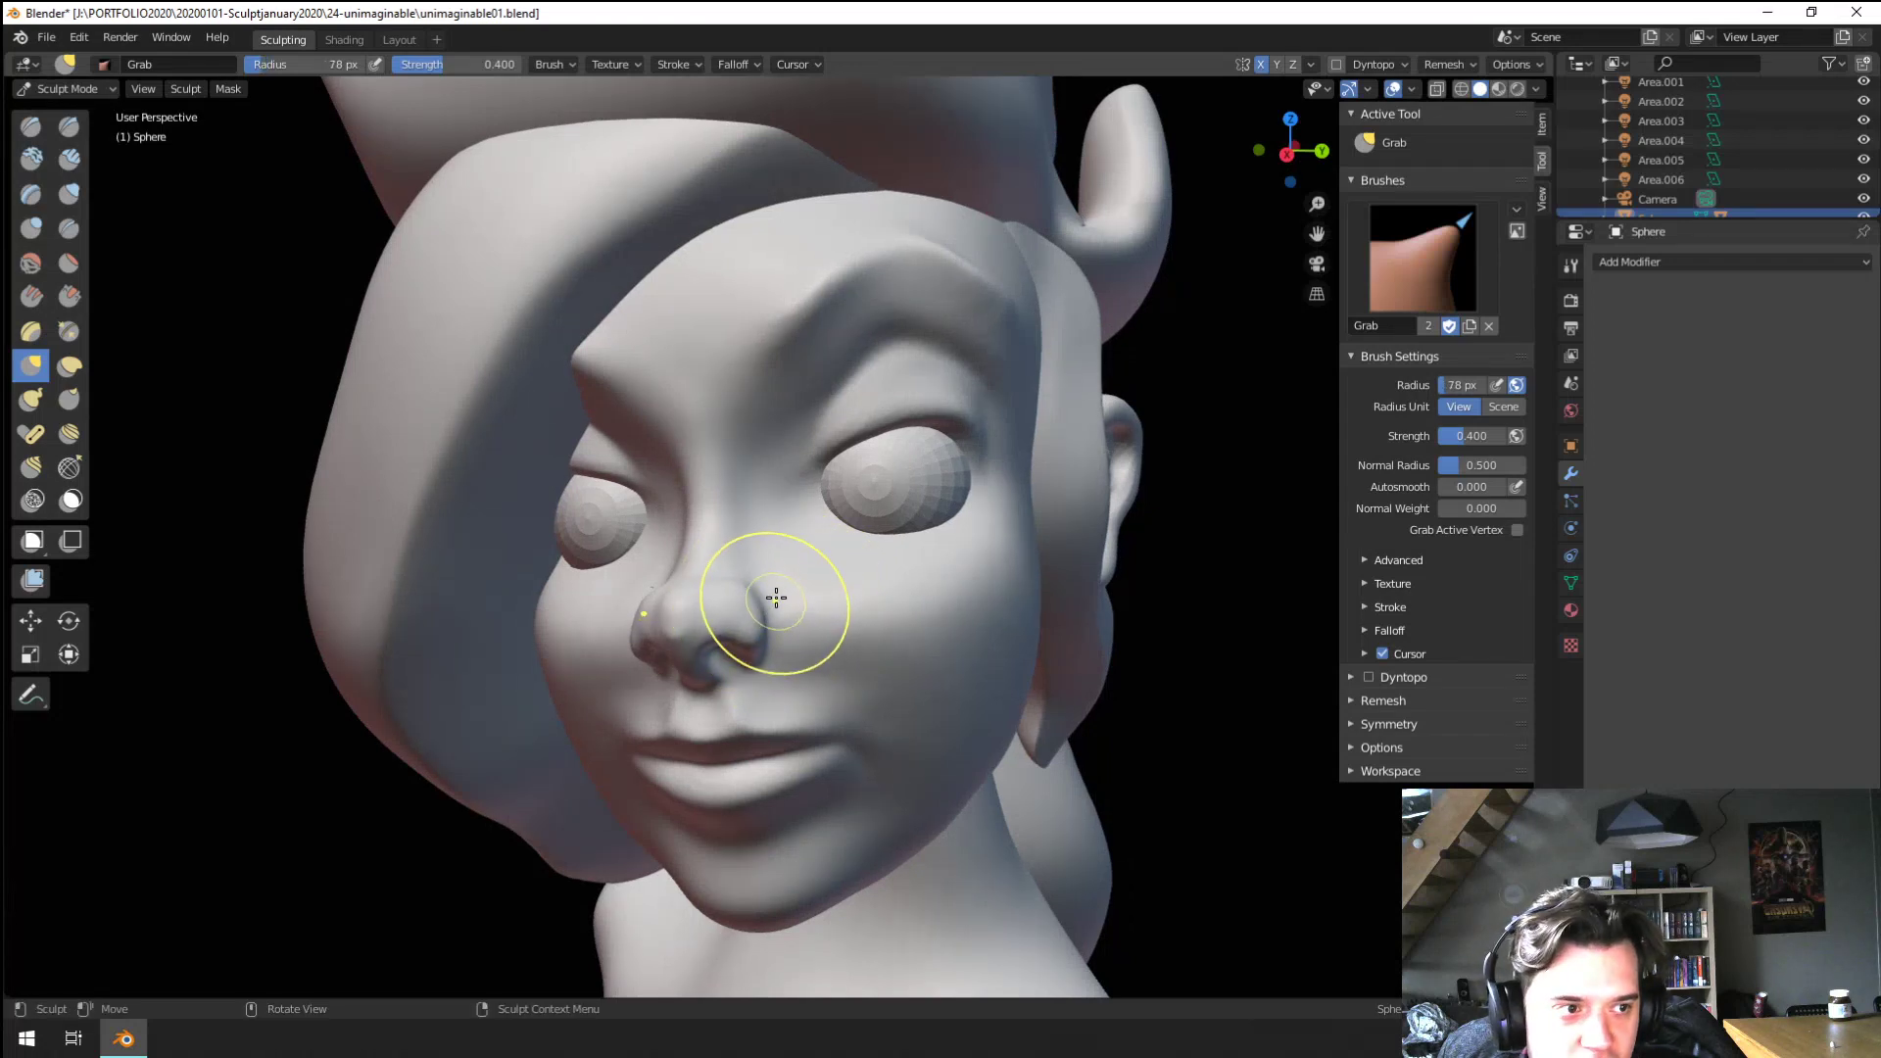
Even out the underside of the nose with the Scrape/Peaks brush, starting at 85 px radius
mouse_move(766, 607)
middle_mouse_down()
mouse_move(748, 663)
mouse_move(790, 607)
mouse_move(714, 545)
mouse_move(823, 349)
mouse_move(747, 496)
mouse_move(302, 449)
middle_mouse_up()
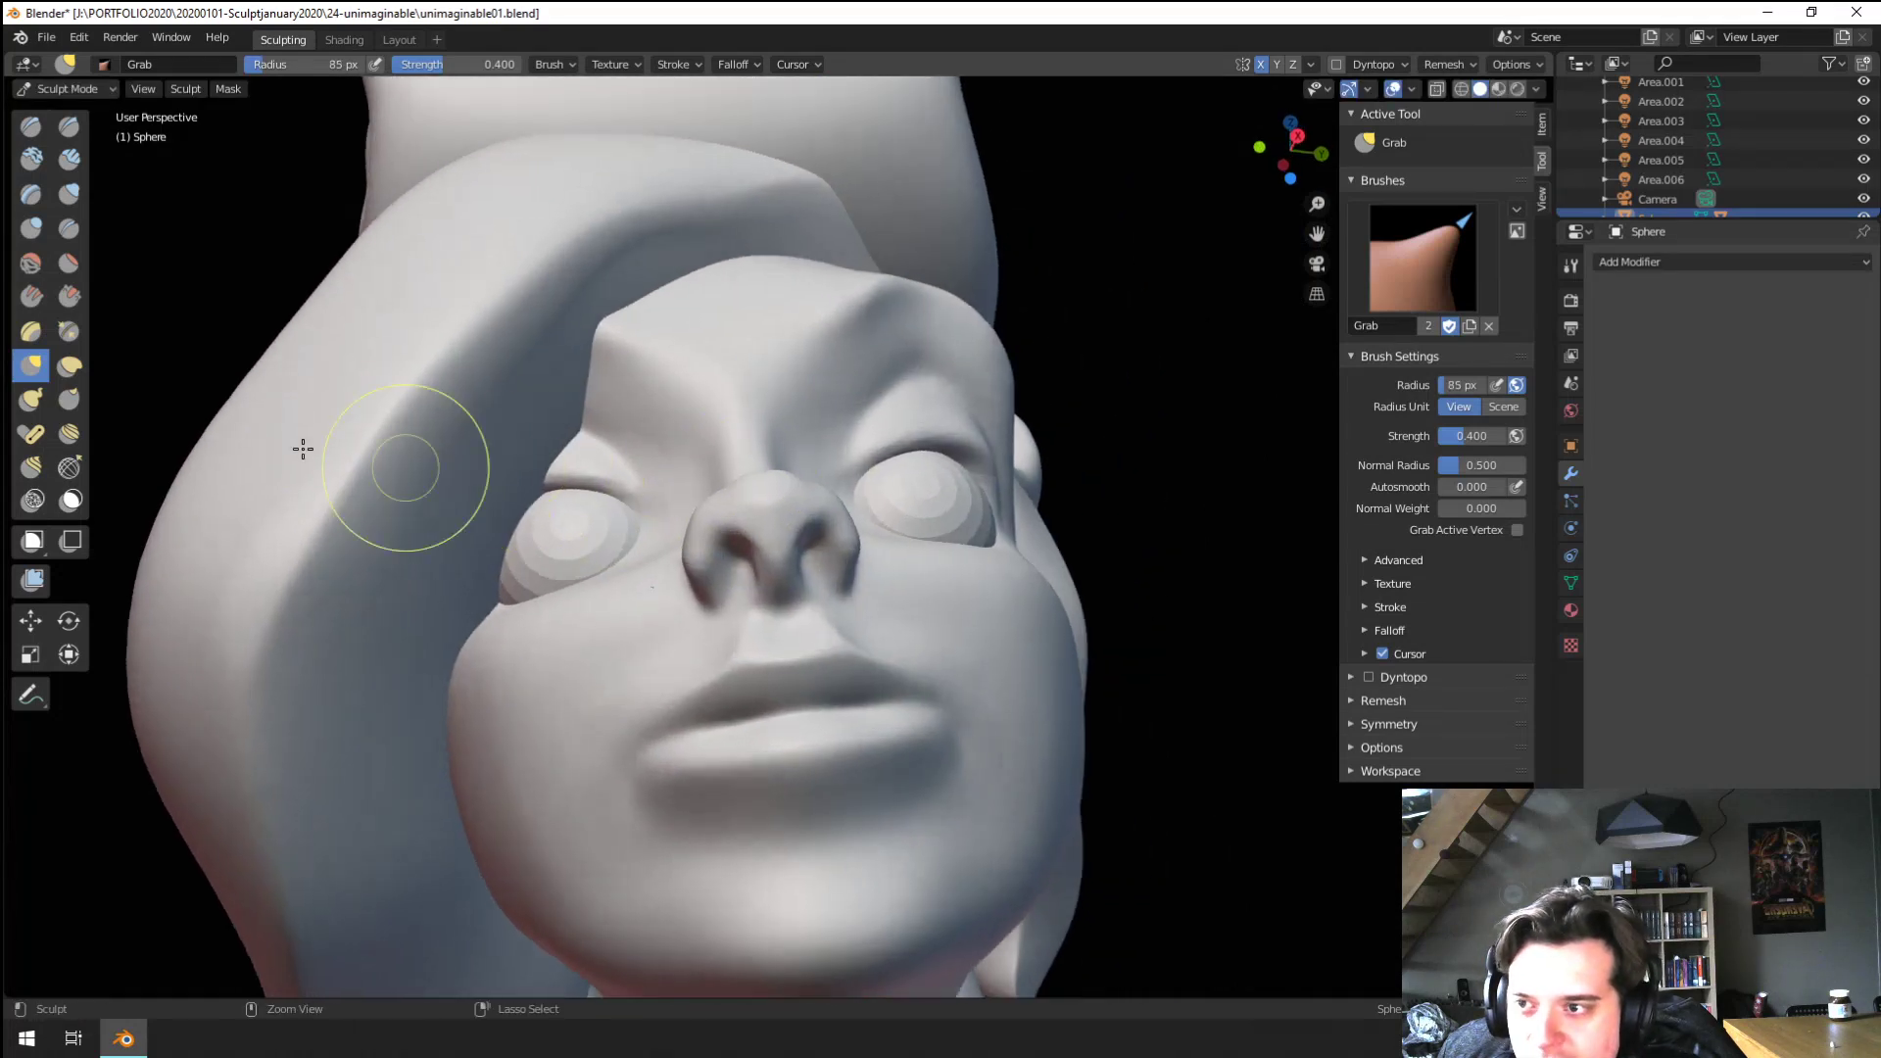
left_click(69, 296)
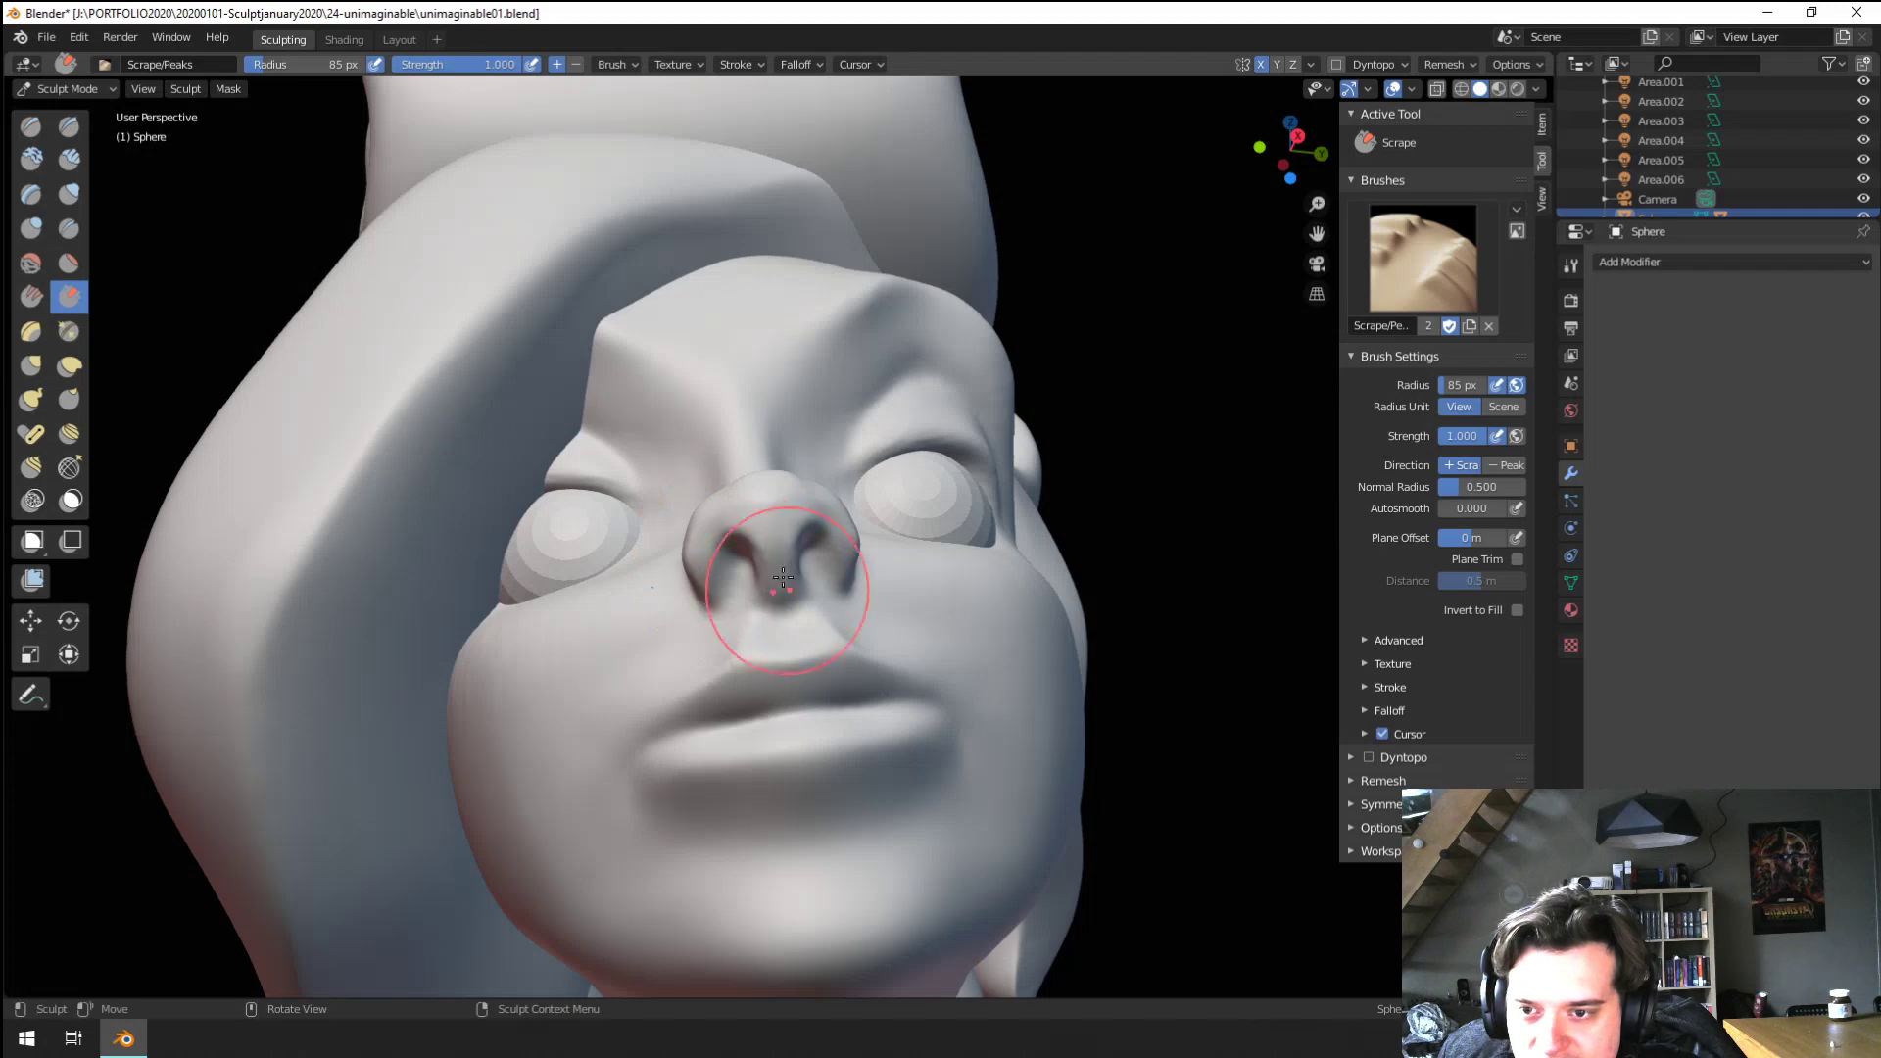
mouse_move(768, 522)
middle_mouse_down()
mouse_move(676, 630)
mouse_move(520, 710)
mouse_move(660, 616)
mouse_move(651, 588)
mouse_move(772, 576)
mouse_move(790, 538)
mouse_move(663, 527)
mouse_move(646, 618)
middle_mouse_up()
key("f")
left_click(588, 672)
Refine the nose bridge and nostril wings with the Grab brush, raising its radius from 93 px to 105 px
key("g")
scroll(655, 627, "down", 2)
scroll(647, 618, "up", 3)
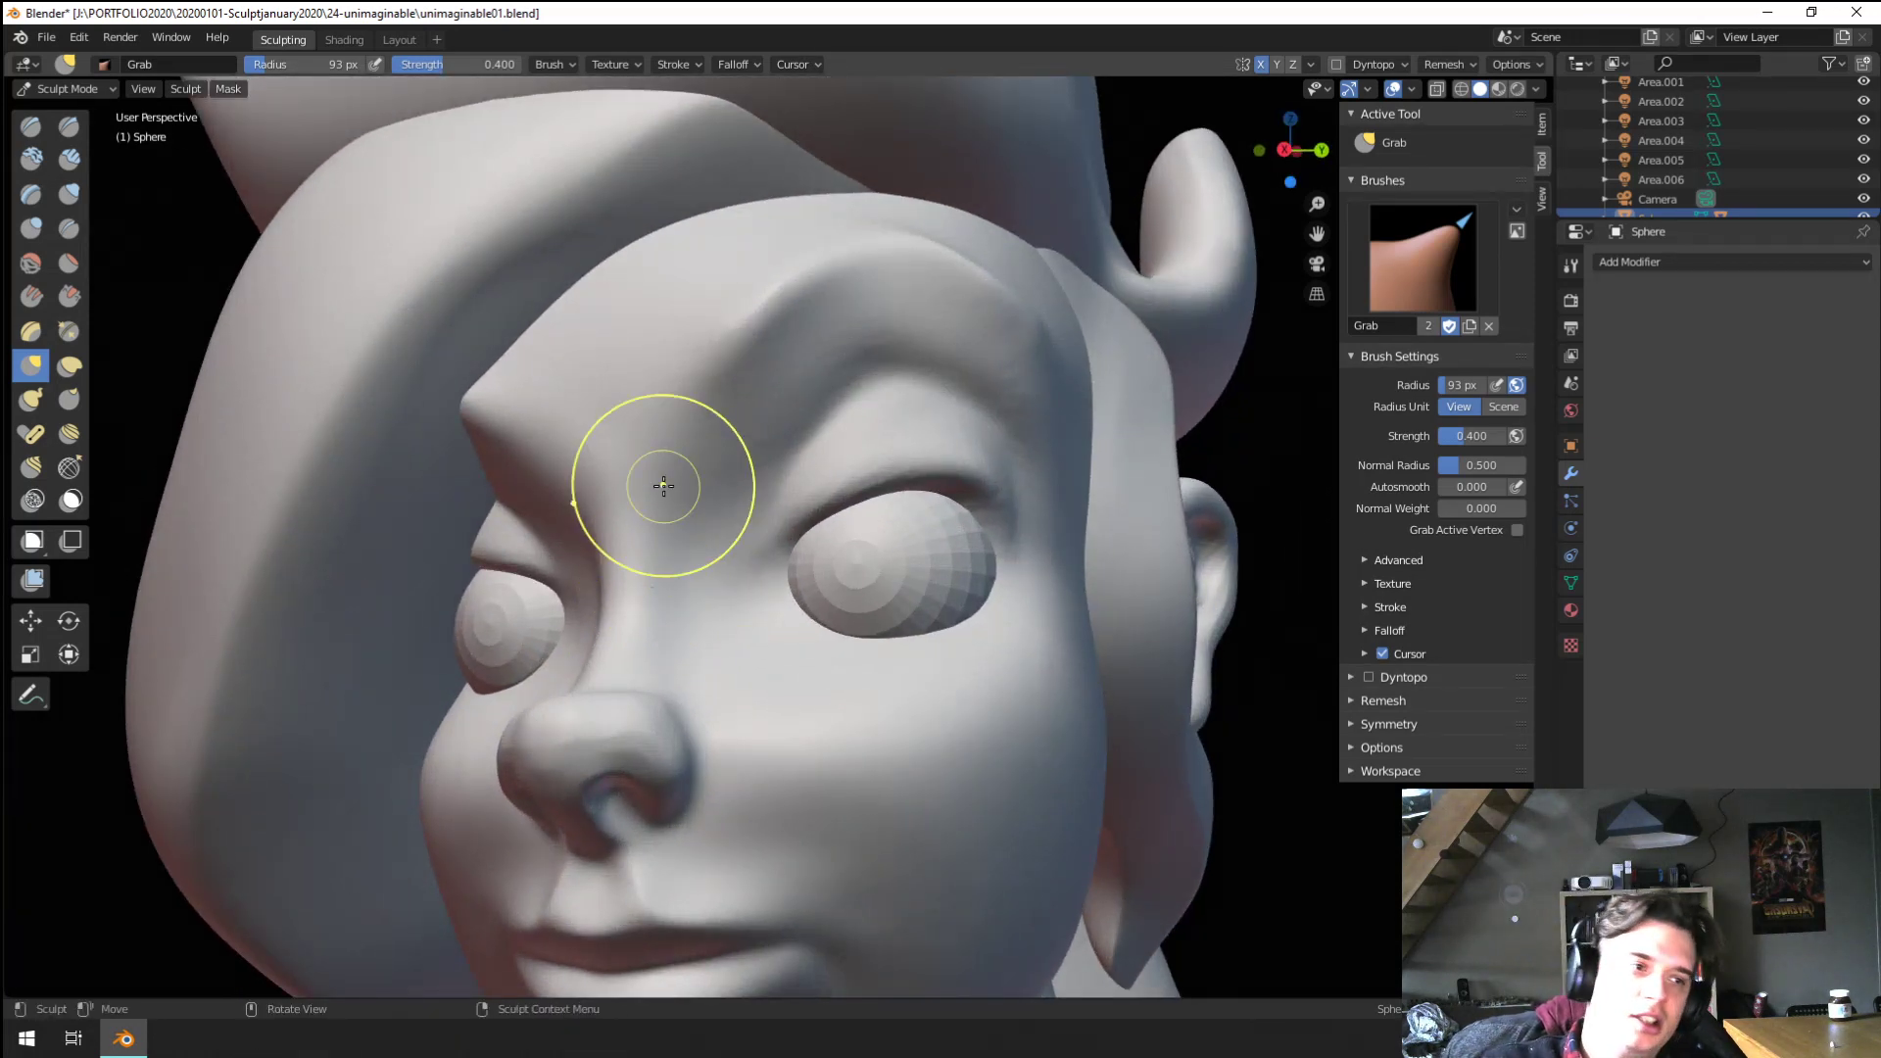
middle_click_drag(638, 741, 706, 705)
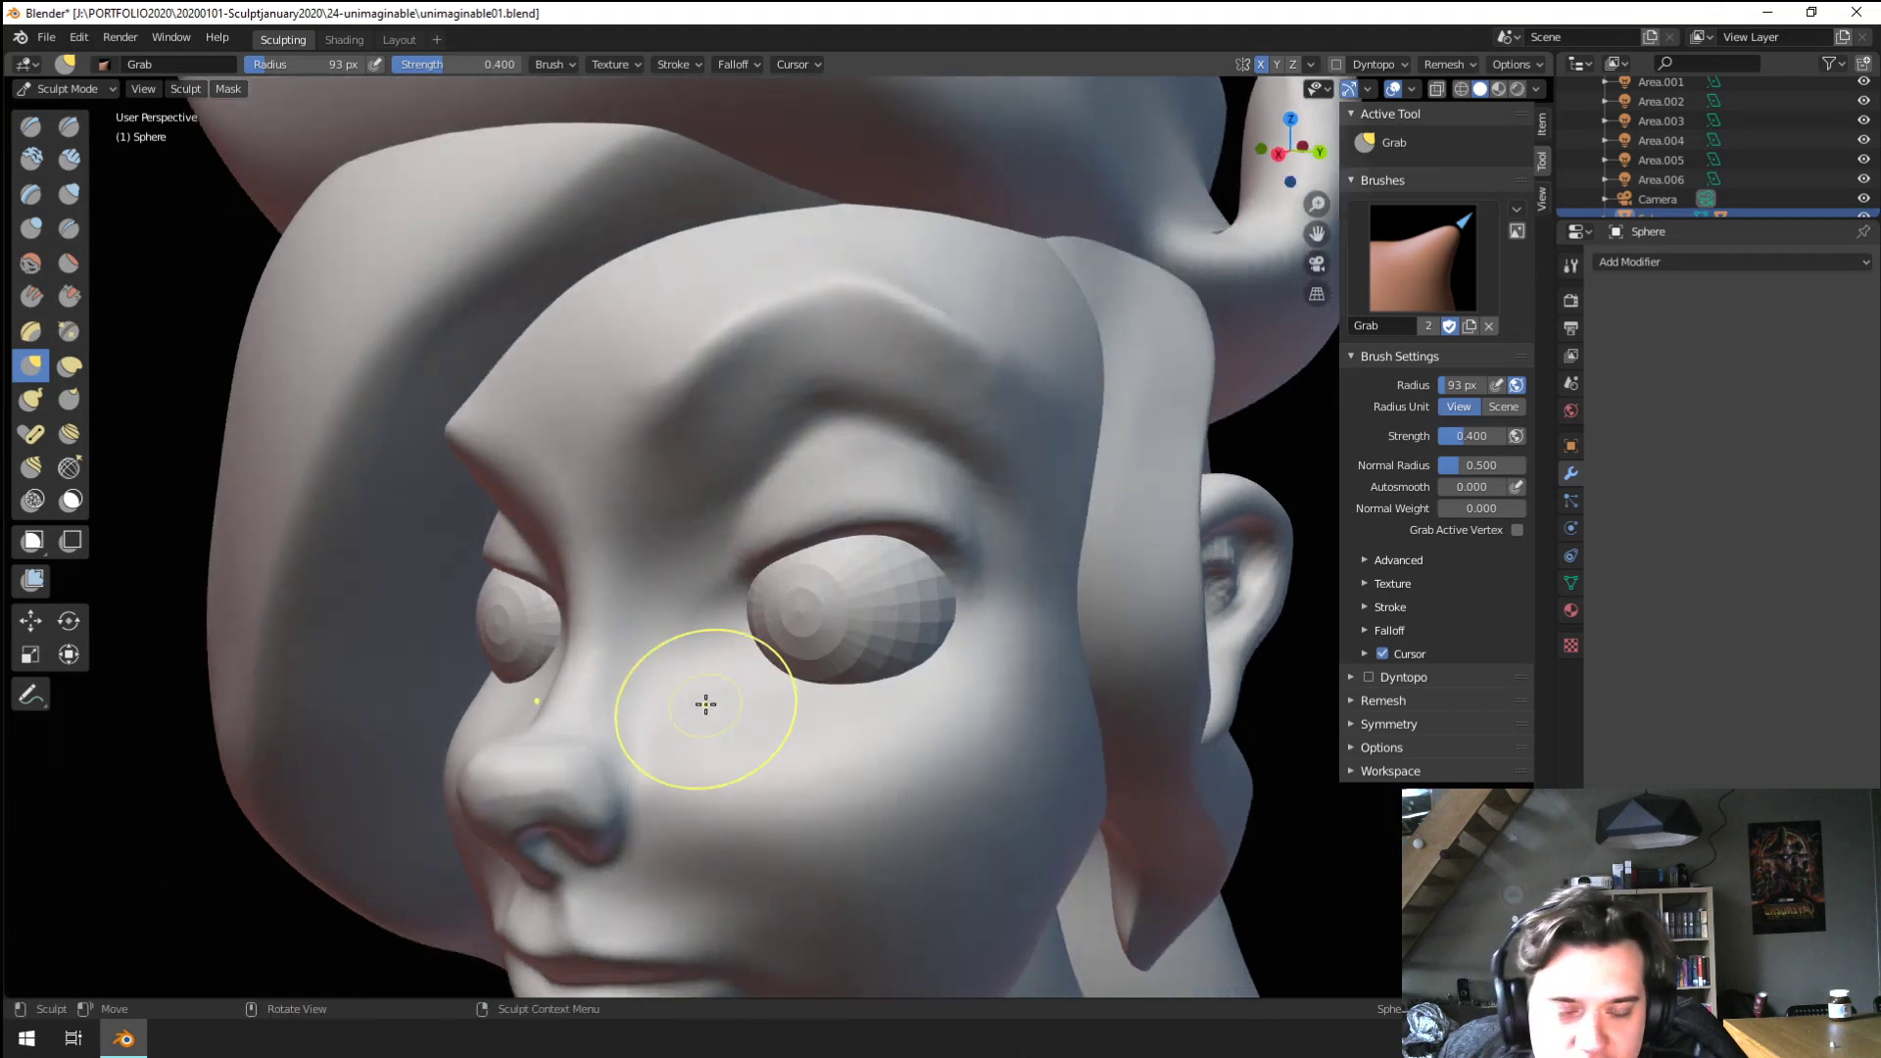
mouse_move(484, 704)
middle_mouse_down()
mouse_move(625, 706)
mouse_move(619, 738)
mouse_move(559, 734)
mouse_move(727, 724)
mouse_move(676, 691)
mouse_move(546, 673)
mouse_move(611, 630)
mouse_move(562, 673)
mouse_move(638, 637)
mouse_move(672, 680)
mouse_move(868, 665)
middle_mouse_up()
key("f")
left_click(577, 745)
key("f")
left_click(880, 668)
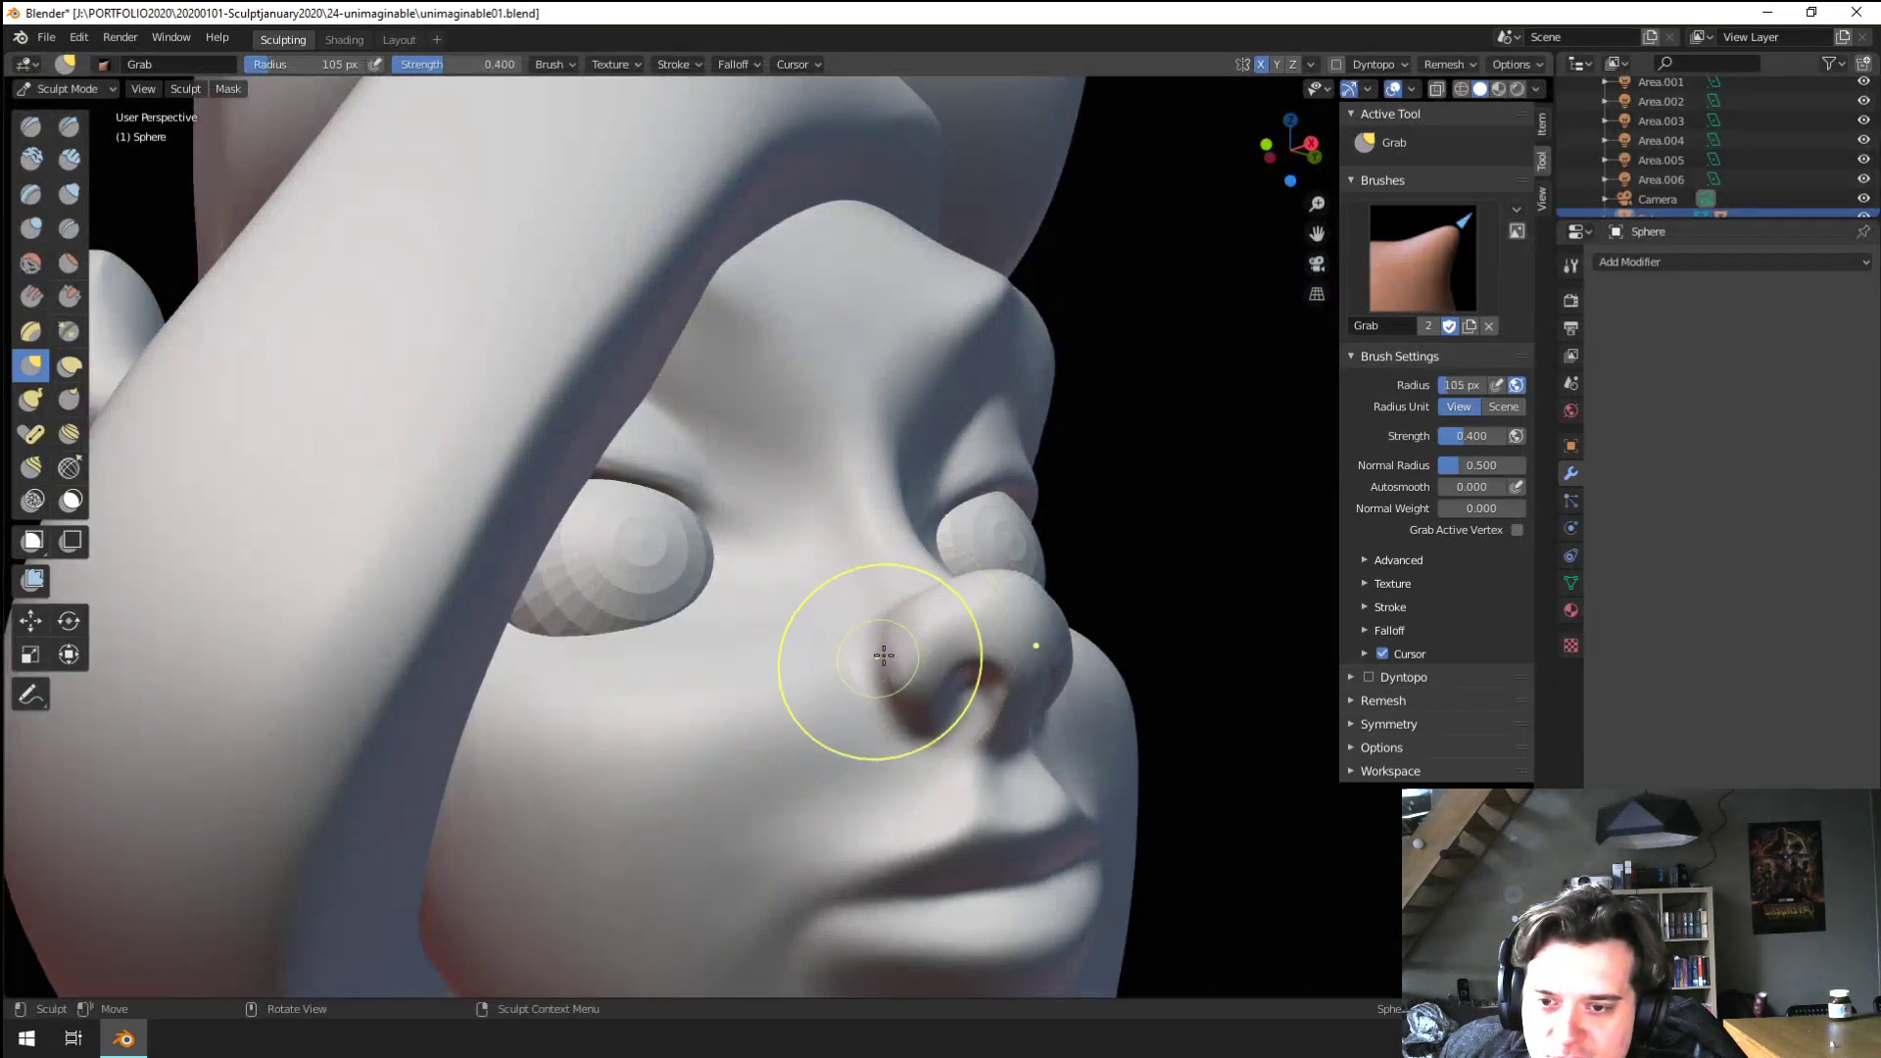
Nudge the nose tip outward in small strokes from the side with the Grab brush
mouse_move(745, 741)
middle_mouse_down()
mouse_move(744, 657)
mouse_move(490, 689)
middle_mouse_up()
key("f")
left_click(488, 663)
left_click_drag(430, 670, 407, 670)
middle_click_drag(411, 673, 395, 703)
key("f")
left_click(413, 703)
left_click_drag(423, 702, 415, 704)
Adjust the nostril wing and the cheek beside it with the Grab brush at 103 px and 91 px radius
middle_click_drag(419, 705, 544, 745)
key("f")
left_click(618, 721)
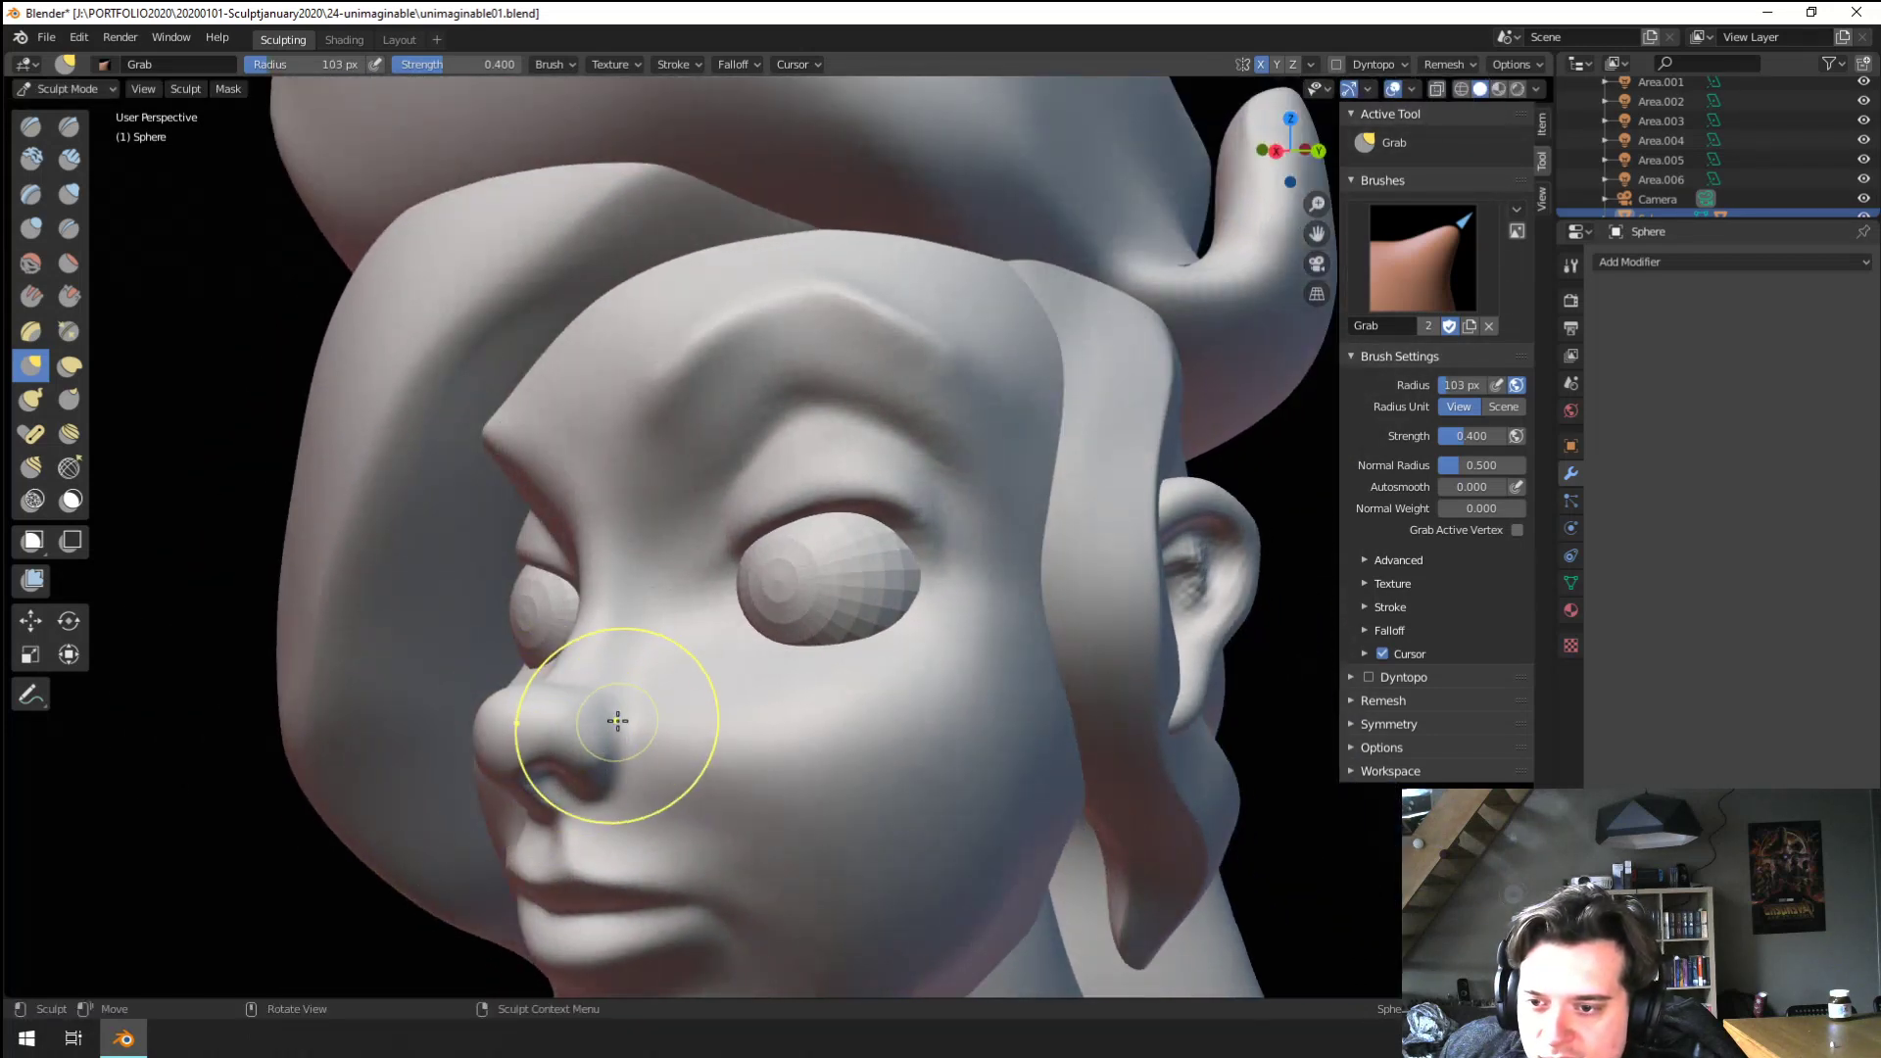
mouse_move(637, 705)
middle_mouse_down()
mouse_move(685, 723)
mouse_move(654, 719)
mouse_move(676, 724)
mouse_move(683, 677)
middle_mouse_up()
key("f")
left_click(702, 747)
scroll(634, 739, "down", 4)
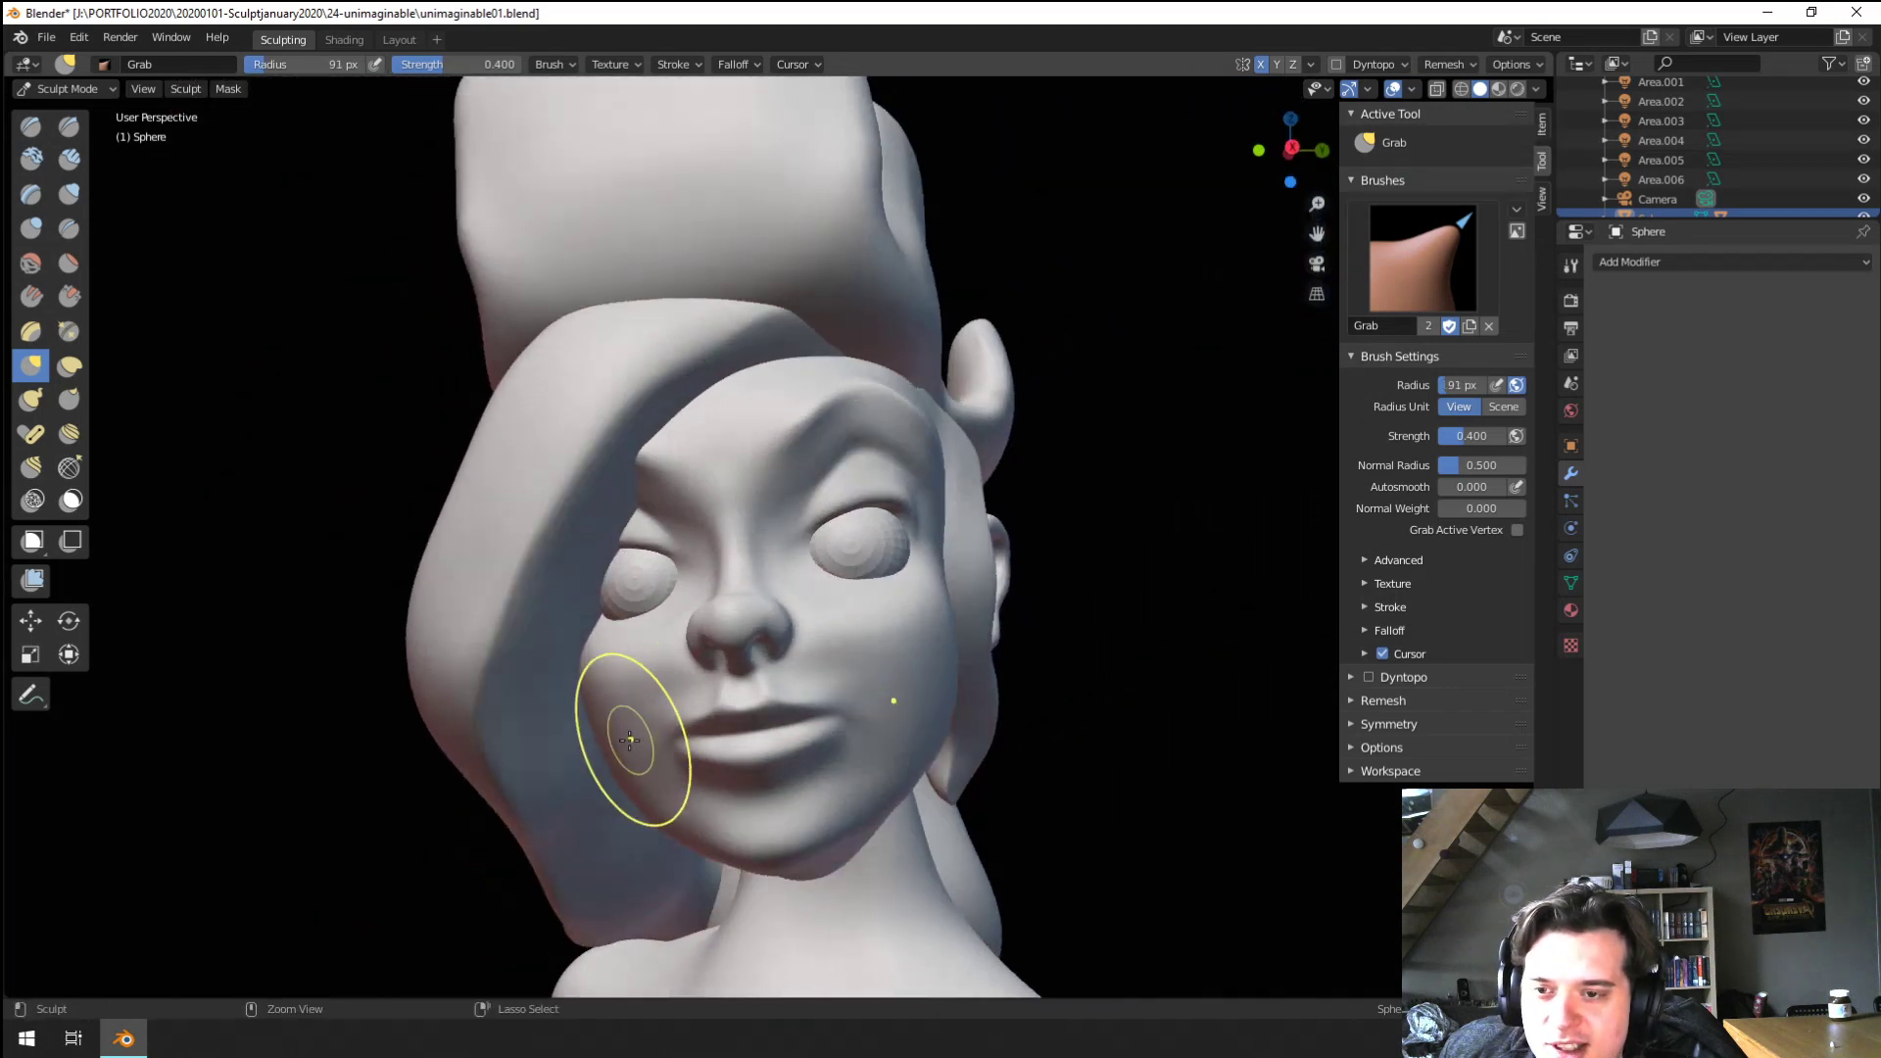
Reshape the nostril wings and nose base from below with the Grab brush at 133 px radius
scroll(634, 739, "down", 3)
middle_click_drag(634, 739, 718, 562)
scroll(676, 643, "up", 4)
key("f")
left_click(735, 542)
scroll(733, 529, "up", 2)
key("f")
left_click(720, 487)
middle_click_drag(709, 488, 707, 483)
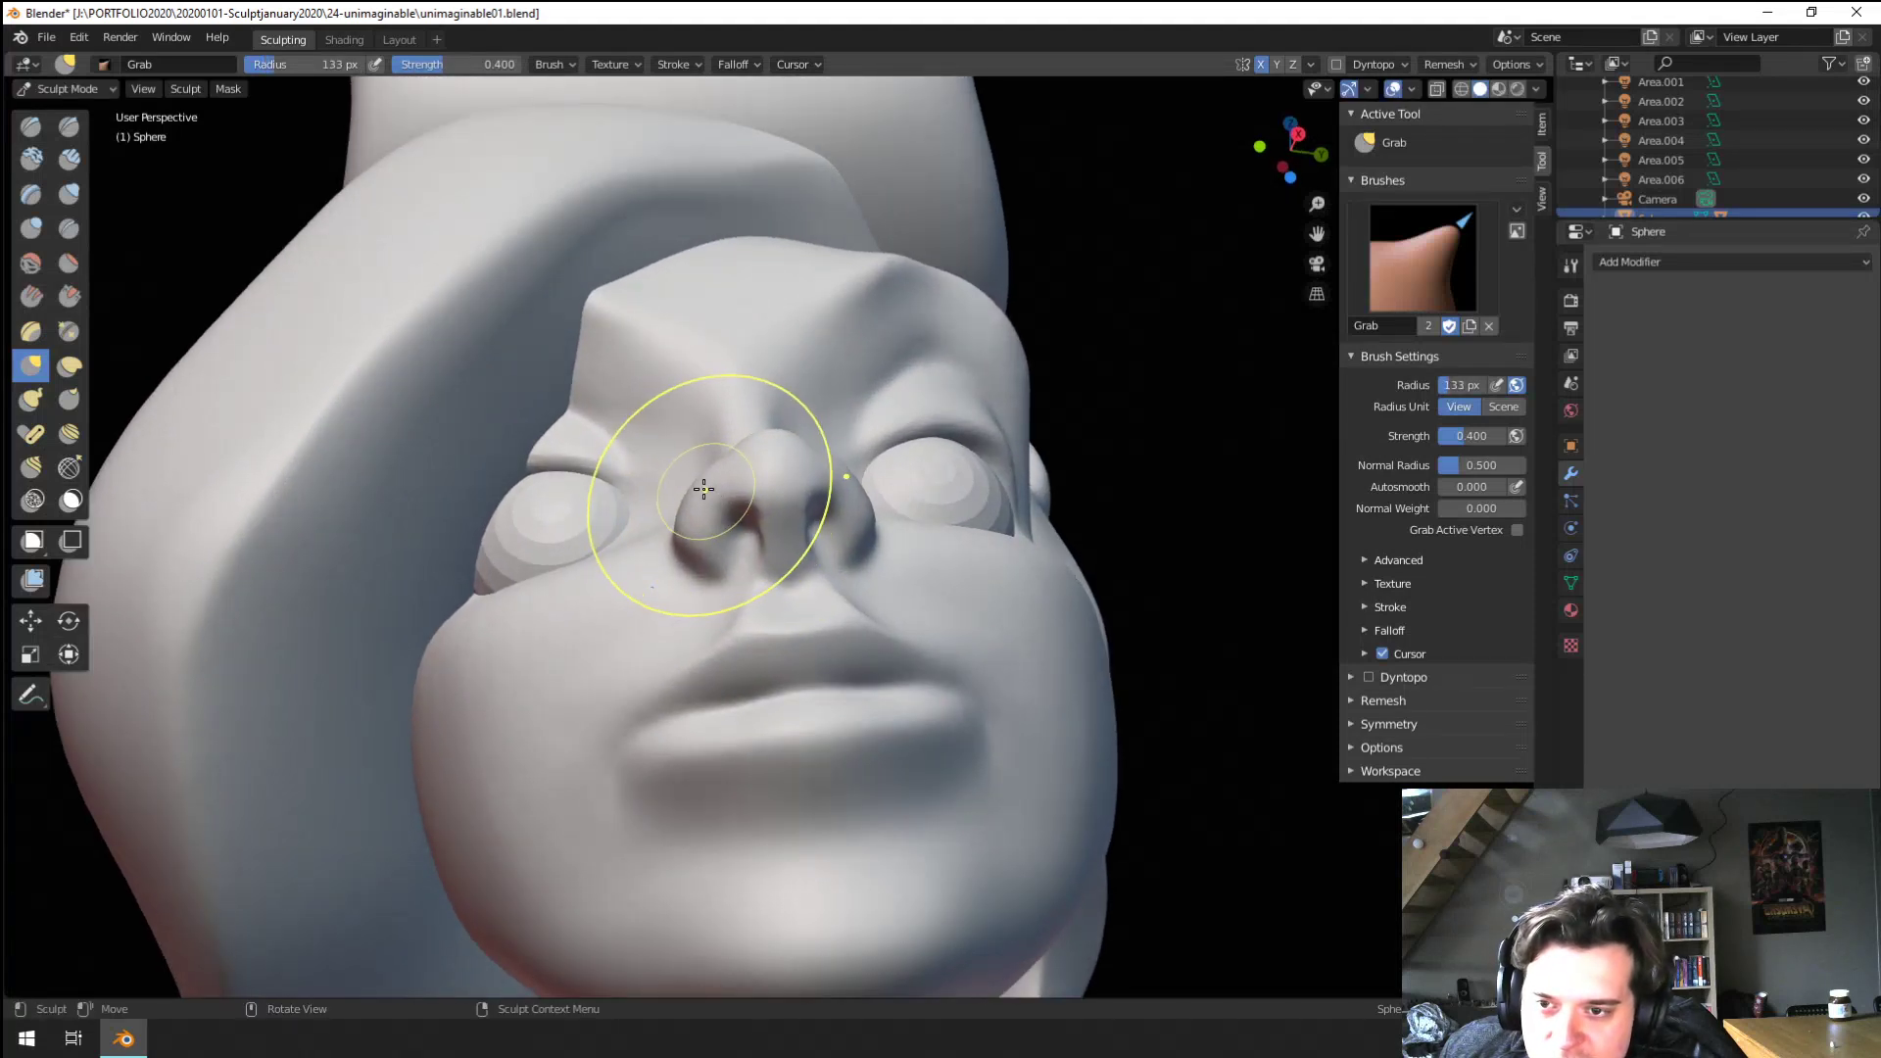
key("f")
left_click_drag(704, 496, 716, 496)
left_click(815, 521)
Flatten the nose tip and nostril wing with the Flatten/Contrast brush at 116 px radius
mouse_move(714, 495)
middle_mouse_down()
mouse_move(819, 568)
mouse_move(727, 558)
mouse_move(680, 584)
mouse_move(554, 512)
middle_mouse_up()
scroll(554, 512, "up", 2)
left_click(68, 263)
key("f")
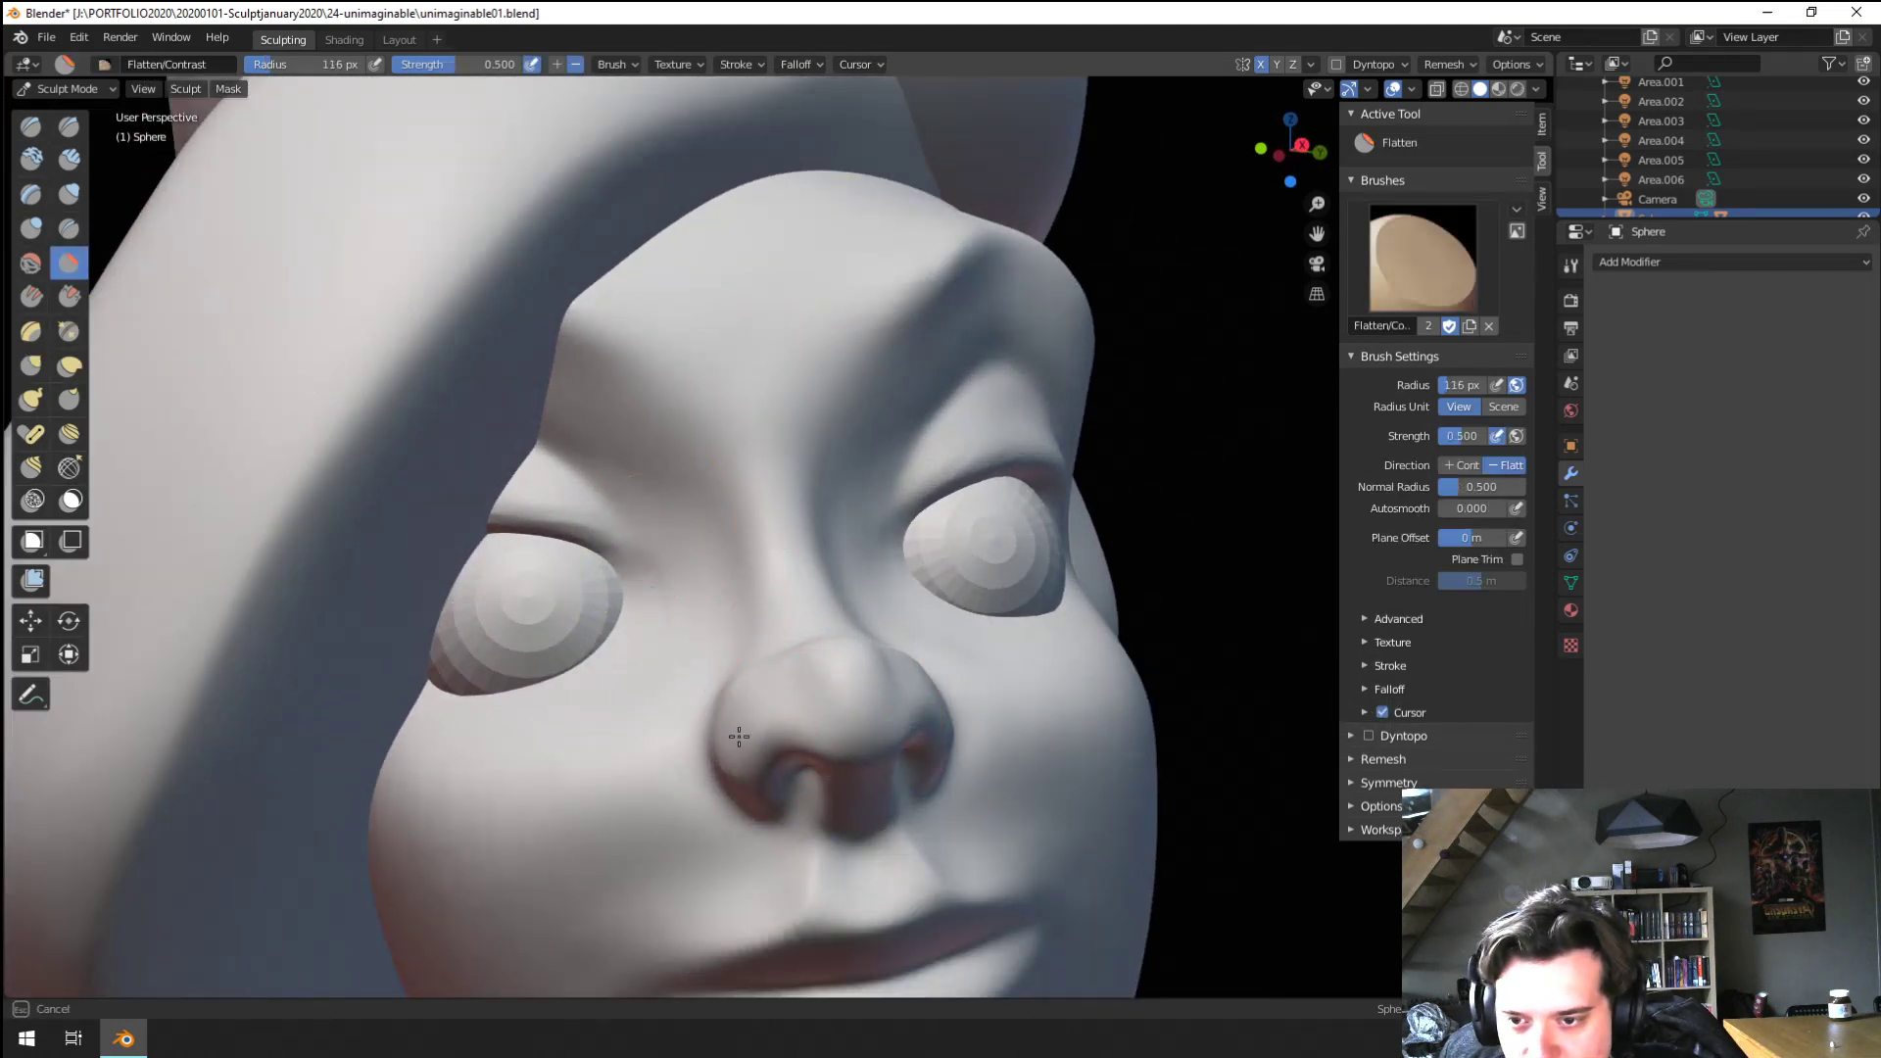
left_click_drag(818, 654, 825, 668)
middle_click_drag(828, 662, 785, 701)
mouse_move(766, 723)
left_mouse_down()
mouse_move(705, 735)
mouse_move(777, 735)
mouse_move(752, 707)
left_mouse_up()
mouse_move(740, 691)
middle_mouse_down()
mouse_move(391, 748)
mouse_move(327, 814)
mouse_move(618, 798)
mouse_move(366, 790)
mouse_move(470, 663)
mouse_move(432, 651)
mouse_move(618, 639)
mouse_move(14, 352)
middle_mouse_up()
Define the fold around the nostril wing with the Crease brush at 84 px radius
key("g")
key("f")
left_click(474, 651)
left_click(71, 228)
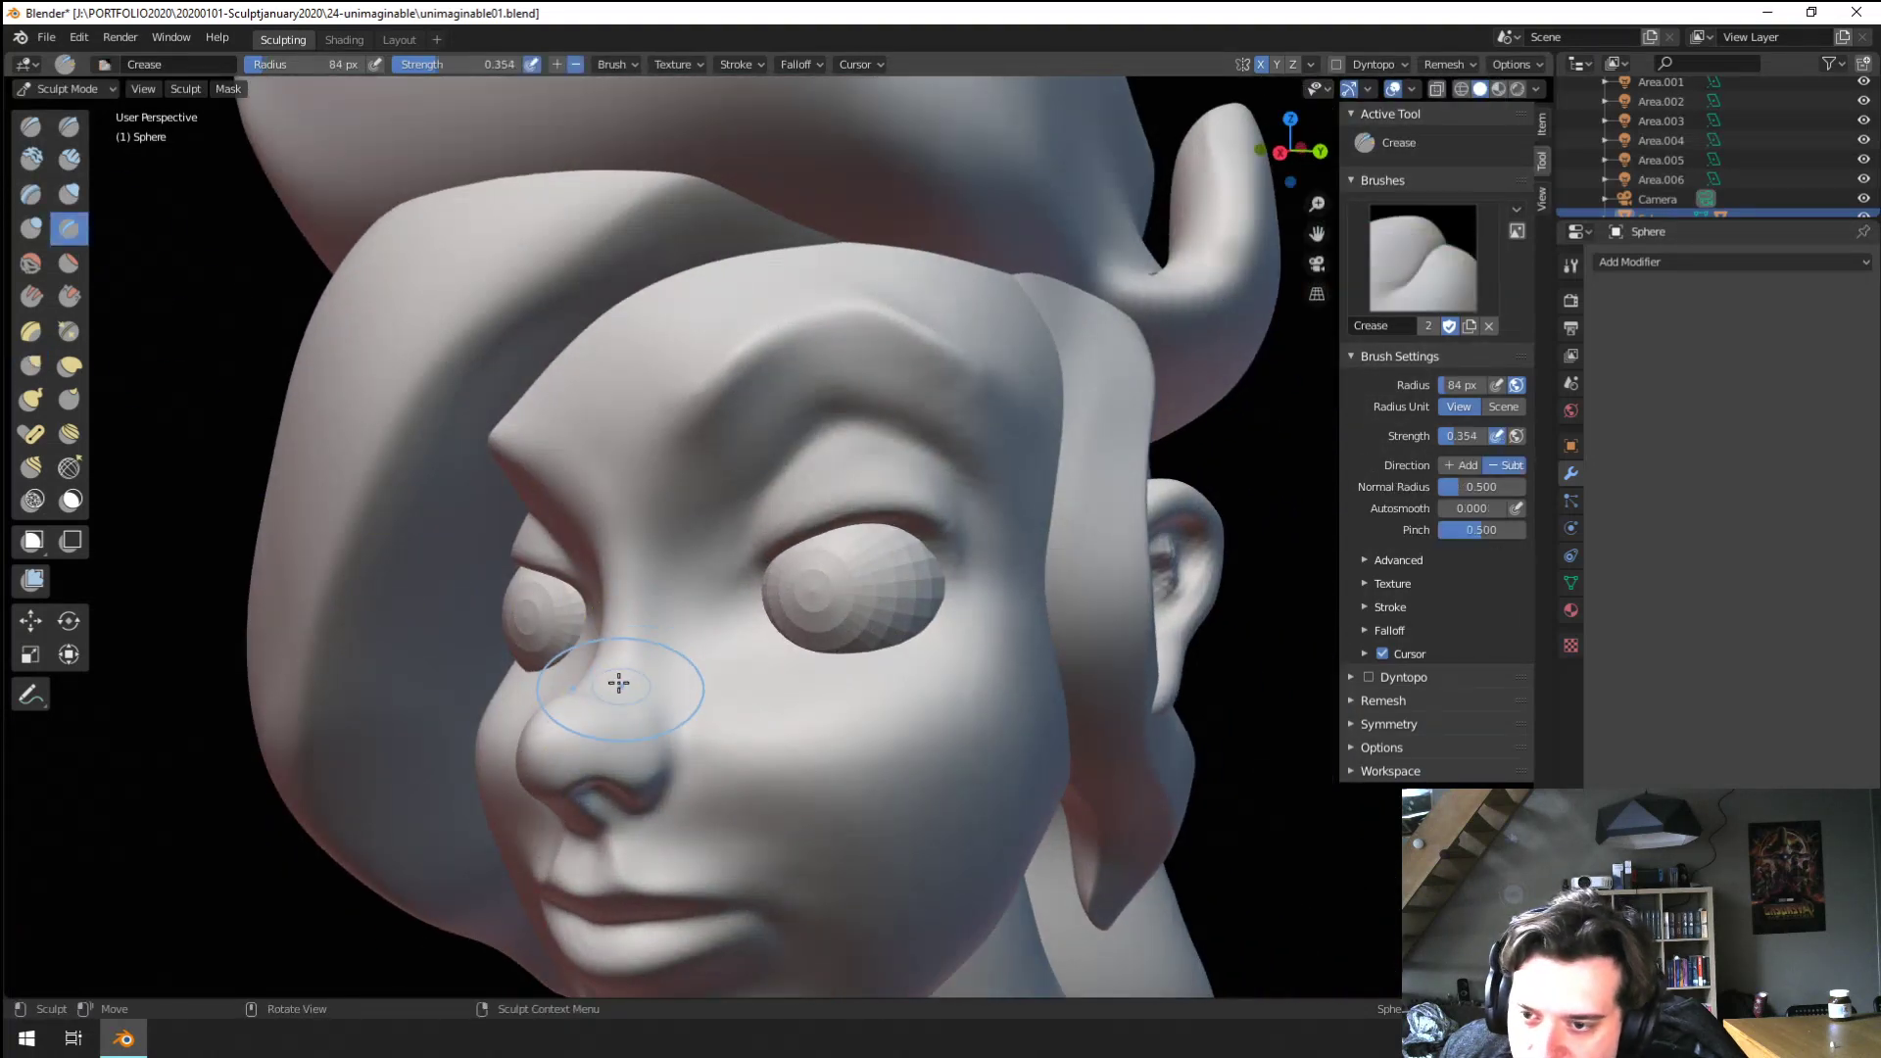
middle_click_drag(677, 676, 548, 666)
Adjust the nose bridge profile up to the brow with the Grab brush, starting at 125 px radius
key("g")
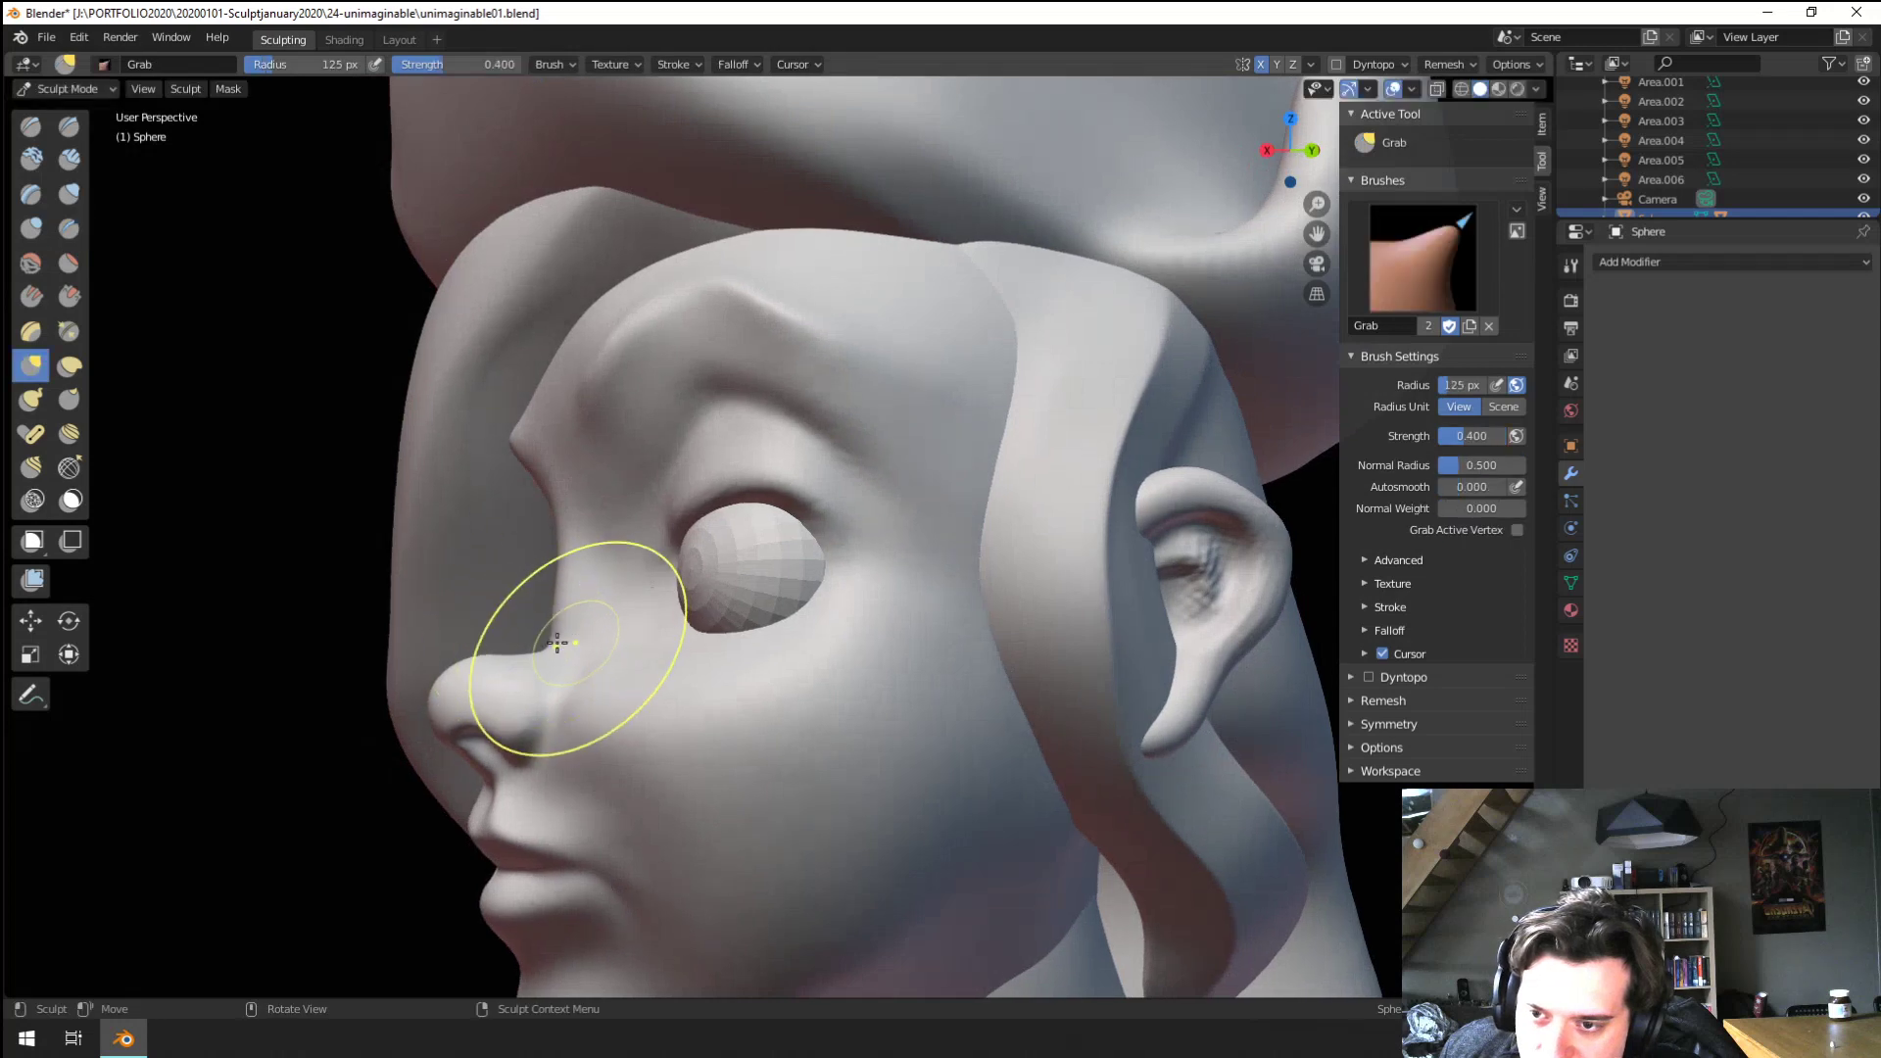
left_click_drag(523, 638, 529, 633)
middle_click_drag(546, 566, 503, 558)
key("f")
left_click(579, 468)
left_click_drag(546, 438, 539, 437)
mouse_move(537, 441)
middle_mouse_down()
mouse_move(559, 490)
mouse_move(703, 486)
mouse_move(613, 627)
middle_mouse_up()
key("f")
left_click(482, 509)
Adjust the side of the face with the Grab brush, changing its radius between strokes
middle_click_drag(613, 627, 465, 627)
mouse_move(465, 627)
middle_mouse_down()
mouse_move(410, 639)
mouse_move(546, 672)
mouse_move(665, 471)
middle_mouse_up()
mouse_move(906, 529)
middle_mouse_down()
mouse_move(873, 550)
mouse_move(878, 608)
mouse_move(840, 659)
mouse_move(823, 651)
mouse_move(927, 667)
mouse_move(955, 733)
mouse_move(845, 725)
middle_mouse_up()
key("f")
left_click(853, 608)
key("f")
left_click(911, 709)
mouse_move(845, 725)
middle_mouse_down("shift")
mouse_move(835, 559)
mouse_move(872, 583)
middle_mouse_up("shift")
key("f")
left_click(805, 576)
key("f")
left_click(1078, 588)
left_click_drag(1033, 565, 1005, 556)
Lower and soften the arch of the brow ridge with the Grab brush, reducing its radius from 237 px to 154 px
mouse_move(997, 522)
middle_mouse_down()
mouse_move(980, 518)
mouse_move(1029, 524)
mouse_move(850, 527)
middle_mouse_up()
key("f")
left_click(1150, 525)
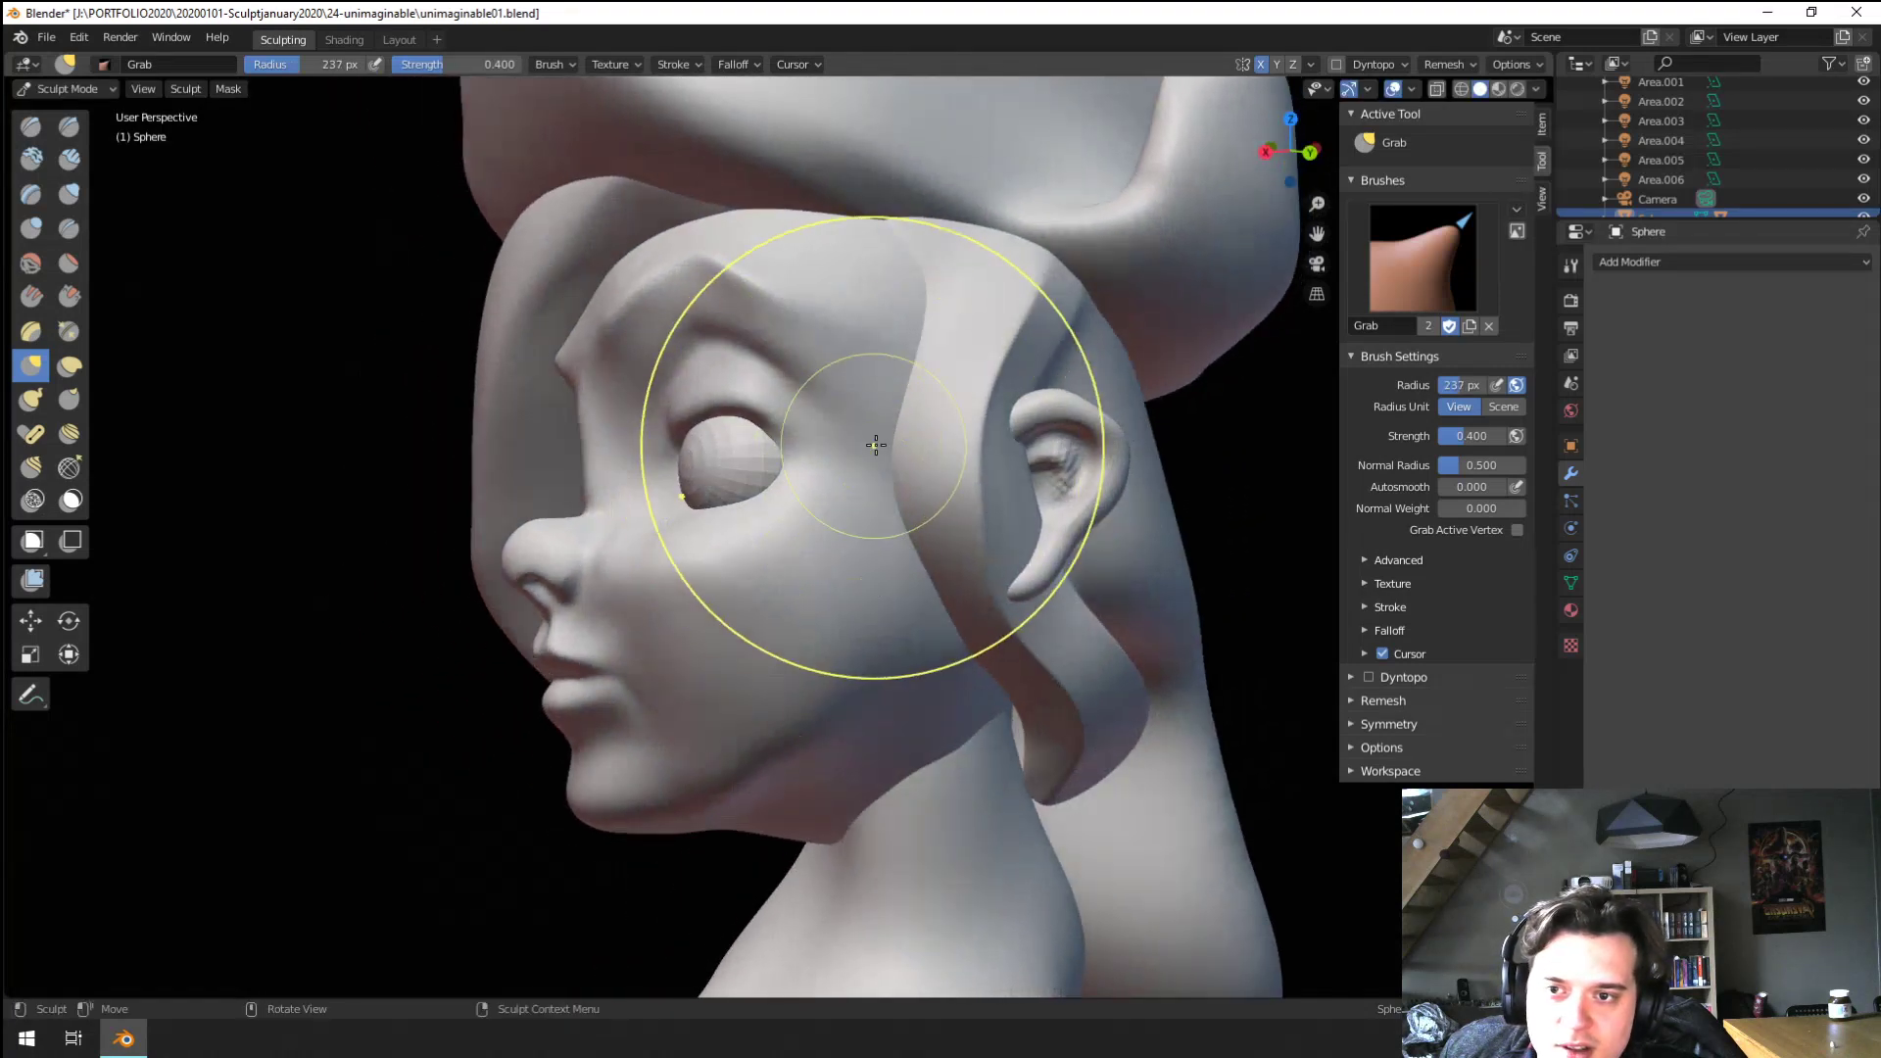
middle_click_drag(876, 445, 698, 585)
key("f")
left_click(682, 564)
middle_click_drag(706, 510, 632, 541)
key("f")
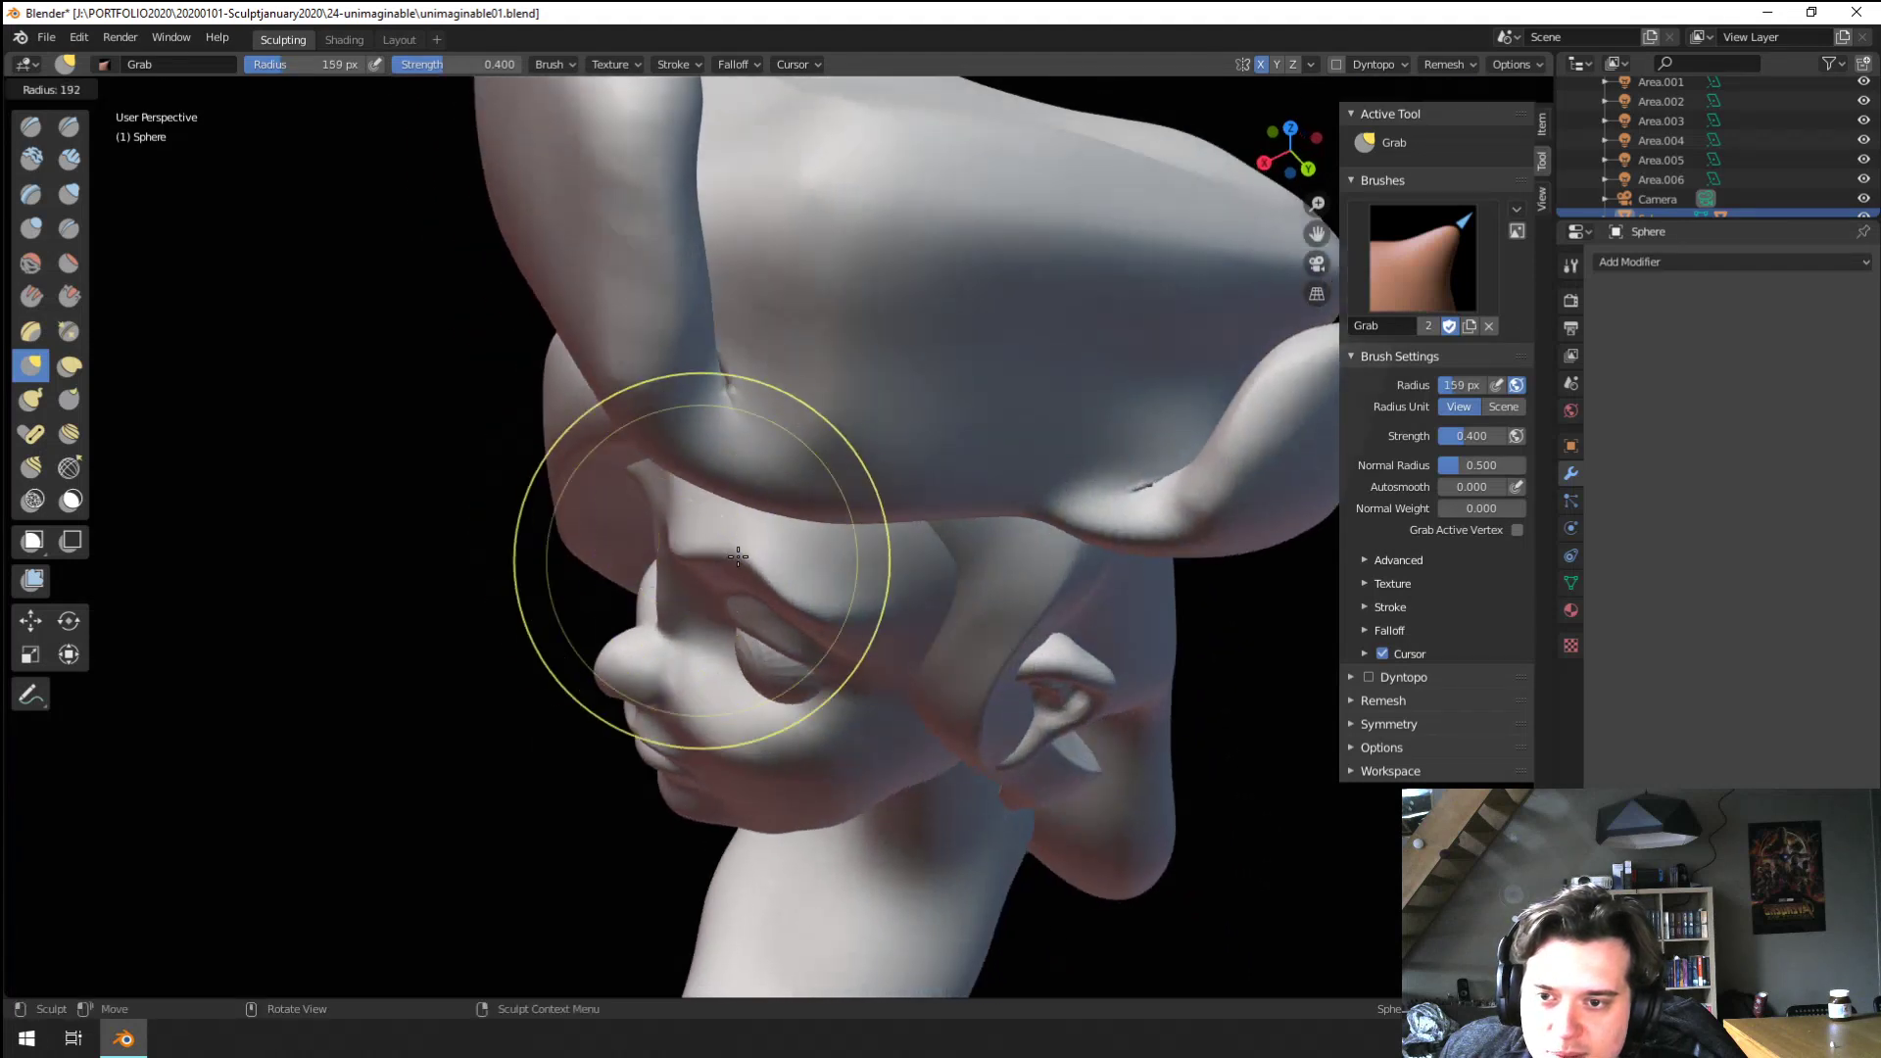
left_click(851, 561)
middle_click_drag(723, 583, 877, 403)
middle_click_drag(877, 403, 833, 338, "ctrl")
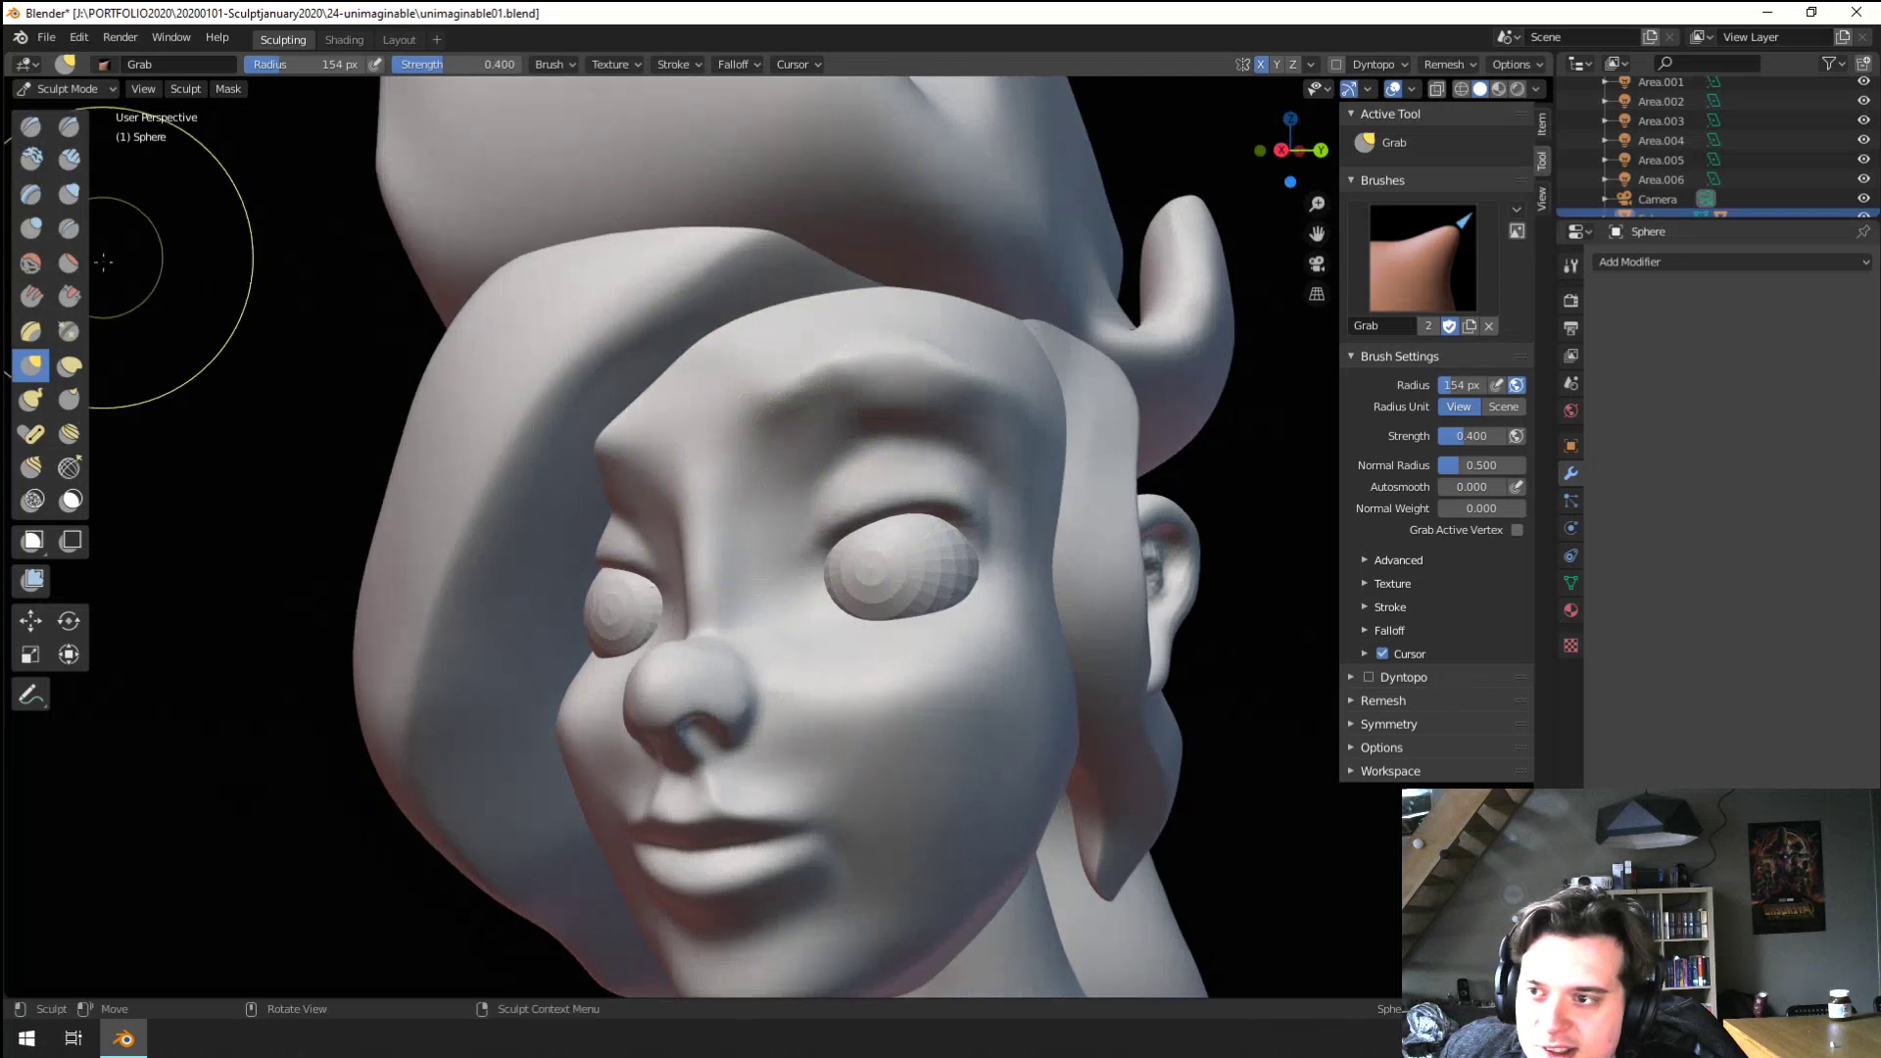
Flatten the brow ridge above the eye with the Flatten/Contrast brush at 97 px radius
left_click(69, 264)
middle_click_drag(774, 411, 808, 391)
left_click_drag(770, 415, 966, 399)
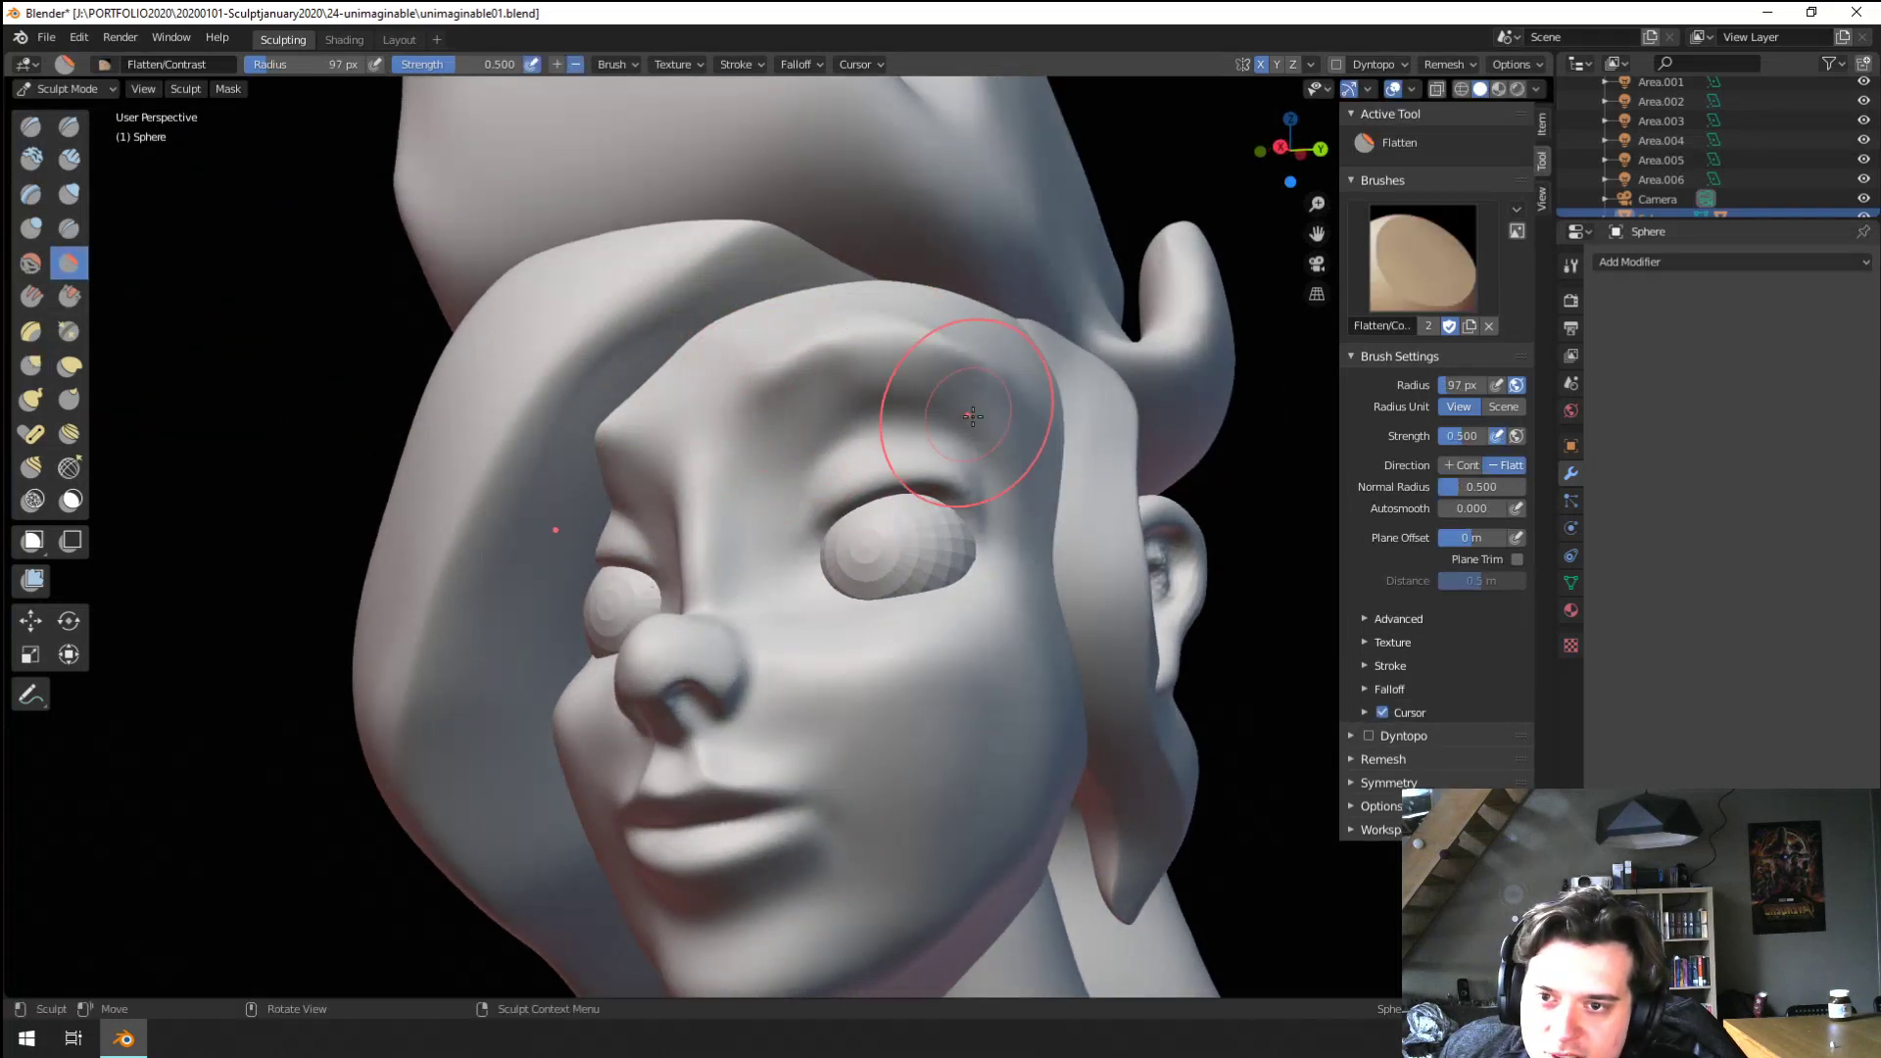
left_click_drag(784, 412, 974, 428)
middle_click_drag(789, 432, 773, 480)
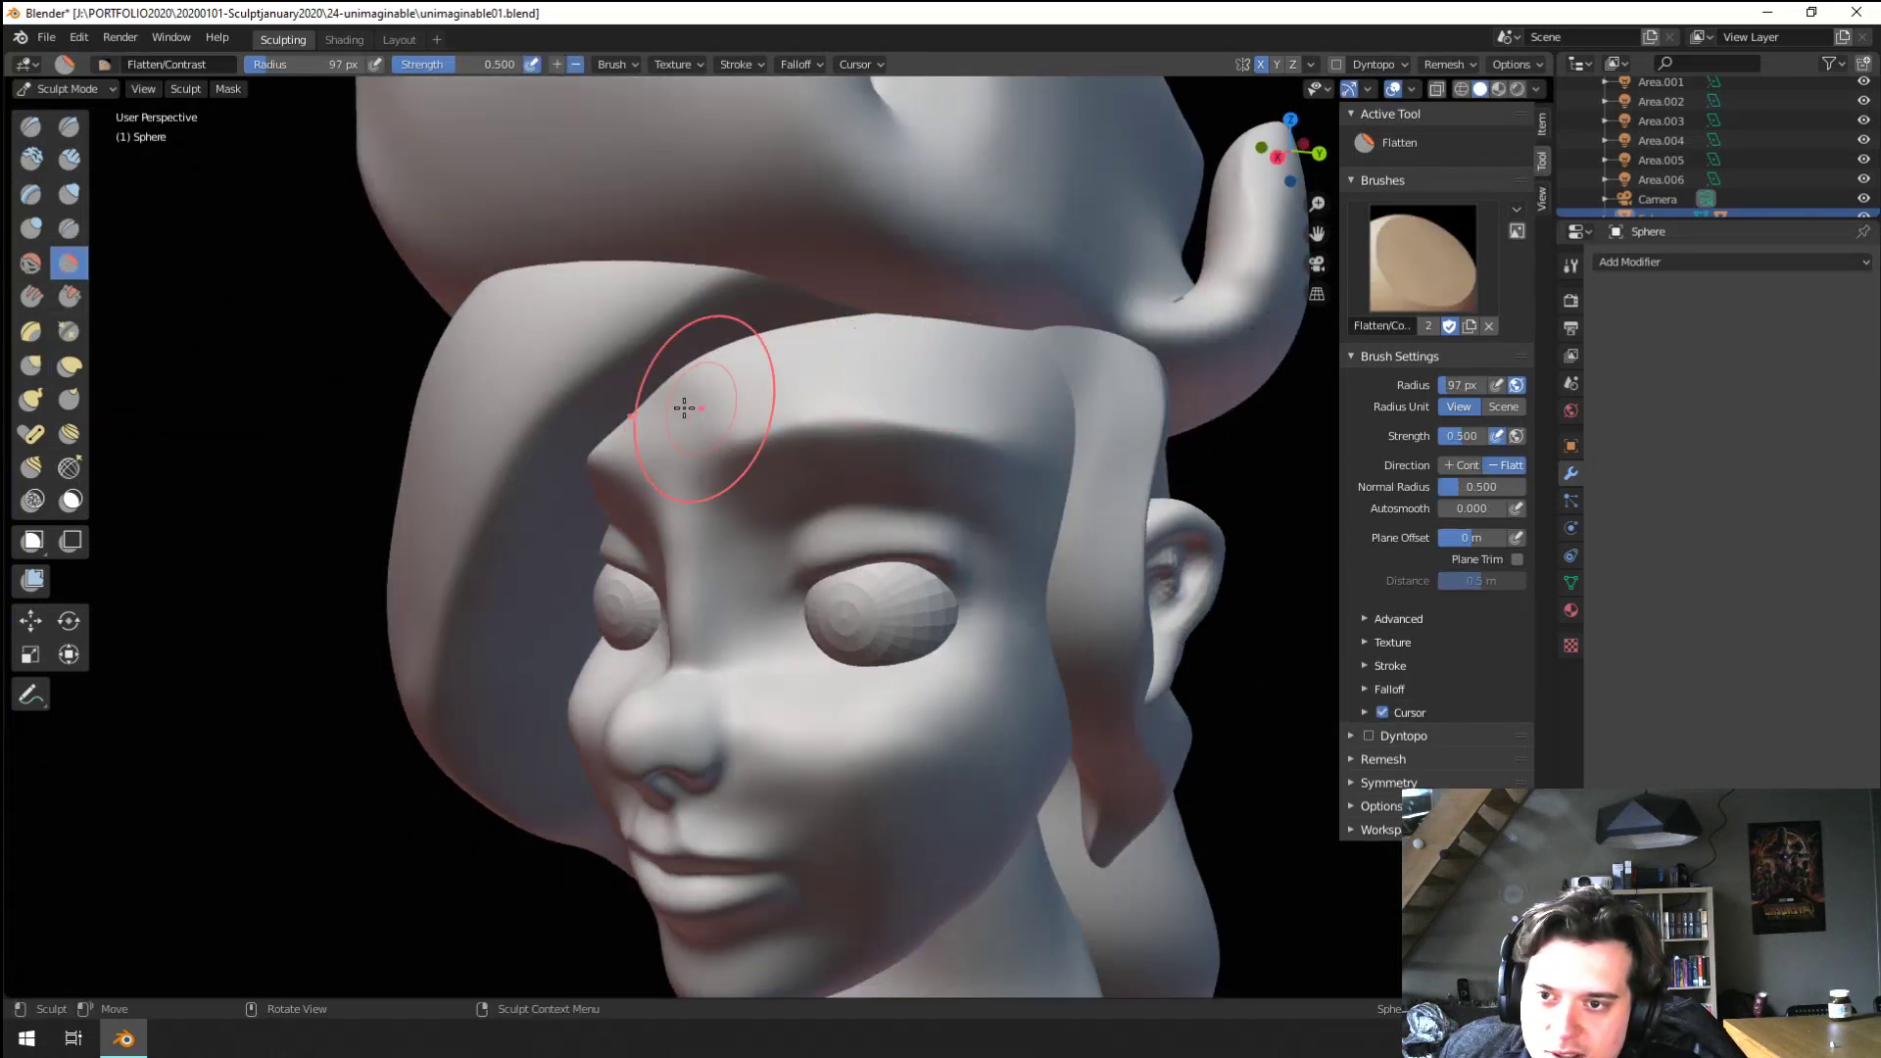
mouse_move(873, 386)
middle_mouse_down()
mouse_move(903, 532)
mouse_move(990, 503)
mouse_move(855, 494)
mouse_move(792, 449)
middle_mouse_up()
scroll(848, 490, "up", 2)
Shape the nose bridge in profile with the Grab brush at 145 px radius
key("g")
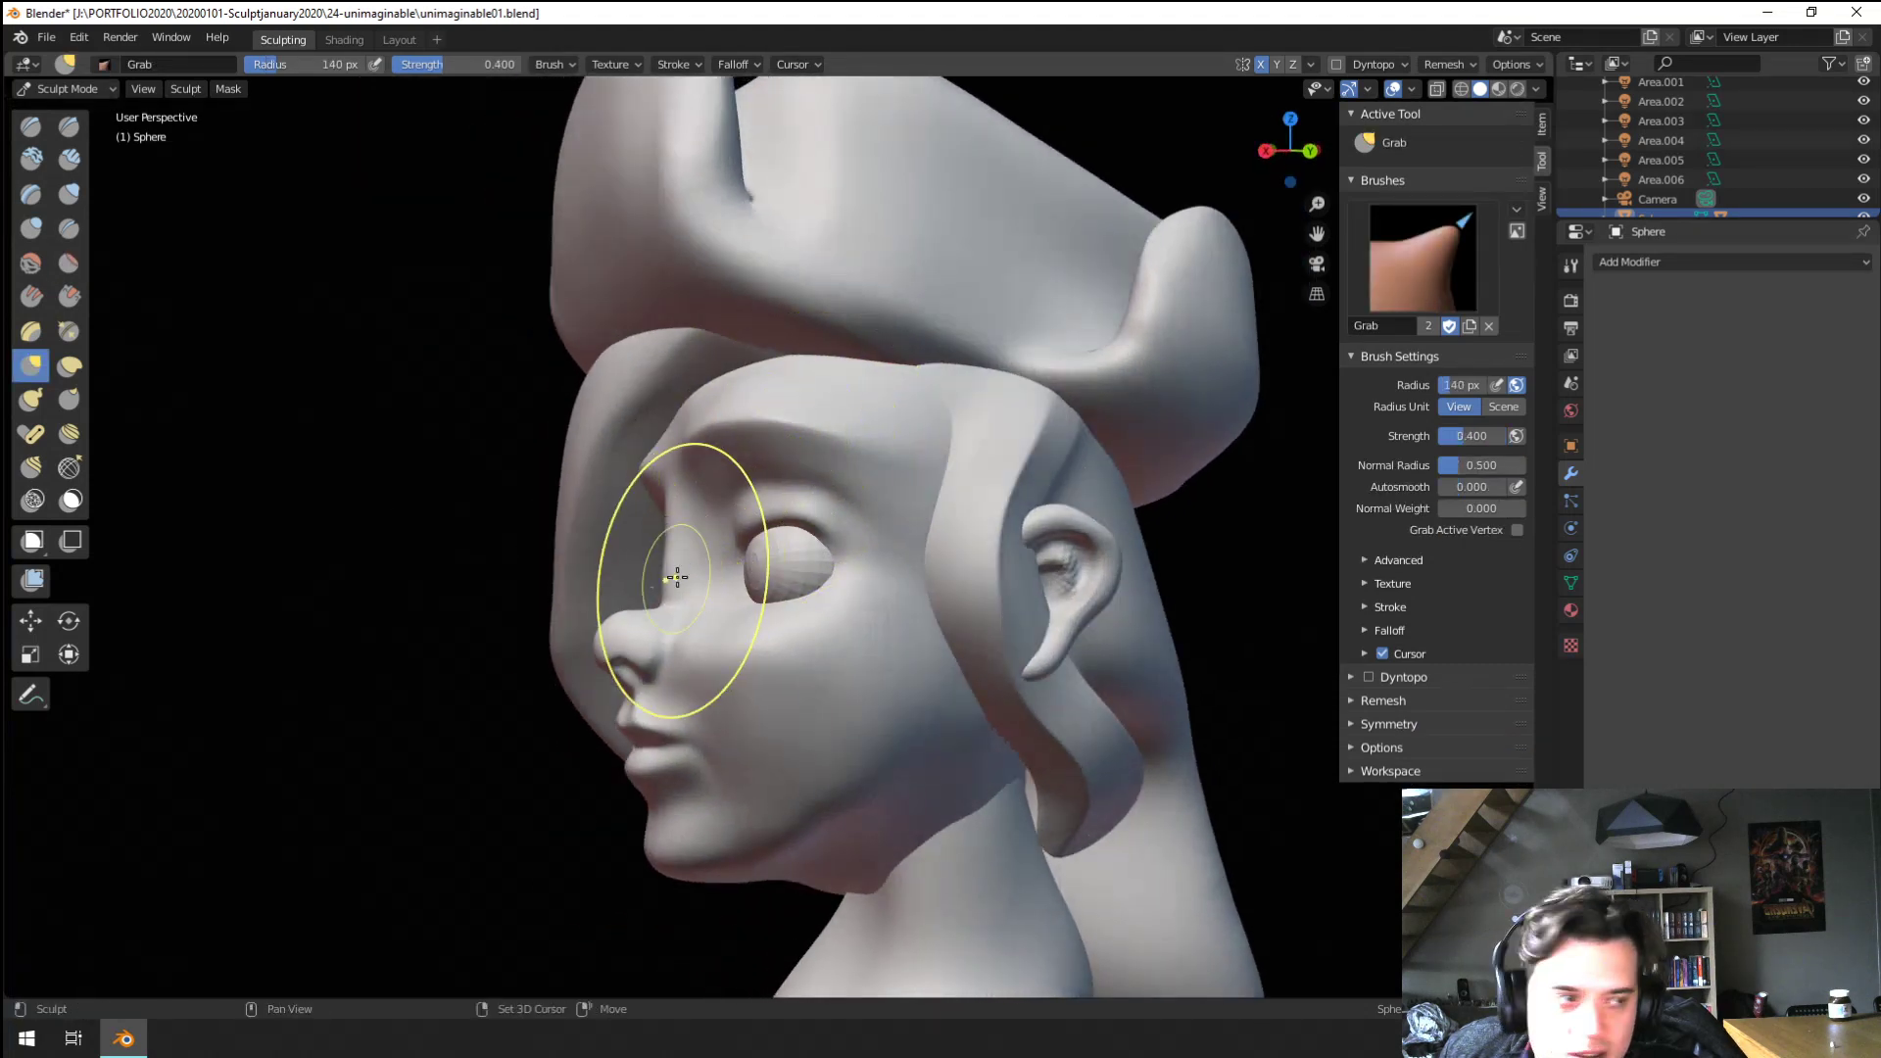
scroll(672, 579, "up", 2)
mouse_move(672, 579)
middle_mouse_down("shift")
mouse_move(790, 496)
mouse_move(731, 538)
middle_mouse_up("shift")
key("f")
left_click(744, 548)
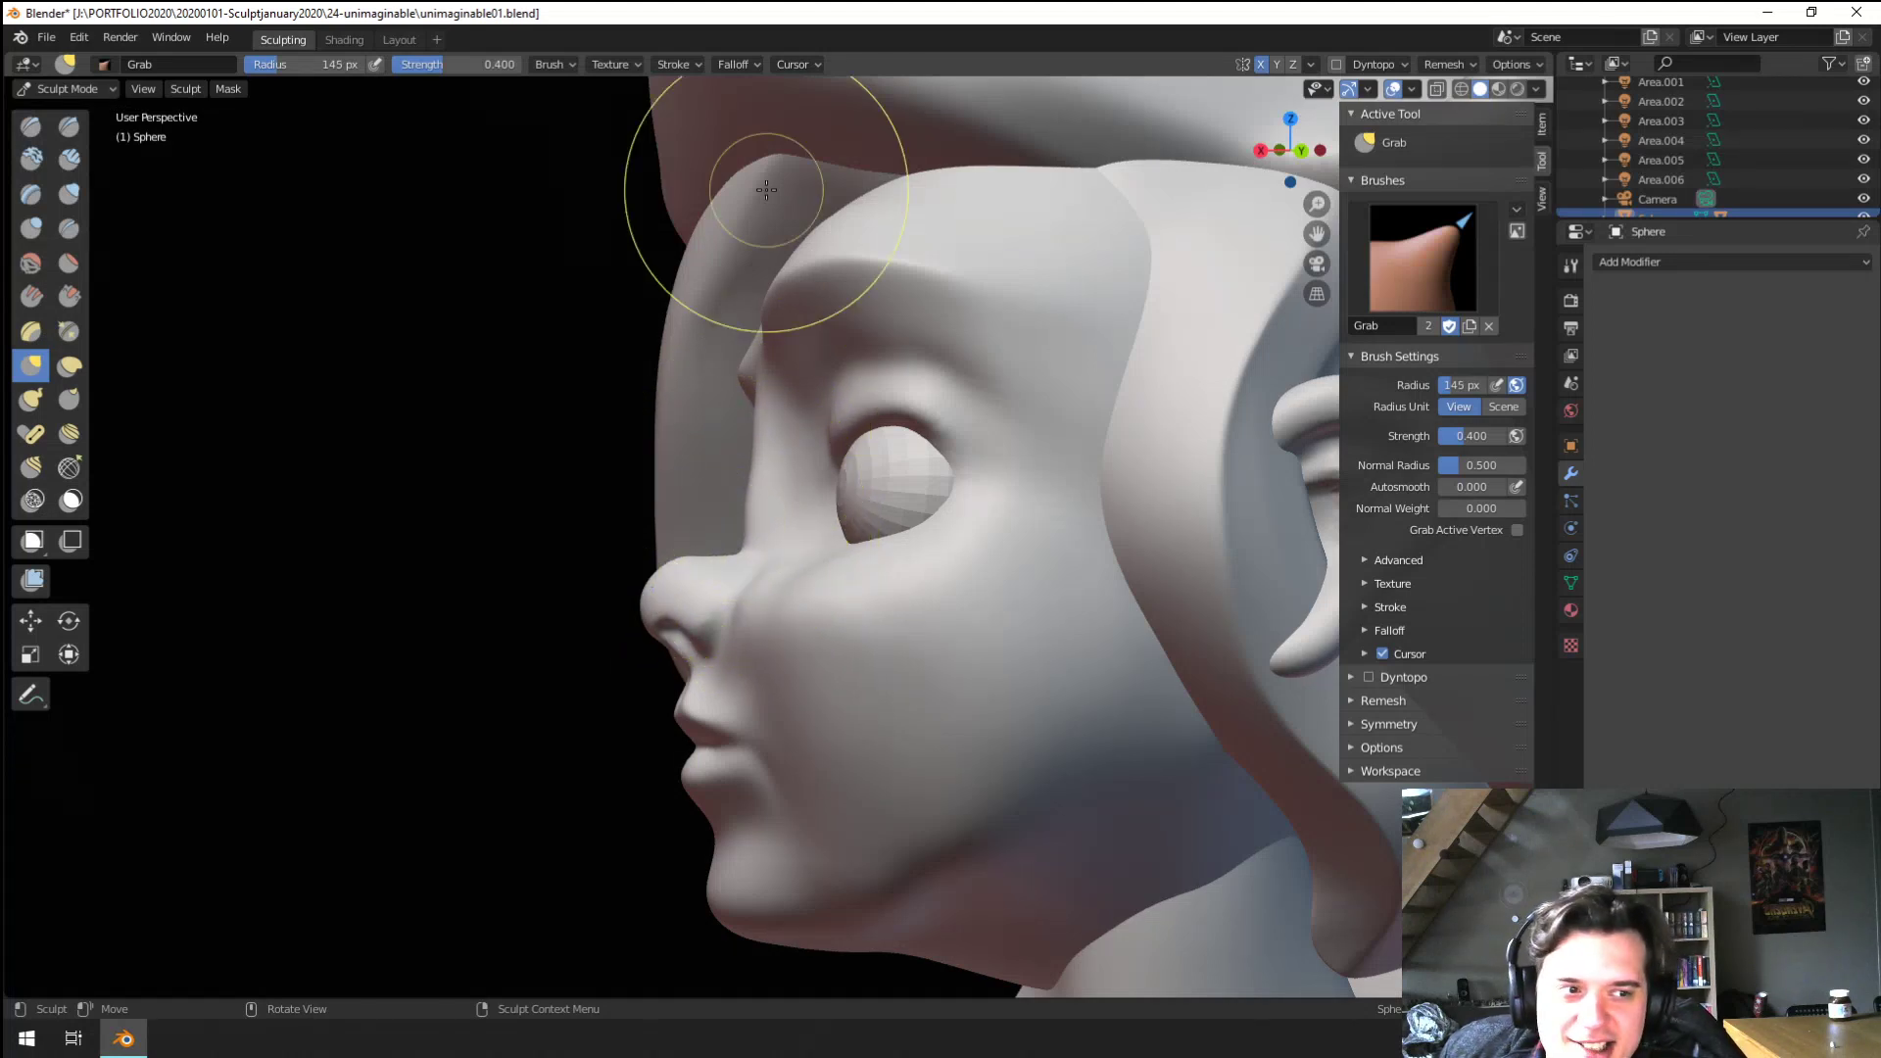
middle_click_drag(738, 587, 723, 592)
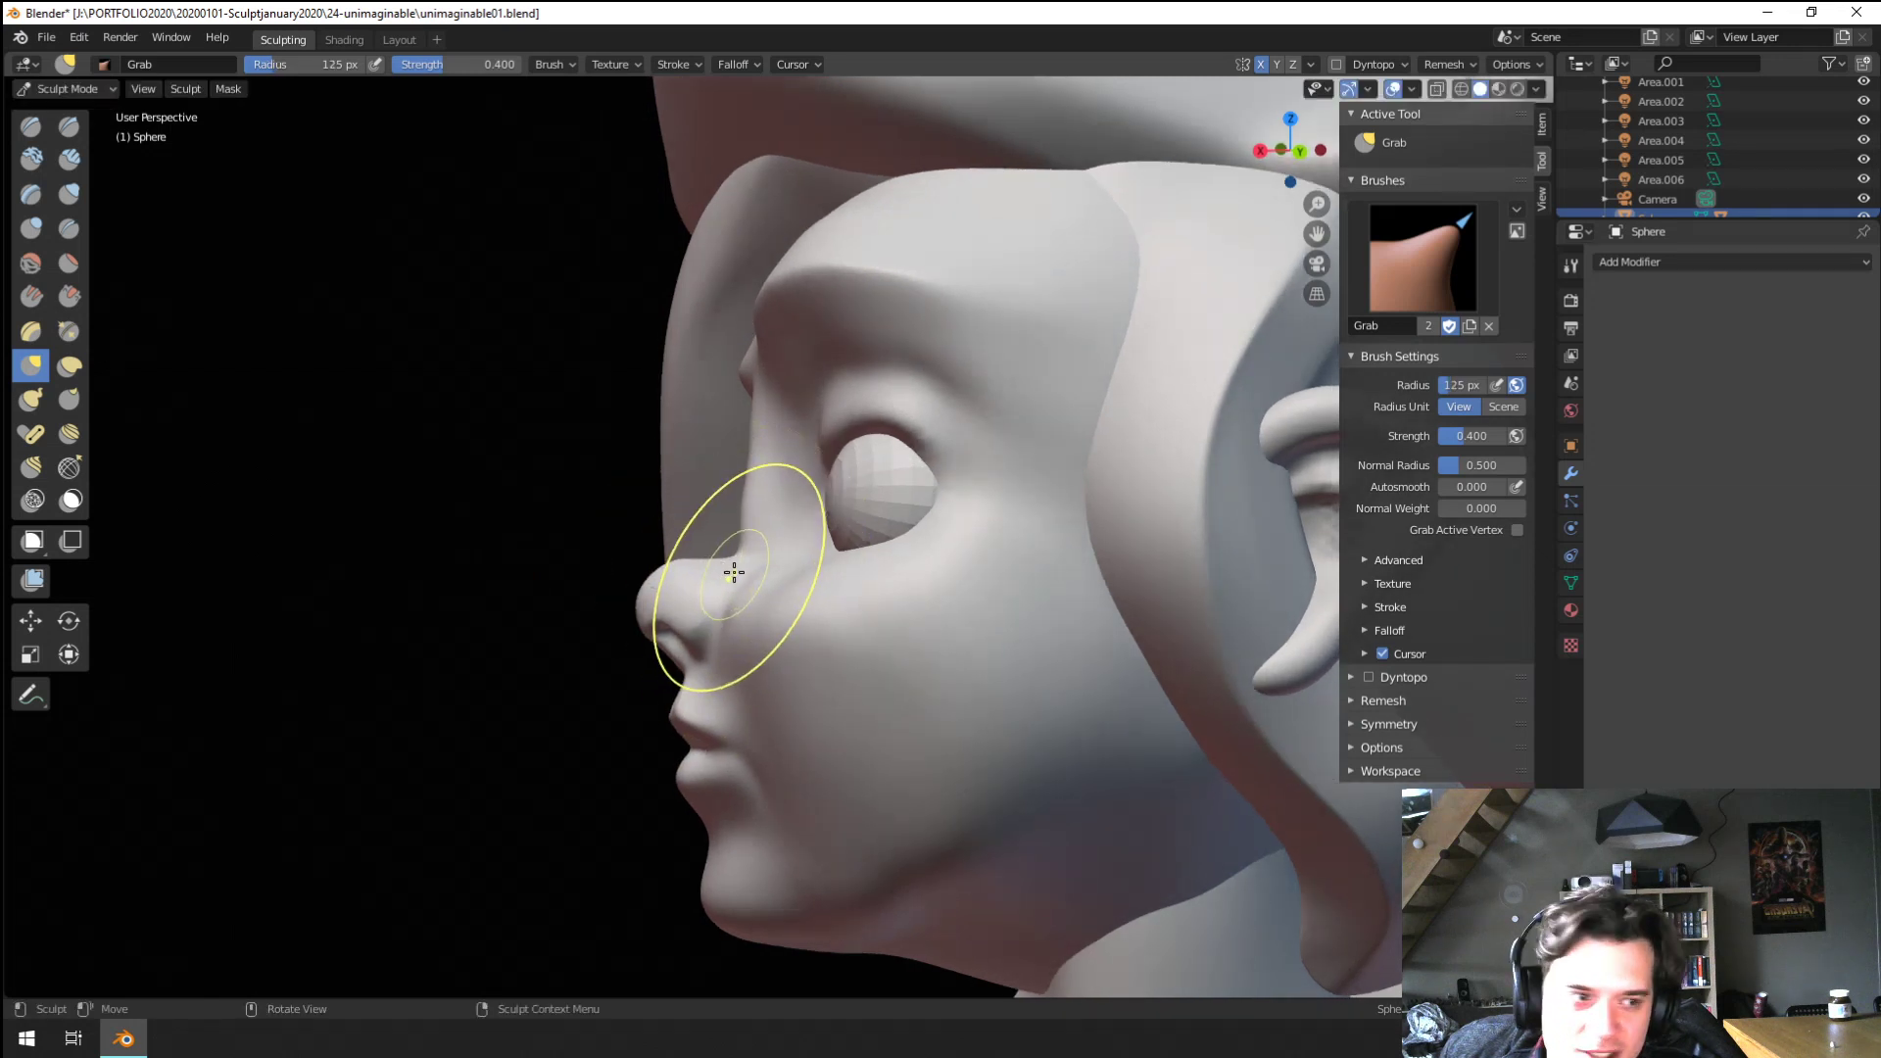
Pull the dip between nose bridge and tip forward with the Grab brush, then reduce its radius to 104 px
key("bracketright")
key("bracketright")
key("bracketright")
left_click_drag(750, 557, 709, 546)
key("bracketleft")
key("bracketleft")
key("bracketleft")
key("bracketleft")
key("bracketleft")
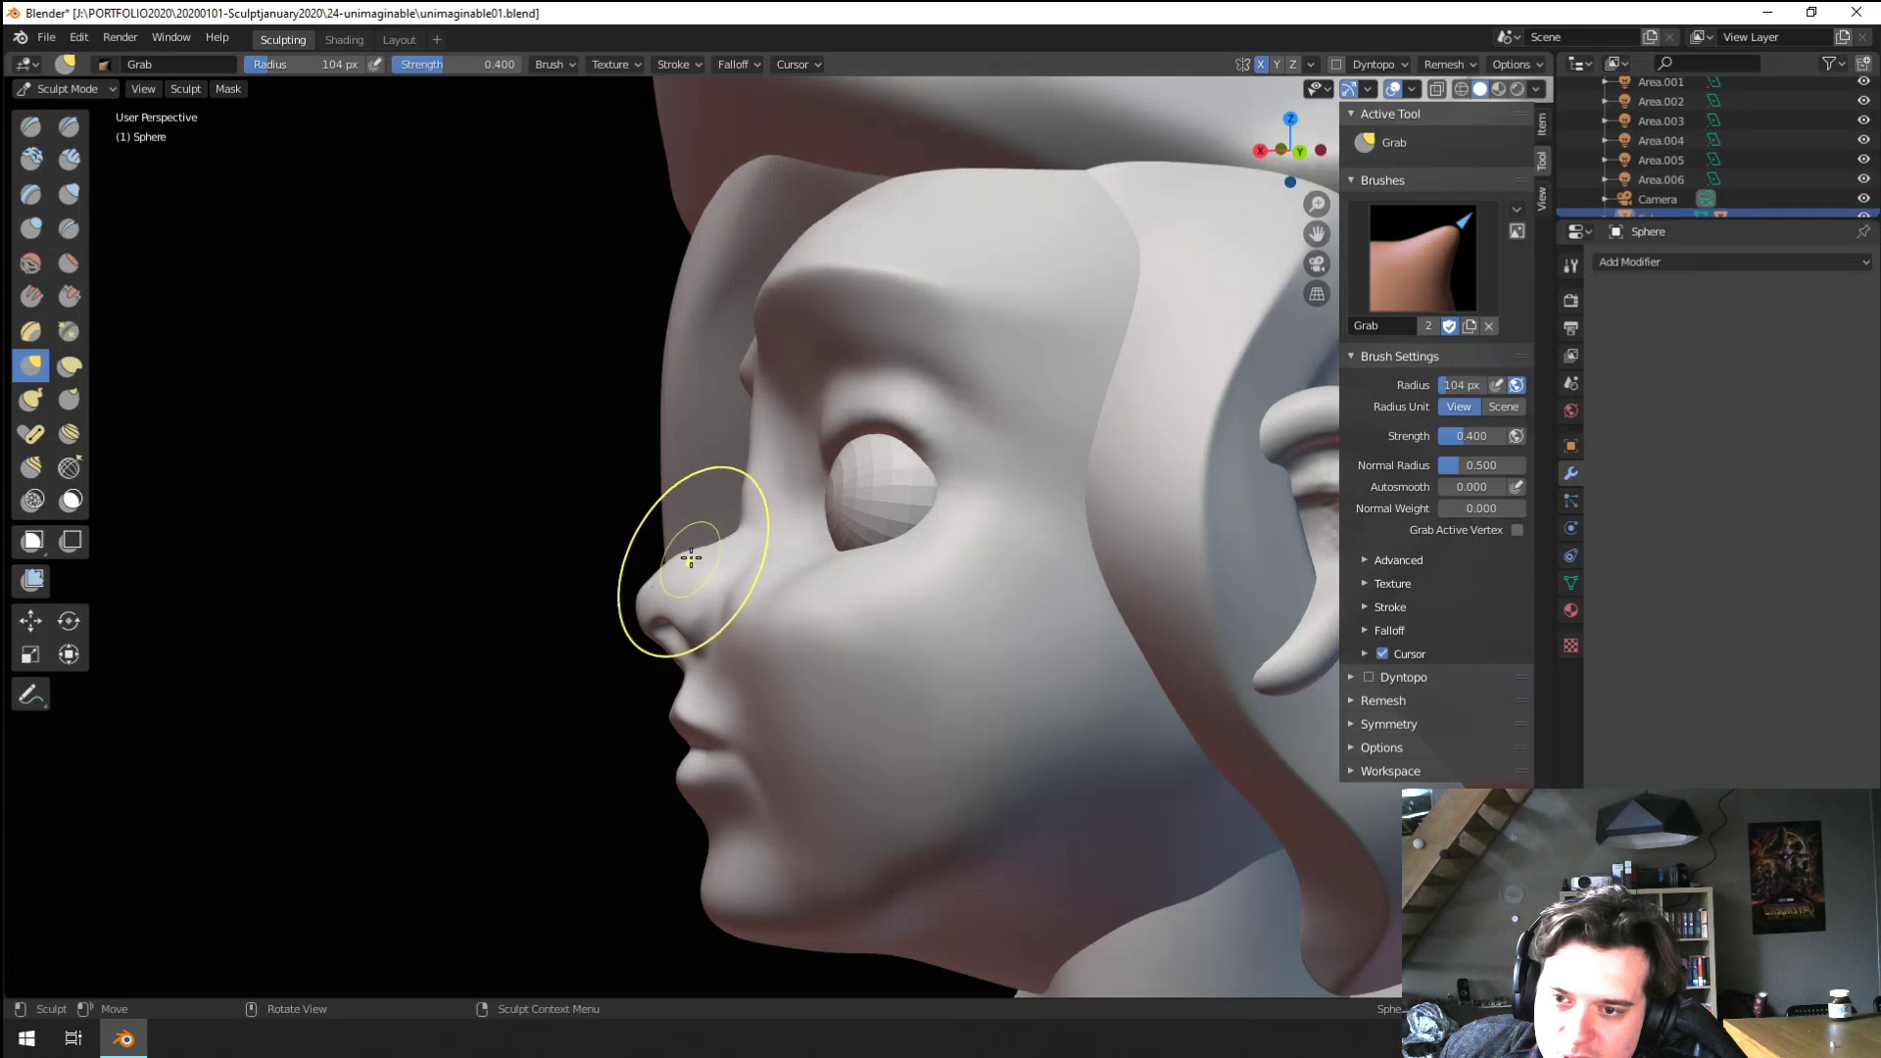
Refine the nose shape from a three-quarter view with the Grab brush, reducing its radius to 83 px
mouse_move(691, 557)
middle_mouse_down()
mouse_move(773, 537)
mouse_move(768, 453)
mouse_move(748, 559)
mouse_move(853, 585)
mouse_move(844, 541)
mouse_move(869, 555)
mouse_move(876, 601)
mouse_move(774, 567)
mouse_move(832, 608)
middle_mouse_up()
key("f")
left_click(861, 565)
key("bracketright")
key("bracketright")
scroll(840, 592, "up", 2)
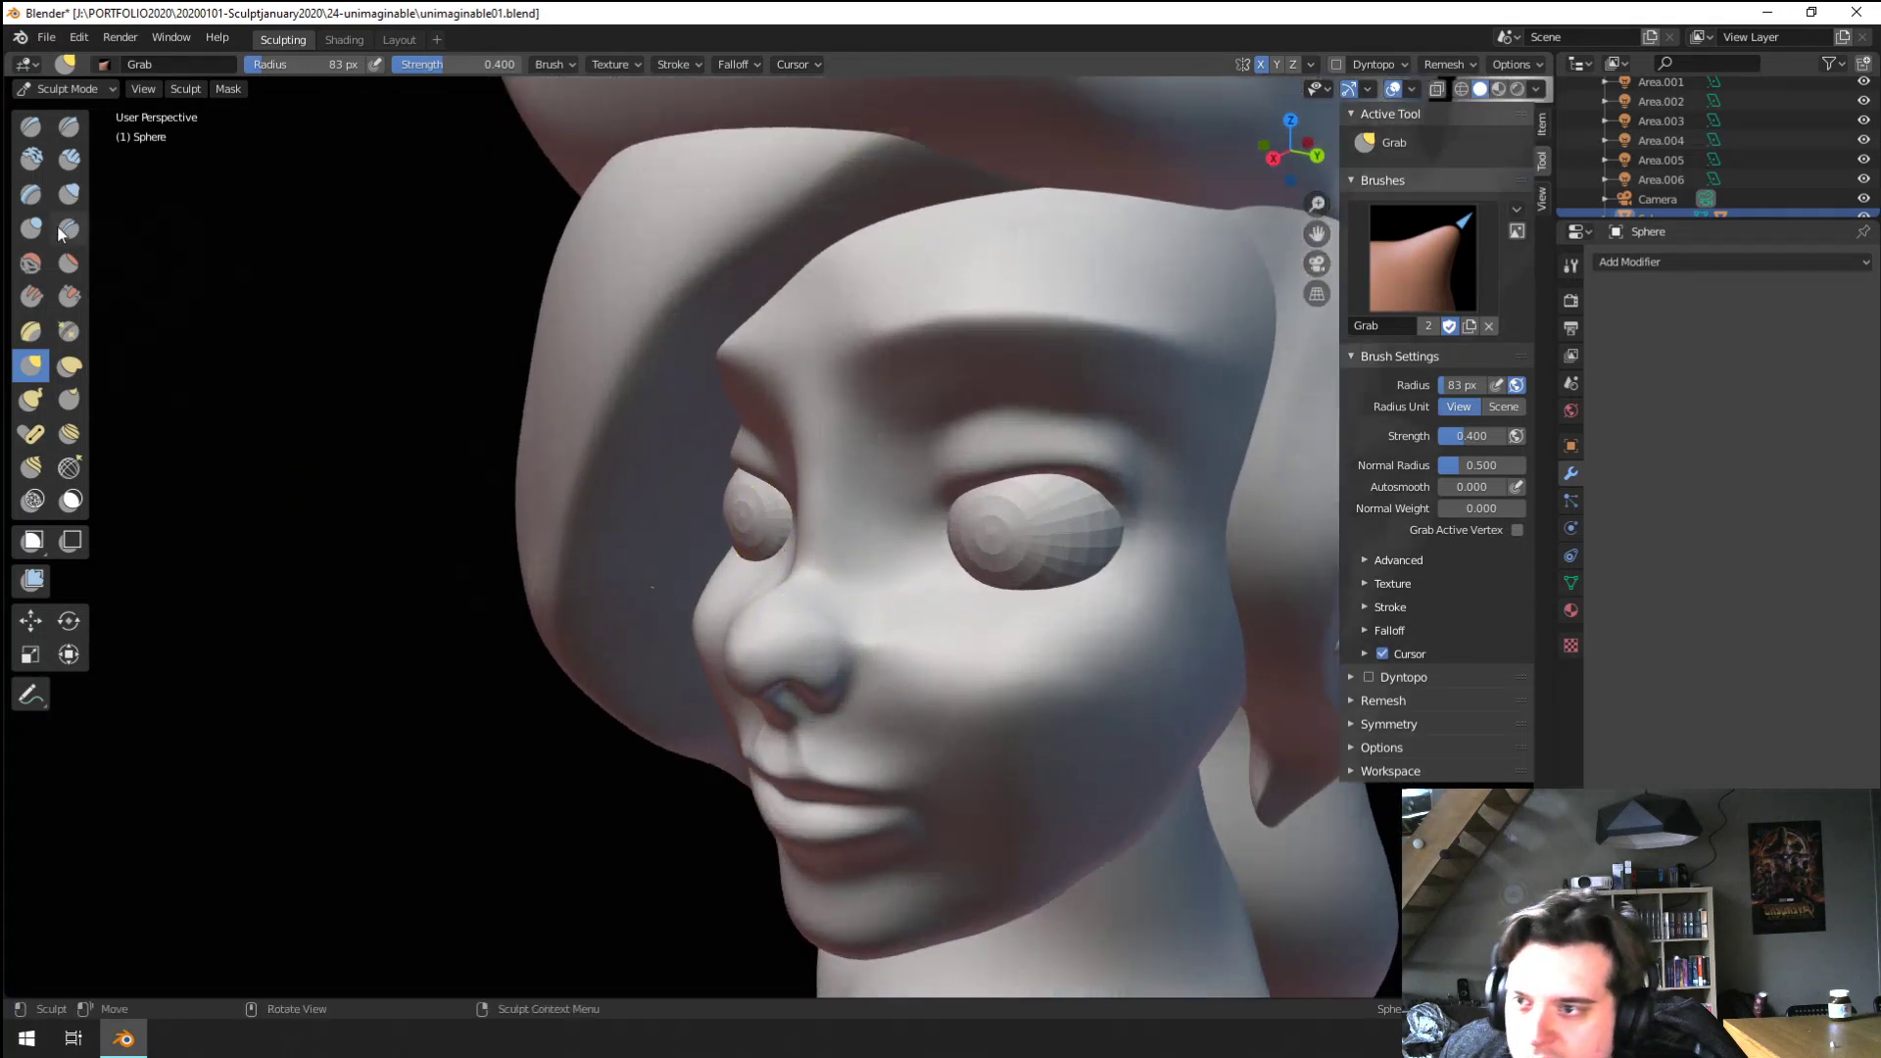
Flatten the side of the nose with the Flatten/Contrast brush at 83 px radius and readjust its shape with the Grab brush
left_click(69, 263)
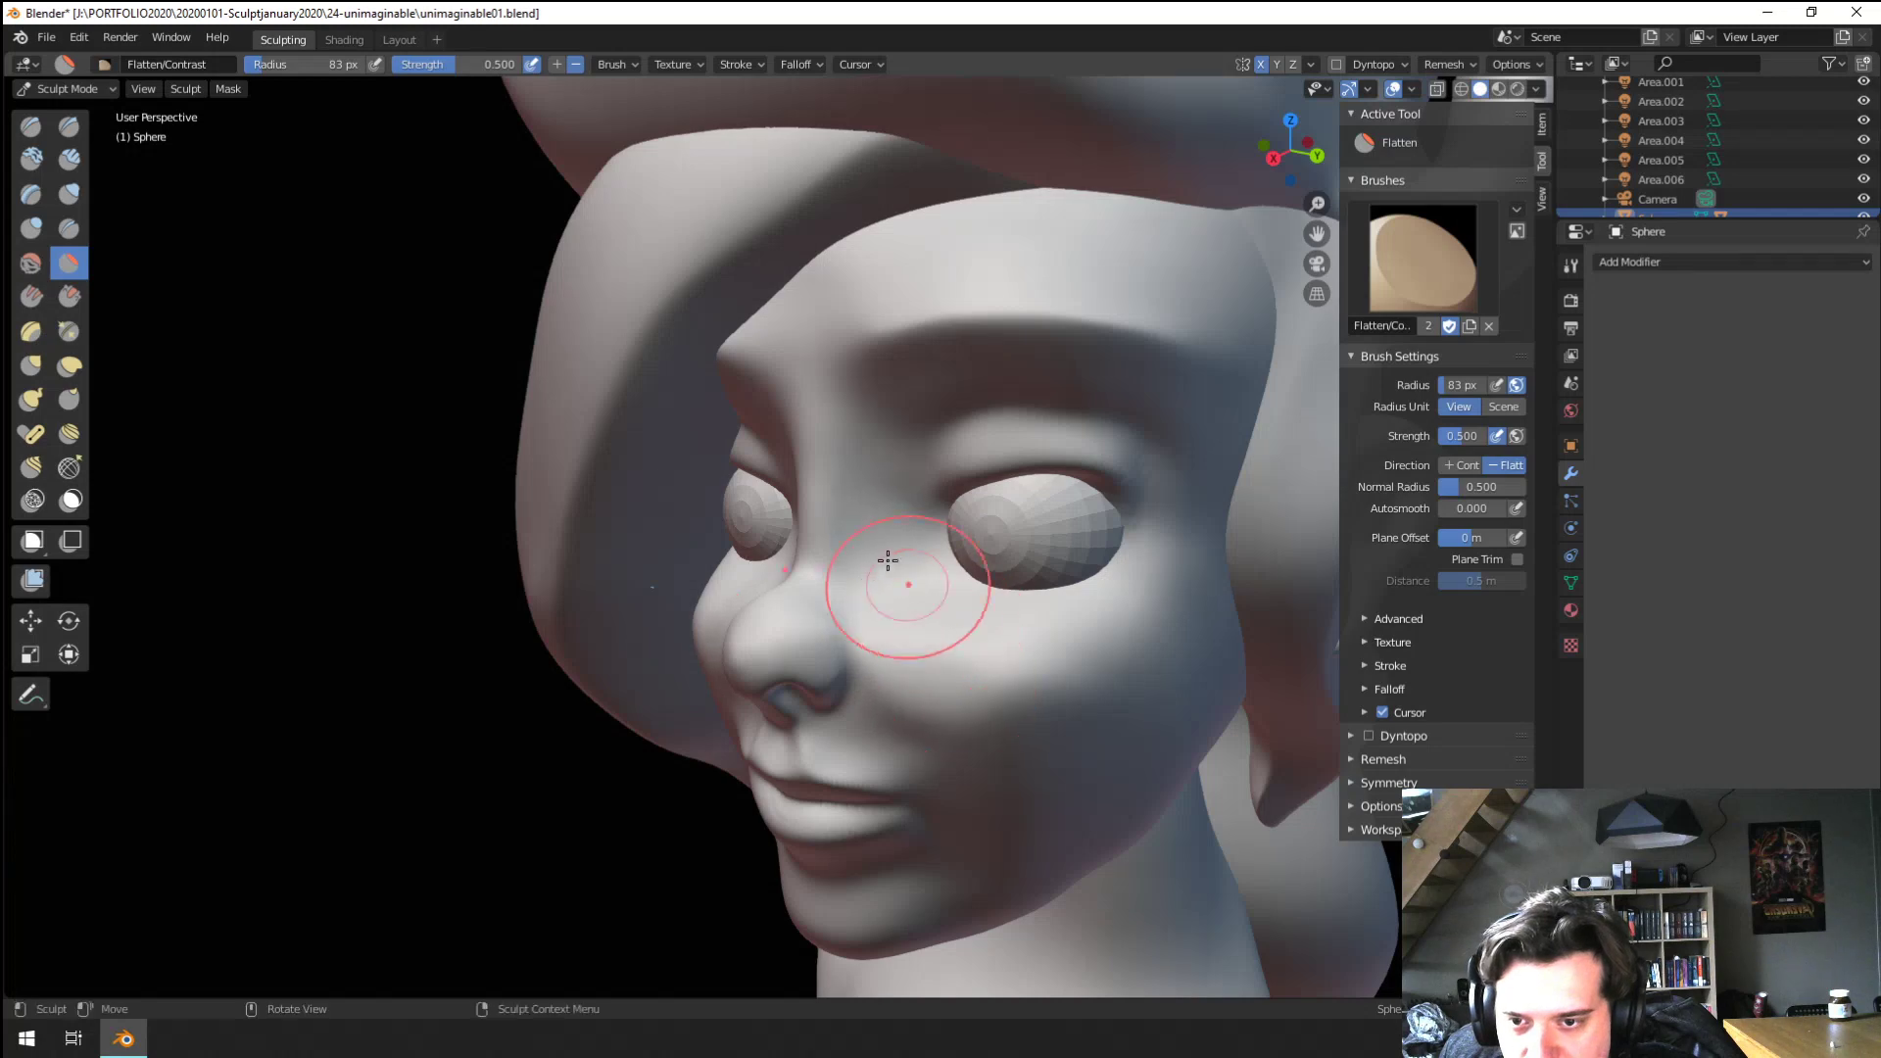
mouse_move(928, 680)
middle_mouse_down()
mouse_move(1054, 588)
mouse_move(920, 592)
mouse_move(891, 613)
mouse_move(726, 560)
mouse_move(784, 571)
mouse_move(693, 579)
mouse_move(816, 585)
mouse_move(881, 550)
mouse_move(917, 578)
mouse_move(954, 567)
mouse_move(902, 576)
mouse_move(1008, 588)
mouse_move(828, 648)
mouse_move(866, 559)
middle_mouse_up()
key("g")
key("f")
left_click(884, 595)
key("f")
left_click(824, 649)
mouse_move(866, 558)
middle_mouse_down()
mouse_move(879, 620)
mouse_move(886, 555)
mouse_move(630, 487)
middle_mouse_up()
Carve the creases around the nostril wings and nose tip with the Crease brush at 69 px radius
key("shift+c")
key("f")
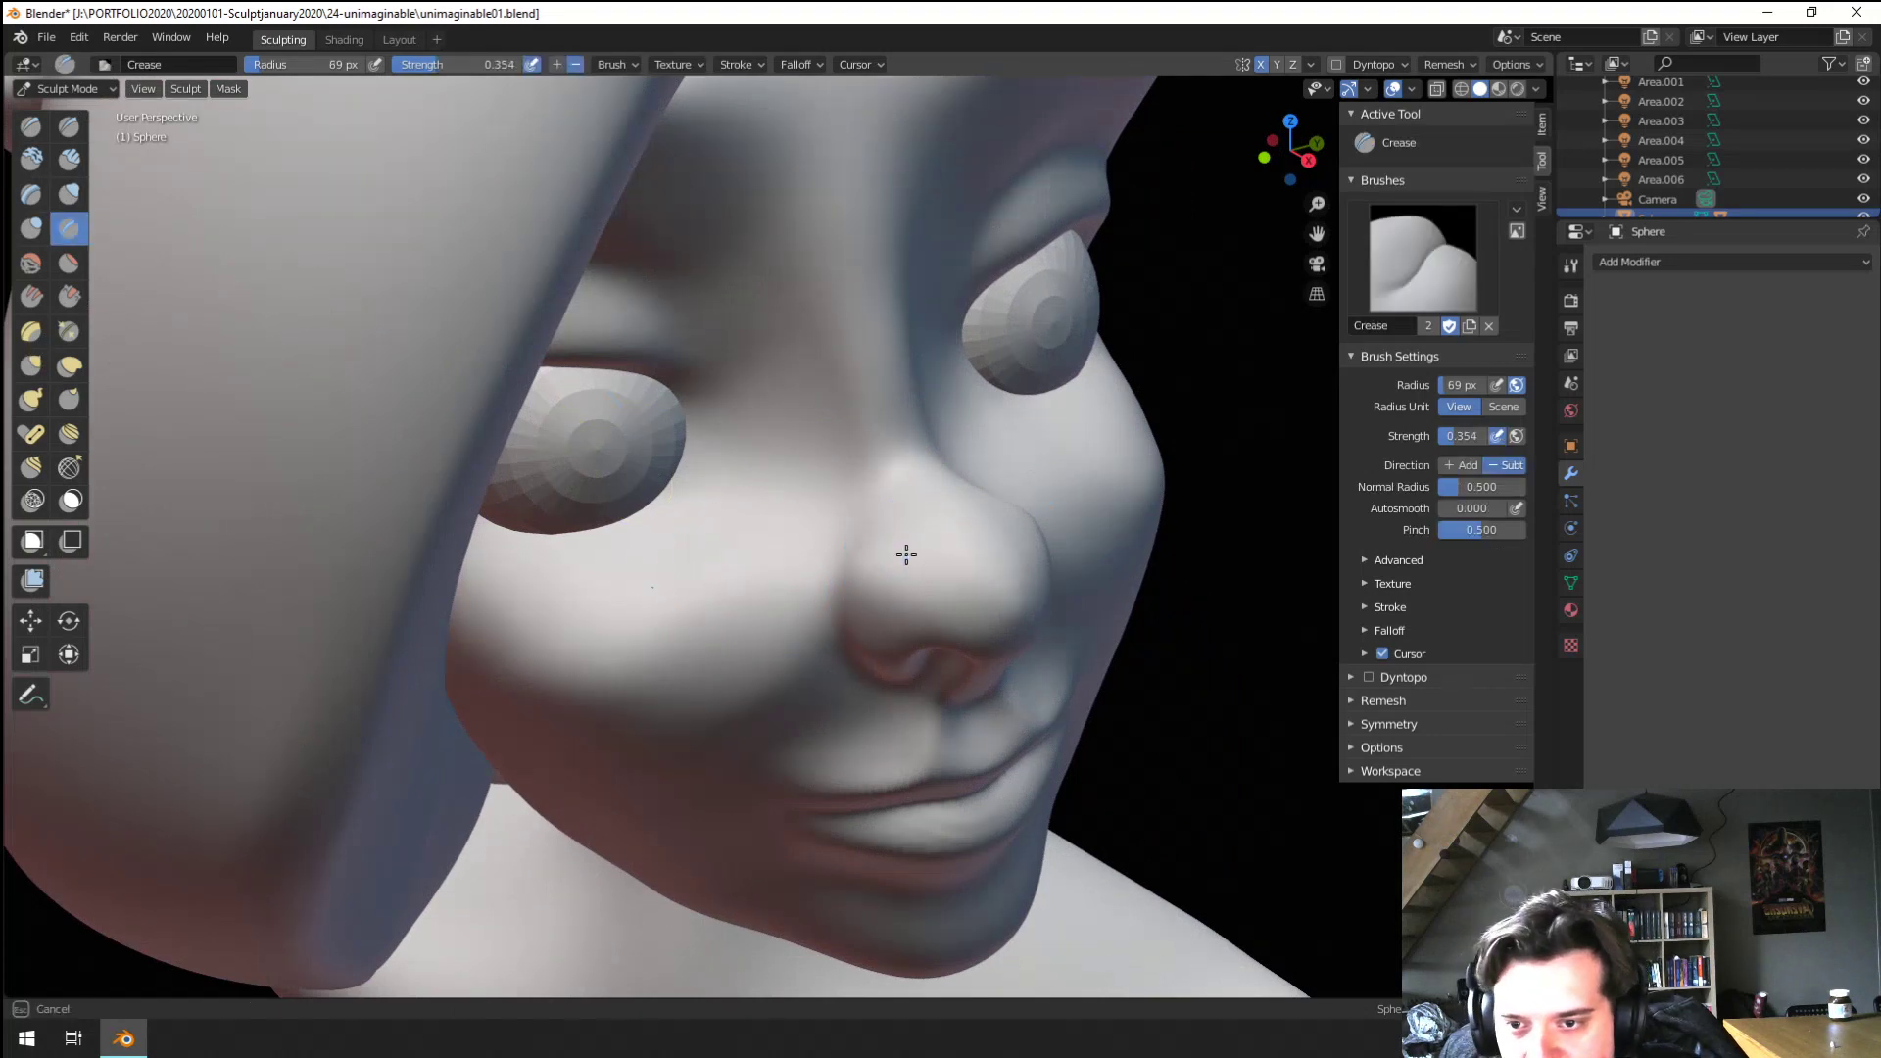
left_click(822, 571)
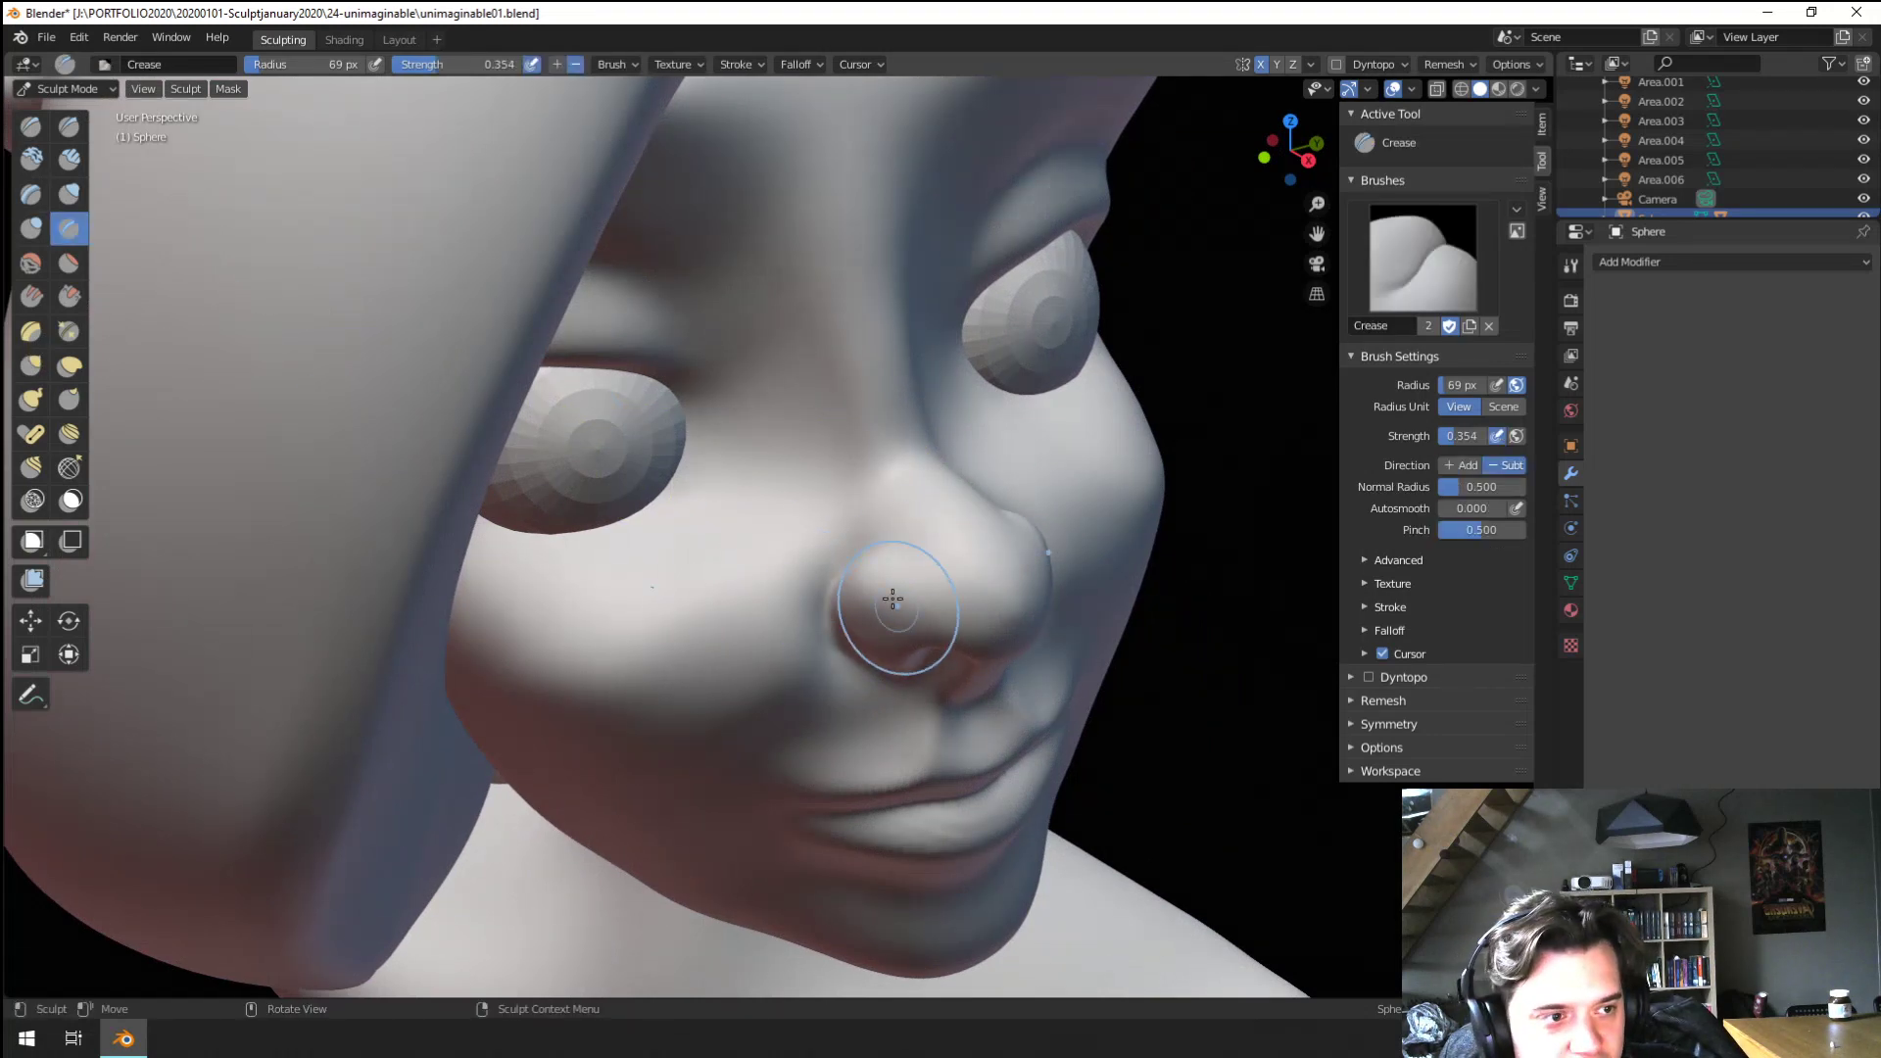
mouse_move(895, 598)
middle_mouse_down()
mouse_move(827, 550)
mouse_move(837, 571)
middle_mouse_up()
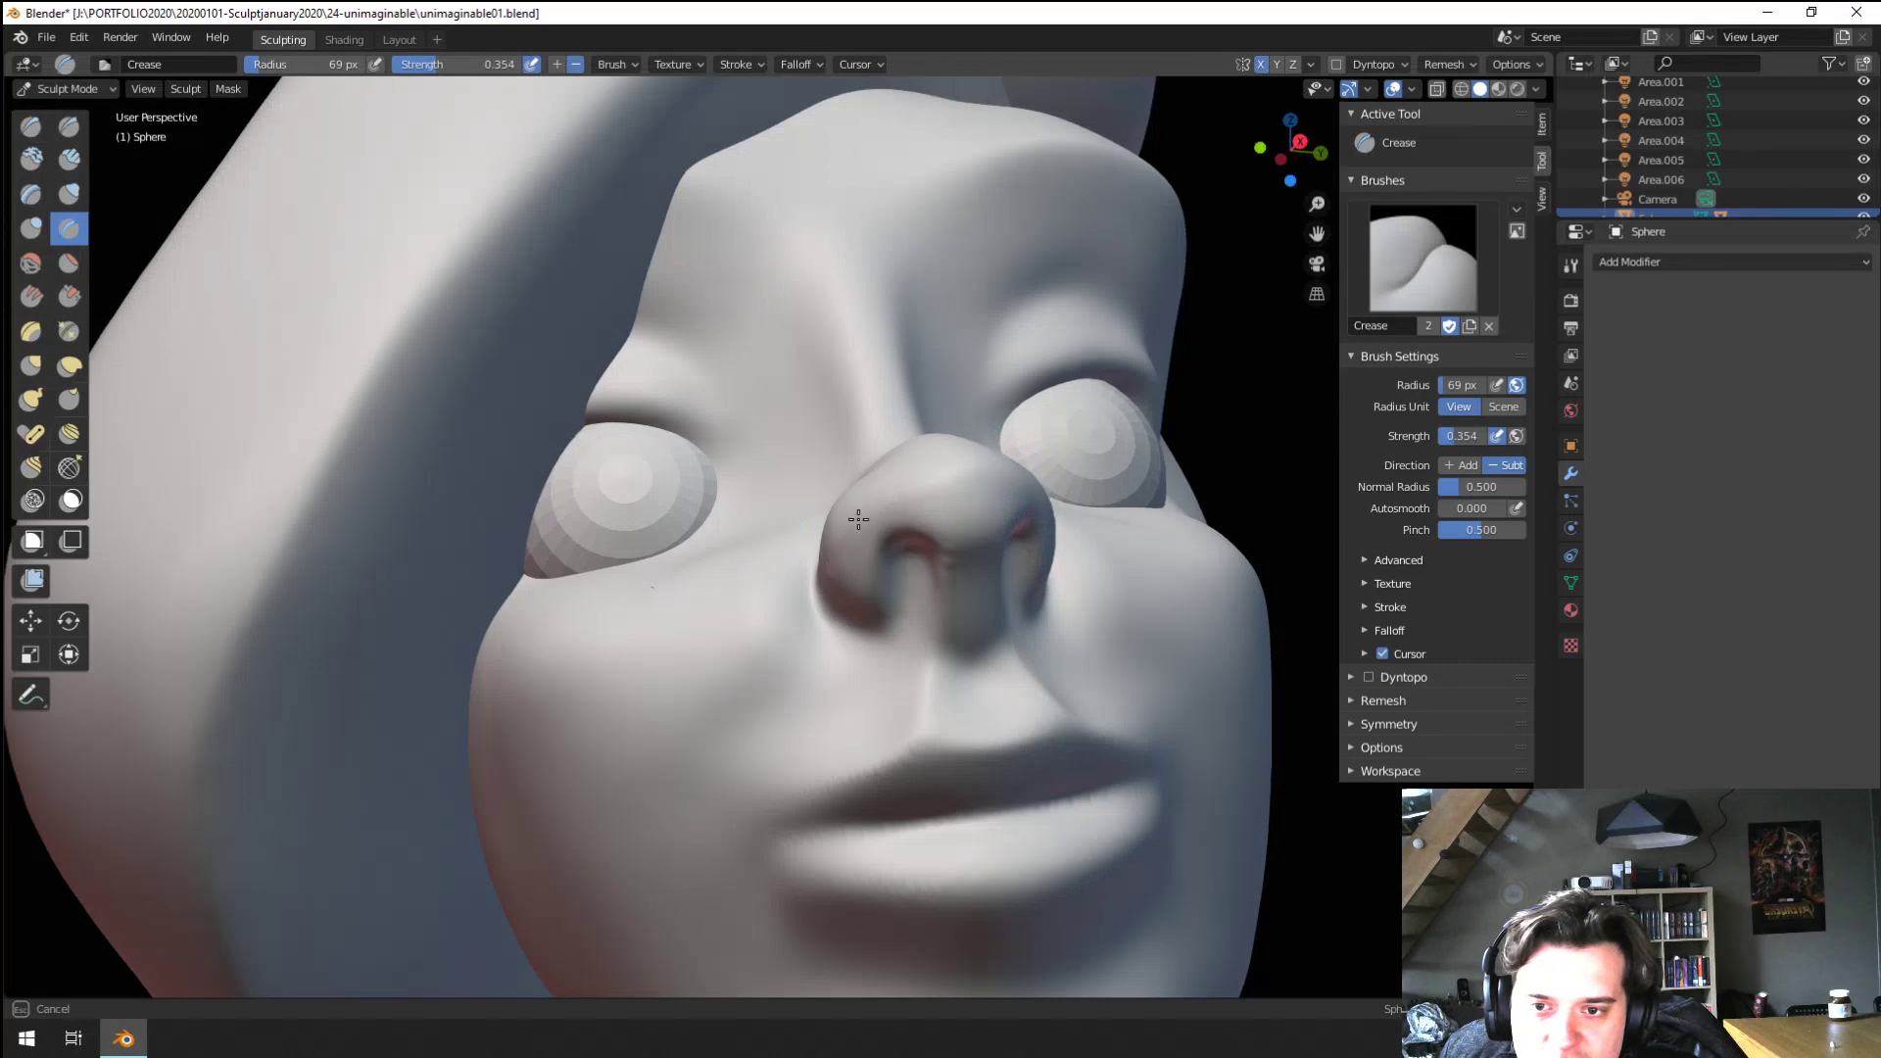
middle_click_drag(1011, 465, 781, 615)
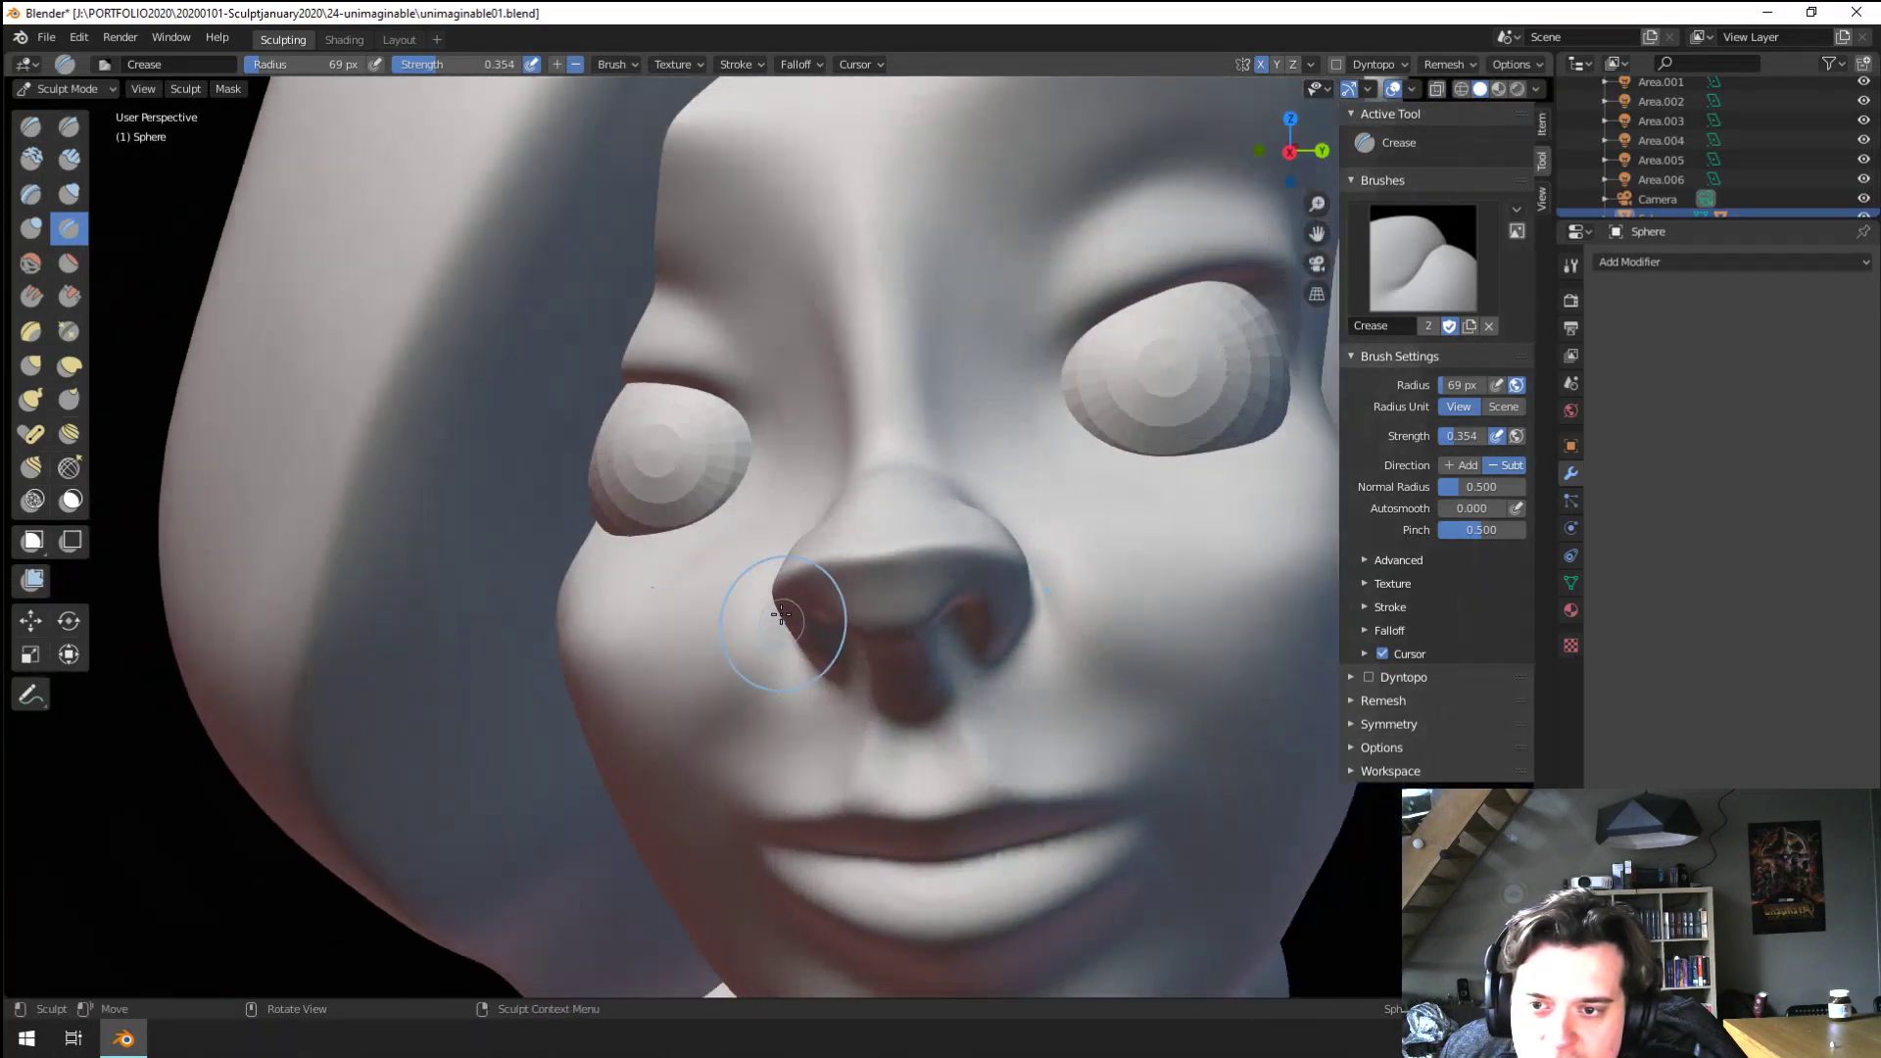
Sharpen the lower edge of the nose tip with the Pinch/Magnify brush at 69 px radius
left_click(69, 332)
mouse_move(880, 564)
middle_mouse_down()
mouse_move(803, 550)
mouse_move(852, 582)
middle_mouse_up()
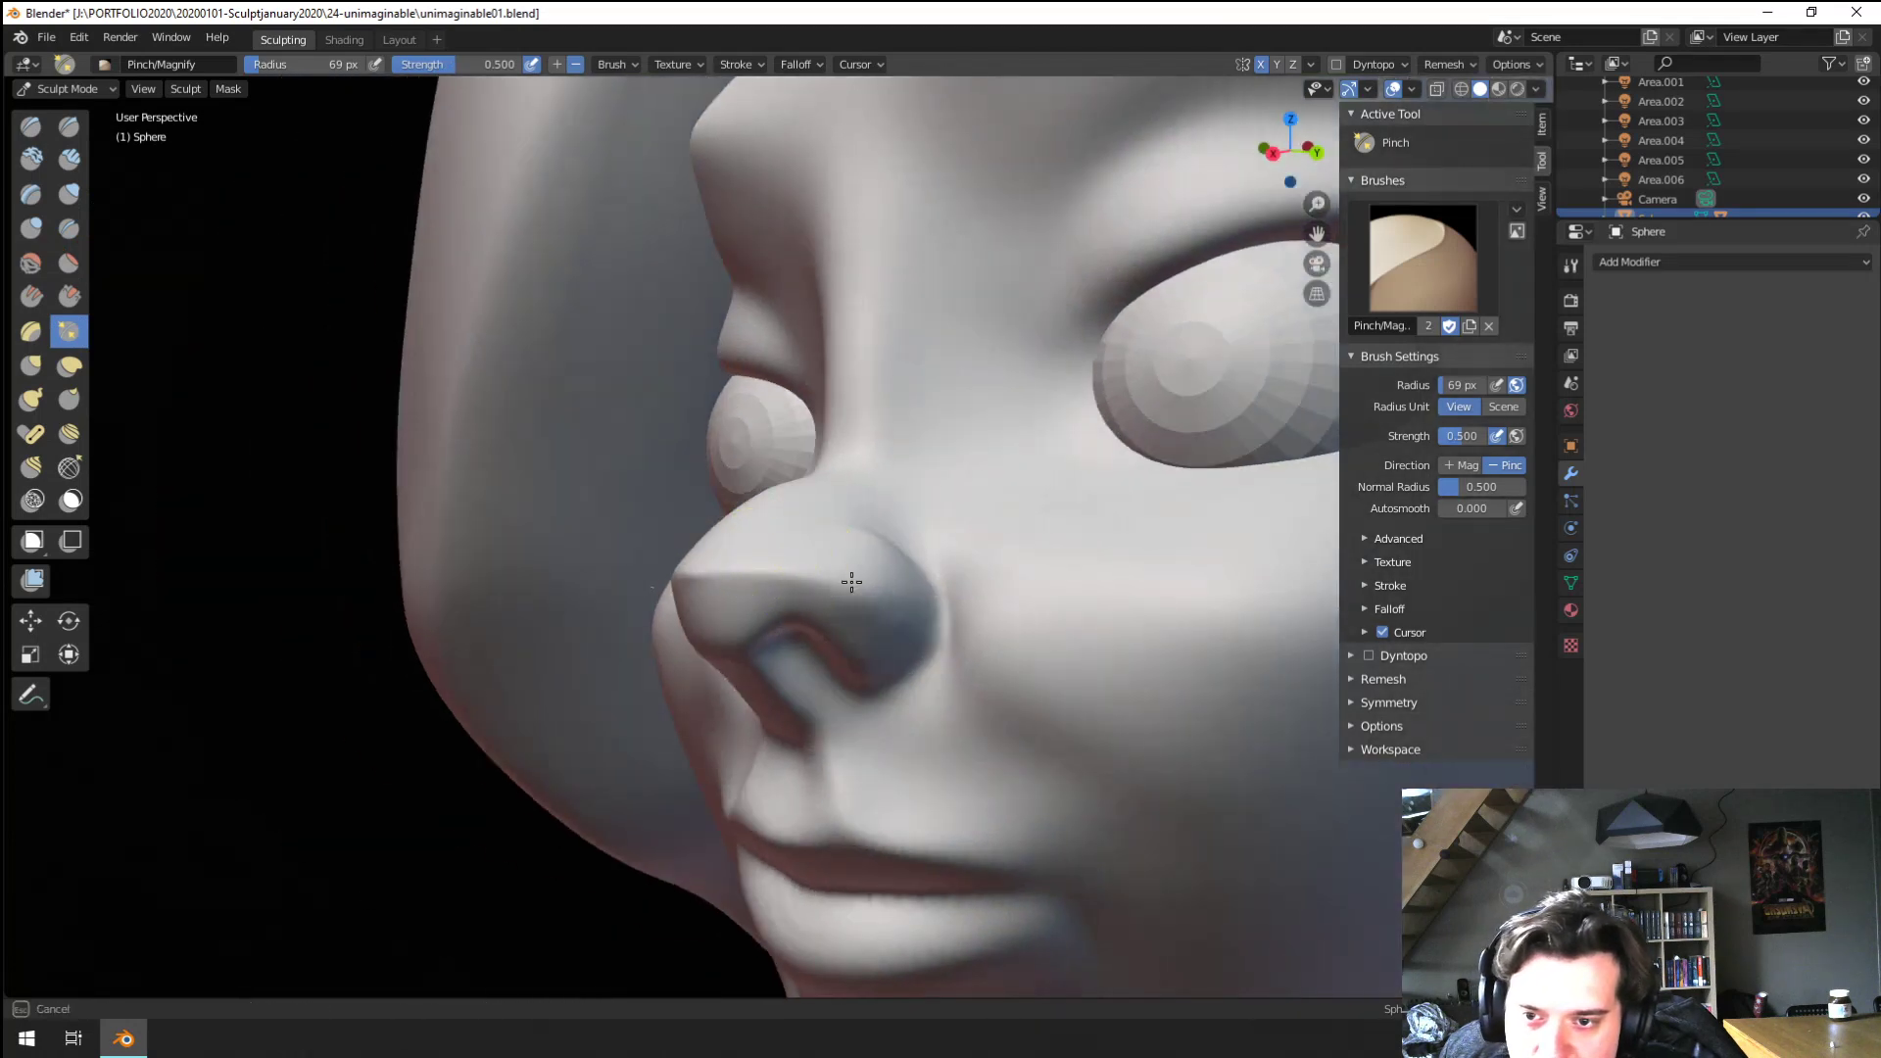
left_click_drag(683, 580, 674, 578)
Reshape the nose tip and its underside from the opposite profile with the Grab brush, enlarging its radius to 131 px
scroll(683, 580, "down", 4)
mouse_move(690, 587)
middle_mouse_down()
mouse_move(869, 643)
mouse_move(916, 588)
middle_mouse_up()
scroll(945, 533, "up", 4)
key("g")
middle_click_drag(999, 534, 1015, 547)
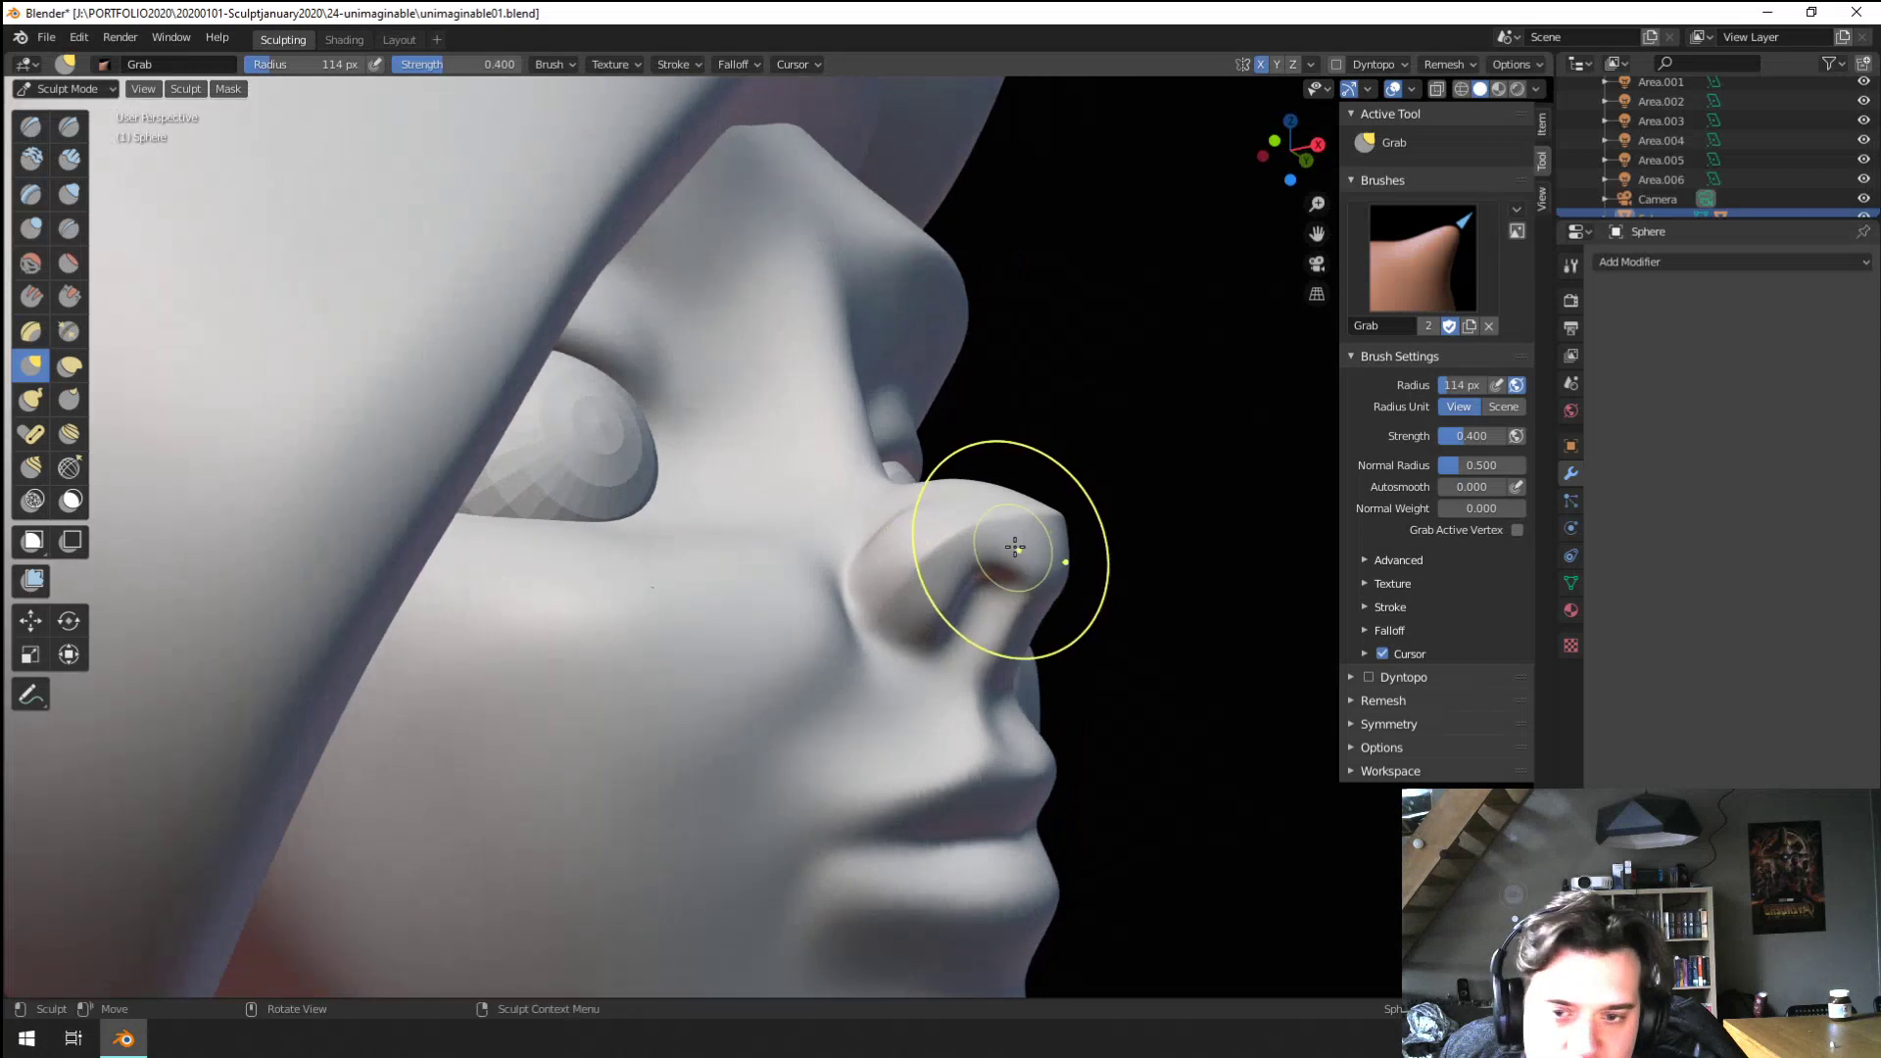
key("f")
middle_click_drag(1088, 629, 1127, 631)
key("f")
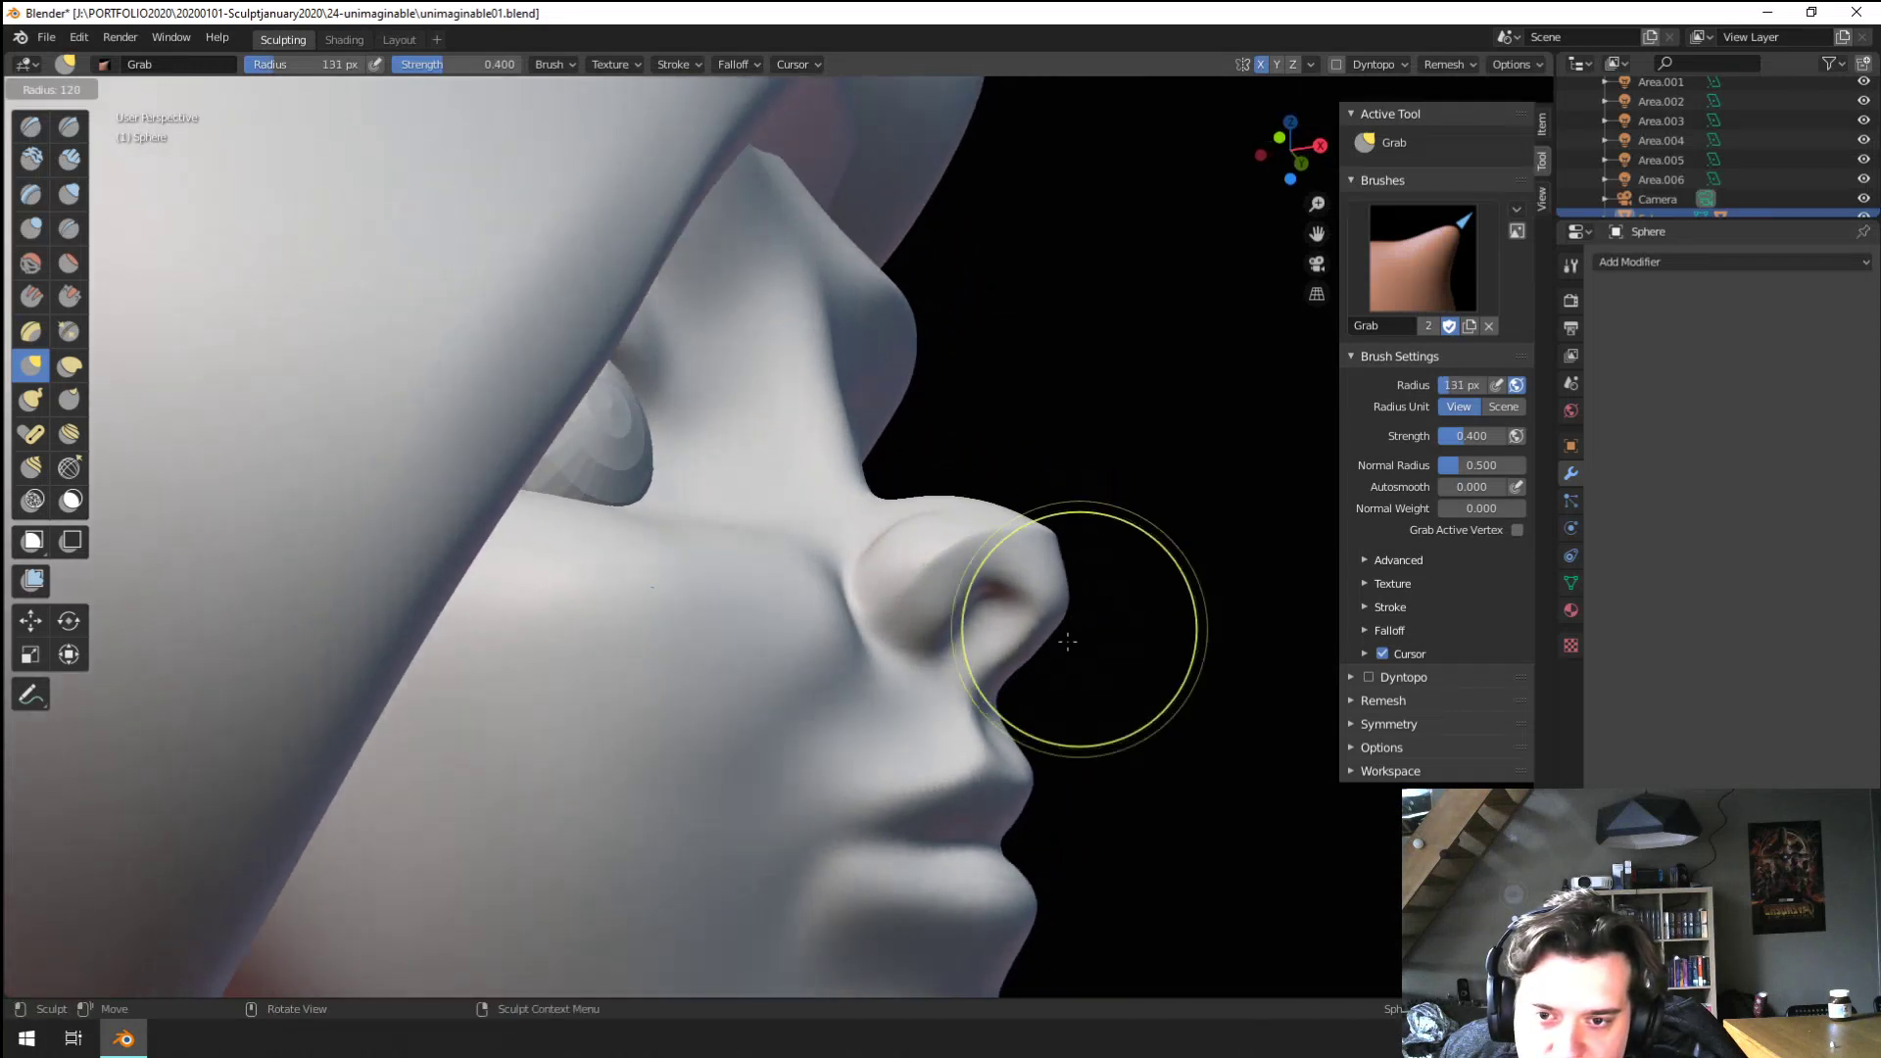
left_click_drag(1003, 669, 988, 666)
key("f")
left_click(952, 648)
Adjust the outline of the nostril wing from below with the Grab brush at 64 px radius
mouse_move(938, 621)
middle_mouse_down()
mouse_move(1058, 601)
mouse_move(839, 672)
mouse_move(736, 848)
mouse_move(784, 715)
middle_mouse_up()
middle_click_drag(784, 715, 808, 759)
middle_click_drag(792, 524, 878, 488)
key("f")
left_click(850, 532)
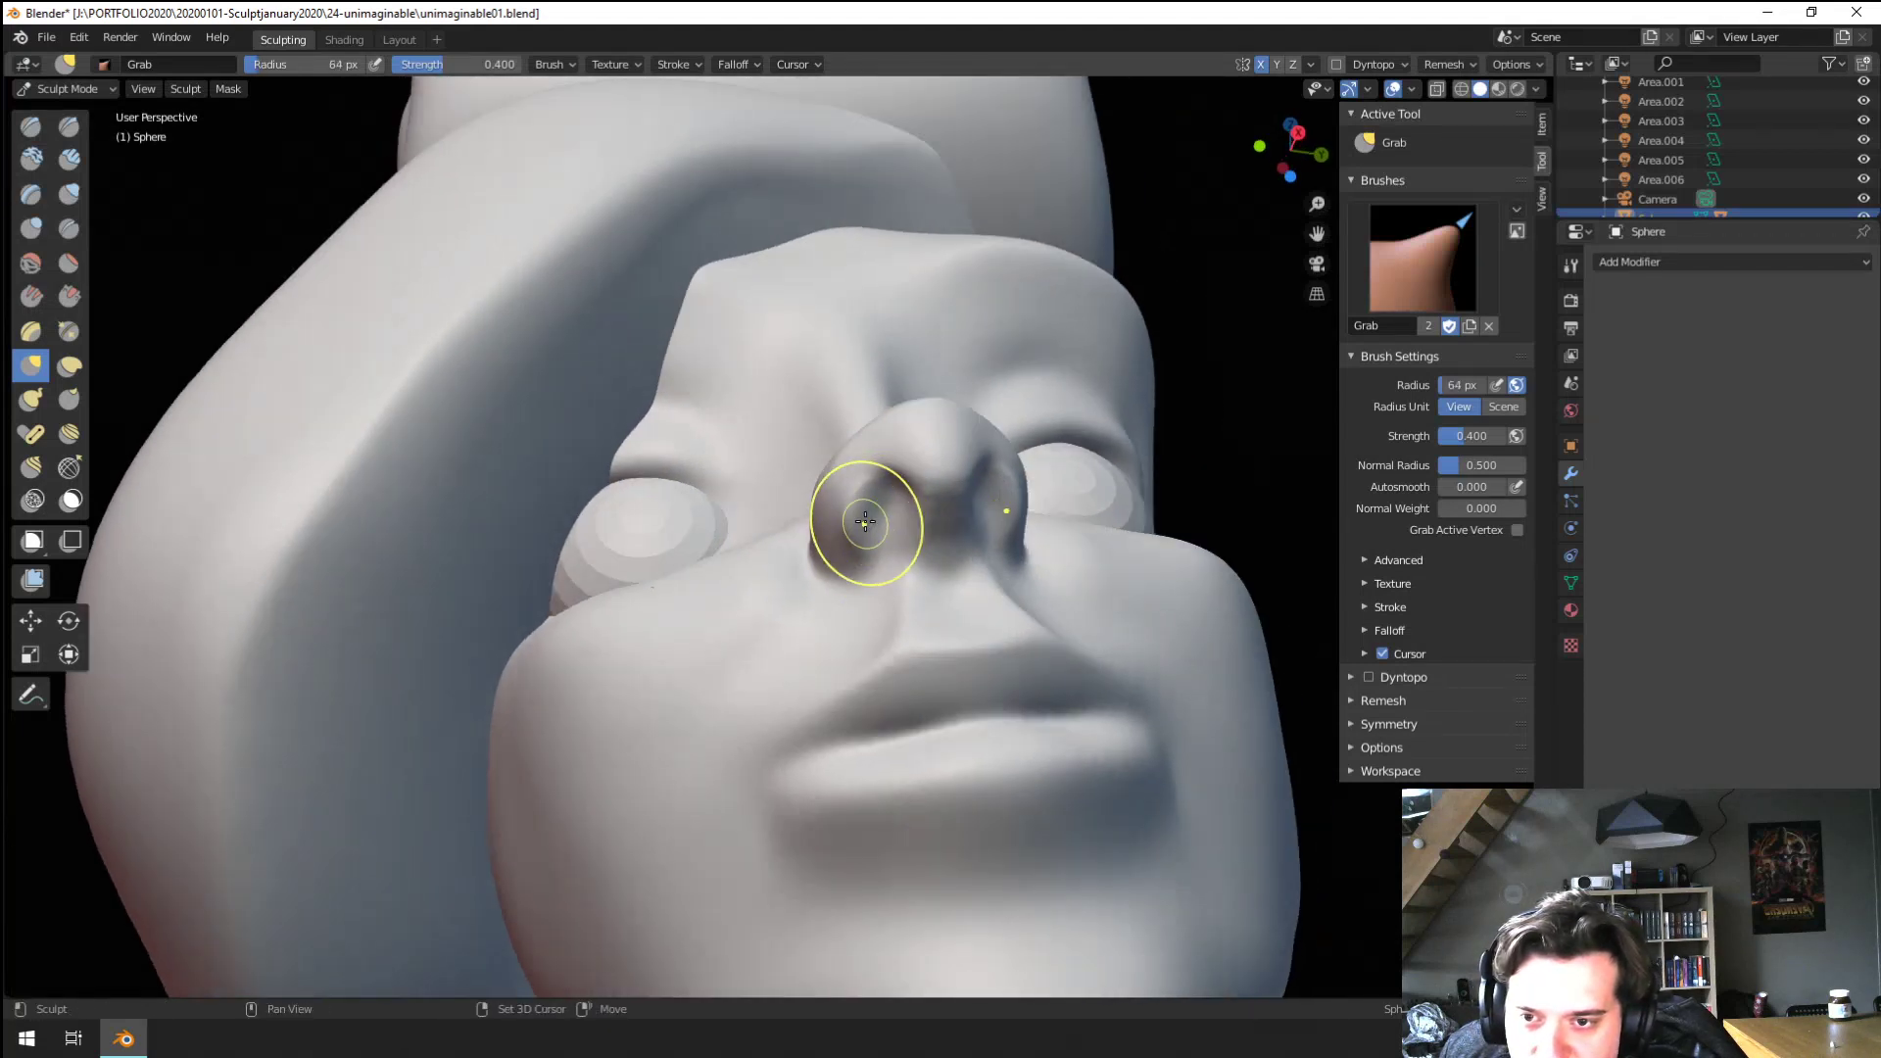
left_click_drag(875, 521, 892, 518)
mouse_move(891, 519)
middle_mouse_down()
mouse_move(725, 648)
mouse_move(777, 544)
mouse_move(663, 685)
mouse_move(731, 589)
mouse_move(799, 538)
mouse_move(774, 564)
mouse_move(798, 593)
middle_mouse_up()
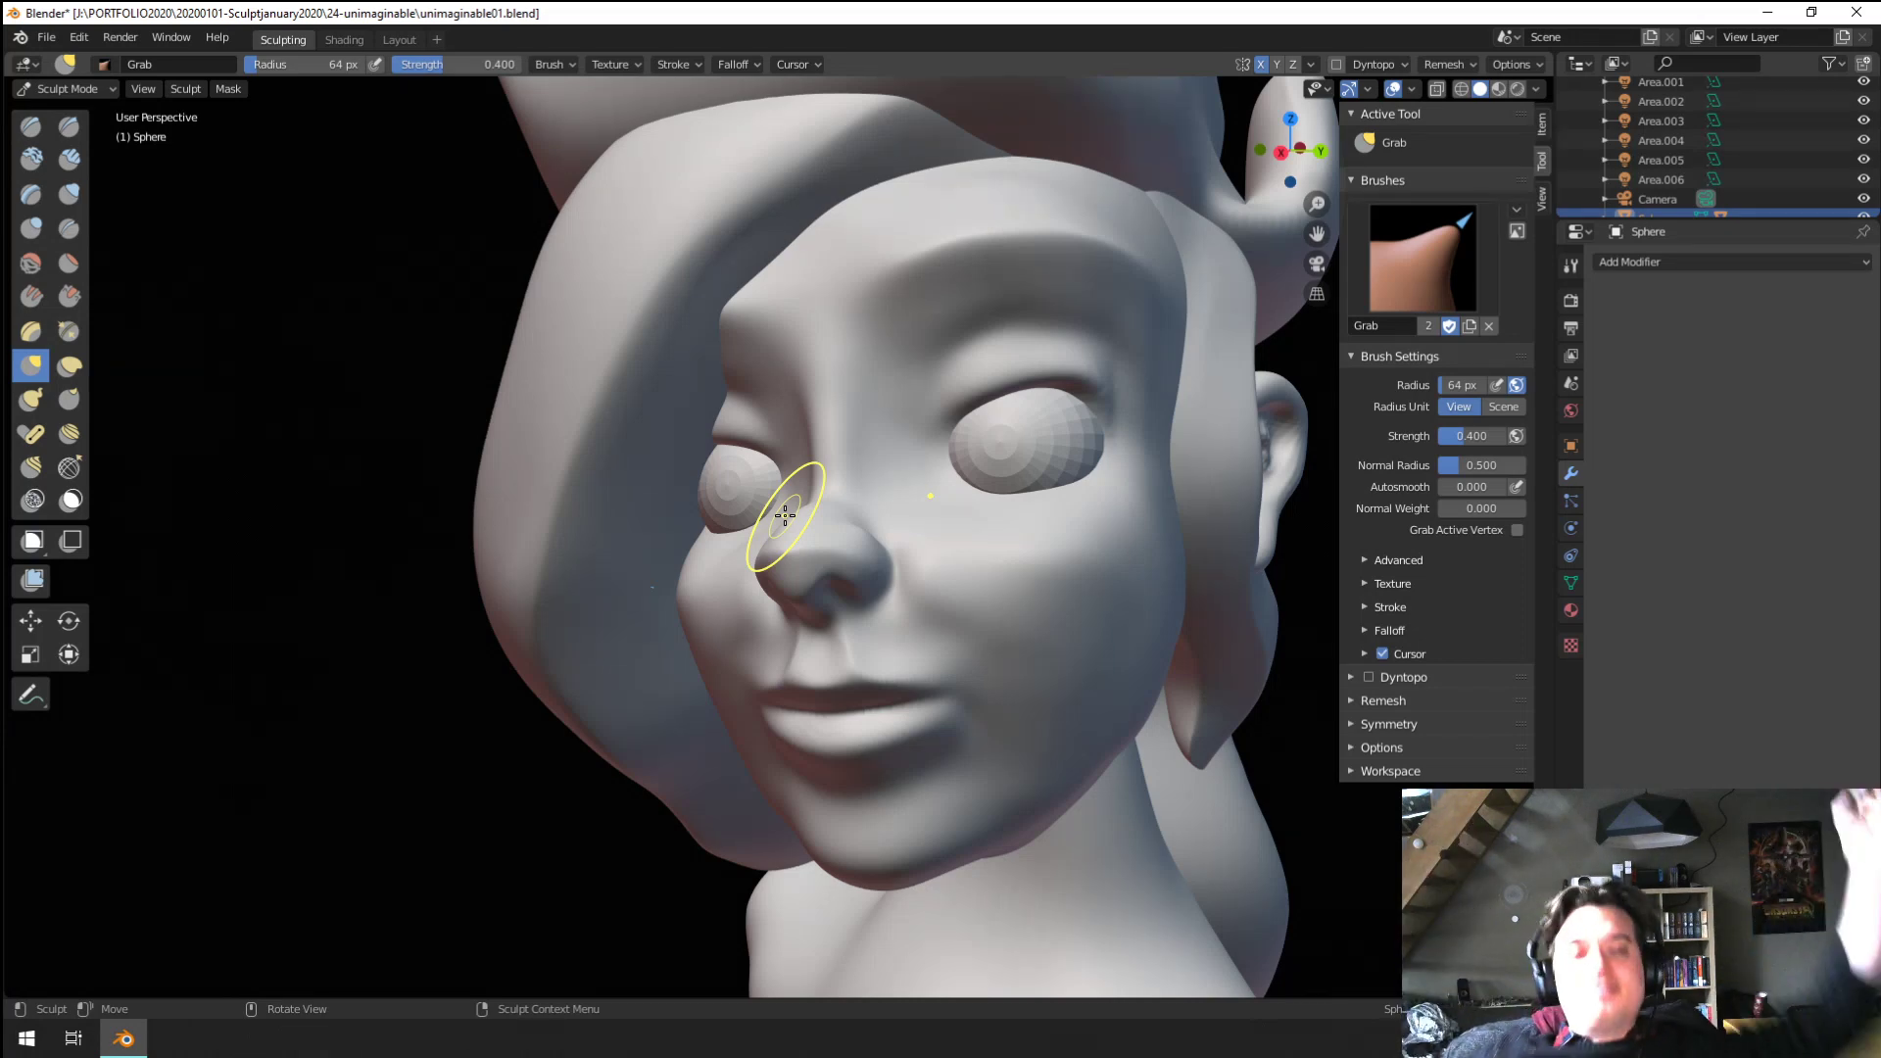
Lift the side of the nose around the wing from a three-quarter view with the resized Grab brush
mouse_move(658, 662)
middle_mouse_down()
mouse_move(755, 590)
mouse_move(757, 479)
mouse_move(789, 523)
middle_mouse_up()
middle_click_drag(746, 603, 747, 677, "ctrl")
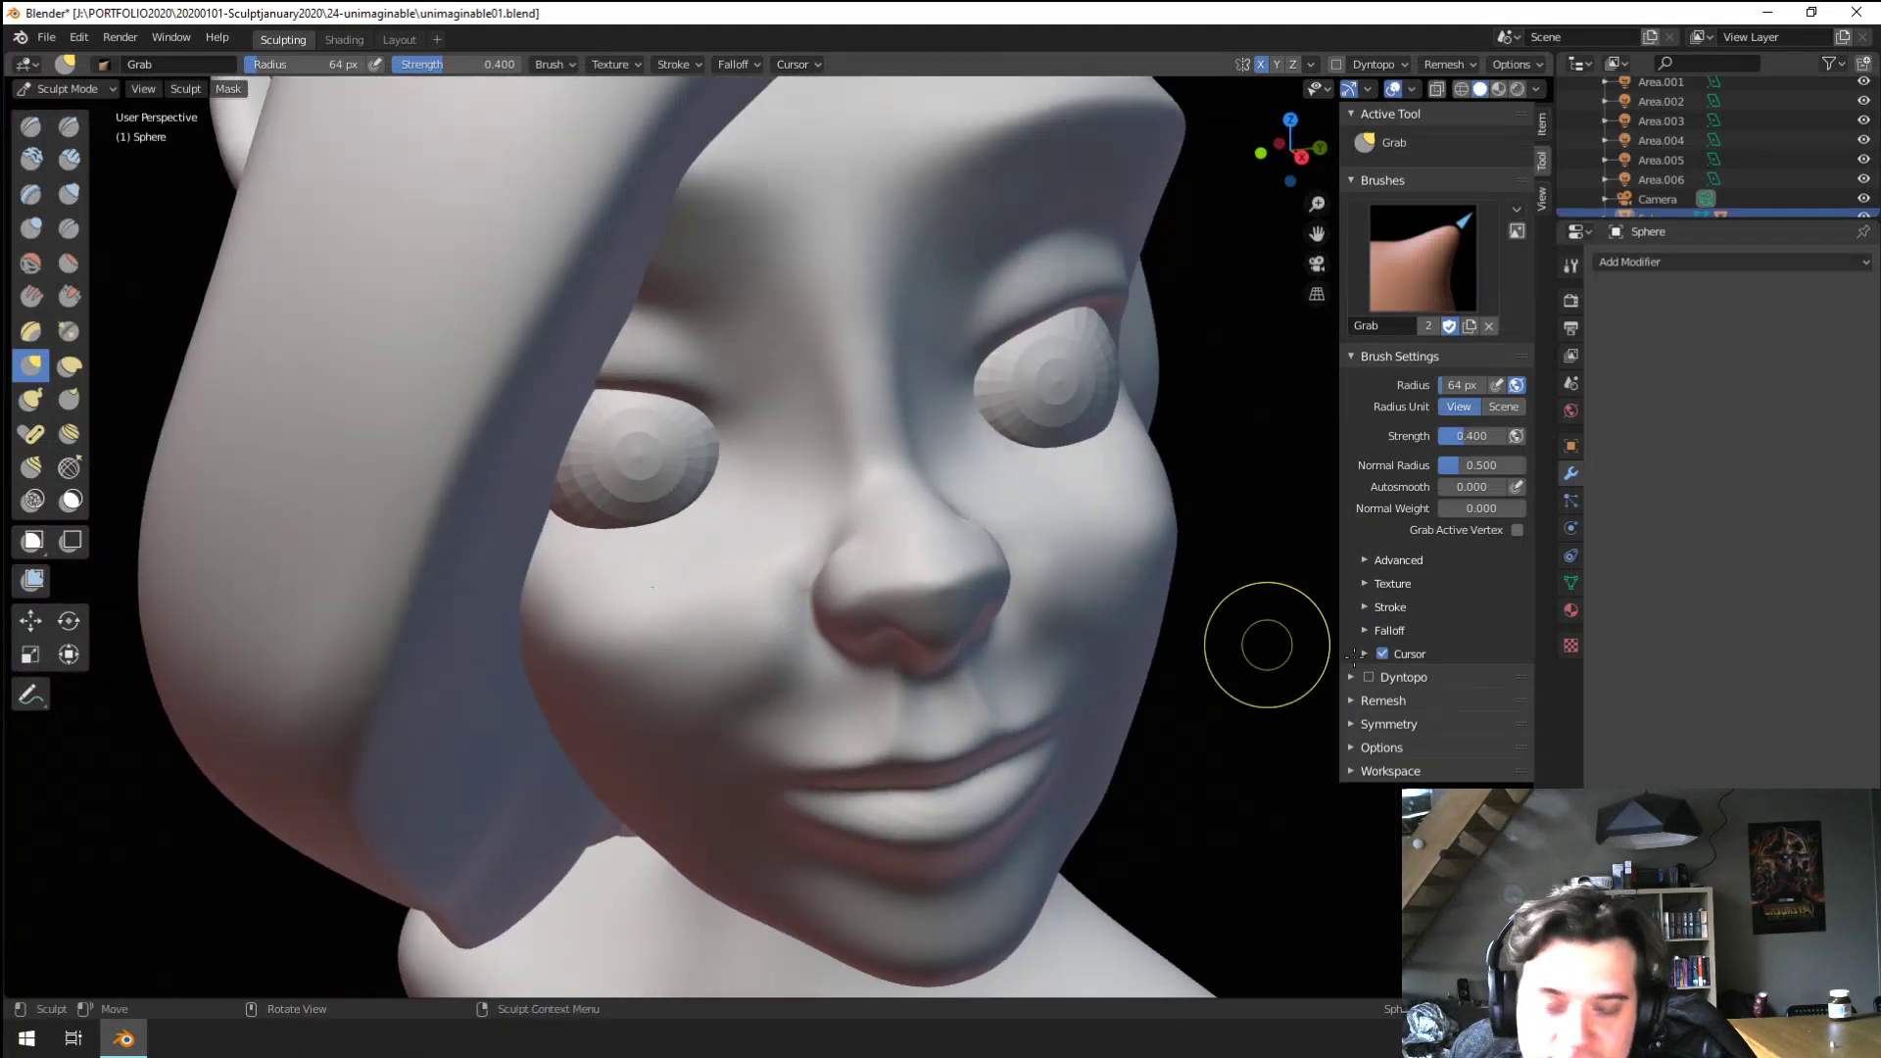
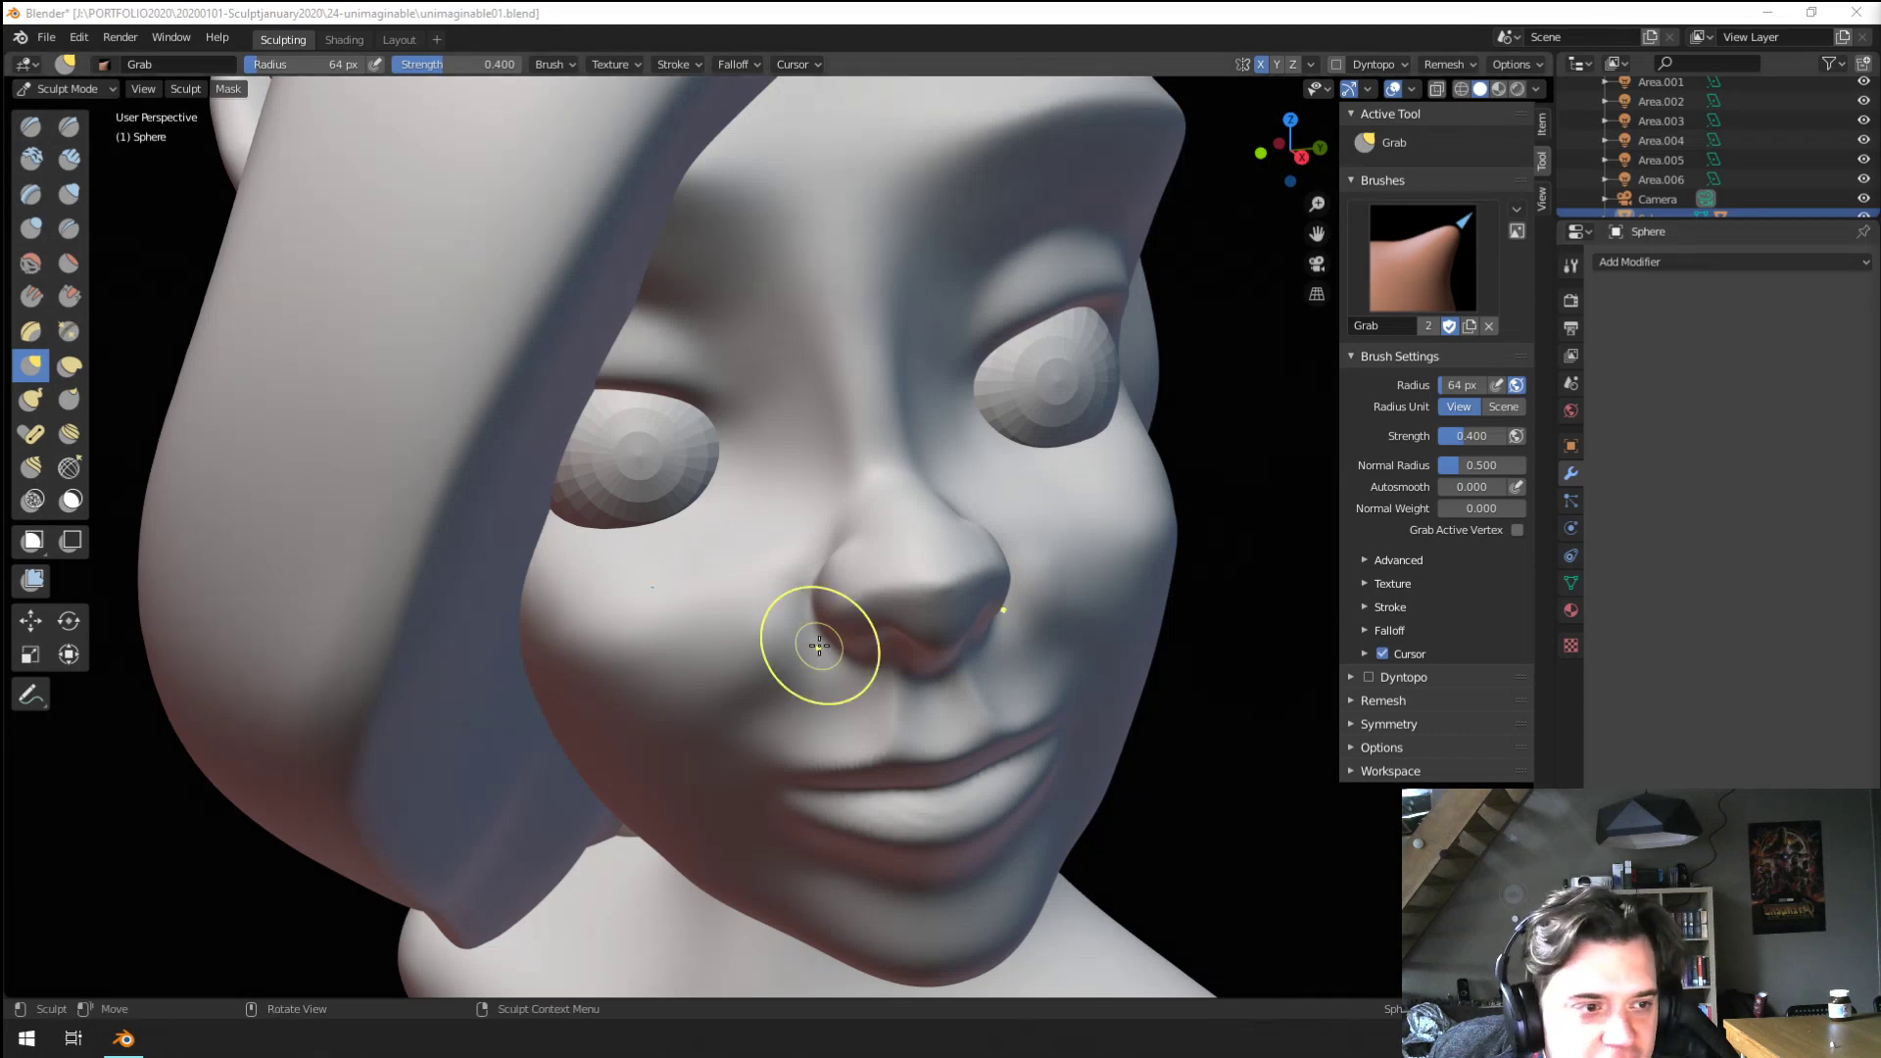
mouse_move(819, 630)
middle_mouse_down()
mouse_move(739, 610)
mouse_move(781, 584)
mouse_move(740, 574)
middle_mouse_up()
key("f")
left_click(832, 562)
left_click_drag(754, 576, 792, 523)
middle_click_drag(795, 519, 815, 584)
scroll(823, 573, "down", 2)
scroll(877, 470, "up", 6)
middle_click_drag(882, 458, 818, 500)
key("f")
left_click(682, 546)
middle_click_drag(686, 545, 828, 541)
Flatten the side of the nostril wing with the Flatten/Contrast brush at 61 px radius
left_click(69, 263)
key("f")
left_click(811, 557)
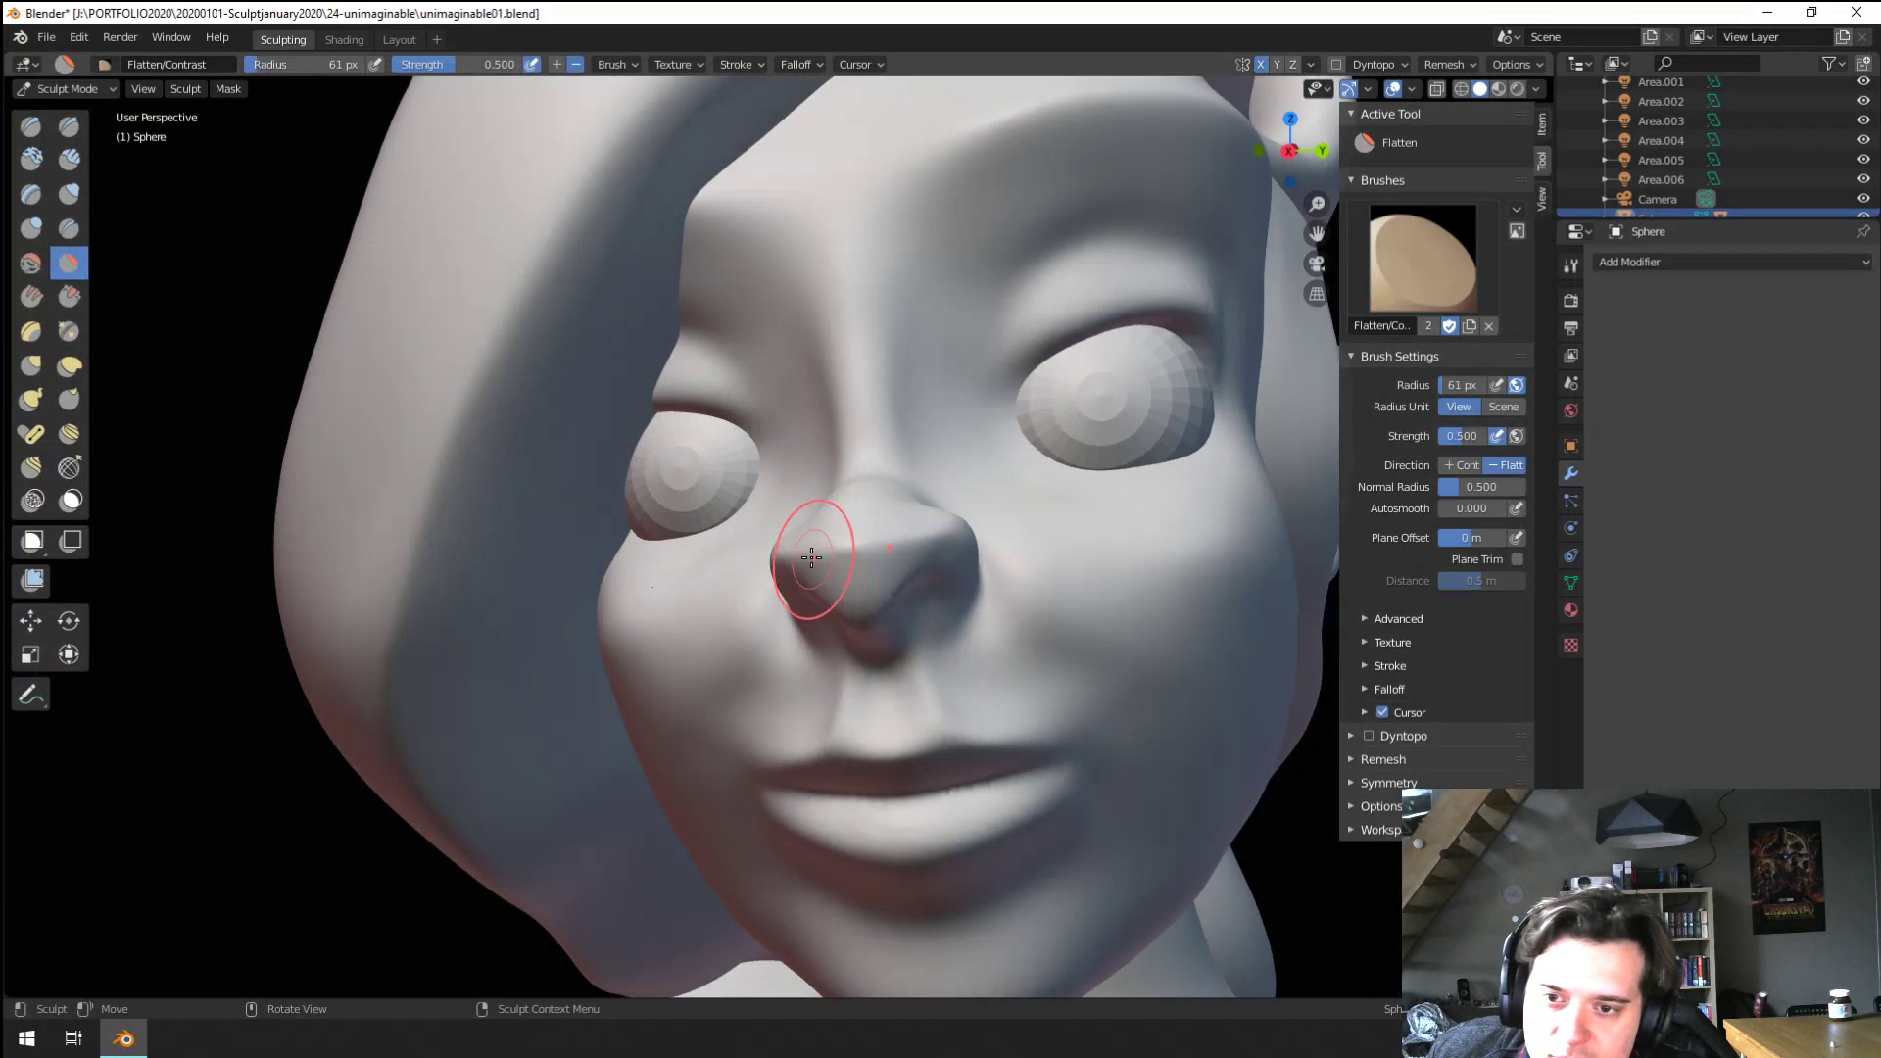
mouse_move(992, 510)
middle_mouse_down()
mouse_move(790, 542)
mouse_move(873, 496)
mouse_move(886, 588)
mouse_move(855, 528)
mouse_move(970, 539)
mouse_move(919, 583)
mouse_move(722, 579)
mouse_move(745, 613)
mouse_move(732, 648)
mouse_move(759, 529)
middle_mouse_up()
Hollow out the nostril with the Blob brush at 57 px radius and reshape it with the Grab brush at 107 px
key("g")
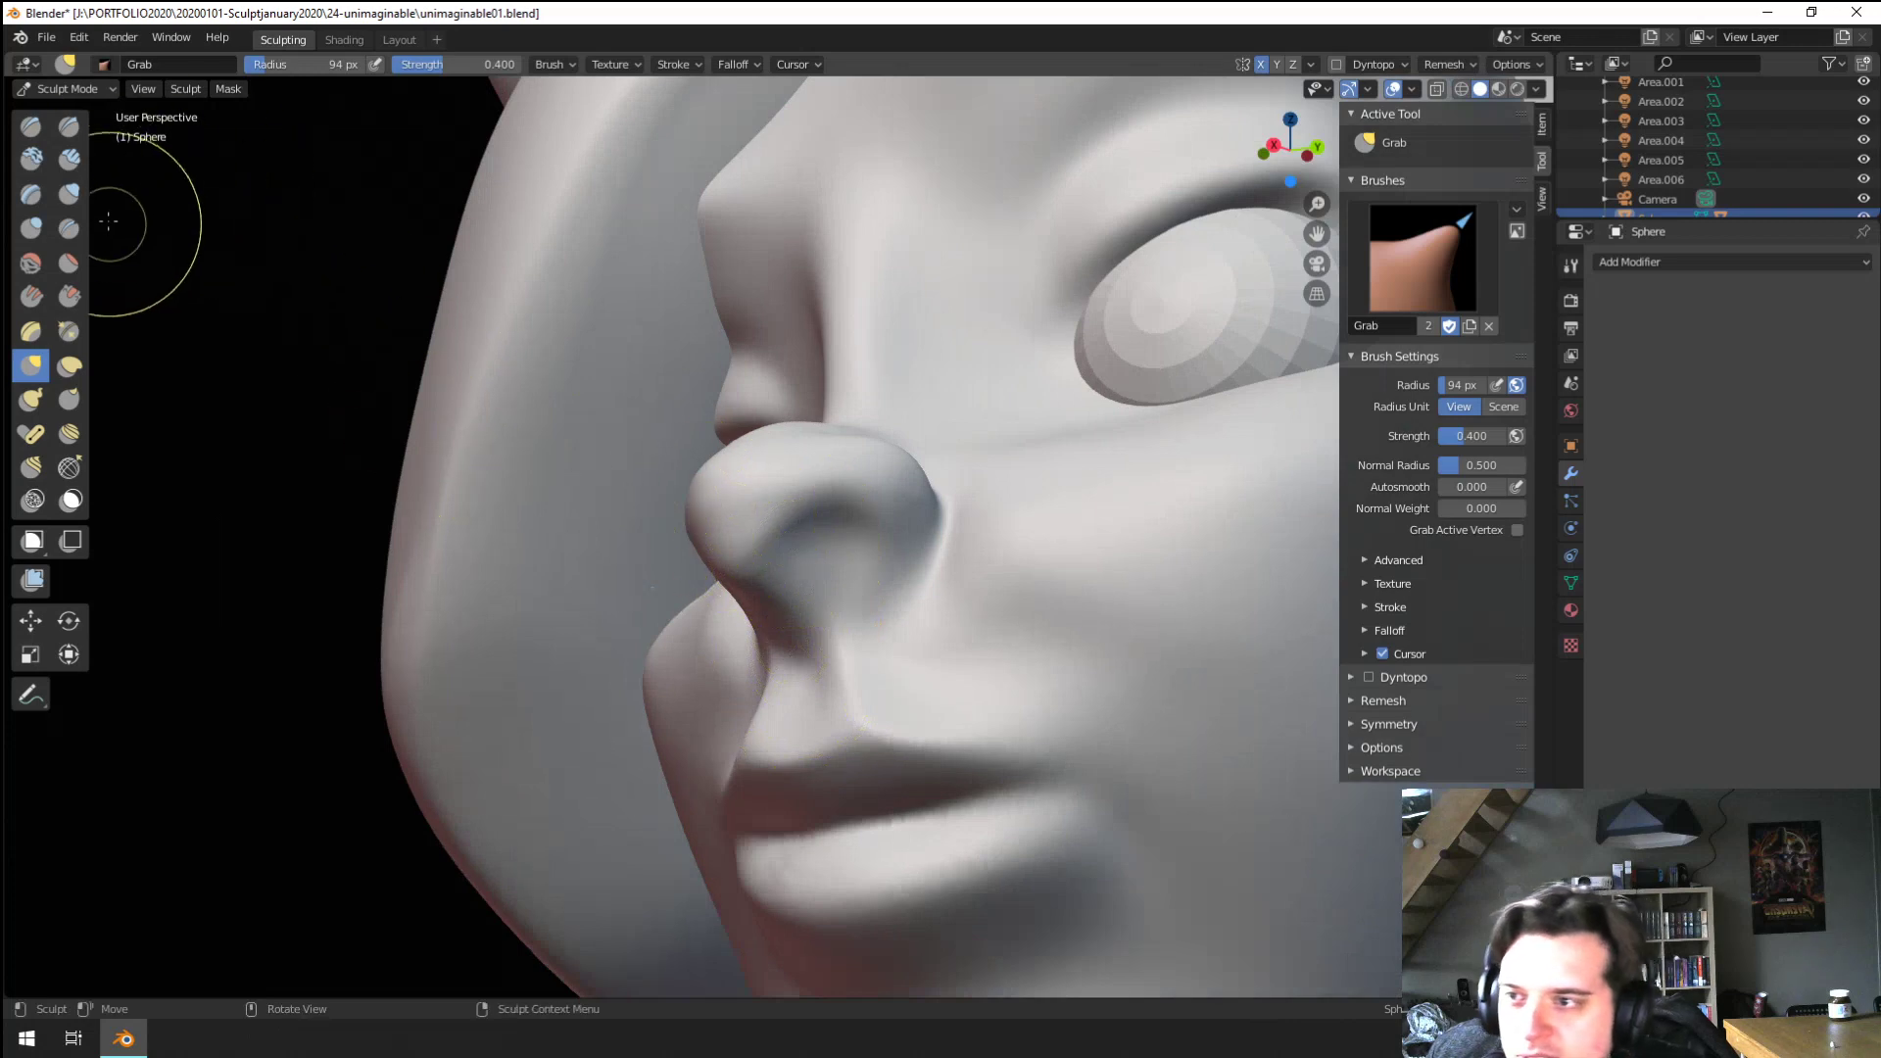
left_click(39, 229)
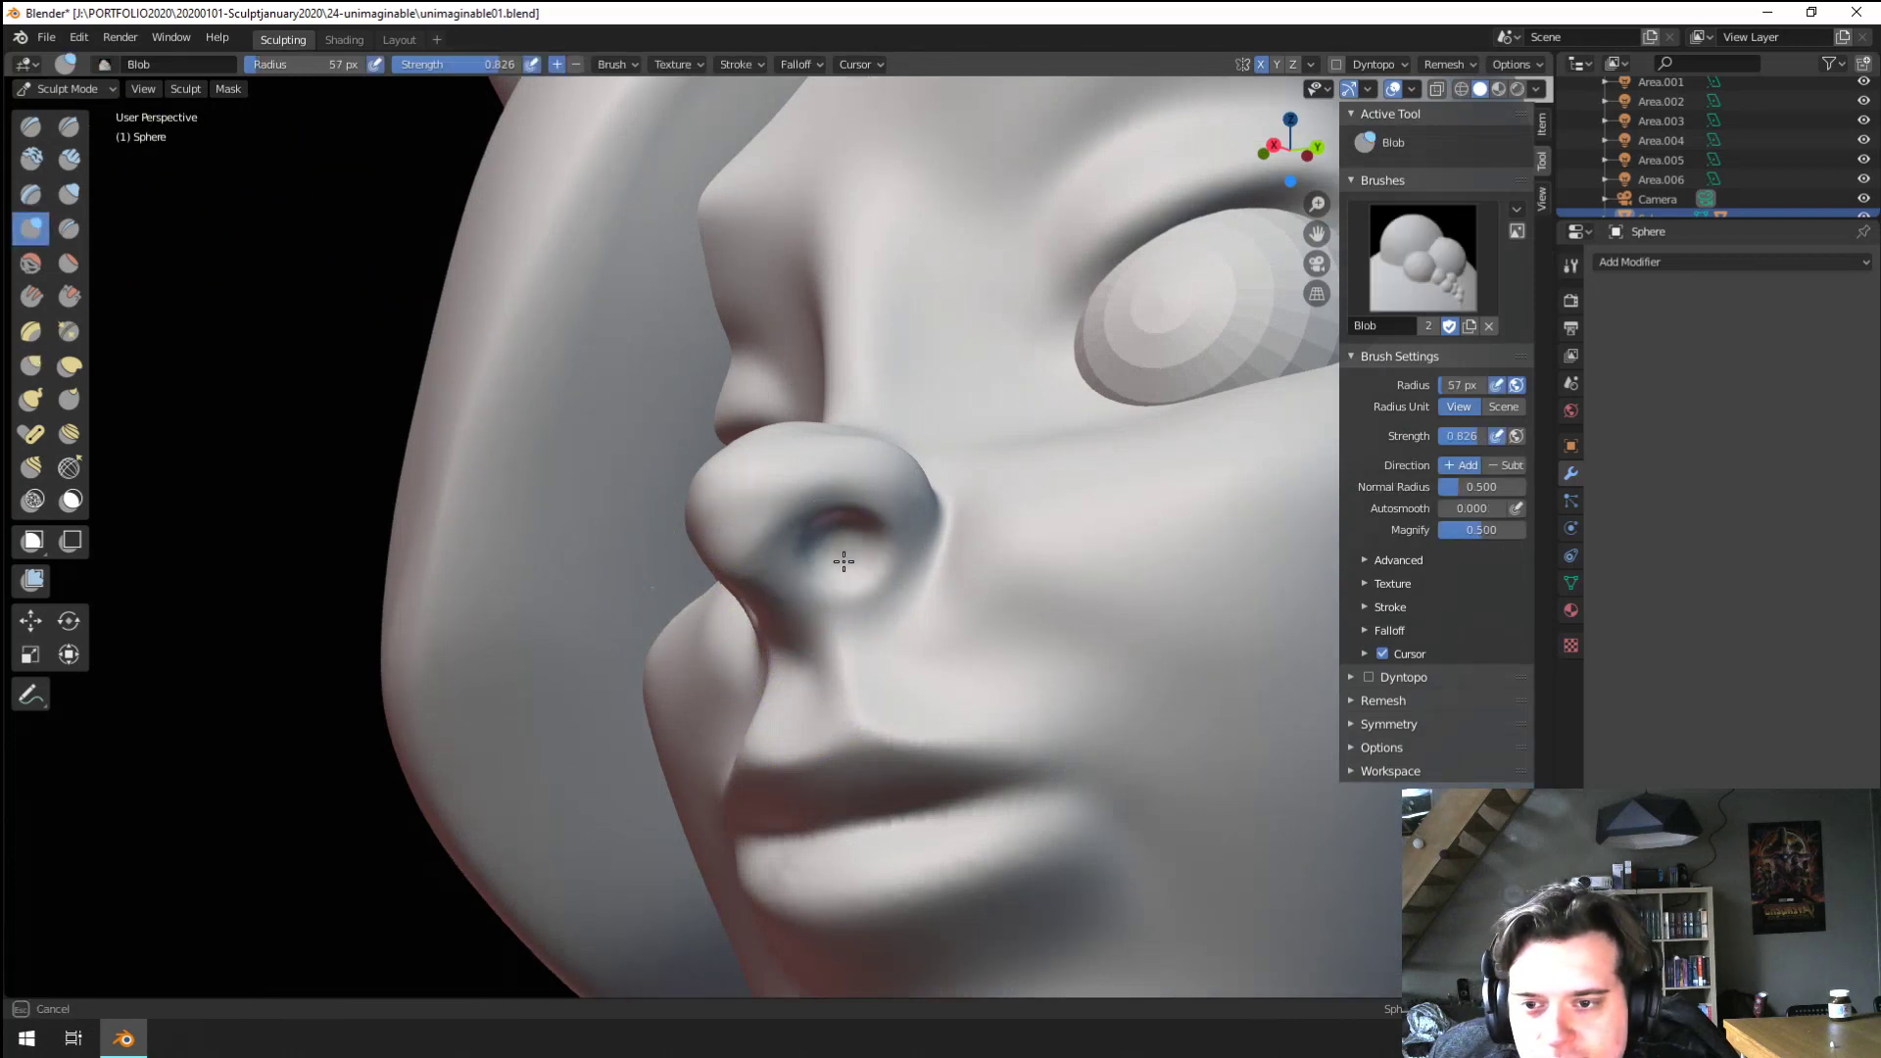
mouse_move(844, 562)
middle_mouse_down()
mouse_move(840, 608)
mouse_move(962, 596)
mouse_move(968, 524)
mouse_move(873, 528)
mouse_move(902, 544)
mouse_move(894, 568)
mouse_move(927, 484)
mouse_move(821, 561)
middle_mouse_up()
key("g")
left_click_drag(827, 545, 819, 538)
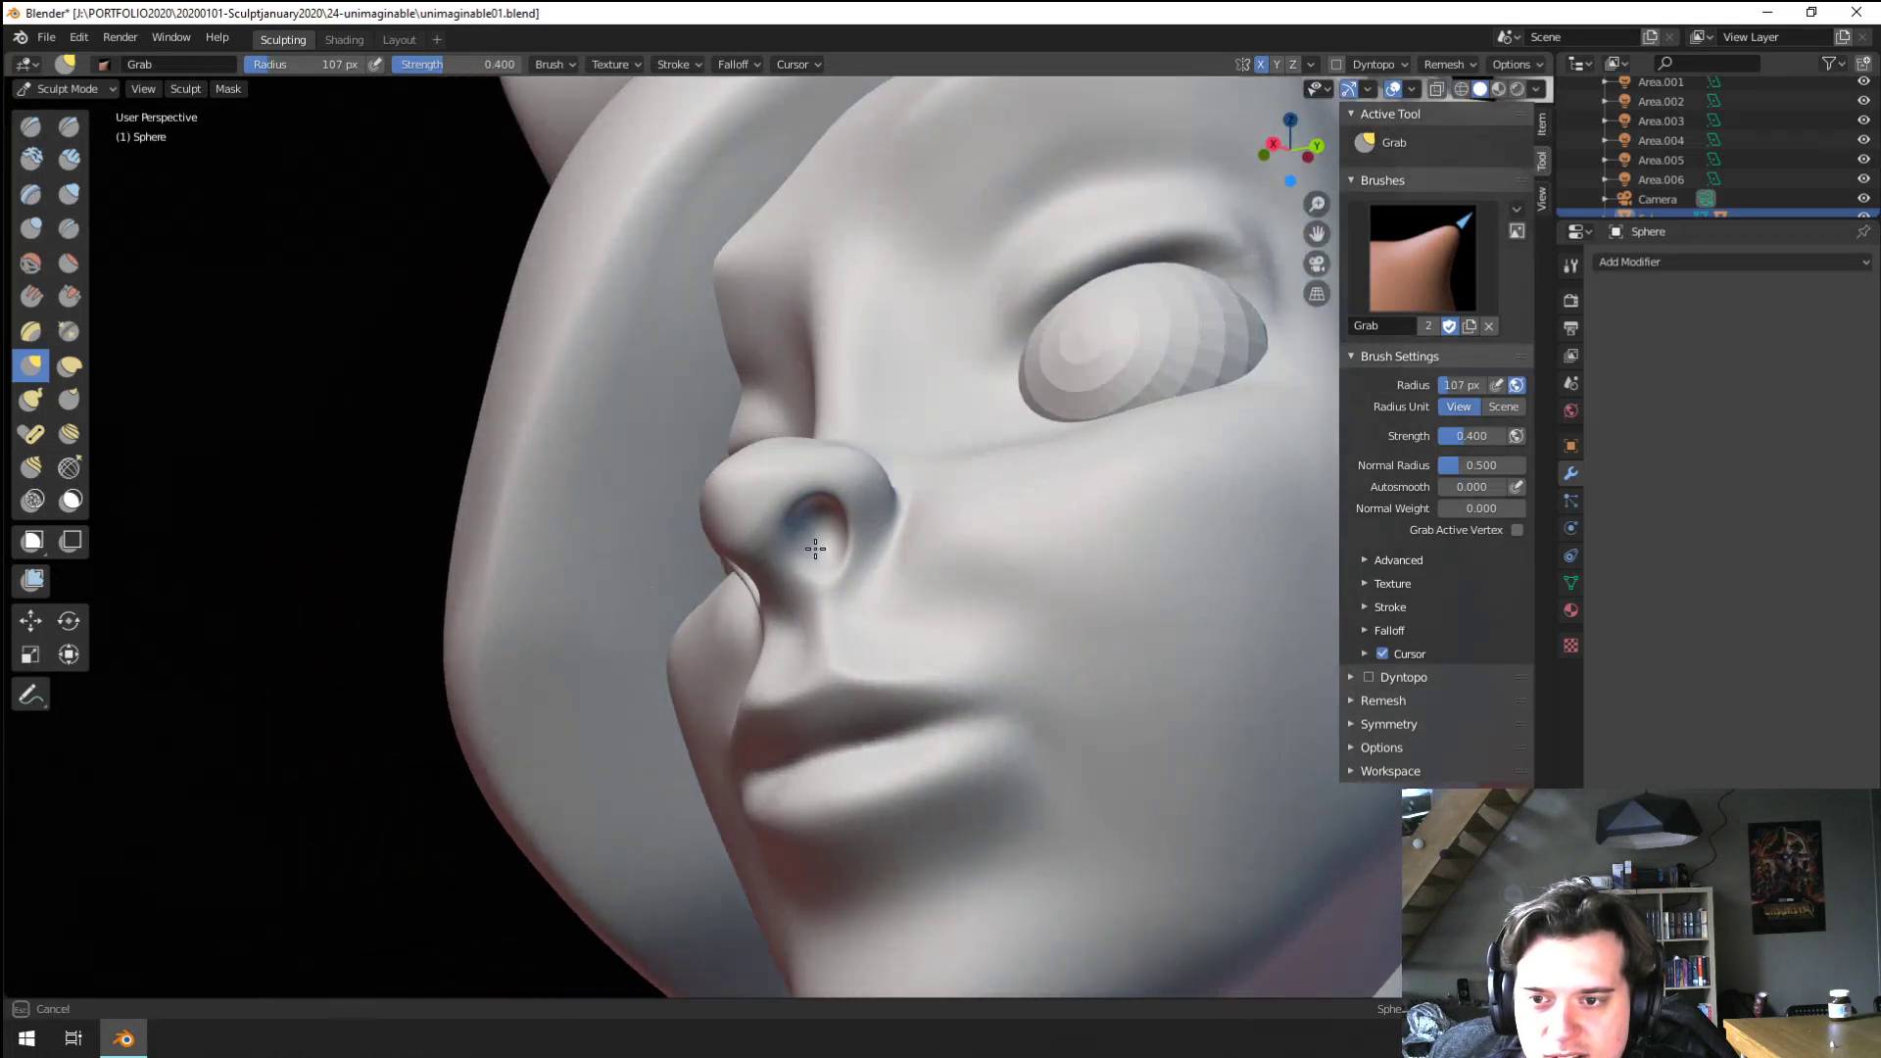
Pull the nose tip slightly forward in near-profile view with the Grab brush at 104 px radius
mouse_move(819, 538)
middle_mouse_down()
mouse_move(992, 502)
mouse_move(907, 548)
mouse_move(913, 565)
mouse_move(680, 552)
middle_mouse_up()
key("f")
left_click(890, 541)
key("f")
left_click(928, 549)
left_click_drag(707, 514, 700, 513)
middle_click_drag(693, 513, 681, 500)
key("f")
left_click(660, 508)
left_click_drag(648, 507, 636, 511)
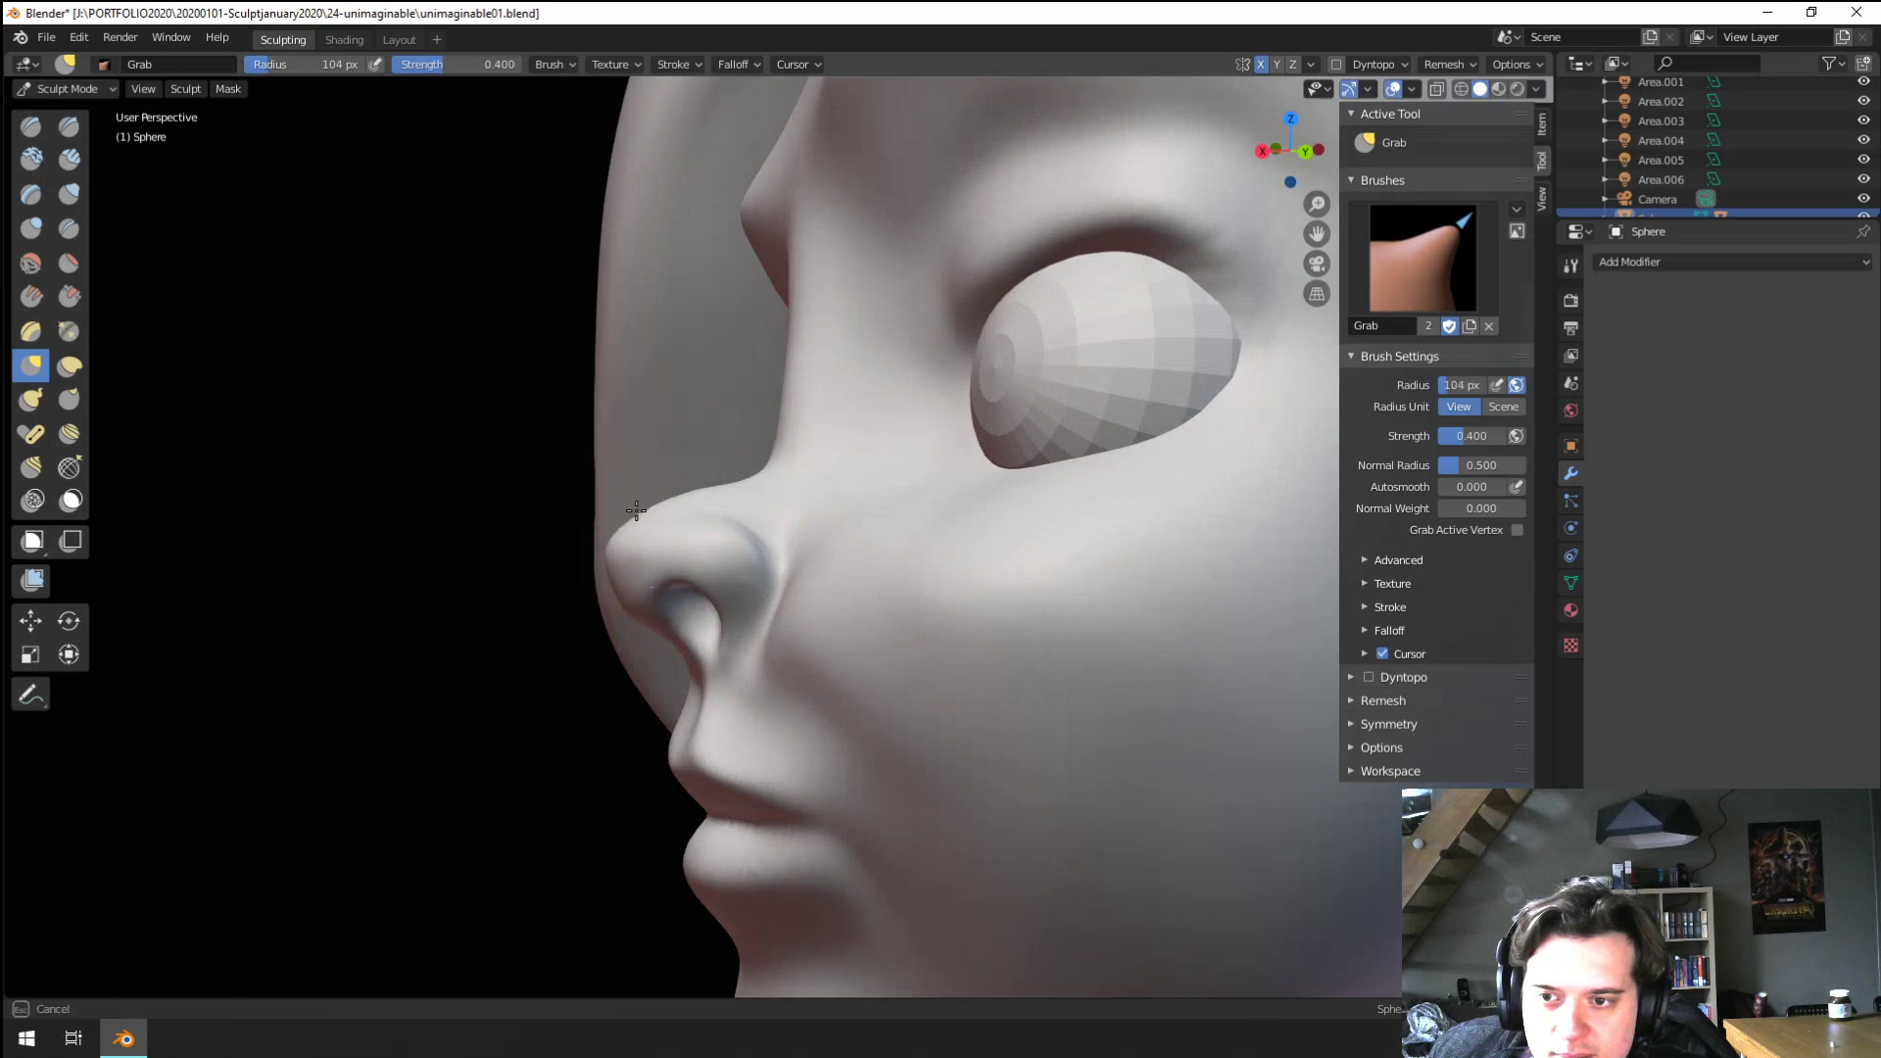
Adjust the lower nose bridge just behind the tip with the Grab brush at 121 px radius
mouse_move(629, 484)
middle_mouse_down()
mouse_move(718, 502)
mouse_move(627, 529)
middle_mouse_up()
mouse_move(627, 529)
middle_mouse_down("ctrl")
mouse_move(588, 709)
mouse_move(784, 691)
mouse_move(754, 676)
middle_mouse_up("ctrl")
mouse_move(755, 676)
middle_mouse_down("ctrl")
mouse_move(764, 503)
mouse_move(735, 485)
mouse_move(768, 537)
mouse_move(712, 502)
middle_mouse_up("ctrl")
key("f")
left_click(795, 478)
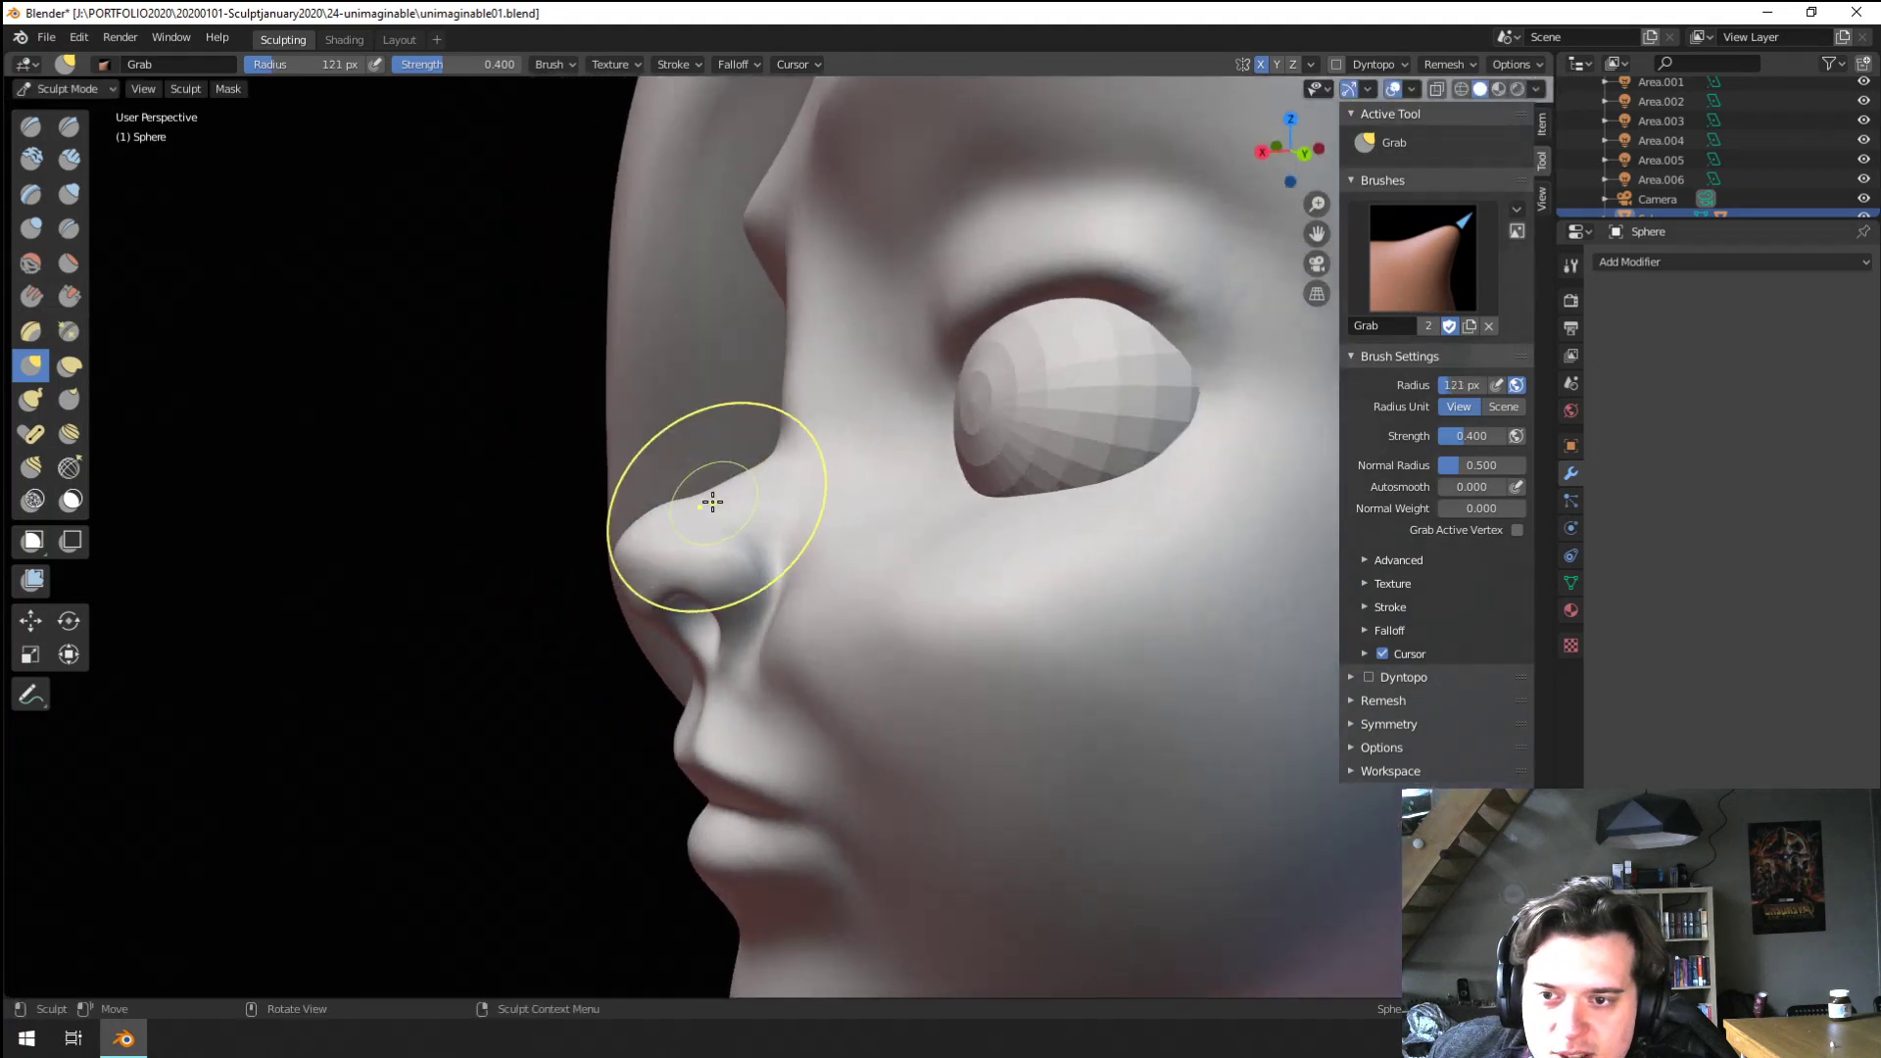
left_click_drag(705, 482, 707, 484)
Flatten the nose bridge between the eyes with the Flatten/Contrast brush at 121 px radius
middle_click_drag(725, 490, 744, 592, "ctrl")
mouse_move(745, 592)
middle_mouse_down()
mouse_move(1009, 584)
mouse_move(848, 579)
middle_mouse_up()
middle_click_drag(848, 578, 838, 490, "ctrl")
left_click(67, 263)
scroll(857, 320, "up", 2)
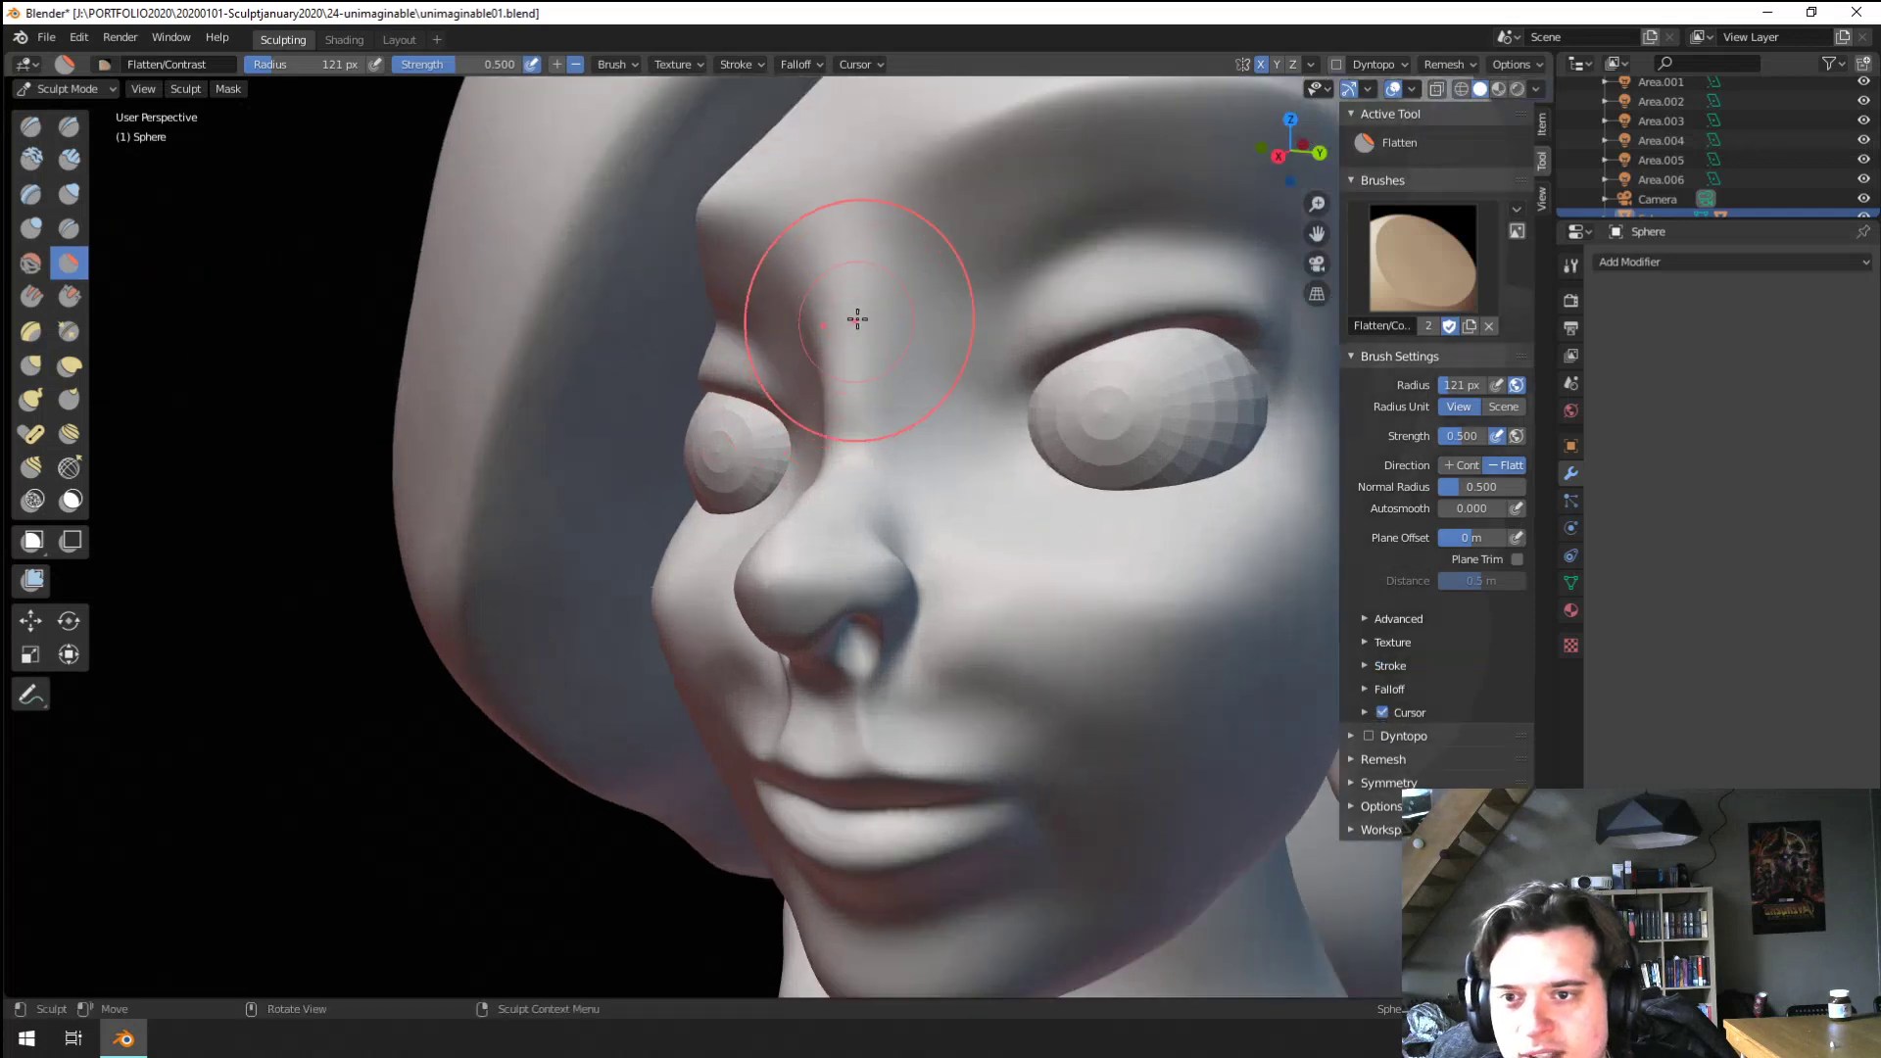
mouse_move(843, 284)
middle_mouse_down()
mouse_move(758, 501)
mouse_move(848, 442)
middle_mouse_up()
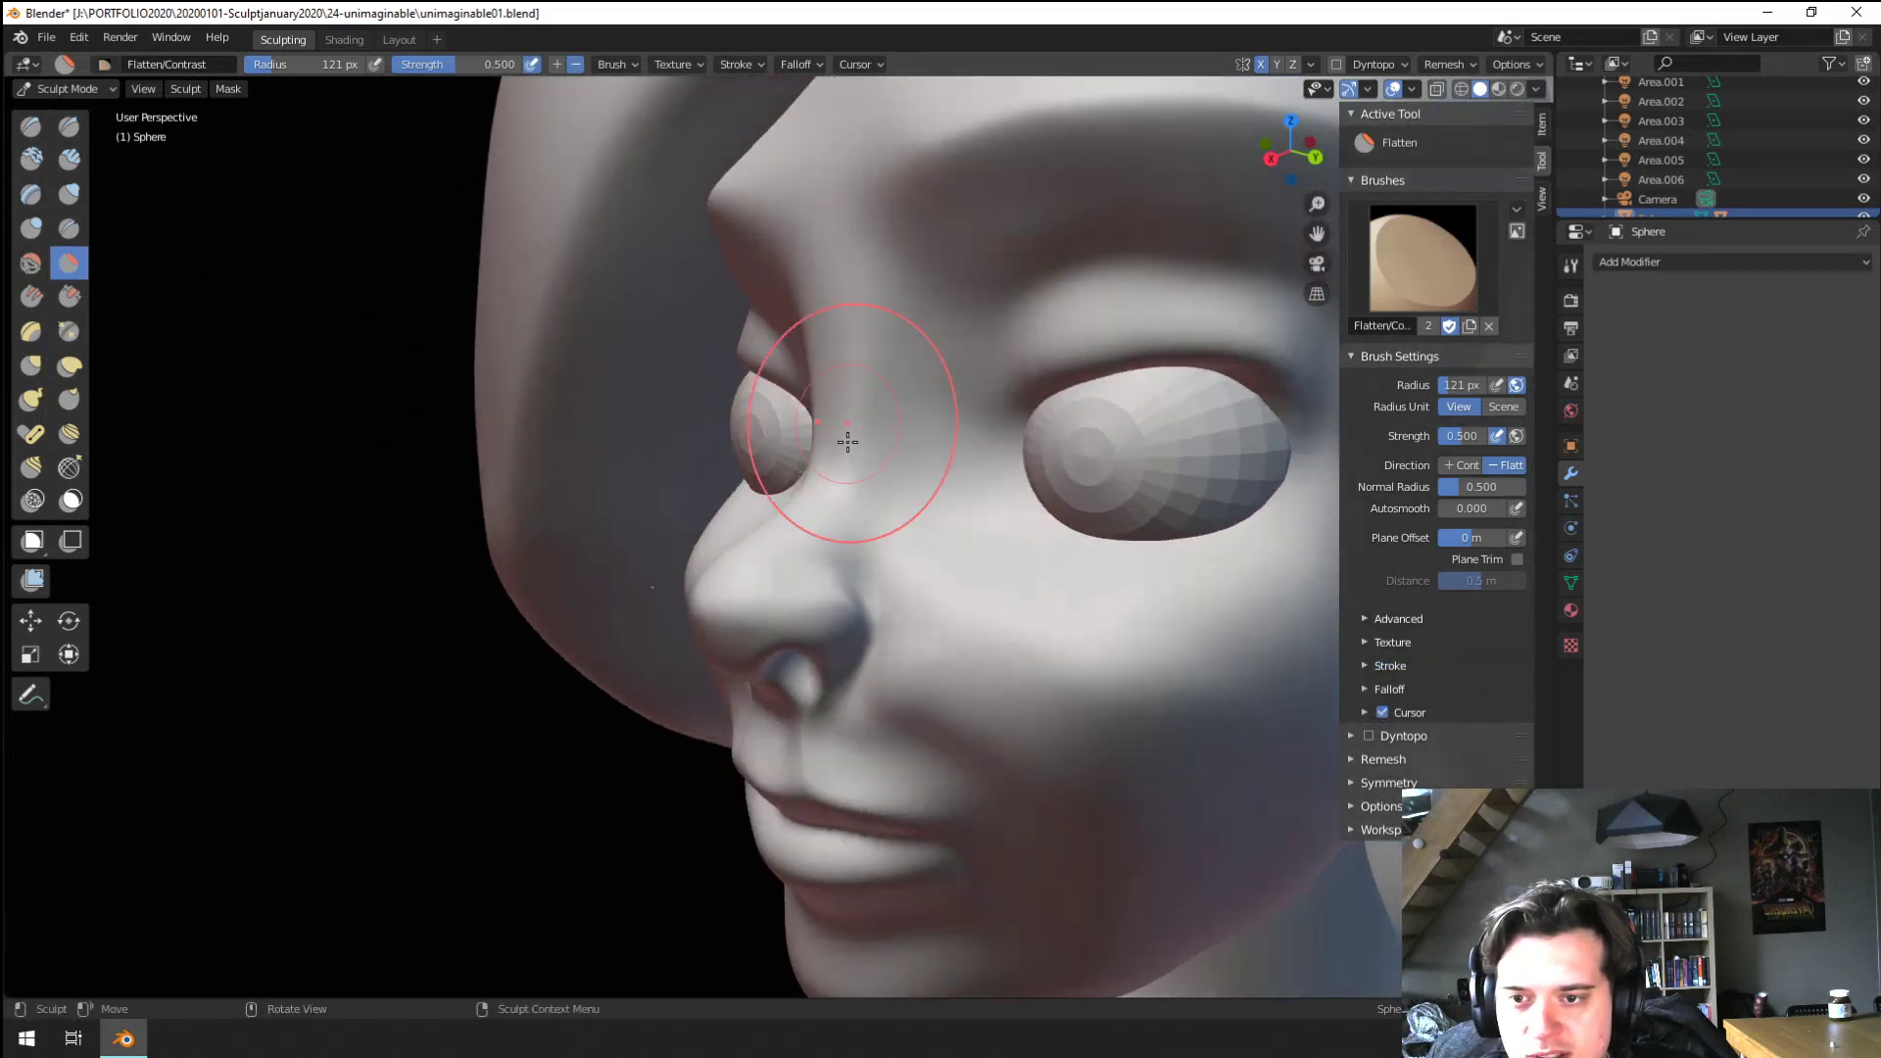
middle_click_drag(936, 378, 906, 524, "ctrl")
Reshape the side of the nose bridge with the Grab brush at 137 px radius, enlarging it to 176 px
mouse_move(872, 510)
middle_mouse_down()
mouse_move(970, 504)
mouse_move(981, 367)
middle_mouse_up()
key("g")
key("f")
left_click(931, 432)
left_click_drag(927, 435, 915, 452)
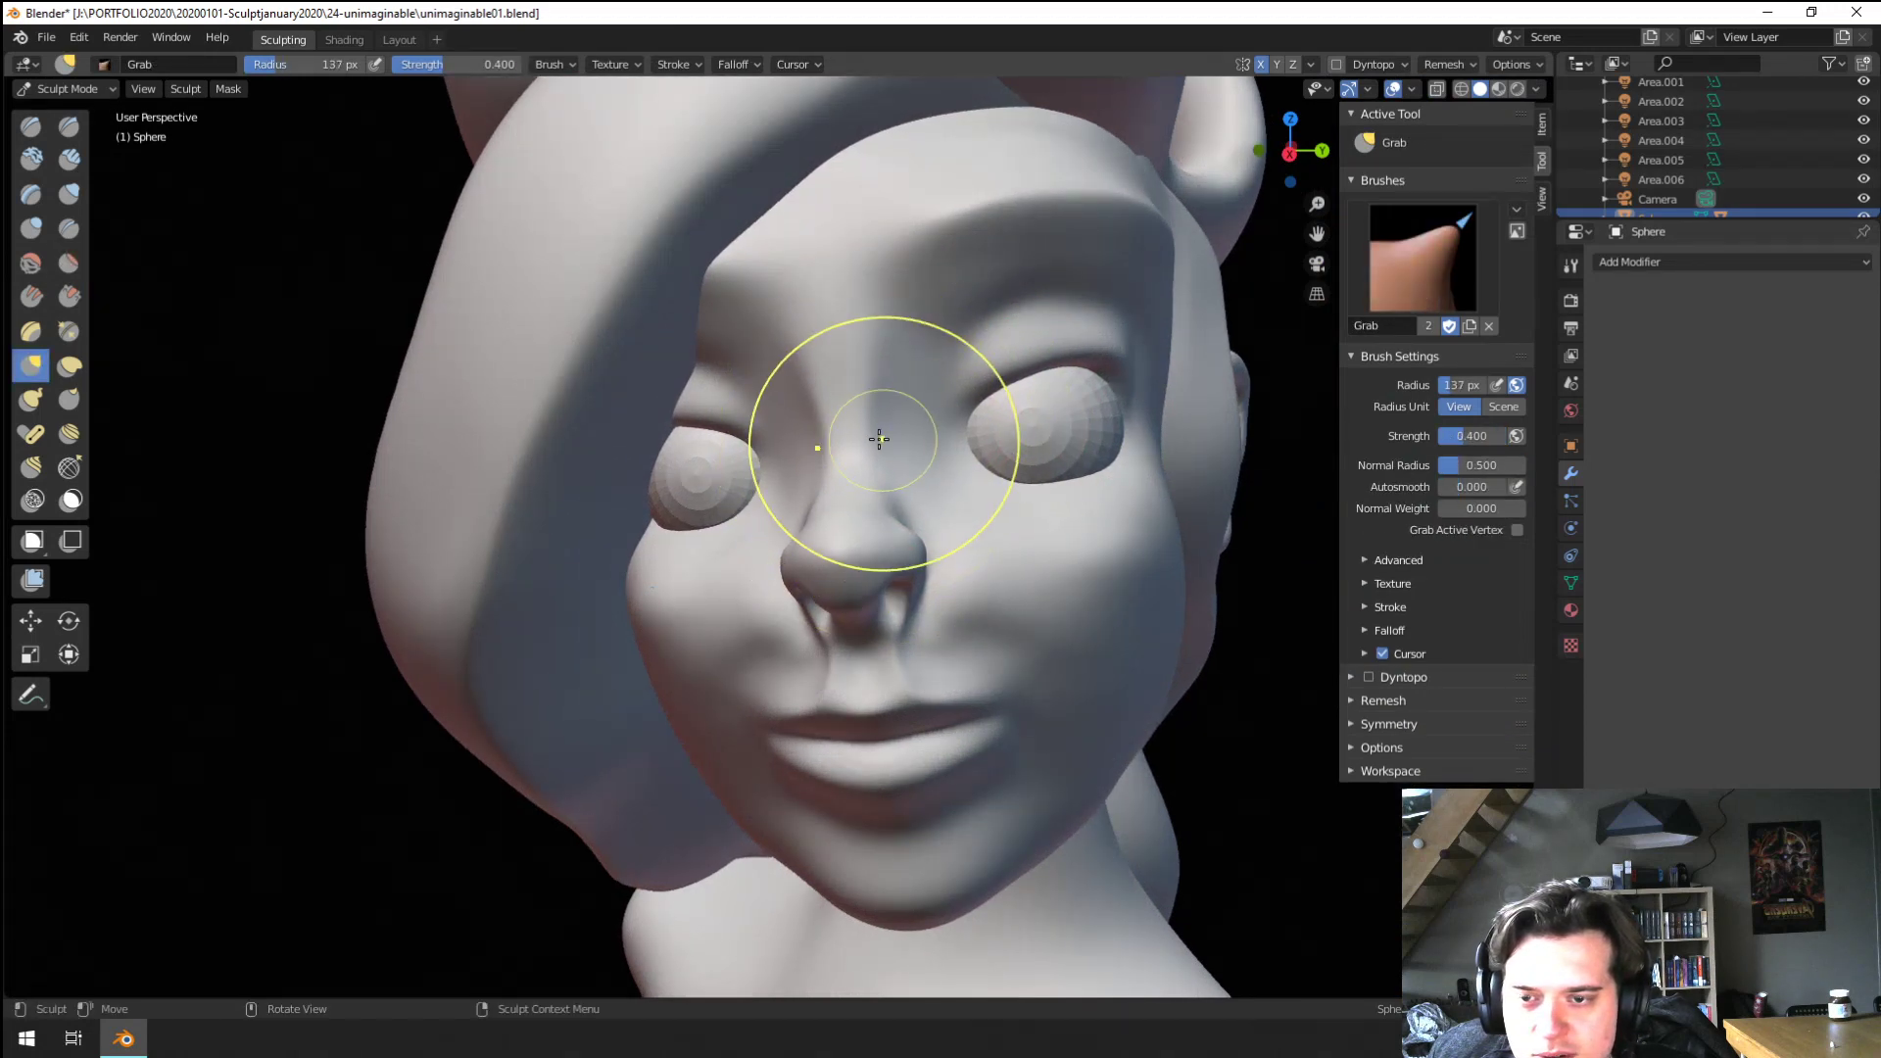
key("f")
left_click(908, 452)
Build up the area between nose and inner cheek with the Clay brush at 91 px radius and adjust it with Grab
middle_click_drag(881, 440, 823, 446)
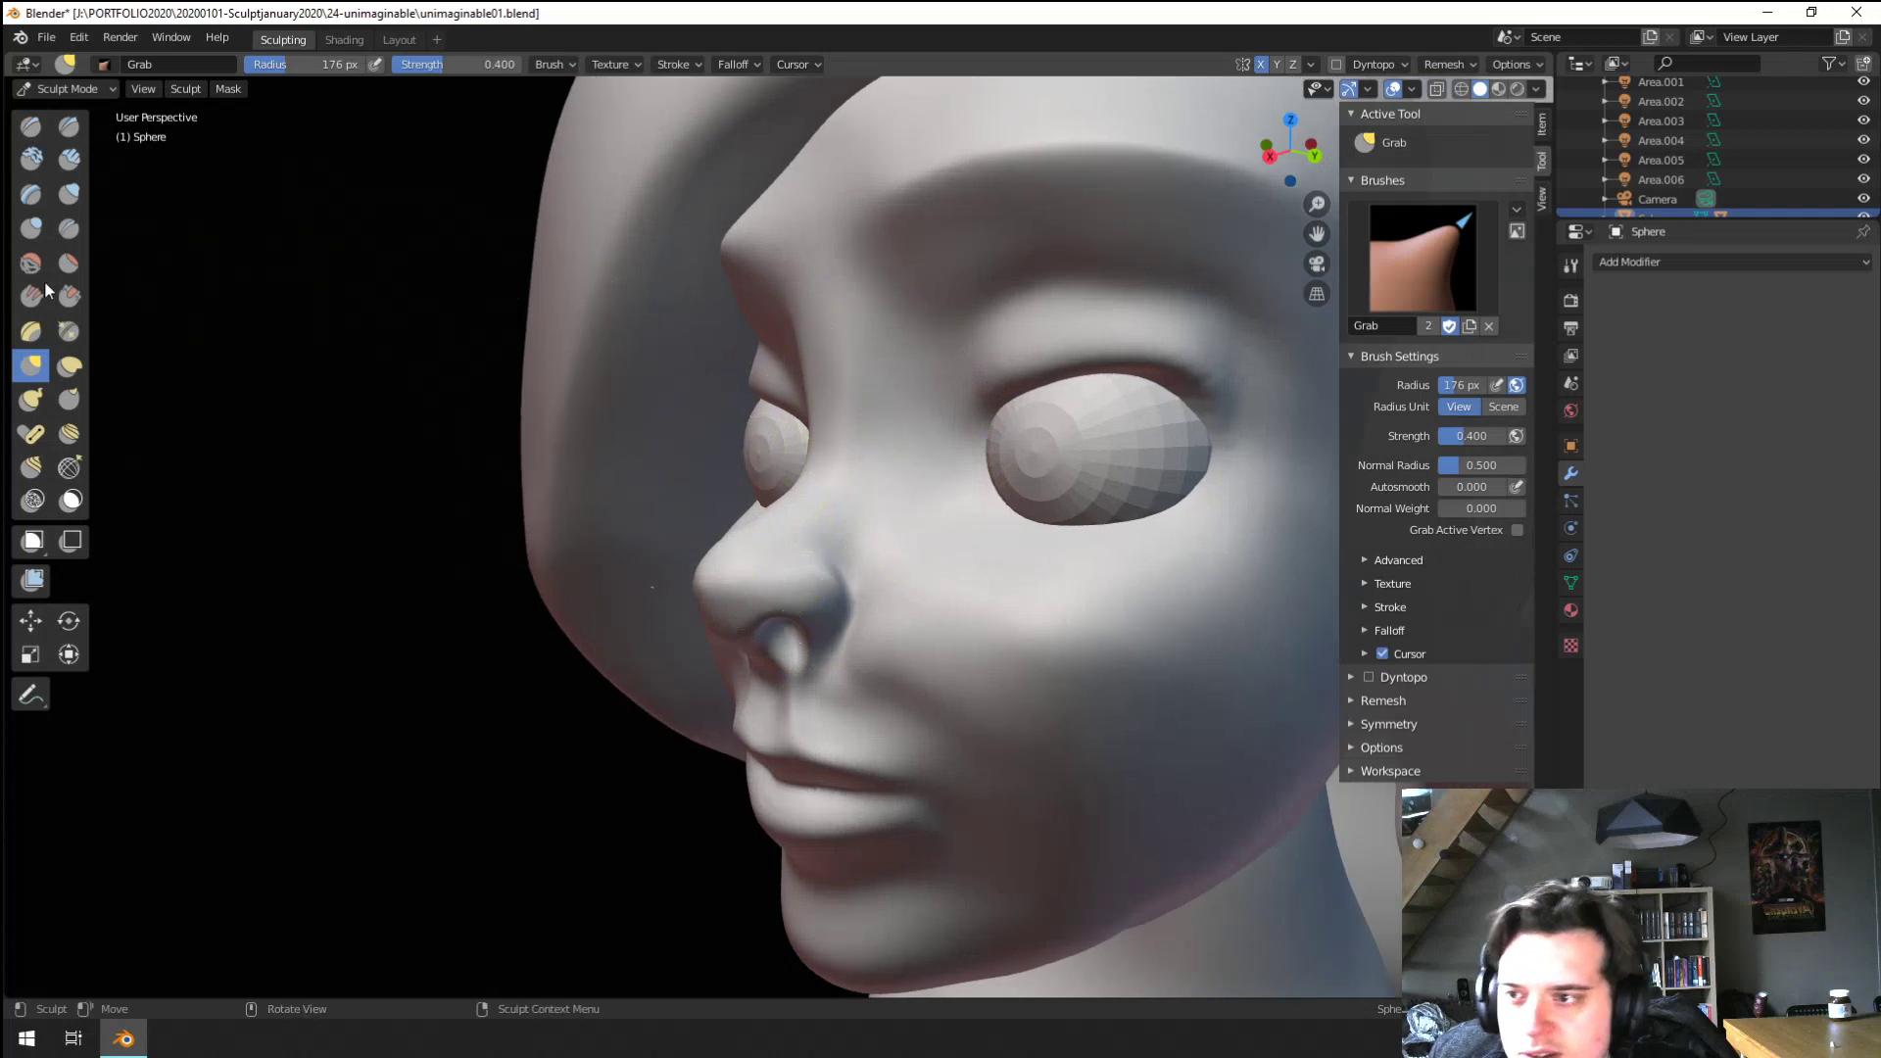
left_click(30, 158)
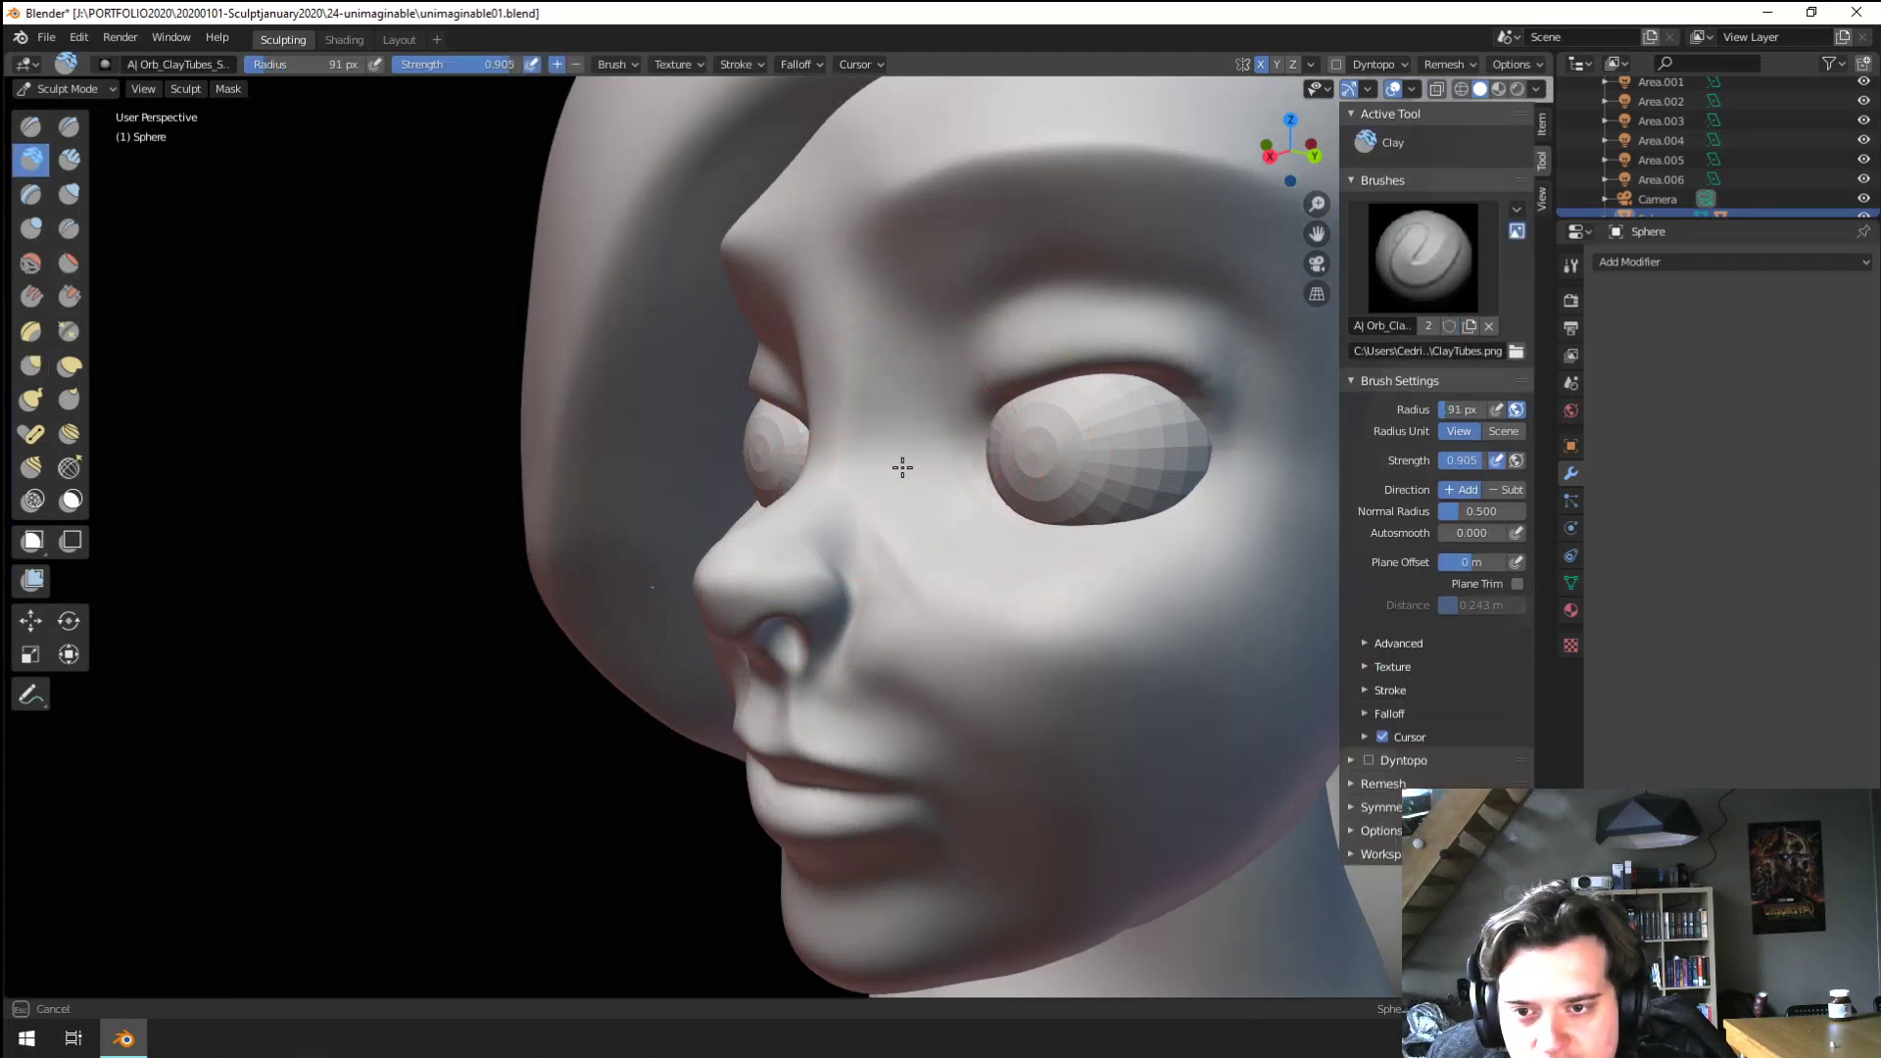
mouse_move(916, 500)
middle_mouse_down()
mouse_move(895, 600)
mouse_move(960, 519)
mouse_move(964, 430)
mouse_move(974, 496)
mouse_move(862, 487)
mouse_move(988, 545)
middle_mouse_up()
key("g")
left_click(1022, 490)
mouse_move(1091, 604)
middle_mouse_down("ctrl")
mouse_move(1000, 646)
mouse_move(939, 586)
mouse_move(1104, 542)
mouse_move(1104, 579)
mouse_move(1000, 618)
mouse_move(1084, 551)
mouse_move(994, 460)
middle_mouse_up("ctrl")
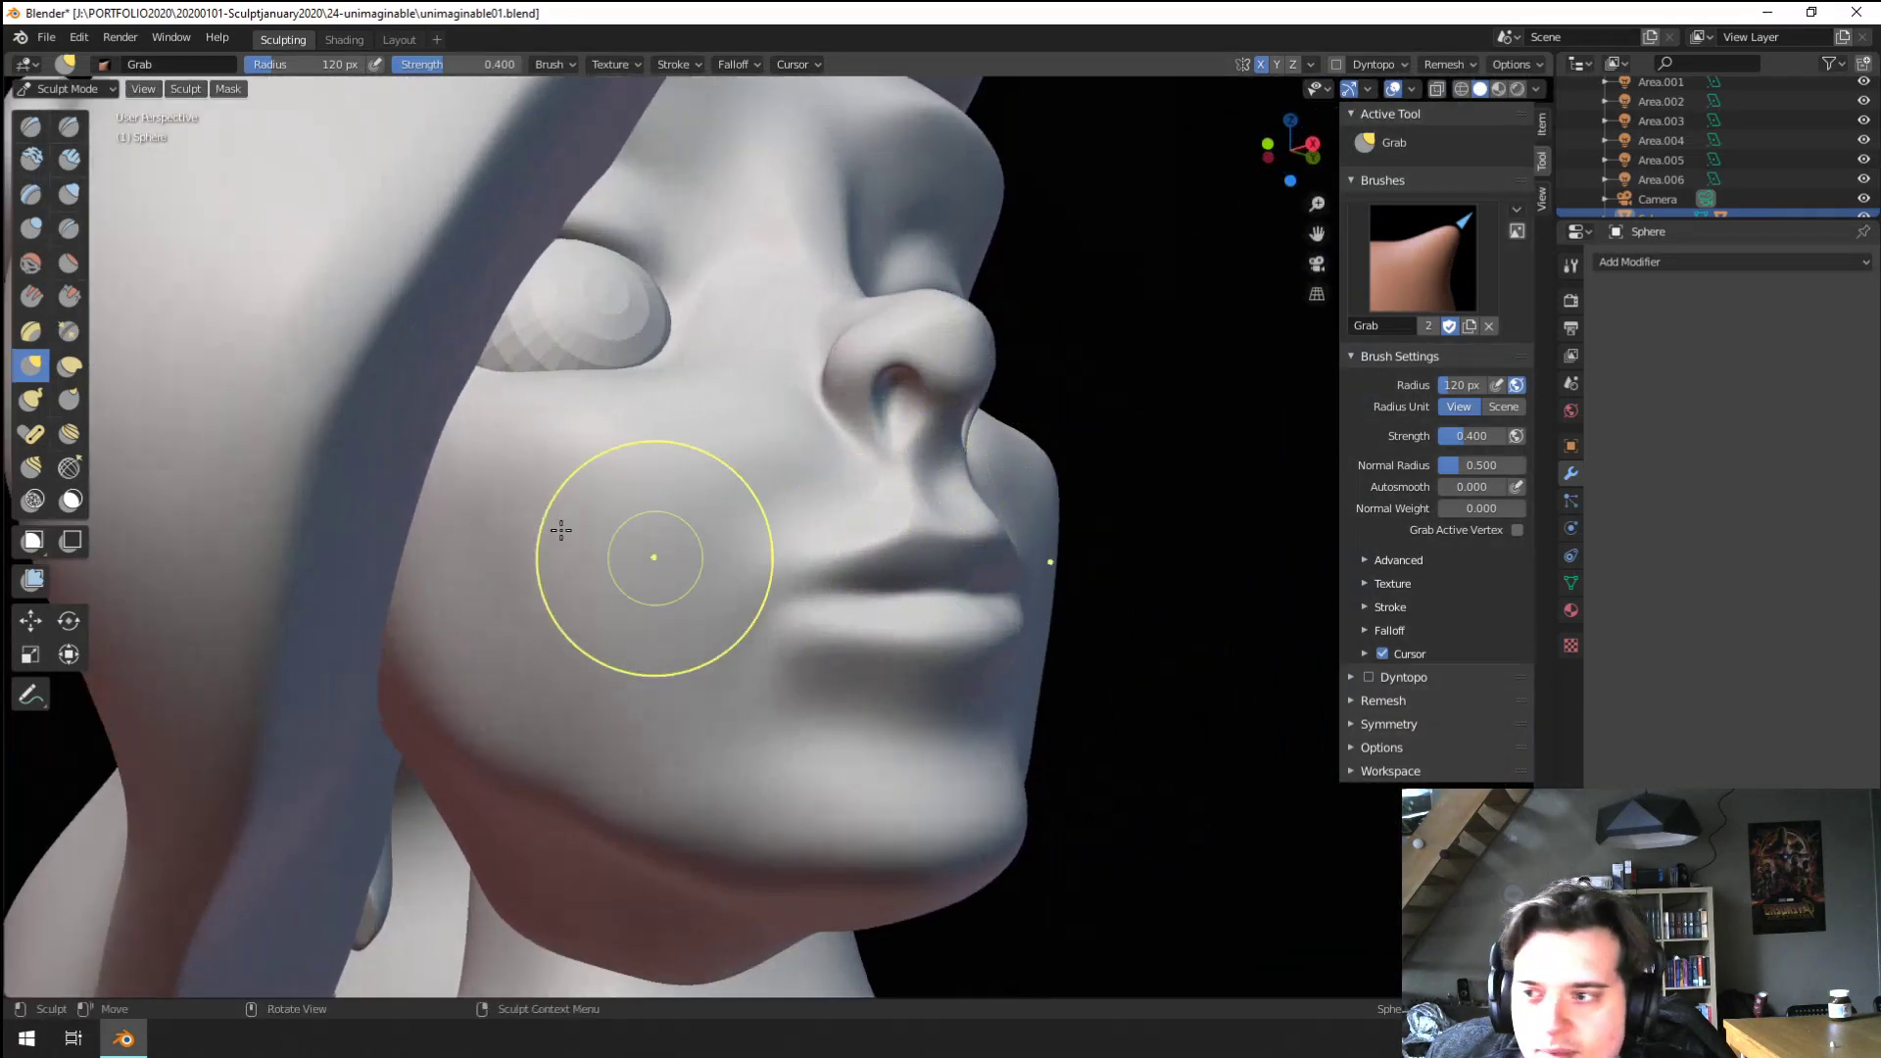
Deepen the creases at the mouth corners with the Crease brush at 50 px radius
left_click(67, 231)
middle_click_drag(686, 588, 754, 617)
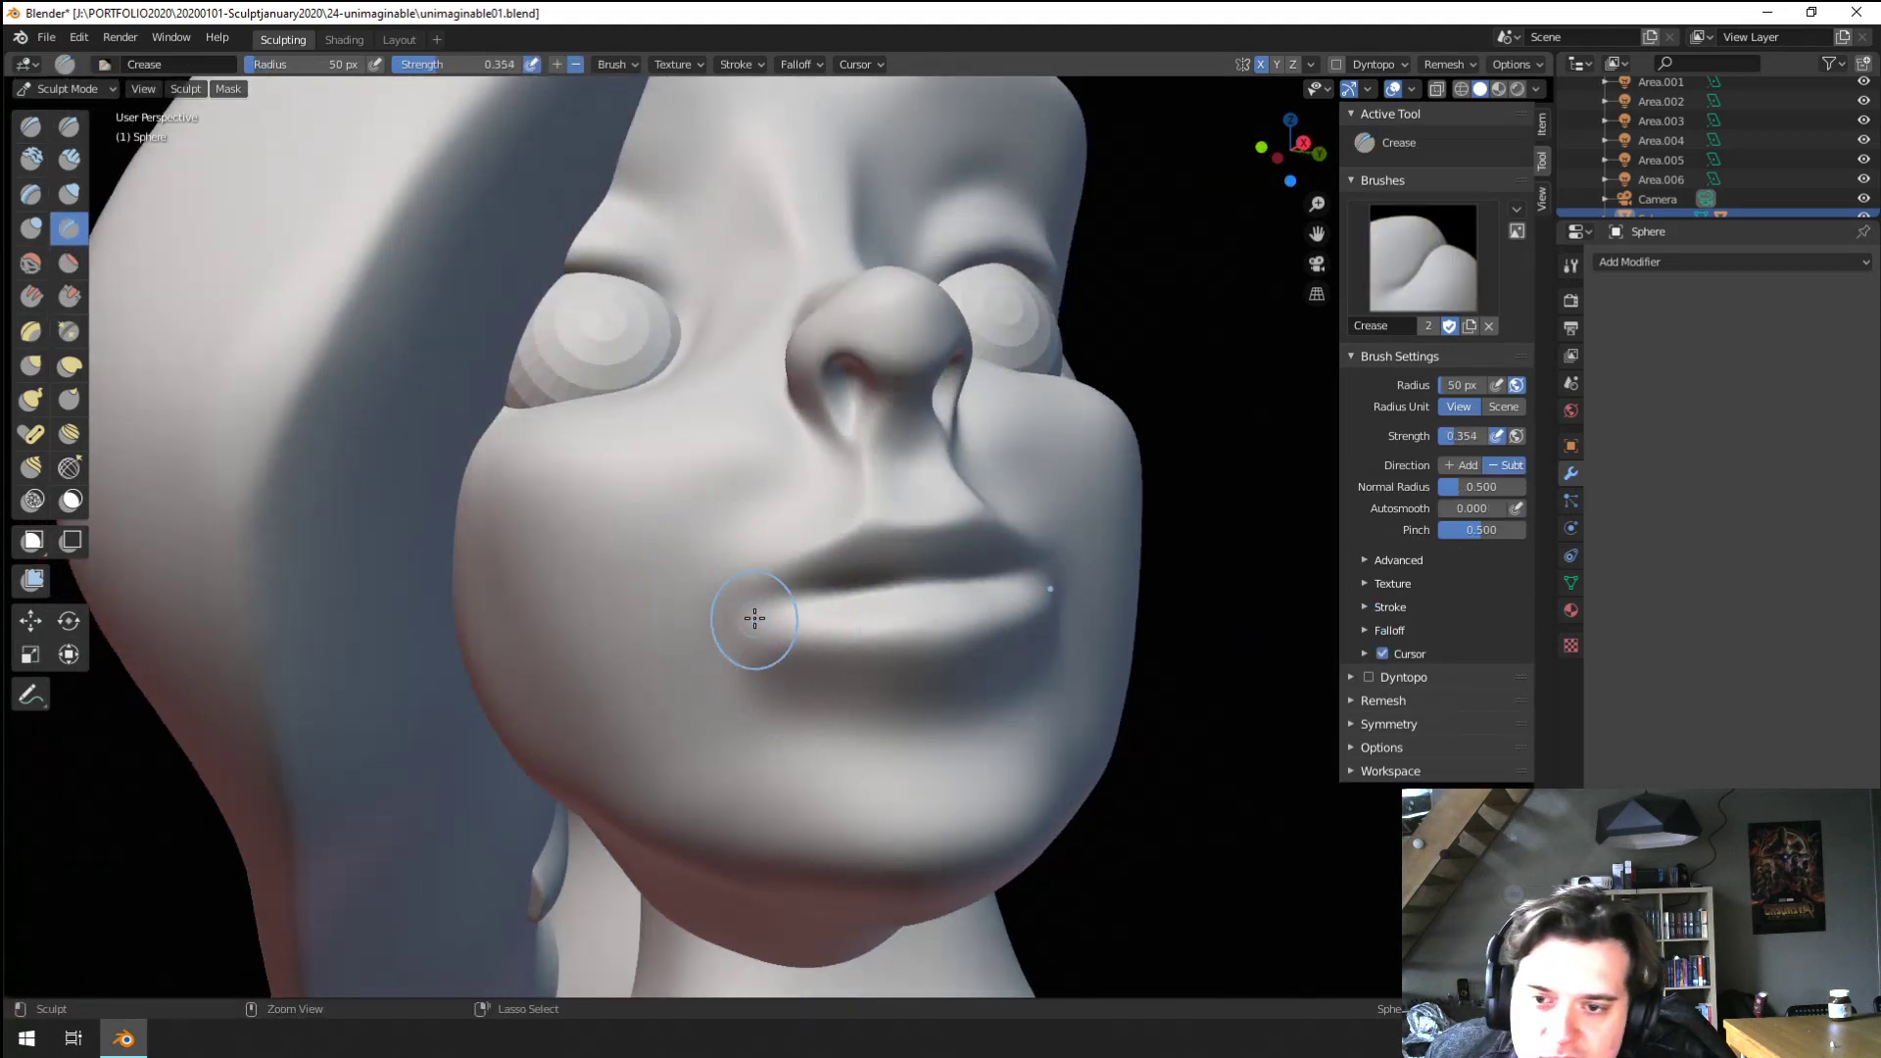
left_click_drag(1017, 645, 1038, 625)
mouse_move(882, 637)
middle_mouse_down("ctrl")
mouse_move(768, 748)
mouse_move(709, 655)
middle_mouse_up("ctrl")
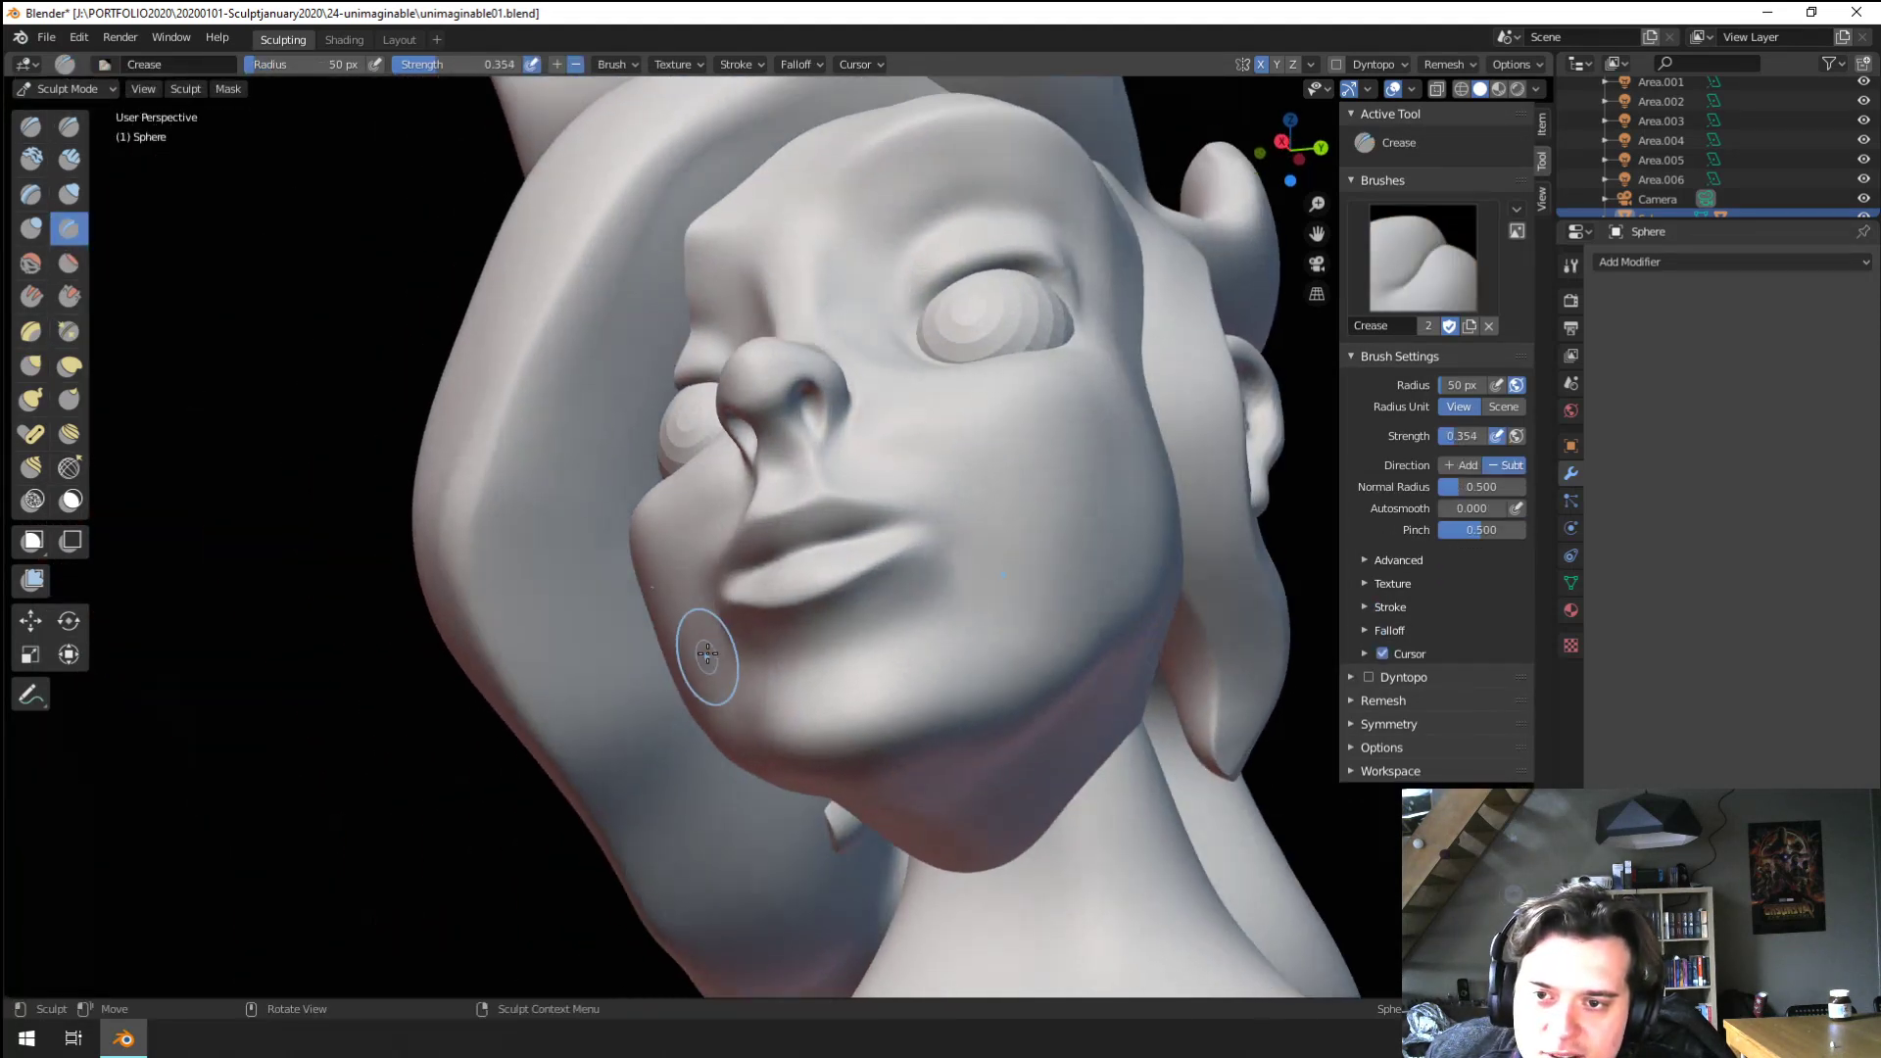
Carve the crease from beneath the lower lip toward the mouth corner with the Crease brush at 73 px radius
key("f")
left_click(734, 662)
left_click_drag(745, 667, 921, 608)
middle_click_drag(930, 607, 794, 632)
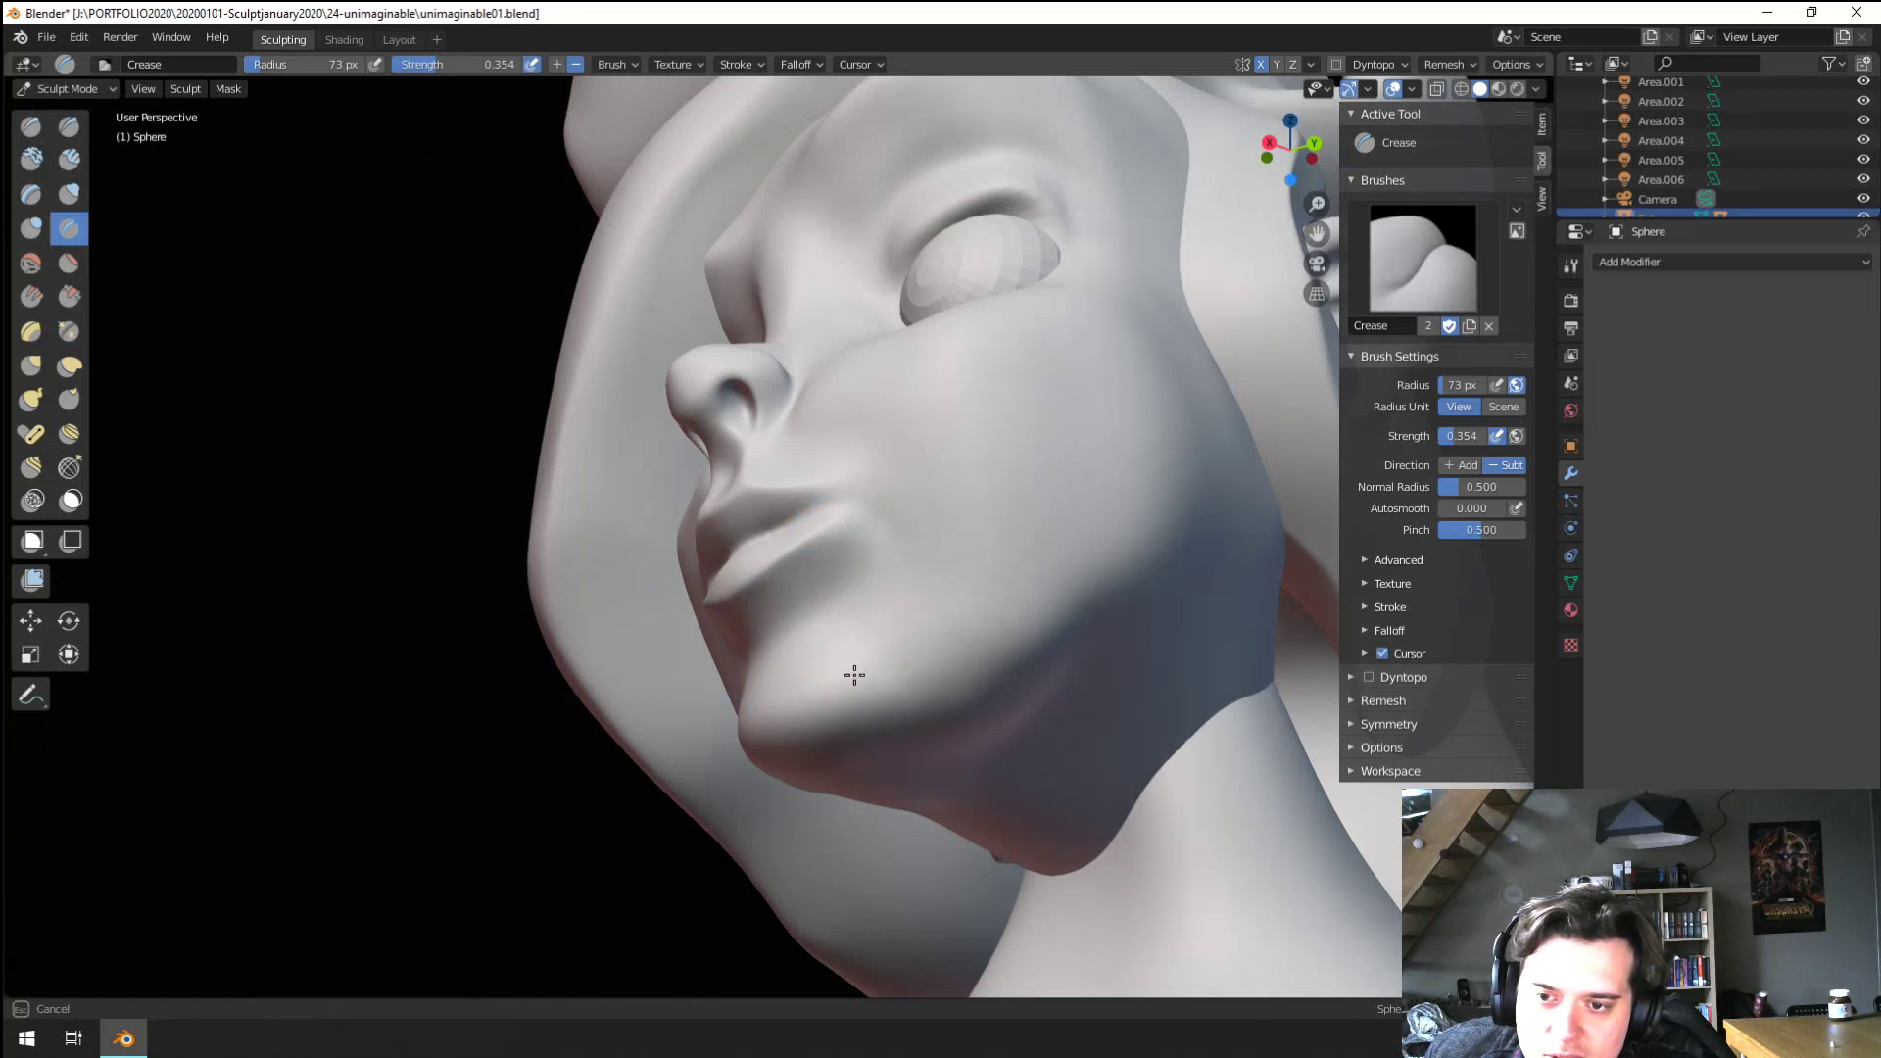
mouse_move(855, 675)
middle_mouse_down()
mouse_move(851, 593)
mouse_move(977, 609)
mouse_move(960, 672)
mouse_move(742, 671)
mouse_move(881, 524)
mouse_move(933, 540)
mouse_move(956, 525)
middle_mouse_up()
Adjust the cheek contour beside the mouth from below with the Grab brush at 83 px radius
key("g")
key("f")
left_click(908, 525)
left_click_drag(809, 523, 805, 526)
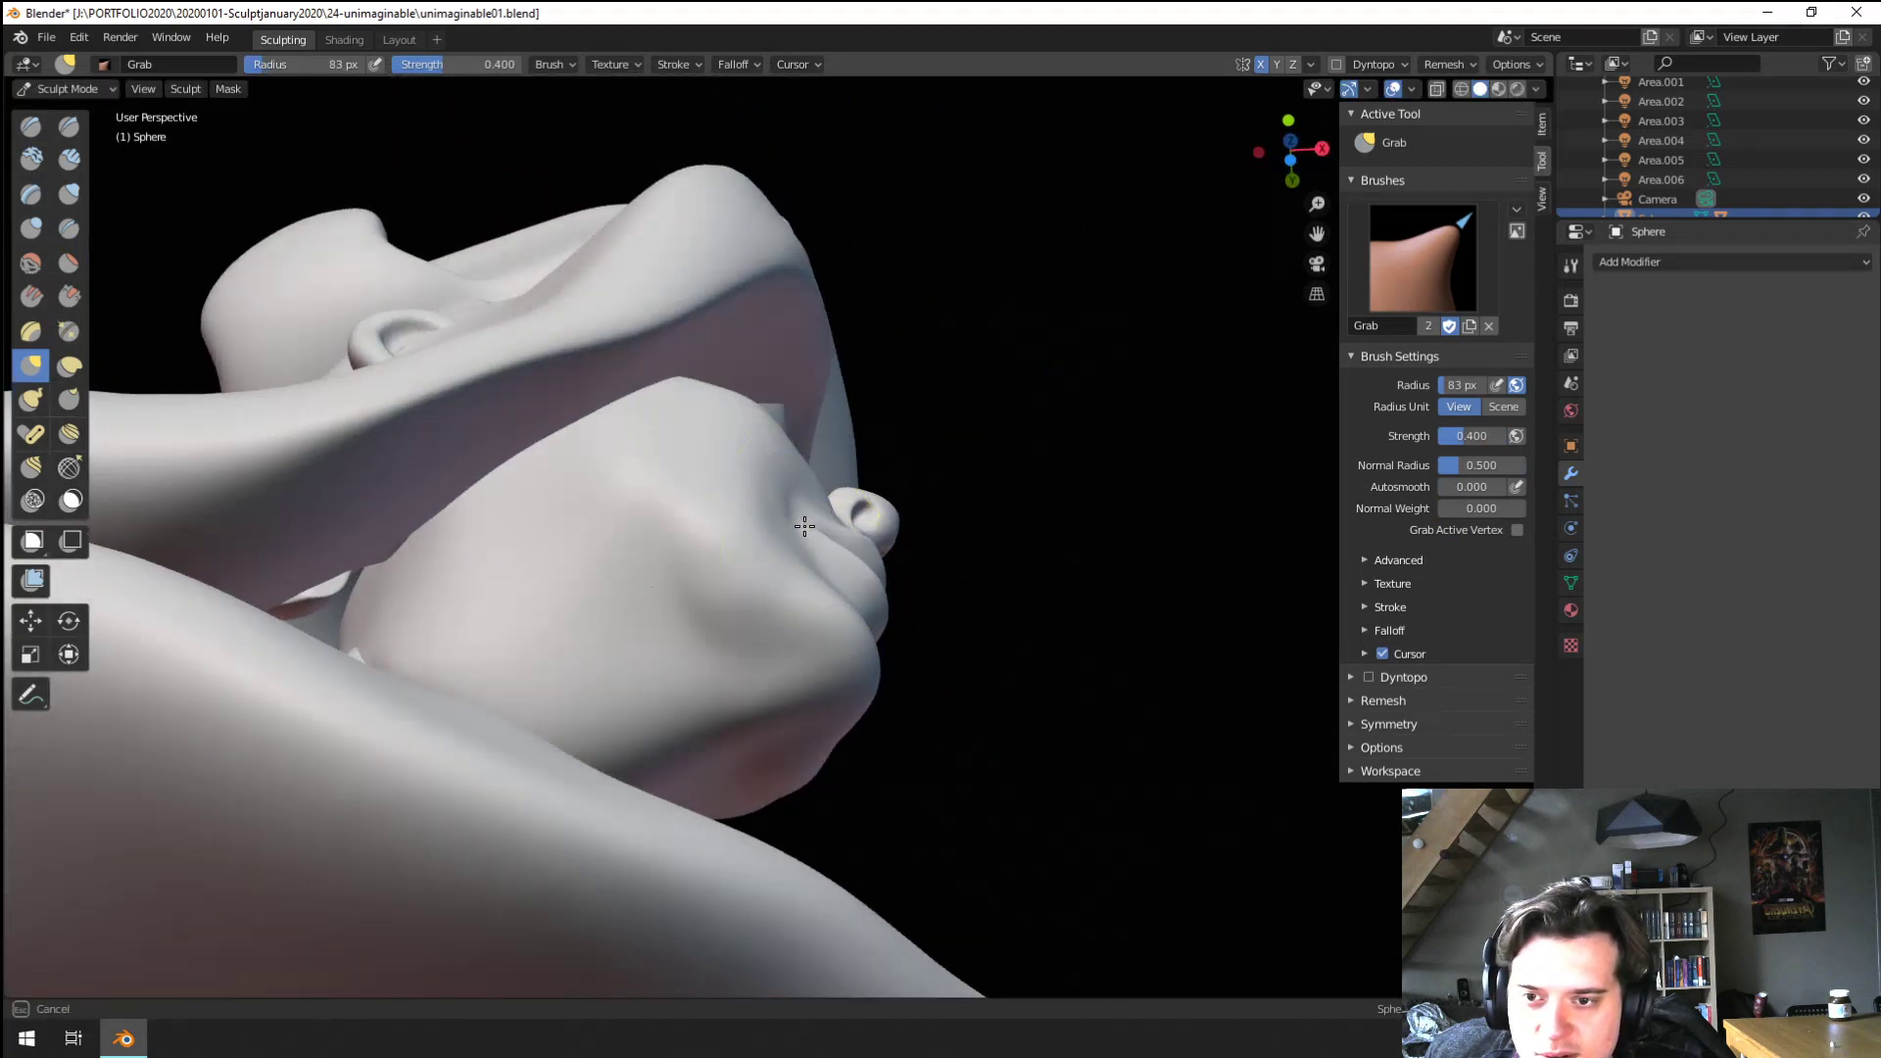
mouse_move(804, 526)
middle_mouse_down()
mouse_move(739, 613)
mouse_move(731, 579)
mouse_move(673, 629)
mouse_move(803, 491)
mouse_move(932, 526)
mouse_move(785, 639)
mouse_move(491, 680)
mouse_move(686, 524)
middle_mouse_up()
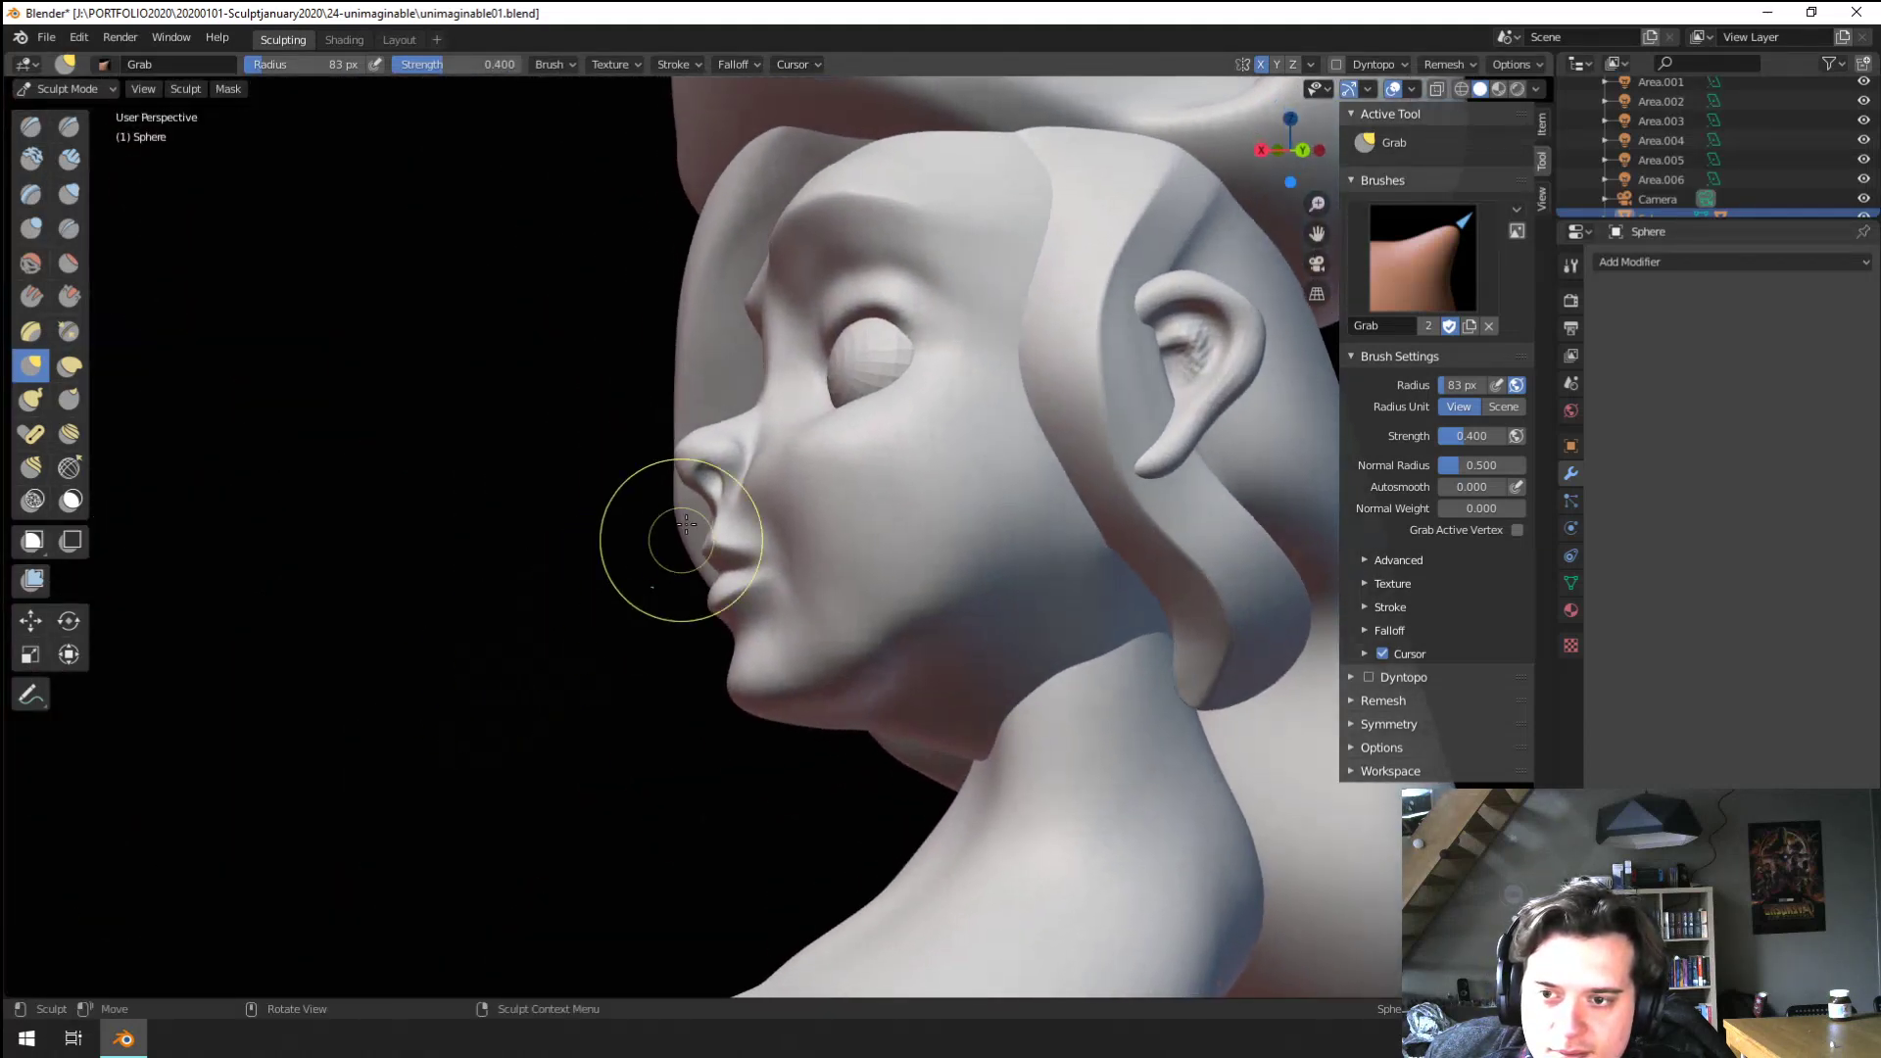
Pull the upper lip area forward and up in profile view with the resized Grab brush
key("f")
left_click(707, 586)
scroll(696, 568, "up", 2)
key("f")
left_click(694, 547)
left_click_drag(675, 561, 644, 539)
Examine the face's proportions from front, three-quarter and profile views
scroll(646, 542, "down", 3)
mouse_move(652, 544)
middle_mouse_down()
mouse_move(844, 659)
mouse_move(637, 725)
mouse_move(684, 722)
mouse_move(598, 775)
mouse_move(643, 722)
middle_mouse_up()
scroll(844, 660, "down", 4)
scroll(602, 783, "down", 2)
scroll(650, 676, "up", 4)
middle_click_drag(650, 608, 607, 572)
middle_click_drag(607, 573, 666, 774, "ctrl")
middle_click_drag(666, 774, 828, 534, "ctrl")
mouse_move(827, 534)
middle_mouse_down()
mouse_move(865, 560)
mouse_move(858, 498)
mouse_move(954, 320)
mouse_move(806, 534)
middle_mouse_up()
mouse_move(805, 534)
middle_mouse_down("ctrl")
mouse_move(790, 477)
mouse_move(733, 577)
middle_mouse_up("ctrl")
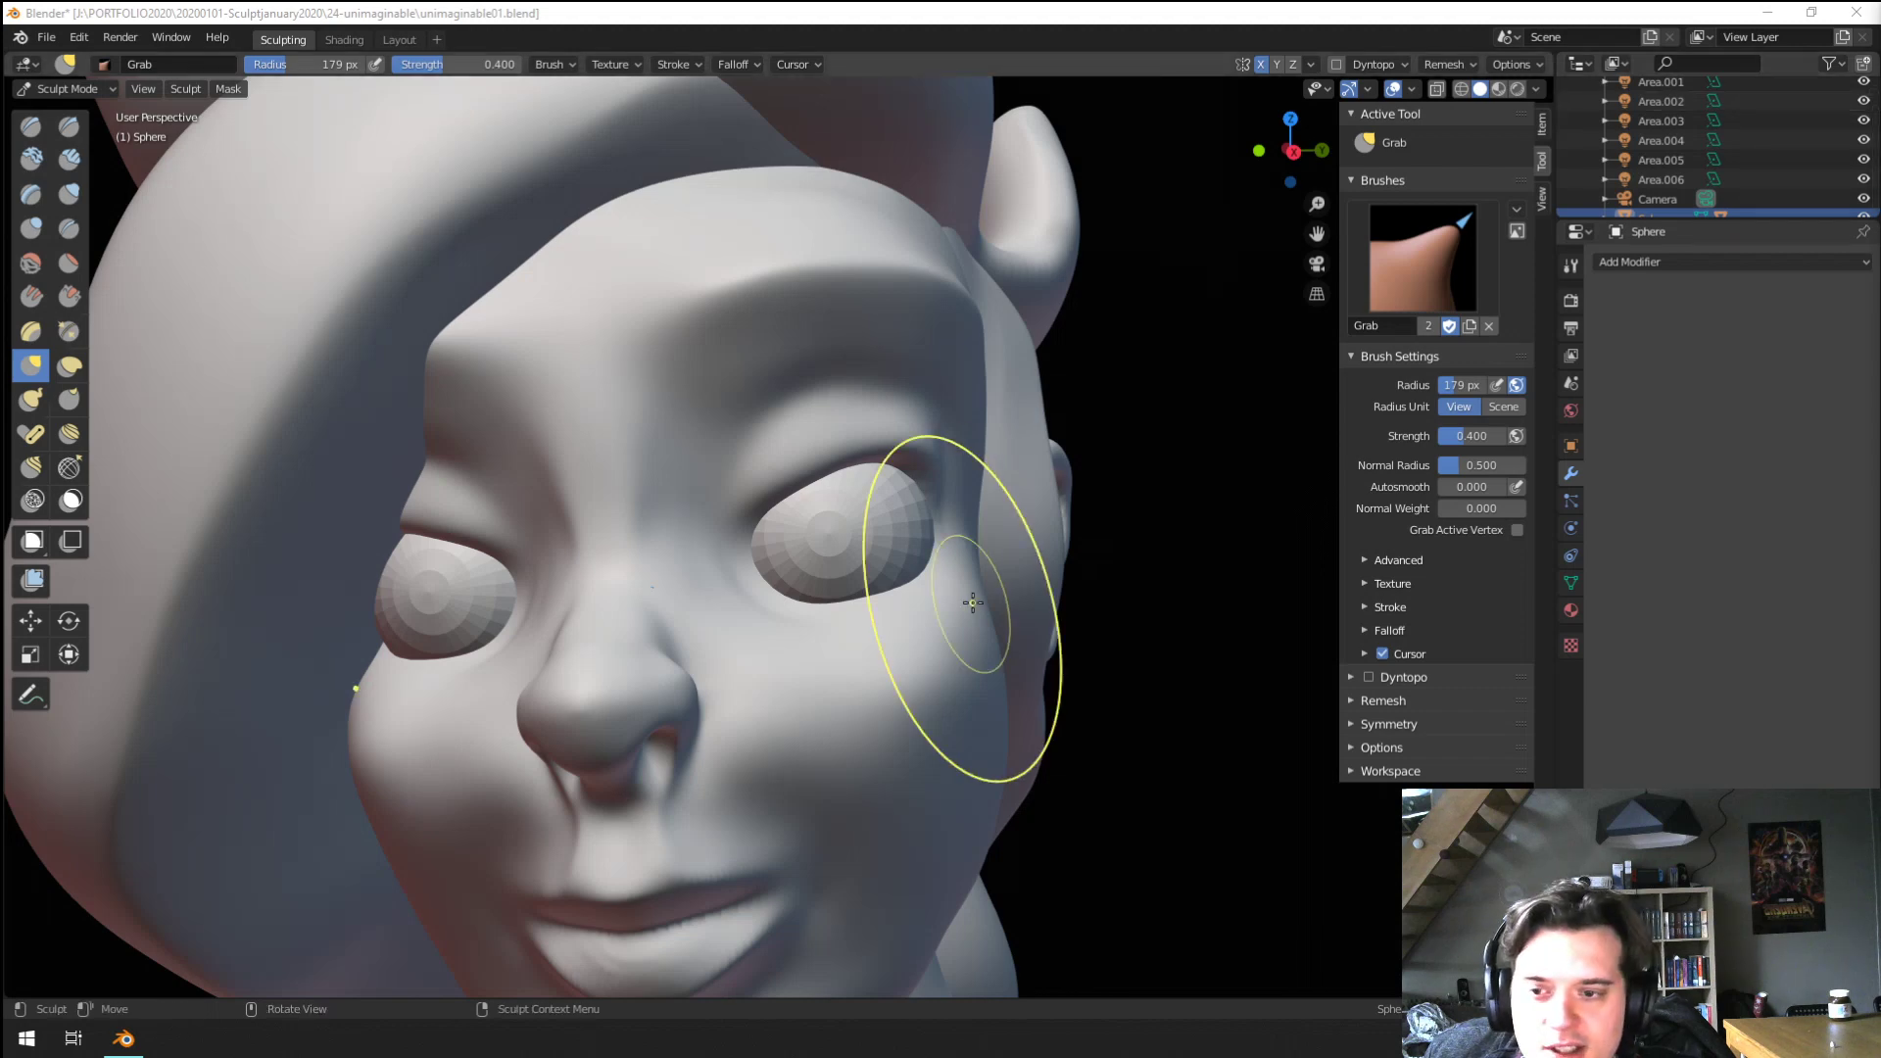
middle_click_drag(961, 605, 546, 932)
middle_click_drag(587, 676, 509, 566)
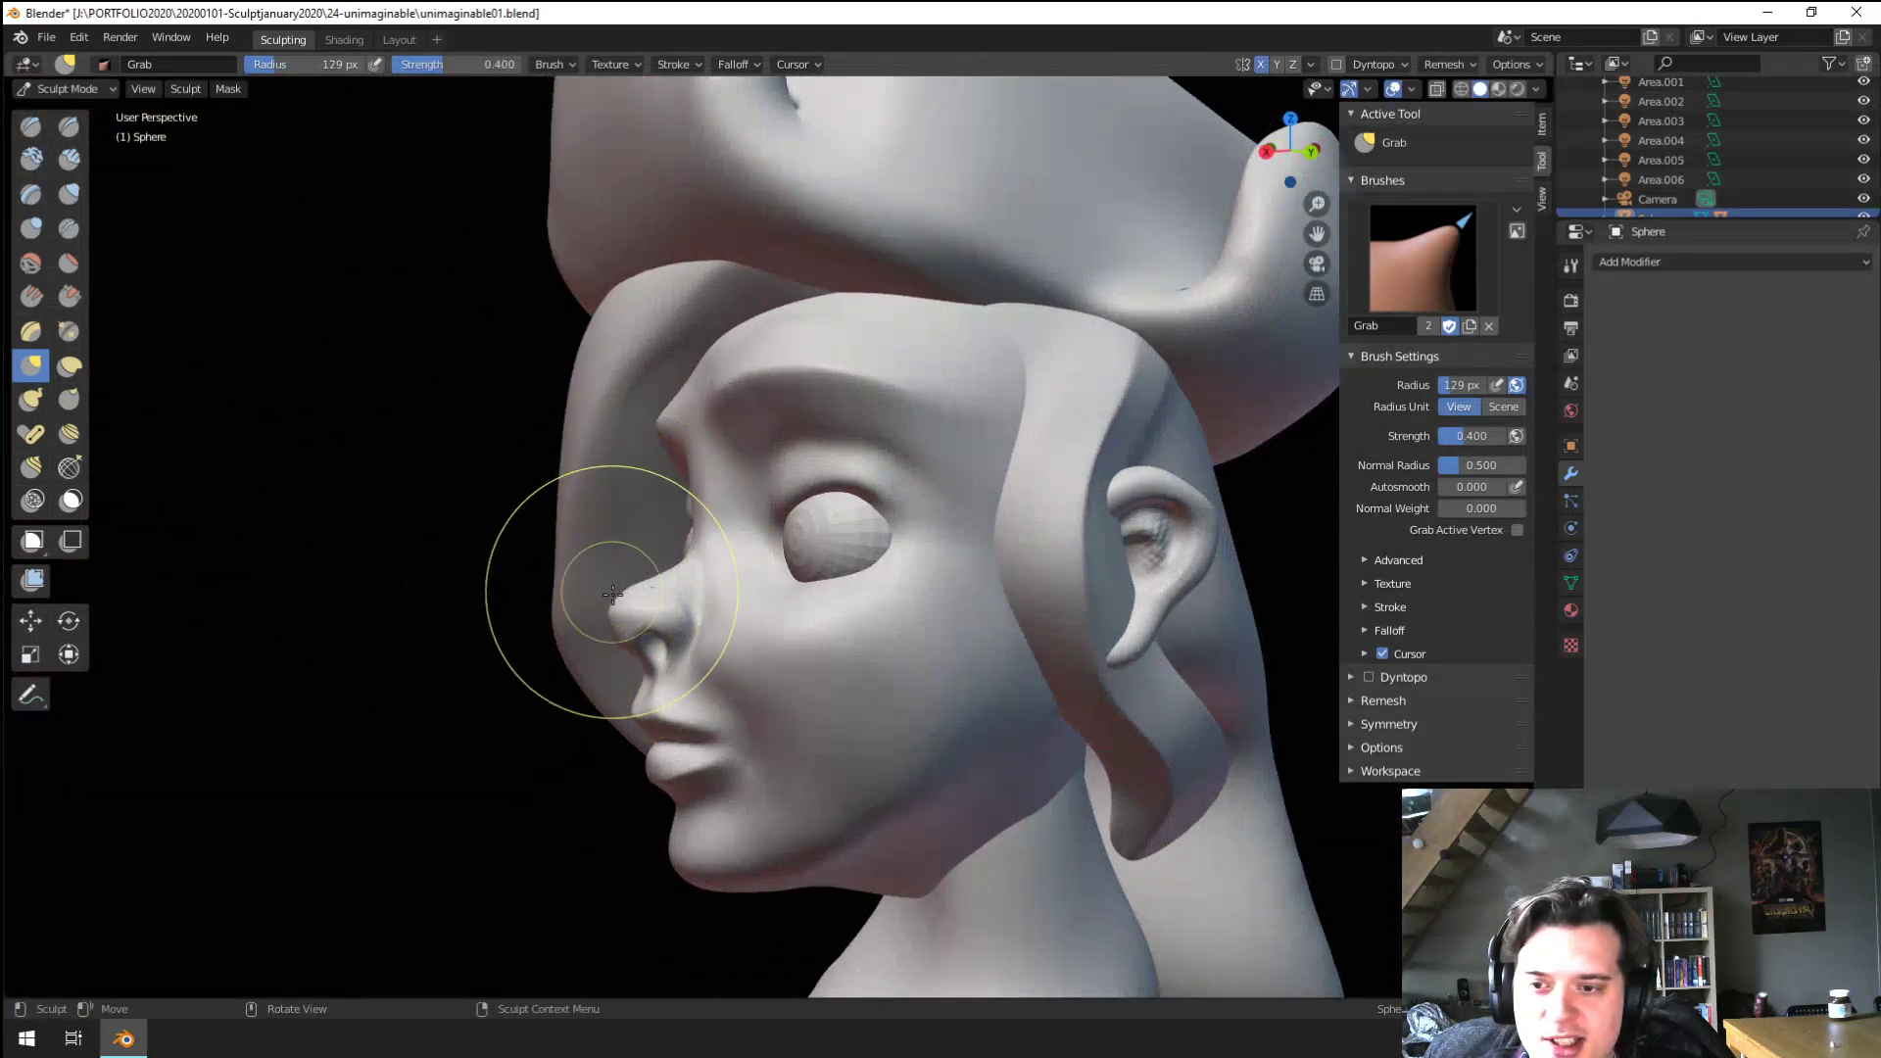
Shift the nose area upward with a resized Grab brush
mouse_move(655, 646)
middle_mouse_down()
mouse_move(807, 617)
mouse_move(761, 529)
mouse_move(715, 852)
mouse_move(752, 568)
middle_mouse_up()
key("f")
left_click(723, 568)
left_click_drag(712, 616, 716, 560)
mouse_move(717, 559)
middle_mouse_down()
mouse_move(824, 530)
mouse_move(714, 628)
mouse_move(709, 742)
mouse_move(635, 774)
mouse_move(355, 435)
middle_mouse_up()
Tighten the mouth corner with a resized Pinch/Magnify brush
key("f")
left_click(765, 680)
left_click(56, 338)
key("f")
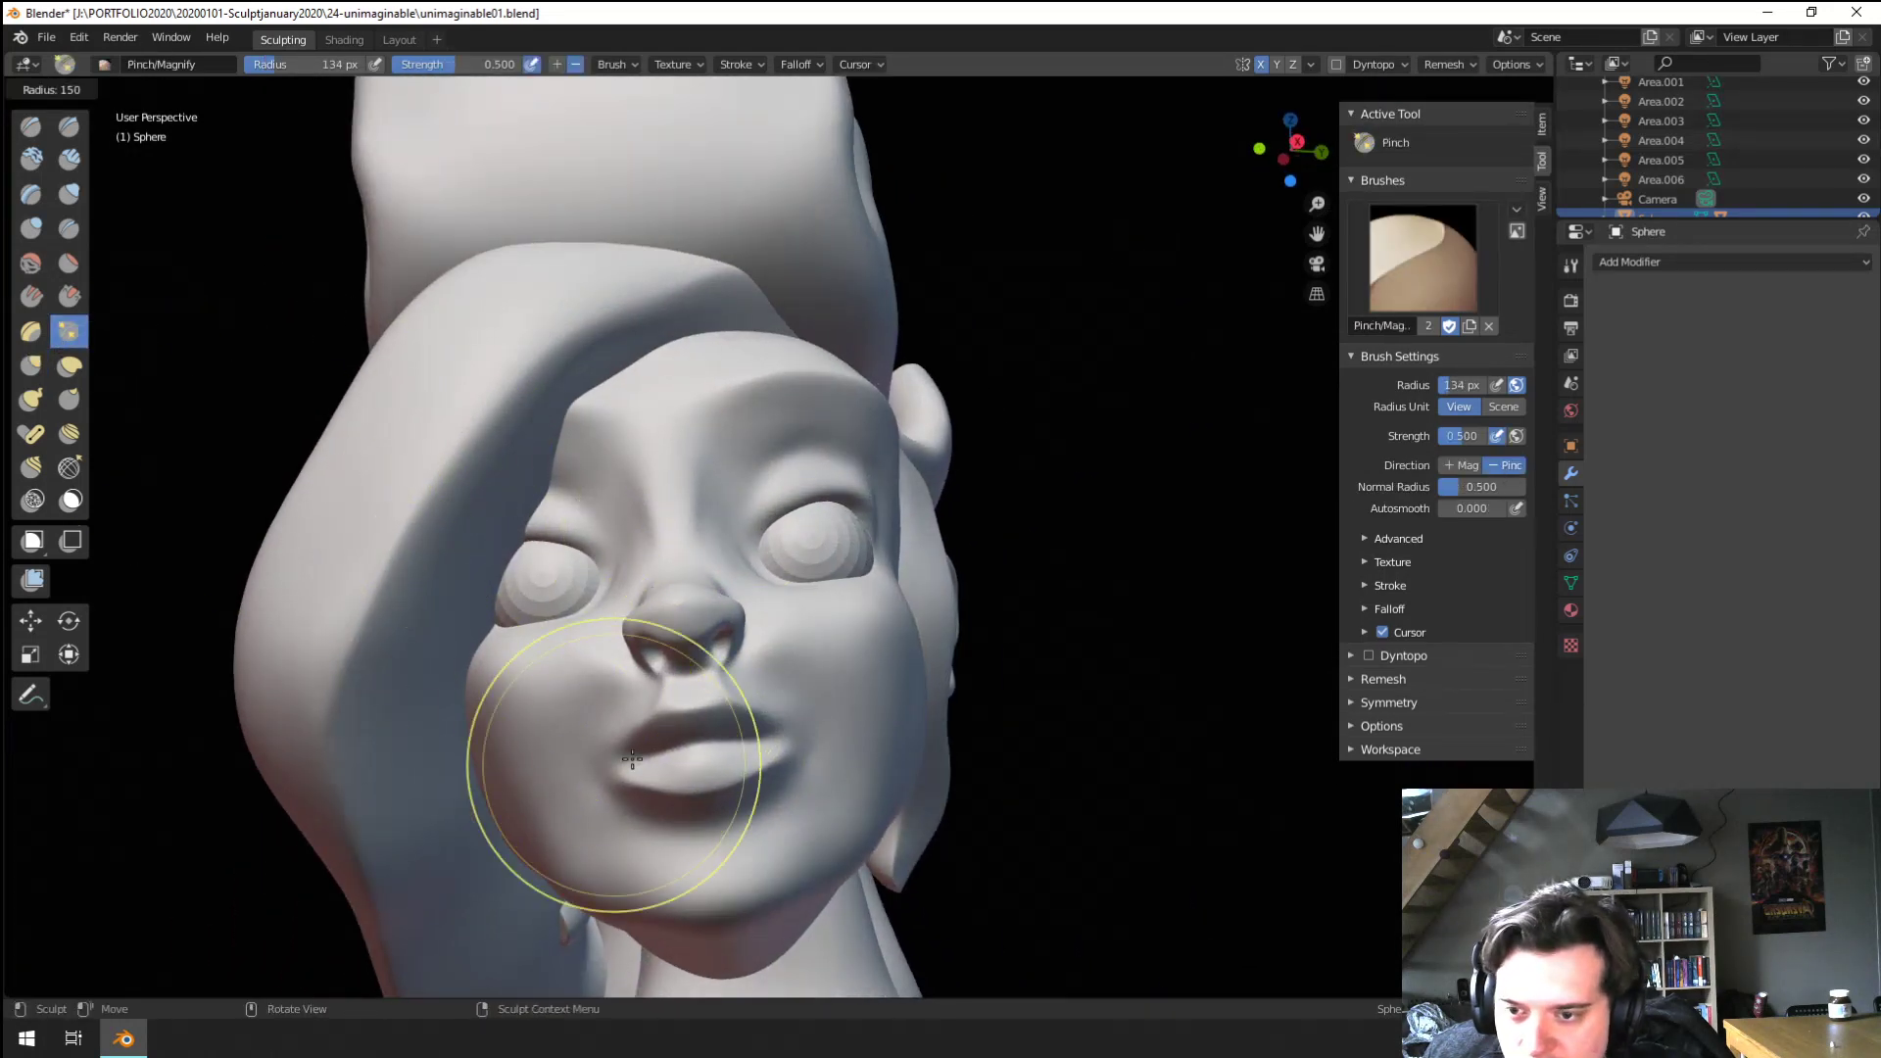
mouse_move(775, 650)
middle_mouse_down()
mouse_move(647, 698)
mouse_move(727, 690)
mouse_move(735, 666)
middle_mouse_up()
Reshape the inner eye corner and lower eyelid with the Grab brush at 191 px radius
key("g")
key("f")
left_click(758, 720)
mouse_move(816, 723)
middle_mouse_down()
mouse_move(810, 619)
mouse_move(809, 690)
mouse_move(579, 714)
mouse_move(659, 630)
mouse_move(840, 581)
mouse_move(696, 613)
mouse_move(632, 569)
mouse_move(865, 509)
middle_mouse_up()
key("f")
left_click(927, 509)
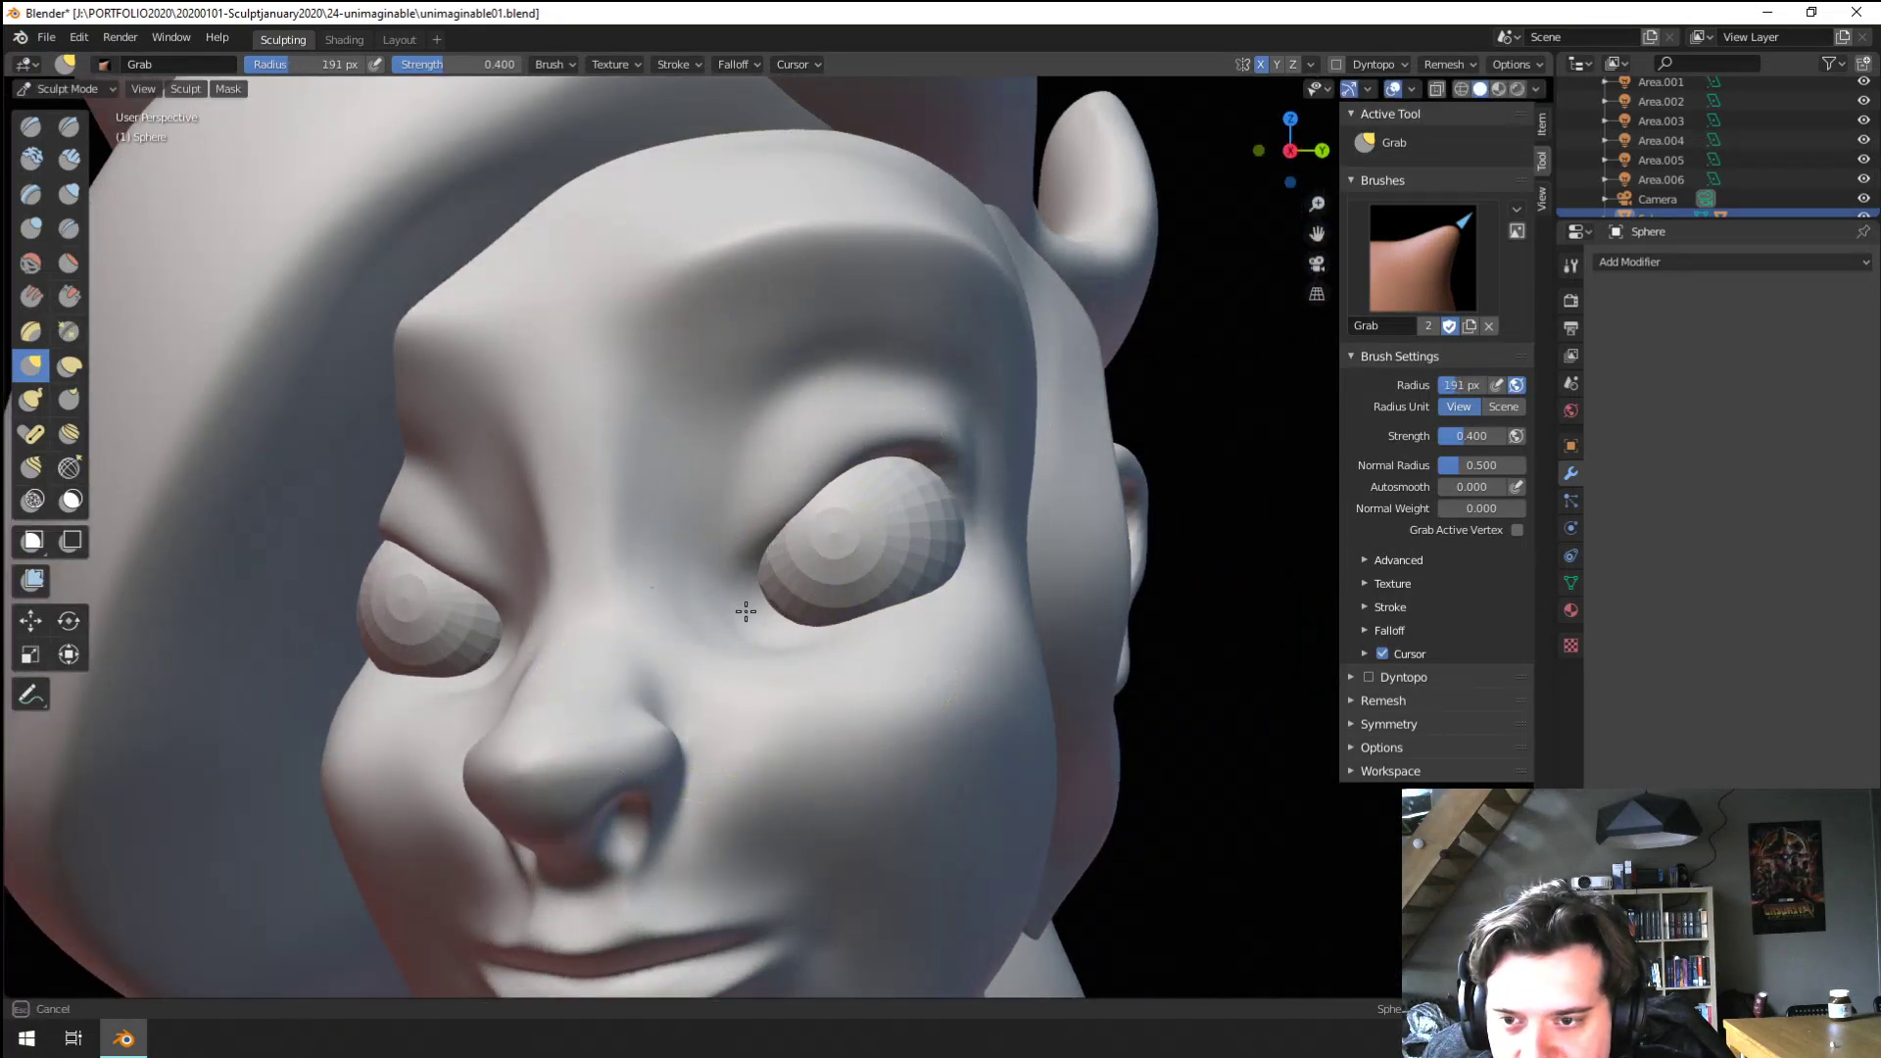
Raise and round the upper eyelid around the eyeball with the Grab brush at 177 to 203 px radius
key("f")
left_click(808, 489)
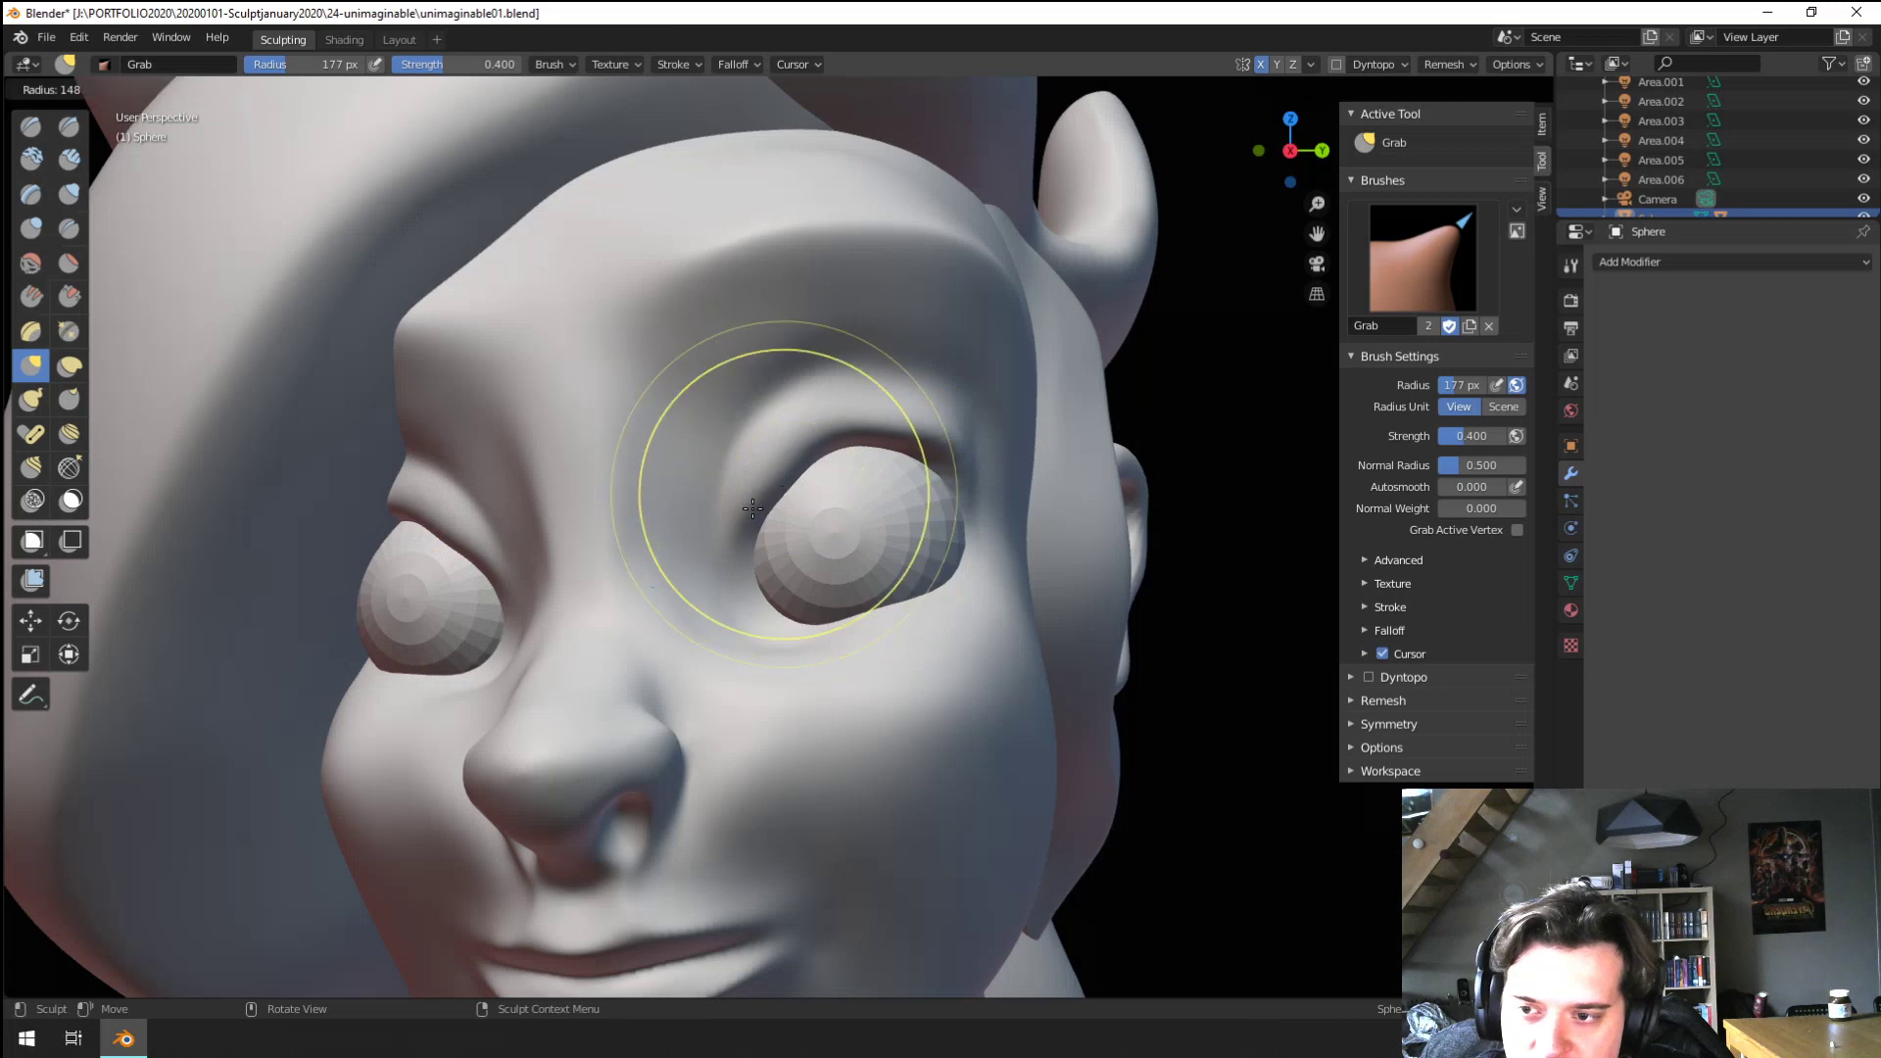
left_click(769, 483)
mouse_move(764, 490)
middle_mouse_down()
mouse_move(750, 534)
mouse_move(766, 576)
middle_mouse_up()
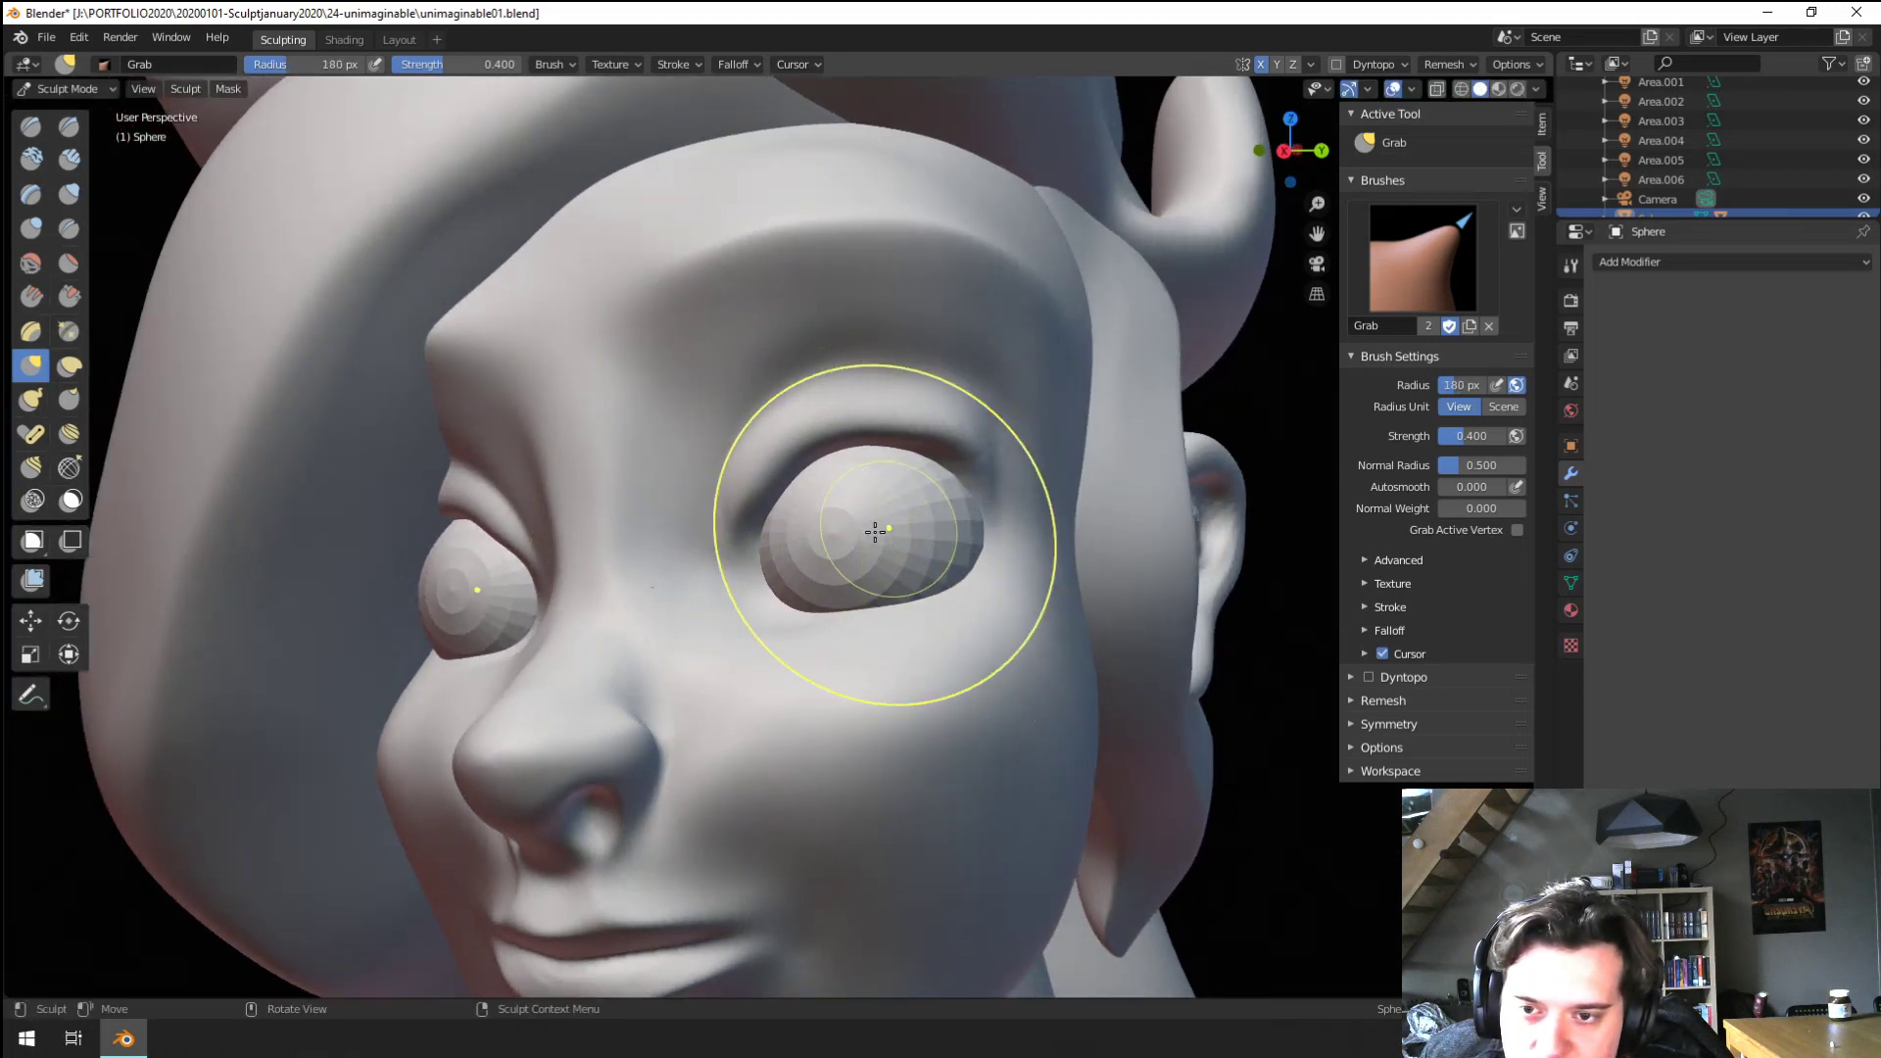
mouse_move(875, 532)
middle_mouse_down()
mouse_move(882, 512)
mouse_move(811, 554)
mouse_move(866, 512)
mouse_move(168, 283)
middle_mouse_up()
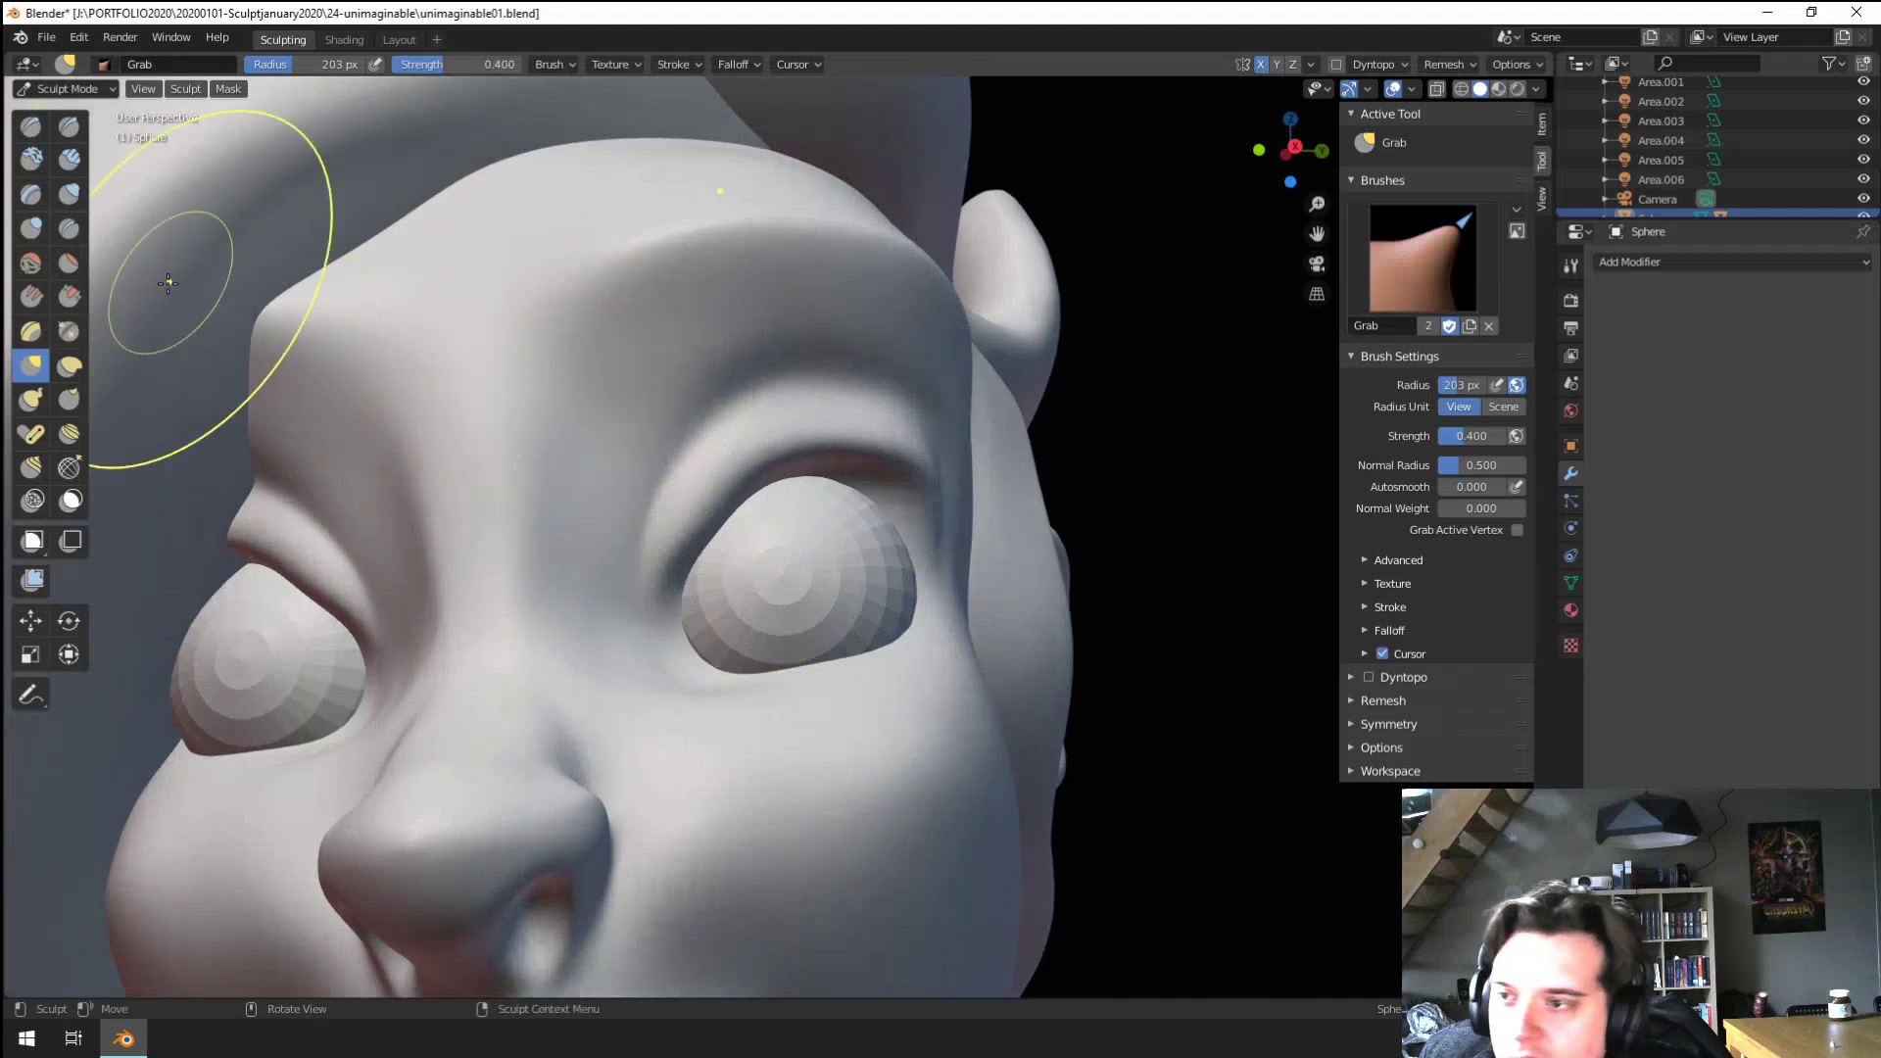
Deepen the eyelid creases near the inner eye corner and above the lid with the Crease brush at 91 to 97 px radius
left_click(71, 233)
middle_click_drag(588, 422, 692, 467)
key("f")
left_click(675, 532)
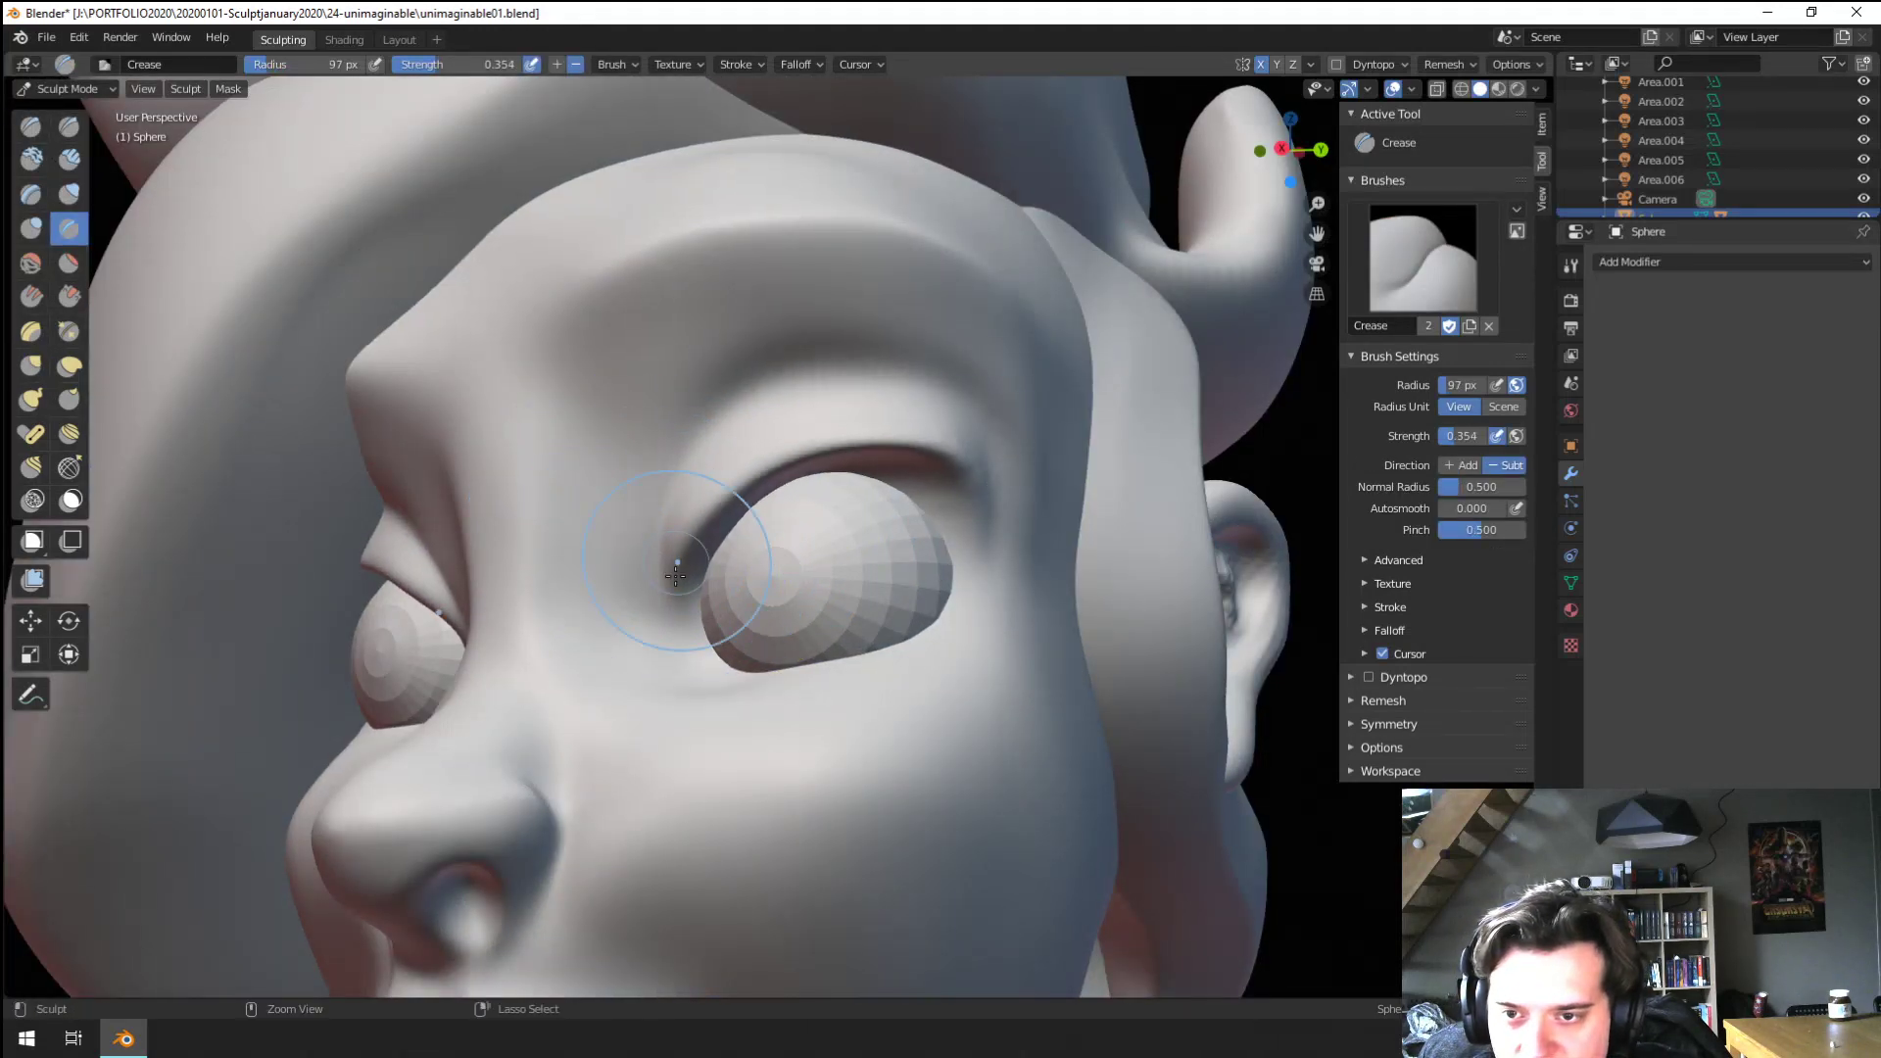
middle_click_drag(676, 576, 658, 542, "ctrl")
key("f")
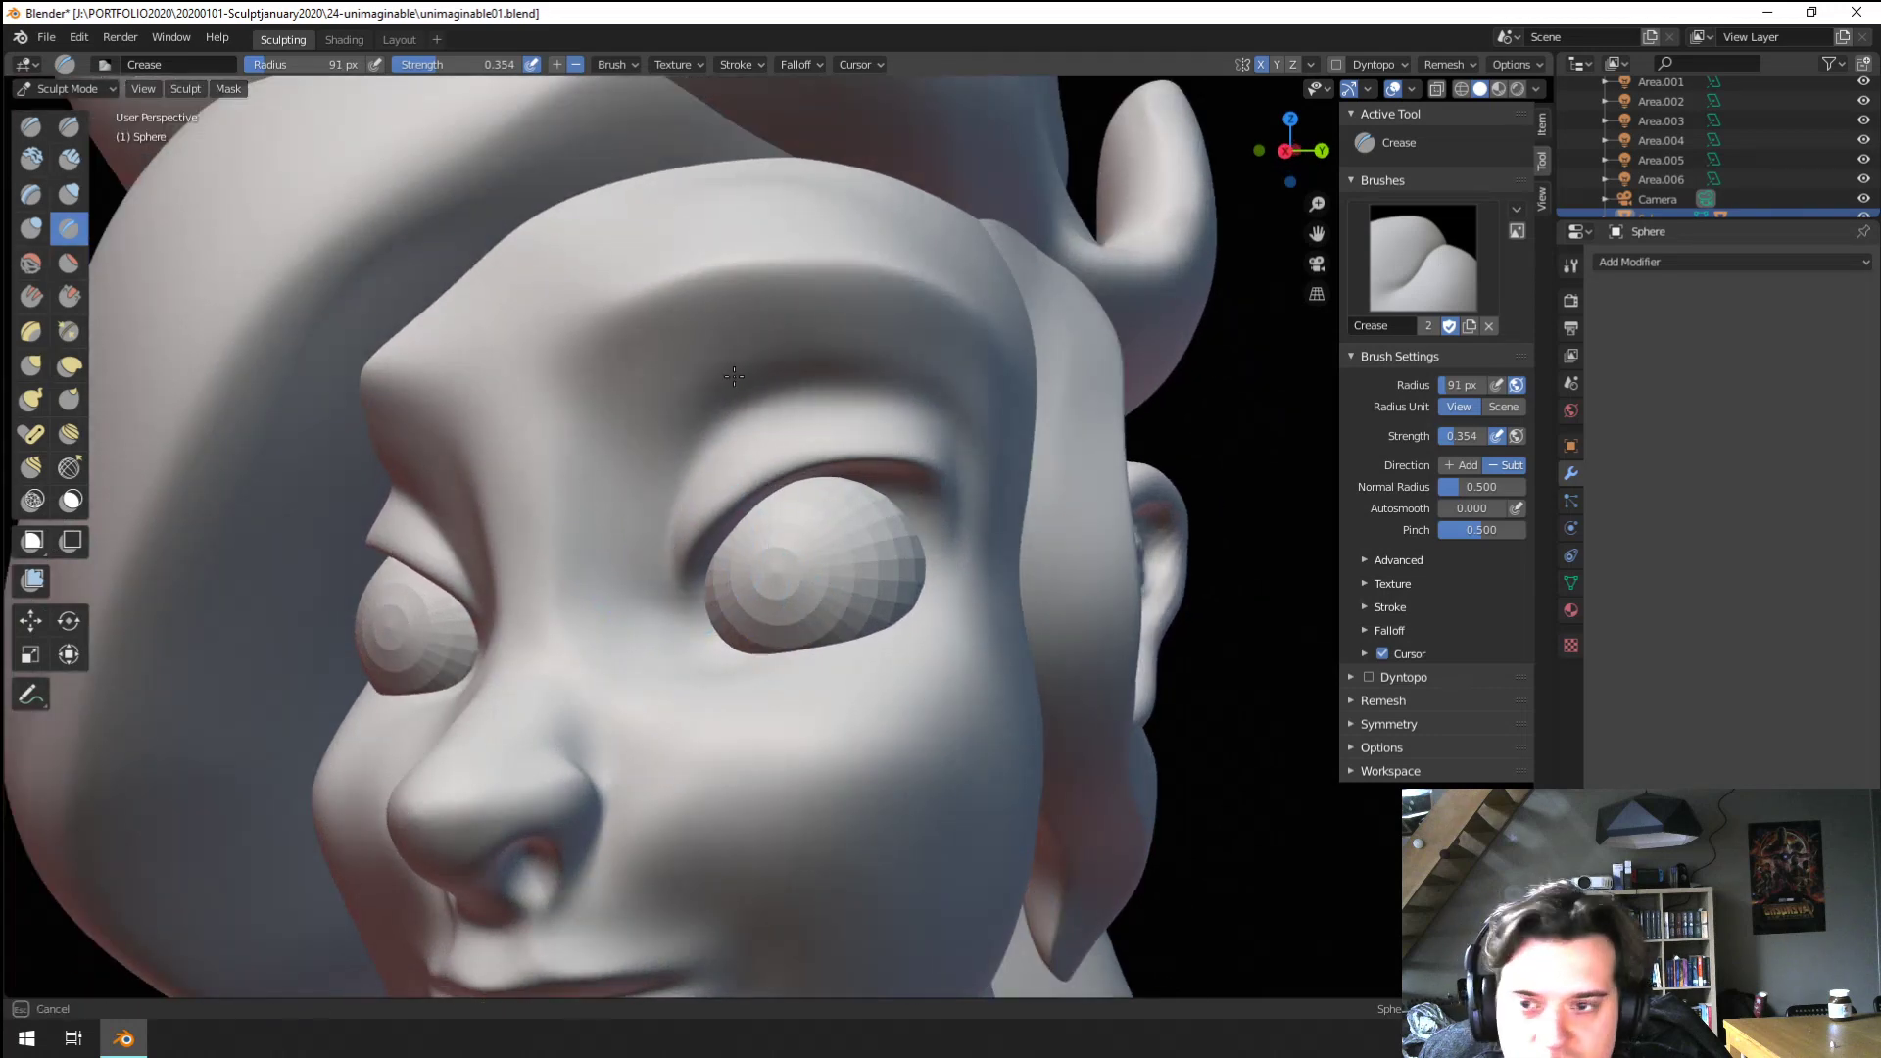
Pull the upper eyelid edge down over the eyeball with the Grab brush, starting at 189 px radius
key("g")
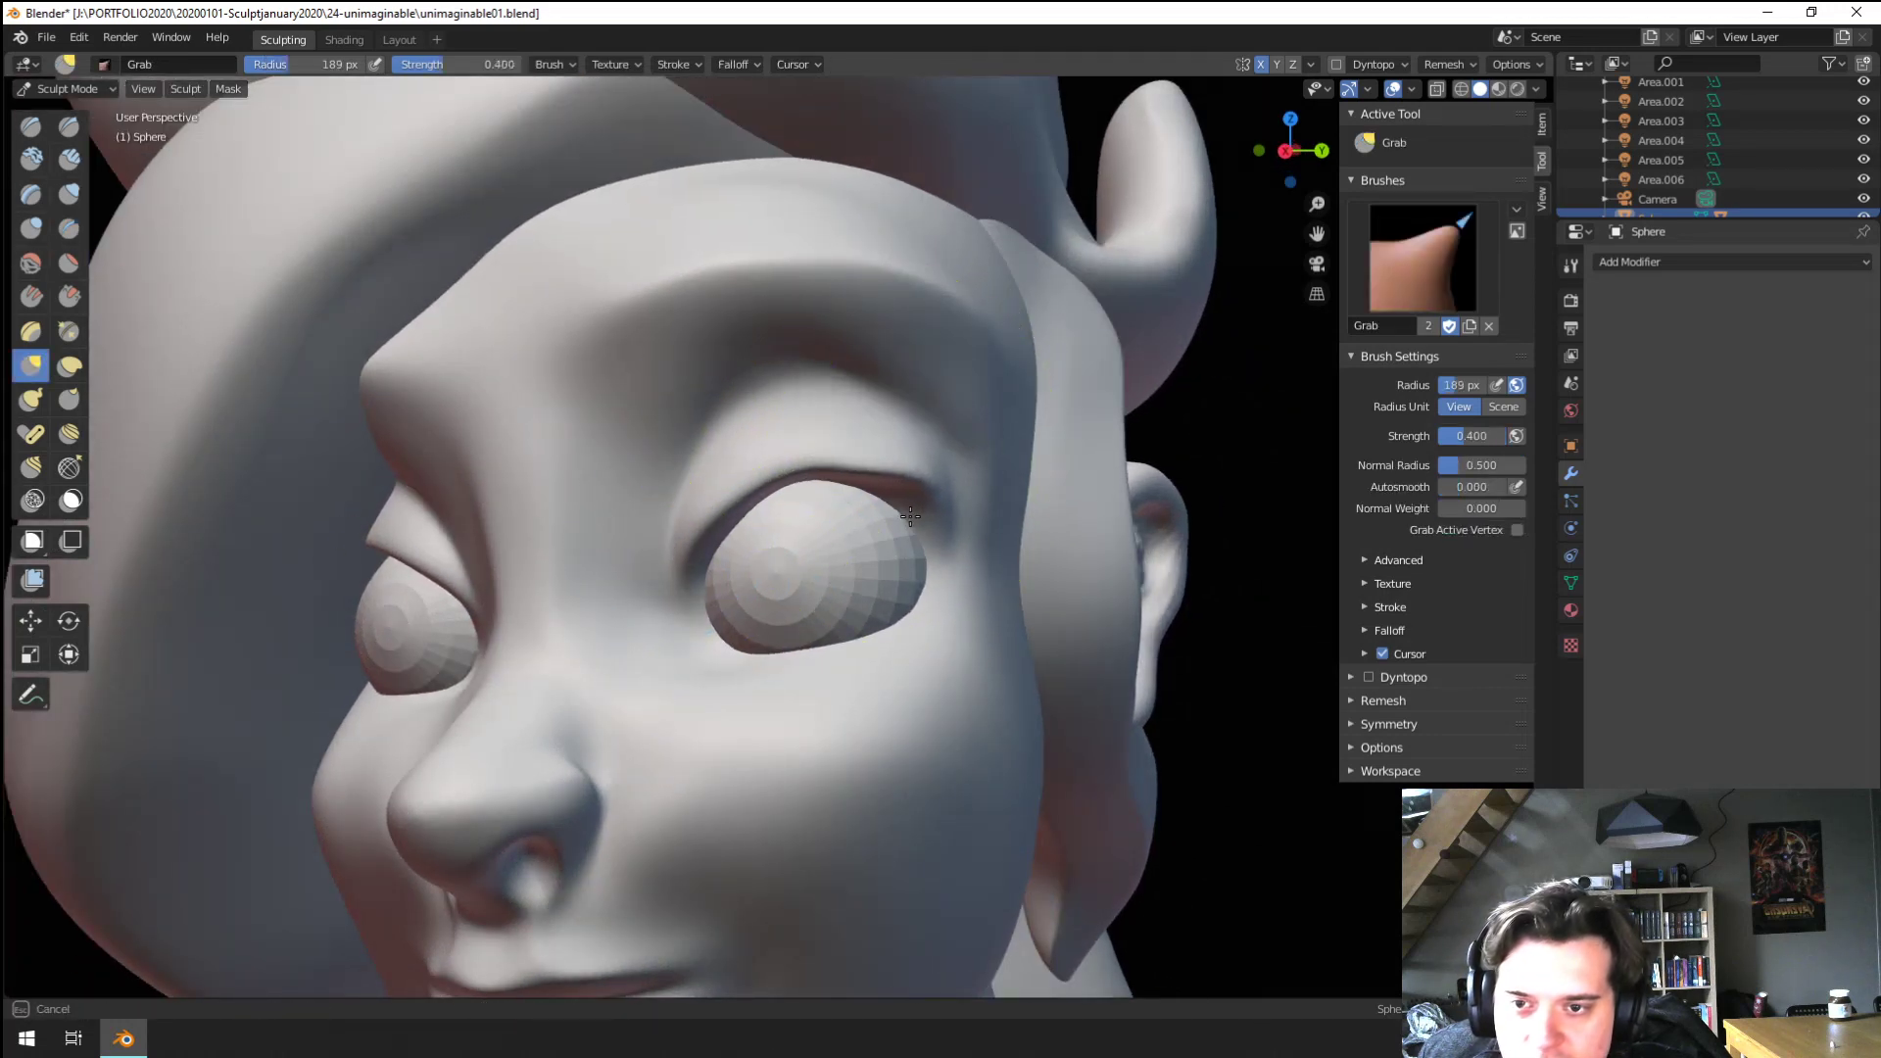
middle_click_drag(942, 514, 987, 490)
key("f")
left_click(987, 490)
left_click_drag(792, 488, 781, 521)
middle_click_drag(706, 600, 678, 790, "ctrl")
mouse_move(705, 685)
middle_mouse_down()
mouse_move(810, 634)
mouse_move(680, 651)
mouse_move(791, 529)
middle_mouse_up()
middle_click_drag(792, 530, 846, 415, "ctrl")
Thicken the upper eyelid's edge above the eyeball with the Inflate brush at 171 px radius
left_click(68, 195)
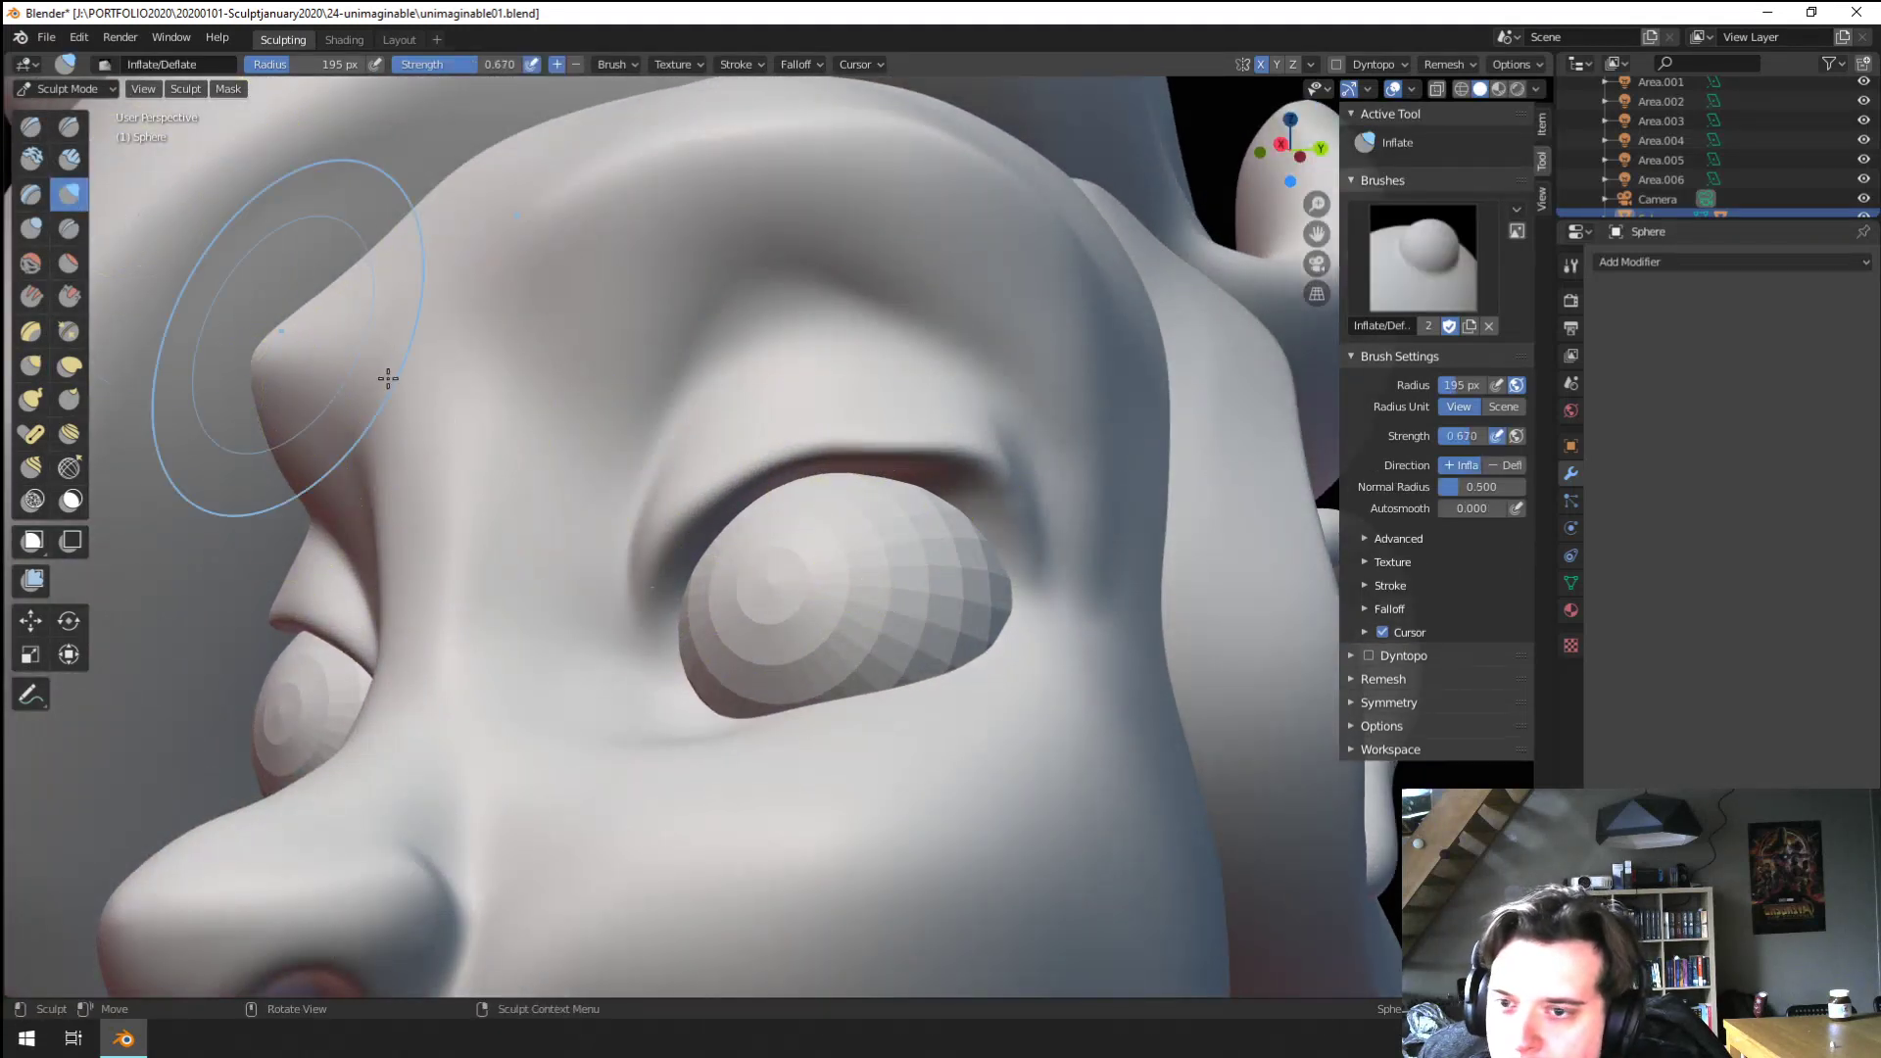
key("f")
mouse_move(715, 607)
middle_mouse_down()
mouse_move(750, 532)
mouse_move(760, 545)
middle_mouse_up()
left_click(920, 532)
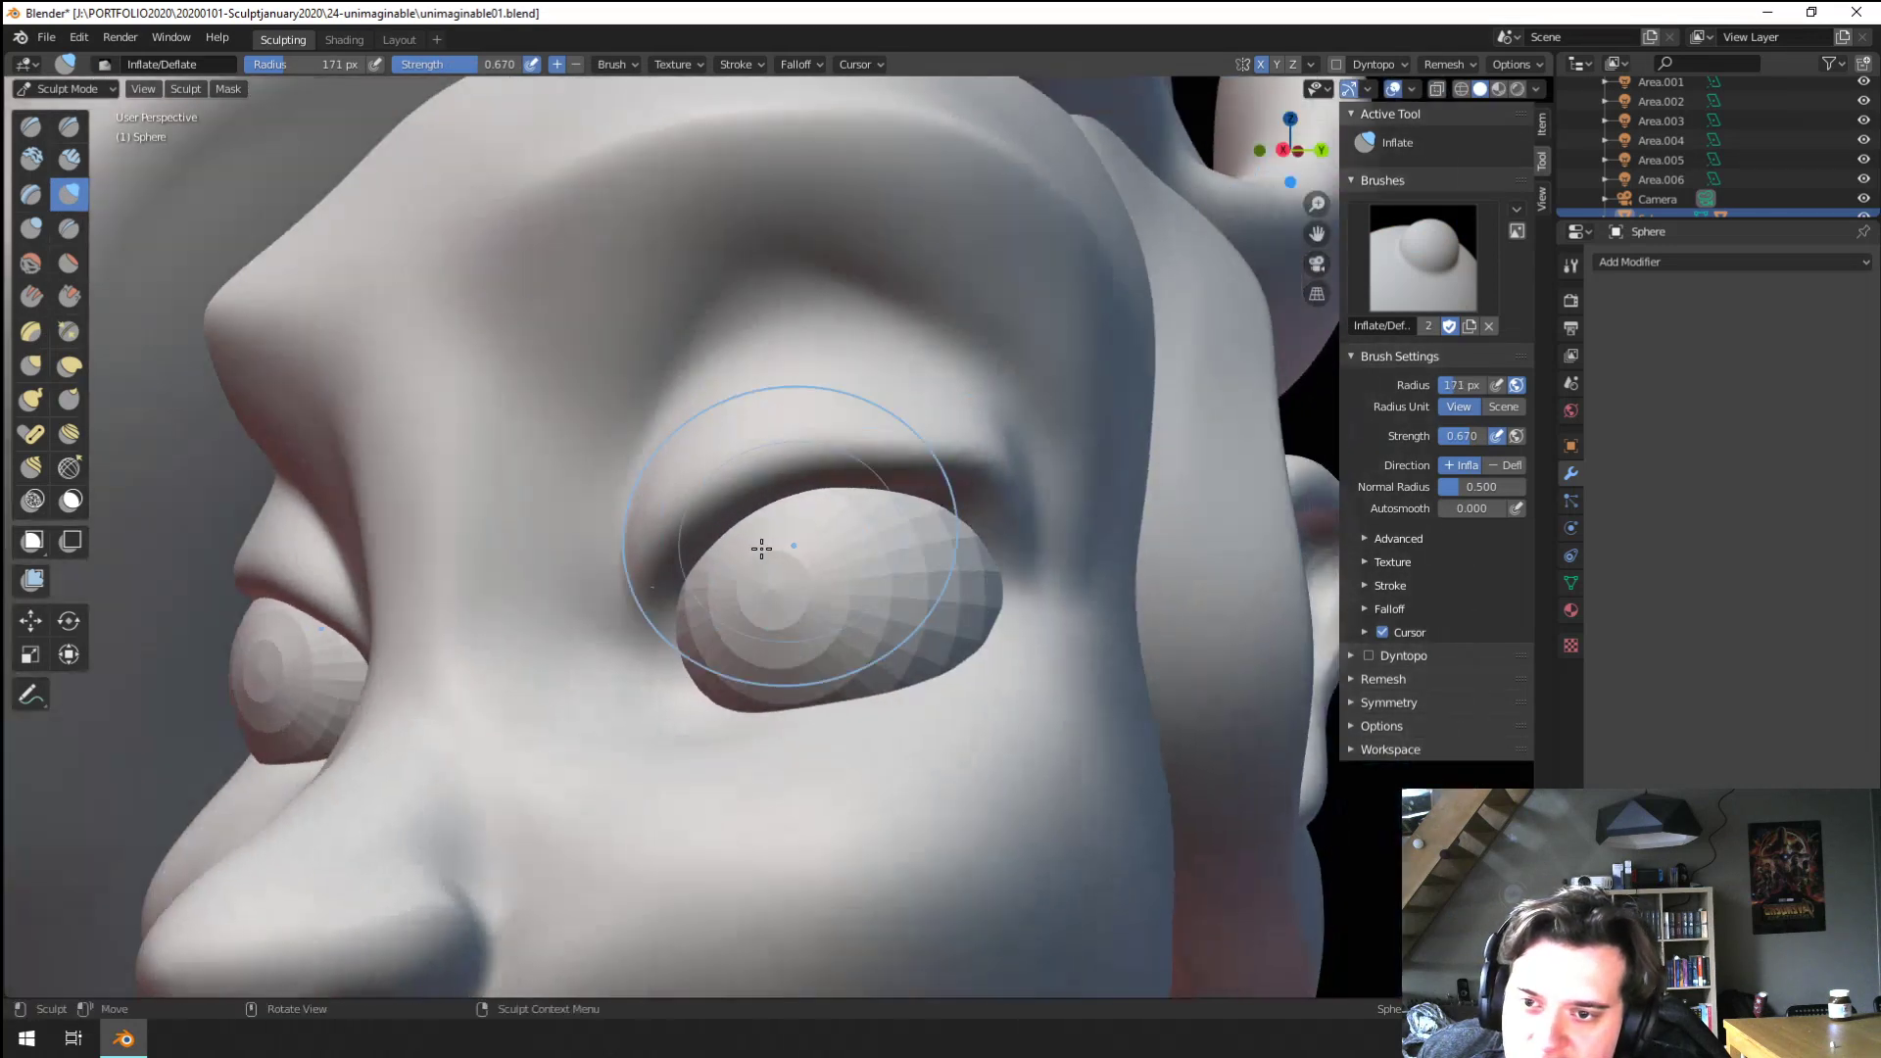
Carve the fold along the upper eyelid edge down to the inner eye corner with the Crease brush at 88 px radius
left_click(69, 227)
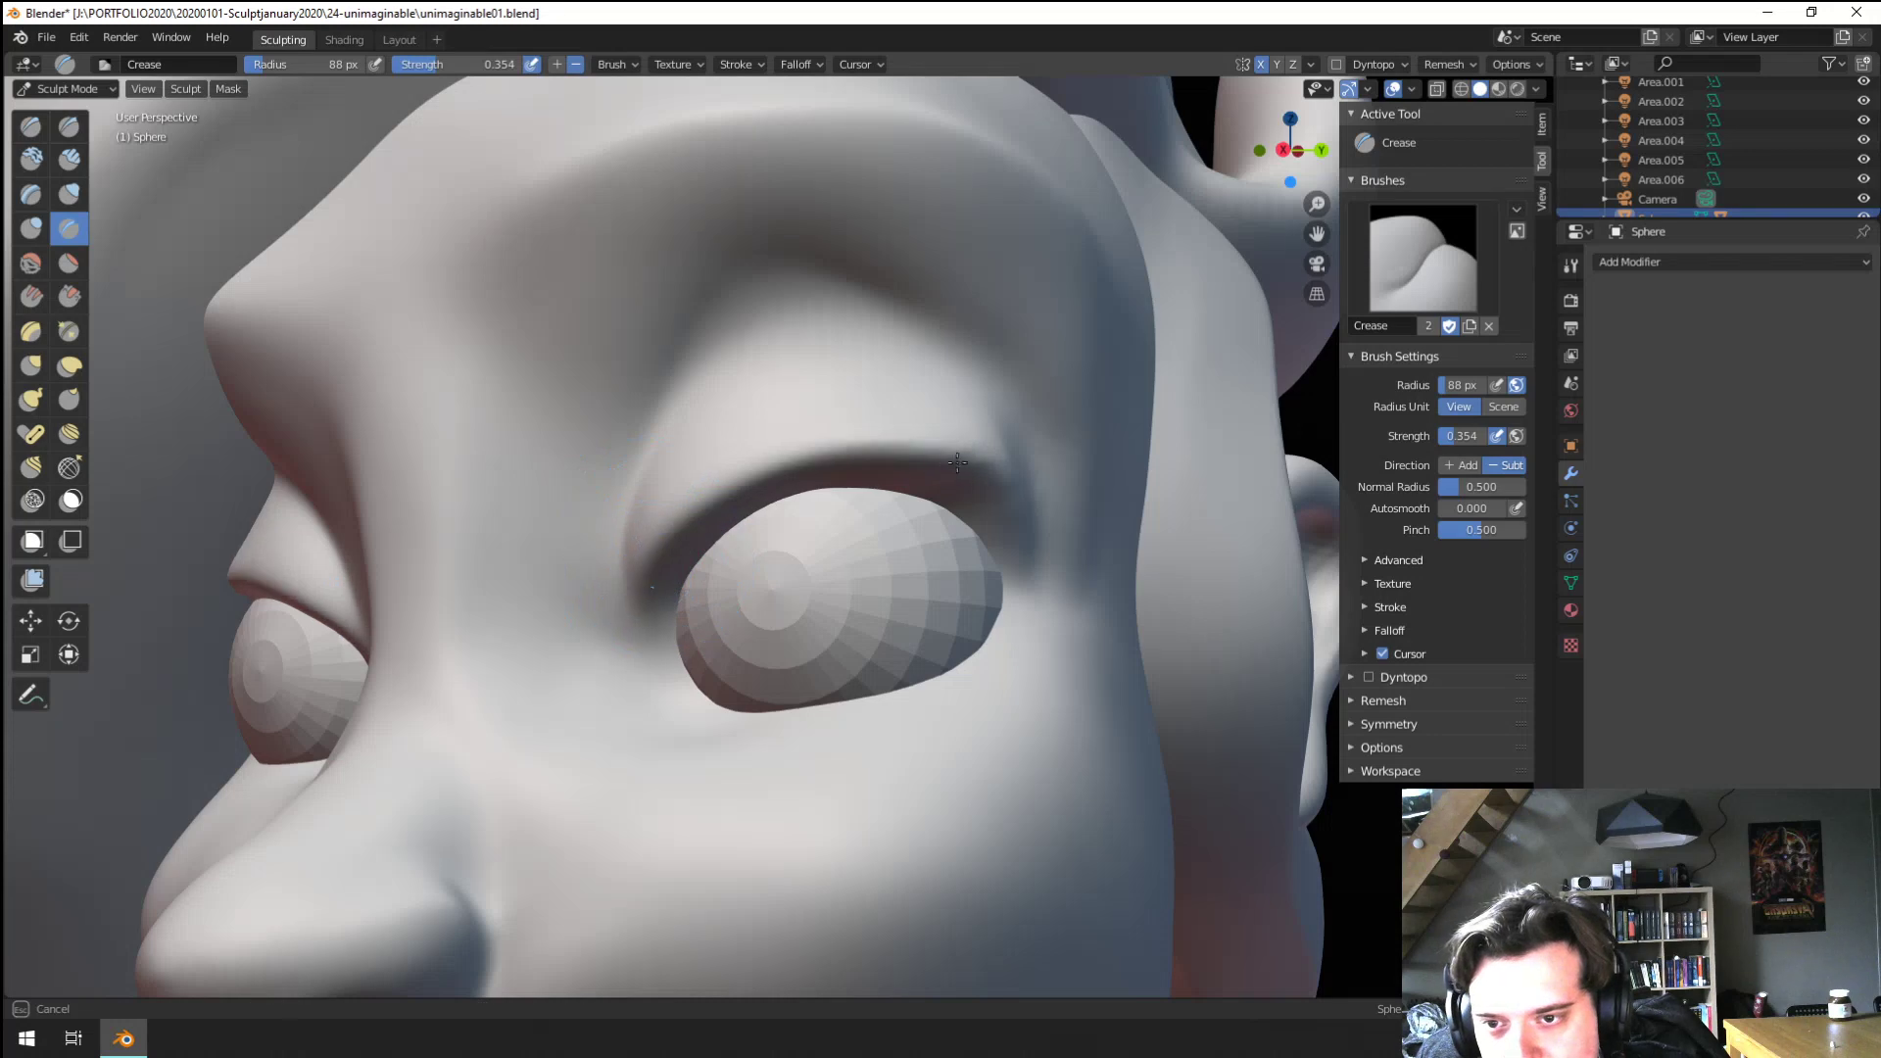
left_click_drag(958, 463, 646, 603)
scroll(632, 650, "down", 3)
mouse_move(668, 660)
middle_mouse_down()
mouse_move(726, 702)
mouse_move(718, 660)
mouse_move(601, 663)
mouse_move(621, 715)
mouse_move(575, 739)
mouse_move(650, 760)
mouse_move(663, 670)
mouse_move(550, 722)
middle_mouse_up()
scroll(719, 608, "up", 3)
key("g")
mouse_move(454, 461)
middle_mouse_down()
mouse_move(731, 638)
mouse_move(684, 628)
mouse_move(789, 588)
mouse_move(740, 632)
middle_mouse_up()
Fill the small fold below the inner eye corner with the Fill brush at 185 px radius
left_click(70, 299)
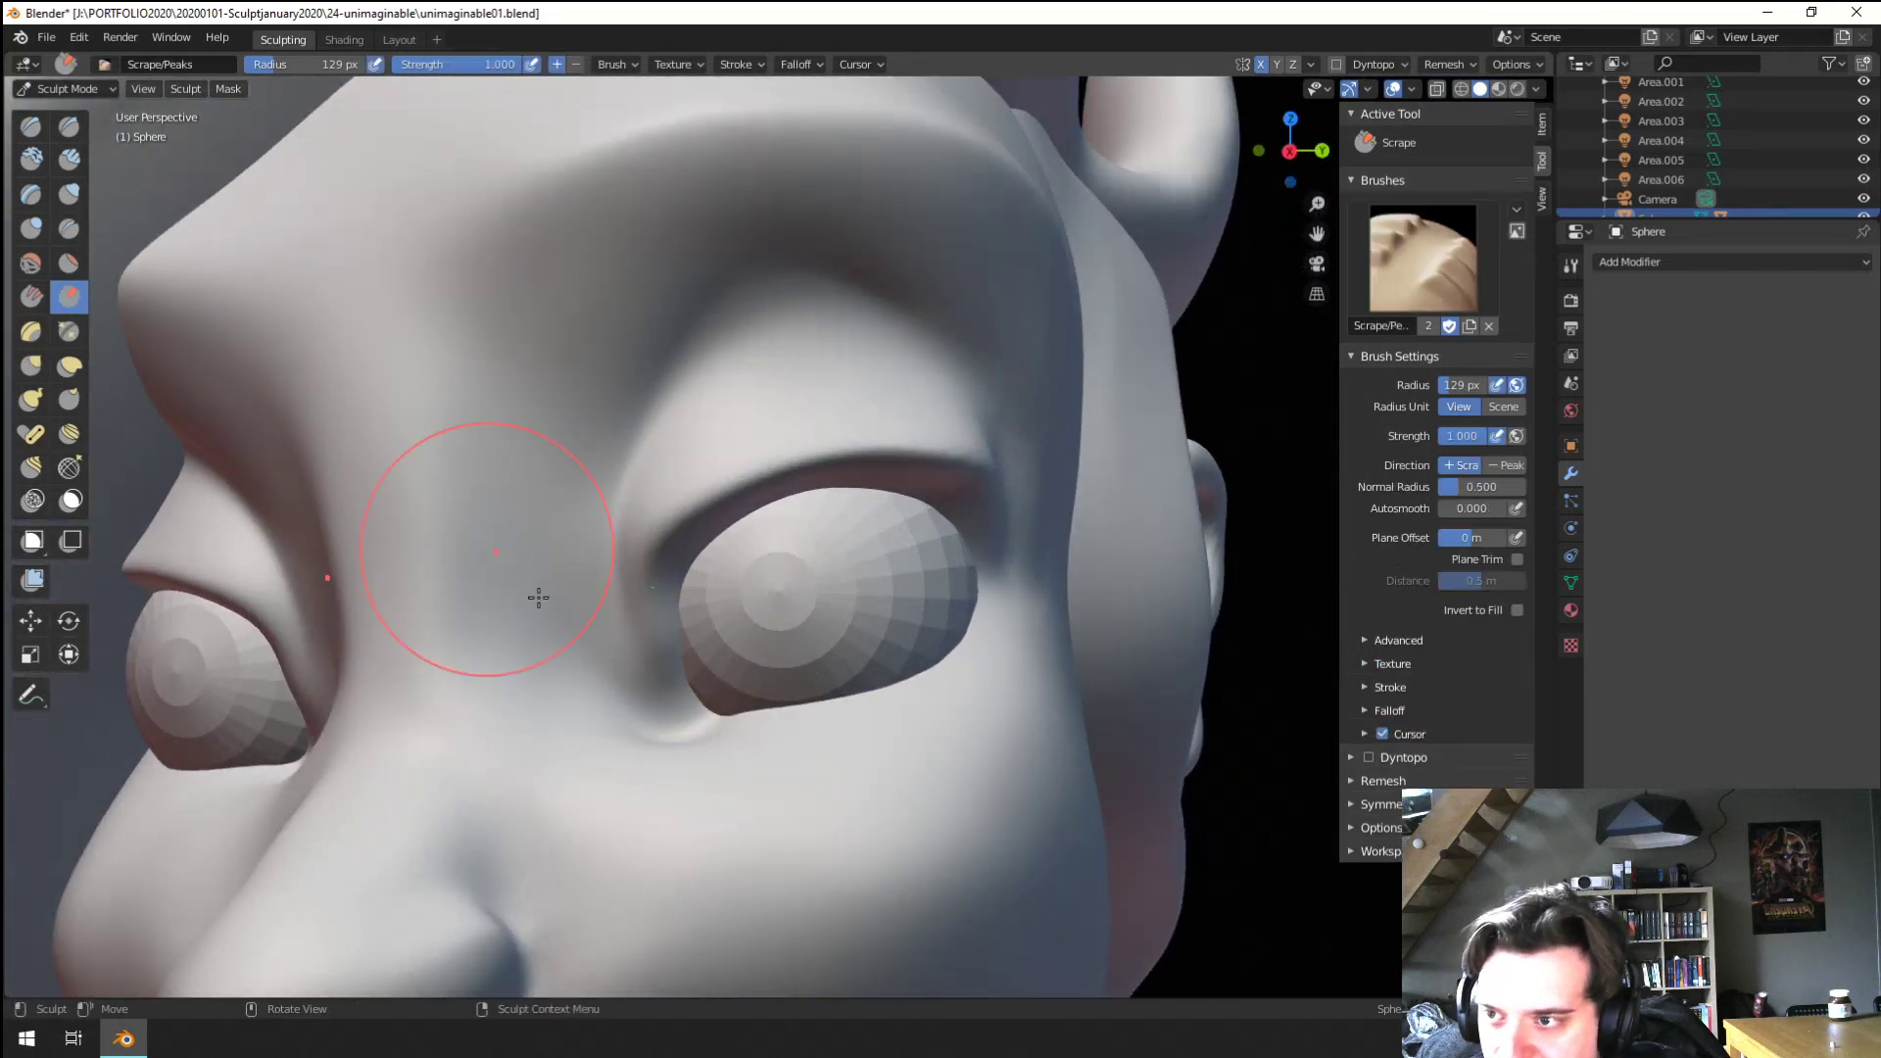
left_click(31, 295)
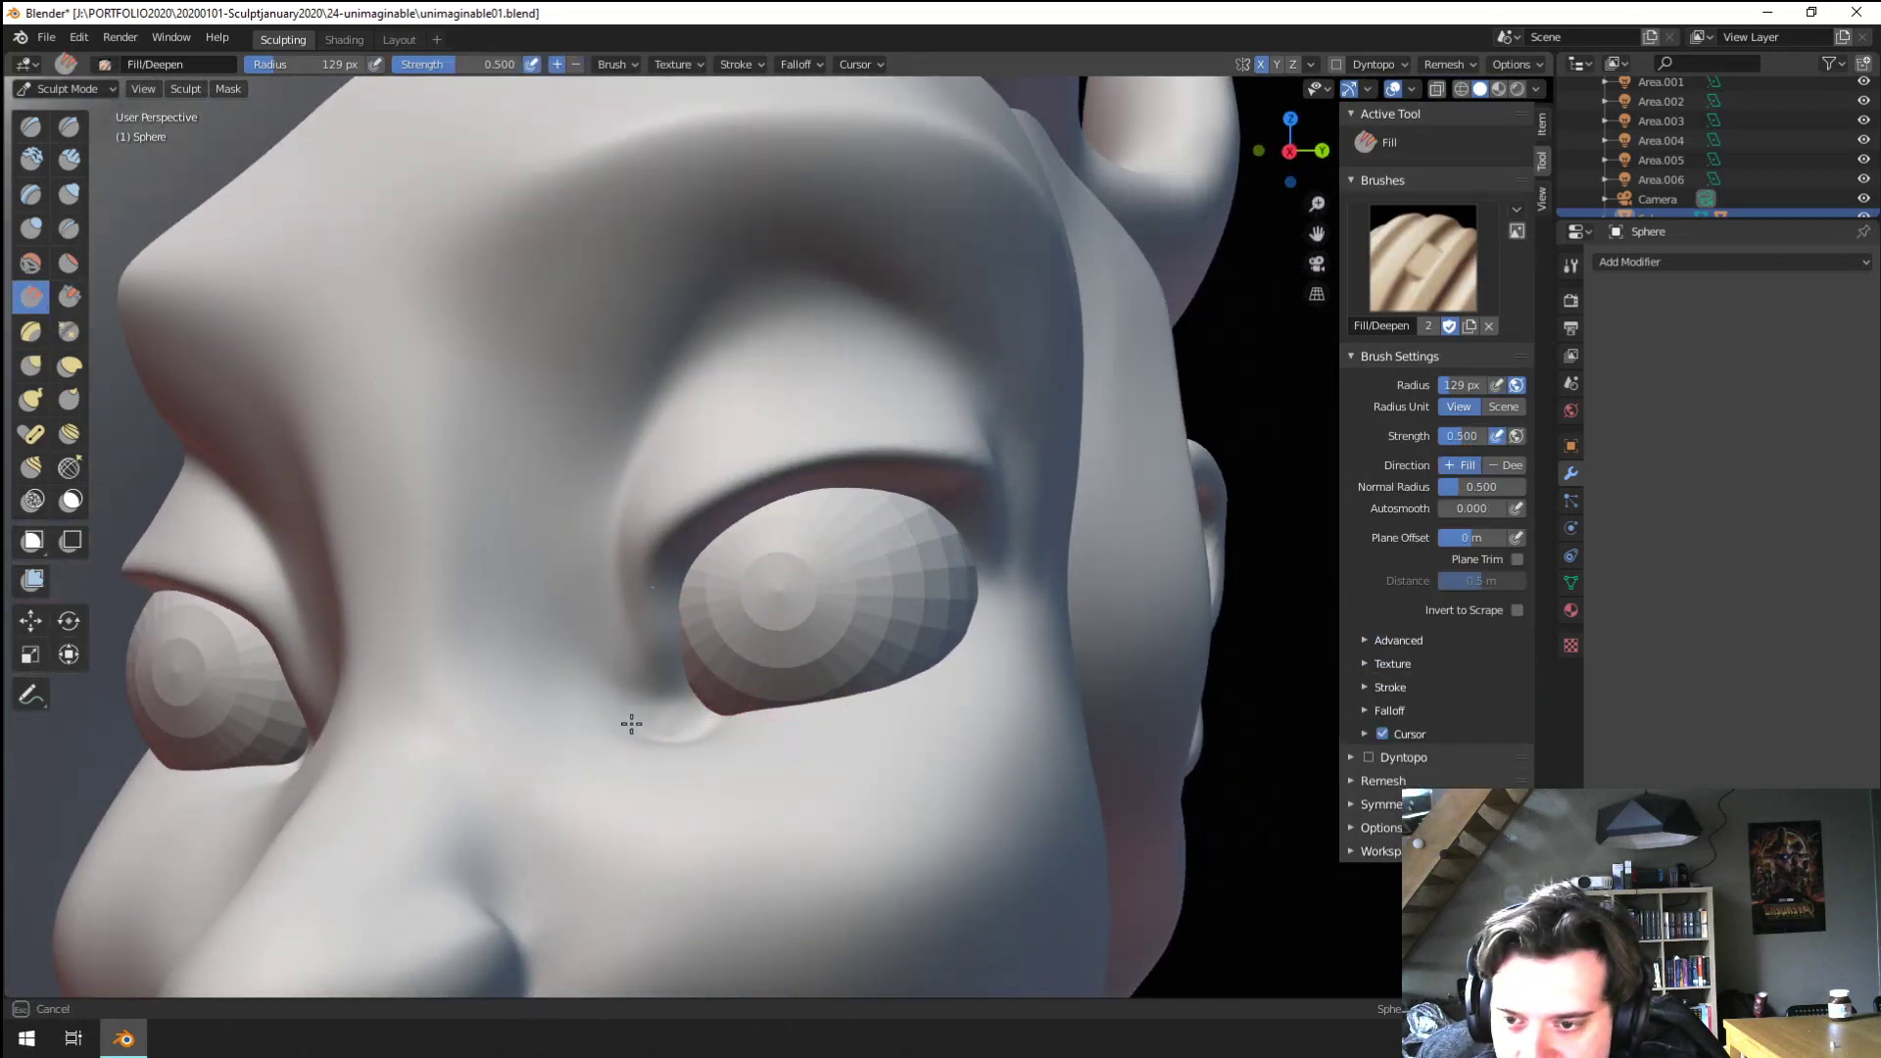
key("f")
left_click(686, 725)
left_click_drag(670, 721, 628, 689)
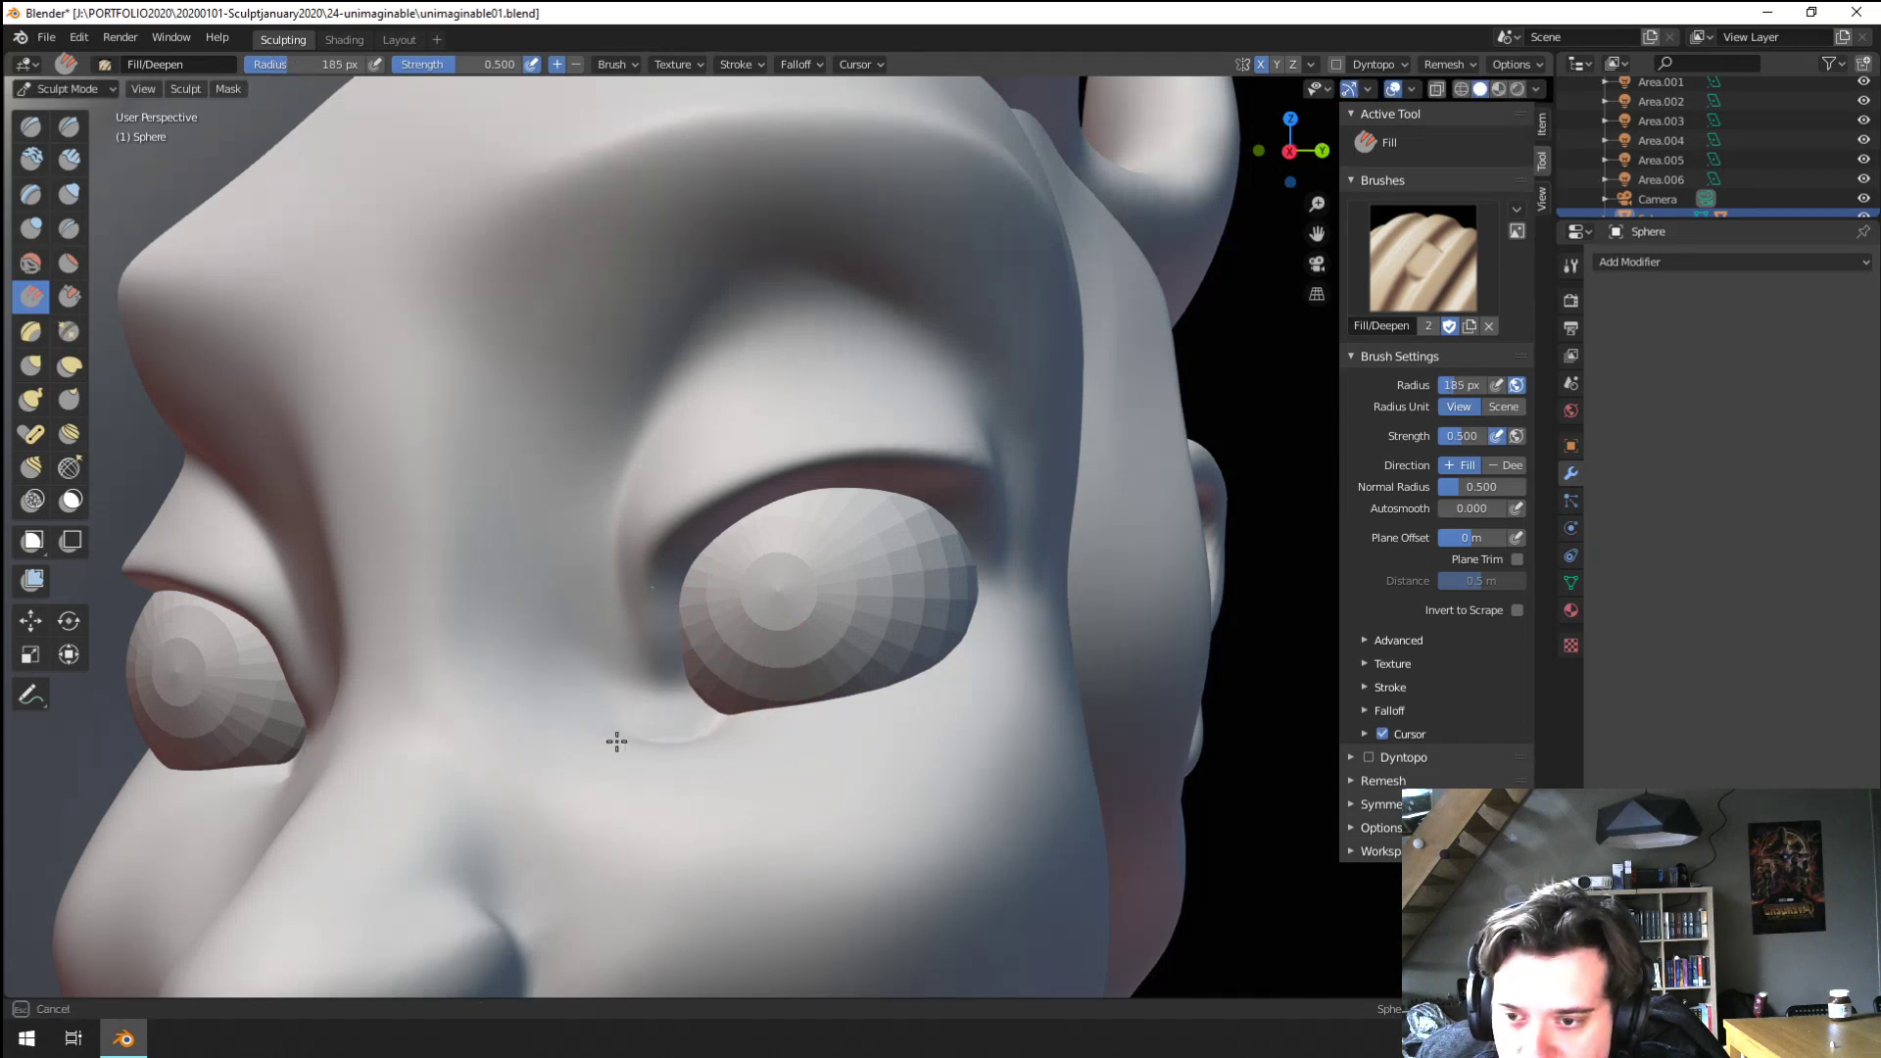
middle_click_drag(695, 712, 715, 613)
Pull the skin at the inner eye corner closer around the eyeball with the Grab brush
key("g")
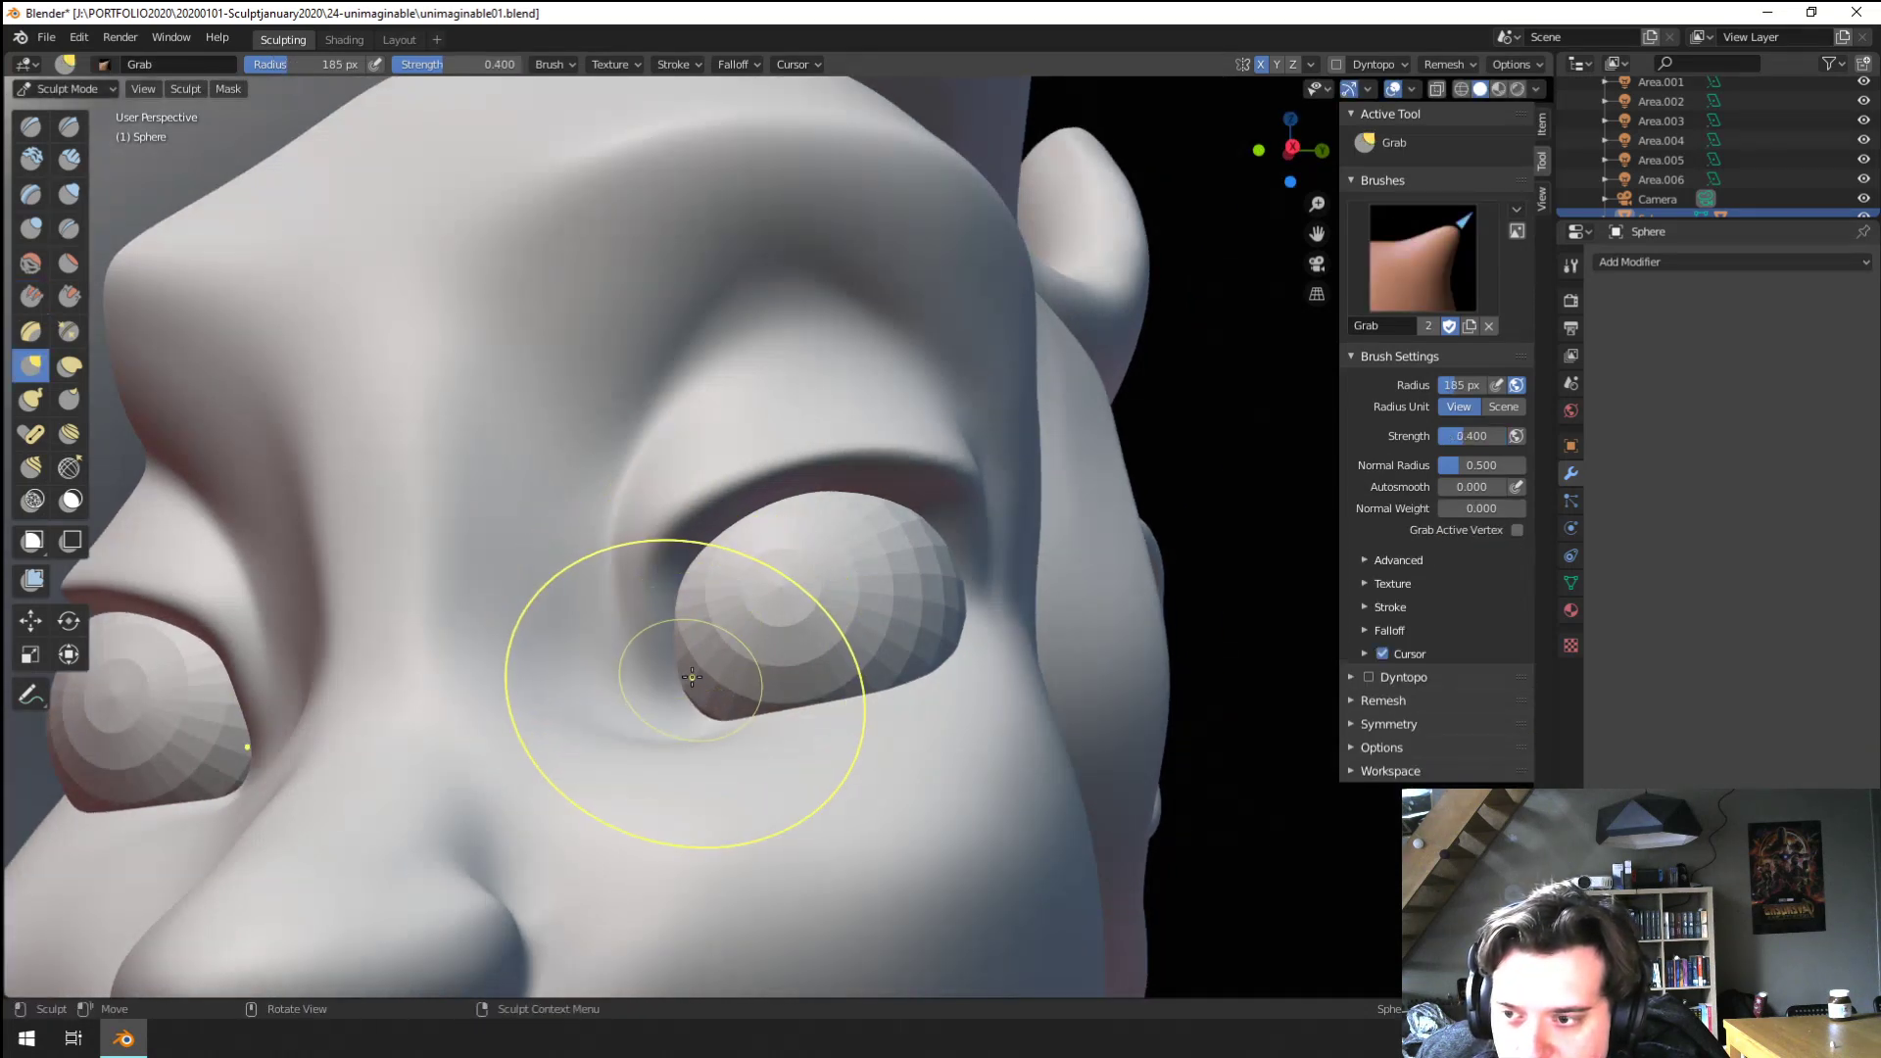
key("f")
left_click(681, 691)
middle_click_drag(641, 655, 713, 769)
scroll(756, 693, "down", 2)
middle_click_drag(714, 745, 676, 618)
mouse_move(711, 608)
middle_mouse_down()
mouse_move(632, 603)
mouse_move(712, 600)
middle_mouse_up()
key("f")
left_click(642, 599)
left_click_drag(735, 614, 711, 624)
Refine the inner eye corner and the hollow beside the nose bridge with the Grab brush at 143 to 160 px radius
middle_click_drag(730, 627, 786, 623)
key("f")
left_click(744, 619)
left_click_drag(744, 618, 730, 627)
mouse_move(735, 629)
middle_mouse_down()
mouse_move(820, 584)
mouse_move(834, 618)
middle_mouse_up()
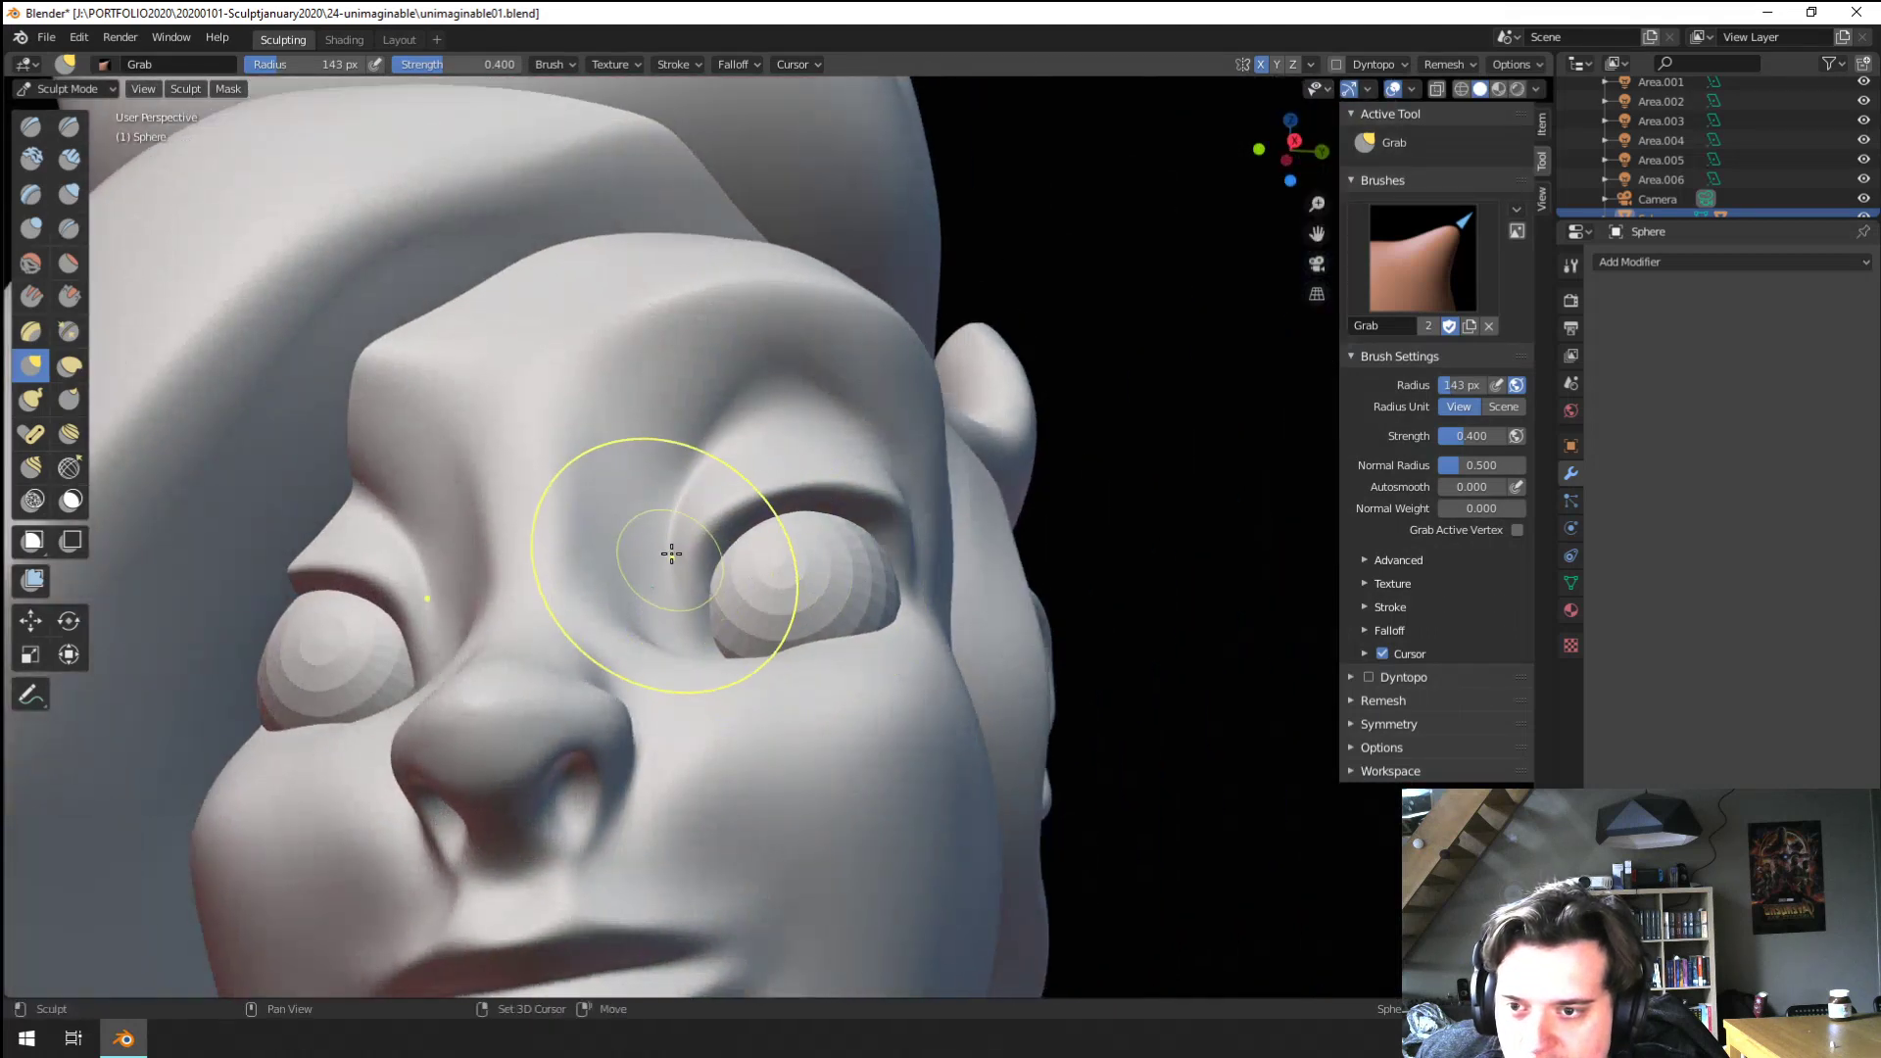
middle_click_drag(676, 550, 708, 512)
key("f")
left_click(697, 468)
left_click_drag(691, 470, 685, 468)
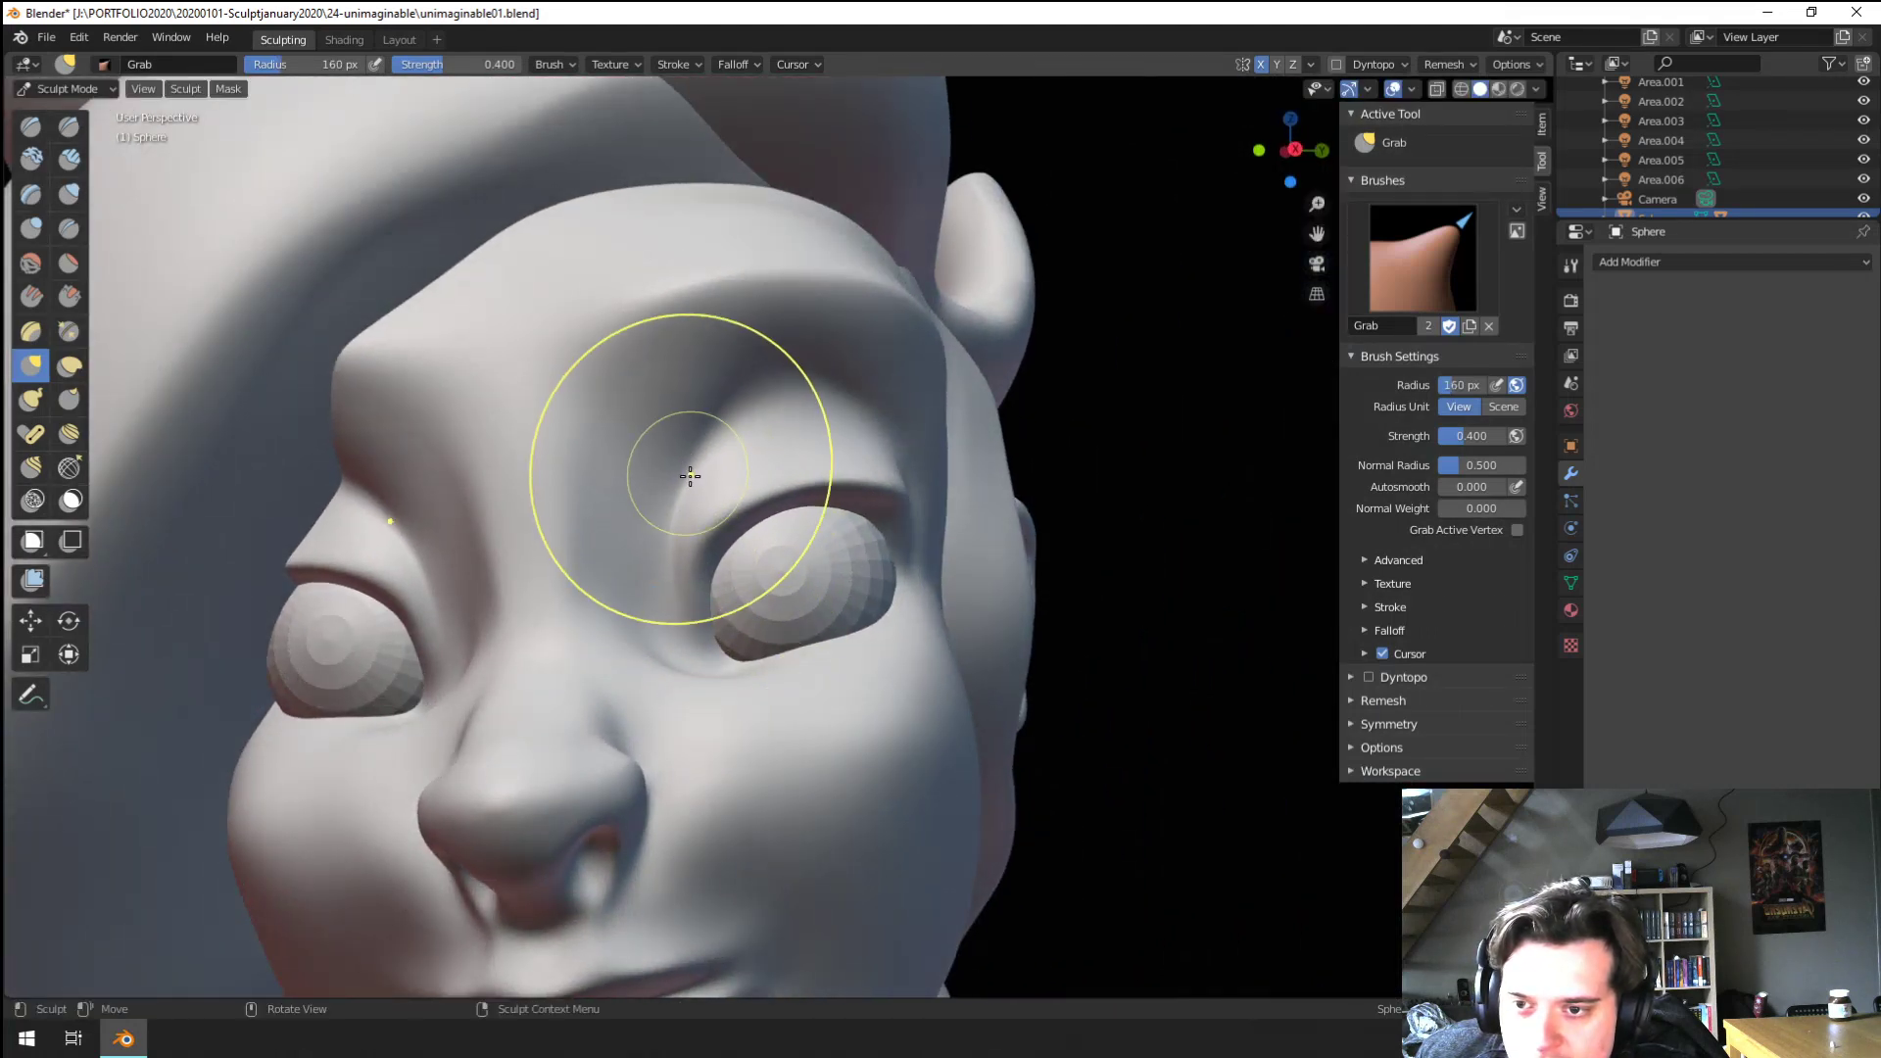
Lift the middle of the upper eyelid edge with the Grab brush at 202 px radius
key("f")
left_click(808, 531)
left_click_drag(819, 519, 822, 502)
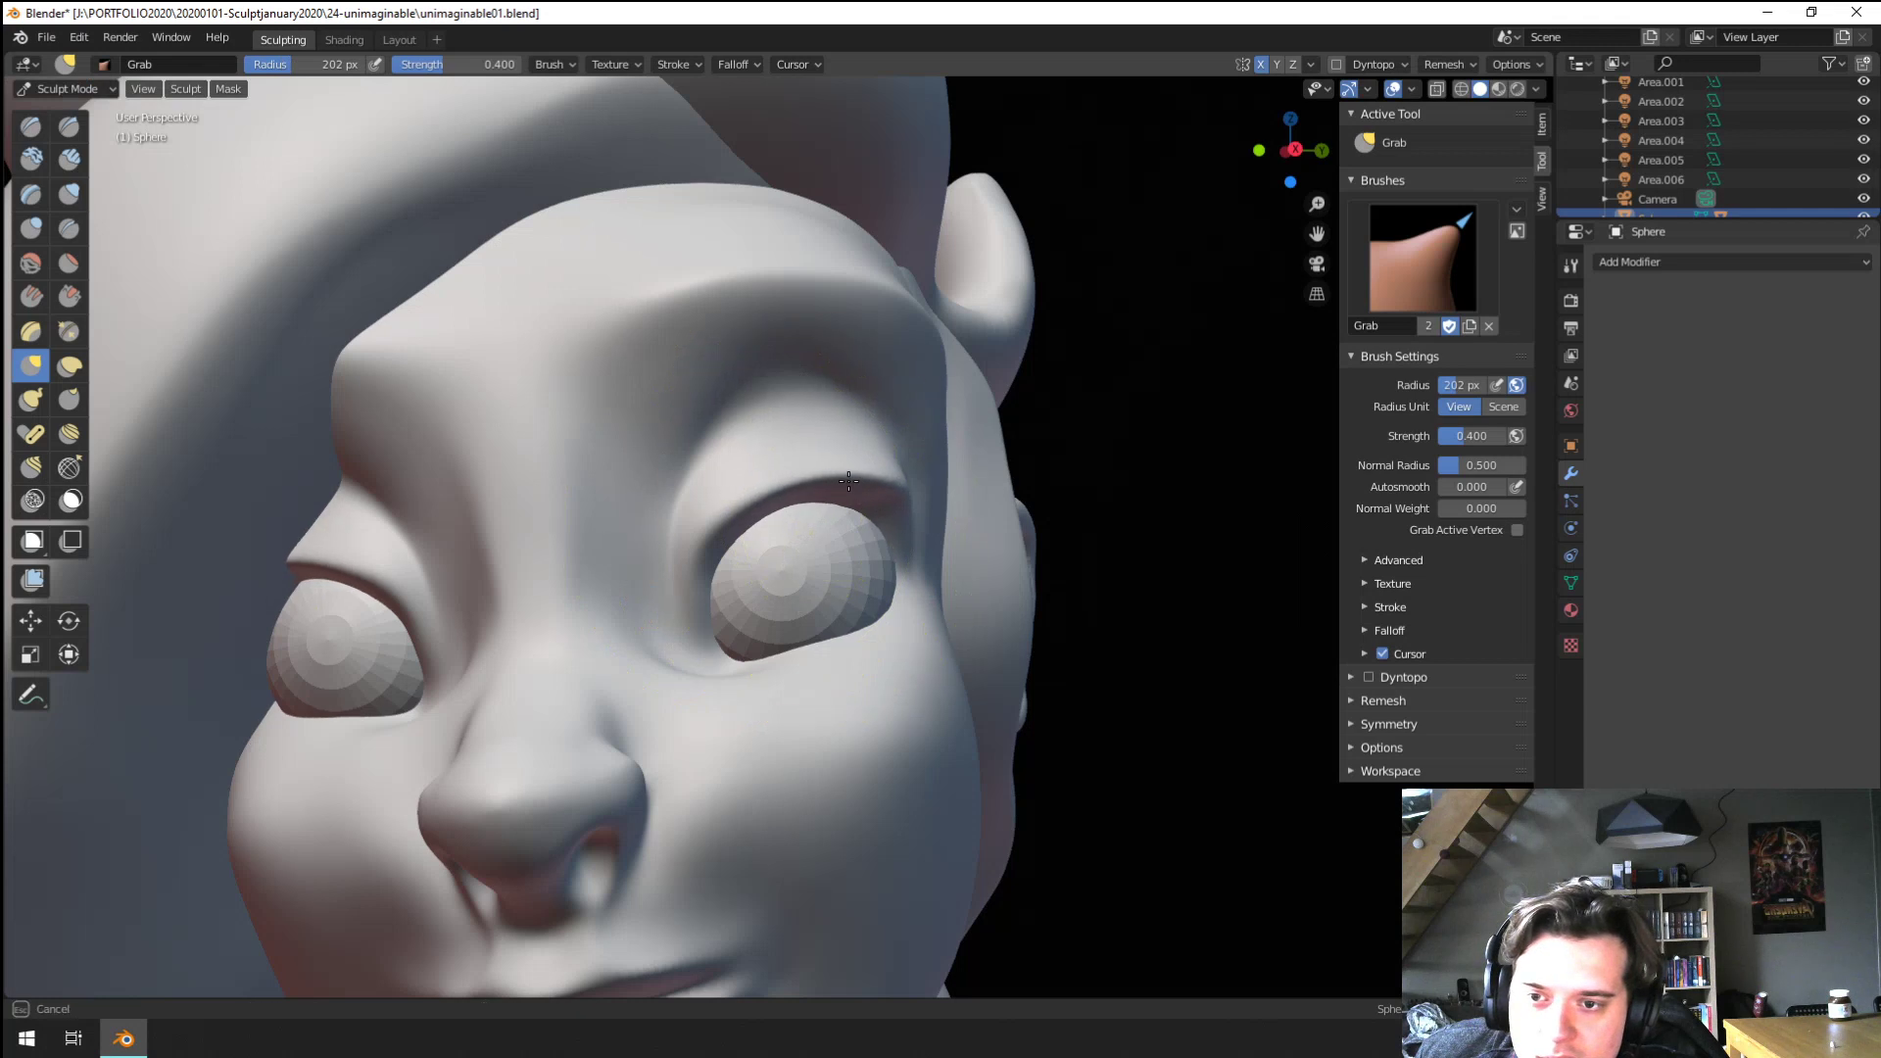
middle_click_drag(822, 501, 815, 468)
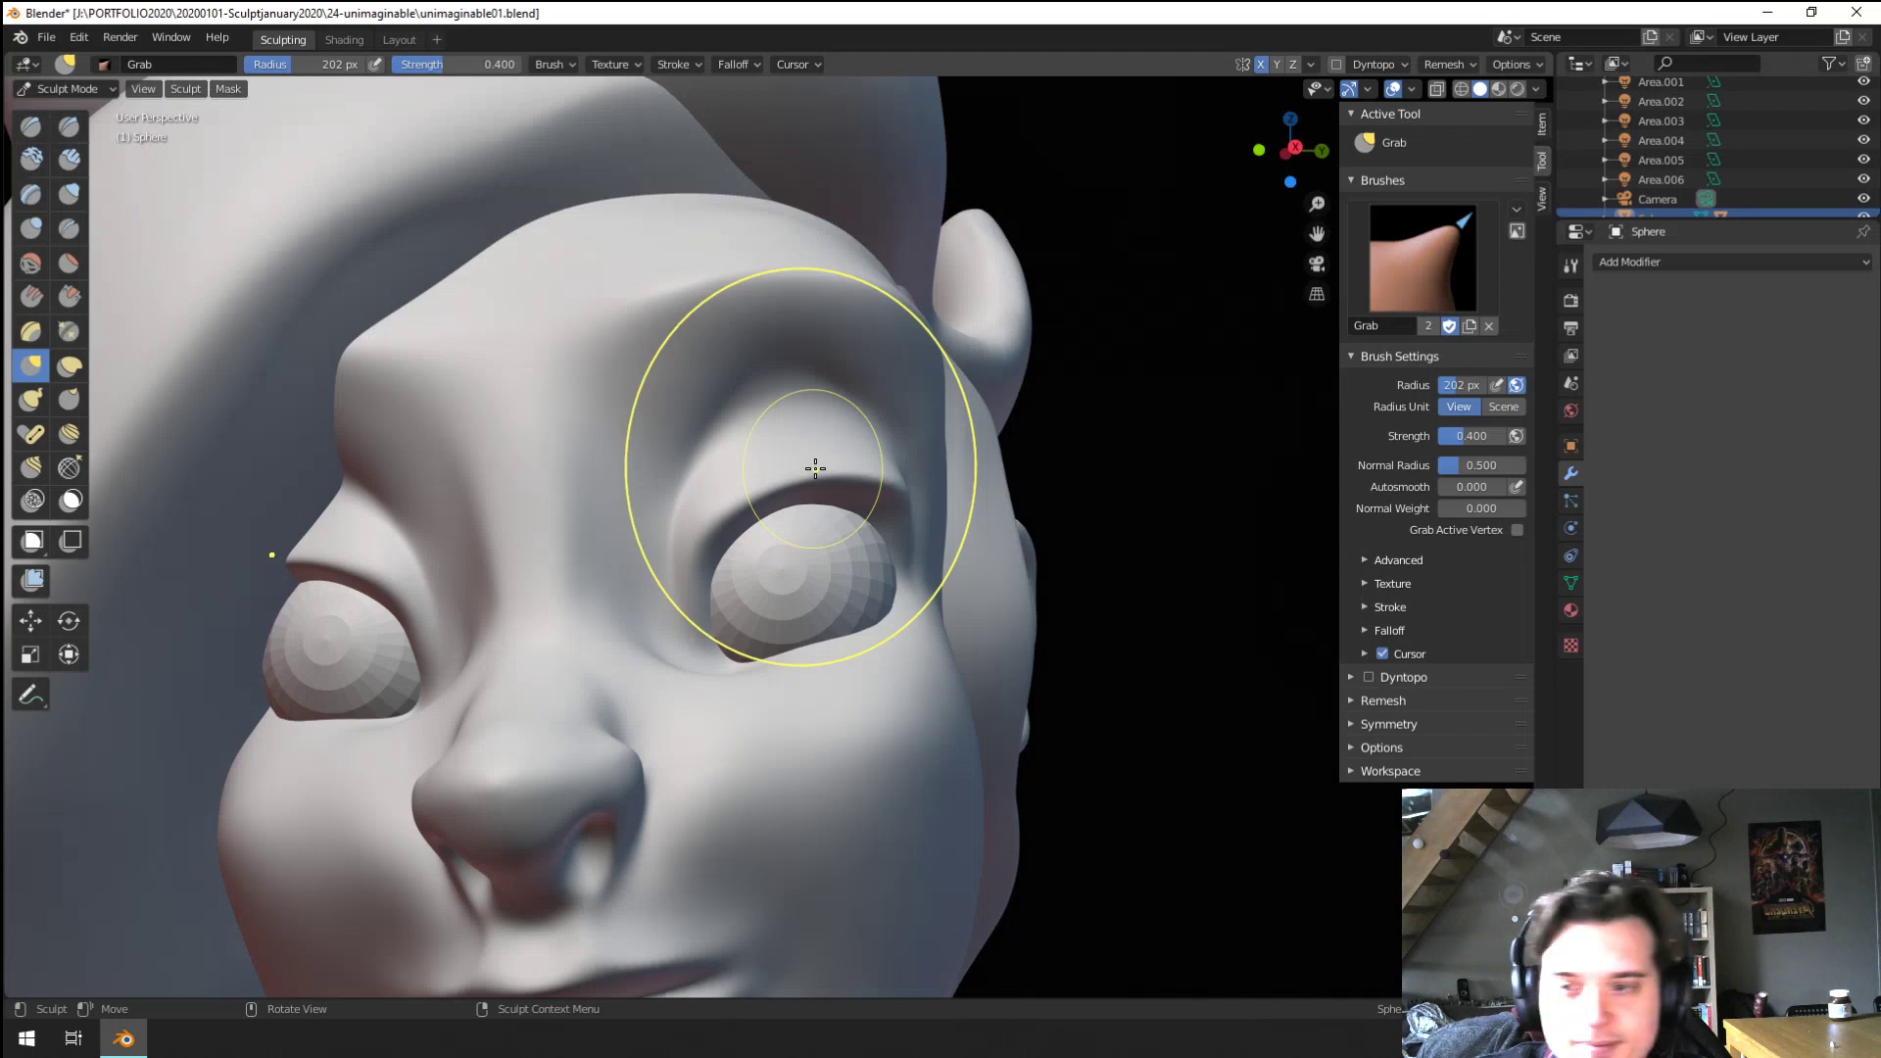
middle_click_drag(813, 441, 802, 454)
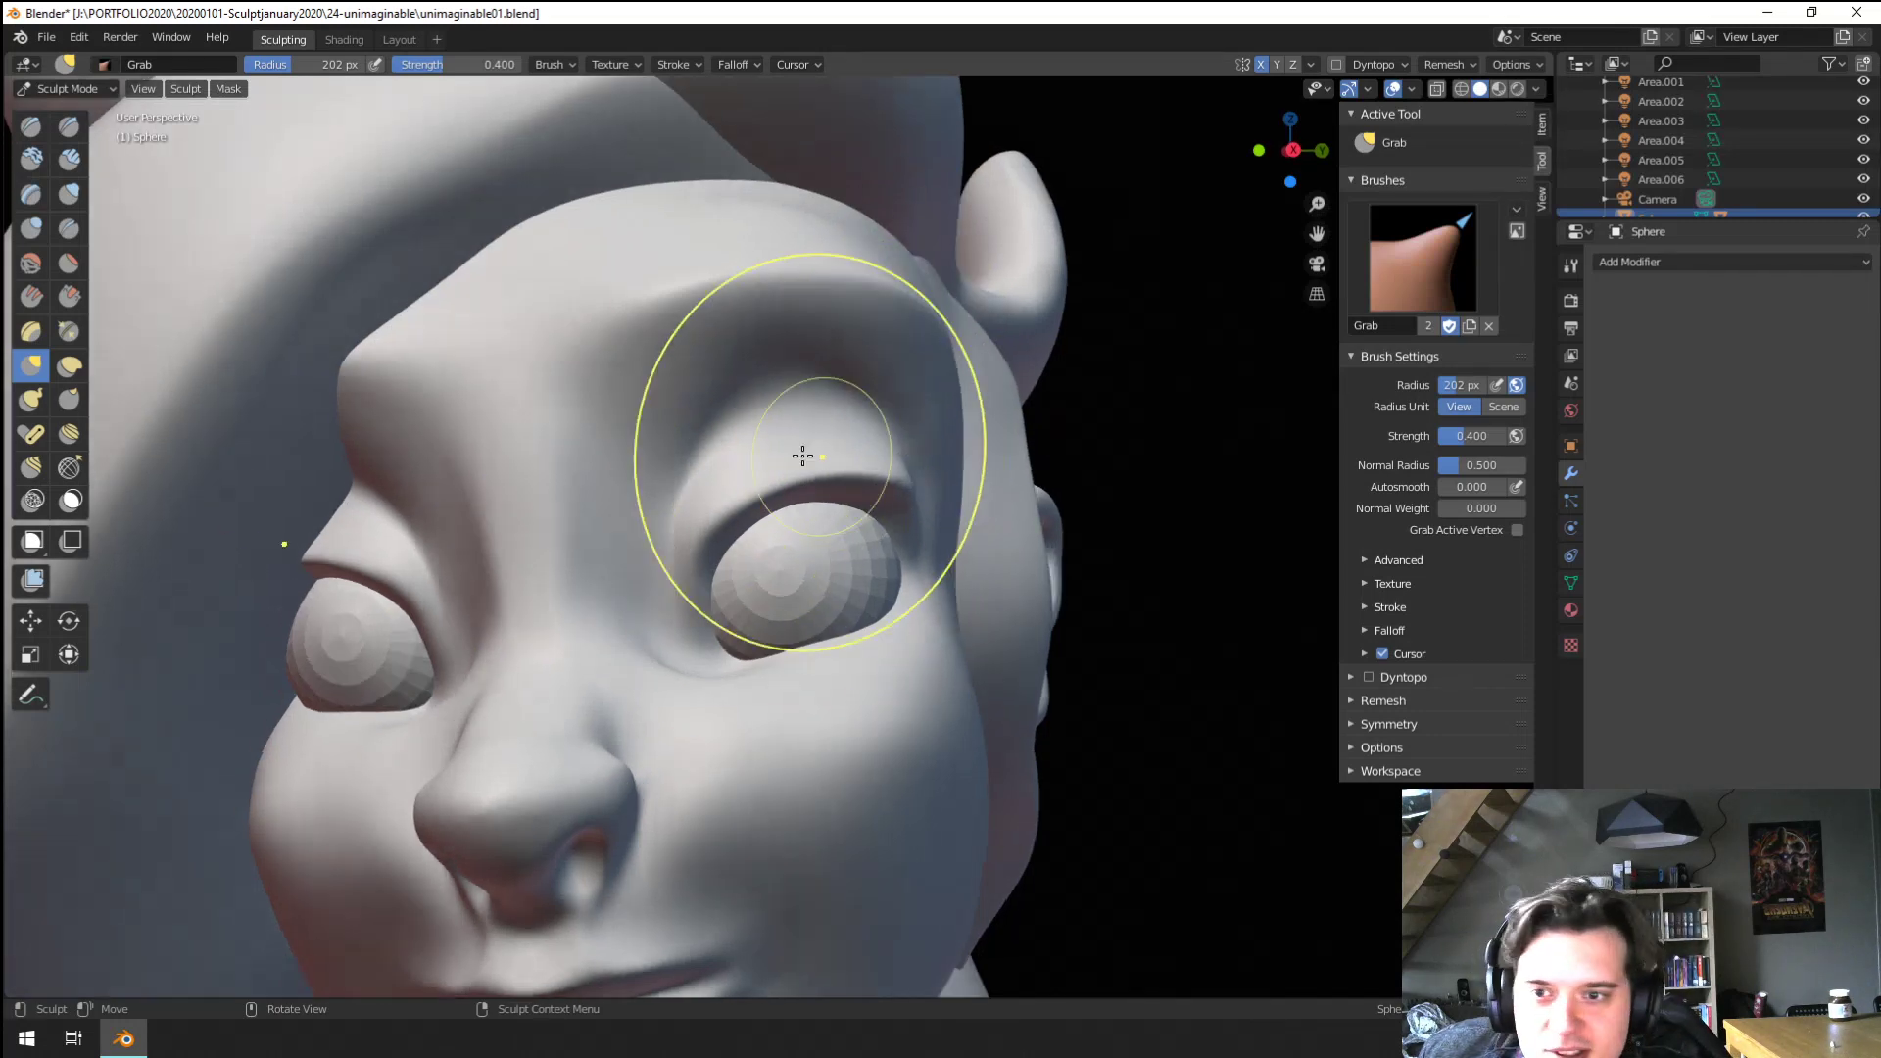
Reshape the hollow between the brow and the upper eyelid with the Grab brush, ending at 222 px radius
key("f")
left_click(738, 410)
key("f")
left_click(696, 410)
left_click_drag(708, 424, 750, 387)
middle_click_drag(831, 378, 738, 391)
key("f")
left_click(817, 371)
key("f")
left_click(721, 391)
left_click_drag(766, 381, 787, 388)
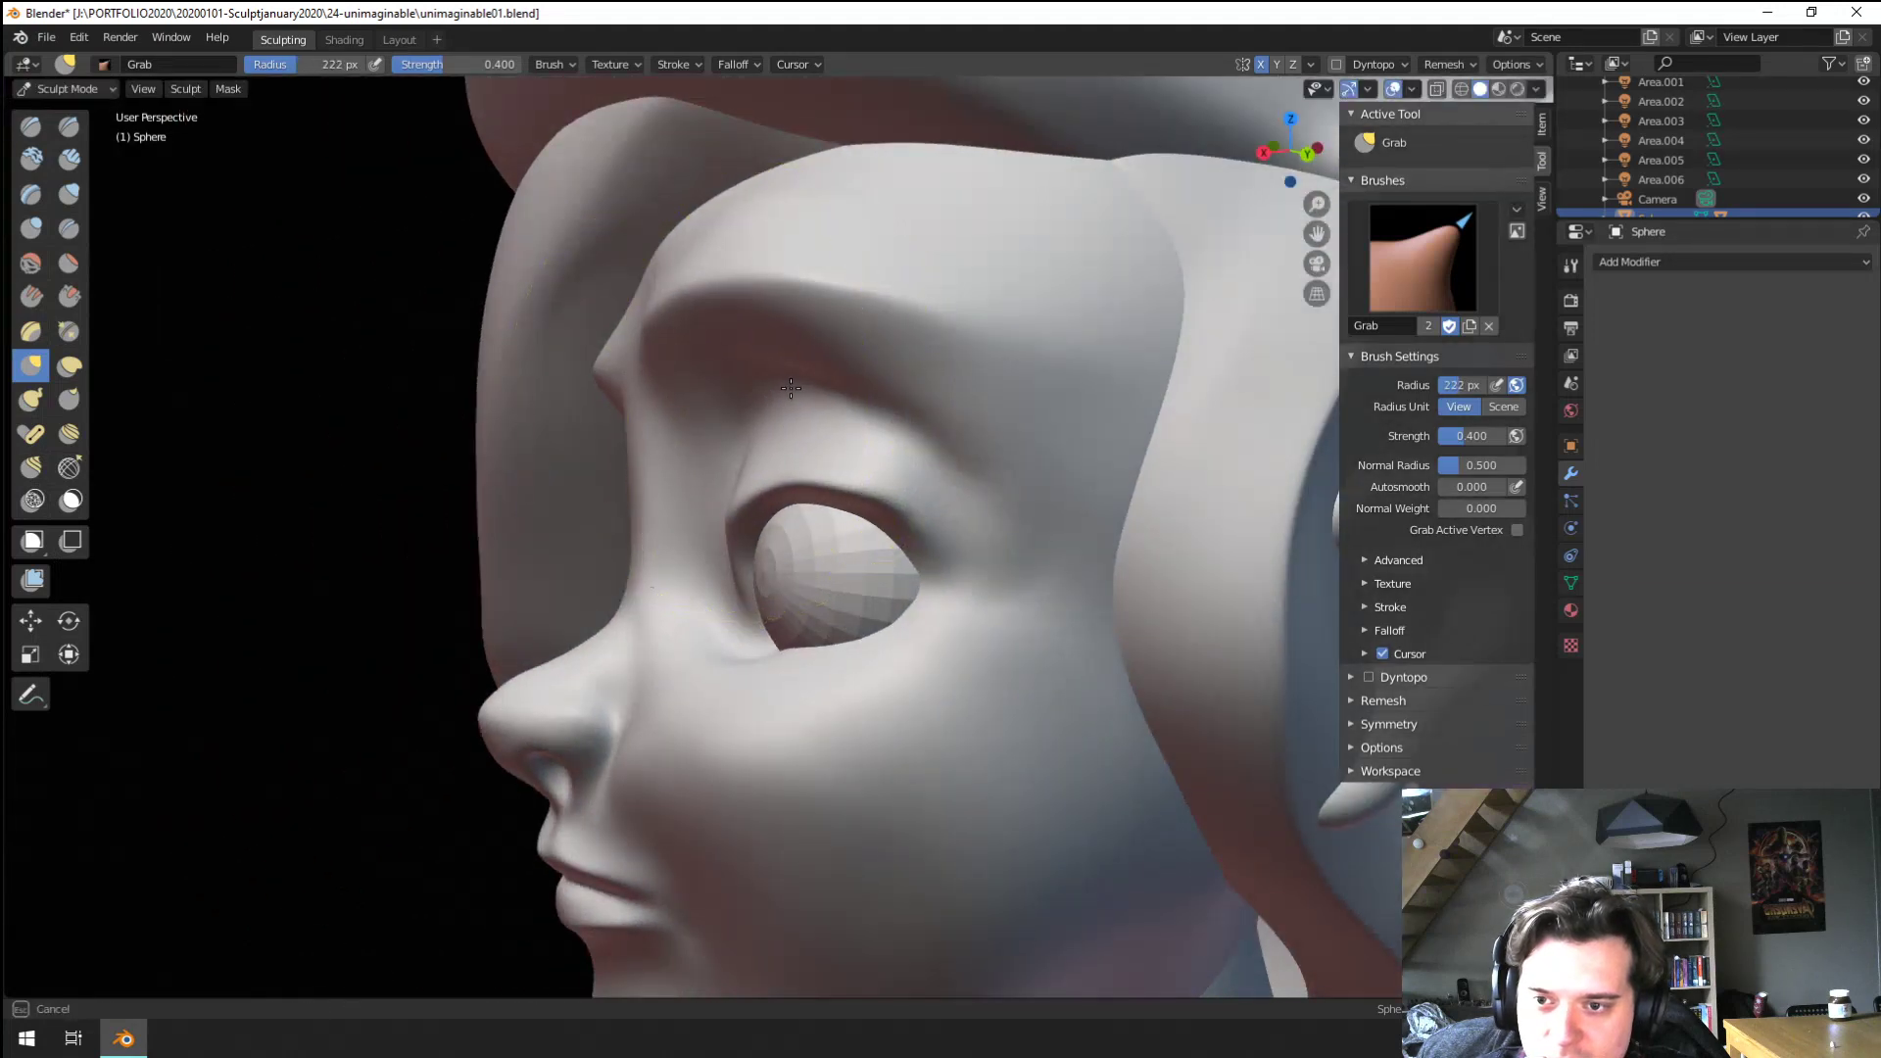
Pull the middle of the brow ridge upward with the Grab brush at 291 px radius
key("f")
middle_click_drag(807, 384, 886, 350)
left_click(818, 373)
key("f")
left_click(788, 300)
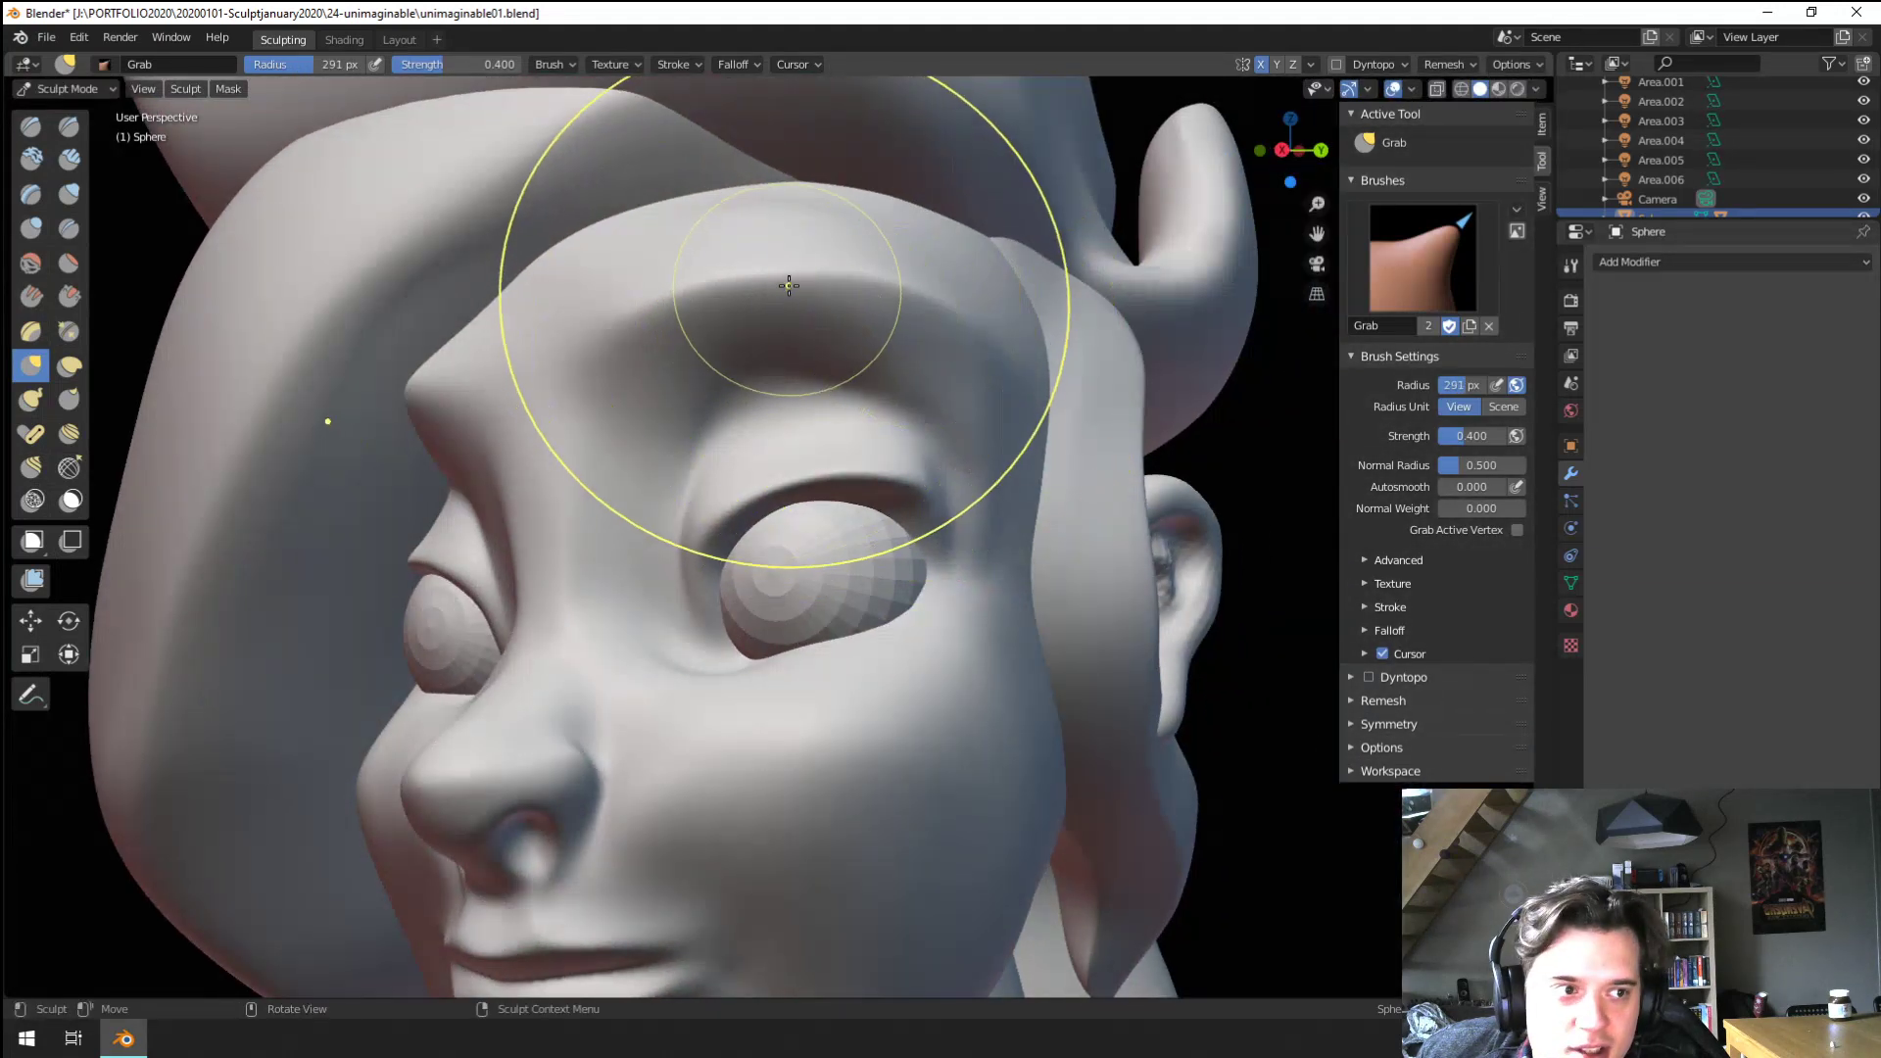
mouse_move(790, 285)
left_mouse_down()
mouse_move(735, 224)
mouse_move(764, 211)
left_mouse_up()
Raise the inner part of the brow into a stronger arch with the Grab brush at 194 px radius
key("f")
left_click(702, 276)
mouse_move(769, 214)
middle_mouse_down()
mouse_move(731, 353)
mouse_move(627, 355)
middle_mouse_up()
key("f")
left_click(637, 360)
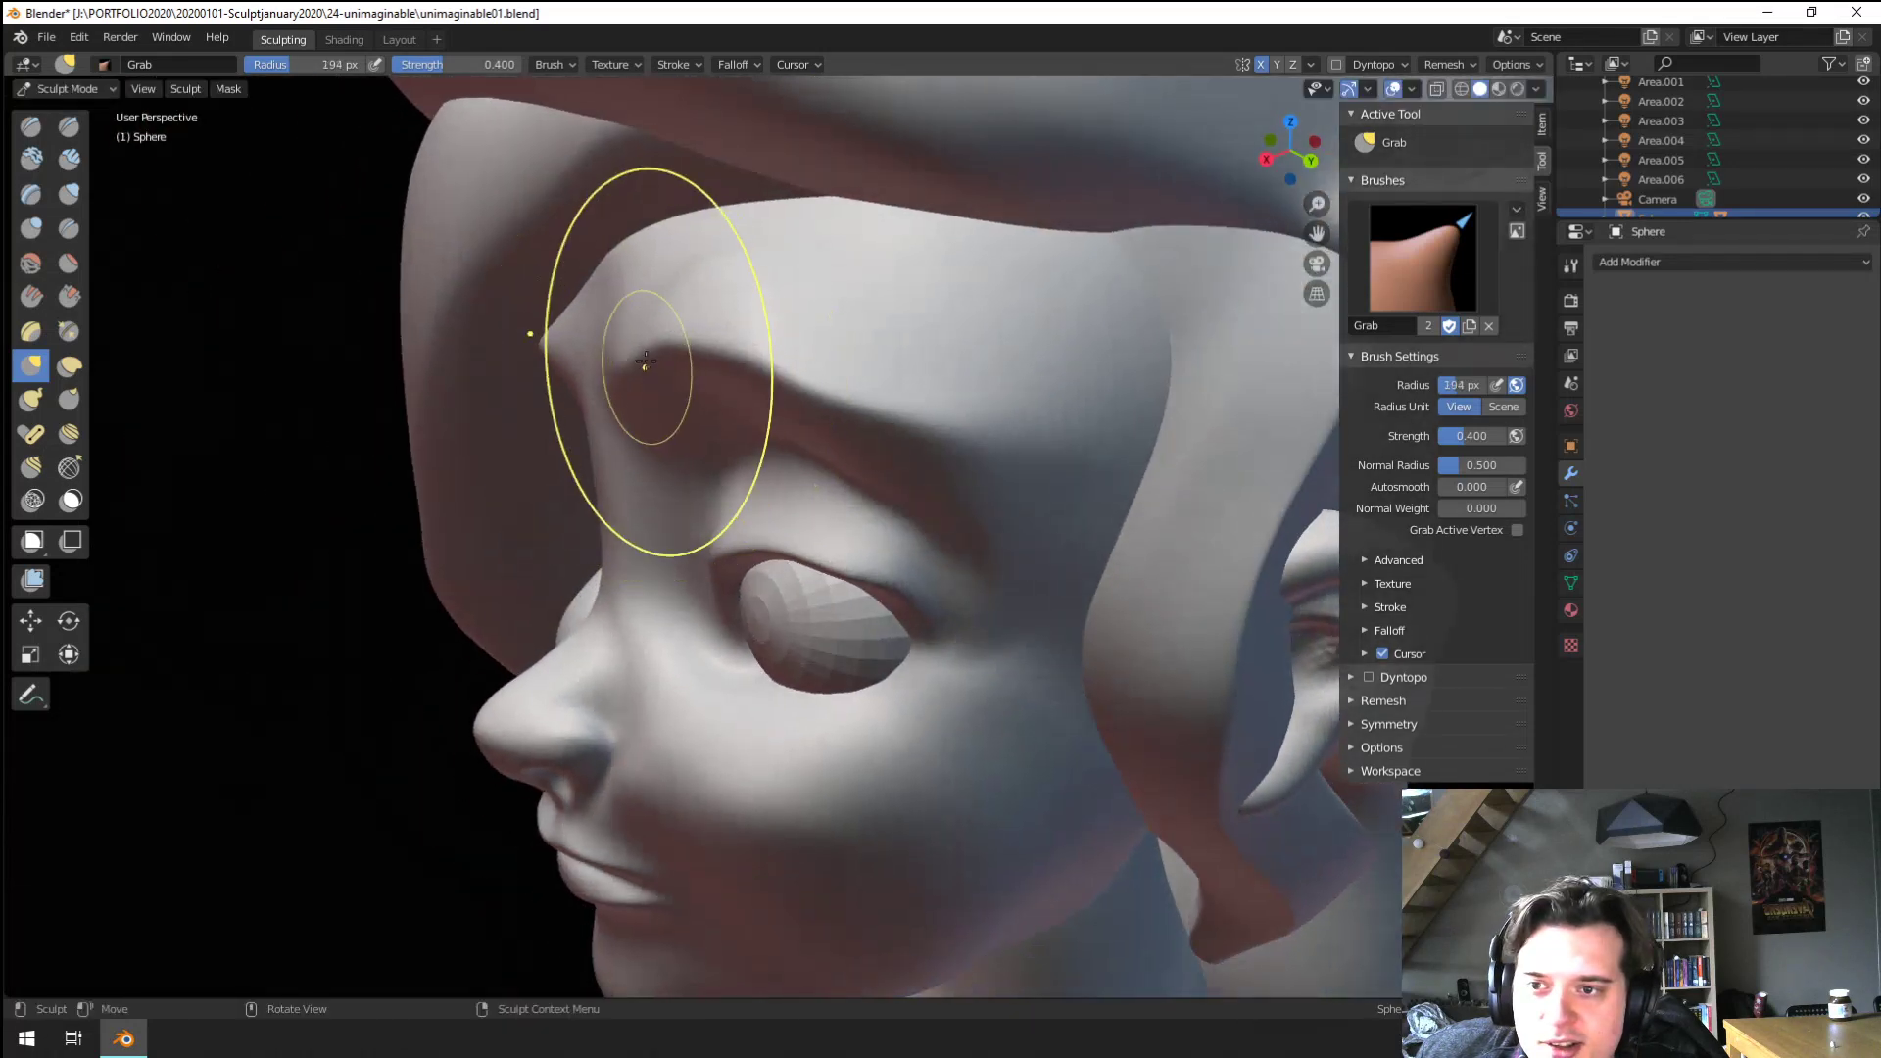
left_click_drag(647, 361, 698, 311)
middle_click_drag(698, 311, 823, 259)
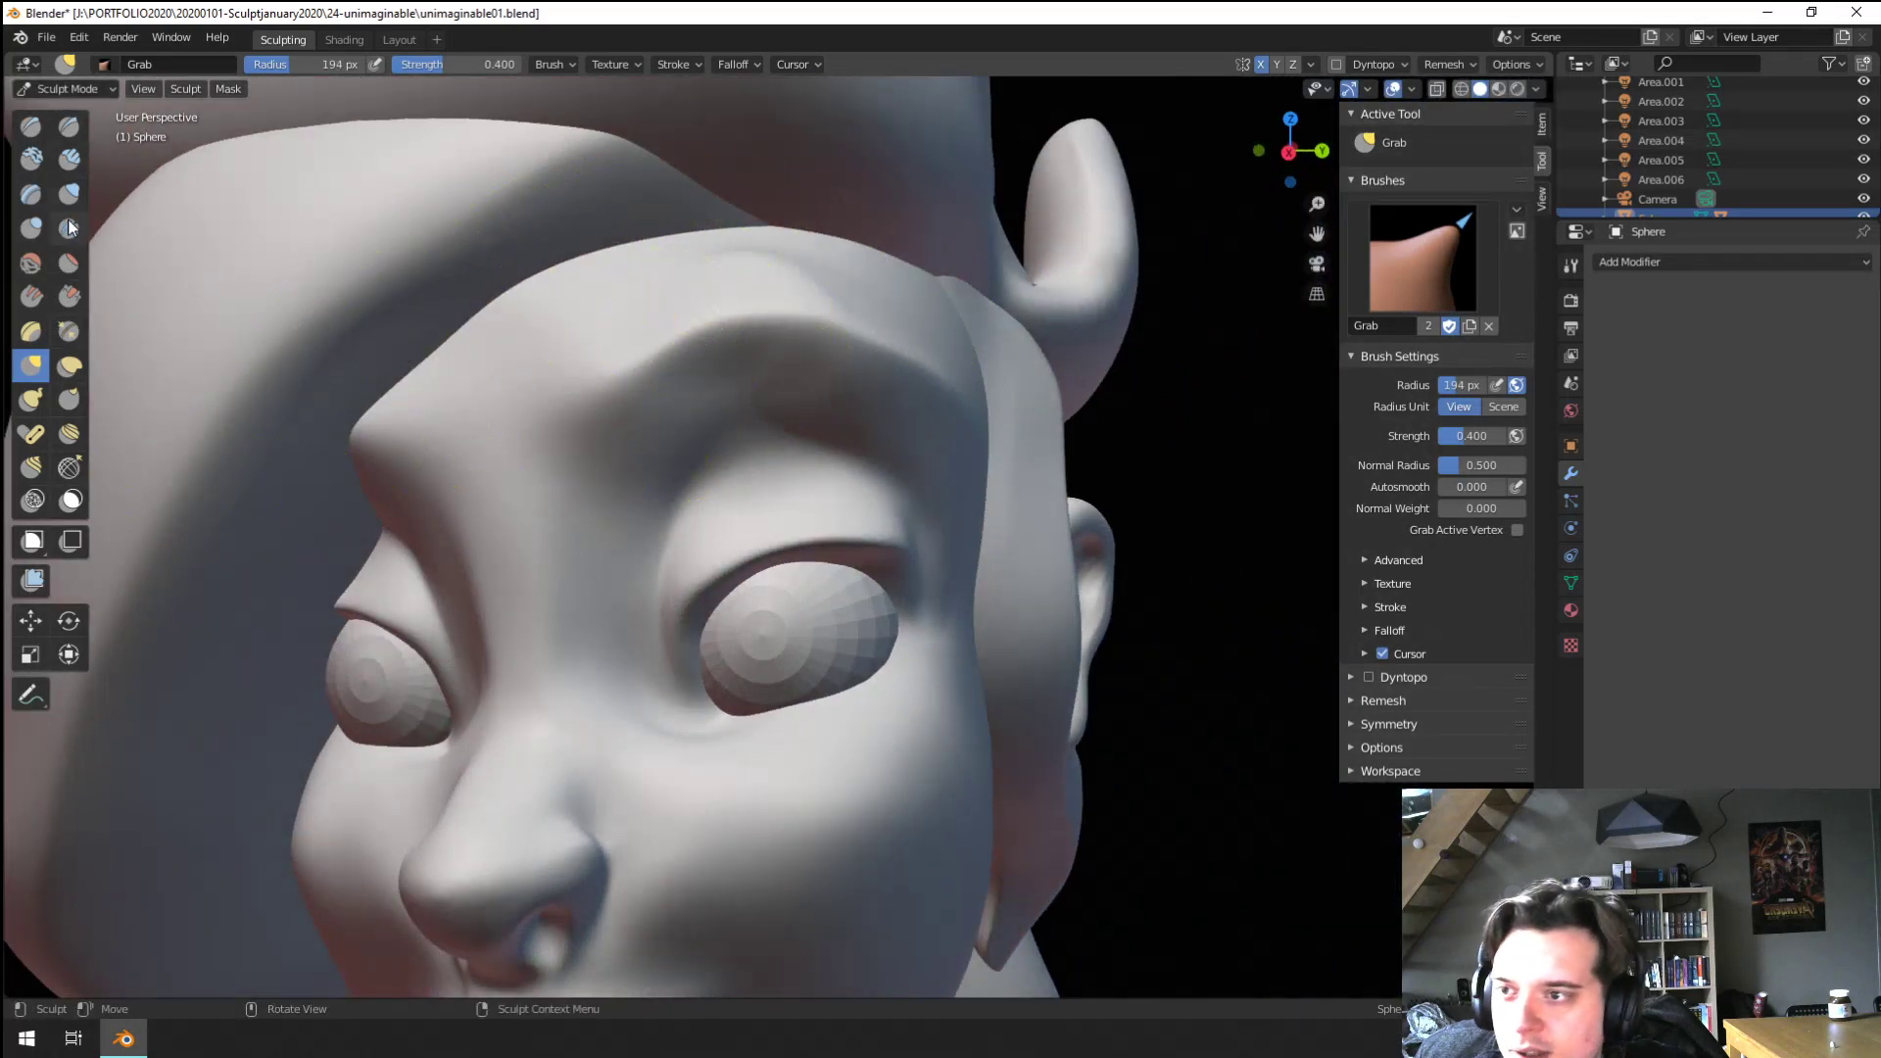
Define the underside of the brow ridge from its inner end to its outer slope with the Crease brush
key("shift+c")
key("f")
left_click(450, 459)
left_click_drag(583, 437, 779, 321)
middle_click_drag(799, 328, 758, 333)
left_click_drag(757, 333, 882, 377)
mouse_move(686, 324)
middle_mouse_down()
mouse_move(798, 318)
mouse_move(666, 328)
middle_mouse_up()
Reshape the brow's outer end and the temple with the Grab brush at 153 to 216 px radius
left_click(69, 297)
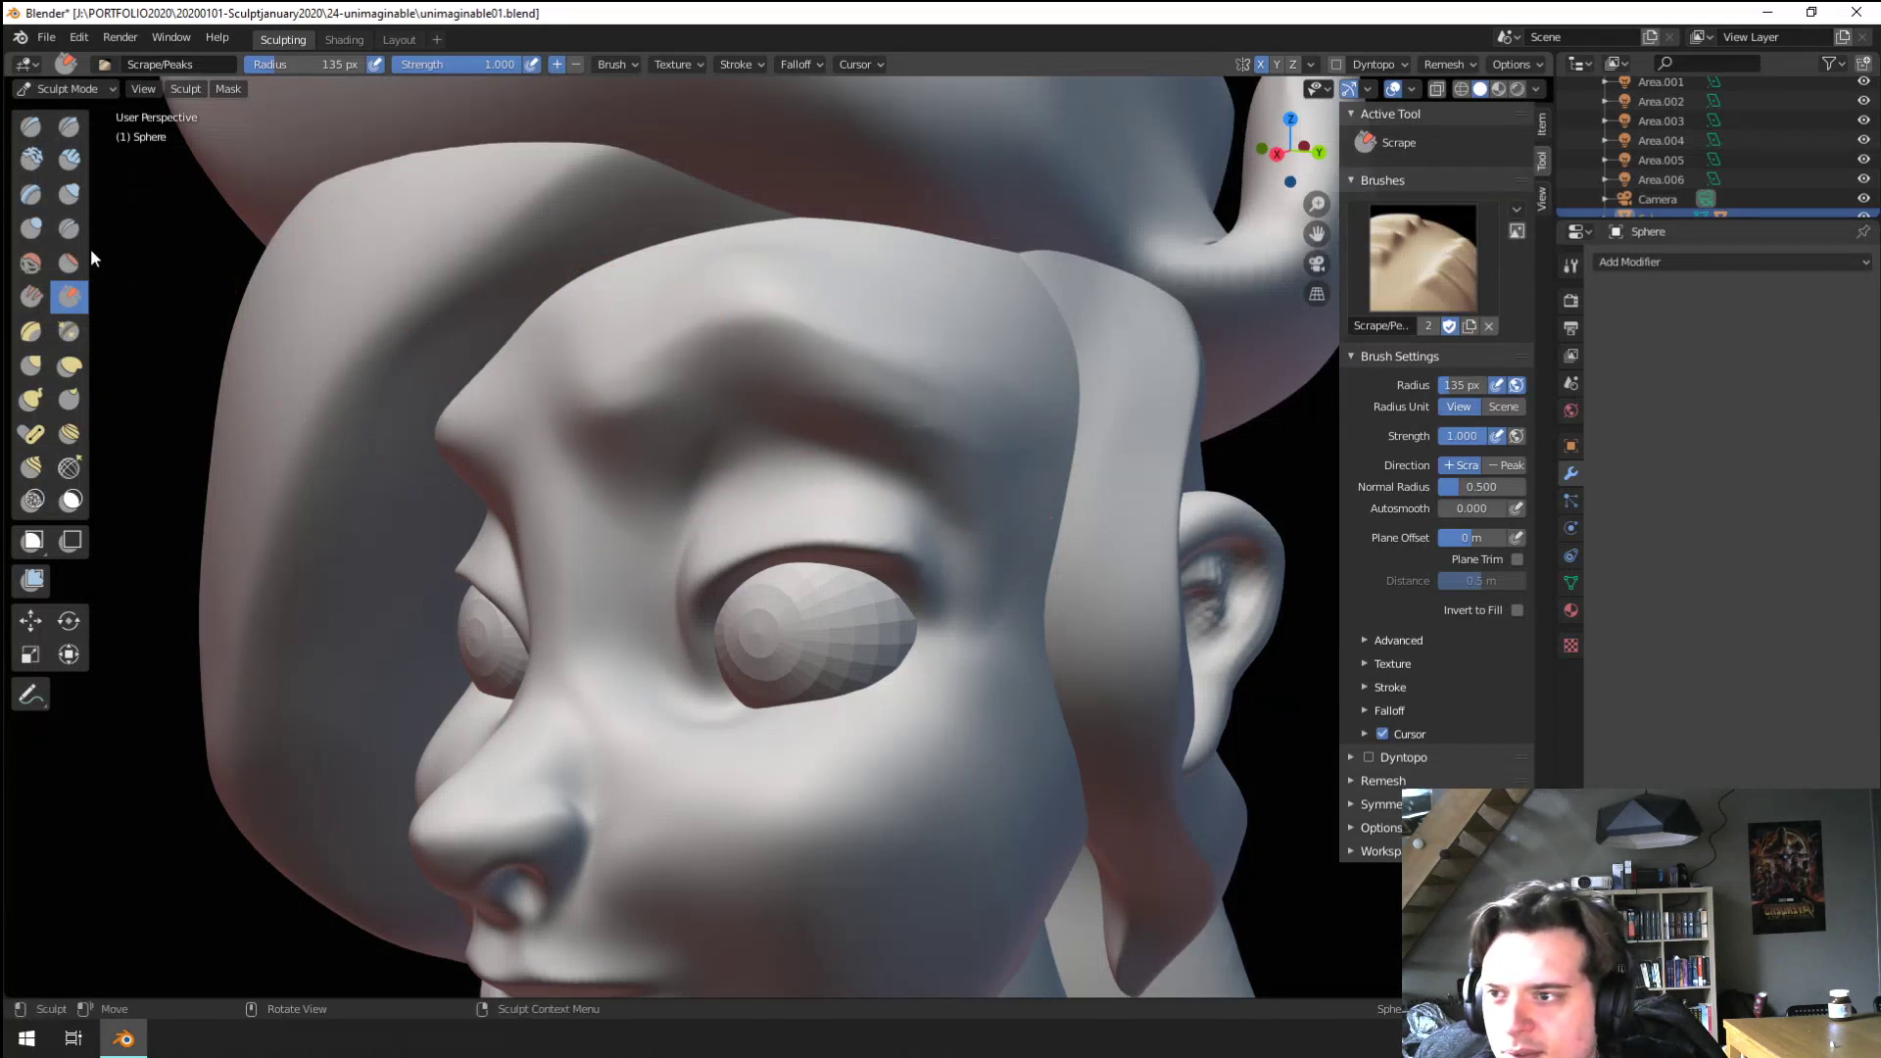
left_click(69, 228)
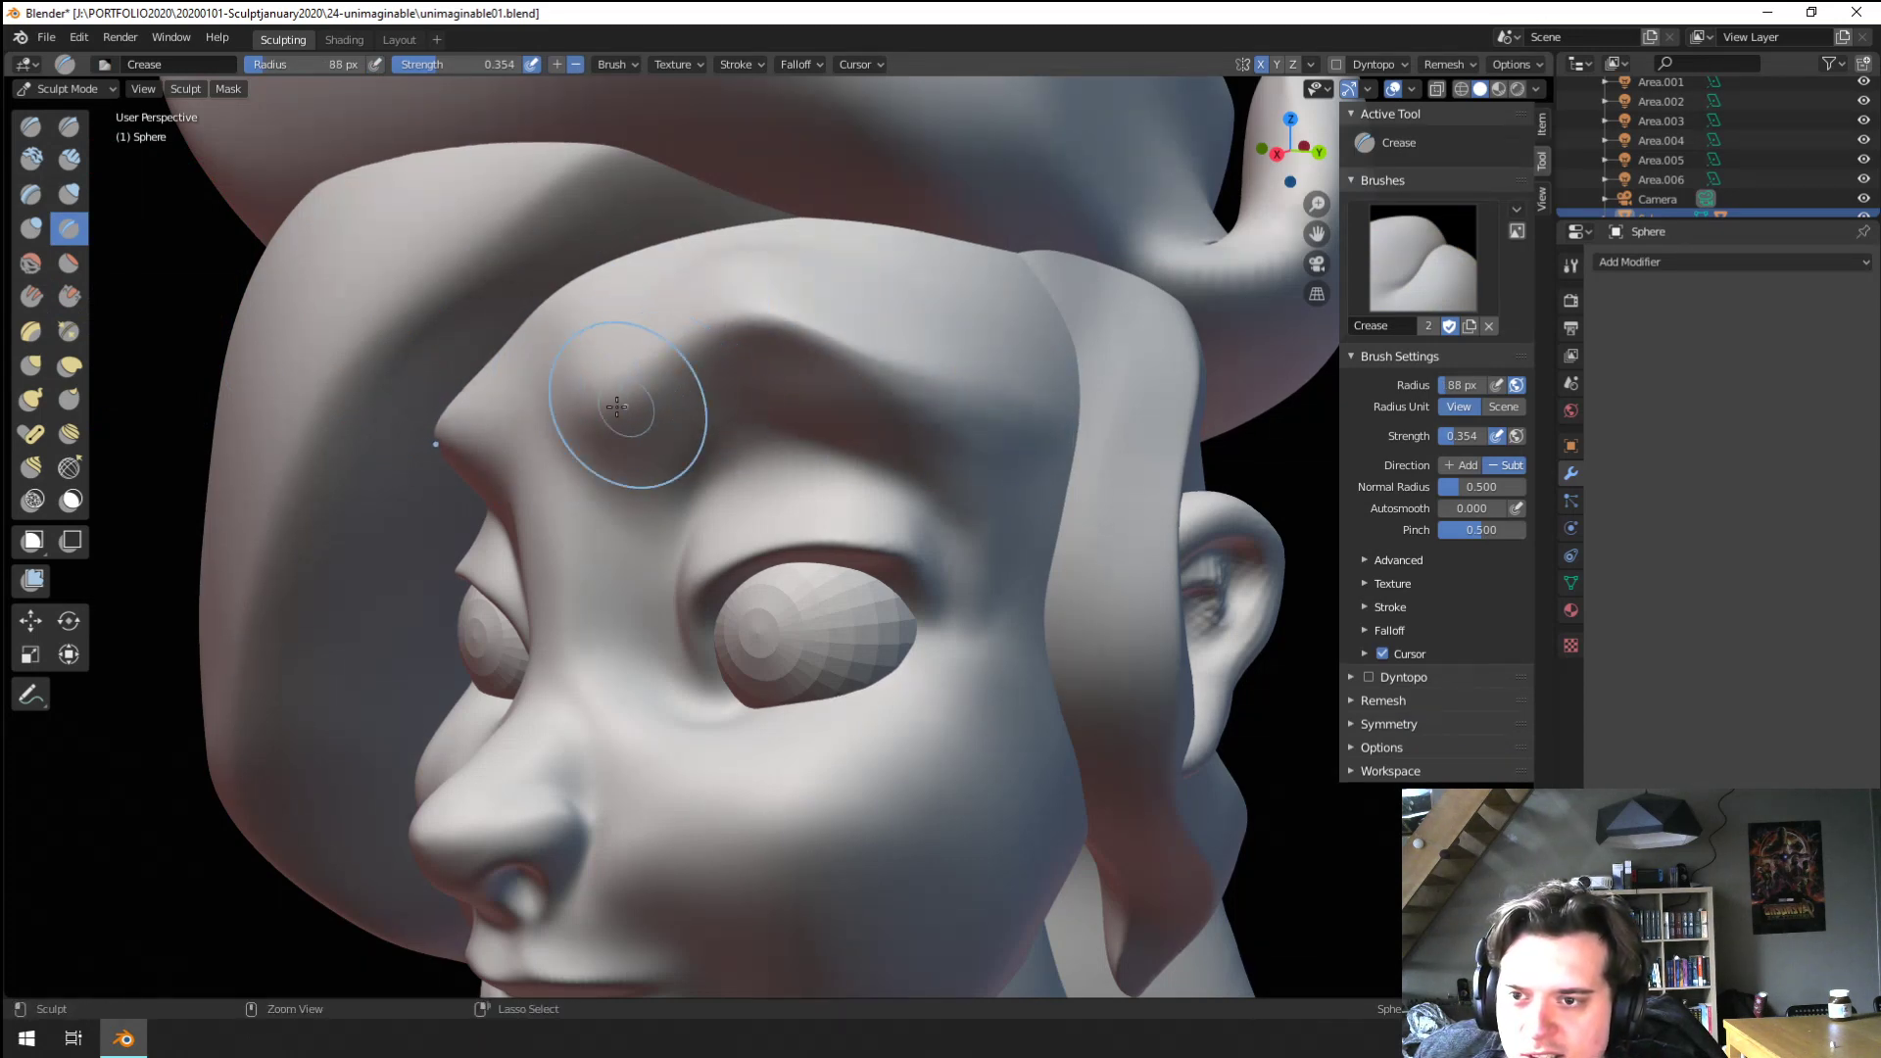
middle_click_drag(1036, 465, 979, 353)
mouse_move(979, 353)
middle_mouse_down("ctrl")
mouse_move(882, 509)
mouse_move(726, 399)
mouse_move(644, 431)
mouse_move(780, 381)
middle_mouse_up("ctrl")
key("g")
key("f")
left_click(658, 419)
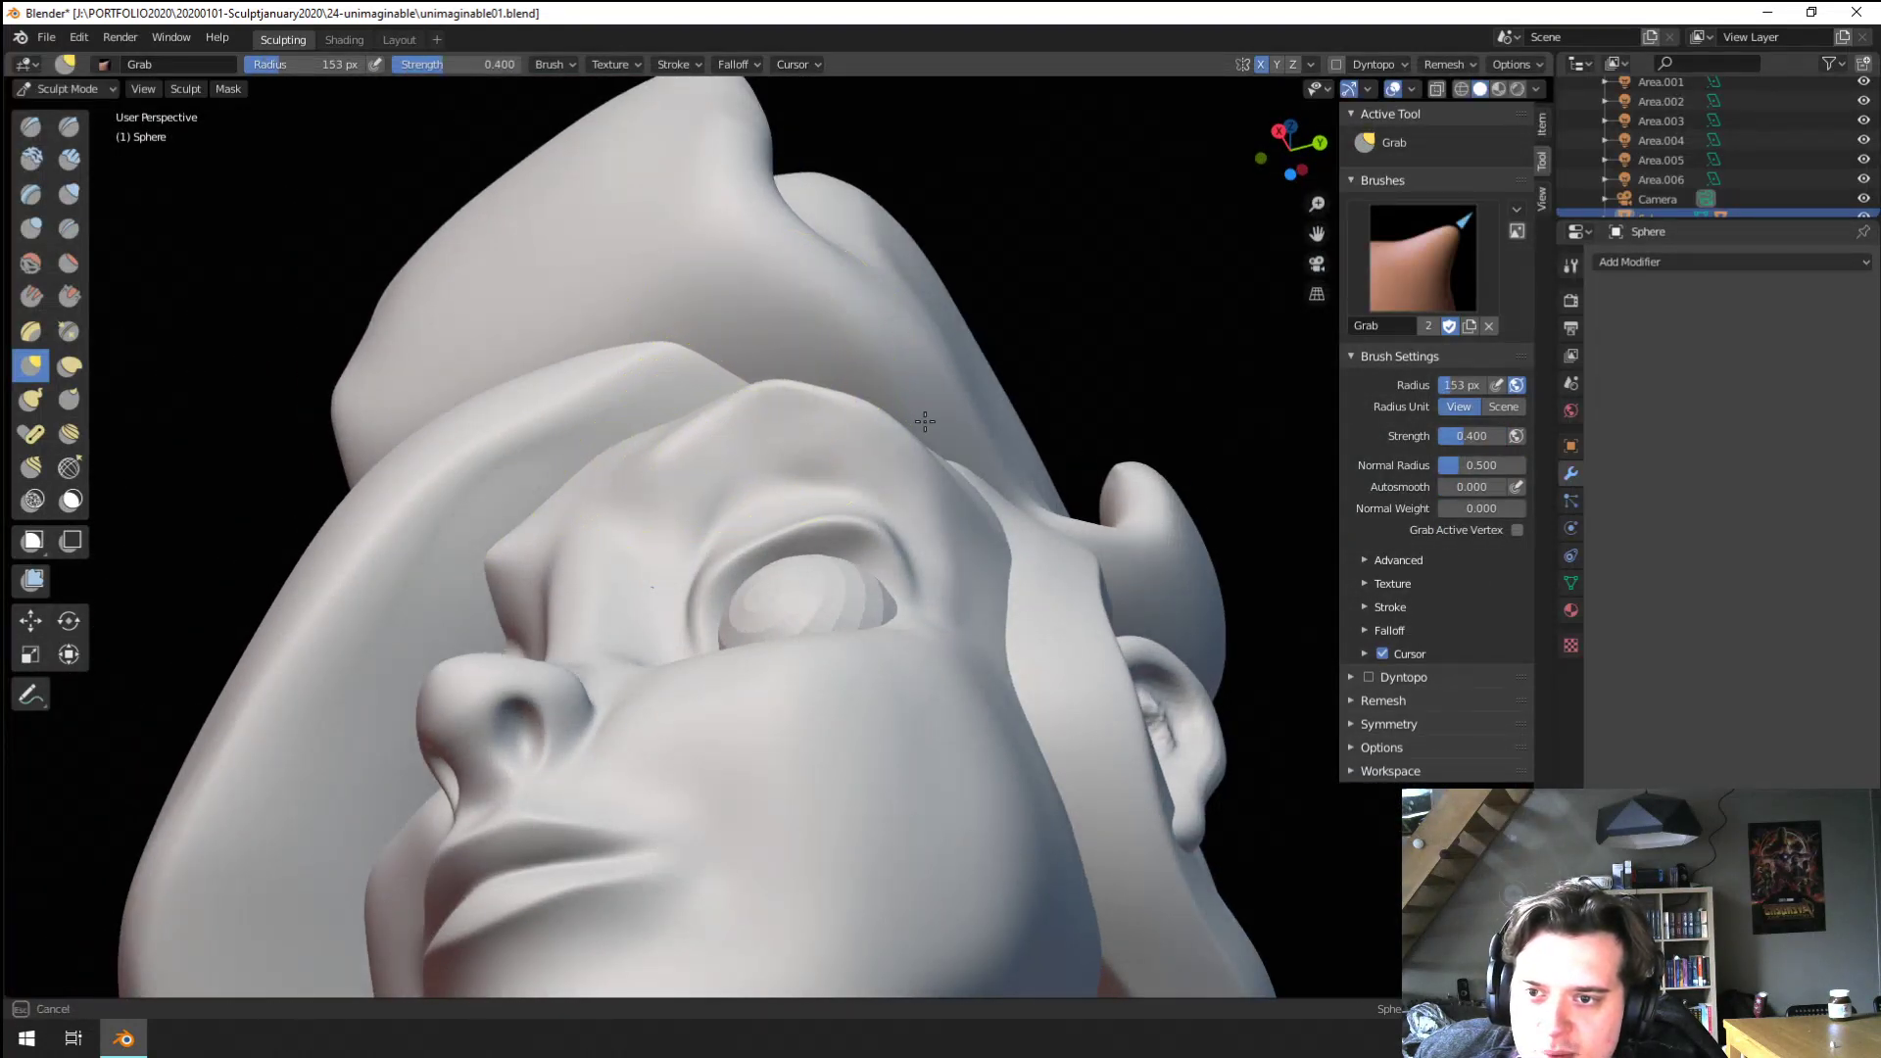
mouse_move(925, 421)
middle_mouse_down()
mouse_move(890, 483)
mouse_move(658, 370)
mouse_move(621, 588)
mouse_move(533, 579)
mouse_move(642, 582)
mouse_move(507, 573)
middle_mouse_up()
scroll(549, 549, "up", 2)
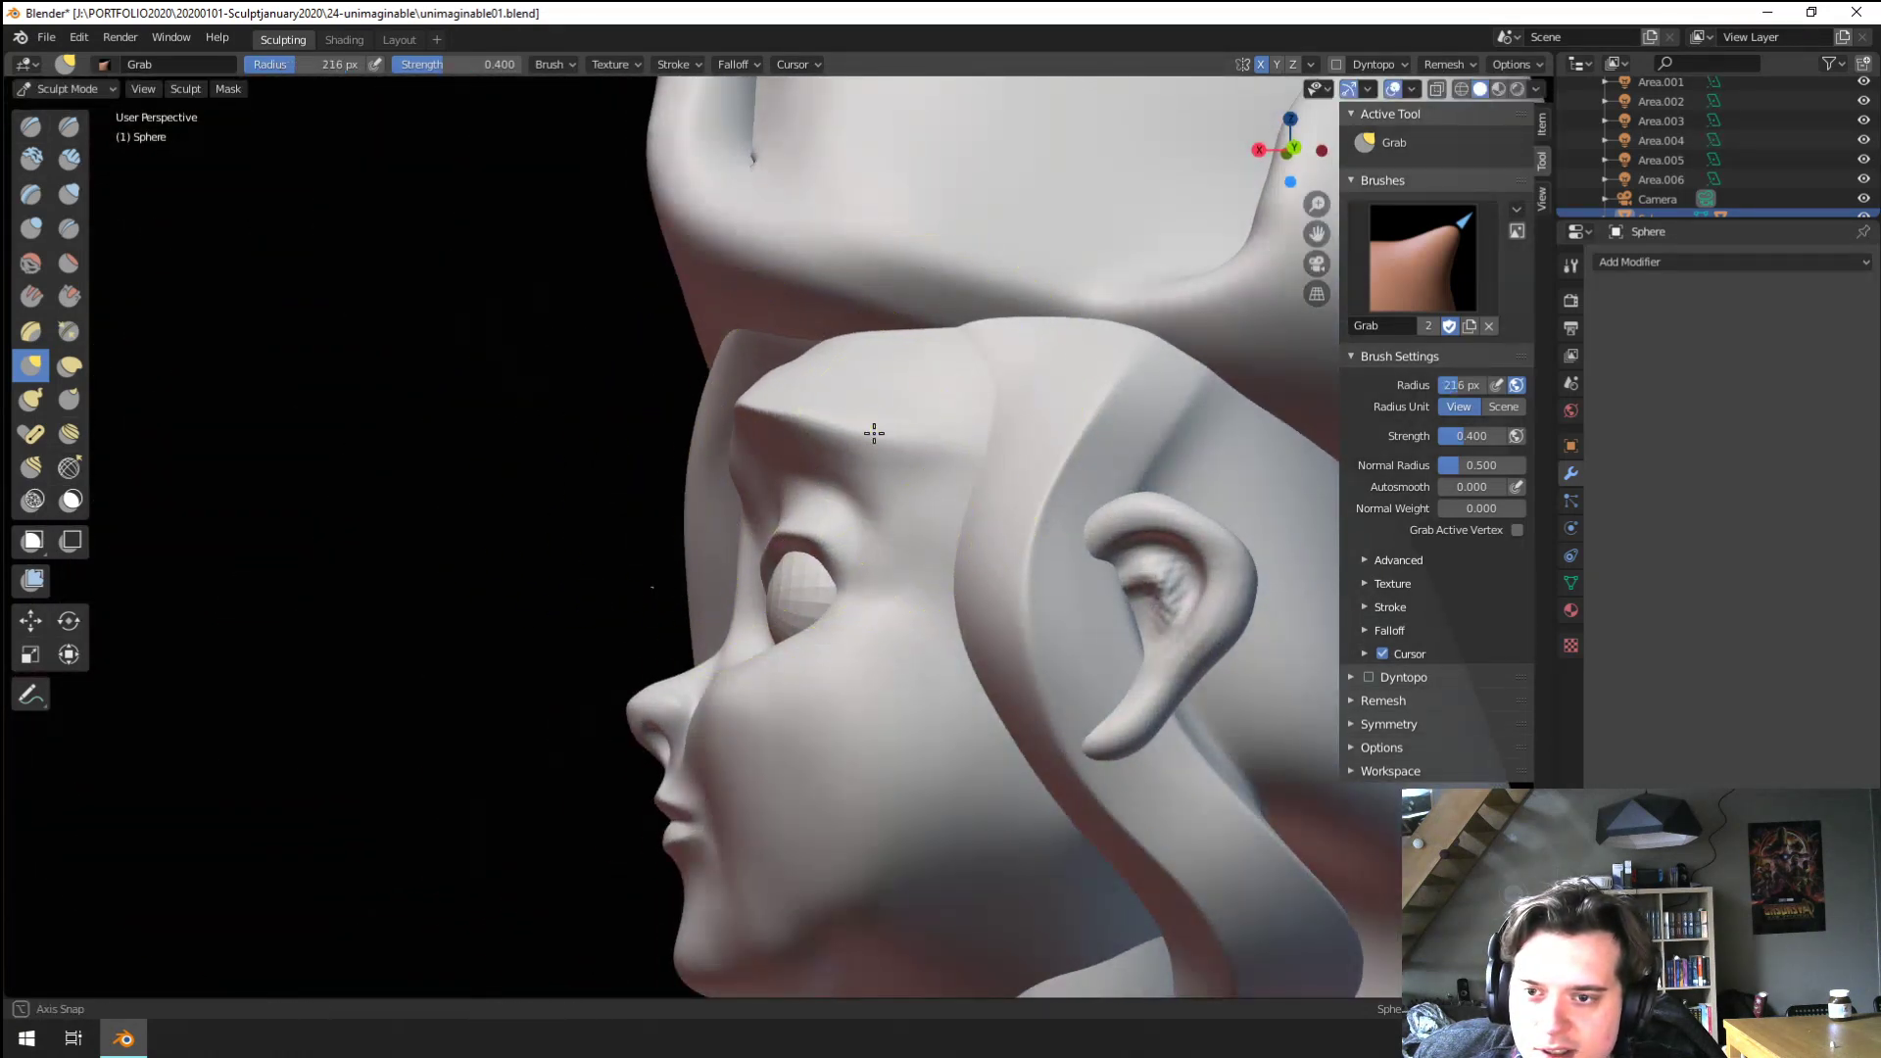
mouse_move(874, 433)
middle_mouse_down()
mouse_move(865, 408)
mouse_move(924, 412)
mouse_move(801, 392)
mouse_move(764, 450)
mouse_move(681, 486)
mouse_move(714, 496)
mouse_move(722, 441)
mouse_move(887, 440)
mouse_move(828, 490)
mouse_move(983, 421)
mouse_move(552, 472)
mouse_move(707, 441)
middle_mouse_up()
scroll(887, 440, "up", 3)
Flatten the brow ridge and the plane beneath it with the Flatten brush at 133 px radius
left_click(69, 262)
middle_click_drag(899, 430, 740, 407)
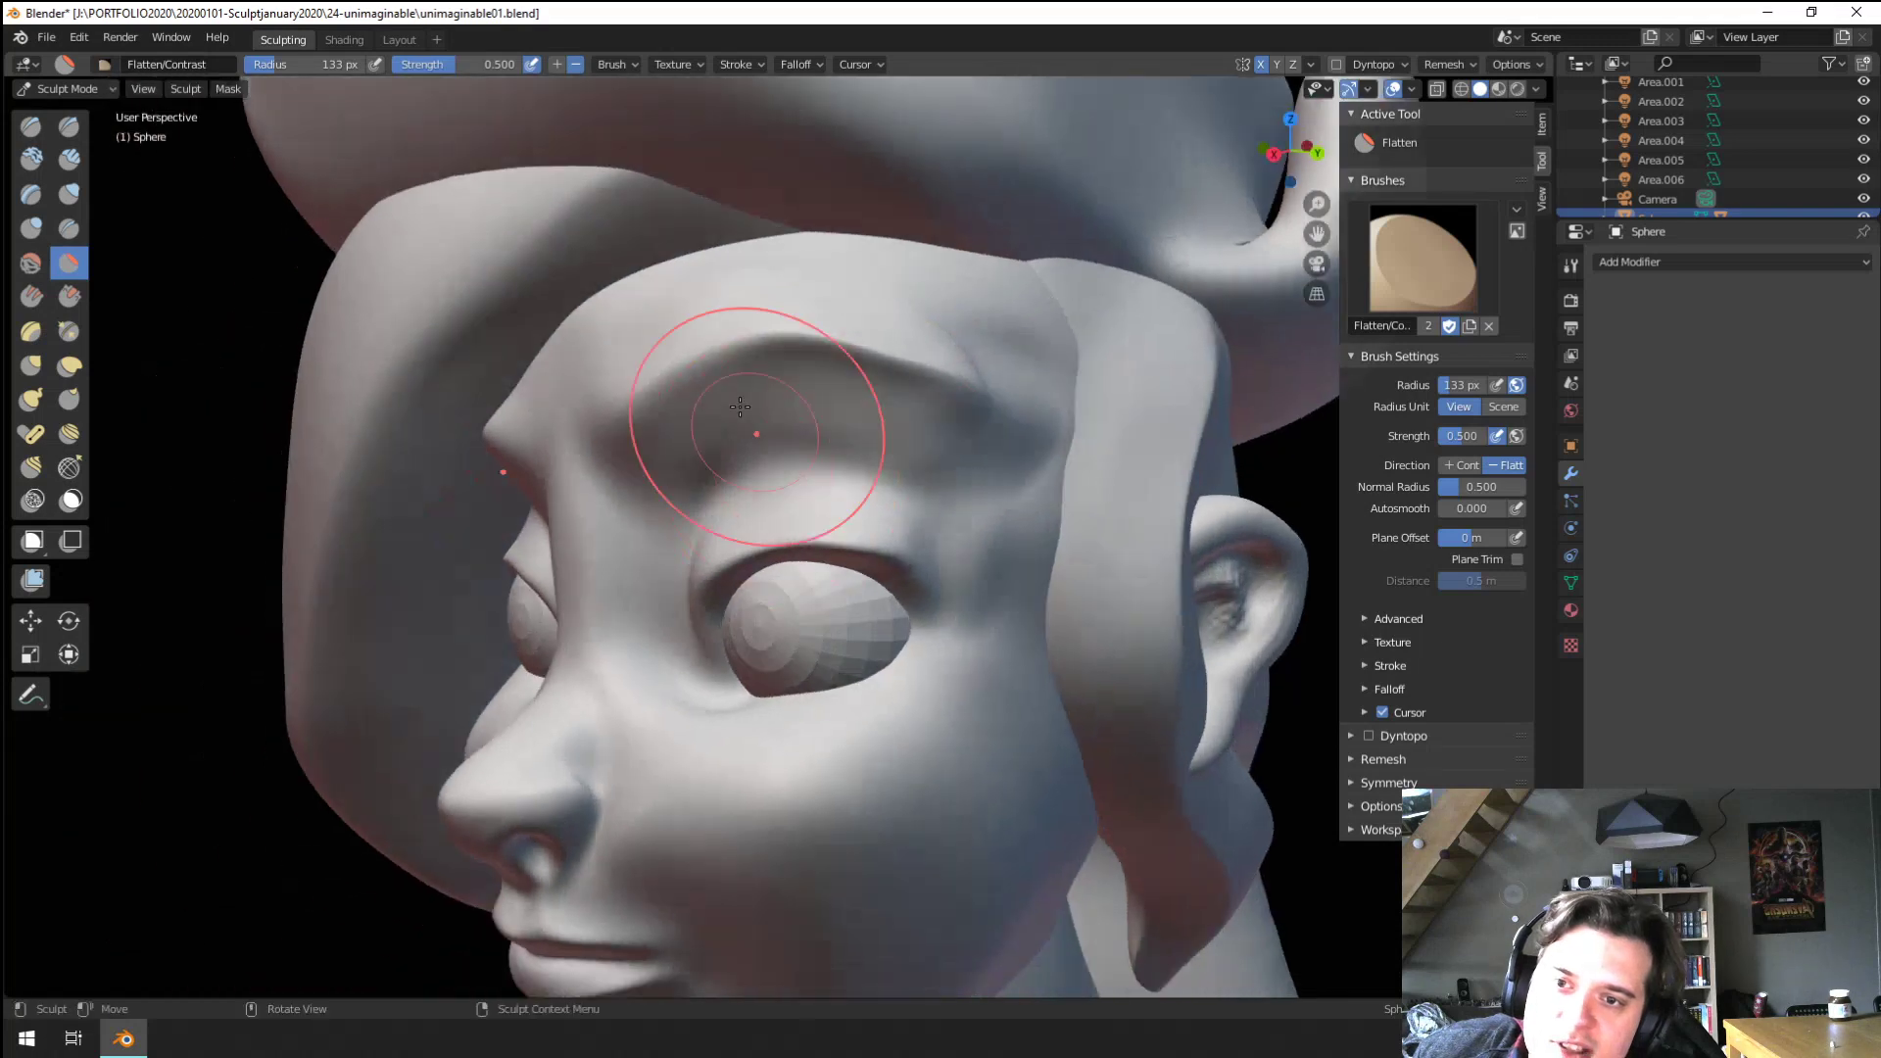
middle_click_drag(833, 323, 860, 372)
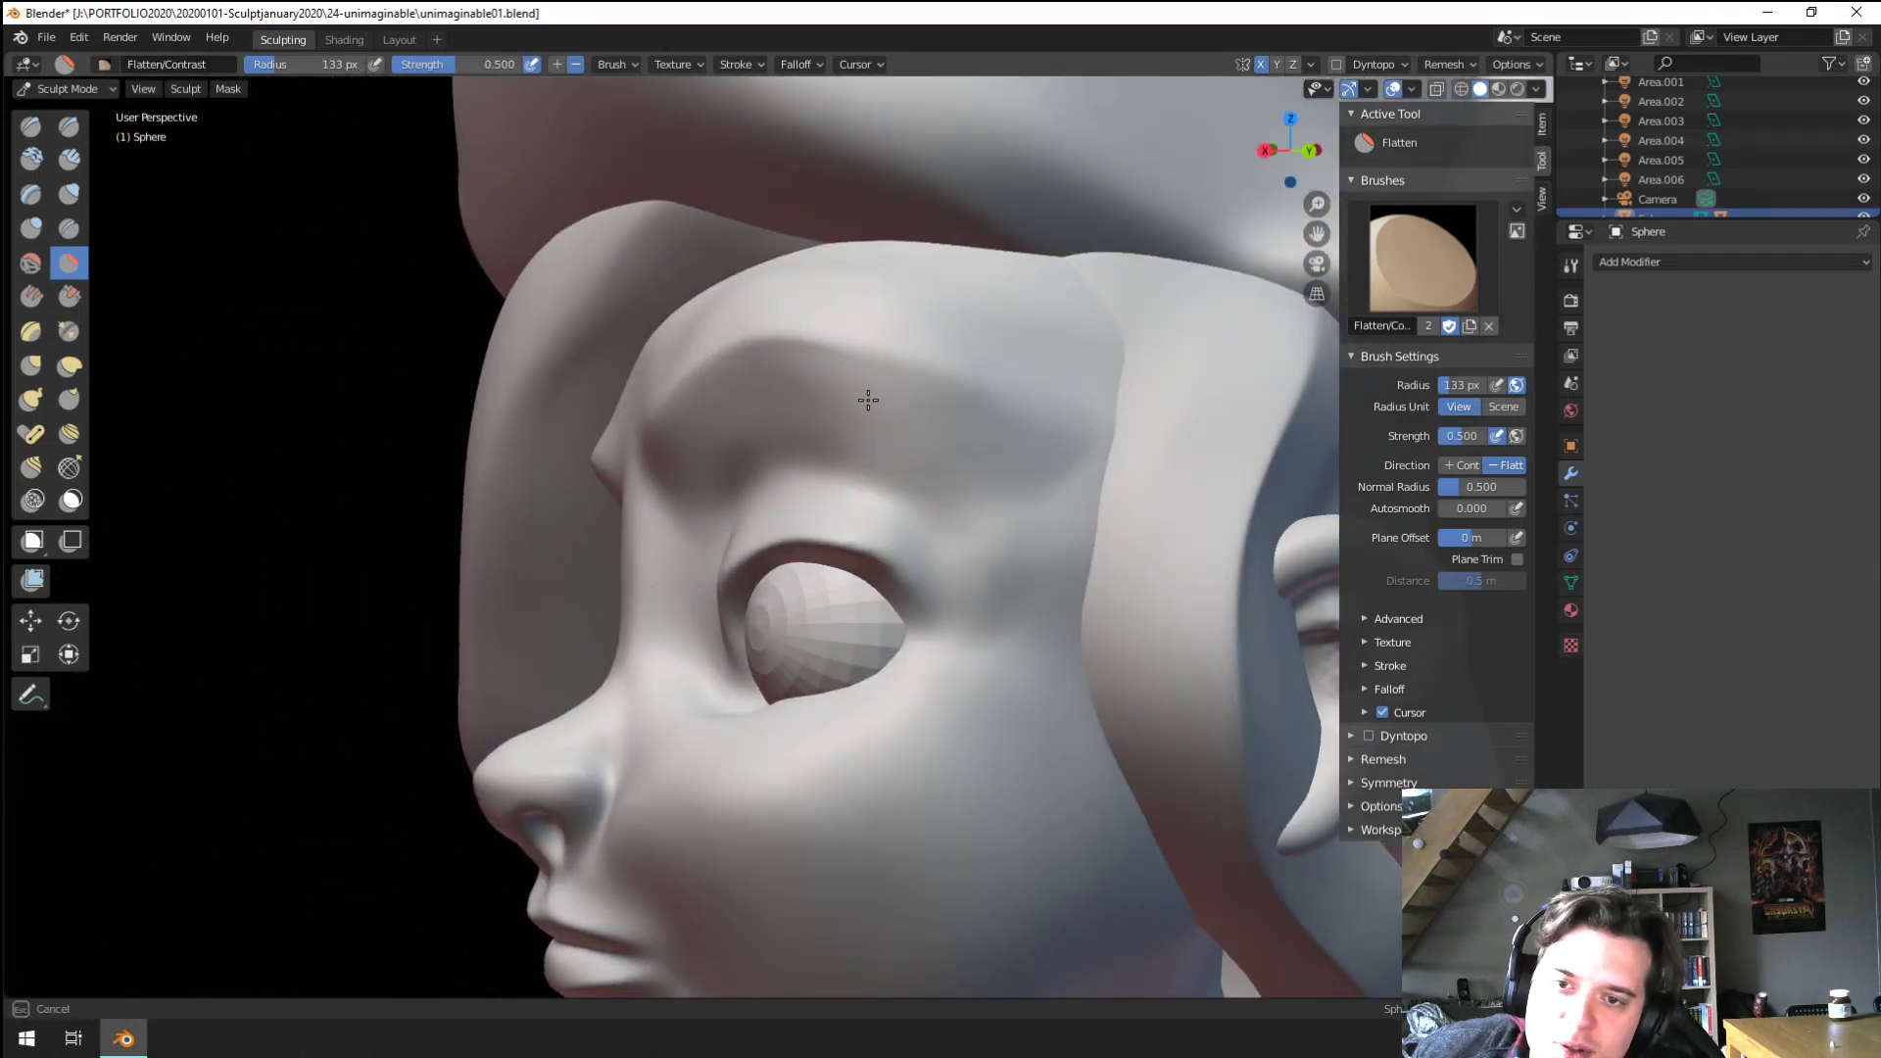
middle_click_drag(549, 358, 680, 340)
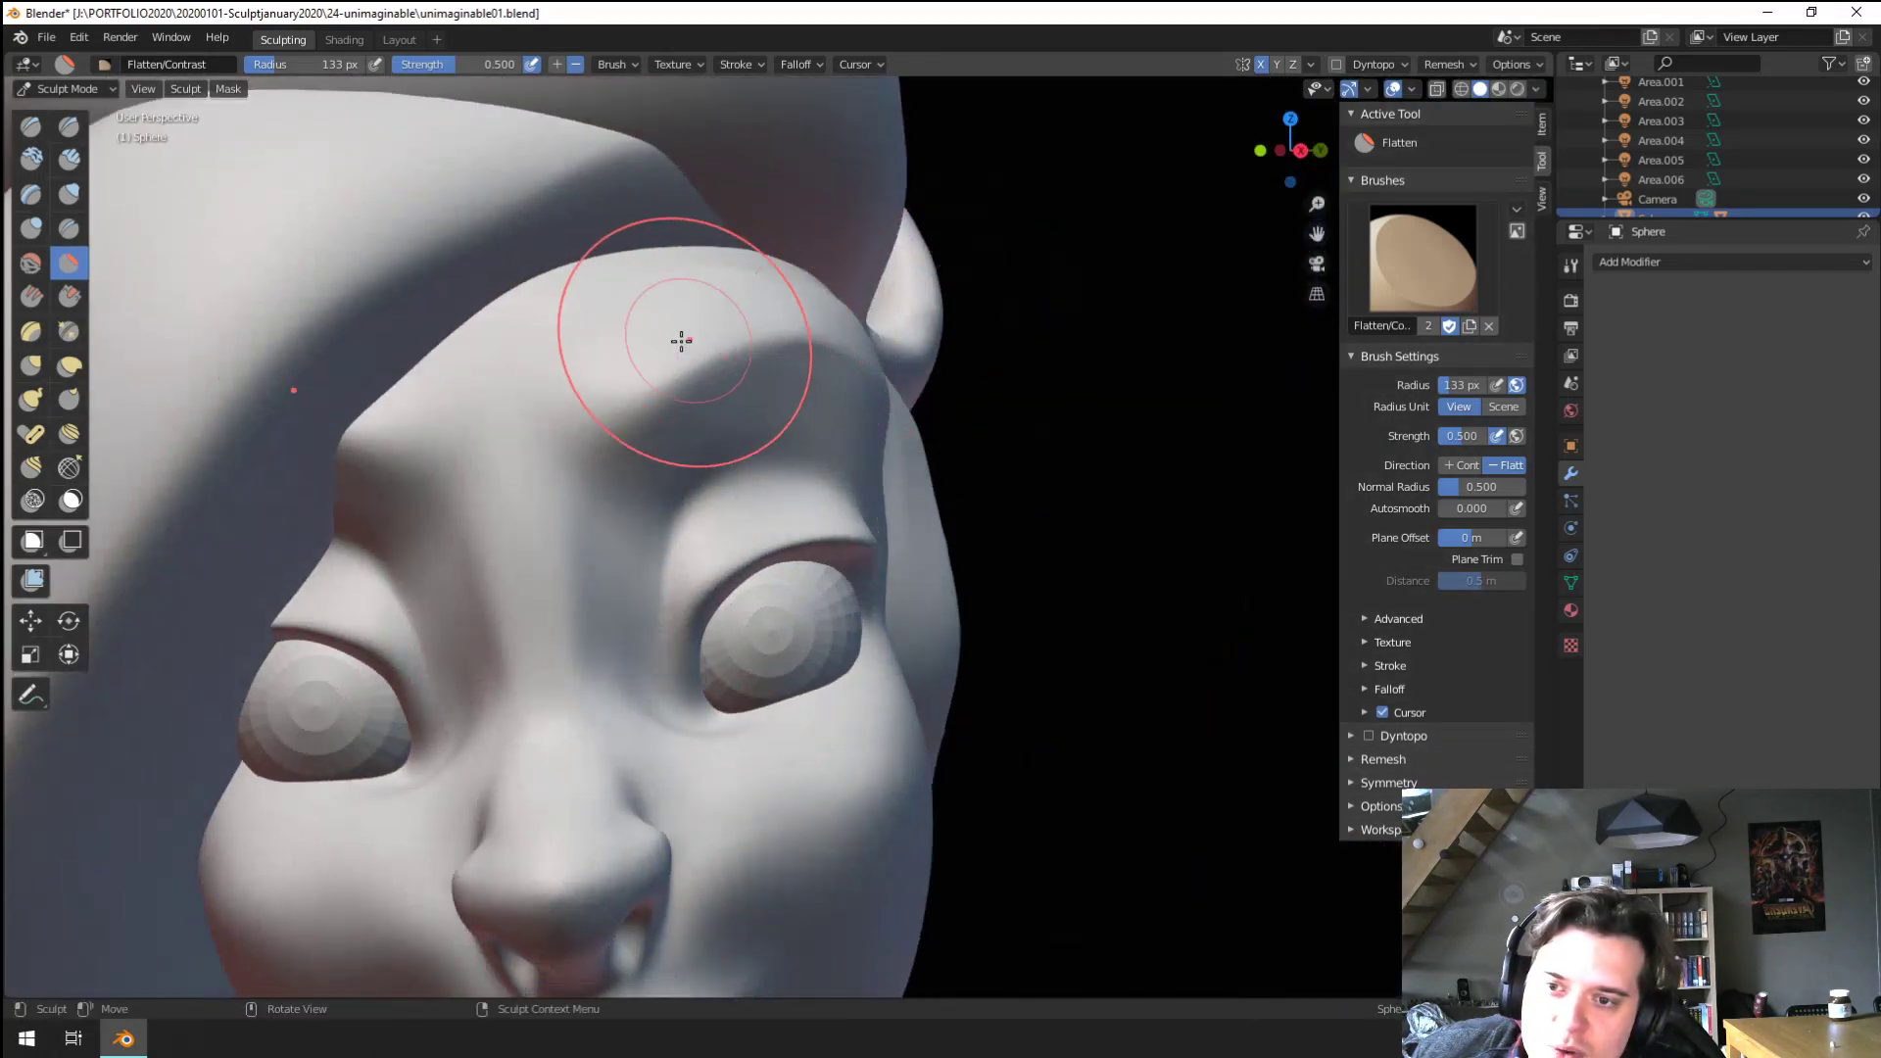
middle_click_drag(838, 298, 843, 470, "ctrl")
middle_click_drag(980, 529, 893, 436)
middle_click_drag(710, 411, 806, 398)
key("f")
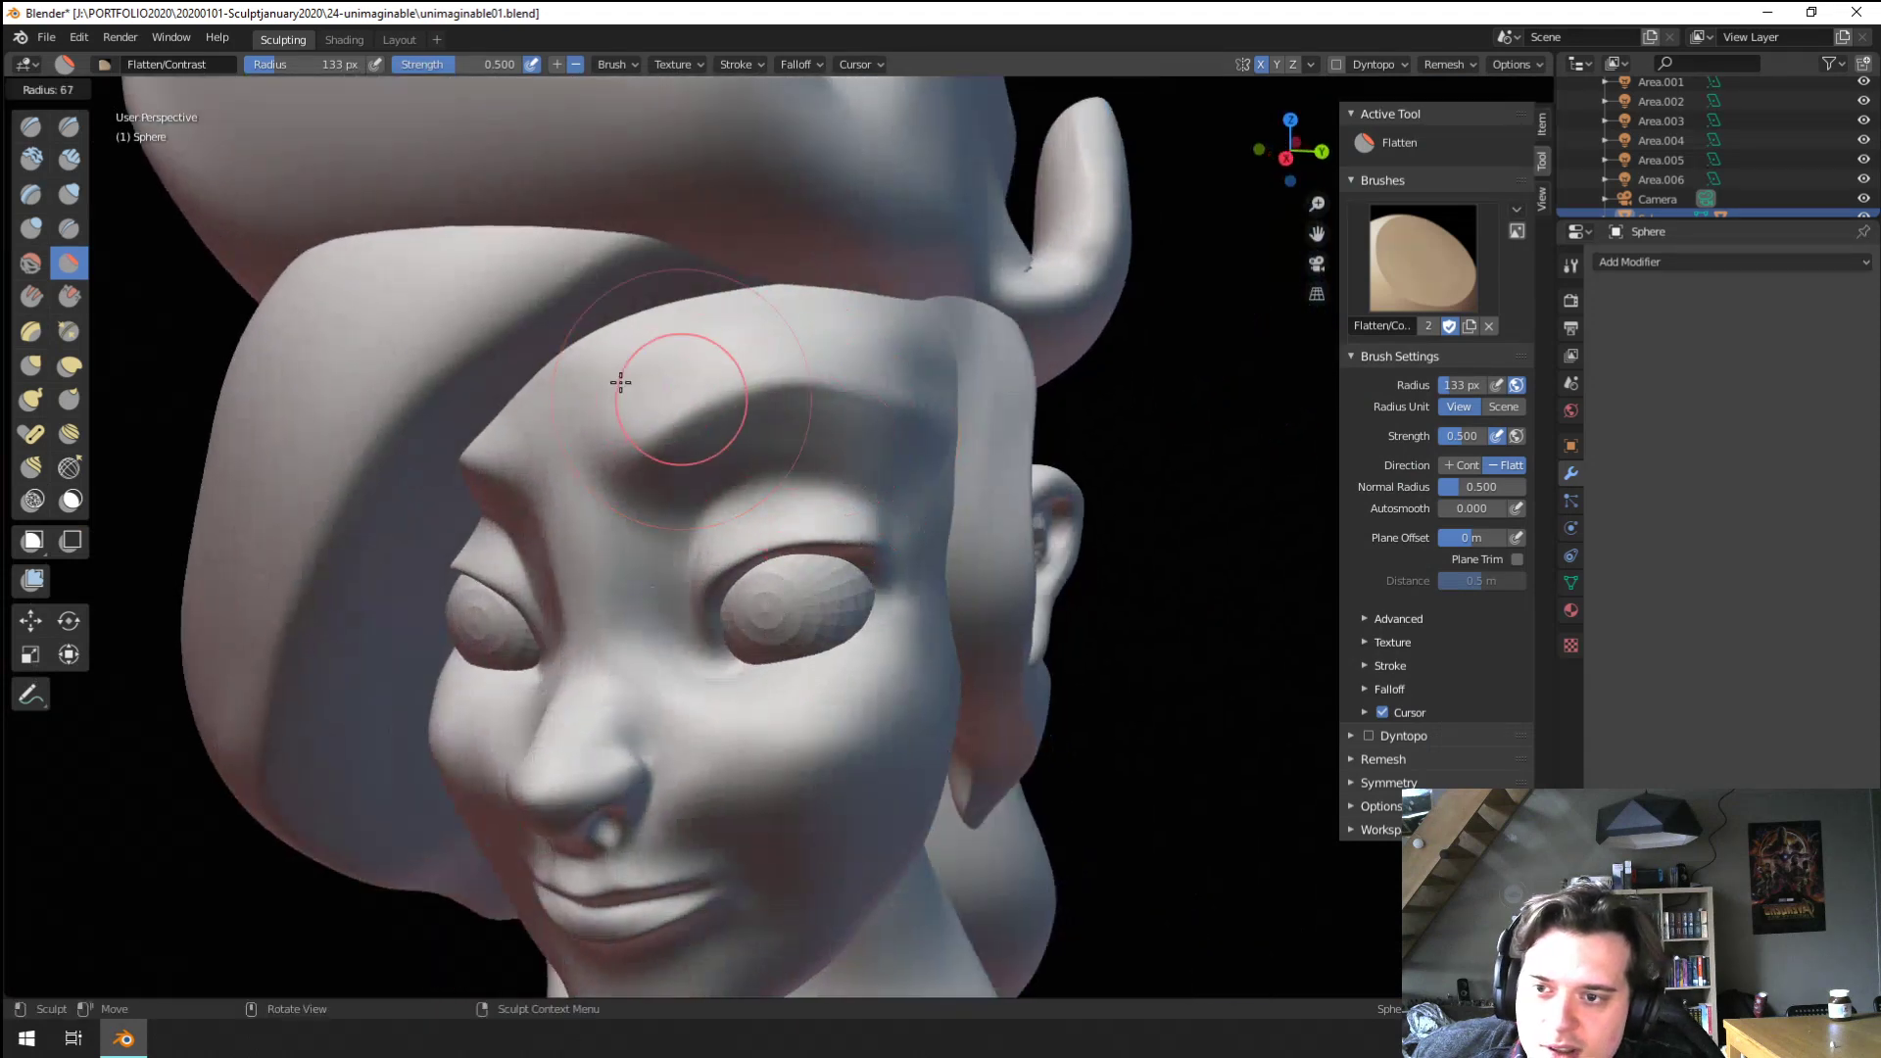
left_click(480, 387)
Flatten the lower cheek toward the chin with the Flatten brush at 158 px radius
middle_click_drag(1029, 549, 936, 521)
middle_click_drag(845, 838, 864, 677, "shift")
key("f")
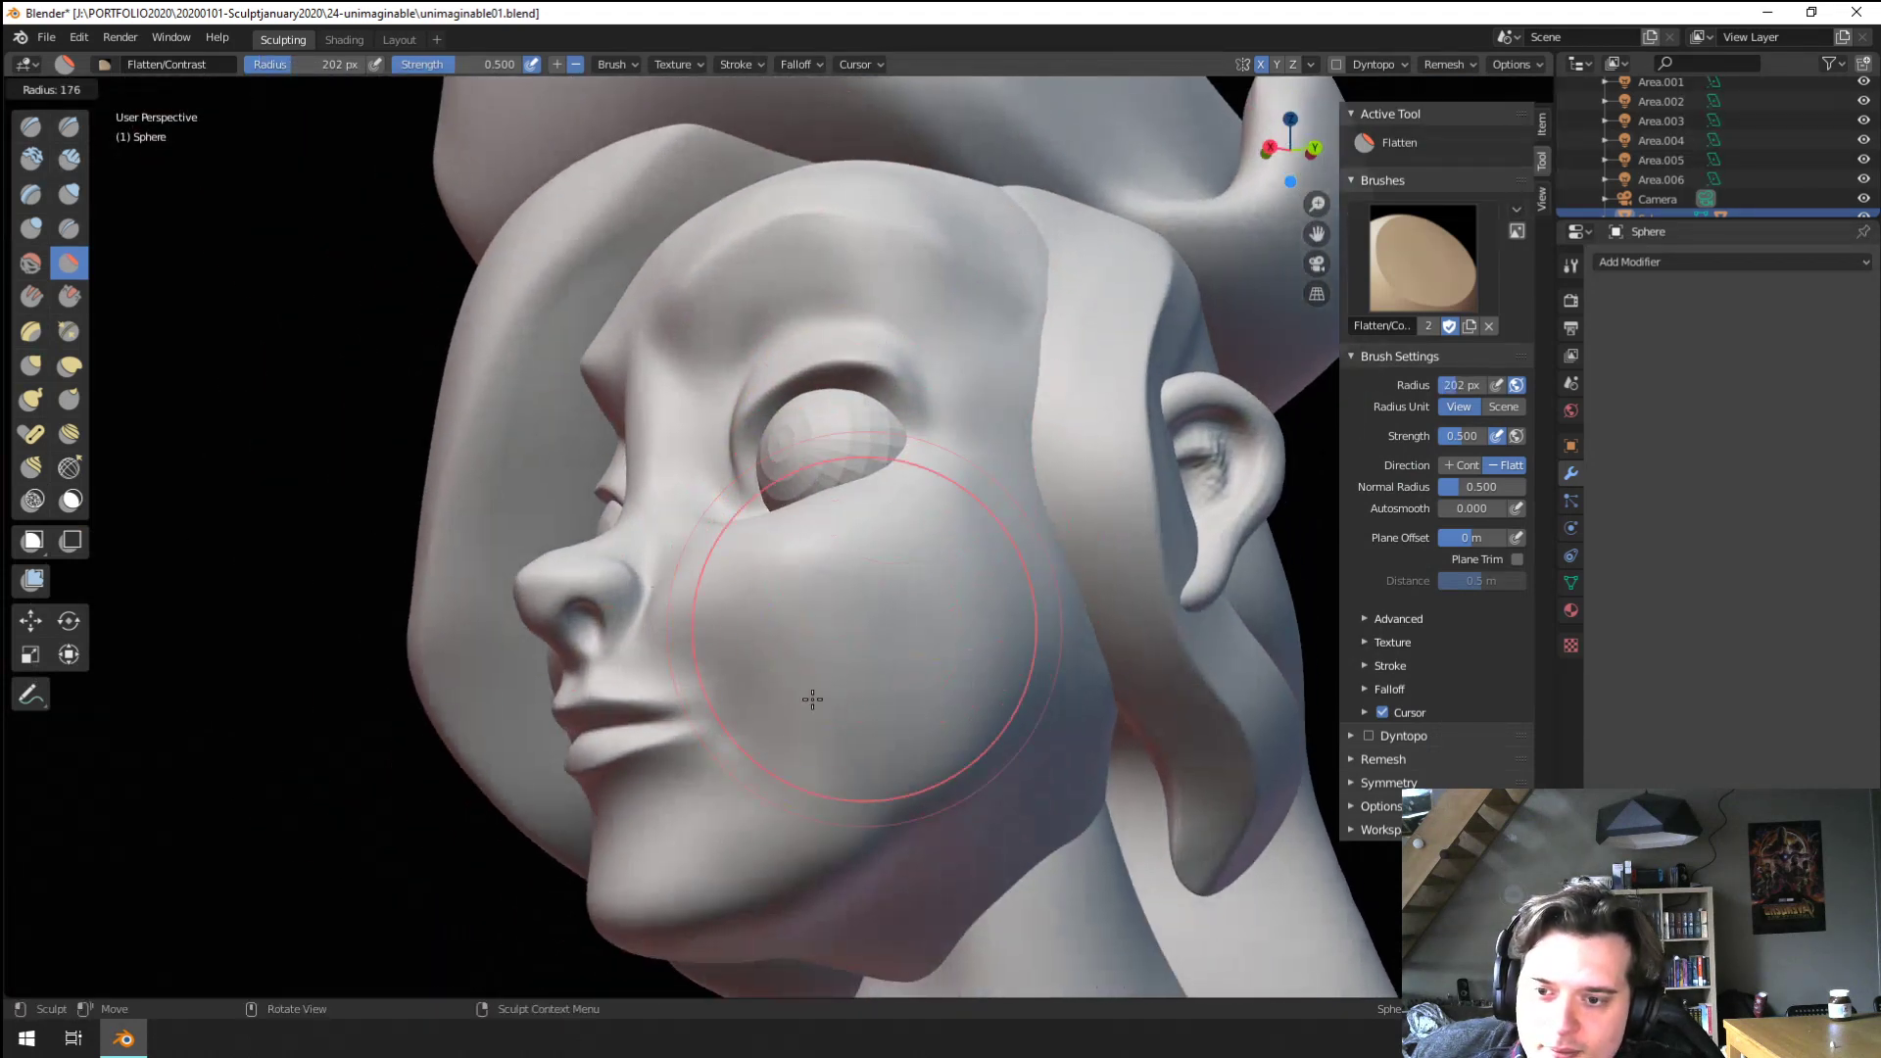
left_click(810, 696)
left_click_drag(887, 740, 692, 798)
left_click_drag(965, 676, 740, 796)
middle_click_drag(735, 797, 819, 777)
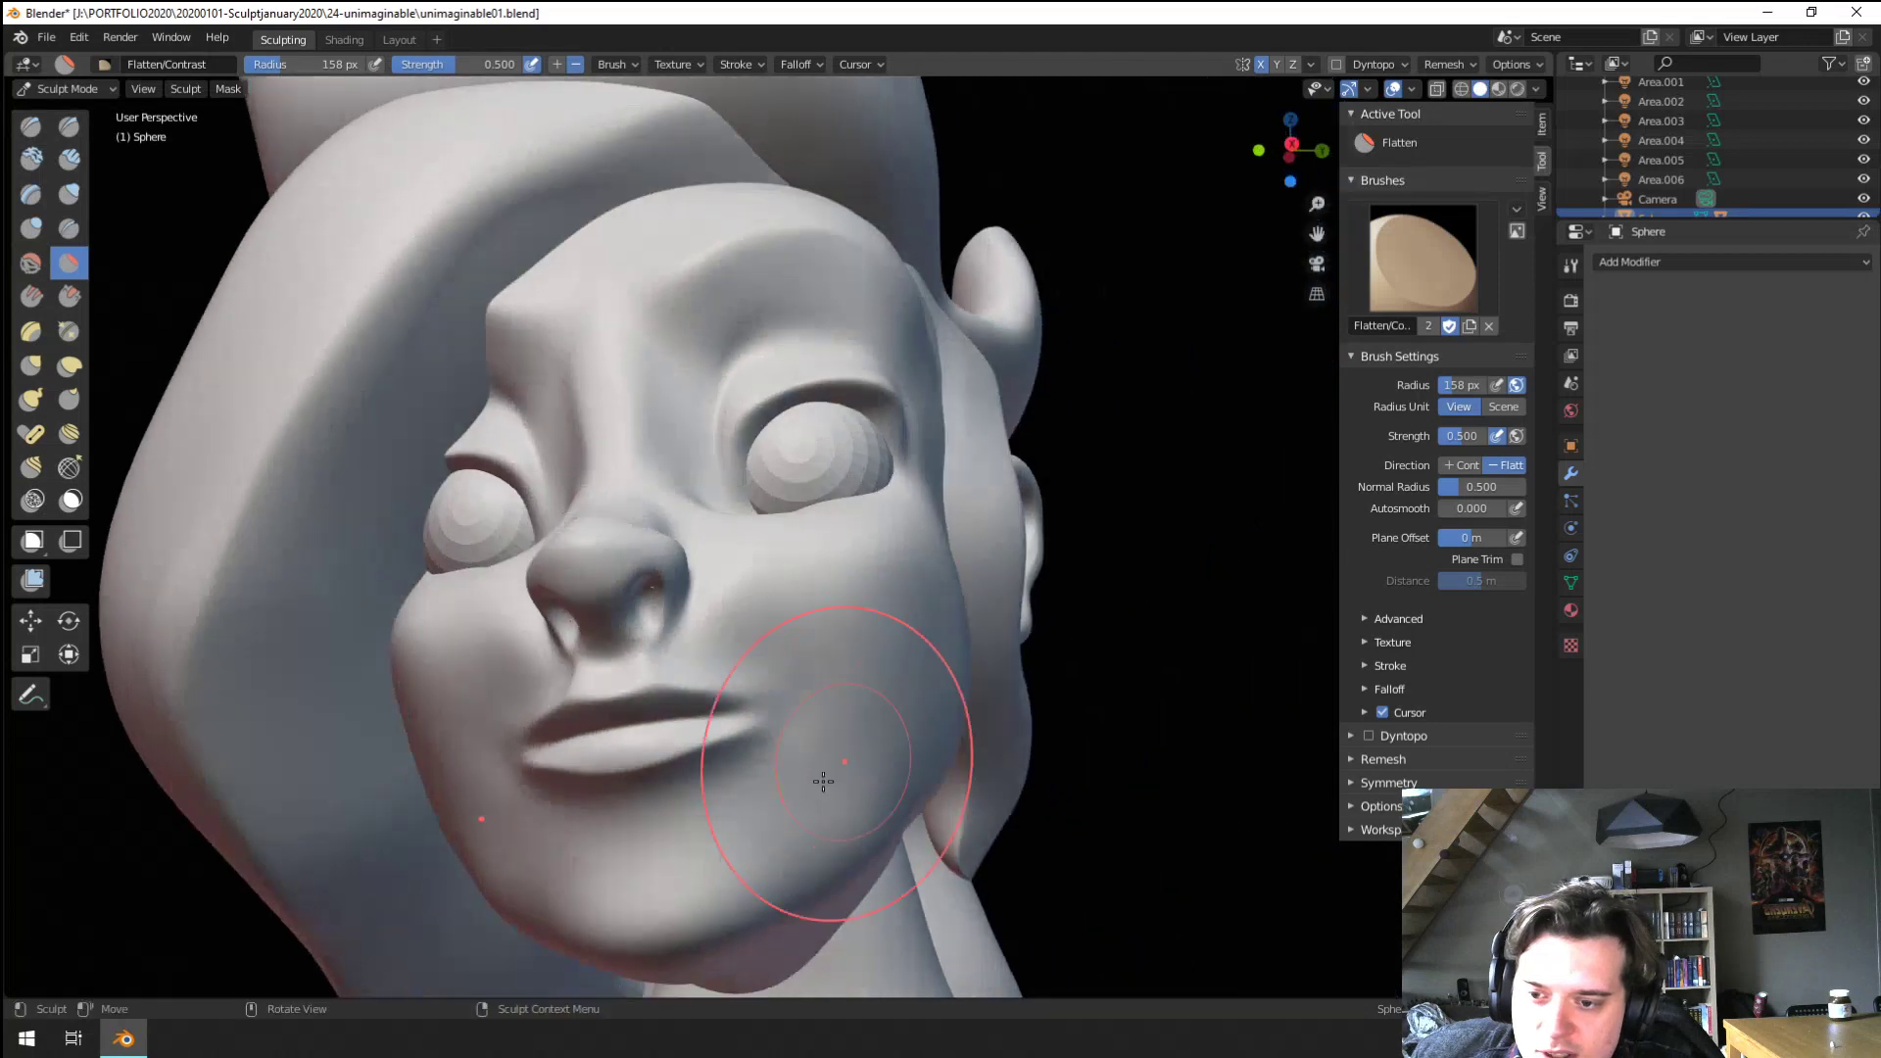
Flatten the jawline and the underside of the jaw with the Flatten brush at 105 to 190 px radius
key("f")
scroll(878, 713, "down", 4)
mouse_move(880, 720)
middle_mouse_down()
mouse_move(941, 752)
mouse_move(739, 706)
mouse_move(784, 637)
middle_mouse_up()
scroll(780, 735, "up", 3)
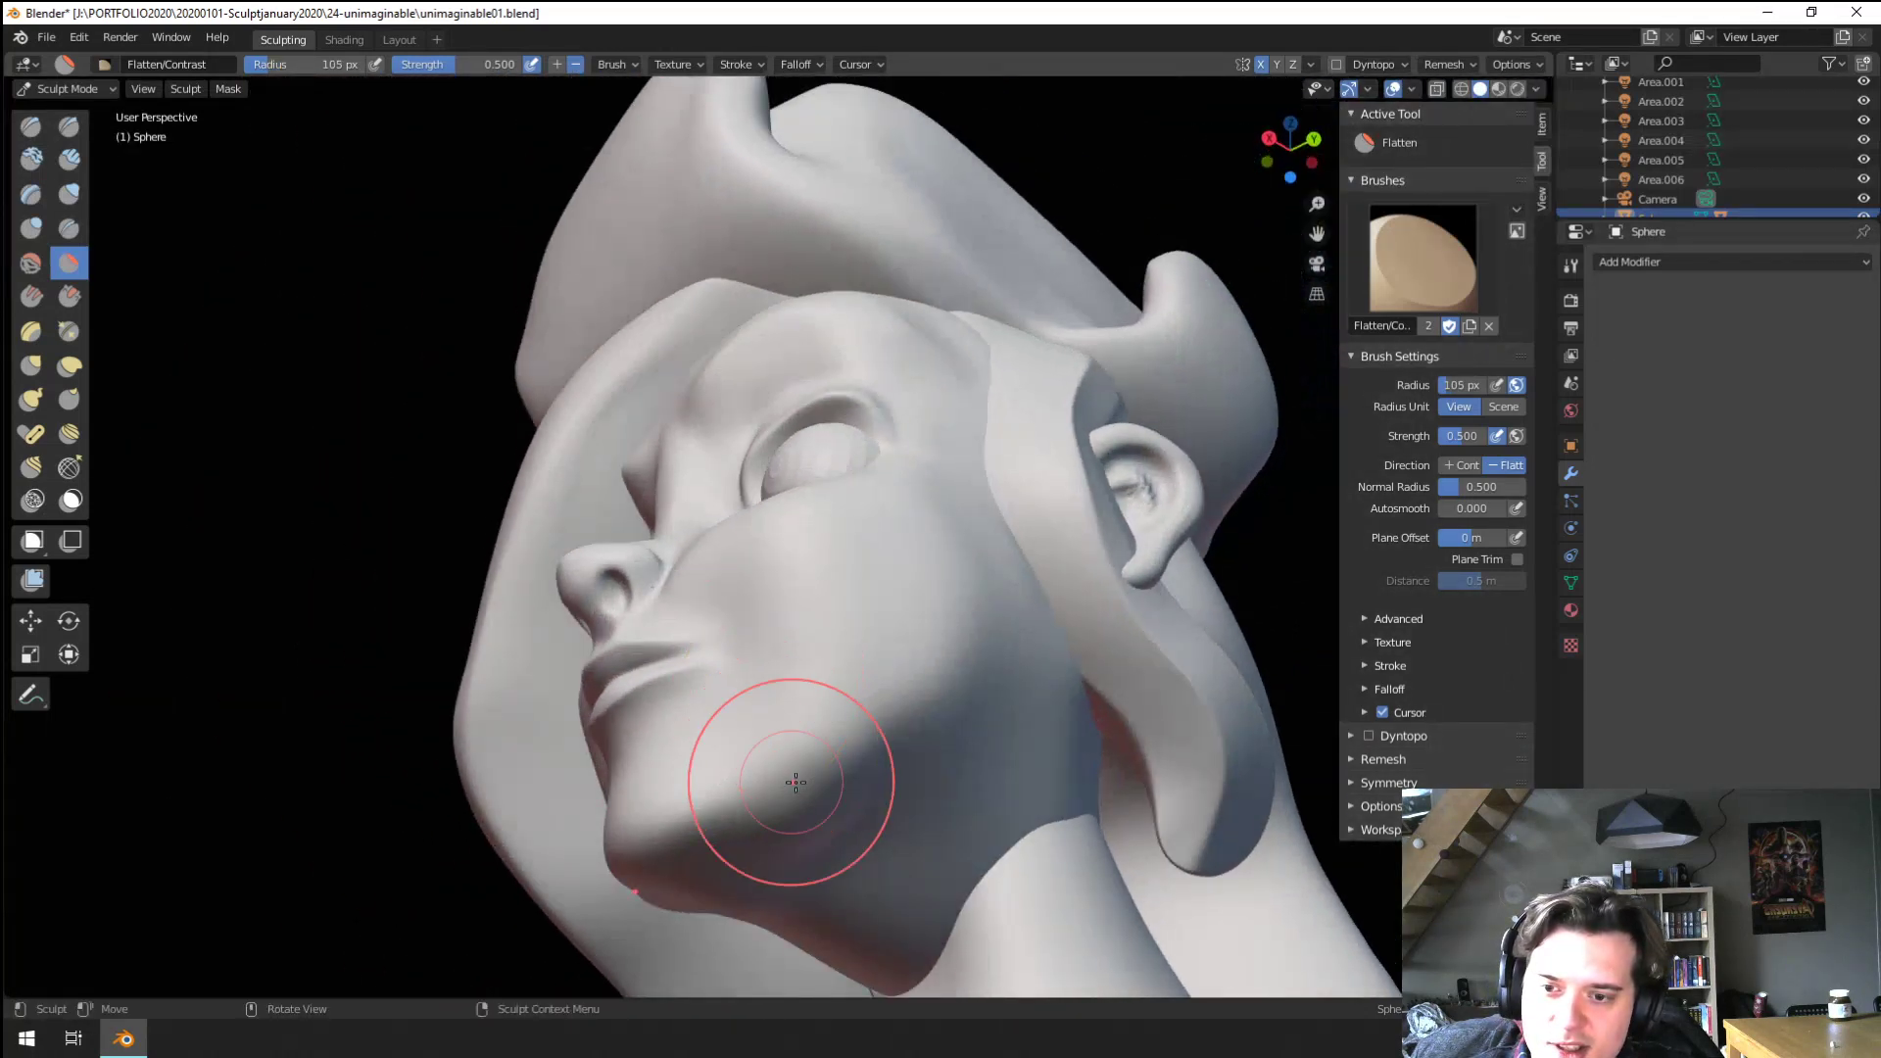
middle_click_drag(793, 781, 843, 720)
key("f")
left_click(929, 726)
left_click_drag(928, 726, 816, 801)
middle_click_drag(815, 801, 882, 750)
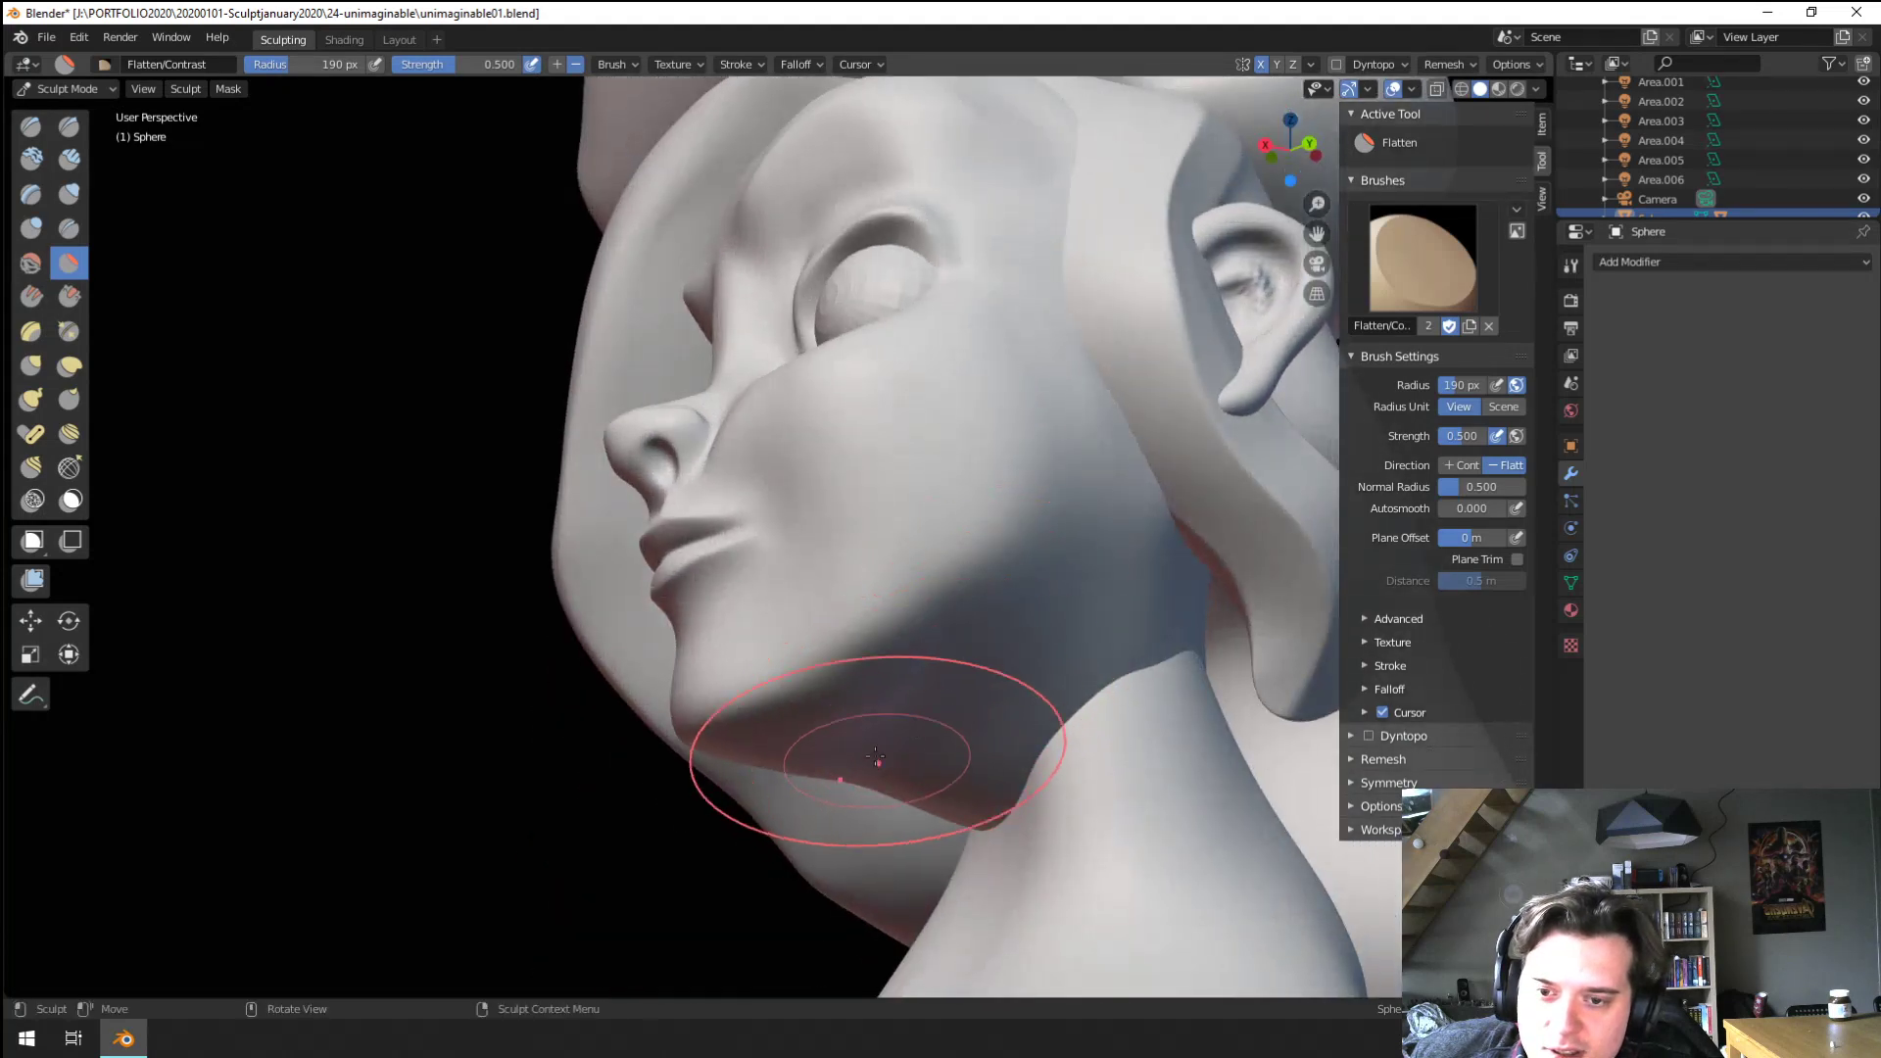
Smooth the inner ear at 155 px radius and flatten the earlobe with the Flatten brush at 47 px radius
mouse_move(1111, 546)
middle_mouse_down()
mouse_move(1029, 759)
mouse_move(948, 768)
mouse_move(1059, 401)
mouse_move(877, 527)
middle_mouse_up()
key("f")
left_click(953, 504)
scroll(1041, 474, "up", 3)
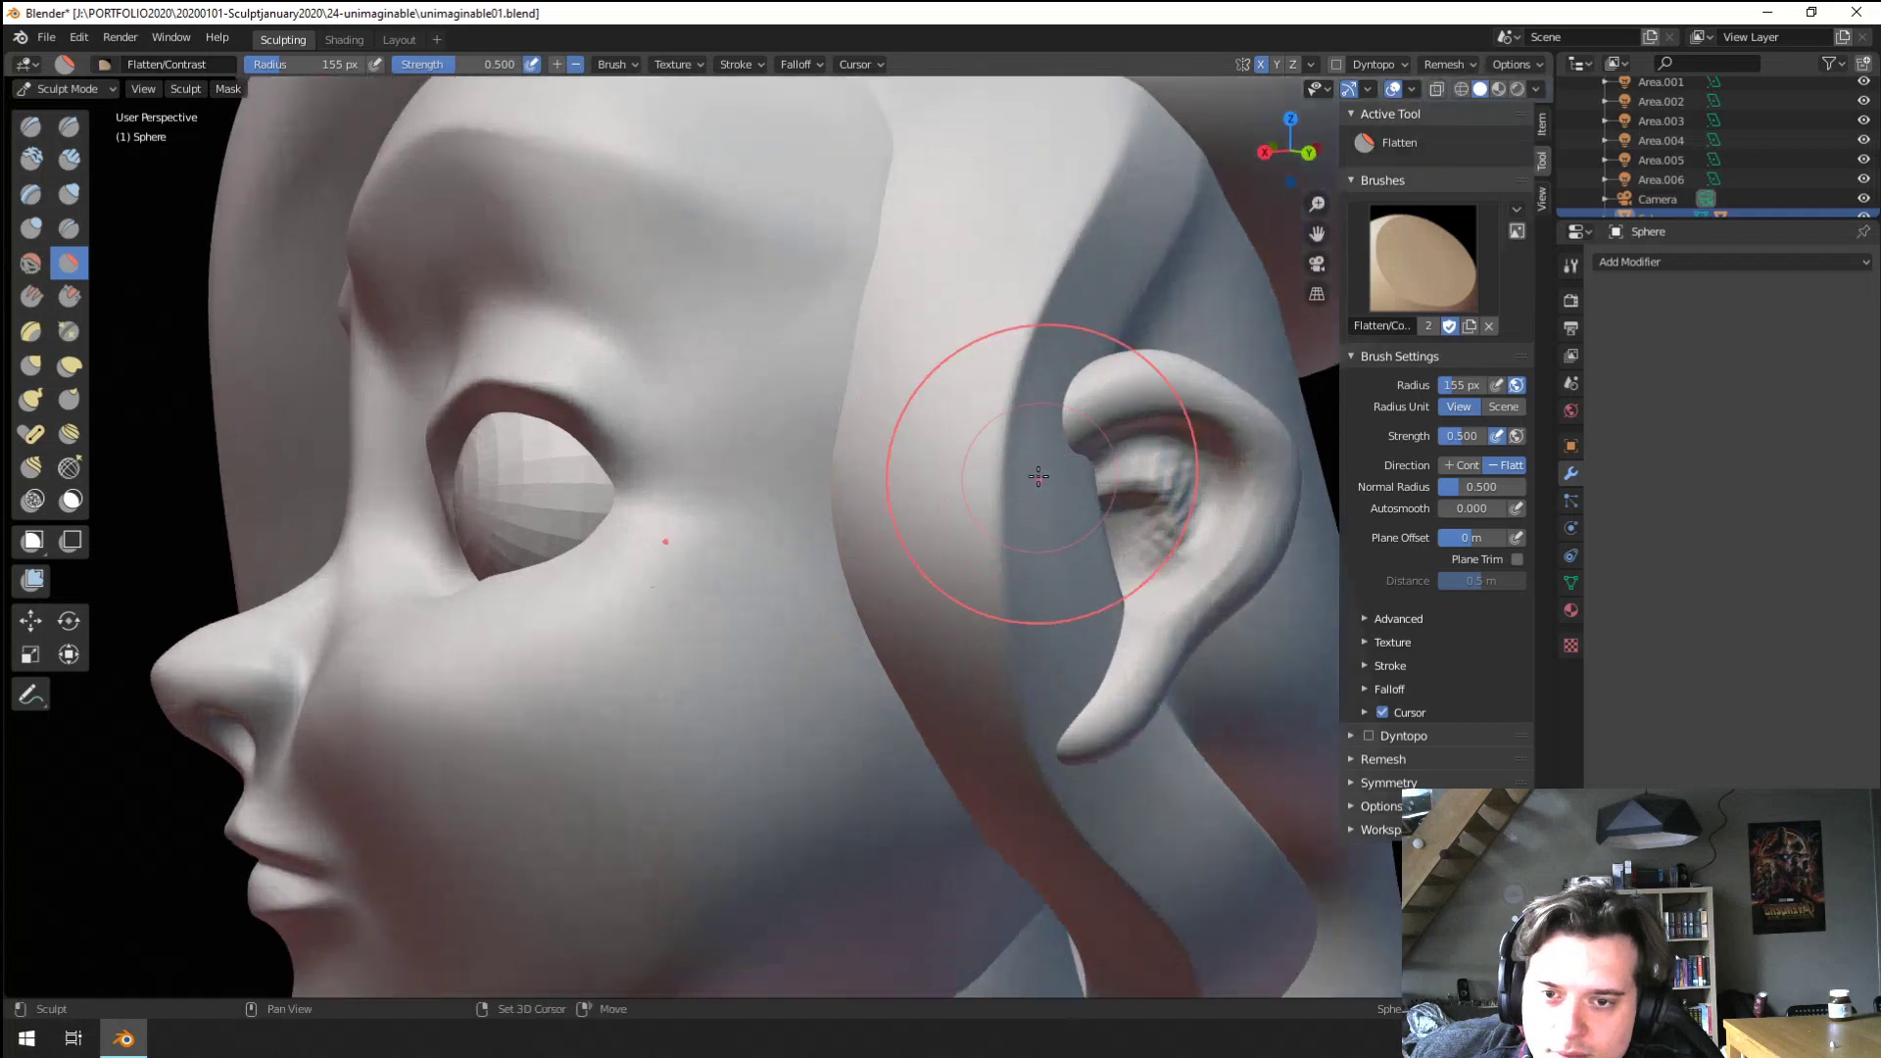
left_click_drag(1042, 474, 1134, 475, "shift")
scroll(1119, 472, "down", 5)
mouse_move(1118, 472)
middle_mouse_down()
mouse_move(1108, 421)
mouse_move(1126, 407)
middle_mouse_up()
scroll(1127, 407, "up", 1)
key("f")
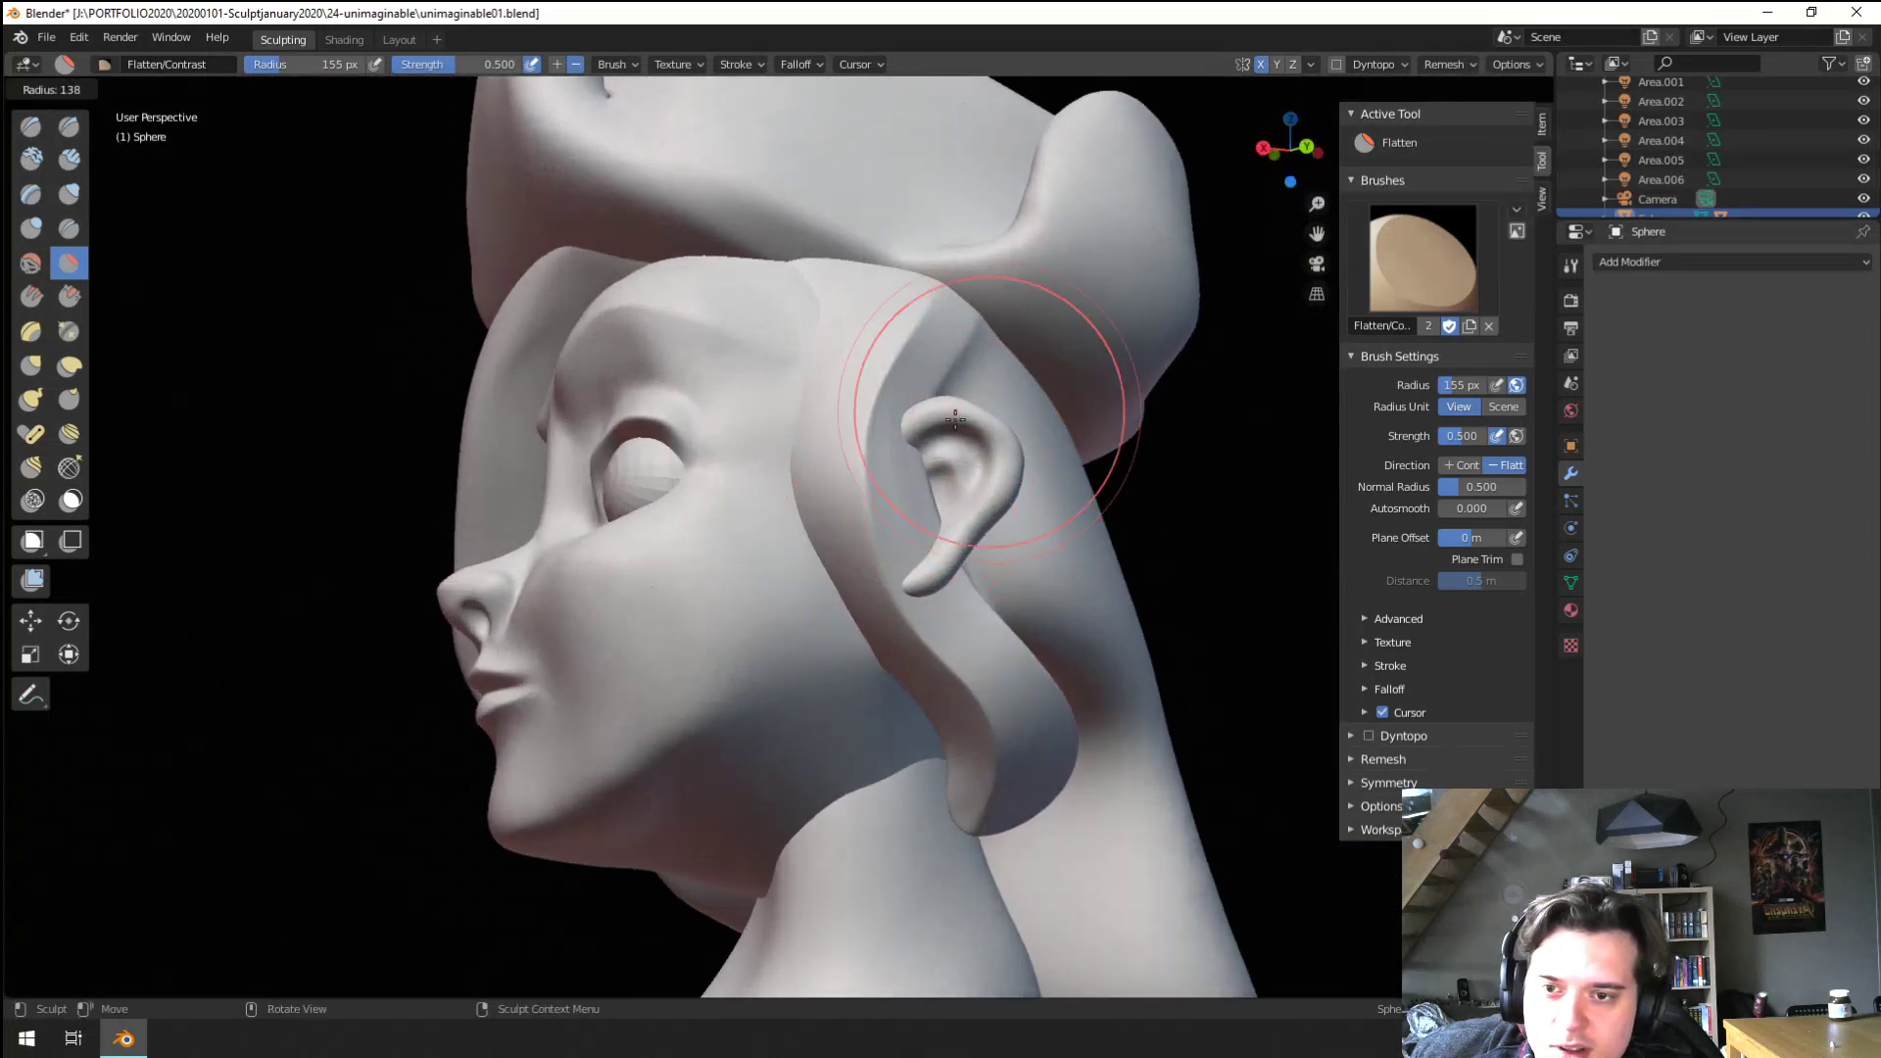
left_click(1029, 417)
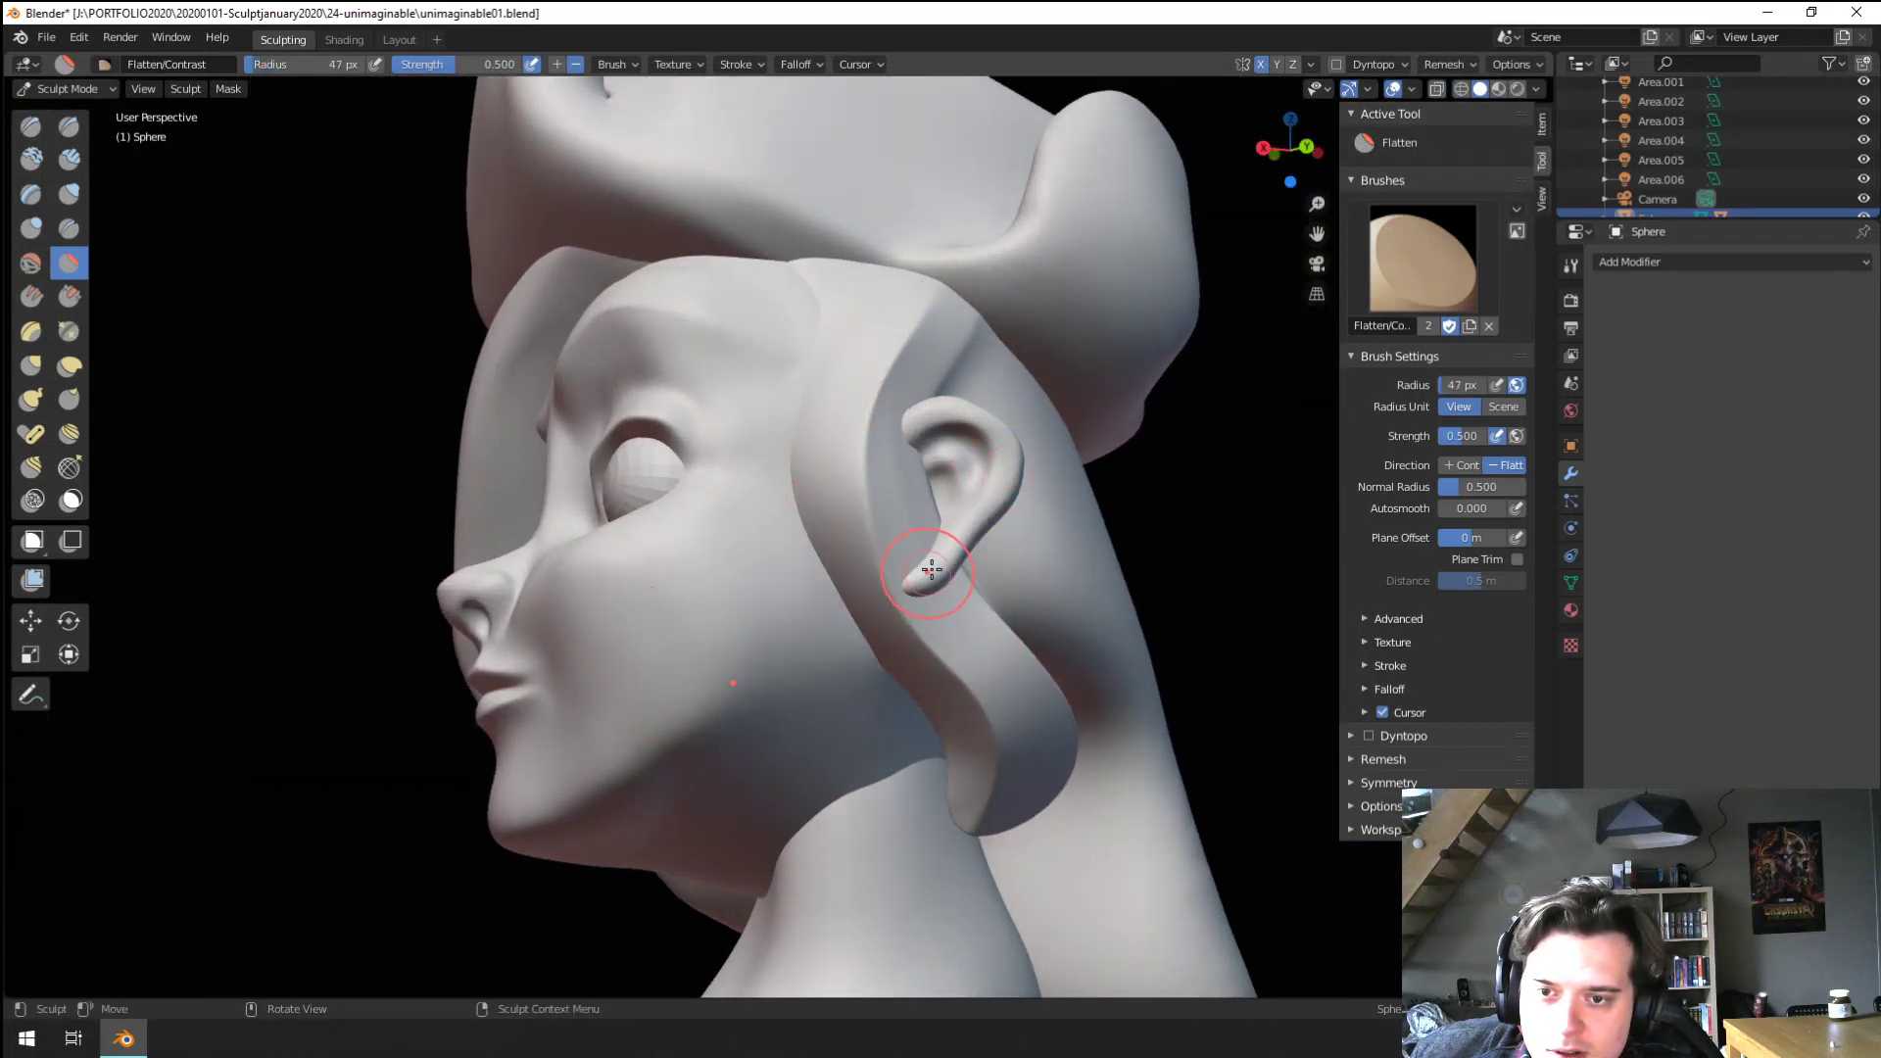
Raise the outer part of the upper eyelid with the Grab brush at 218 px radius
scroll(1068, 392, "down", 6)
middle_click_drag(945, 480, 1024, 545)
scroll(996, 525, "up", 3)
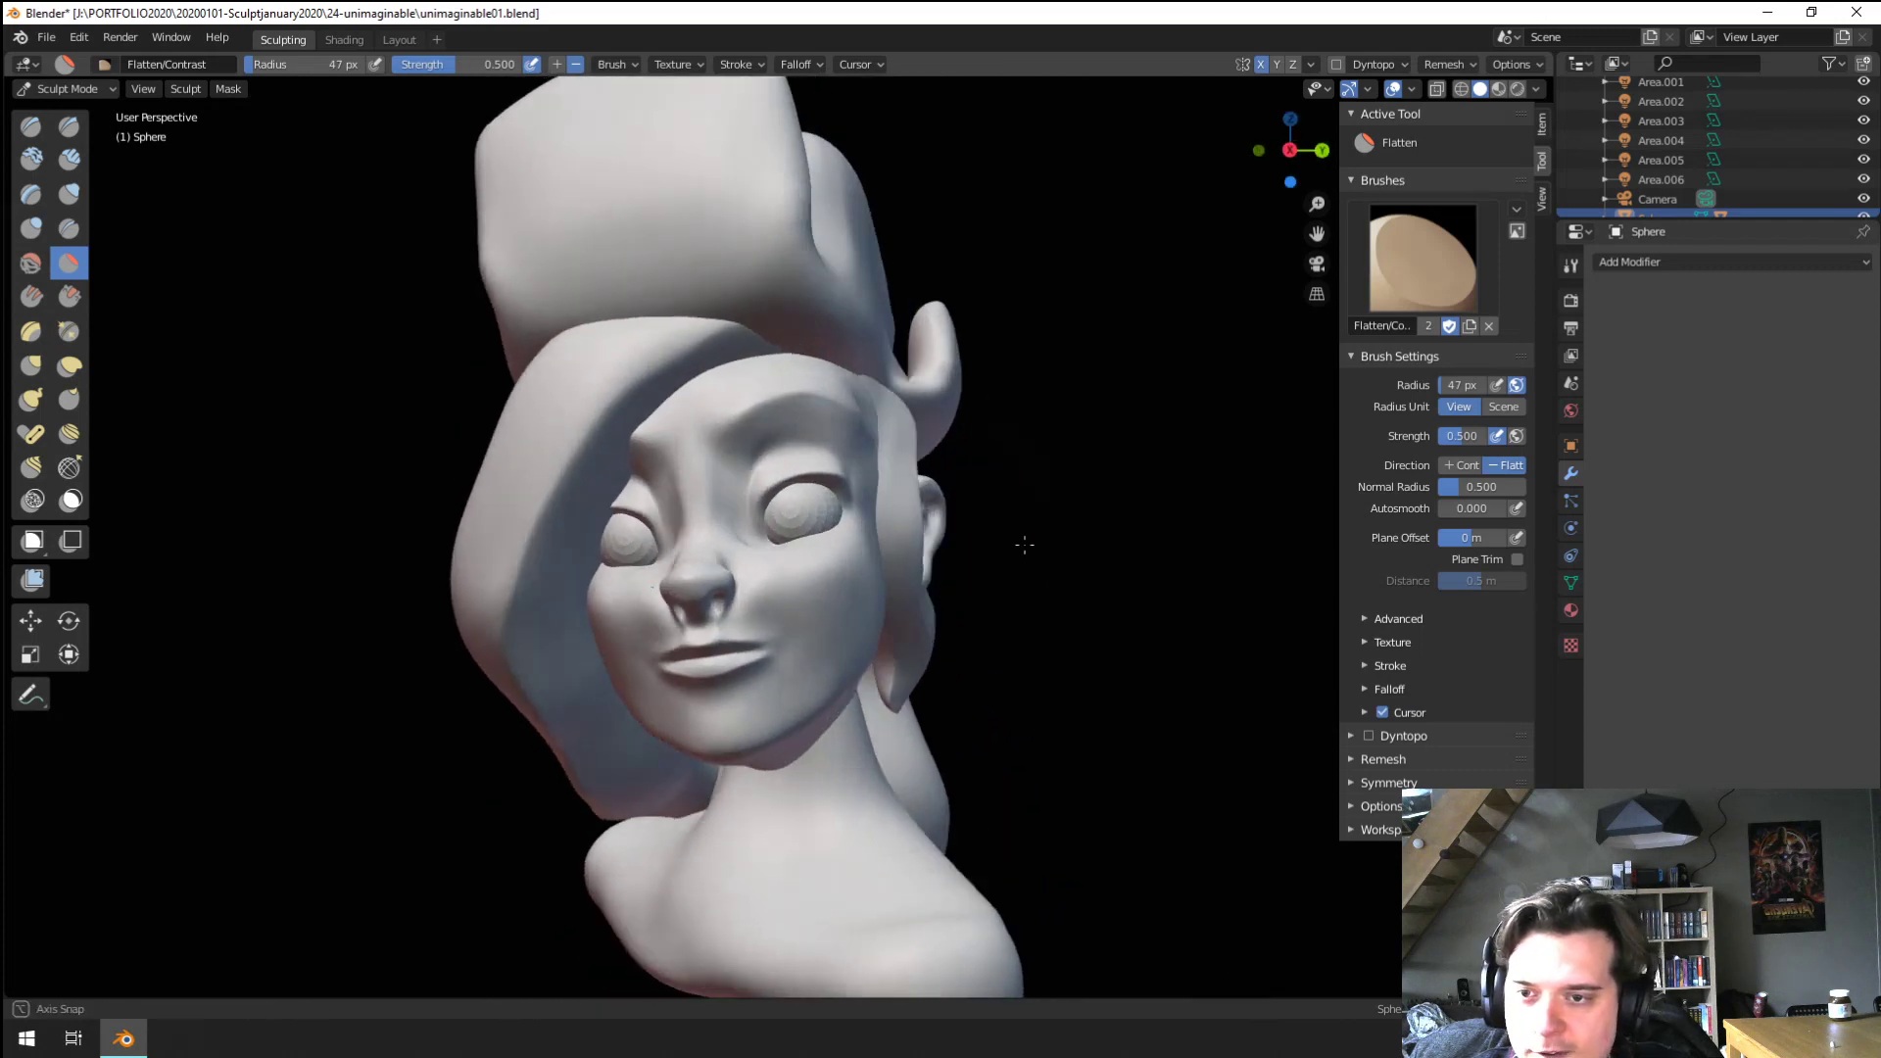
scroll(974, 496, "up", 5)
key("g")
key("f")
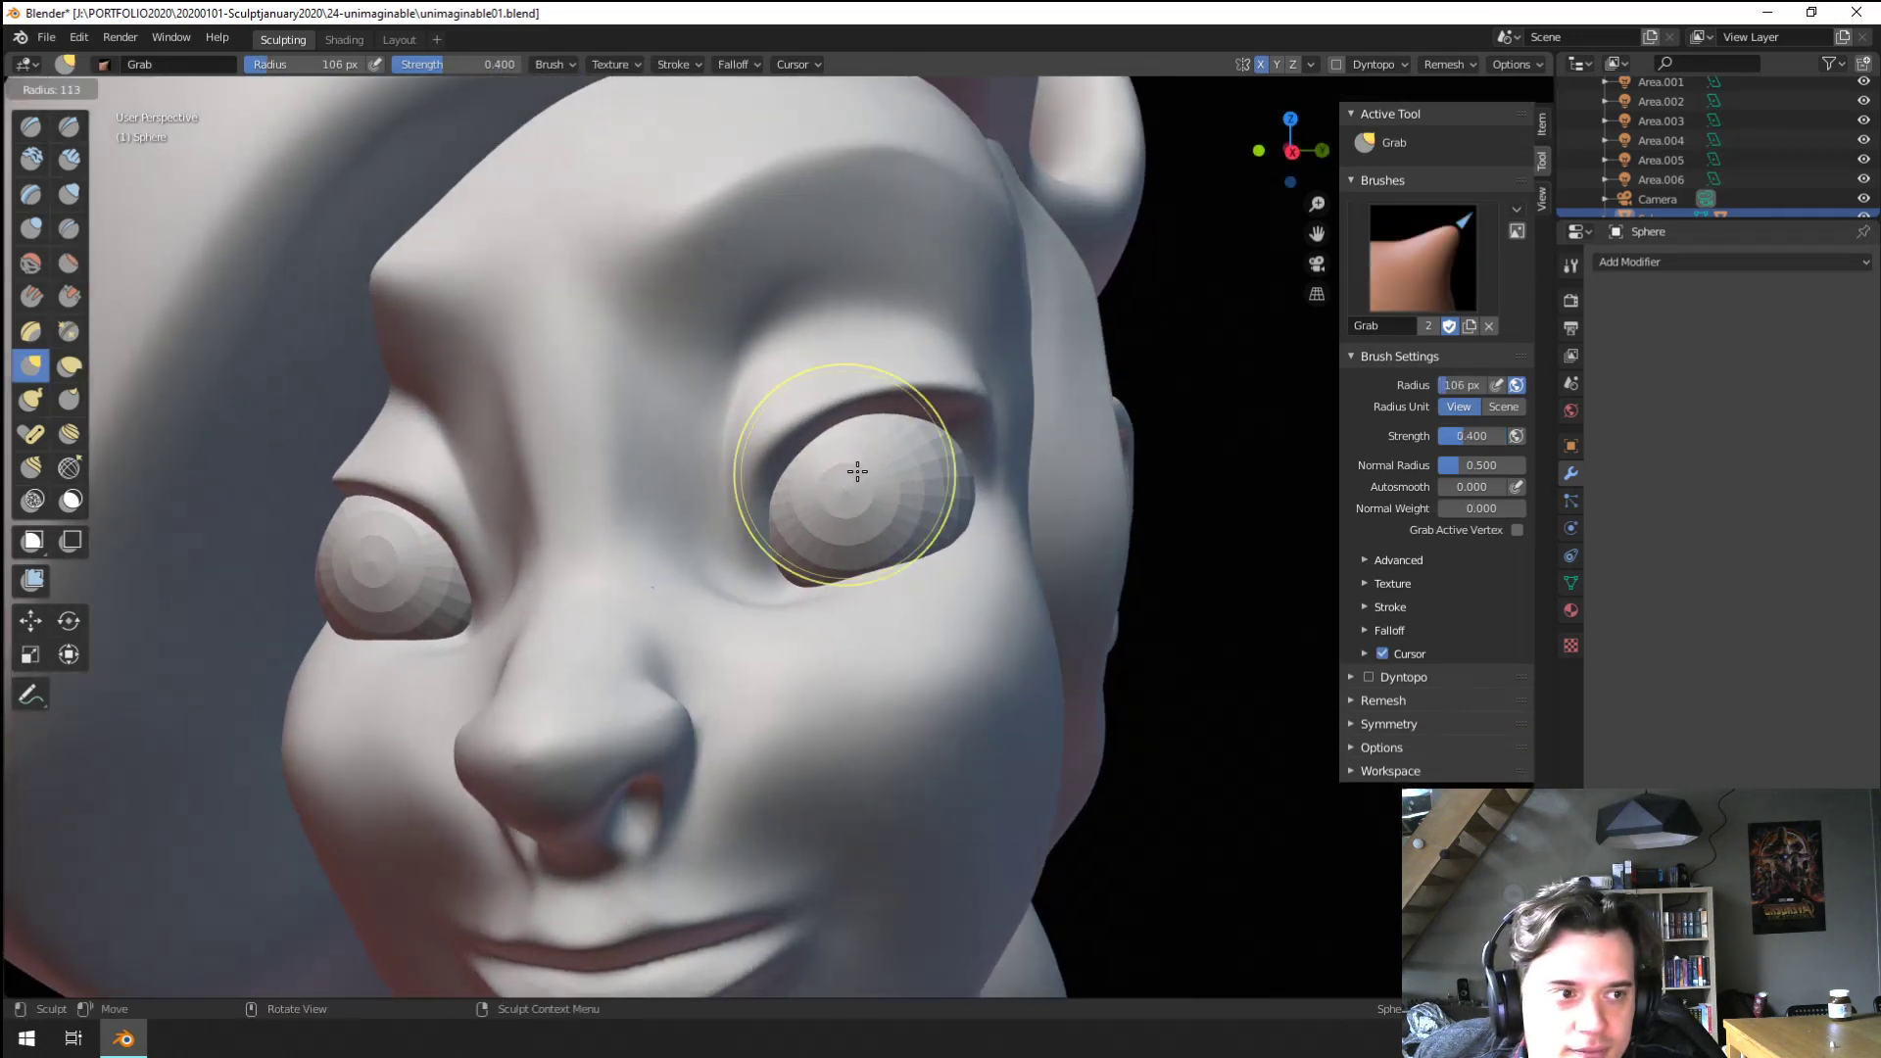
left_click(885, 470)
key("f")
left_click(921, 460)
left_click_drag(908, 423, 914, 390)
Switch the head mesh from Sculpt Mode to Object Mode
scroll(842, 480, "down", 5)
middle_click_drag(793, 550, 764, 492)
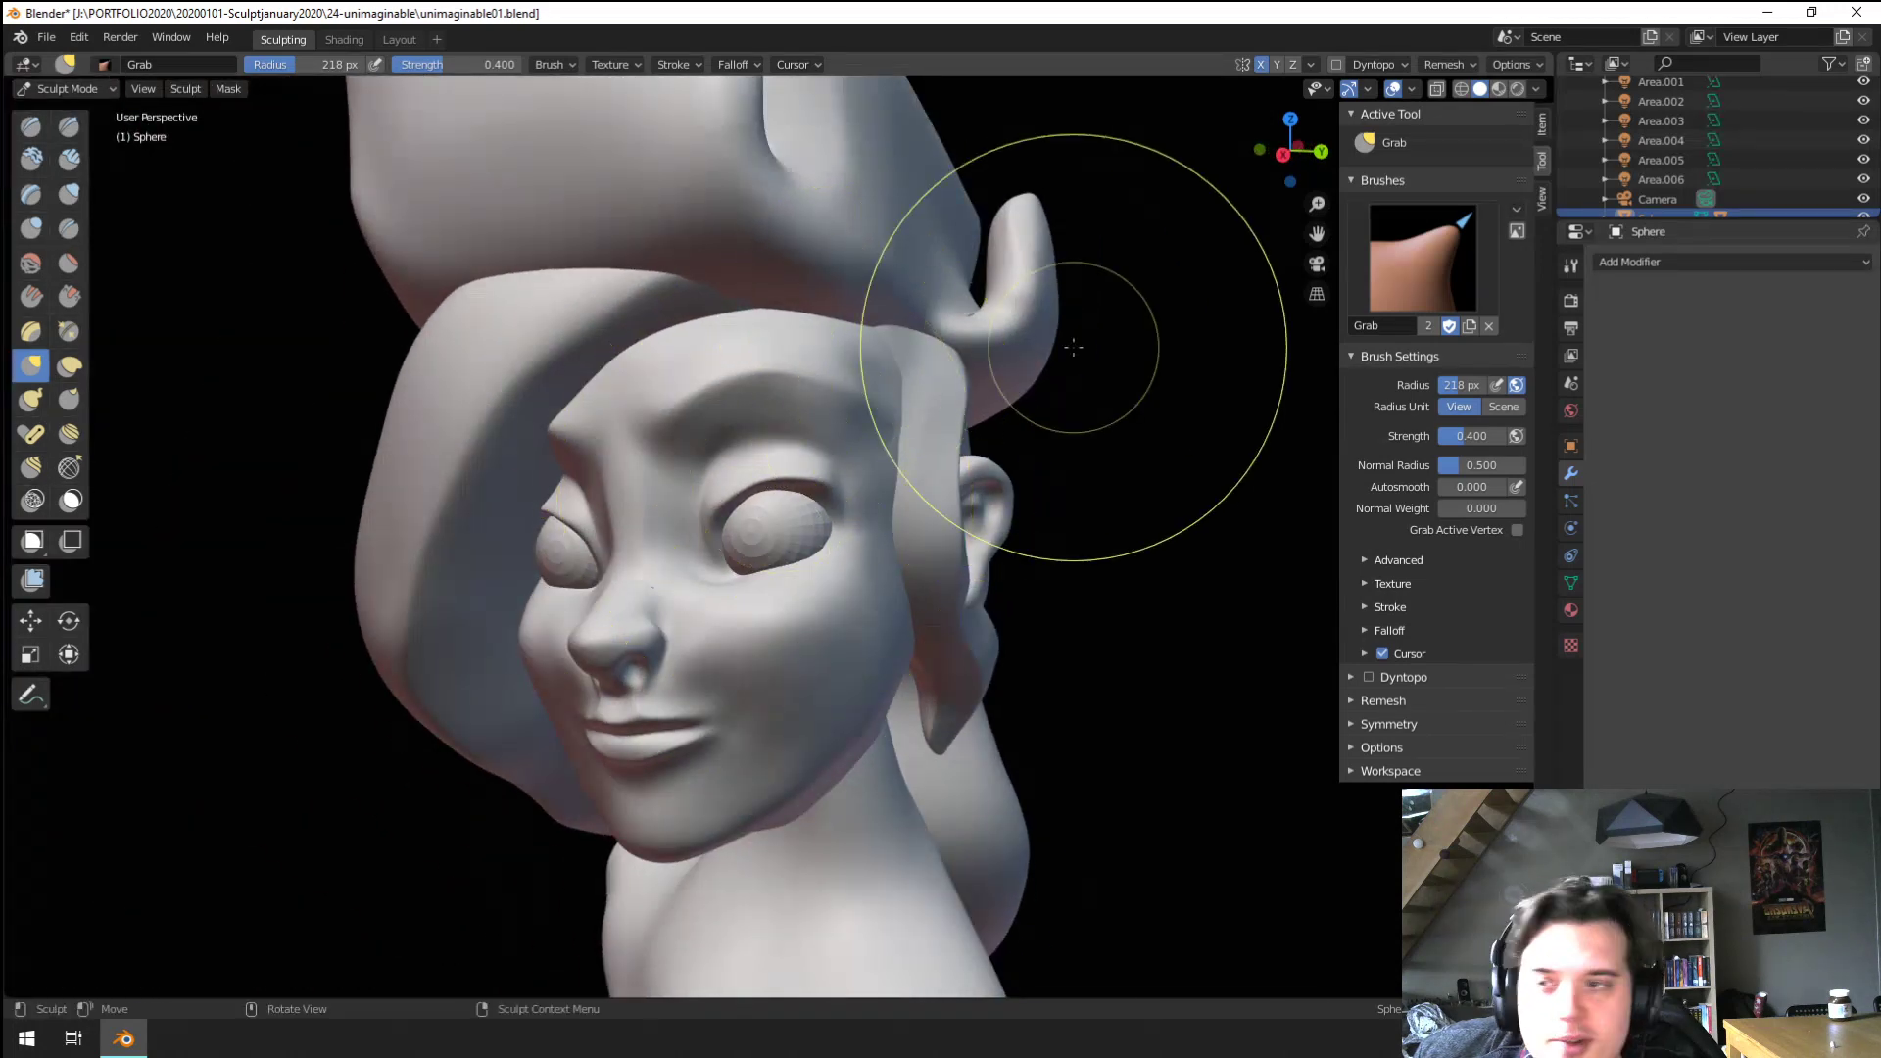
left_click(66, 89)
left_click(49, 110)
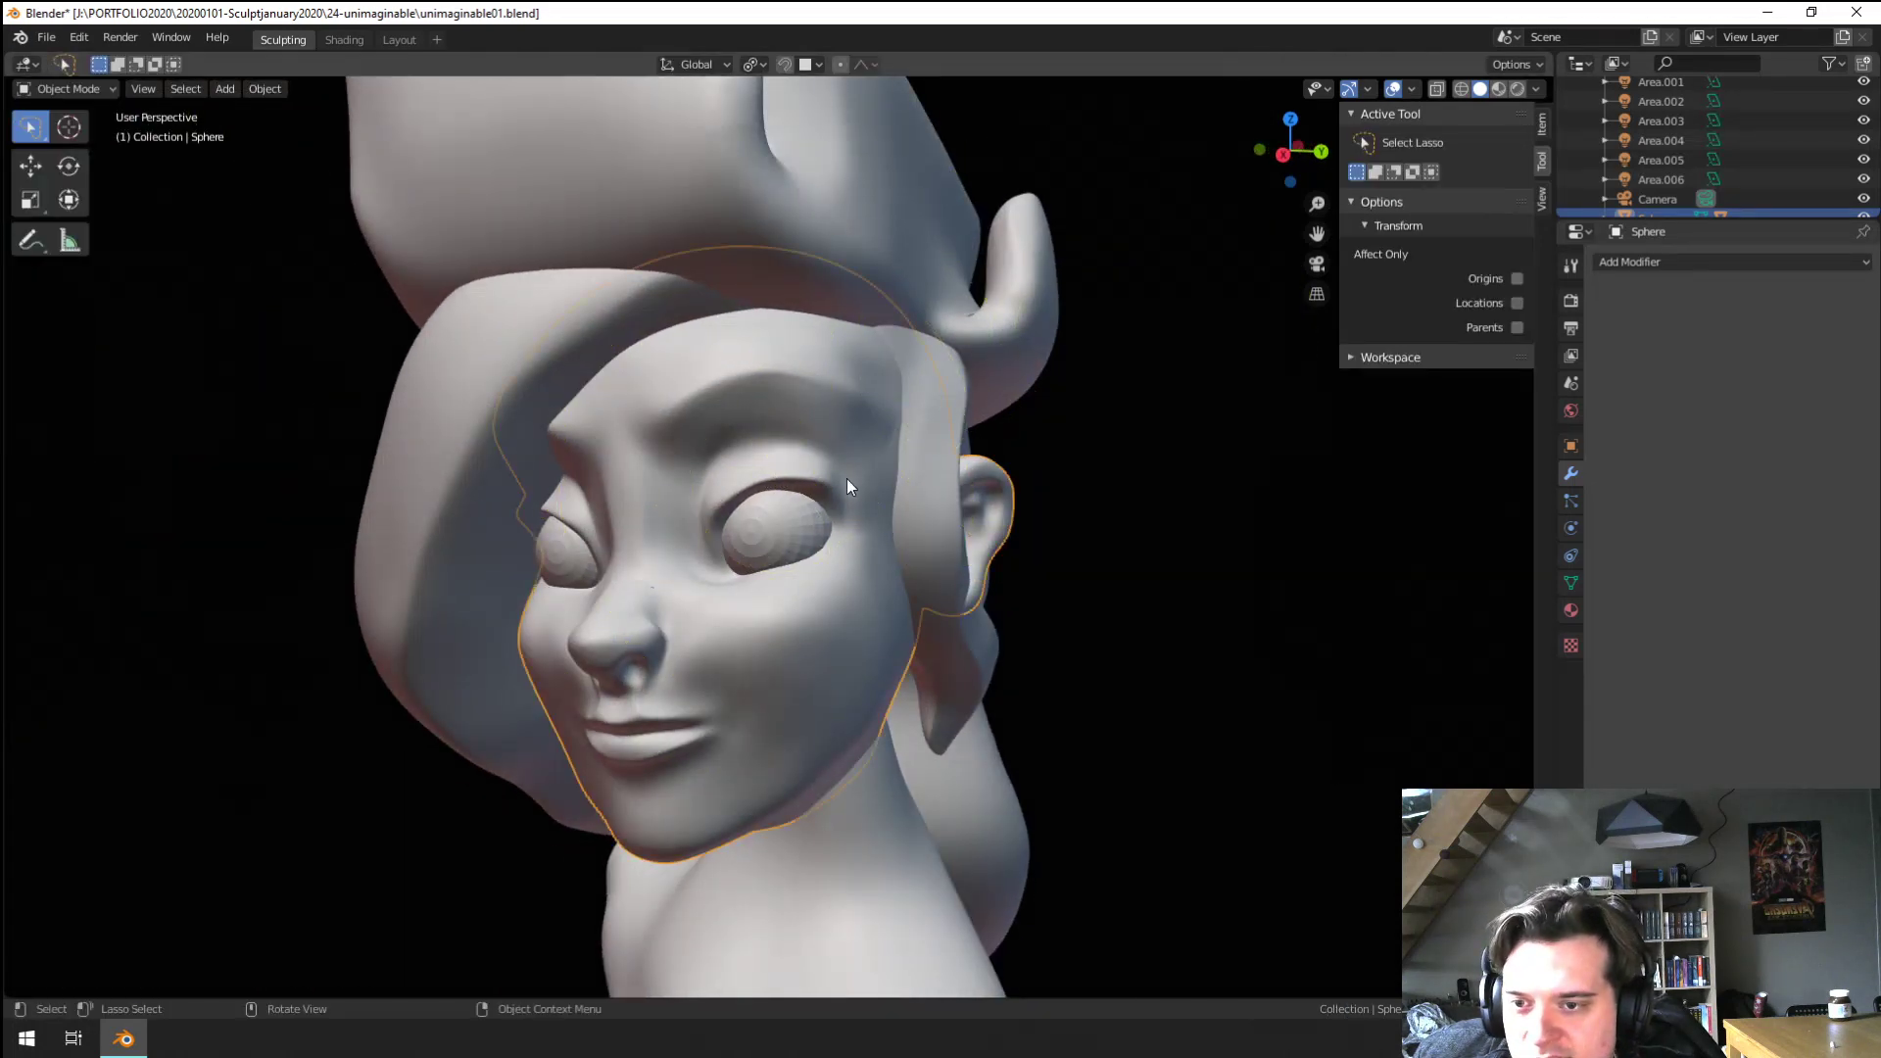
Select the eyeballs and apply their Mirror modifier
left_click(810, 537)
scroll(823, 569, "up", 4)
middle_click_drag(853, 641, 942, 609)
scroll(880, 625, "down", 4)
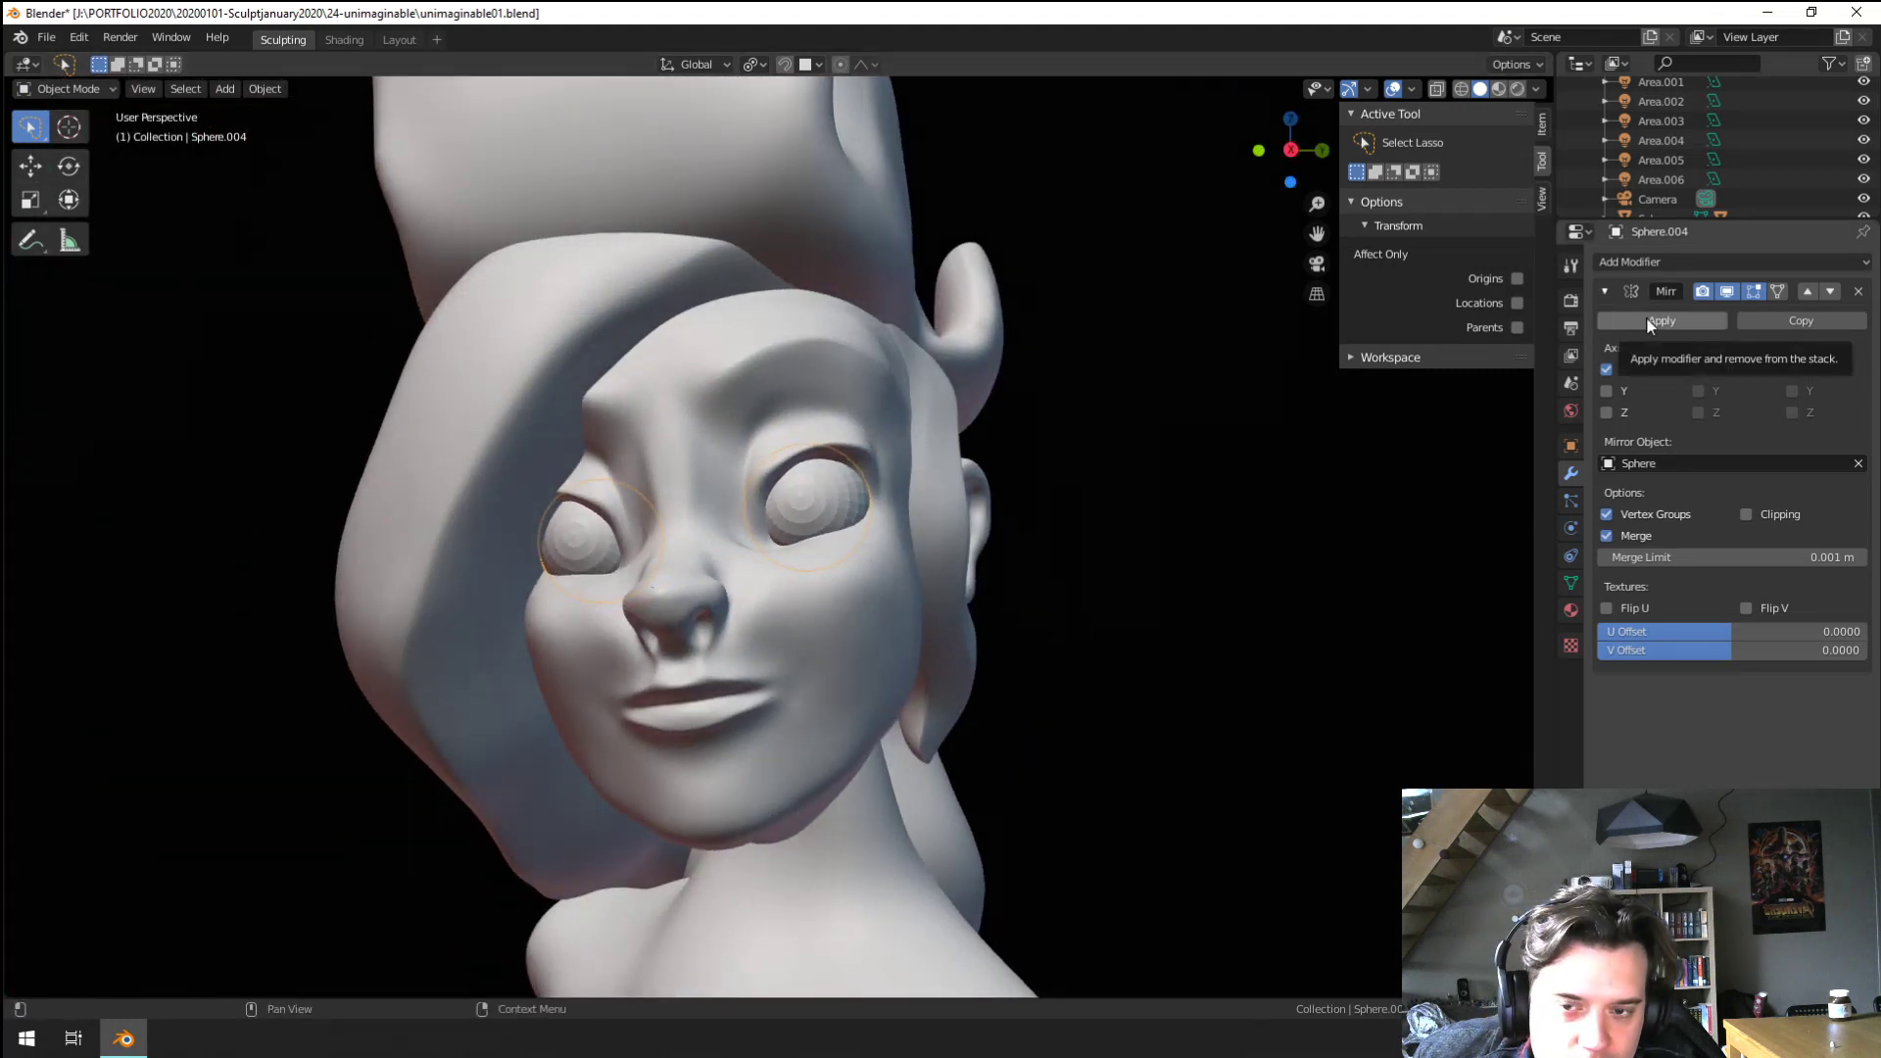
scroll(1003, 577, "down", 4)
middle_click_drag(962, 609, 998, 637)
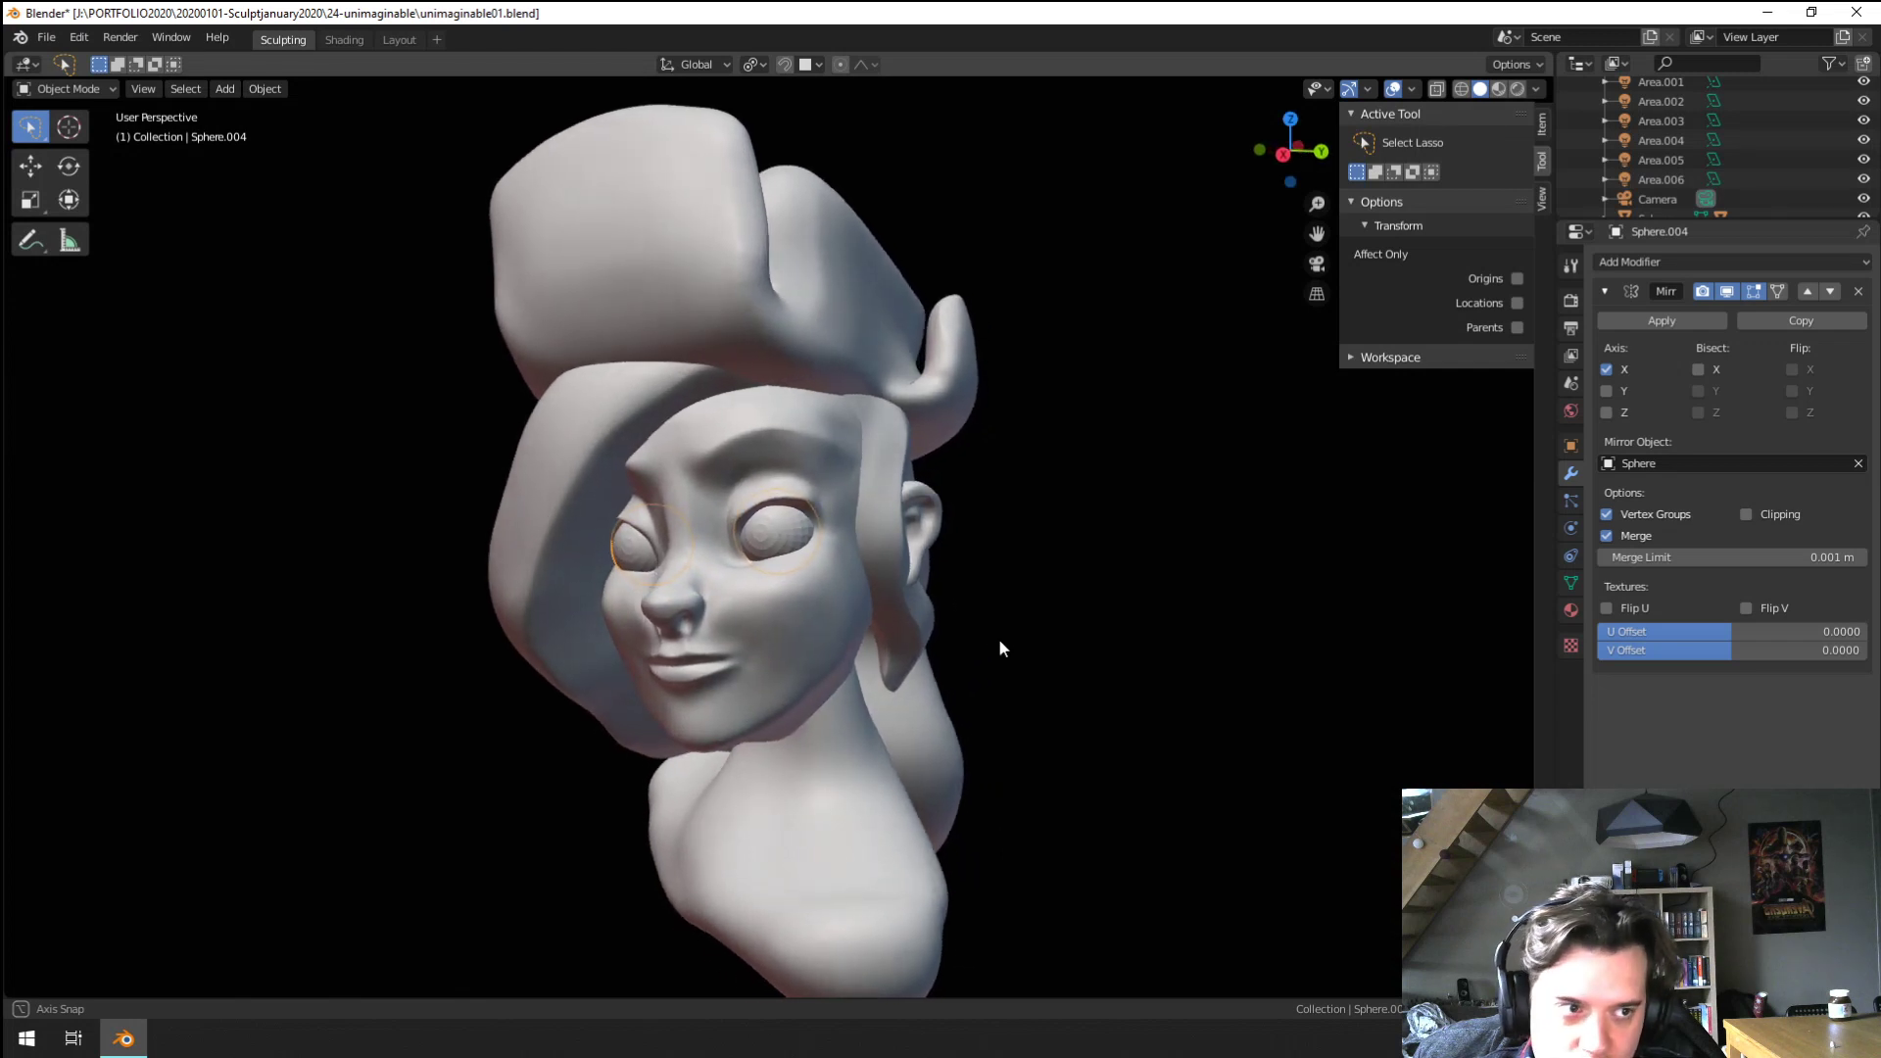
left_click(1622, 325)
Separate the two eyeballs into individual objects by loose parts and return to Object Mode
key("Tab")
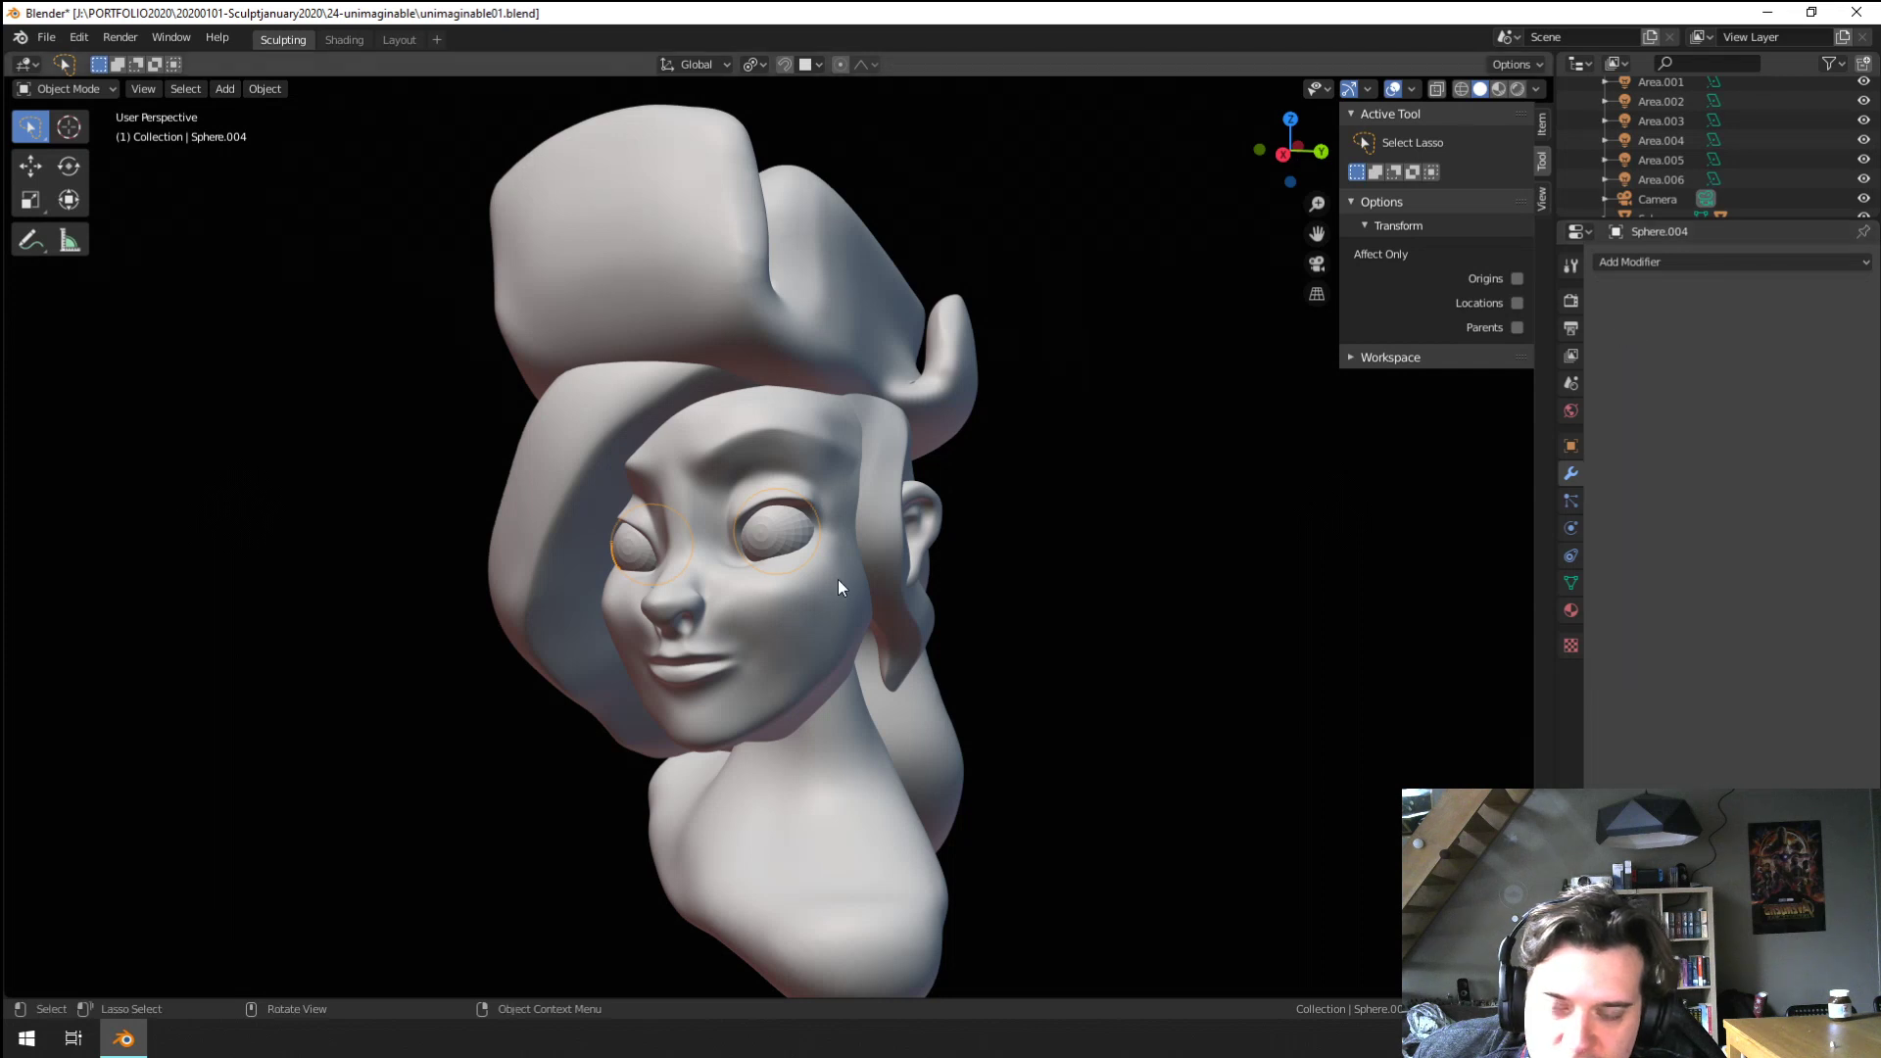
scroll(838, 580, "up", 3)
key("p")
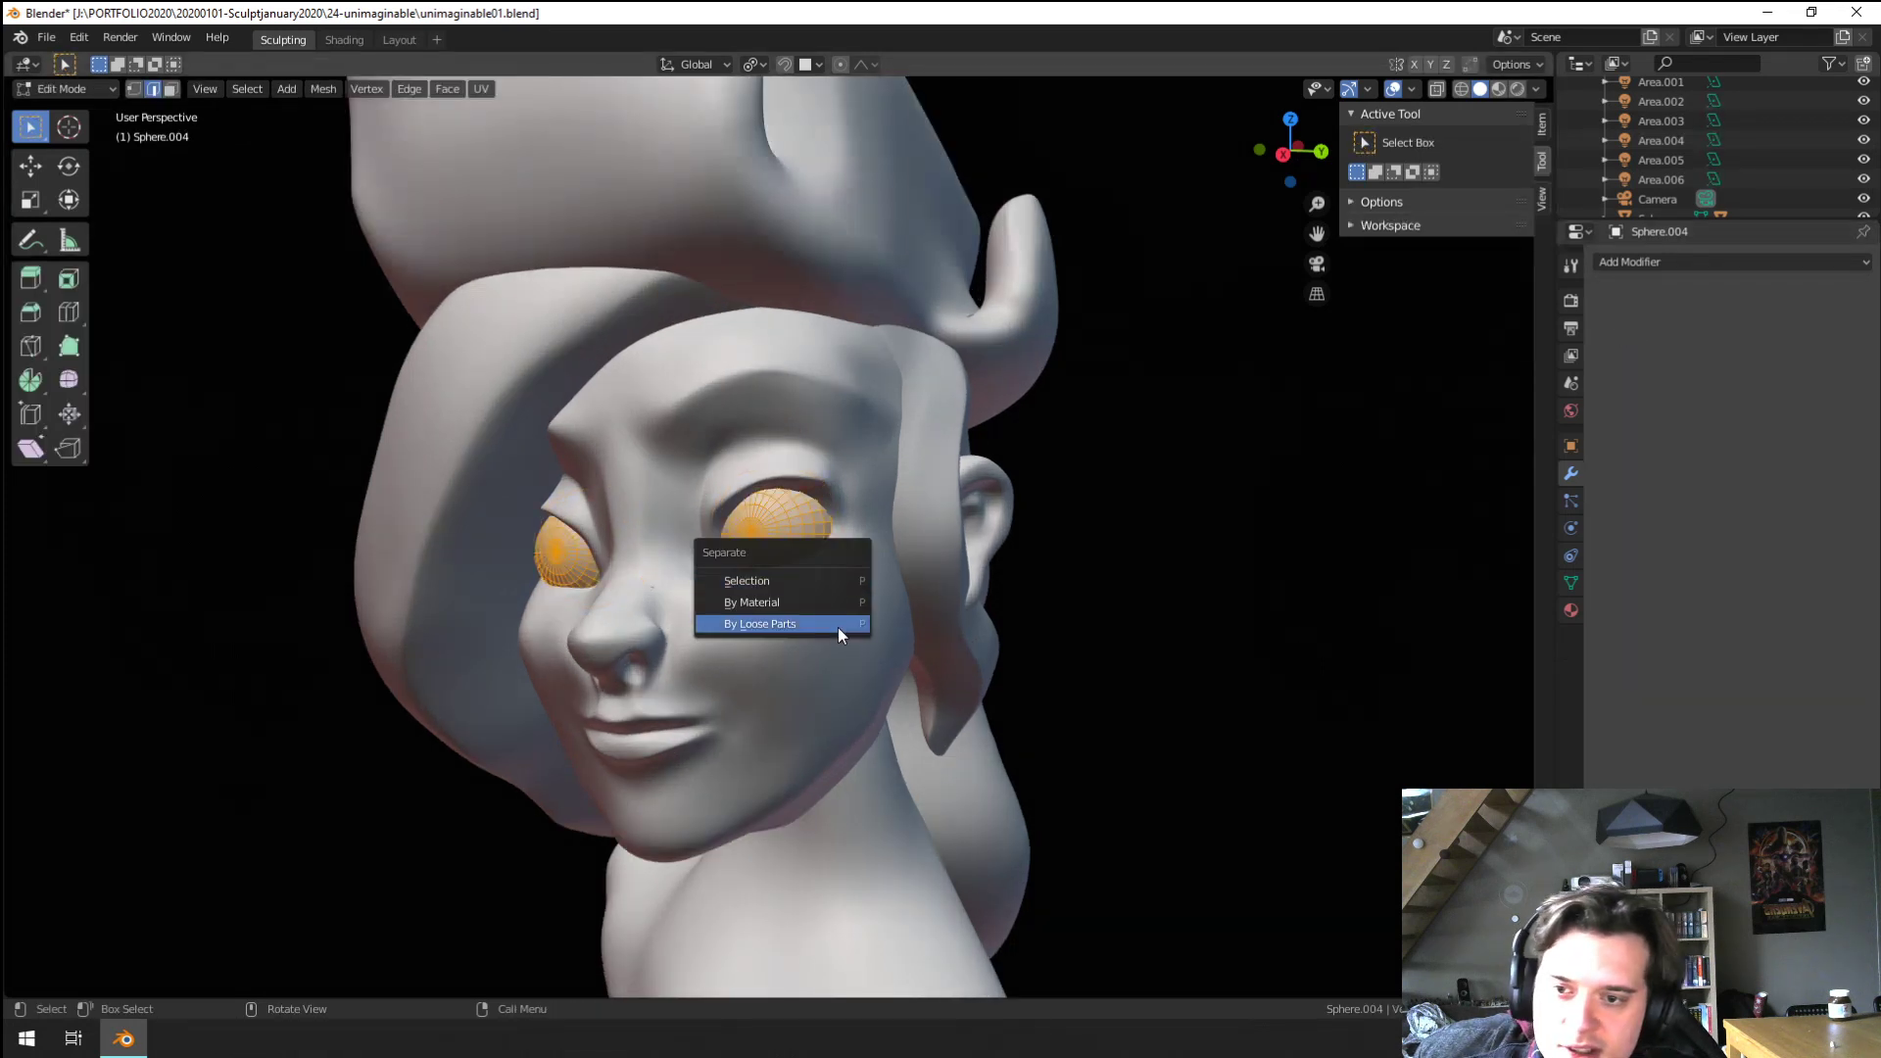
left_click(837, 627)
key("Tab")
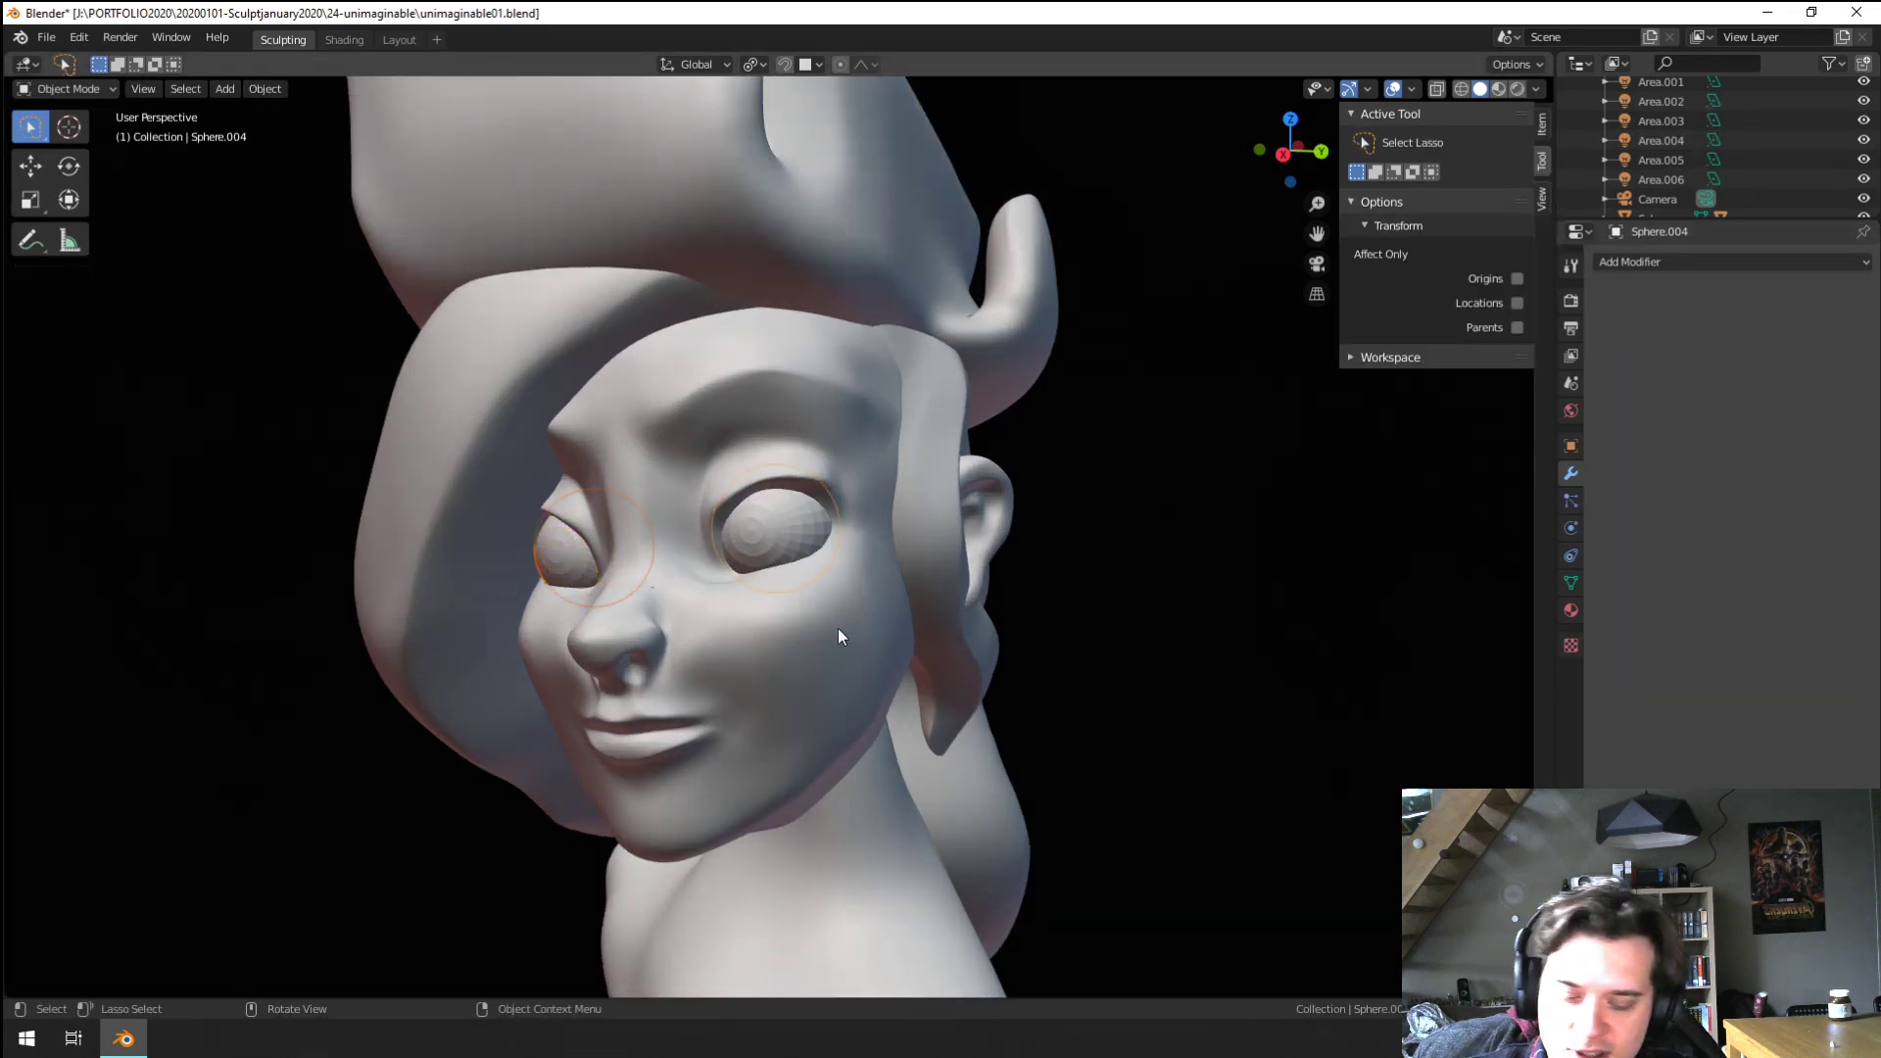
Select the eyeball on the far side of the face and set a new origin for it
left_click(585, 574)
left_click(764, 532)
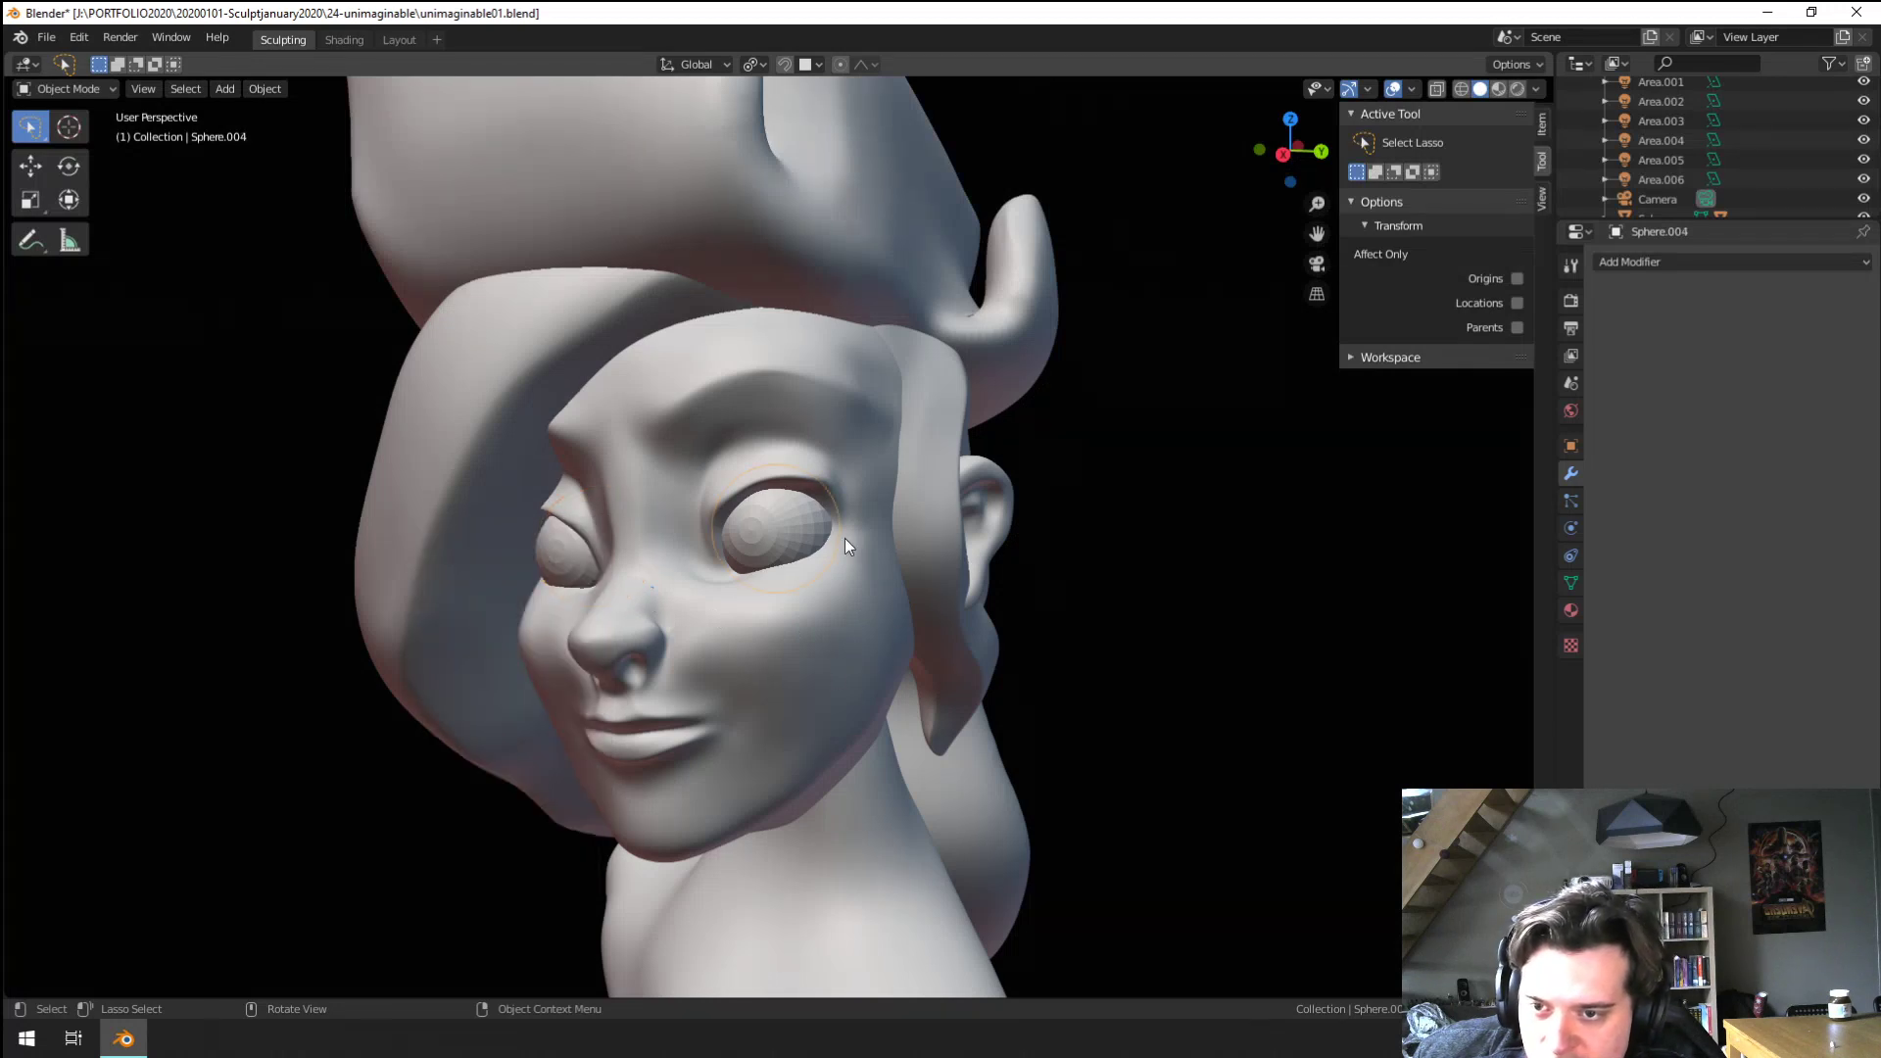
left_click(573, 559)
right_click(572, 558)
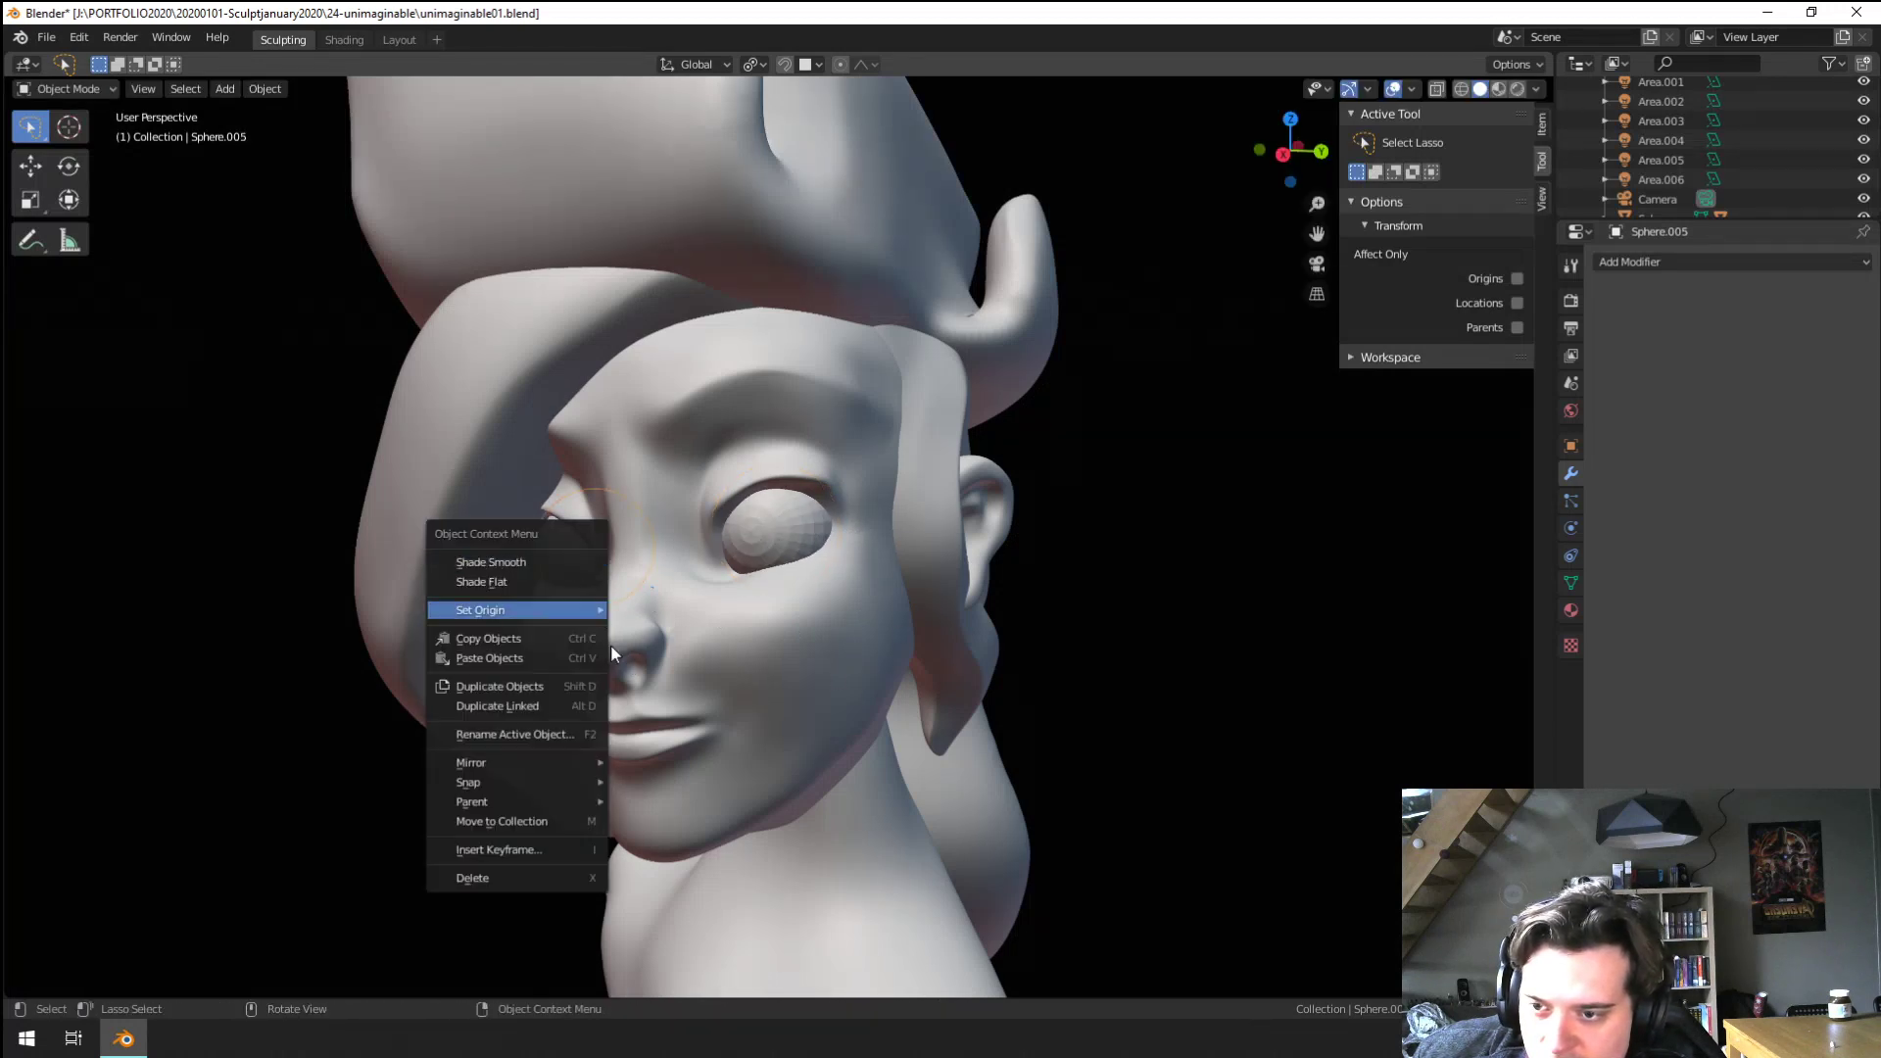
mouse_move(580, 609)
left_click(756, 673)
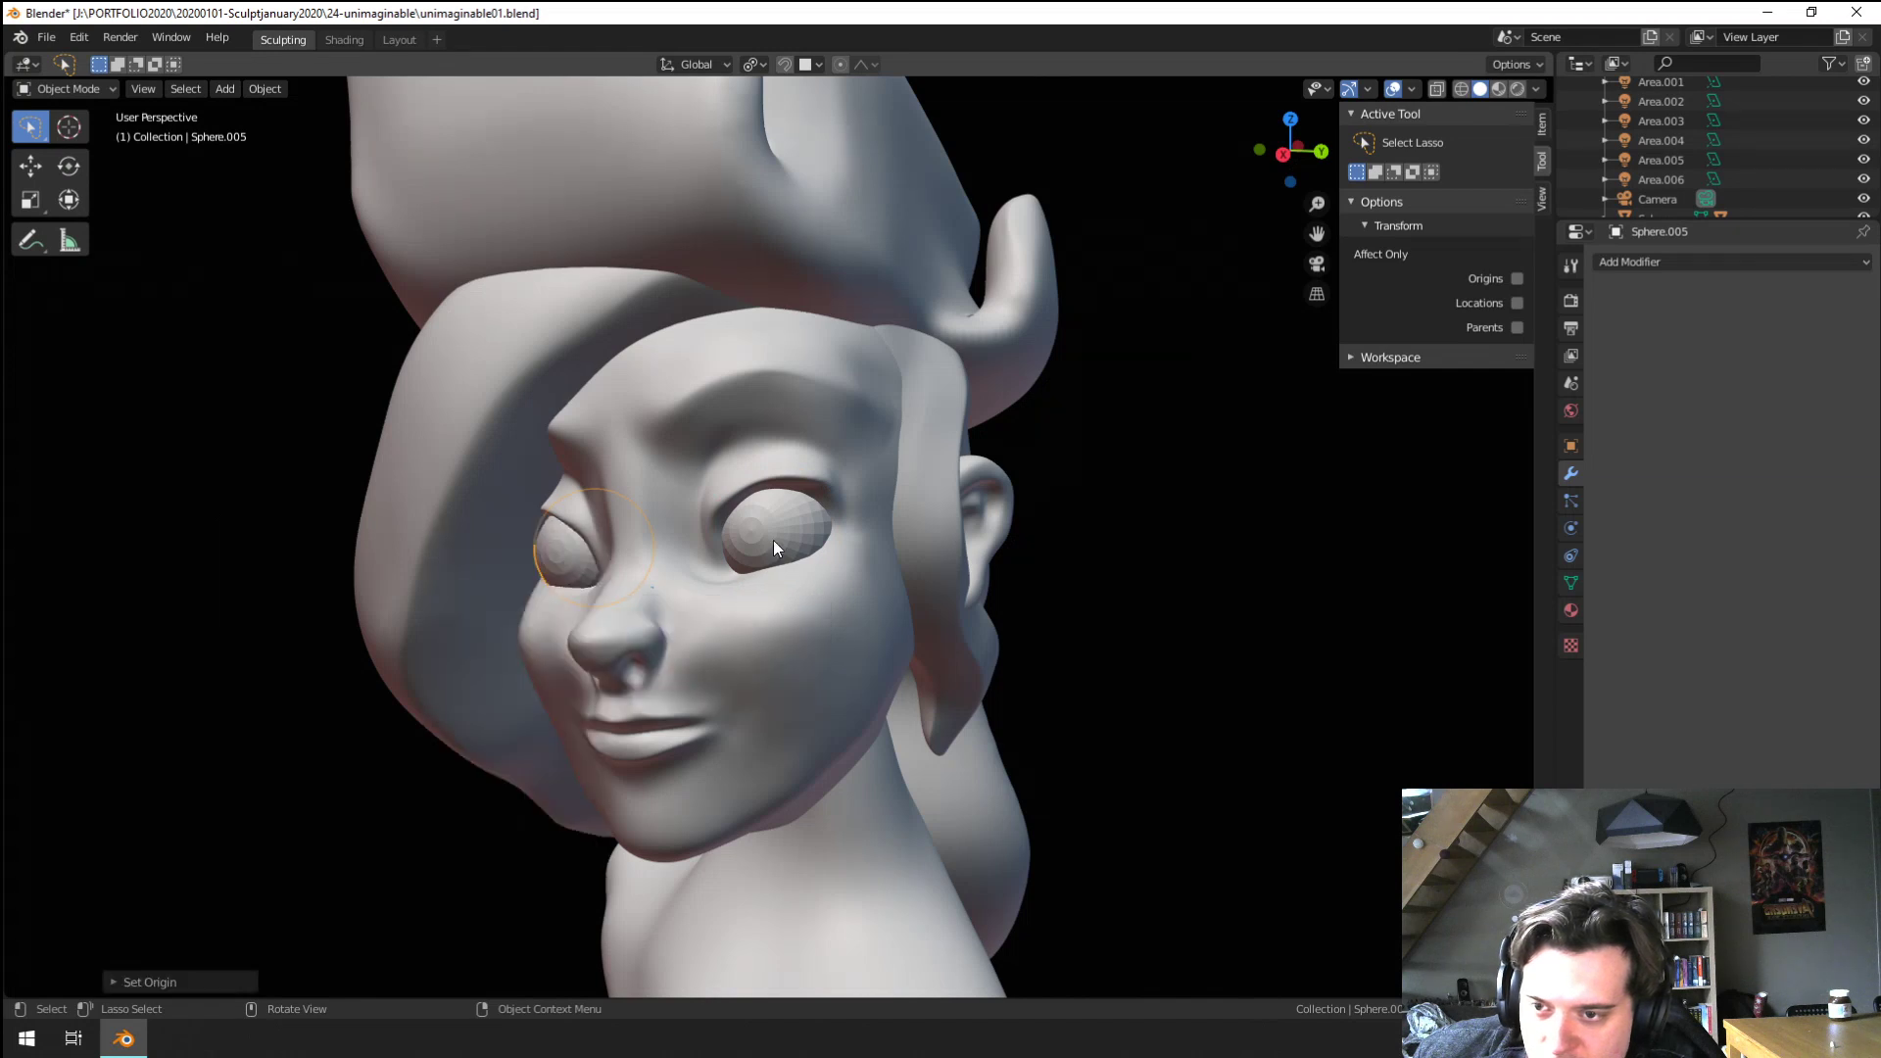
Select both eyeballs and rotate them together with a free trackball rotation to redirect the gaze
left_click(773, 539, "shift")
key("r")
key("r")
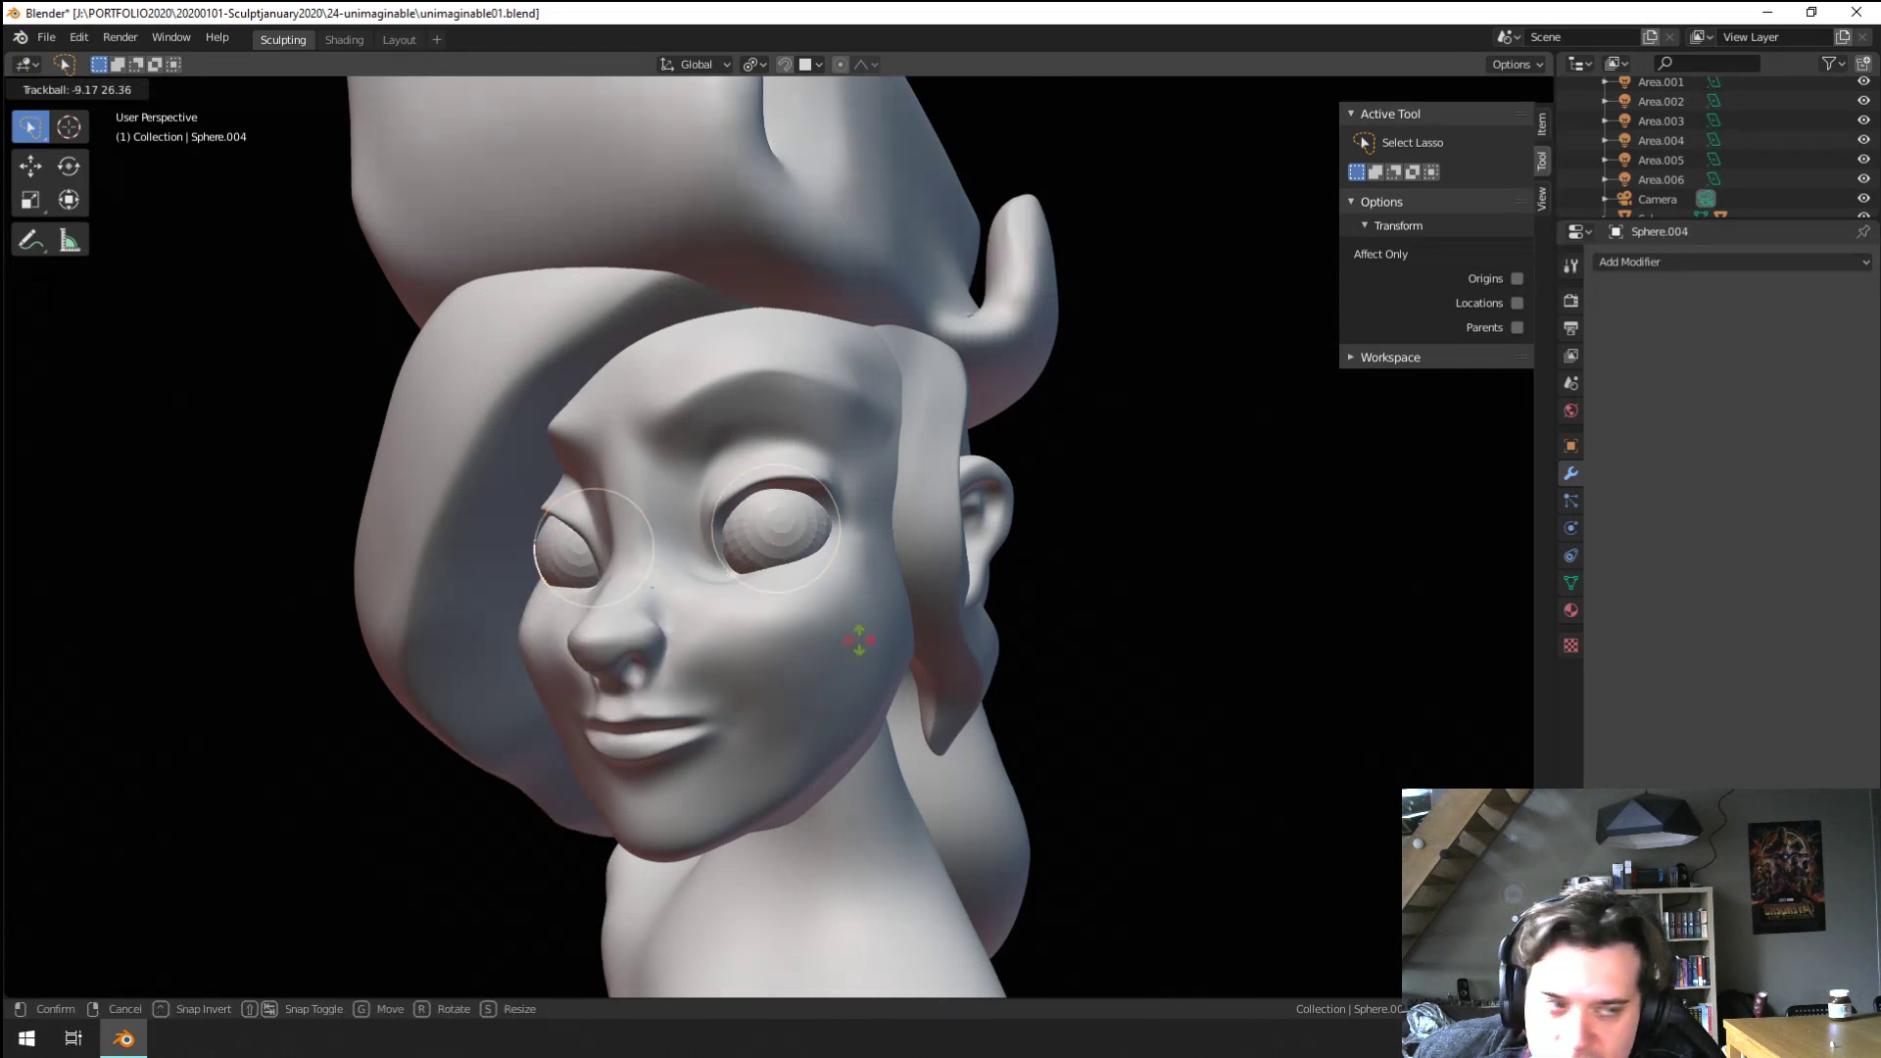
left_click(869, 640)
Adjust the gaze of each eyeball separately, rotating the far one and giving the near one a slight trackball rotation
left_click(576, 573)
key("r")
key("r")
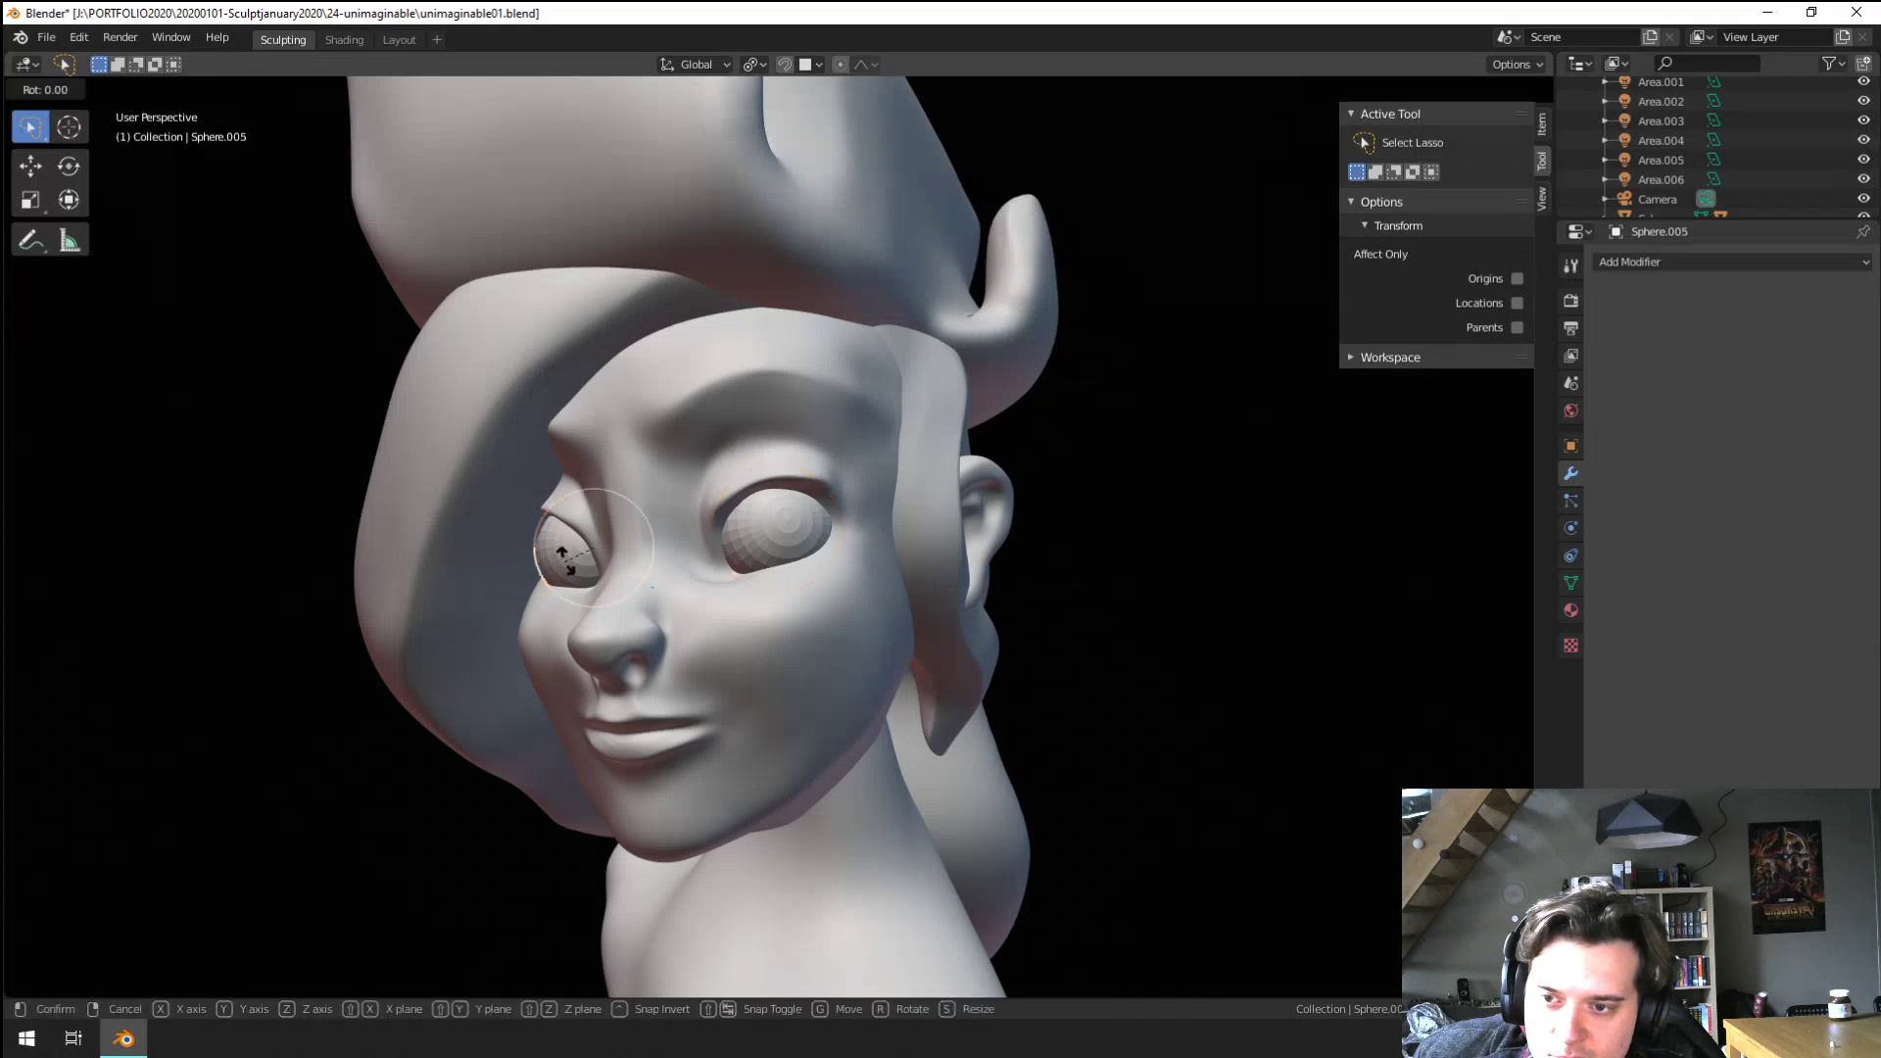
left_click(607, 603)
middle_click_drag(612, 613, 774, 610)
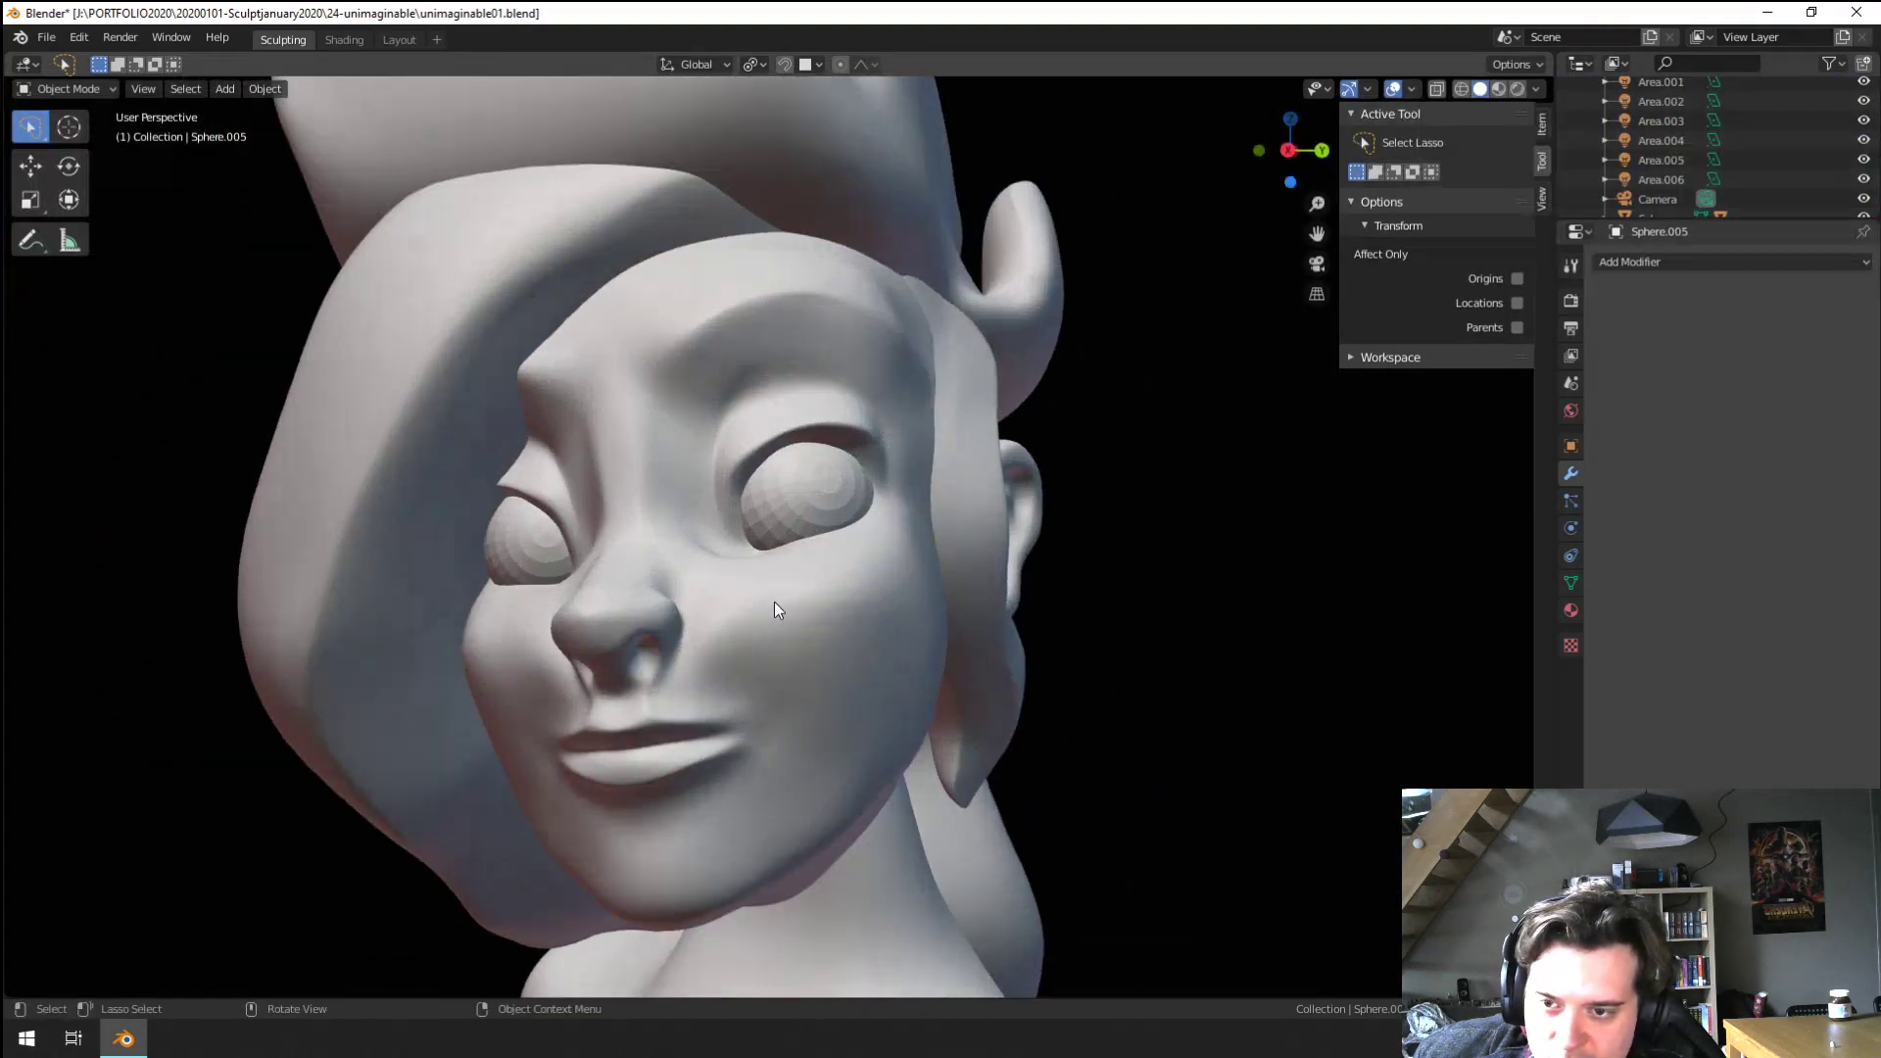
left_click(820, 519)
key("r")
key("r")
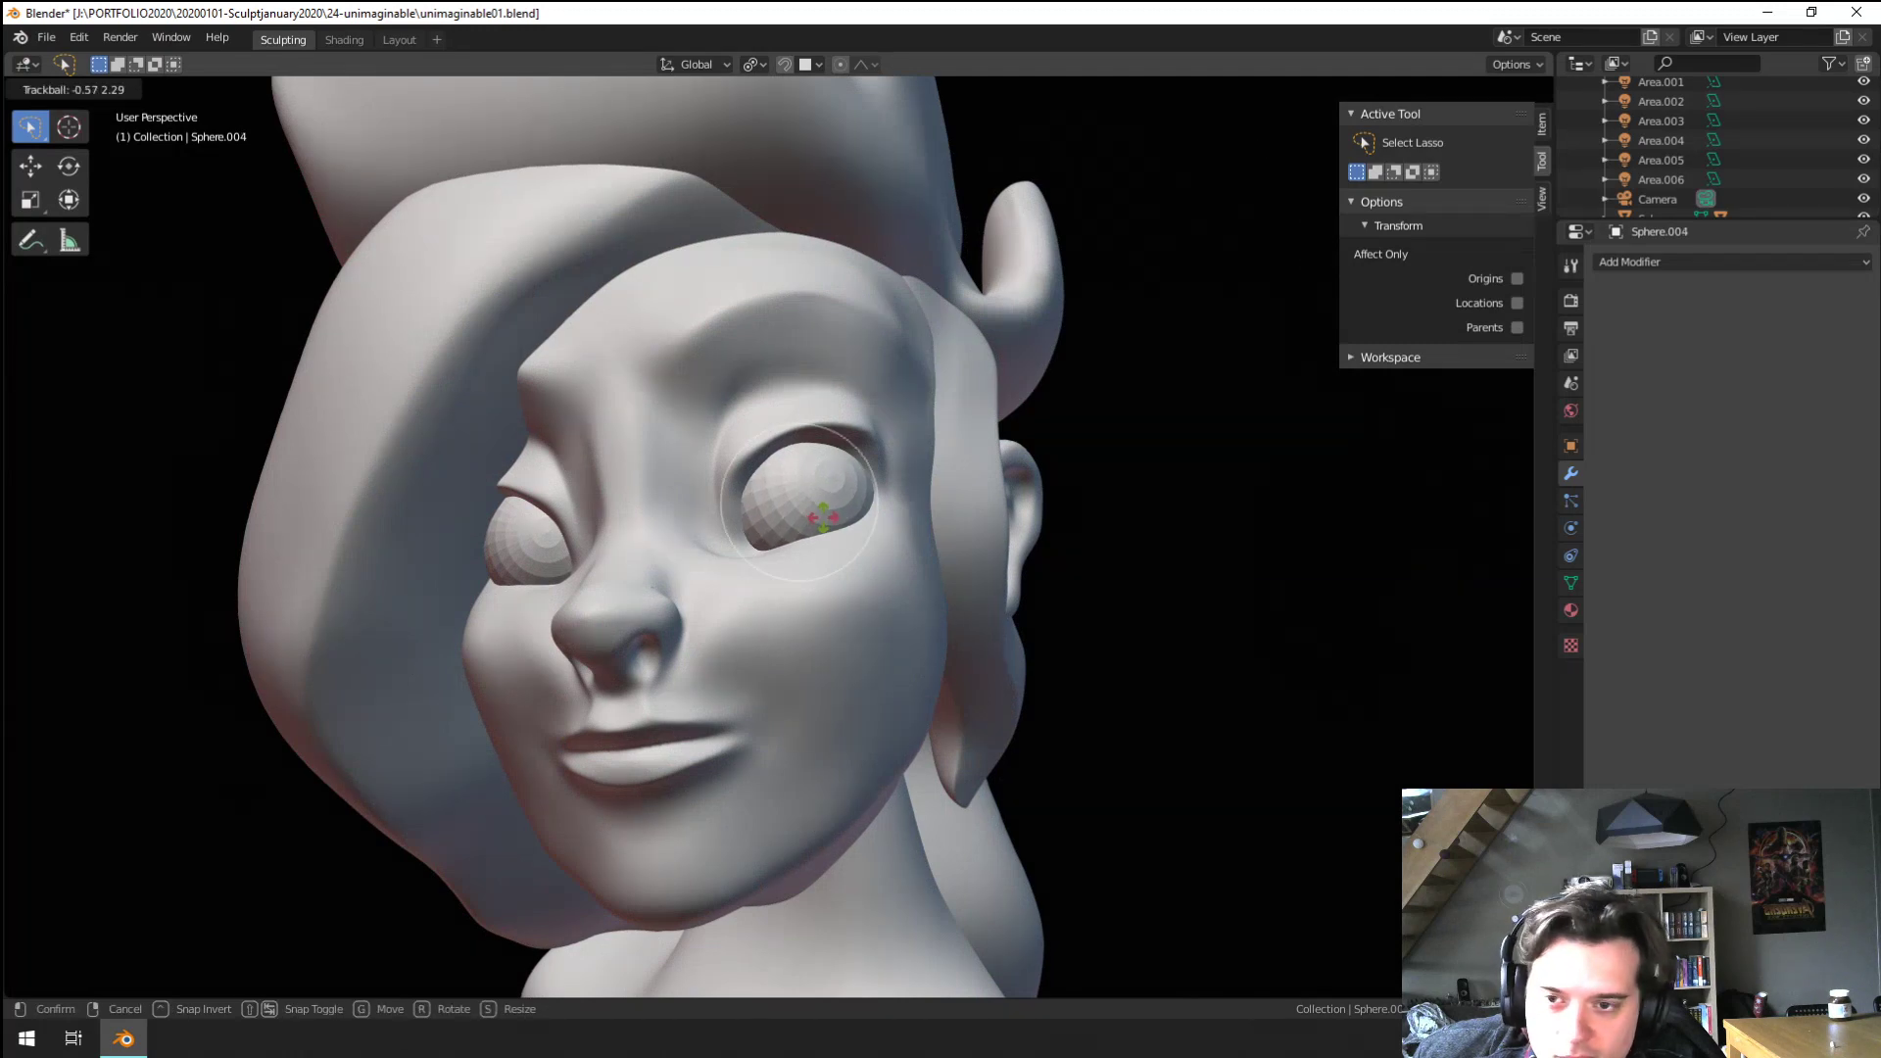
left_click(824, 517)
Select the head mesh and switch it from Object Mode to Sculpt Mode
scroll(730, 649, "down", 2)
middle_click_drag(731, 649, 729, 679)
key("a")
key("a")
scroll(729, 679, "down", 5)
middle_click_drag(790, 744, 809, 695)
scroll(731, 725, "up", 3)
left_click(809, 696)
scroll(809, 695, "up", 2)
left_click(75, 89)
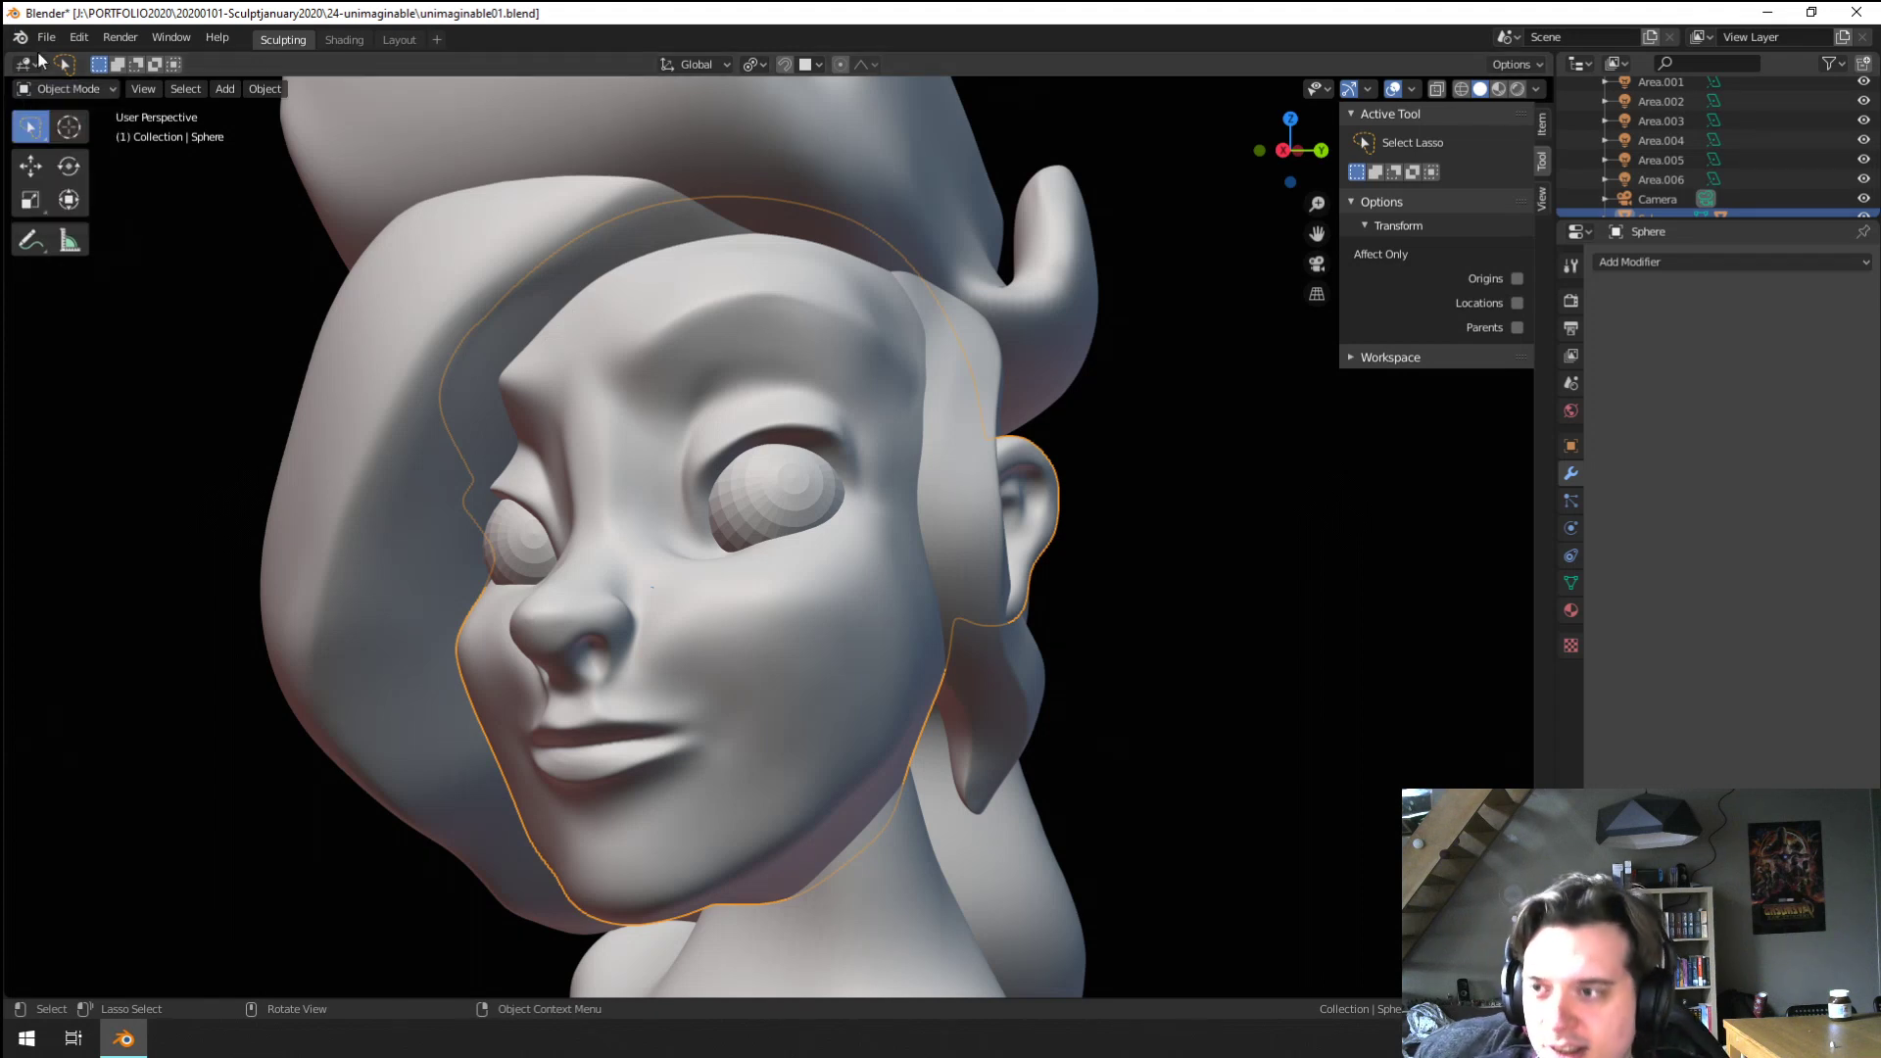
left_click(58, 89)
left_click(82, 155)
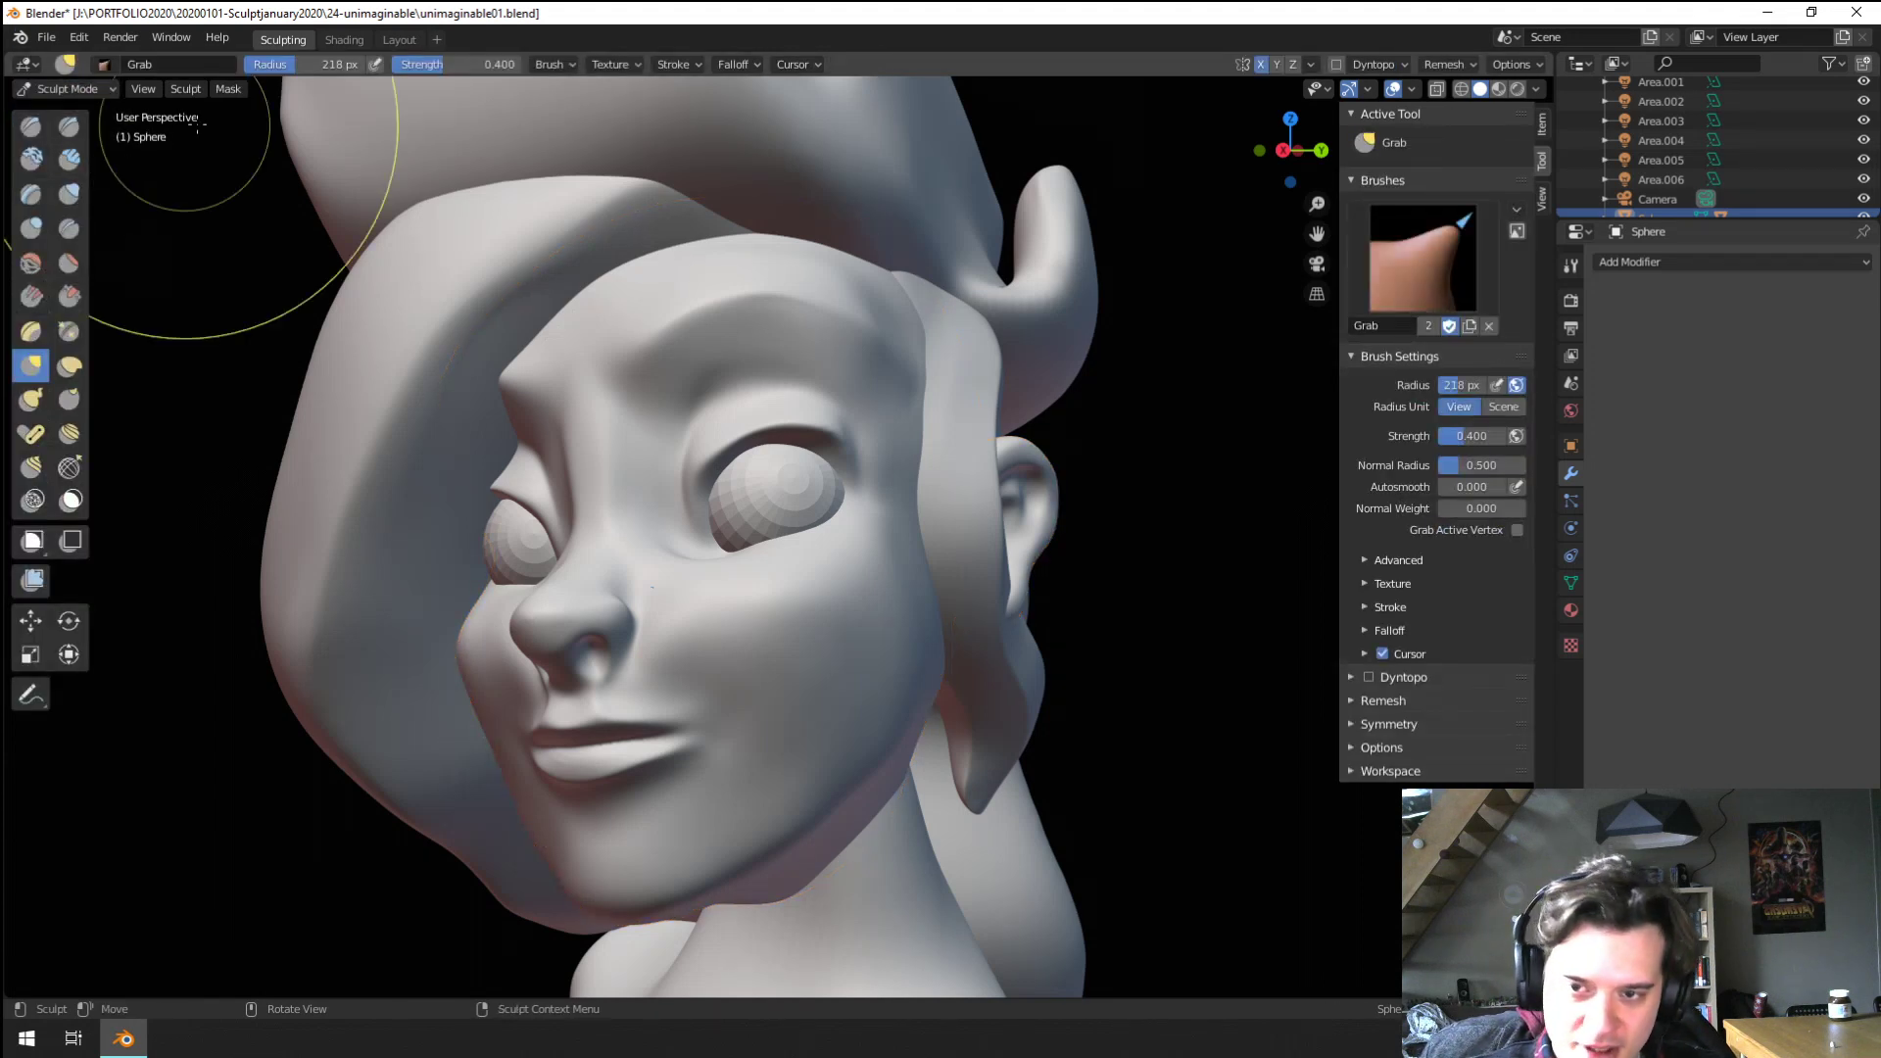
Pull the outer corner of the eye outward toward the temple with the Grab brush
mouse_move(617, 608)
middle_mouse_down()
mouse_move(891, 642)
mouse_move(790, 538)
middle_mouse_up()
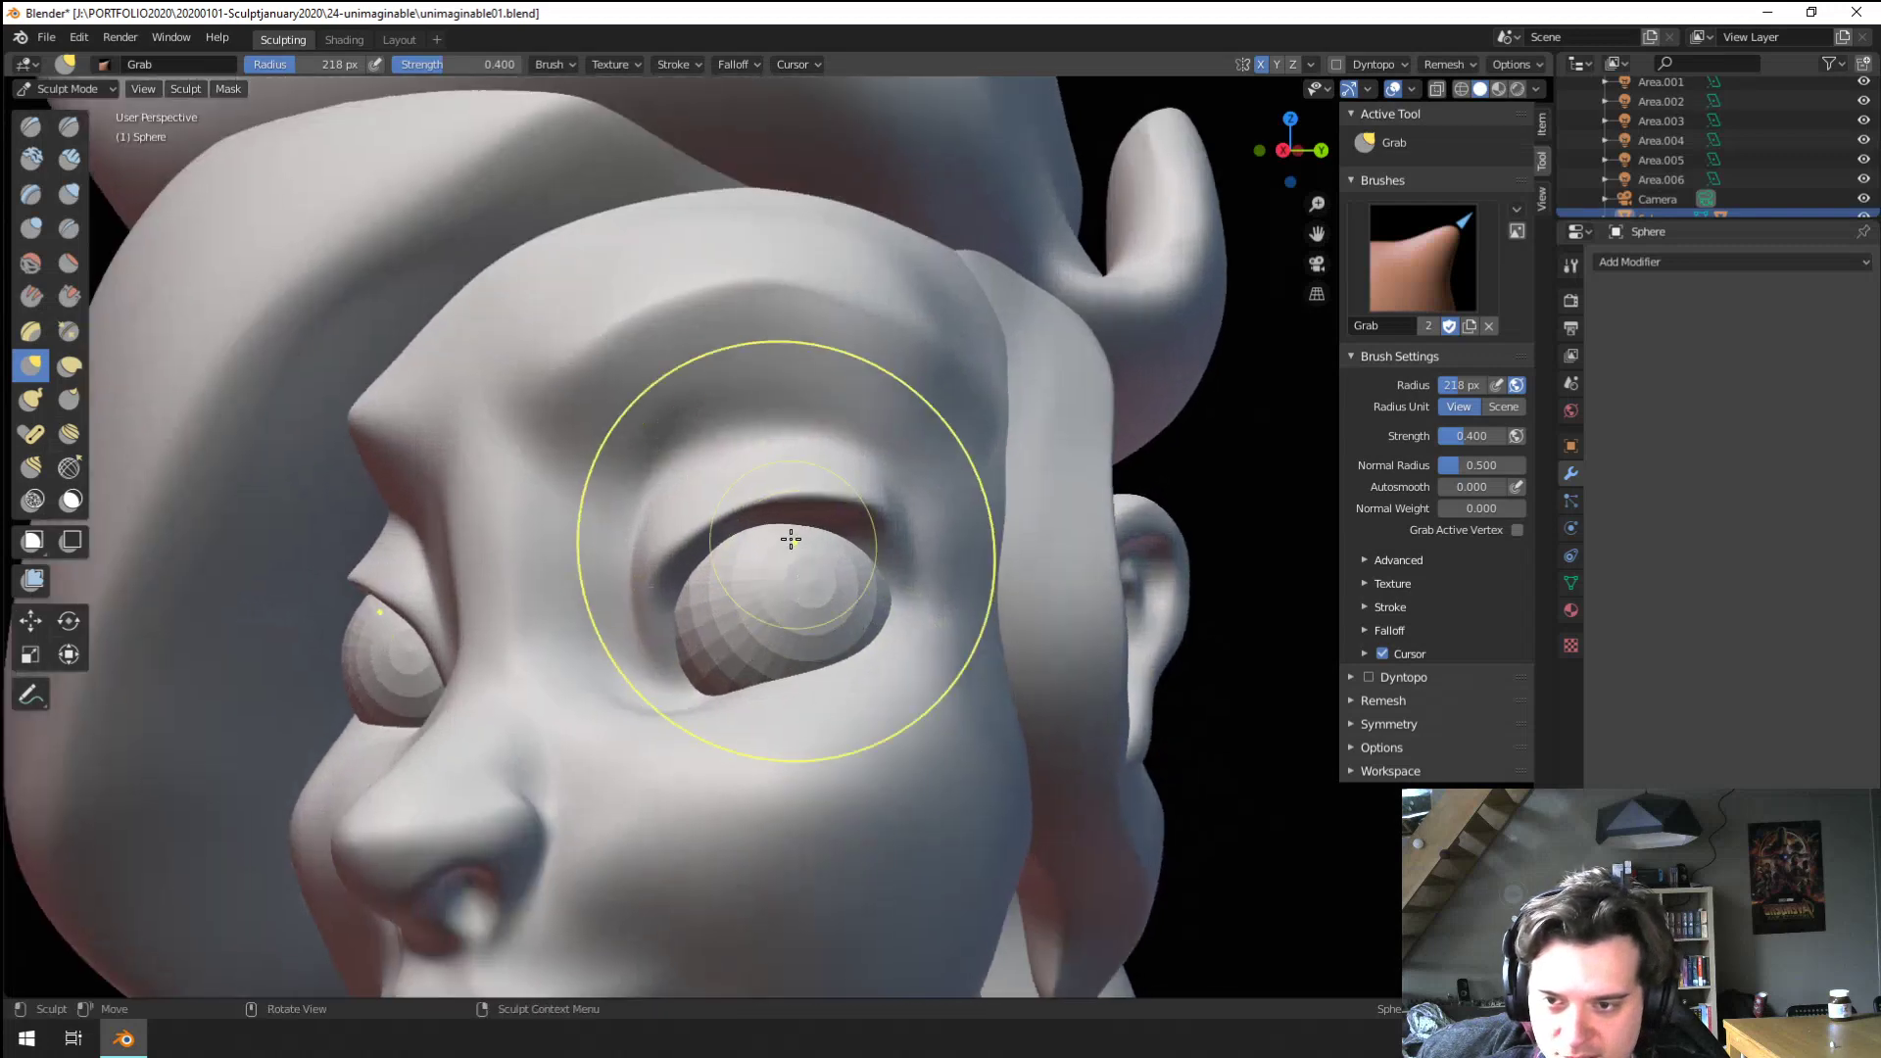
key("f")
left_click(676, 537)
mouse_move(681, 637)
middle_mouse_down("ctrl")
mouse_move(684, 599)
mouse_move(654, 627)
mouse_move(670, 659)
mouse_move(658, 649)
middle_mouse_up("ctrl")
key("f")
left_click(714, 600)
key("f")
left_click(646, 630)
key("f")
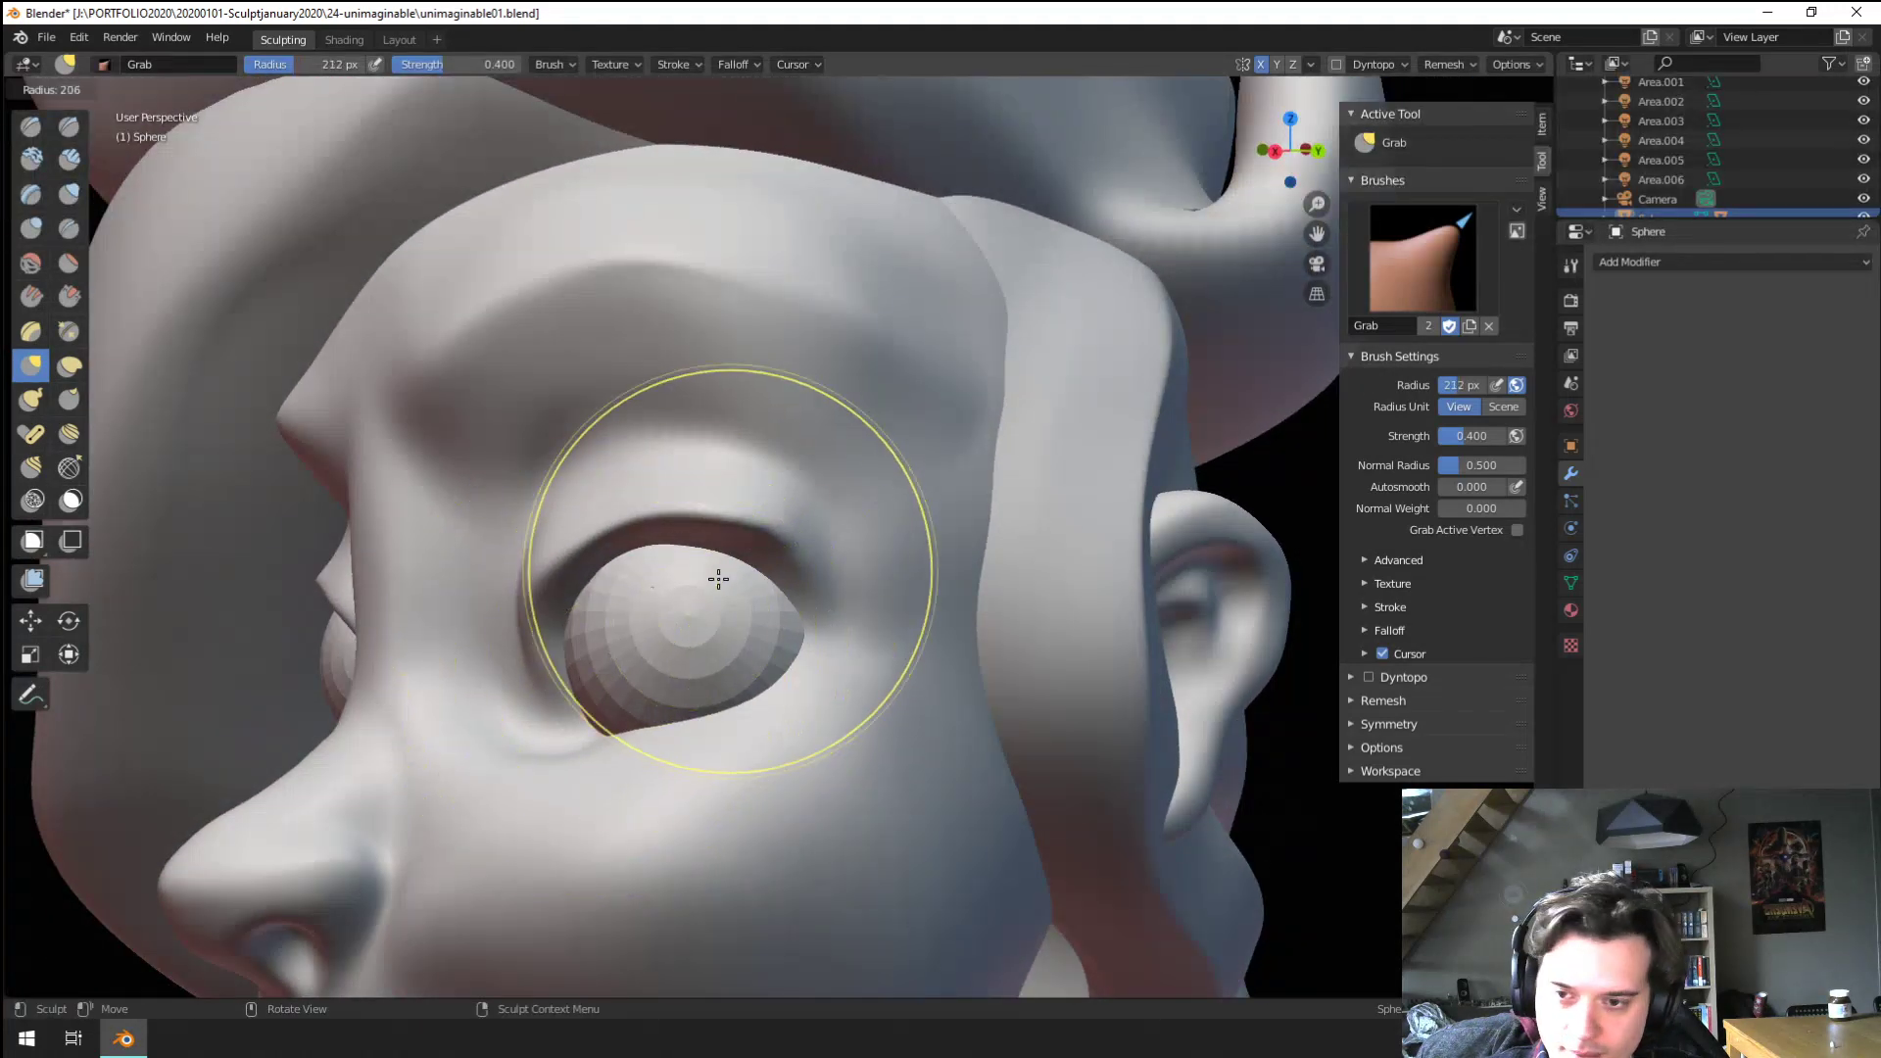
left_click(694, 578)
mouse_move(798, 585)
left_mouse_down()
mouse_move(839, 551)
mouse_move(870, 572)
left_mouse_up()
key("f")
left_click(782, 596)
middle_click_drag(862, 576, 843, 591)
Sharpen the outer eye corner with the Crease brush at 133 px radius and adjust it with the Grab brush at 83 px
left_click(78, 233)
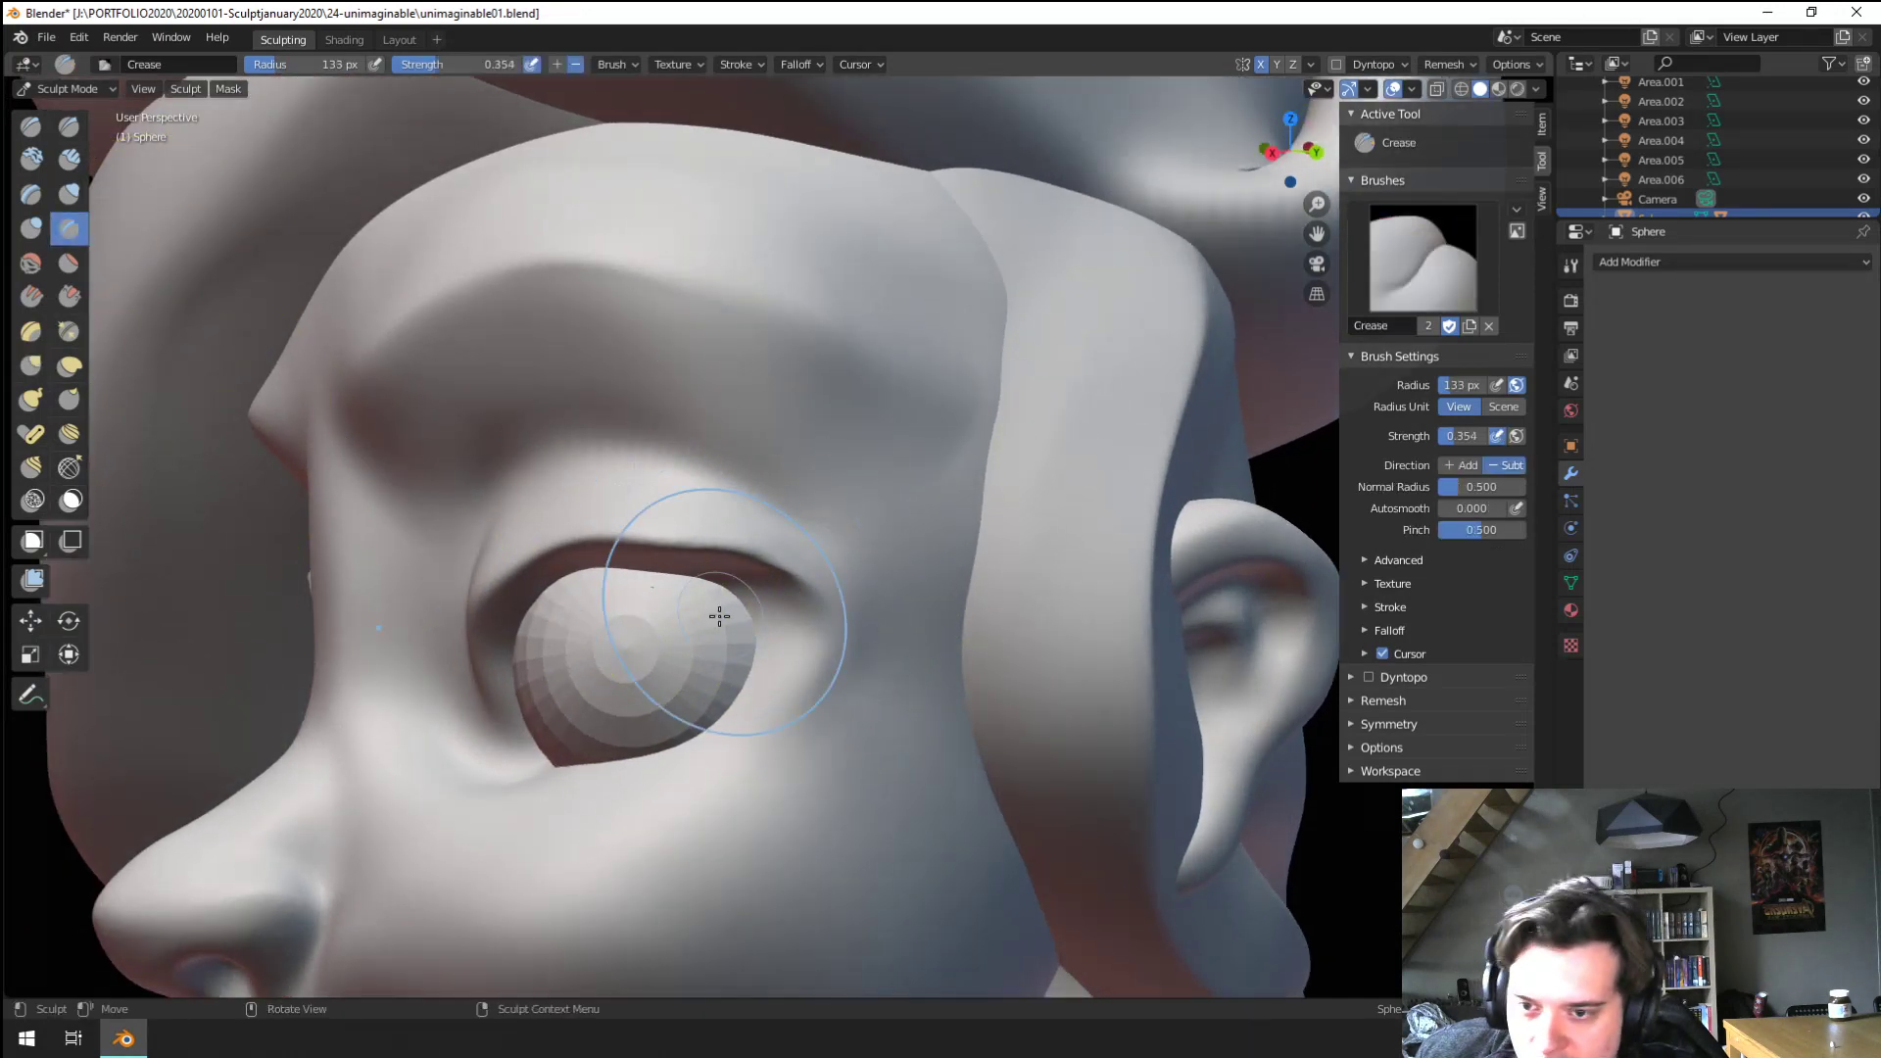
left_click_drag(762, 606, 855, 607)
key("g")
key("f")
left_click(741, 600)
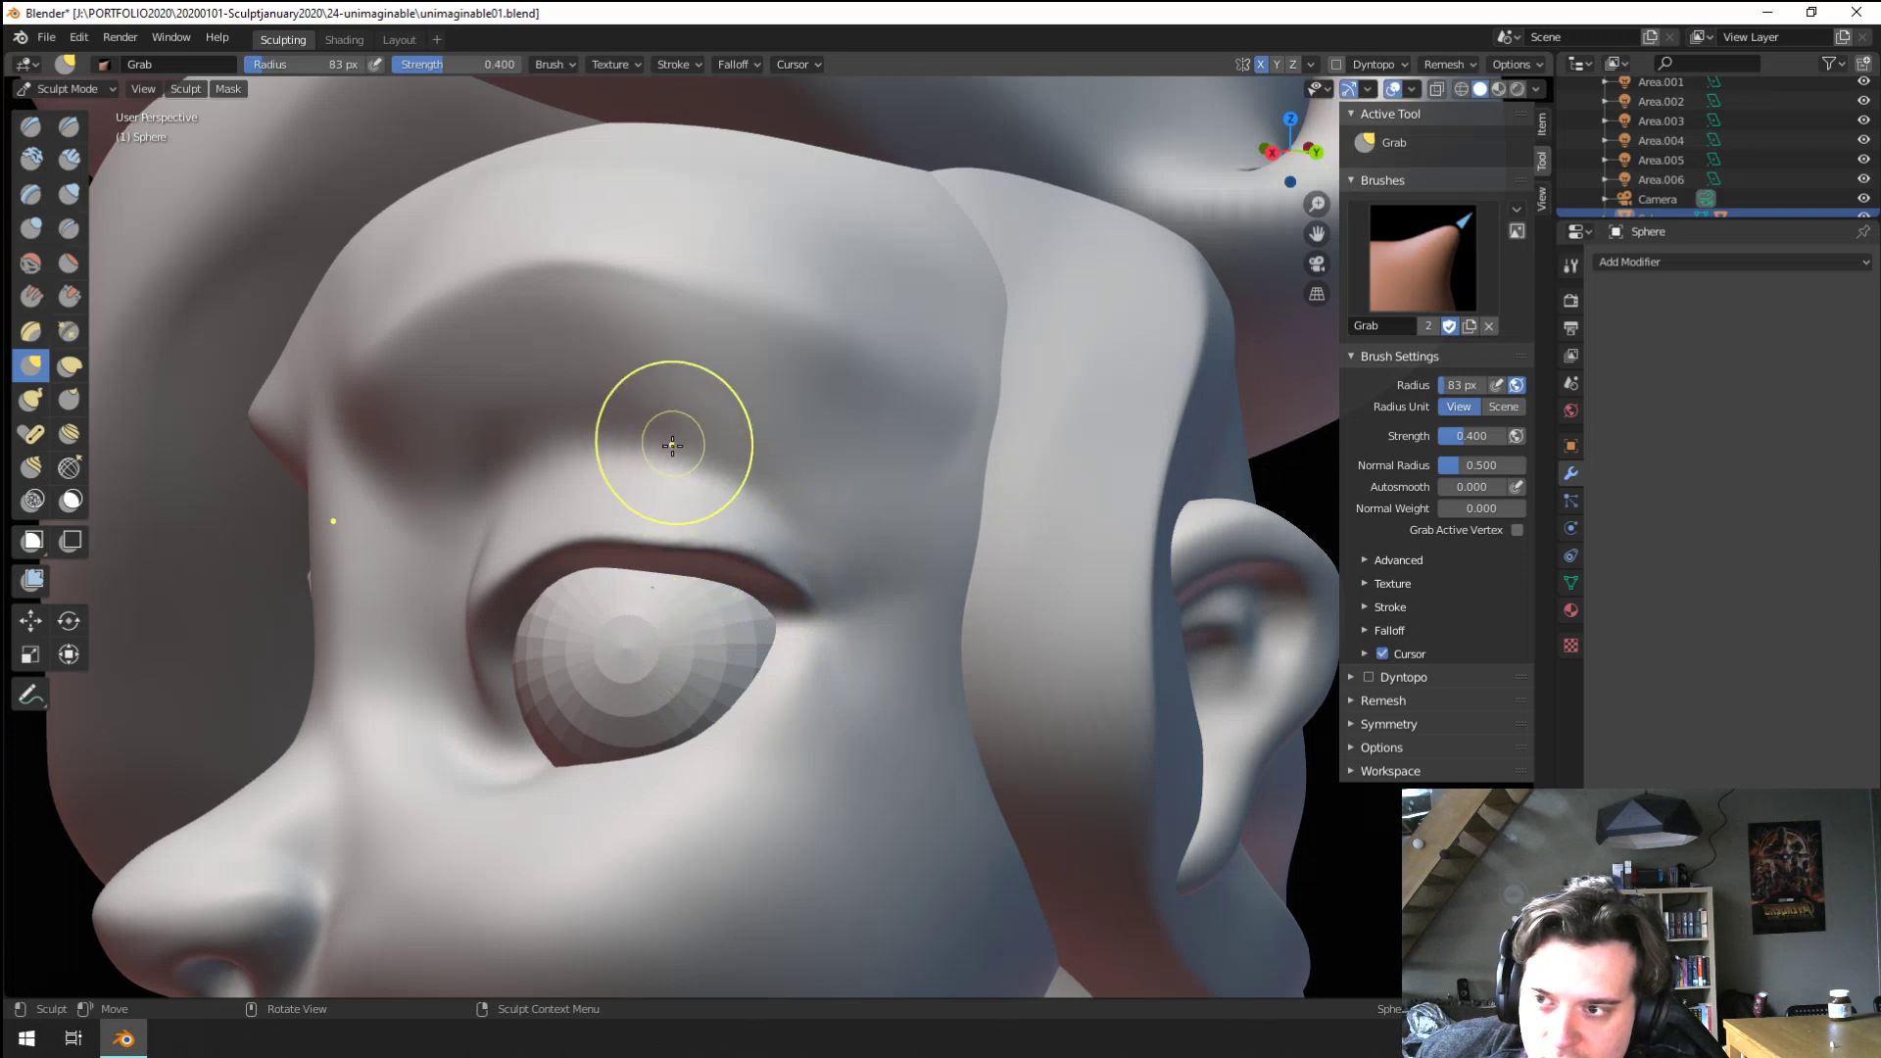
Define the fold above the upper eyelid with the Crease brush at 115 to 78 px radius
key("shift+c")
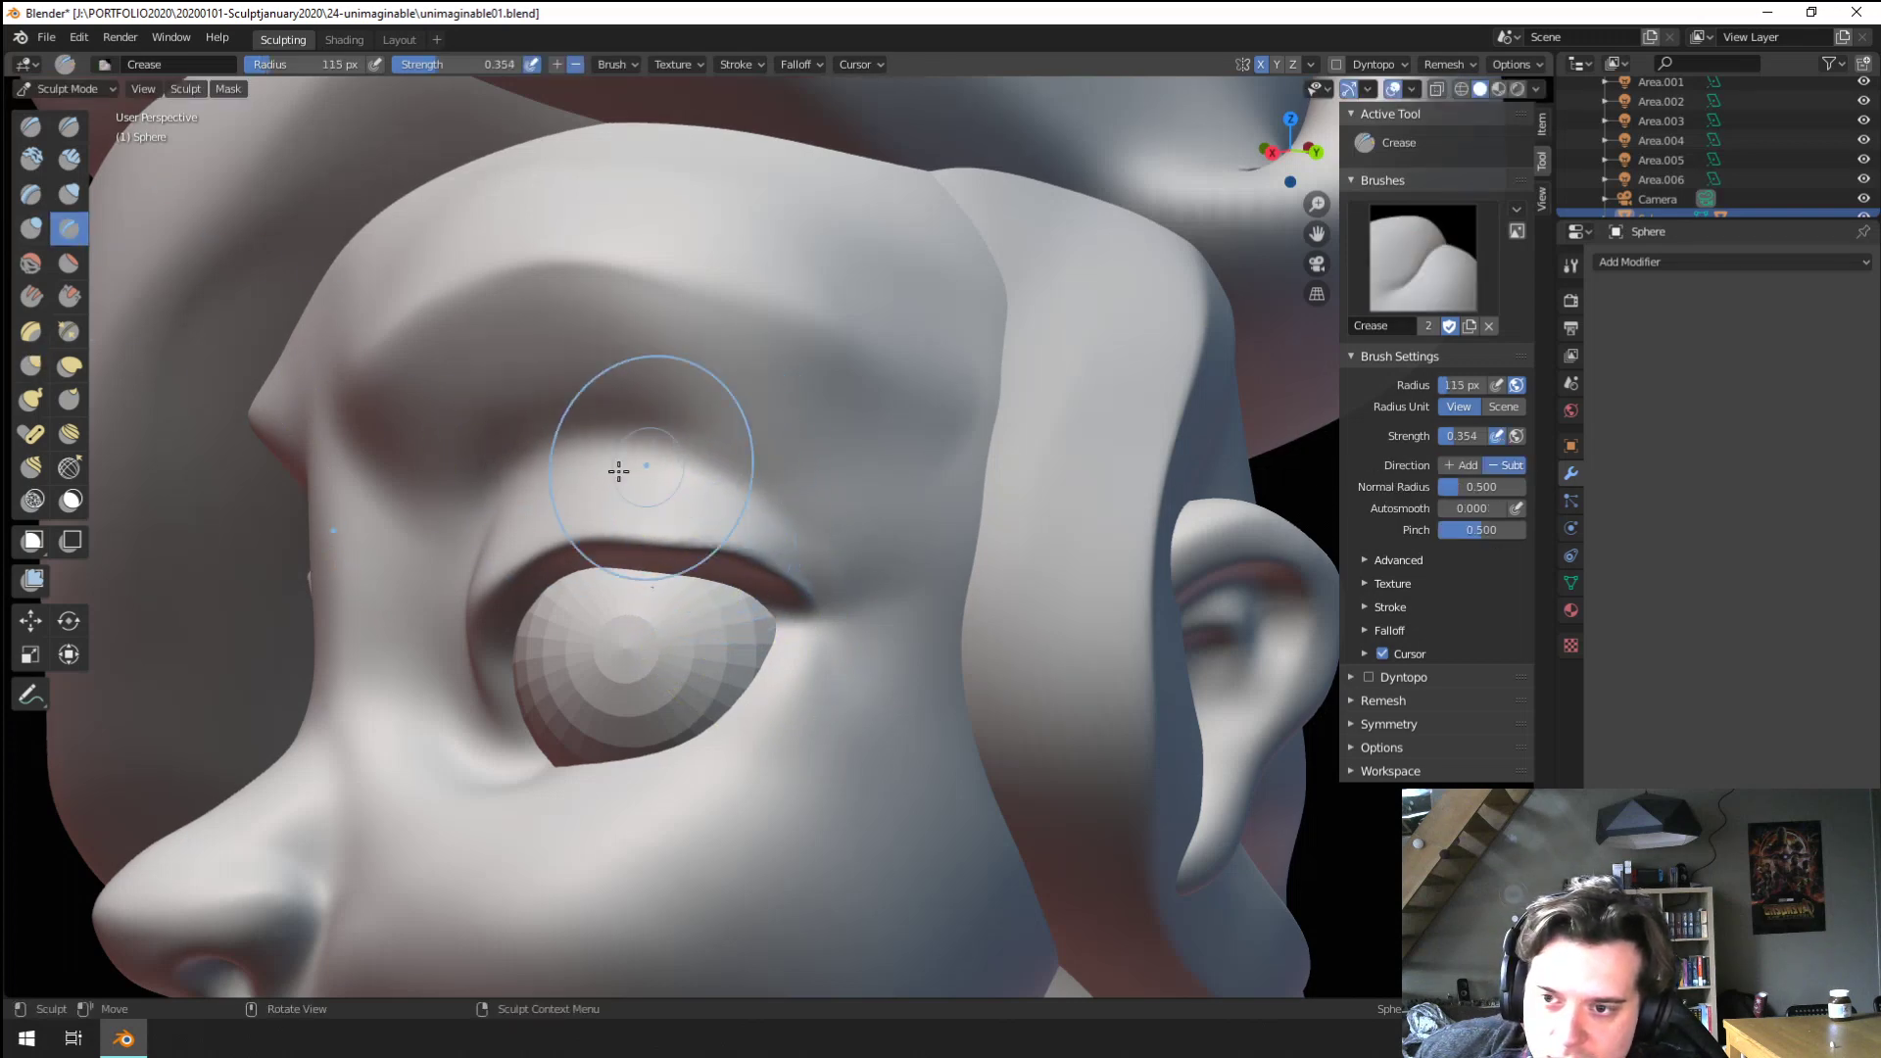
mouse_move(869, 613)
middle_mouse_down()
mouse_move(855, 512)
mouse_move(803, 534)
mouse_move(829, 494)
mouse_move(690, 503)
middle_mouse_up()
middle_click_drag(897, 617, 965, 578)
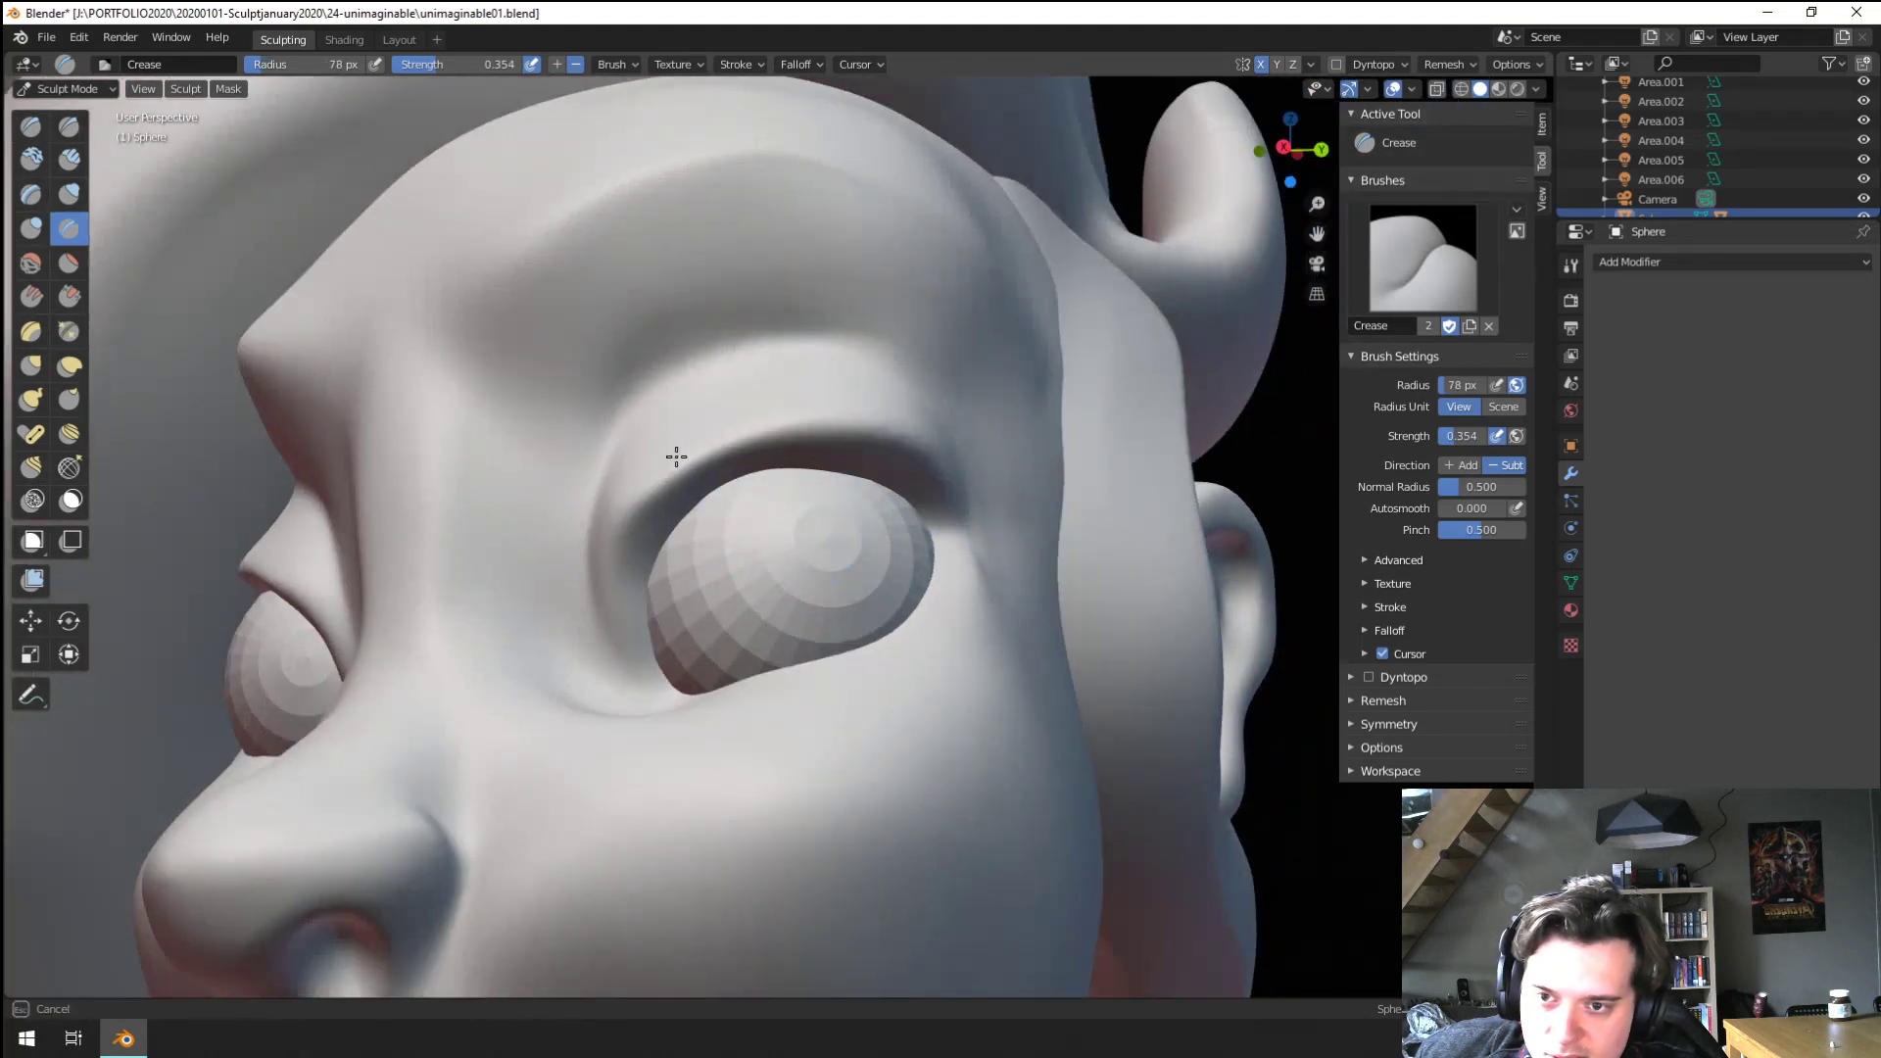
middle_click_drag(723, 684, 695, 692)
scroll(695, 692, "down", 3)
middle_click_drag(806, 680, 706, 663)
scroll(706, 663, "up", 3)
Shift the inner edge of the eyelid with the Grab brush at 131 to 140 px radius
key("g")
mouse_move(670, 582)
middle_mouse_down()
mouse_move(668, 547)
mouse_move(622, 538)
middle_mouse_up()
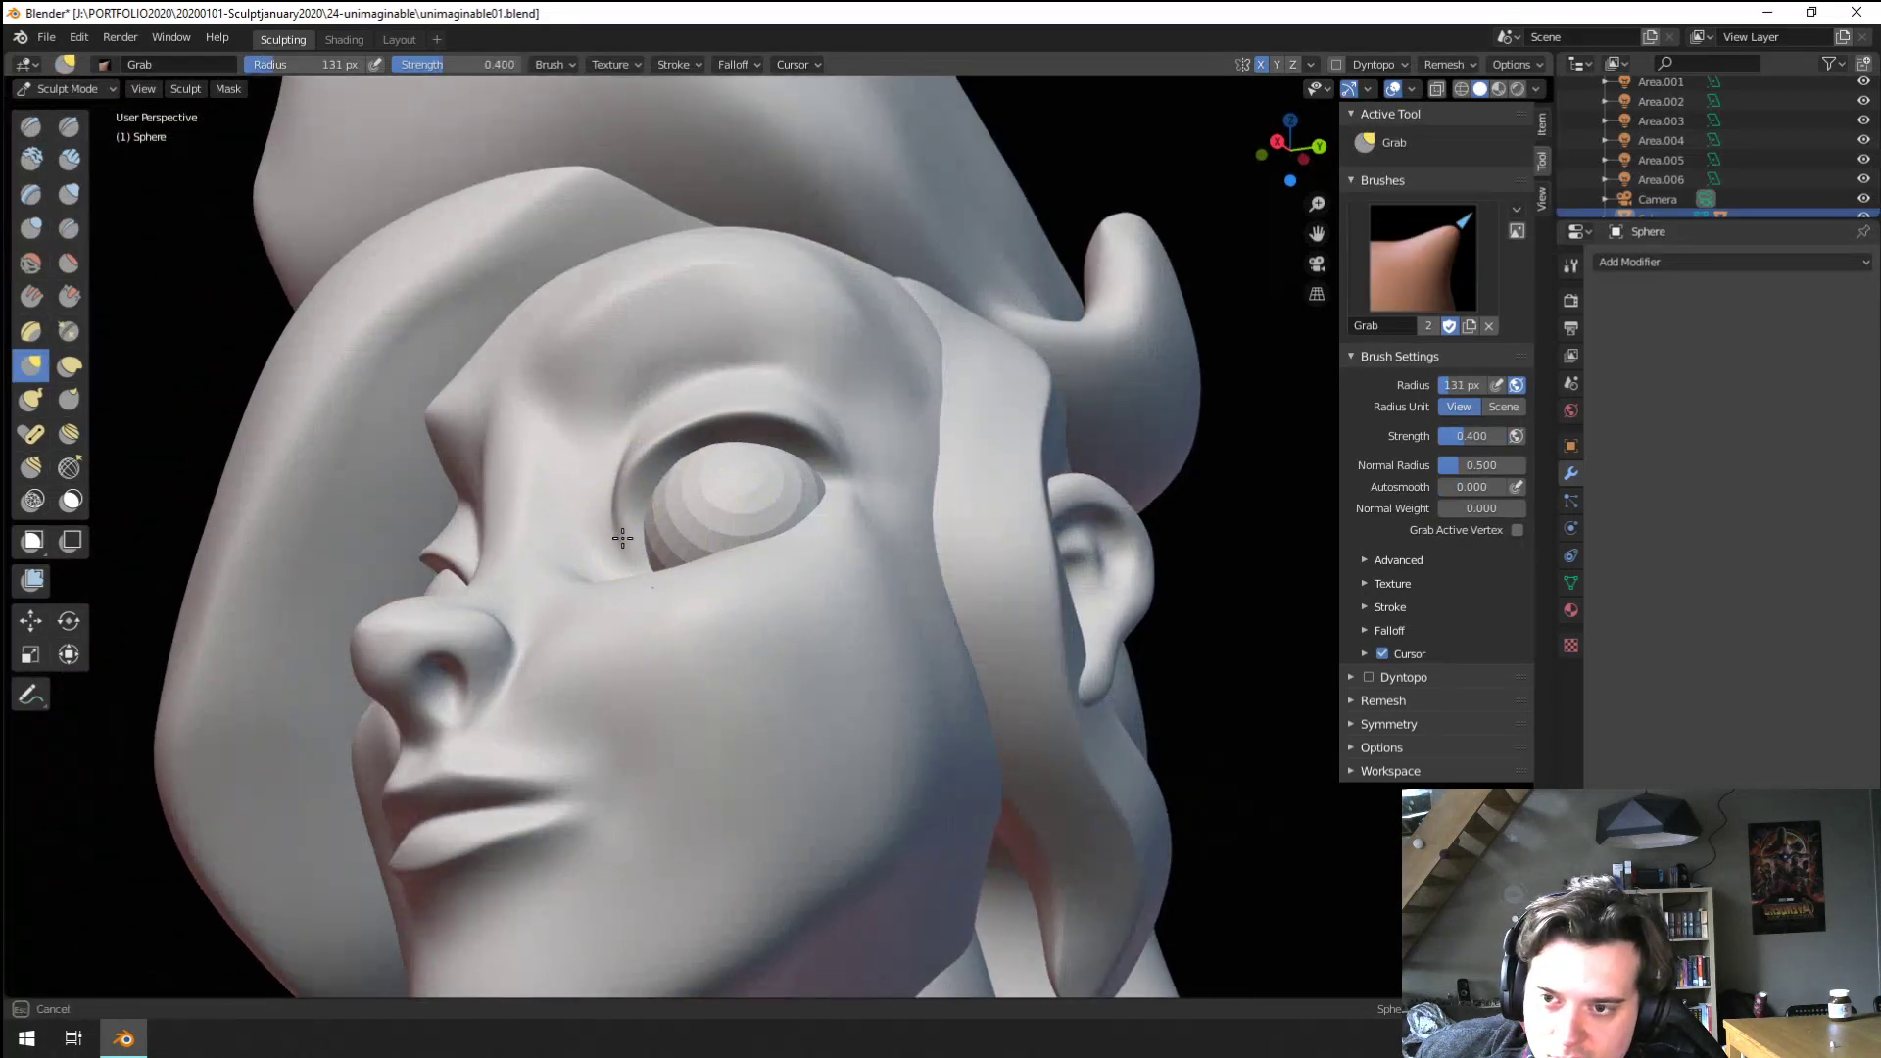
key("f")
left_click(635, 537)
left_click_drag(624, 498, 623, 494)
middle_click_drag(637, 496, 764, 565)
scroll(764, 564, "up", 5)
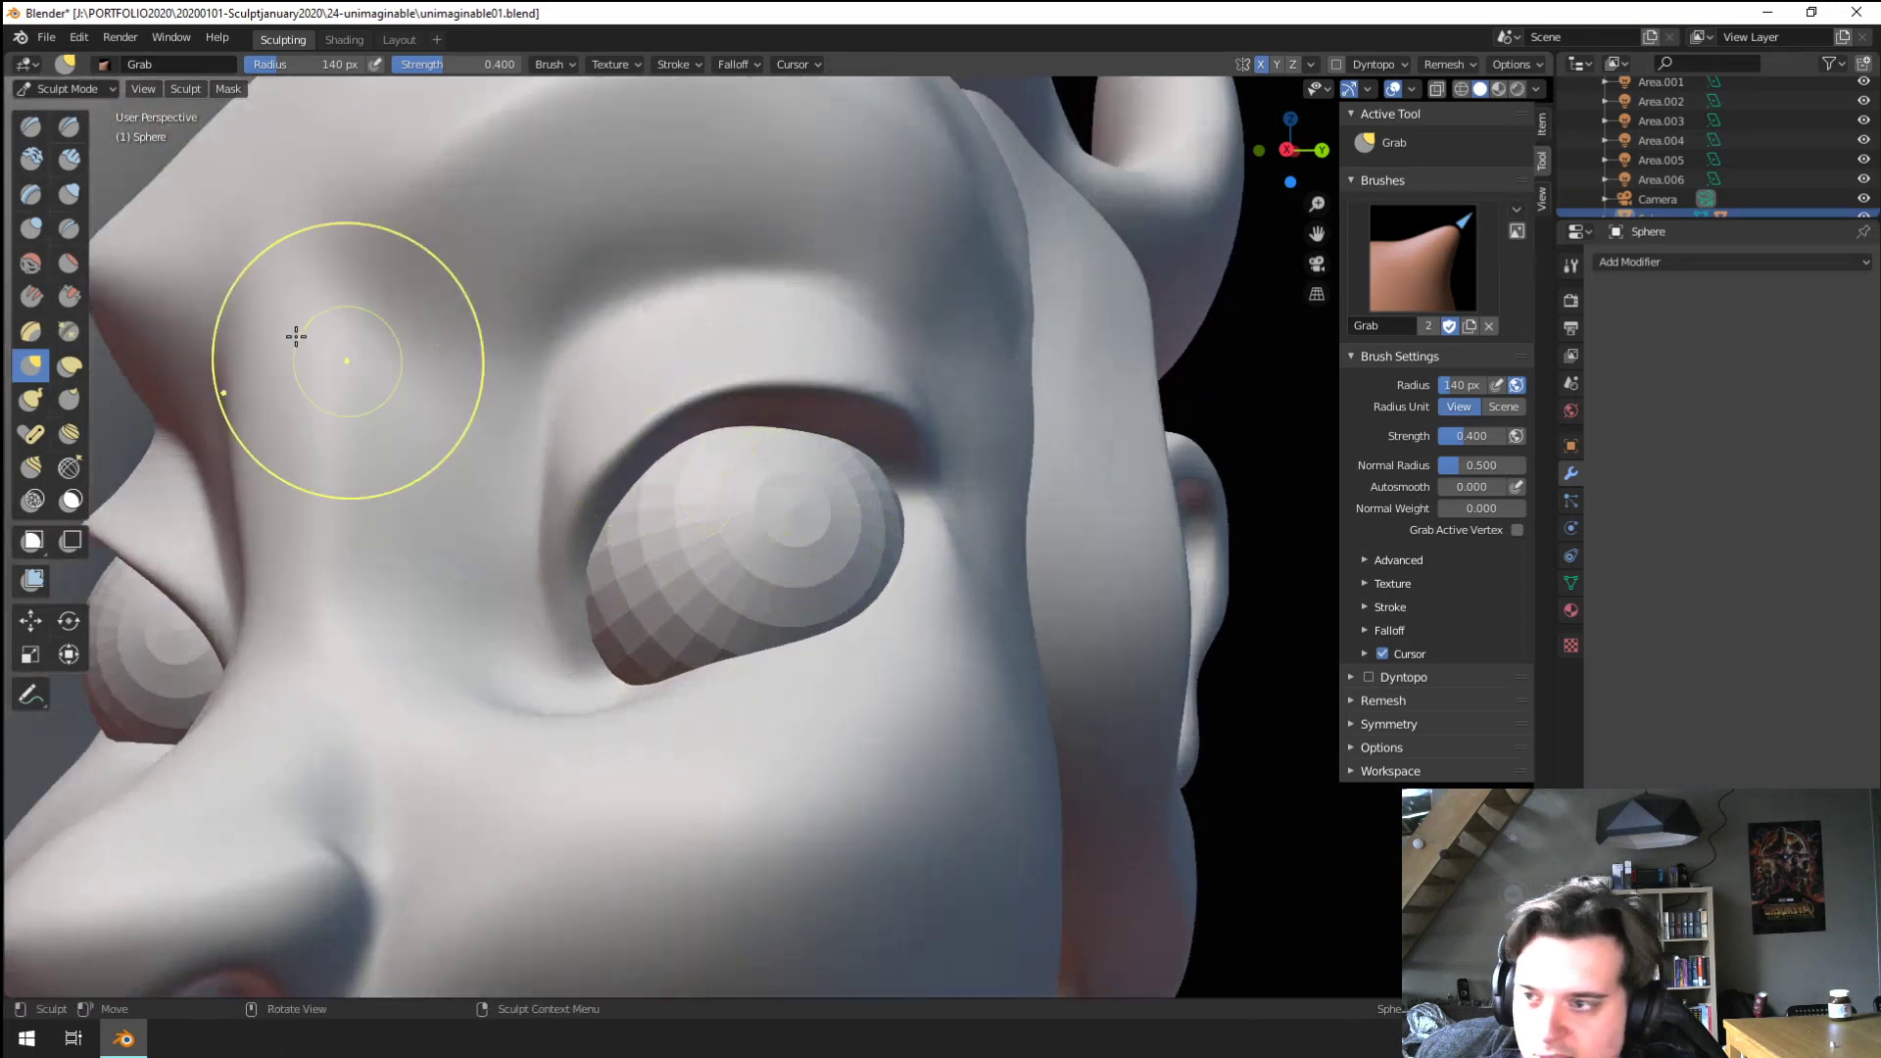
Scrape the inner part of the upper eyelid with the Scrape brush at 82 to 125 px radius
left_click(69, 296)
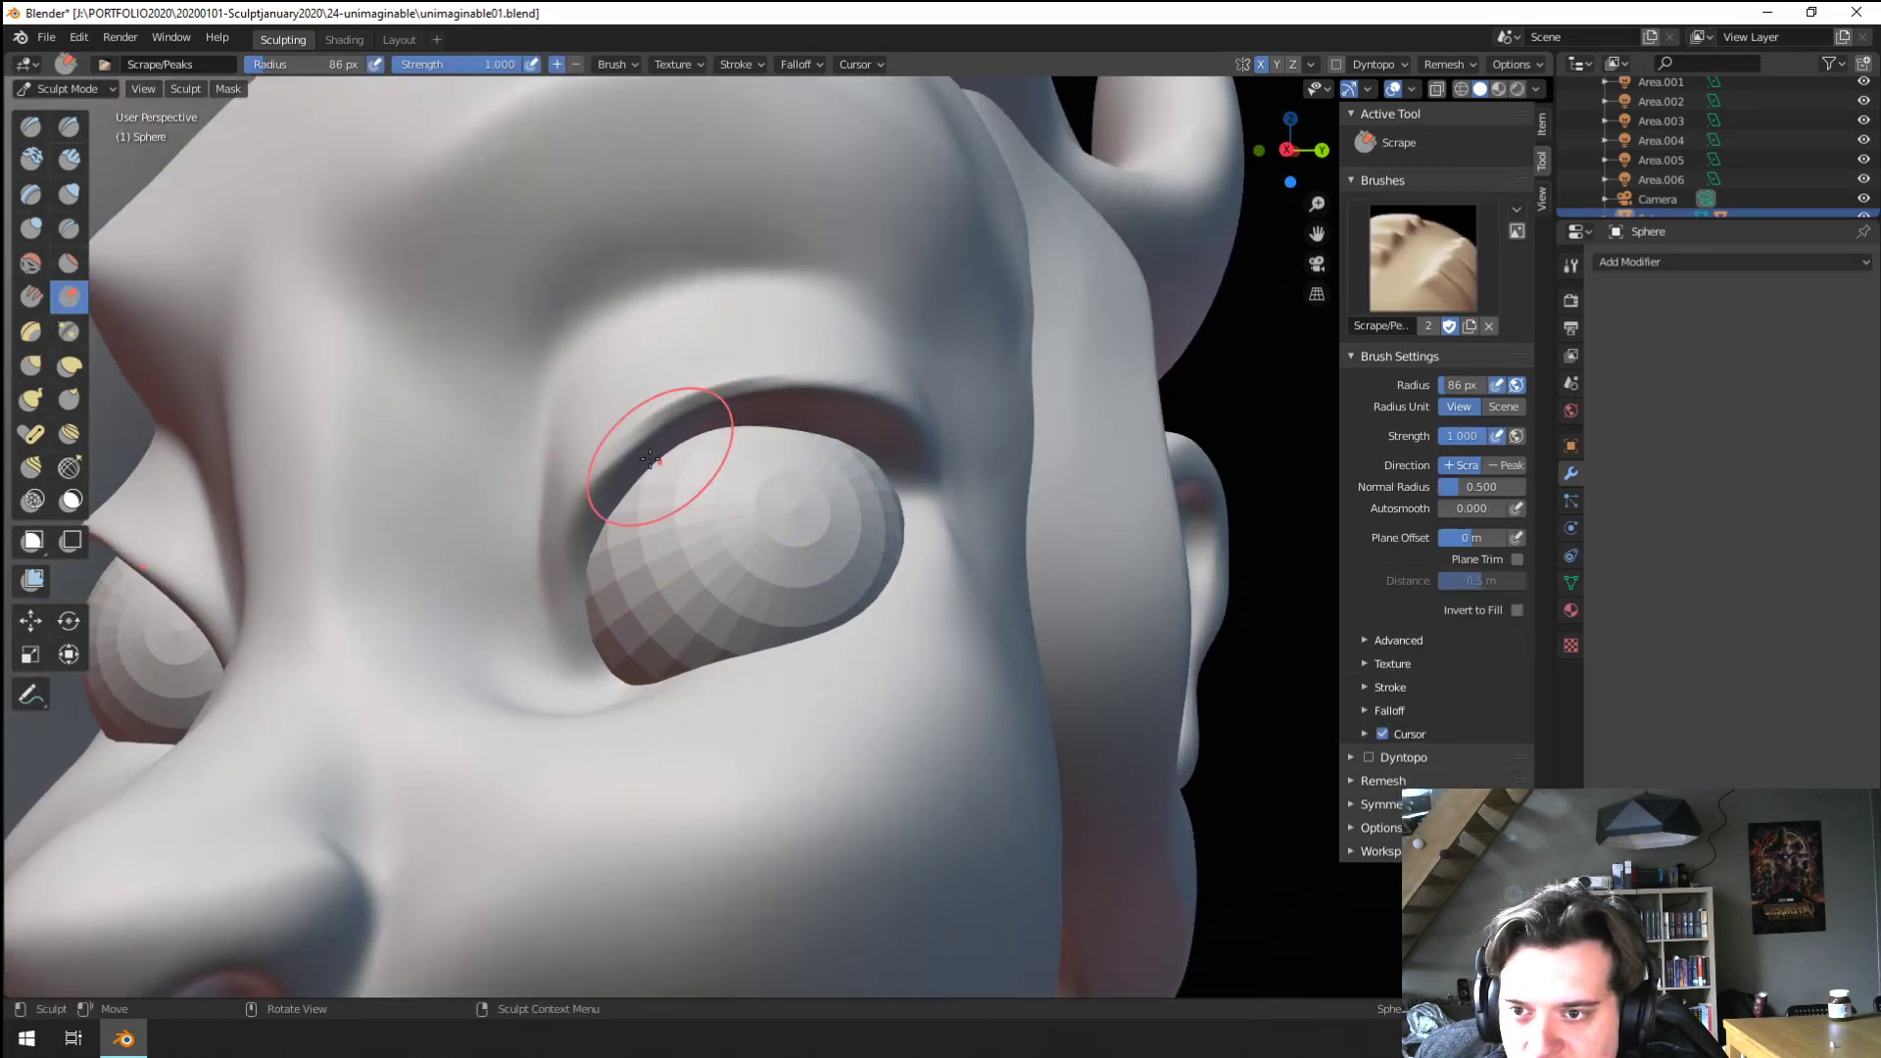
middle_click_drag(650, 457, 431, 436)
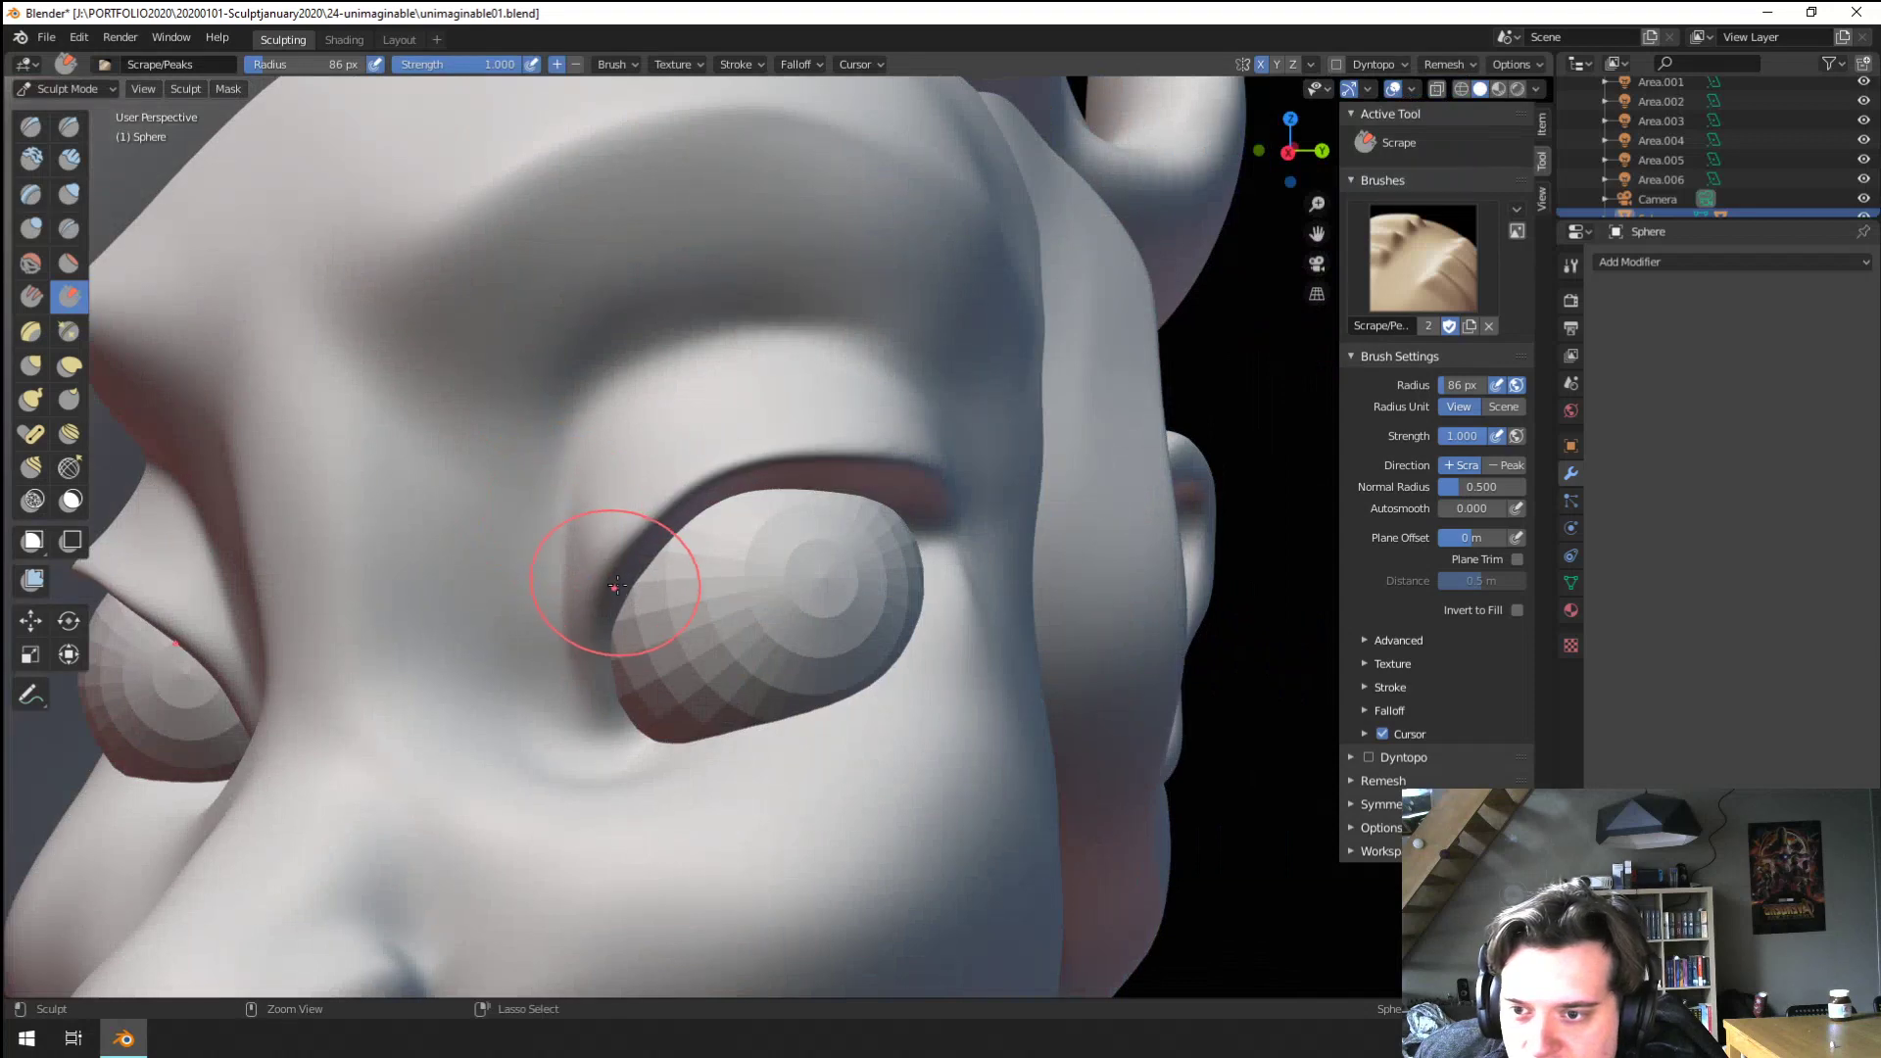
middle_click_drag(616, 585, 562, 576)
key("f")
left_click(569, 529)
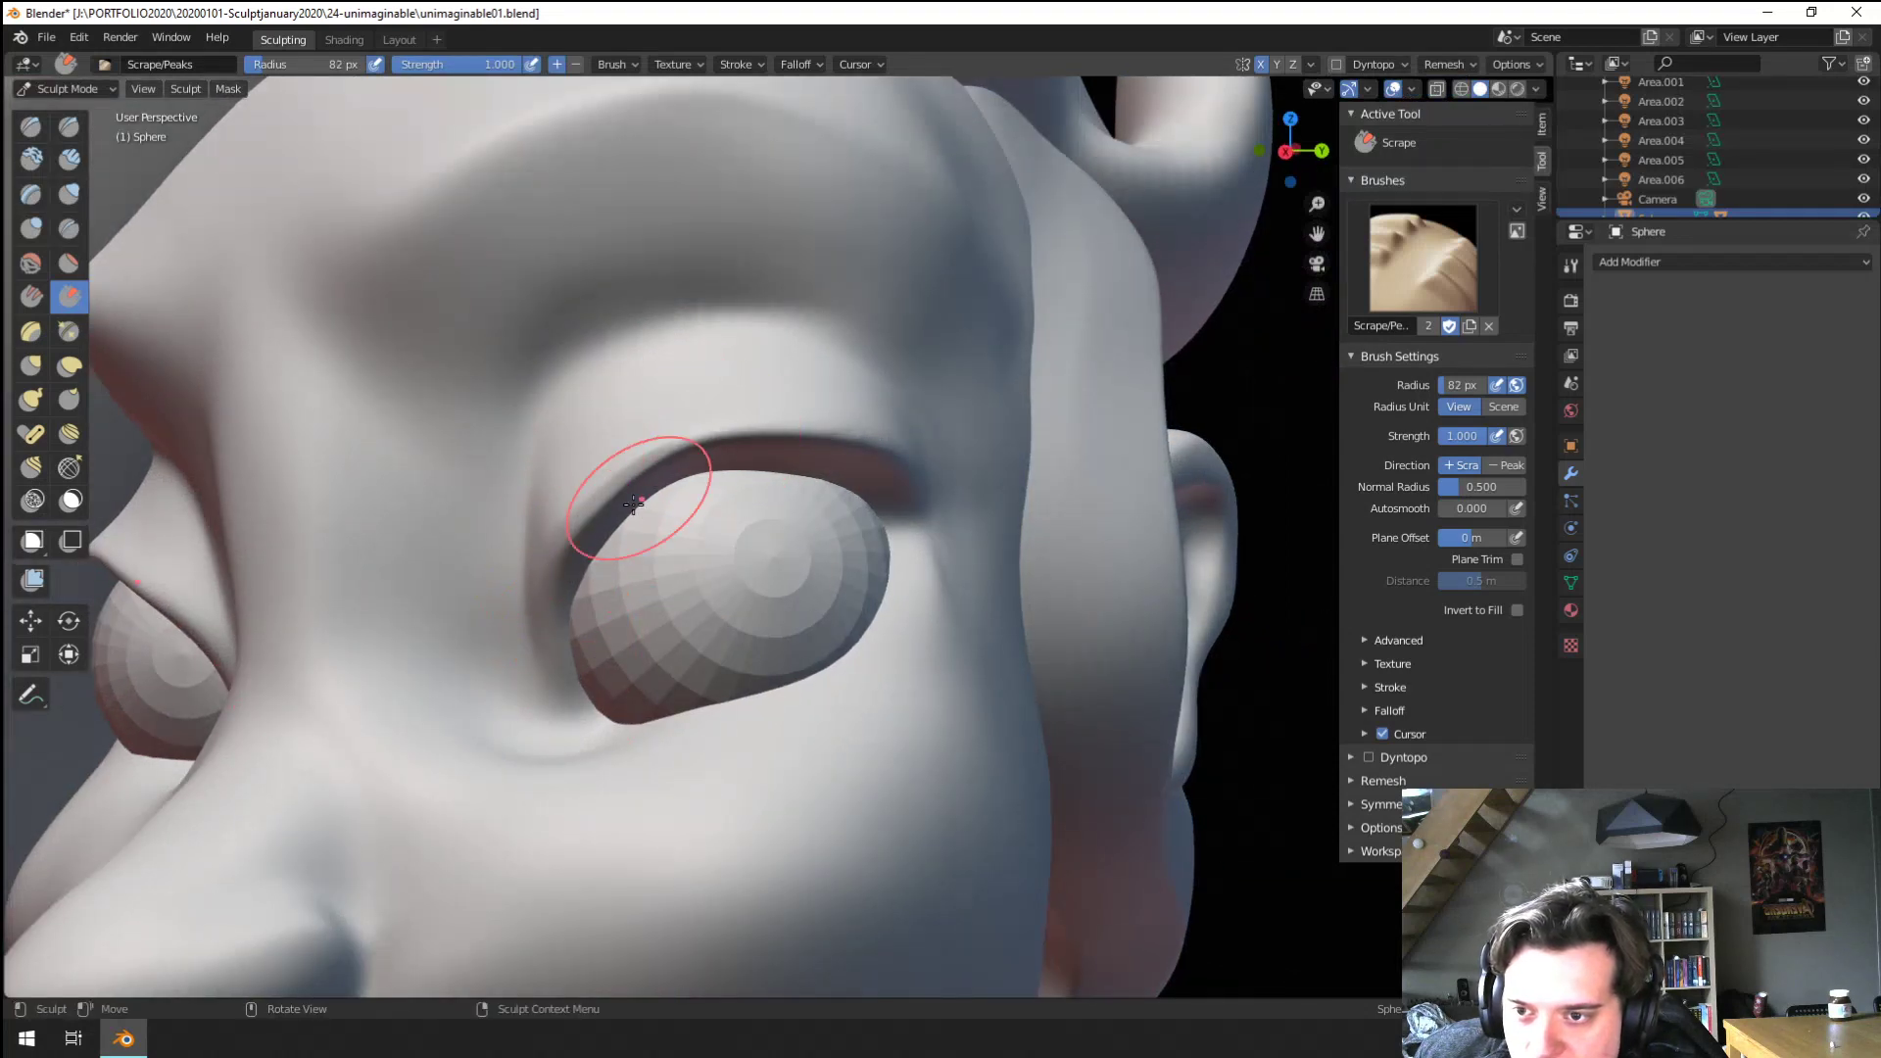
middle_click_drag(738, 481, 676, 510)
key("f")
left_click(647, 525)
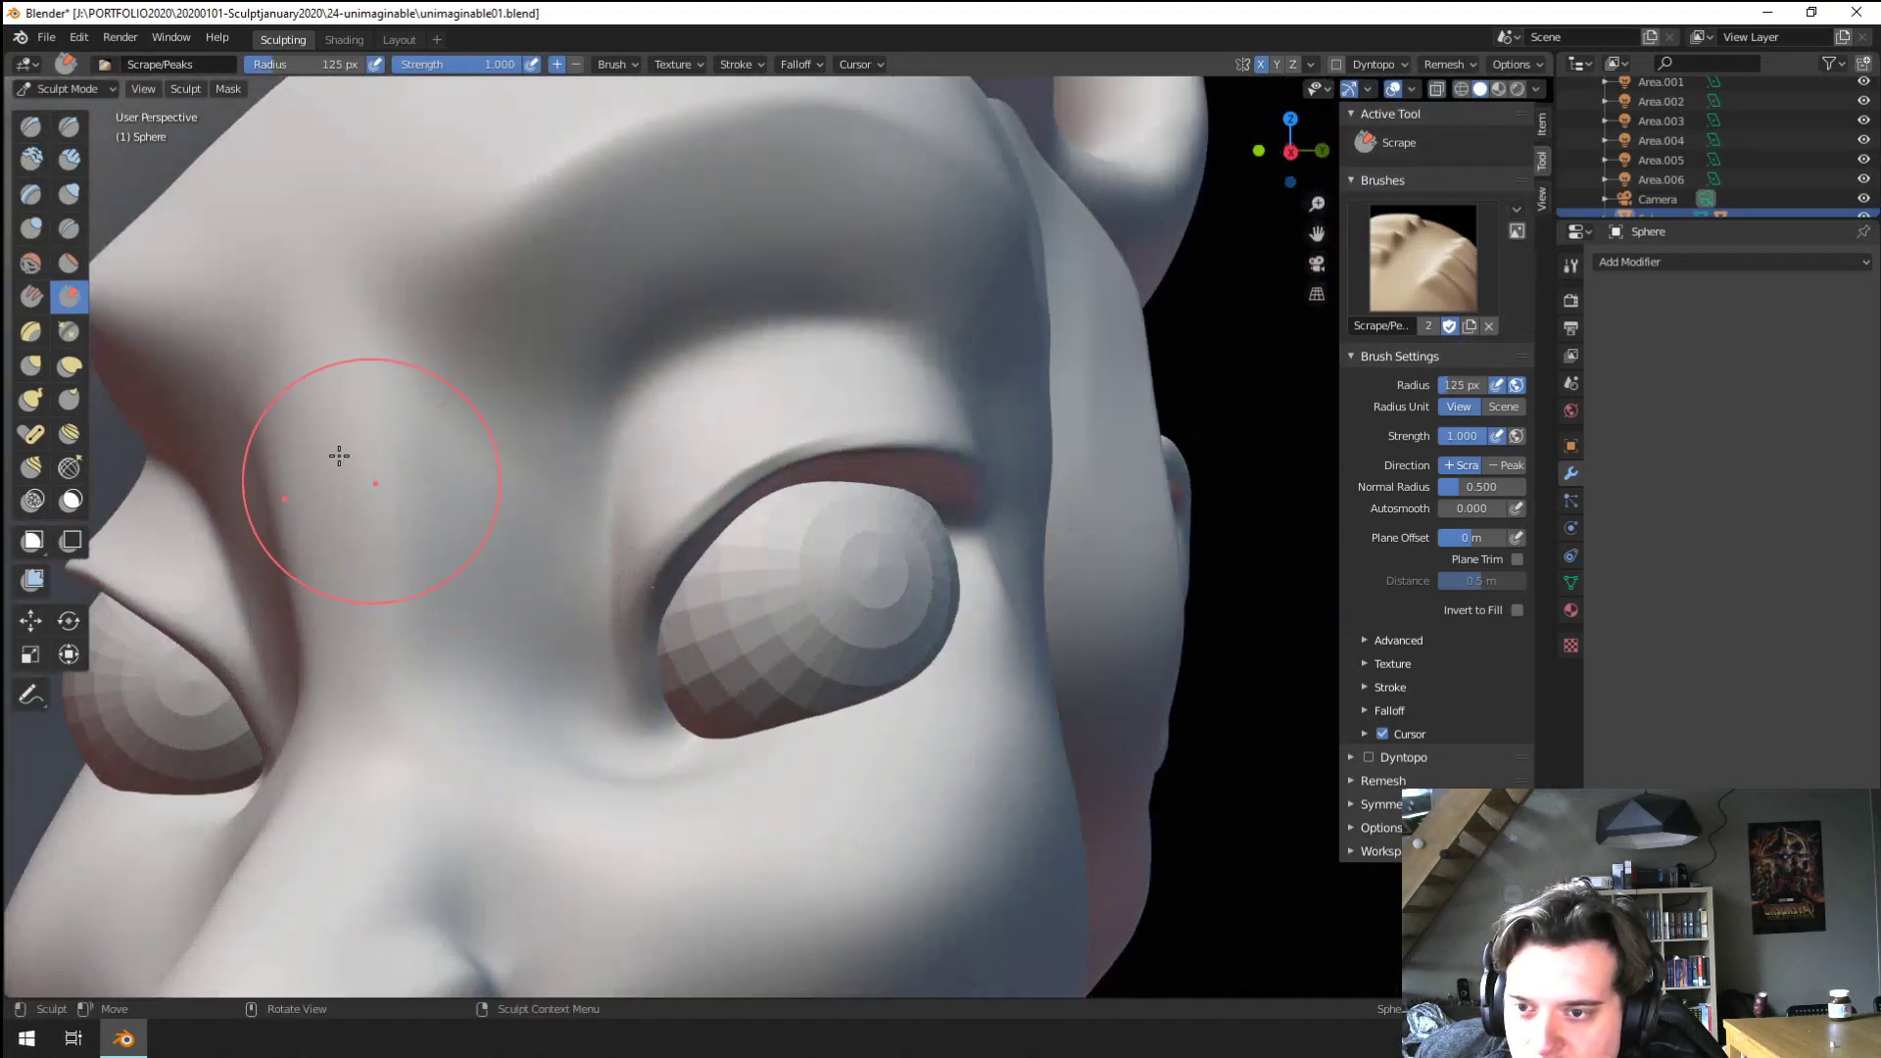
Flatten the upper eyelid from the inner to the outer corner with the Flatten brush at 128 to 95 px radius
left_click(71, 262)
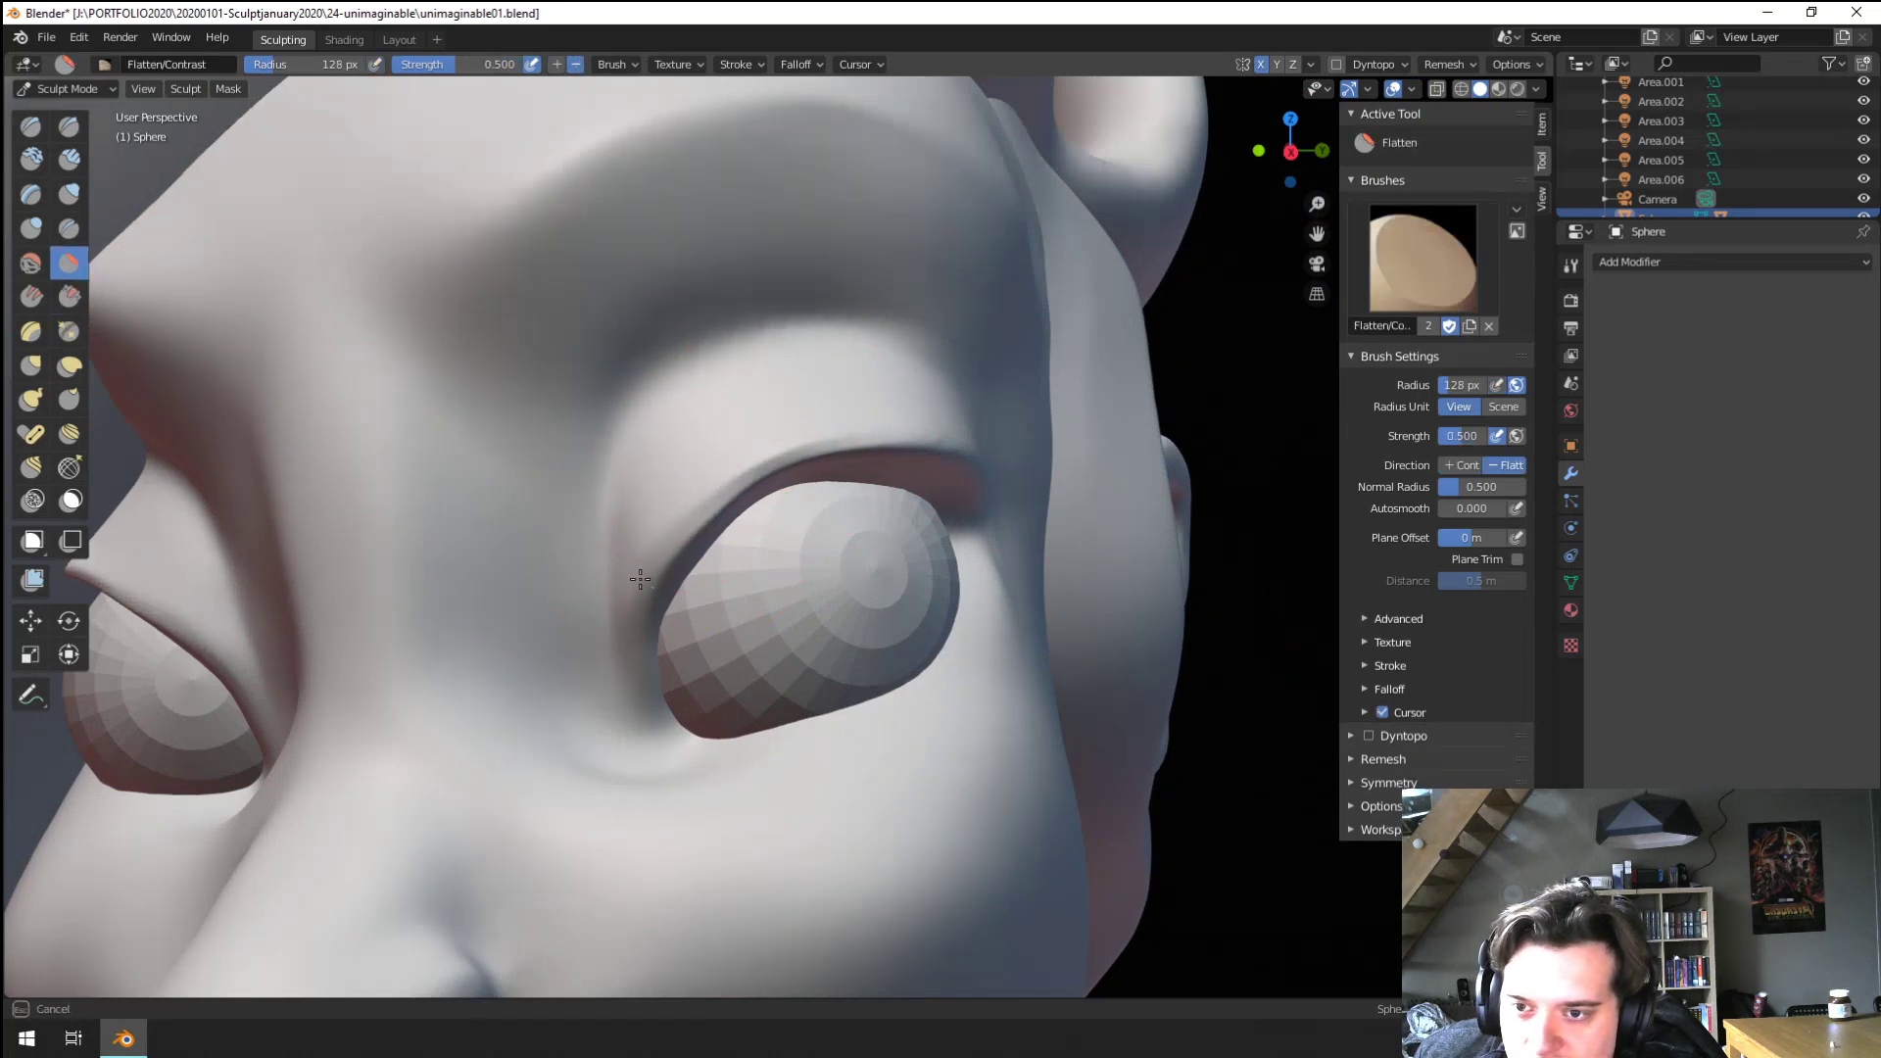
middle_click_drag(637, 588, 840, 489)
middle_click_drag(899, 546, 686, 487)
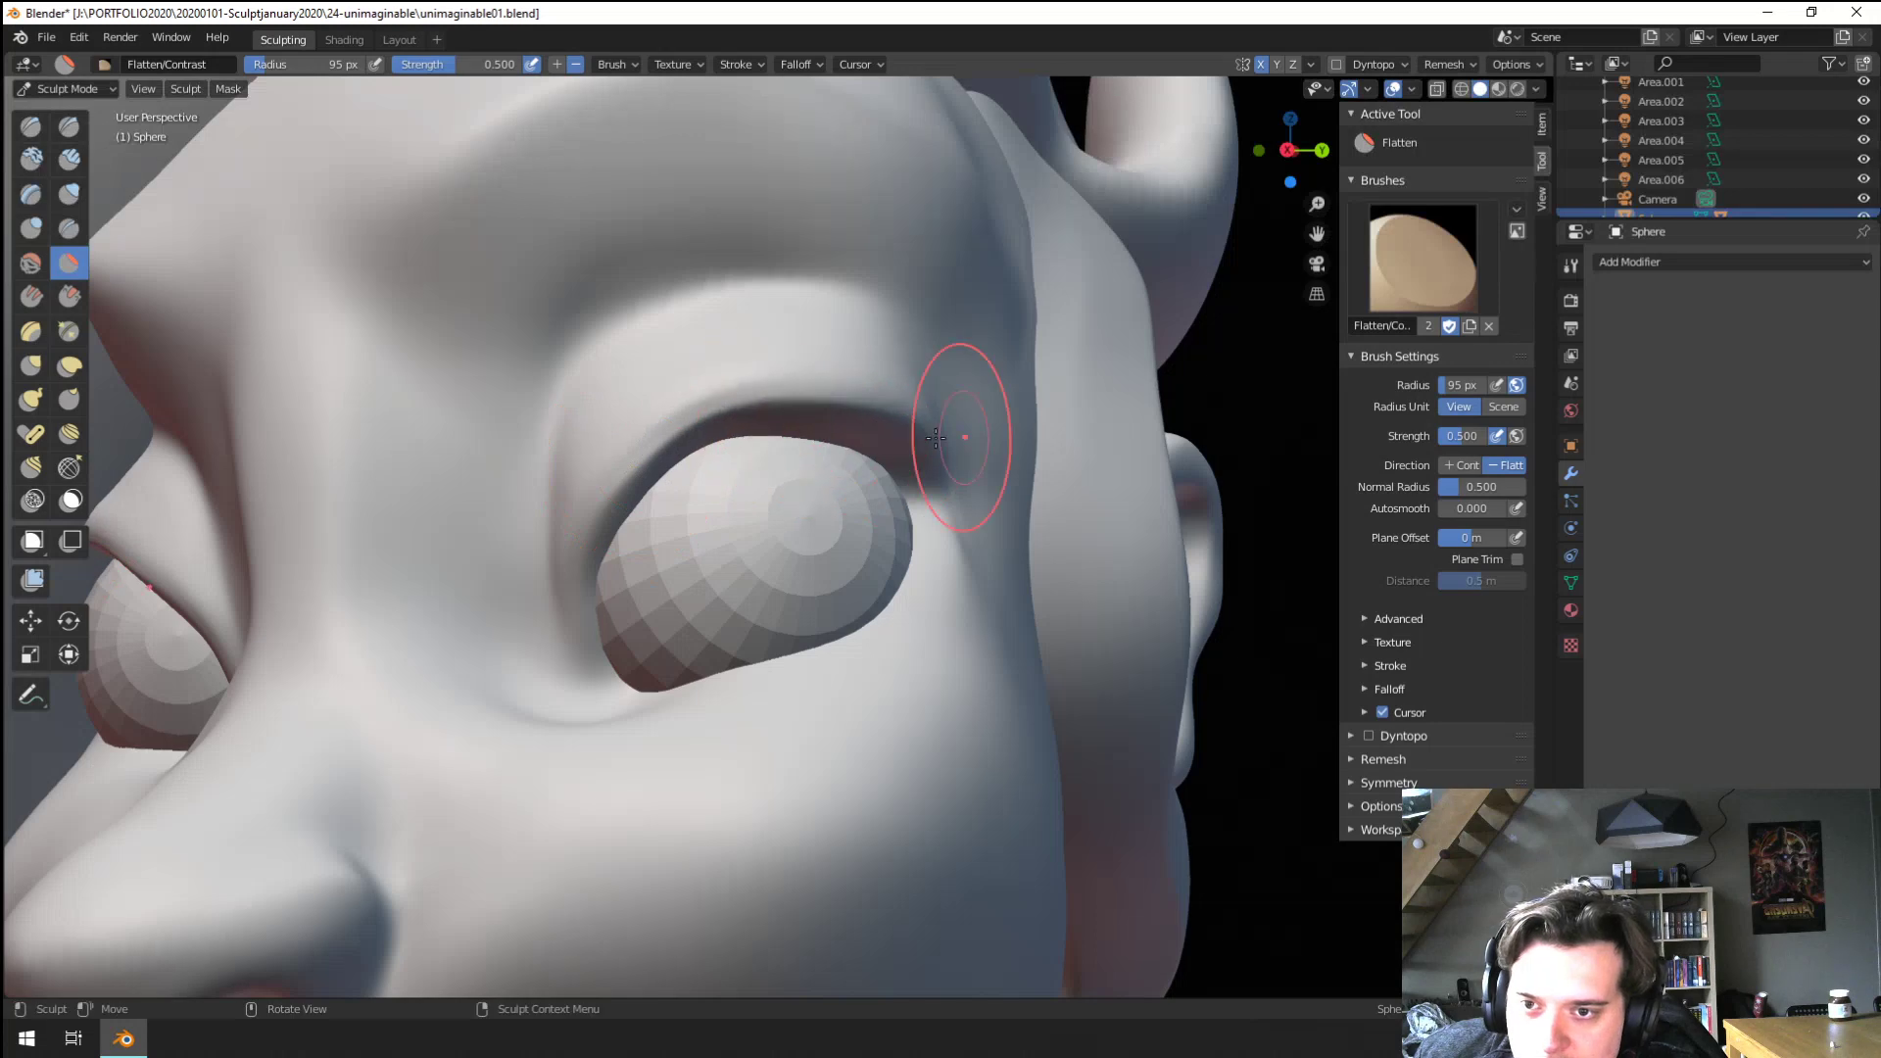
mouse_move(799, 446)
middle_mouse_down()
mouse_move(737, 443)
mouse_move(768, 460)
mouse_move(747, 474)
middle_mouse_up()
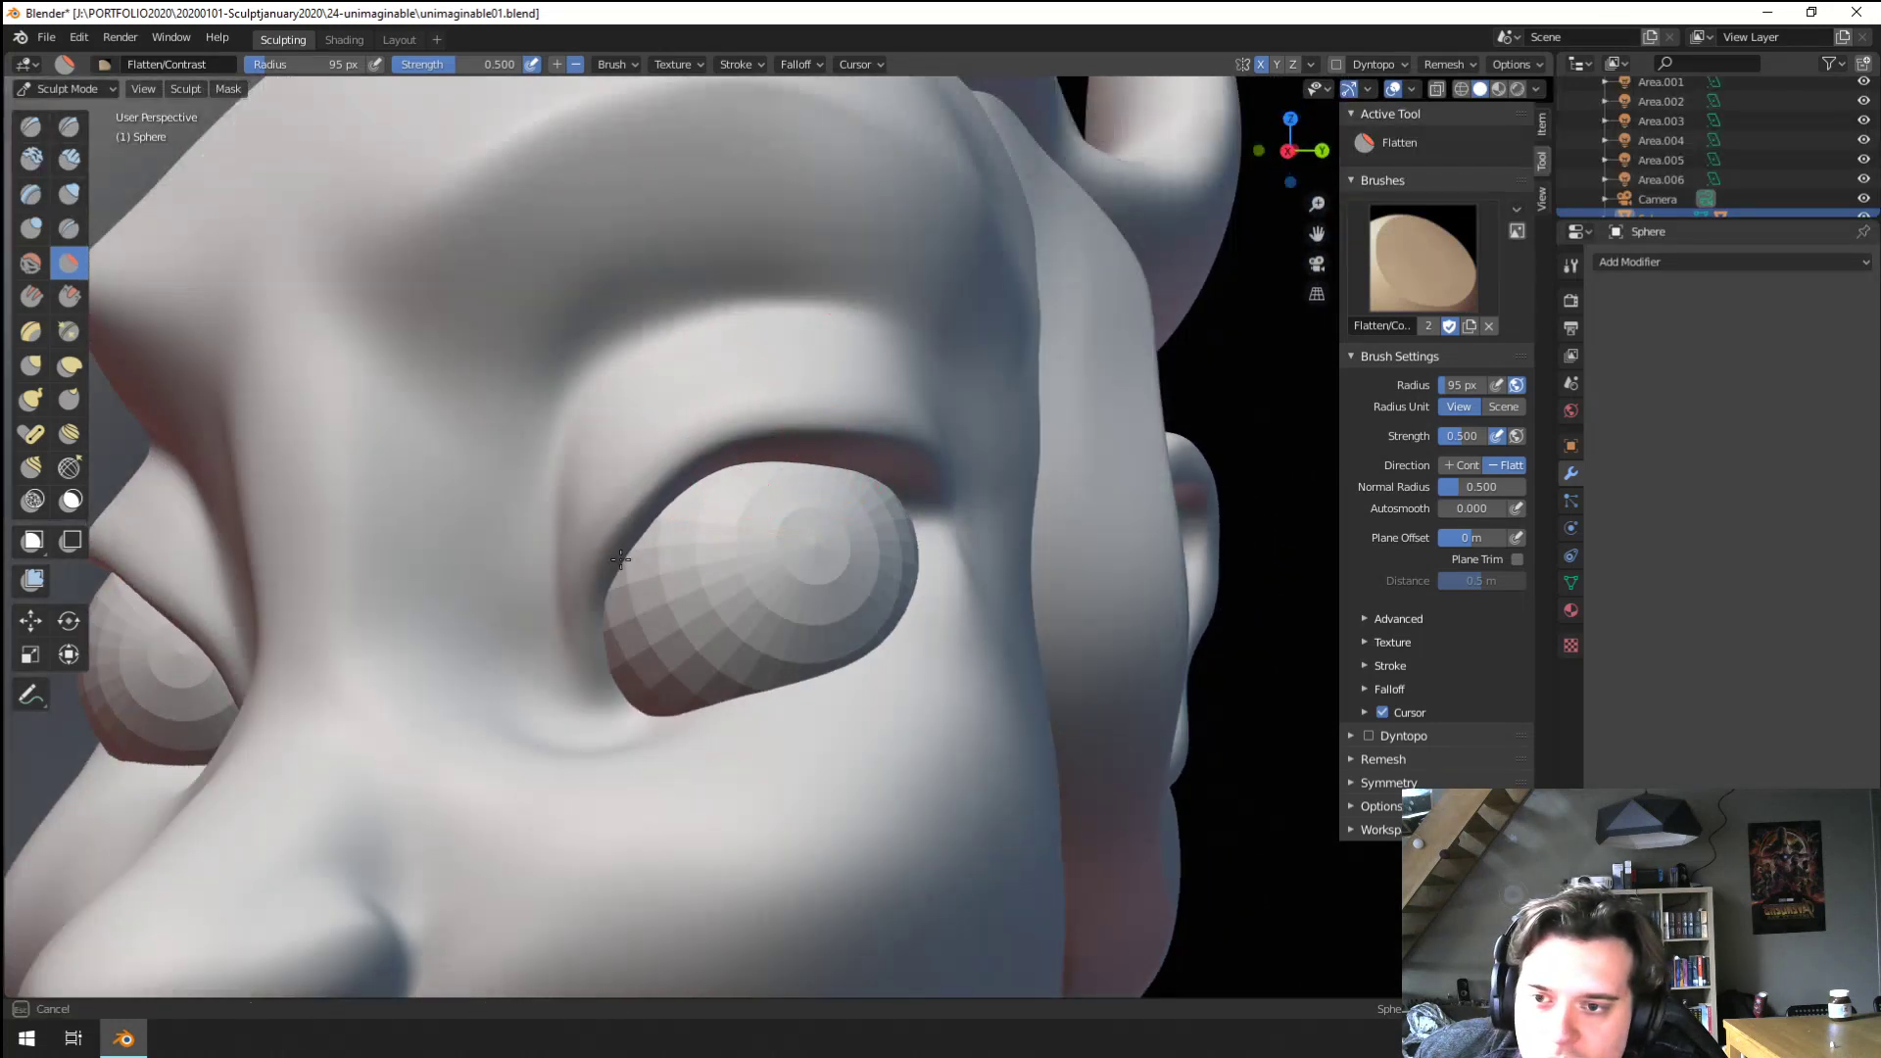
middle_click_drag(943, 437, 730, 715, "ctrl")
Reshape the inner eye corner and the side of the nose with the Grab brush at 104 px radius
mouse_move(730, 715)
middle_mouse_down()
mouse_move(586, 712)
mouse_move(660, 550)
mouse_move(609, 777)
mouse_move(672, 633)
mouse_move(630, 673)
mouse_move(684, 588)
mouse_move(603, 678)
middle_mouse_up()
key("g")
left_click_drag(603, 678, 606, 665)
mouse_move(598, 638)
middle_mouse_down()
mouse_move(537, 656)
mouse_move(650, 747)
mouse_move(693, 621)
middle_mouse_up()
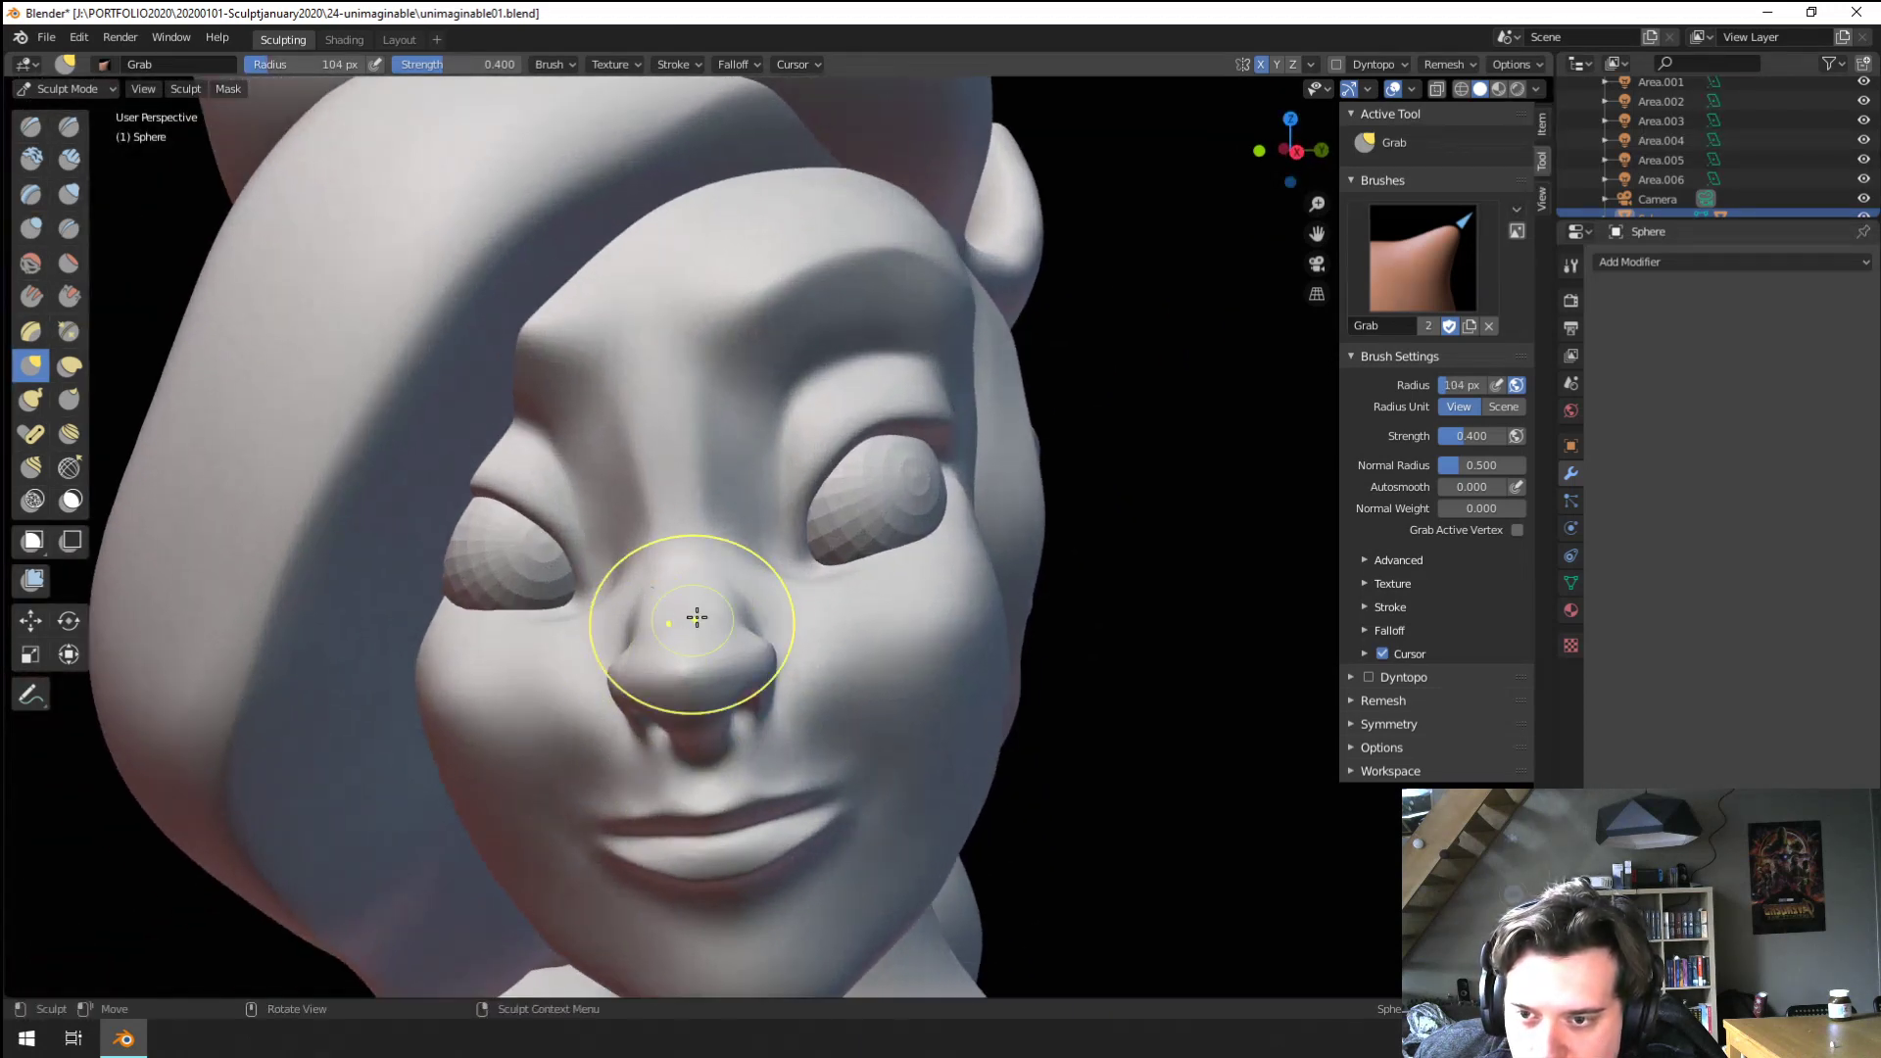
left_click_drag(692, 621, 740, 602)
mouse_move(711, 597)
middle_mouse_down()
mouse_move(643, 566)
mouse_move(676, 559)
middle_mouse_up()
Sharpen the inner end of the brow with the Crease brush at 67 px radius
left_click(71, 229)
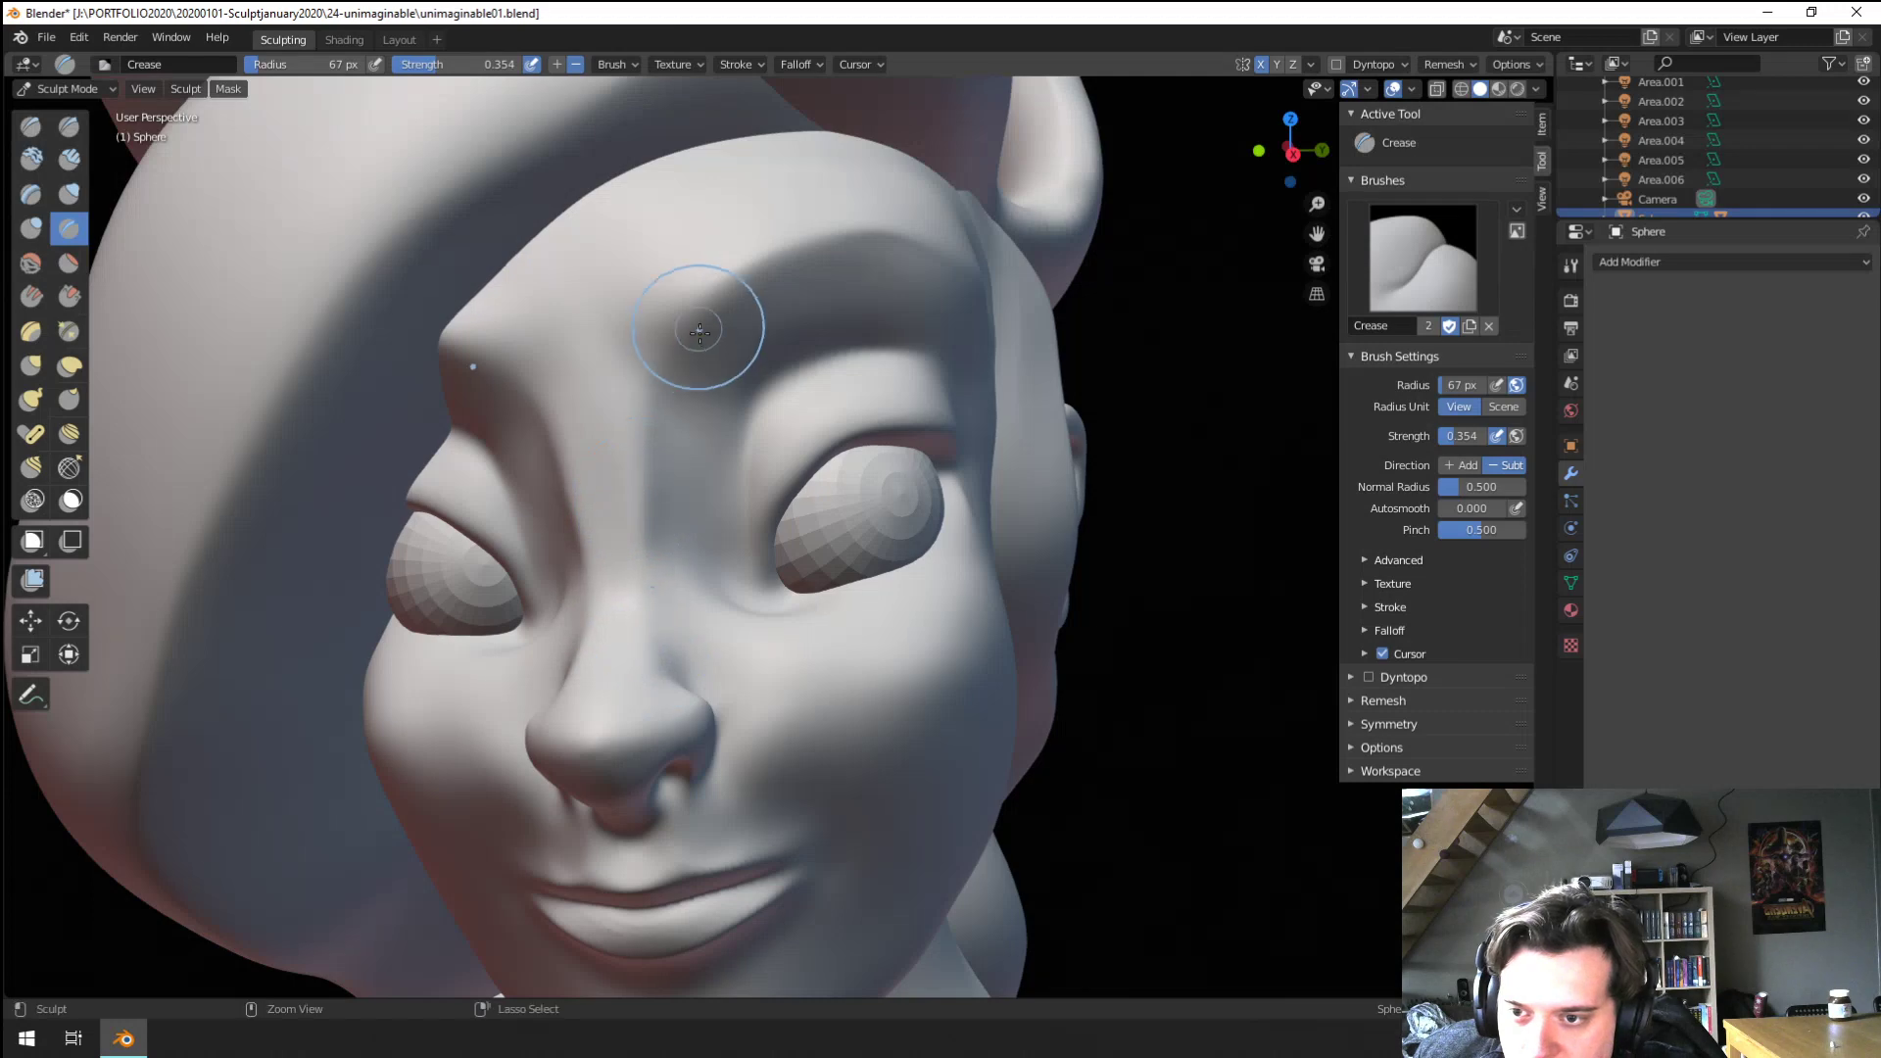
scroll(699, 331, "down", 5)
middle_click_drag(700, 331, 666, 675)
scroll(573, 683, "up", 2)
Flatten the lower cheek and jawline with the Flatten brush at 150 px radius
key("g")
mouse_move(785, 655)
middle_mouse_down()
mouse_move(900, 580)
mouse_move(790, 623)
middle_mouse_up()
scroll(788, 623, "up", 2)
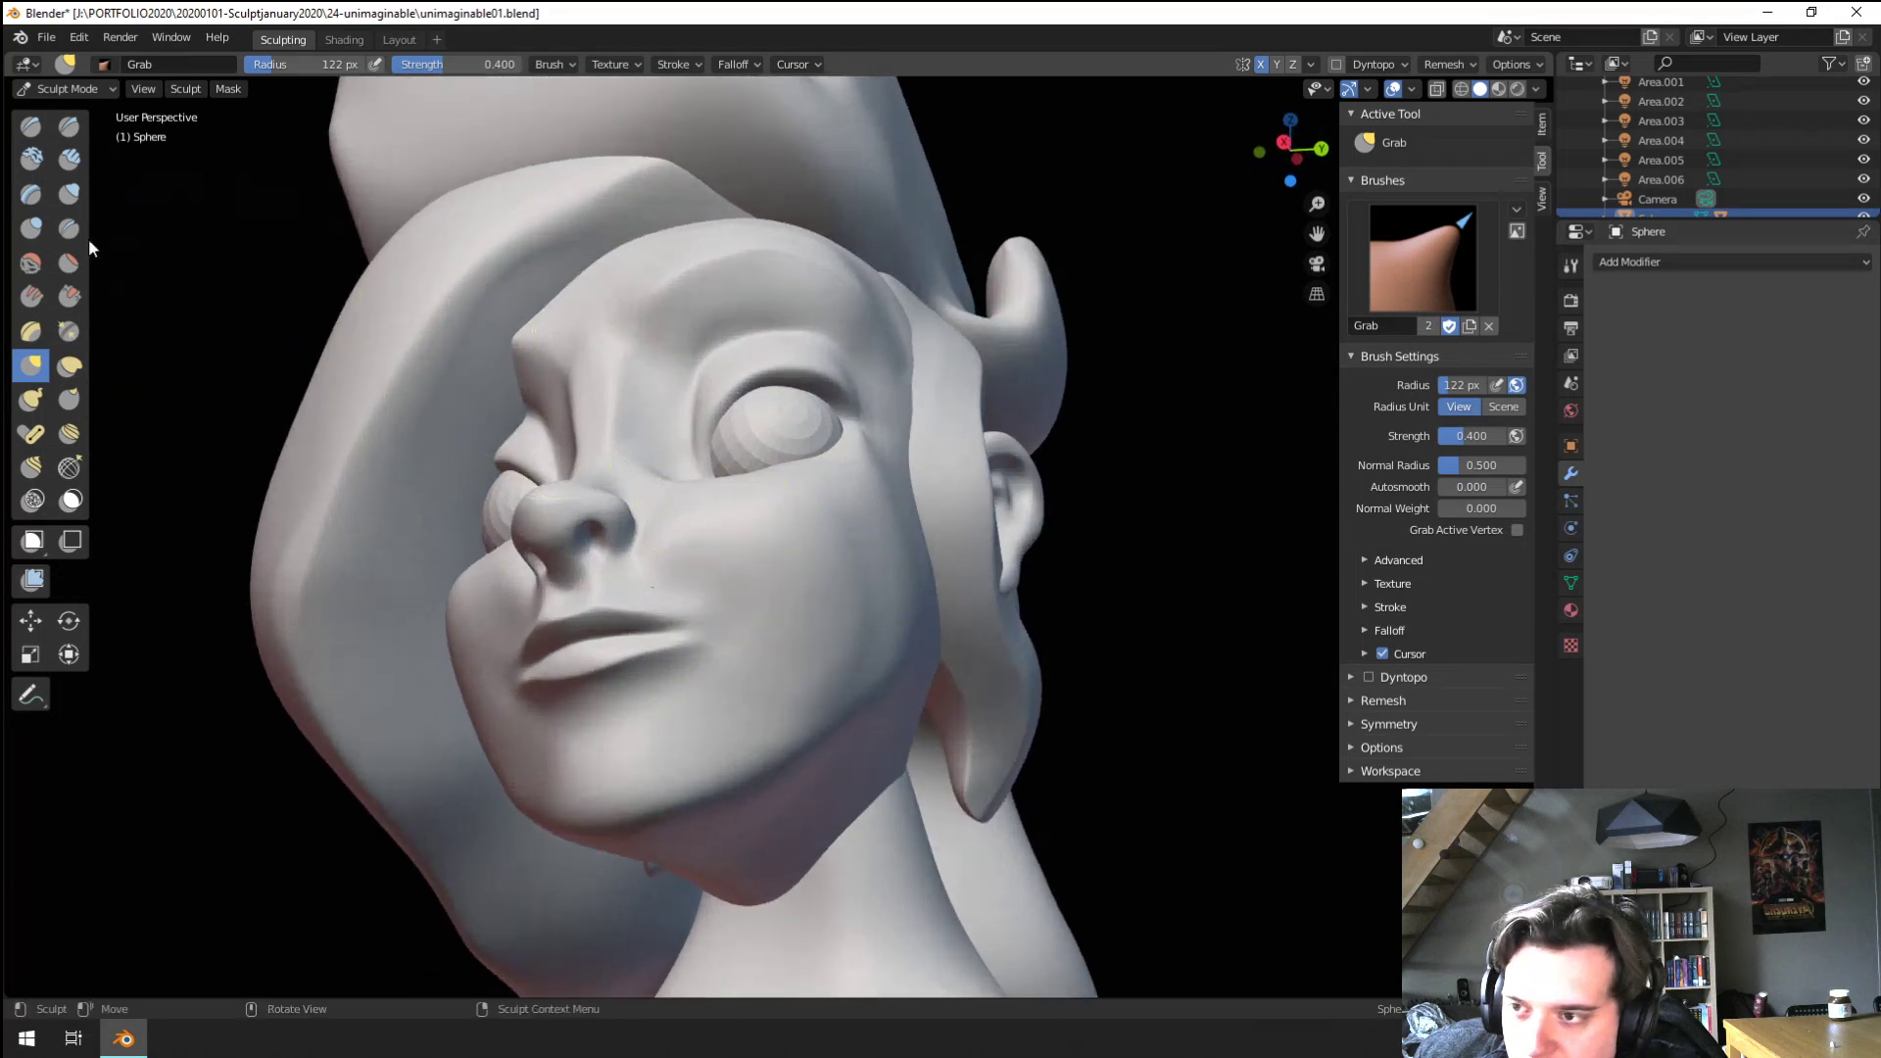
left_click(71, 263)
key("bracketright")
key("bracketright")
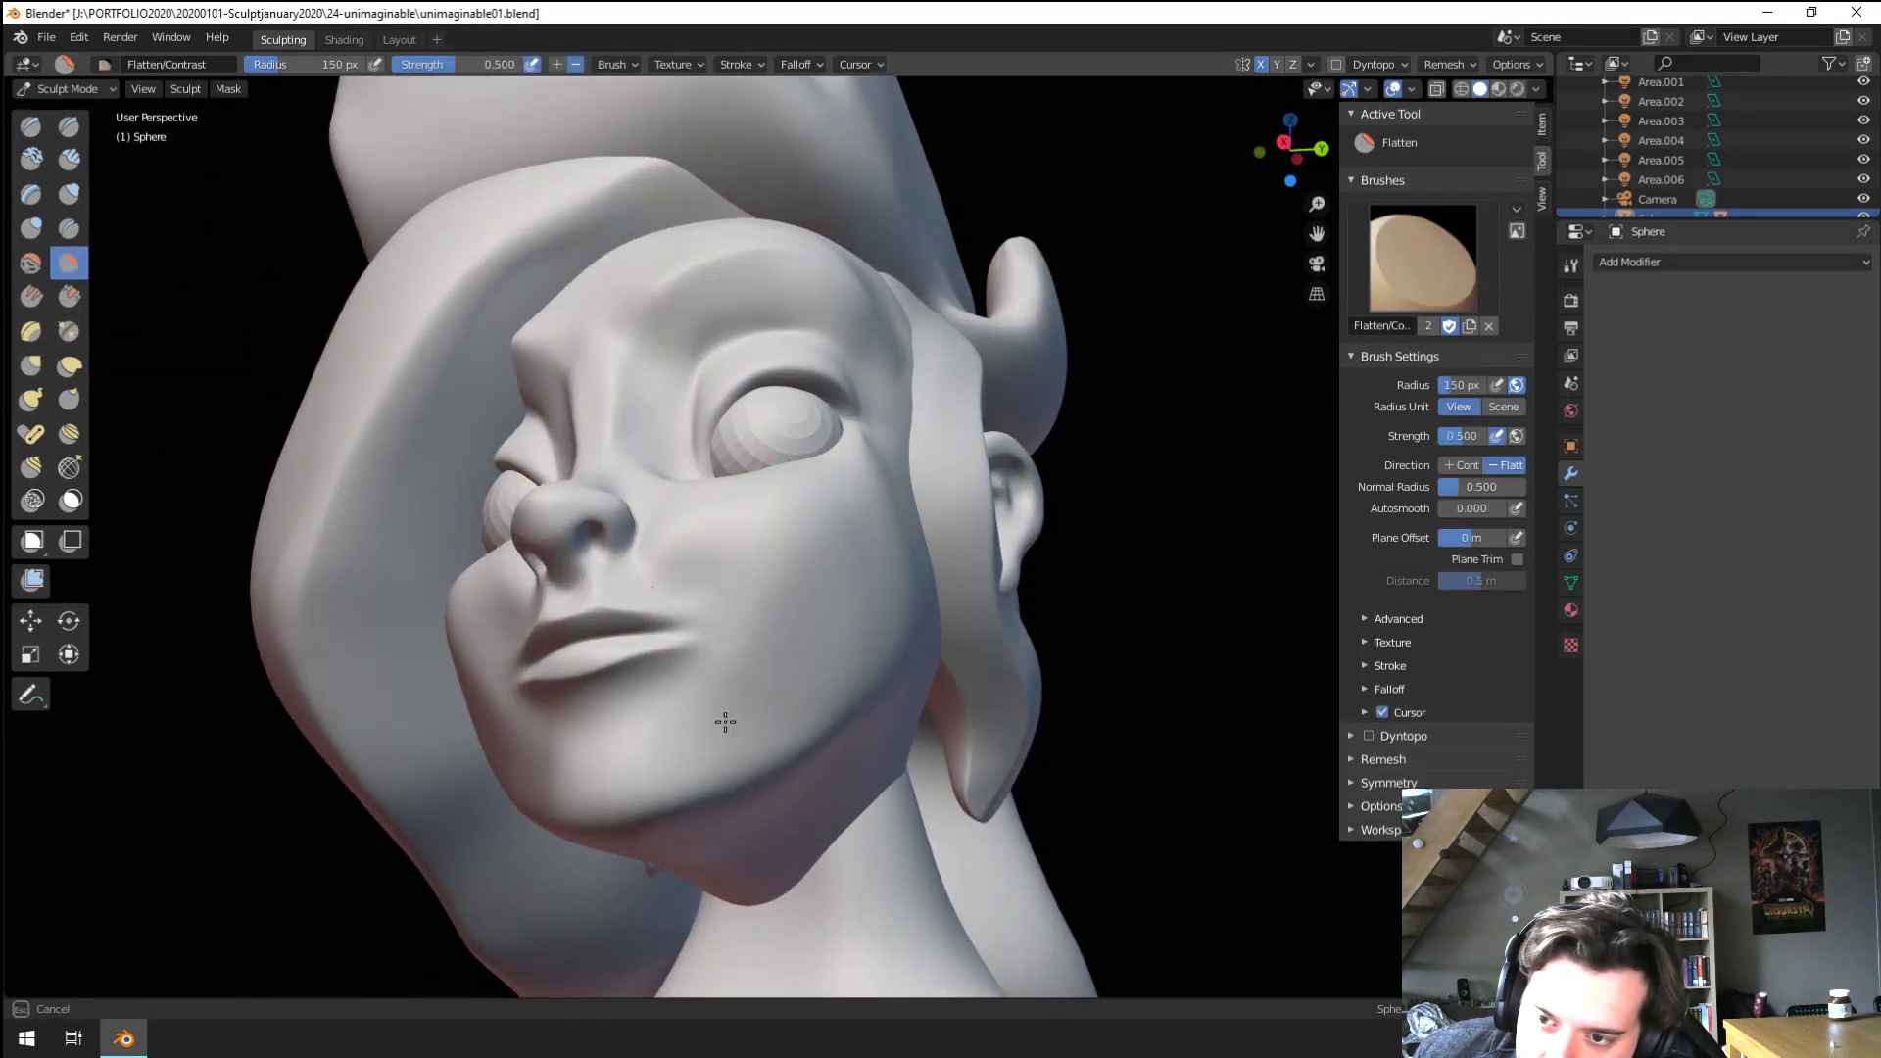
mouse_move(725, 722)
middle_mouse_down()
mouse_move(784, 621)
mouse_move(918, 677)
mouse_move(823, 706)
mouse_move(722, 684)
middle_mouse_up()
Reshape the jaw and the chin profile with the Grab brush at 241 to 220 px radius
key("g")
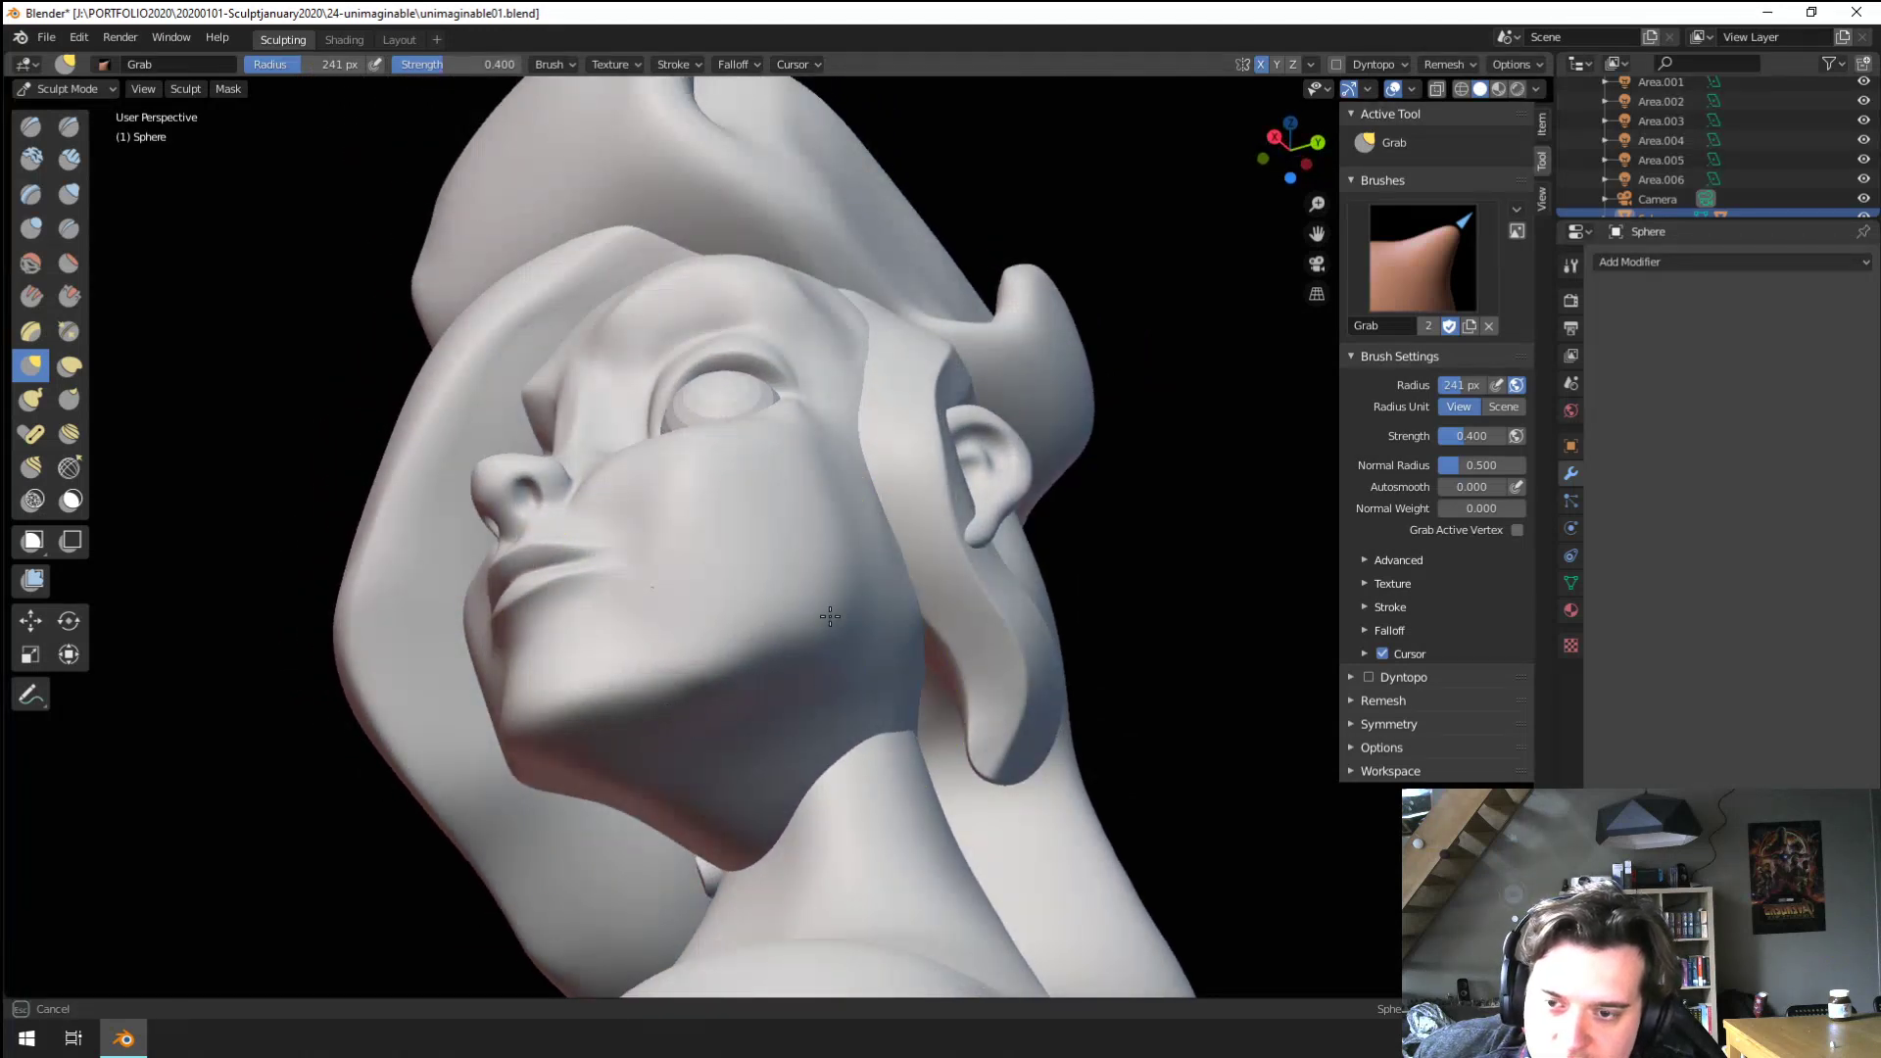
mouse_move(830, 615)
middle_mouse_down()
mouse_move(761, 768)
mouse_move(683, 602)
mouse_move(706, 763)
mouse_move(781, 705)
mouse_move(646, 686)
mouse_move(617, 723)
middle_mouse_up()
key("f")
left_click(615, 641)
key("f")
left_click(642, 650)
key("f")
left_click(614, 726)
left_click_drag(614, 726, 585, 742)
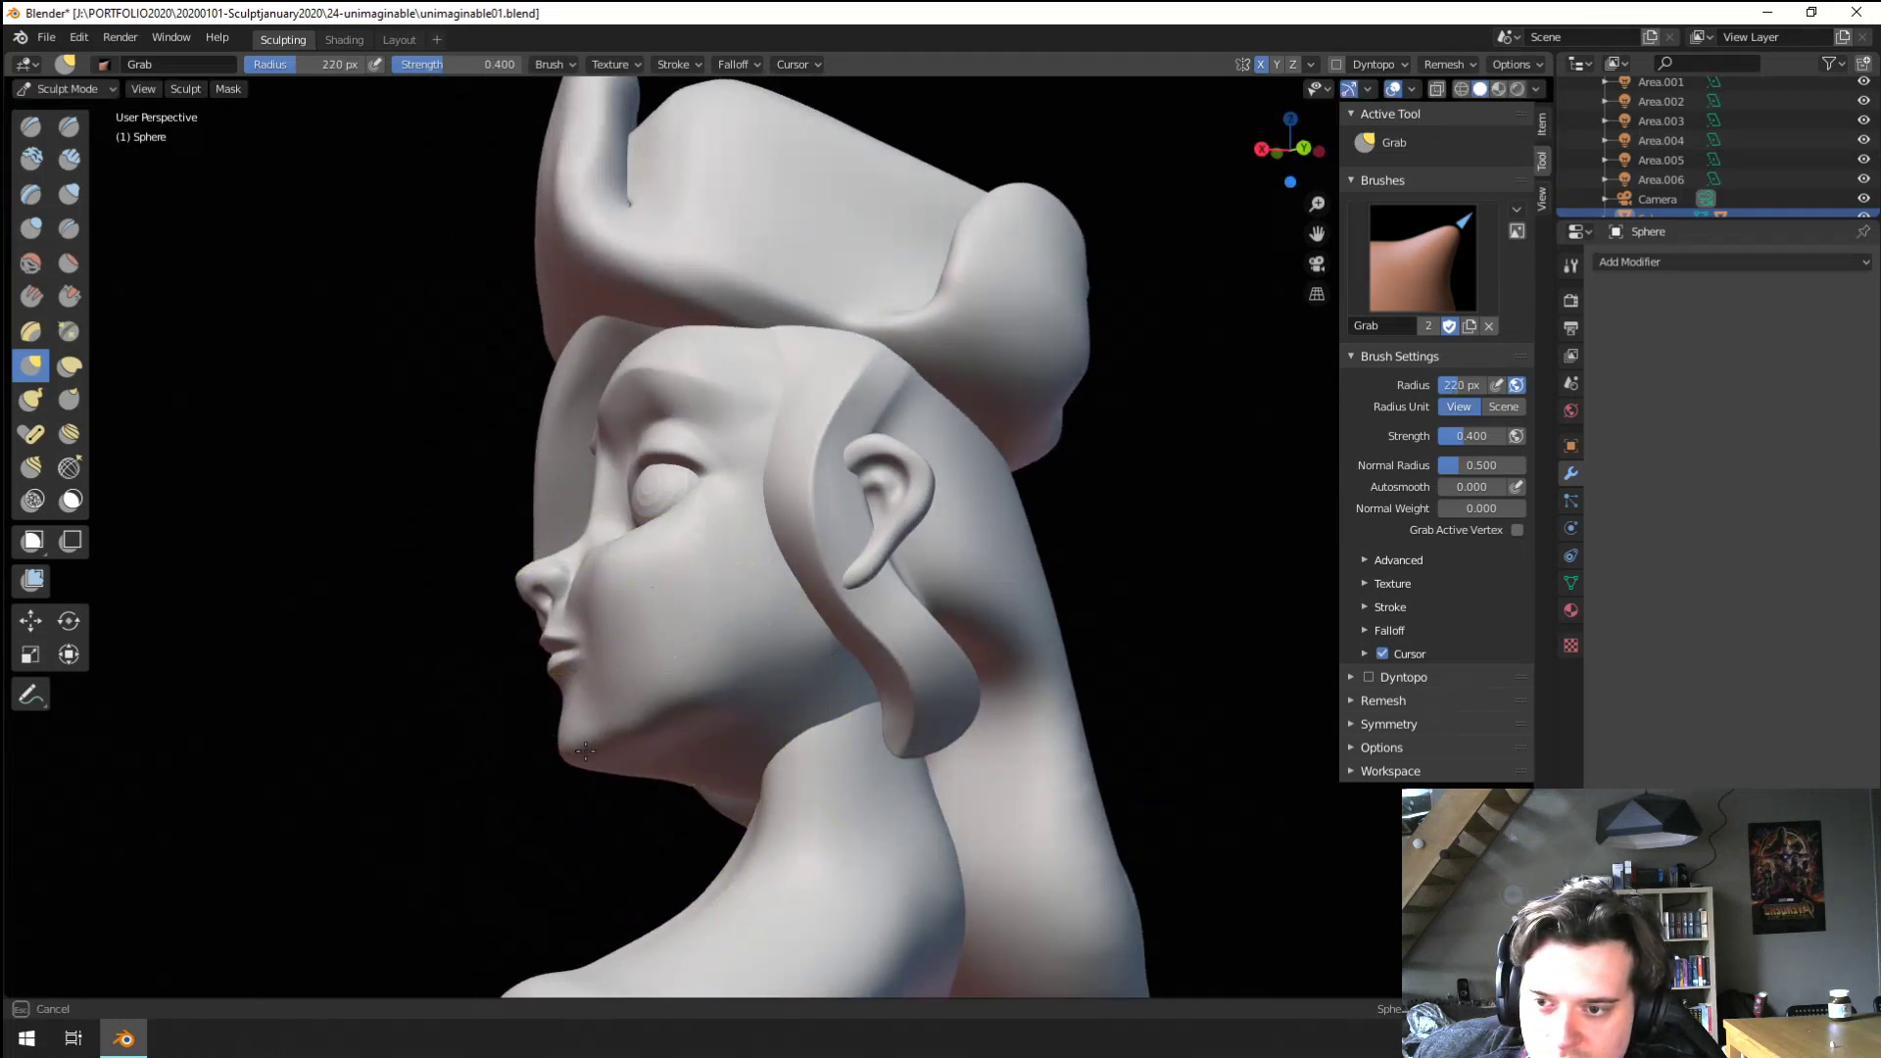
Refine the chin and face shape with the Grab brush, reducing its radius from 220 to 153 px
mouse_move(585, 742)
middle_mouse_down()
mouse_move(709, 744)
mouse_move(706, 689)
mouse_move(798, 781)
mouse_move(805, 683)
mouse_move(782, 670)
mouse_move(839, 672)
mouse_move(819, 653)
mouse_move(730, 658)
mouse_move(848, 632)
mouse_move(854, 653)
mouse_move(870, 526)
mouse_move(787, 571)
middle_mouse_up()
key("f")
left_click(578, 786)
key("f")
left_click(855, 657)
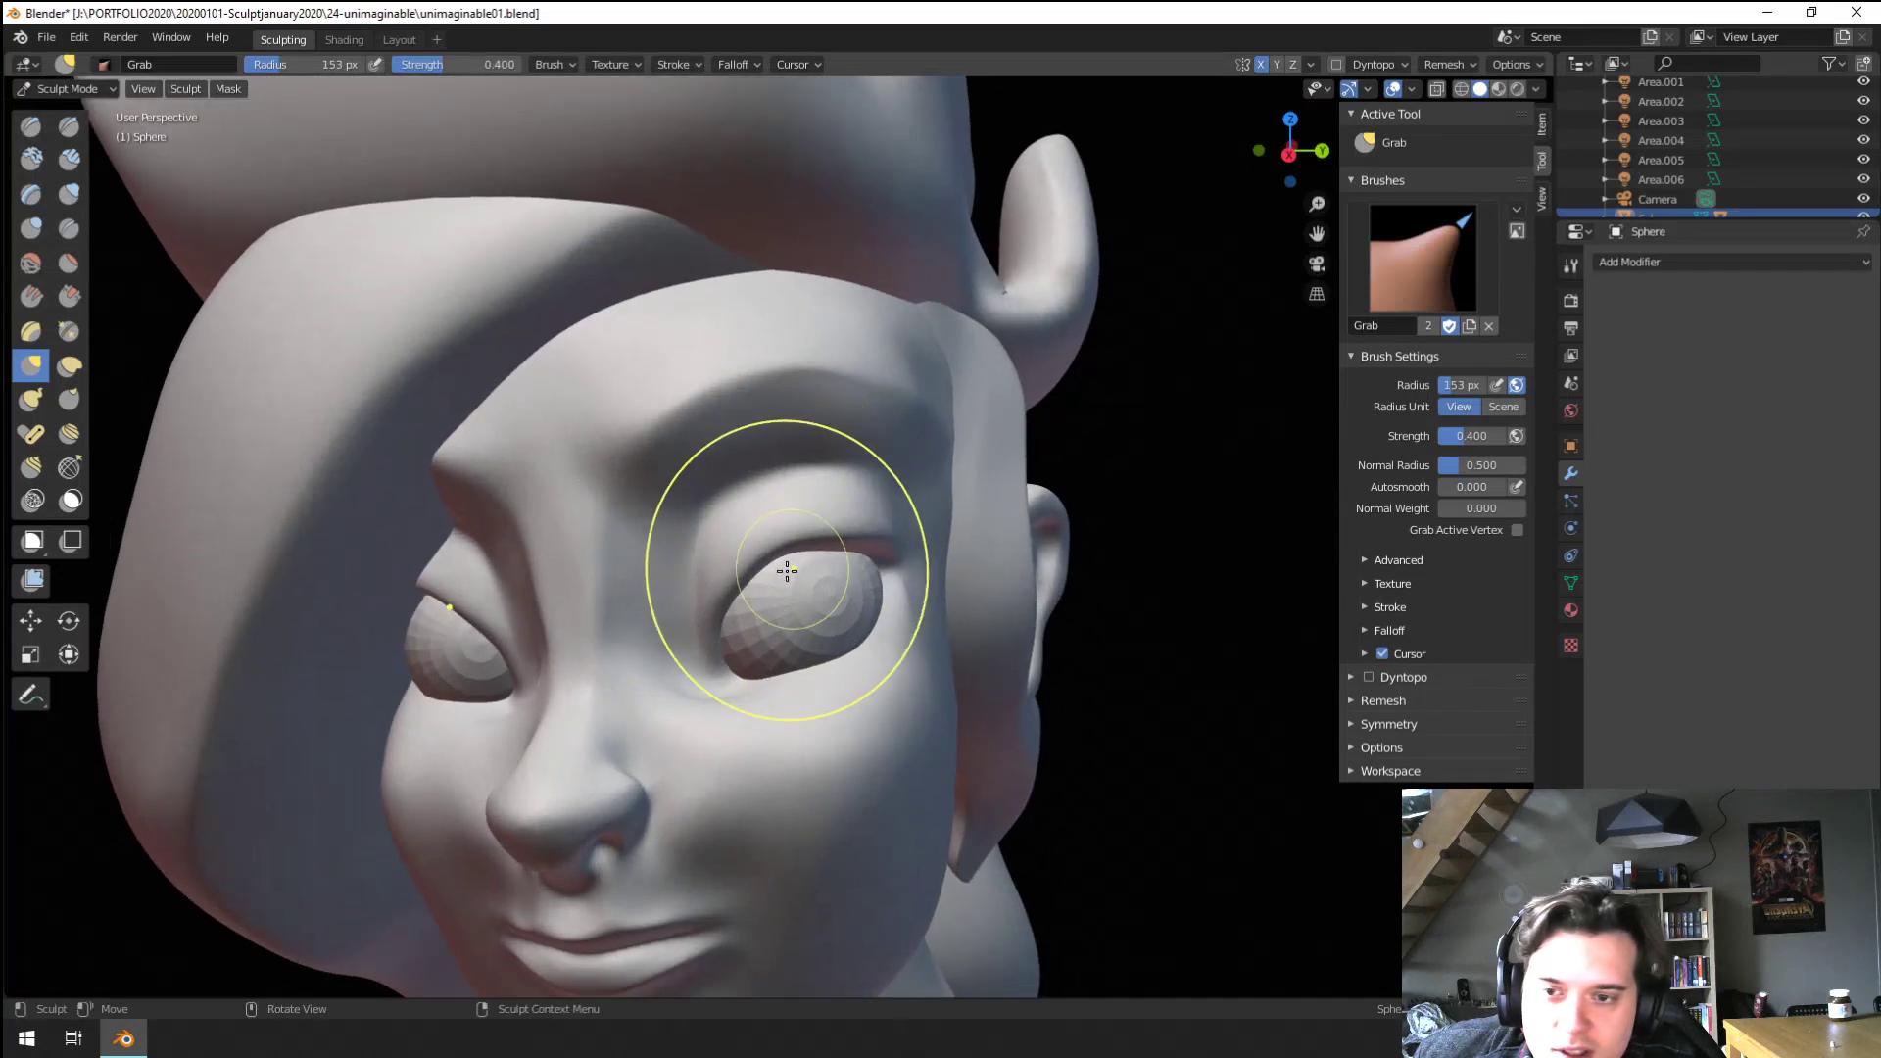
Deepen the fold between the brow and the upper eyelid with the Crease brush at 65 px radius
scroll(754, 575, "up", 1)
key("shift+c")
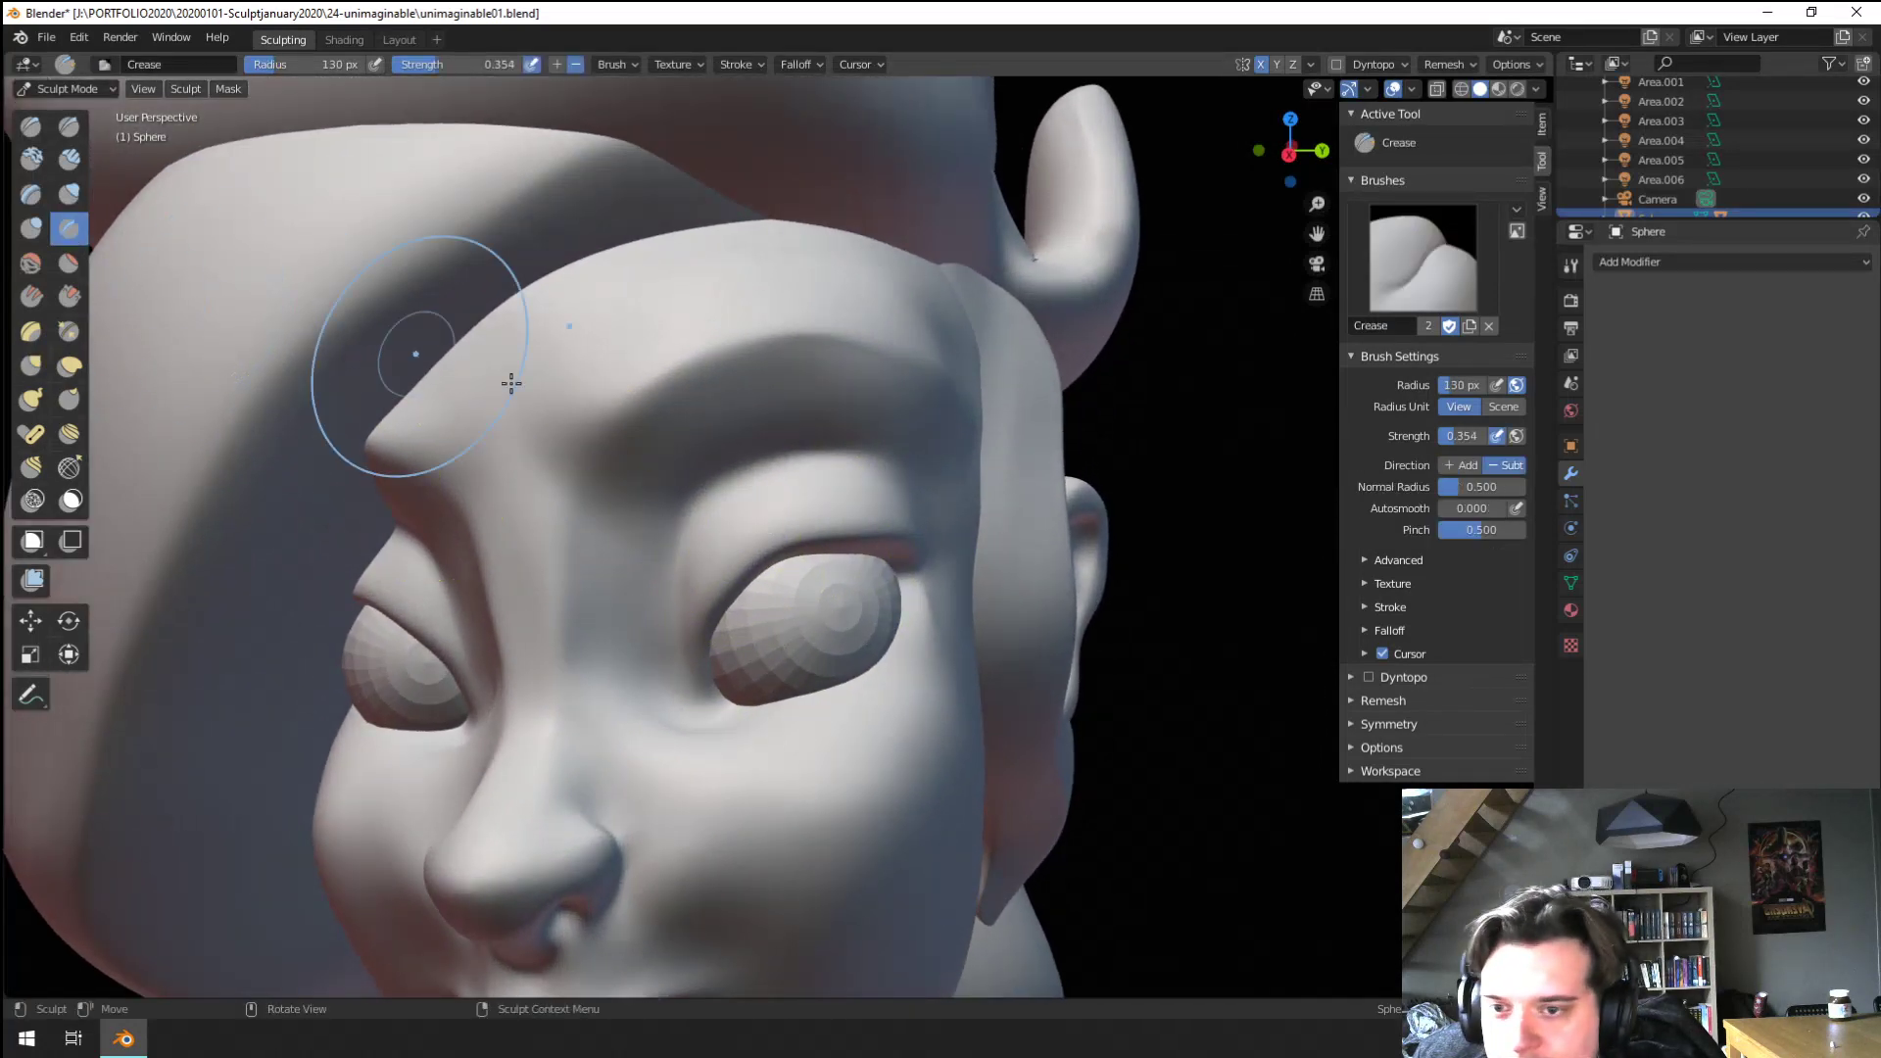
middle_click_drag(697, 527, 683, 580)
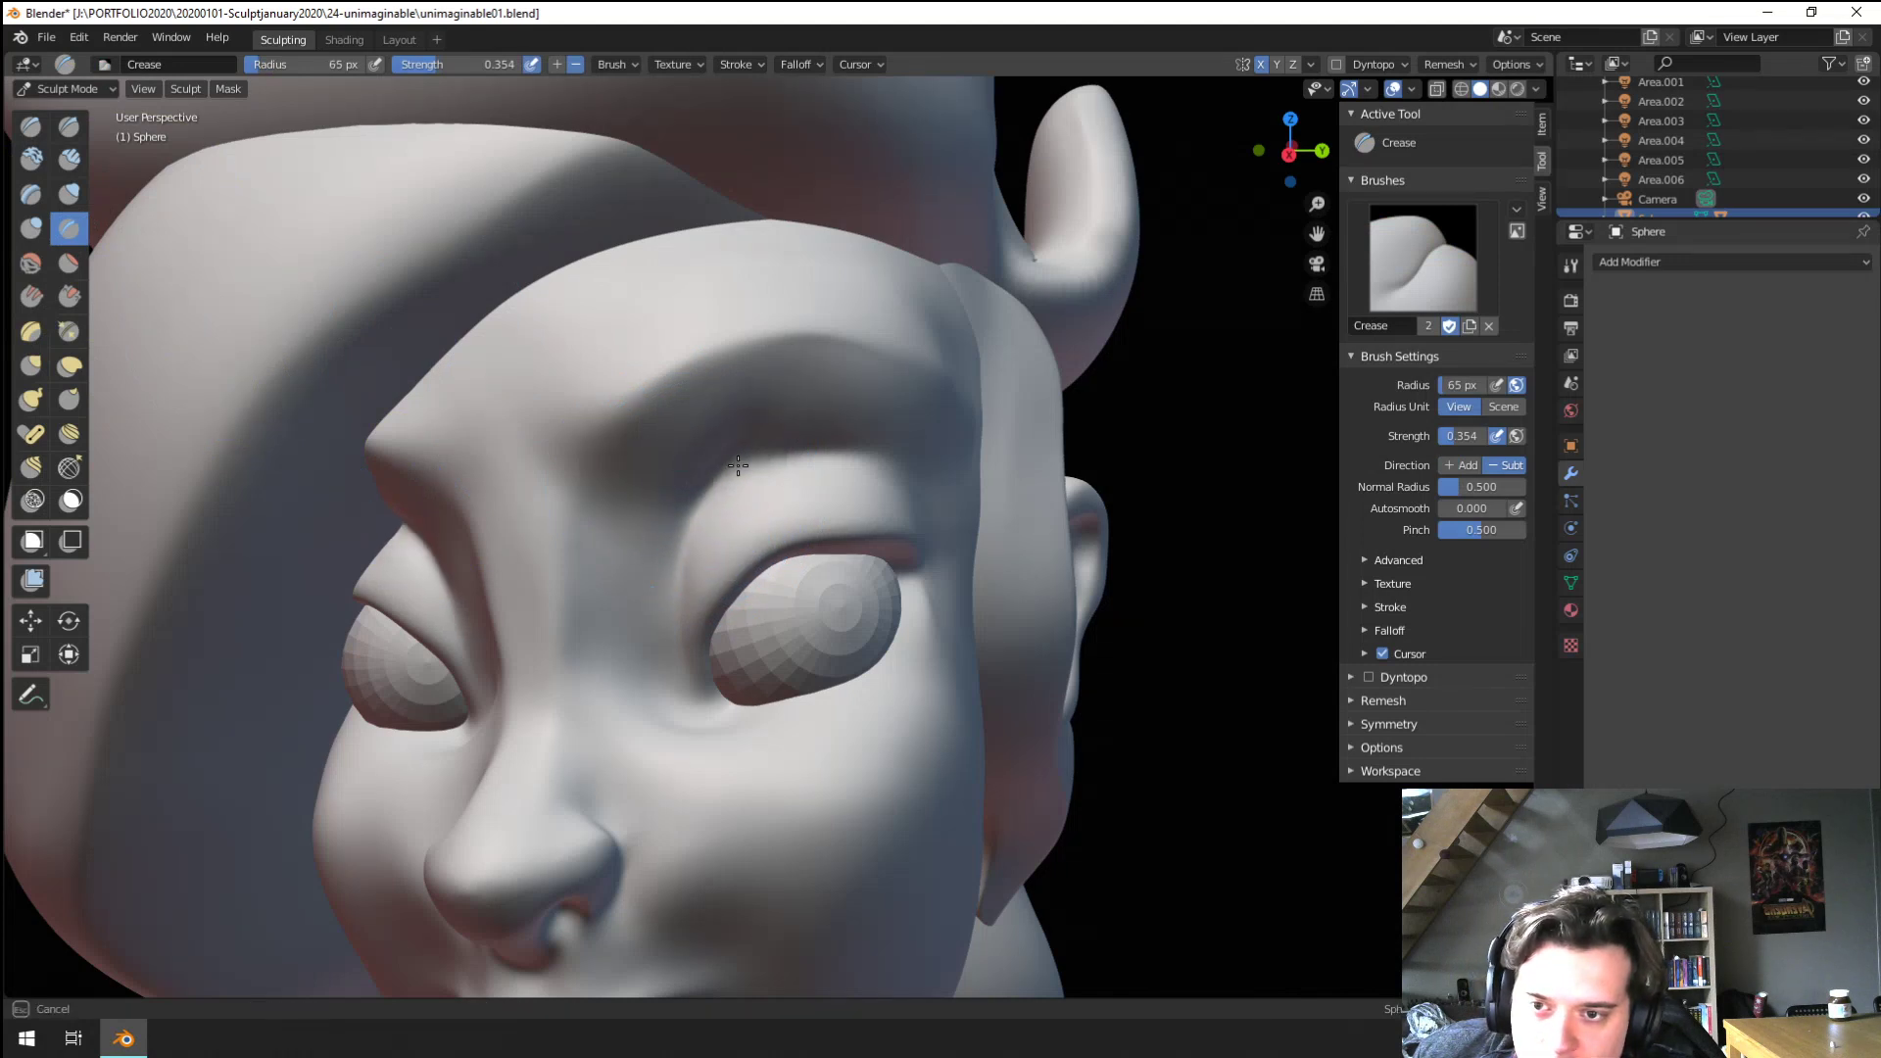
middle_click_drag(738, 467, 745, 428)
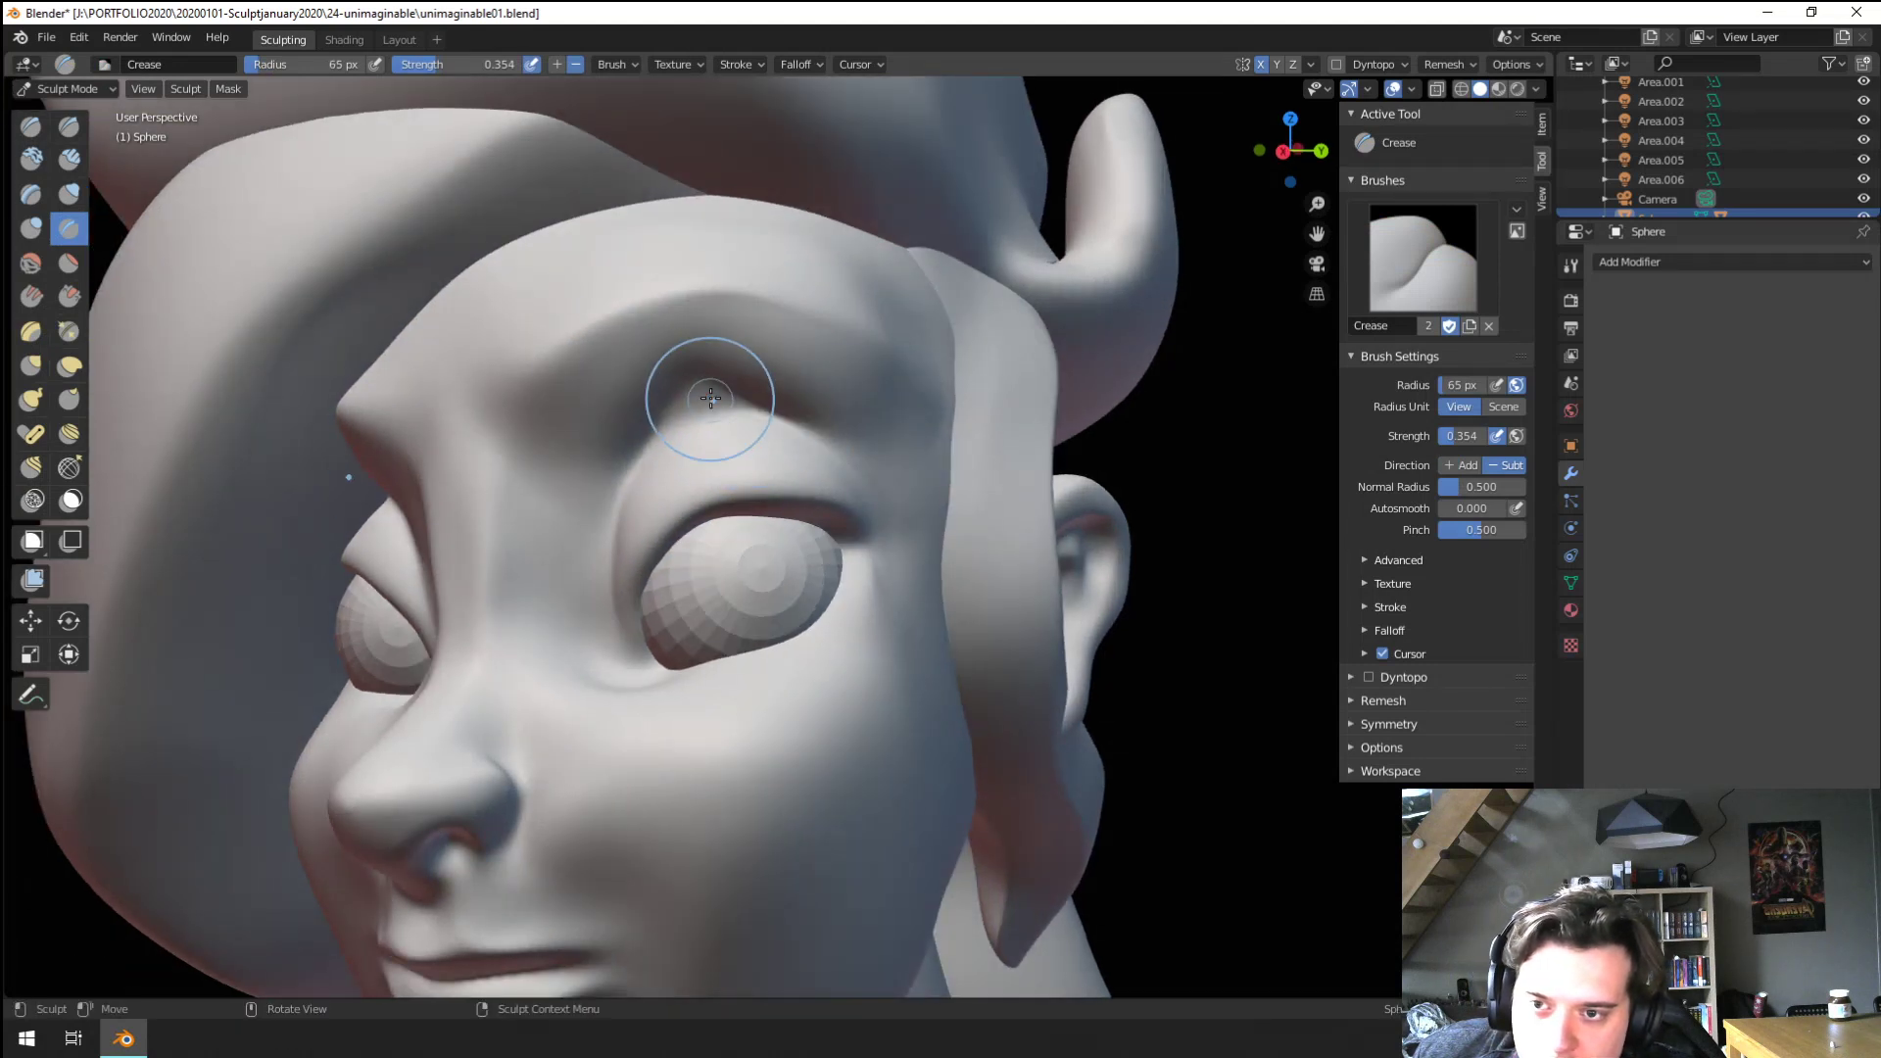
middle_click_drag(676, 441, 763, 389)
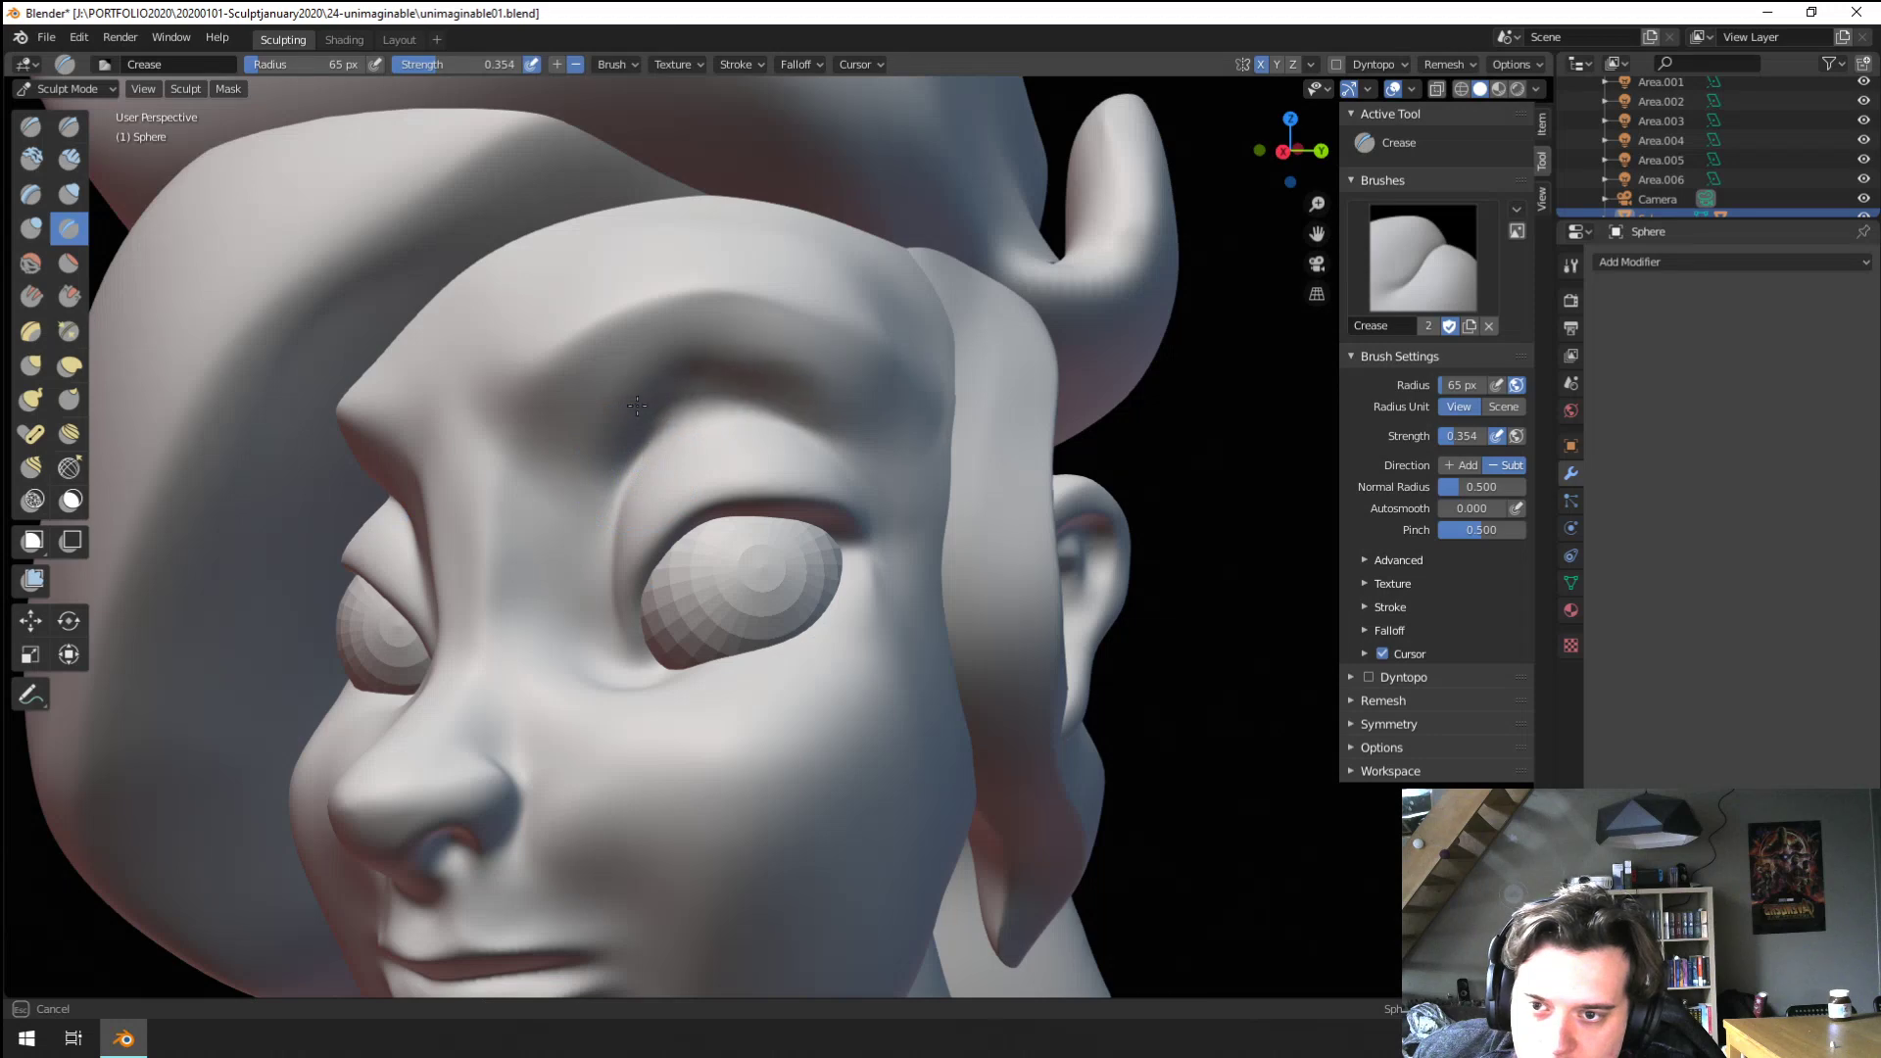
Flatten the planes around the brow and eye socket with the Flatten brush at 65 to 122 px radius
left_click(69, 263)
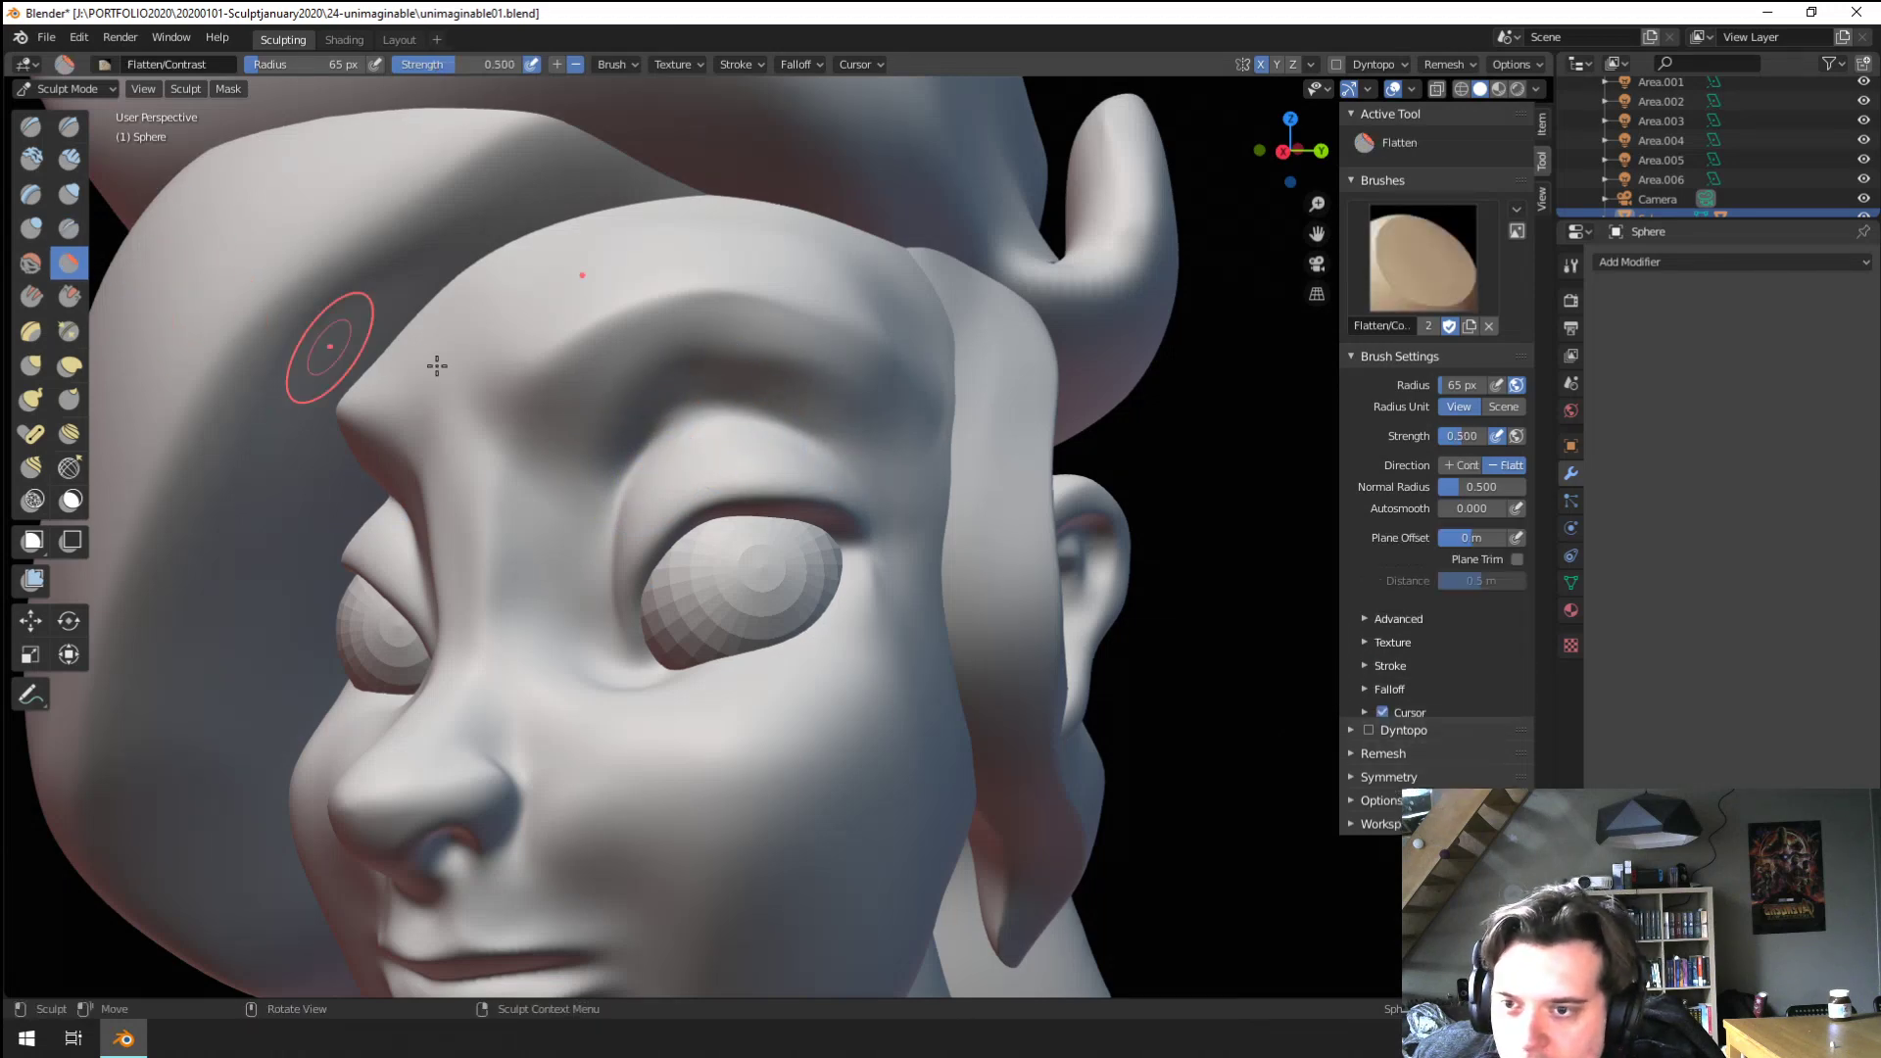
middle_click_drag(588, 505, 768, 558, "ctrl")
scroll(768, 559, "up", 3)
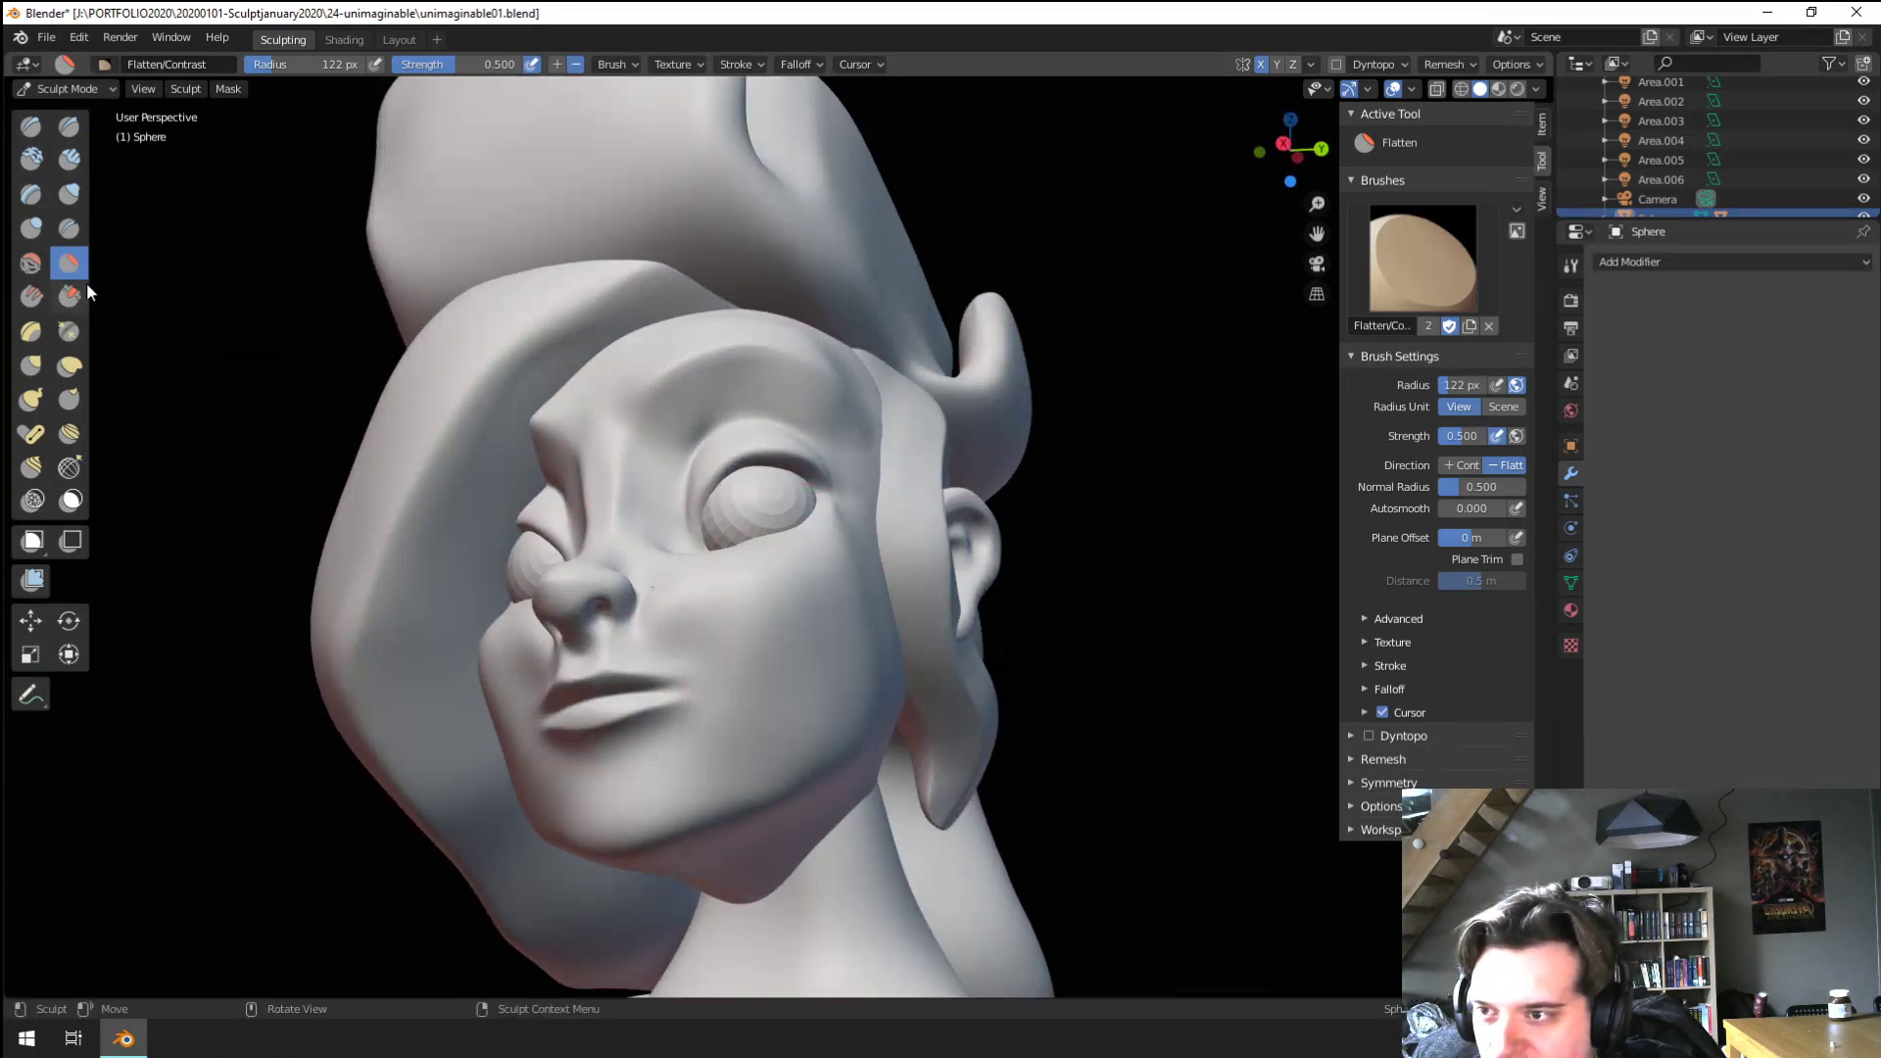
Fill out the cheek with the Inflate brush at 144 px radius and even it with the Flatten brush at 115 px
left_click(68, 194)
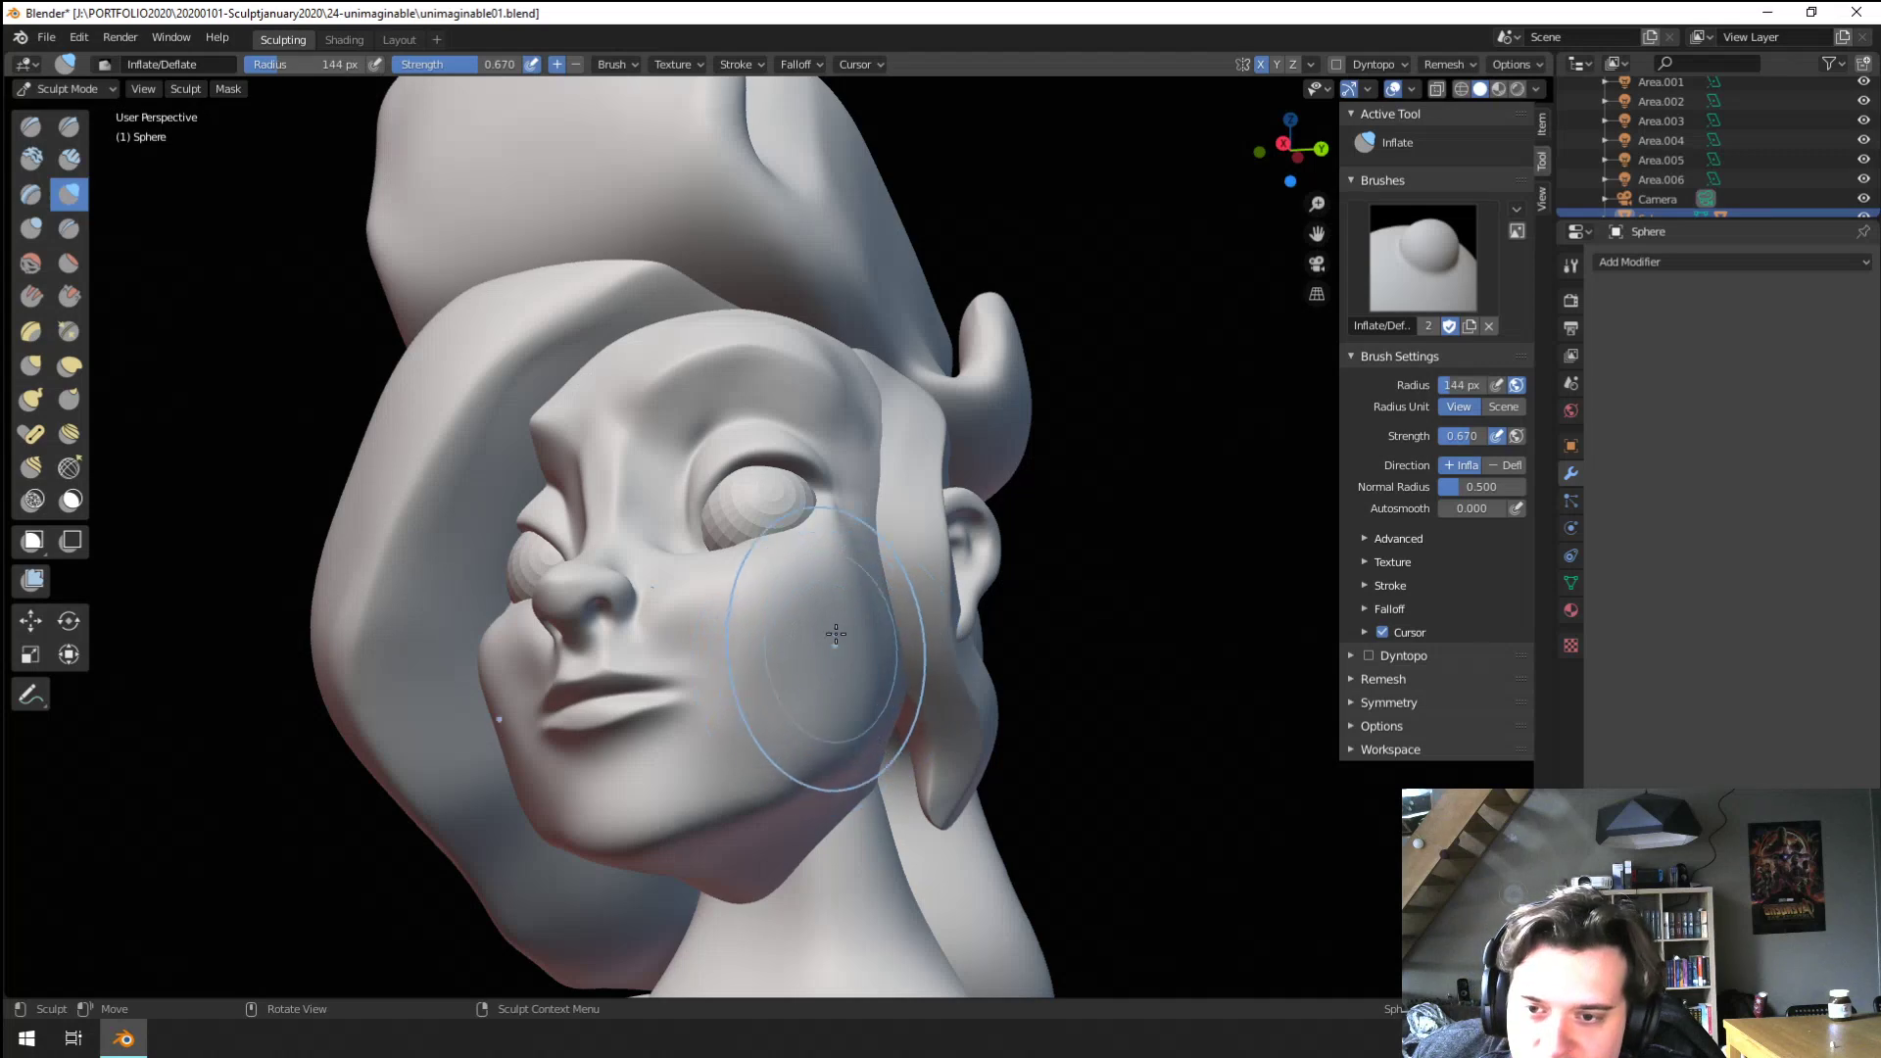
middle_click_drag(794, 675, 865, 601)
key("shift+t")
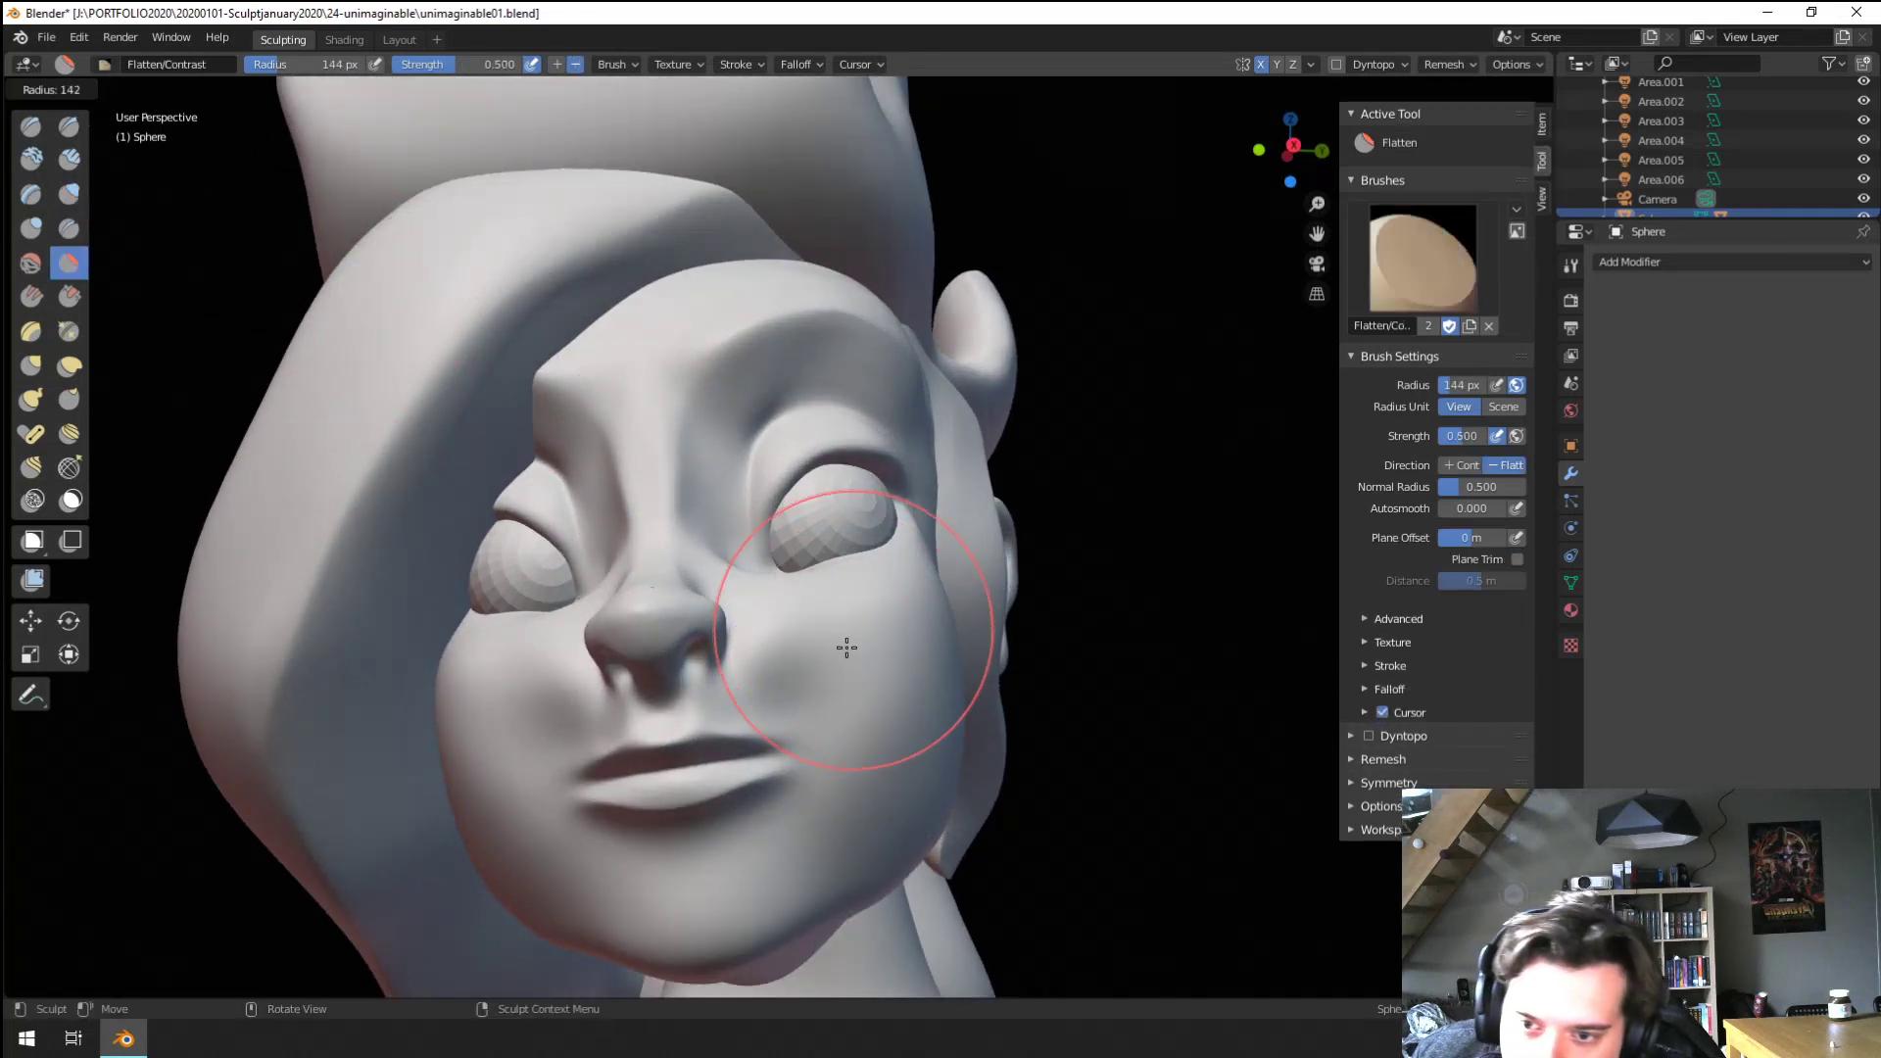
key("f")
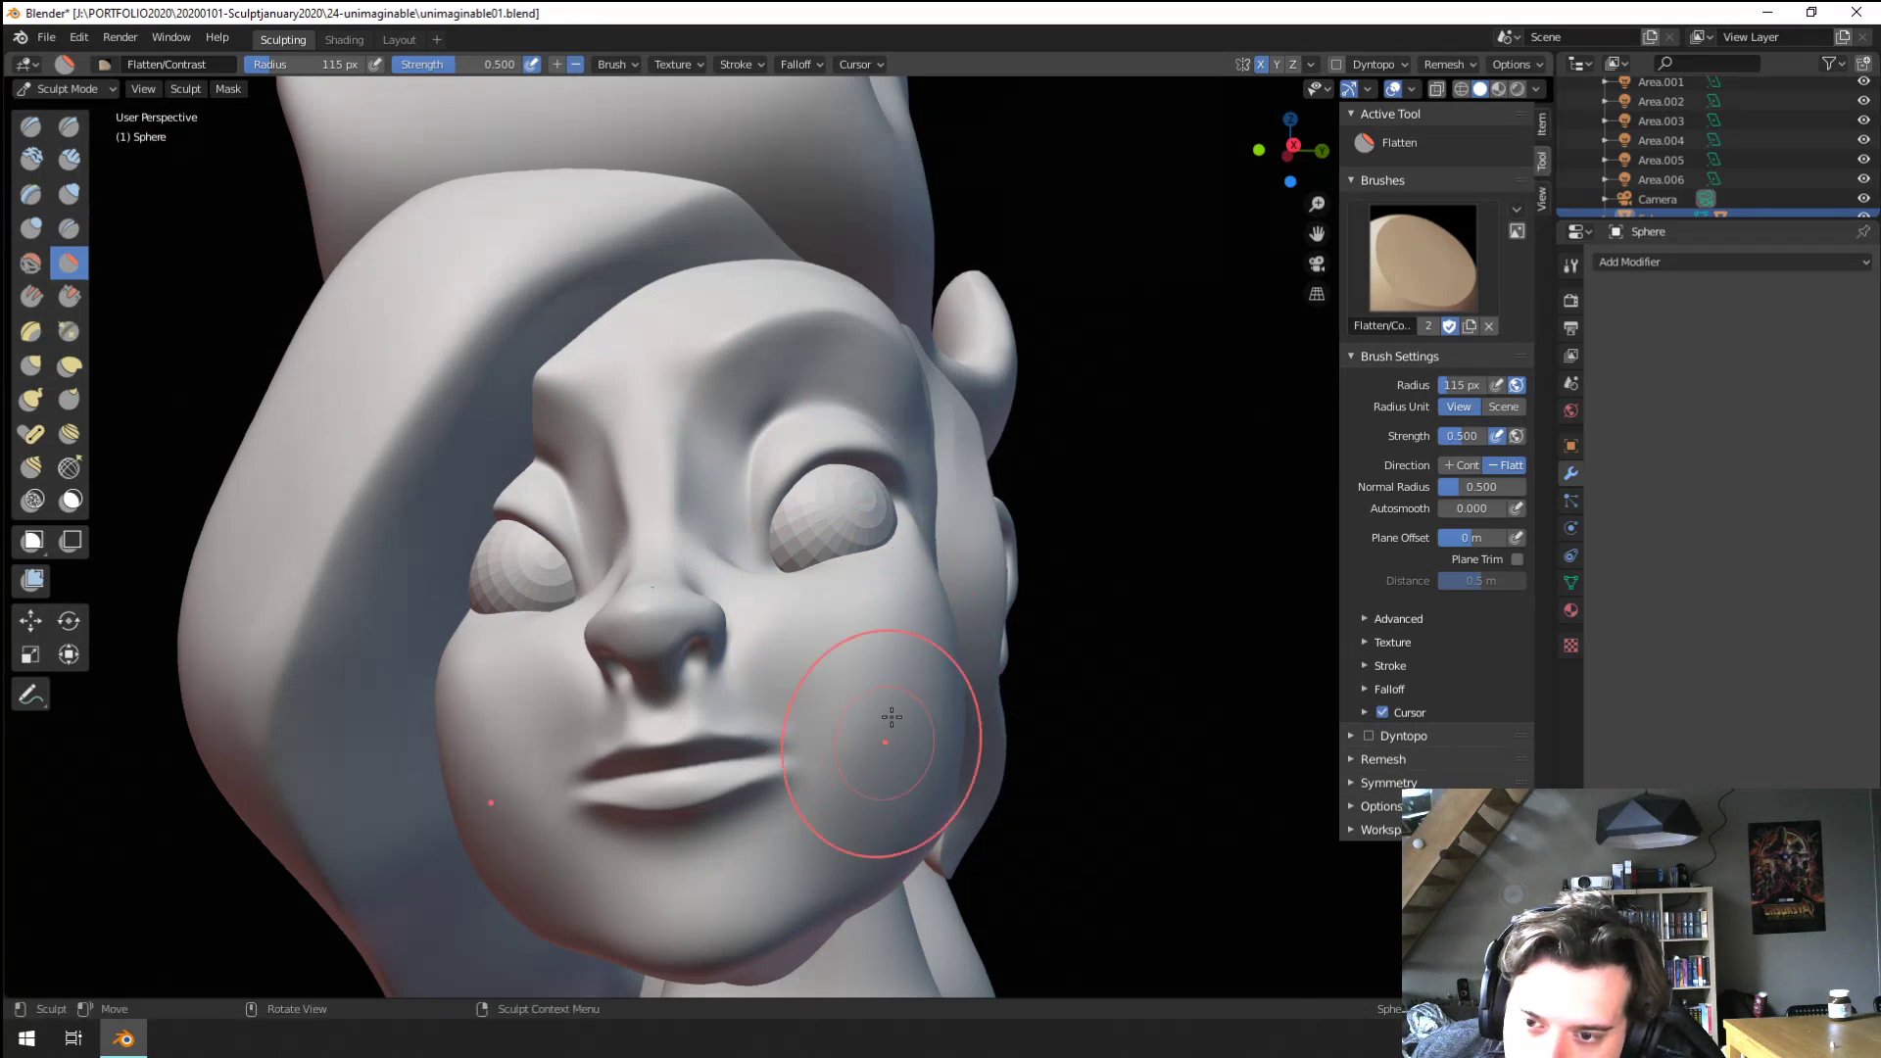
mouse_move(891, 718)
middle_mouse_down()
mouse_move(777, 621)
mouse_move(807, 663)
mouse_move(803, 701)
mouse_move(853, 601)
middle_mouse_up()
Reshape the cheek below the eye with the Grab brush at 104 to 126 px radius
key("g")
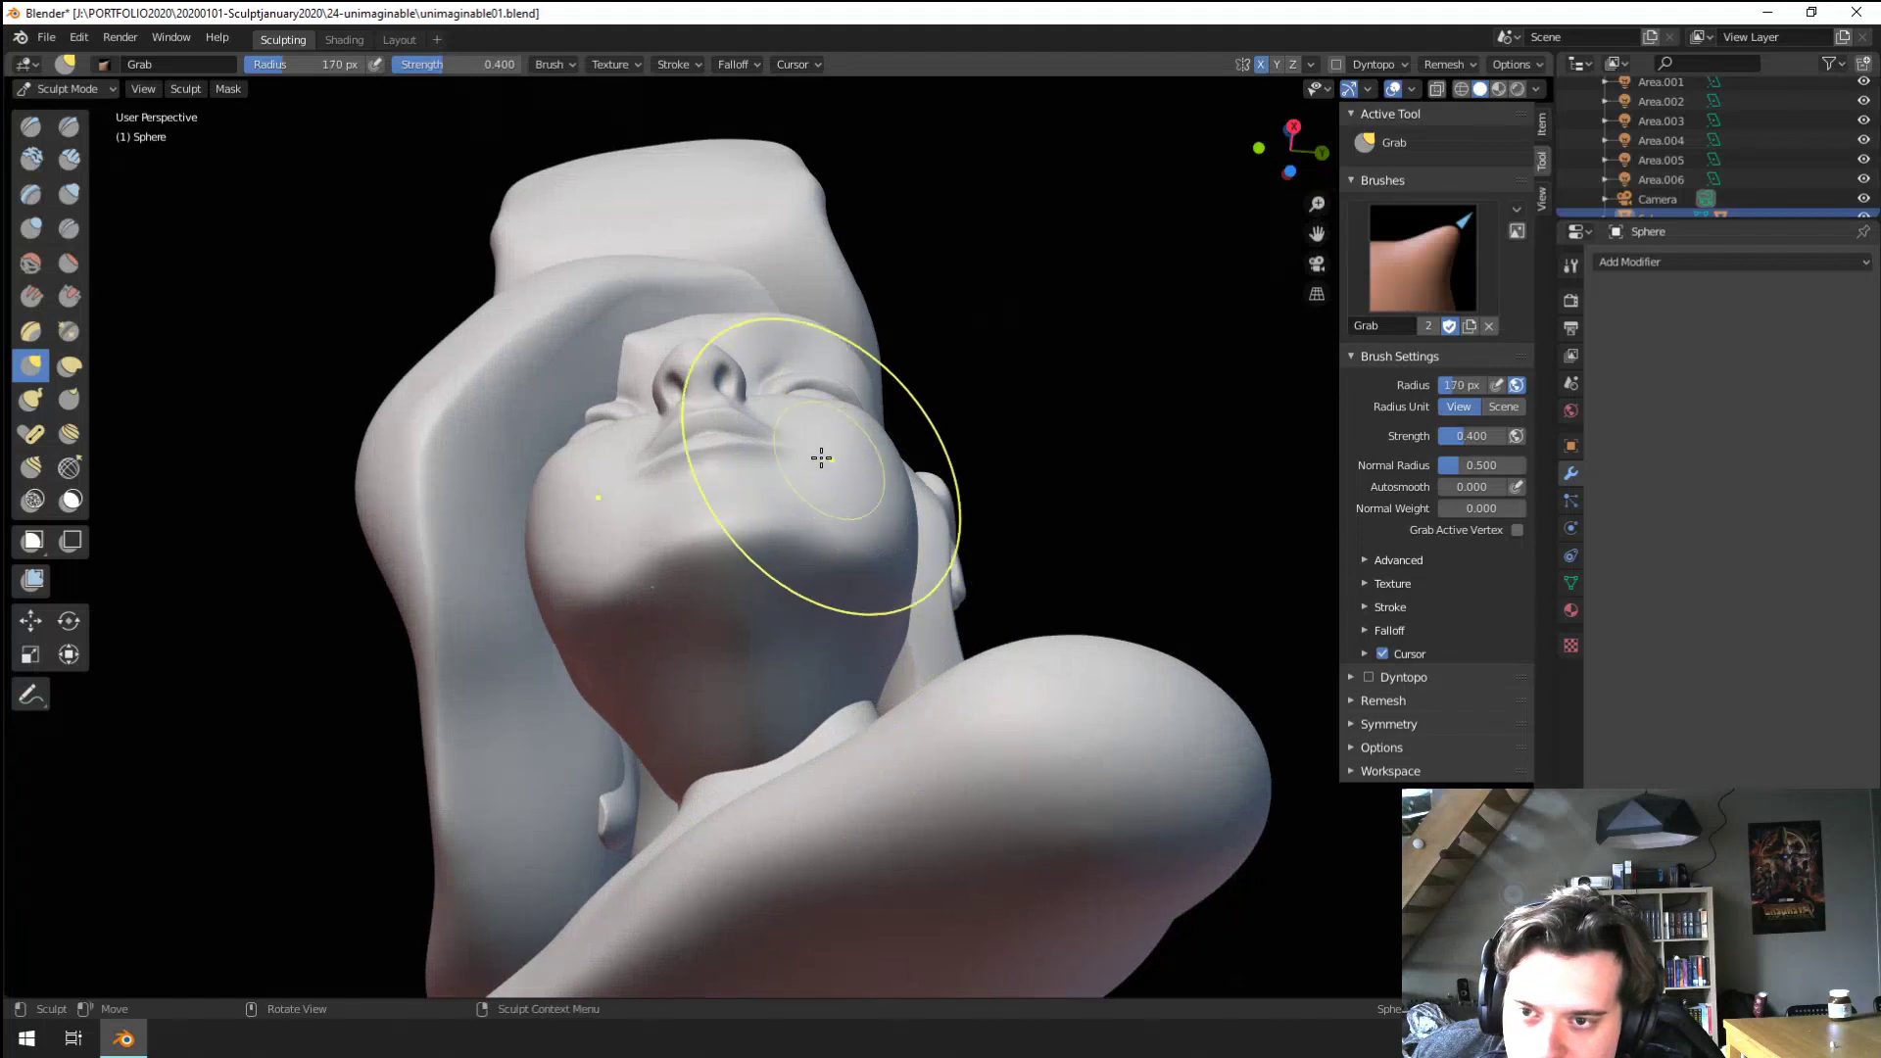
key("f")
left_click(810, 441)
mouse_move(794, 461)
middle_mouse_down()
mouse_move(829, 437)
mouse_move(802, 550)
middle_mouse_up()
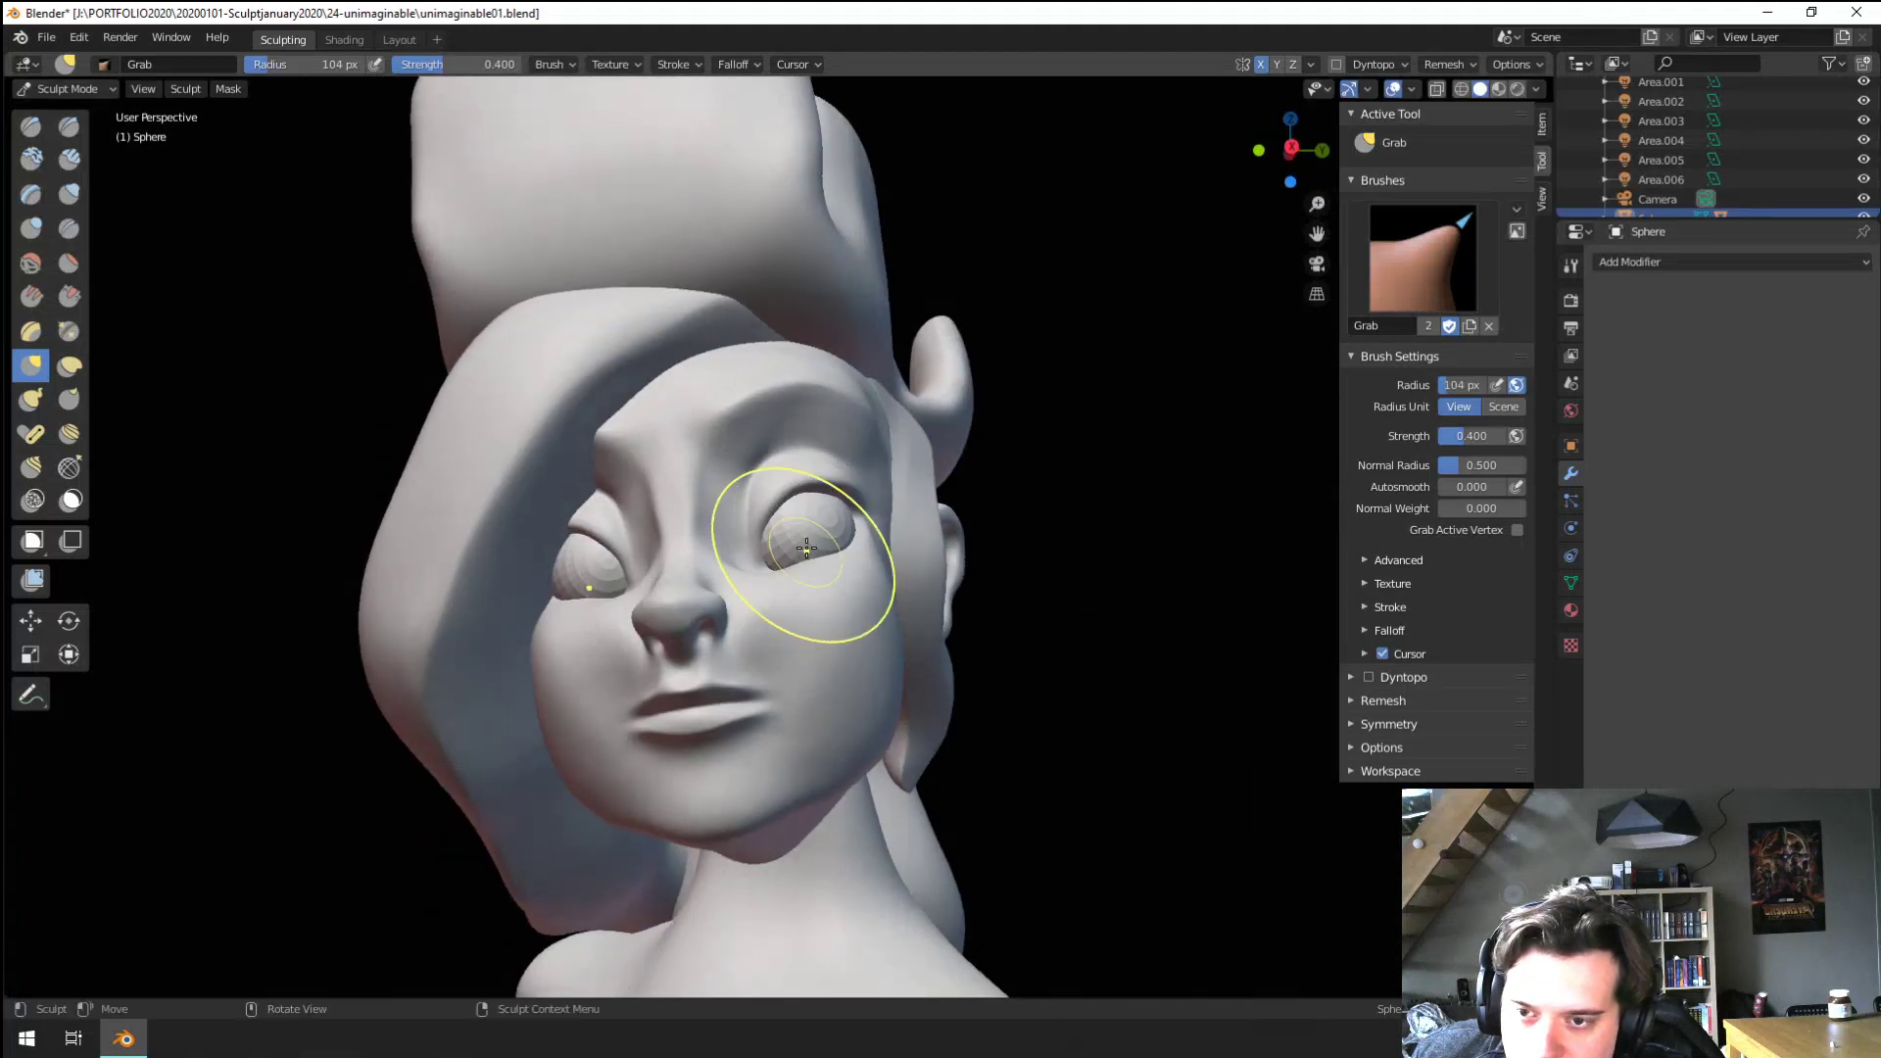
scroll(781, 617, "down", 3)
scroll(781, 625, "up", 3)
key("f")
left_click(839, 617)
mouse_move(839, 617)
middle_mouse_down()
mouse_move(848, 605)
mouse_move(874, 640)
mouse_move(819, 701)
mouse_move(862, 637)
mouse_move(895, 651)
middle_mouse_up()
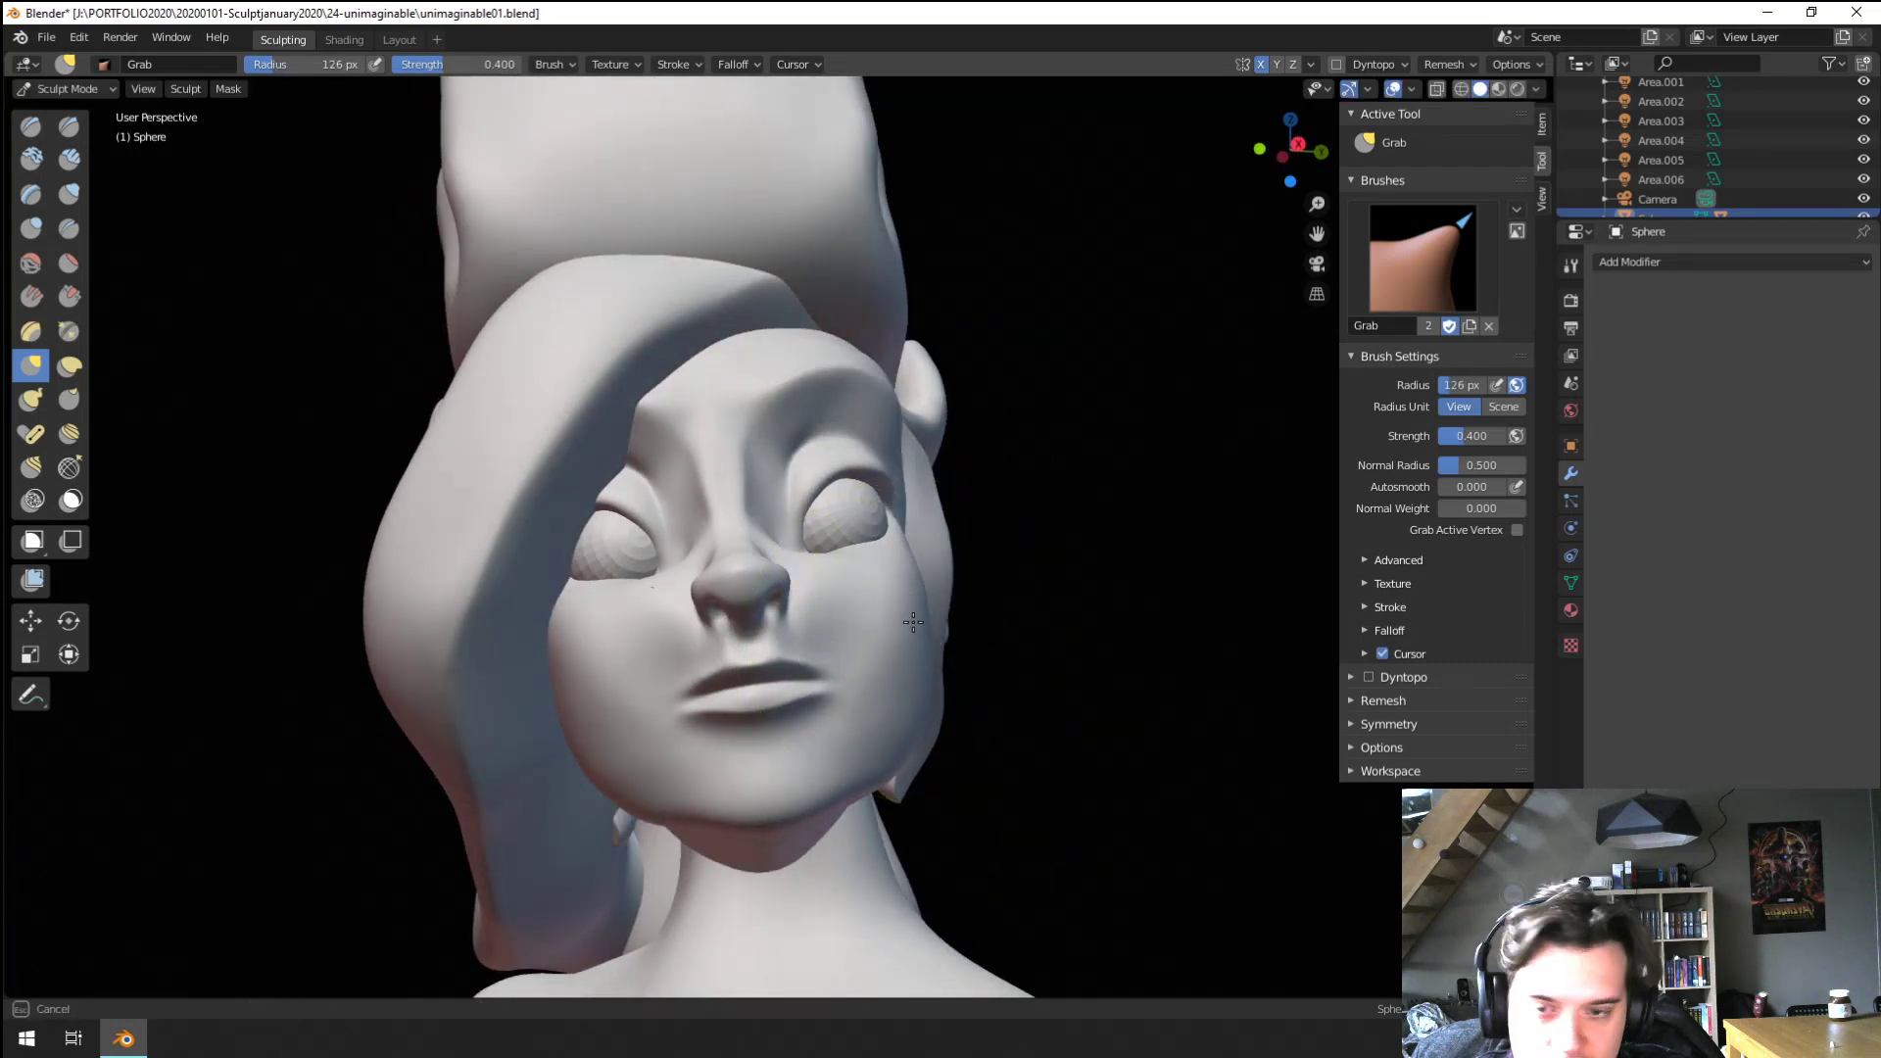
Pull the outer contour of the cheekbone inward with the Grab brush at 150 px radius
middle_click_drag(911, 614, 902, 619)
key("f")
left_click(923, 621)
left_click_drag(919, 624, 907, 628)
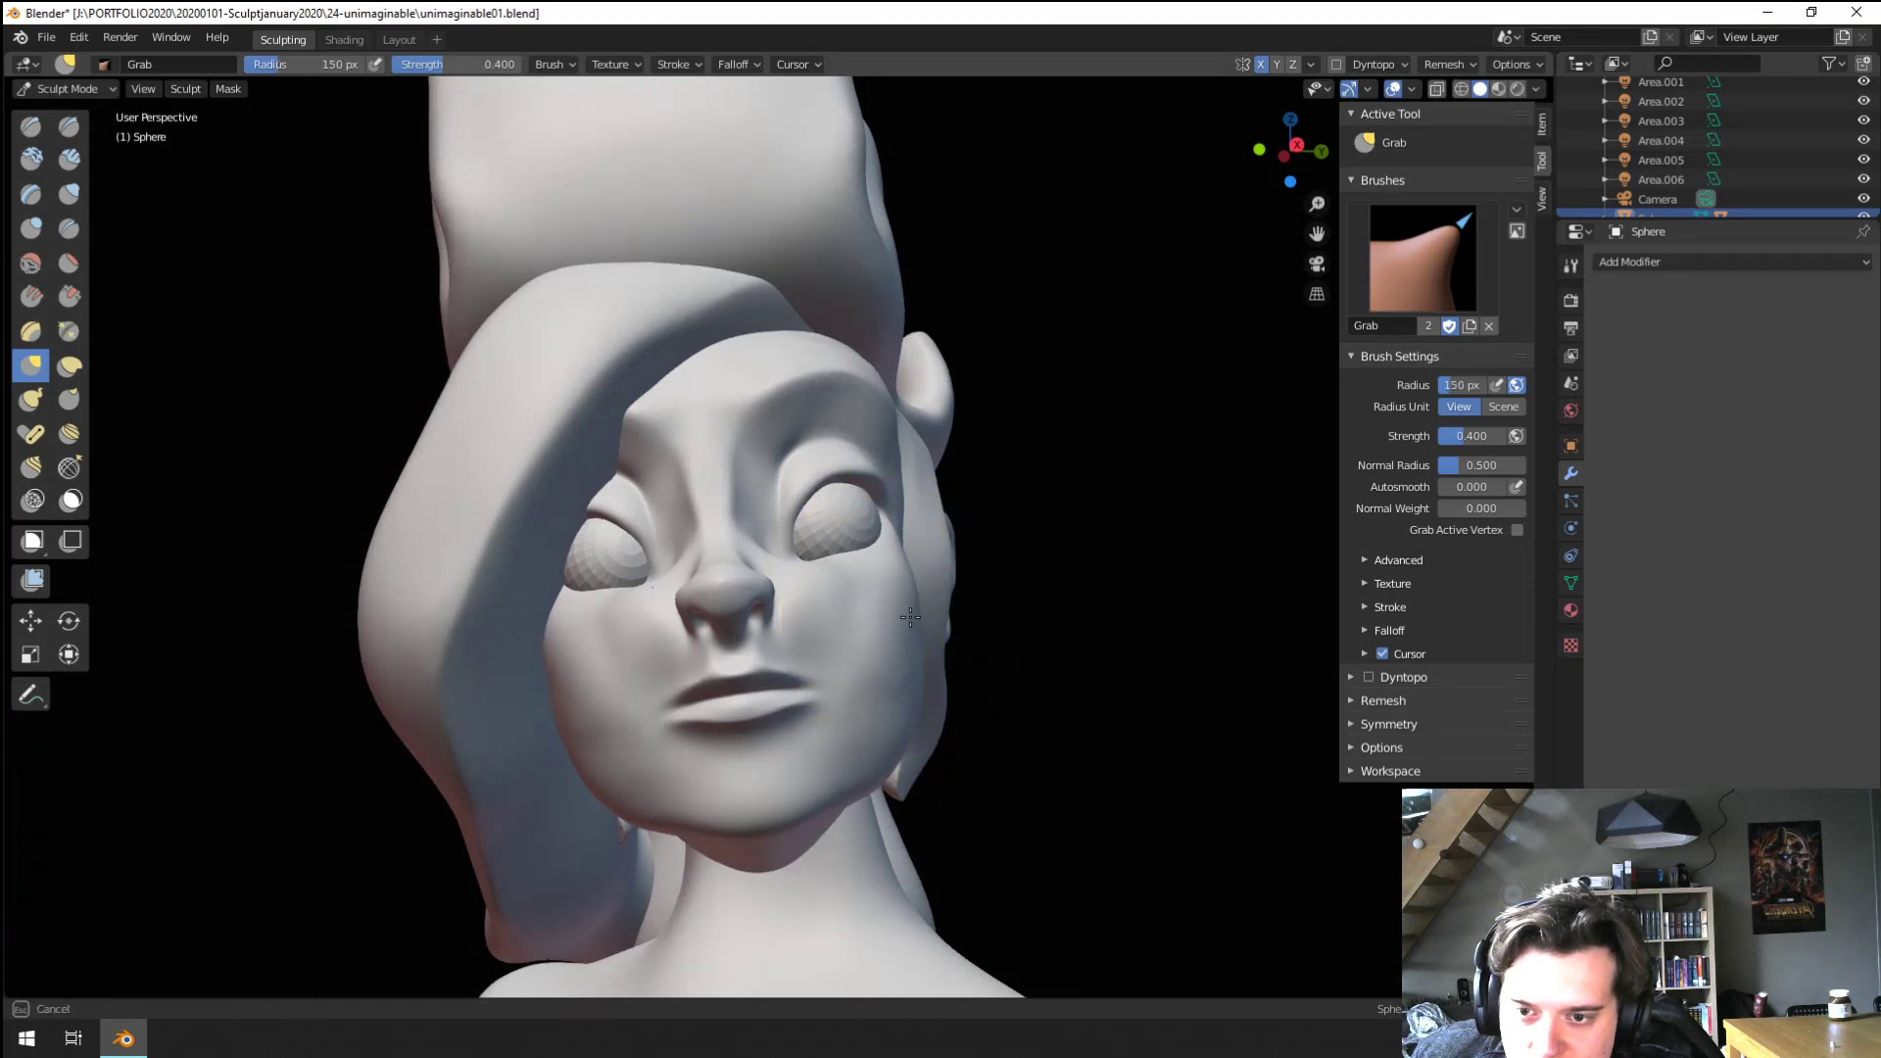
middle_click_drag(910, 617, 843, 621)
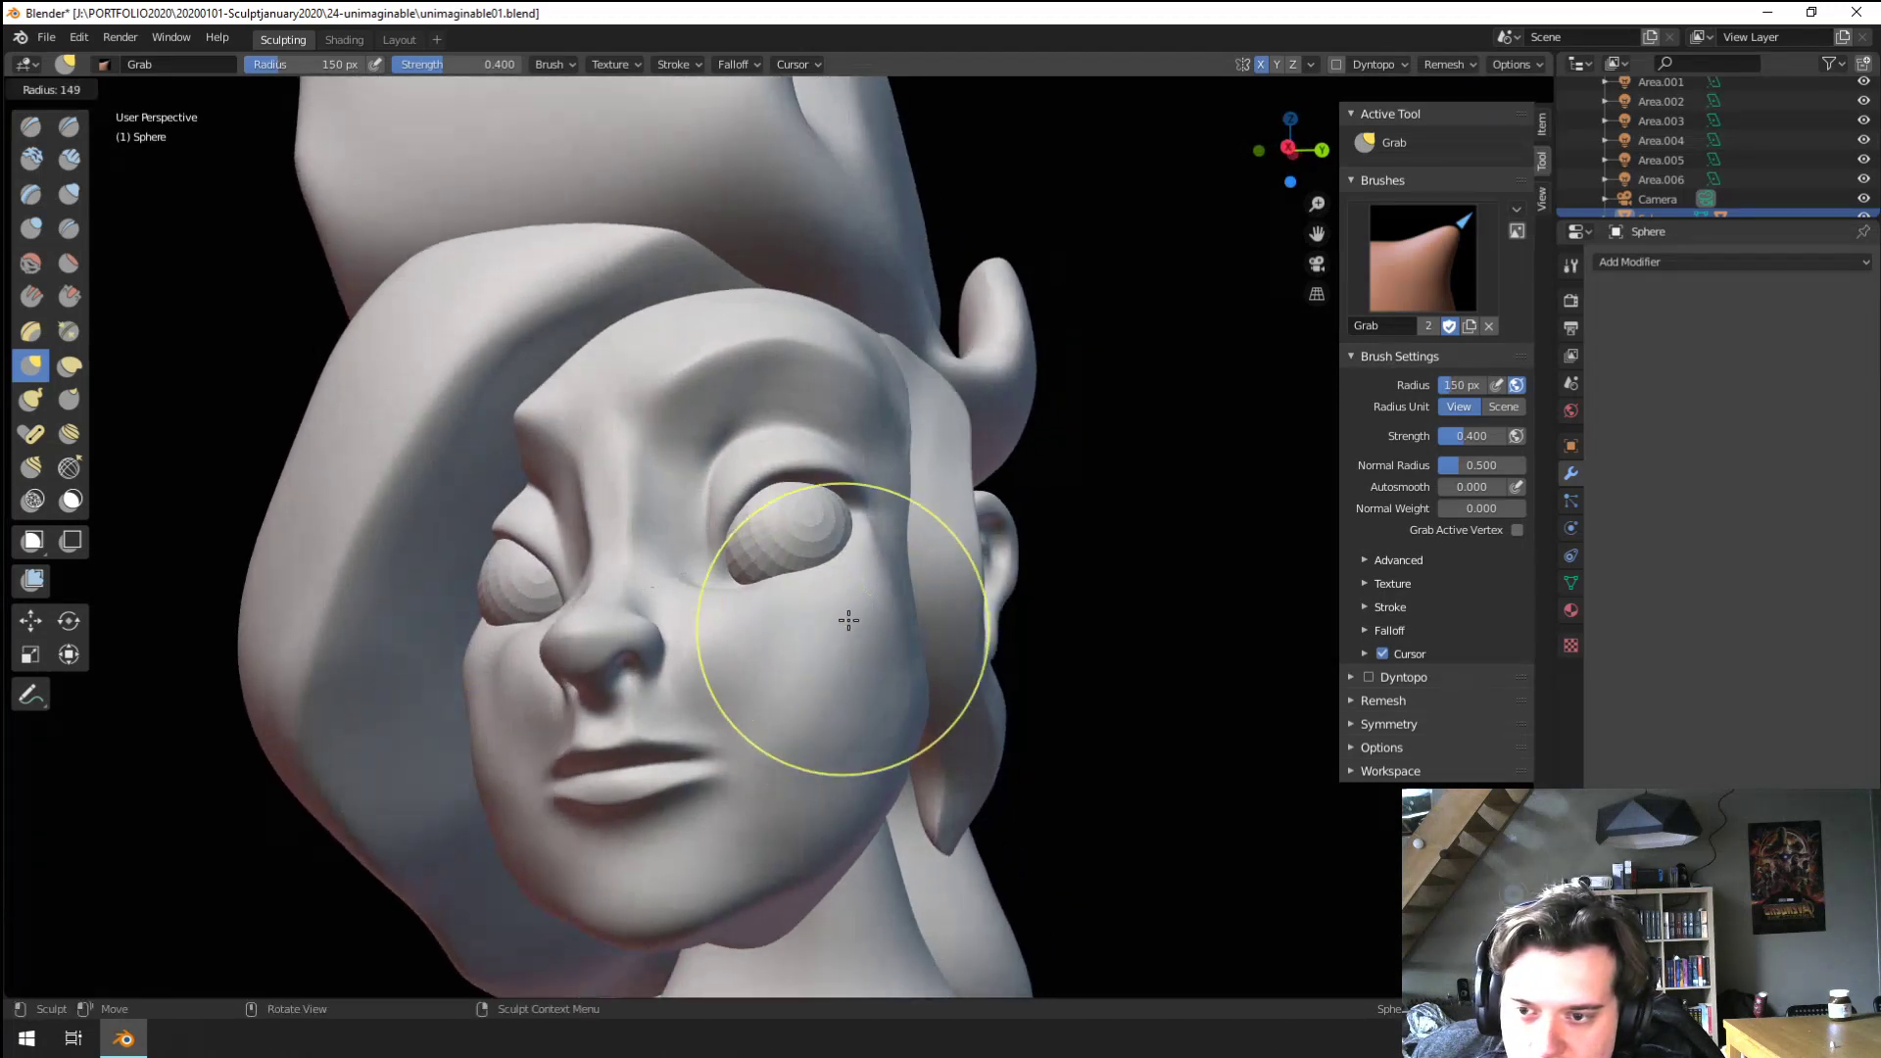
left_click(849, 620)
left_click_drag(848, 620, 853, 617)
mouse_move(852, 618)
middle_mouse_down()
mouse_move(874, 622)
mouse_move(768, 621)
middle_mouse_up()
Flatten the side of the cheek down to the jaw with the Flatten brush at 171 px radius
left_click(69, 262)
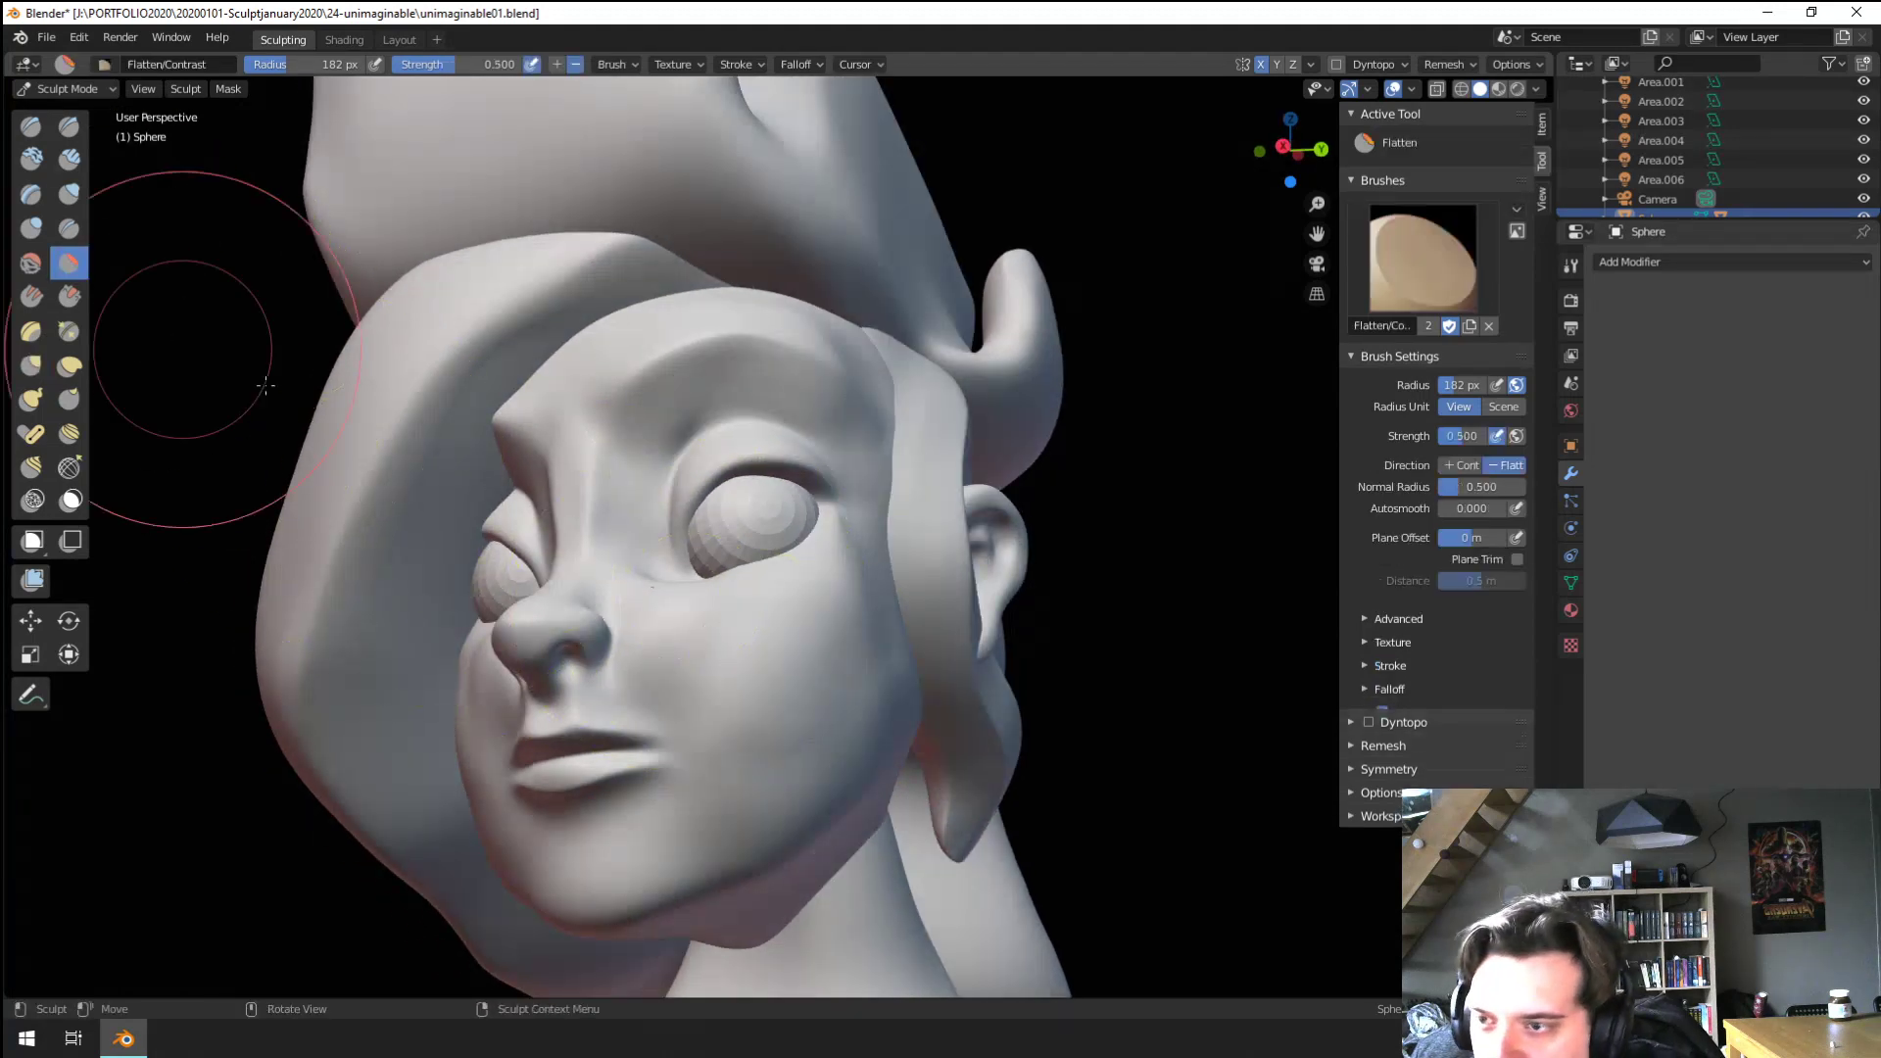
left_click(264, 385)
key("f")
left_click(842, 630)
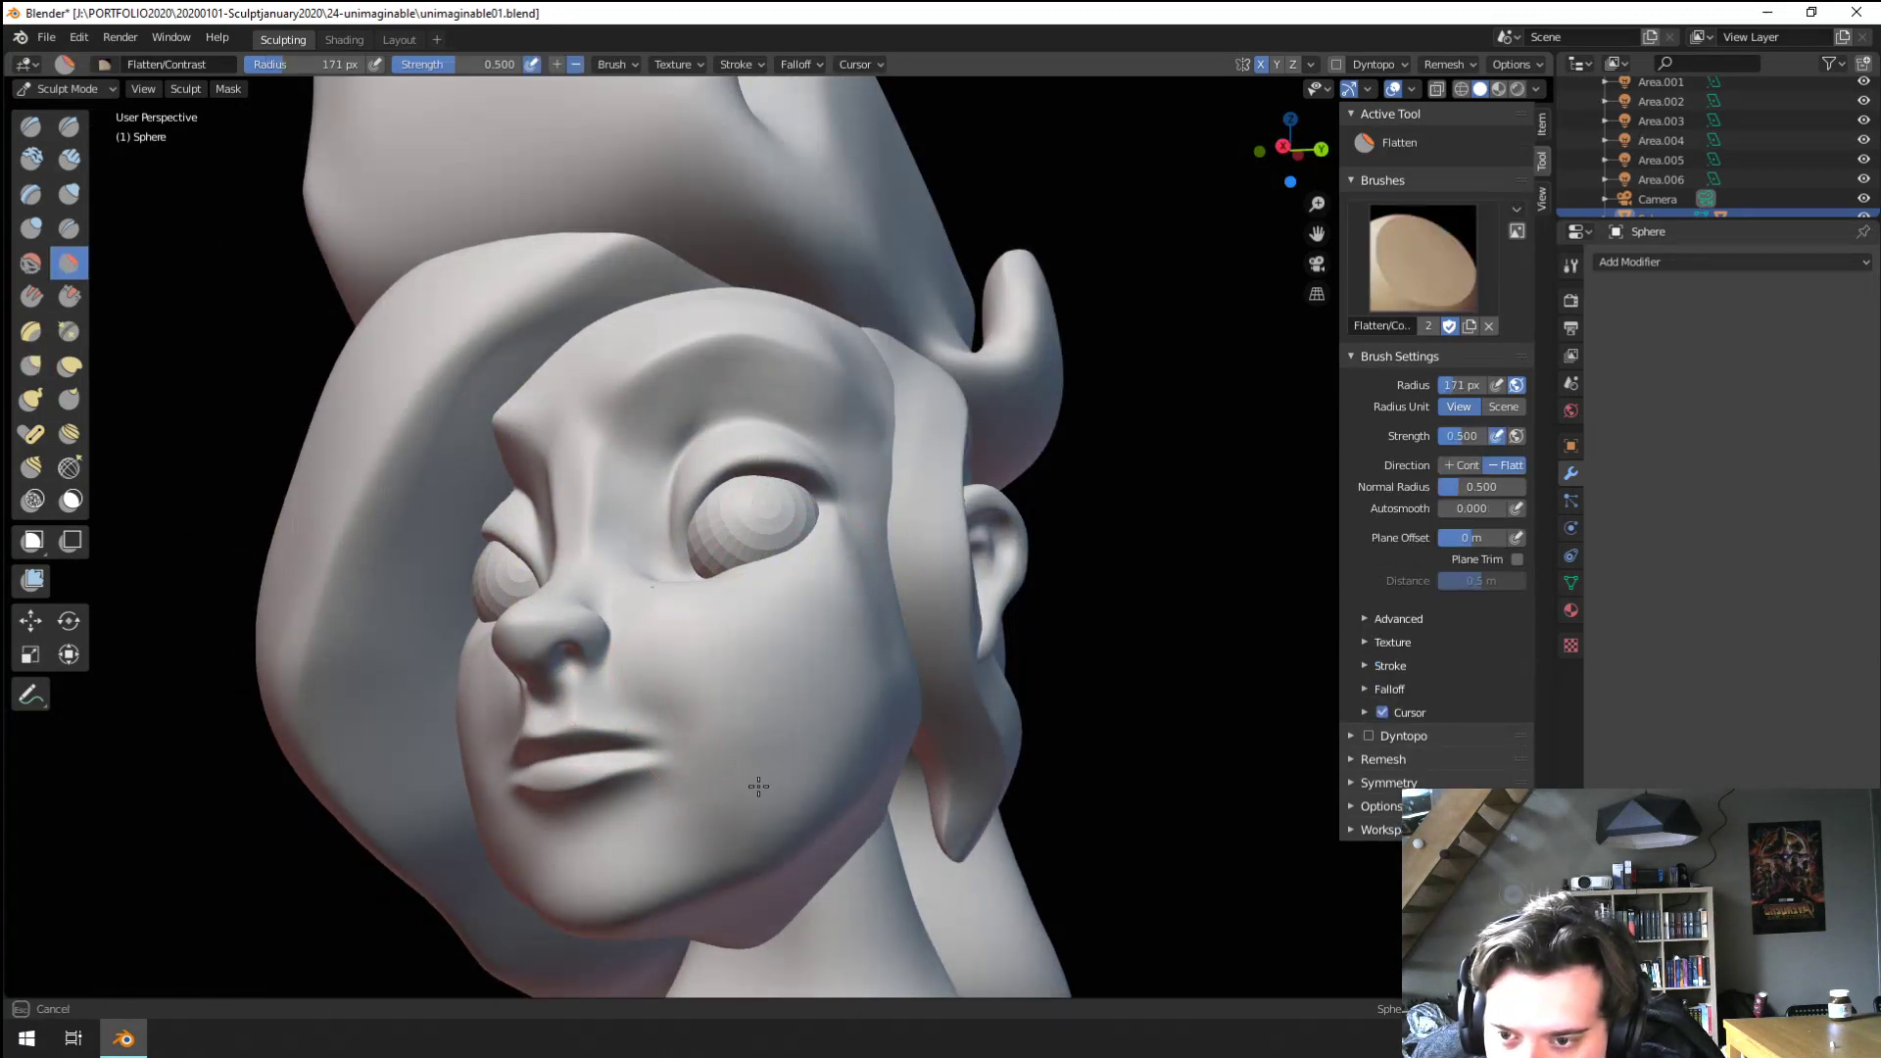
mouse_move(854, 605)
middle_mouse_down()
mouse_move(789, 635)
mouse_move(853, 621)
mouse_move(810, 588)
middle_mouse_up()
Reshape the lower eyelid and the outer eye corner with the Grab brush at 172 to 142 px radius
key("g")
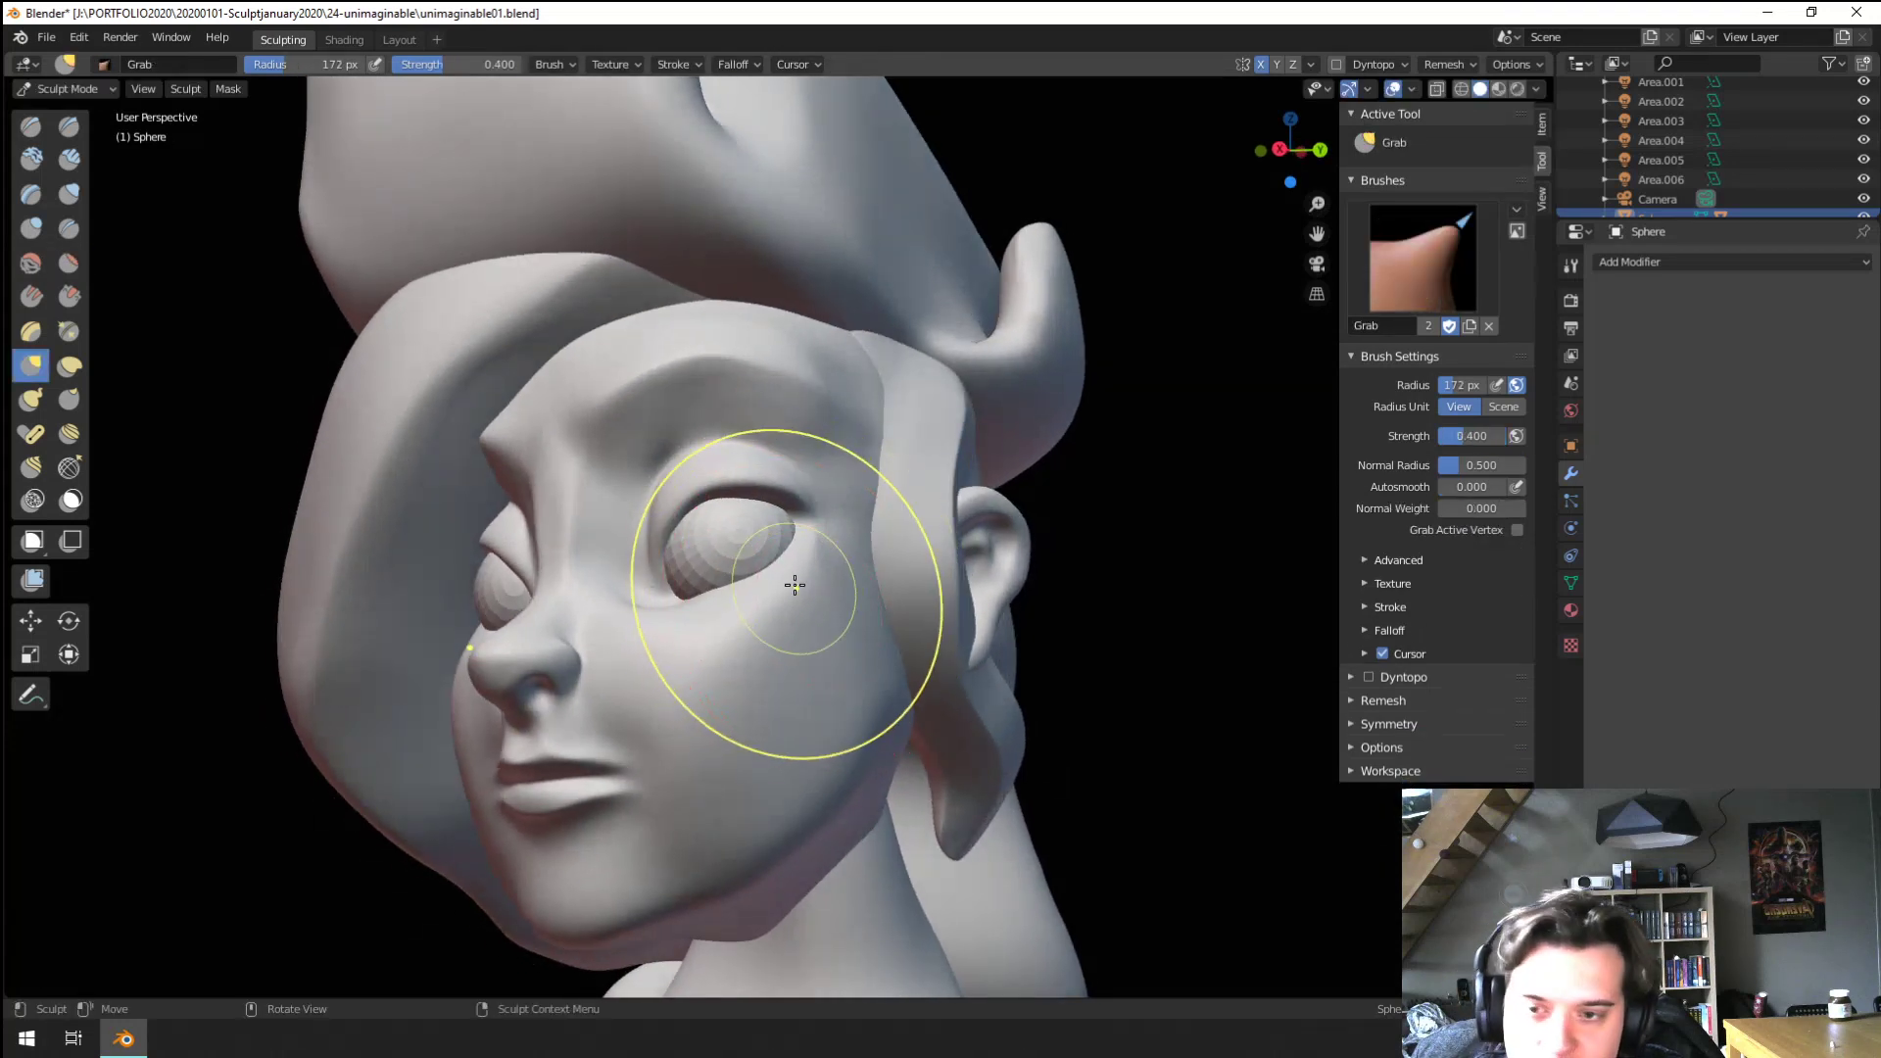
left_click_drag(754, 575, 761, 608)
middle_click_drag(760, 609, 866, 603)
key("f")
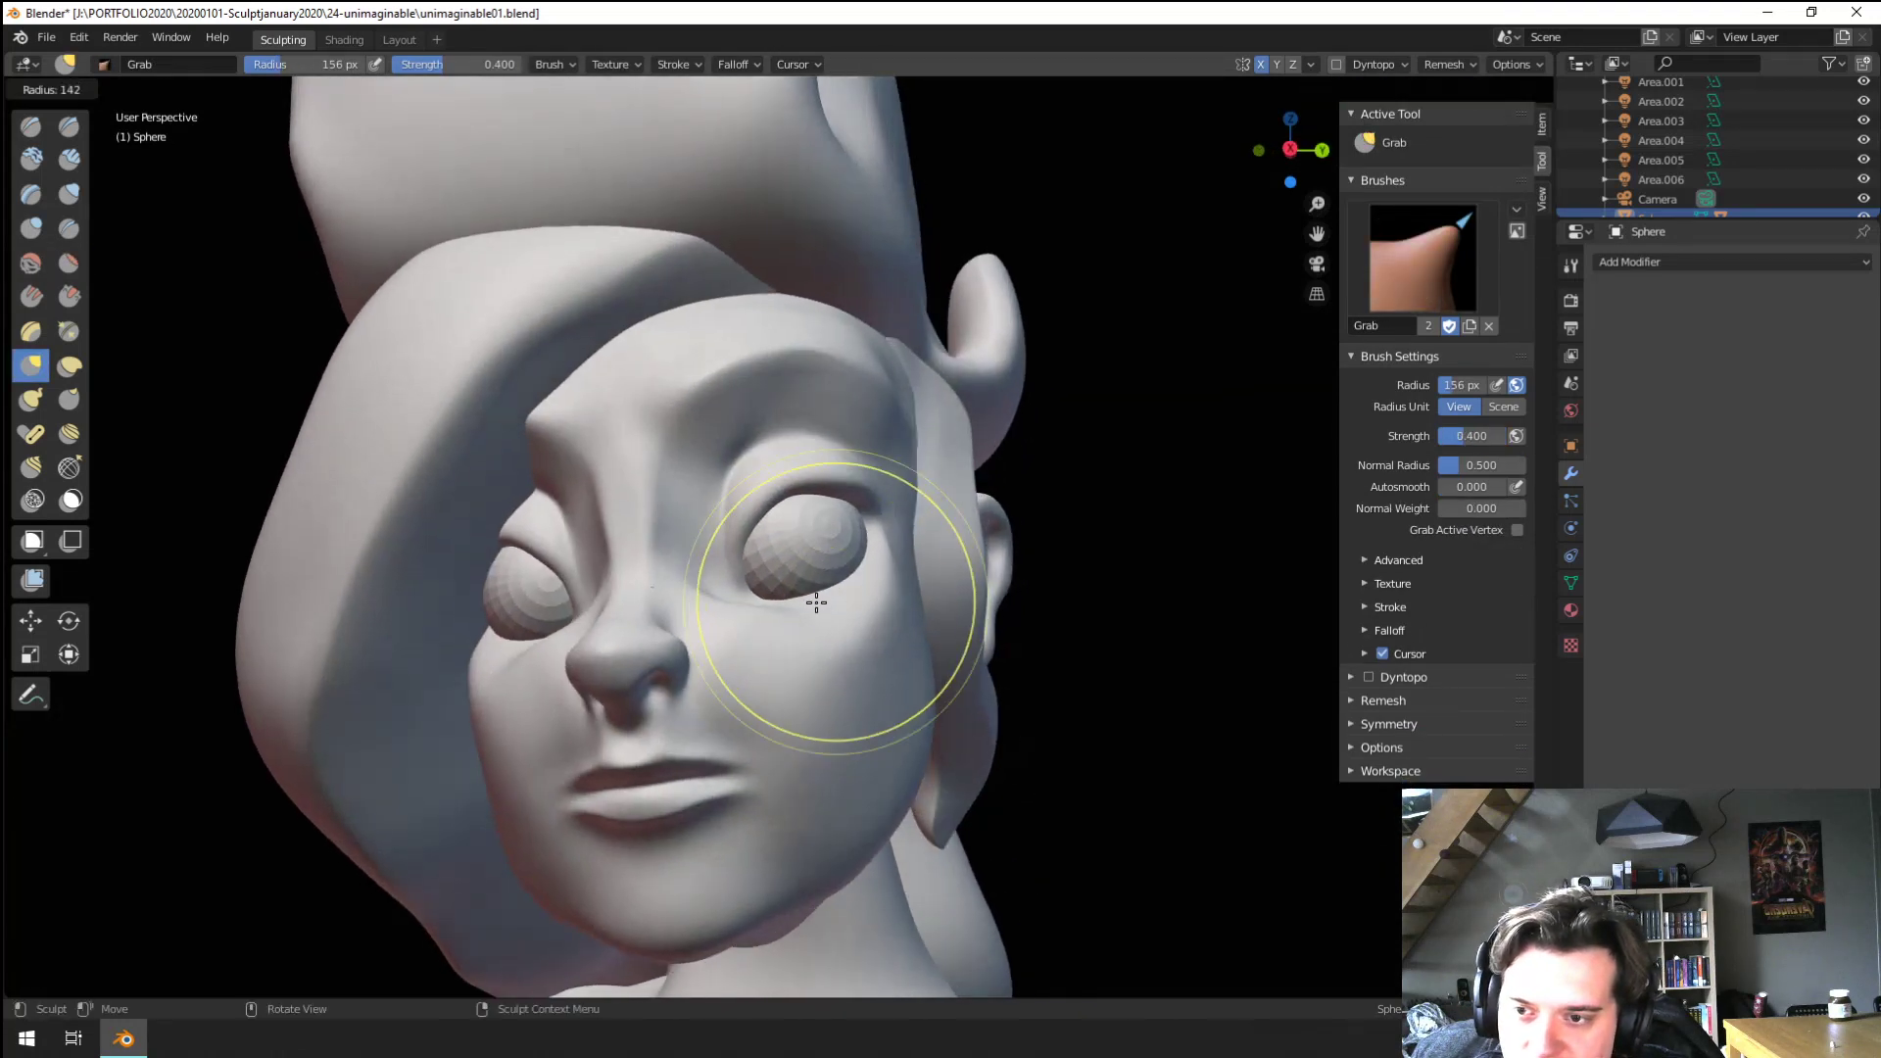
left_click(819, 604)
left_click_drag(835, 590, 852, 601)
mouse_move(853, 600)
middle_mouse_down()
mouse_move(868, 615)
mouse_move(842, 608)
middle_mouse_up()
Build up a lower eyelid rim with the Blob brush at 69 px radius and define its inner corner with the Crease brush
middle_click_drag(843, 607, 817, 501, "ctrl")
key("f")
left_click(785, 500)
left_click(33, 228)
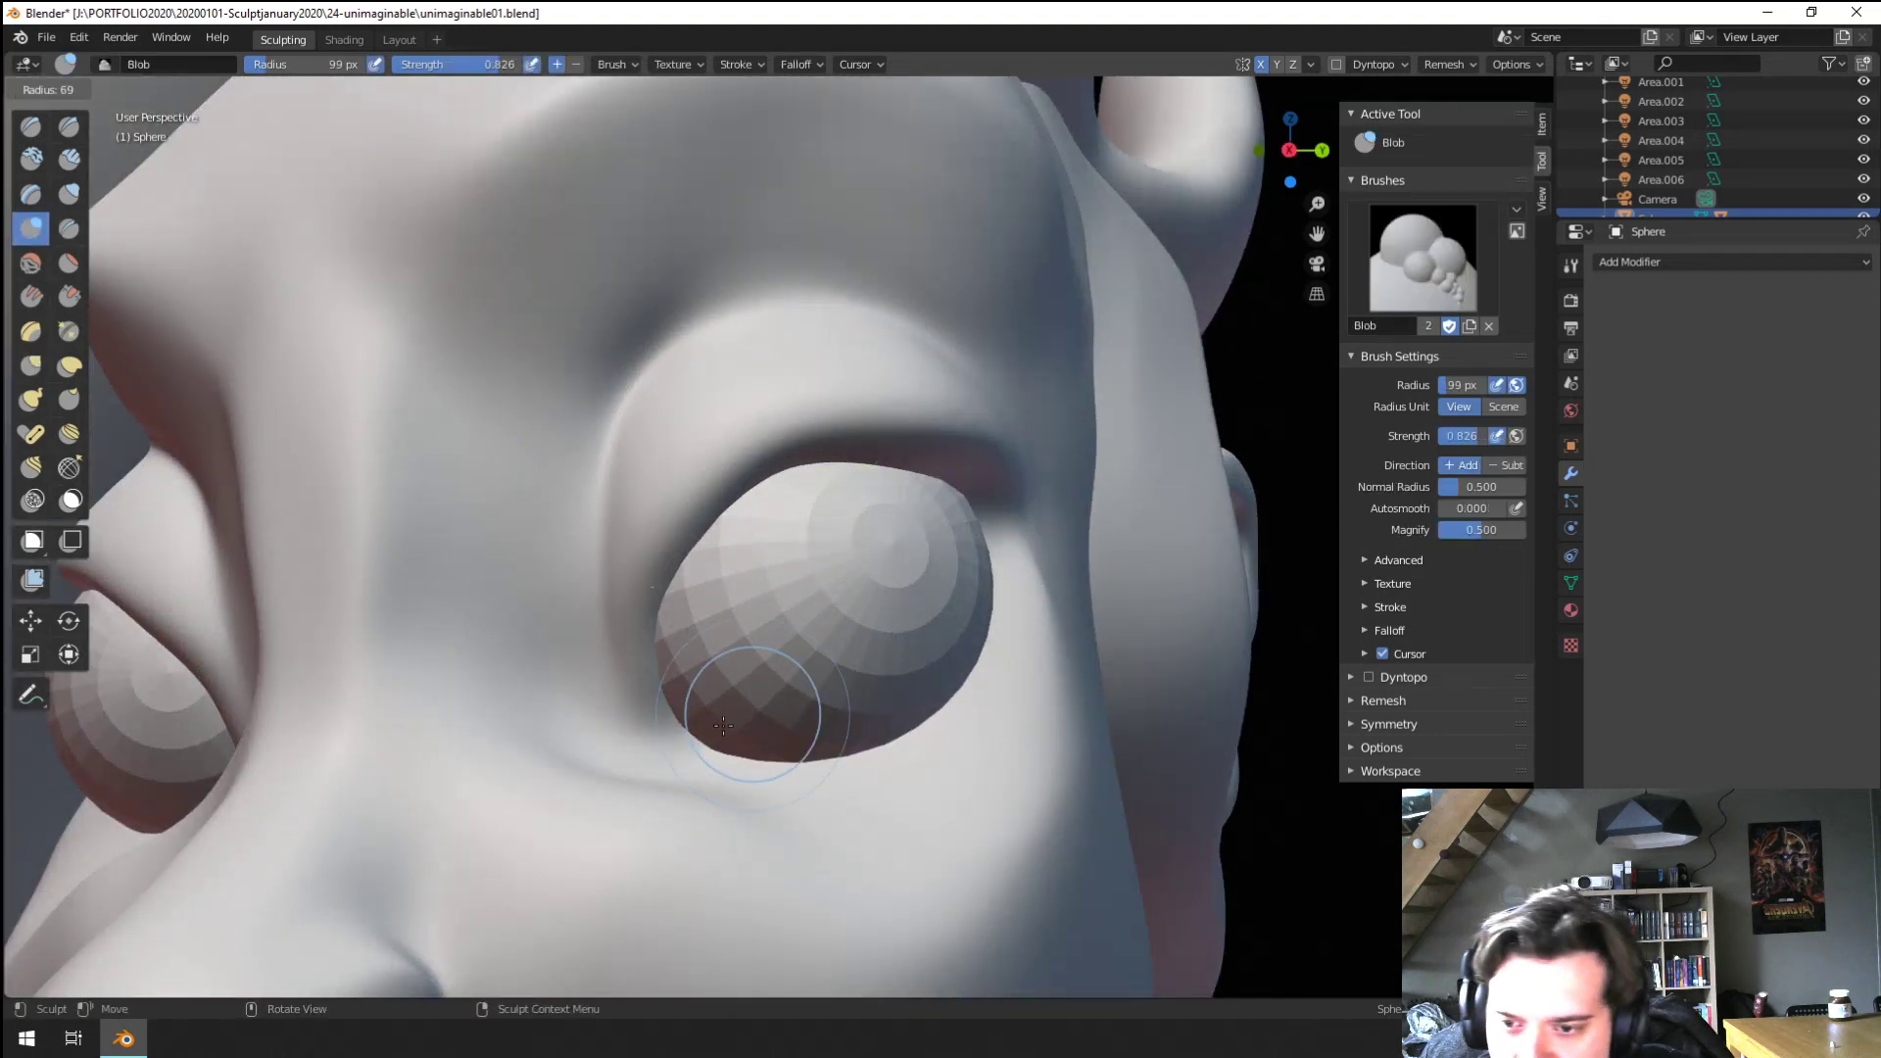
mouse_move(886, 739)
left_mouse_down()
mouse_move(965, 676)
mouse_move(1008, 546)
mouse_move(756, 744)
mouse_move(1071, 588)
mouse_move(654, 737)
left_mouse_up()
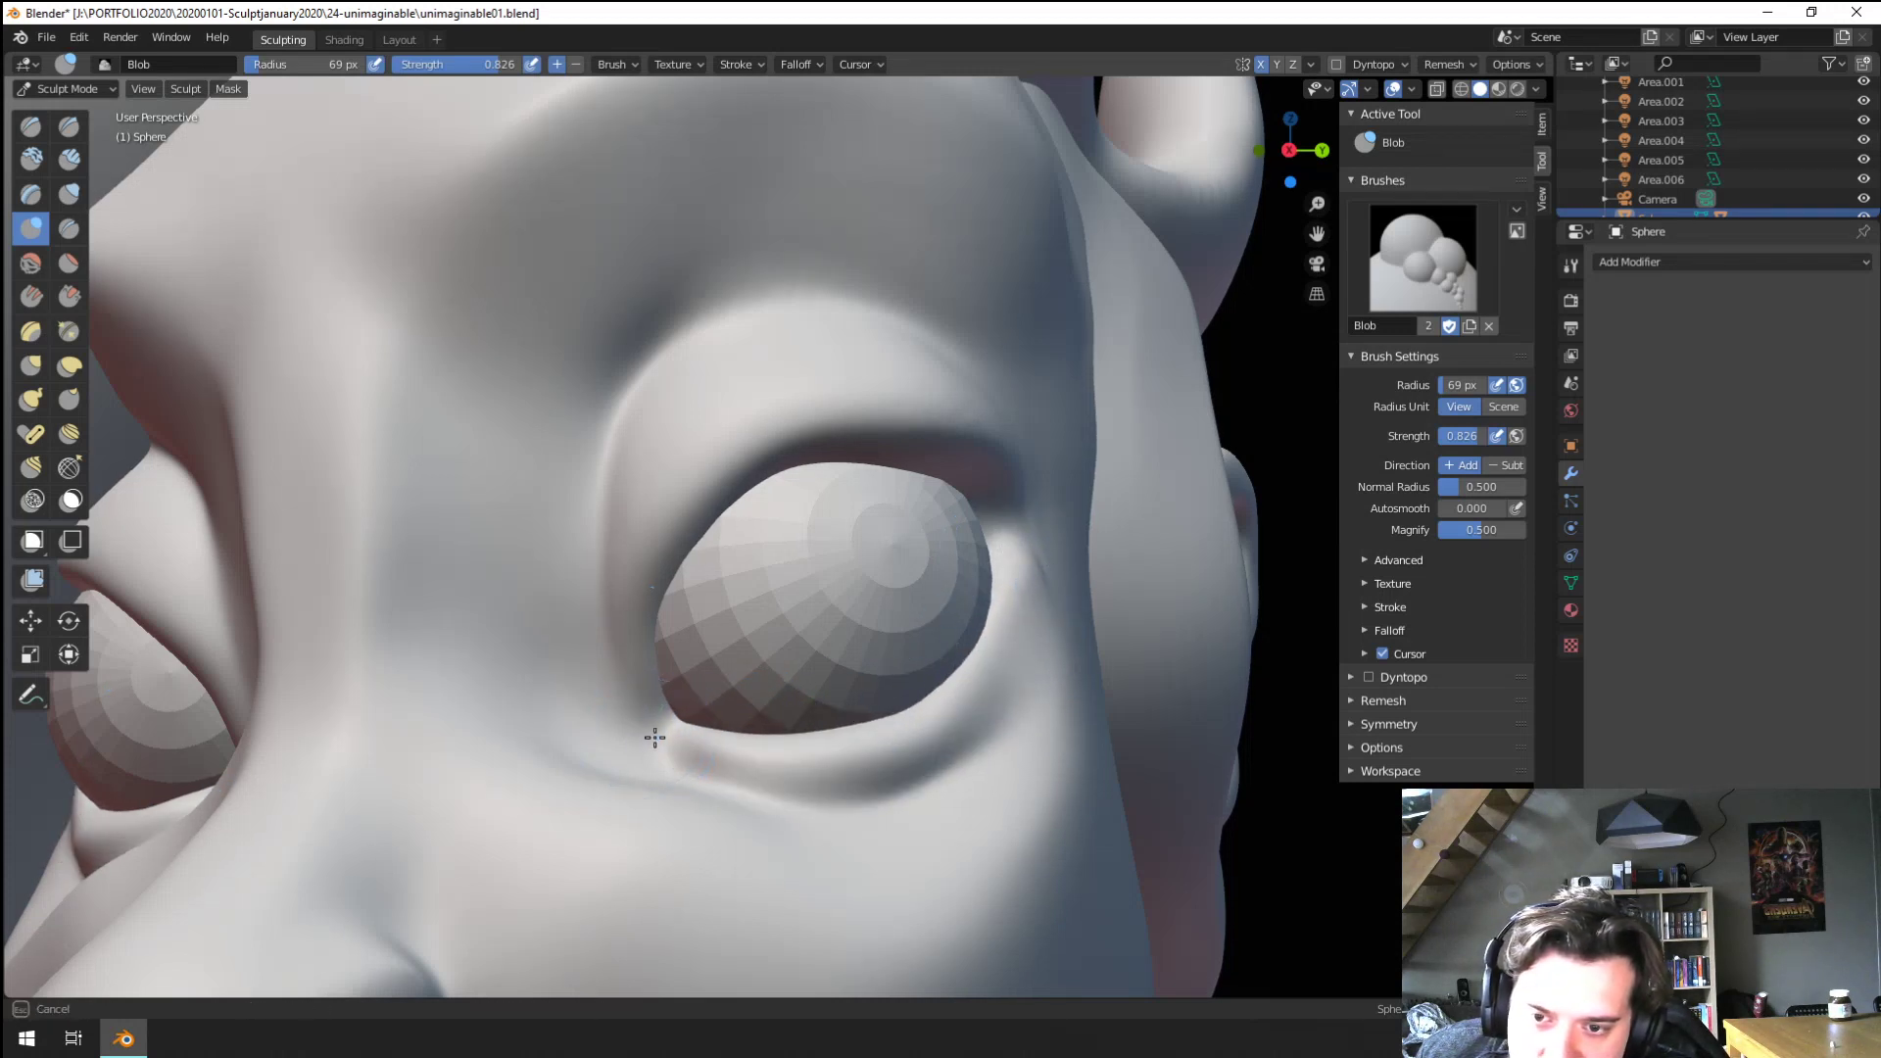
key("shift+c")
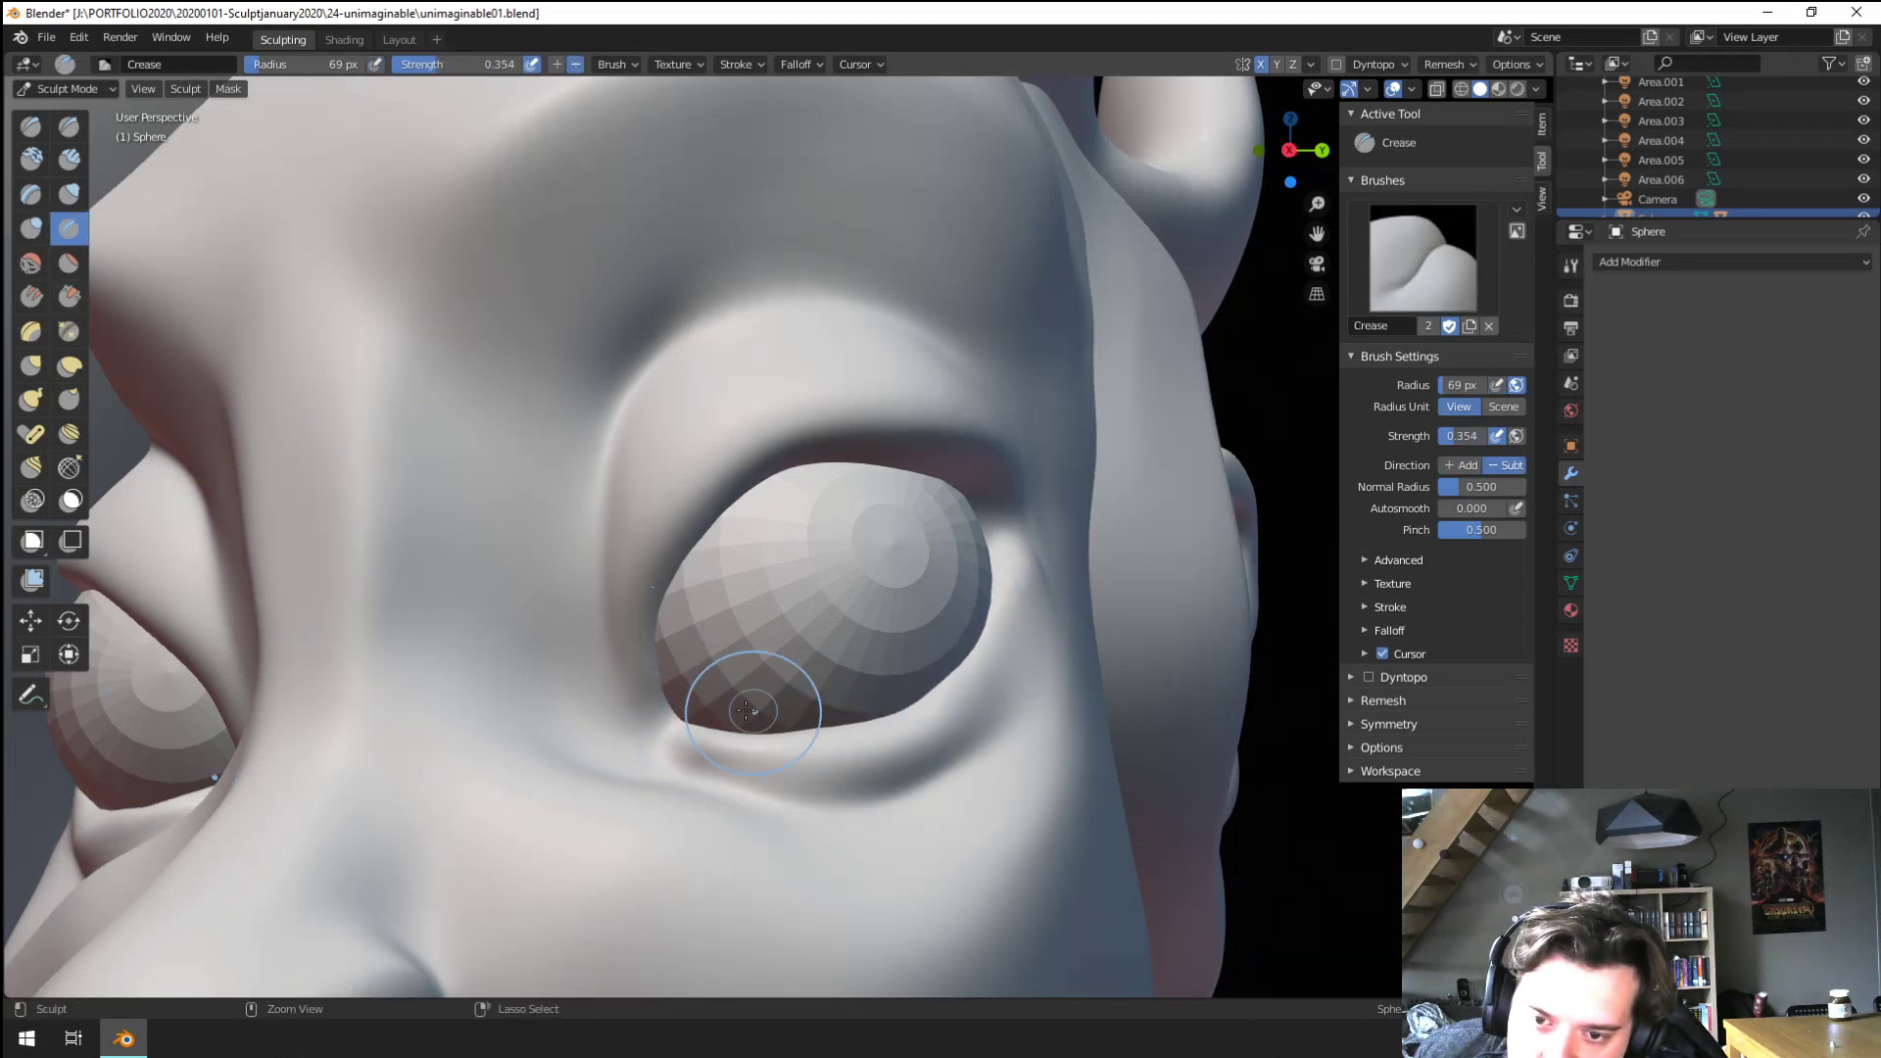
middle_click_drag(908, 702, 708, 739)
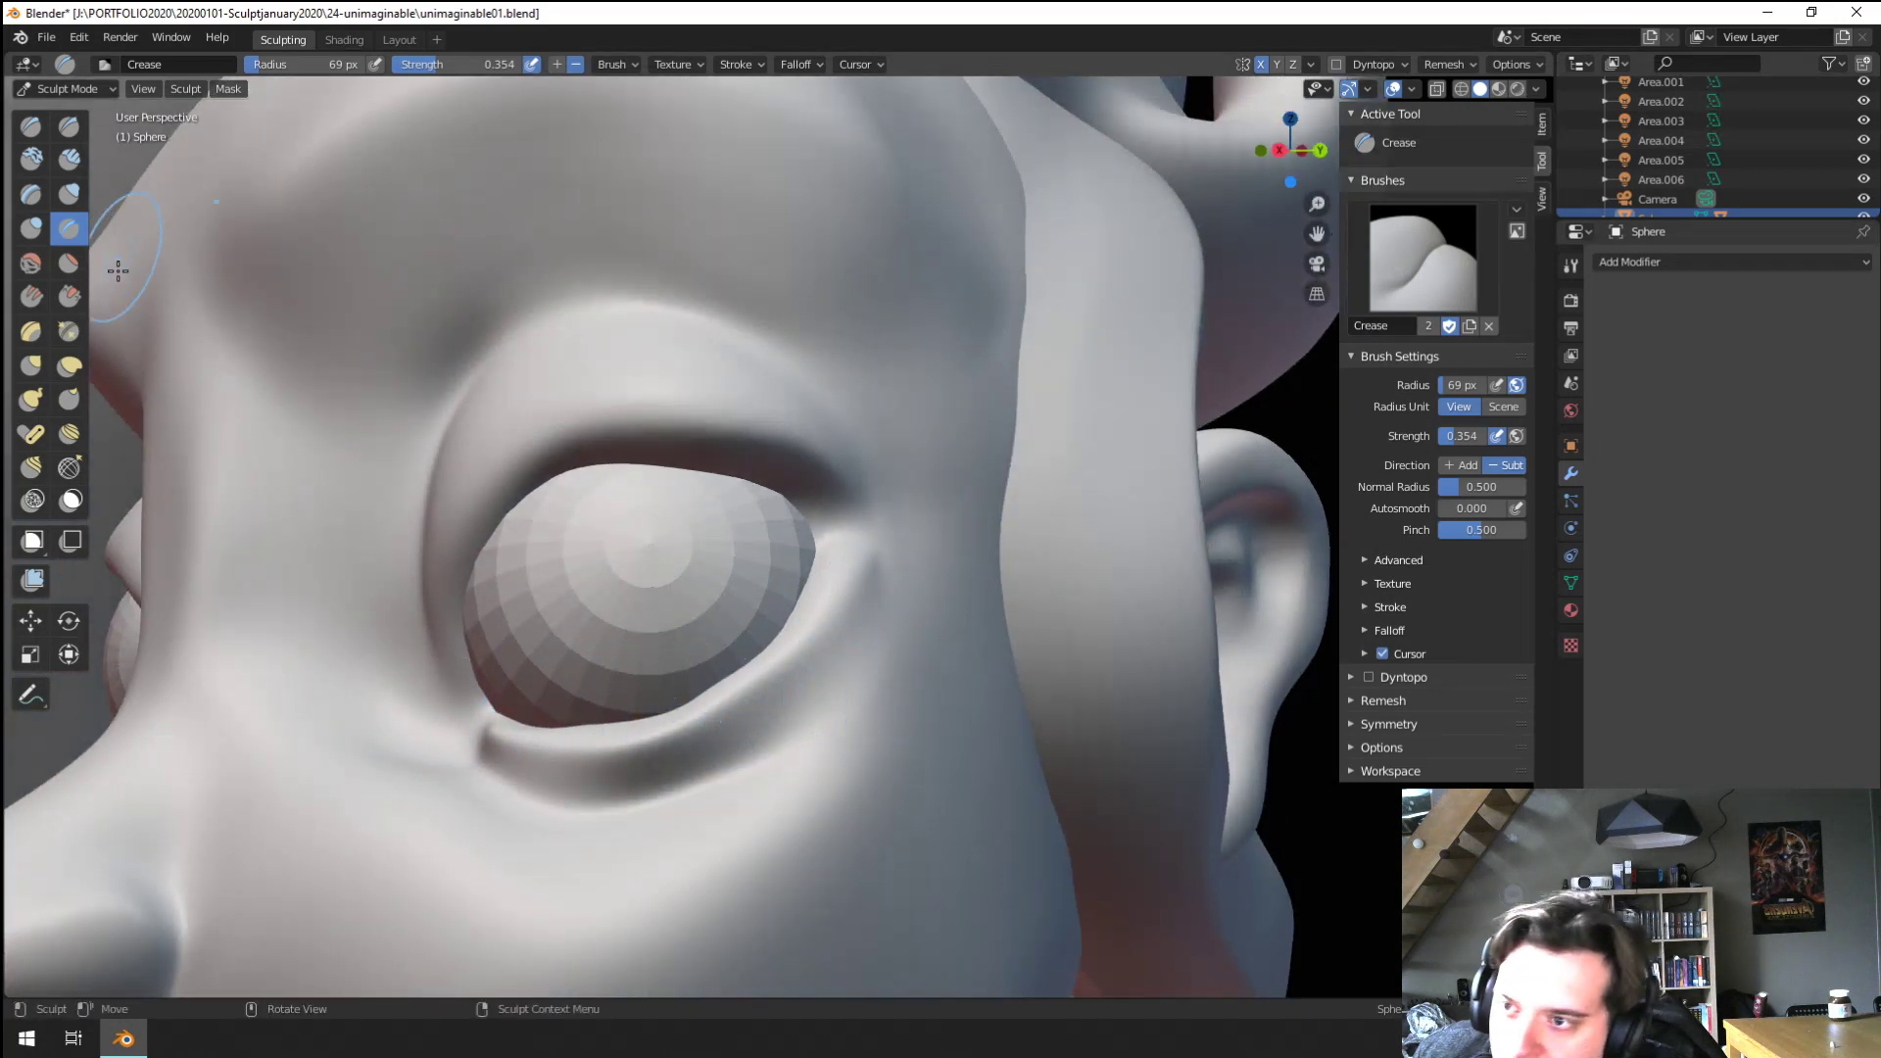
Flatten and soften the lower eyelid rim into the cheek with the Flatten brush at 69 to 116 px radius
key("shift+t")
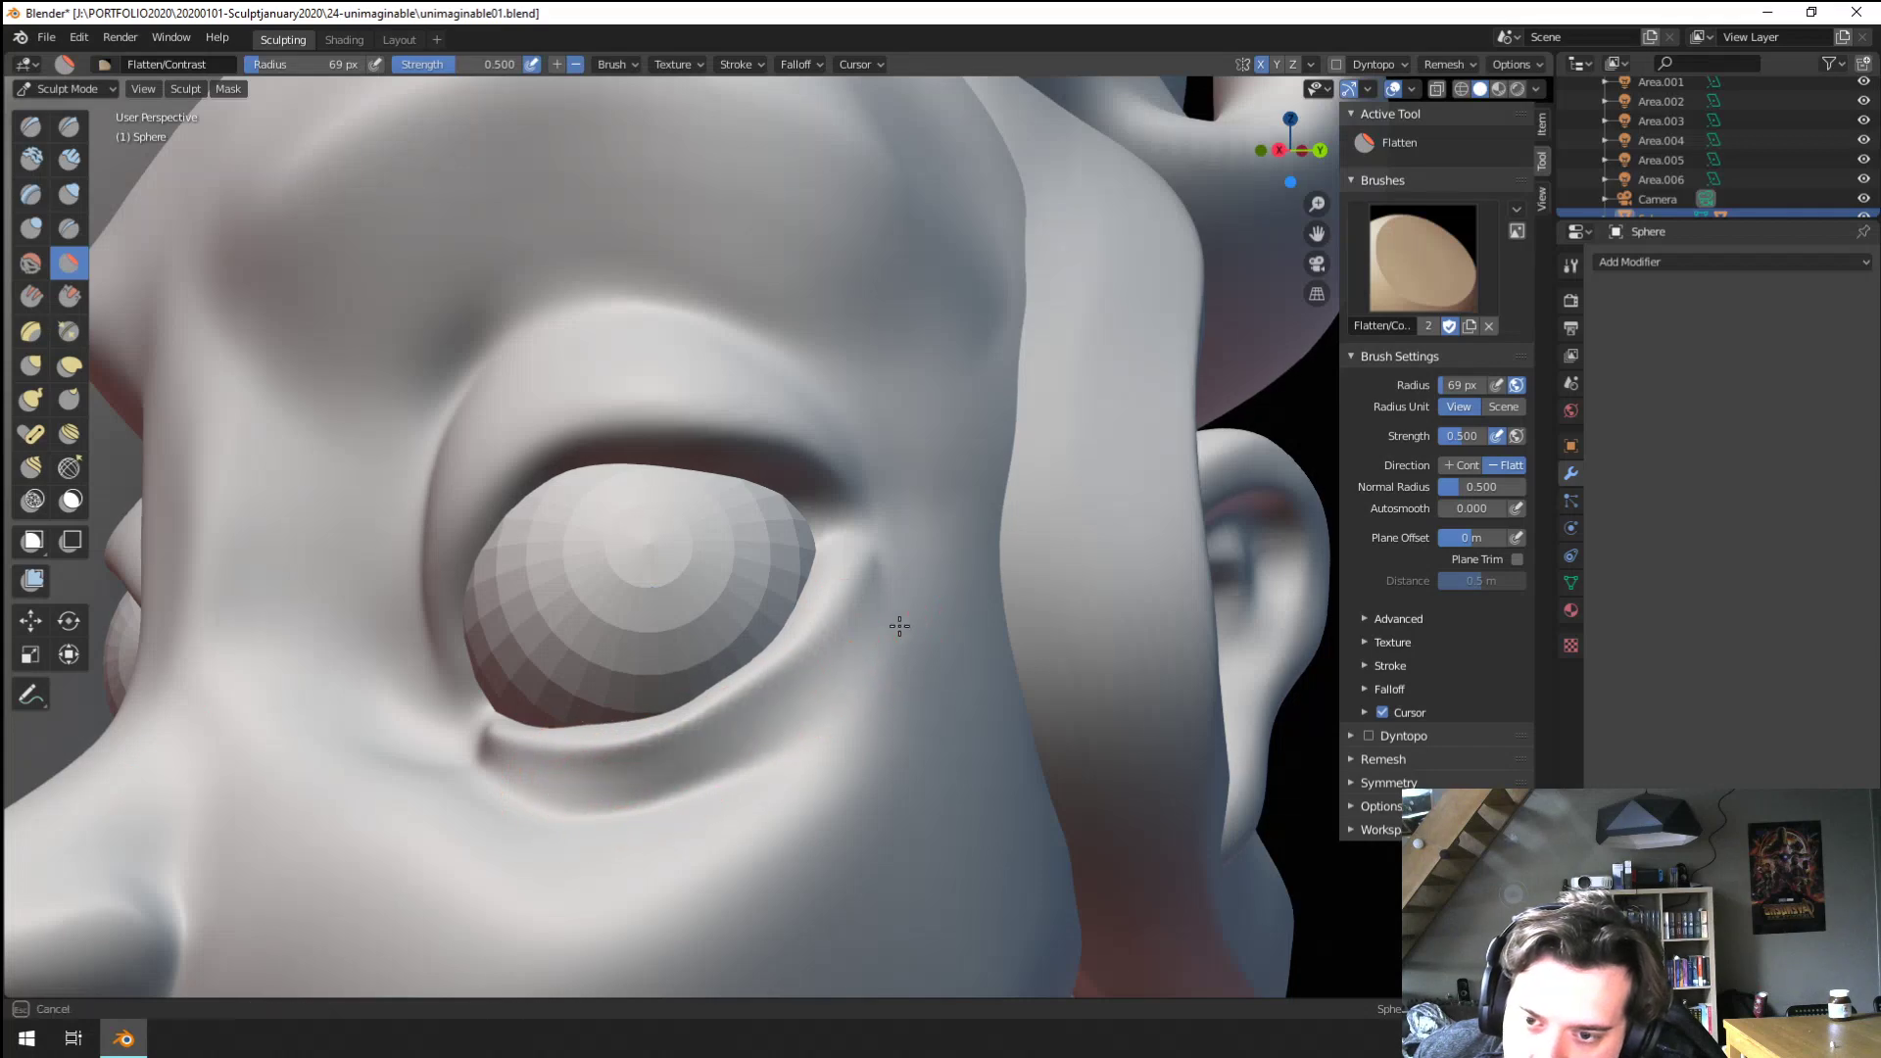
middle_click_drag(831, 616, 761, 761)
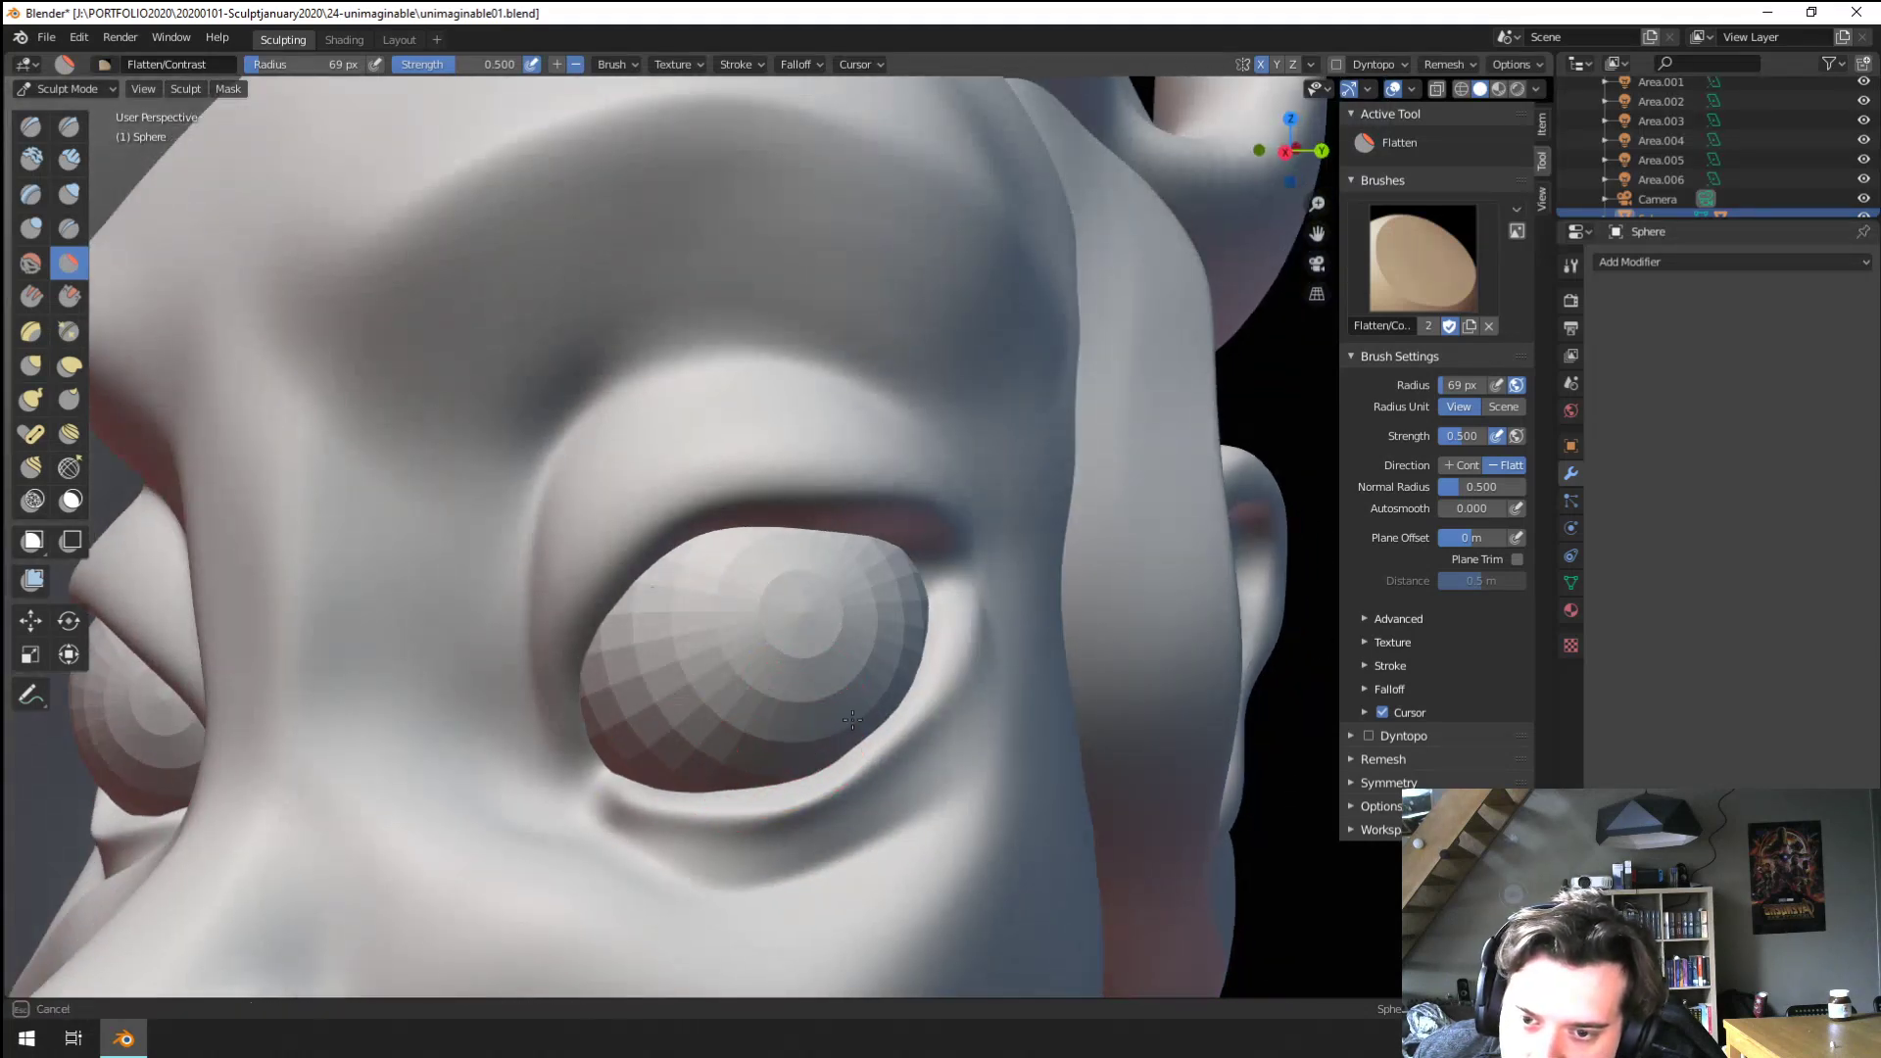
left_click(661, 761)
scroll(661, 756, "down", 3)
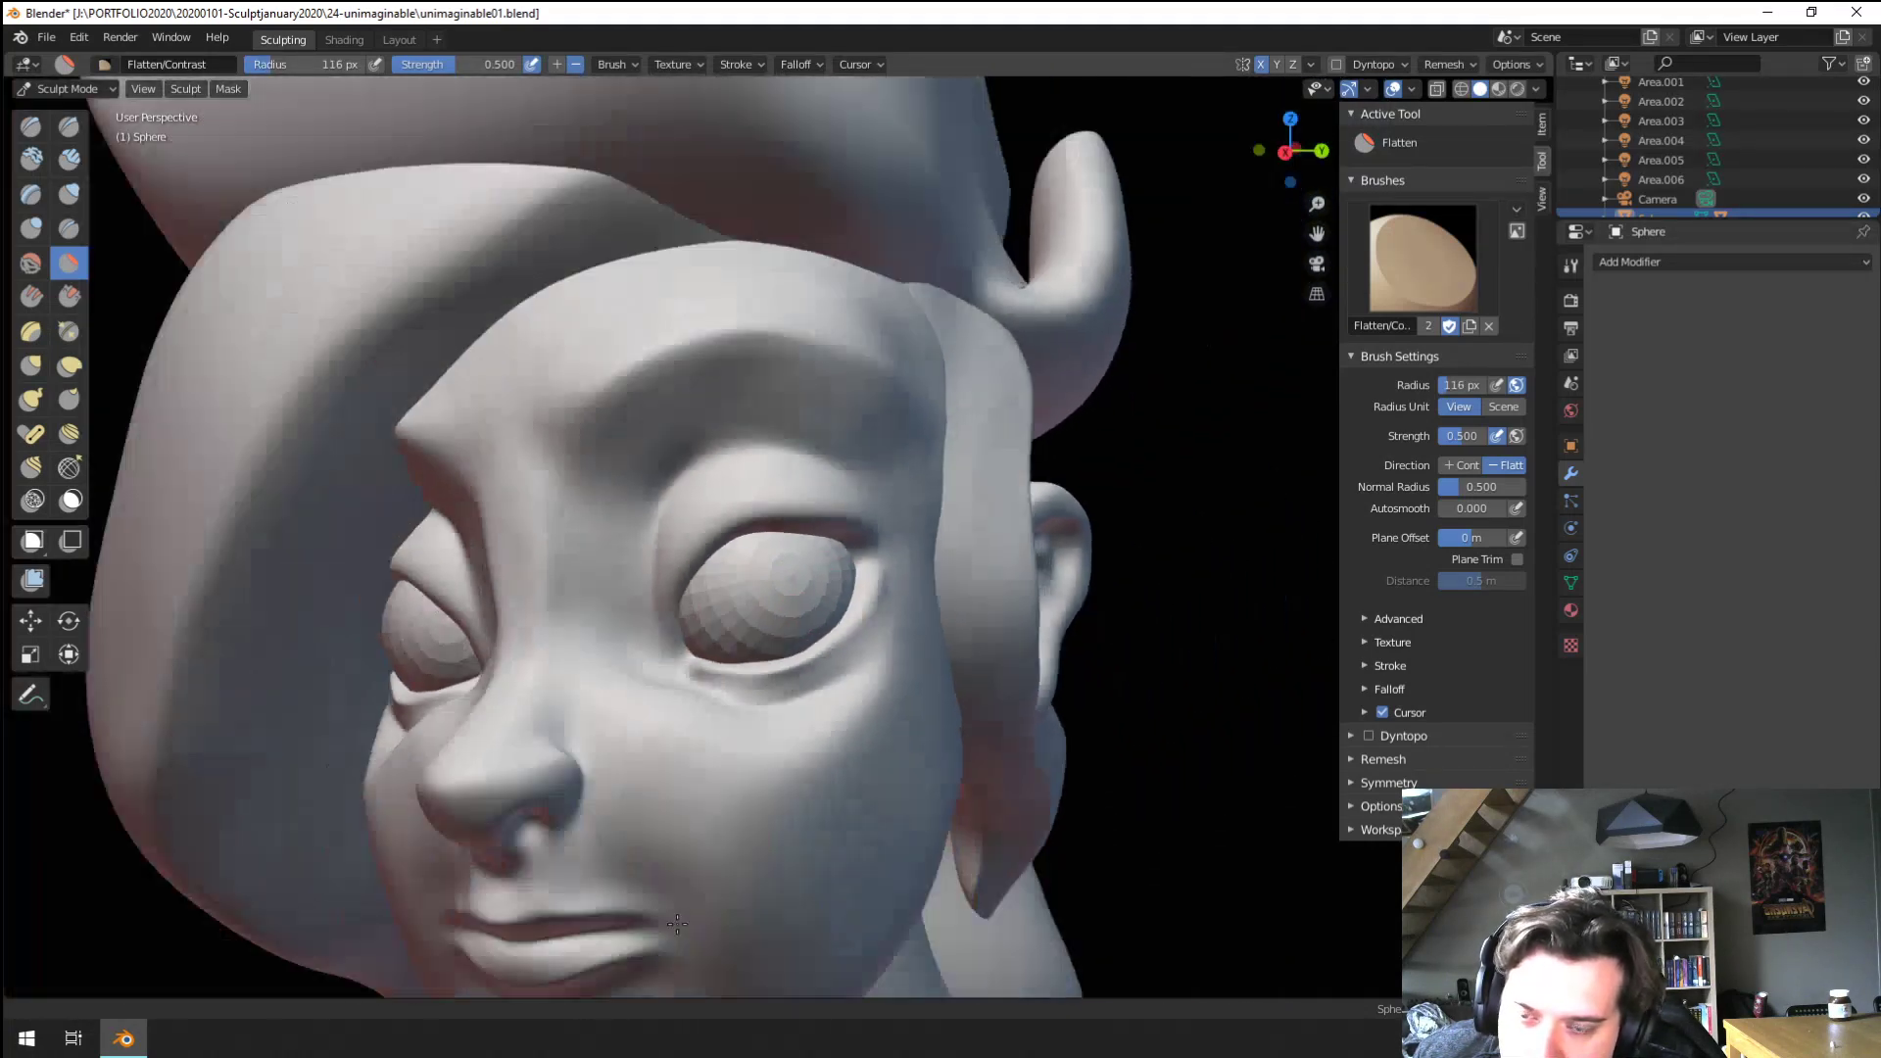
mouse_move(730, 833)
middle_mouse_down()
mouse_move(748, 709)
mouse_move(729, 730)
middle_mouse_up()
scroll(718, 798, "down", 2)
scroll(721, 796, "up", 4)
key("f")
left_click(699, 719)
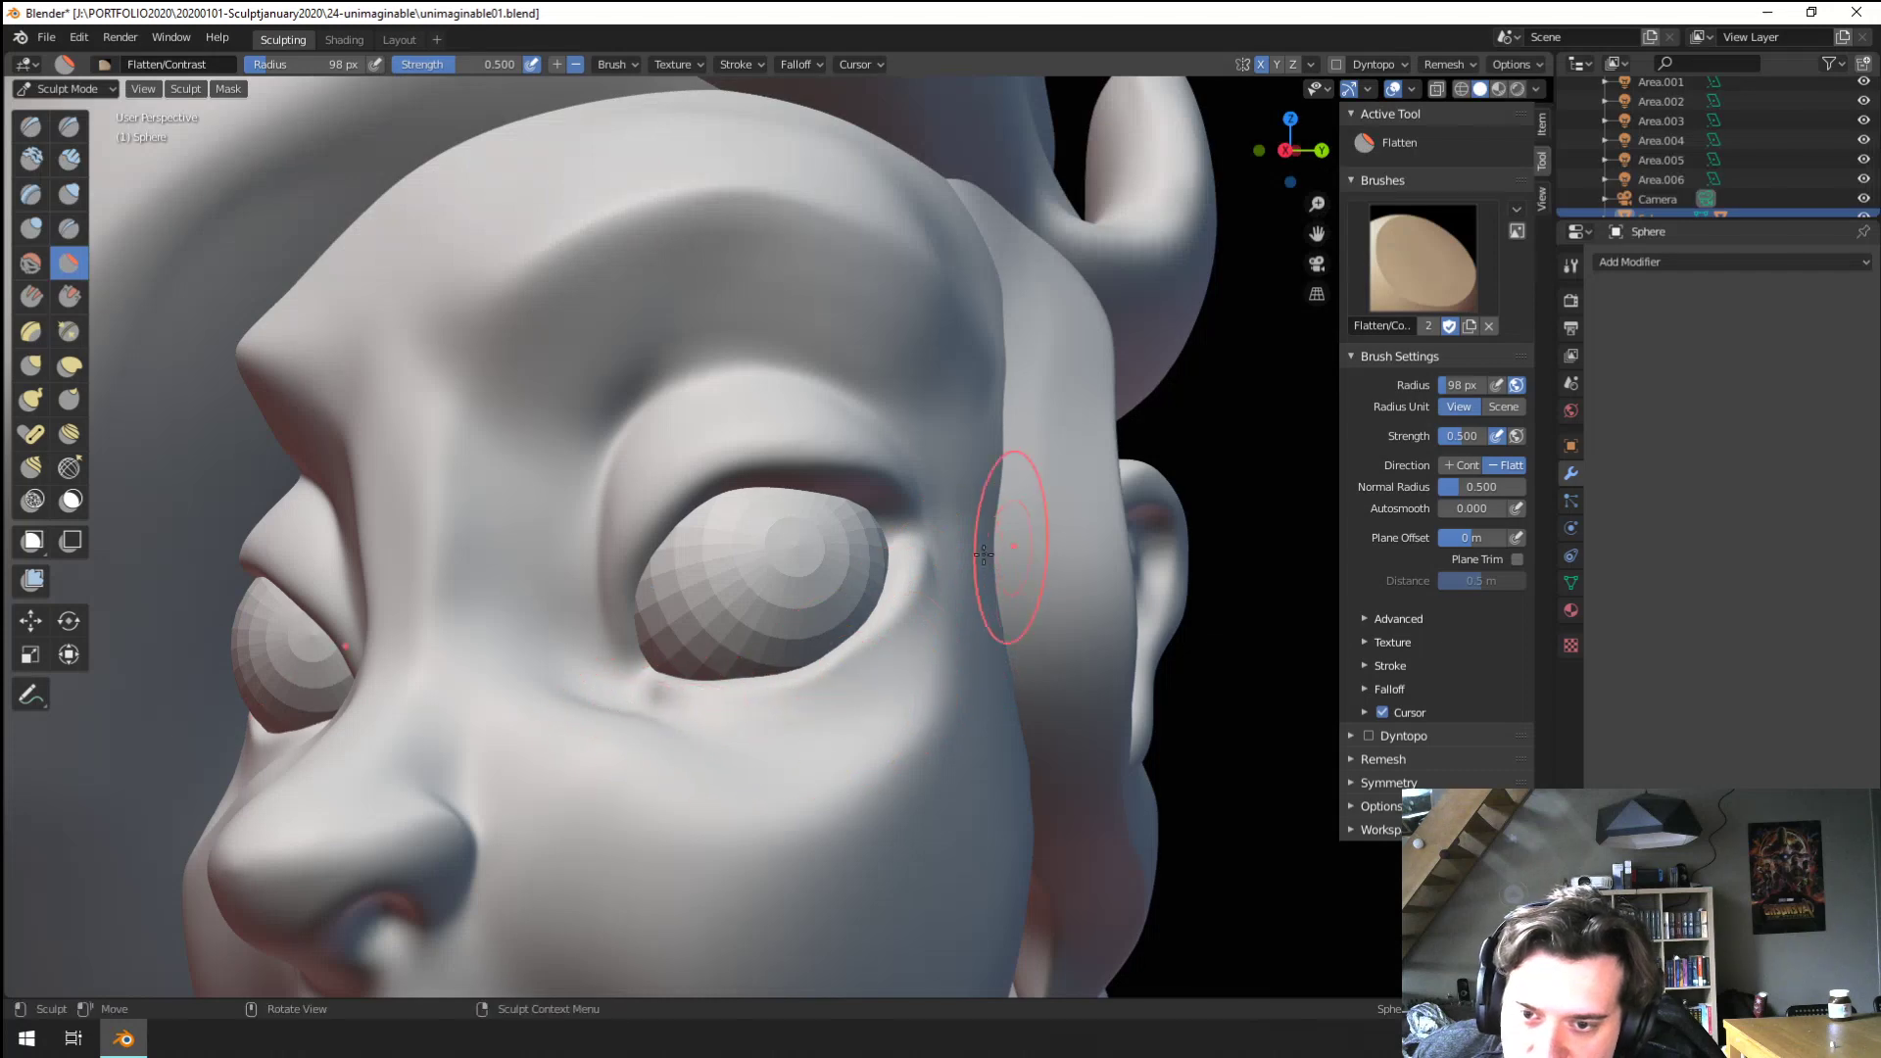
Pull the upper cheek below the outer eye corner outward with the Grab brush at 182 px radius
key("g")
mouse_move(771, 683)
middle_mouse_down()
mouse_move(546, 814)
mouse_move(763, 776)
middle_mouse_up()
key("f")
left_click(931, 769)
left_click_drag(946, 765, 1015, 774)
middle_click_drag(1009, 779, 942, 702)
scroll(798, 789, "down", 8)
scroll(813, 779, "up", 5)
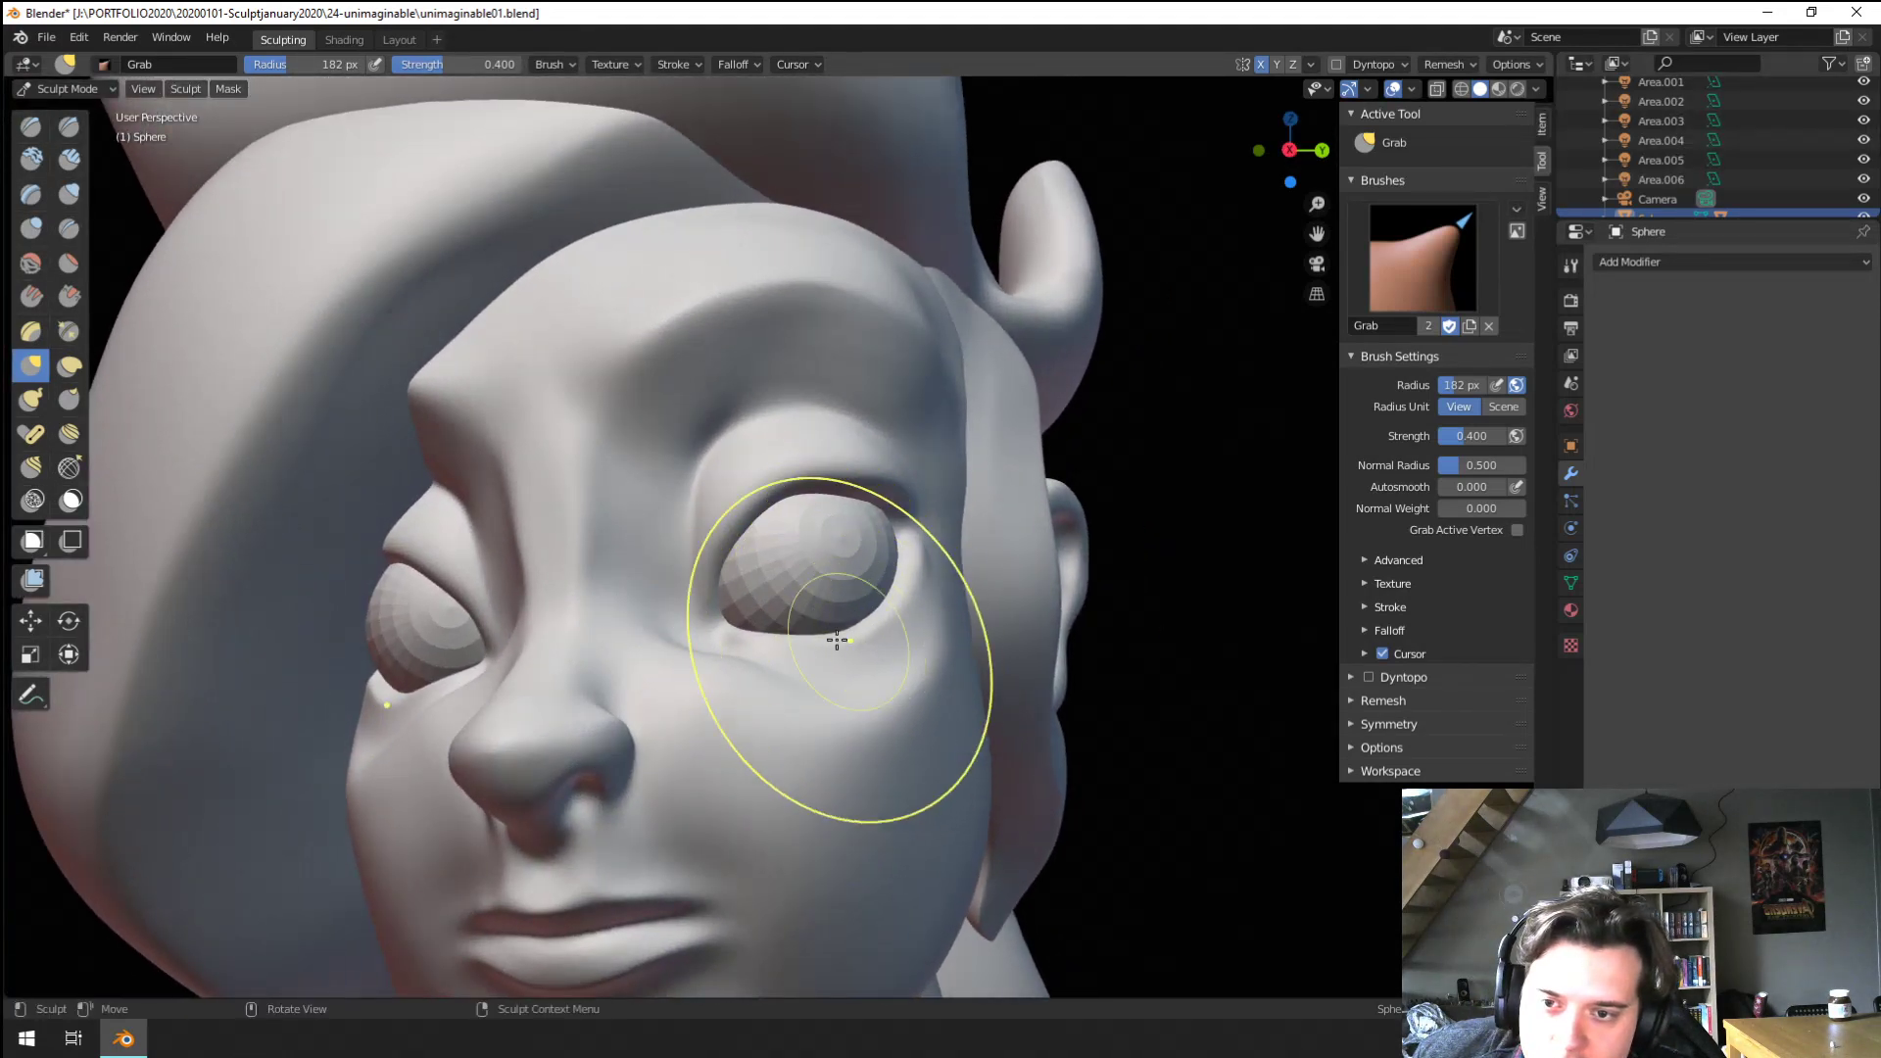
Adjust the inner eye corner and the adjoining eyelid edge with the Grab brush at 147 px radius
key("f")
left_click(825, 641)
left_click_drag(762, 643, 746, 650)
middle_click_drag(730, 620, 776, 635)
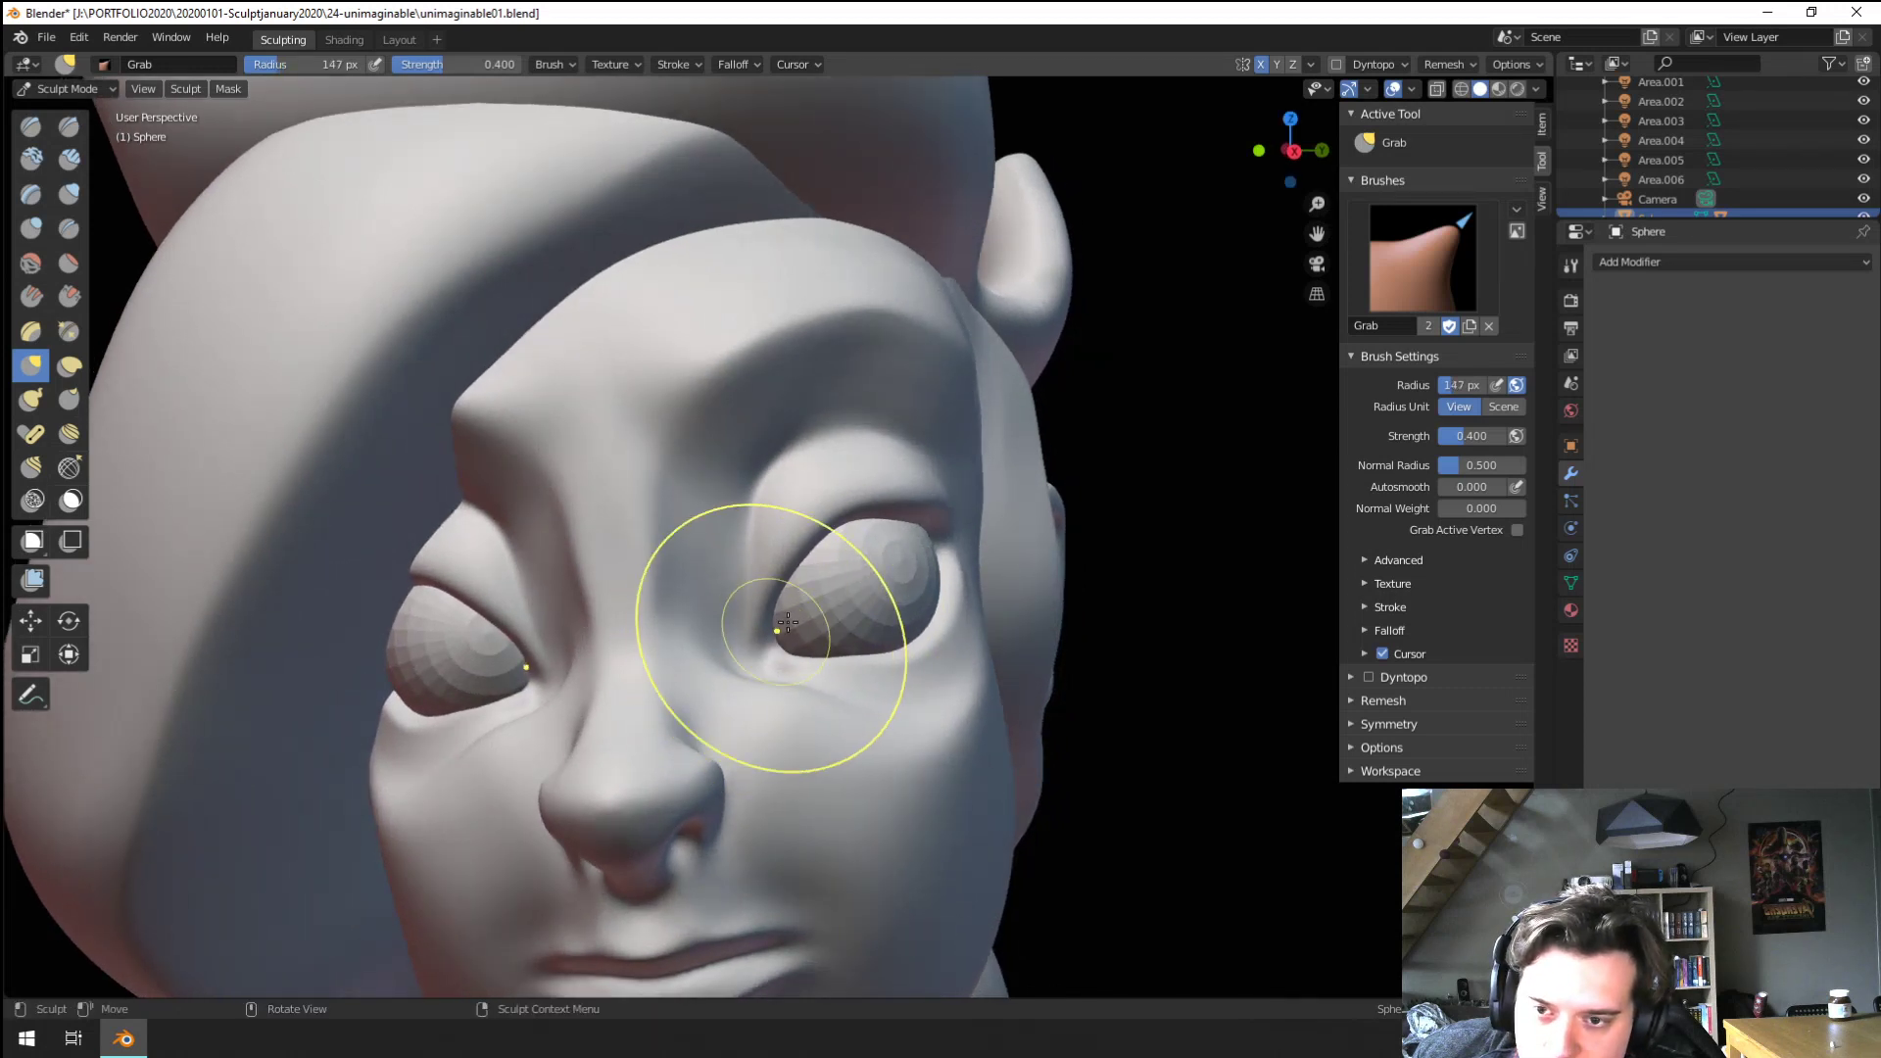
key("f")
left_click(789, 590)
left_click_drag(817, 548, 778, 544)
key("f")
left_click(768, 546)
Raise the outer part of the upper eyelid slightly with the Grab brush at 169 px radius
scroll(780, 560, "down", 4)
middle_click_drag(784, 588, 725, 596)
scroll(722, 603, "up", 3)
key("f")
left_click(783, 588)
left_click_drag(782, 525, 764, 512)
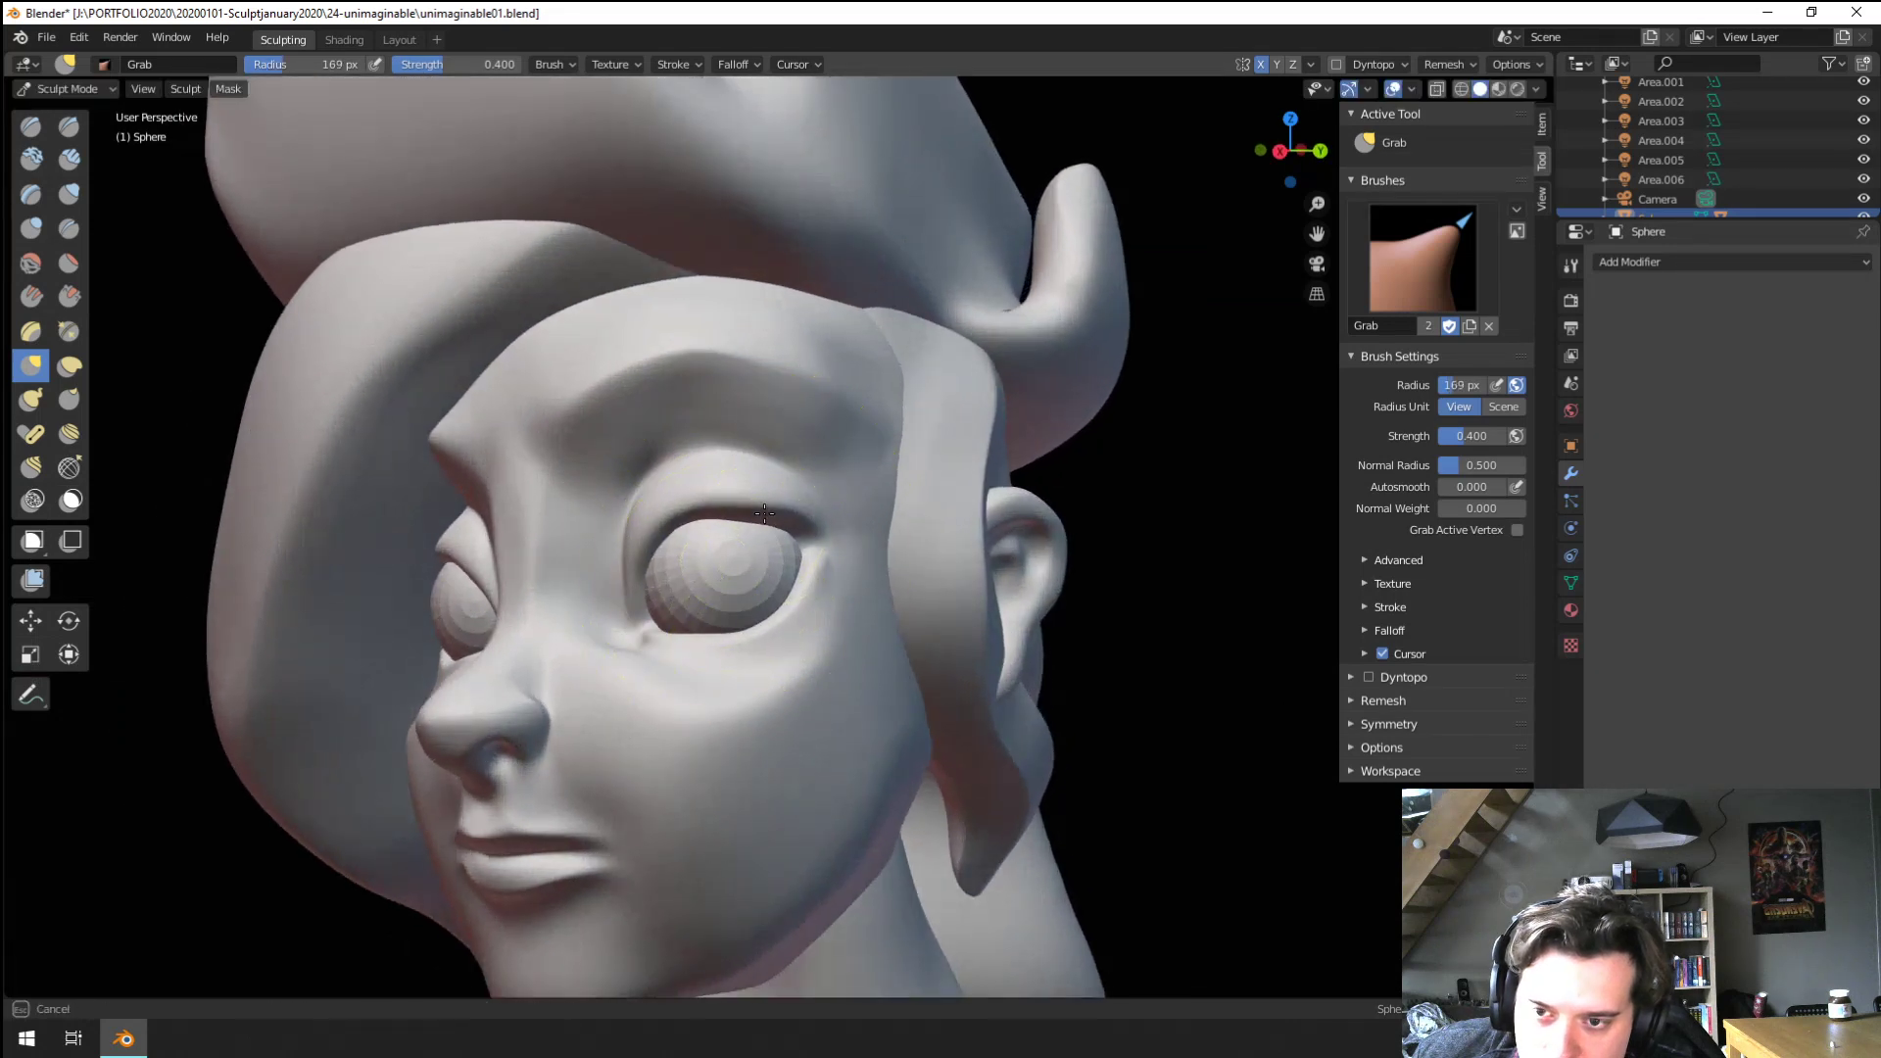
mouse_move(768, 498)
middle_mouse_down()
mouse_move(777, 587)
mouse_move(840, 588)
mouse_move(826, 549)
mouse_move(785, 756)
mouse_move(806, 641)
mouse_move(748, 608)
middle_mouse_up()
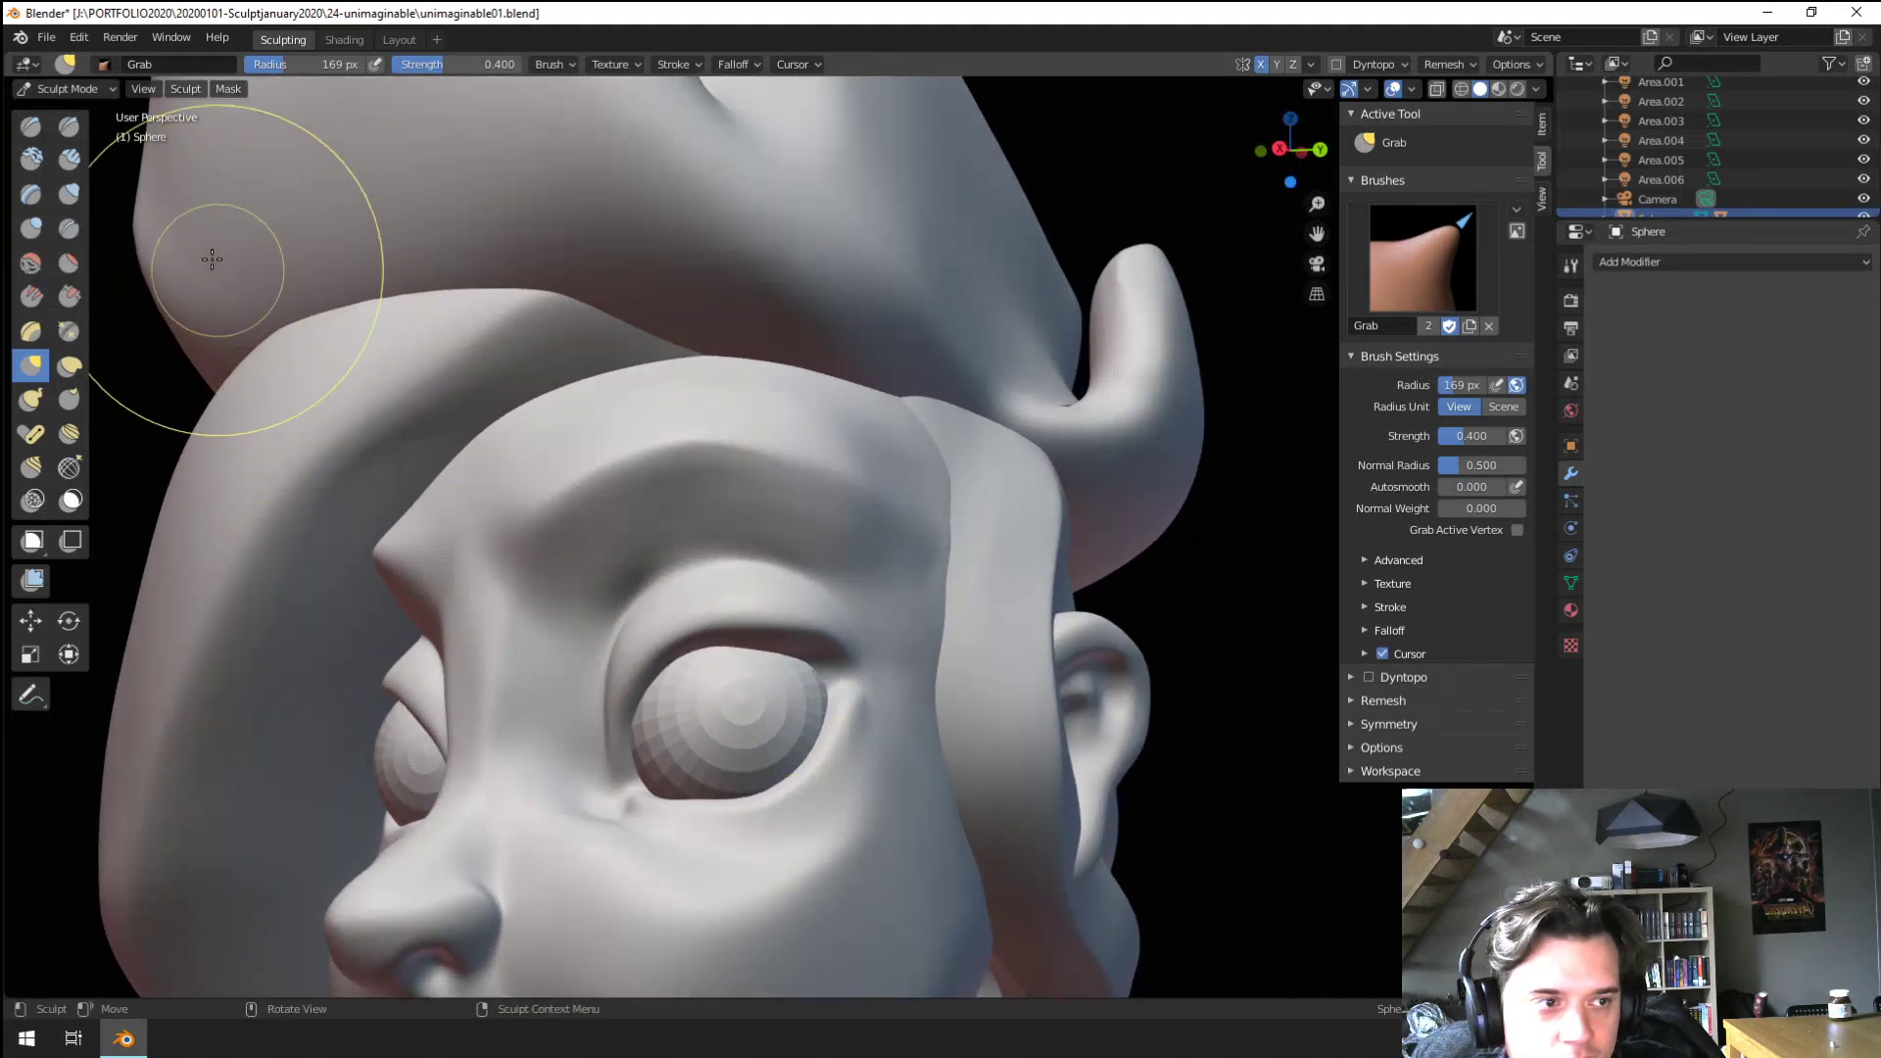
Flatten the planes beside the nose bridge and under the eye with the Flatten brush at 135 px radius
left_click(83, 275)
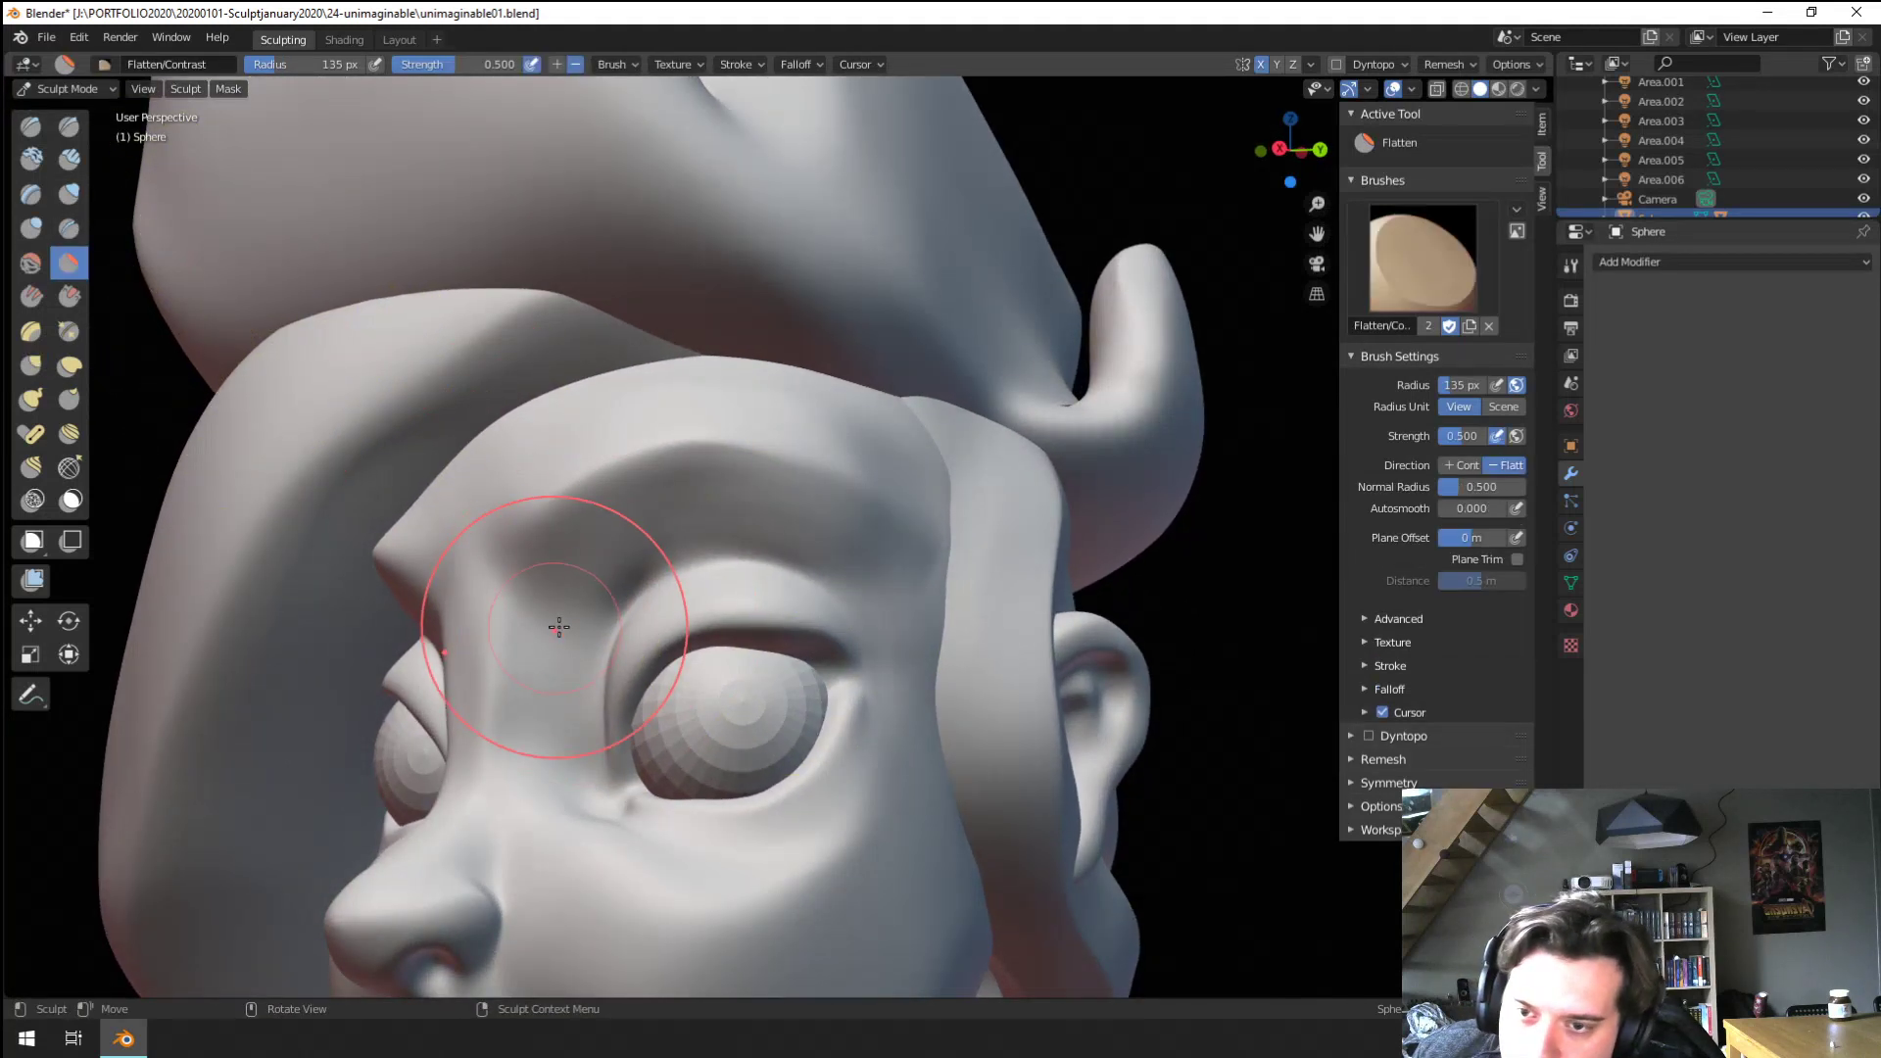
middle_click_drag(882, 630, 829, 467)
middle_click_drag(870, 615, 643, 693)
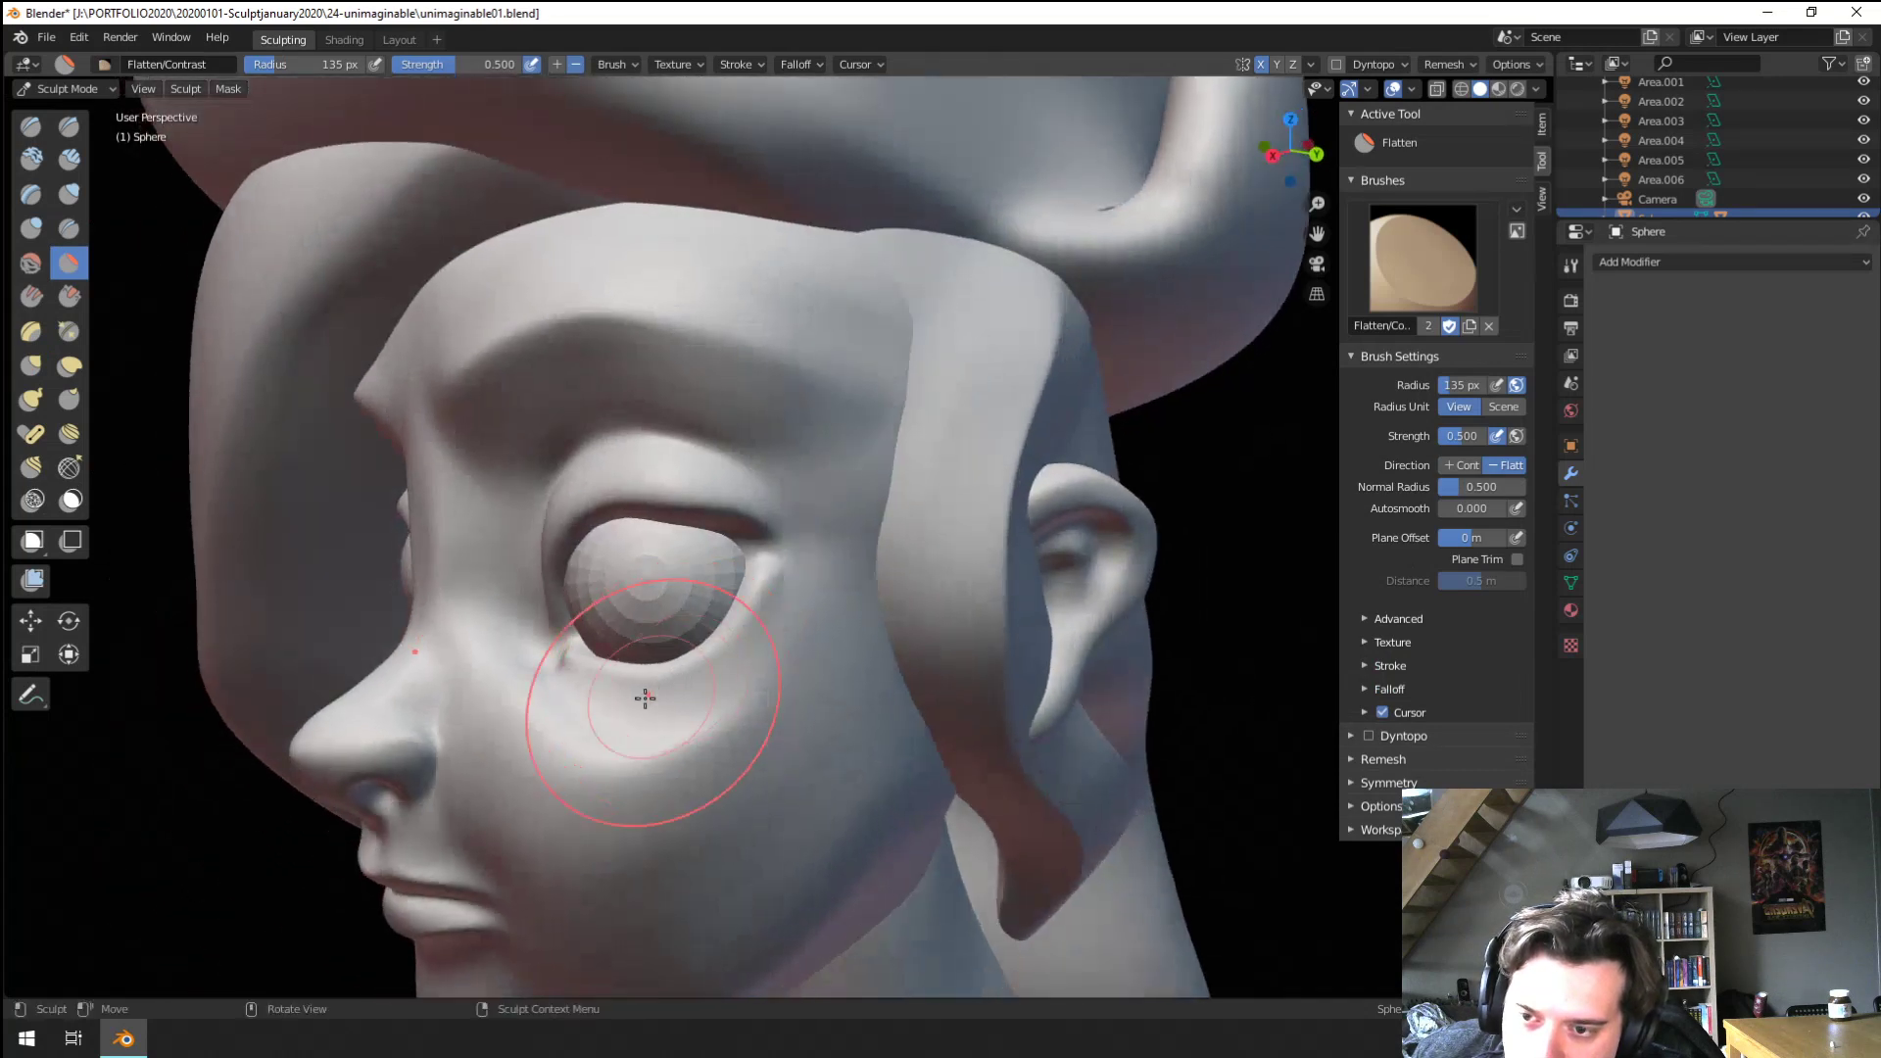
mouse_move(509, 684)
middle_mouse_down()
mouse_move(610, 659)
mouse_move(722, 728)
middle_mouse_up()
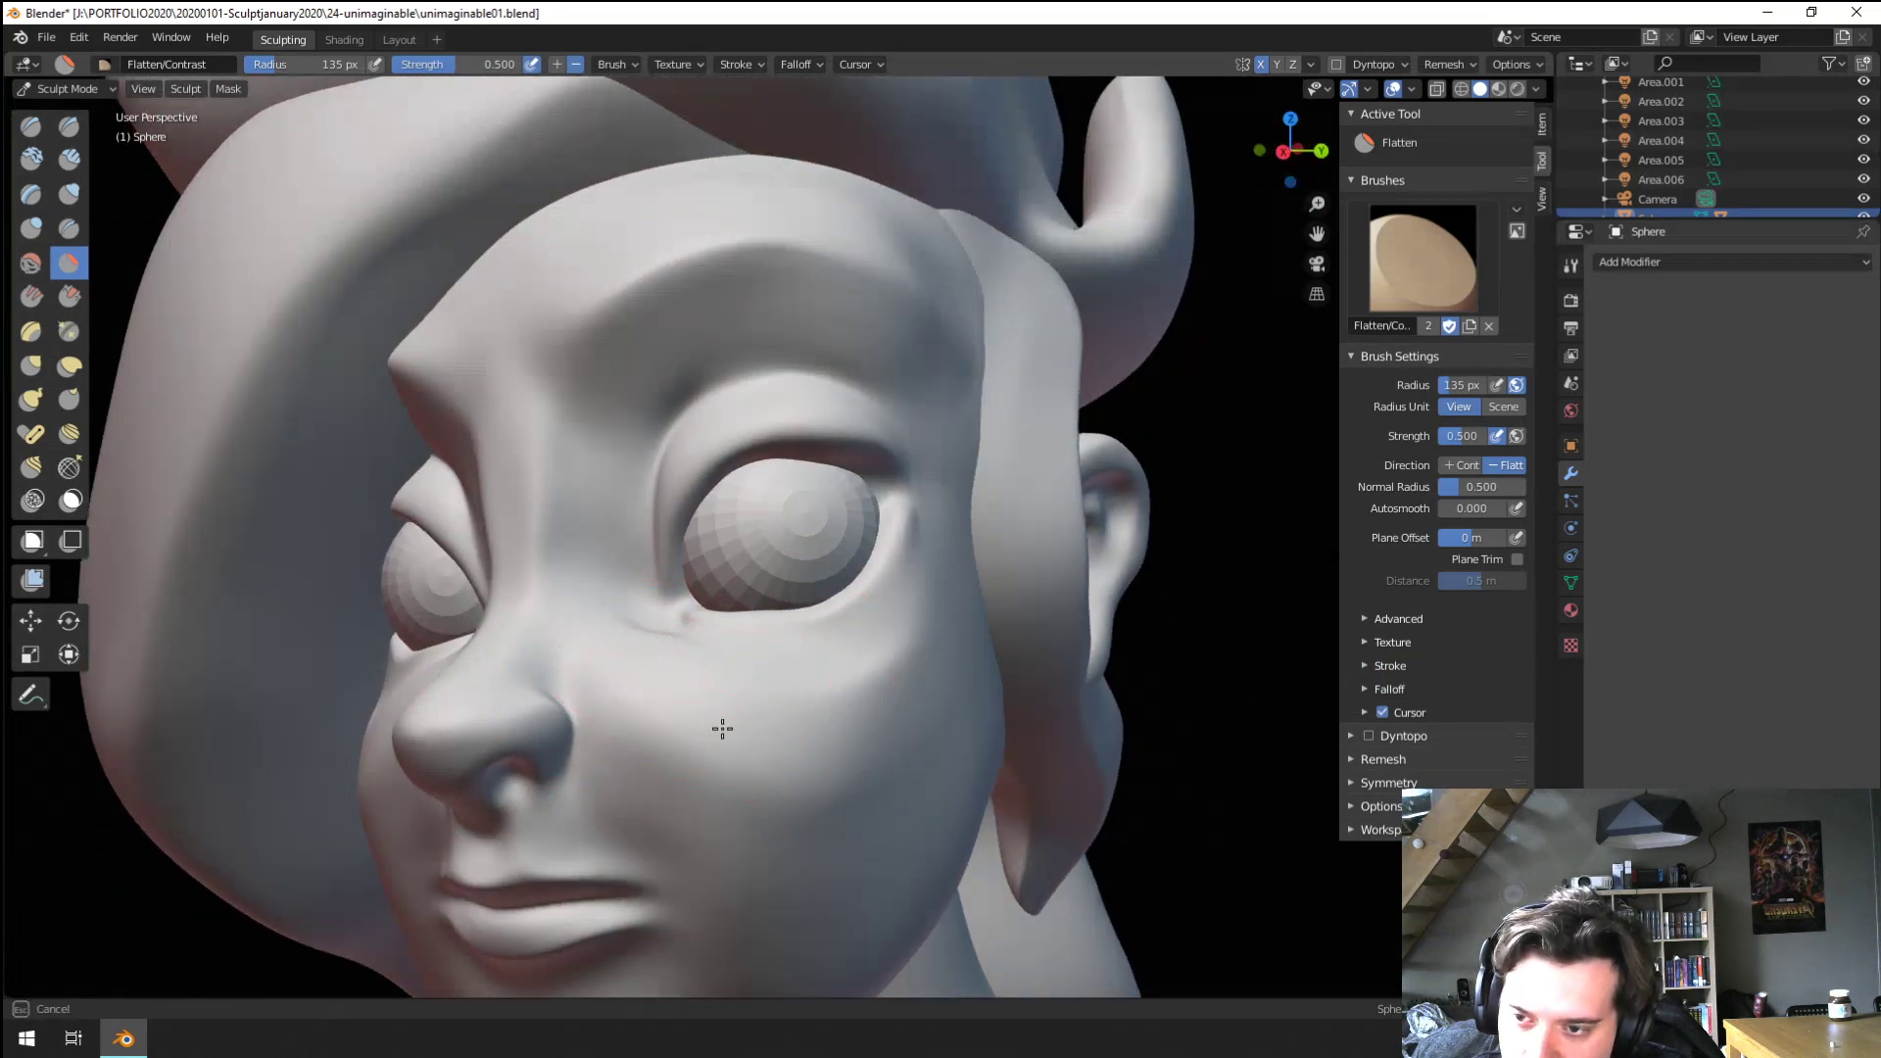
Build up the cheek below the inner eye corner with the Inflate brush at 135 px radius
middle_click_drag(756, 649, 627, 573)
left_click(67, 192)
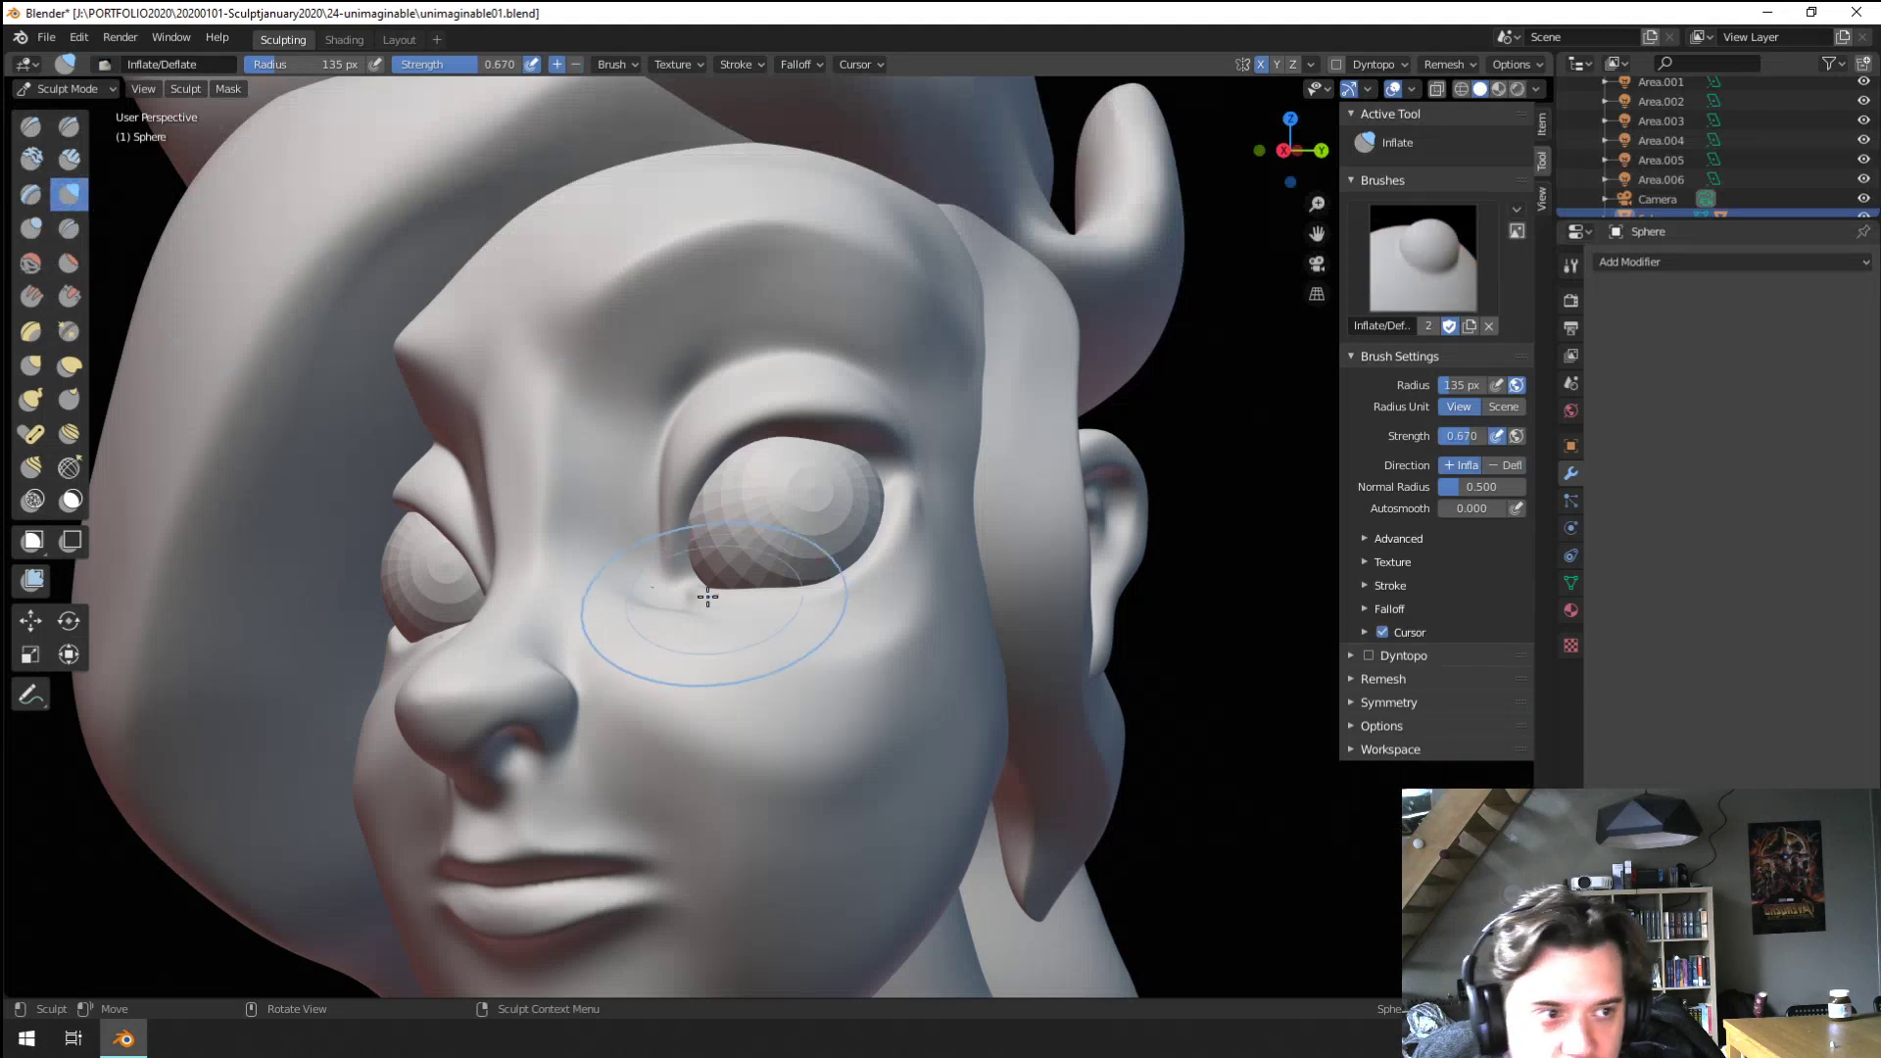
mouse_move(624, 609)
left_mouse_down()
mouse_move(630, 650)
mouse_move(804, 740)
left_mouse_up()
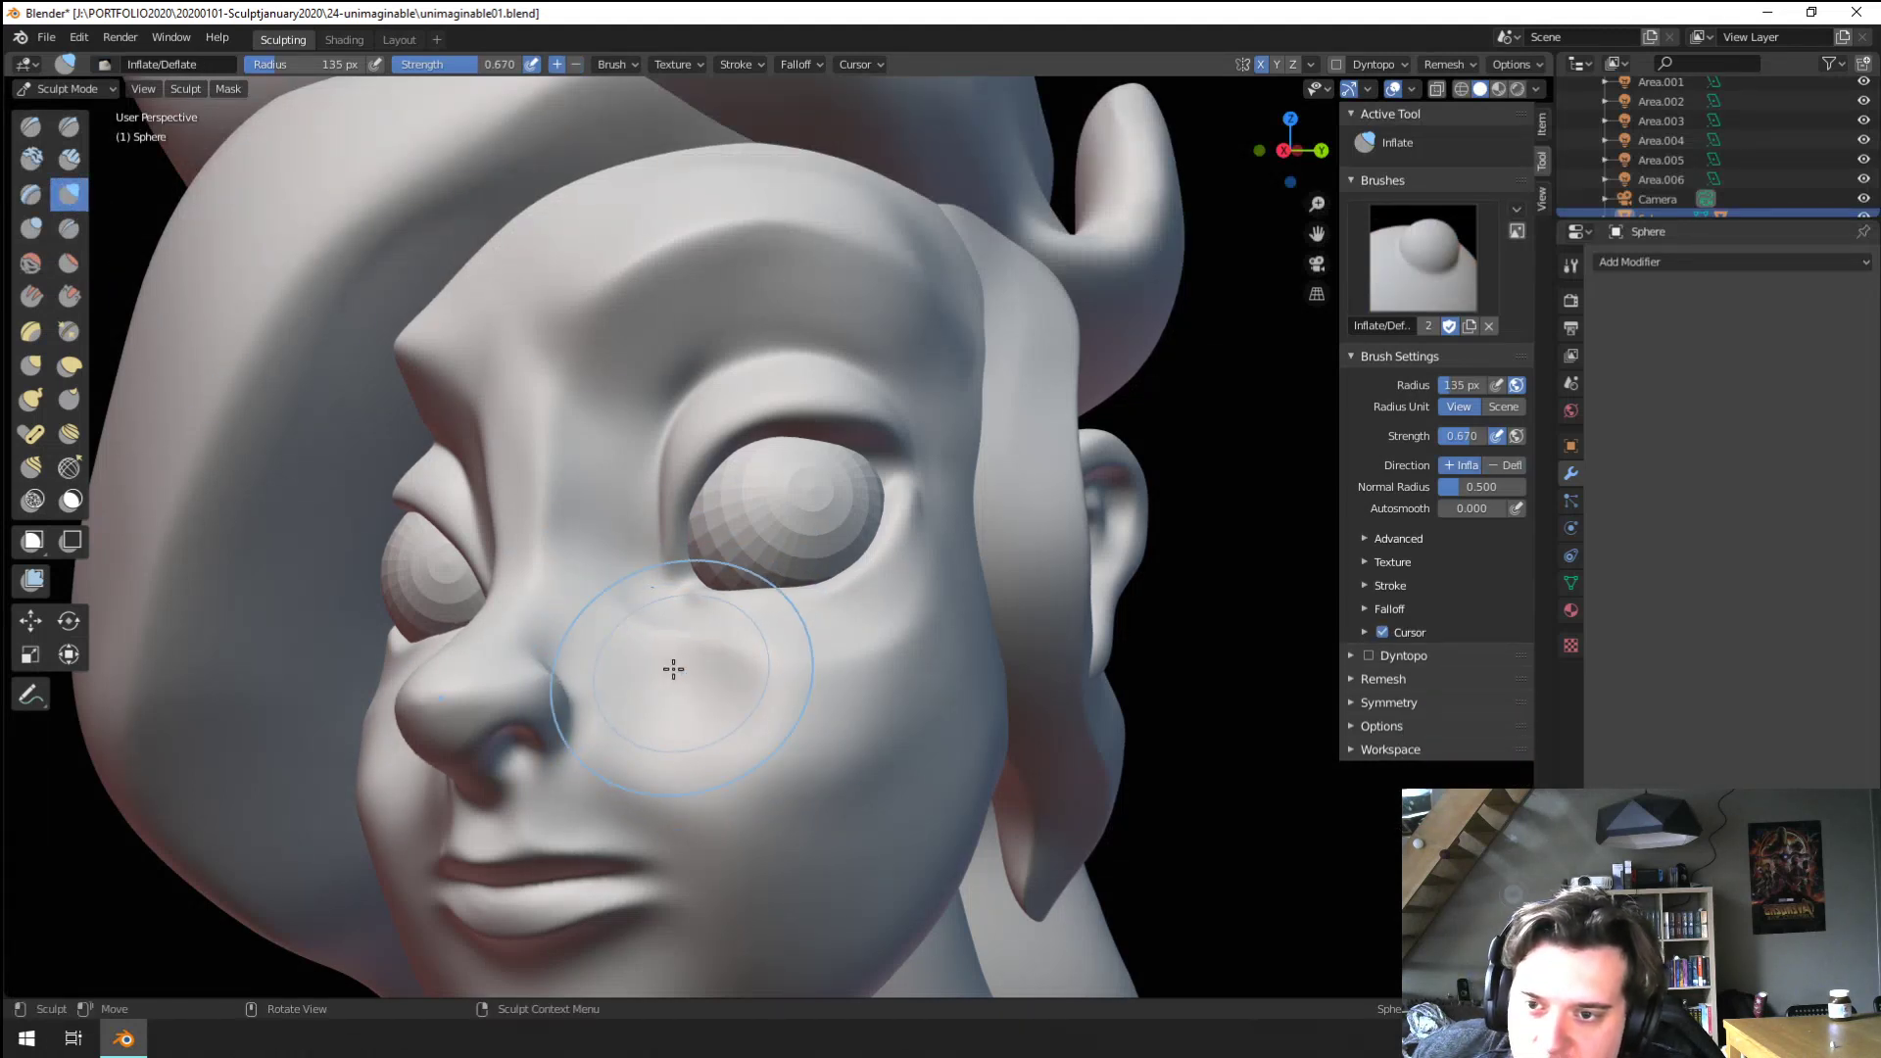
middle_click_drag(673, 669, 608, 693)
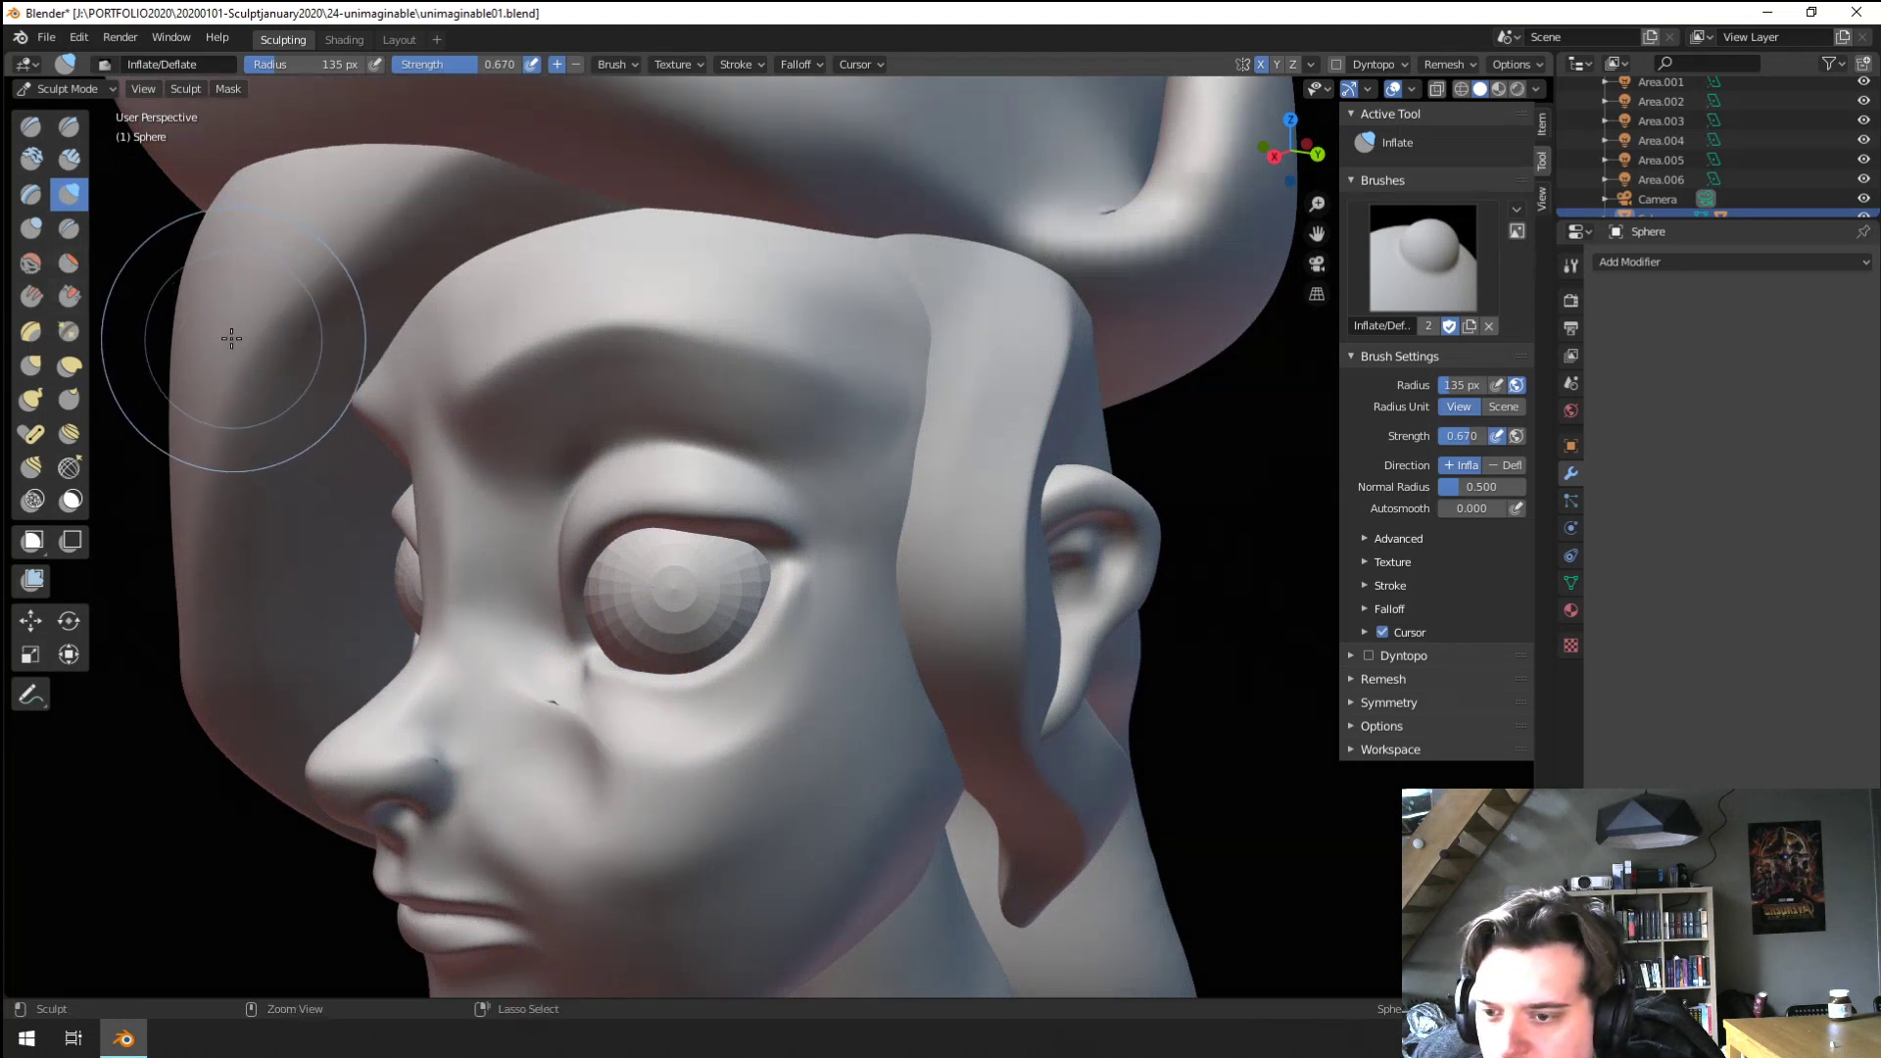
Scrape the cheek plane between the nose and the lower eyelid with the Scrape brush, varying the radius from 103 to 145 px
left_click(69, 296)
left_click_drag(483, 630, 585, 805)
middle_click_drag(729, 750, 583, 661)
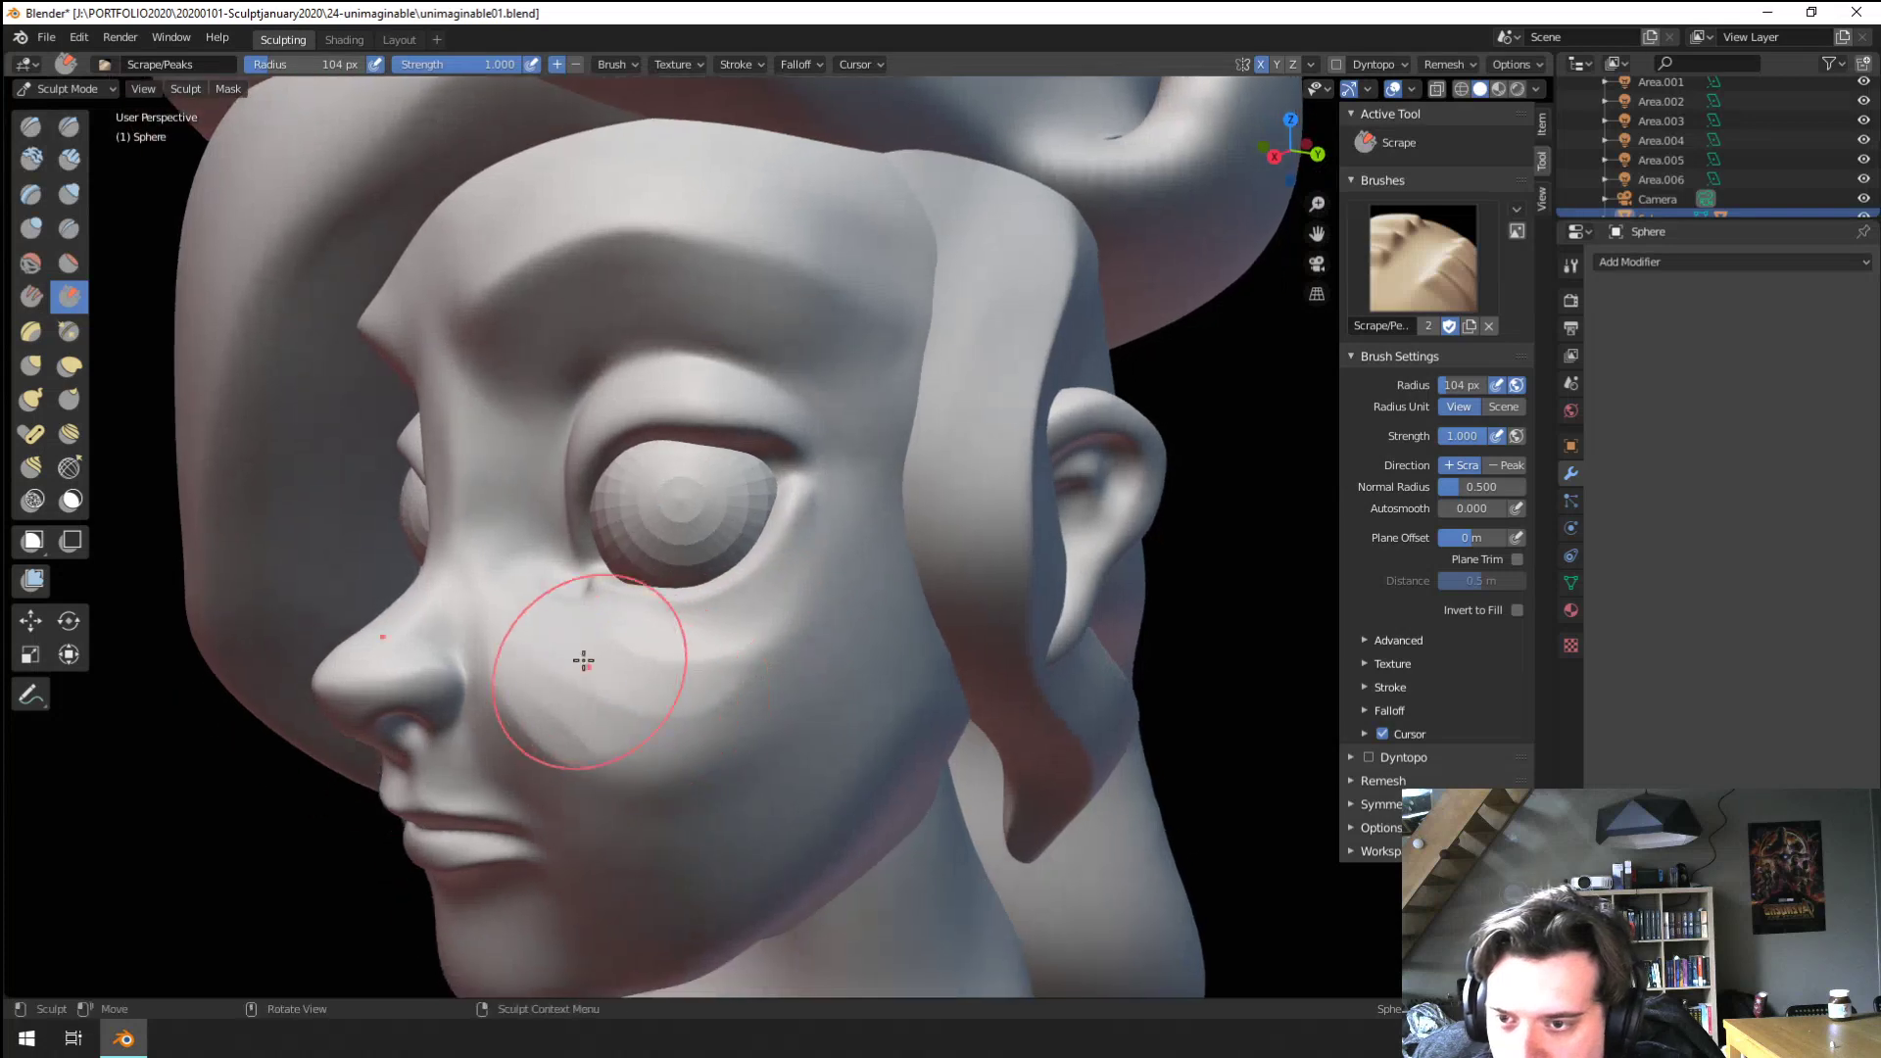
left_click_drag(838, 641, 596, 730)
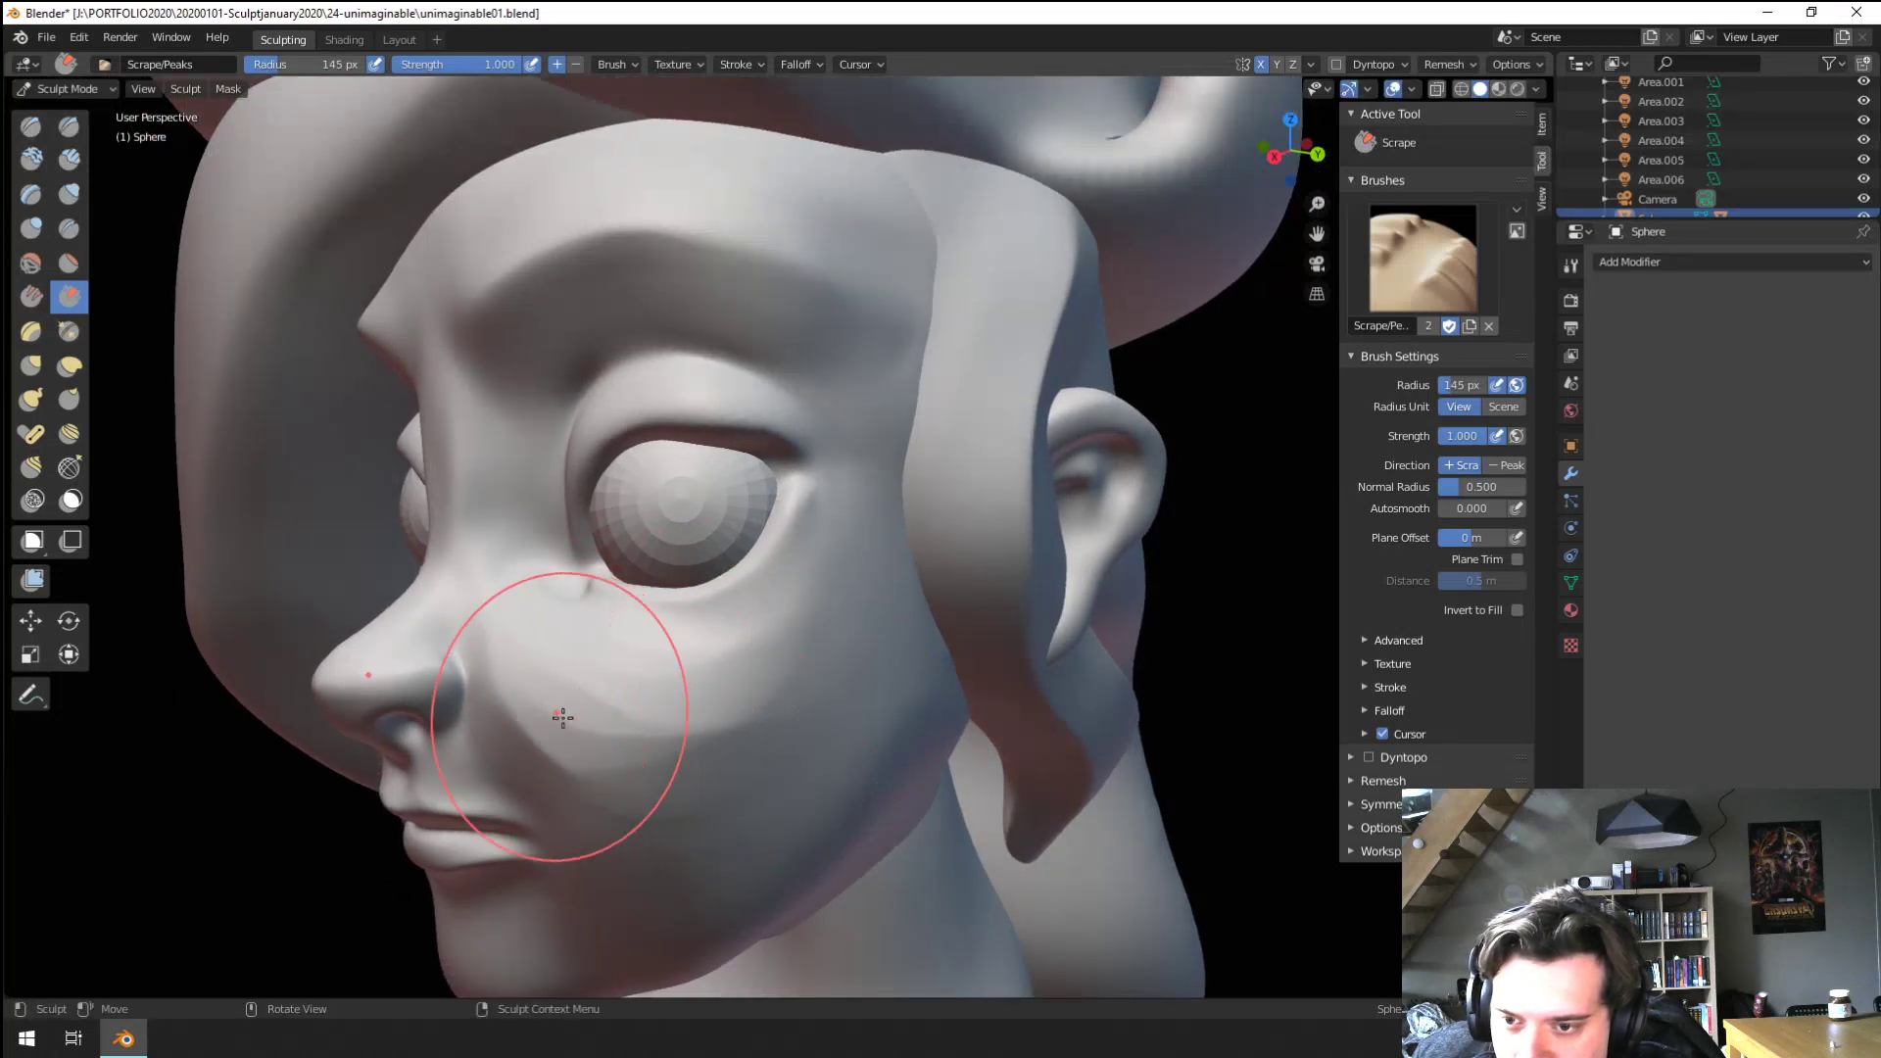
mouse_move(563, 718)
middle_mouse_down()
mouse_move(833, 646)
mouse_move(805, 654)
middle_mouse_up()
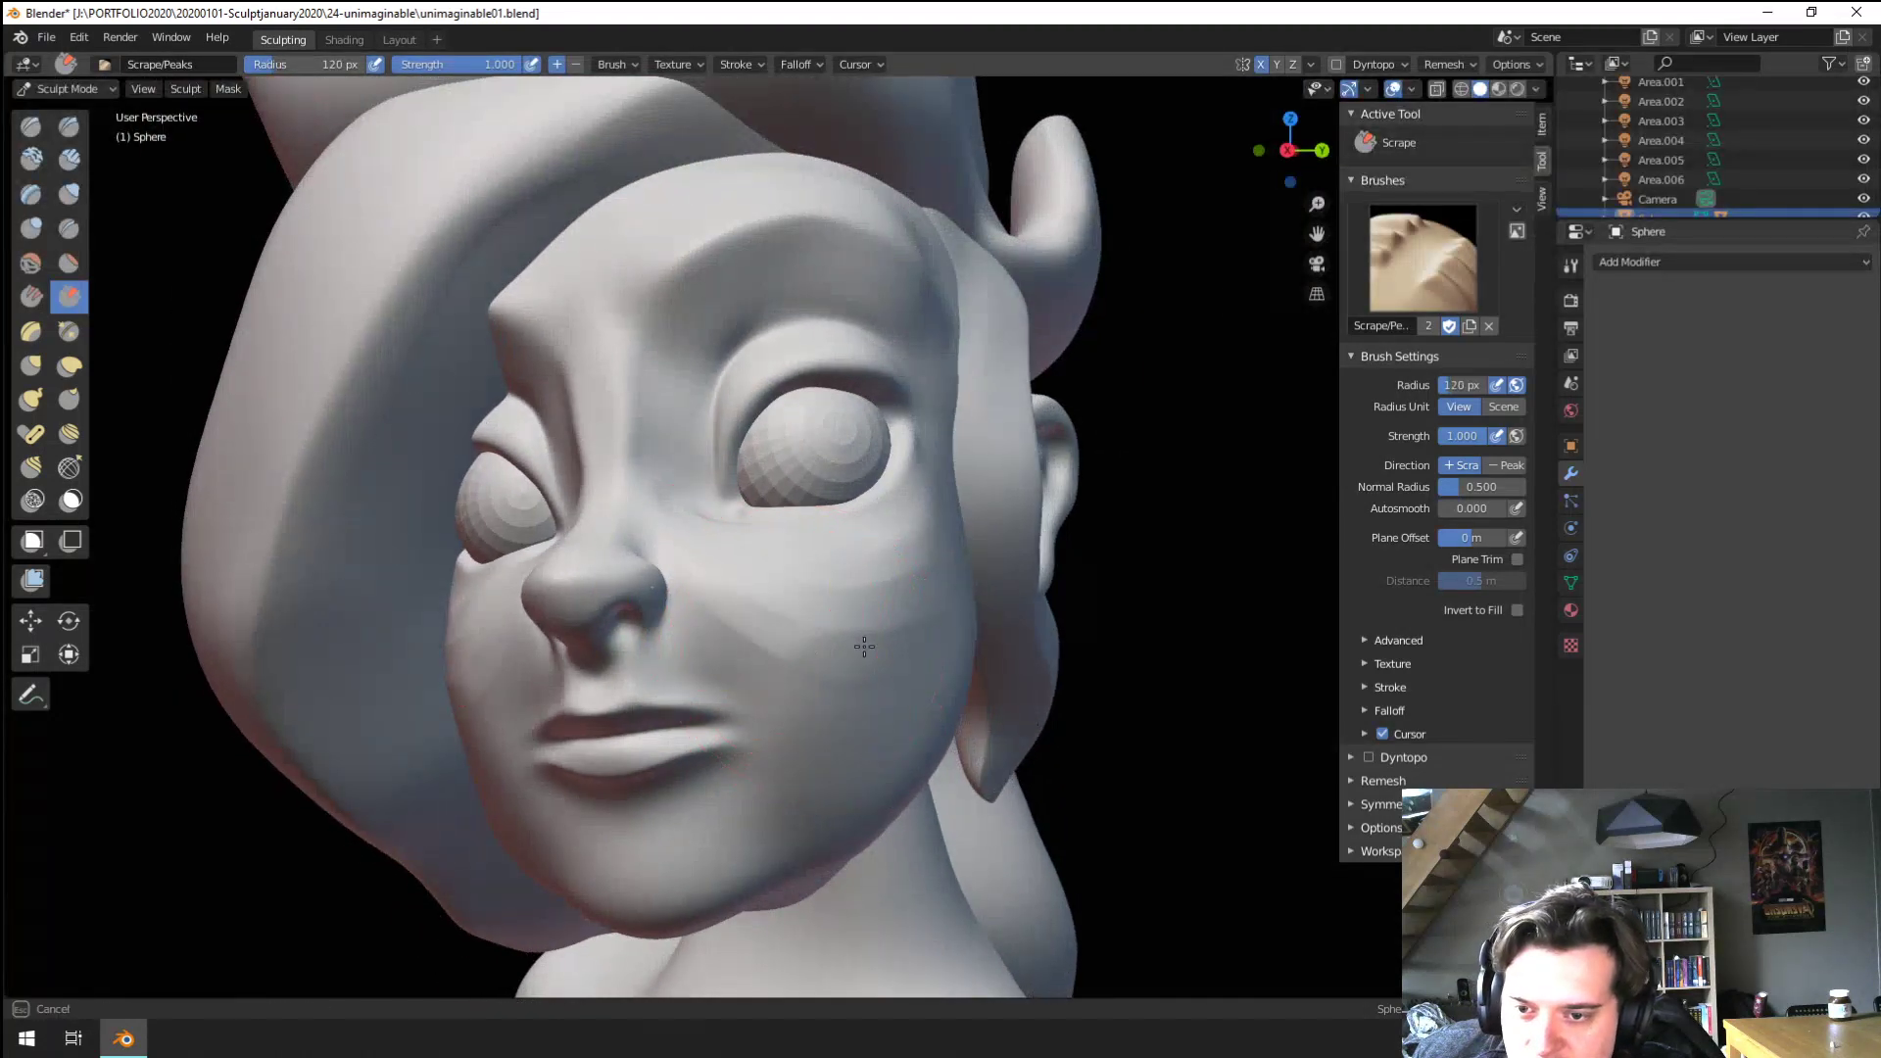
mouse_move(968, 680)
middle_mouse_down()
mouse_move(728, 565)
mouse_move(755, 579)
mouse_move(727, 624)
middle_mouse_up()
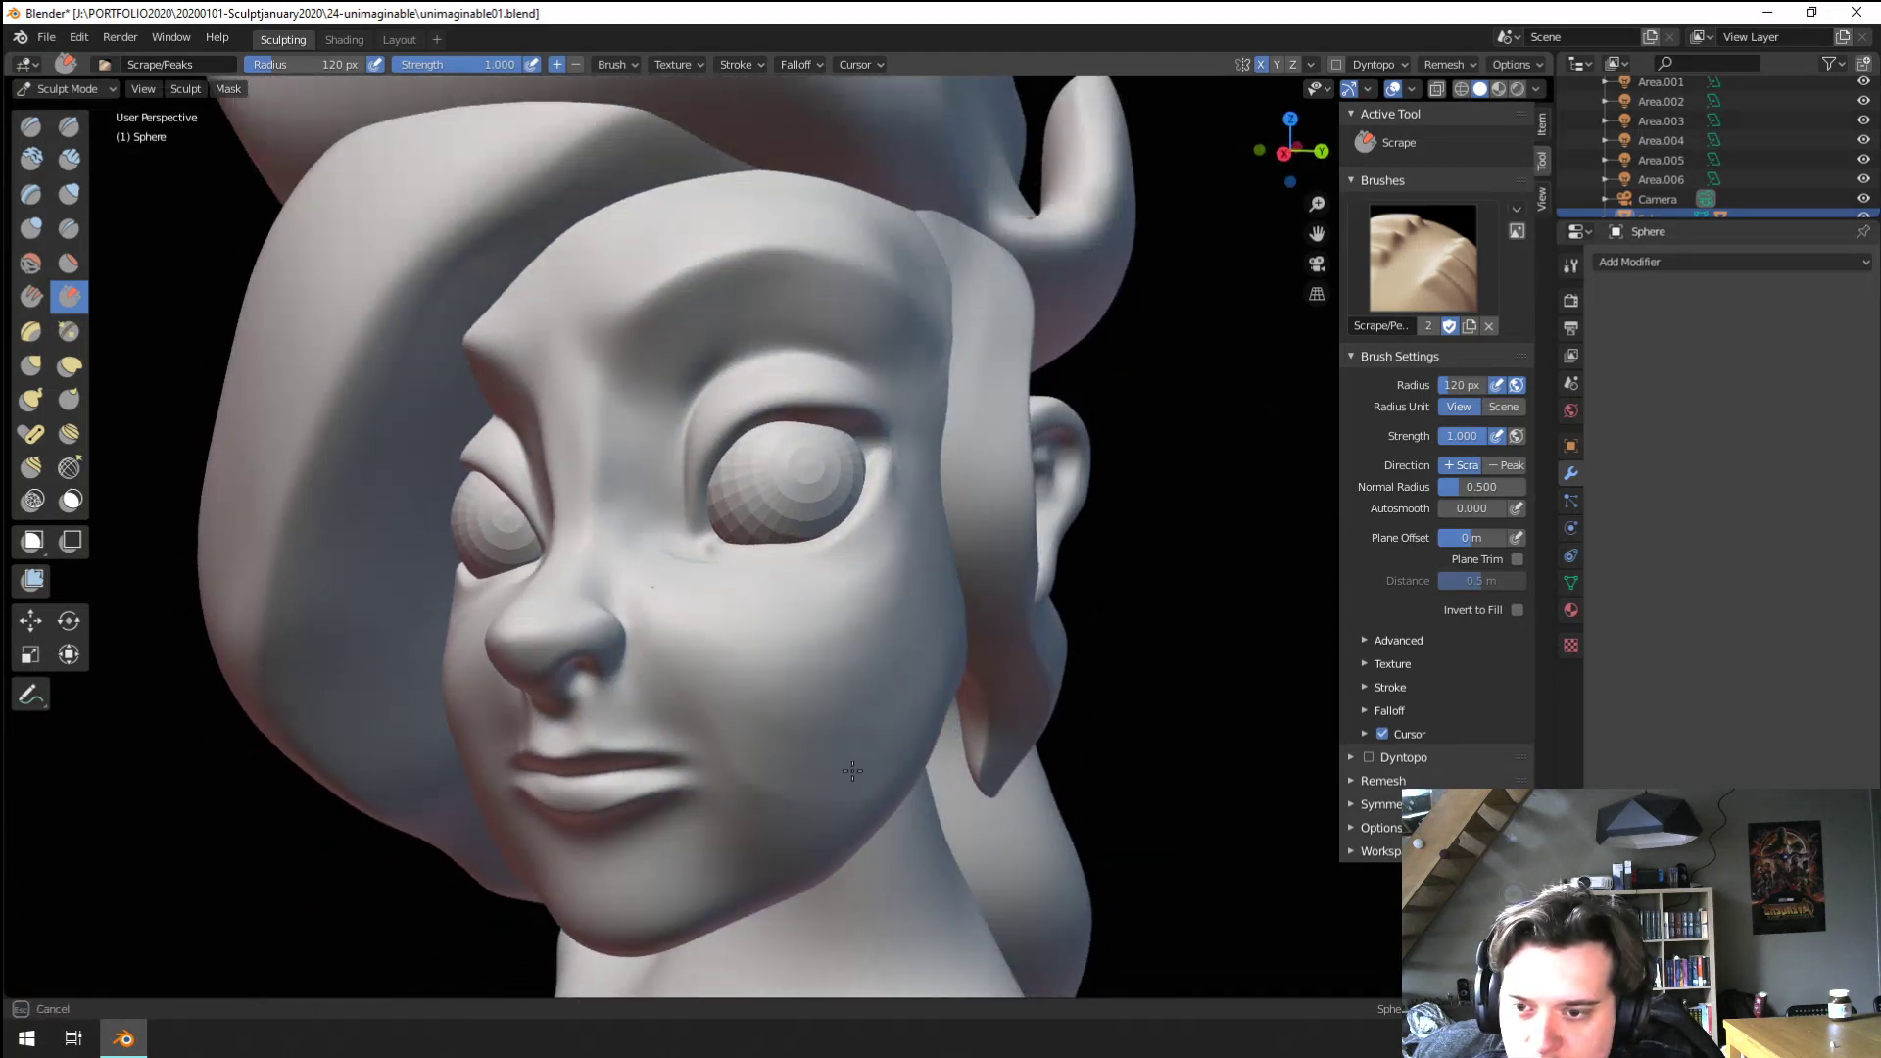
mouse_move(792, 717)
middle_mouse_down()
mouse_move(853, 651)
mouse_move(773, 621)
mouse_move(806, 592)
mouse_move(836, 626)
mouse_move(810, 790)
mouse_move(841, 808)
mouse_move(756, 827)
mouse_move(708, 411)
mouse_move(666, 386)
middle_mouse_up()
key("f")
left_click(688, 398)
left_click_drag(912, 259, 923, 273)
mouse_move(882, 279)
middle_mouse_down("ctrl")
mouse_move(780, 496)
mouse_move(678, 490)
middle_mouse_up("ctrl")
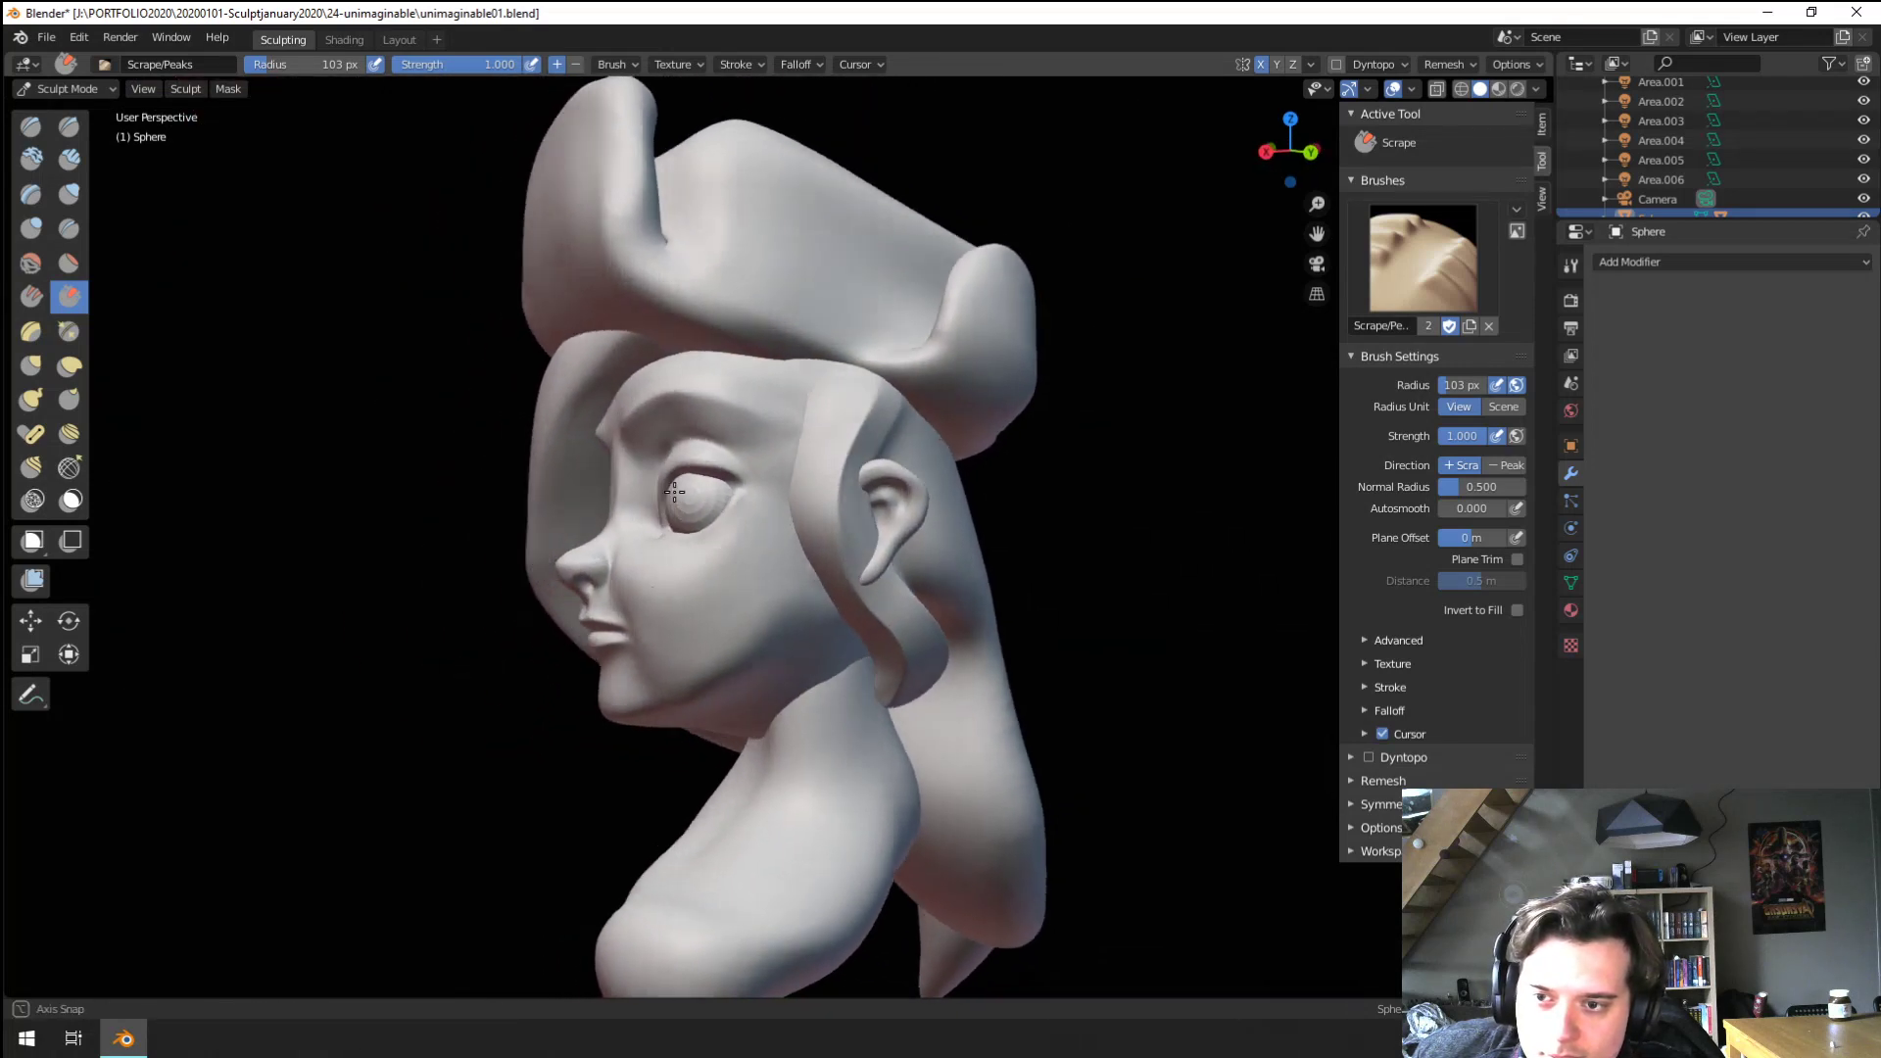
Shift the lower cheek slightly back in the near-profile view with the Grab brush
middle_click_drag(660, 488, 667, 571)
key("g")
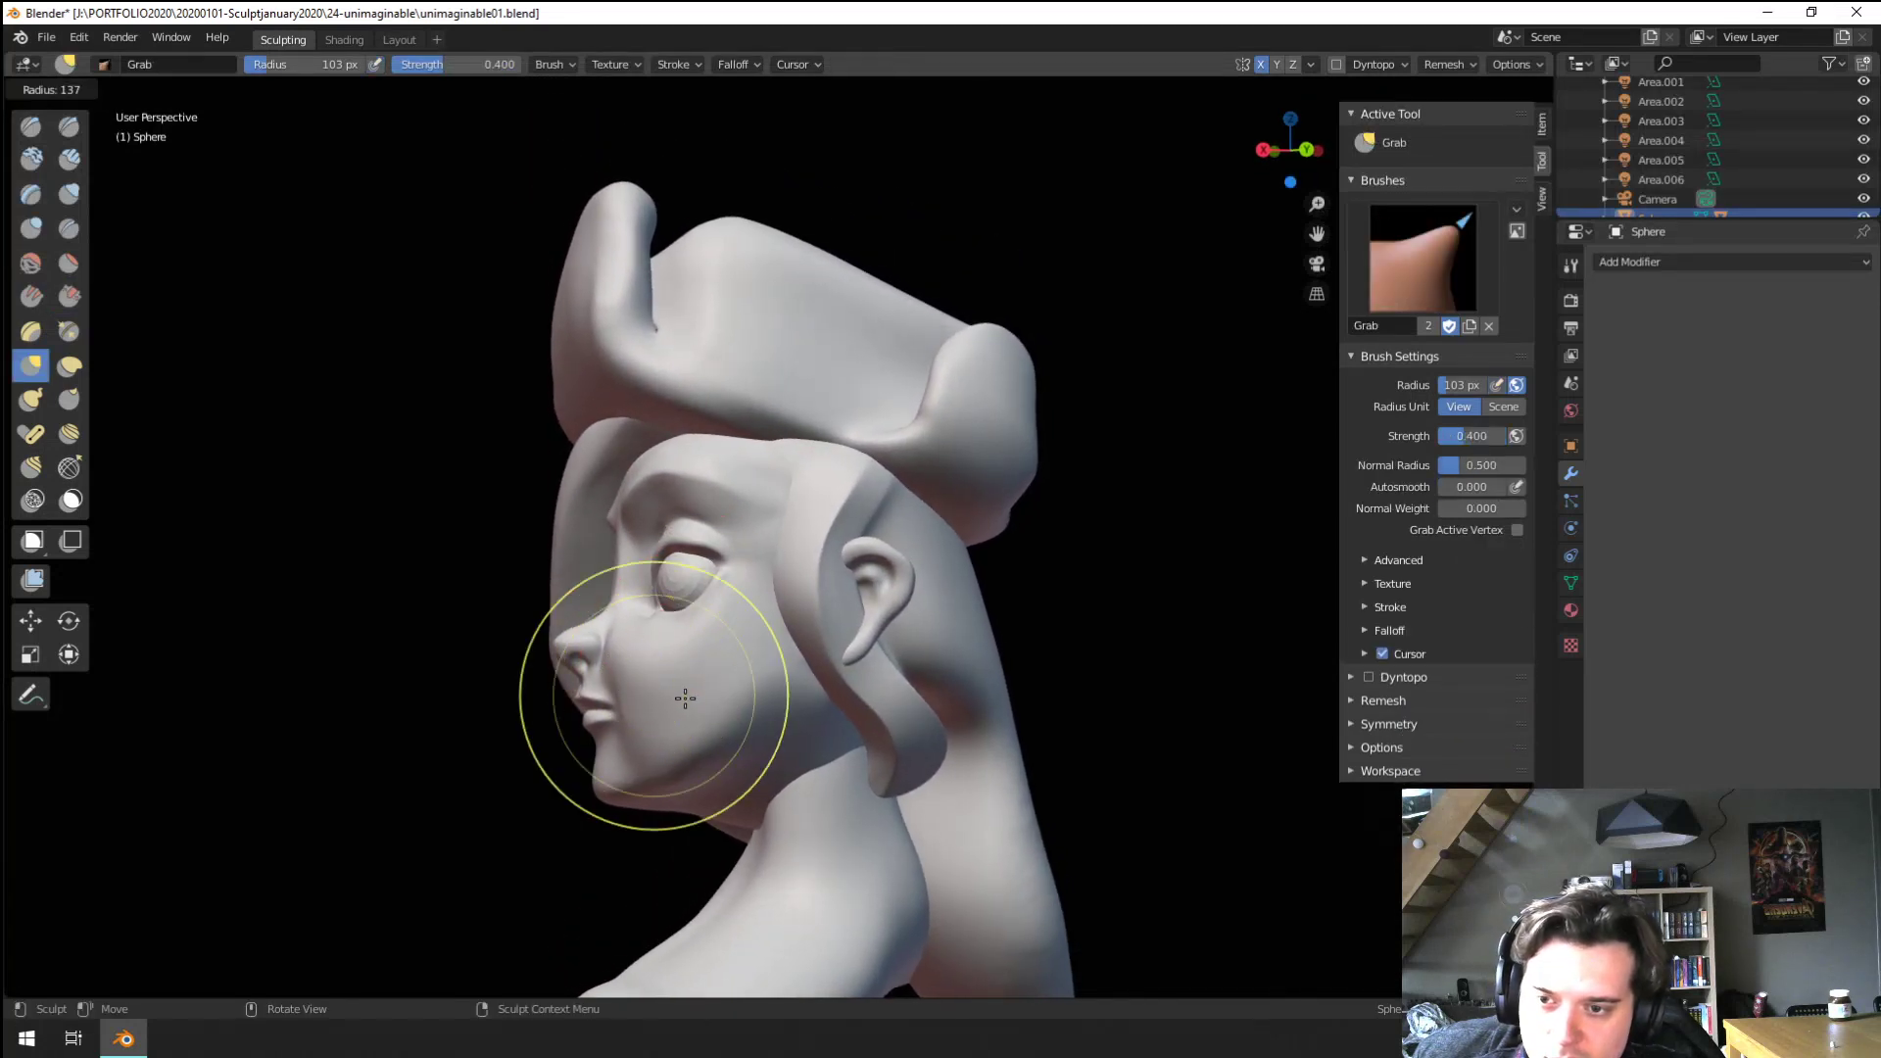
left_click_drag(653, 695, 663, 697)
middle_click_drag(665, 703, 643, 706)
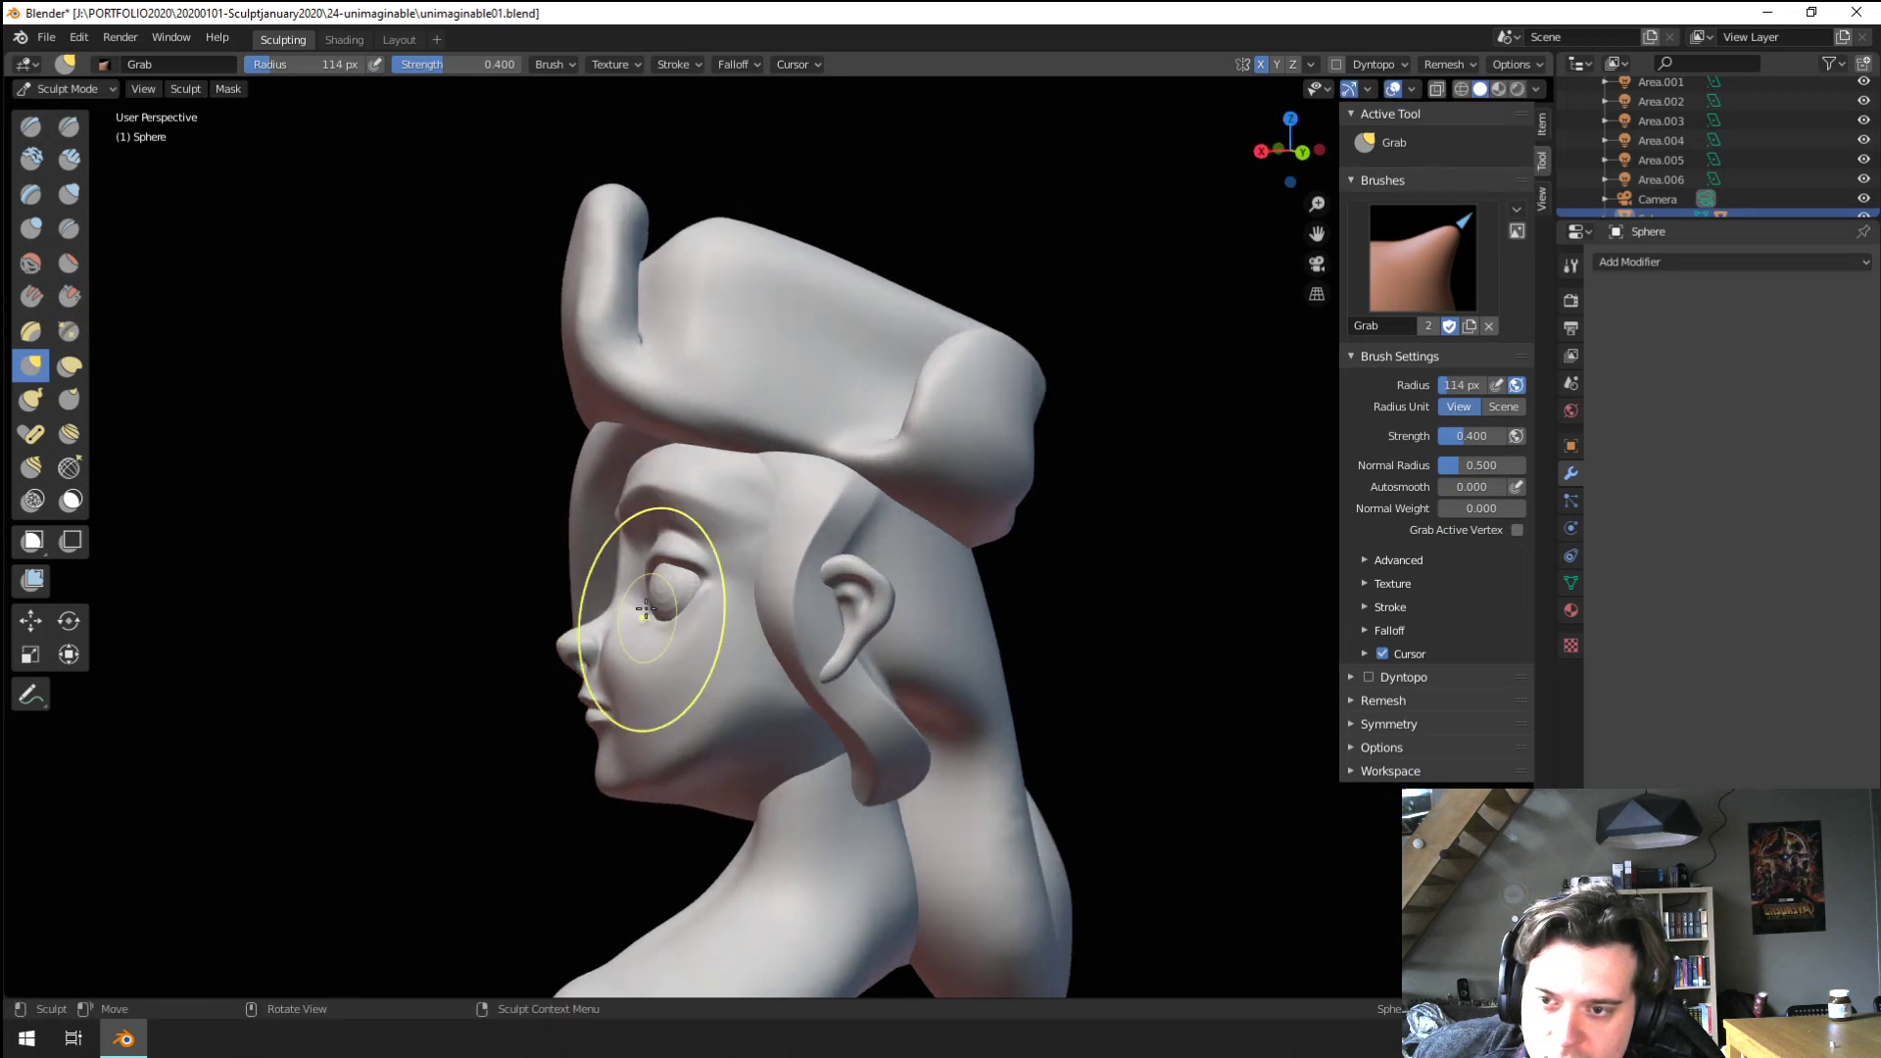
Pull the area between the mouth corner and the chin slightly backward with the Grab brush
key("f")
left_click(752, 476)
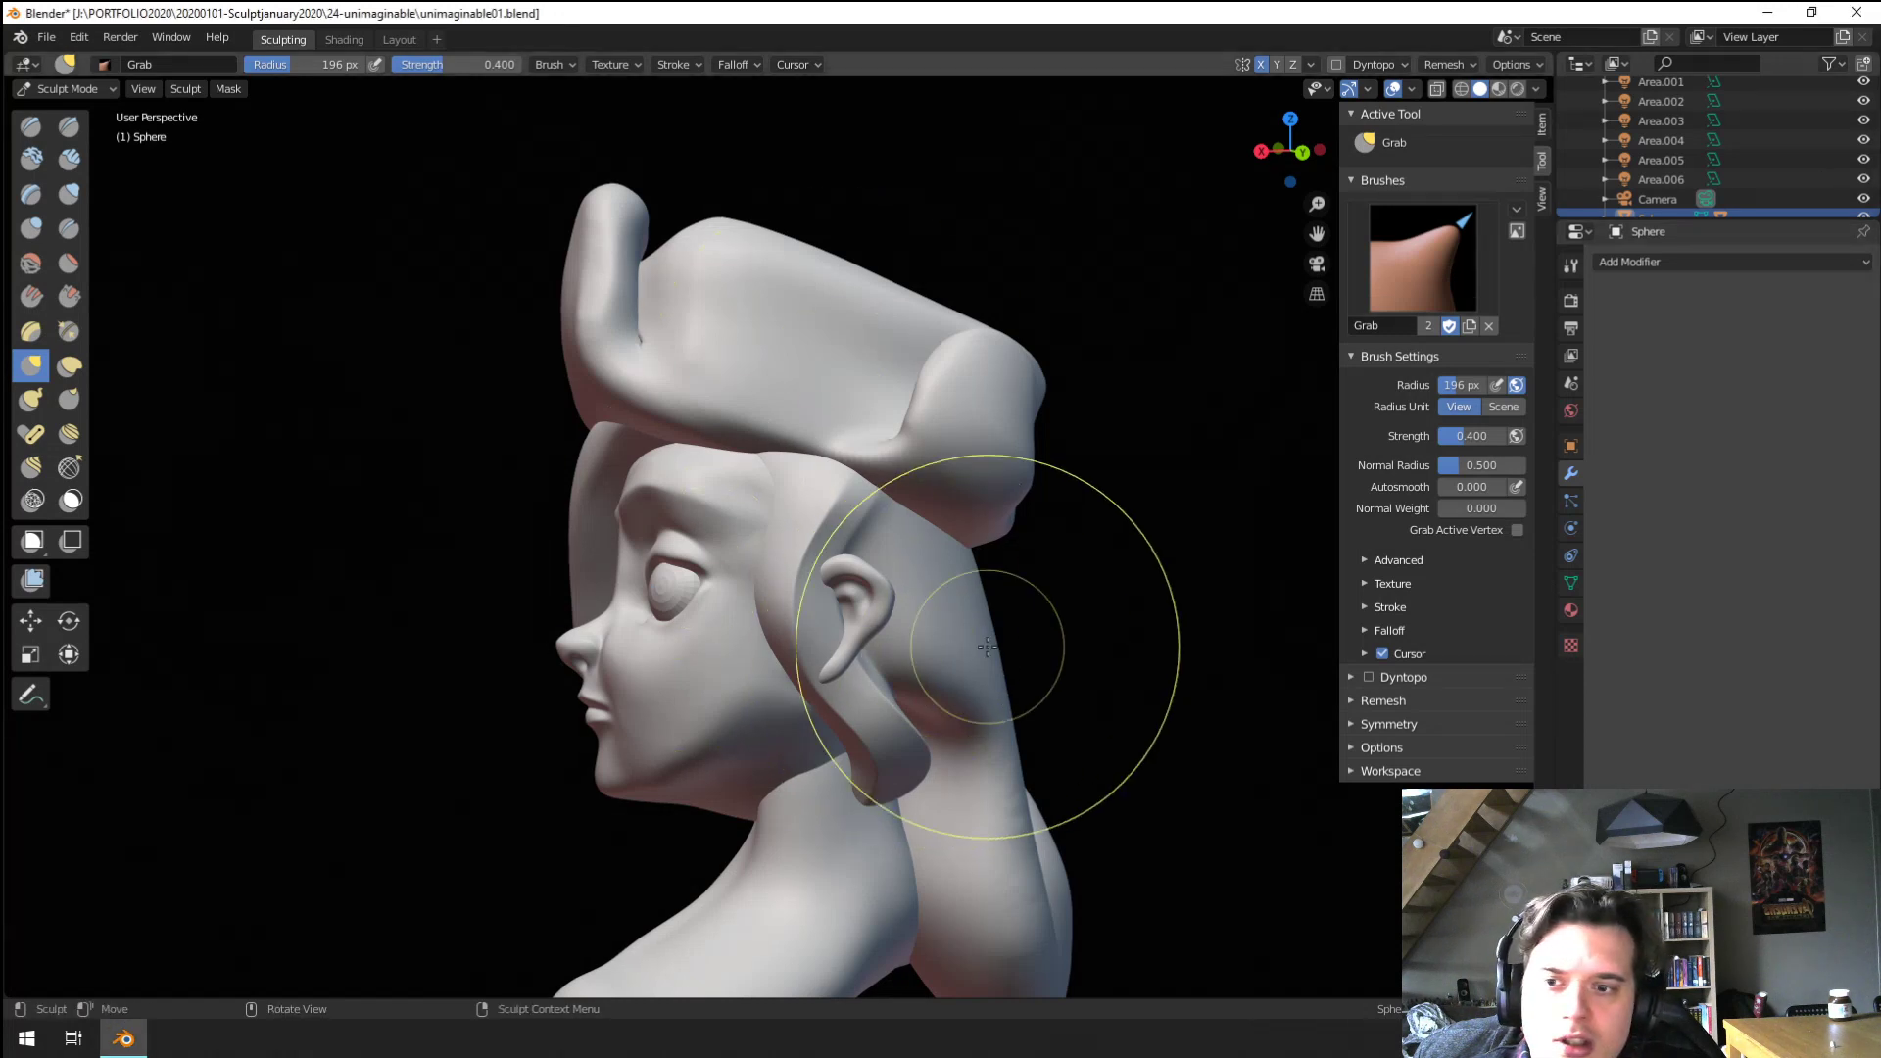
key("f")
left_click(646, 544)
middle_click_drag(656, 550, 608, 603)
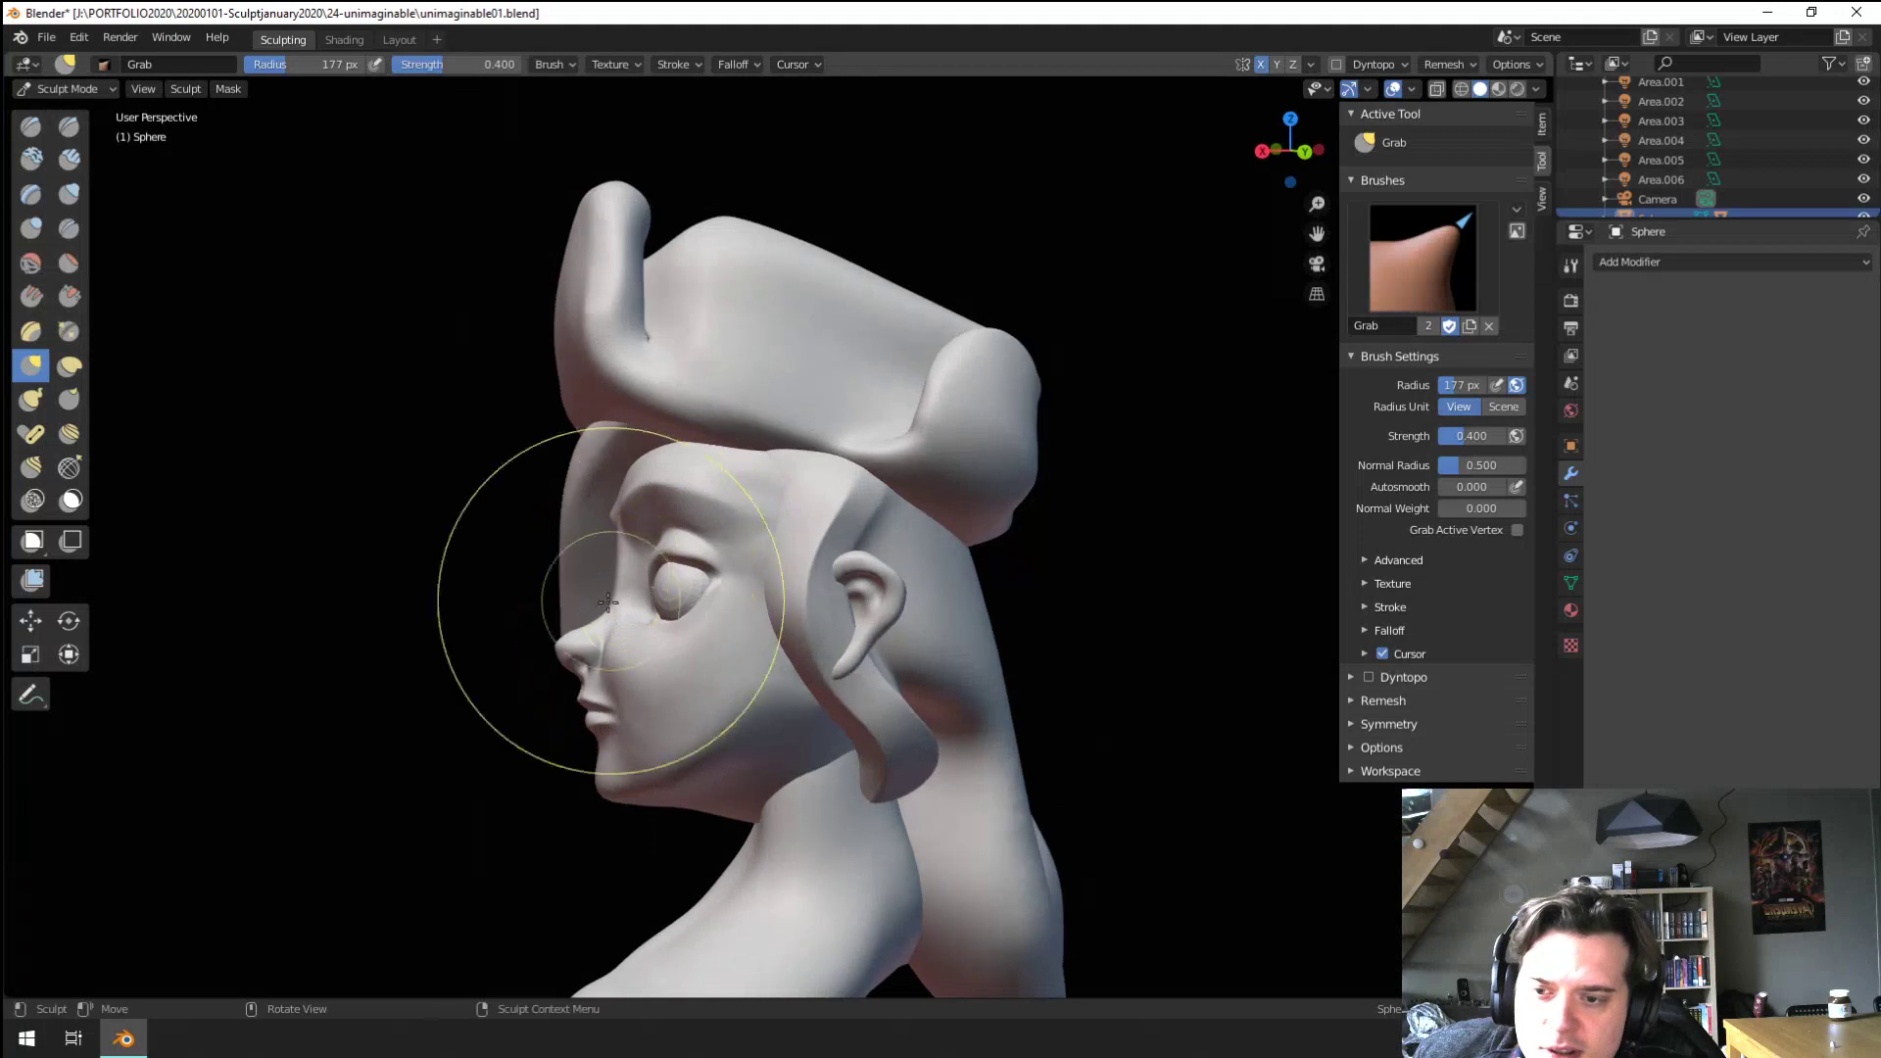
middle_click_drag(636, 717, 651, 678, "shift")
key("f")
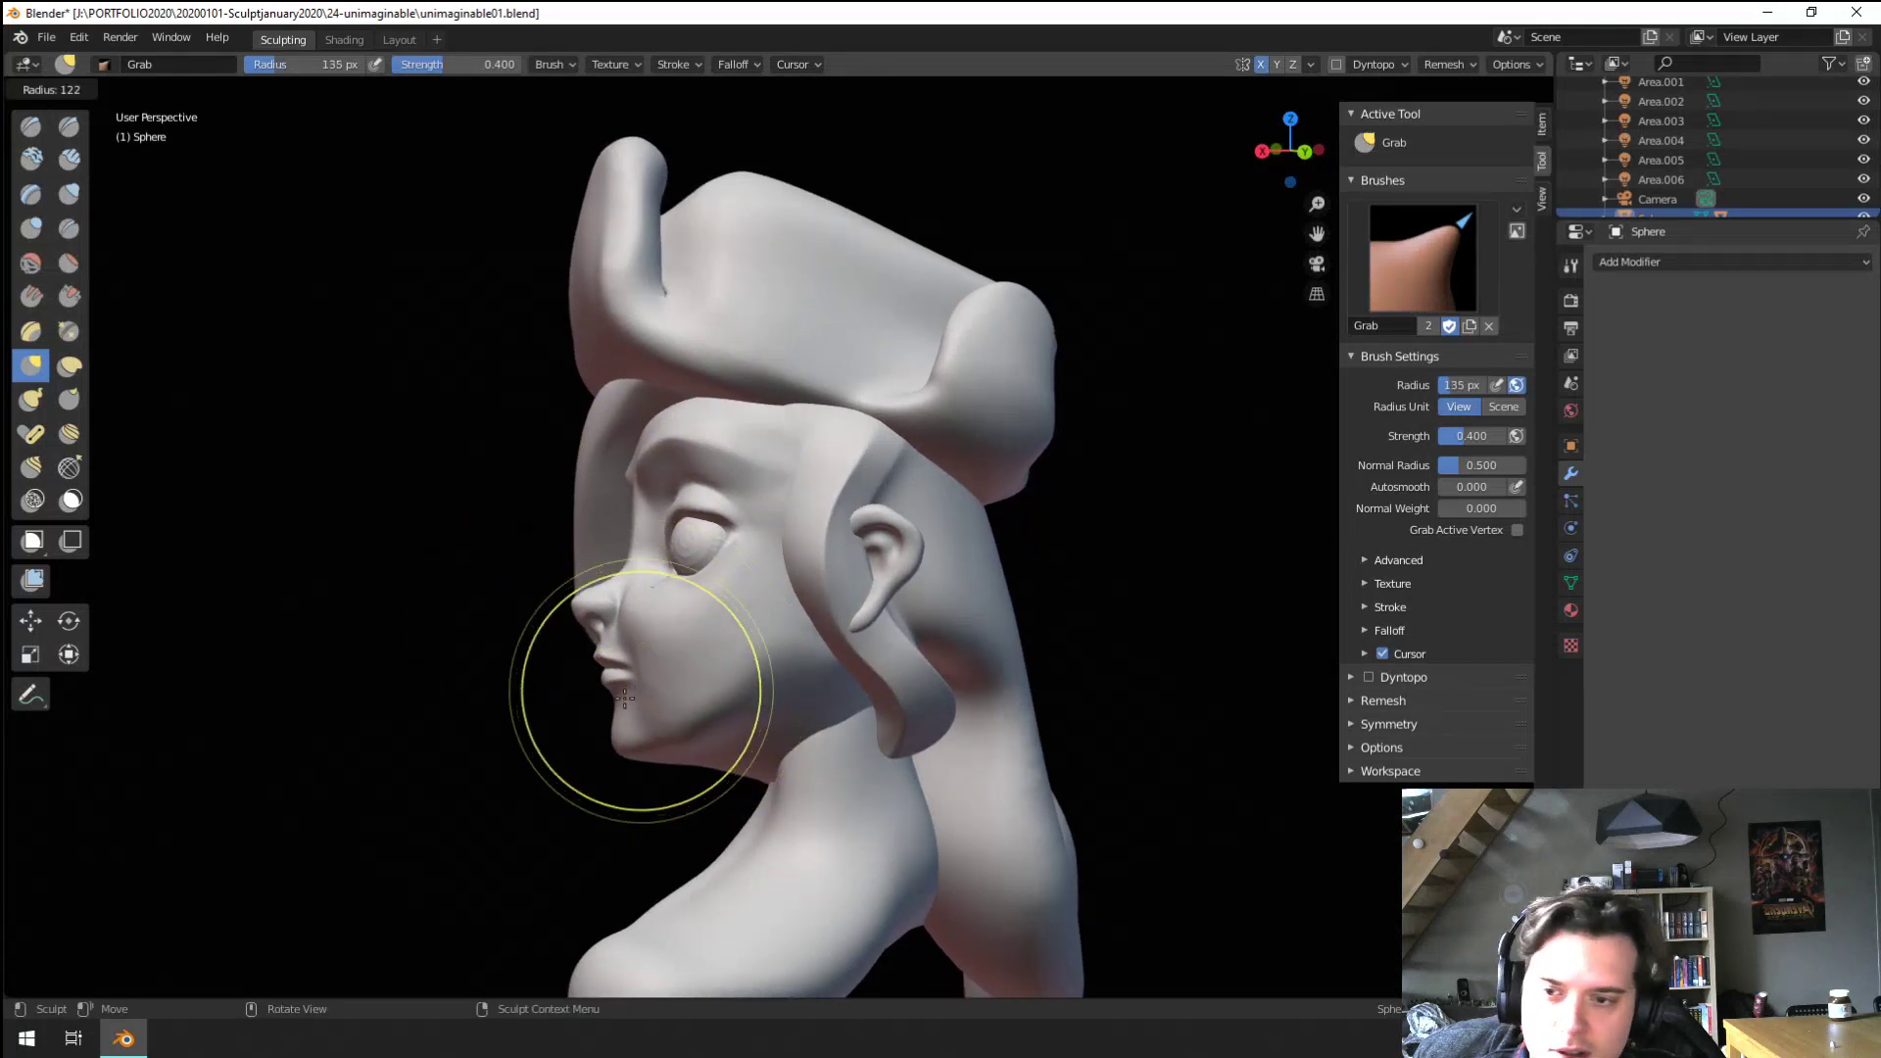
left_click(624, 689)
left_click_drag(631, 684, 647, 679)
Nudge the outer end of the upper eyelid with the Grab brush at about 140 px radius
key("f")
mouse_move(642, 682)
middle_mouse_down()
mouse_move(813, 657)
mouse_move(734, 652)
mouse_move(821, 628)
mouse_move(781, 638)
mouse_move(724, 610)
mouse_move(744, 694)
middle_mouse_up()
left_click(791, 688)
key("f")
left_click(670, 688)
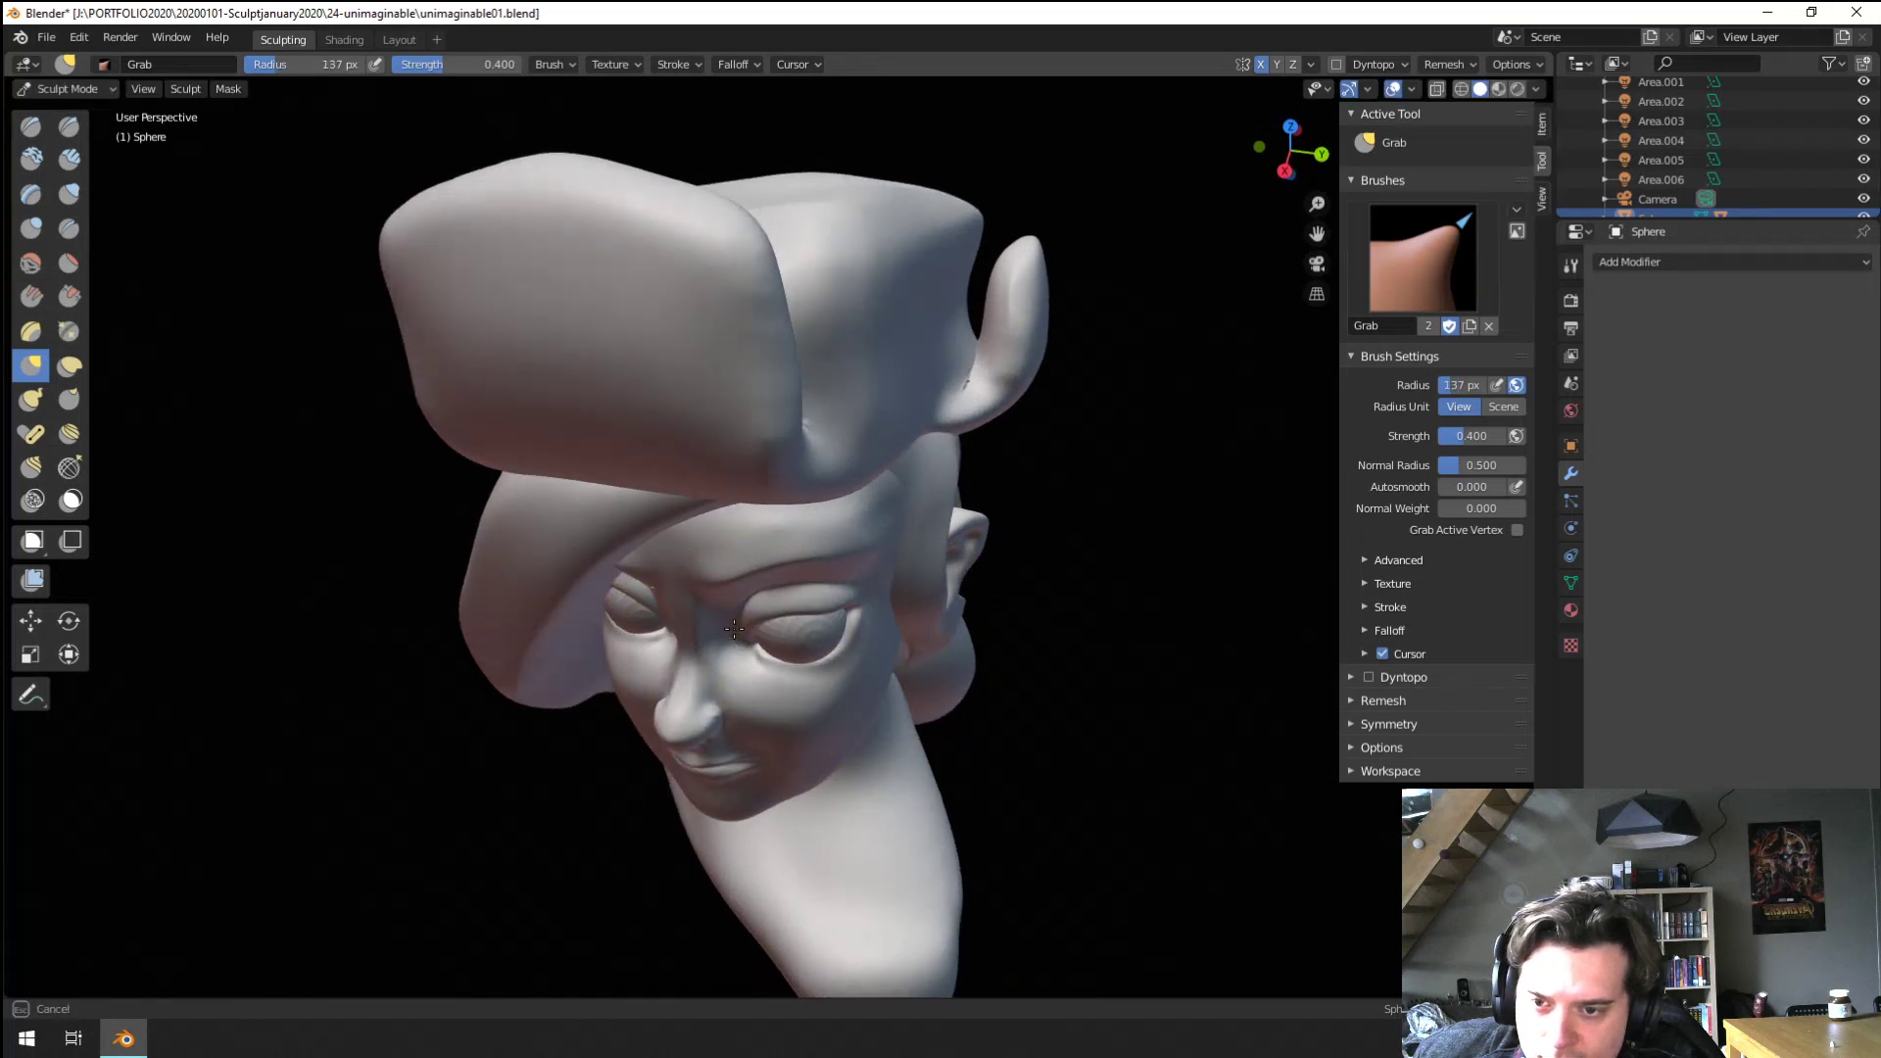
mouse_move(741, 619)
middle_mouse_down()
mouse_move(676, 569)
mouse_move(856, 568)
mouse_move(894, 432)
mouse_move(781, 558)
mouse_move(761, 630)
middle_mouse_up()
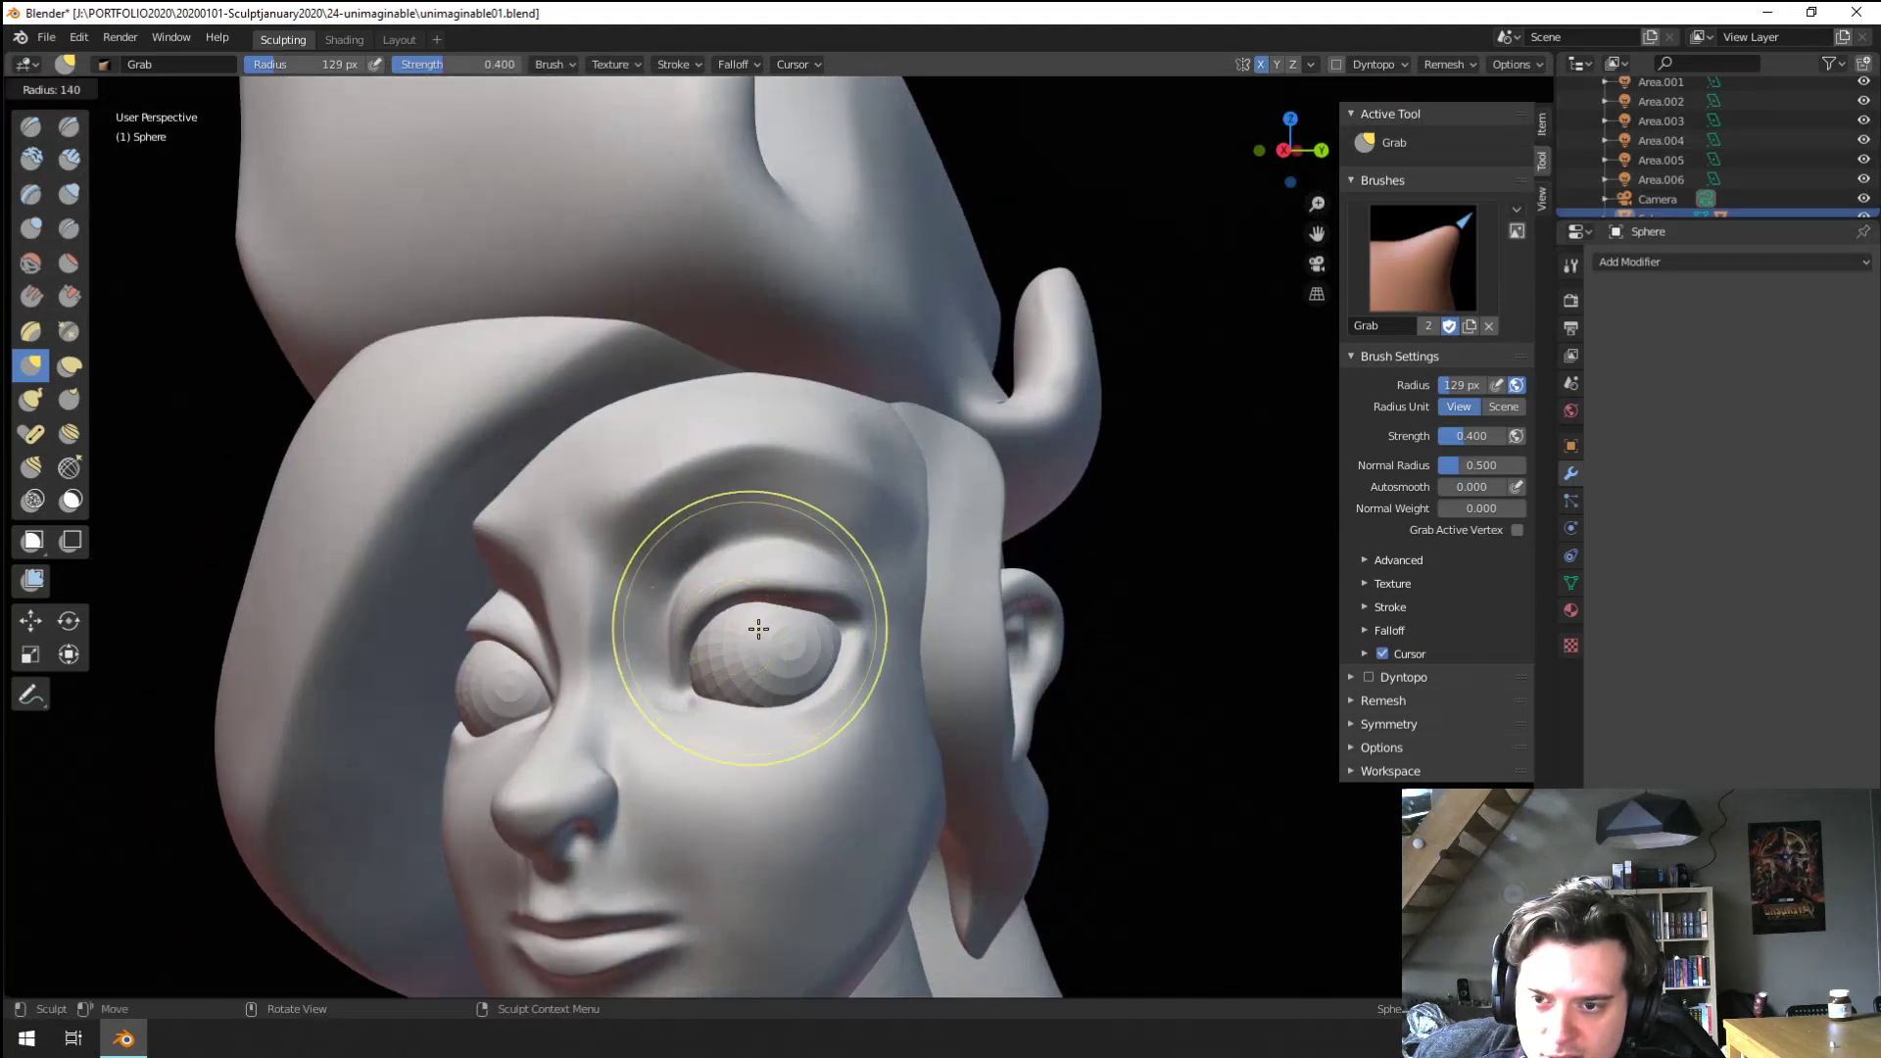
left_click_drag(816, 607, 817, 604)
Push the outer cheek contour slightly inward in the near-frontal view with the Grab brush
scroll(707, 700, "down", 2)
mouse_move(707, 700)
middle_mouse_down()
mouse_move(756, 639)
mouse_move(745, 699)
mouse_move(777, 608)
mouse_move(819, 621)
mouse_move(864, 594)
mouse_move(859, 622)
middle_mouse_up()
scroll(756, 638, "down", 1)
key("f")
left_click(1015, 626)
left_click_drag(847, 627, 837, 627)
middle_click_drag(835, 629, 864, 633)
key("f")
left_click(717, 751)
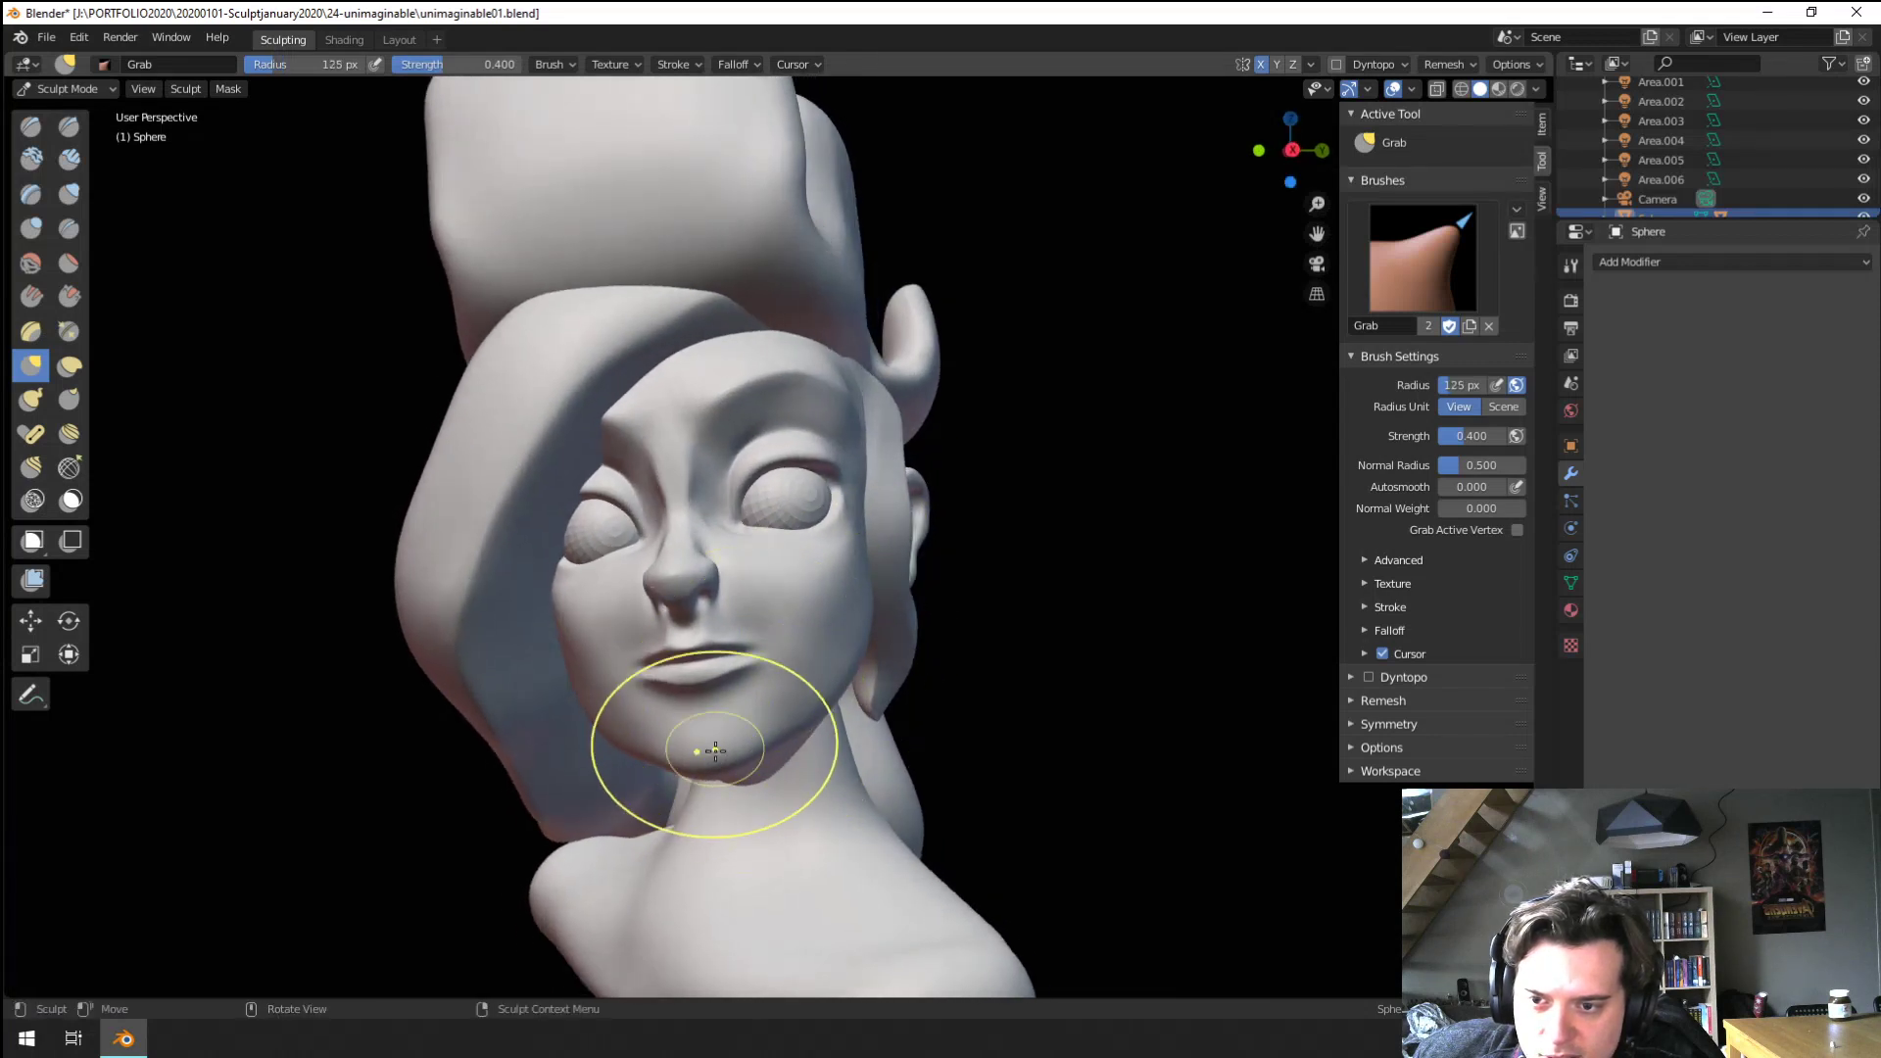
Lift the upper cheek below the outer eye corner slightly with the Grab brush at 228 px radius
mouse_move(711, 734)
middle_mouse_down()
mouse_move(674, 723)
mouse_move(708, 683)
mouse_move(368, 438)
middle_mouse_up()
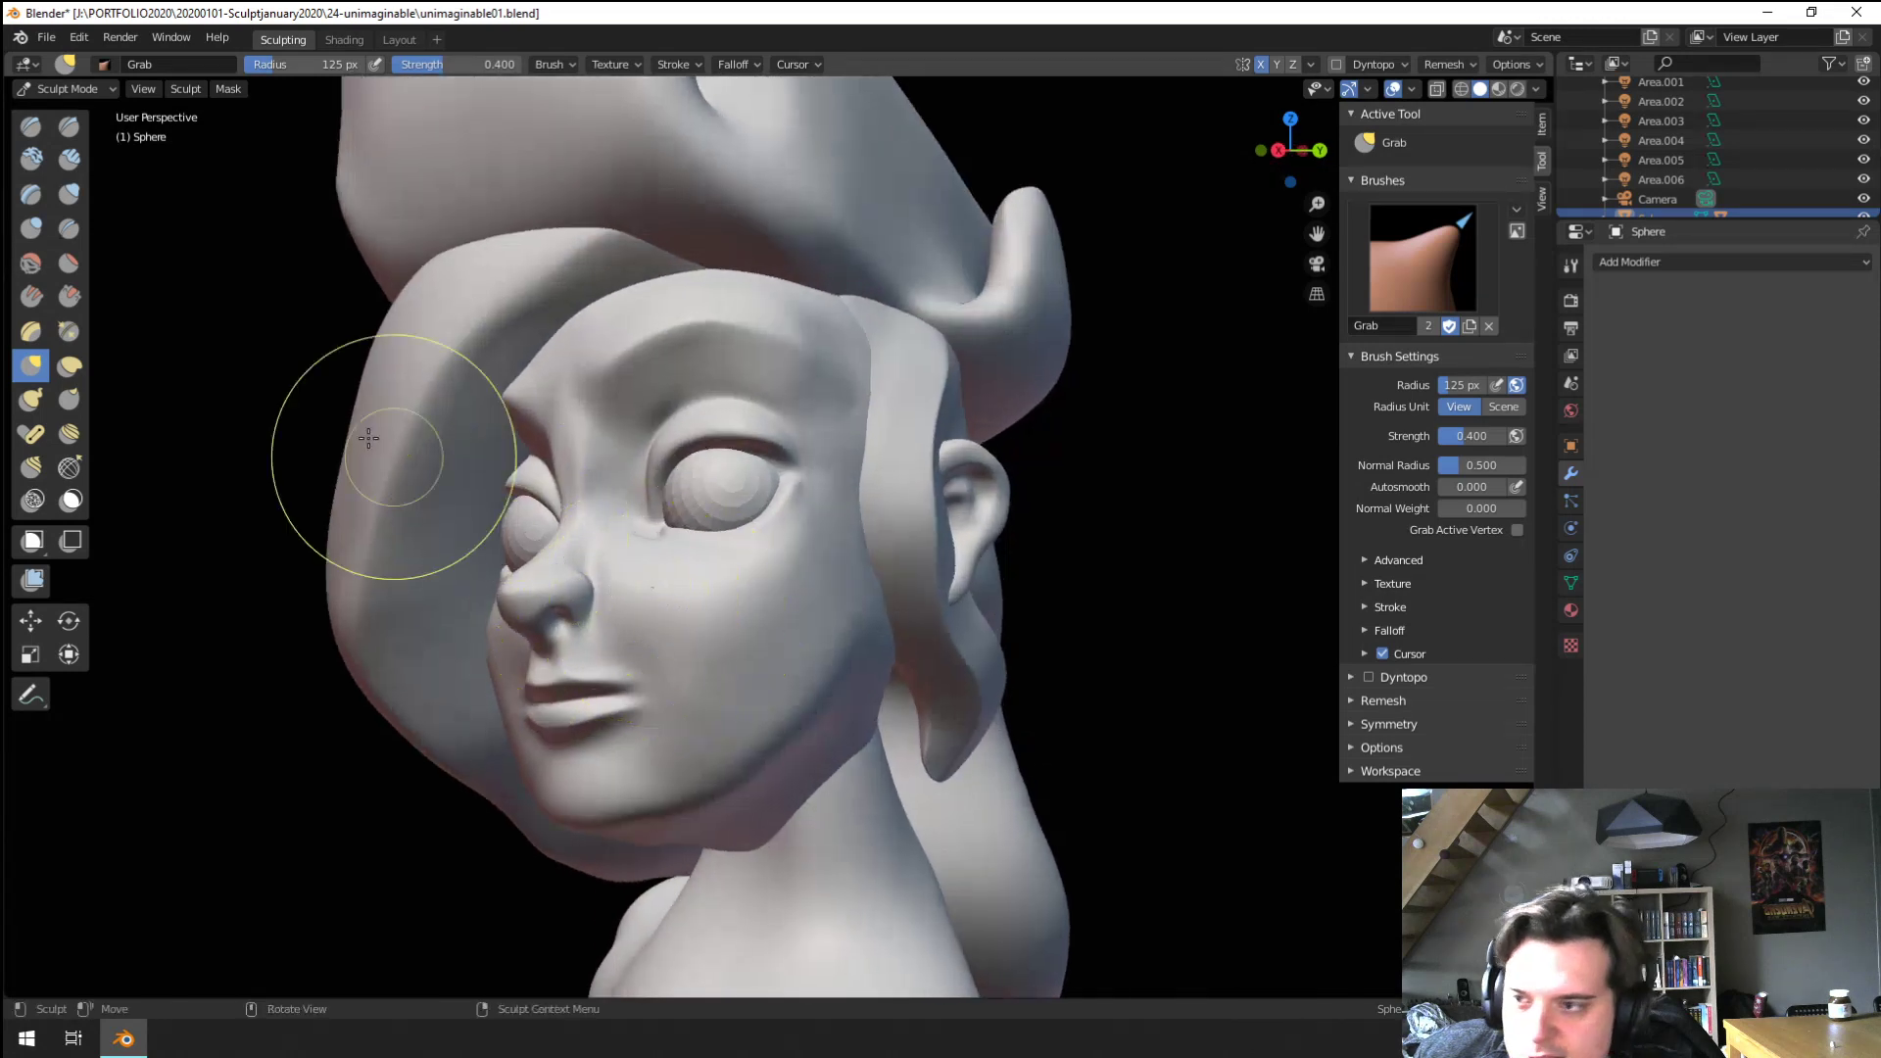
left_click(69, 263)
key("f")
left_click(814, 532)
mouse_move(802, 541)
middle_mouse_down()
mouse_move(803, 584)
mouse_move(678, 633)
middle_mouse_up()
scroll(774, 588, "up", 1)
key("g")
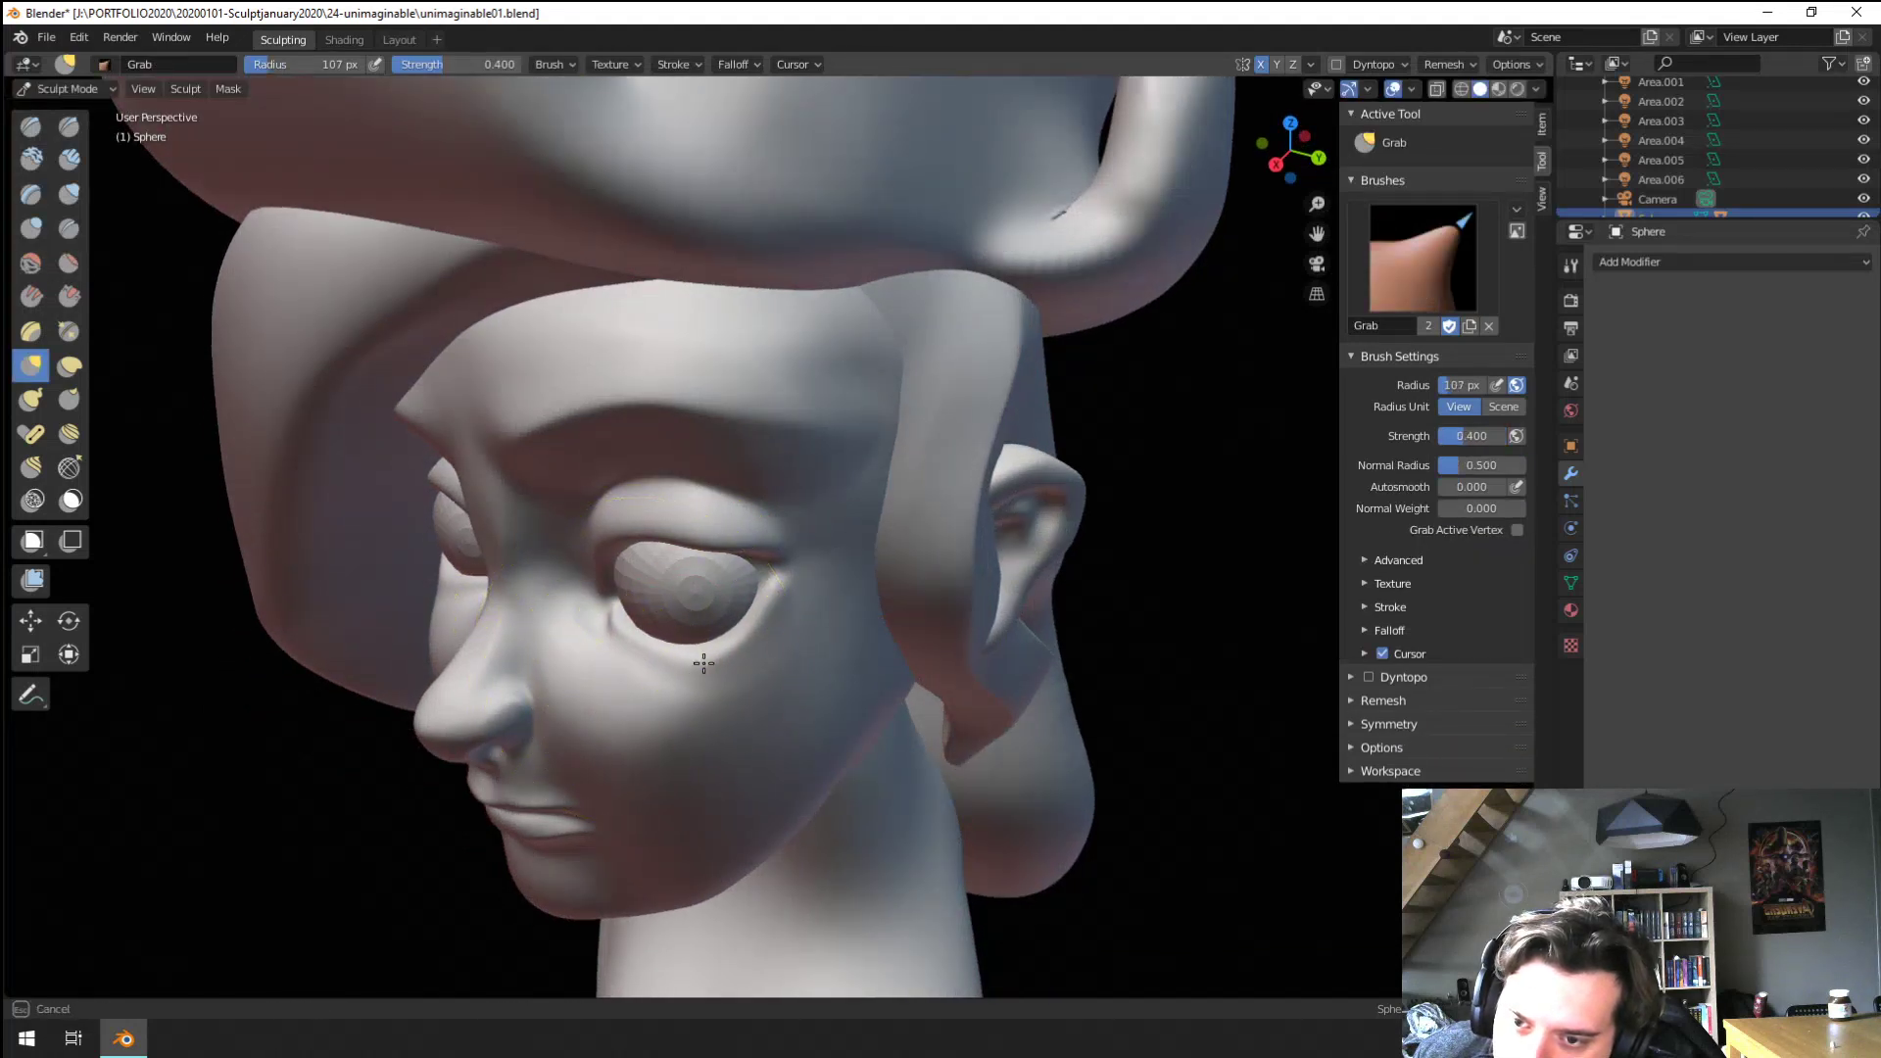
middle_click_drag(711, 634, 797, 608)
key("f")
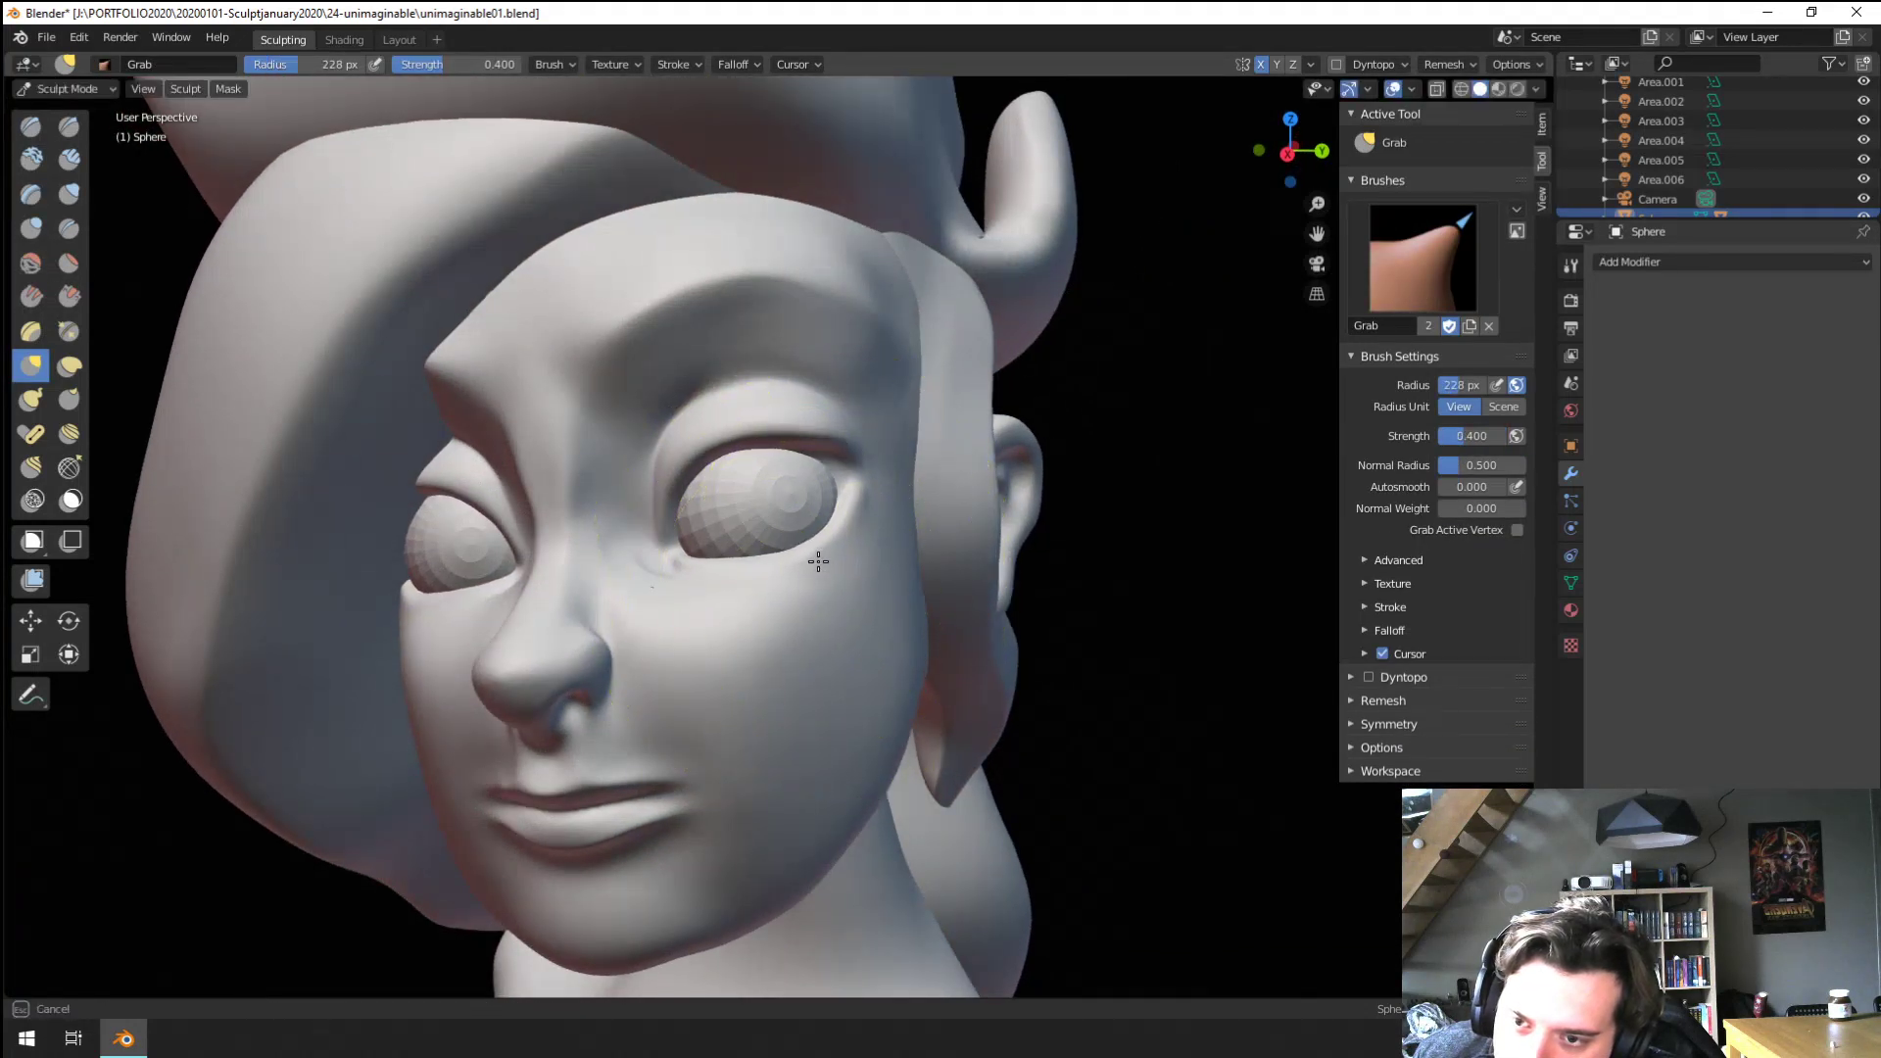
left_click_drag(818, 562, 818, 558)
scroll(814, 568, "down", 3)
Flatten the lips into the surrounding face with the Flatten brush at 129 px radius
mouse_move(770, 580)
middle_mouse_down()
mouse_move(793, 613)
mouse_move(748, 685)
mouse_move(690, 688)
mouse_move(657, 740)
mouse_move(588, 744)
mouse_move(725, 759)
mouse_move(546, 762)
mouse_move(638, 621)
mouse_move(573, 652)
mouse_move(632, 686)
middle_mouse_up()
middle_click_drag(632, 685, 649, 604, "ctrl")
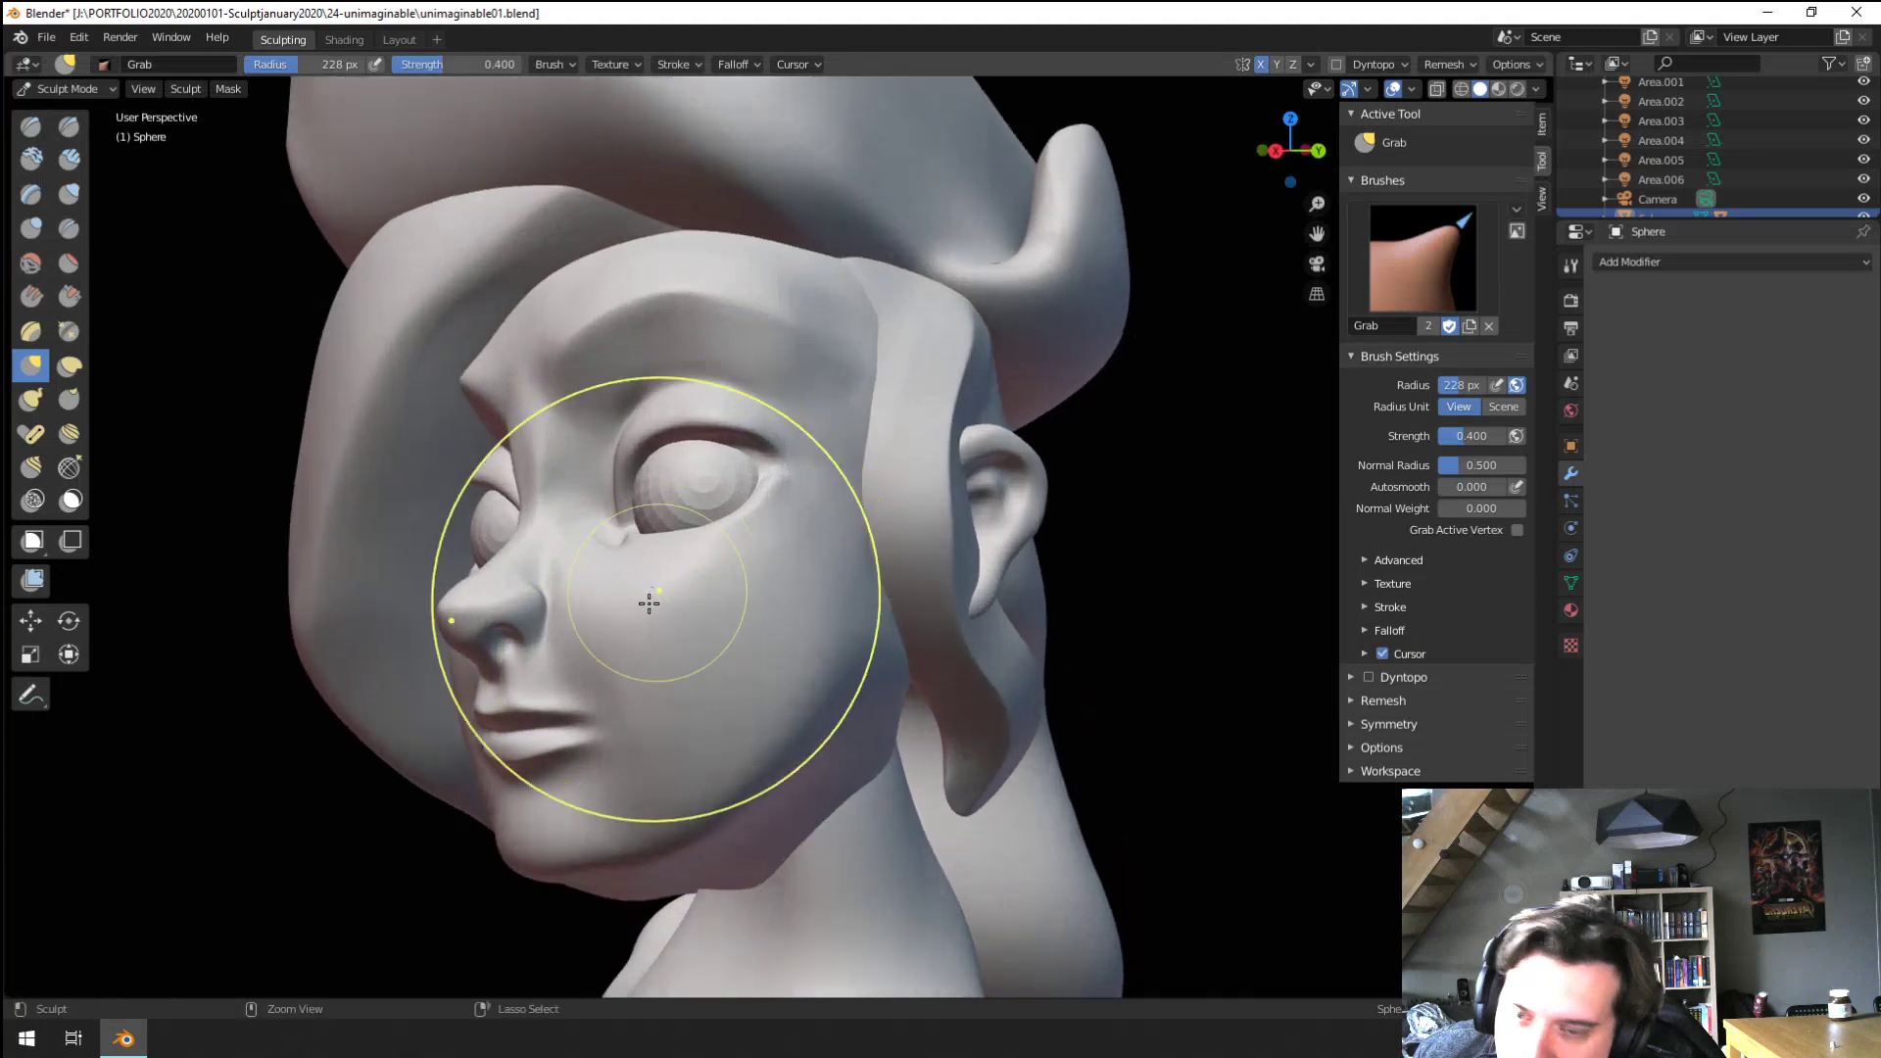
left_click(68, 262)
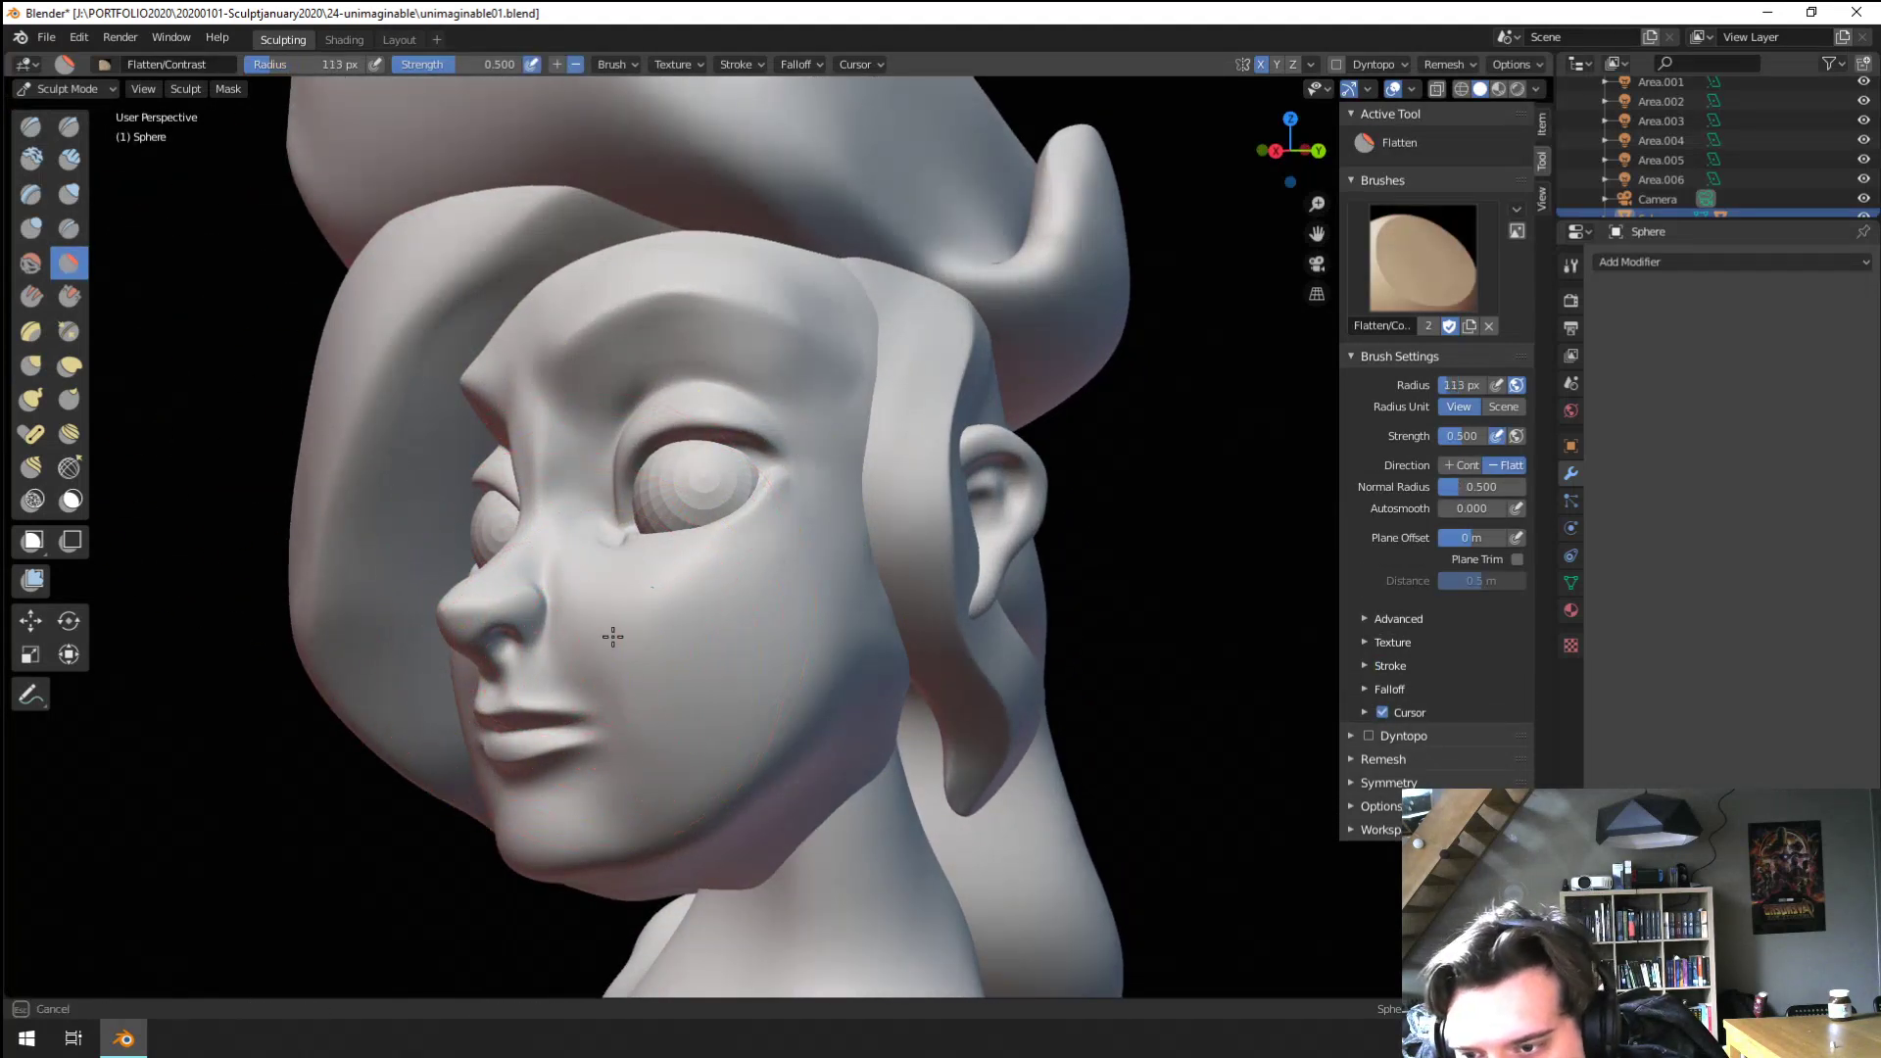
mouse_move(672, 722)
middle_mouse_down()
mouse_move(760, 601)
mouse_move(807, 663)
middle_mouse_up()
key("f")
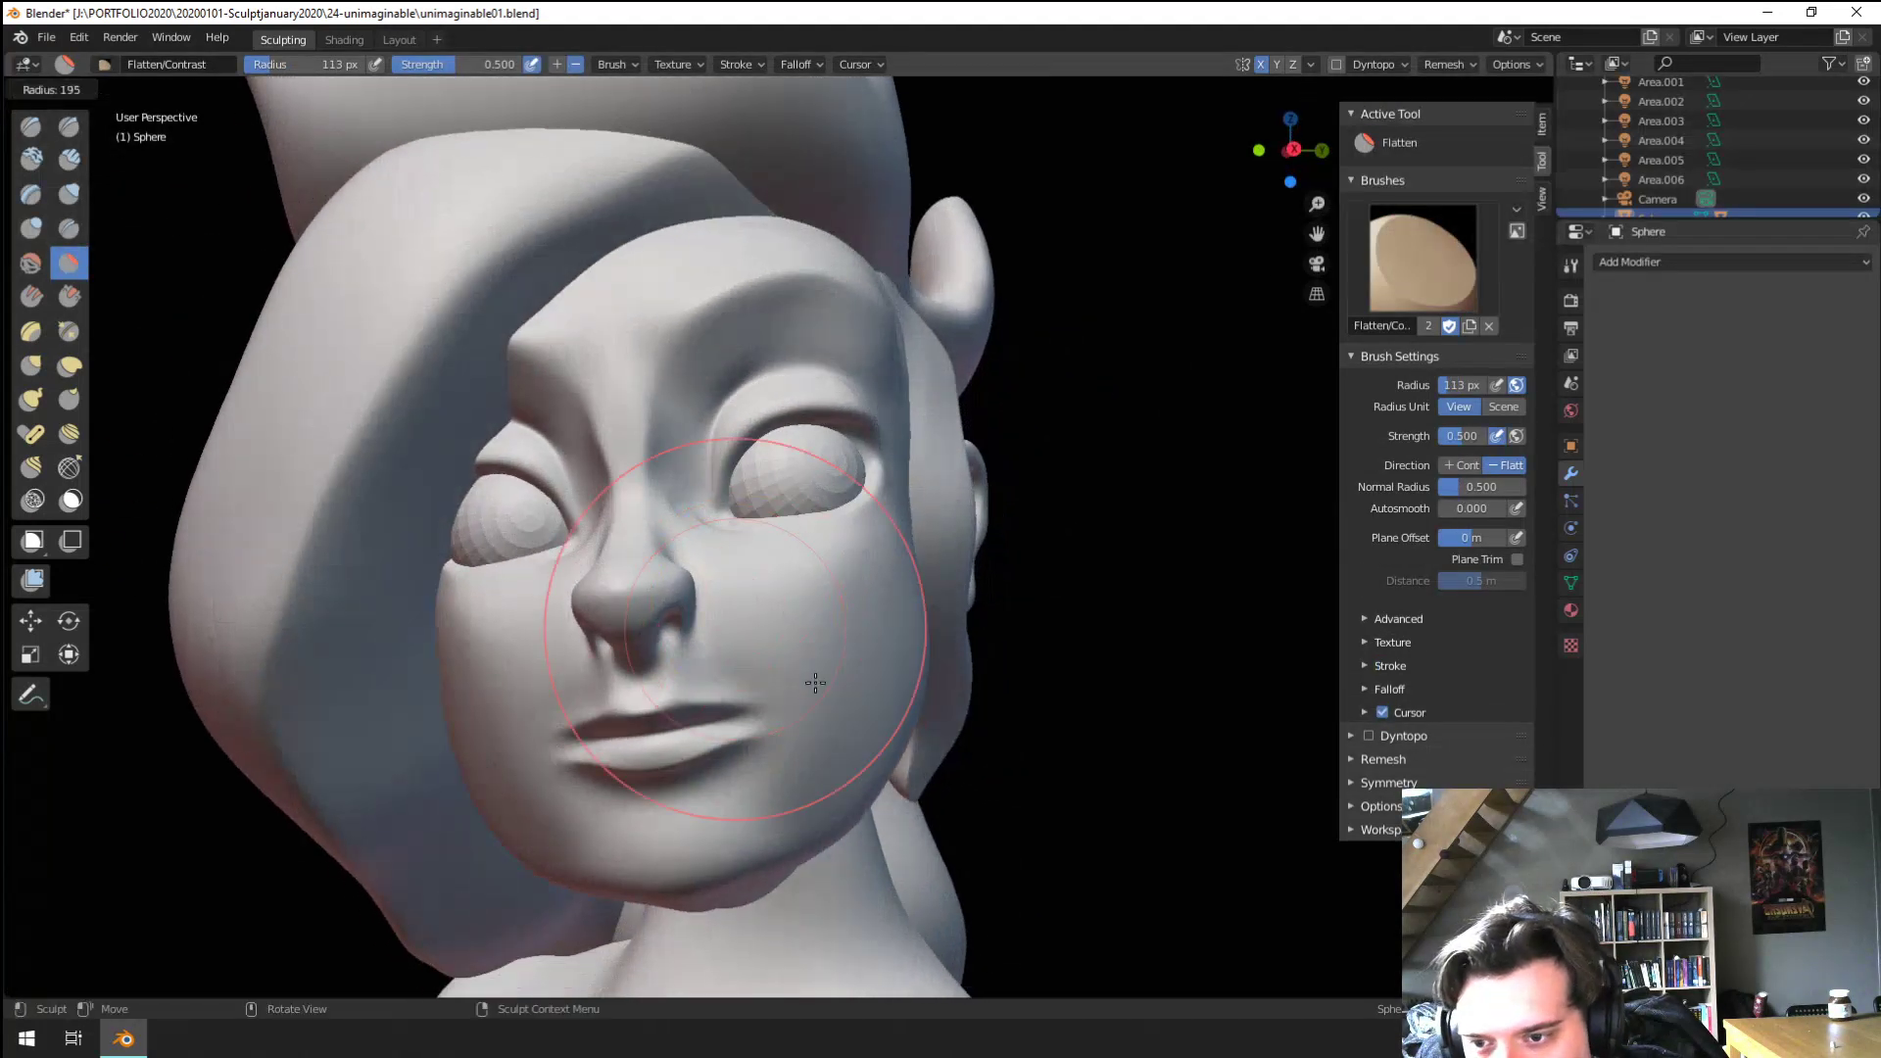
left_click(739, 733)
mouse_move(735, 733)
left_mouse_down()
mouse_move(657, 737)
mouse_move(799, 742)
left_mouse_up()
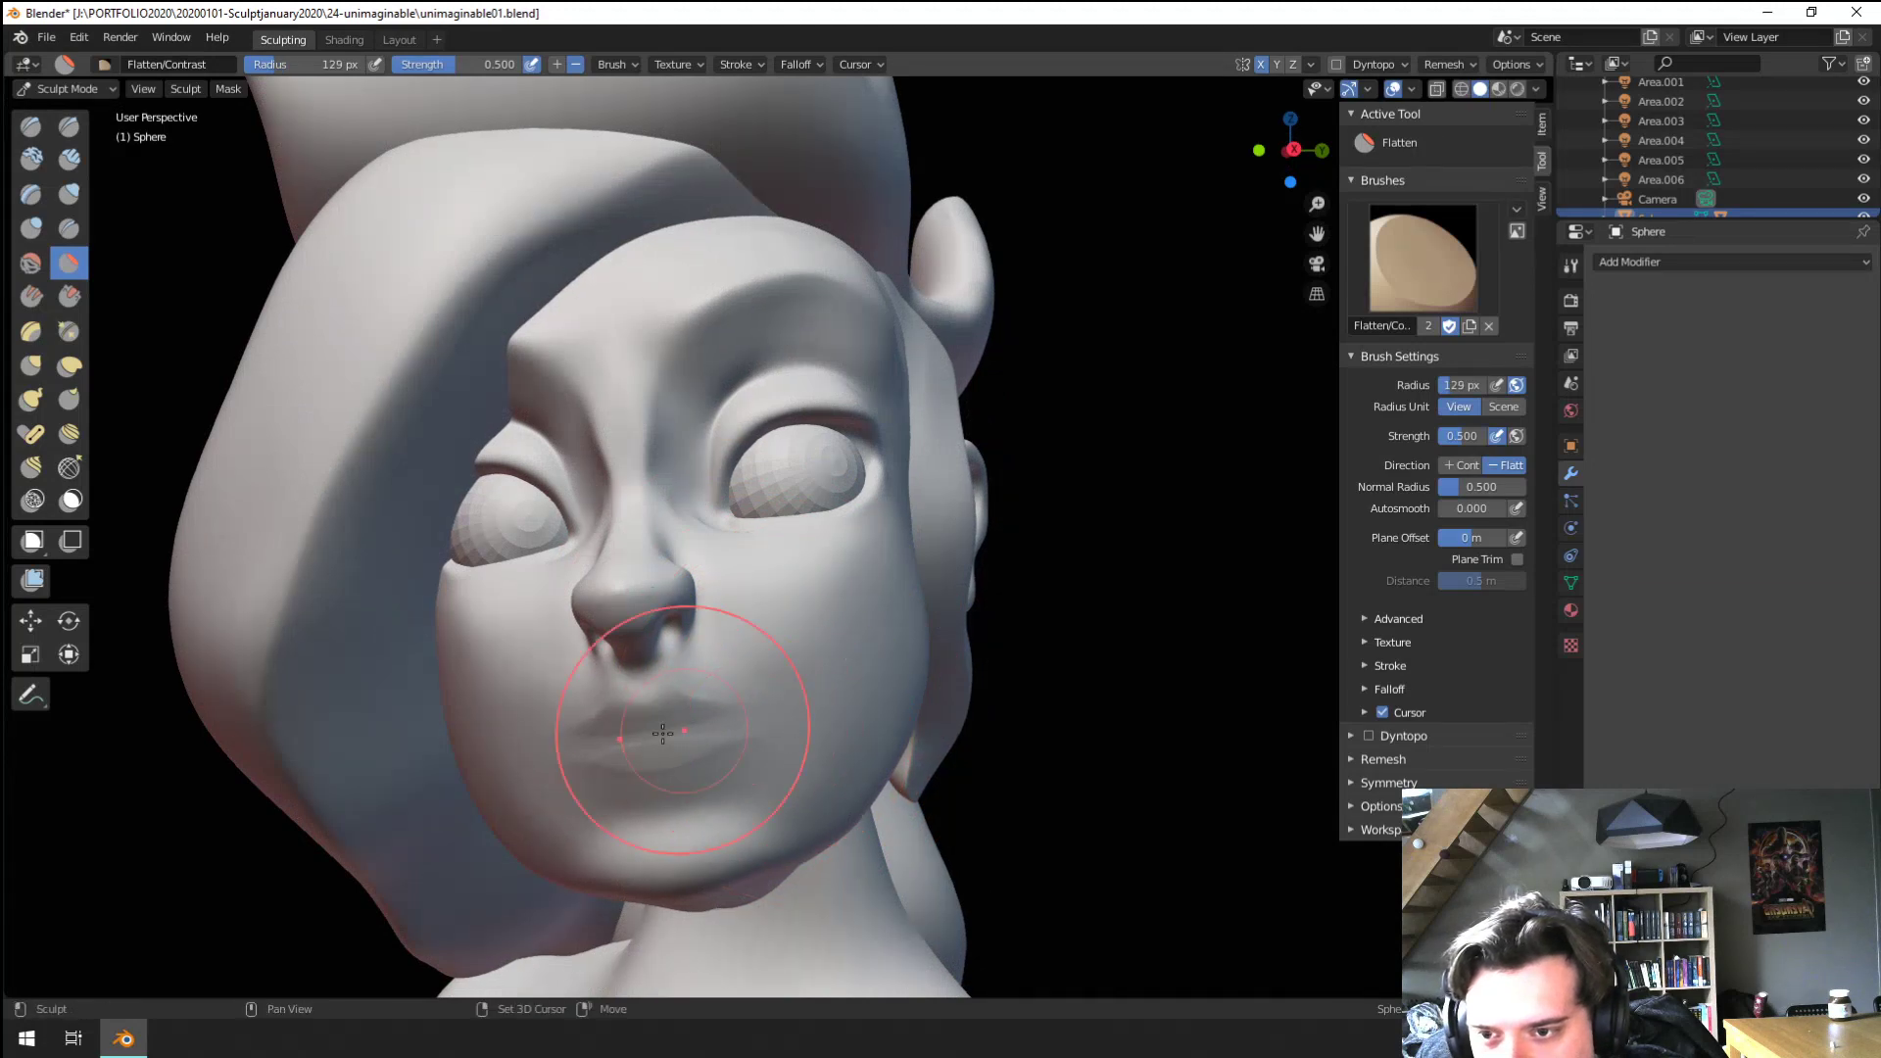
mouse_move(859, 695)
middle_mouse_down()
mouse_move(735, 672)
mouse_move(627, 744)
mouse_move(638, 663)
mouse_move(789, 621)
mouse_move(712, 721)
mouse_move(663, 722)
mouse_move(206, 229)
middle_mouse_up()
key("f")
left_click(510, 751)
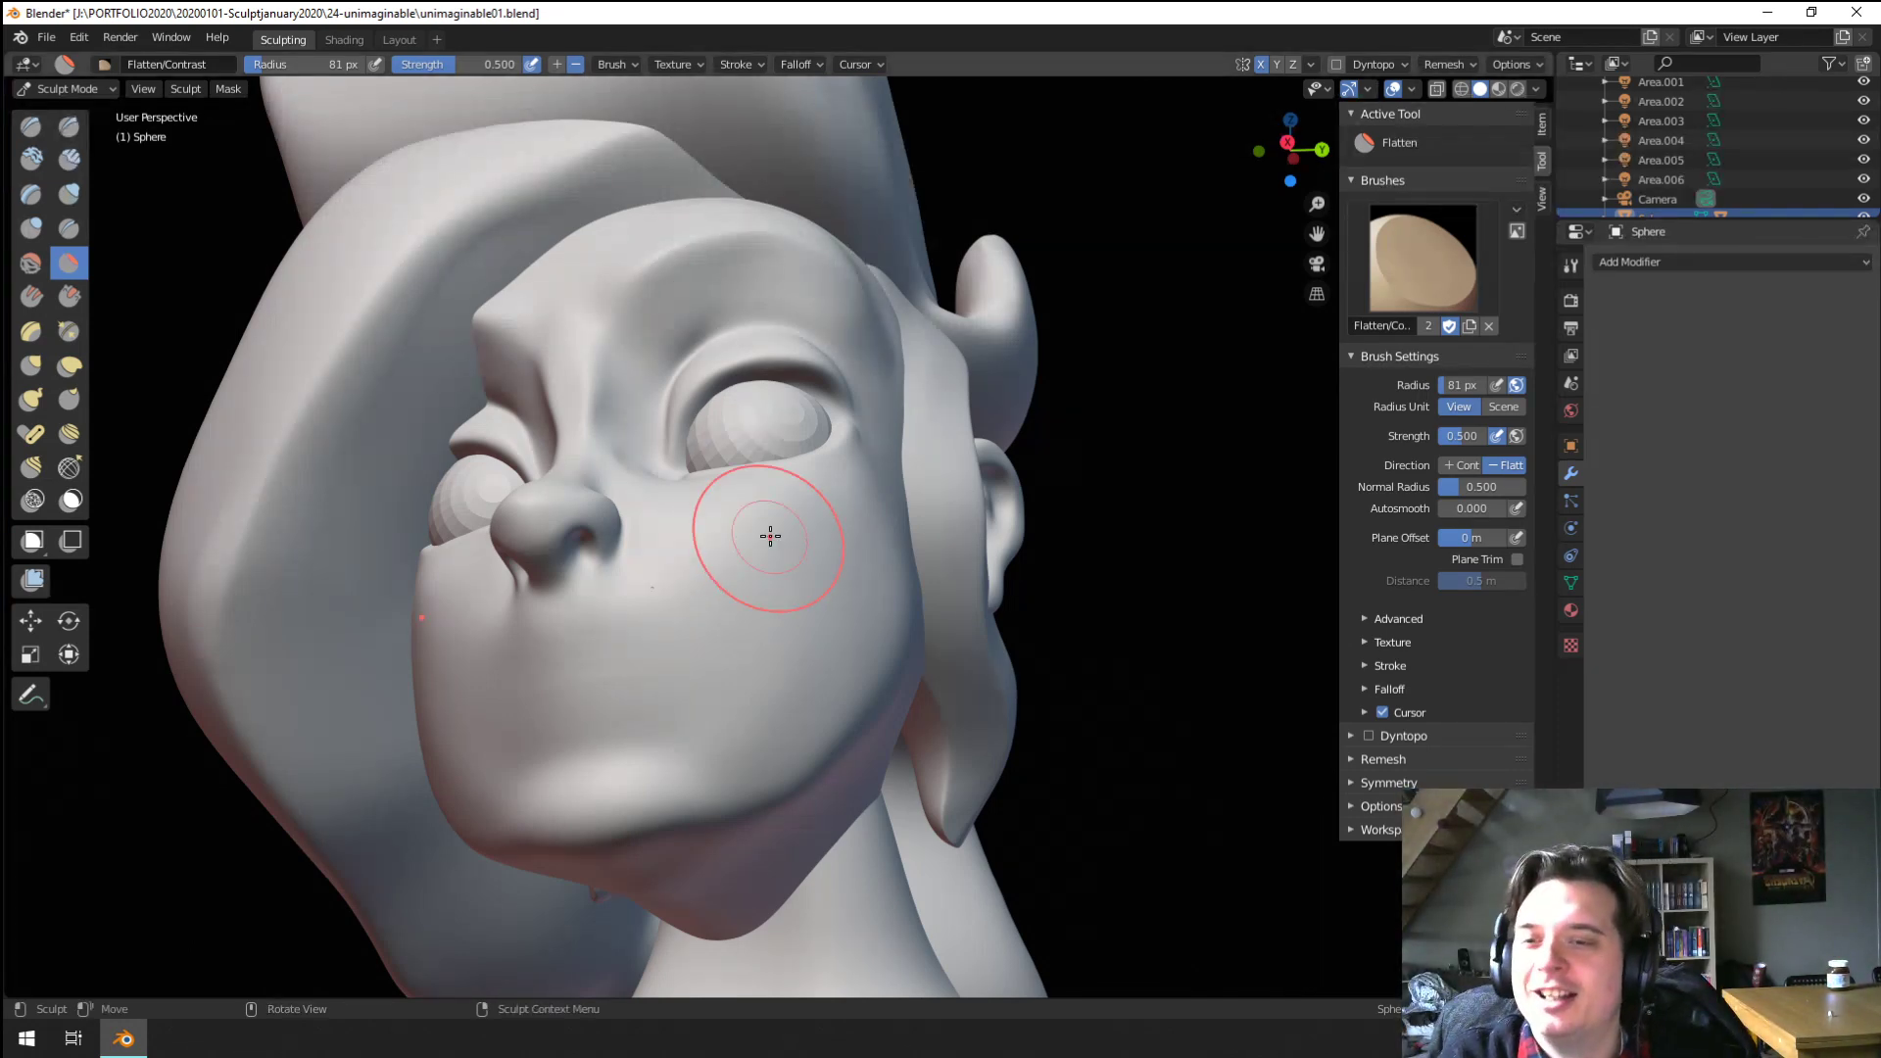
Pull the cheek surface beside the nostril wing outward and up with the Grab brush
middle_click_drag(768, 537, 744, 623)
key("g")
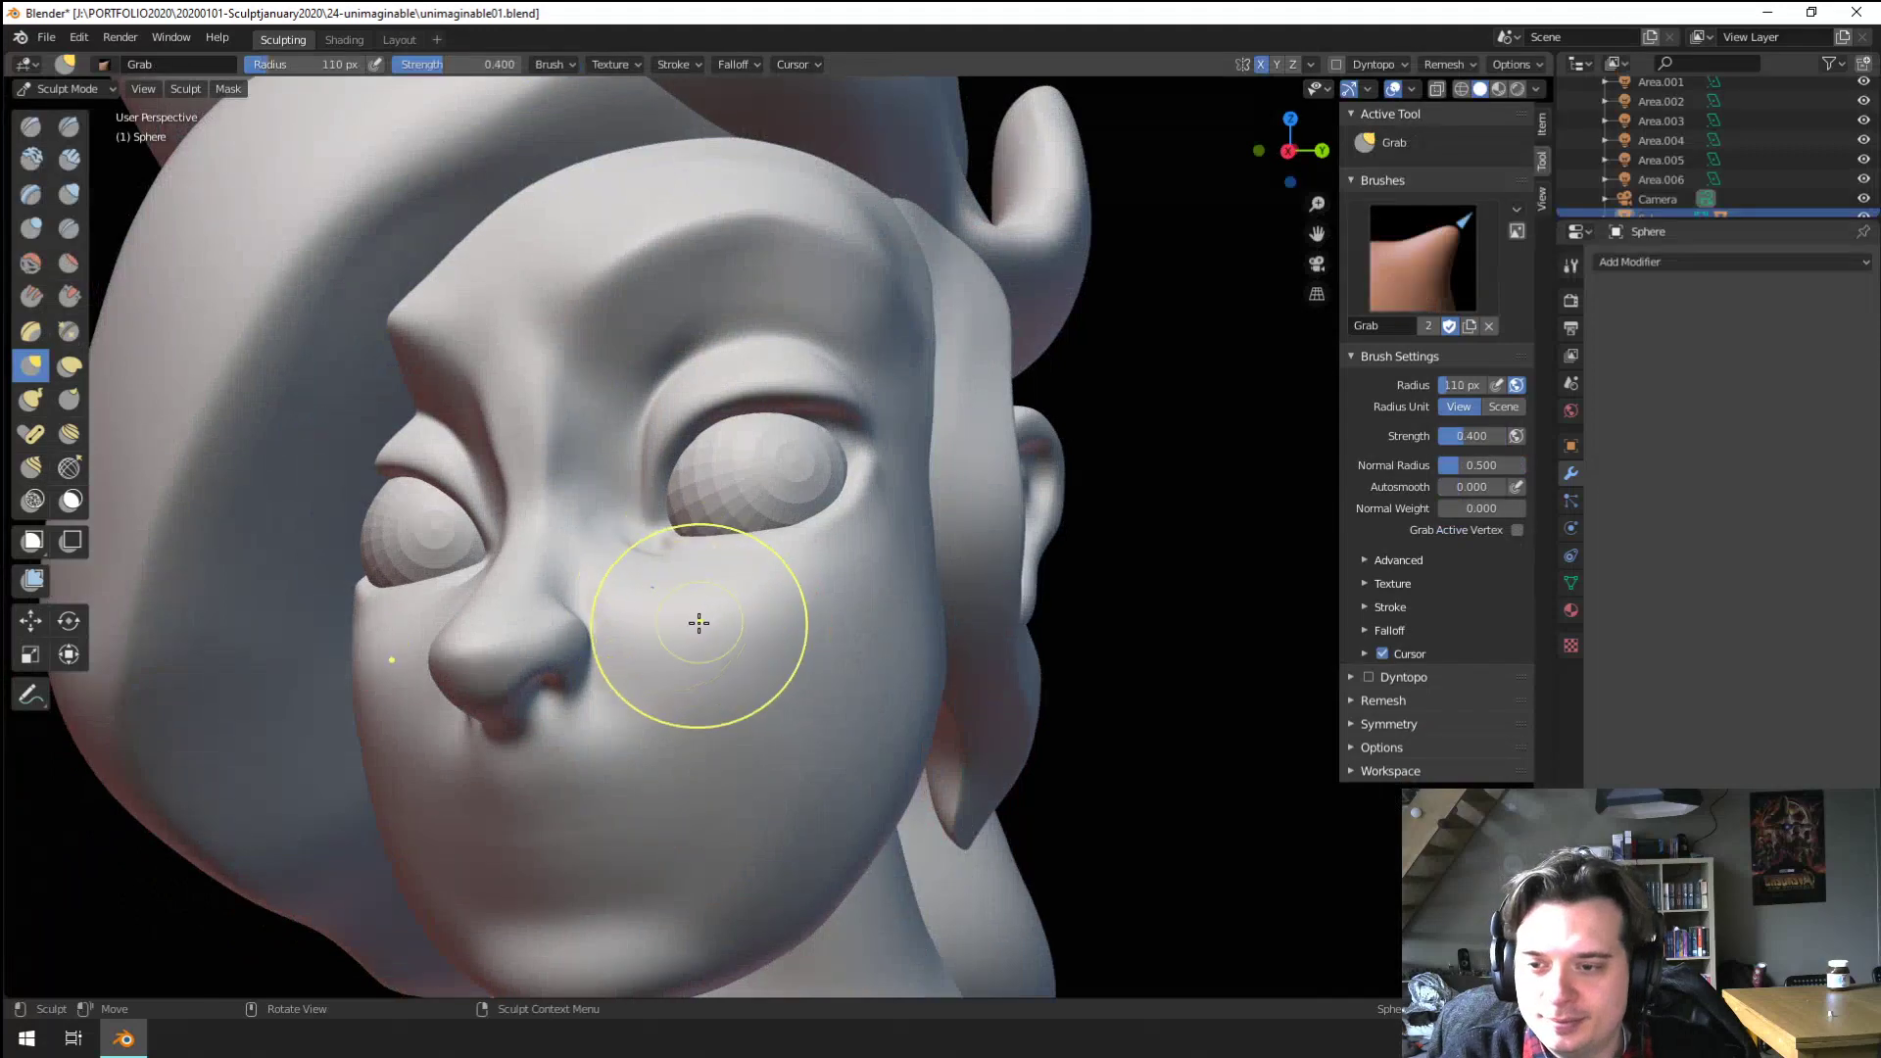
key("f")
left_click(715, 676)
left_click_drag(597, 668, 625, 655)
Raise the lower edge of the nostril from a low viewpoint with the Grab brush
middle_click_drag(625, 656, 682, 618)
key("f")
left_click(755, 591)
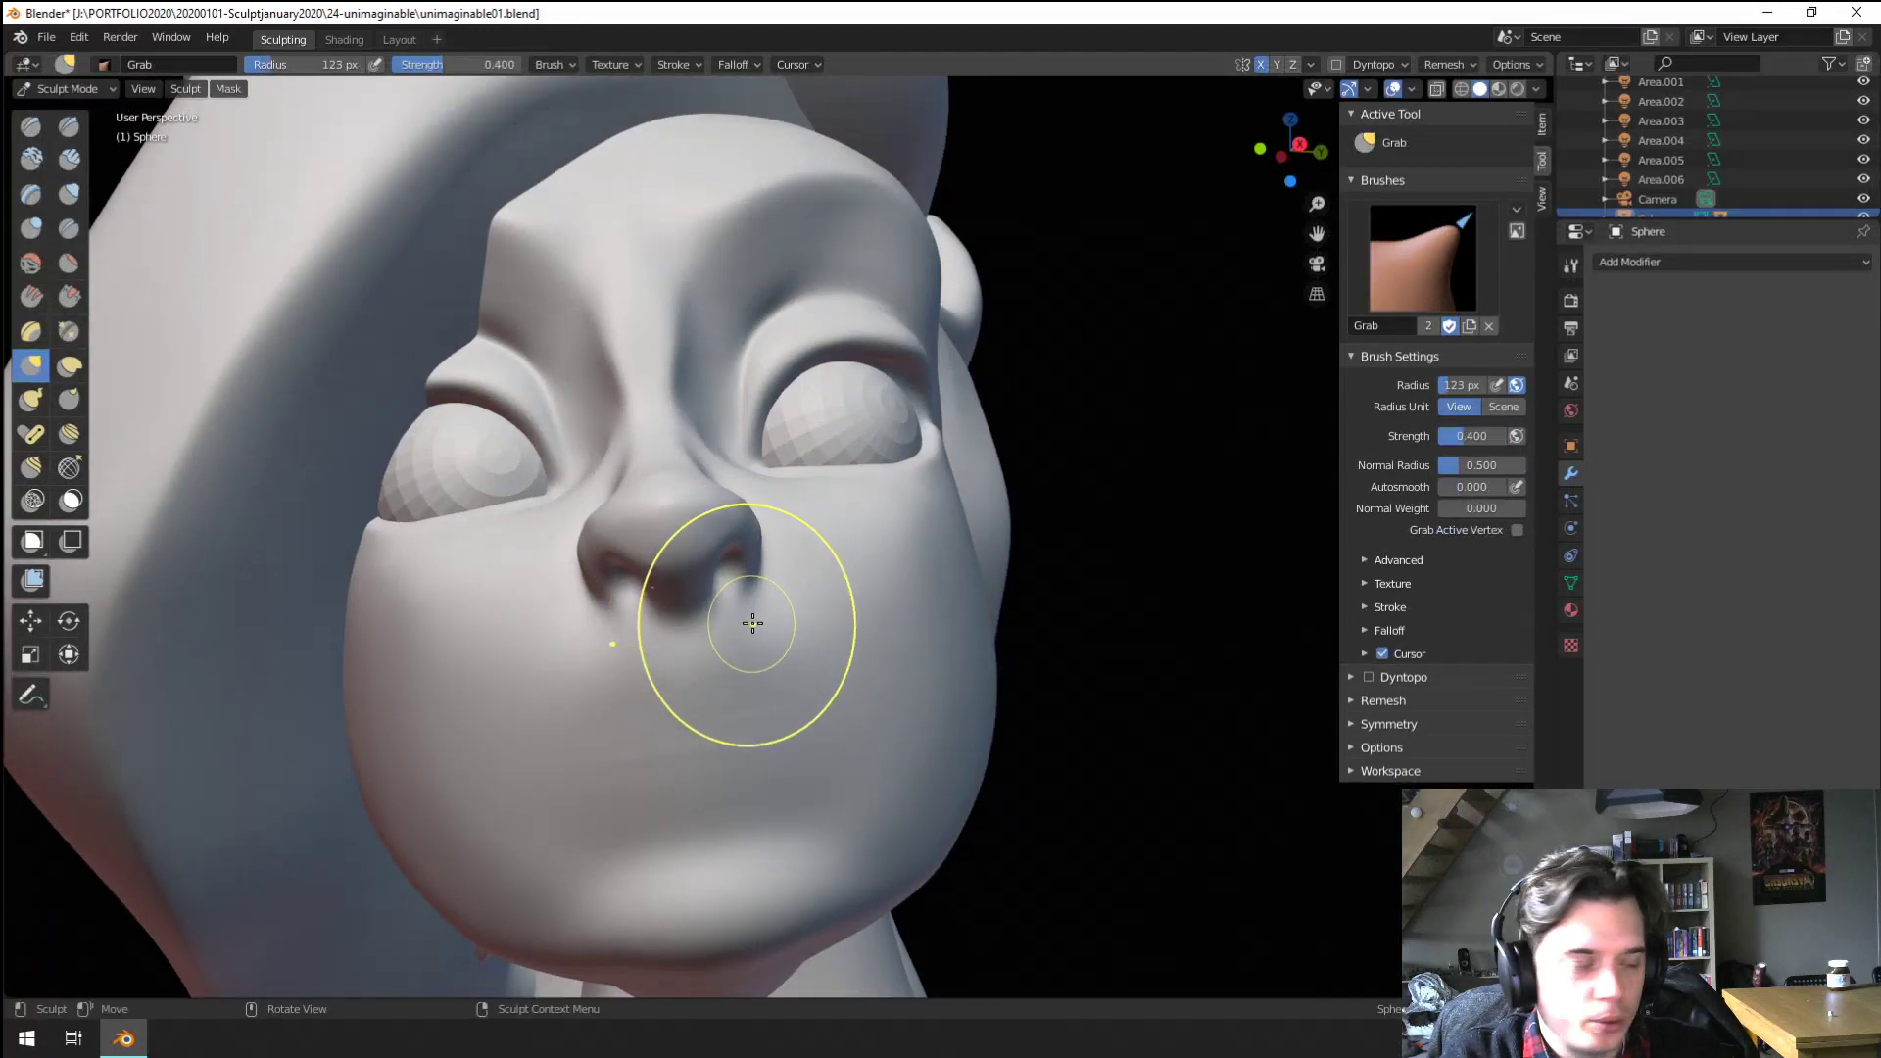
key("f")
left_click(742, 619)
left_click_drag(747, 612, 753, 597)
Thicken the nostril and the underside of the nose with the Inflate brush at 105 px radius
middle_click_drag(754, 596, 608, 715)
key("i")
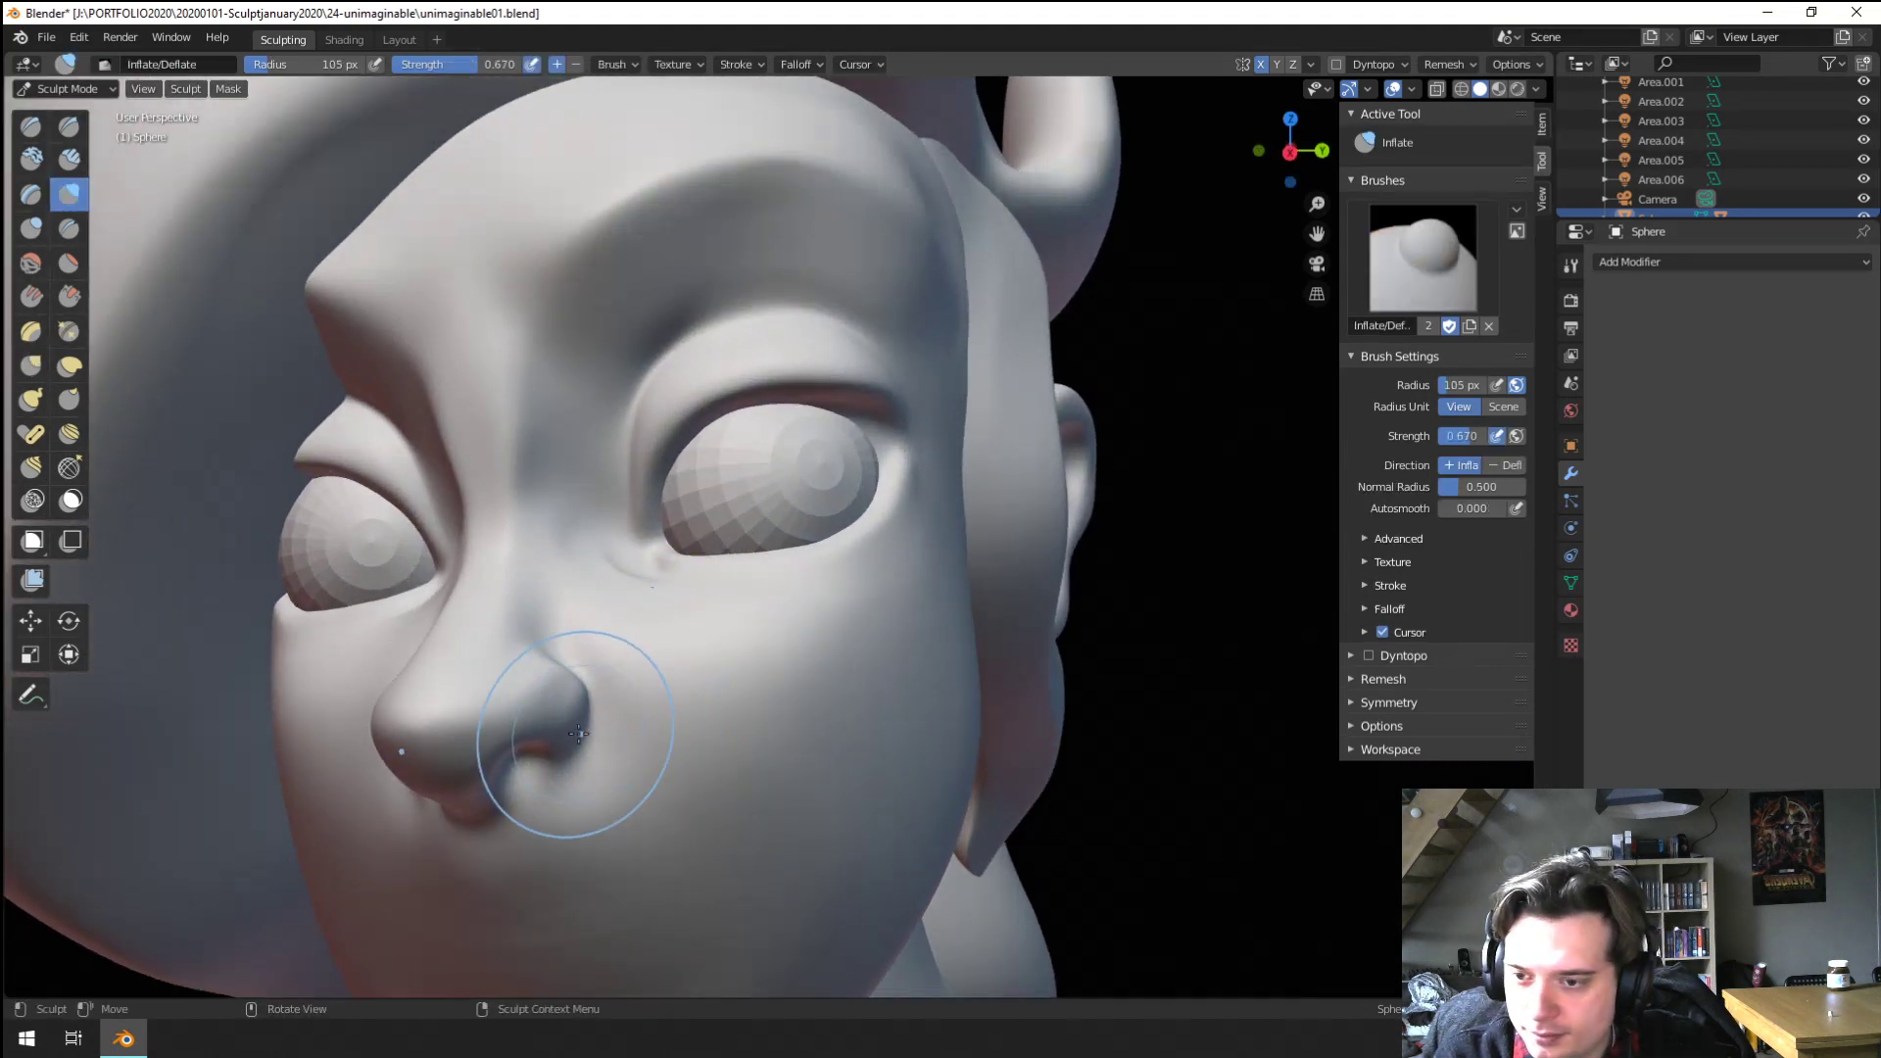
left_click_drag(549, 742, 482, 769)
middle_click_drag(480, 769, 490, 833, "ctrl")
mouse_move(490, 833)
middle_mouse_down()
mouse_move(547, 796)
mouse_move(399, 882)
mouse_move(470, 819)
mouse_move(527, 838)
mouse_move(512, 817)
middle_mouse_up()
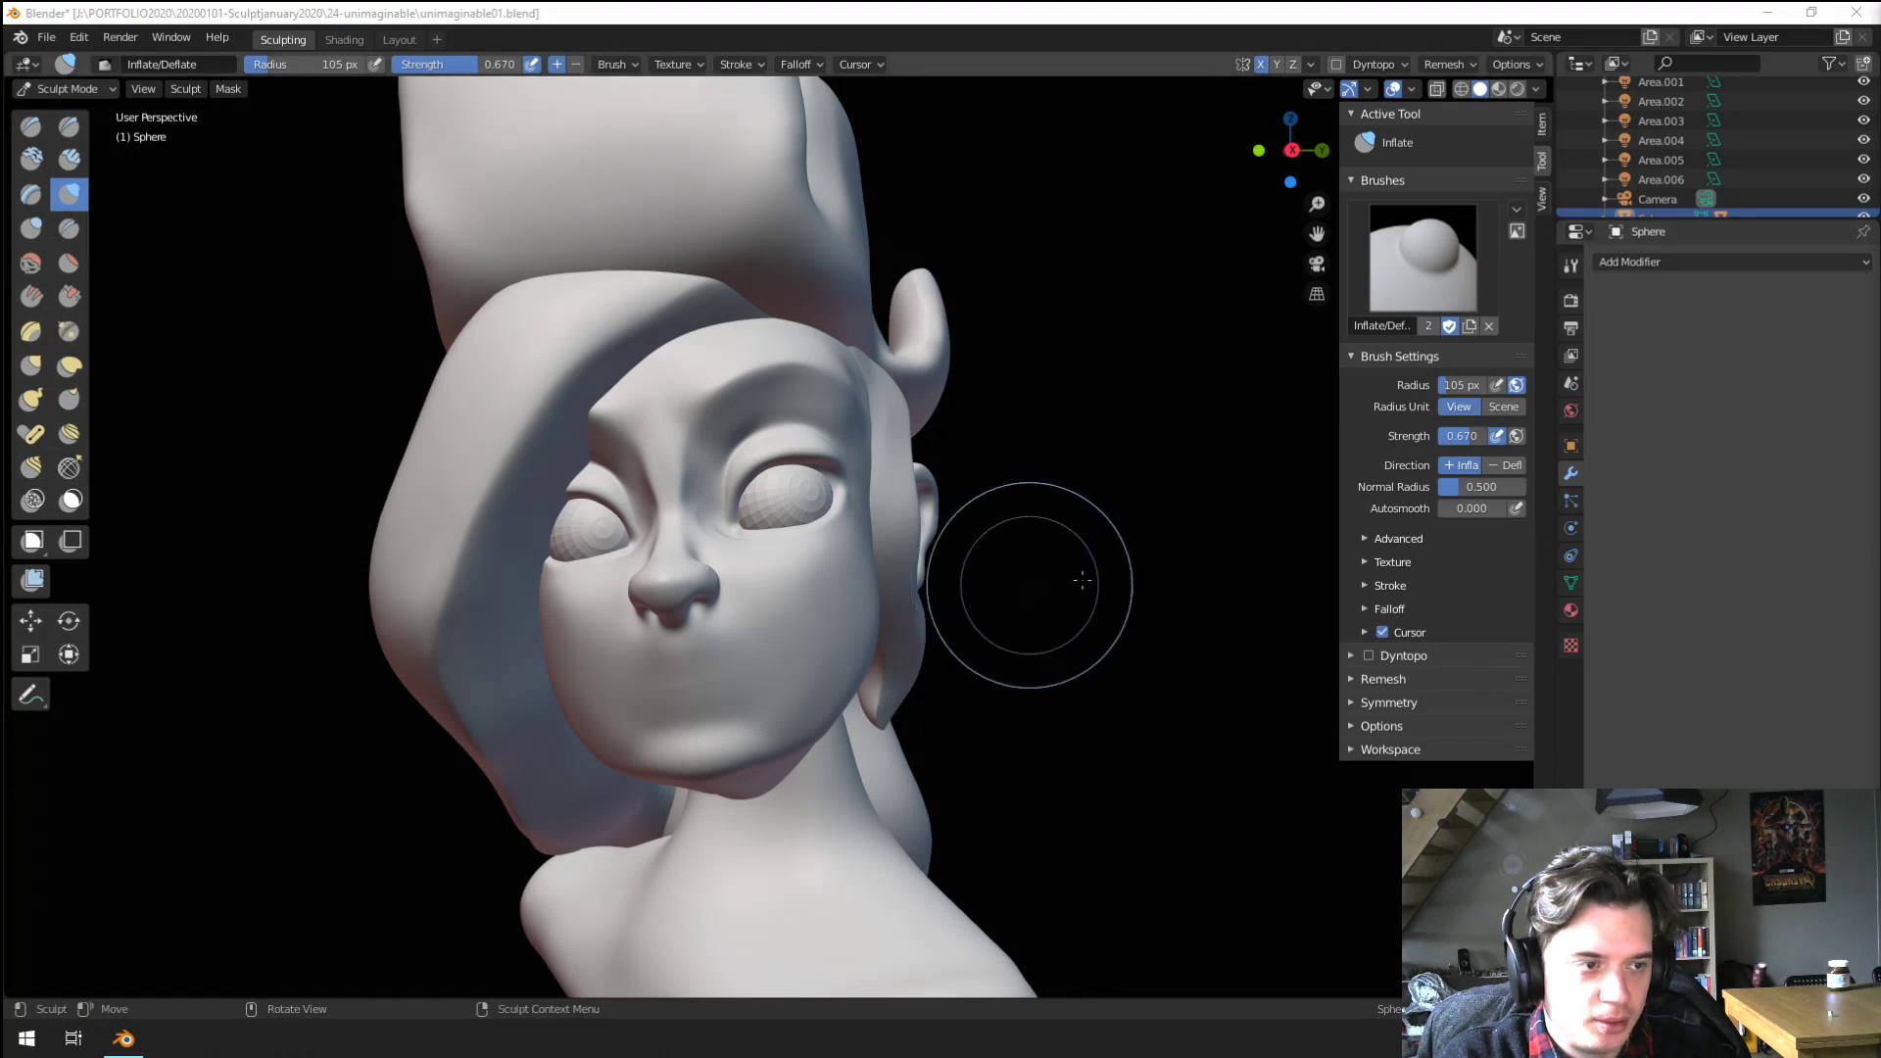
Pull the jaw underside near the neck up and back with the Grab brush at 147 px radius
middle_click_drag(1009, 588, 1176, 588)
middle_click_drag(1072, 676, 1023, 691)
mouse_move(529, 816)
middle_mouse_down()
mouse_move(621, 840)
mouse_move(718, 789)
mouse_move(508, 823)
mouse_move(542, 826)
mouse_move(531, 808)
middle_mouse_up()
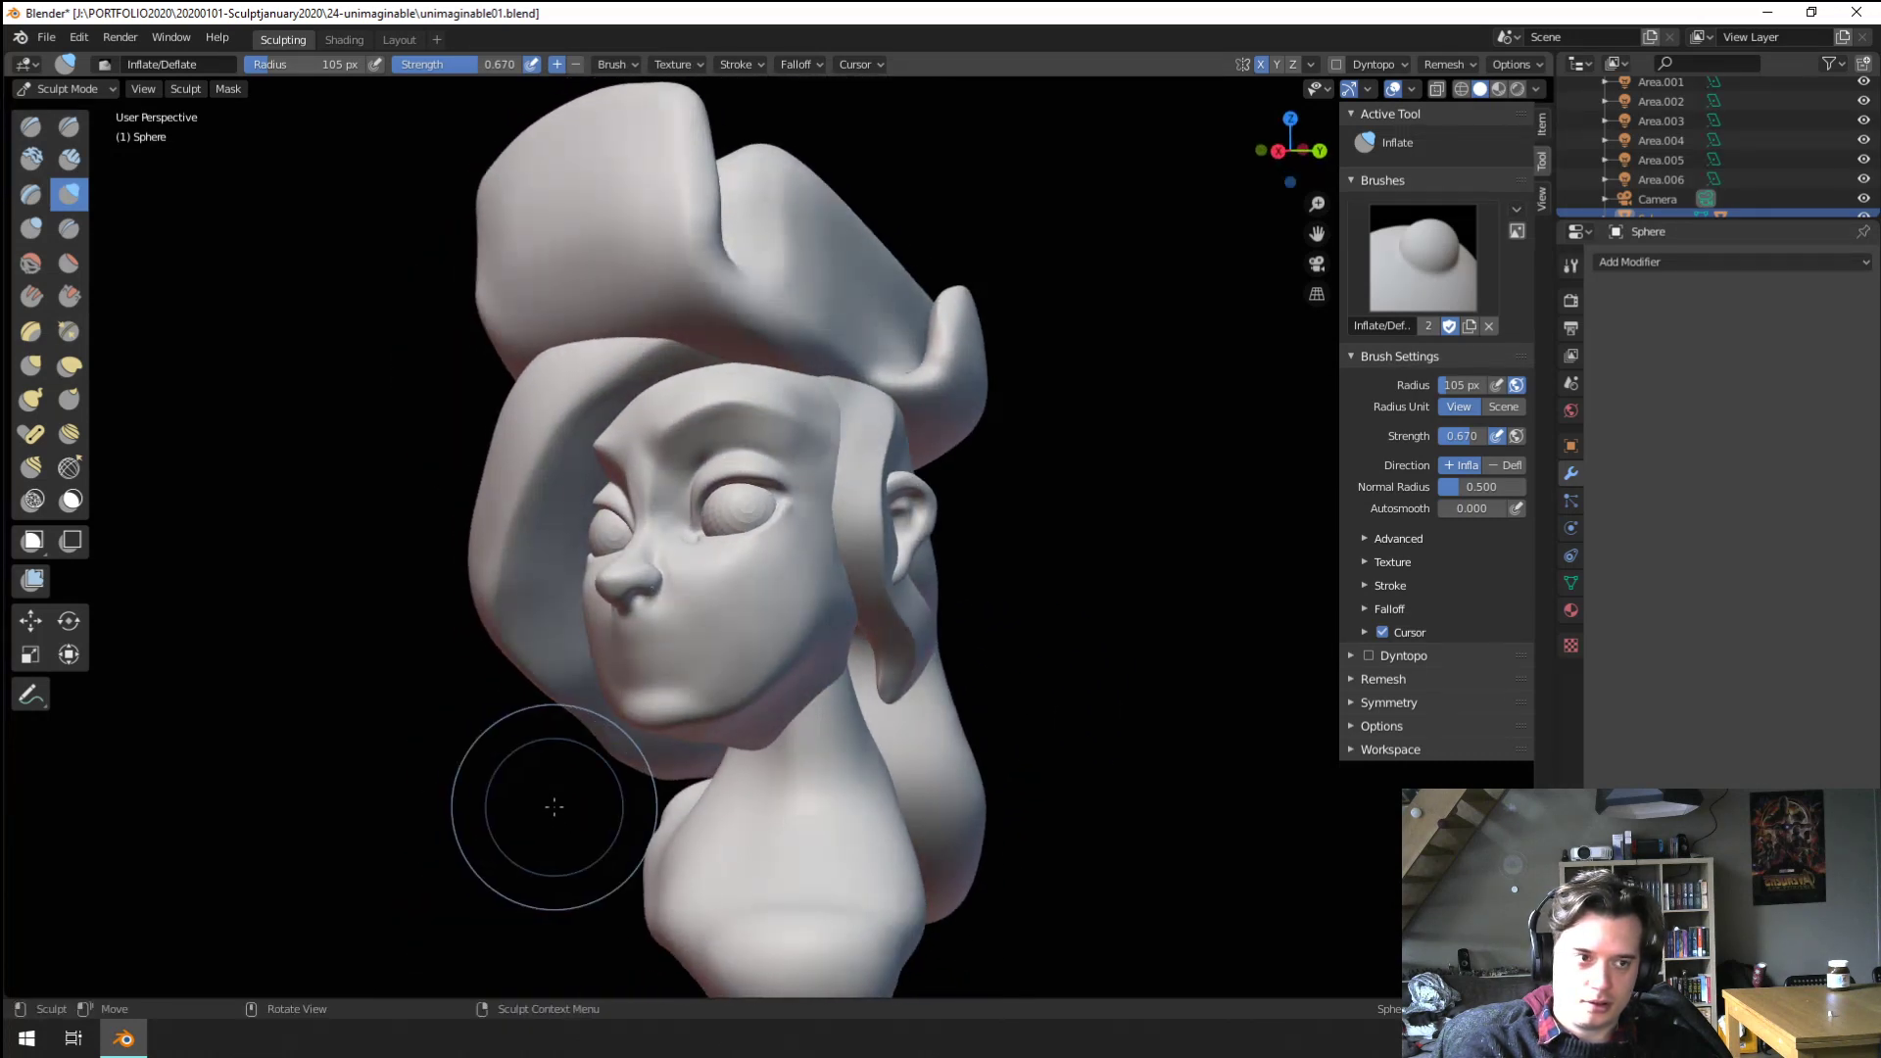
scroll(554, 806, "up", 2)
key("g")
mouse_move(827, 623)
middle_mouse_down()
mouse_move(749, 686)
mouse_move(793, 672)
middle_mouse_up()
key("f")
left_click(821, 757)
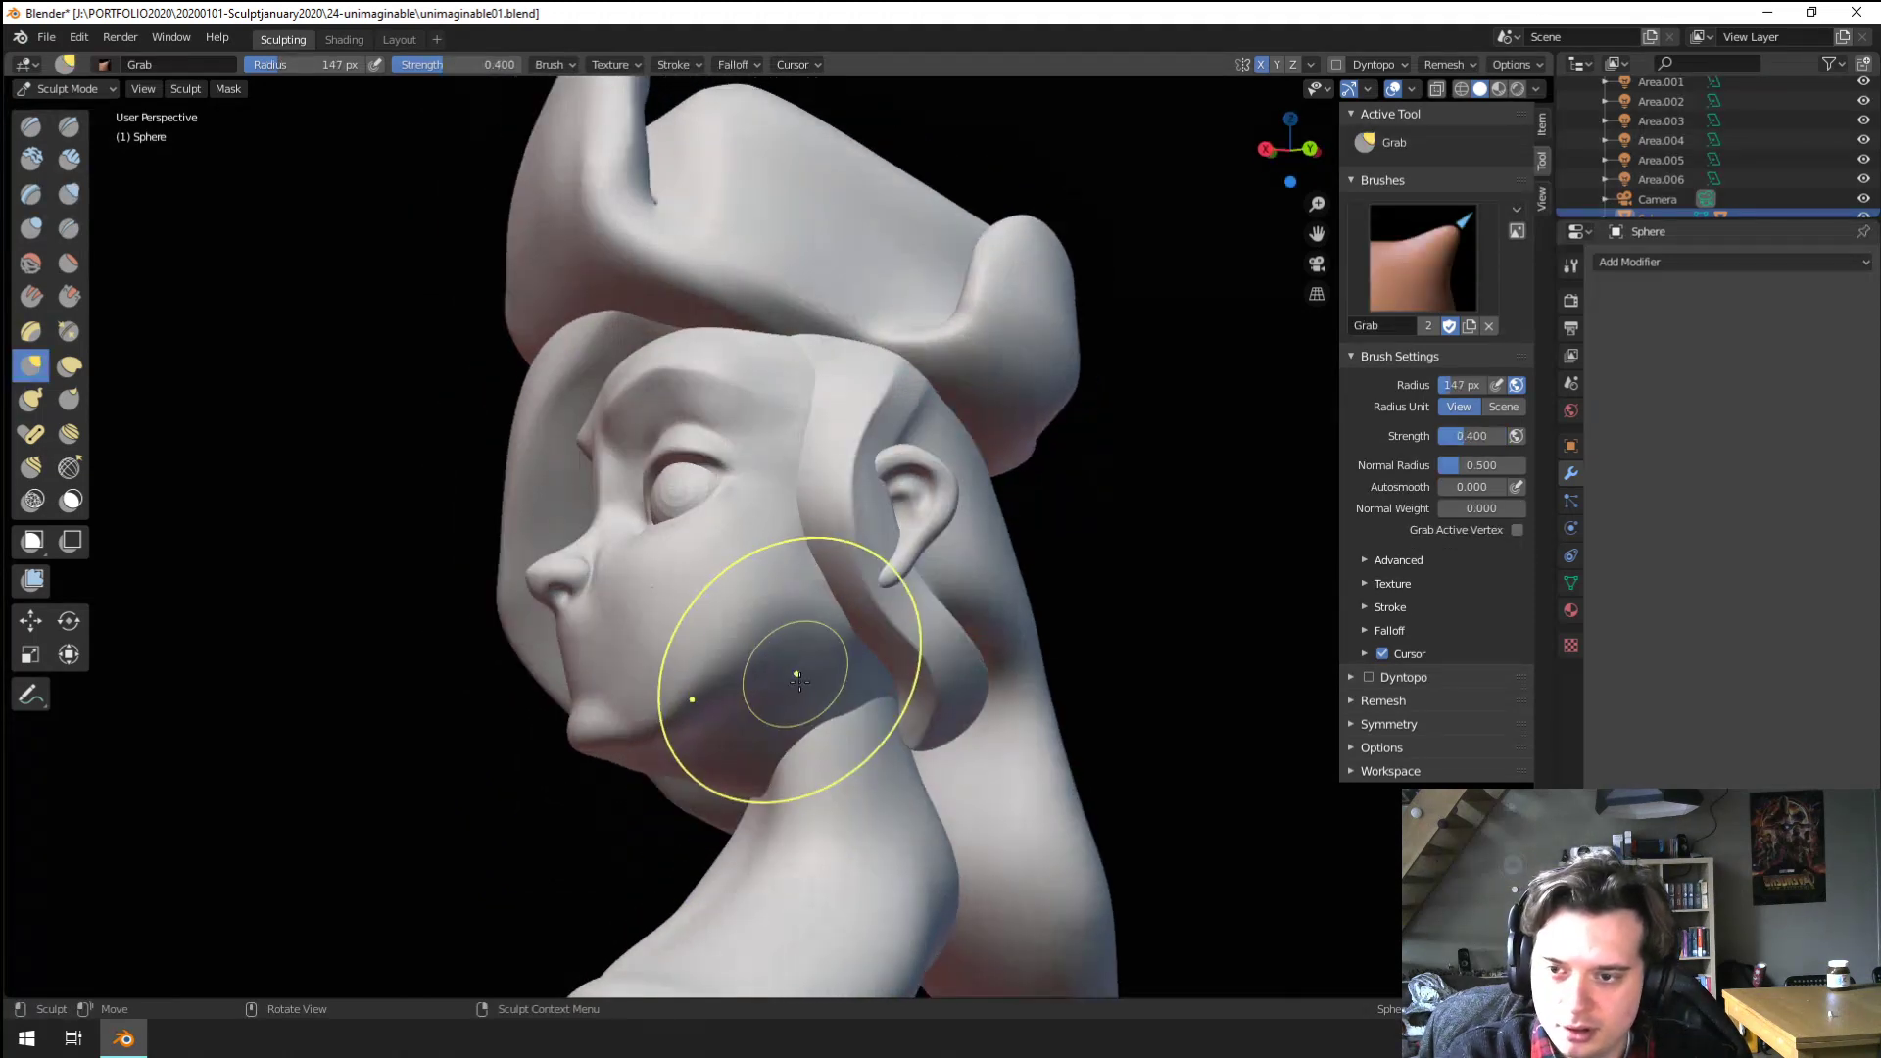
left_click_drag(781, 790, 839, 691)
Flatten the mouth area and the underside of the jaw with the Flatten brush at 130 px radius
middle_click_drag(833, 700, 862, 621)
left_click(69, 264)
key("f")
left_click(521, 718)
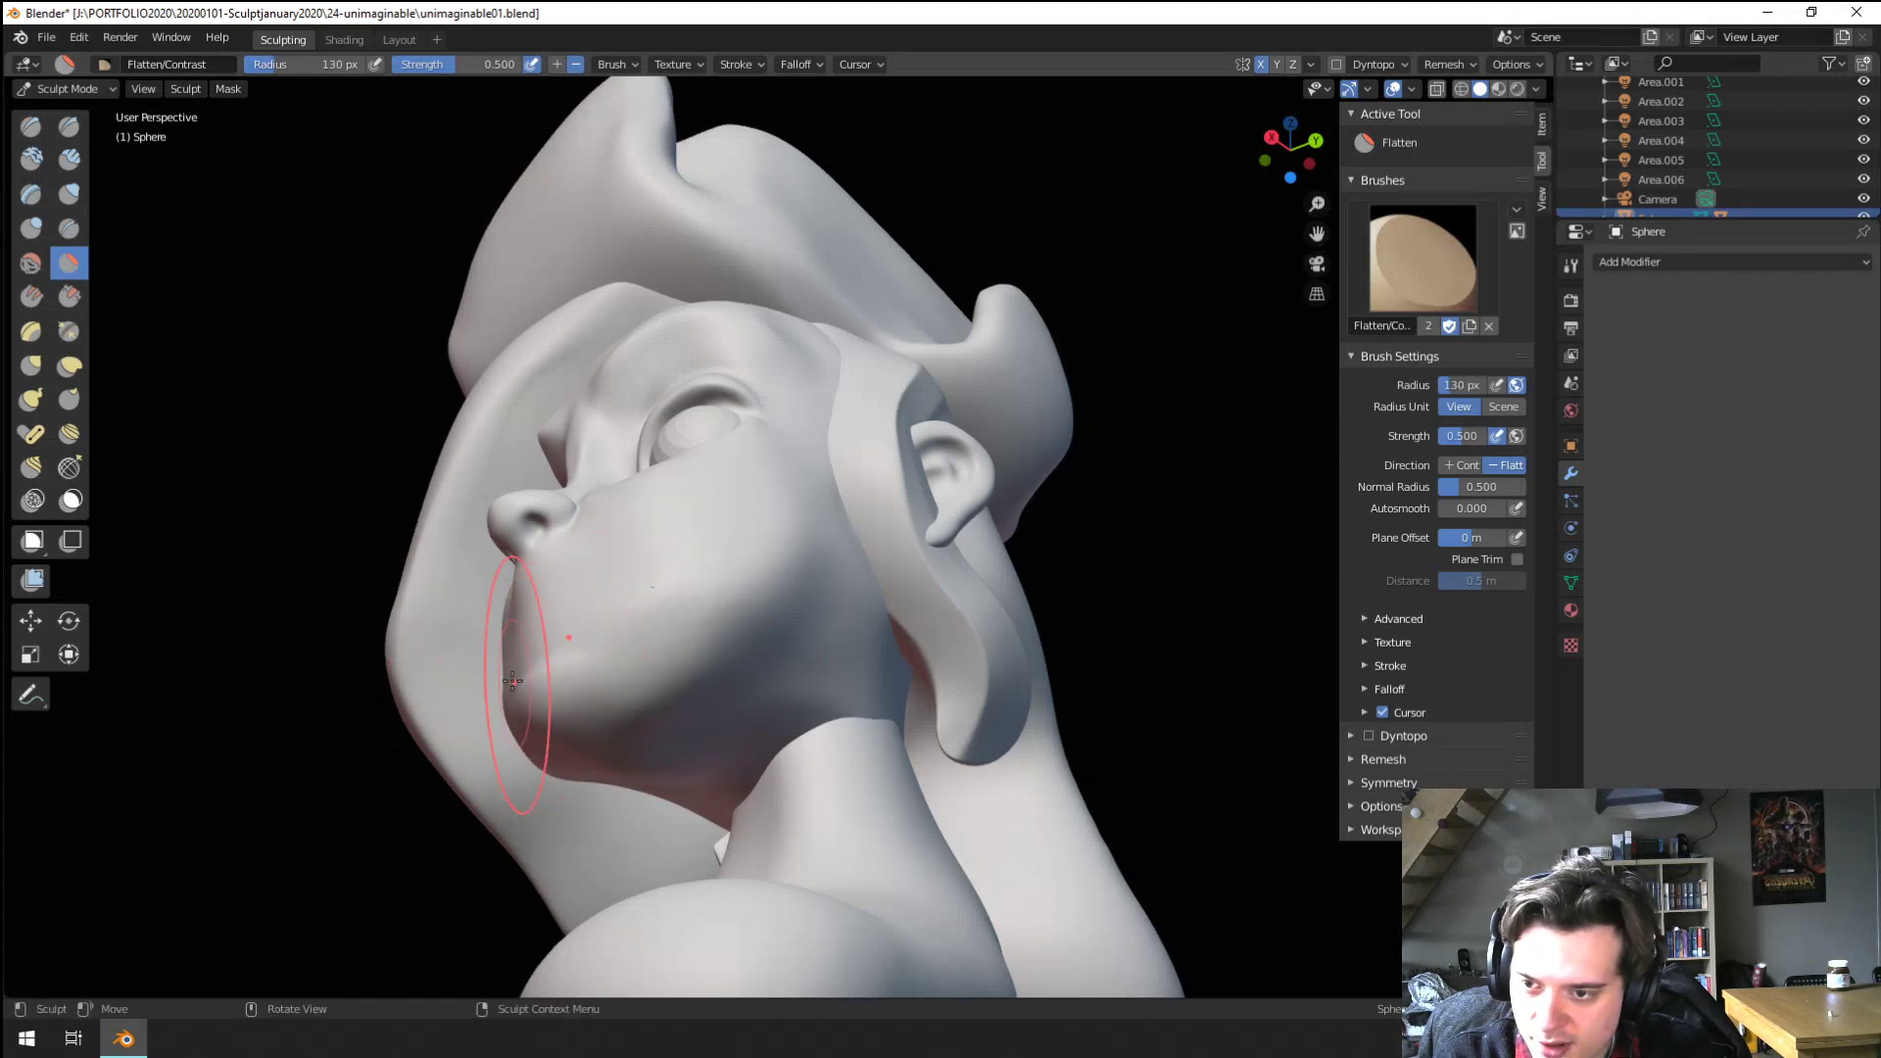
middle_click_drag(804, 769, 825, 720)
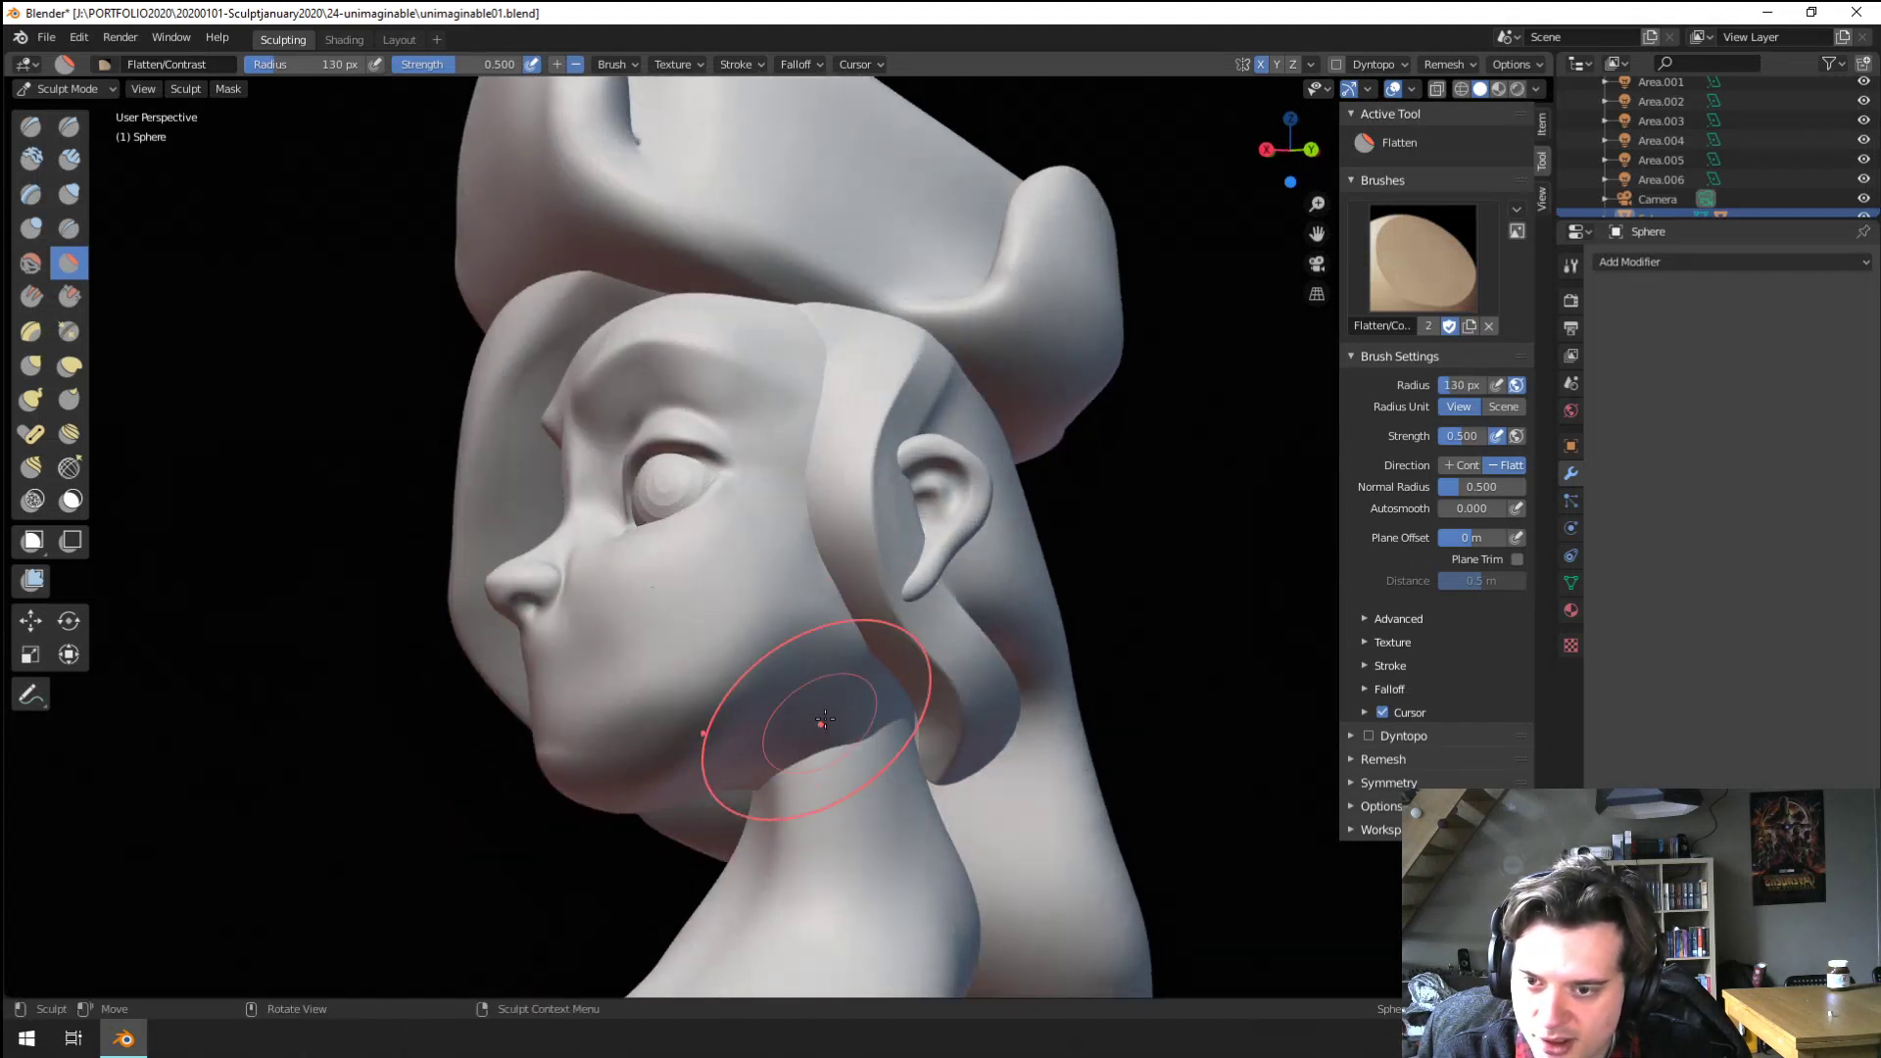
middle_click_drag(676, 808, 719, 786)
Refine the jaw edge and lower face with the Flatten brush at 78 px and 110 px radius
key("f")
left_click(669, 761)
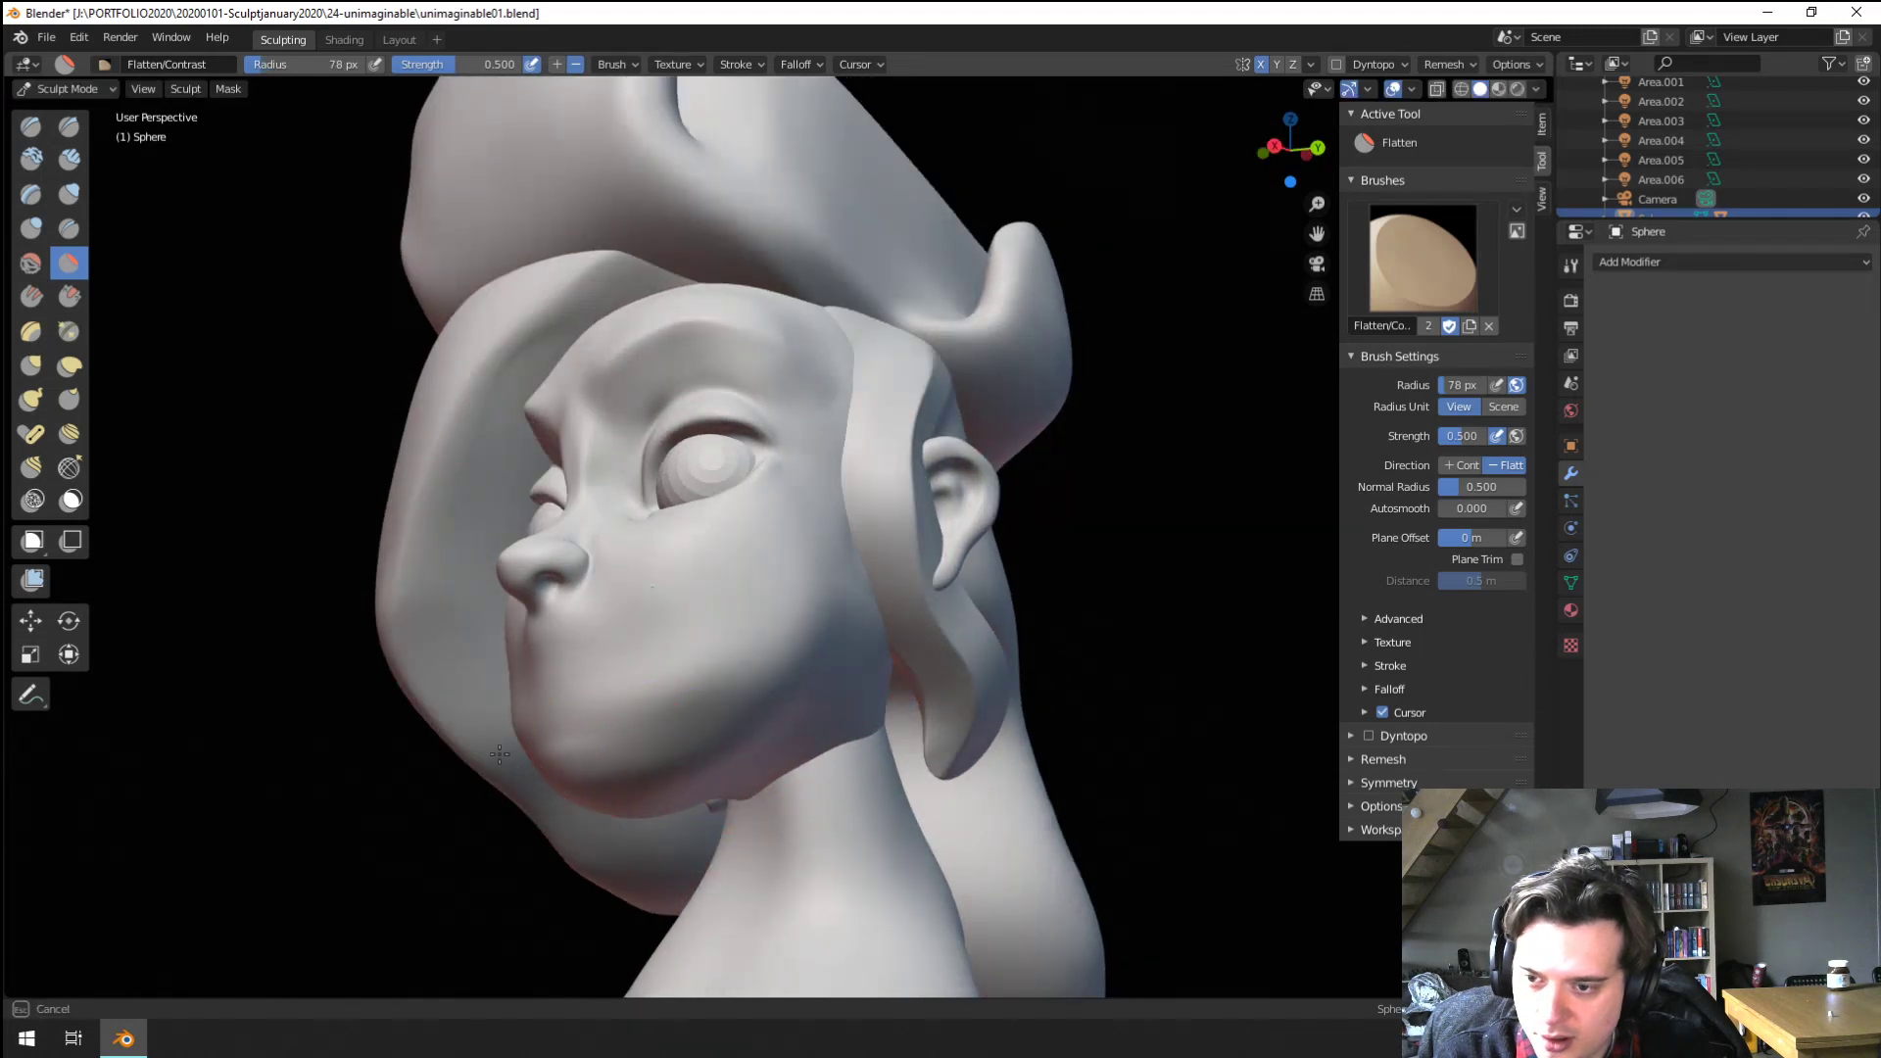
middle_click_drag(769, 651, 776, 713)
key("f")
left_click(720, 697)
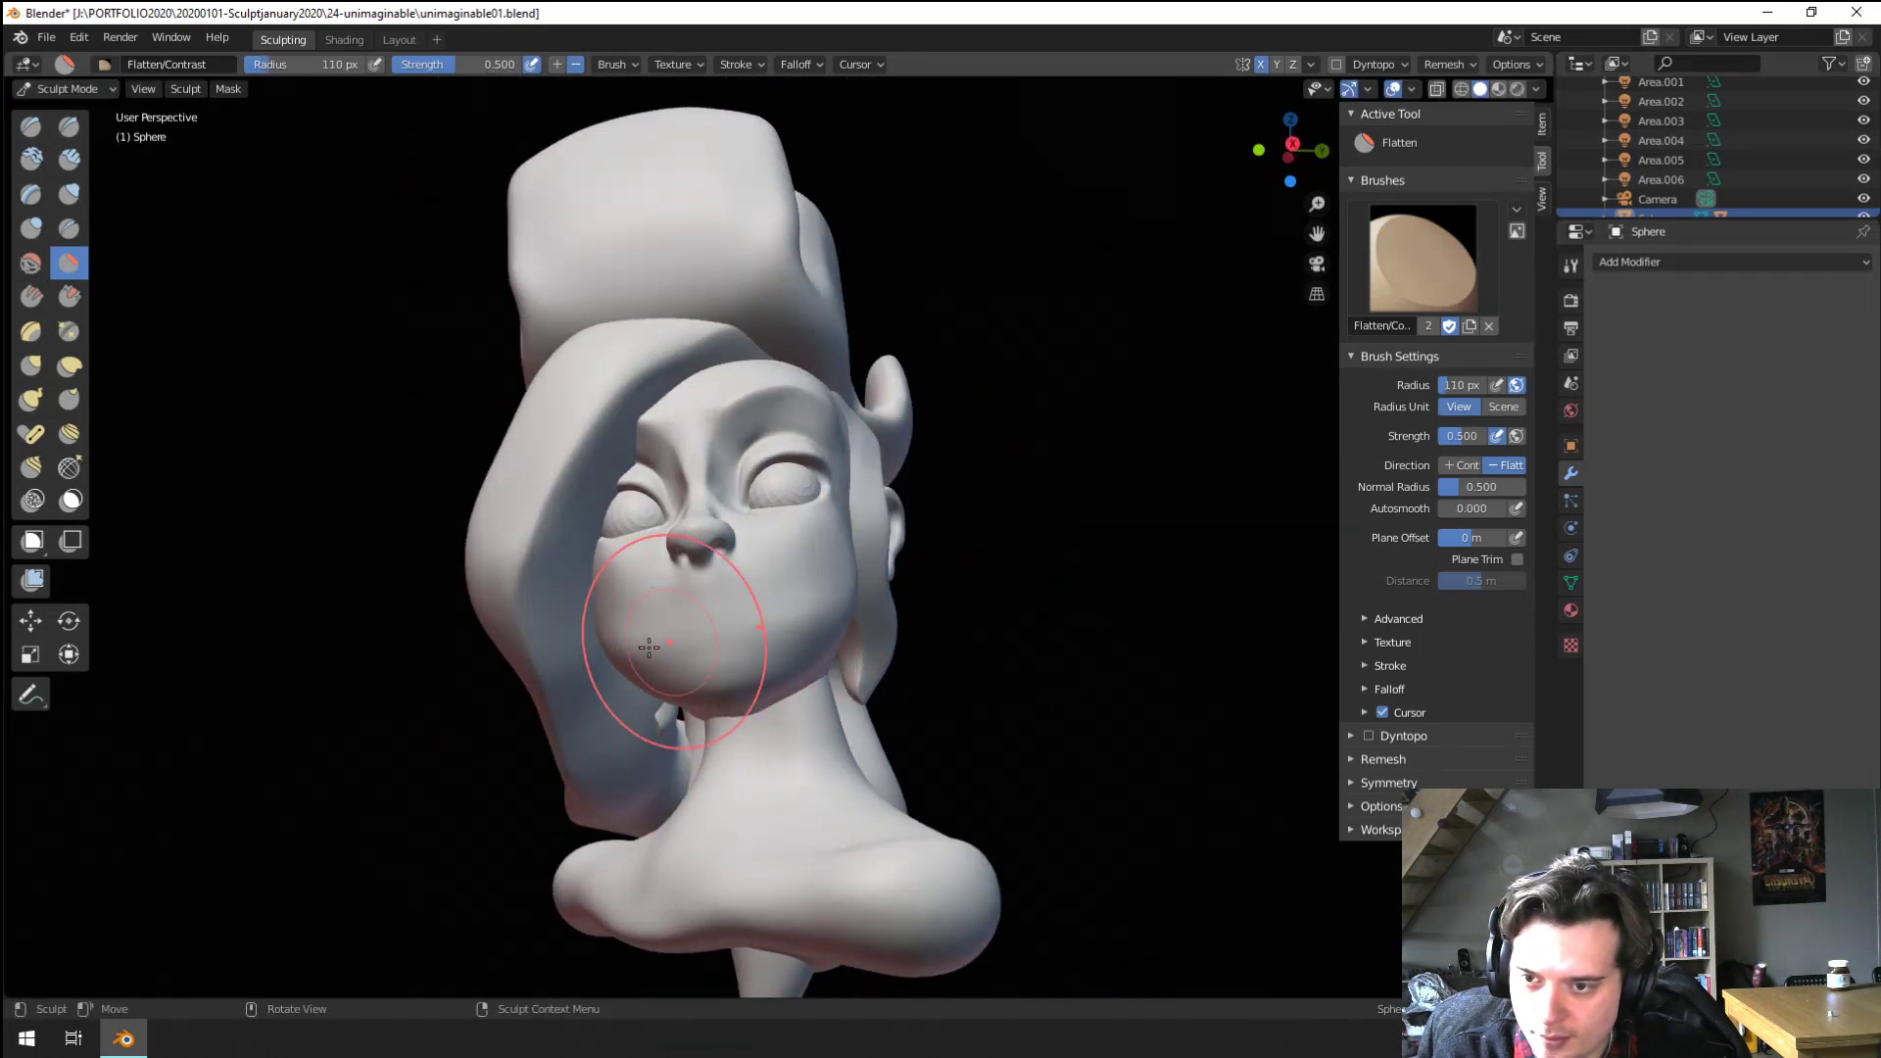
Nudge the jaw corner below the ear forward with the Grab brush at 143 px radius
mouse_move(649, 648)
middle_mouse_down()
mouse_move(748, 613)
mouse_move(680, 549)
middle_mouse_up()
mouse_move(858, 546)
middle_mouse_down()
mouse_move(739, 651)
mouse_move(794, 609)
middle_mouse_up()
key("g")
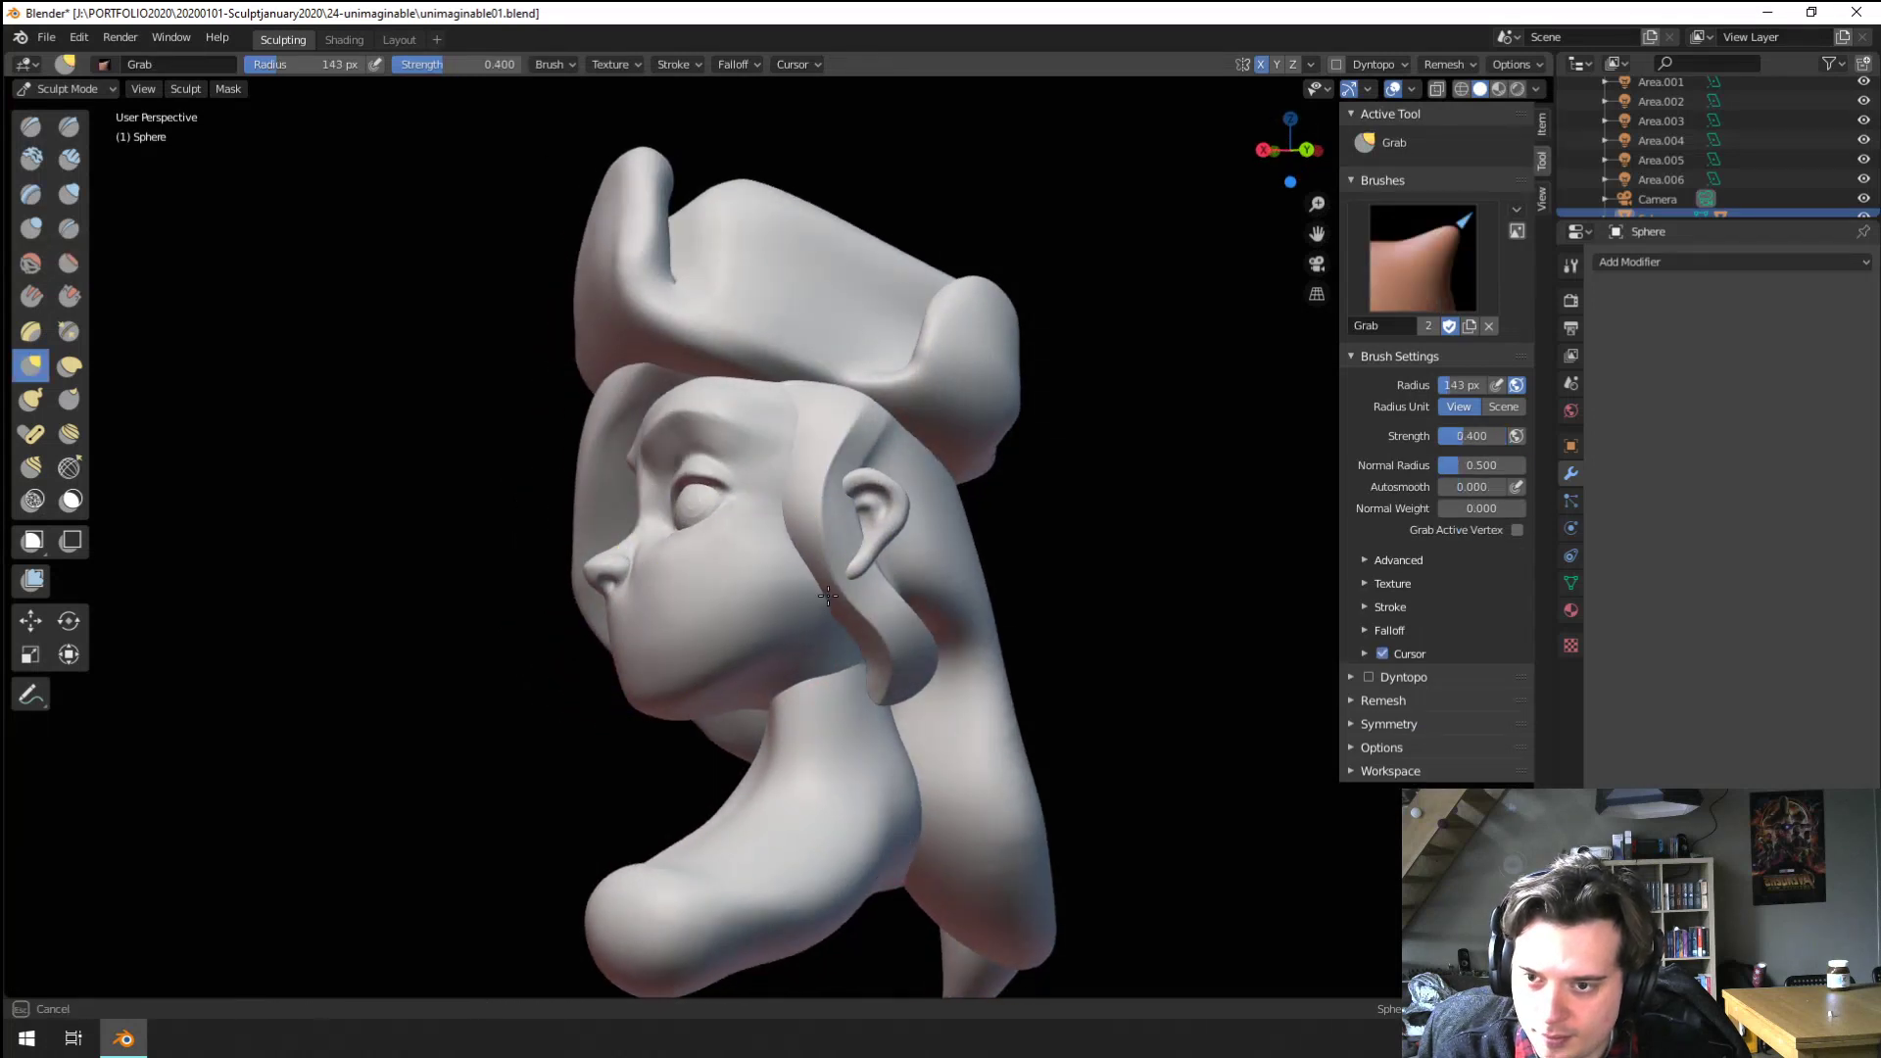
left_click_drag(828, 595, 821, 599)
mouse_move(799, 604)
middle_mouse_down()
mouse_move(848, 584)
mouse_move(784, 678)
mouse_move(831, 566)
middle_mouse_up()
Refine the jaw edge where it meets the neck with the Grab brush at 82 px radius
key("f")
left_click(921, 680)
key("f")
left_click(778, 578)
mouse_move(761, 660)
middle_mouse_down()
mouse_move(911, 617)
mouse_move(806, 645)
mouse_move(735, 630)
mouse_move(756, 621)
middle_mouse_up()
left_click_drag(756, 670, 752, 668)
mouse_move(833, 668)
middle_mouse_down()
mouse_move(942, 652)
mouse_move(854, 671)
middle_mouse_up()
key("f")
left_click(849, 672)
left_click_drag(740, 670, 730, 670)
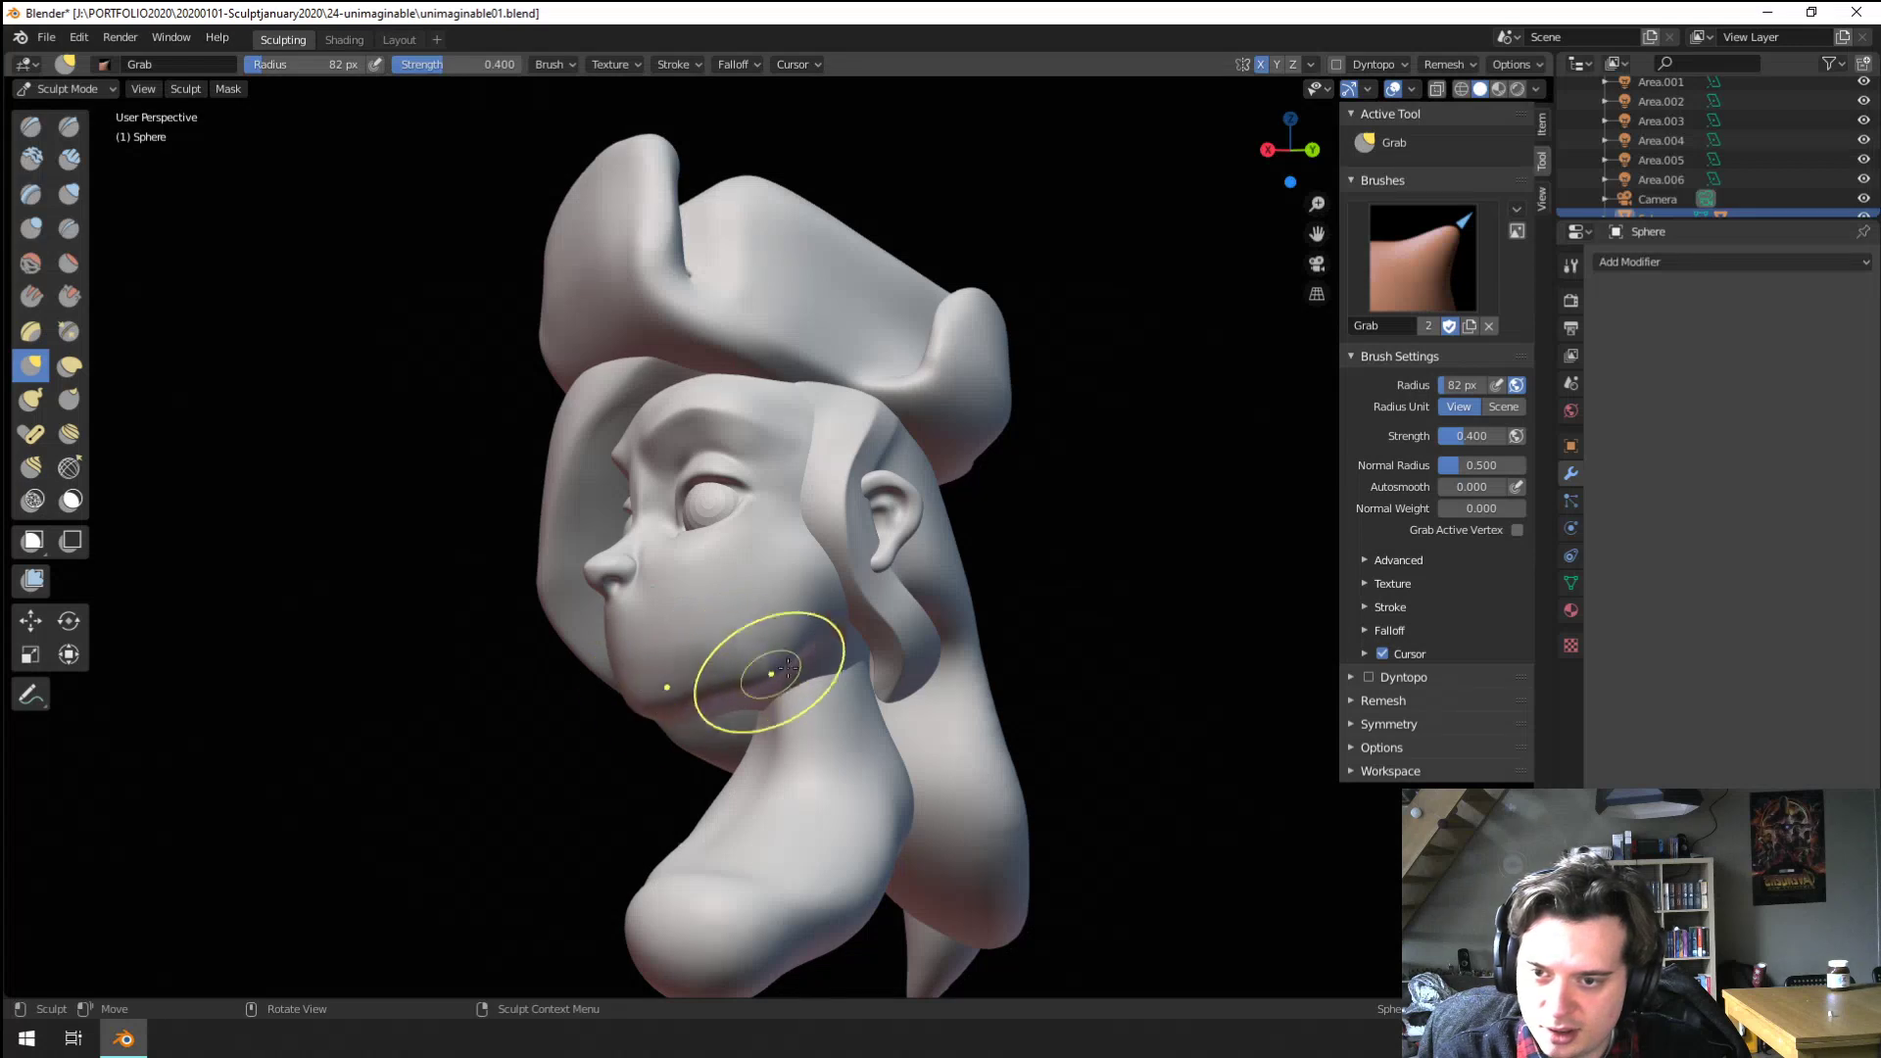
mouse_move(802, 624)
middle_mouse_down()
mouse_move(881, 625)
mouse_move(794, 627)
middle_mouse_up()
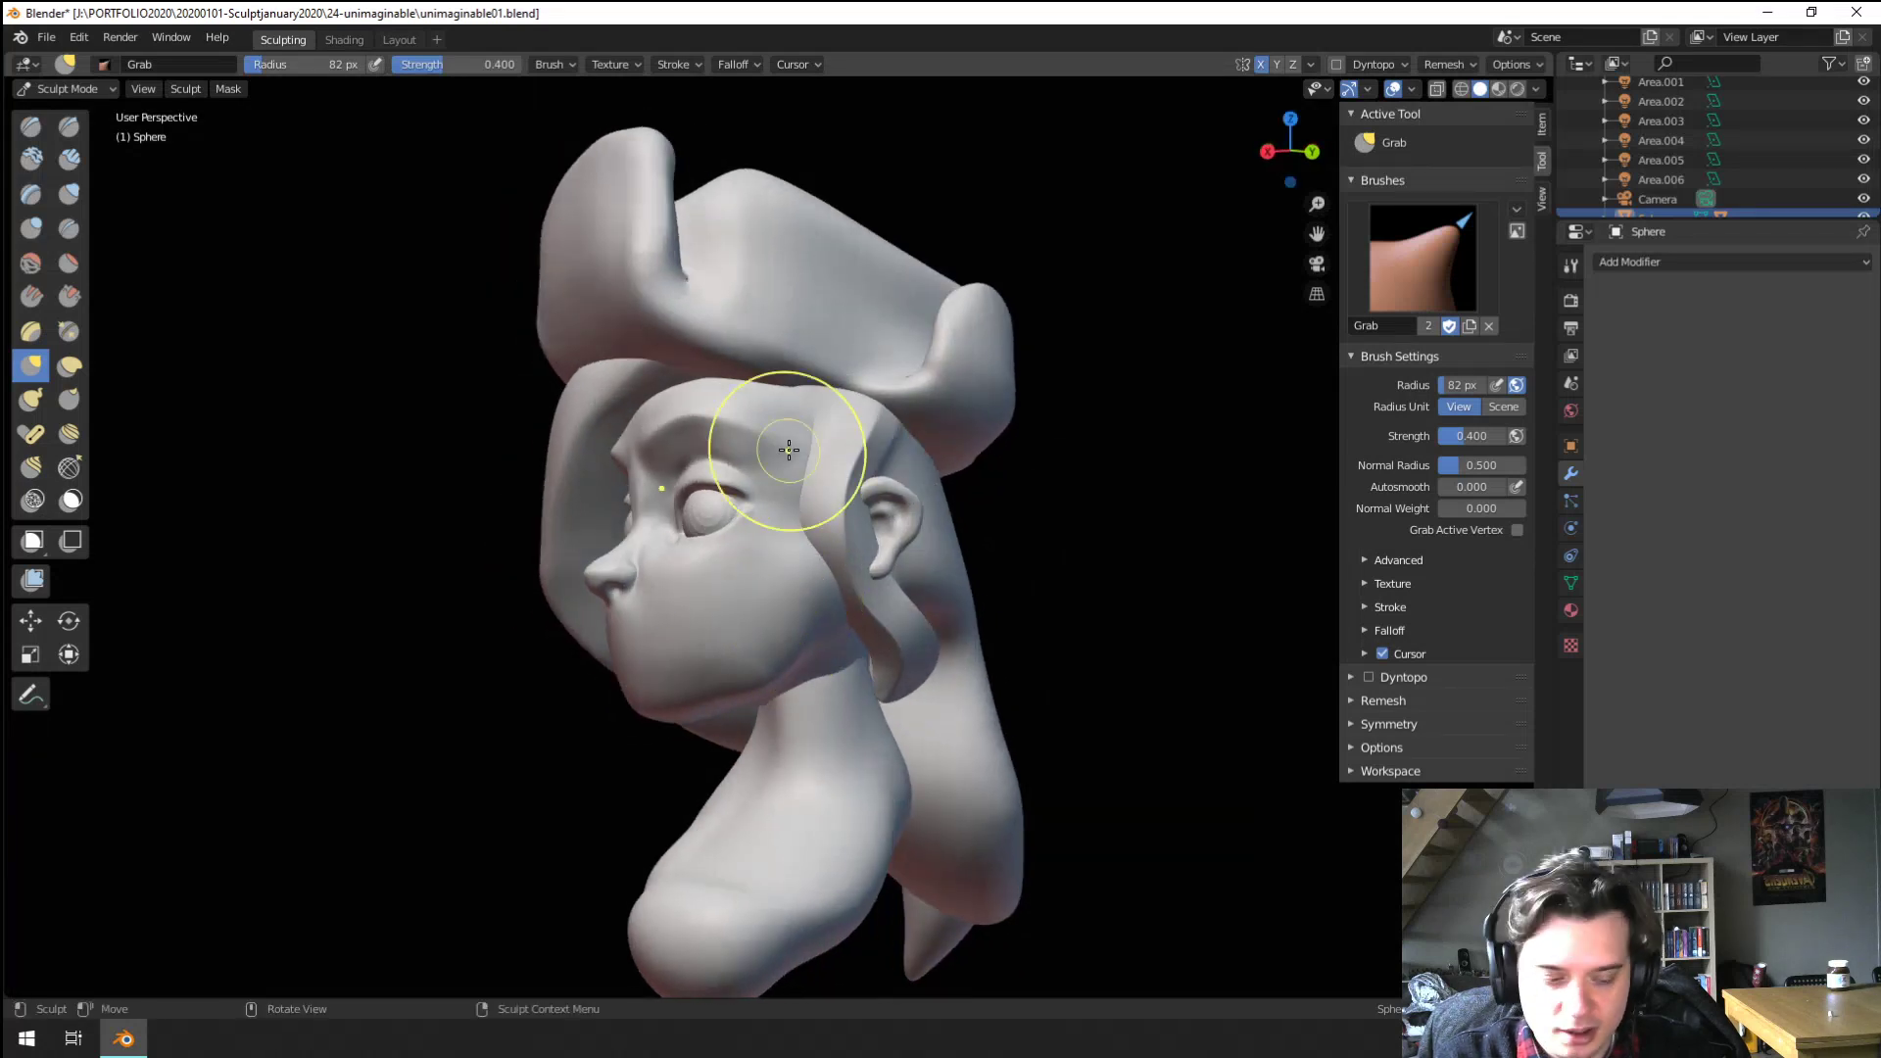
Isolate the head in local view and carve along the jawline below the ear with the Crease brush at 57 px radius
key("KP_Divide")
mouse_move(781, 454)
middle_mouse_down()
mouse_move(1020, 663)
mouse_move(739, 630)
mouse_move(706, 545)
middle_mouse_up()
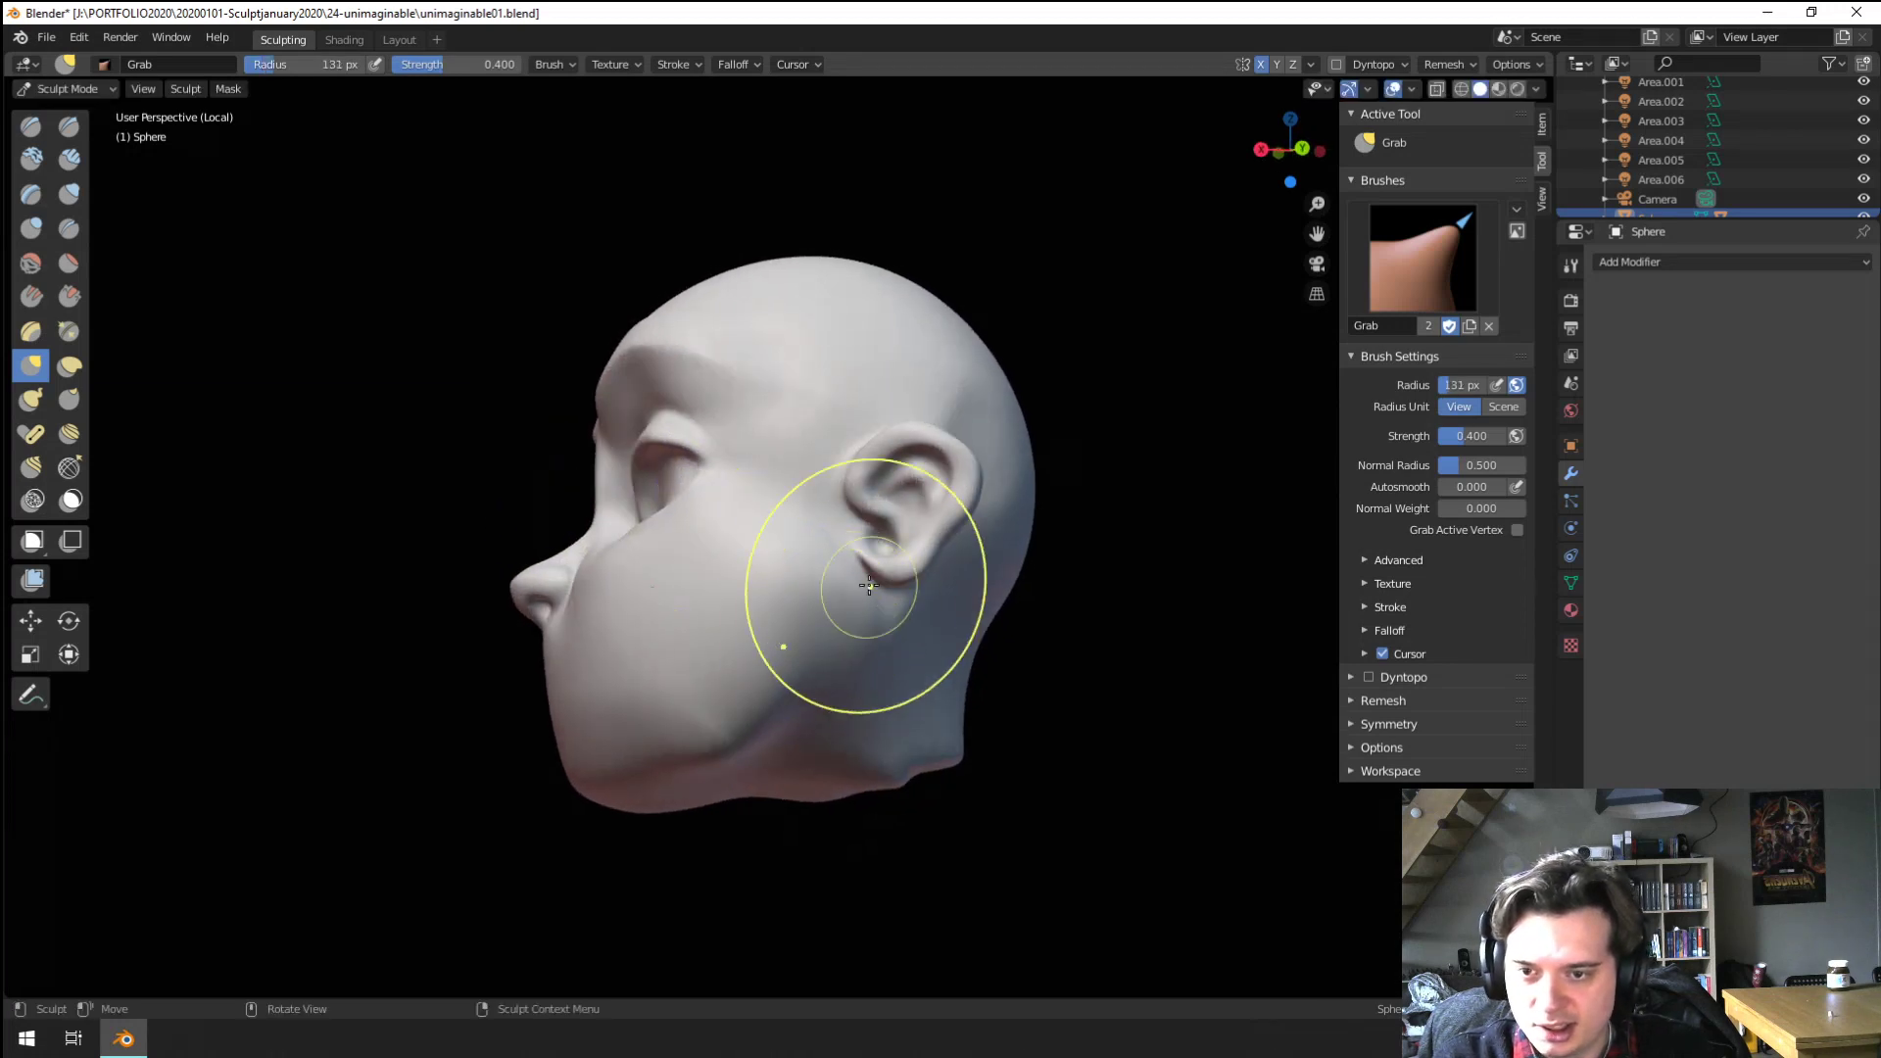
middle_click_drag(826, 602, 774, 559)
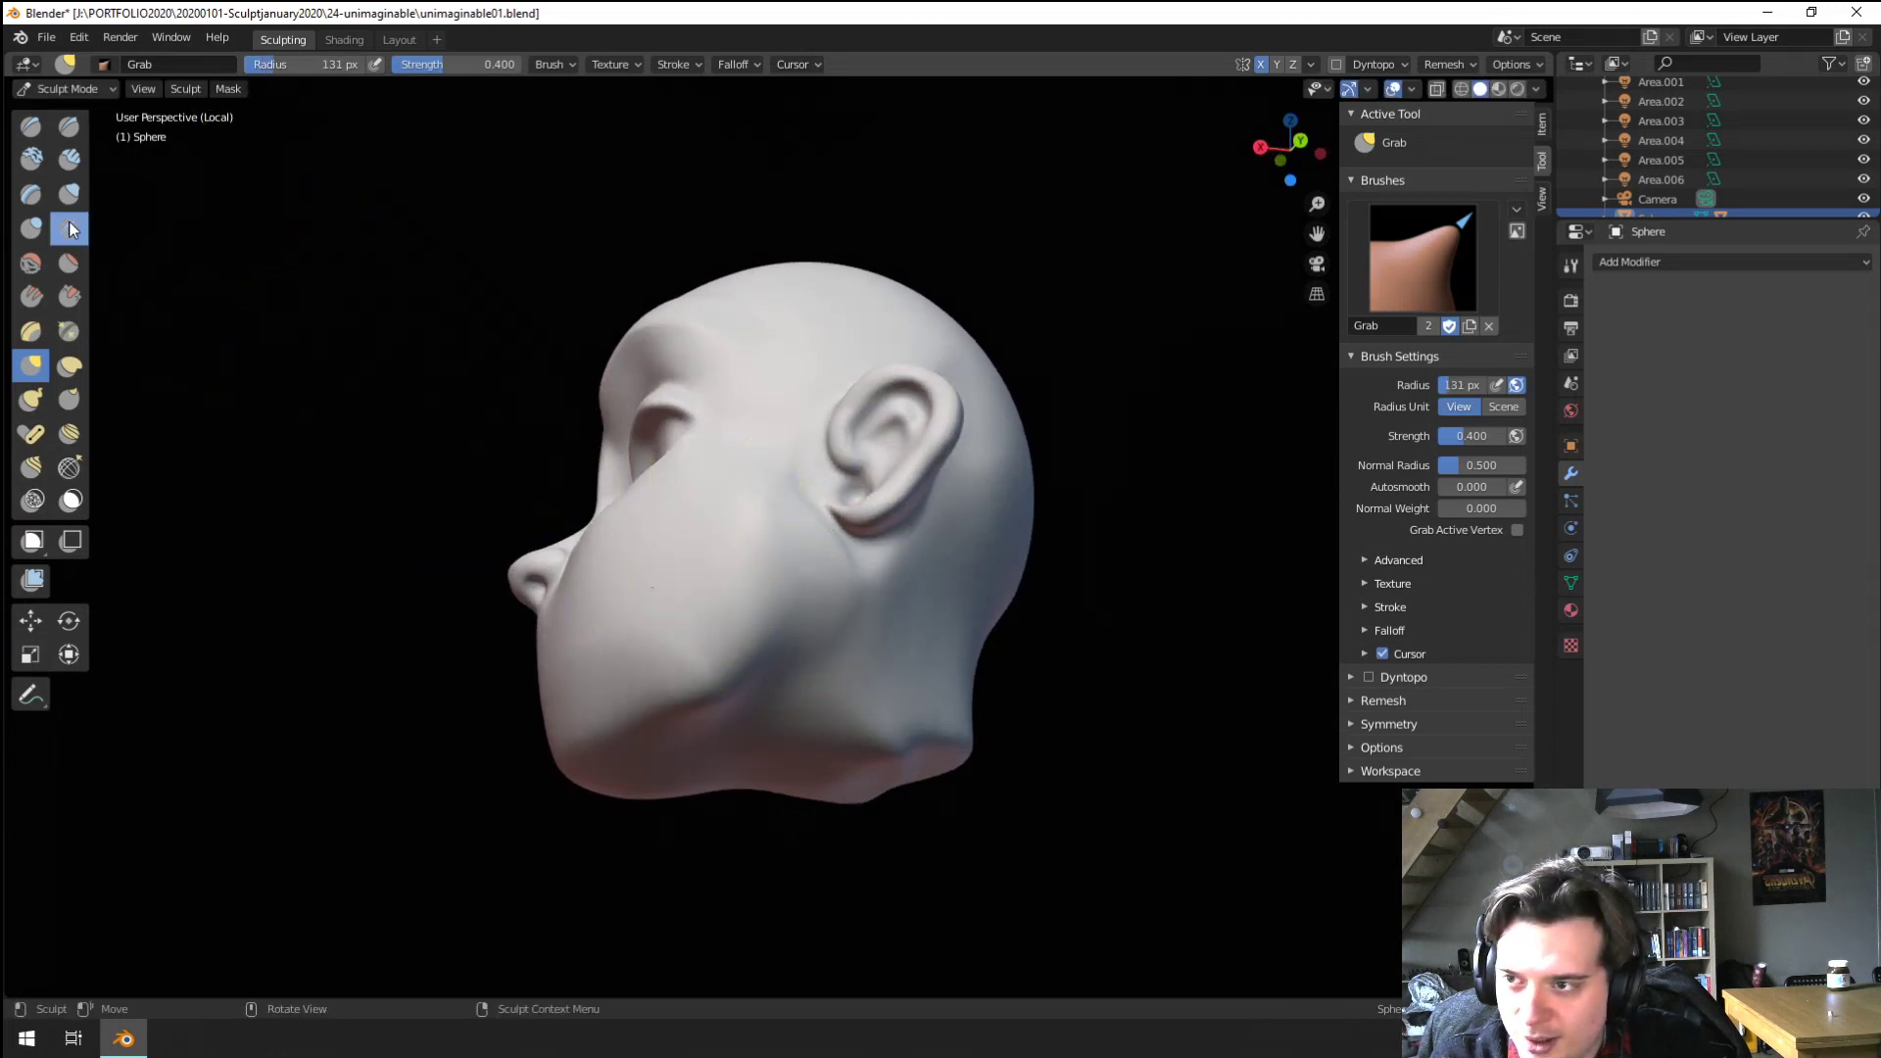
left_click(68, 228)
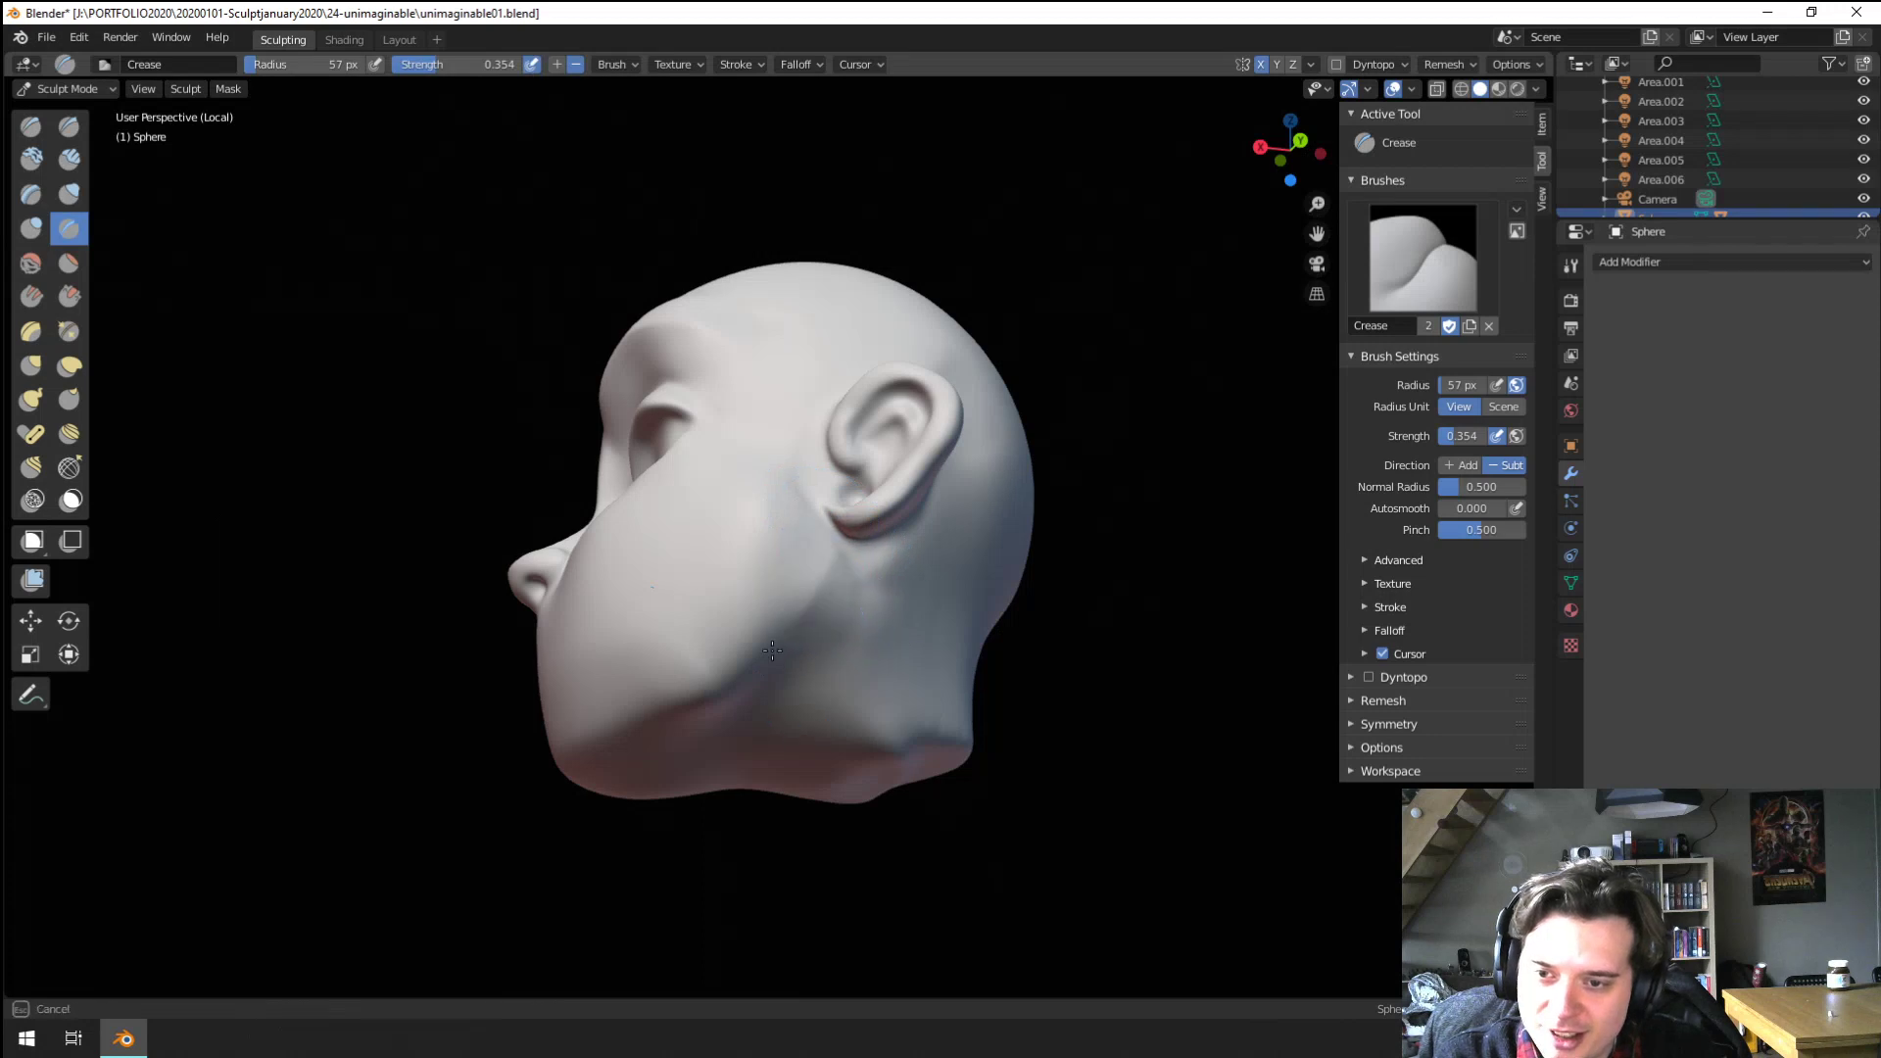
scroll(851, 467, "down", 3)
mouse_move(851, 467)
middle_mouse_down()
mouse_move(877, 633)
mouse_move(789, 667)
mouse_move(985, 628)
middle_mouse_up()
scroll(789, 666, "up", 2)
Push the side of the cheek slightly inward with the Grab brush at 108 px radius
key("g")
key("f")
key("f")
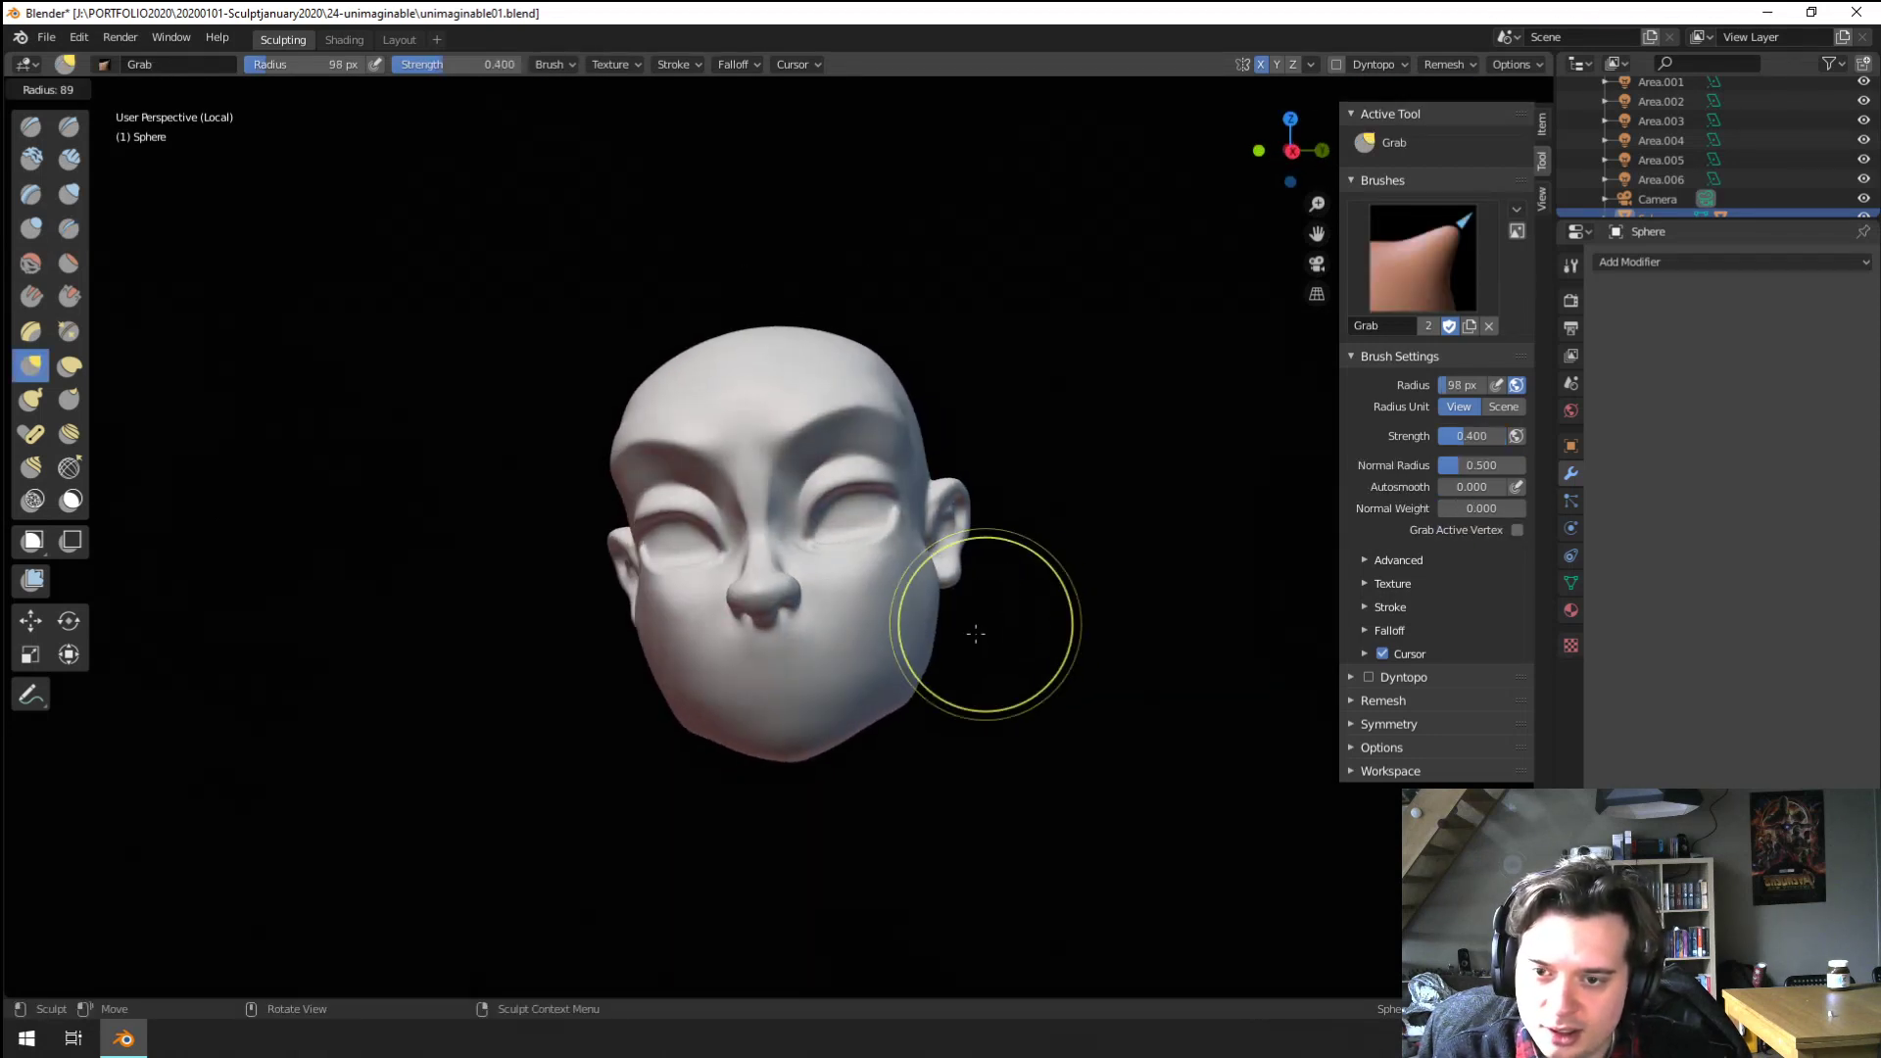
left_click_drag(940, 632, 934, 627)
mouse_move(933, 627)
middle_mouse_down()
mouse_move(1058, 600)
mouse_move(943, 530)
mouse_move(591, 478)
middle_mouse_up()
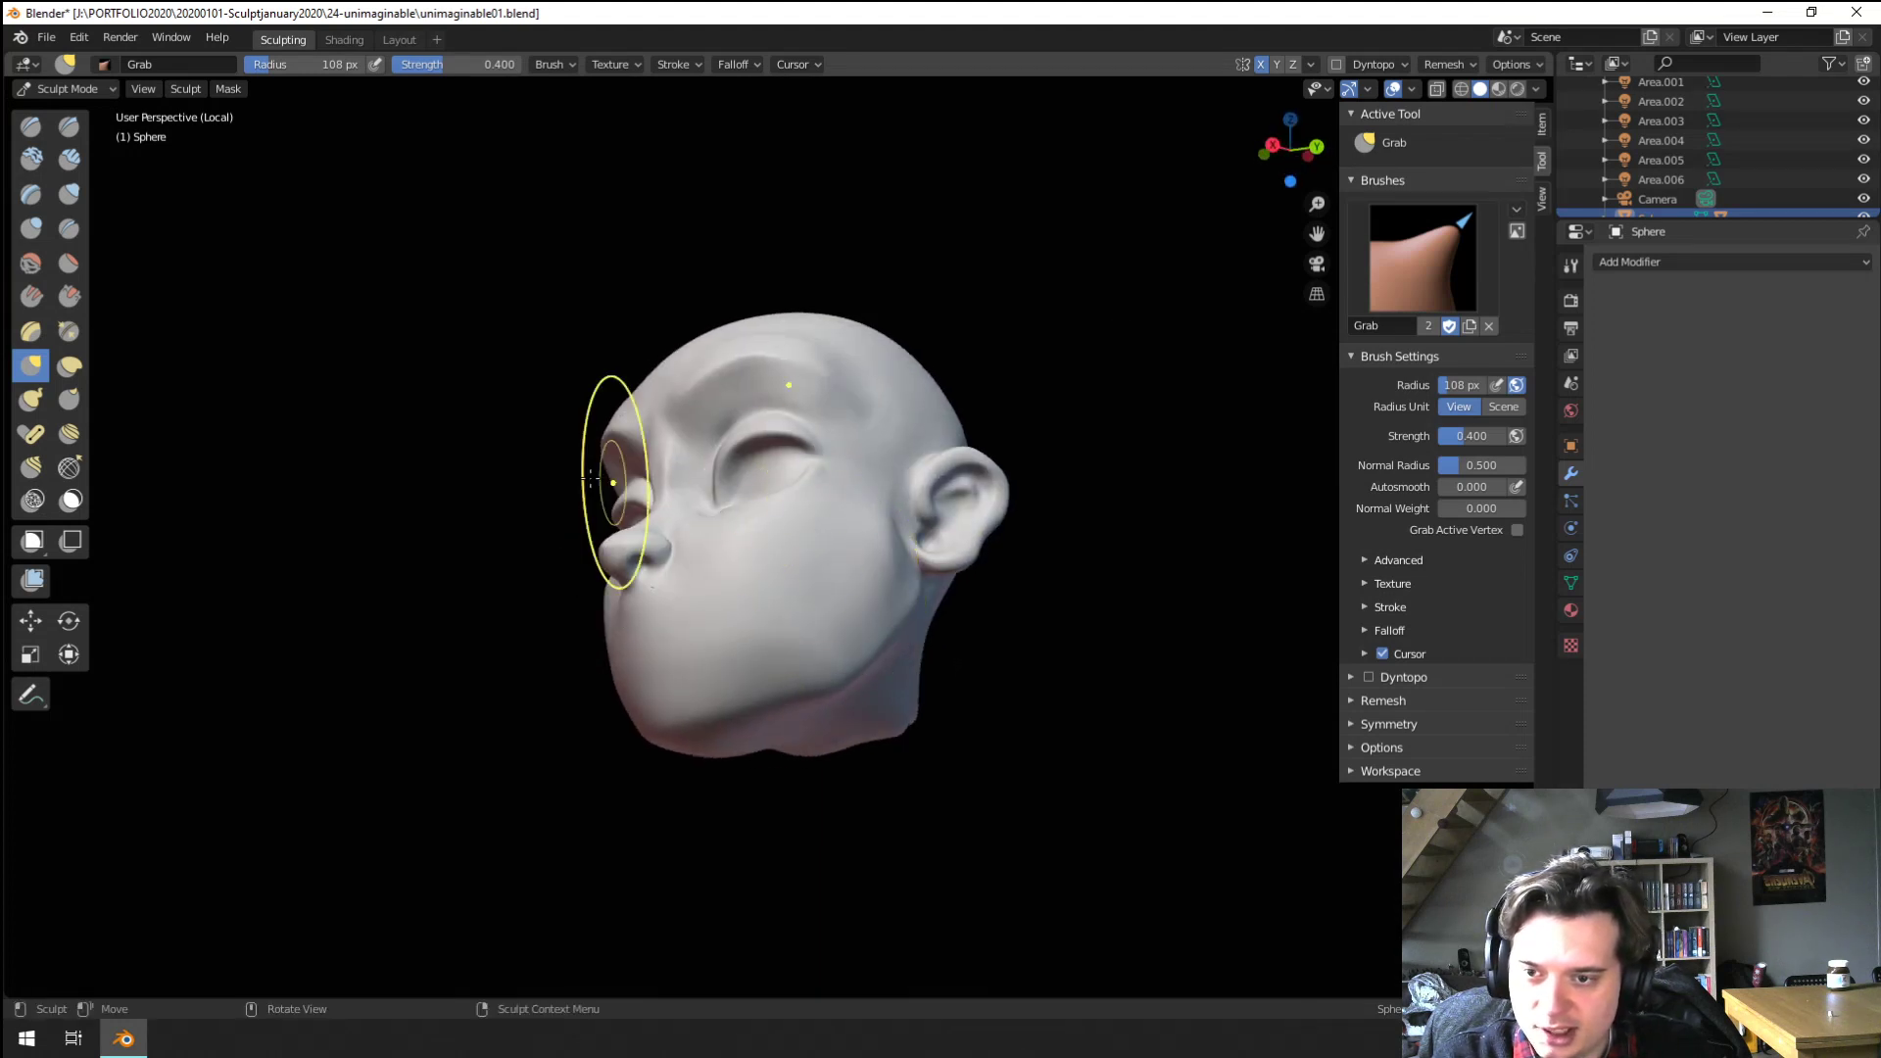
Scrape the jawline and the underside of the jaw with the Scrape brush at 130 px radius
left_click(70, 297)
middle_click_drag(637, 587, 684, 615)
middle_click_drag(874, 665, 784, 630)
middle_click_drag(662, 699, 623, 577)
key("f")
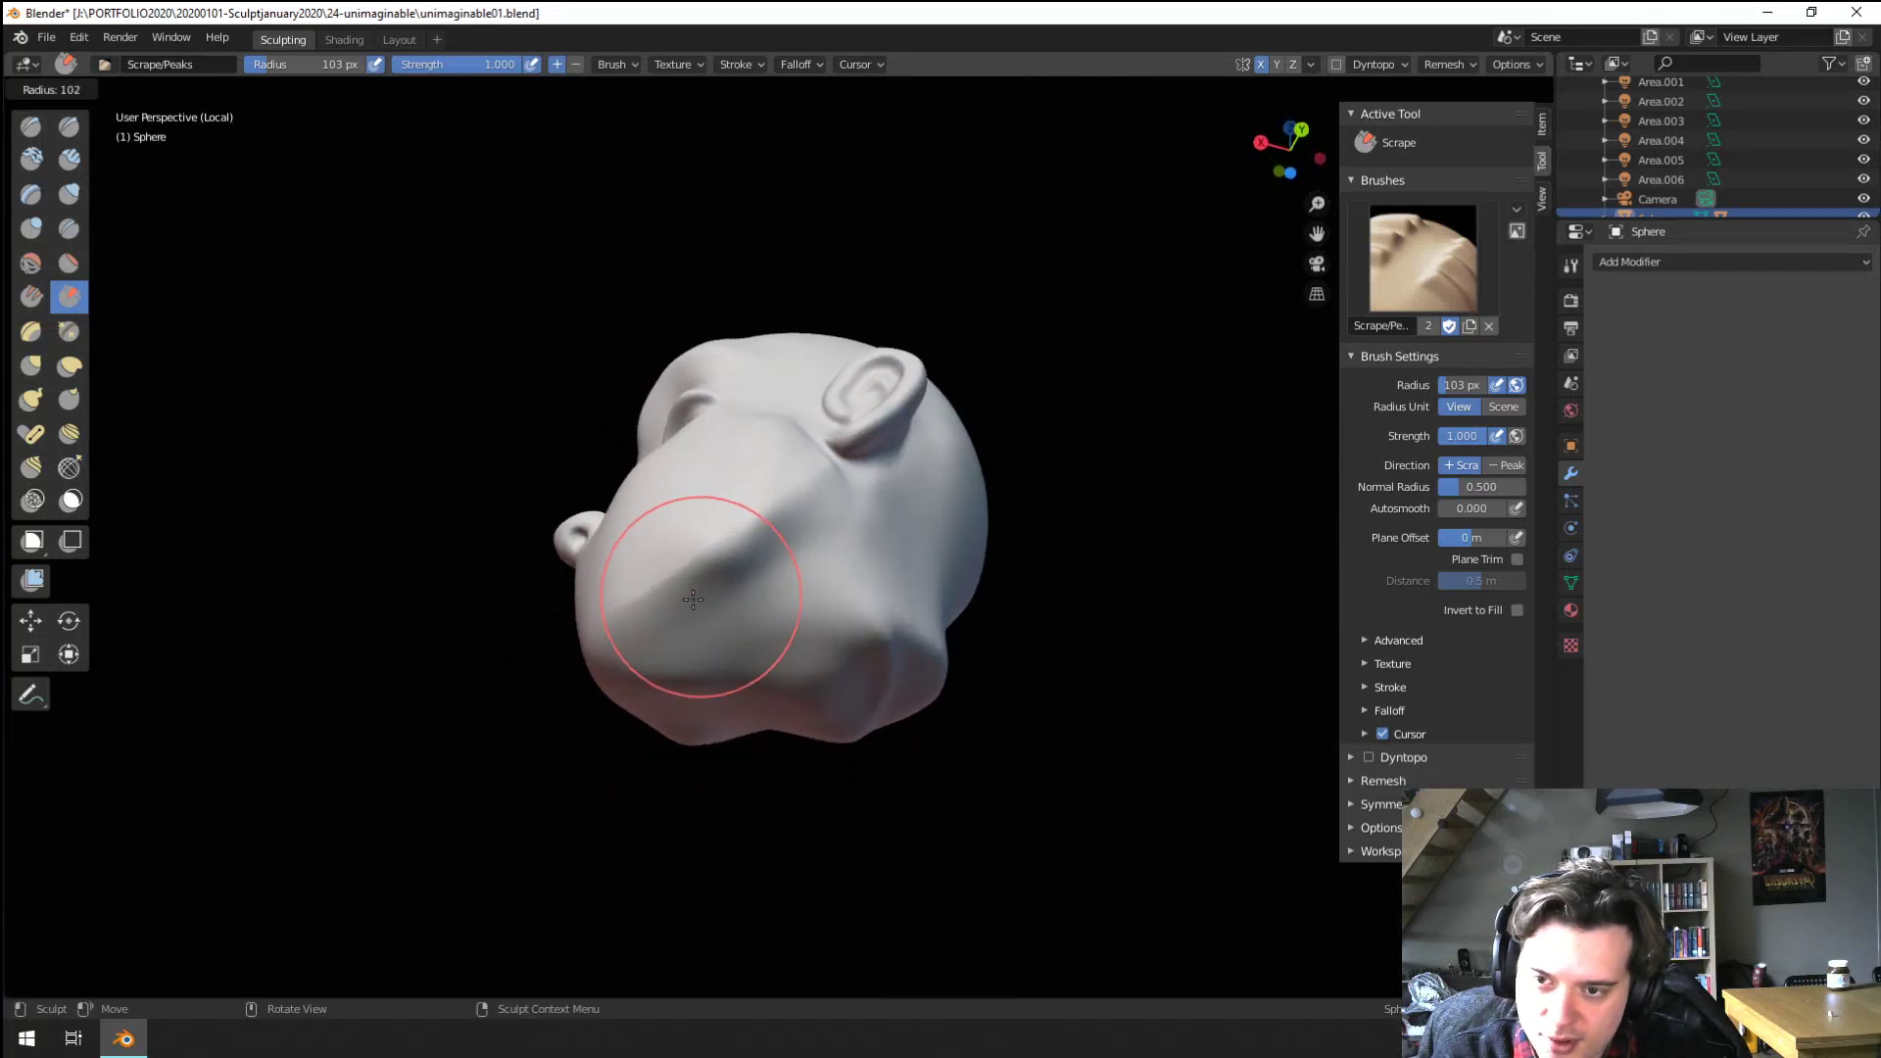
left_click(772, 592)
key("f")
left_click(820, 492)
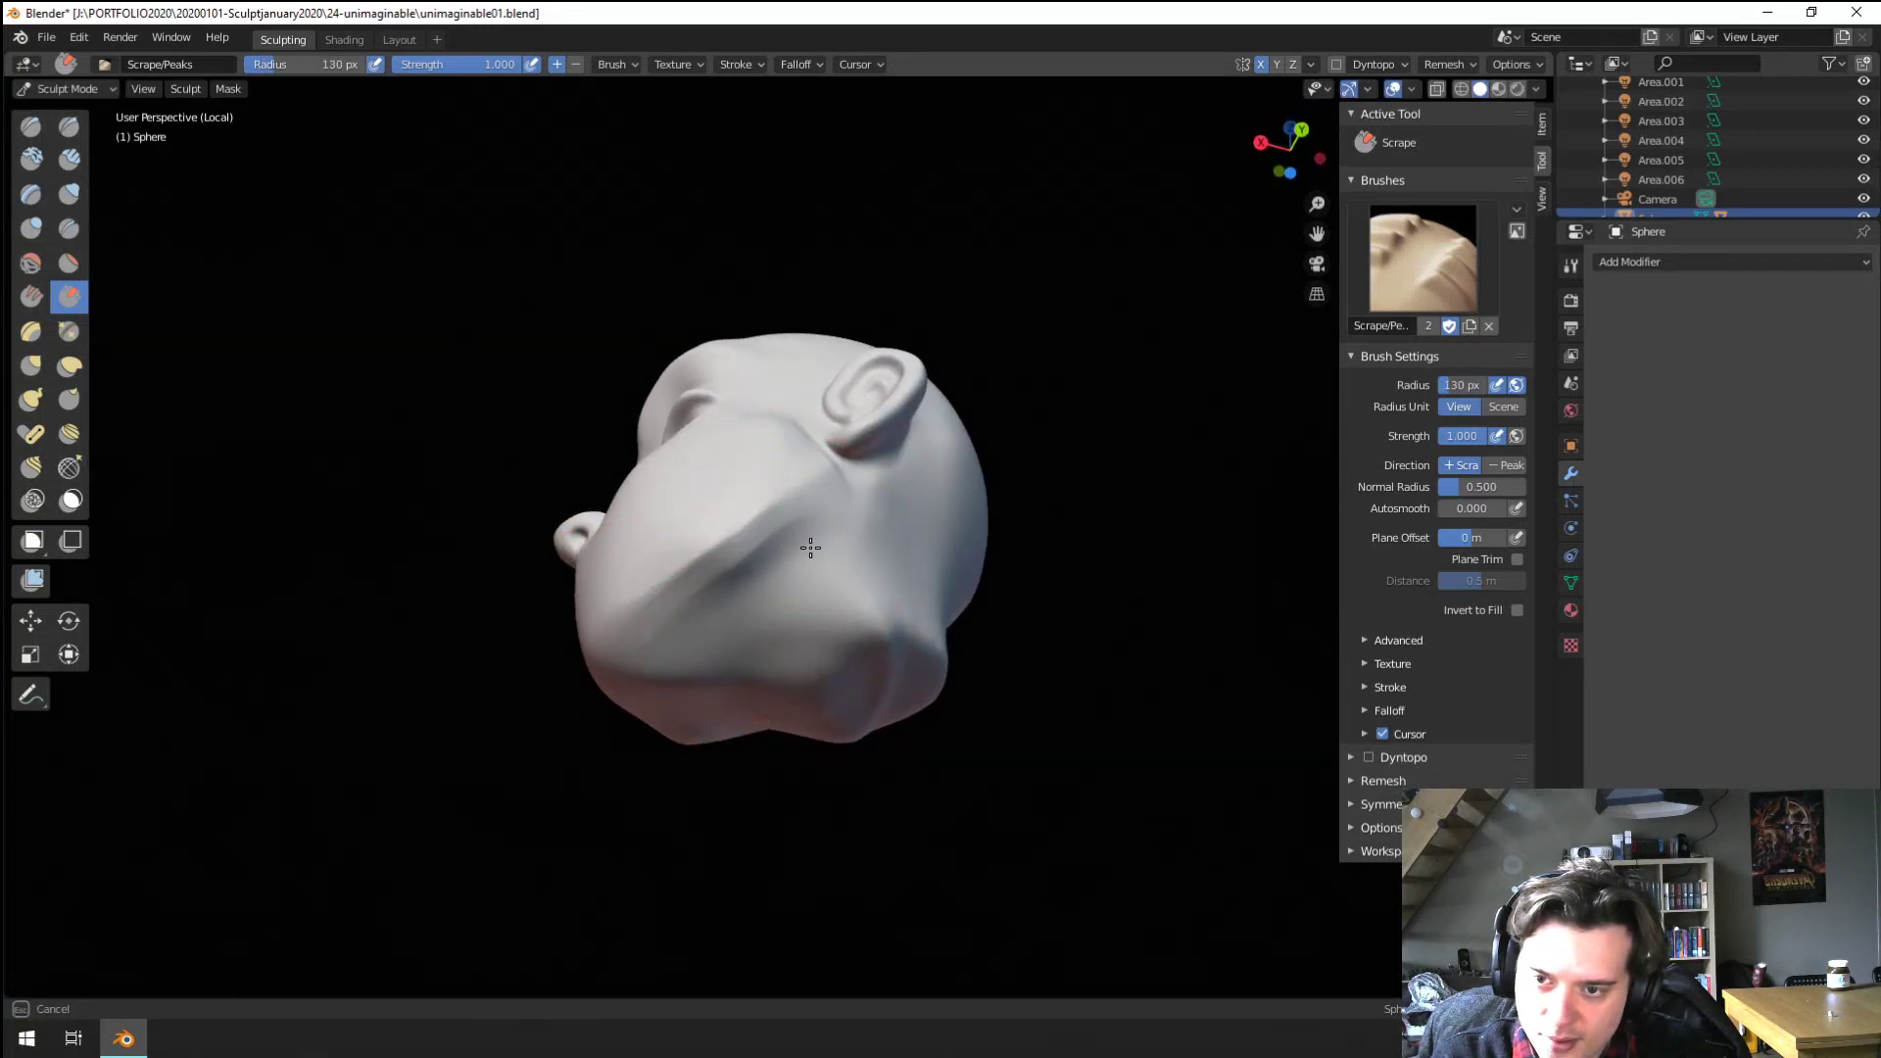
middle_click_drag(842, 509, 877, 617)
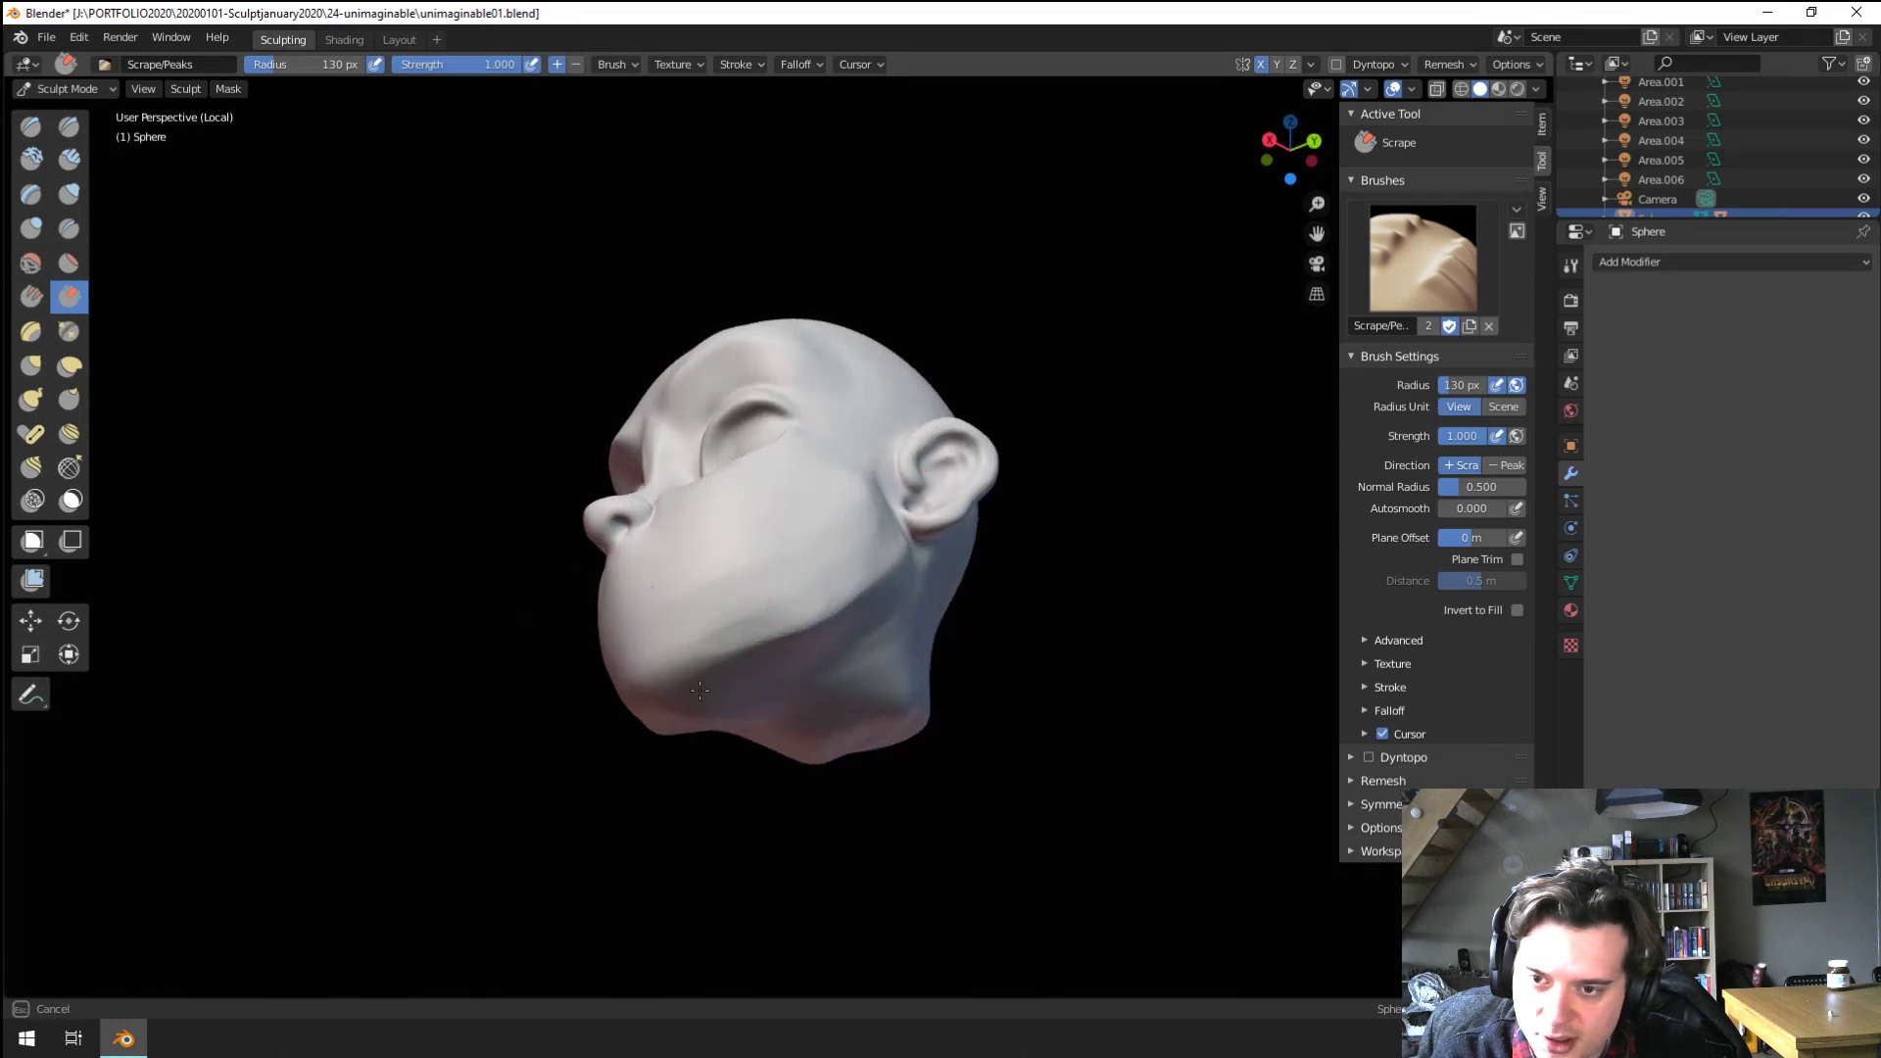
middle_click_drag(699, 691, 777, 660)
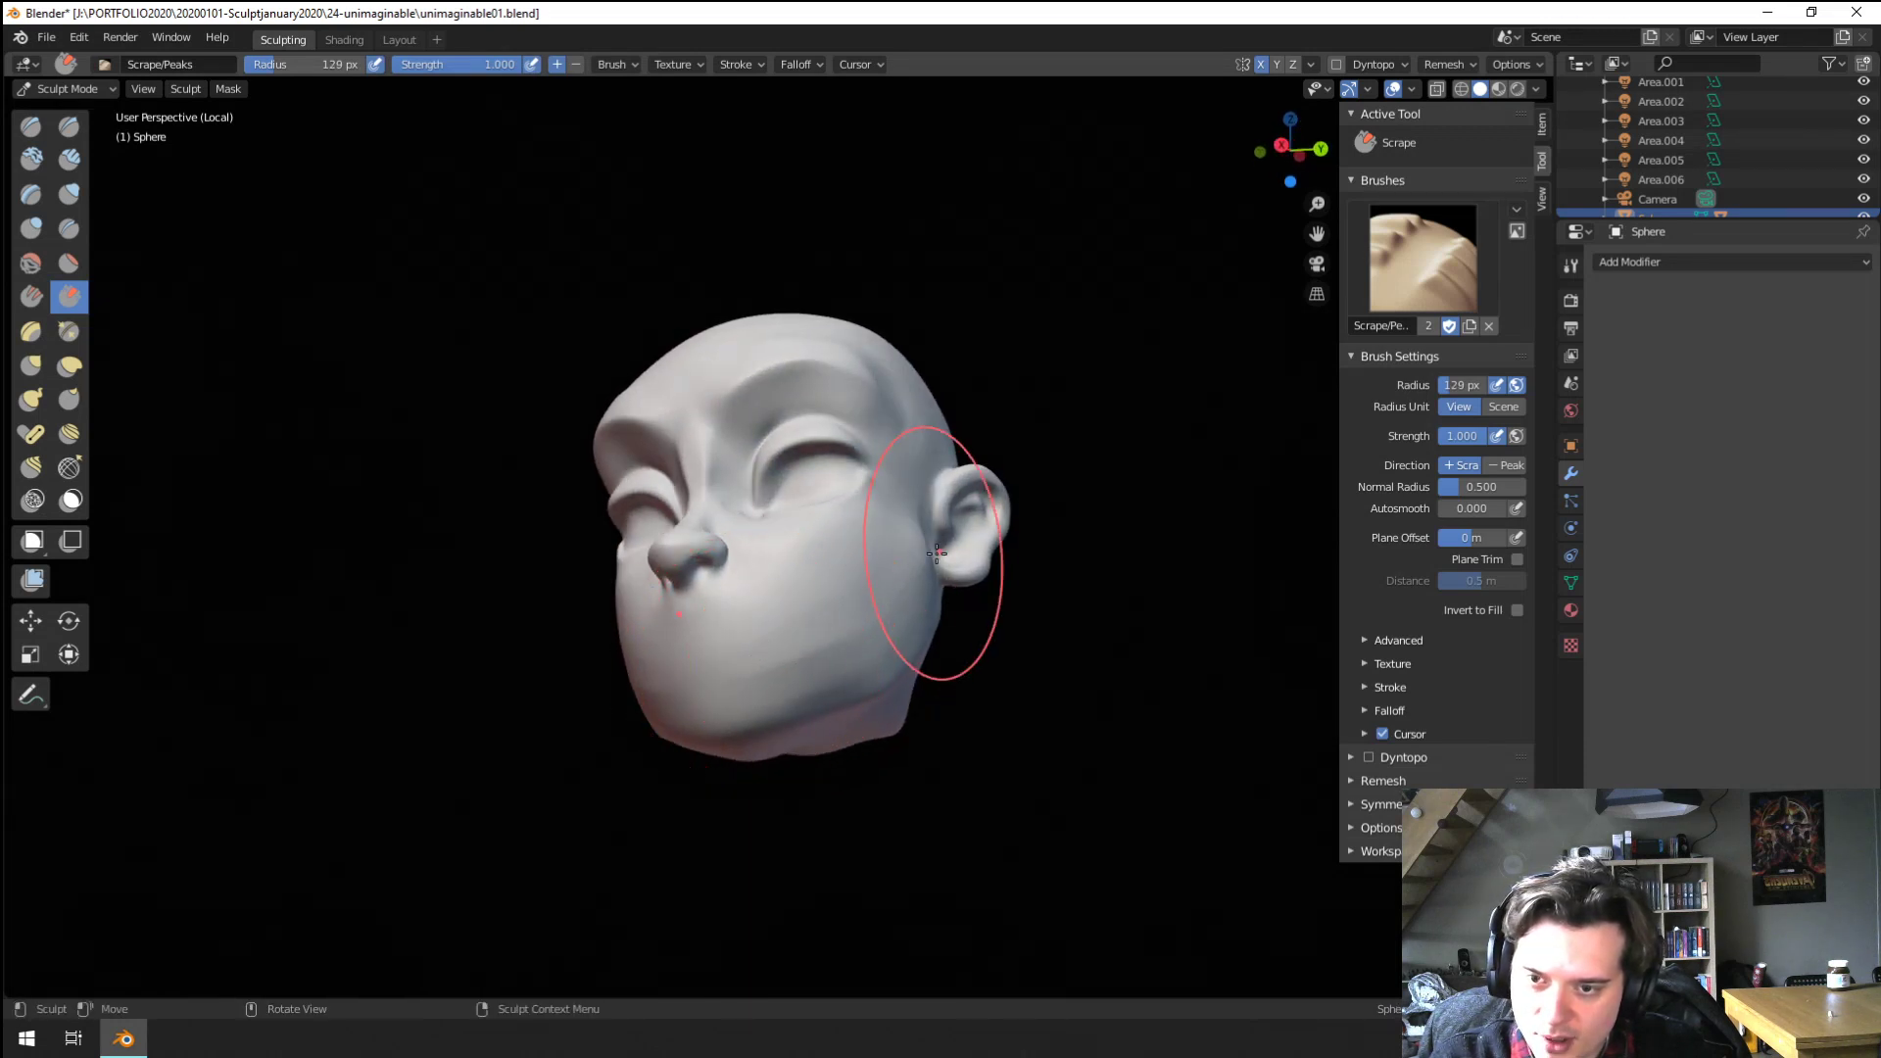
Even out the forehead and temple with the Scrape brush at 105 px radius
middle_click_drag(905, 553, 877, 735)
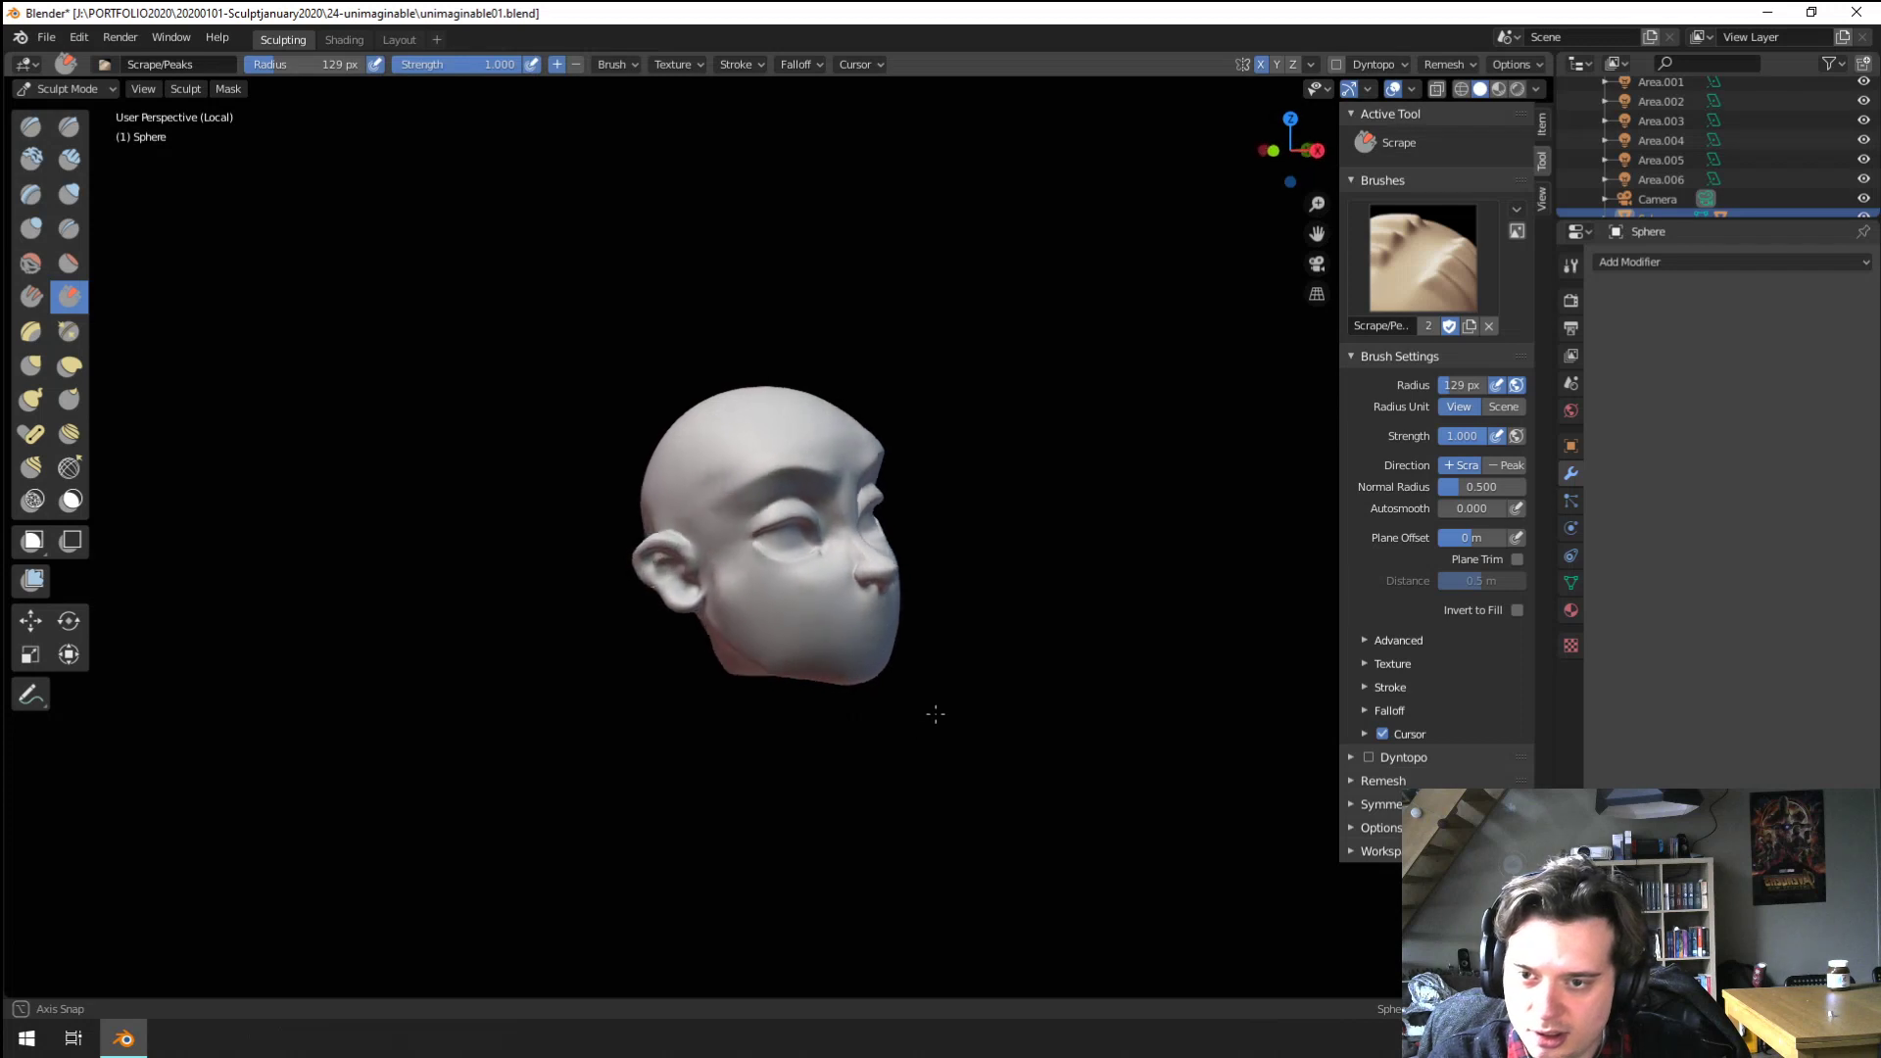
middle_click_drag(738, 733, 685, 717)
middle_click_drag(686, 718, 784, 603, "ctrl")
middle_click_drag(850, 500, 872, 544)
key("f")
left_click(854, 503)
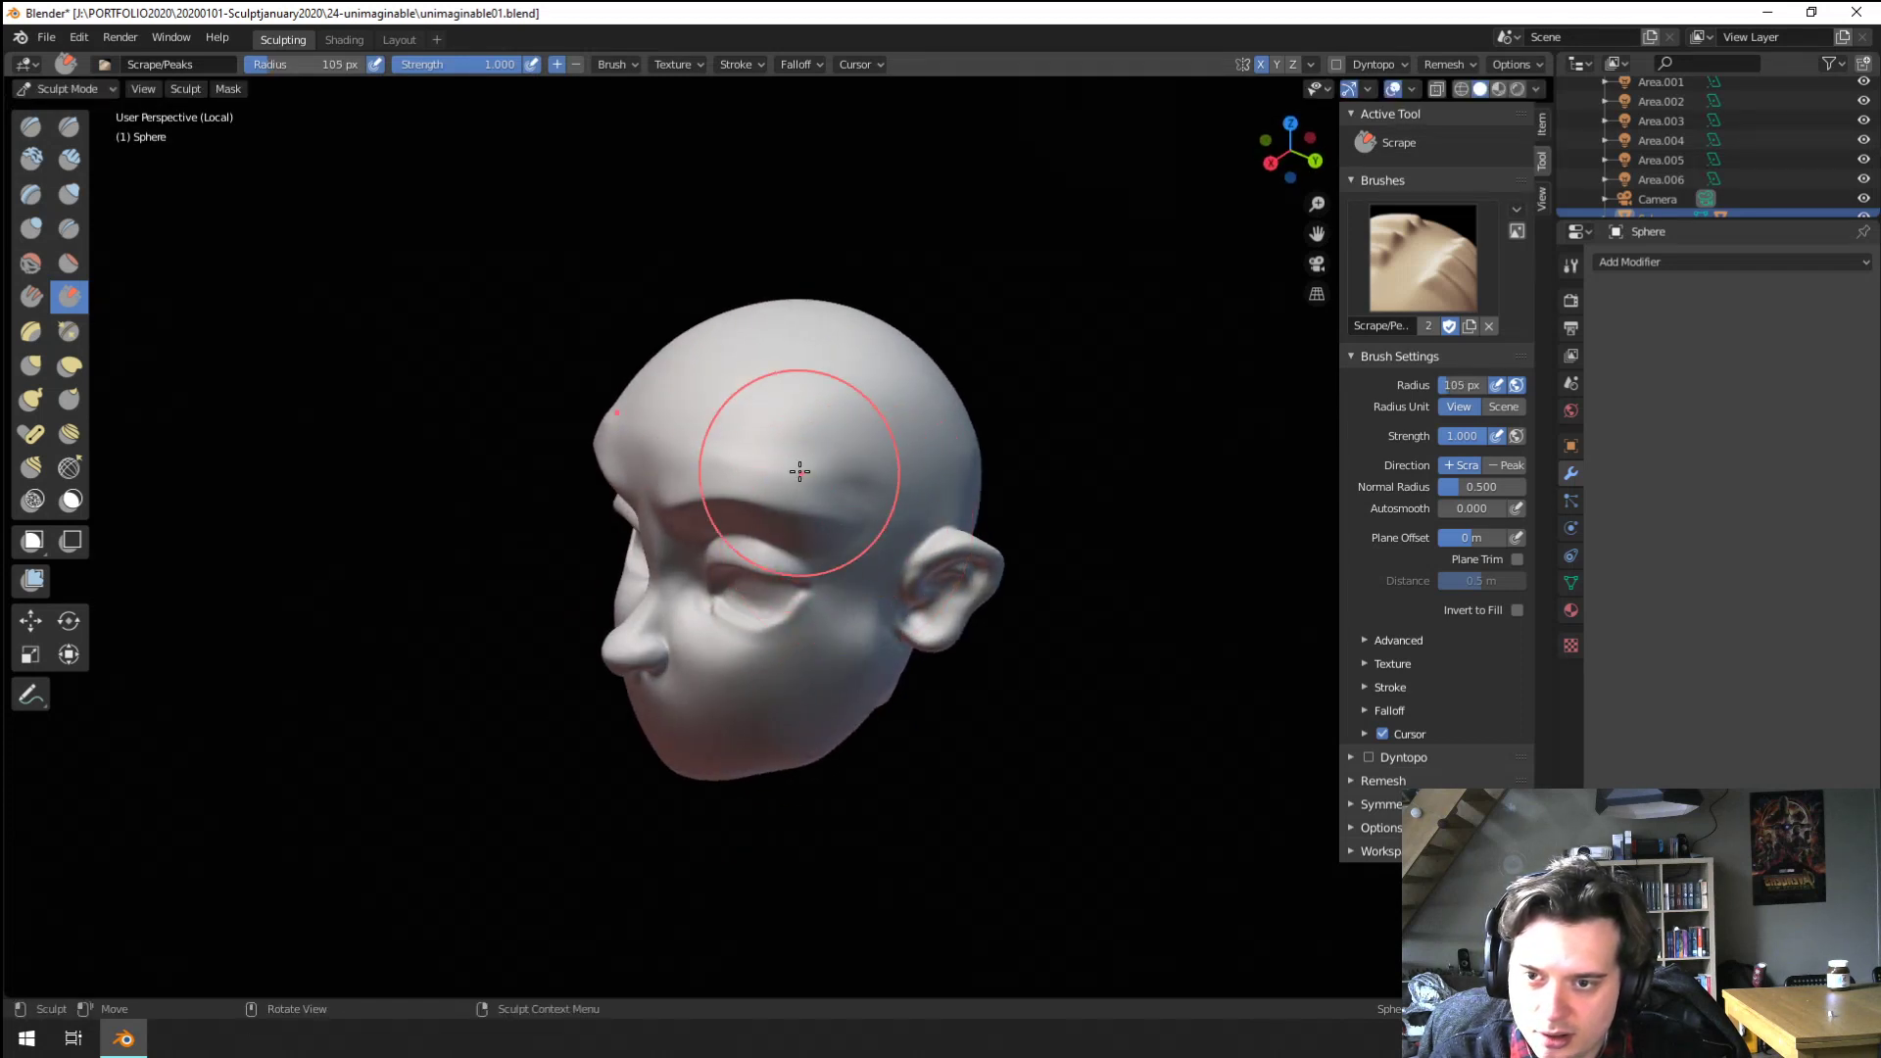
mouse_move(799, 471)
middle_mouse_down()
mouse_move(819, 411)
mouse_move(902, 416)
middle_mouse_up()
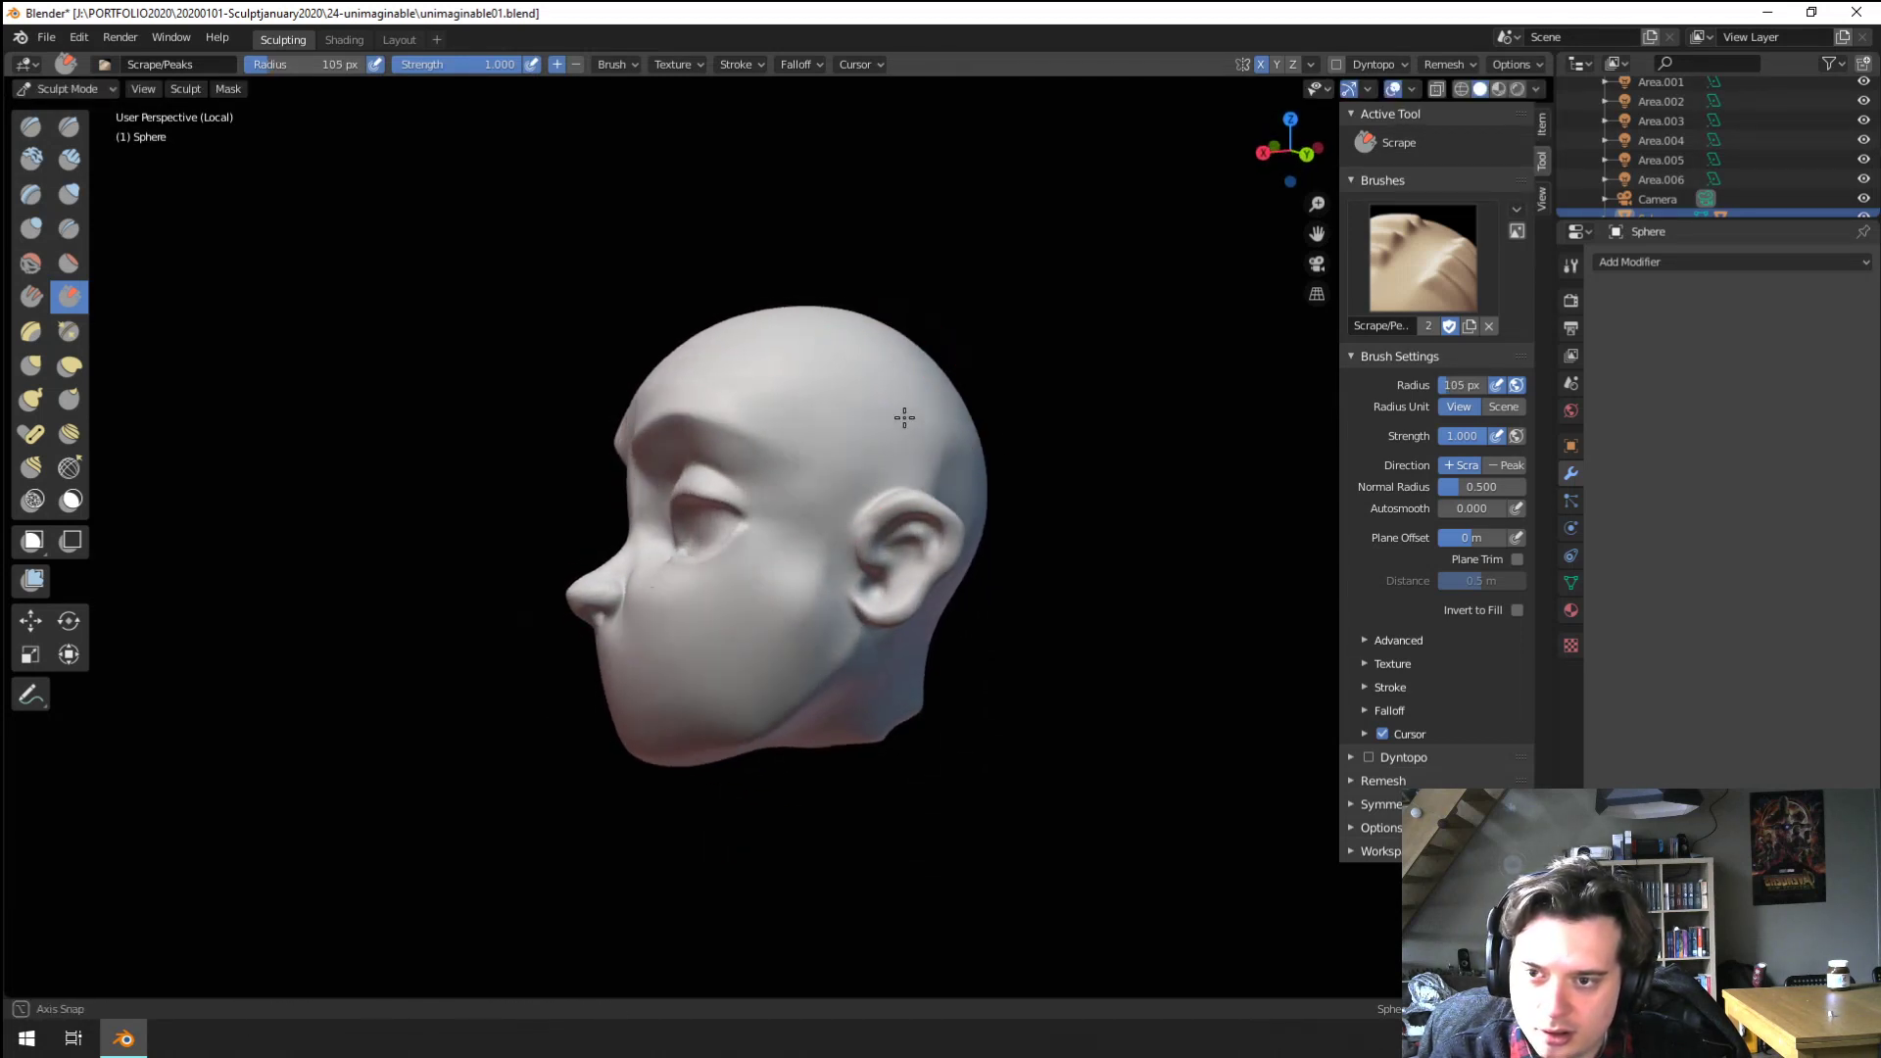
scroll(651, 608, "down", 2)
Narrow the face by pushing the cheek side inward with the Grab brush at 244 px radius
key("g")
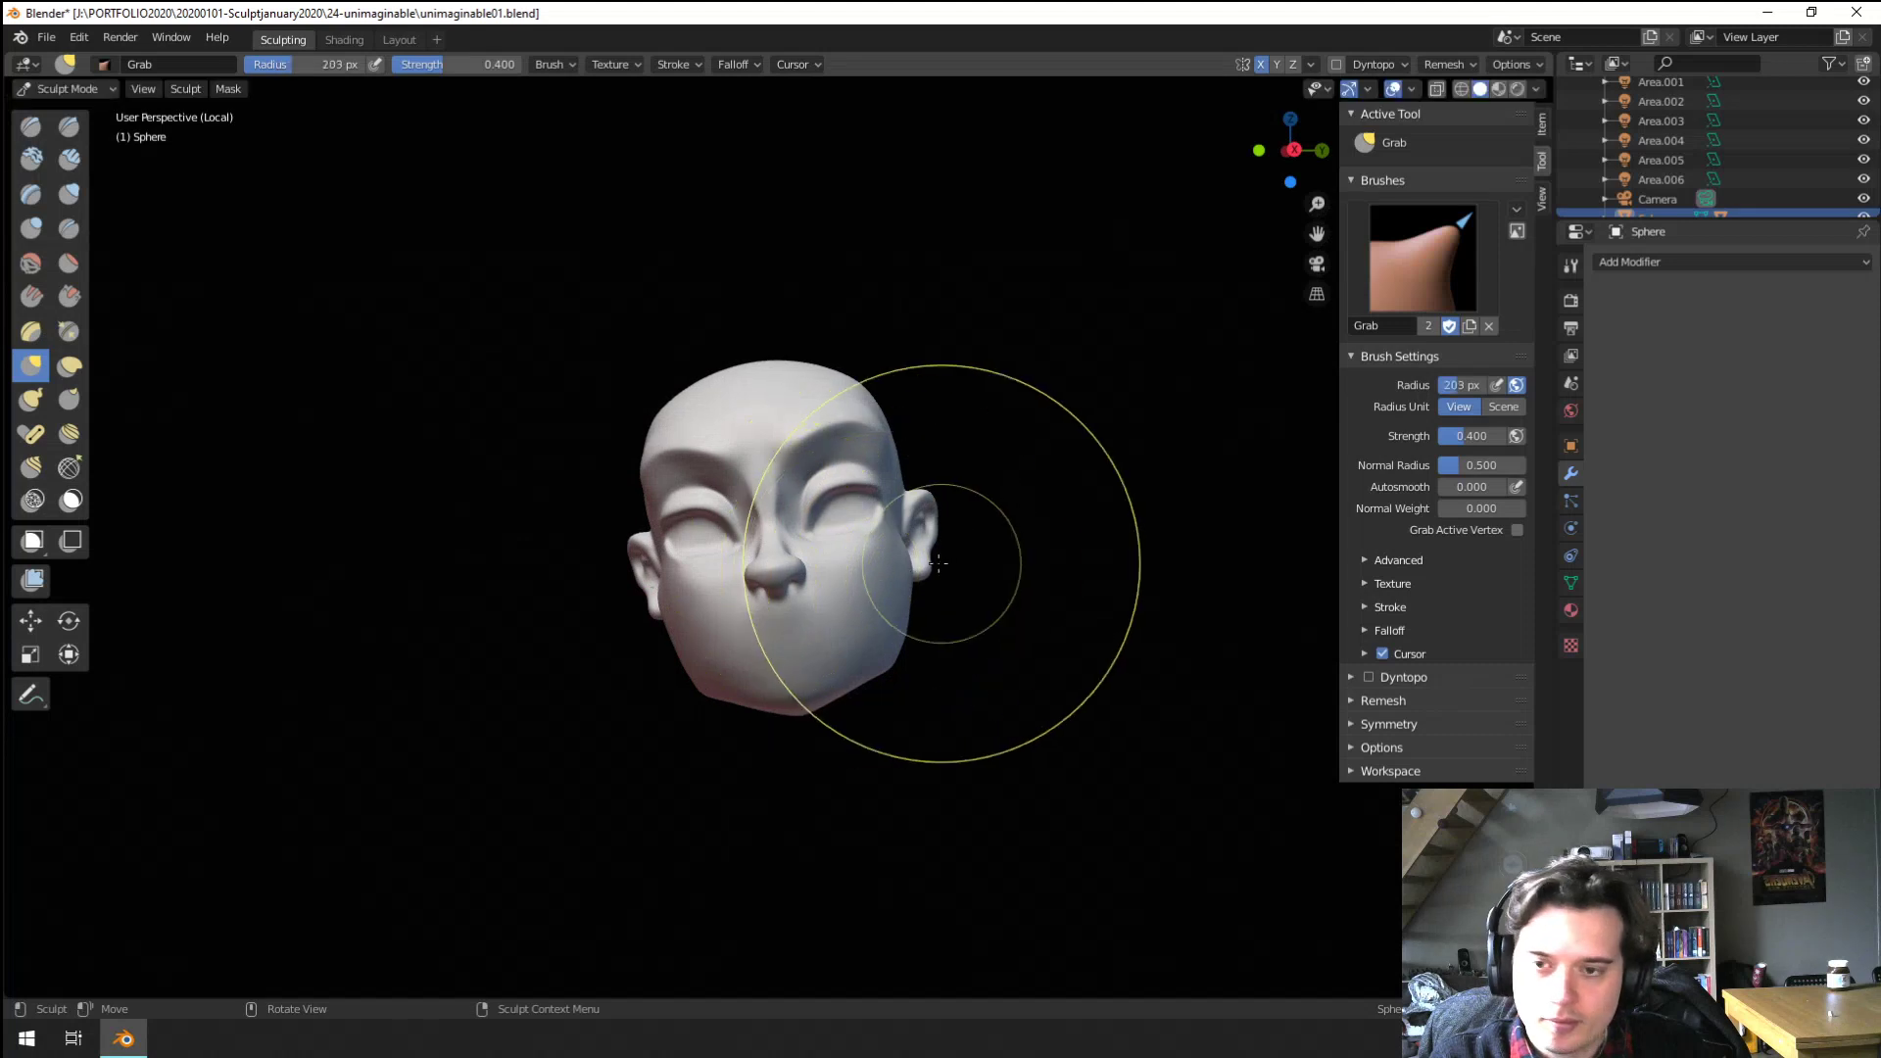
key("f")
left_click(951, 580)
left_click_drag(903, 587, 888, 589)
Move the ear and the adjoining side of the head inward with the Grab brush at 221 px radius
key("f")
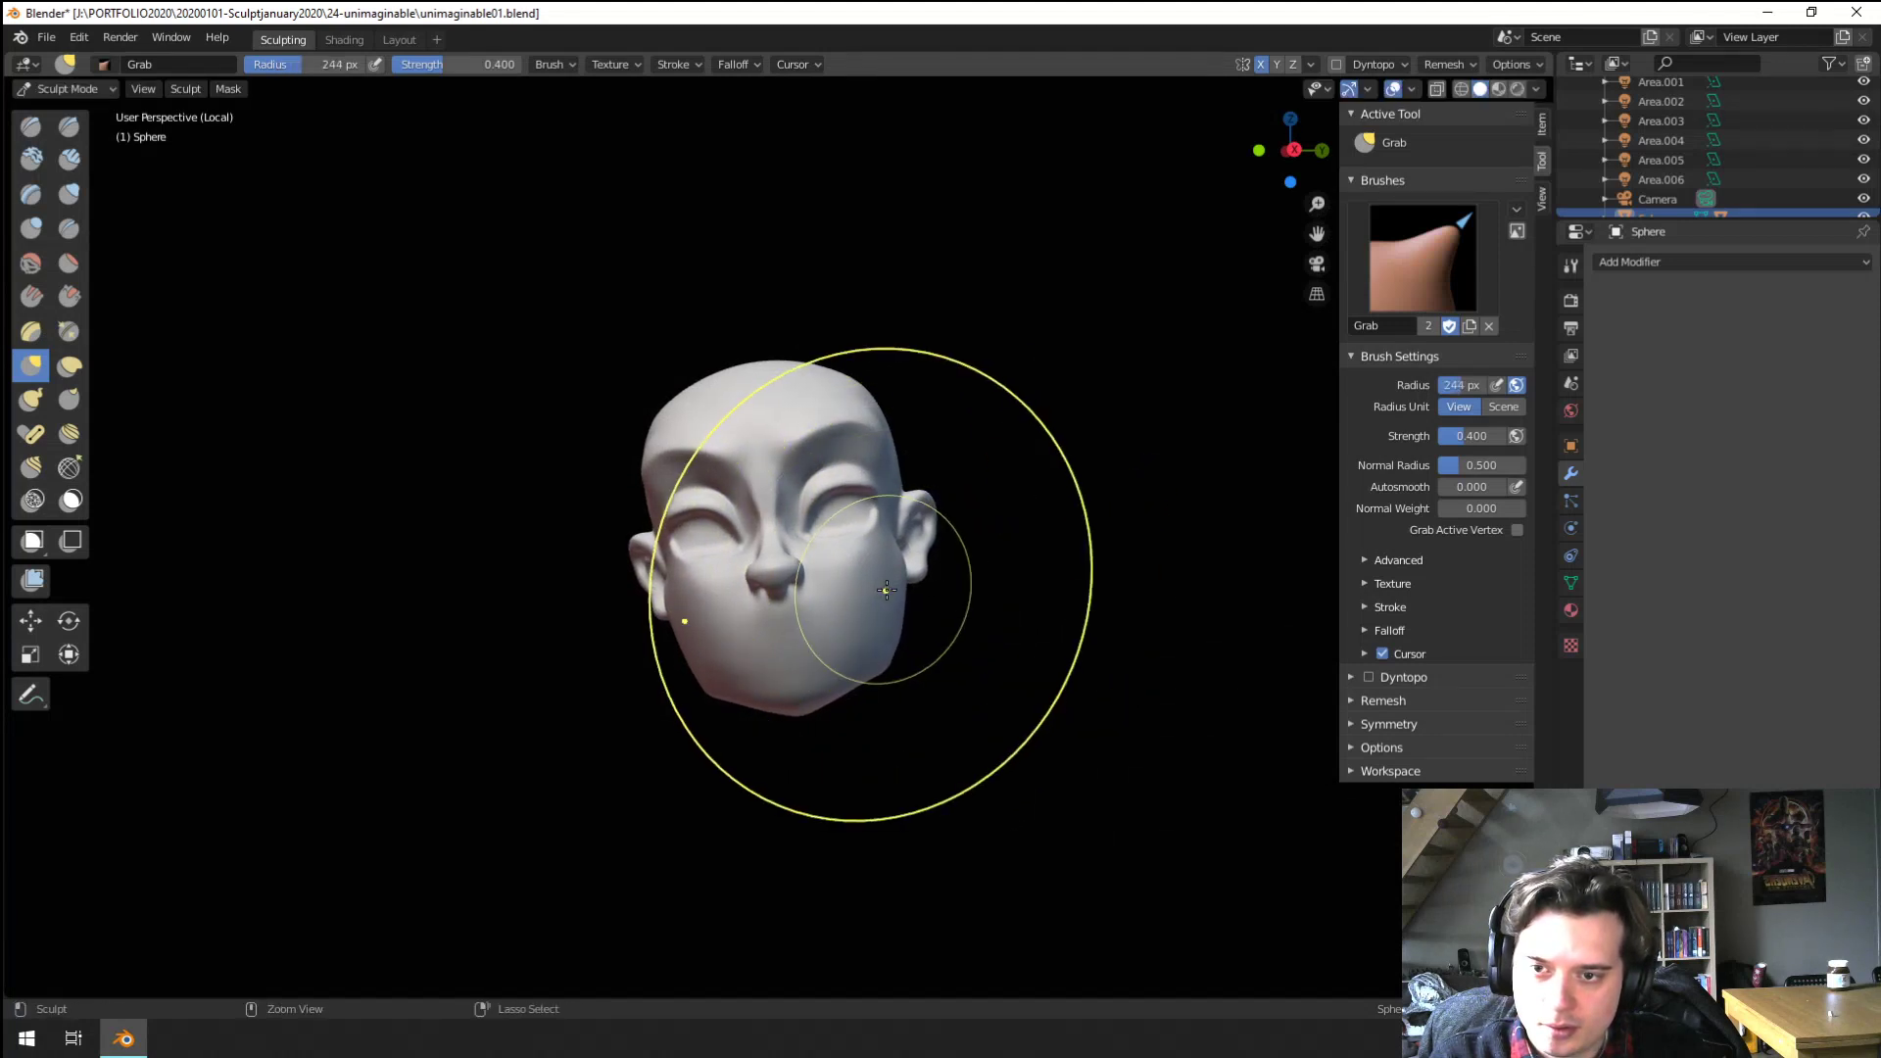
left_click(891, 612)
mouse_move(885, 623)
middle_mouse_down()
mouse_move(999, 632)
mouse_move(946, 627)
mouse_move(916, 555)
middle_mouse_up()
key("f")
left_click(952, 551)
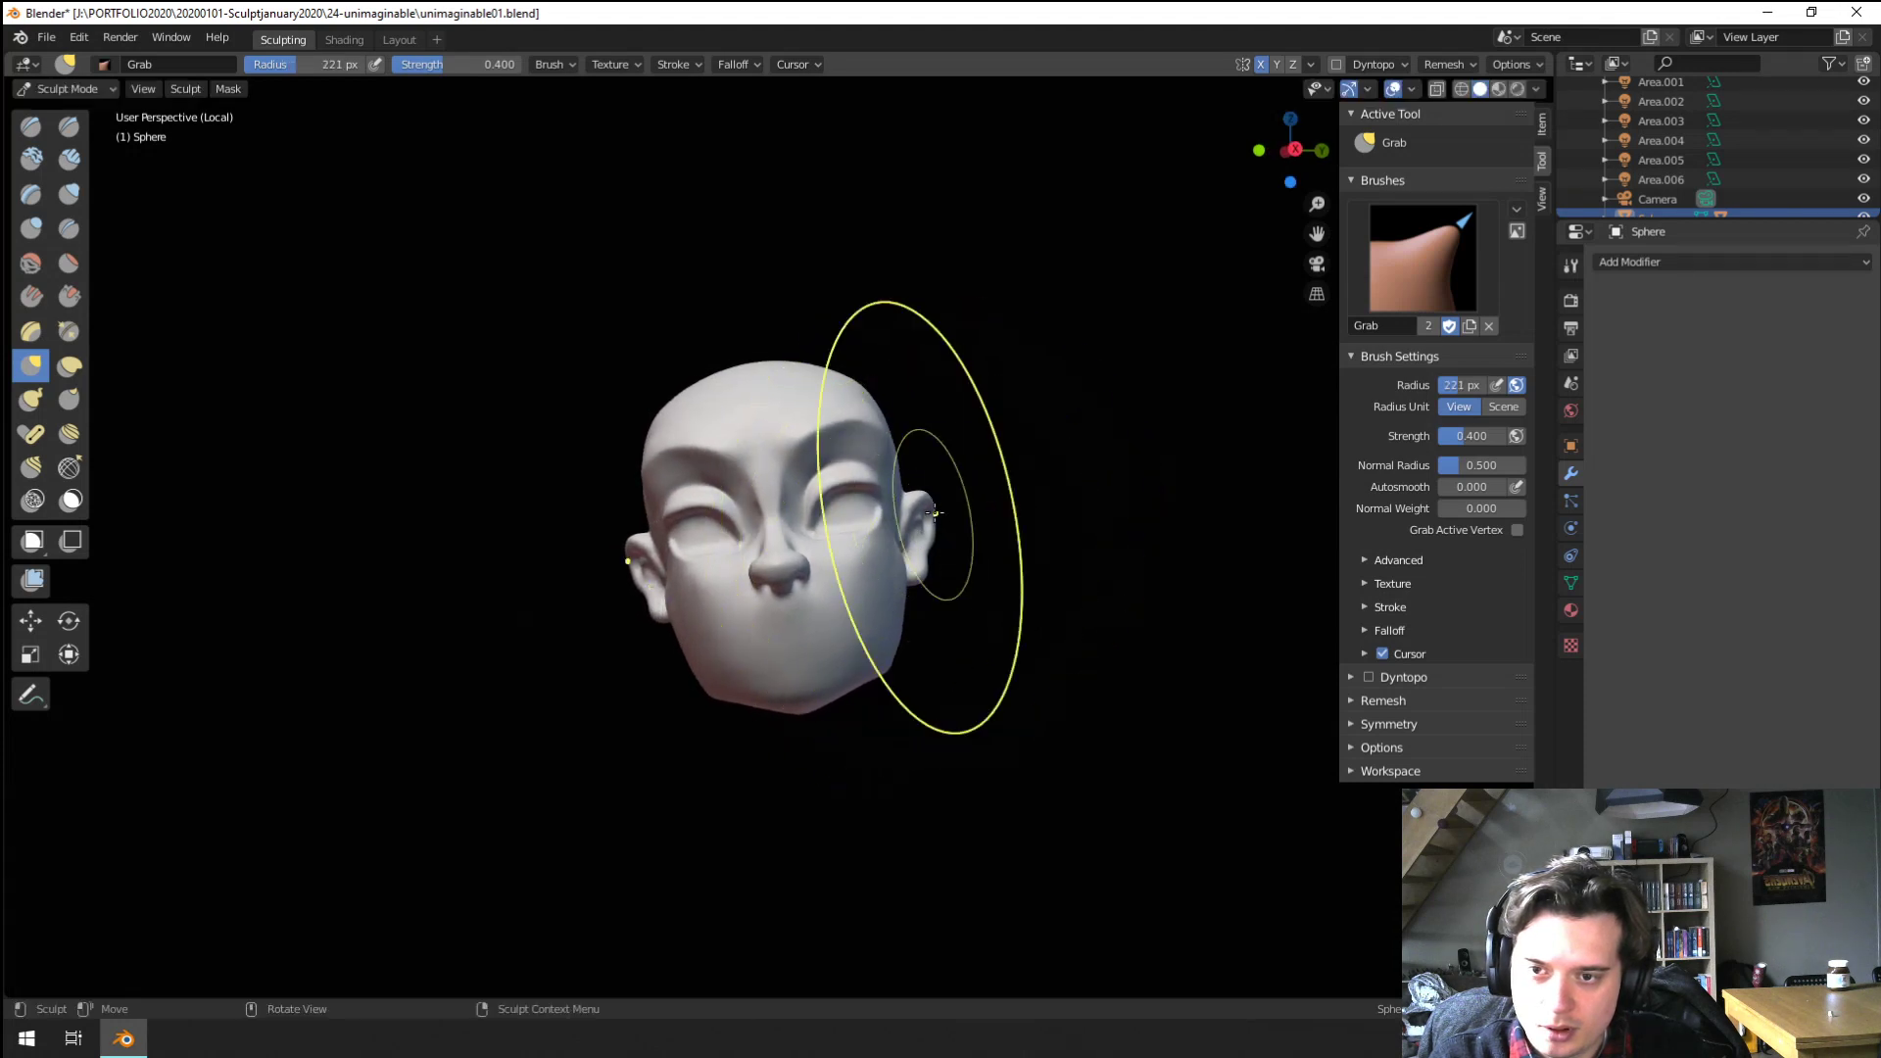
left_click_drag(921, 531, 903, 535)
mouse_move(900, 539)
middle_mouse_down()
mouse_move(711, 554)
mouse_move(983, 480)
mouse_move(841, 564)
middle_mouse_up()
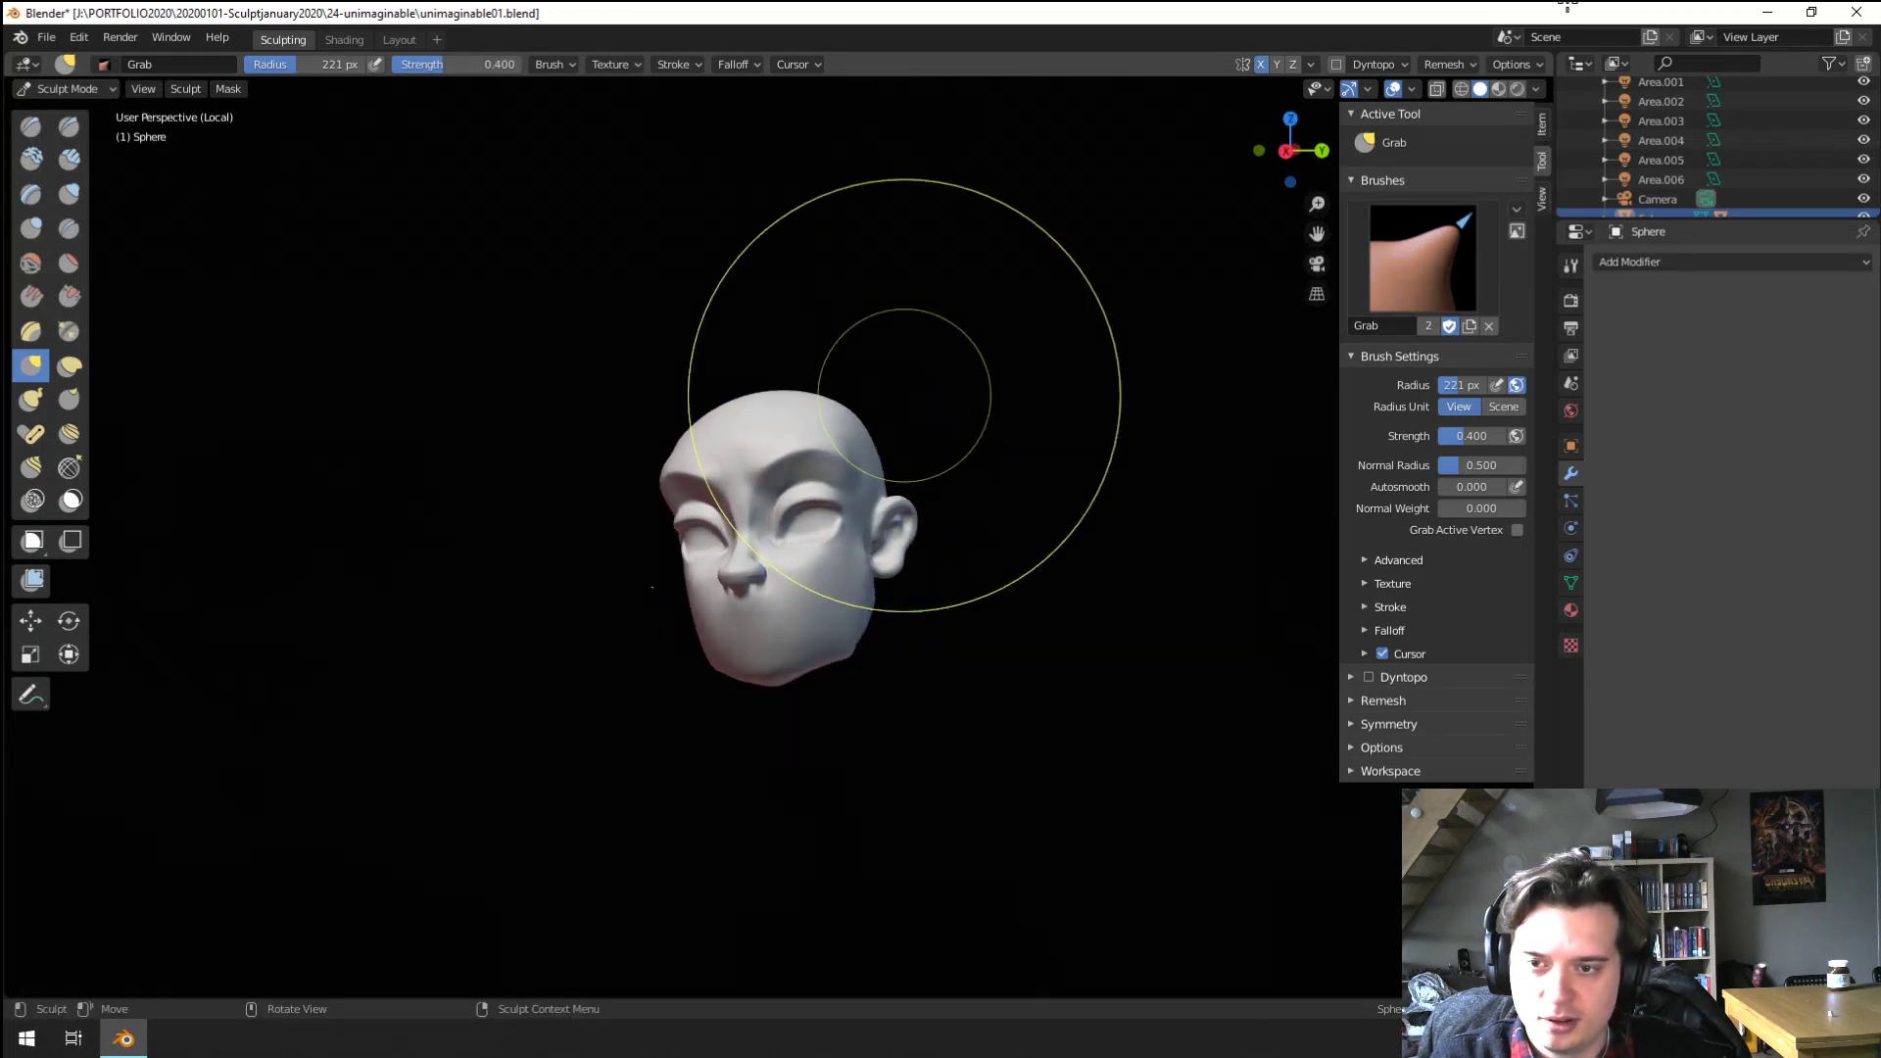
Flatten the forehead above the brows with the Flatten brush at 76 px radius
scroll(861, 639, "up", 2)
mouse_move(865, 634)
middle_mouse_down()
mouse_move(958, 630)
mouse_move(843, 603)
middle_mouse_up()
scroll(835, 597, "up", 1)
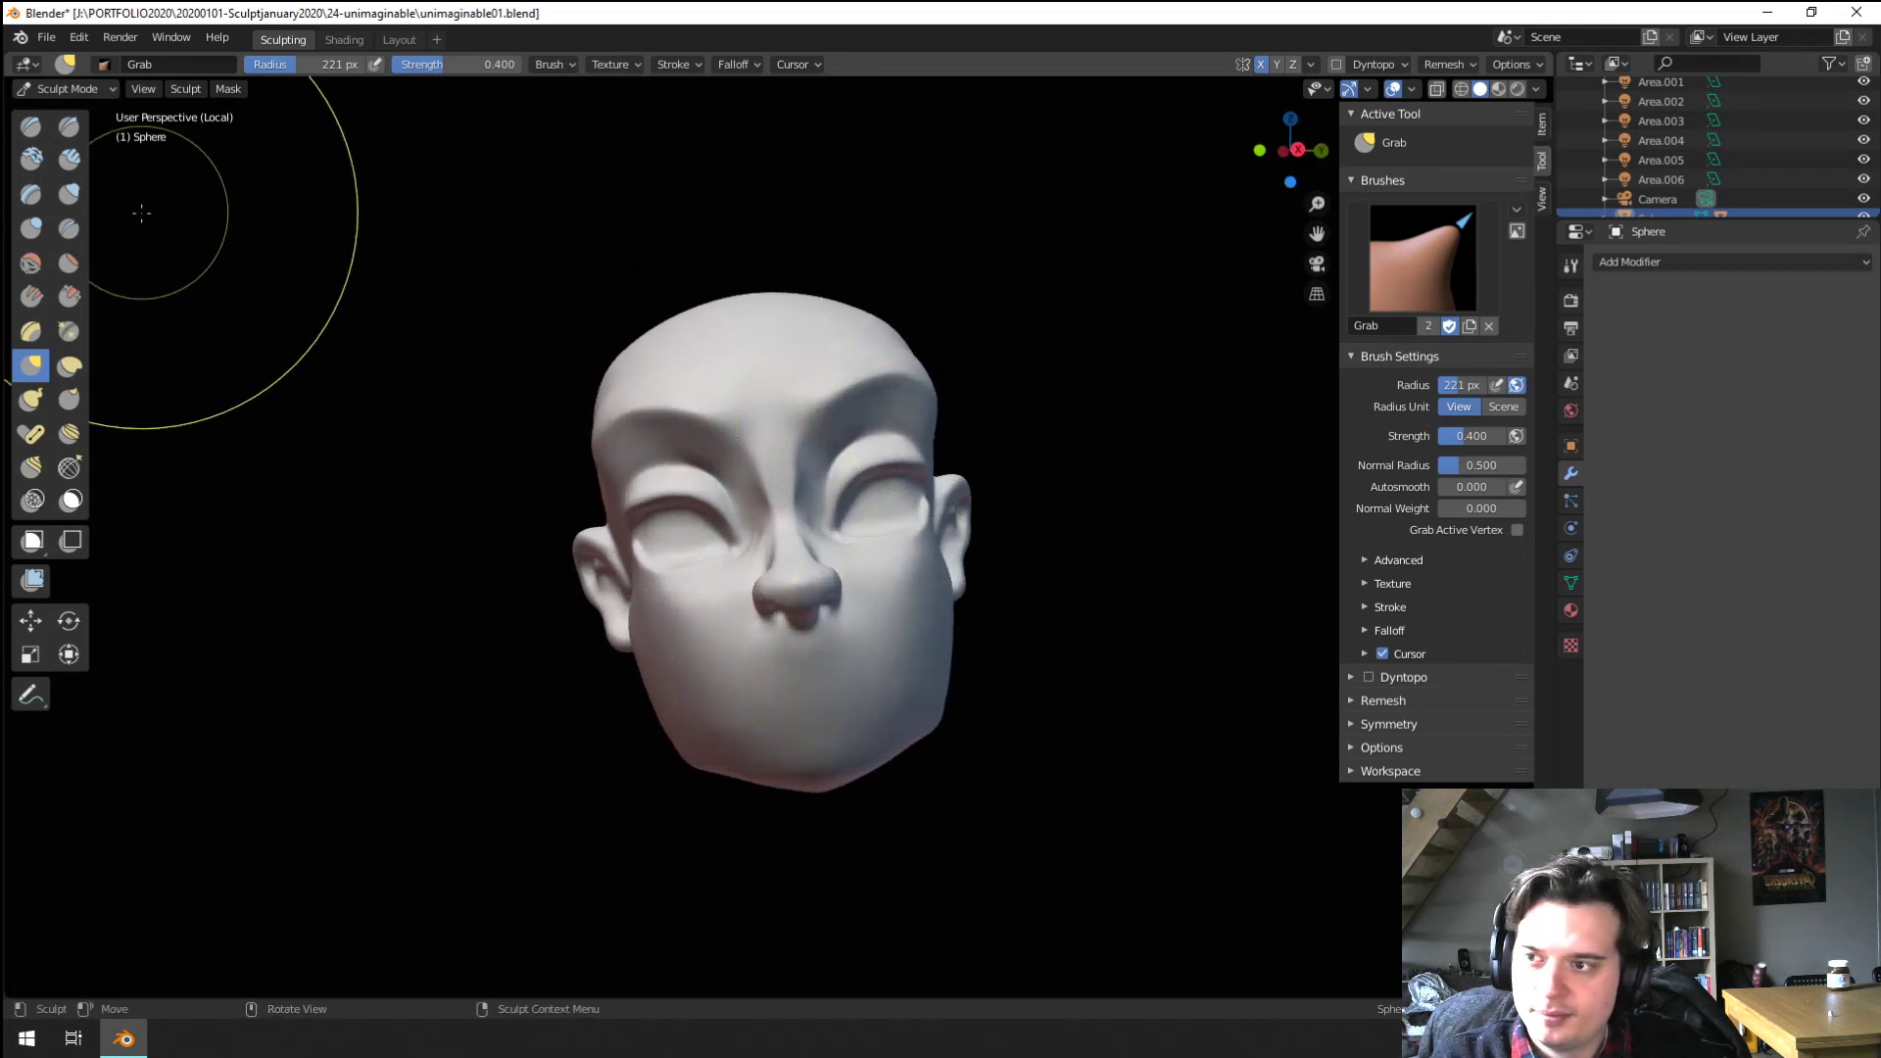
left_click(69, 264)
mouse_move(799, 400)
middle_mouse_down()
mouse_move(751, 395)
mouse_move(685, 431)
mouse_move(1000, 408)
middle_mouse_up()
key("f")
left_click(721, 461)
scroll(1000, 407, "down", 2)
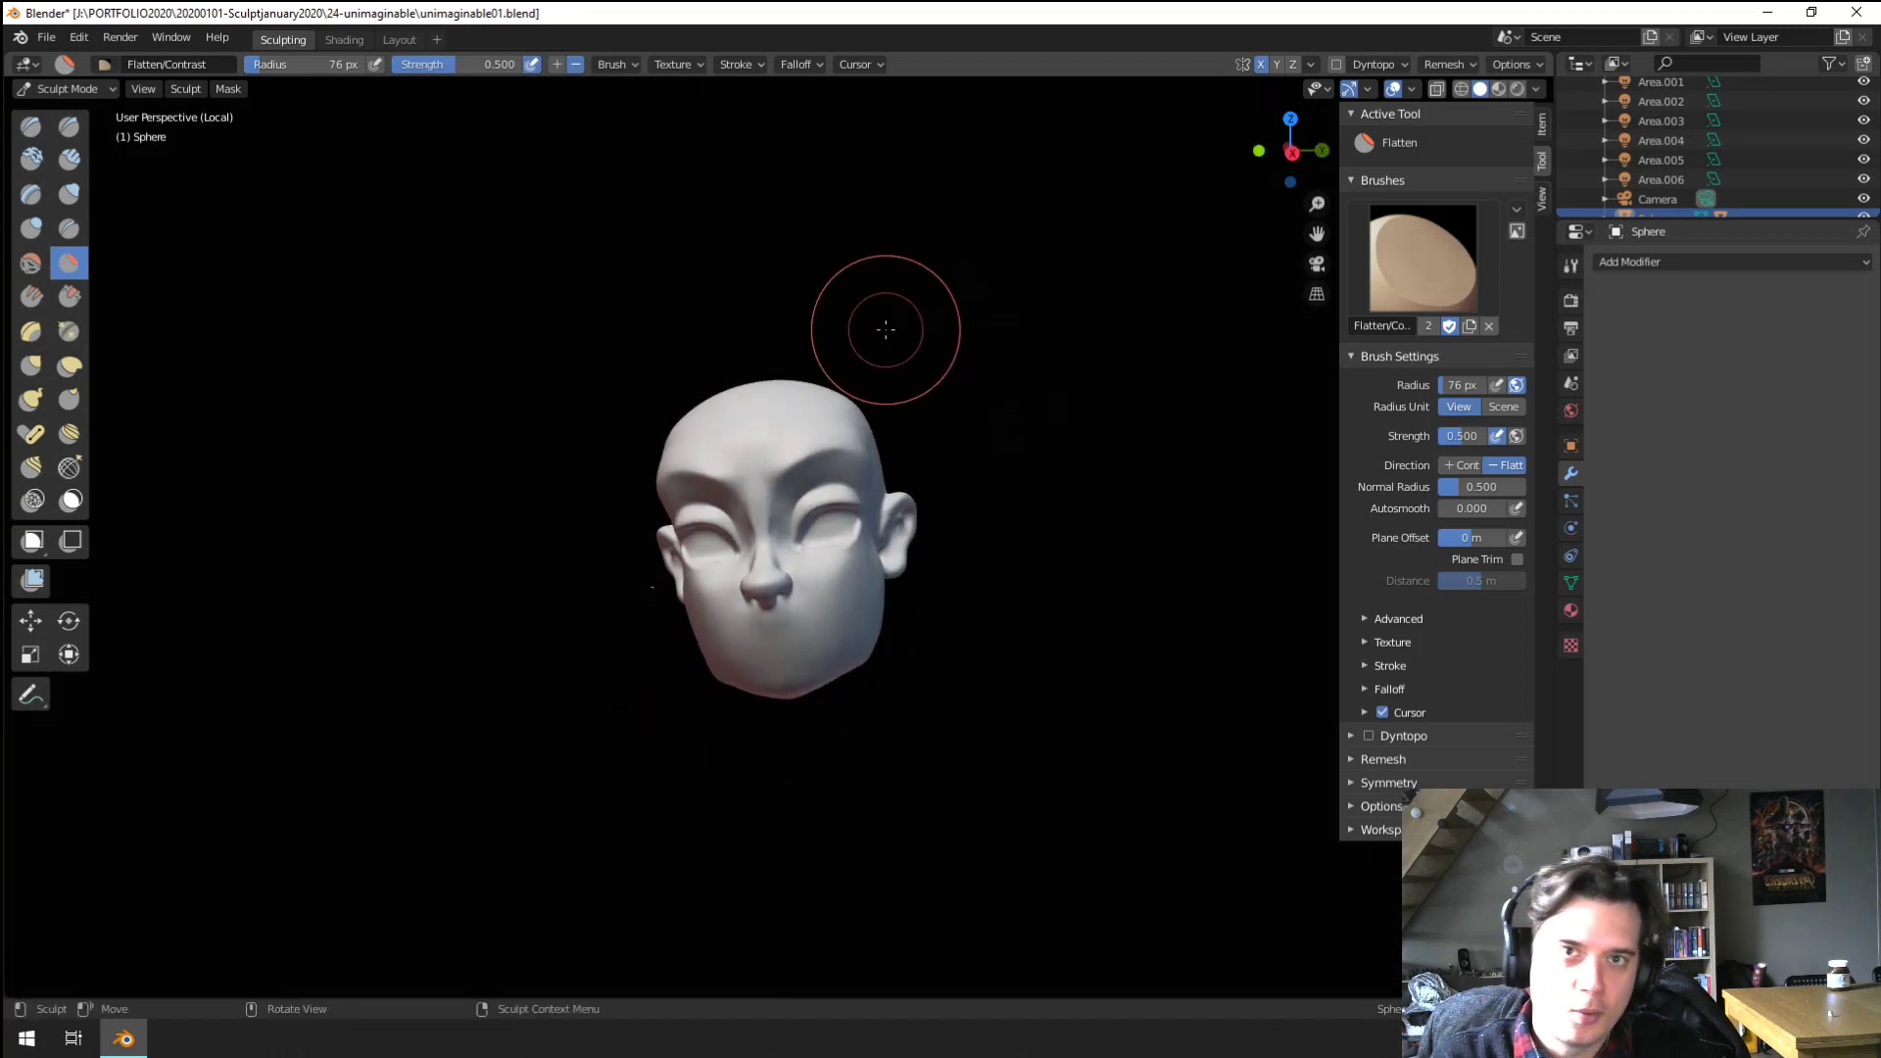
middle_click_drag(746, 442, 768, 388)
scroll(768, 388, "up", 2)
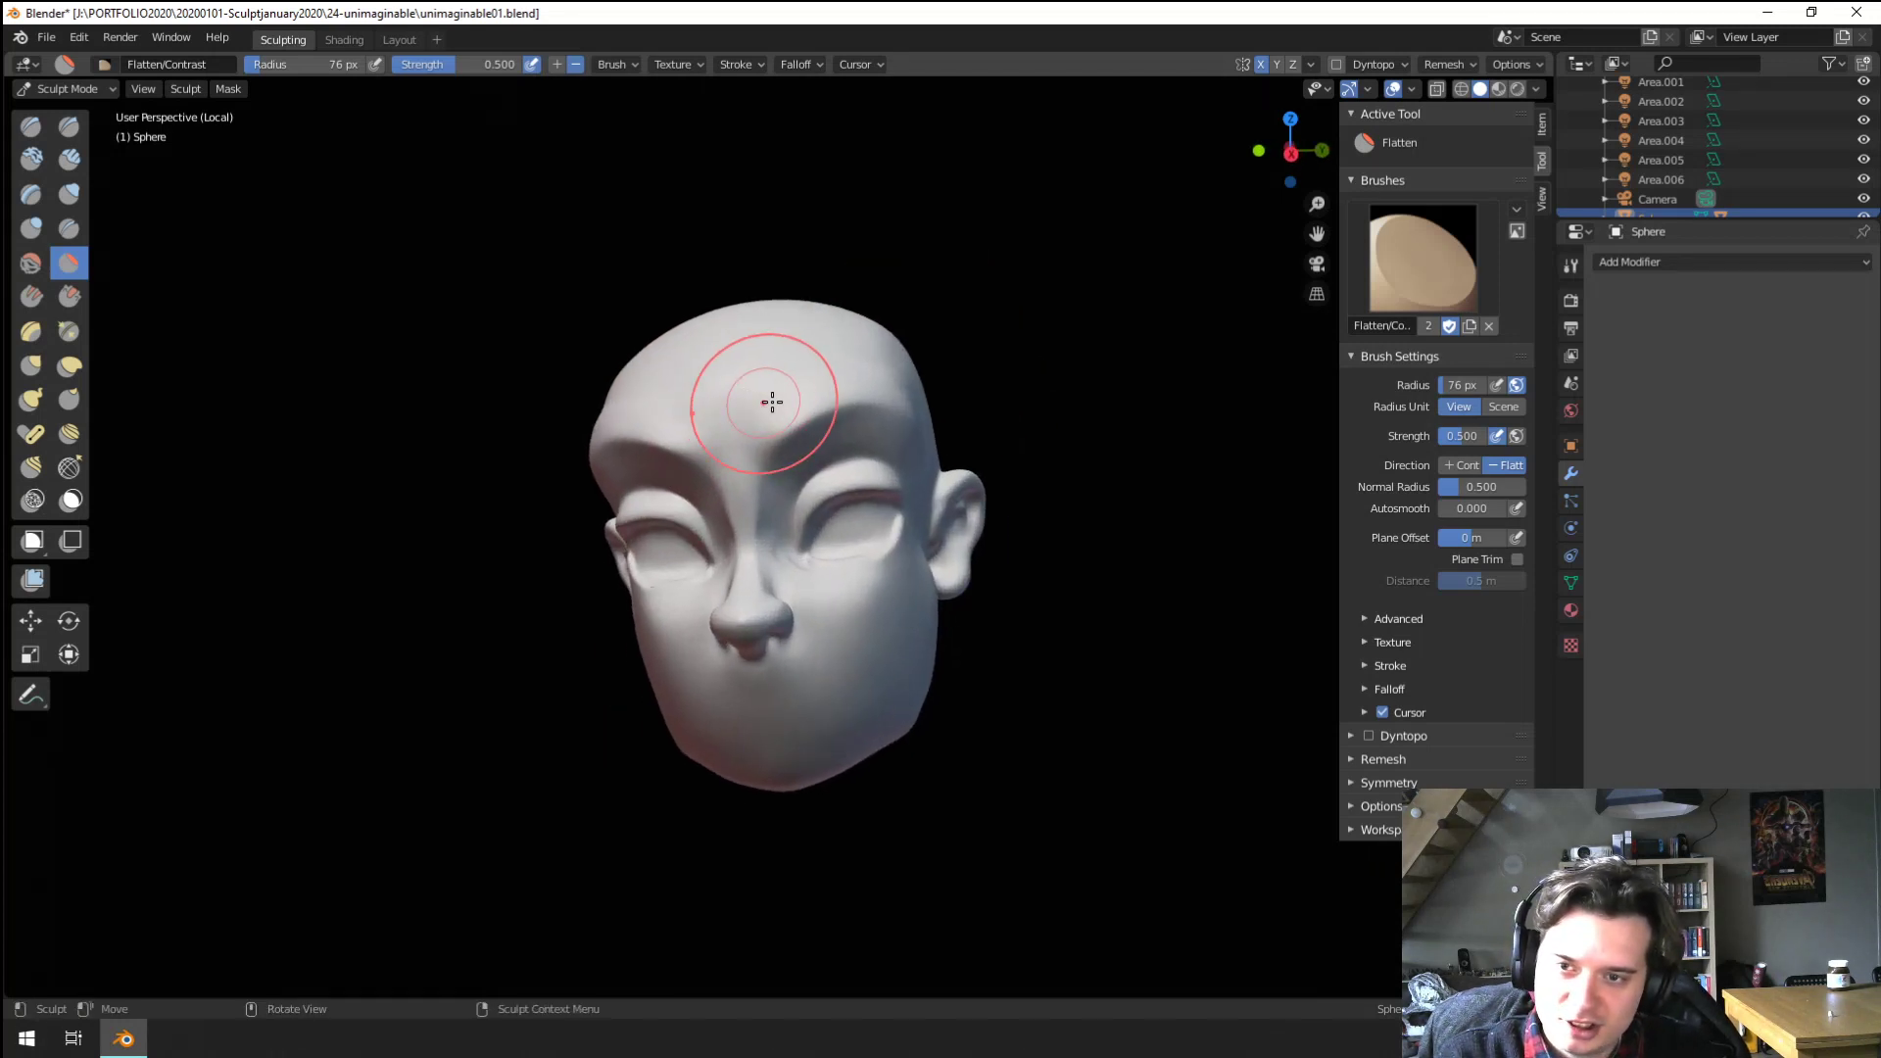
Reshape the brow ridge and lower forehead with the Grab brush at 109 px and 93 px radius
key("g")
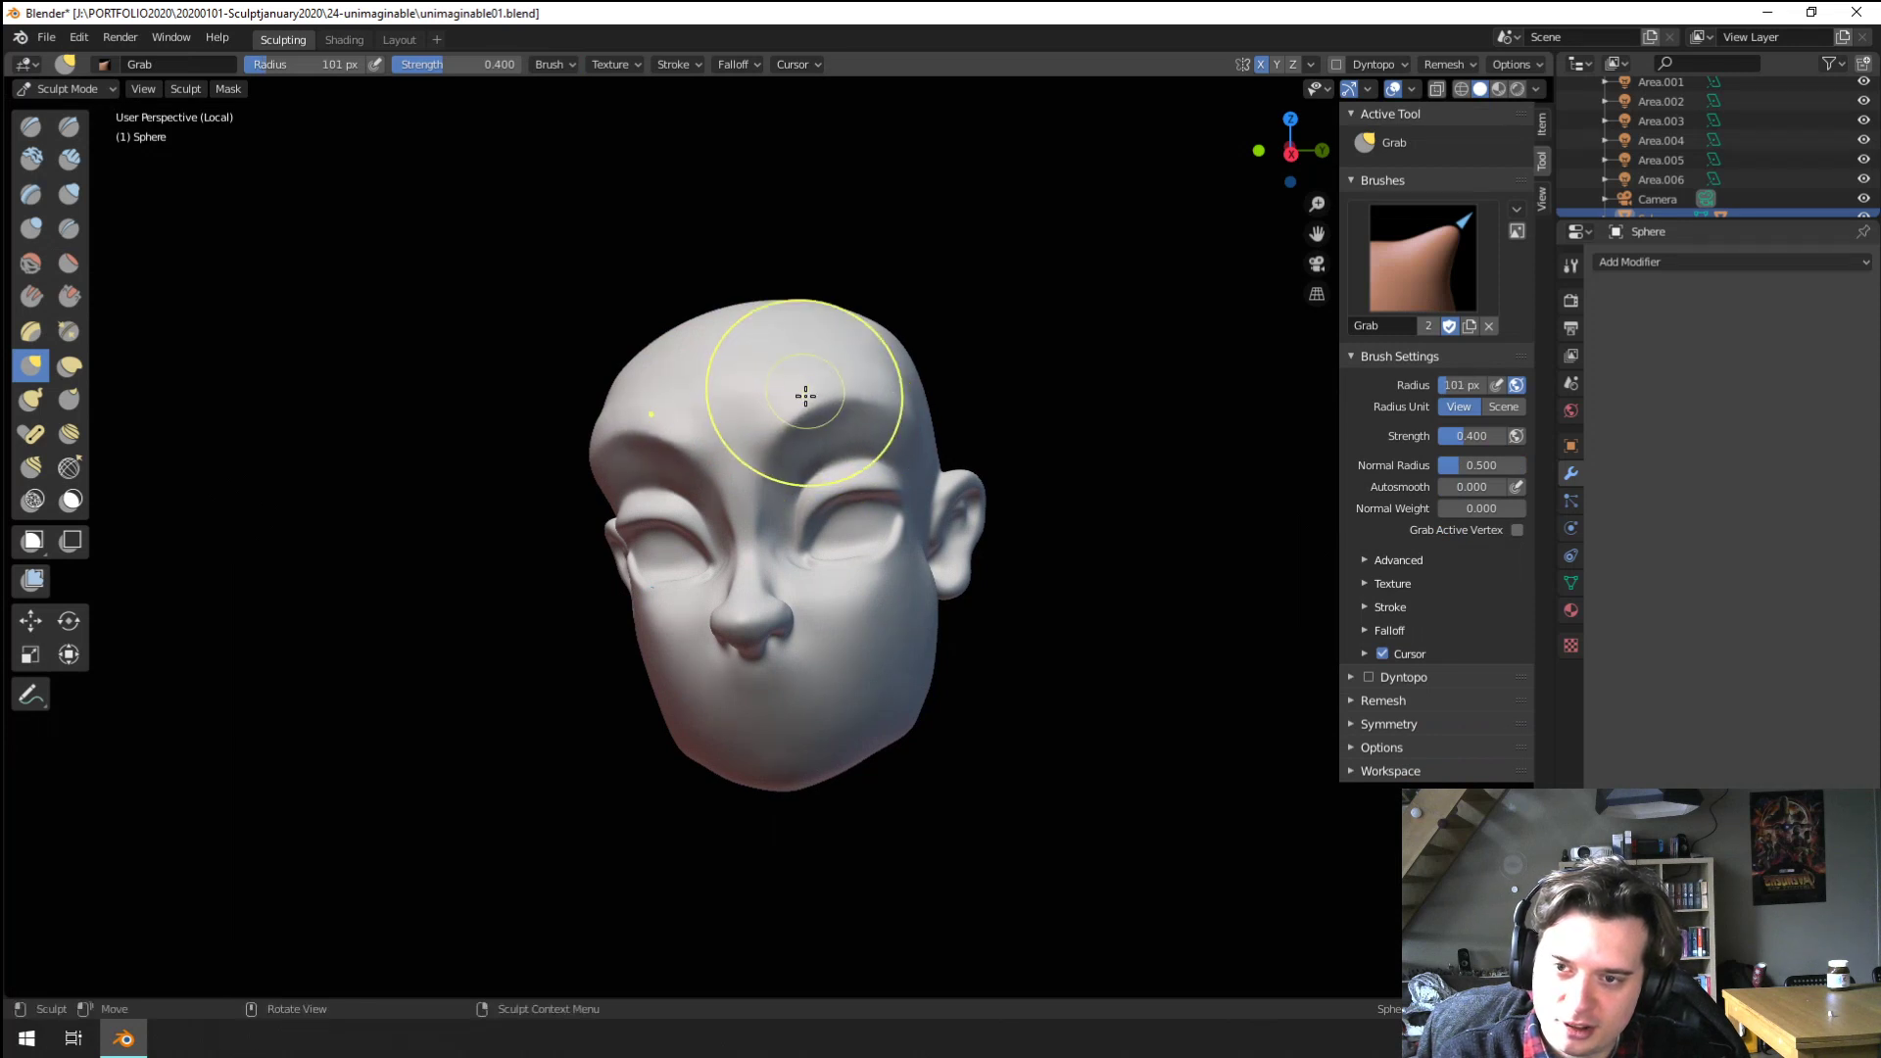
key("f")
left_click(874, 391)
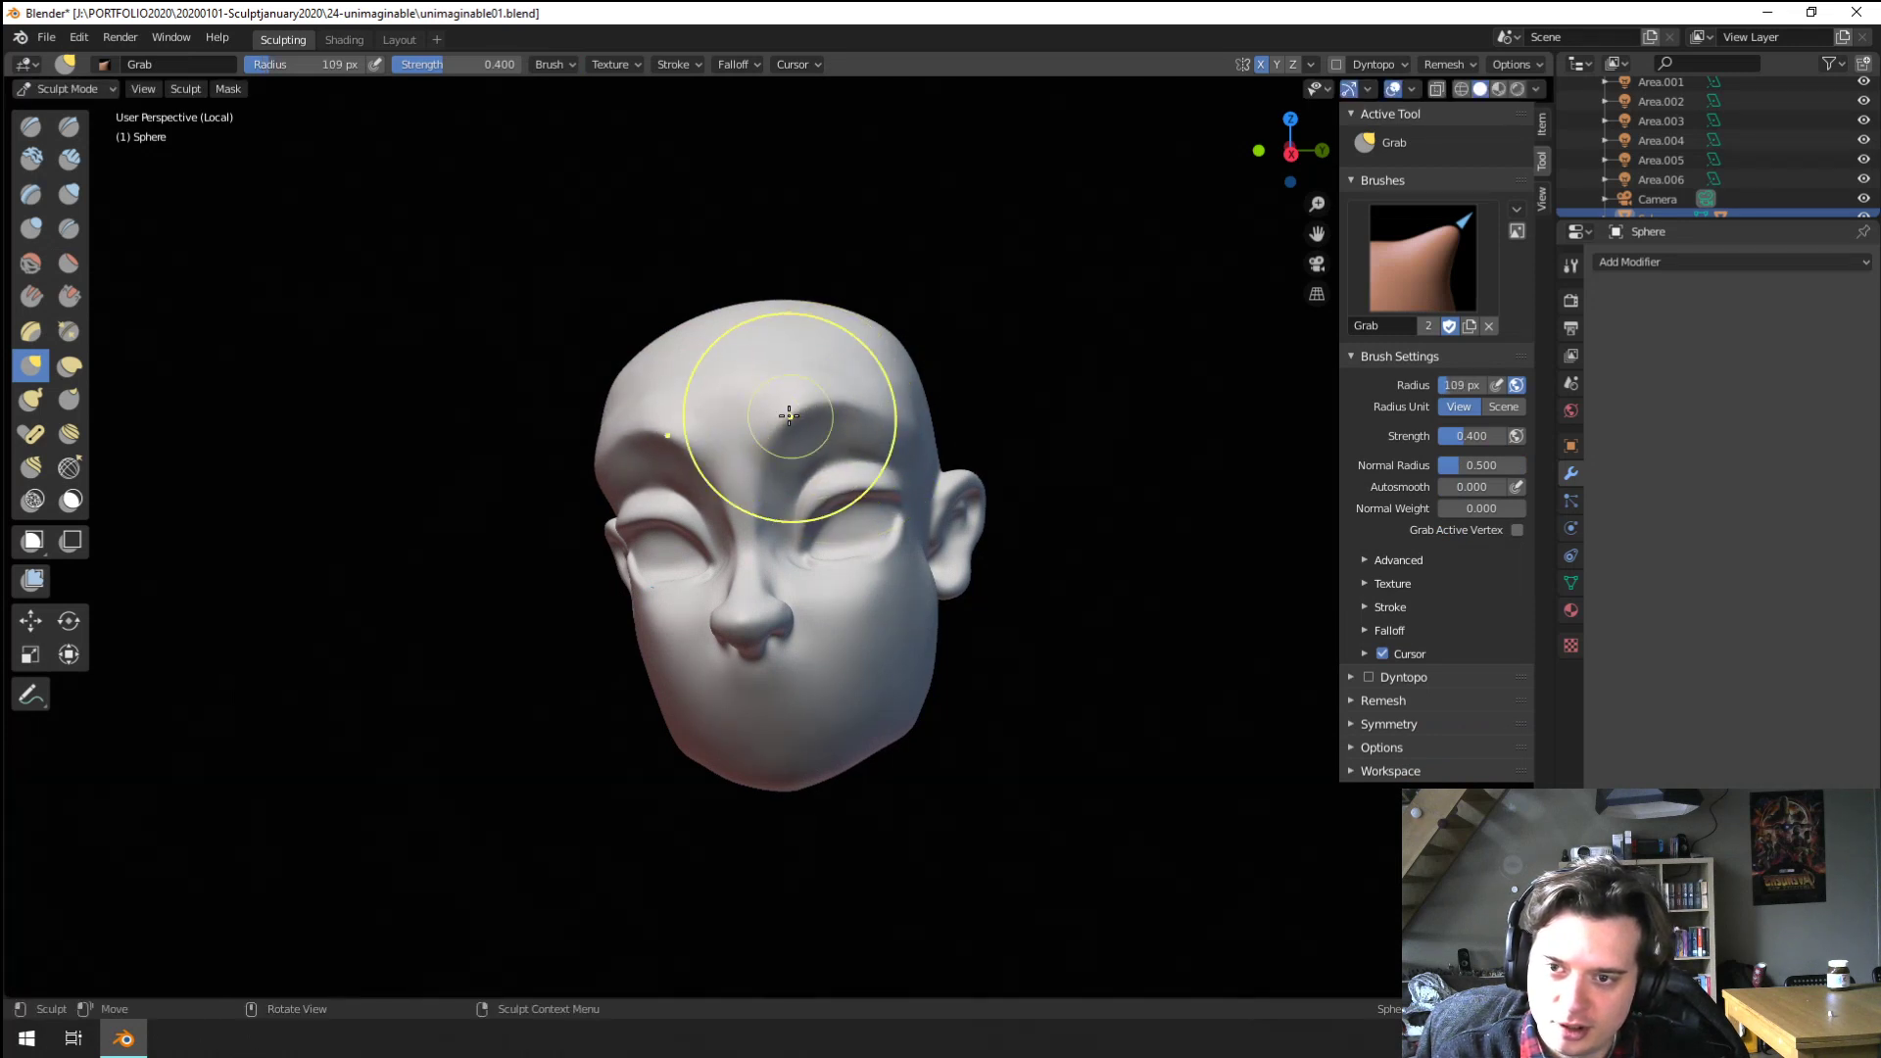
key("f")
left_click(777, 426)
mouse_move(790, 437)
middle_mouse_down()
mouse_move(821, 446)
mouse_move(742, 453)
mouse_move(730, 433)
mouse_move(759, 429)
mouse_move(687, 421)
middle_mouse_up()
key("f")
left_click(797, 447)
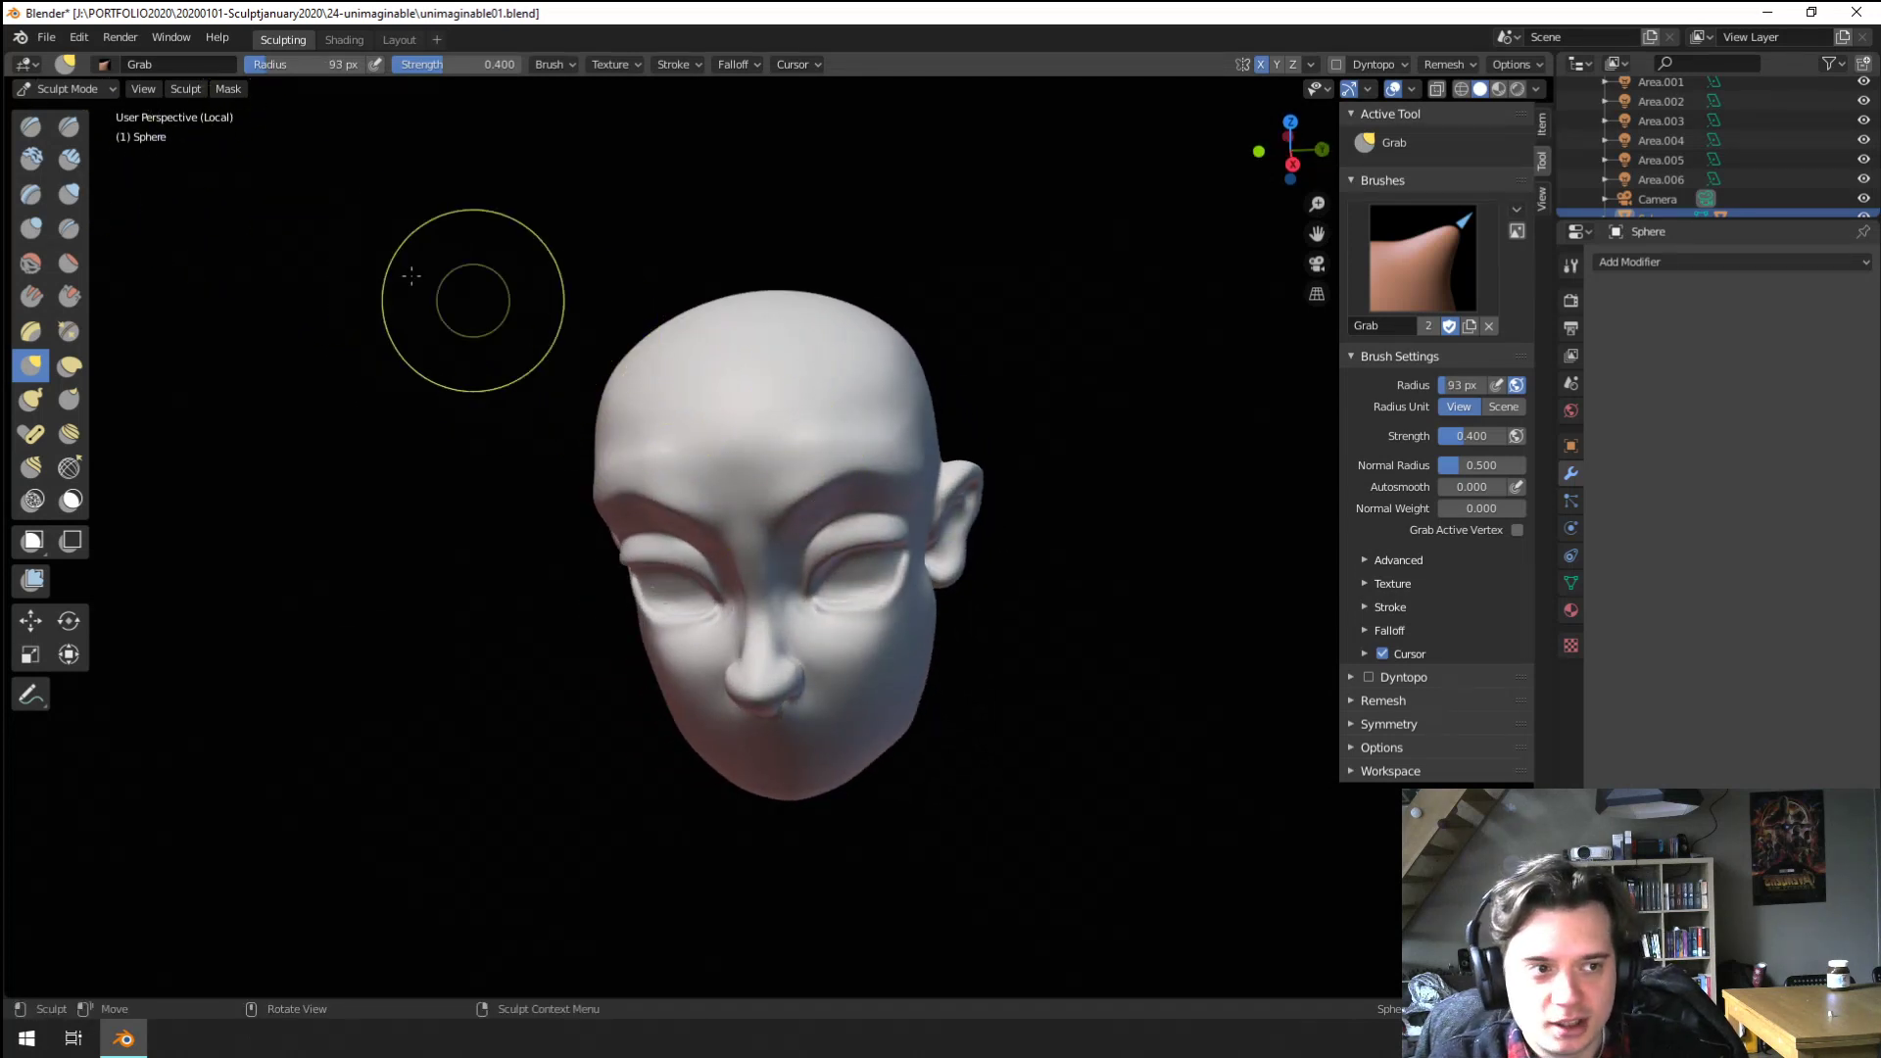
Flatten the centre of the forehead at 95 px radius and adjust the brow with the Grab brush at 40 px radius
left_click(68, 263)
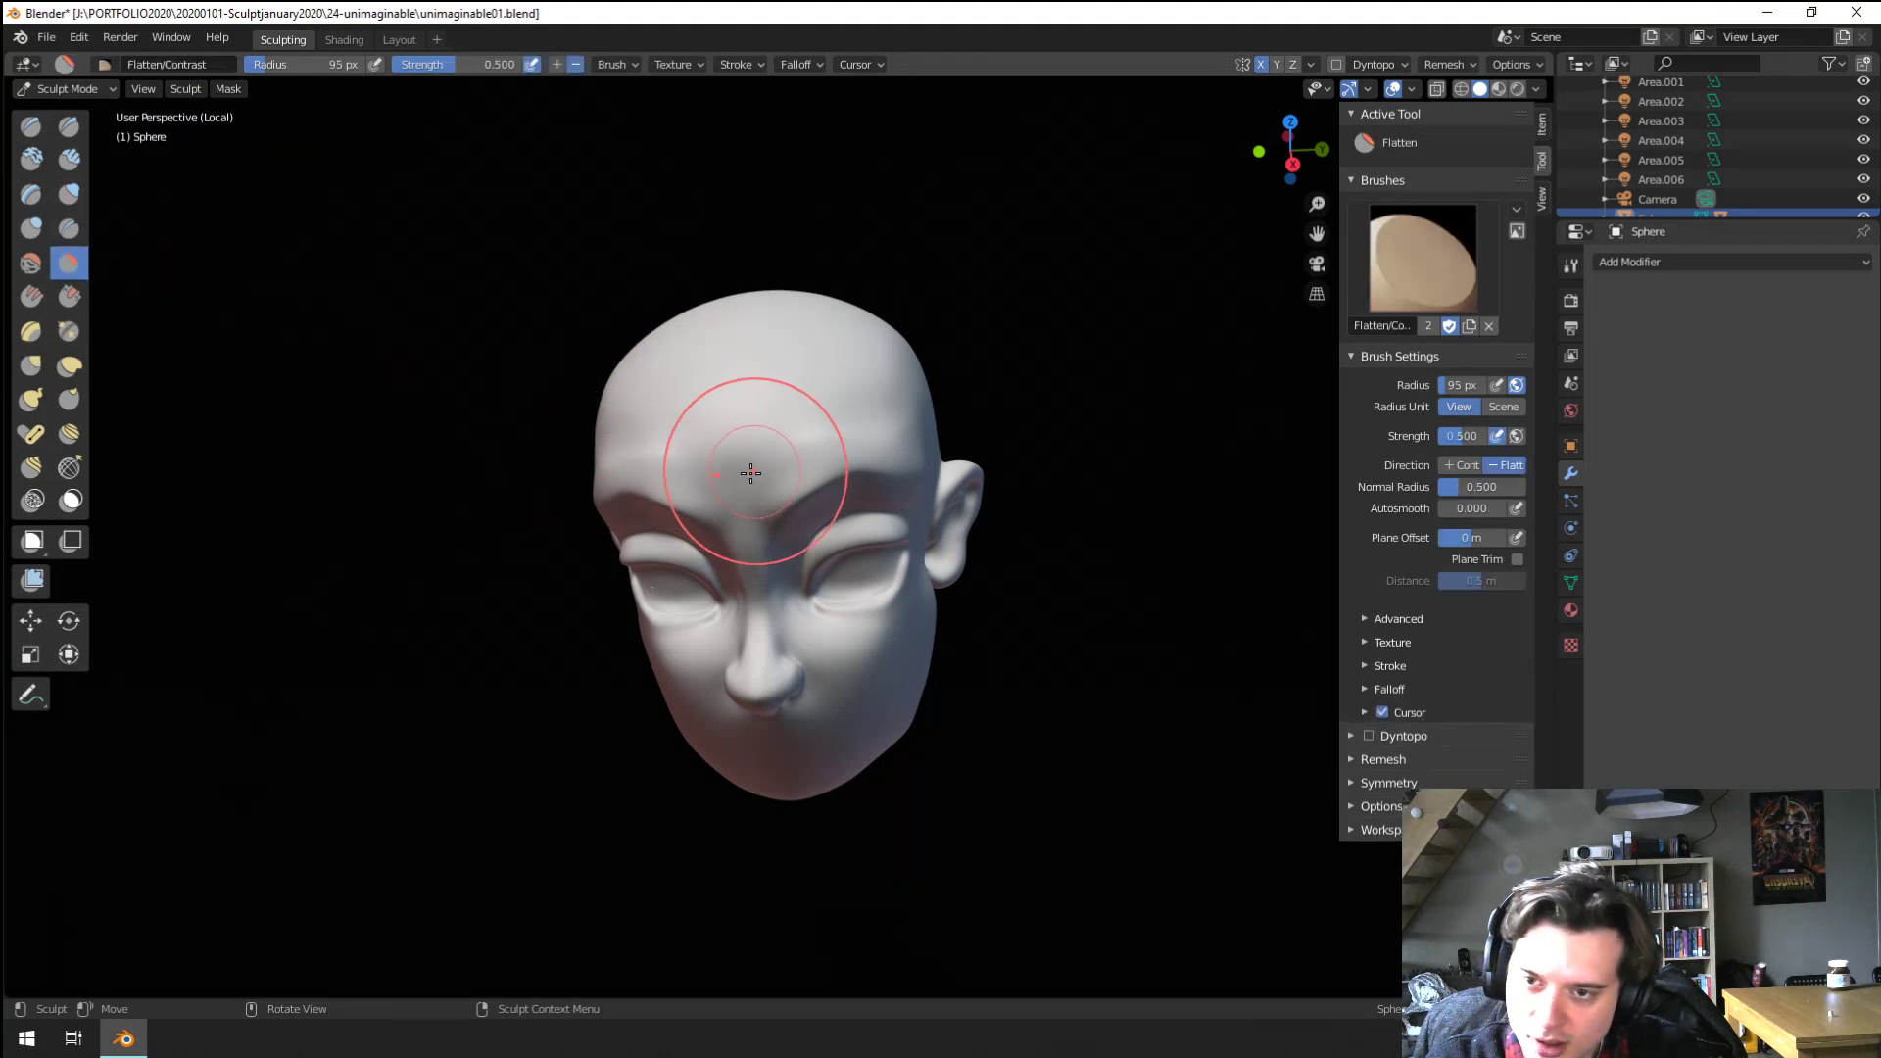
middle_click_drag(873, 370, 798, 370)
key("g")
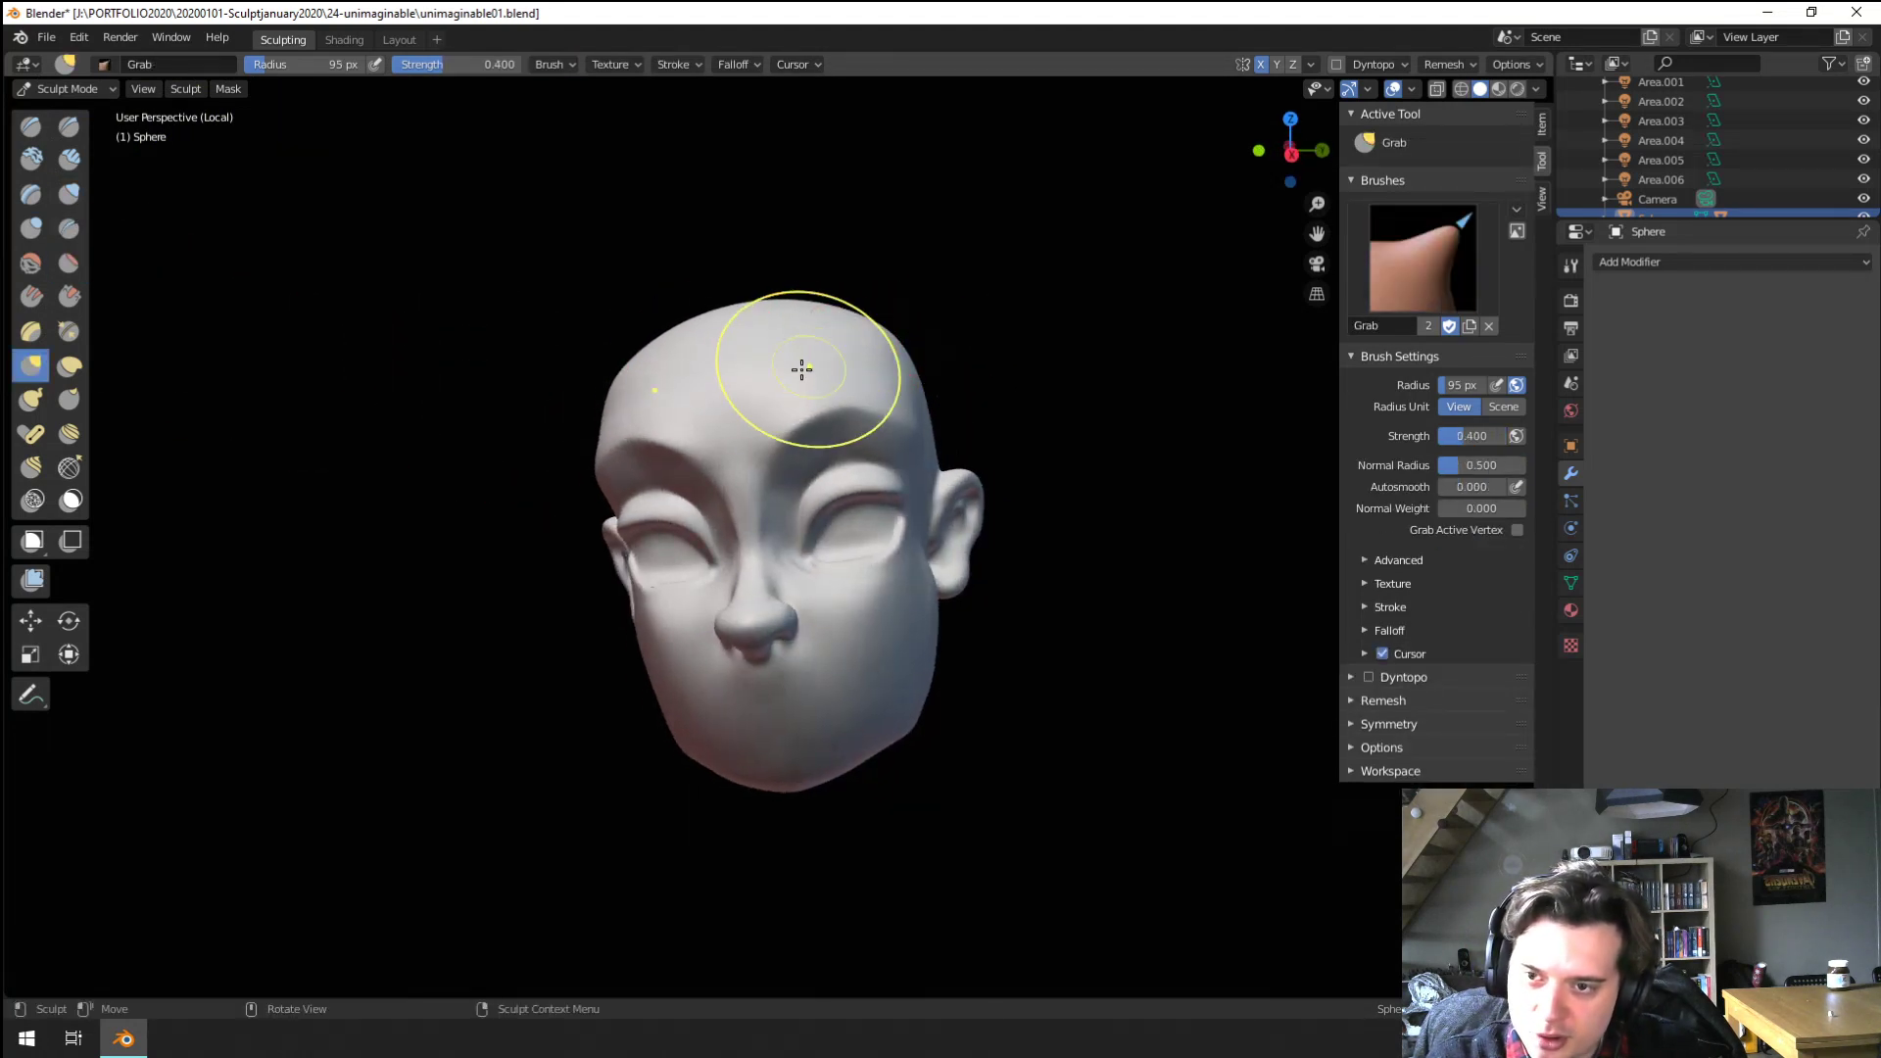
left_click(704, 401)
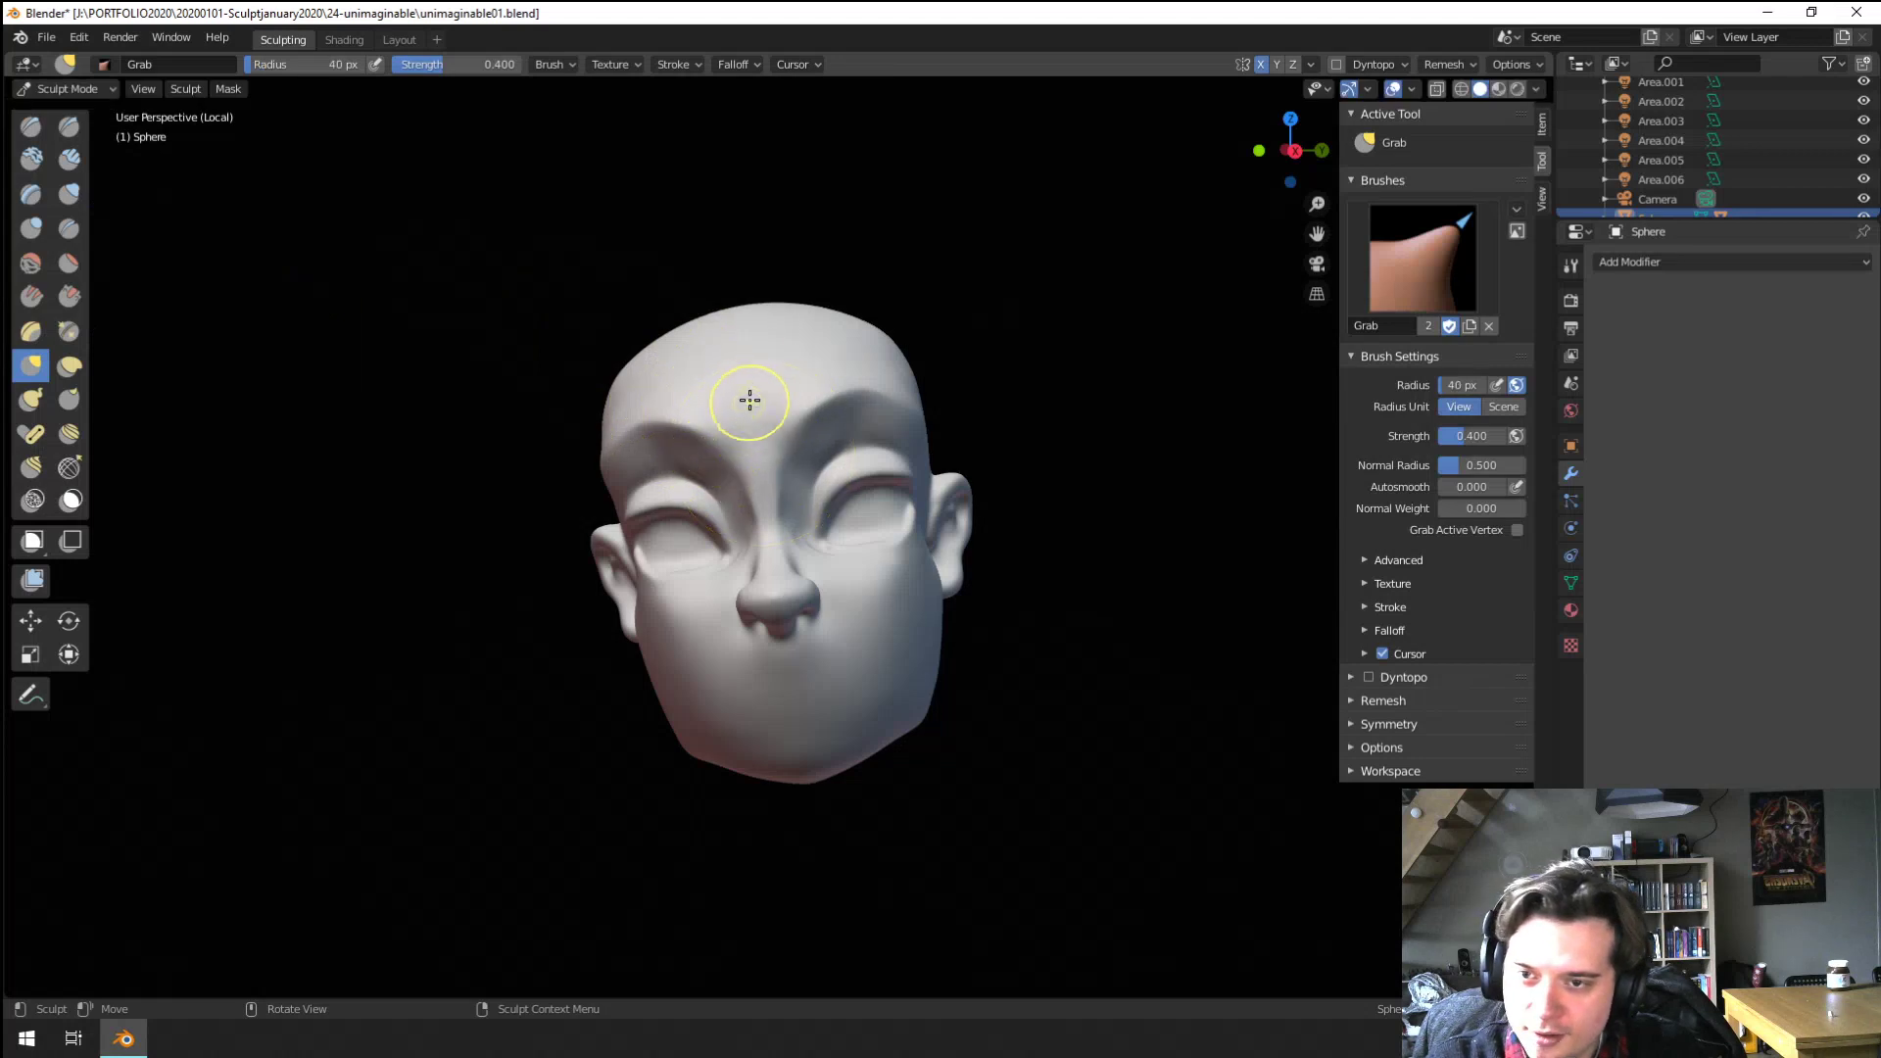
Flatten the inner brow and the area beside the nose bridge with the Flatten brush at 40 px and 60 px radius
left_click(77, 267)
middle_click_drag(808, 467, 752, 414)
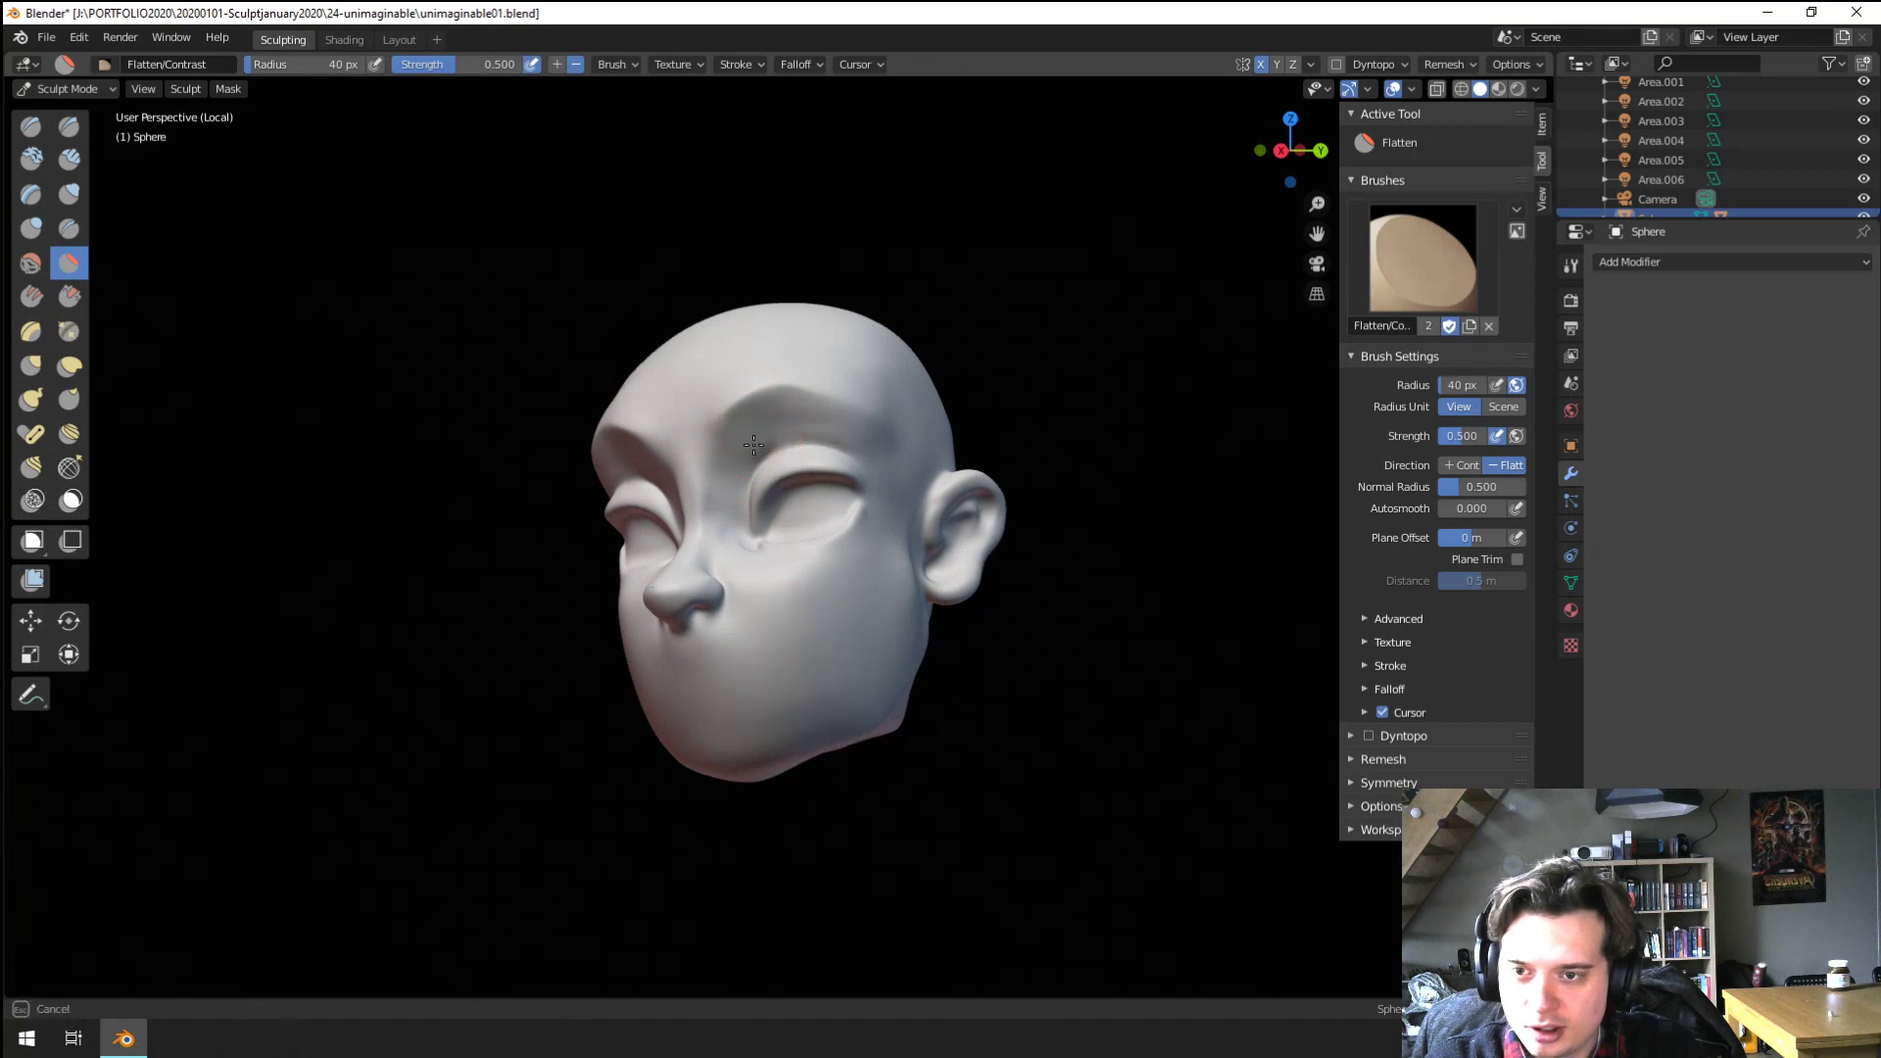
key("f")
left_click_drag(754, 444, 882, 456)
left_click(849, 454)
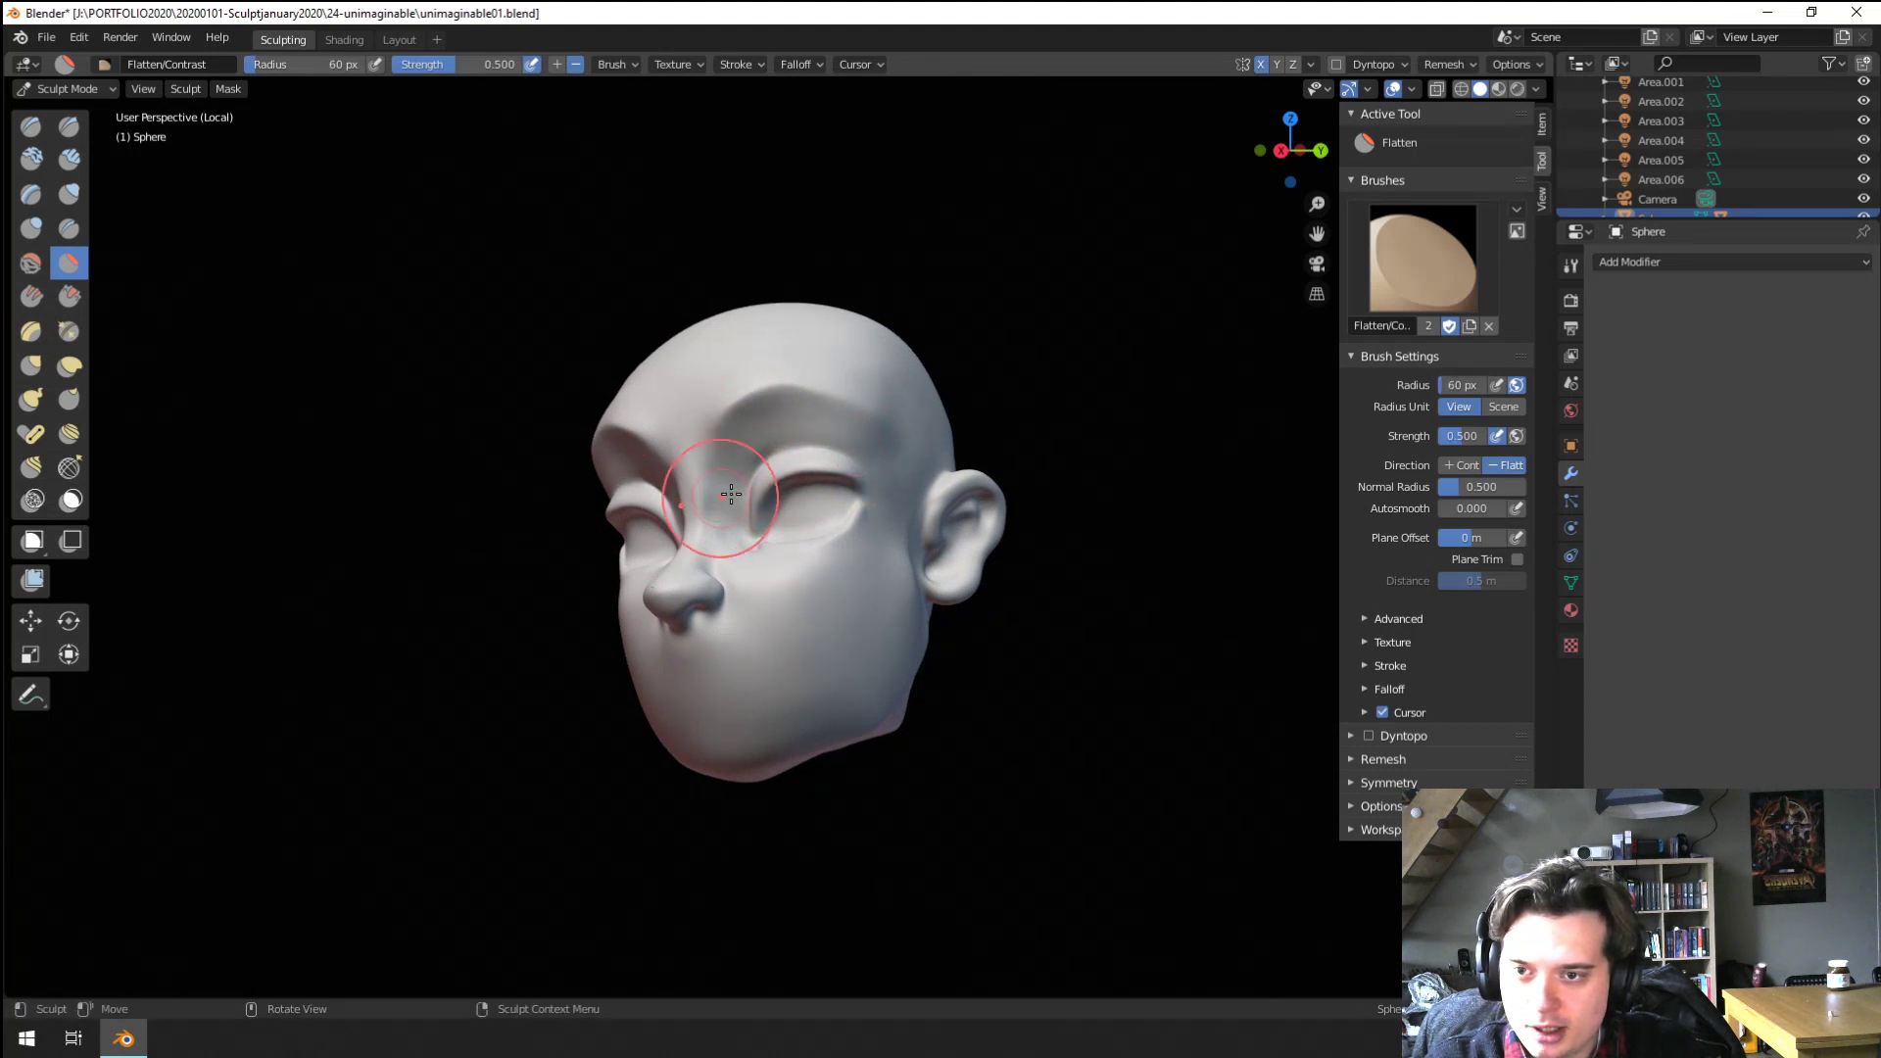
mouse_move(882, 419)
middle_mouse_down()
mouse_move(931, 451)
mouse_move(924, 422)
mouse_move(685, 421)
mouse_move(656, 481)
mouse_move(710, 491)
middle_mouse_up()
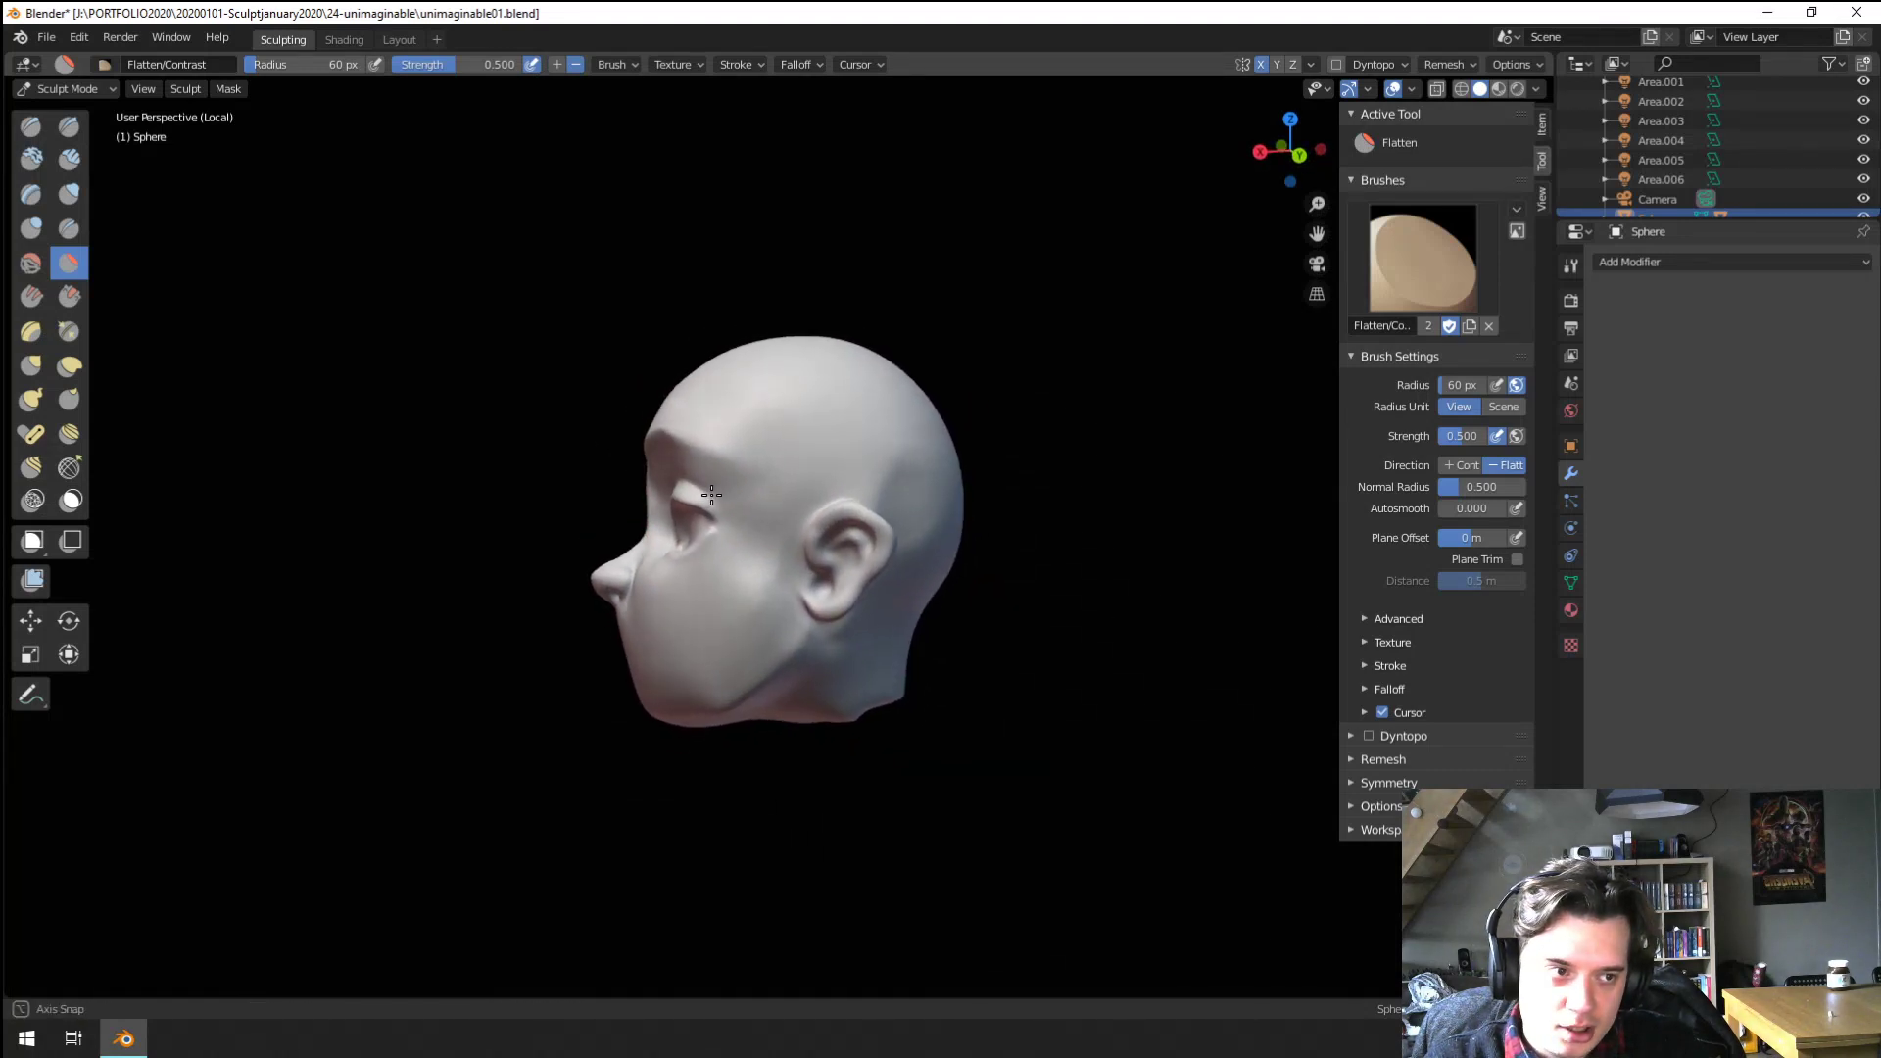
Adjust the profile of the nose bridge above the tip with the Grab brush at 61 px radius
key("g")
middle_click_drag(596, 530, 627, 529)
mouse_move(627, 529)
middle_mouse_down("ctrl")
mouse_move(630, 483)
mouse_move(798, 433)
middle_mouse_up("ctrl")
middle_click_drag(798, 433, 720, 428, "ctrl")
key("f")
left_click(752, 520)
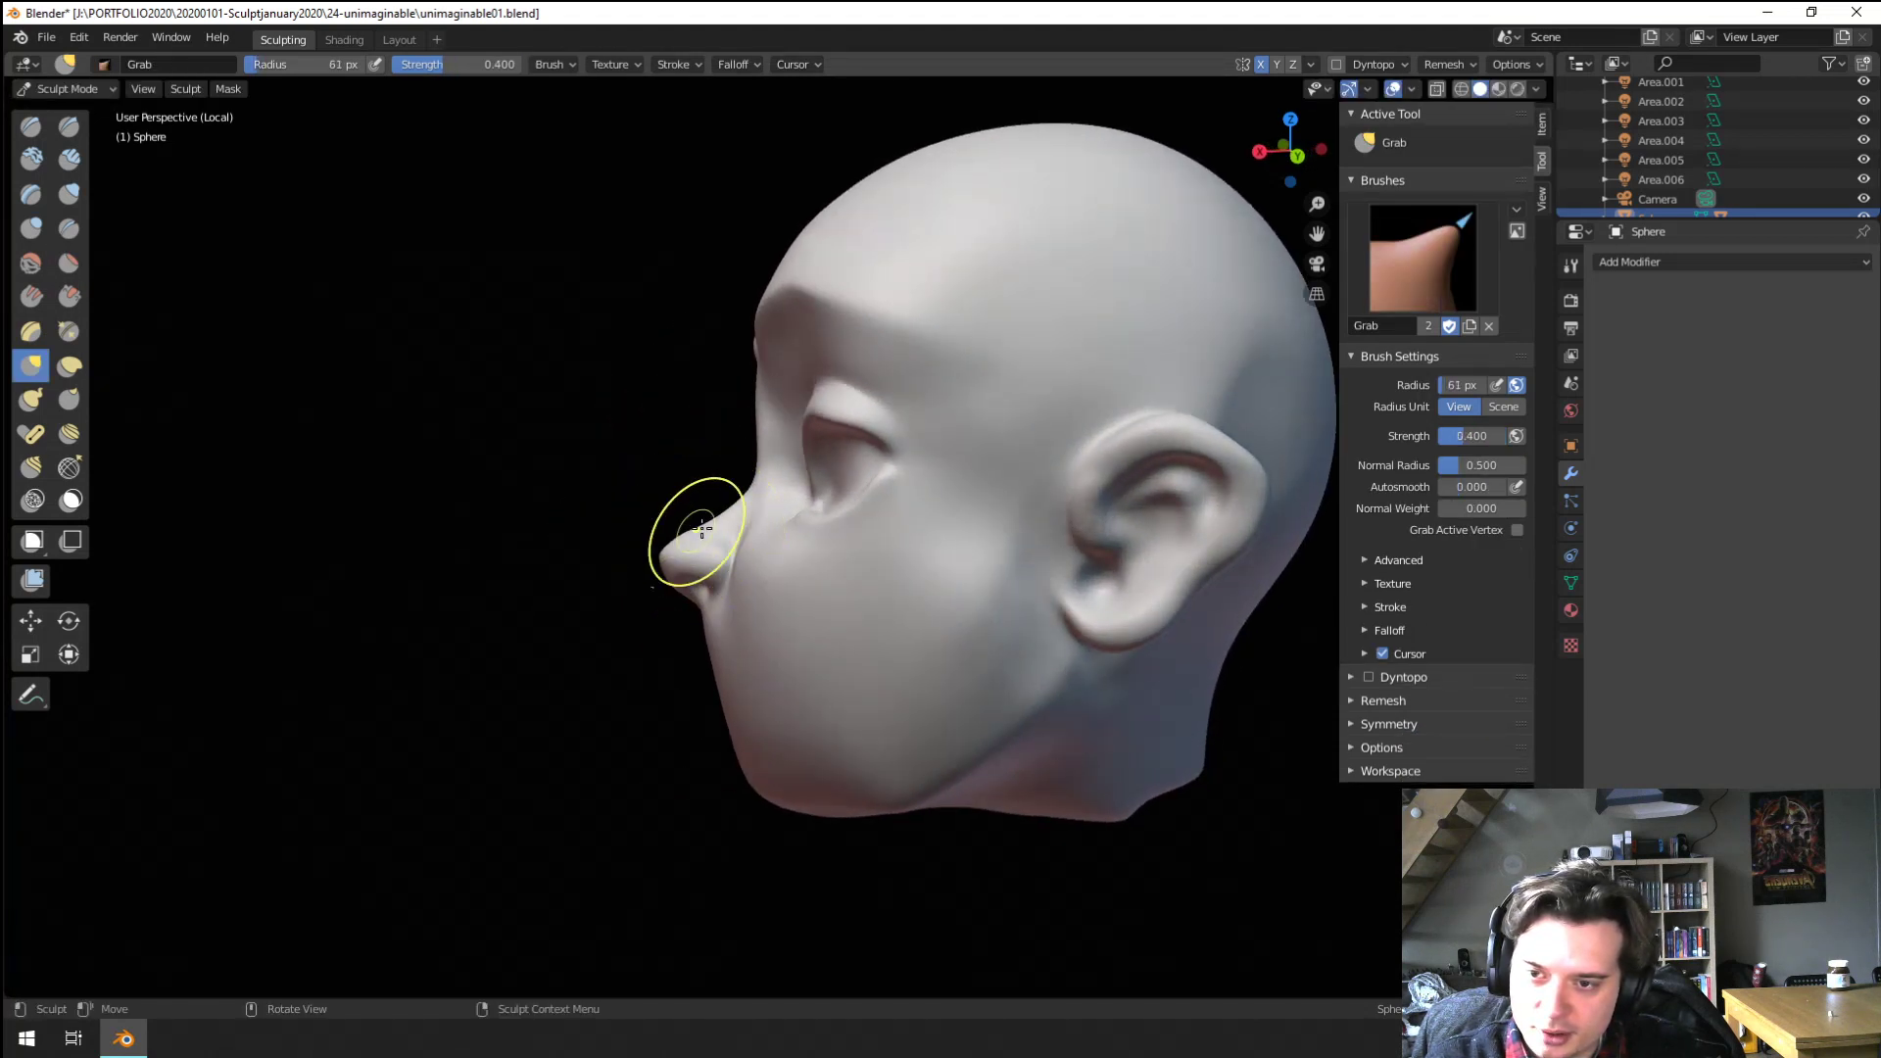
left_click_drag(704, 511, 707, 509)
mouse_move(707, 509)
middle_mouse_down()
mouse_move(862, 460)
mouse_move(749, 505)
mouse_move(745, 539)
mouse_move(921, 550)
mouse_move(799, 535)
mouse_move(672, 558)
mouse_move(923, 462)
mouse_move(779, 590)
mouse_move(735, 600)
mouse_move(790, 558)
mouse_move(789, 474)
mouse_move(893, 520)
middle_mouse_up()
key("f")
left_click(864, 548)
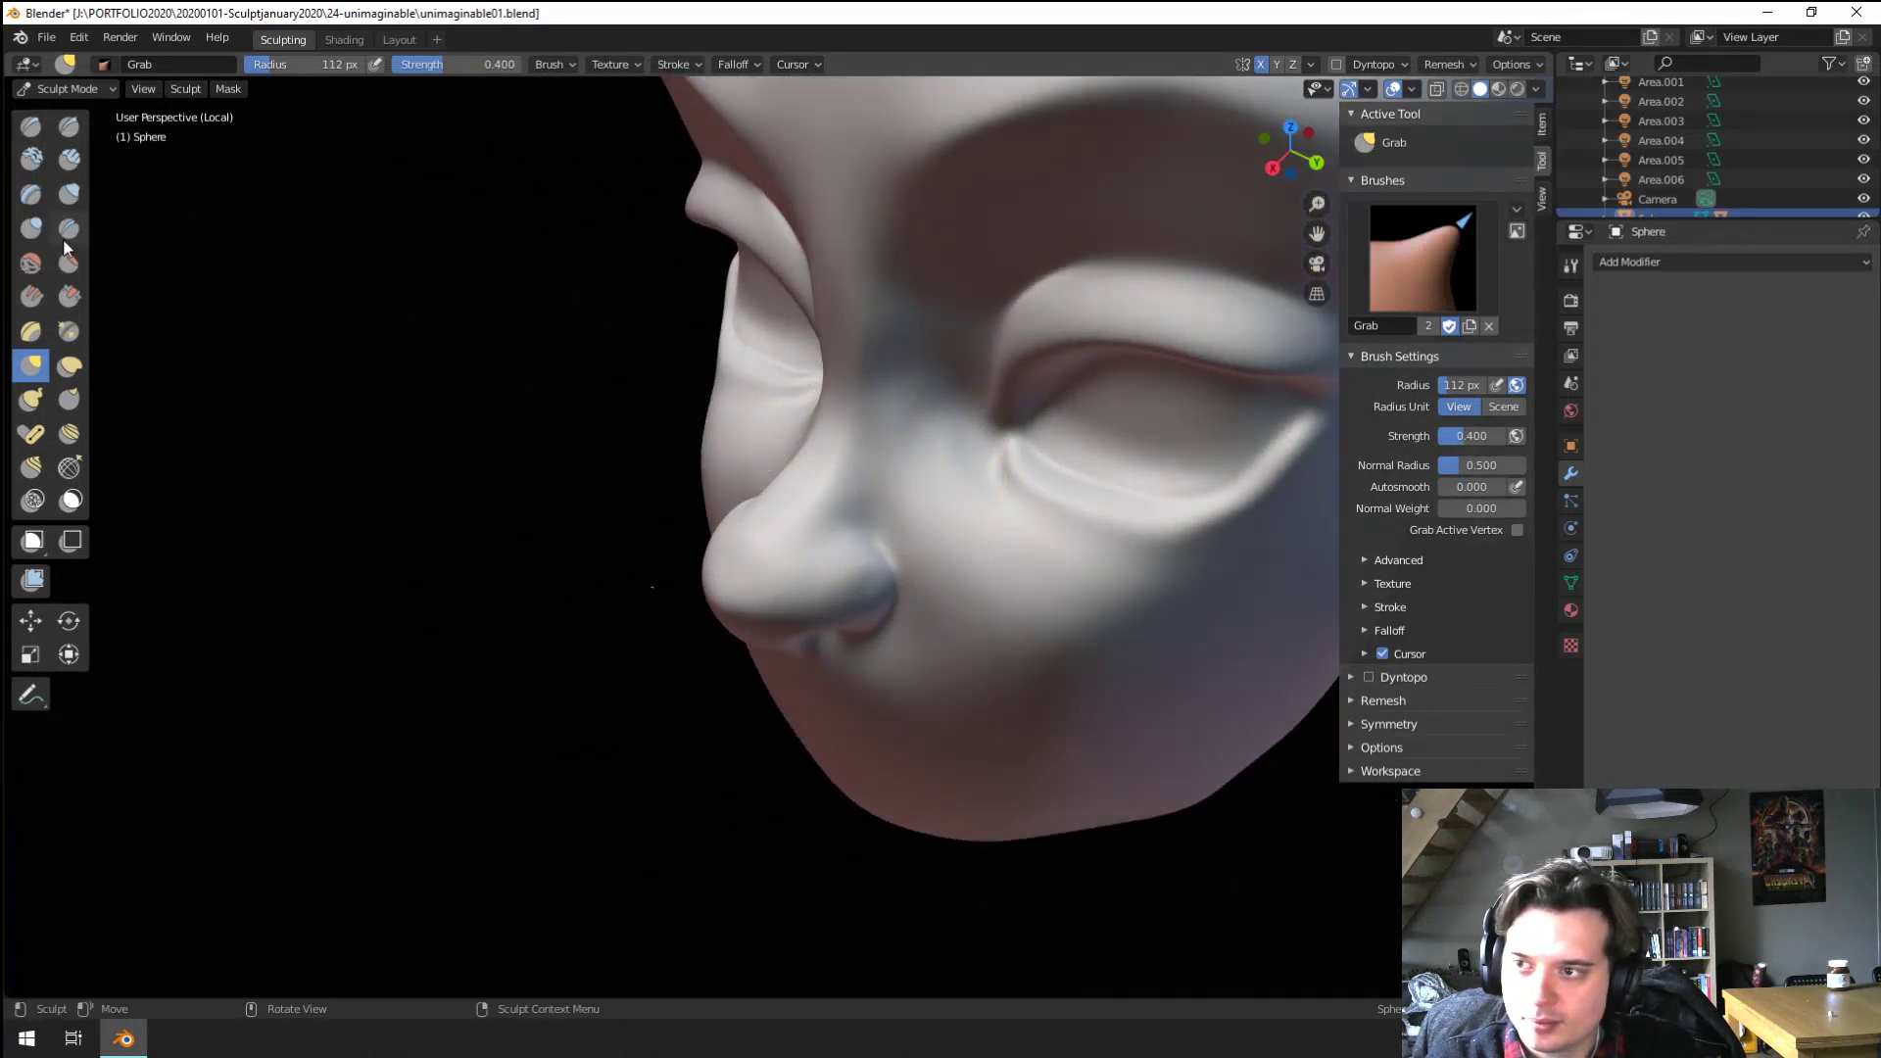
Flatten the cheek below the eye with the Flatten brush at 112 px and 167 px radius
left_click(68, 261)
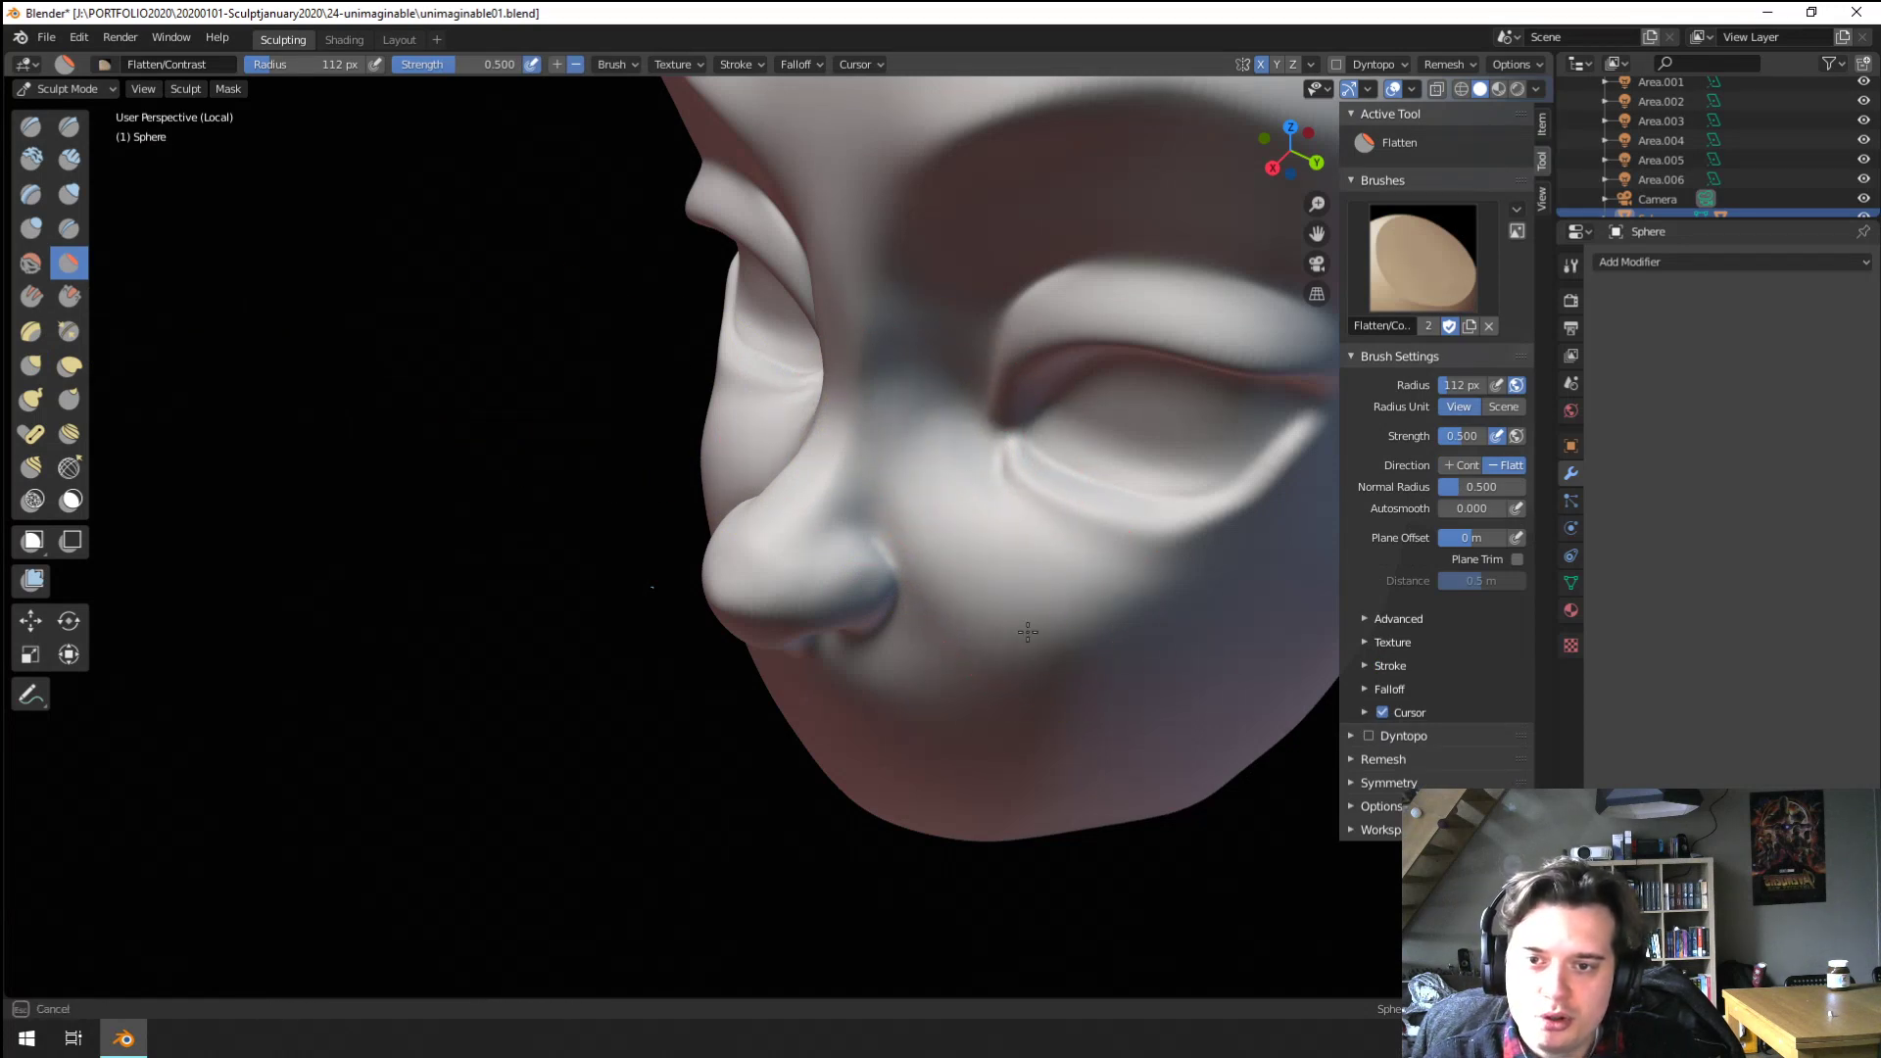
left_click_drag(1028, 632, 1031, 592)
middle_click_drag(1034, 559, 1046, 512)
key("f")
left_click(1147, 561)
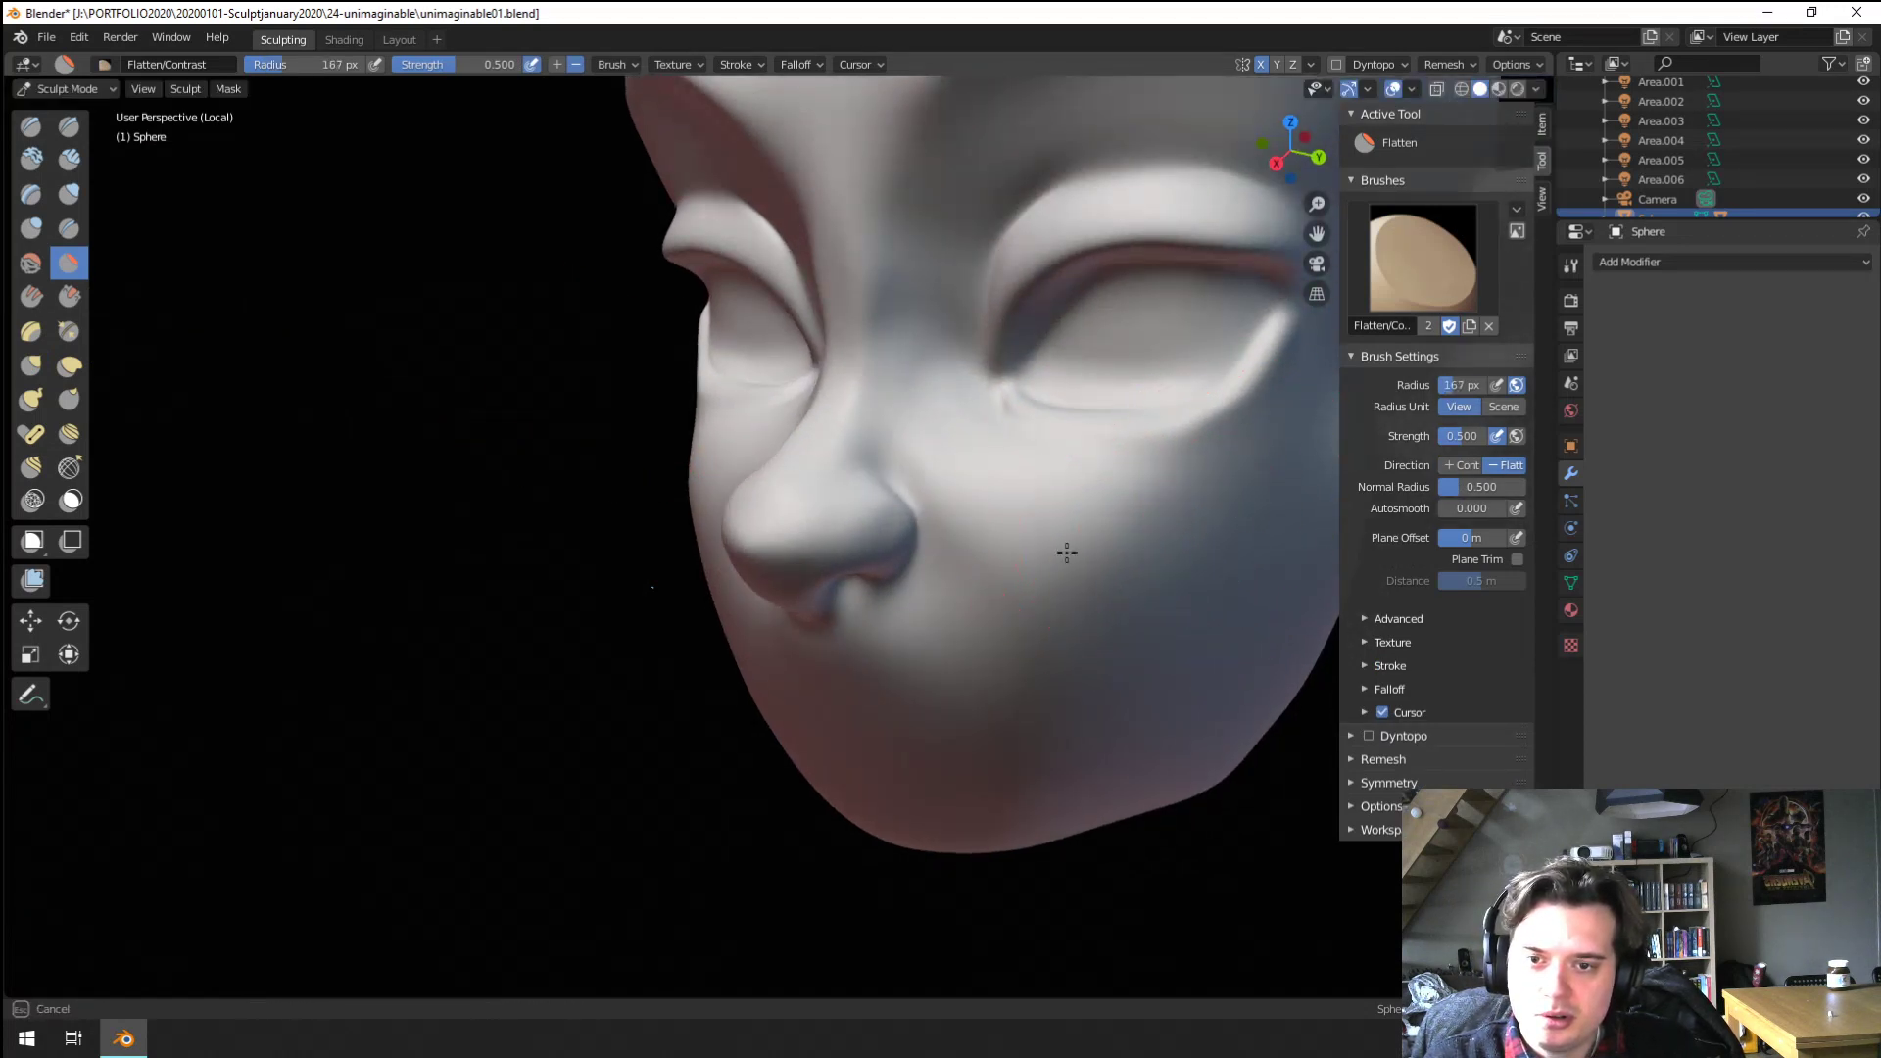
mouse_move(1067, 552)
left_mouse_down()
mouse_move(1176, 545)
mouse_move(1109, 538)
left_mouse_up()
scroll(1108, 538, "down", 4)
mouse_move(1078, 538)
middle_mouse_down()
mouse_move(1103, 607)
mouse_move(1019, 534)
middle_mouse_up()
Adjust the side of the face with the Grab brush at 192 px radius and leave local view
key("g")
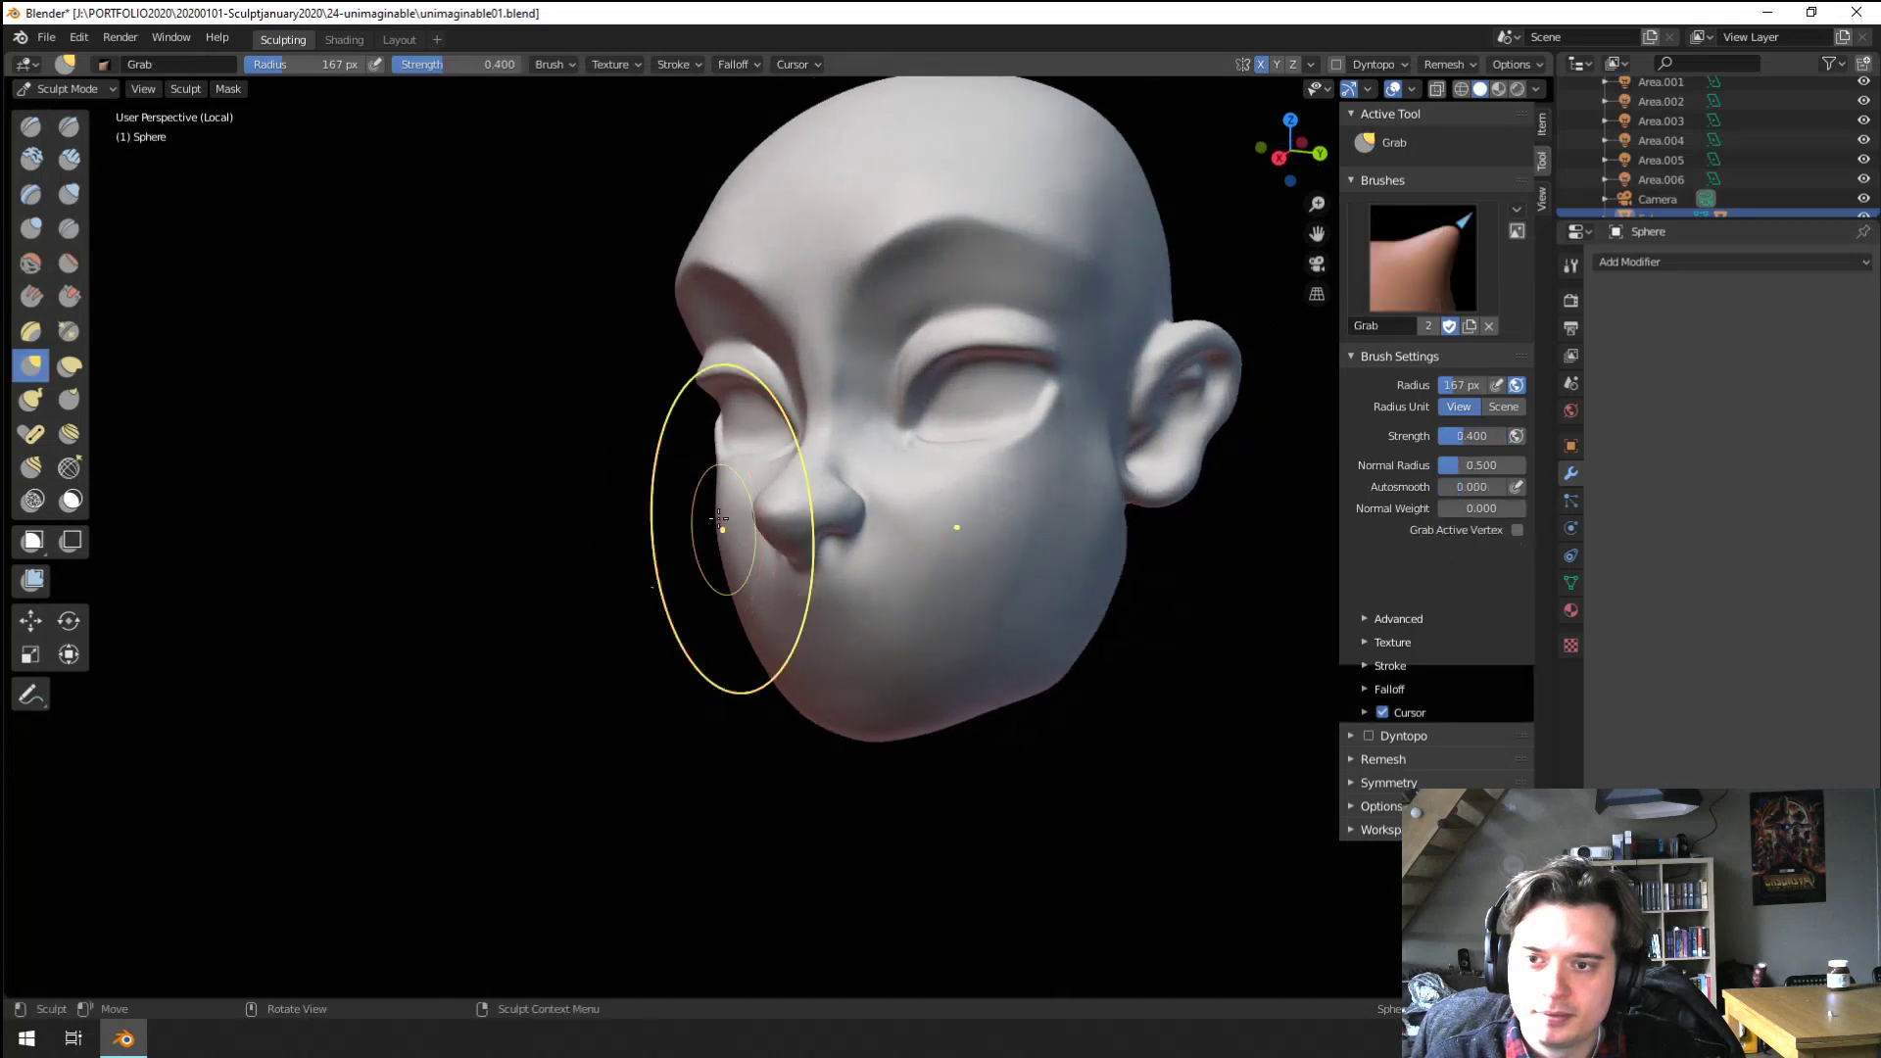
key("f")
left_click(719, 514)
mouse_move(700, 505)
middle_mouse_down()
mouse_move(894, 461)
mouse_move(826, 542)
mouse_move(658, 535)
middle_mouse_up()
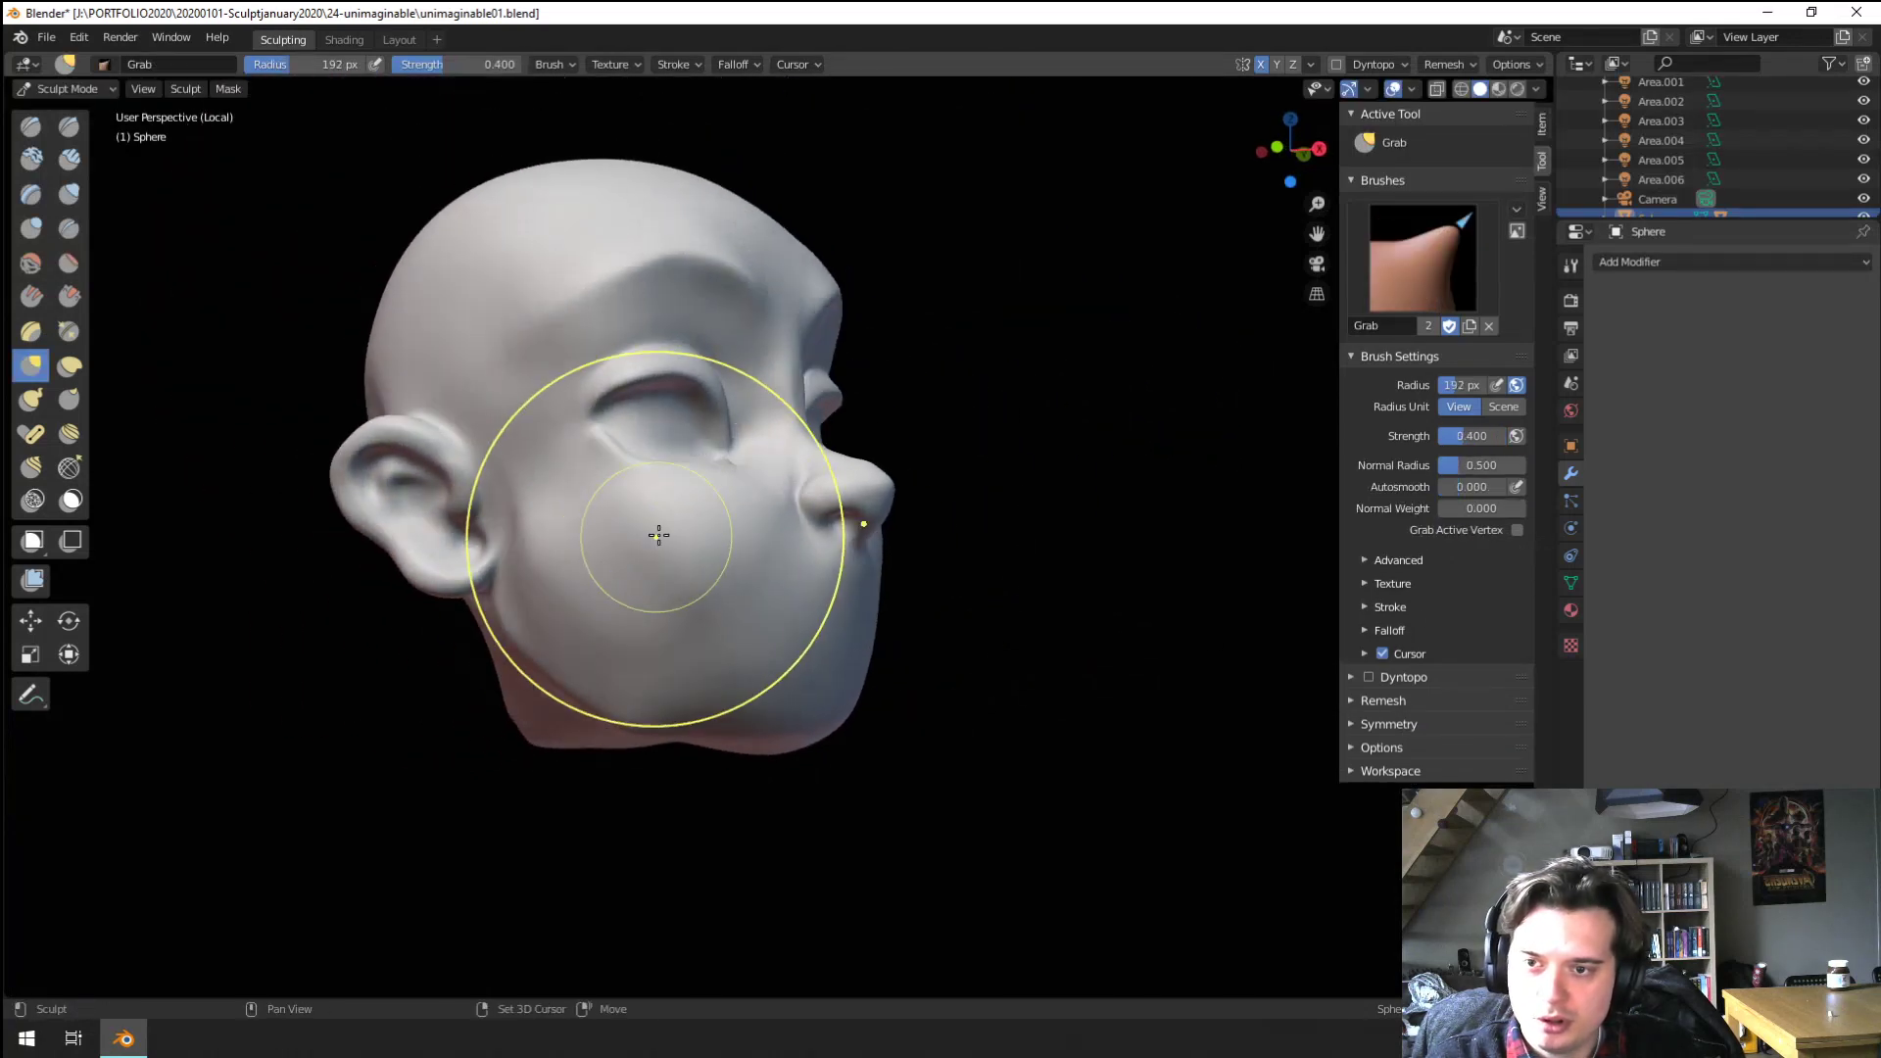
mouse_move(647, 654)
middle_mouse_down()
mouse_move(651, 559)
mouse_move(784, 538)
mouse_move(658, 436)
middle_mouse_up()
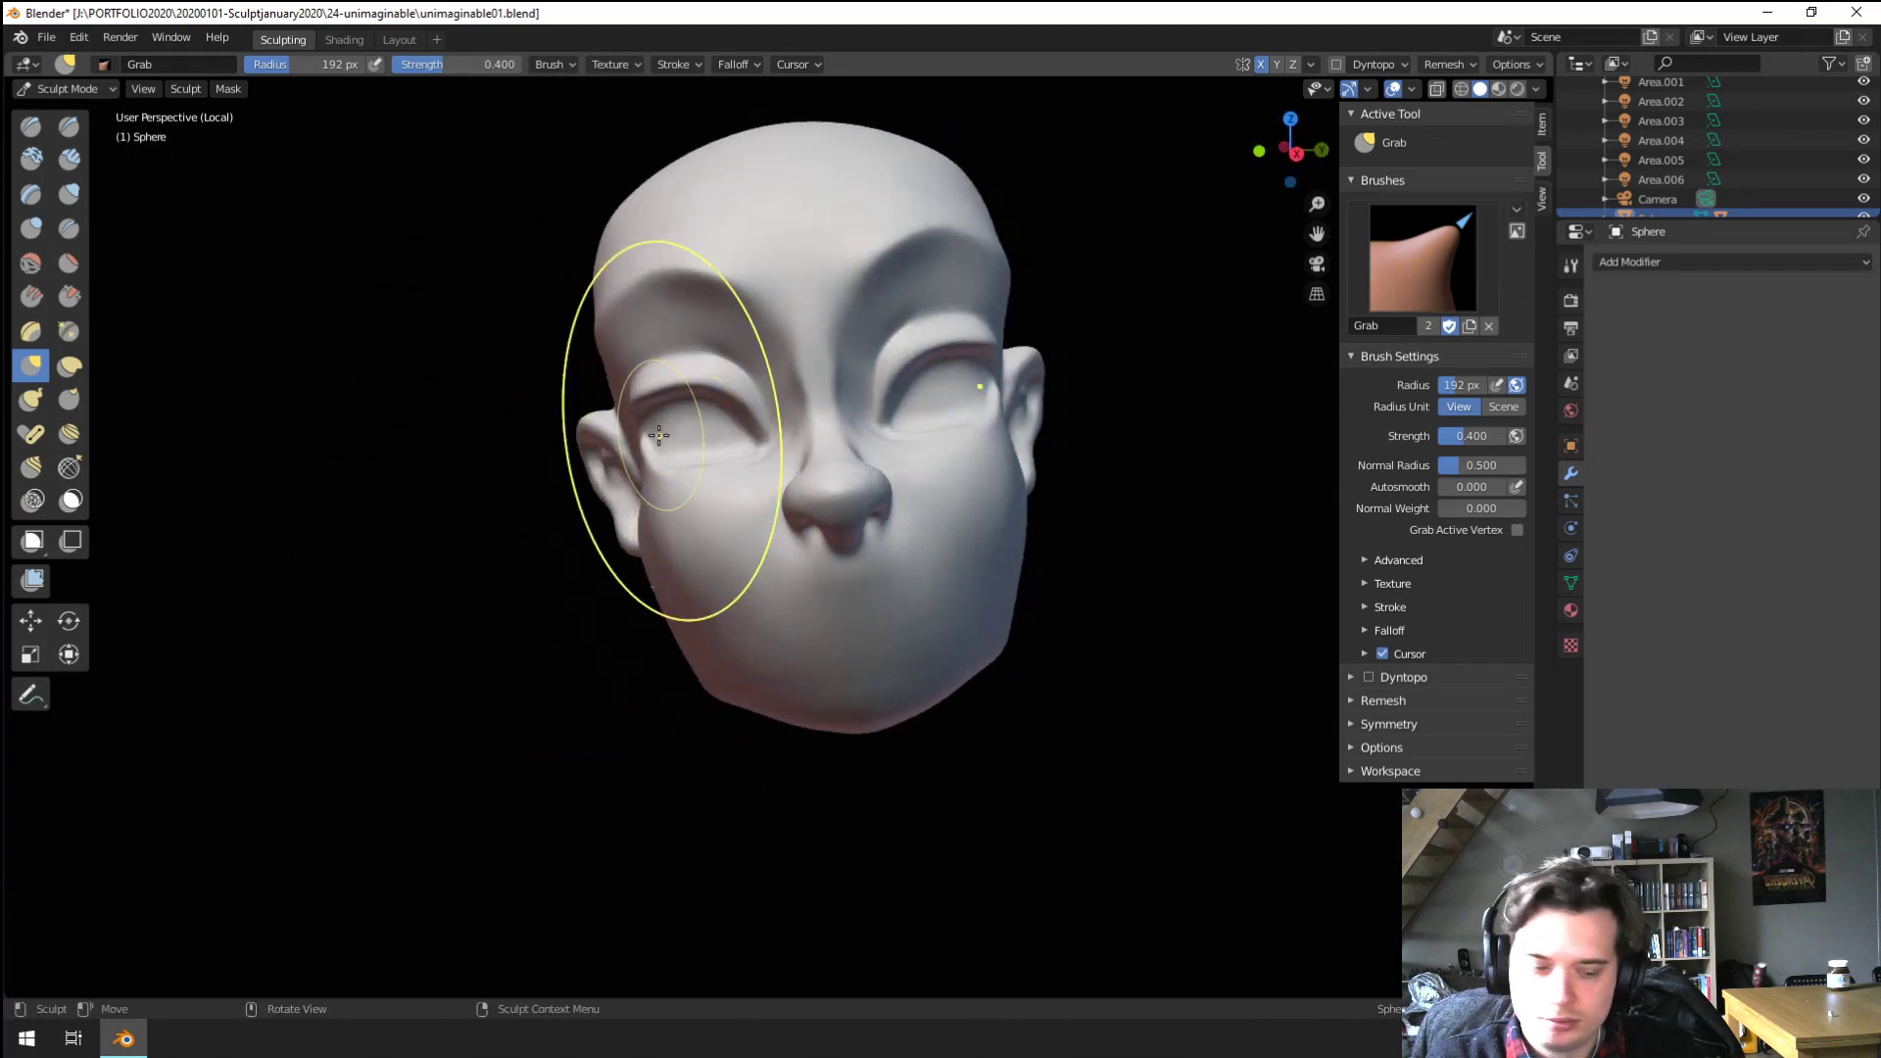
key("KP_Divide")
Turn off X mirroring and carve an asymmetric smiling mouth line below the nose with the Crease brush at 26 px radius
middle_click_drag(759, 562, 757, 637, "ctrl")
mouse_move(742, 701)
middle_mouse_down()
mouse_move(867, 661)
mouse_move(921, 526)
mouse_move(760, 584)
mouse_move(804, 529)
mouse_move(862, 496)
mouse_move(912, 538)
mouse_move(901, 551)
middle_mouse_up()
mouse_move(901, 551)
middle_mouse_down("ctrl")
mouse_move(897, 647)
mouse_move(768, 676)
mouse_move(872, 725)
middle_mouse_up("ctrl")
middle_click_drag(872, 725, 878, 652, "ctrl")
middle_click_drag(878, 652, 963, 485)
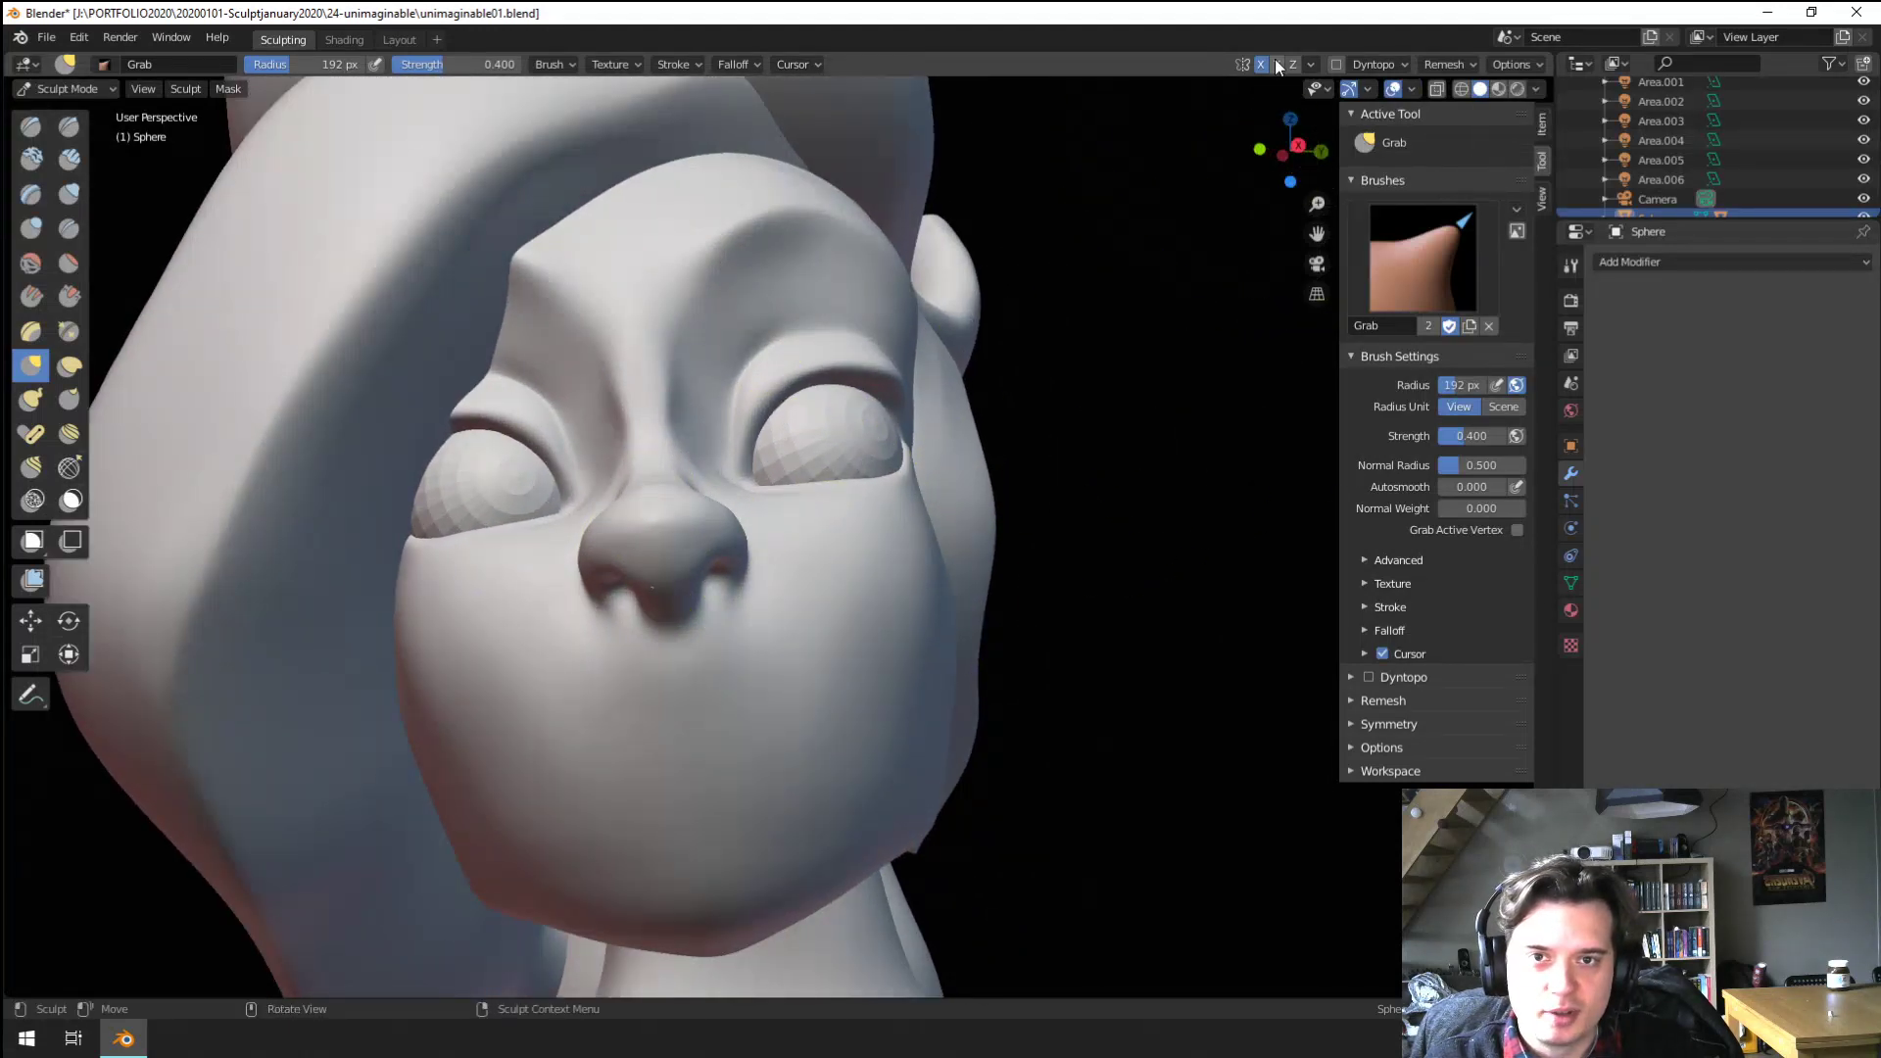
left_click(70, 230)
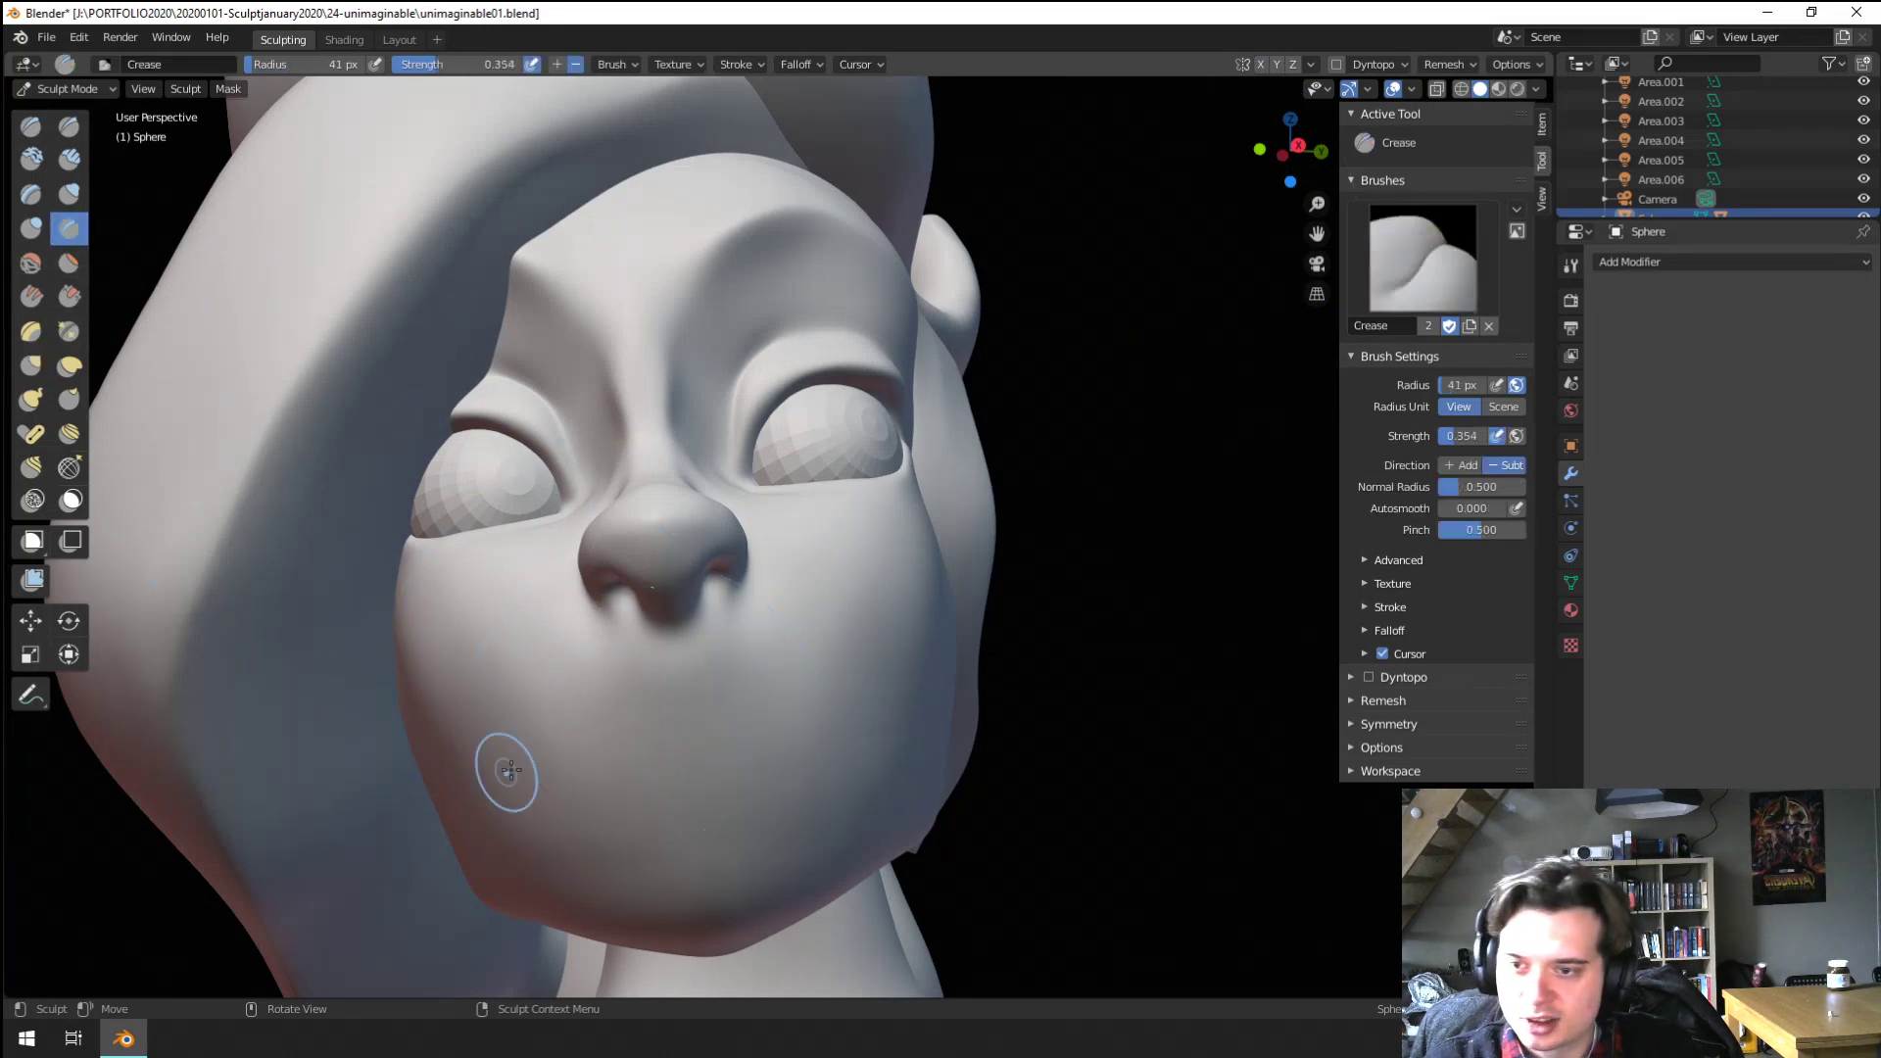
key("bracketright")
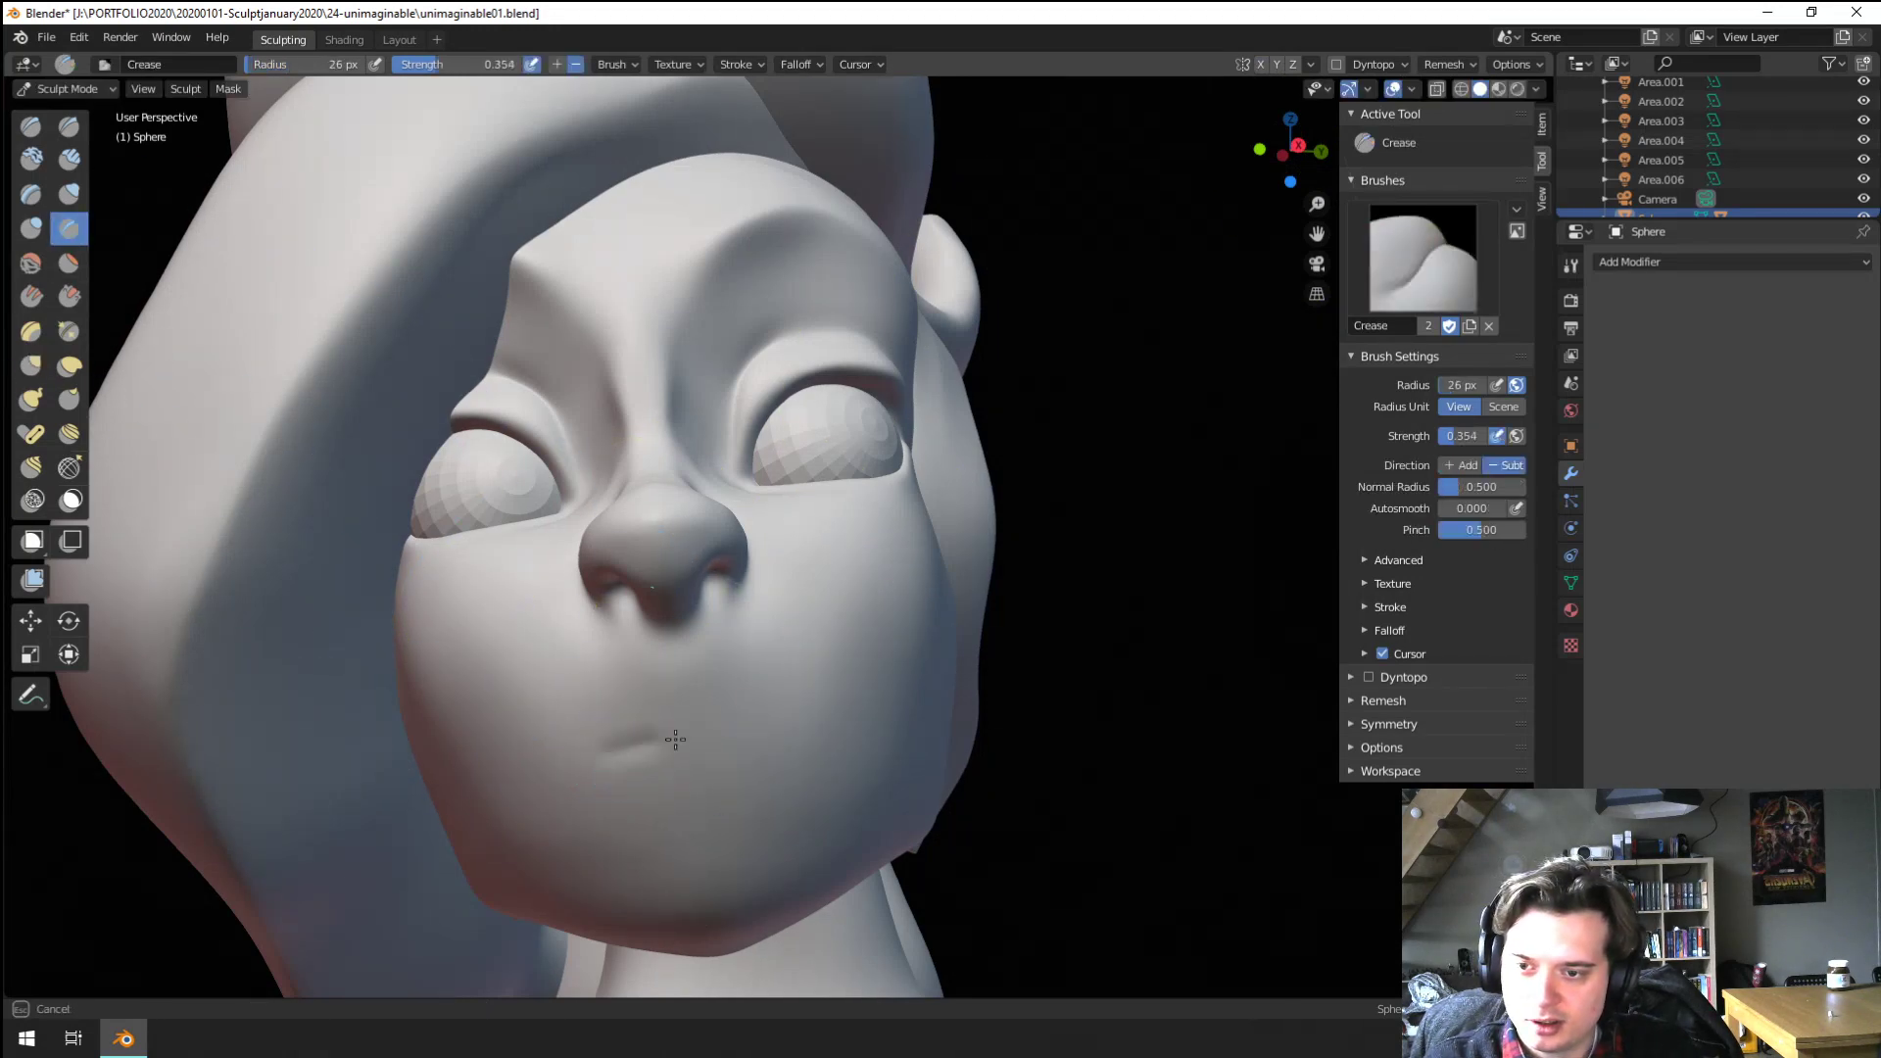
mouse_move(675, 739)
middle_mouse_down()
mouse_move(715, 706)
mouse_move(676, 720)
middle_mouse_up()
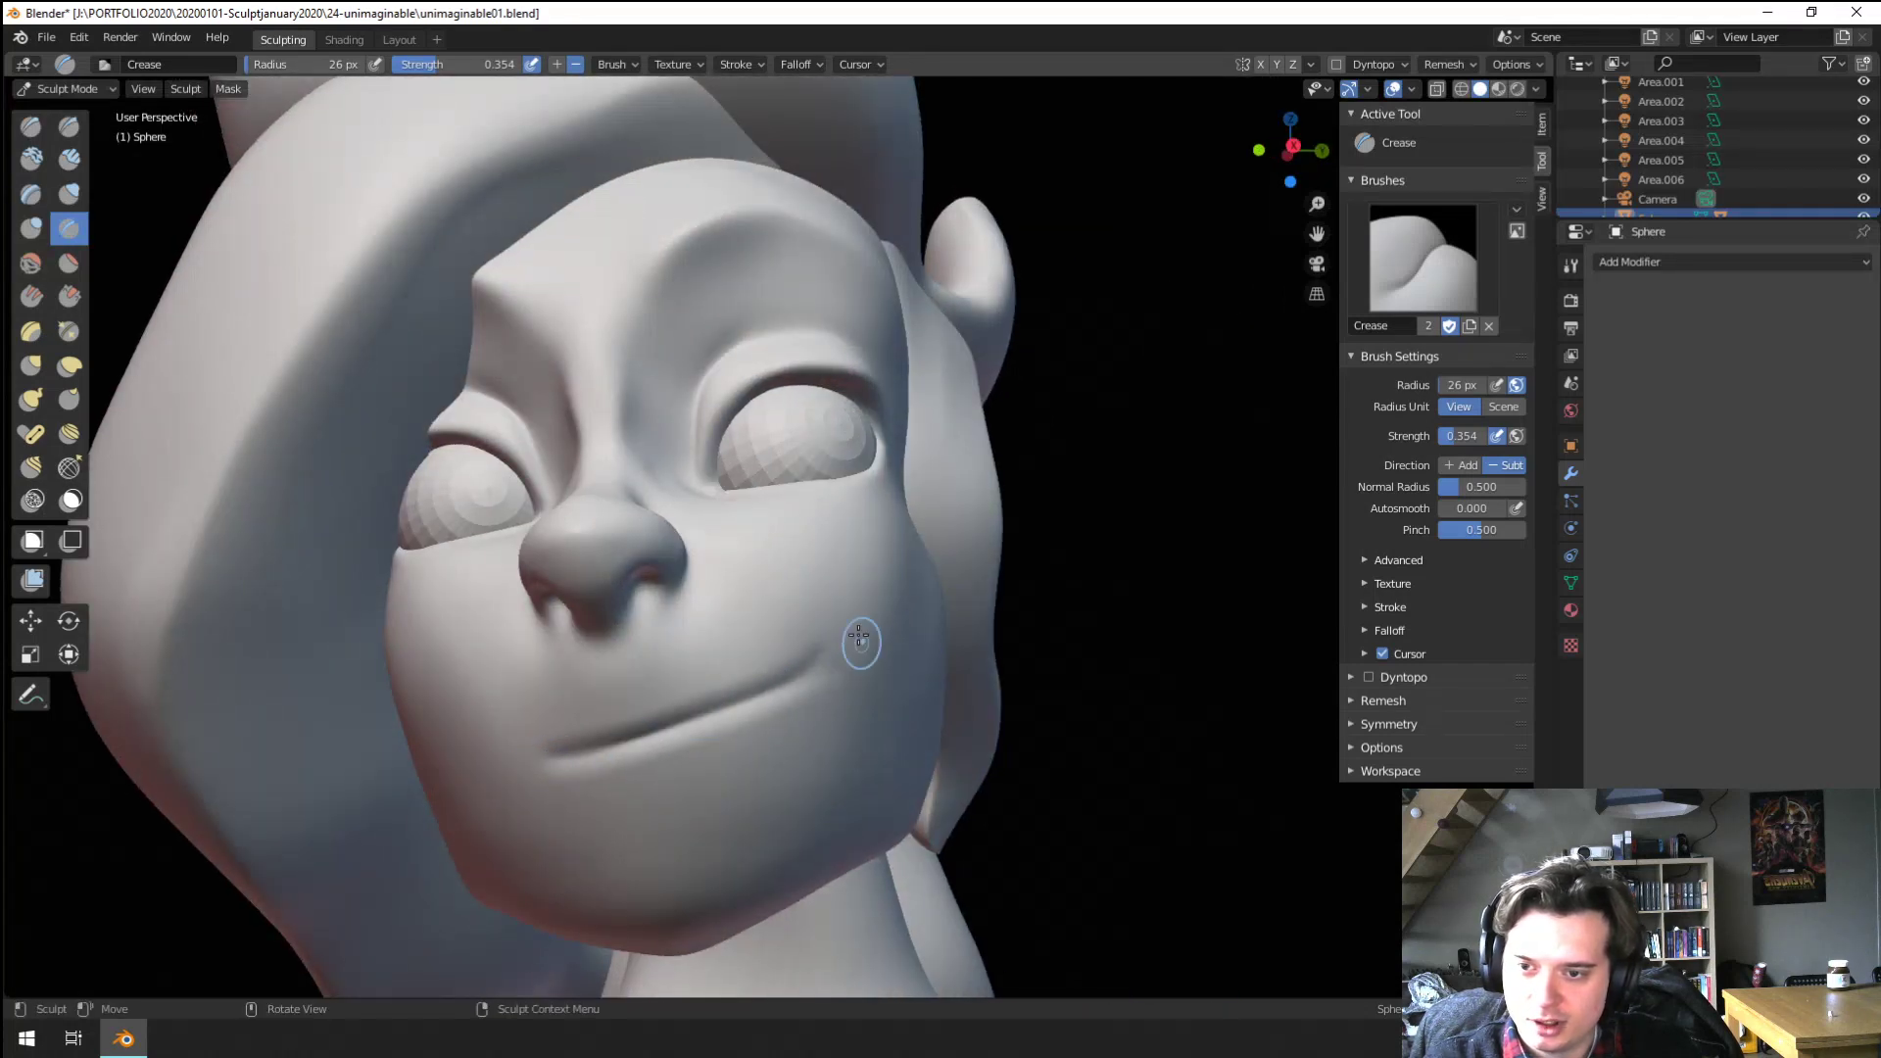
mouse_move(819, 618)
middle_mouse_down()
mouse_move(538, 810)
mouse_move(444, 800)
mouse_move(722, 768)
mouse_move(676, 705)
mouse_move(715, 725)
mouse_move(805, 683)
mouse_move(638, 755)
mouse_move(730, 672)
middle_mouse_up()
Turn X mirroring back on and flatten the temple beside the brow with the Flatten brush at 67 px and 104 px radius
left_click(1261, 66)
middle_click_drag(901, 470, 829, 488, "ctrl")
key("f")
left_click(795, 409)
mouse_move(792, 411)
middle_mouse_down("ctrl")
mouse_move(686, 333)
mouse_move(690, 299)
middle_mouse_up("ctrl")
left_click(69, 263)
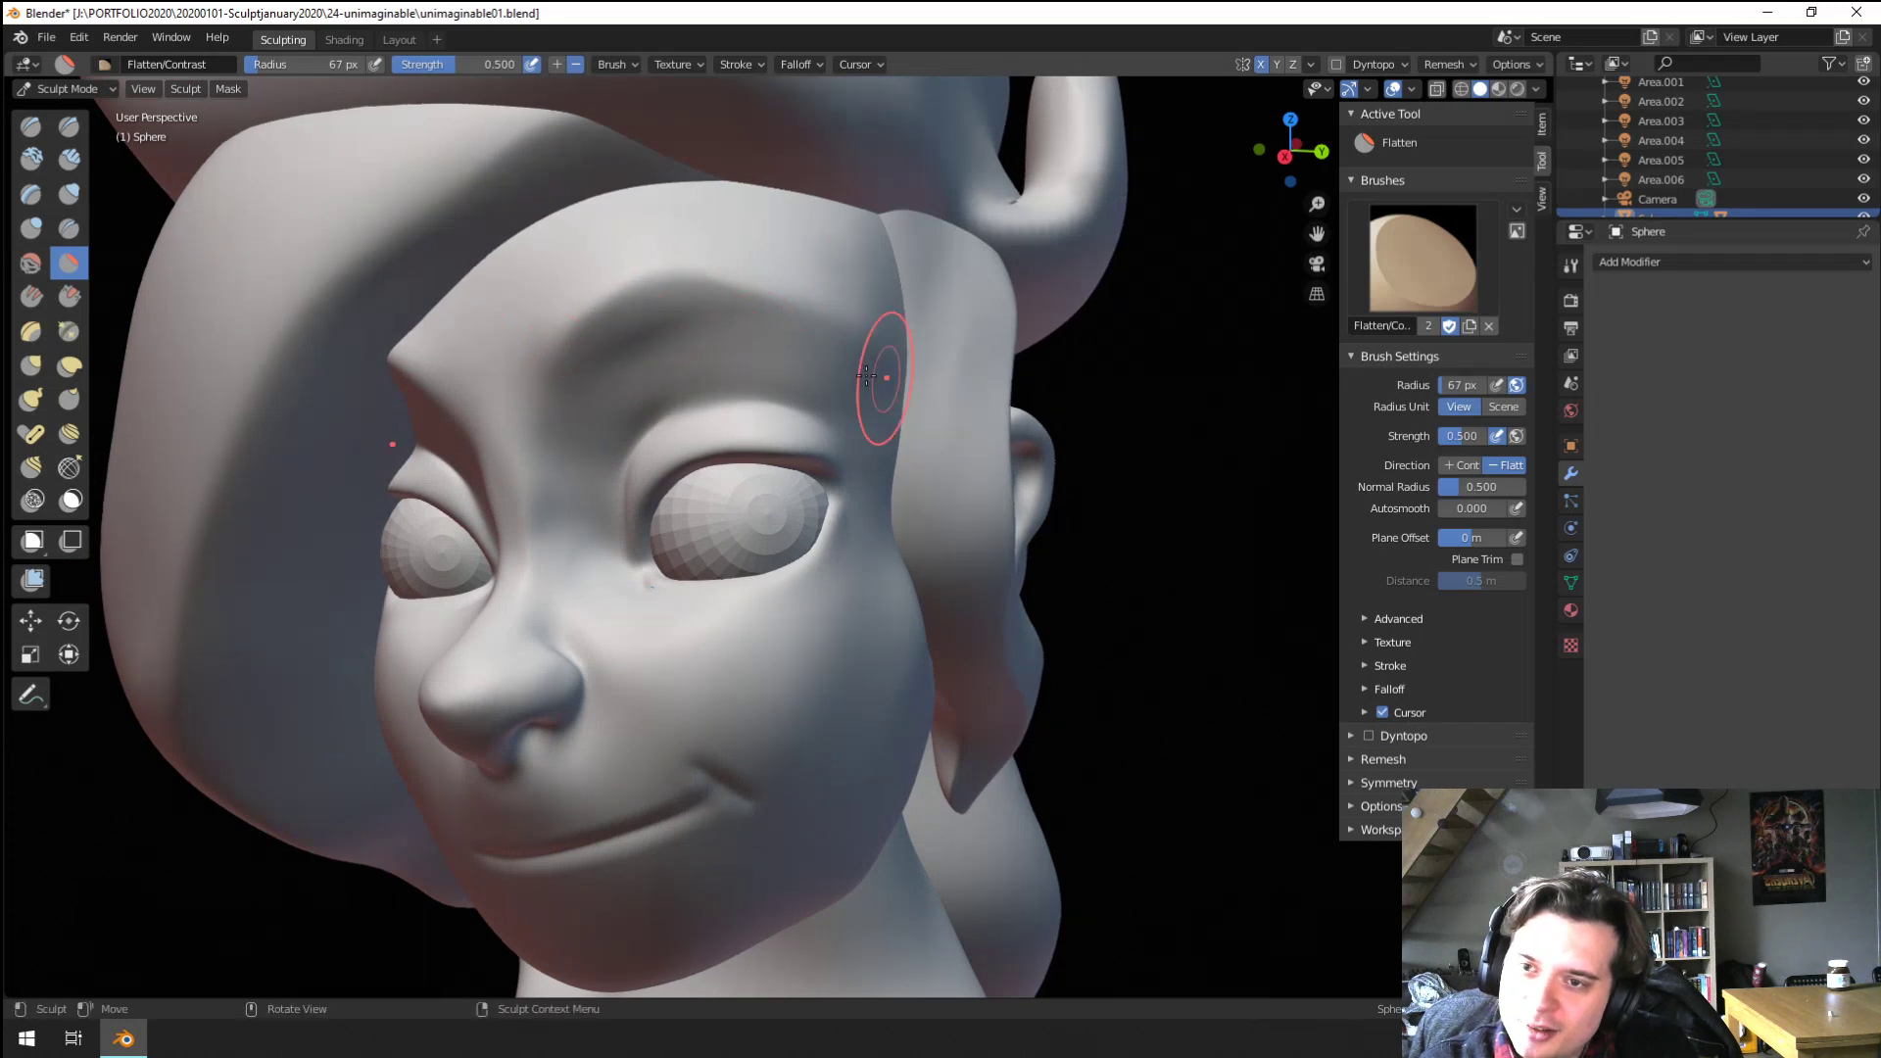
key("f")
left_click(903, 372)
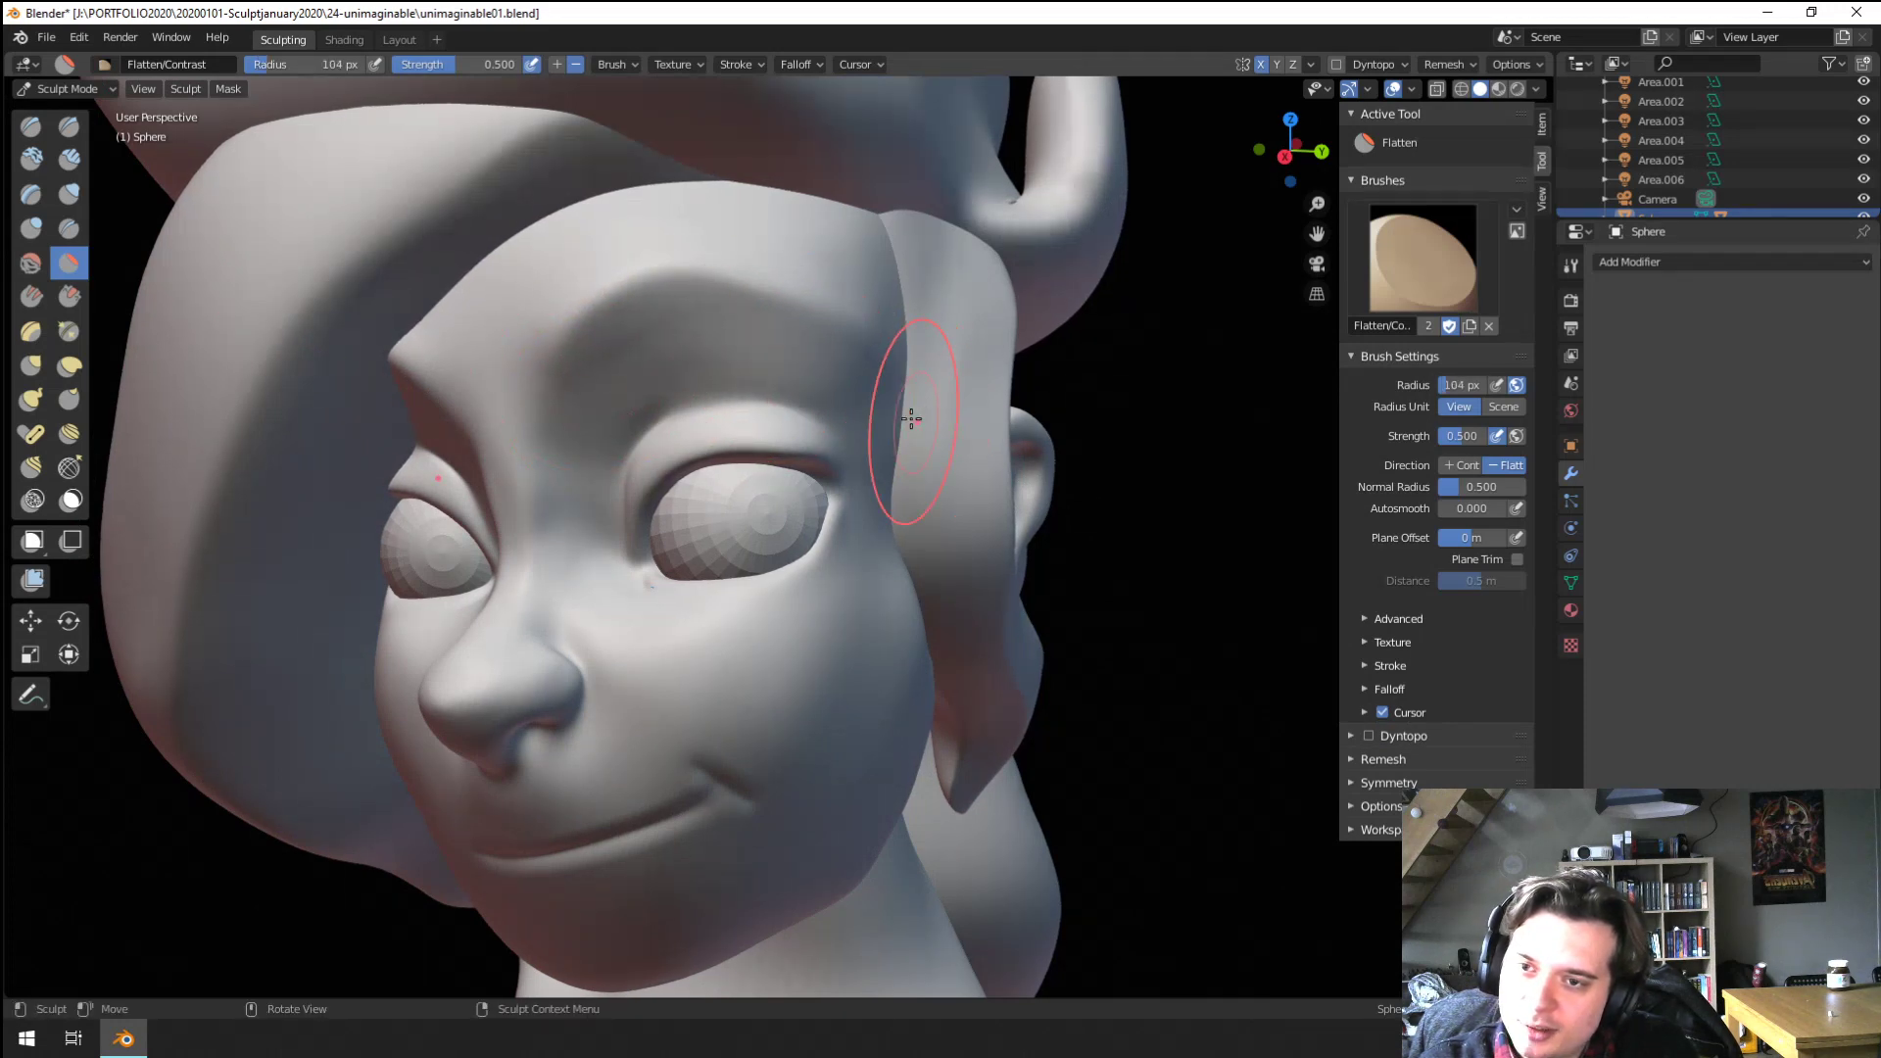
In Object Mode, select the neck-and-shoulders mesh and adjust its rotation and position beneath the head
mouse_move(912, 420)
middle_mouse_down()
mouse_move(862, 470)
mouse_move(797, 420)
mouse_move(839, 569)
mouse_move(881, 652)
mouse_move(979, 608)
middle_mouse_up()
scroll(833, 630, "down", 2)
scroll(882, 618, "down", 2)
mouse_move(784, 627)
middle_mouse_down()
mouse_move(663, 650)
mouse_move(650, 752)
mouse_move(626, 689)
middle_mouse_up()
scroll(662, 686, "down", 1)
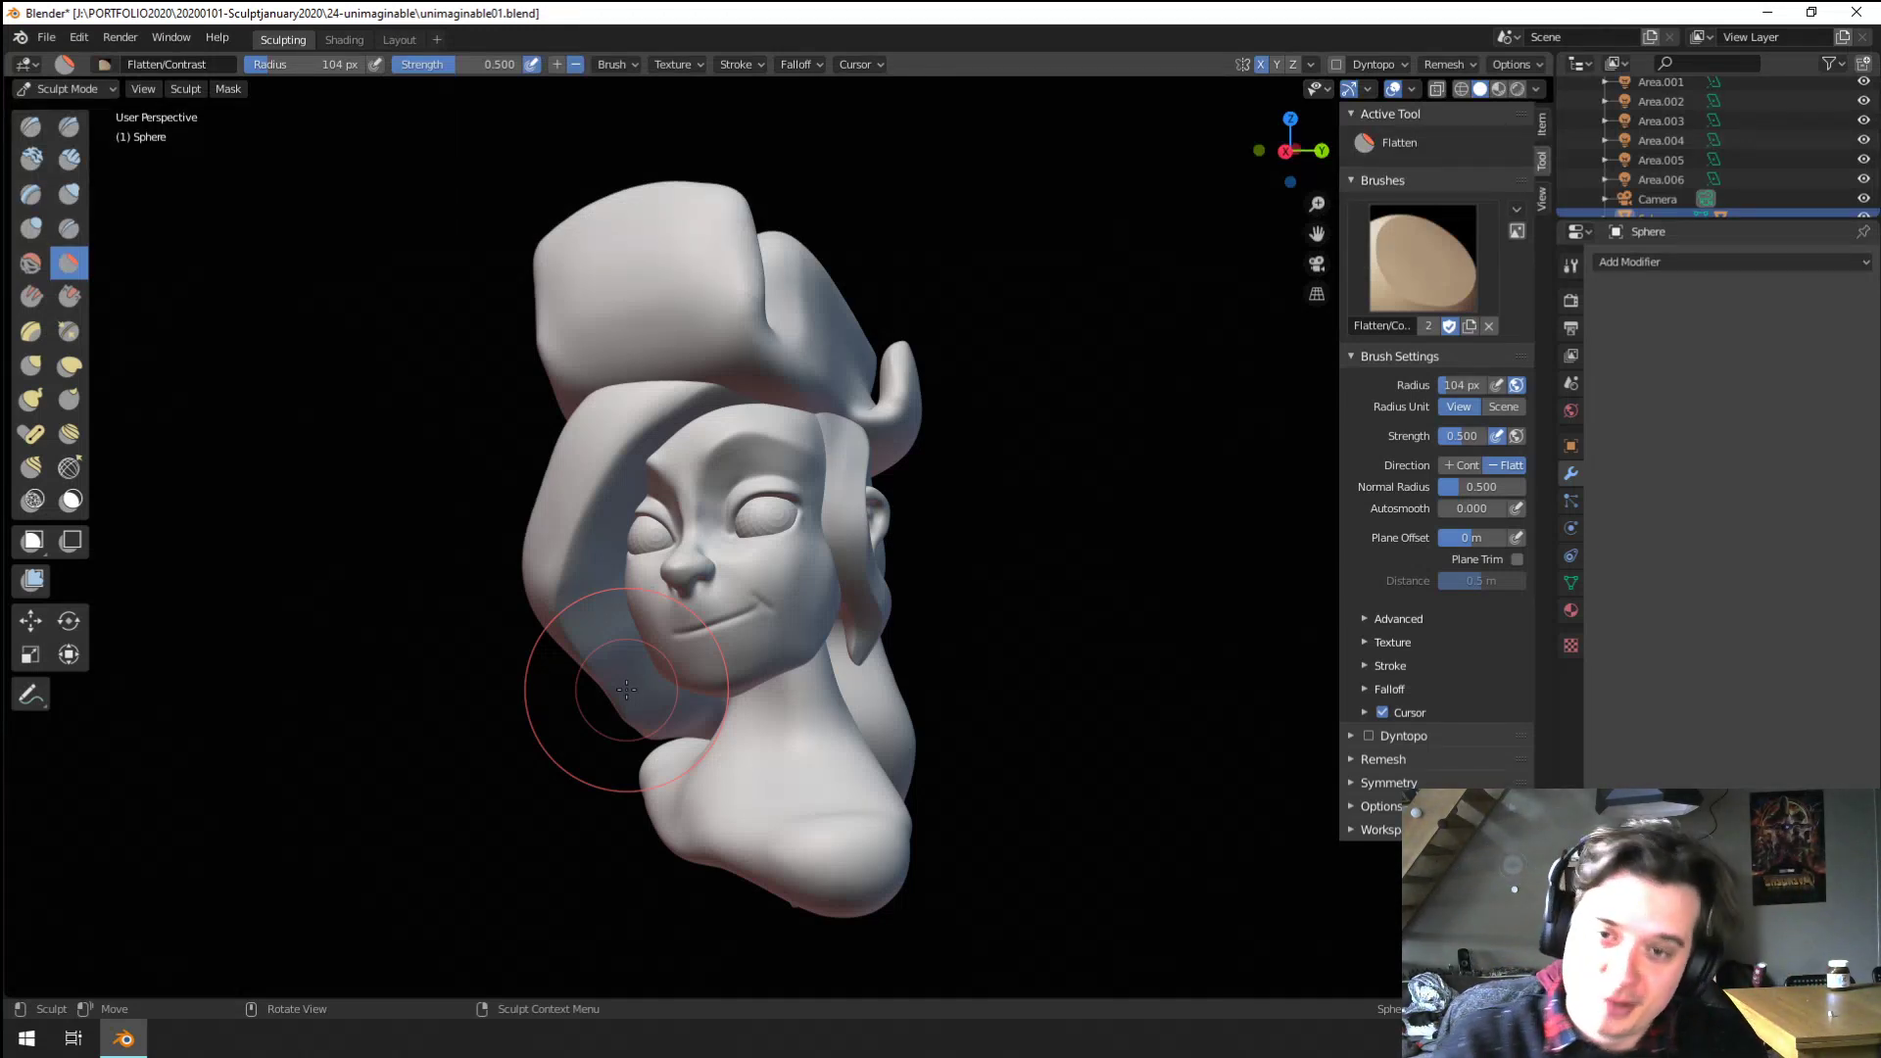
middle_click_drag(523, 677, 609, 672)
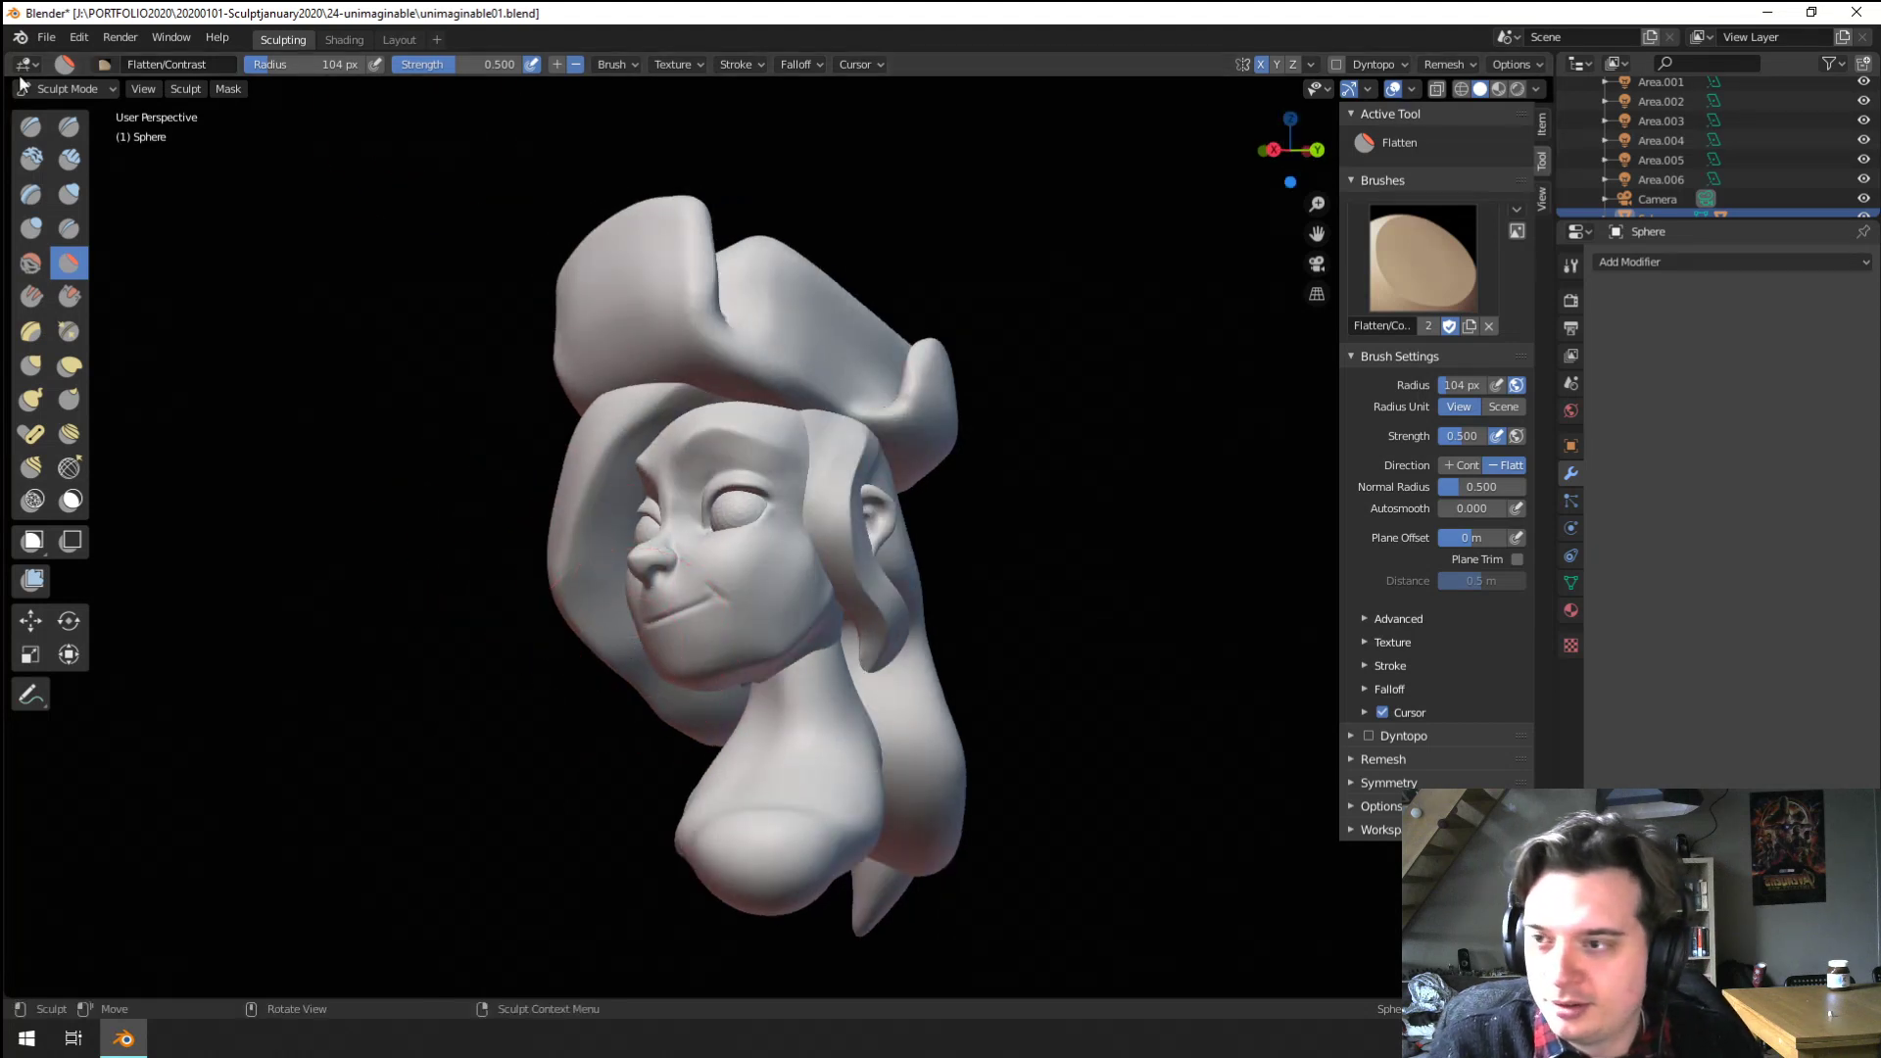
left_click(54, 90)
left_click(794, 814)
mouse_move(990, 833)
middle_mouse_down()
mouse_move(1019, 823)
mouse_move(1083, 876)
mouse_move(974, 882)
mouse_move(884, 837)
mouse_move(903, 821)
middle_mouse_up()
key("r")
left_click(966, 864)
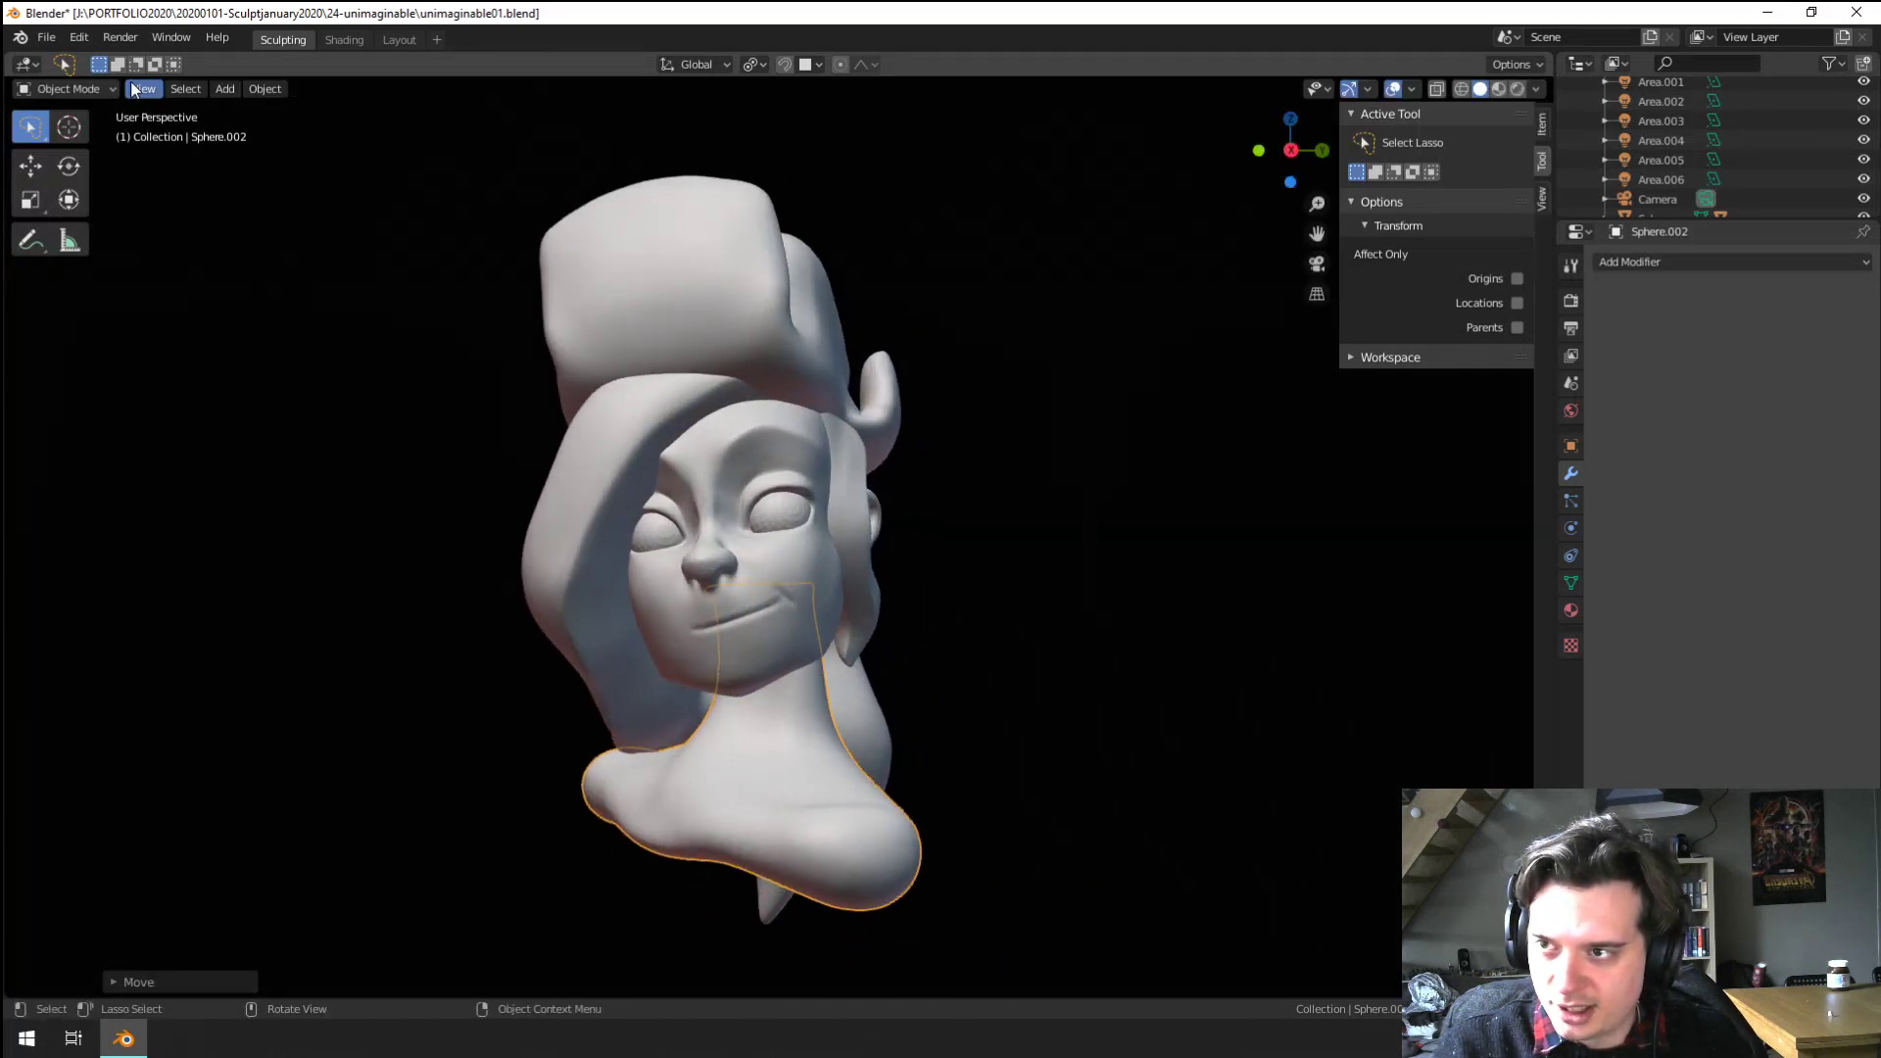
Switch the neck-and-shoulders mesh to Sculpt Mode and reshape the shoulders with the Grab brush at 163 px and 141 px radius
left_click(69, 88)
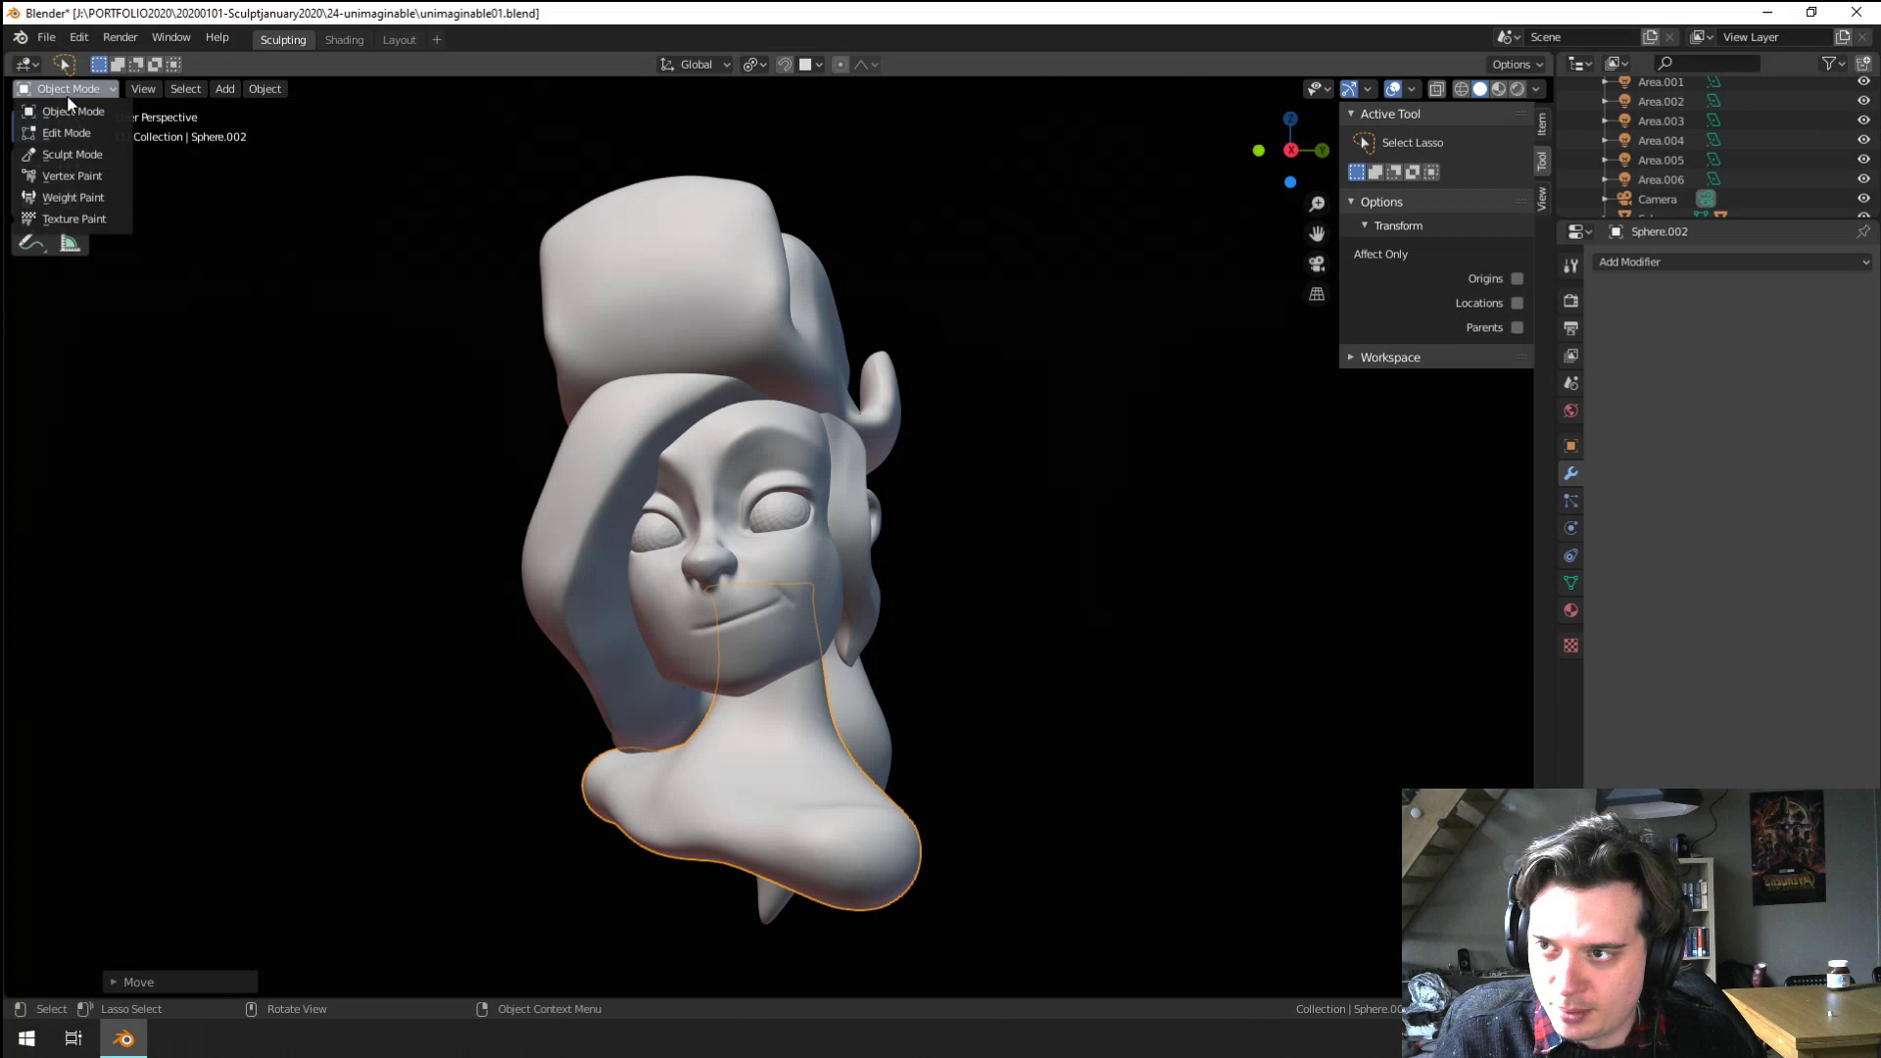
left_click(71, 155)
key("g")
key("f")
left_click(845, 735)
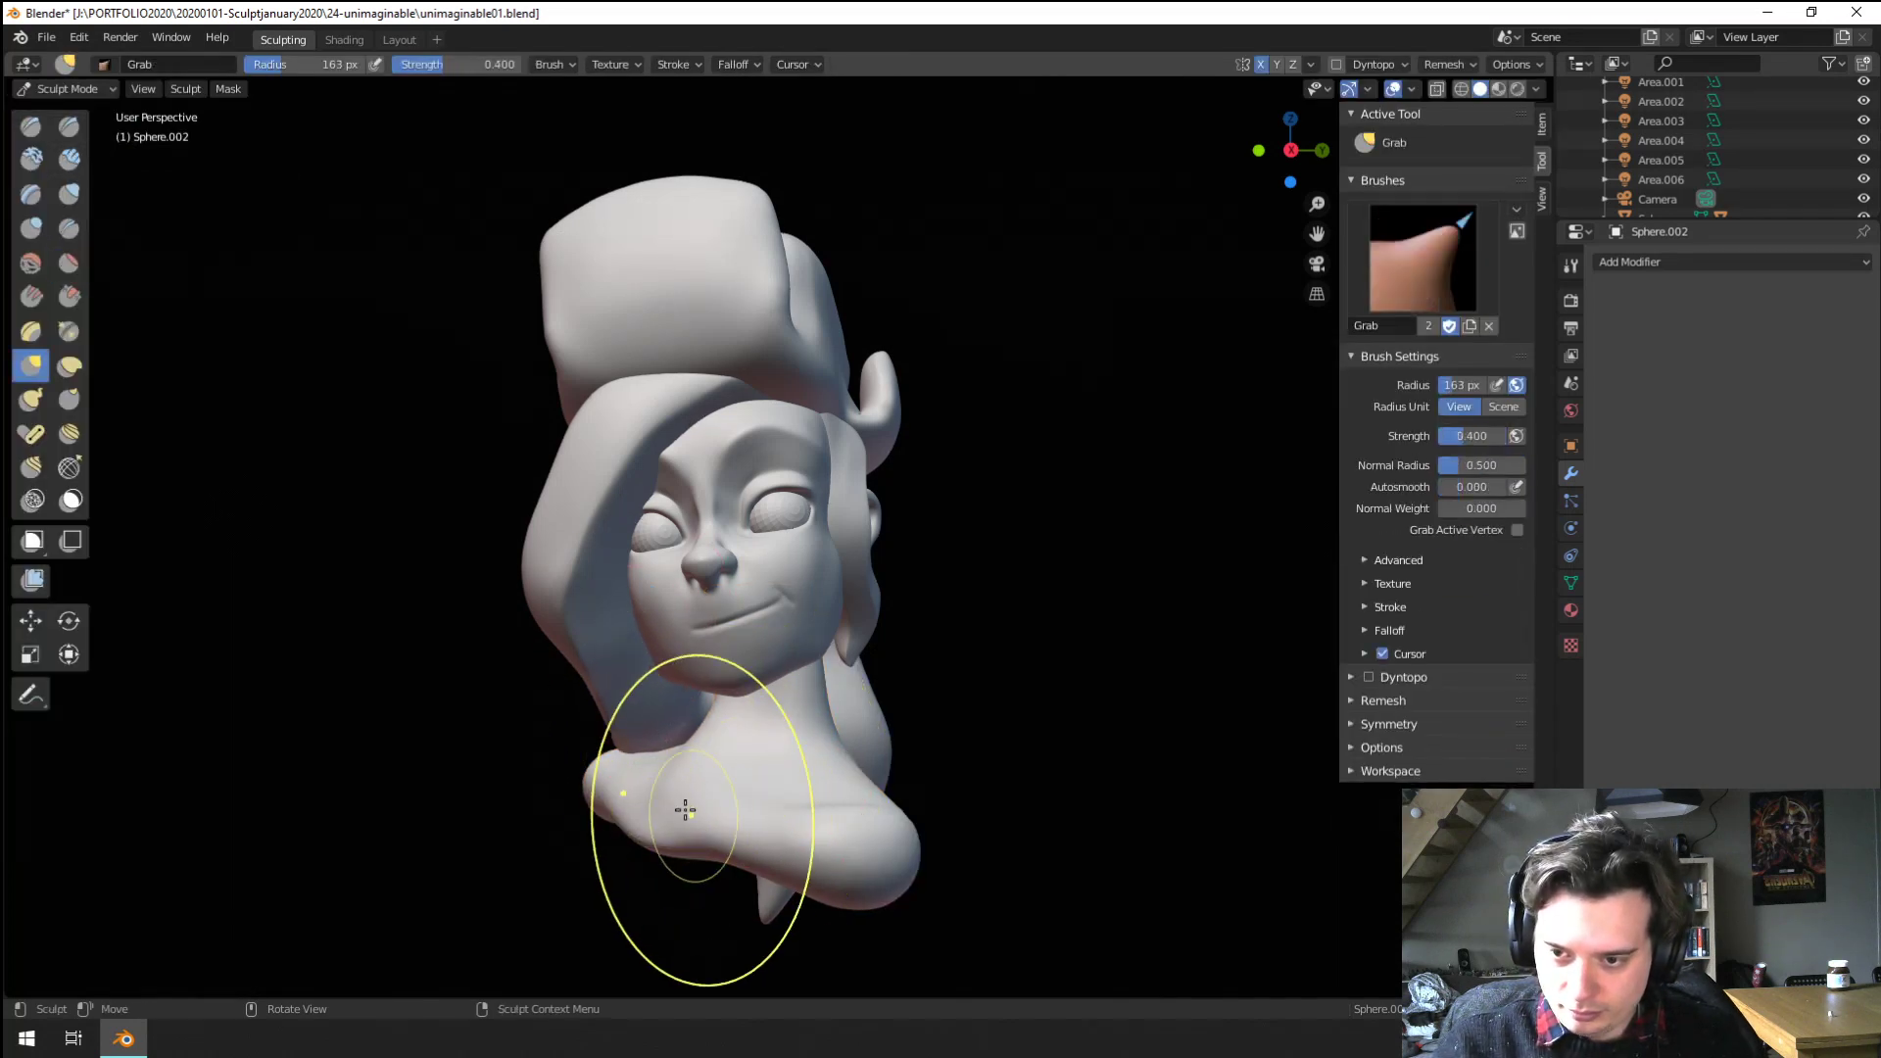
middle_click_drag(686, 819, 600, 833)
key("f")
mouse_move(739, 756)
middle_mouse_down()
mouse_move(741, 733)
mouse_move(814, 755)
mouse_move(887, 701)
middle_mouse_up()
left_click(847, 731)
Raise the outer end of the shoulder and pull up the upper chest with the Grab brush
key("f")
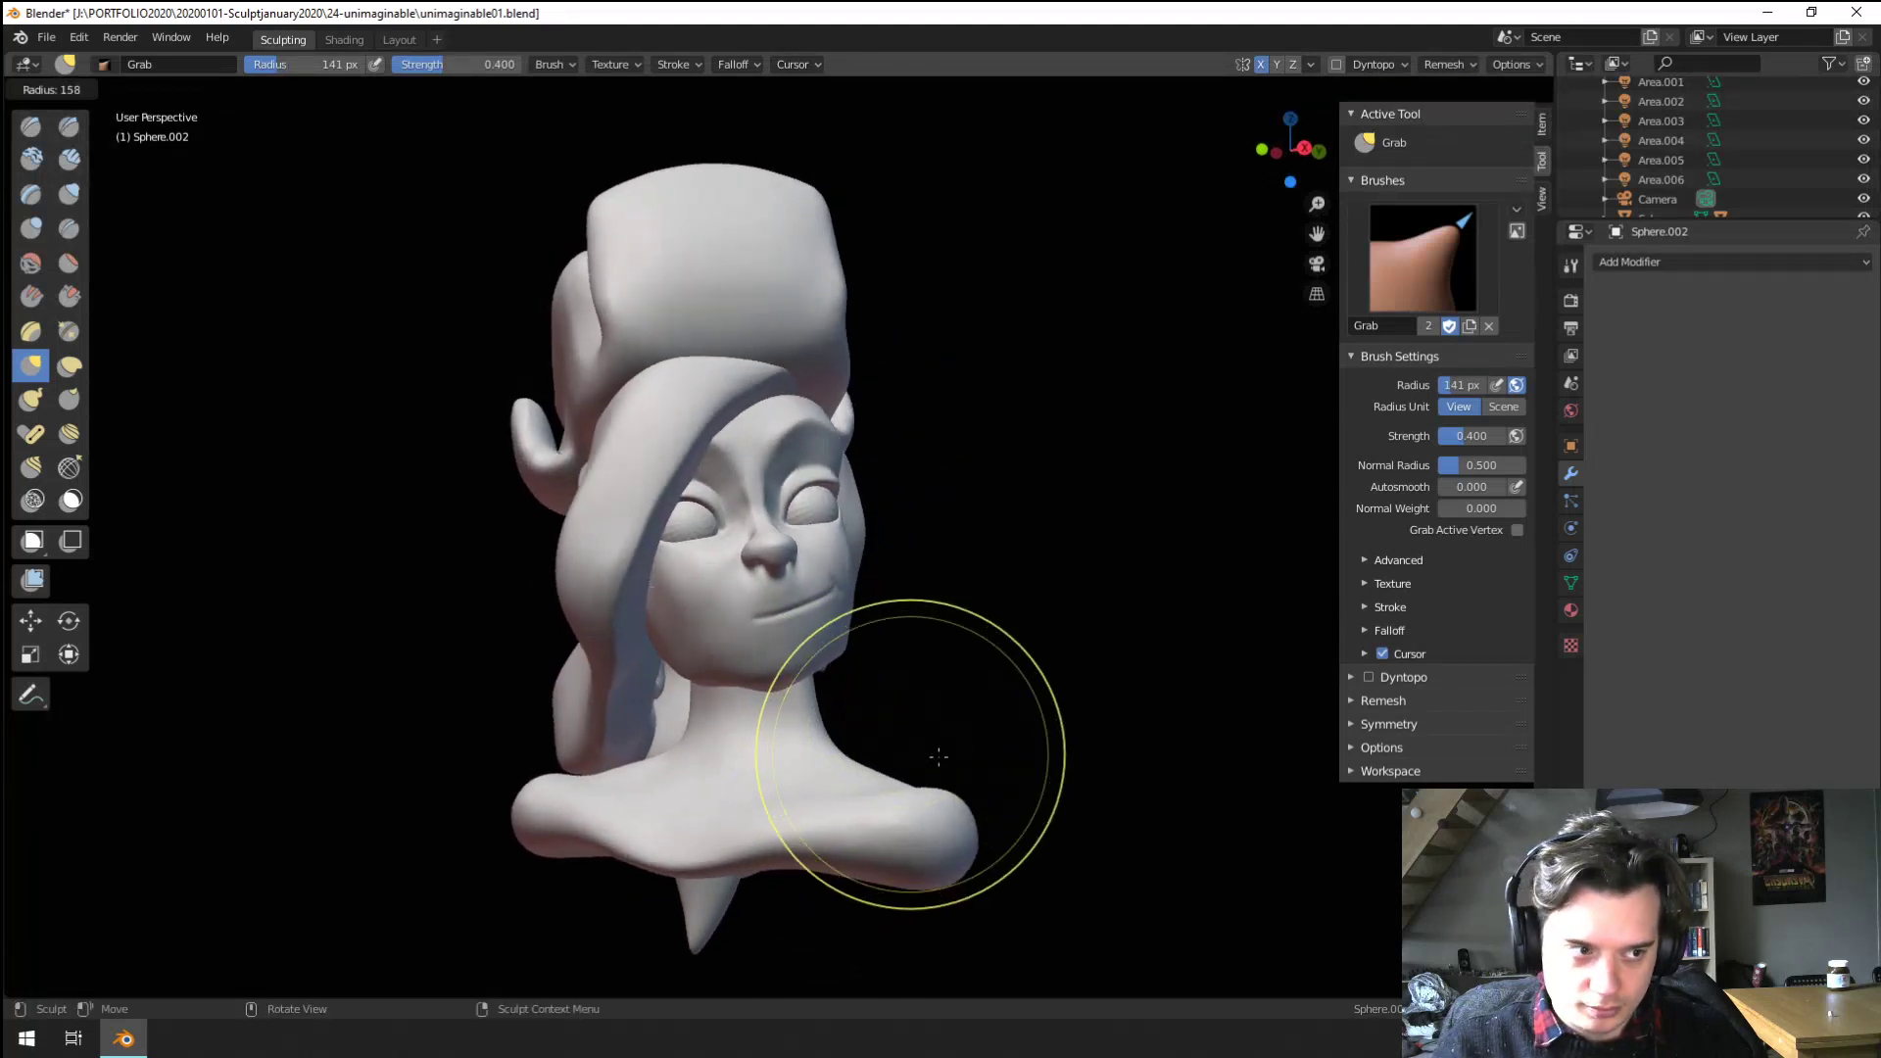
left_click(954, 774)
left_click_drag(945, 797, 958, 713)
middle_click_drag(953, 727, 821, 756)
key("f")
left_click(884, 773)
left_click_drag(855, 821, 880, 770)
middle_click_drag(879, 770, 821, 764)
key("f")
left_click(787, 784)
left_click_drag(784, 812, 801, 789)
mouse_move(809, 812)
middle_mouse_down()
mouse_move(970, 884)
mouse_move(950, 793)
middle_mouse_up()
Reshape the overall form of the shoulders with the Grab brush at 309 px and 292 px radius
mouse_move(986, 723)
middle_mouse_down()
mouse_move(805, 830)
mouse_move(840, 748)
mouse_move(789, 643)
mouse_move(683, 596)
middle_mouse_up()
key("f")
left_click(794, 813)
key("f")
left_click(874, 641)
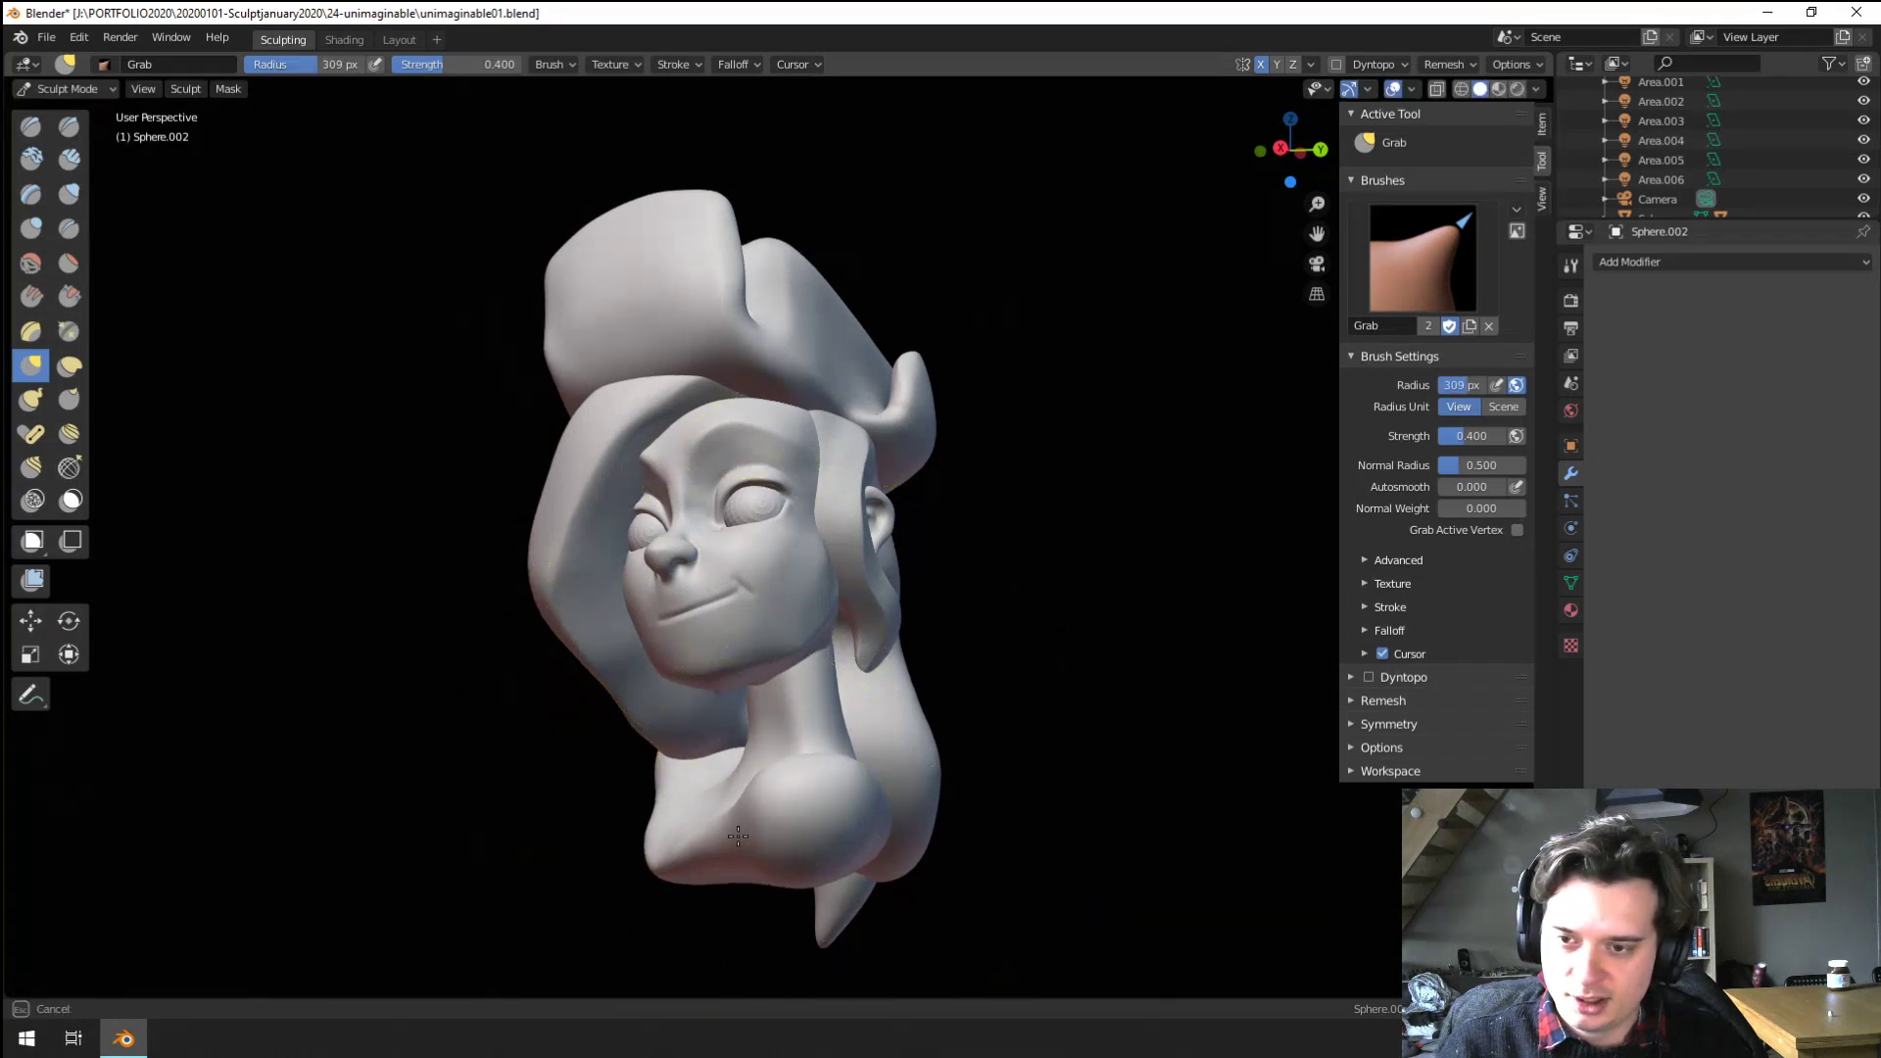
middle_click_drag(727, 806, 903, 789)
left_click_drag(903, 790, 882, 794)
middle_click_drag(882, 794, 931, 744)
key("f")
left_click(812, 749)
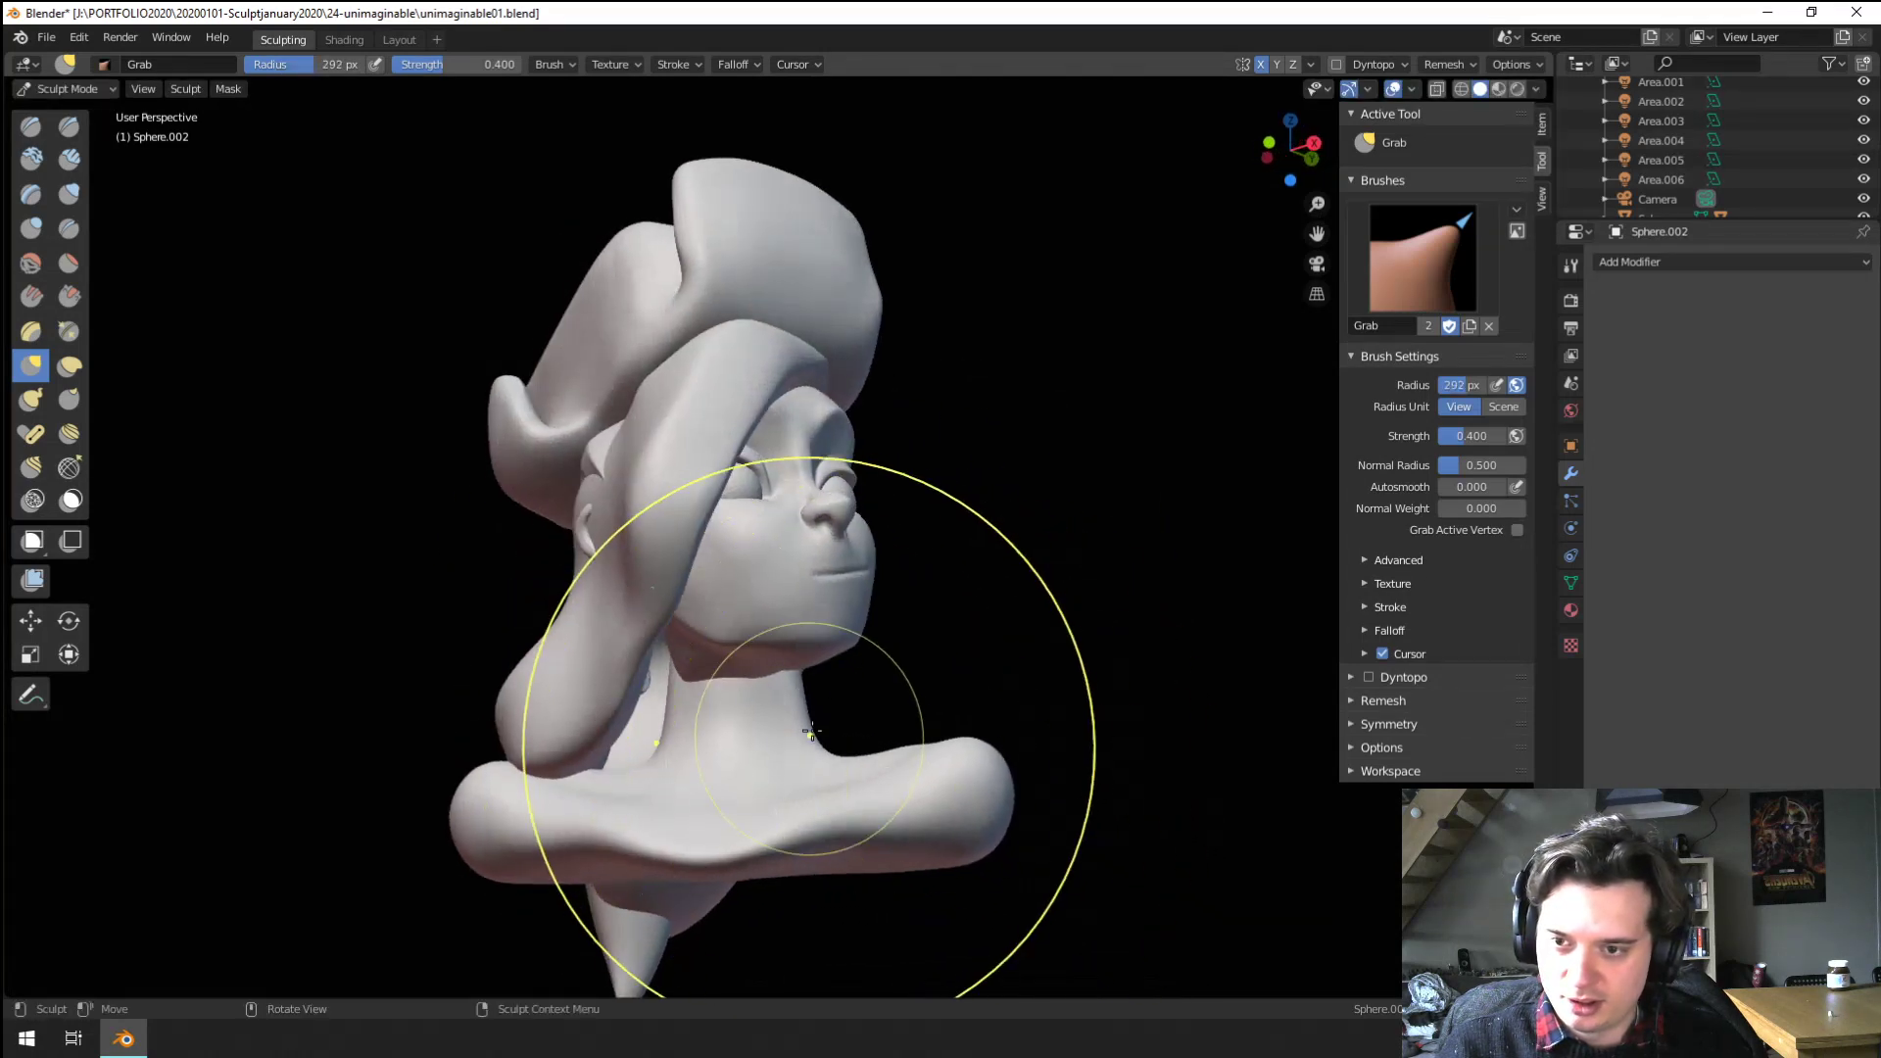
mouse_move(813, 750)
middle_mouse_down()
mouse_move(693, 740)
mouse_move(638, 810)
mouse_move(647, 827)
mouse_move(741, 778)
mouse_move(715, 754)
mouse_move(739, 686)
mouse_move(715, 678)
middle_mouse_up()
Adjust the shoulder and the side of the neck with the Grab brush at 186 px, 187 px and 220 px radius
left_click(69, 195)
key("g")
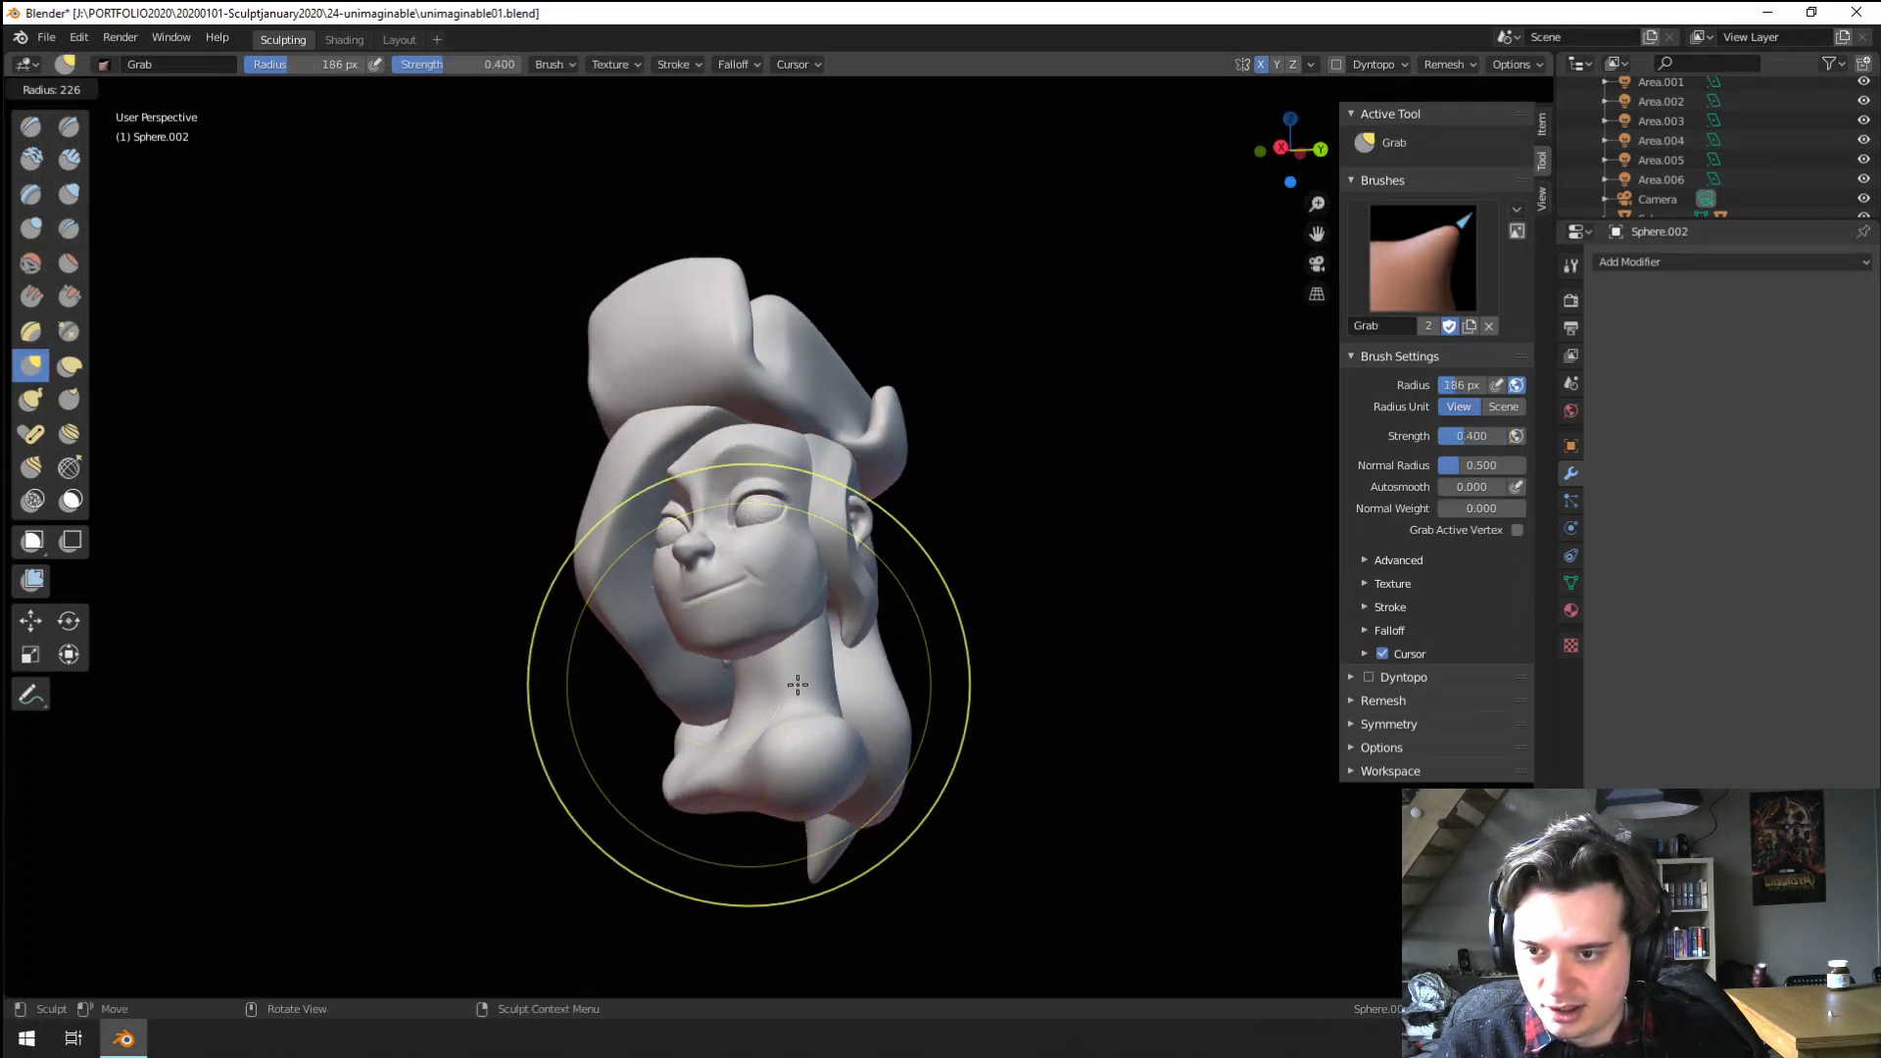
left_click_drag(811, 767, 809, 753)
key("f")
left_click(744, 707)
middle_click_drag(831, 687, 803, 683)
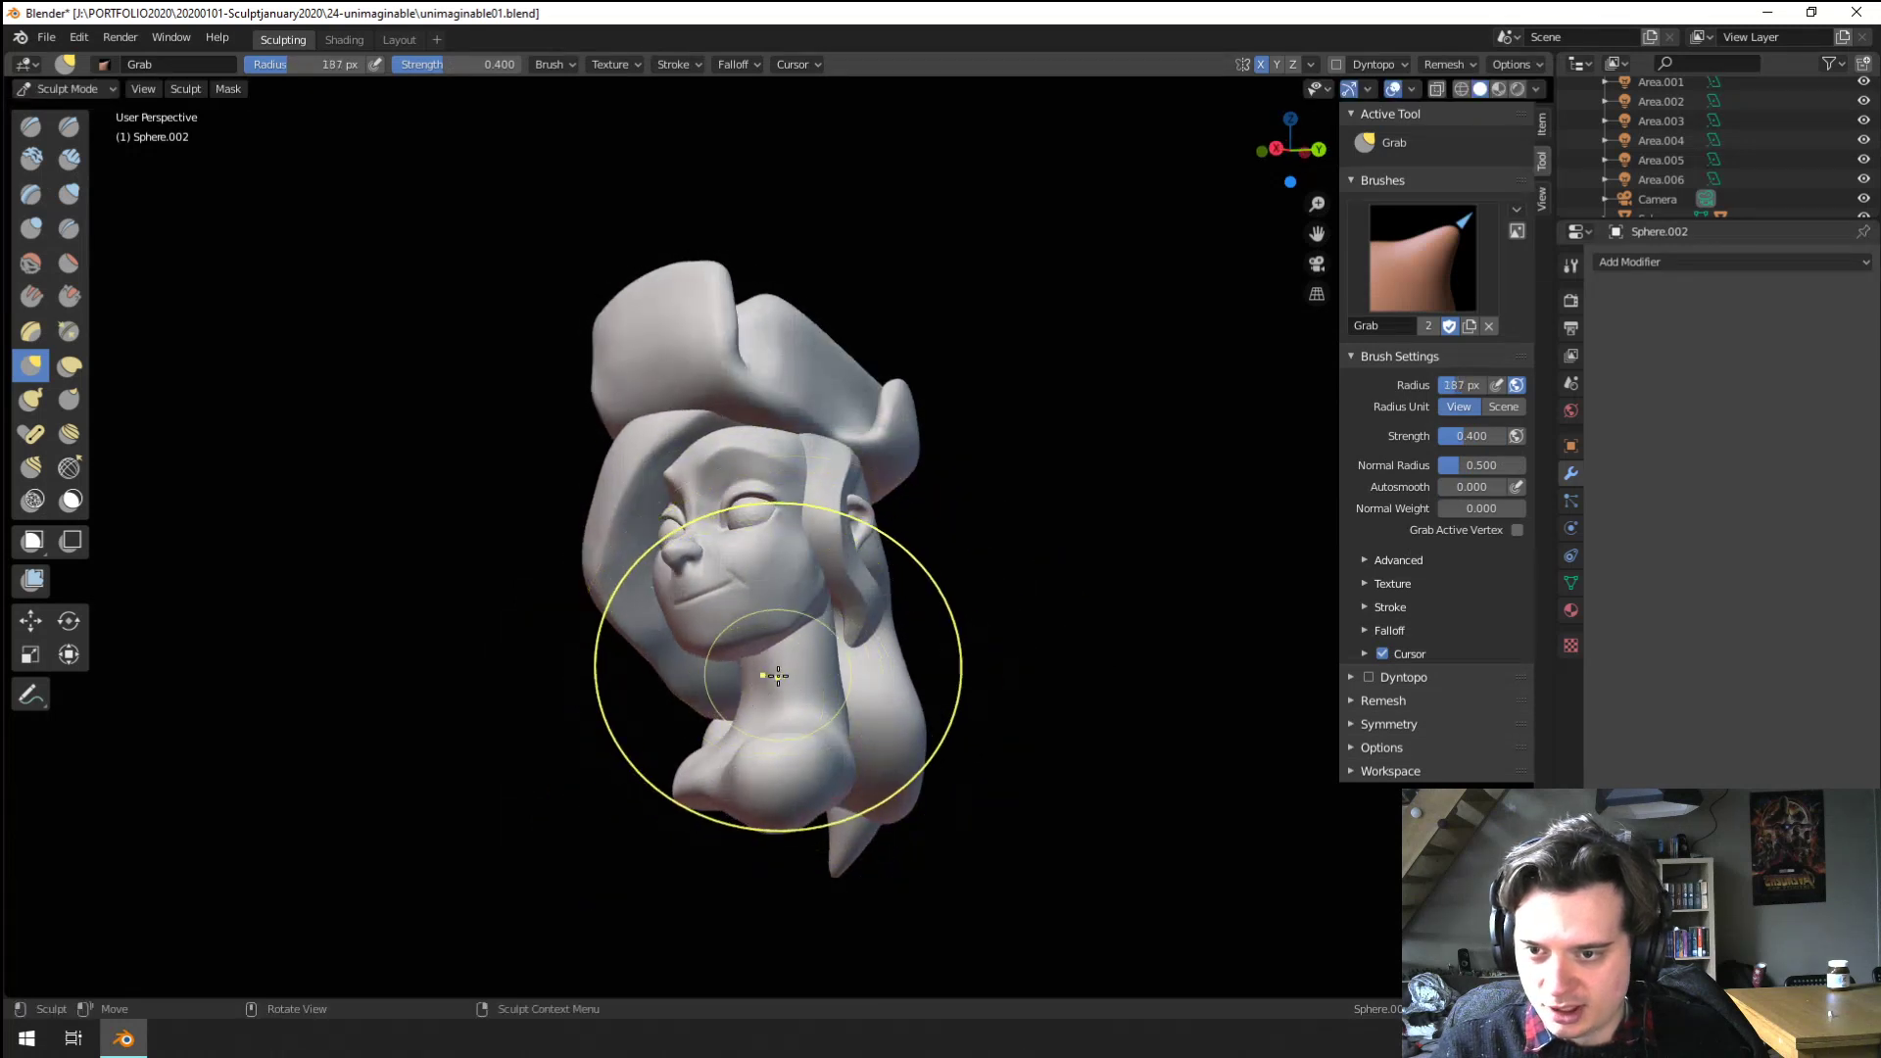
left_click_drag(821, 651, 825, 651)
middle_click_drag(862, 637, 1019, 605)
key("f")
left_click(708, 676)
mouse_move(730, 686)
middle_mouse_down()
mouse_move(753, 678)
mouse_move(603, 706)
middle_mouse_up()
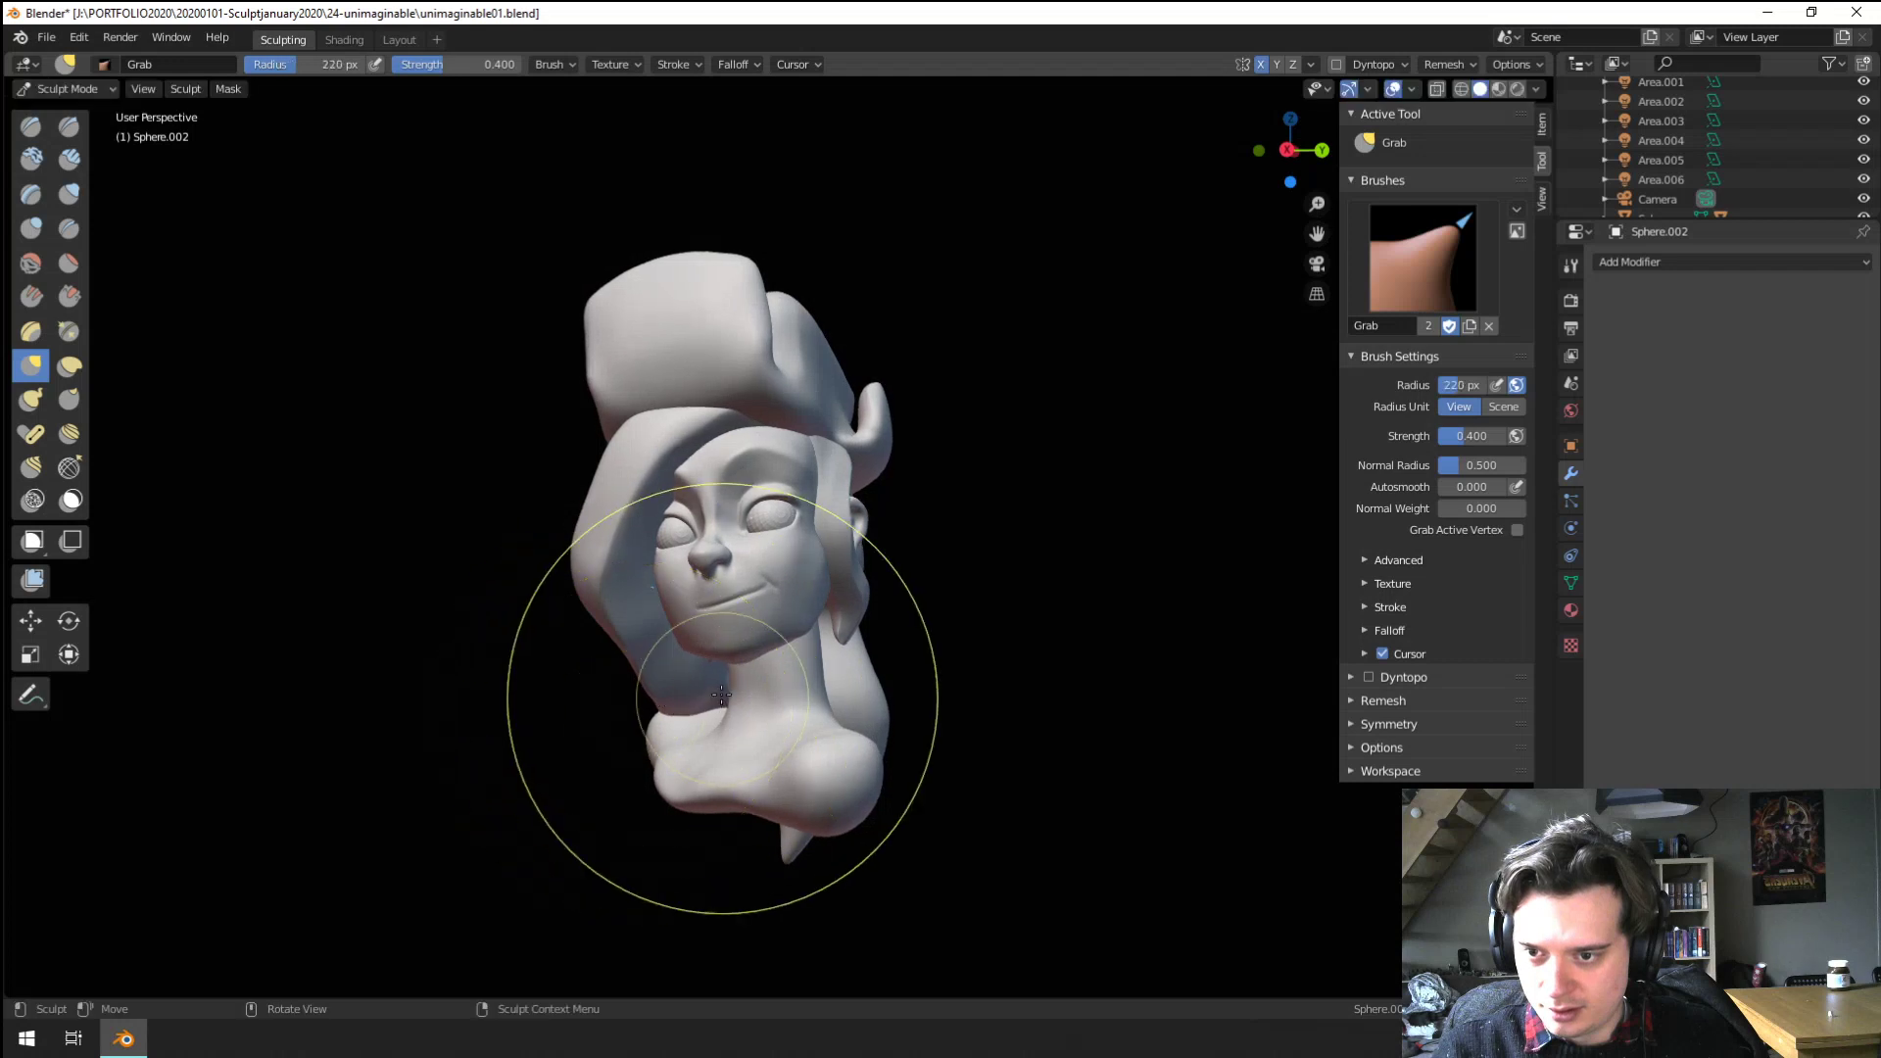
mouse_move(722, 696)
middle_mouse_down()
mouse_move(773, 667)
mouse_move(780, 755)
middle_mouse_up()
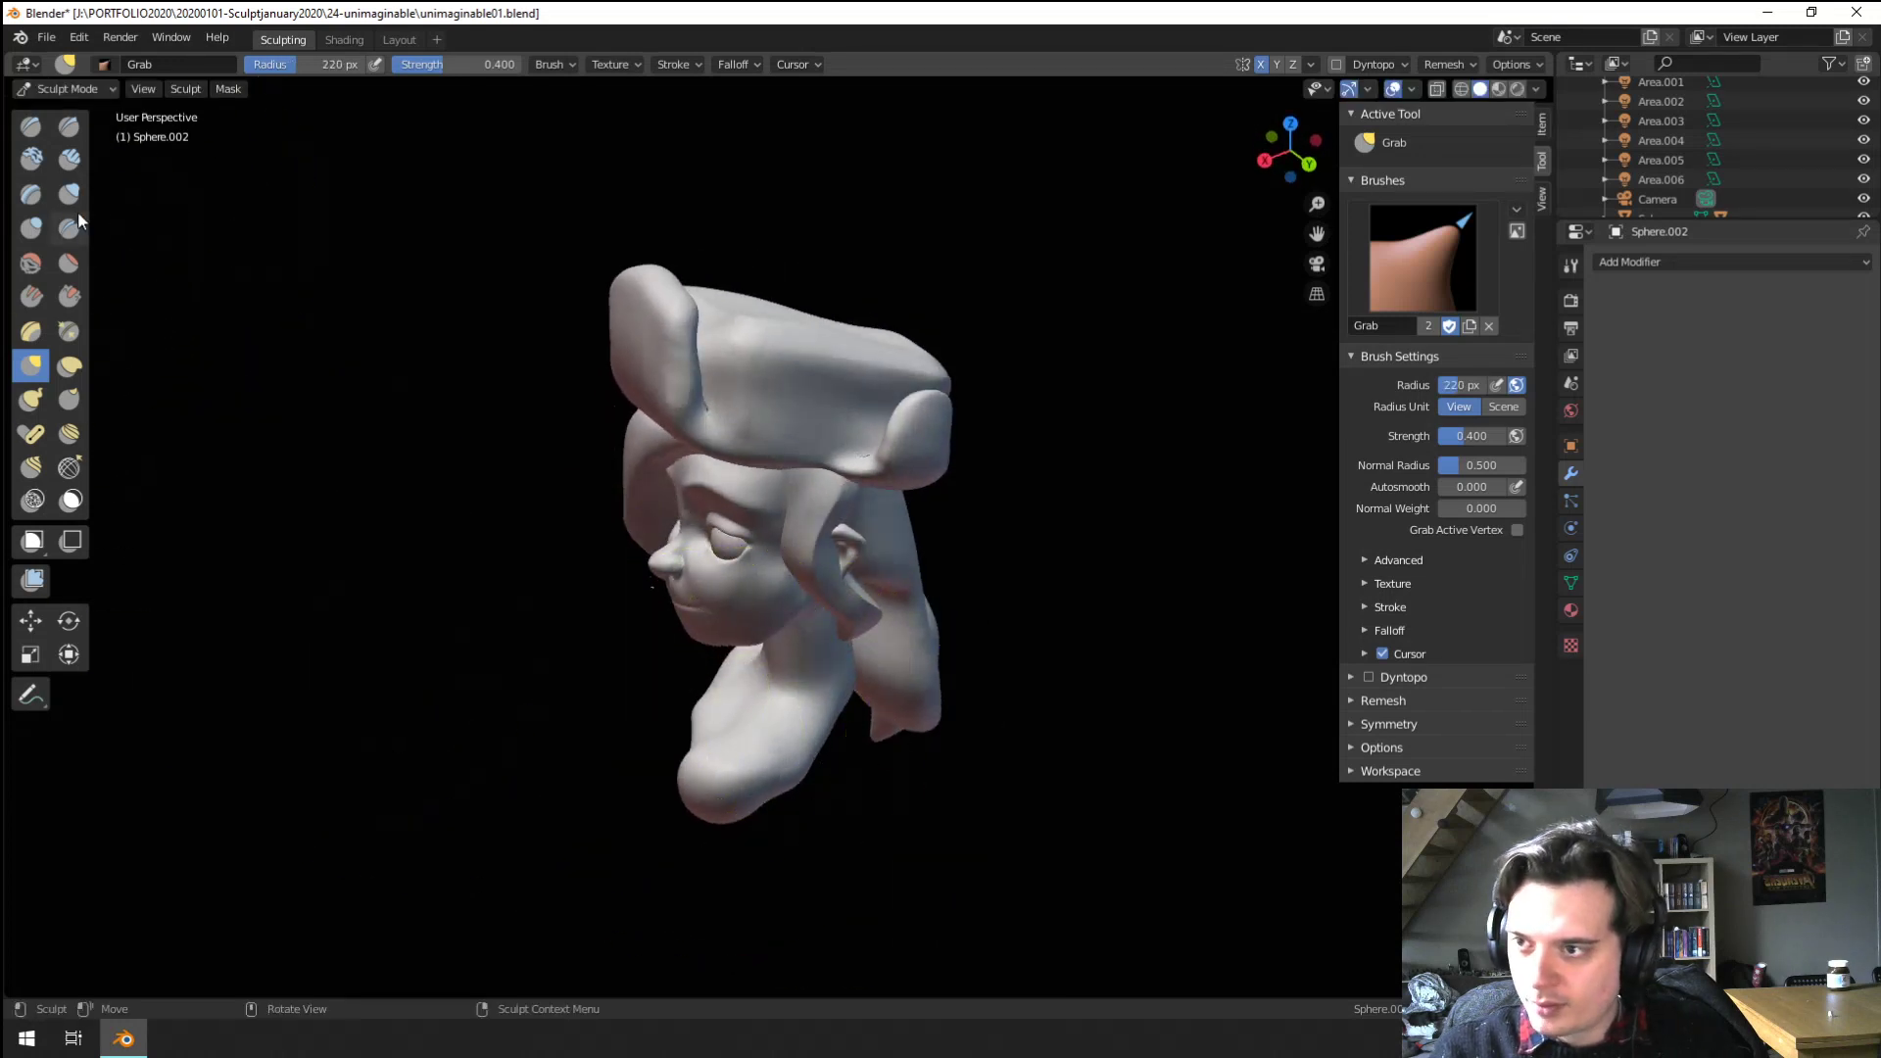
Add volume to the rounded end of the shoulder with the Inflate brush
left_click(71, 196)
middle_click_drag(676, 791, 690, 757)
left_click_drag(688, 765, 685, 781)
middle_click_drag(757, 743, 921, 774)
Refine the shoulder silhouette with the Grab brush, enlarging its radius to 254 px
key("g")
left_click_drag(927, 775, 902, 777)
key("f")
left_click(811, 790)
middle_click_drag(770, 790, 928, 821)
mouse_move(861, 743)
middle_mouse_down()
mouse_move(963, 737)
mouse_move(761, 799)
mouse_move(782, 748)
mouse_move(864, 789)
mouse_move(756, 869)
middle_mouse_up()
left_click(896, 781)
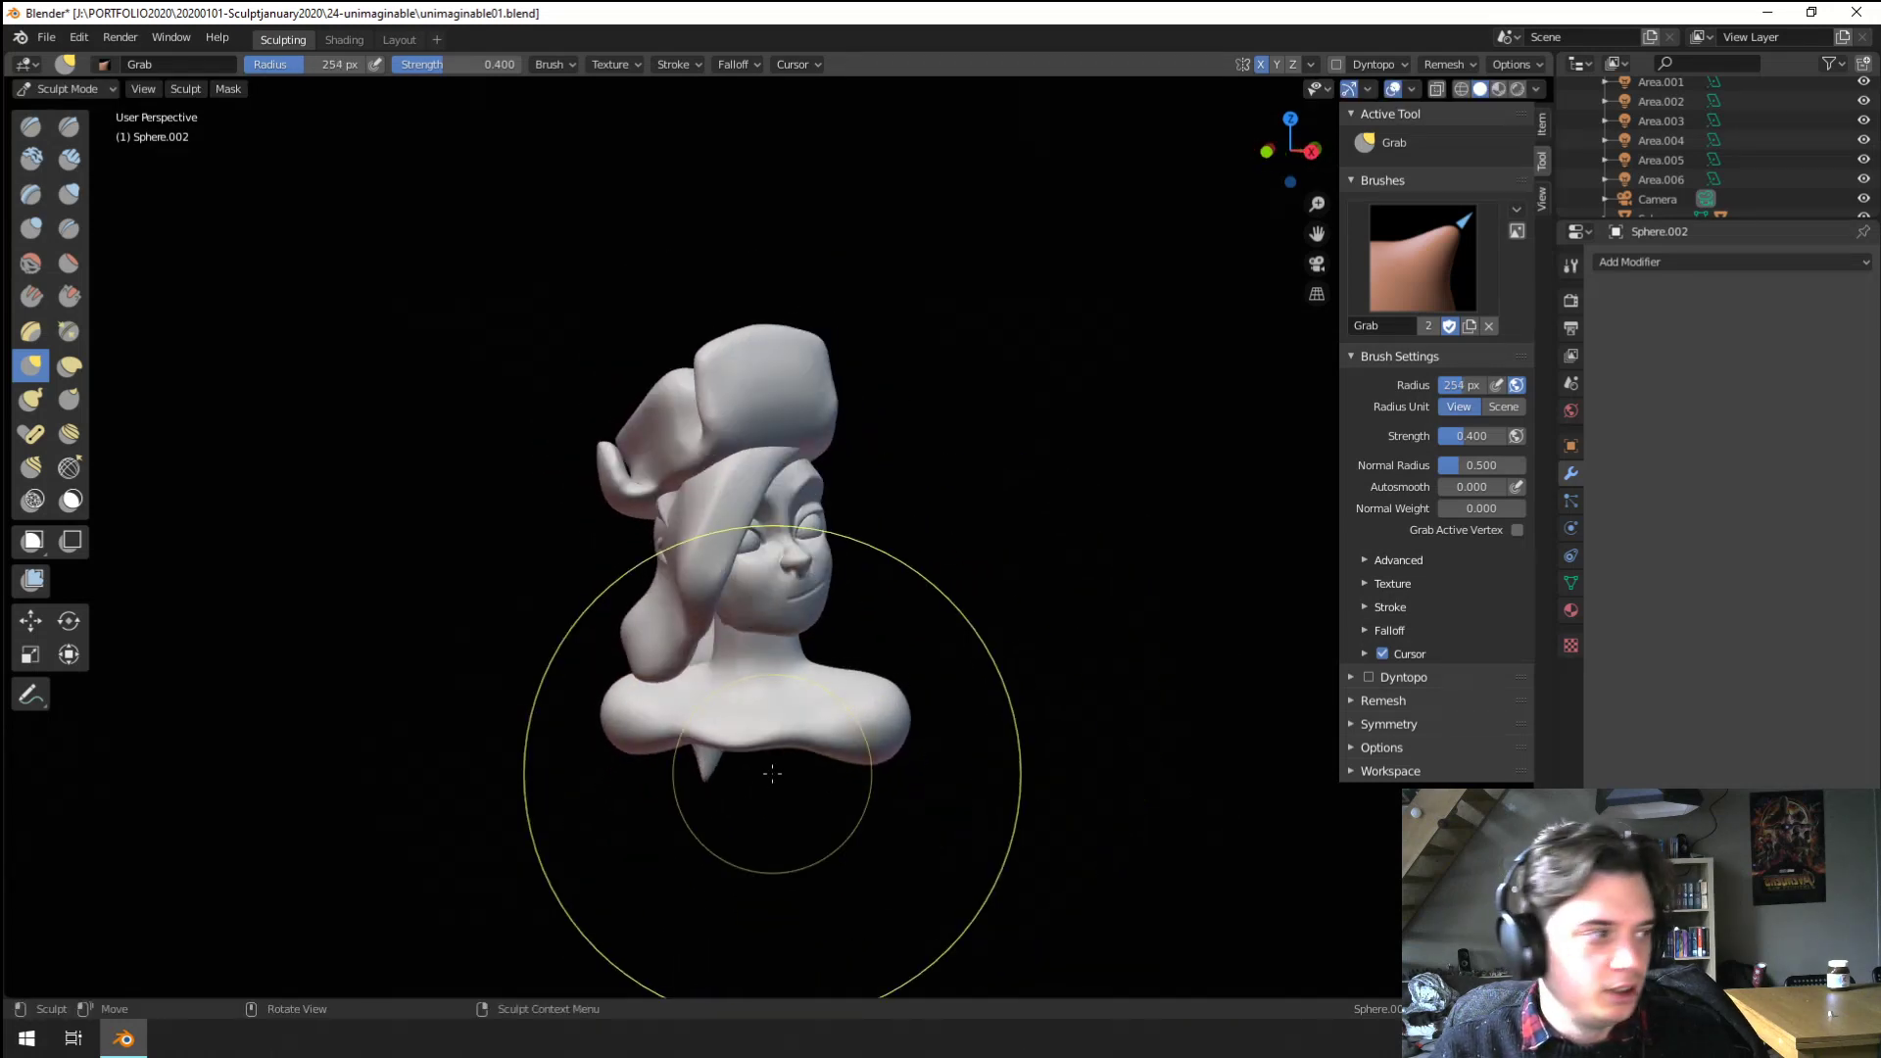
Return to Object Mode, select the head mesh and switch it to Sculpt Mode
scroll(731, 723, "up", 5)
middle_click_drag(714, 673, 722, 608)
scroll(722, 608, "up", 5)
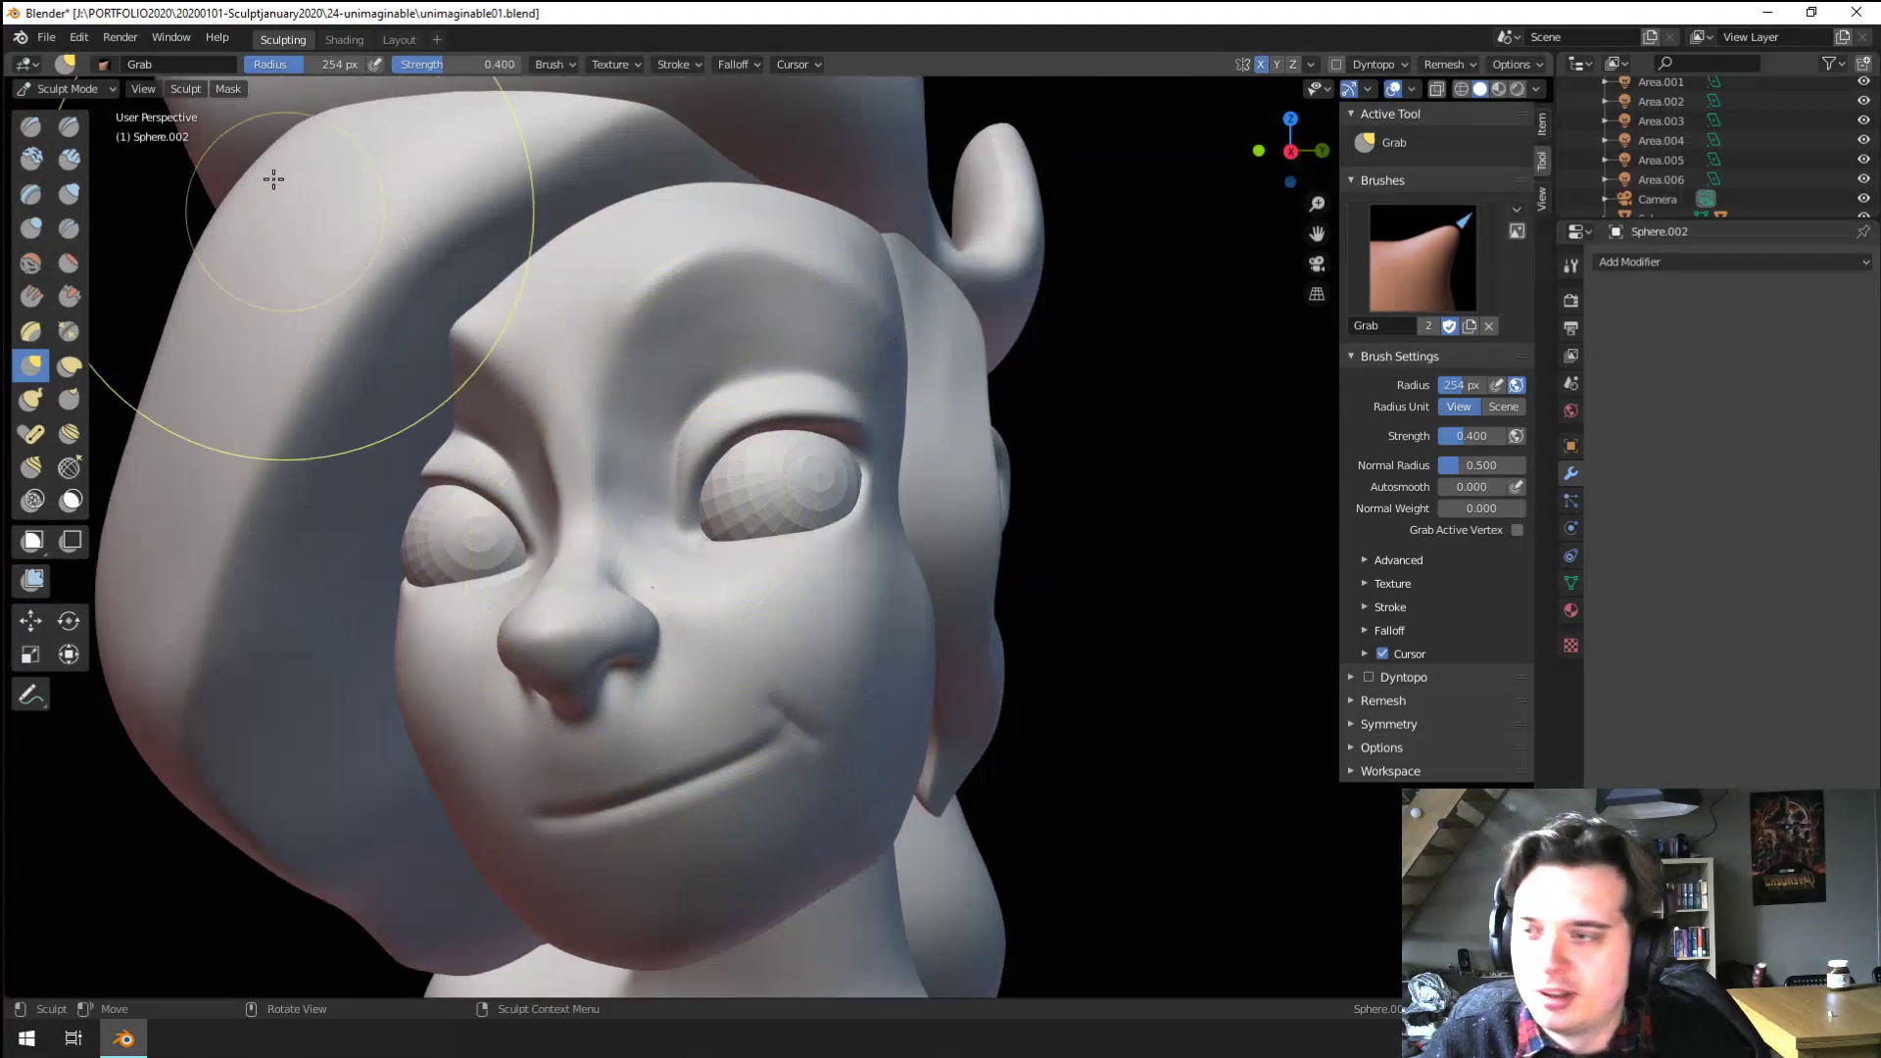
left_click(67, 88)
left_click(73, 108)
key("alt+a")
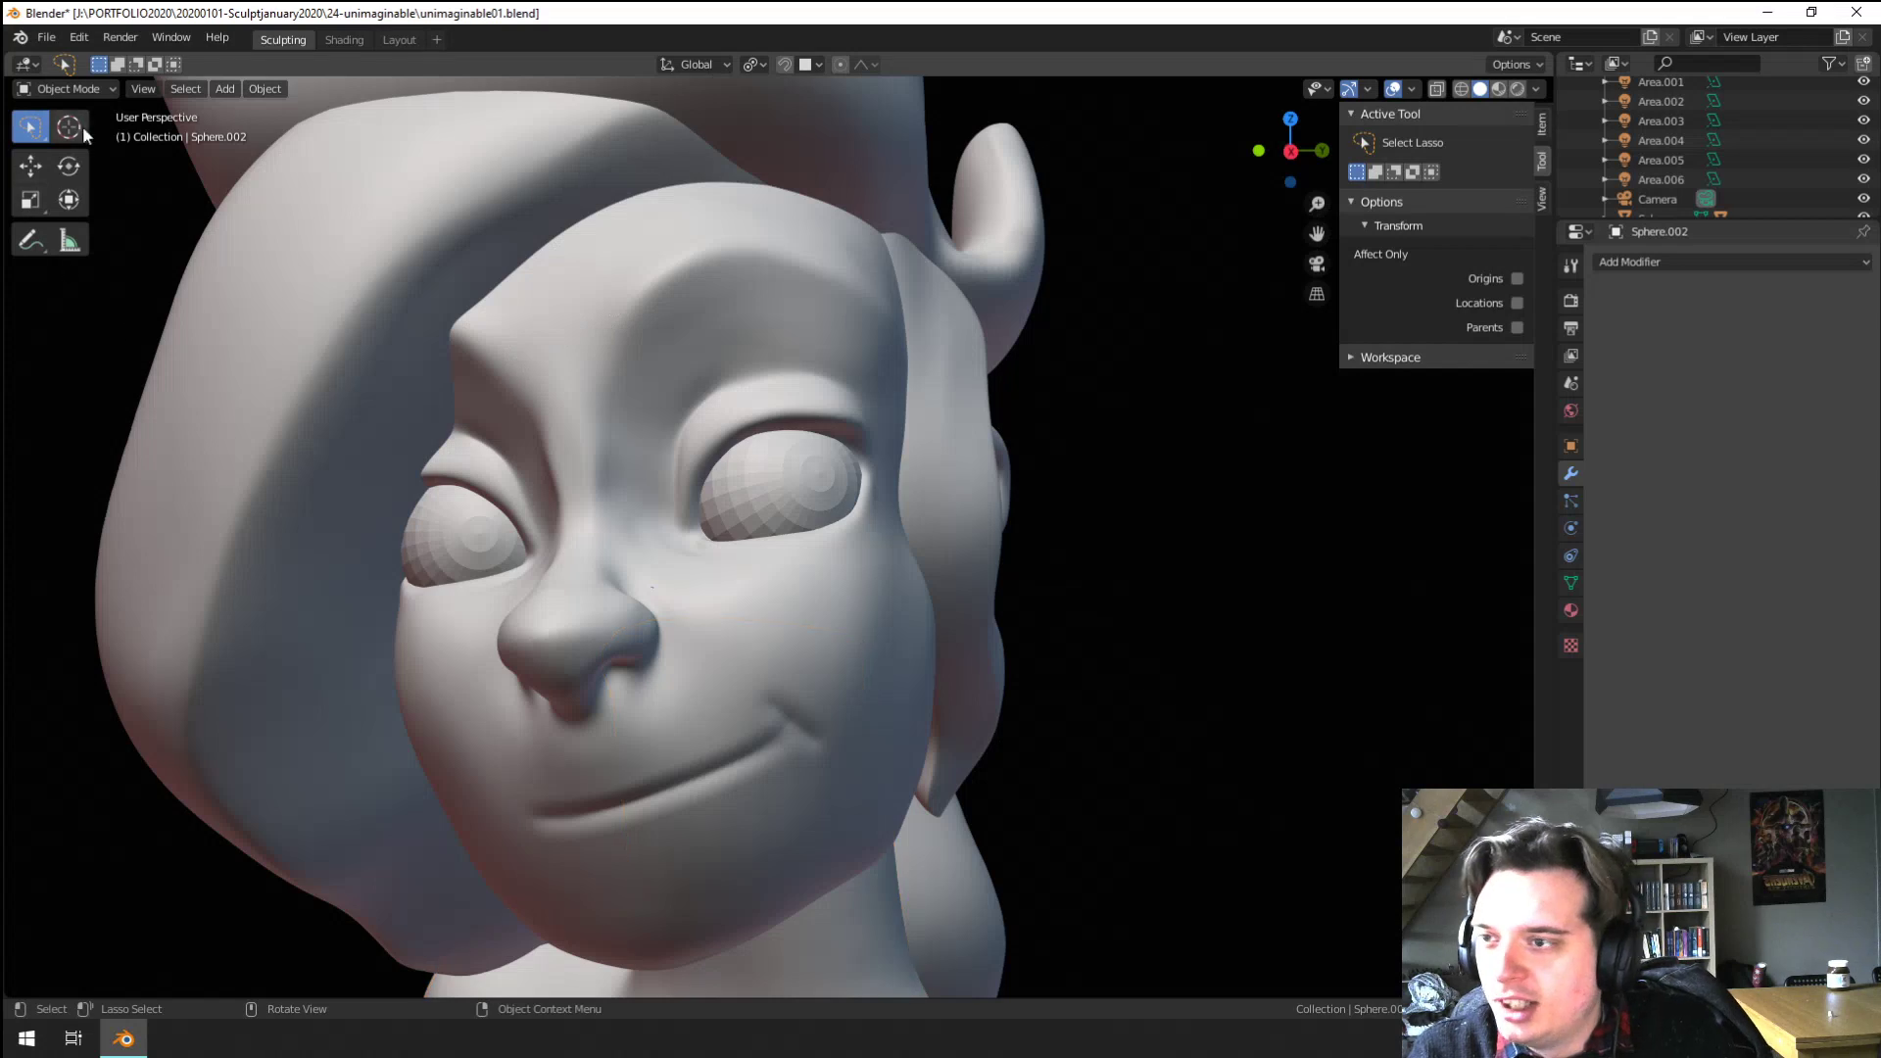
left_click(605, 420)
left_click(67, 89)
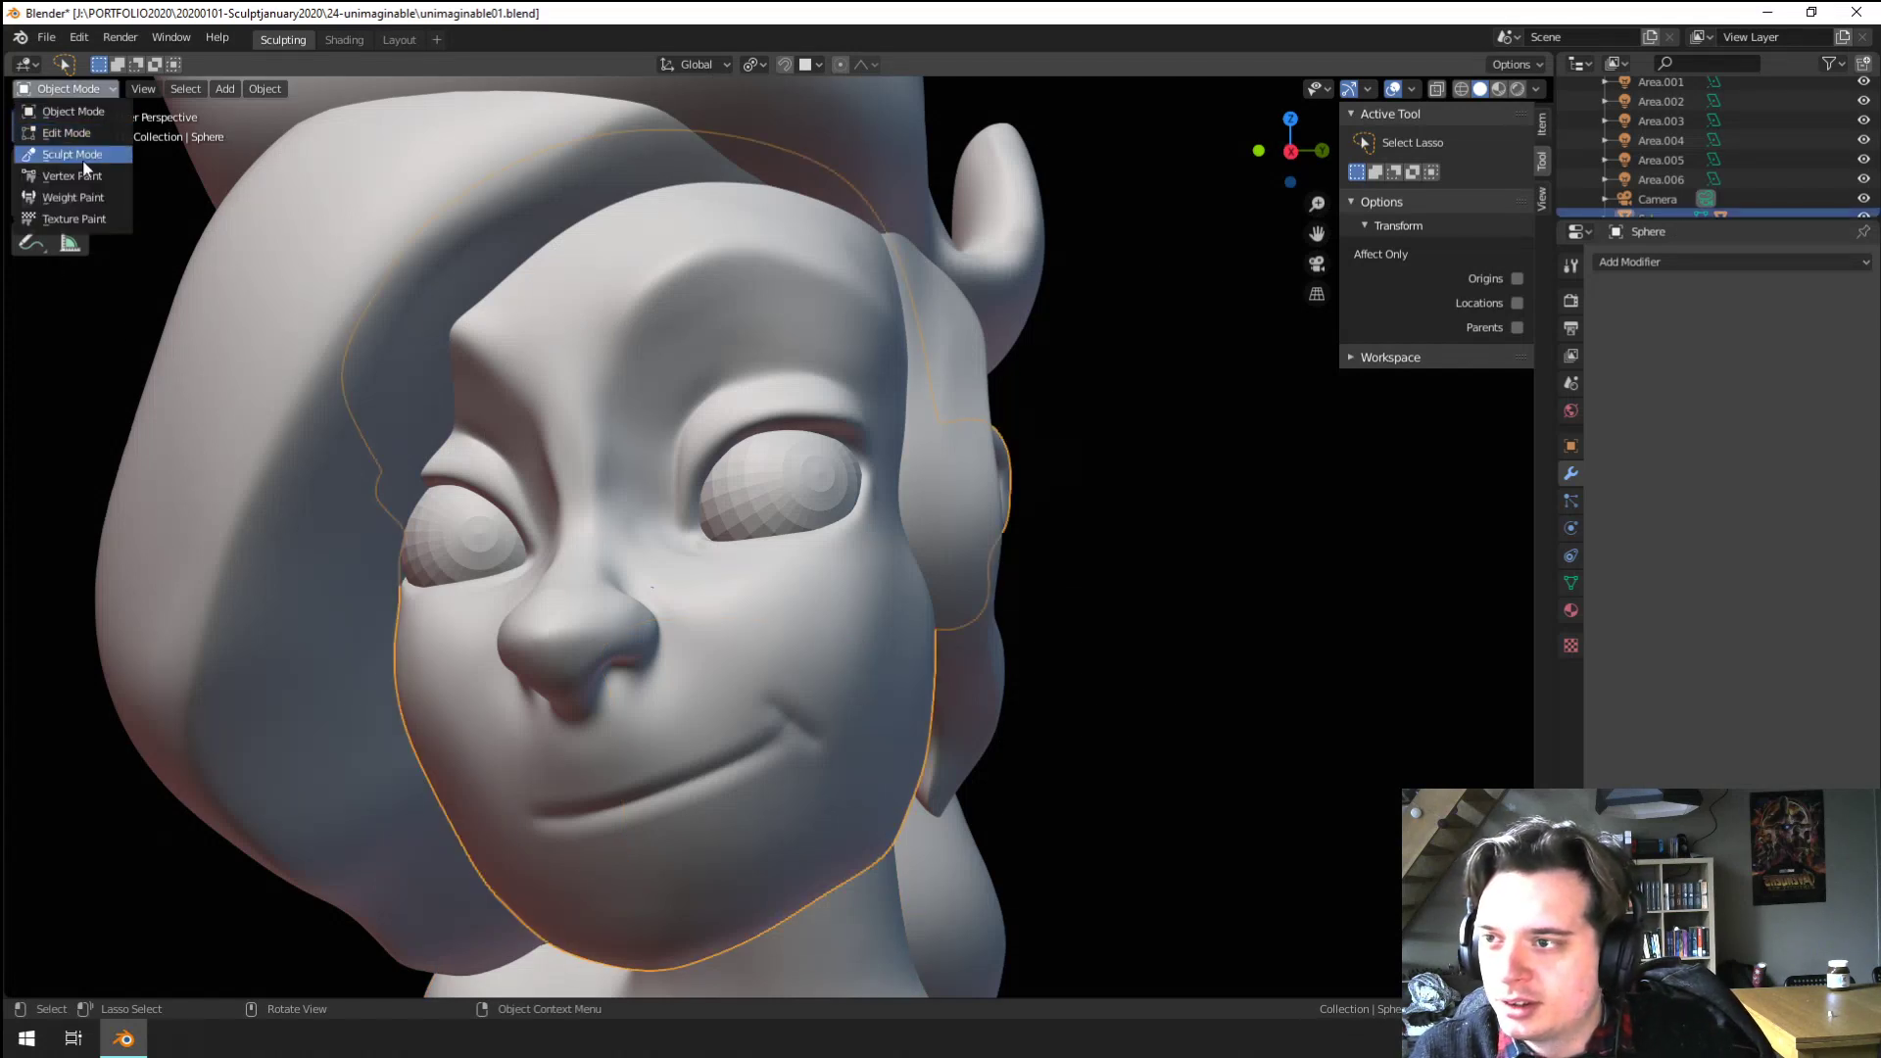
left_click(78, 158)
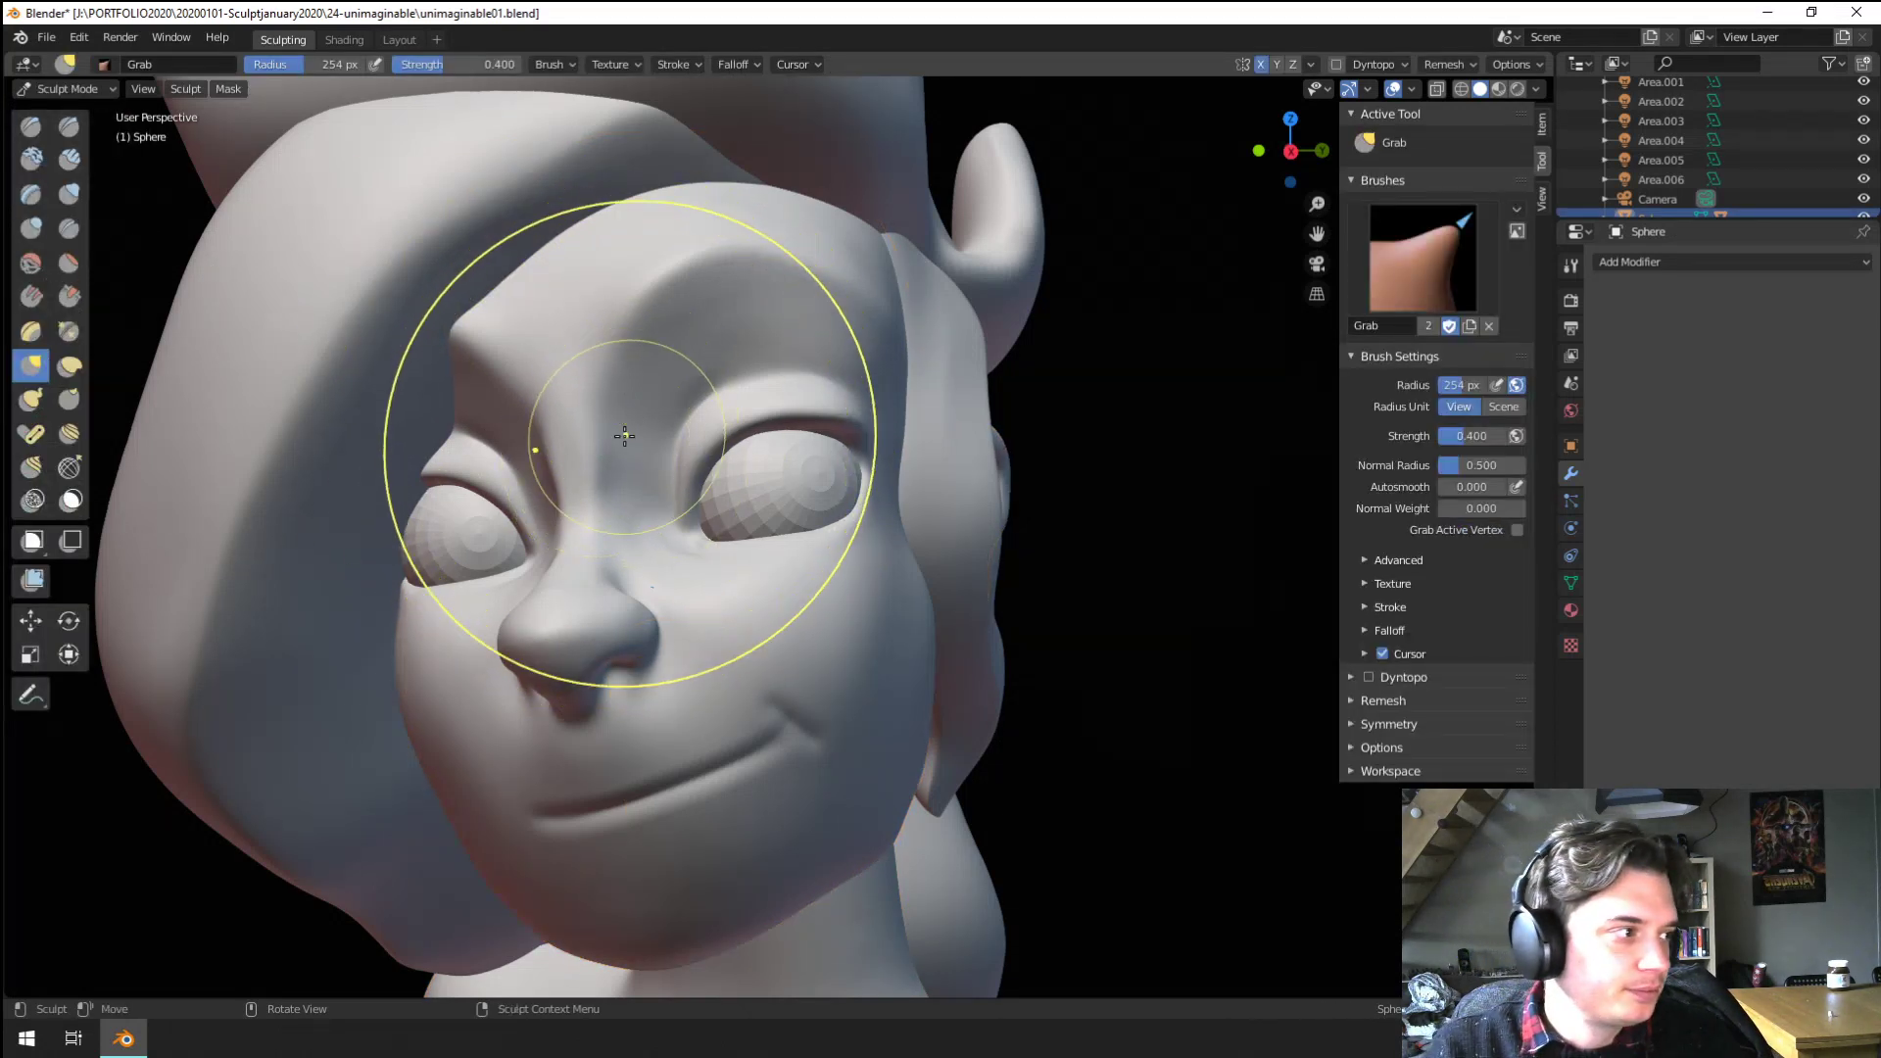
Deepen the crease between the upper eyelid and the brow with the Crease brush at 102 px radius
mouse_move(645, 417)
middle_mouse_down("shift")
mouse_move(641, 481)
mouse_move(678, 399)
mouse_move(597, 439)
middle_mouse_up("shift")
left_click(69, 228)
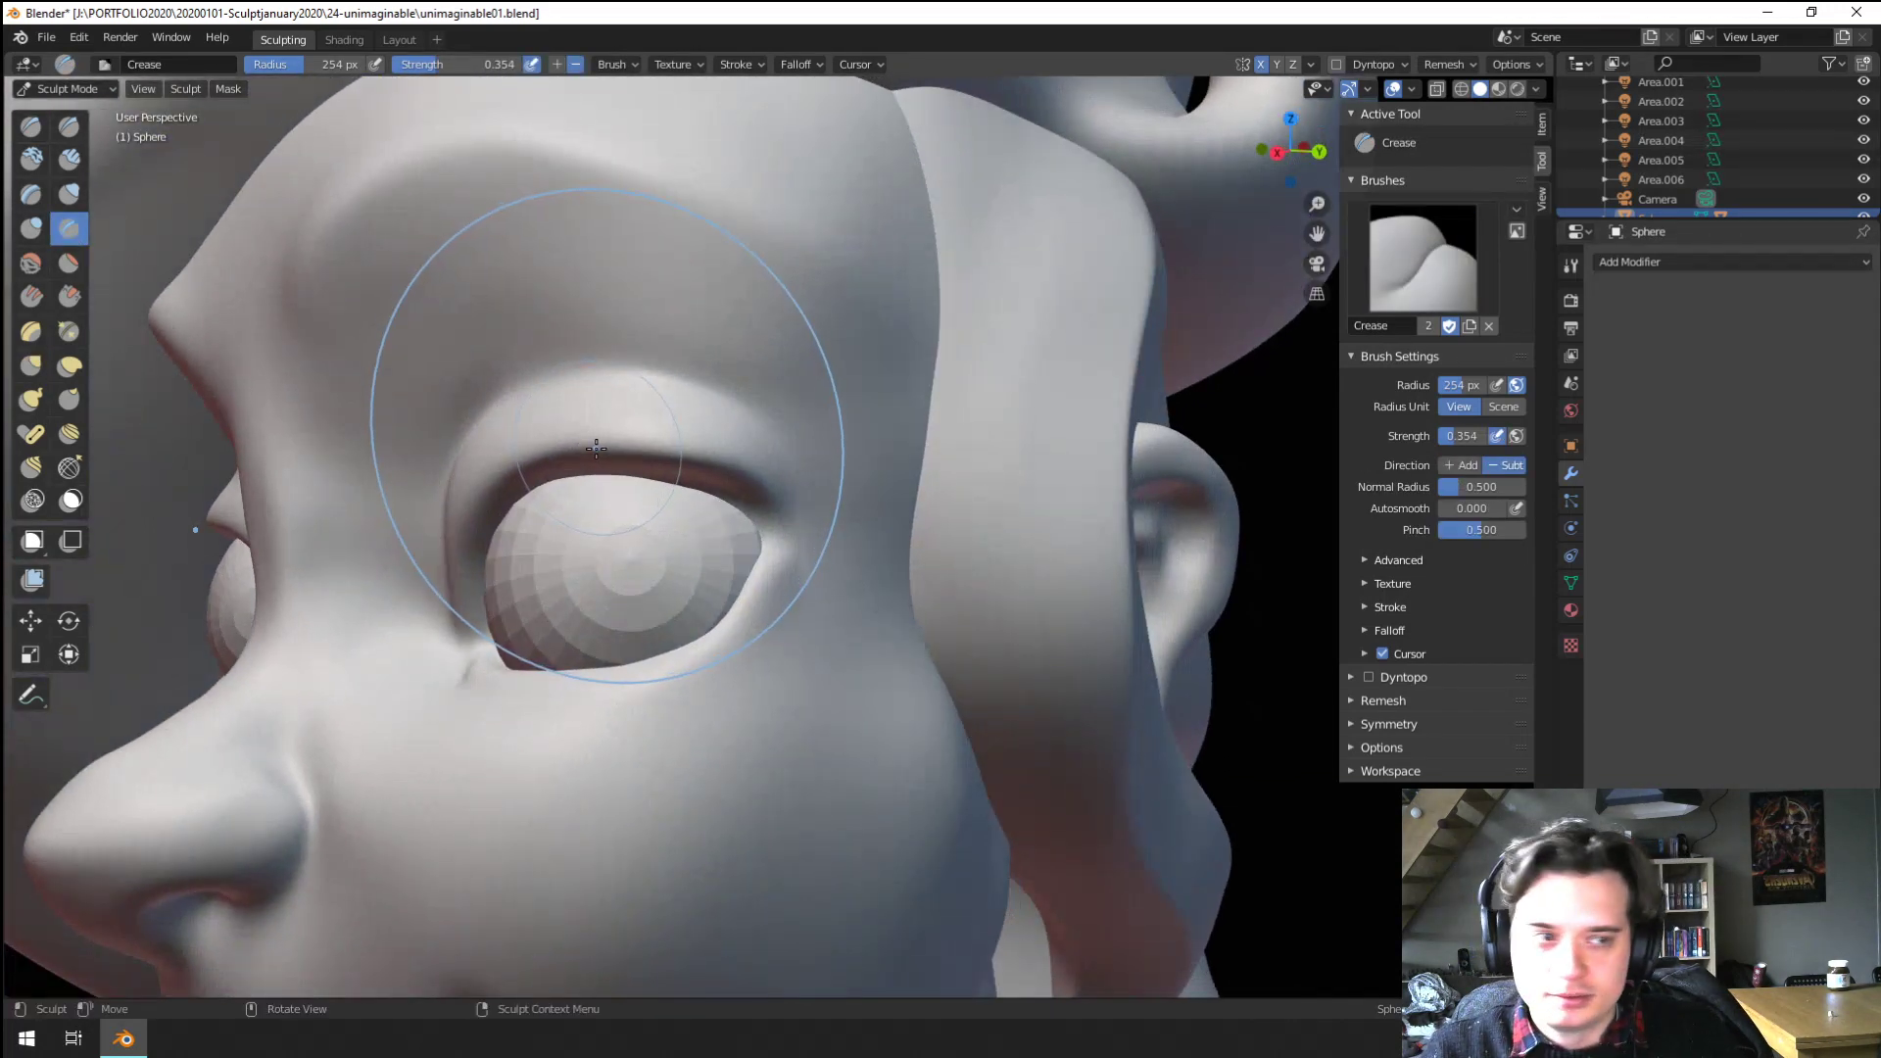
key("f")
left_click(490, 431)
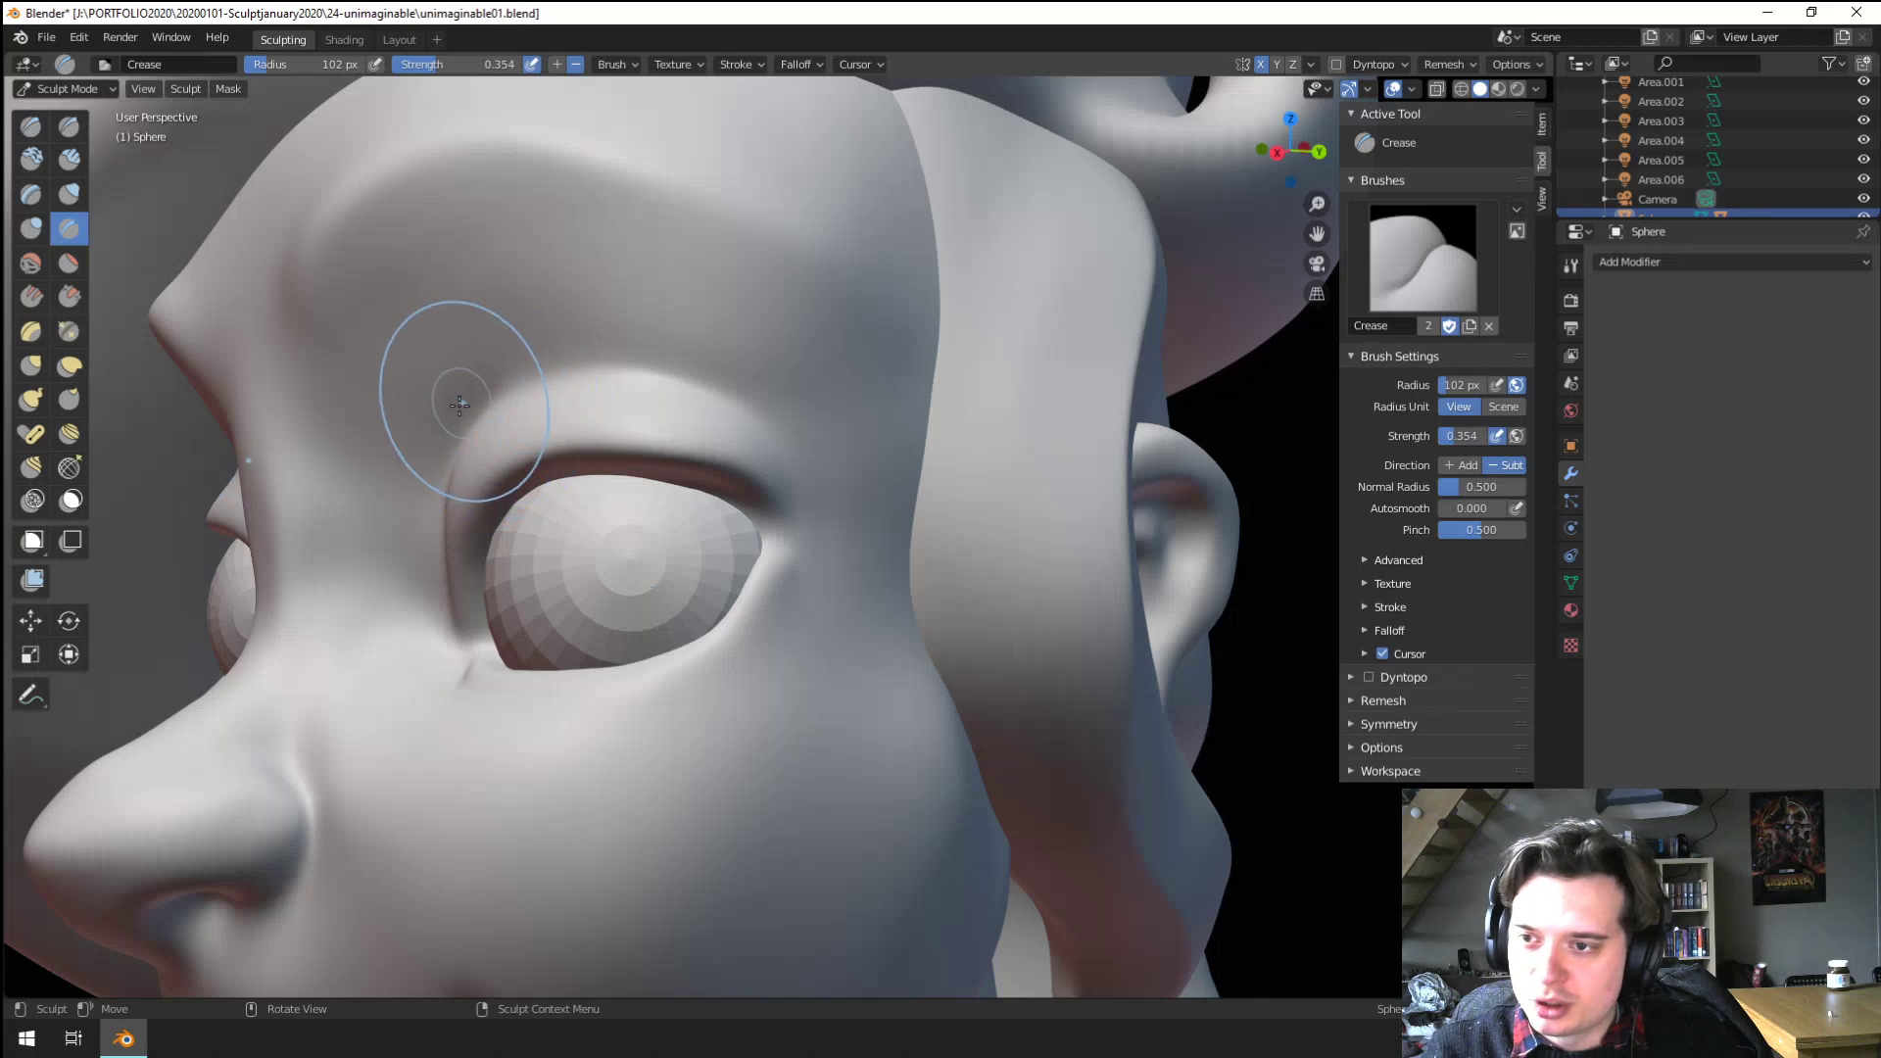
left_click_drag(441, 449, 563, 323)
left_click(562, 323)
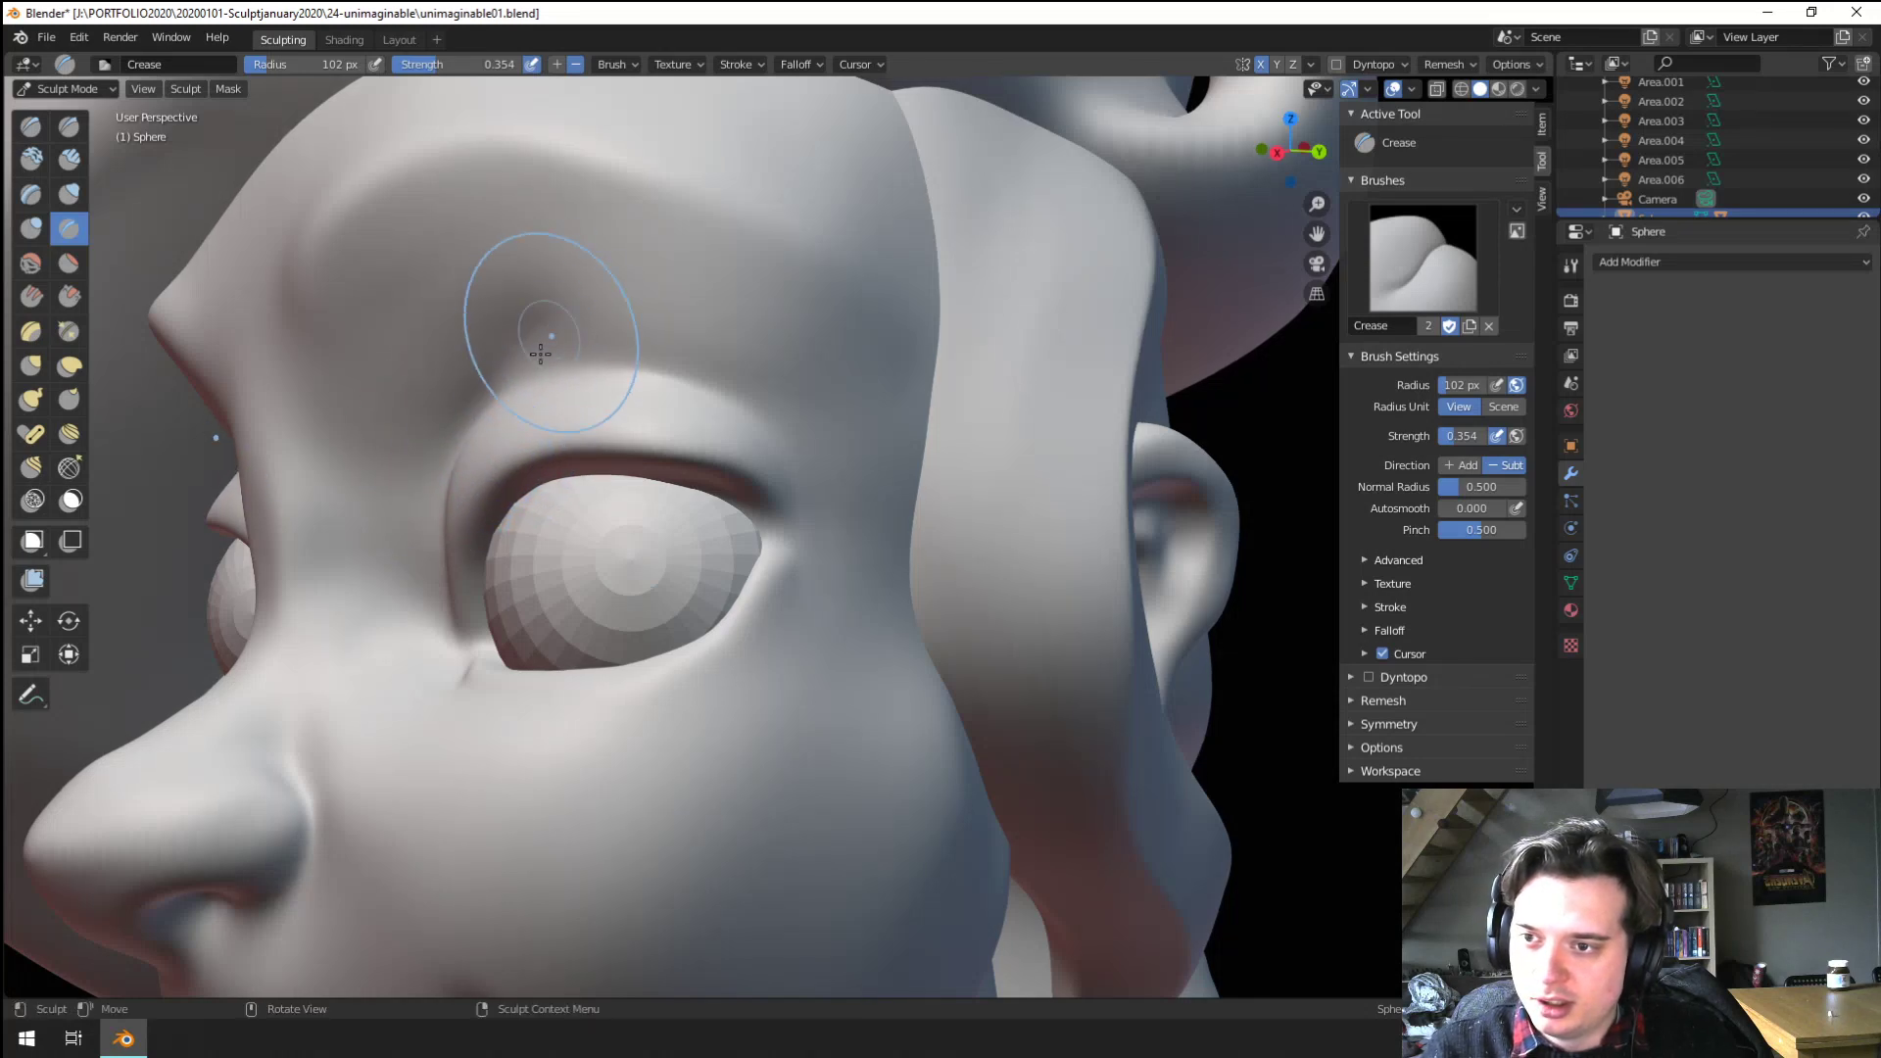
middle_click_drag(697, 420, 807, 421)
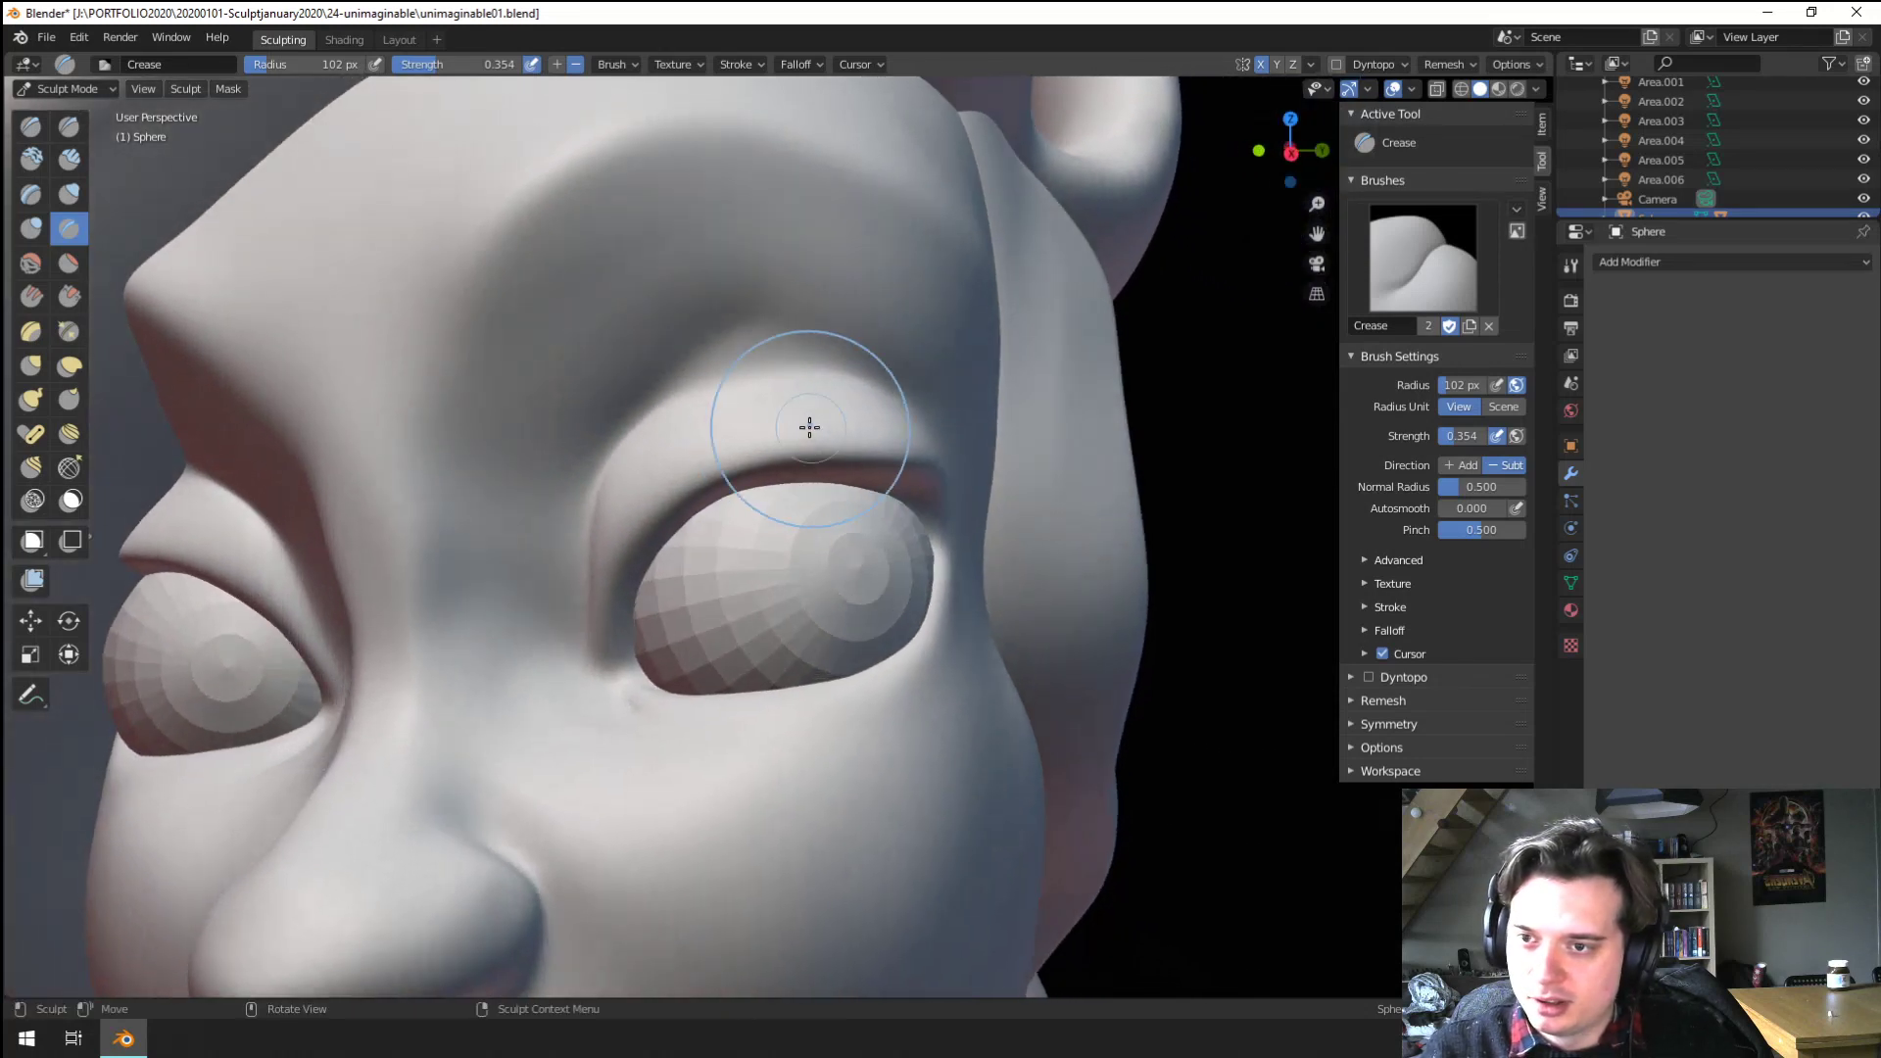
Flatten the upper eyelid and the temple beside the eye with the Flatten brush at 102 px and 124 px radius
left_click(69, 262)
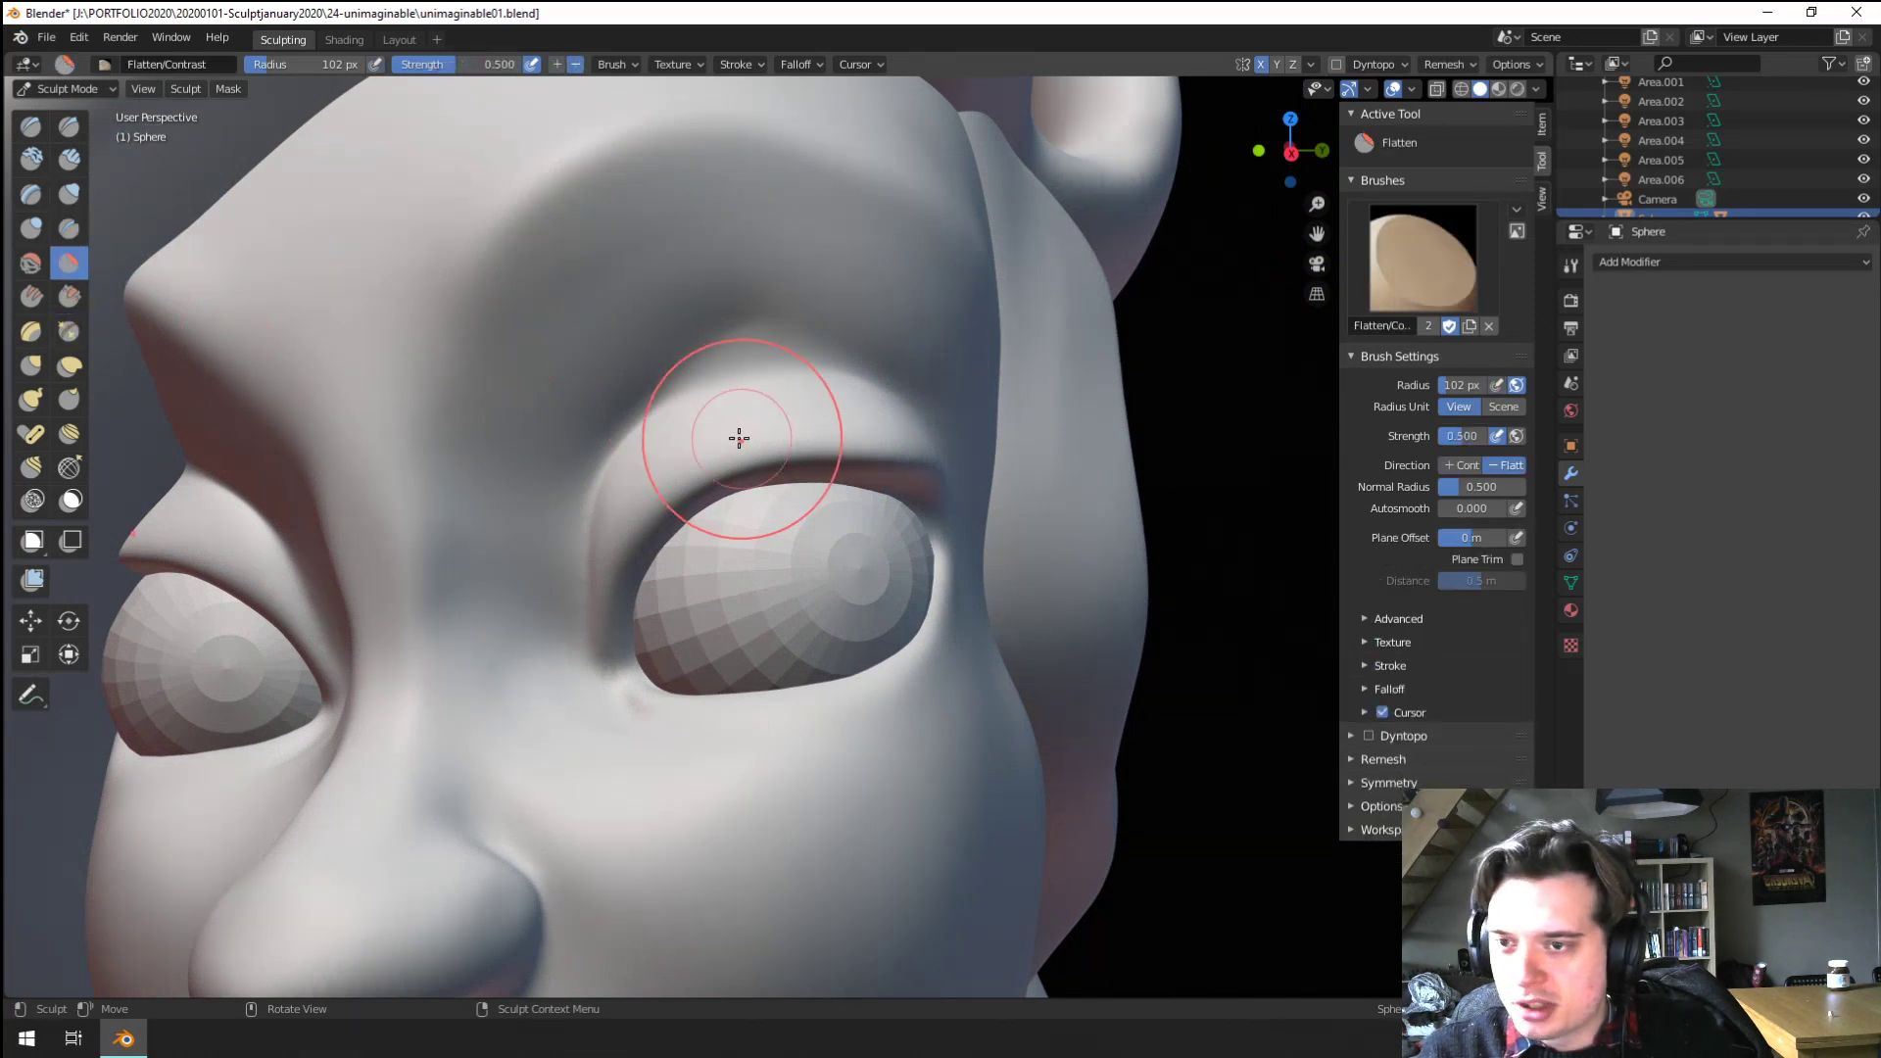
middle_click_drag(726, 398, 601, 442)
scroll(773, 498, "down", 3)
scroll(600, 442, "up", 2)
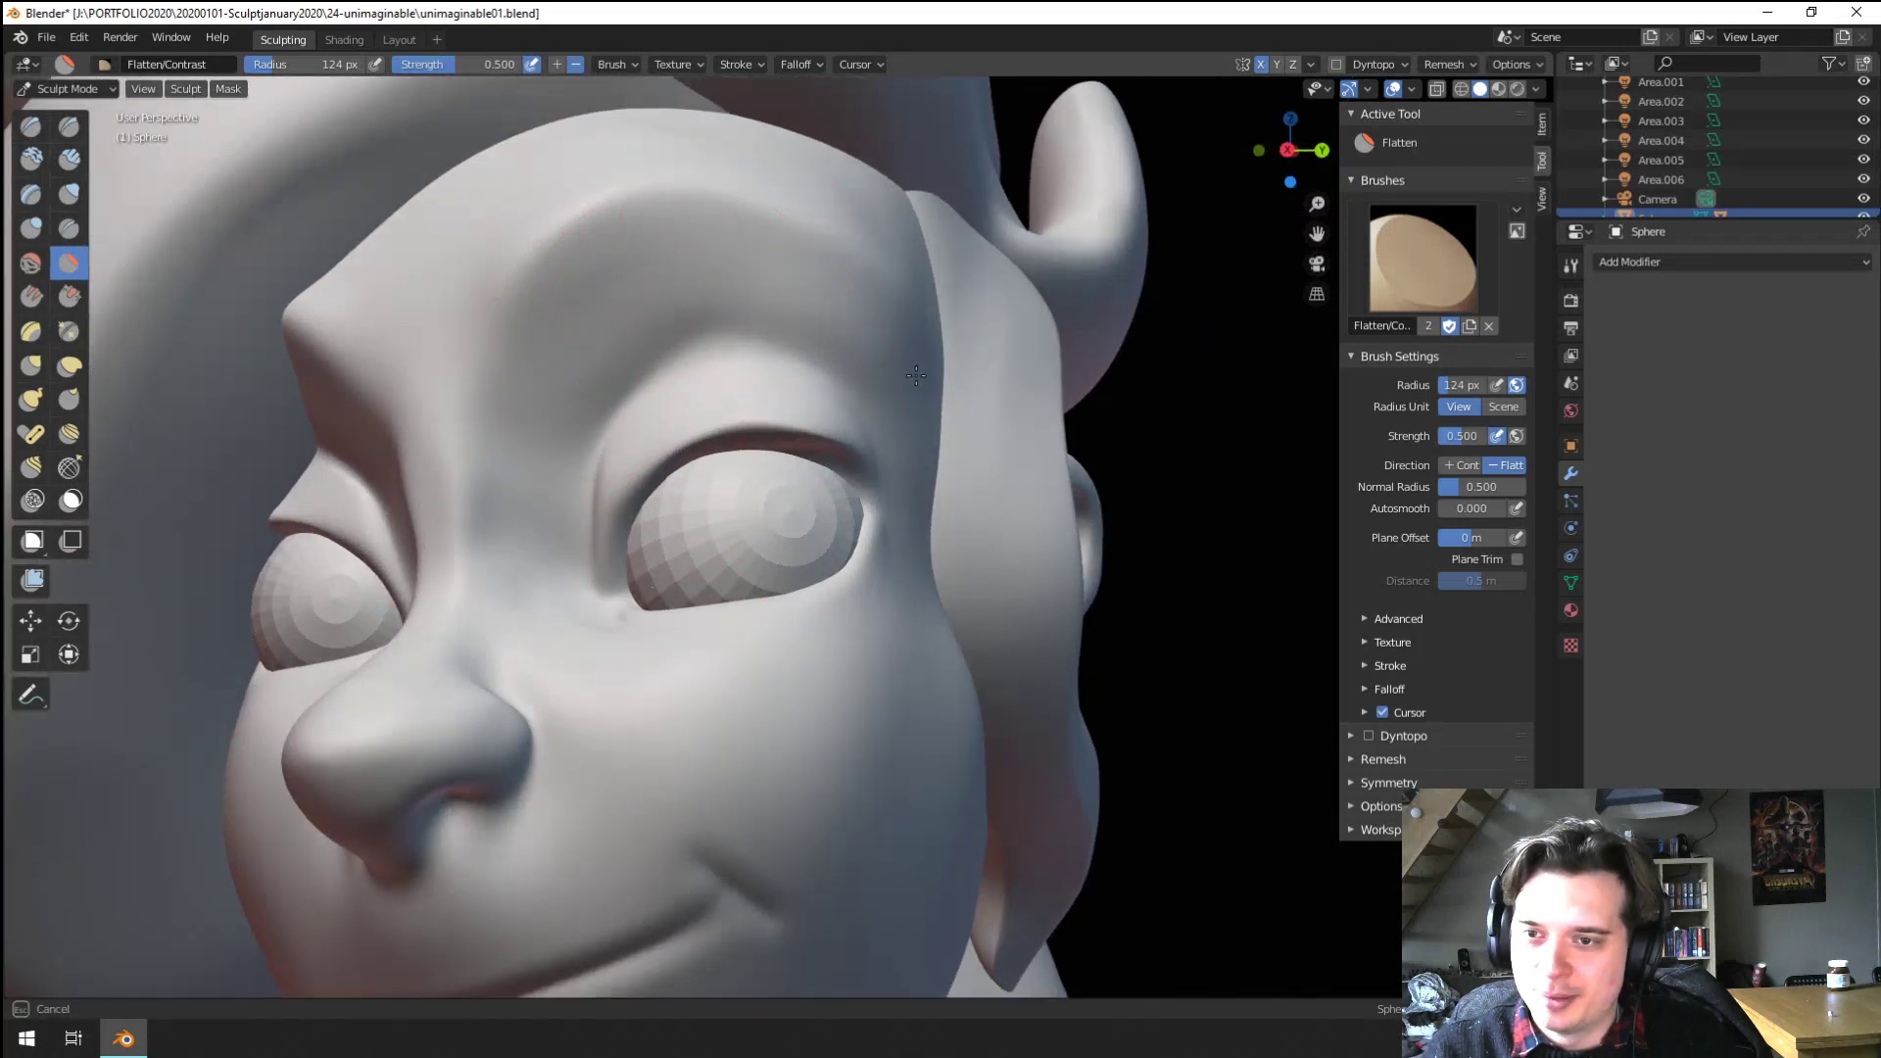
left_click_drag(916, 375, 922, 405)
scroll(924, 445, "down", 3)
mouse_move(924, 454)
middle_mouse_down()
mouse_move(987, 458)
mouse_move(983, 427)
mouse_move(875, 414)
middle_mouse_up()
scroll(965, 417, "up", 3)
scroll(875, 414, "up", 1)
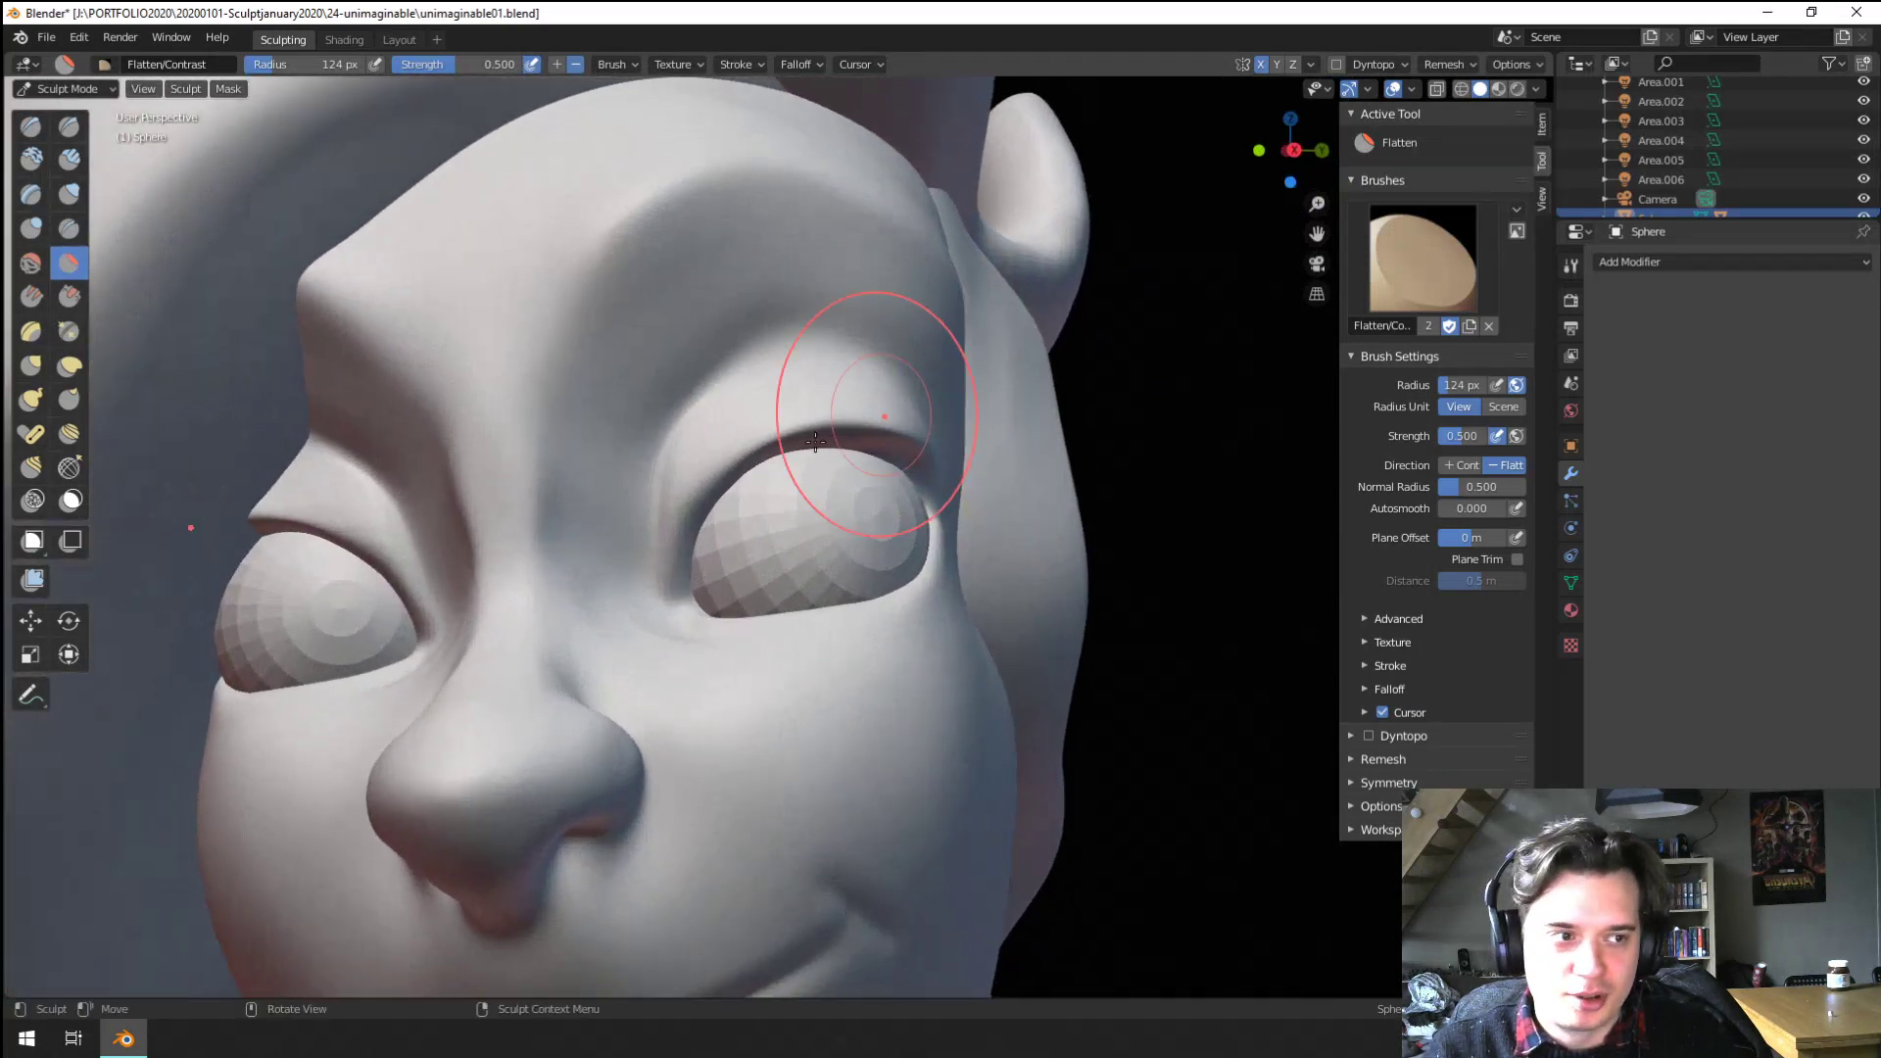
Pull the inner corner of the eye socket beside the nose bridge inward with the Grab brush at 107 px radius
key("g")
left_click_drag(614, 474, 667, 450)
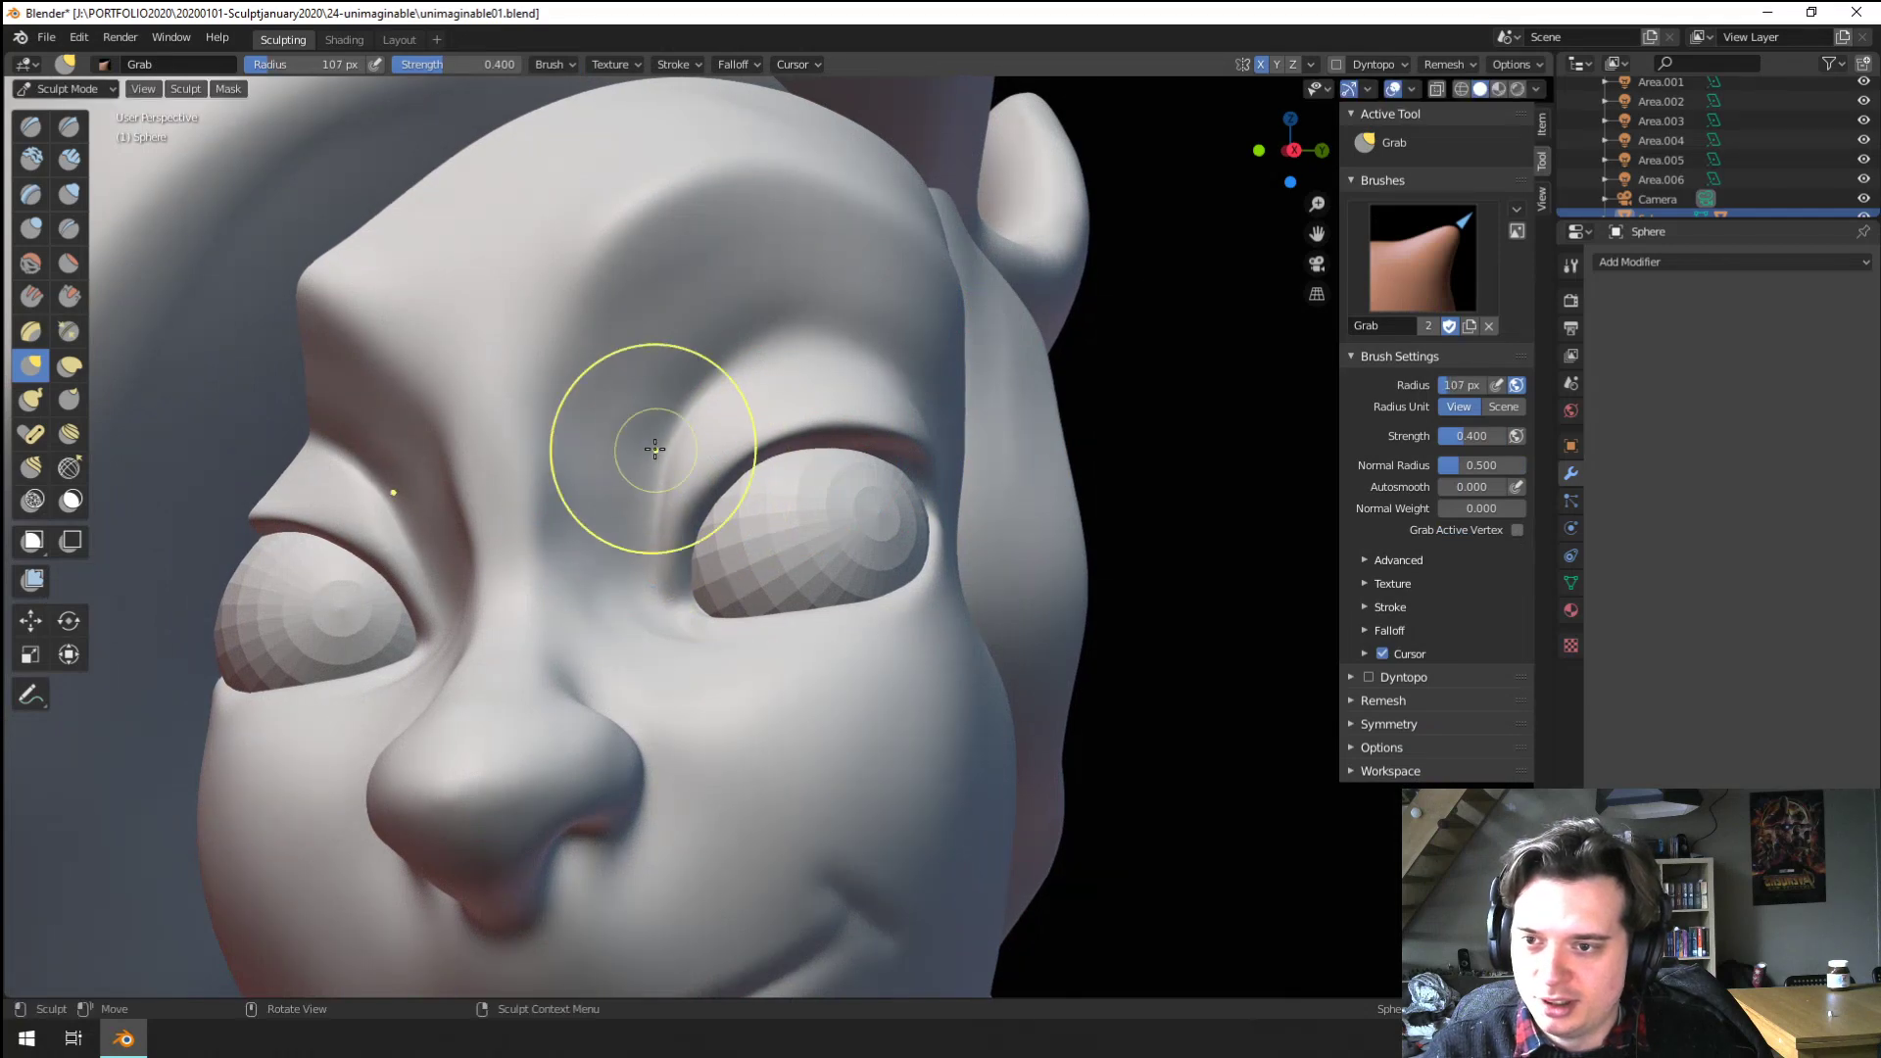
Flatten the lower cheek with the Flatten brush at 119 px radius
key("shift+t")
middle_click_drag(152, 294, 476, 462)
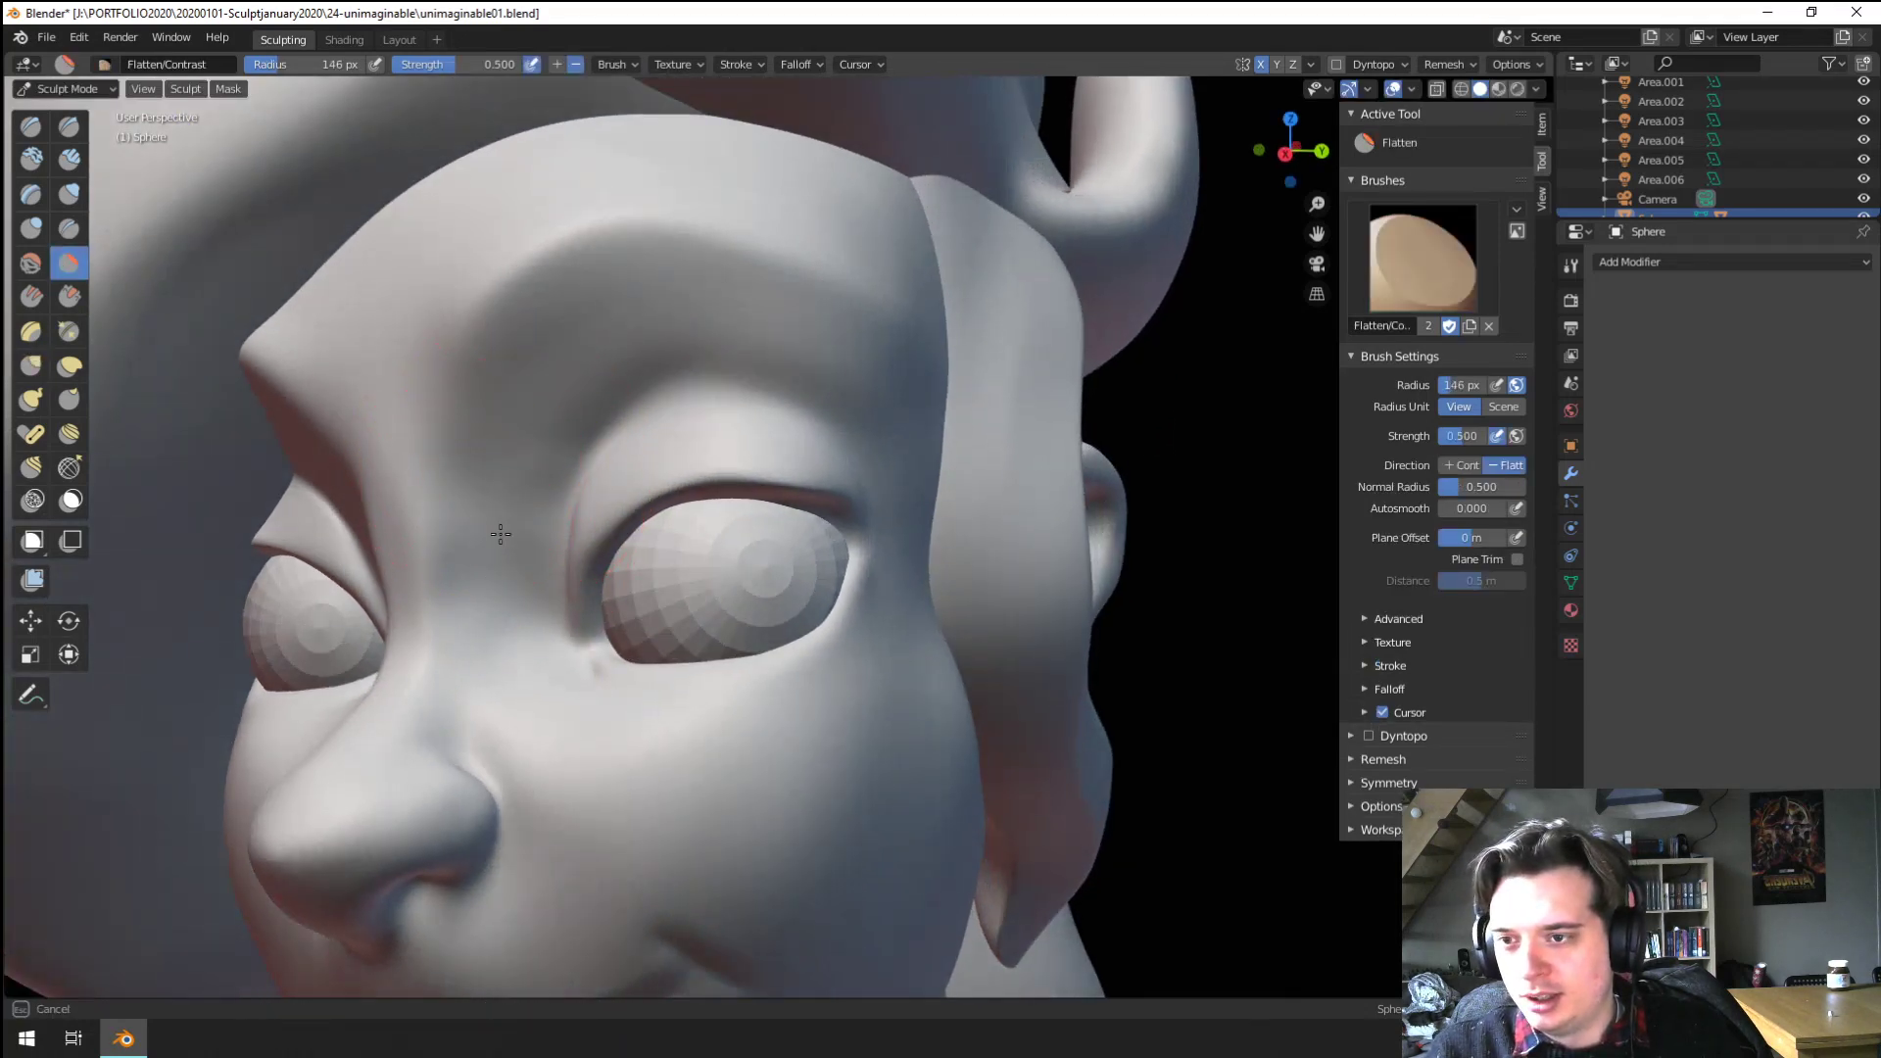
middle_click_drag(867, 372, 832, 539, "ctrl")
mouse_move(833, 539)
middle_mouse_down()
mouse_move(762, 522)
mouse_move(710, 417)
middle_mouse_up()
key("f")
left_click(680, 395)
scroll(839, 517, "down", 3)
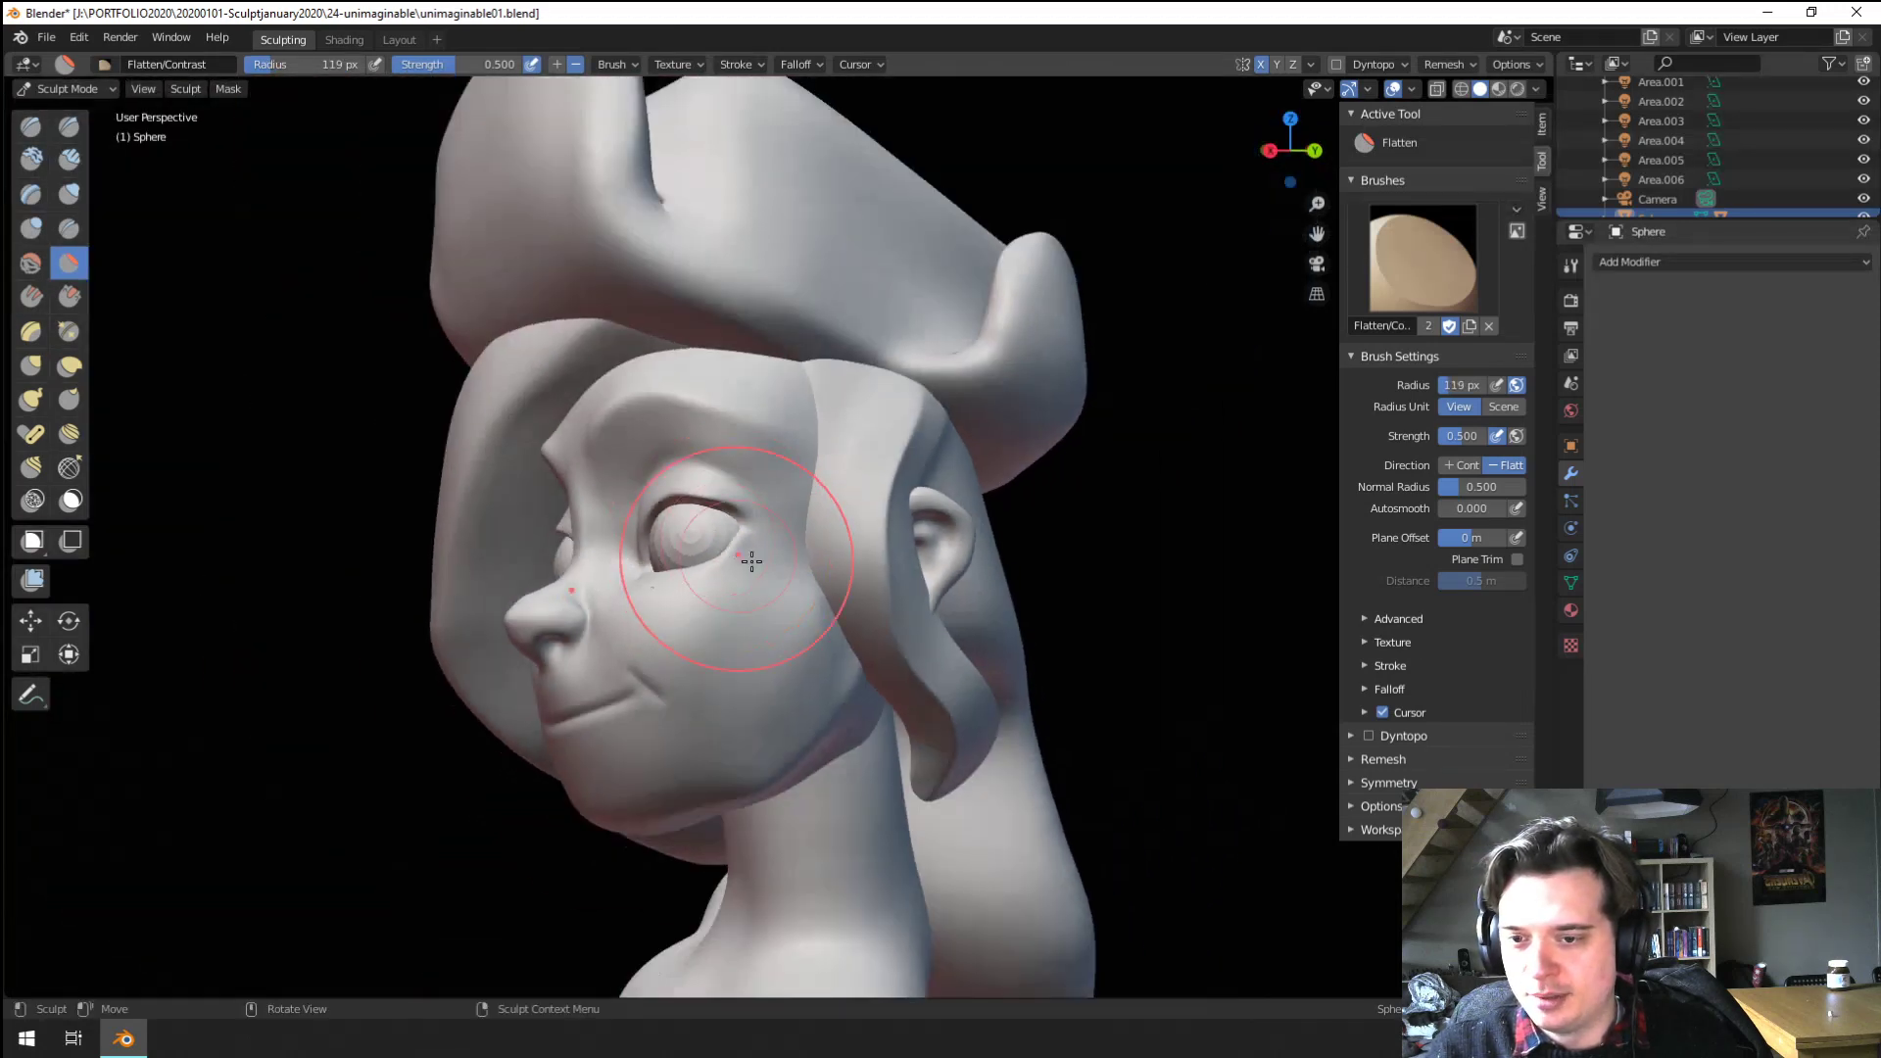
scroll(823, 549, "up", 3)
left_click_drag(734, 759, 738, 746)
mouse_move(826, 563)
middle_mouse_down()
mouse_move(958, 521)
mouse_move(936, 632)
mouse_move(826, 607)
mouse_move(720, 808)
middle_mouse_up()
middle_click_drag(720, 809, 742, 759)
middle_click_drag(742, 759, 762, 611, "ctrl")
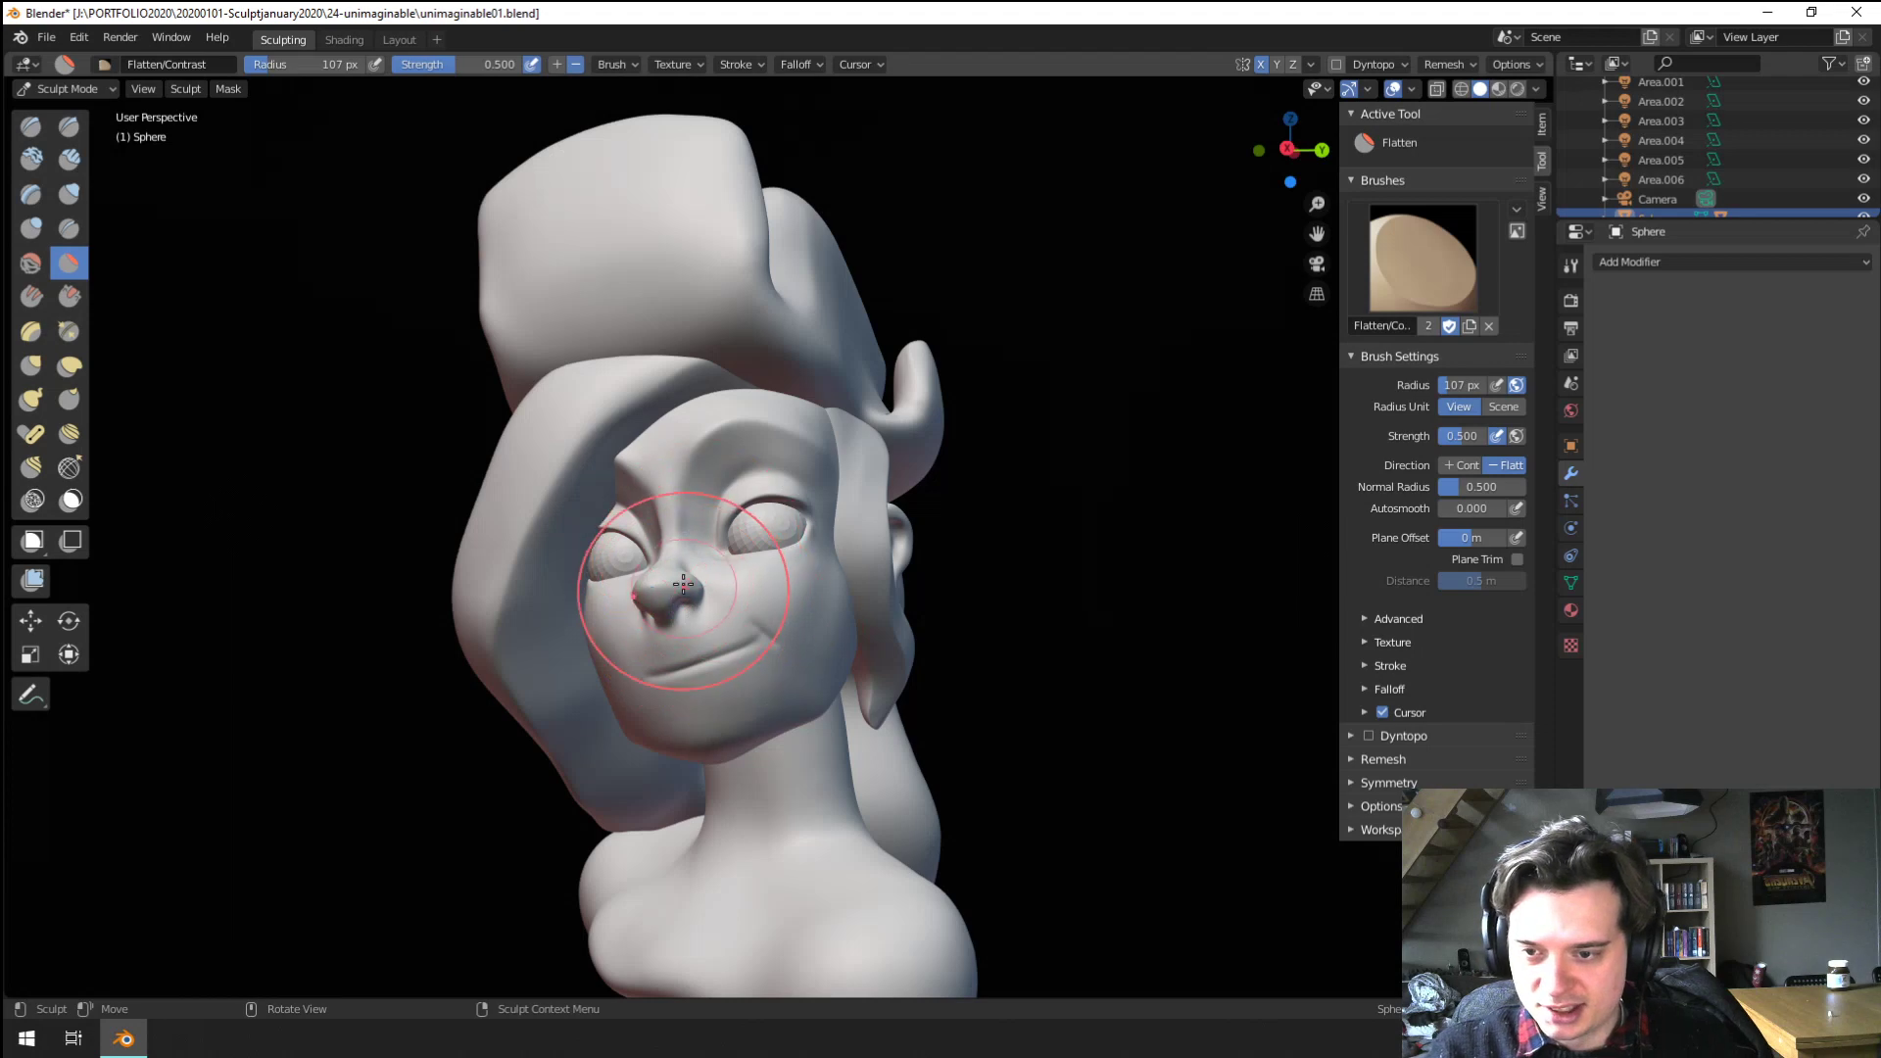
Examine the cheek, jaw and overall head shape from below, from the side and from the front
scroll(683, 584, "down", 3)
key("g")
mouse_move(735, 685)
middle_mouse_down()
mouse_move(748, 659)
mouse_move(686, 652)
mouse_move(764, 679)
middle_mouse_up()
mouse_move(896, 686)
middle_mouse_down()
mouse_move(929, 683)
mouse_move(921, 656)
mouse_move(558, 713)
mouse_move(735, 609)
mouse_move(739, 673)
mouse_move(772, 716)
mouse_move(875, 610)
mouse_move(740, 716)
mouse_move(754, 678)
mouse_move(652, 693)
middle_mouse_up()
left_click(68, 262)
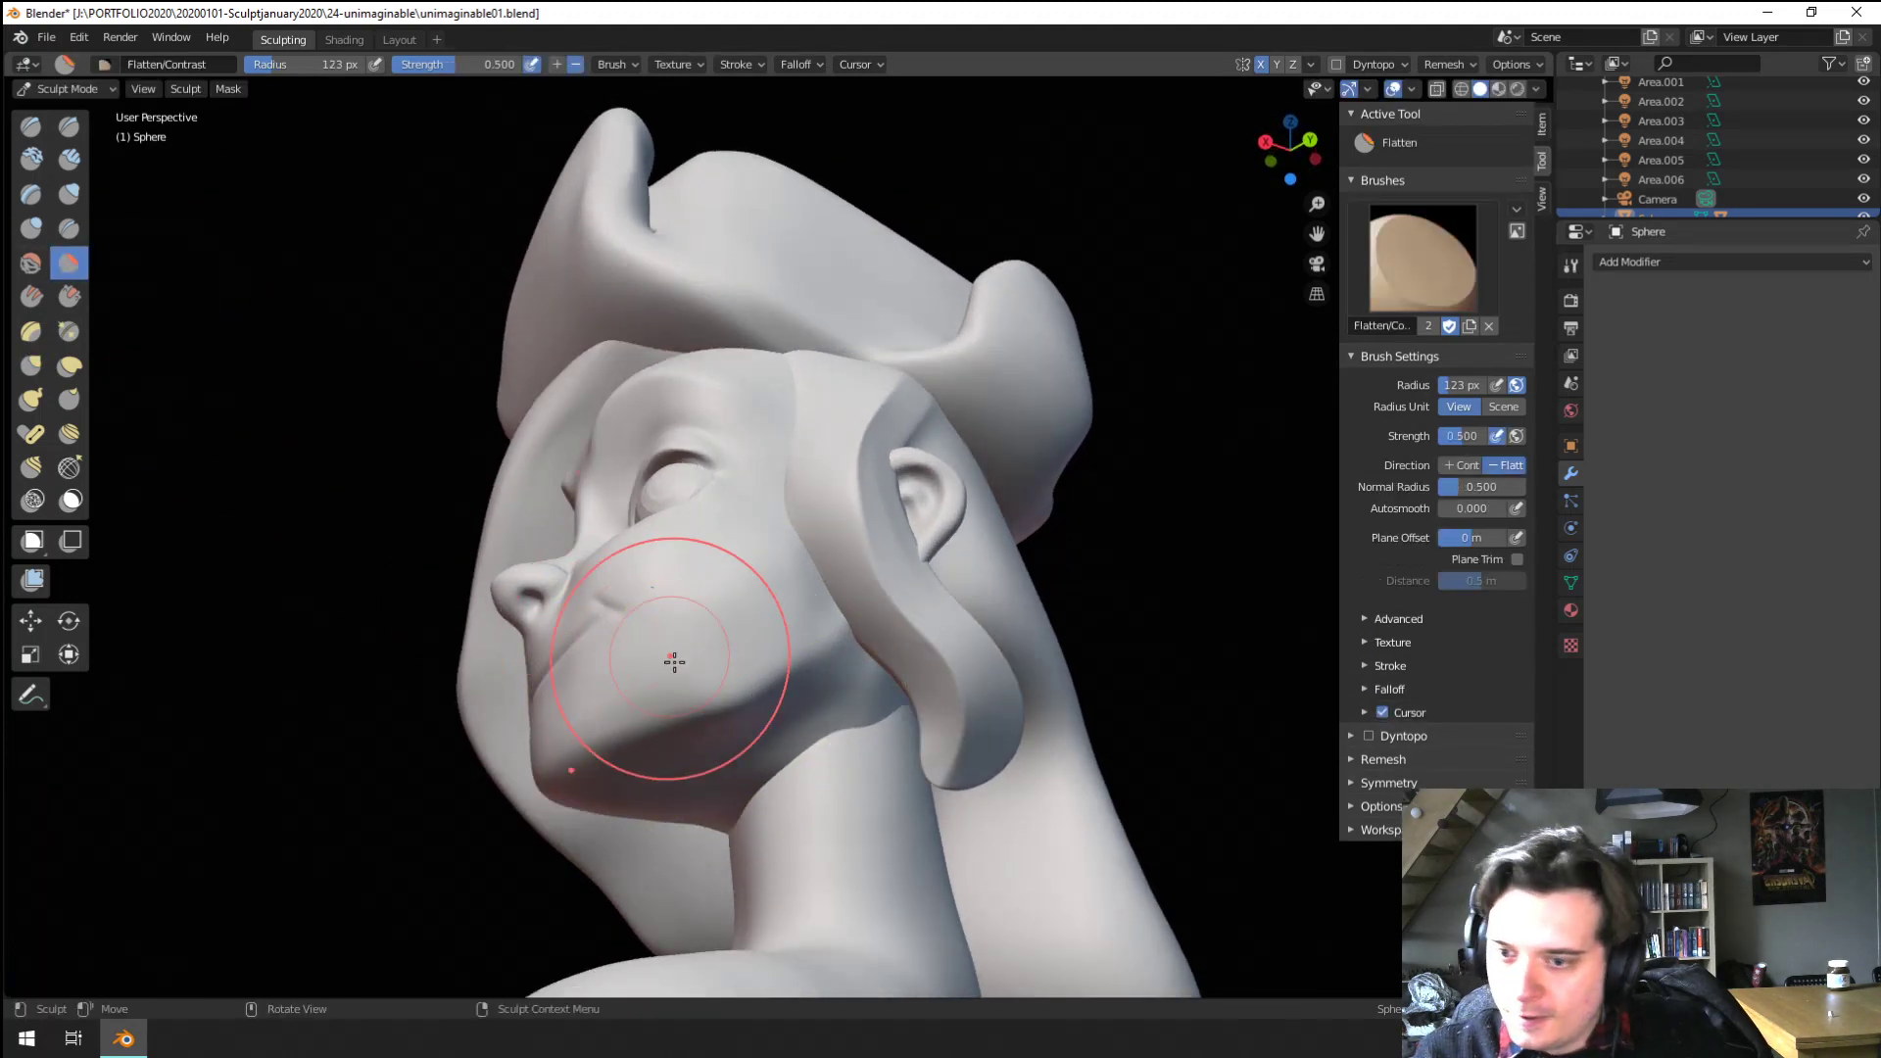
middle_click_drag(862, 557, 828, 662)
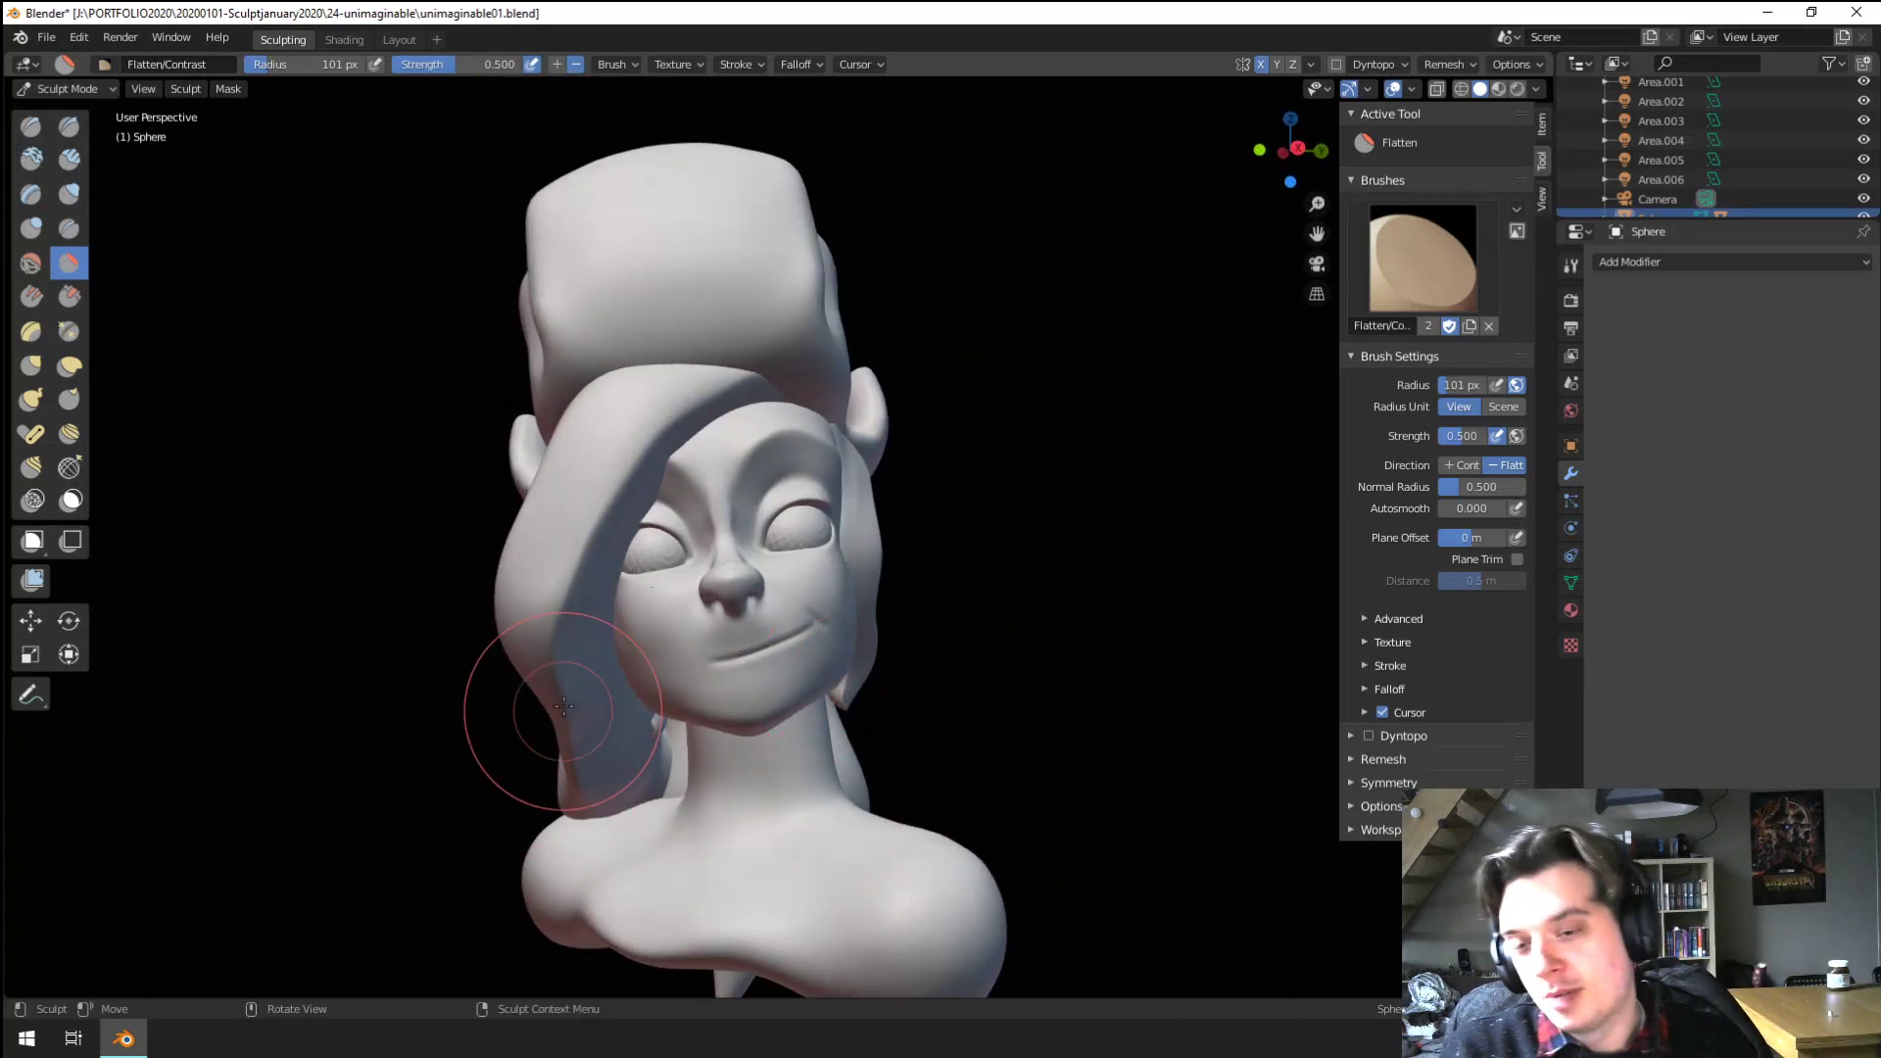
middle_click_drag(676, 706, 583, 686)
scroll(707, 571, "up", 4)
middle_click_drag(720, 571, 686, 582)
scroll(676, 677, "down", 2)
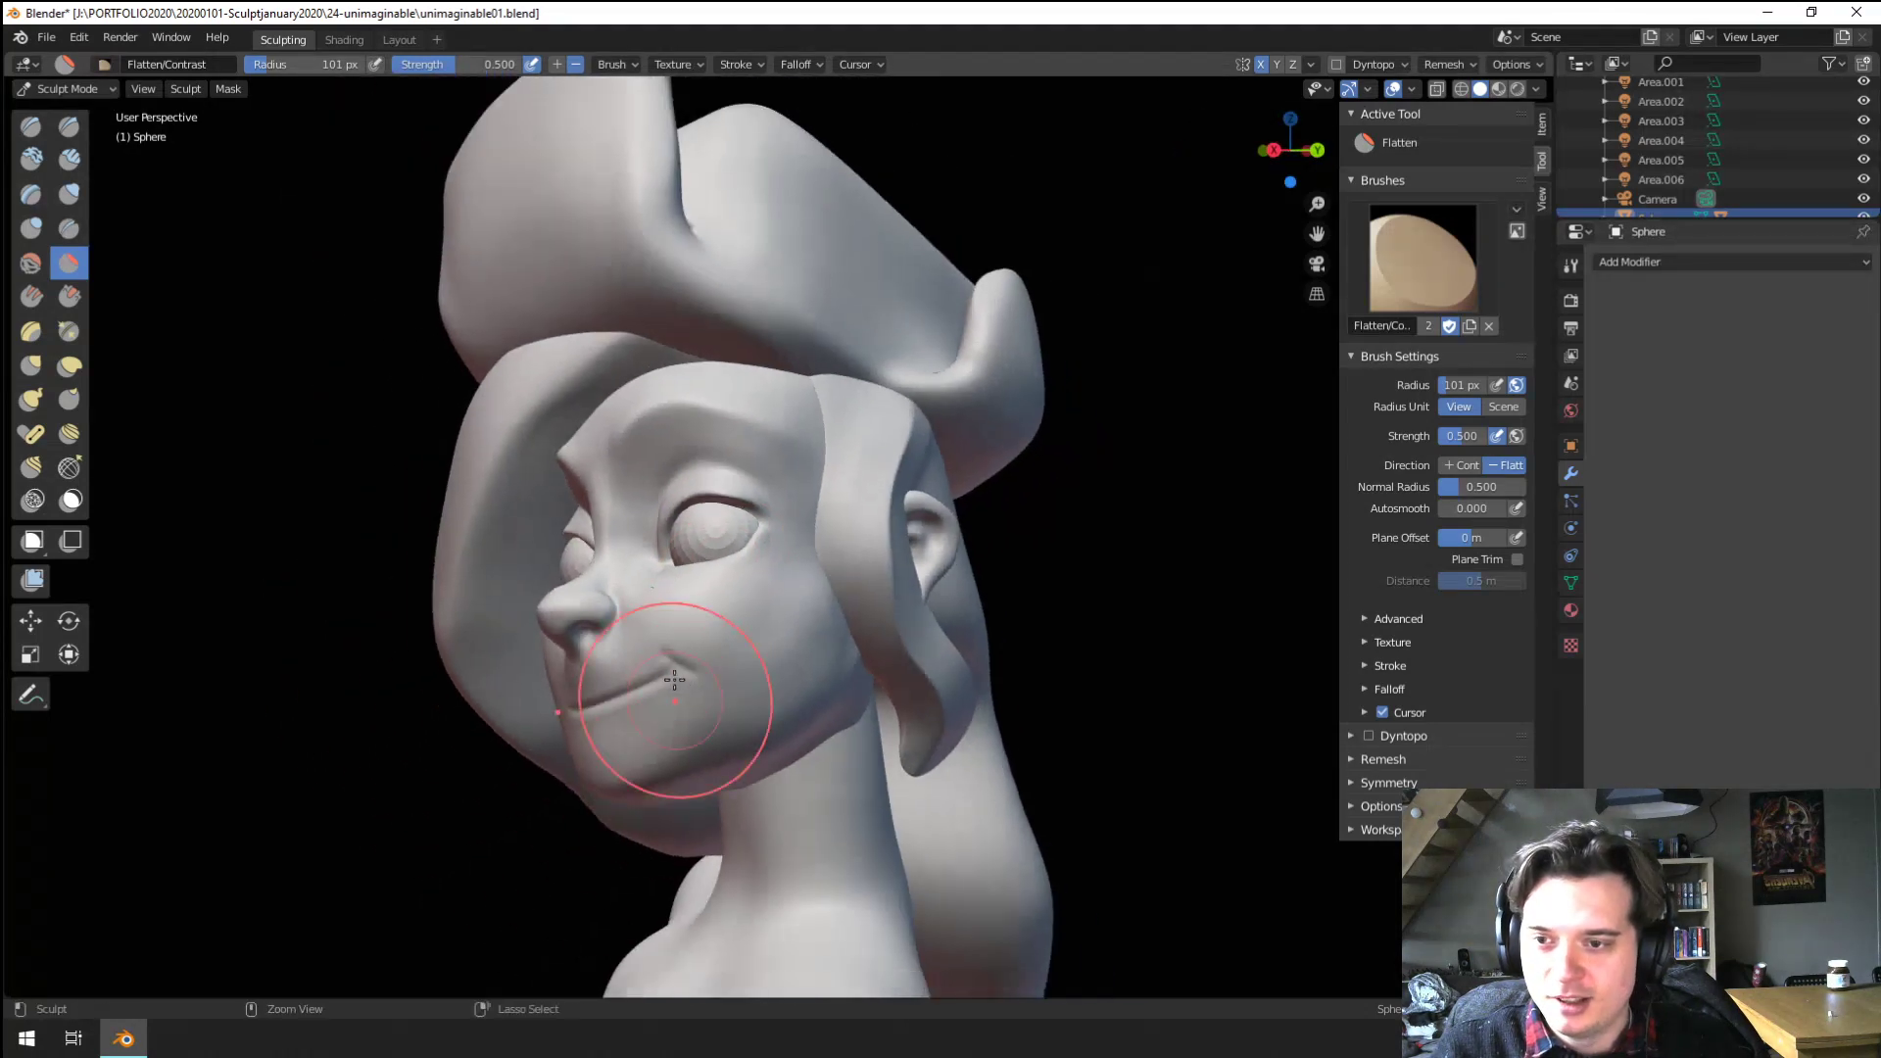
middle_click_drag(672, 700, 744, 568)
scroll(745, 568, "down", 3)
scroll(748, 576, "up", 6)
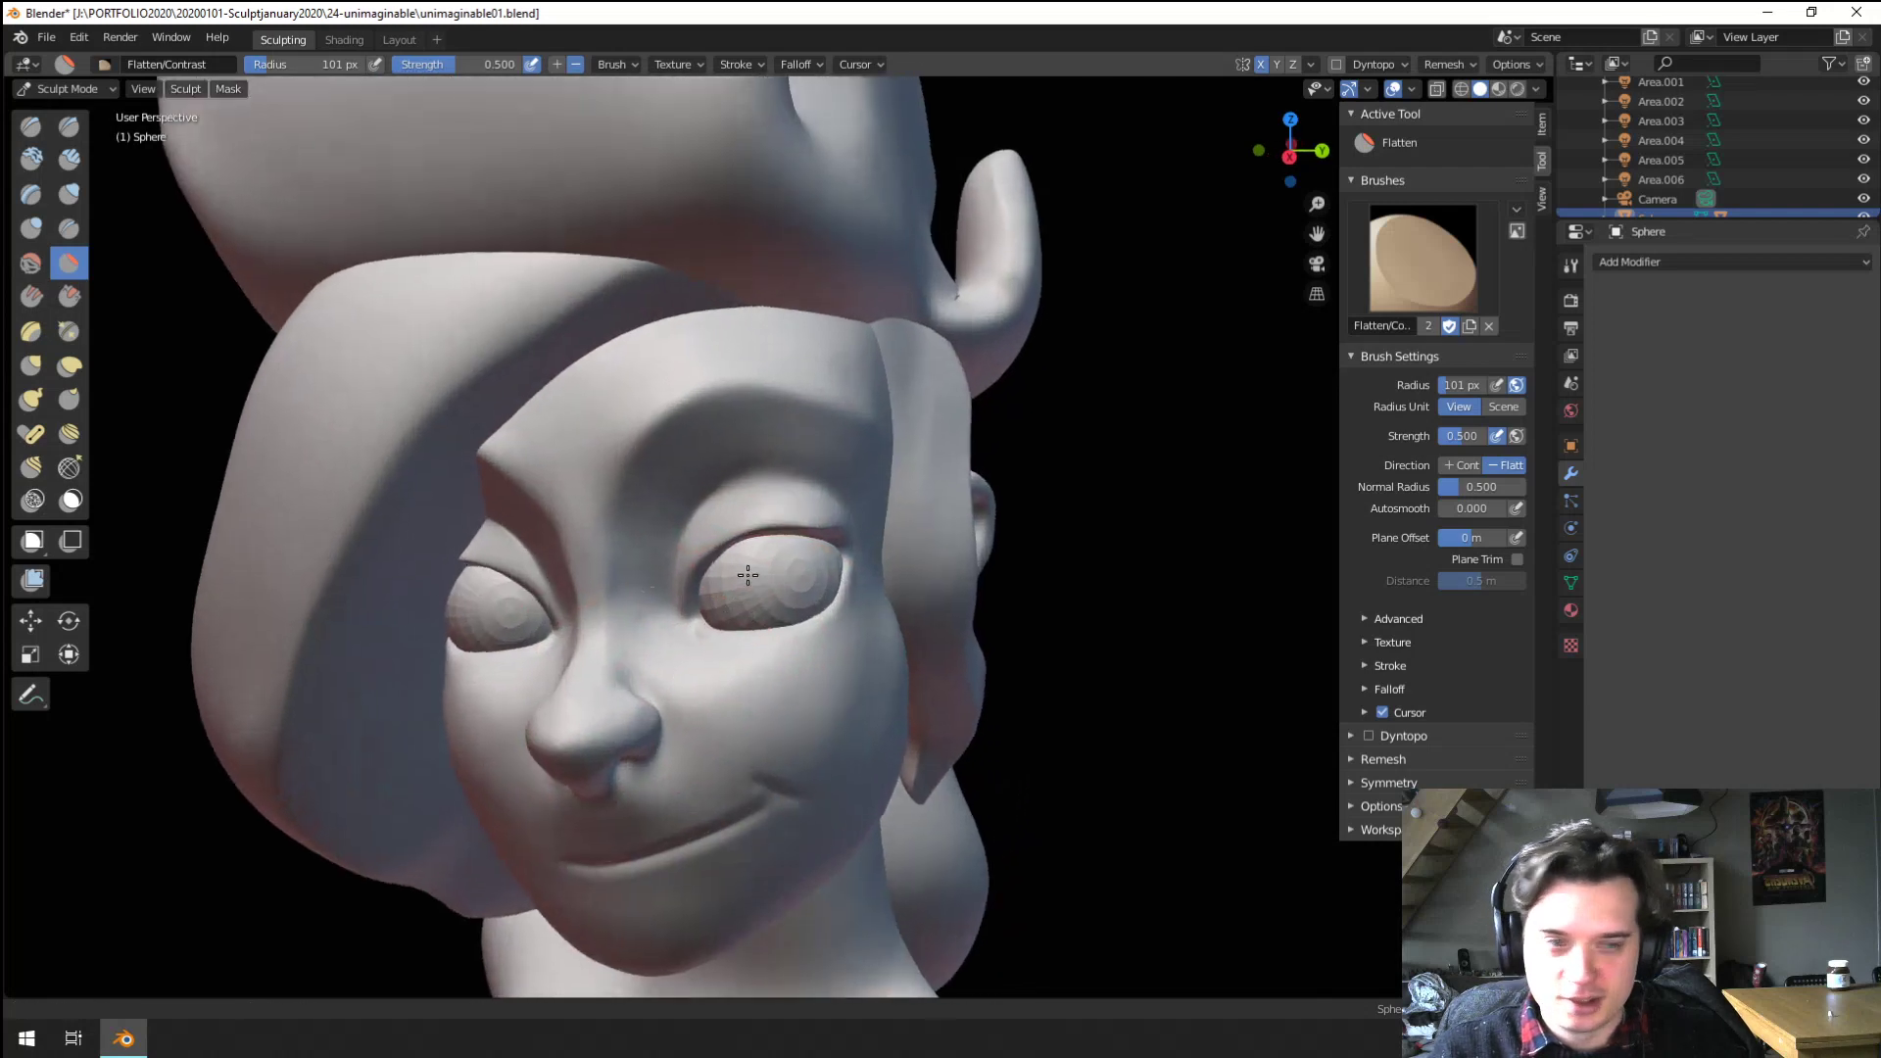
scroll(747, 576, "down", 1)
Switch to the Clay brush with the Orb ClayTubes preset and face the head from the front
key("c")
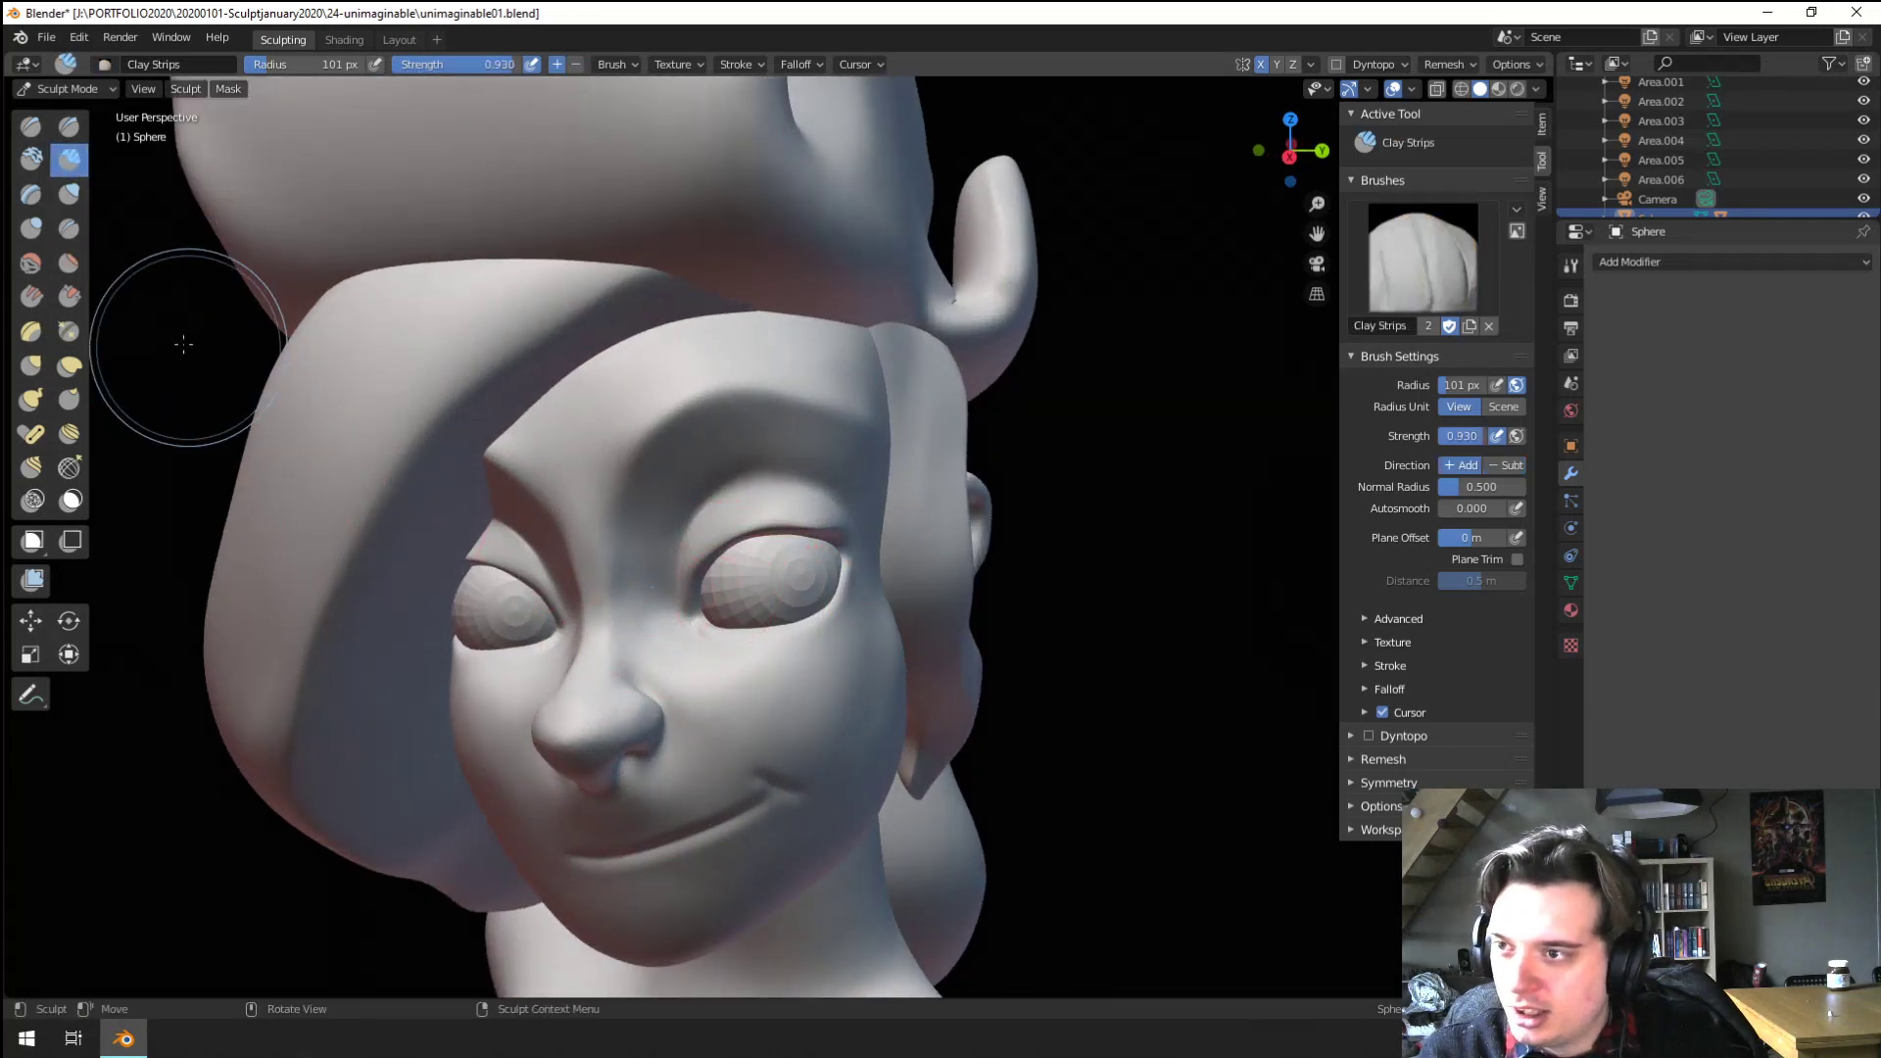
left_click(41, 162)
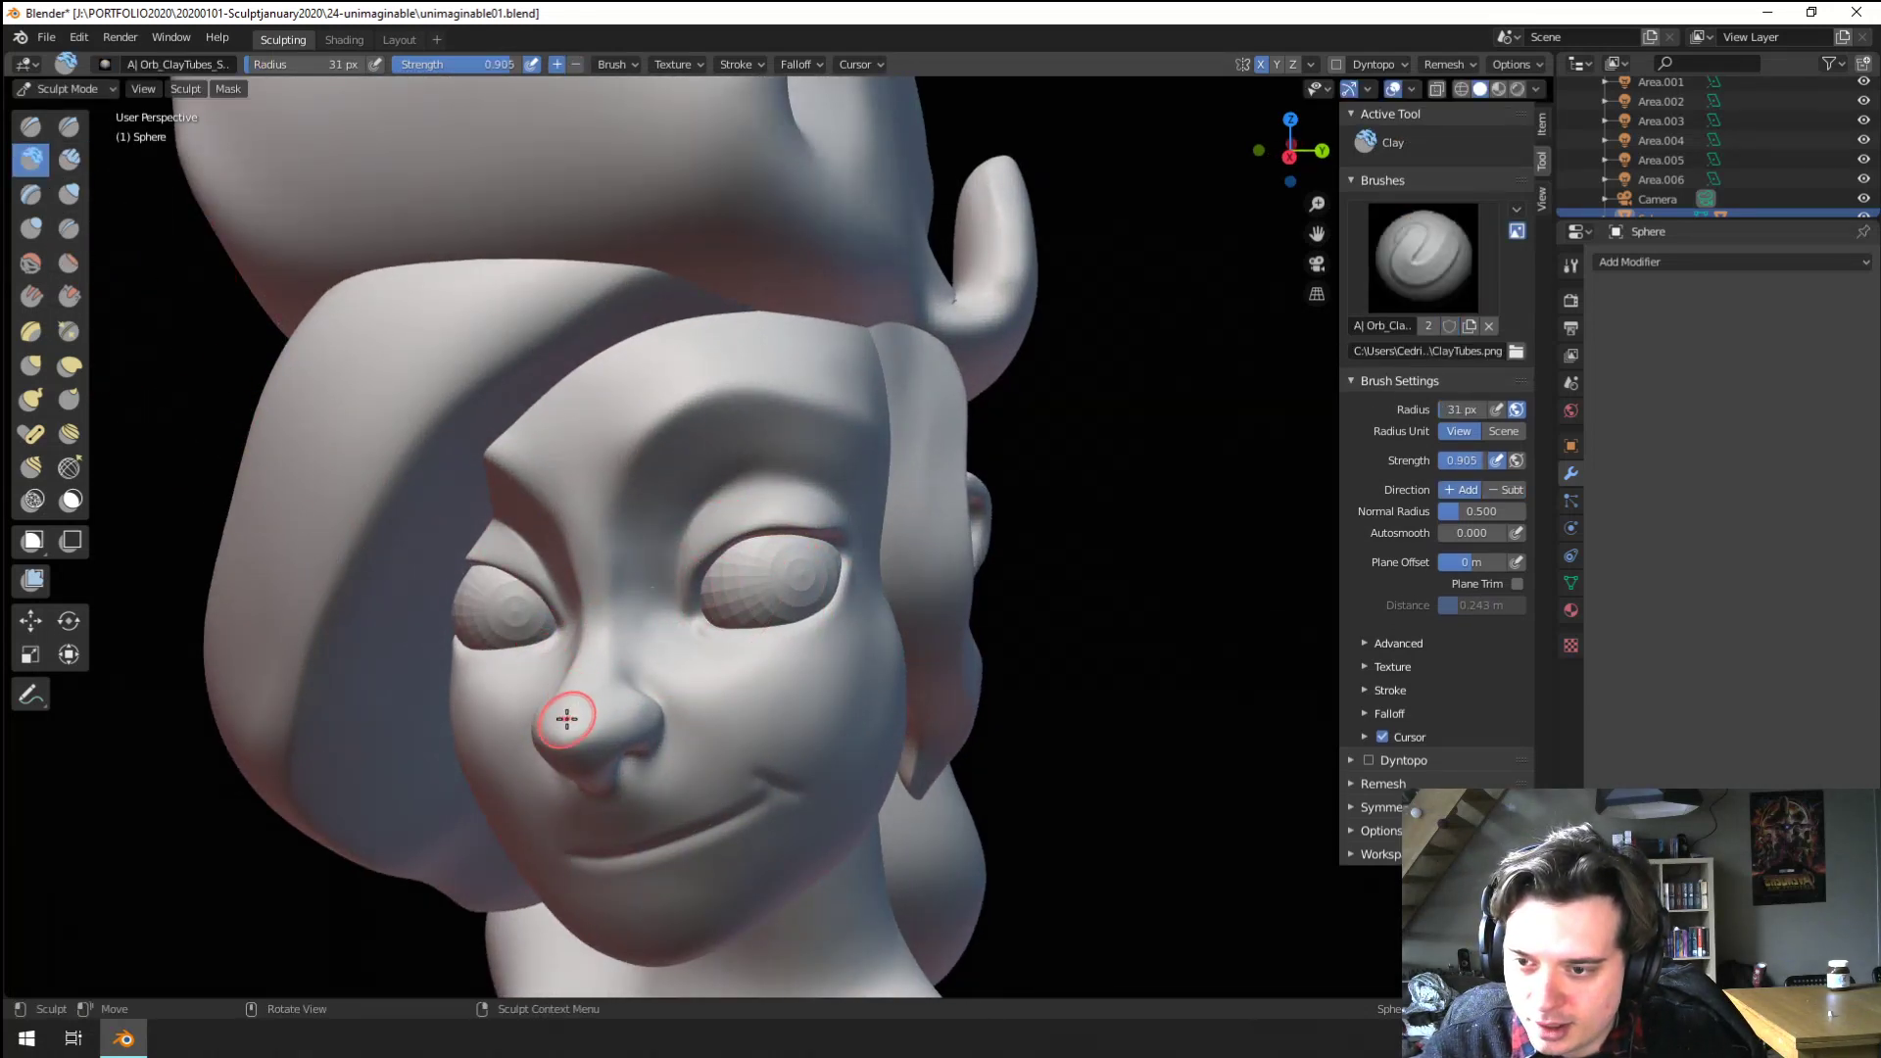
mouse_move(589, 701)
middle_mouse_down()
mouse_move(651, 579)
mouse_move(637, 558)
middle_mouse_up()
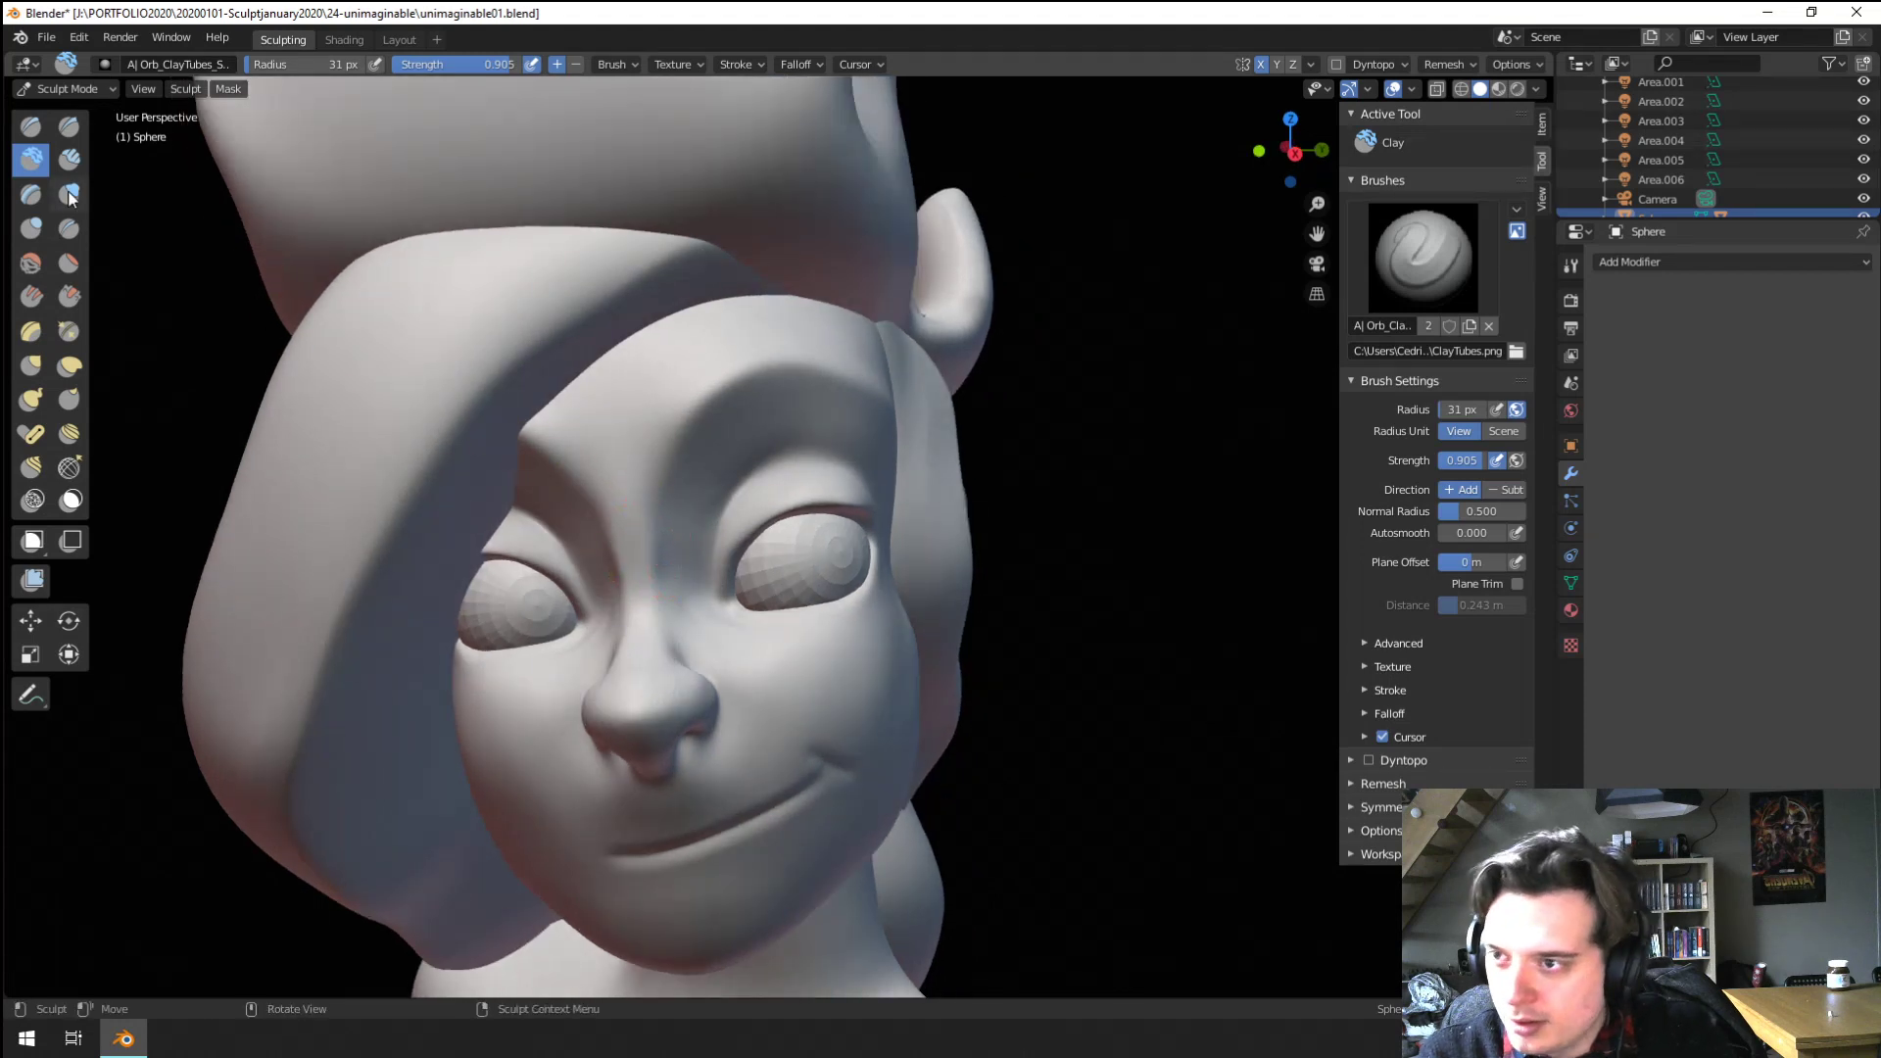
Build up the inner eye socket beside the nose bridge with the Inflate brush
left_click(69, 196)
mouse_move(637, 642)
middle_mouse_down()
mouse_move(512, 589)
mouse_move(595, 565)
middle_mouse_up()
left_click_drag(655, 490, 647, 452)
mouse_move(647, 453)
middle_mouse_down("ctrl")
mouse_move(627, 392)
mouse_move(565, 480)
mouse_move(546, 611)
mouse_move(538, 554)
mouse_move(530, 567)
middle_mouse_up("ctrl")
Sharpen the brow ridge above the eye with the Crease brush at 70 px radius and 0.354 strength
left_click(69, 228)
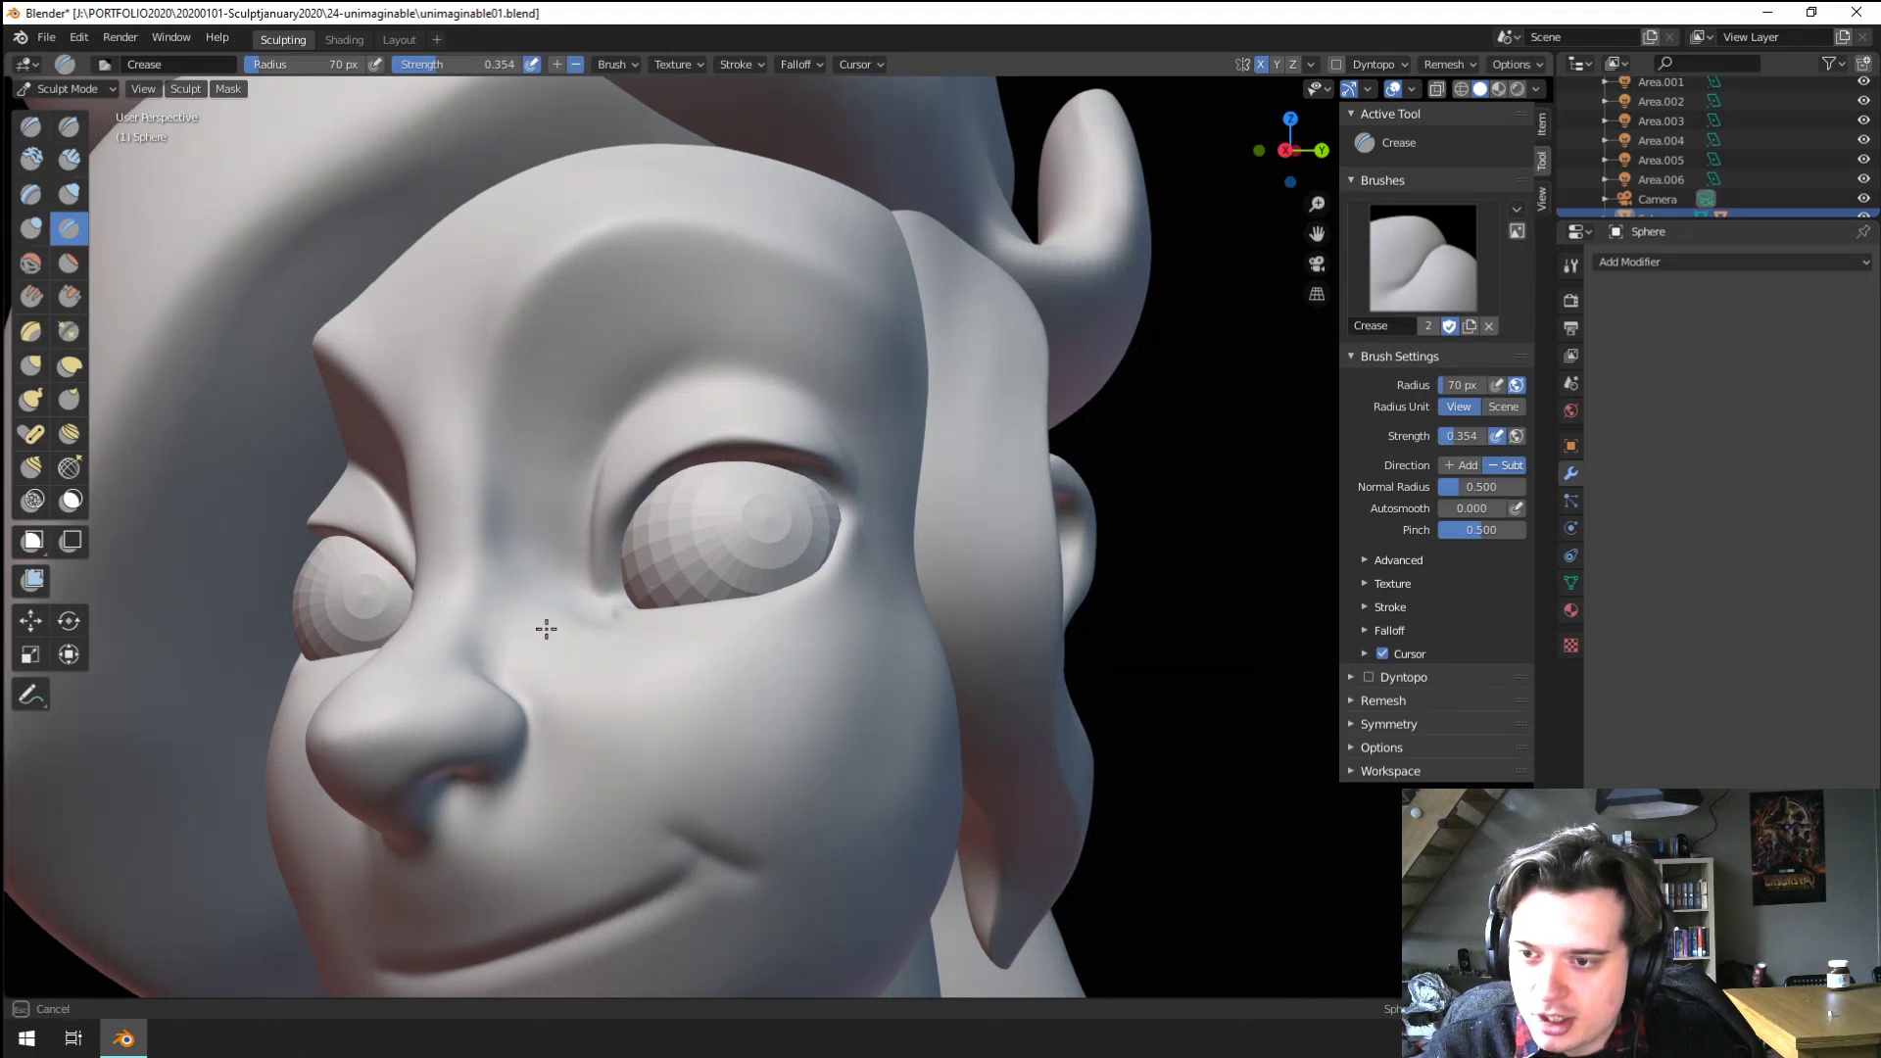
left_click_drag(488, 454, 598, 228)
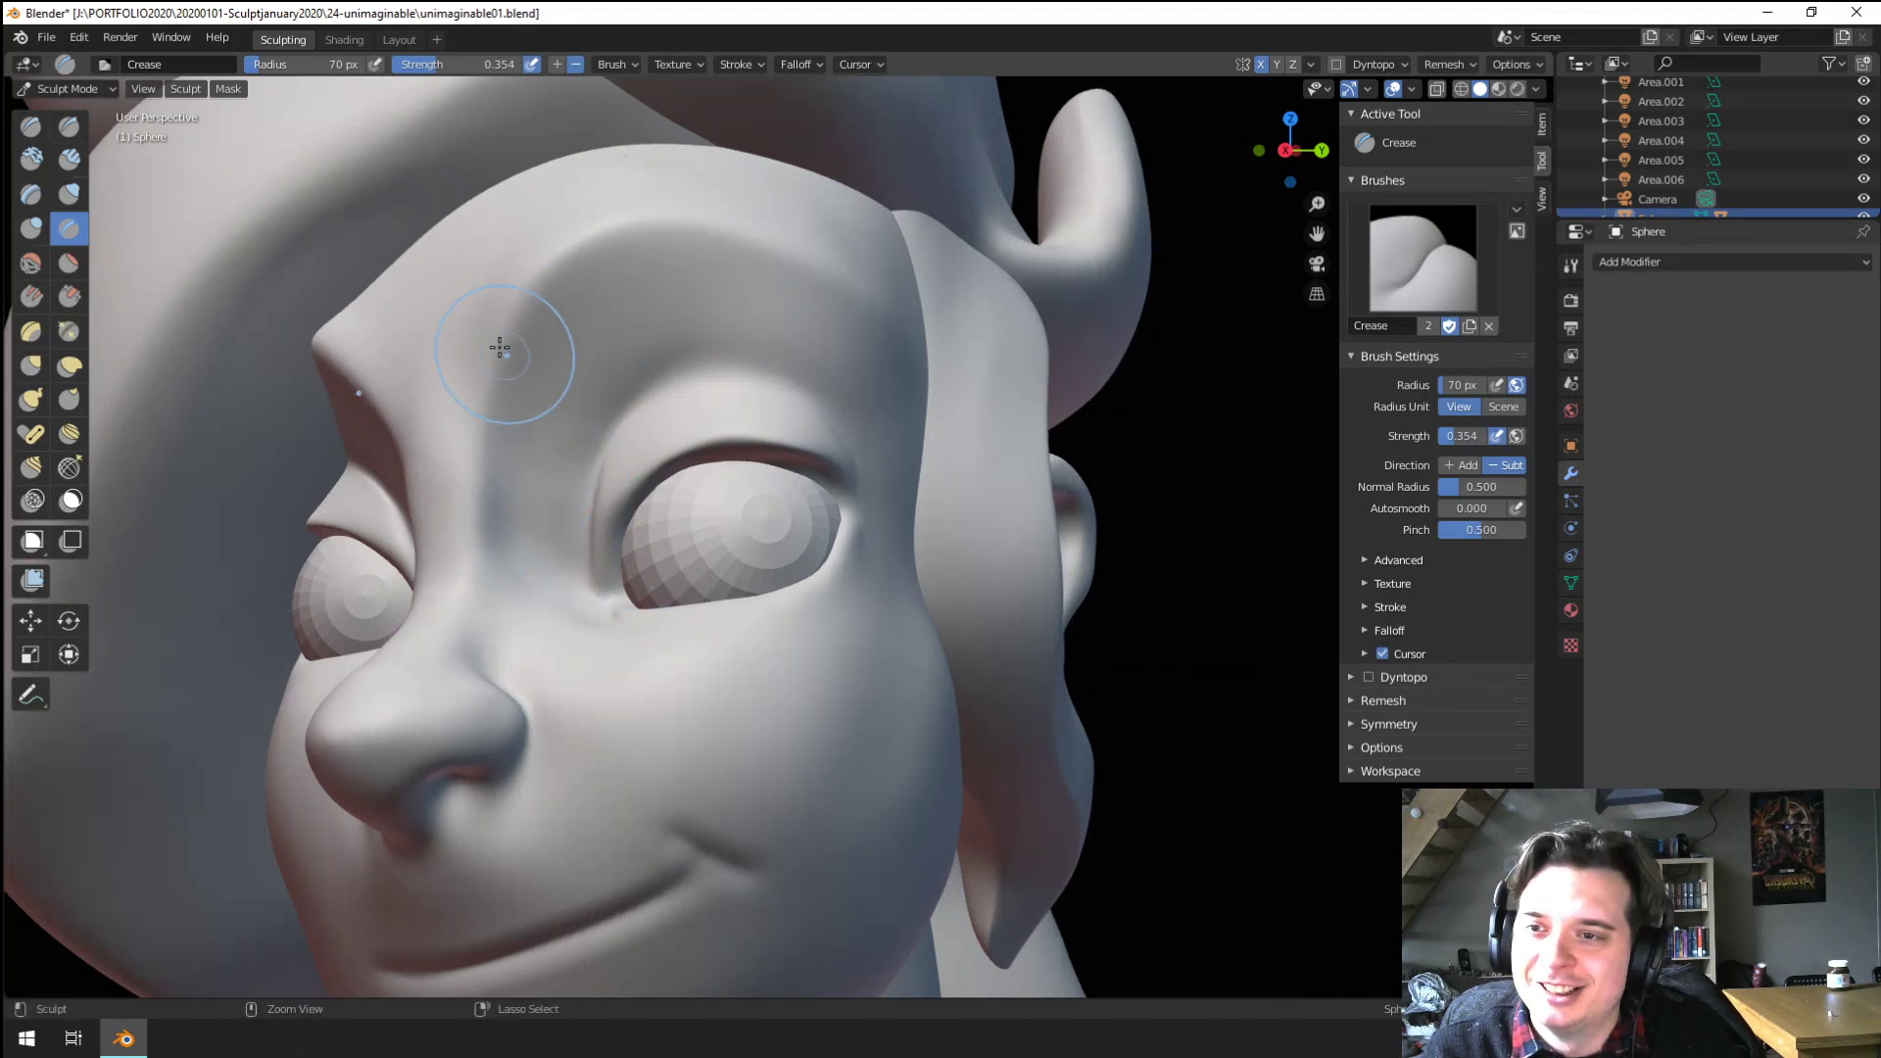
left_click_drag(499, 347, 785, 359)
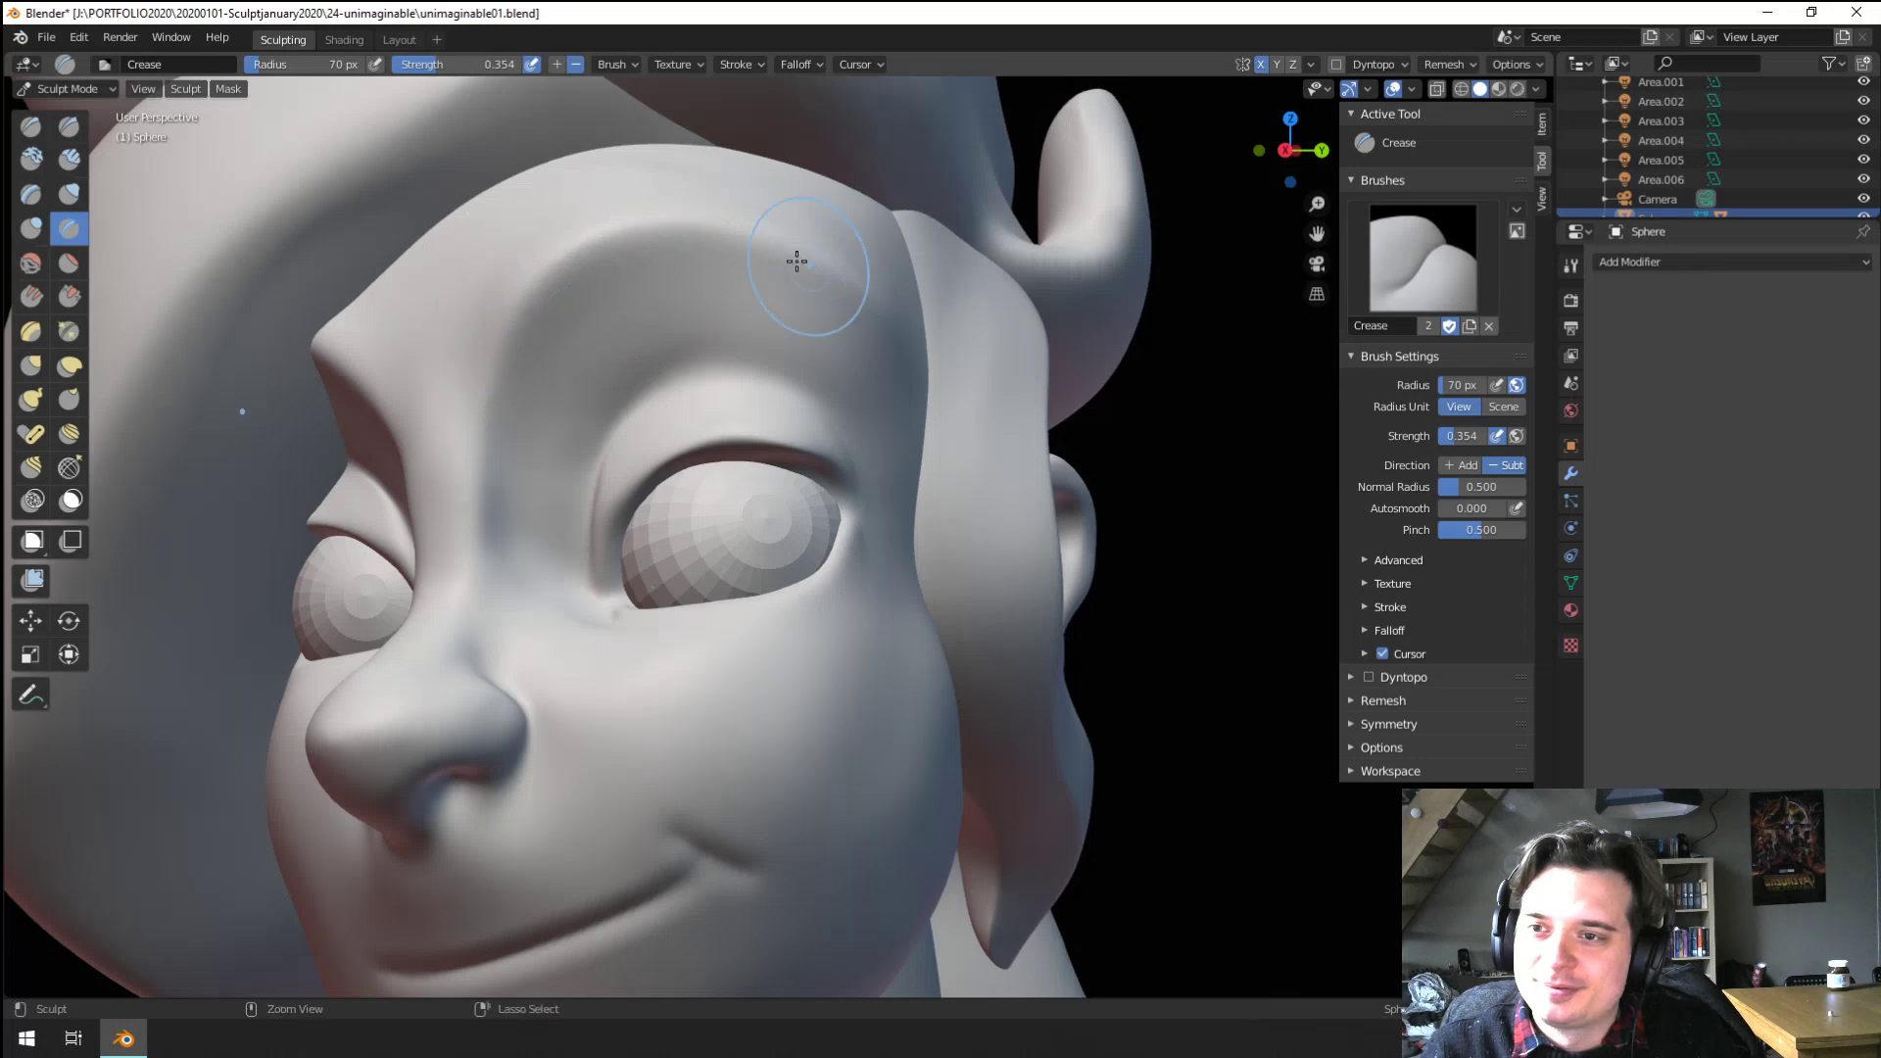
middle_click_drag(797, 262, 769, 627, "ctrl")
middle_click_drag(769, 627, 713, 493)
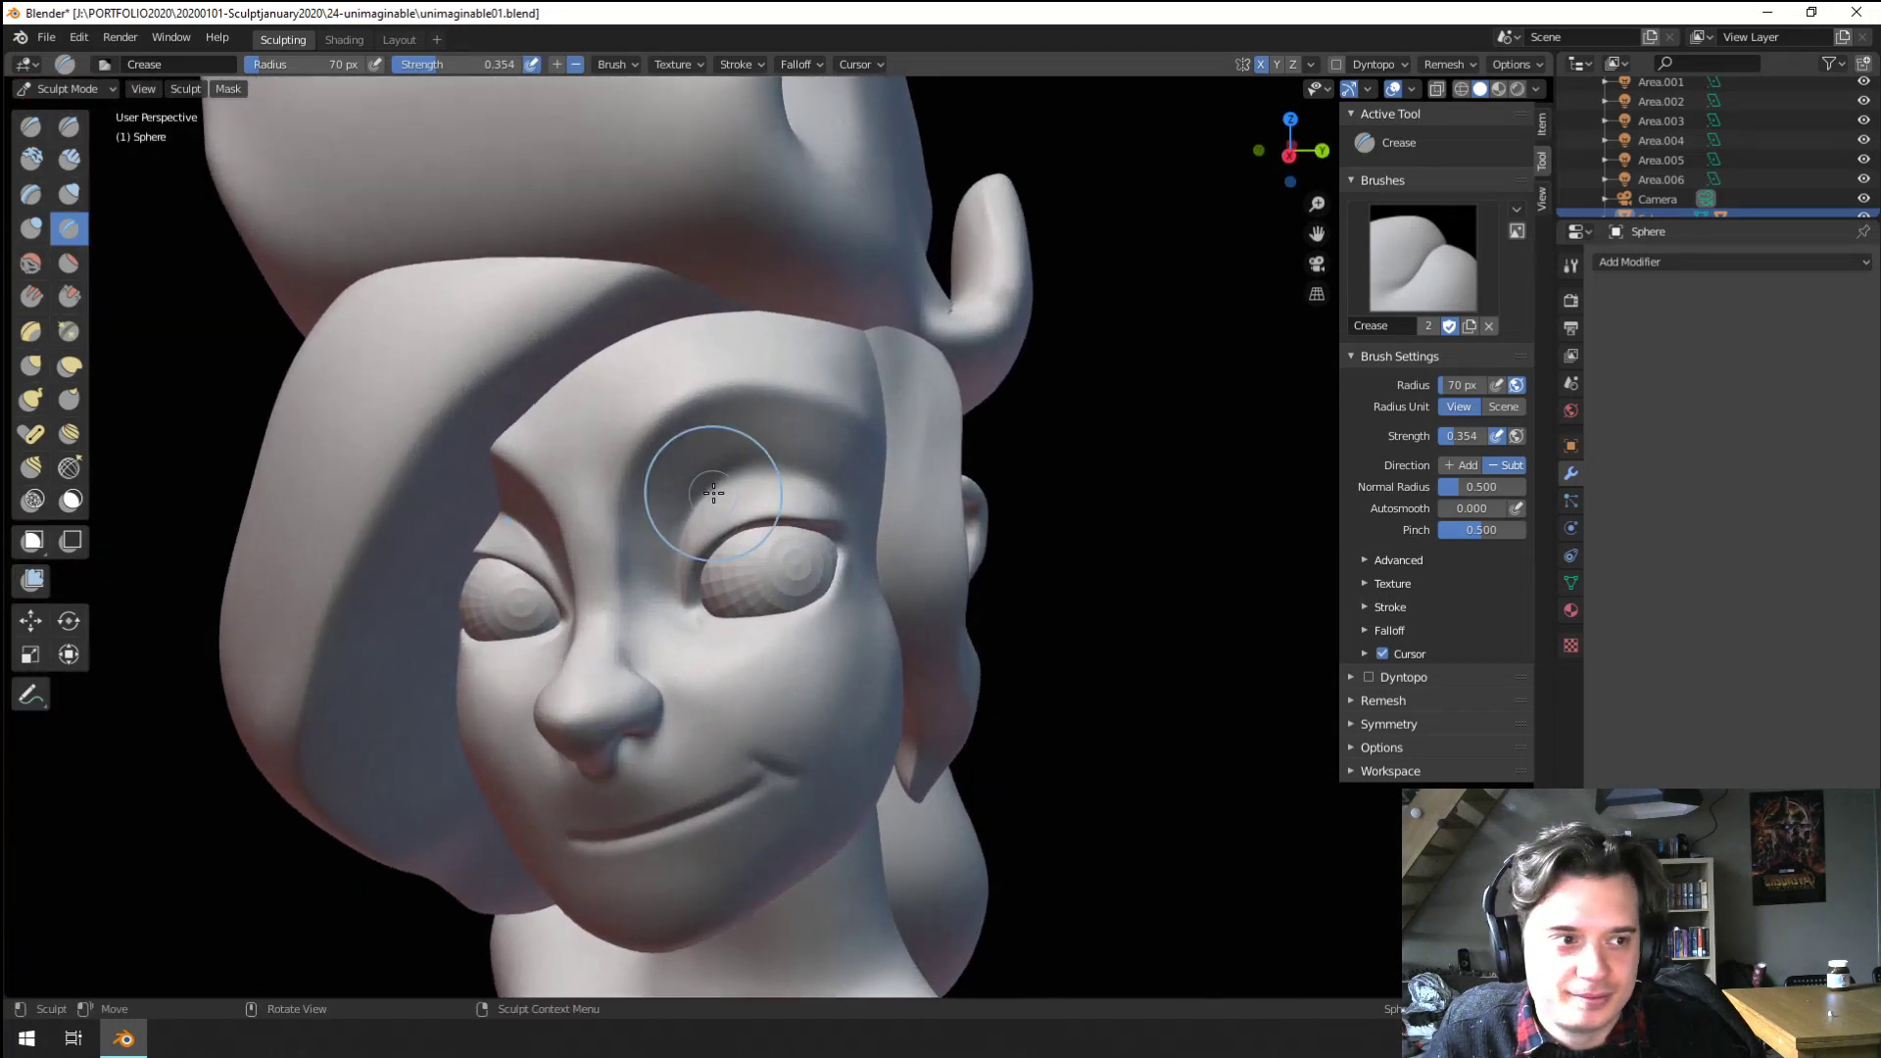
scroll(695, 502, "down", 5)
mouse_move(588, 692)
middle_mouse_down()
mouse_move(453, 693)
mouse_move(608, 686)
middle_mouse_up()
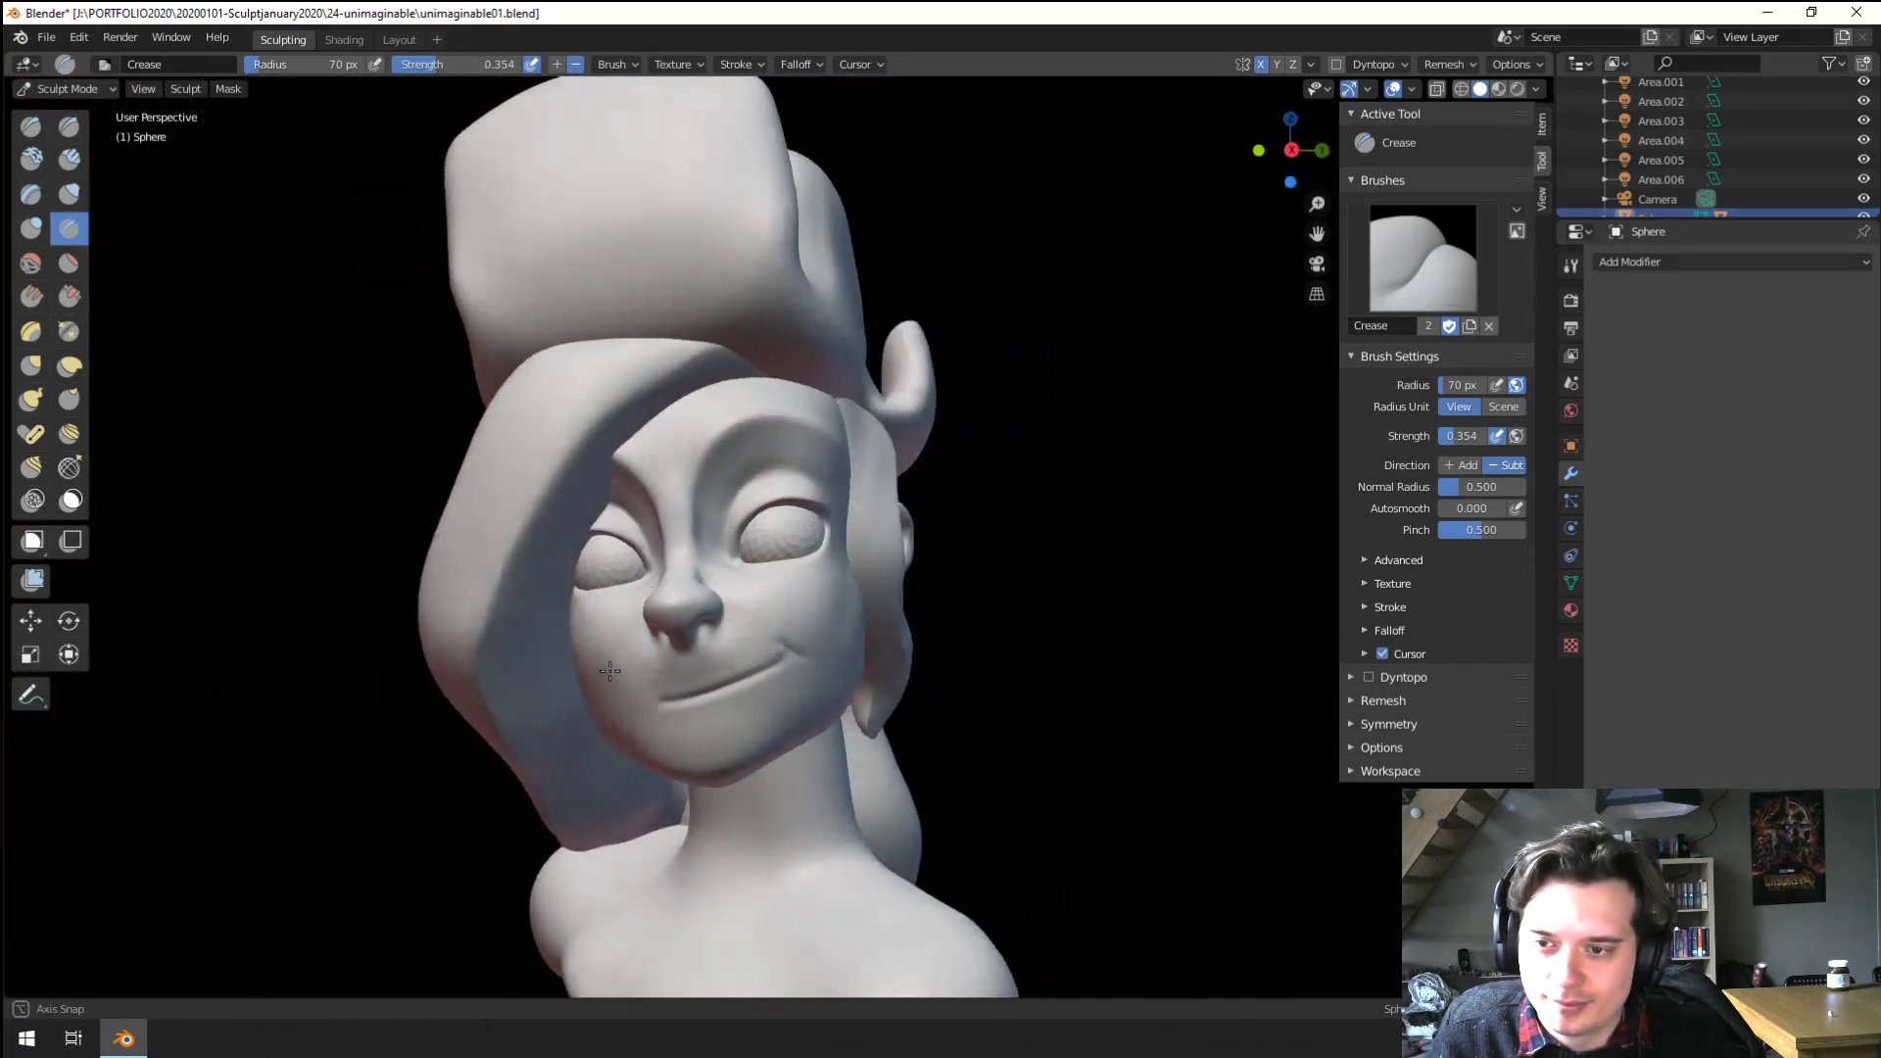
Set up the Grab brush with a 95 px radius and turn off X-axis mirror symmetry for asymmetrical mouth sculpting
scroll(680, 556, "up", 5)
middle_click_drag(680, 556, 545, 545)
key("g")
mouse_move(357, 609)
middle_mouse_down()
mouse_move(588, 650)
mouse_move(608, 584)
mouse_move(504, 617)
mouse_move(546, 538)
mouse_move(575, 614)
mouse_move(463, 659)
middle_mouse_up()
key("f")
left_click(366, 638)
mouse_move(463, 659)
middle_mouse_down("ctrl")
mouse_move(449, 744)
mouse_move(568, 694)
mouse_move(546, 650)
mouse_move(506, 702)
mouse_move(490, 671)
mouse_move(496, 693)
mouse_move(517, 642)
mouse_move(483, 651)
mouse_move(496, 631)
middle_mouse_up("ctrl")
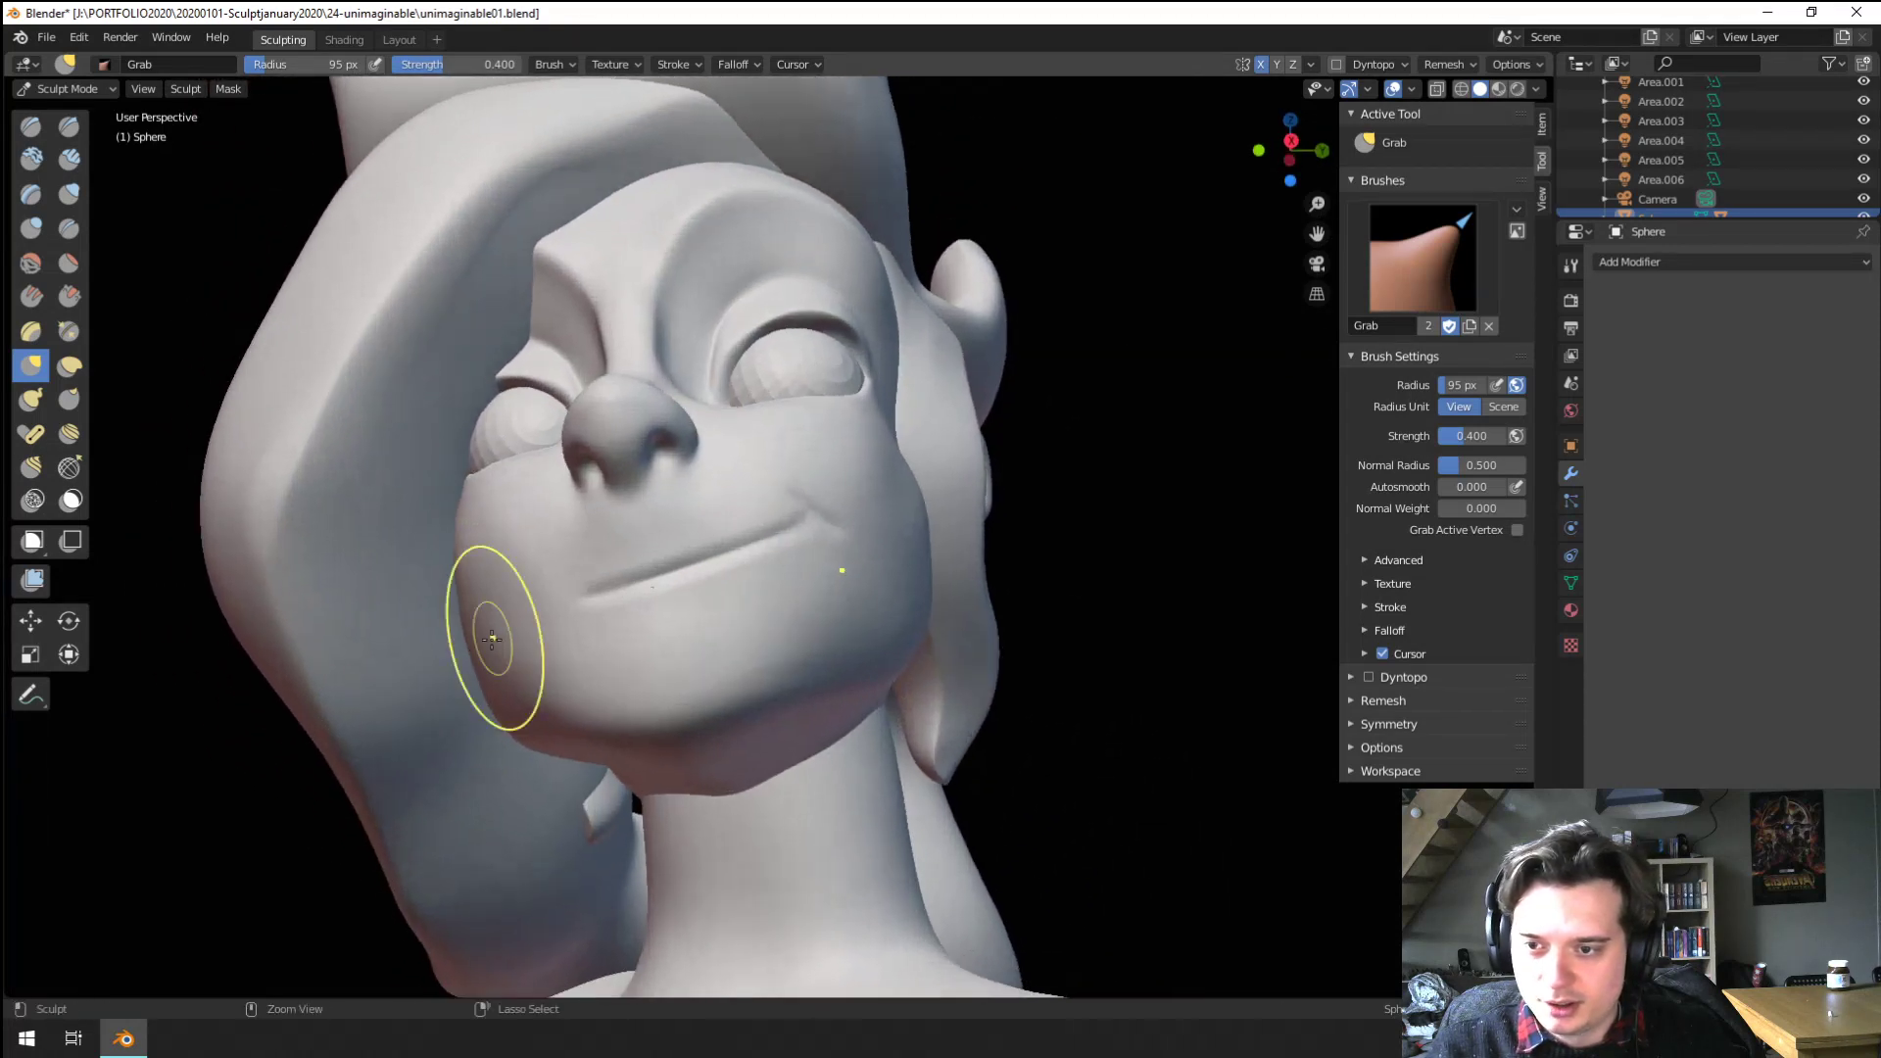
left_click(1261, 64)
middle_click_drag(1176, 196, 777, 525)
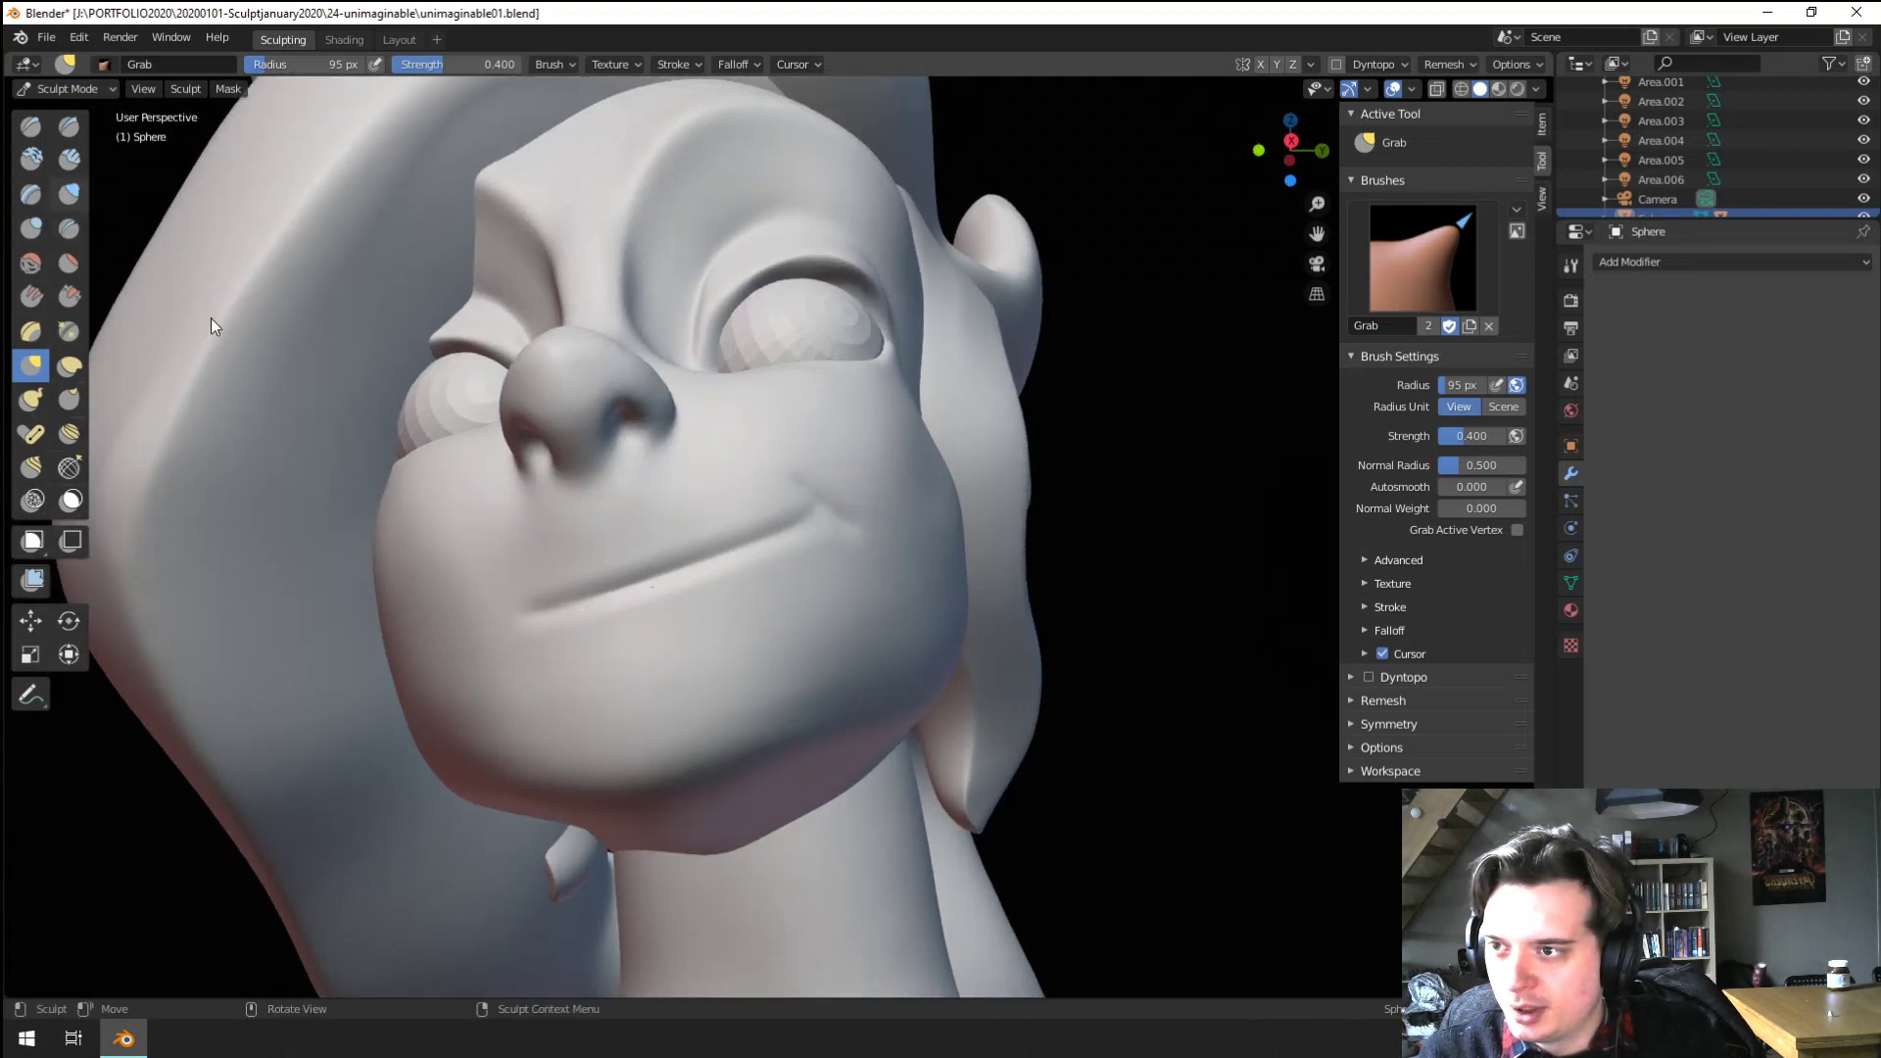
Build up the upper lip along the mouth line with the Inflate brush, enlarging its radius from 43 px to 69 px
left_click(69, 193)
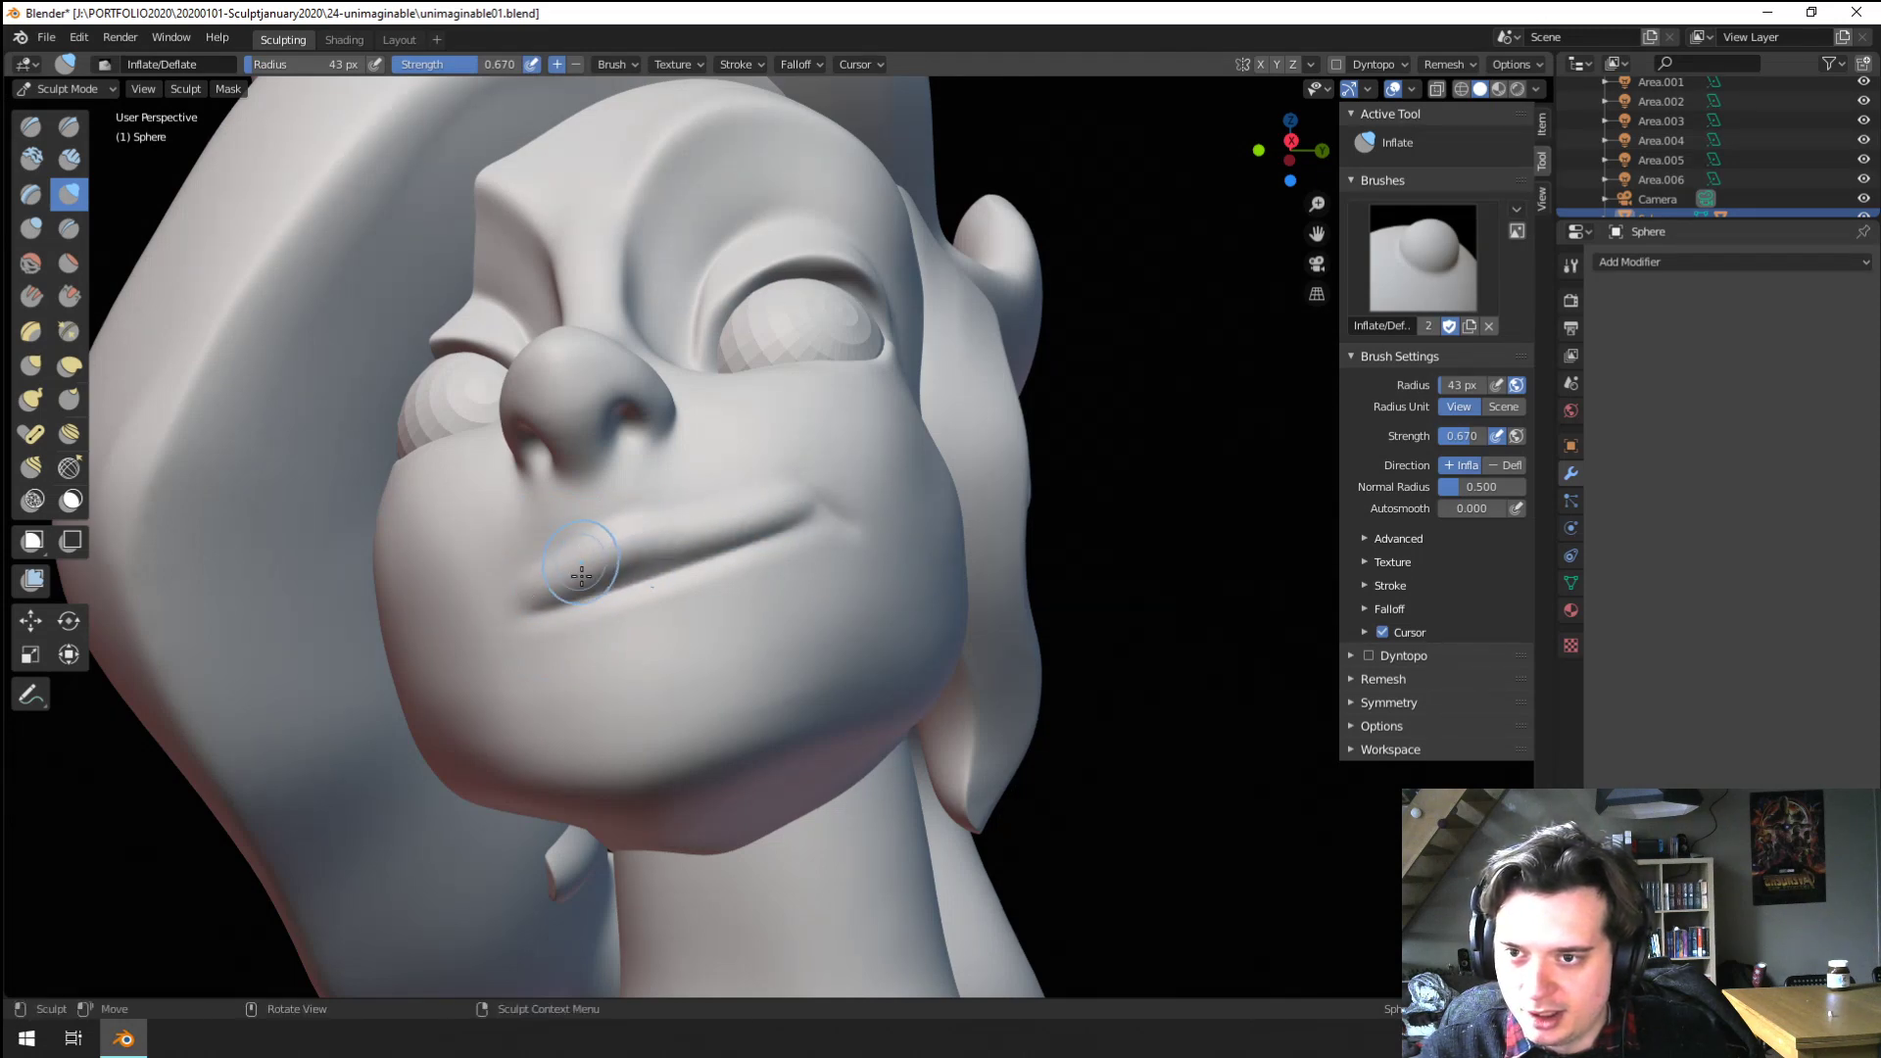
mouse_move(582, 577)
middle_mouse_down()
mouse_move(504, 625)
mouse_move(605, 614)
middle_mouse_up()
key("f")
left_click(590, 655)
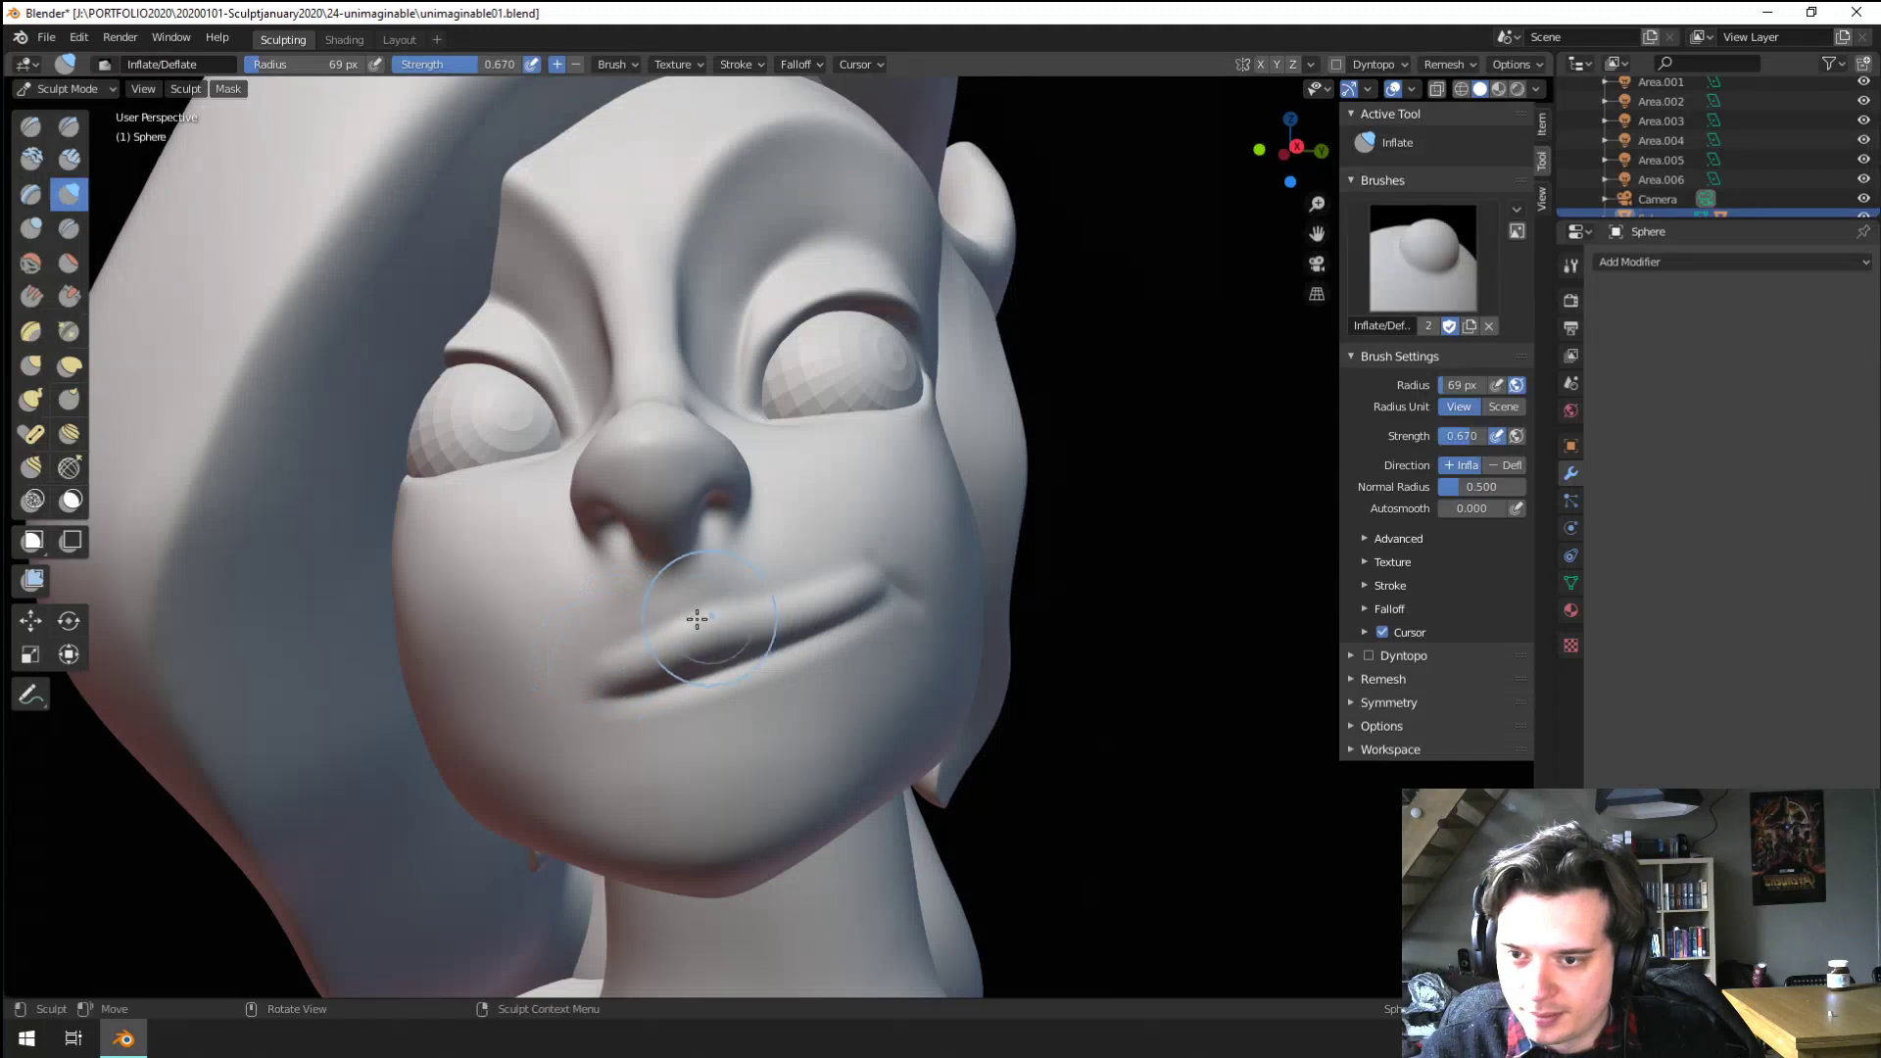
left_click_drag(816, 570, 717, 619)
left_click_drag(604, 658, 619, 647)
key("f")
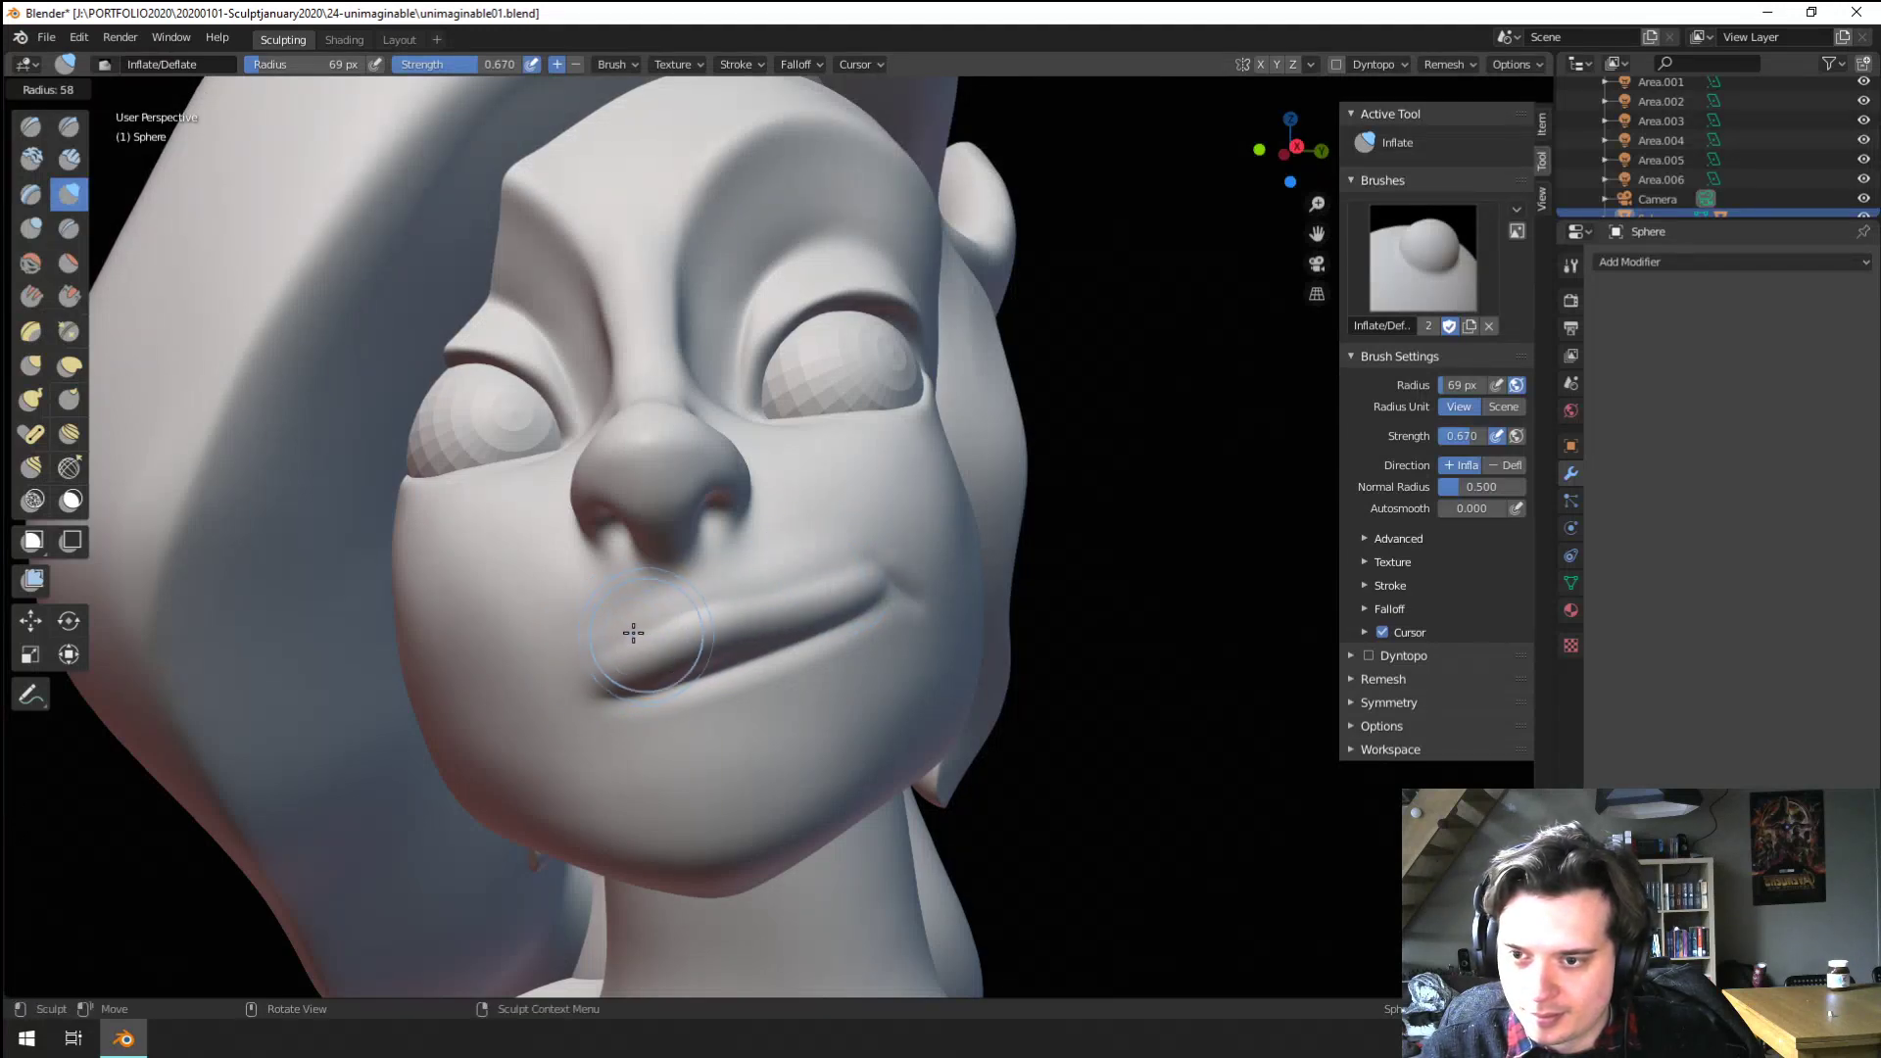
left_click(634, 630)
Thicken the upper lip and form the lower lip with the Inflate brush at radii of 93 px and 79 px
key("f")
left_click(712, 597)
left_click_drag(758, 585, 610, 644)
mouse_move(814, 443)
middle_mouse_down()
mouse_move(682, 589)
mouse_move(729, 619)
middle_mouse_up()
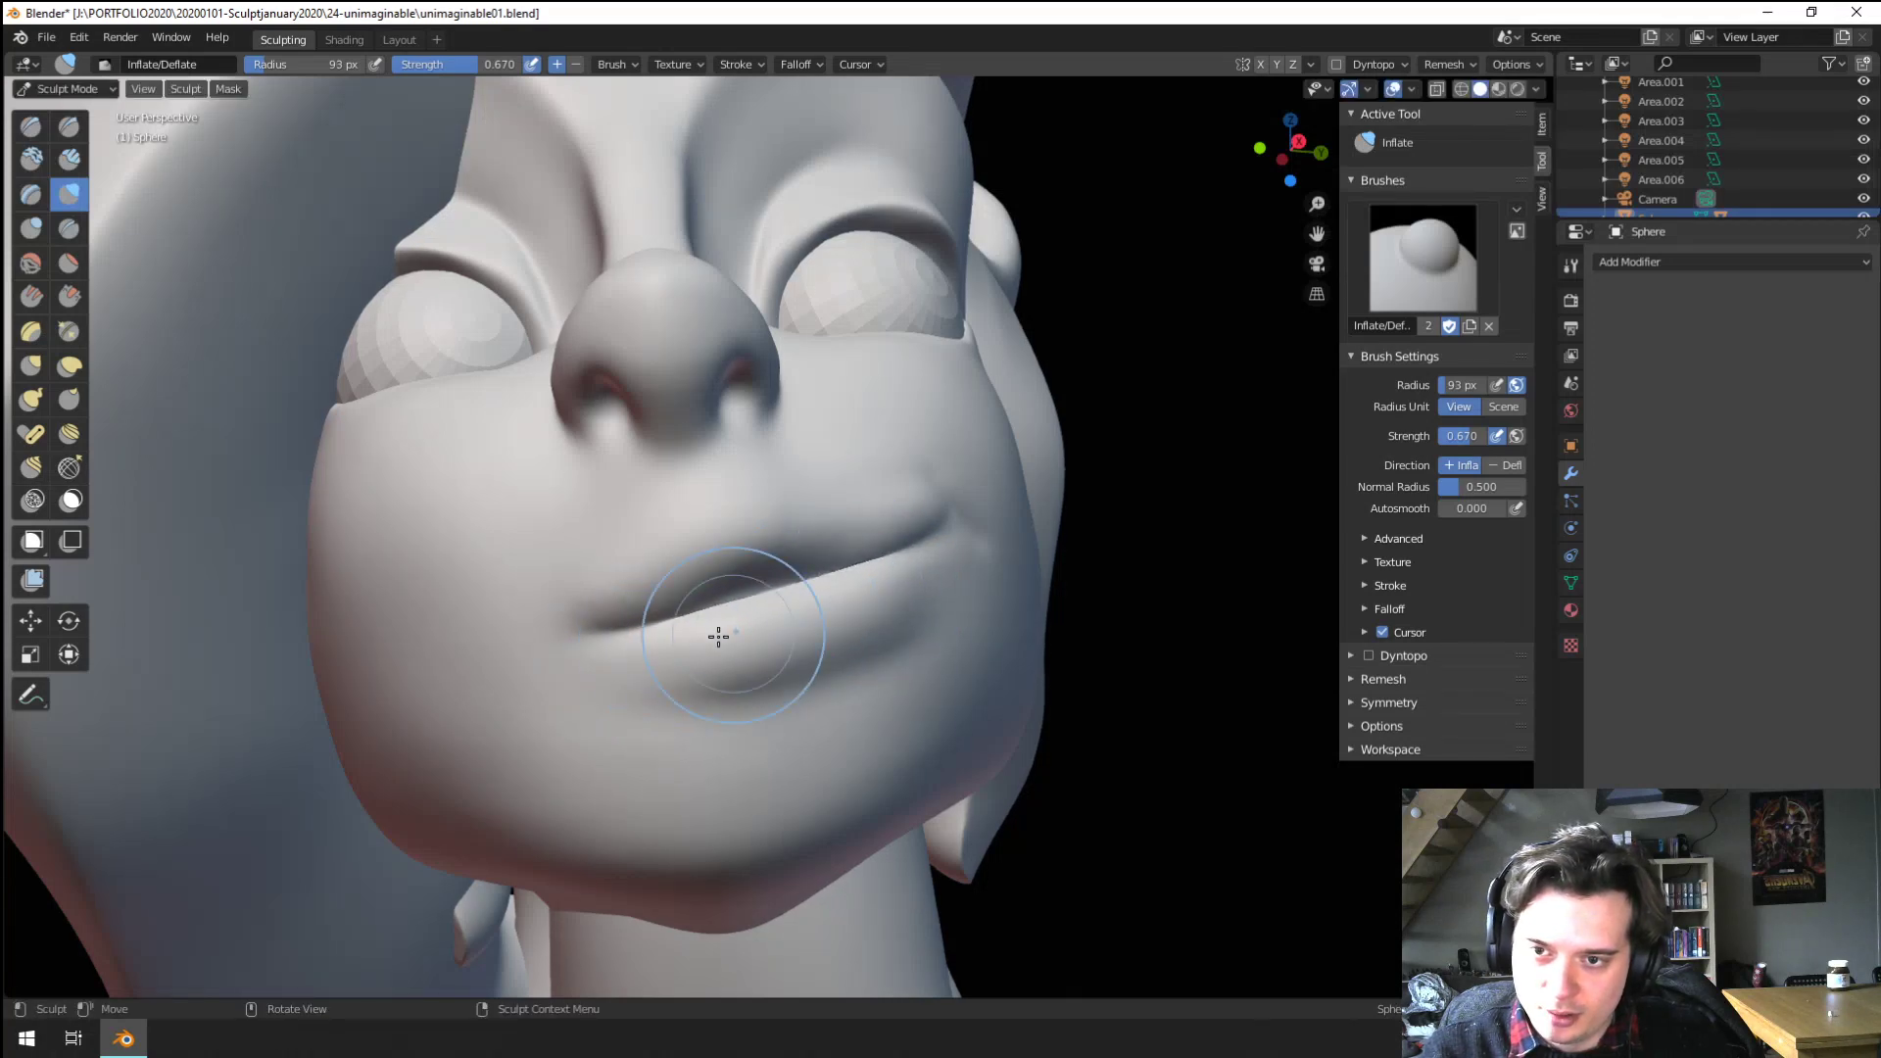
mouse_move(844, 588)
middle_mouse_down()
mouse_move(672, 630)
mouse_move(569, 623)
middle_mouse_up()
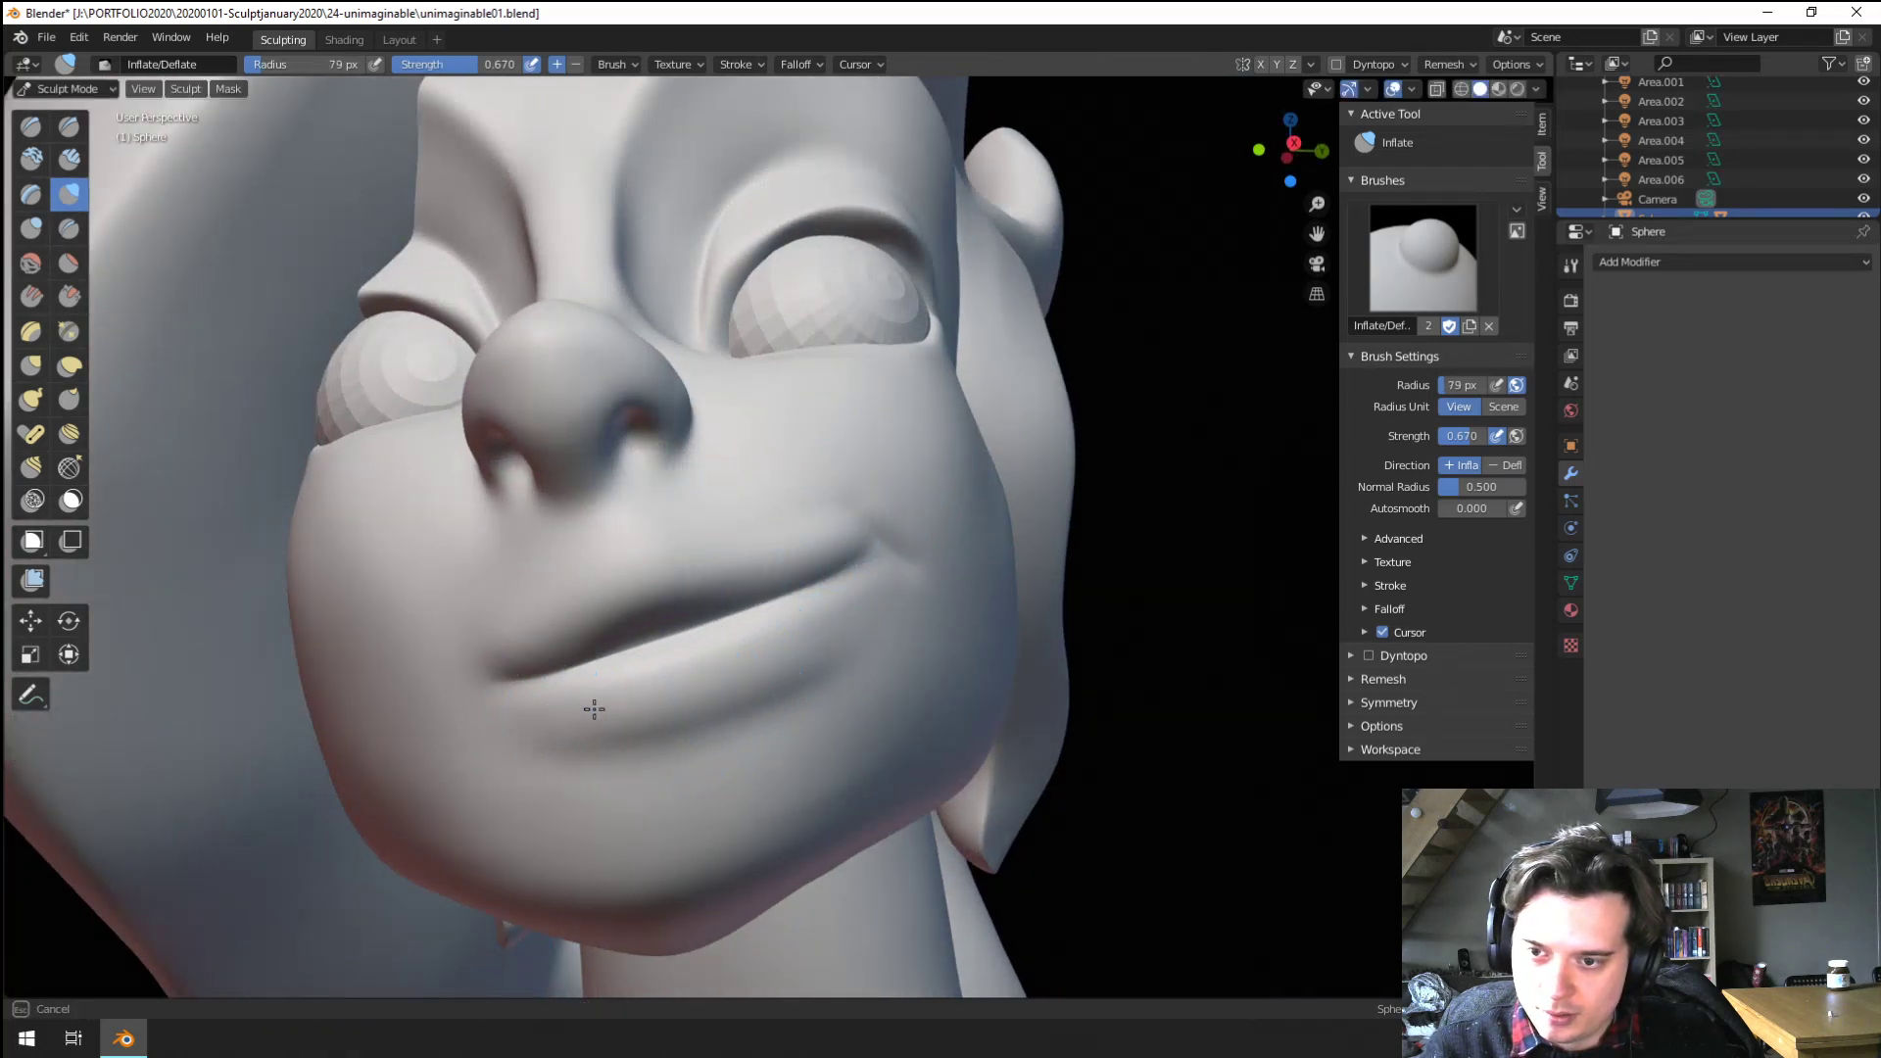
mouse_move(910, 497)
middle_mouse_down("ctrl")
mouse_move(882, 774)
mouse_move(734, 745)
mouse_move(709, 645)
mouse_move(108, 273)
middle_mouse_up("ctrl")
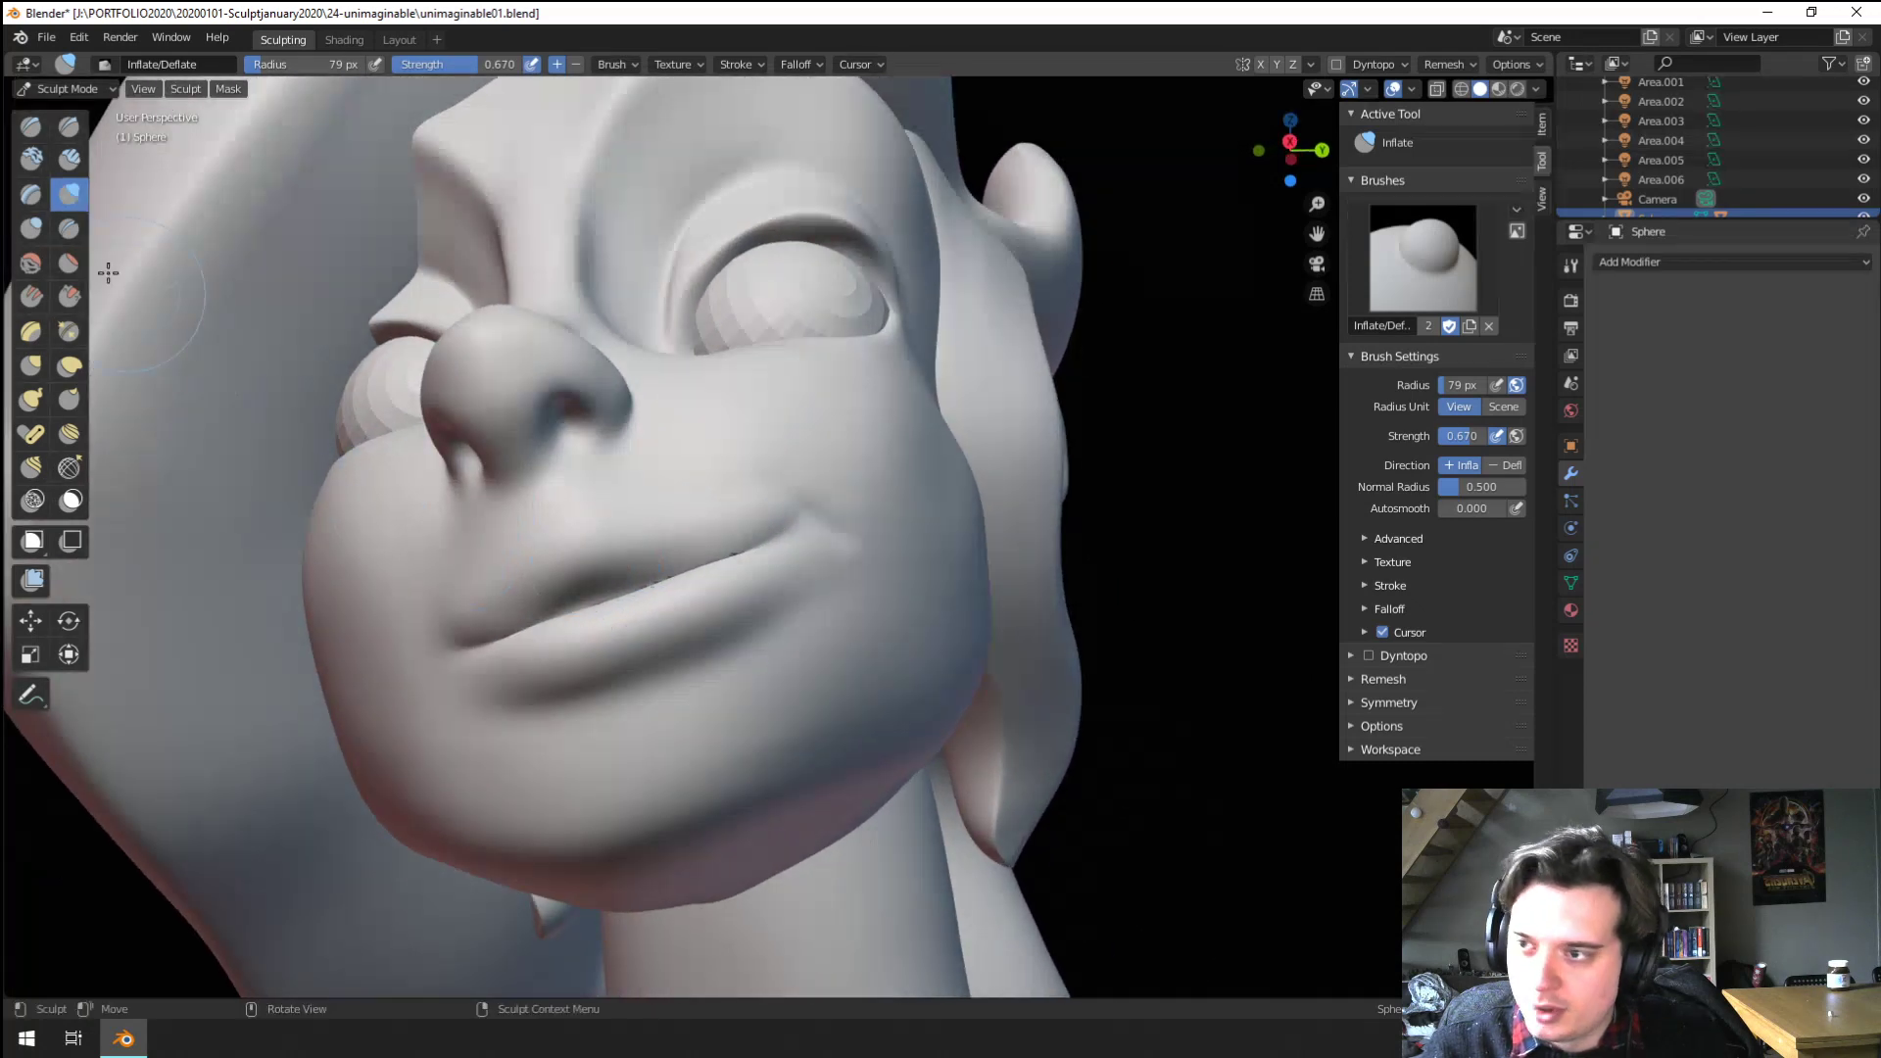
Tighten the mouth corners with the Pinch brush at 163 px radius and 0.500 strength
left_click(67, 332)
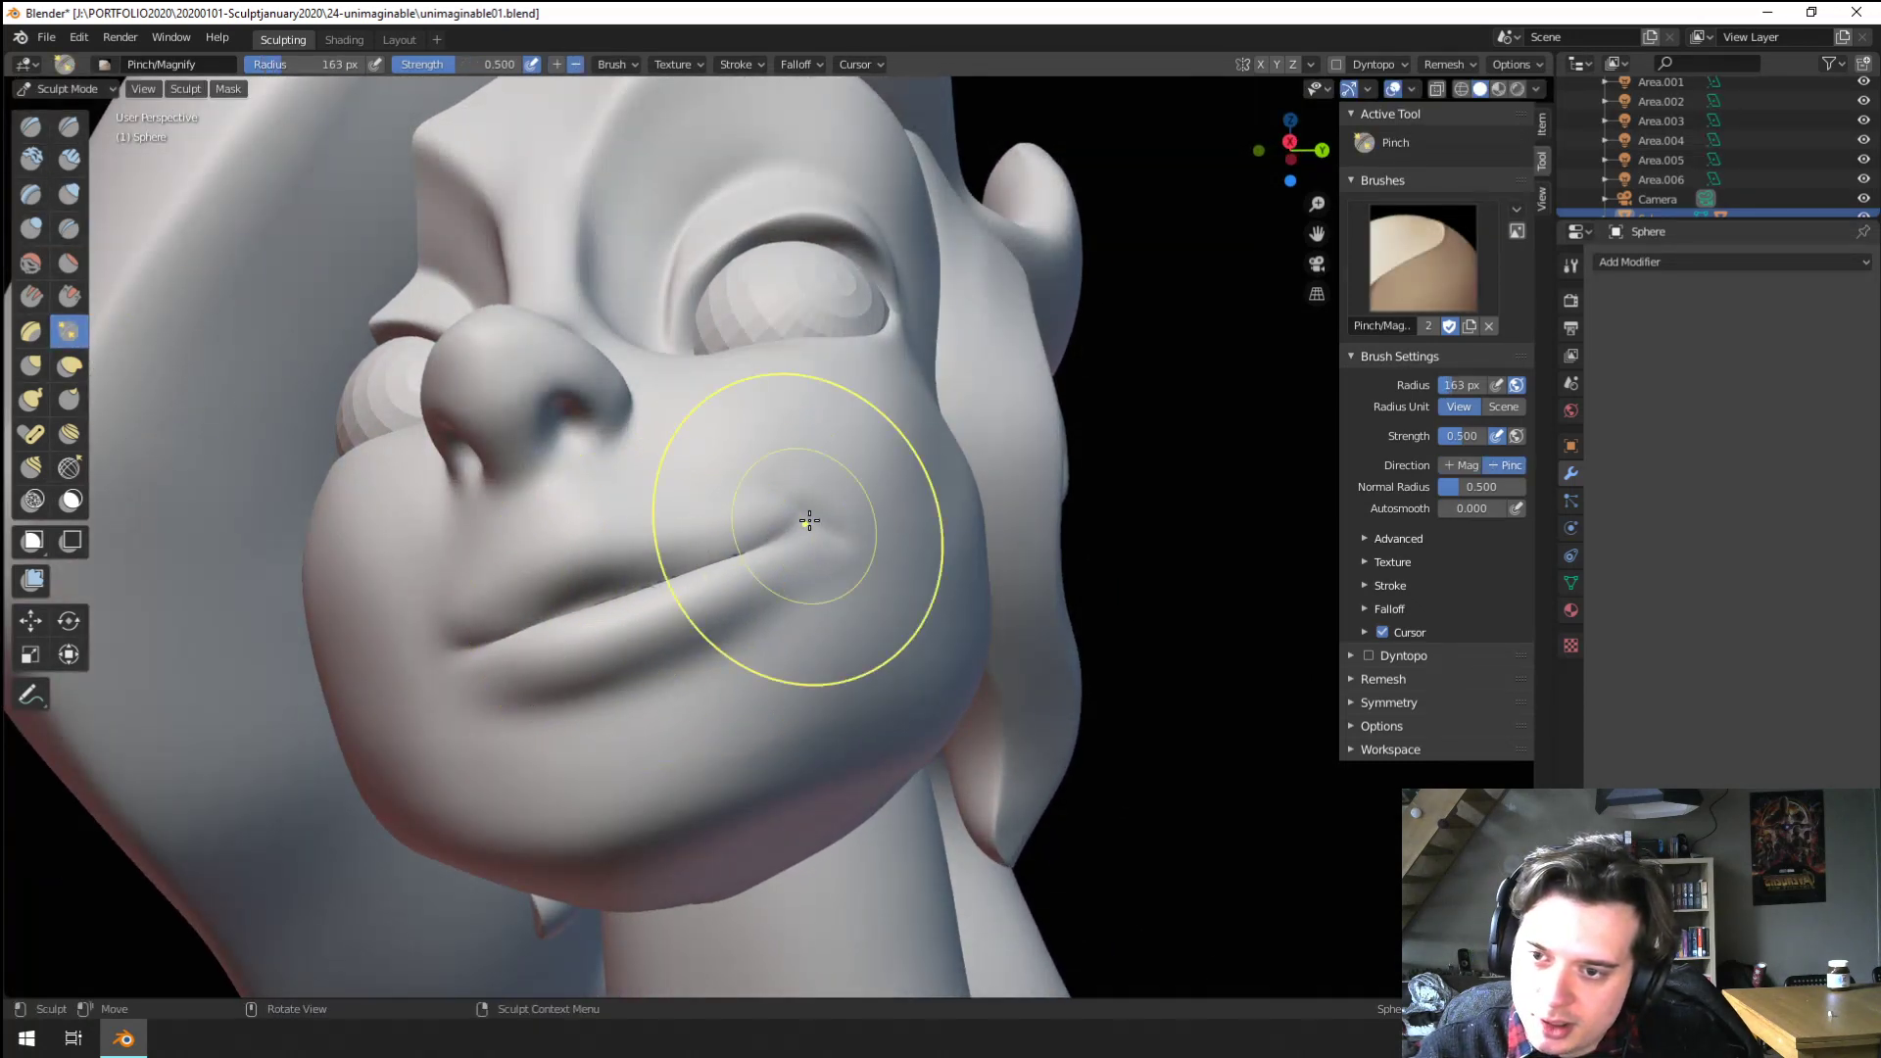
middle_click_drag(592, 600, 565, 677, "ctrl")
mouse_move(566, 677)
middle_mouse_down()
mouse_move(446, 707)
mouse_move(566, 677)
mouse_move(660, 613)
mouse_move(794, 566)
middle_mouse_up()
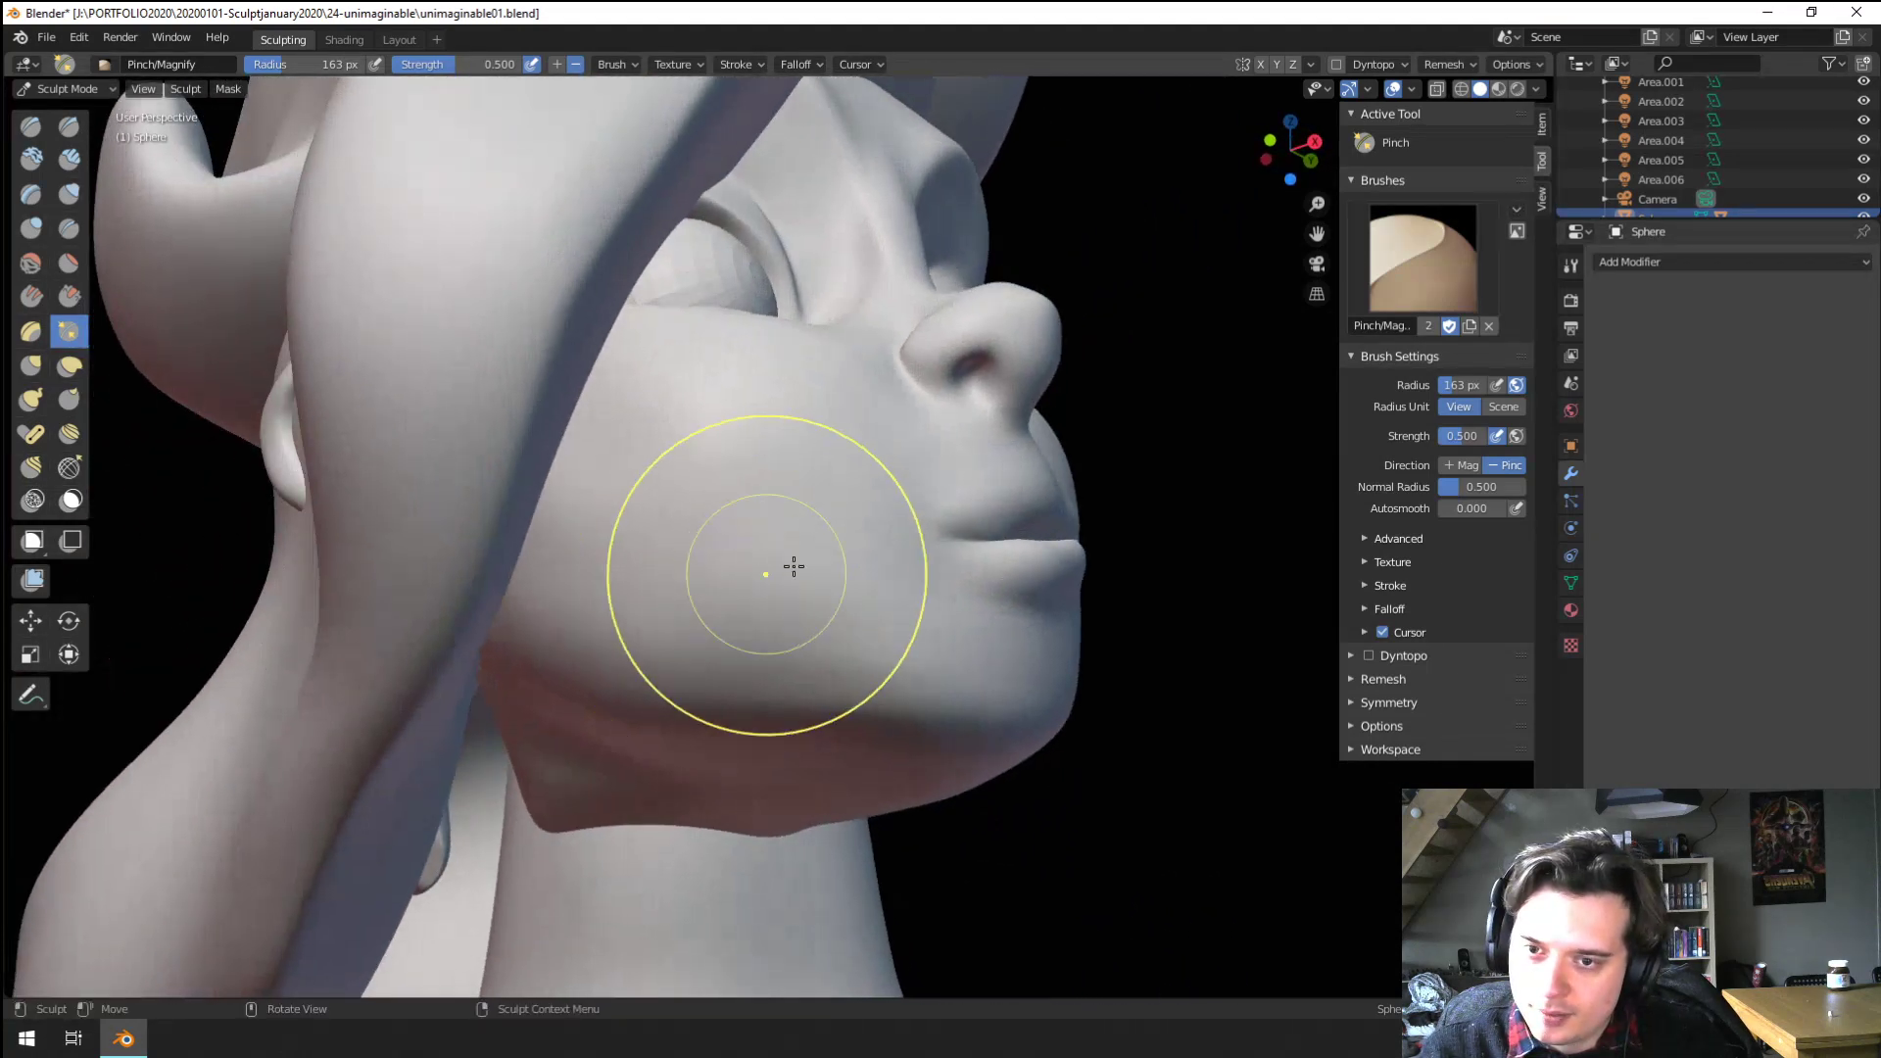
Pull the mouth corner on the large hair lock's side into shape with the Grab brush, starting at 139 px radius
key("g")
middle_click_drag(909, 541, 876, 537)
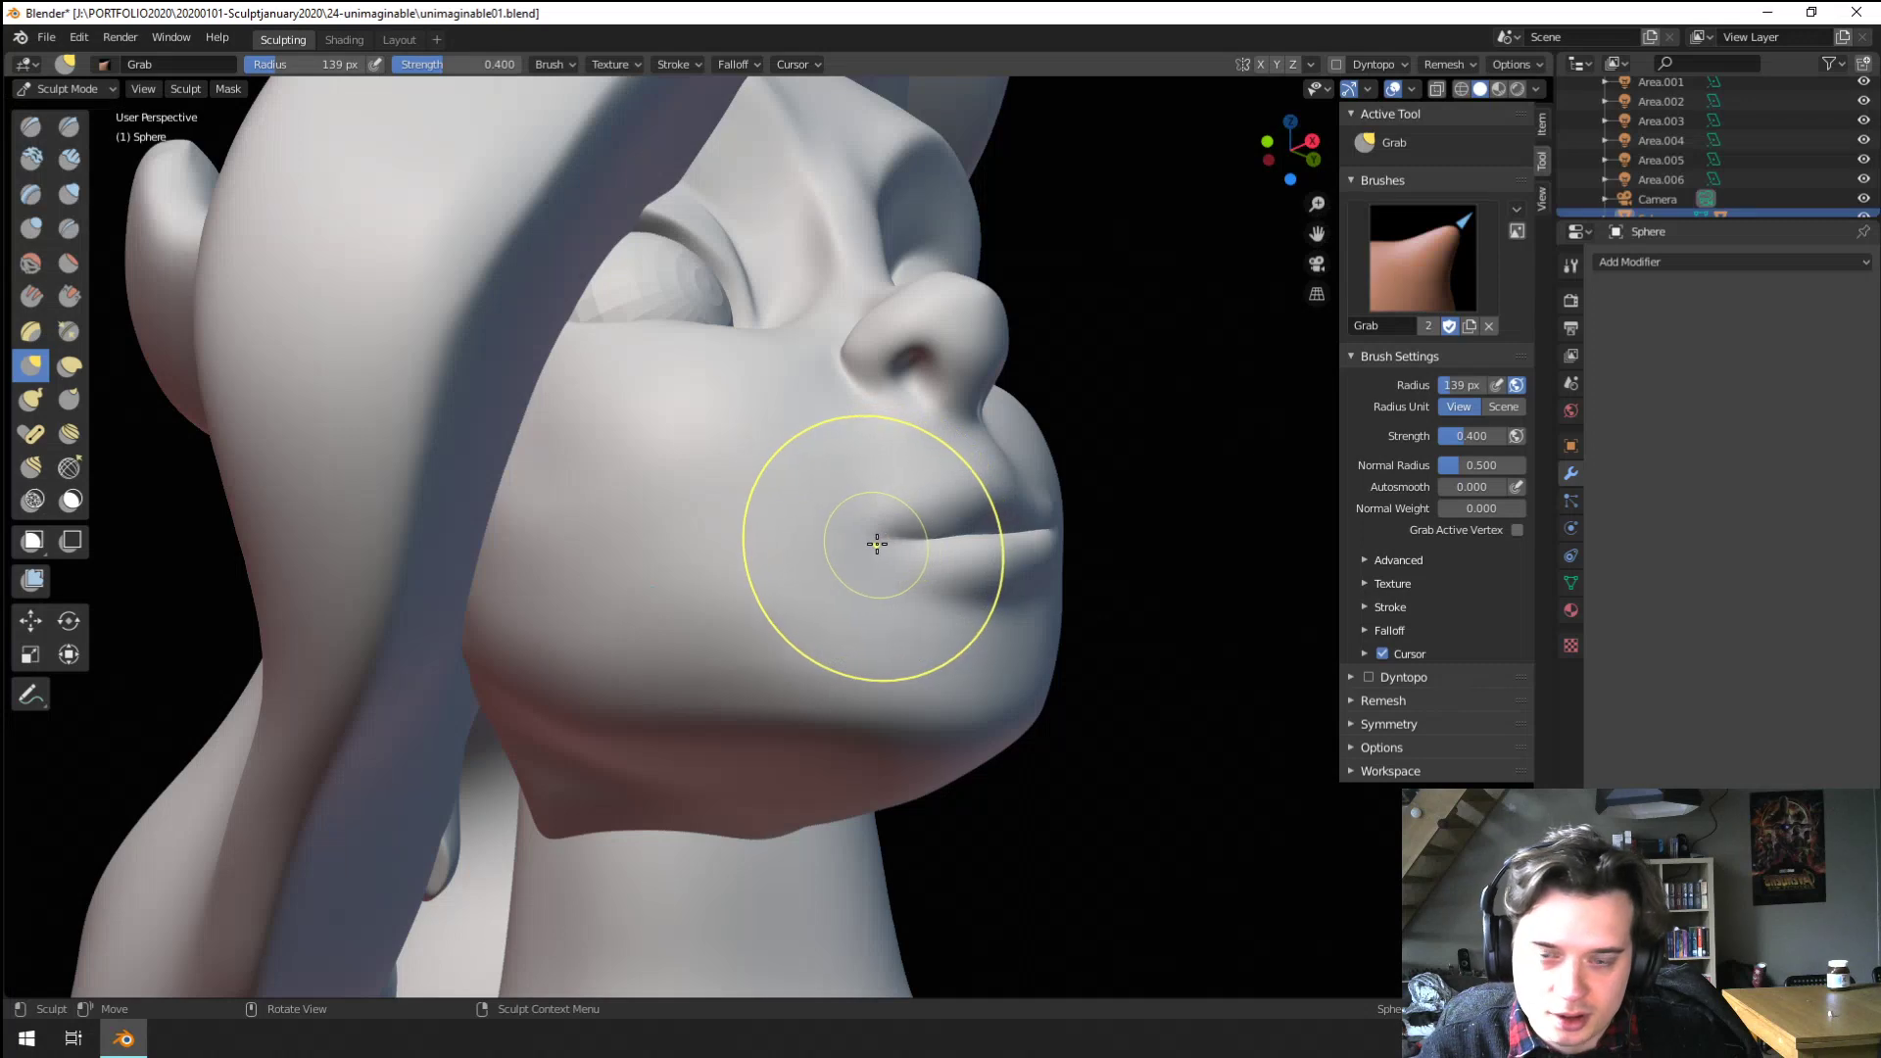
left_click_drag(869, 545, 856, 520)
mouse_move(856, 520)
middle_mouse_down()
mouse_move(768, 558)
mouse_move(744, 614)
mouse_move(760, 621)
middle_mouse_up()
key("f")
left_click(774, 629)
left_click_drag(751, 641, 744, 637)
Refine the lip shape with the Grab brush at 133 px radius
middle_click_drag(825, 606, 663, 656)
key("f")
left_click(696, 651)
left_click_drag(696, 651, 738, 635)
mouse_move(737, 635)
middle_mouse_down("ctrl")
mouse_move(637, 755)
mouse_move(588, 764)
mouse_move(562, 797)
middle_mouse_up("ctrl")
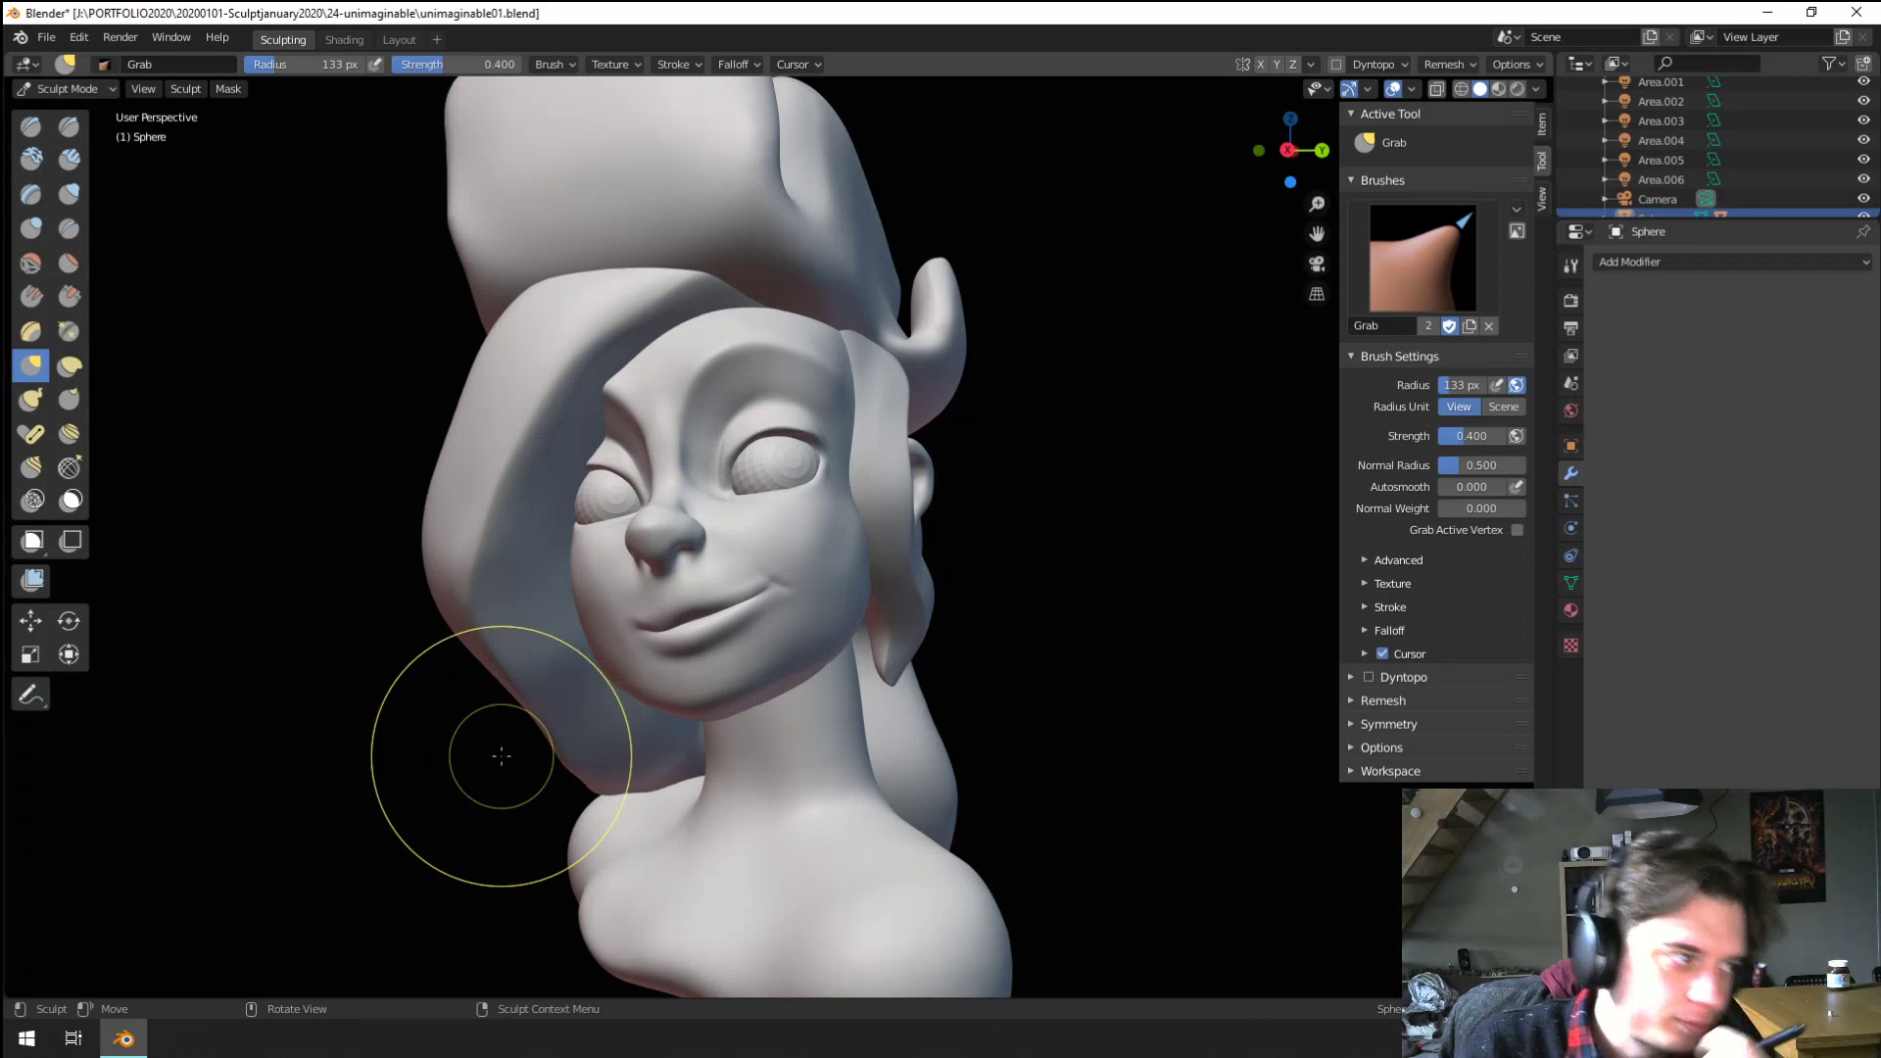
Deepen the parting line between the lips with the Crease brush at 66 px, reducing its radius to 57 px
scroll(502, 755, "up", 4)
mouse_move(502, 755)
middle_mouse_down()
mouse_move(601, 638)
mouse_move(601, 578)
middle_mouse_up()
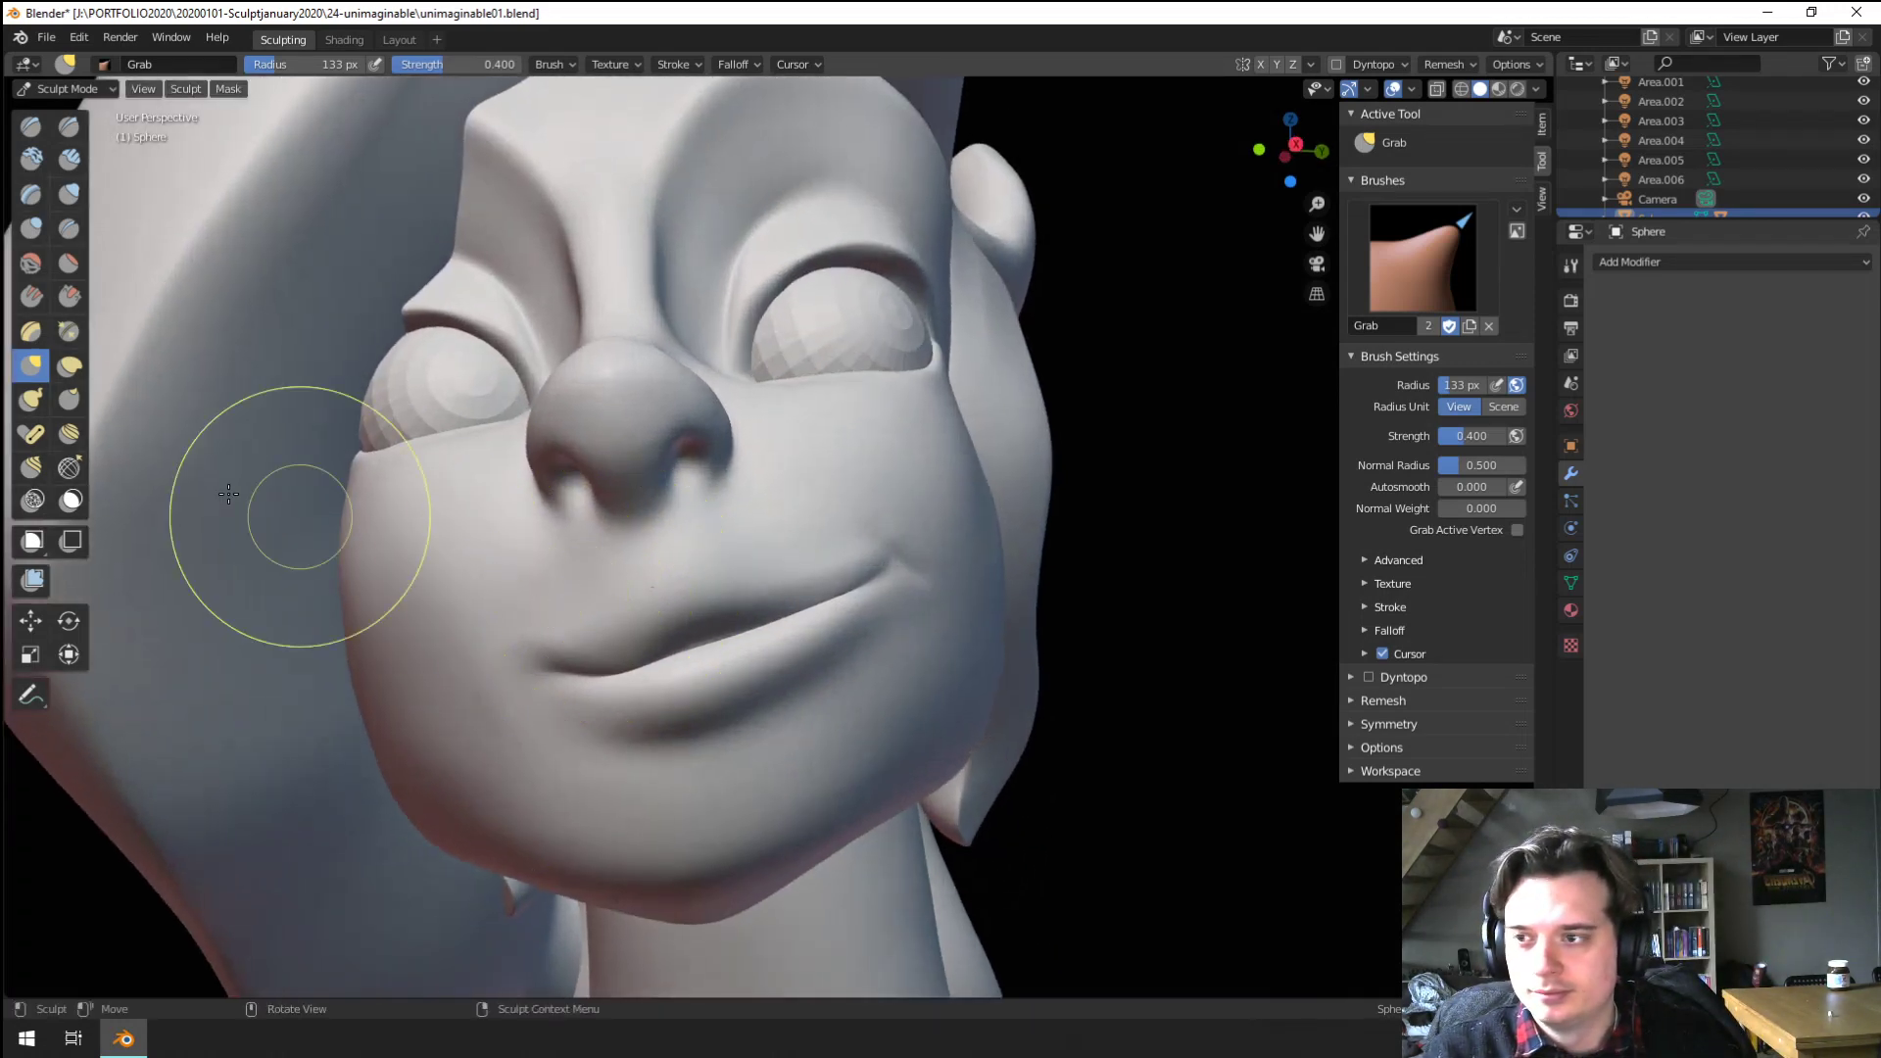
left_click(72, 229)
middle_click_drag(686, 749, 720, 639, "ctrl")
key("f")
left_click(553, 634)
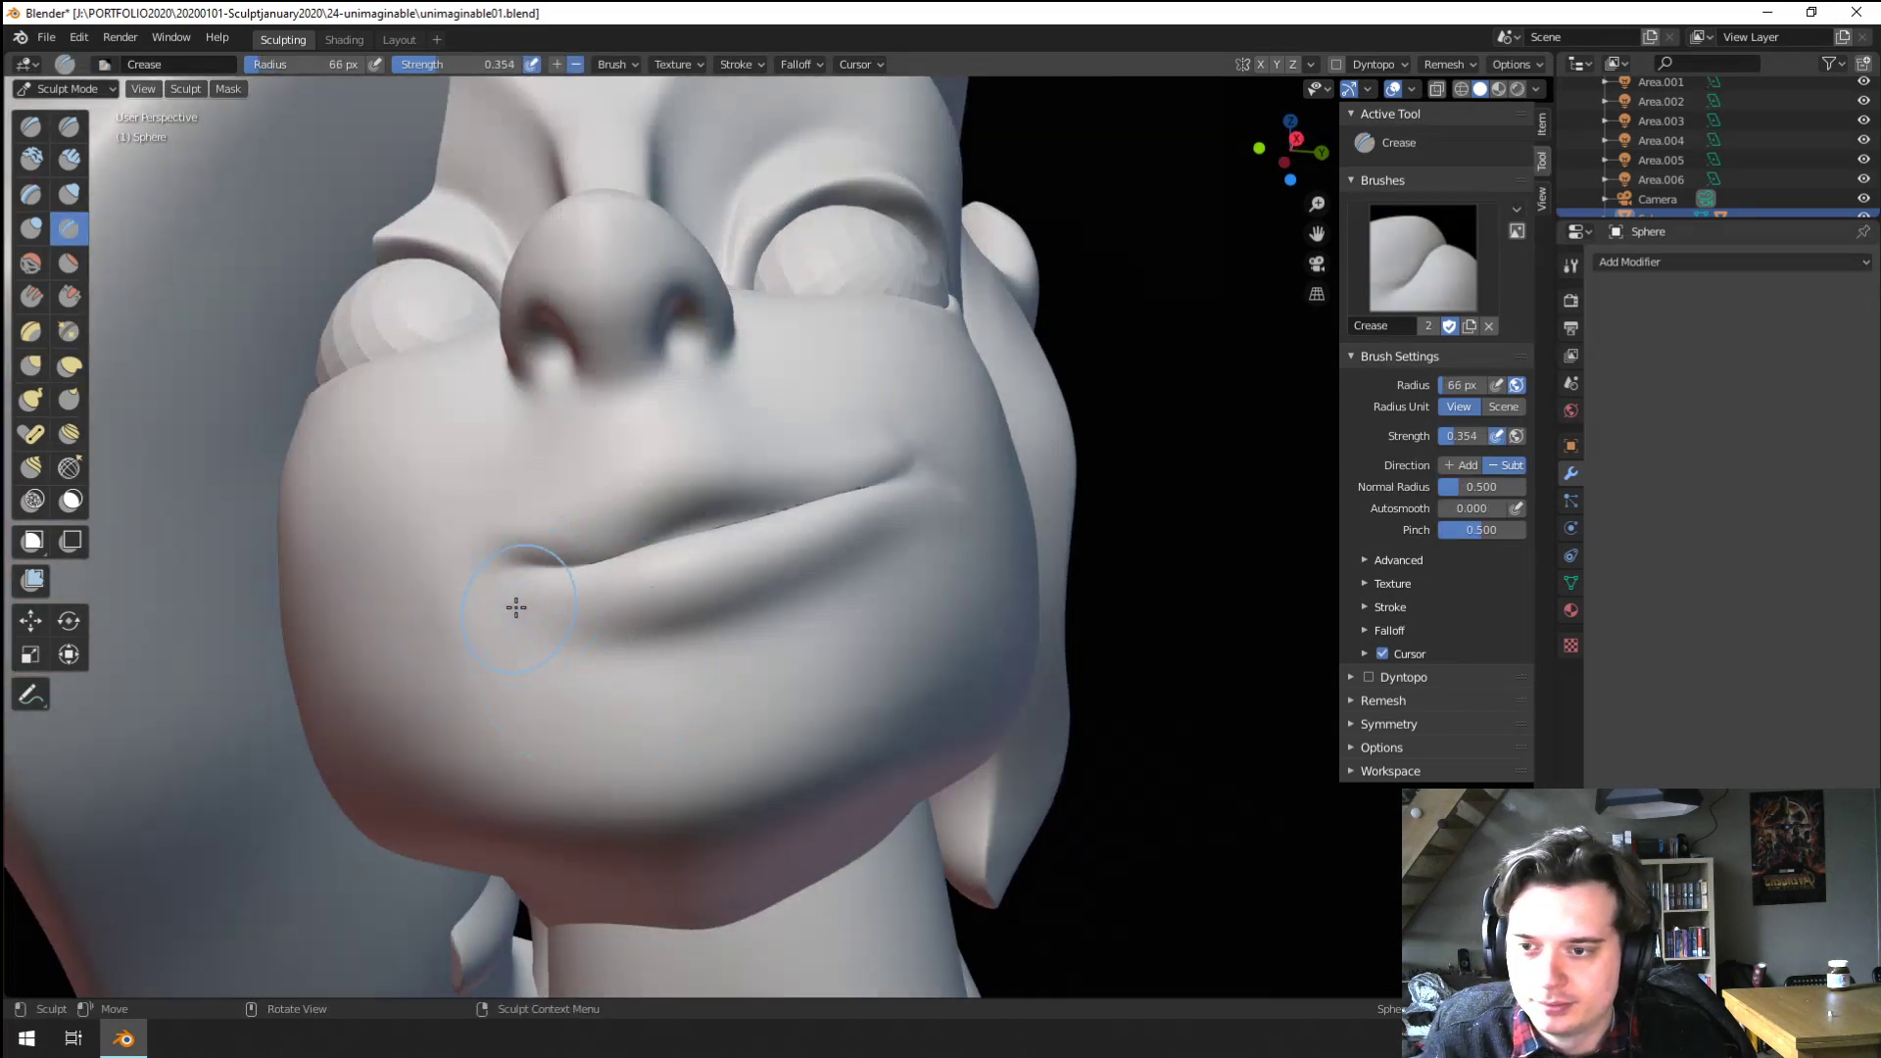
left_click_drag(534, 555, 776, 528)
left_click_drag(562, 599, 720, 578)
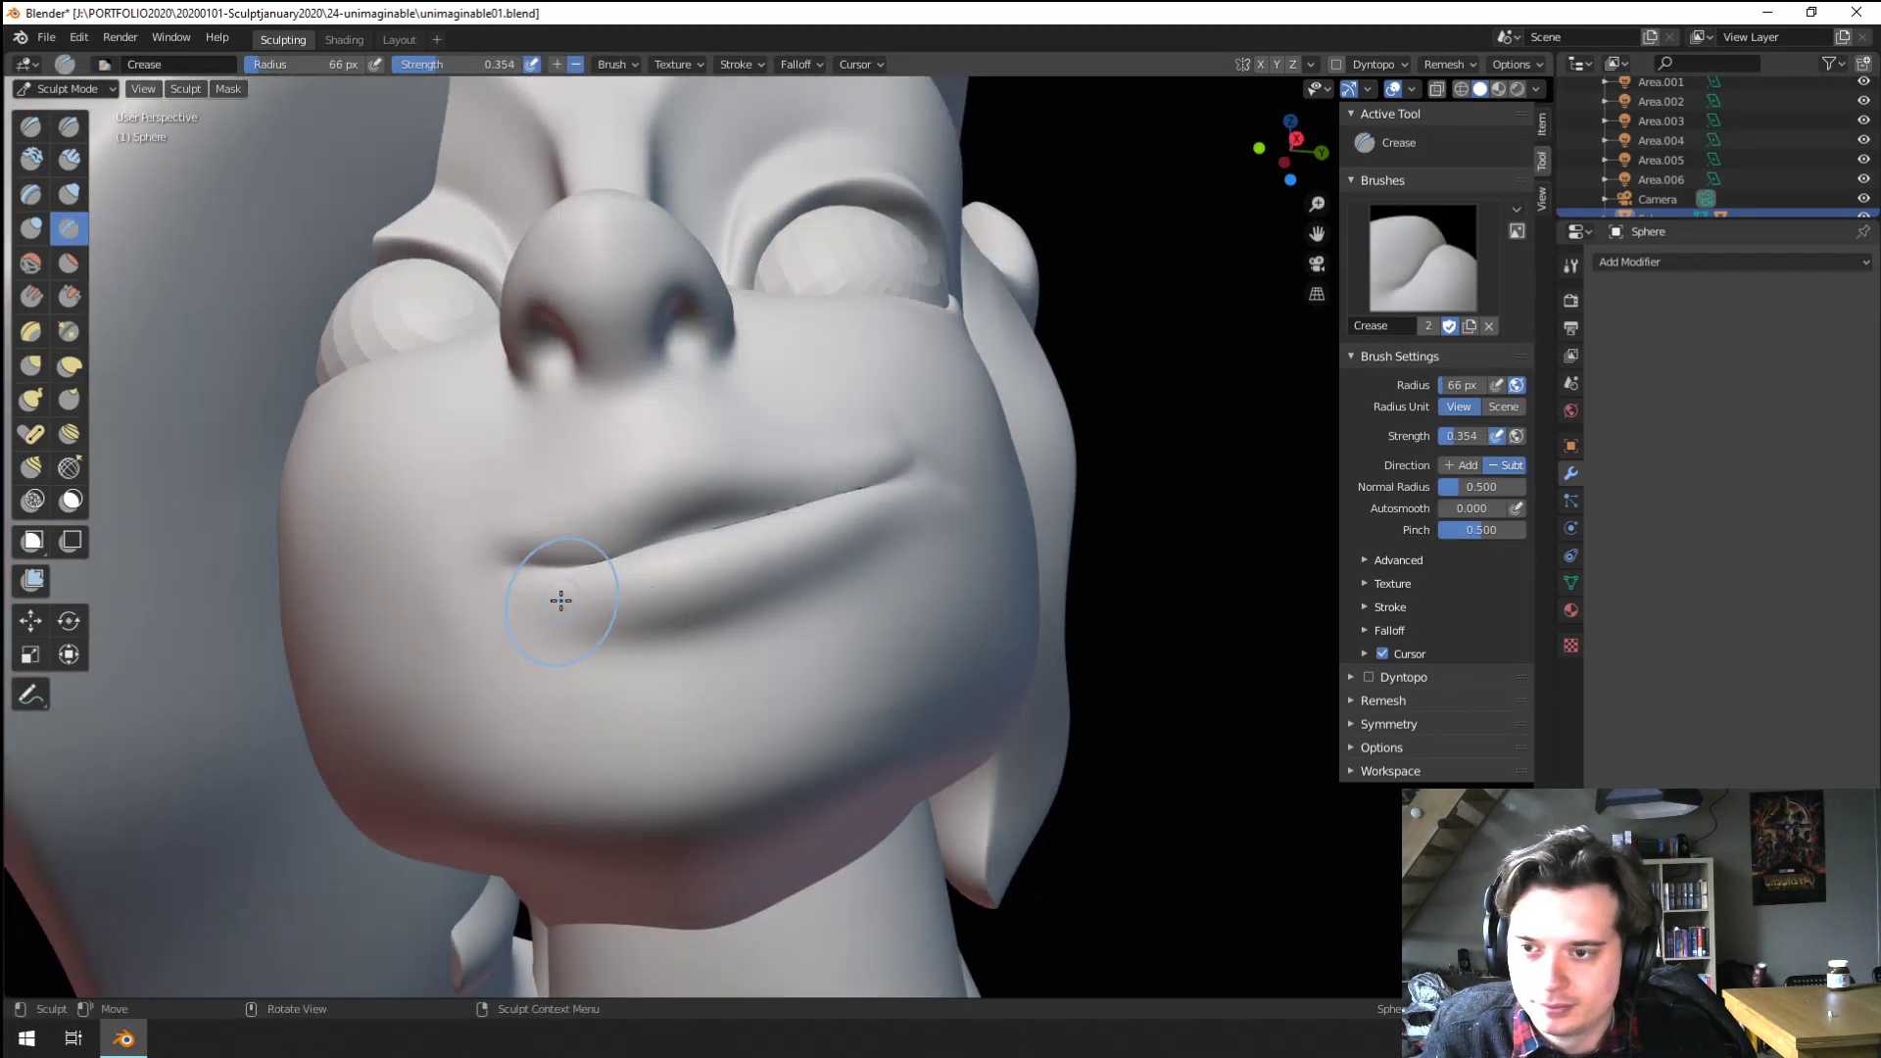
key("f")
left_click(552, 617)
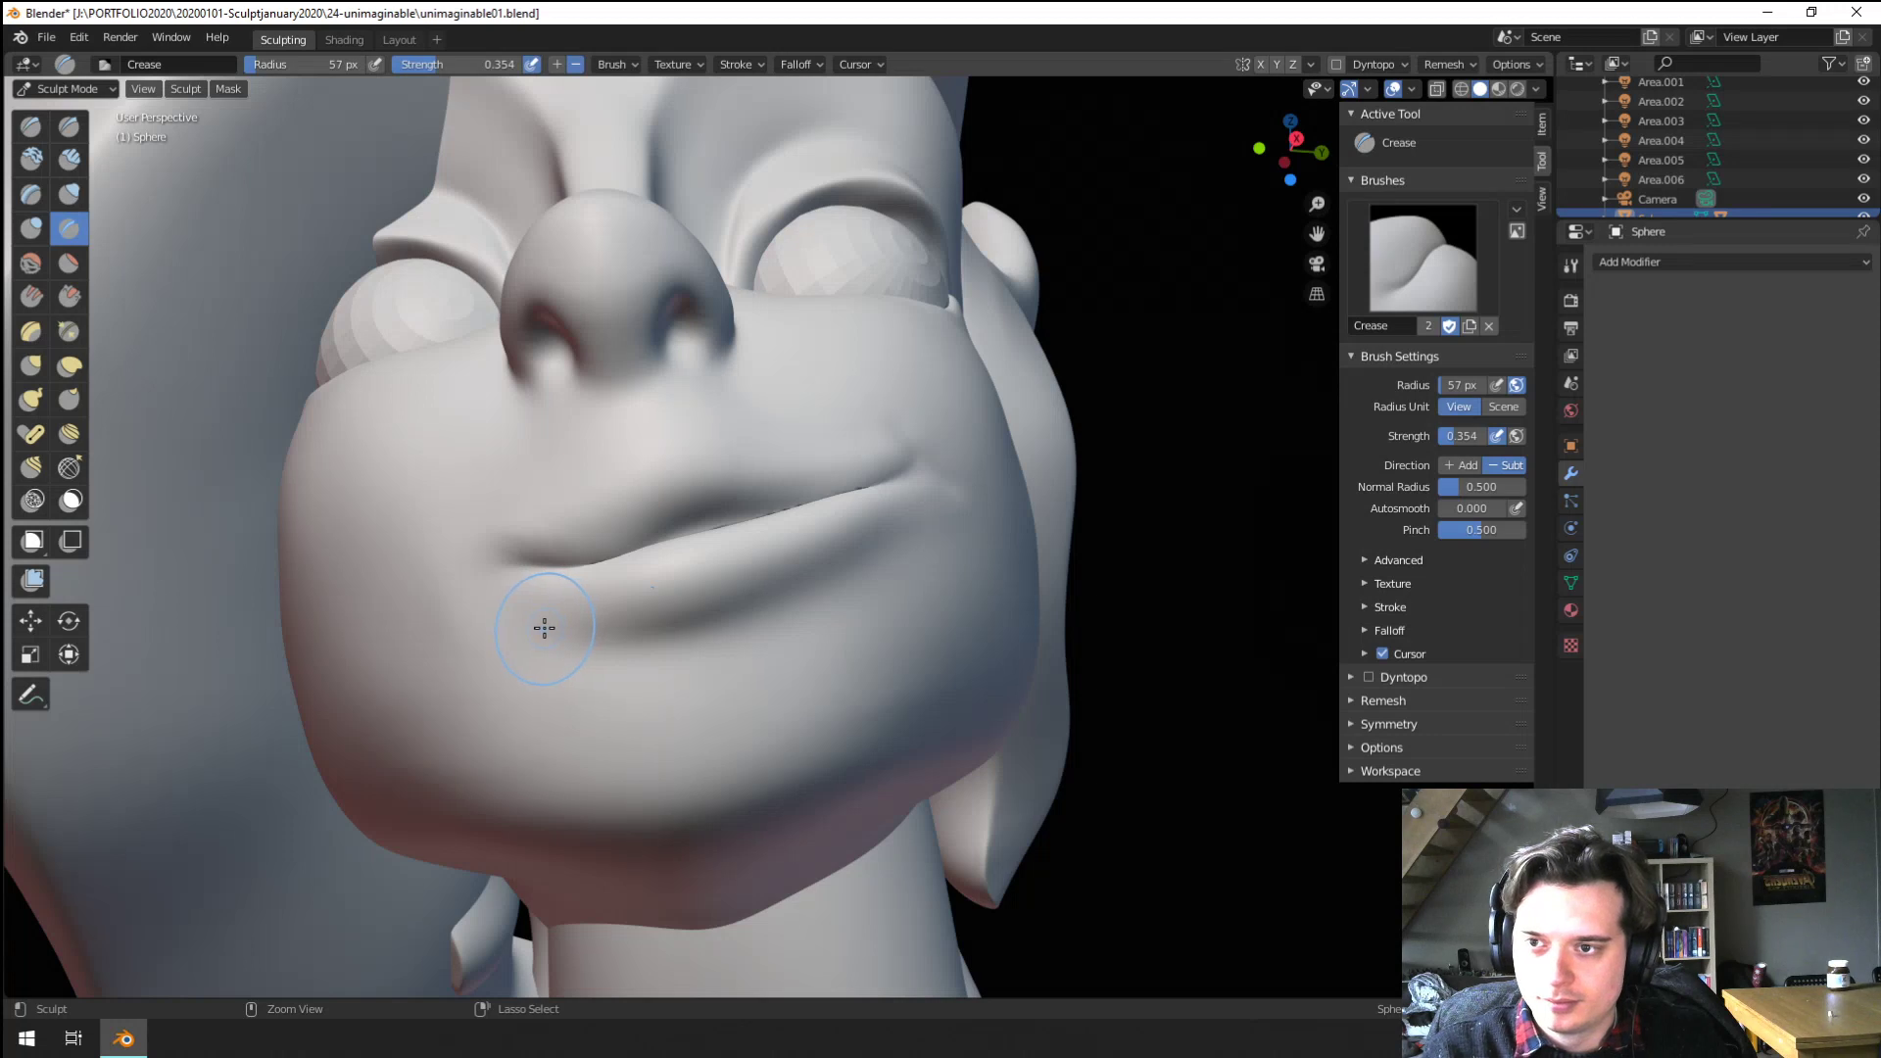
Voxel remesh the head and smooth the jagged parting line between the lips
left_click(1445, 65)
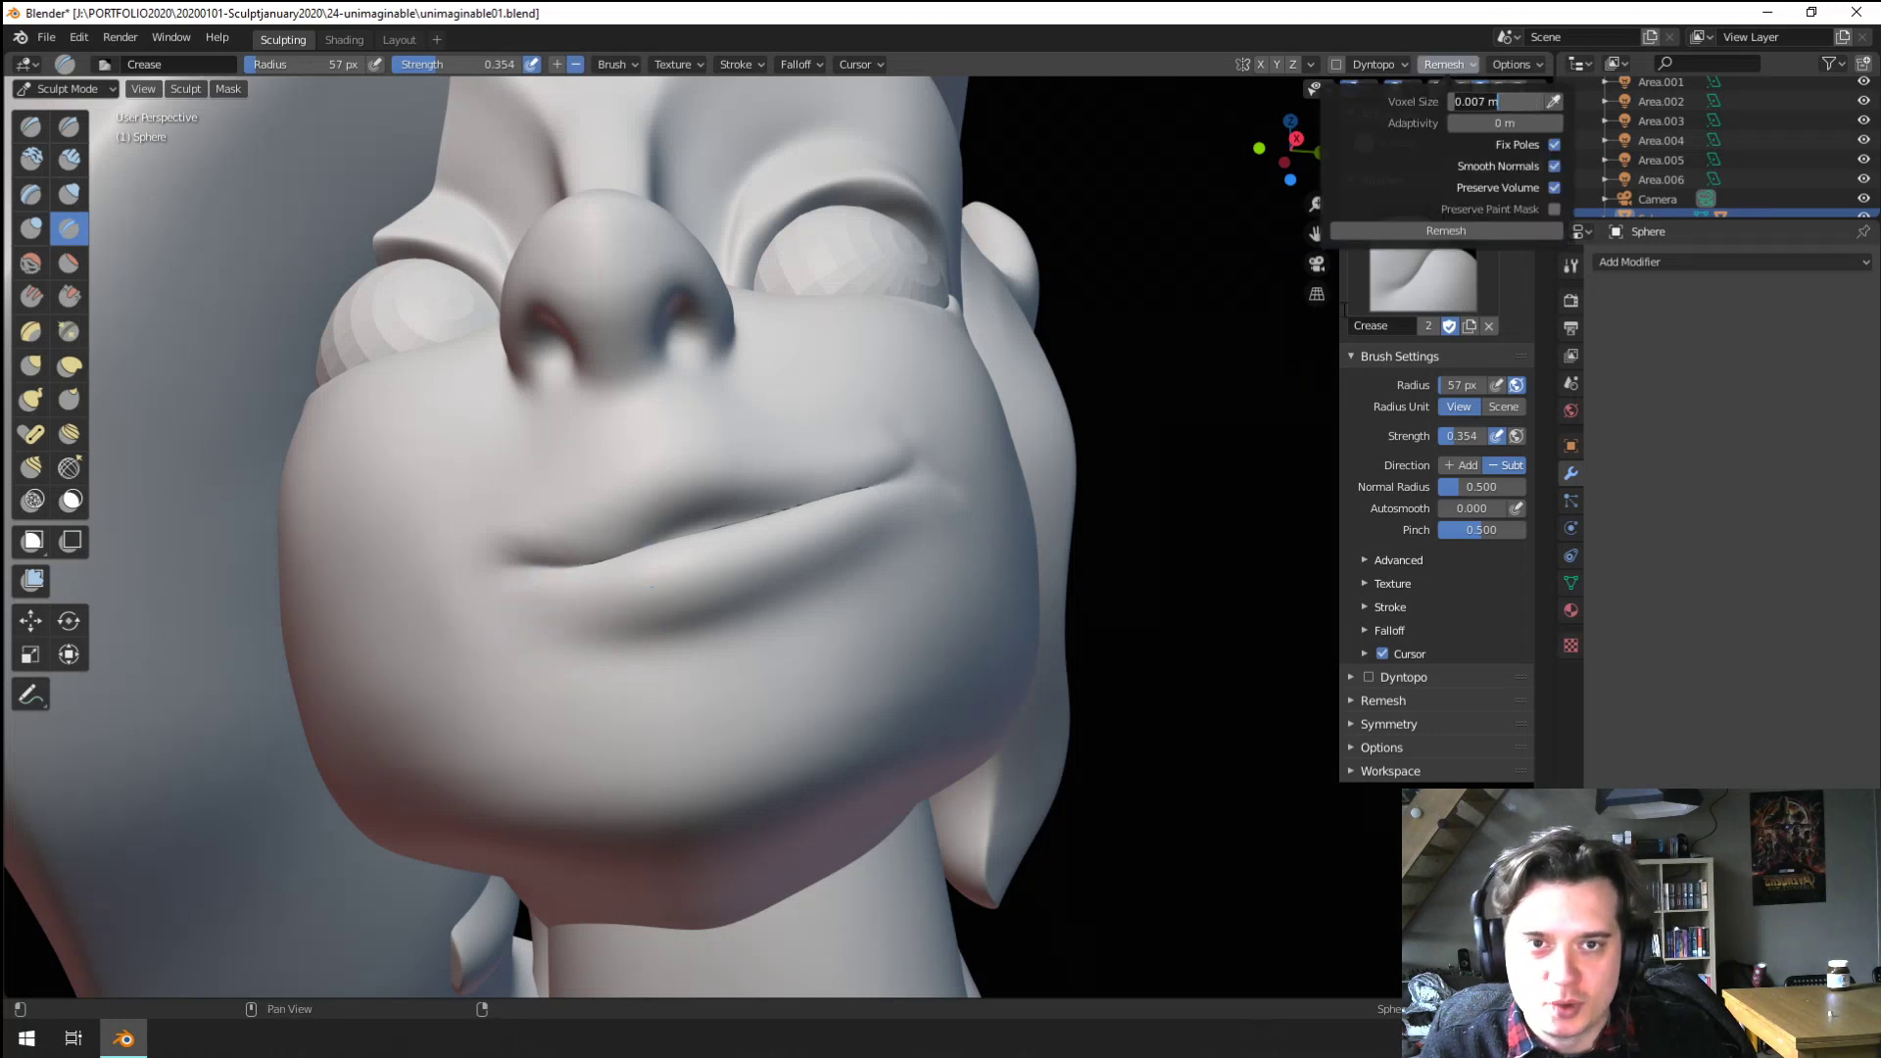
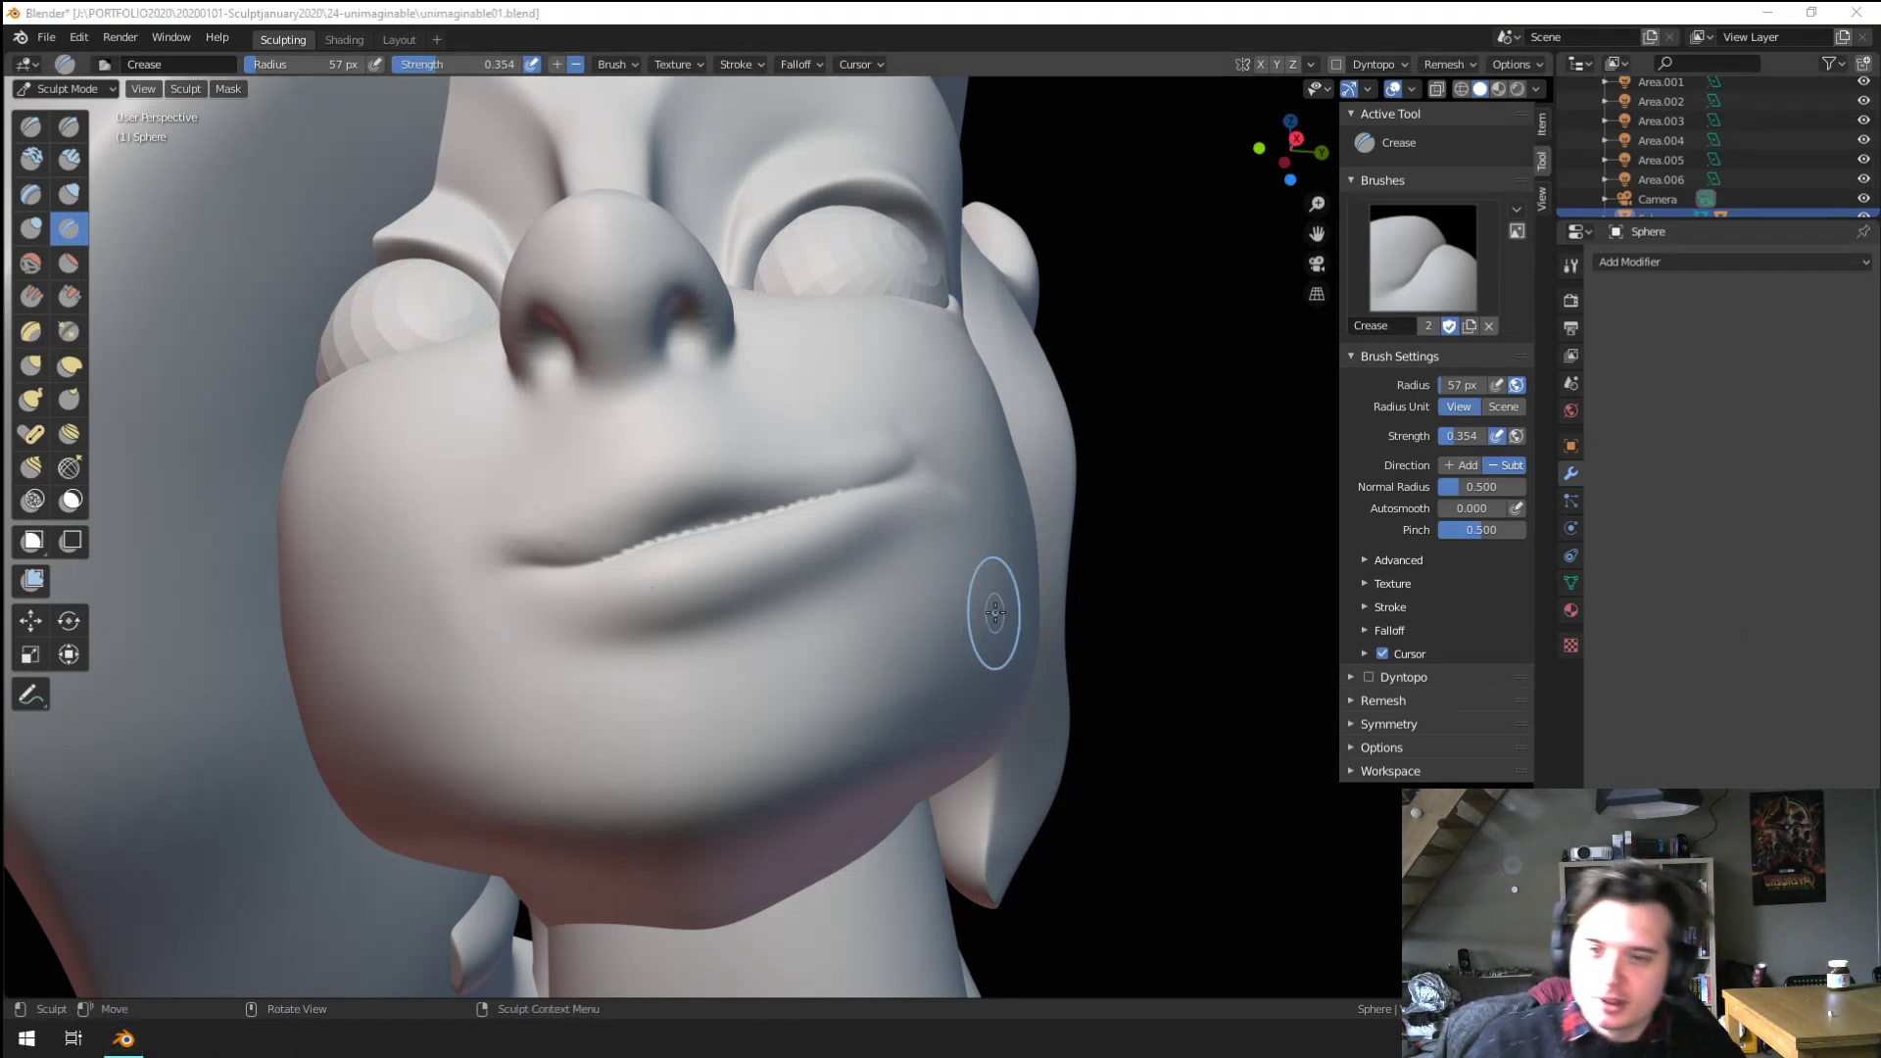
scroll(994, 620, "up", 2)
scroll(994, 620, "down", 1)
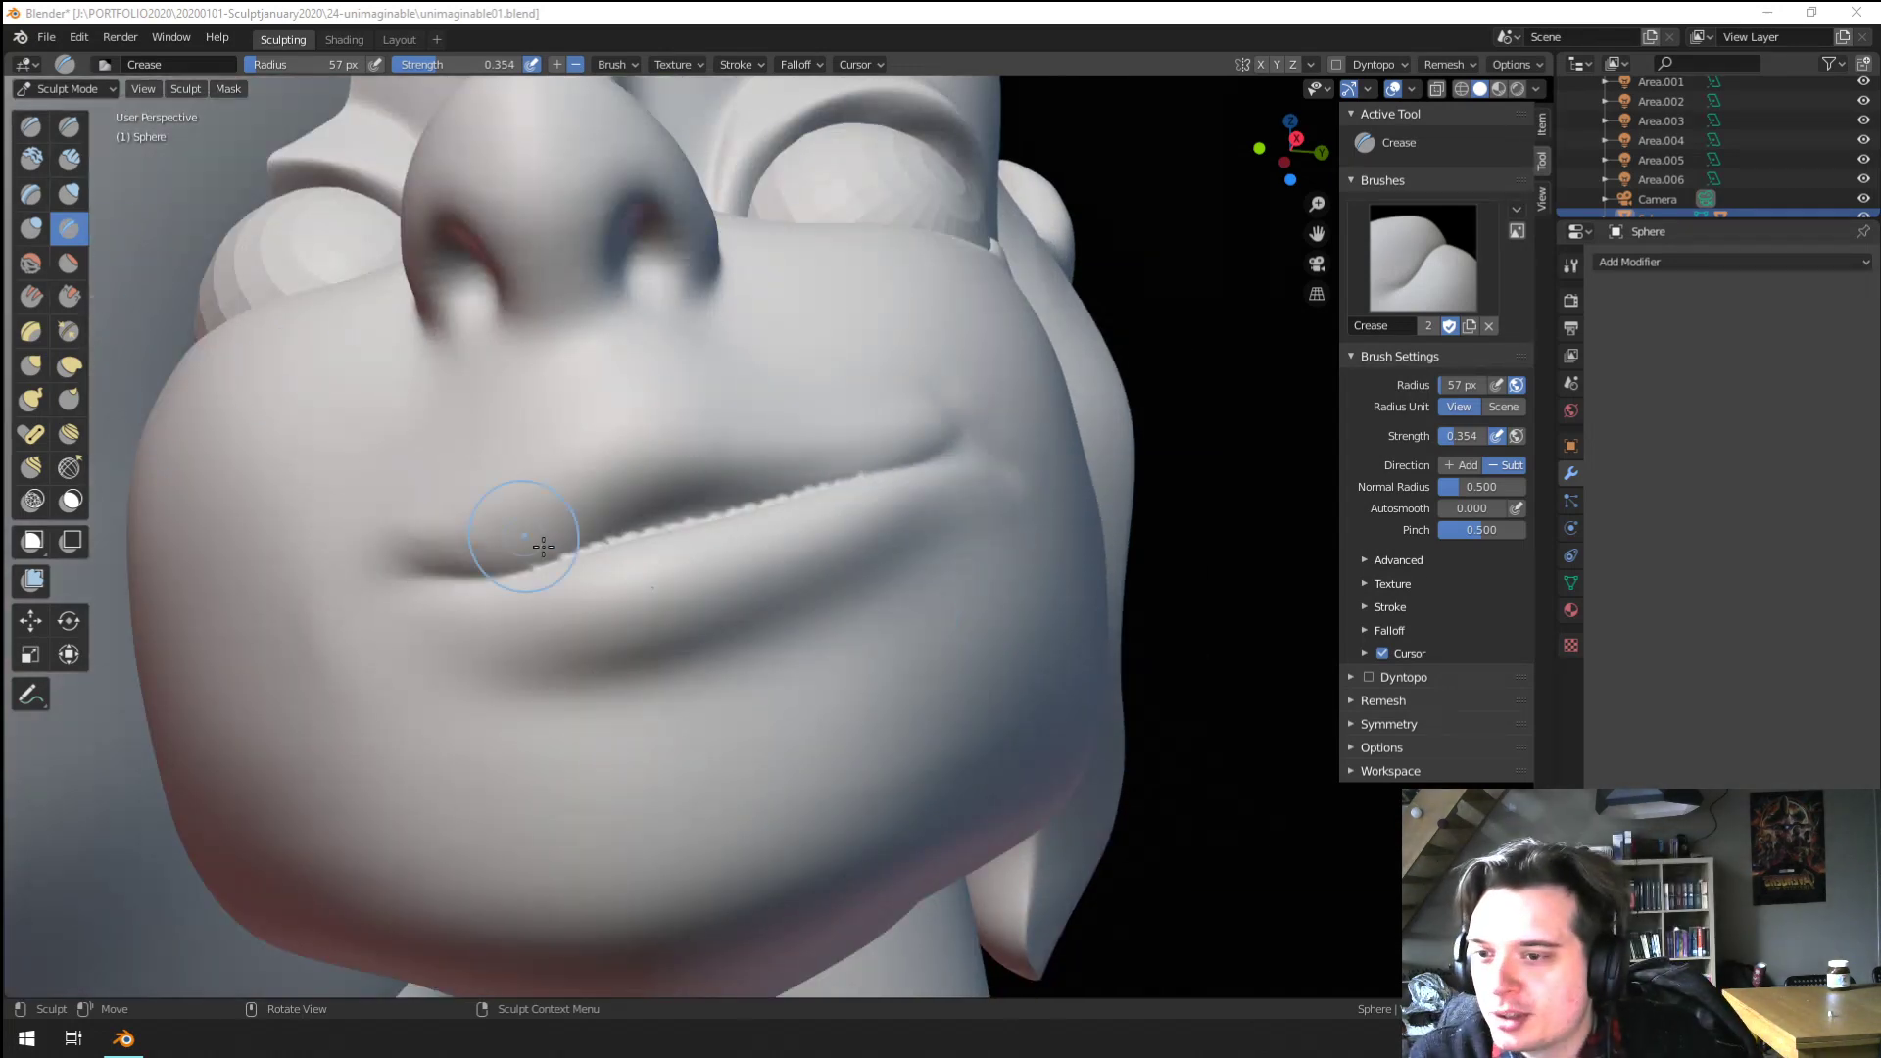
scroll(567, 661, "down", 3)
mouse_move(580, 775)
left_mouse_down("shift")
mouse_move(621, 748)
mouse_move(521, 773)
mouse_move(683, 722)
left_mouse_up("shift")
middle_click_drag(683, 722, 655, 696)
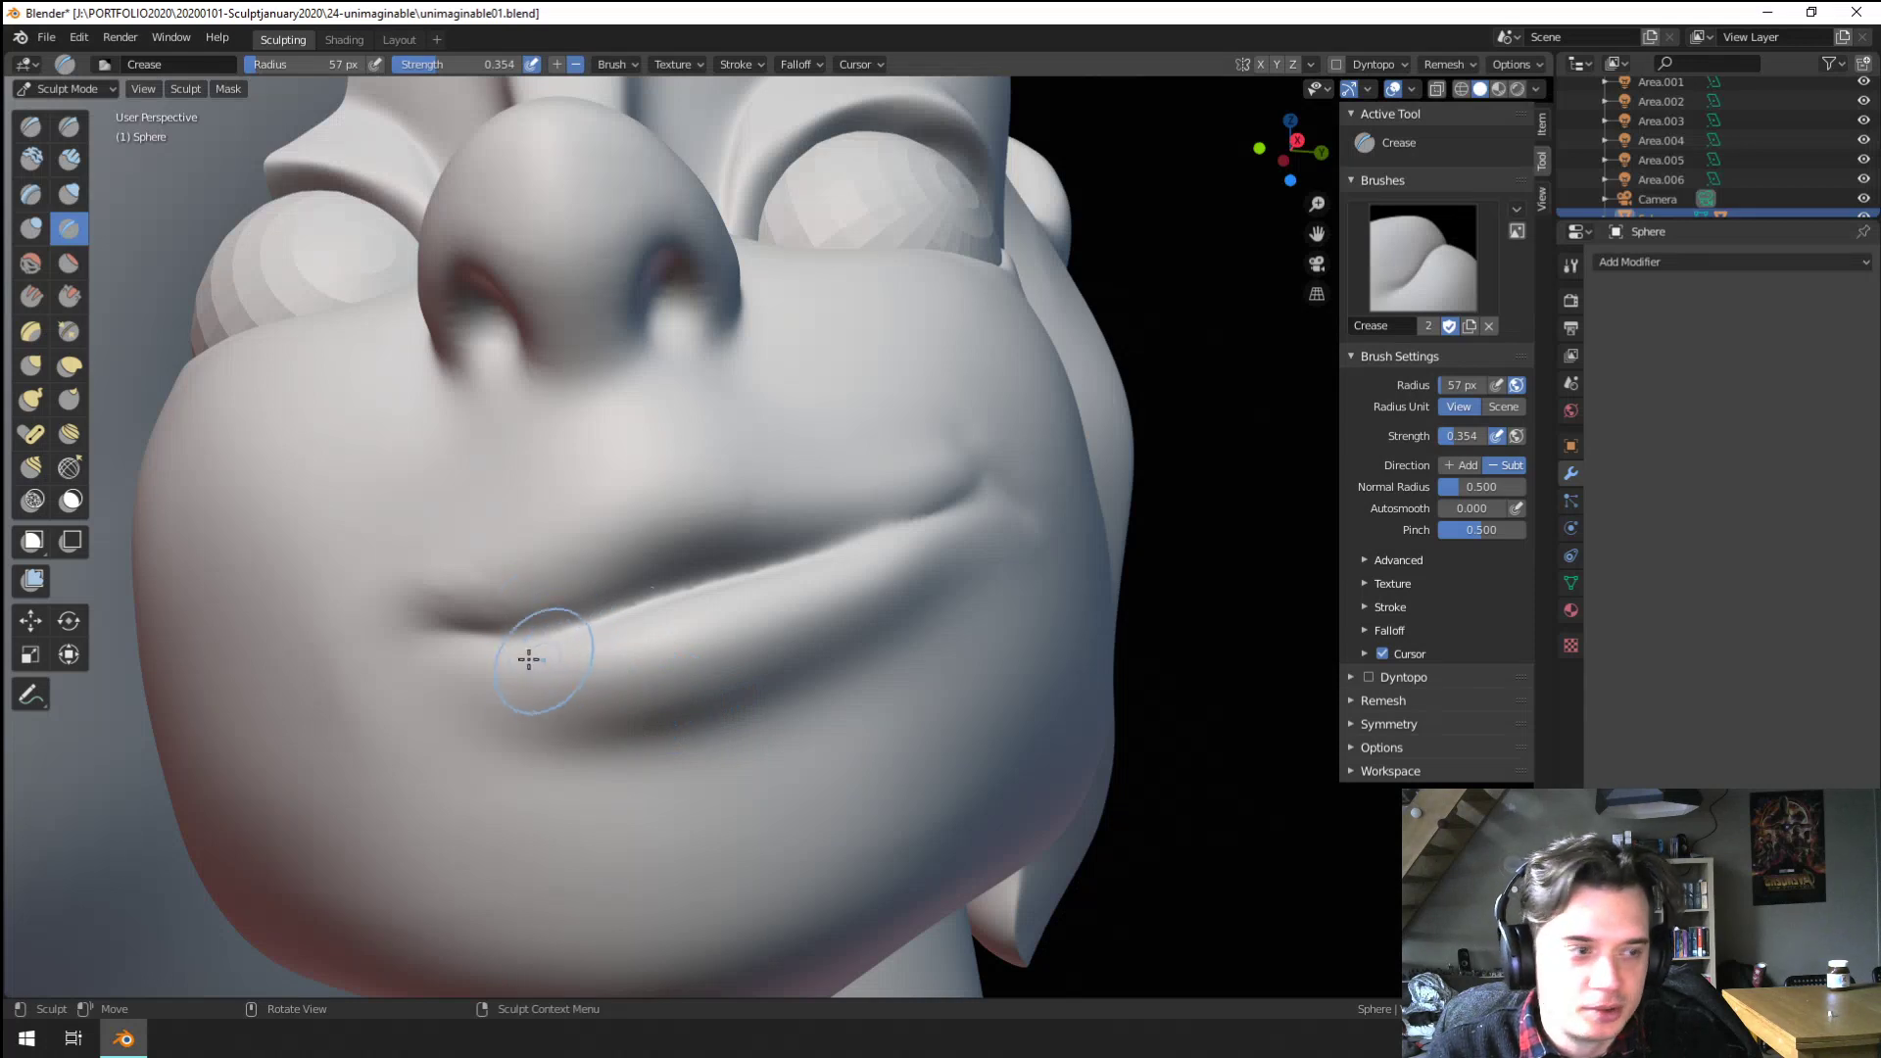
Crease the lower lip's edge and pull the adjoining mouth corner into place with the Grab brush at 160 px radius
mouse_move(499, 676)
left_mouse_down()
mouse_move(508, 658)
mouse_move(827, 599)
mouse_move(987, 496)
mouse_move(481, 662)
left_mouse_up()
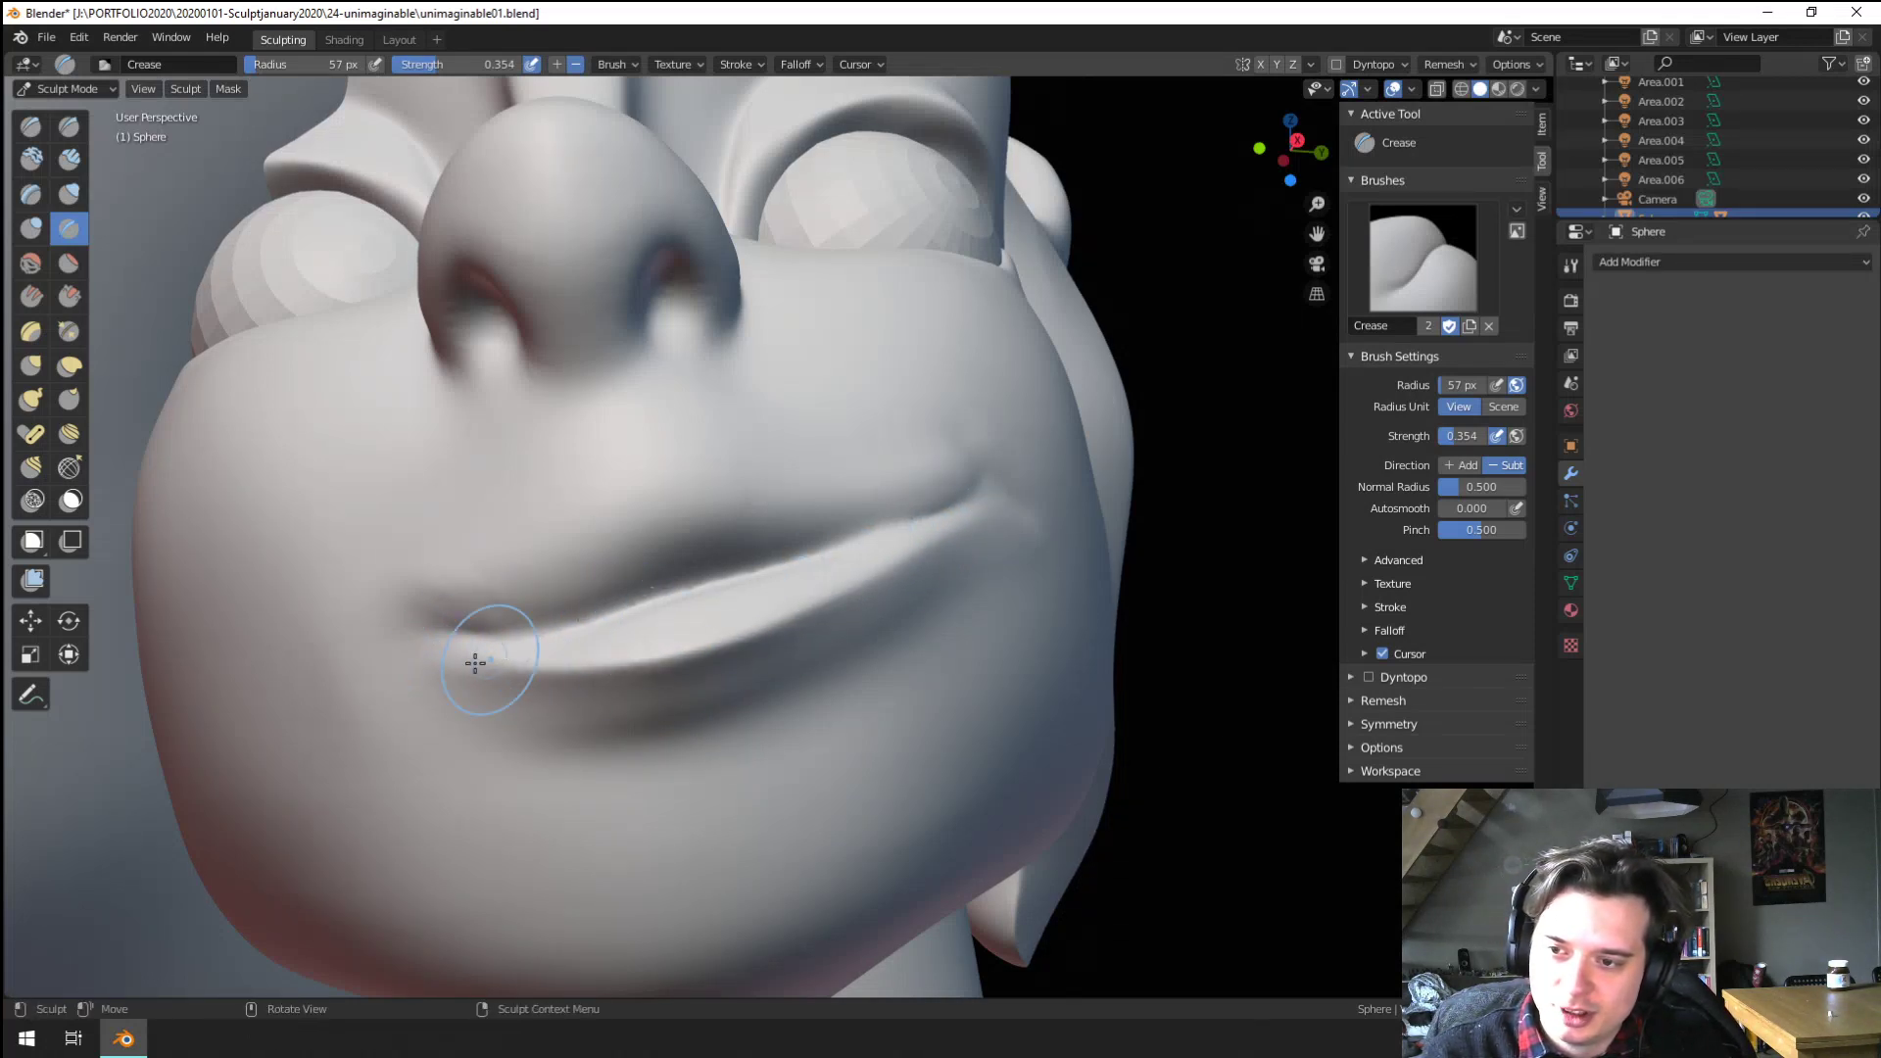
middle_click_drag(448, 627, 495, 698)
key("g")
key("f")
left_click(632, 679)
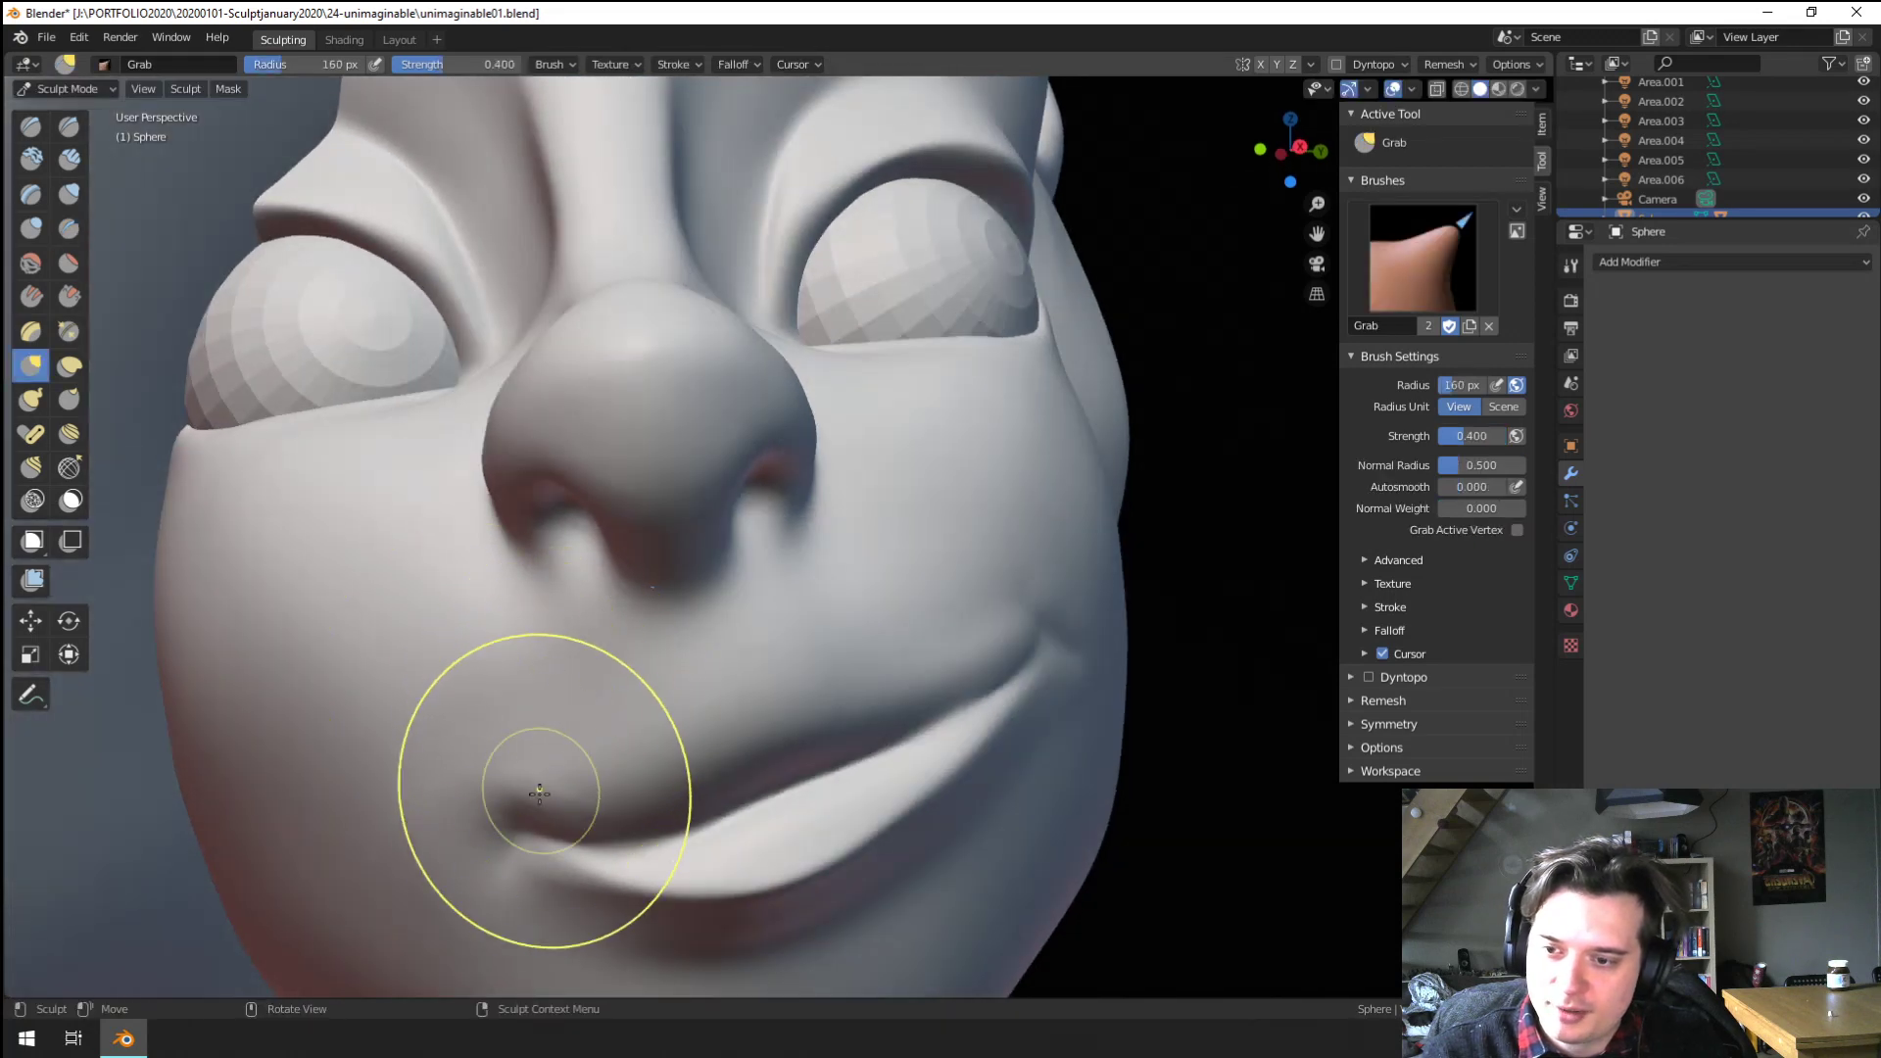
left_click_drag(542, 789, 524, 777)
middle_click_drag(525, 777, 473, 739)
Define the upper lip's edge from corner to corner with the Crease brush at 72 px radius
left_click(69, 228)
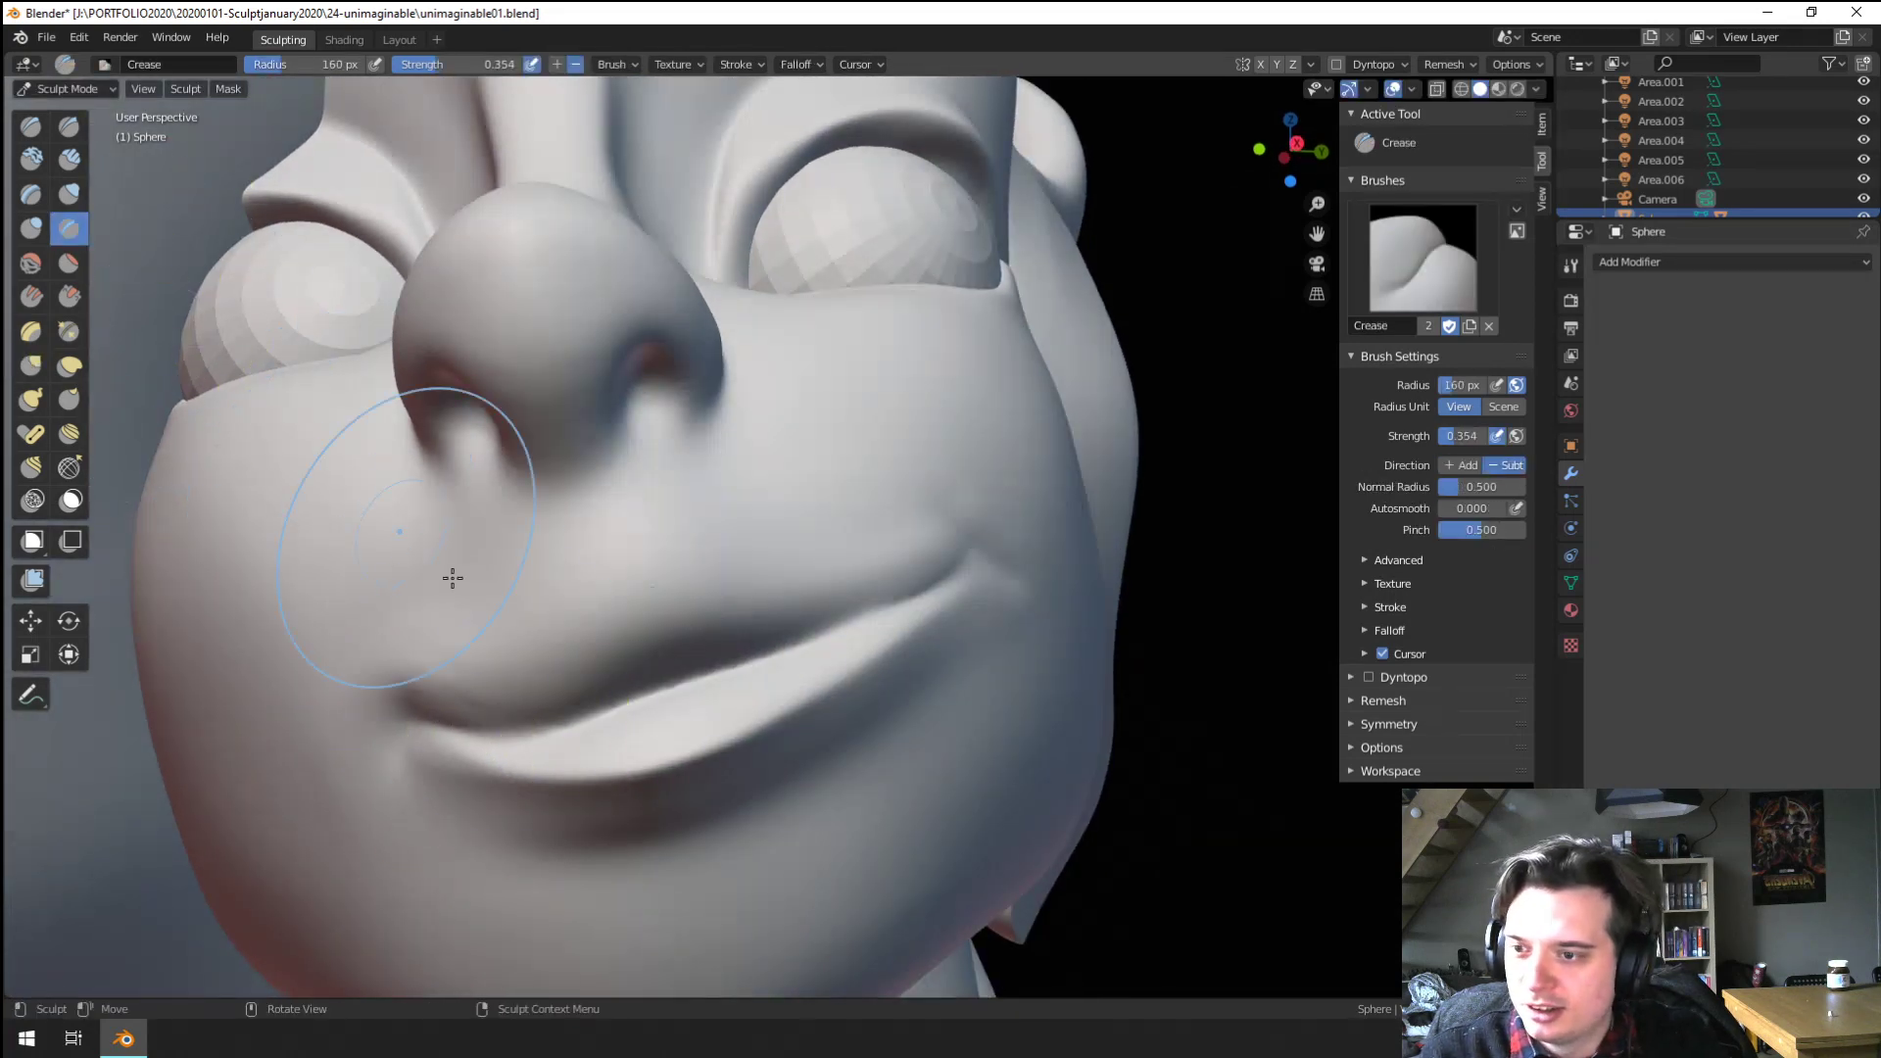
left_click_drag(472, 697, 609, 642)
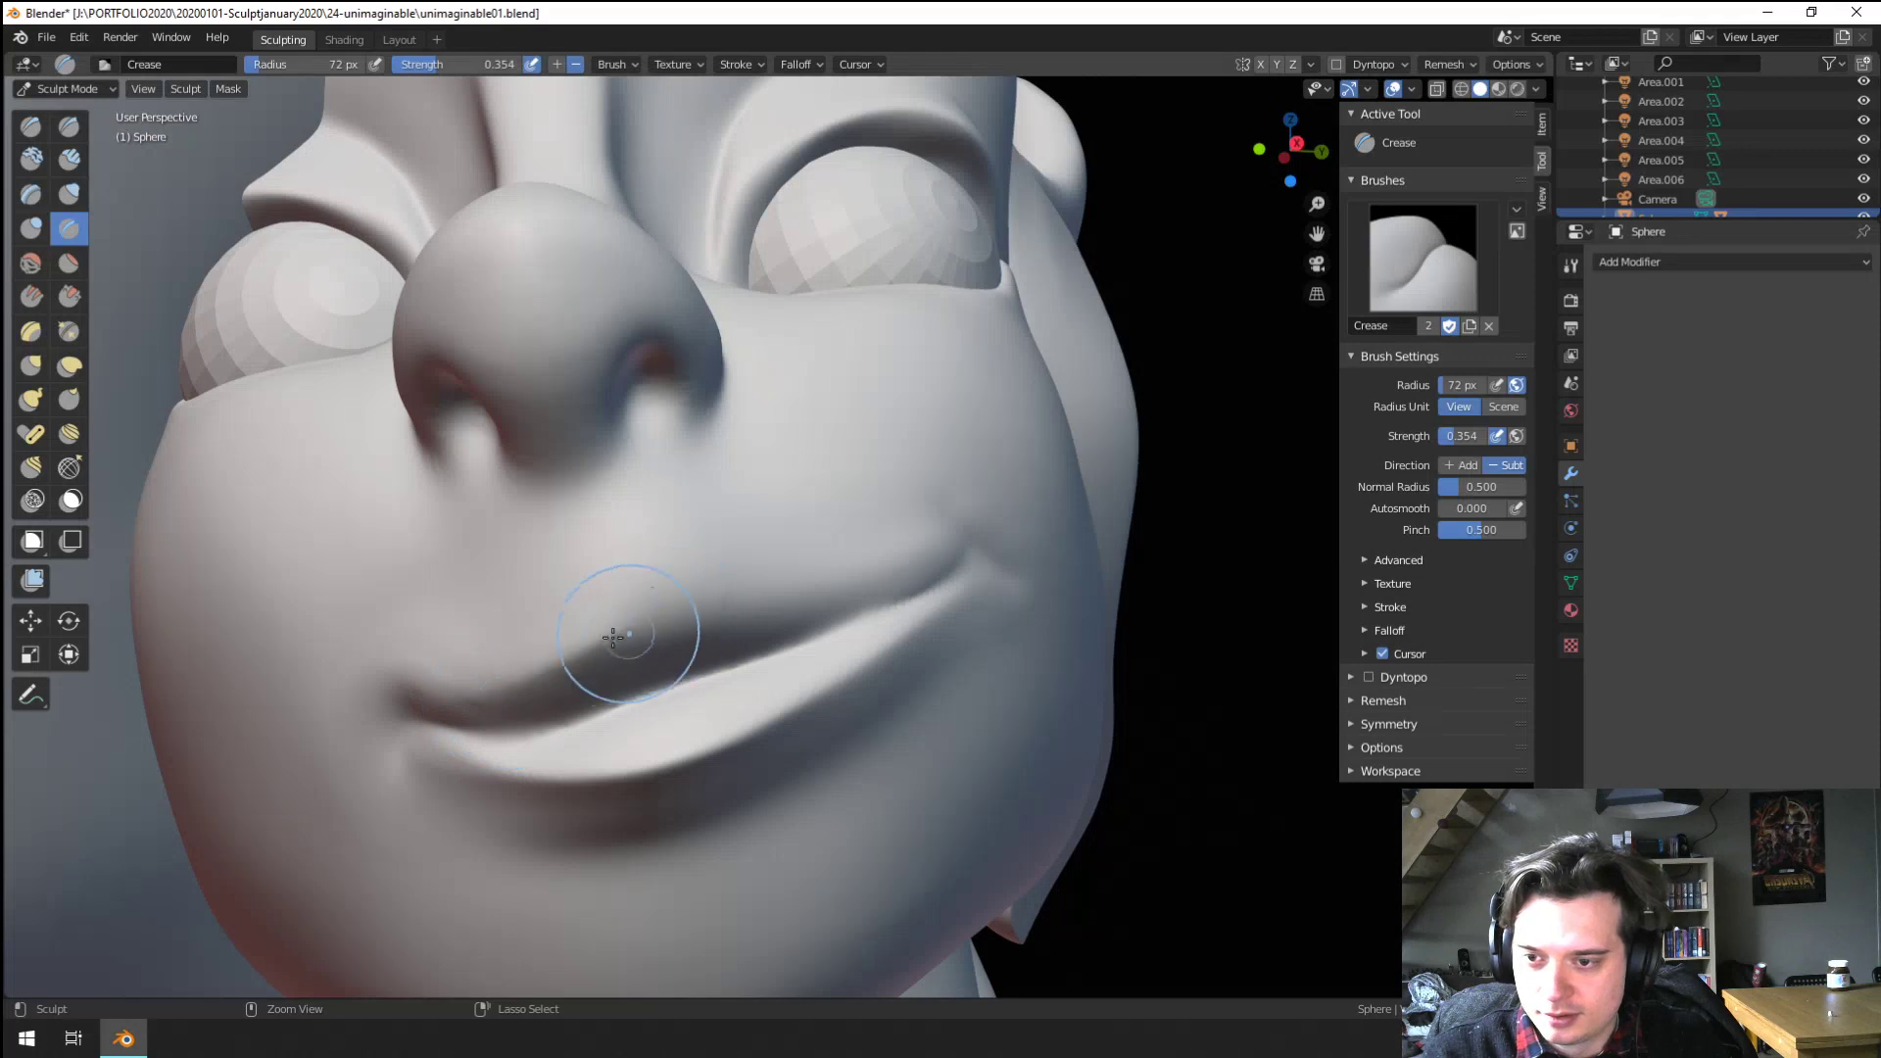
left_click_drag(857, 586, 938, 540)
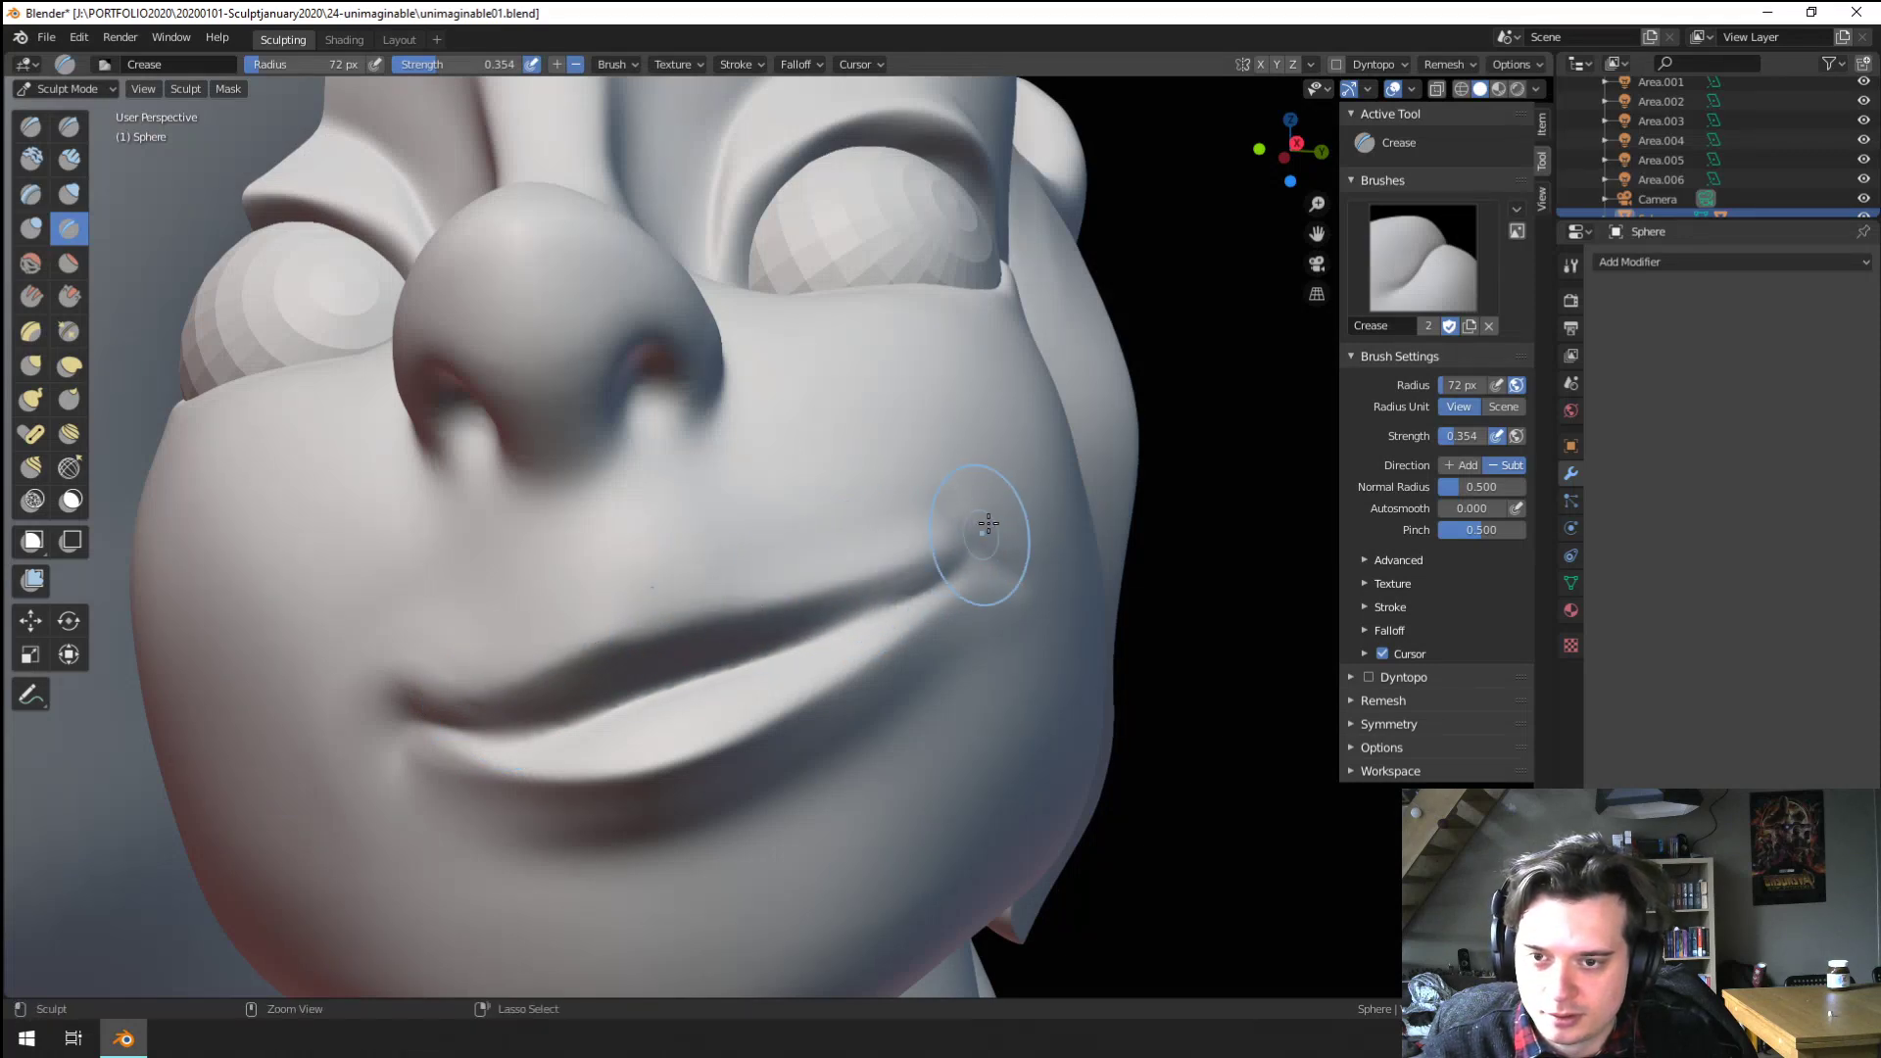
middle_click_drag(815, 594, 590, 642)
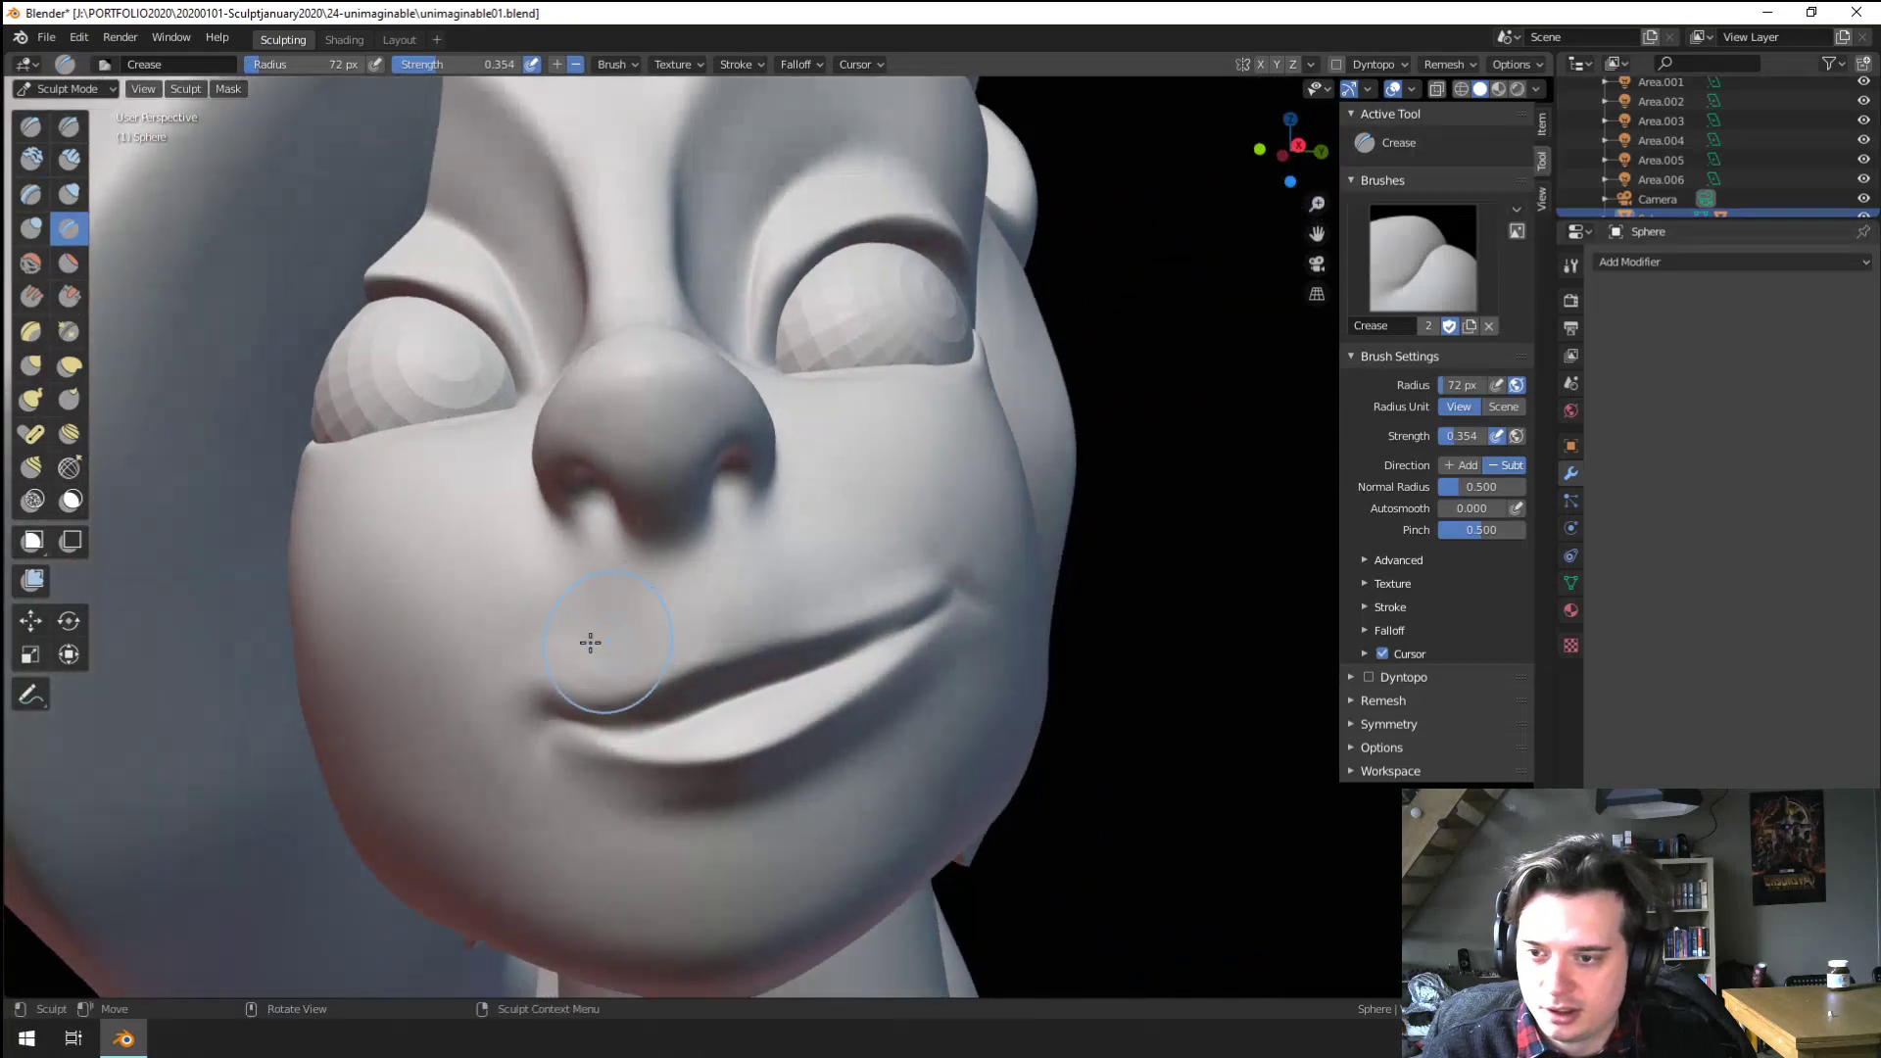
Fill out the upper lip with the Inflate brush at 91 px and even its surface with the Flatten brush at 128 px
left_click(69, 194)
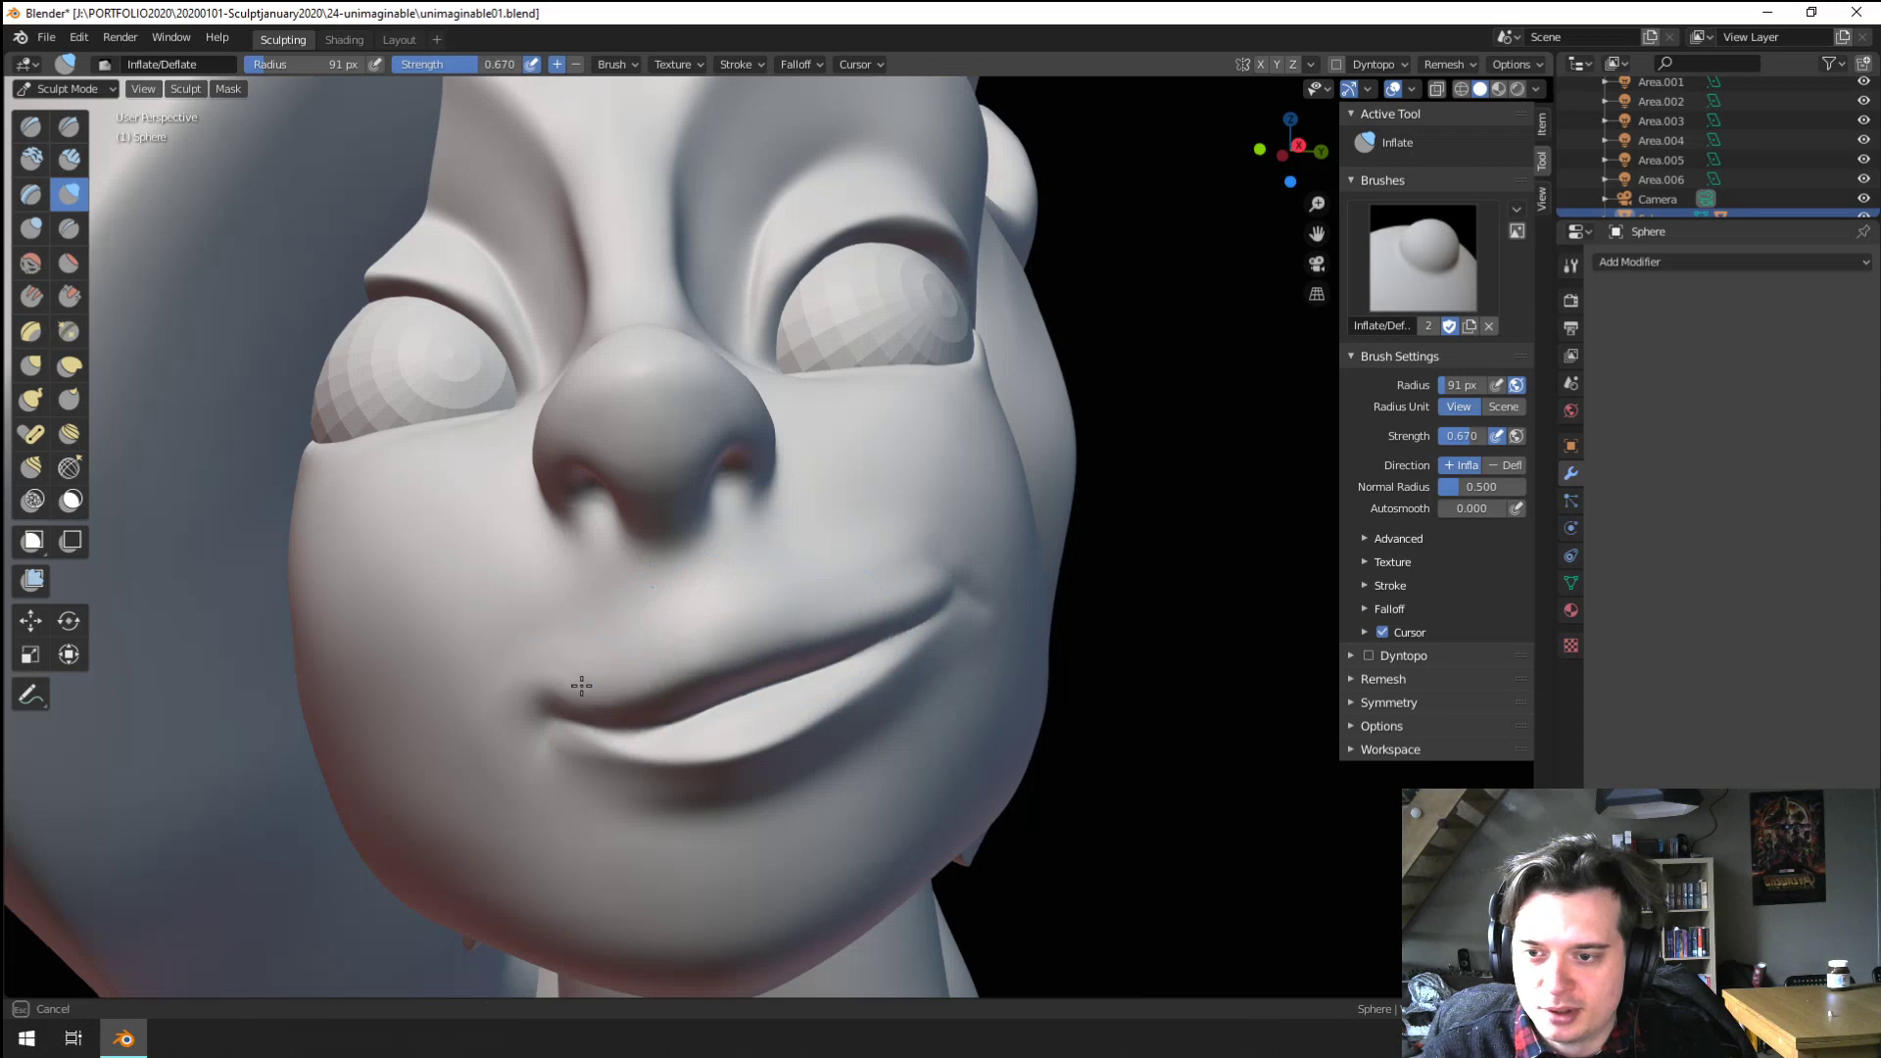
middle_click_drag(582, 686, 537, 580)
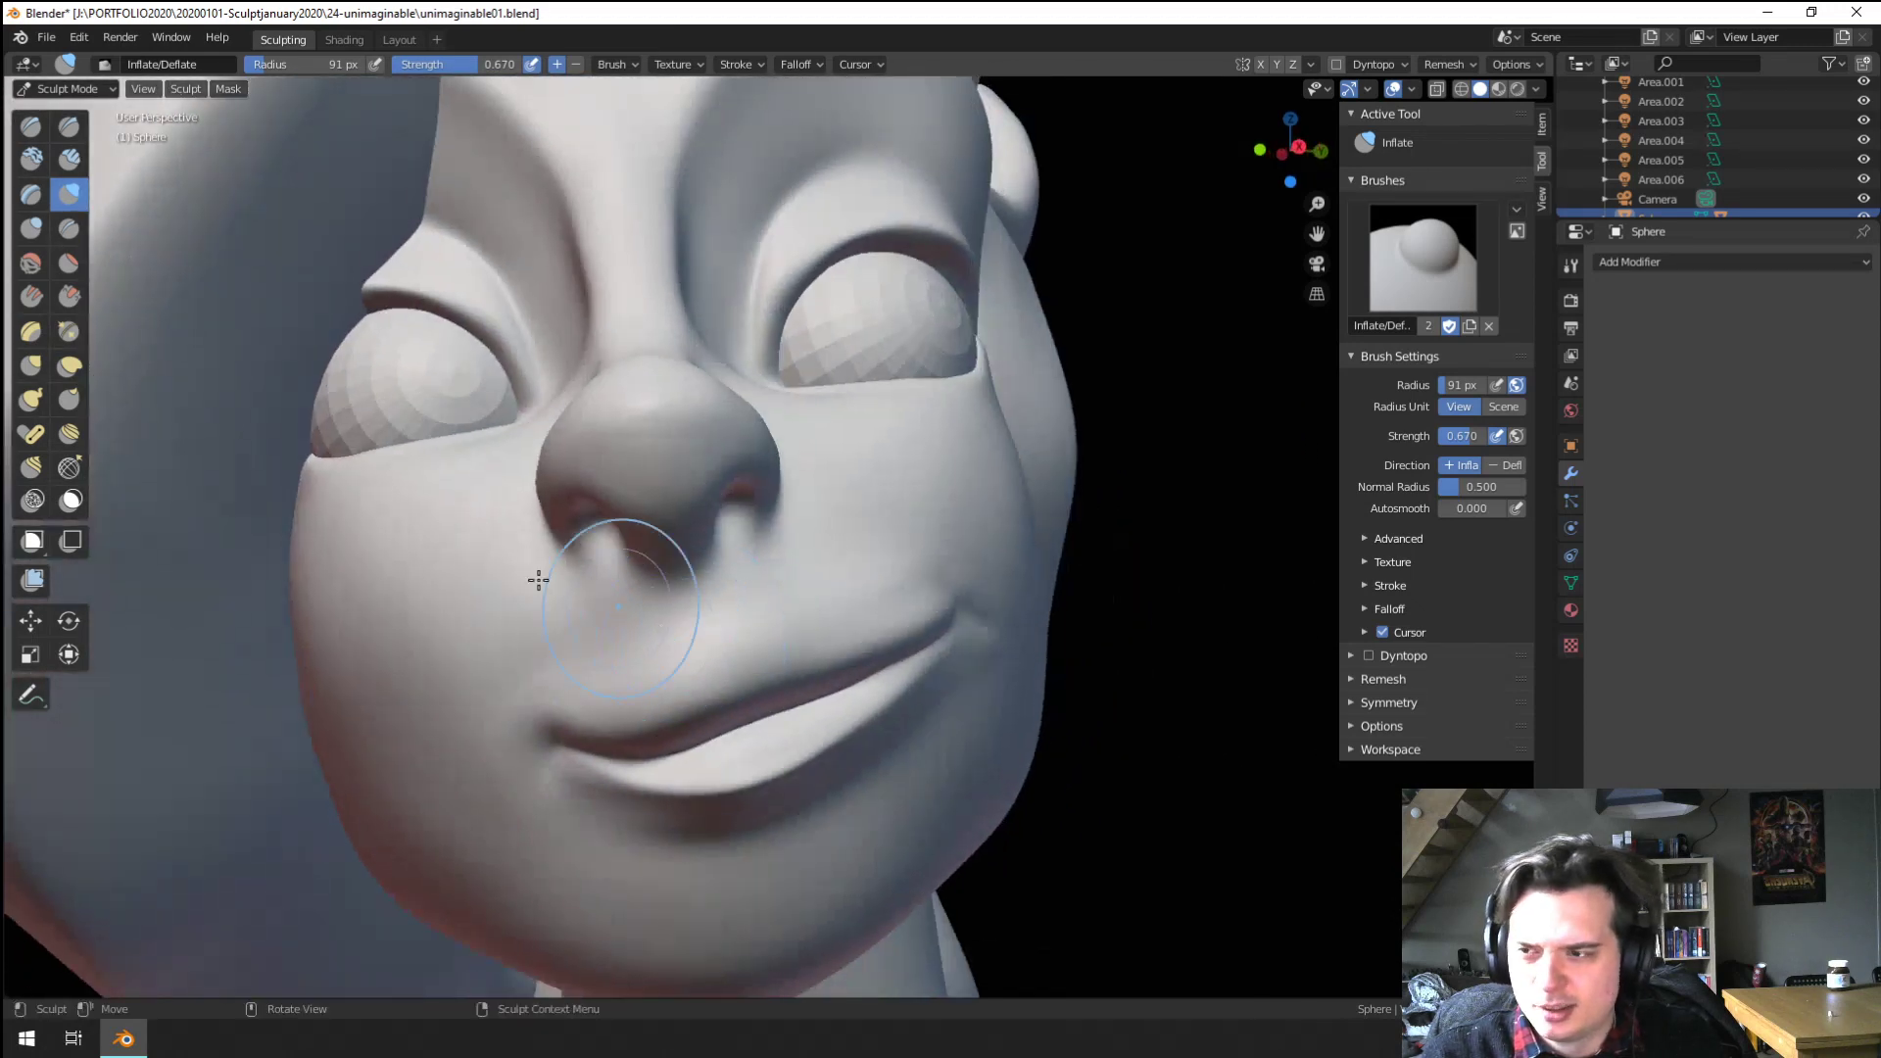
left_click(68, 264)
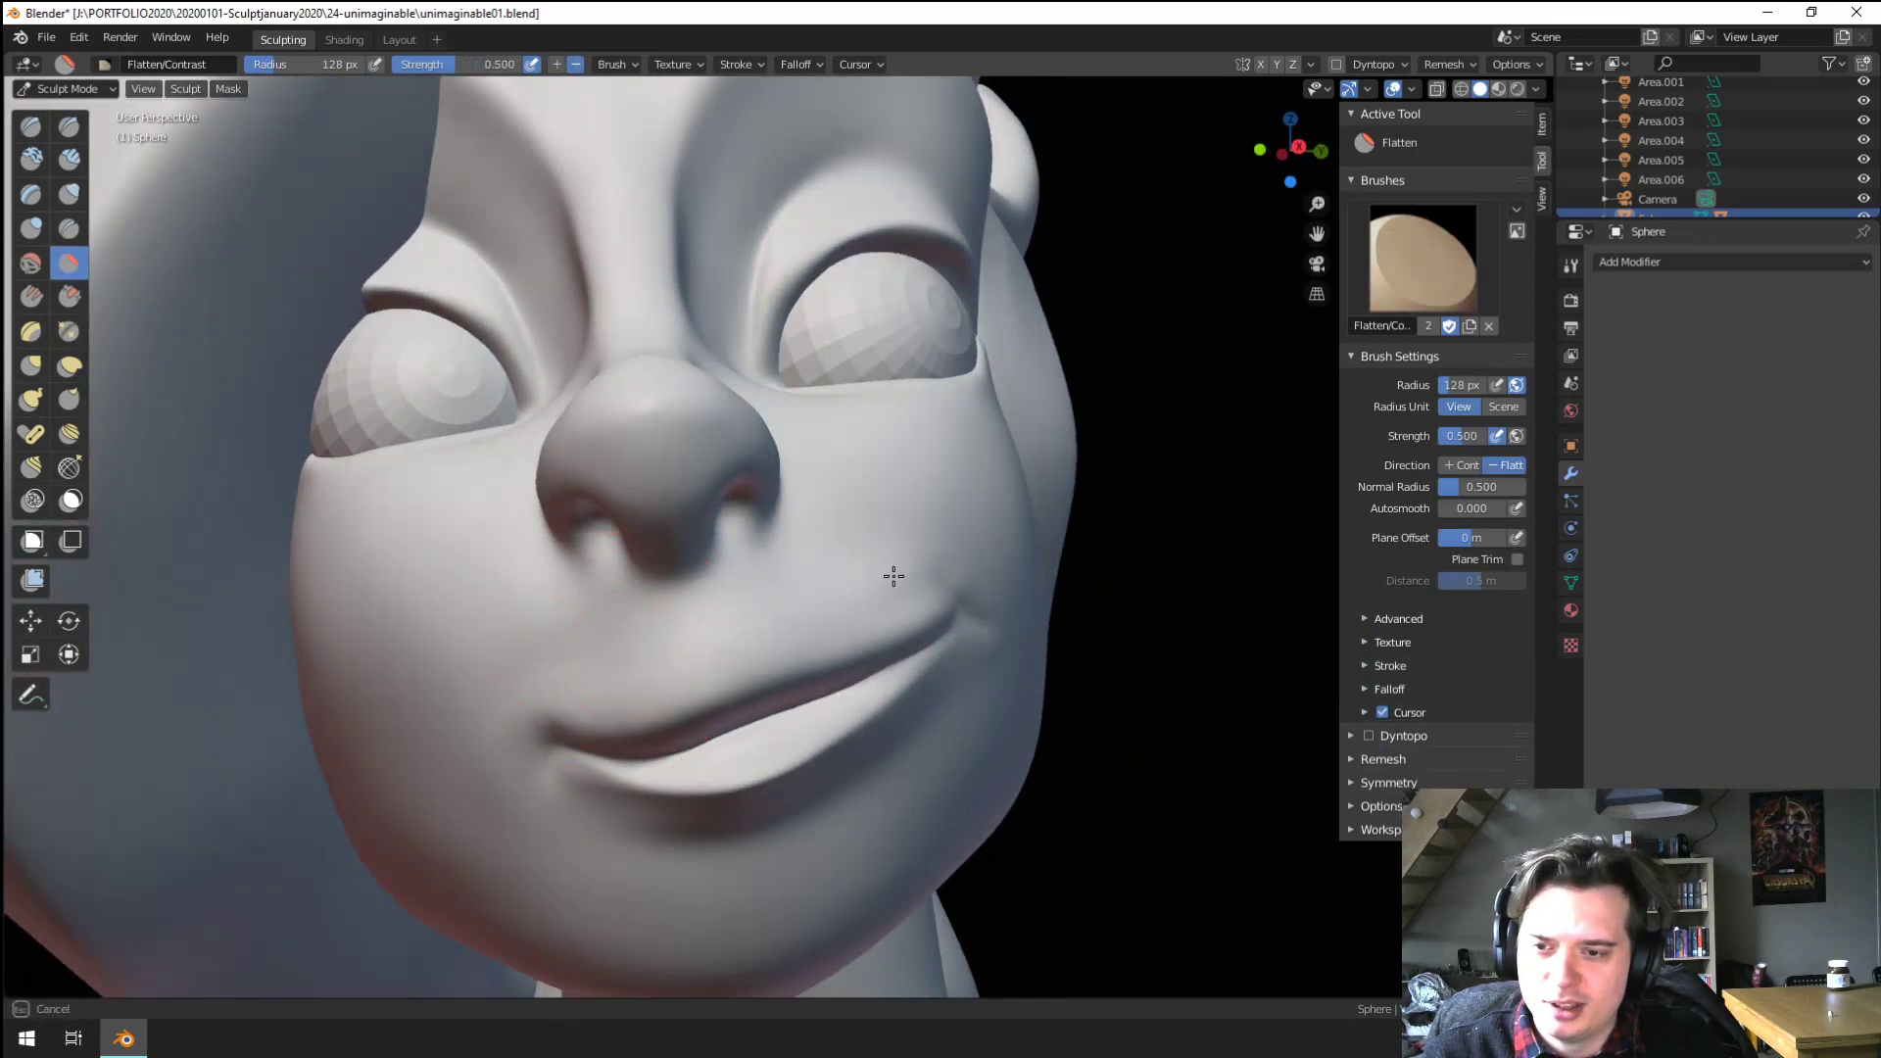
middle_click_drag(893, 576, 718, 605)
Reshape the lower mouth corner and the adjoining lips with the Grab brush at 163 px radius
mouse_move(783, 523)
middle_mouse_down()
mouse_move(607, 549)
mouse_move(697, 559)
mouse_move(878, 470)
mouse_move(804, 541)
middle_mouse_up()
key("g")
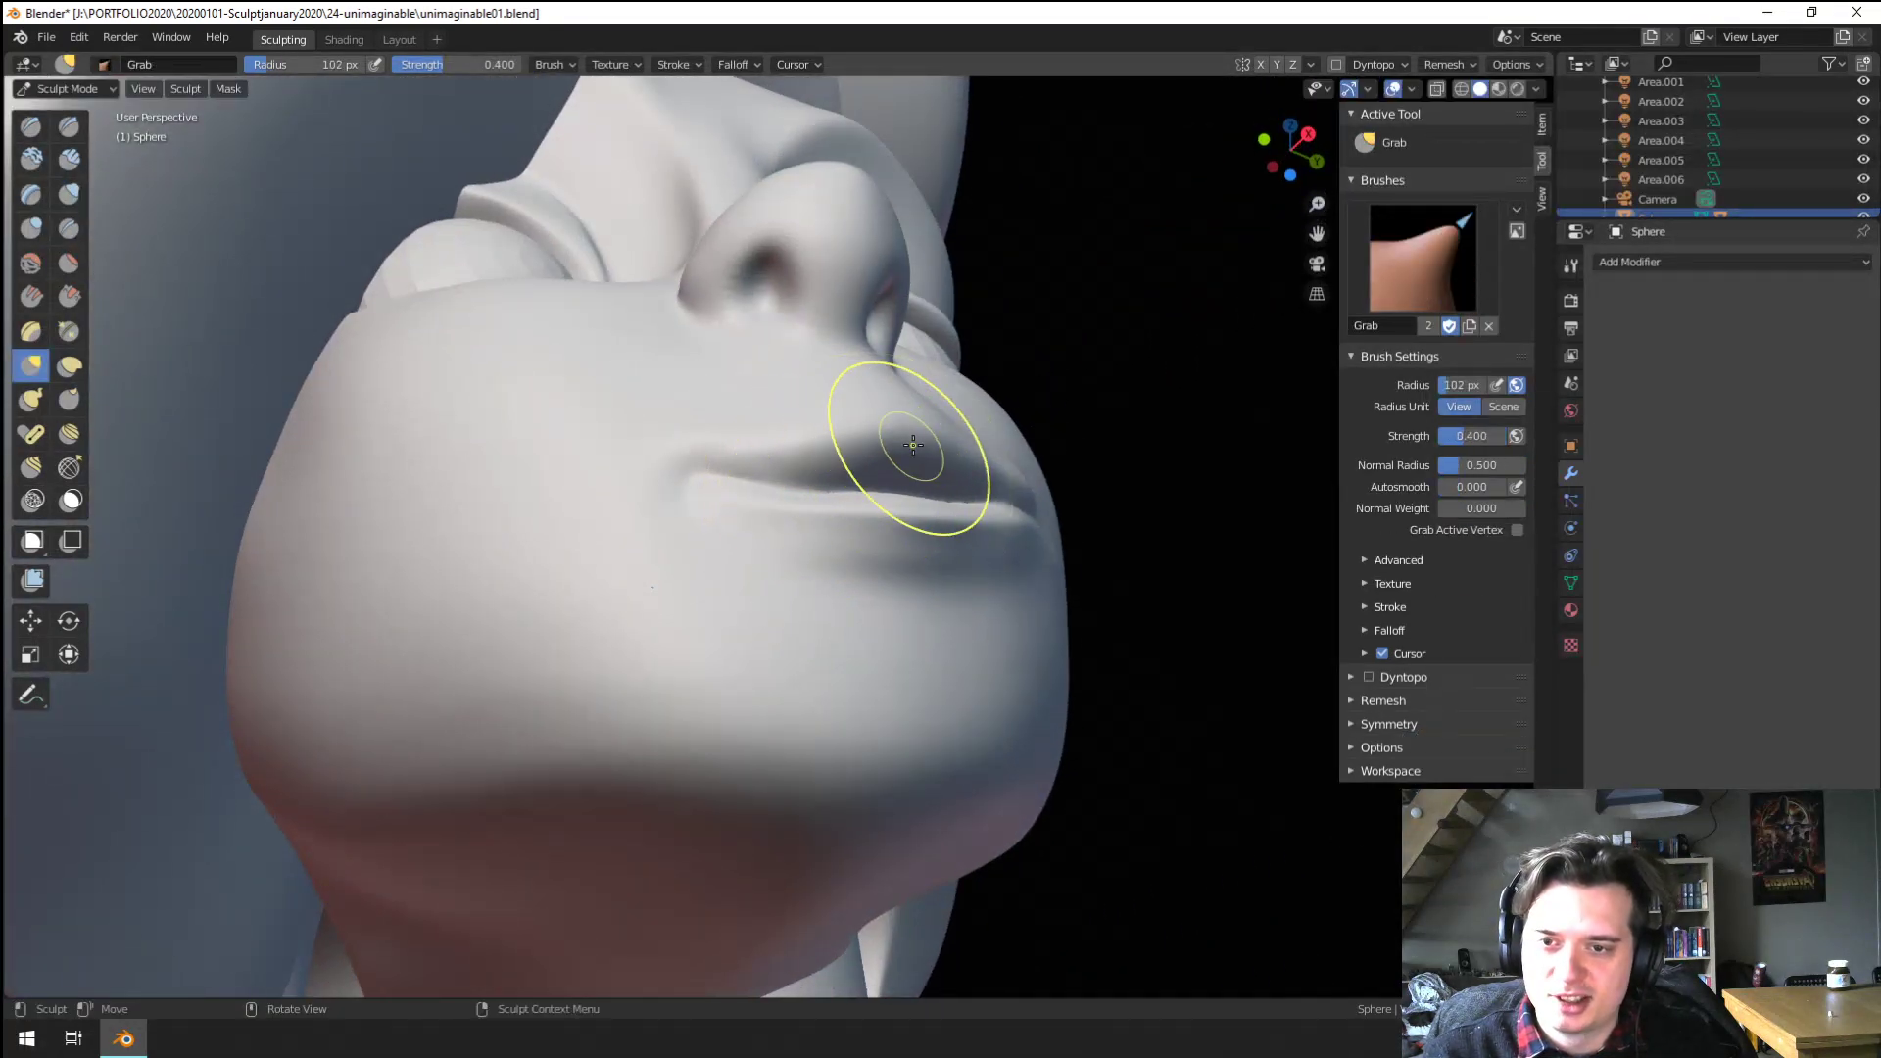
mouse_move(914, 445)
middle_mouse_down()
mouse_move(739, 454)
mouse_move(661, 501)
mouse_move(642, 750)
mouse_move(612, 621)
mouse_move(603, 684)
mouse_move(660, 663)
middle_mouse_up()
key("f")
left_click(612, 688)
key("f")
left_click(712, 666)
left_click_drag(669, 672, 635, 659)
mouse_move(634, 659)
middle_mouse_down()
mouse_move(710, 666)
mouse_move(630, 680)
mouse_move(644, 704)
middle_mouse_up()
left_click(643, 706)
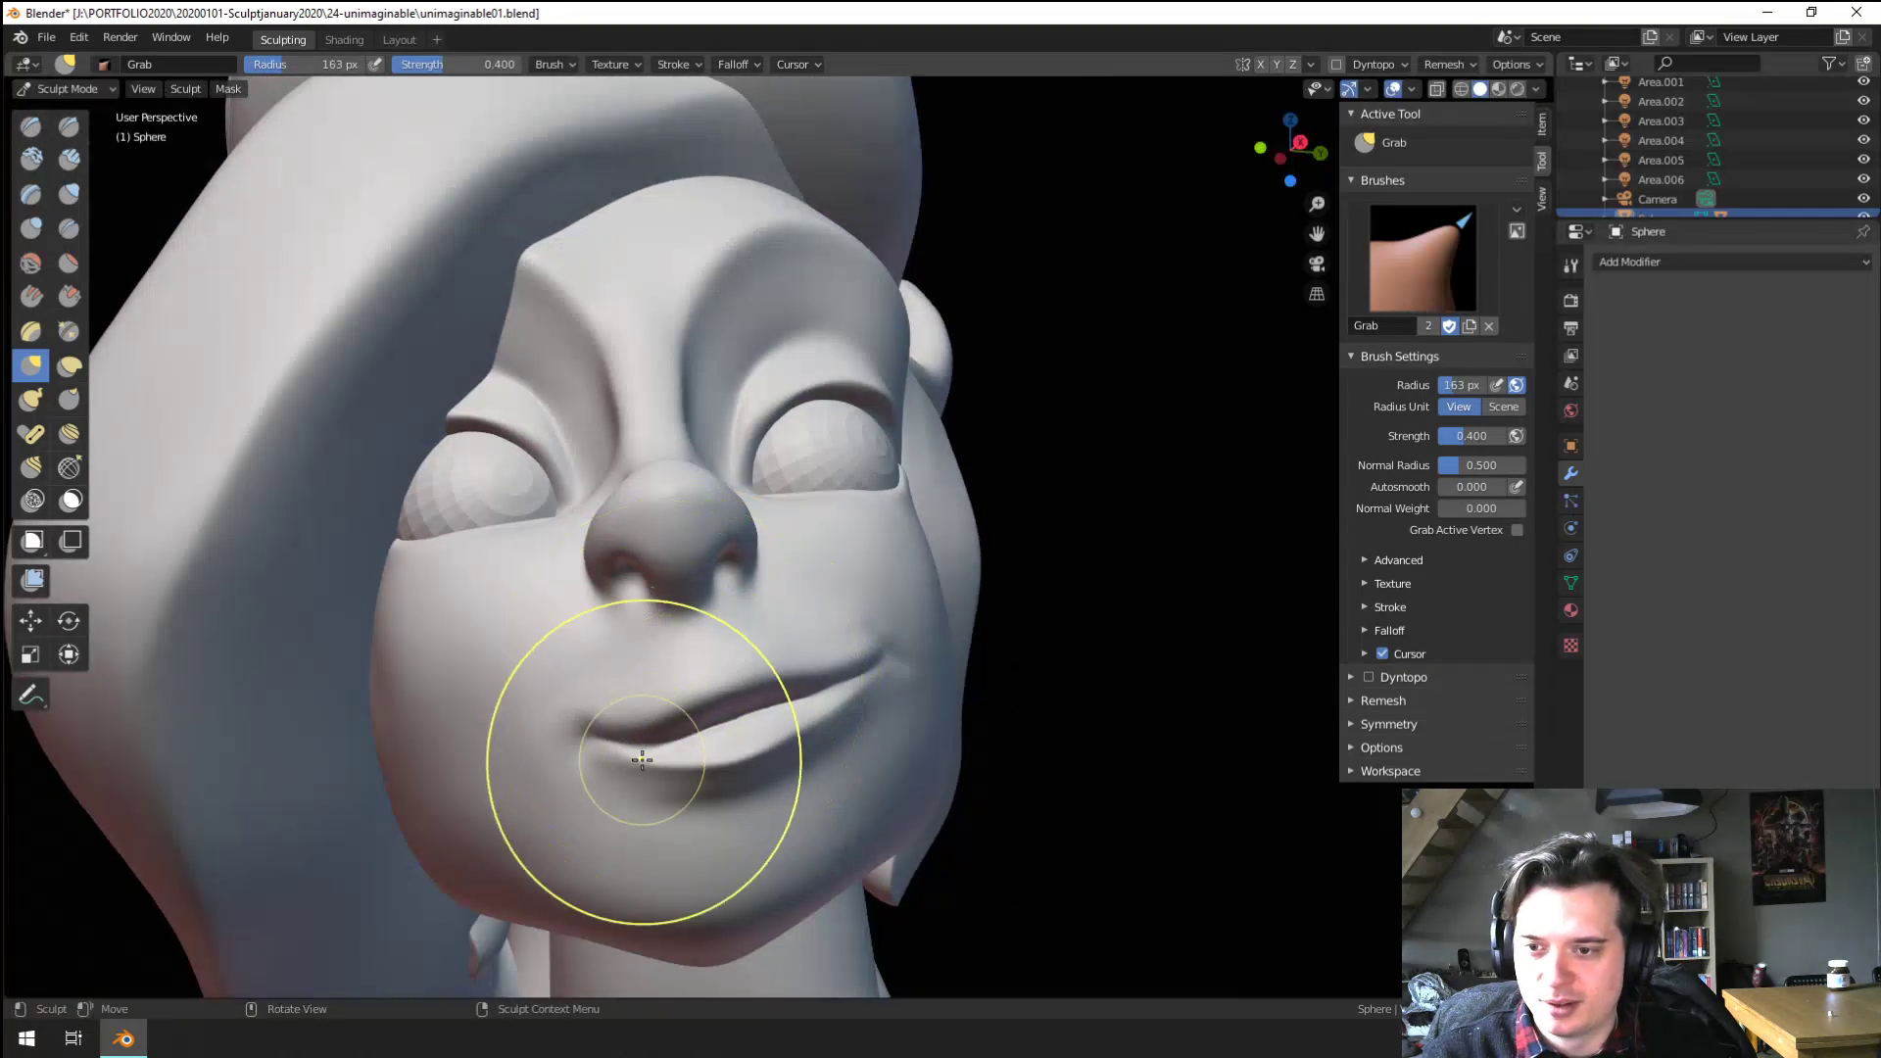
Nudge the lower lip near the lower mouth corner with the Grab brush at 171 px radius
key("f")
left_click(668, 761)
key("f")
left_click(717, 759)
mouse_move(685, 775)
left_mouse_down()
mouse_move(660, 792)
mouse_move(670, 777)
left_mouse_up()
key("f")
left_click(619, 774)
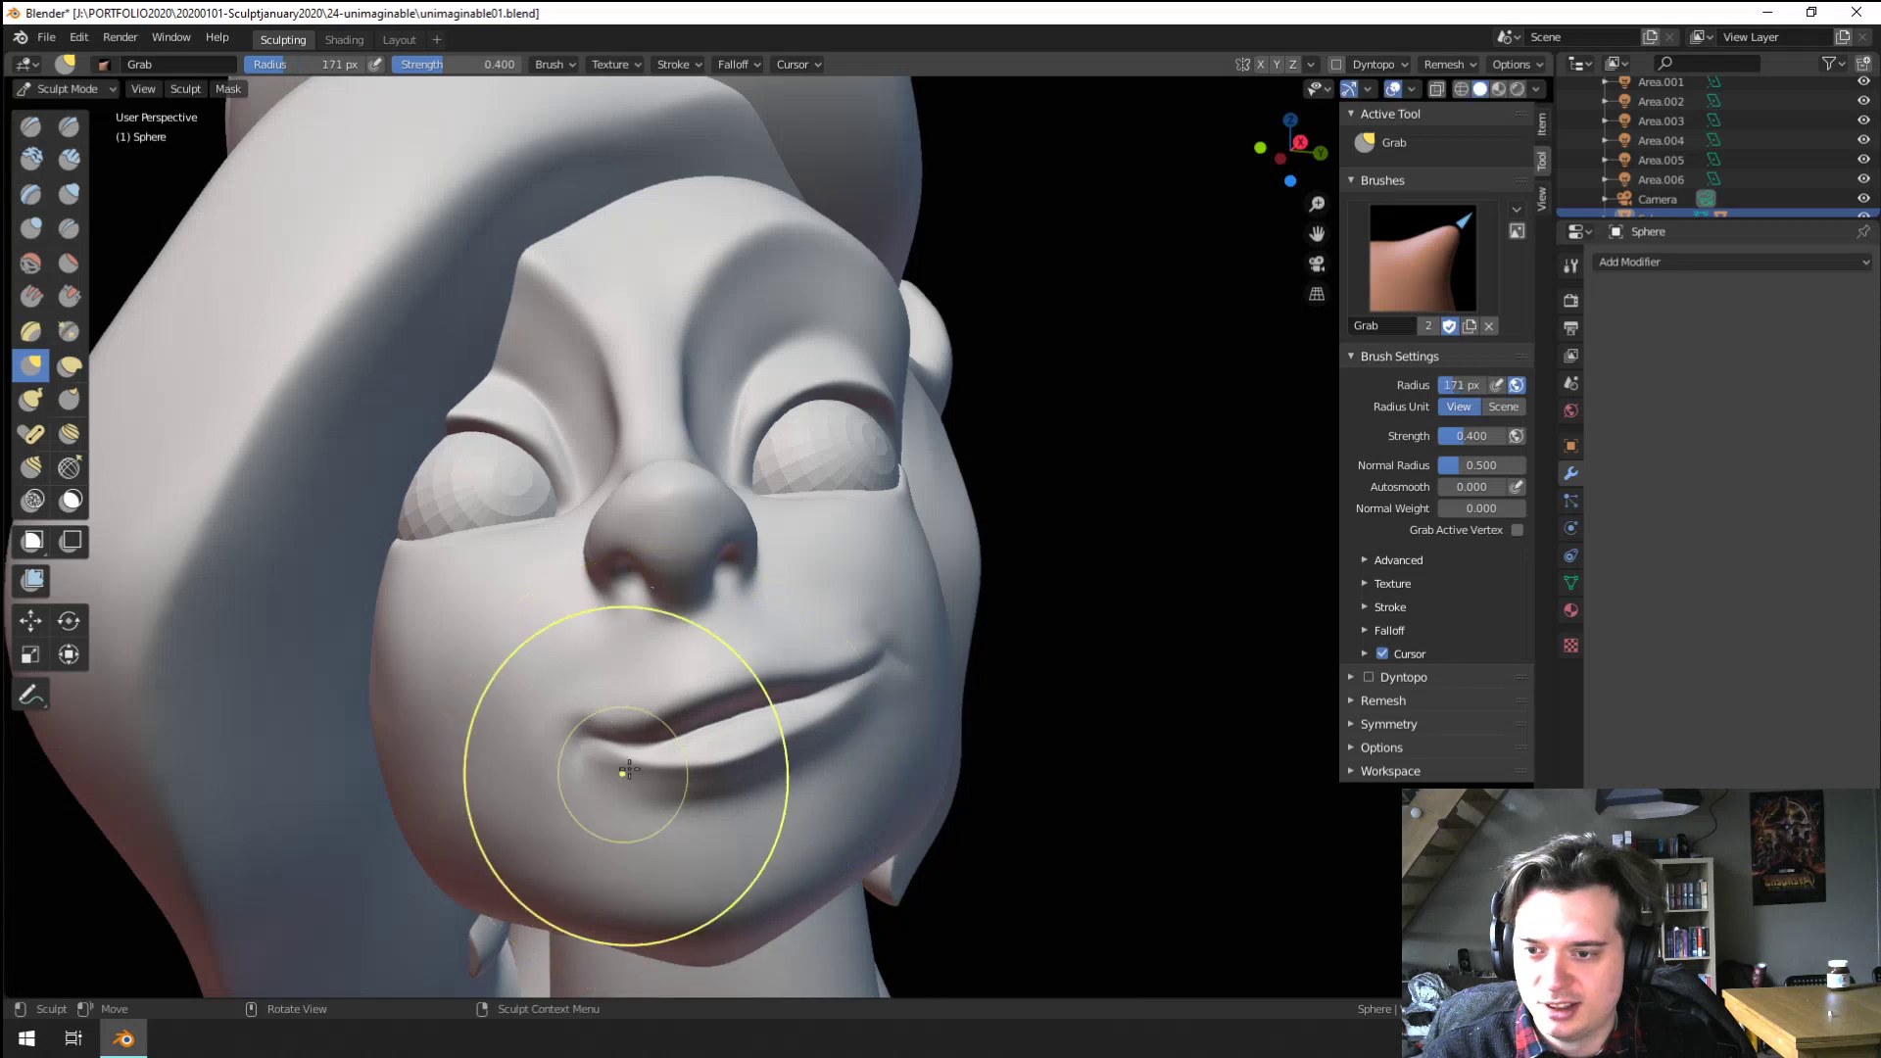
Define the upper lip's edge and the mouth corners with the Crease brush at 102 px radius
middle_click_drag(632, 760, 696, 562, "shift")
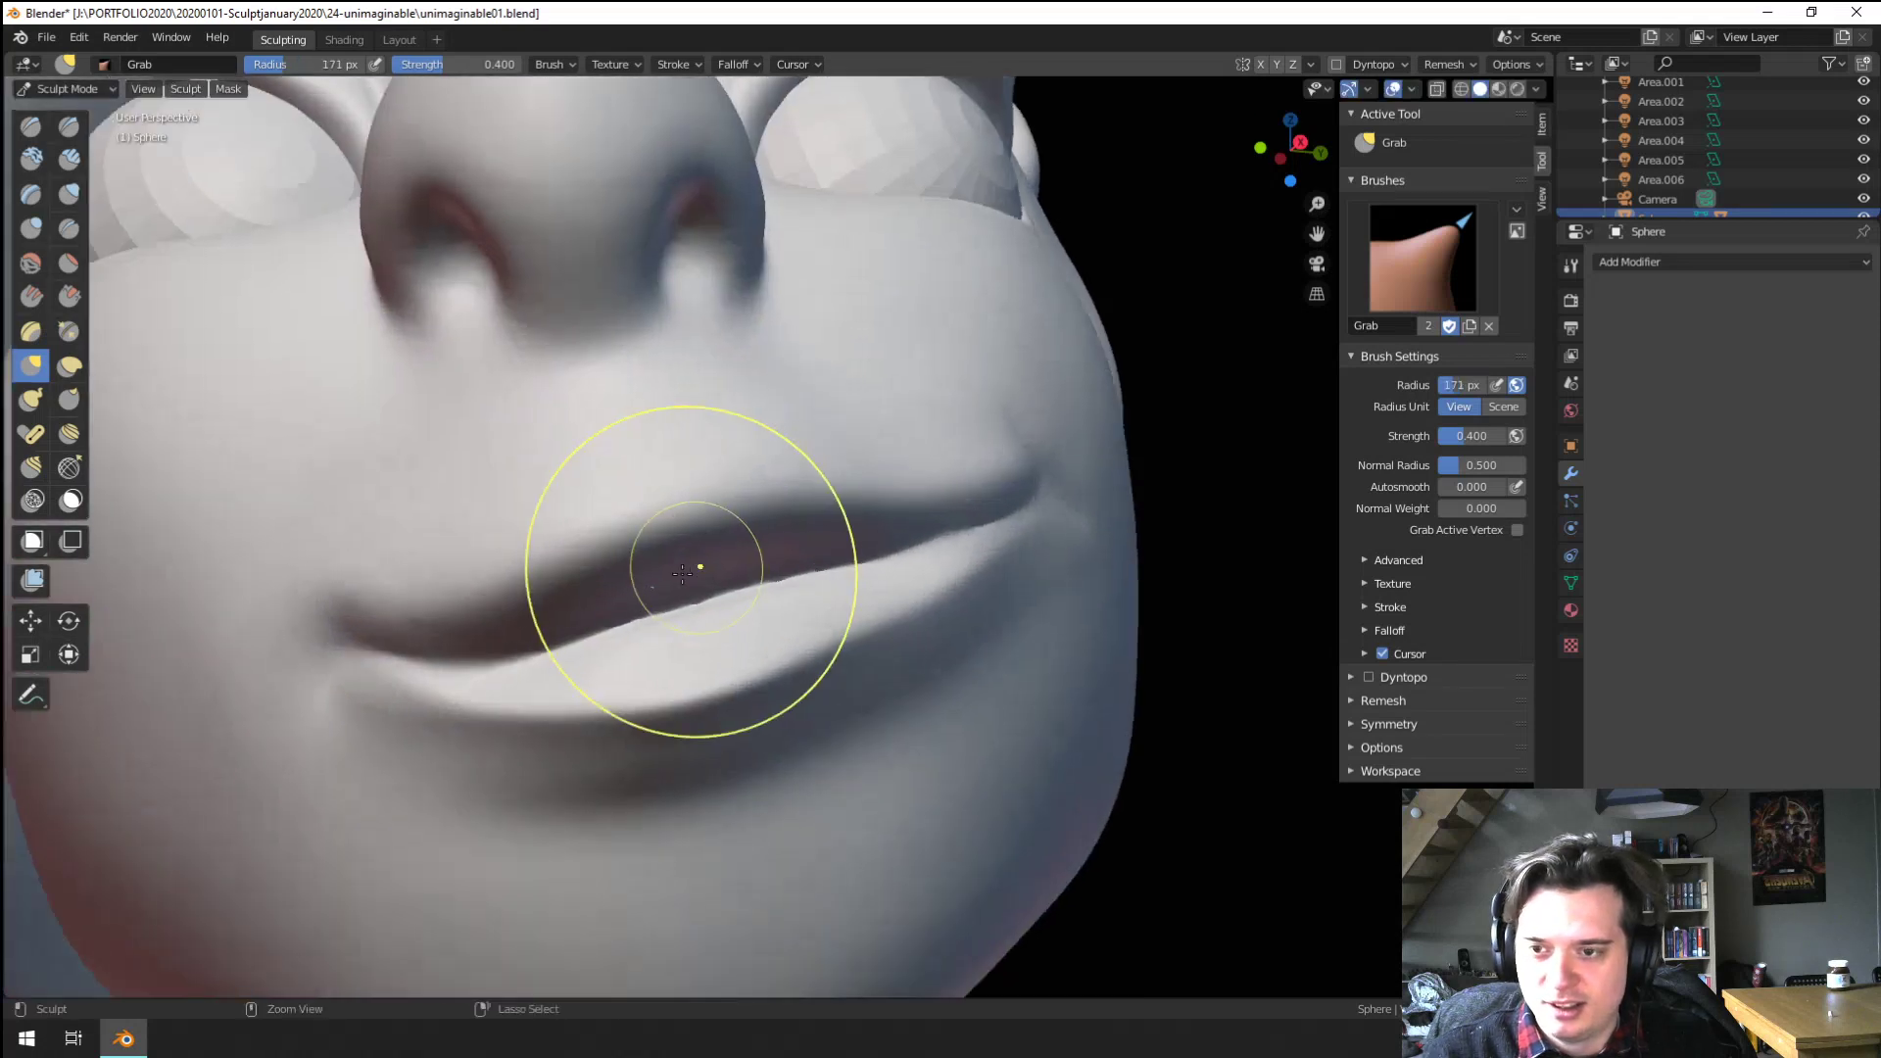
left_click(68, 232)
key("f")
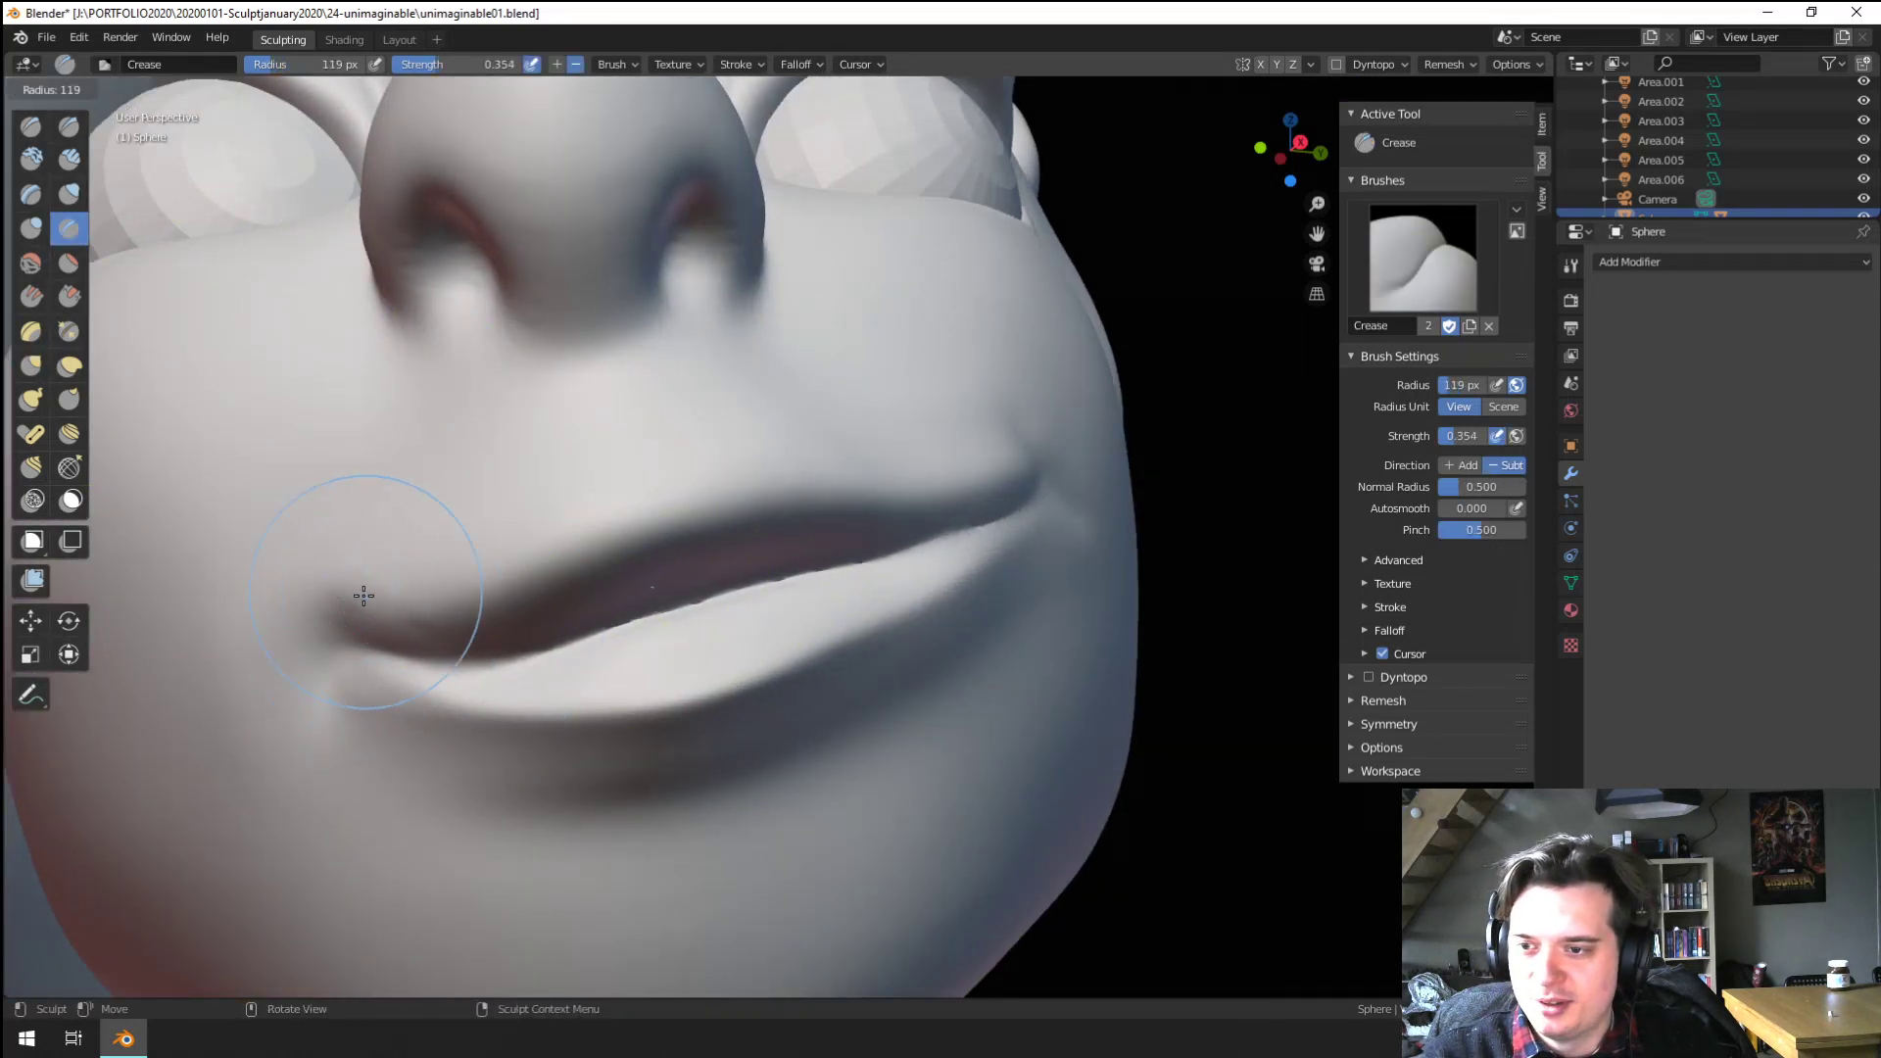
left_click(361, 600)
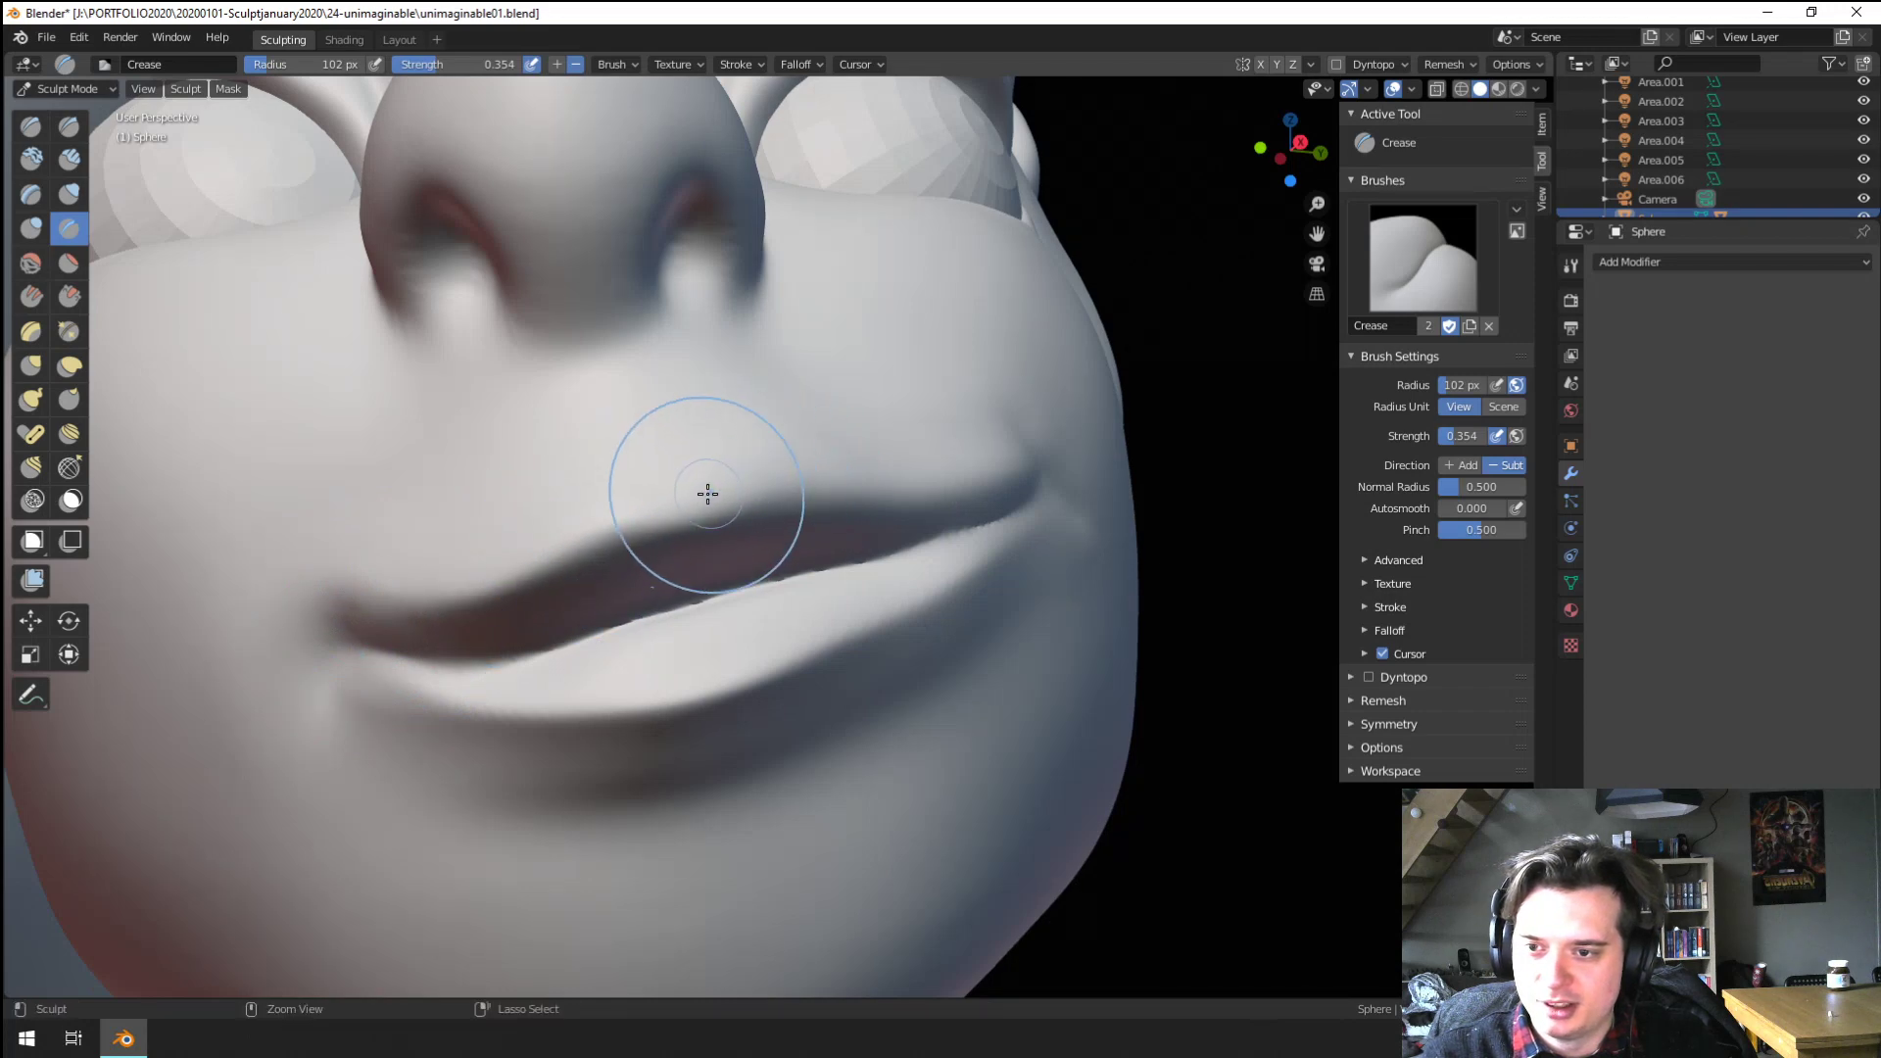
middle_click_drag(707, 493, 739, 493)
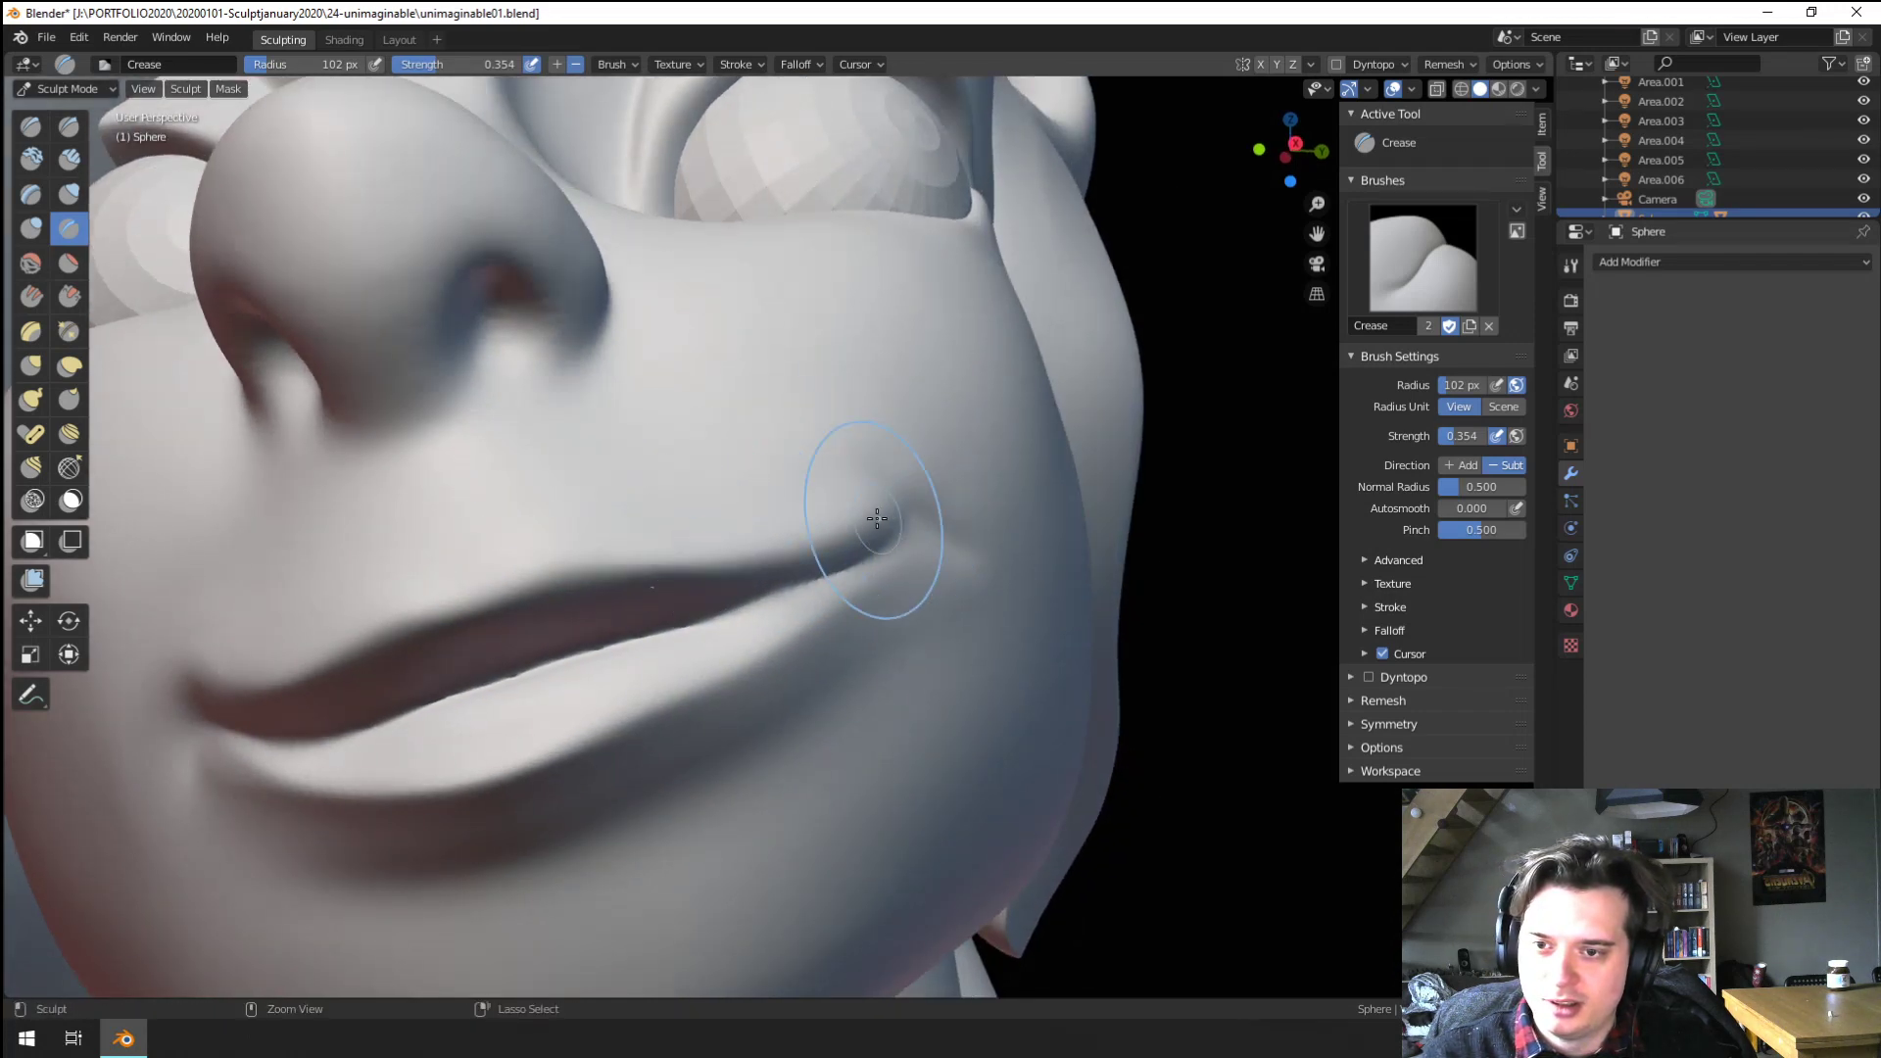
mouse_move(877, 518)
middle_mouse_down("ctrl")
mouse_move(726, 630)
mouse_move(513, 605)
middle_mouse_up("ctrl")
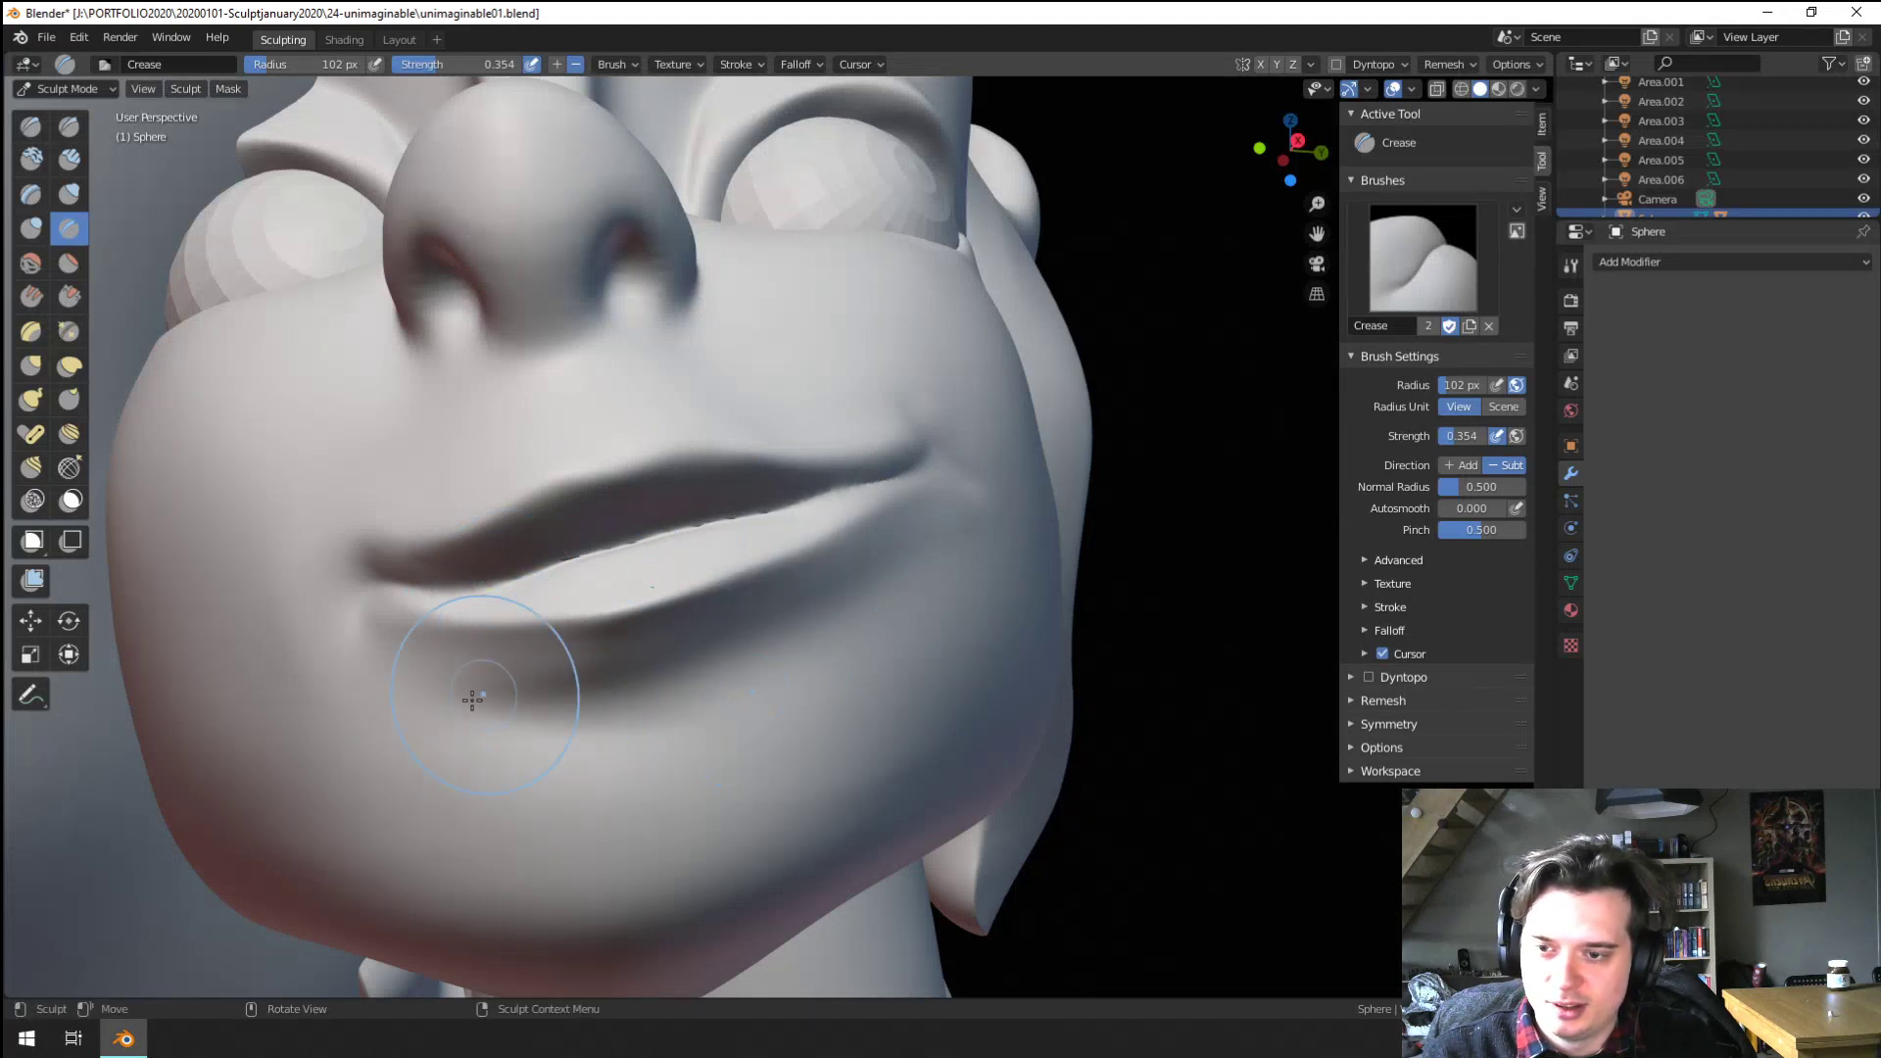
Deepen the hollow beneath the lower lip from side to side with the Crease brush at 102 px radius
left_click_drag(472, 699, 903, 623)
mouse_move(643, 718)
left_mouse_down()
mouse_move(931, 561)
mouse_move(470, 720)
left_mouse_up()
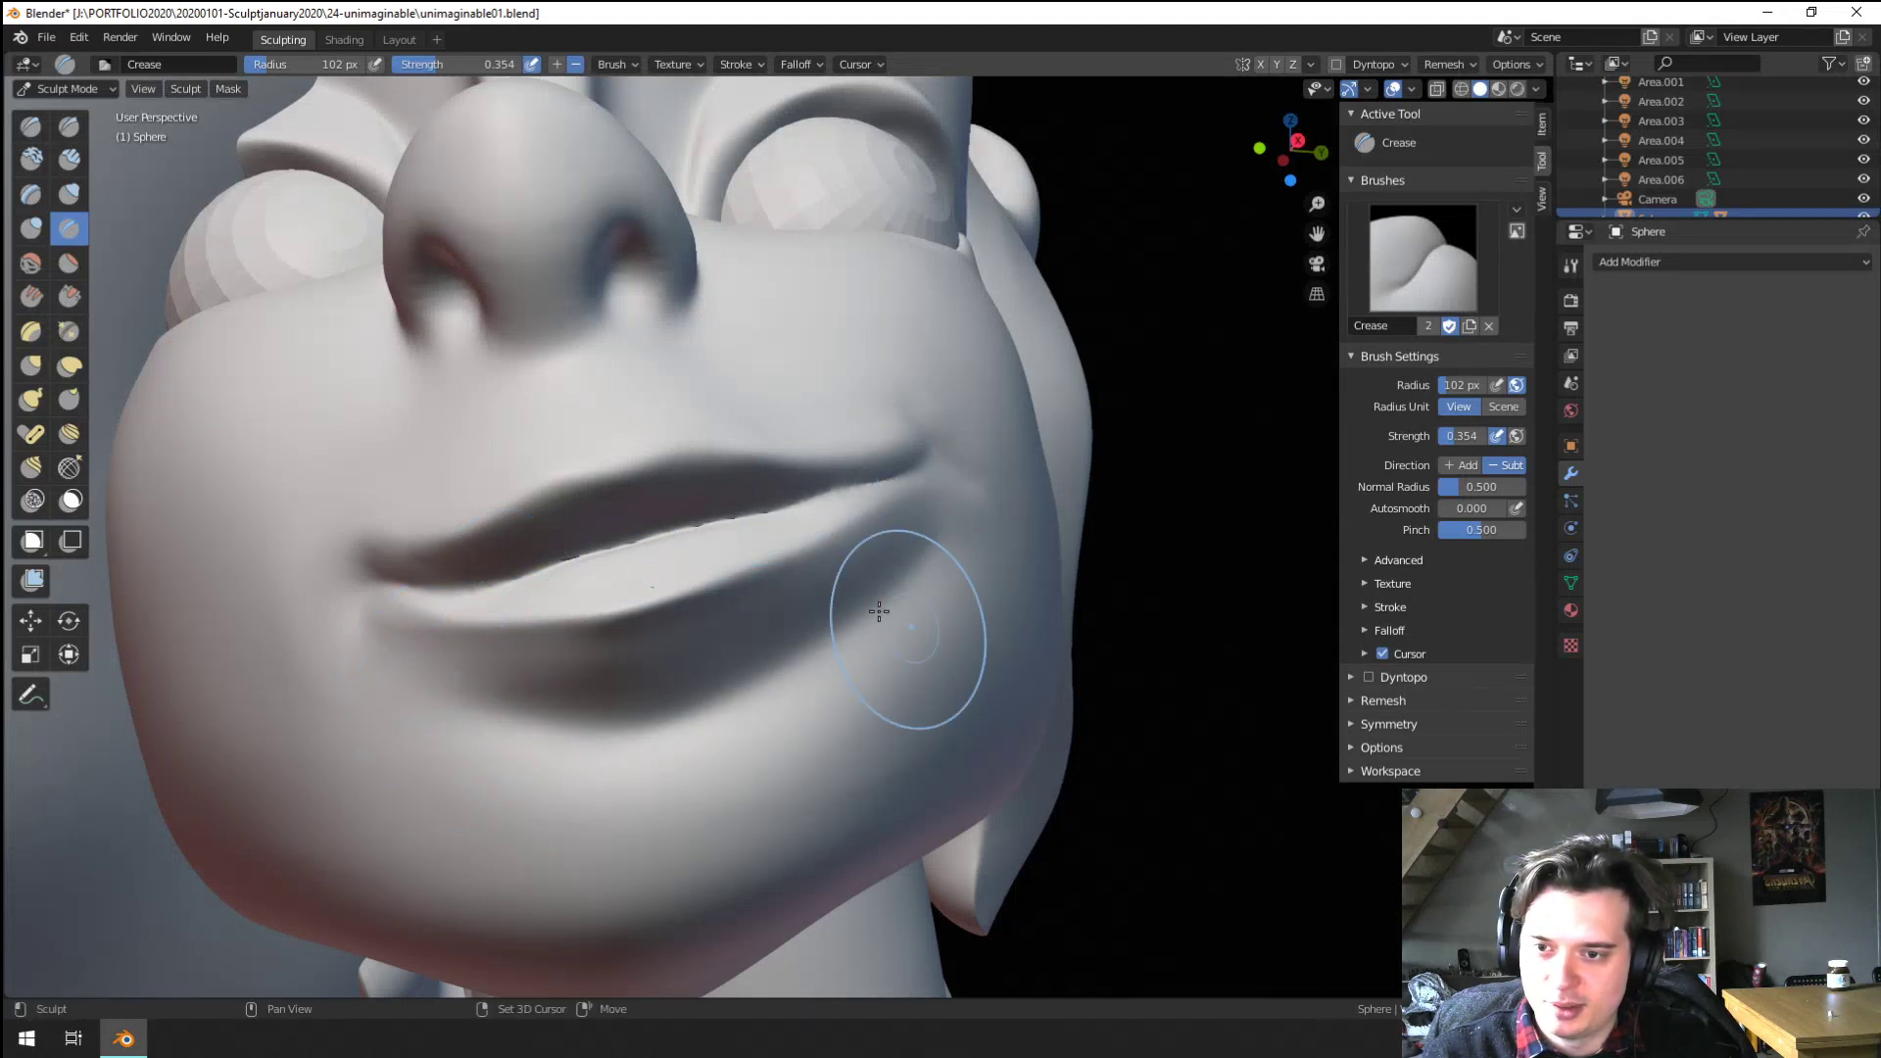
middle_click_drag(771, 517, 686, 654, "ctrl")
mouse_move(686, 654)
middle_mouse_down()
mouse_move(521, 722)
mouse_move(588, 700)
middle_mouse_up()
mouse_move(588, 700)
middle_mouse_down("ctrl")
mouse_move(604, 626)
mouse_move(597, 643)
mouse_move(676, 642)
middle_mouse_up("ctrl")
Even out the surface between the lower lip and the chin with the Flatten brush at 132 px radius
left_click(70, 267)
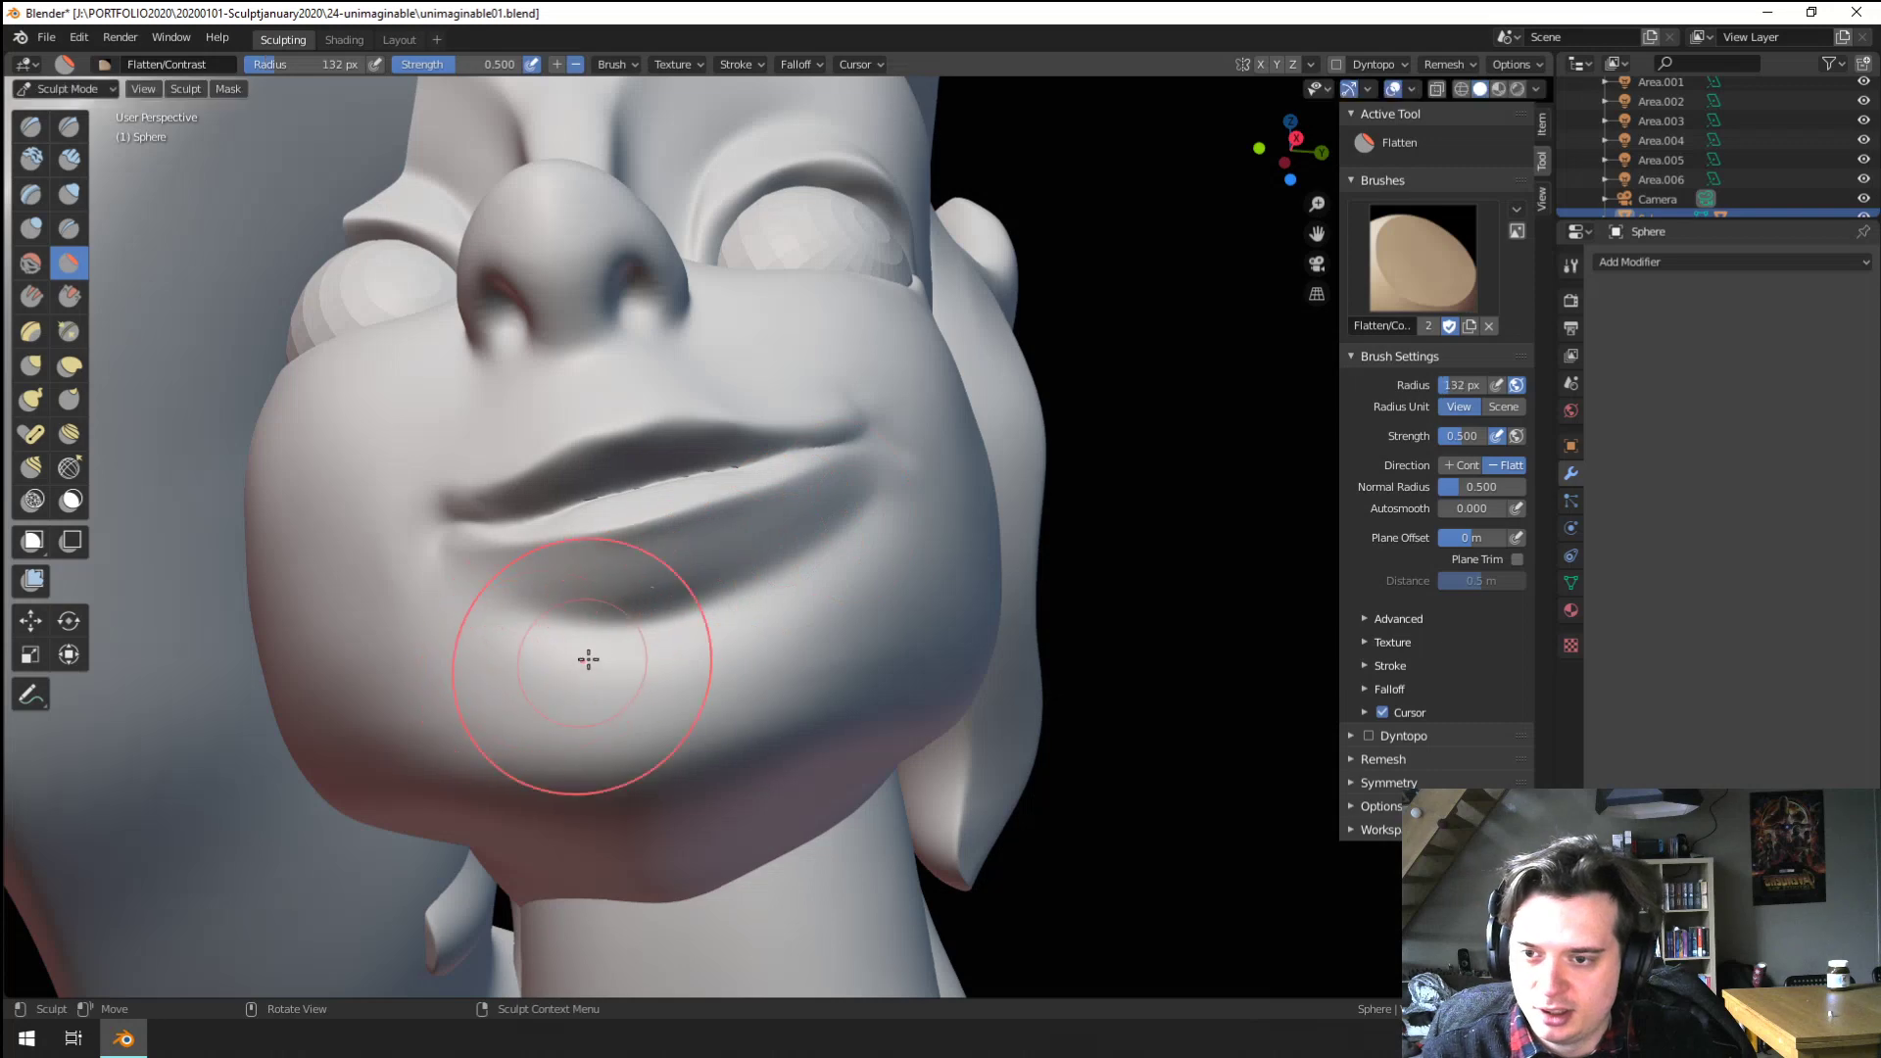
scroll(903, 597, "down", 3)
middle_click_drag(902, 597, 630, 755)
Reshape the chin and jawline with the Grab brush, enlarging its radius to 266 px
key("g")
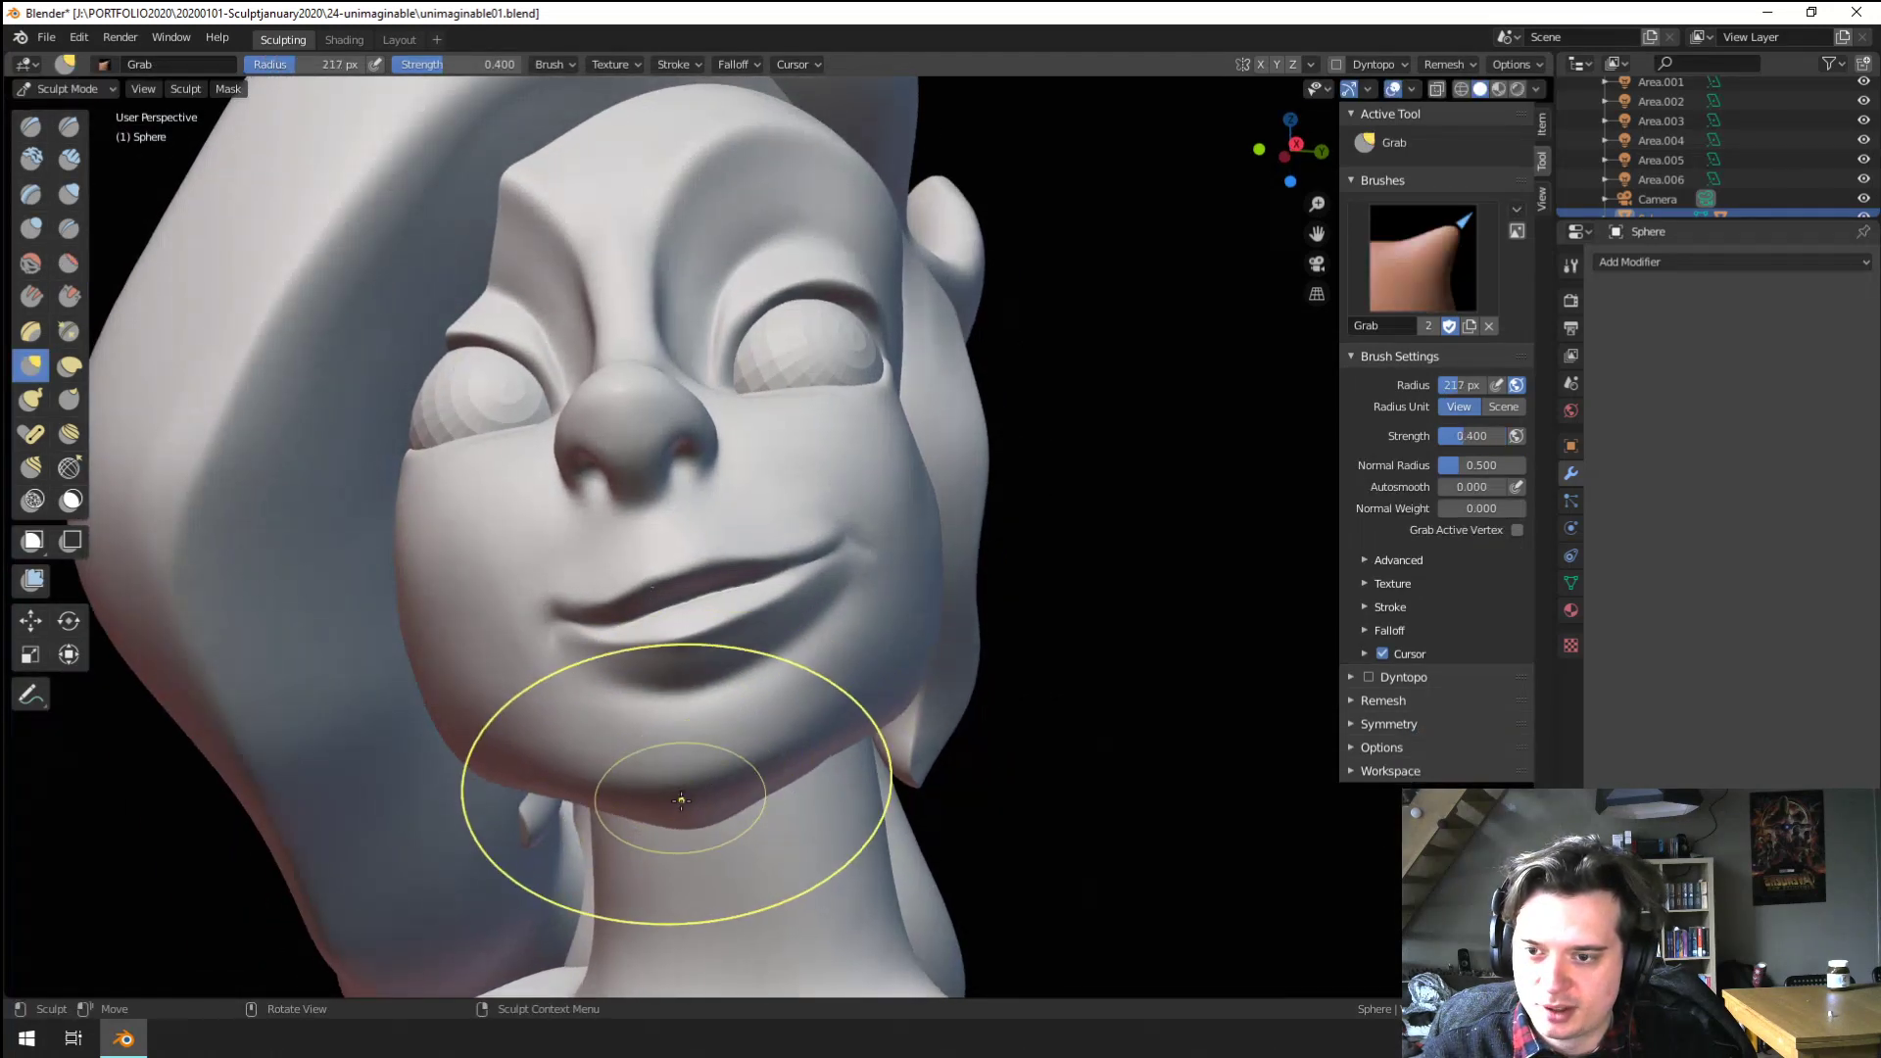
left_click(706, 768)
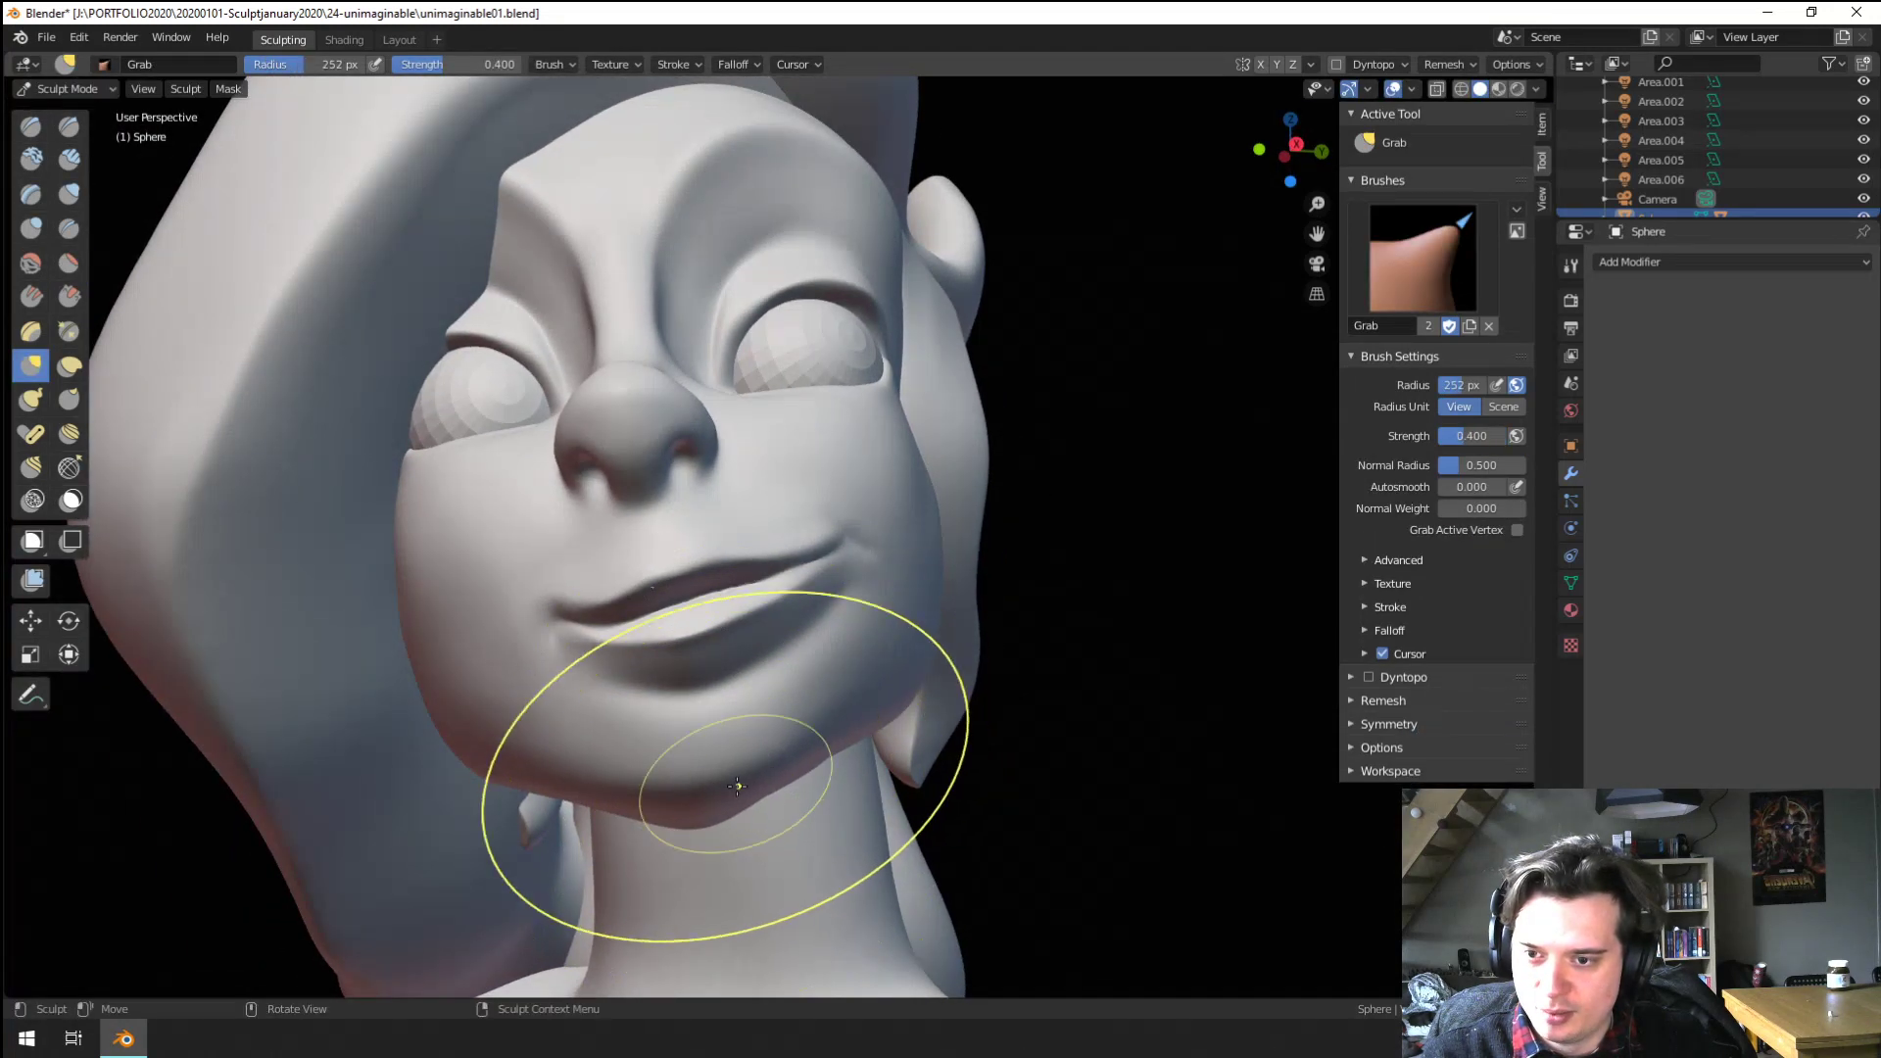
middle_click_drag(747, 760, 828, 659)
mouse_move(857, 591)
middle_mouse_down()
mouse_move(722, 744)
mouse_move(761, 744)
mouse_move(610, 825)
mouse_move(732, 623)
mouse_move(245, 323)
mouse_move(105, 284)
middle_mouse_up()
scroll(722, 743, "down", 1)
key("f")
left_click(795, 726)
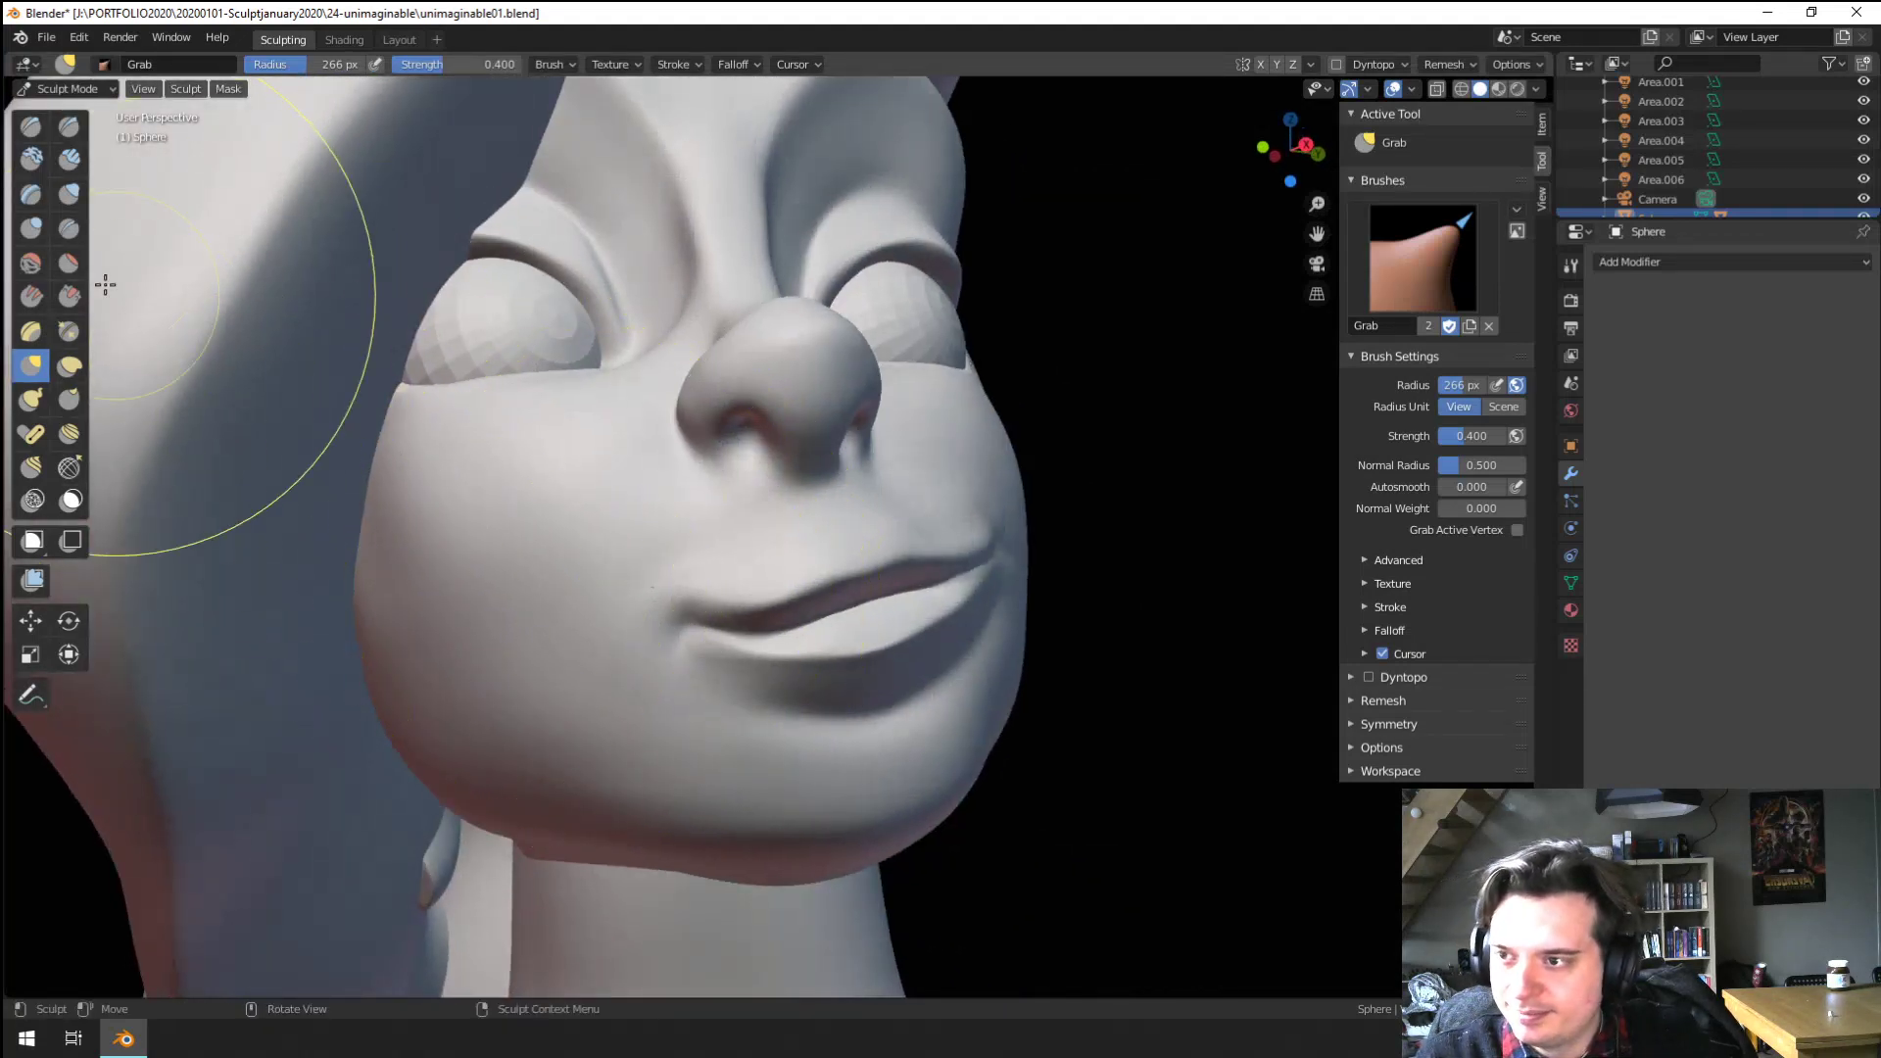
Adjust the front of the lips from a three-quarter view with the Grab brush at 168 px radius
left_click(68, 331)
scroll(622, 588, "down", 2)
middle_click_drag(932, 528, 578, 642, "ctrl")
mouse_move(578, 641)
middle_mouse_down()
mouse_move(476, 673)
mouse_move(676, 583)
middle_mouse_up()
mouse_move(676, 583)
middle_mouse_down("ctrl")
mouse_move(651, 533)
mouse_move(550, 561)
mouse_move(617, 545)
middle_mouse_up("ctrl")
key("g")
key("f")
left_click(608, 548)
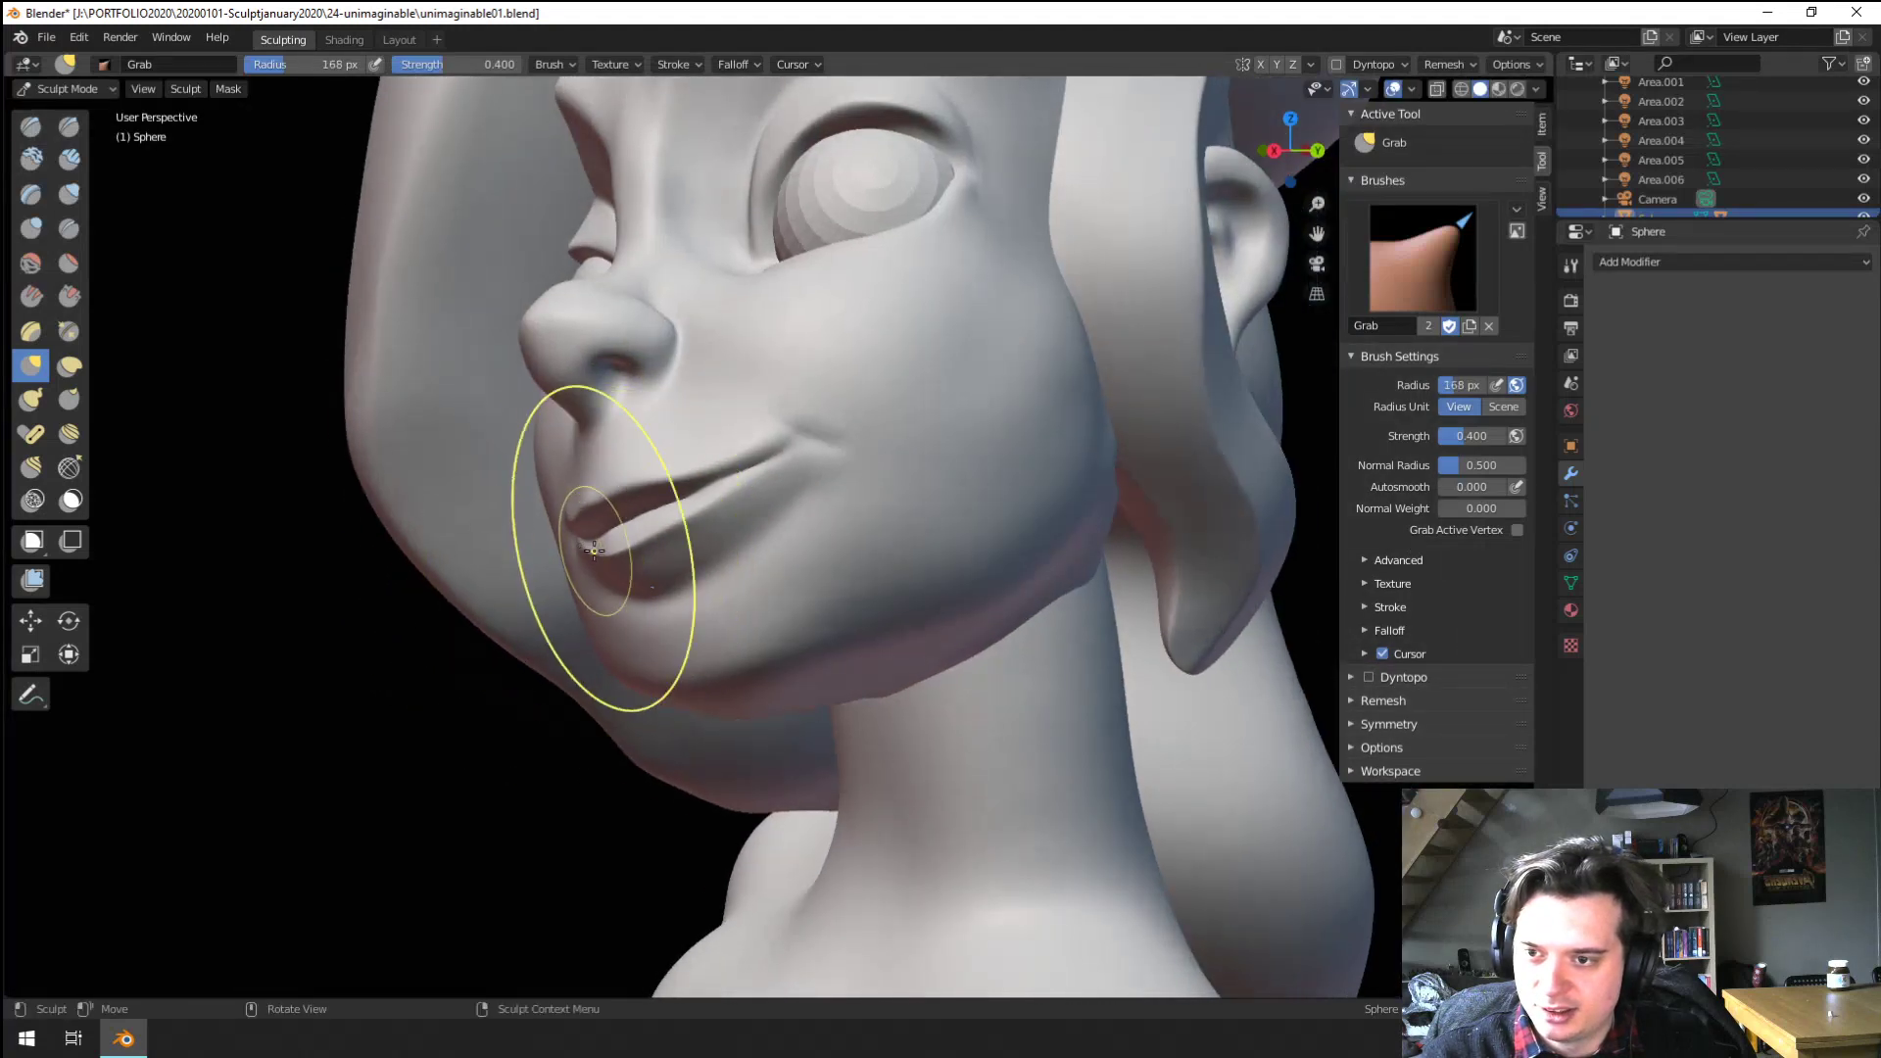
left_click_drag(604, 551, 598, 554)
mouse_move(598, 554)
middle_mouse_down()
mouse_move(667, 539)
mouse_move(564, 694)
mouse_move(604, 692)
mouse_move(694, 570)
mouse_move(817, 474)
mouse_move(761, 528)
mouse_move(857, 368)
mouse_move(519, 815)
mouse_move(559, 692)
mouse_move(769, 509)
middle_mouse_up()
key("f")
left_click(658, 558)
mouse_move(769, 510)
middle_mouse_down()
mouse_move(797, 493)
mouse_move(743, 522)
mouse_move(772, 472)
middle_mouse_up()
Scrape a clean upper lip edge at 64 px radius and tighten it with the Pinch brush at 90 px
left_click(71, 292)
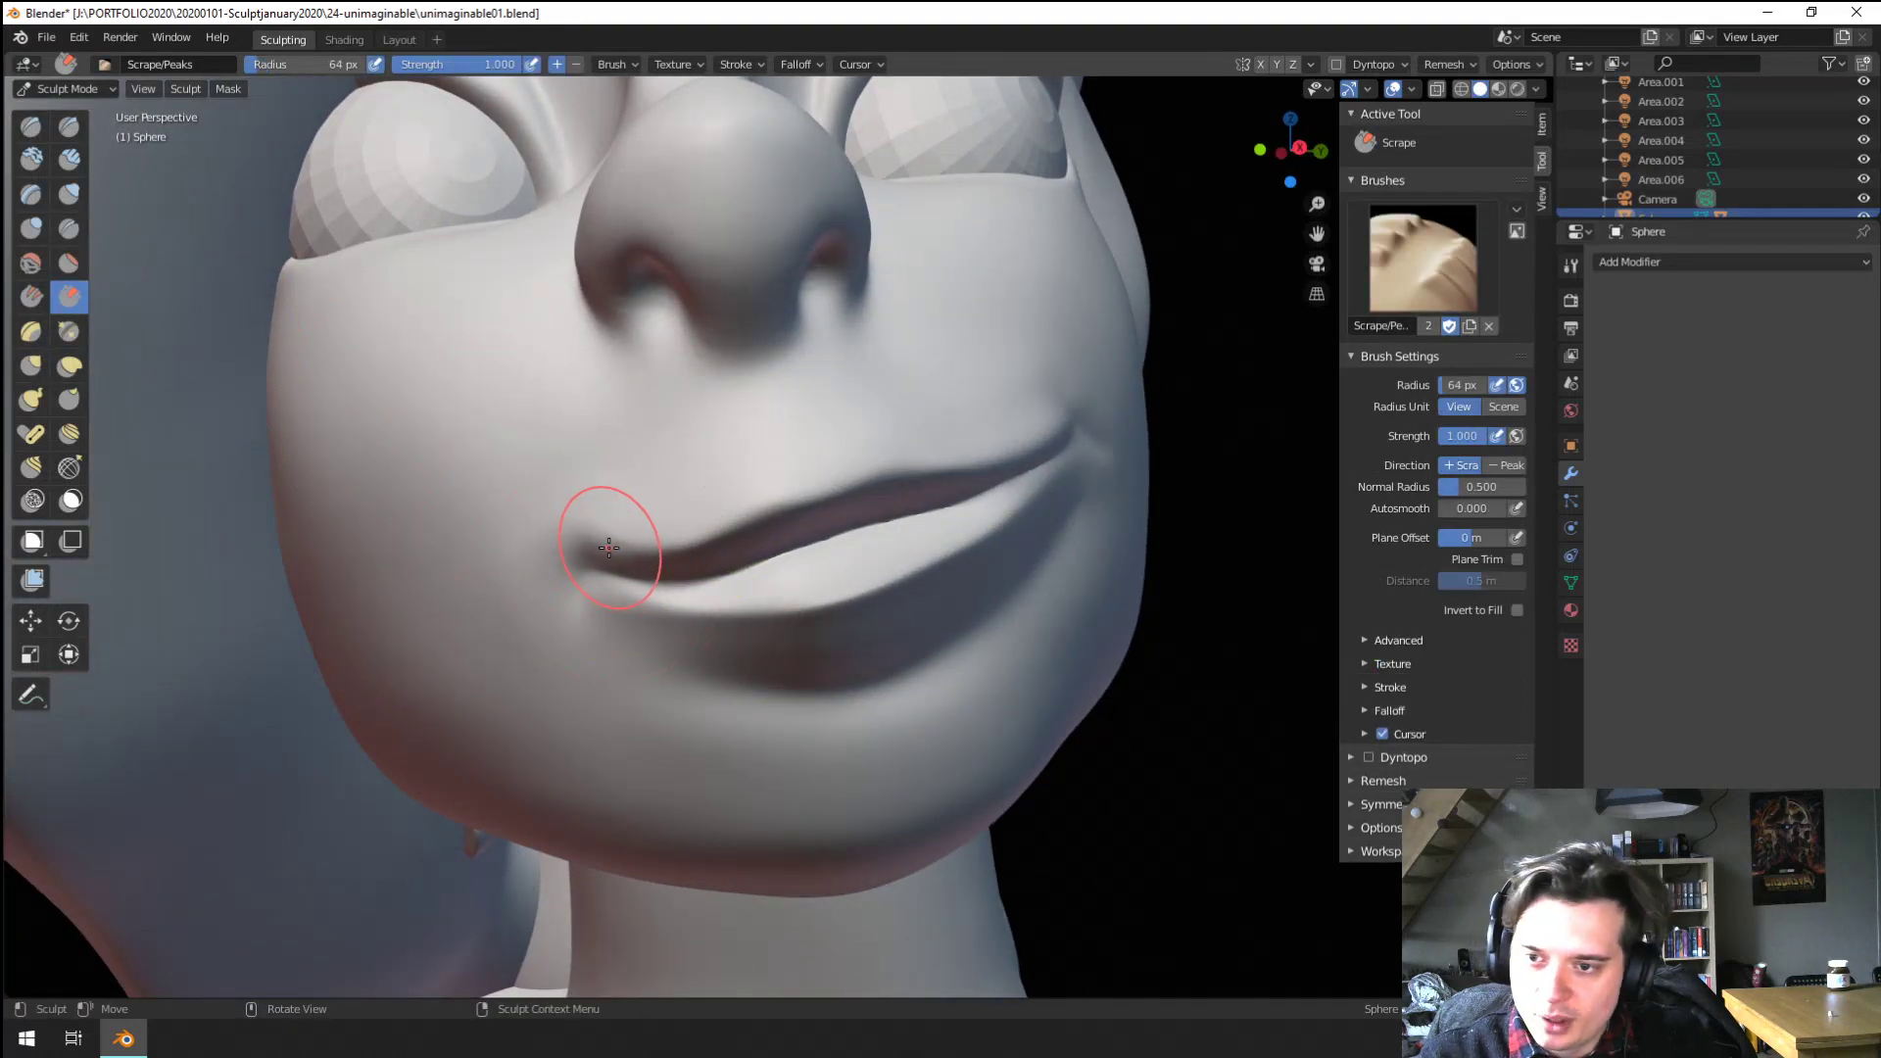
middle_click_drag(948, 463, 773, 482)
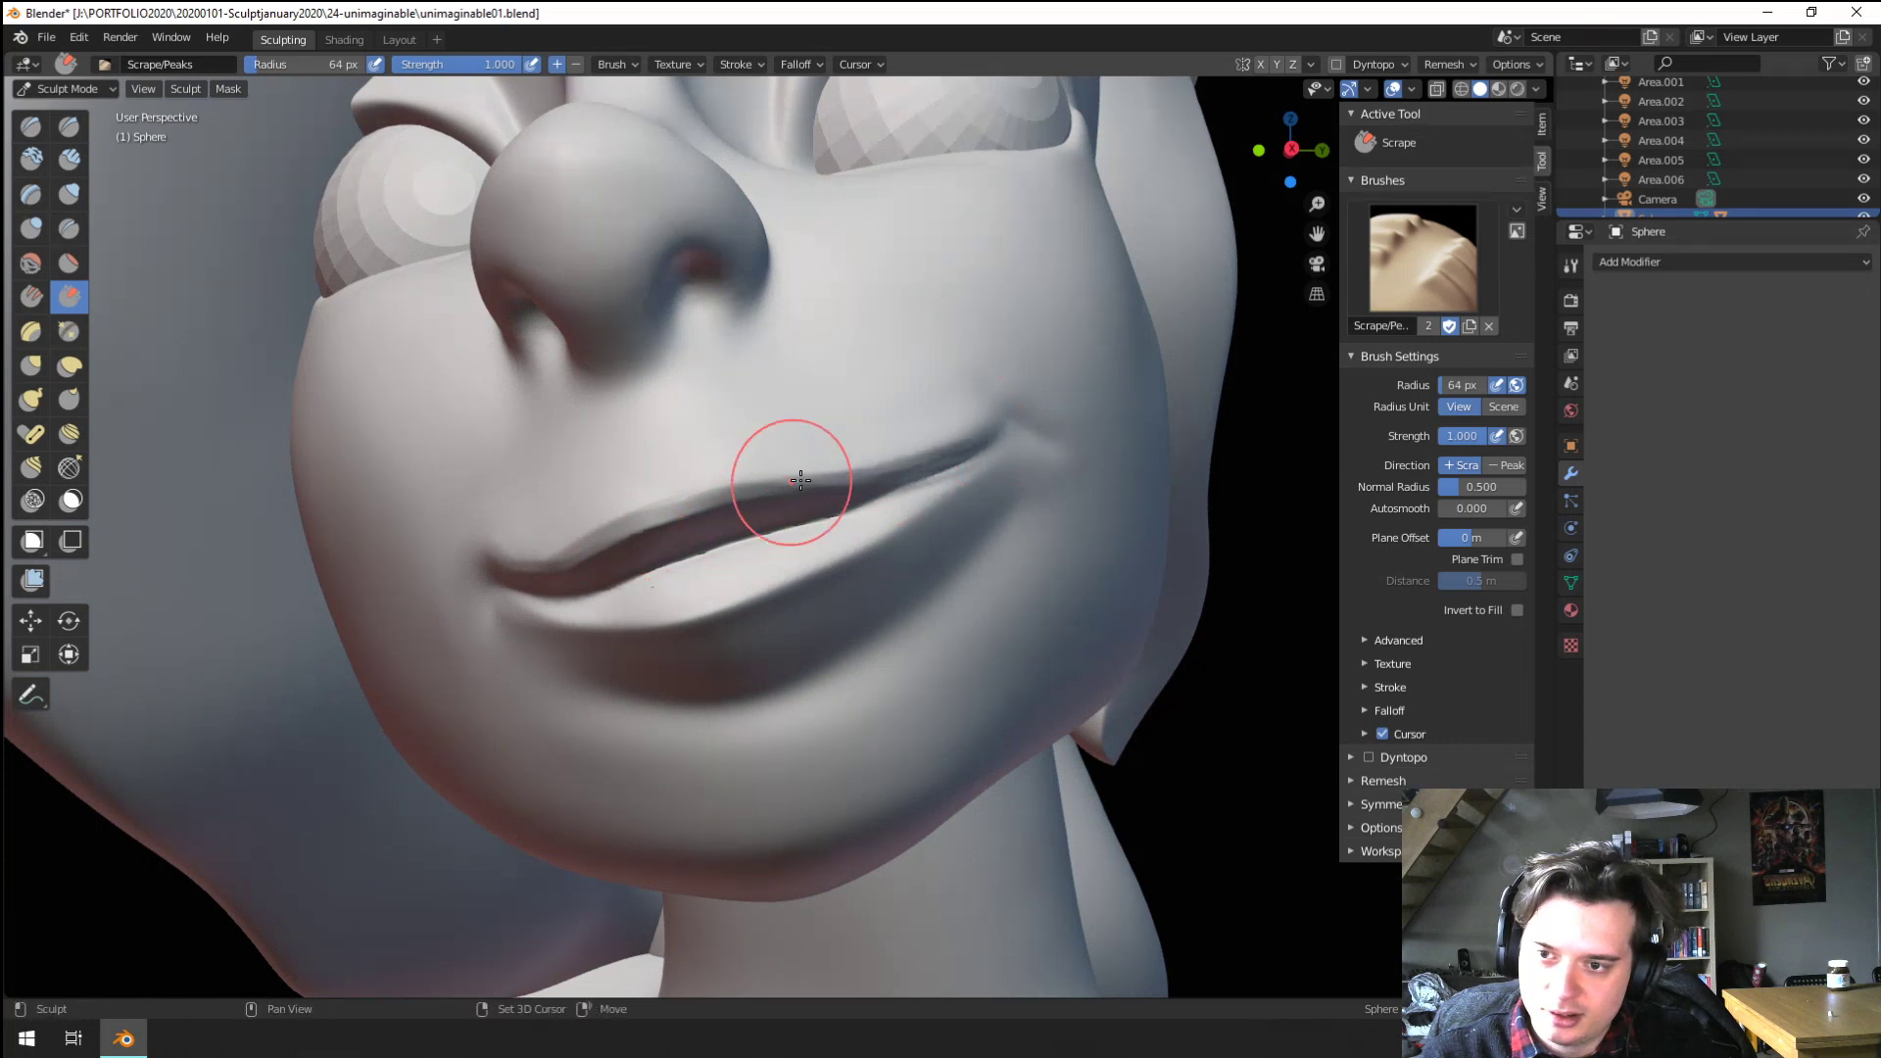
left_click(68, 330)
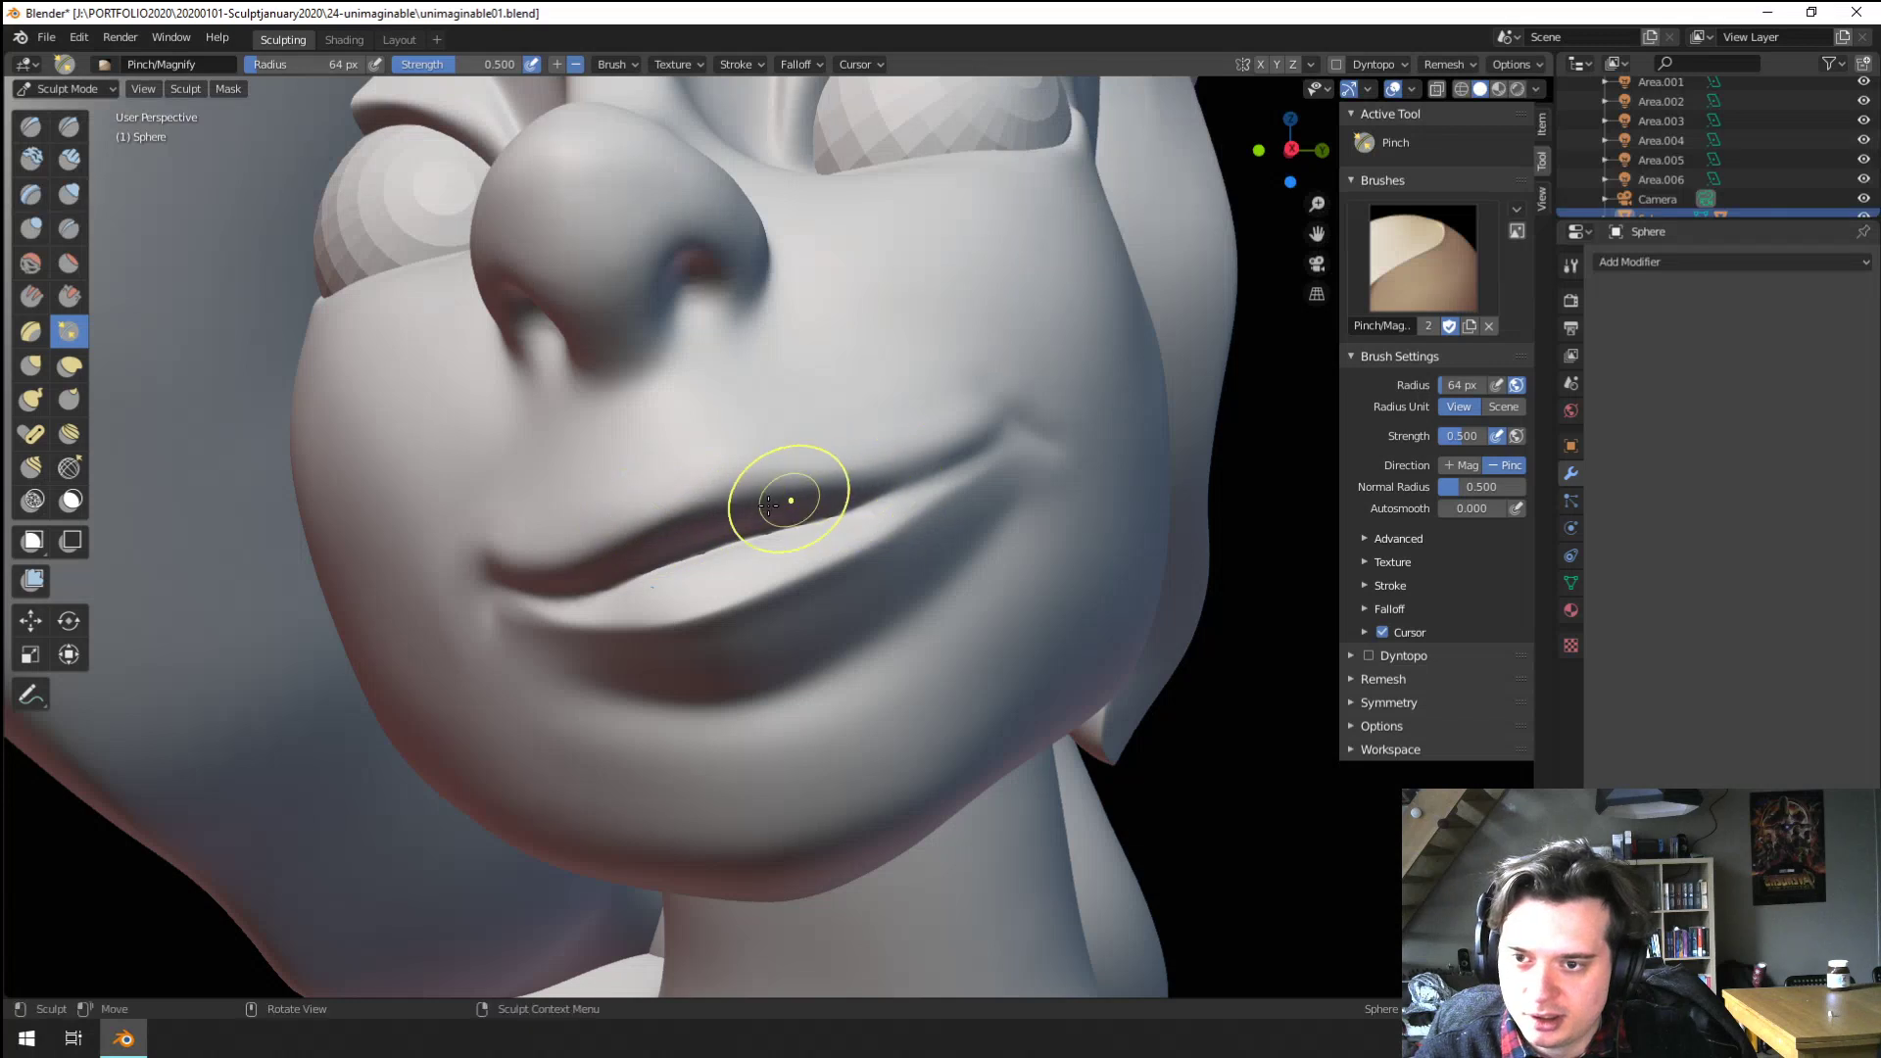
key("f")
left_click(687, 494)
middle_click_drag(651, 487, 771, 470)
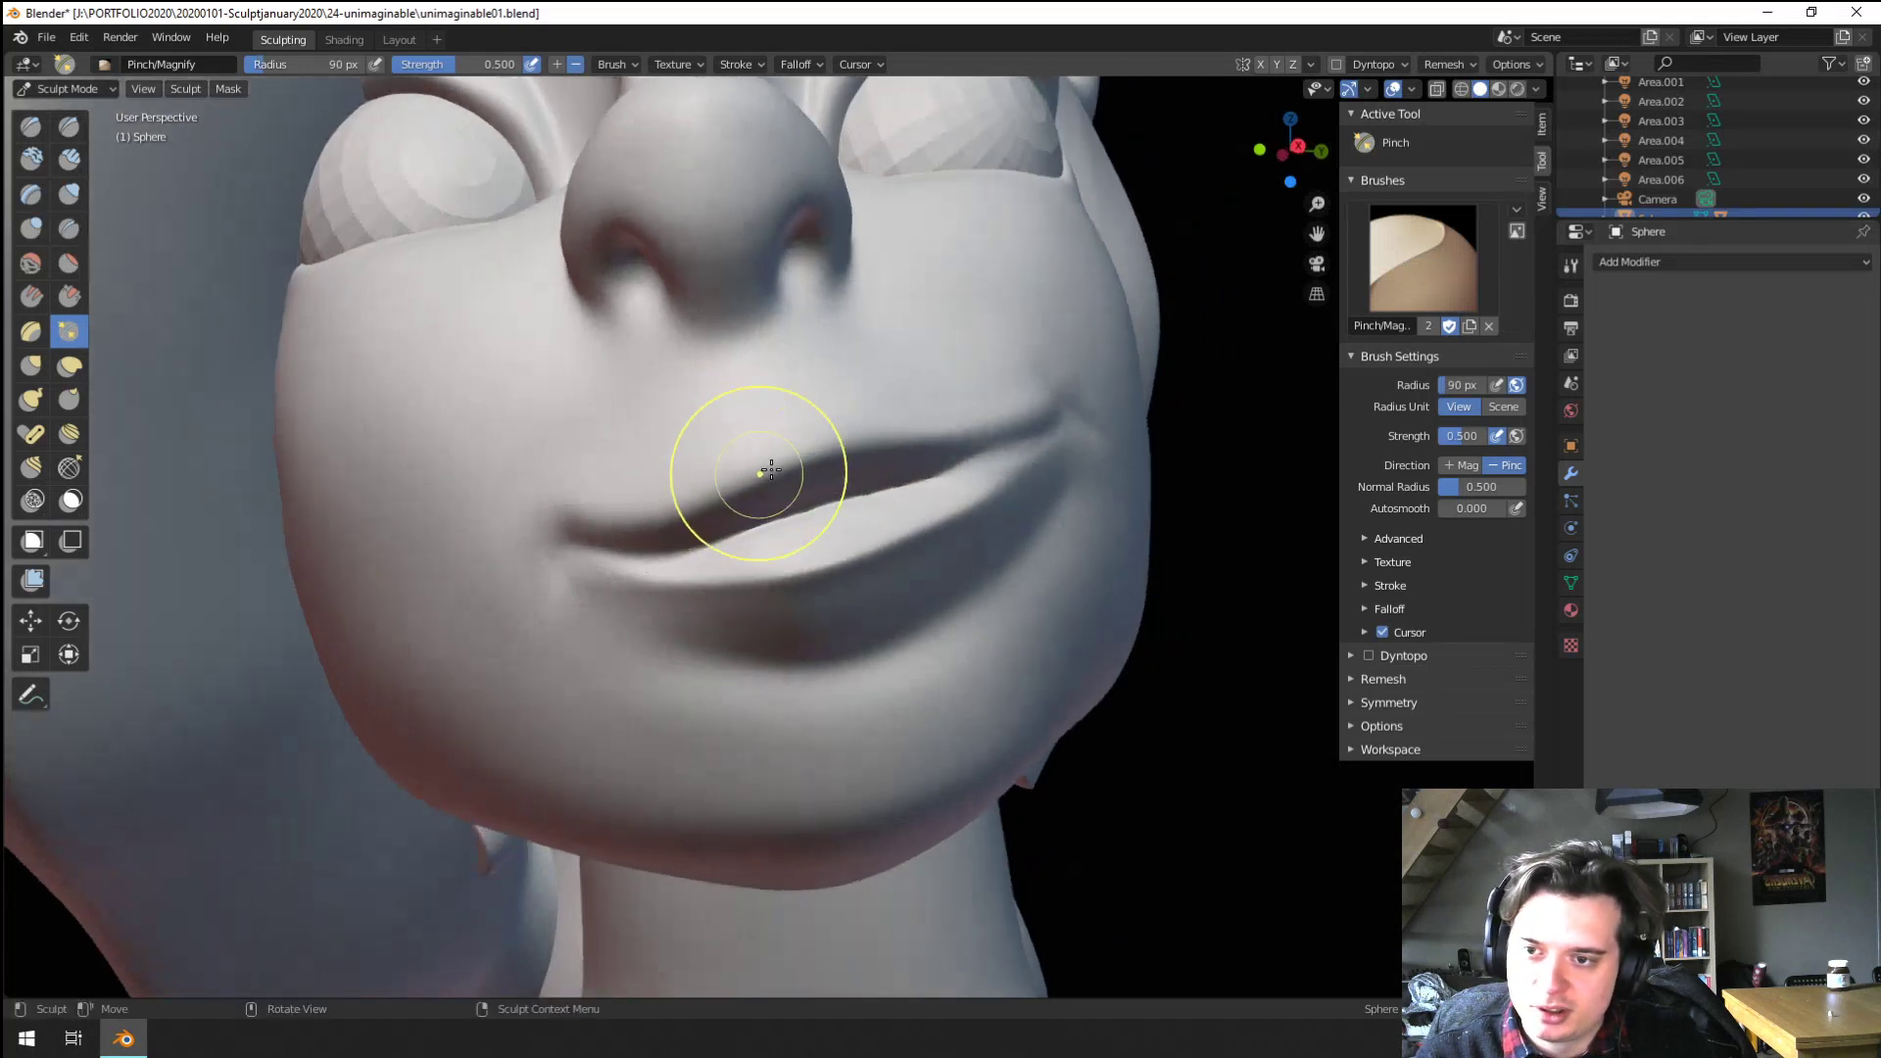
Tighten the lower mouth corner with the Pinch brush at 142 px radius
key("f")
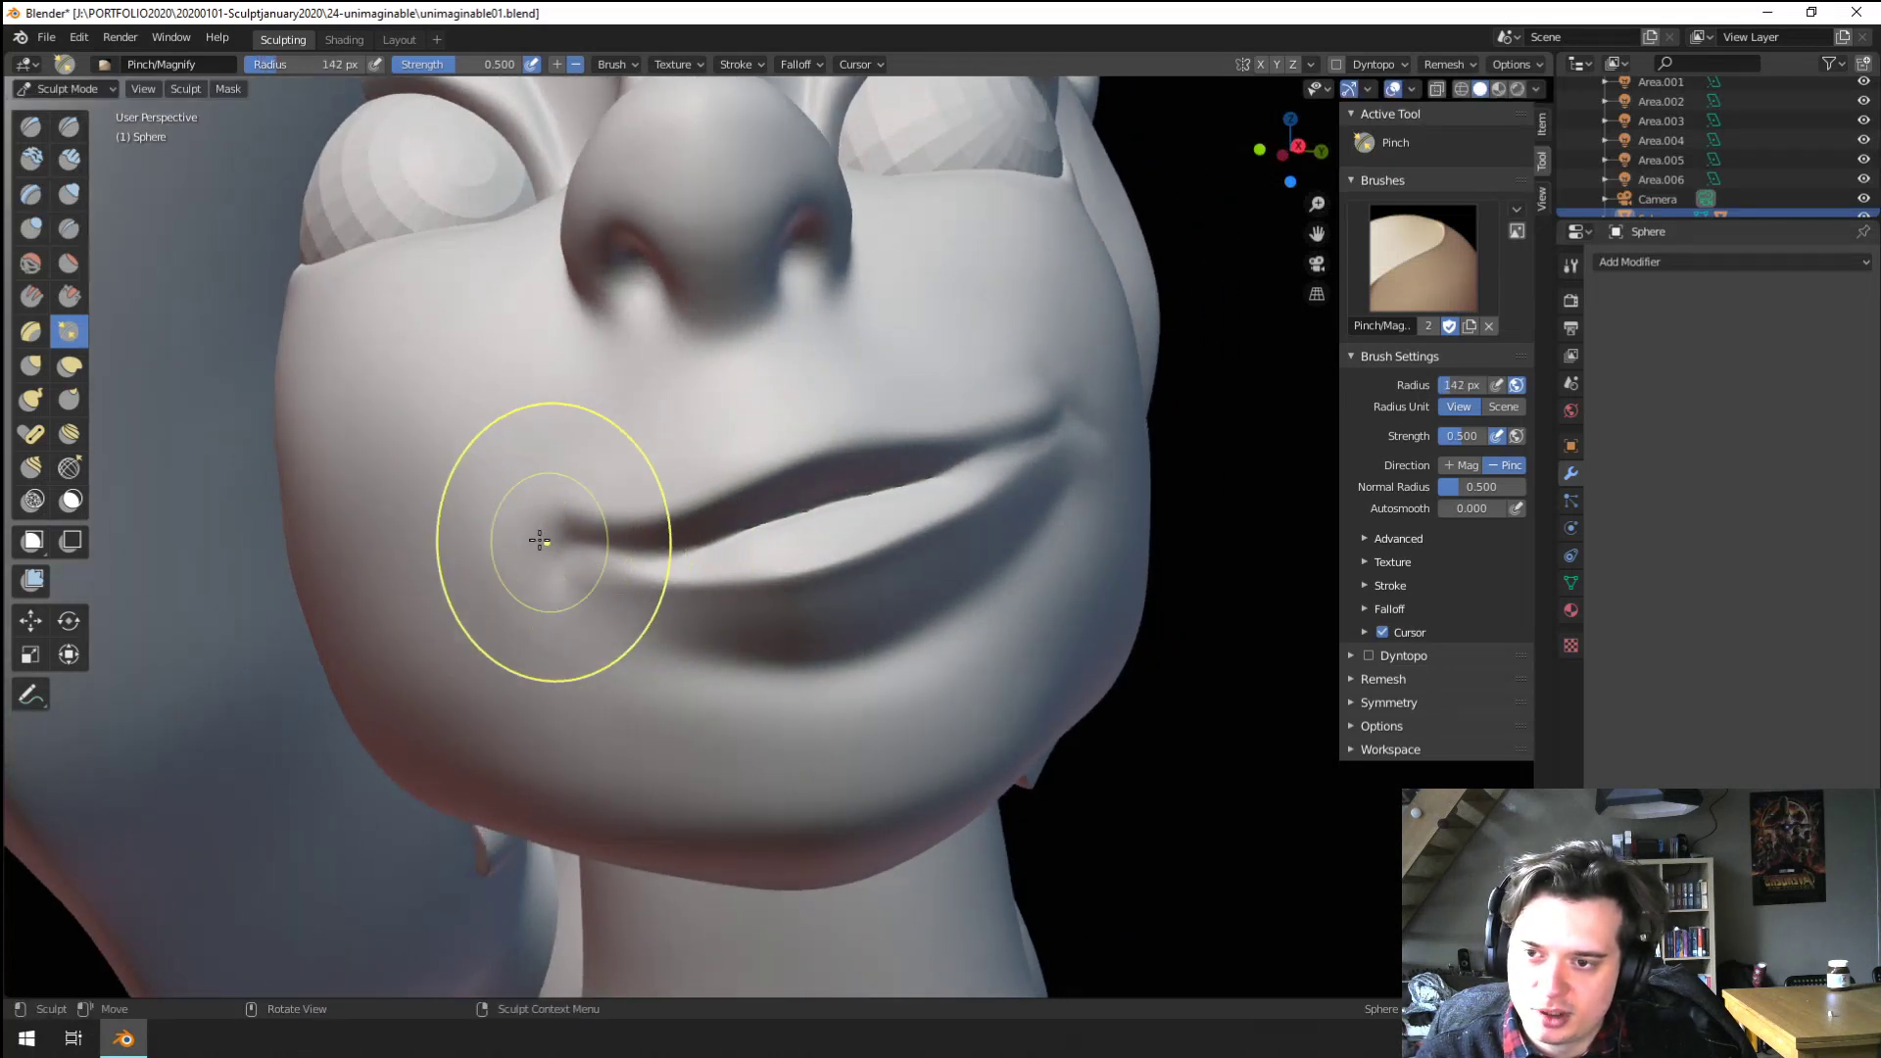
left_click(638, 562)
left_click_drag(638, 562, 602, 529)
Refine the contour of the lips near the lower mouth corner with the Grab brush at 115 px radius
mouse_move(673, 495)
middle_mouse_down()
mouse_move(718, 466)
mouse_move(689, 642)
mouse_move(587, 580)
mouse_move(596, 520)
mouse_move(594, 580)
middle_mouse_up()
key("g")
key("f")
left_click(651, 576)
key("f")
left_click(698, 577)
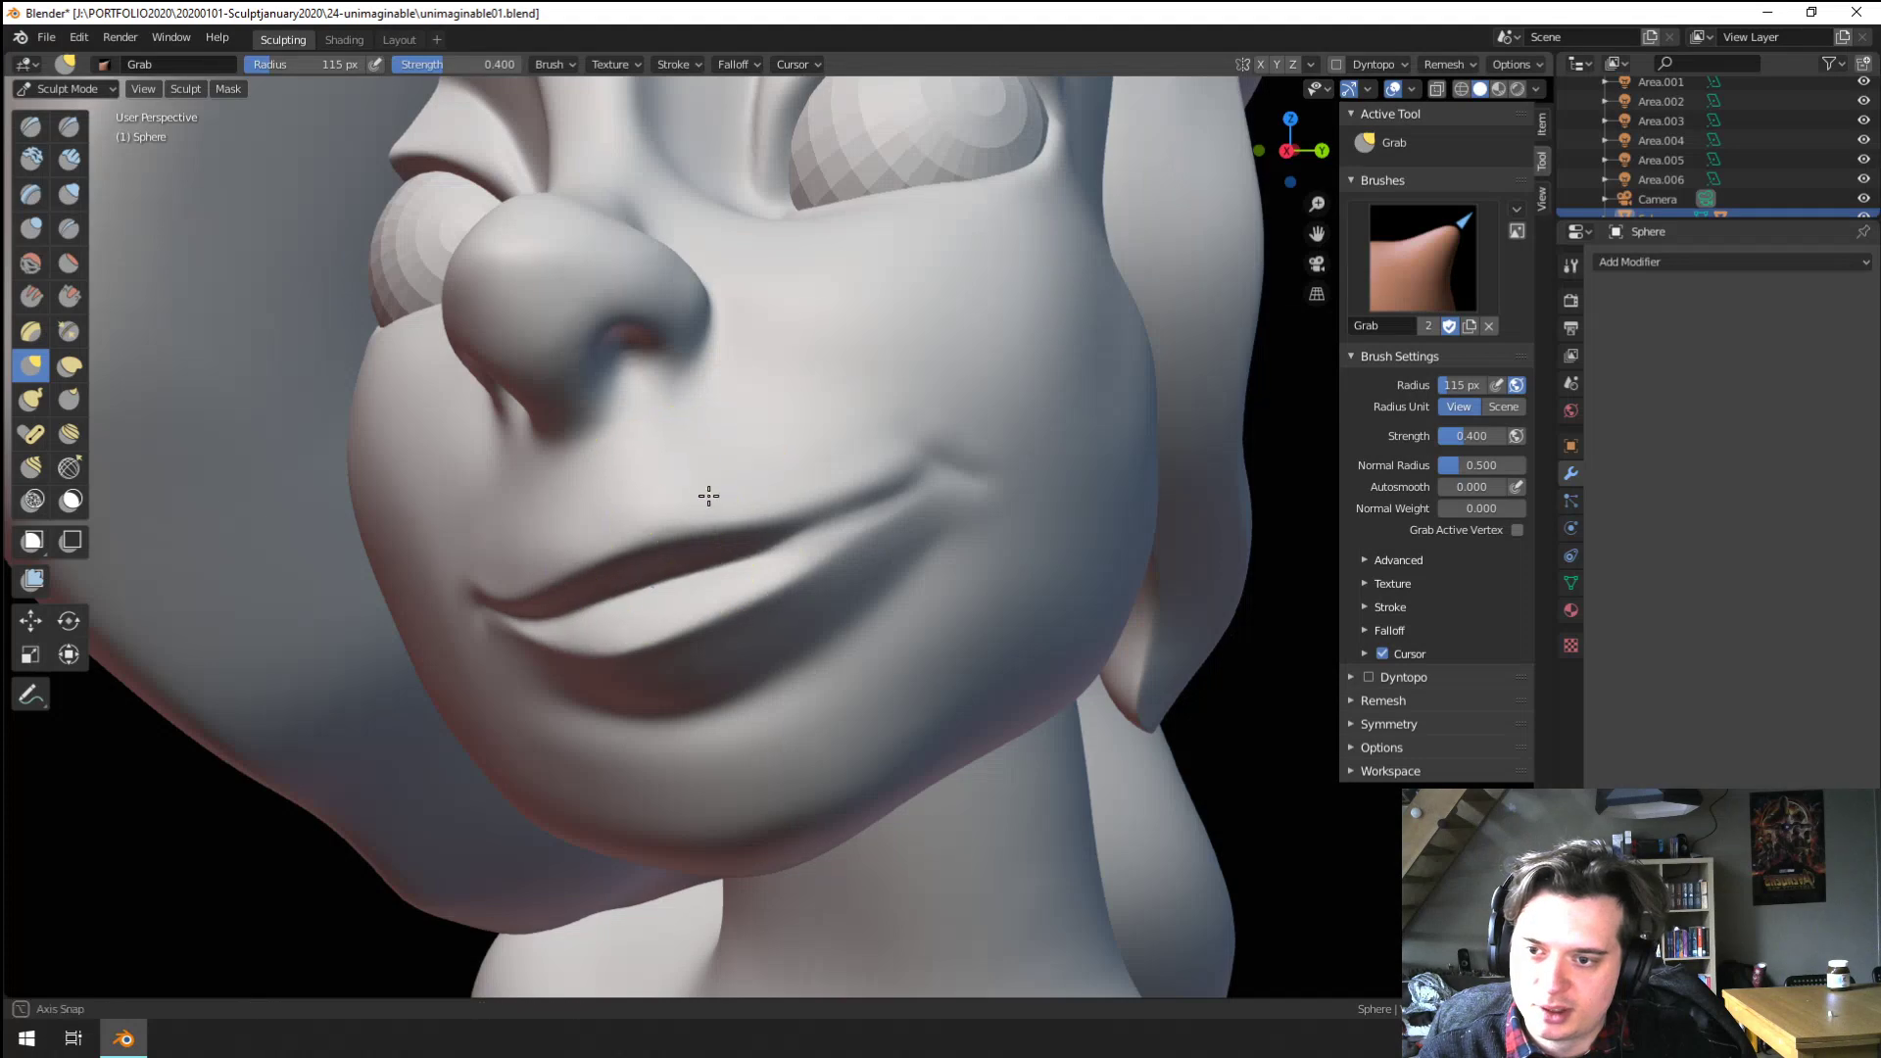
mouse_move(709, 496)
middle_mouse_down()
mouse_move(651, 537)
mouse_move(765, 491)
middle_mouse_up()
scroll(760, 480, "up", 5)
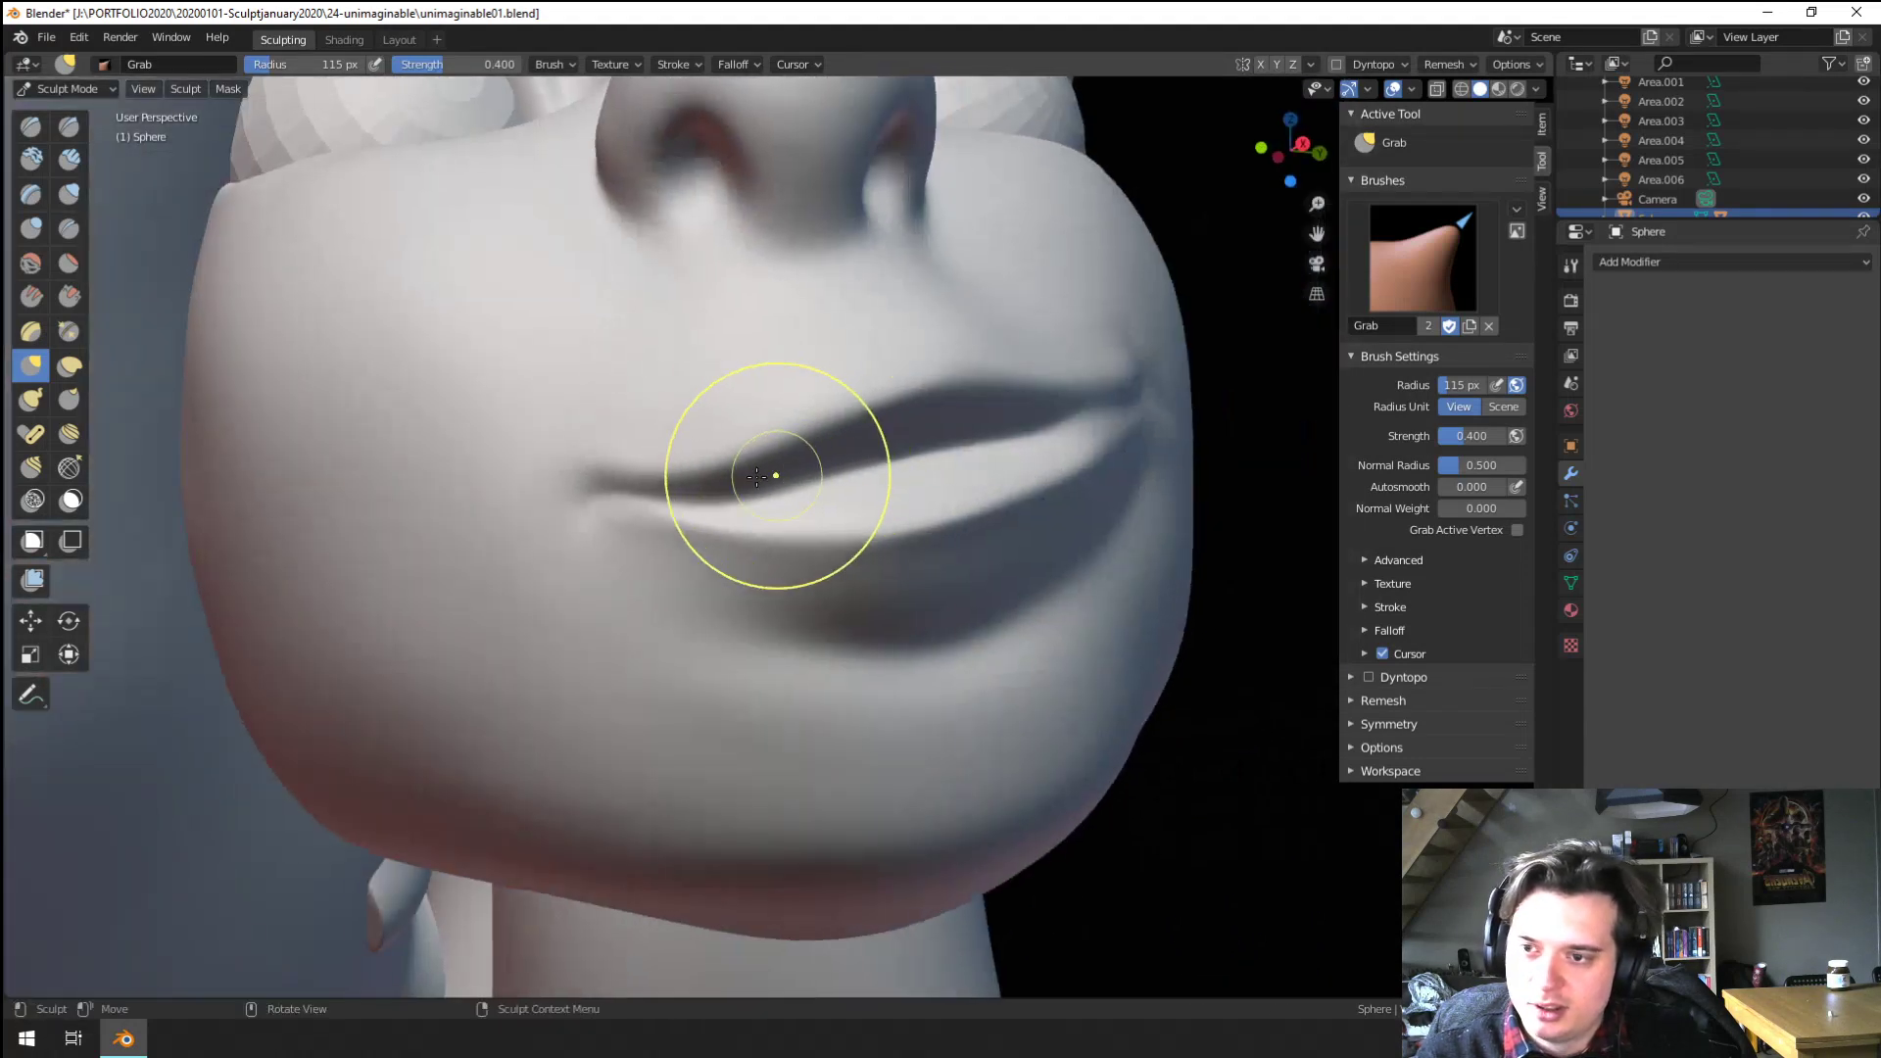
Sharpen the parting line between the lips out to the raised corner with the Crease brush, reducing its radius to 62 px
left_click(67, 229)
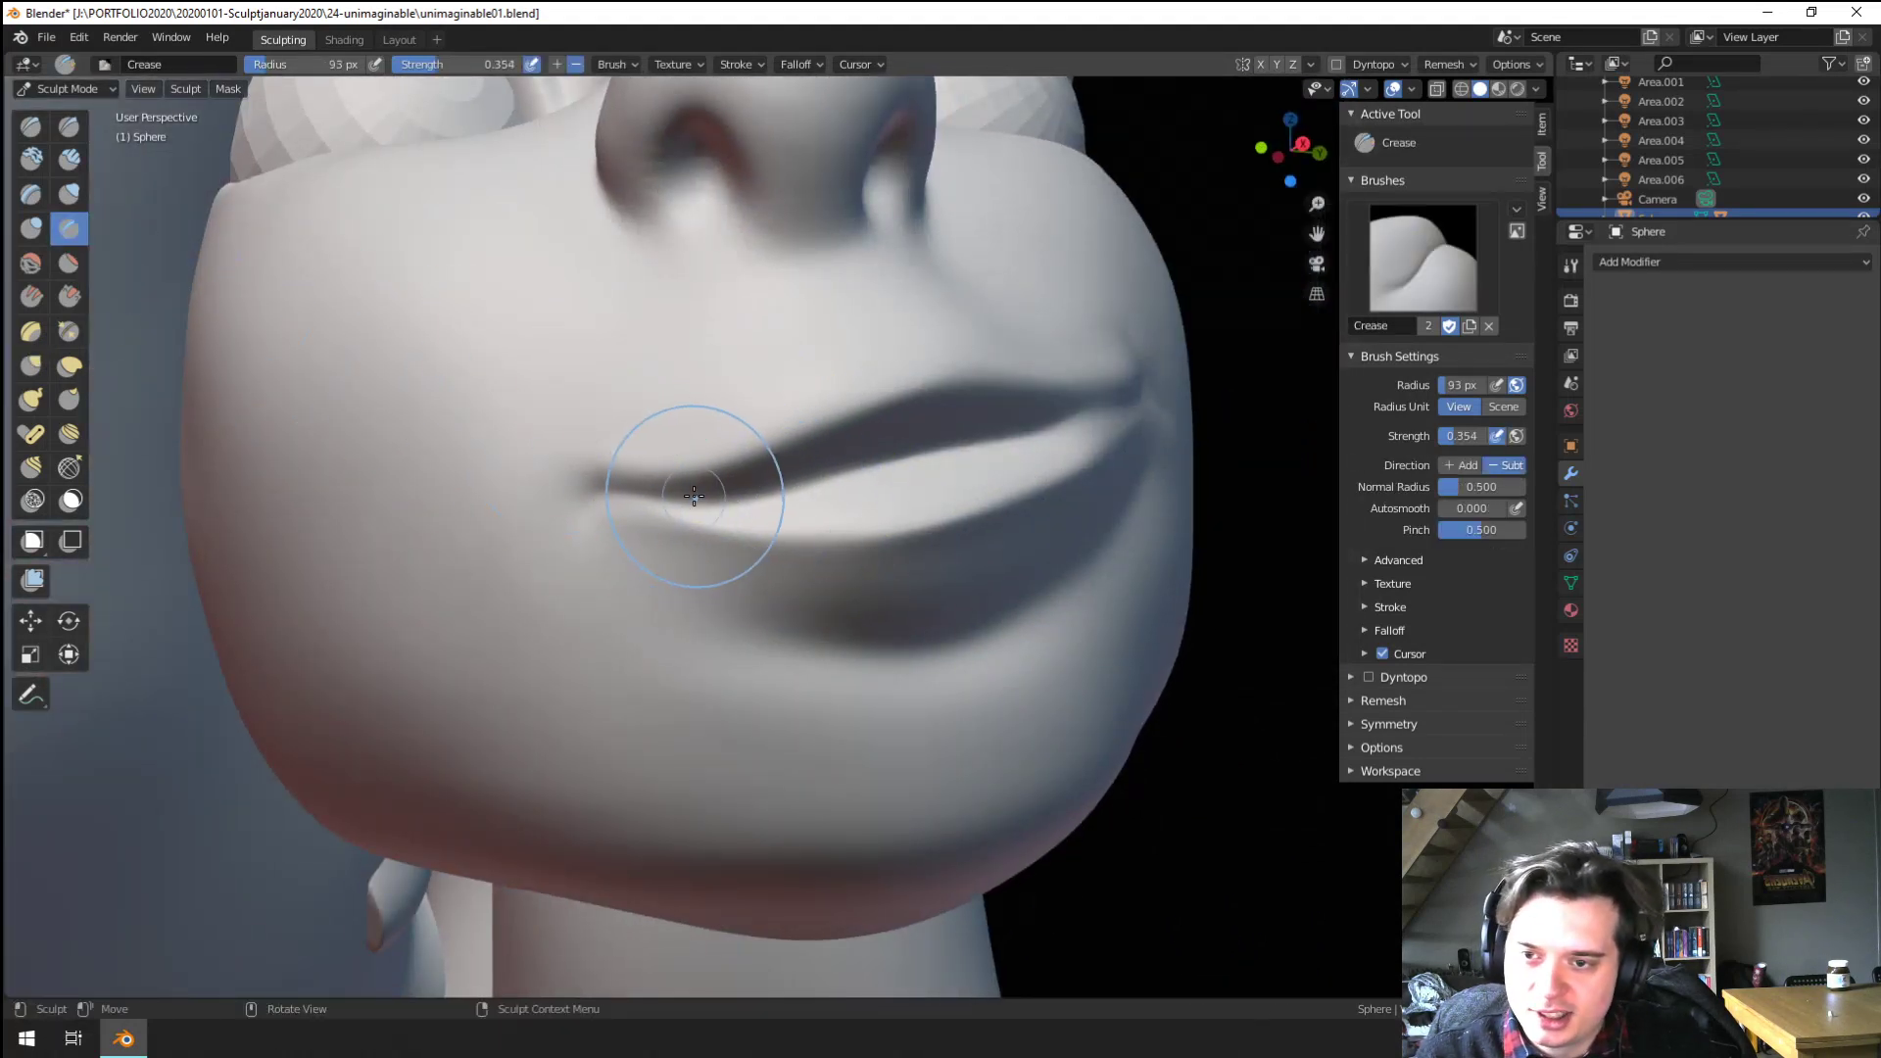
middle_click_drag(777, 500, 1038, 393)
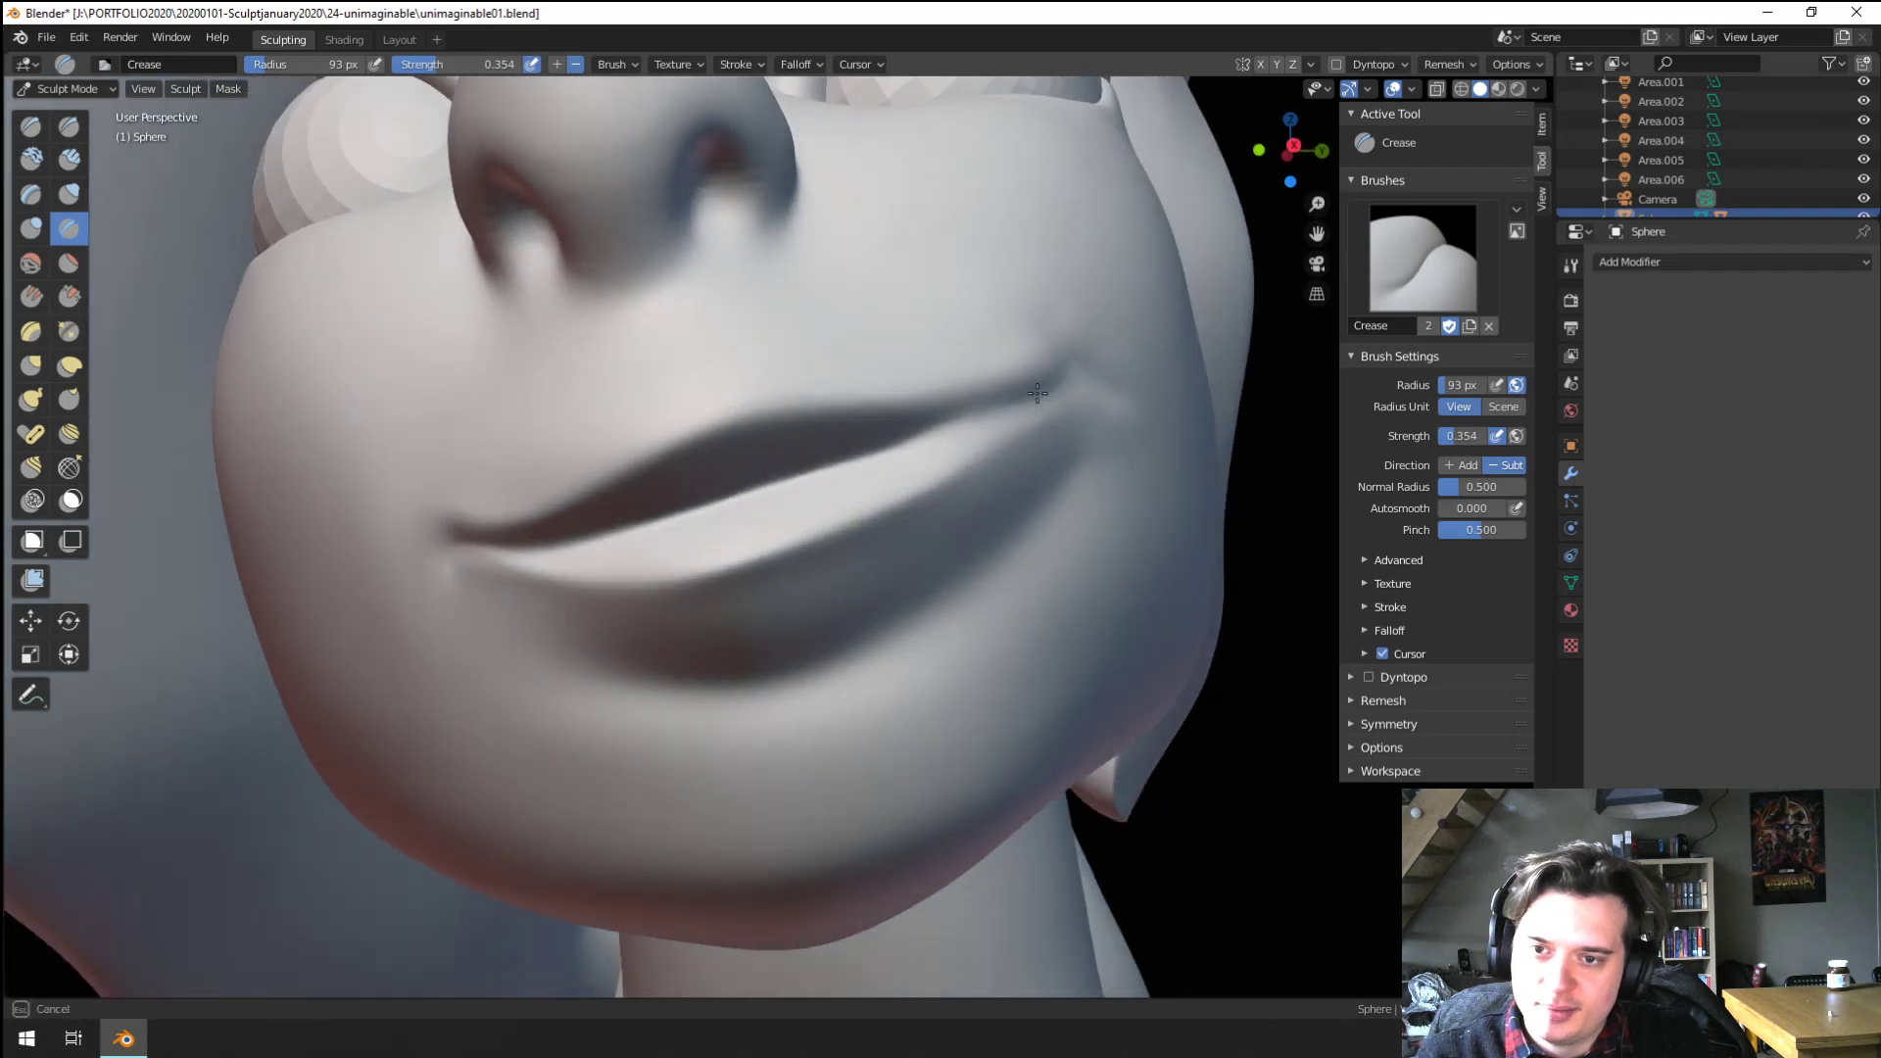
key("f")
left_click(843, 460)
left_click_drag(889, 454, 1075, 380)
middle_click_drag(1076, 384, 882, 515, "ctrl")
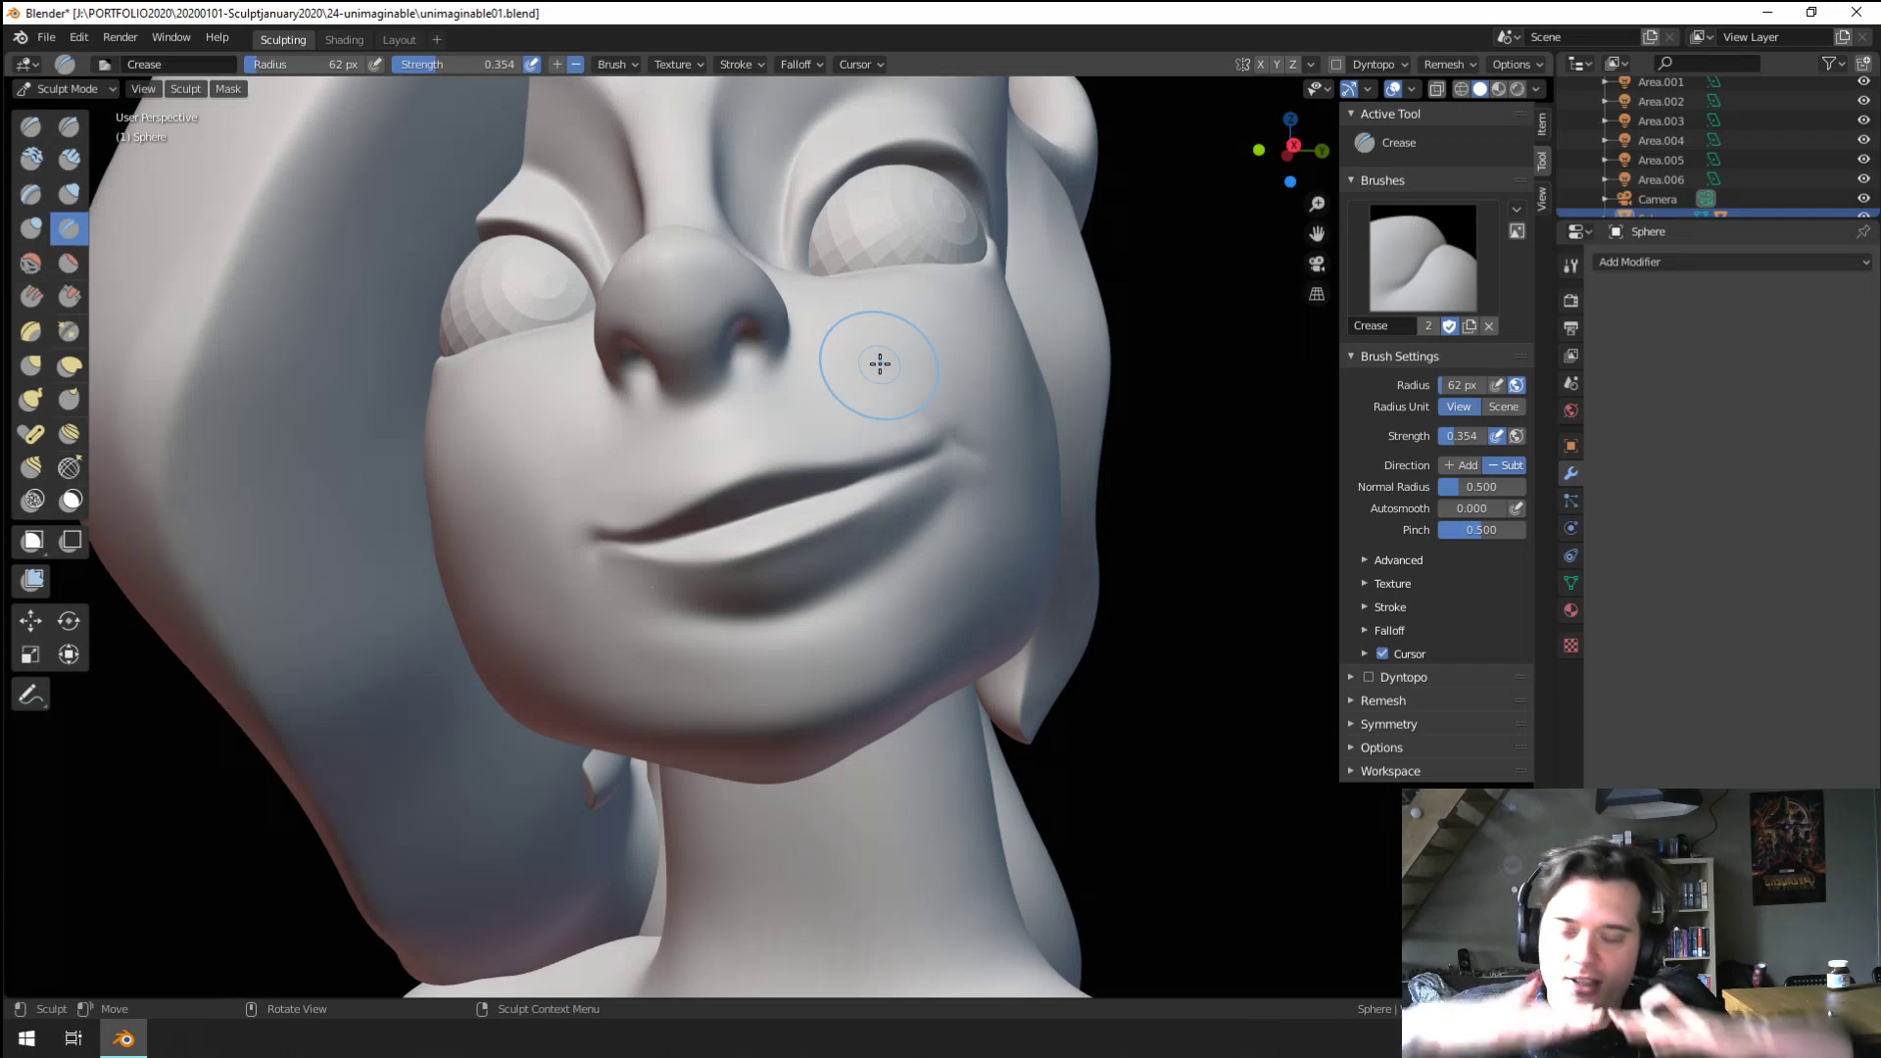
middle_click_drag(758, 616, 733, 527, "ctrl")
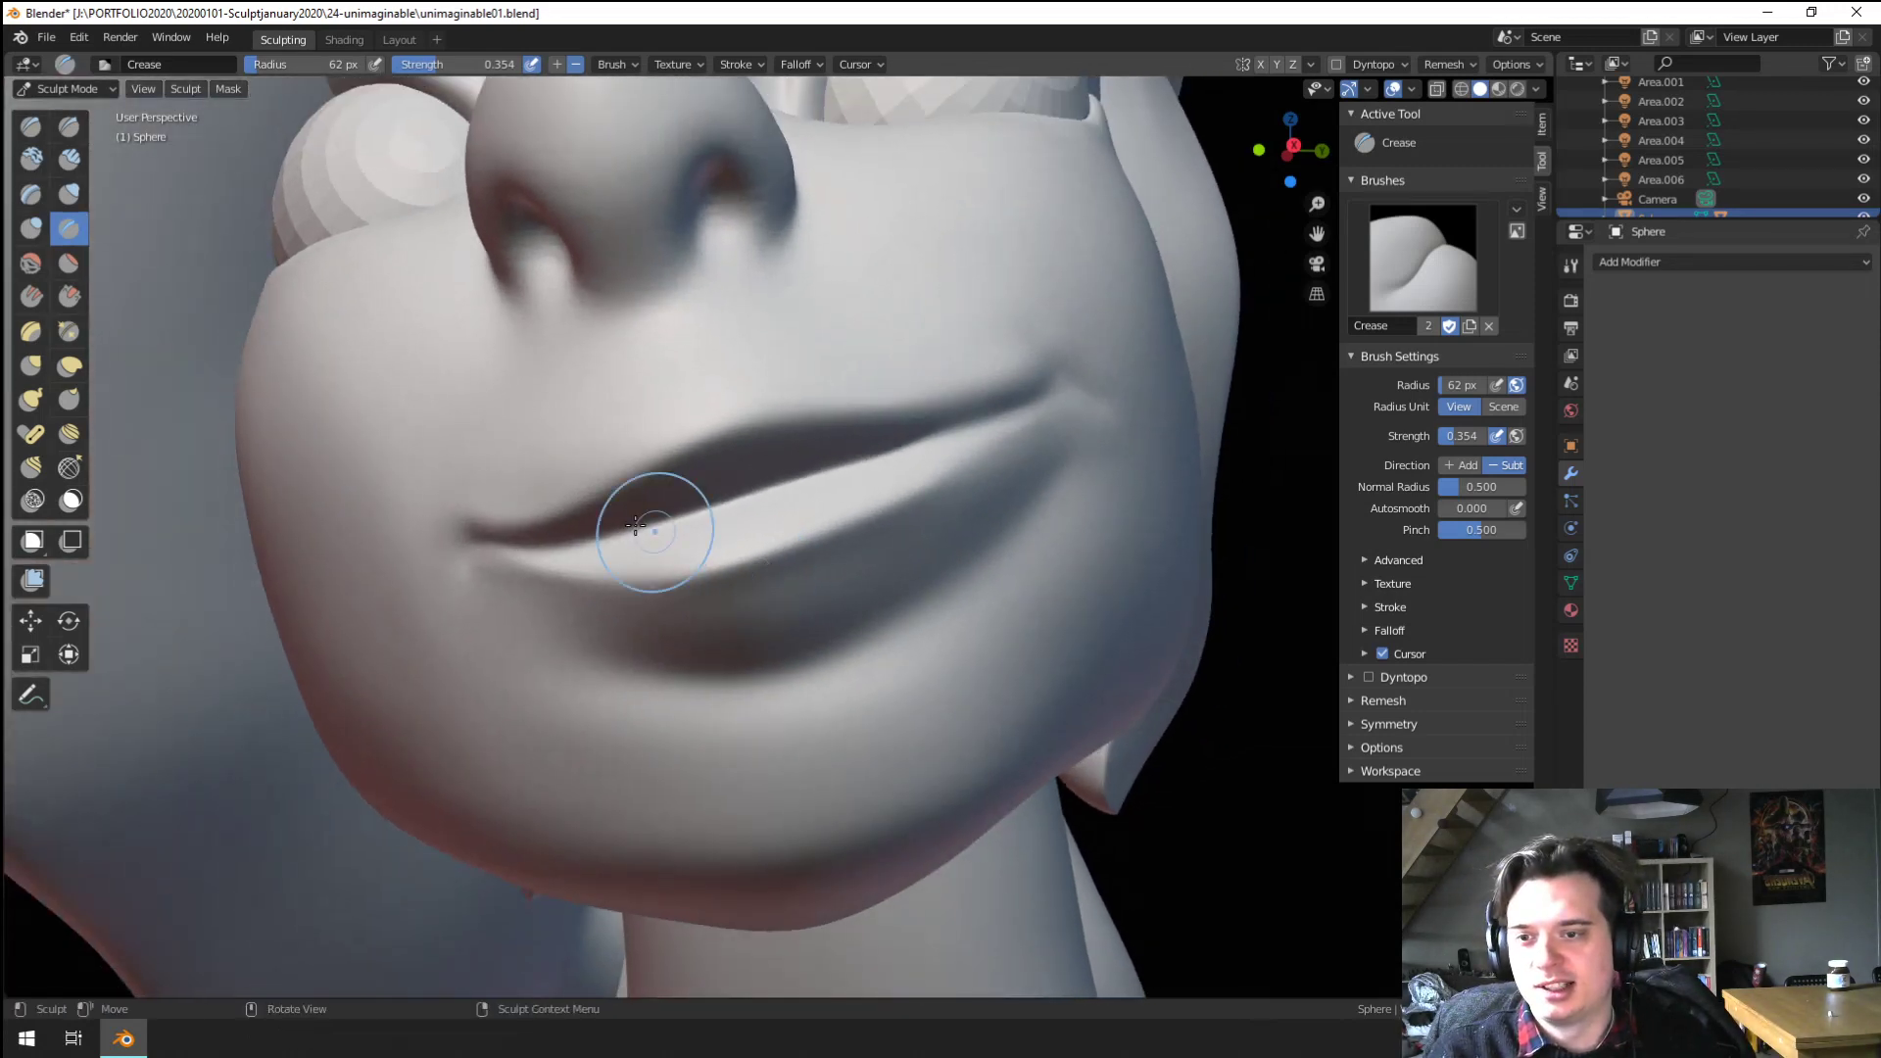
Add volume to the upper lip with the Inflate brush at 107 px radius
mouse_move(548, 544)
middle_mouse_down()
mouse_move(343, 577)
mouse_move(468, 567)
mouse_move(62, 245)
middle_mouse_up()
key("g")
left_click(71, 195)
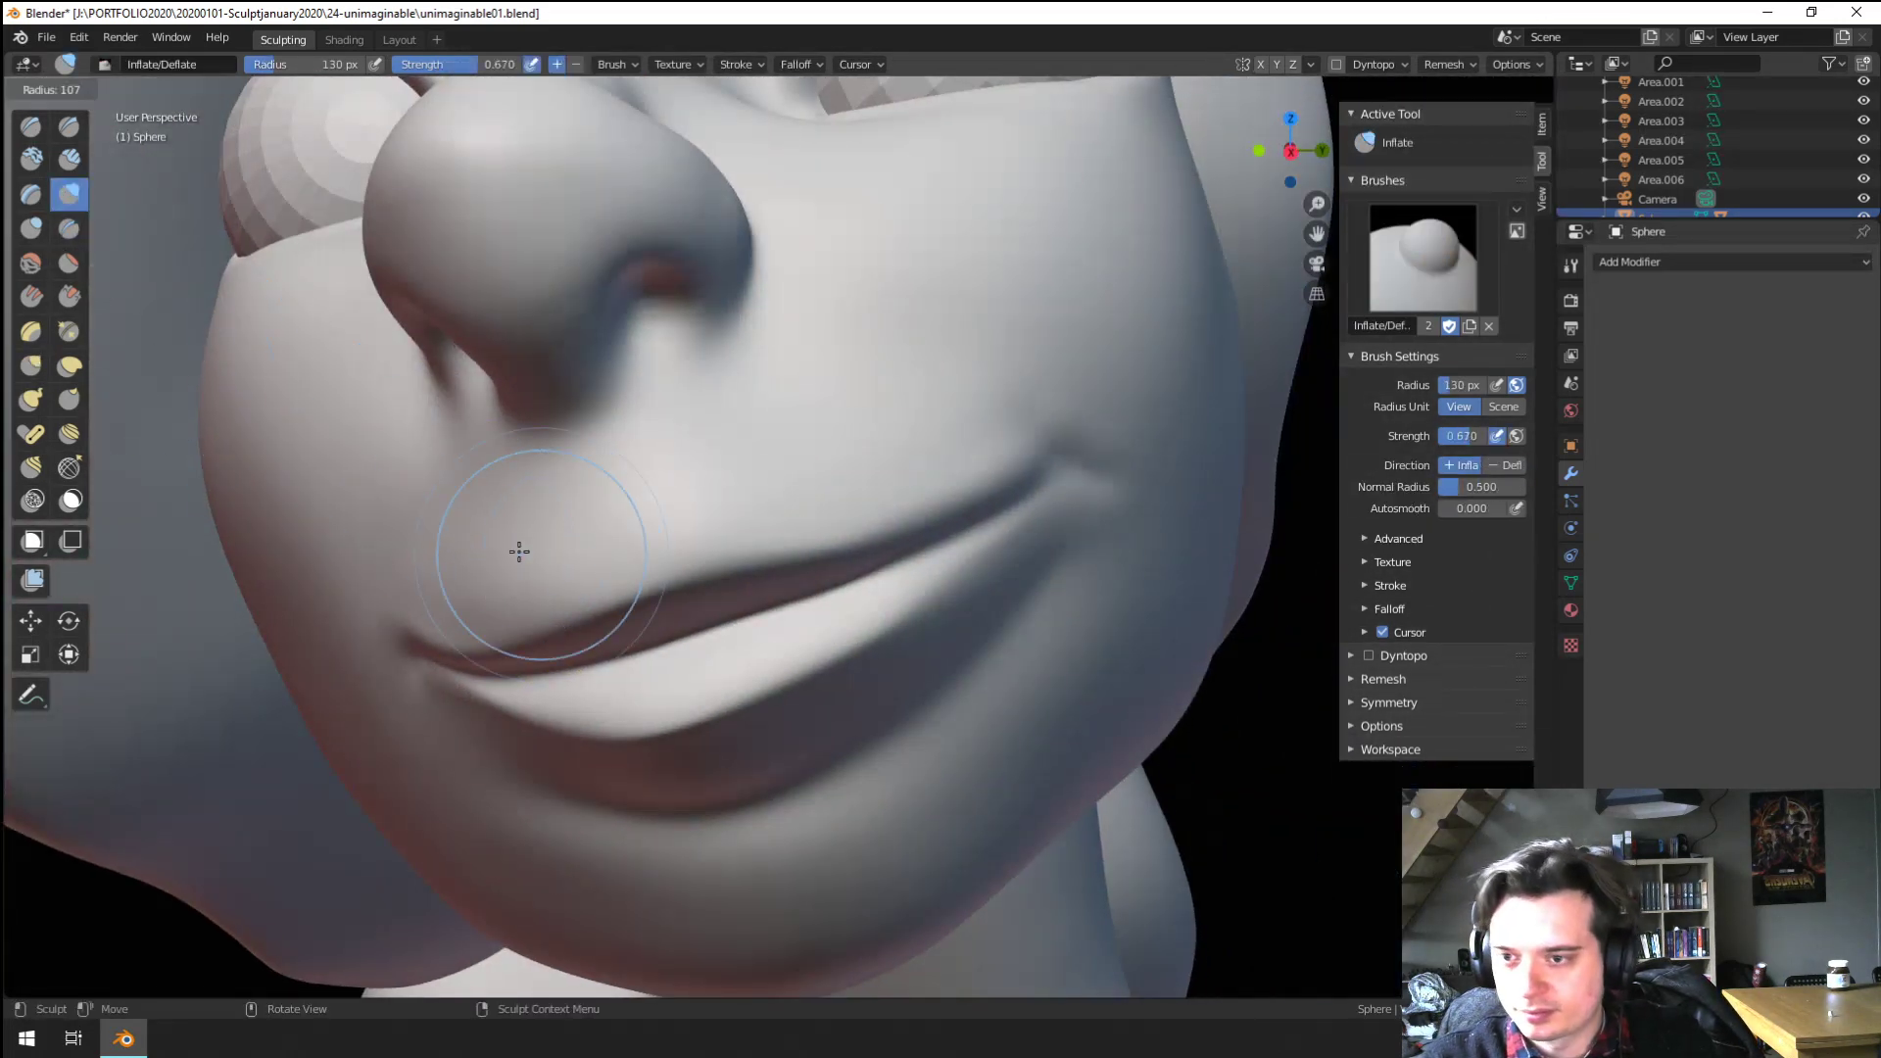
middle_click_drag(612, 451, 510, 588, "ctrl")
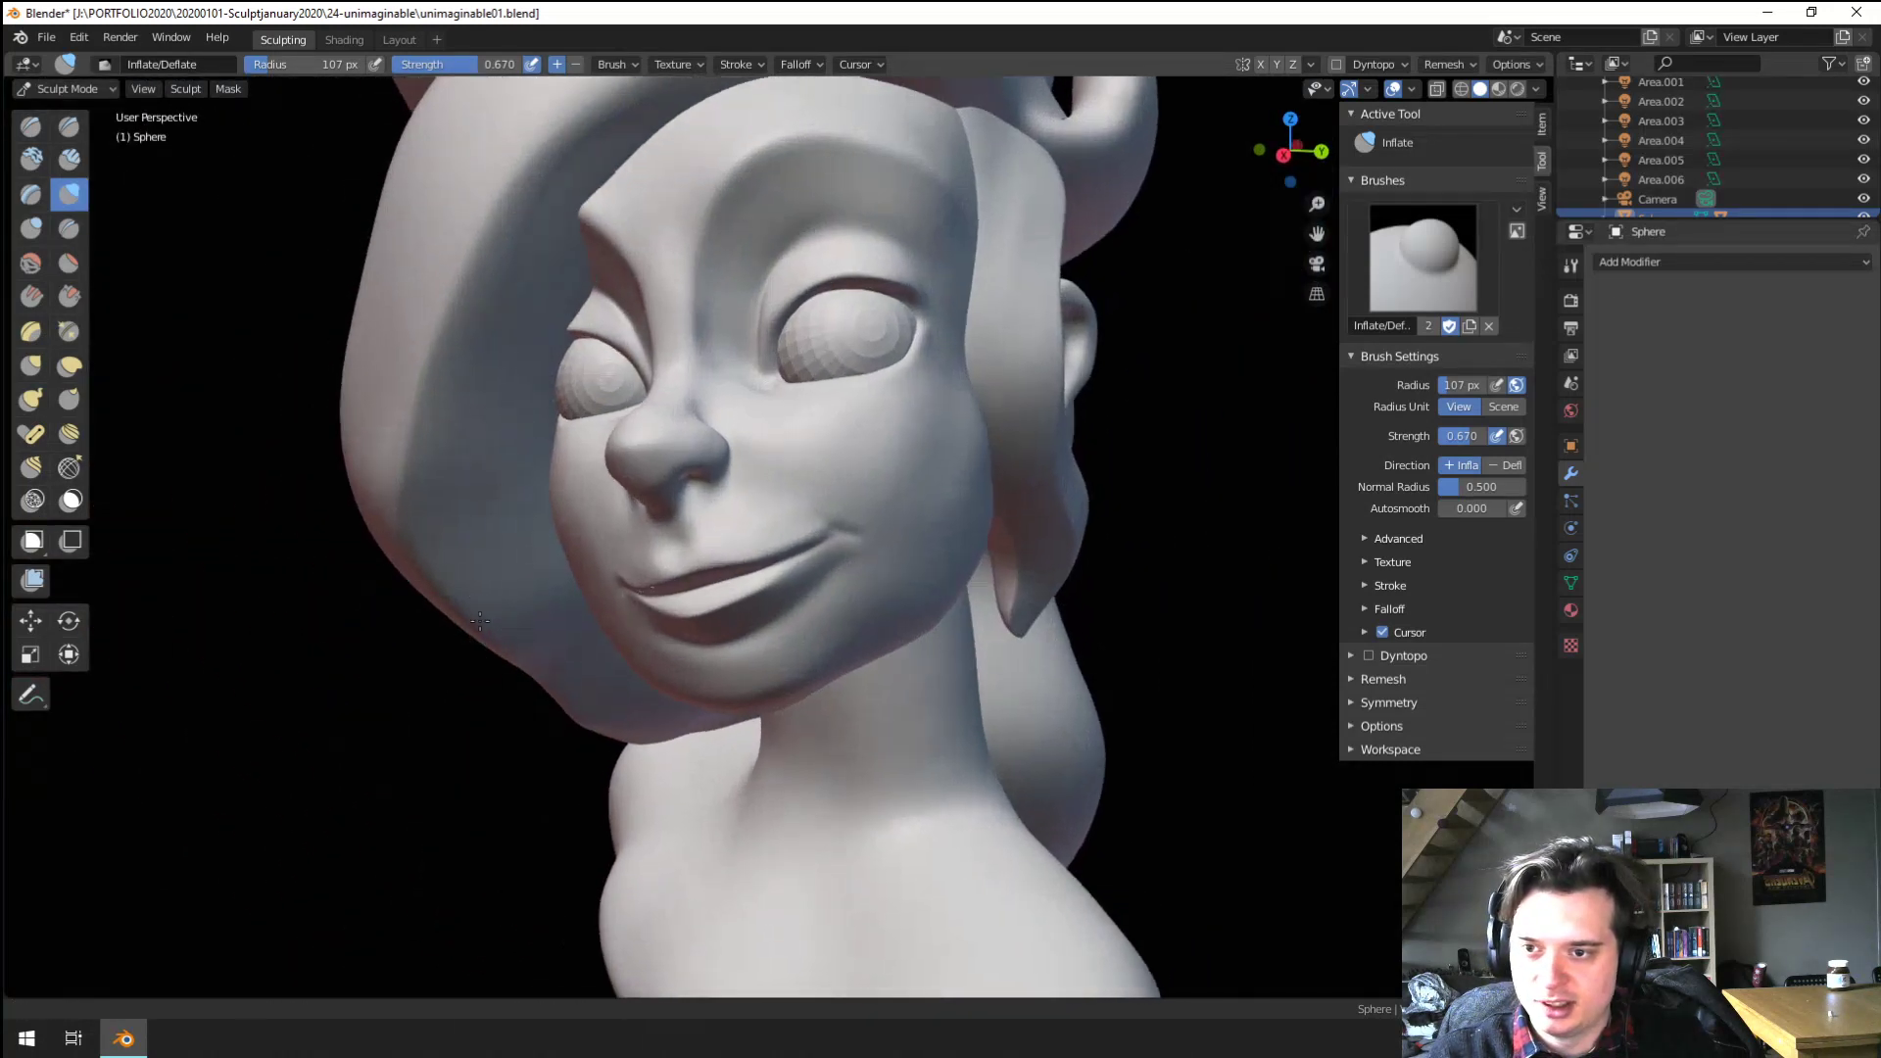
Adjust the mouth's shape against the whole face with the Grab brush at 185 px radius
scroll(571, 546, "up", 5)
key("g")
key("f")
left_click(645, 540)
mouse_move(645, 540)
middle_mouse_down()
mouse_move(643, 520)
mouse_move(373, 723)
mouse_move(390, 714)
middle_mouse_up()
key("f")
left_click(672, 524)
scroll(650, 508, "down", 5)
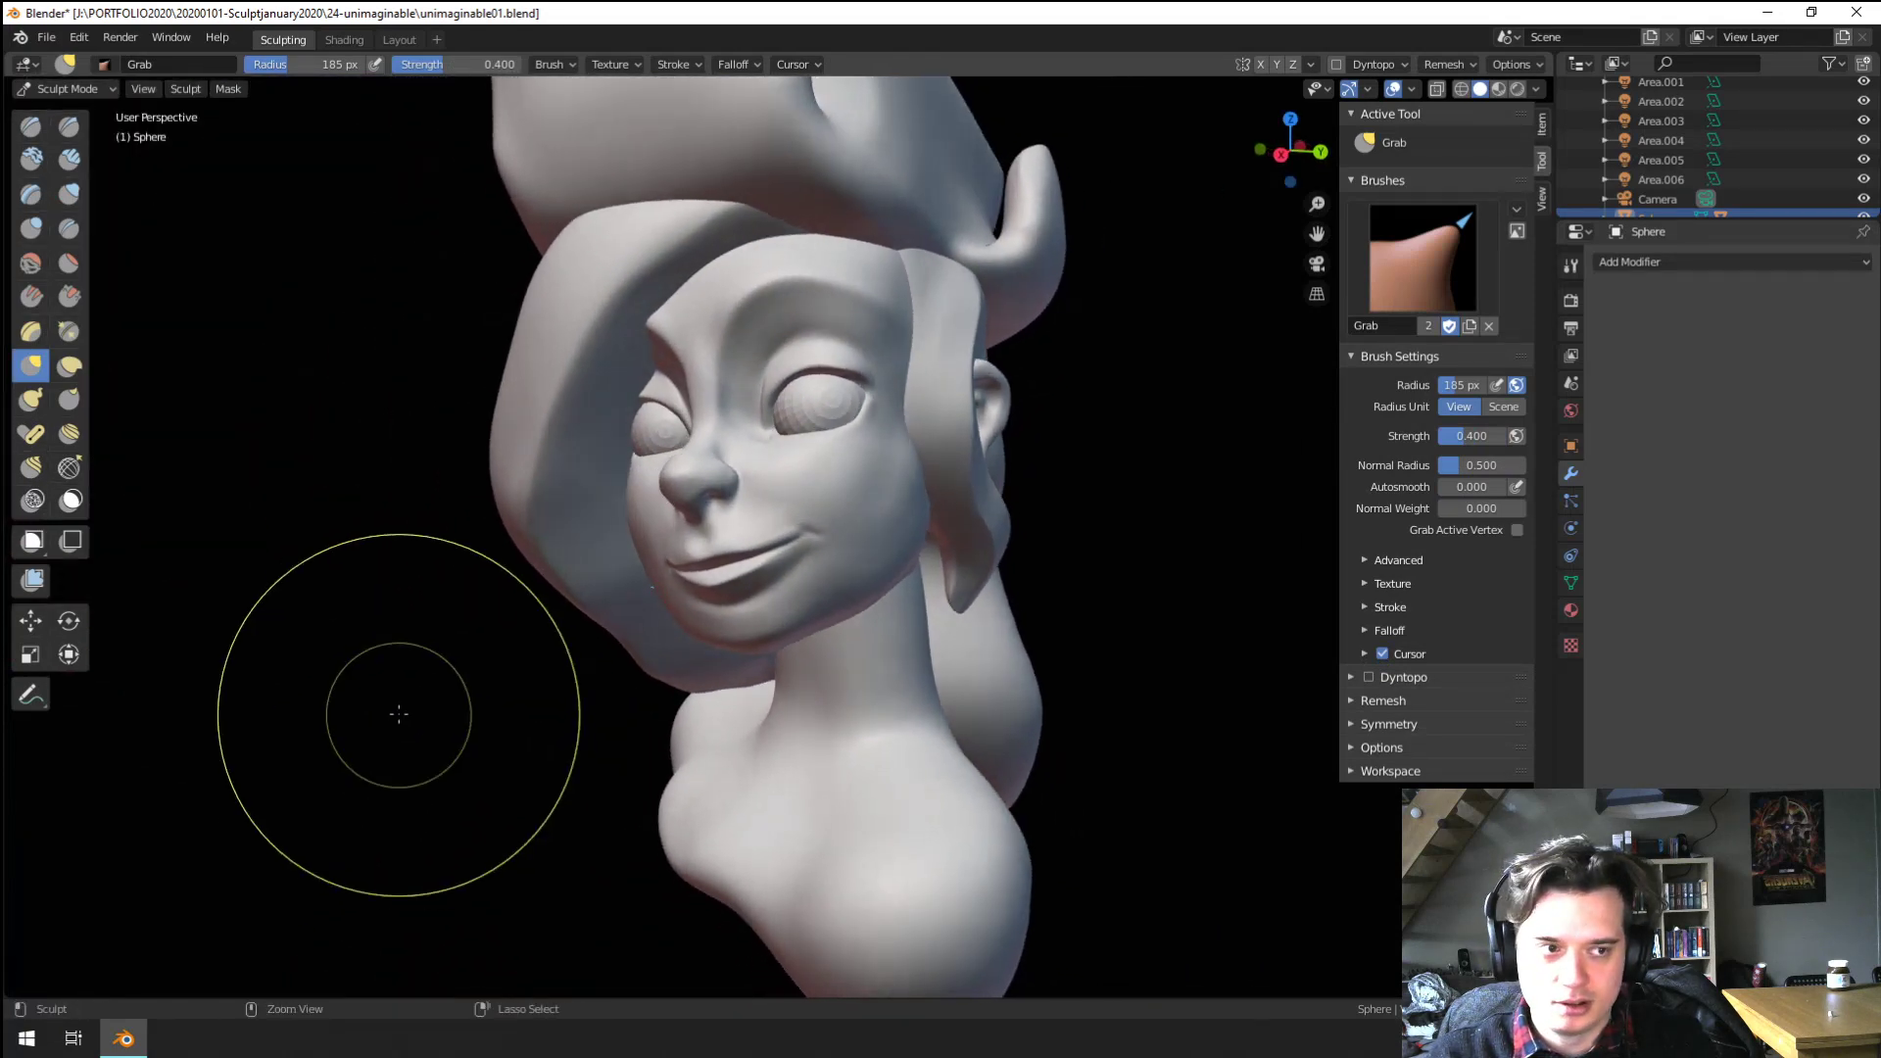
Reshape the lower cheeks and jaw with the Grab brush at 182 px radius and X symmetry enabled
scroll(421, 686, "up", 3)
mouse_move(483, 634)
middle_mouse_down()
mouse_move(602, 605)
mouse_move(526, 657)
mouse_move(588, 573)
middle_mouse_up()
key("f")
left_click(594, 609)
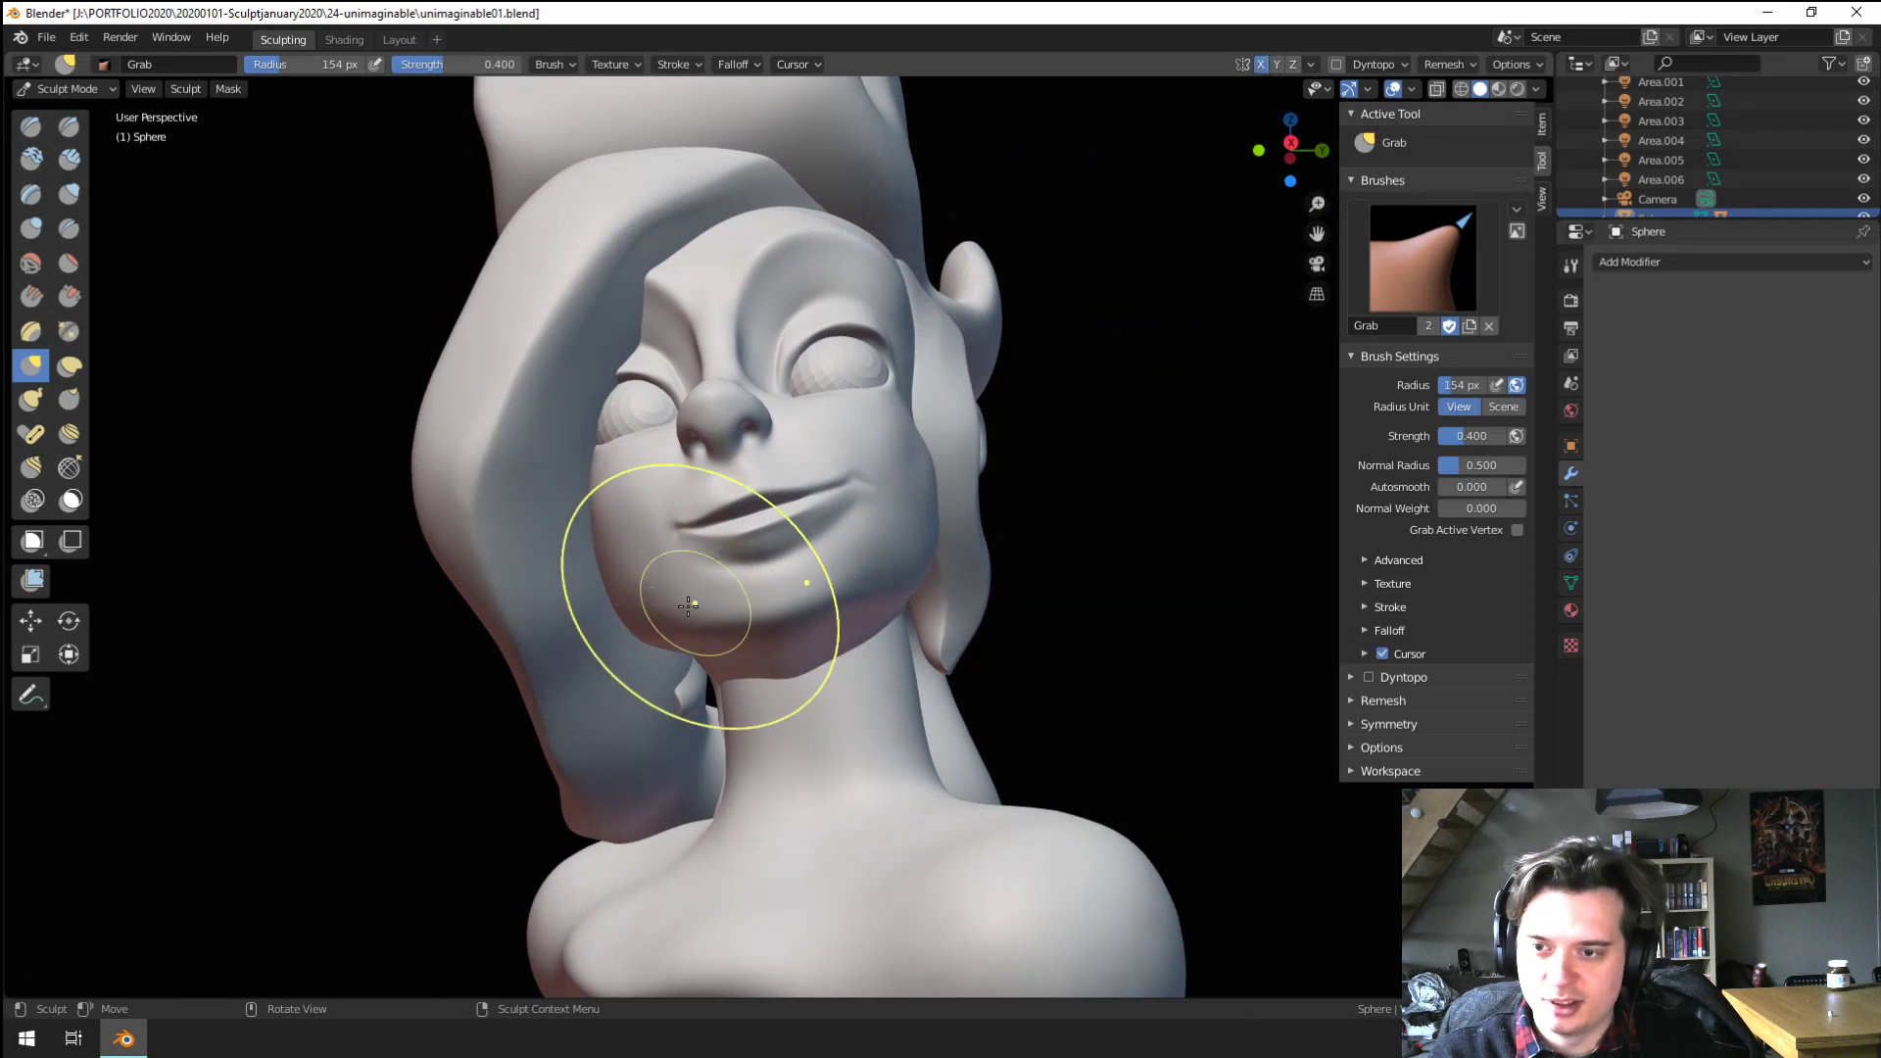
key("f")
middle_click_drag(610, 620, 608, 650)
key("f")
left_click(627, 624)
mouse_move(608, 563)
middle_mouse_down()
mouse_move(592, 578)
mouse_move(611, 583)
middle_mouse_up()
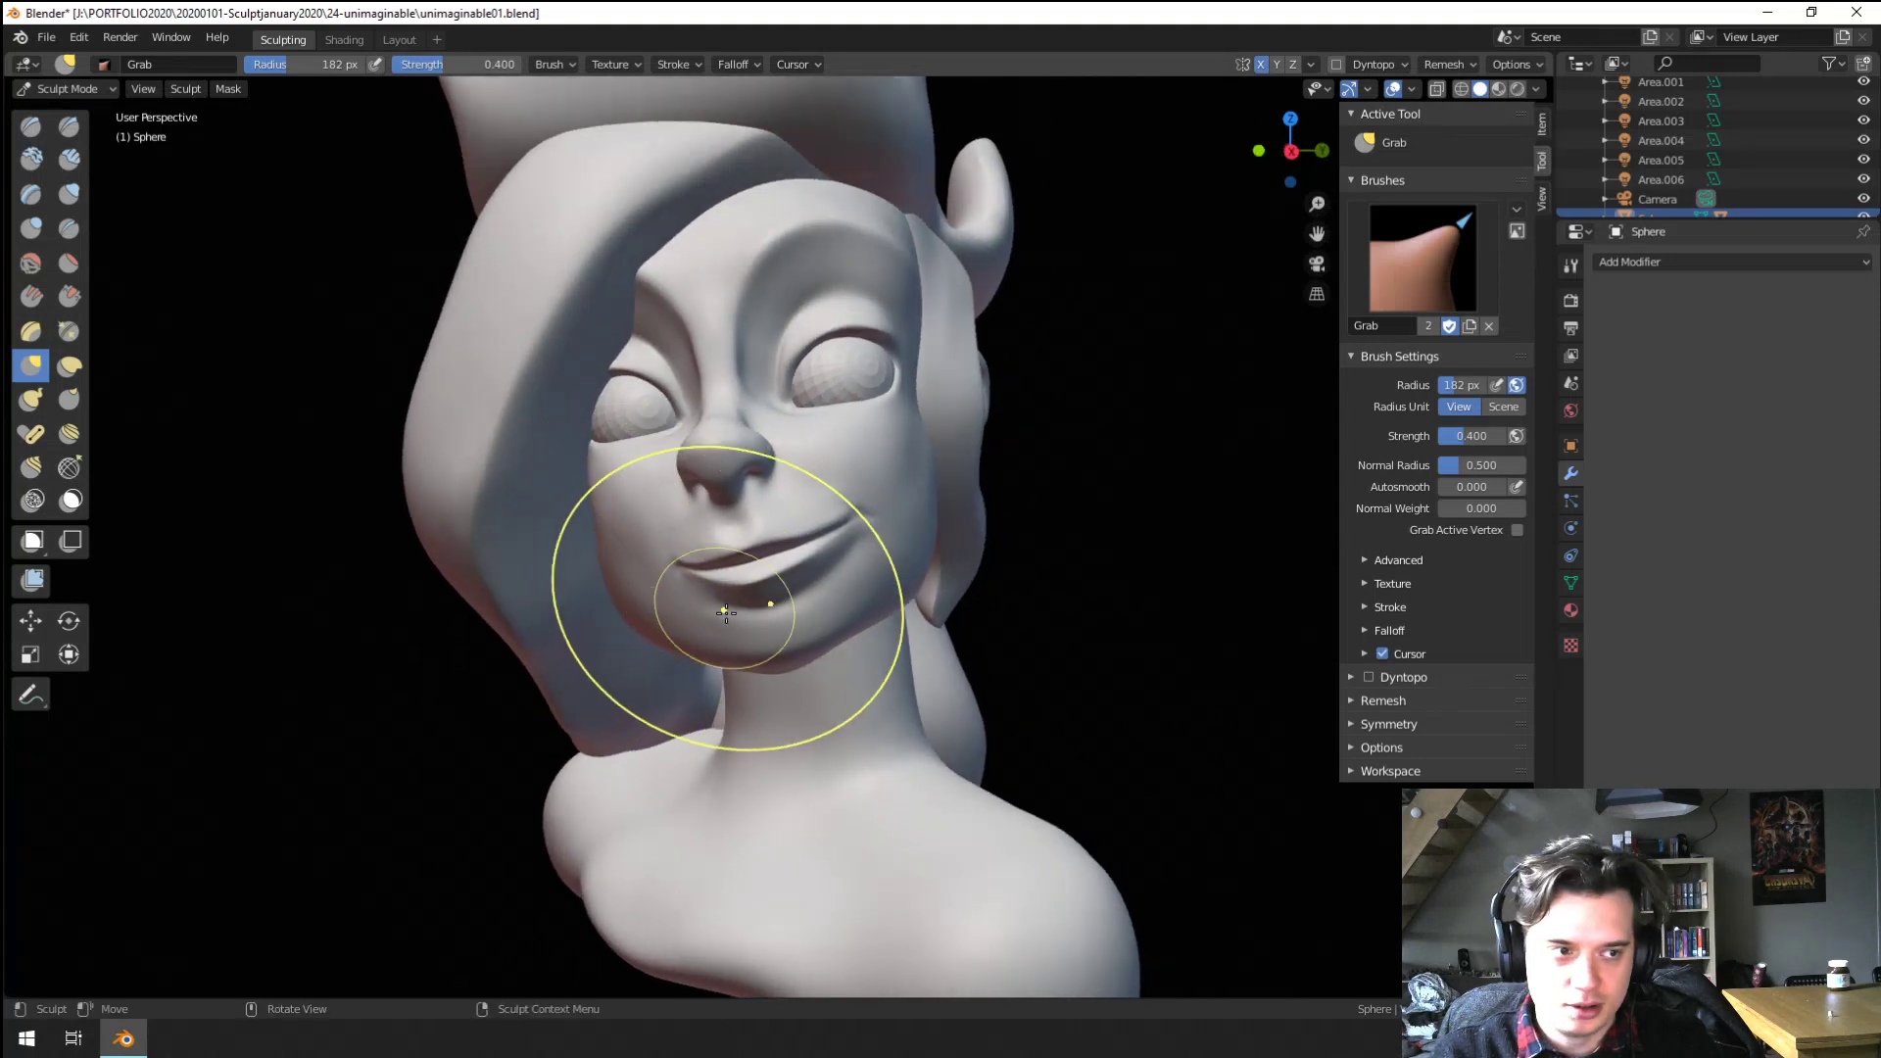
Refine the chin's lower edge with the Grab brush at 85 px radius
key("f")
left_click(784, 658)
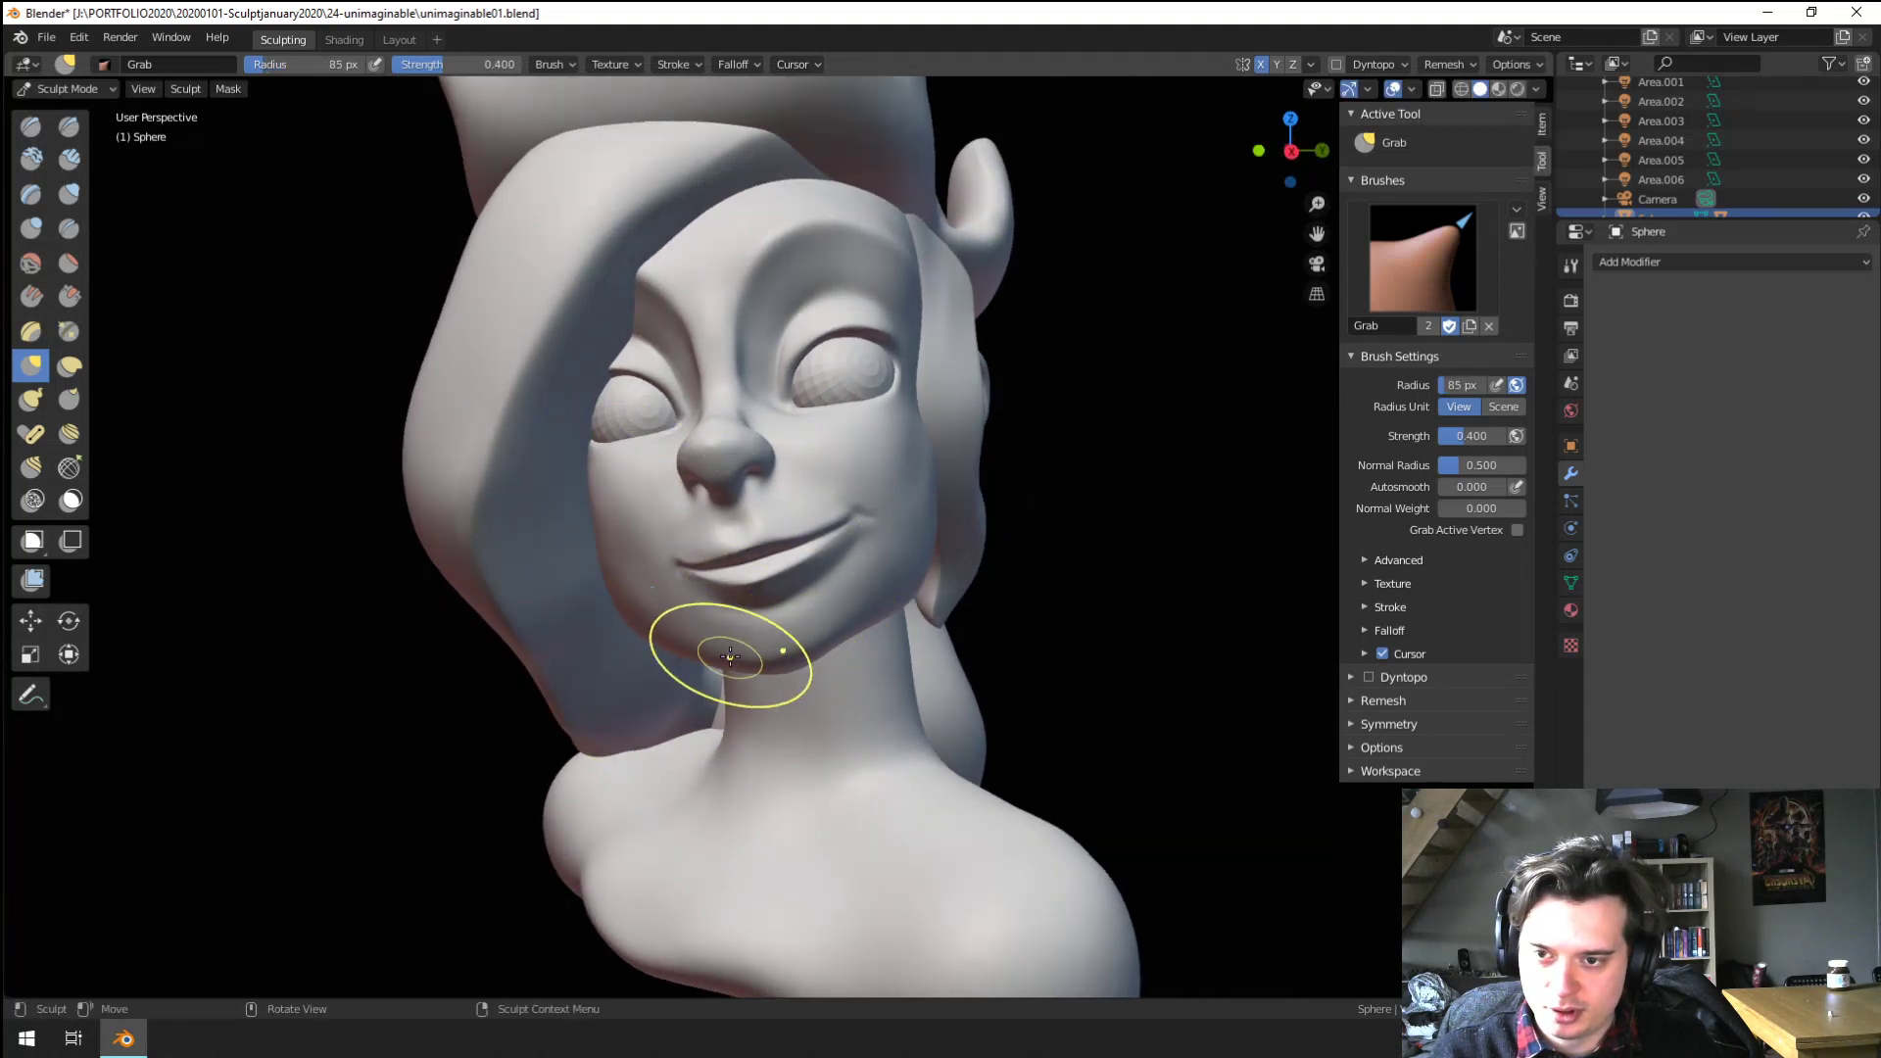
left_click_drag(750, 652, 747, 656)
Refine the face's side profile around the nose and mouth with the Grab brush at 162 px radius
scroll(659, 743, "down", 2)
mouse_move(660, 743)
middle_mouse_down()
mouse_move(633, 796)
mouse_move(524, 798)
mouse_move(601, 790)
mouse_move(592, 768)
mouse_move(470, 790)
mouse_move(464, 770)
mouse_move(486, 771)
mouse_move(465, 753)
middle_mouse_up()
scroll(614, 785, "down", 1)
scroll(630, 714, "up", 3)
scroll(625, 704, "down", 2)
scroll(670, 516, "up", 3)
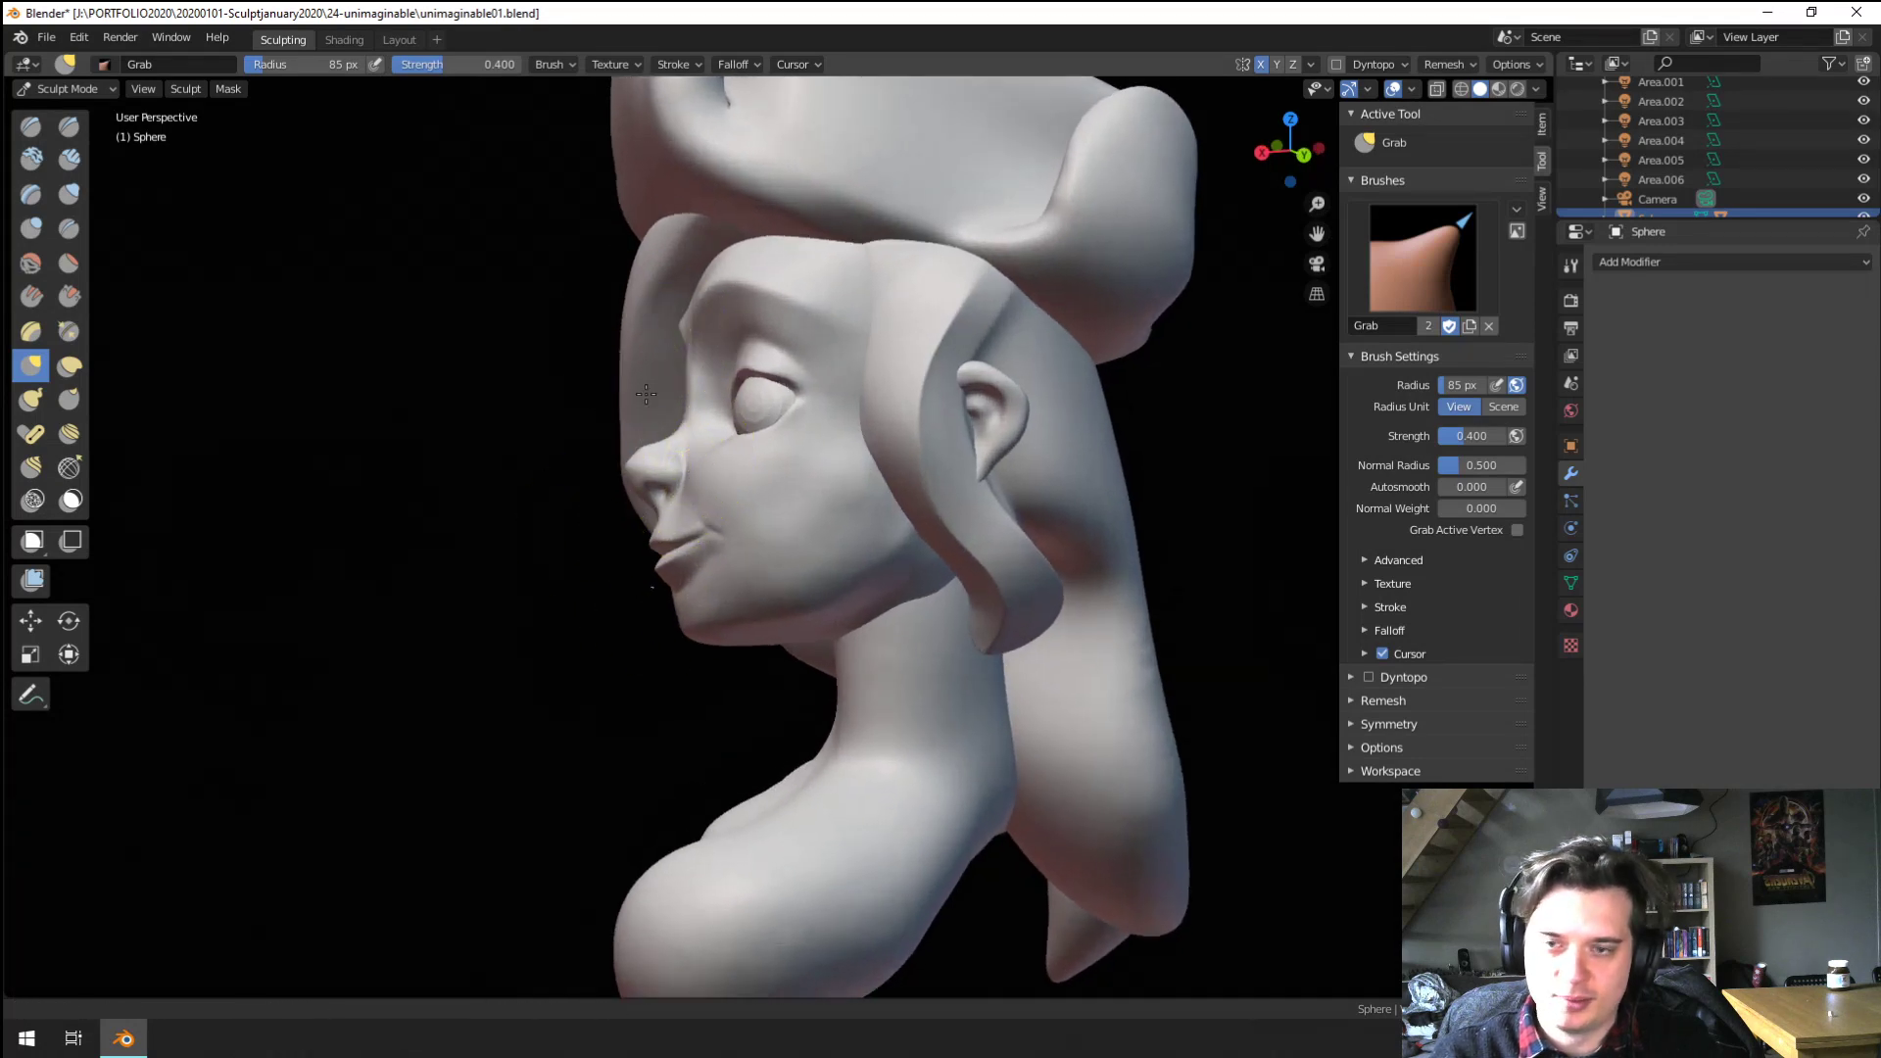
key("f")
left_click(720, 561)
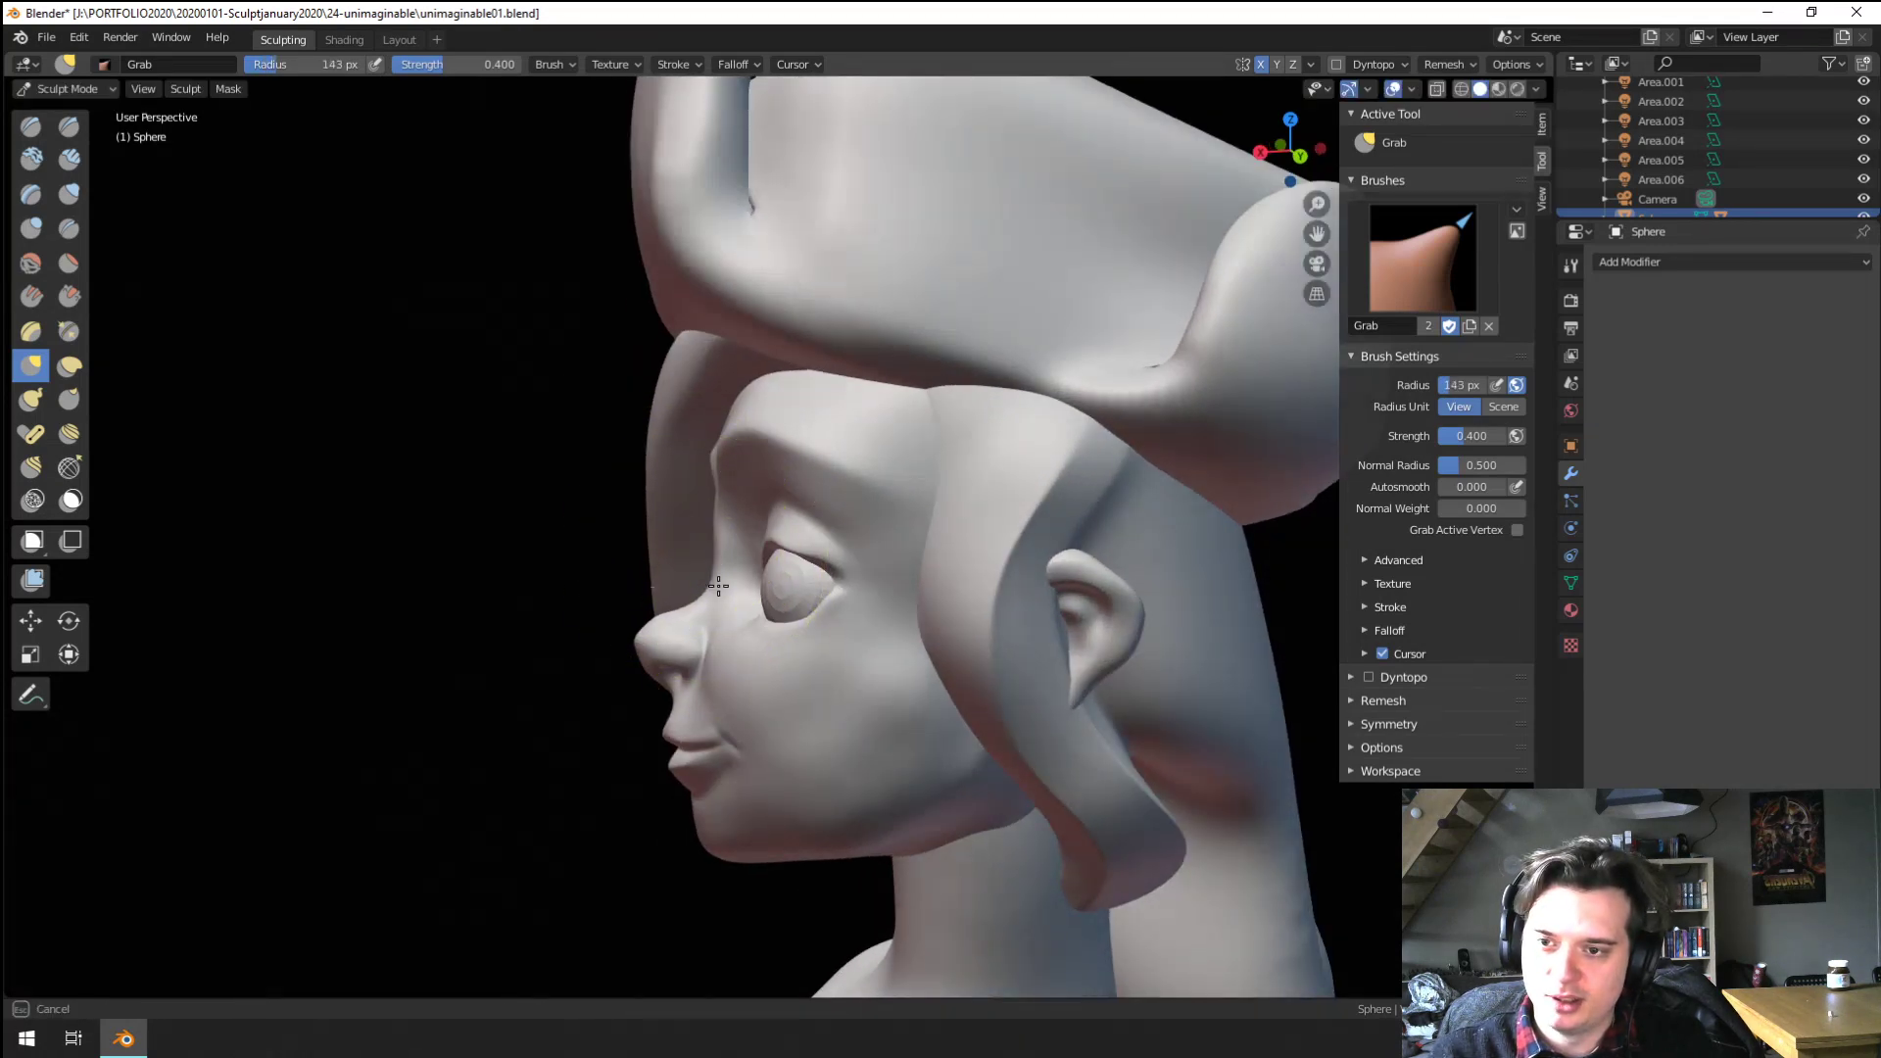
middle_click_drag(714, 546, 735, 530)
mouse_move(720, 456)
middle_mouse_down()
mouse_move(671, 445)
mouse_move(695, 495)
middle_mouse_up()
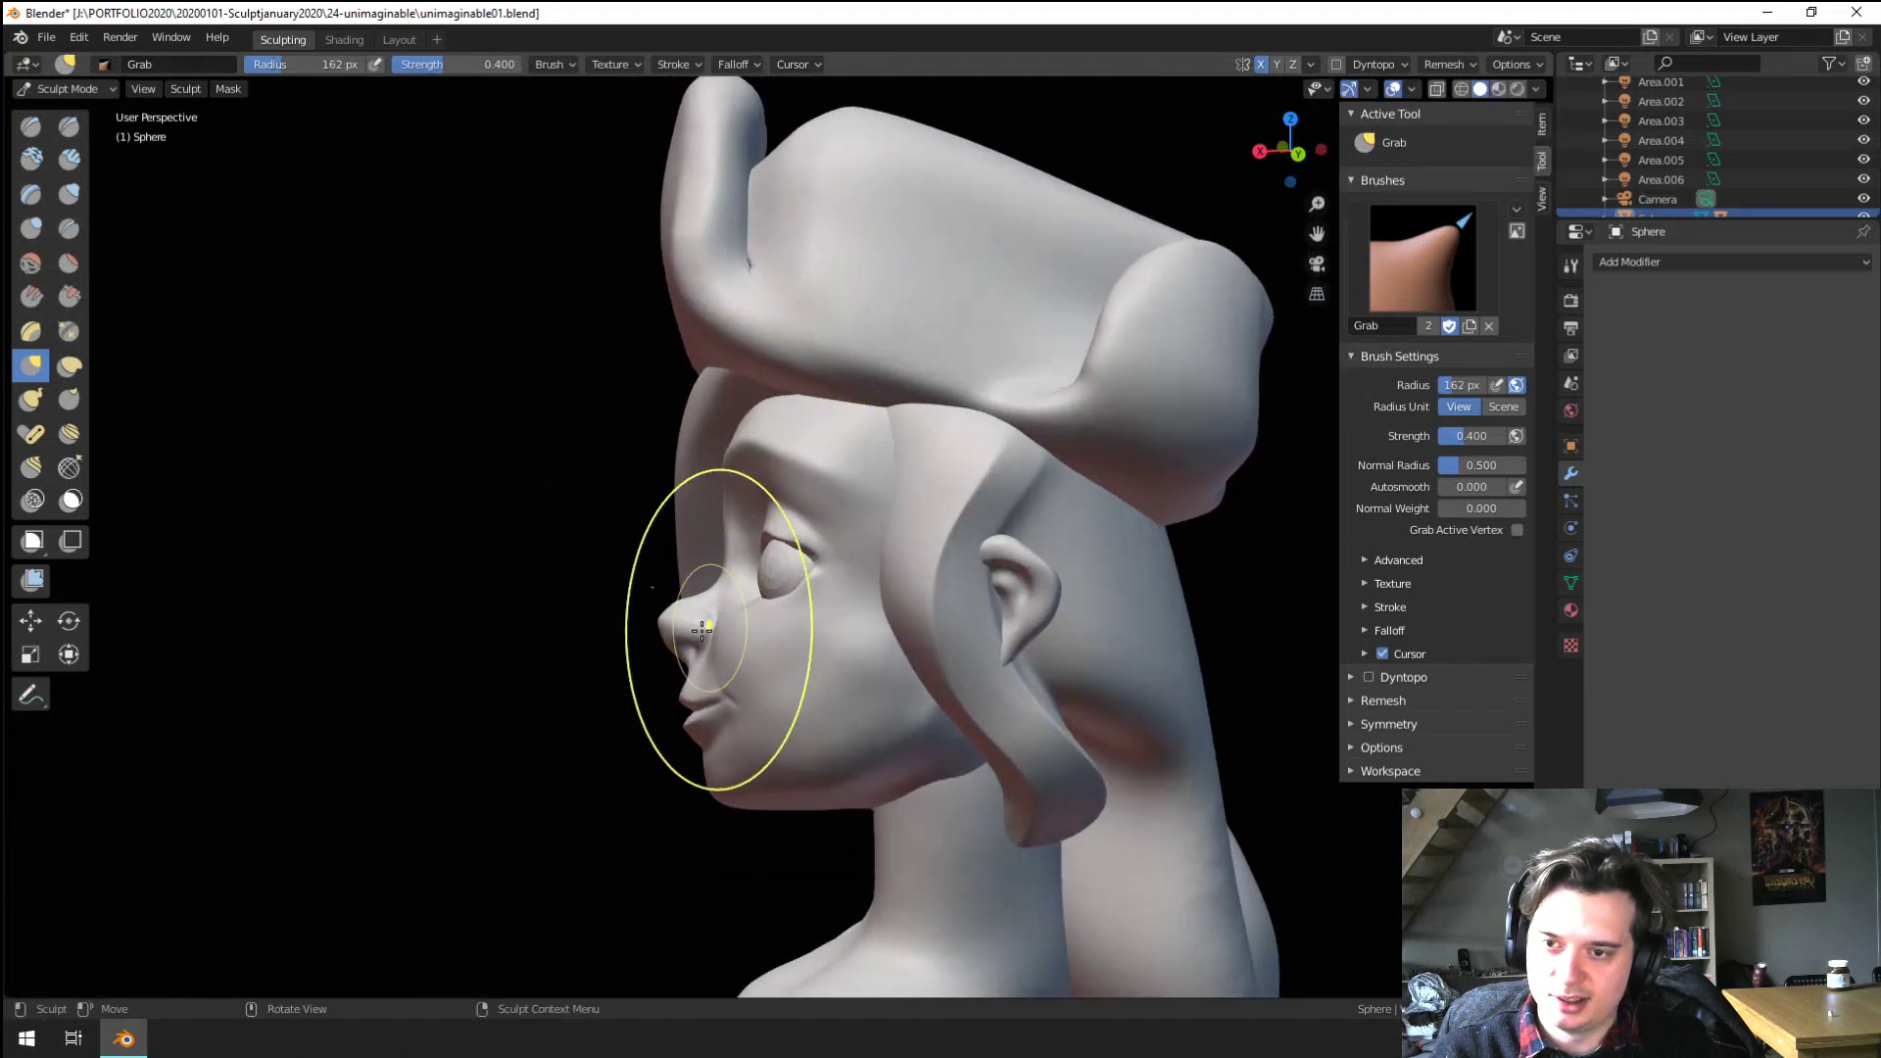
middle_click_drag(701, 630, 720, 674)
Adjust the smirking mouth with the Grab brush at 111 px radius and X symmetry disabled
key("f")
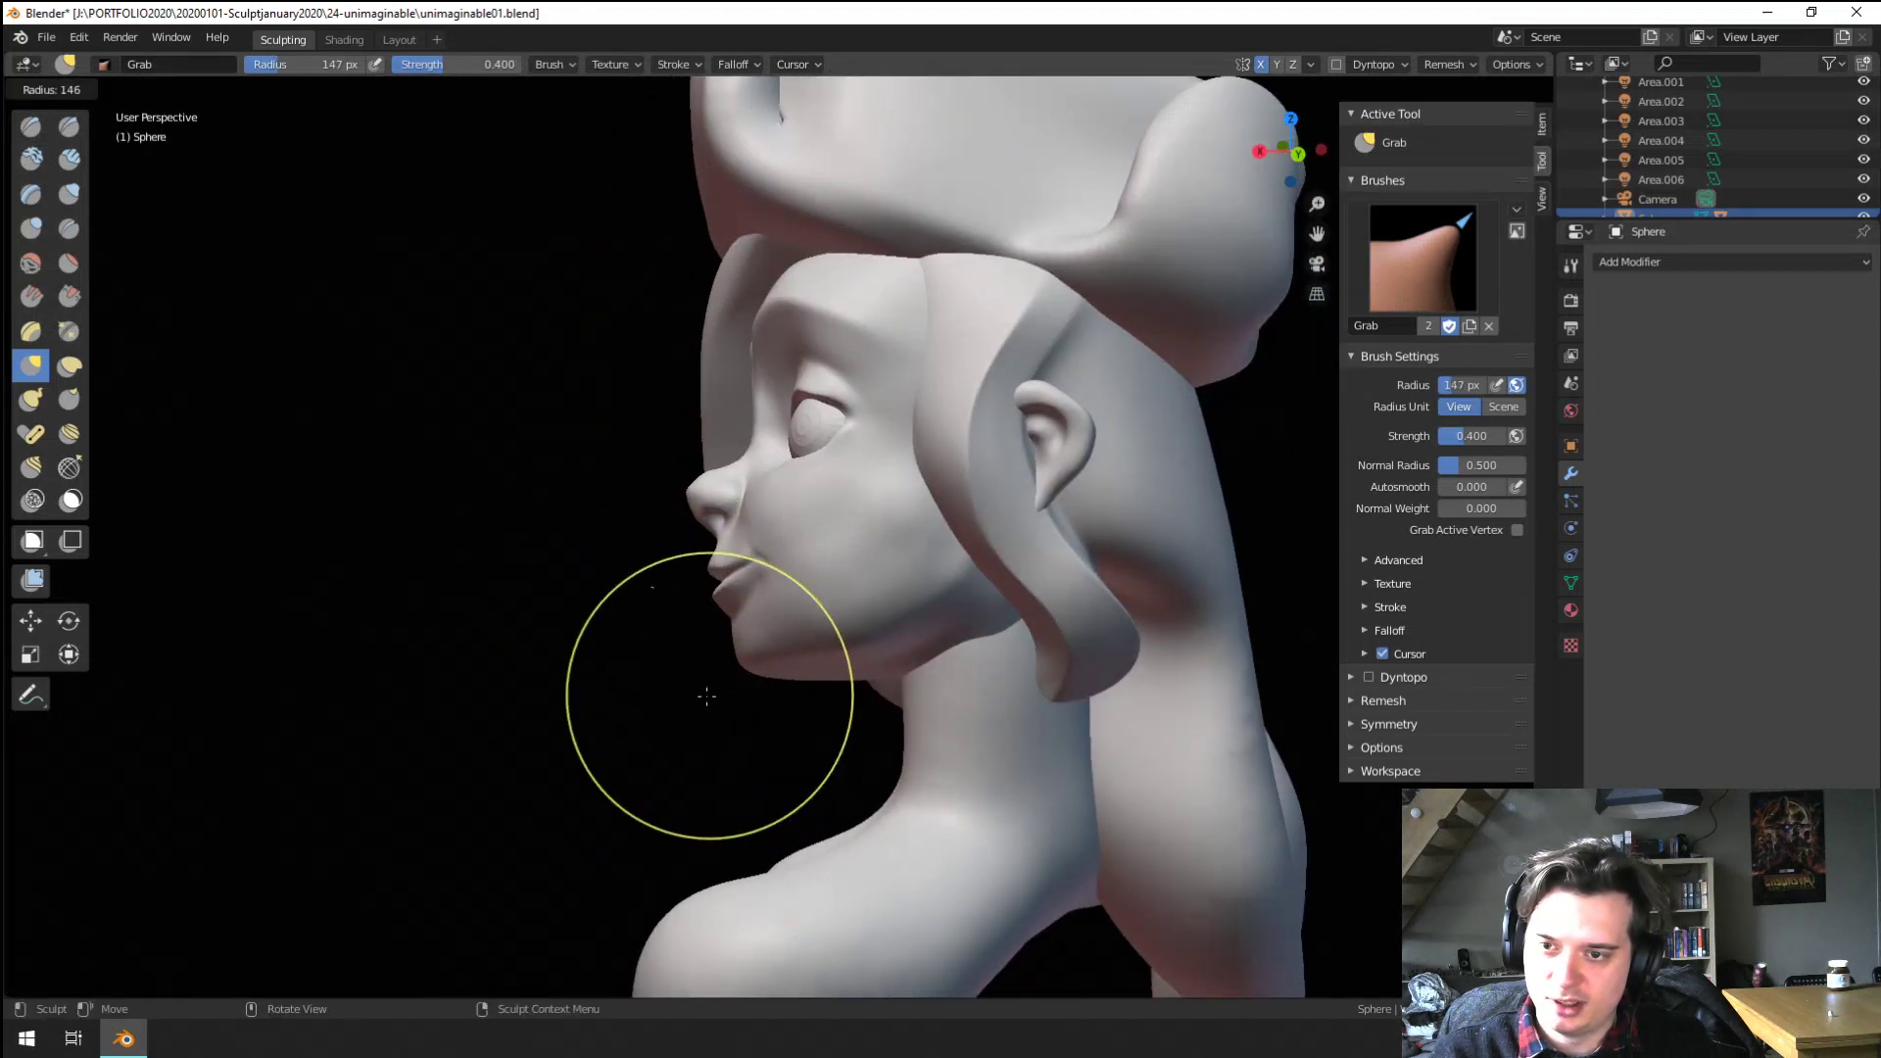
left_click(753, 660)
middle_click_drag(657, 637, 943, 401)
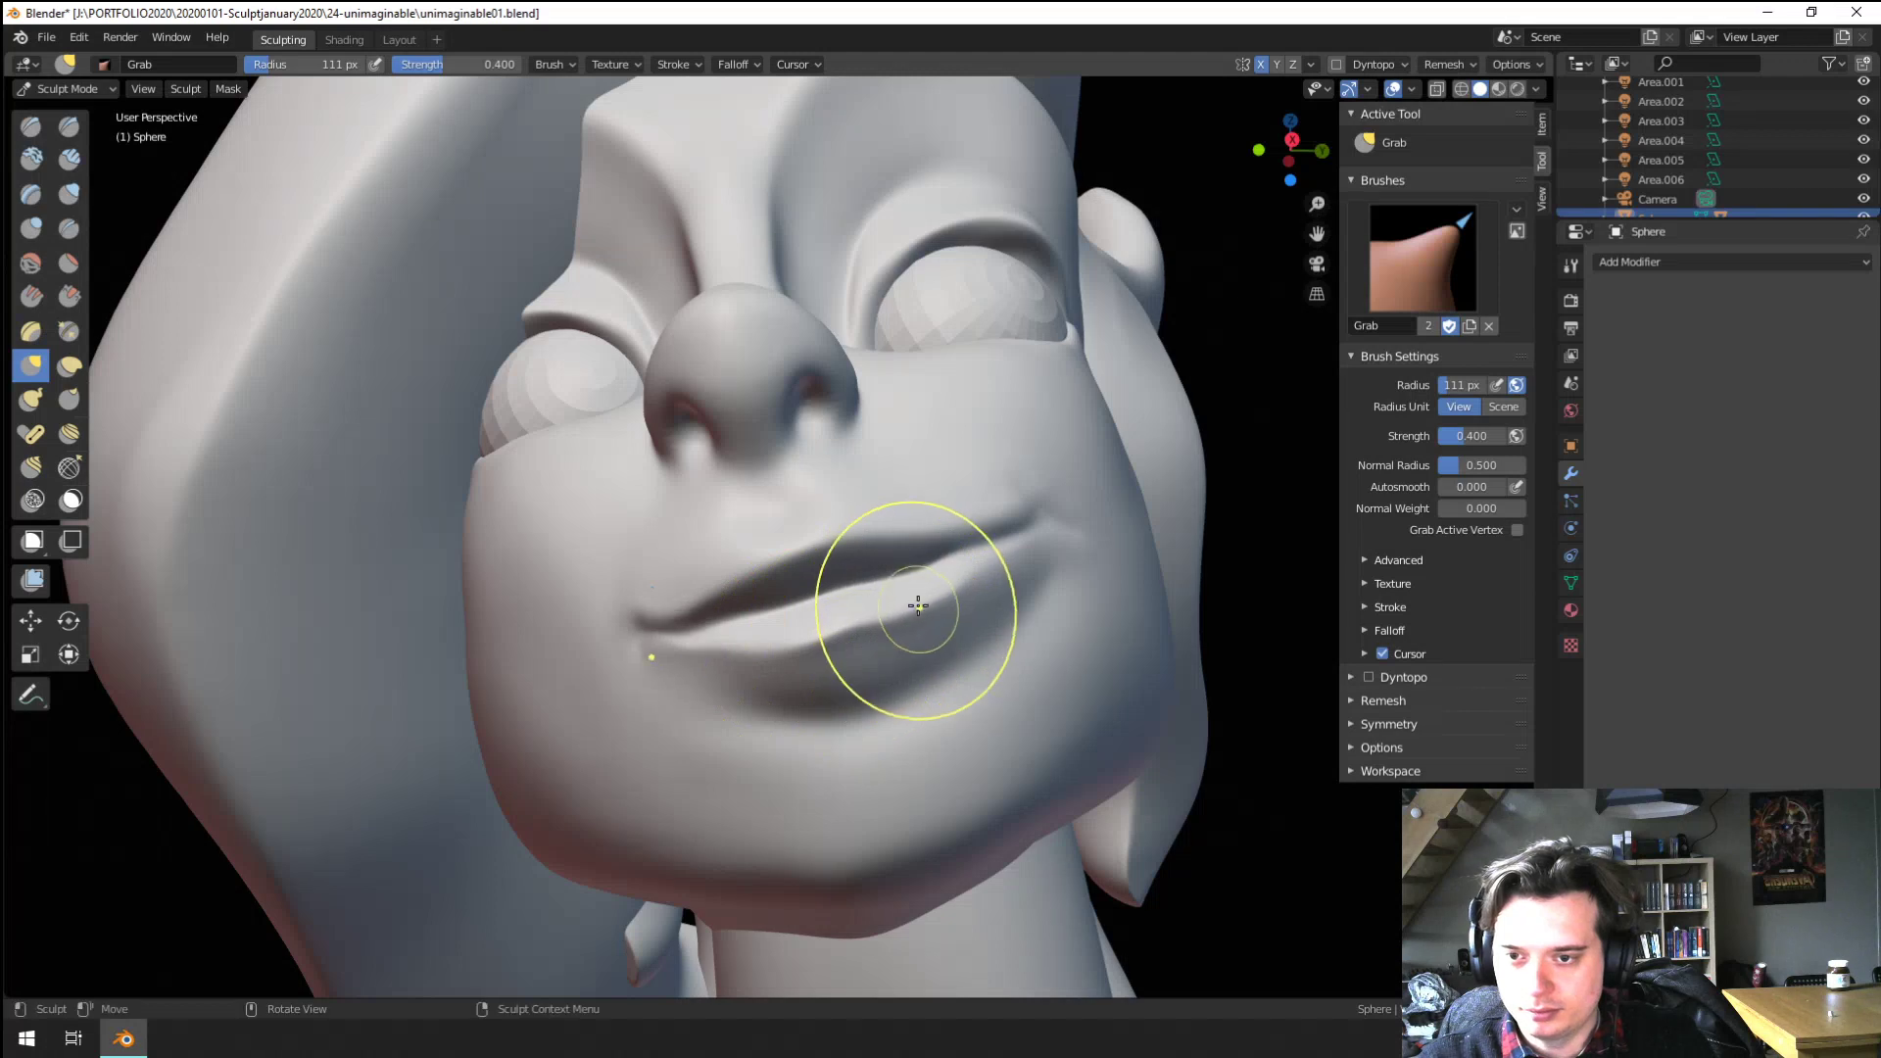
scroll(918, 606, "down", 4)
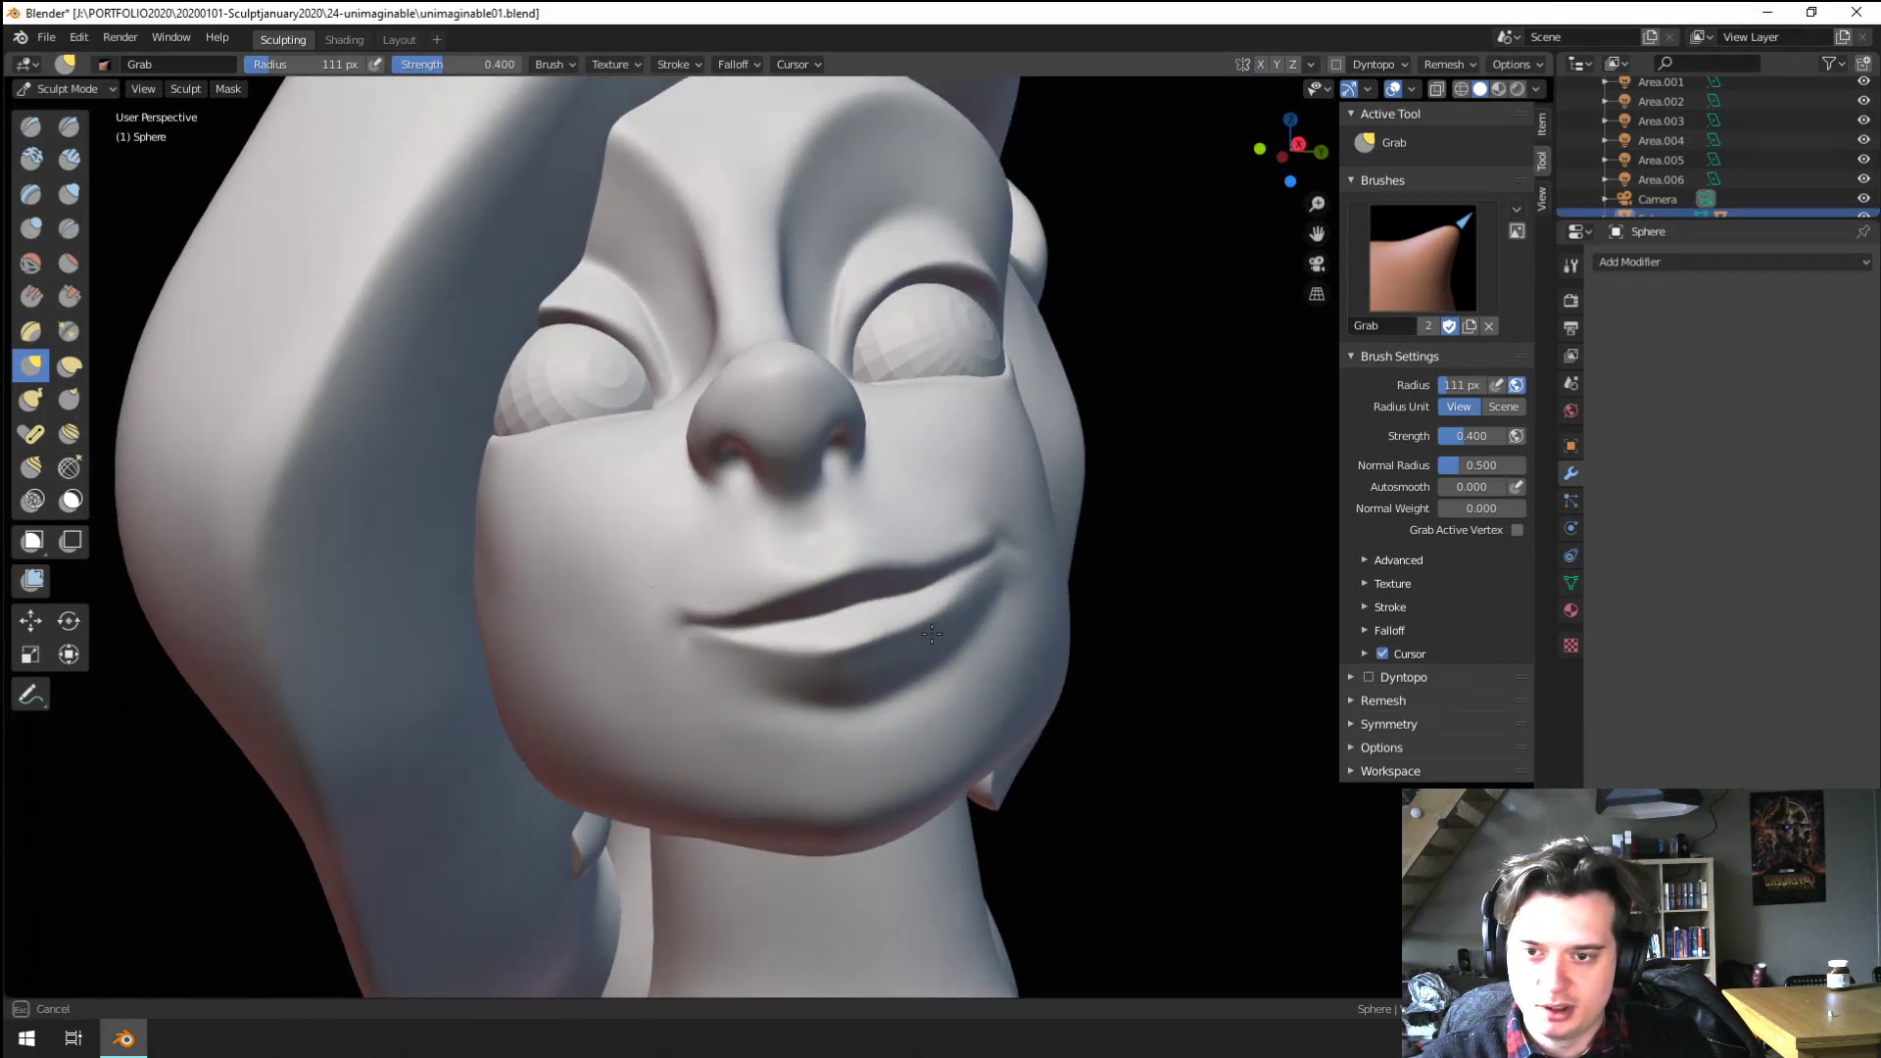
mouse_move(932, 634)
middle_mouse_down()
mouse_move(777, 588)
mouse_move(929, 594)
mouse_move(986, 562)
mouse_move(862, 592)
middle_mouse_up()
middle_click_drag(862, 592, 857, 559, "ctrl")
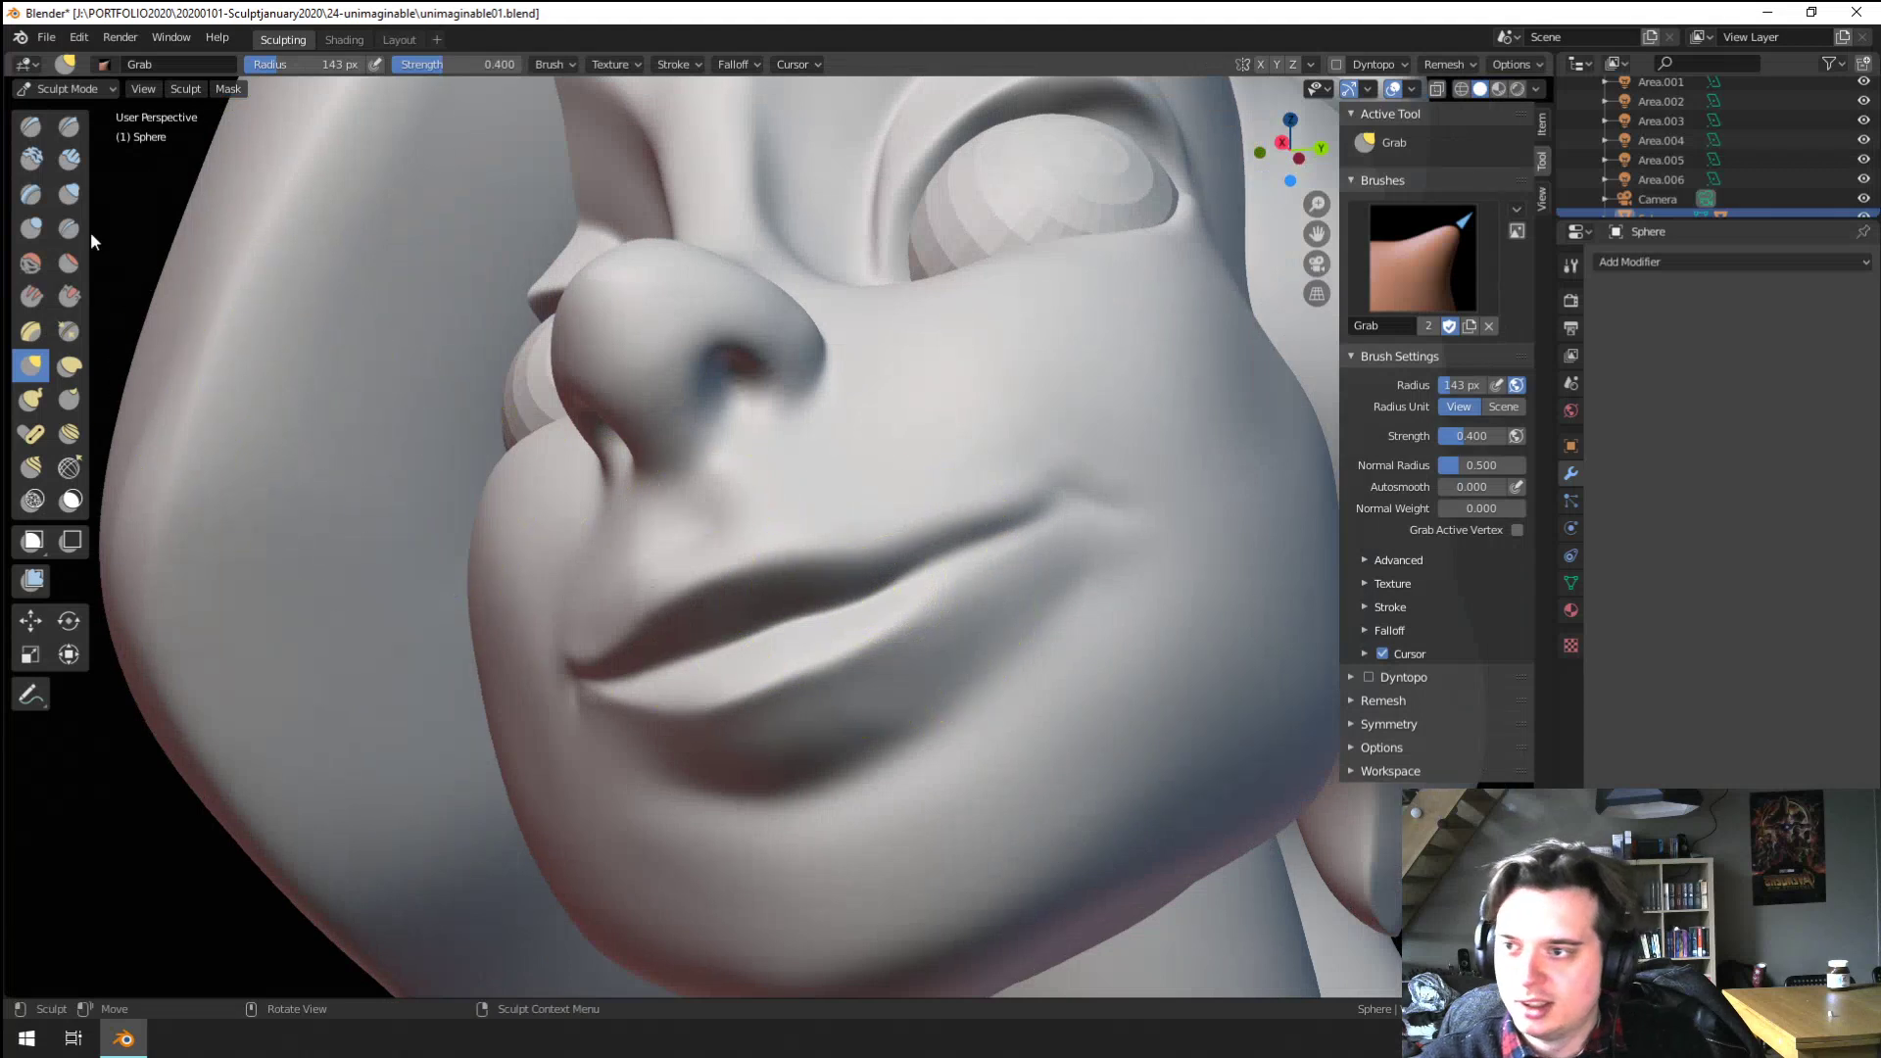
Sharpen the line of the lips toward the raised mouth corner with the Crease brush at 30 px radius
left_click(69, 228)
middle_click_drag(420, 314, 627, 588)
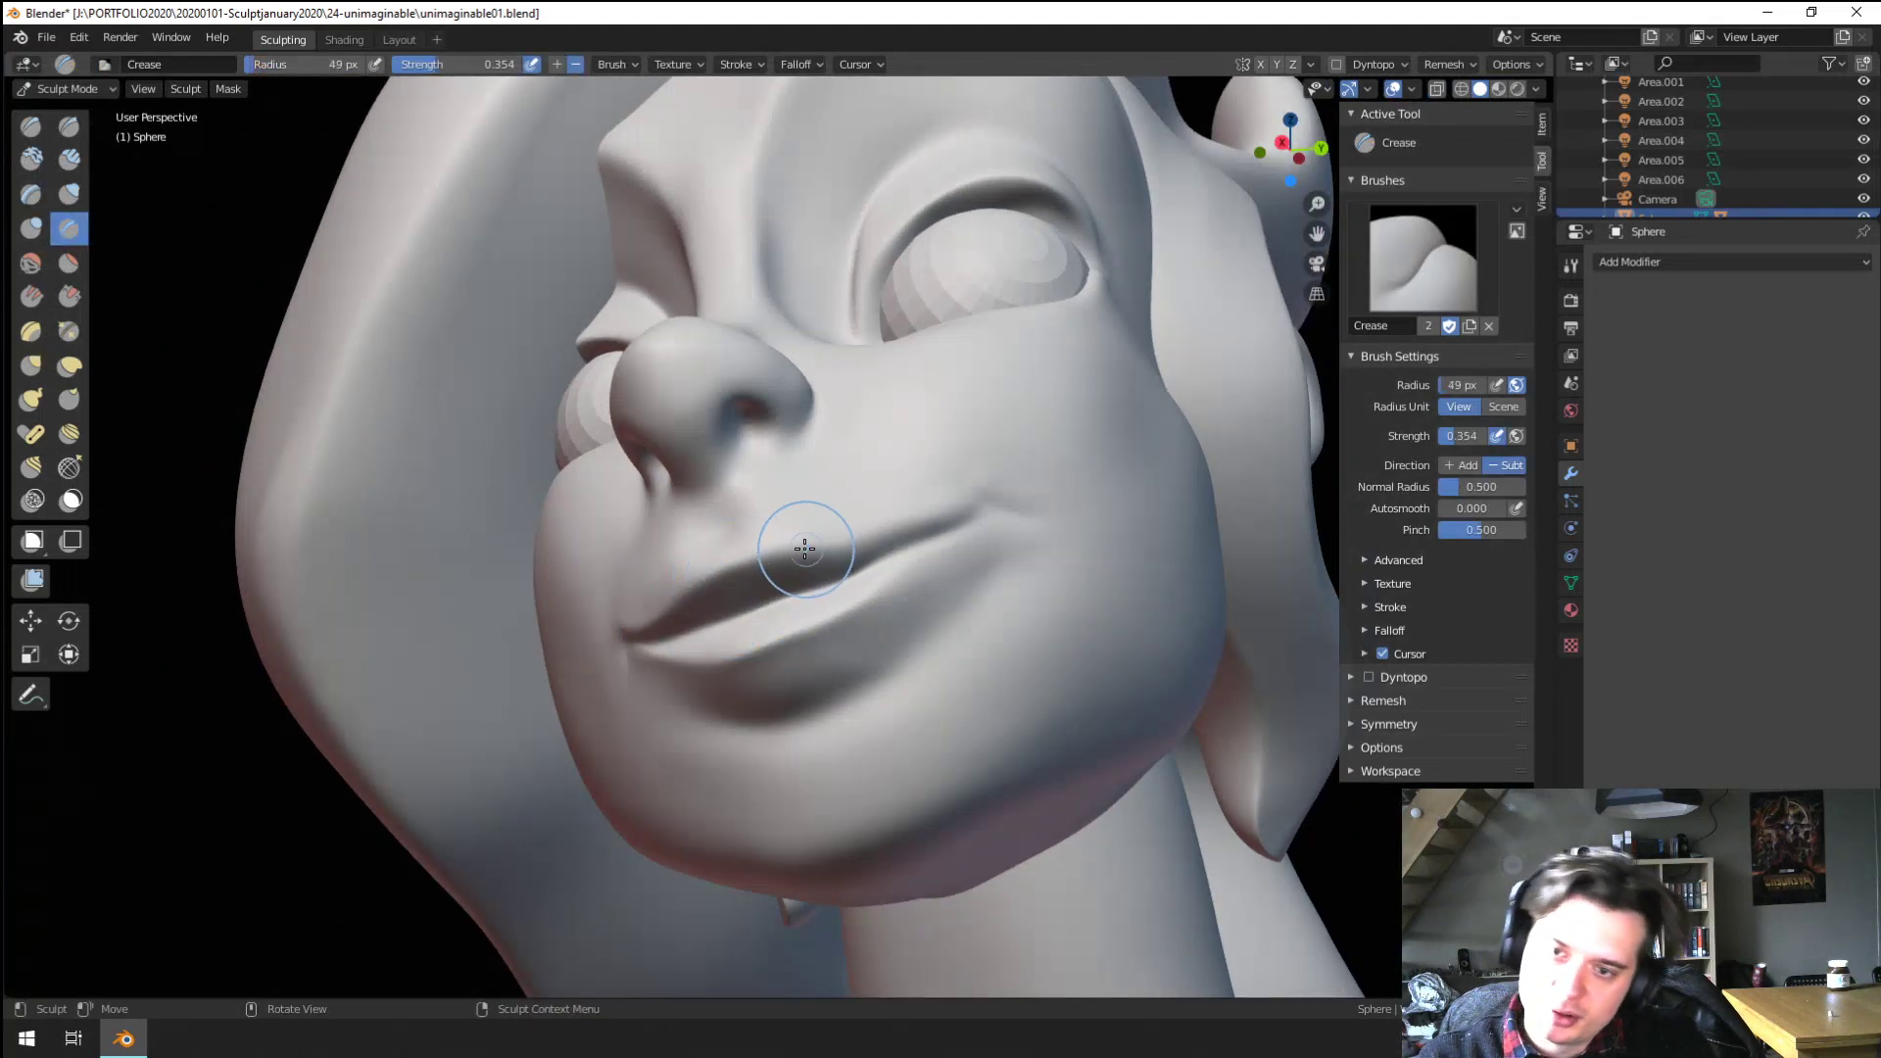
key("f")
left_click(850, 529)
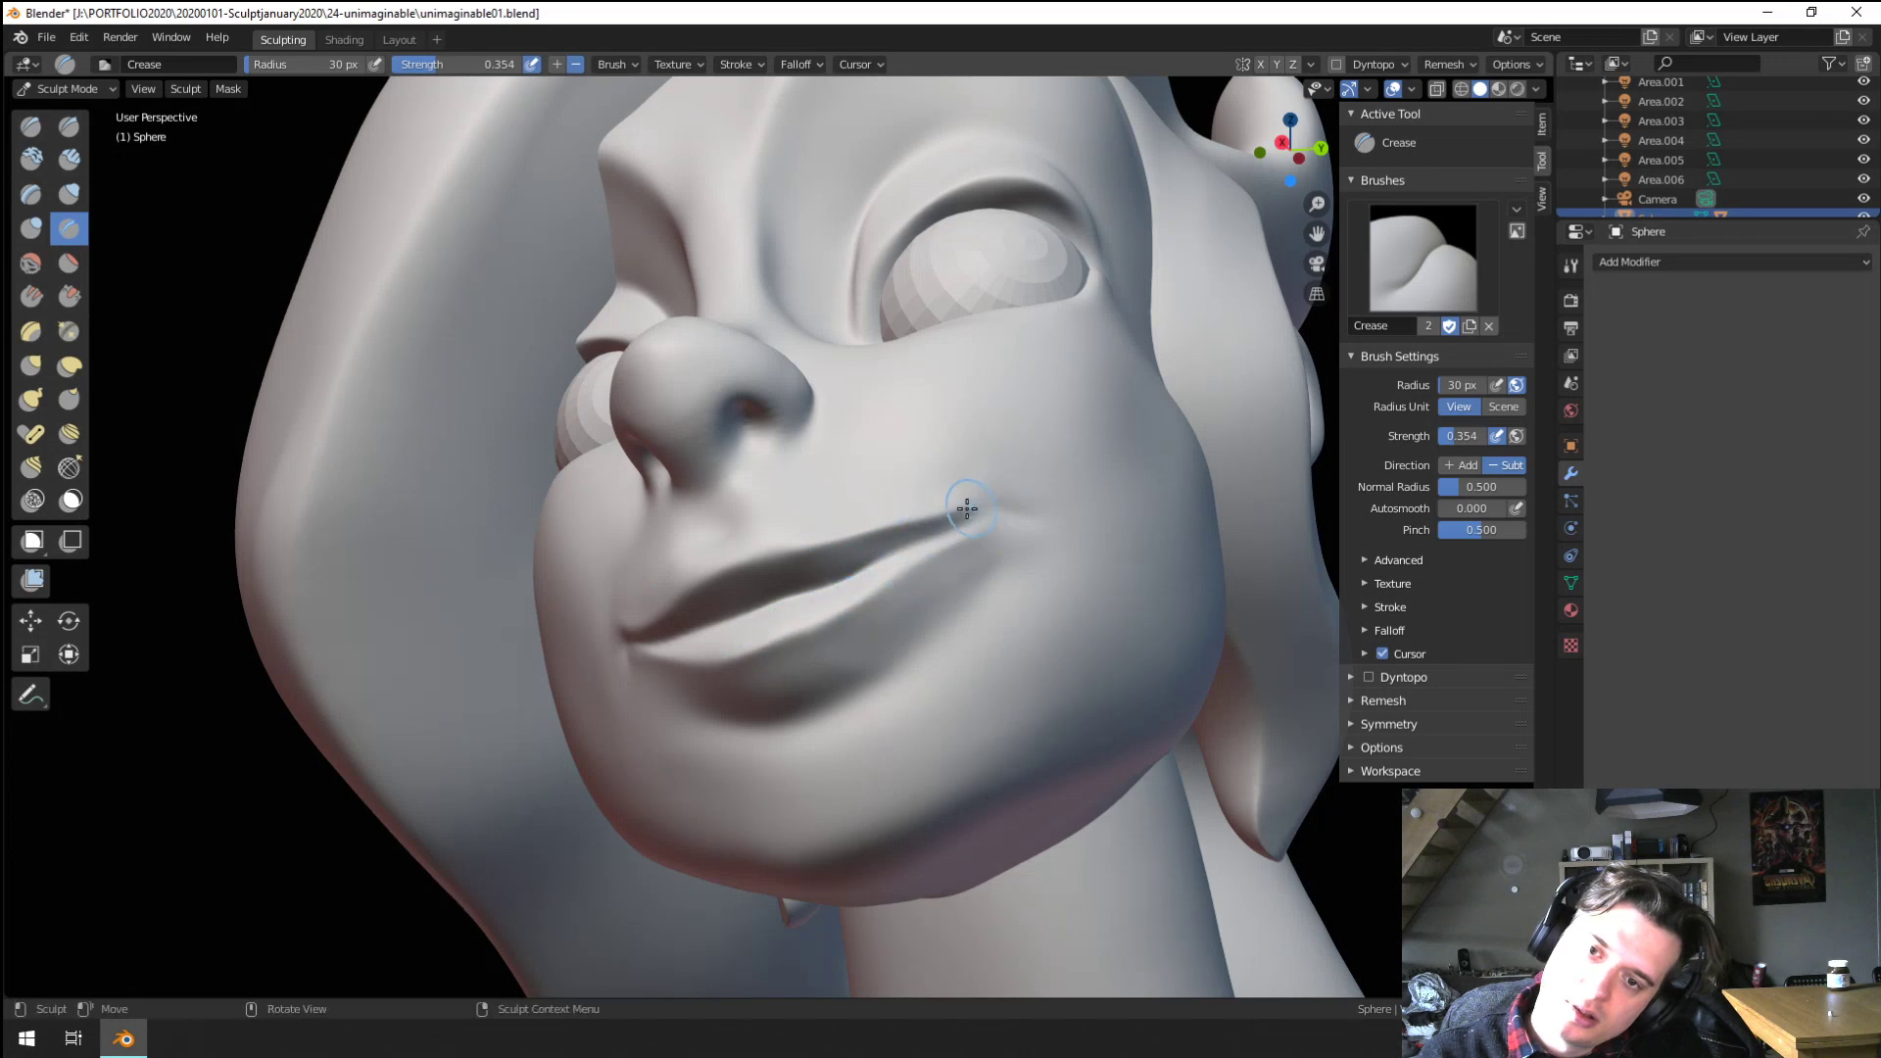
middle_click_drag(1026, 488, 672, 460)
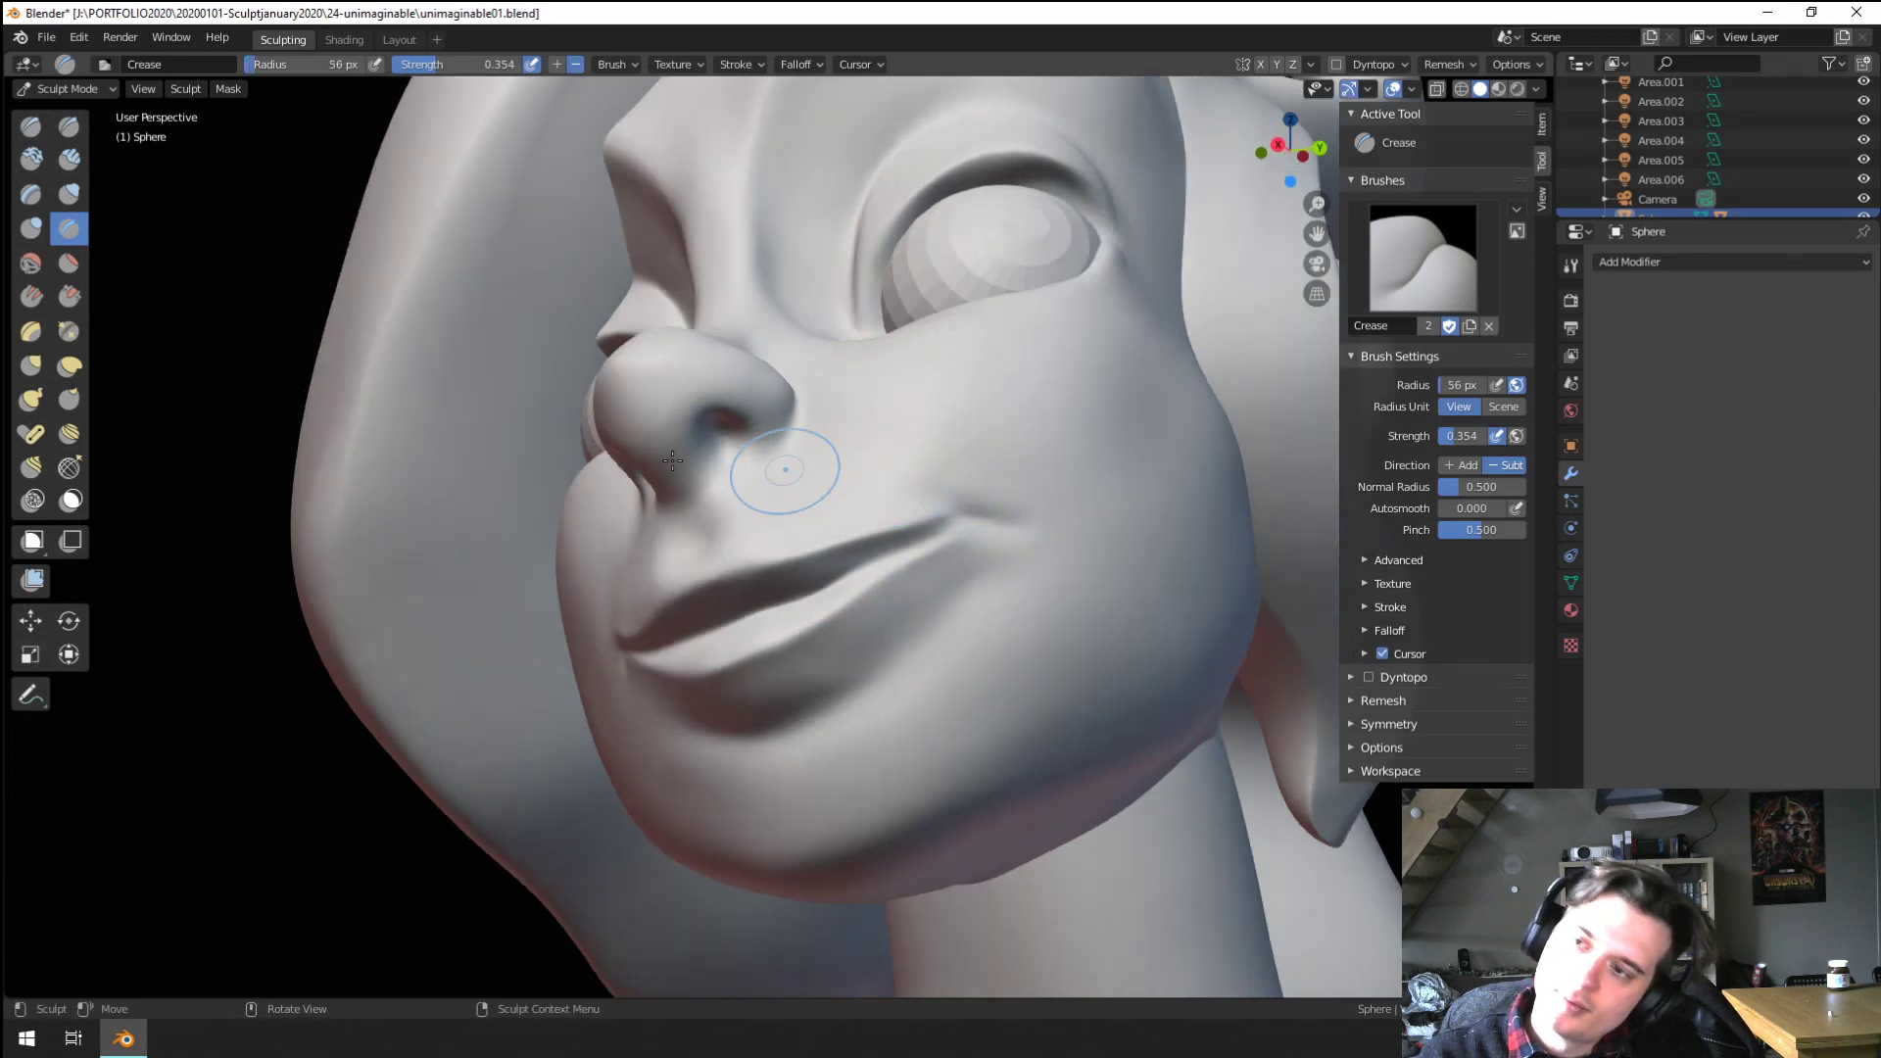
Add volume to the cheek above the raised mouth corner with the Inflate brush at 186 px radius
left_click(69, 195)
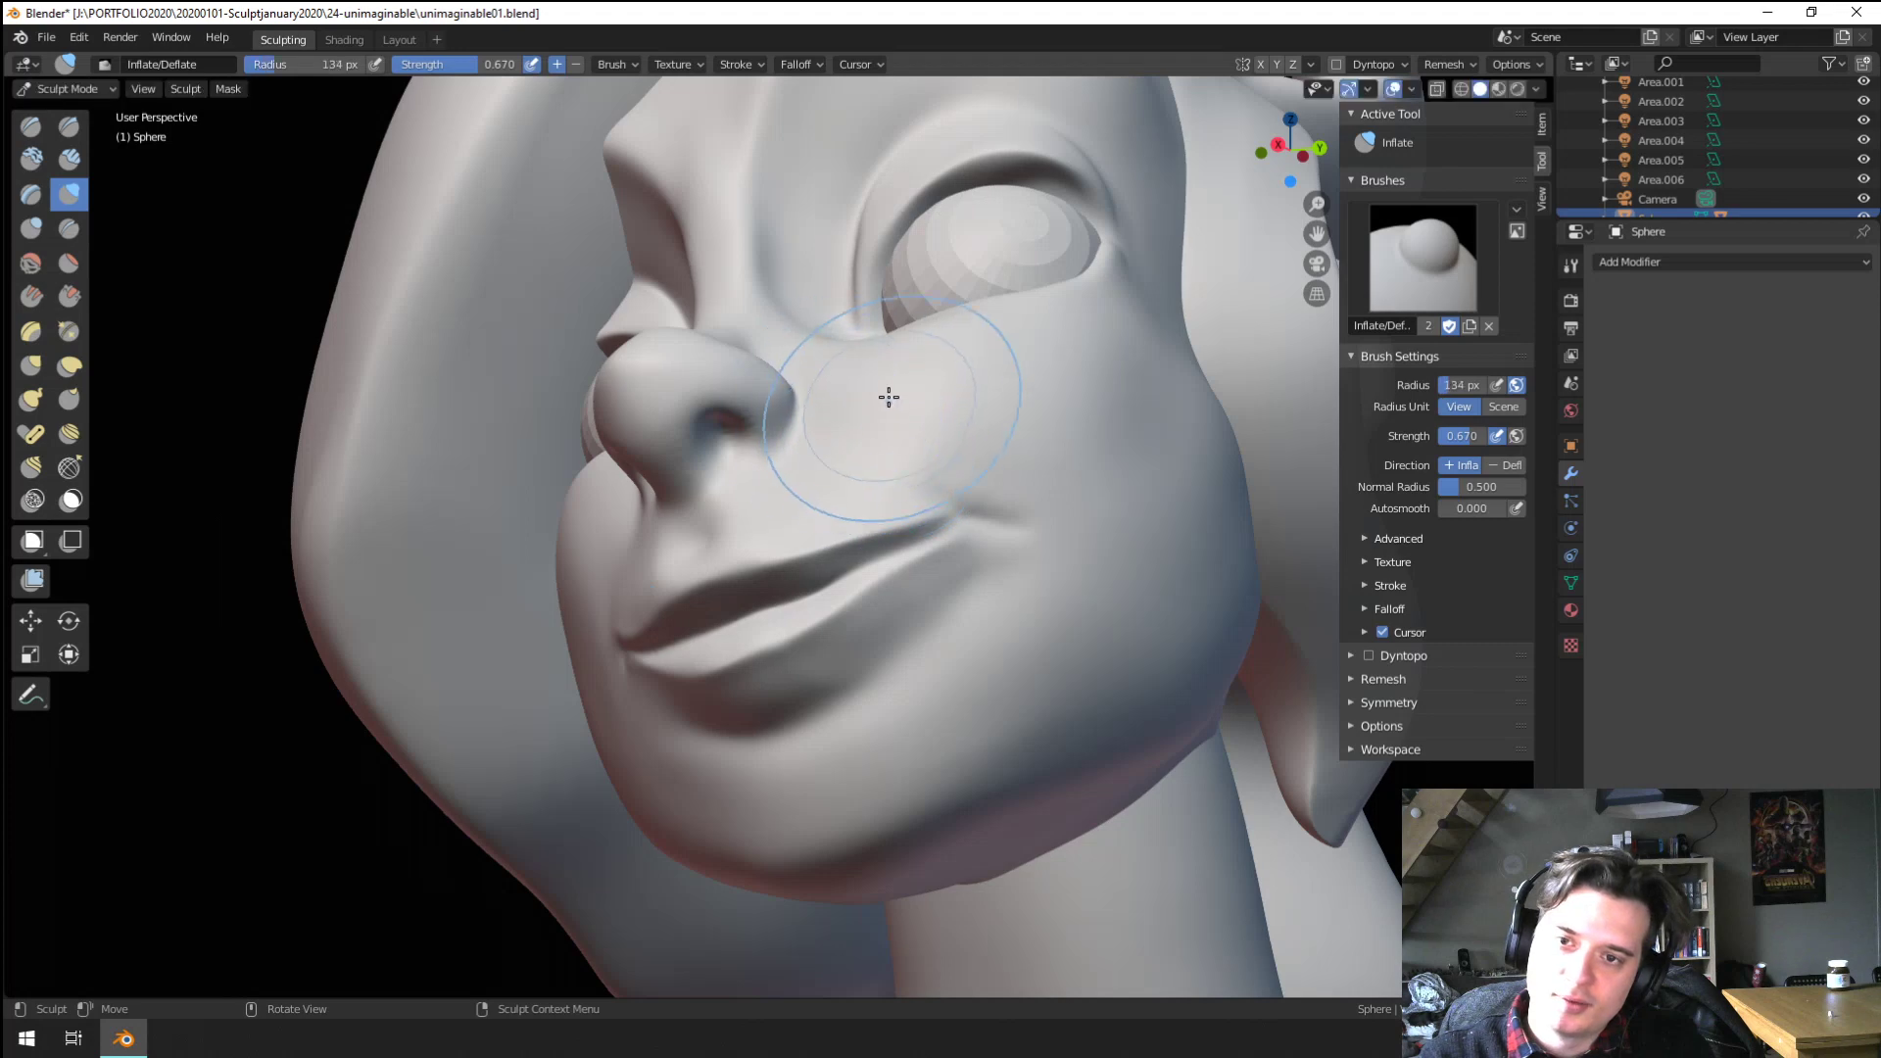
key("f")
left_click(951, 395)
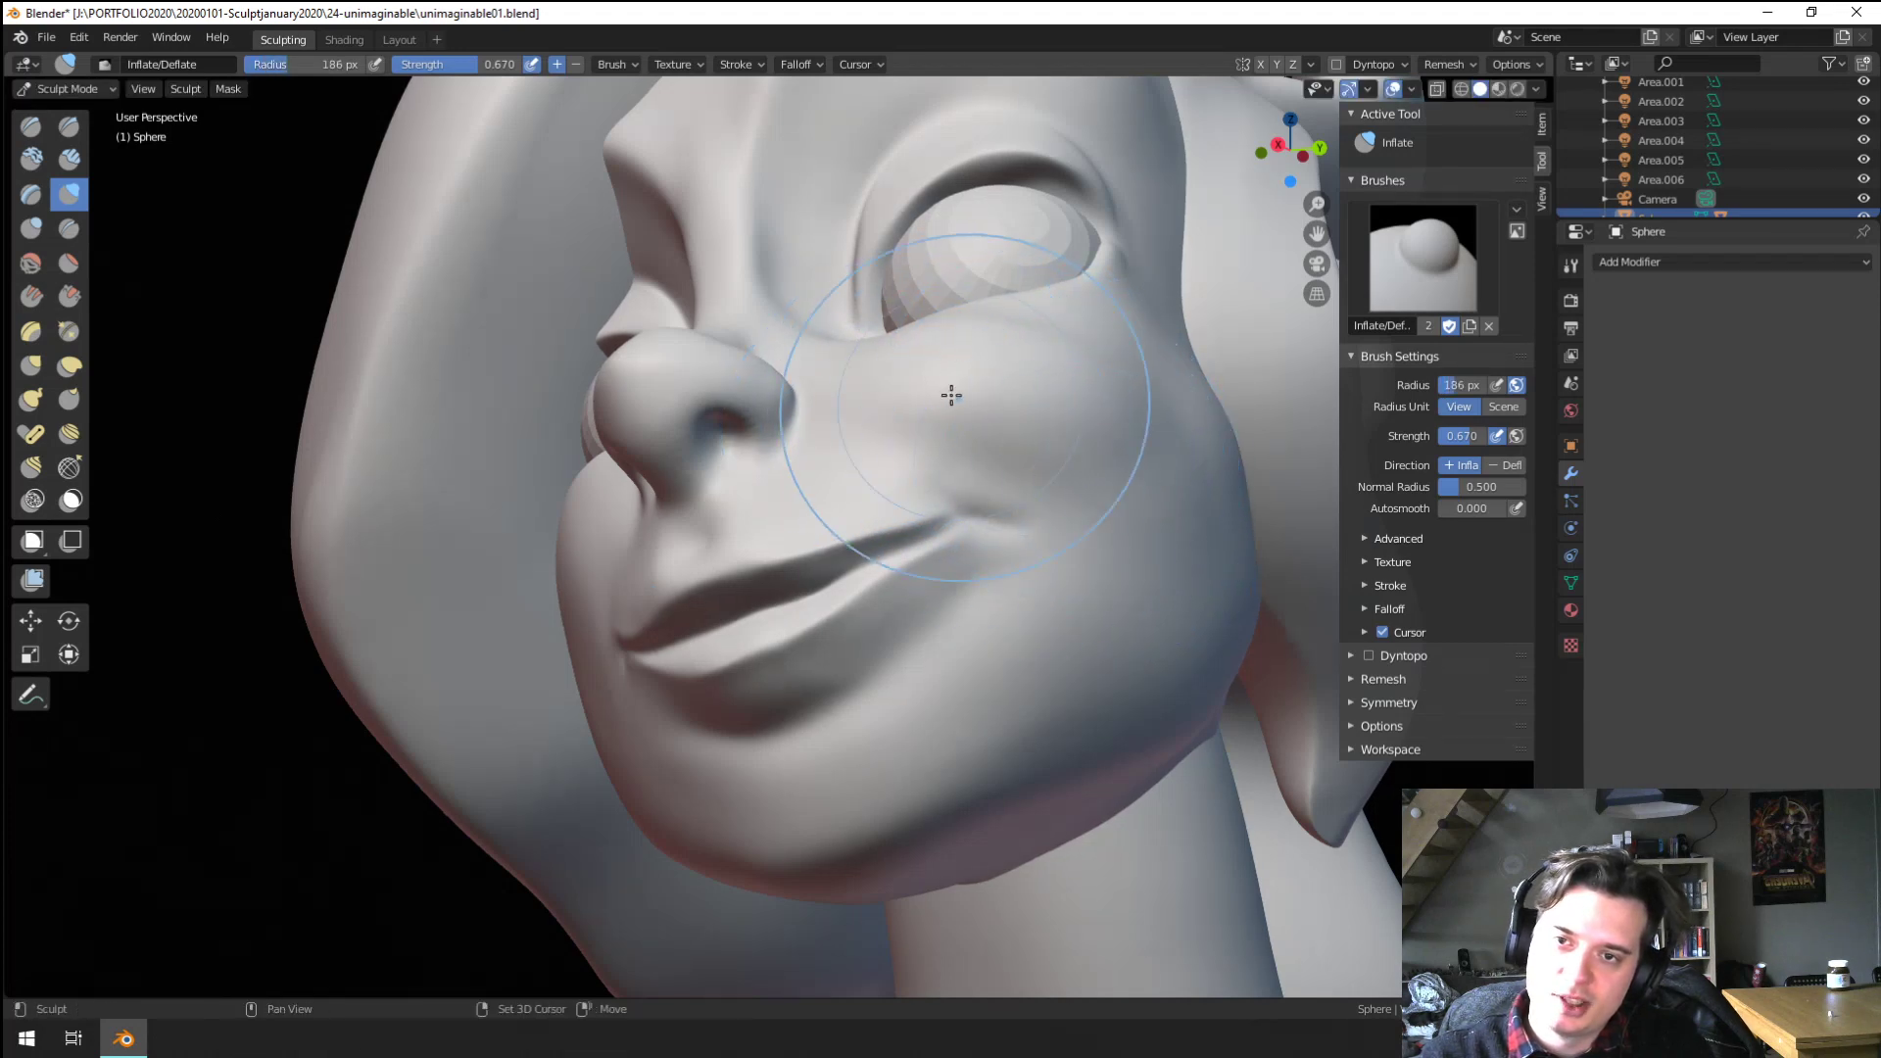
mouse_move(1177, 417)
middle_mouse_down()
mouse_move(1117, 538)
mouse_move(576, 519)
mouse_move(600, 566)
middle_mouse_up()
Fill out the lower cheek on the opposite side of the face with the Inflate brush at 159 px radius
key("f")
left_click(581, 534)
mouse_move(568, 563)
left_mouse_down()
mouse_move(546, 588)
mouse_move(558, 617)
left_mouse_up()
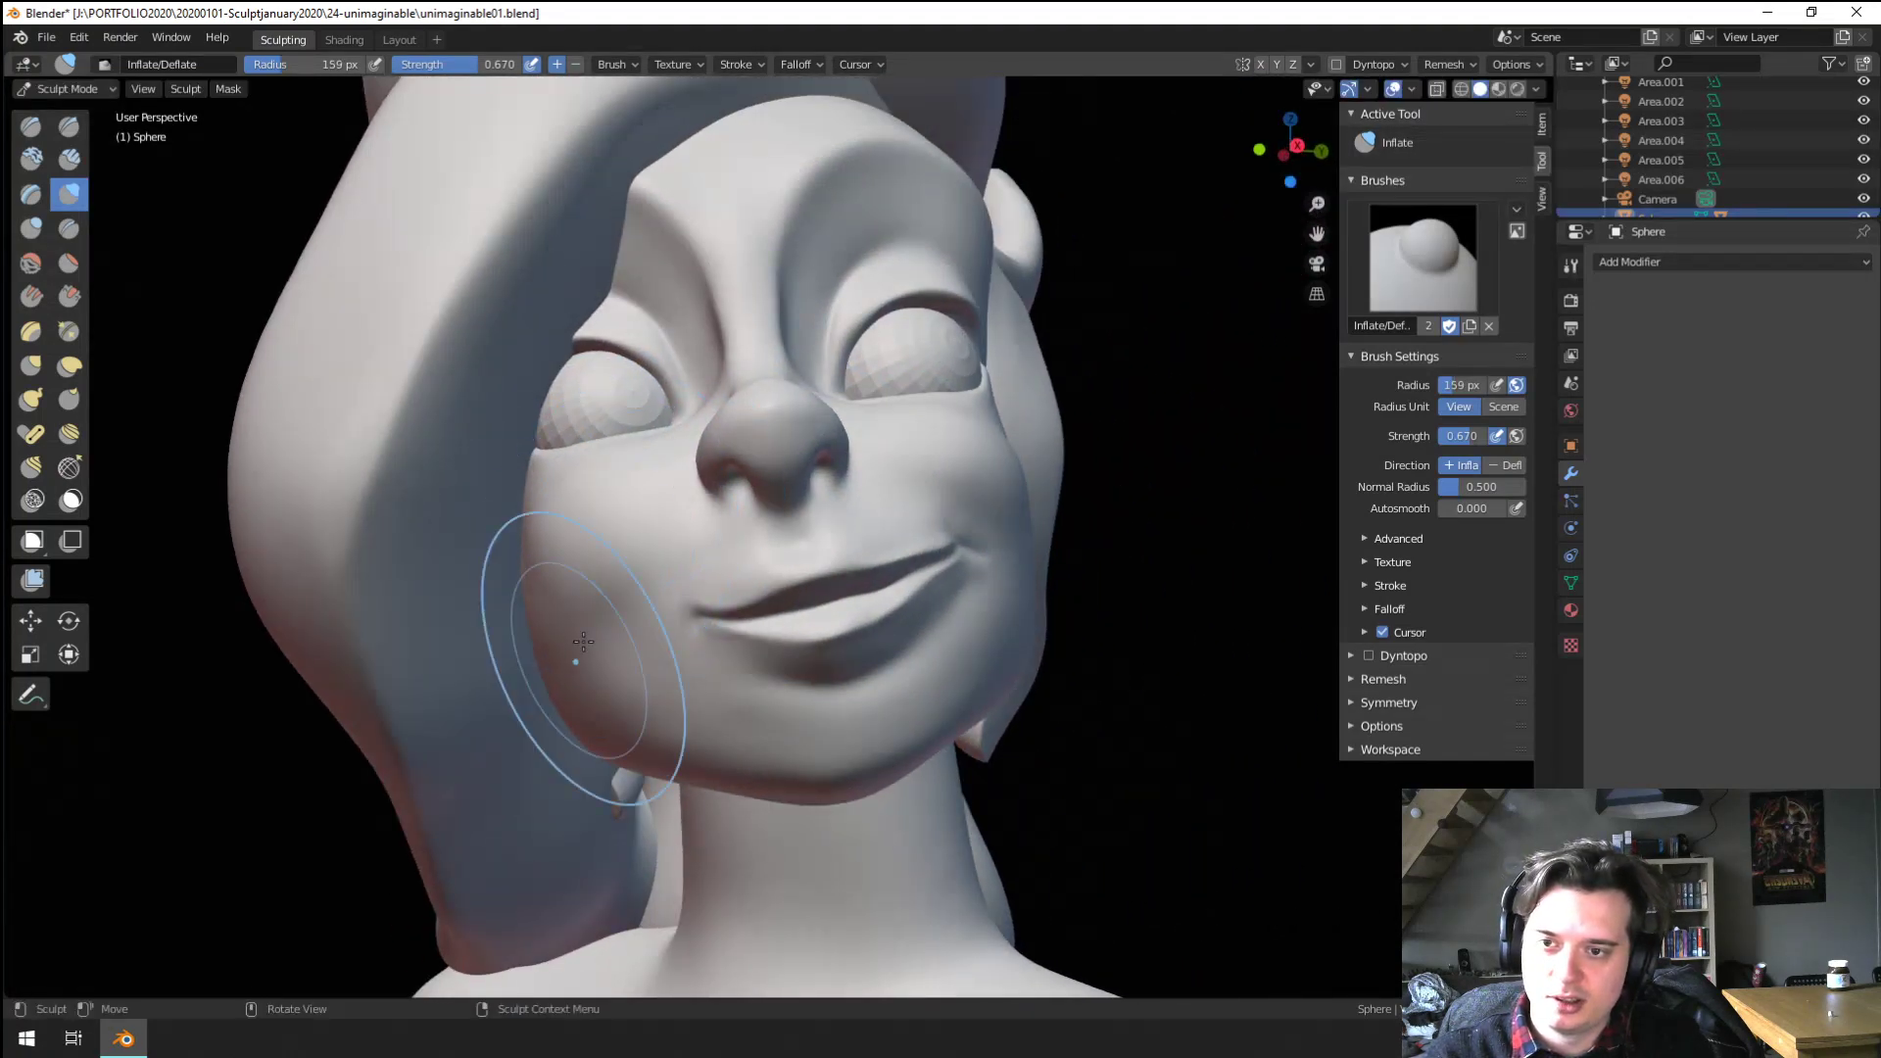
scroll(575, 660, "down", 1)
Push the smirk-side cheek up toward the lower eyelid with the Grab brush at 187 px radius
mouse_move(575, 660)
middle_mouse_down()
mouse_move(526, 698)
mouse_move(510, 753)
mouse_move(483, 735)
mouse_move(931, 375)
middle_mouse_up()
scroll(931, 375, "up", 3)
key("g")
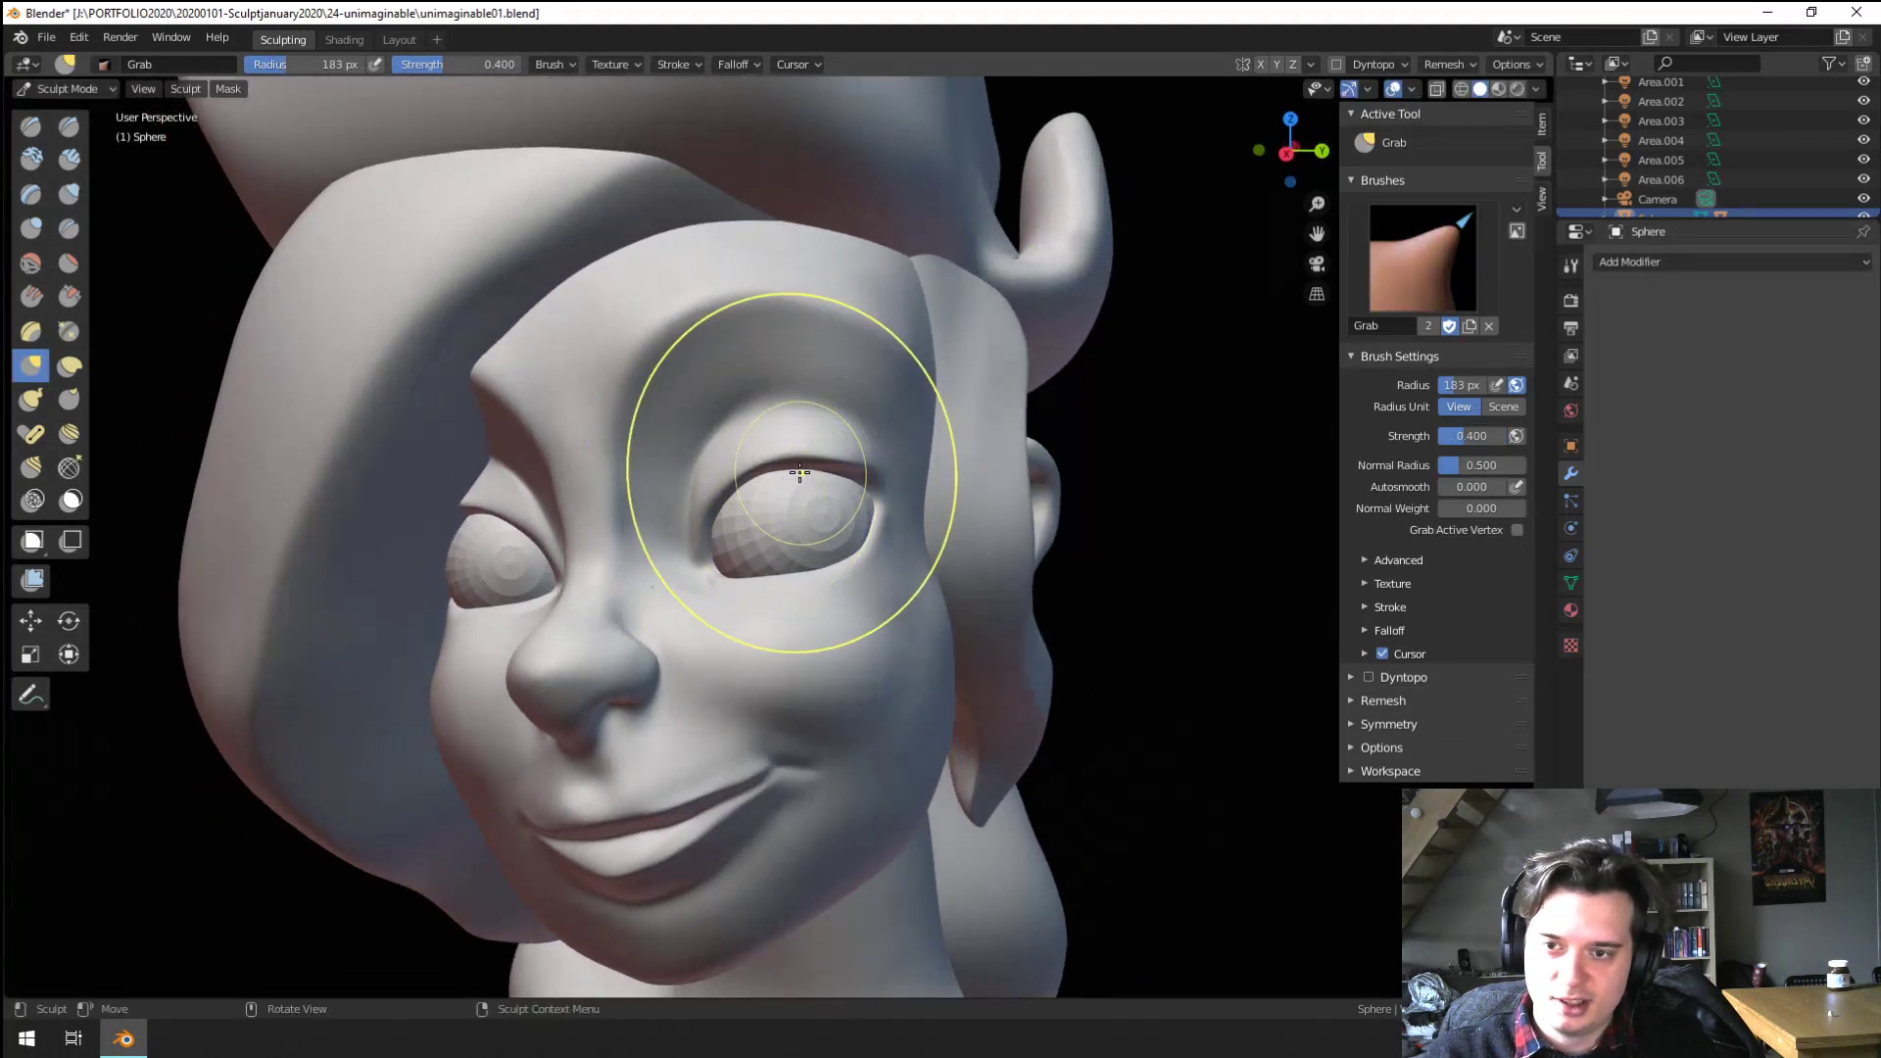
left_click_drag(801, 606, 800, 599)
mouse_move(801, 600)
middle_mouse_down()
mouse_move(780, 595)
mouse_move(796, 586)
middle_mouse_up()
key("f")
left_click(823, 581)
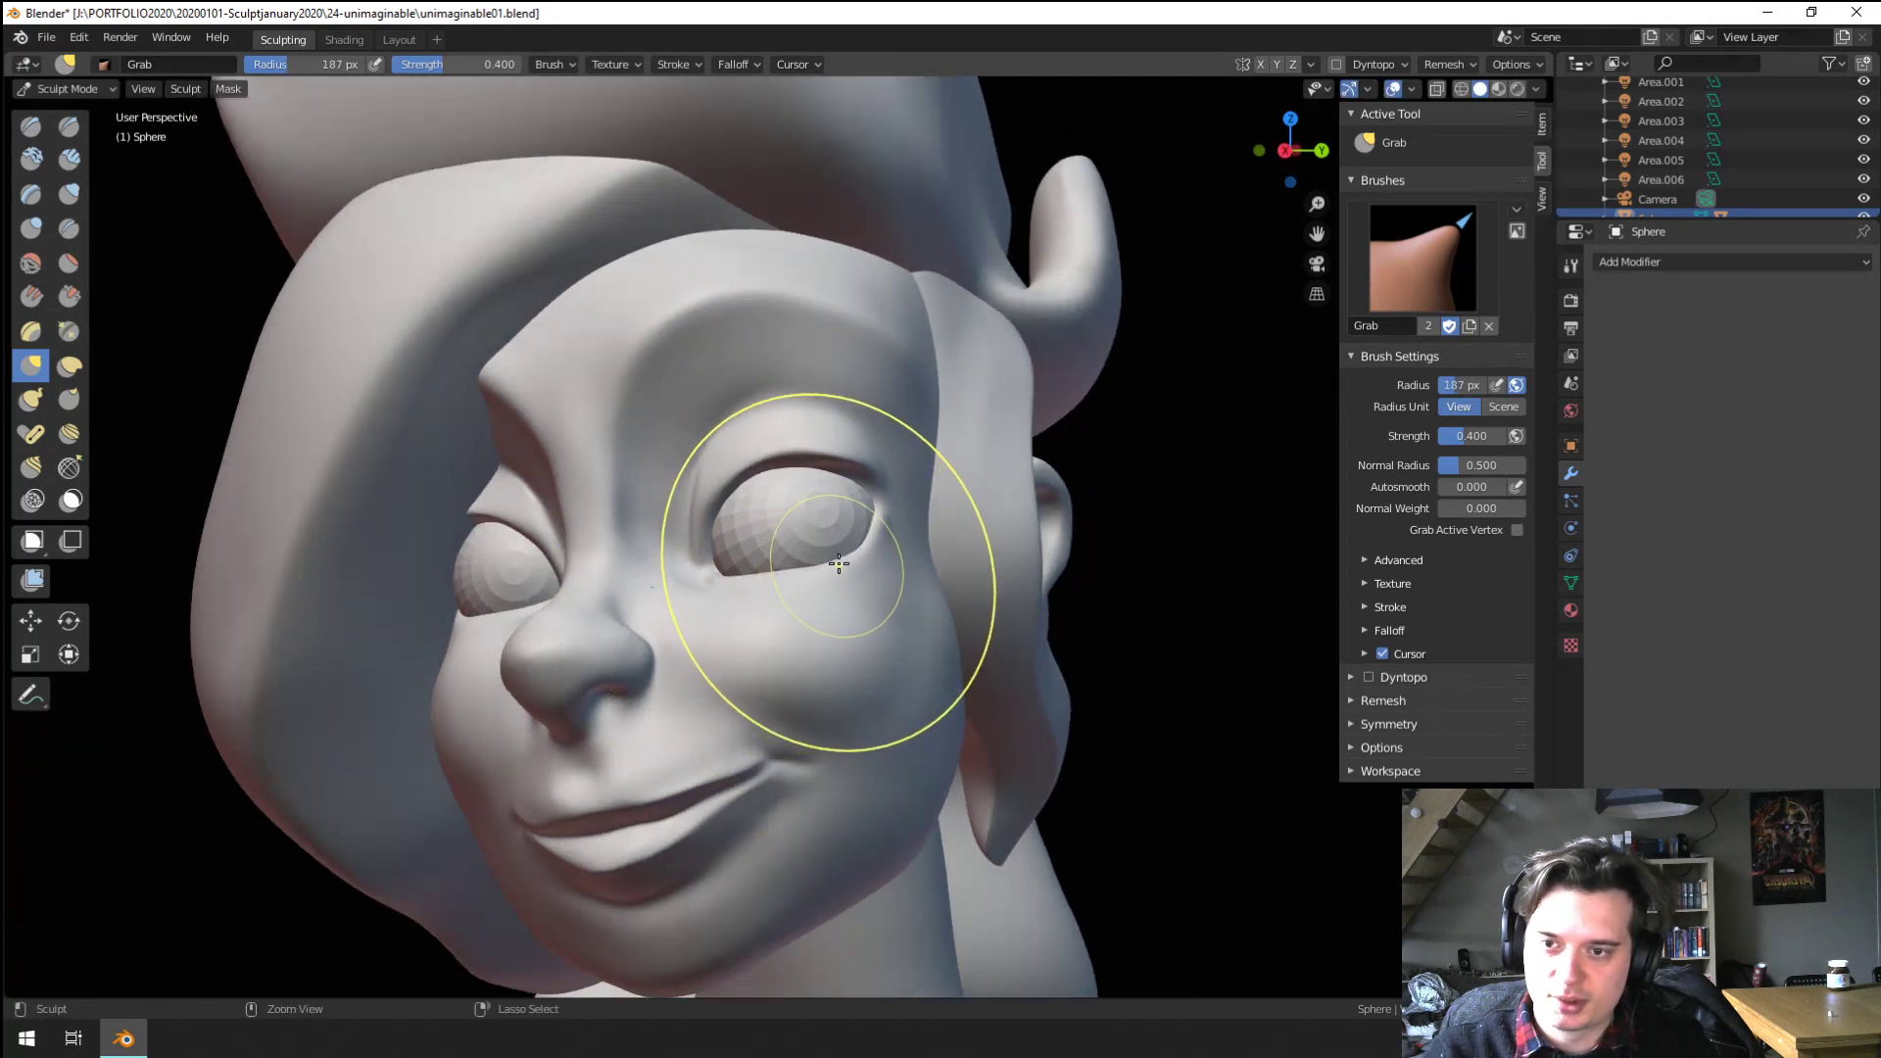
middle_click_drag(796, 519, 819, 507)
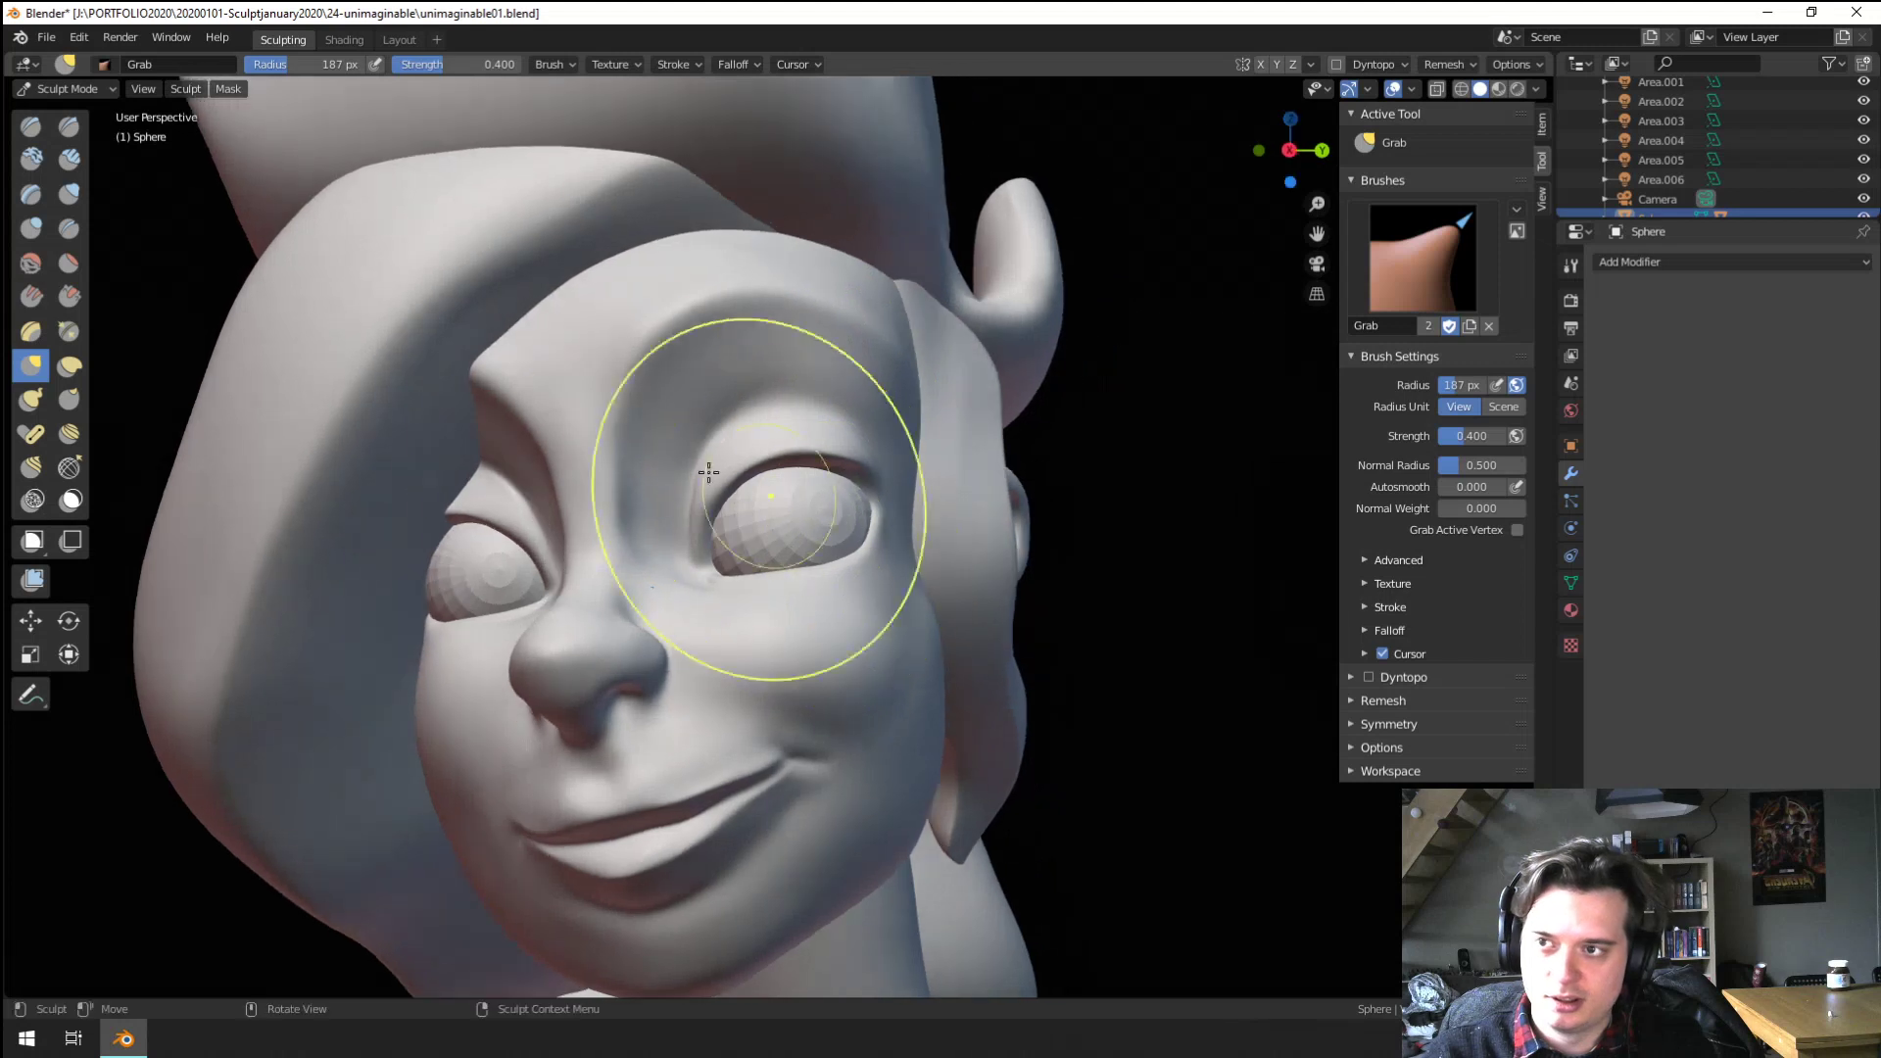
Undo the last Grab stroke and enable X symmetry for sculpting
left_click(83, 39)
left_click(98, 77)
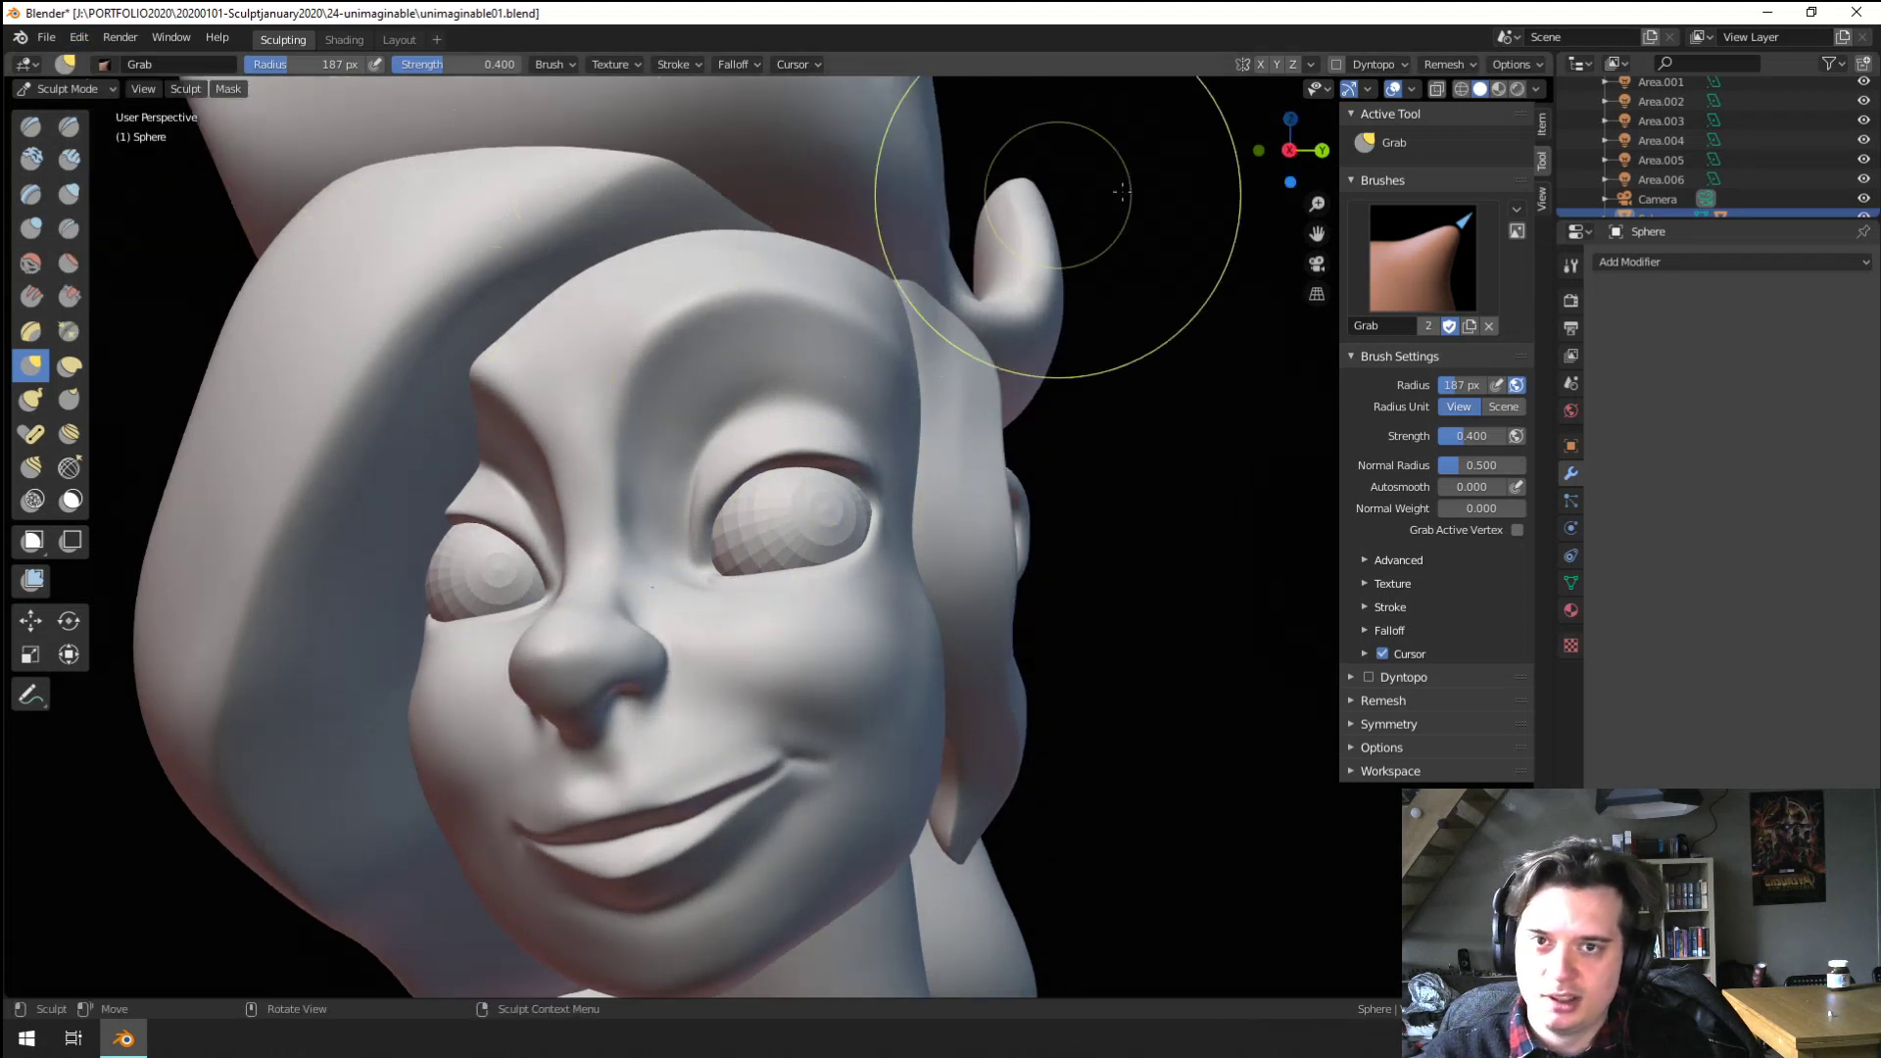
left_click(1261, 65)
Reshape the upper and lower eyelids symmetrically with the Grab brush at 203 px radius
key("f")
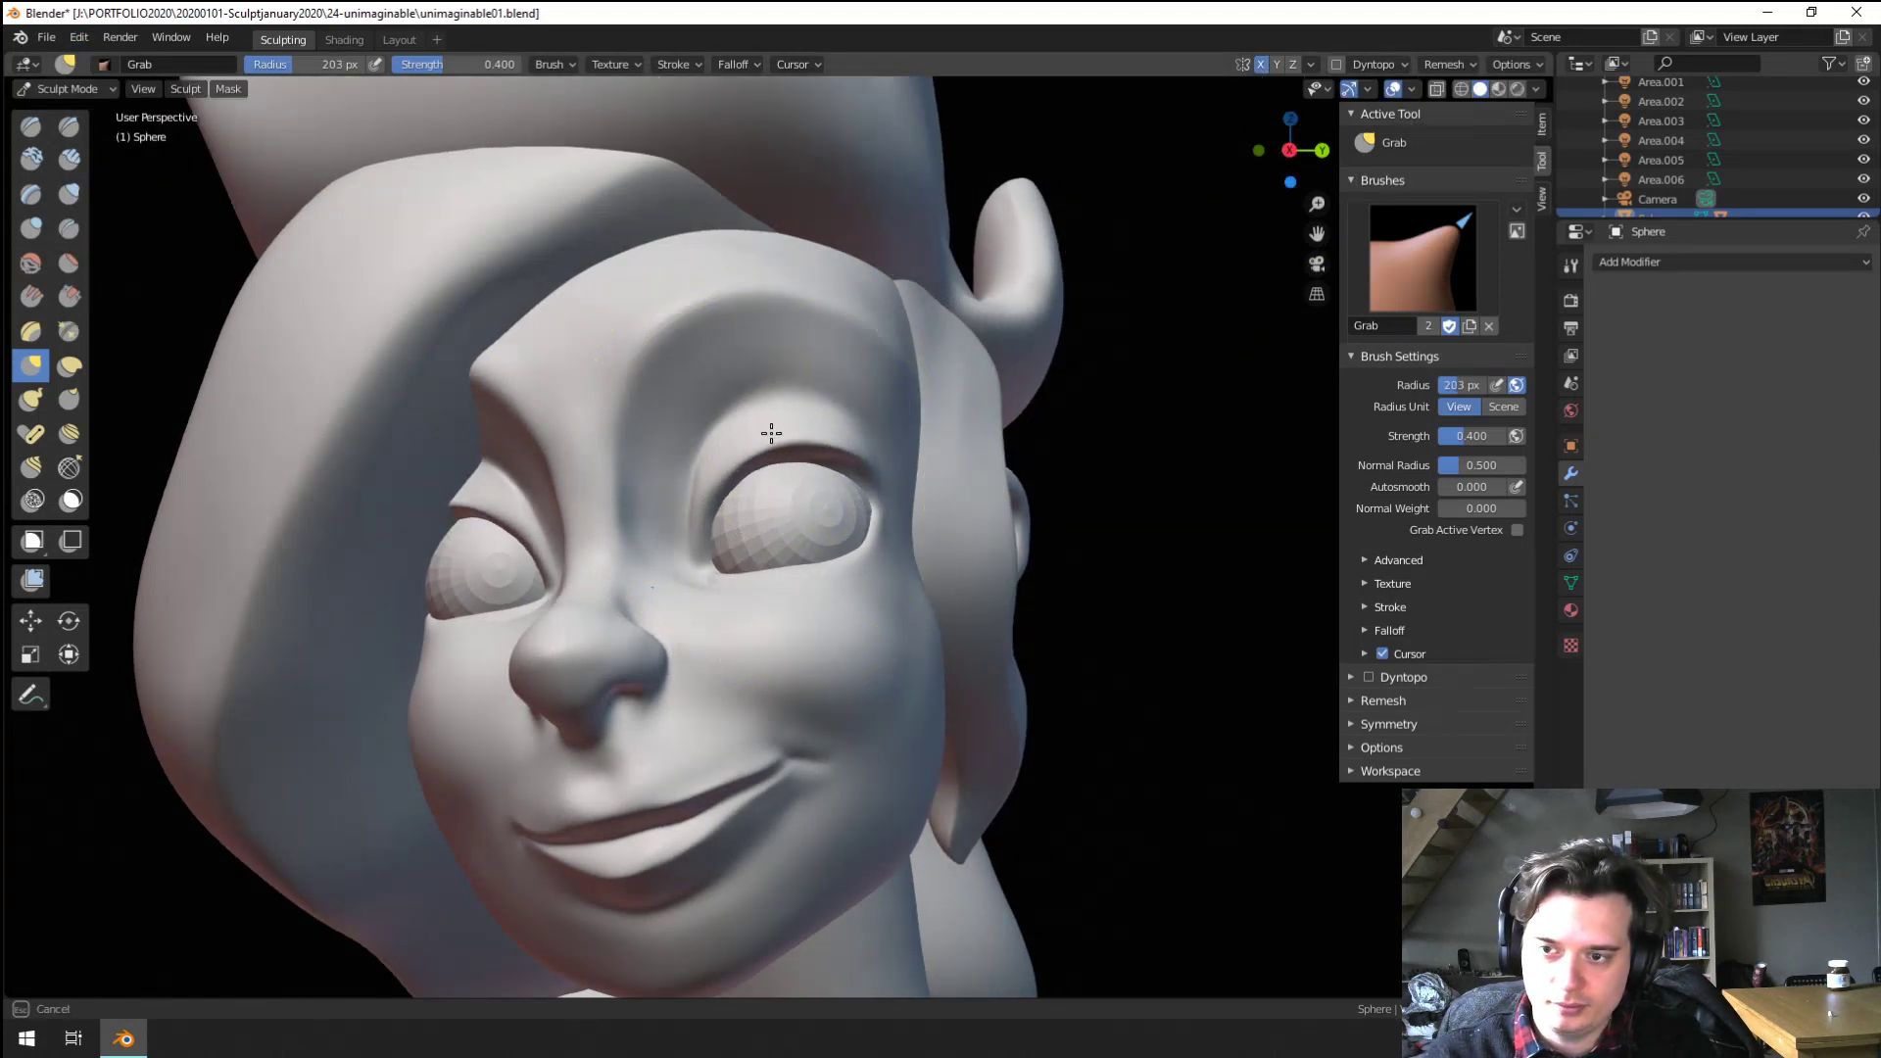
left_click_drag(771, 433, 771, 430)
middle_click_drag(769, 500, 762, 497)
key("f")
left_click(736, 499)
left_click_drag(782, 572, 781, 580)
Reshape the outer cheeks below the eyes with the Grab brush at 233 px radius
mouse_move(782, 595)
middle_mouse_down()
mouse_move(738, 617)
mouse_move(824, 613)
mouse_move(870, 642)
middle_mouse_up()
key("f")
left_click(899, 650)
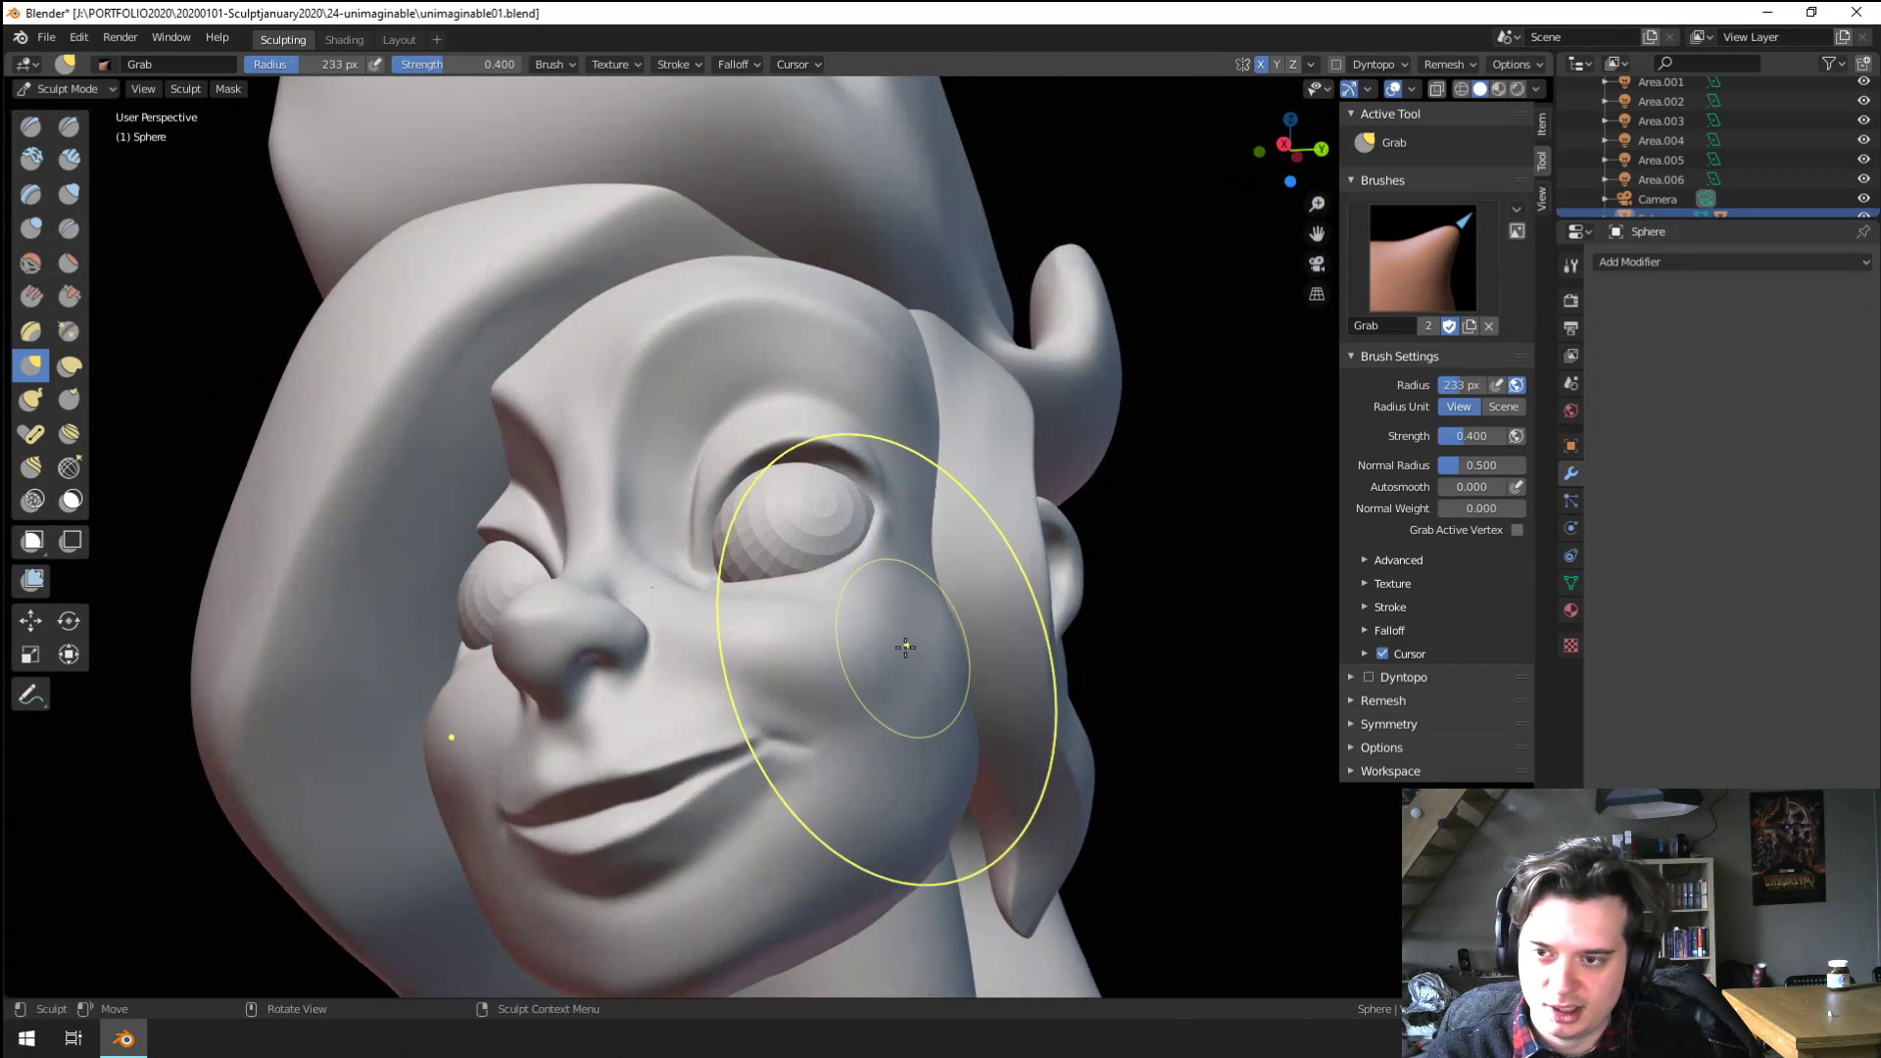
left_click_drag(900, 650, 890, 642)
Refine the outer eye corners and surrounding eyelids with the Grab brush at 222 px radius
mouse_move(890, 642)
middle_mouse_down()
mouse_move(869, 685)
mouse_move(852, 598)
mouse_move(882, 552)
mouse_move(862, 471)
middle_mouse_up()
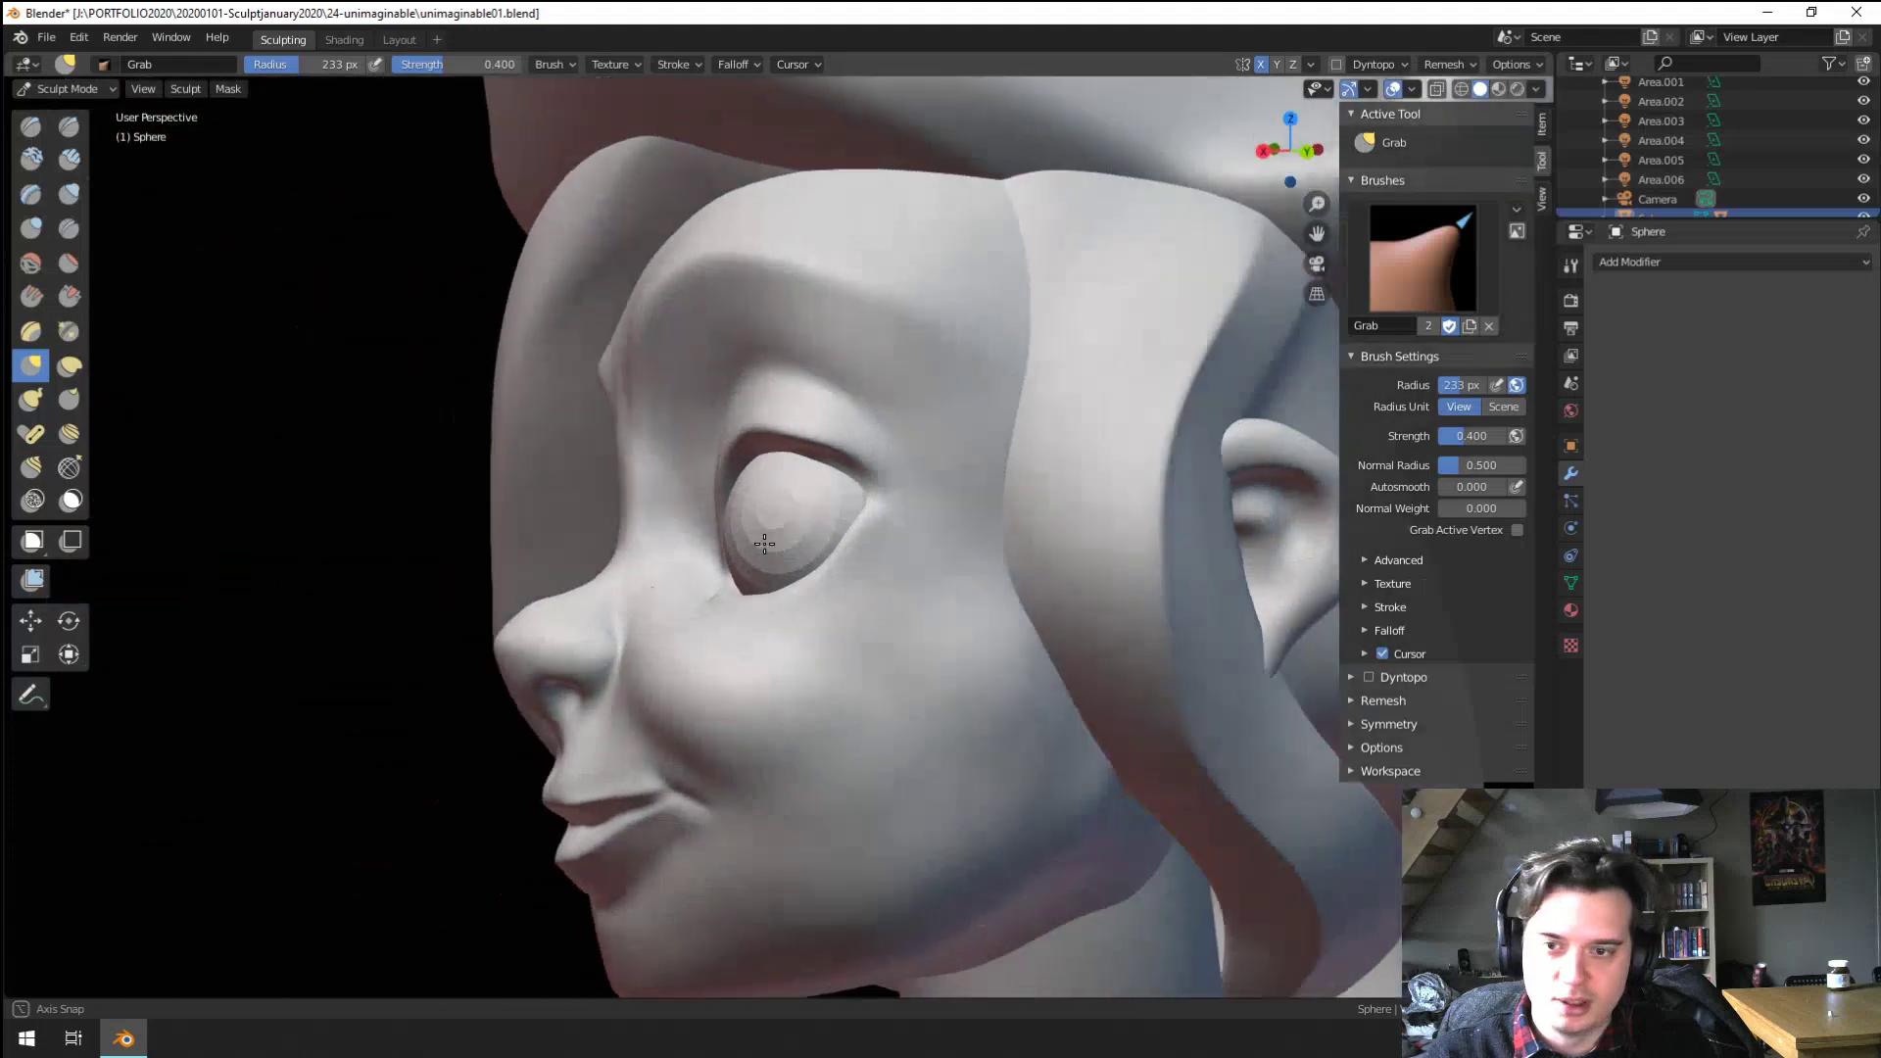
key("f")
left_click(1136, 470)
left_click_drag(849, 528, 838, 529)
mouse_move(839, 529)
middle_mouse_down()
mouse_move(921, 506)
mouse_move(890, 504)
middle_mouse_up()
key("f")
left_click(1107, 504)
left_click_drag(886, 508, 903, 505)
middle_click_drag(941, 509, 897, 501)
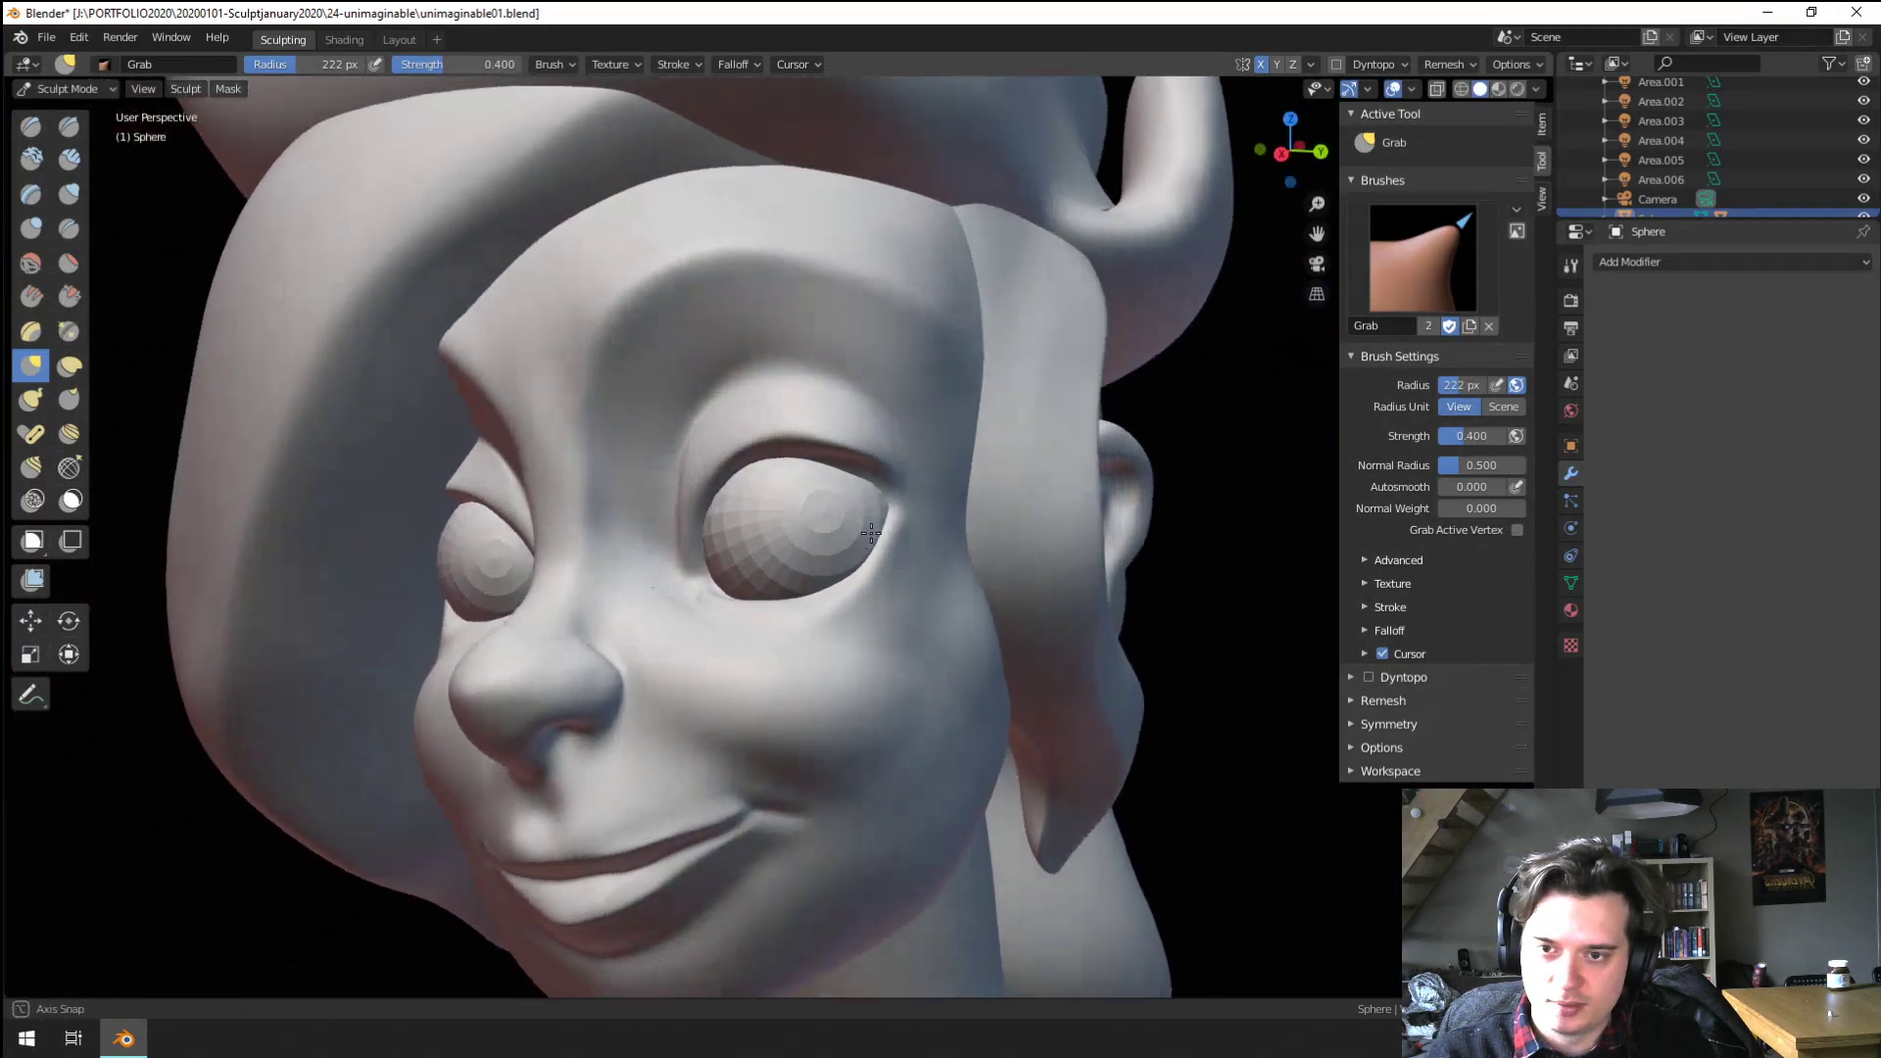
left_click_drag(970, 505, 982, 505)
key("f")
left_click(849, 508)
Shape the lower eyelids and upper cheeks with the Grab brush at 278 px radius
mouse_move(983, 504)
middle_mouse_down()
mouse_move(873, 508)
mouse_move(784, 627)
middle_mouse_up()
mouse_move(735, 637)
middle_mouse_down()
mouse_move(635, 652)
mouse_move(812, 583)
mouse_move(862, 636)
middle_mouse_up()
key("f")
left_click(1192, 575)
left_click_drag(867, 643, 845, 670)
mouse_move(845, 670)
middle_mouse_down()
mouse_move(849, 579)
mouse_move(789, 571)
mouse_move(833, 554)
mouse_move(872, 578)
mouse_move(932, 496)
middle_mouse_up()
key("f")
left_click(789, 539)
Switch to Object Mode and reposition the eyeballs within their sockets
left_click(88, 94)
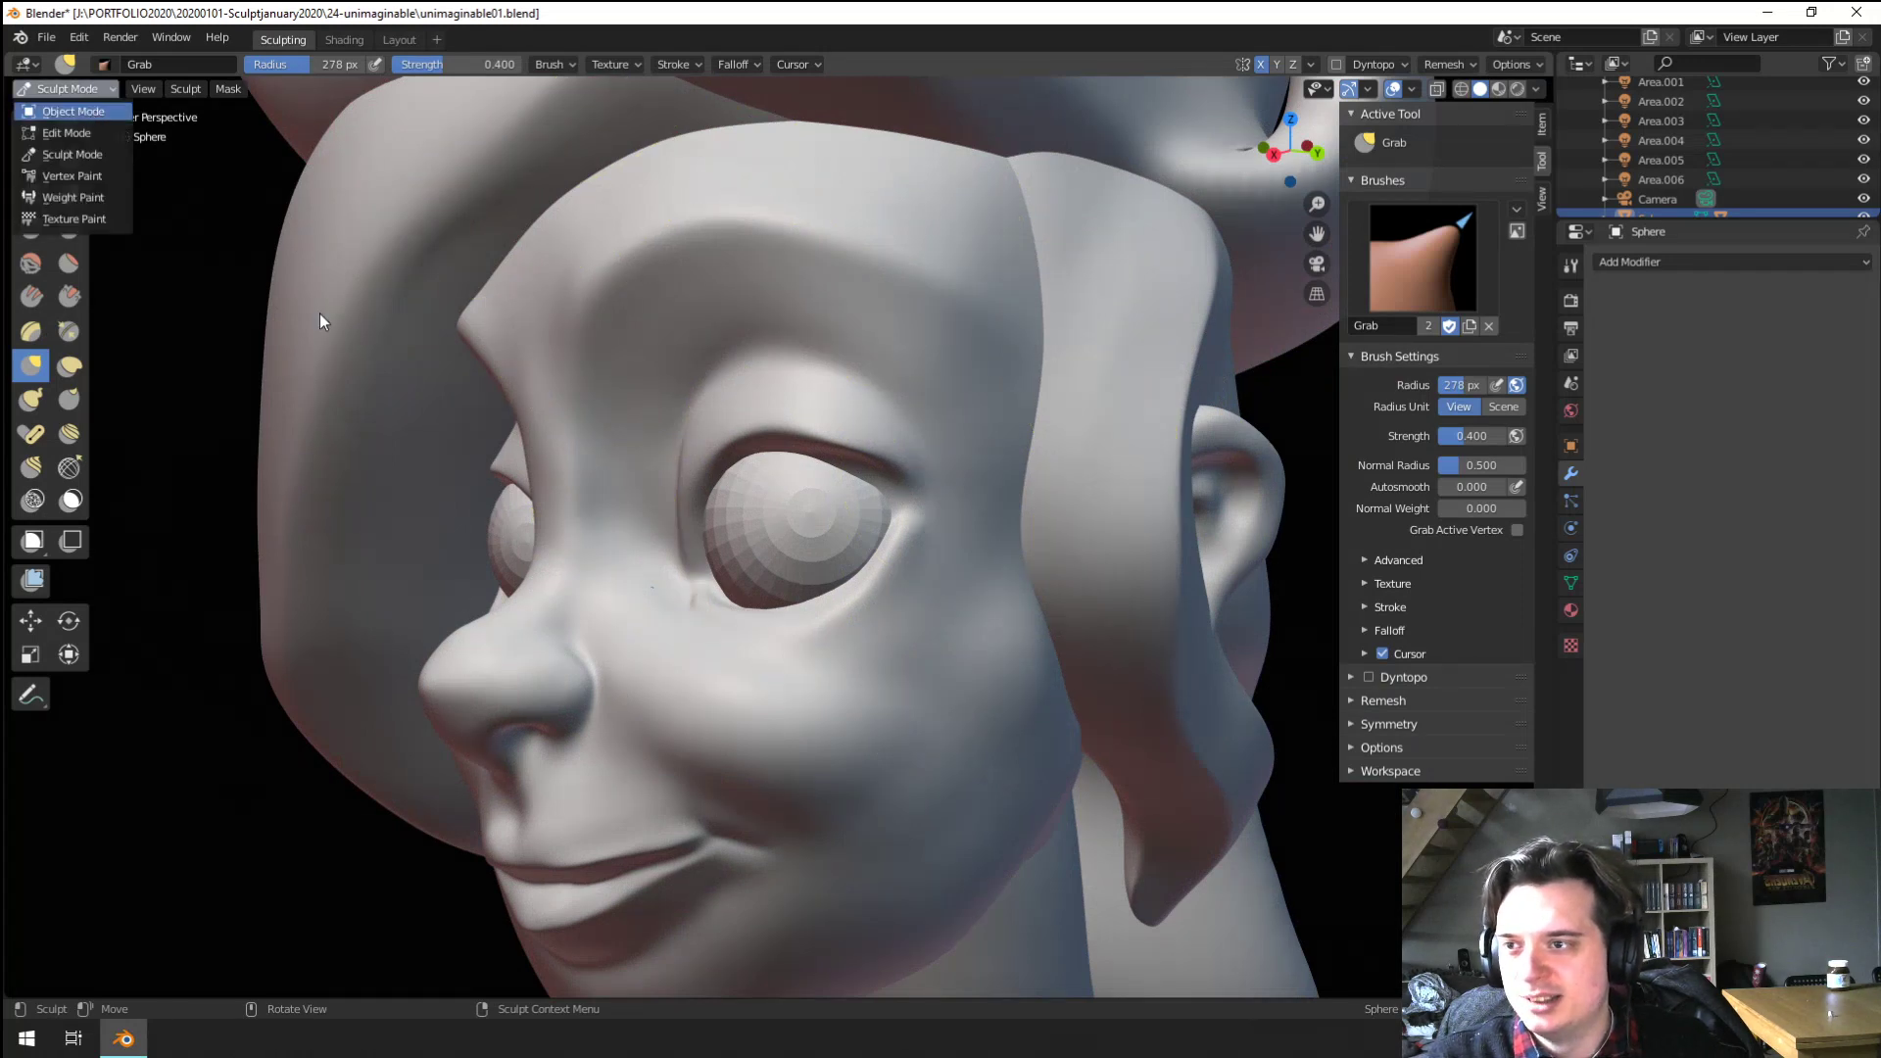
left_click(780, 518)
middle_click_drag(896, 720, 980, 759)
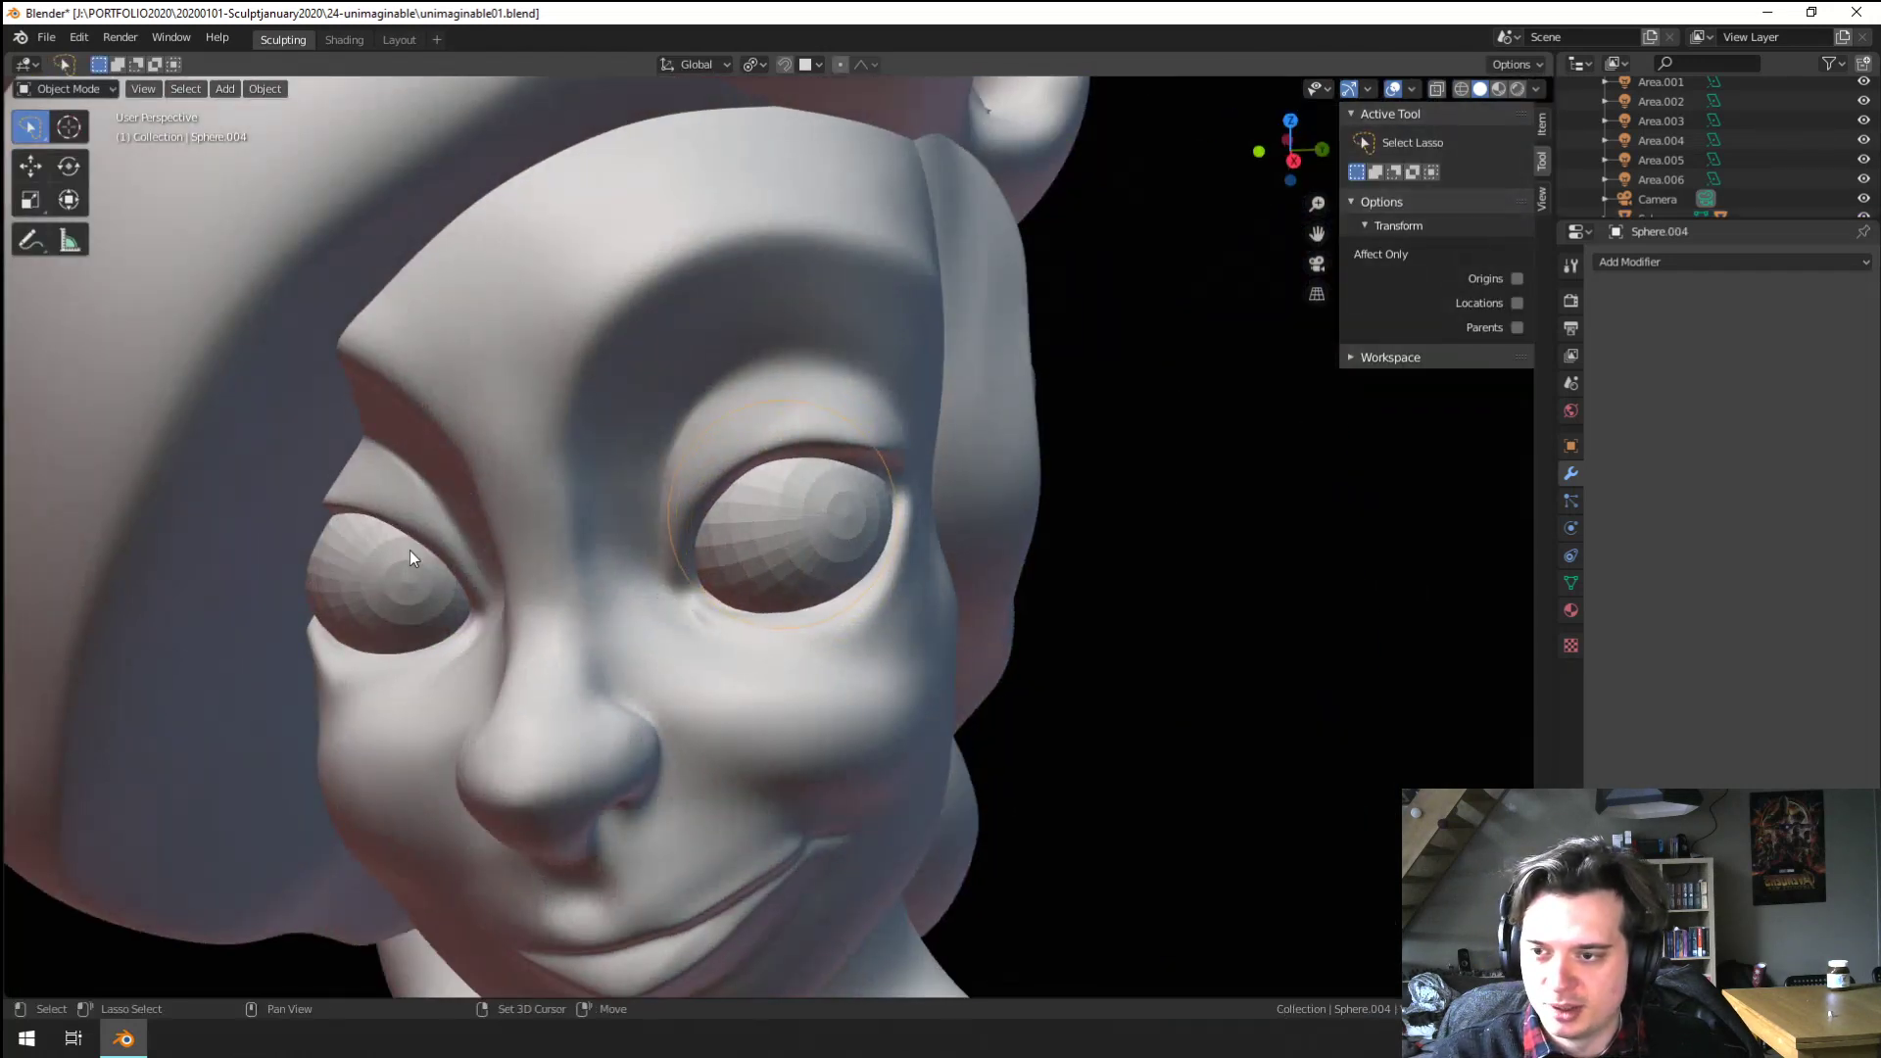
mouse_move(1097, 742)
middle_mouse_down()
mouse_move(1035, 747)
mouse_move(1062, 761)
mouse_move(1126, 618)
mouse_move(1037, 707)
mouse_move(1037, 762)
mouse_move(1092, 815)
mouse_move(1064, 714)
mouse_move(883, 735)
mouse_move(957, 743)
mouse_move(915, 756)
mouse_move(903, 747)
mouse_move(1130, 768)
mouse_move(849, 742)
mouse_move(867, 796)
mouse_move(837, 721)
middle_mouse_up()
scroll(1033, 747, "down", 5)
scroll(1033, 746, "up", 5)
key("g")
left_click(1089, 797)
key("g")
left_click(902, 748)
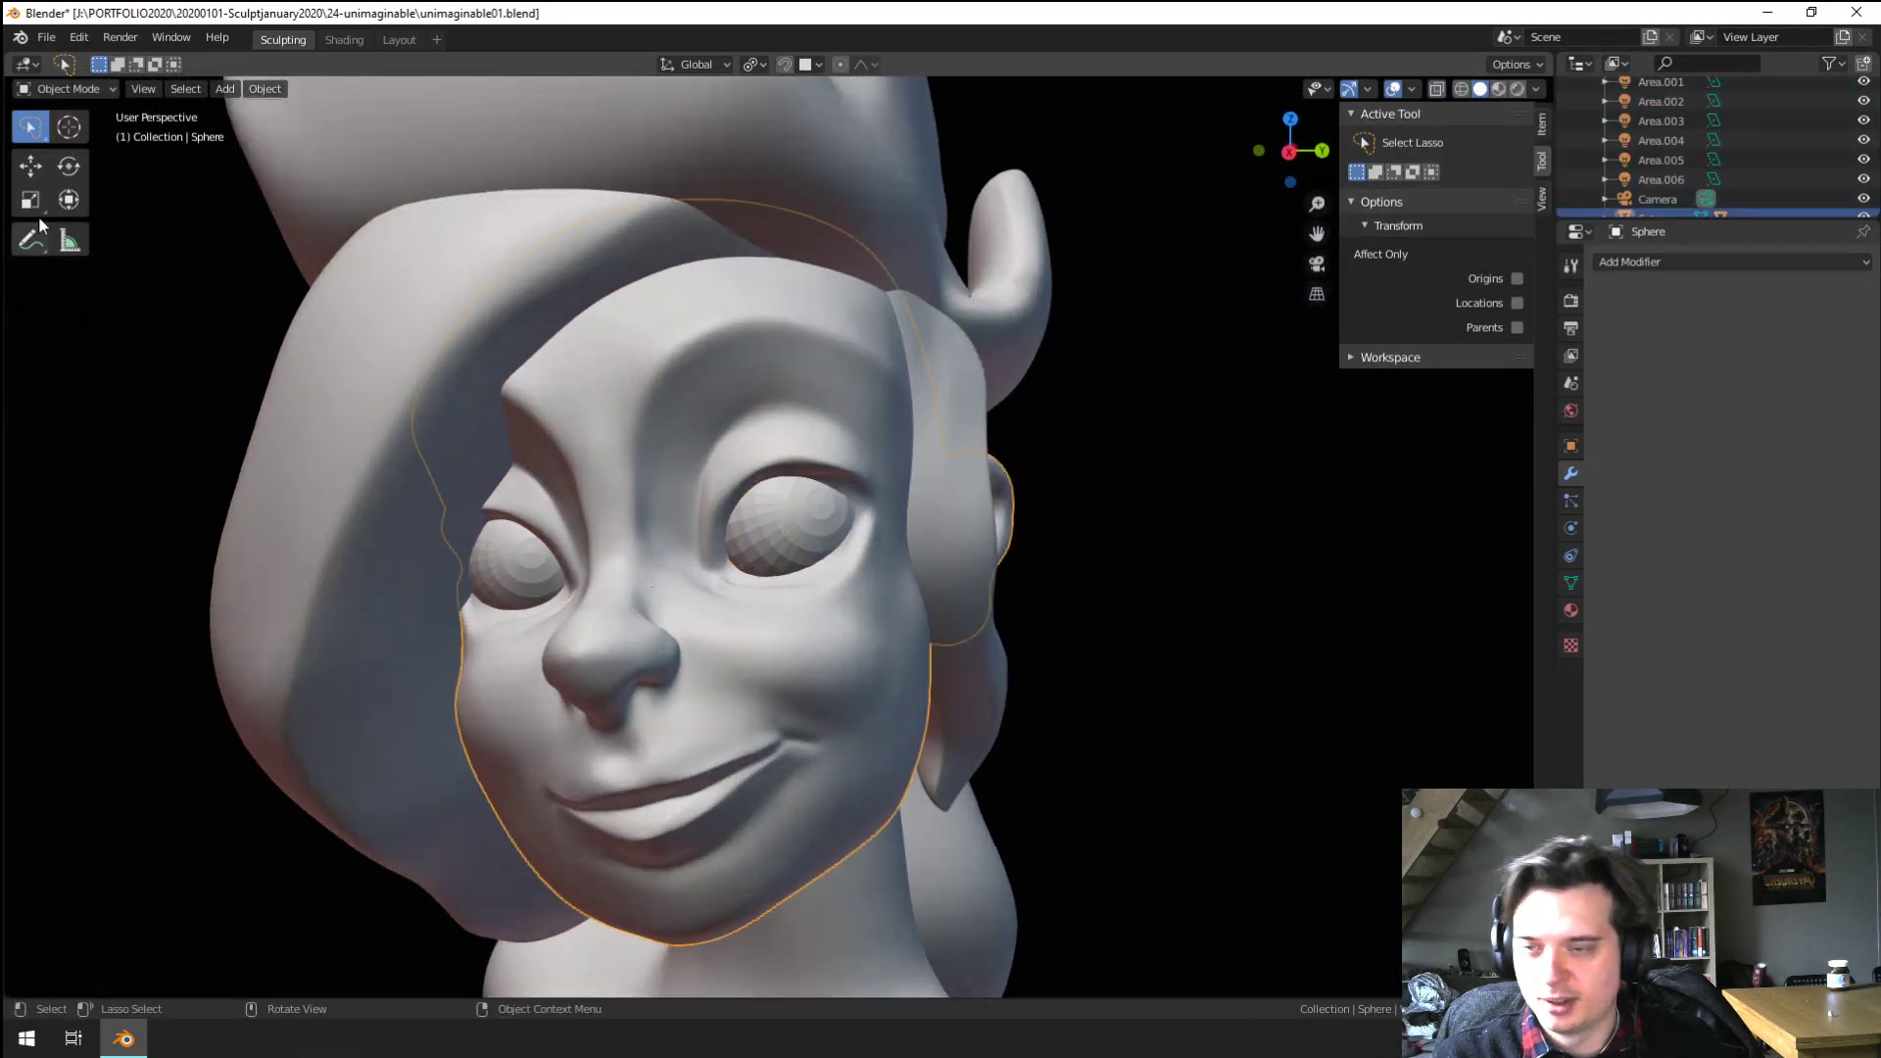
Return the head to Sculpt Mode and fit the eyelids around the eyeballs with the Grab brush at 215 px radius
left_click(64, 88)
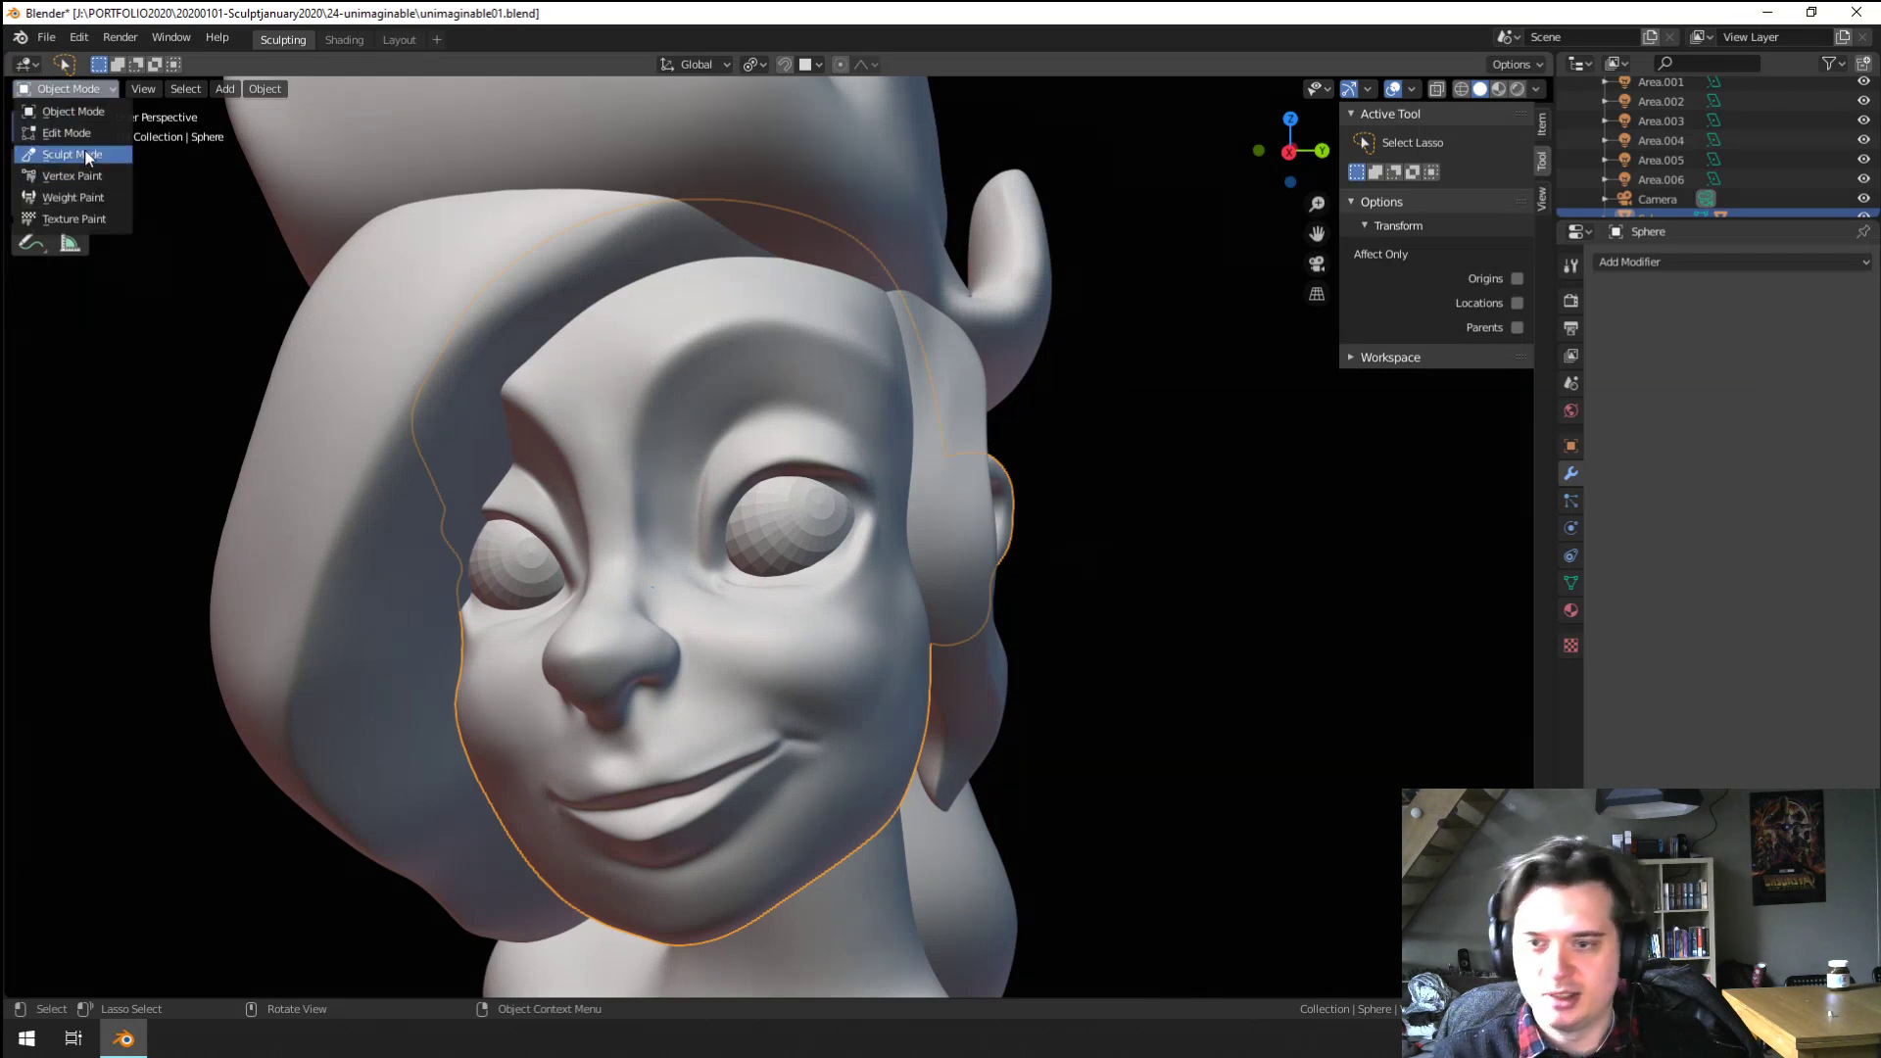
left_click(88, 158)
mouse_move(911, 672)
middle_mouse_down("ctrl")
mouse_move(784, 485)
mouse_move(815, 463)
mouse_move(703, 566)
middle_mouse_up("ctrl")
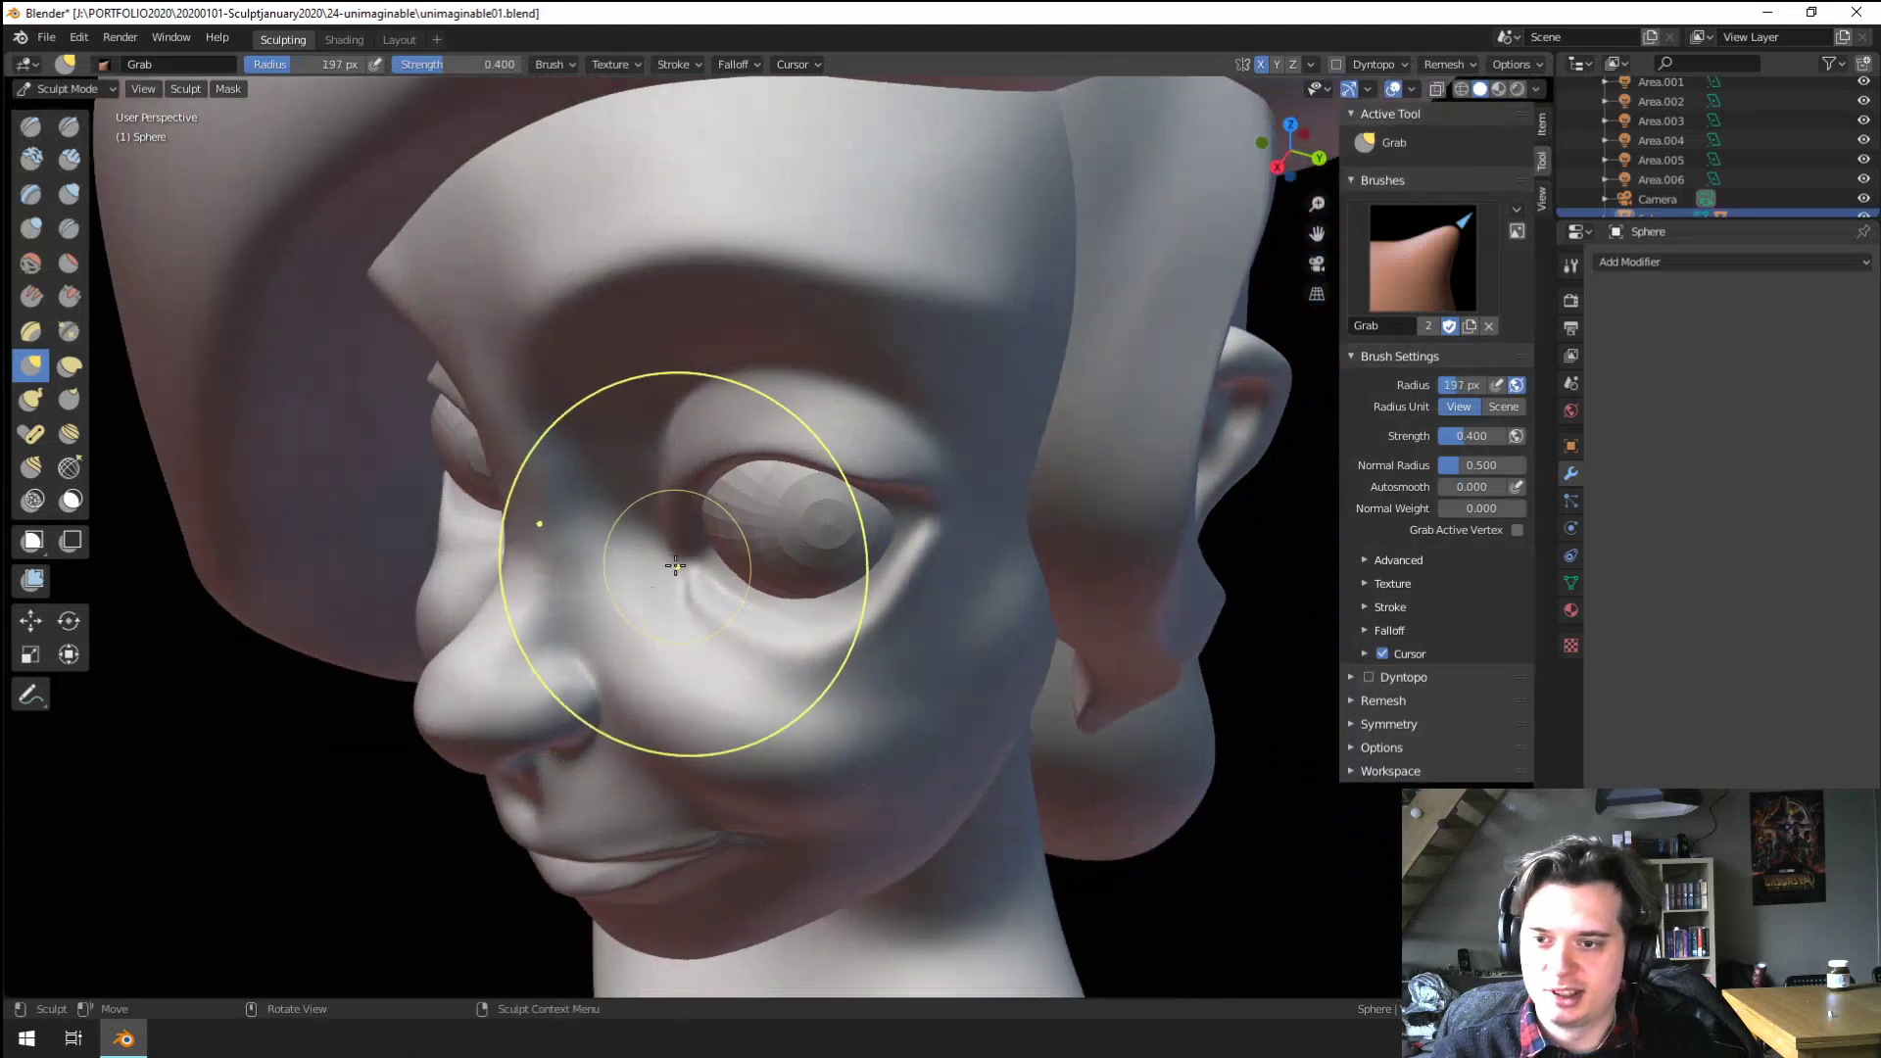
middle_click_drag(676, 560, 739, 557)
key("f")
left_click(810, 544)
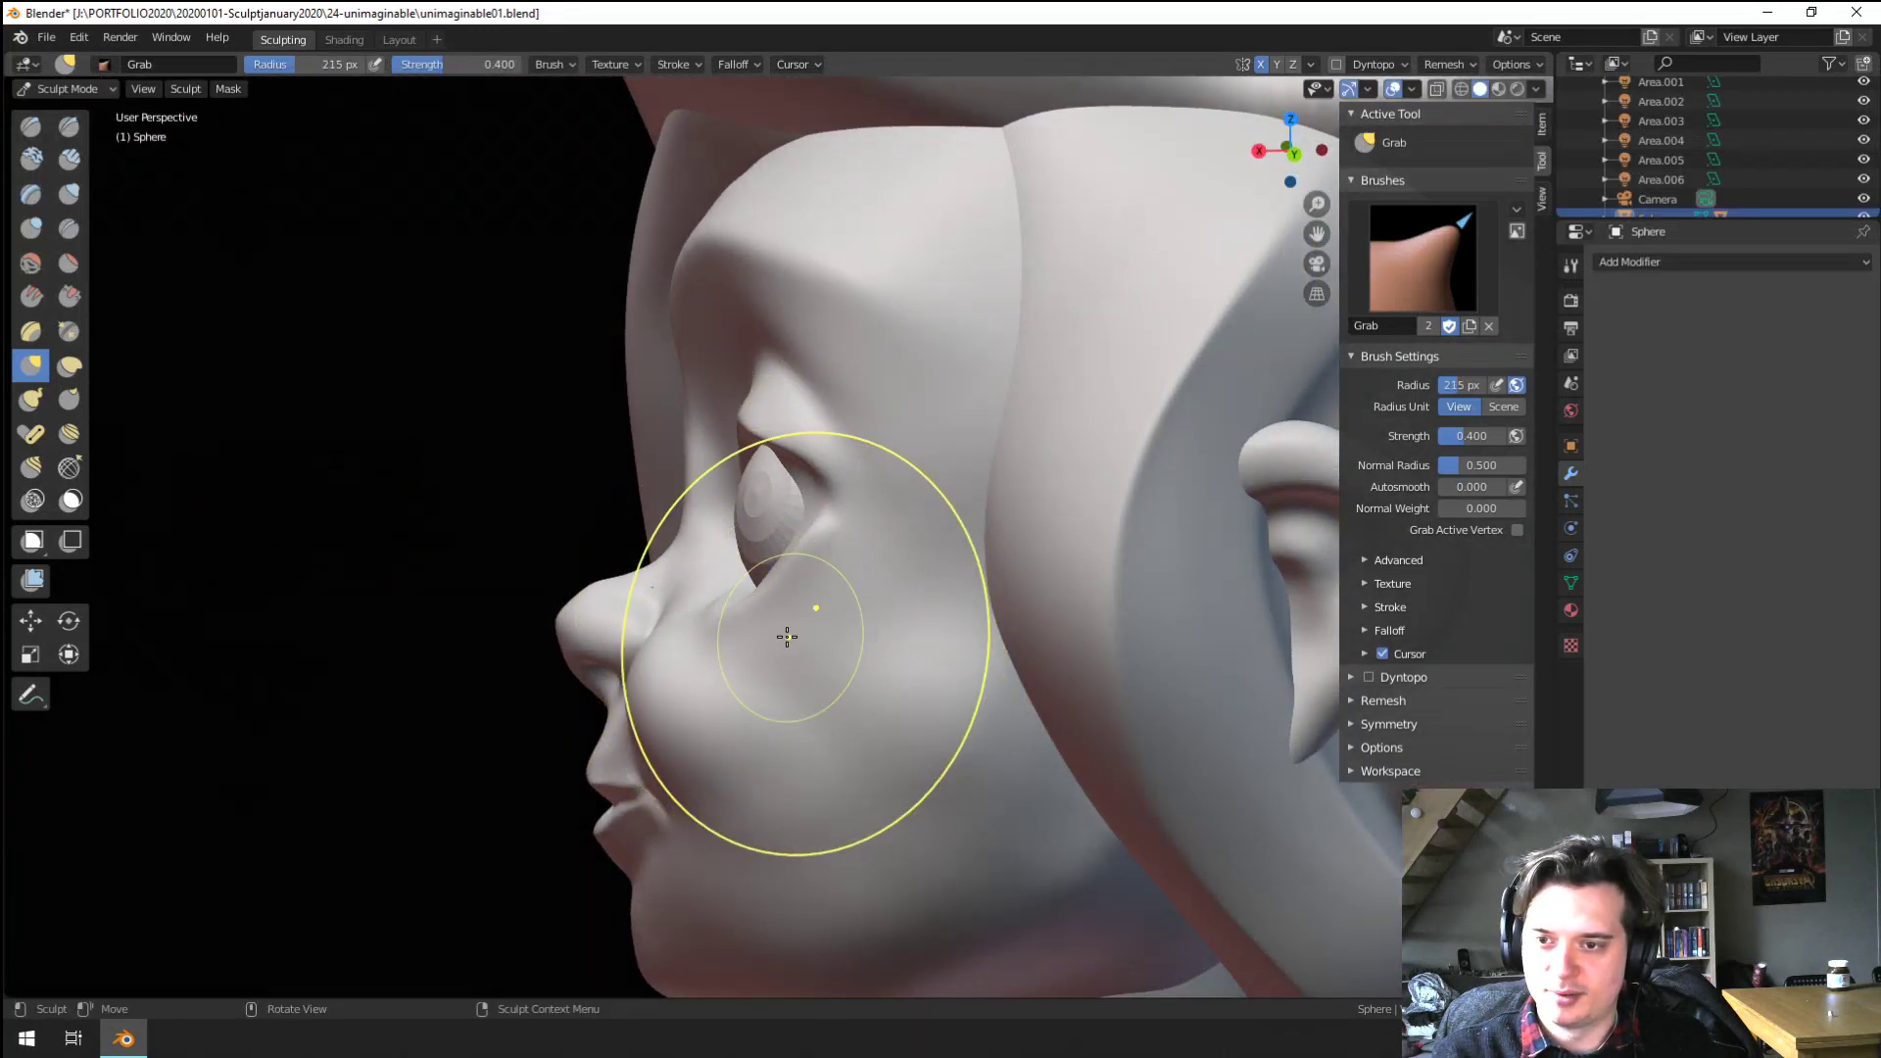
Refine the outer cheek contour beside the eye with the Grab brush at 196 px radius
mouse_move(816, 634)
middle_mouse_down()
mouse_move(827, 591)
mouse_move(924, 558)
mouse_move(932, 579)
middle_mouse_up()
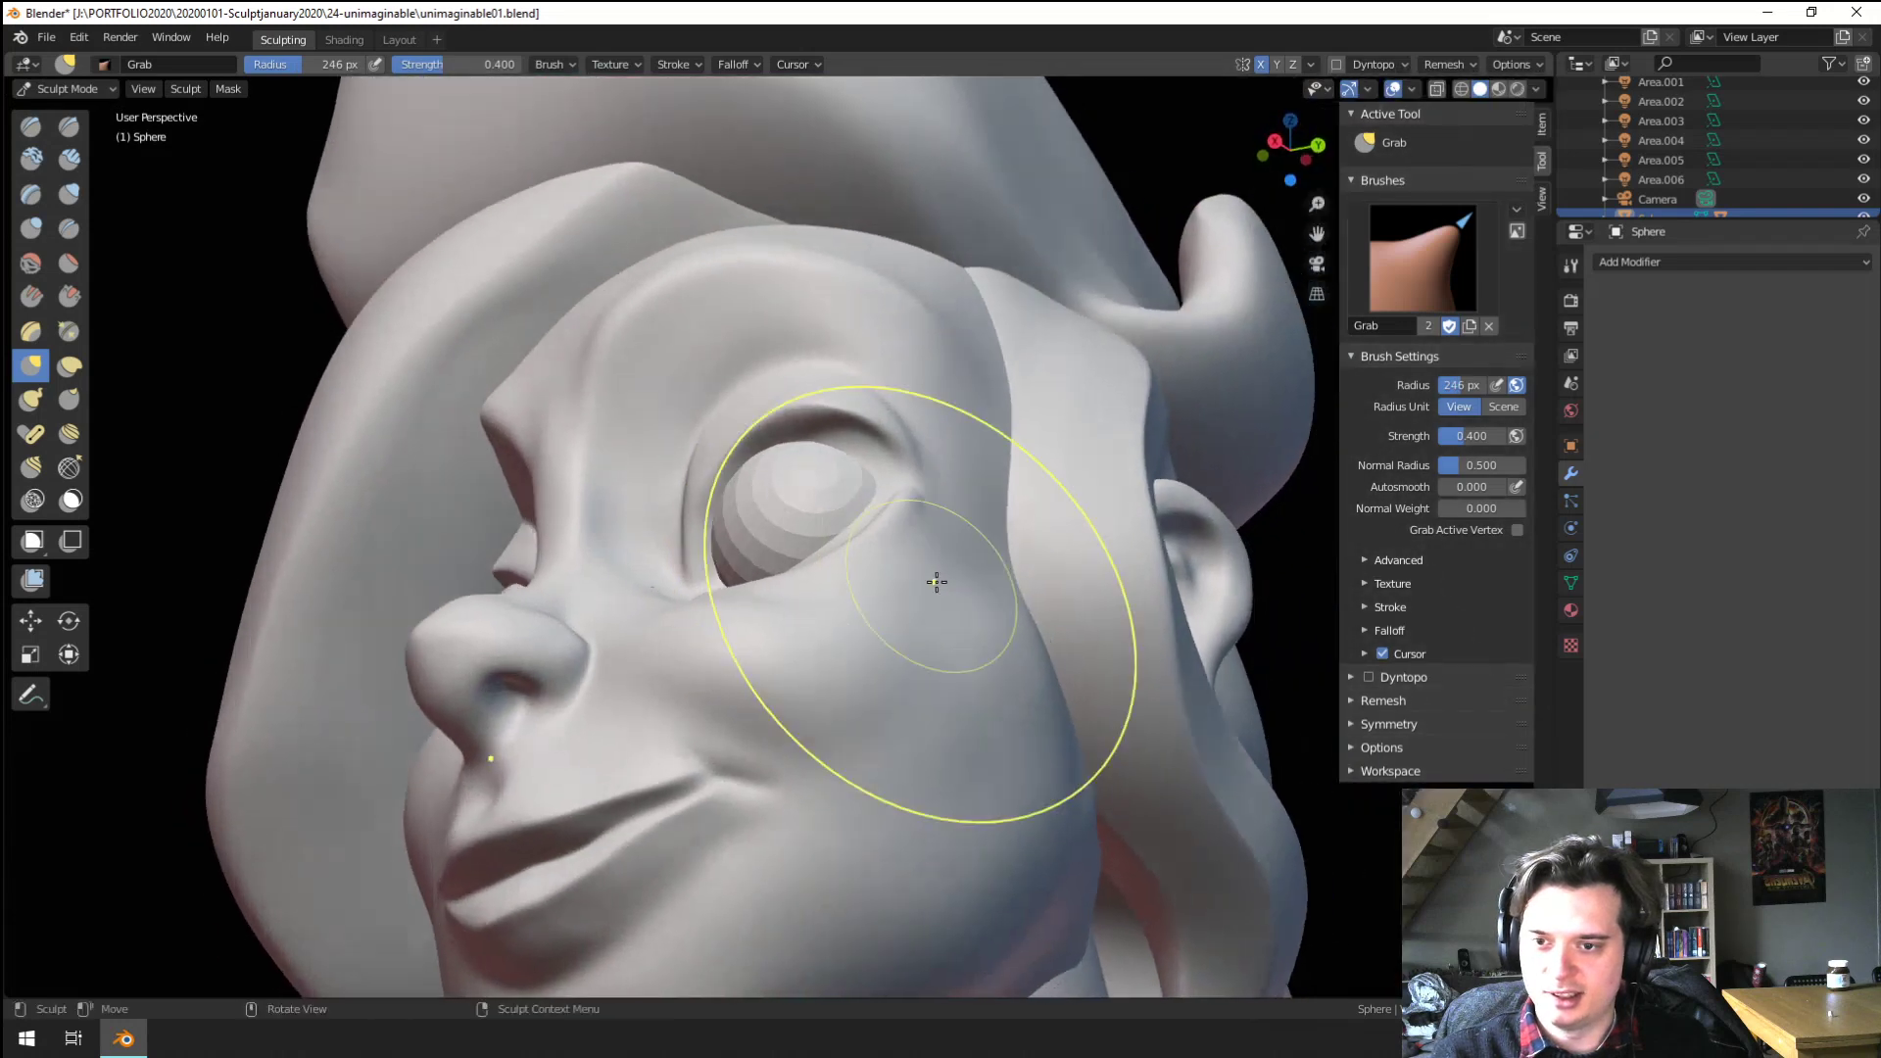
scroll(995, 591, "up", 2)
left_click(942, 612)
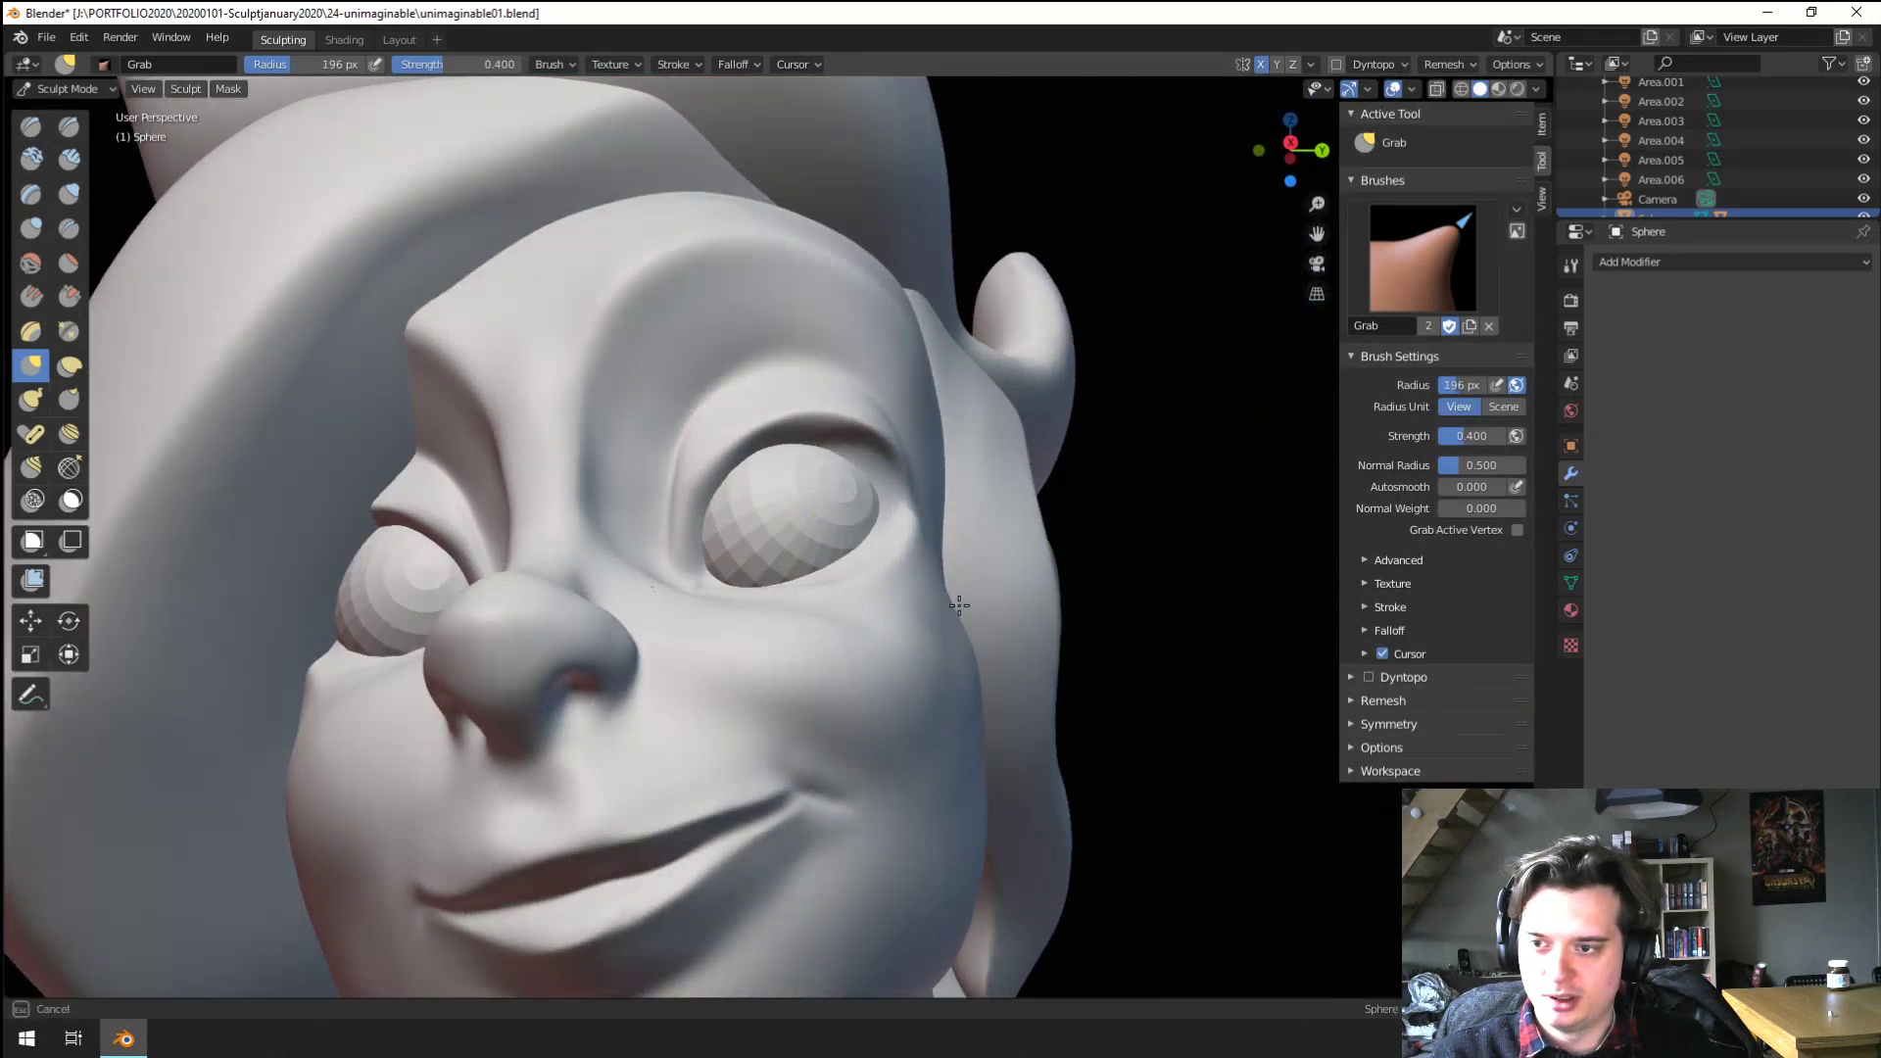
left_click_drag(959, 605, 962, 601)
middle_click_drag(962, 602, 902, 672)
Adjust the lower eyelid's curve with the Grab brush at 224 px radius
middle_click_drag(903, 588, 844, 614)
key("f")
left_click(844, 613)
left_click_drag(769, 619, 797, 611)
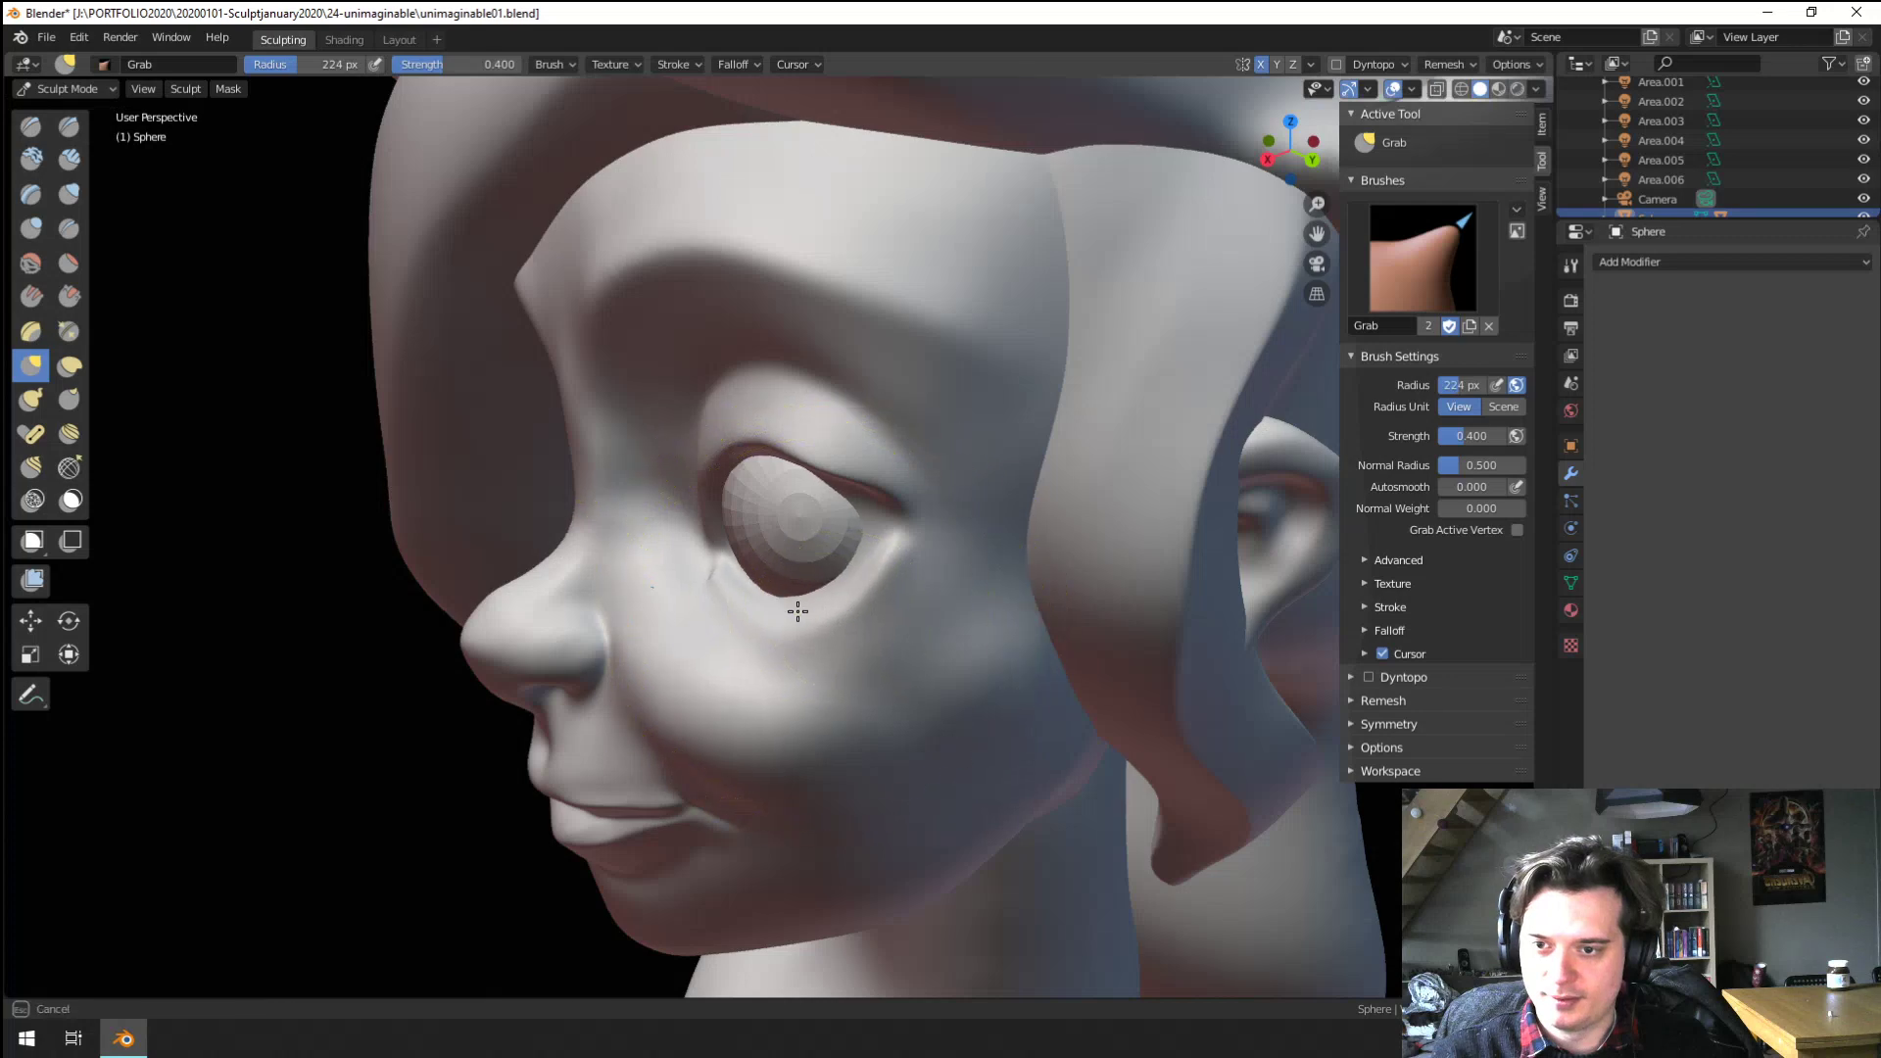
mouse_move(798, 611)
middle_mouse_down()
mouse_move(891, 533)
mouse_move(861, 597)
mouse_move(874, 480)
mouse_move(890, 506)
mouse_move(798, 538)
middle_mouse_up()
scroll(891, 533, "down", 2)
scroll(891, 485, "up", 3)
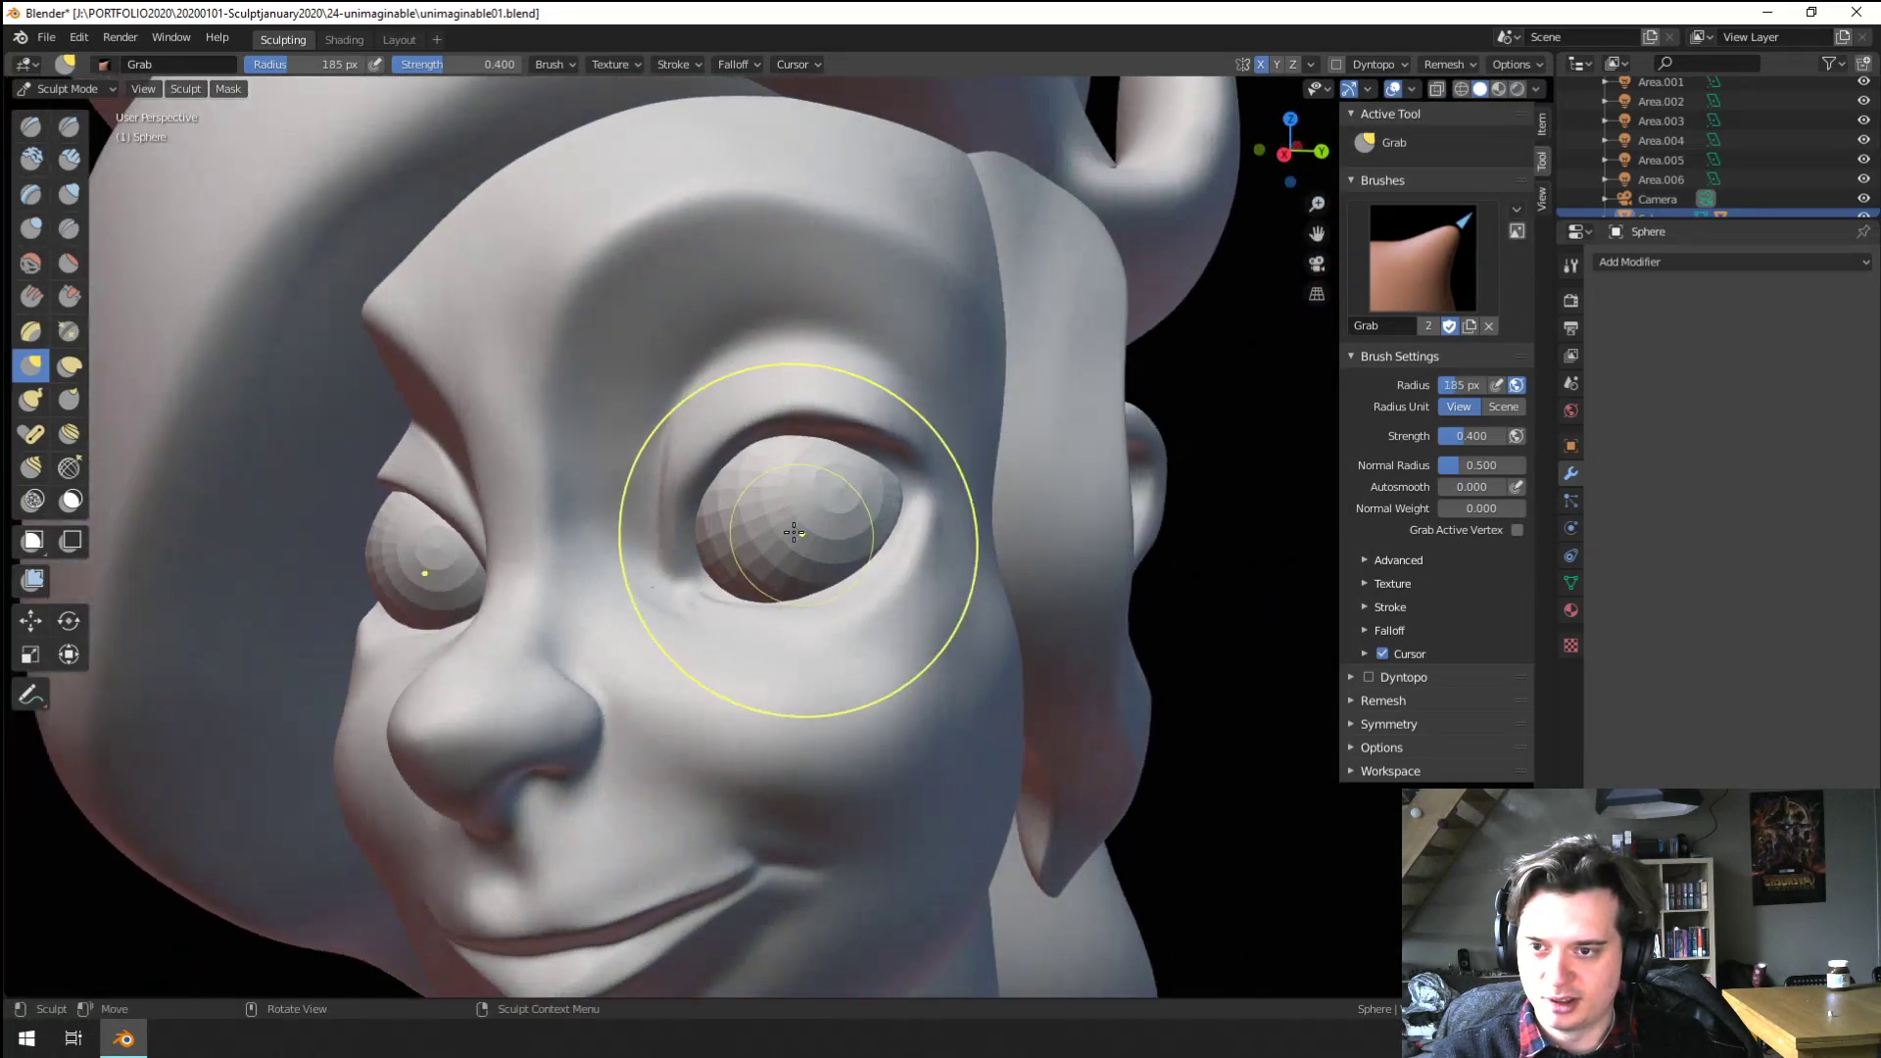
Flatten the cheek surface between the eye and mouth with the Flatten brush at 158 px radius
scroll(798, 538, "down", 4)
mouse_move(600, 802)
middle_mouse_down()
mouse_move(742, 706)
mouse_move(883, 725)
mouse_move(748, 601)
mouse_move(745, 573)
middle_mouse_up()
left_click(69, 262)
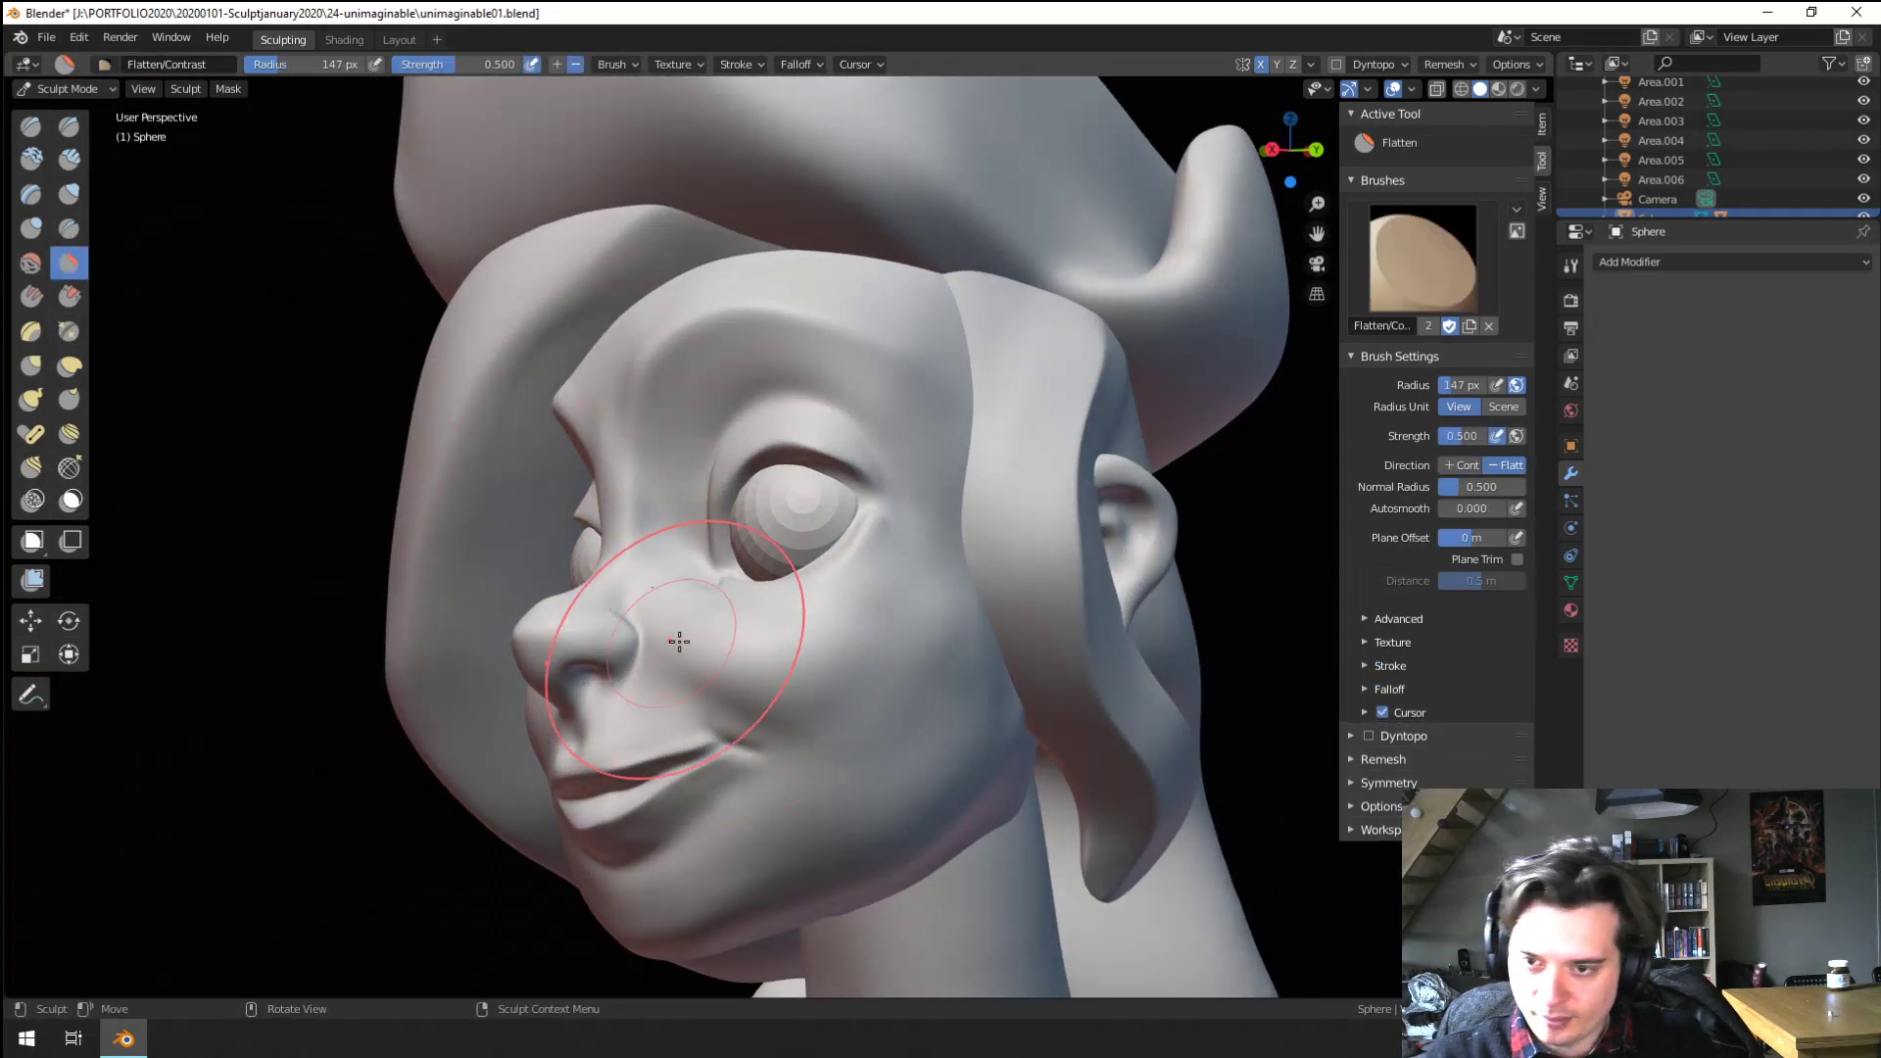
key("f")
left_click(792, 657)
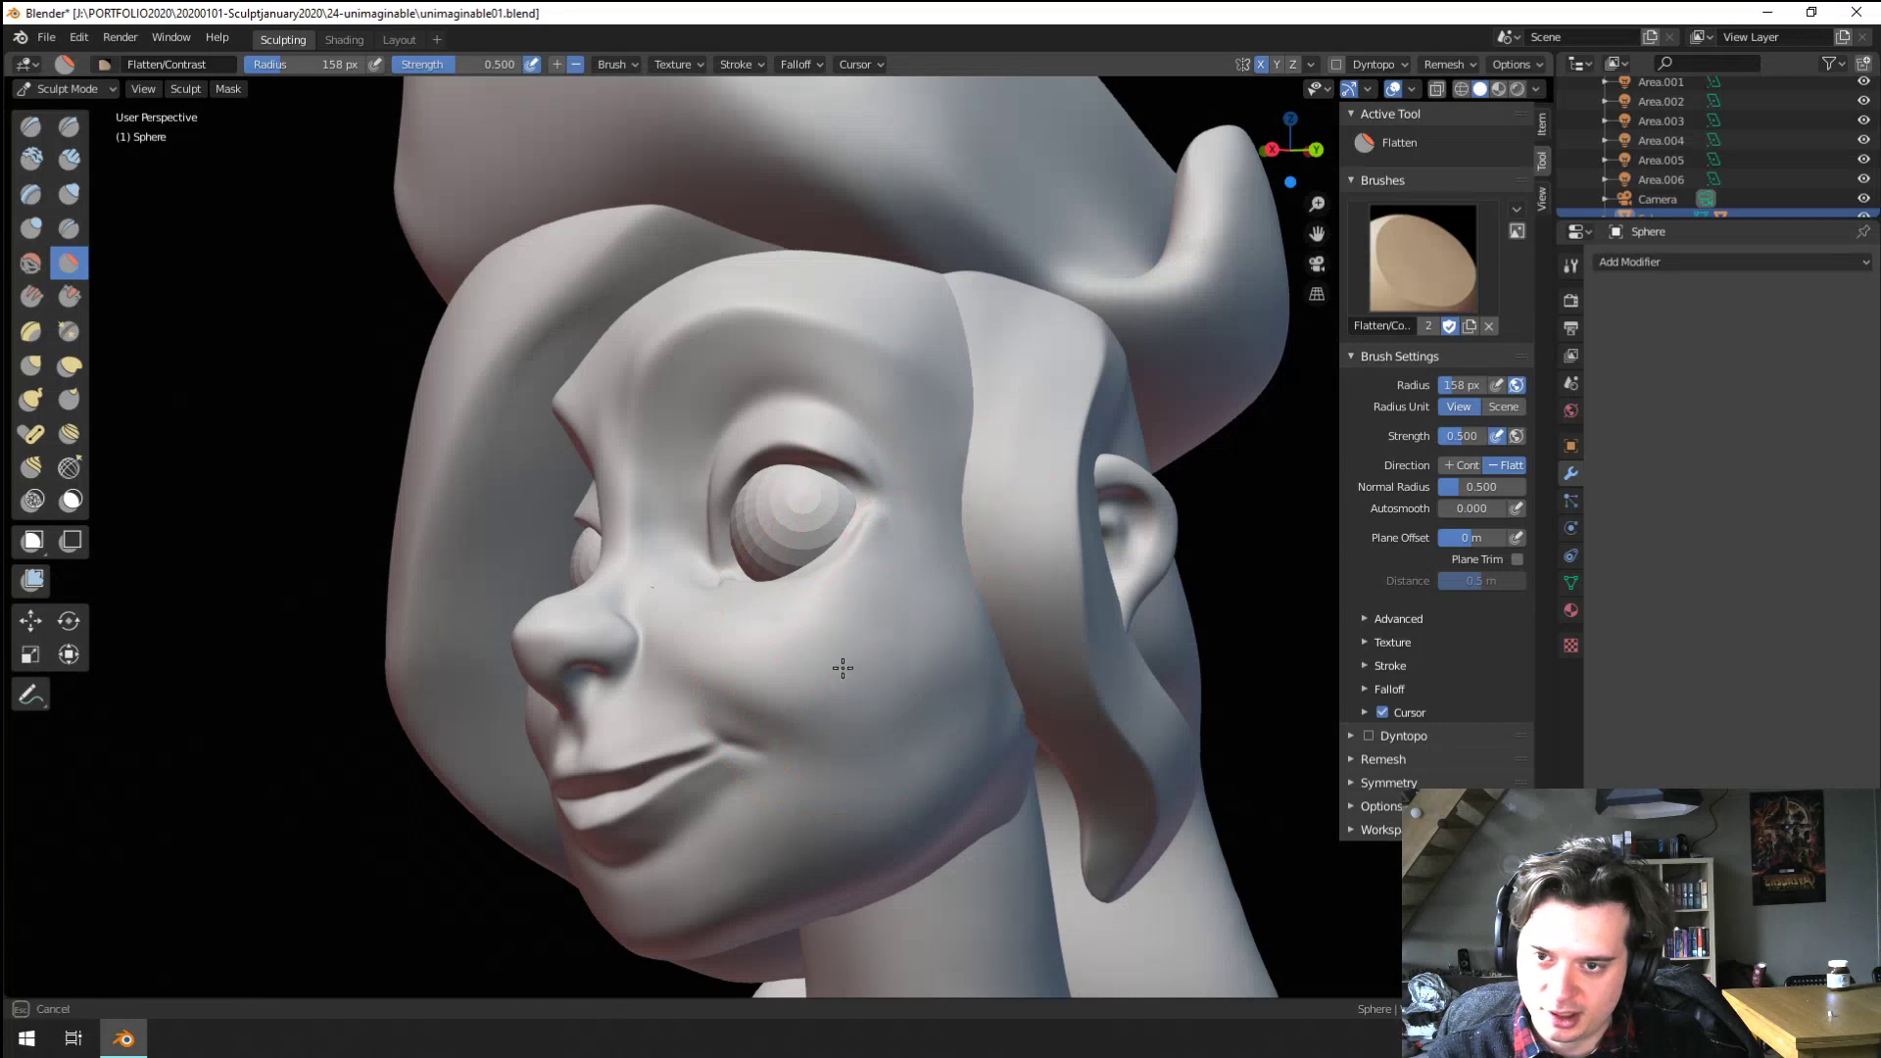
middle_click_drag(791, 458, 774, 435)
Smooth the cheek planes beneath the outer eye corner with the Flatten brush at 98 px radius
middle_click_drag(890, 389, 798, 567)
key("f")
mouse_move(662, 776)
middle_mouse_down()
mouse_move(814, 588)
mouse_move(748, 561)
middle_mouse_up()
key("f")
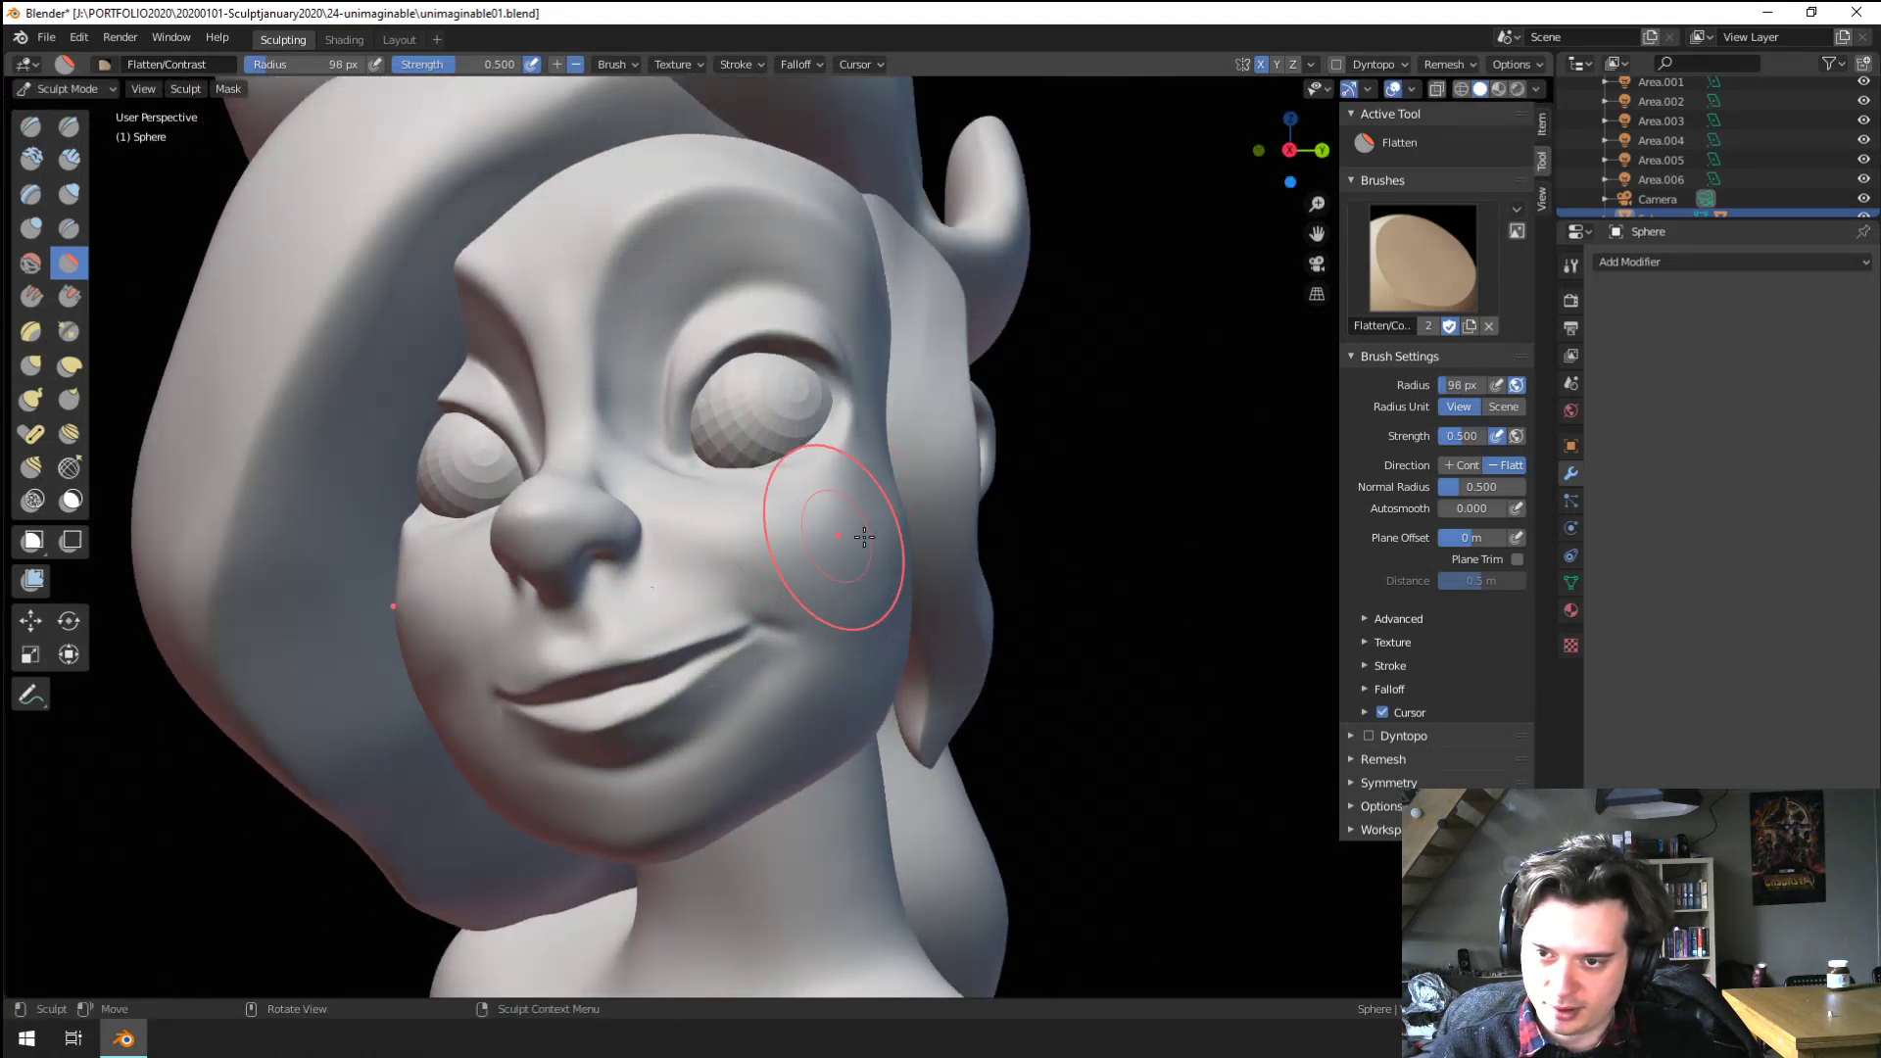
middle_click_drag(865, 536, 724, 562)
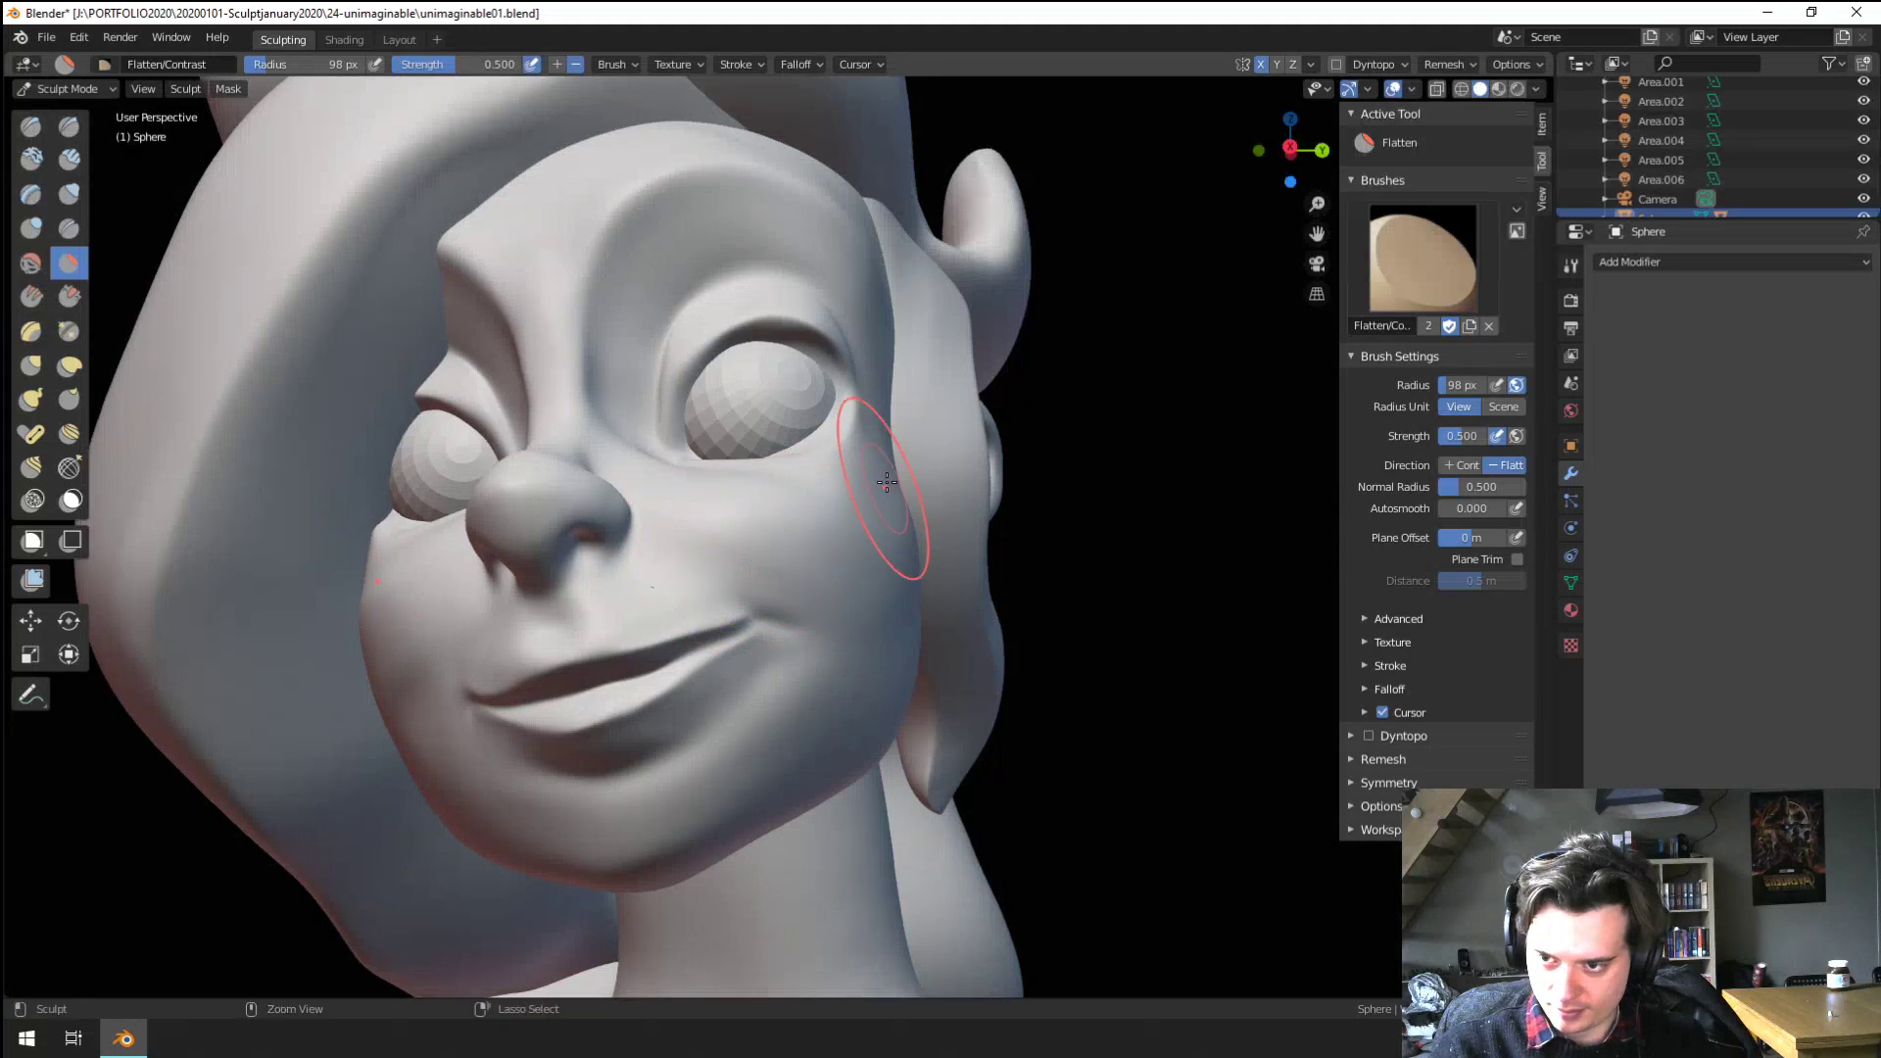
Flatten the cheek on the hair-covered side of the face with the Flatten brush at 197 px radius
mouse_move(886, 481)
middle_mouse_down()
mouse_move(824, 672)
mouse_move(670, 489)
middle_mouse_up()
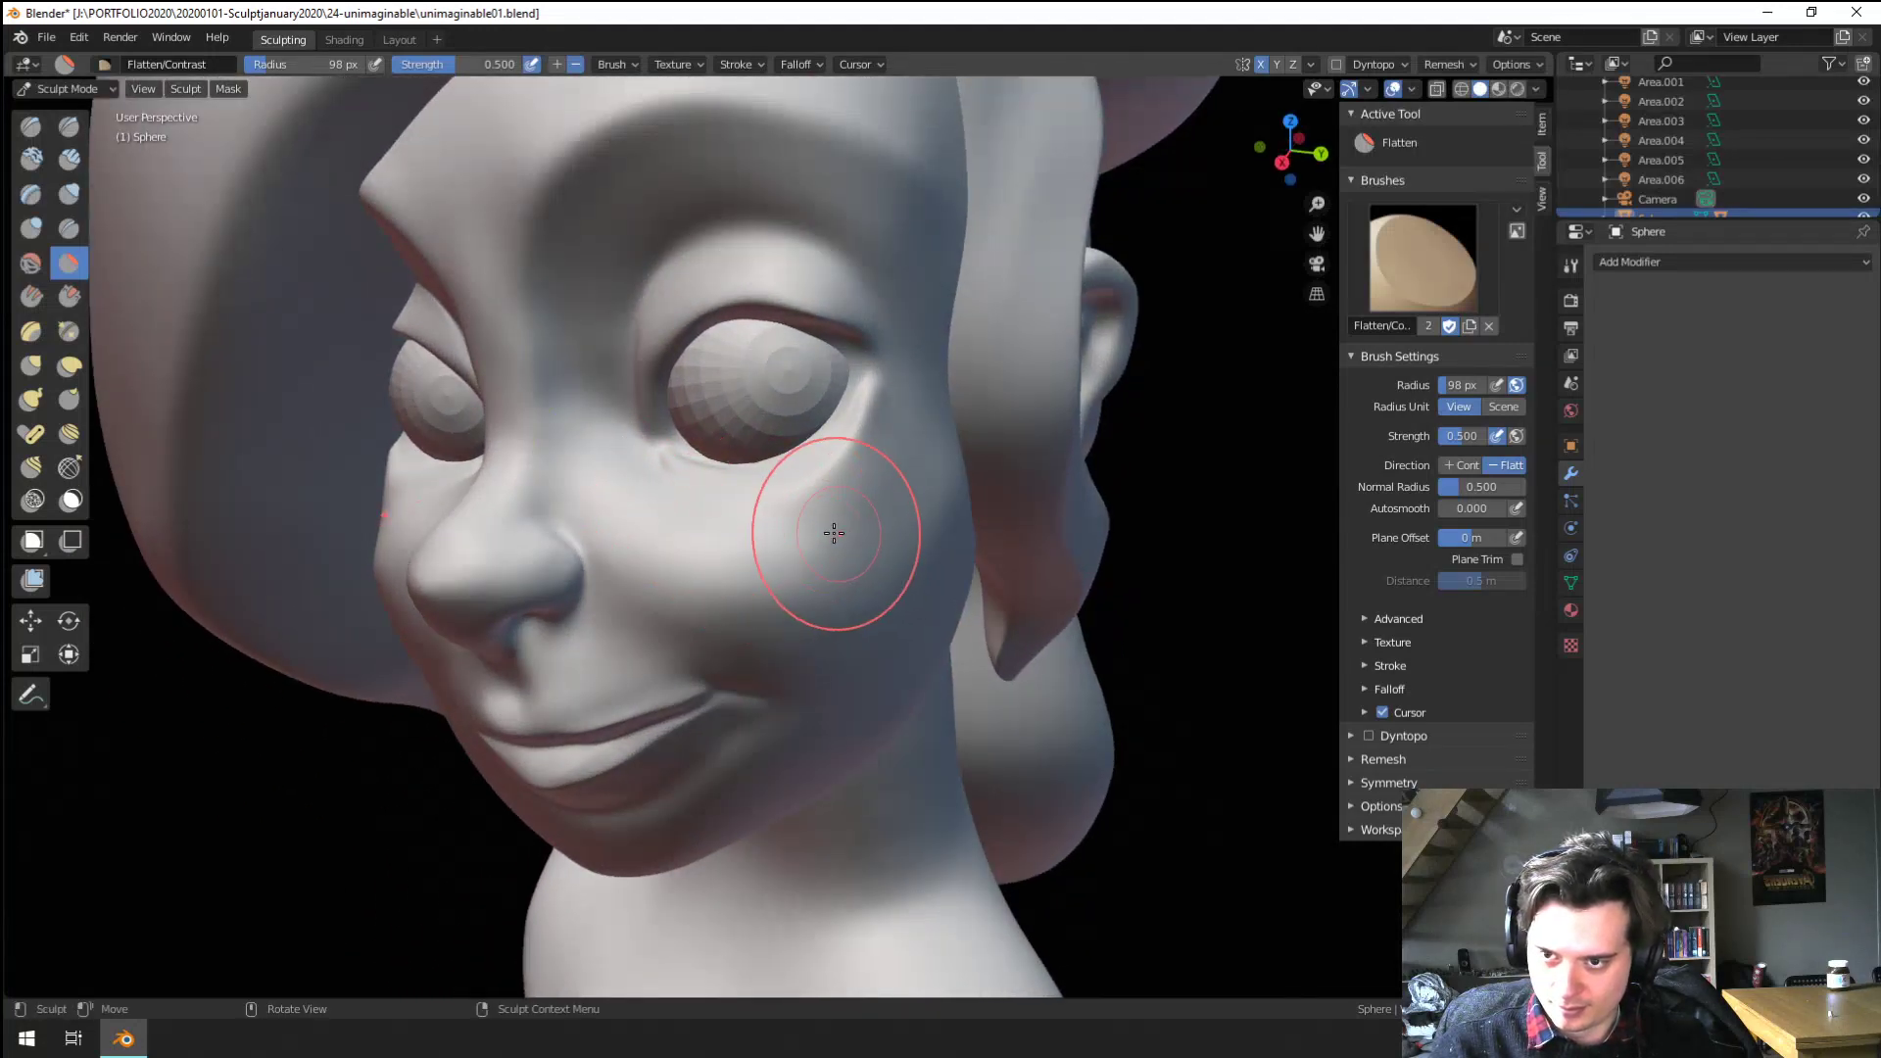
mouse_move(834, 533)
middle_mouse_down()
mouse_move(853, 471)
mouse_move(630, 735)
mouse_move(656, 722)
mouse_move(546, 731)
mouse_move(672, 567)
mouse_move(621, 609)
mouse_move(707, 525)
mouse_move(715, 592)
mouse_move(761, 605)
mouse_move(725, 769)
mouse_move(760, 592)
mouse_move(662, 674)
mouse_move(630, 597)
mouse_move(114, 272)
middle_mouse_up()
key("g")
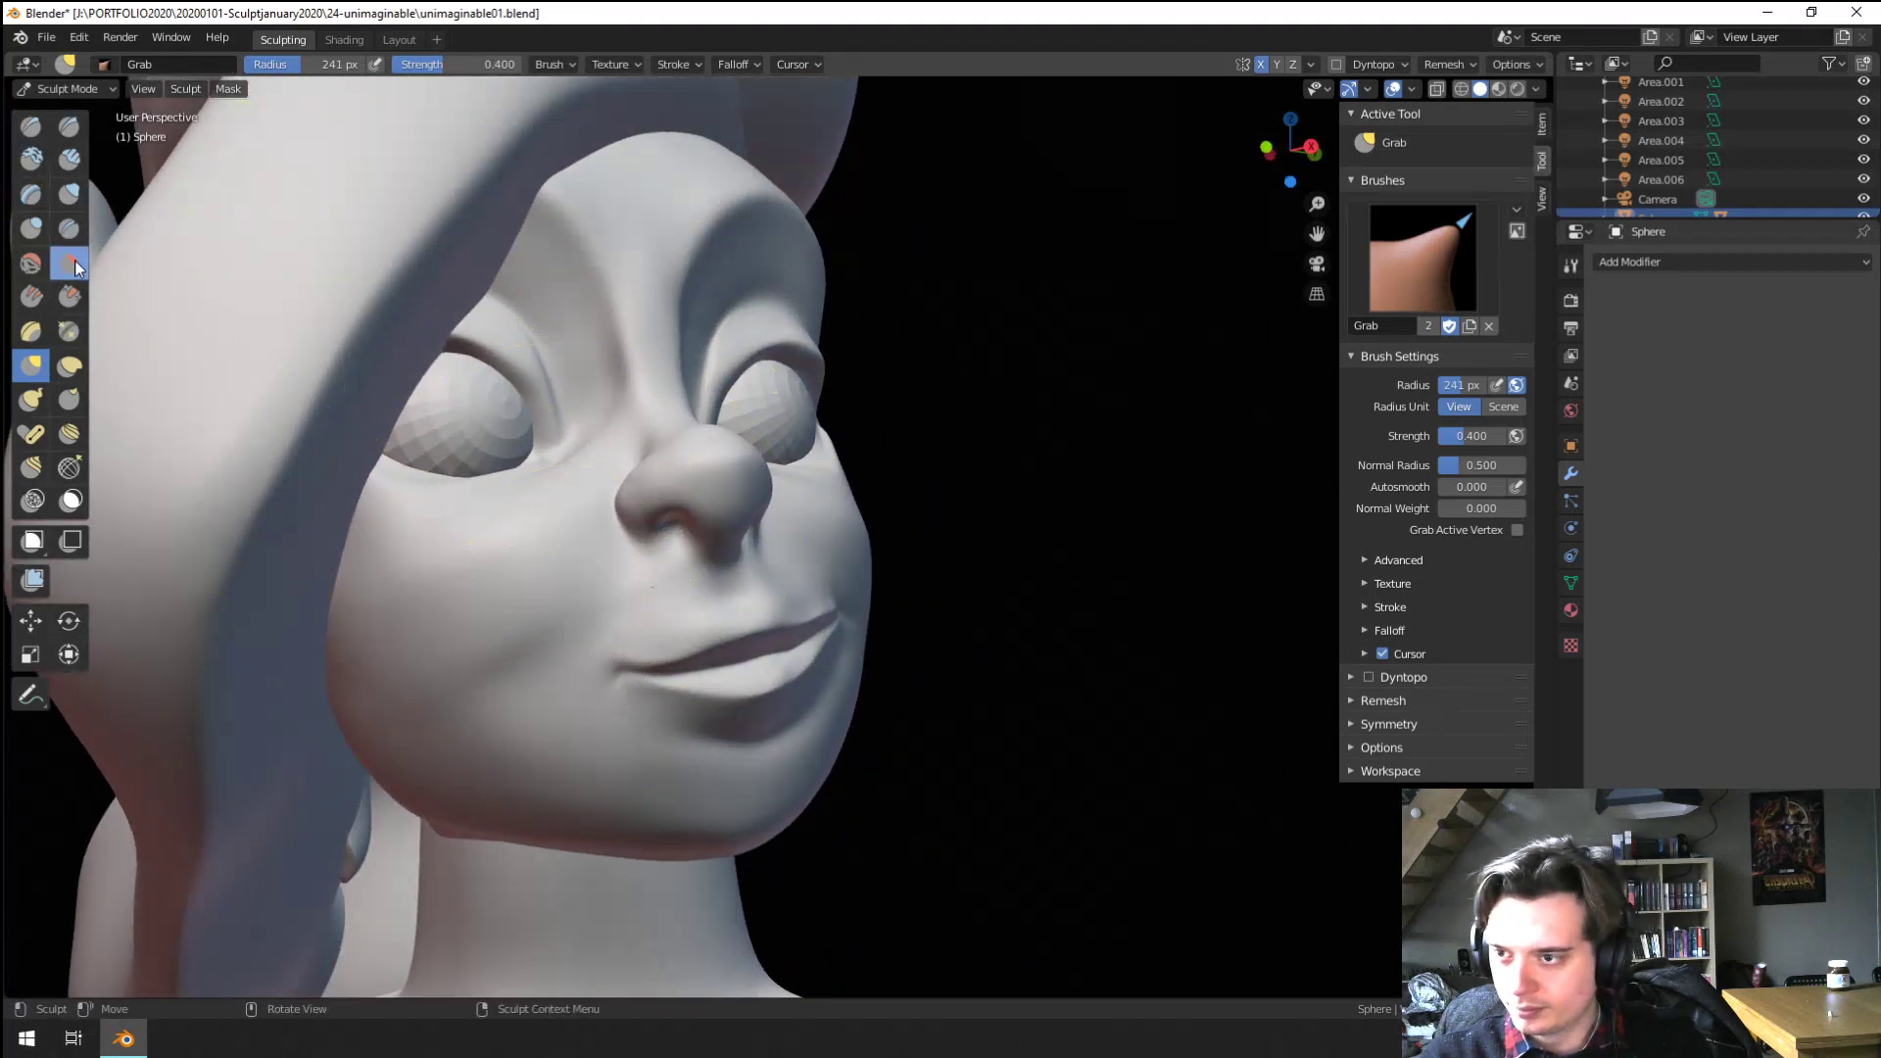
left_click(73, 263)
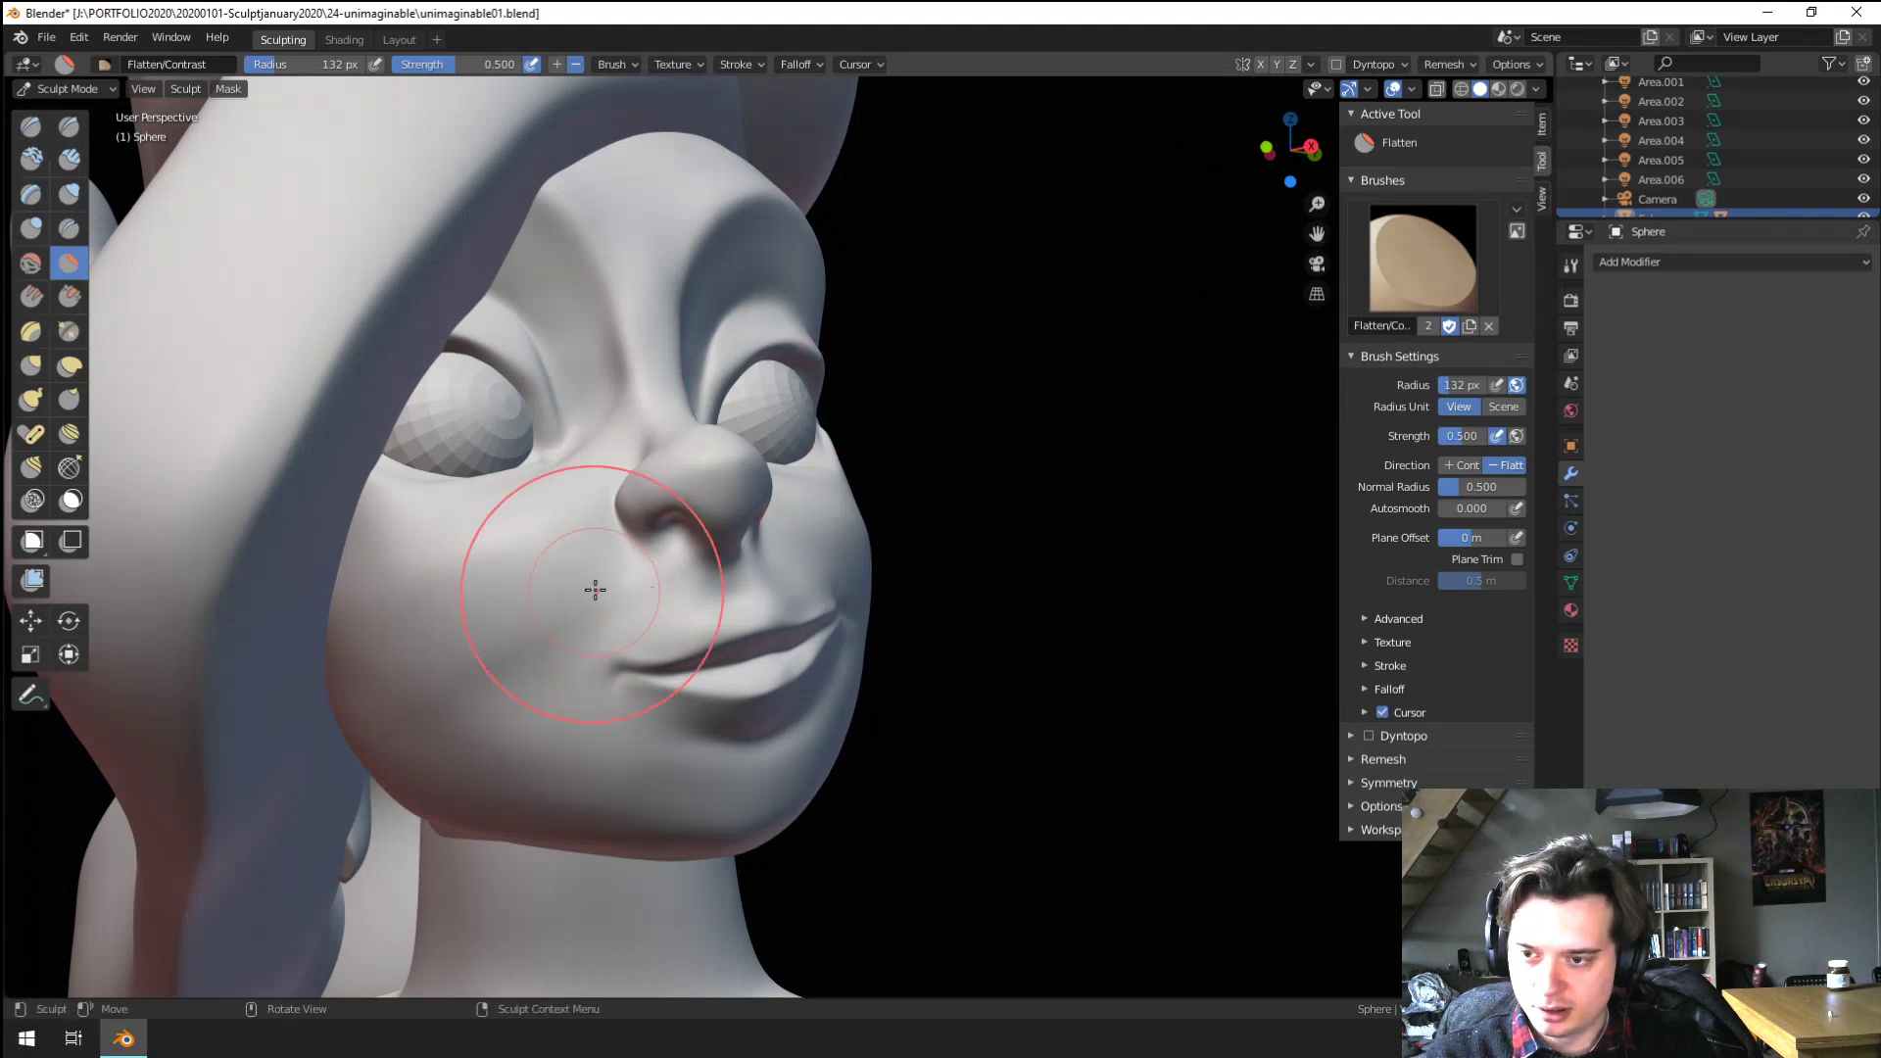
mouse_move(506, 561)
middle_mouse_down()
mouse_move(428, 630)
mouse_move(480, 627)
middle_mouse_up()
key("f")
left_click(416, 667)
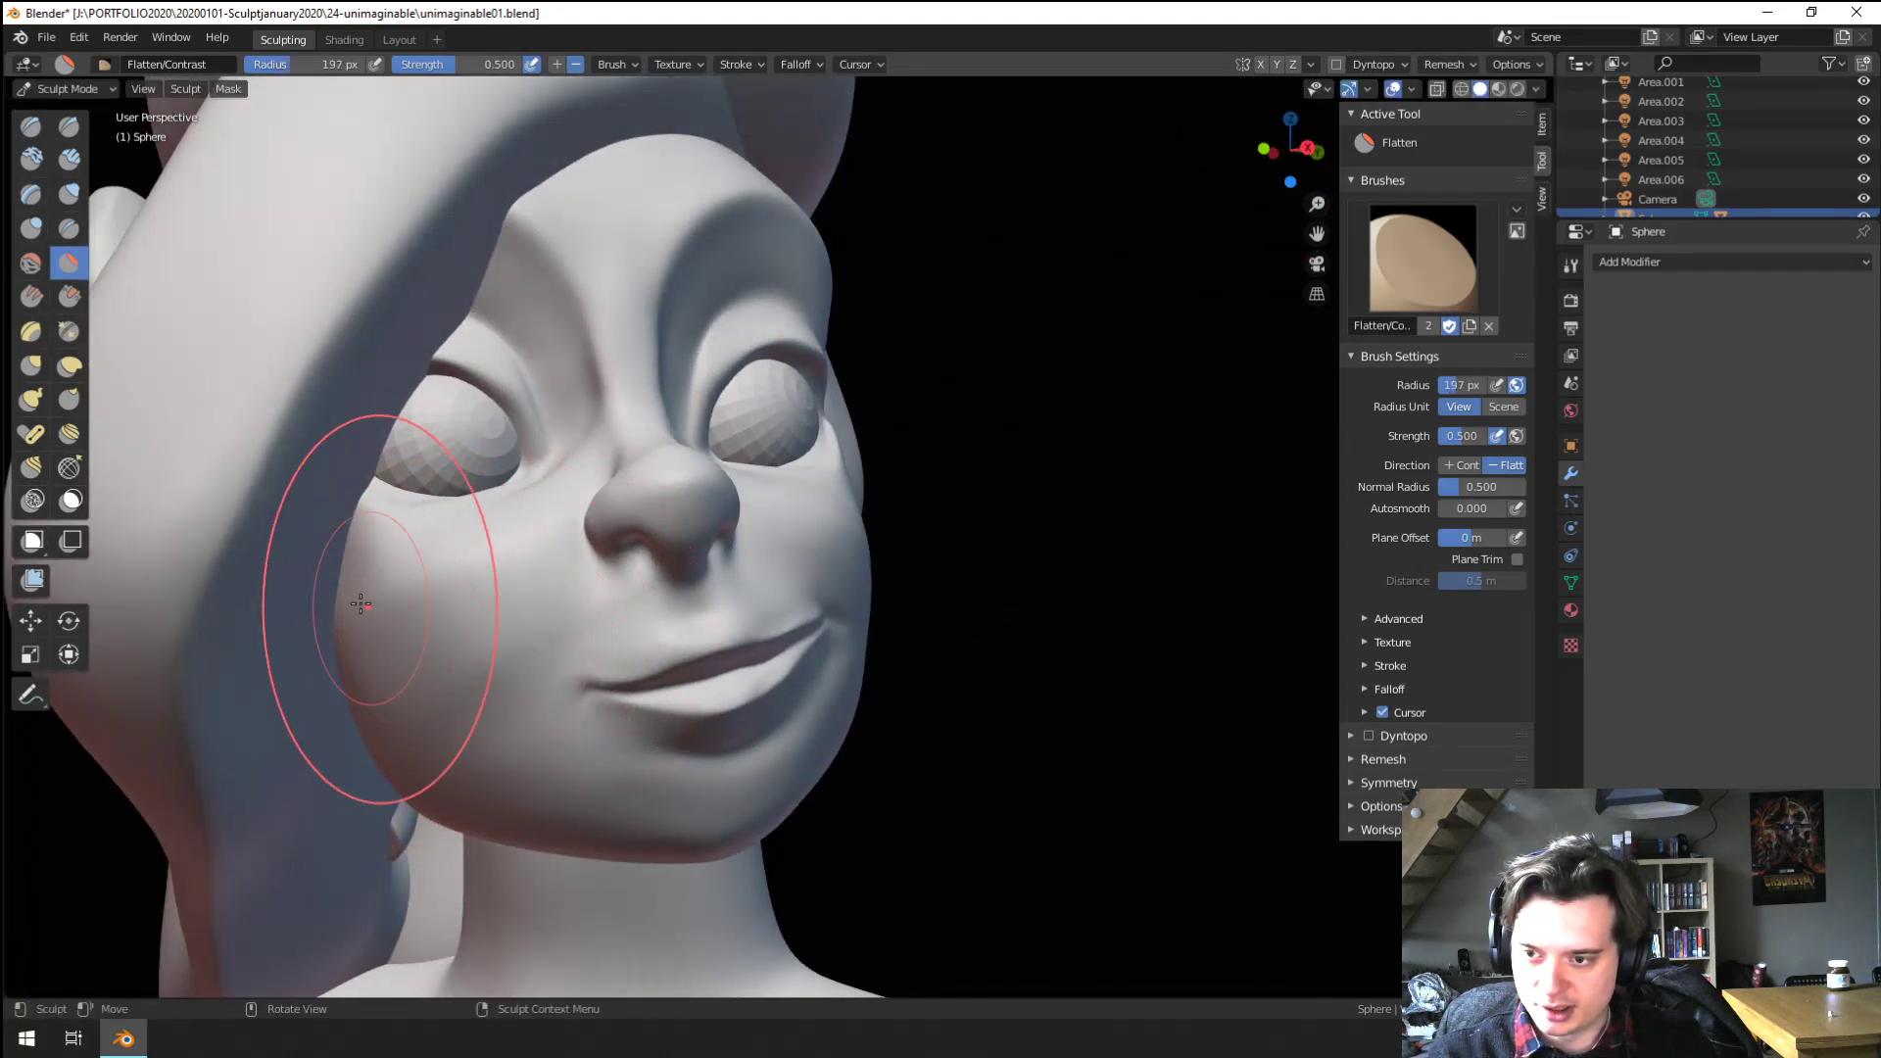
Smooth the cheek planes on the hair-covered side toward the mouth with the Flatten brush at 143 px radius
middle_click_drag(361, 603, 415, 792)
key("f")
left_click(534, 629)
mouse_move(536, 632)
middle_mouse_down()
mouse_move(593, 624)
mouse_move(503, 747)
mouse_move(525, 672)
mouse_move(679, 725)
mouse_move(659, 773)
middle_mouse_up()
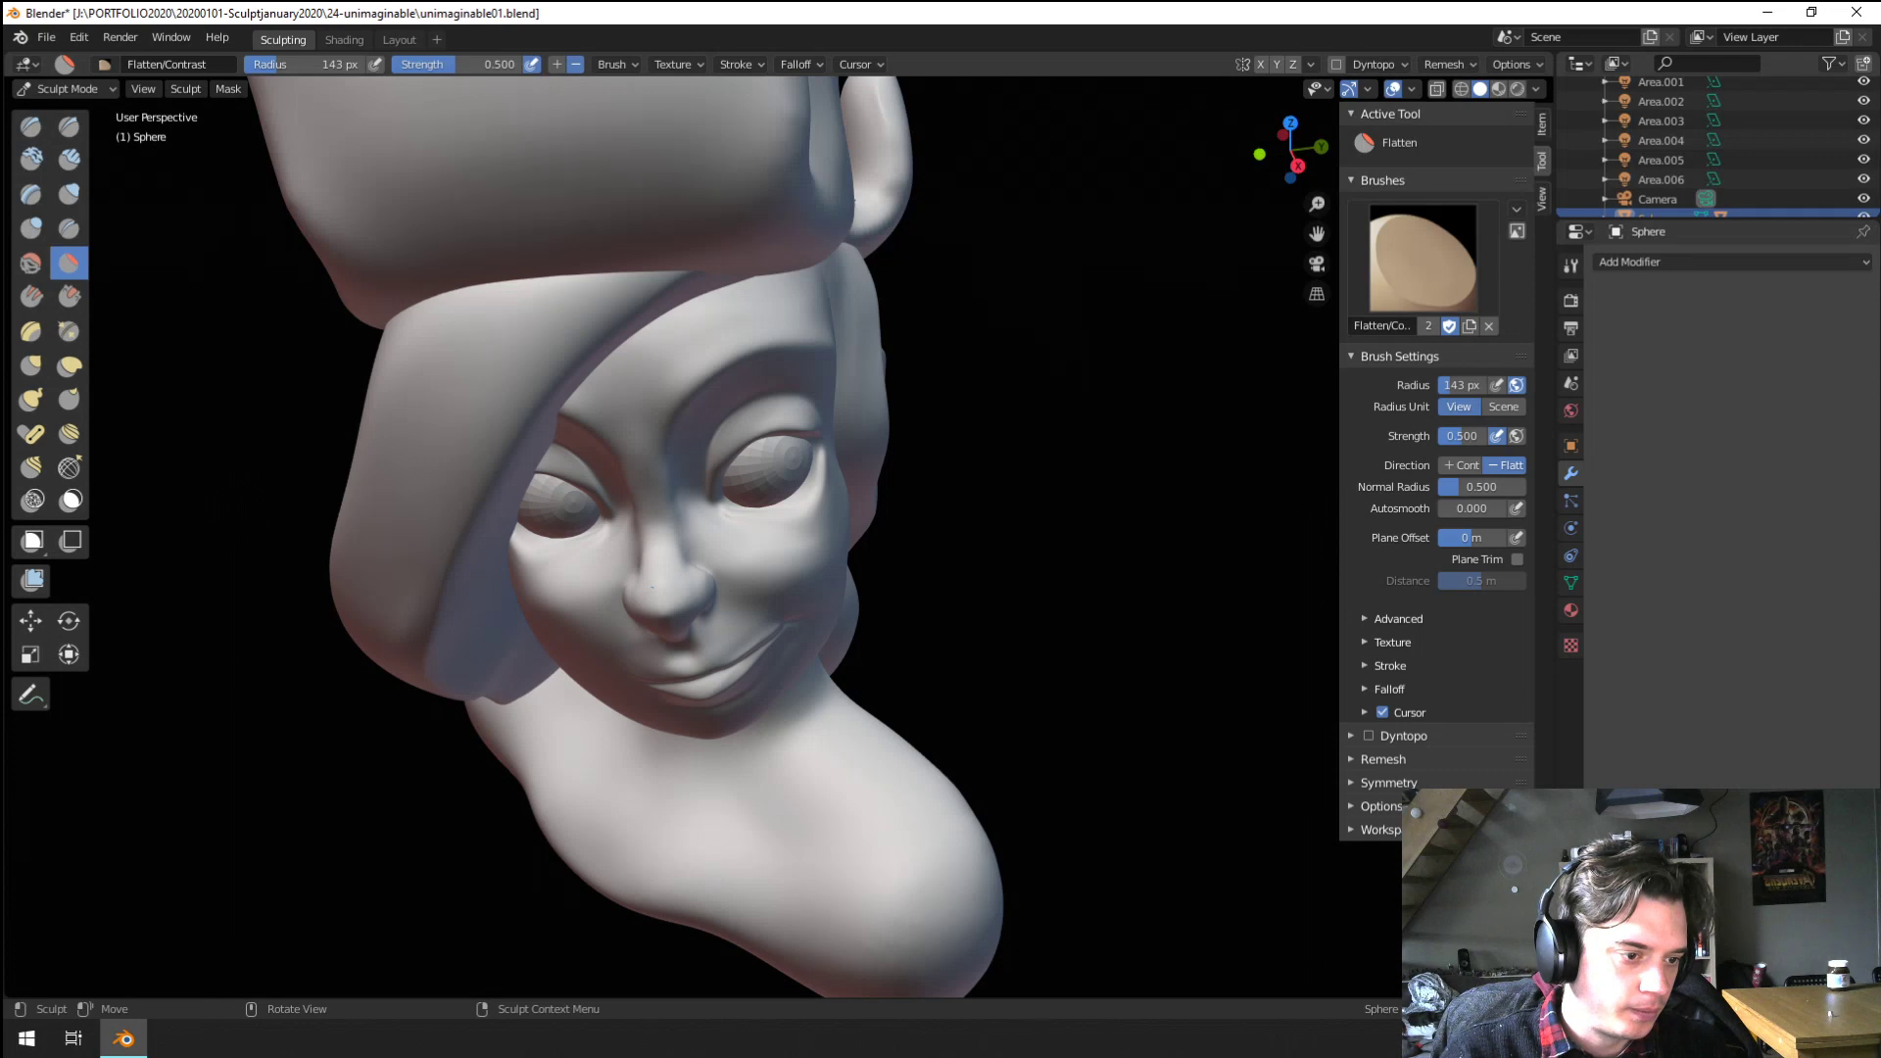
middle_click_drag(797, 777, 817, 603)
mouse_move(680, 614)
middle_mouse_down()
mouse_move(755, 461)
mouse_move(798, 538)
middle_mouse_up()
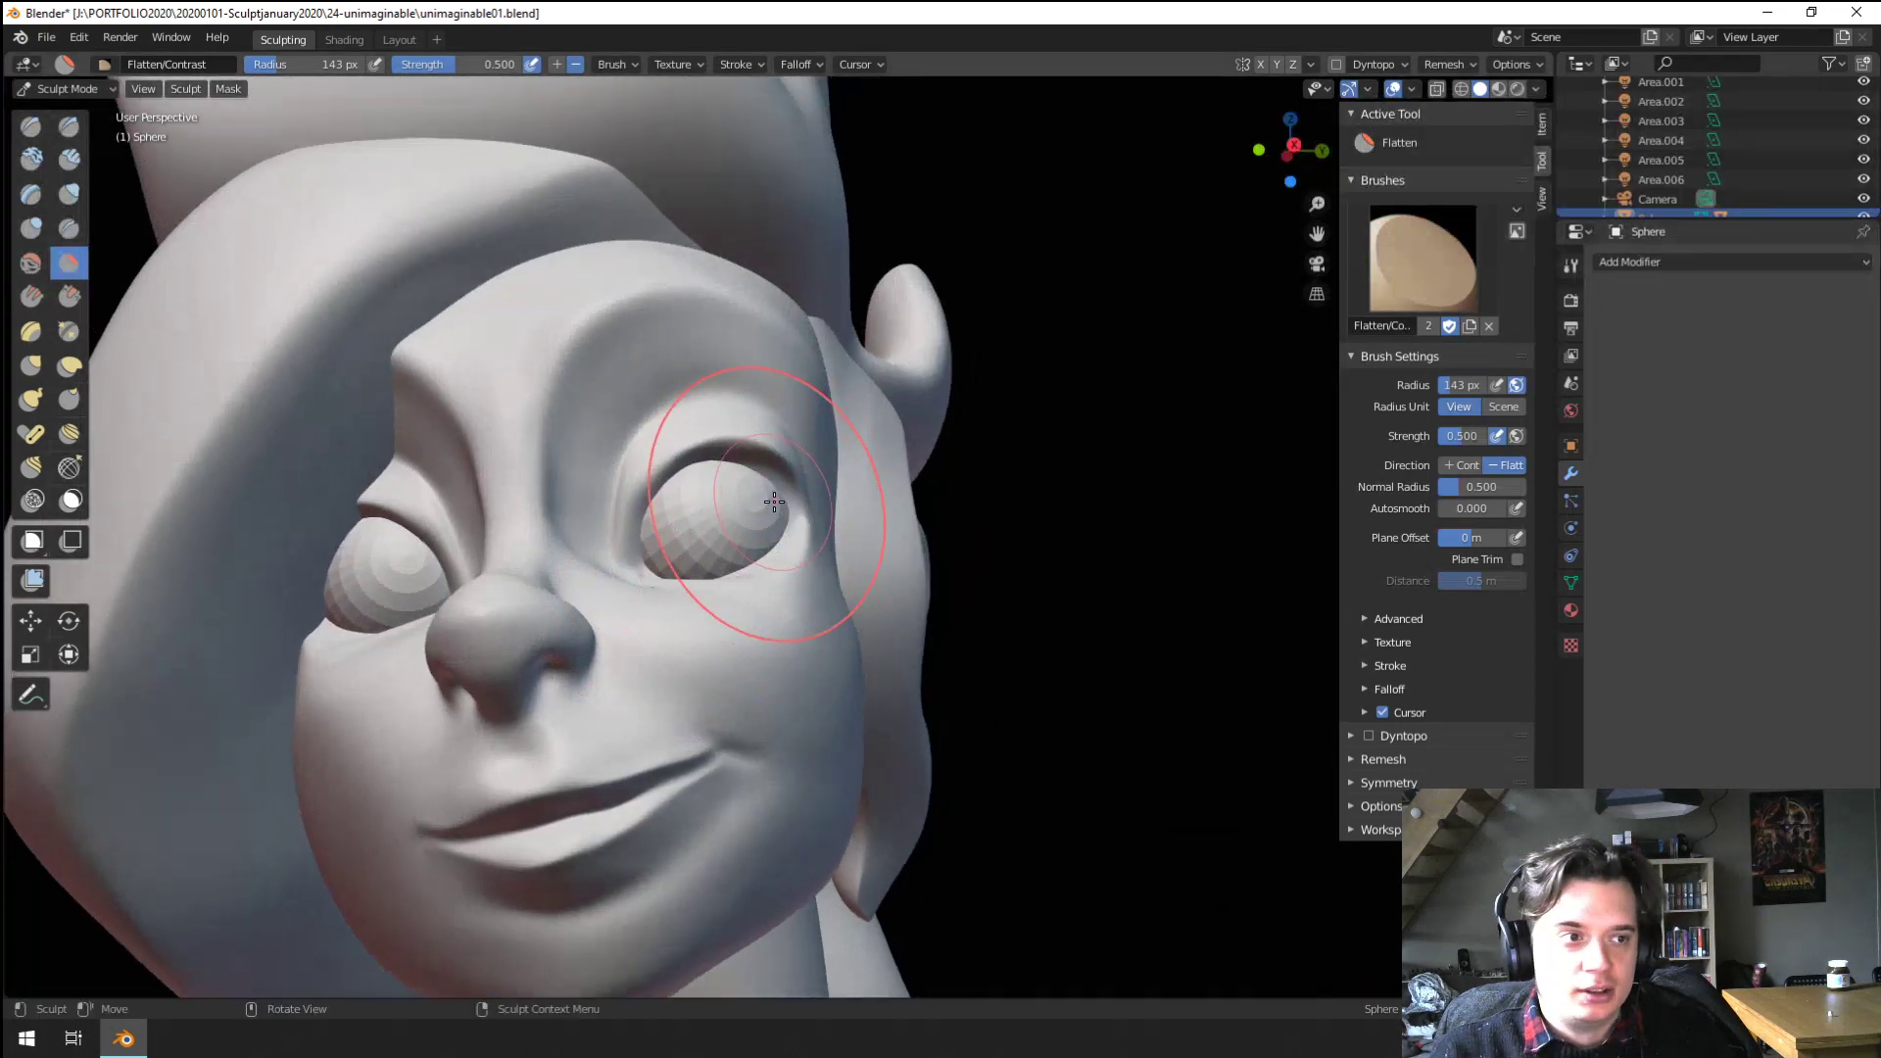
Pull the outer corner of the exposed eye inward with the Grab brush at 192 px radius
scroll(798, 489, "up", 3)
key("g")
key("f")
left_click(838, 468)
left_click_drag(826, 482, 798, 504)
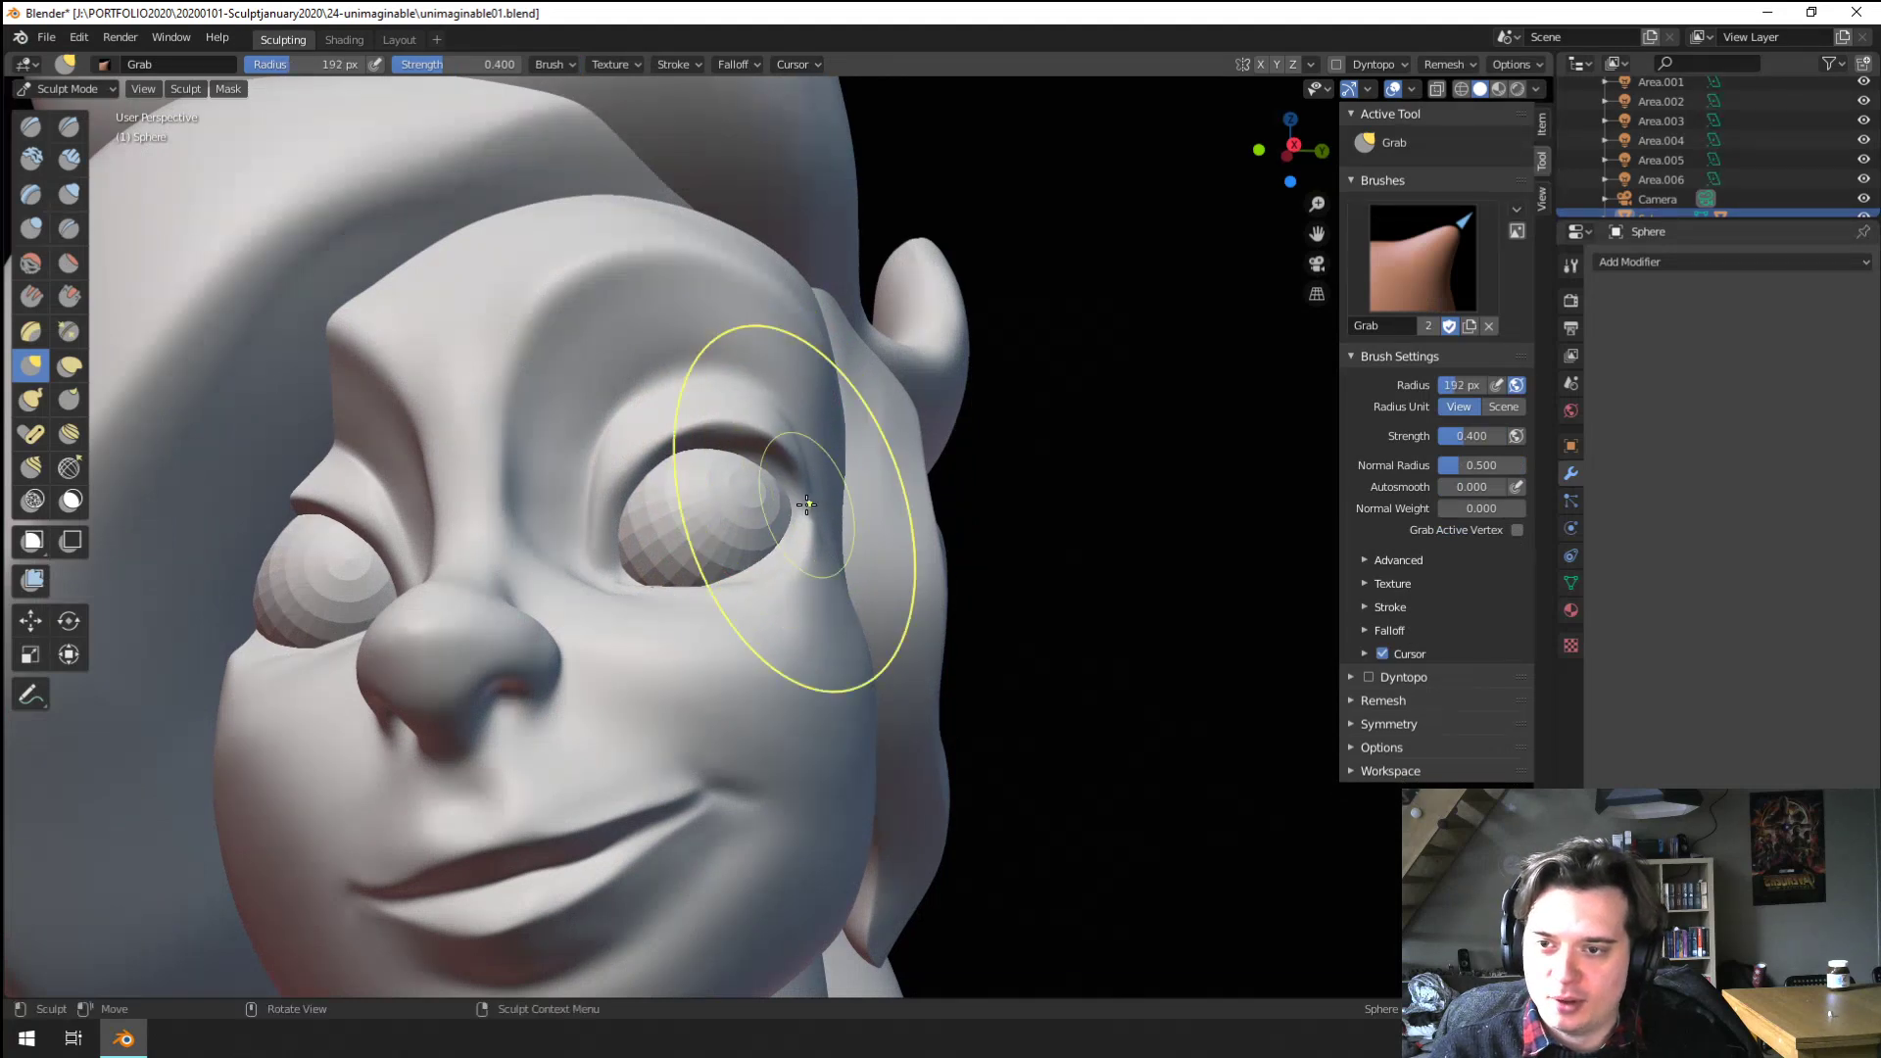
middle_click_drag(705, 523, 600, 466)
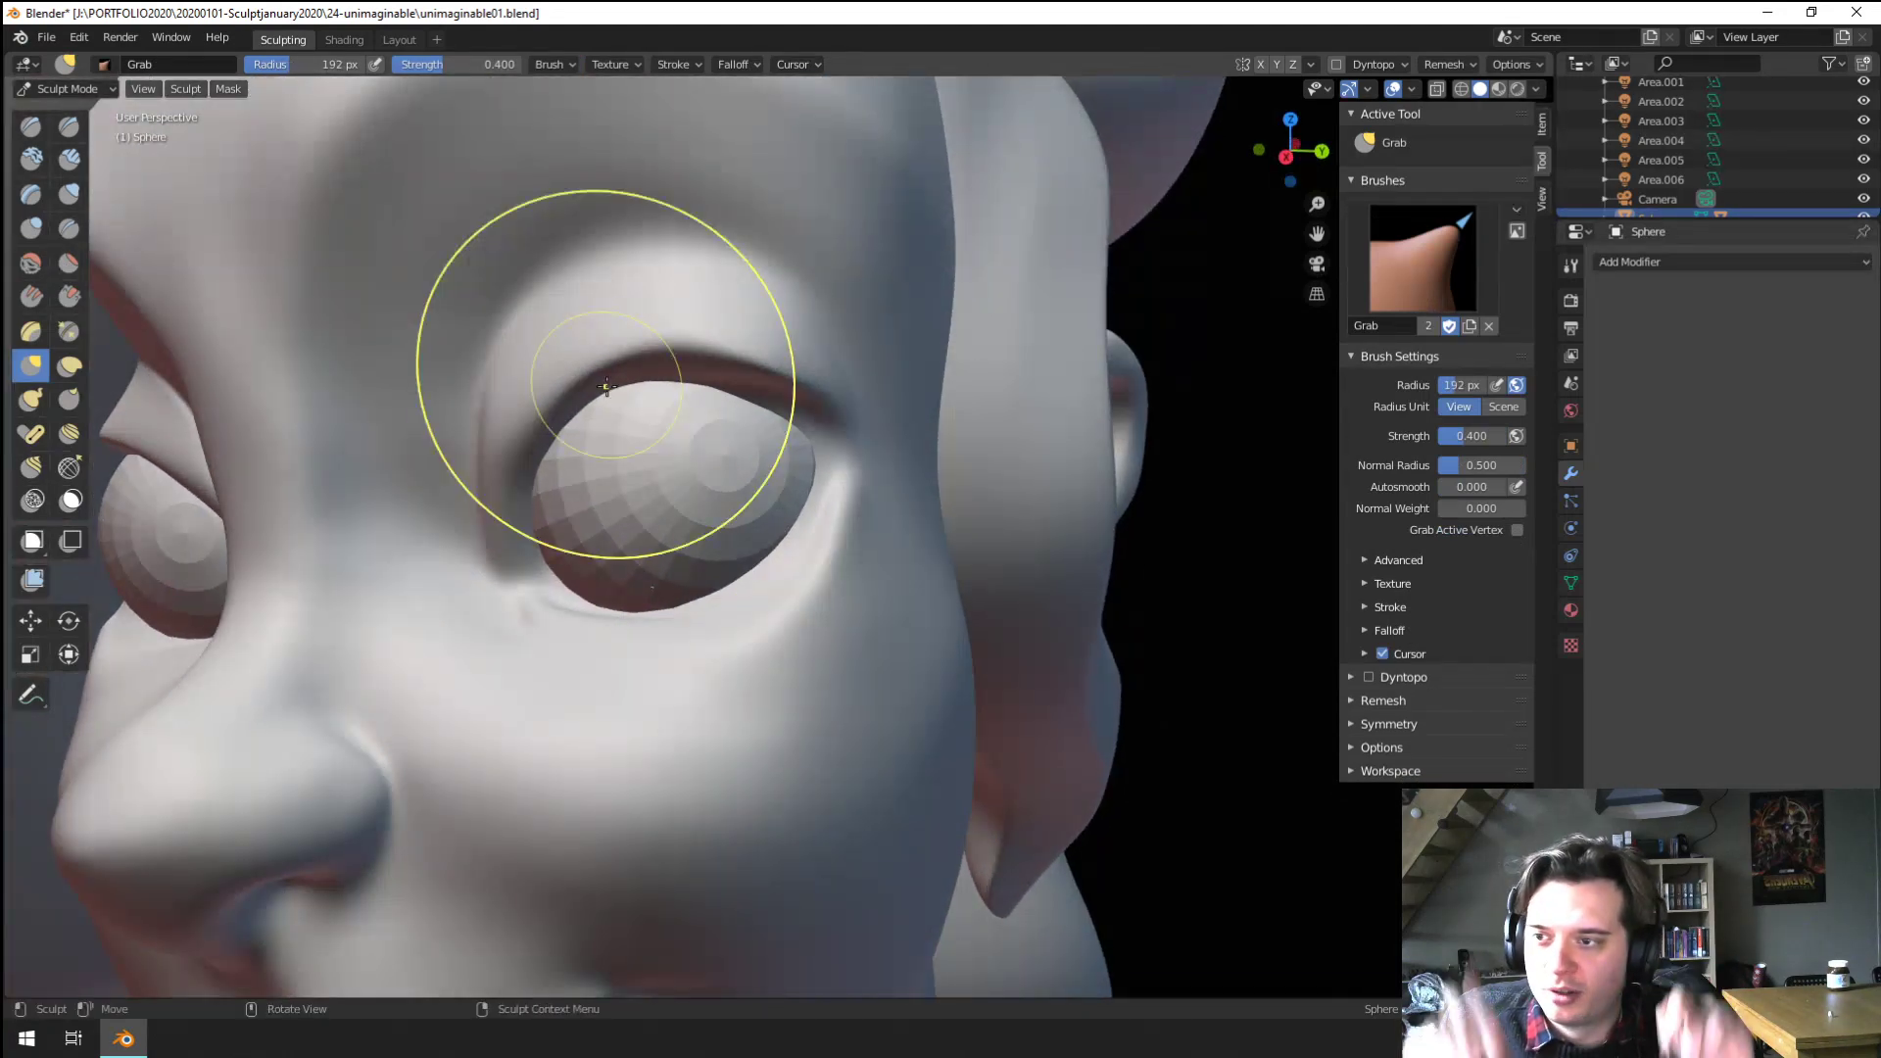
Sharpen the upper eyelid with the Crease brush at 63 px radius and even out its rim with the Flatten brush at 81 px
left_click(69, 229)
middle_click_drag(441, 377, 453, 483)
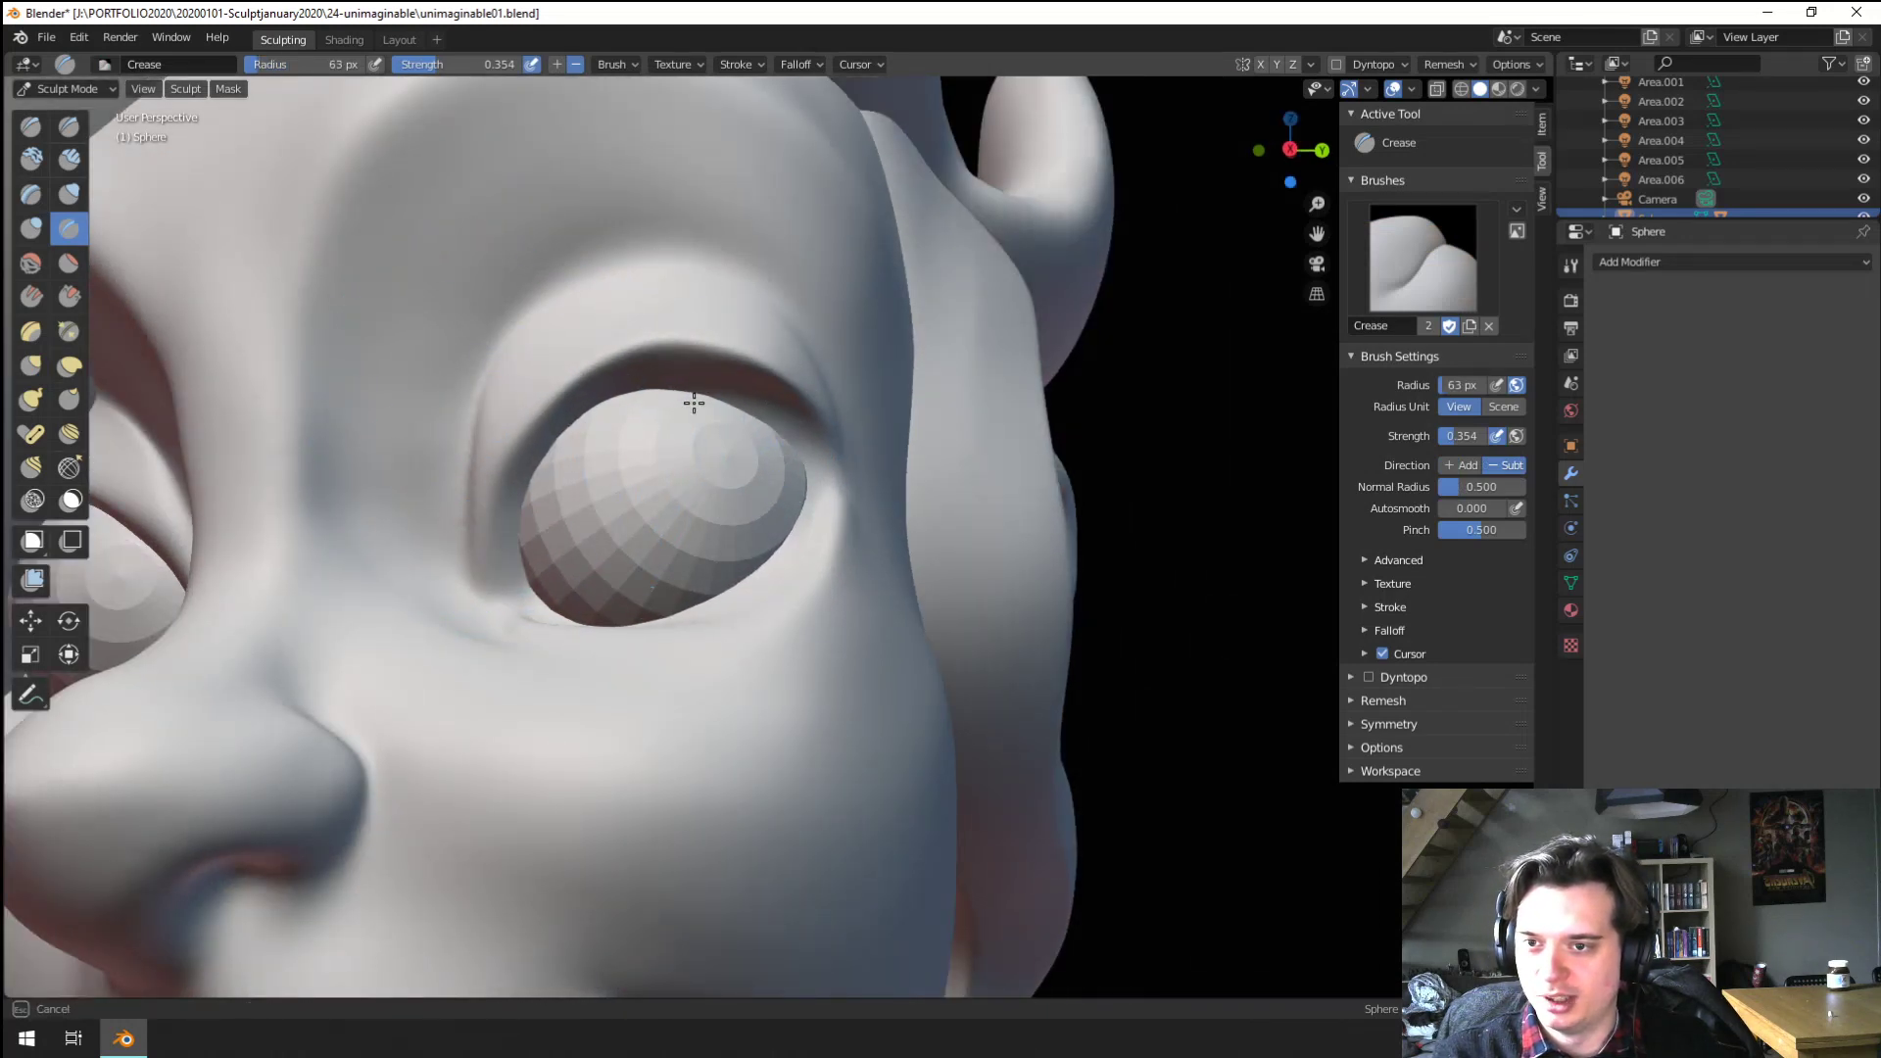
mouse_move(693, 403)
middle_mouse_down()
mouse_move(514, 401)
mouse_move(569, 457)
middle_mouse_up()
left_click(69, 262)
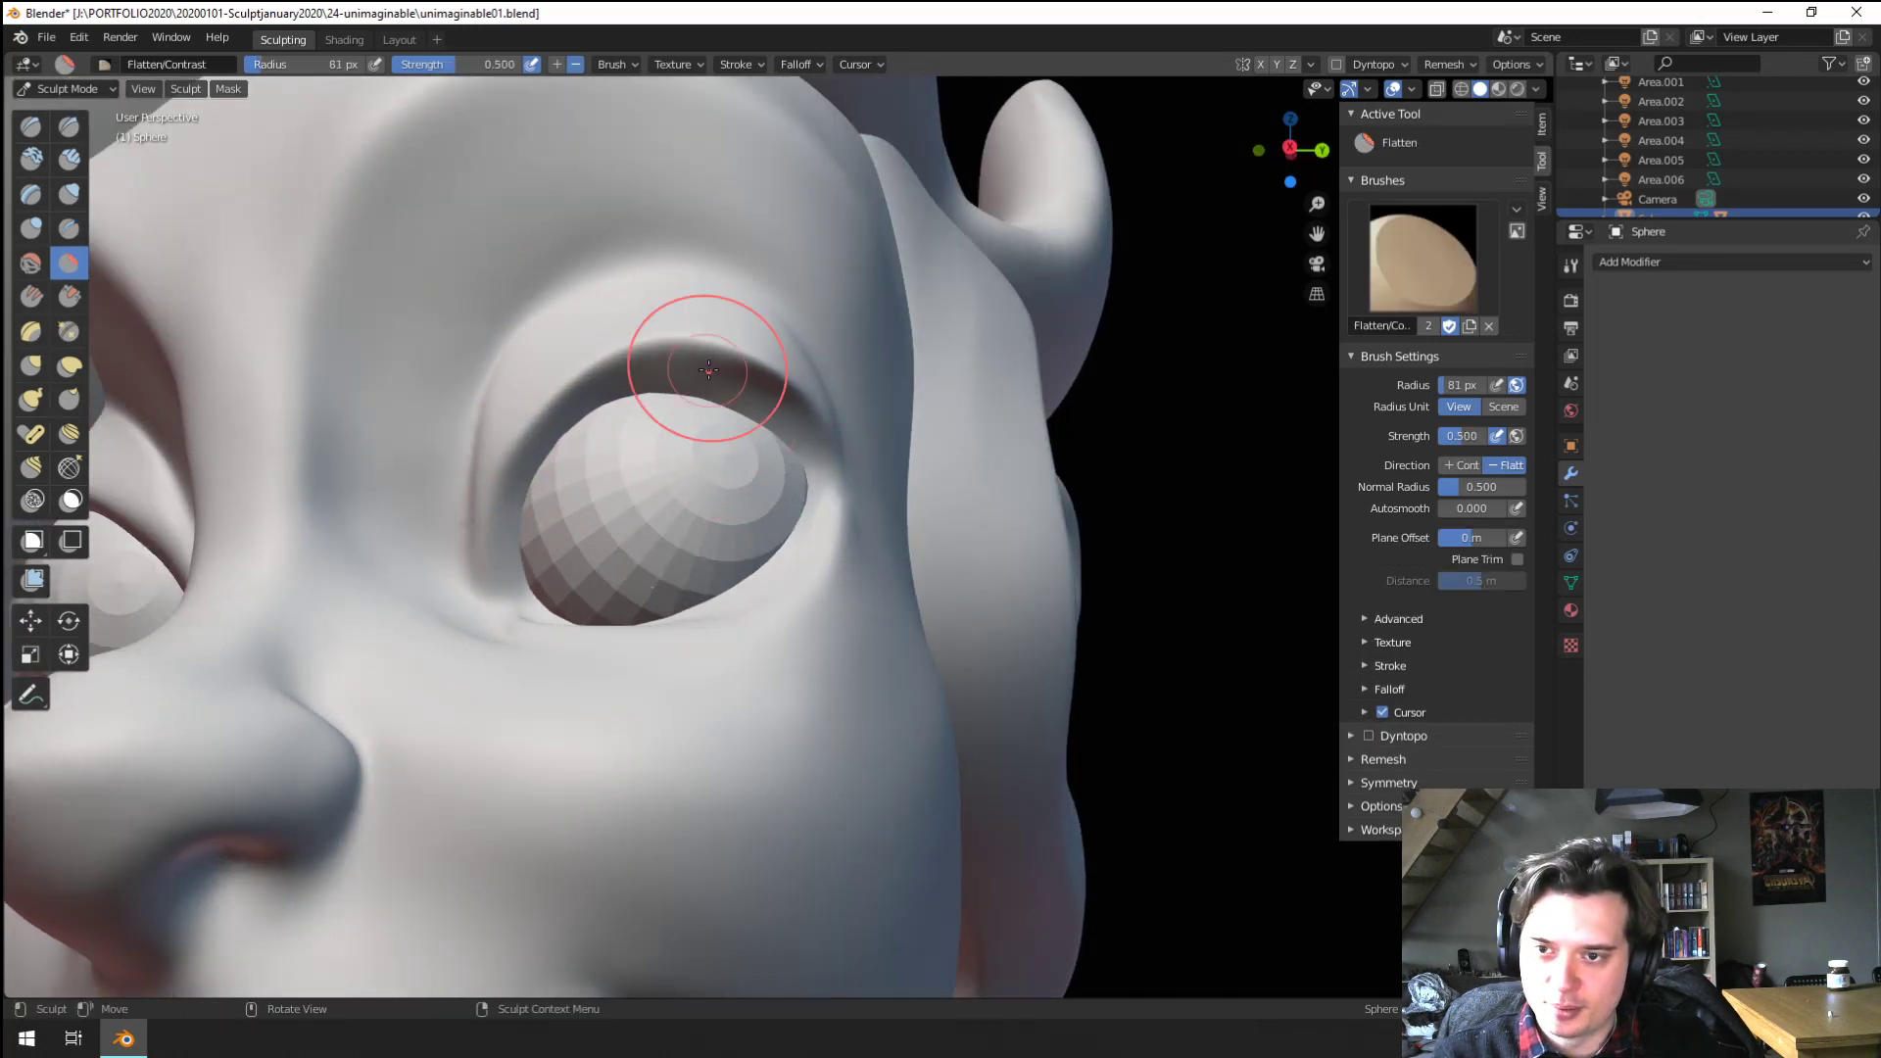
middle_click_drag(708, 369, 495, 444)
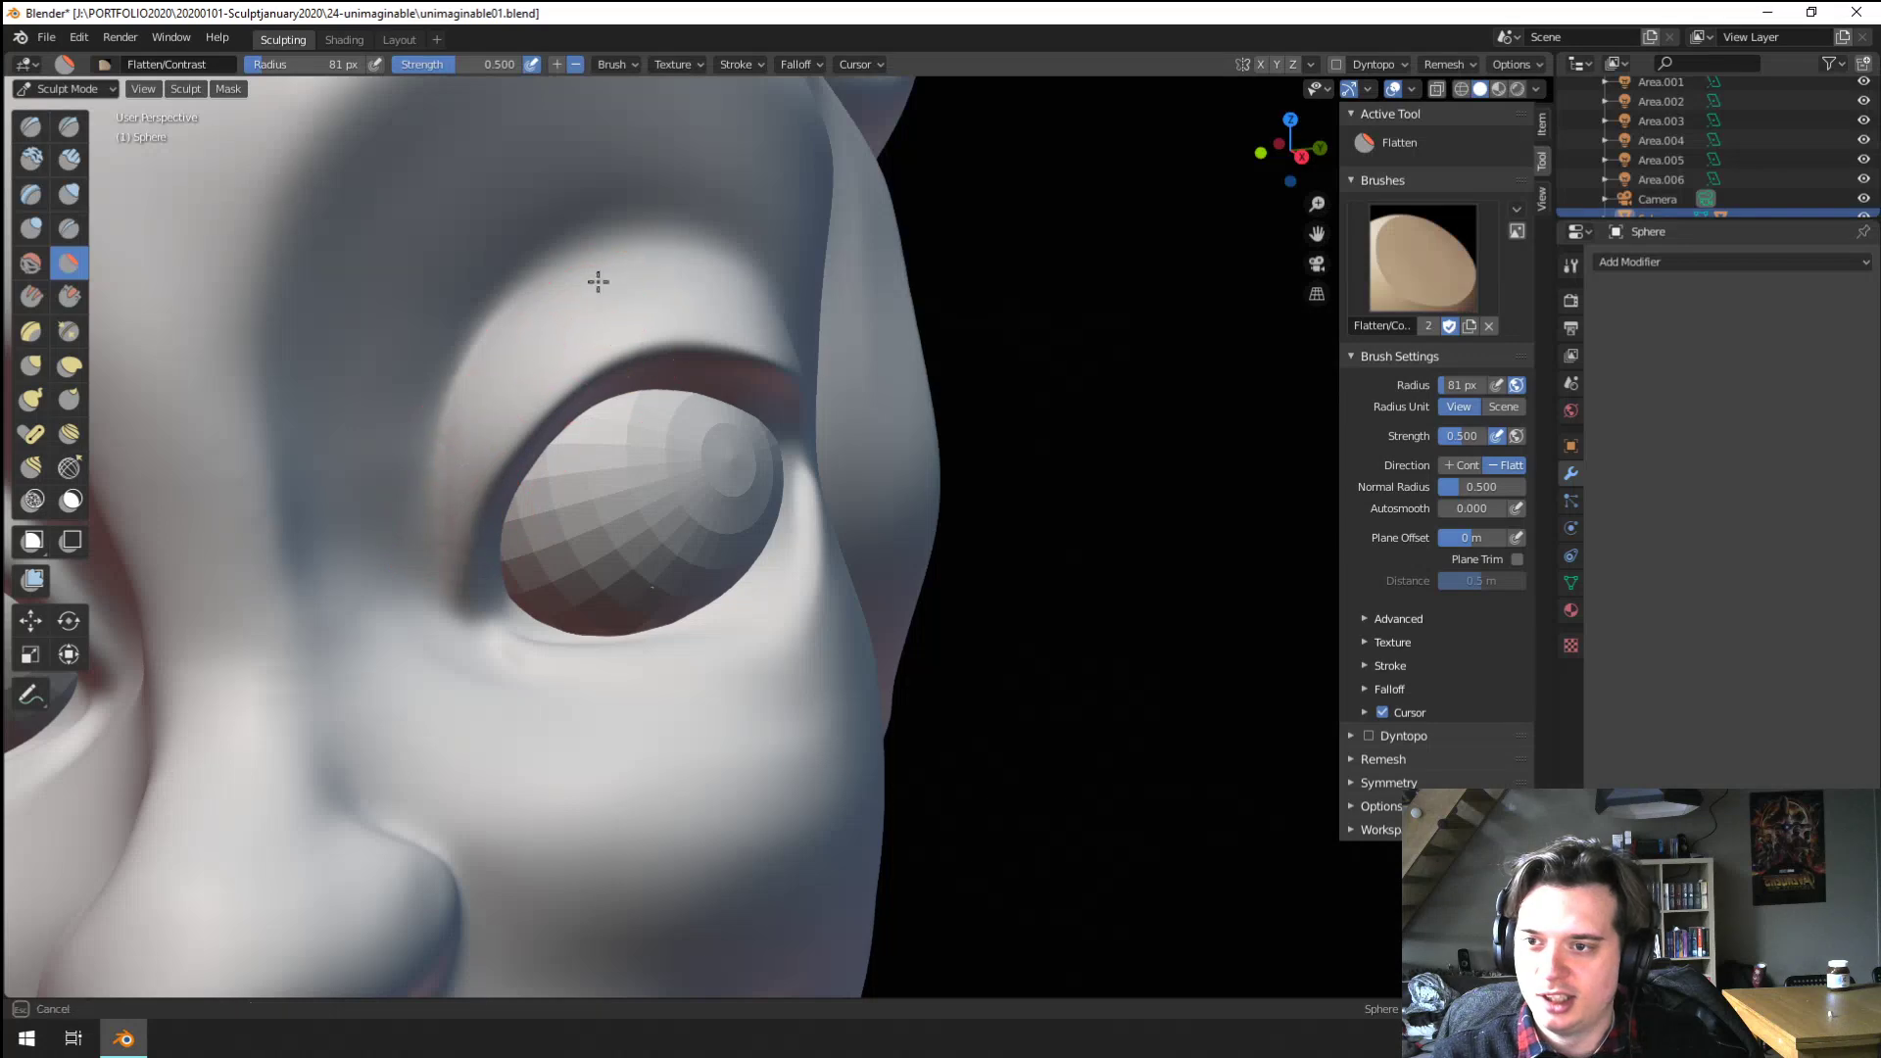
middle_click_drag(610, 340, 564, 363)
Reshape the upper eyelid's arc with the Grab brush at 100 px radius
key("f")
left_click(611, 345)
key("g")
mouse_move(747, 390)
middle_mouse_down()
mouse_move(680, 328)
mouse_move(621, 545)
mouse_move(630, 504)
mouse_move(575, 526)
mouse_move(701, 508)
mouse_move(686, 470)
mouse_move(630, 520)
mouse_move(671, 527)
mouse_move(706, 425)
mouse_move(330, 481)
middle_mouse_up()
key("f")
left_click(672, 520)
key("f")
left_click(610, 548)
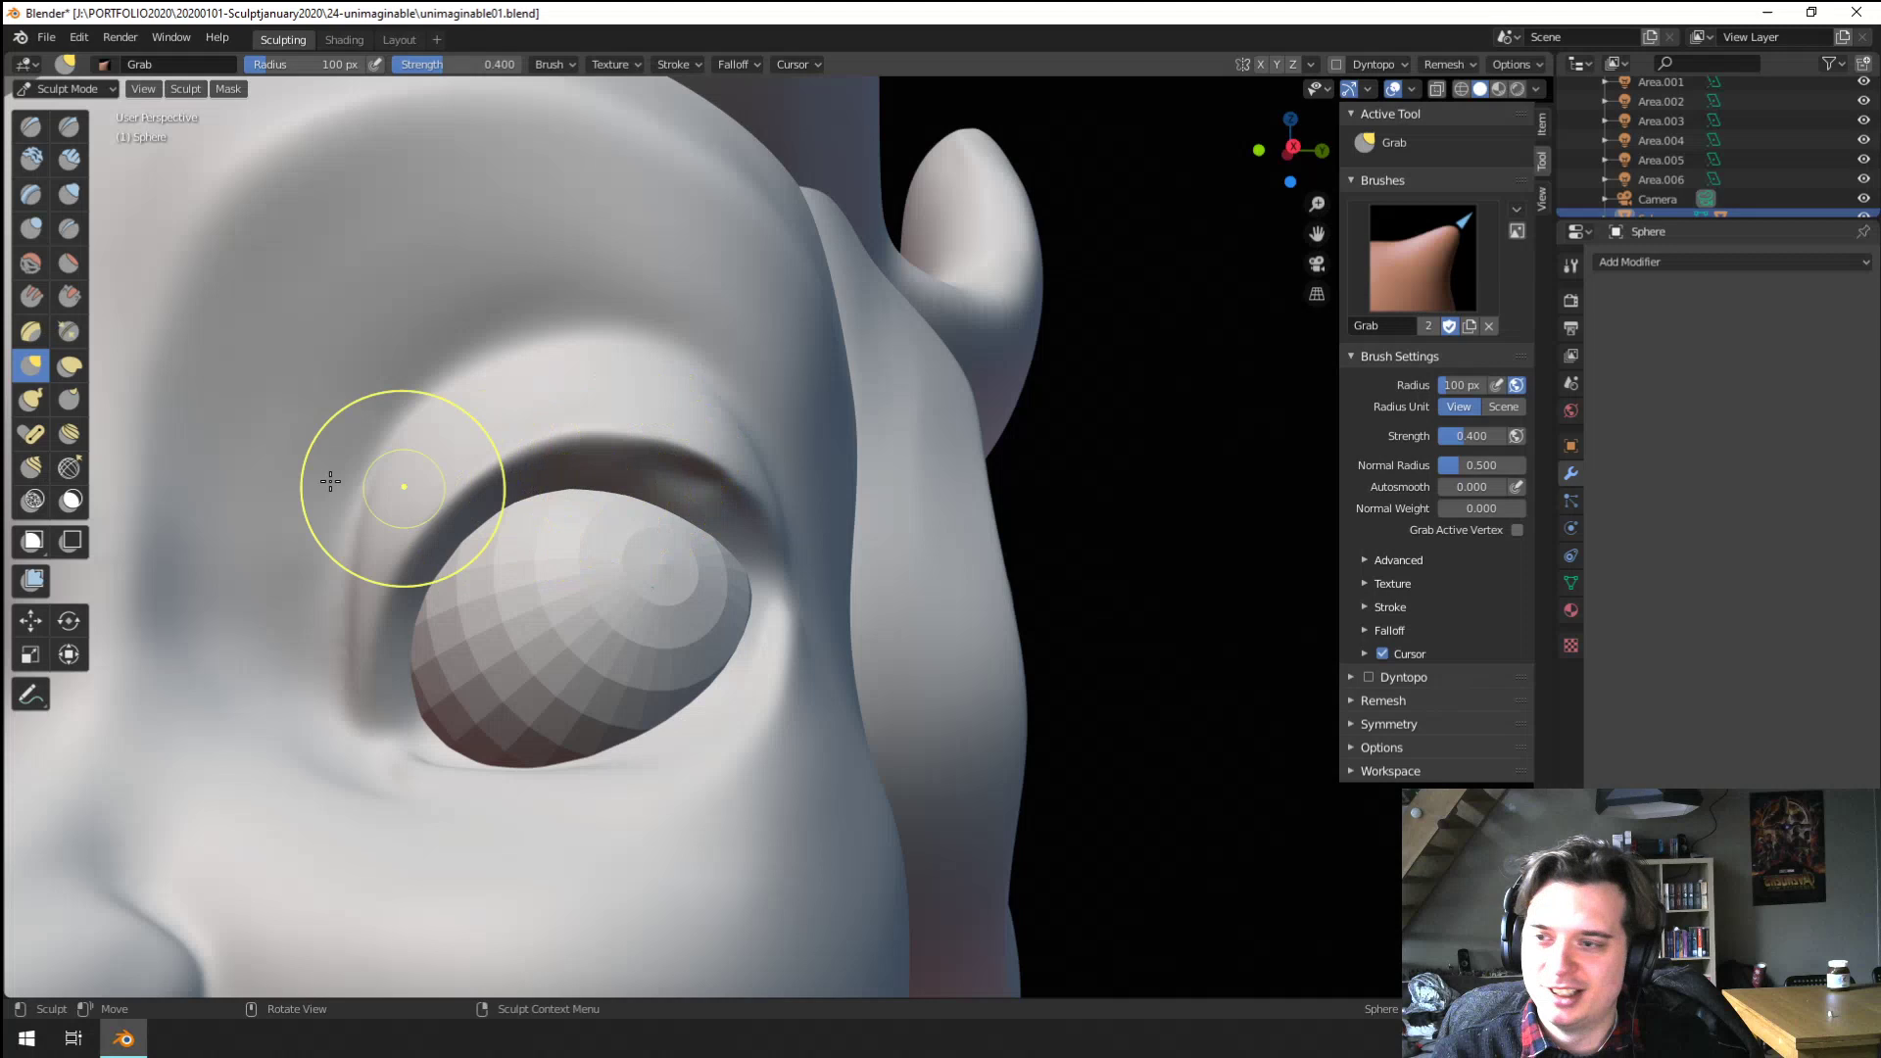
Flatten the eyelid rim from the inner corner across the upper lid with the Flatten brush at 117 px radius
left_click(66, 261)
middle_click_drag(542, 520, 521, 524)
key("f")
left_click(439, 635)
left_click_drag(432, 644, 680, 493)
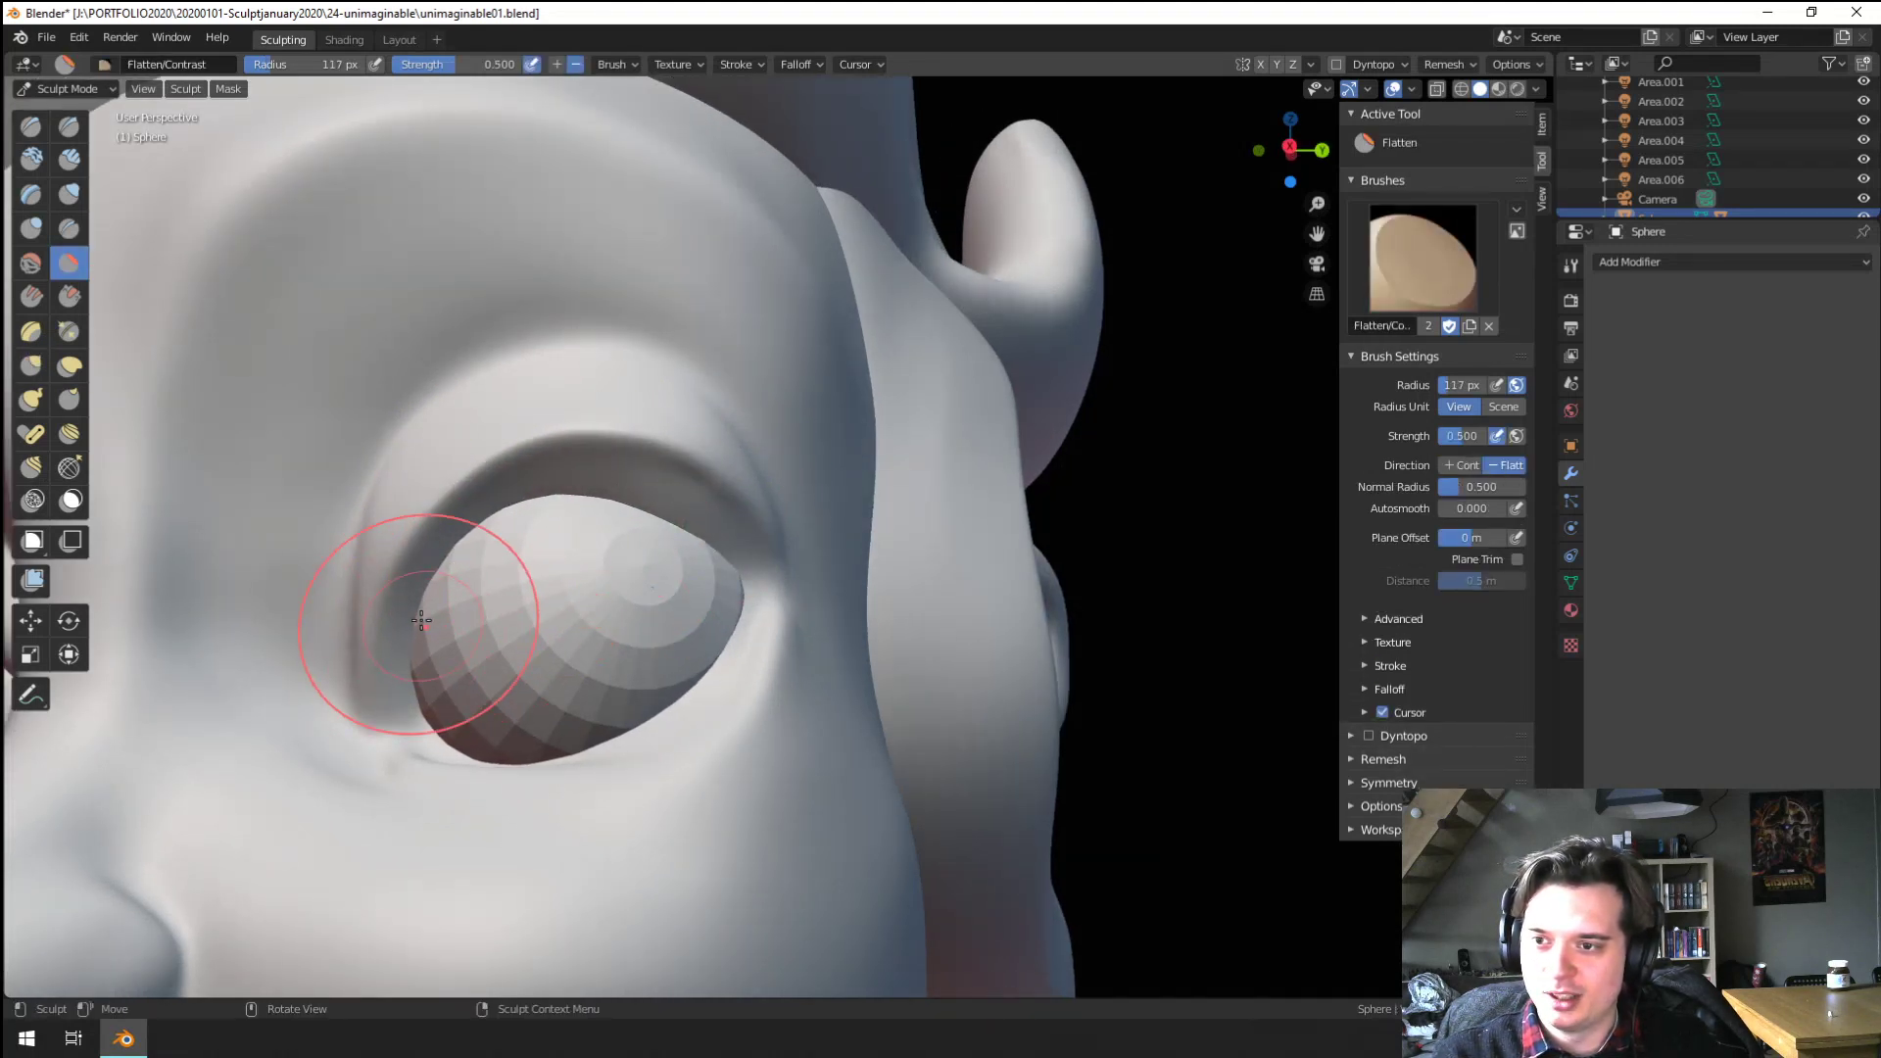
mouse_move(637, 468)
middle_mouse_down("ctrl")
mouse_move(563, 685)
mouse_move(599, 694)
mouse_move(650, 530)
mouse_move(538, 529)
mouse_move(695, 532)
mouse_move(680, 486)
middle_mouse_up("ctrl")
Adjust the outer part of the upper eyelid with the Grab brush at 221 px radius
key("g")
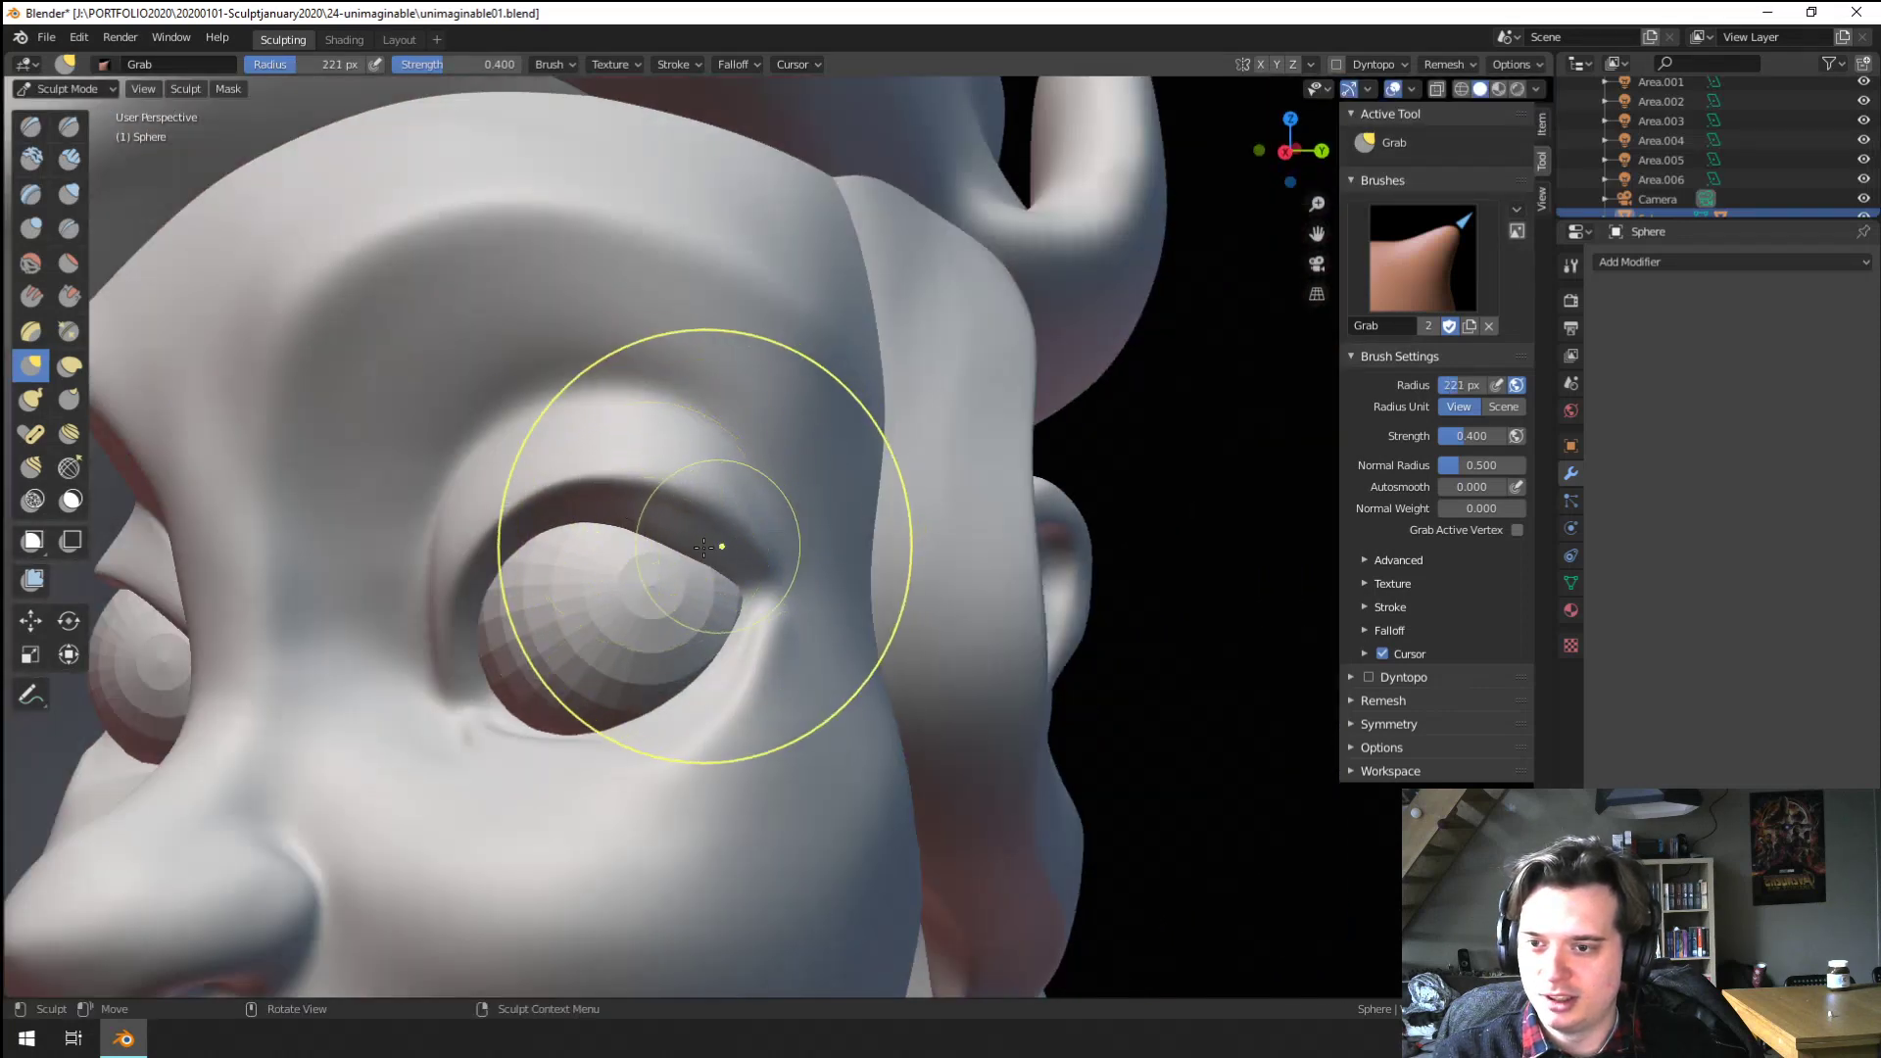
key("f")
left_click(631, 599)
scroll(681, 545, "down", 3)
mouse_move(646, 588)
middle_mouse_down()
mouse_move(617, 598)
mouse_move(650, 659)
mouse_move(617, 637)
middle_mouse_up()
key("f")
left_click(650, 659)
Refine the eye opening's contour around the eyeball with the Grab brush at 185 px radius
middle_click_drag(694, 699, 710, 534)
key("f")
left_click(795, 655)
mouse_move(711, 534)
middle_mouse_down()
mouse_move(740, 547)
mouse_move(715, 518)
middle_mouse_up()
scroll(715, 518, "up", 1)
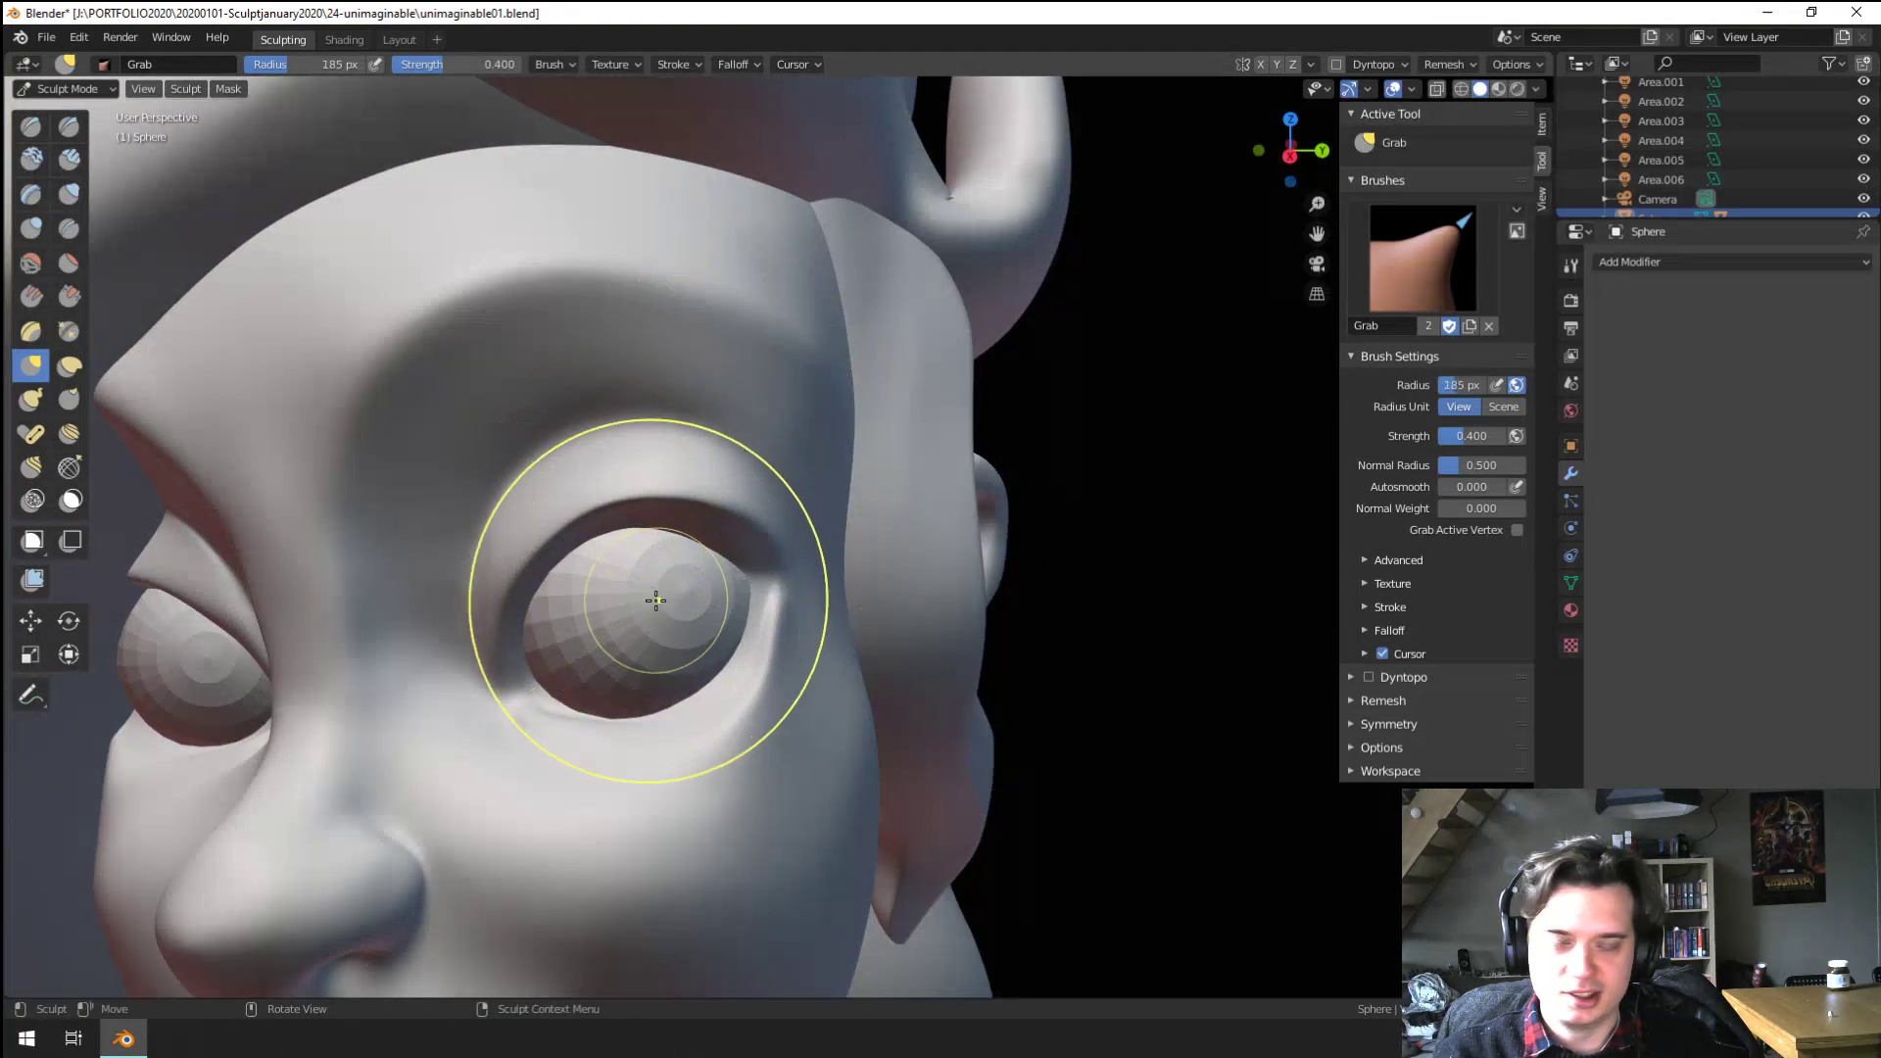
left_click_drag(678, 553, 677, 550)
middle_click_drag(675, 552, 628, 597, "ctrl")
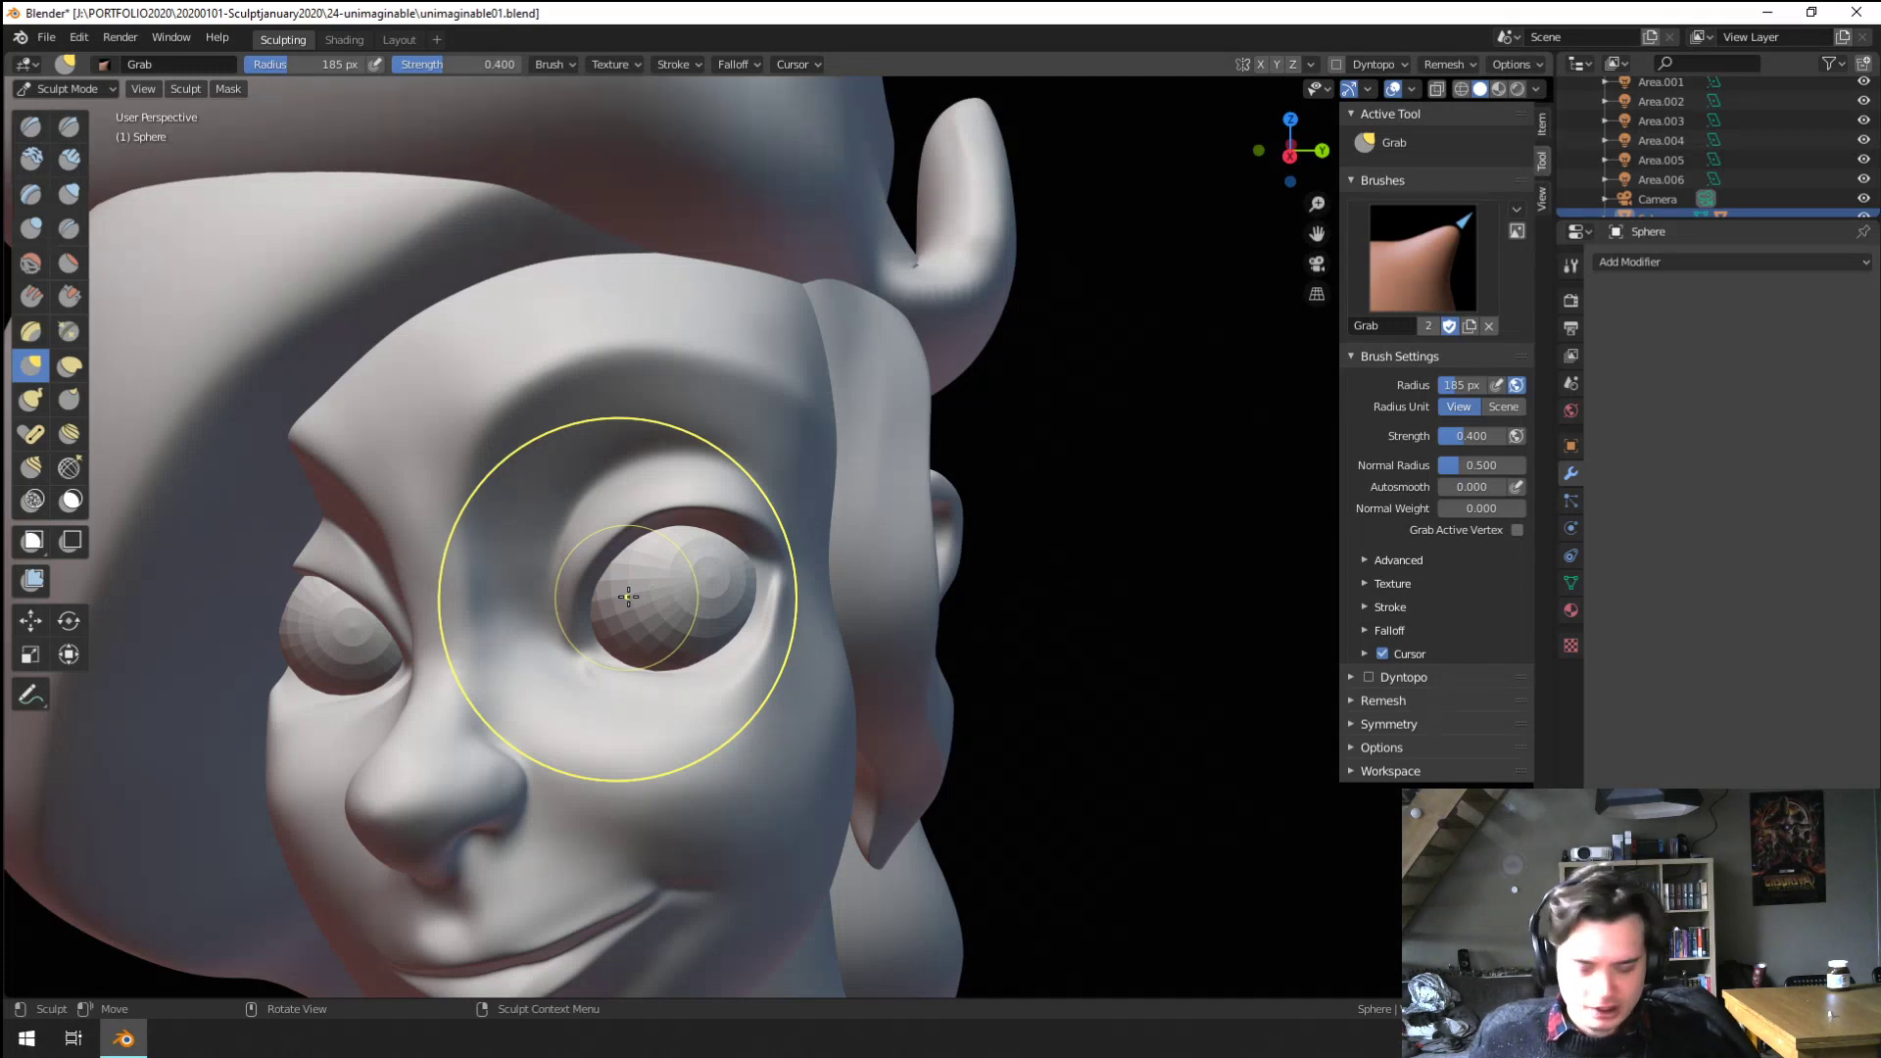
Adjust the eye and brow profile from several angles, reducing the Grab brush to 123 px radius
middle_click_drag(719, 539, 739, 520)
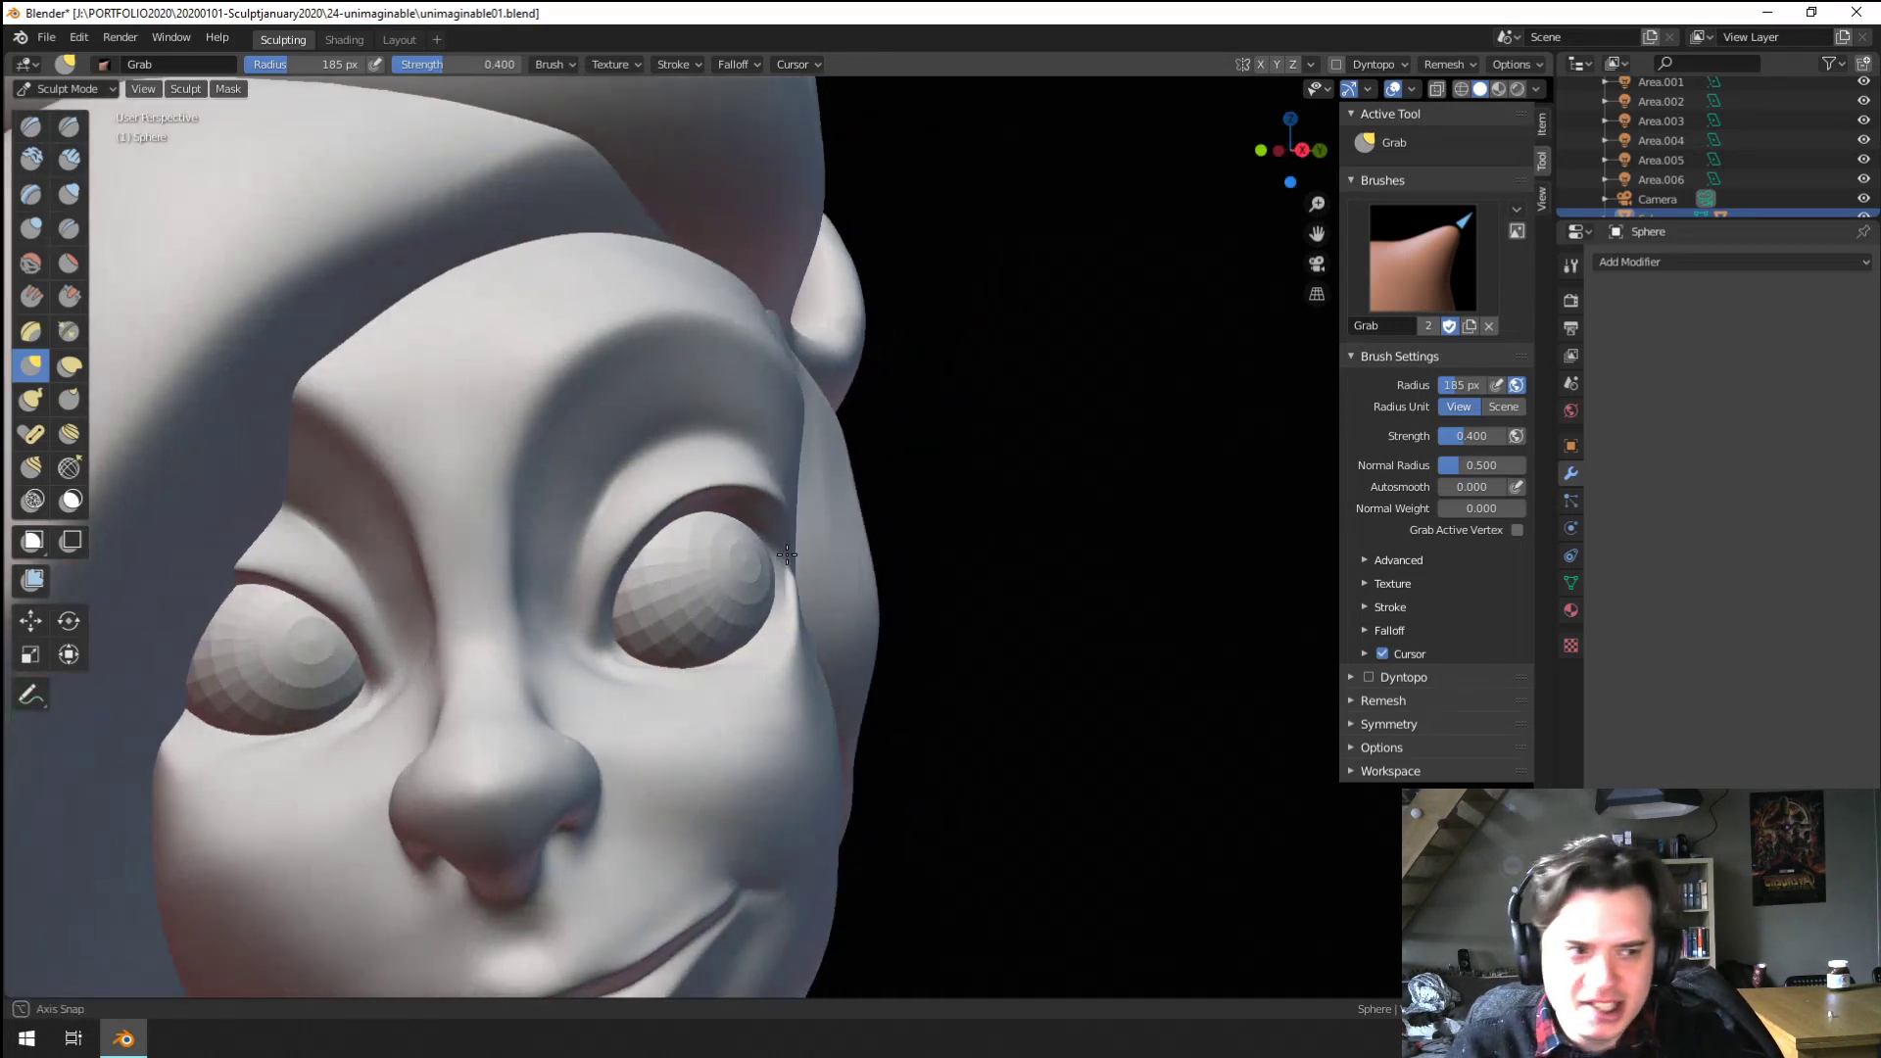
middle_click_drag(617, 504, 635, 491)
key("f")
left_click(500, 445)
middle_click_drag(500, 444, 391, 448)
scroll(391, 448, "down", 2)
mouse_move(448, 592)
middle_mouse_down()
mouse_move(587, 558)
mouse_move(412, 573)
middle_mouse_up()
scroll(470, 529, "up", 1)
key("f")
left_click(504, 533)
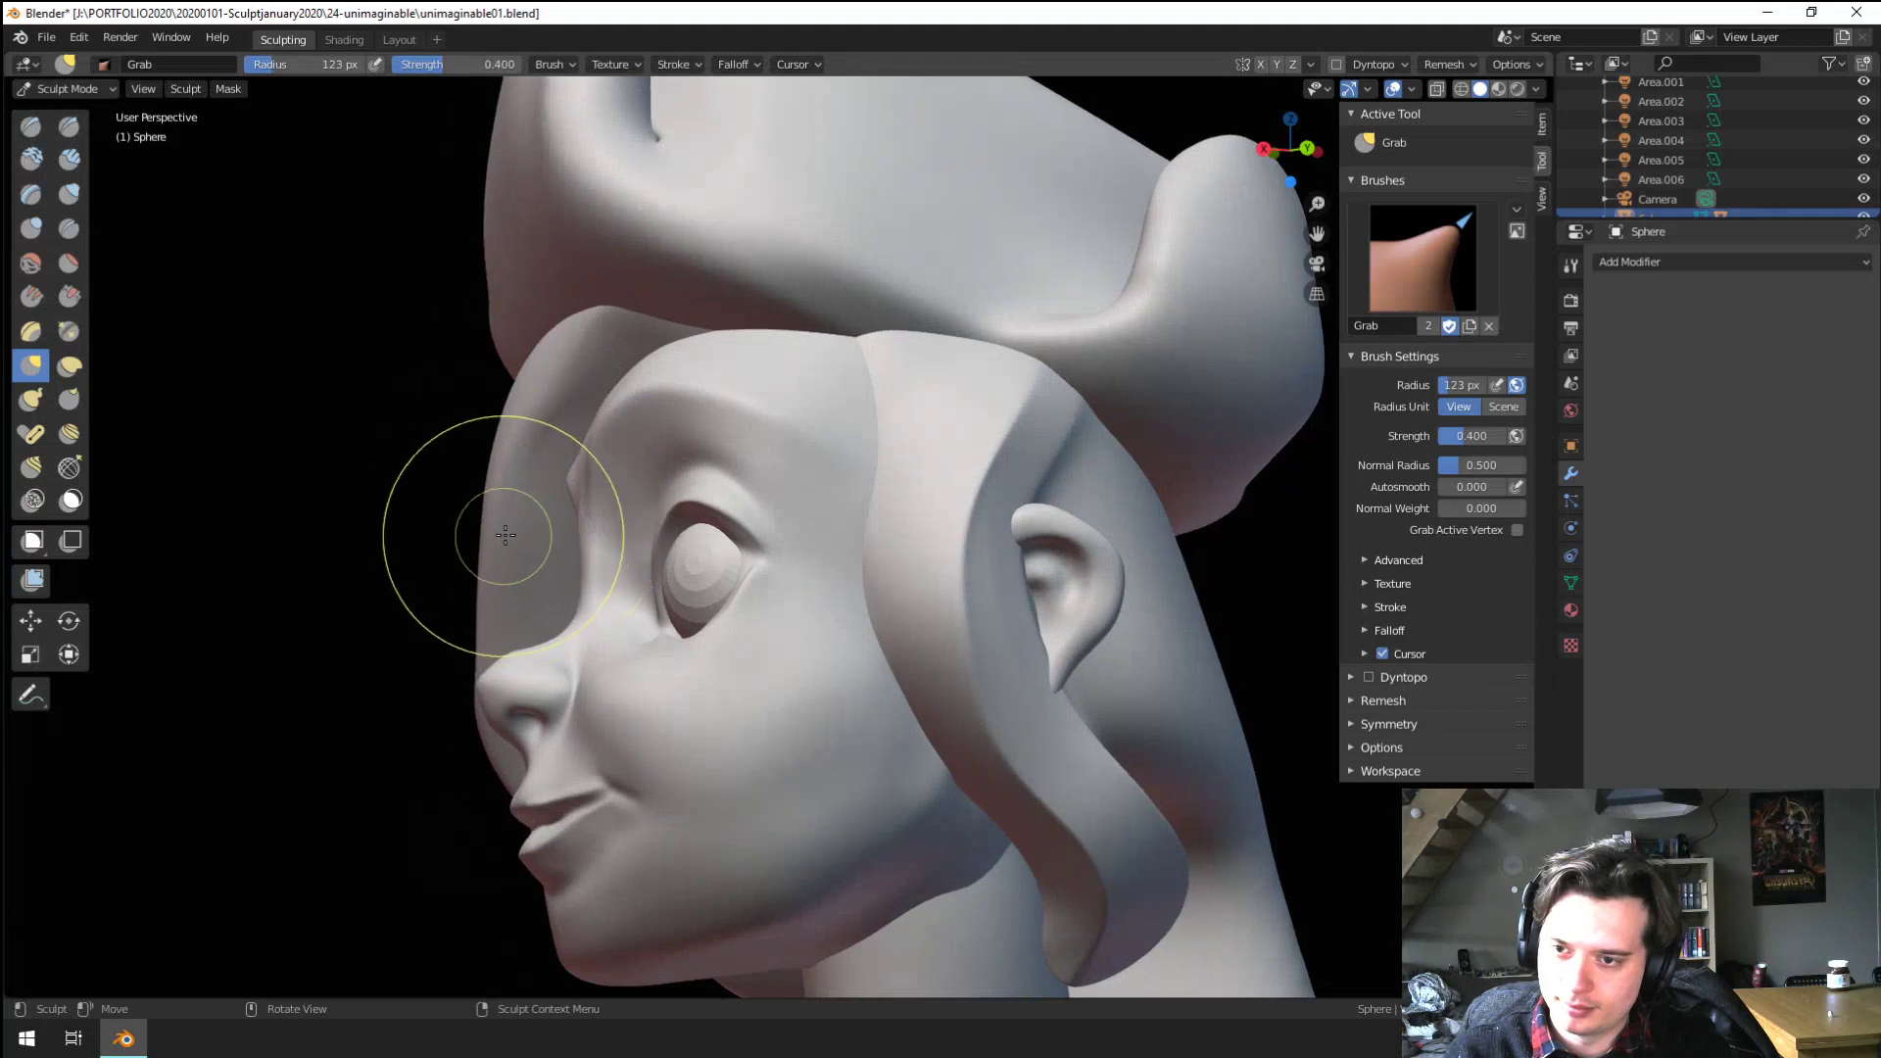
Refine the forehead and brow shape above the exposed eye with the Grab brush at 93 px radius
middle_click_drag(584, 513, 680, 479)
middle_click_drag(539, 458, 627, 384)
key("f")
left_click(666, 366)
left_click_drag(692, 358, 696, 351)
mouse_move(697, 351)
middle_mouse_down()
mouse_move(666, 412)
mouse_move(720, 371)
mouse_move(563, 465)
mouse_move(711, 446)
mouse_move(713, 378)
middle_mouse_up()
key("f")
left_click(721, 366)
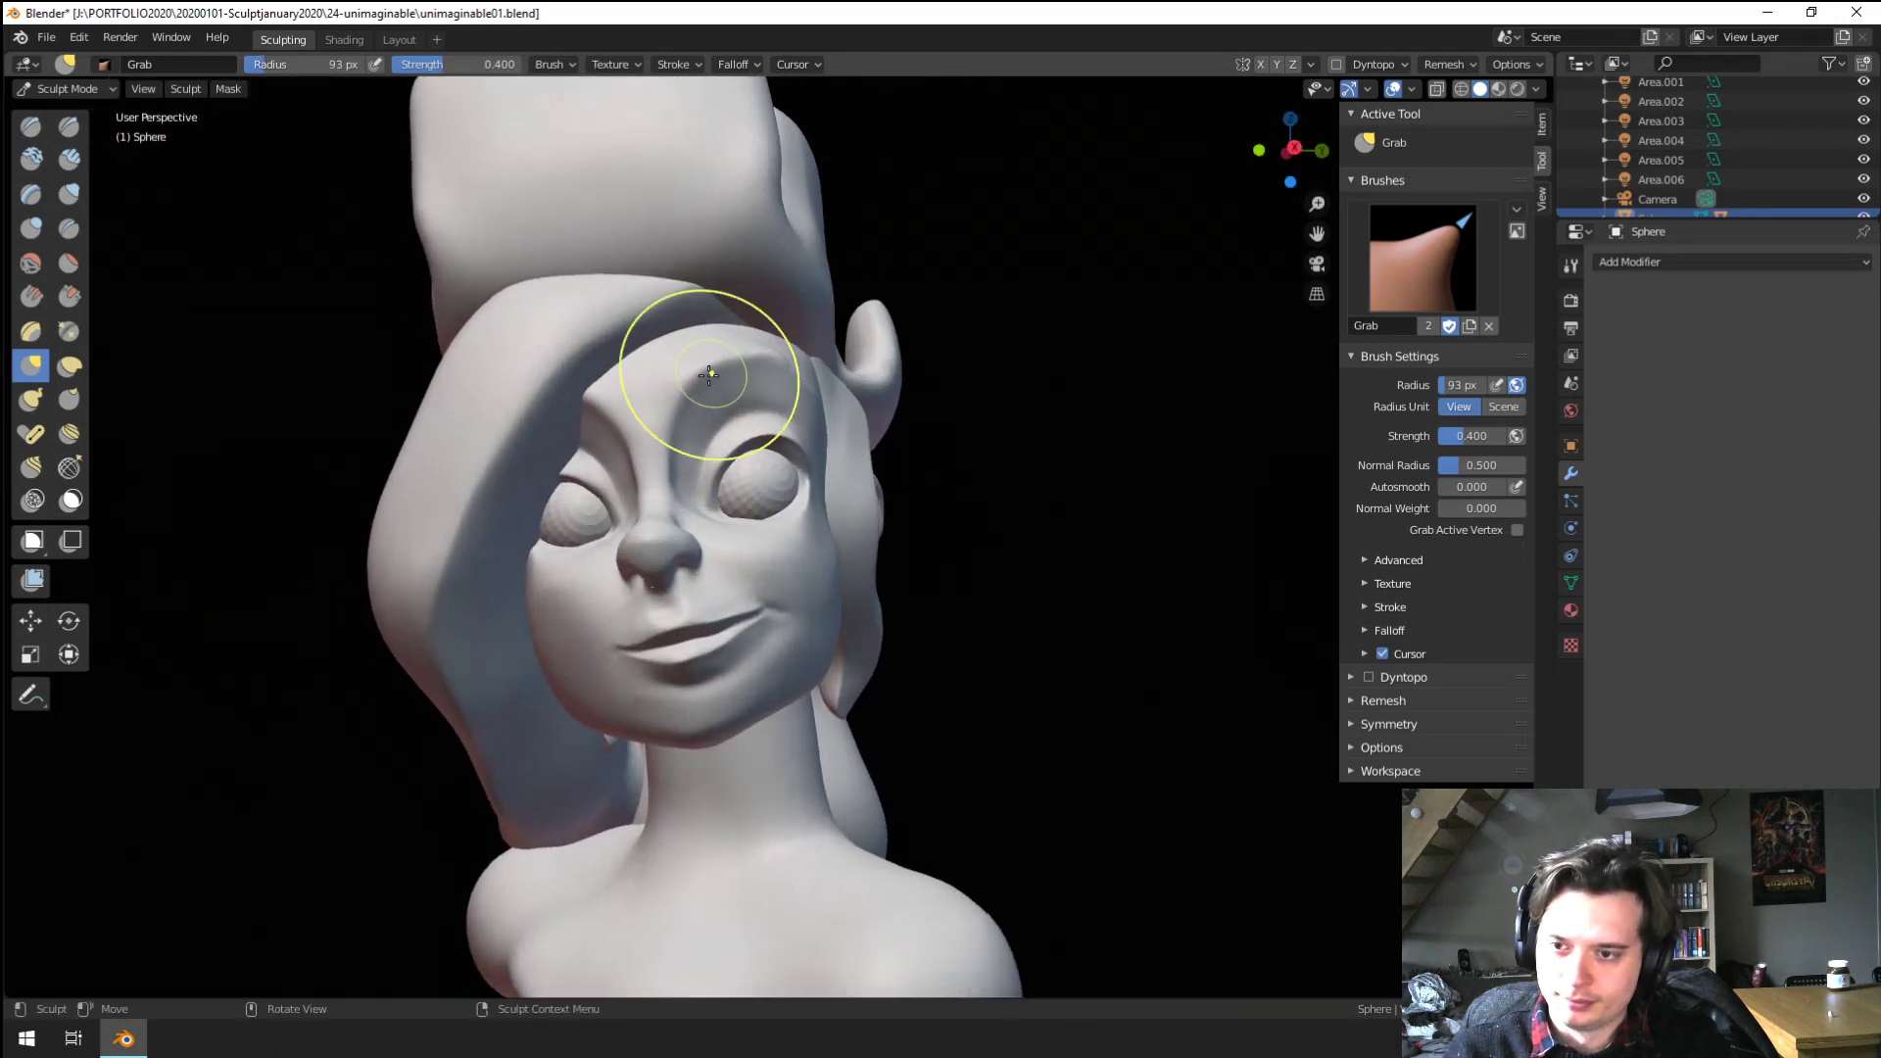
middle_click_drag(701, 489, 680, 440, "ctrl")
mouse_move(674, 588)
middle_mouse_down()
mouse_move(657, 507)
mouse_move(779, 482)
mouse_move(947, 526)
mouse_move(976, 476)
mouse_move(685, 554)
mouse_move(546, 568)
mouse_move(496, 621)
mouse_move(579, 660)
mouse_move(542, 592)
mouse_move(474, 546)
mouse_move(608, 546)
mouse_move(536, 557)
mouse_move(464, 625)
mouse_move(451, 599)
mouse_move(478, 650)
mouse_move(512, 588)
middle_mouse_up()
scroll(779, 482, "up", 2)
left_click(79, 37)
left_click(106, 84)
Lift the tip of the nose slightly with the Grab brush at 103 px radius
middle_click_drag(511, 588, 652, 578, "shift")
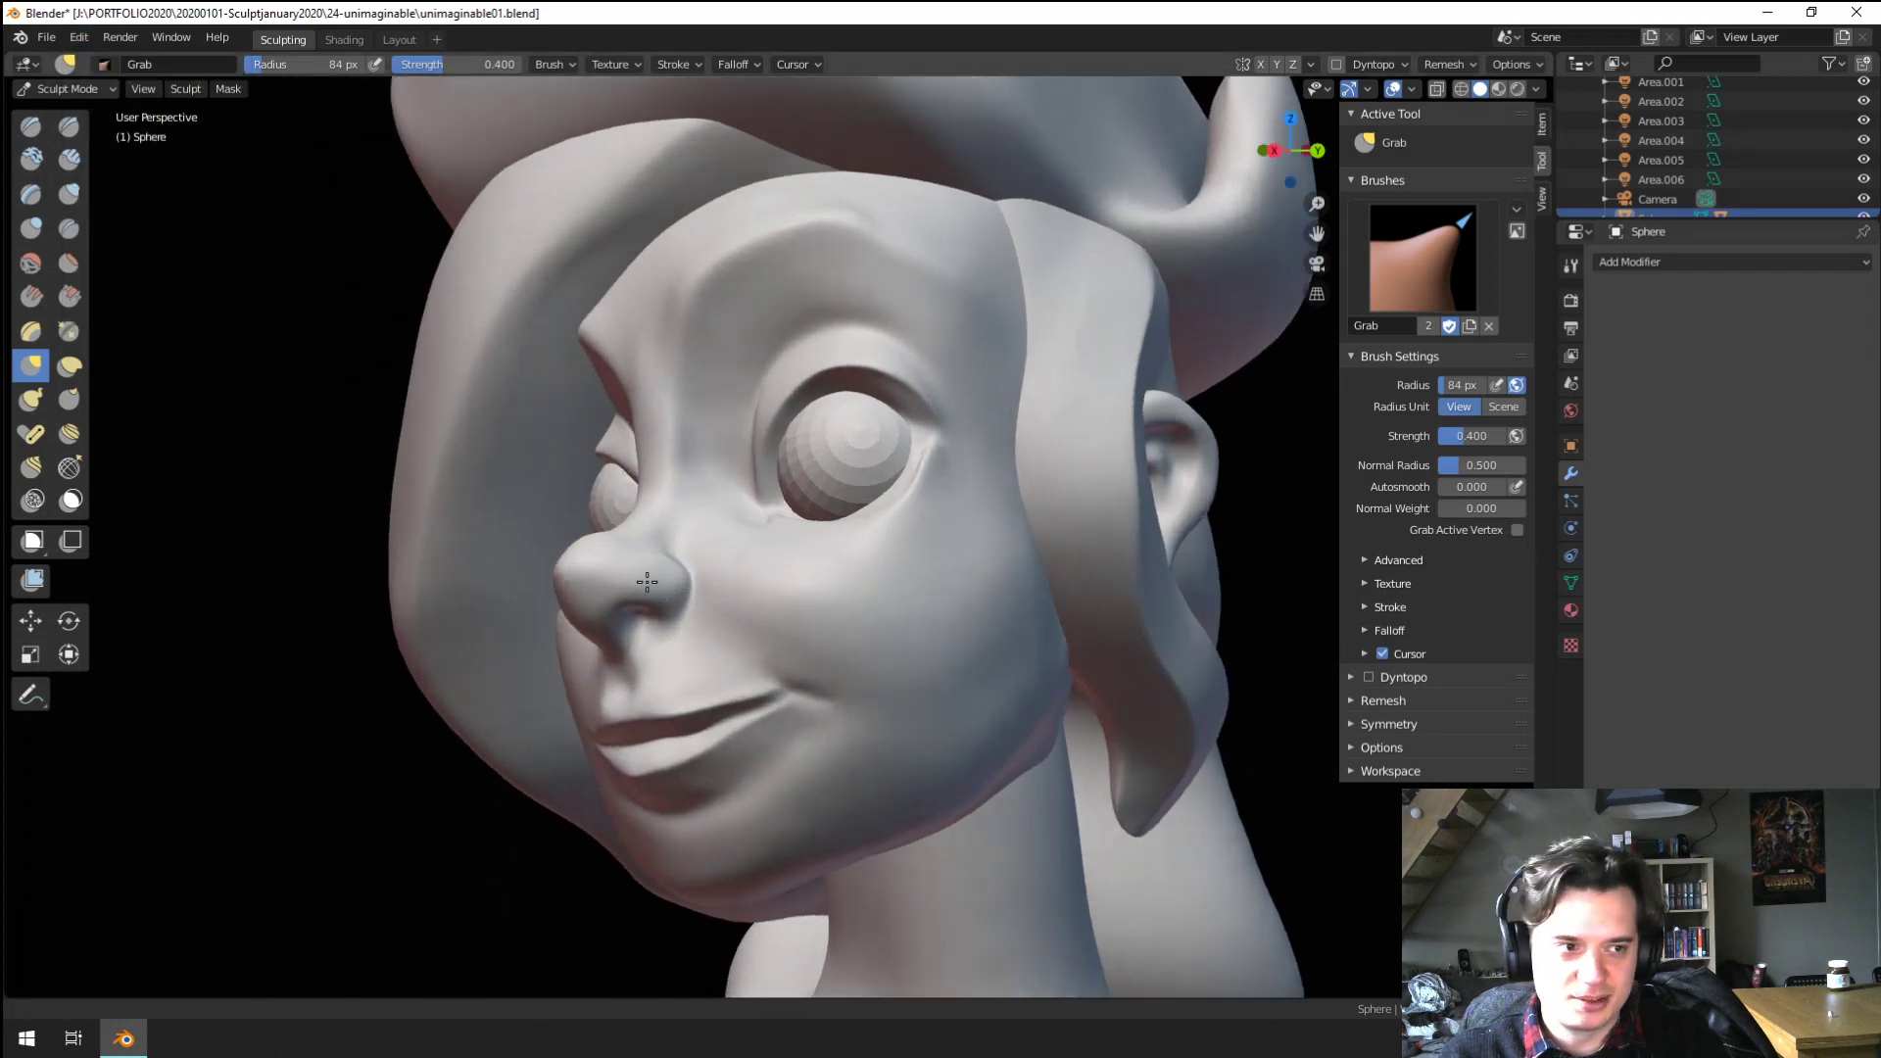
scroll(627, 580, "up", 3)
key("bracketright")
key("bracketright")
middle_click_drag(535, 606, 494, 599)
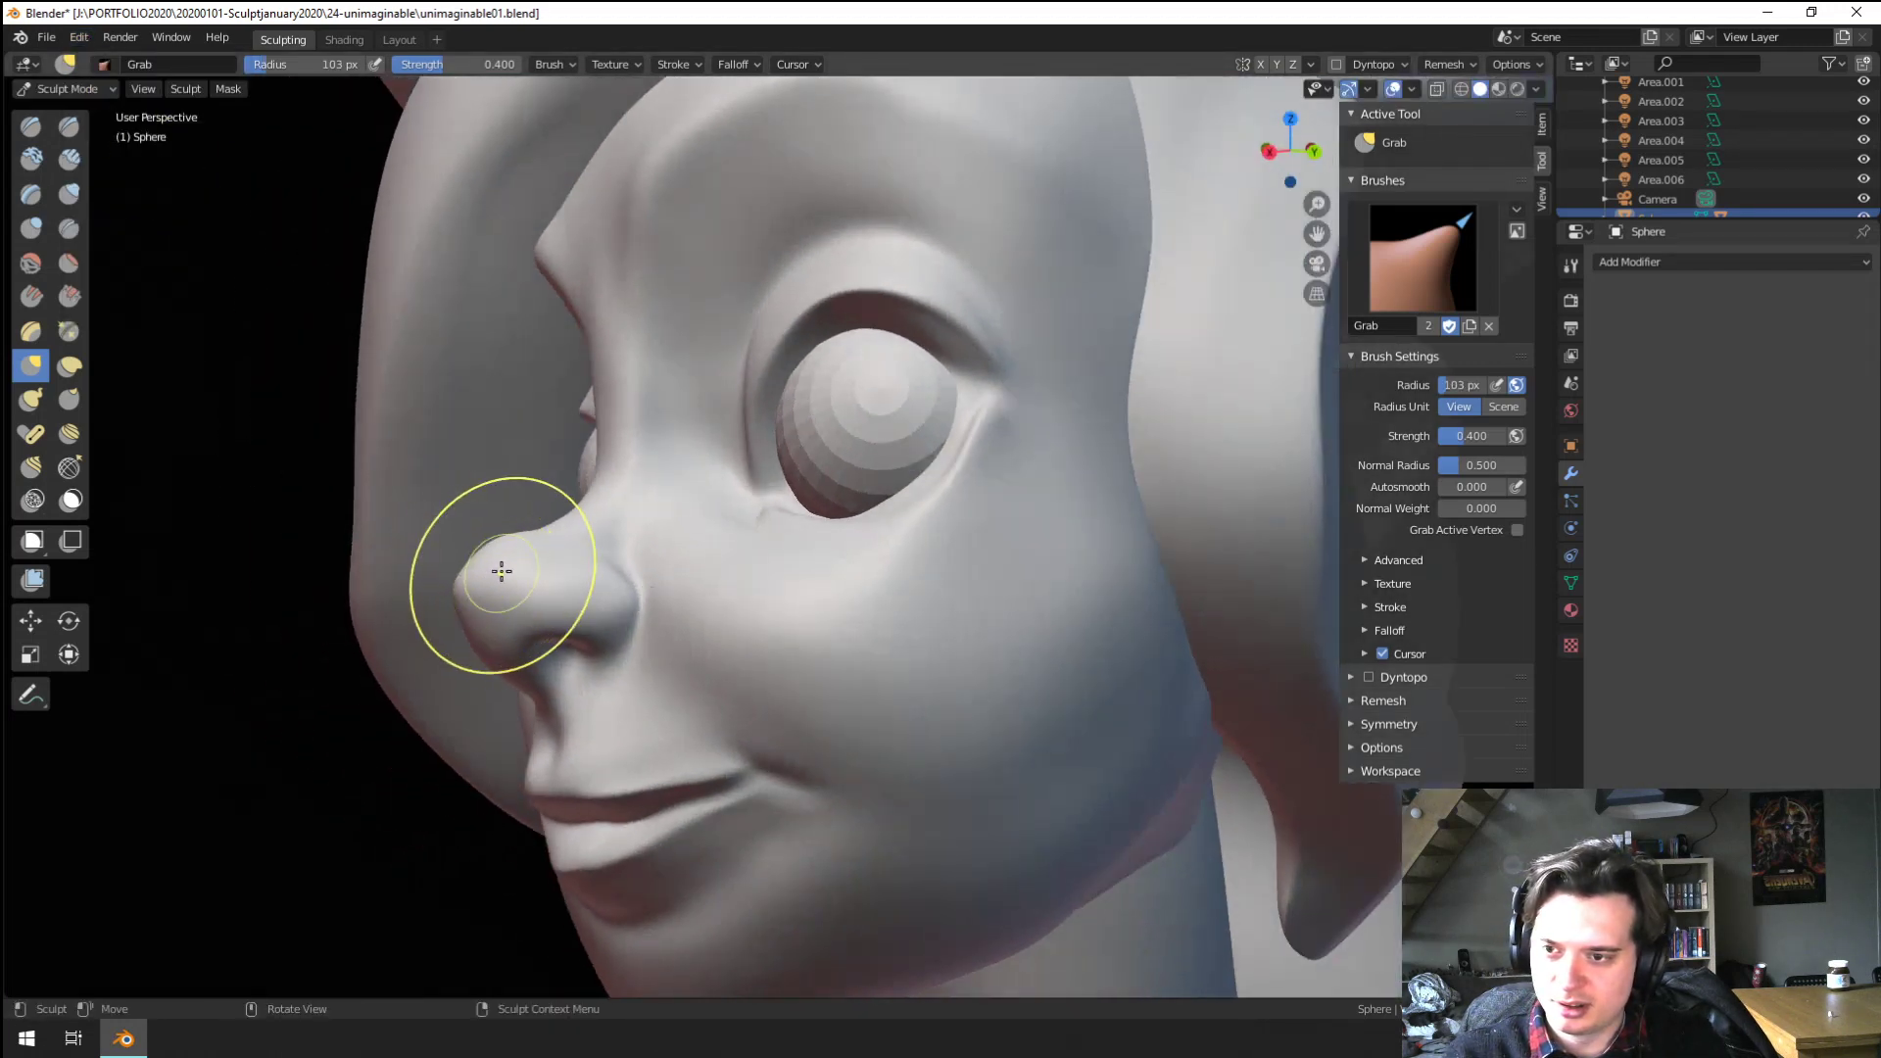
left_click_drag(490, 552, 488, 541)
Round off the nose tip's profile from the opposite side with the Grab brush at 69 px and 106 px radius
middle_click_drag(539, 571, 980, 529)
key("f")
left_click(983, 496)
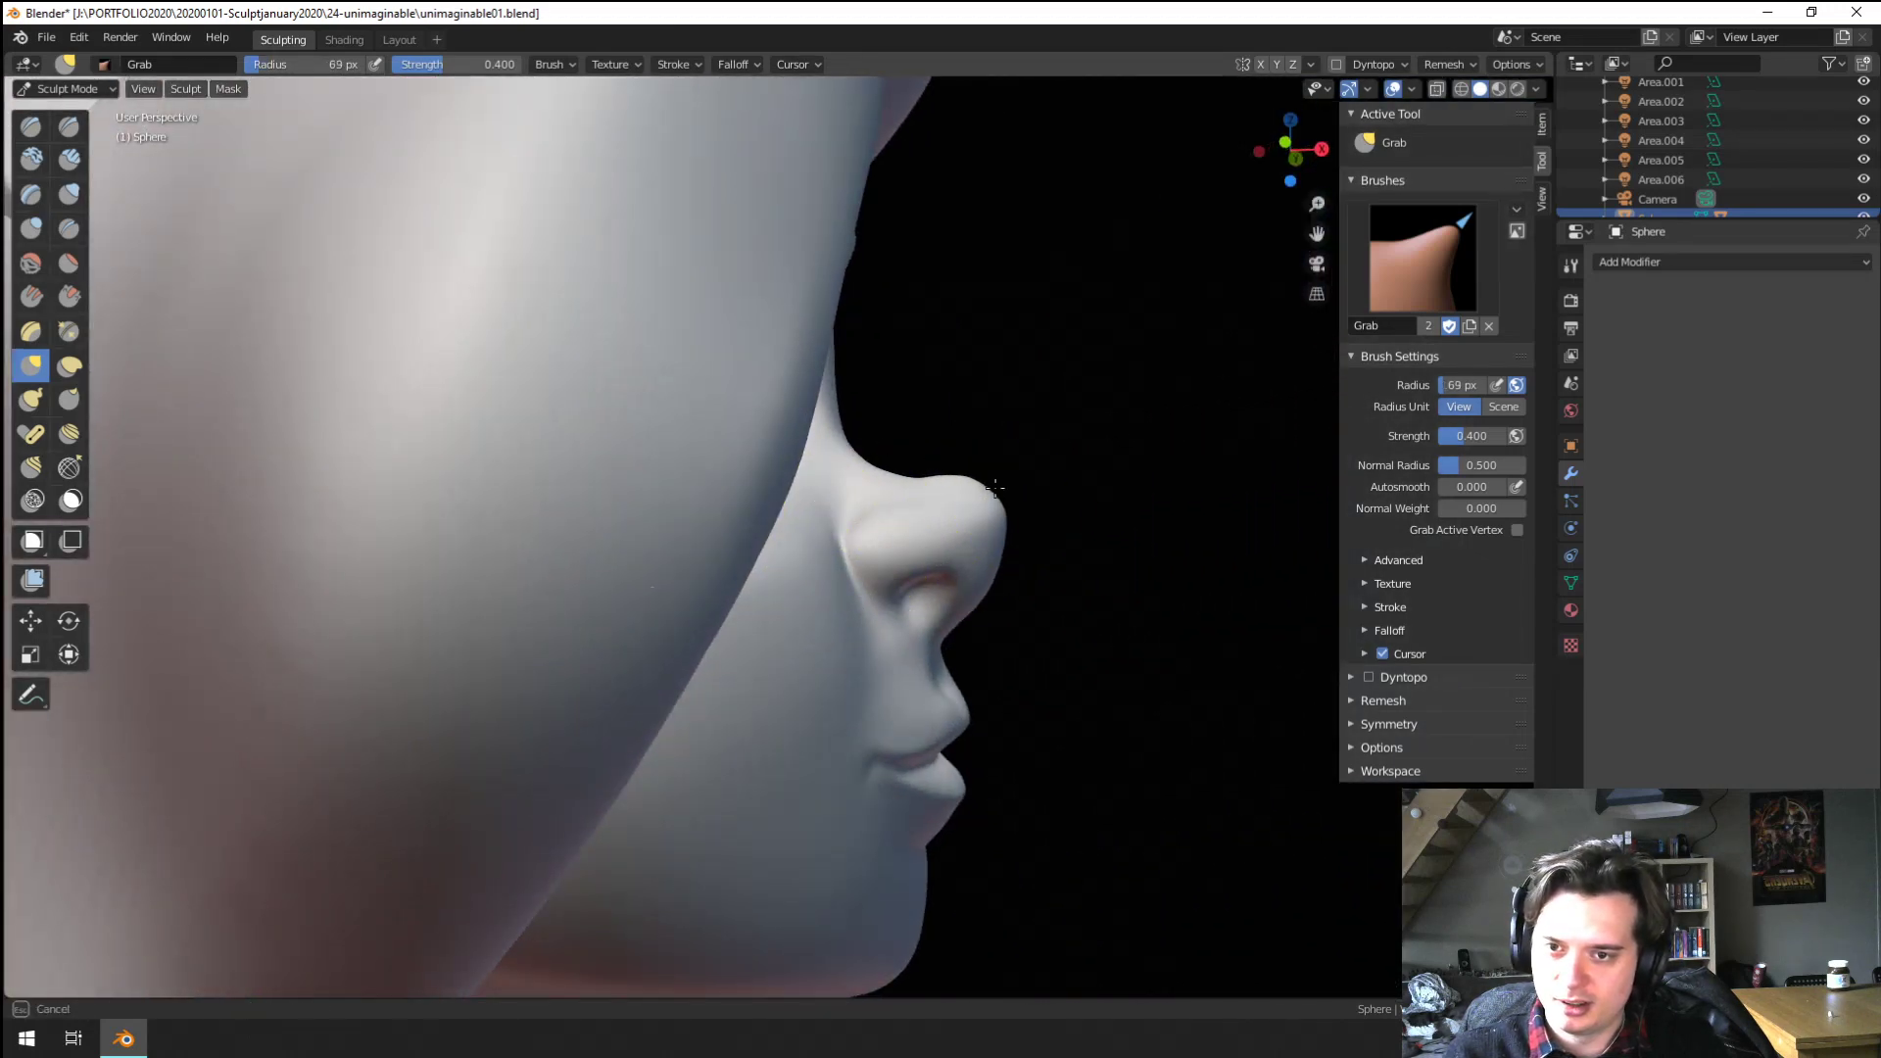
key("f")
left_click(975, 511)
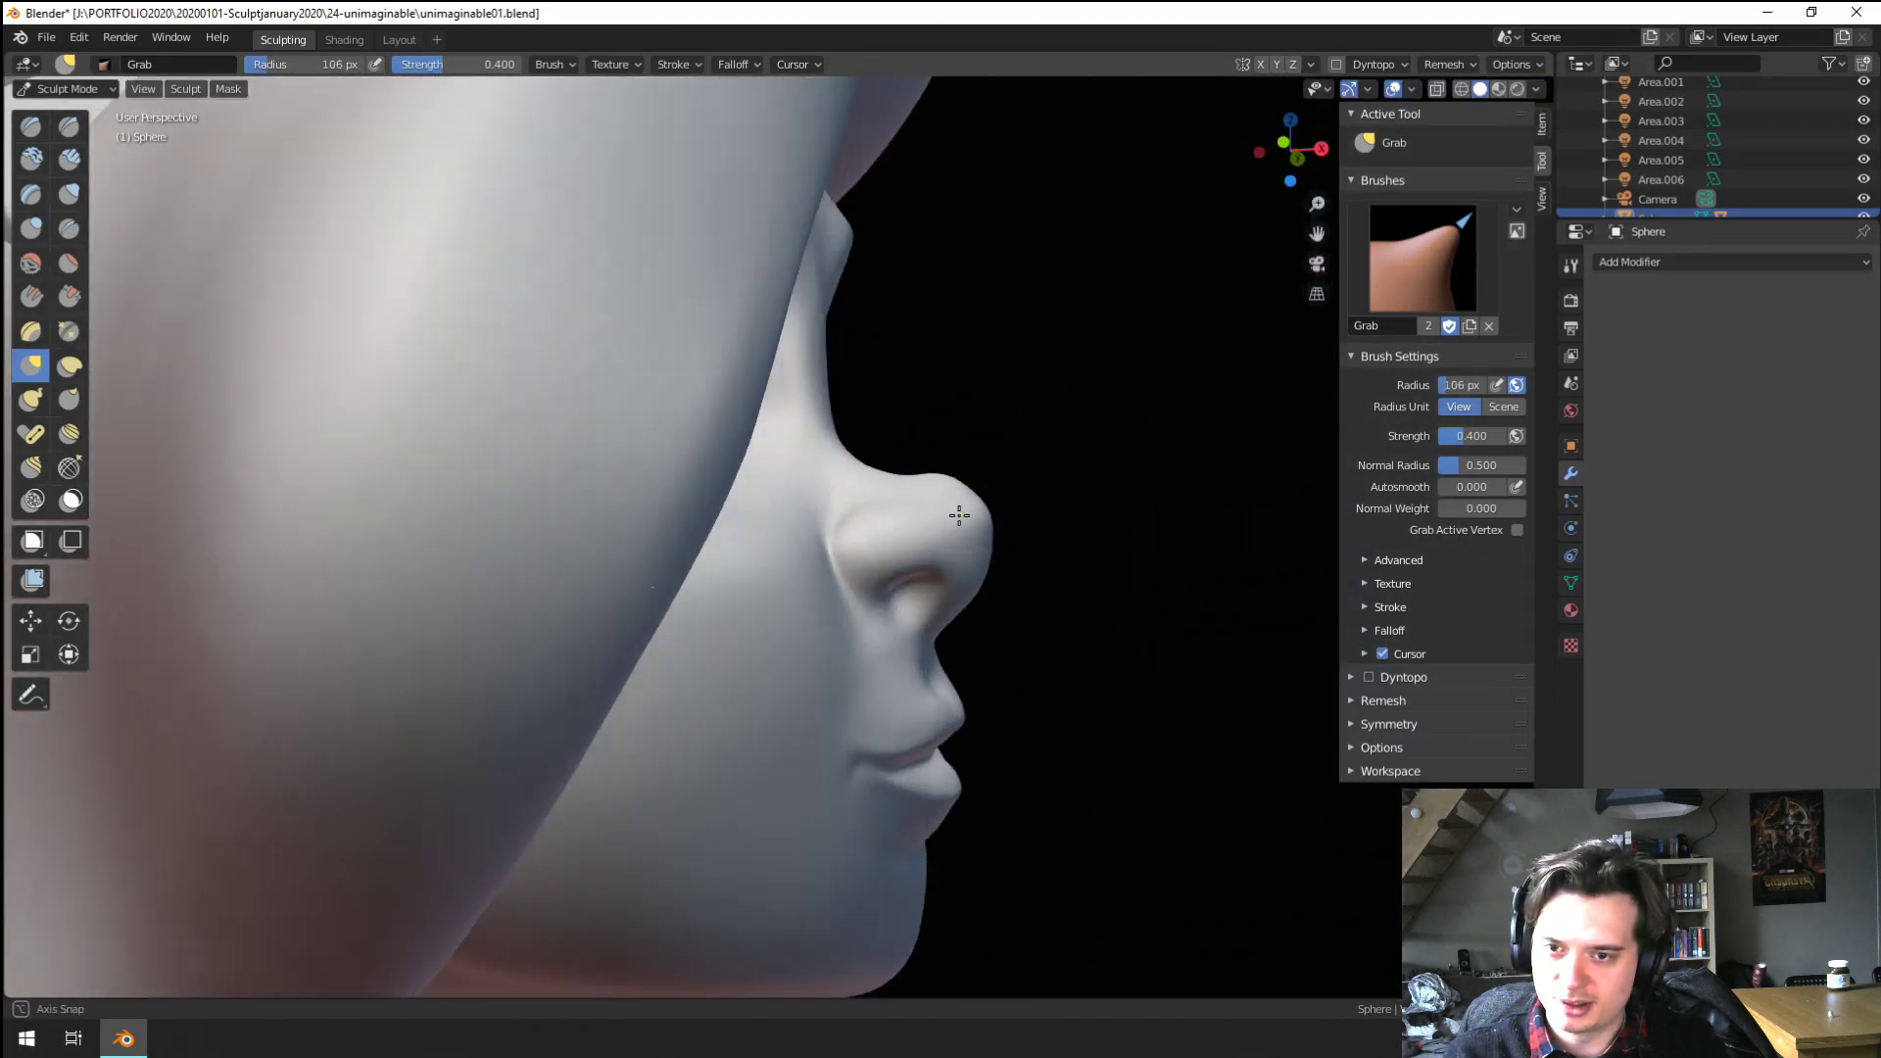
Enable X-axis symmetry and shape the nose bridge and tip with the Grab brush at 91 px radius
mouse_move(962, 512)
middle_mouse_down()
mouse_move(731, 651)
mouse_move(768, 588)
mouse_move(667, 468)
middle_mouse_up()
key("f")
left_click(695, 495)
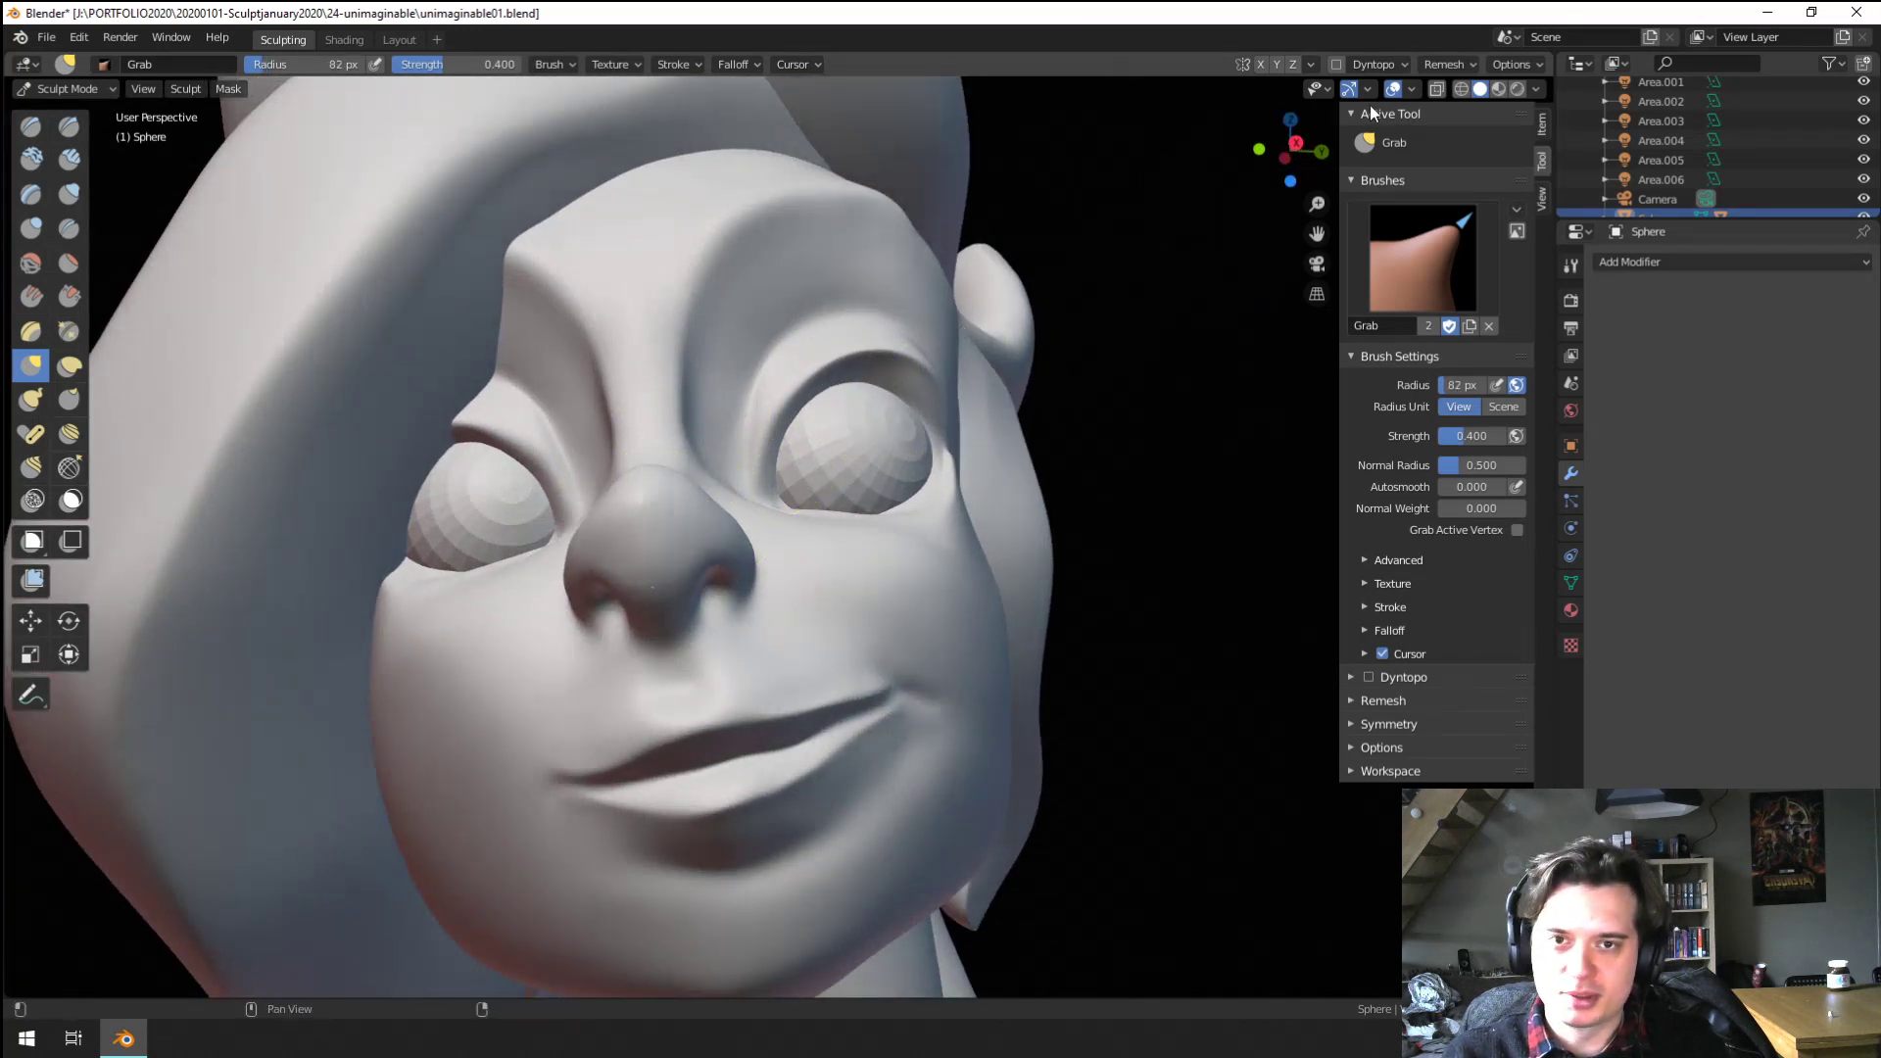
left_click(1261, 64)
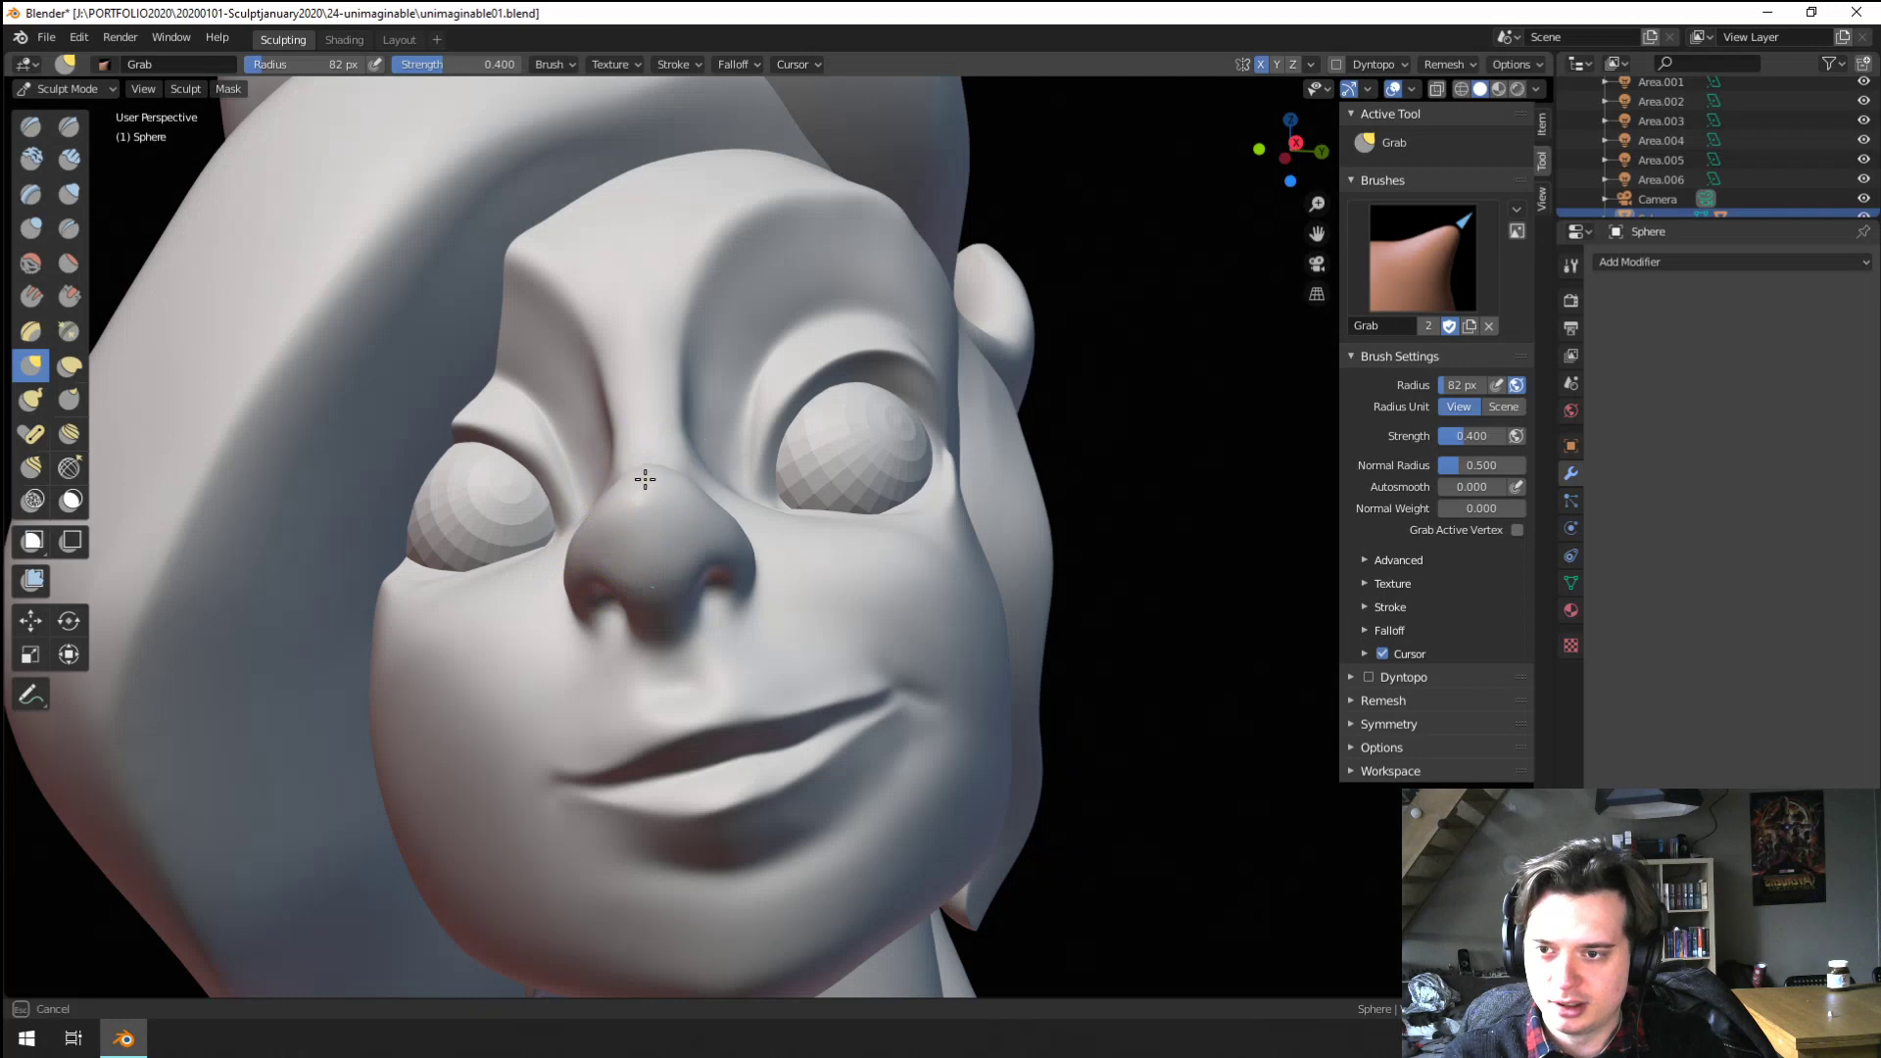
key("f")
left_click(704, 503)
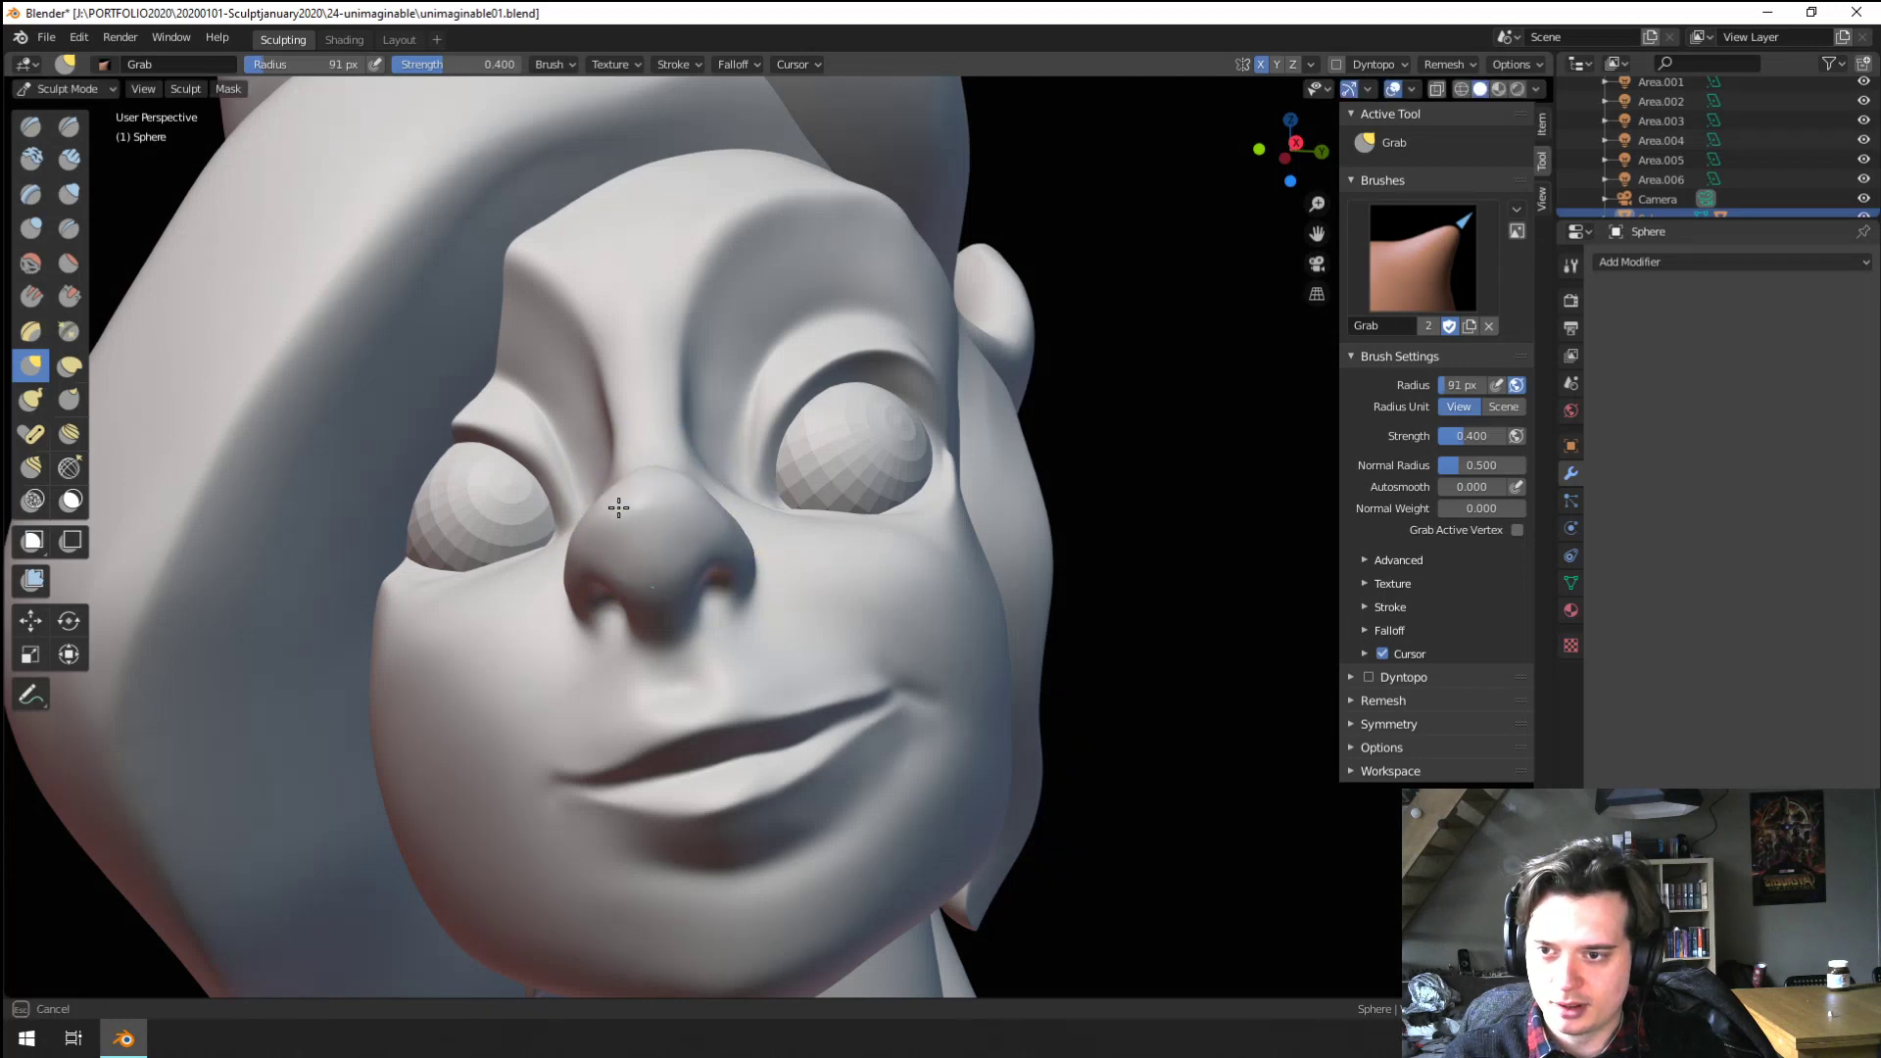
mouse_move(687, 493)
middle_mouse_down()
mouse_move(661, 581)
mouse_move(719, 599)
mouse_move(650, 625)
mouse_move(483, 607)
mouse_move(610, 624)
mouse_move(546, 738)
mouse_move(627, 594)
mouse_move(252, 294)
middle_mouse_up()
Flatten the sides and top of the nose with the Flatten brush at 79 px radius
key("f")
left_click(677, 628)
left_click(68, 263)
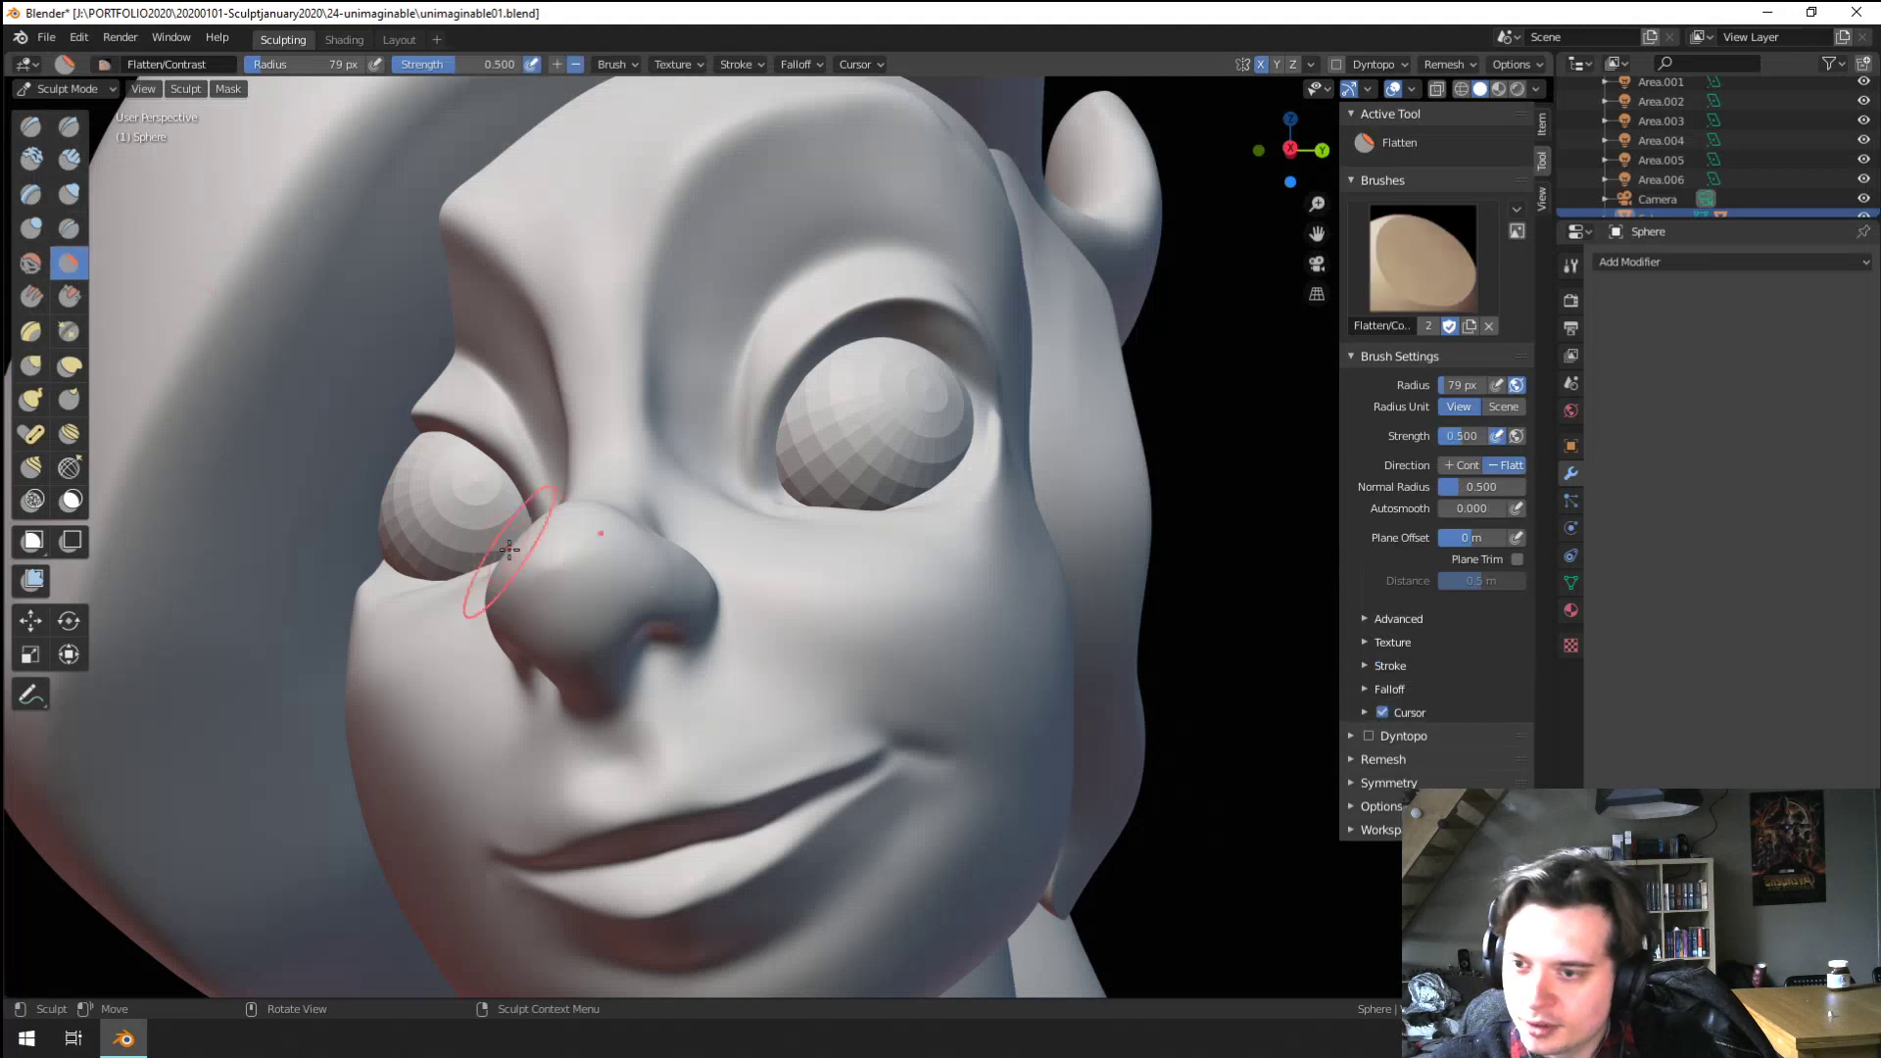
middle_click_drag(612, 523, 541, 764, "ctrl")
mouse_move(632, 639)
middle_mouse_down()
mouse_move(550, 735)
mouse_move(546, 768)
mouse_move(593, 755)
mouse_move(586, 705)
middle_mouse_up()
scroll(582, 689, "up", 2)
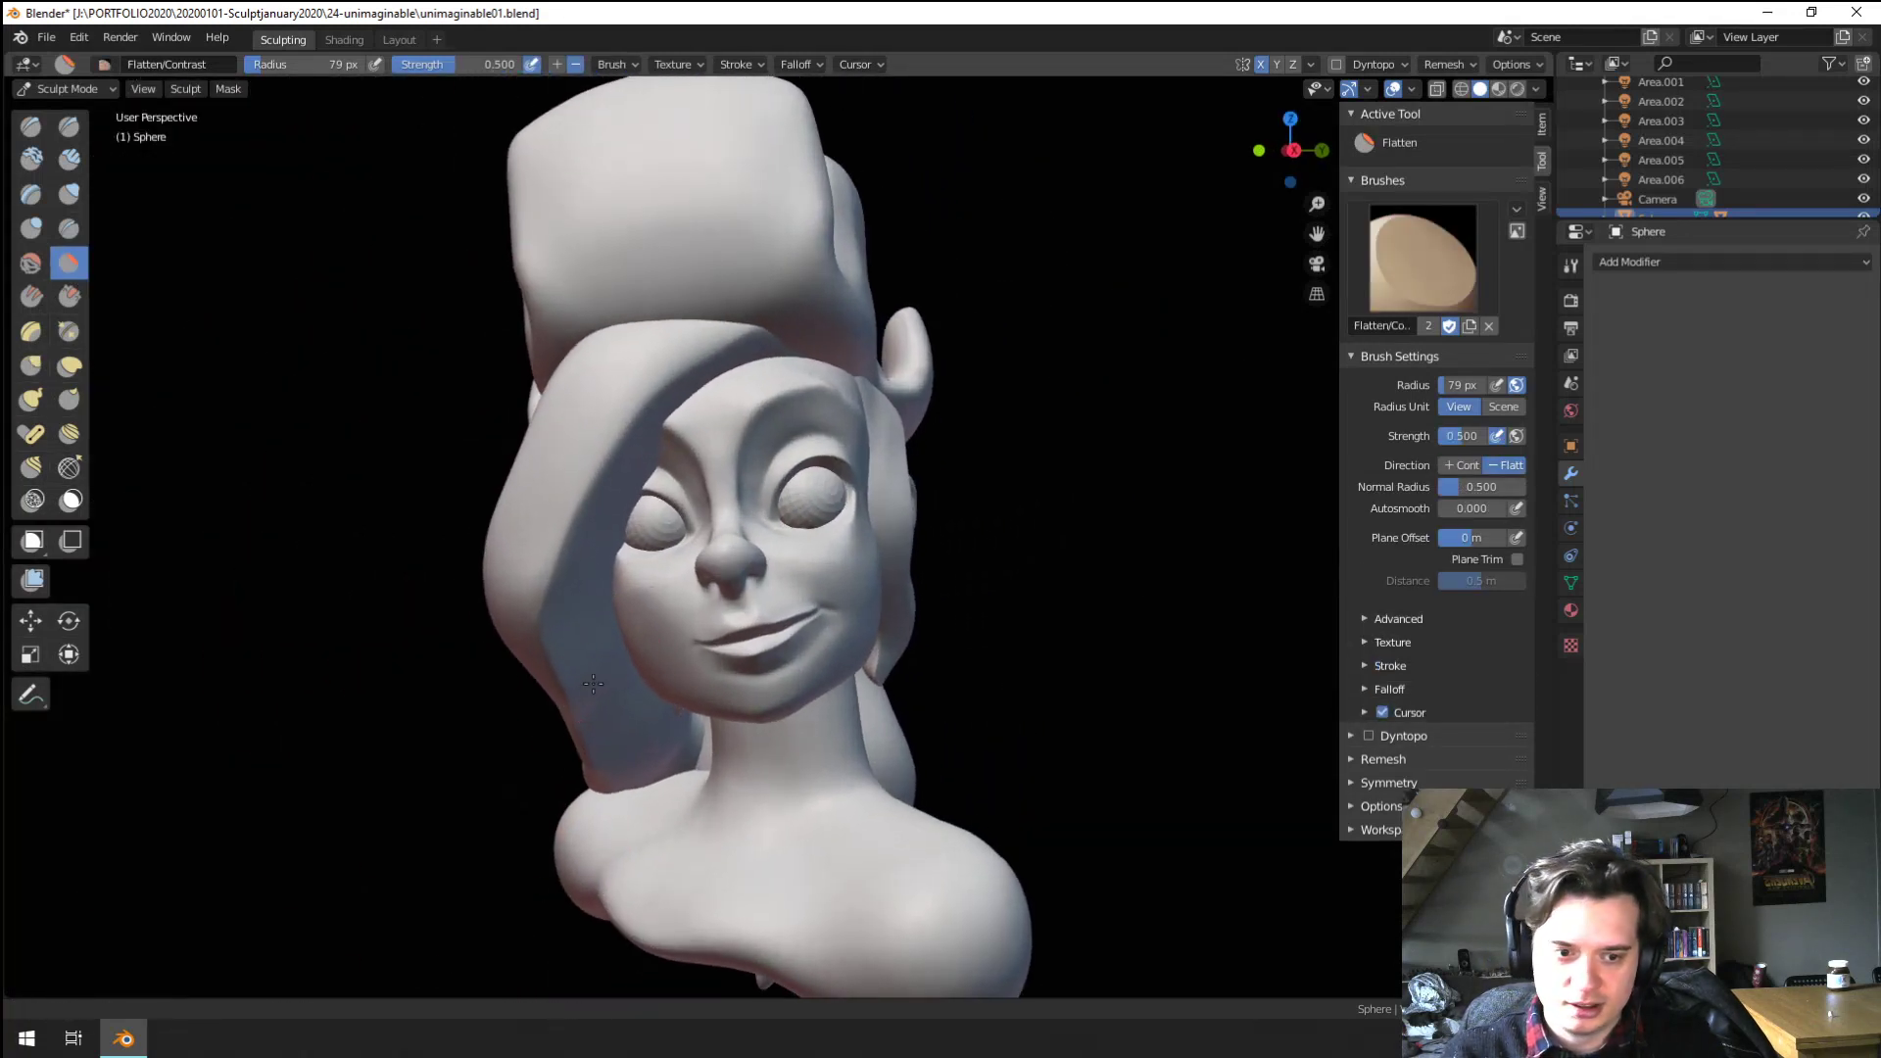
Smooth the cheek below the exposed eye with the Flatten brush at 127 px and 88 px radius
scroll(571, 692, "up", 3)
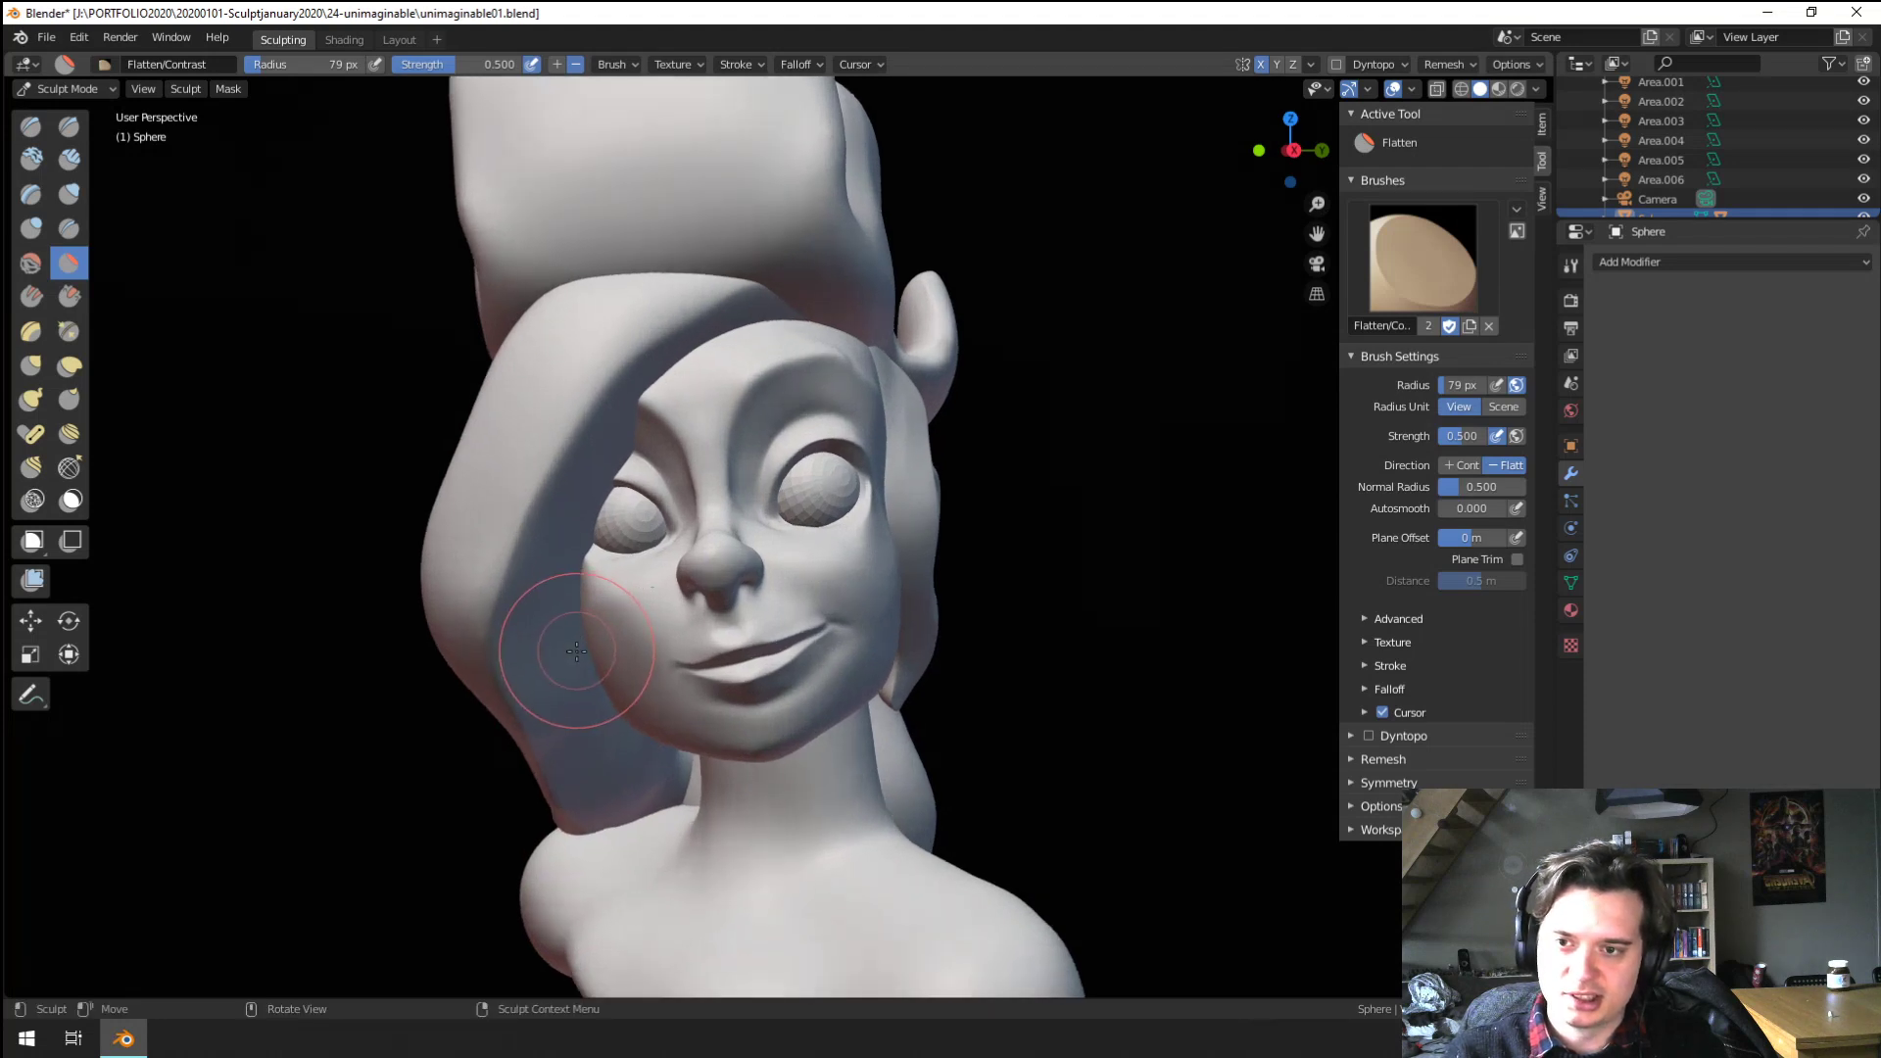
middle_click_drag(546, 651, 597, 617)
scroll(613, 584, "up", 4)
scroll(616, 548, "up", 2)
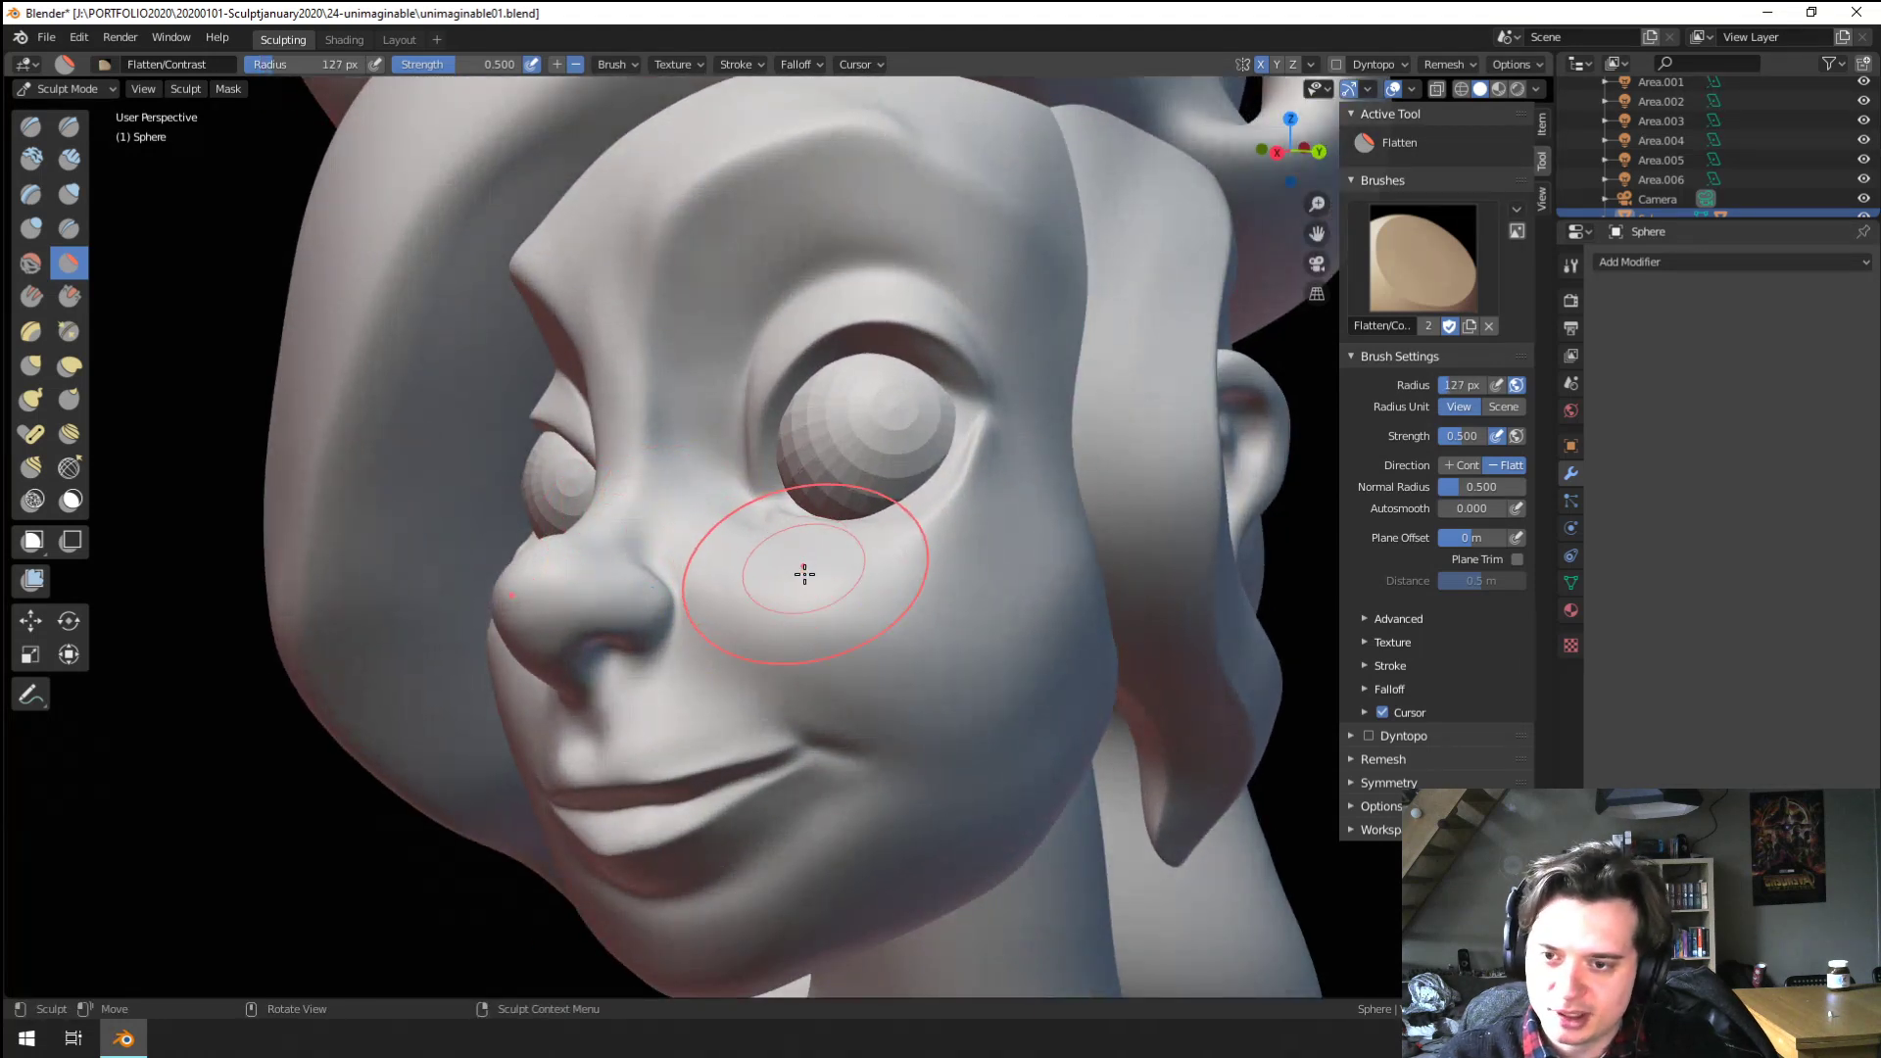
middle_click_drag(804, 574, 762, 615)
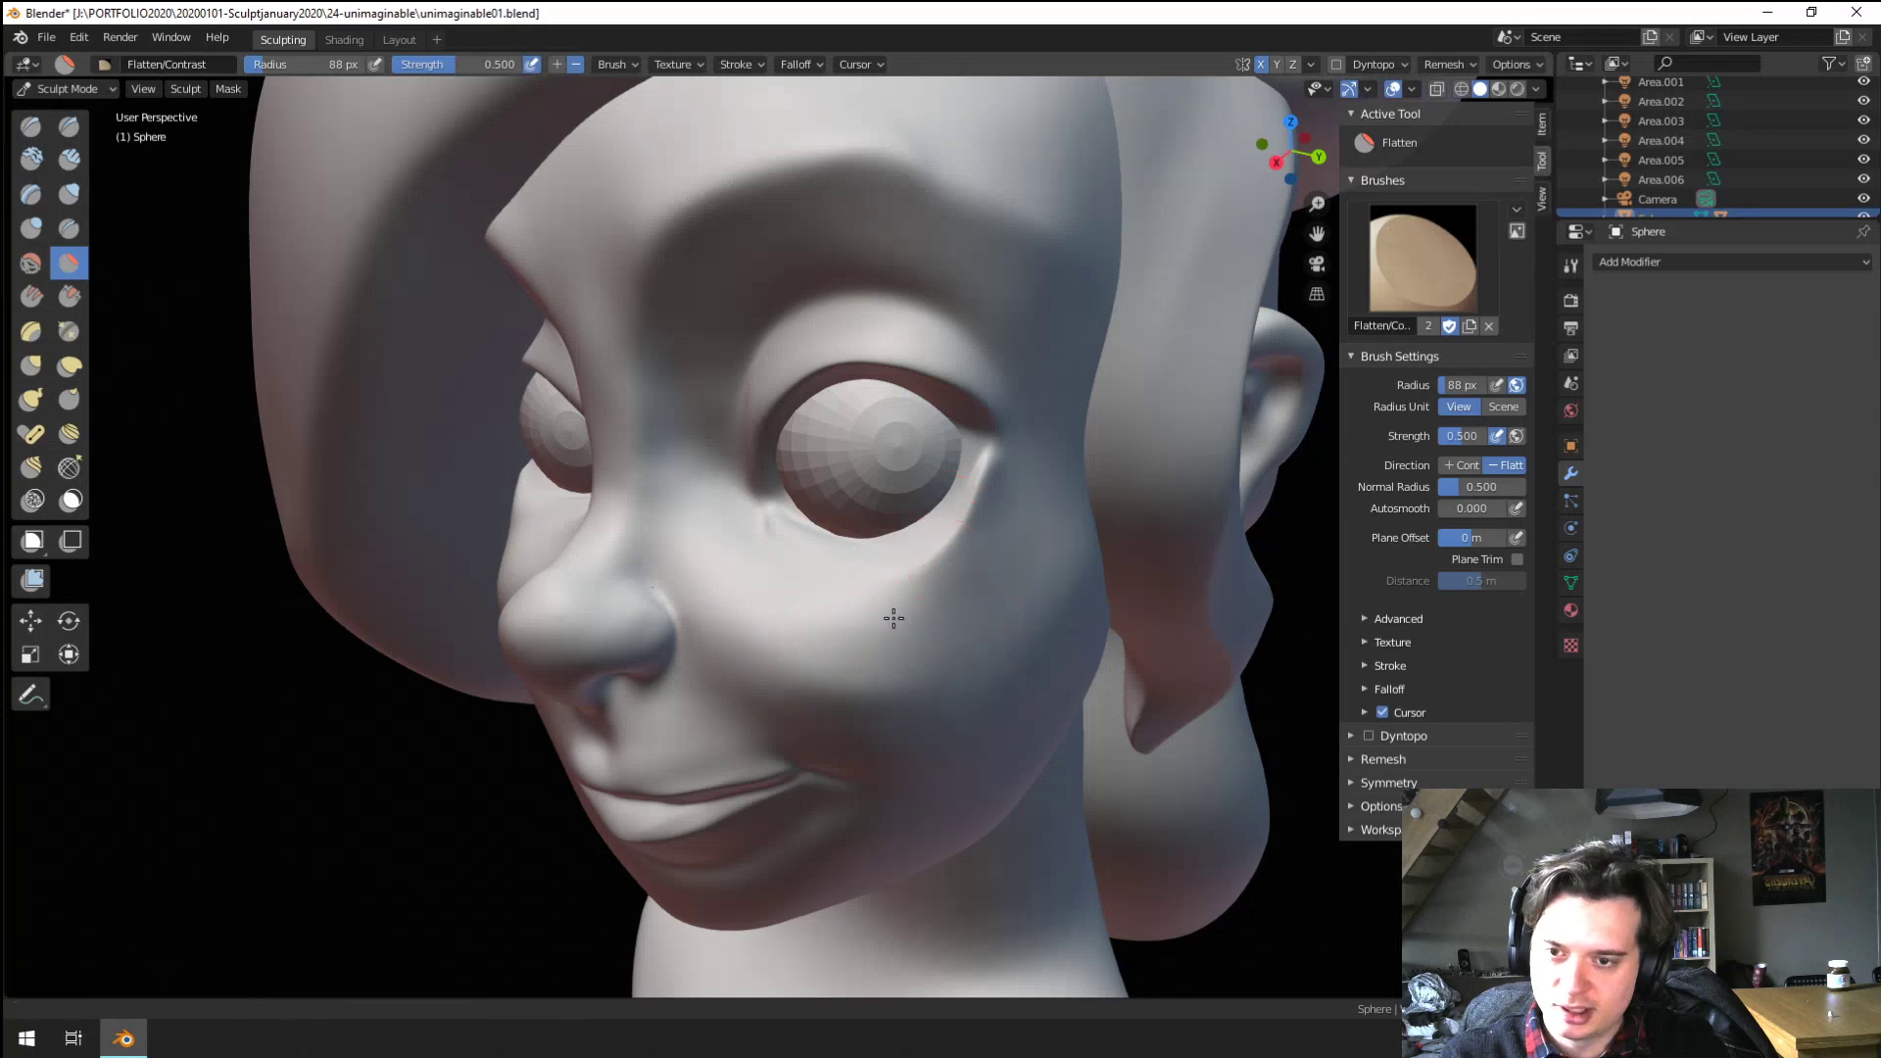
middle_click_drag(894, 618, 890, 721, "ctrl")
middle_click_drag(881, 666, 828, 578)
mouse_move(828, 578)
middle_mouse_down("ctrl")
mouse_move(825, 672)
mouse_move(845, 577)
middle_mouse_up("ctrl")
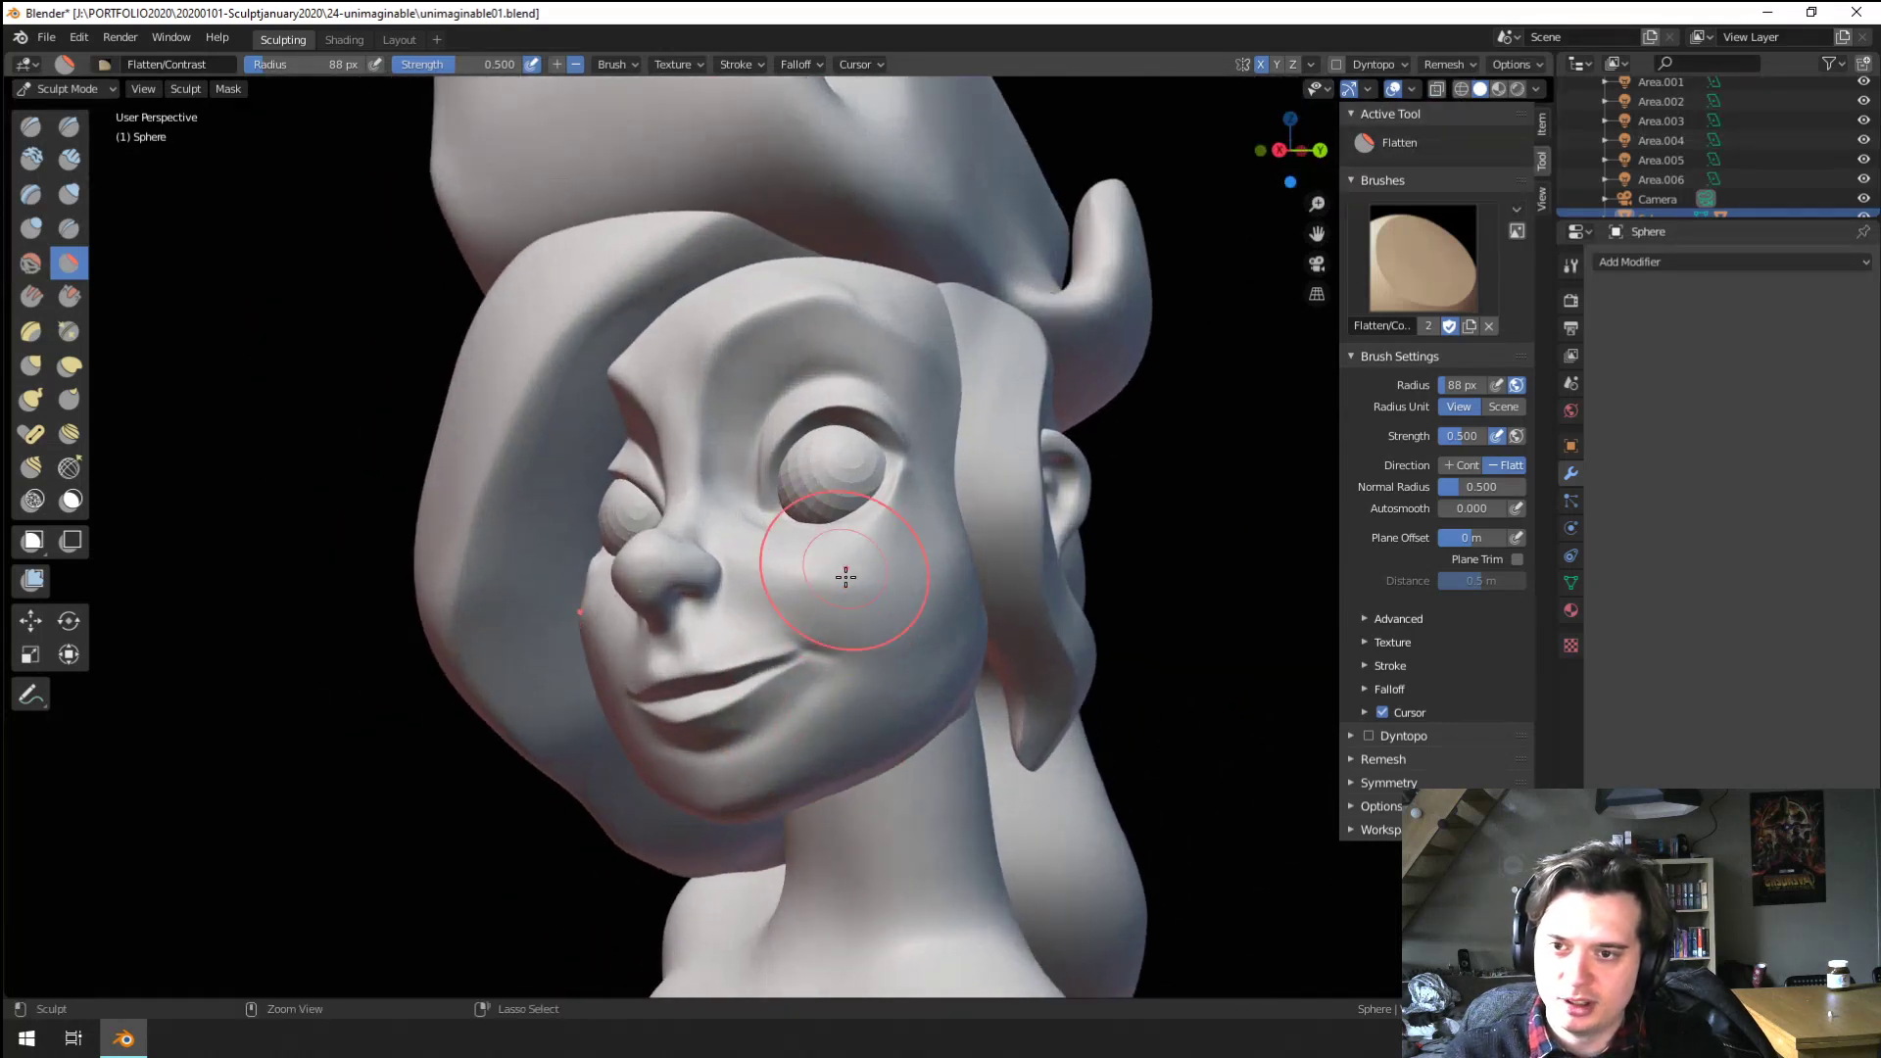
Adjust the brow ridge above the exposed eye with the Grab brush at 101 px and 122 px radius
scroll(846, 577, "down", 4)
scroll(749, 321, "up", 4)
mouse_move(714, 348)
middle_mouse_down()
mouse_move(720, 394)
mouse_move(852, 278)
middle_mouse_up()
key("f")
left_click(921, 358)
key("g")
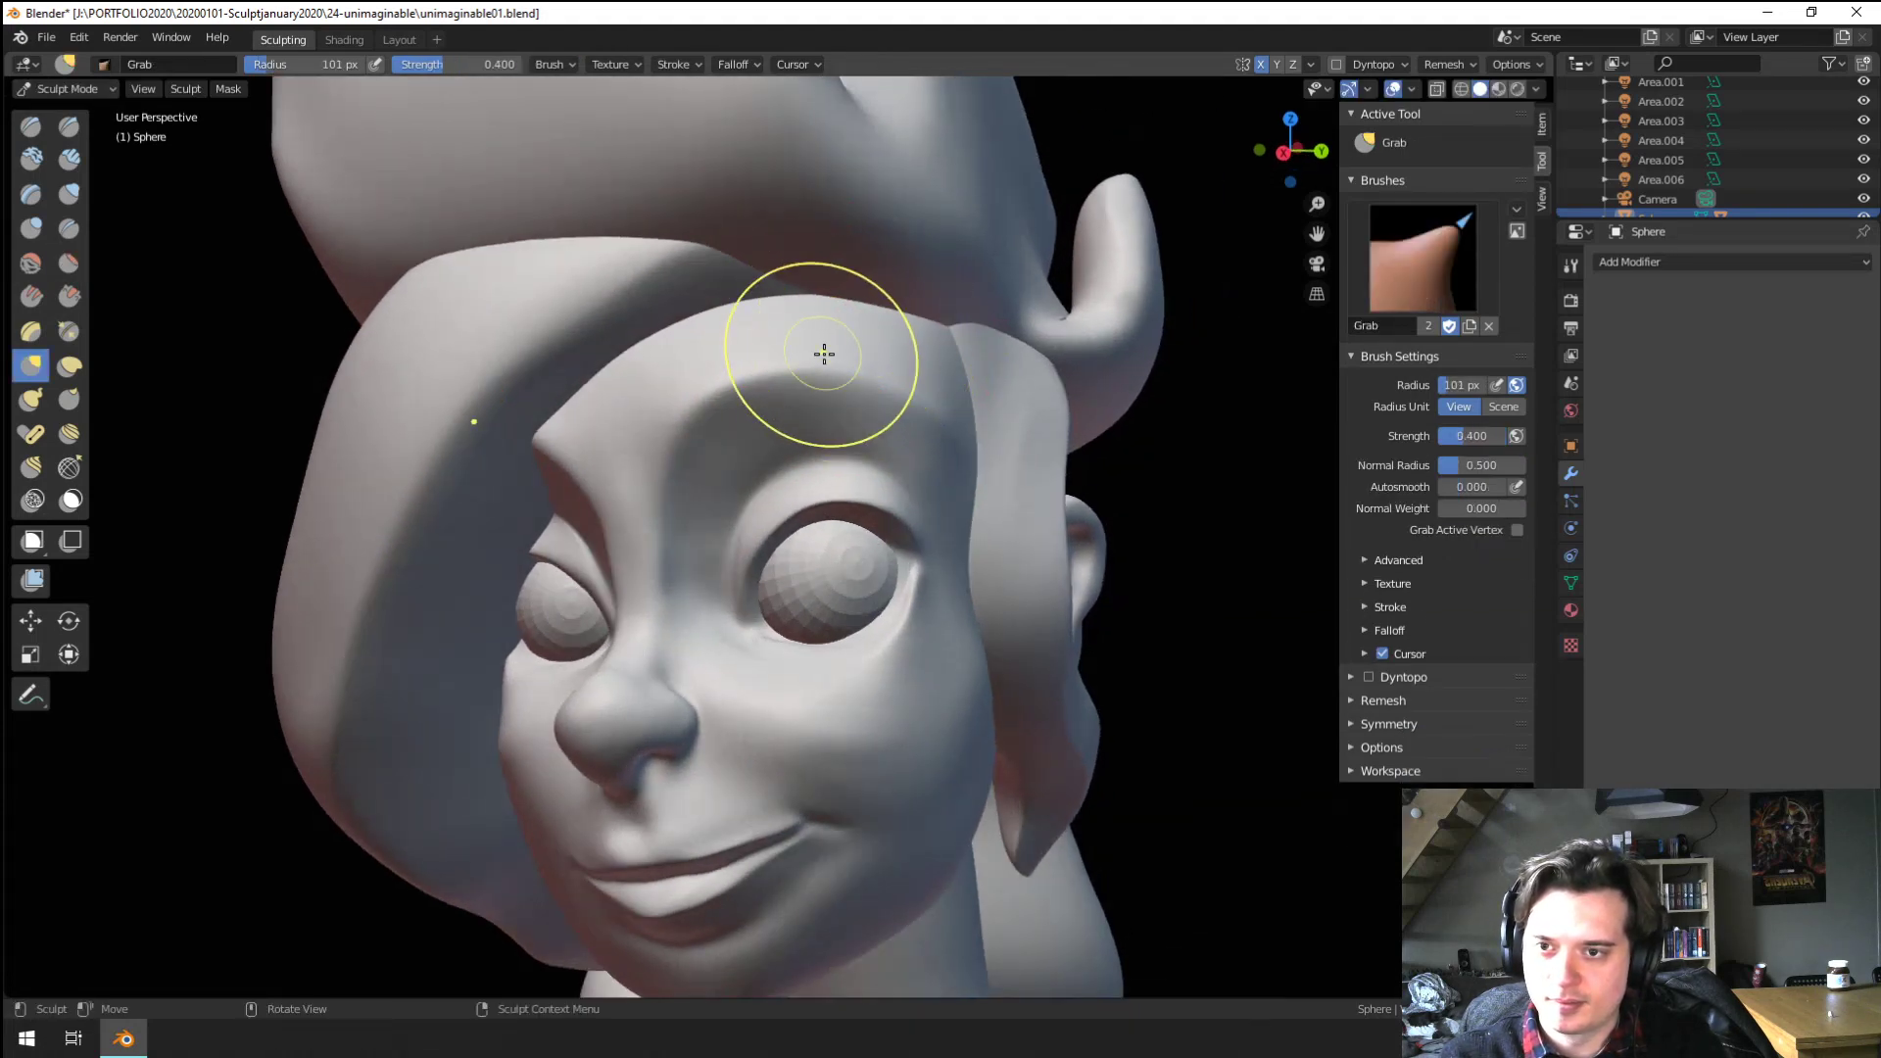
middle_click_drag(825, 370, 790, 392)
key("f")
left_click(838, 384)
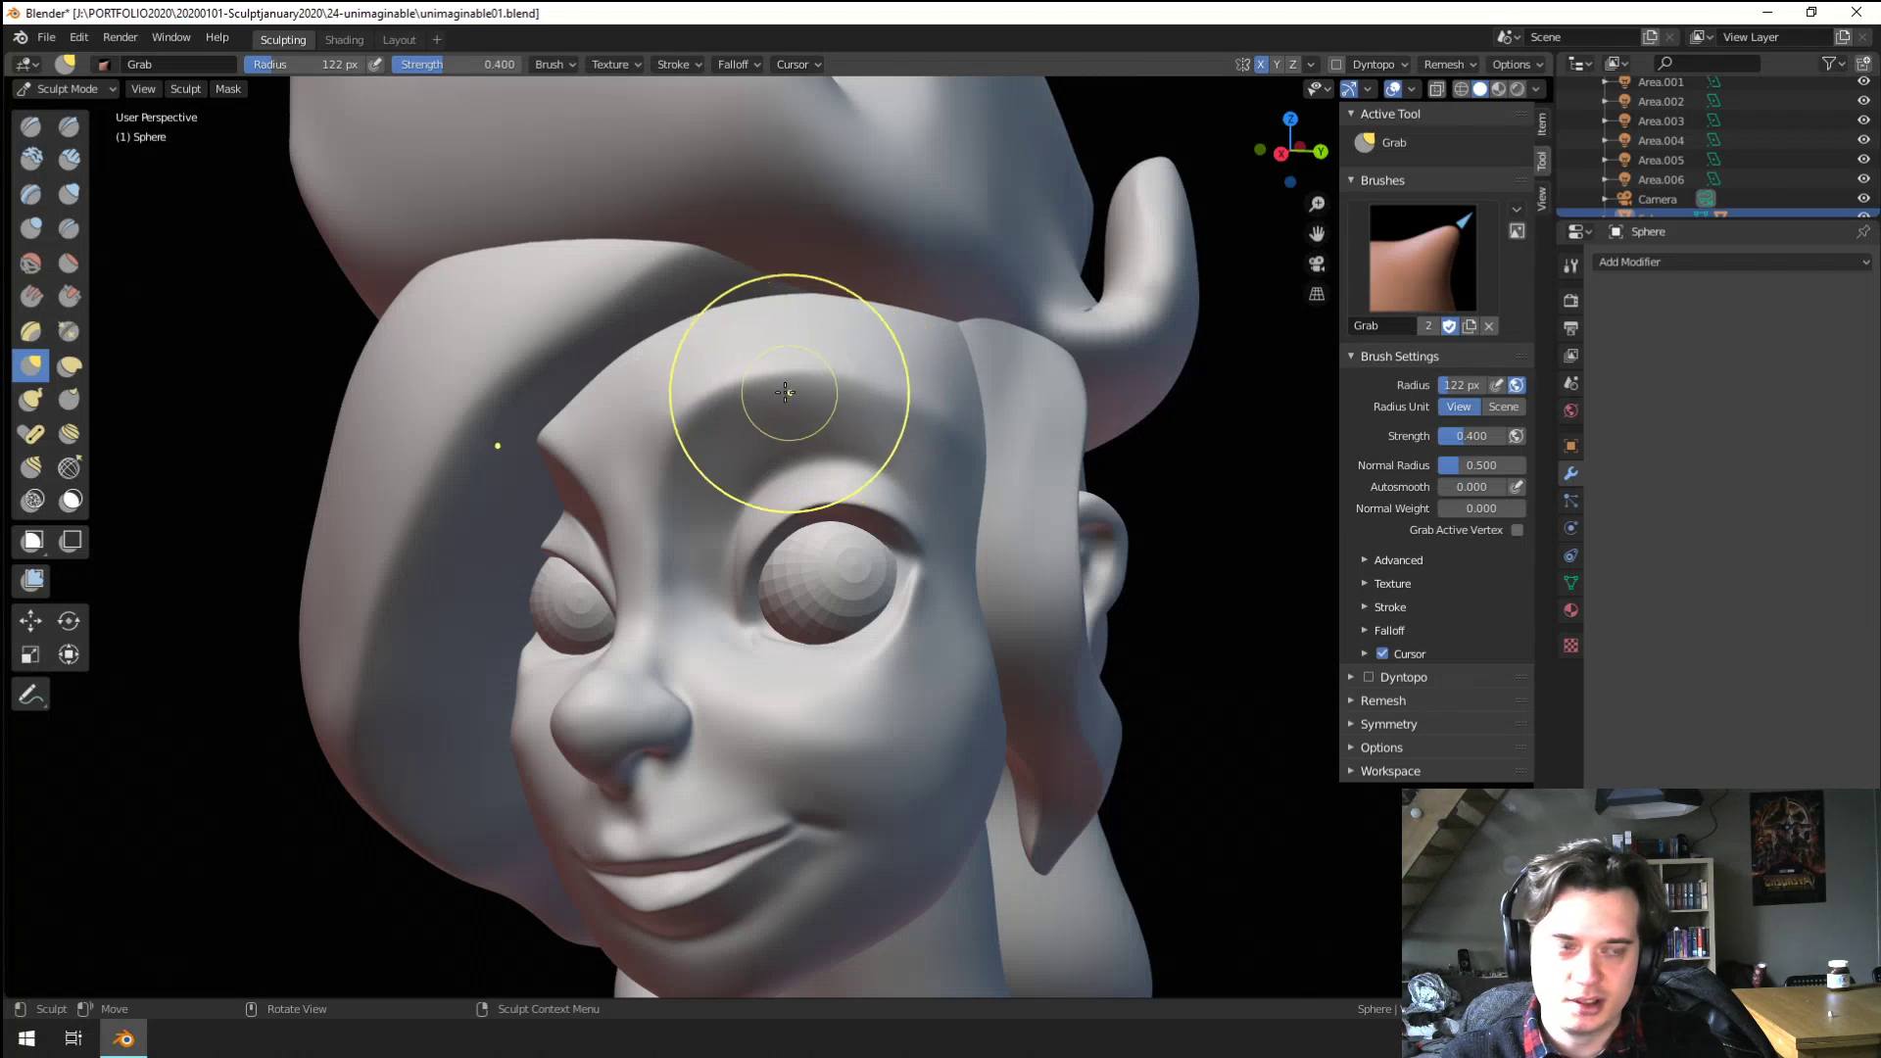
Pull the brow ridge into a more pronounced, peaked arch with the Grab brush
key("f")
left_click(810, 390)
left_click_drag(766, 331, 839, 376)
middle_click_drag(840, 376, 855, 345)
key("f")
left_click(835, 351)
mouse_move(745, 376)
left_mouse_down()
mouse_move(711, 383)
mouse_move(730, 388)
left_mouse_up()
key("f")
middle_click_drag(870, 384, 862, 368)
left_click(886, 386)
Sharpen the underside of the brow ridge above the exposed eye with the Crease brush at 76 px radius
left_click(69, 230)
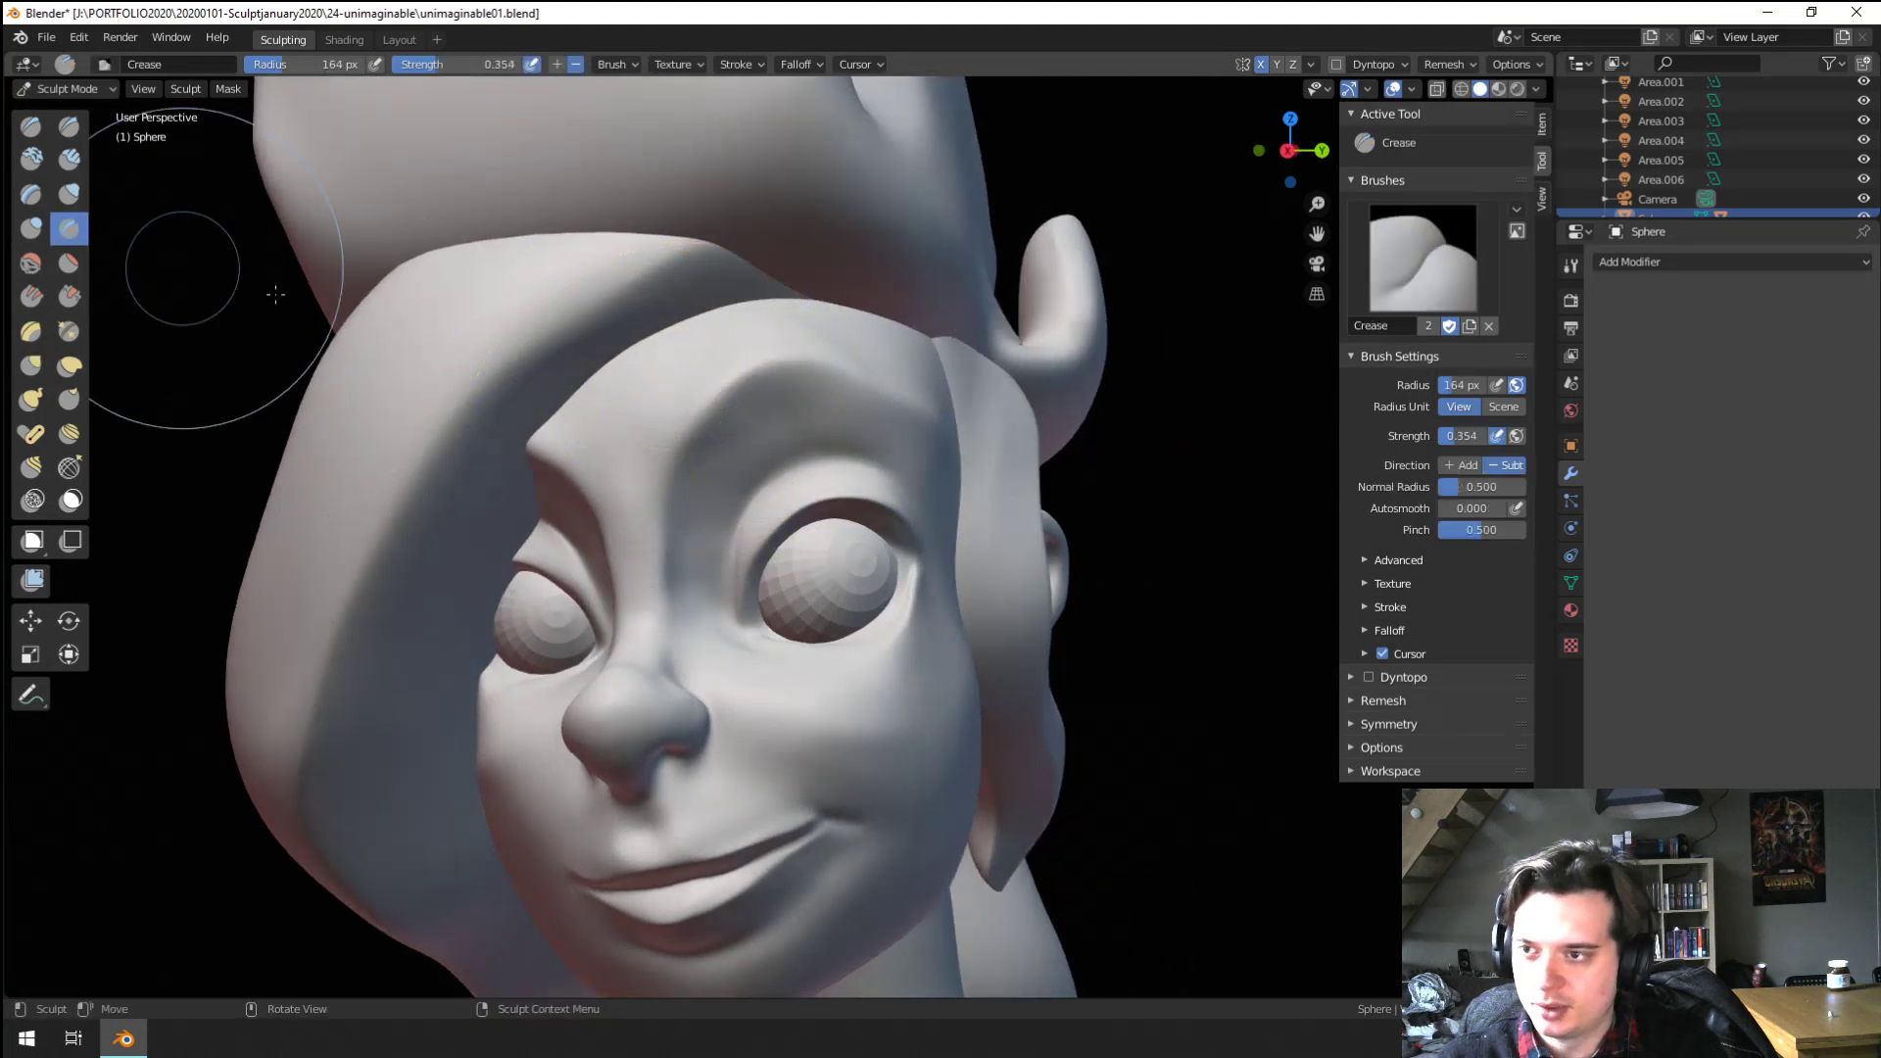
key("f")
left_click(553, 438)
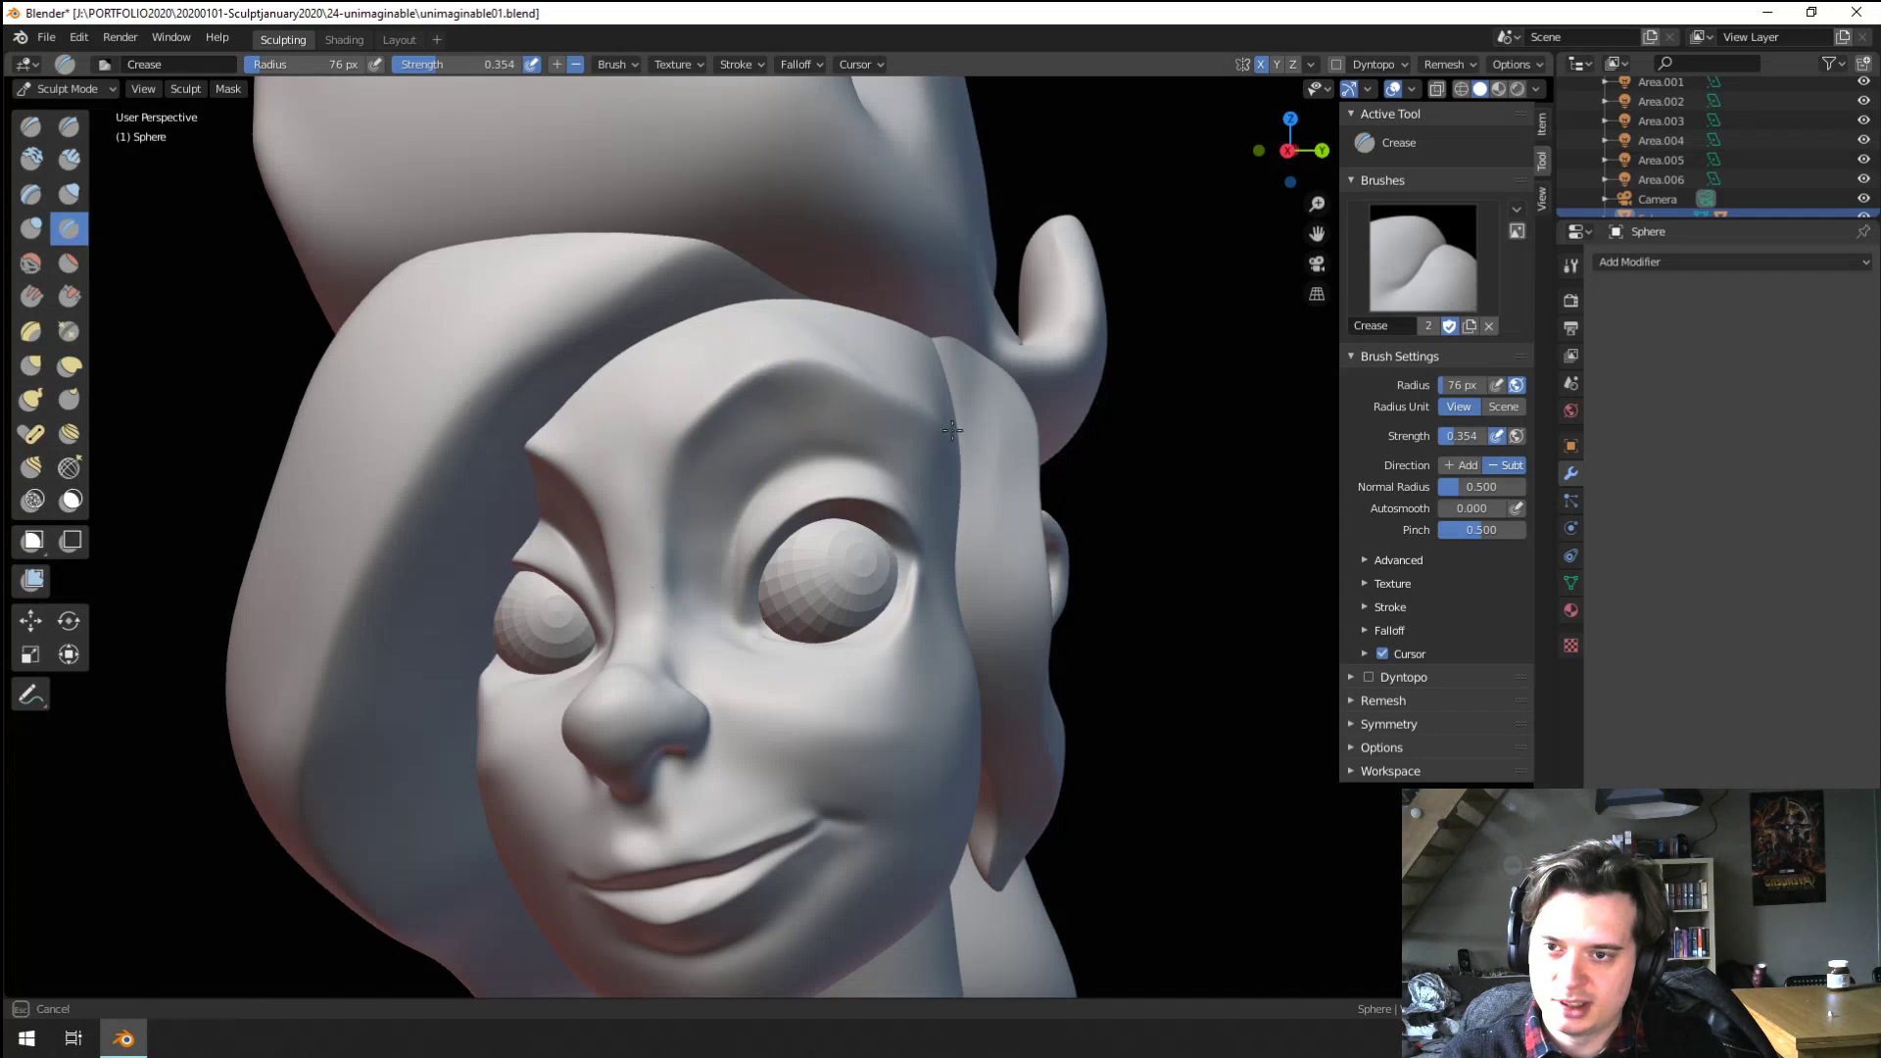
middle_click_drag(812, 393, 727, 427)
Scrape the recess between the brow ridge and the upper eyelid with the Scrape brush at 89 px and 58 px radius
left_click(68, 294)
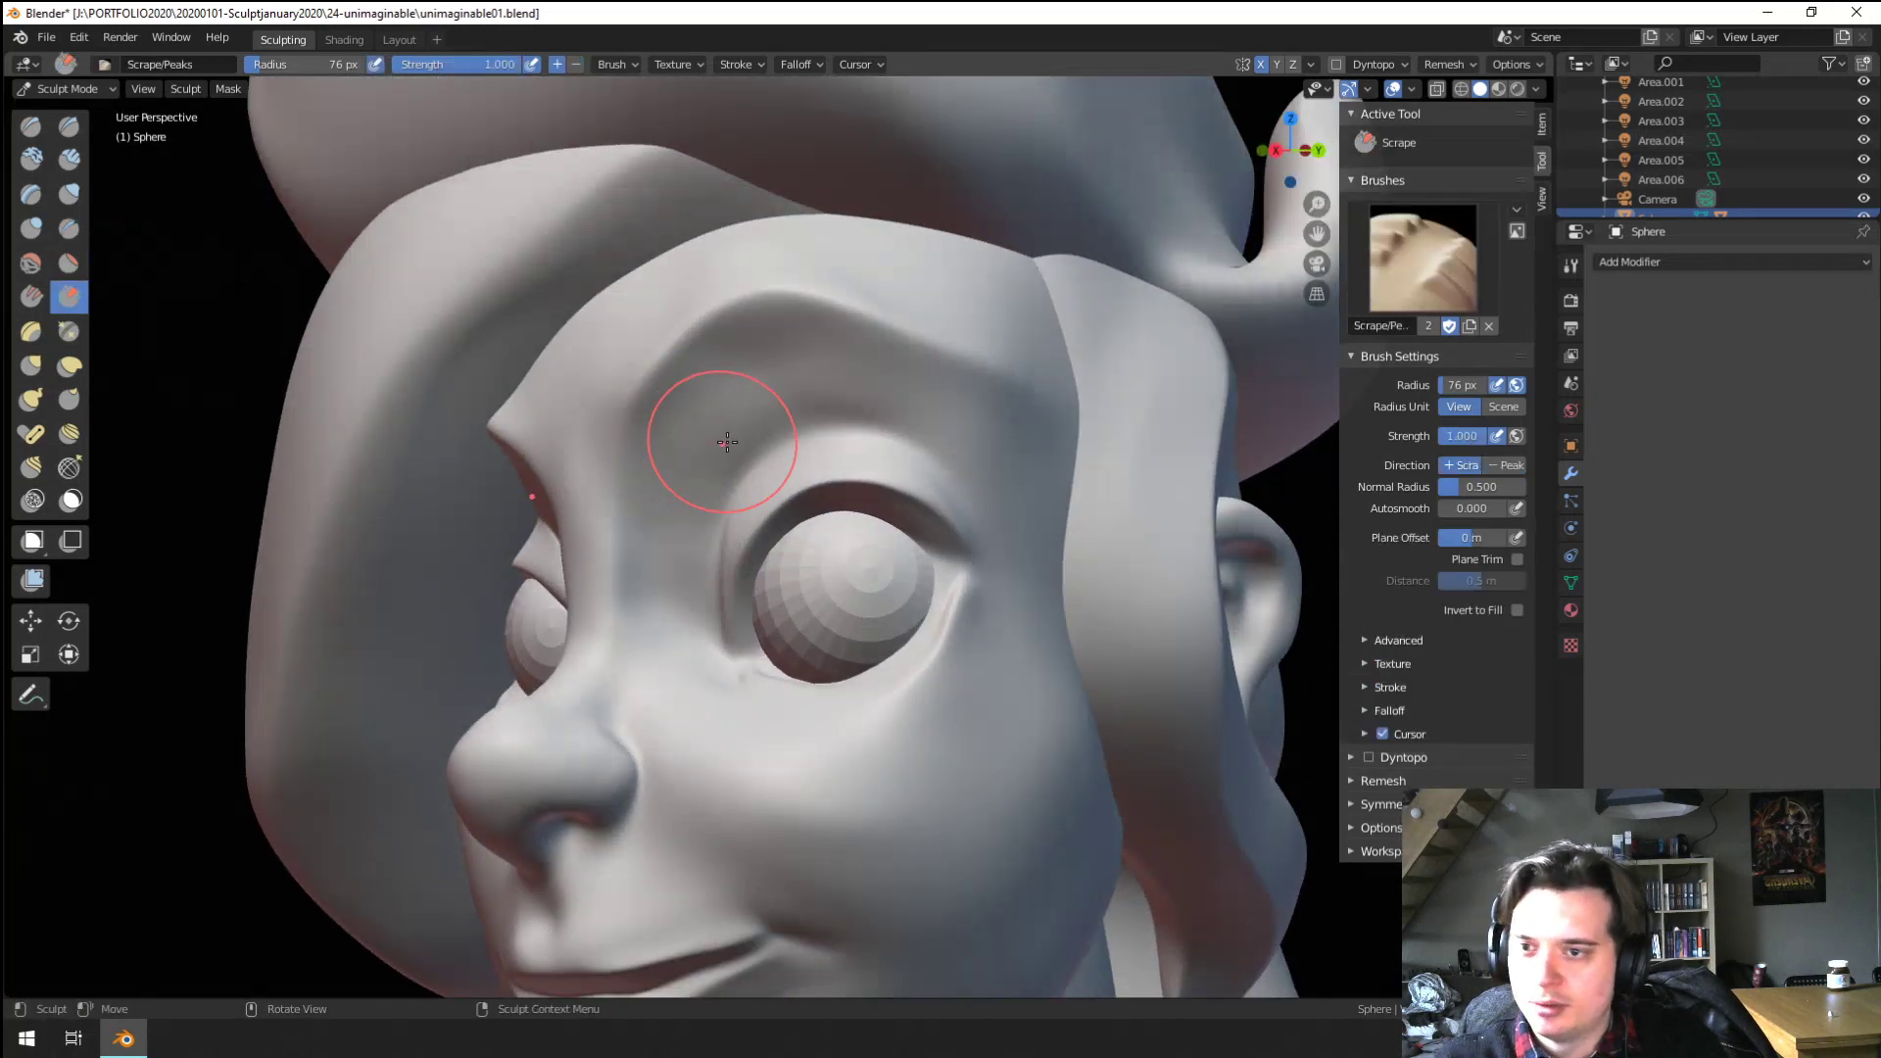
key("f")
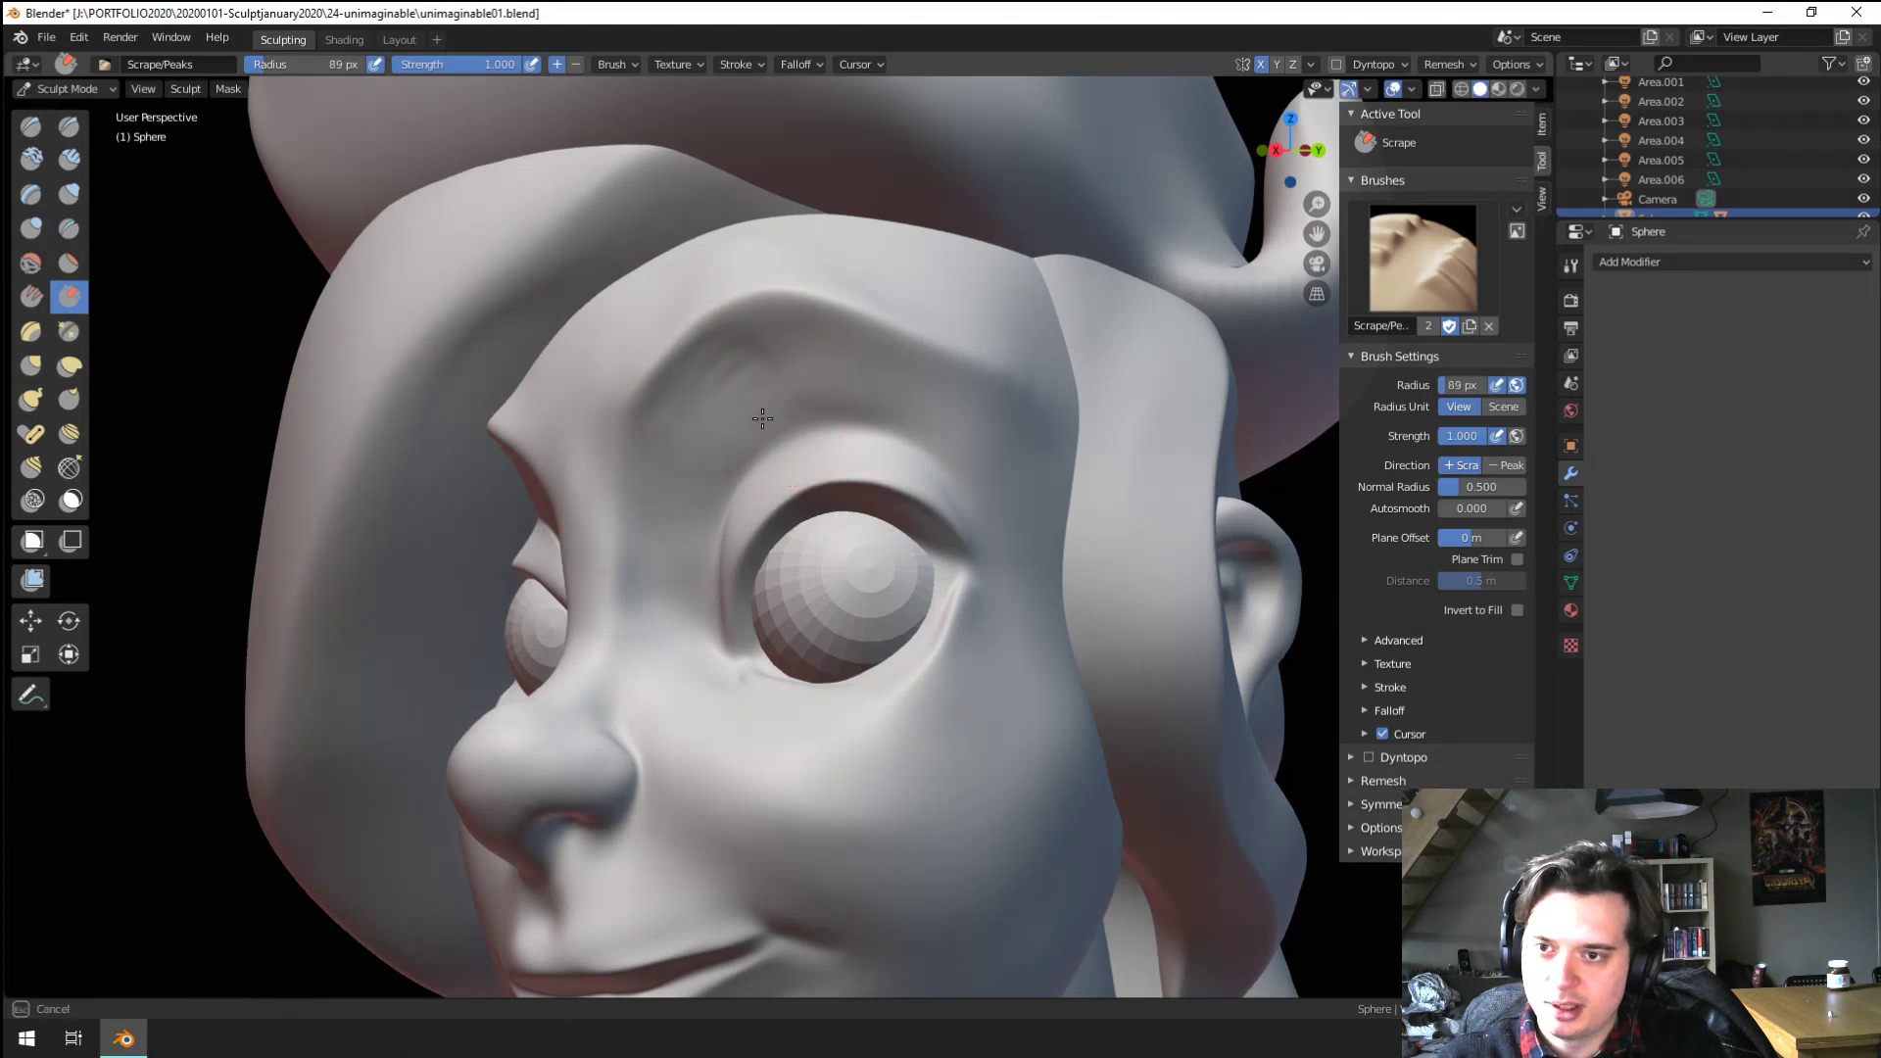
left_click(671, 433)
middle_click_drag(671, 433, 835, 346)
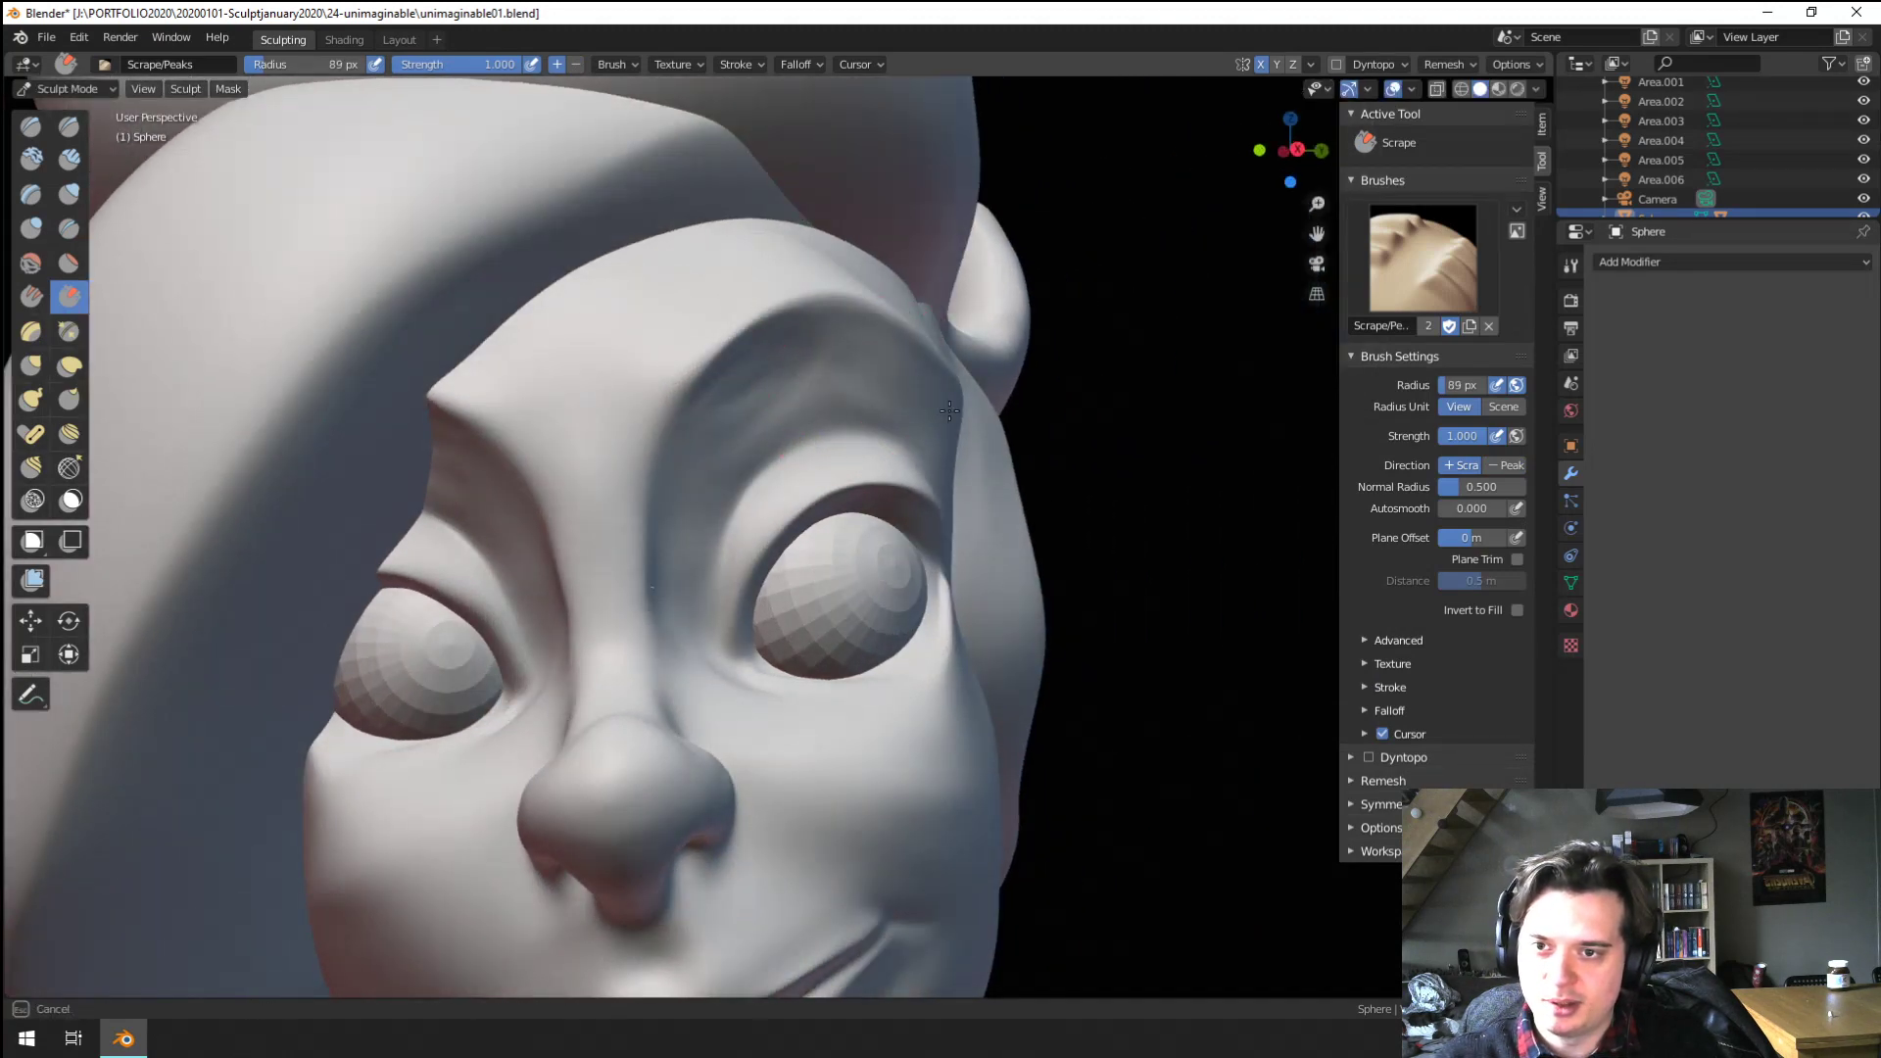
middle_click_drag(918, 400, 780, 351)
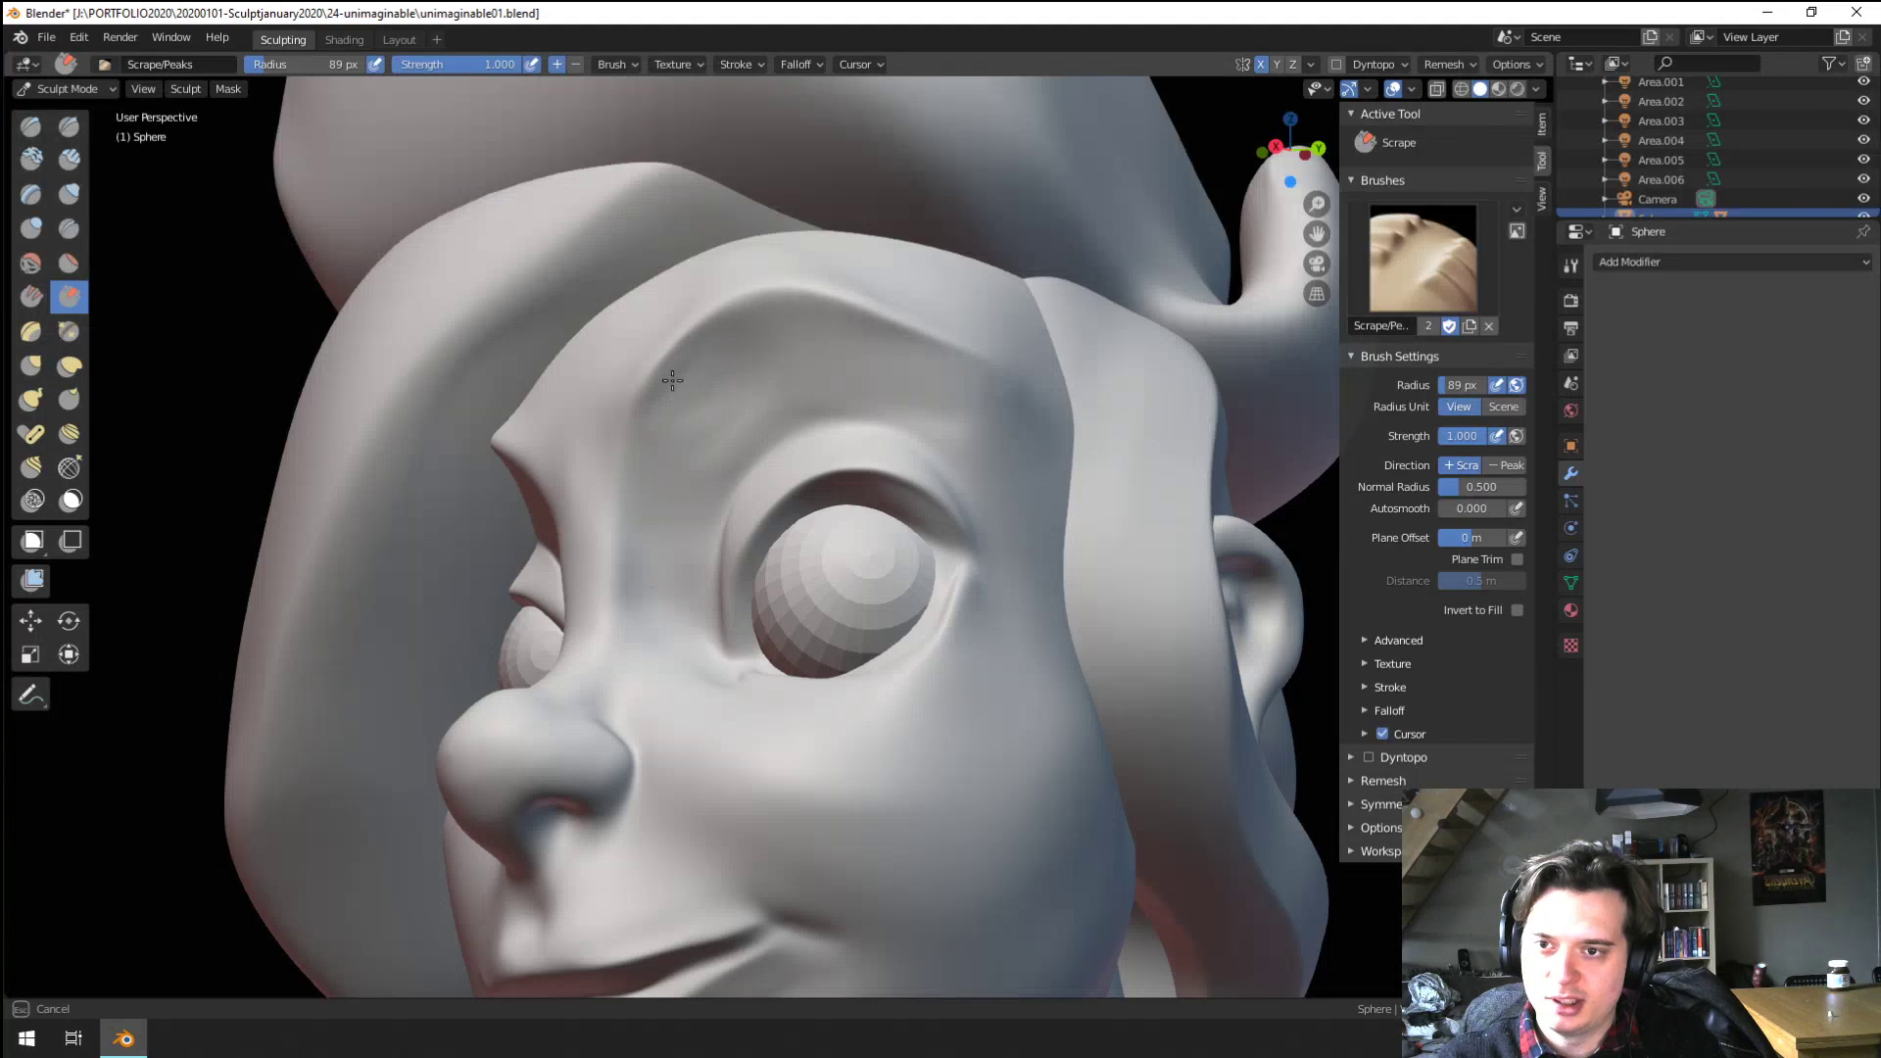
left_click_drag(672, 380, 701, 387)
mouse_move(802, 421)
middle_mouse_down()
mouse_move(759, 433)
mouse_move(813, 463)
middle_mouse_up()
key("f")
left_click(764, 441)
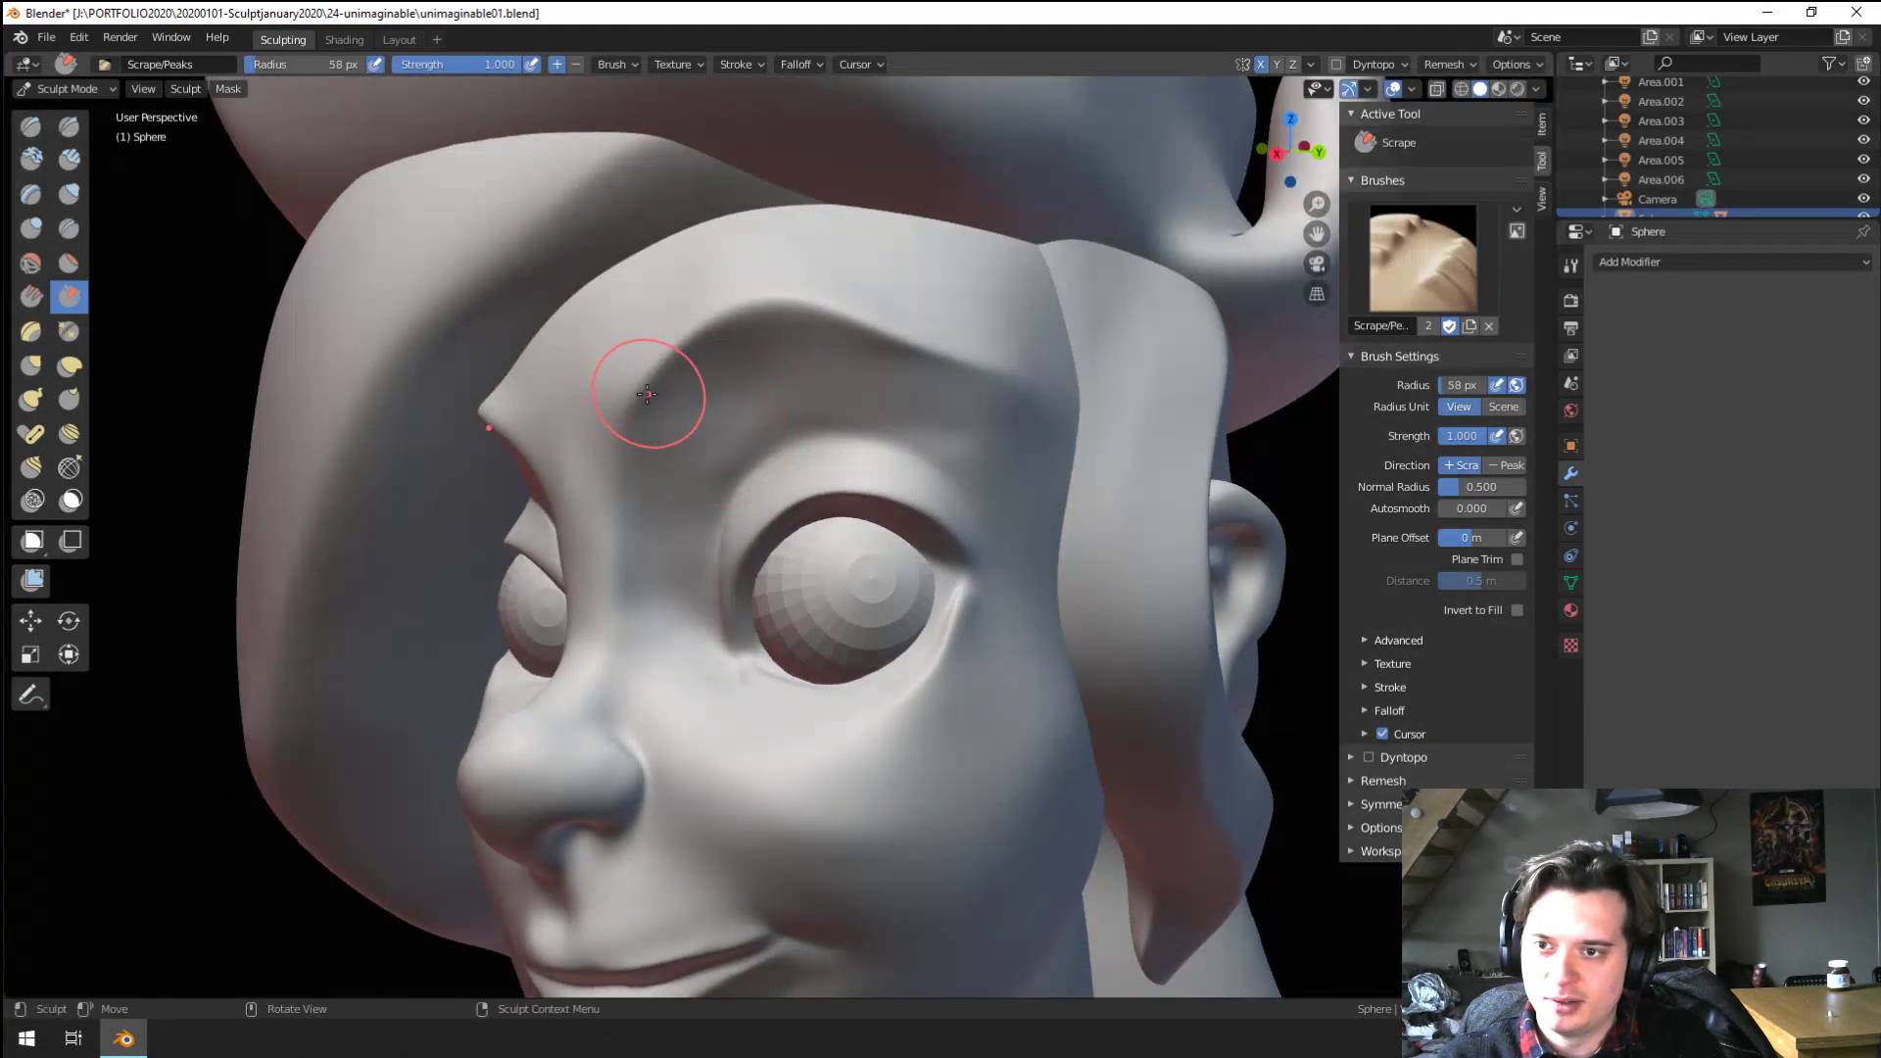
Plane the inner and outer ends of the brow ridge with the Scrape brush at 92 px and 128 px radius
key("f")
left_click(662, 381)
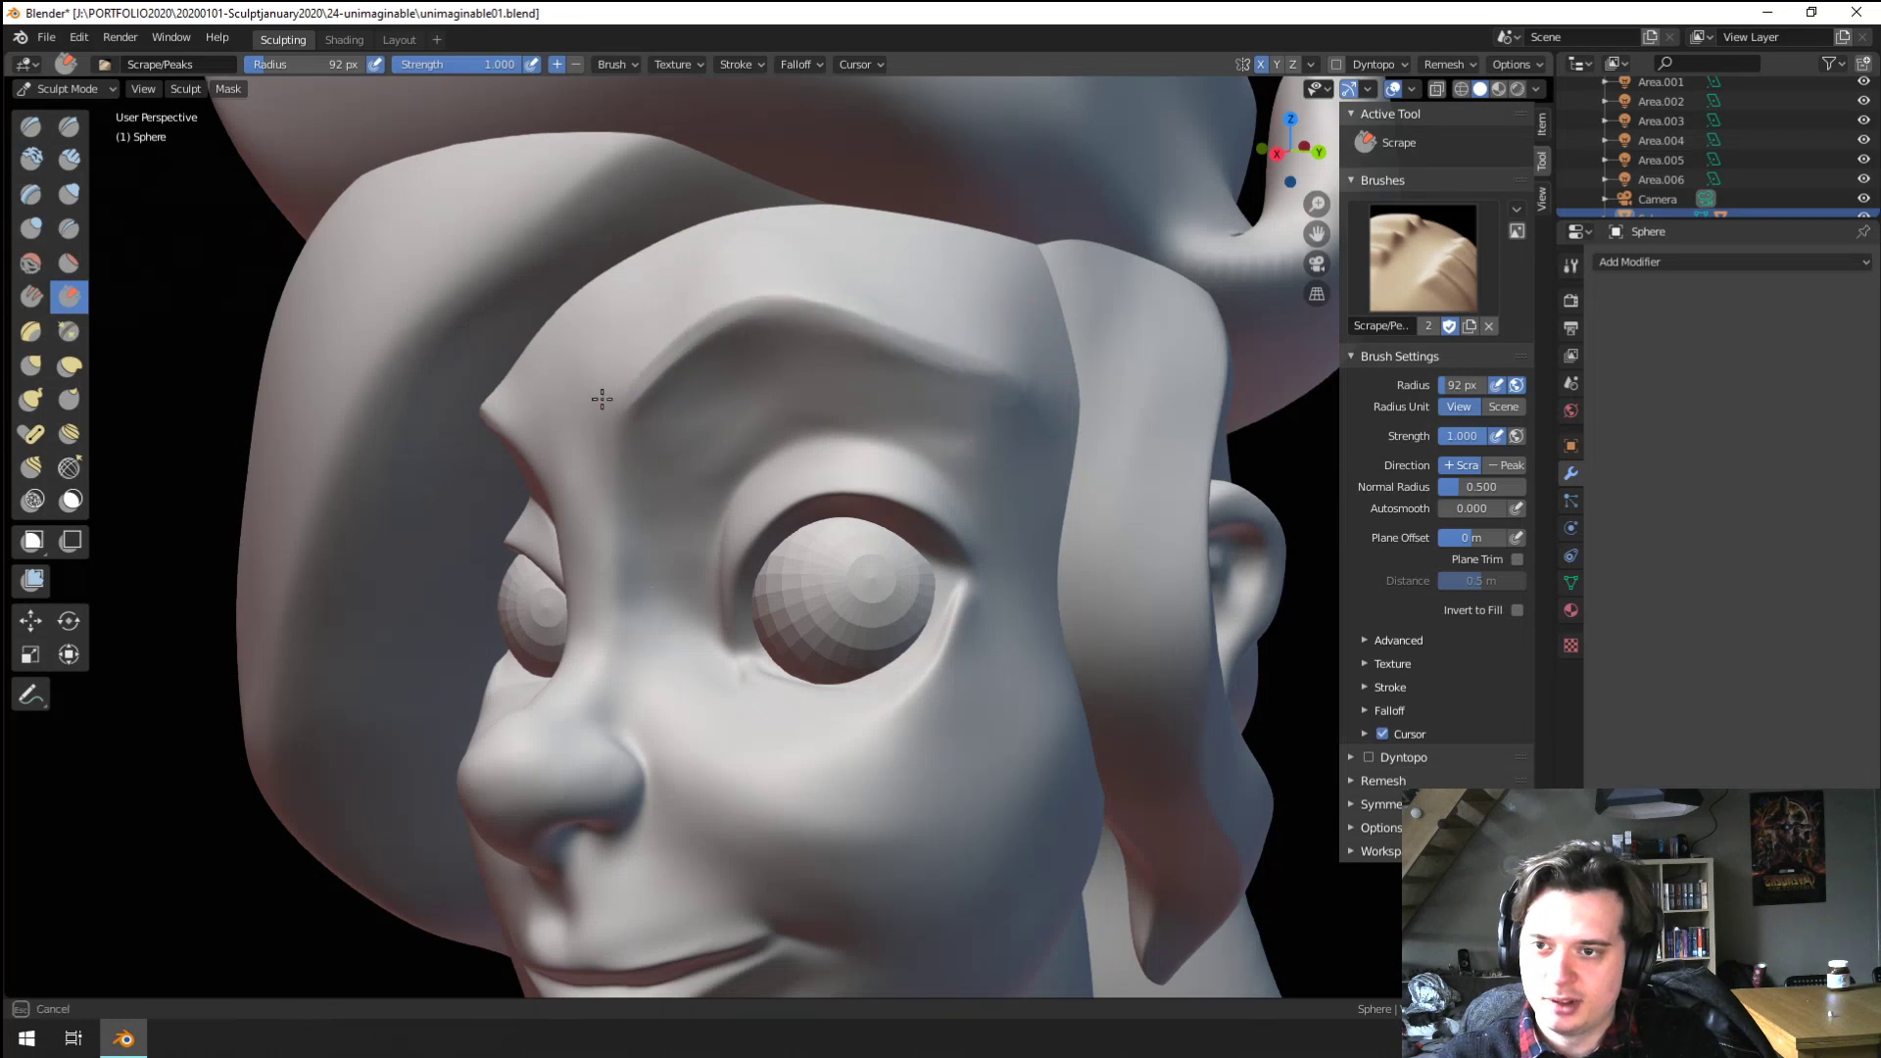
left_click_drag(982, 379, 954, 357)
mouse_move(940, 343)
middle_mouse_down()
mouse_move(827, 315)
mouse_move(999, 343)
mouse_move(935, 338)
middle_mouse_up()
key("f")
left_click(823, 377)
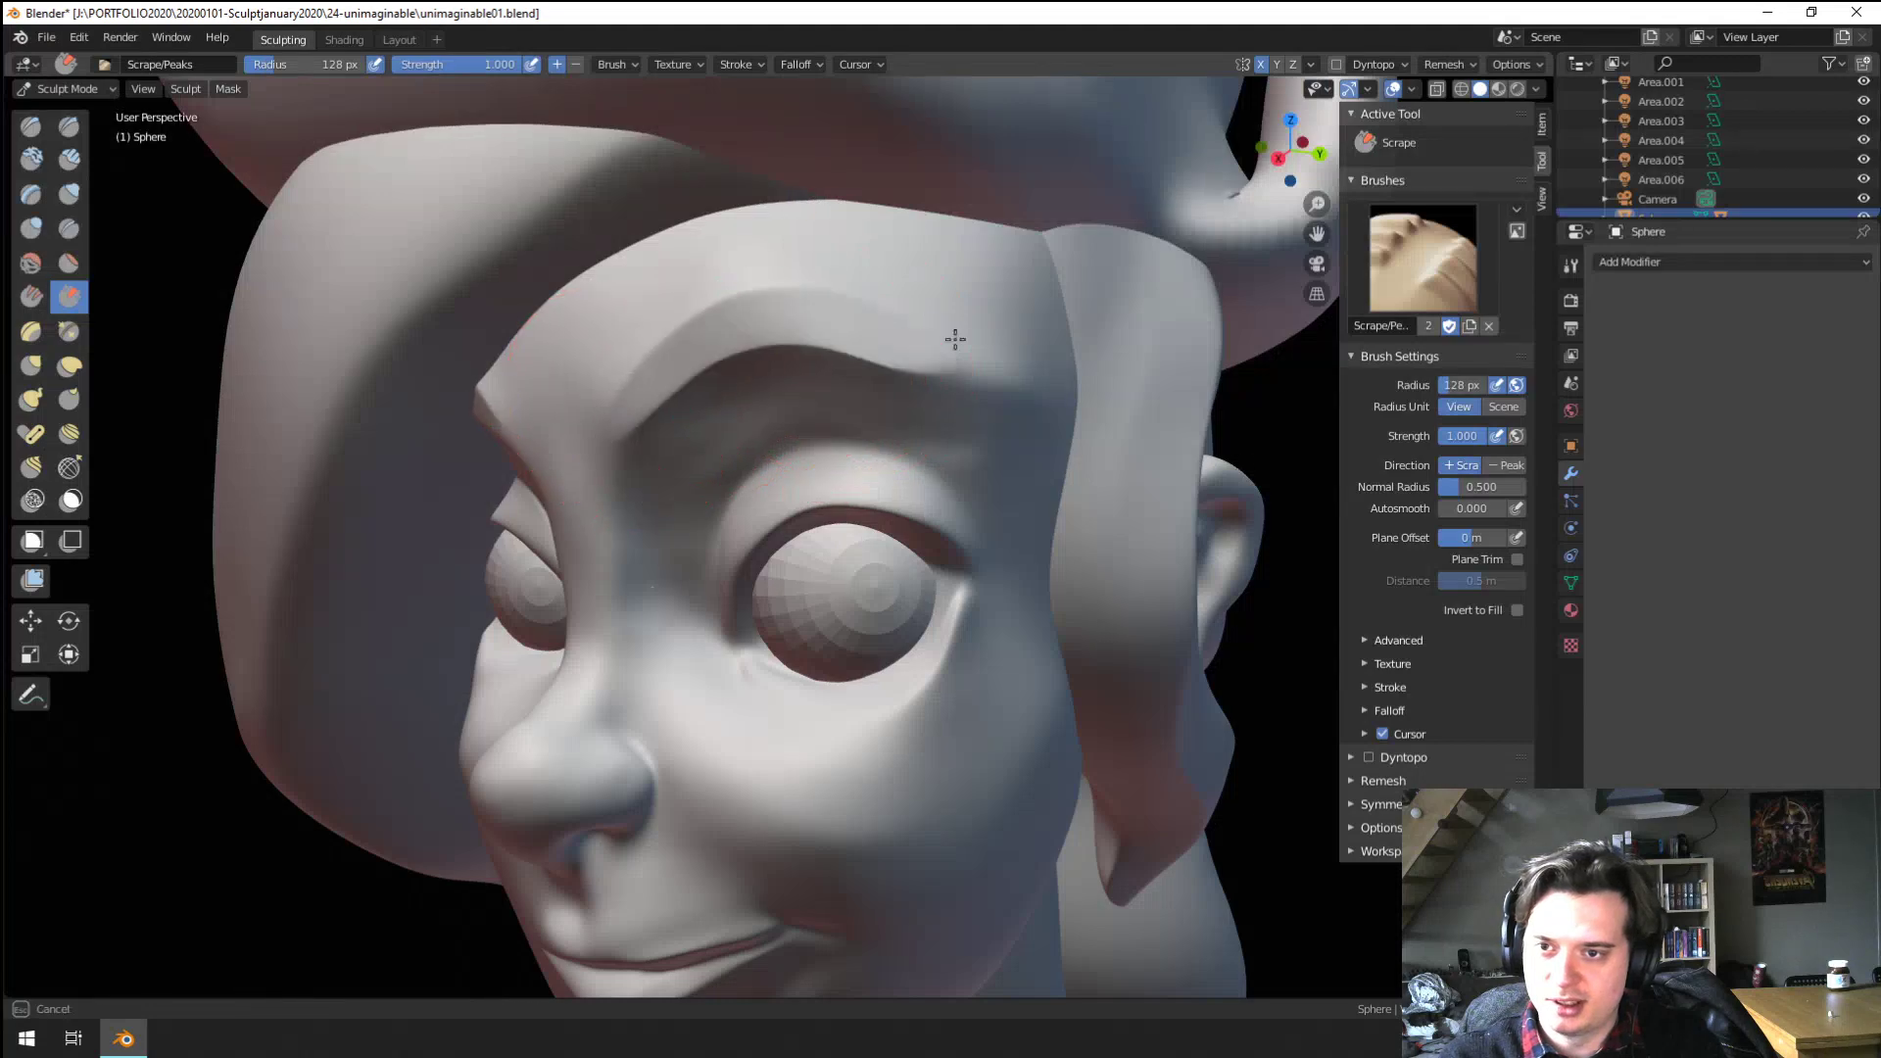
mouse_move(1000, 375)
middle_mouse_down()
mouse_move(777, 356)
mouse_move(911, 314)
mouse_move(811, 315)
mouse_move(817, 271)
mouse_move(790, 349)
mouse_move(905, 381)
mouse_move(889, 426)
middle_mouse_up()
Reshape the brow ridge and the upper forehead with the Grab brush at varying radii
key("g")
key("f")
left_click(789, 306)
key("f")
left_click(961, 404)
mouse_move(1007, 418)
middle_mouse_down()
mouse_move(803, 290)
mouse_move(893, 293)
mouse_move(651, 592)
mouse_move(693, 420)
middle_mouse_up()
key("f")
left_click(887, 363)
left_click_drag(951, 220, 963, 190)
mouse_move(955, 211)
middle_mouse_down("ctrl")
mouse_move(738, 571)
mouse_move(614, 642)
mouse_move(684, 608)
mouse_move(783, 618)
middle_mouse_up("ctrl")
middle_click_drag(784, 617, 814, 459, "ctrl")
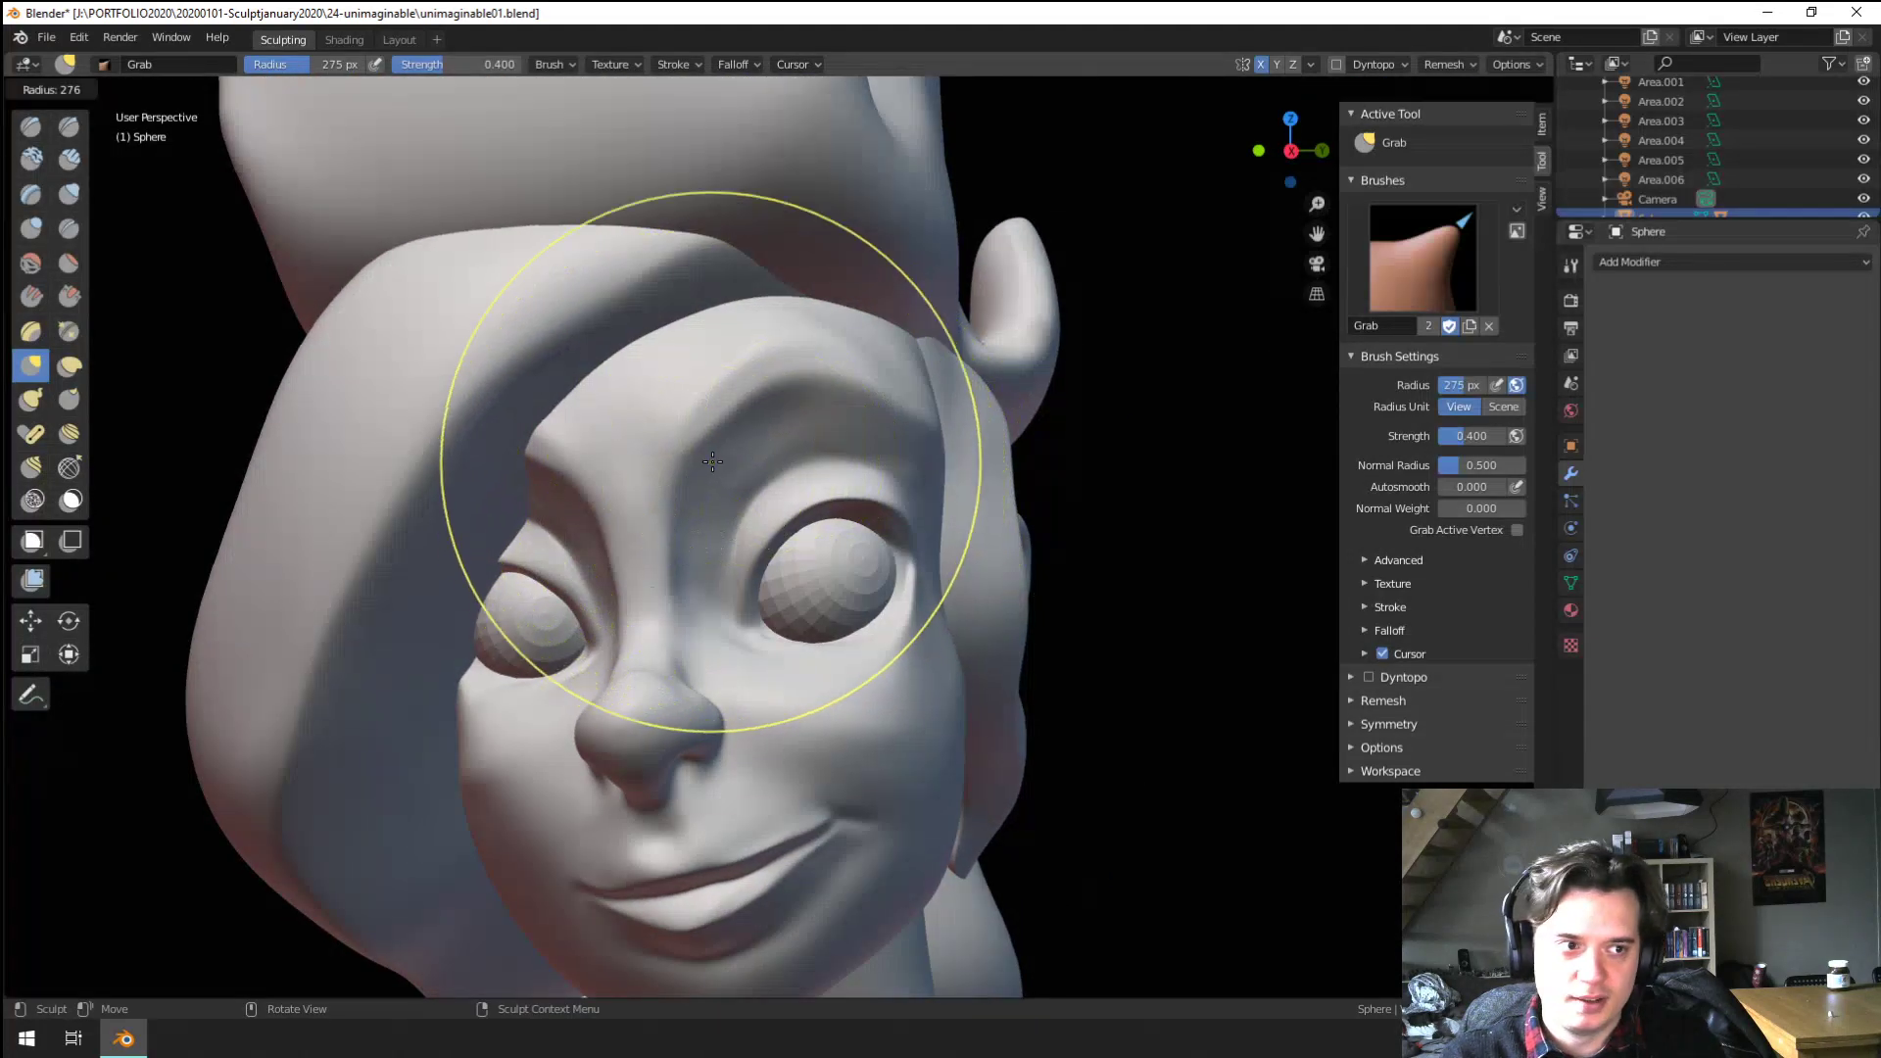
Shift the inner brow area above the nose with the Grab brush at 275 px and 280 px radius
key("f")
left_click_drag(671, 475, 674, 471)
key("f")
left_click(952, 480)
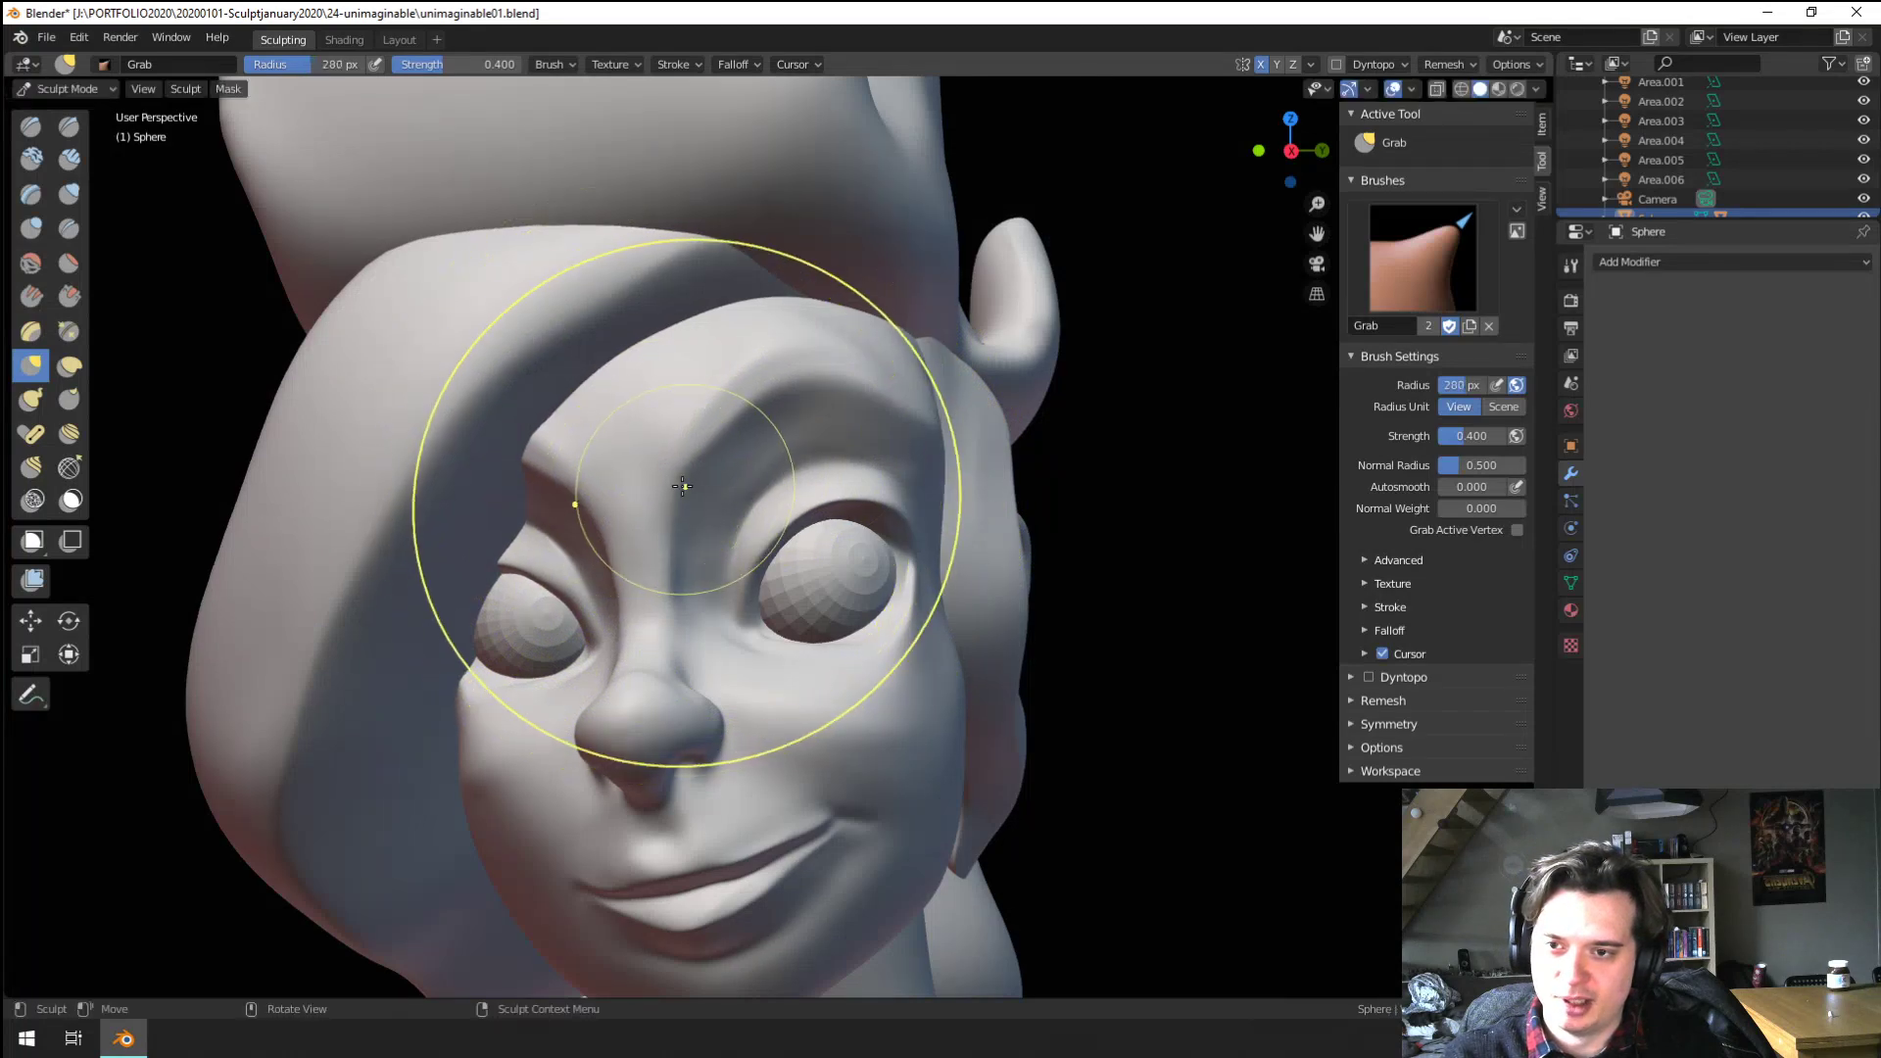
middle_click_drag(980, 484, 962, 496)
key("f")
left_click(939, 493)
Lift the peak of the brow arch above the exposed eye slightly with the Grab brush
left_click_drag(806, 402, 804, 389)
key("f")
left_click(717, 416)
mouse_move(805, 403)
middle_mouse_down()
mouse_move(709, 416)
mouse_move(765, 416)
middle_mouse_up()
key("f")
left_click(953, 416)
mouse_move(880, 411)
middle_mouse_down()
mouse_move(926, 416)
mouse_move(863, 405)
mouse_move(915, 408)
mouse_move(895, 419)
mouse_move(856, 386)
mouse_move(790, 431)
middle_mouse_up()
key("f")
left_click(835, 419)
key("f")
left_click(843, 415)
Even out the brow ridge and the side of the nose bridge with the Flatten brush at 98 px radius
left_click(68, 262)
key("f")
left_click(766, 385)
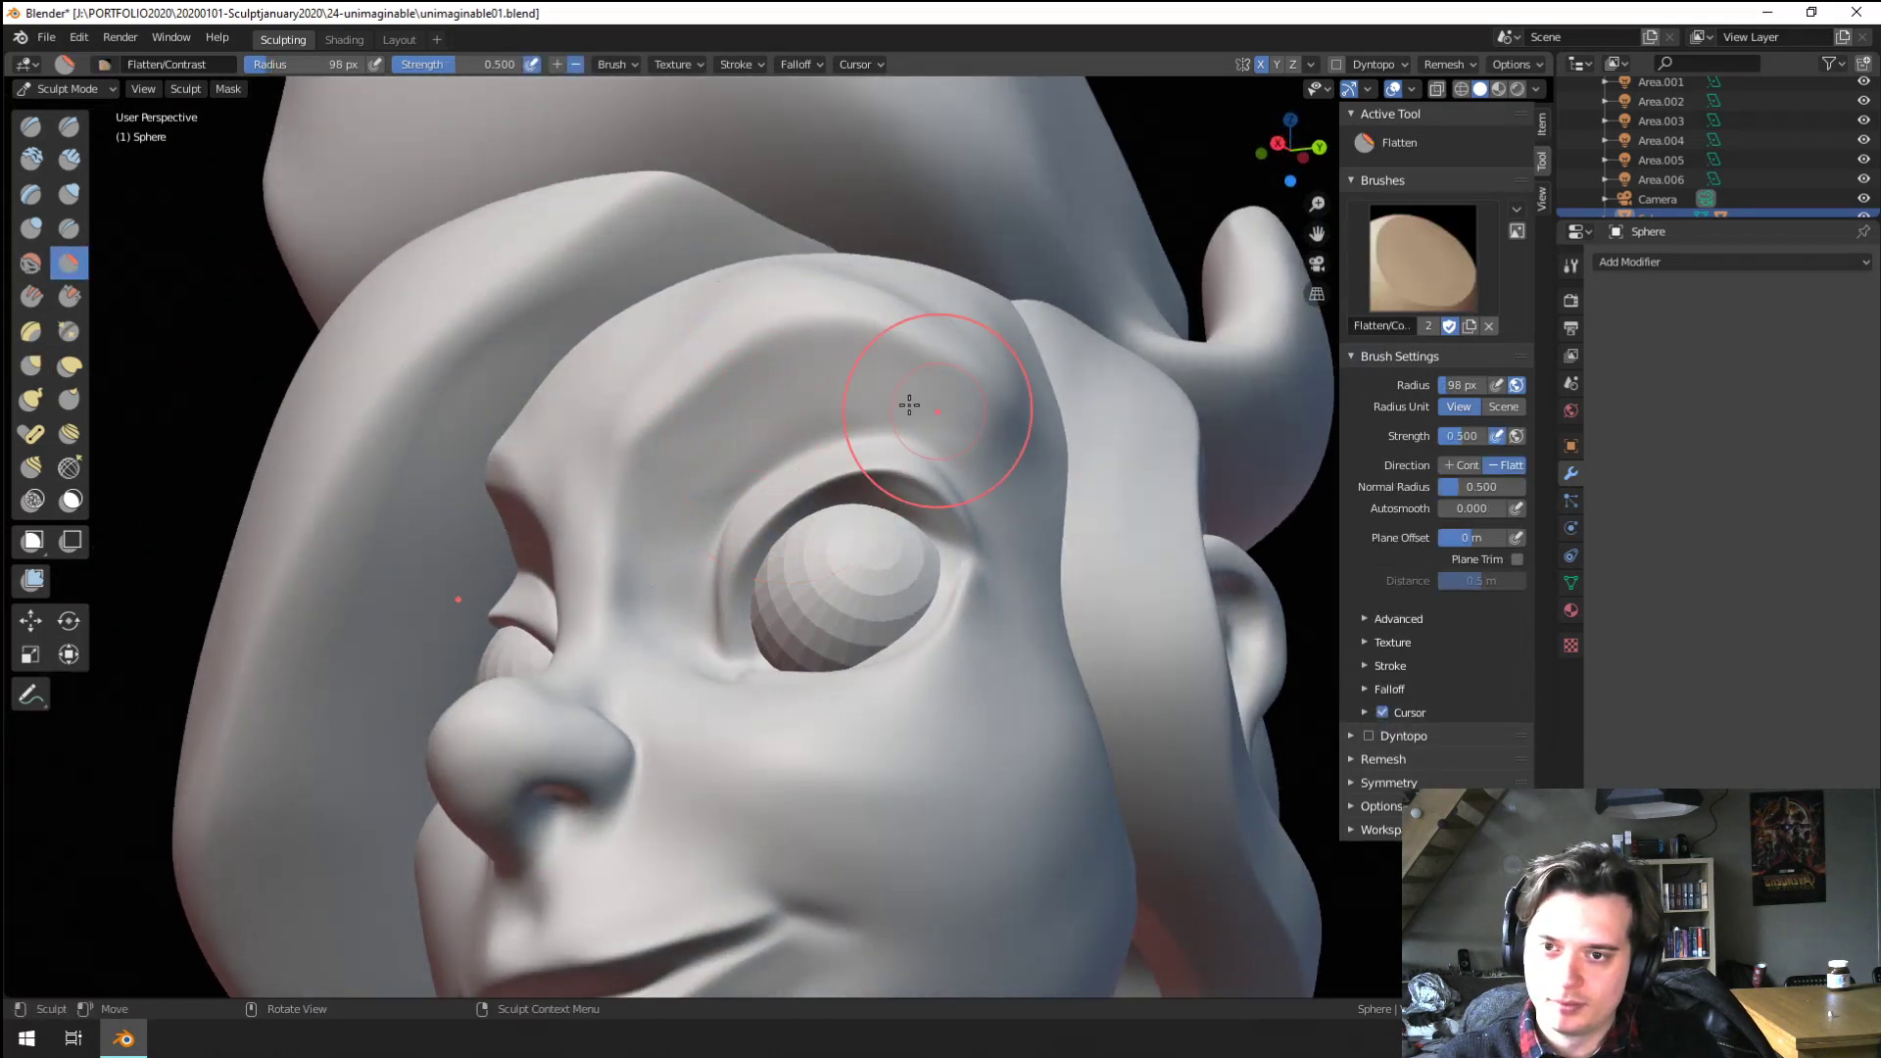
mouse_move(942, 439)
middle_mouse_down()
mouse_move(1029, 516)
mouse_move(817, 490)
middle_mouse_up()
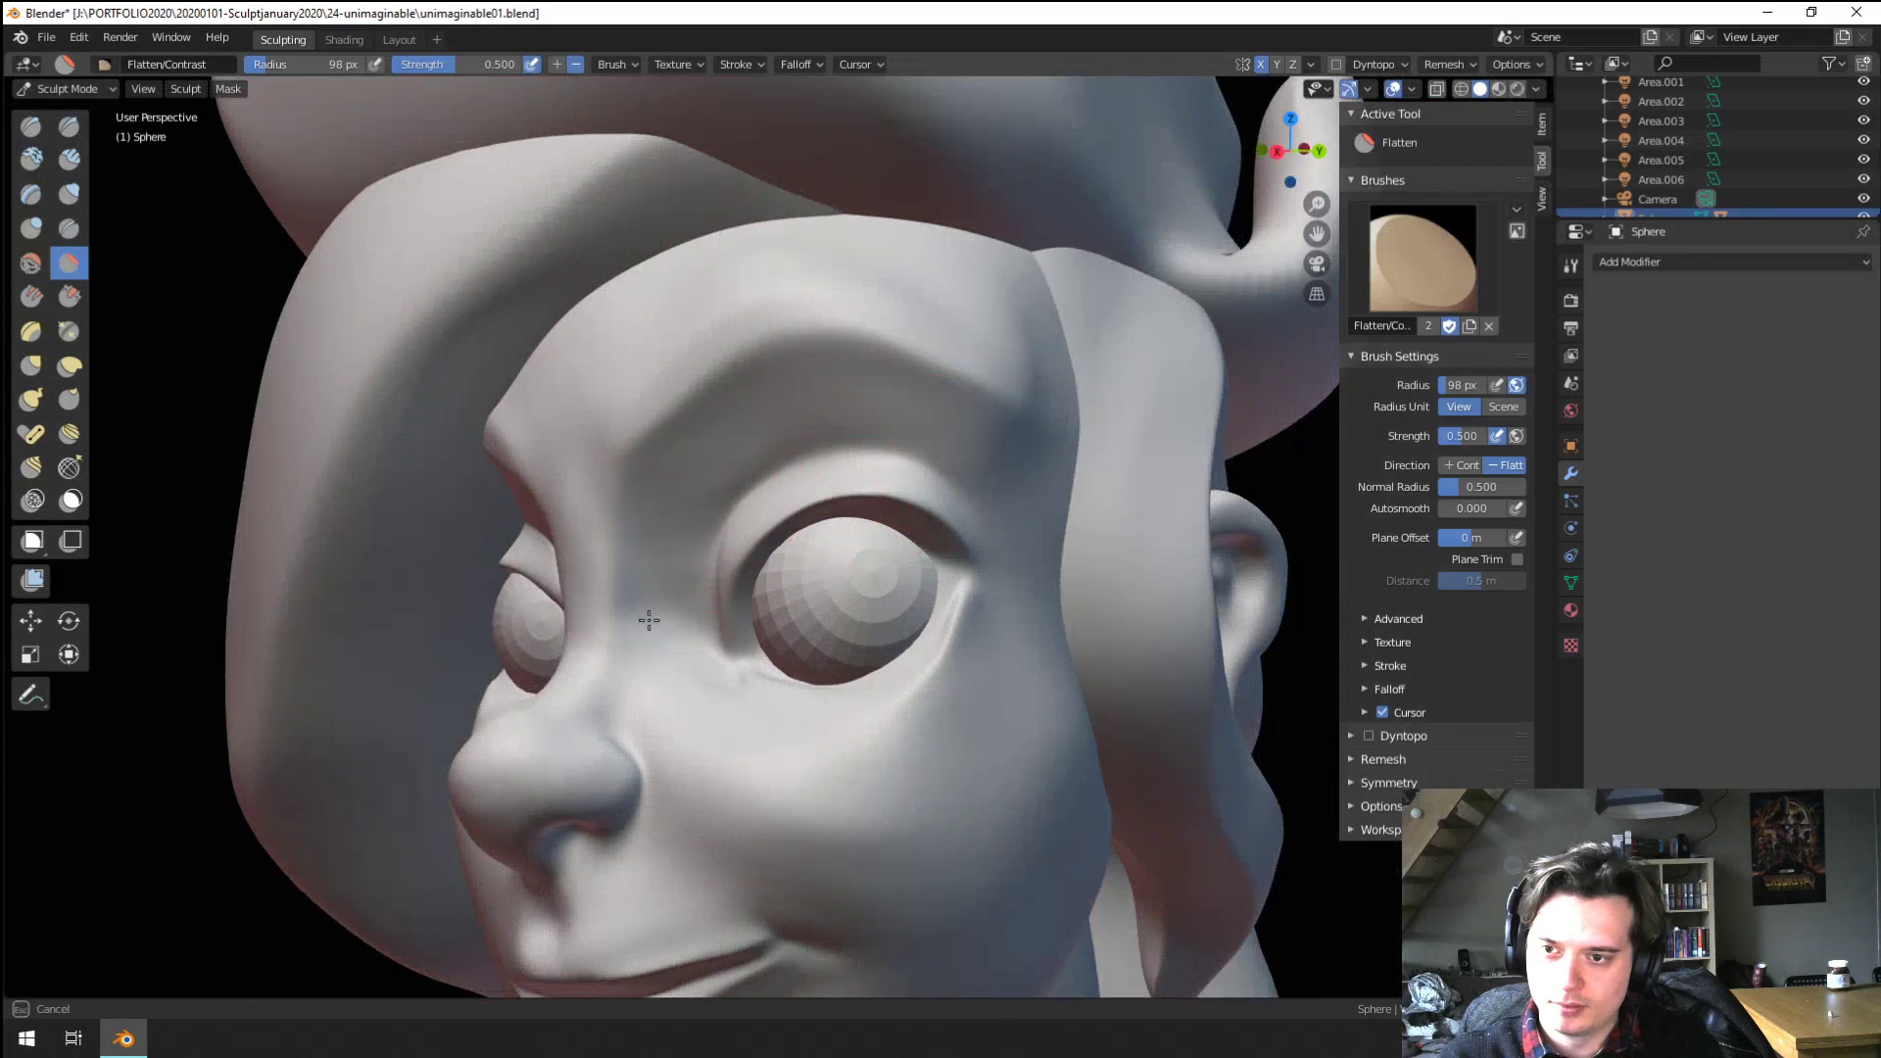
left_click_drag(648, 620, 663, 588)
middle_click_drag(763, 463, 708, 783, "ctrl")
mouse_move(707, 784)
middle_mouse_down()
mouse_move(759, 691)
mouse_move(757, 580)
mouse_move(858, 561)
mouse_move(770, 578)
middle_mouse_up()
middle_click_drag(769, 578, 676, 568, "ctrl")
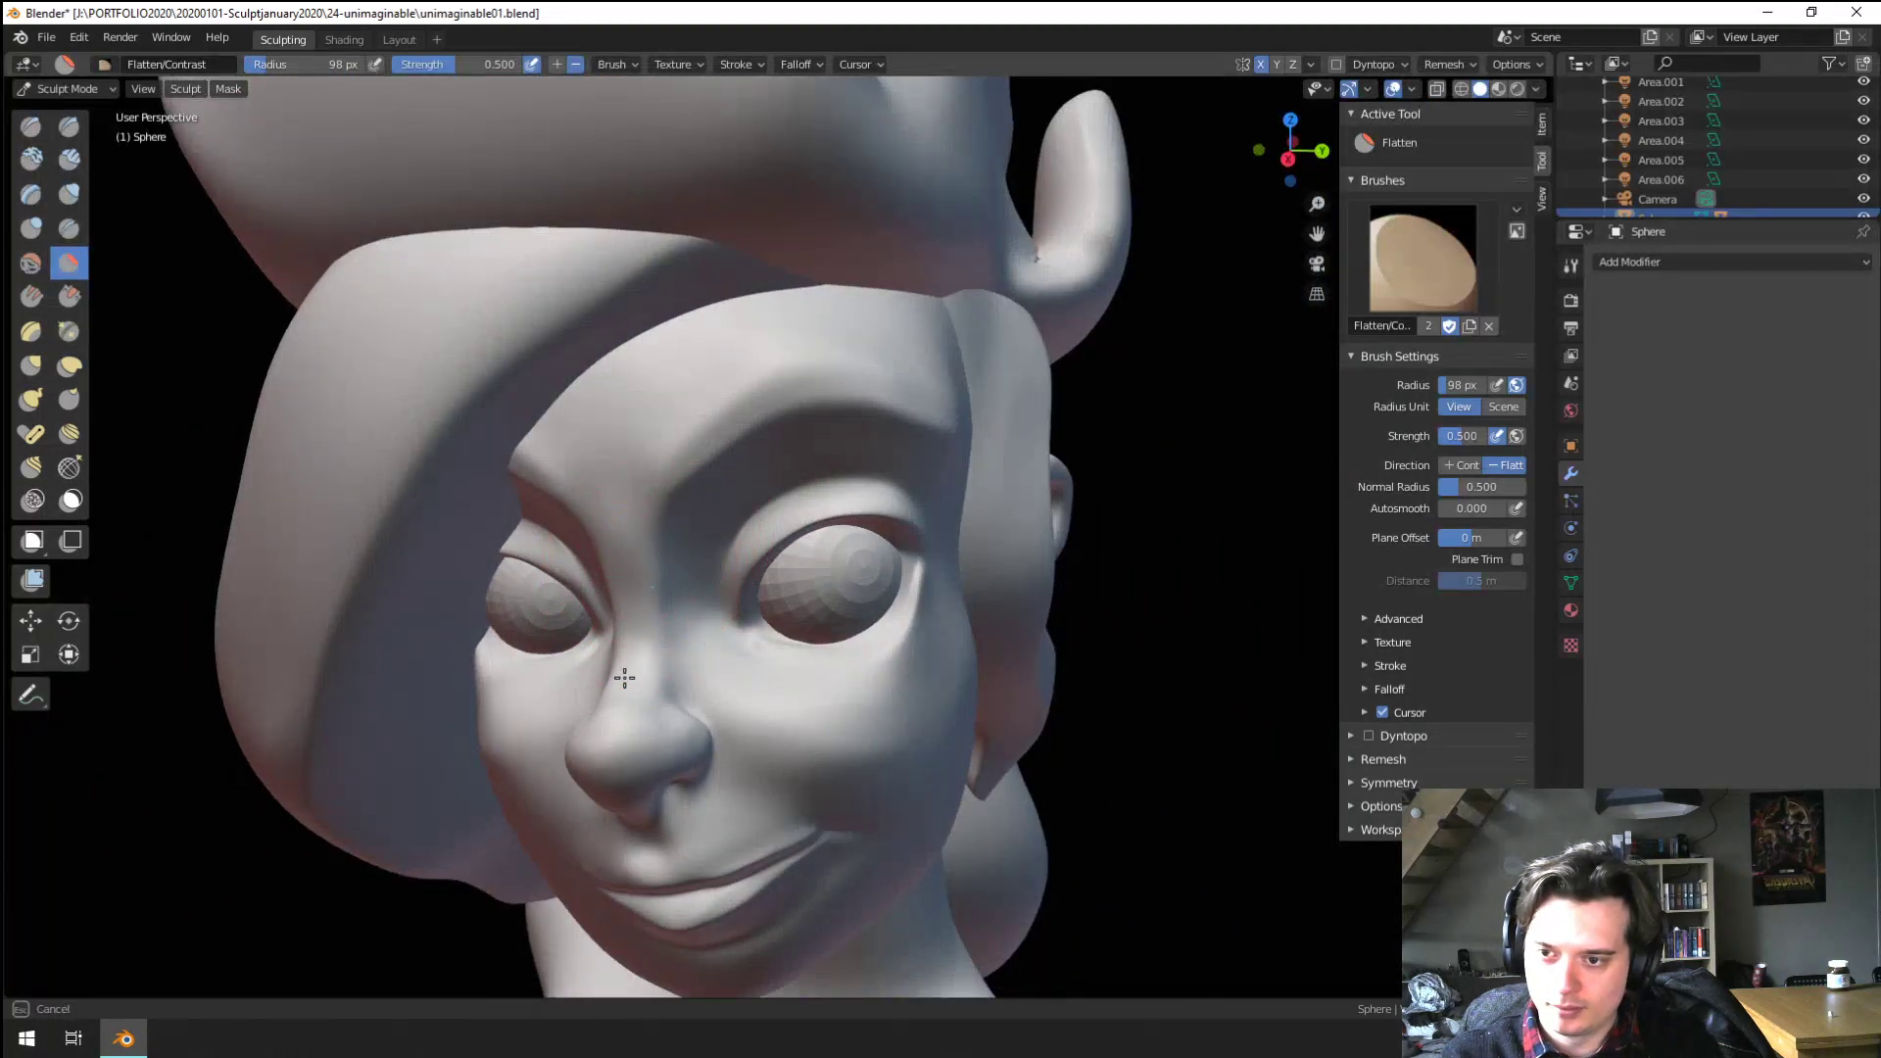
Adjust the nose bridge and the inner brow with the Grab brush at 178 px and 242 px radius
mouse_move(624, 677)
middle_mouse_down()
mouse_move(525, 622)
mouse_move(638, 630)
mouse_move(564, 703)
mouse_move(667, 598)
mouse_move(554, 609)
mouse_move(497, 575)
mouse_move(608, 546)
mouse_move(538, 568)
mouse_move(576, 555)
middle_mouse_up()
key("f")
left_click(693, 571)
key("g")
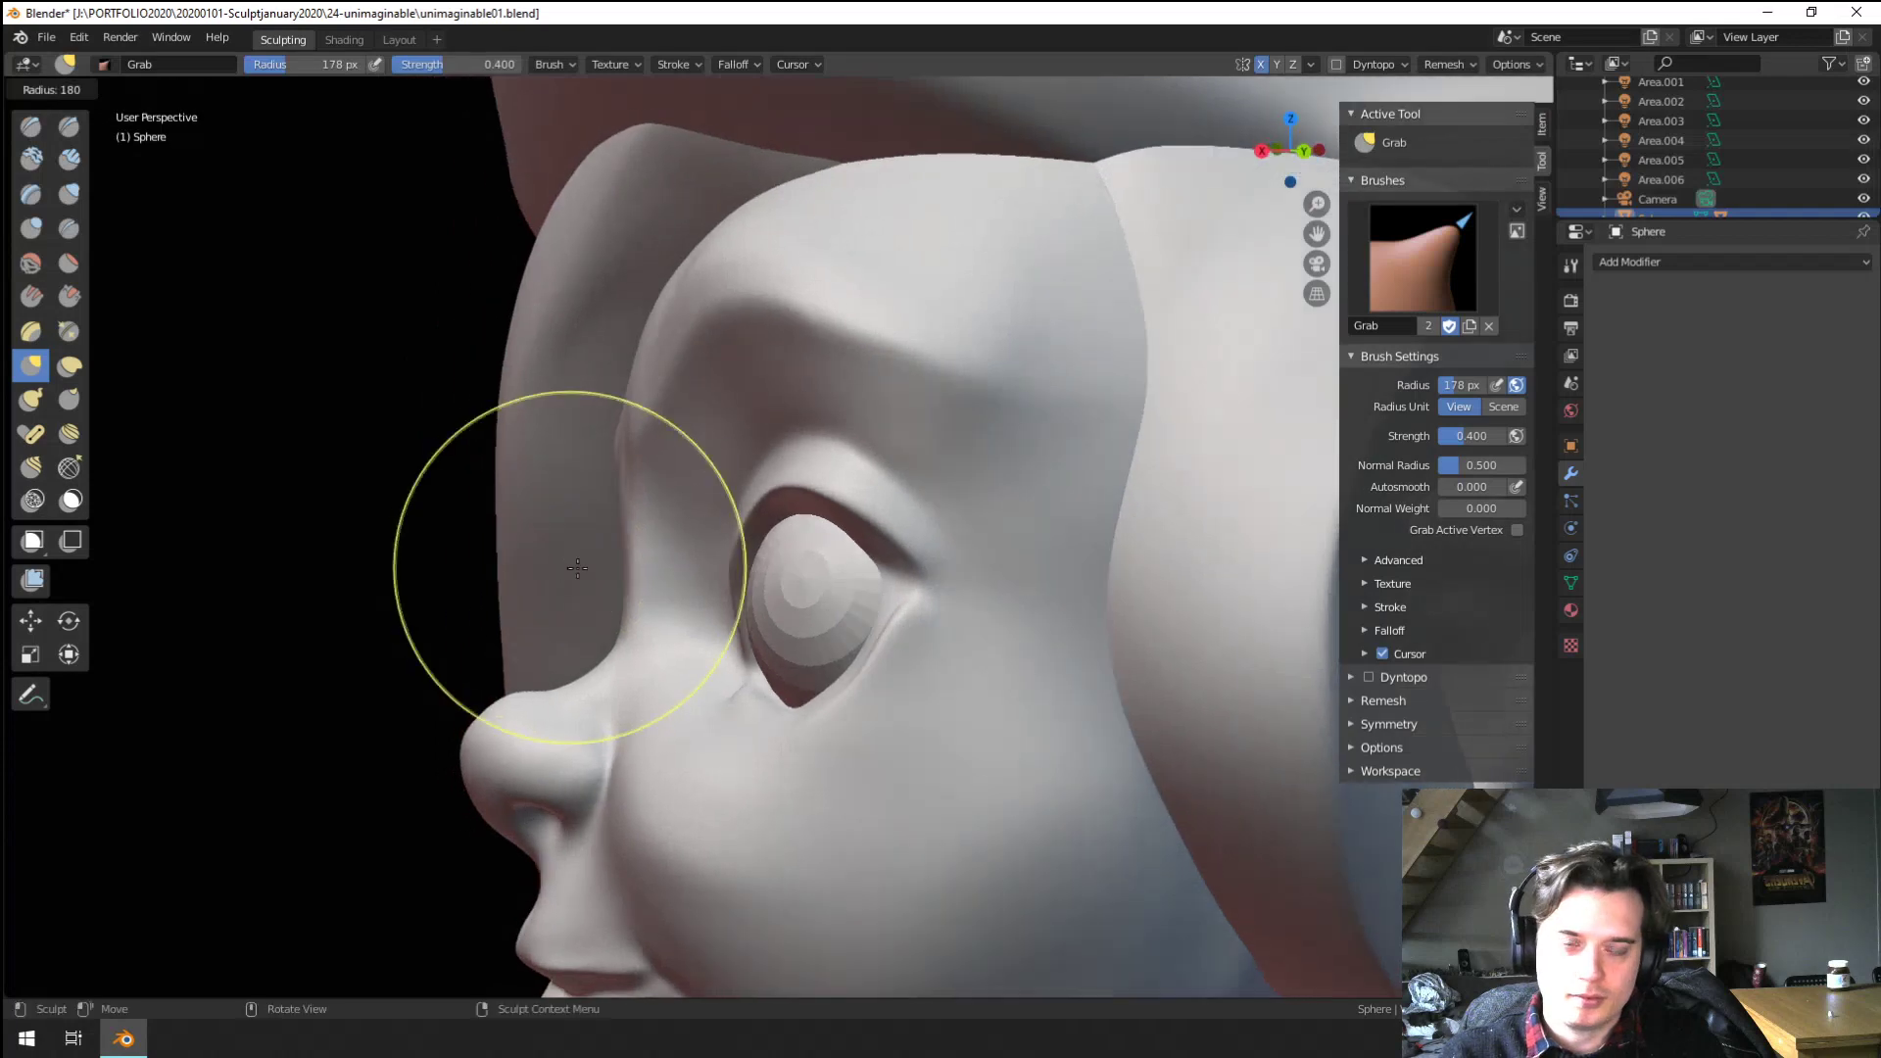
left_click_drag(631, 636, 647, 630)
mouse_move(646, 630)
middle_mouse_down()
mouse_move(768, 591)
mouse_move(756, 576)
middle_mouse_up()
key("f")
left_click(686, 534)
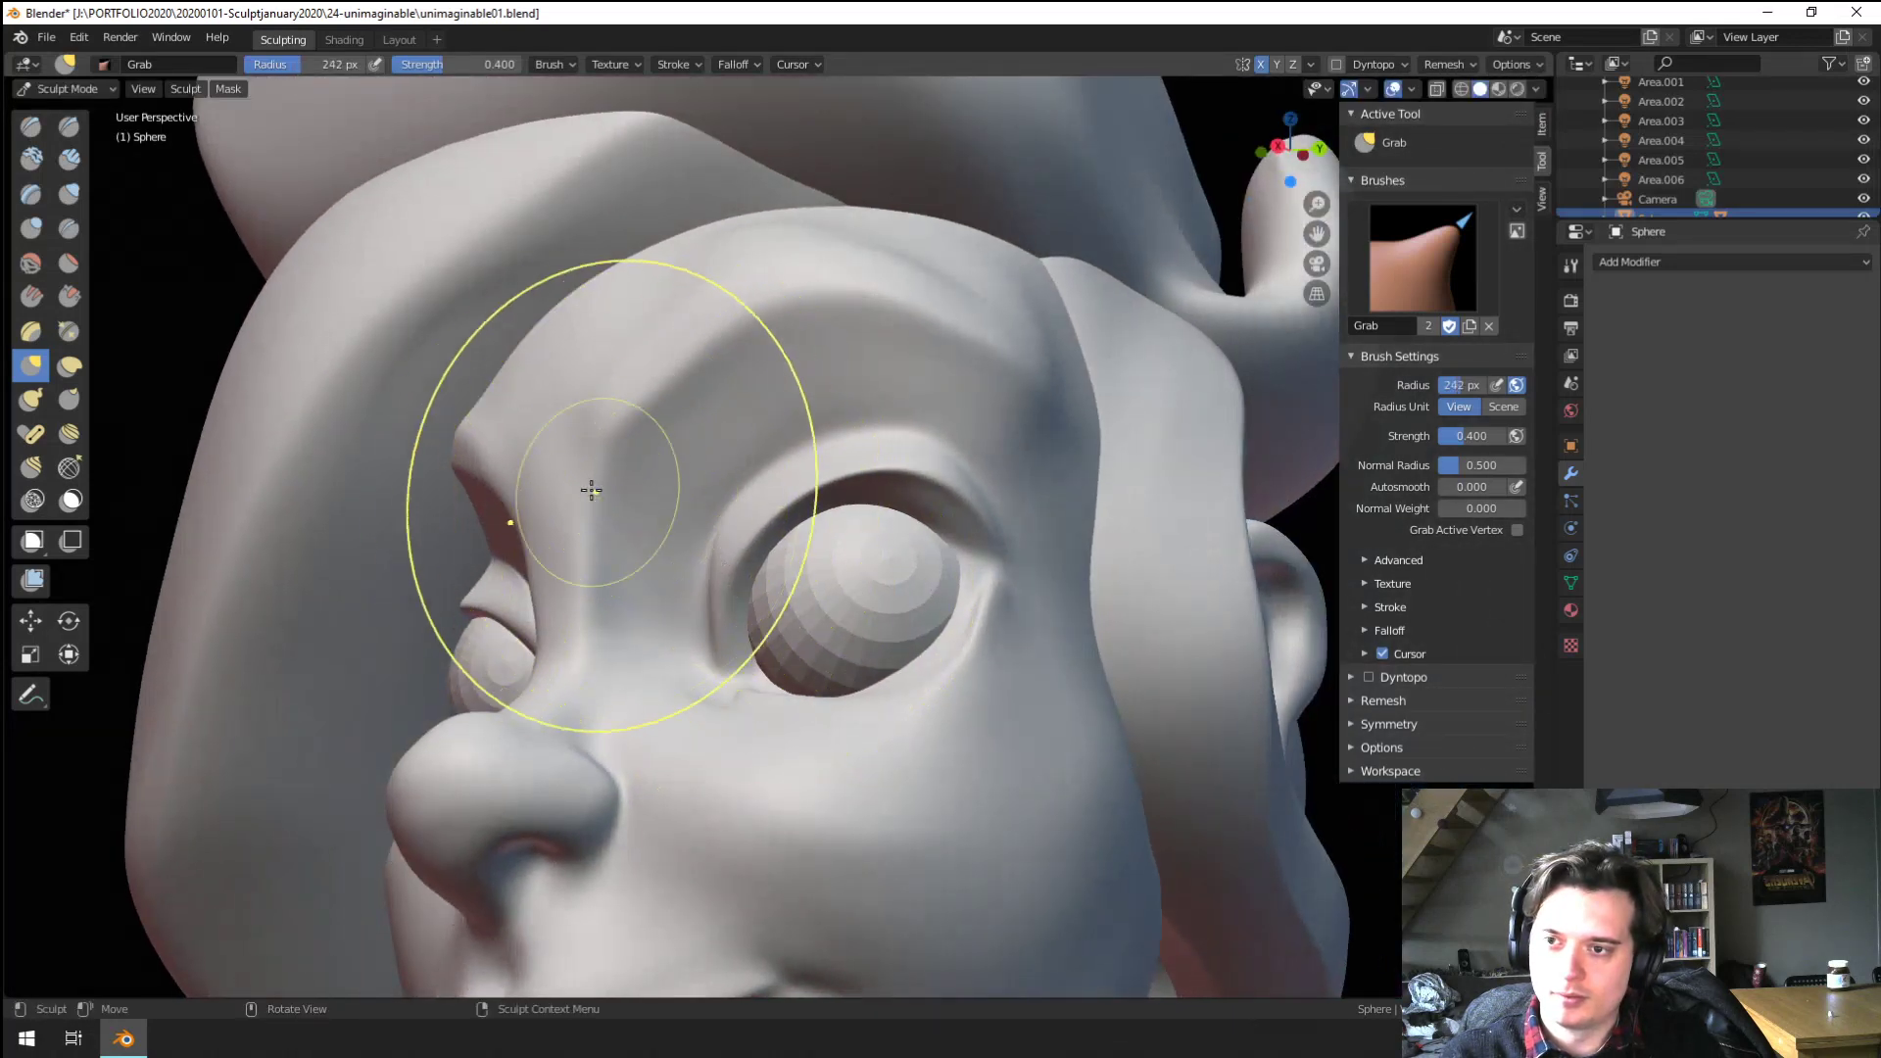
left_click_drag(592, 491, 567, 426)
middle_click_drag(567, 426, 713, 565, "ctrl")
Save the sculpt as a new incremental file, unimaginable02.blend
scroll(588, 685, "down", 4)
middle_click_drag(513, 807, 510, 716)
key("ctrl+shift+Escape")
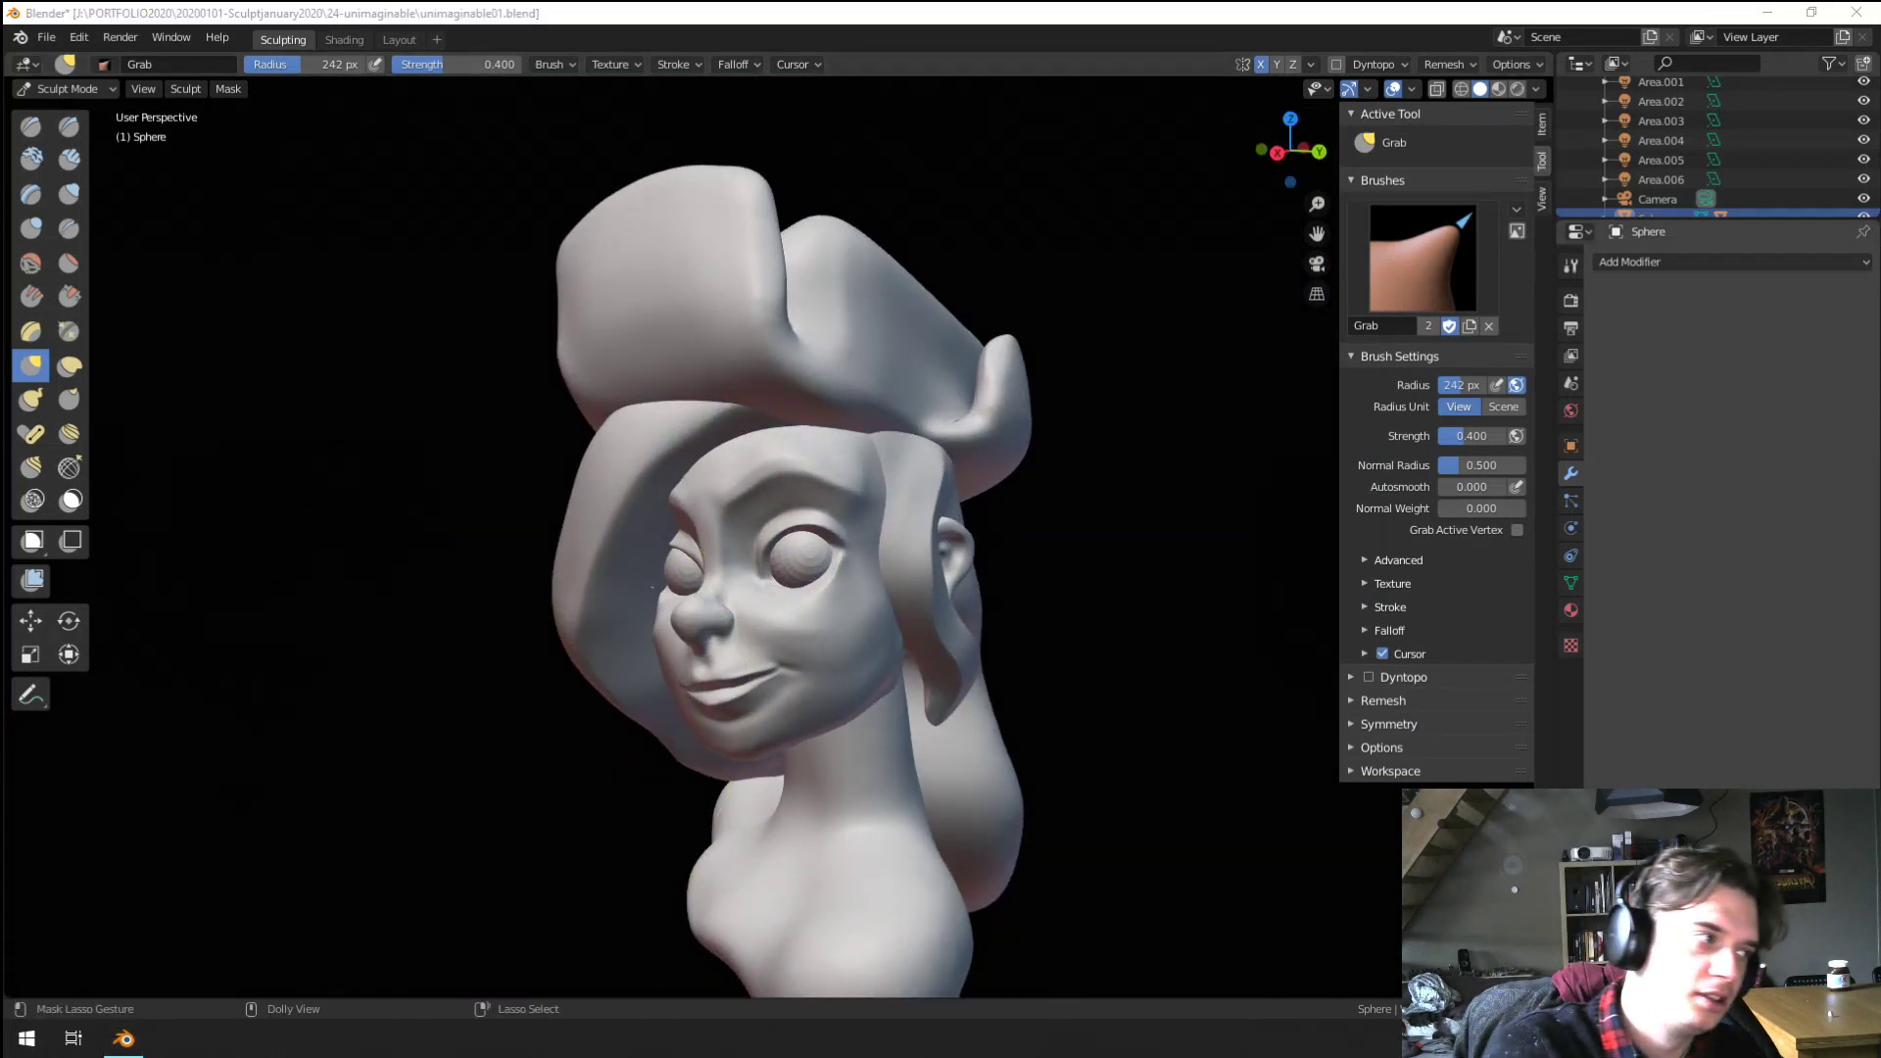
key("alt+Tab")
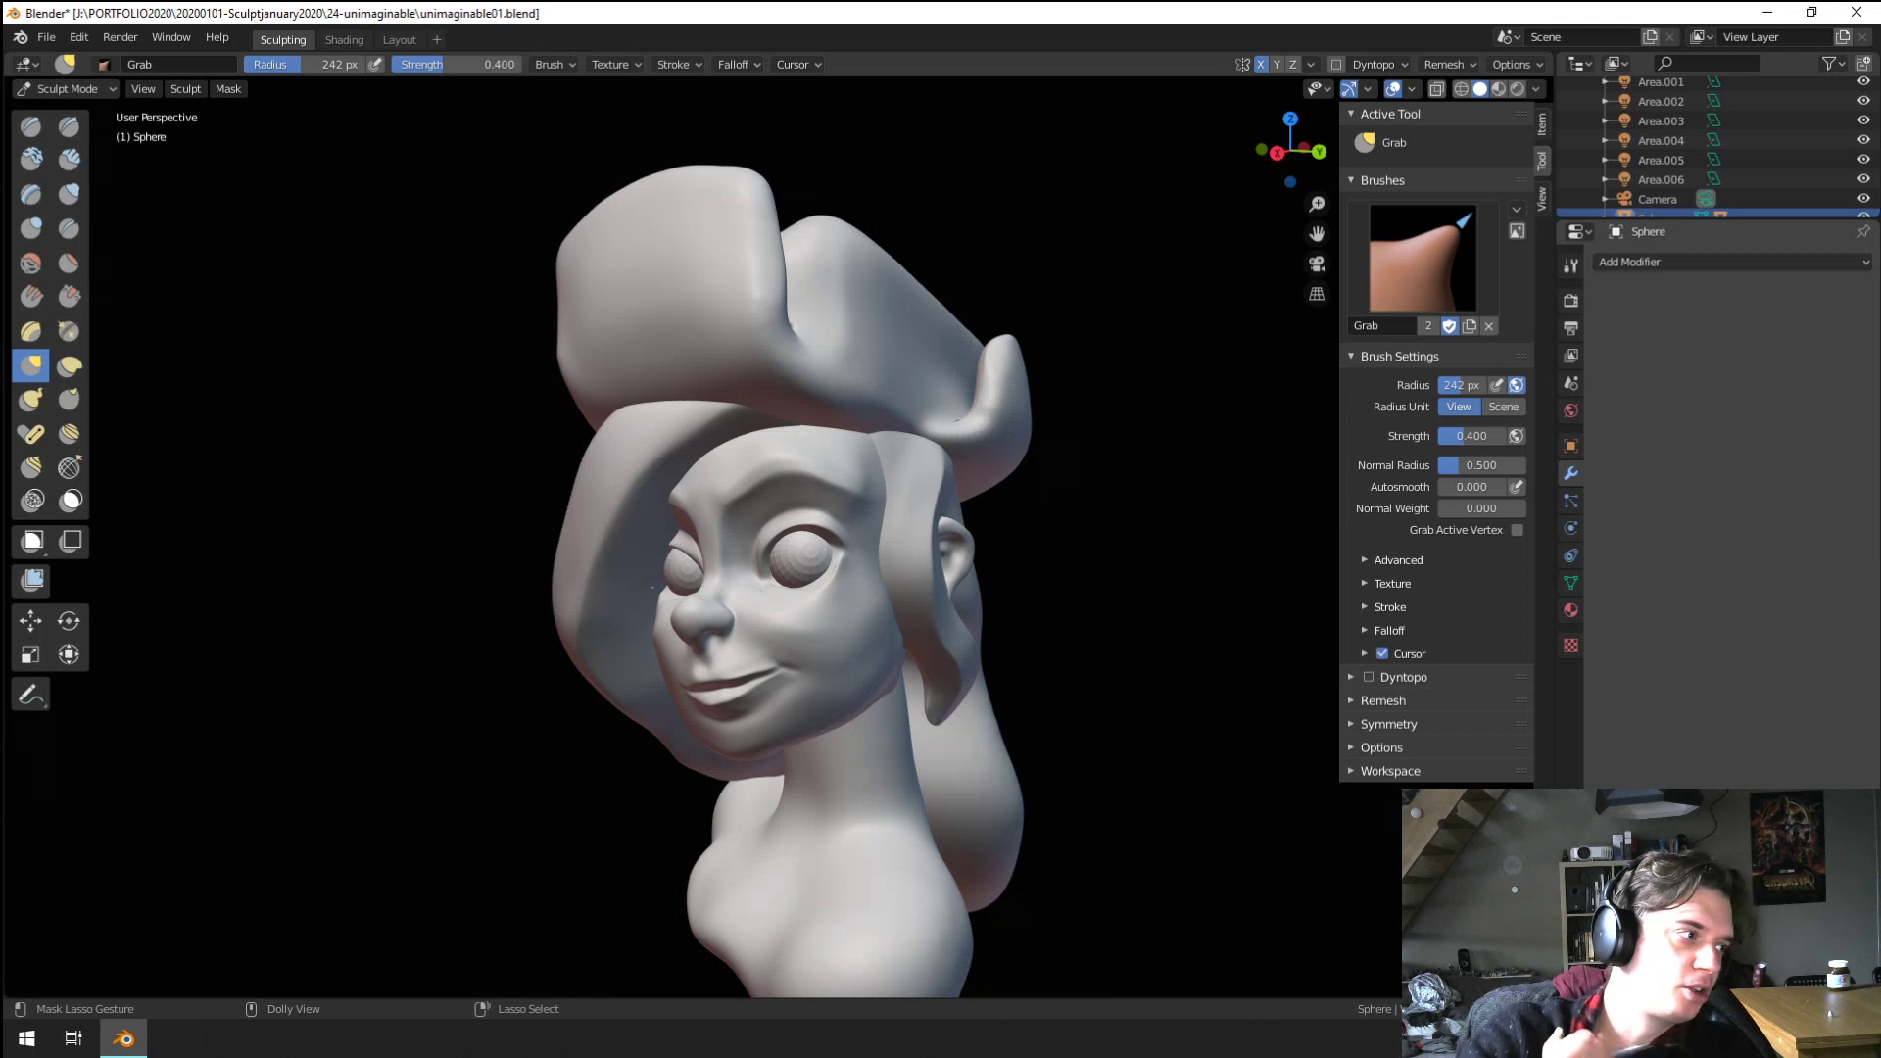
key("ctrl+alt+s")
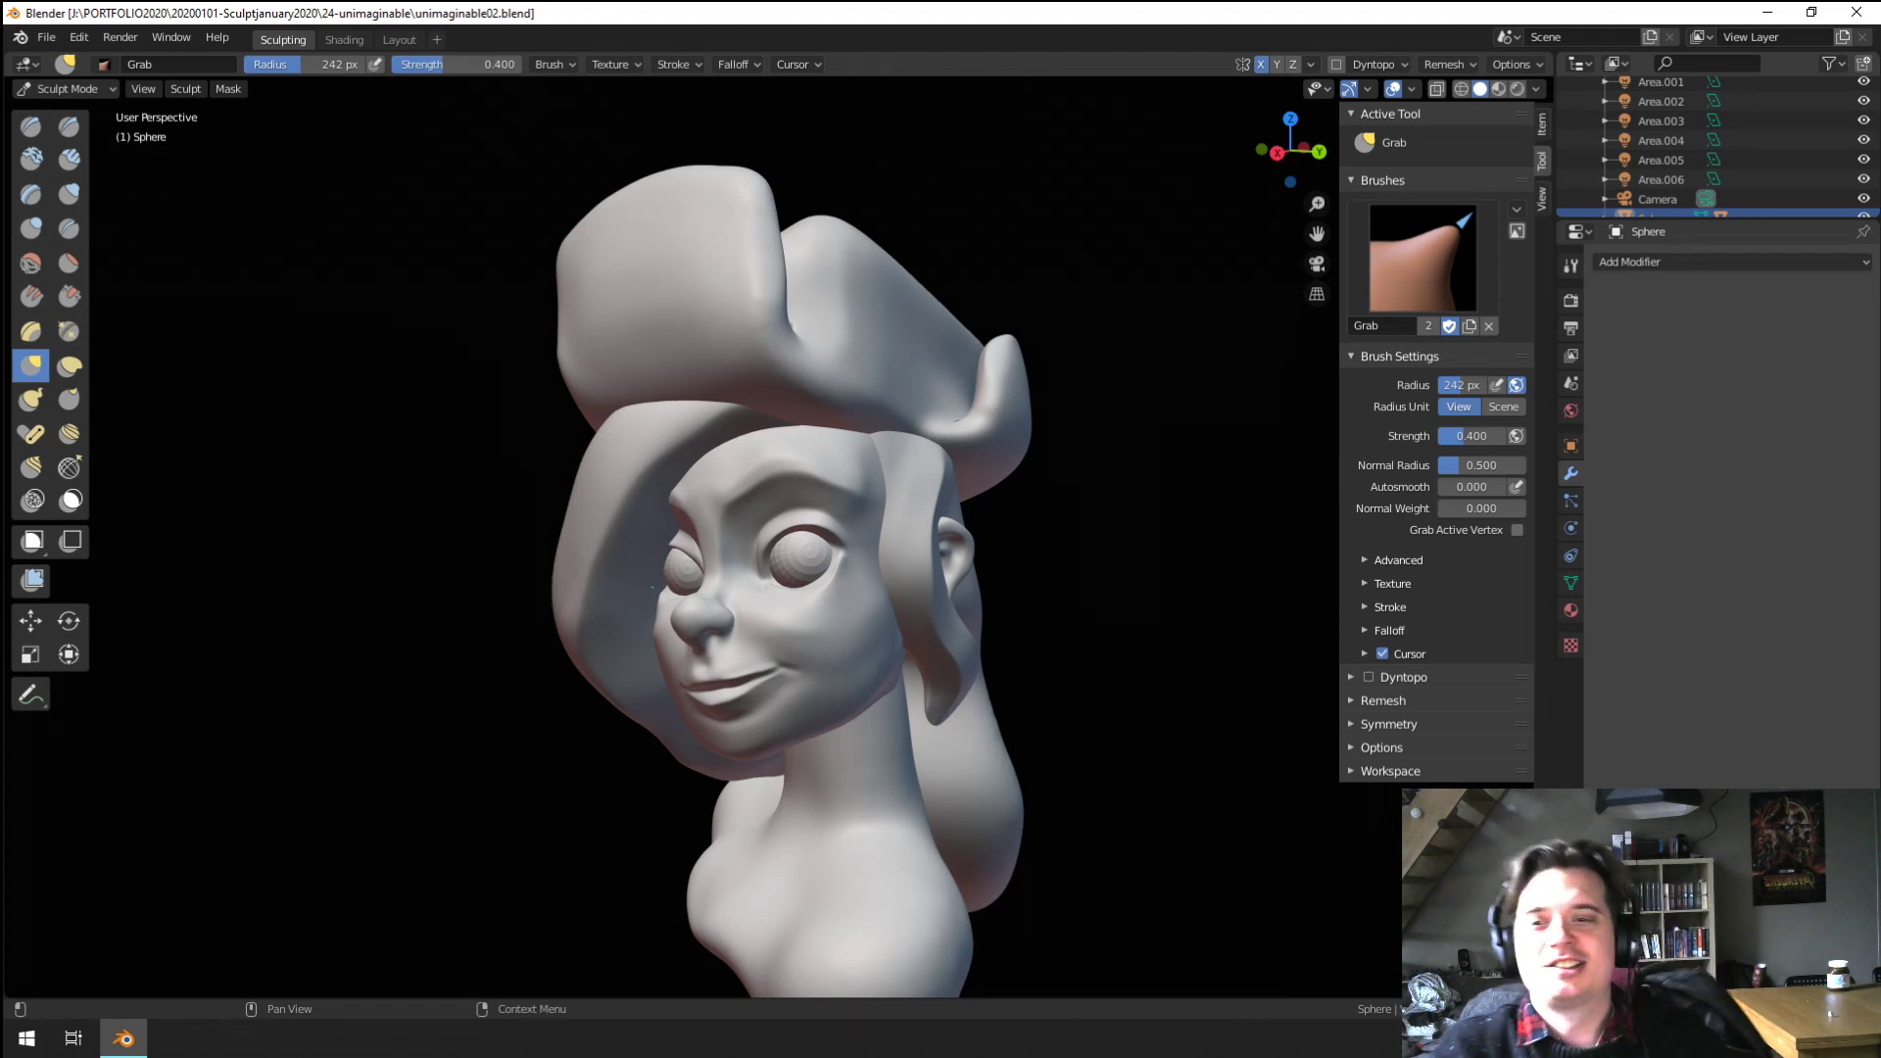
With X mirroring off, flatten the cheek on the hair-covered side using the Flatten brush at 163 px radius
mouse_move(520, 635)
middle_mouse_down("ctrl")
mouse_move(796, 737)
mouse_move(883, 695)
mouse_move(797, 764)
middle_mouse_up("ctrl")
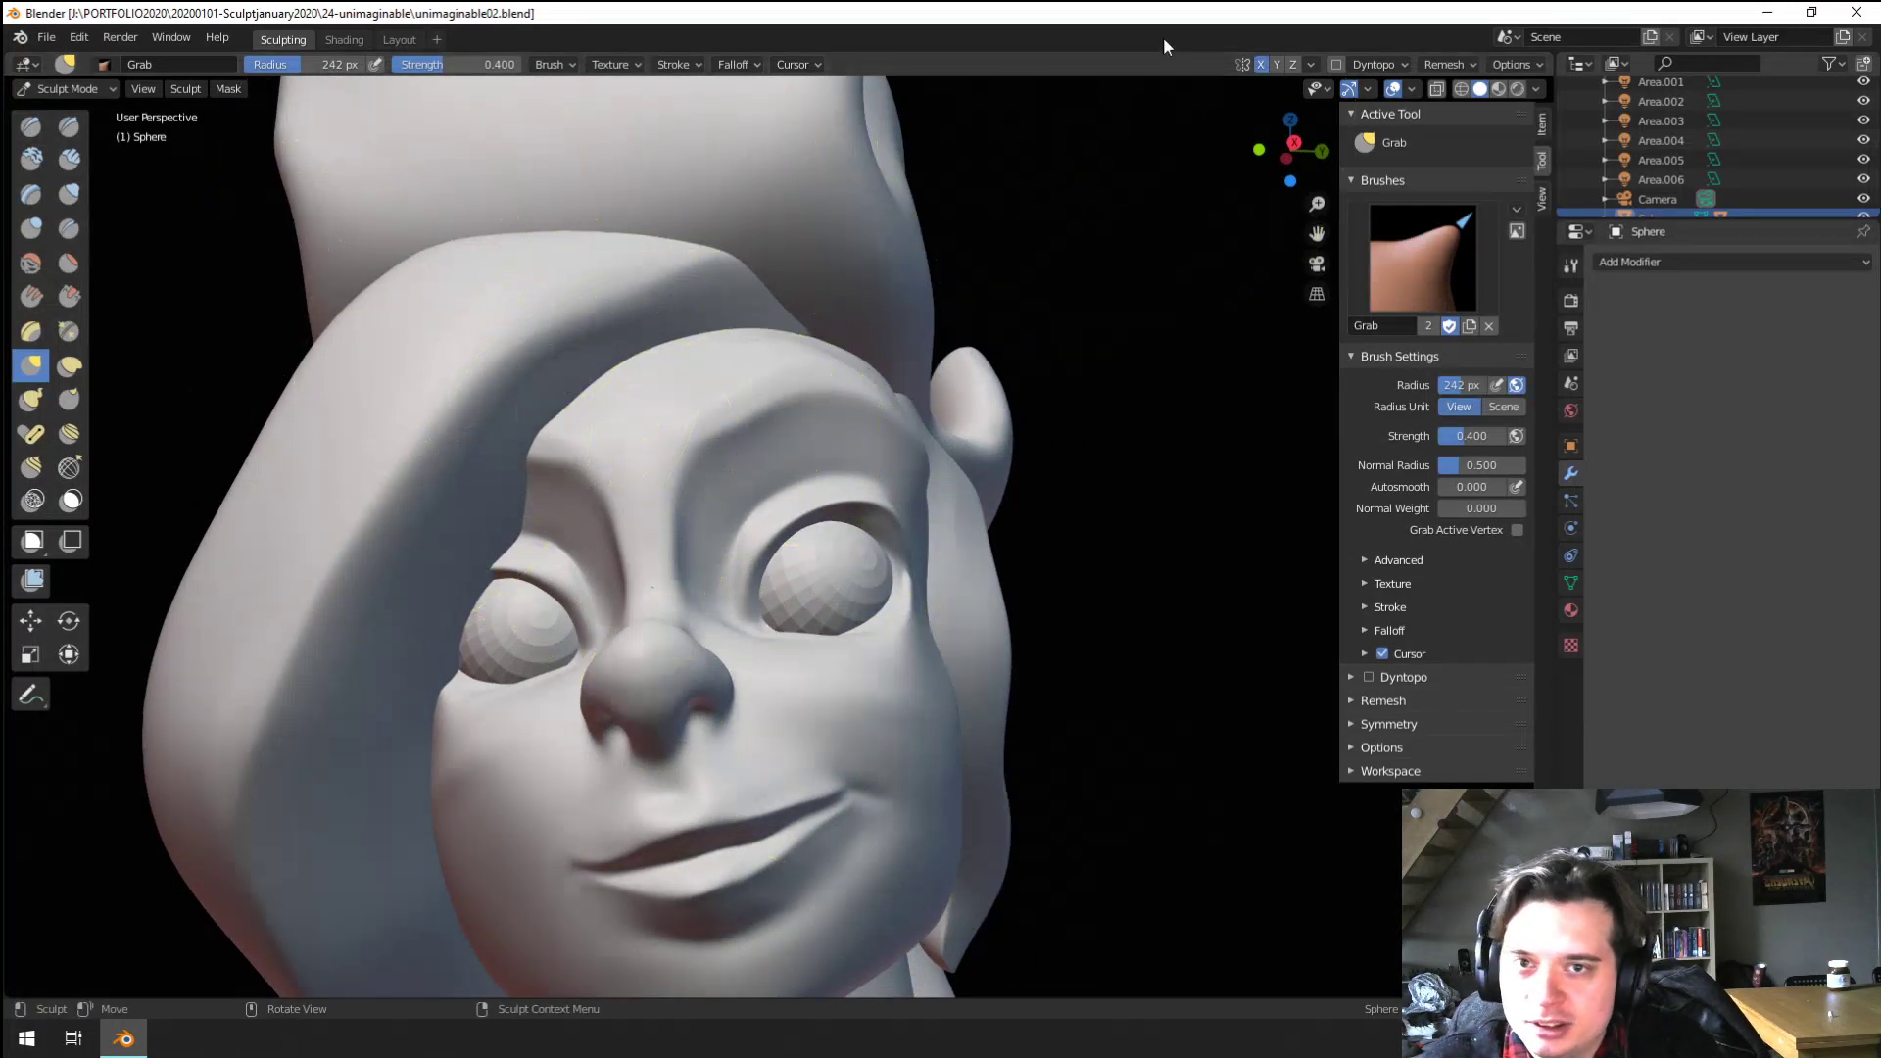
left_click(68, 262)
middle_click_drag(471, 647, 539, 683)
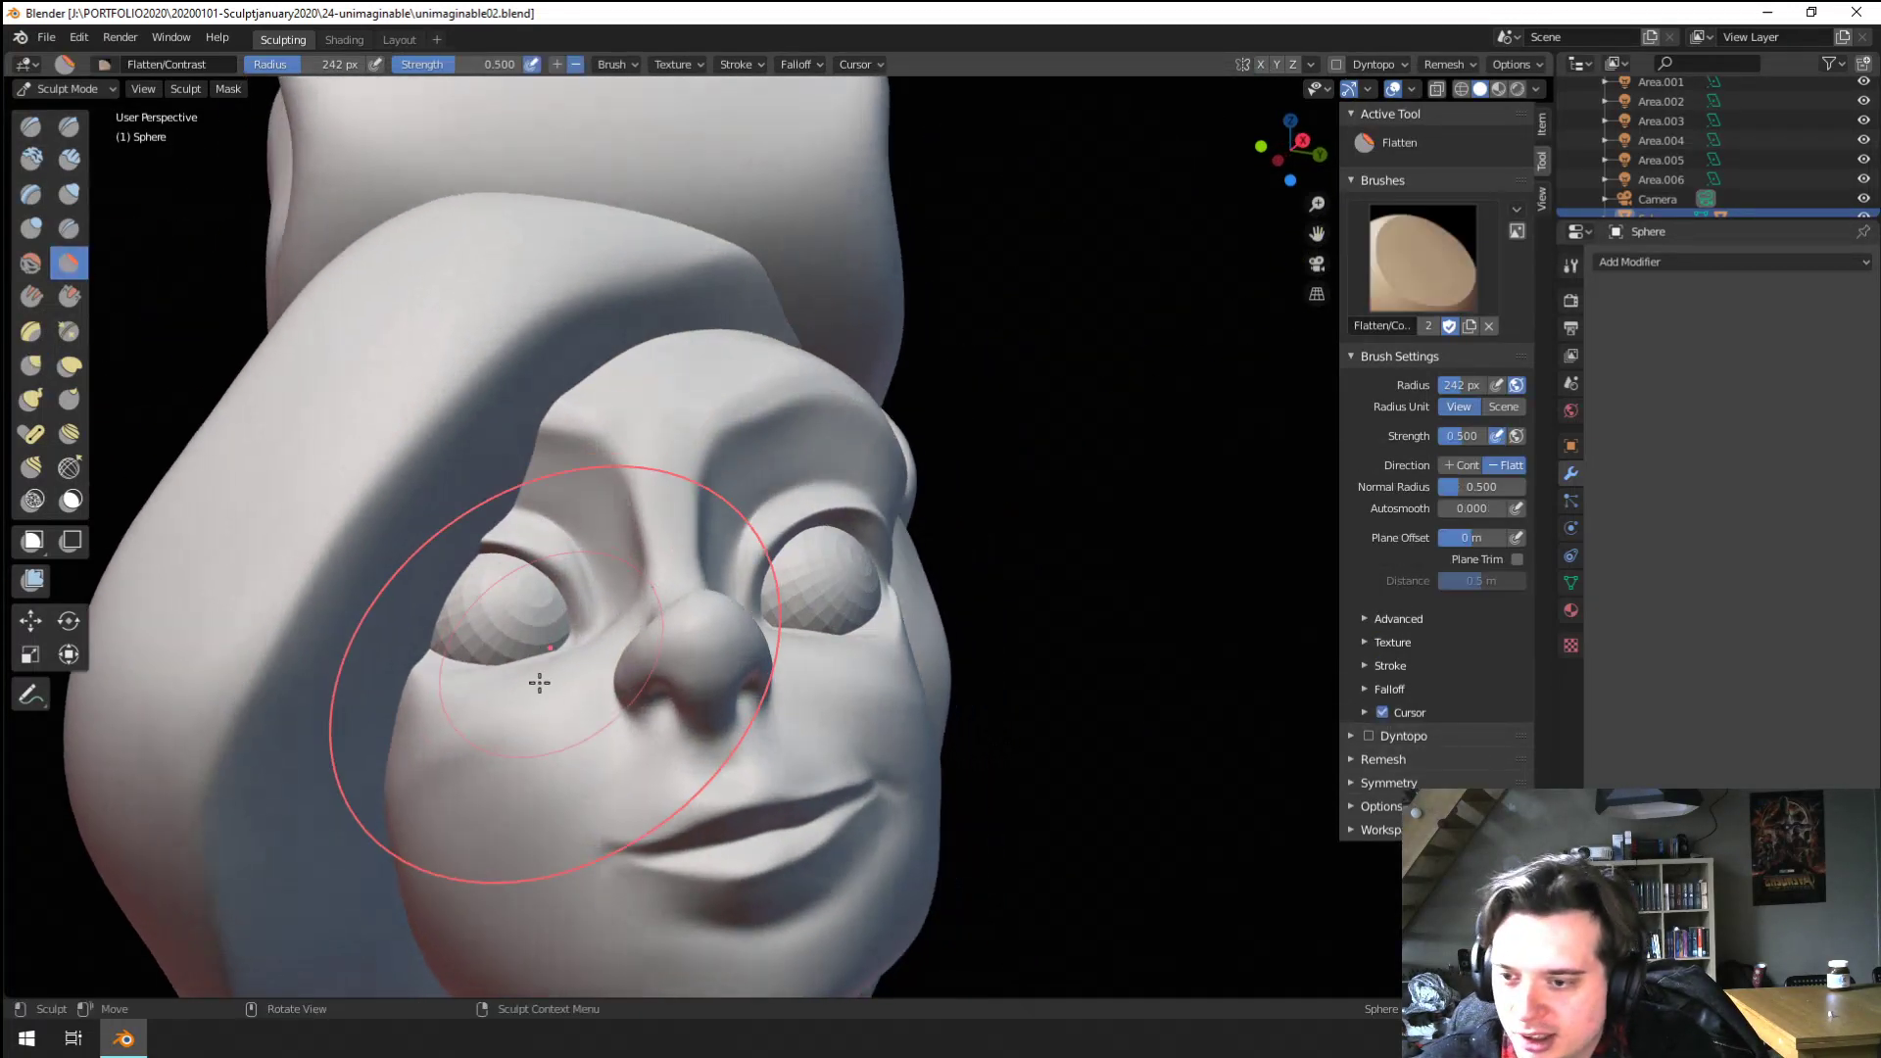
key("f")
left_click(461, 689)
left_click_drag(391, 790, 458, 785)
middle_click_drag(482, 769, 549, 680)
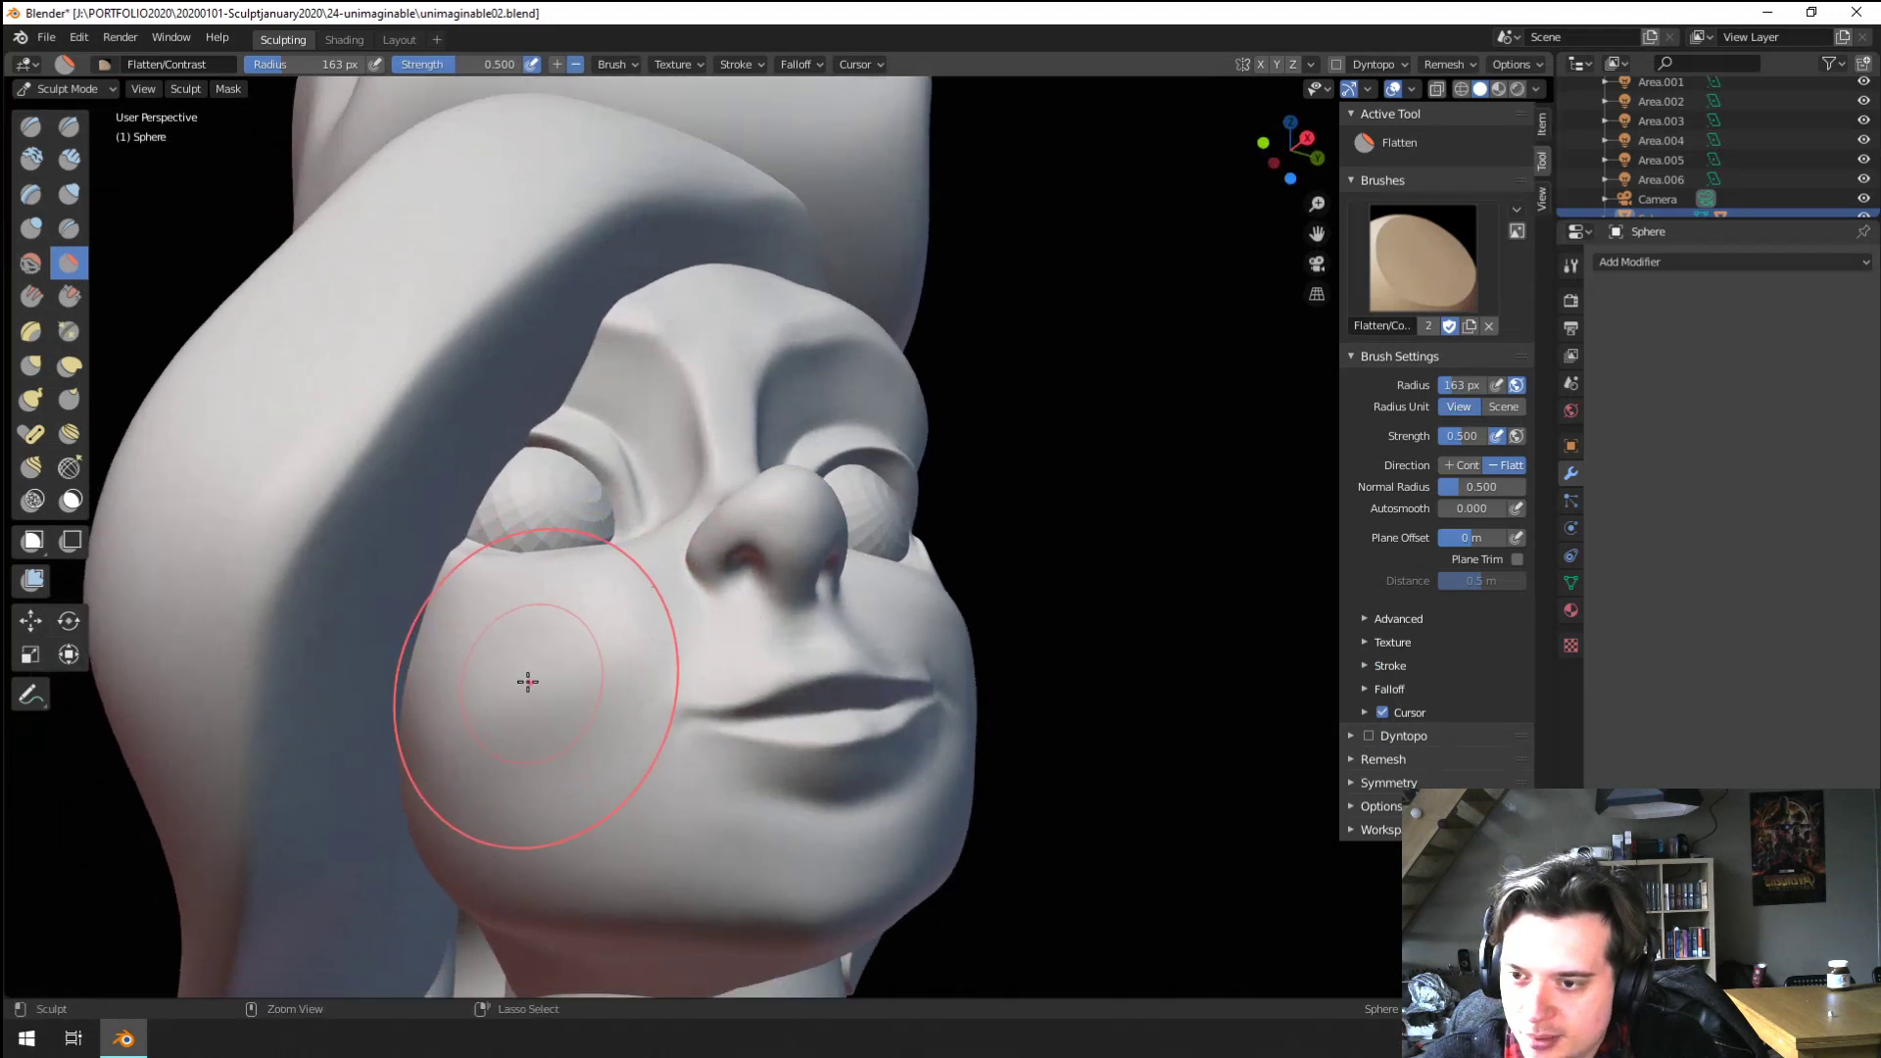
Refine the hair-side cheek below the eye with the Flatten brush at 99 px and 85 px radius
key("f")
left_click(583, 666)
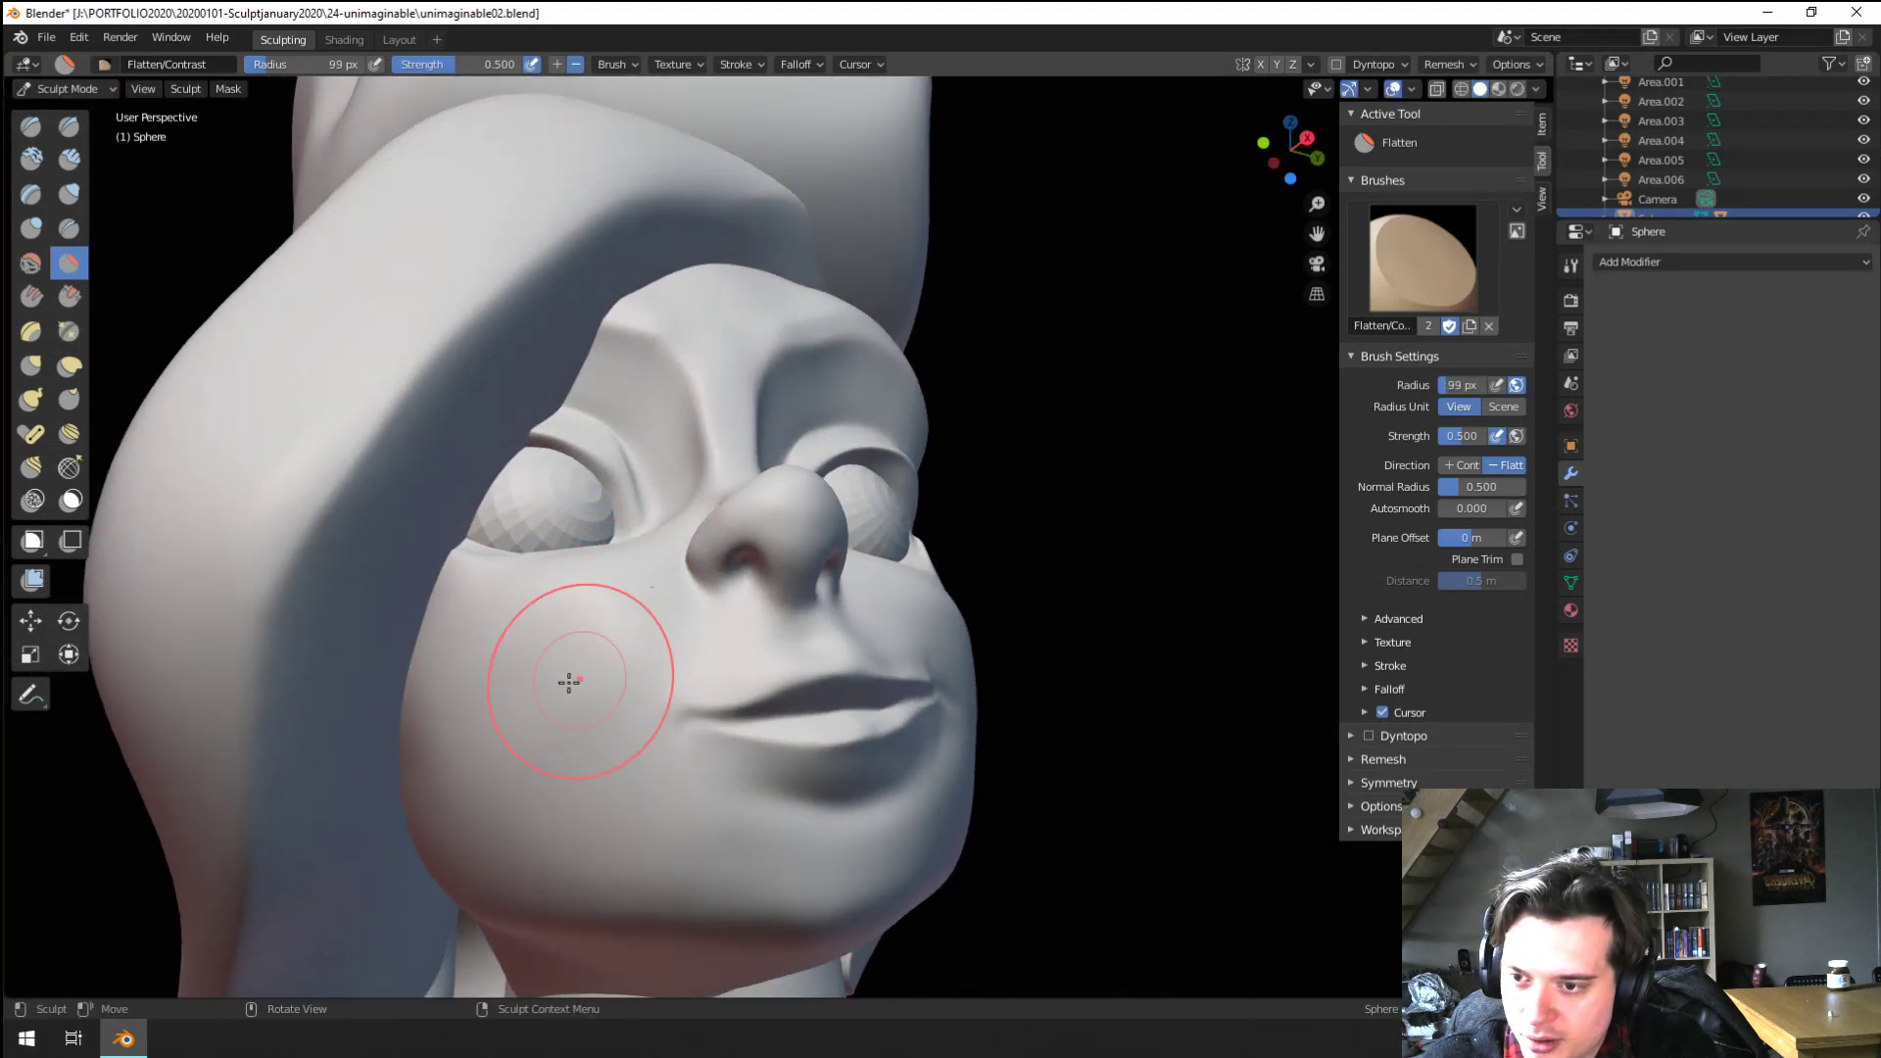
middle_click_drag(618, 684, 520, 796)
middle_click_drag(547, 758, 545, 721, "ctrl")
middle_click_drag(545, 720, 617, 730)
left_click_drag(423, 678, 415, 650)
mouse_move(441, 629)
middle_mouse_down()
mouse_move(503, 698)
mouse_move(701, 601)
mouse_move(637, 651)
mouse_move(525, 660)
mouse_move(483, 684)
middle_mouse_up()
key("f")
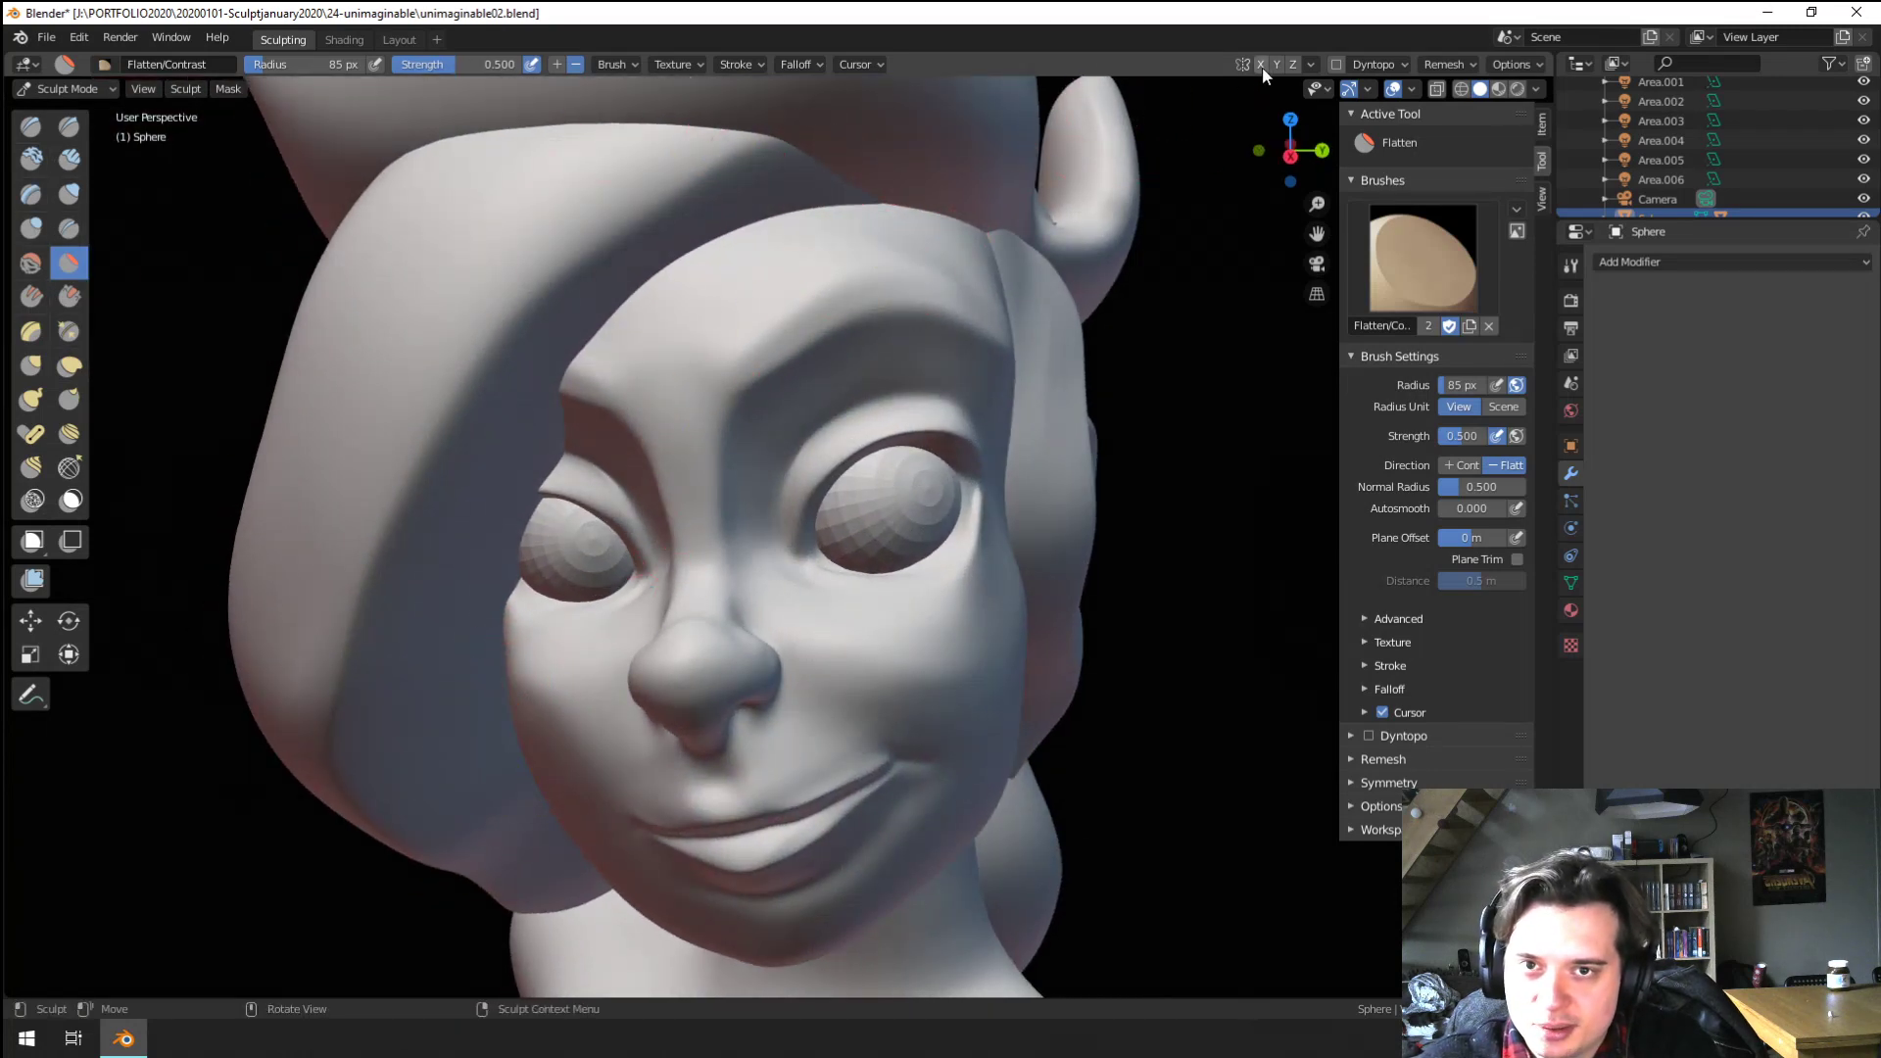
With X mirroring on again, smooth the outer corner of the exposed eye using the Flatten brush at 85 px radius
middle_click_drag(429, 555, 516, 664)
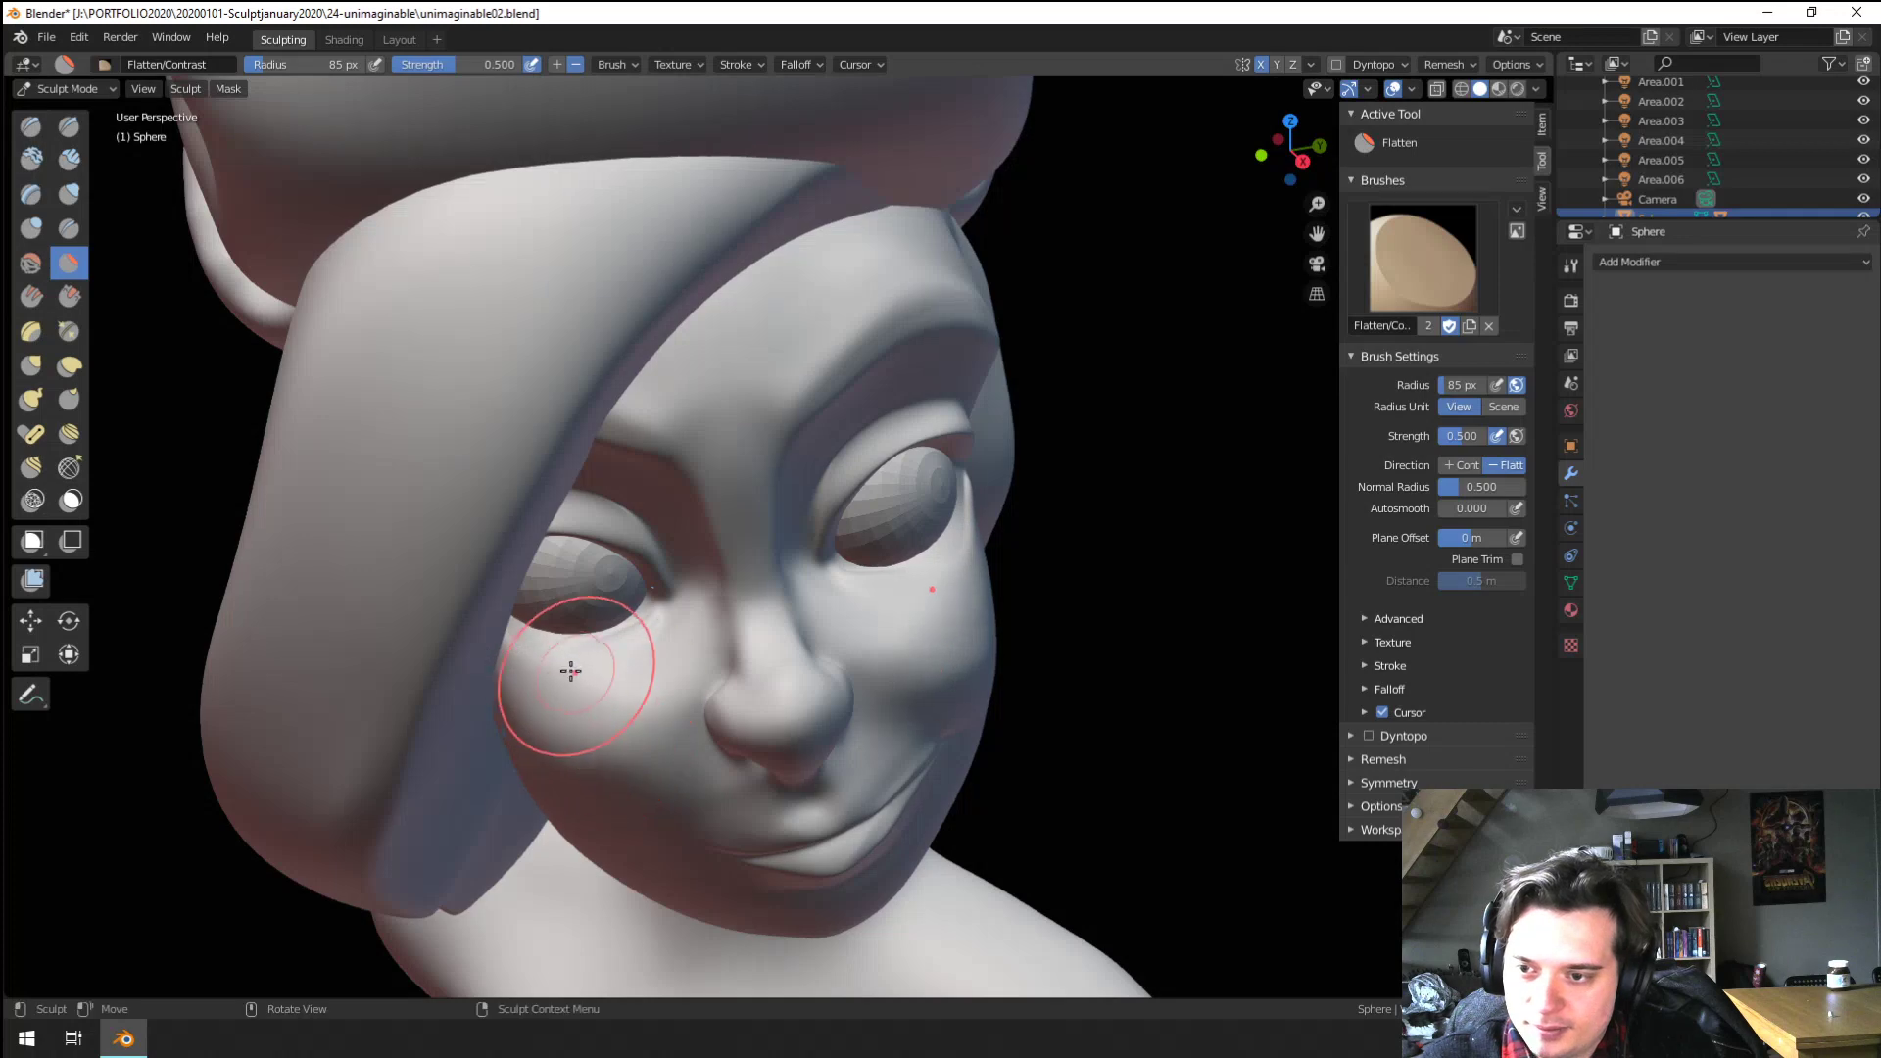
middle_click_drag(628, 621, 558, 588)
scroll(630, 546, "up", 4)
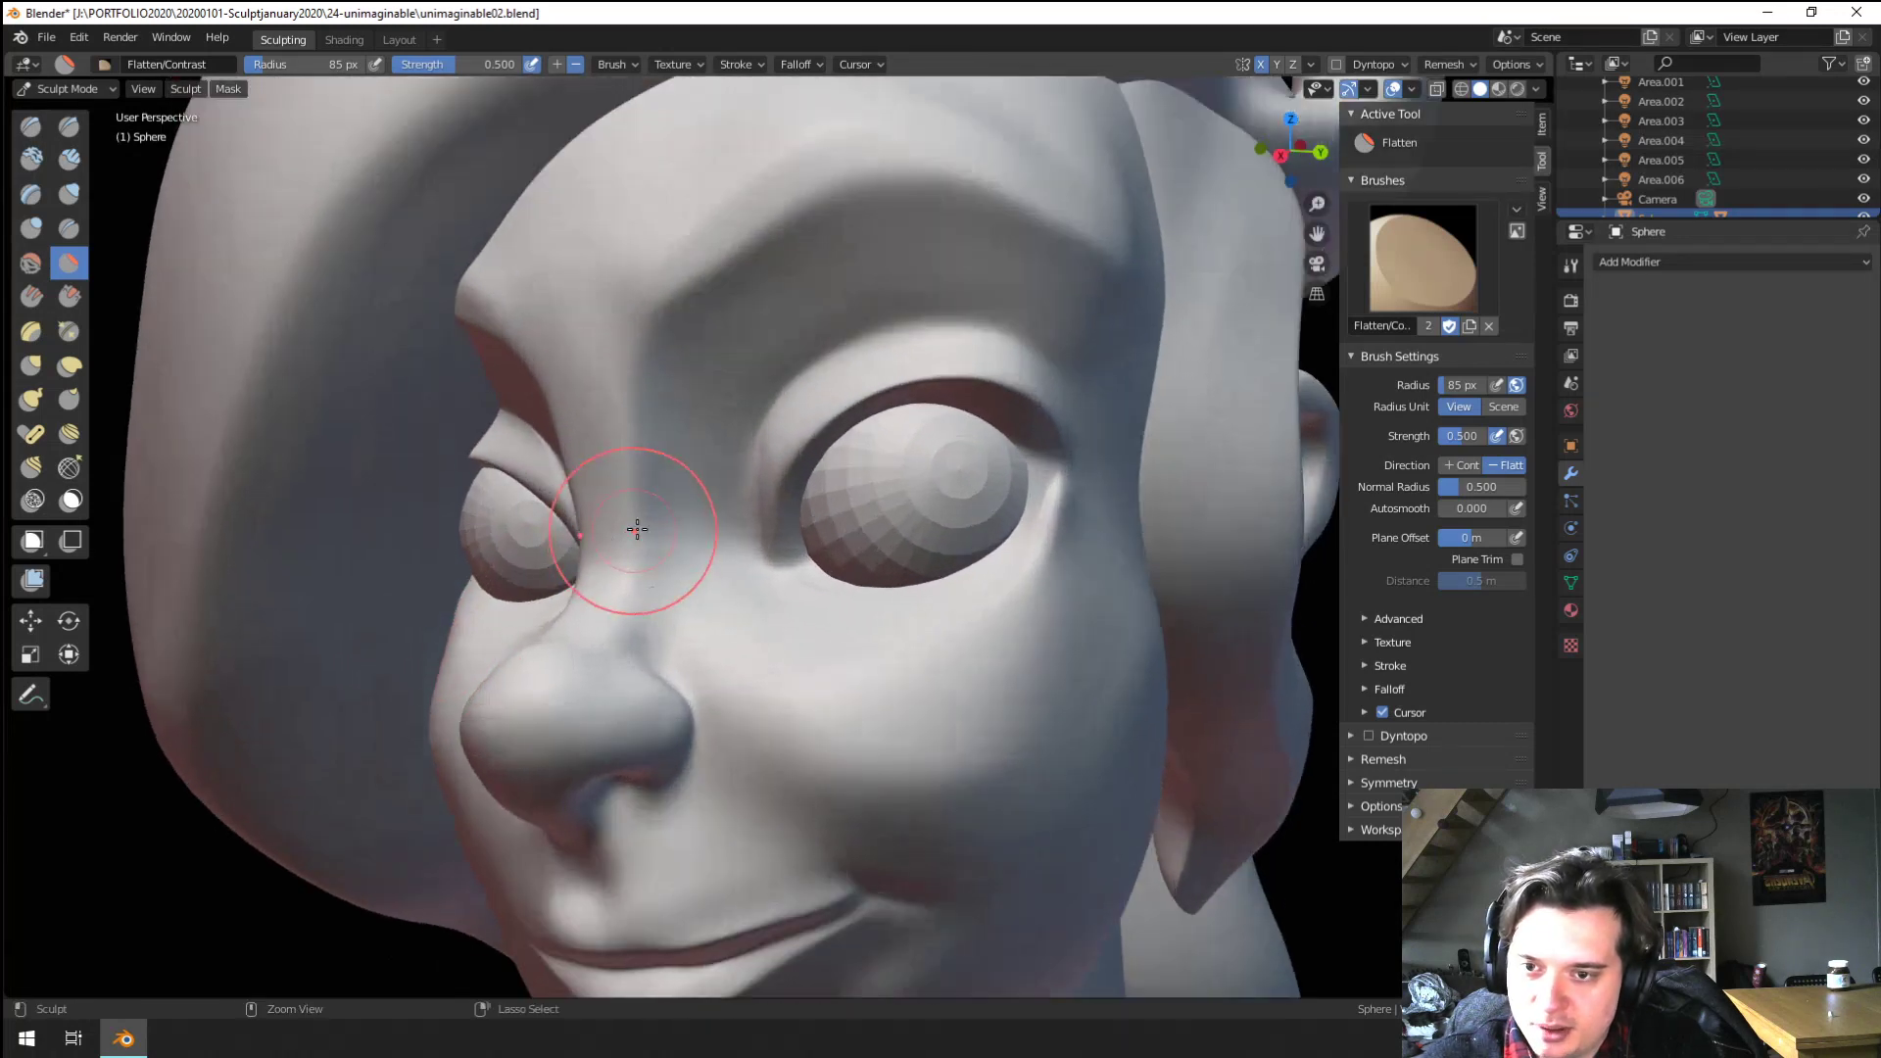
middle_click_drag(724, 555, 665, 529)
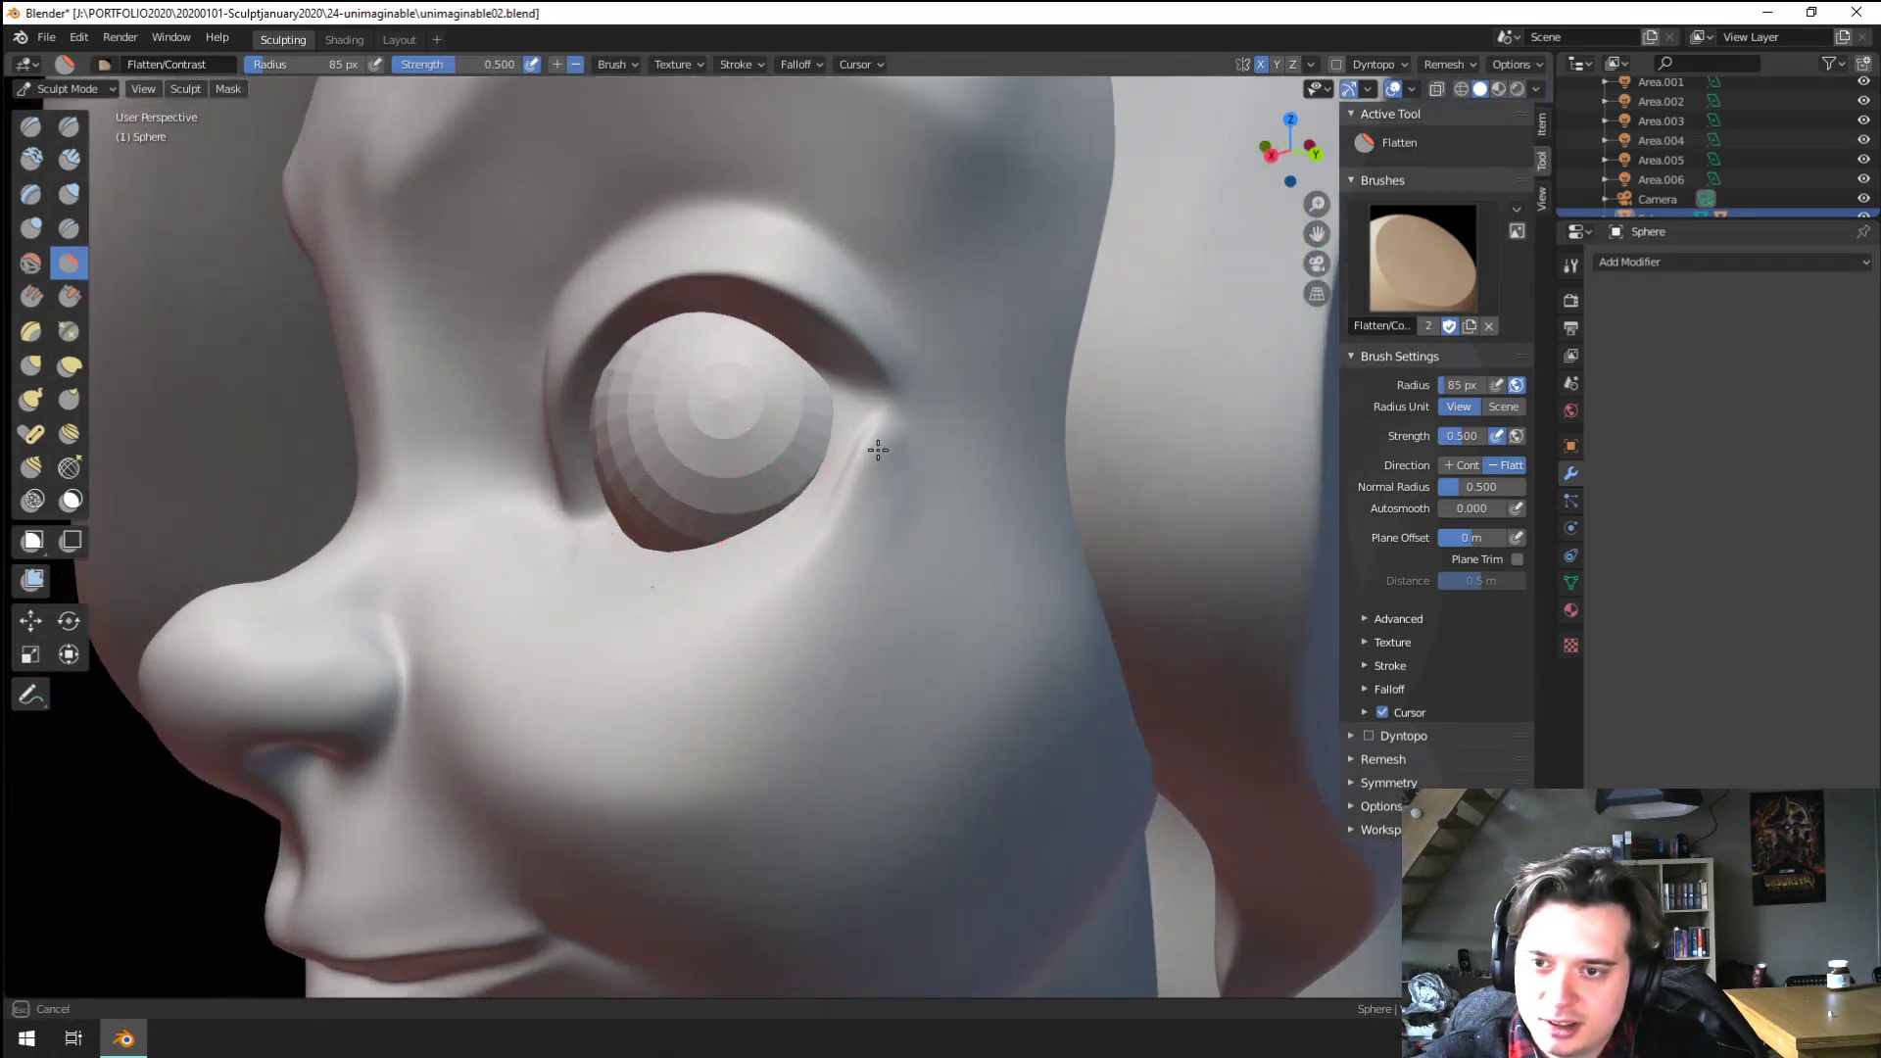
middle_click_drag(782, 531, 823, 468)
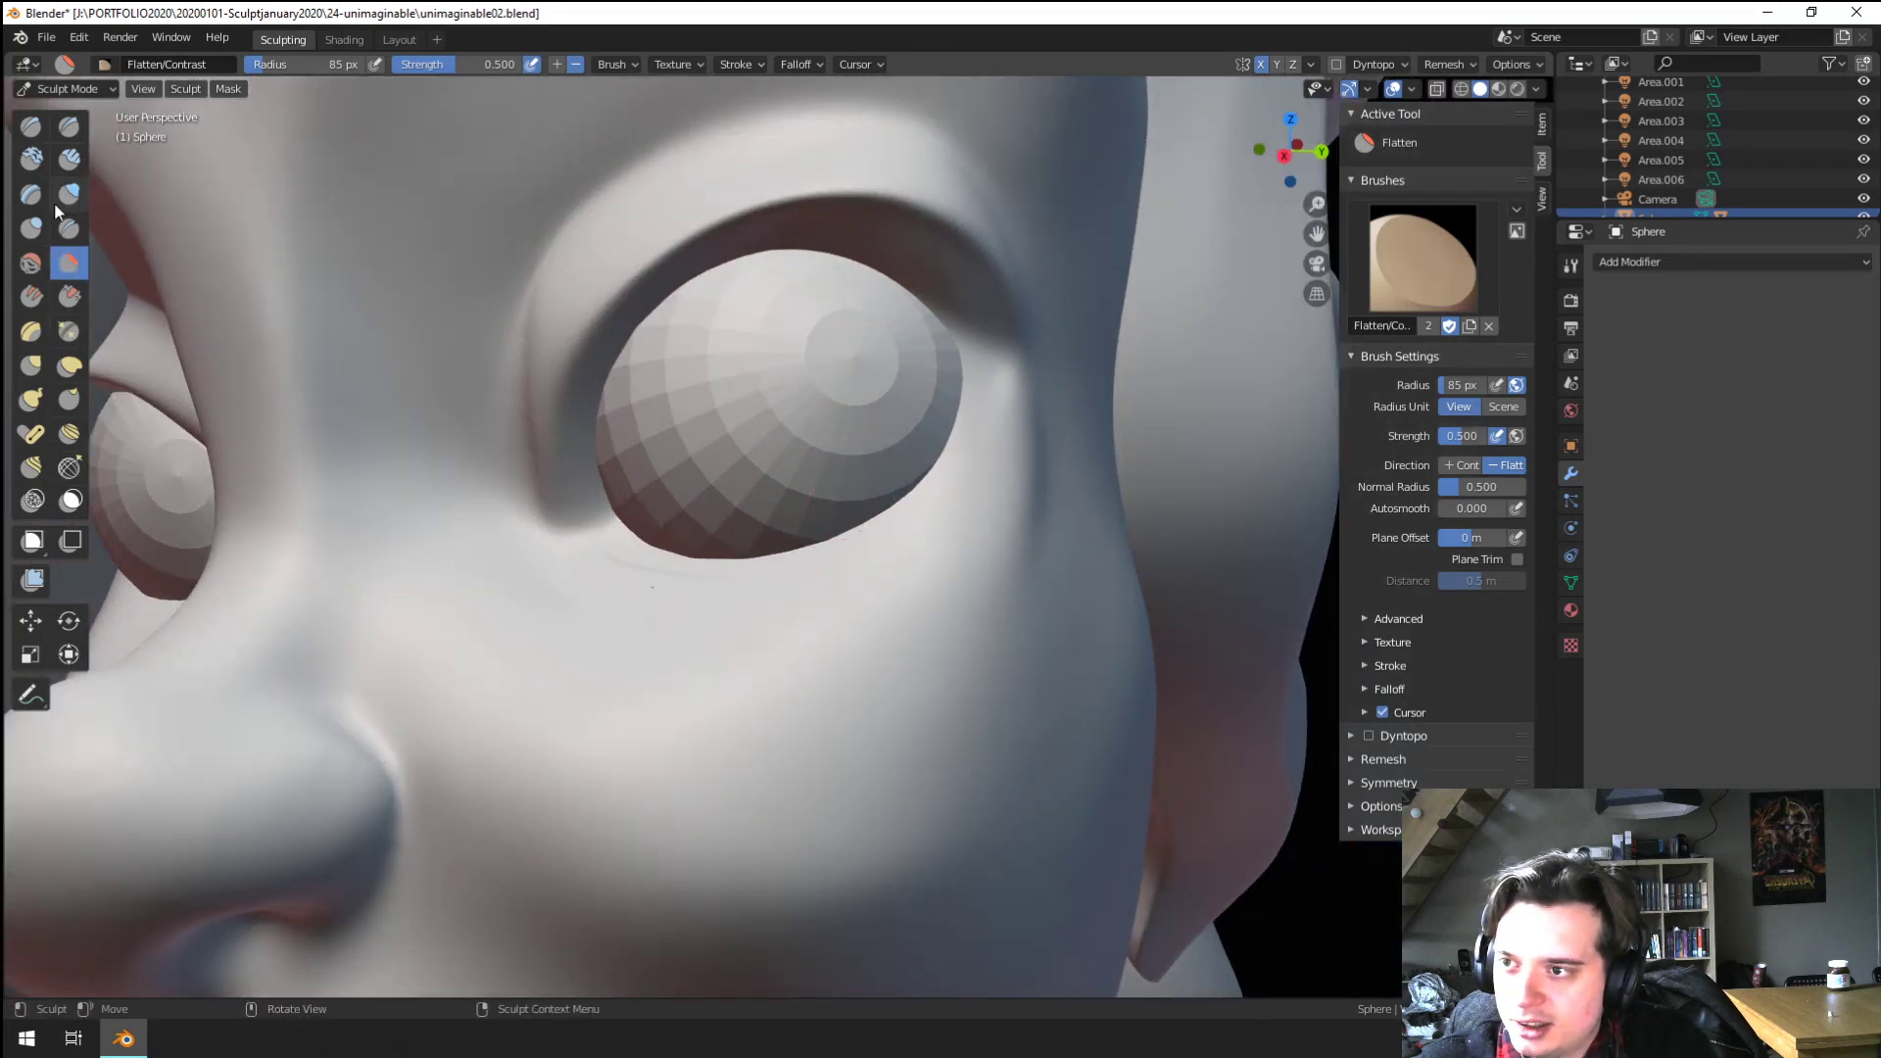
Build up a lower eyelid from the inner to the outer eye corner with the Blob brush at 85 px radius
left_click(32, 226)
left_click_drag(725, 561, 878, 527)
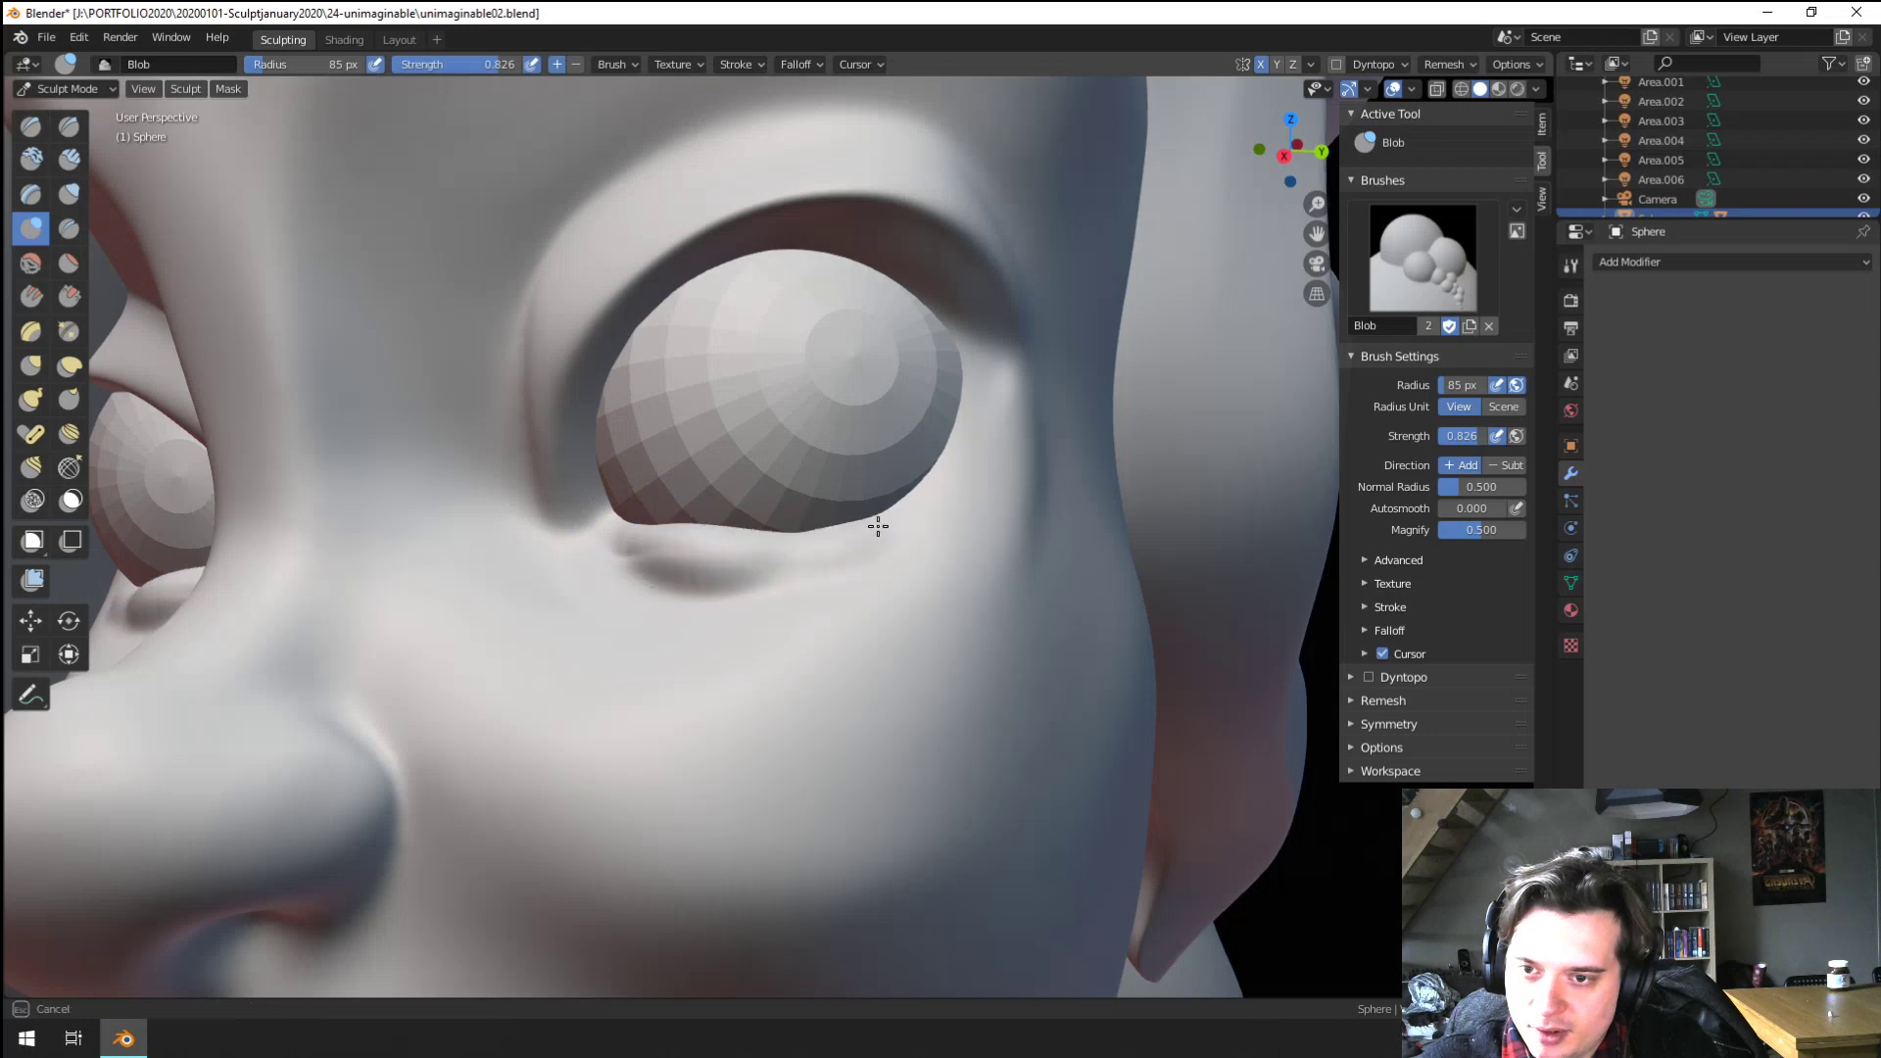
mouse_move(953, 398)
left_mouse_down()
mouse_move(649, 524)
mouse_move(992, 487)
left_mouse_up()
mouse_move(1036, 449)
middle_mouse_down("ctrl")
mouse_move(853, 558)
mouse_move(823, 537)
middle_mouse_up("ctrl")
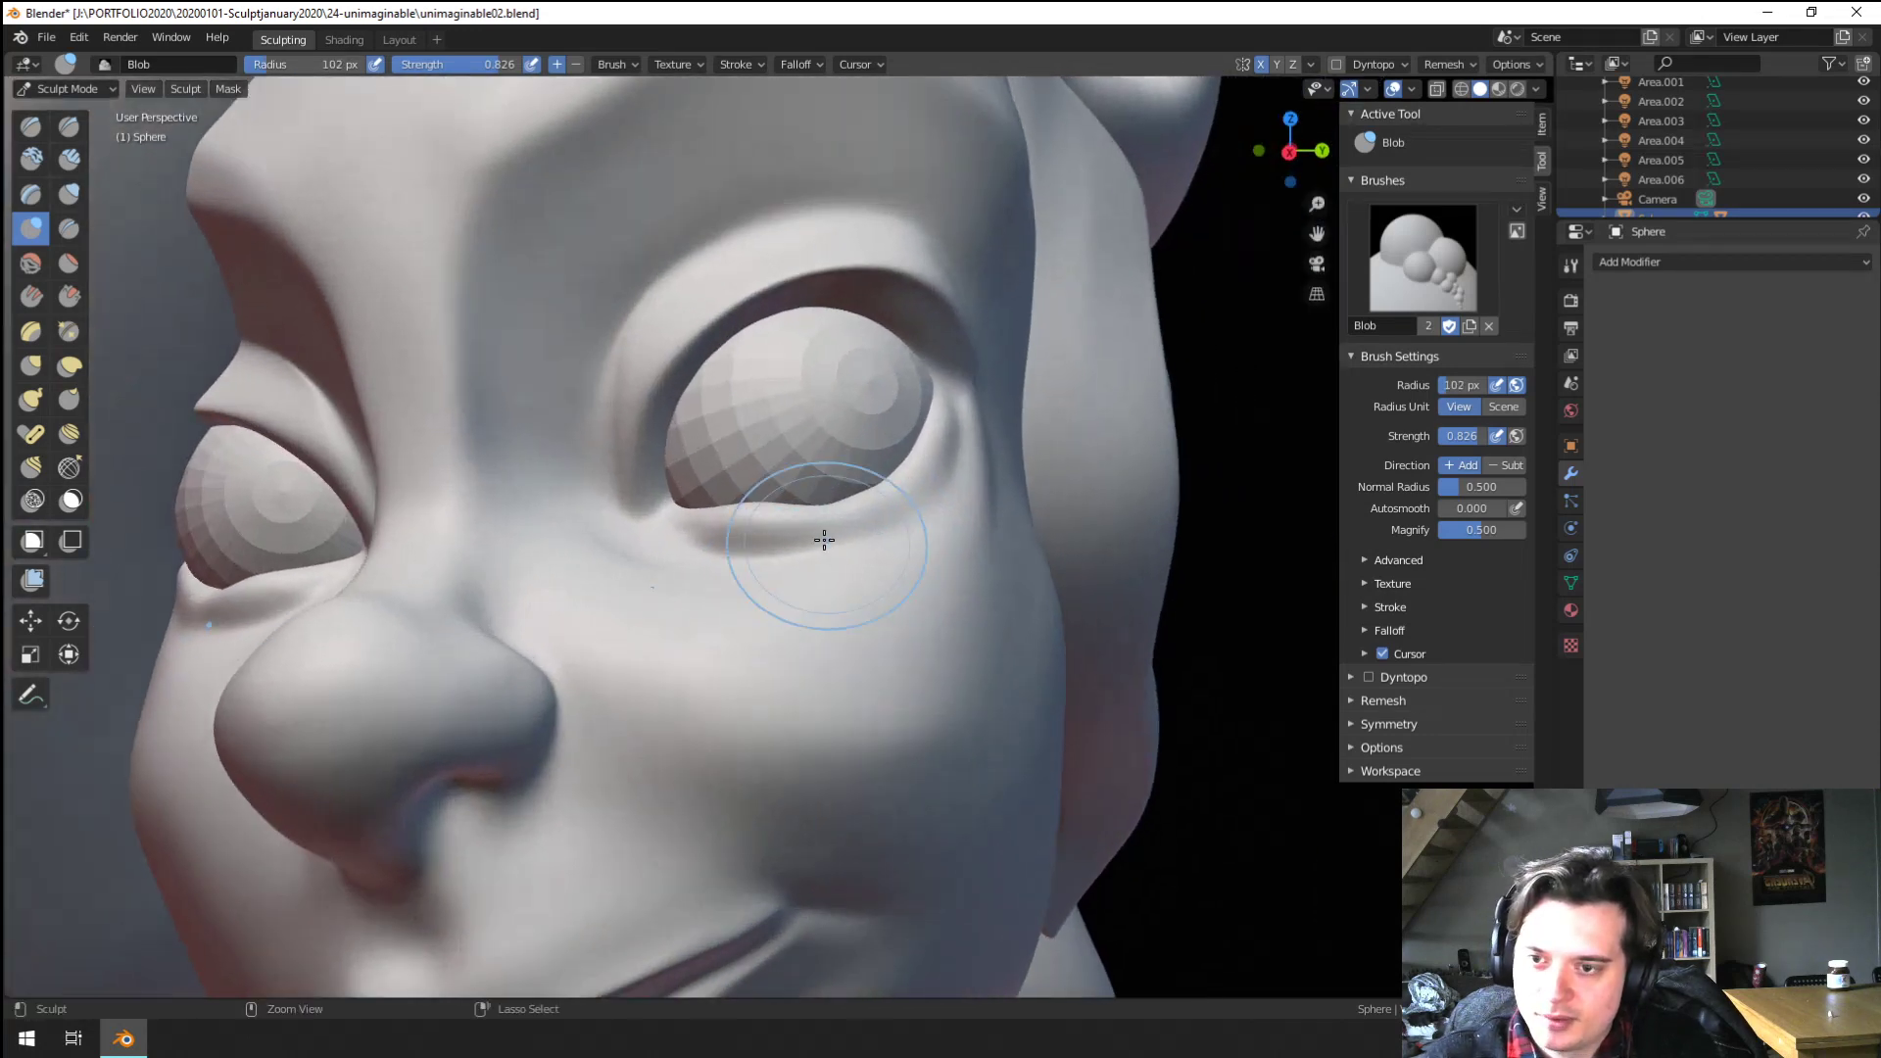
Fit the new lower eyelid against the eyeball with the Grab brush
key("g")
left_click_drag(749, 549, 751, 533)
mouse_move(752, 533)
middle_mouse_down()
mouse_move(714, 596)
mouse_move(667, 575)
mouse_move(680, 597)
mouse_move(676, 558)
mouse_move(882, 500)
mouse_move(790, 510)
middle_mouse_up()
key("f")
left_click_drag(790, 510, 787, 521)
mouse_move(769, 529)
middle_mouse_down()
mouse_move(693, 536)
mouse_move(783, 529)
middle_mouse_up()
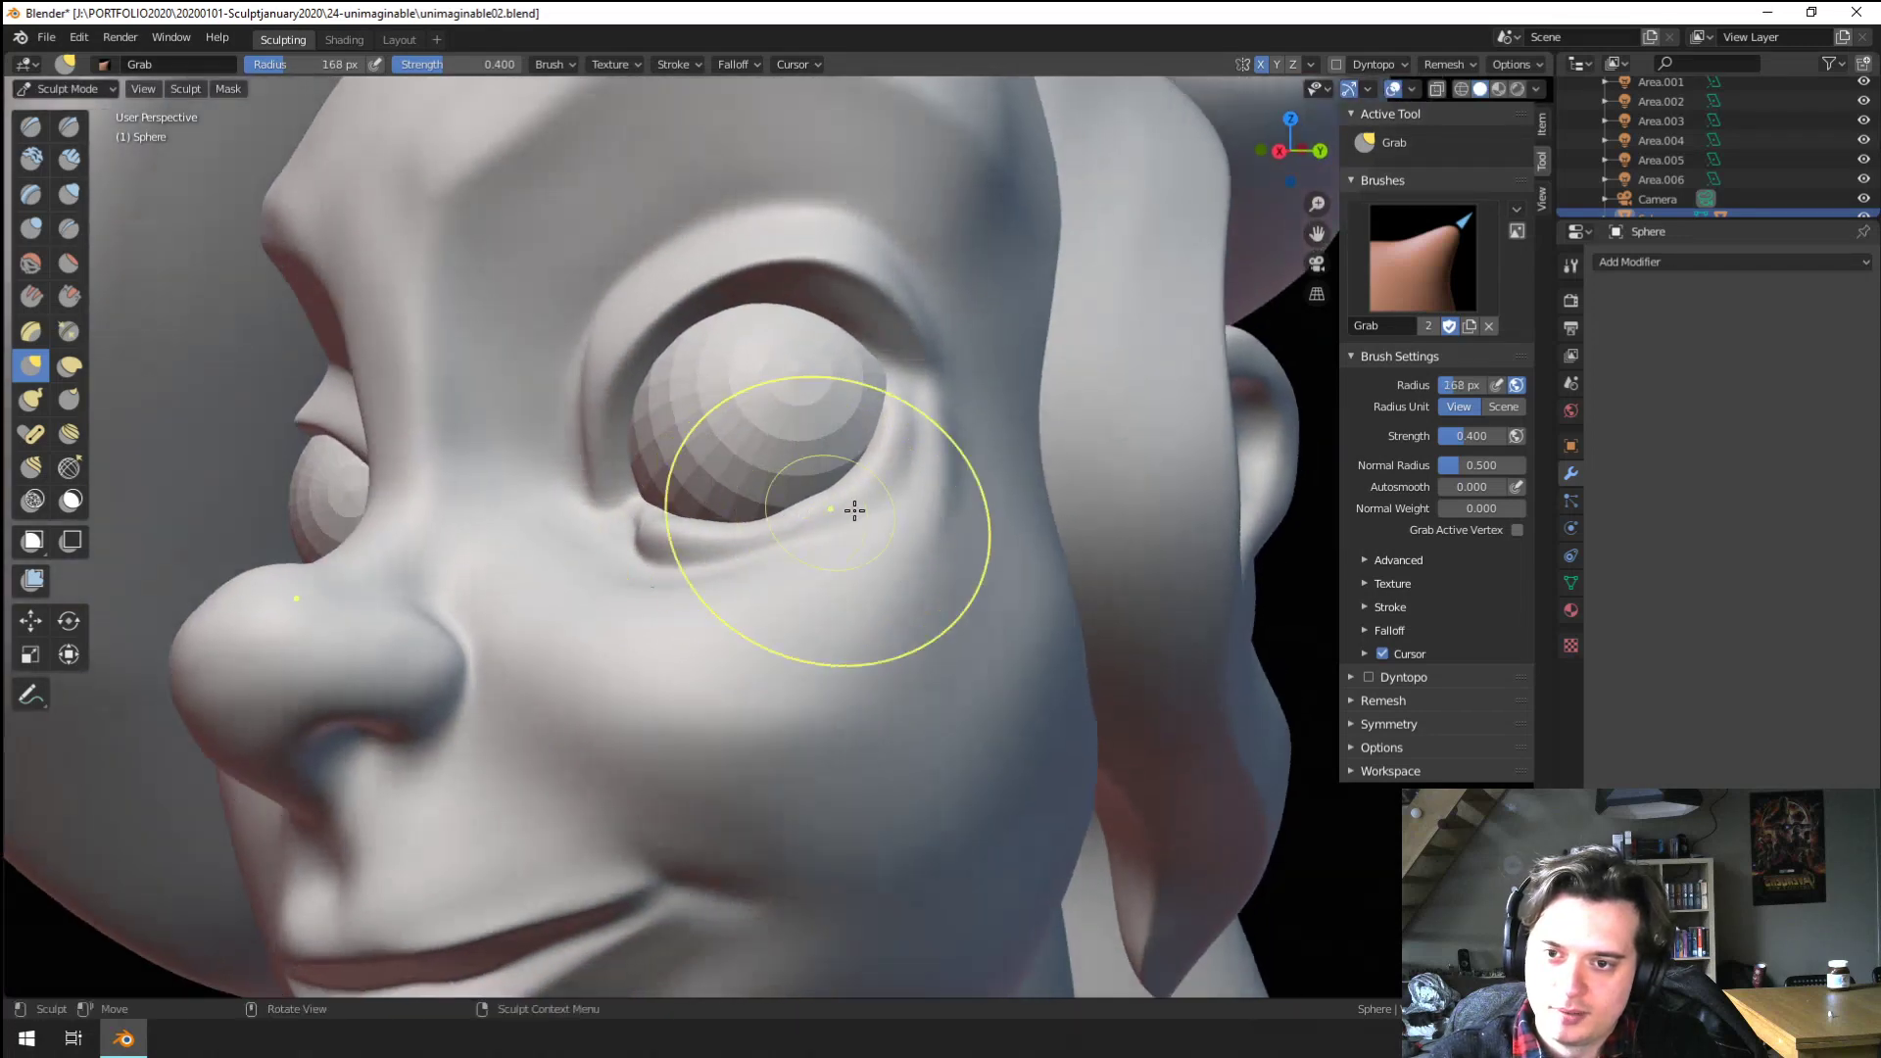
Pull the outer cheek contour below the eye into shape with the Grab brush at 231 px radius
key("f")
left_click(995, 573)
left_click_drag(997, 572, 1035, 559)
middle_click_drag(1032, 561, 1044, 541)
left_click_drag(1044, 543, 1058, 539)
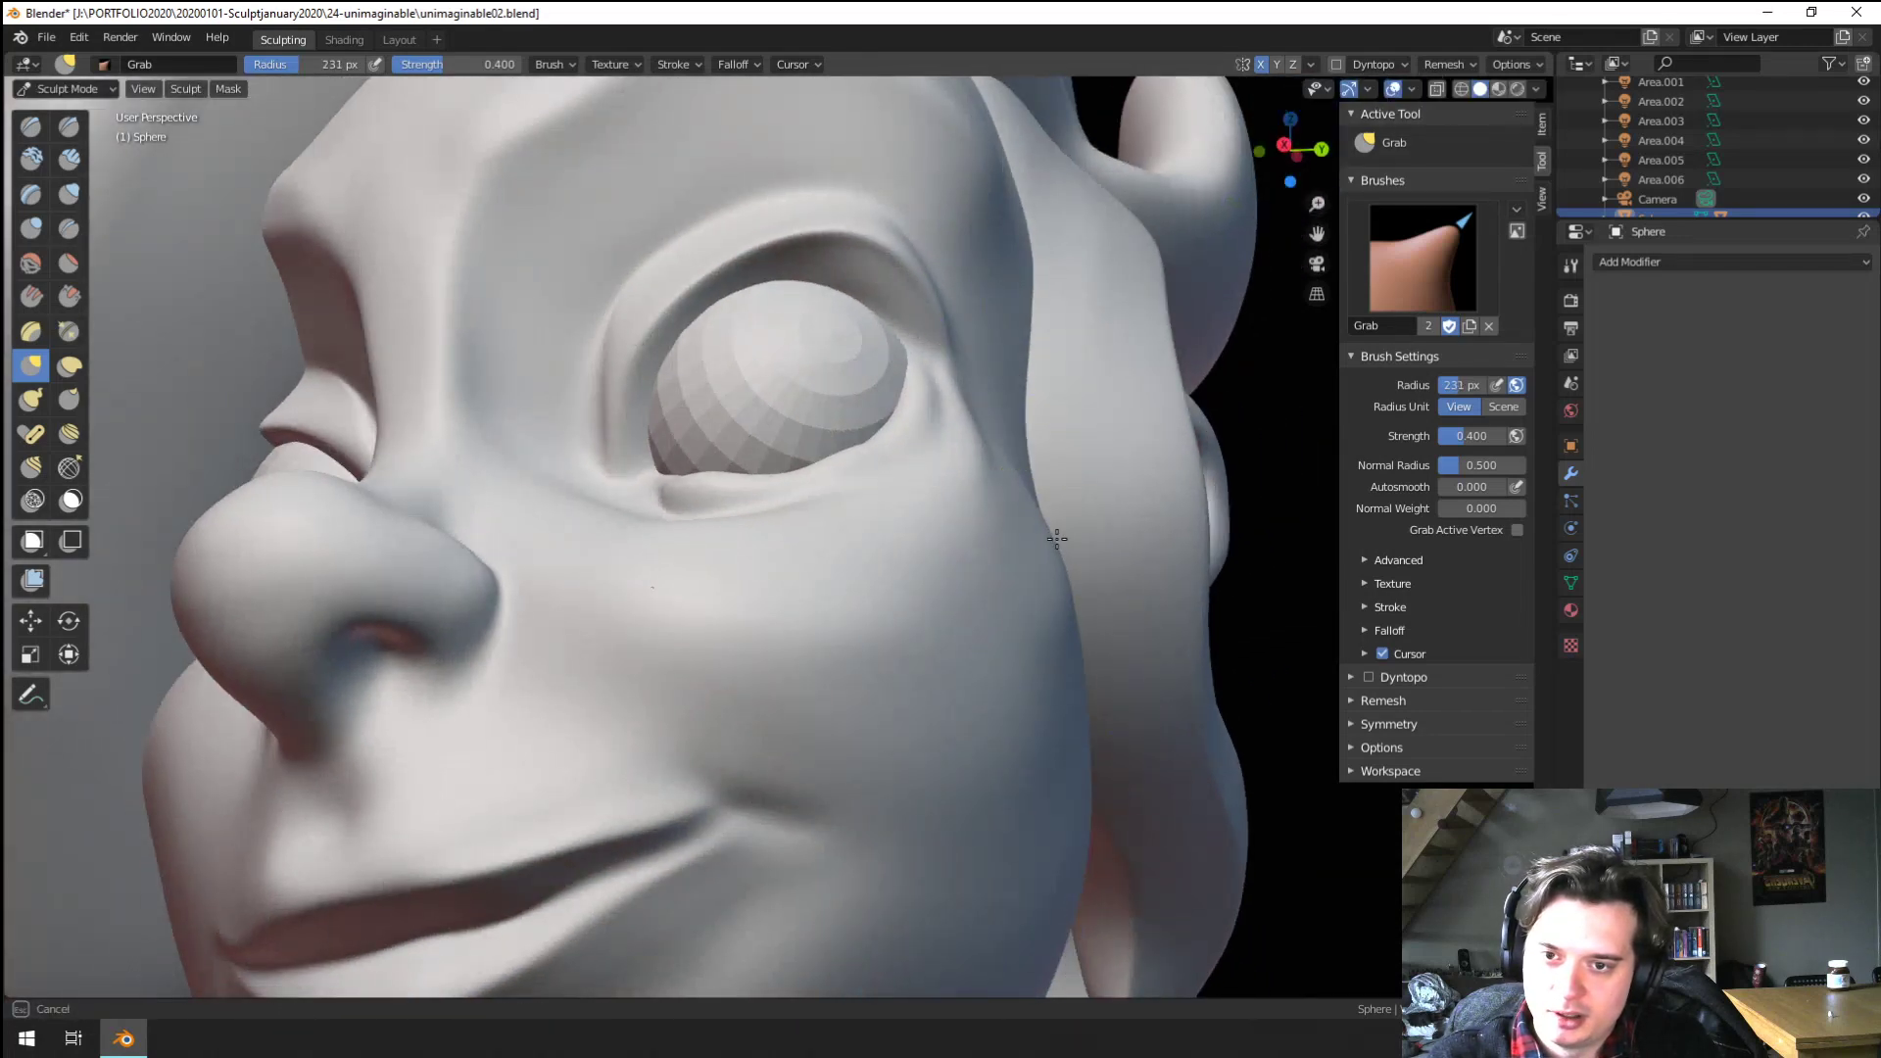
Adjust the area between the brow ridge and the upper eyelid with the Grab brush at 166 px radius
scroll(1032, 582, "down", 3)
middle_click_drag(968, 599, 1008, 641)
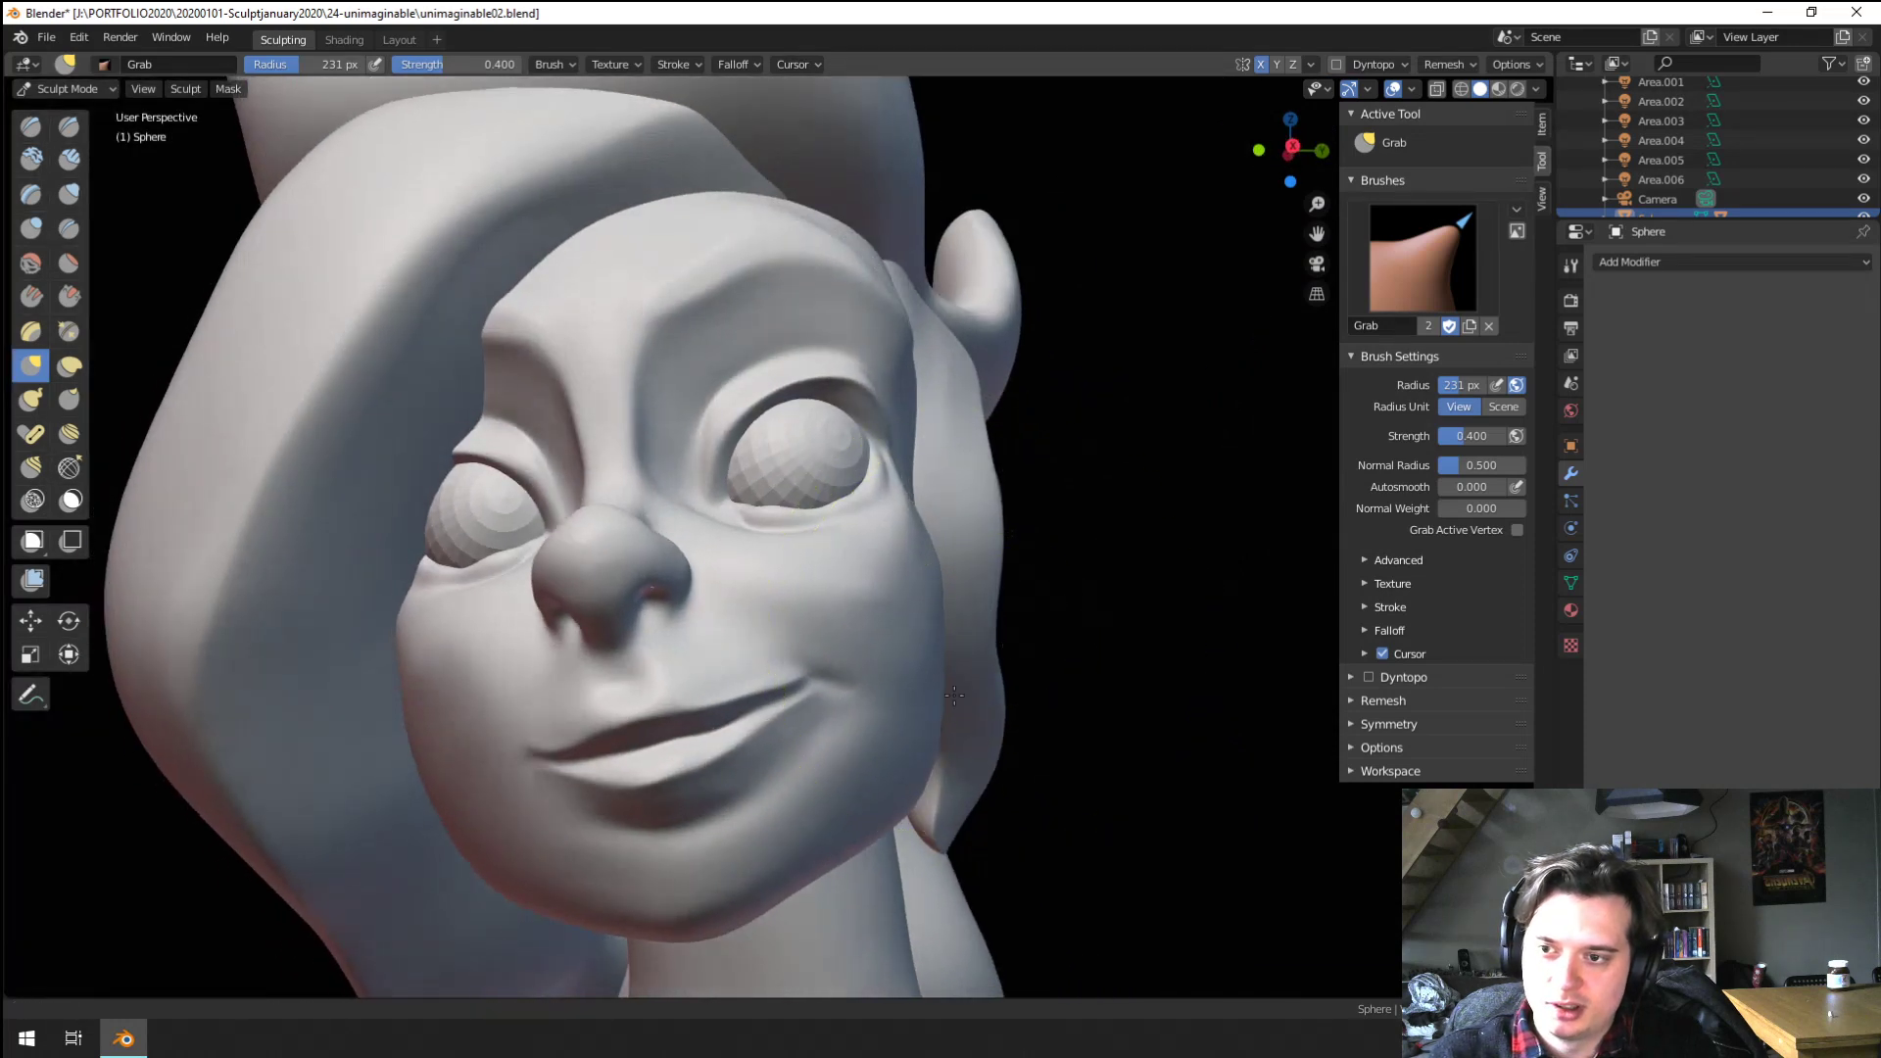
scroll(979, 666, "down", 4)
middle_click_drag(901, 730, 886, 559)
mouse_move(754, 448)
middle_mouse_down("shift")
mouse_move(743, 517)
mouse_move(714, 415)
middle_mouse_up("shift")
key("f")
left_click(700, 374)
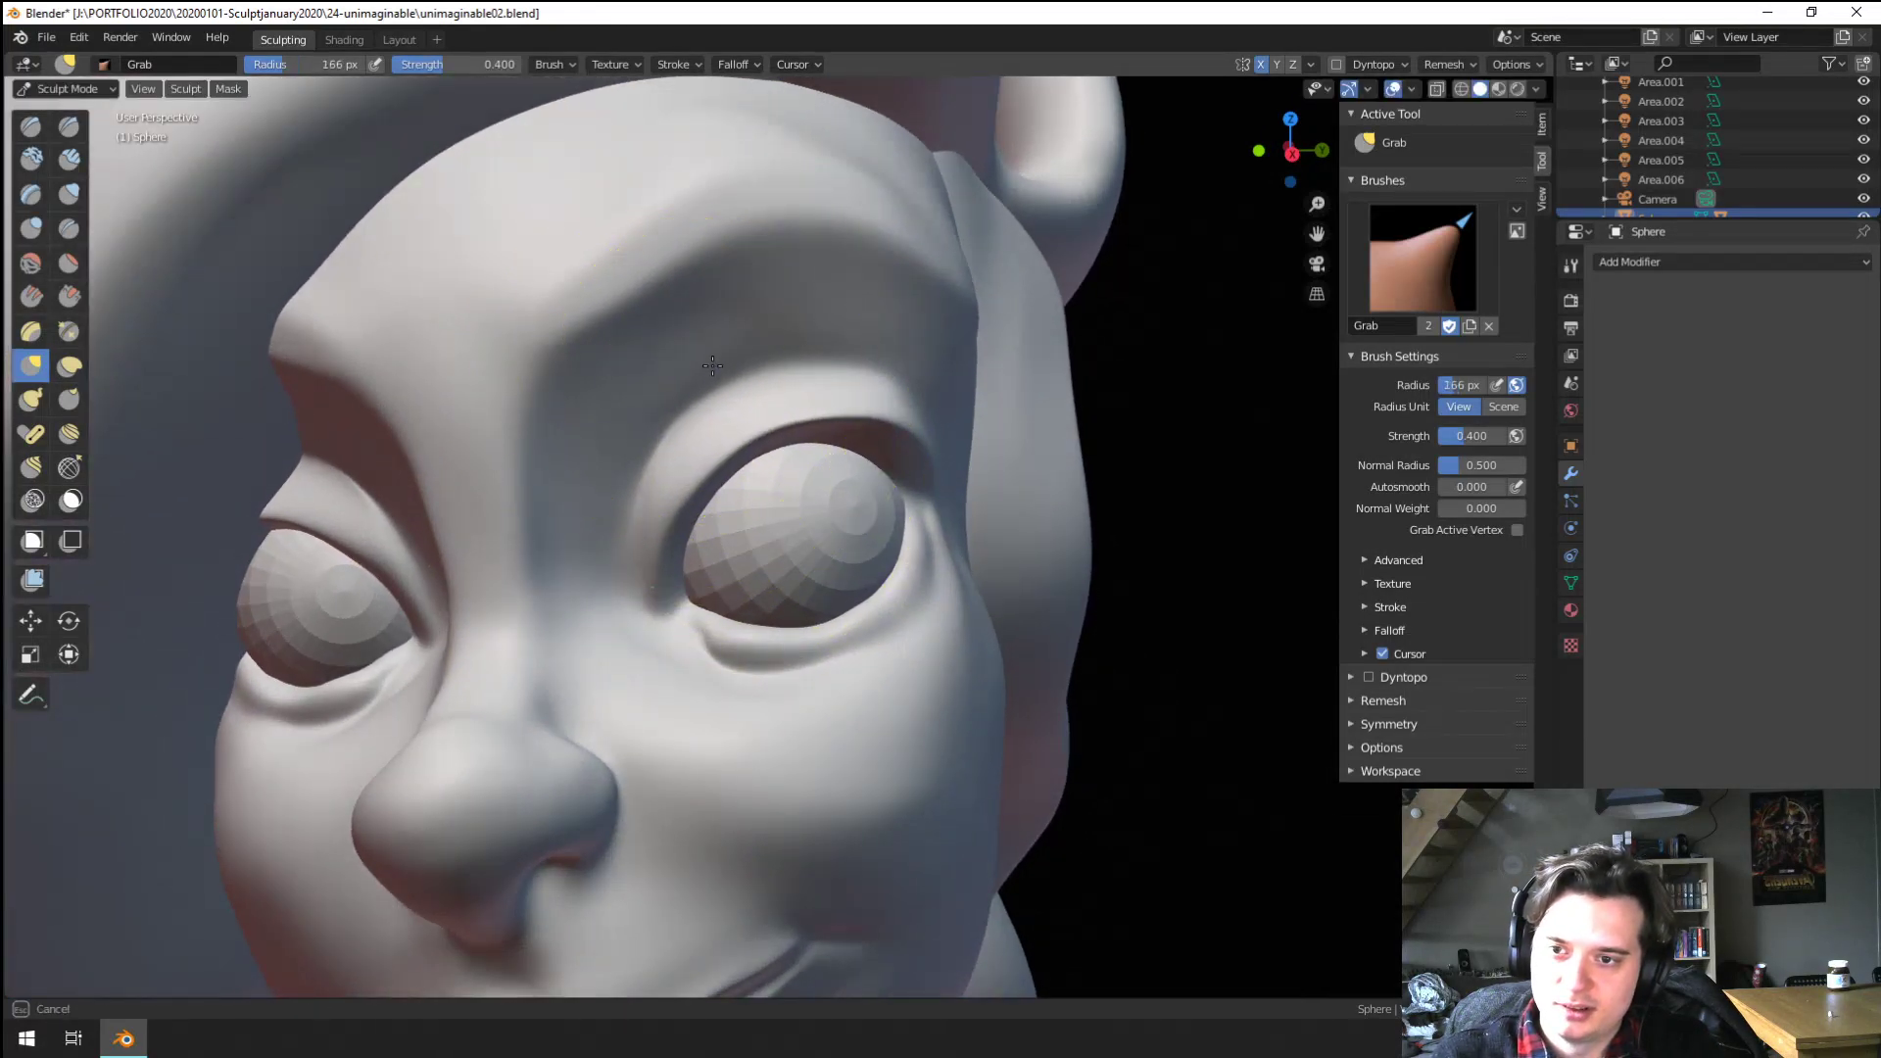
Define the fold between the brow ridge and the upper eyelid with the Crease brush at 72 px radius
left_click(70, 229)
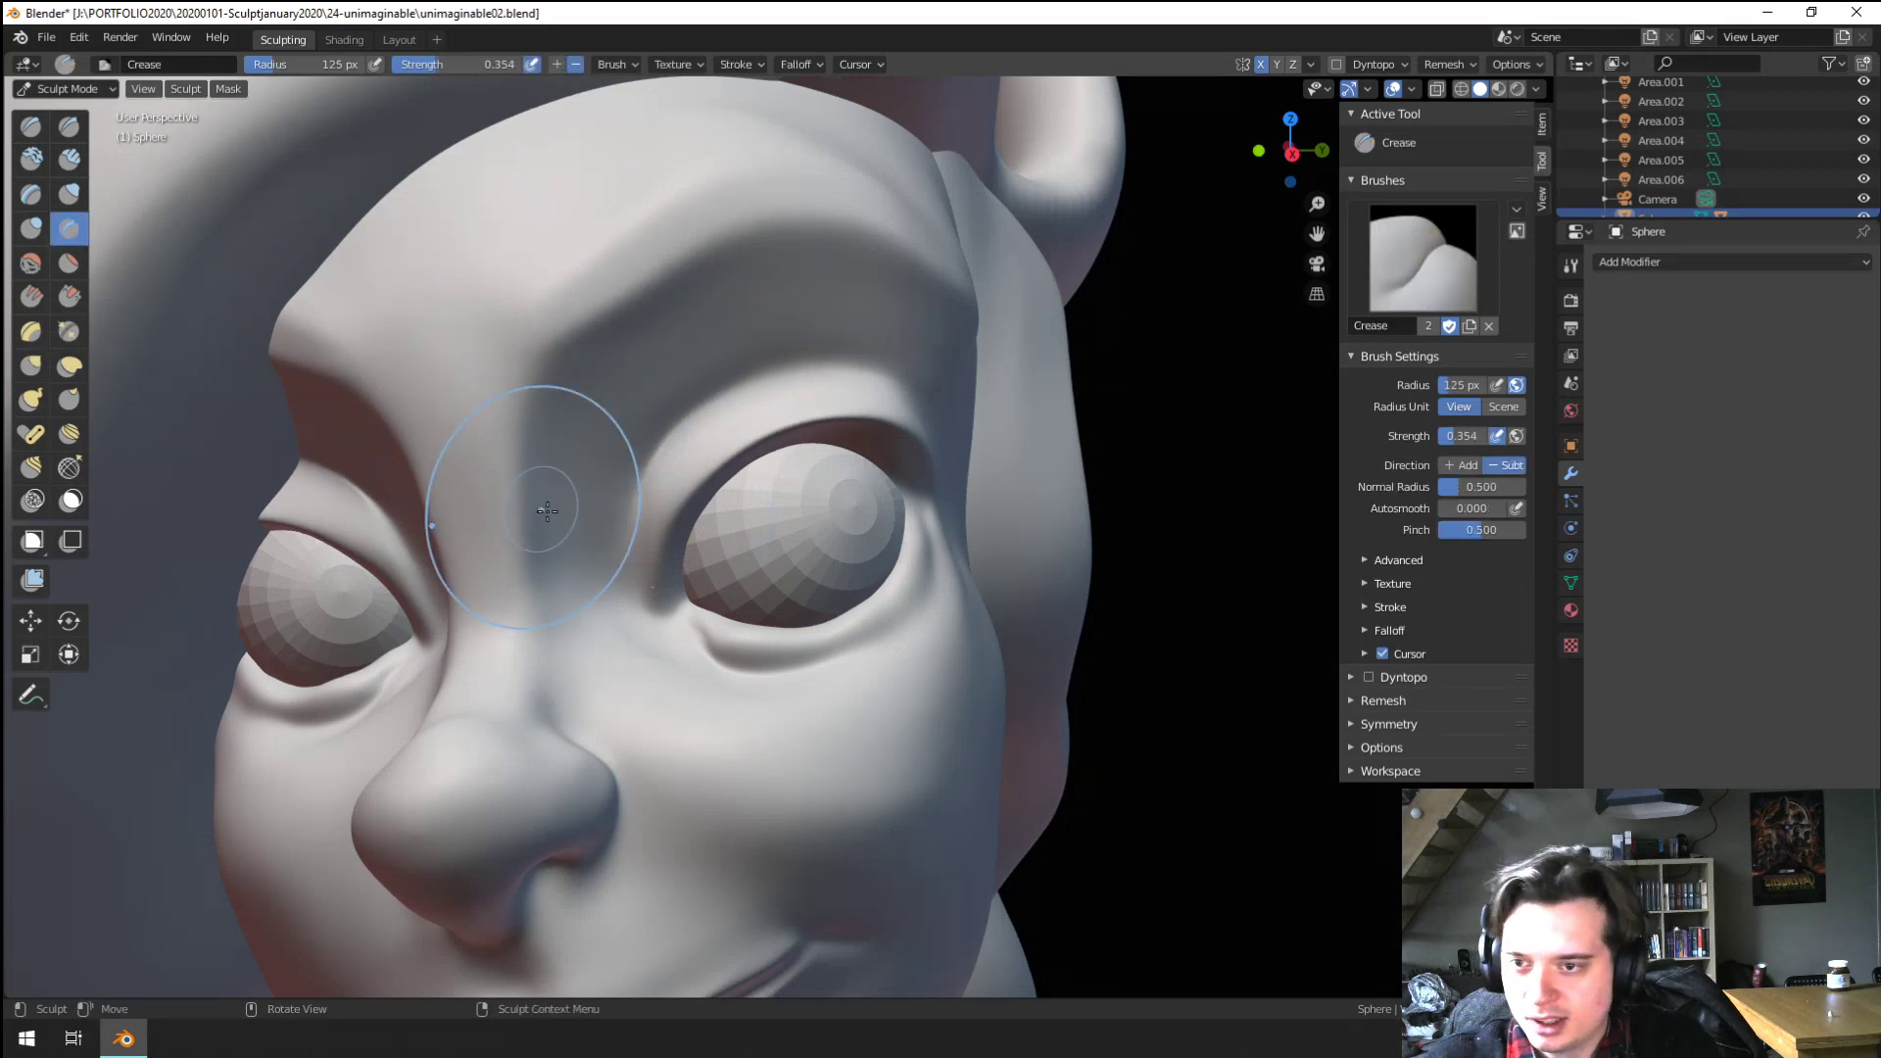
key("f")
left_click(615, 528)
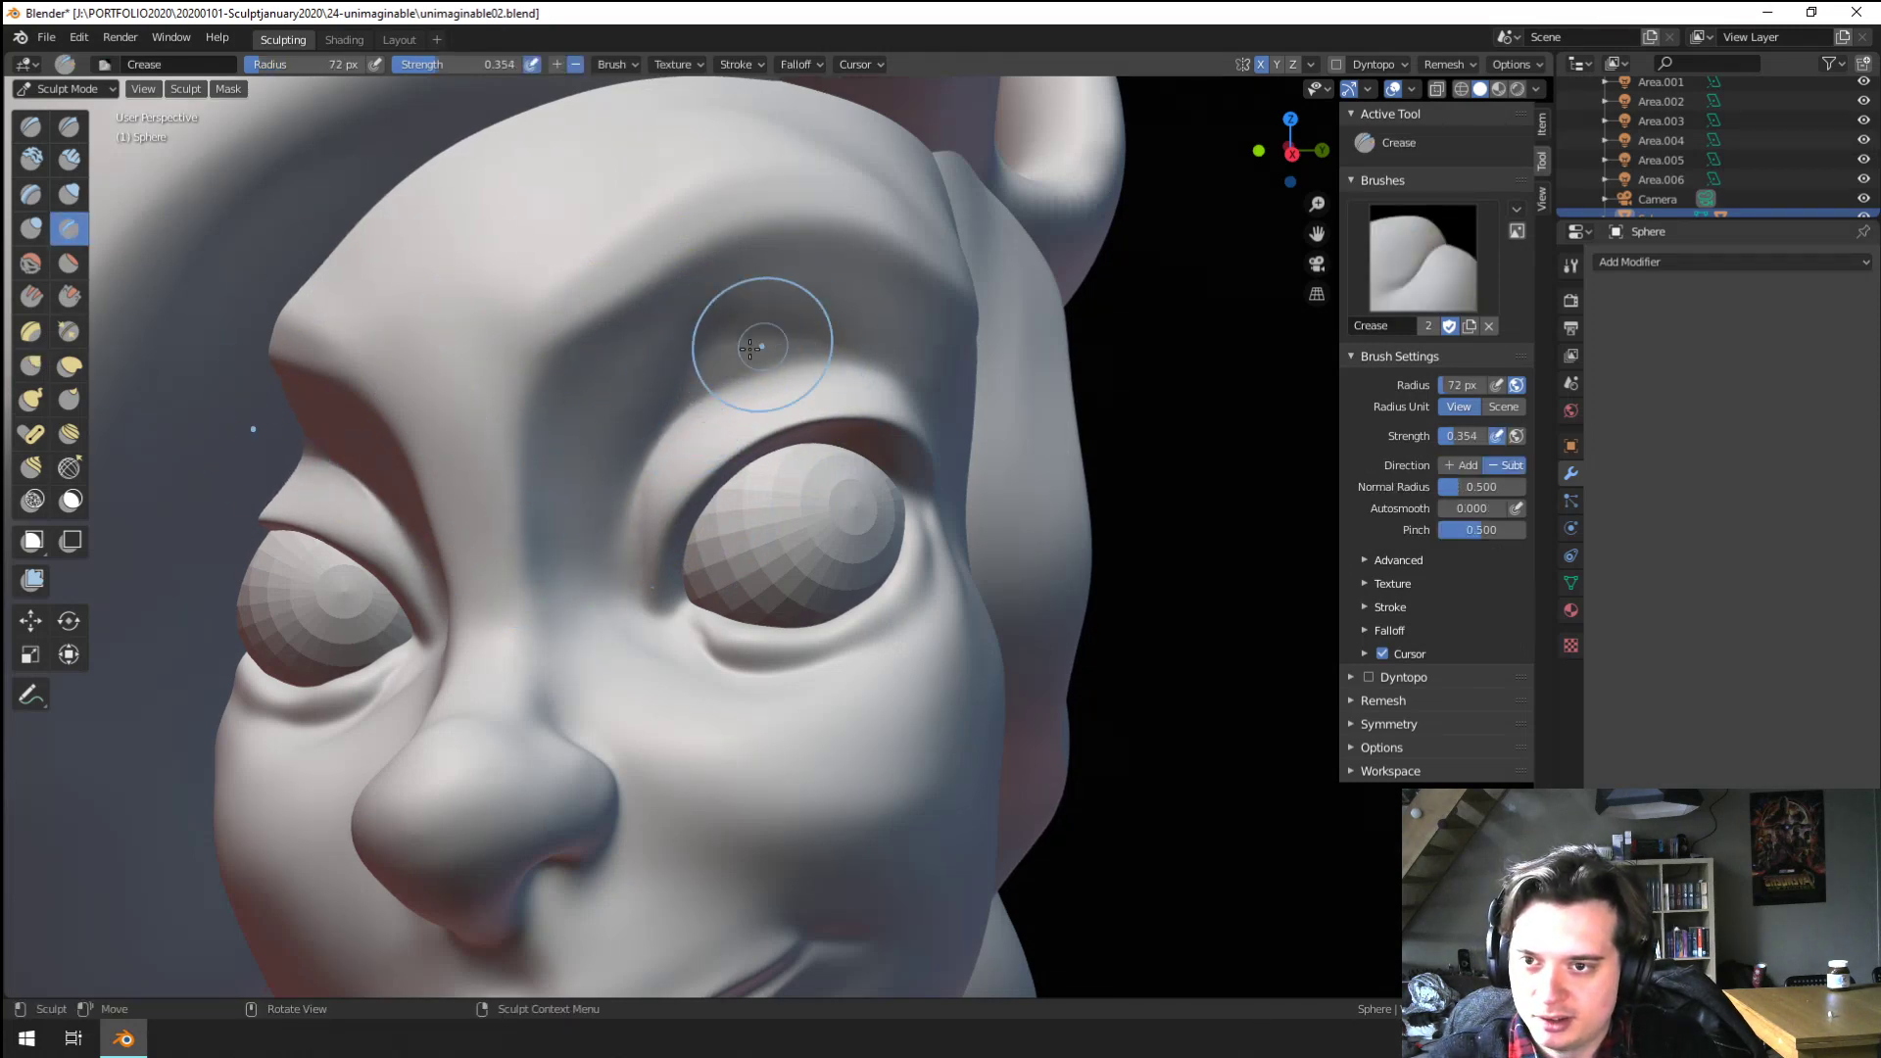
middle_click_drag(838, 374, 673, 348)
mouse_move(602, 509)
middle_mouse_down()
mouse_move(714, 386)
mouse_move(671, 414)
mouse_move(670, 343)
mouse_move(605, 395)
mouse_move(777, 332)
middle_mouse_up()
Adjust the fold above the upper eyelid with the Grab brush at 135 px radius
key("f")
left_click(634, 364)
key("g")
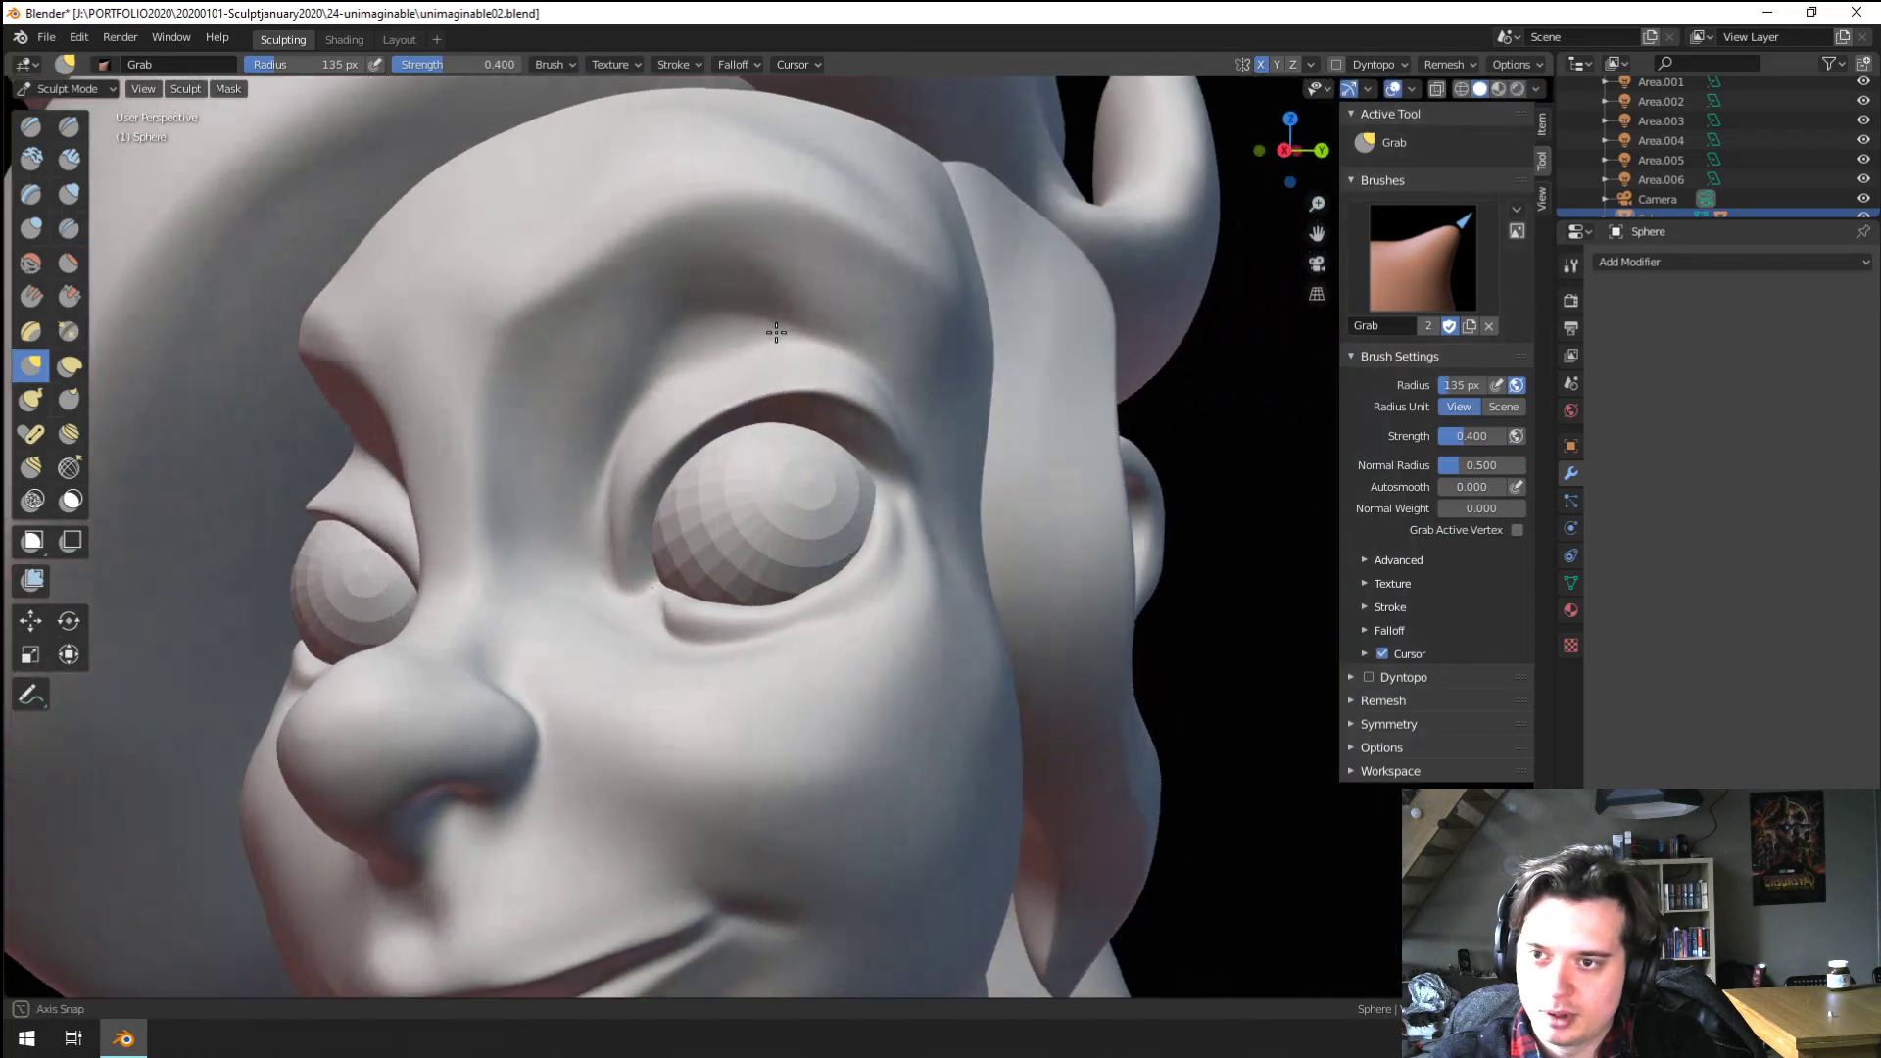
left_click_drag(779, 333, 773, 346)
middle_click_drag(773, 346, 819, 361)
scroll(820, 361, "up", 2)
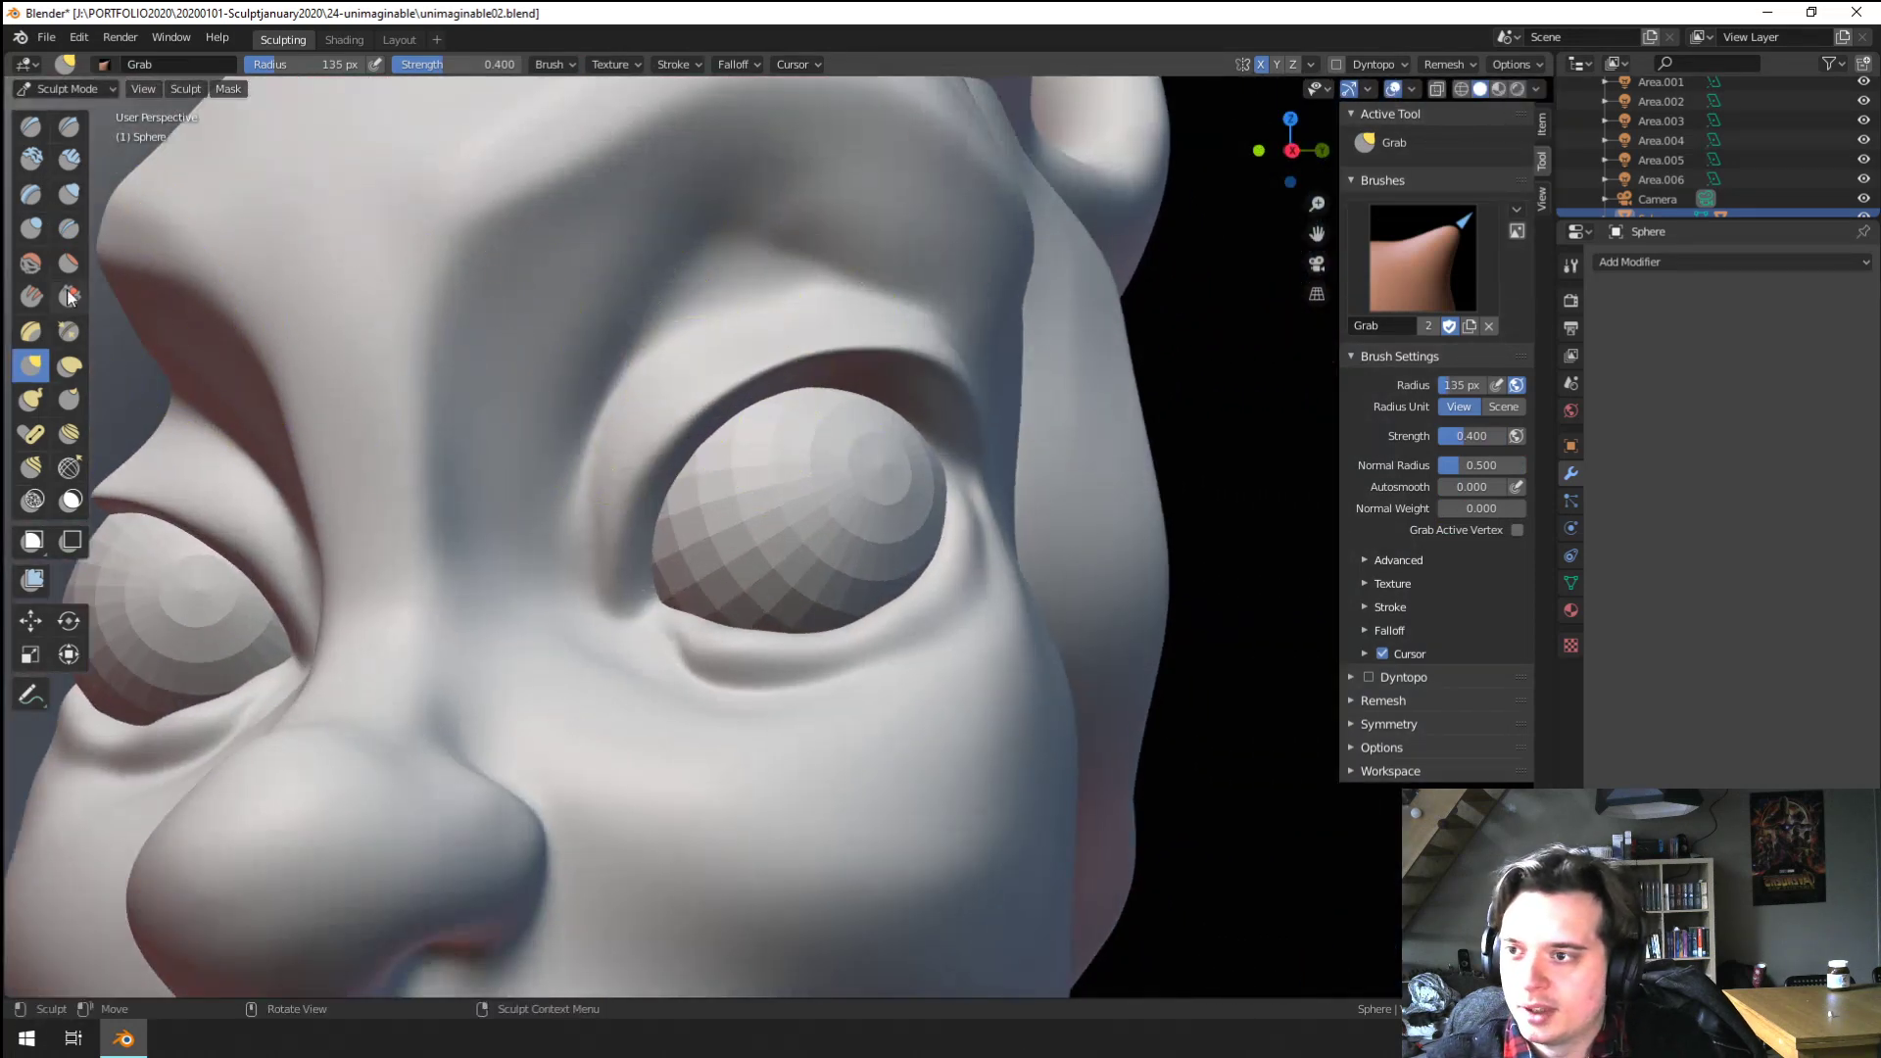
Flatten the area above the upper eyelid with the Flatten brush at 110 px radius and refine its shape with Grab at 94 px
key("shift+t")
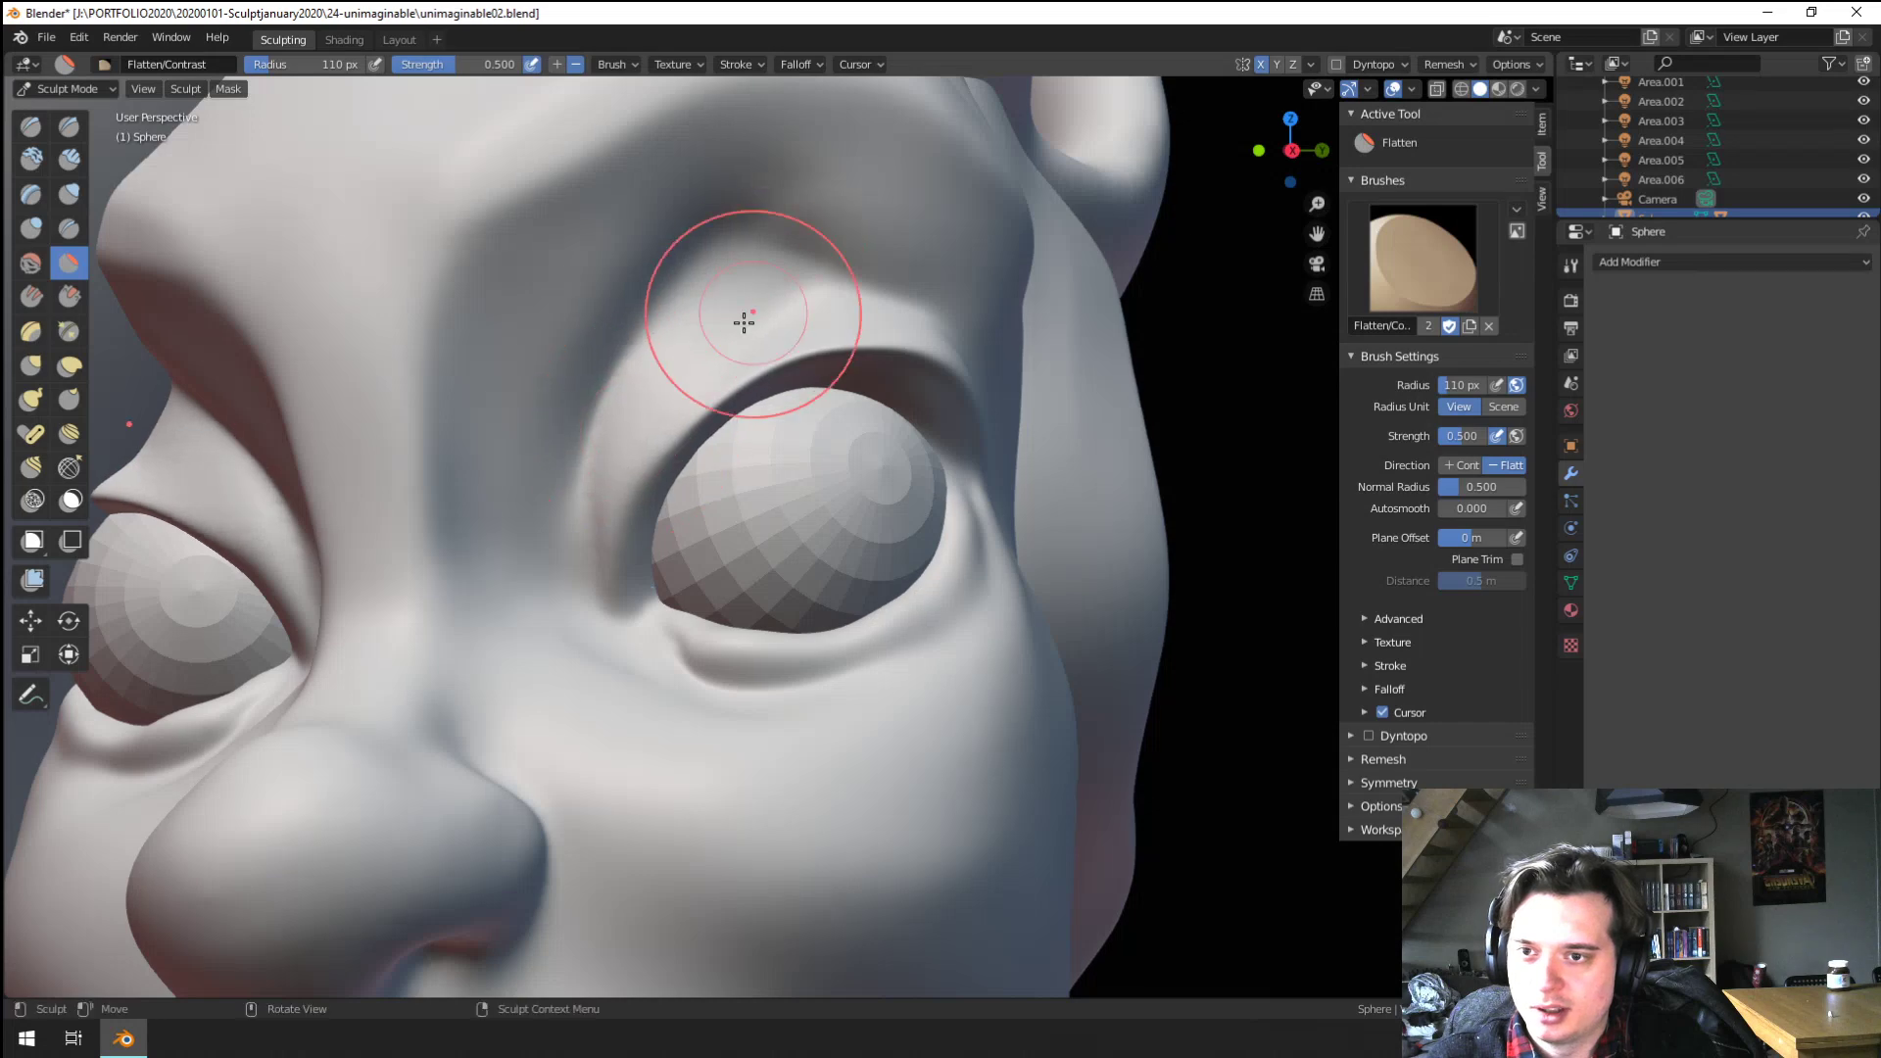
middle_click_drag(743, 322, 663, 367)
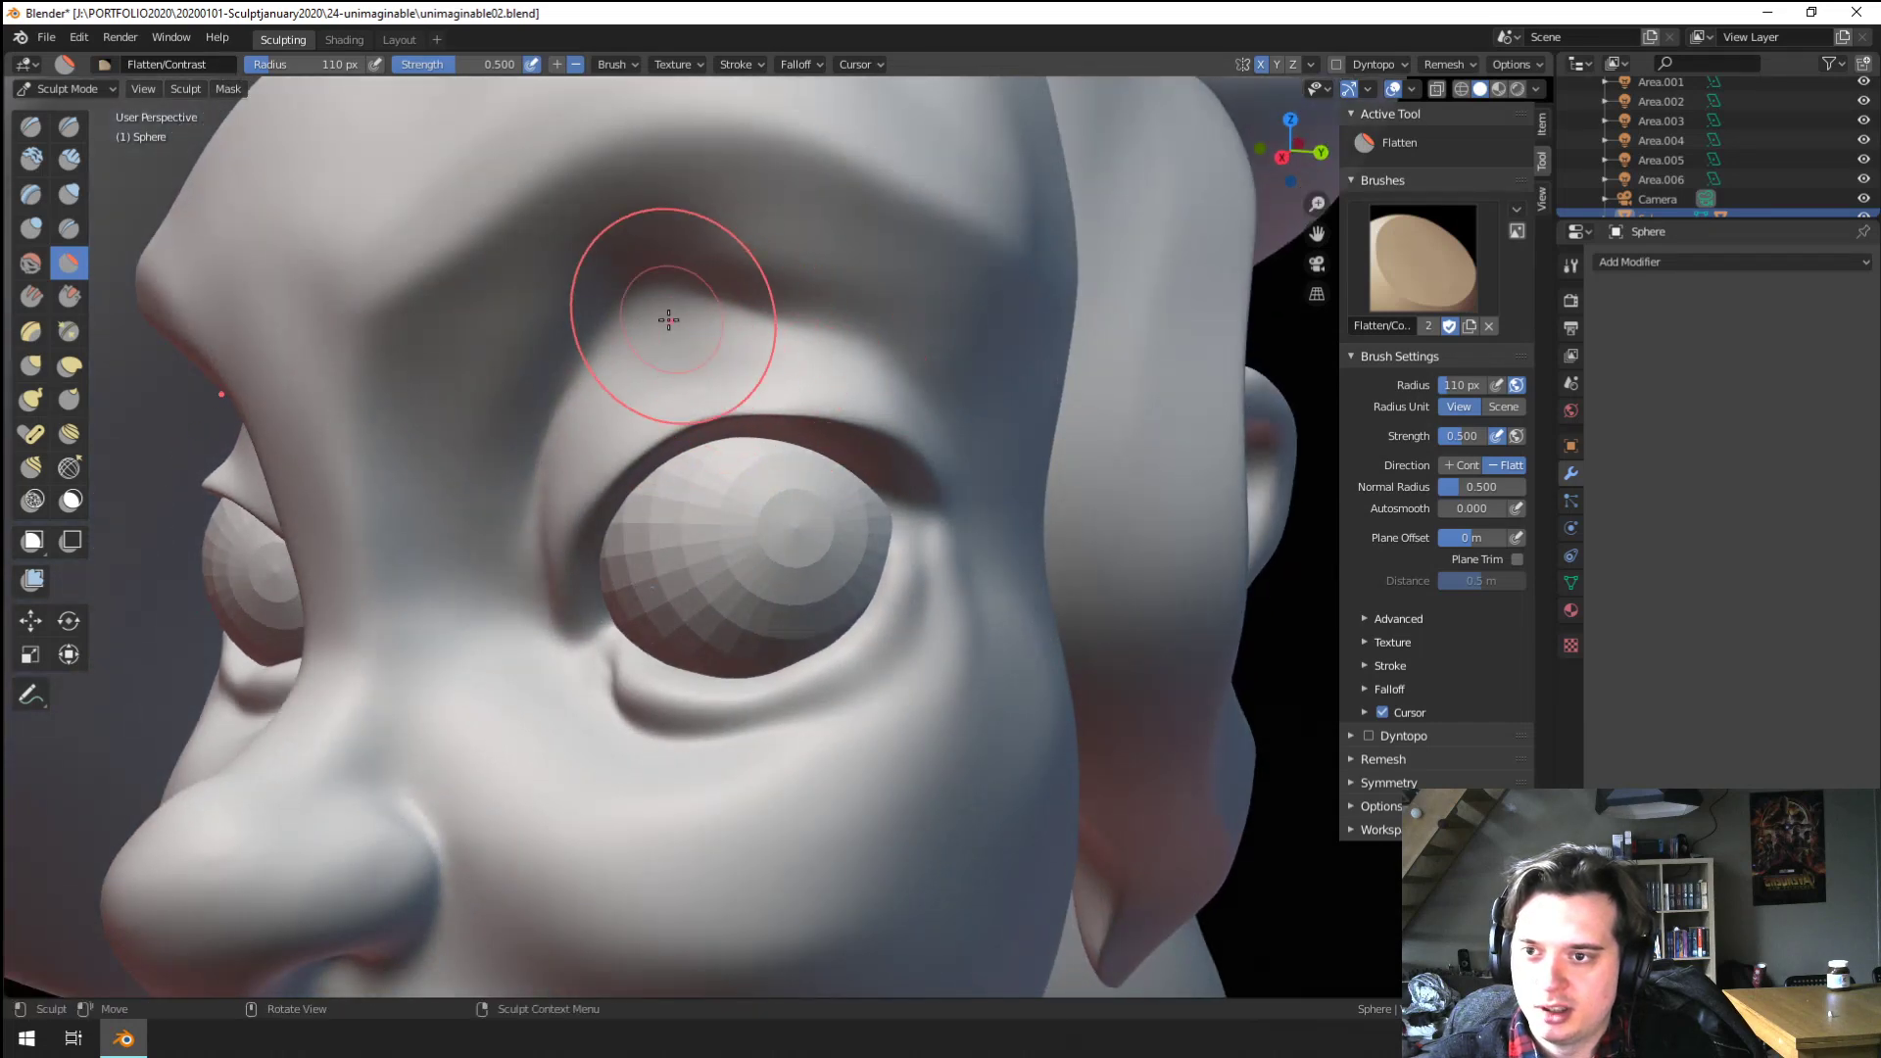
middle_click_drag(583, 437, 676, 343)
key("g")
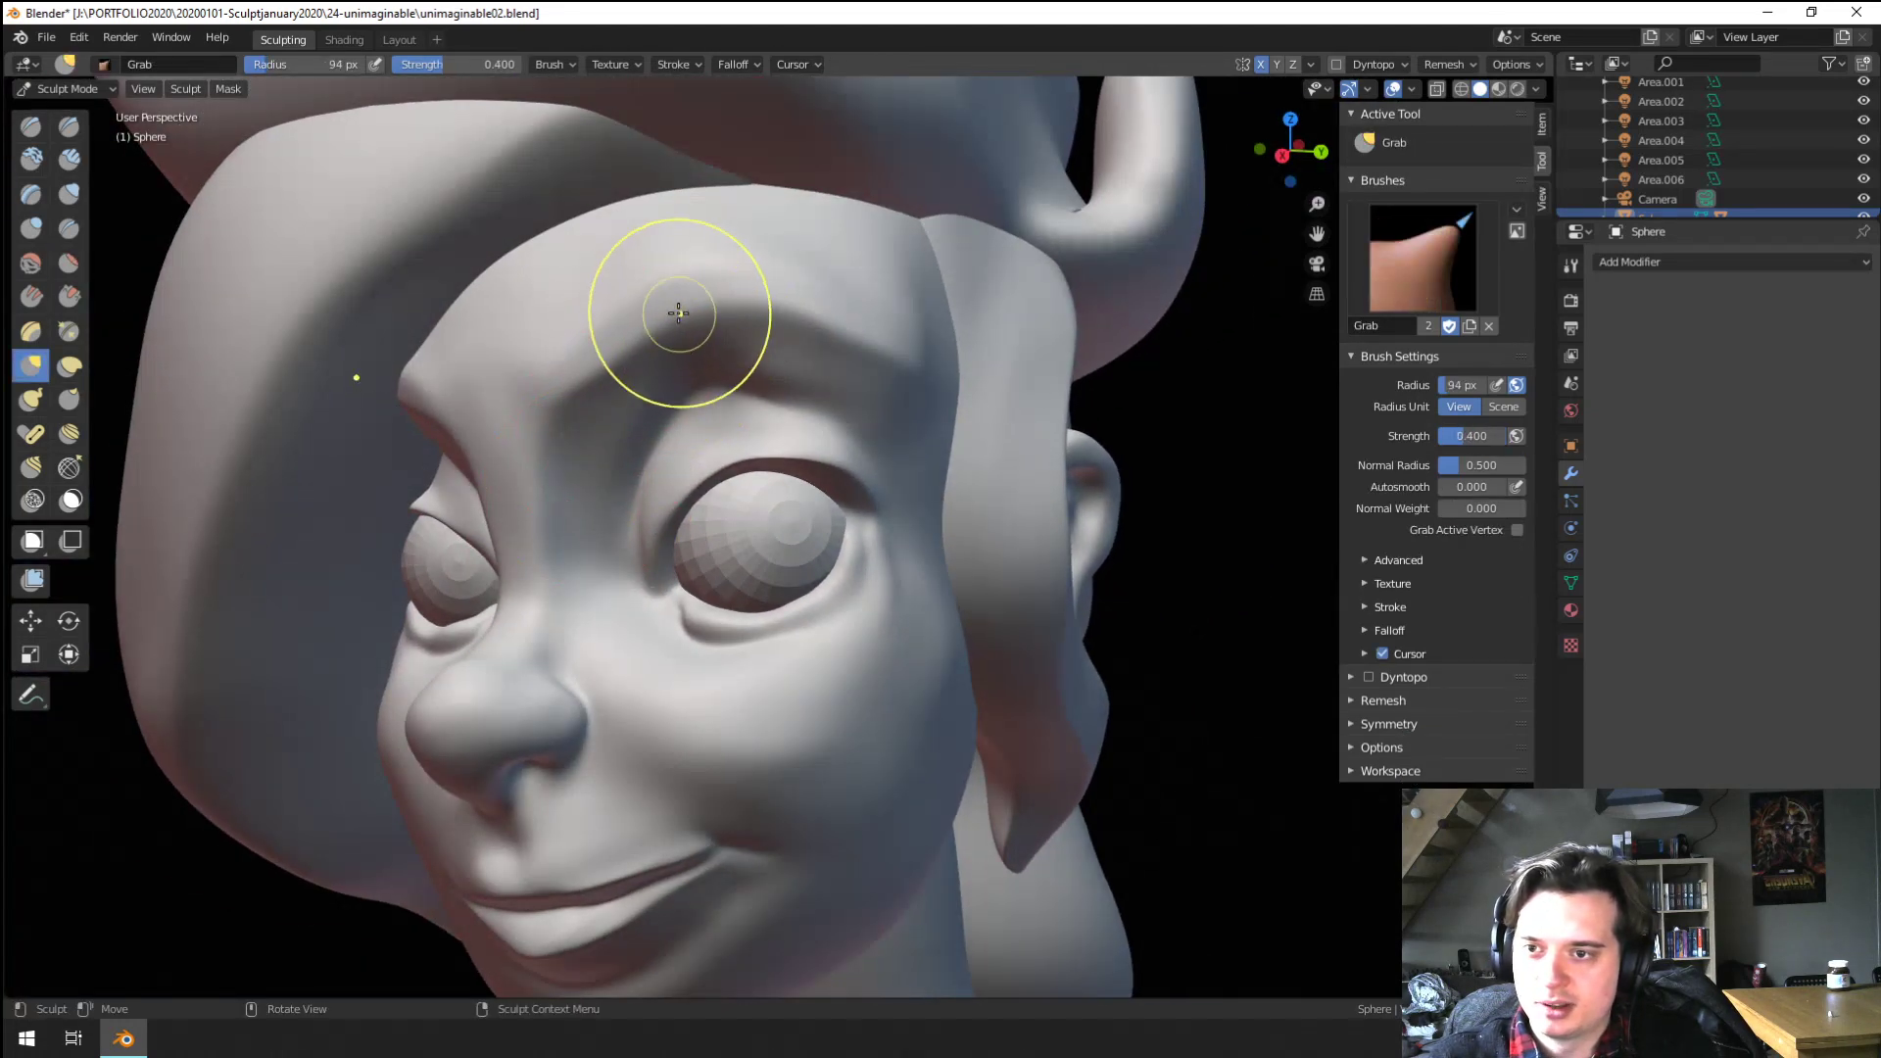
middle_click_drag(628, 339, 668, 357)
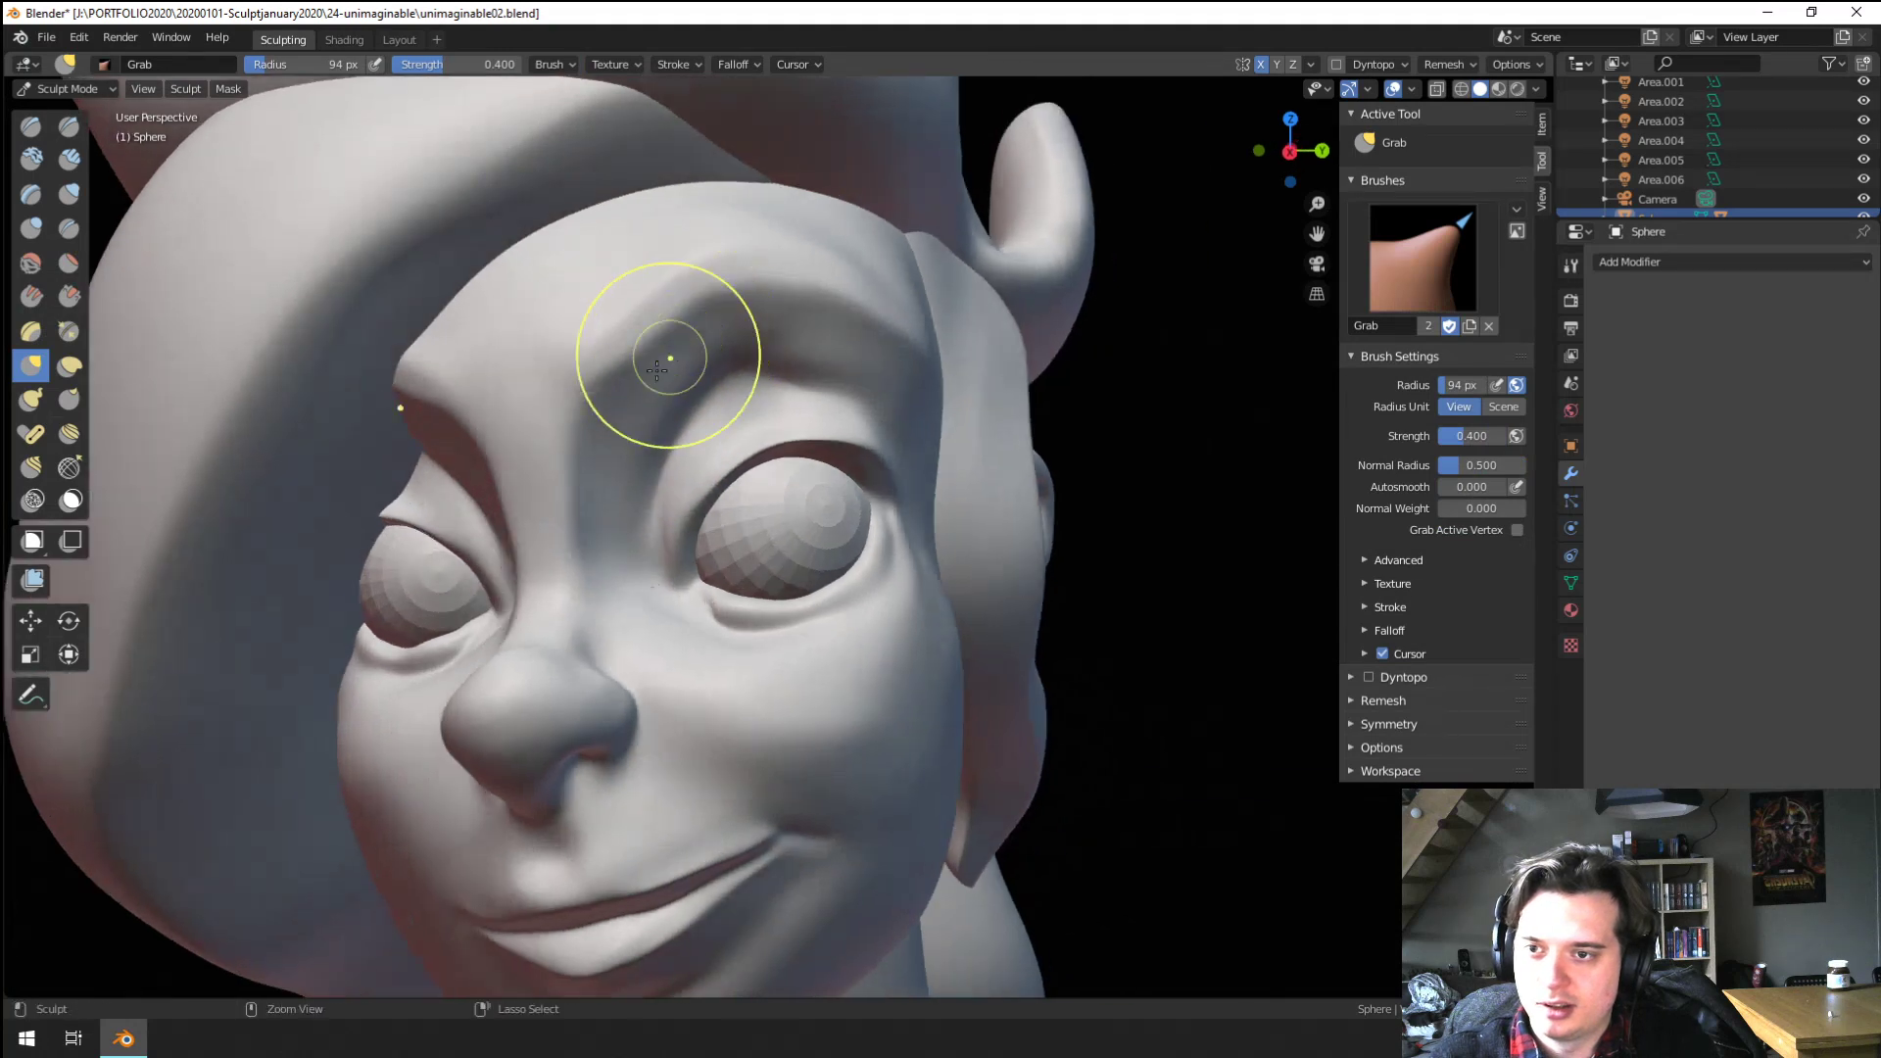
Scrape the hollow between the nose bridge, inner brow and upper eyelid with the Scrape brush at 163 px radius
scroll(667, 357, "up", 2)
left_click(69, 296)
middle_click_drag(549, 333, 605, 299)
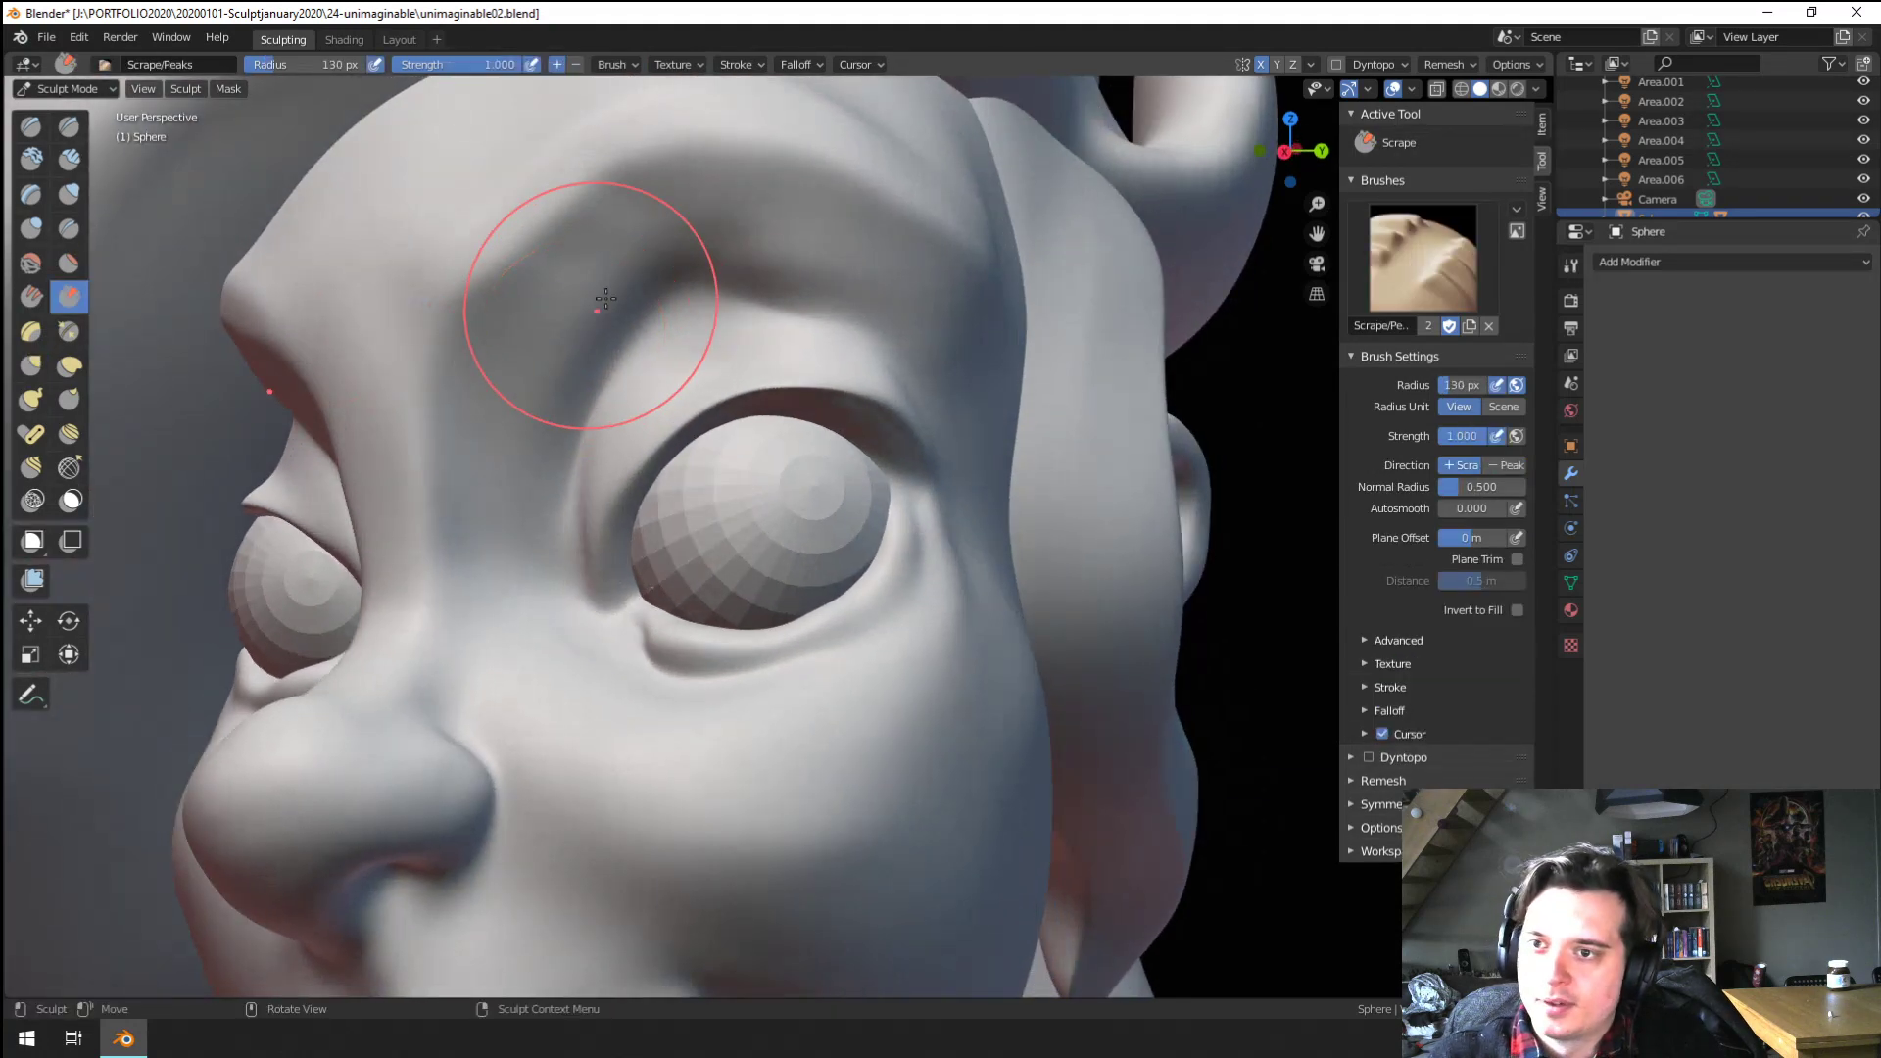
key("f")
left_click(561, 271)
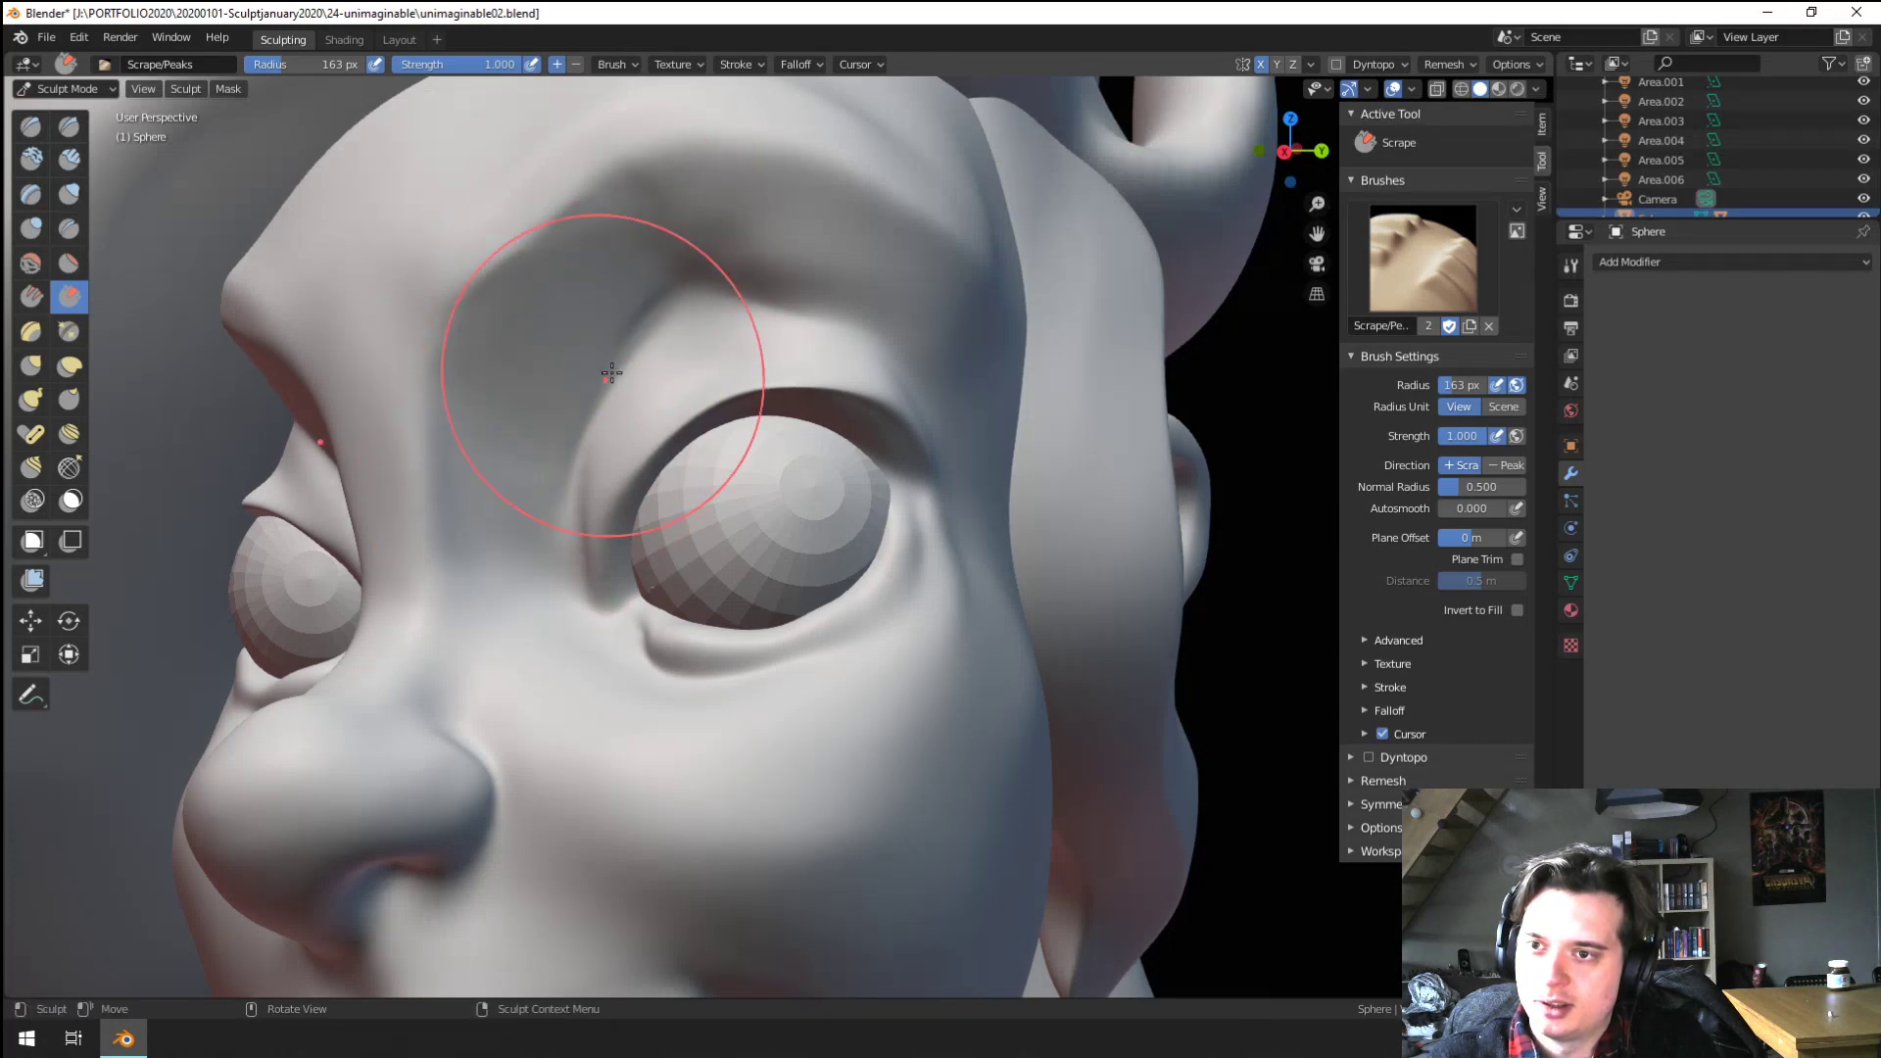
middle_click_drag(611, 372, 777, 257)
Scrape the surface beneath the arch and outer part of the brow ridge
key("f")
left_click_drag(891, 243, 805, 247)
middle_click_drag(798, 204, 784, 249)
key("f")
left_click(826, 240)
mouse_move(826, 240)
left_mouse_down()
mouse_move(891, 290)
mouse_move(835, 277)
left_mouse_up()
mouse_move(902, 247)
middle_mouse_down("ctrl")
mouse_move(911, 431)
mouse_move(843, 392)
middle_mouse_up("ctrl")
middle_click_drag(843, 392, 827, 279, "ctrl")
Scrape the transition from the brow hollow to the upper eyelid at 97 px radius
key("f")
left_click(802, 349)
middle_click_drag(786, 339, 842, 321)
key("f")
left_click(753, 318)
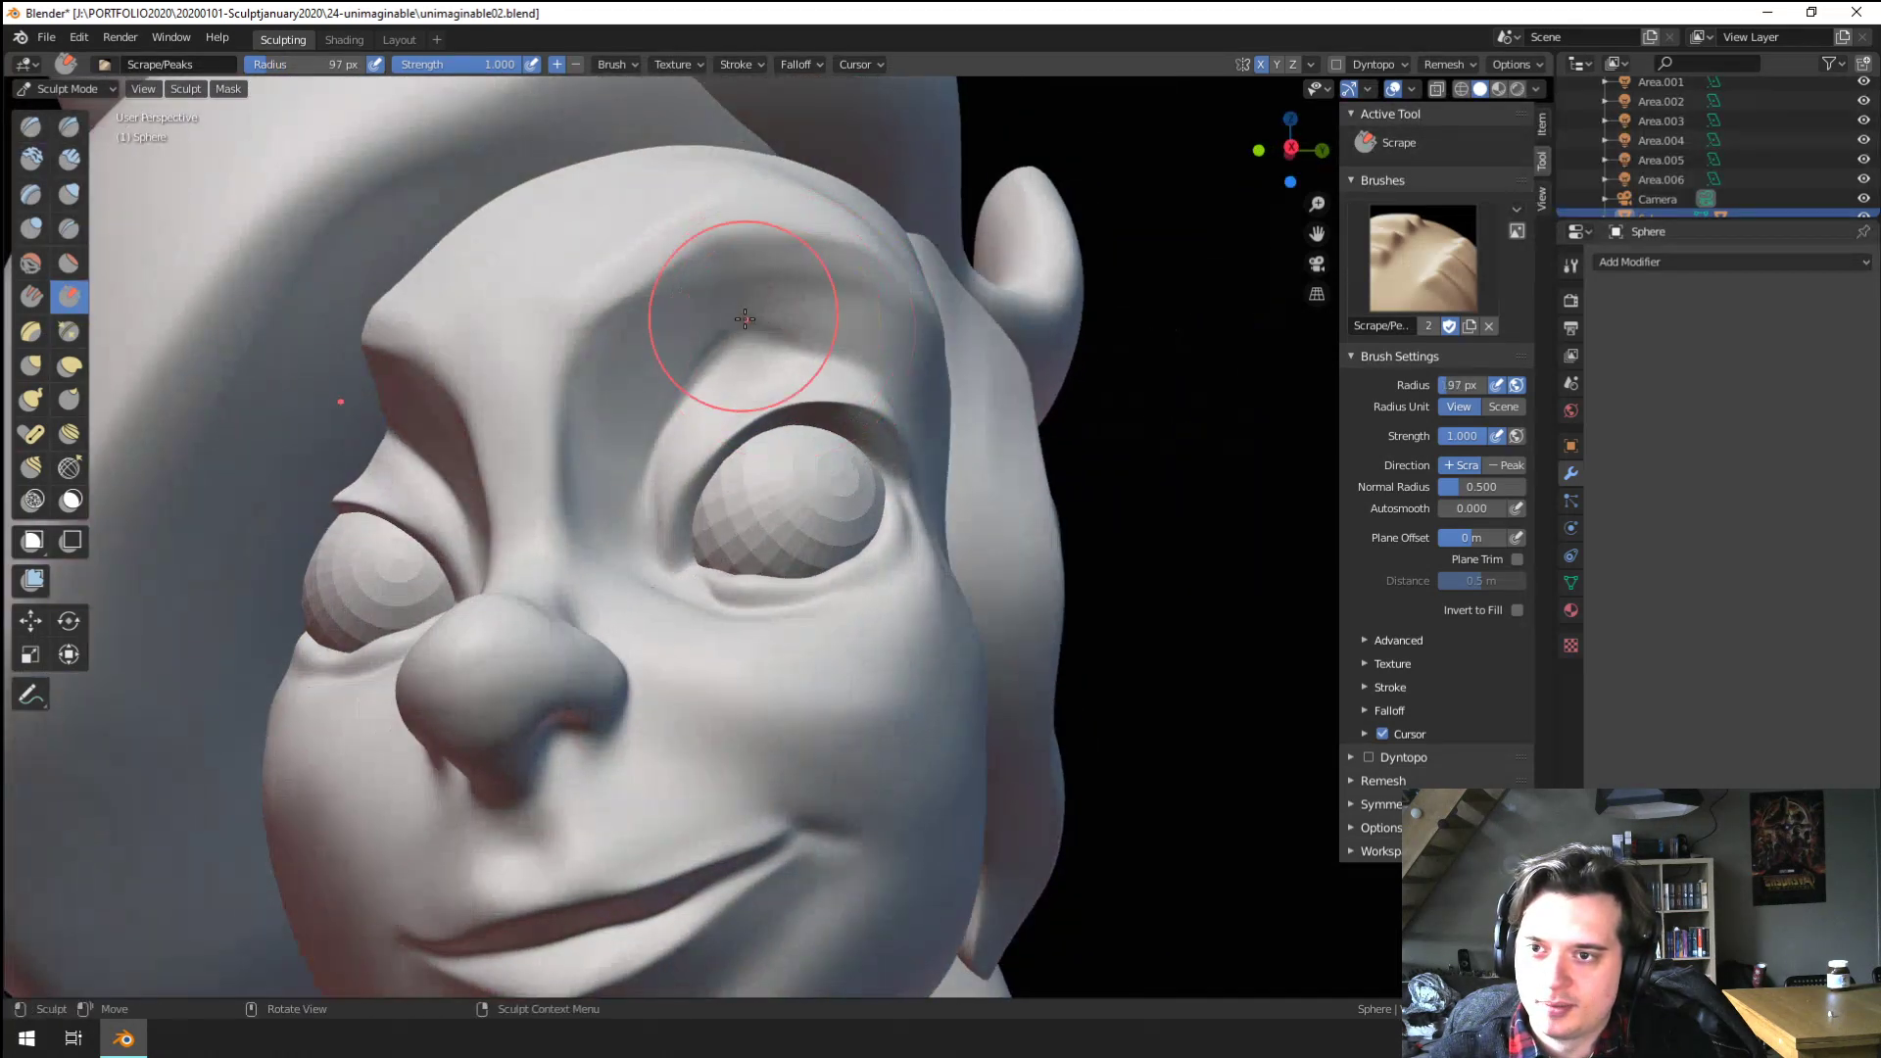
Refine the inner part of the upper eyelid with the Scrape brush at 65 px radius
scroll(920, 266, "down", 4)
middle_click_drag(920, 266, 878, 444)
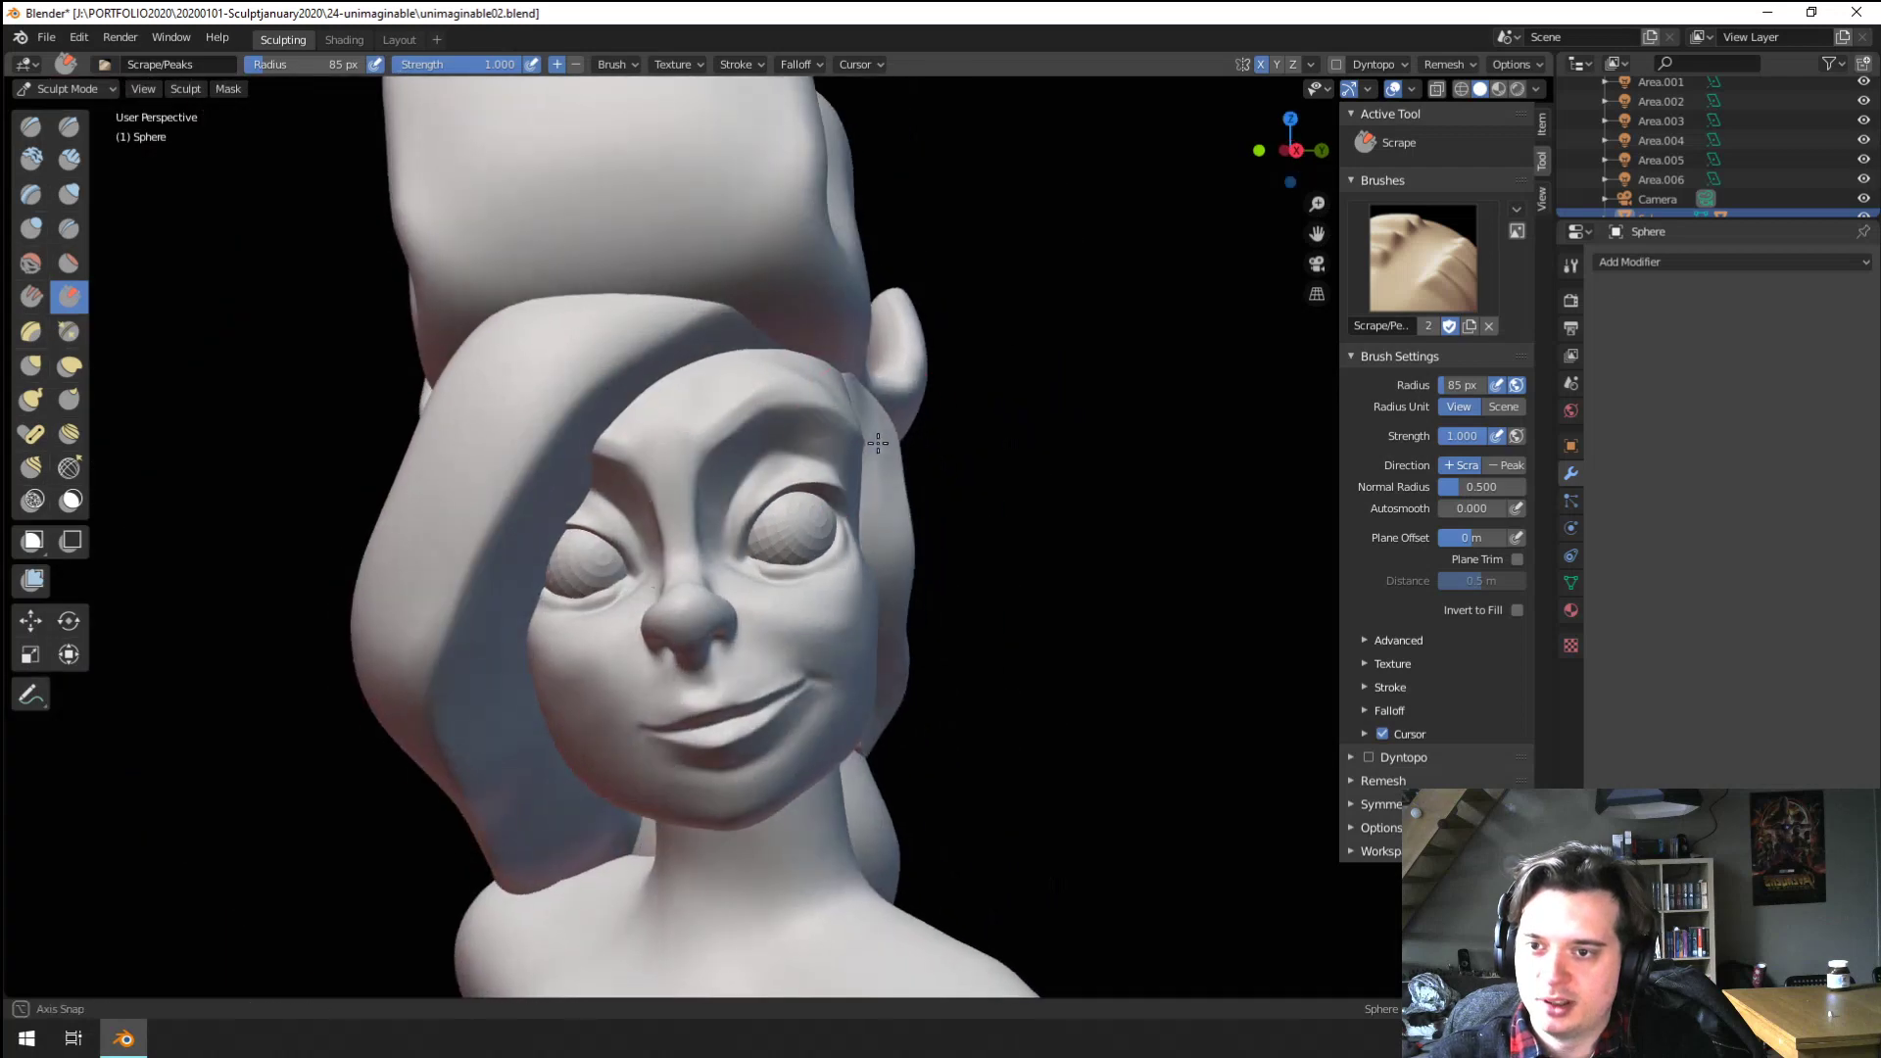
scroll(797, 378, "up", 5)
key("f")
left_click(719, 503)
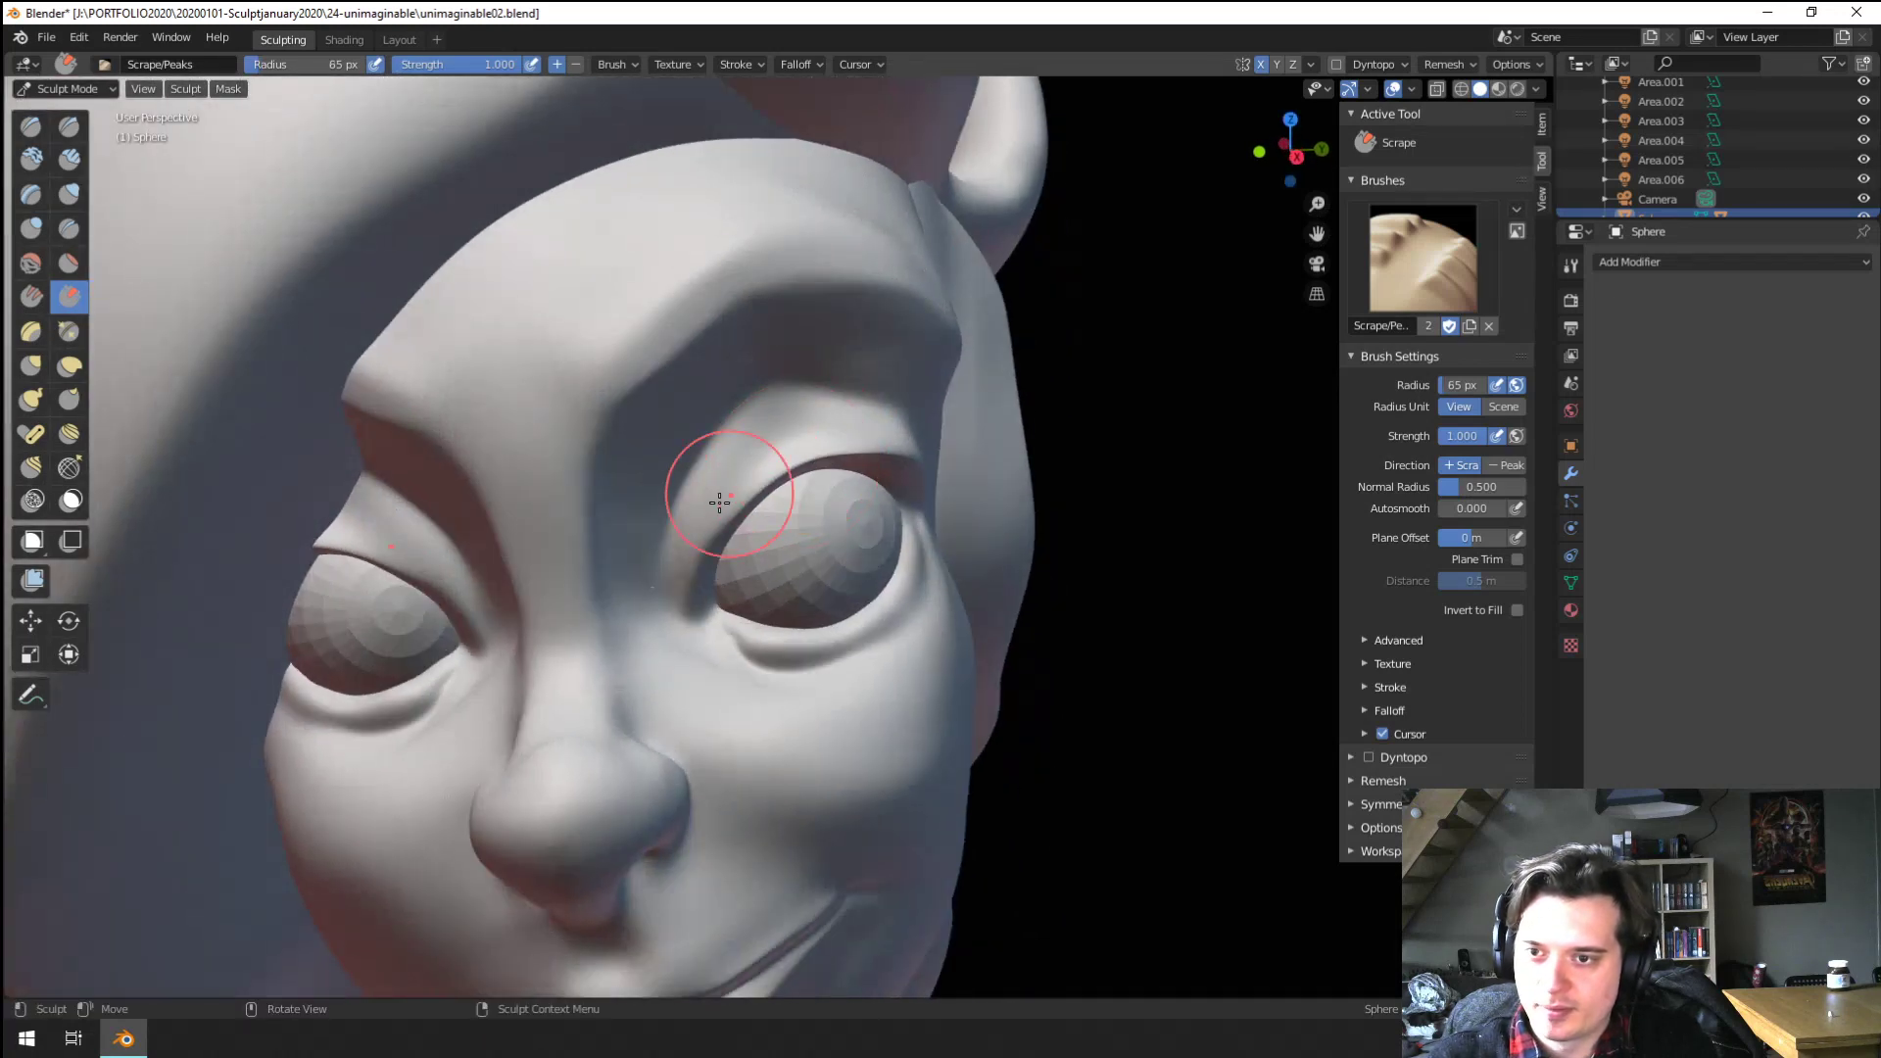
Flatten the upper eyelid from its outer end to the inner eye corner with the Flatten brush at 102 px radius
left_click(68, 262)
middle_click_drag(676, 519, 722, 424, "ctrl")
key("f")
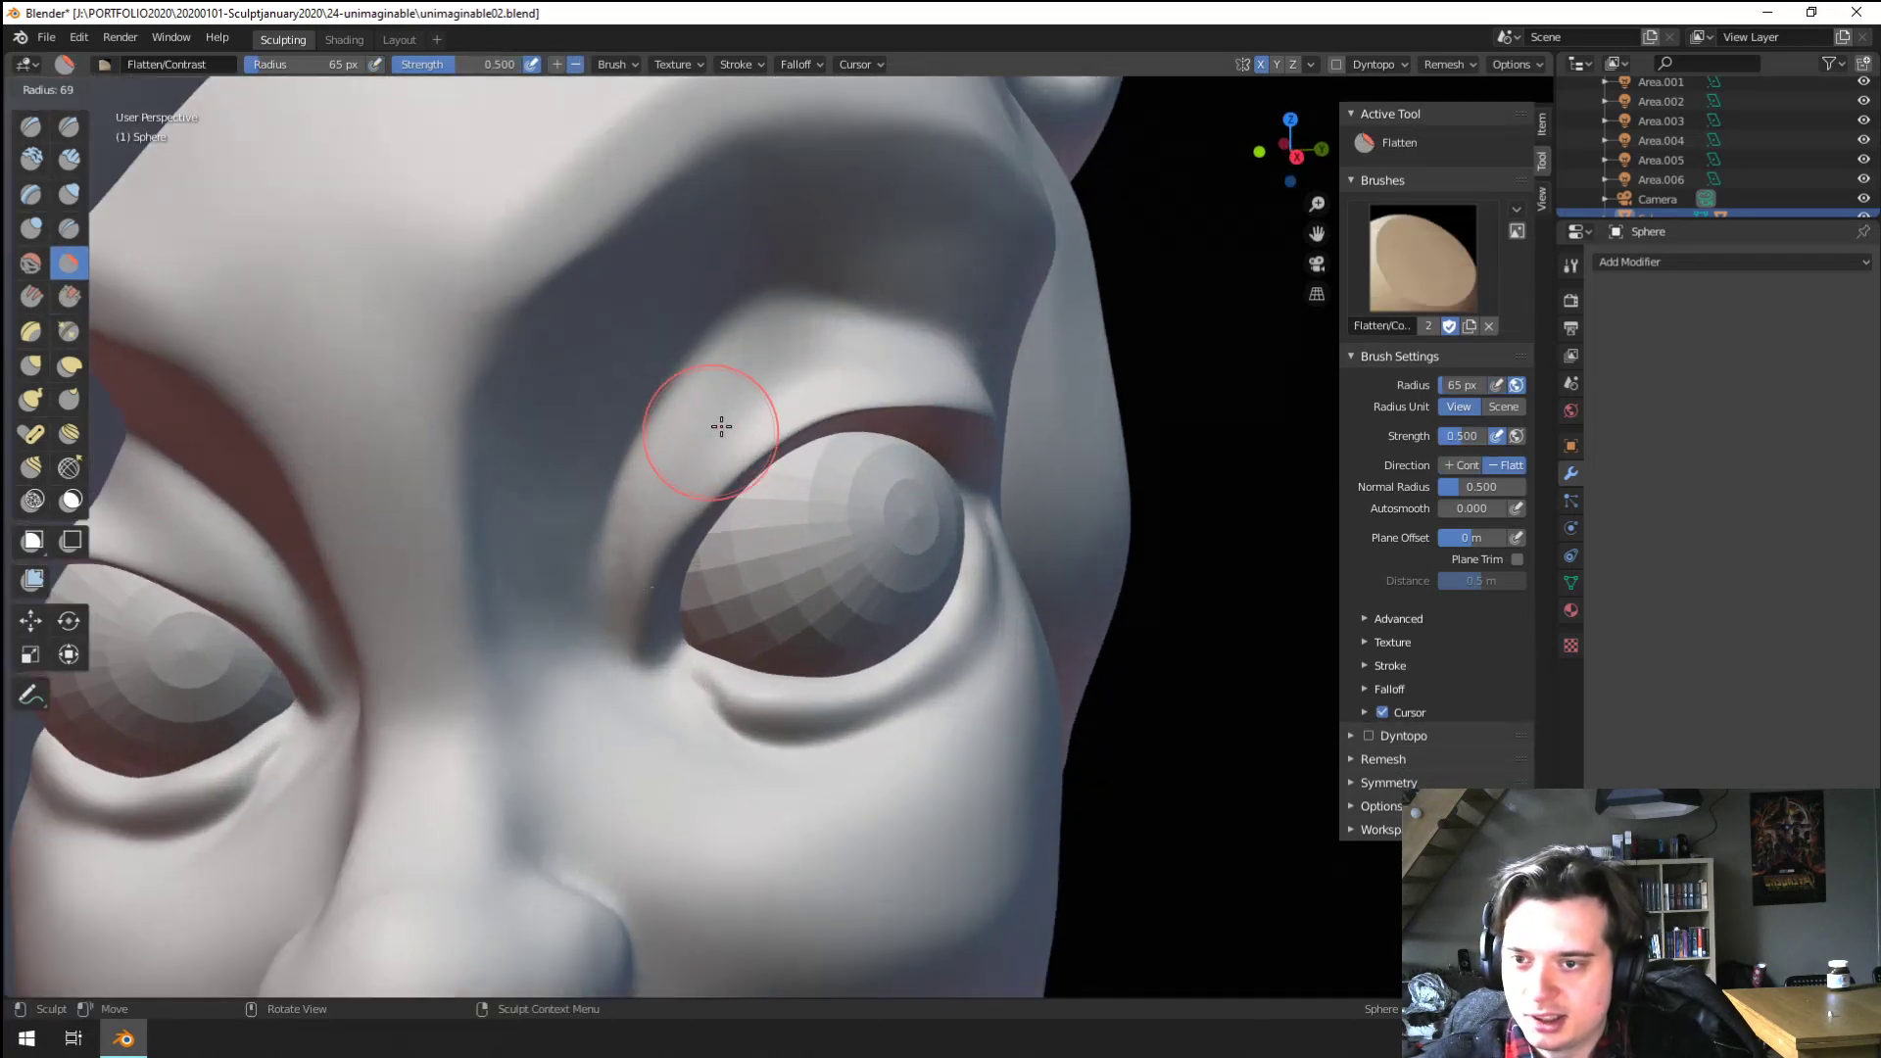
left_click(784, 419)
left_click_drag(911, 373, 654, 538)
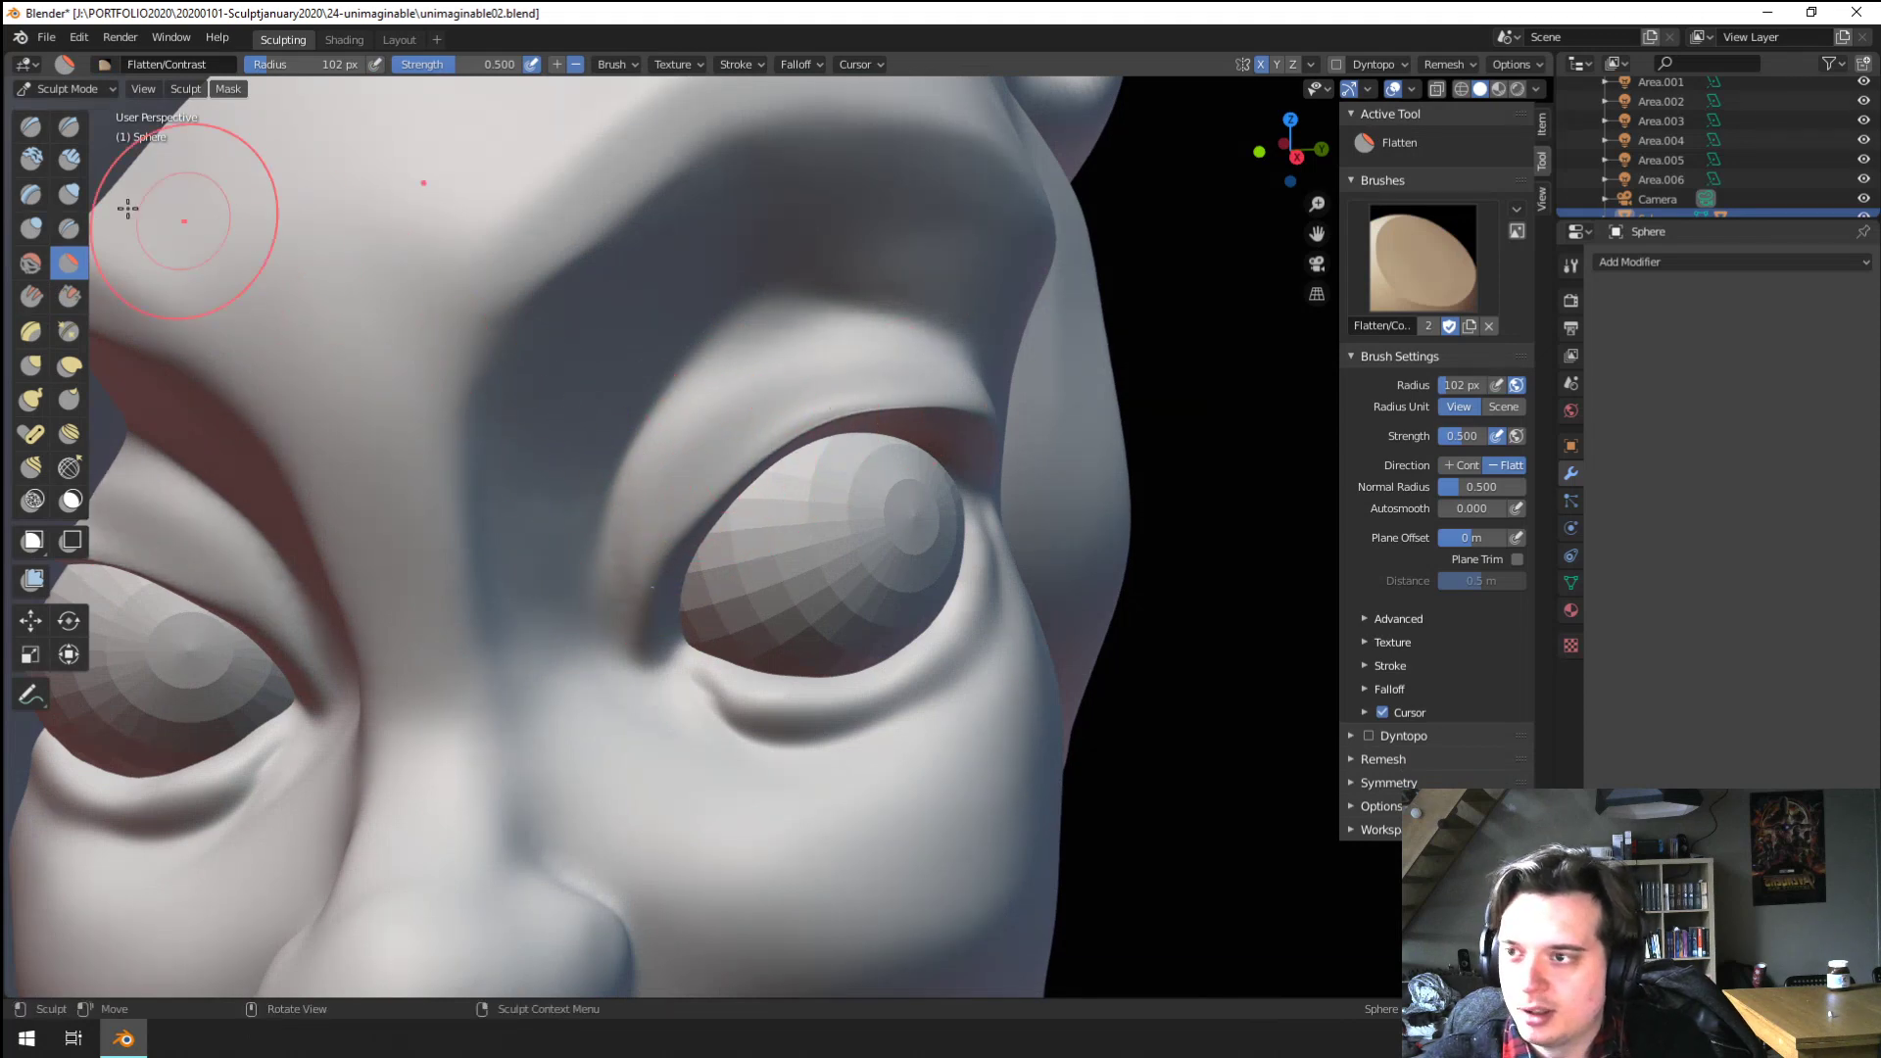
Add volume along the upper eyelid with the Inflate brush at 139 px radius
left_click(69, 194)
key("f")
left_click(701, 445)
mouse_move(702, 447)
left_mouse_down()
mouse_move(957, 386)
mouse_move(677, 499)
left_mouse_up()
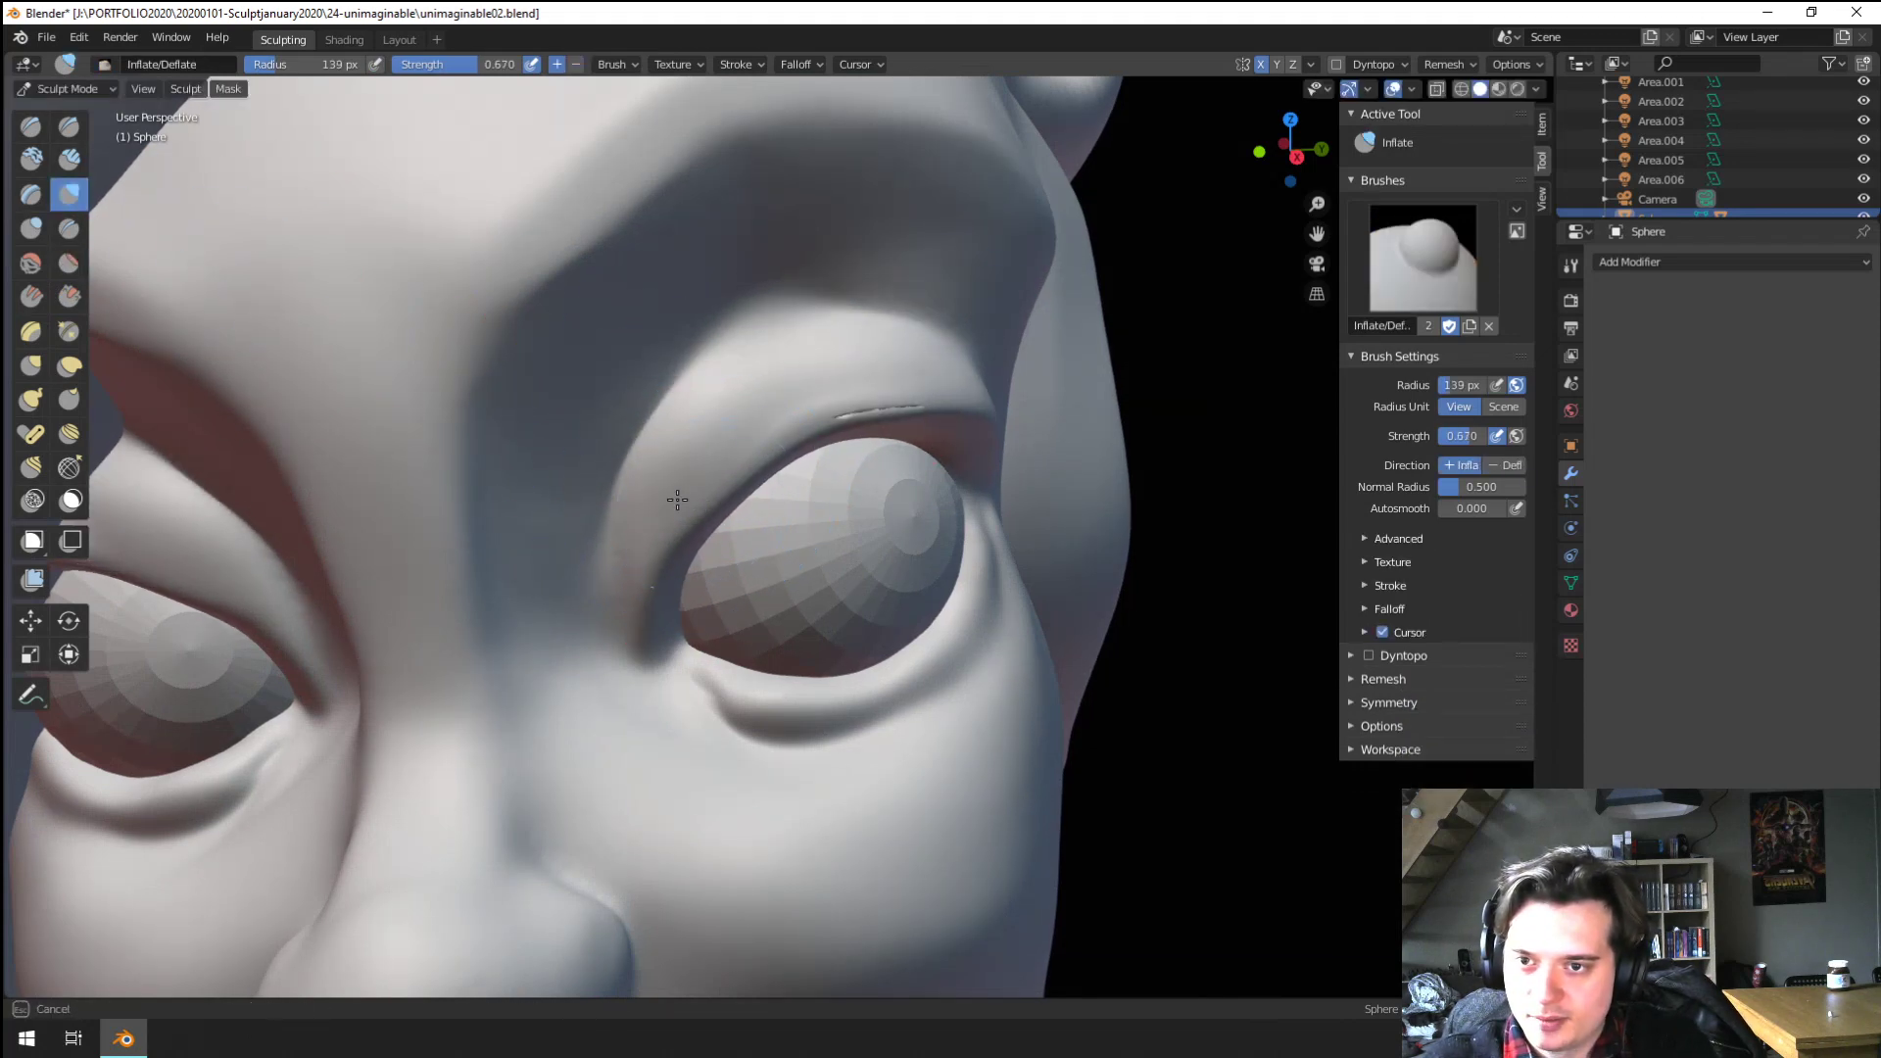
middle_click_drag(996, 434, 778, 420)
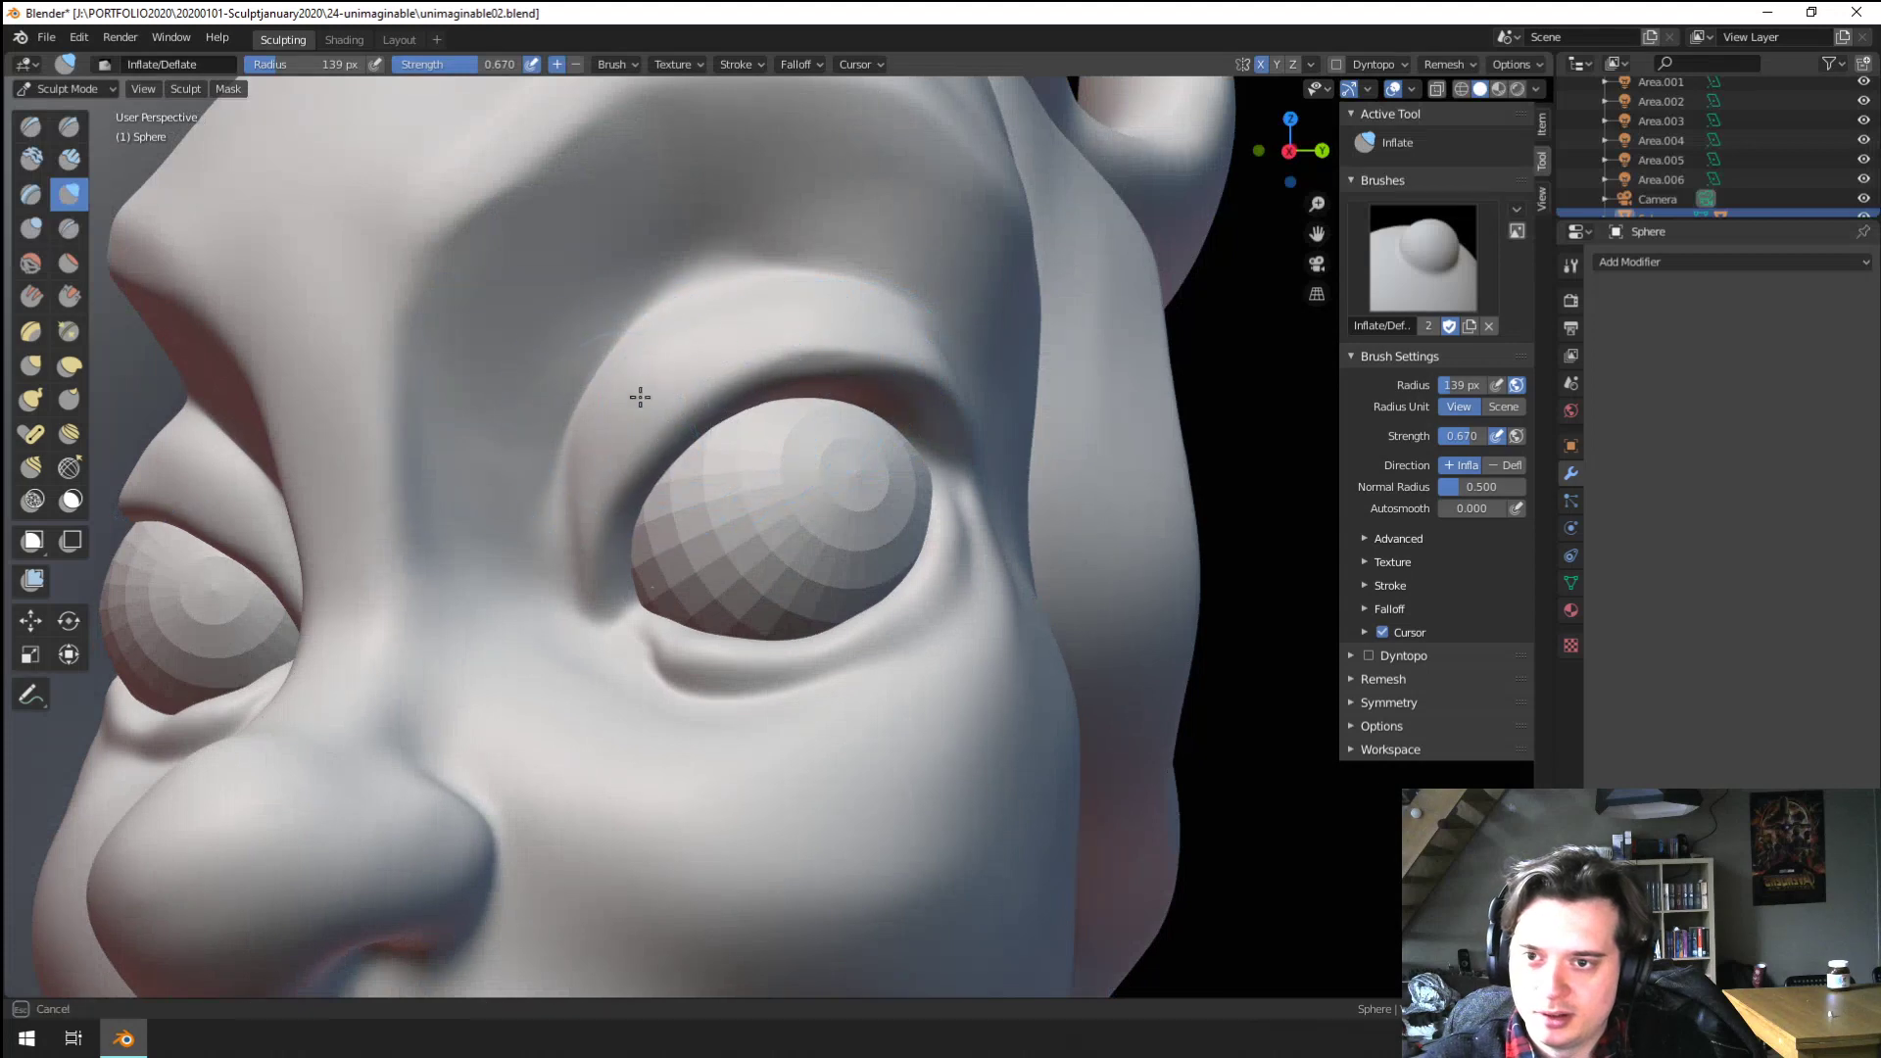
left_click_drag(639, 397, 639, 465)
middle_click_drag(633, 461, 608, 452)
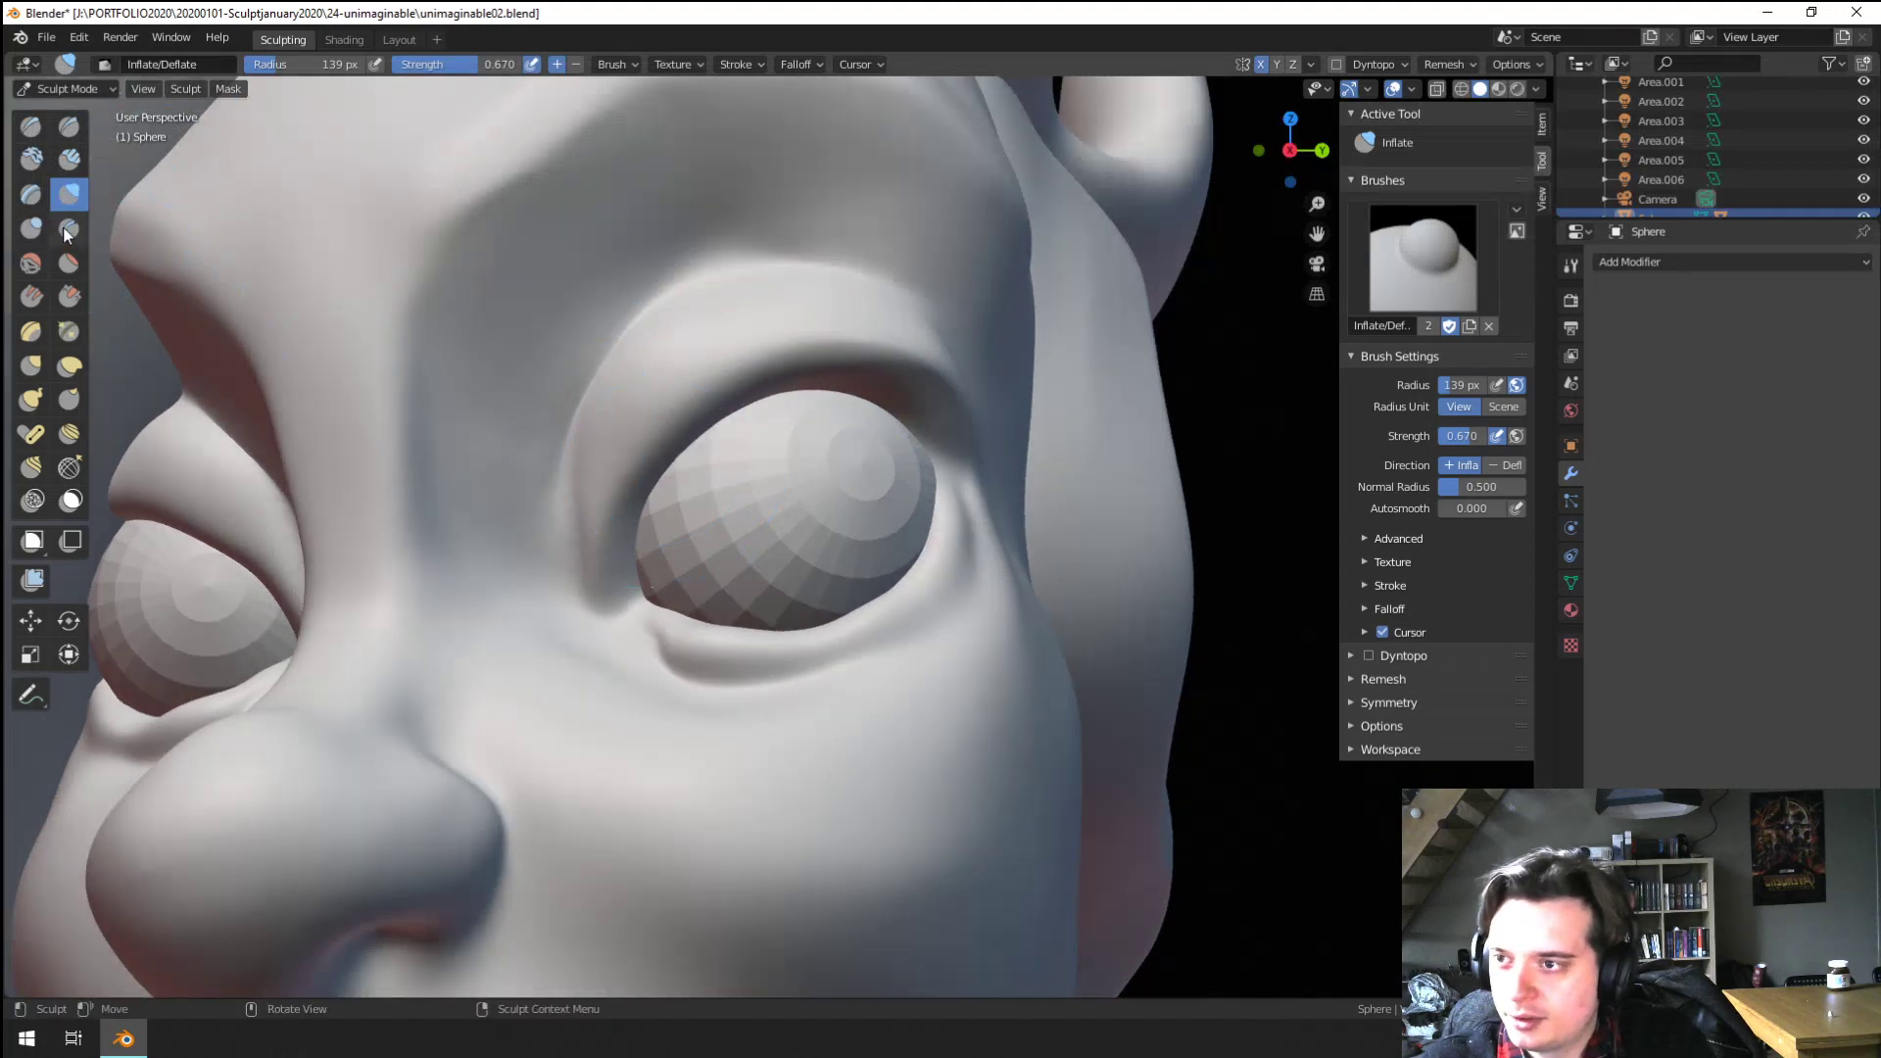
Sharpen the outer eye corner where the eyelids meet with the Crease brush at 55 px radius
left_click(68, 230)
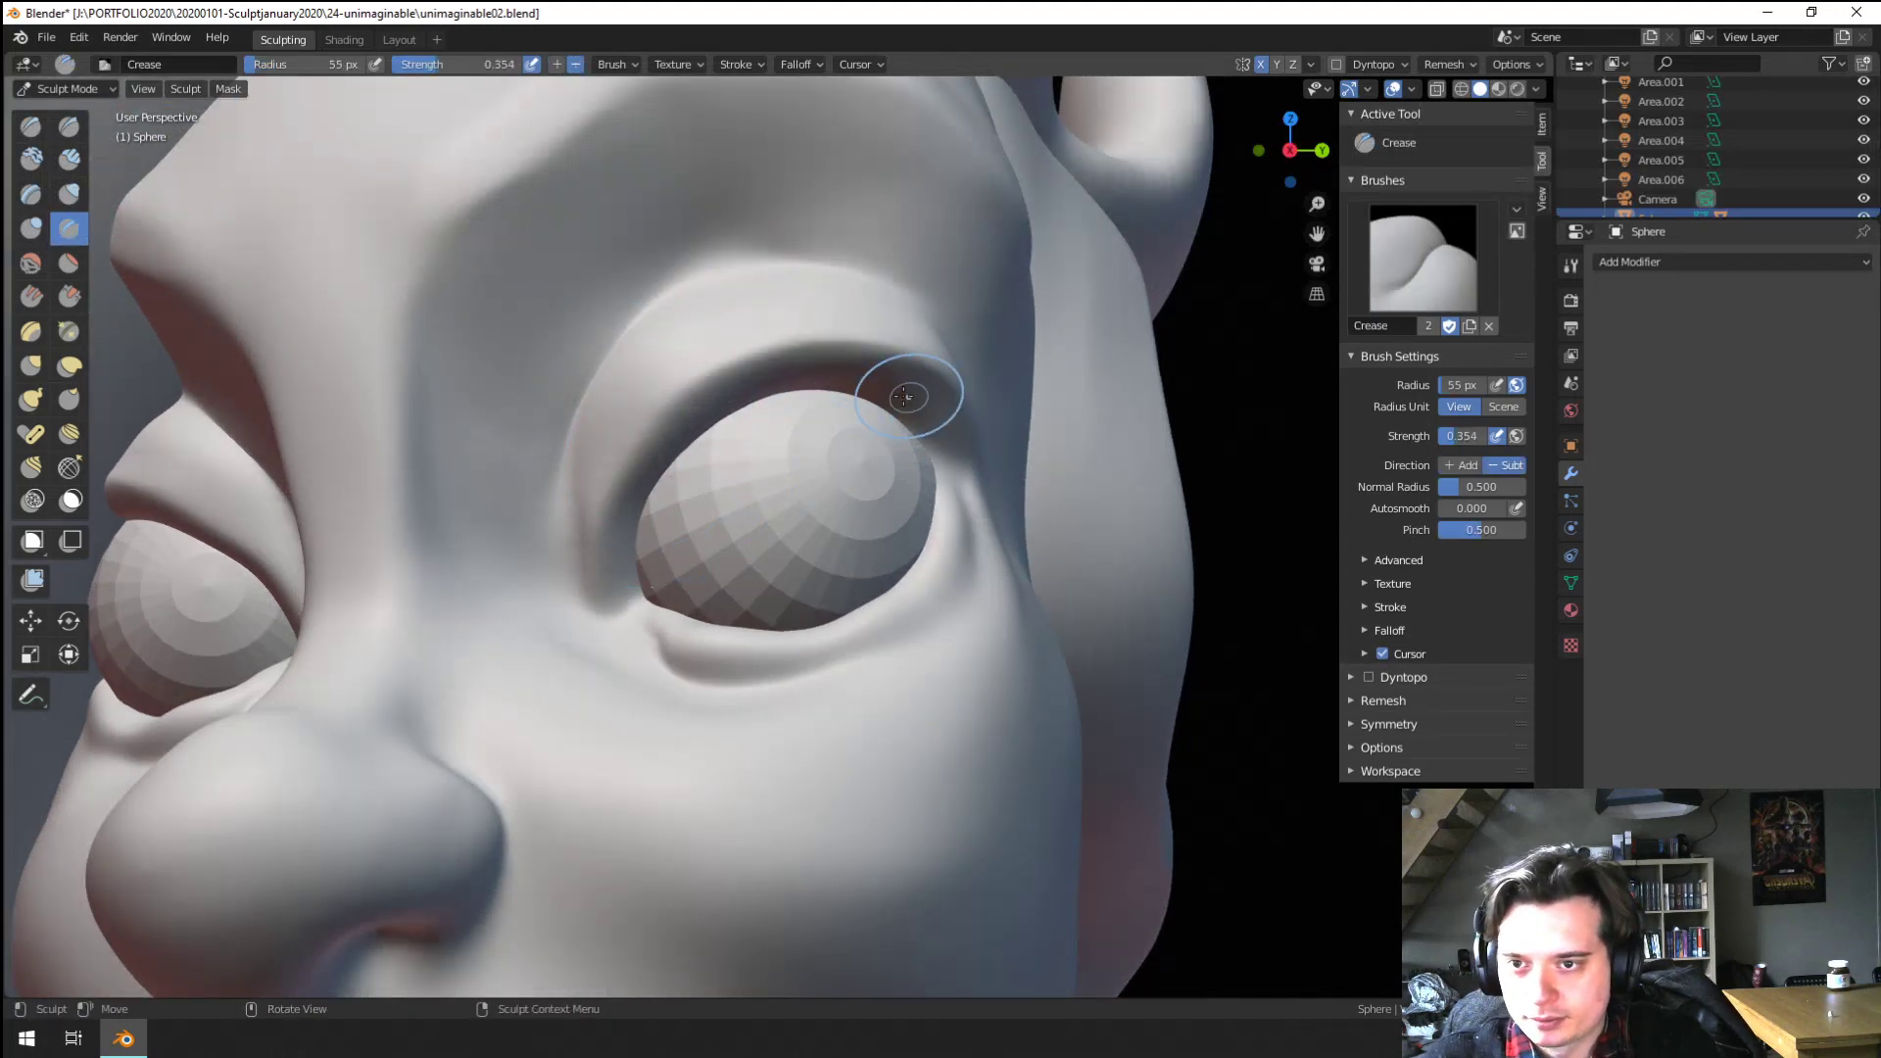
middle_click_drag(904, 396, 732, 487)
middle_click_drag(888, 463, 884, 486)
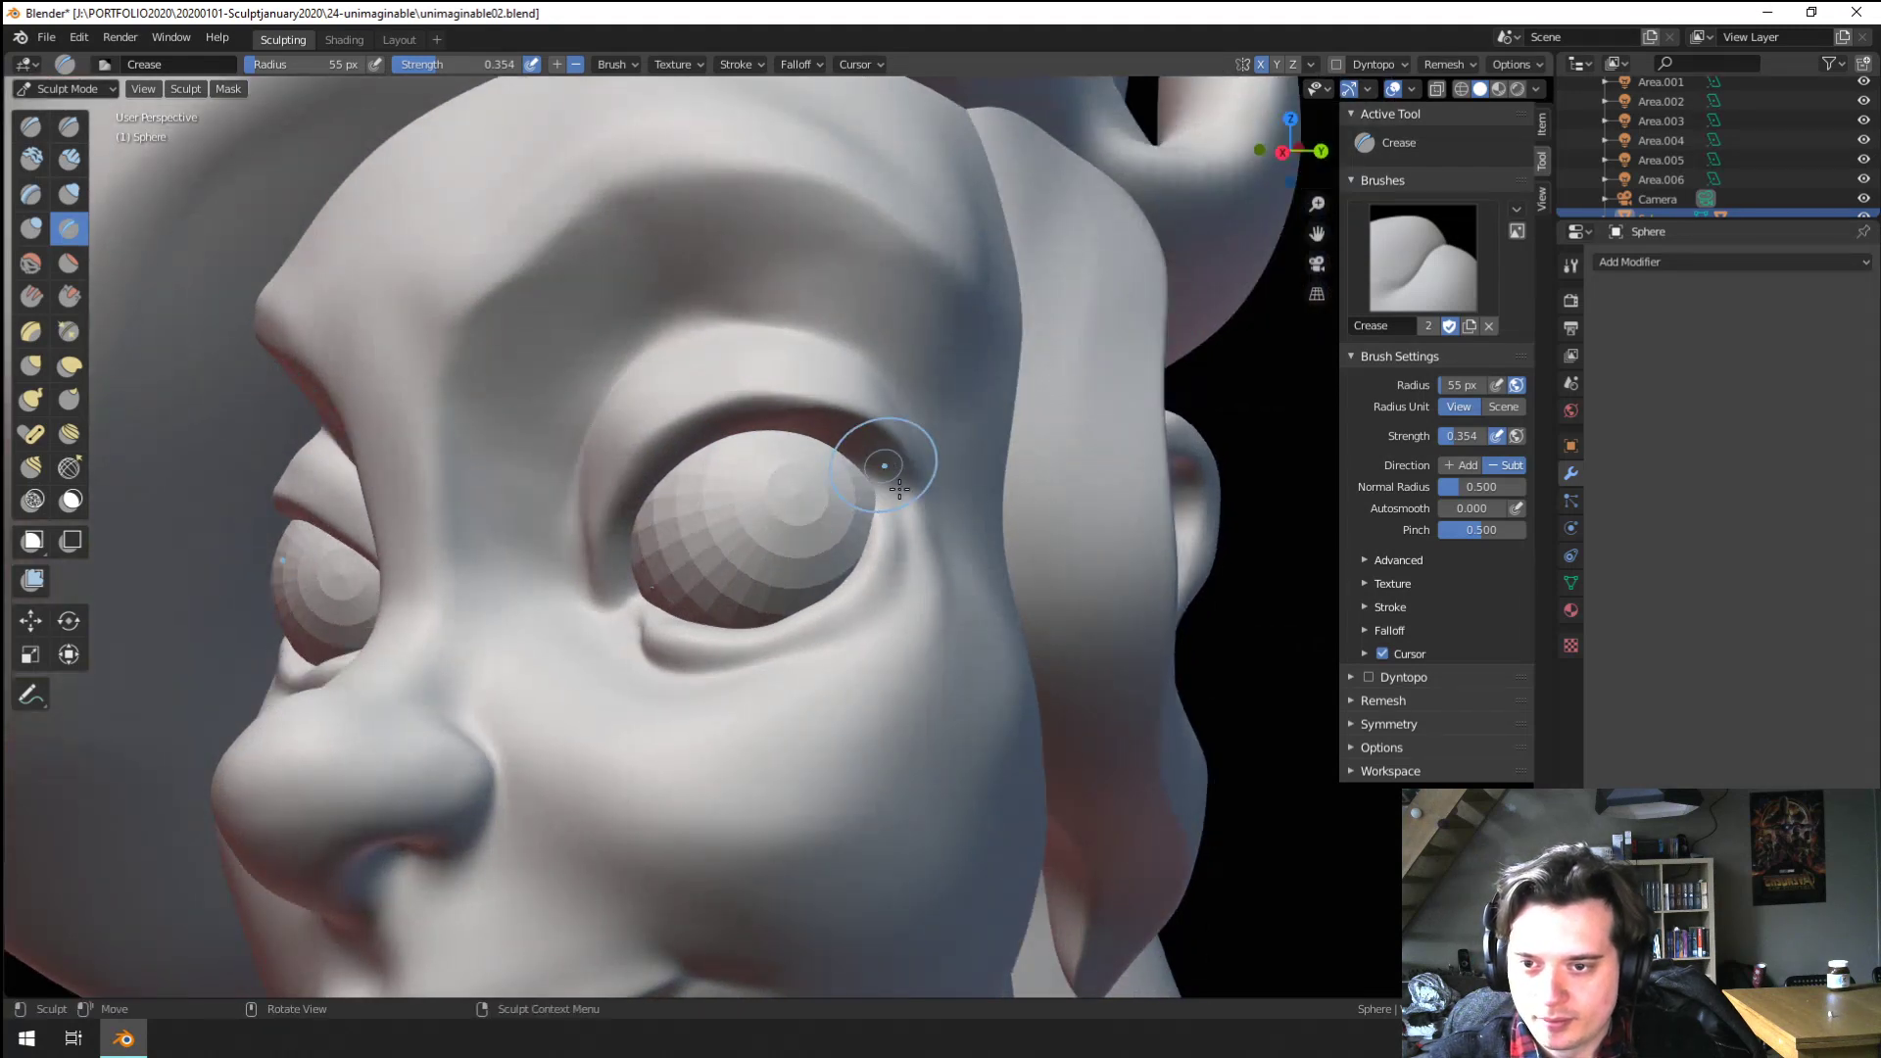
scroll(759, 643, "up", 3)
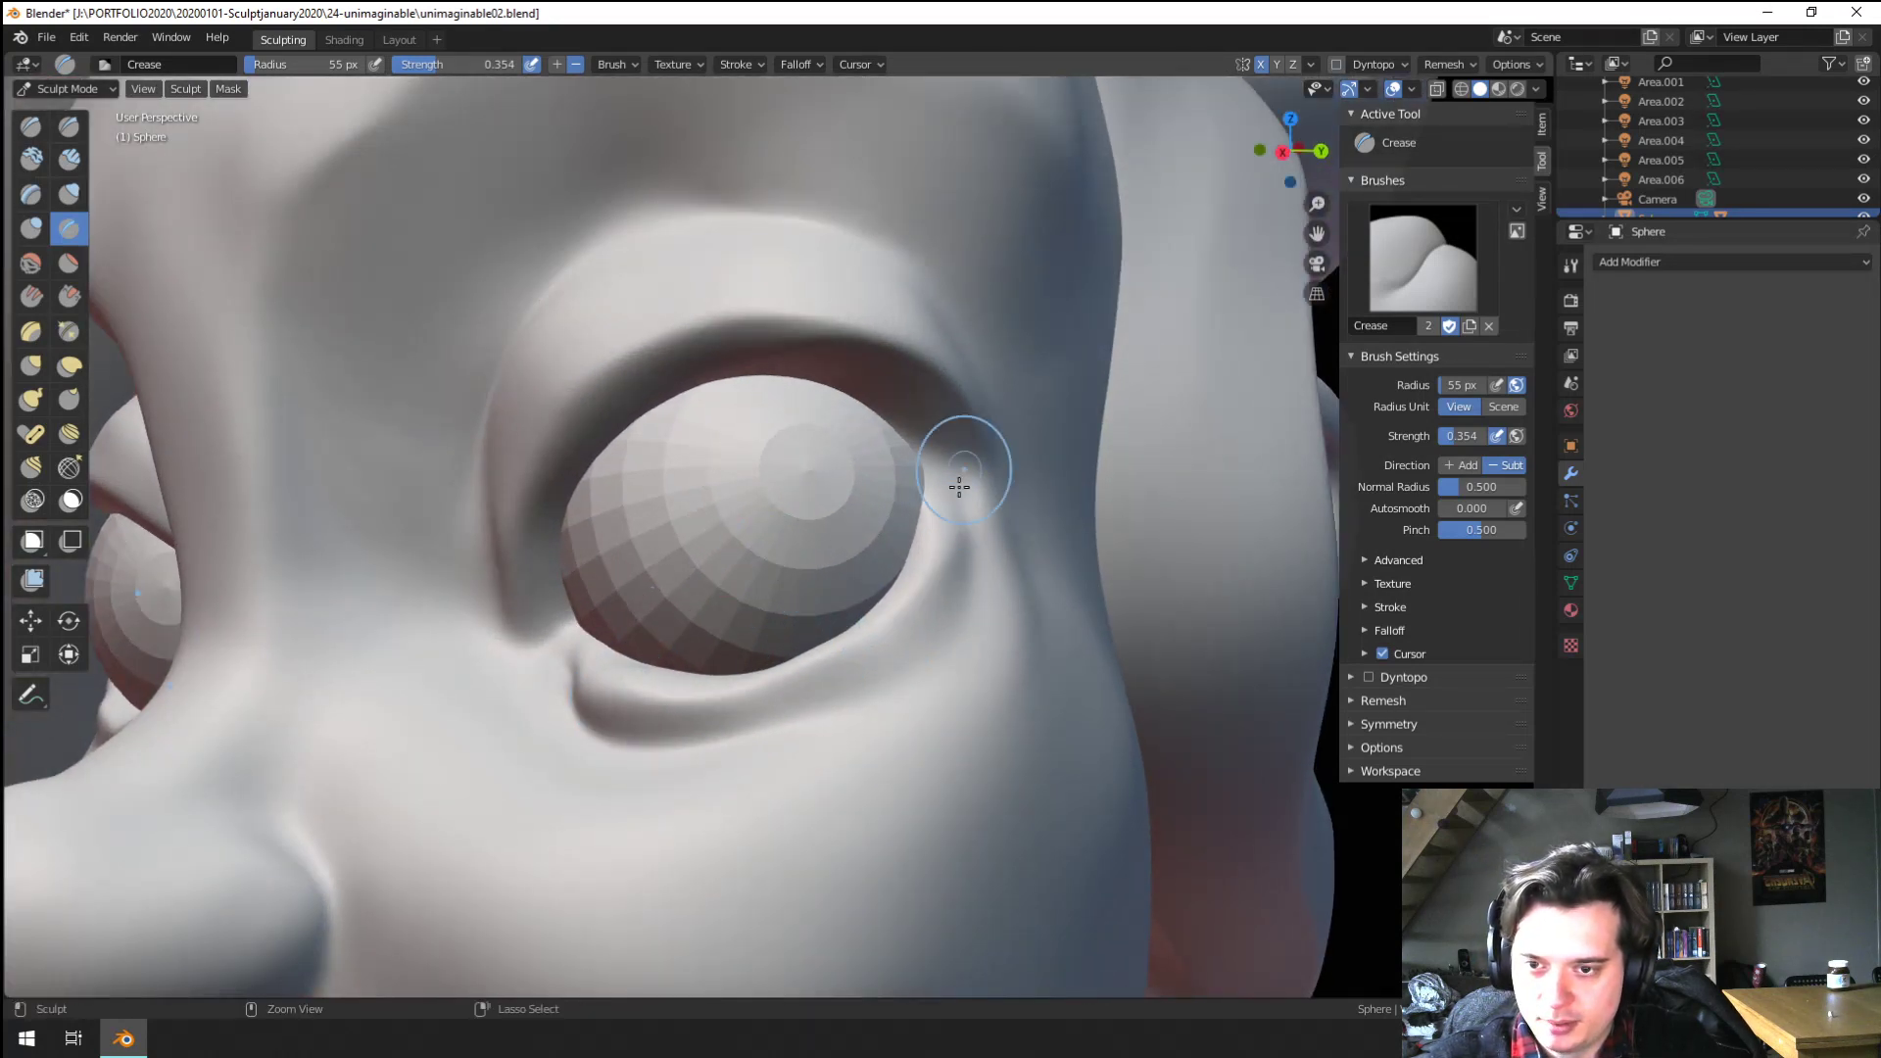
Deepen the crease under the lower eyelid with the Crease brush at 85 to 98 px radius
middle_click_drag(769, 631, 796, 658)
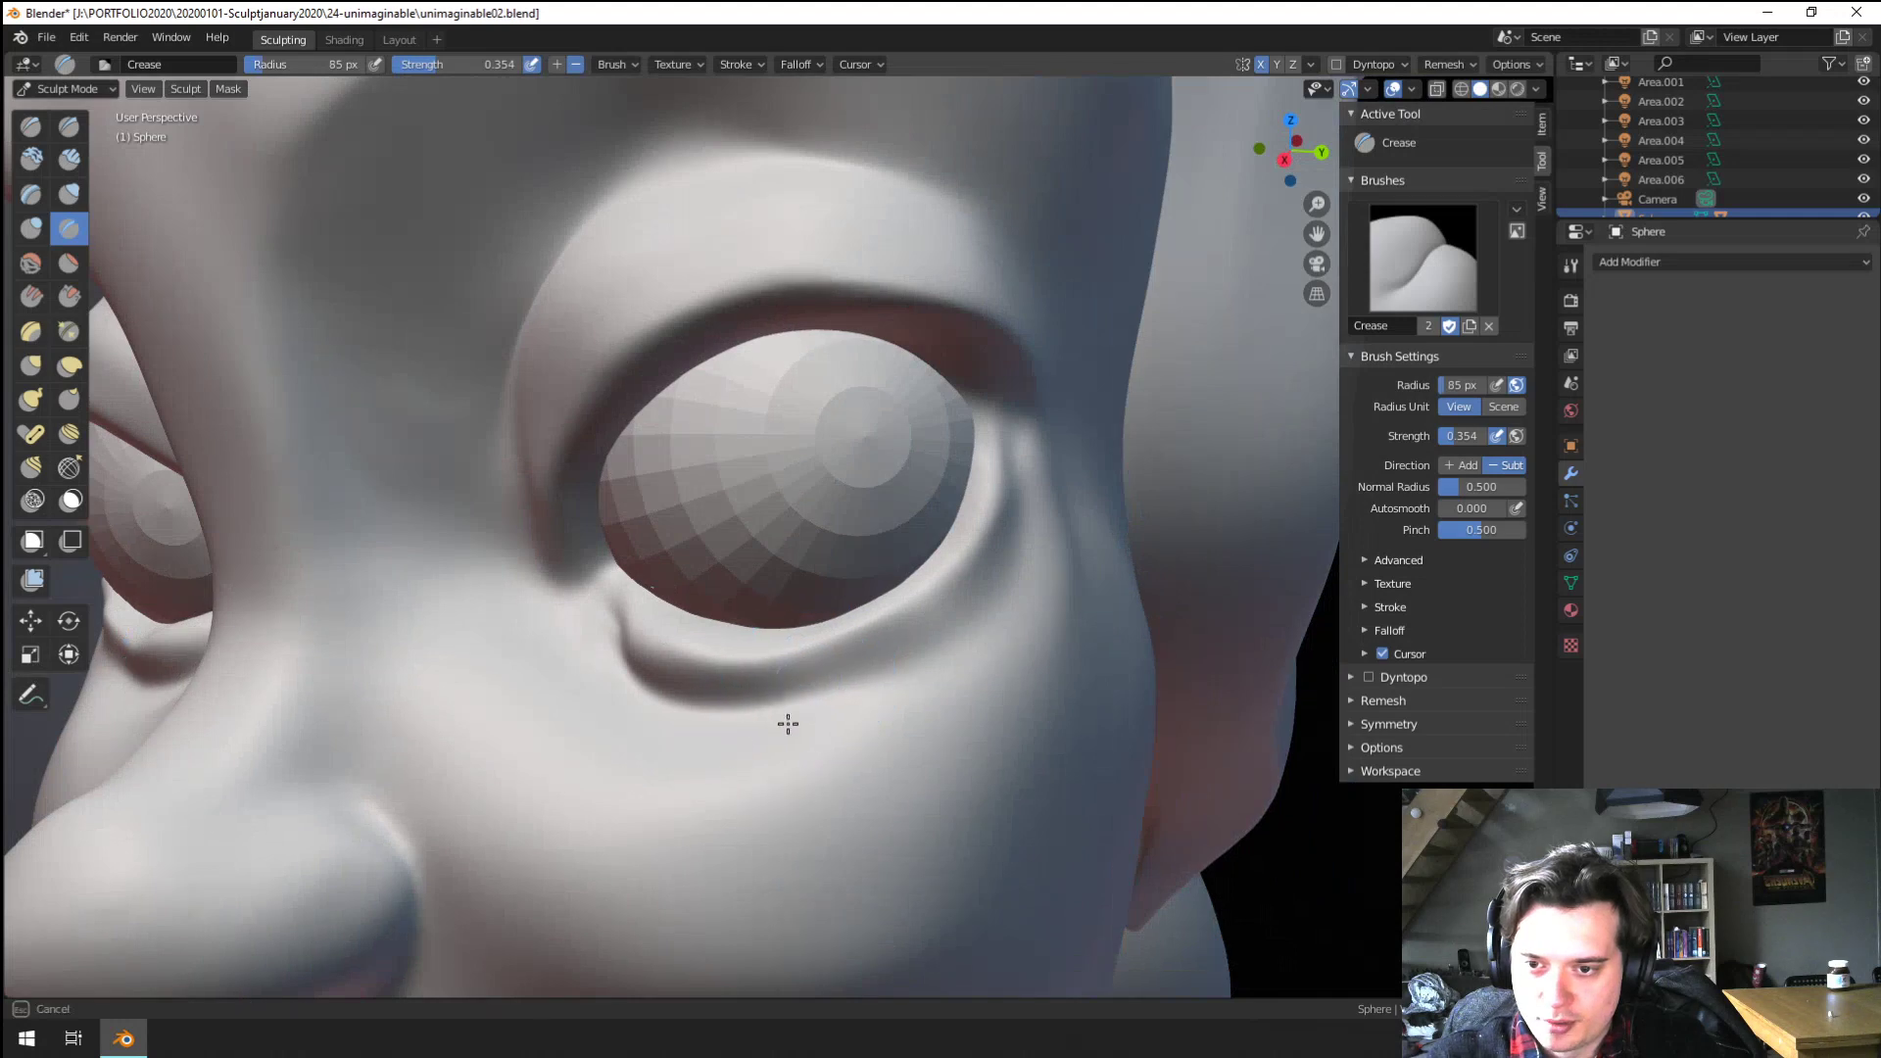
mouse_move(788, 724)
left_mouse_down()
mouse_move(961, 634)
mouse_move(1012, 505)
left_mouse_up()
middle_click_drag(1025, 465, 988, 487)
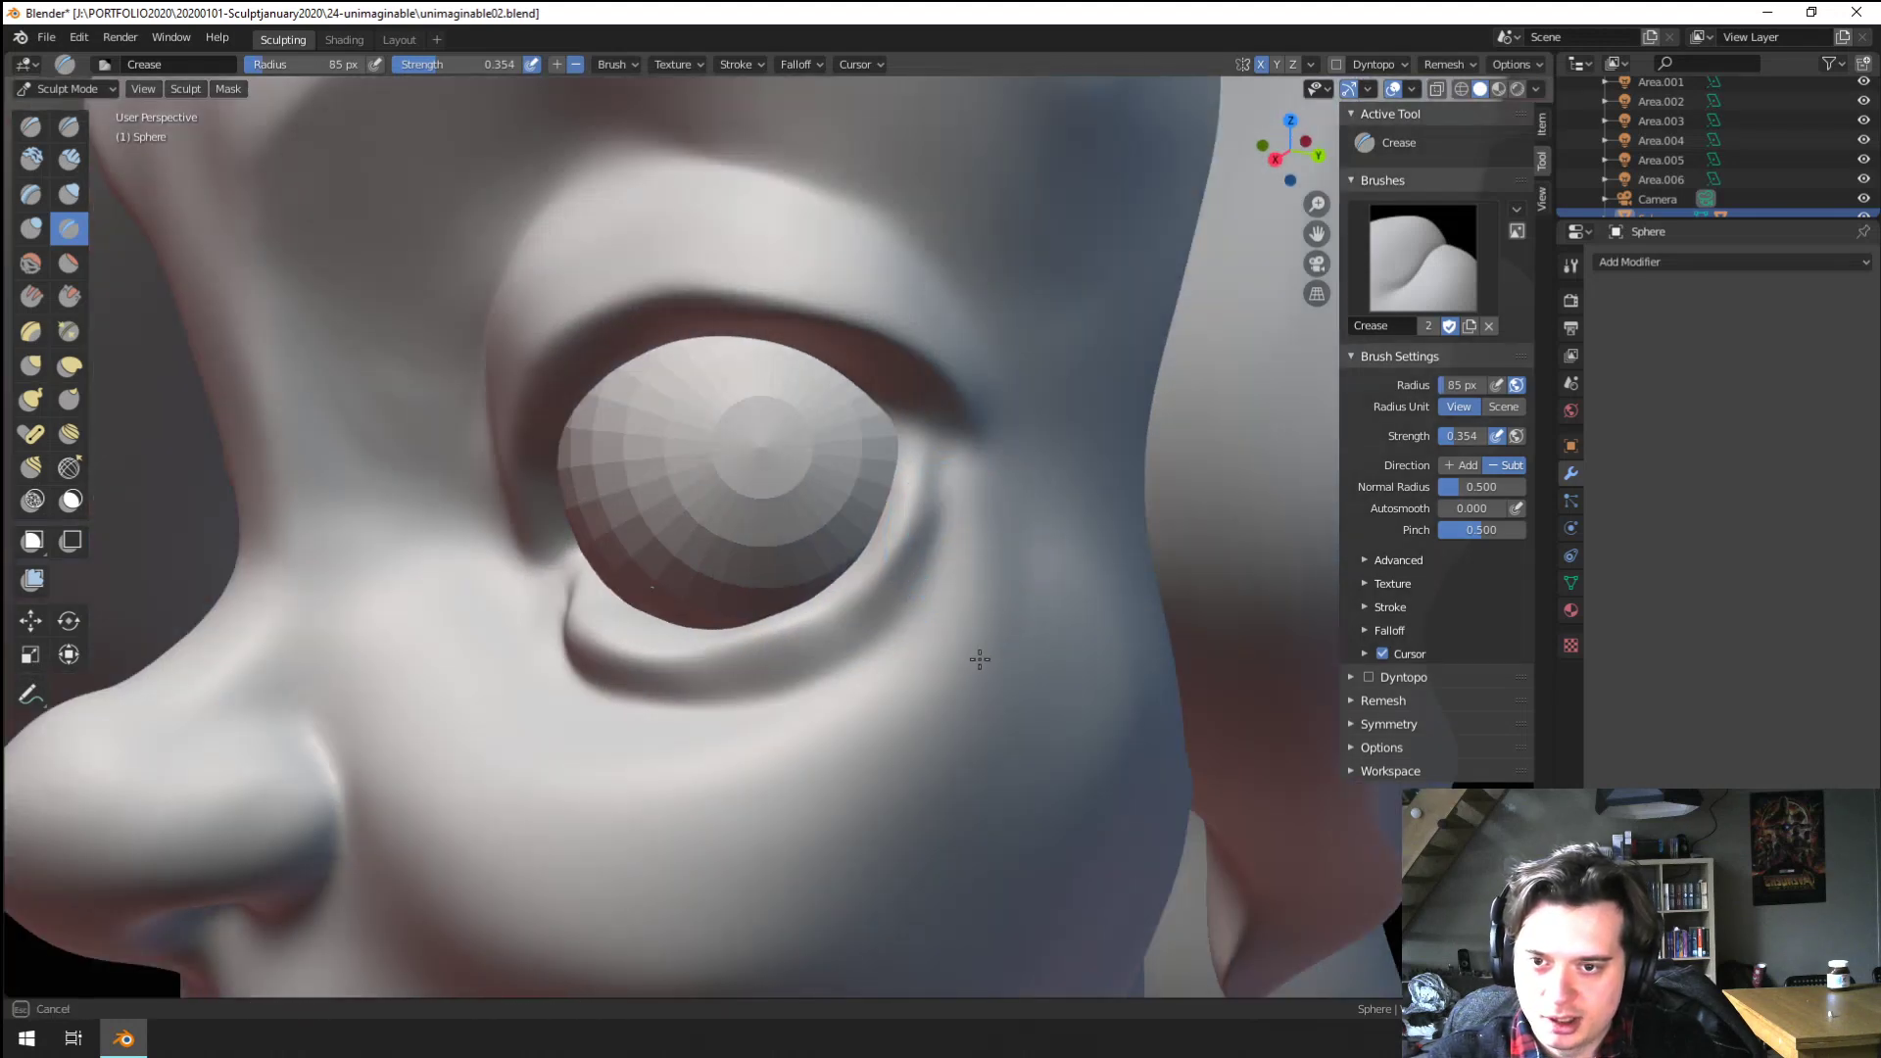
middle_click_drag(980, 659, 958, 551)
left_click_drag(617, 572, 722, 591)
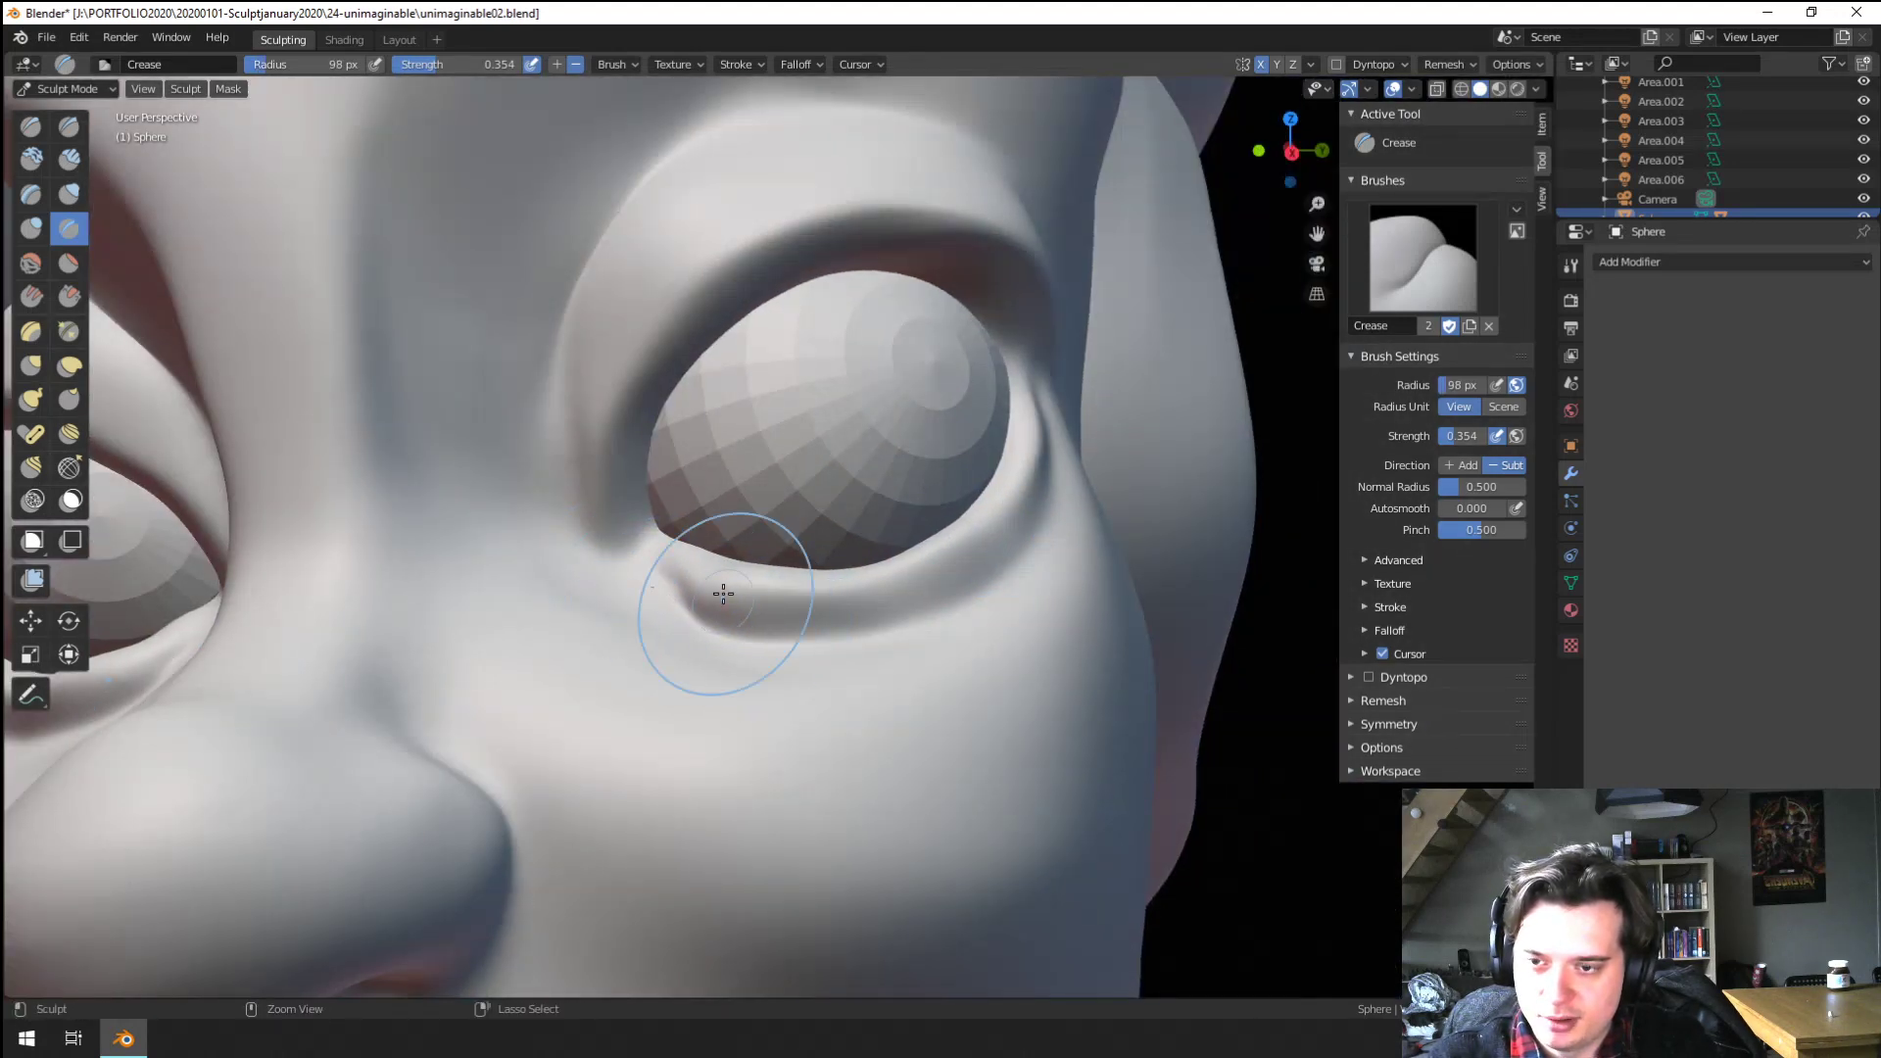
mouse_move(705, 549)
middle_mouse_down("ctrl")
mouse_move(667, 592)
mouse_move(684, 610)
mouse_move(664, 492)
middle_mouse_up("ctrl")
Adjust the lower eyelid against the eyeball with the Grab brush at 154 px radius
key("g")
key("f")
left_click(741, 584)
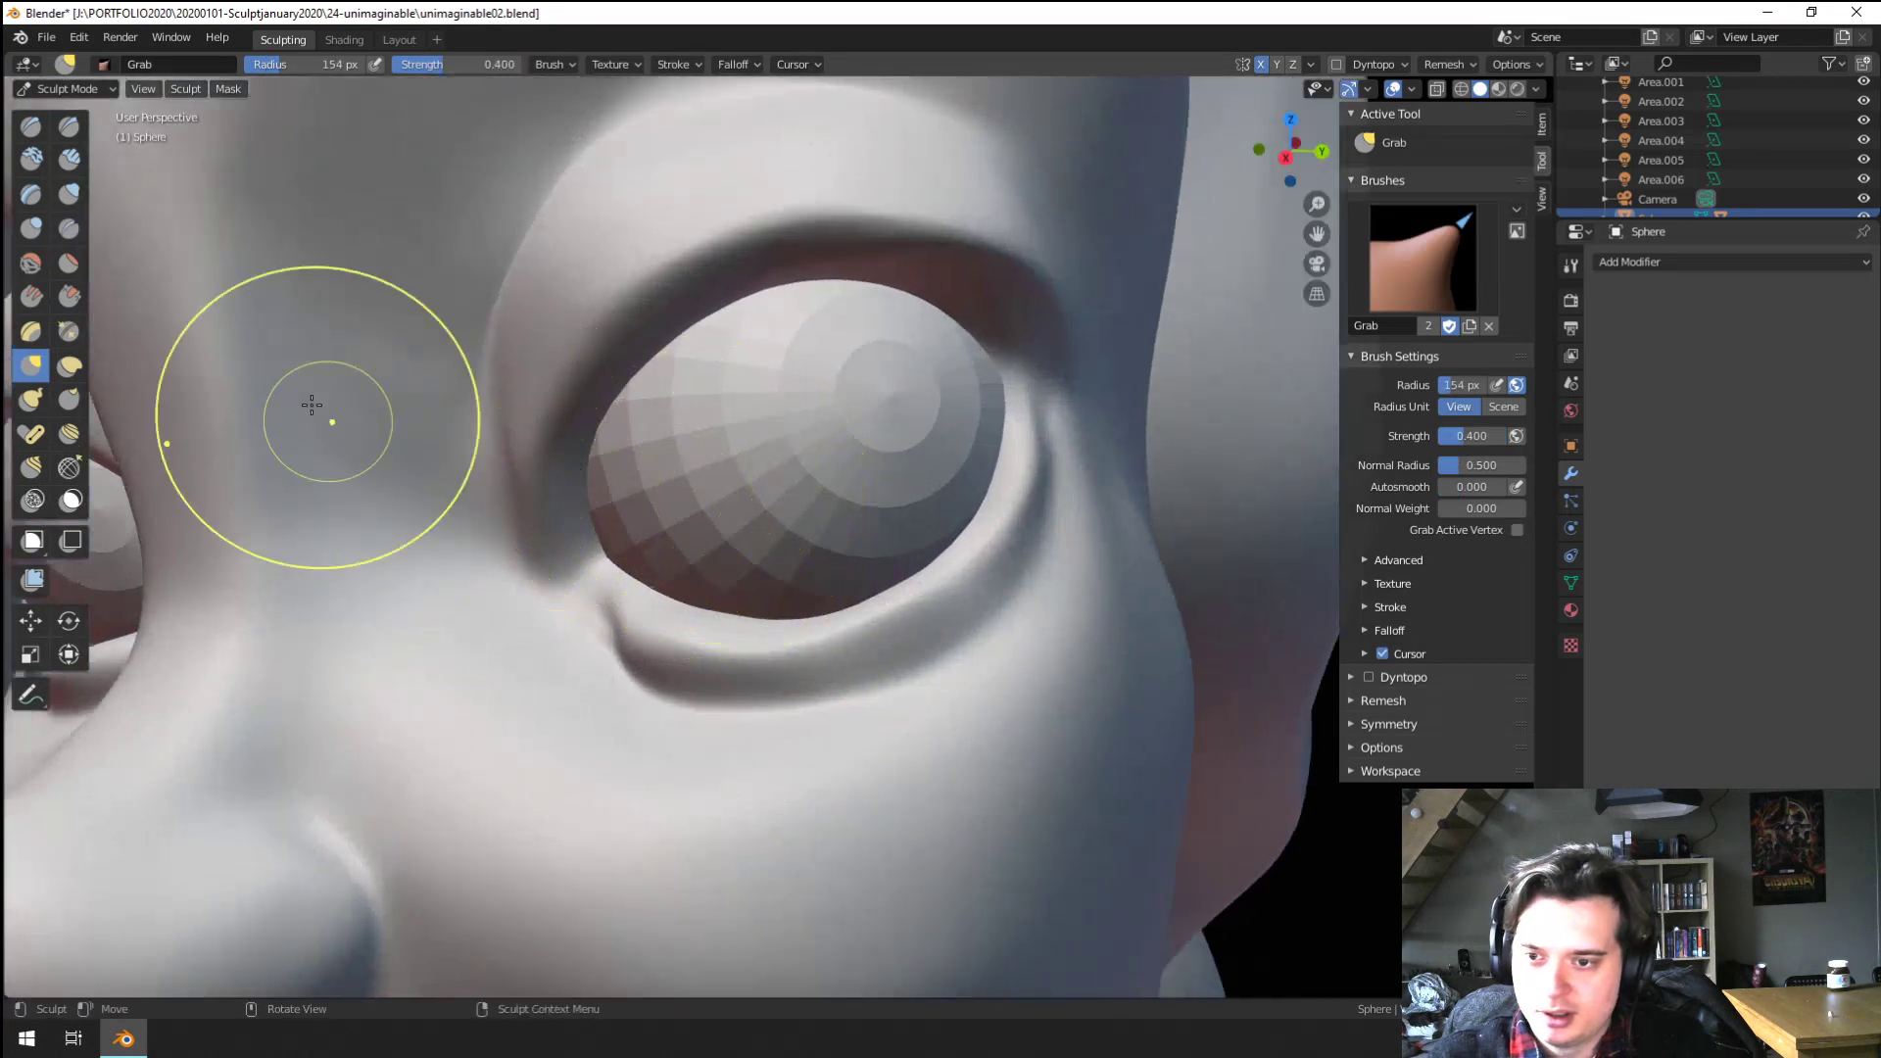
Soften the crease under the lower eyelid with the Flatten brush at 116 px radius
left_click(69, 263)
key("f")
left_click(795, 651)
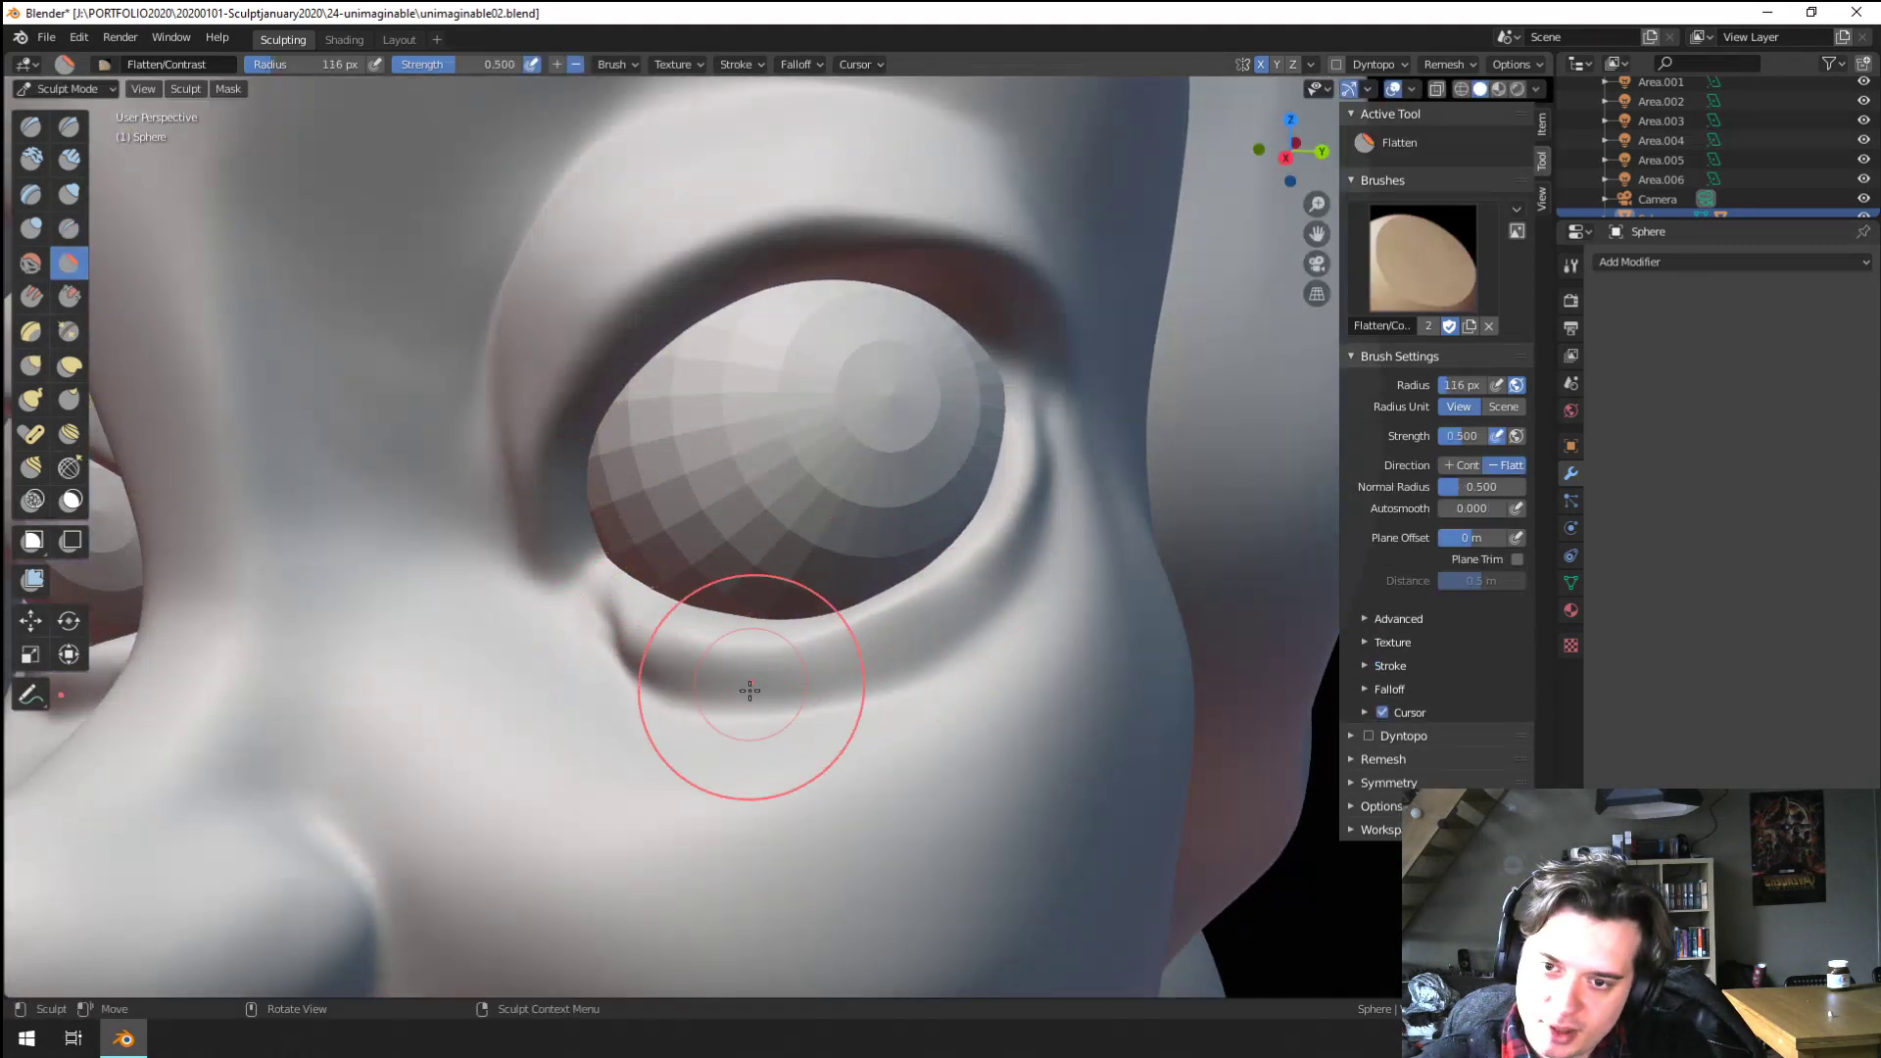
mouse_move(748, 684)
middle_mouse_down()
mouse_move(861, 545)
mouse_move(1003, 474)
middle_mouse_up()
mouse_move(758, 661)
middle_mouse_down()
mouse_move(601, 659)
mouse_move(593, 636)
mouse_move(765, 633)
mouse_move(180, 437)
middle_mouse_up()
Rework the lower eyelid at the inner eye corner with the Crease brush at 53 px radius
key("g")
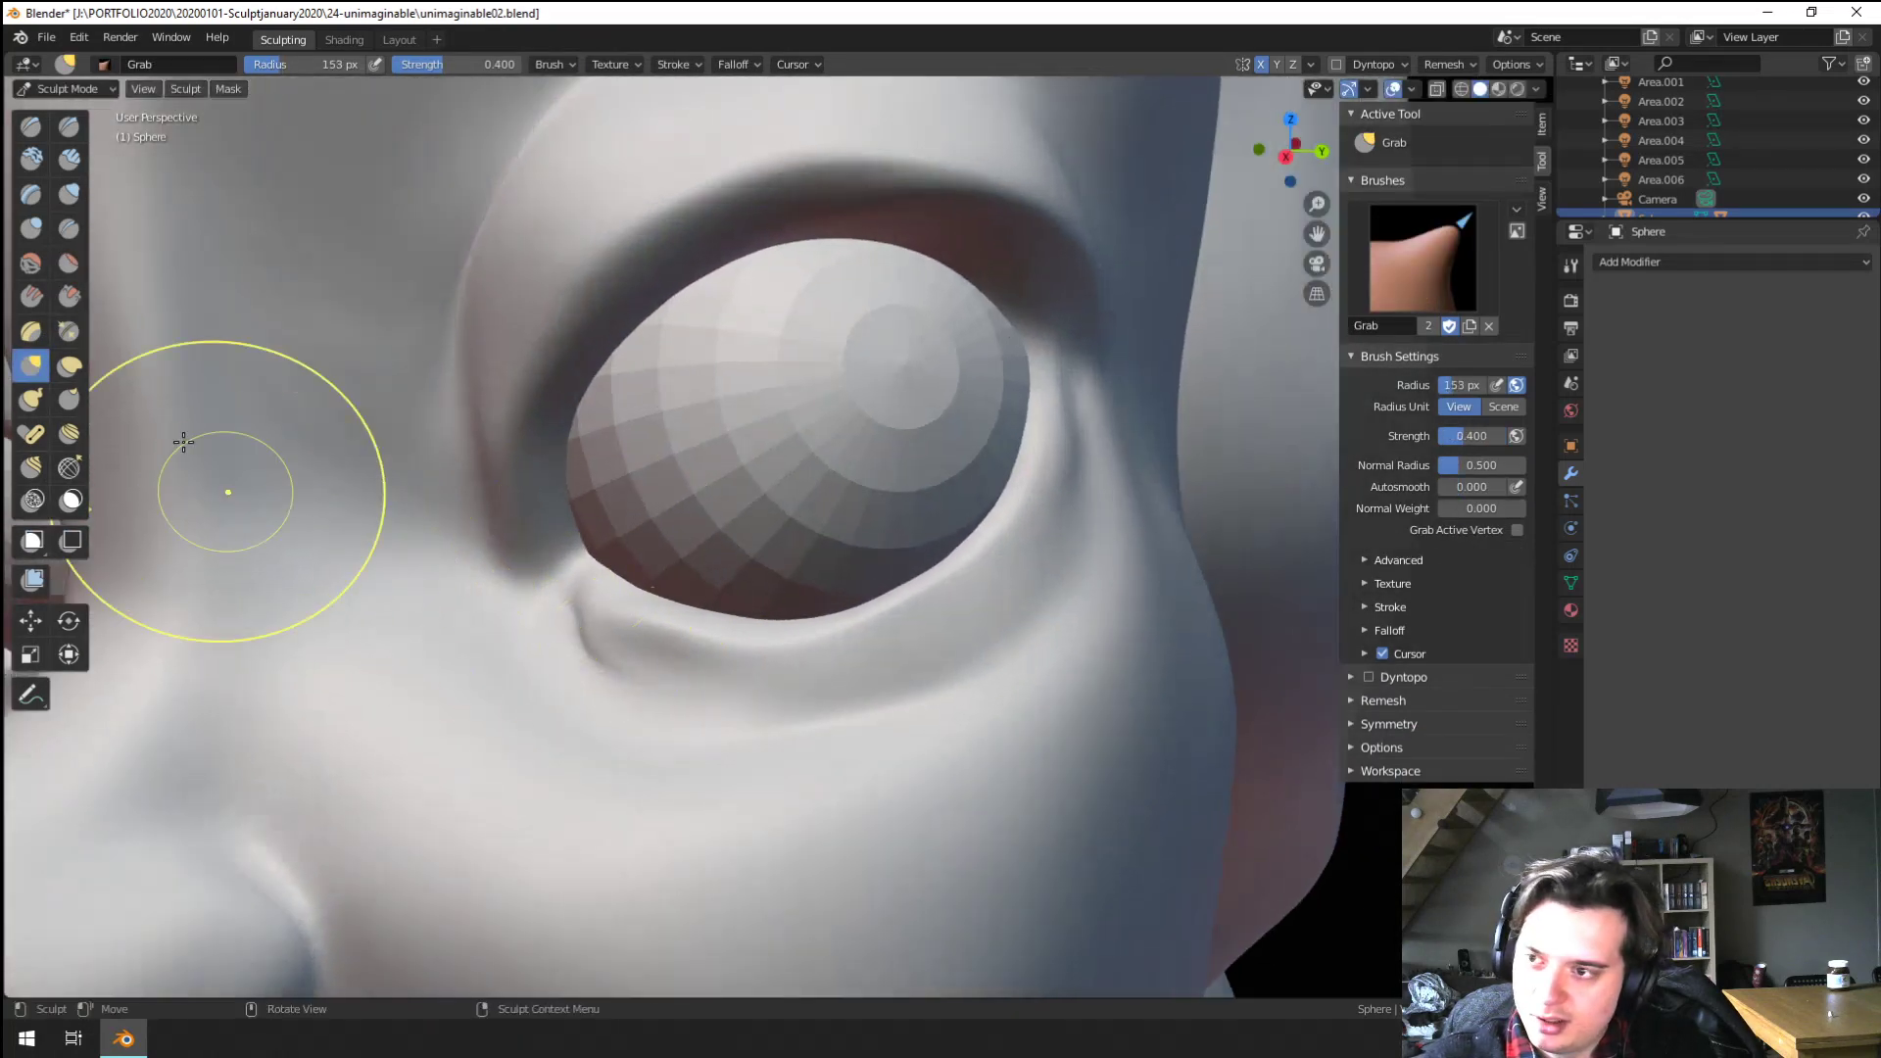
left_click(69, 228)
left_click(583, 667)
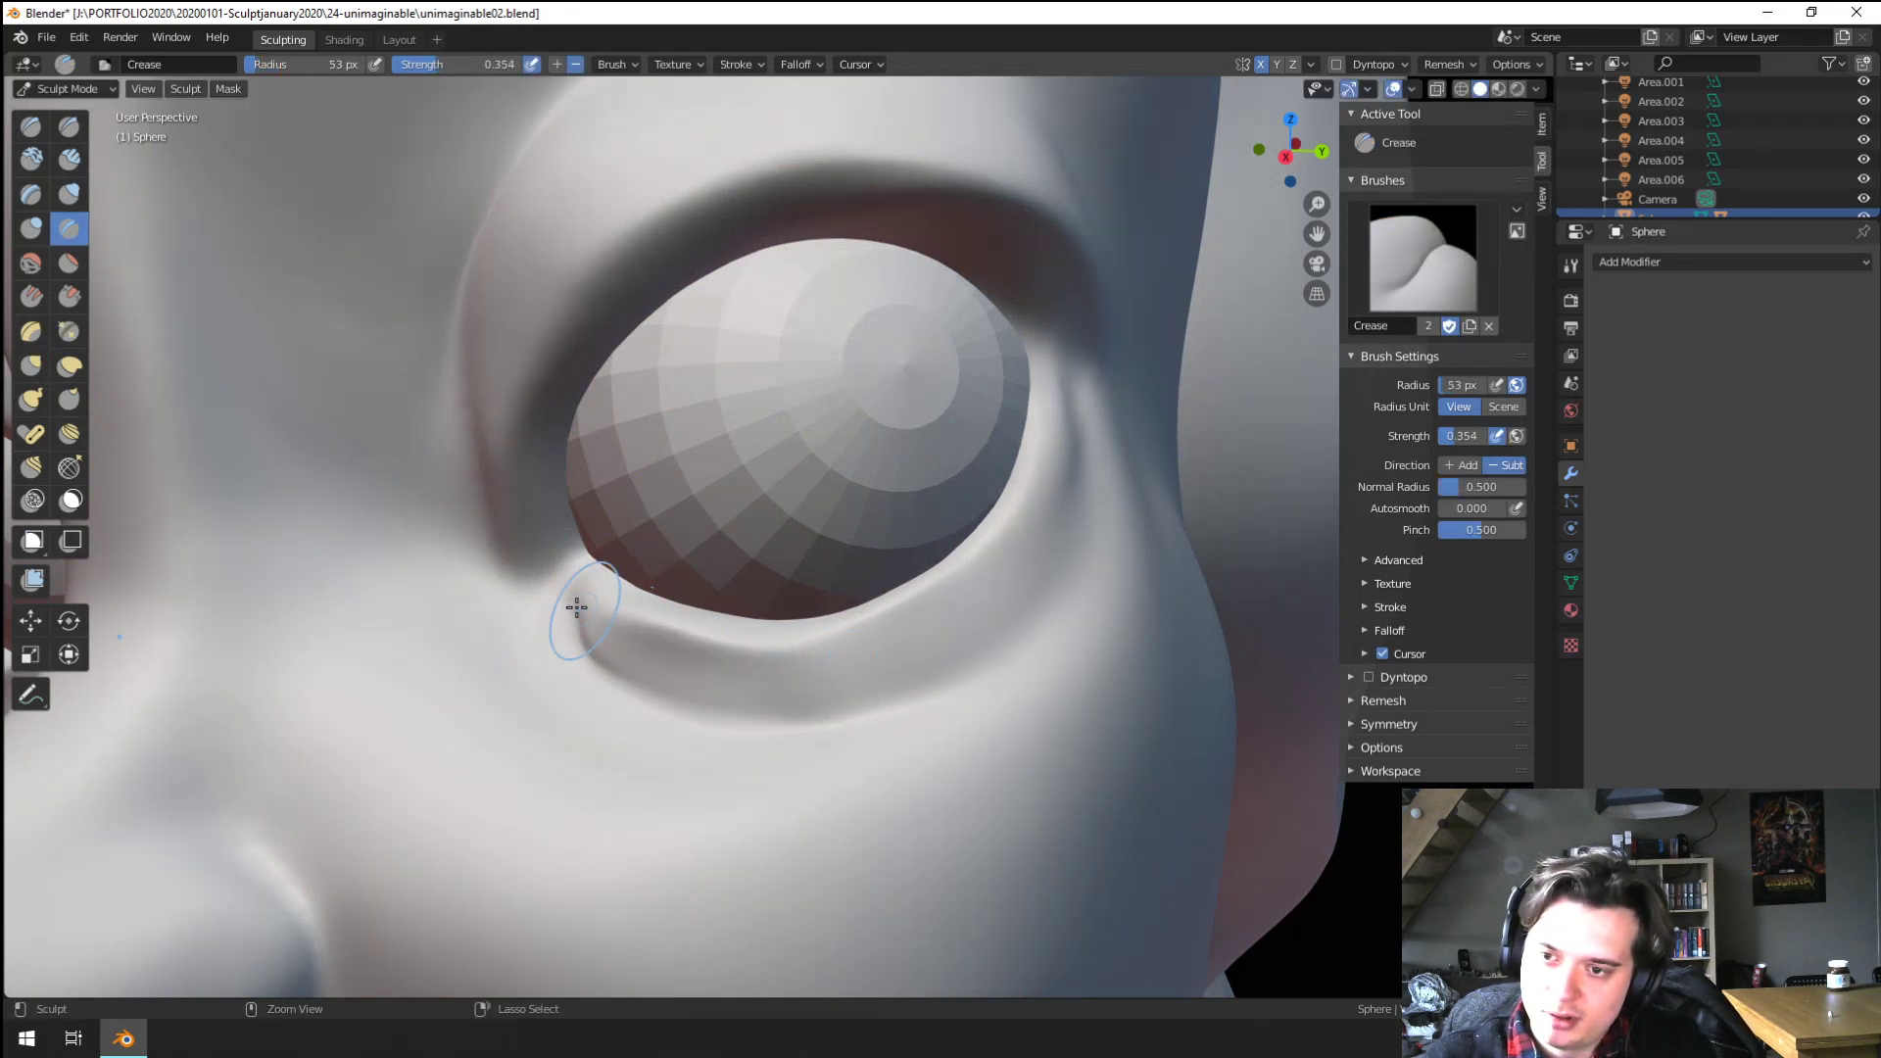
middle_click_drag(576, 608, 615, 615)
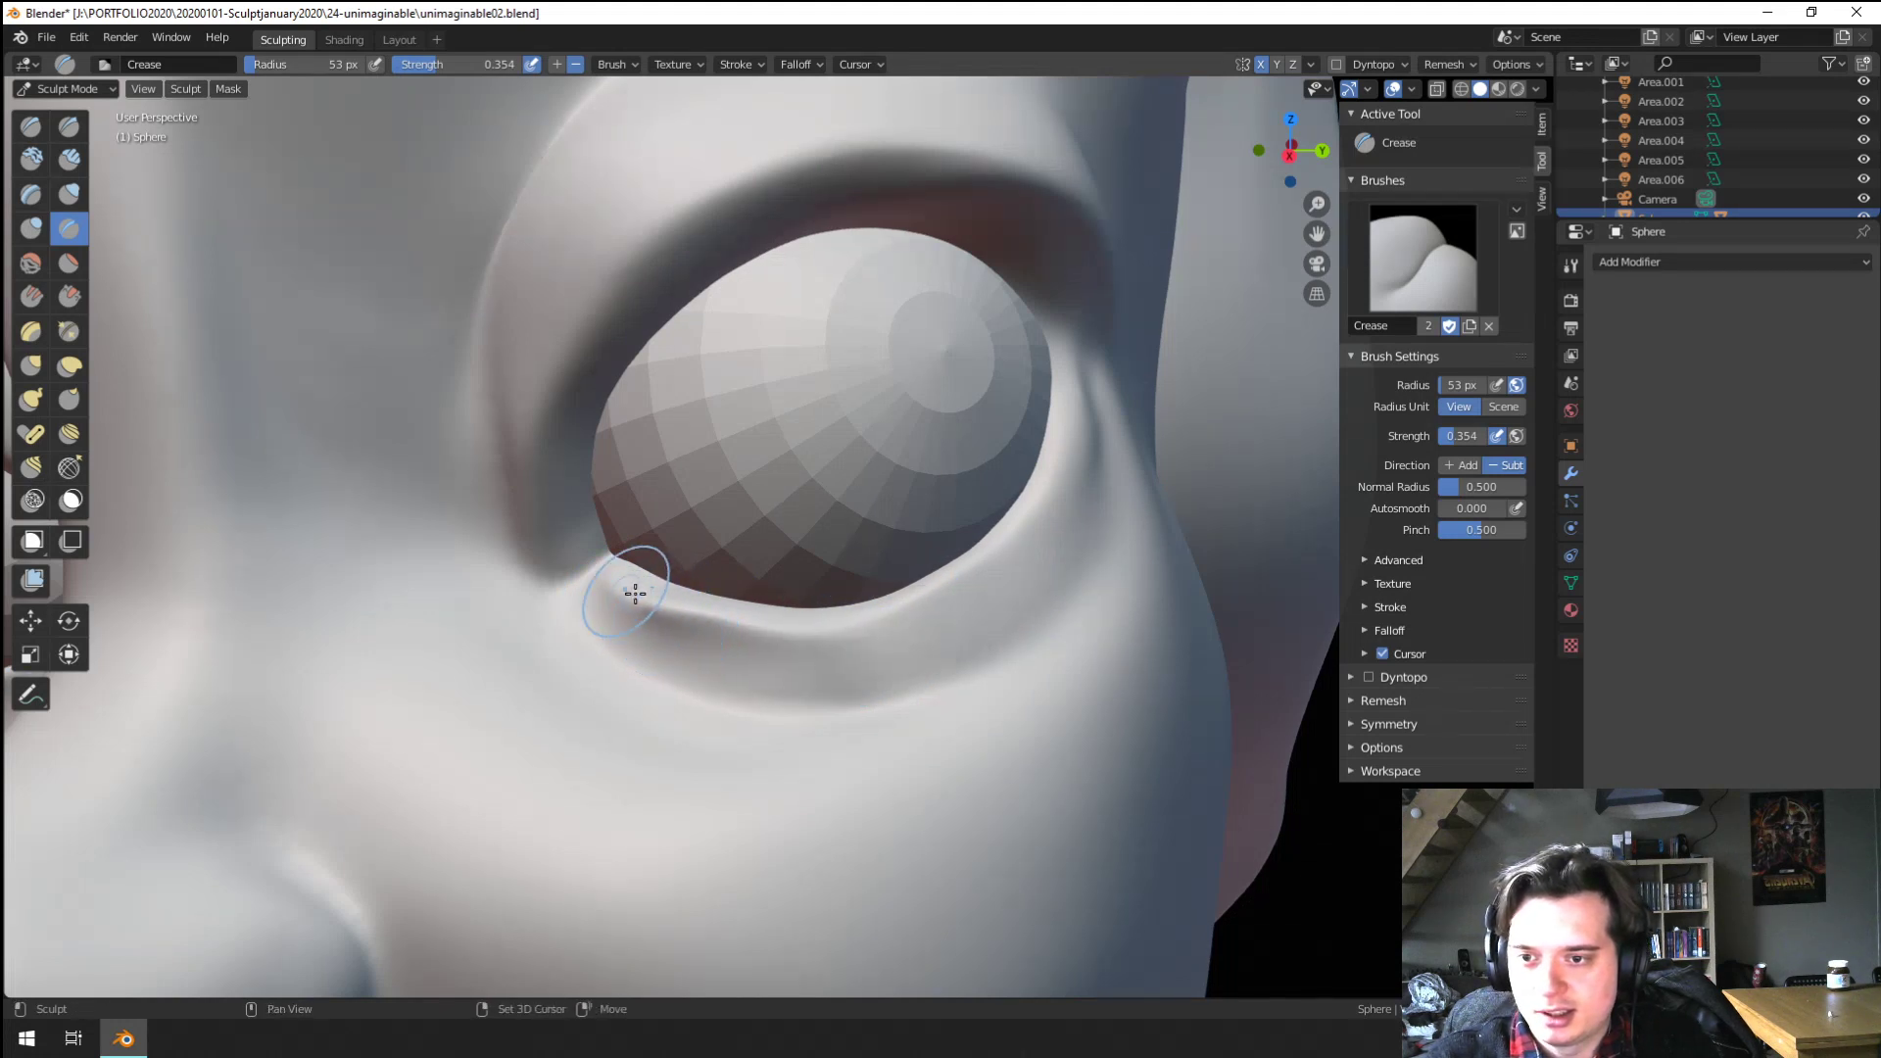
Flatten the lower eyelid from the inner toward the outer eye corner with the Flatten brush at 102 px radius
left_click(71, 264)
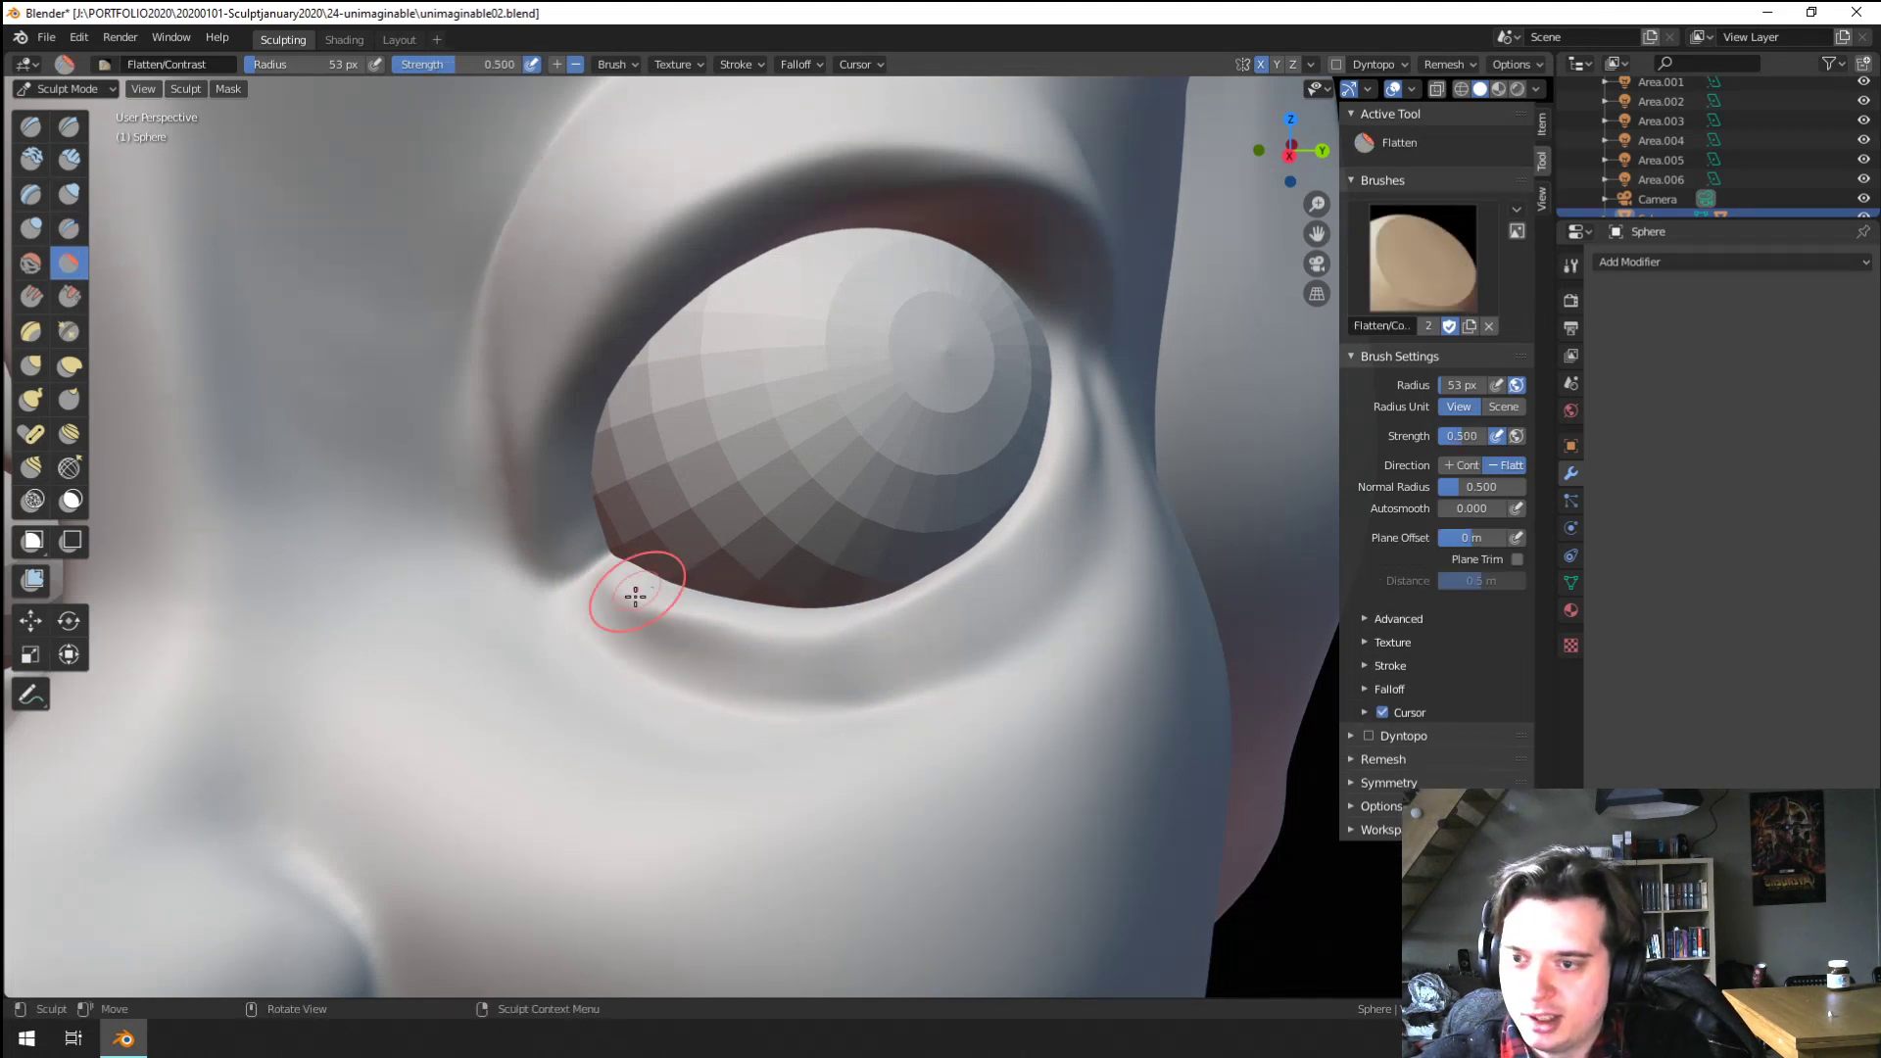
left_click_drag(689, 656, 1048, 585)
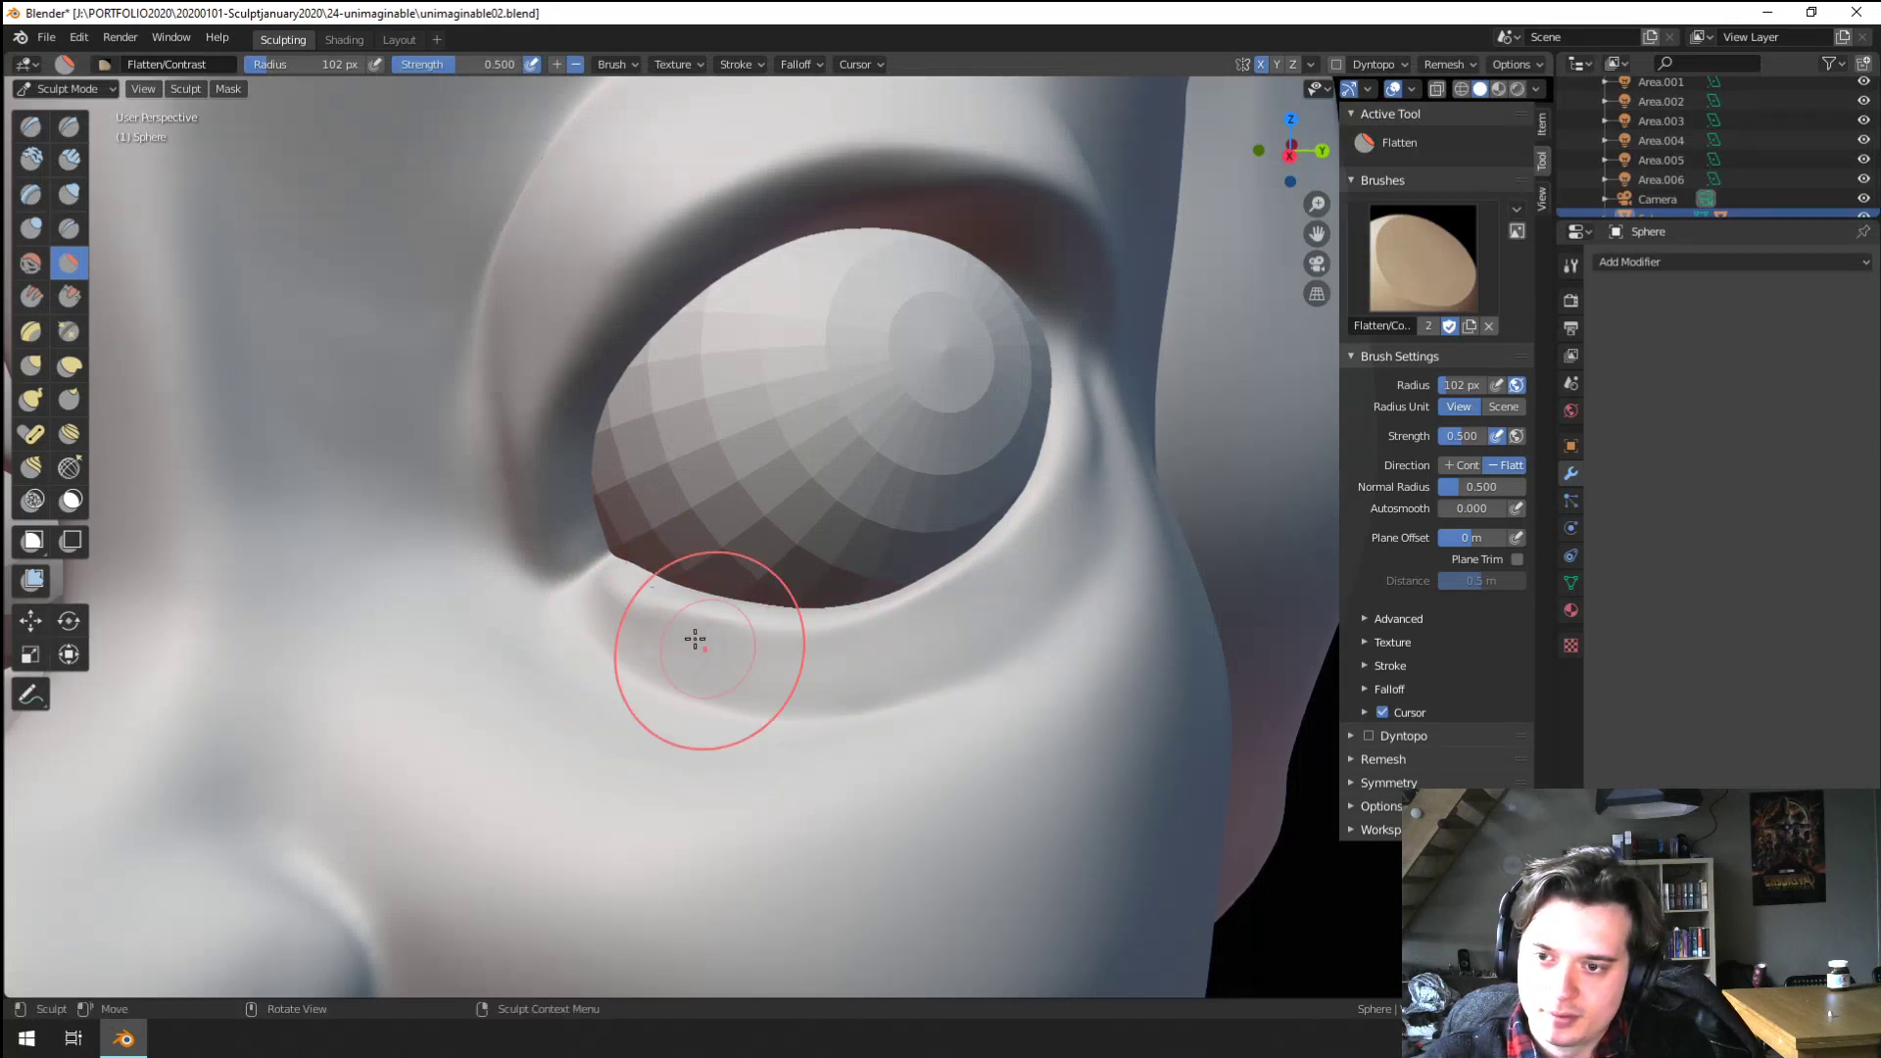
Adjust the overall shape of the eye opening with the Grab brush at 255 px radius
mouse_move(763, 591)
middle_mouse_down()
mouse_move(626, 823)
mouse_move(584, 769)
mouse_move(693, 667)
mouse_move(845, 630)
mouse_move(782, 643)
mouse_move(679, 719)
mouse_move(646, 668)
mouse_move(718, 617)
mouse_move(705, 647)
mouse_move(638, 513)
middle_mouse_up()
key("g")
scroll(680, 719, "down", 2)
scroll(647, 669, "down", 3)
scroll(718, 618, "up", 6)
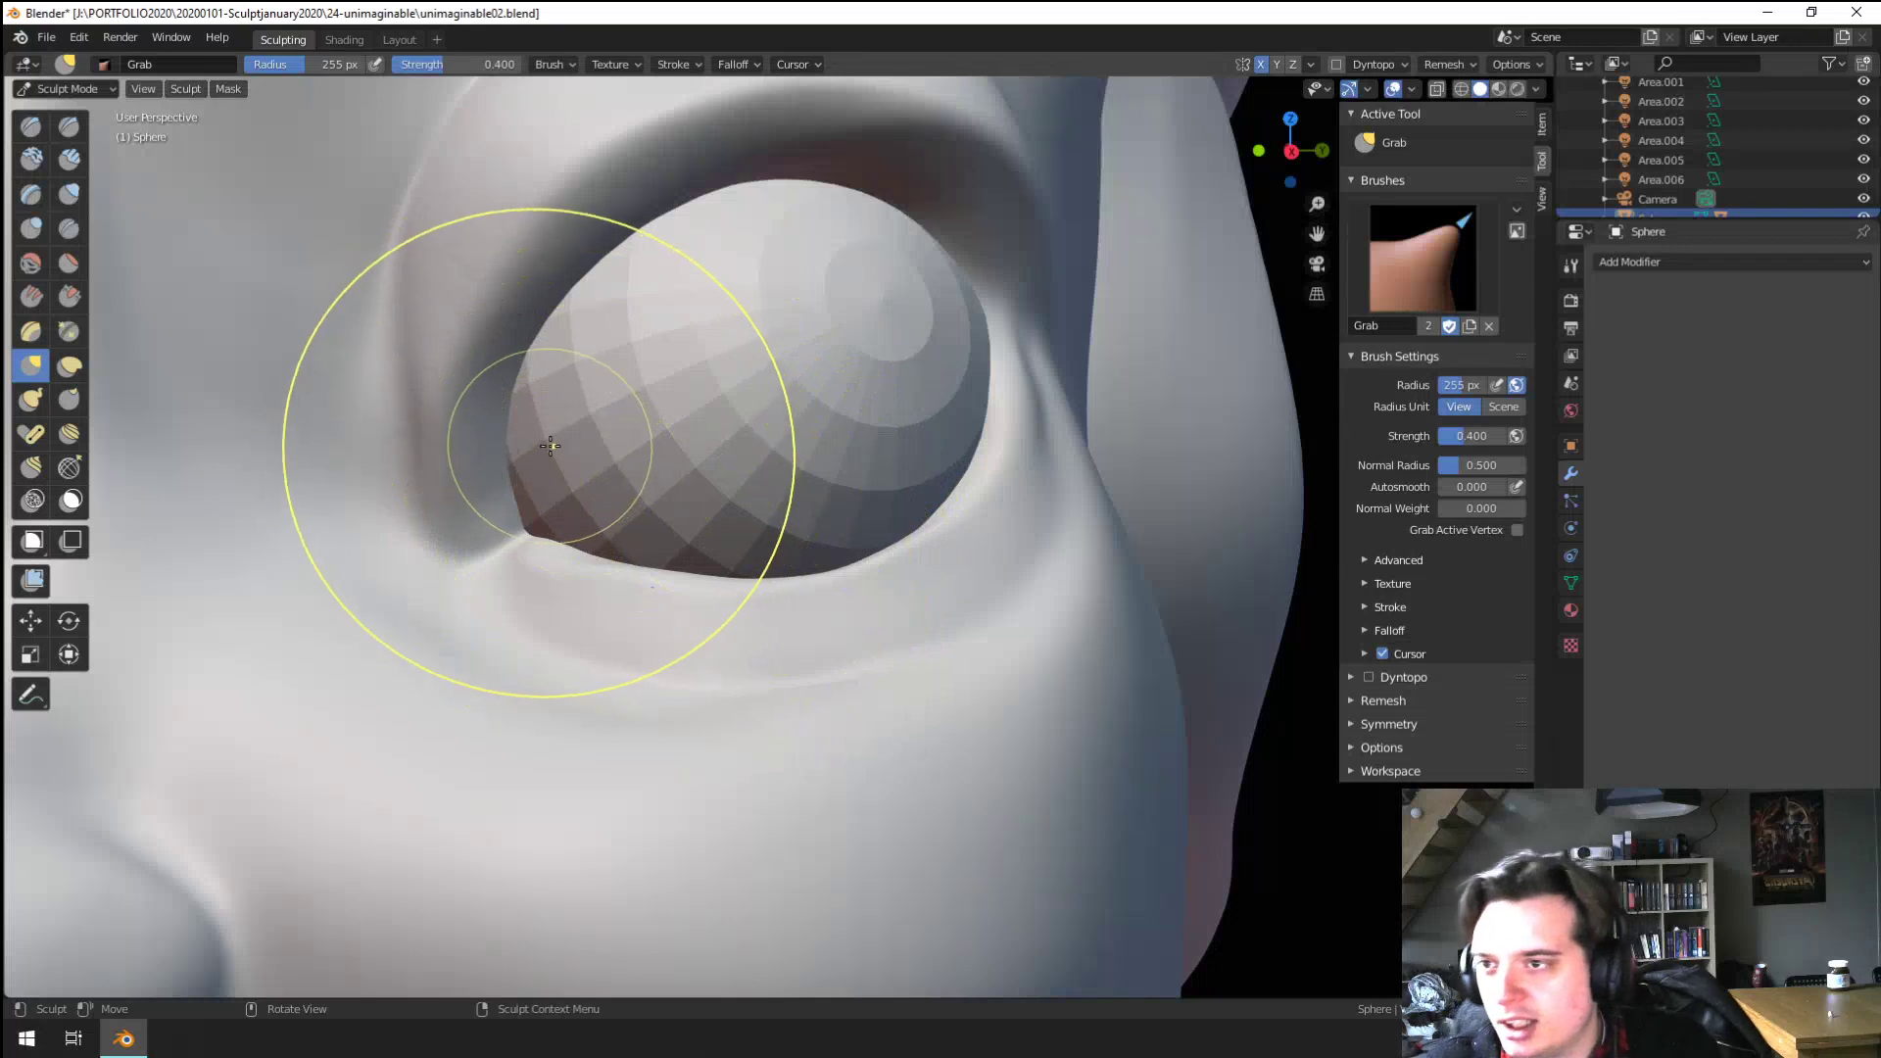
Sharpen the lower eyelid rim from the outer to the inner eye corner with the Scrape brush at 115 px radius
left_click(69, 263)
middle_click_drag(882, 561, 911, 630)
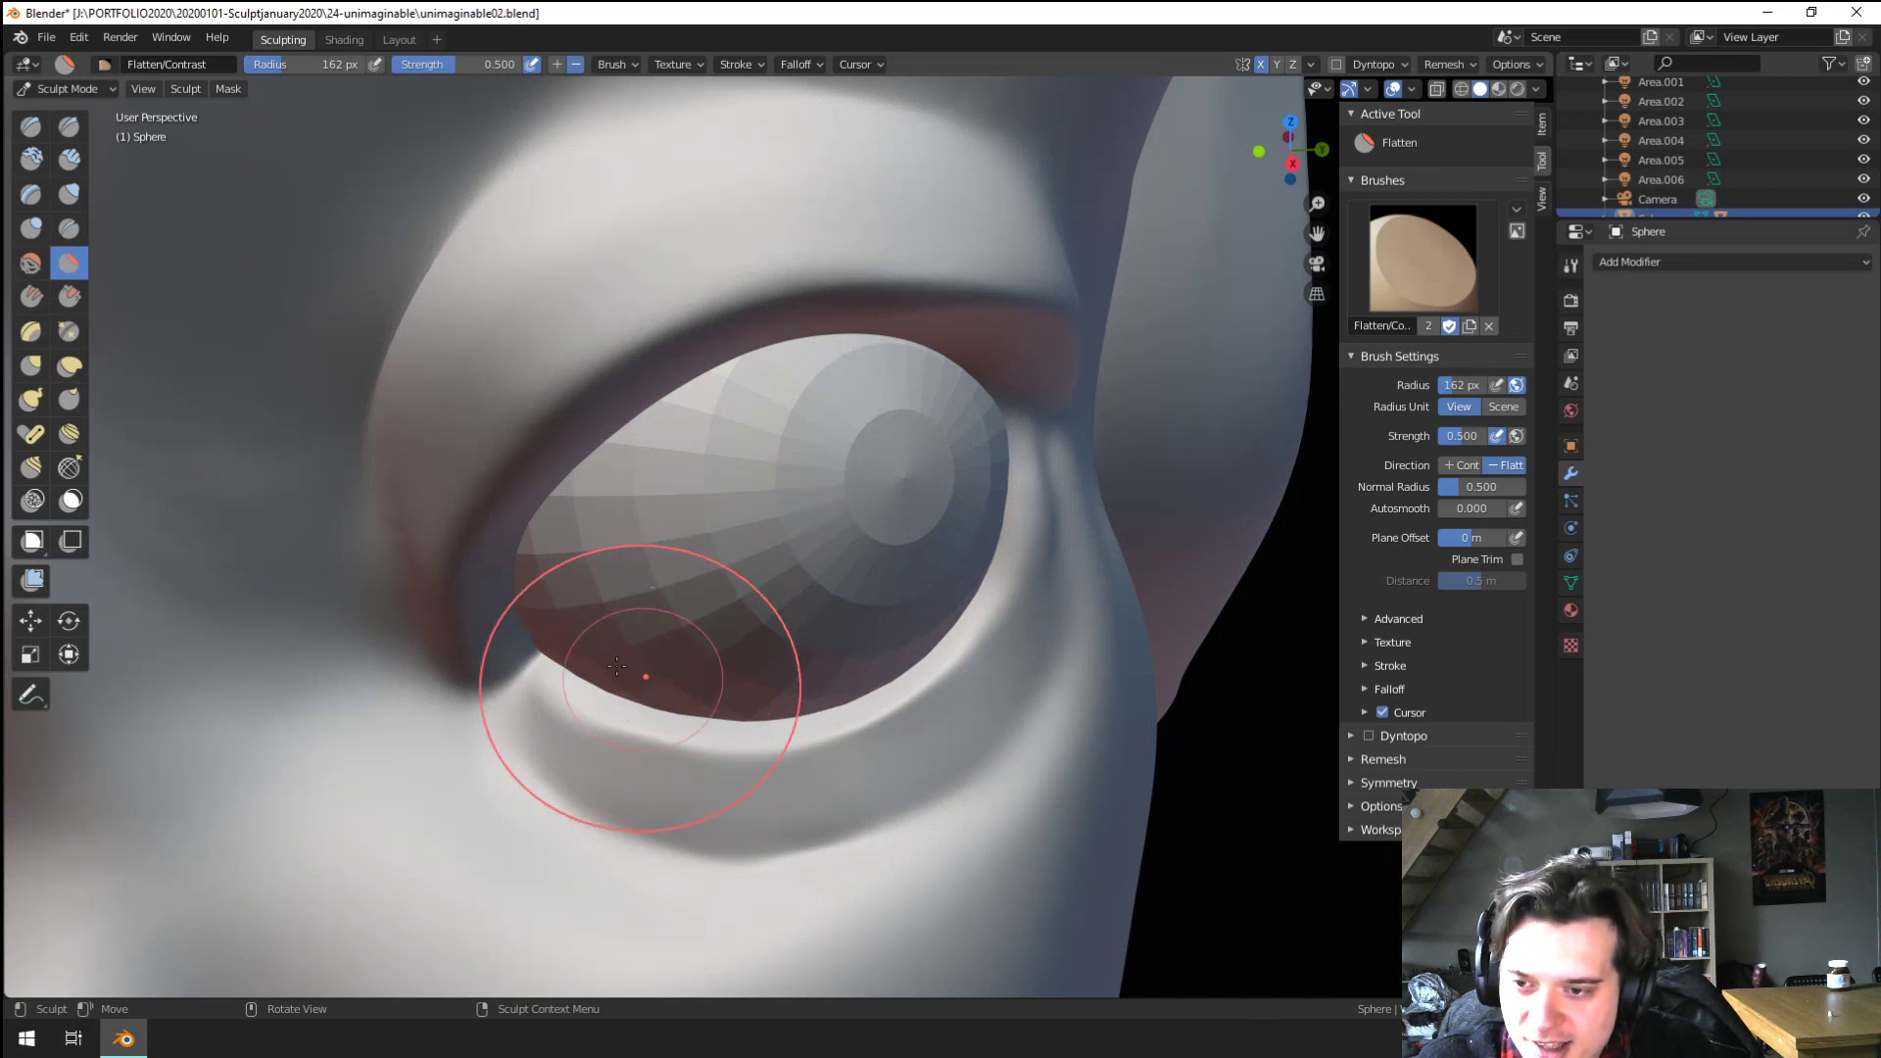
key("f")
left_click(644, 672)
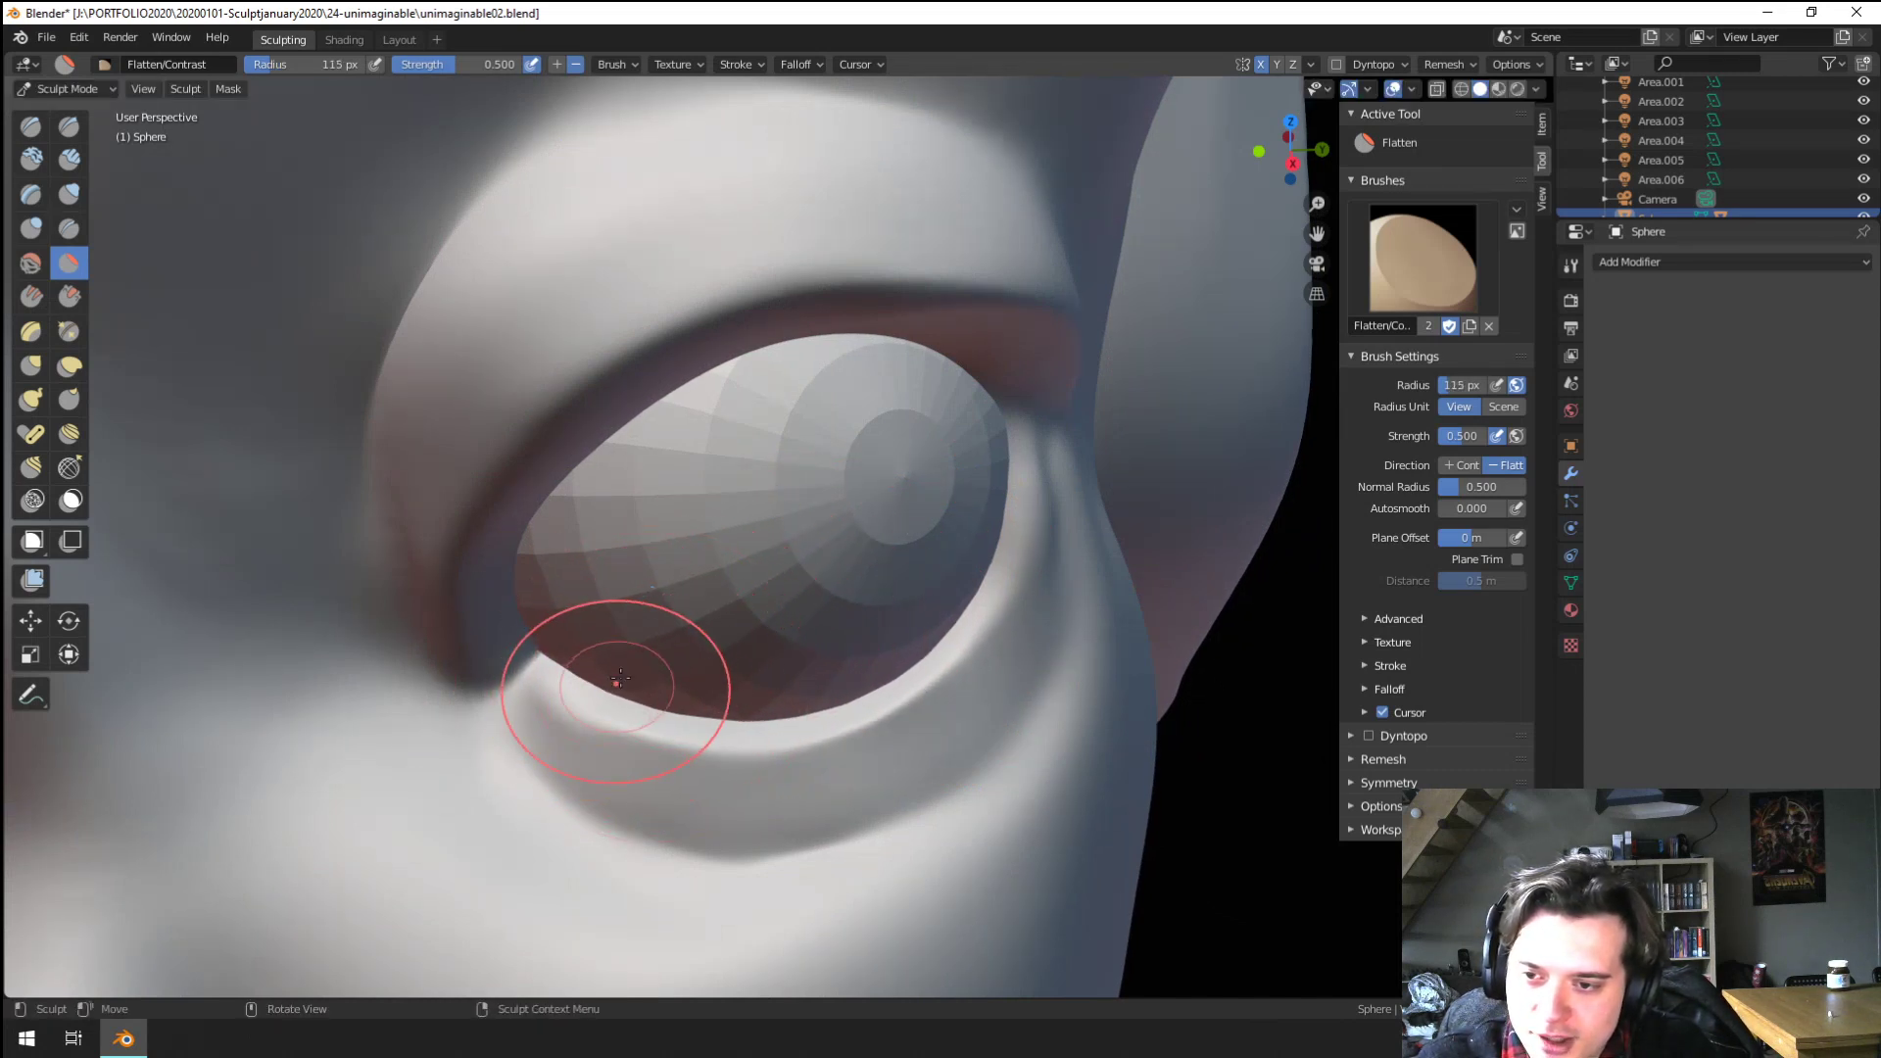
left_click(69, 296)
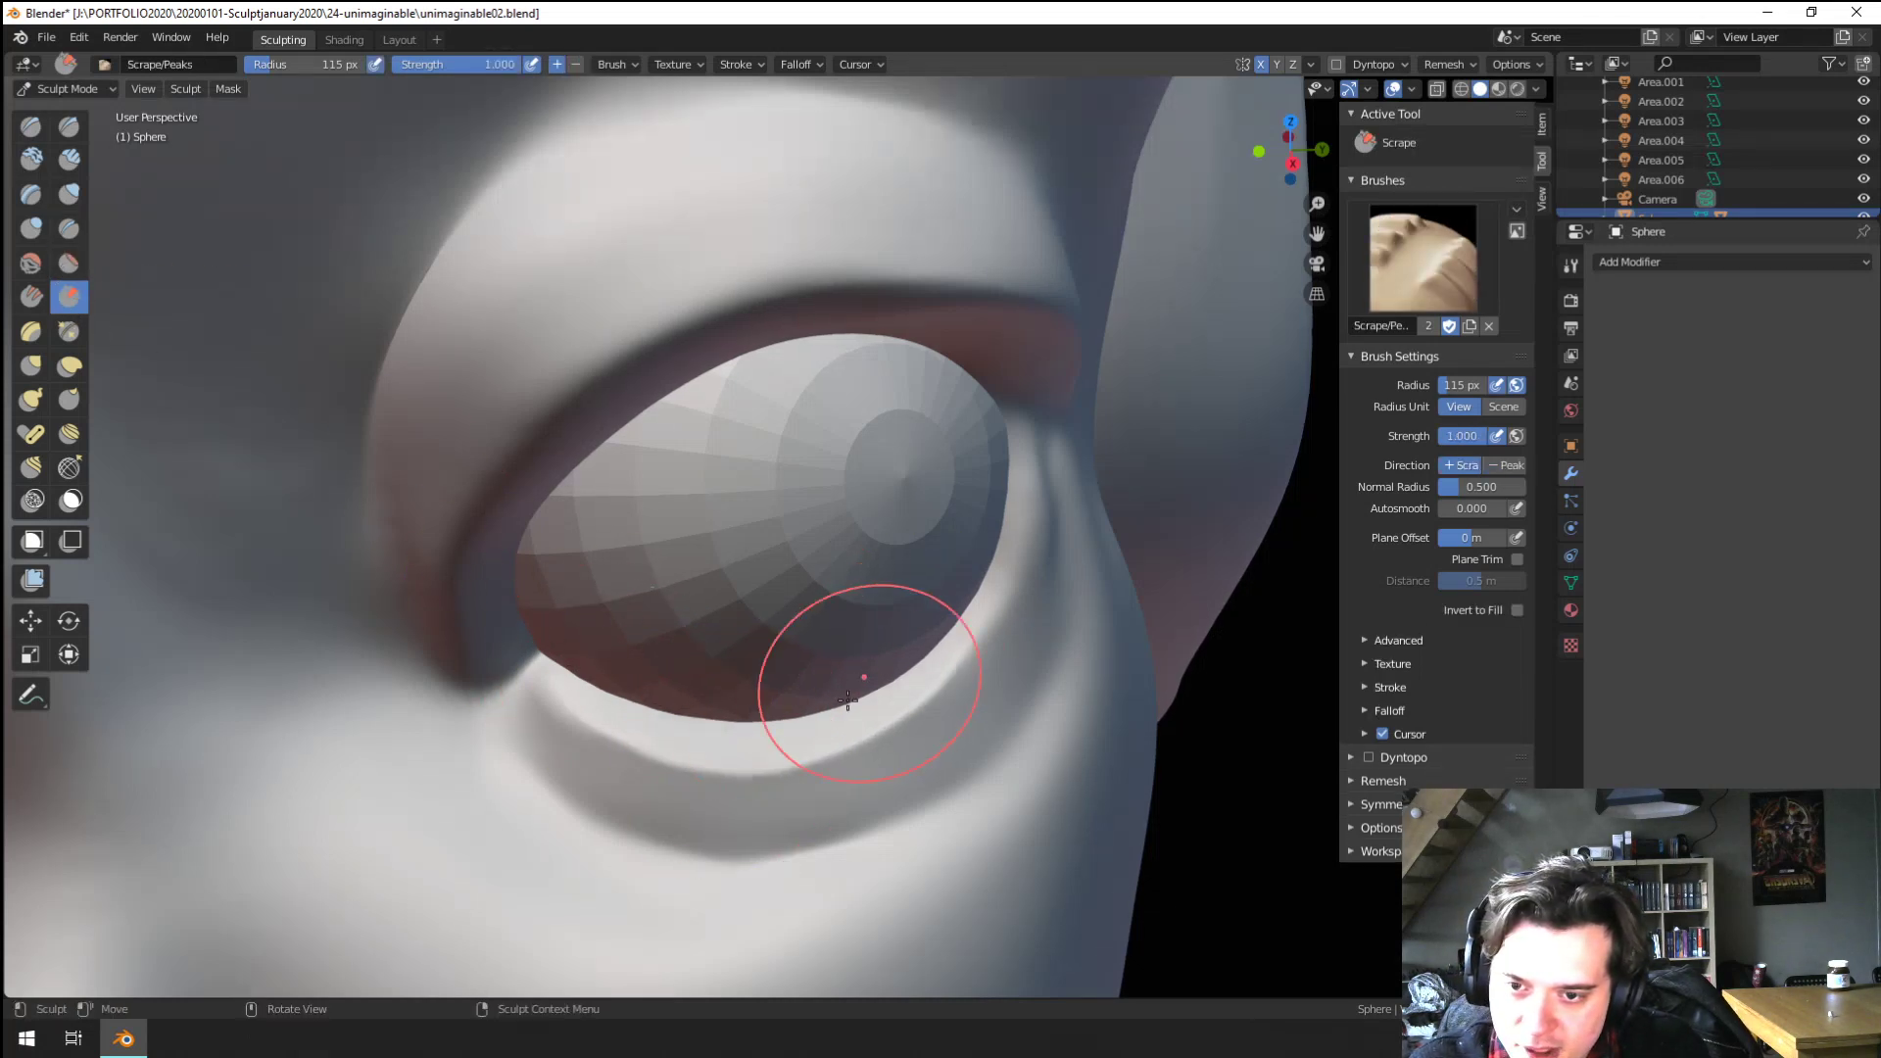
left_click_drag(999, 544, 1001, 488)
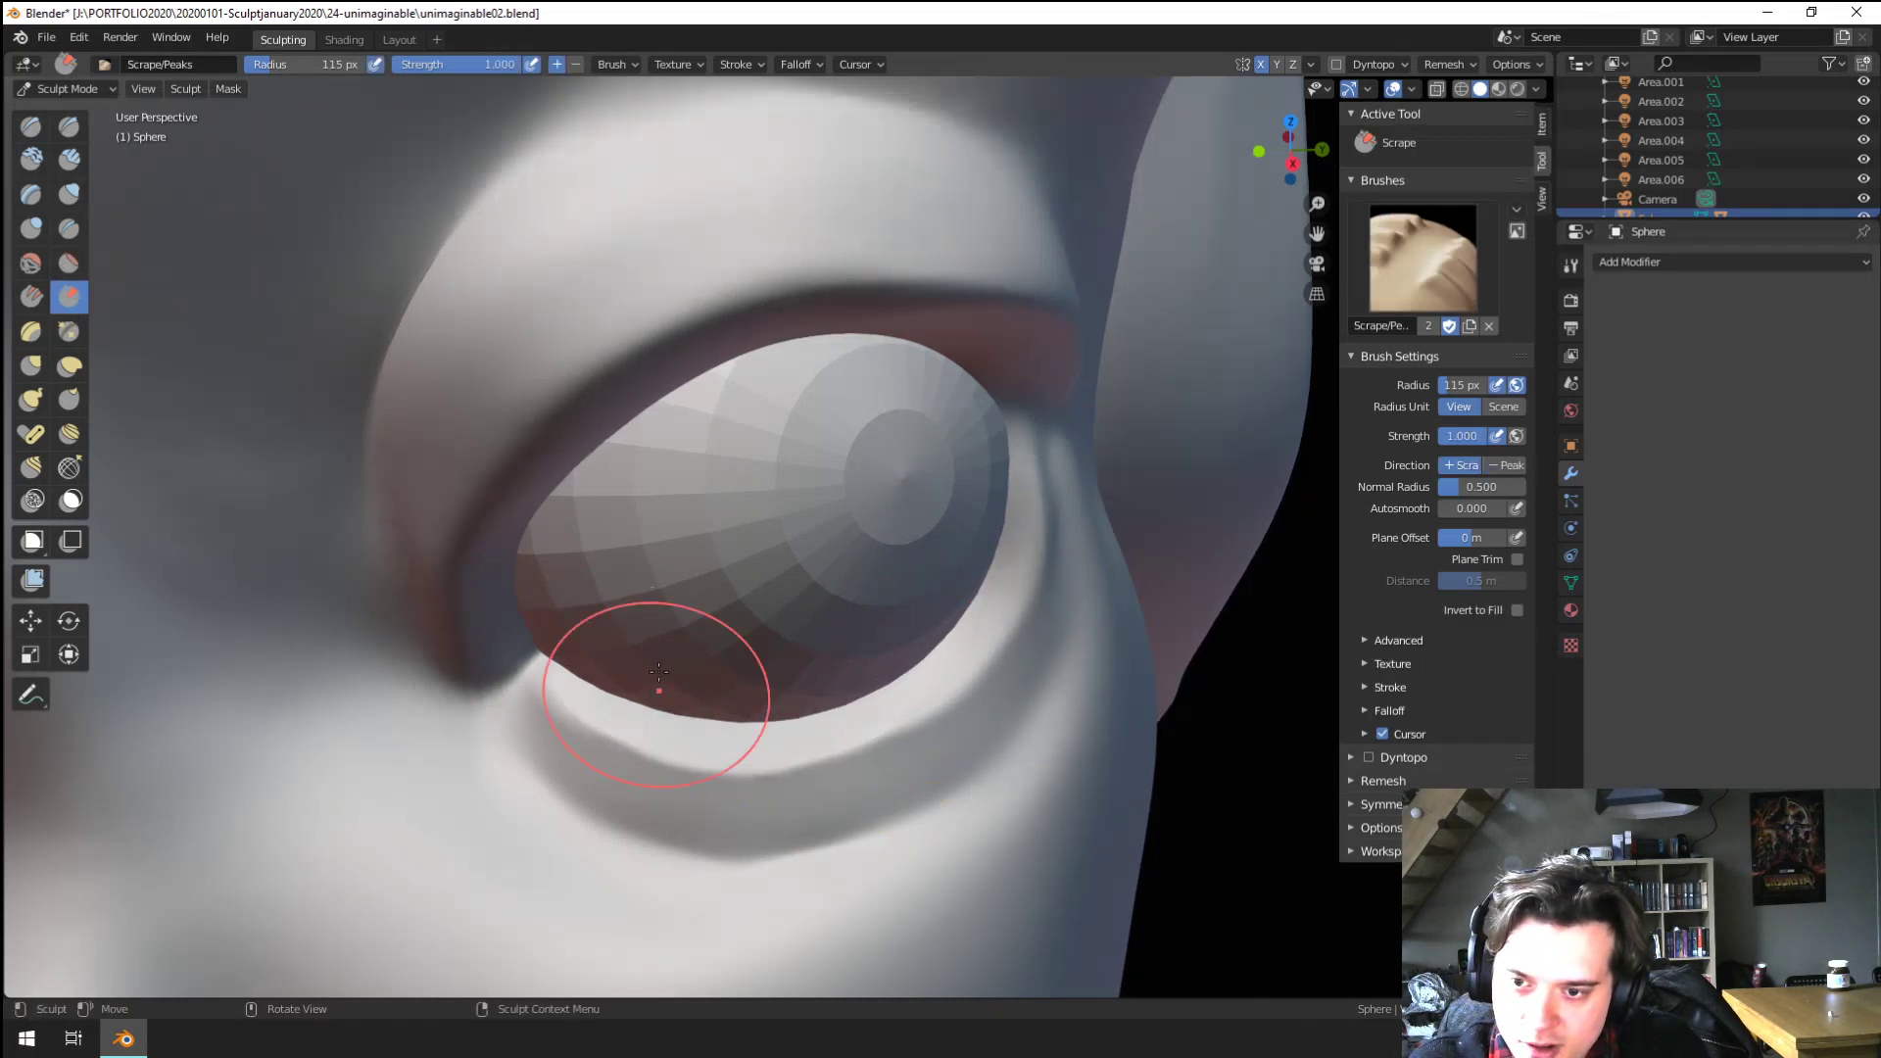
left_click_drag(623, 692, 635, 720)
Nudge the middle of the lower eyelid with the Grab brush at 203 px radius
scroll(663, 739, "down", 7)
mouse_move(664, 740)
middle_mouse_down()
mouse_move(637, 770)
mouse_move(668, 756)
mouse_move(702, 658)
mouse_move(680, 600)
middle_mouse_up()
scroll(701, 658, "up", 3)
key("g")
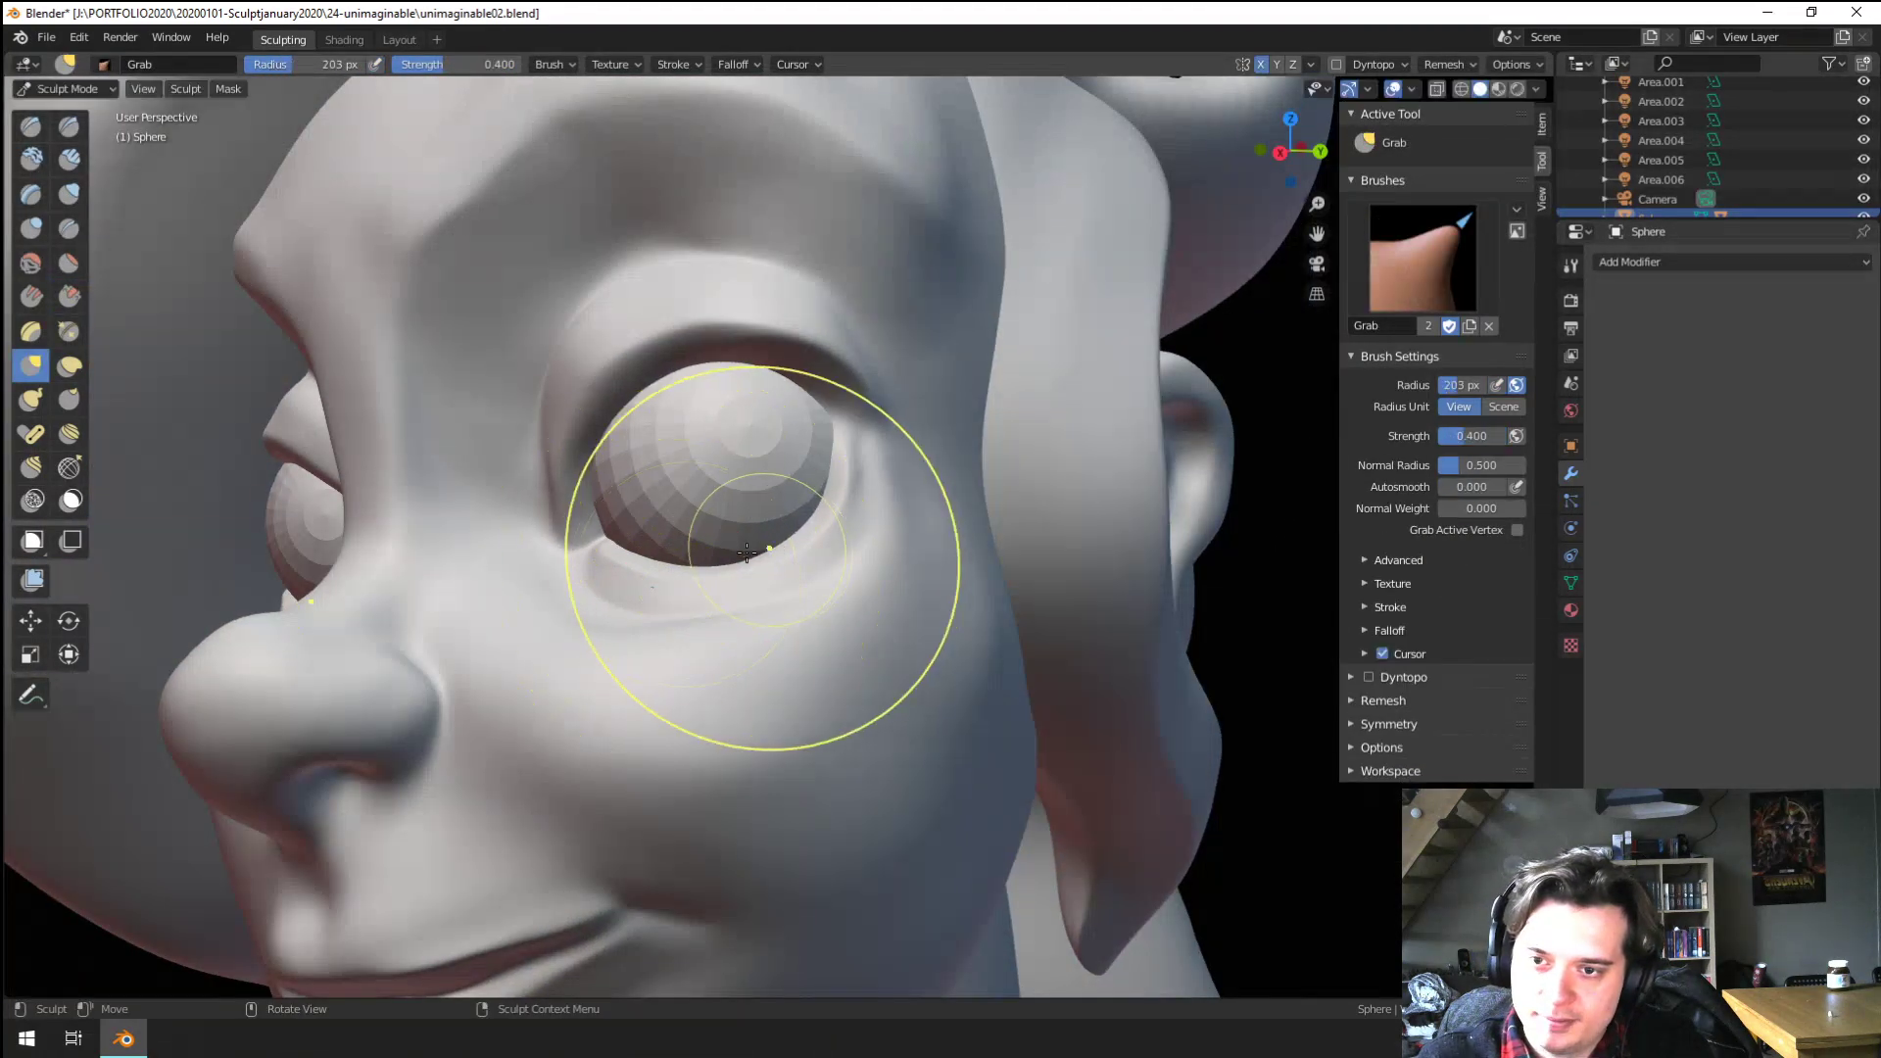
left_click_drag(768, 545, 760, 533)
Scrape the underside of the upper eyelid along its full arc with the Scrape brush at 142 px radius
mouse_move(760, 533)
middle_mouse_down()
mouse_move(777, 538)
mouse_move(715, 626)
mouse_move(747, 638)
mouse_move(721, 481)
middle_mouse_up()
left_click(69, 296)
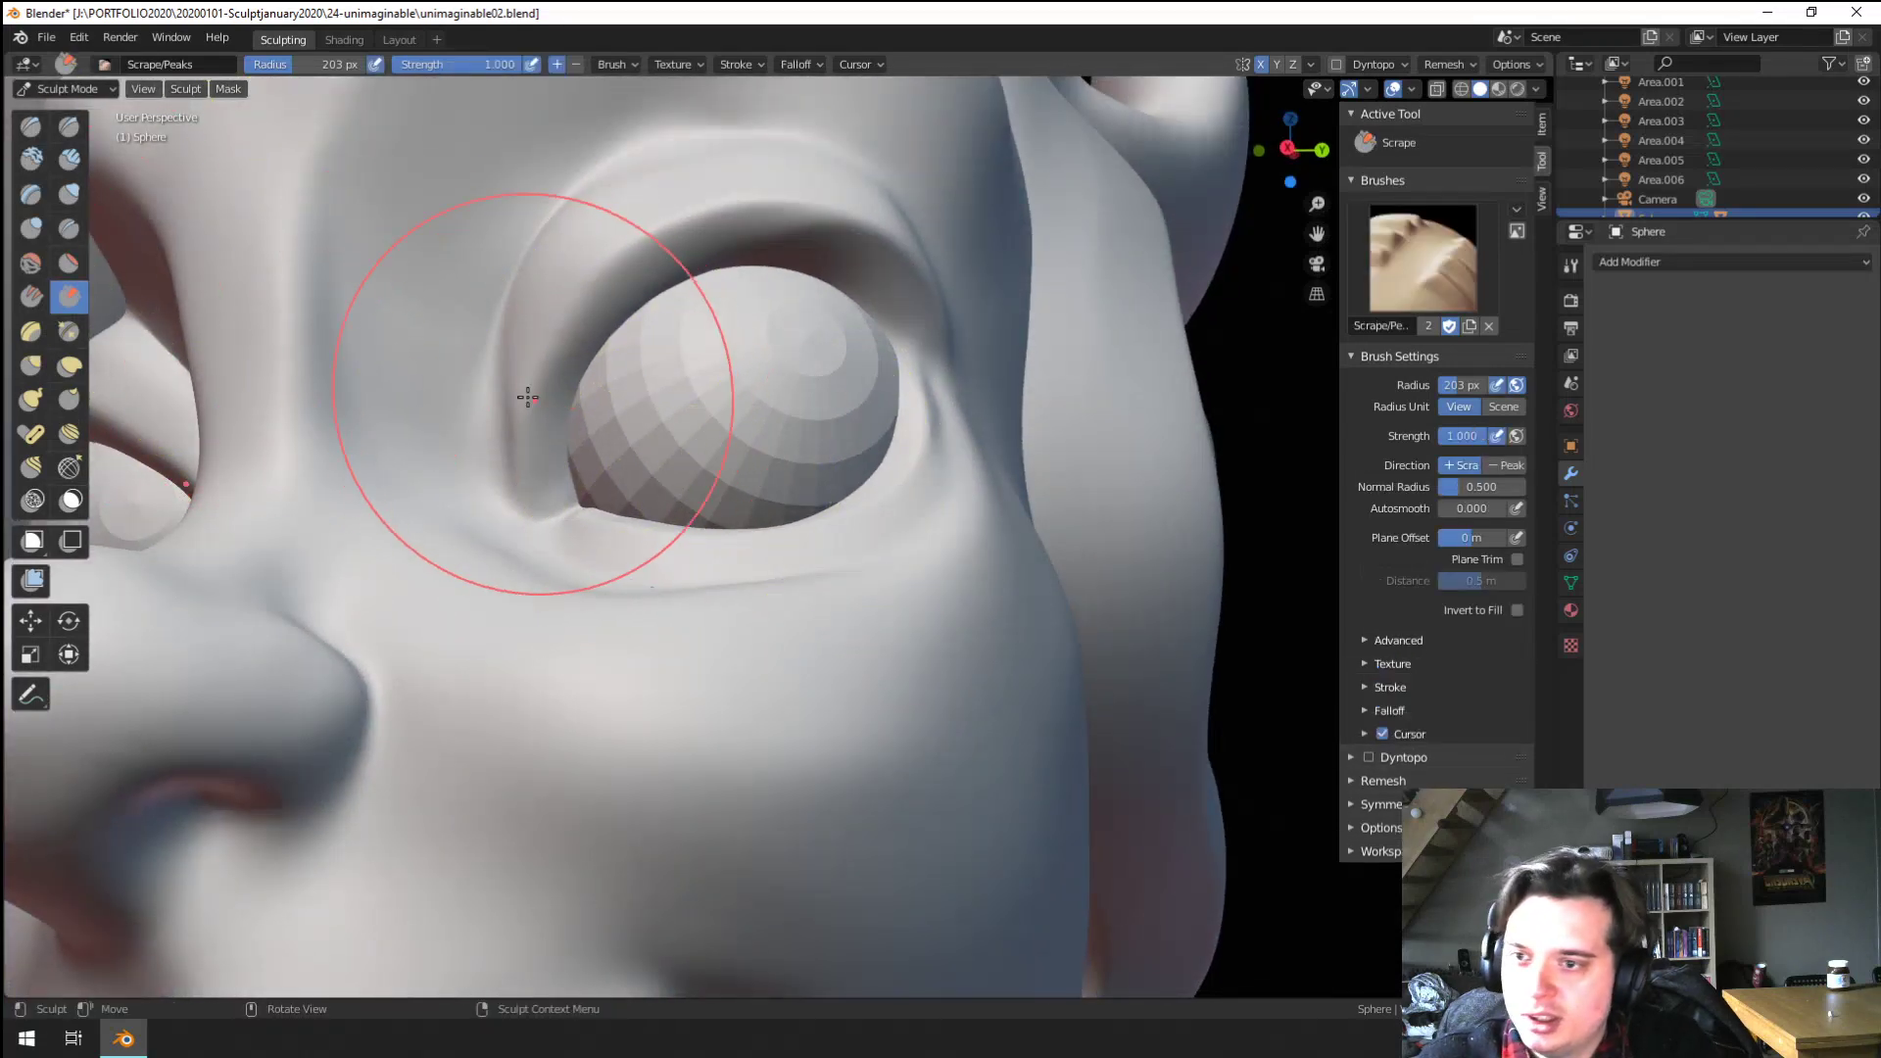
middle_click_drag(525, 391, 471, 450)
left_click_drag(691, 261, 714, 255)
key("f")
left_click(600, 389)
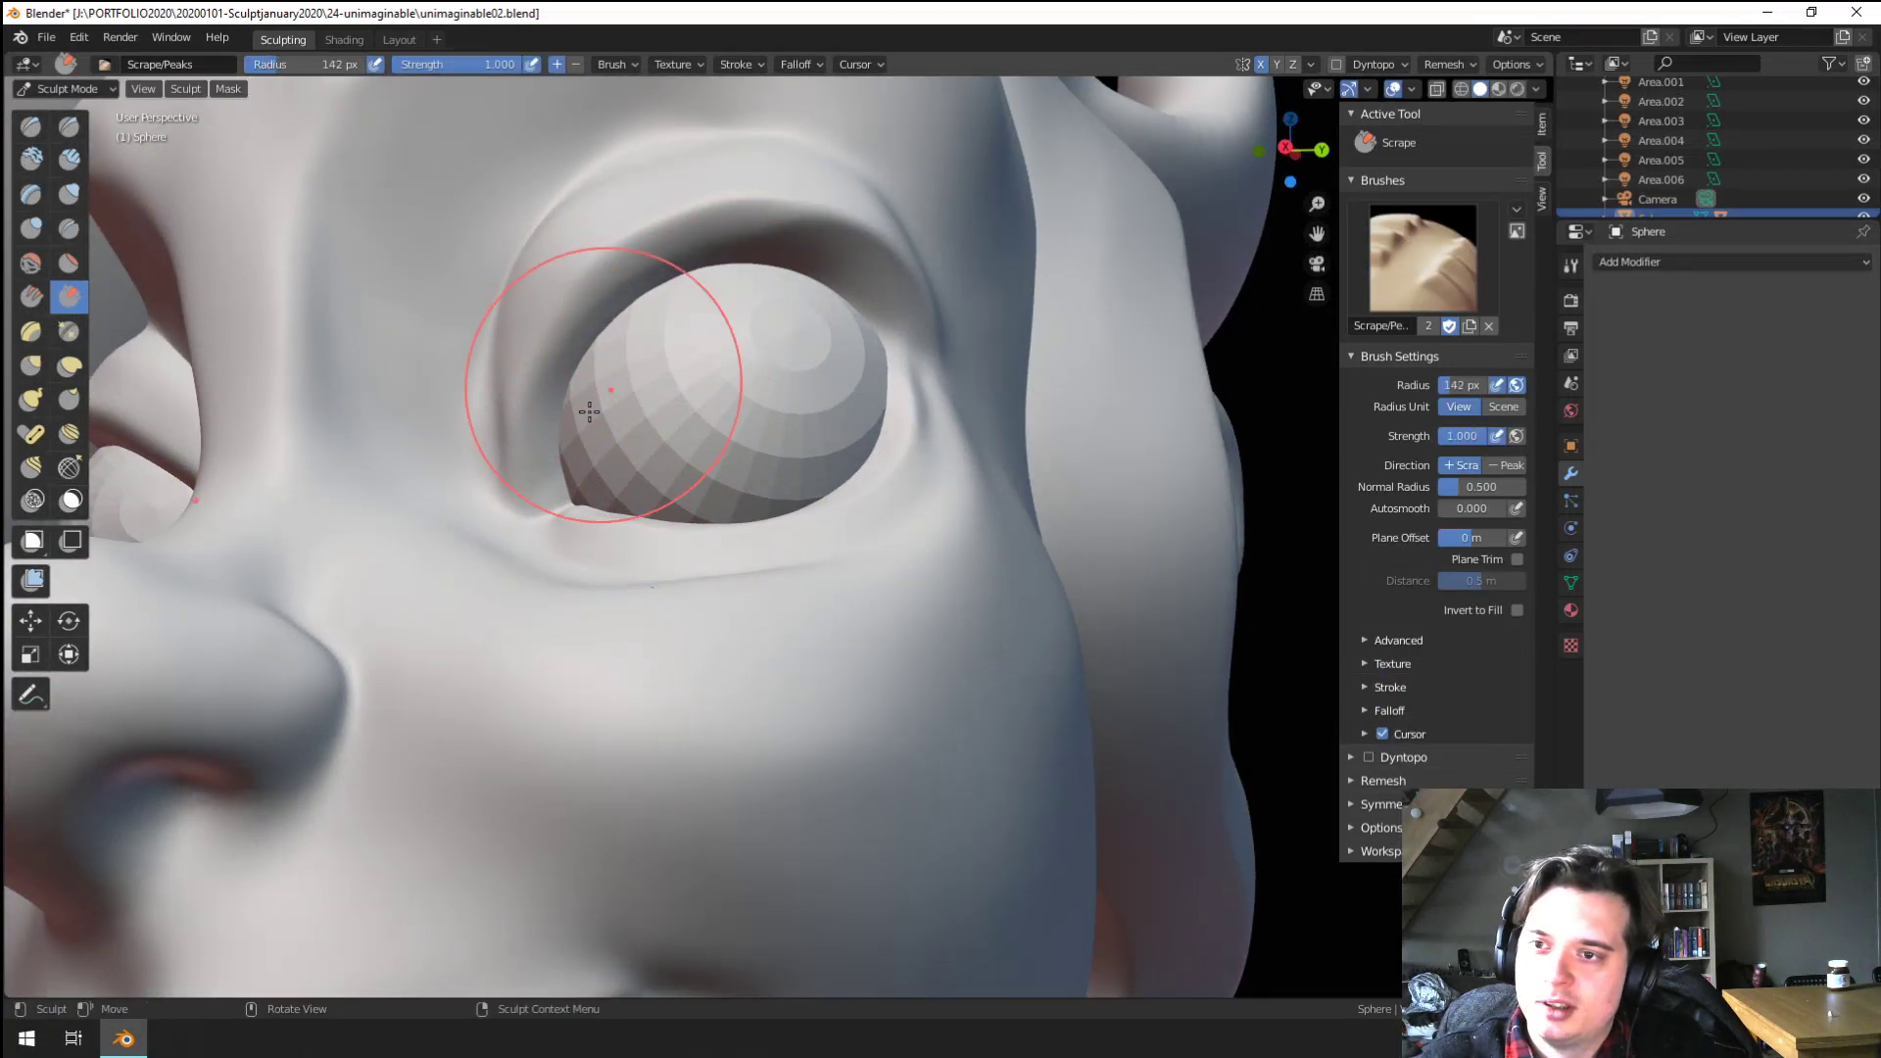
mouse_move(585, 365)
left_mouse_down()
mouse_move(674, 279)
mouse_move(789, 253)
left_mouse_up()
mouse_move(681, 293)
left_mouse_down()
mouse_move(774, 257)
mouse_move(880, 303)
left_mouse_up()
mouse_move(588, 361)
left_mouse_down()
mouse_move(769, 247)
mouse_move(597, 314)
left_mouse_up()
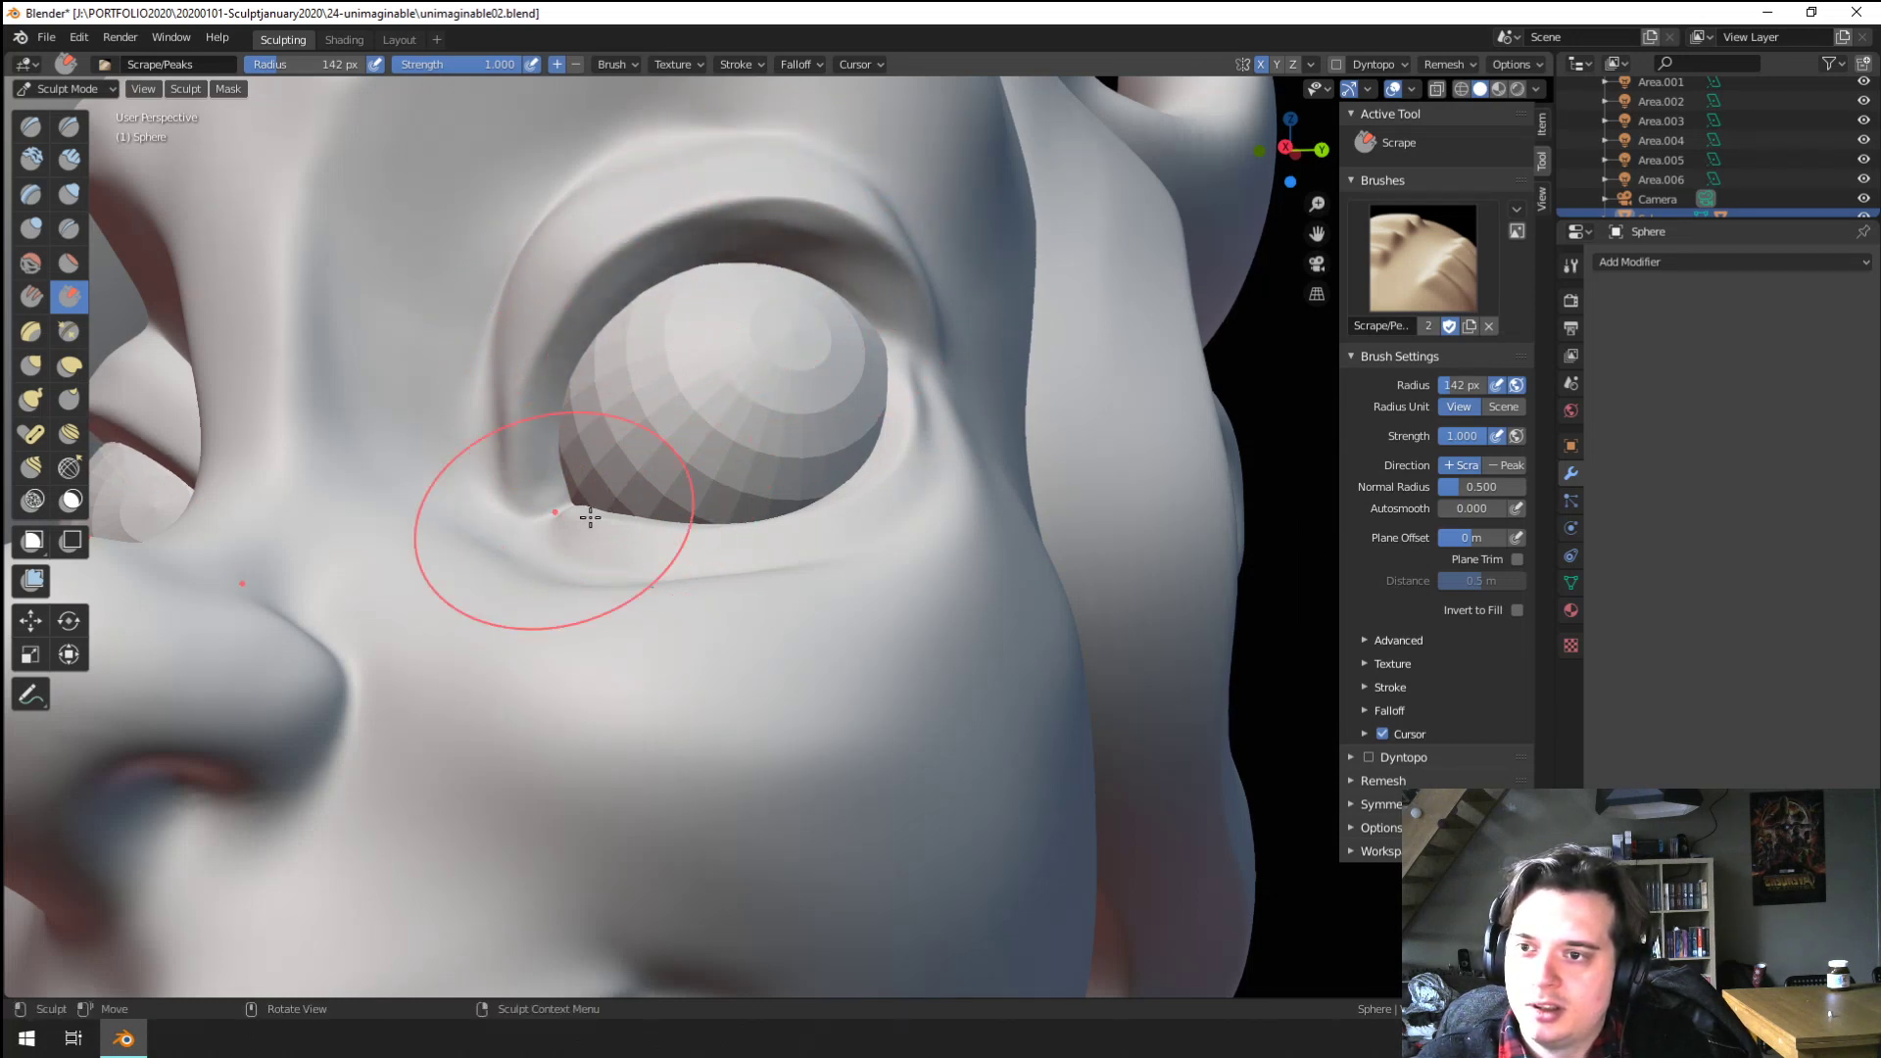
mouse_move(730, 230)
left_mouse_down()
mouse_move(840, 302)
mouse_move(777, 281)
mouse_move(834, 249)
mouse_move(628, 294)
left_mouse_up()
Refine the inner side of the upper eyelid with the Scrape brush at 105 px radius
key("f")
left_click(741, 281)
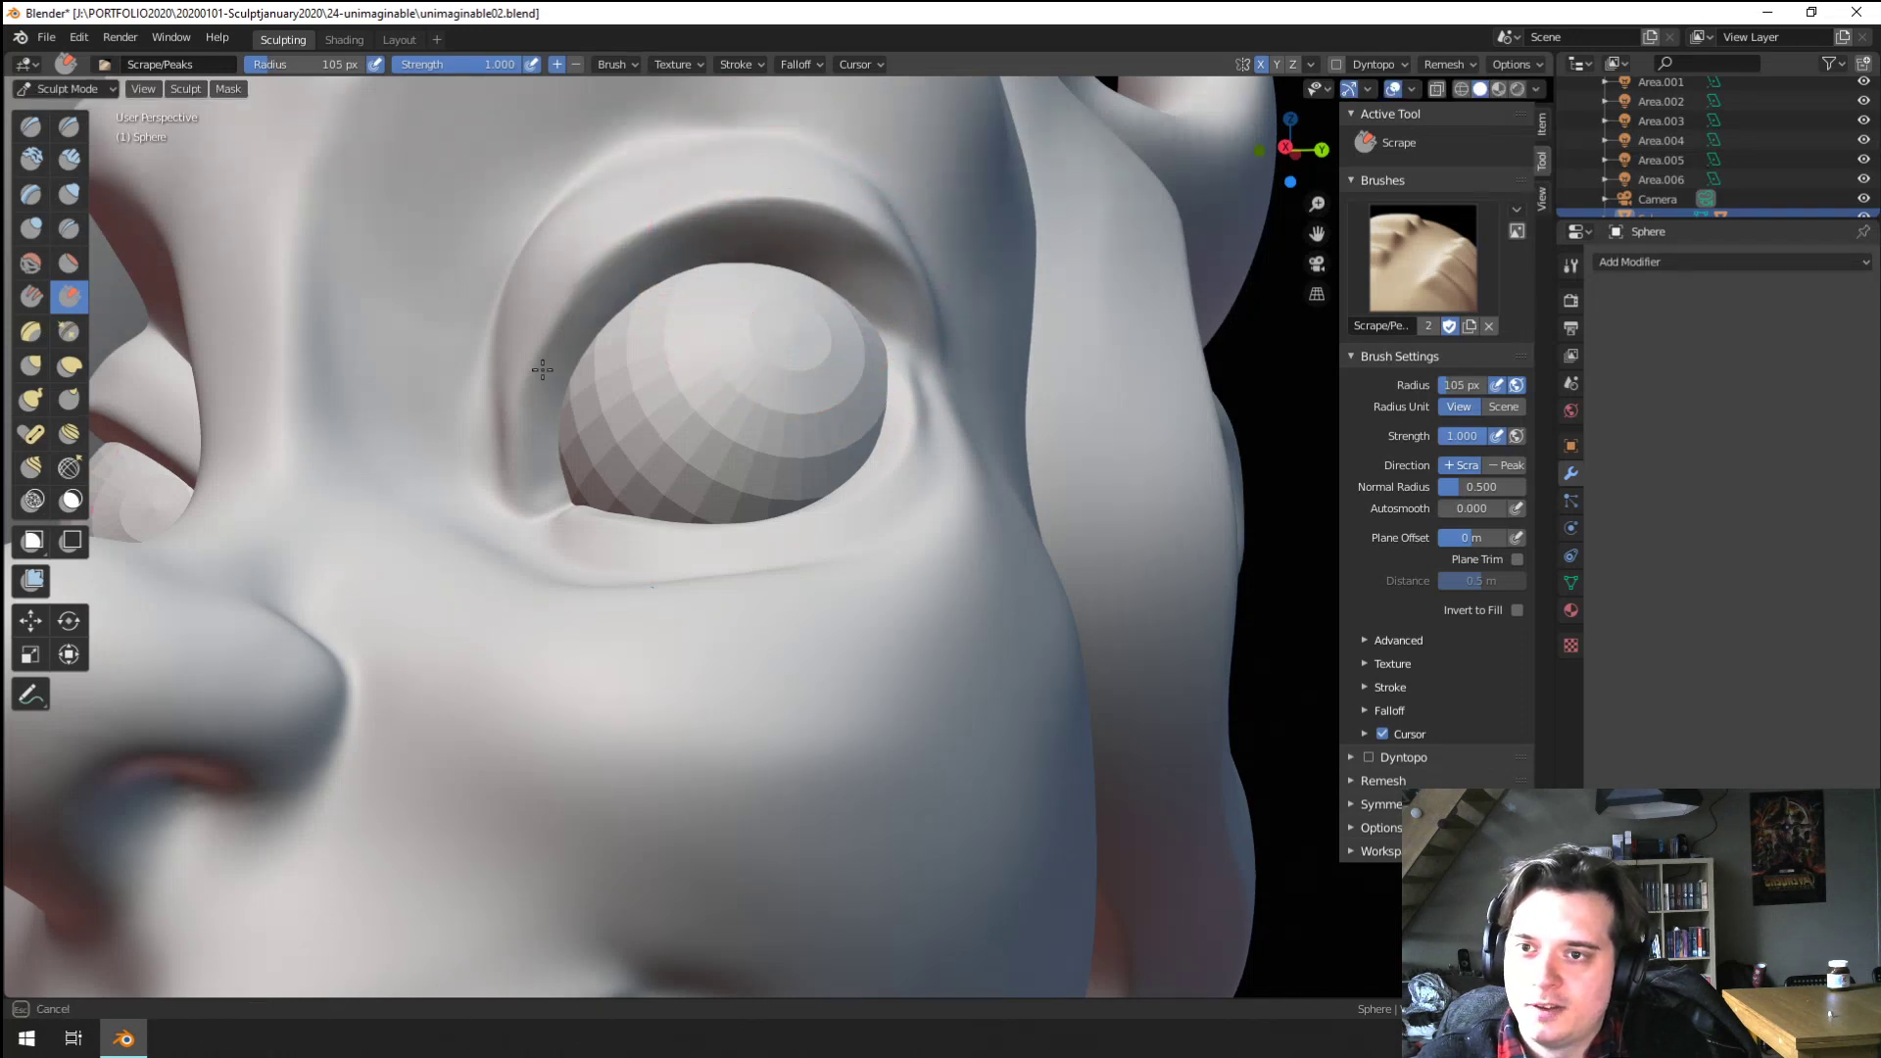
middle_click_drag(627, 294, 610, 620, "ctrl")
middle_click_drag(597, 617, 534, 338, "ctrl")
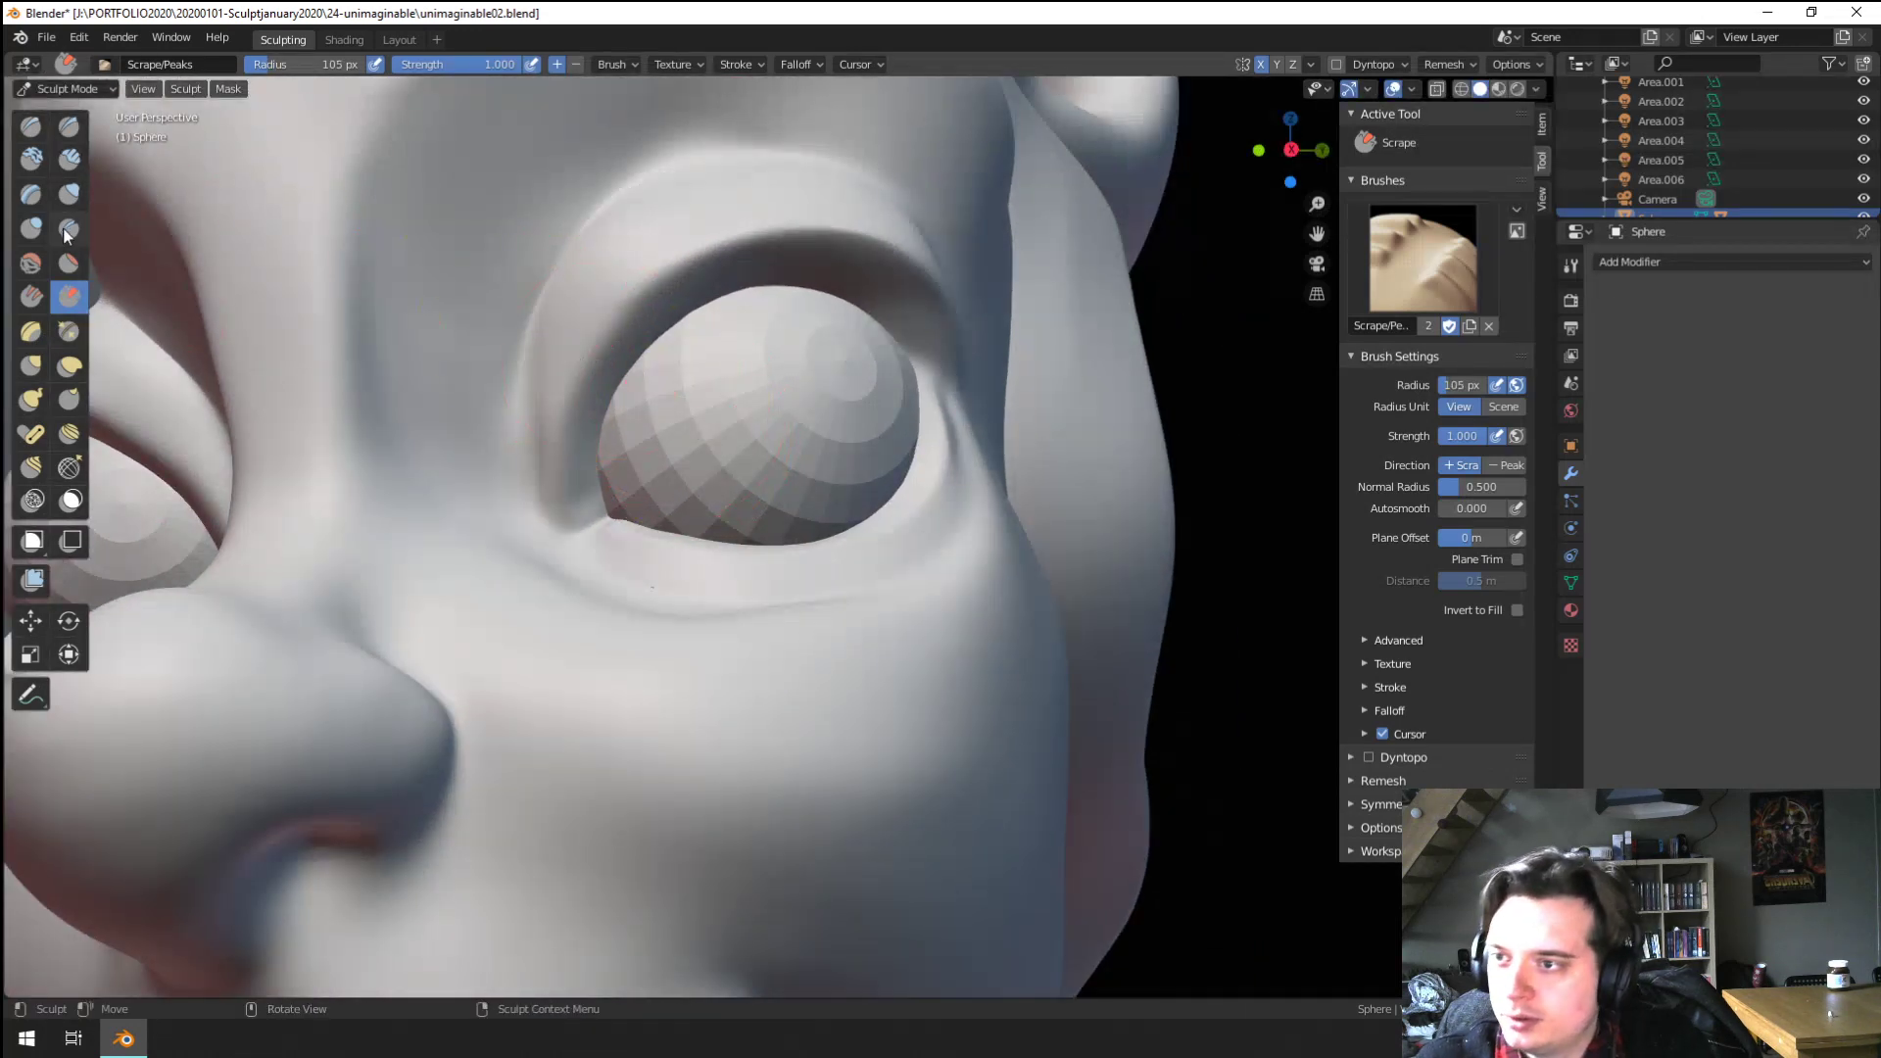
left_click(68, 231)
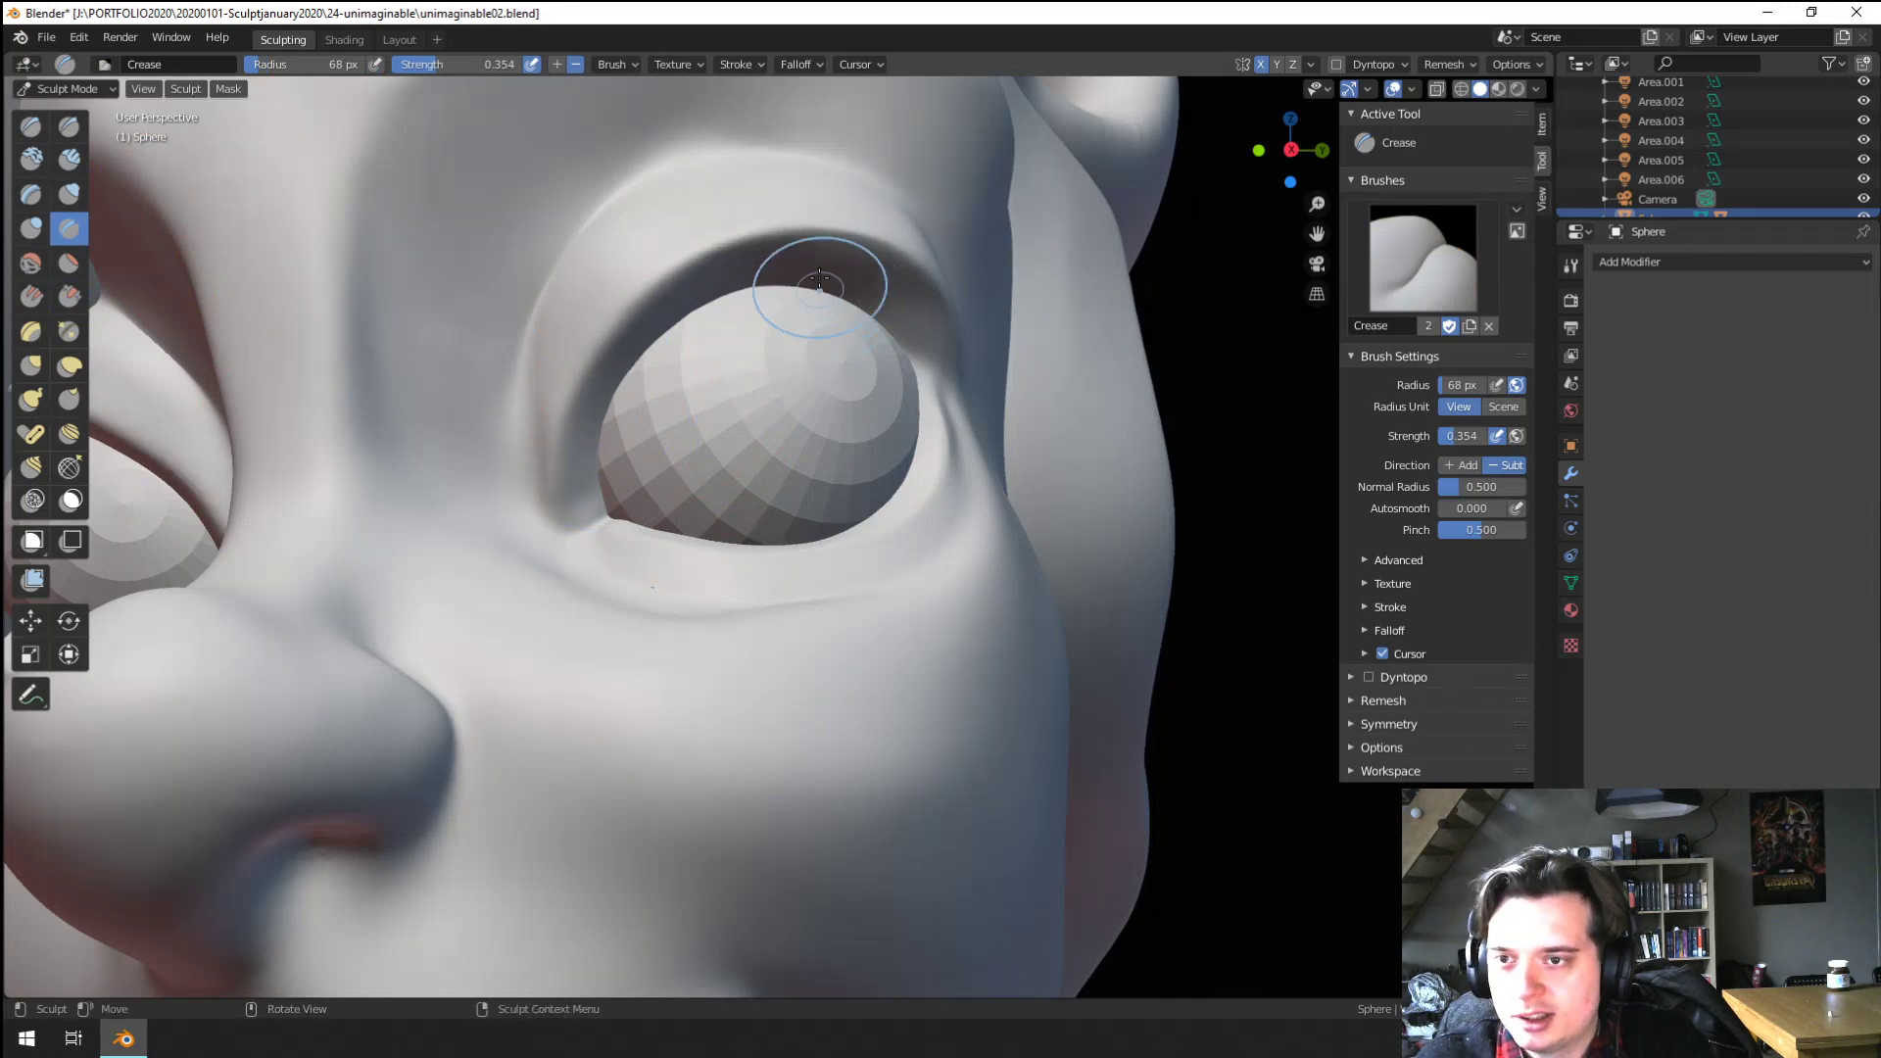
middle_click_drag(819, 279, 627, 706, "ctrl")
middle_click_drag(627, 706, 619, 765, "ctrl")
middle_click_drag(619, 764, 610, 515, "ctrl")
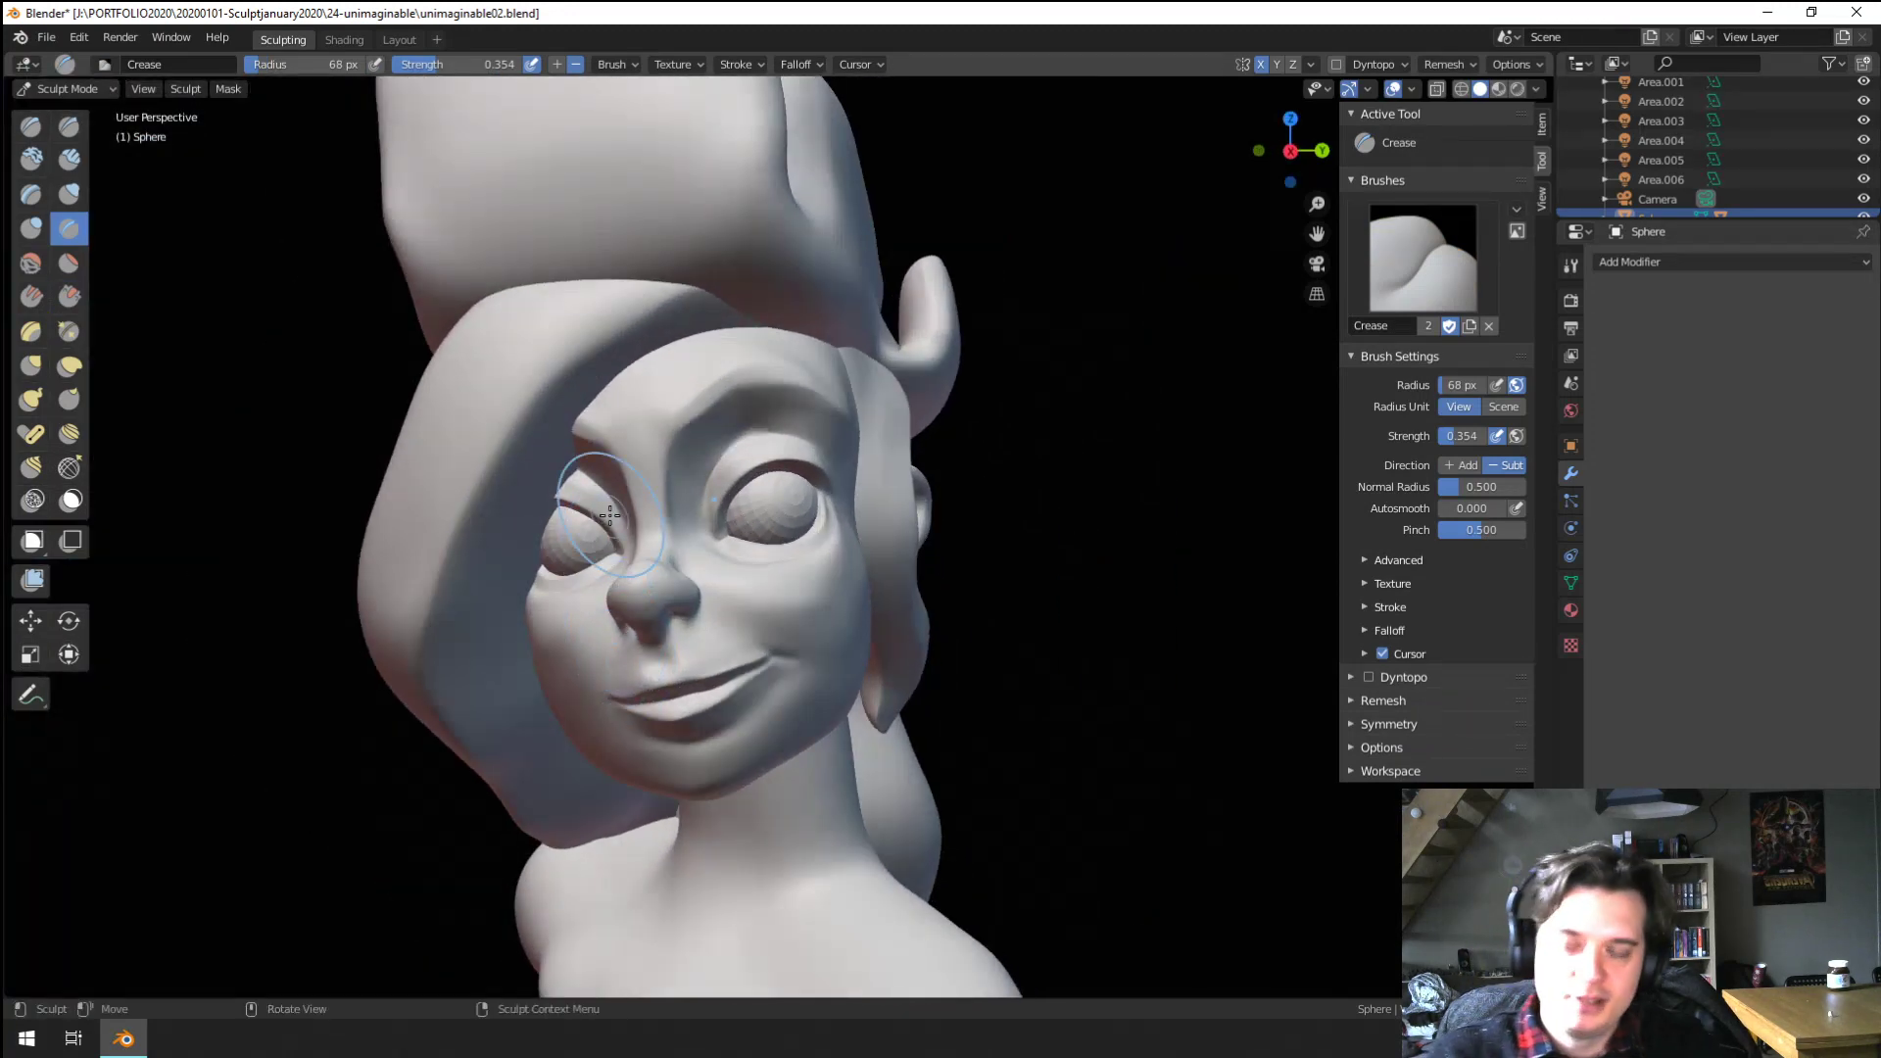
left_click(41, 92)
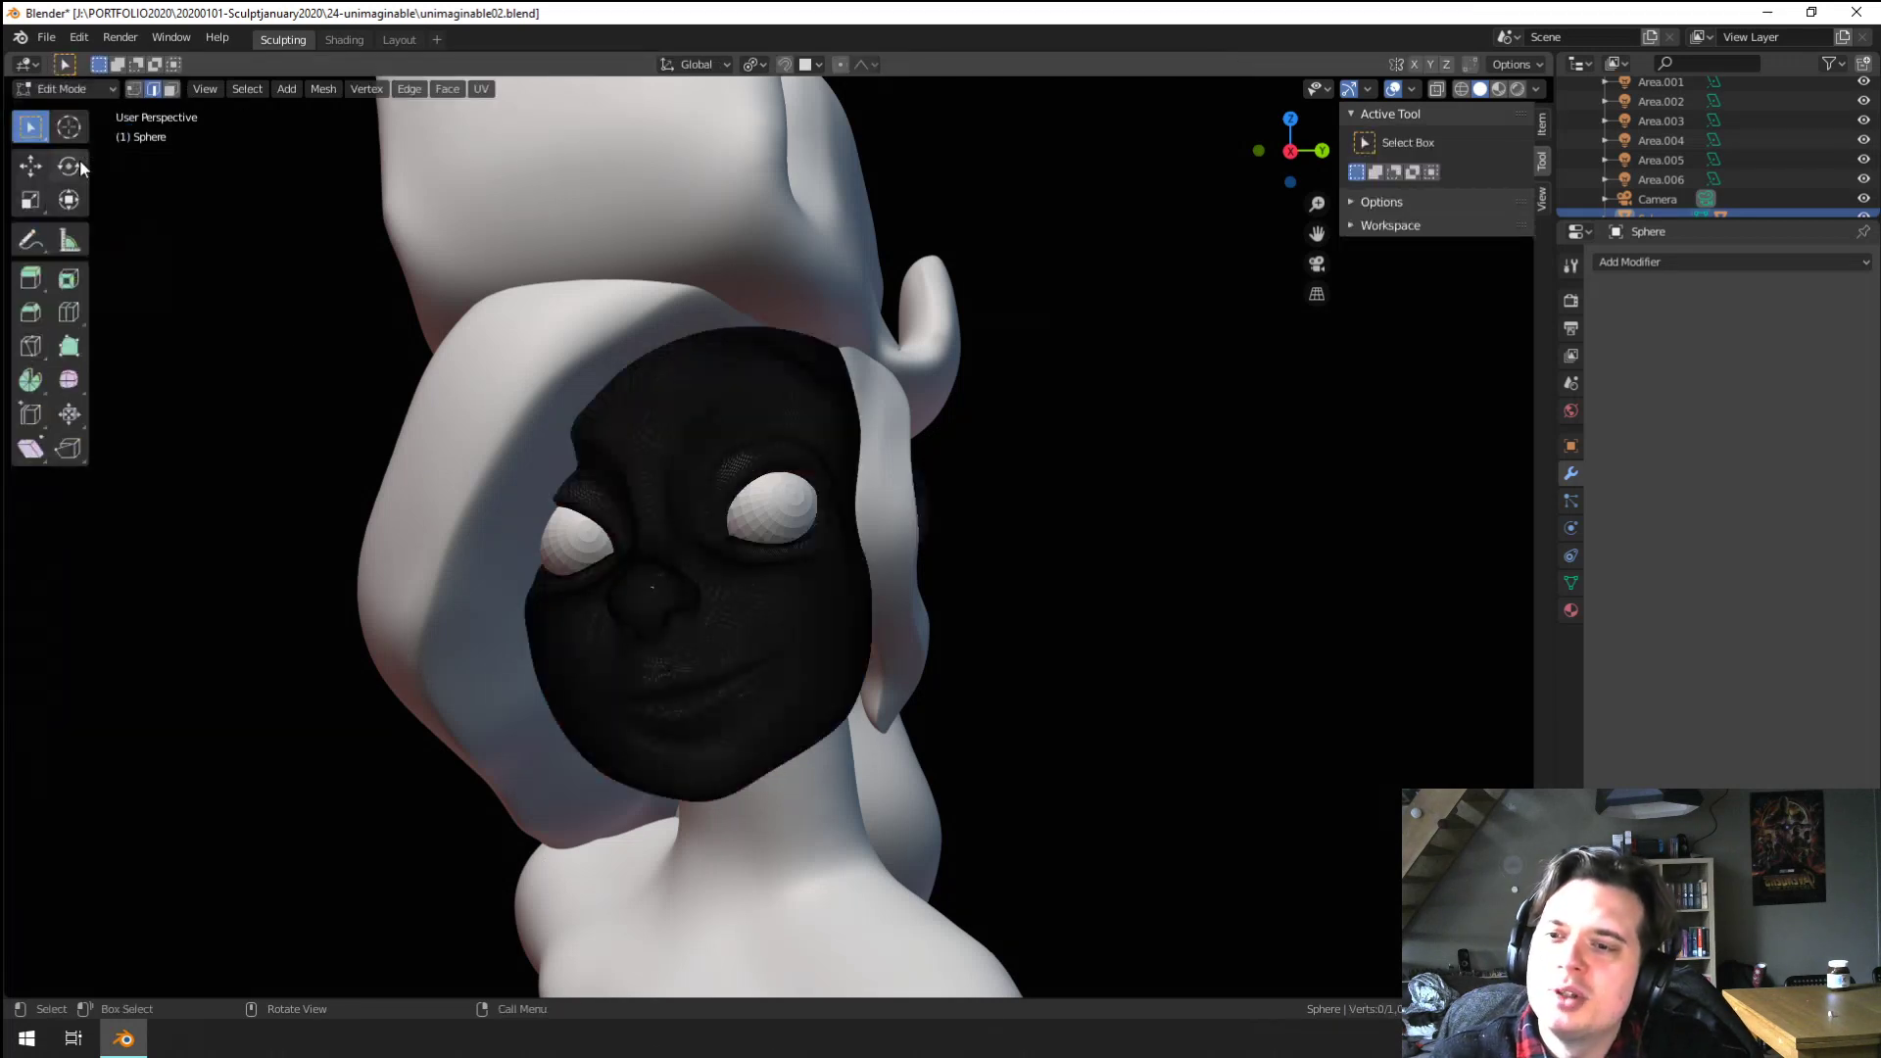
left_click(62, 89)
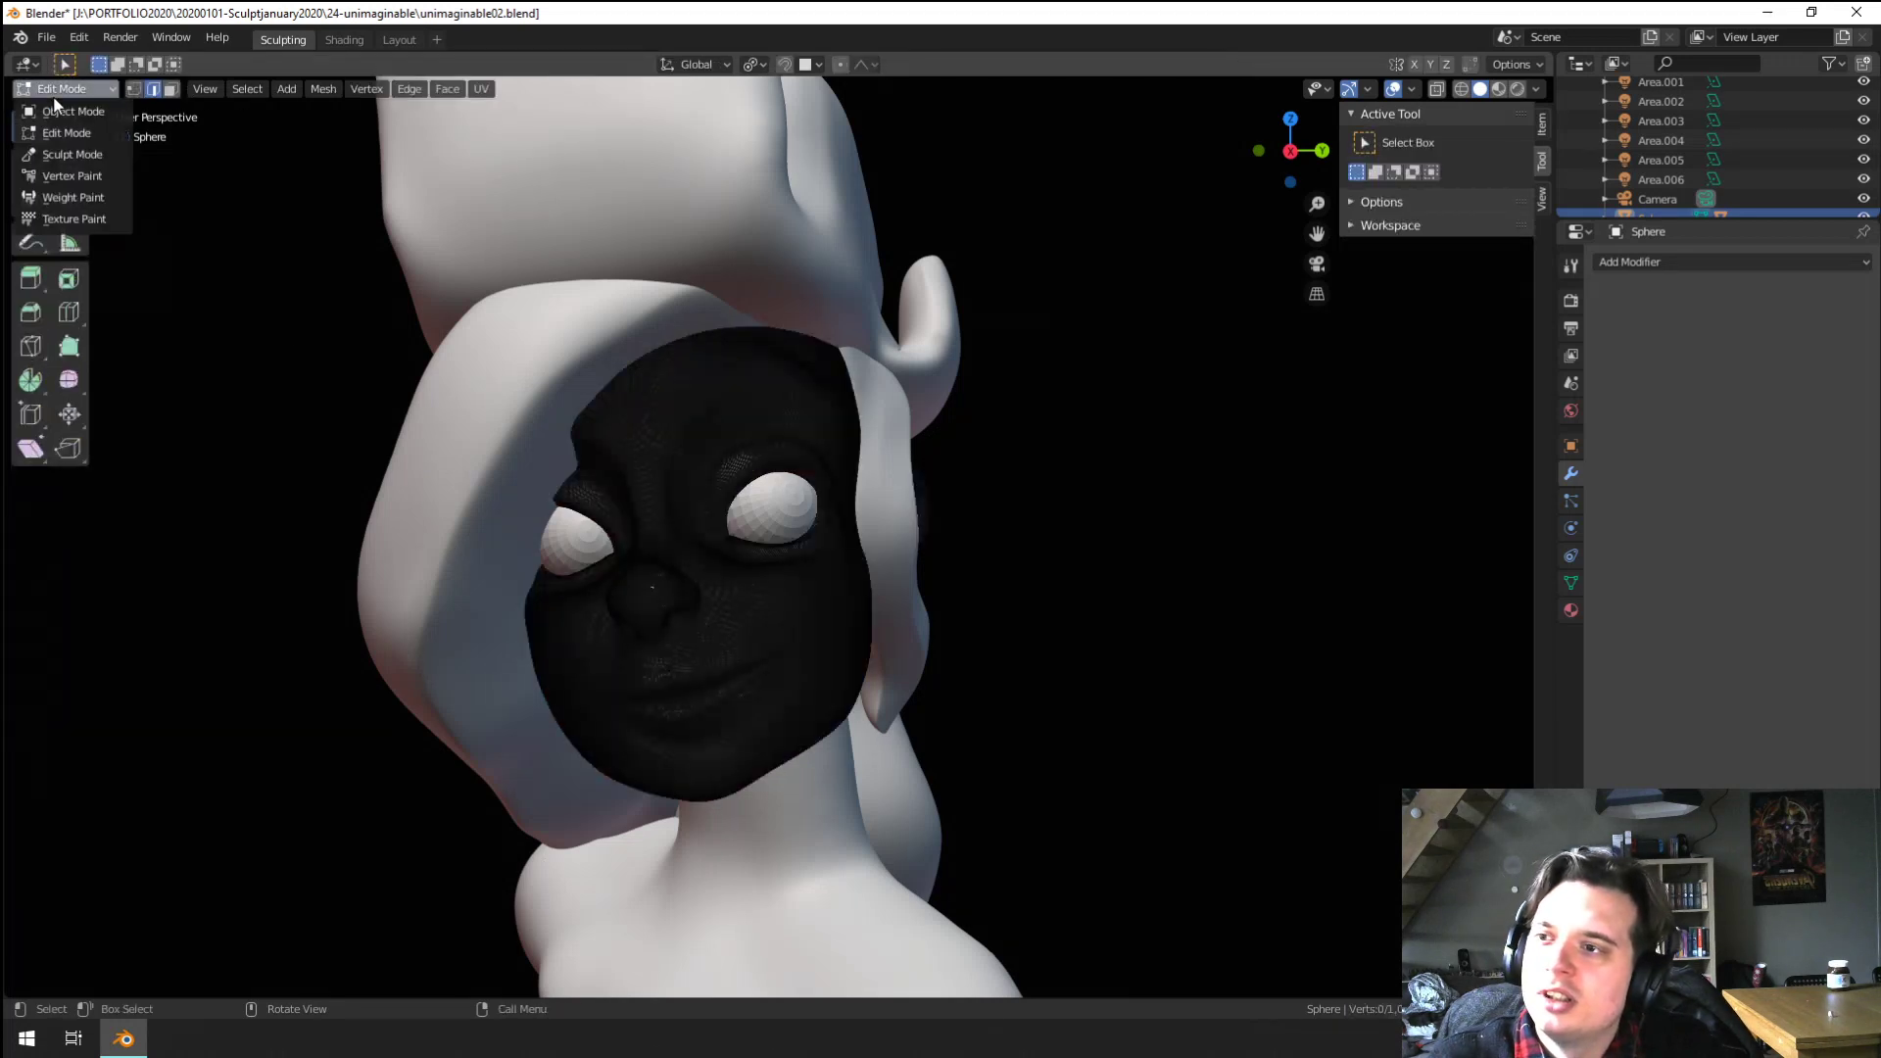
left_click(71, 154)
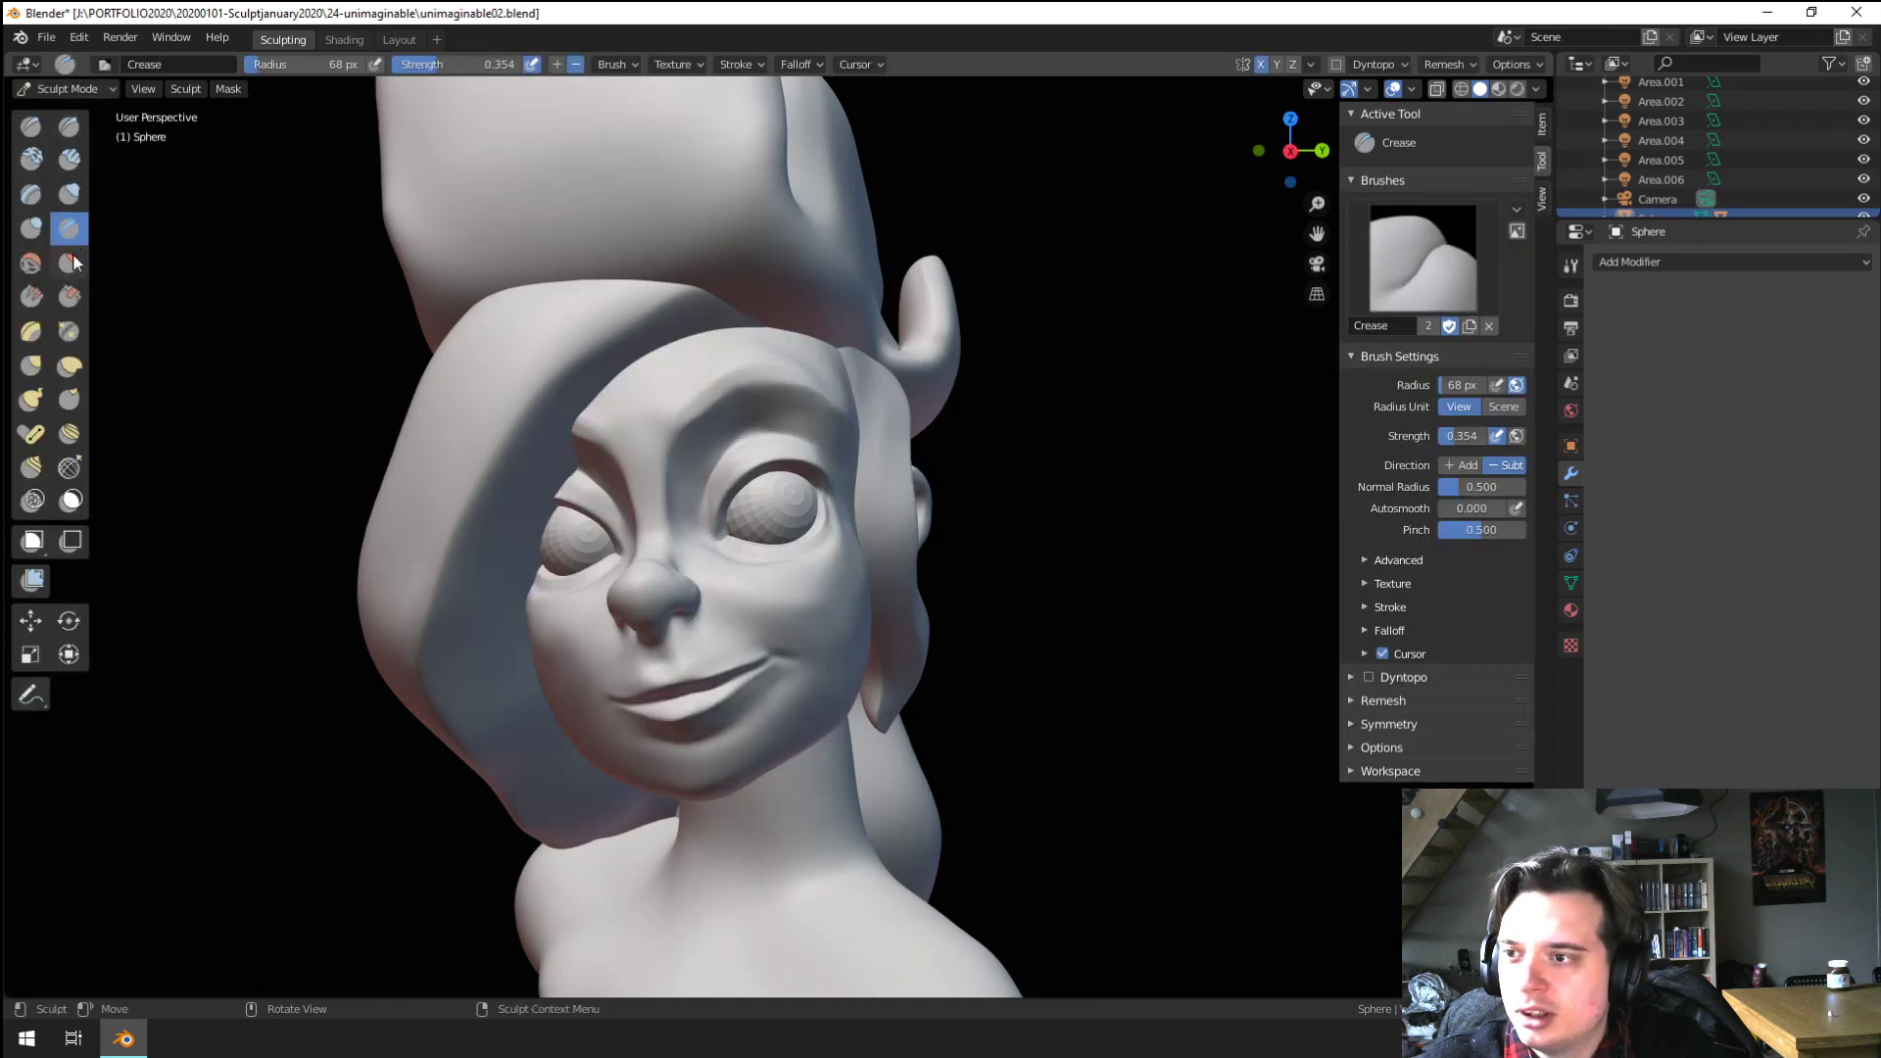
Flatten the brow ridge and its transition to the nose bridge with the Flatten brush at 57 px radius
left_click(69, 263)
middle_click_drag(529, 412, 609, 407)
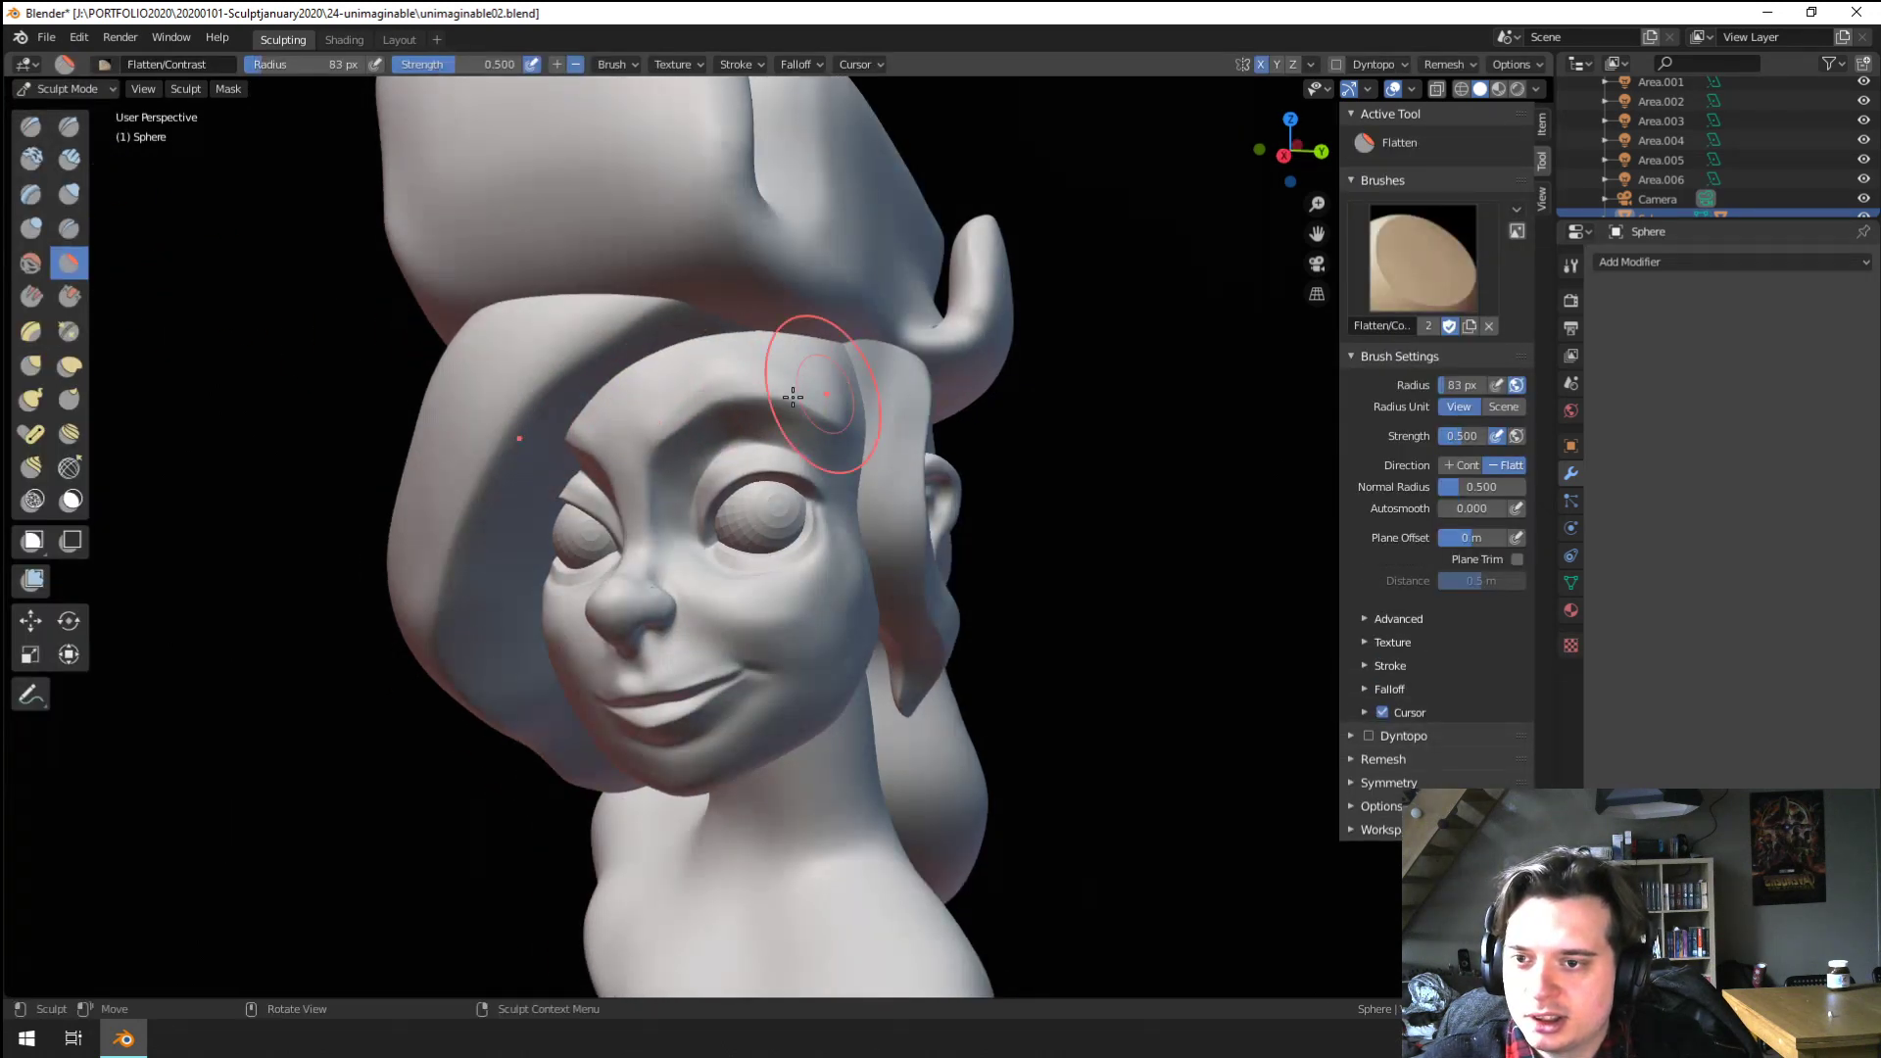
mouse_move(794, 397)
middle_mouse_down()
mouse_move(838, 318)
mouse_move(809, 397)
middle_mouse_up()
key("f")
left_click(749, 419)
left_click_drag(691, 411, 653, 470)
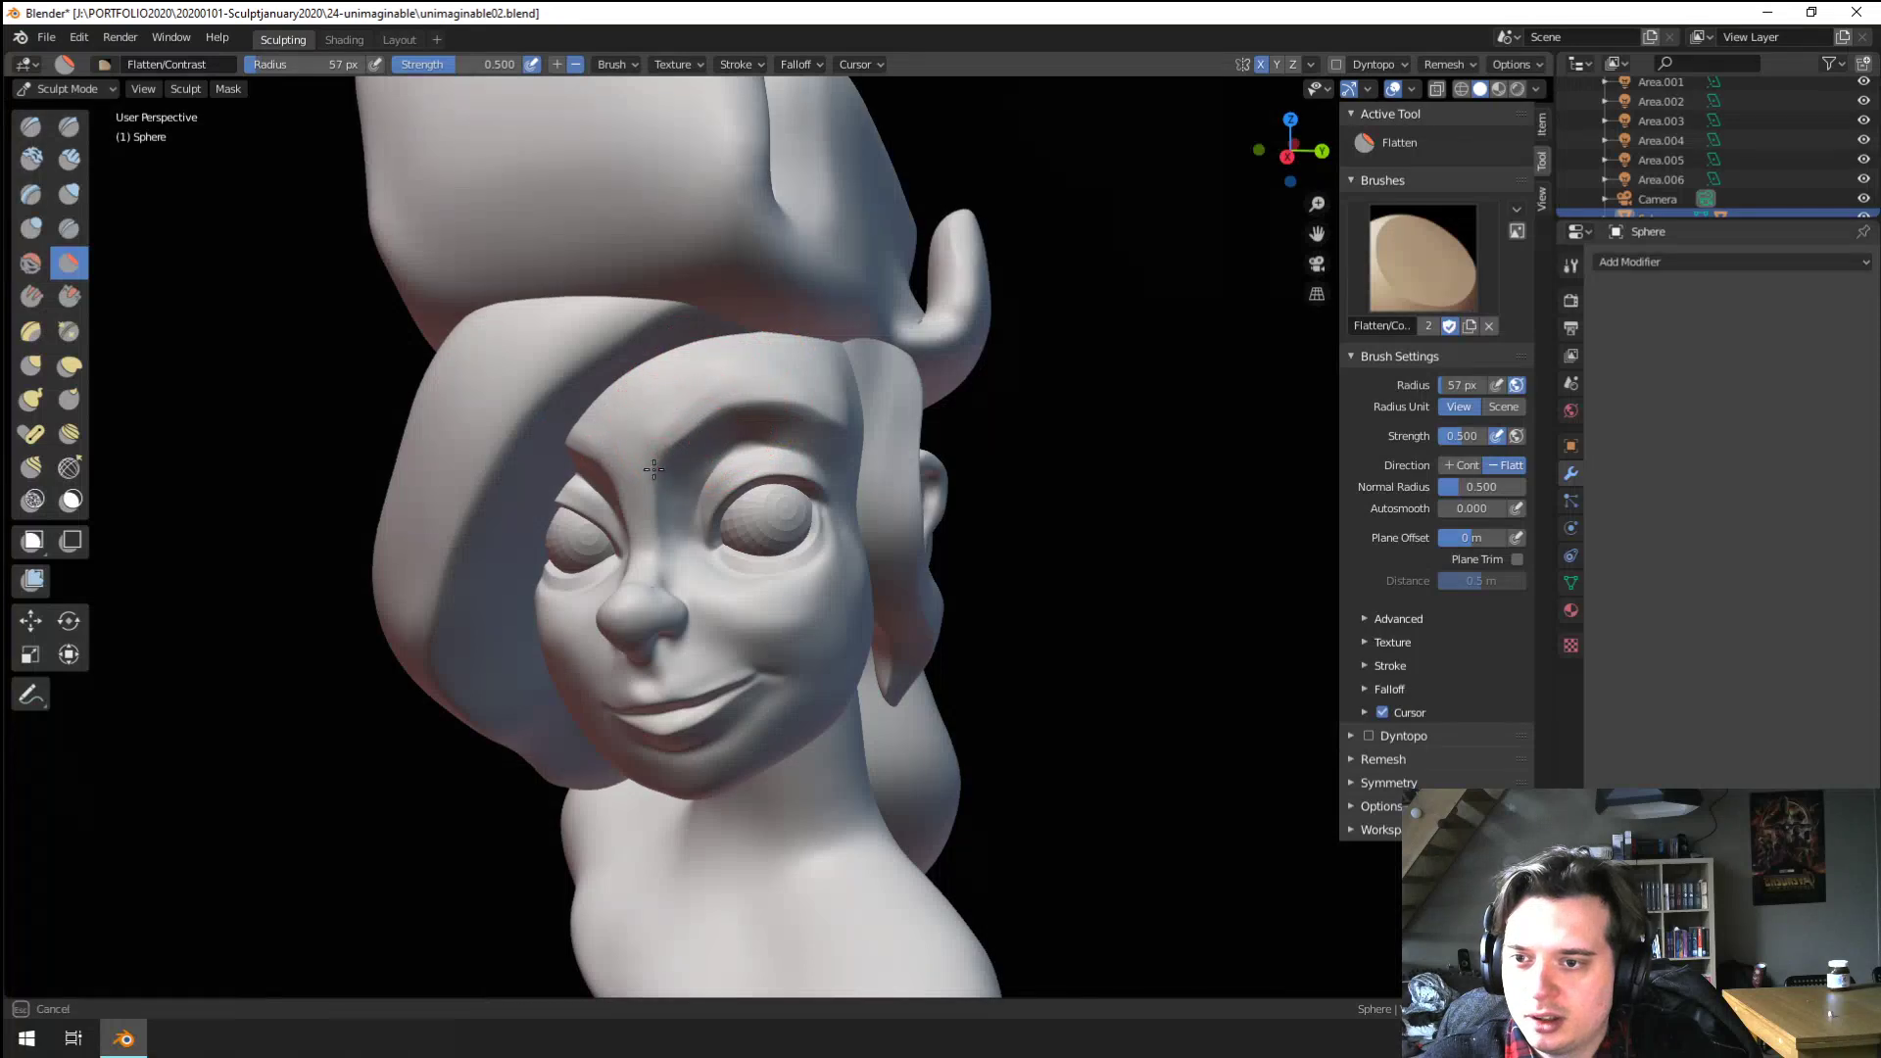
left_click_drag(756, 374, 670, 423)
Adjust the shape of the brow ridge above the eye with the Grab brush at 92 px radius
mouse_move(764, 389)
middle_mouse_down()
mouse_move(705, 392)
mouse_move(864, 394)
mouse_move(796, 414)
middle_mouse_up()
key("g")
key("f")
left_click(767, 413)
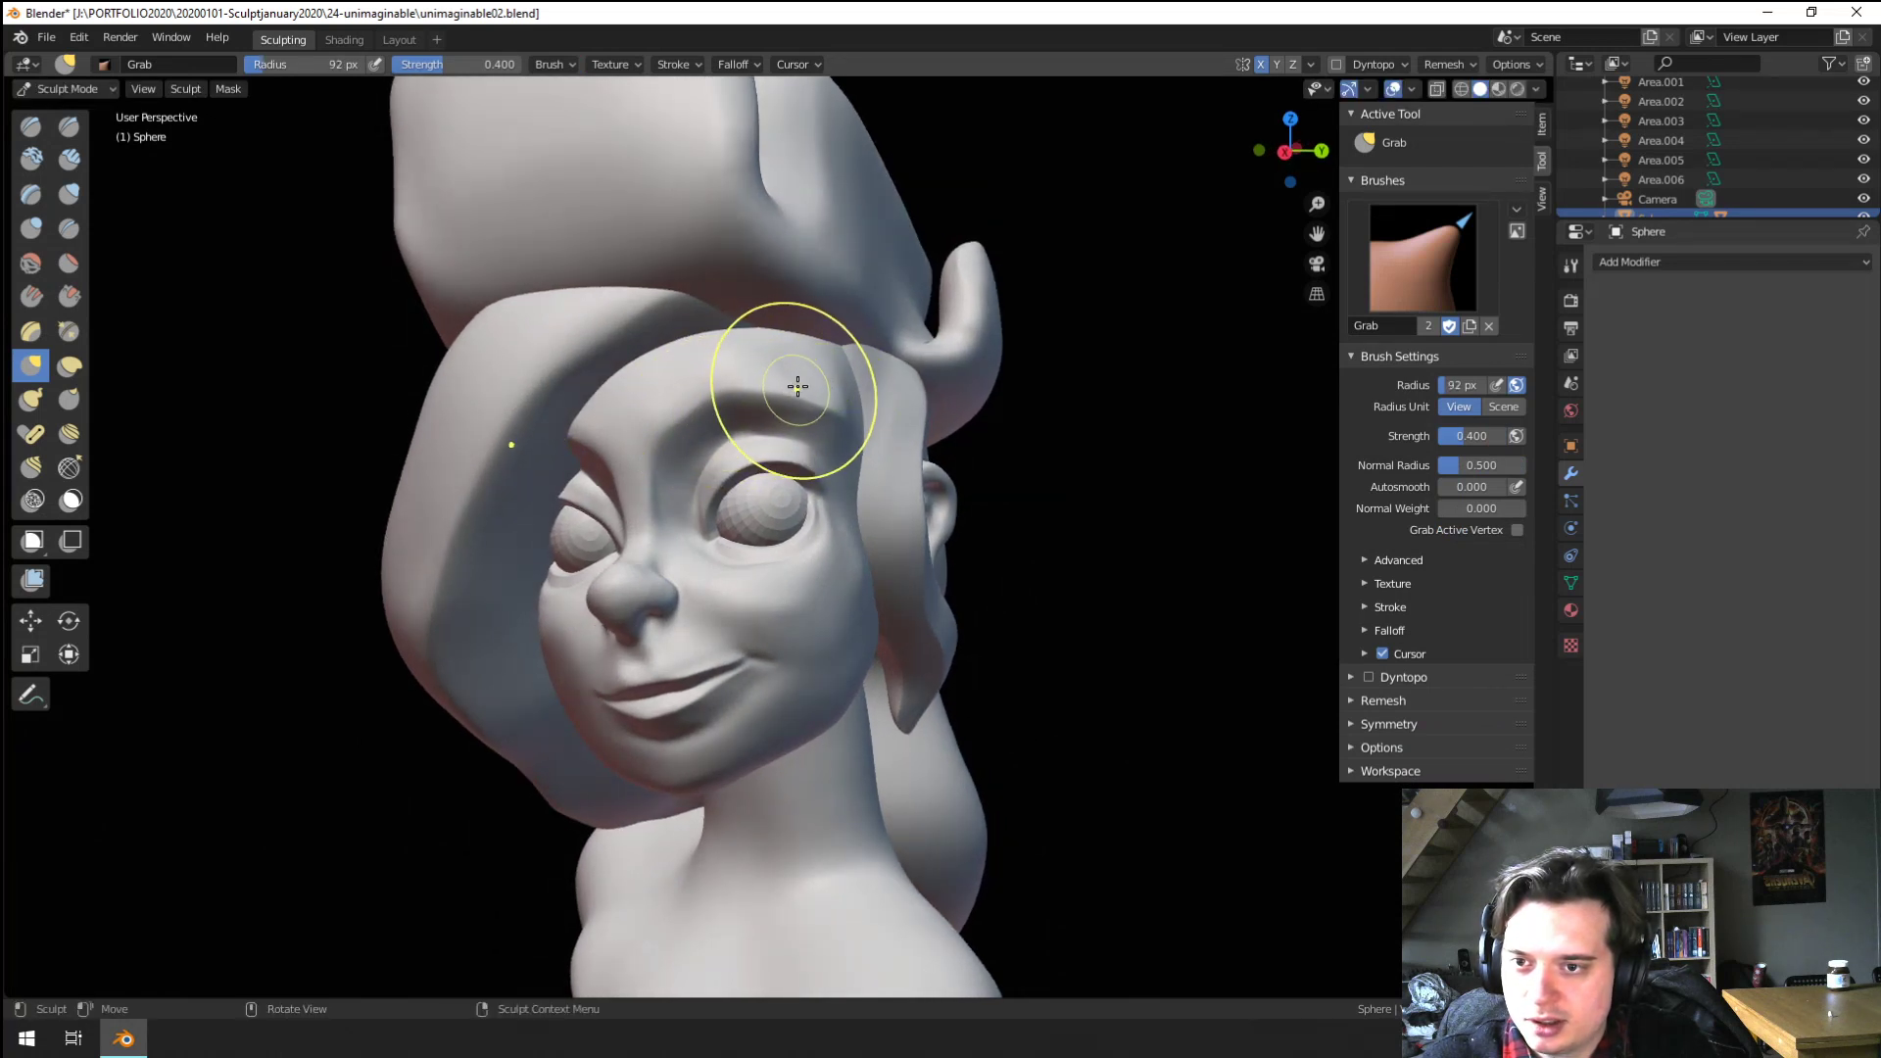
middle_click_drag(799, 378, 817, 381)
mouse_move(735, 366)
middle_mouse_down()
mouse_move(693, 399)
mouse_move(735, 365)
mouse_move(733, 338)
mouse_move(742, 365)
mouse_move(510, 343)
mouse_move(760, 327)
mouse_move(759, 357)
middle_mouse_up()
Define the brow ridge and the hollow beneath it with the Inflate and Crease brushes at 67 px radius
left_click(69, 194)
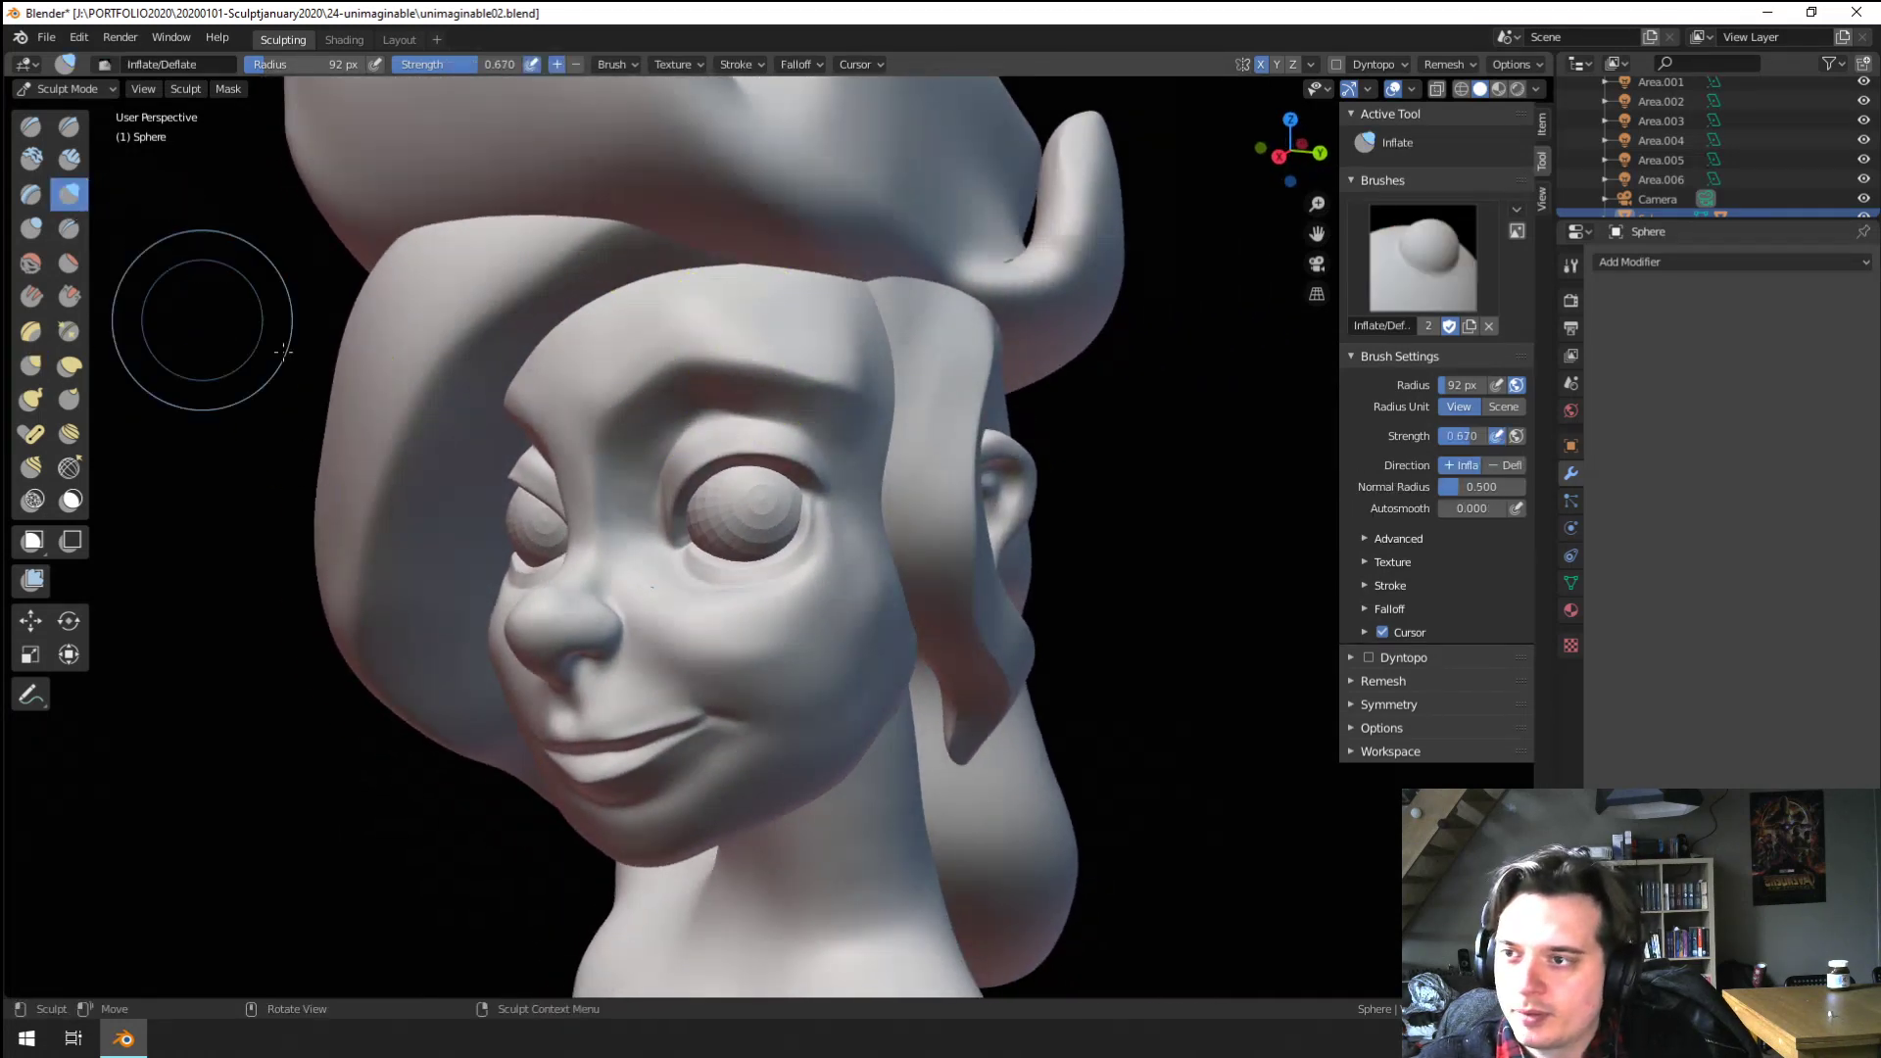
middle_click_drag(205, 328, 546, 408)
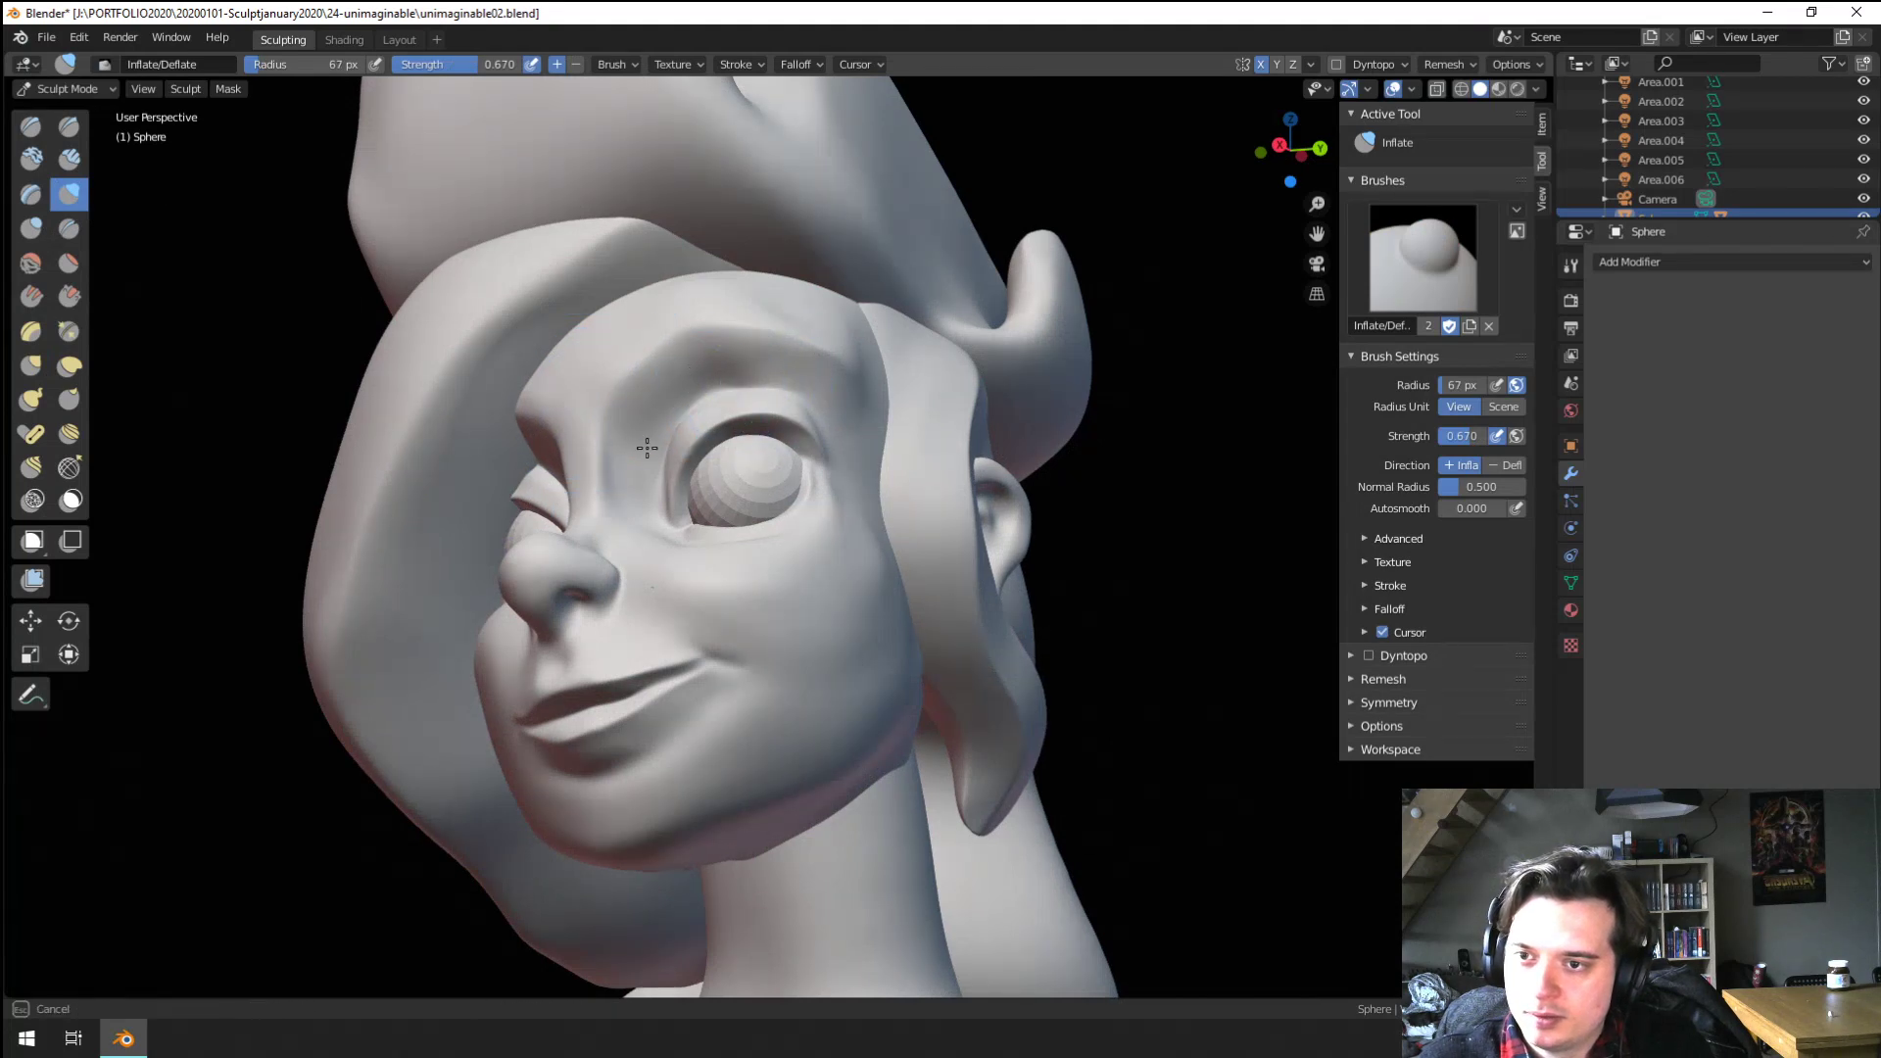
middle_click_drag(646, 448, 648, 488)
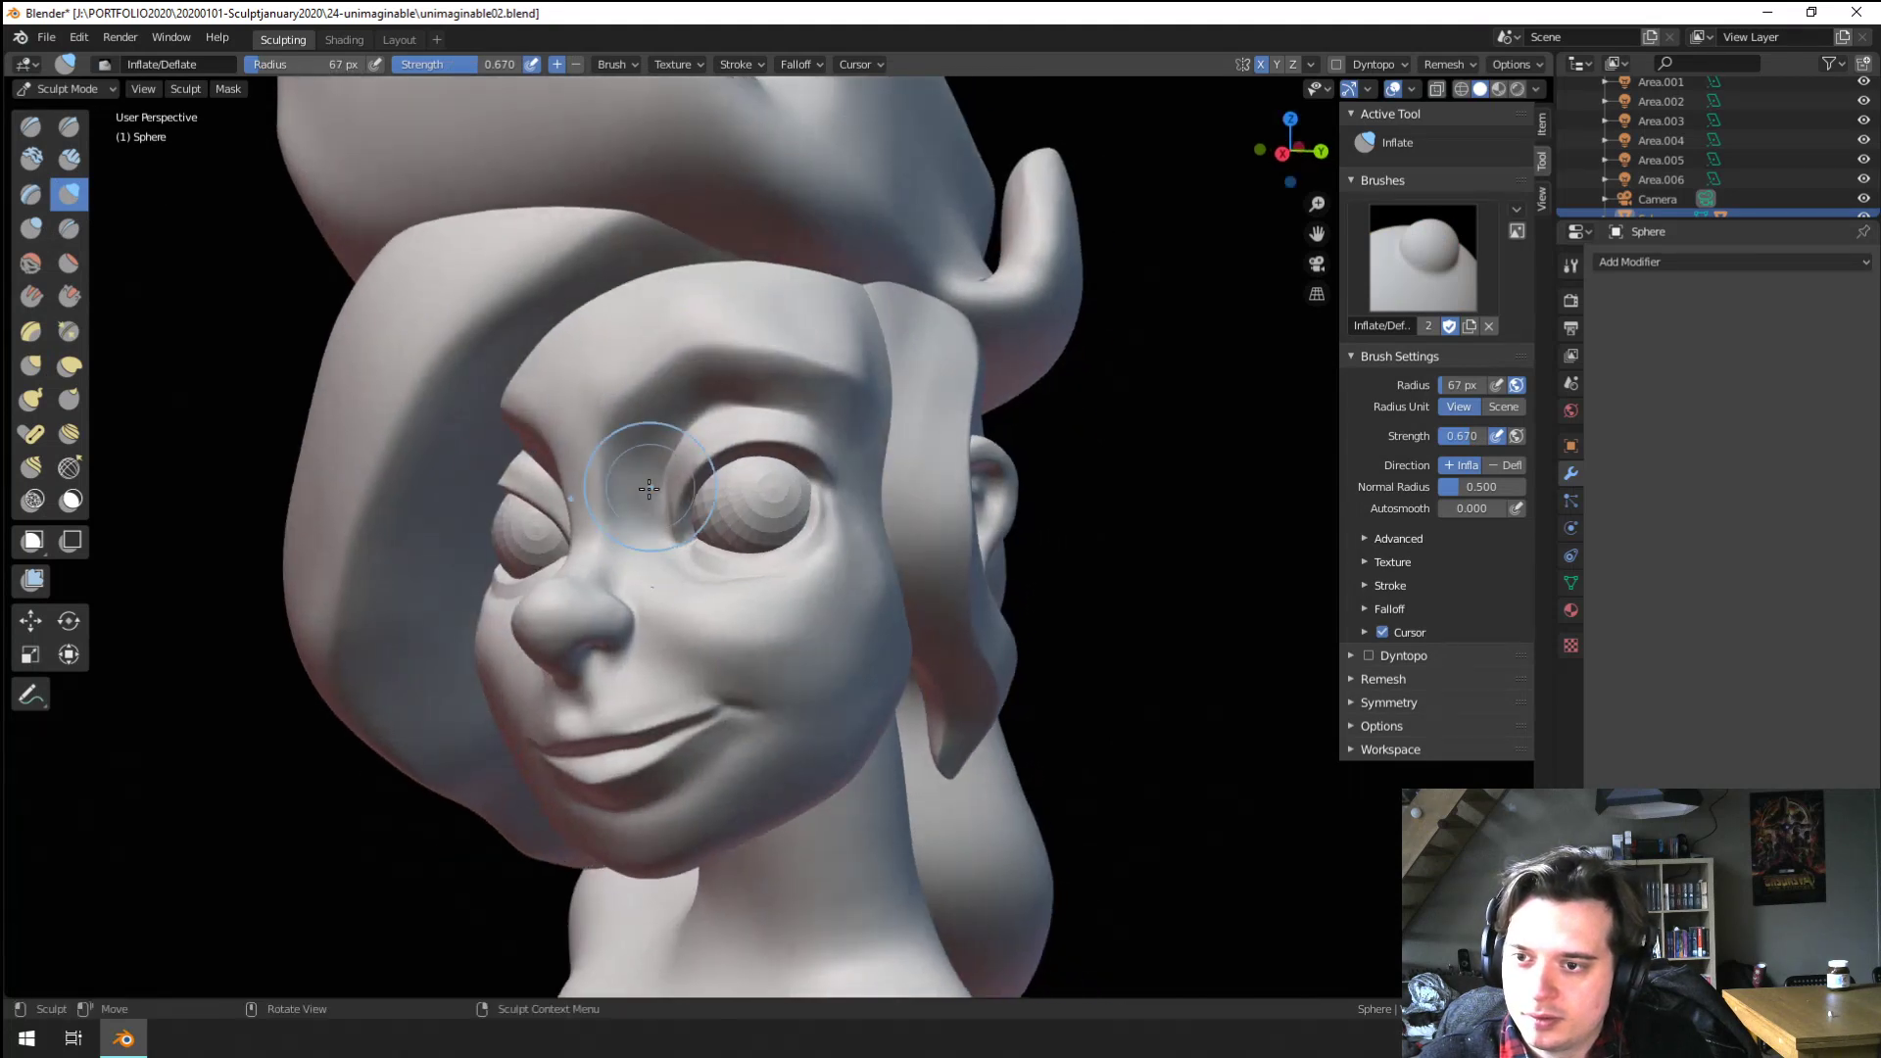
left_click(69, 229)
scroll(412, 463, "up", 2)
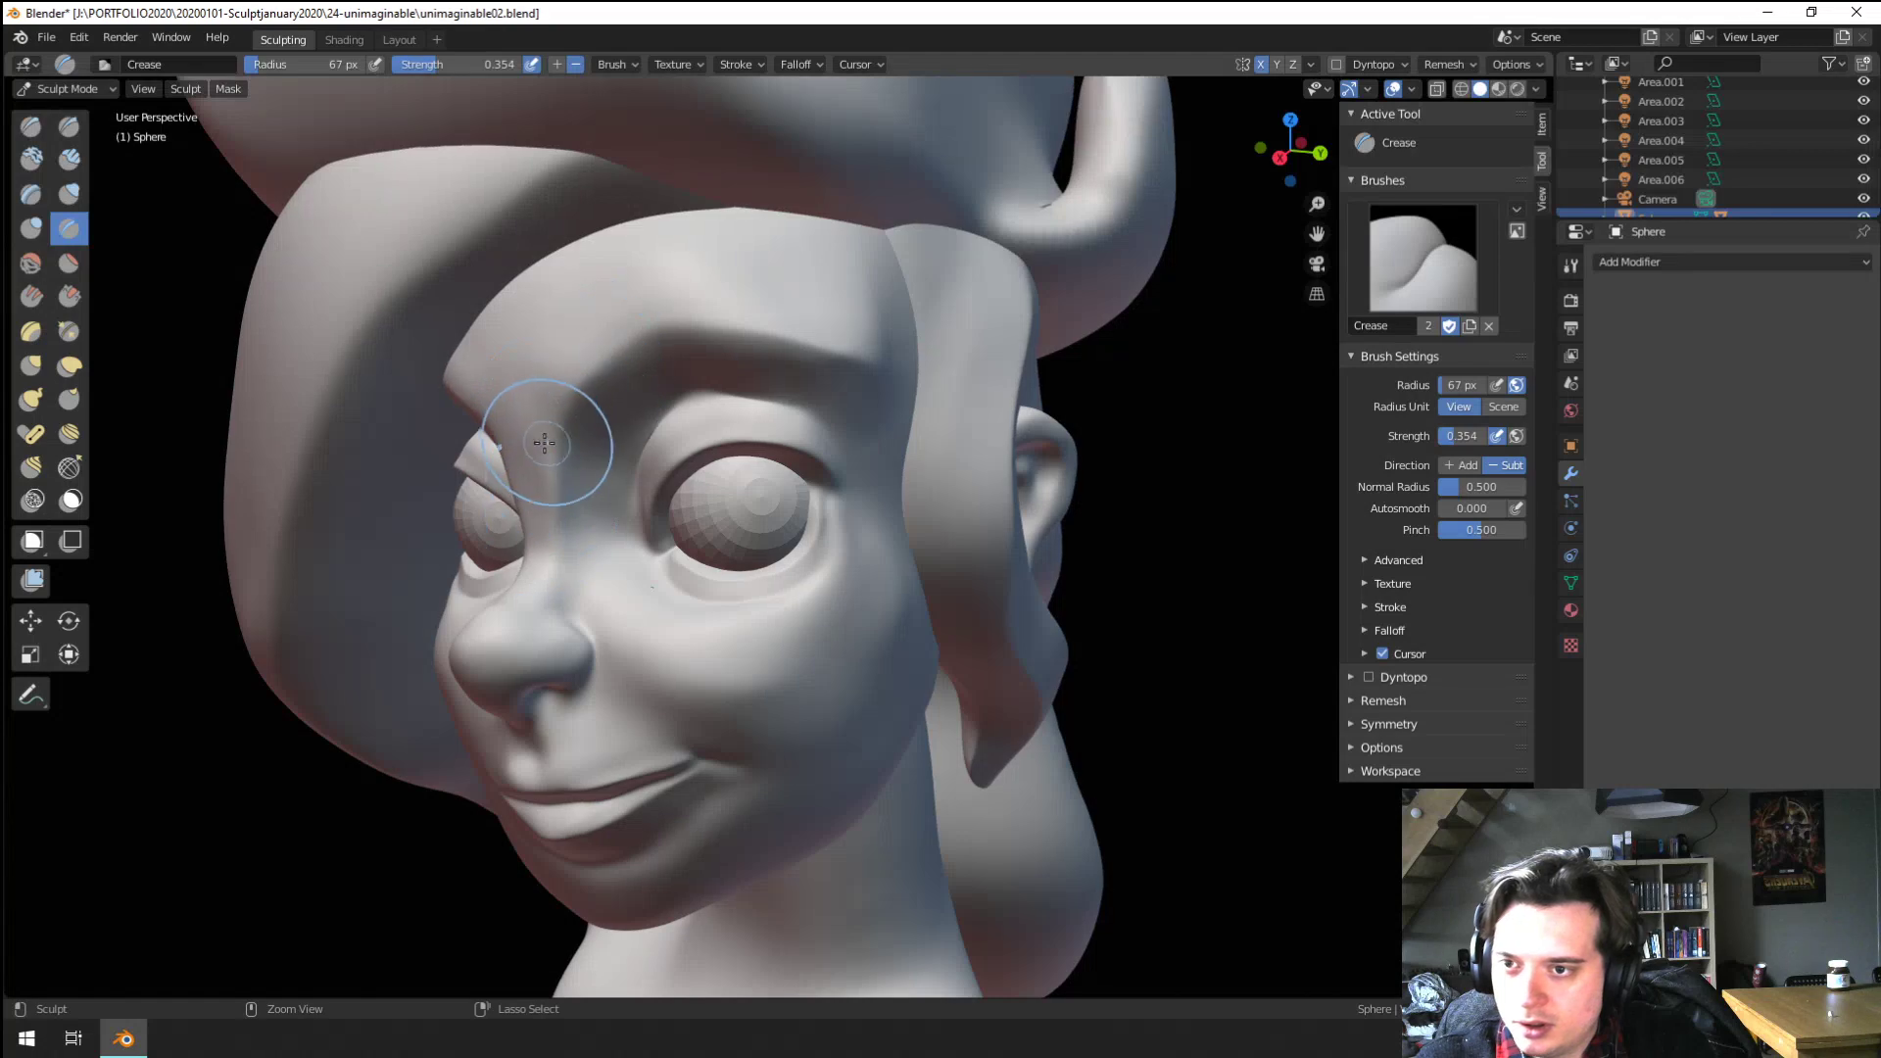
middle_click_drag(790, 363, 646, 431)
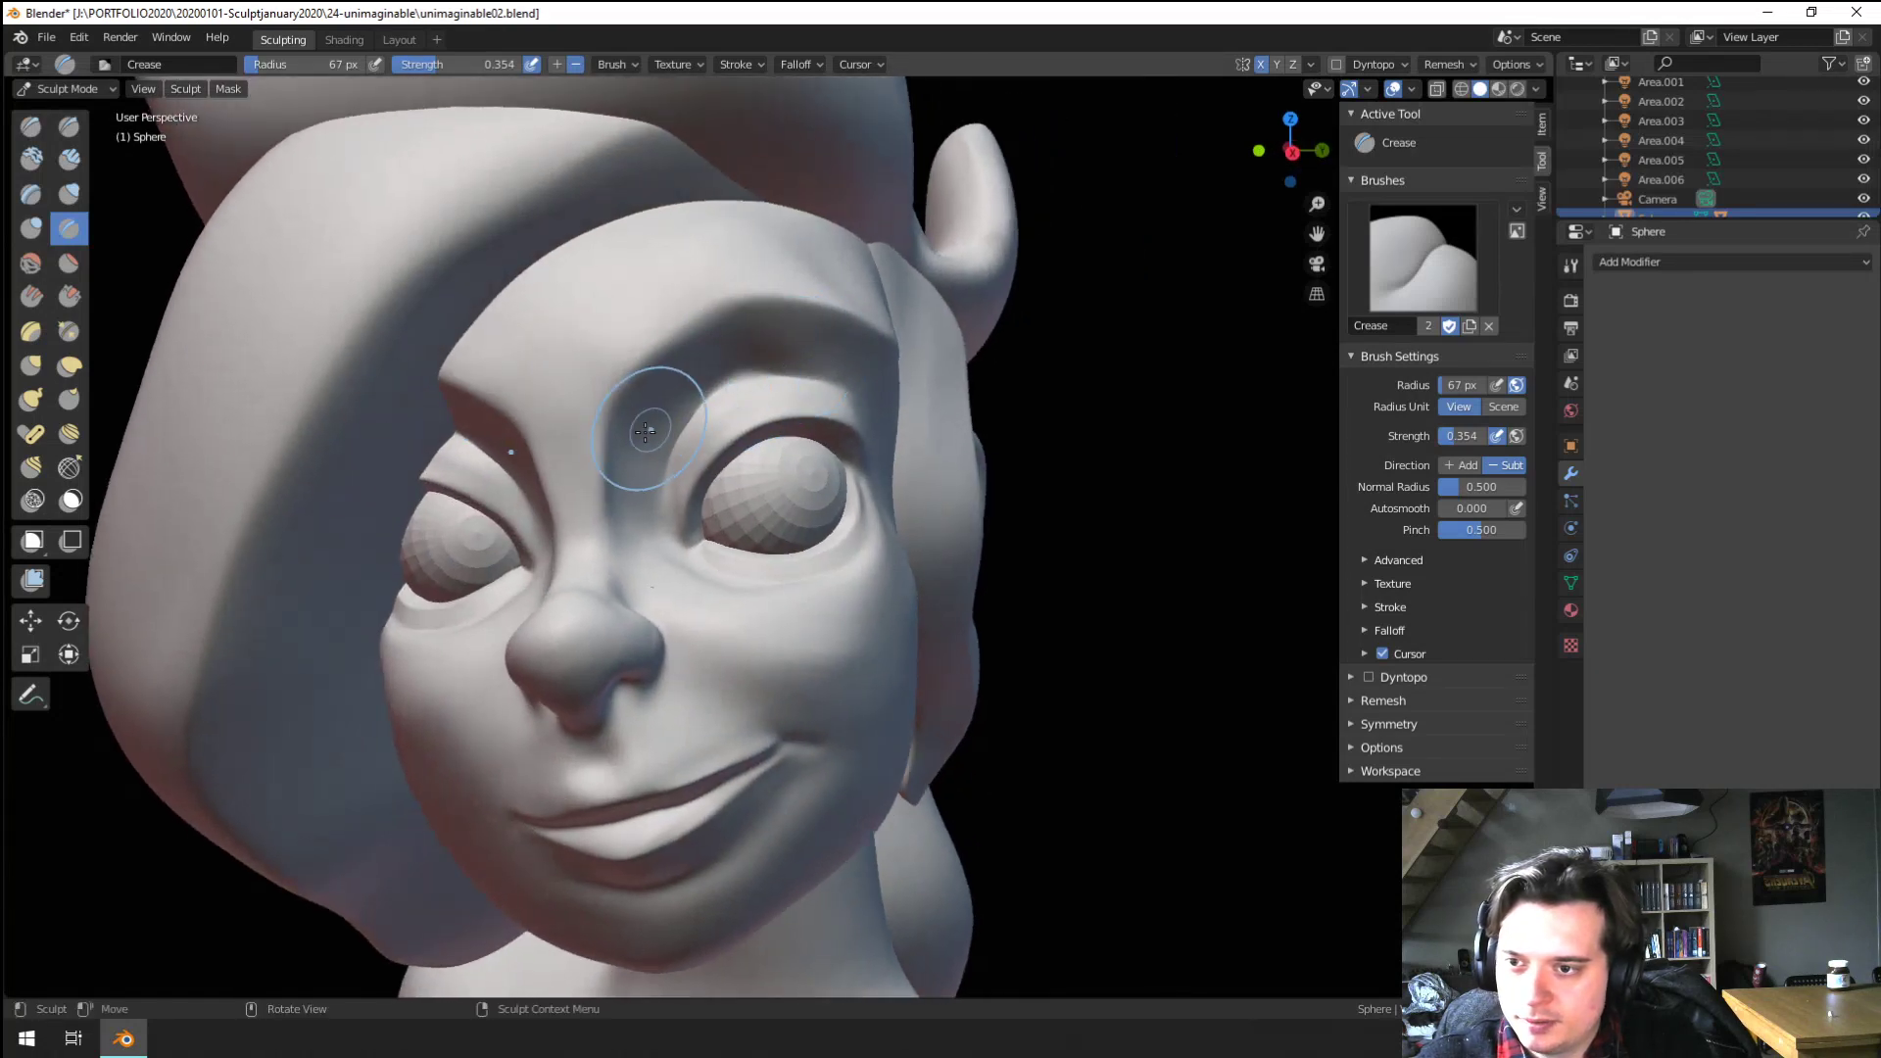
middle_click_drag(588, 518, 537, 701, "ctrl")
mouse_move(537, 701)
middle_mouse_down()
mouse_move(450, 695)
mouse_move(512, 540)
middle_mouse_up()
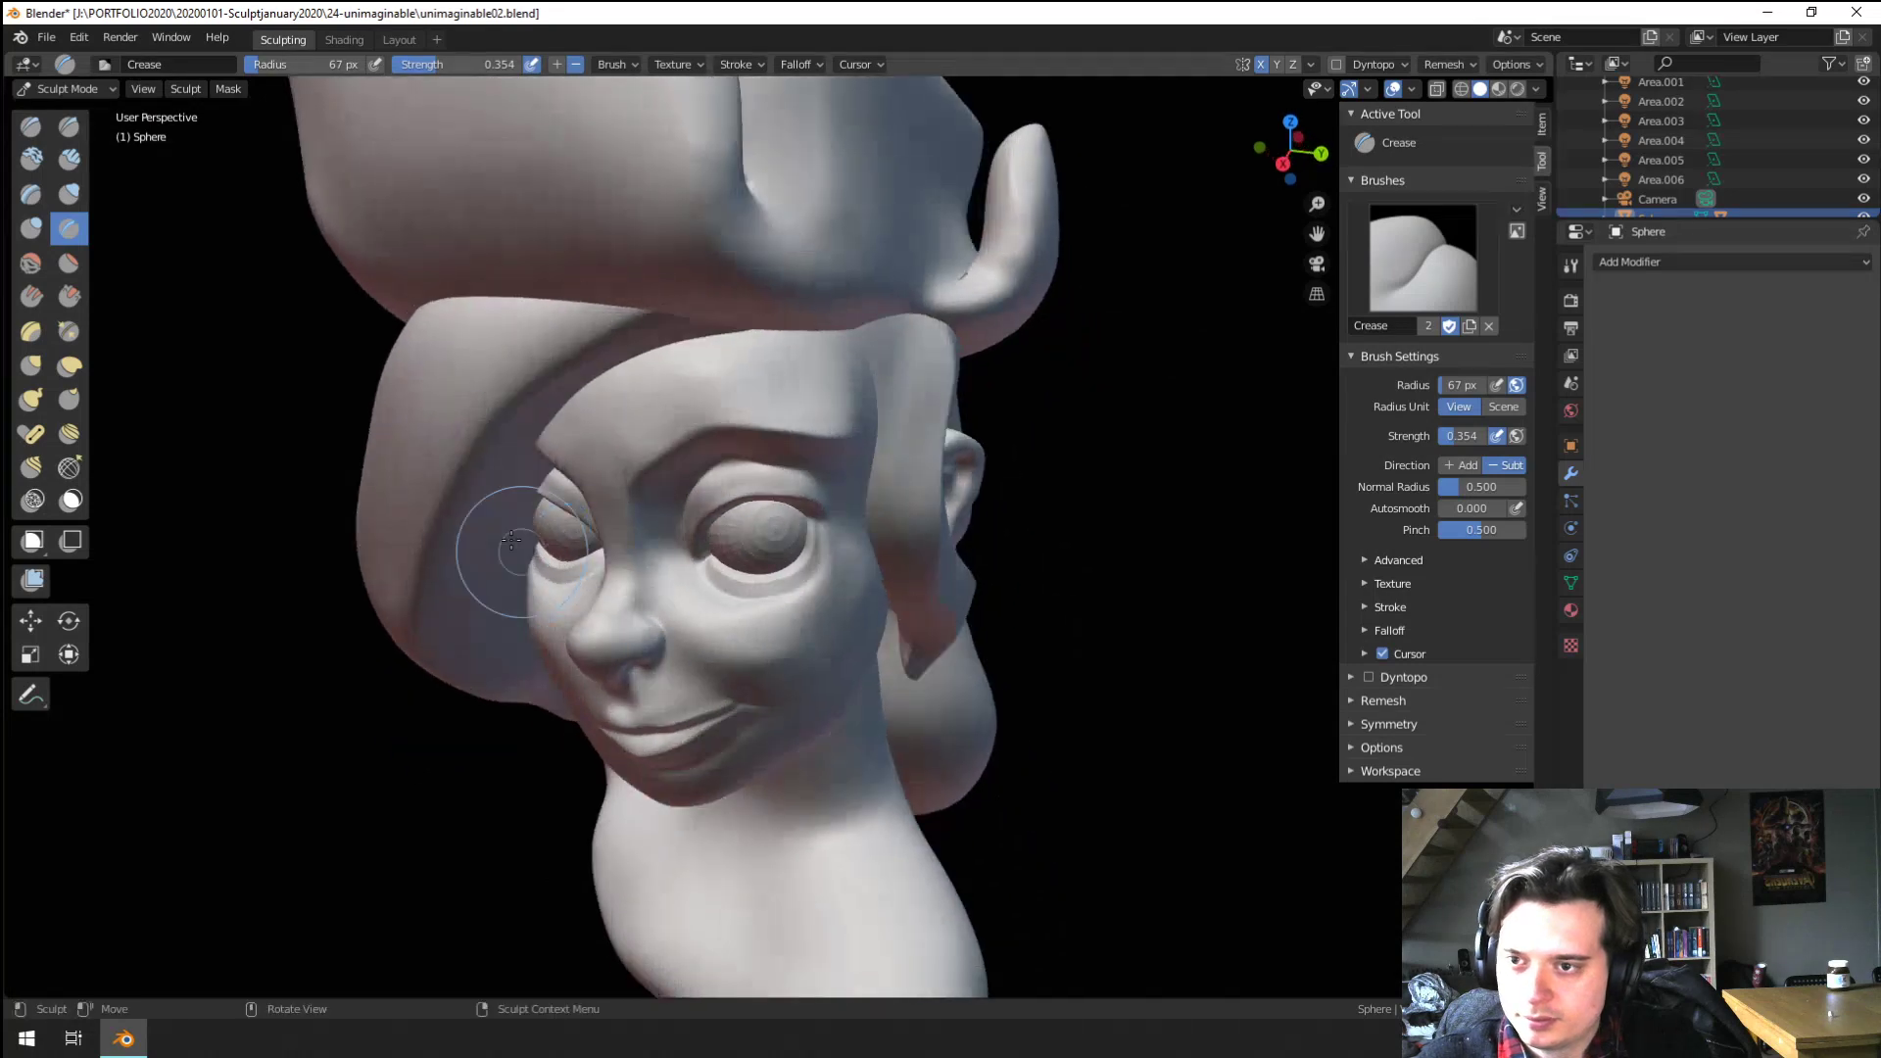
Smooth out the brow ridge and lower forehead with the Flatten brush at 98 px radius
left_click(70, 263)
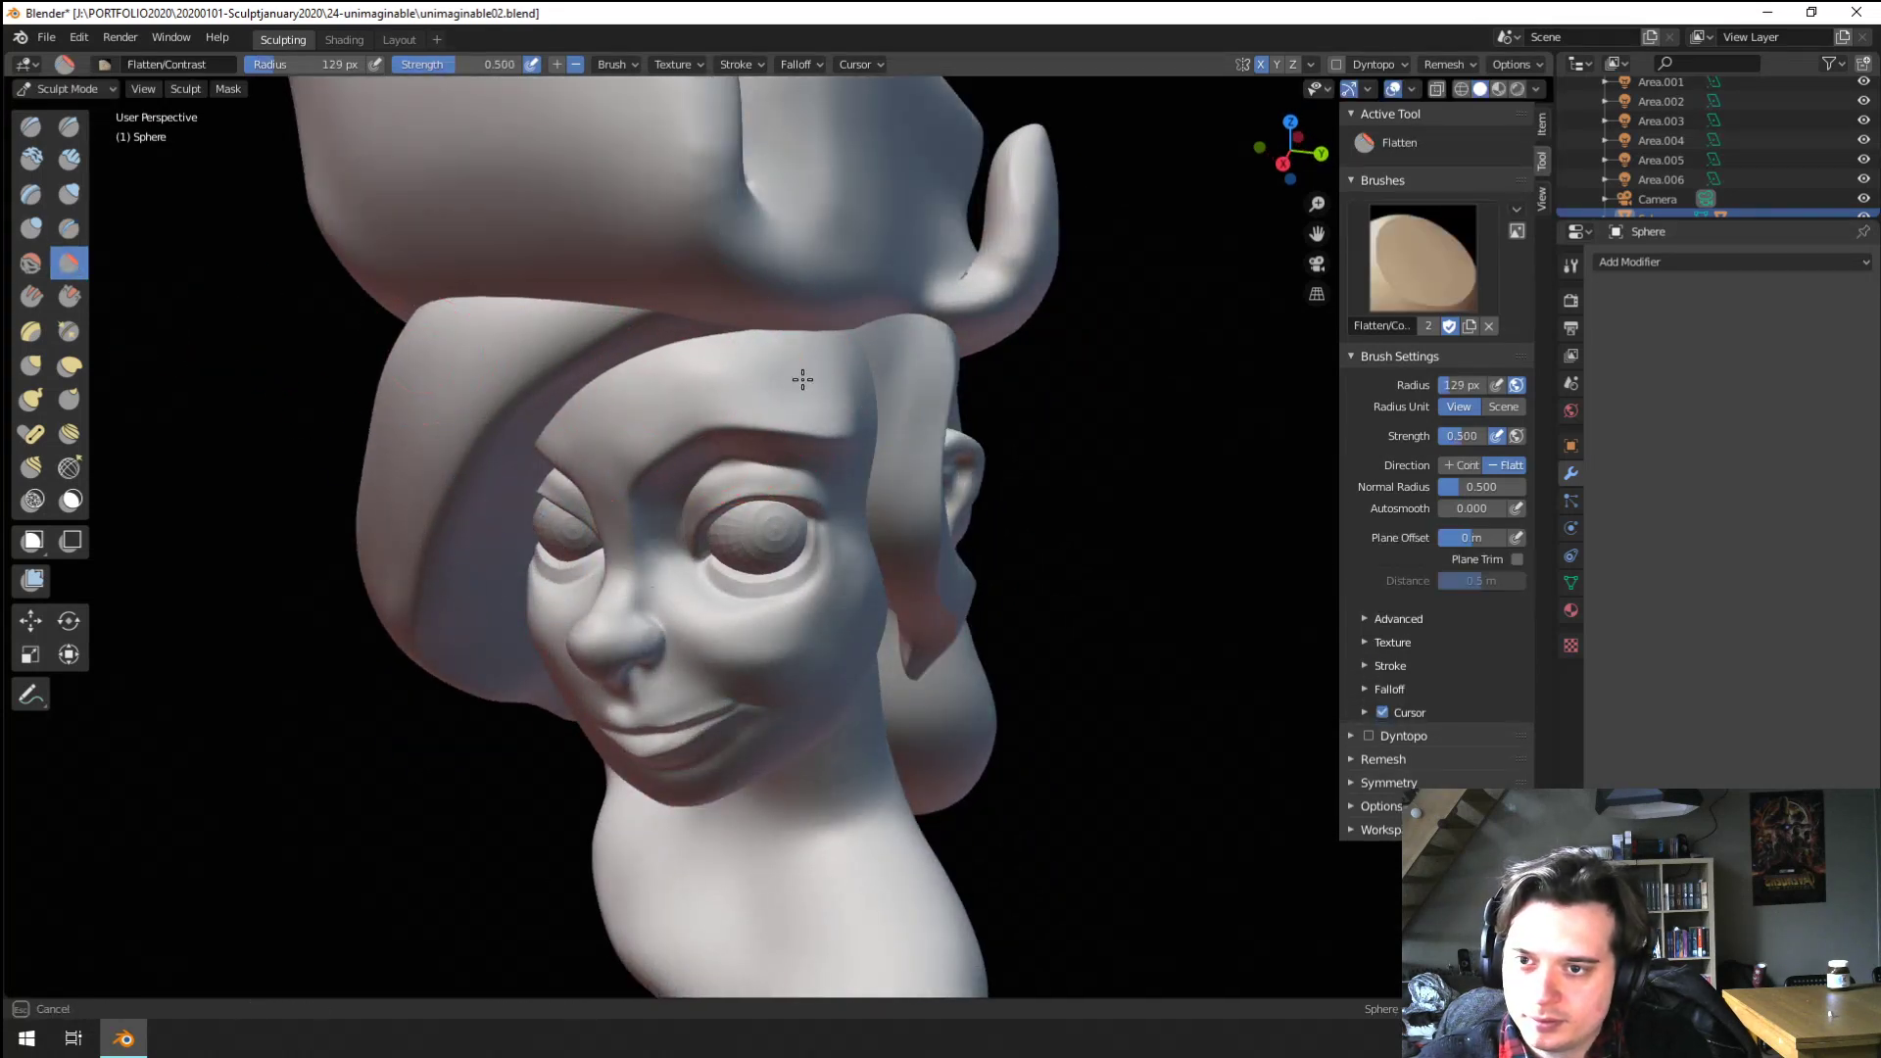
mouse_move(803, 379)
middle_mouse_down()
mouse_move(722, 344)
mouse_move(741, 391)
mouse_move(752, 338)
middle_mouse_up()
key("f")
left_click(693, 319)
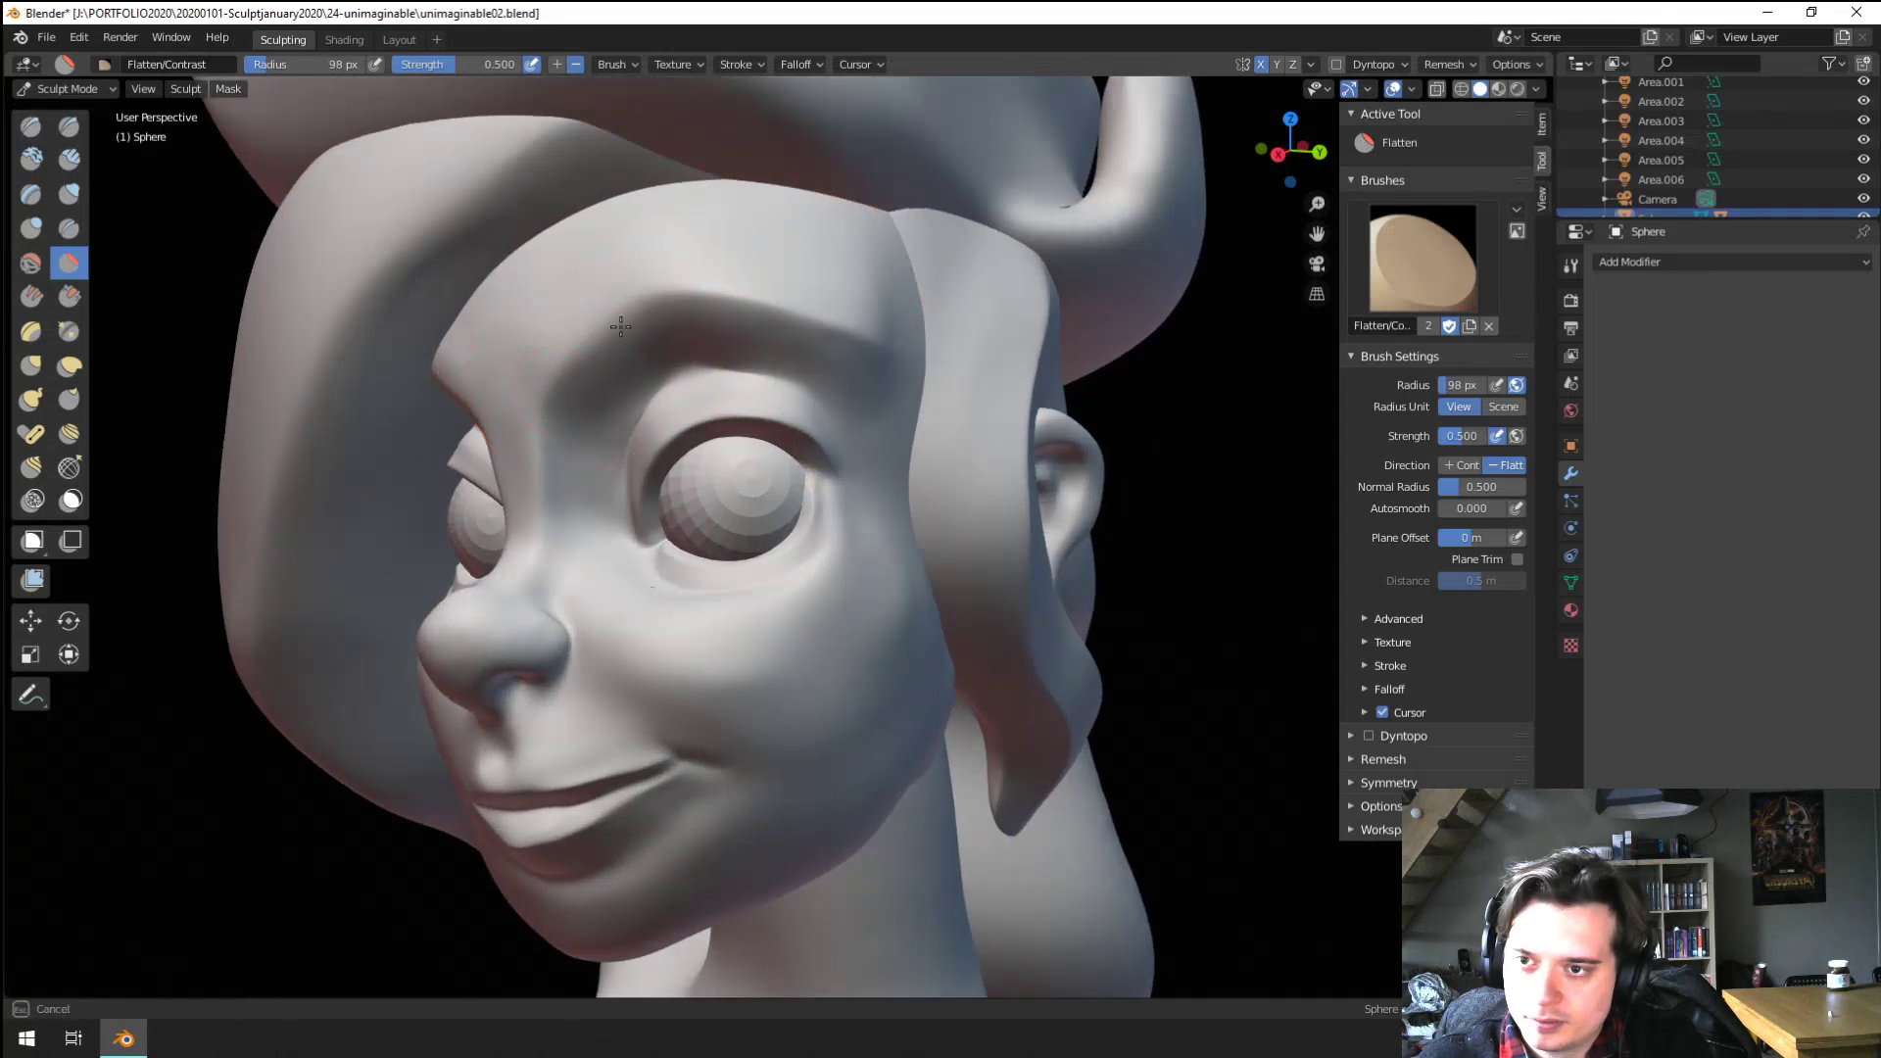
middle_click_drag(639, 316, 627, 530, "ctrl")
Flatten the outer cheek toward the jawline with the Flatten brush at 98 px radius
mouse_move(627, 529)
middle_mouse_down()
mouse_move(652, 519)
mouse_move(632, 466)
mouse_move(627, 549)
middle_mouse_up()
mouse_move(627, 549)
middle_mouse_down()
mouse_move(666, 578)
mouse_move(623, 568)
middle_mouse_up()
mouse_move(622, 568)
middle_mouse_down()
mouse_move(616, 531)
mouse_move(742, 554)
middle_mouse_up()
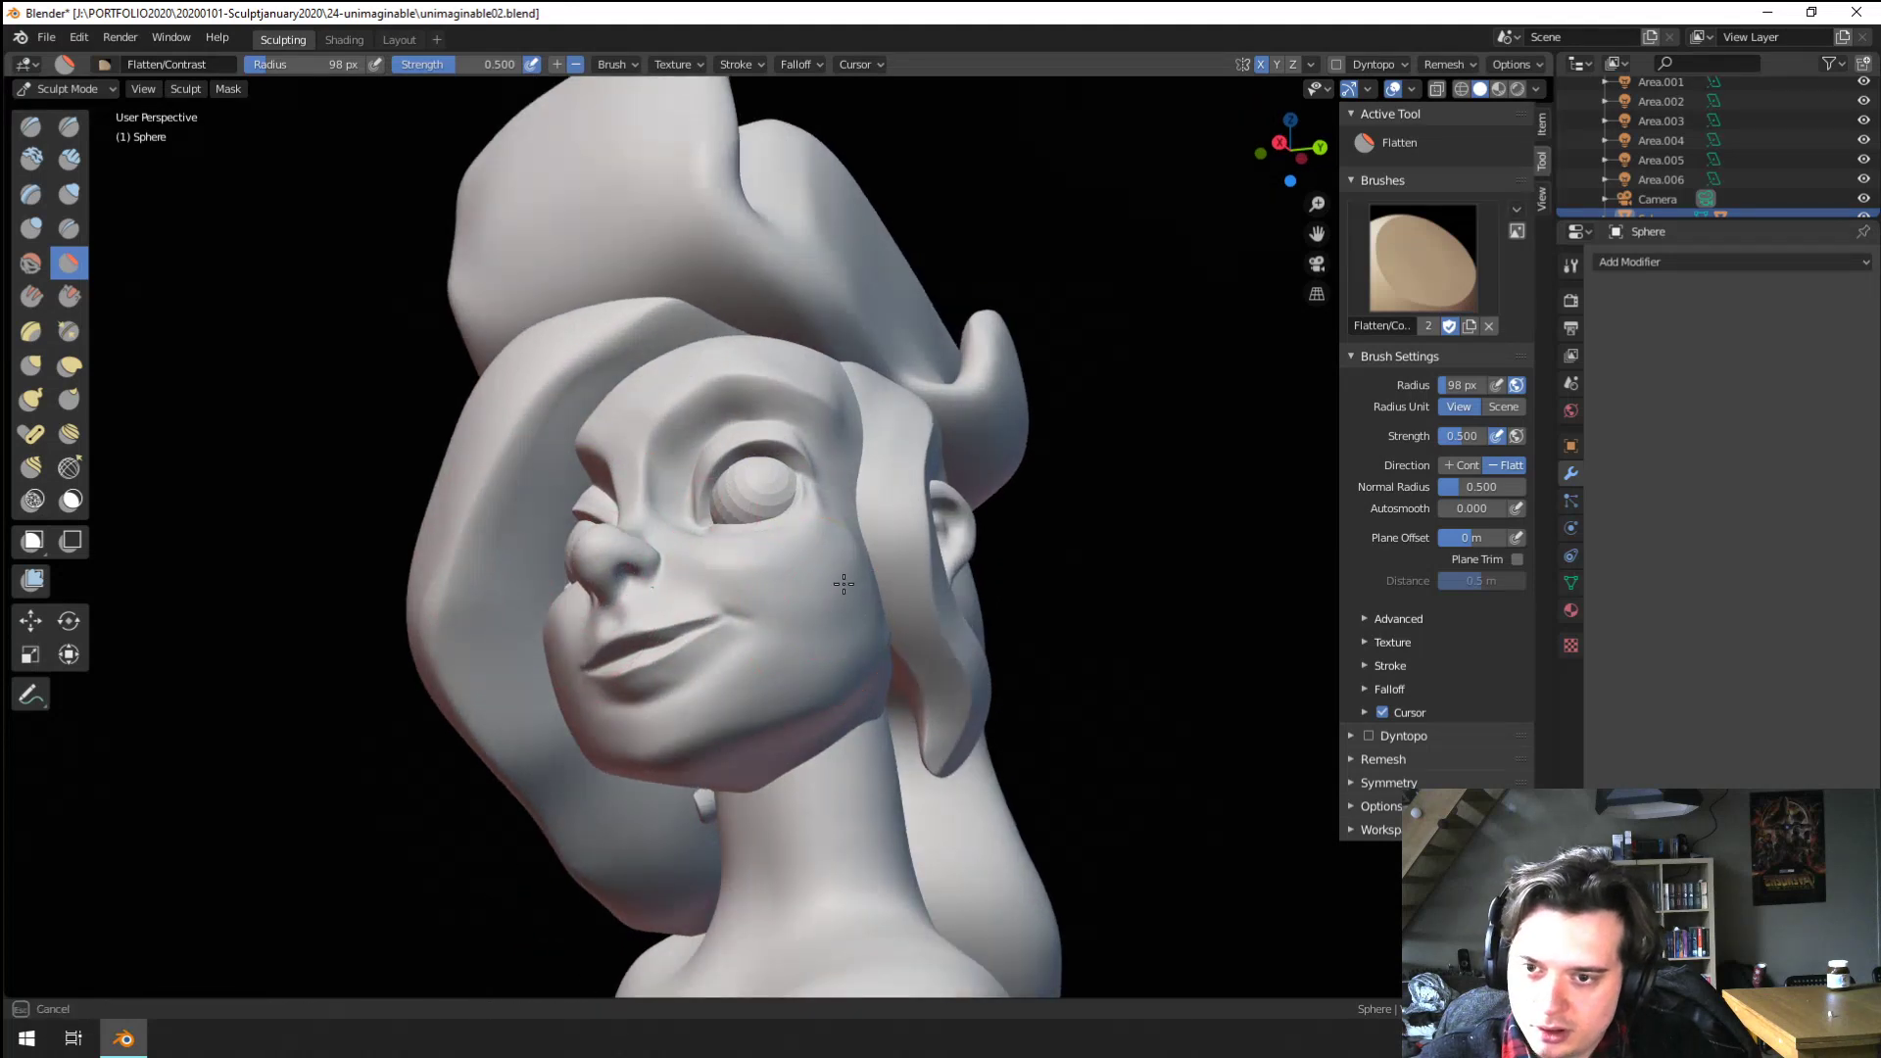
left_click_drag(870, 546, 887, 600)
mouse_move(850, 580)
middle_mouse_down()
mouse_move(937, 560)
mouse_move(838, 661)
mouse_move(744, 618)
mouse_move(784, 559)
mouse_move(781, 685)
middle_mouse_up()
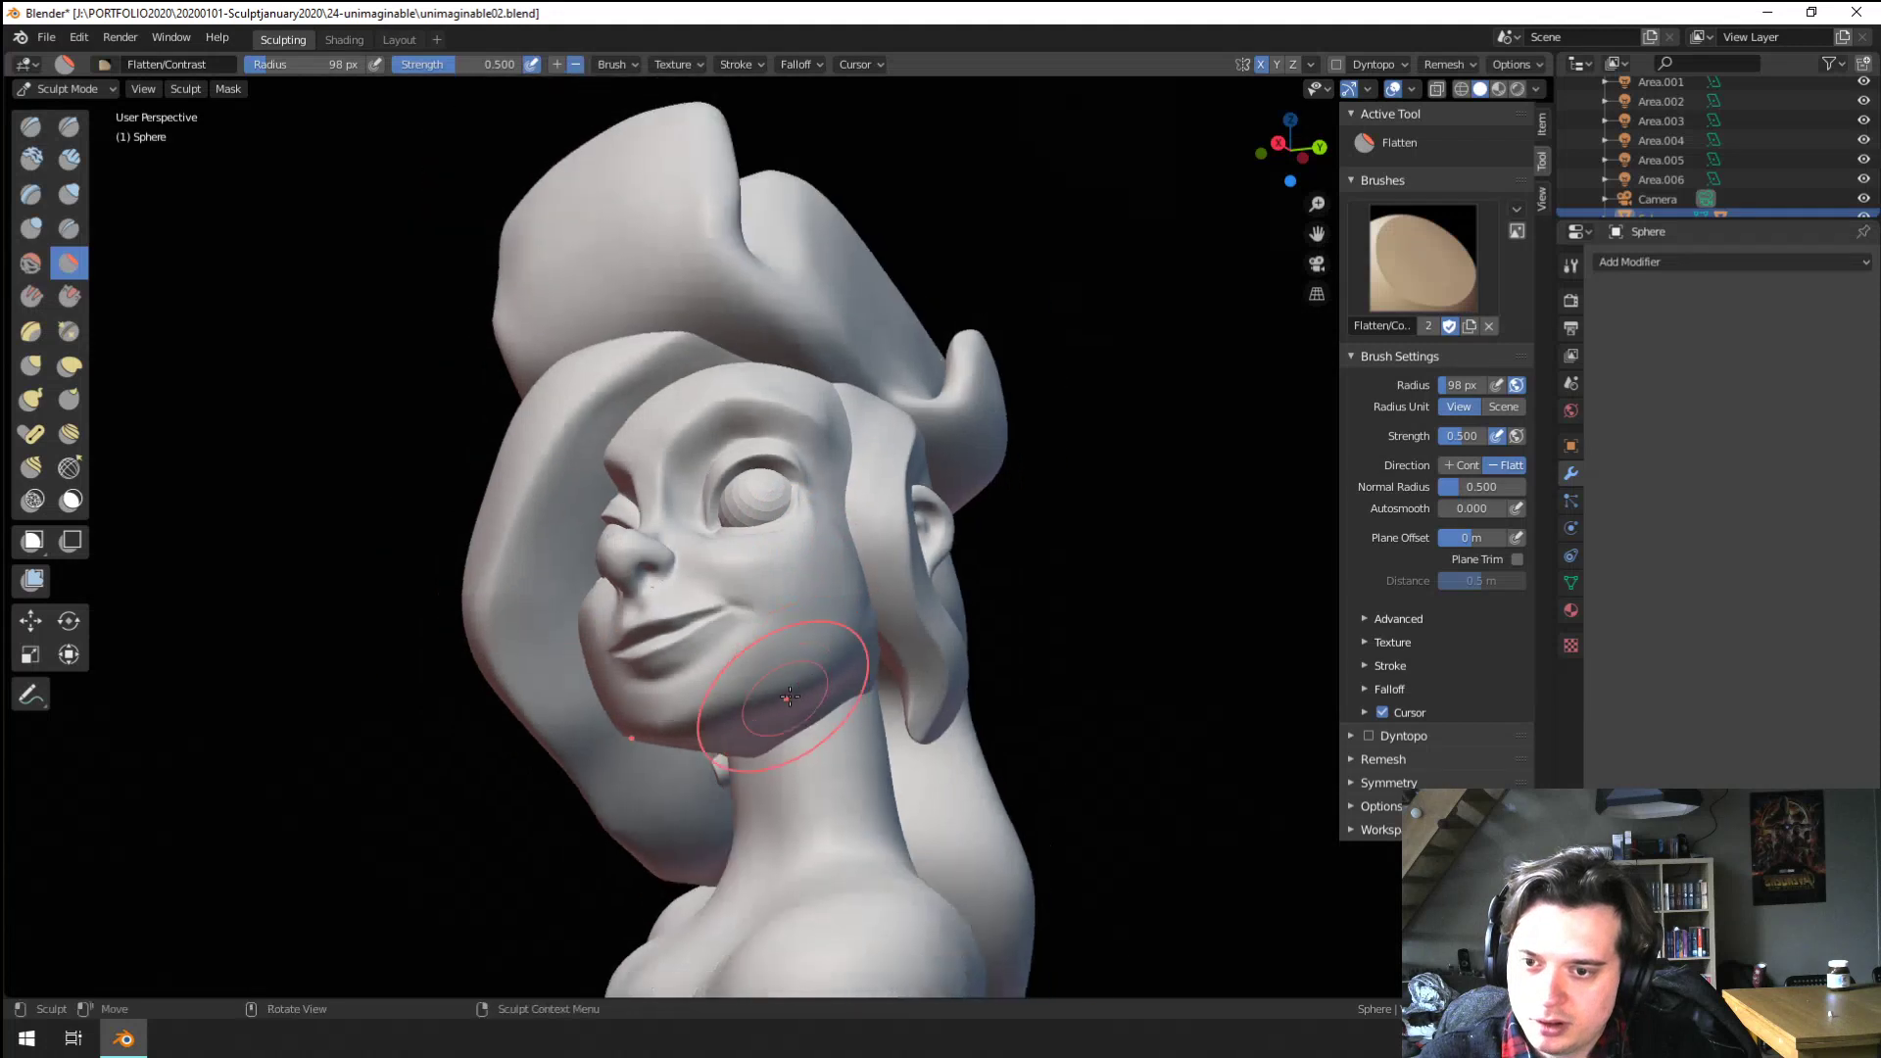
middle_click_drag(781, 765, 760, 681)
middle_click_drag(777, 615, 859, 698)
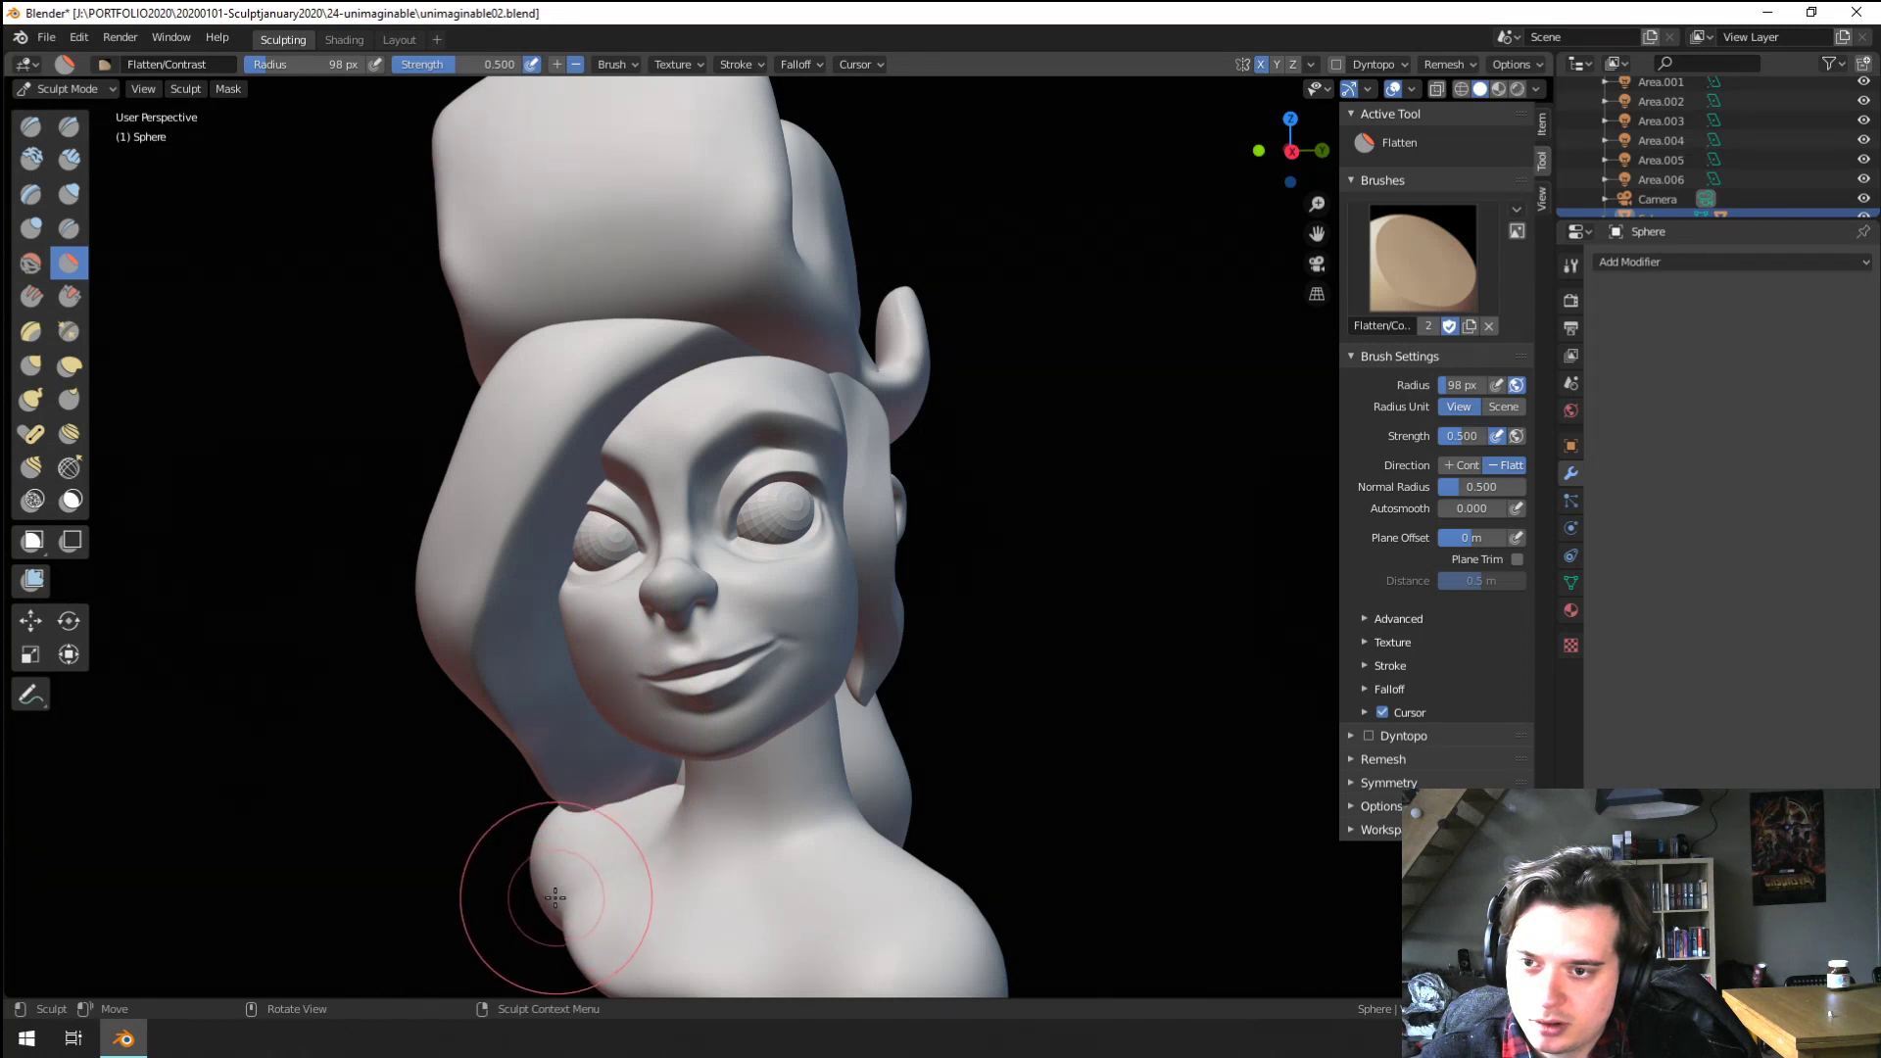
Leave the face mesh, select the hair strand in front of the ear and put it in Sculpt Mode
left_click(101, 91)
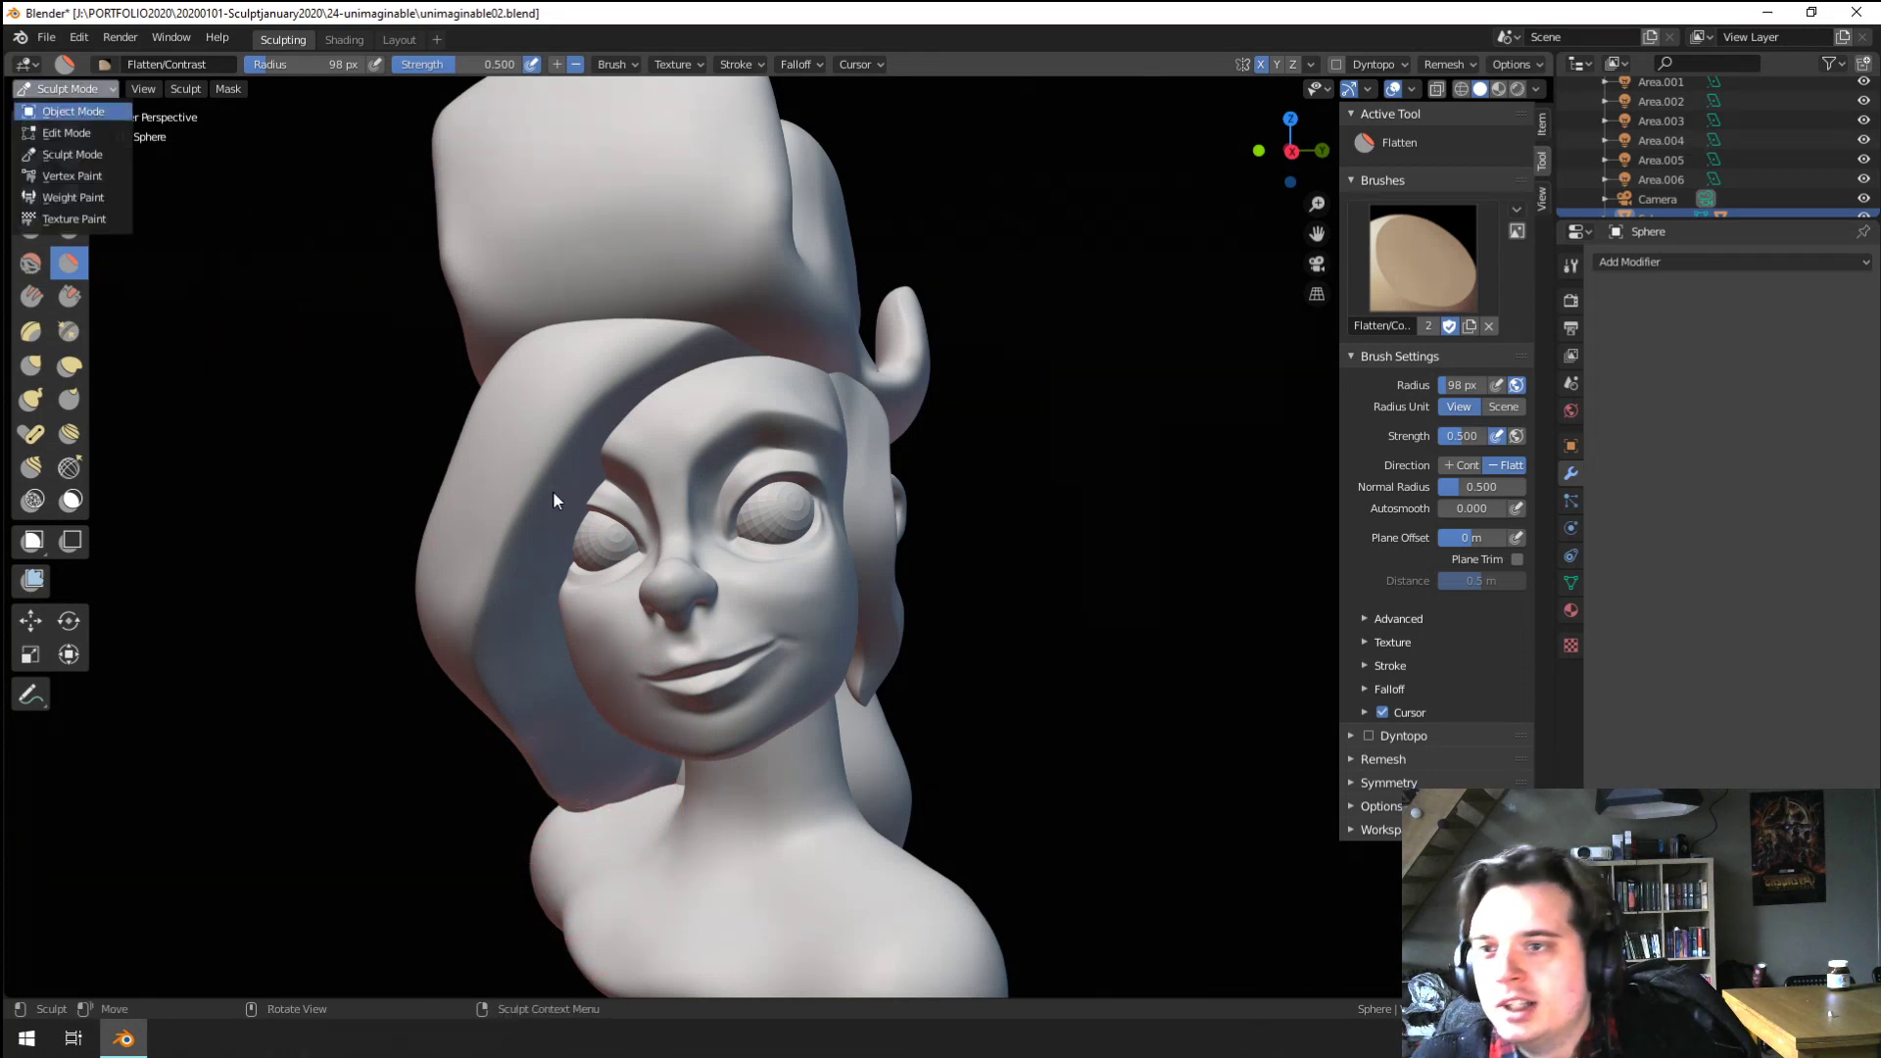
key("Return")
left_click(500, 613)
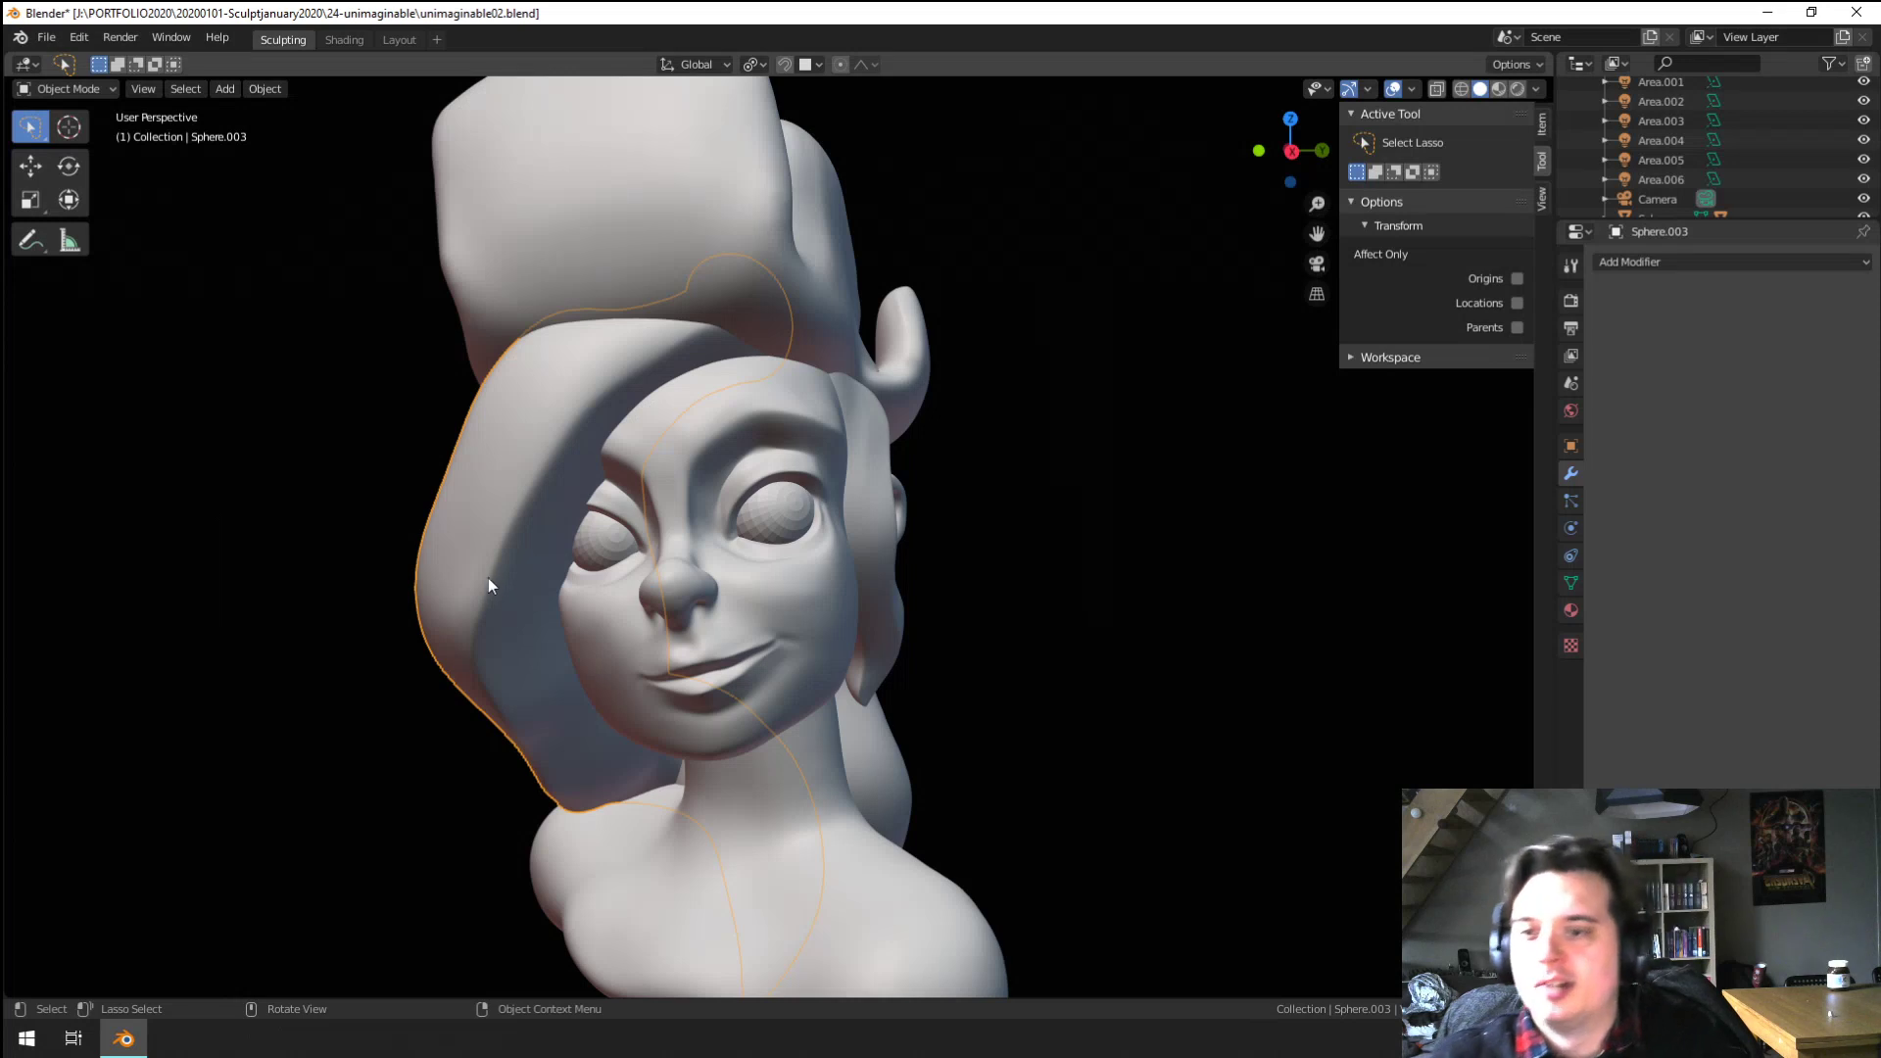
middle_click_drag(488, 578, 944, 636)
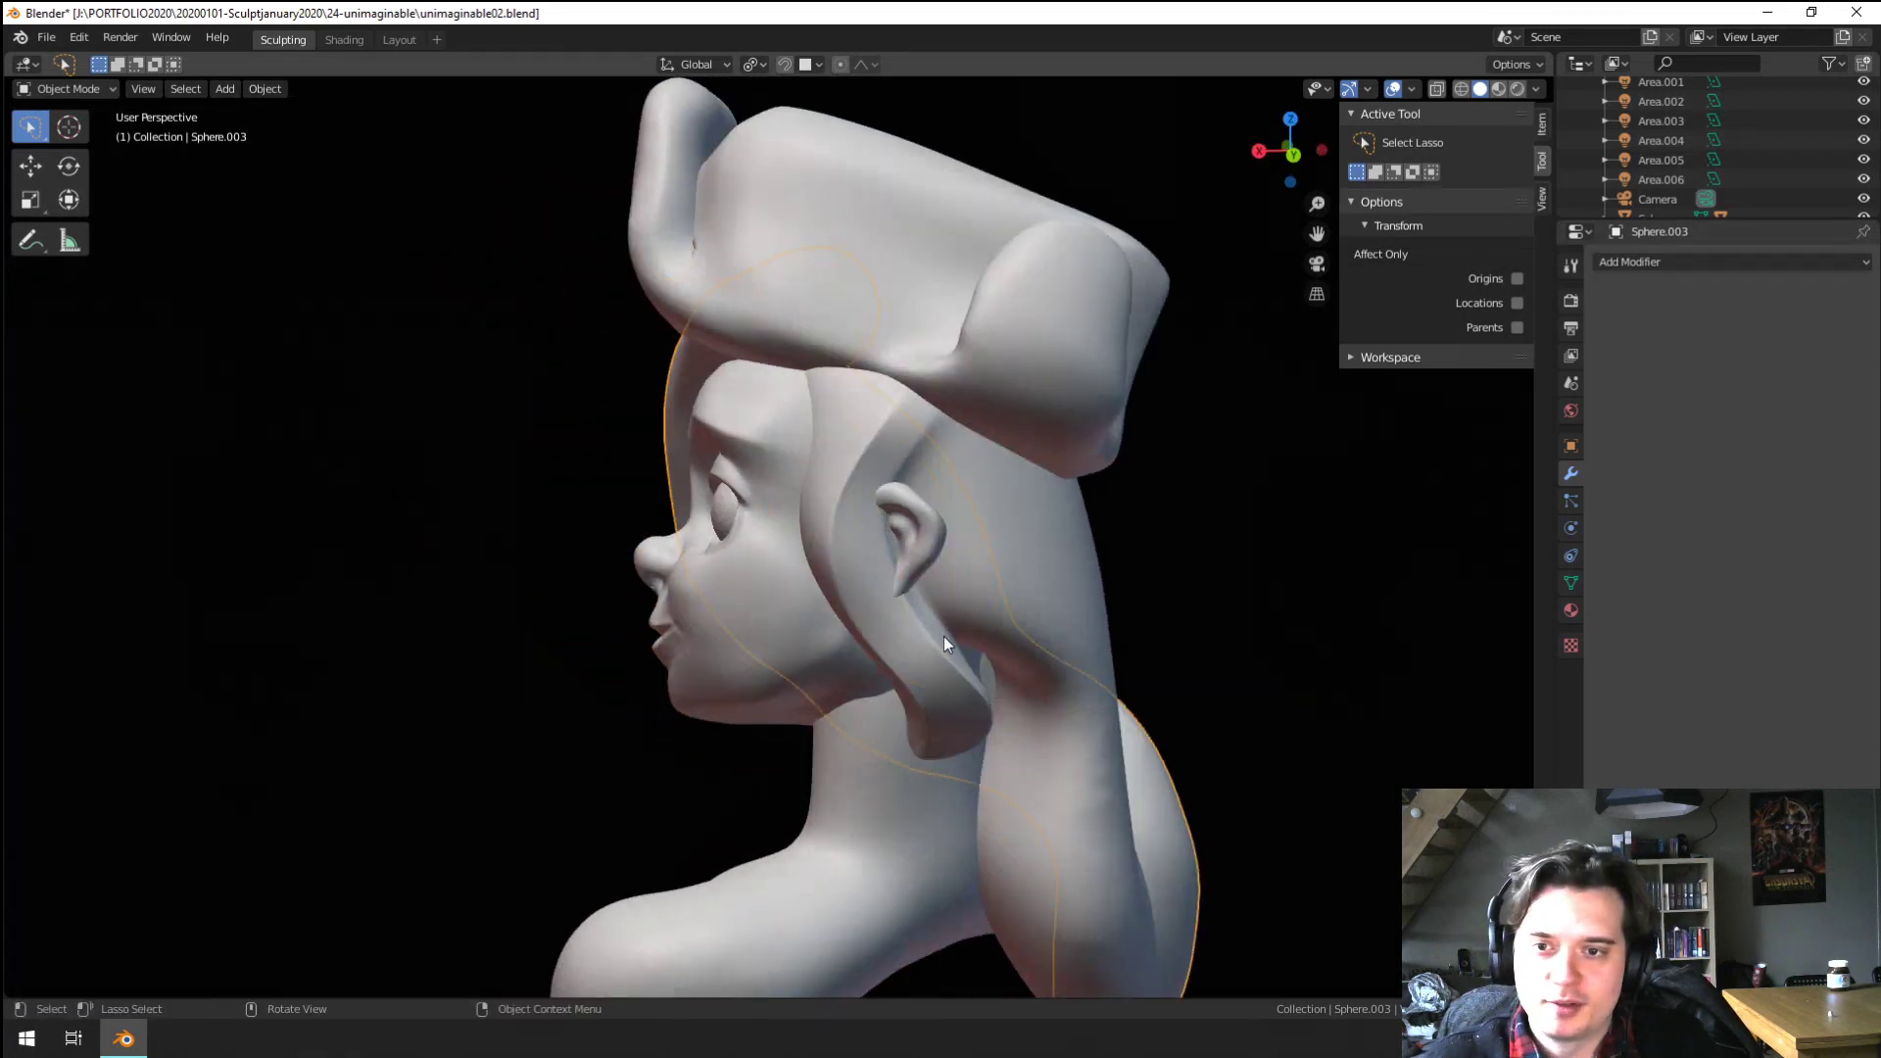
left_click(944, 637)
left_click(69, 90)
left_click(83, 155)
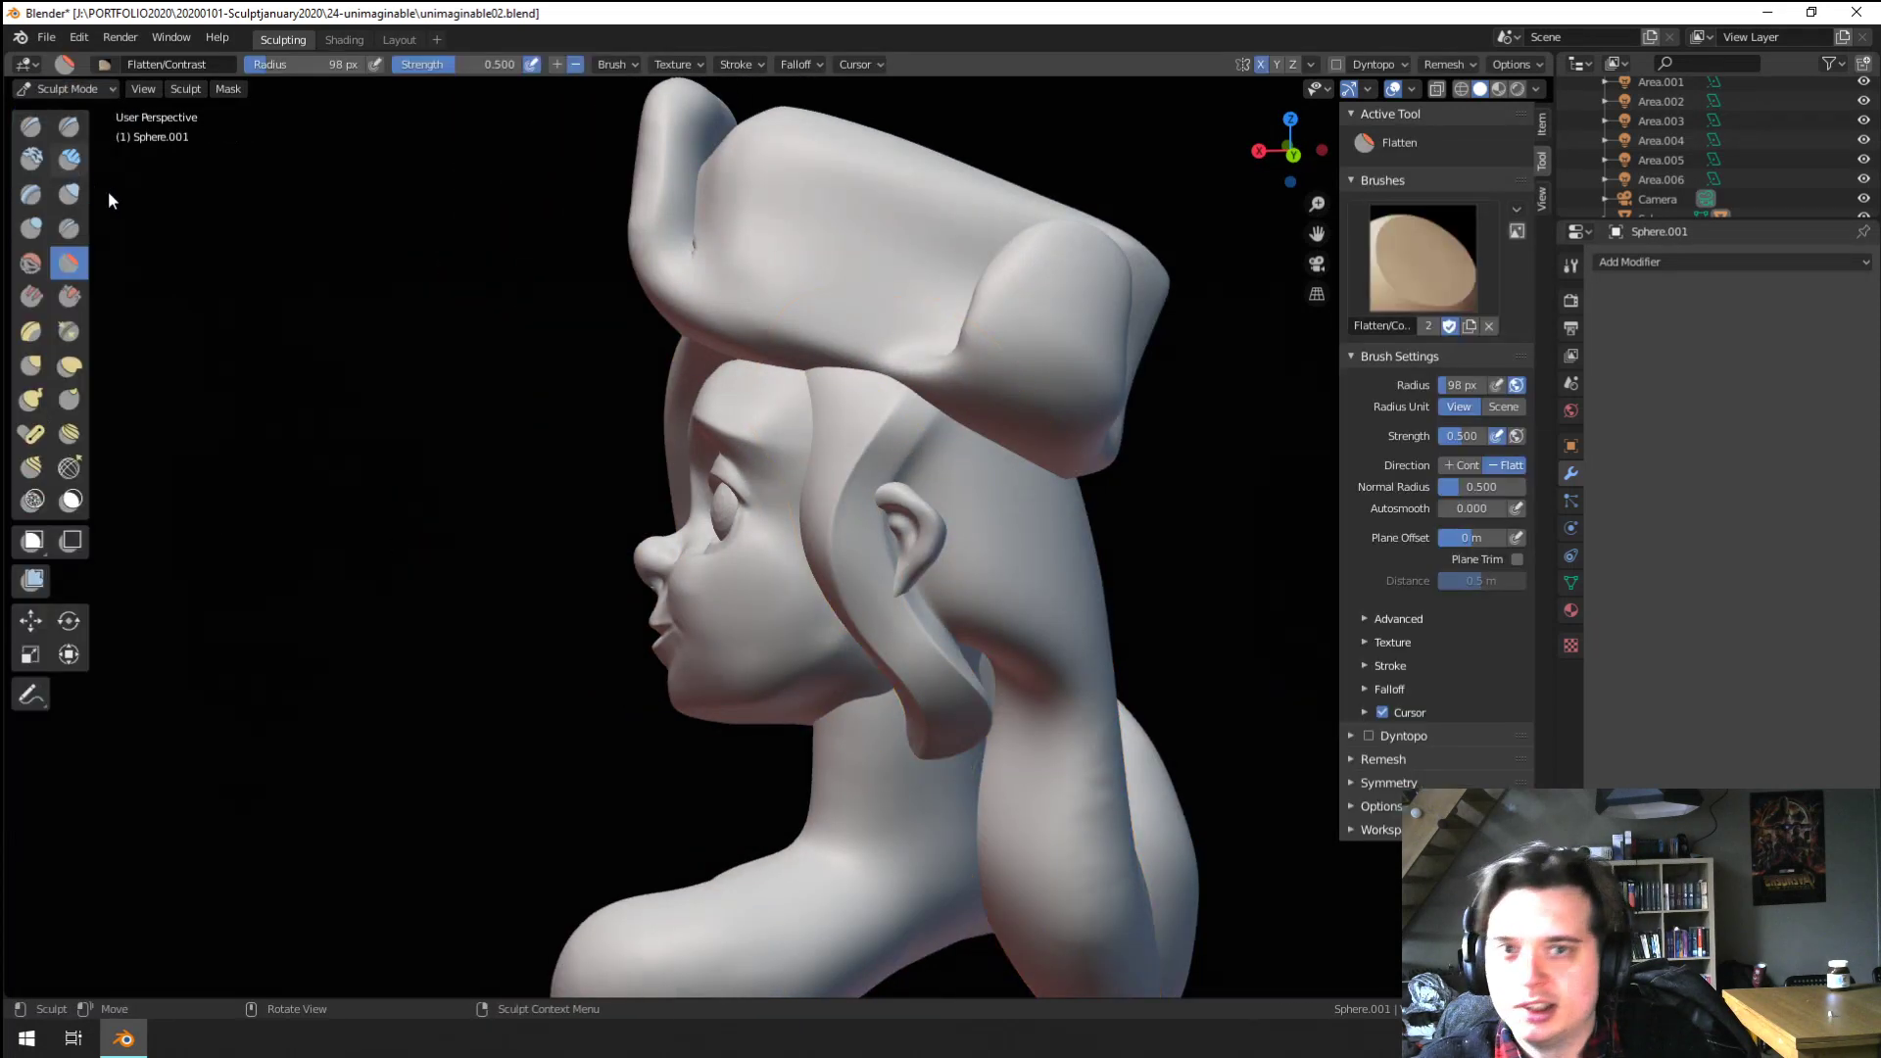
Pull the middle of the hair strand forward, away from the ear, with the Grab brush at 168 px radius
key("g")
key("f")
left_click(912, 573)
left_click_drag(917, 591, 893, 579)
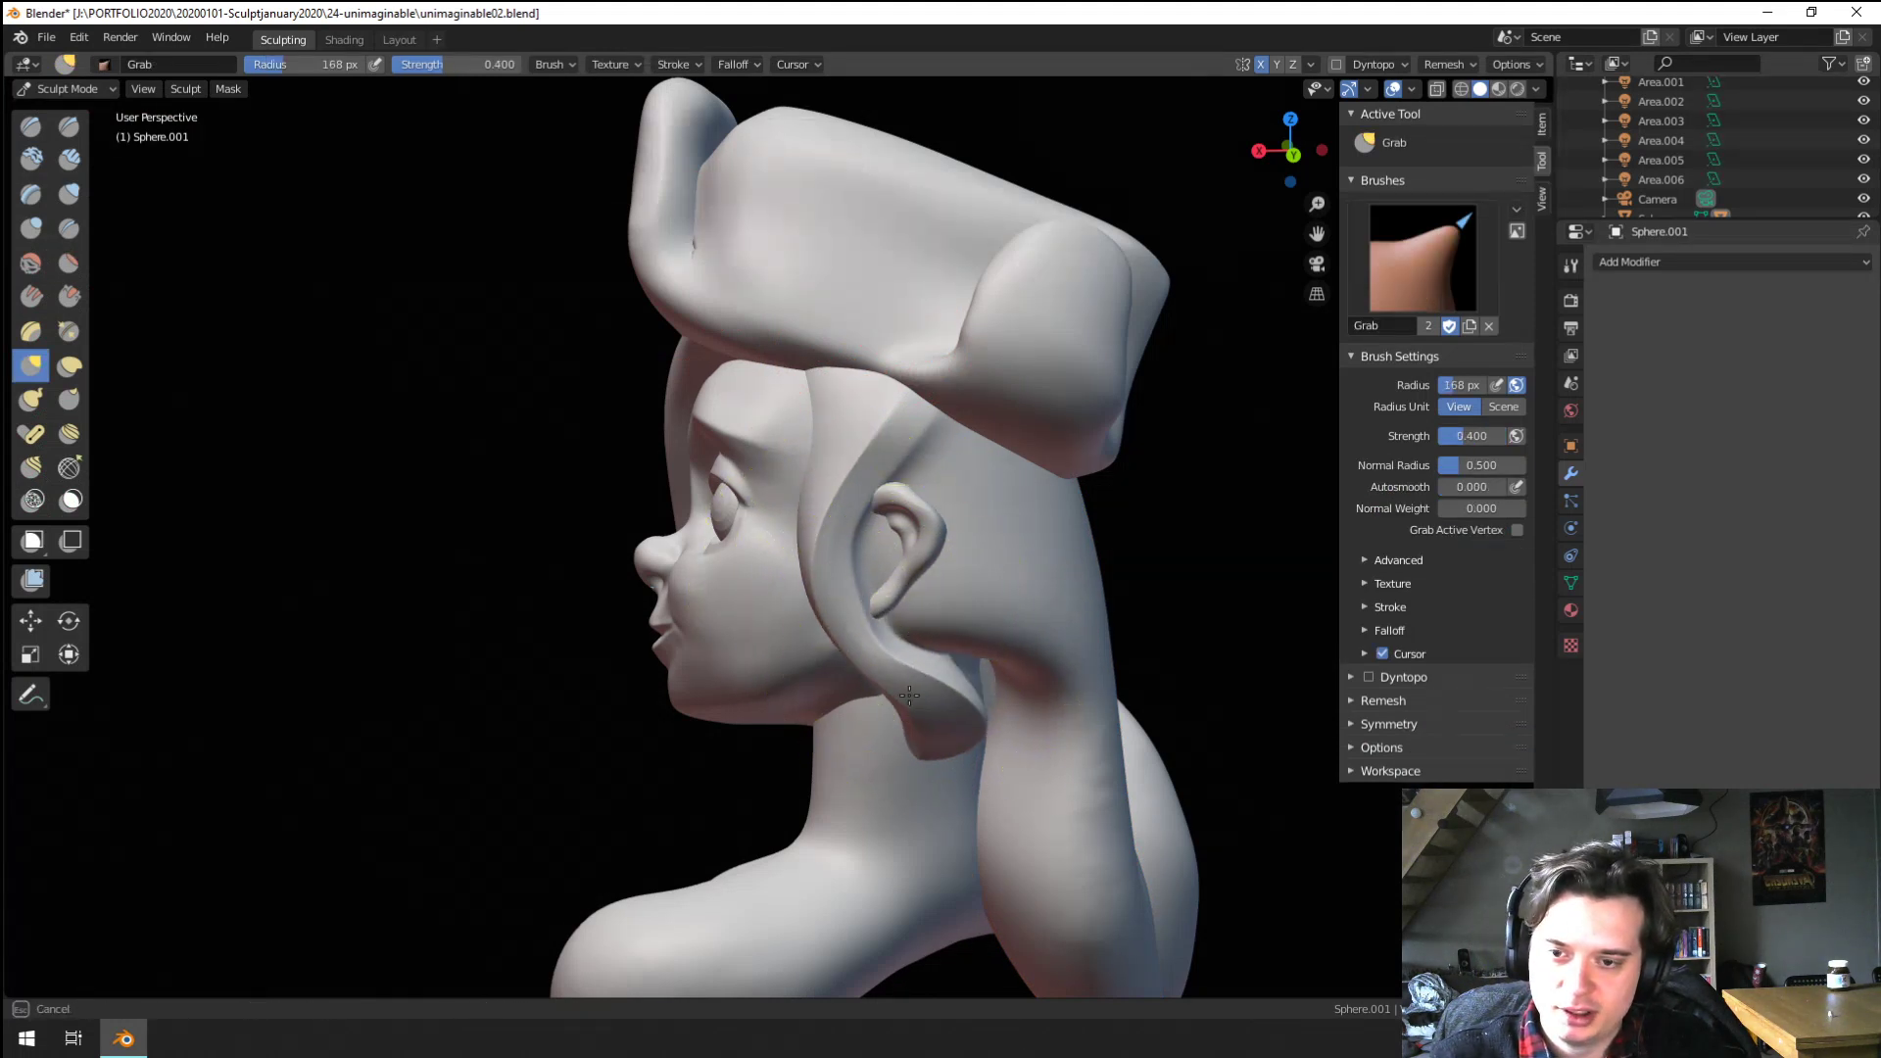
Pull the lower part of the hair strand forward and up toward the cheek with the Grab brush at 169 px radius
middle_click_drag(863, 602, 903, 630)
key("f")
left_click(1144, 656)
mouse_move(955, 674)
left_mouse_down()
mouse_move(838, 615)
mouse_move(824, 562)
left_mouse_up()
mouse_move(858, 623)
left_mouse_down()
mouse_move(852, 599)
mouse_move(867, 612)
left_mouse_up()
middle_click_drag(870, 616, 842, 644)
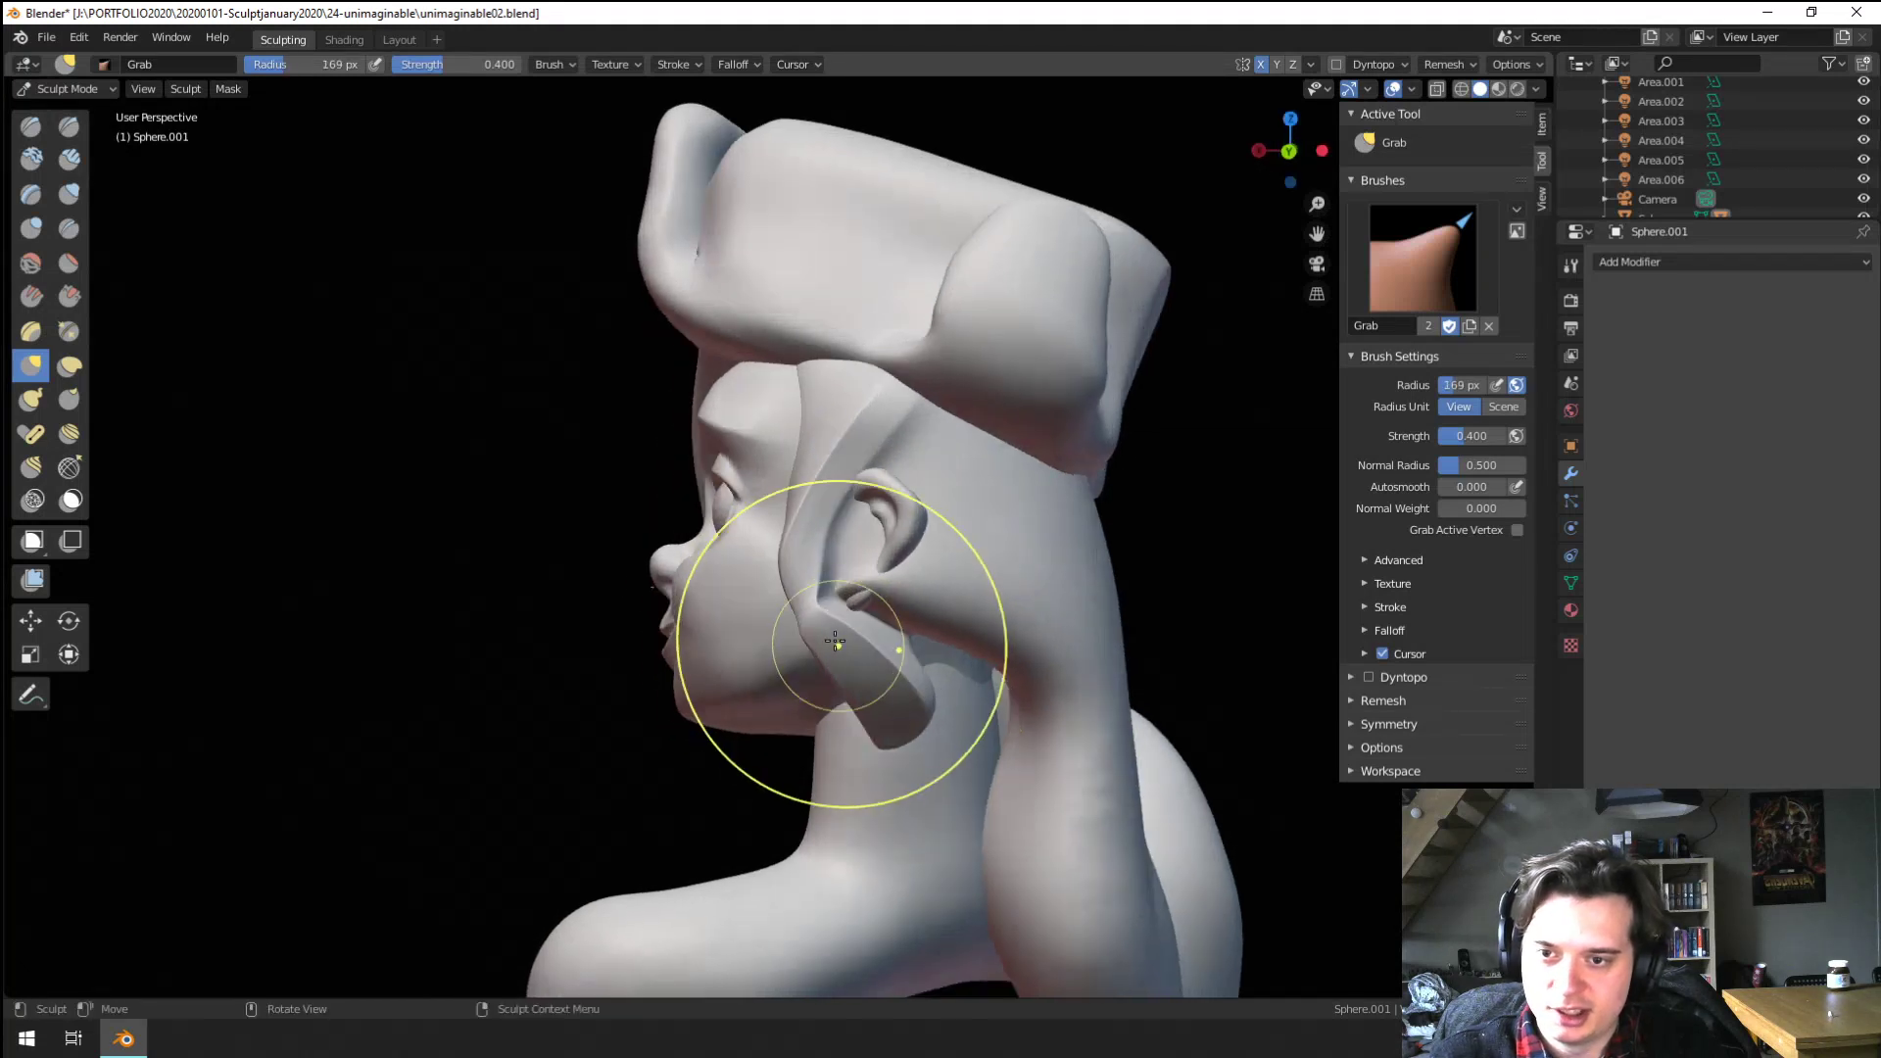
Build up volume on the hair strand in front of the ear with the Blob brush at 92 px radius
left_click(71, 194)
left_click(32, 230)
key("f")
left_click(885, 495)
mouse_move(856, 595)
left_mouse_down()
mouse_move(900, 478)
mouse_move(879, 558)
left_mouse_up()
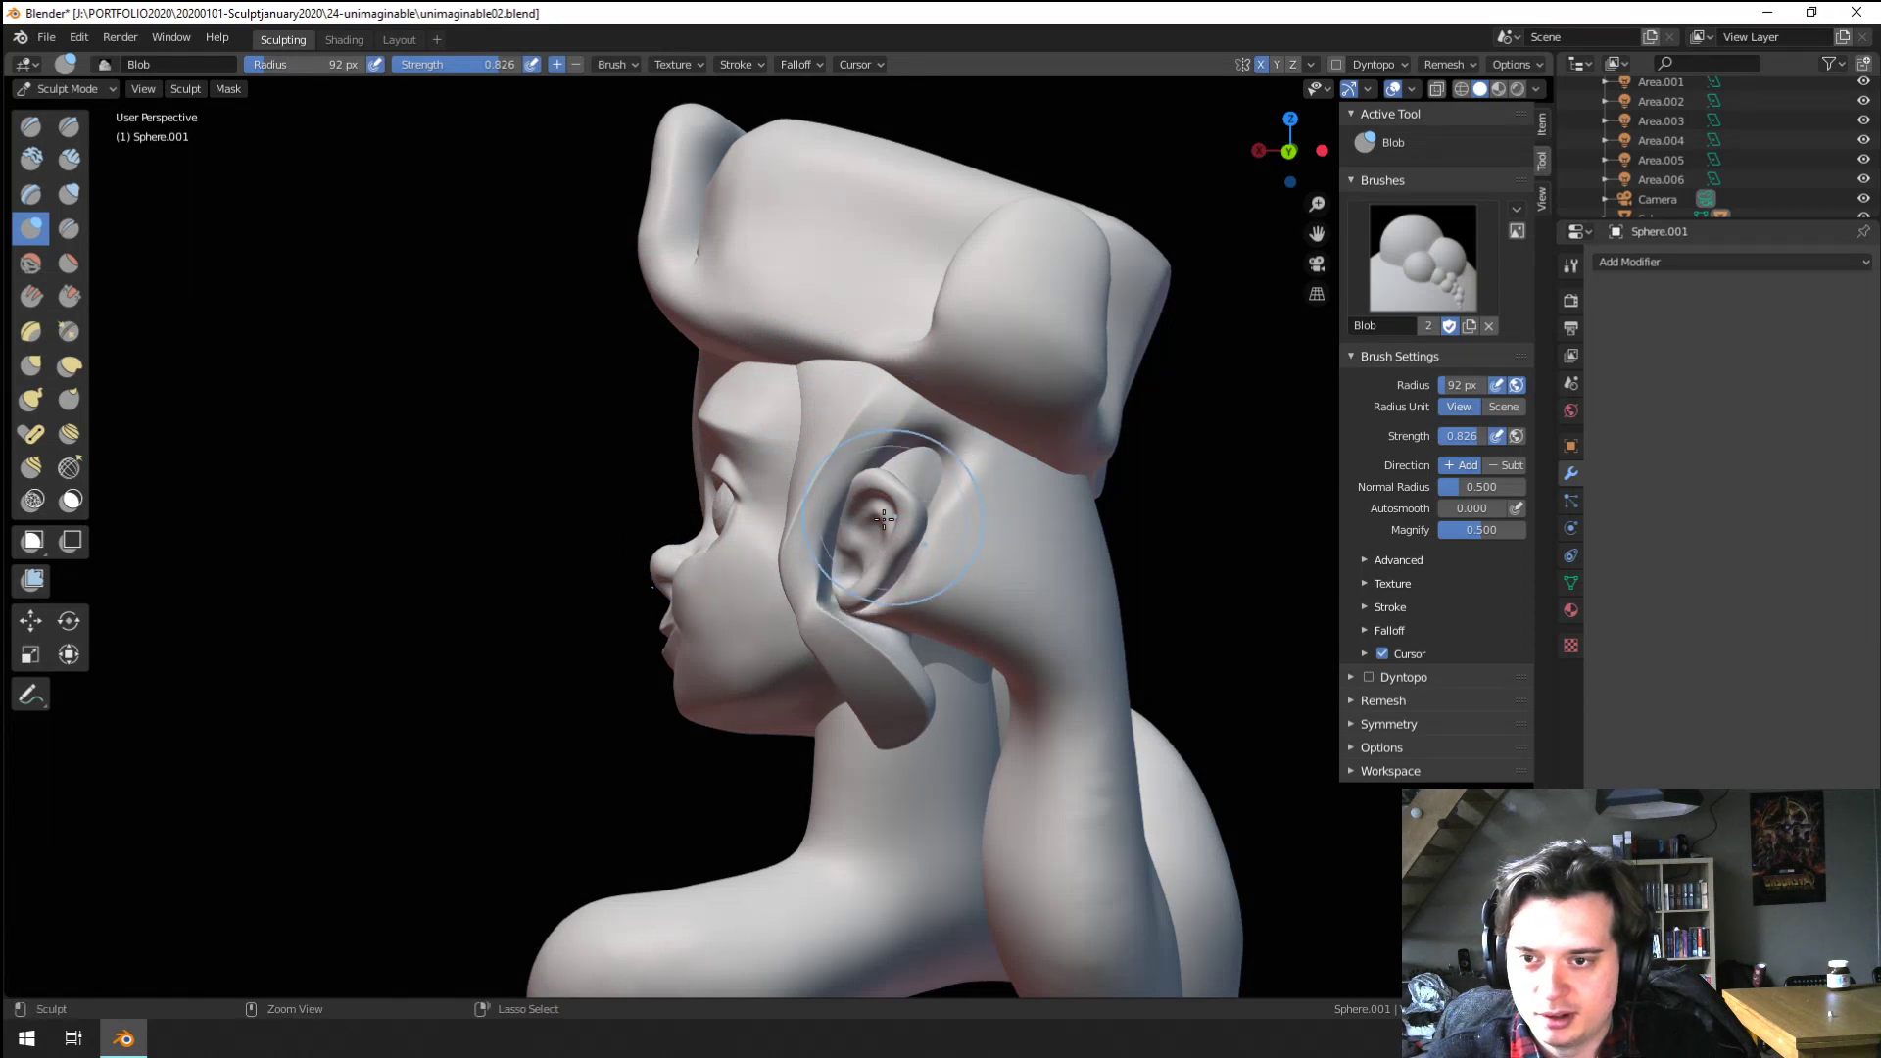
Shift the upper part of the hair strand forward beside the temple with the Grab brush
middle_click_drag(884, 519, 907, 514)
key("g")
key("f")
left_click(951, 476)
left_click_drag(921, 481, 914, 482)
middle_click_drag(919, 495, 1008, 500)
middle_click_drag(862, 508, 957, 495)
Pull the lower end of the hair strand down alongside the neck with the Grab brush and straighten its drop
key("f")
left_click(864, 537)
mouse_move(919, 610)
middle_mouse_down()
mouse_move(886, 721)
mouse_move(872, 705)
middle_mouse_up()
left_click_drag(911, 723, 852, 818)
key("f")
left_click(894, 789)
left_click_drag(820, 688, 907, 693)
Shape the strand's middle so it arcs around the ear, using the Grab brush at 223 px radius
middle_click_drag(906, 693, 916, 716)
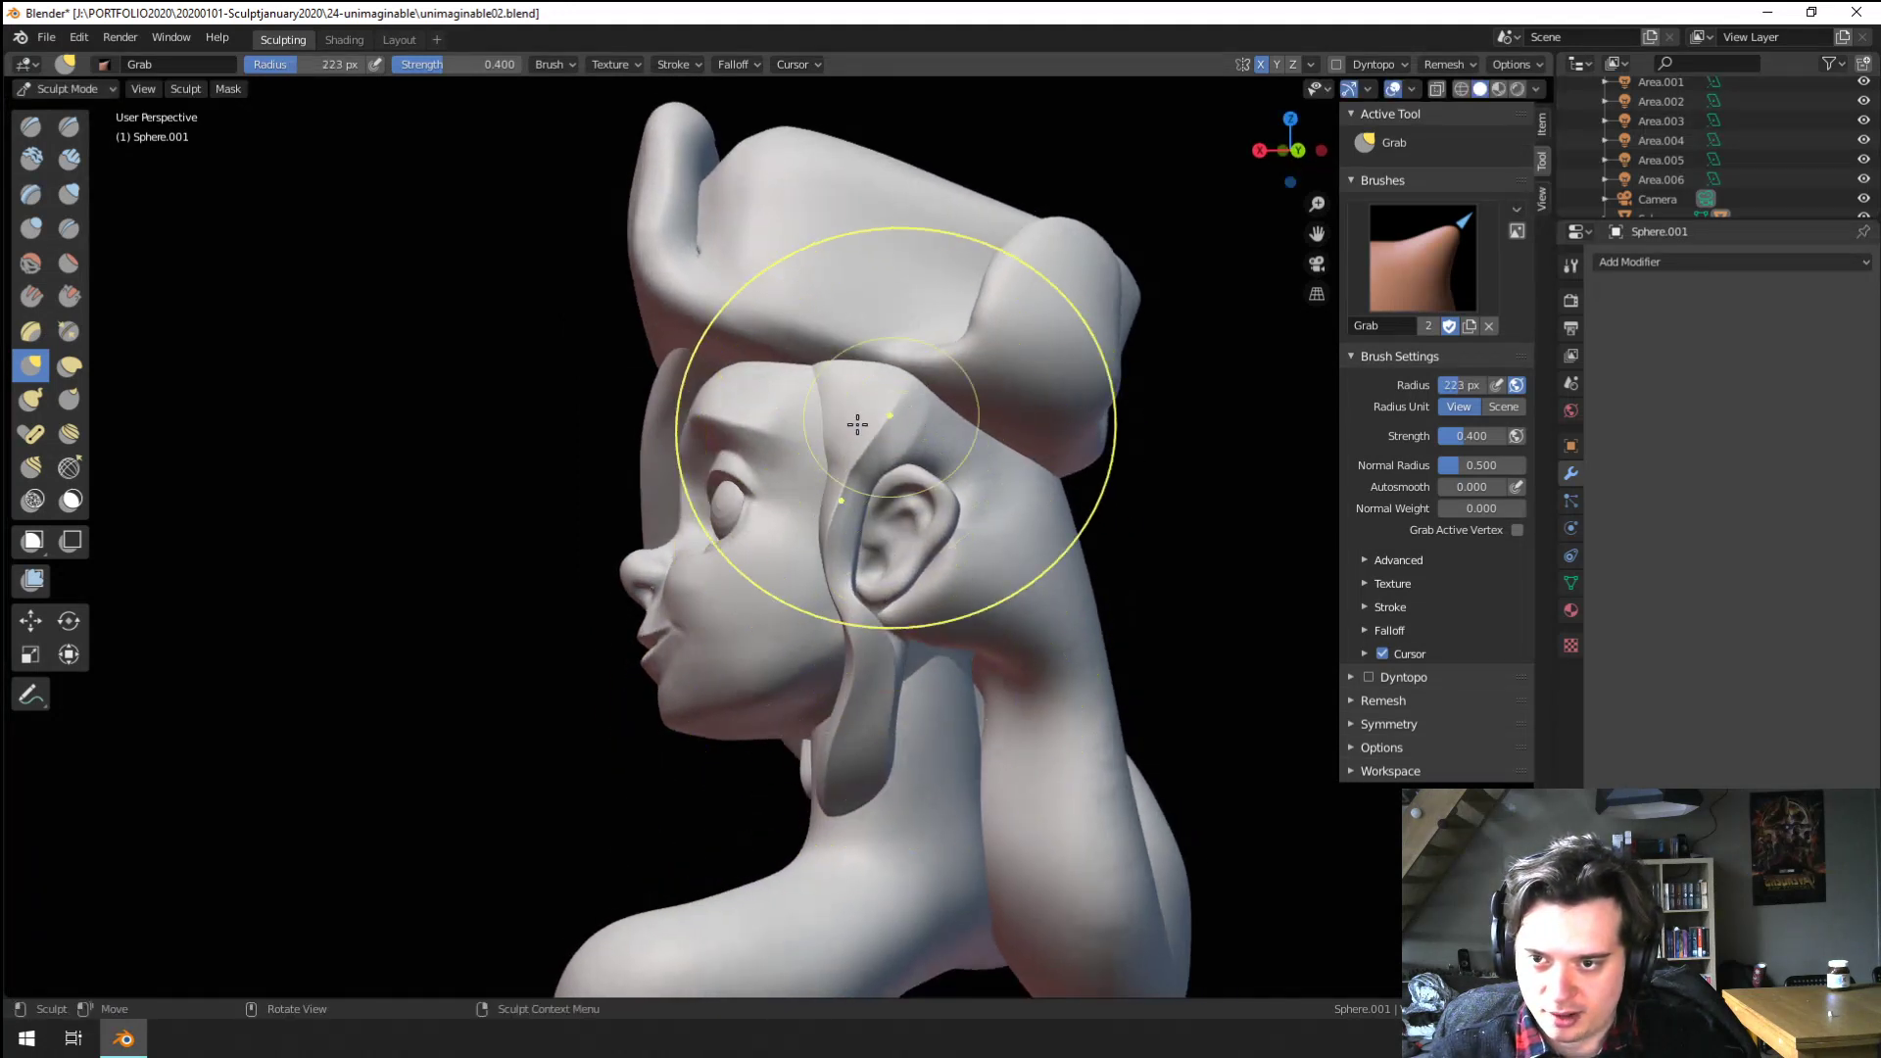
left_click_drag(864, 657, 848, 689)
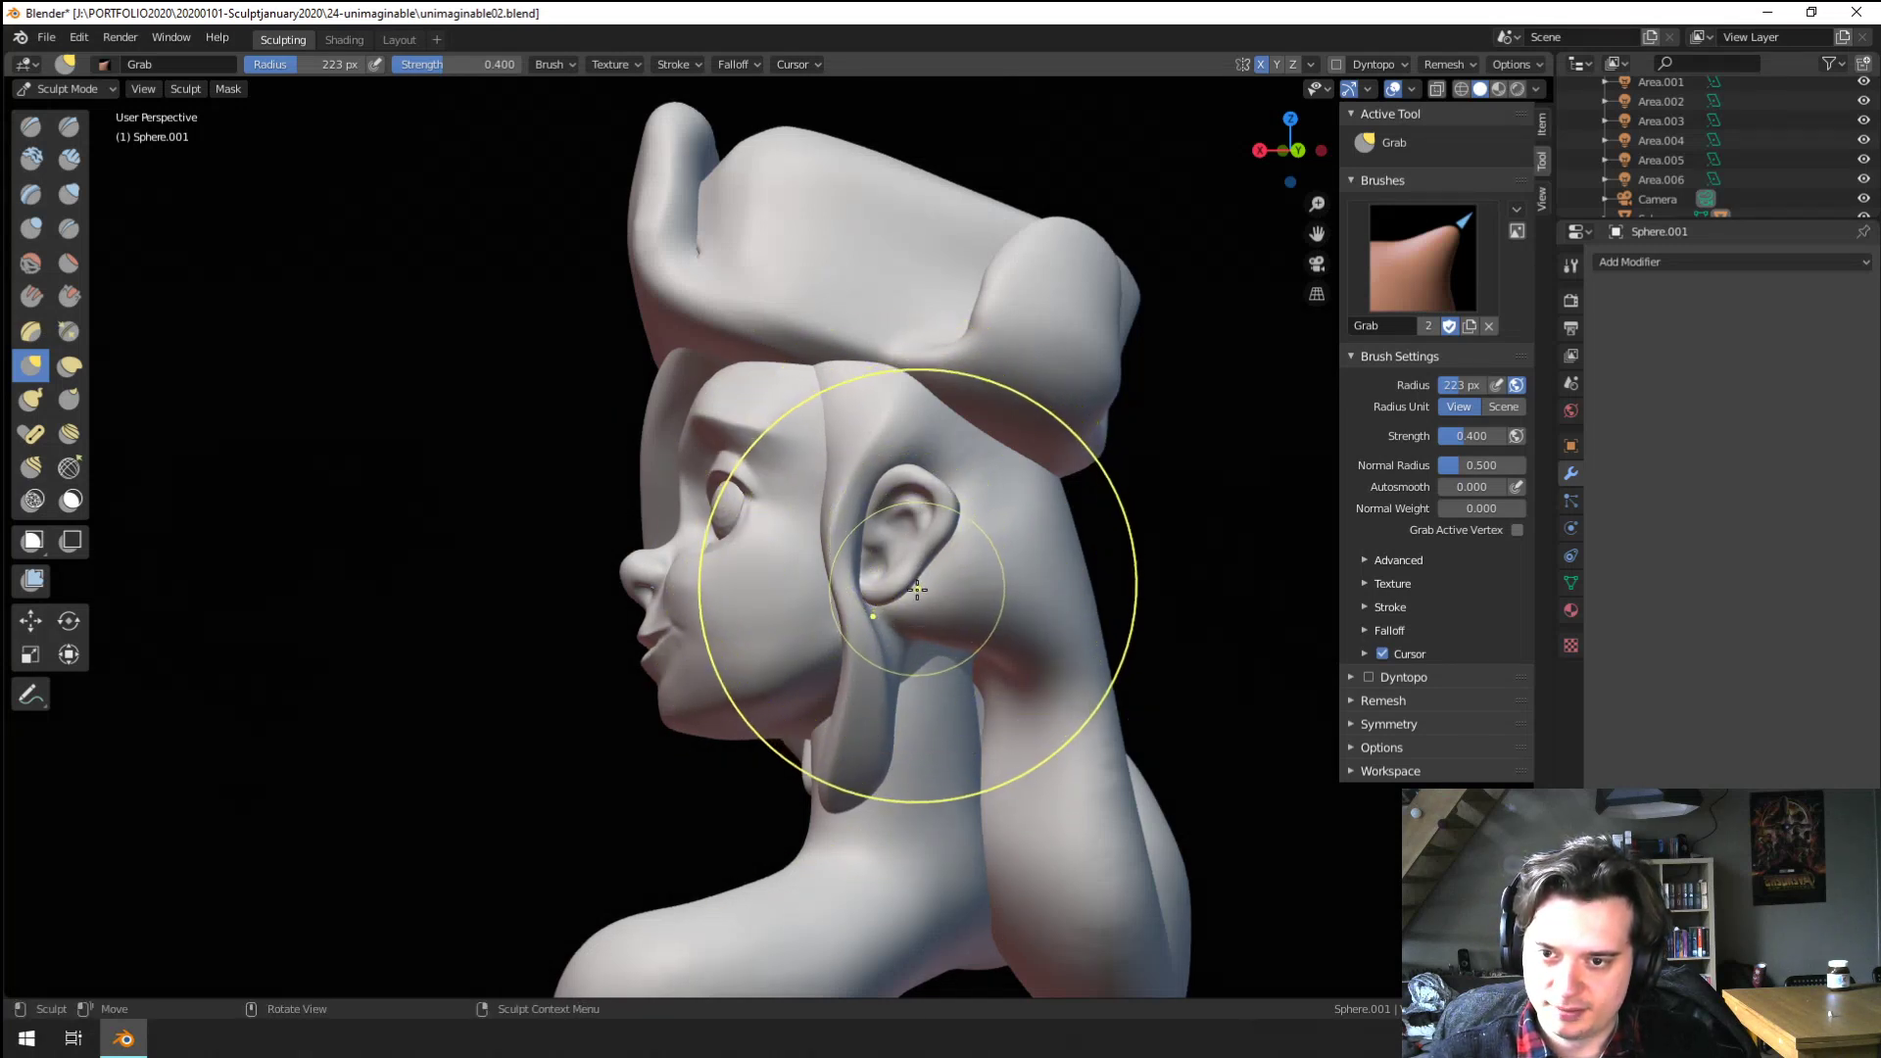
left_click_drag(907, 559, 919, 544)
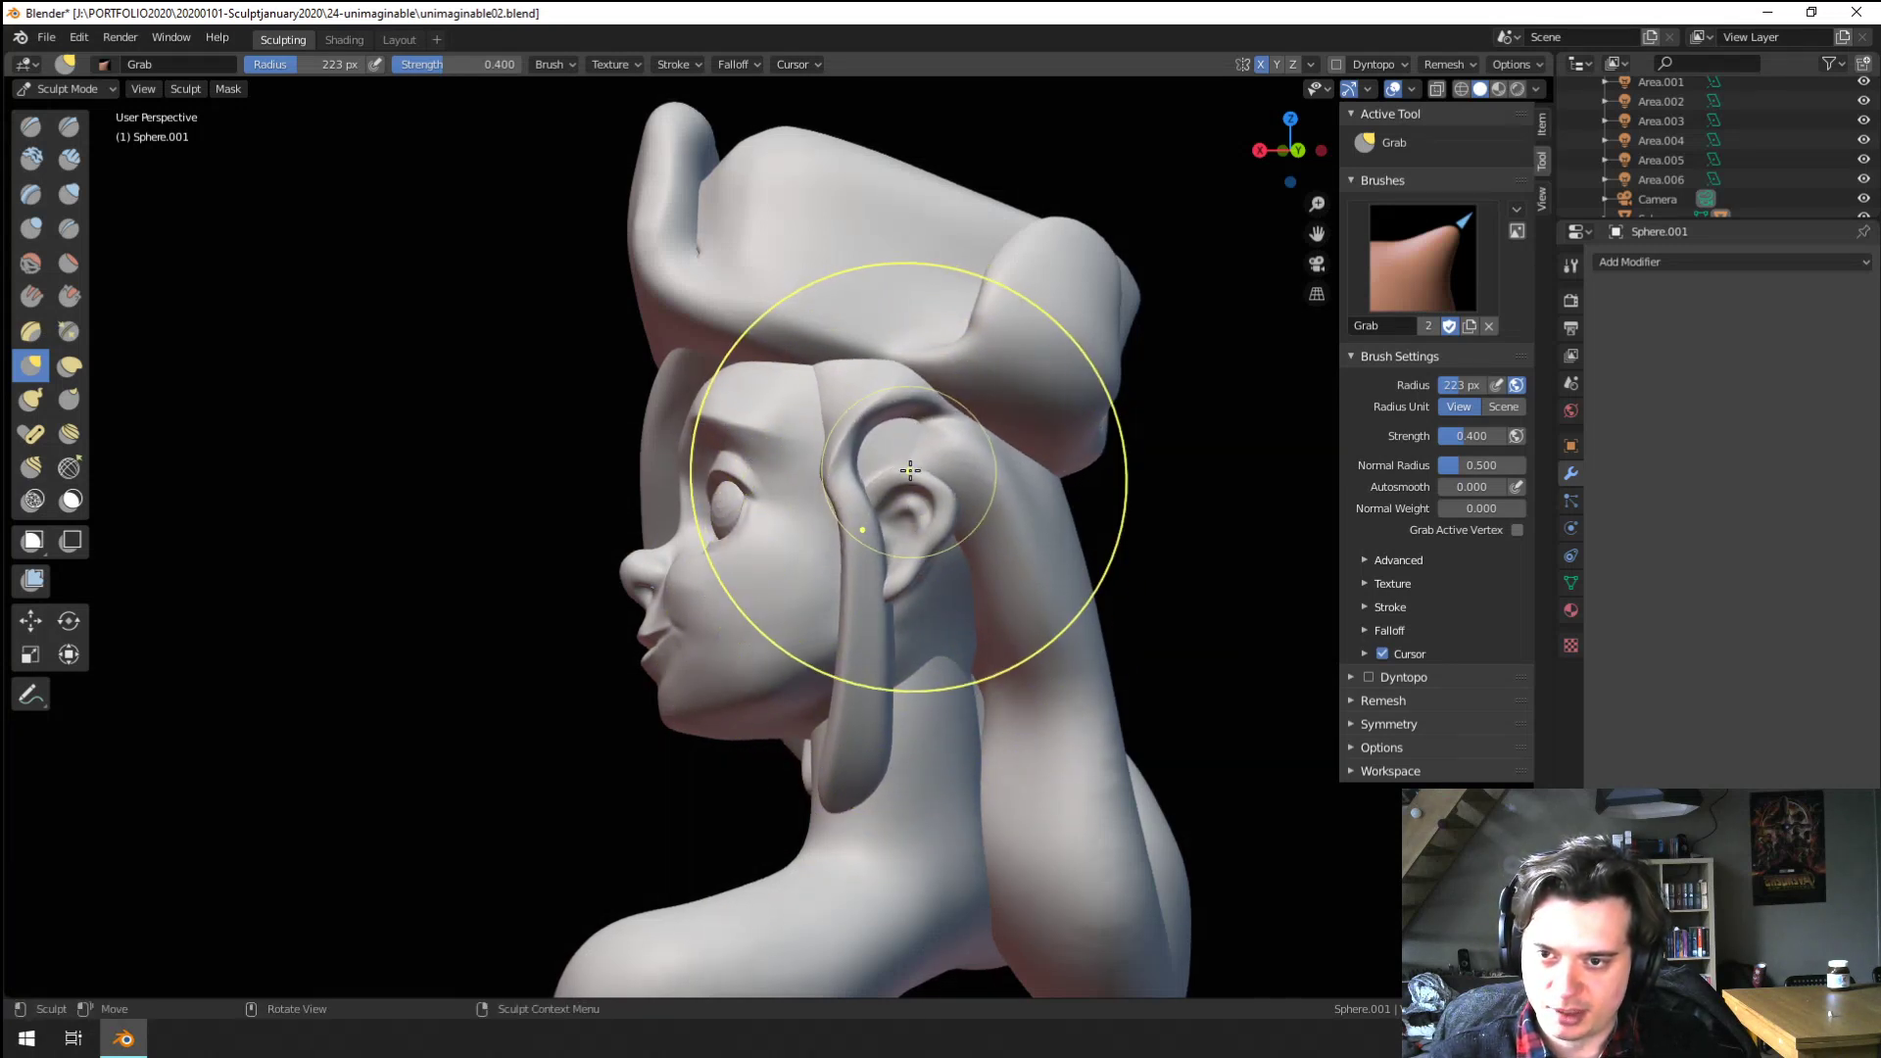
Move the strand forward off the ear and adjust its lower tip with the Grab brush at 178 to 216 px radius
key("f")
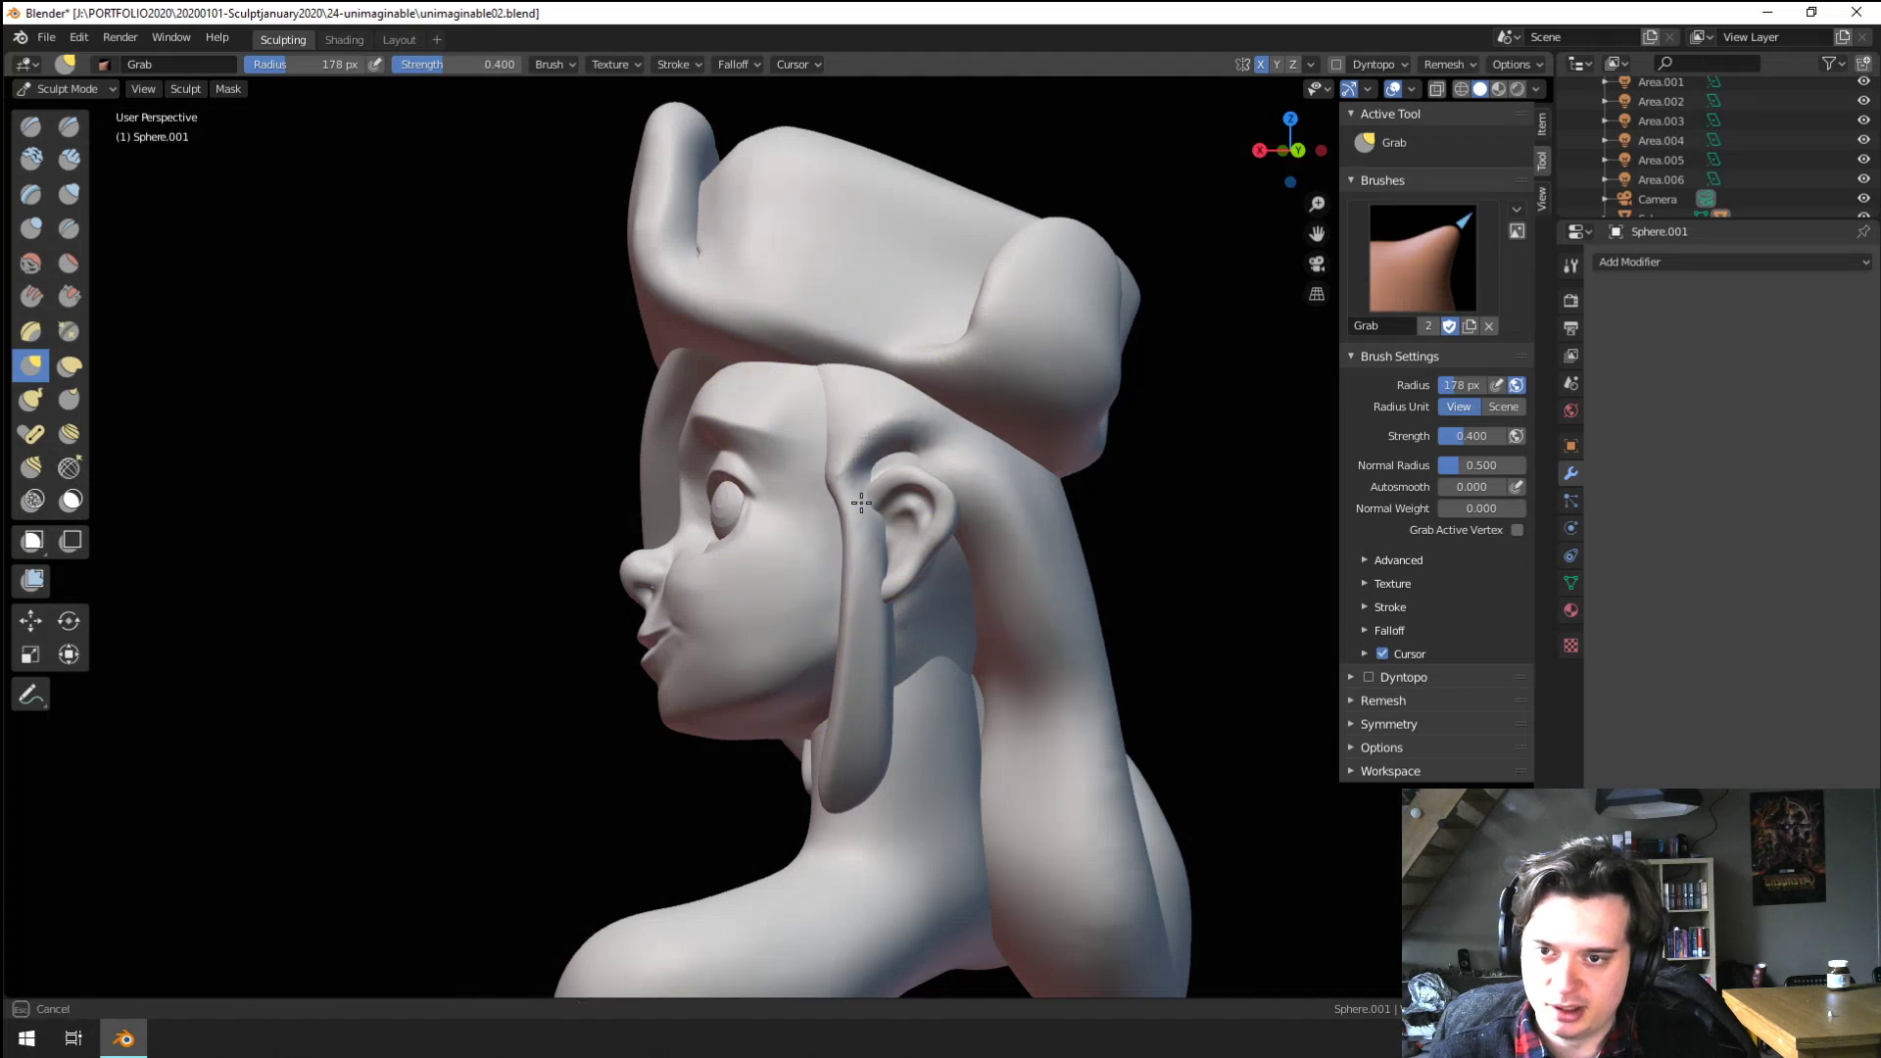
left_click(963, 437)
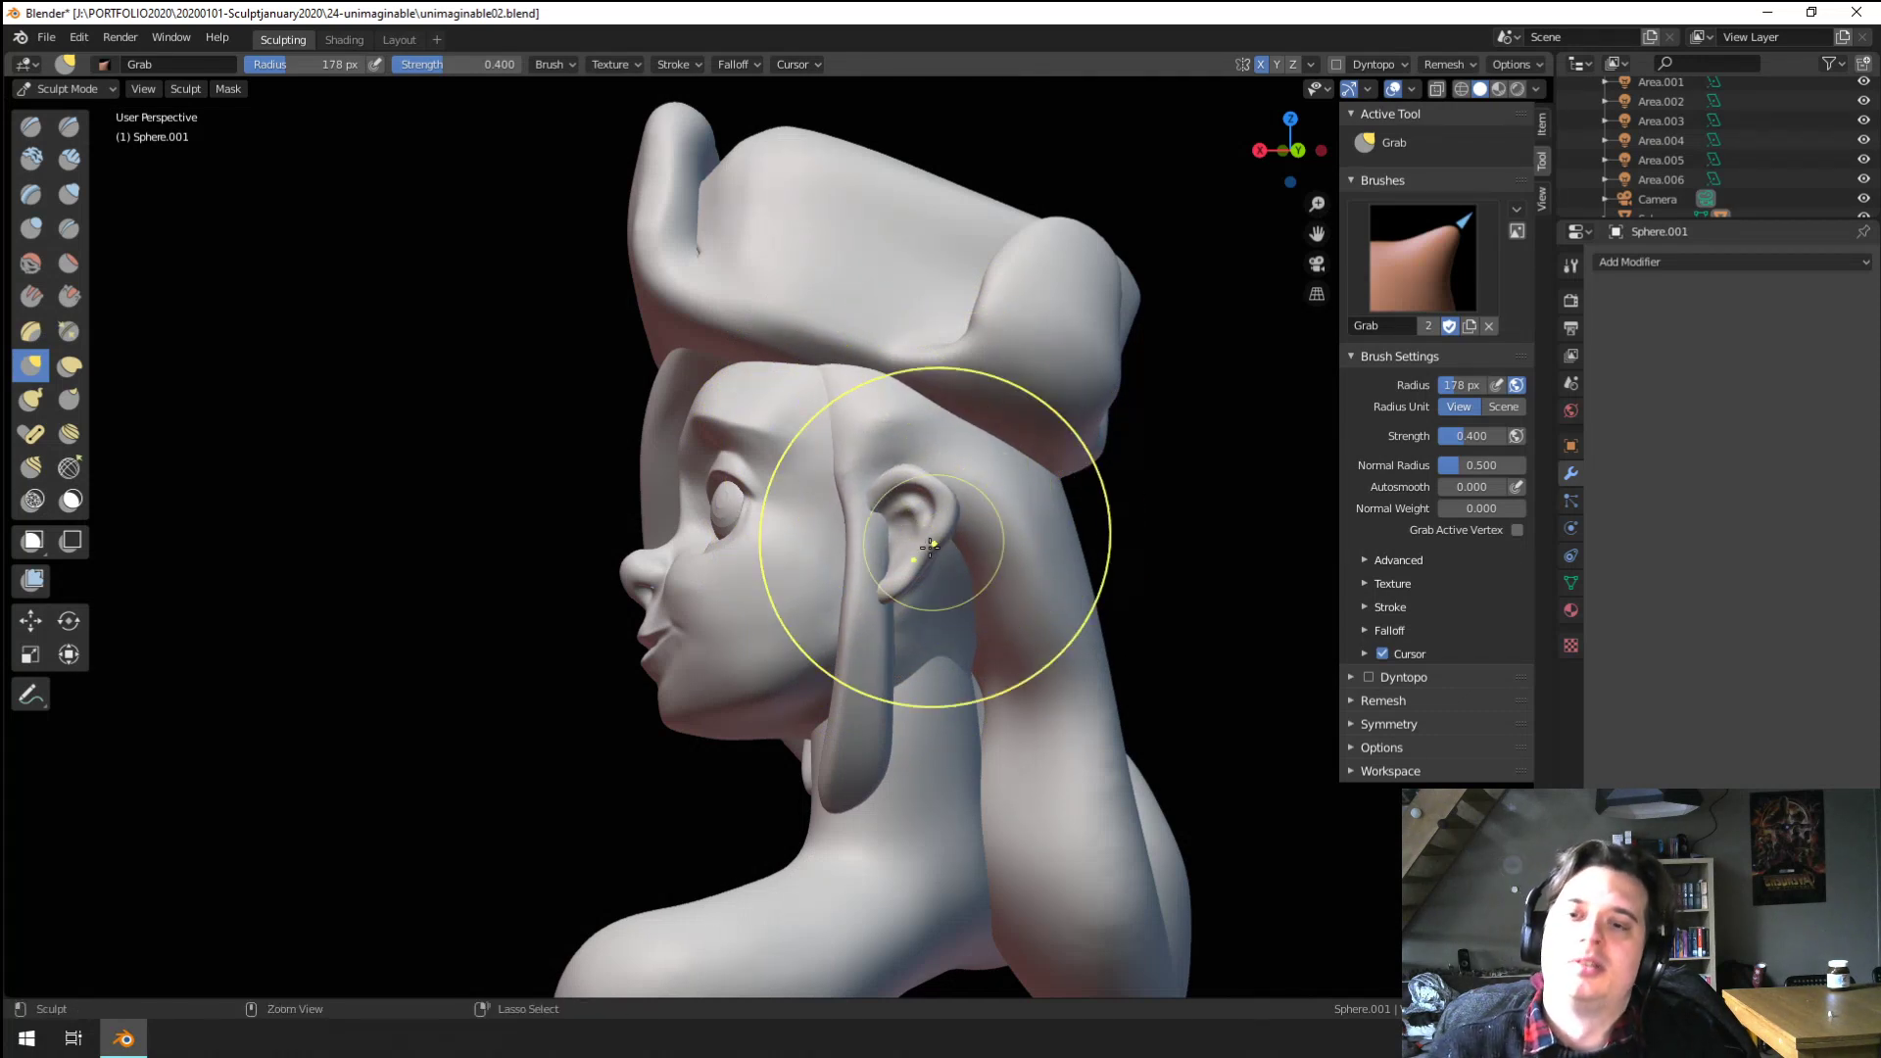
key("f")
left_click(894, 486)
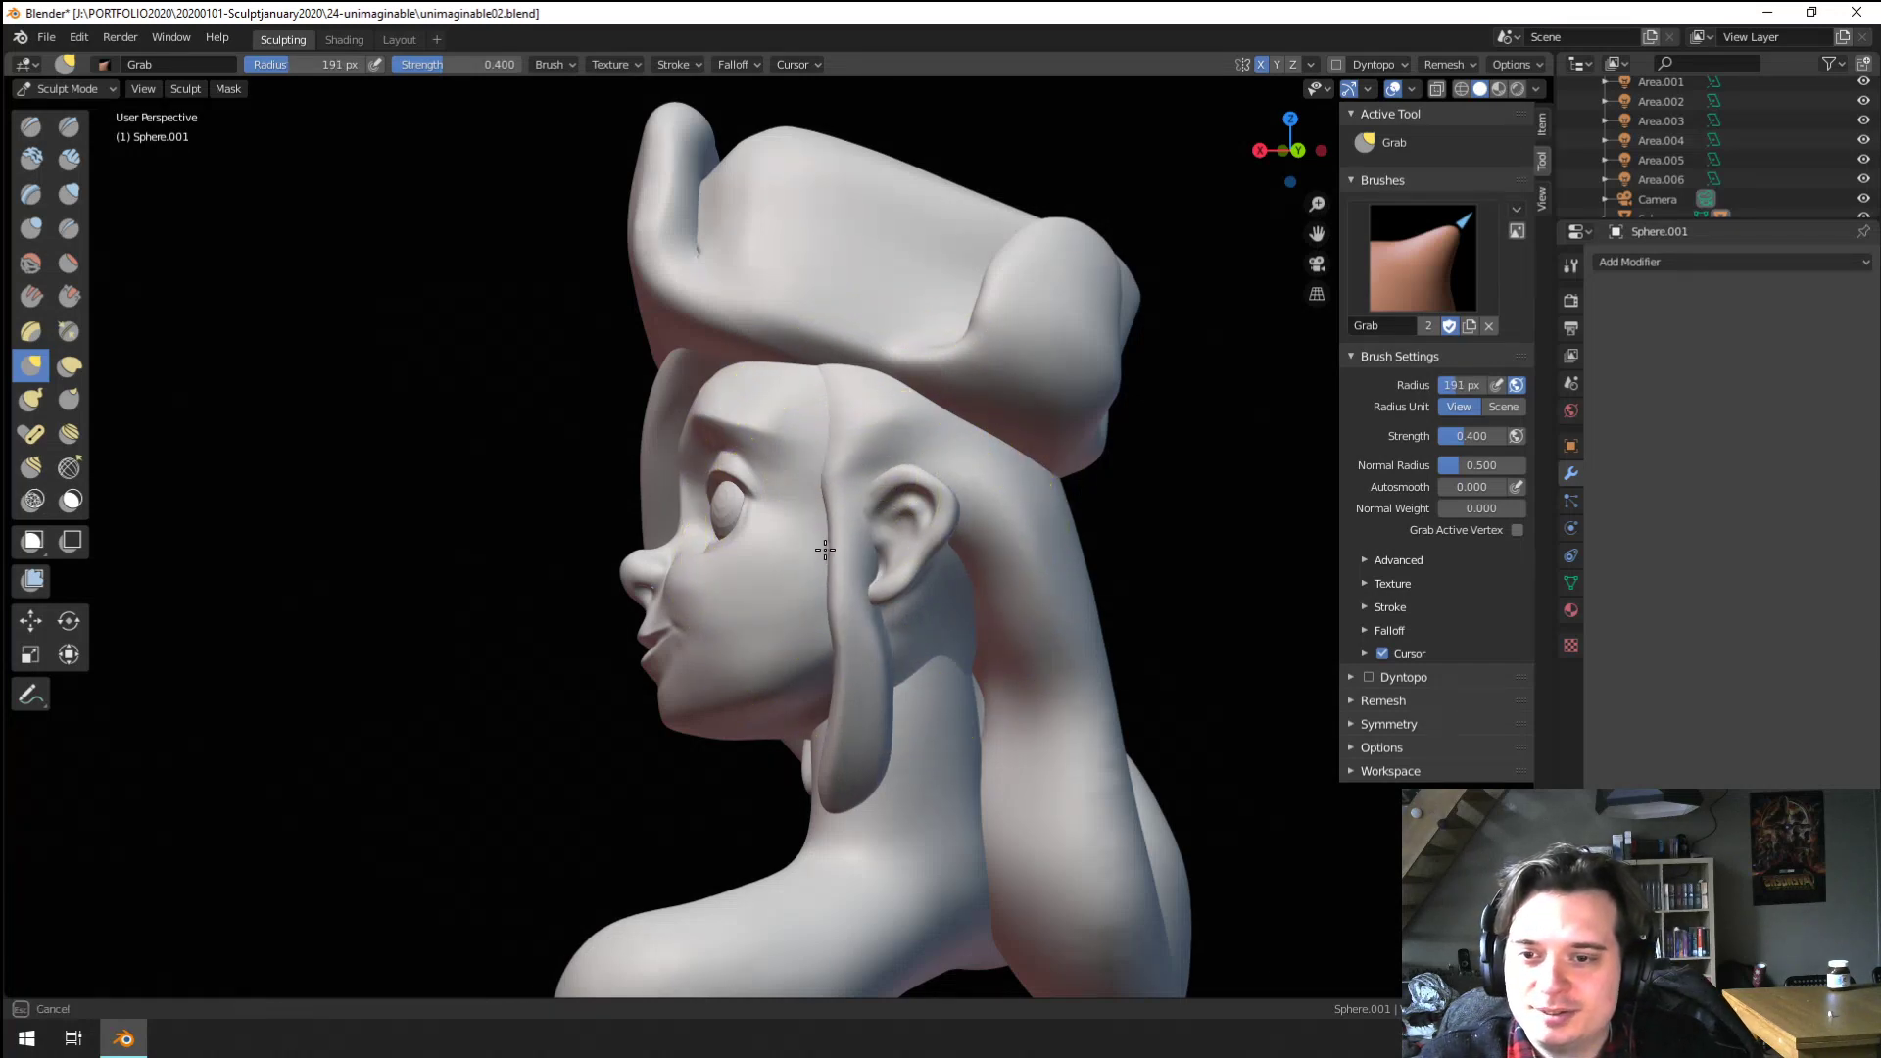
left_click_drag(843, 806, 887, 798)
key("f")
left_click(957, 796)
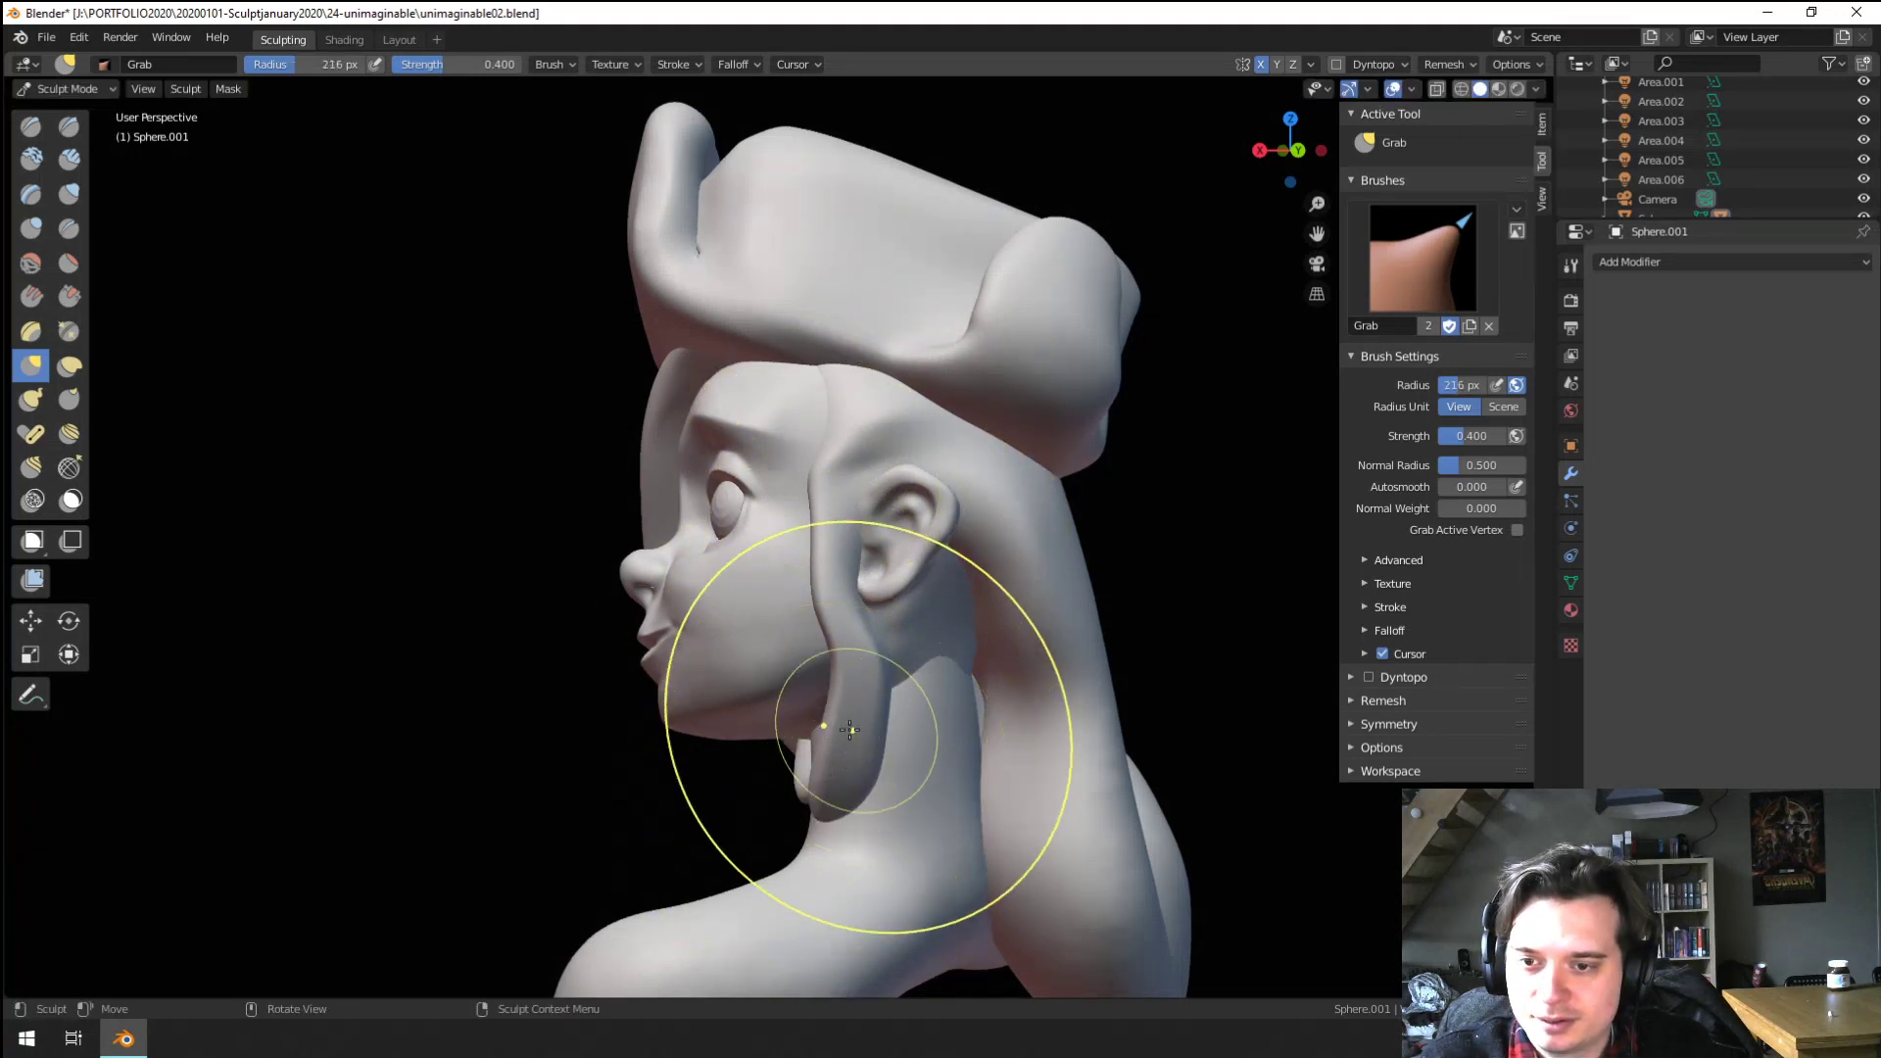
Pull the middle of the strand outward beside the cheek with the Grab brush at 256 px radius
middle_click_drag(874, 726, 1040, 694)
key("f")
left_click(956, 604)
left_click_drag(854, 526, 881, 539)
mouse_move(893, 545)
middle_mouse_down()
mouse_move(986, 573)
mouse_move(961, 575)
mouse_move(955, 617)
middle_mouse_up()
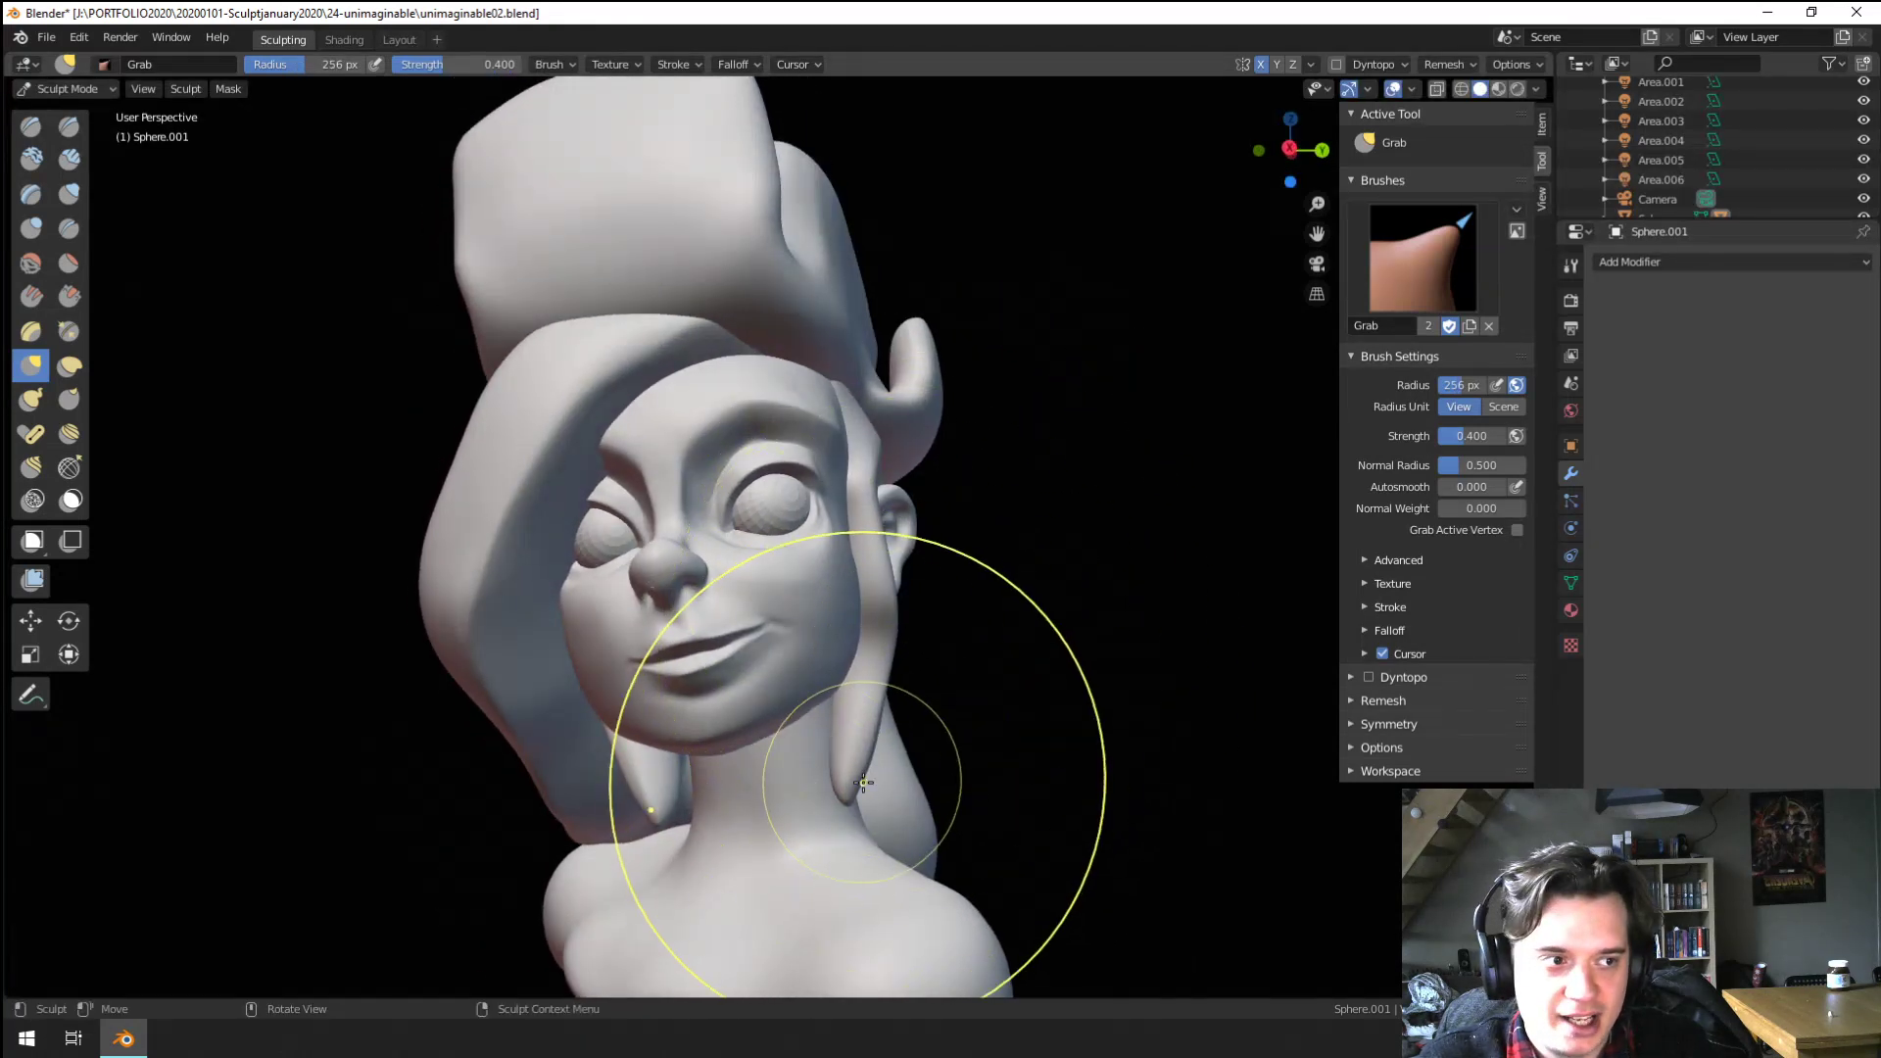
Move the strand's lower tip up and away from the neck with the Grab brush at 256 and 298 px radius
left_click_drag(853, 800, 870, 711)
middle_click_drag(868, 710, 876, 676)
key("f")
left_click(901, 772)
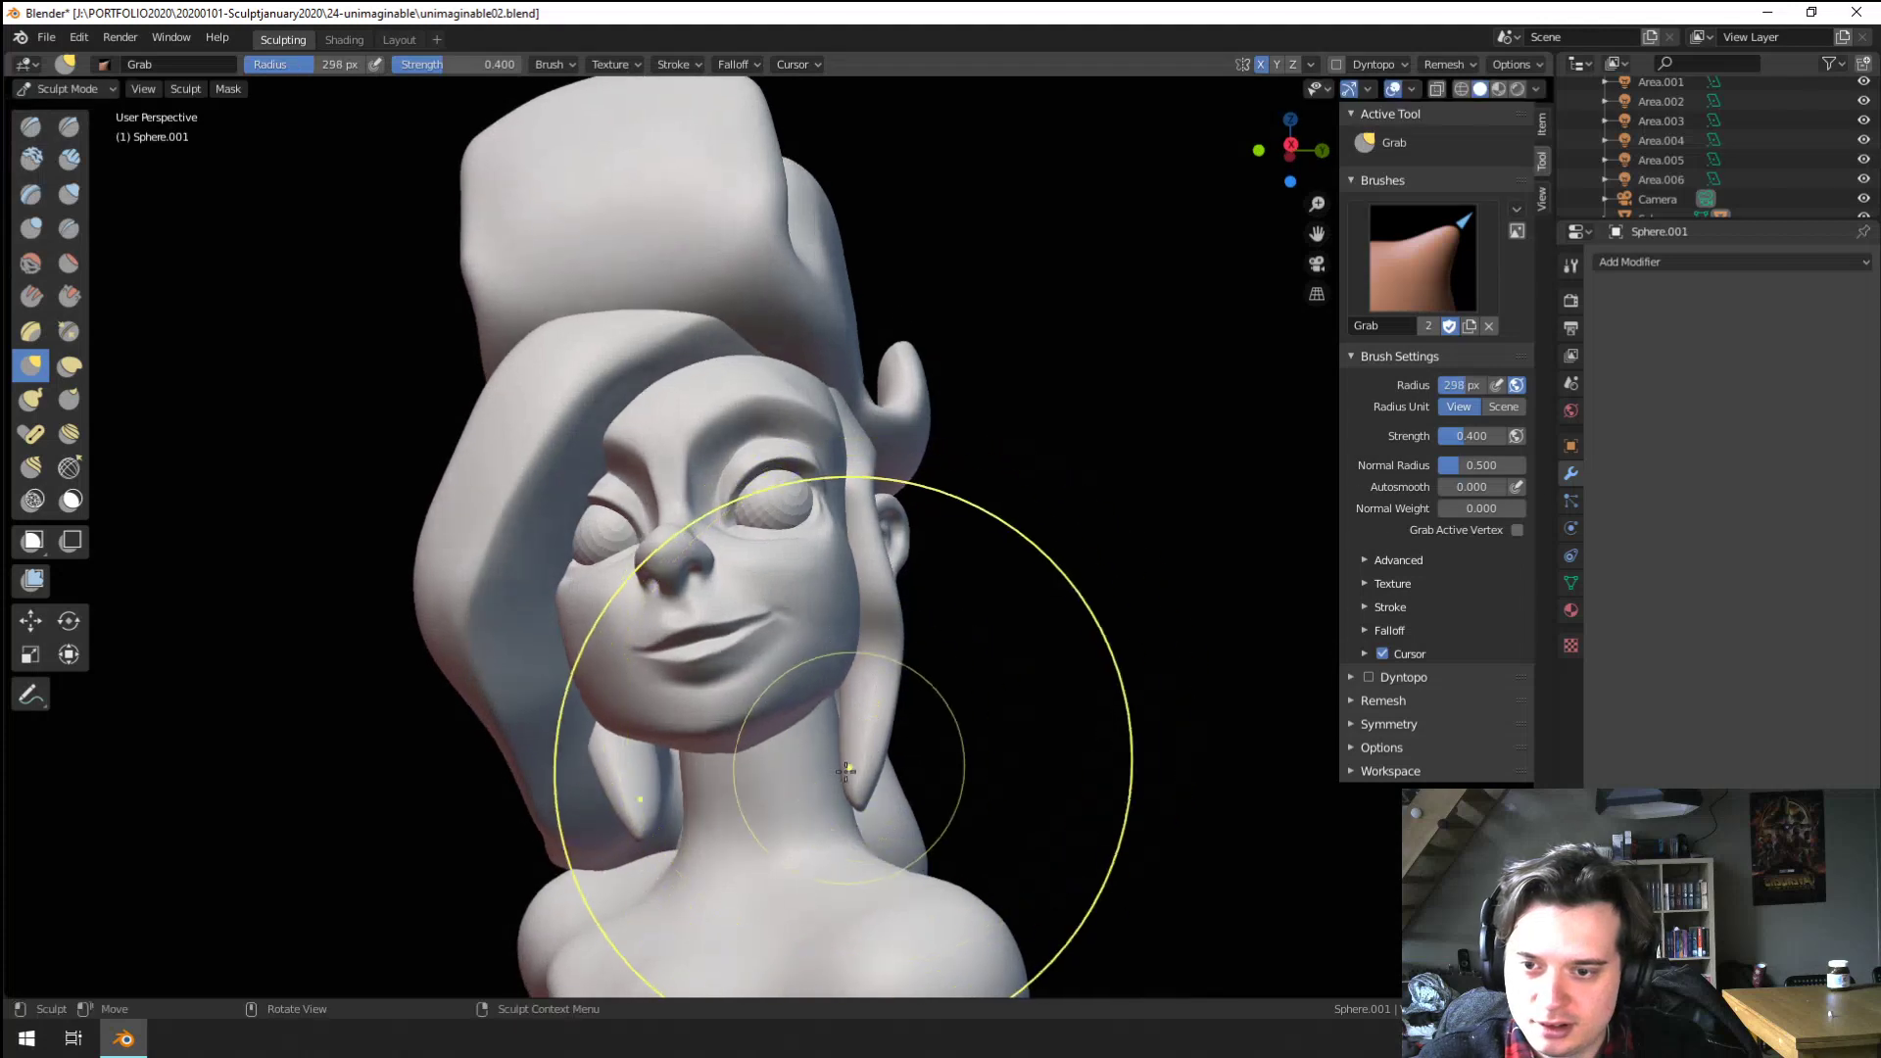
left_click_drag(846, 767, 881, 678)
Nudge the strand's middle forward with the Grab brush at 264 px radius, and thicken it with Inflate at 122 px
middle_click_drag(864, 676, 692, 668)
key("f")
left_click(829, 619)
left_click_drag(831, 617, 813, 619)
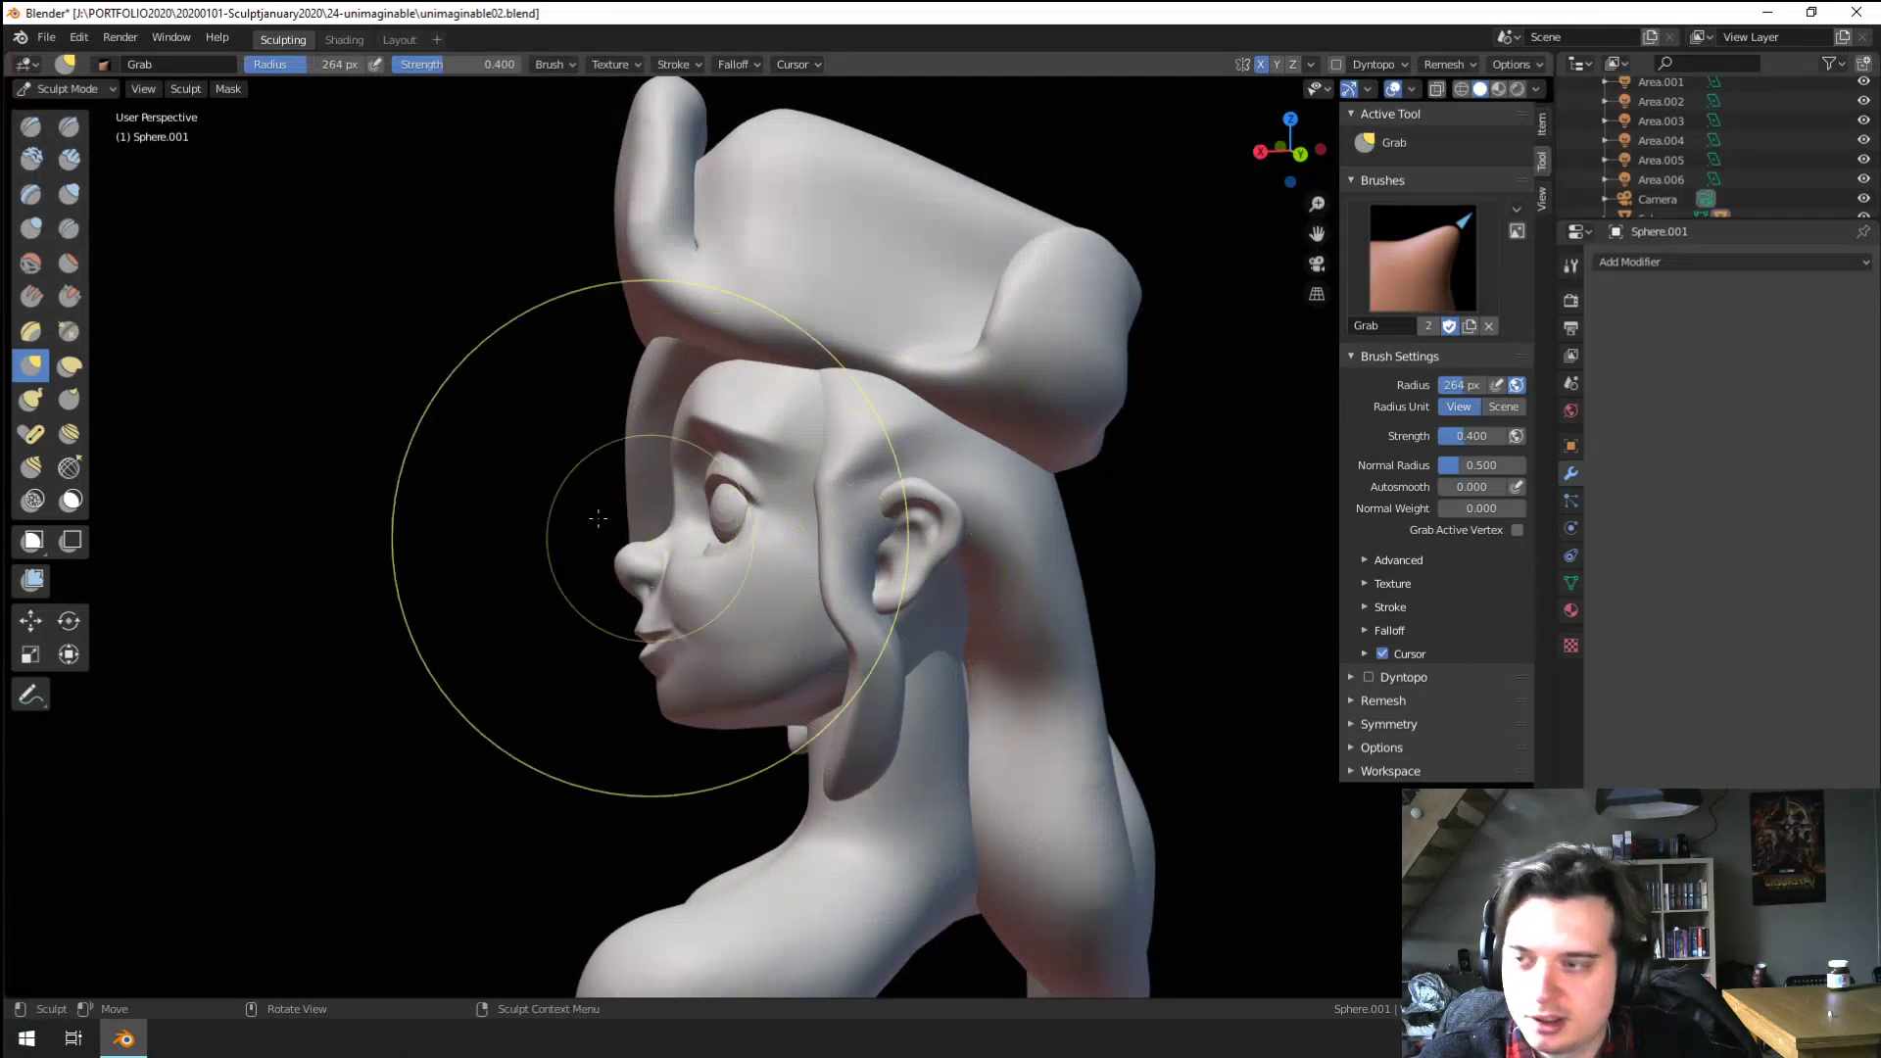
left_click(69, 194)
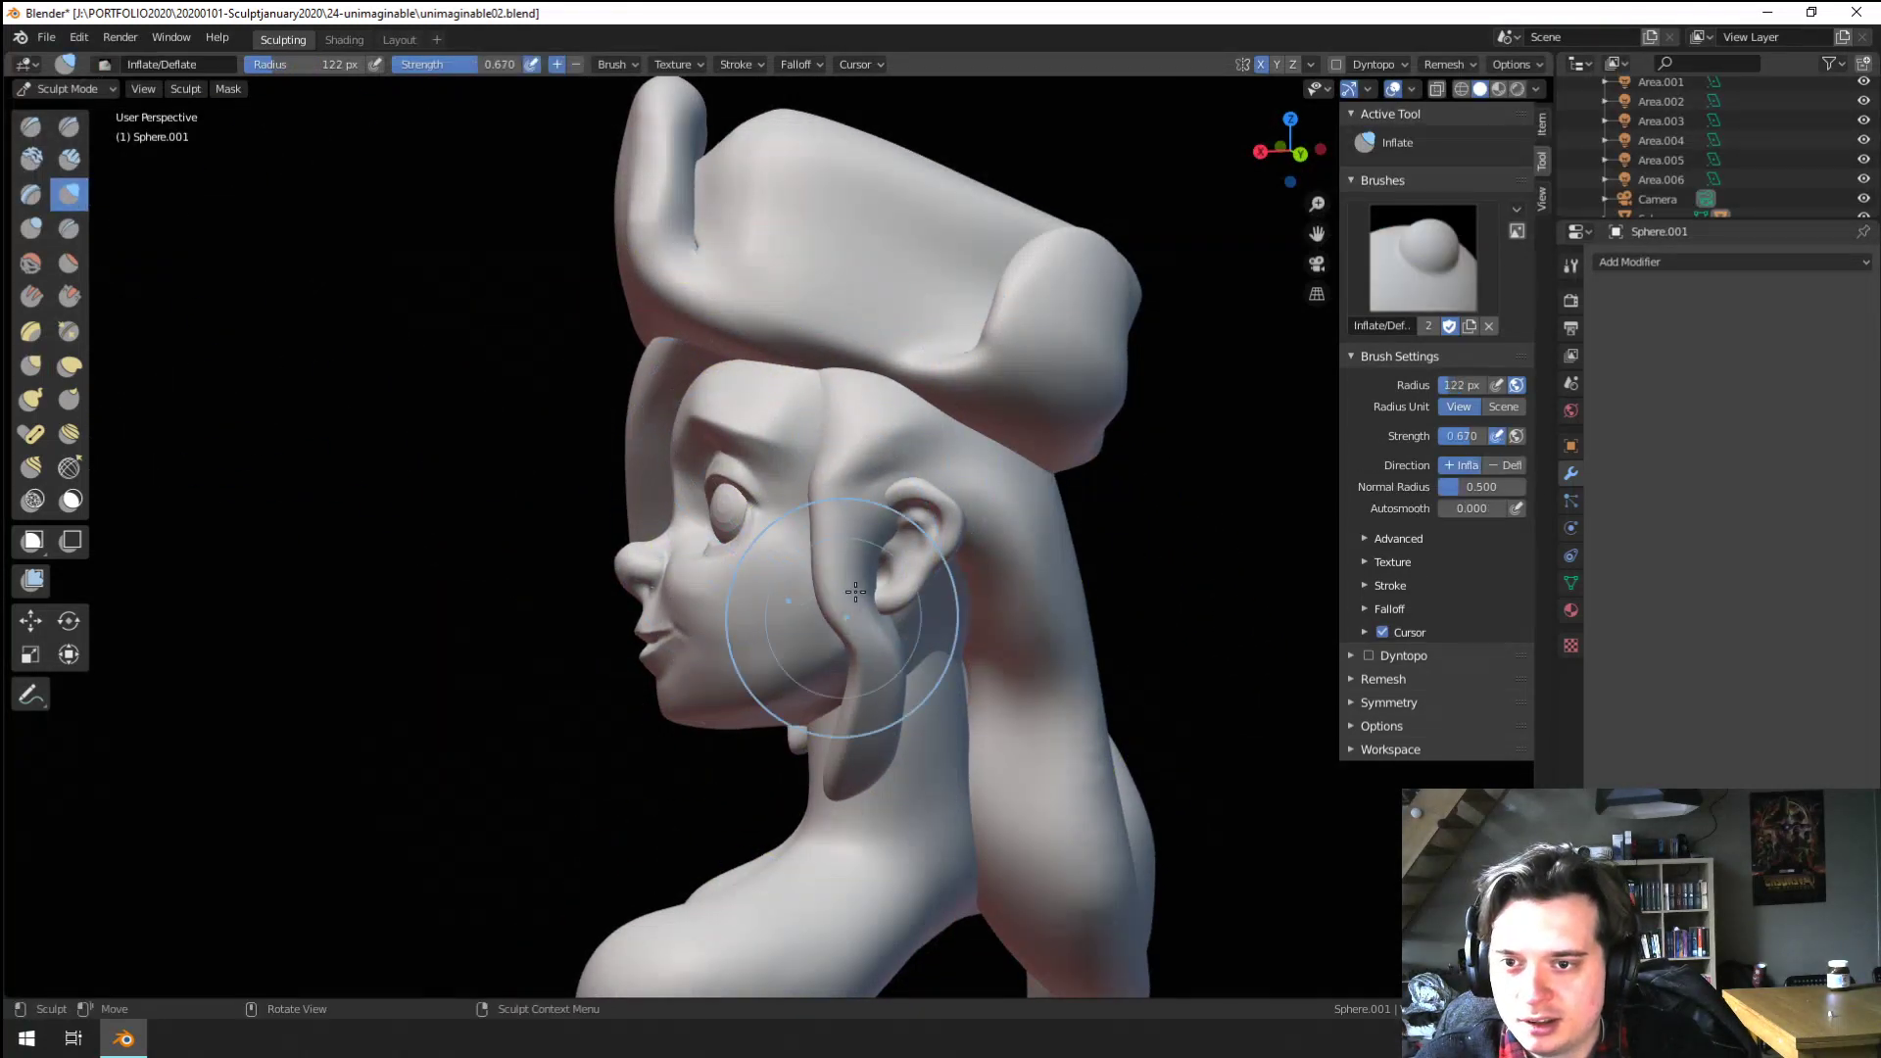
Pull the upper part of the strand outward from the temple with the Grab brush at 252 and 295 px radius
key("g")
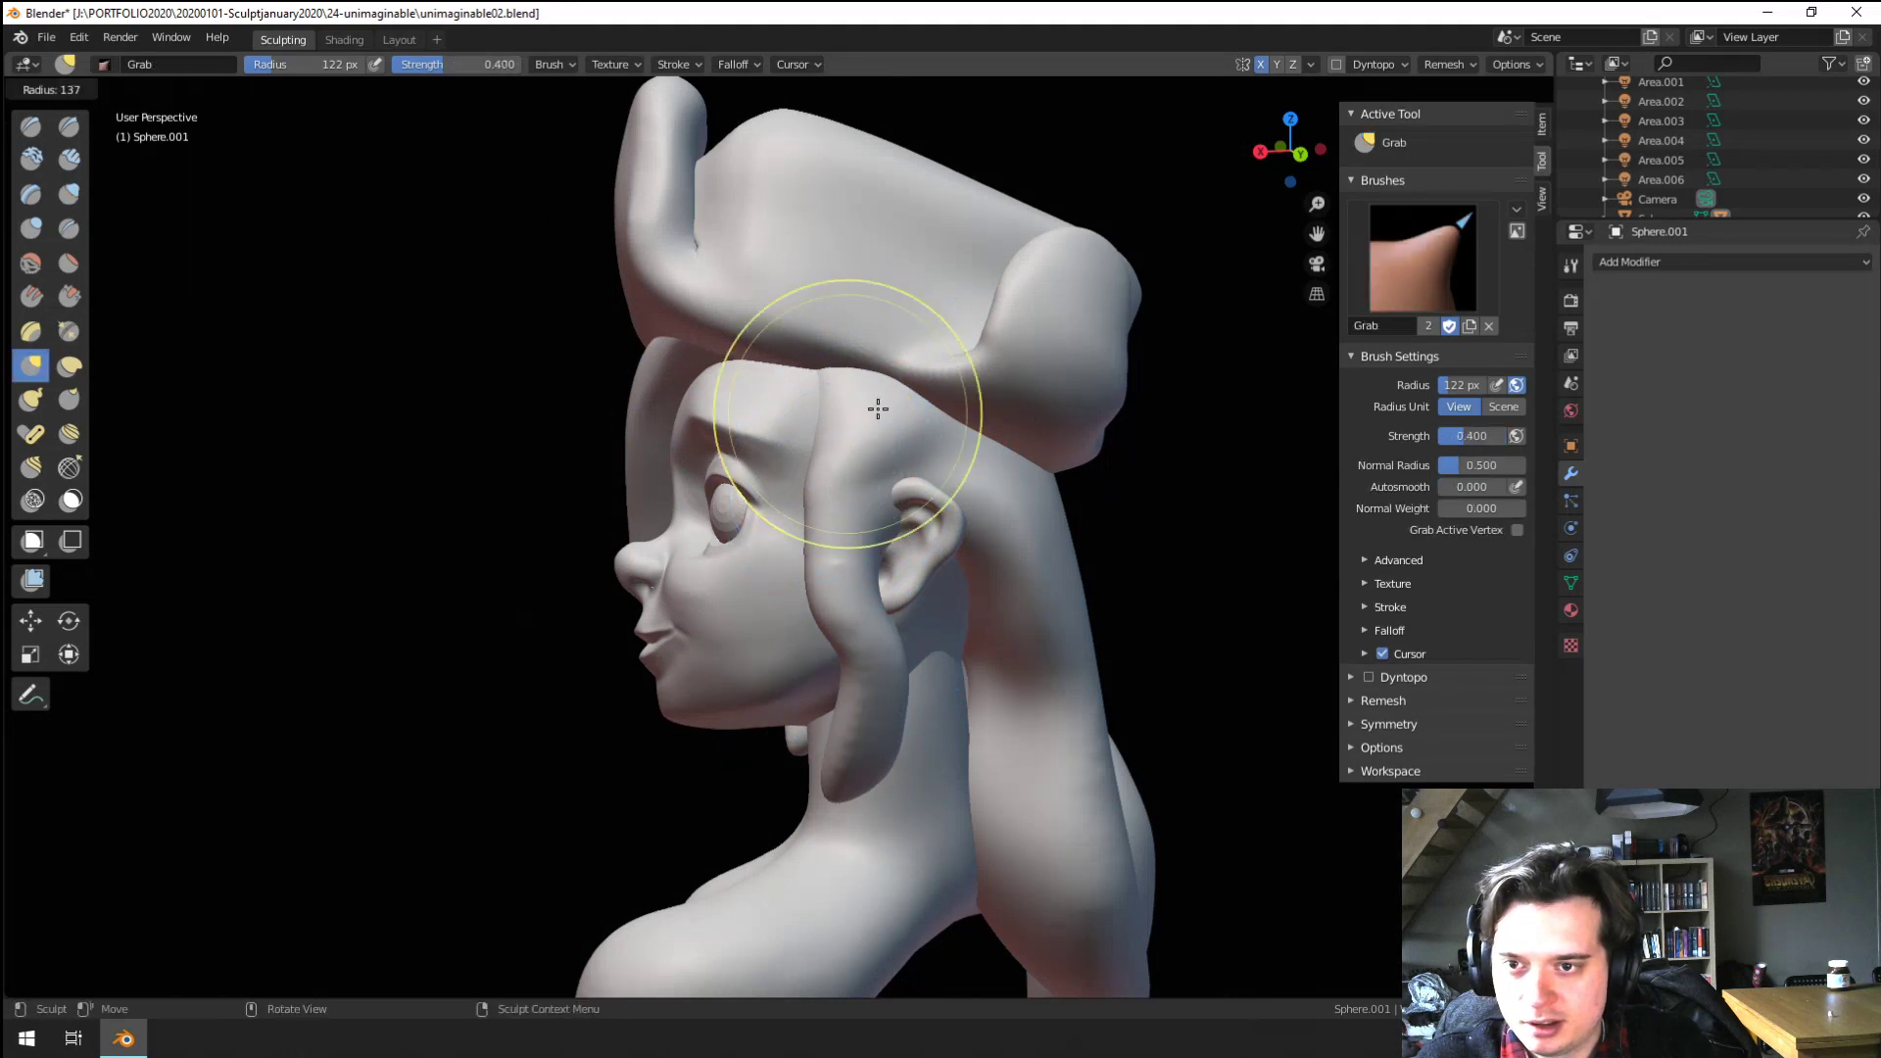
middle_click_drag(836, 386, 1016, 372)
key("f")
left_click(931, 448)
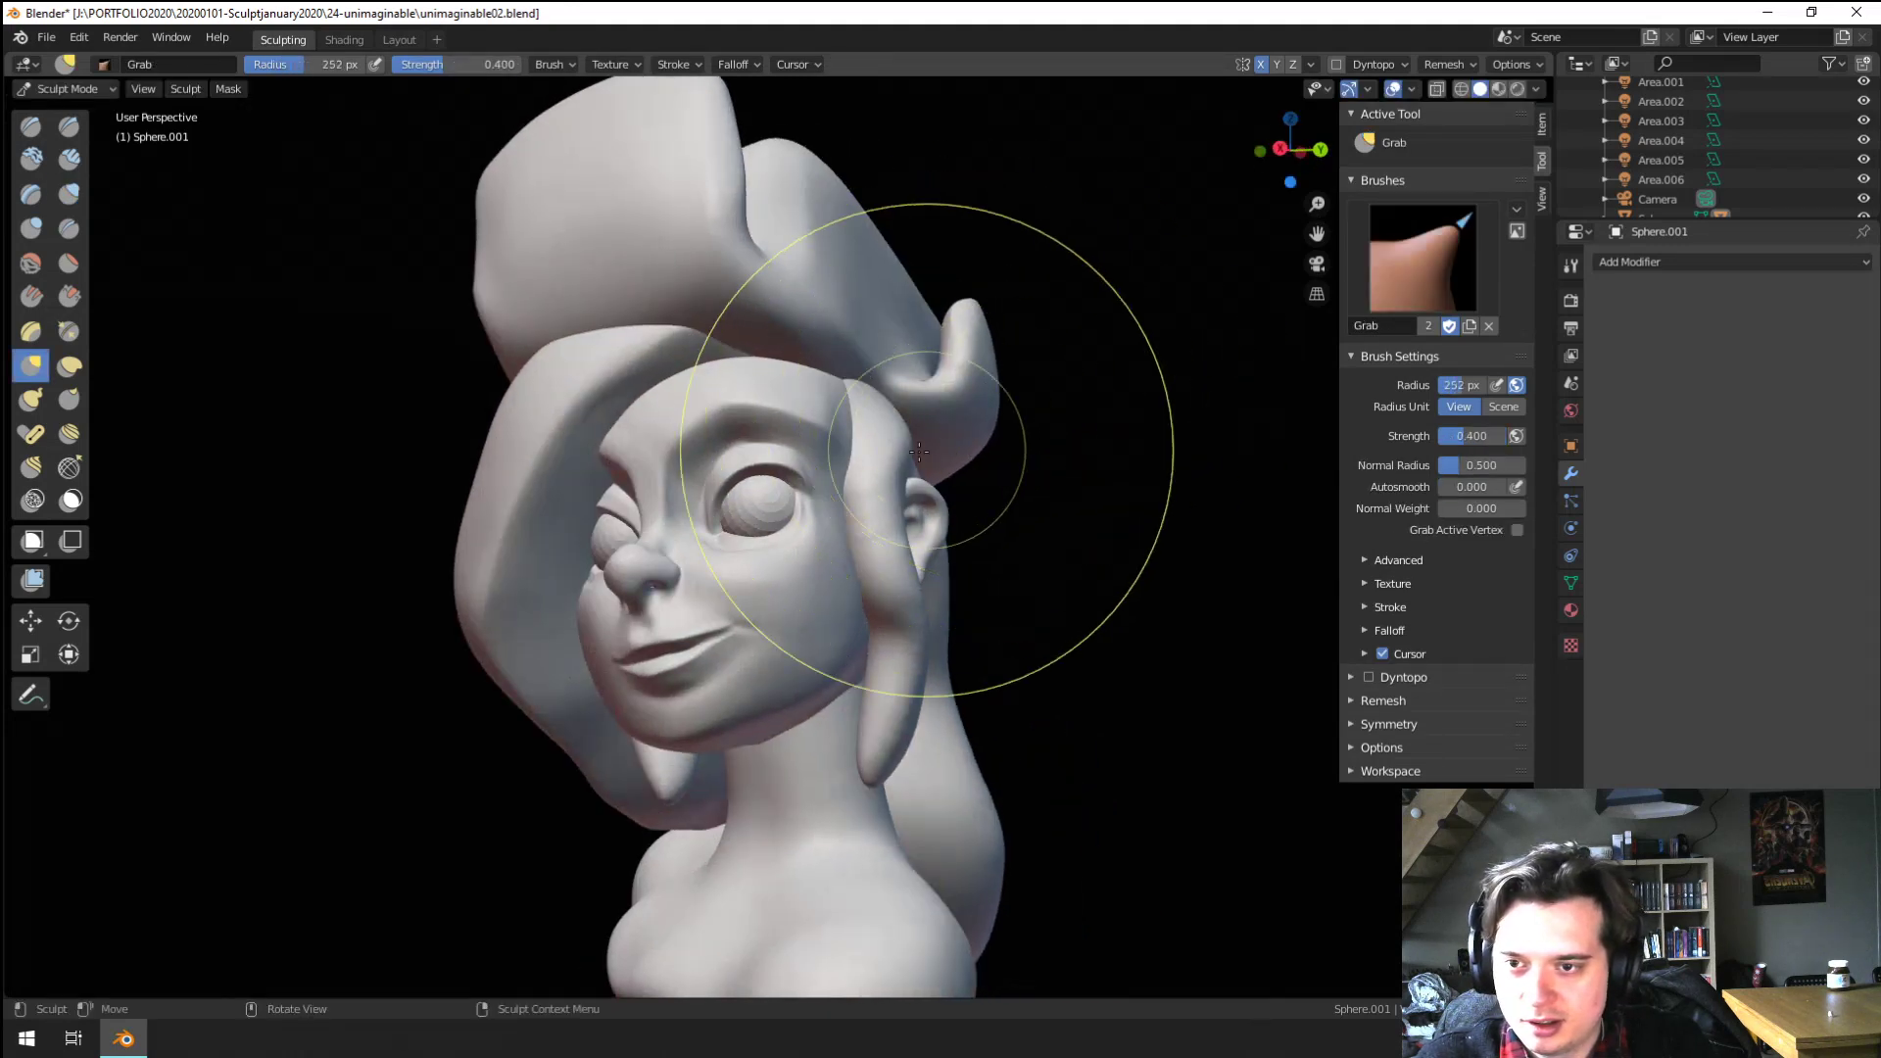
mouse_move(932, 450)
middle_mouse_down()
mouse_move(987, 454)
mouse_move(845, 515)
mouse_move(819, 622)
mouse_move(838, 511)
mouse_move(777, 549)
middle_mouse_up()
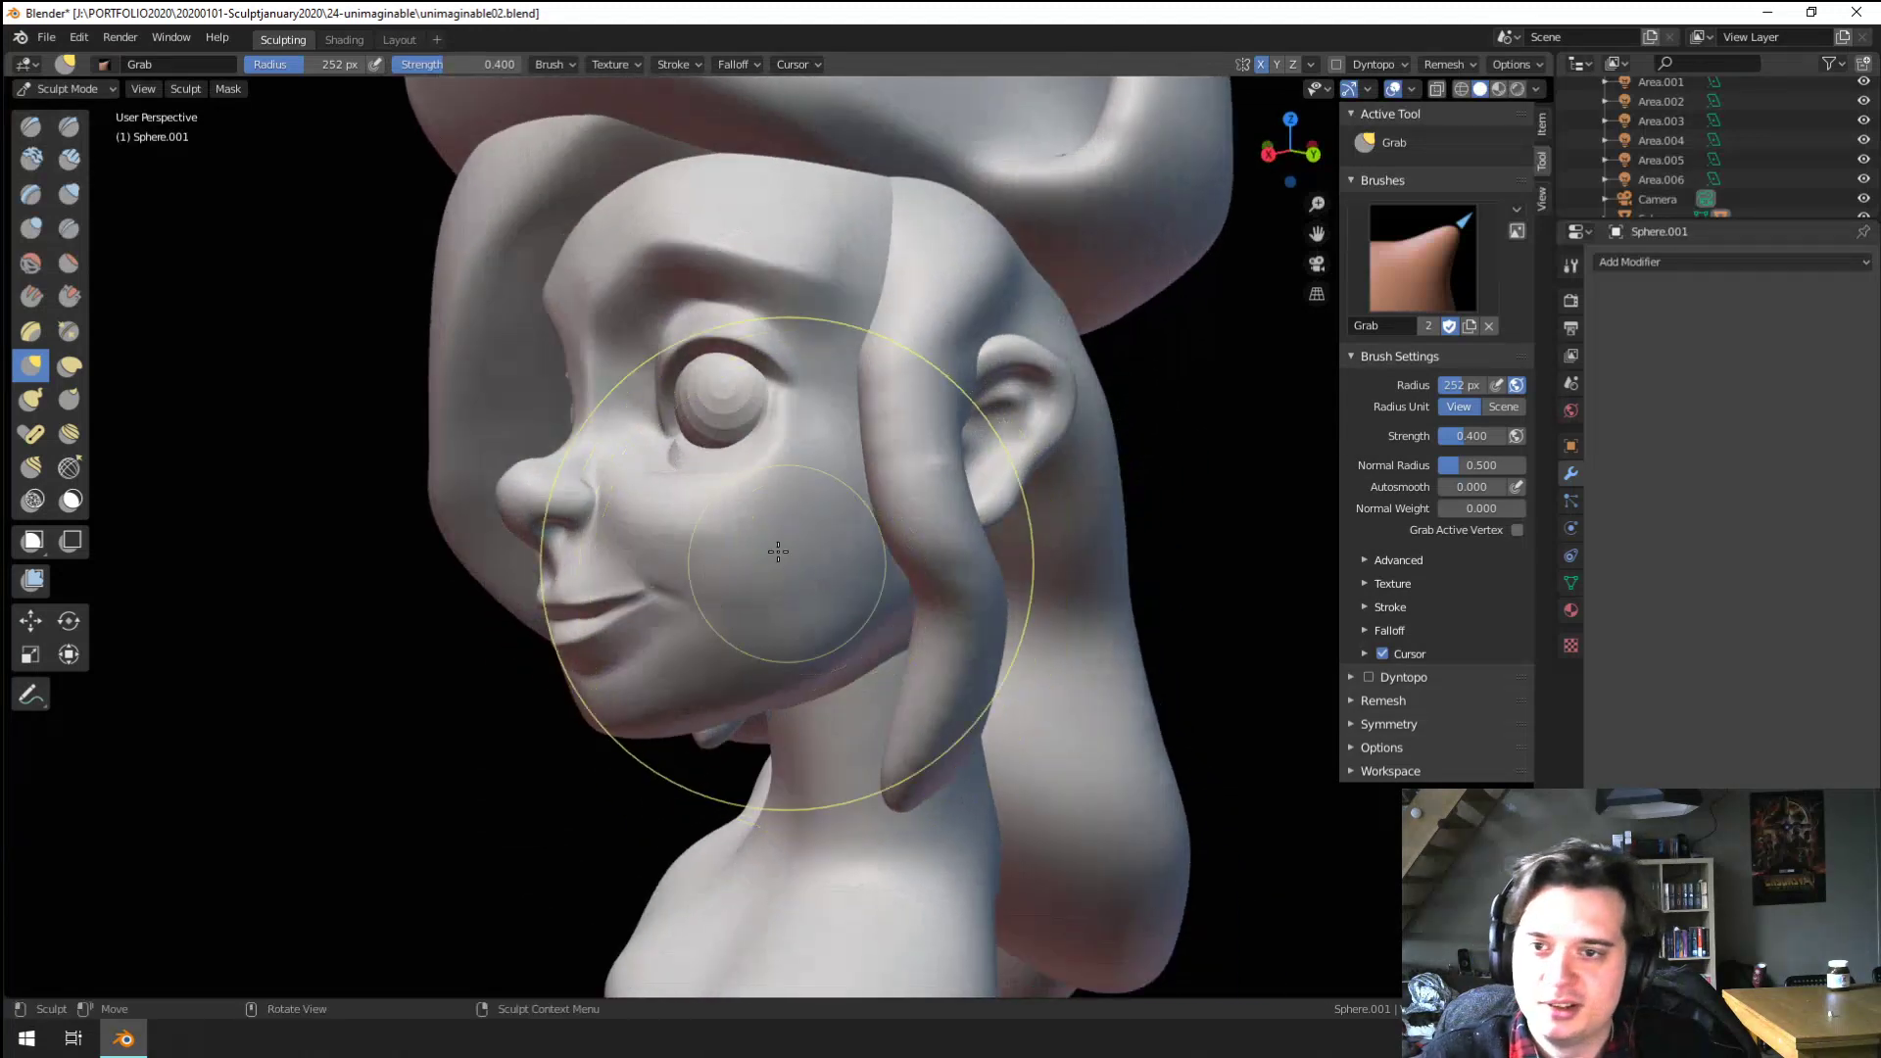
middle_click_drag(853, 400, 949, 373)
key("f")
left_click(882, 294)
left_click_drag(882, 298, 903, 281)
middle_click_drag(904, 280, 854, 286)
Pull the top end of the strand in against the hairline with the Grab brush
key("f")
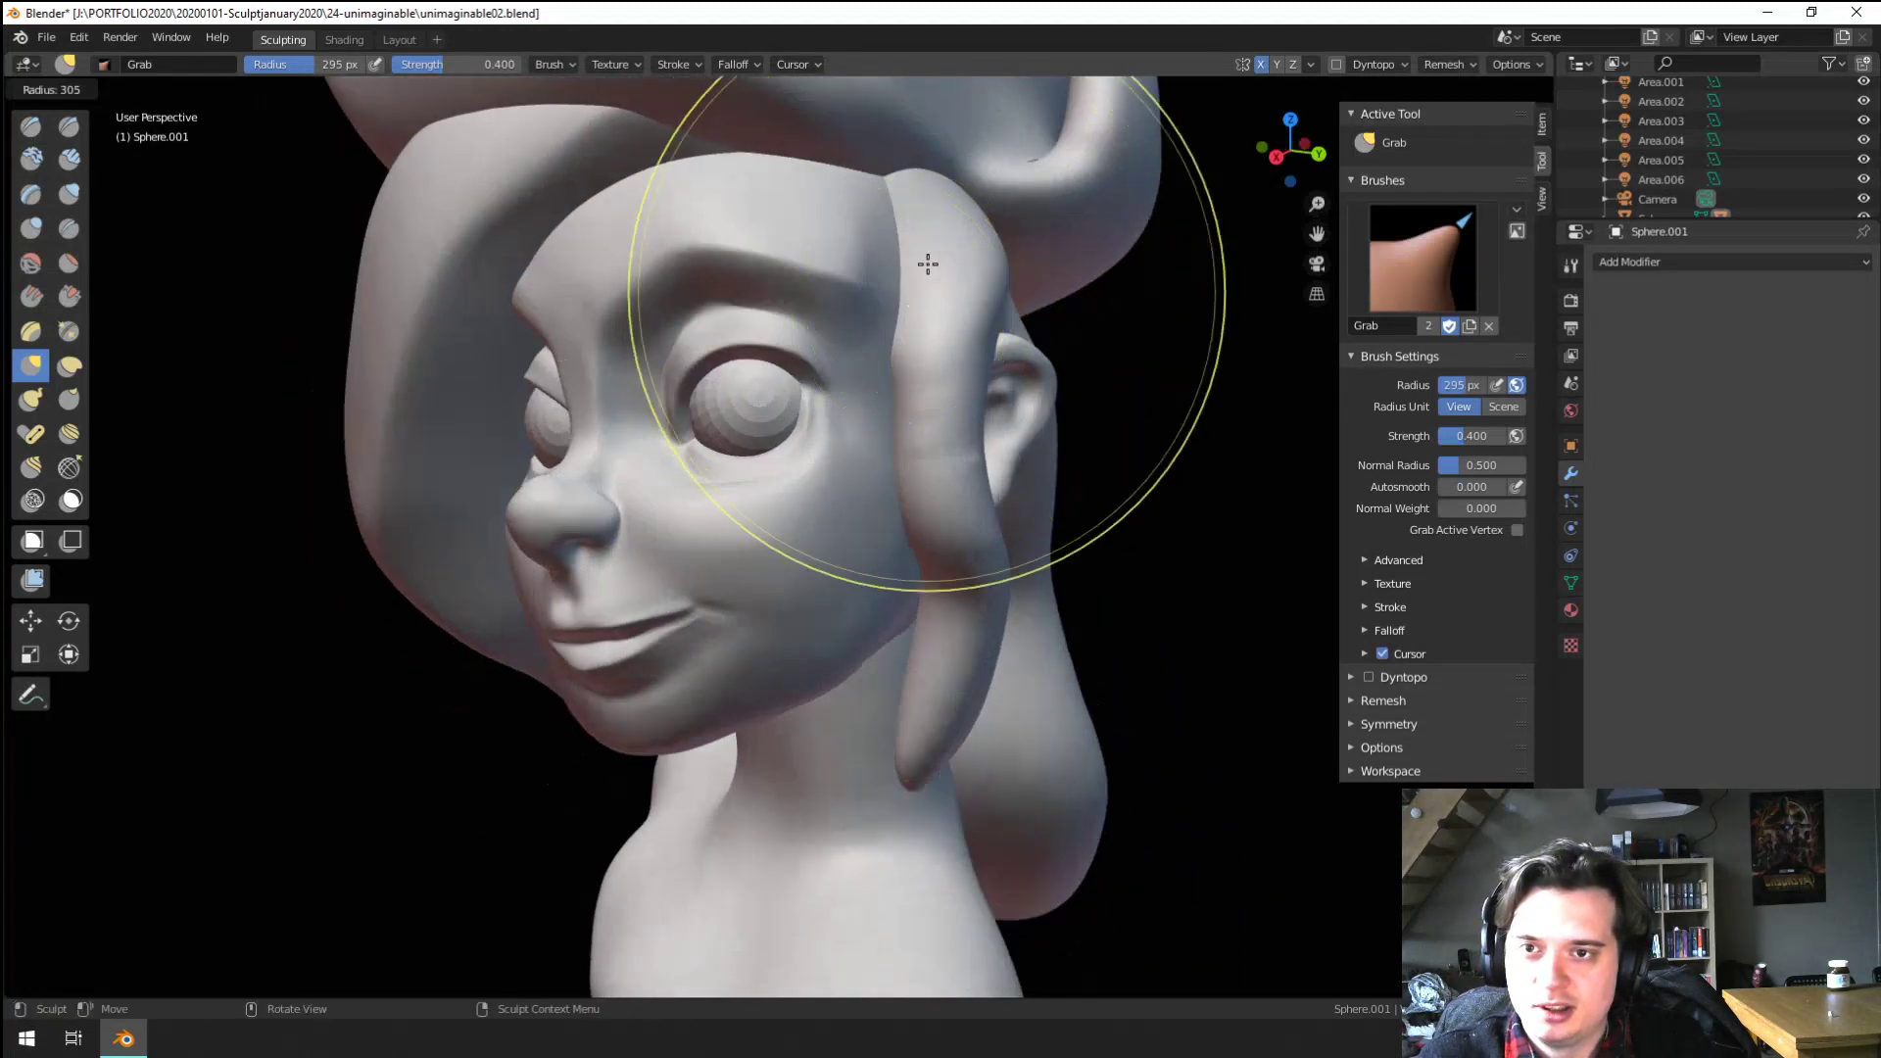
left_click(926, 264)
left_click_drag(911, 184, 896, 198)
mouse_move(873, 291)
middle_mouse_down()
mouse_move(917, 298)
mouse_move(862, 235)
mouse_move(405, 219)
middle_mouse_up()
key("f")
left_click(847, 366)
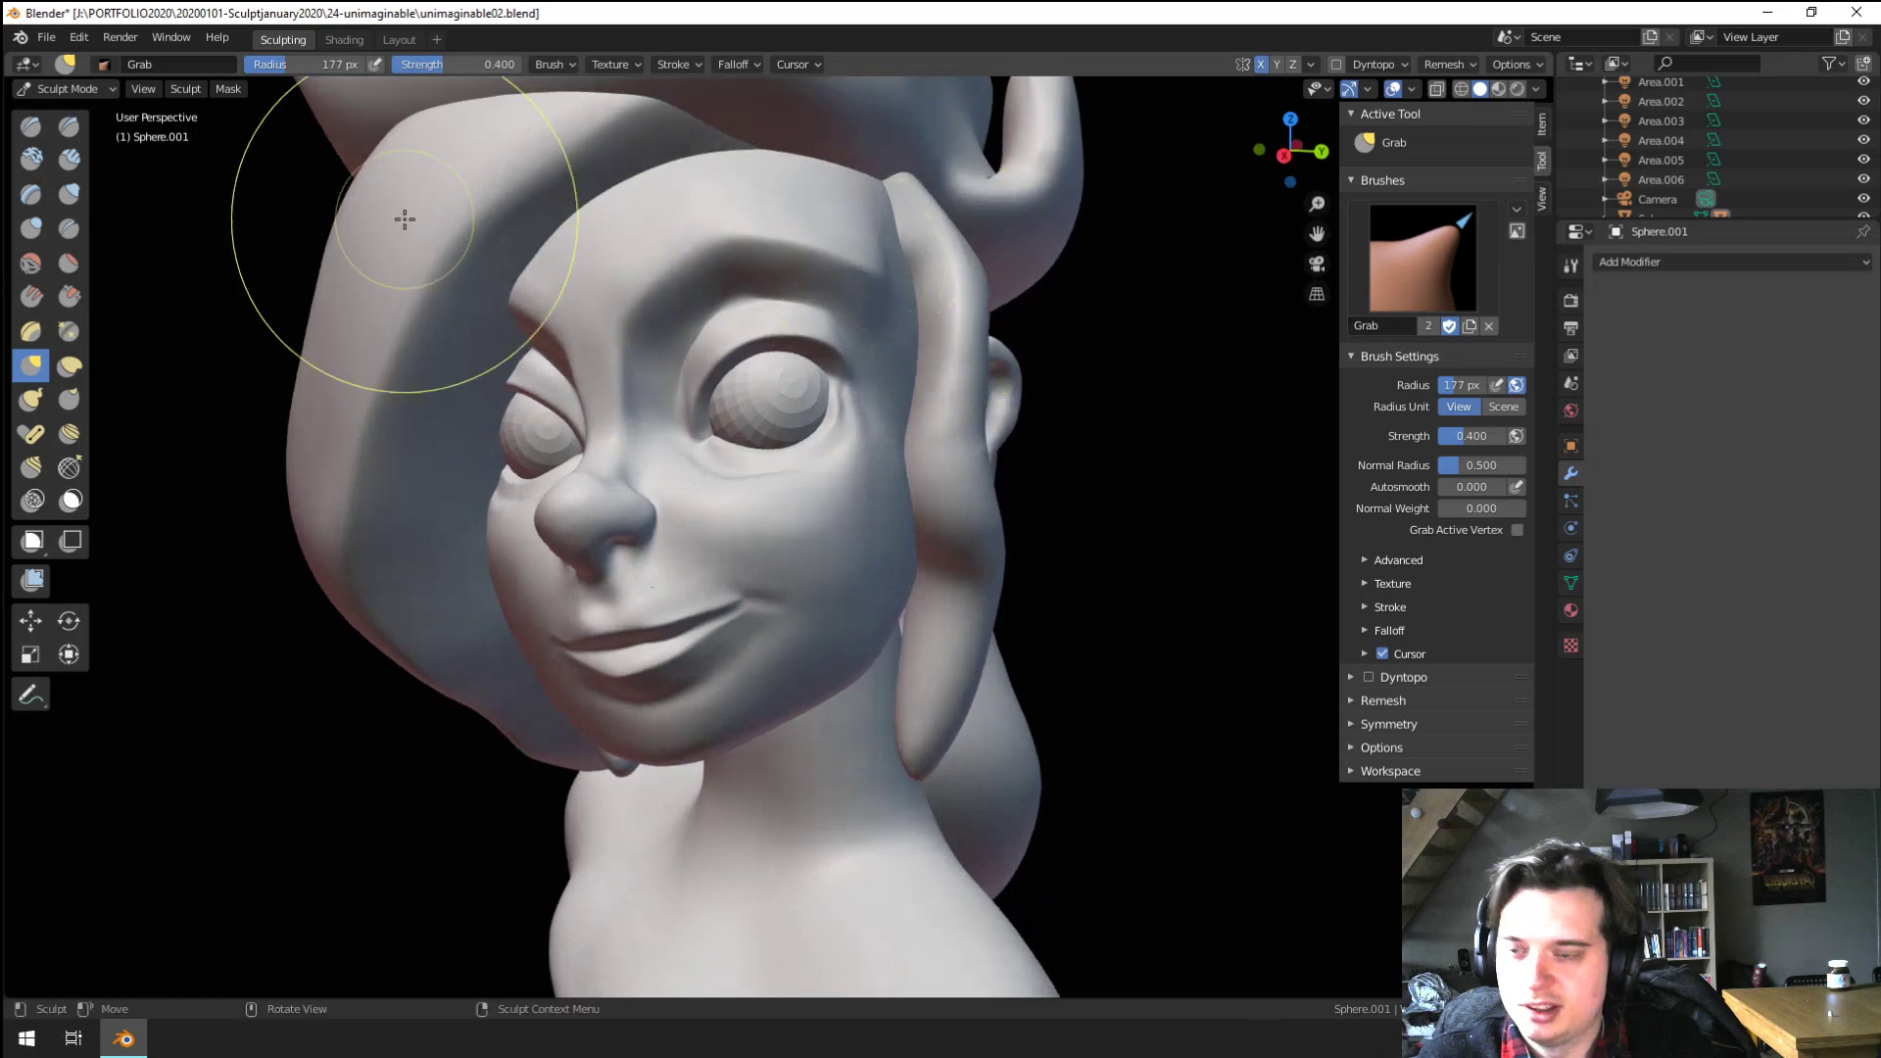
Scrape a flatter plane into the upper strand beside the temple with the Scrape brush at 177 and 88 px radius
left_click(73, 302)
mouse_move(990, 387)
middle_mouse_down()
mouse_move(924, 399)
mouse_move(940, 343)
middle_mouse_up()
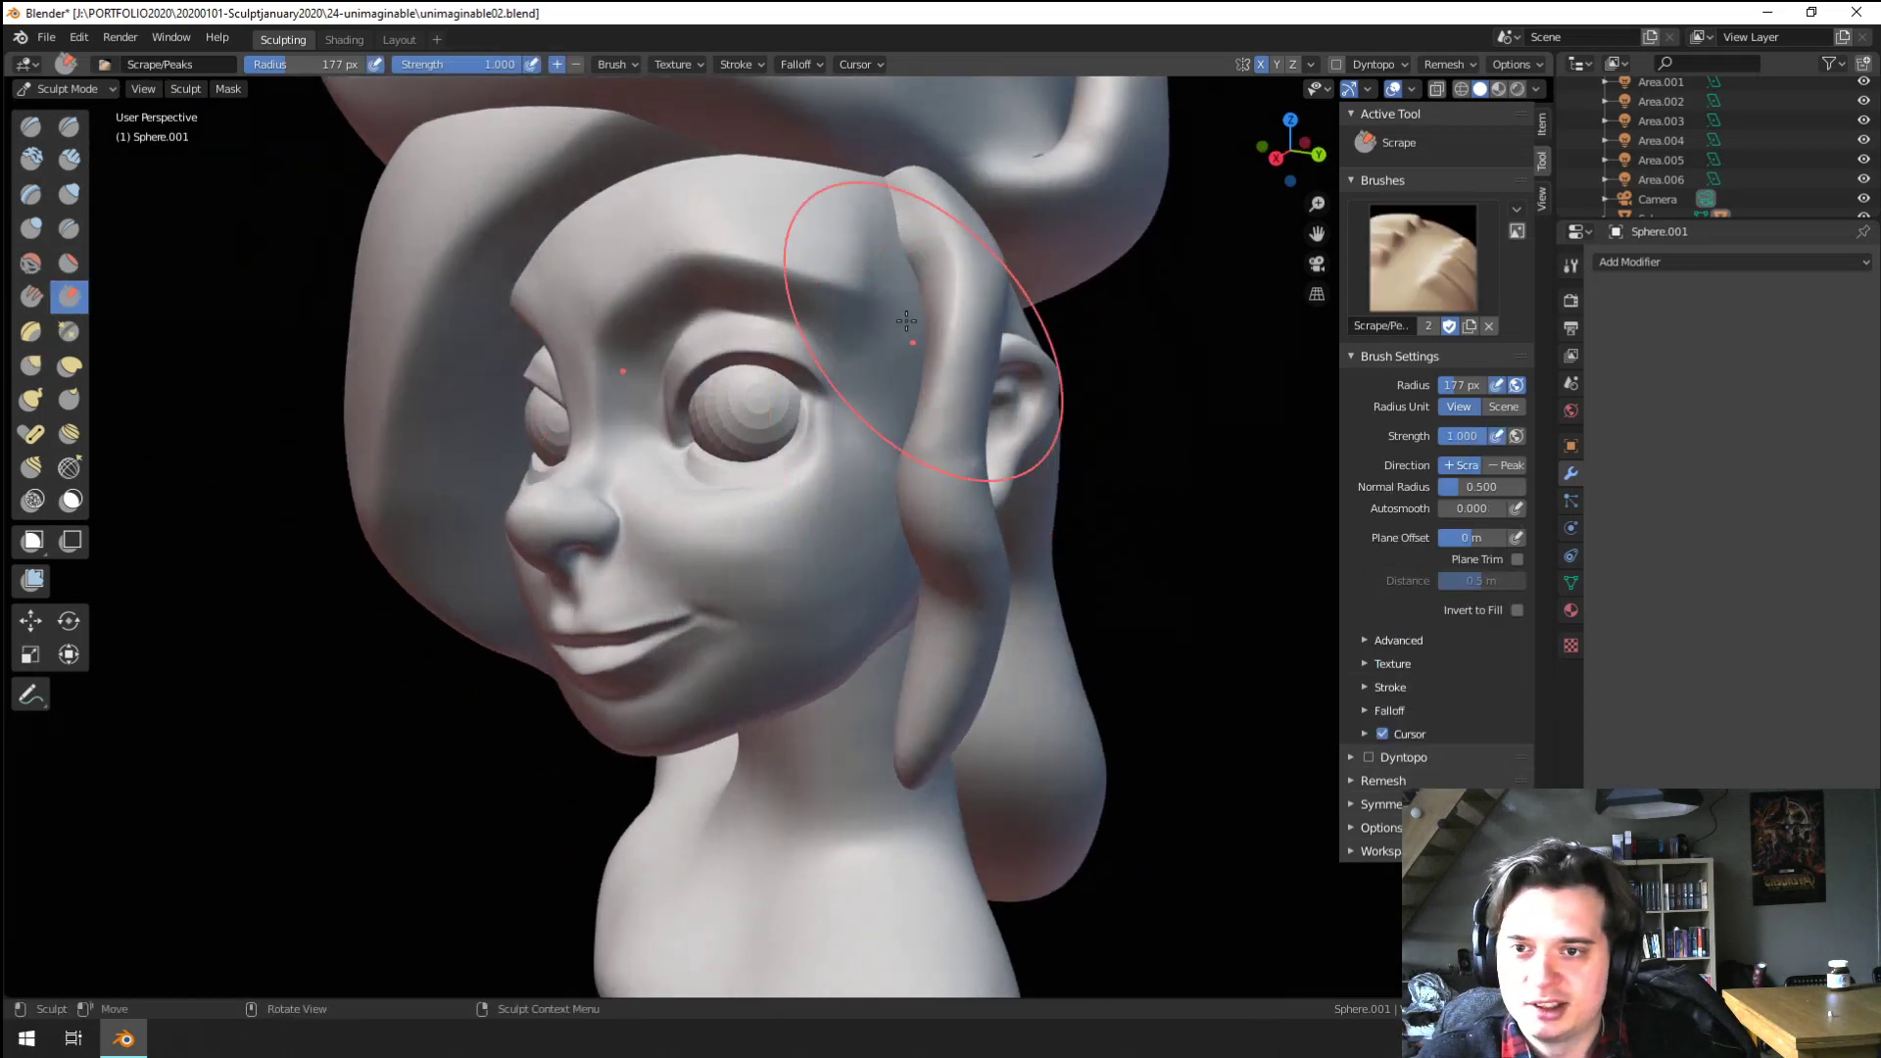
key("f")
left_click(845, 273)
mouse_move(845, 255)
middle_mouse_down()
mouse_move(903, 227)
mouse_move(921, 412)
mouse_move(916, 445)
mouse_move(882, 462)
mouse_move(902, 490)
middle_mouse_up()
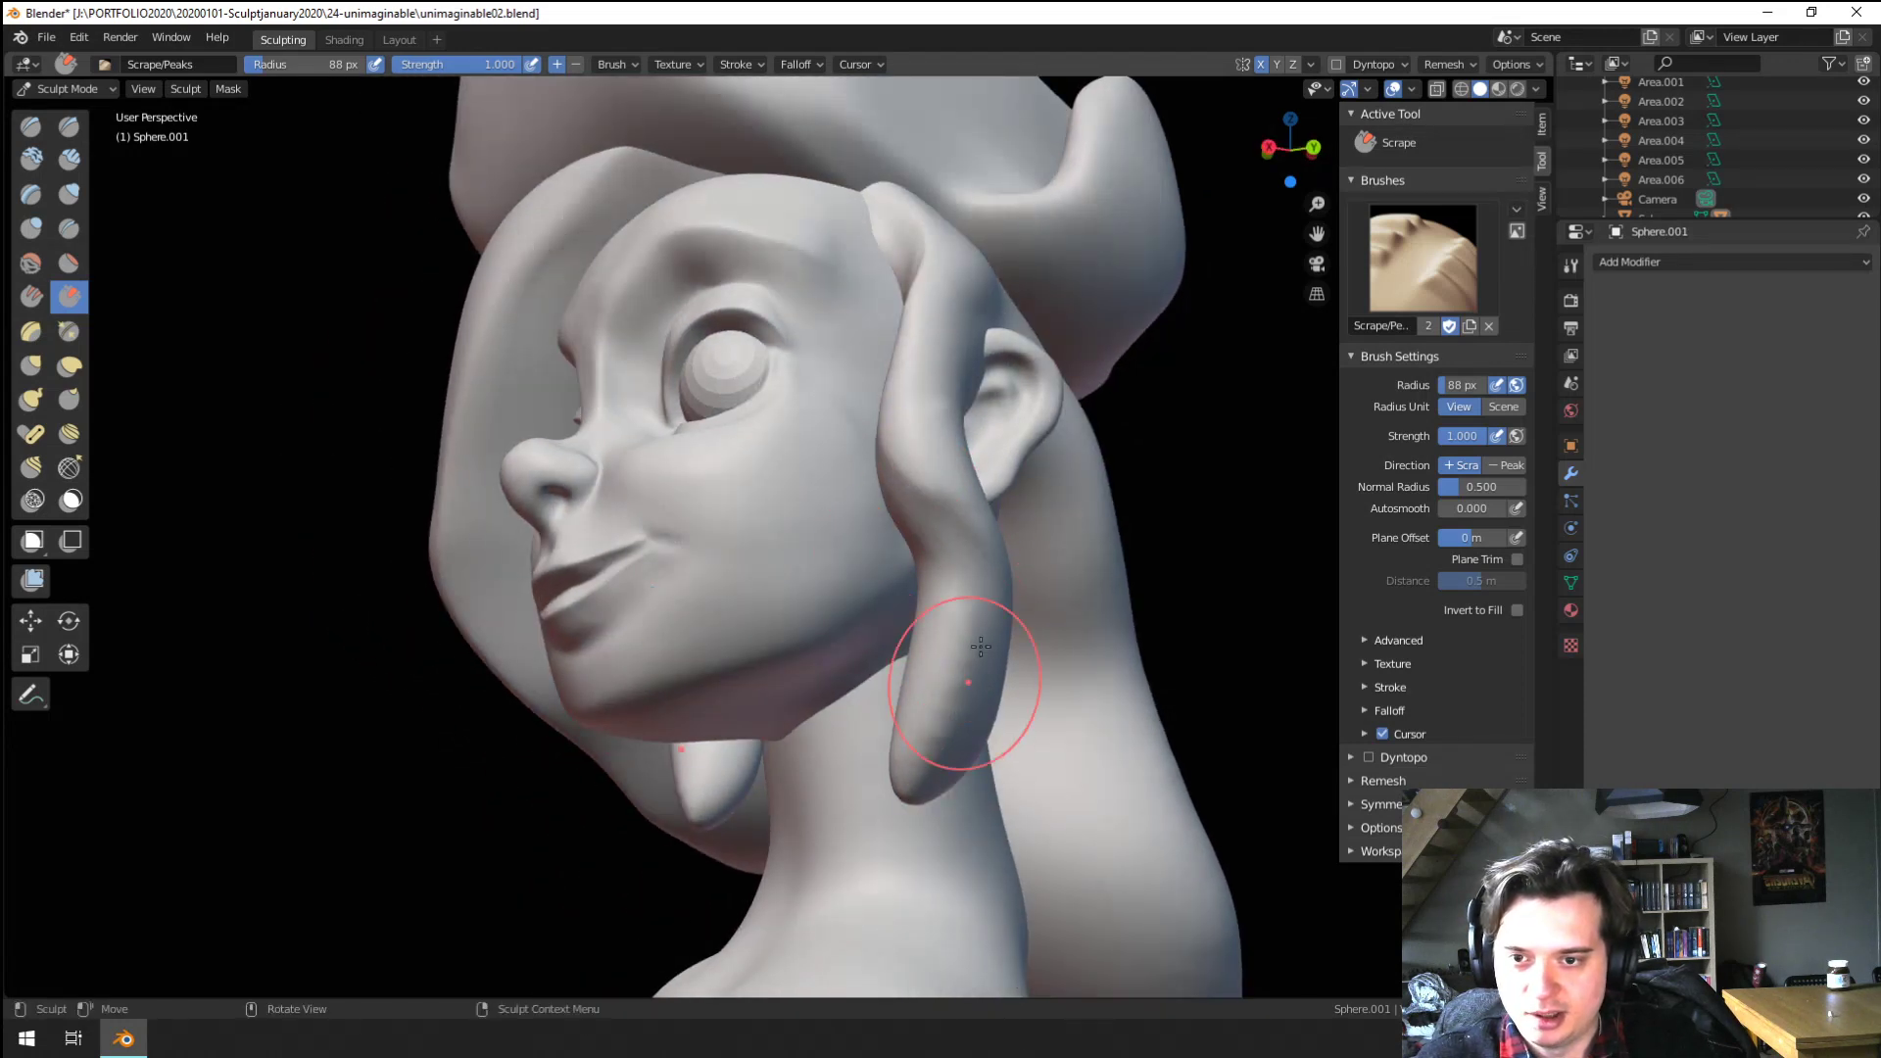
Scrape the lower end of the strand flatter with the Scrape brush at 105 px radius
middle_click_drag(981, 636, 937, 627)
key("f")
left_click(951, 606)
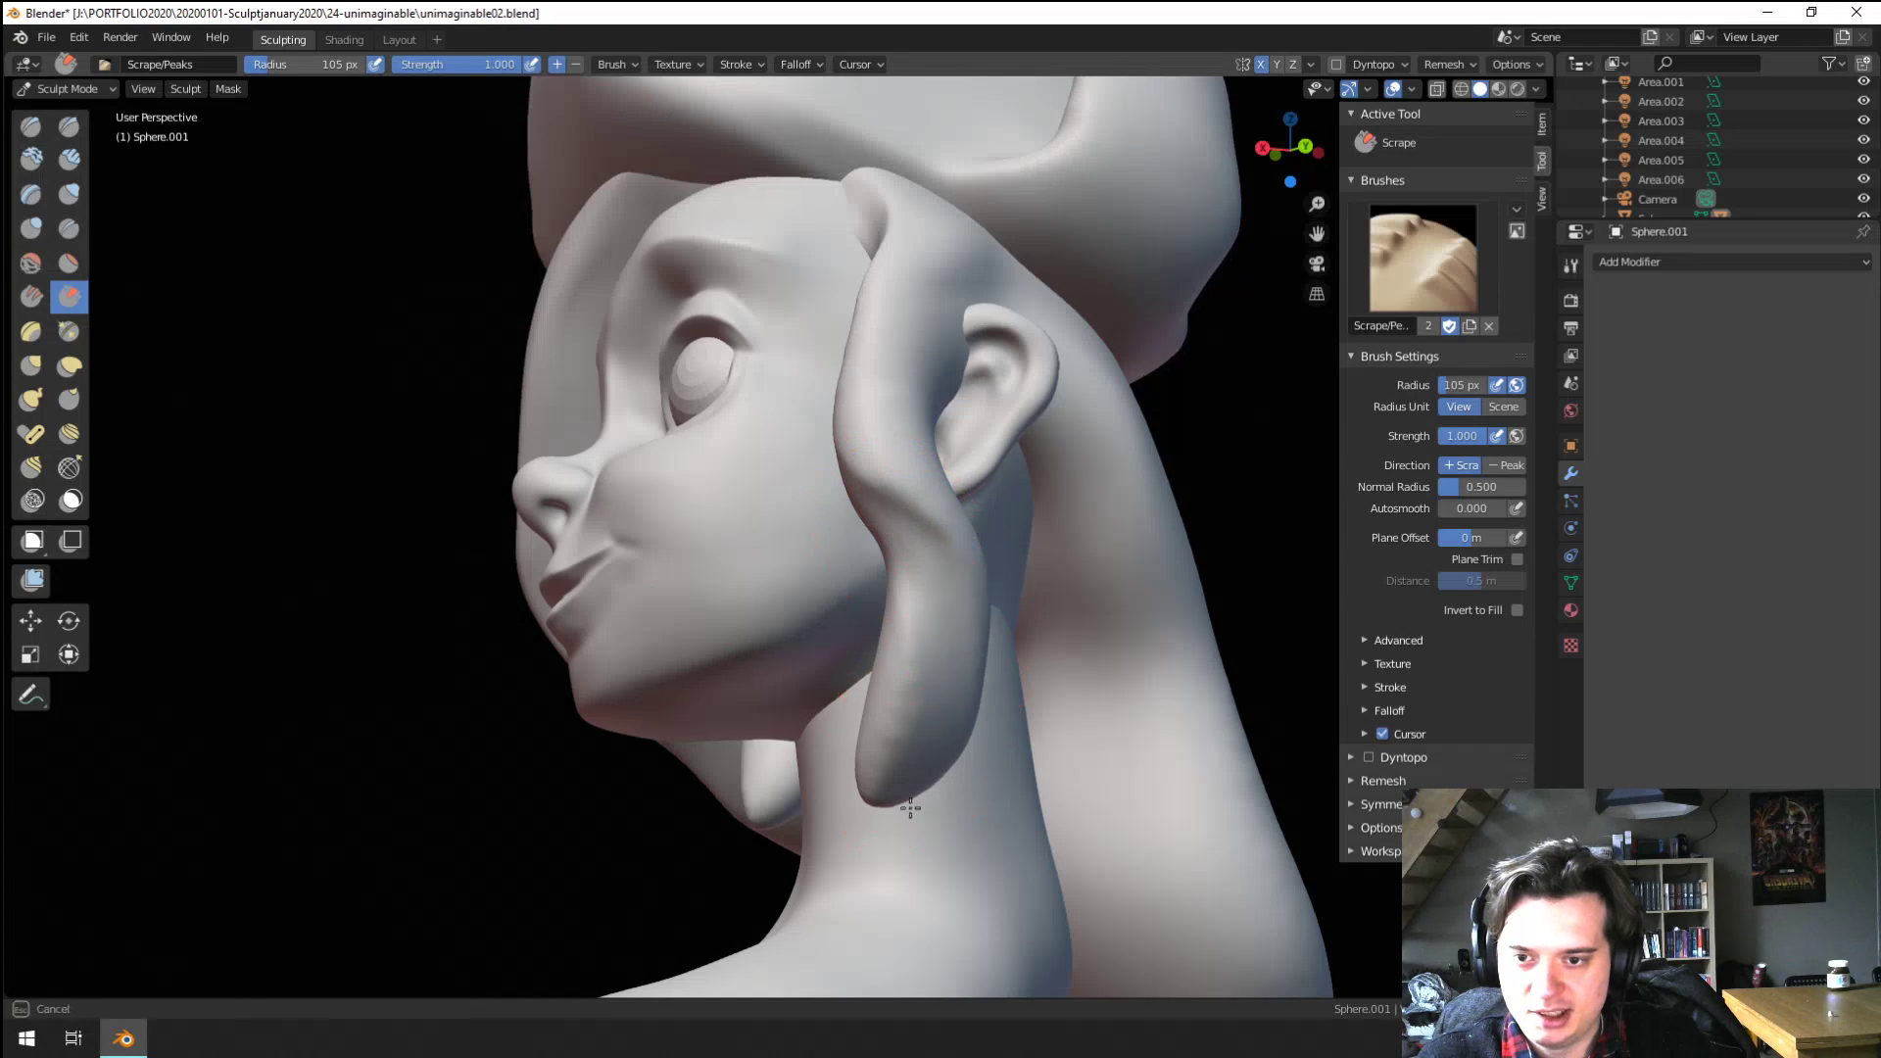
left_click_drag(910, 808, 907, 784)
Bend the lower part of the strand backward into a curl with the Grab brush
key("g")
key("f")
left_click(928, 642)
left_click_drag(887, 656, 923, 693)
left_click_drag(911, 705, 924, 696)
Pull the strand forward and up in front of the ear with the Grab brush at 224 px radius
mouse_move(925, 686)
middle_mouse_down()
mouse_move(1003, 674)
mouse_move(874, 674)
mouse_move(857, 610)
middle_mouse_up()
key("f")
left_click(878, 527)
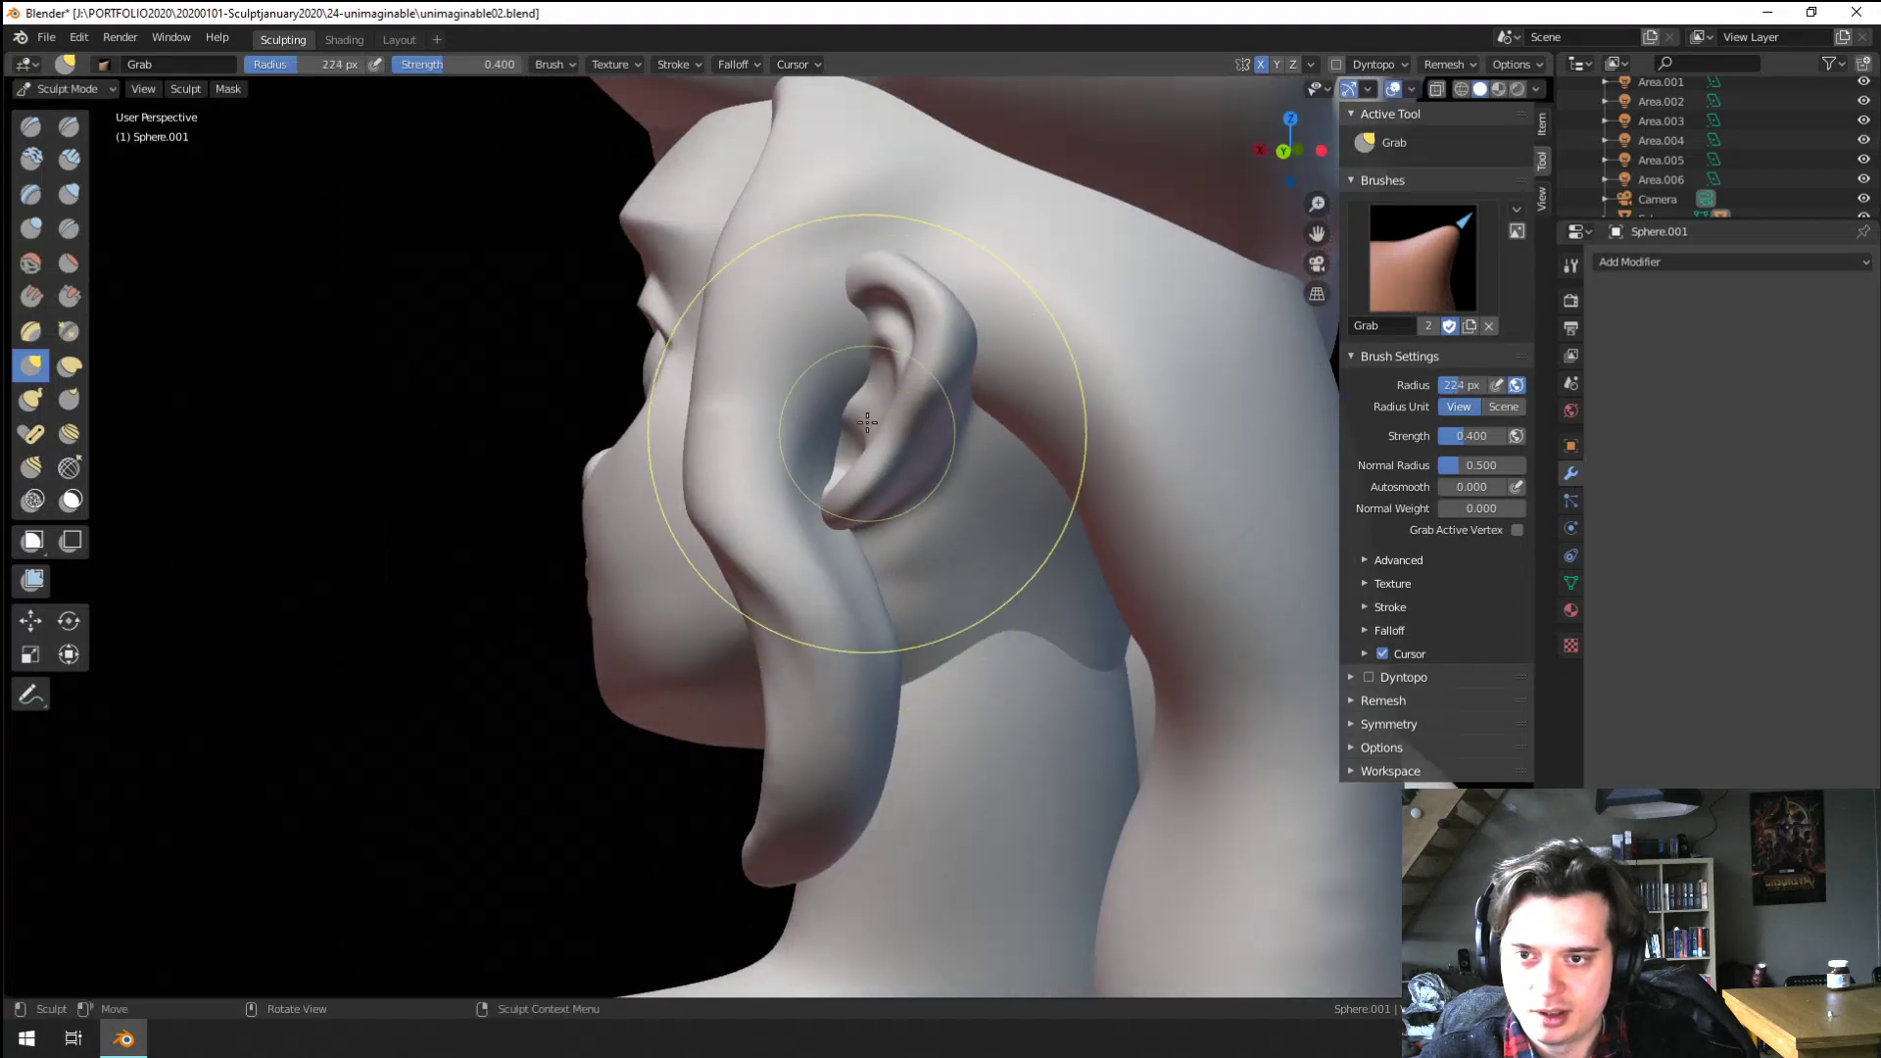
left_click_drag(867, 422, 825, 338)
scroll(874, 301, "down", 5)
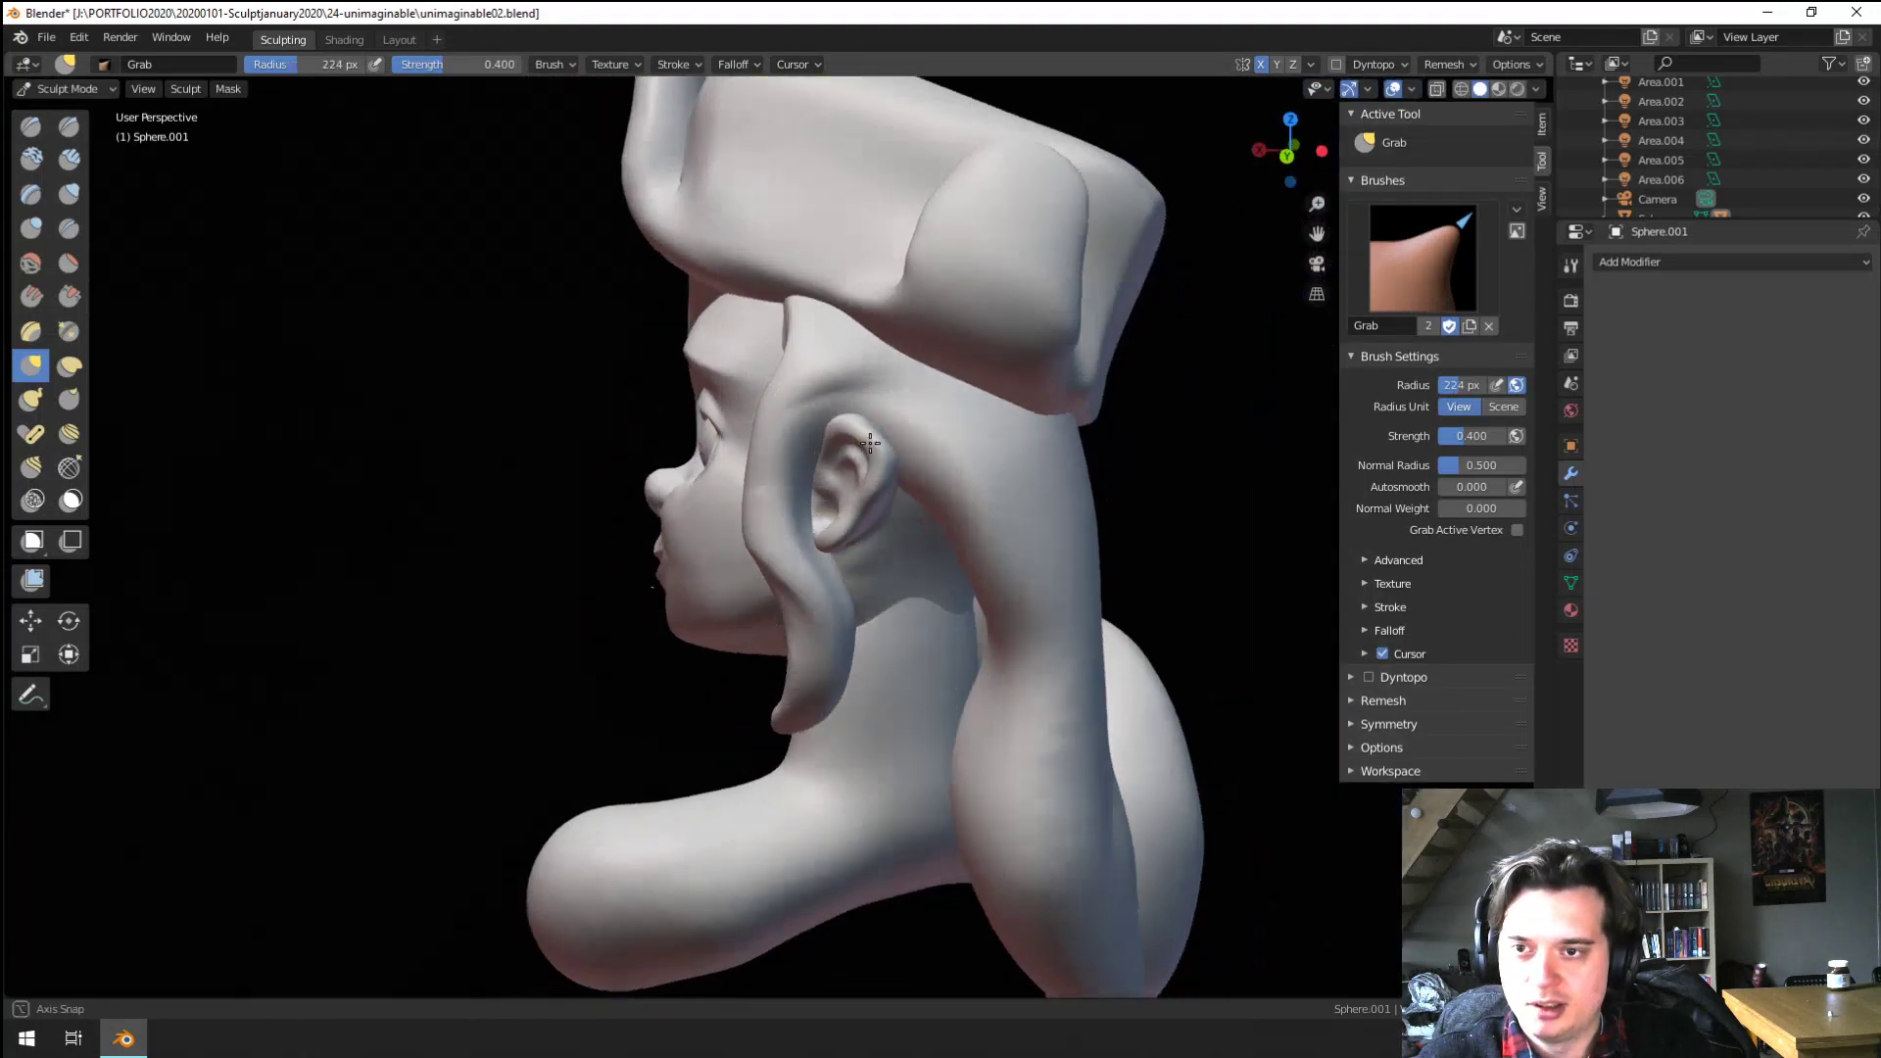
Scrape the top of the strand above the ear with the Scrape brush at 224 and 211 px radius
middle_click_drag(874, 301, 964, 303)
scroll(964, 304, "up", 3)
mouse_move(101, 257)
left_mouse_down()
mouse_move(63, 260)
mouse_move(147, 270)
mouse_move(93, 285)
left_mouse_up()
left_click(77, 300)
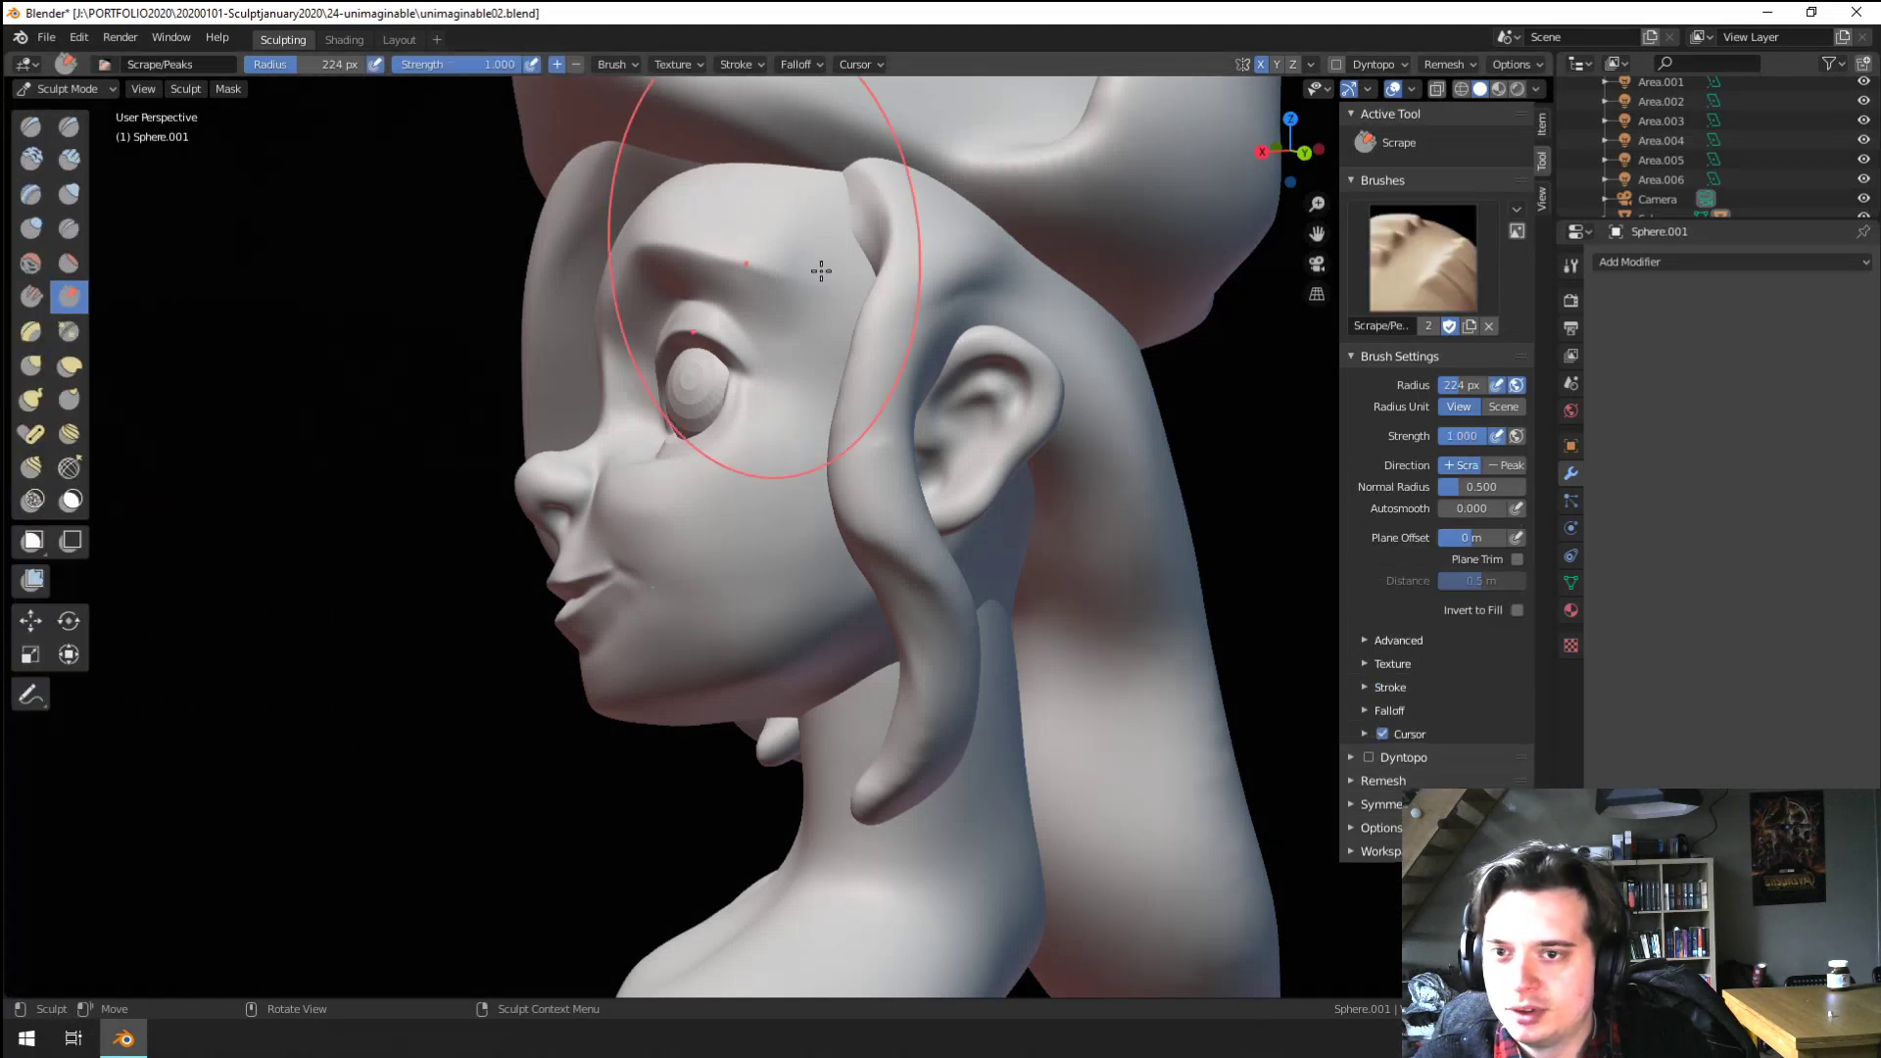
middle_click_drag(819, 273, 863, 294)
mouse_move(872, 196)
left_mouse_down()
mouse_move(882, 175)
mouse_move(931, 218)
left_mouse_up()
key("f")
left_click(899, 231)
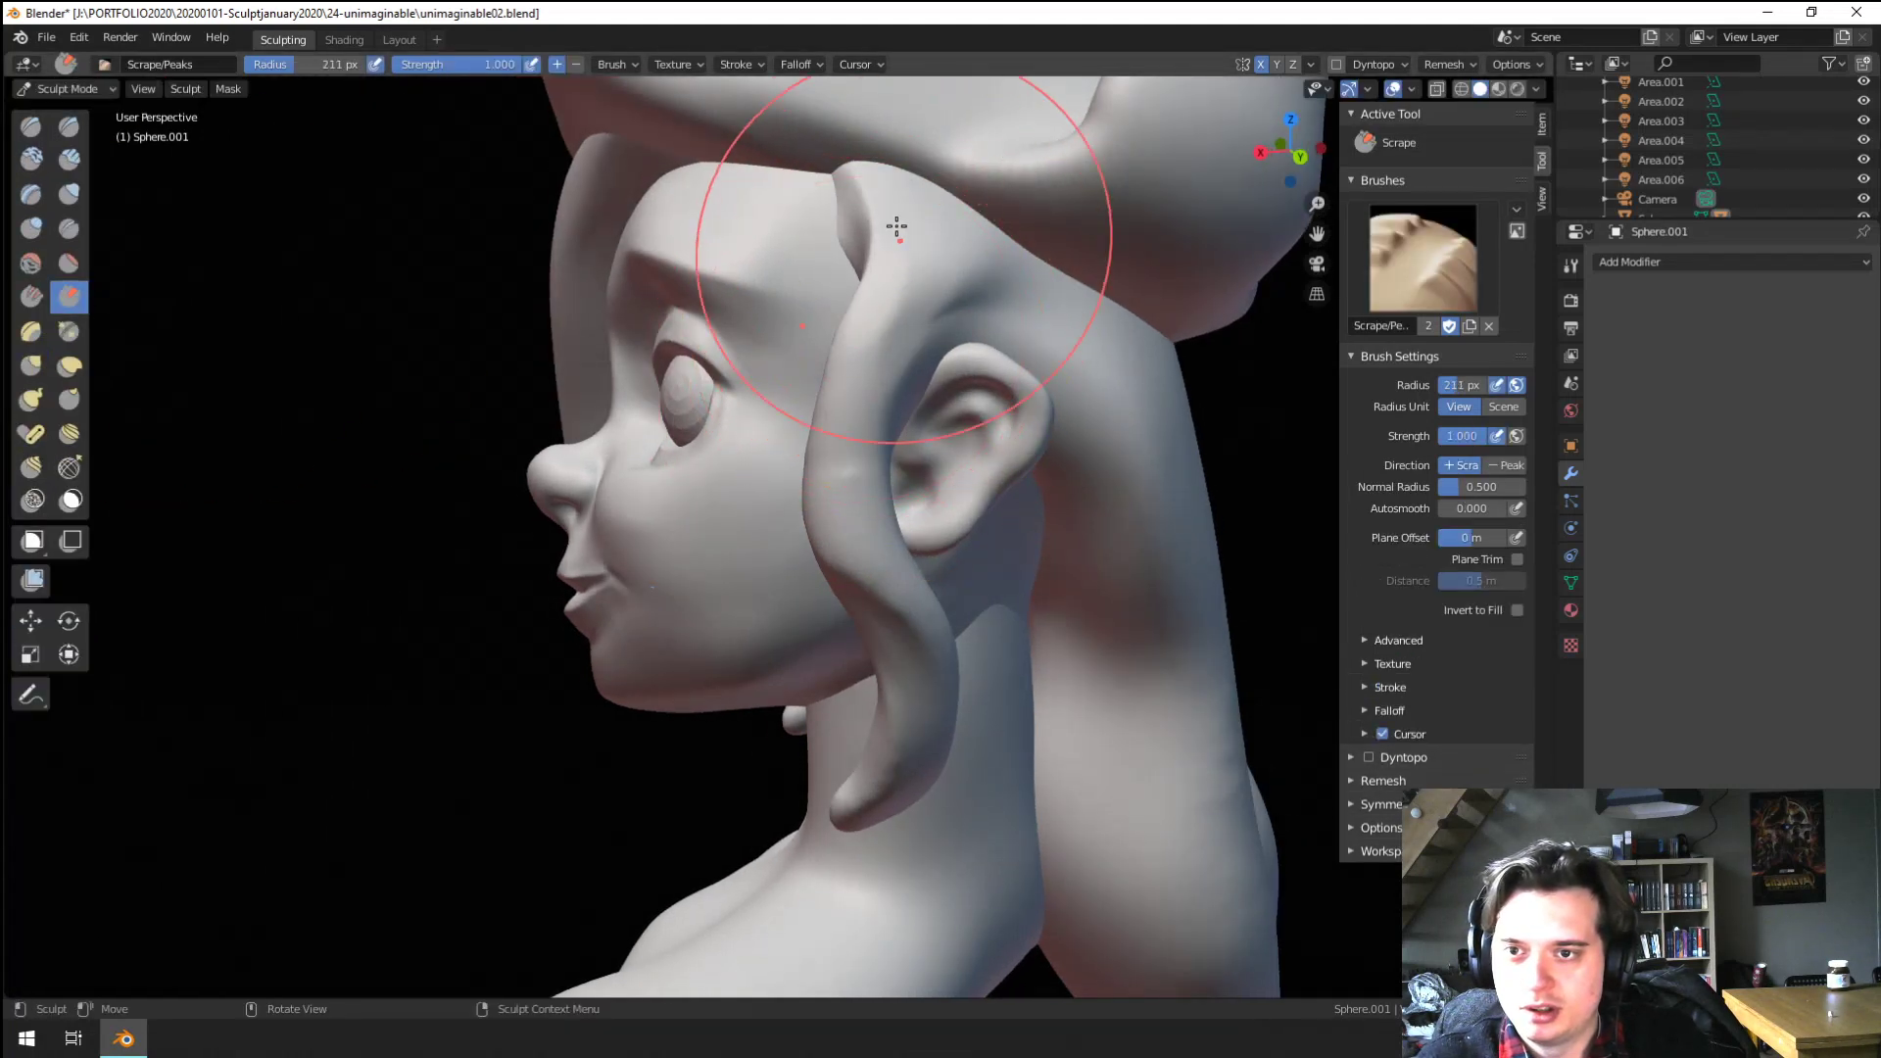
Scrape the outer side of the strand down to its curled tip with the Scrape brush at 146 px radius
mouse_move(904, 498)
middle_mouse_down()
mouse_move(844, 498)
mouse_move(854, 447)
mouse_move(725, 494)
middle_mouse_up()
key("f")
left_click(795, 408)
key("f")
left_click(842, 418)
key("f")
left_click(716, 583)
mouse_move(779, 775)
middle_mouse_down()
mouse_move(755, 730)
mouse_move(823, 554)
middle_mouse_up()
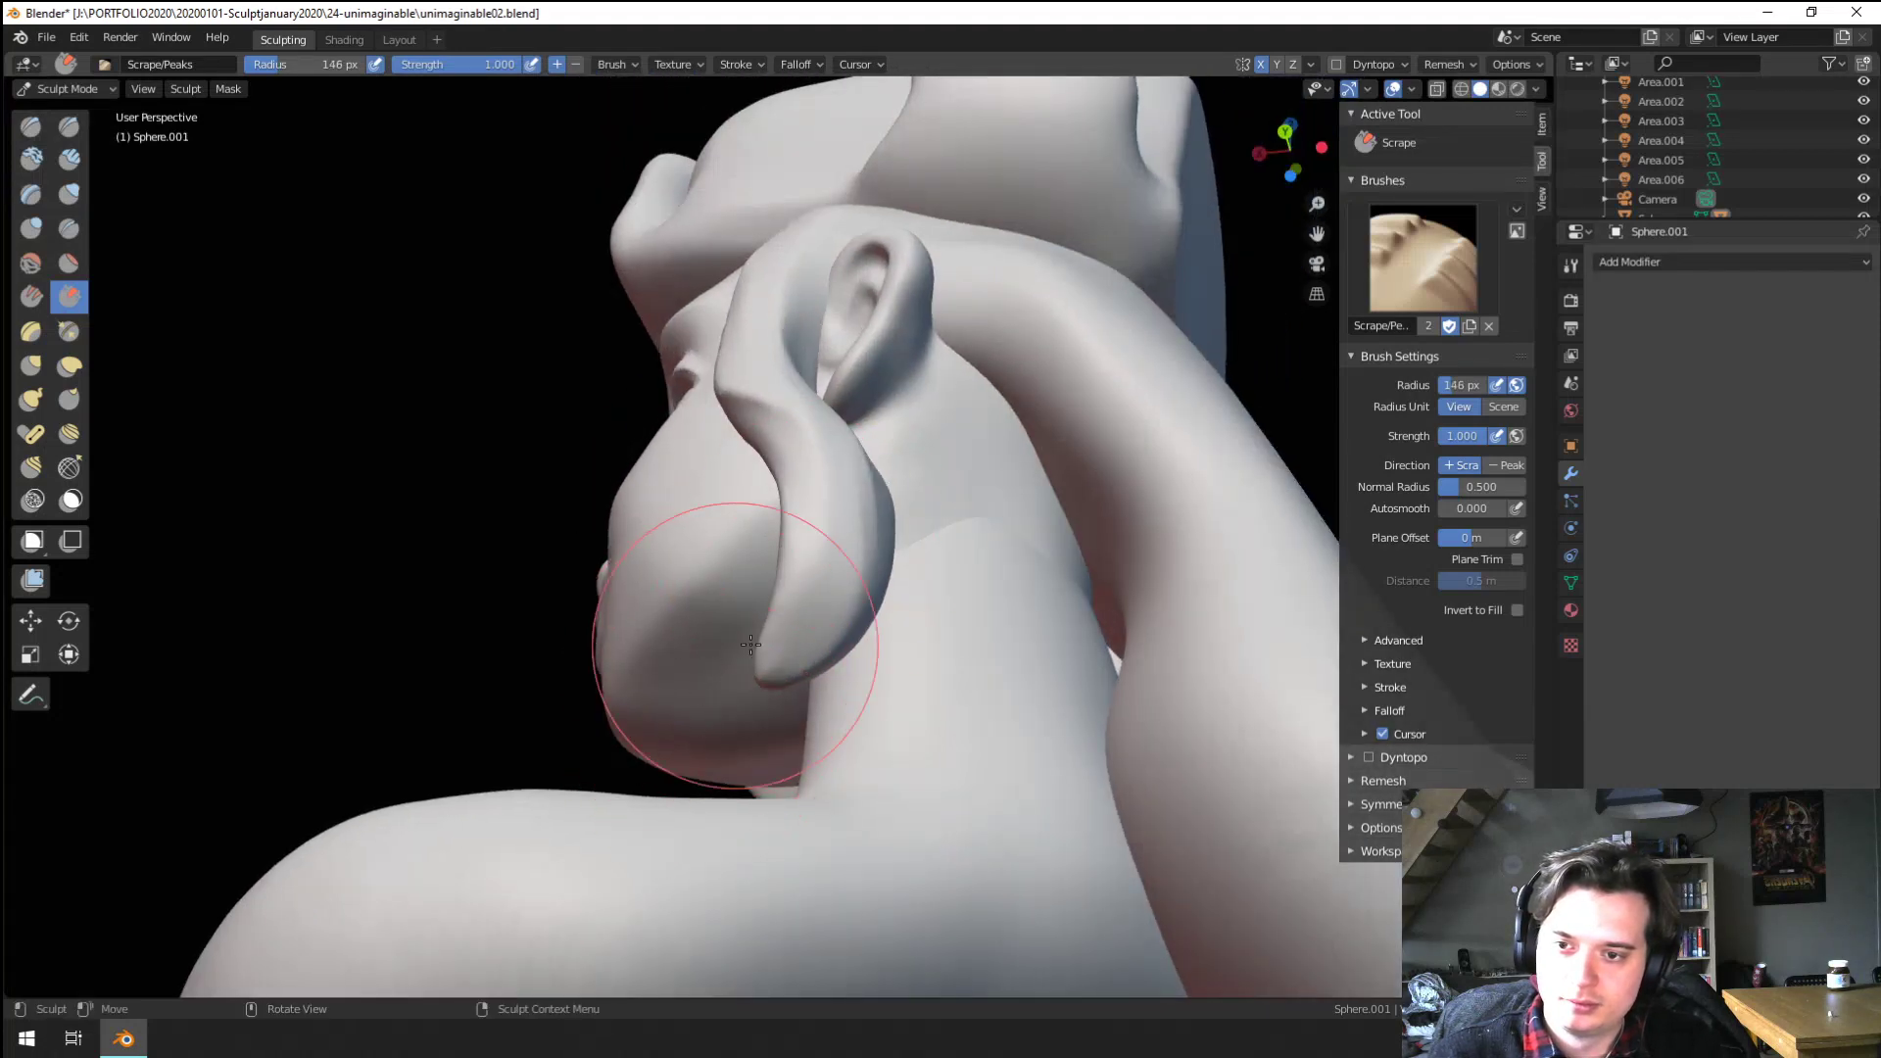
Sharpen the planes along the front and lower curve of the strand with the Scrape brush at 126 and 104 px radius
middle_click_drag(750, 644, 957, 578)
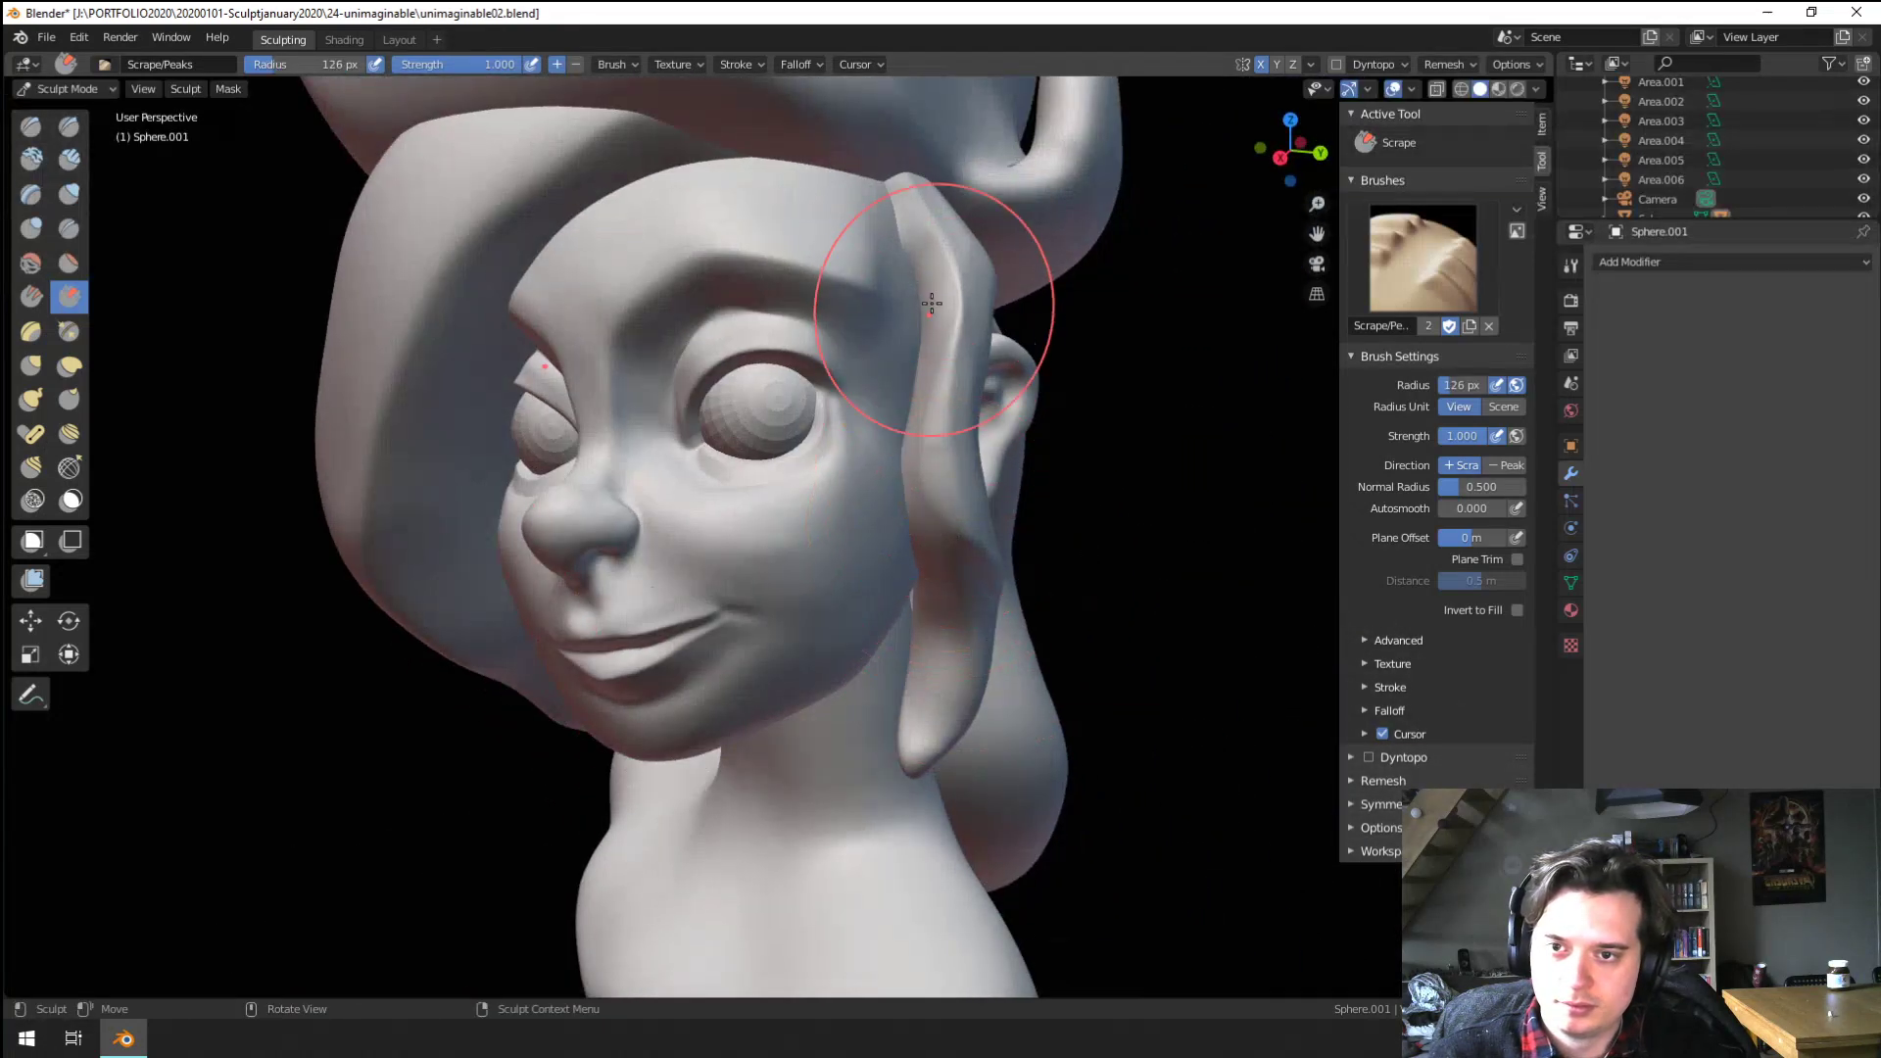
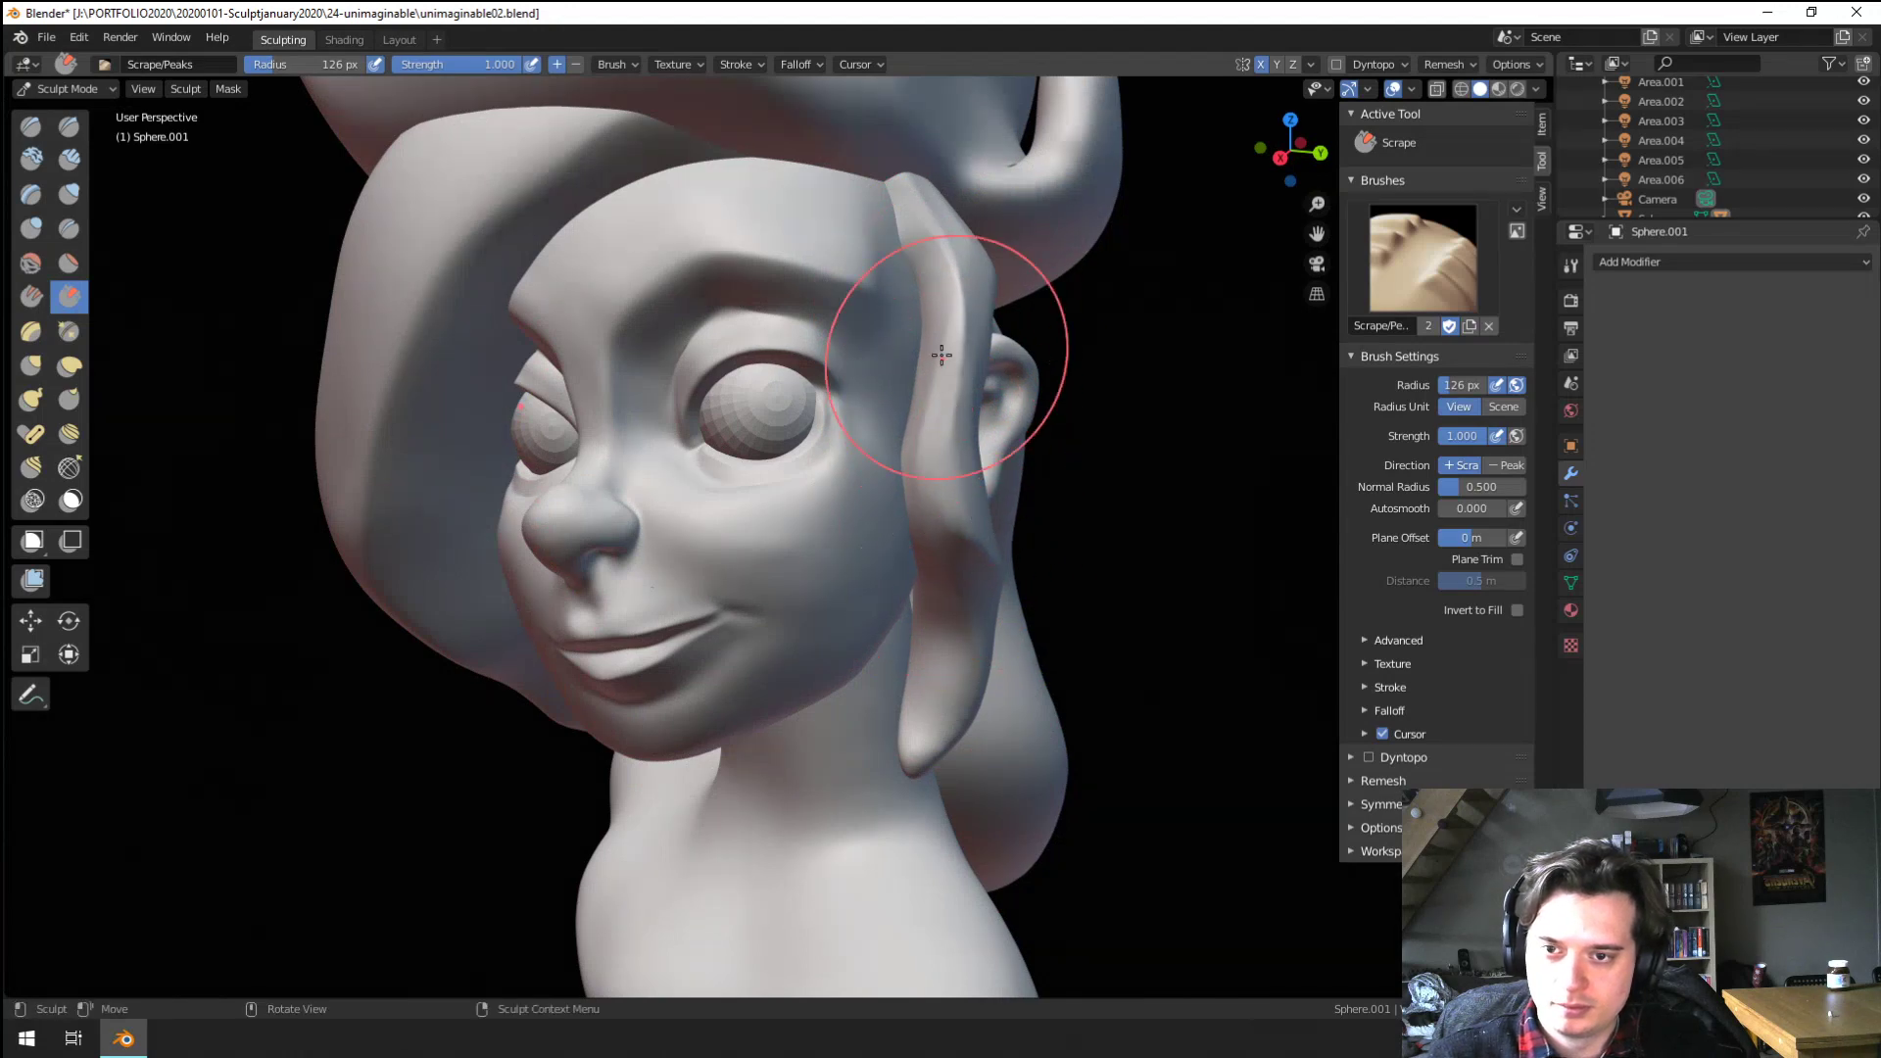
mouse_move(952, 487)
middle_mouse_down()
mouse_move(951, 464)
mouse_move(898, 449)
middle_mouse_up()
key("f")
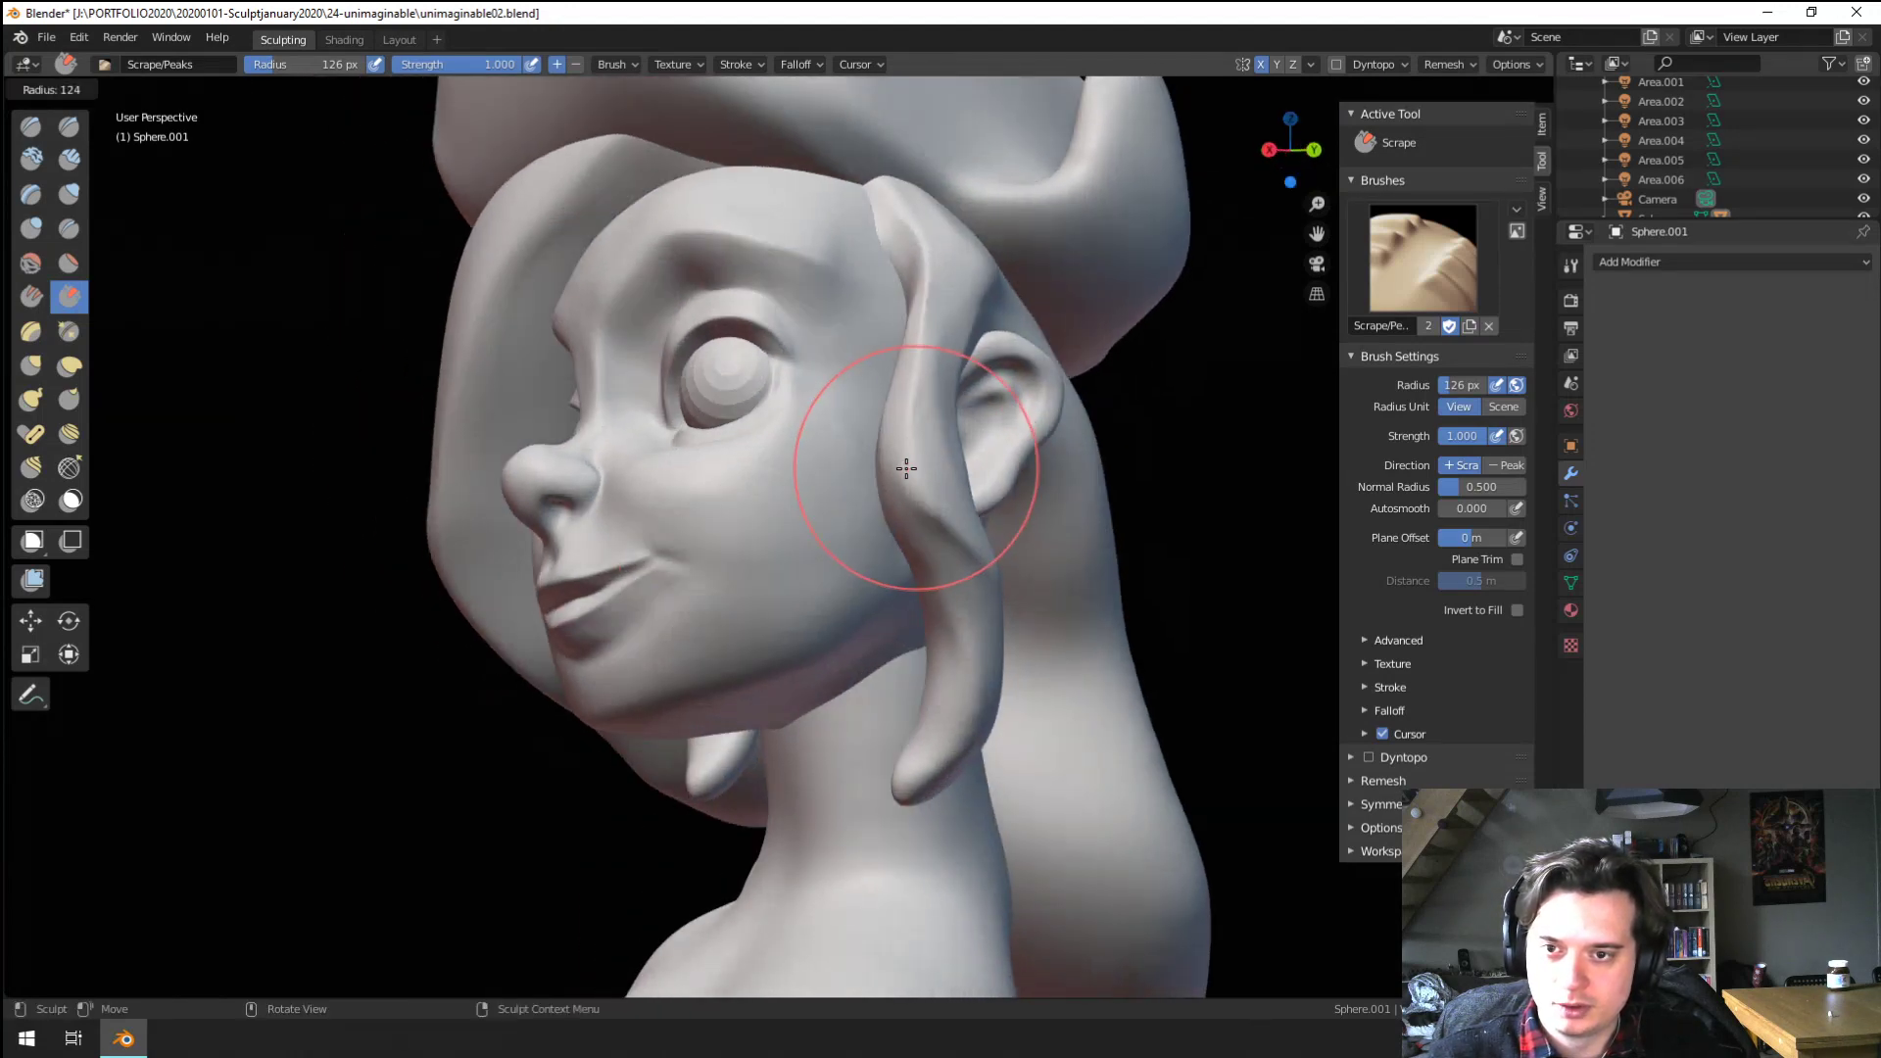
left_click(1015, 471)
key("f")
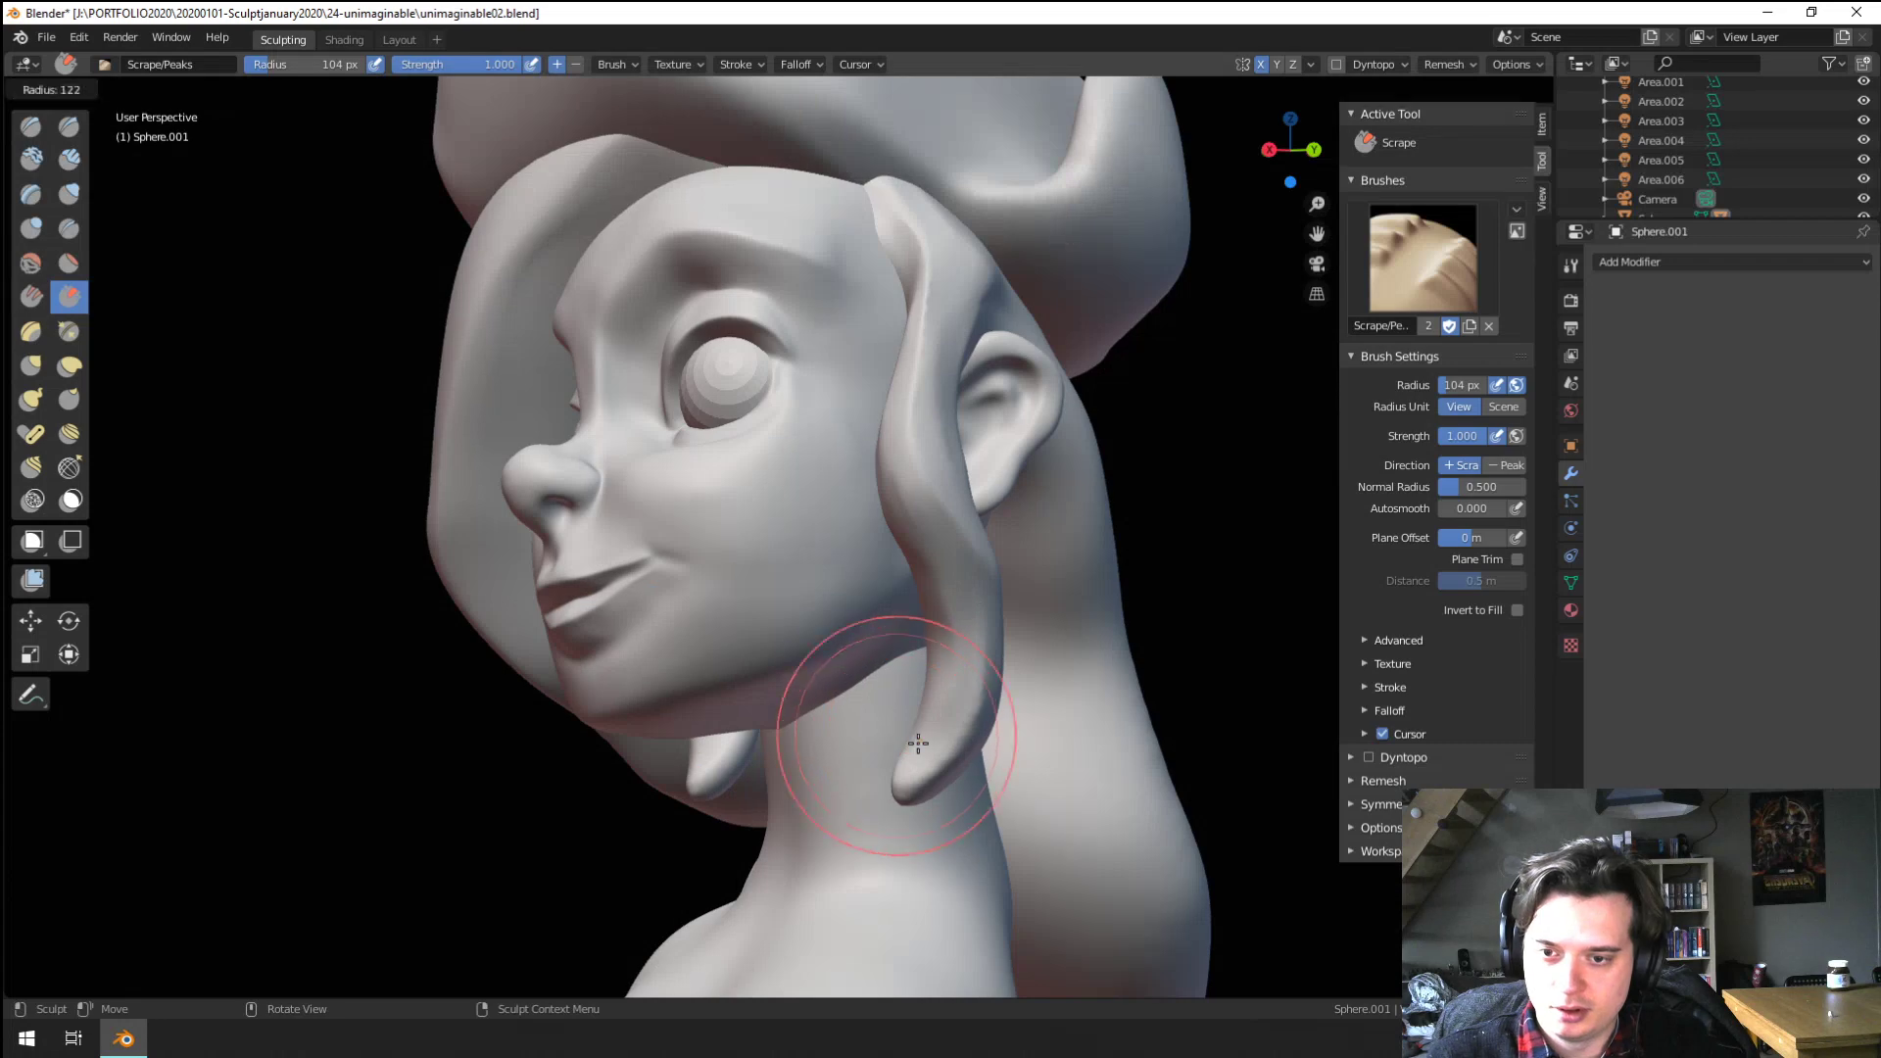
left_click(973, 588)
Reshape the upper strand where it meets the temple with the Grab brush, starting at 197 px radius
mouse_move(974, 588)
middle_mouse_down()
mouse_move(1079, 578)
mouse_move(935, 632)
mouse_move(902, 587)
mouse_move(756, 575)
mouse_move(917, 610)
mouse_move(980, 529)
mouse_move(921, 461)
middle_mouse_up()
key("g")
key("f")
left_click(960, 387)
mouse_move(968, 328)
middle_mouse_down()
mouse_move(937, 386)
mouse_move(960, 353)
middle_mouse_up()
middle_click_drag(951, 287, 948, 441, "shift")
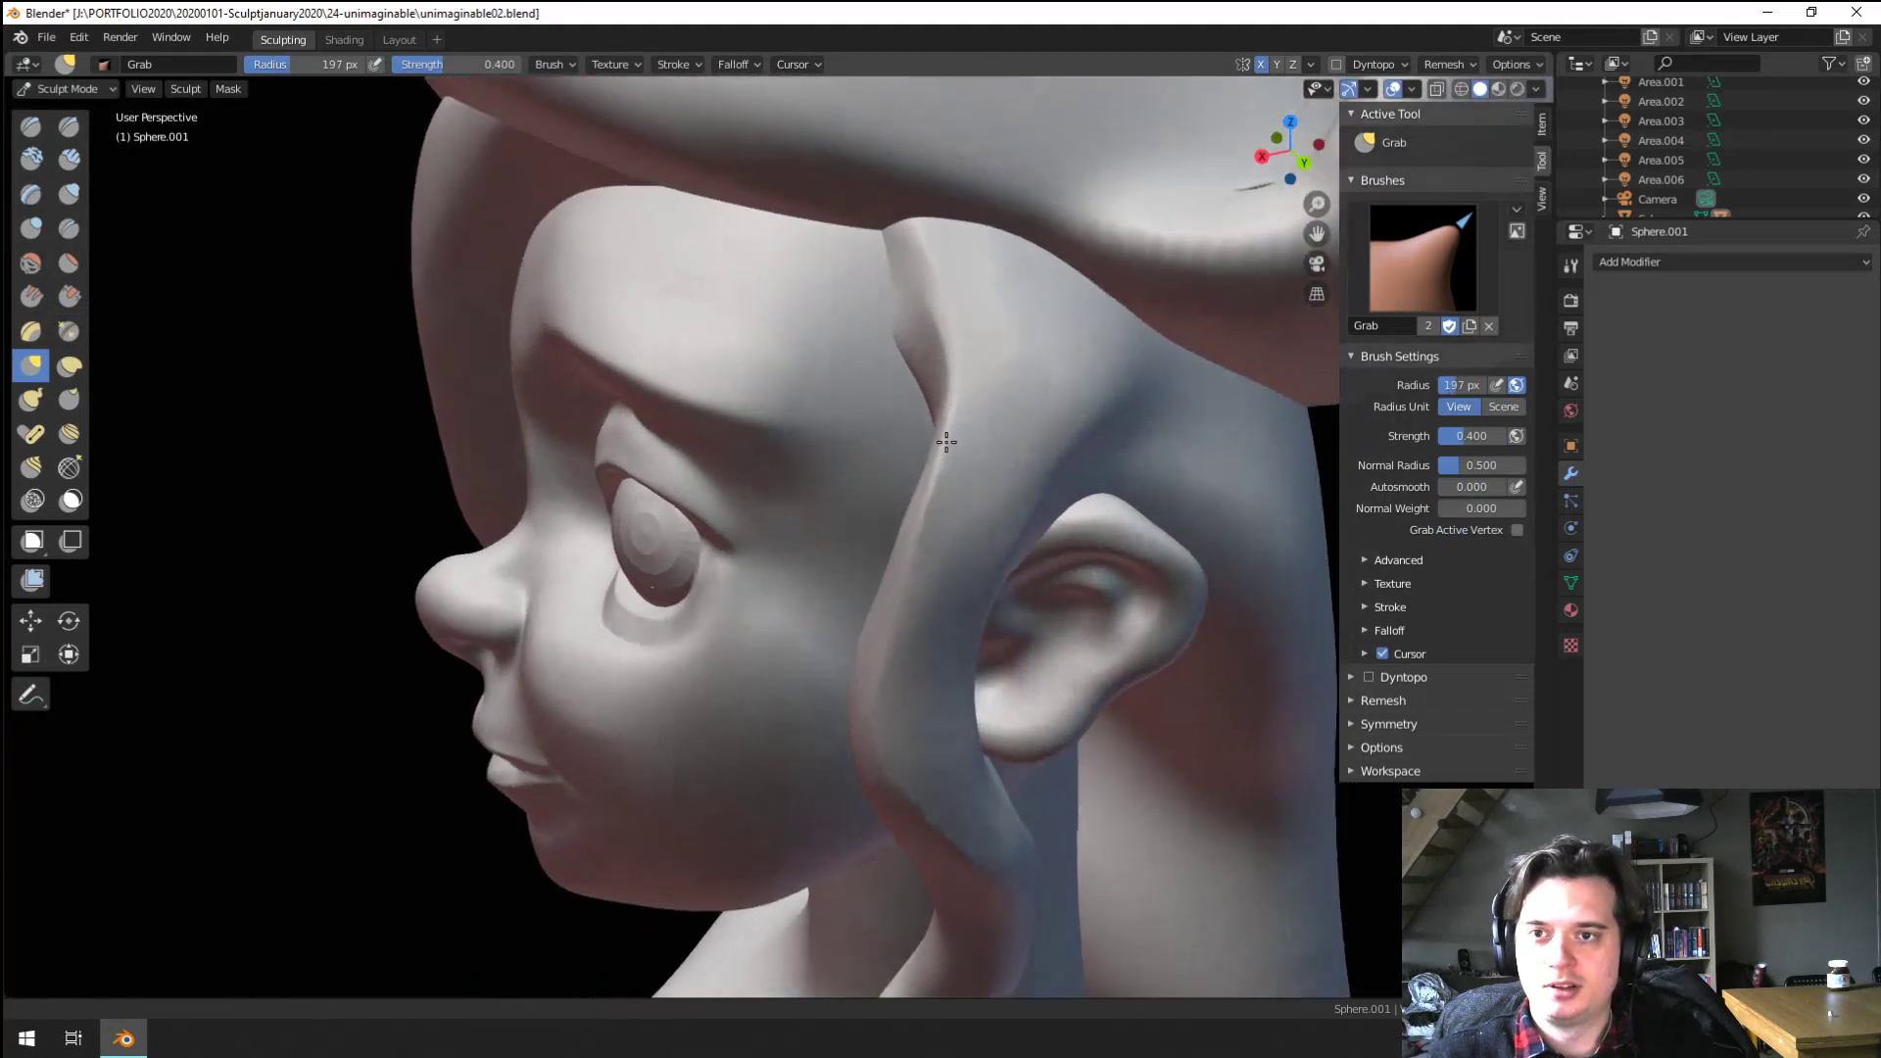
key("f")
left_click(924, 279)
key("f")
left_click(869, 315)
middle_click_drag(879, 290, 946, 284)
Flatten the front face of the strand with the Flatten brush at 125 and 122 px radius
left_click(71, 260)
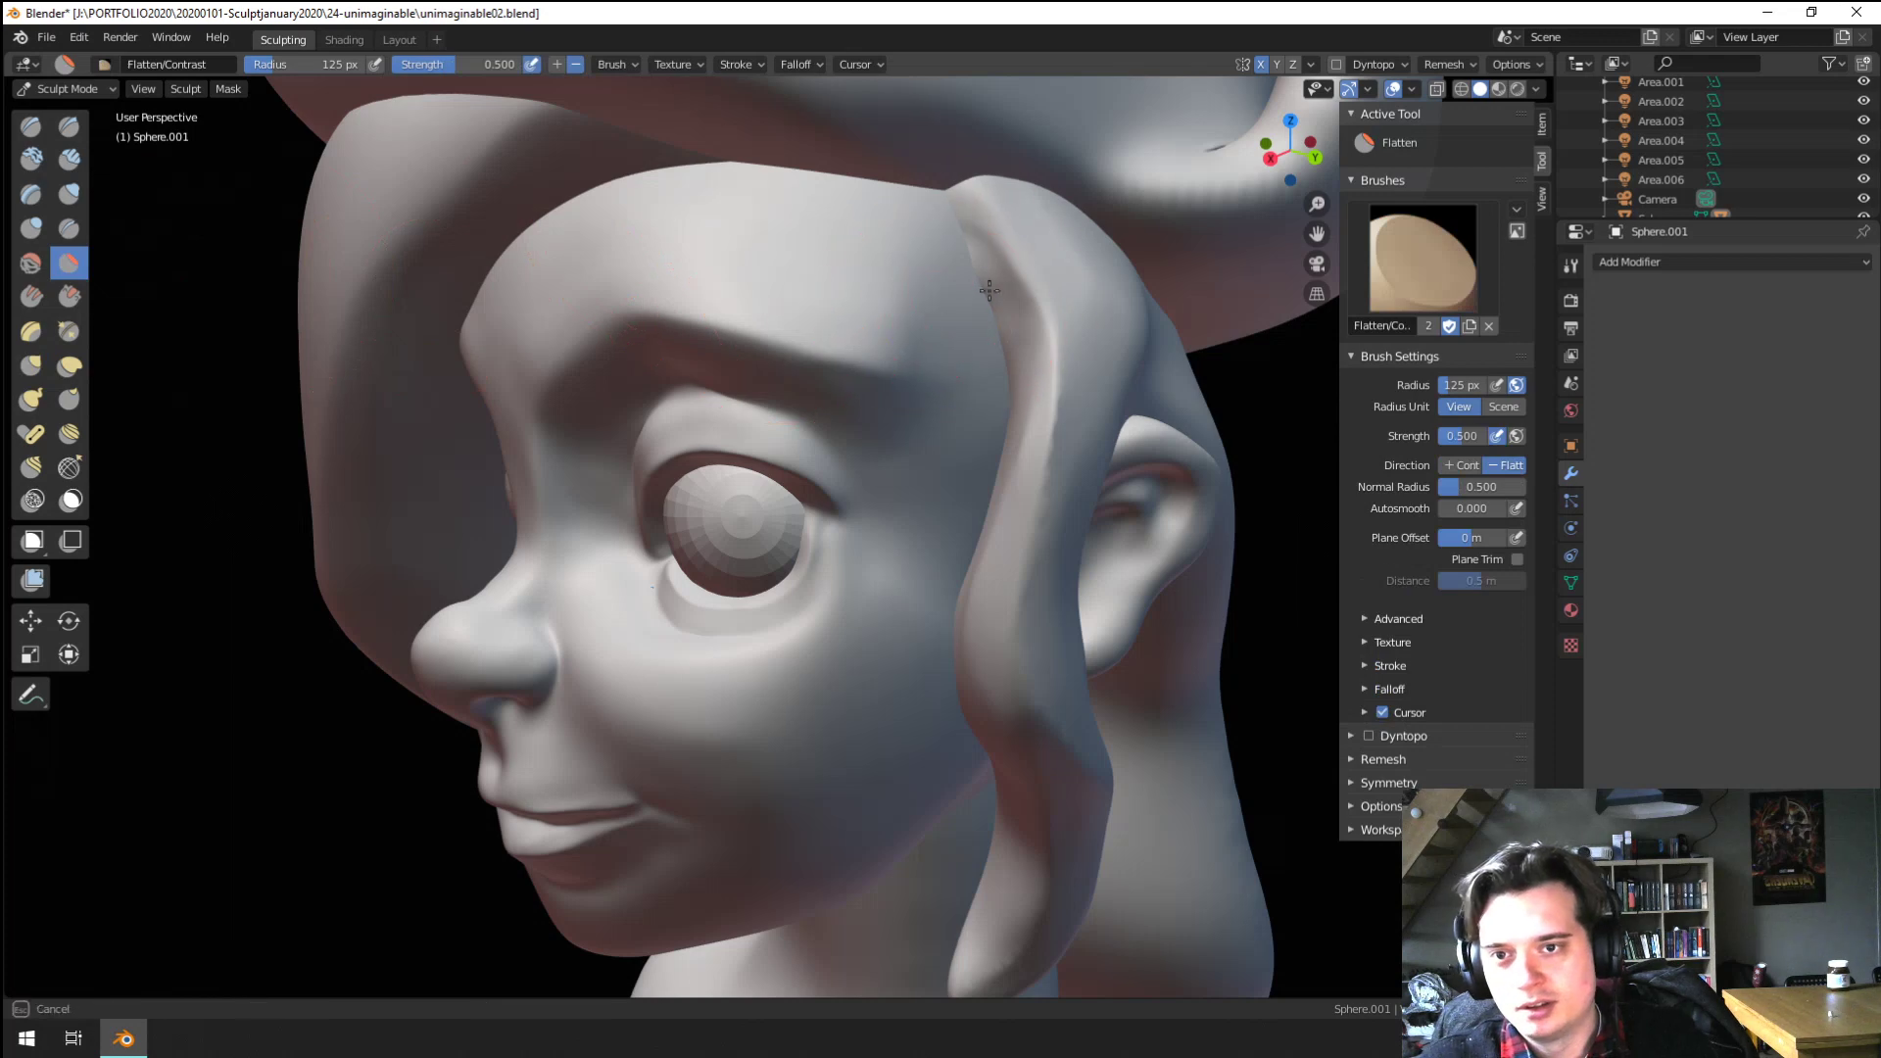
middle_click_drag(989, 373, 1075, 485)
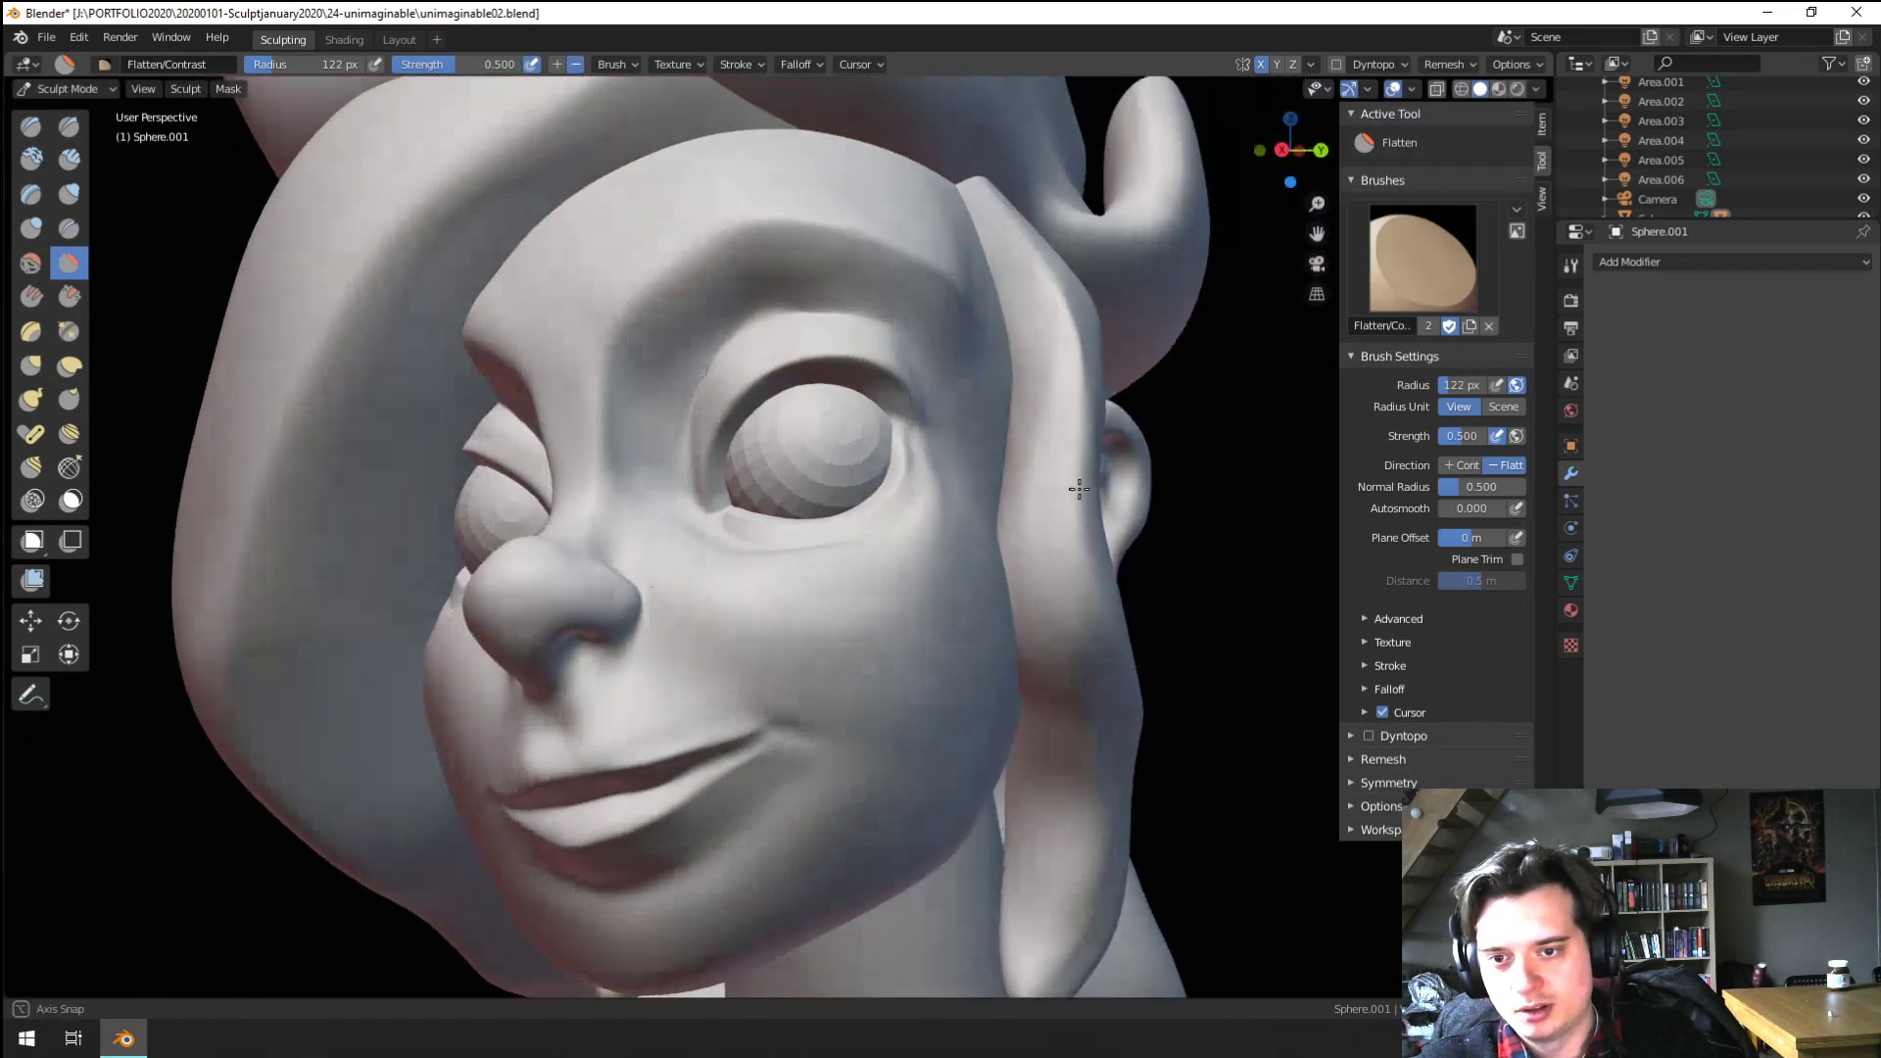
mouse_move(1029, 734)
middle_mouse_down()
mouse_move(927, 590)
mouse_move(1020, 630)
middle_mouse_up()
Adjust the bend in the middle of the strand beside the cheek with the Grab brush at 184 px radius
key("g")
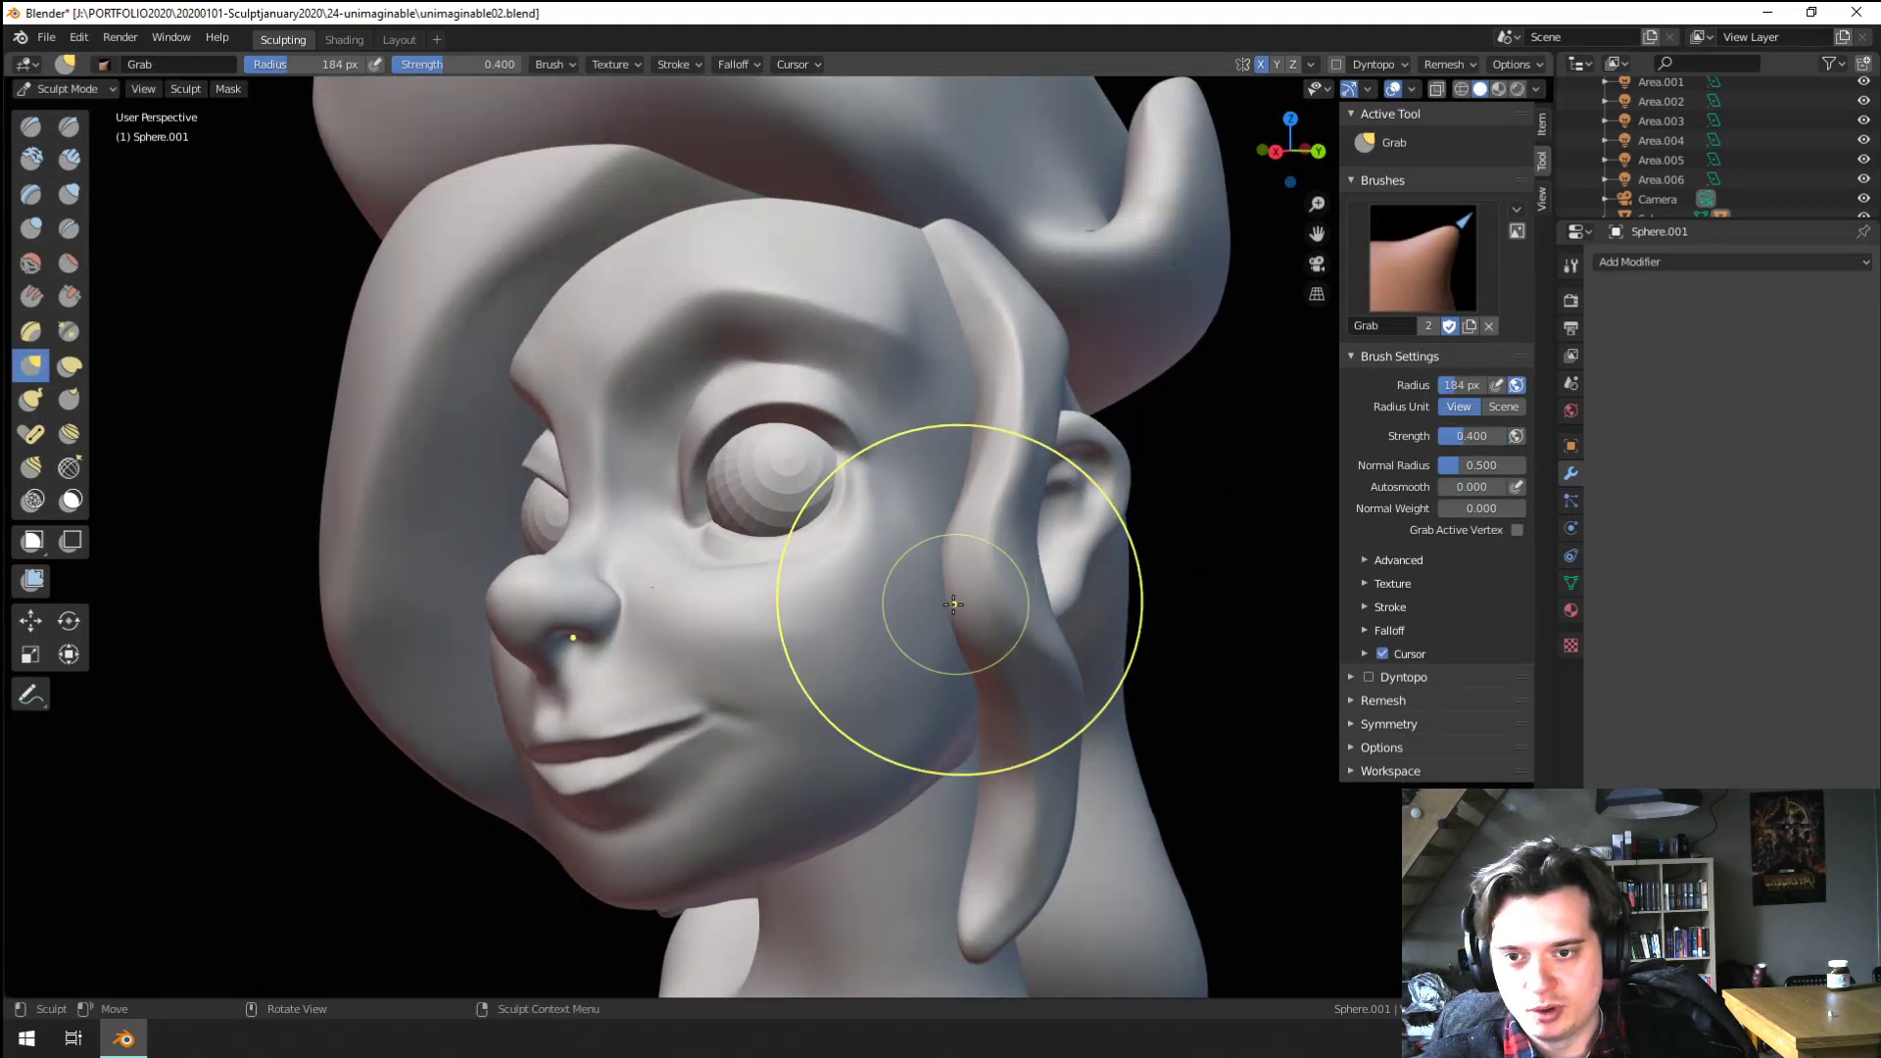
mouse_move(989, 589)
middle_mouse_down("ctrl")
mouse_move(985, 655)
mouse_move(886, 579)
mouse_move(805, 576)
middle_mouse_up("ctrl")
key("f")
left_click(1111, 592)
Refine the strand's upper bend from above and behind with the Grab brush at 229 and 208 px radius
mouse_move(806, 577)
middle_mouse_down("ctrl")
mouse_move(806, 517)
mouse_move(809, 627)
mouse_move(815, 539)
mouse_move(850, 524)
mouse_move(856, 364)
mouse_move(890, 390)
mouse_move(882, 363)
mouse_move(840, 370)
mouse_move(693, 496)
middle_mouse_up("ctrl")
key("f")
left_click(928, 403)
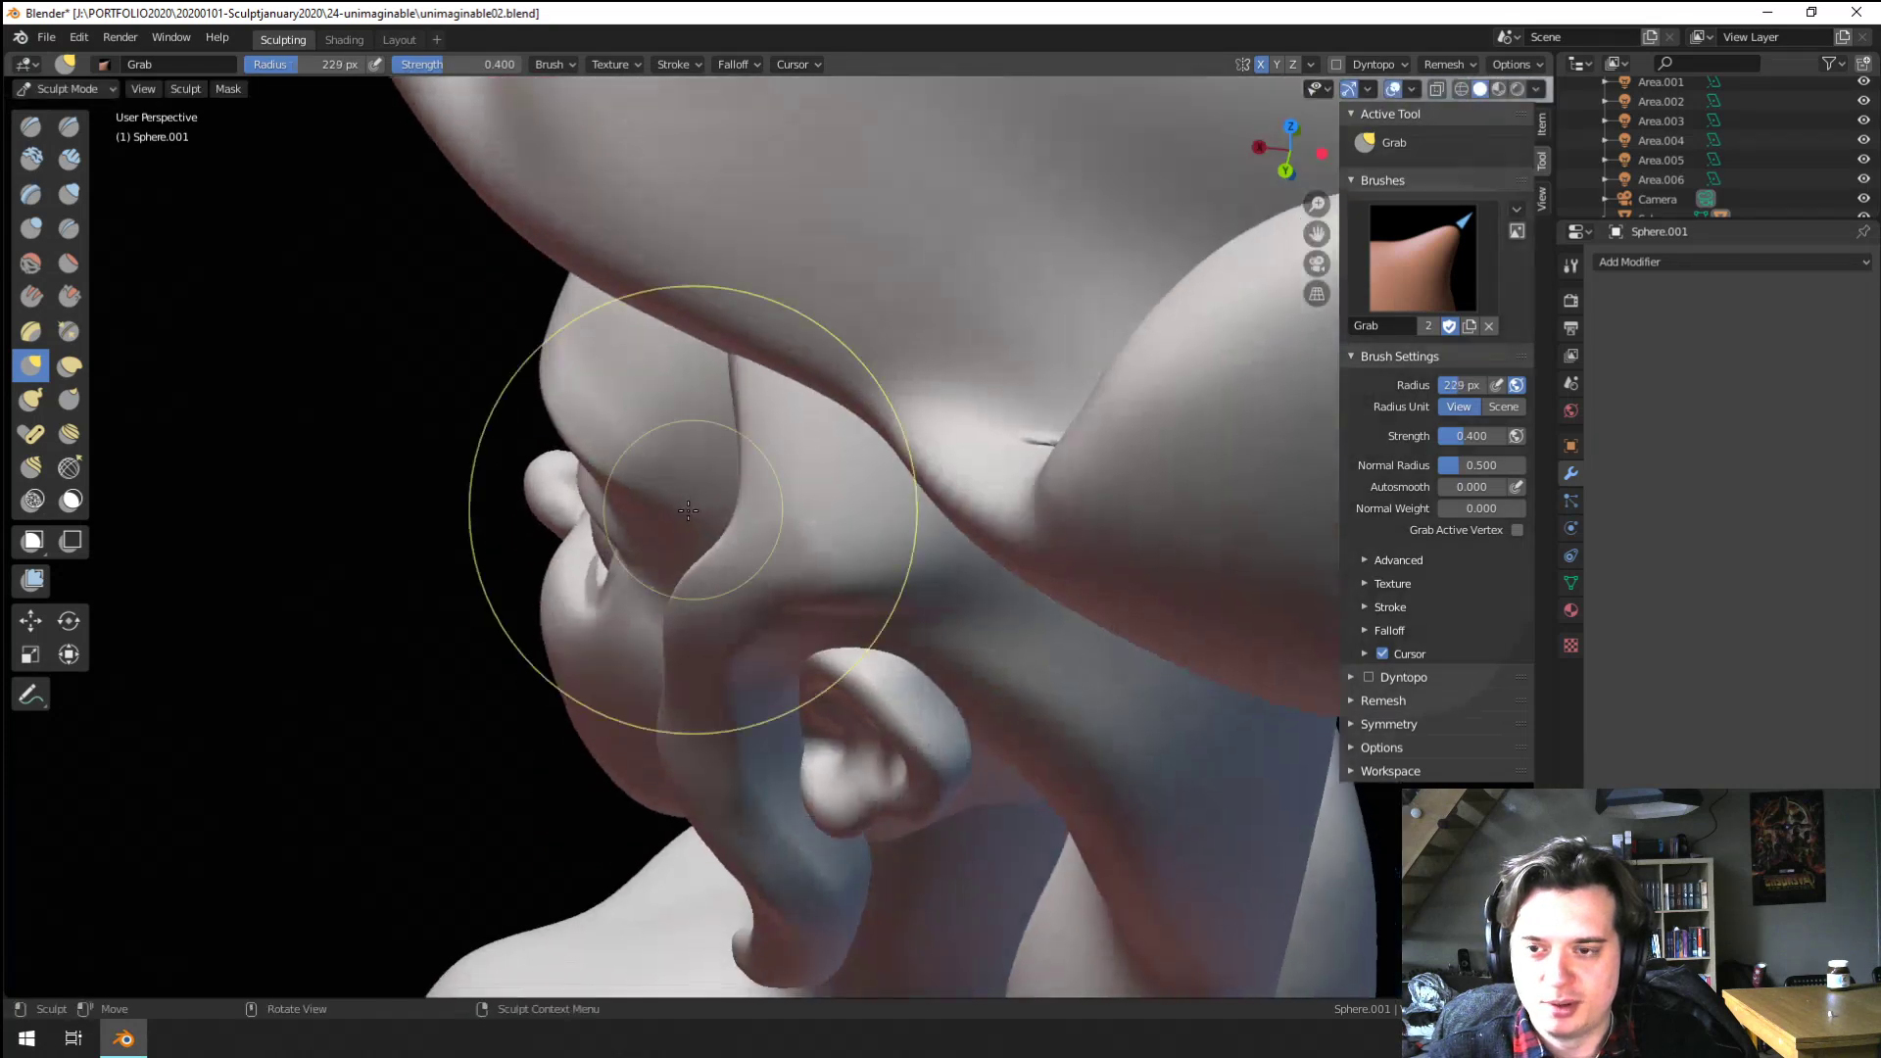
left_click_drag(689, 583, 702, 580)
mouse_move(702, 580)
middle_mouse_down()
mouse_move(843, 481)
mouse_move(725, 432)
middle_mouse_up()
key("f")
left_click(917, 432)
mouse_move(709, 357)
middle_mouse_down()
mouse_move(756, 378)
mouse_move(294, 294)
middle_mouse_up()
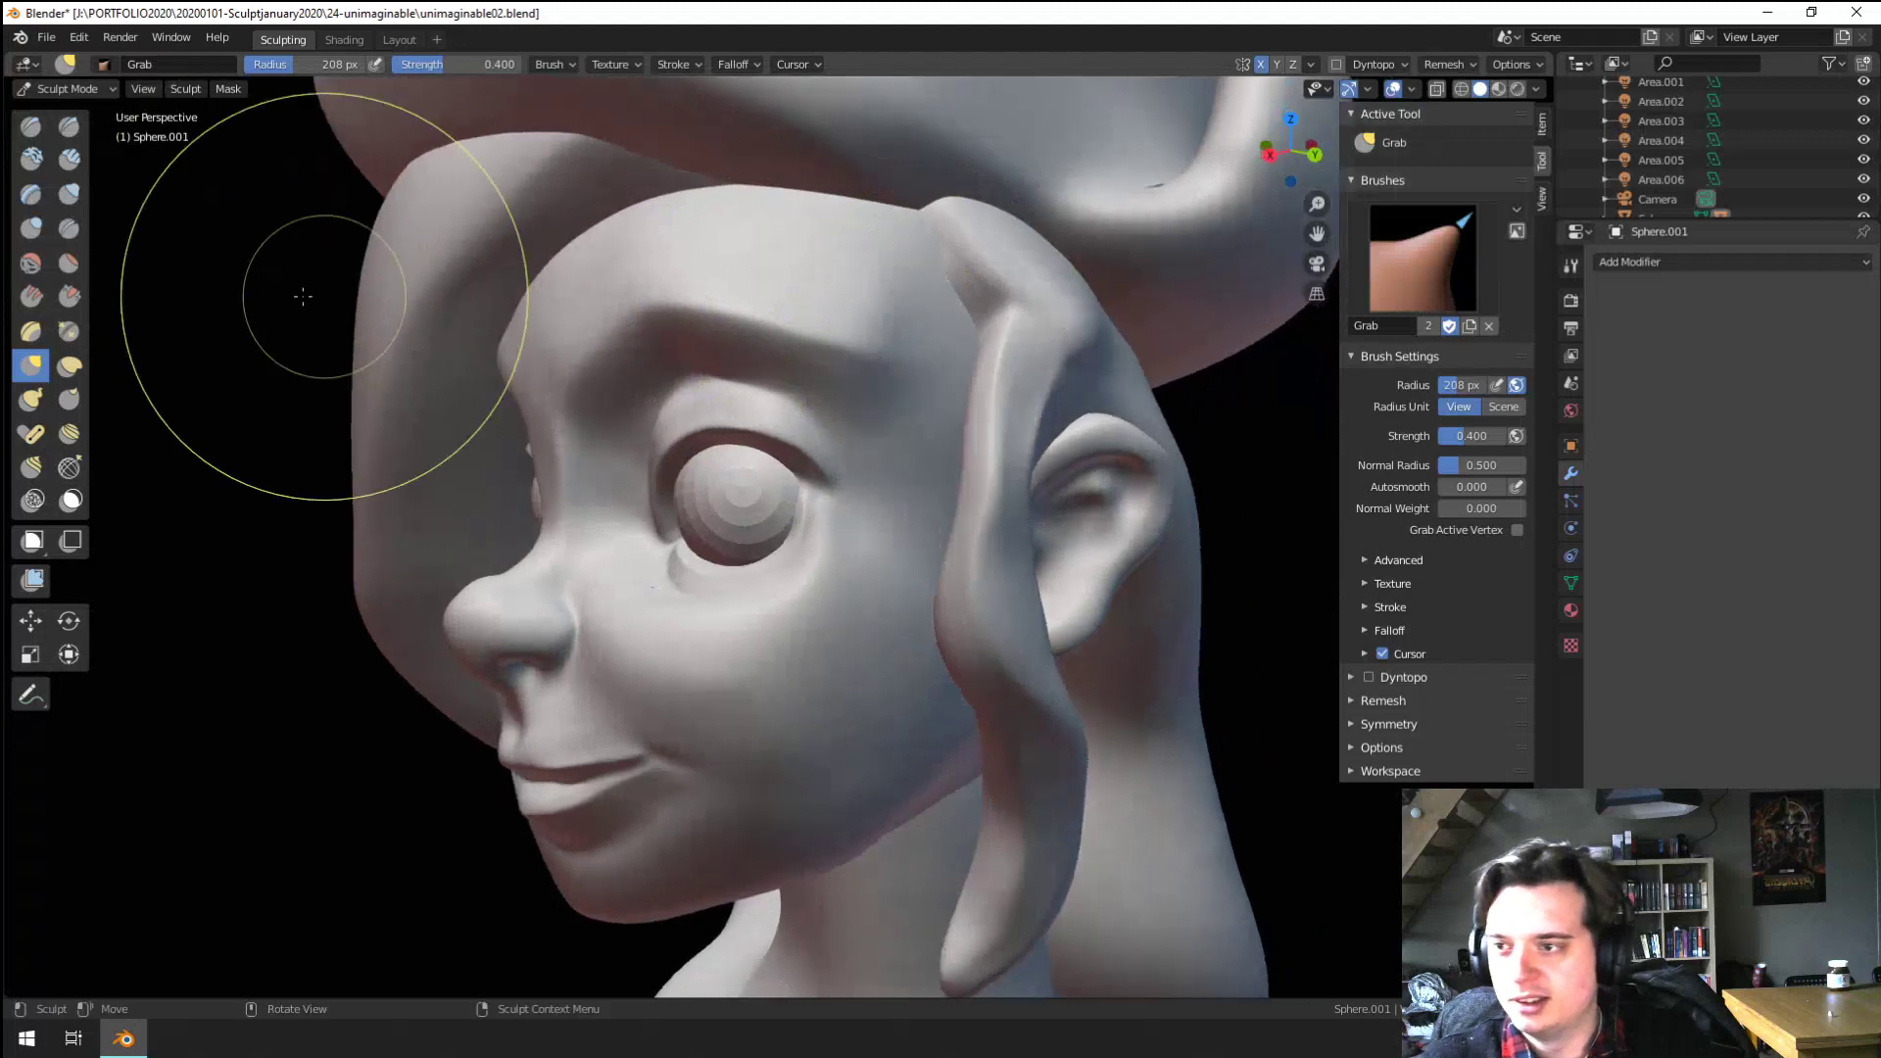
Refine the strand in front of the ear with Scrape at 101 and 106 px radius and Inflate starting at 114 px
left_click(68, 296)
left_click(1124, 452)
middle_click_drag(964, 458, 983, 468)
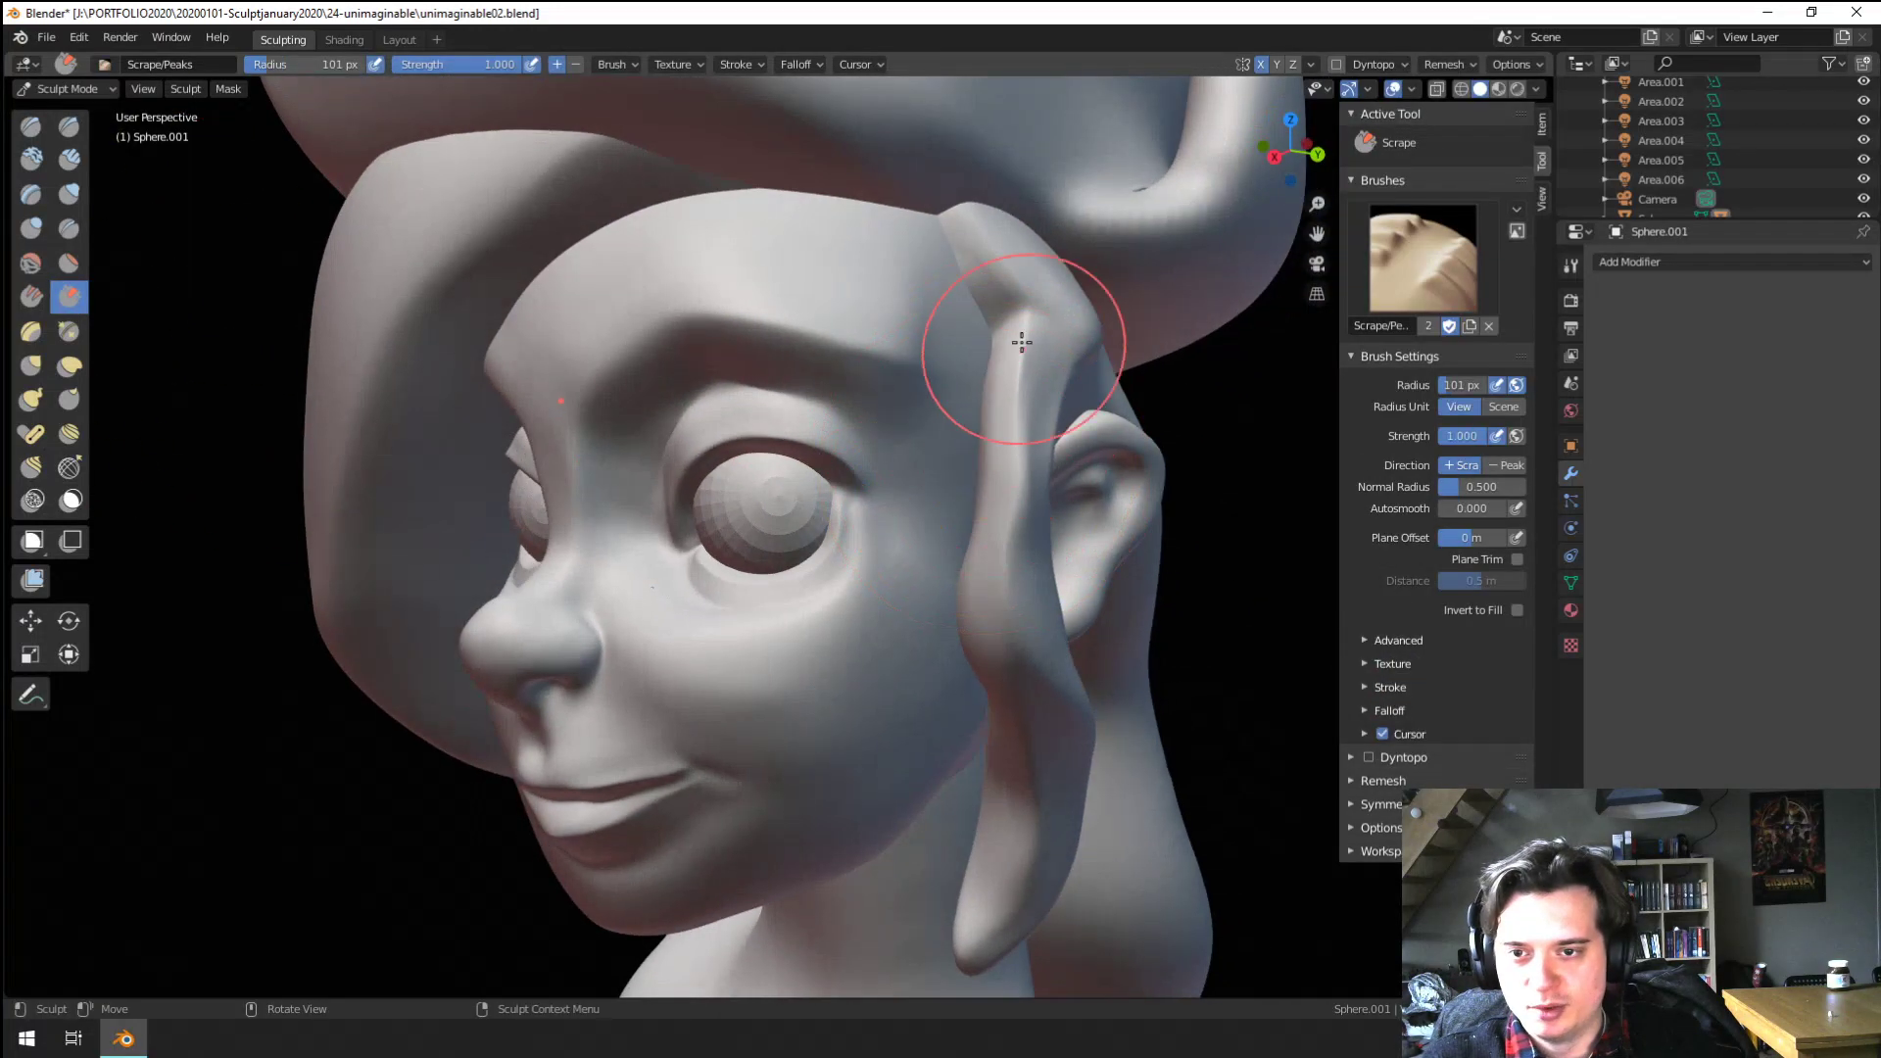
mouse_move(1021, 342)
middle_mouse_down()
mouse_move(937, 407)
mouse_move(979, 420)
mouse_move(920, 475)
middle_mouse_up()
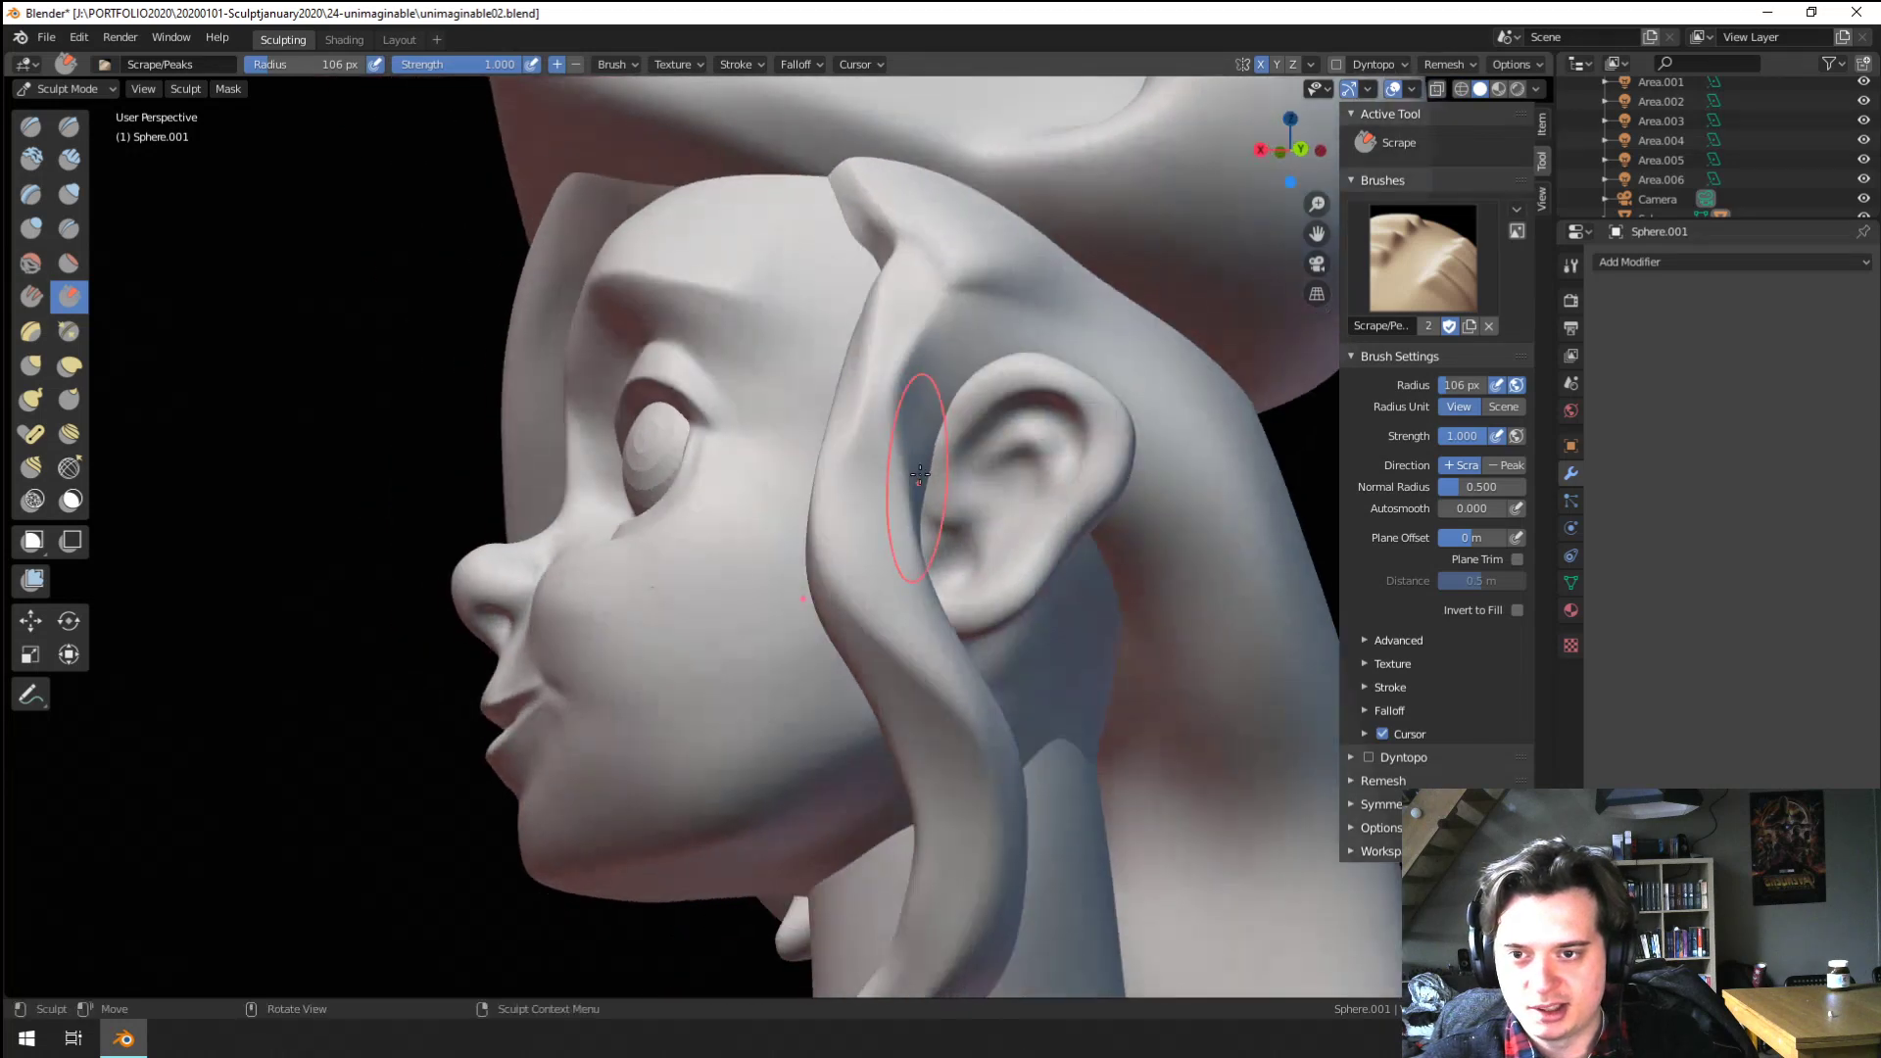
mouse_move(913, 546)
middle_mouse_down()
mouse_move(957, 550)
mouse_move(768, 401)
mouse_move(831, 406)
middle_mouse_up()
left_click(68, 194)
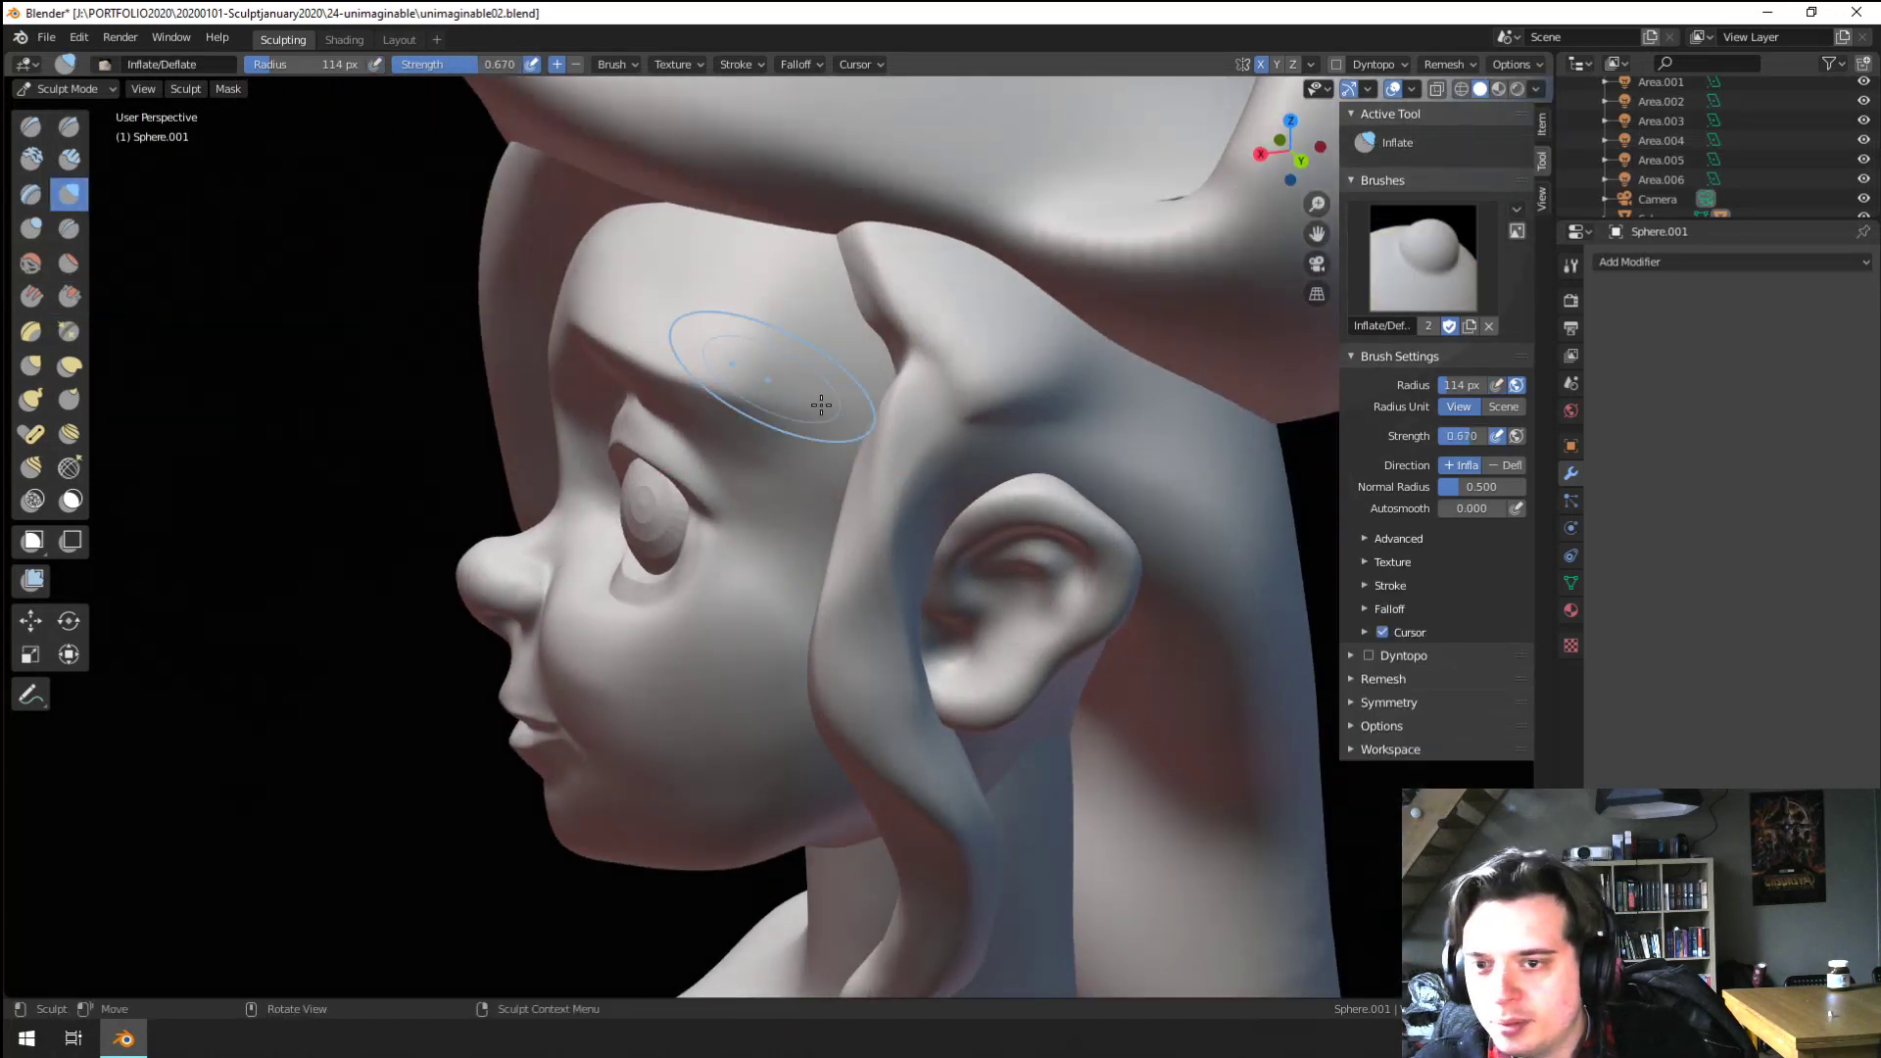
middle_click_drag(847, 595, 706, 510)
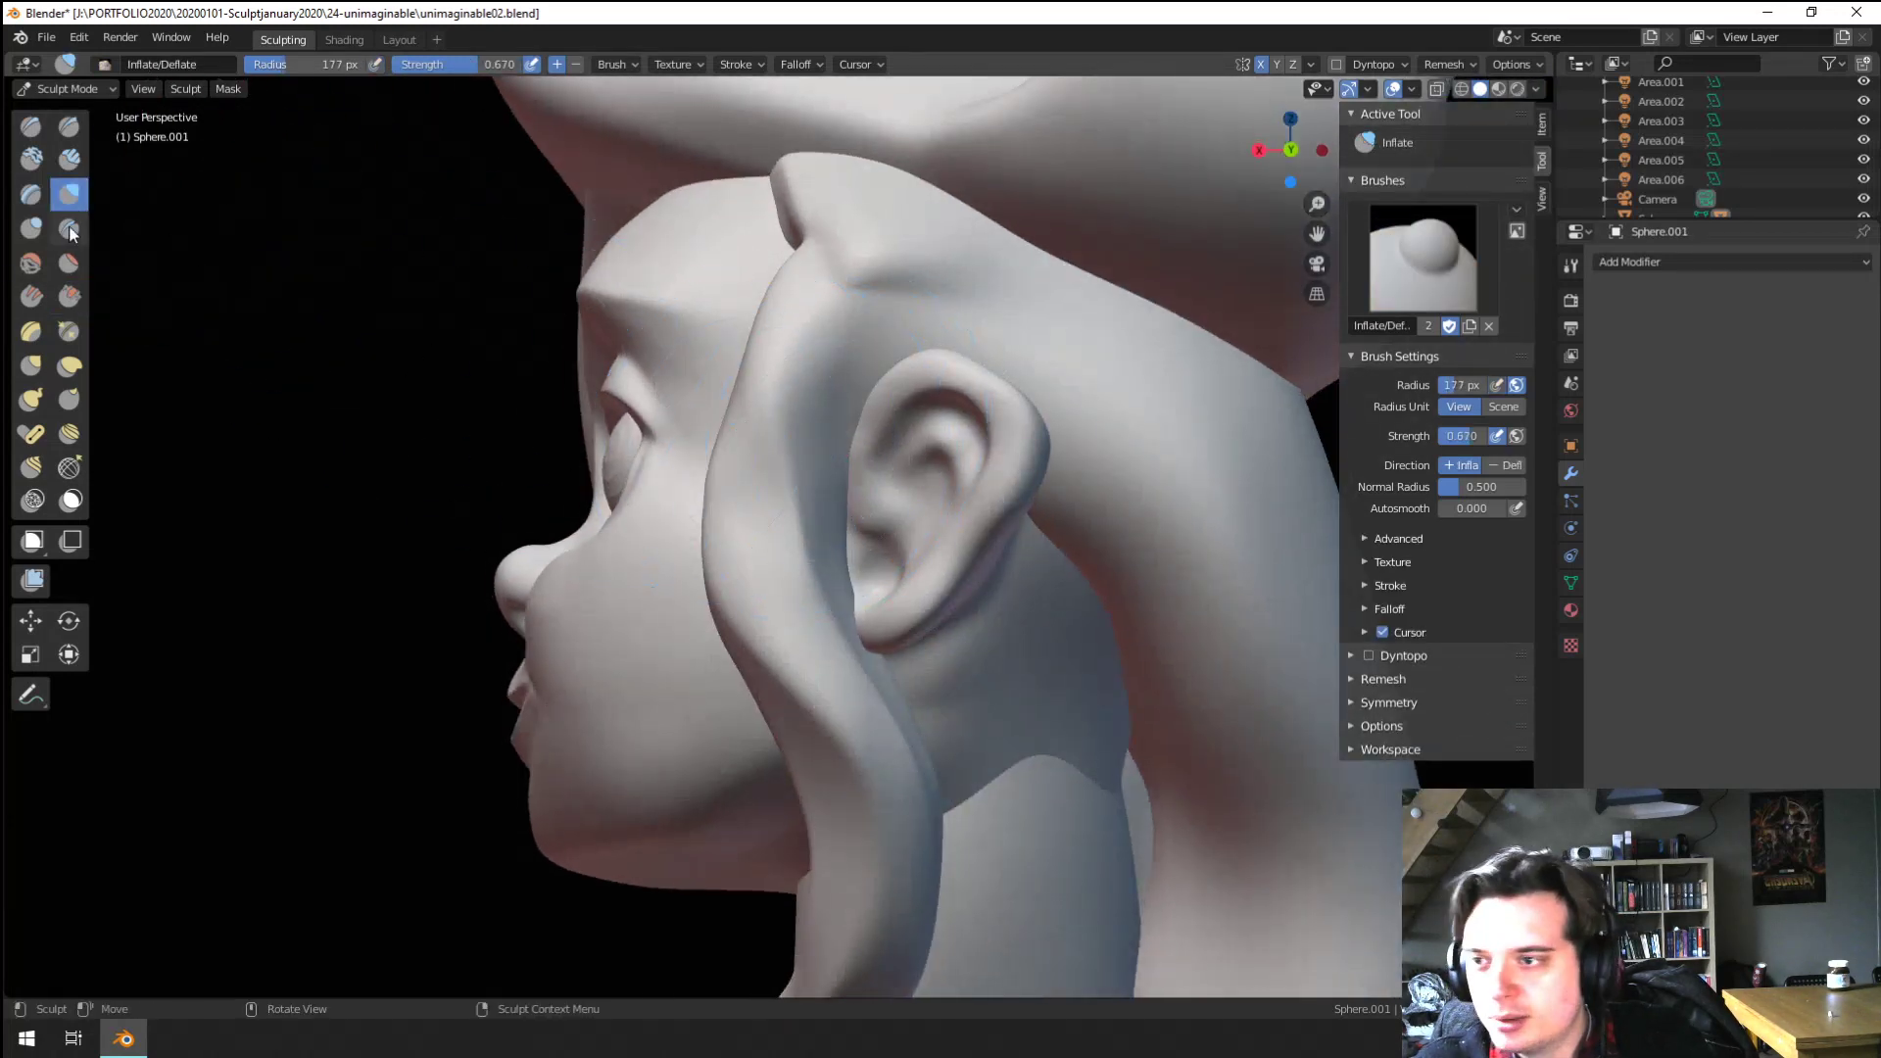
Scrape the upper and middle strand beside the ear with the Scrape brush at 122 and 94 px radius
left_click(71, 296)
middle_click_drag(765, 386, 943, 403)
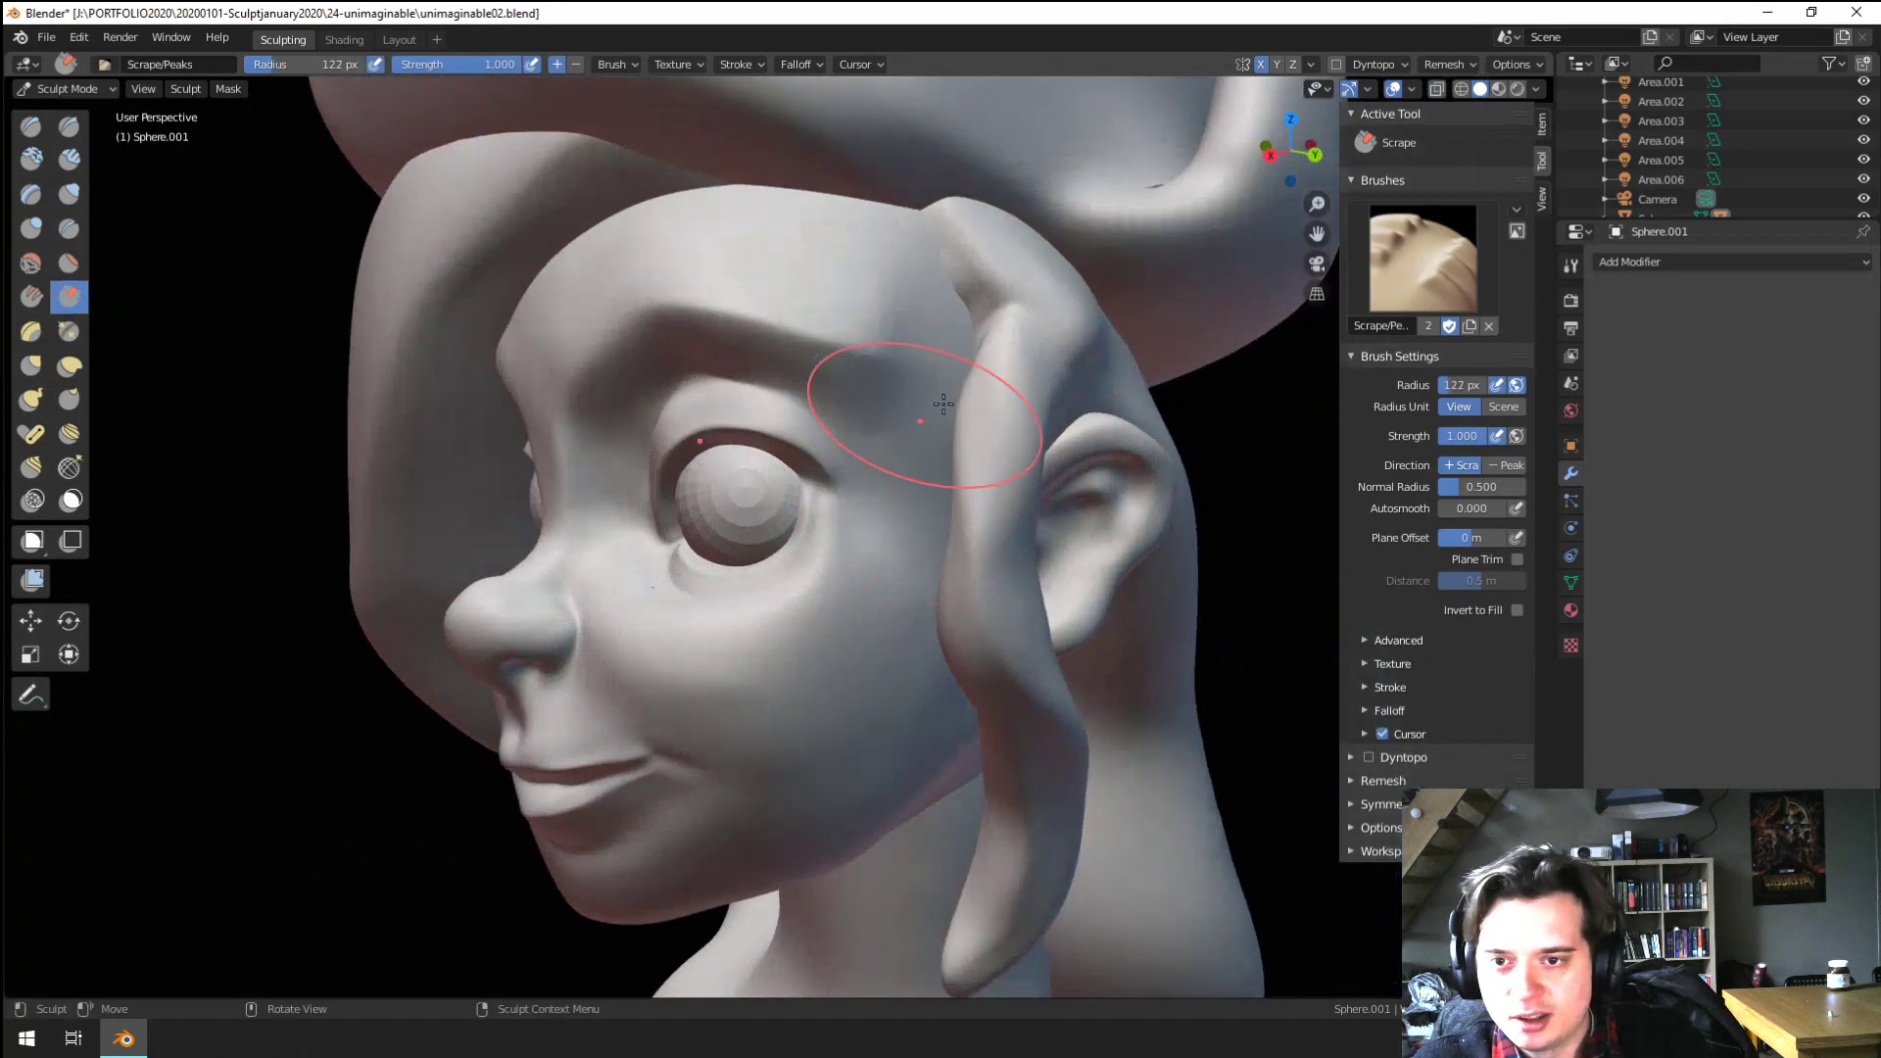
middle_click_drag(1024, 490, 955, 441)
middle_click_drag(915, 337, 863, 304)
key("f")
left_click(861, 422)
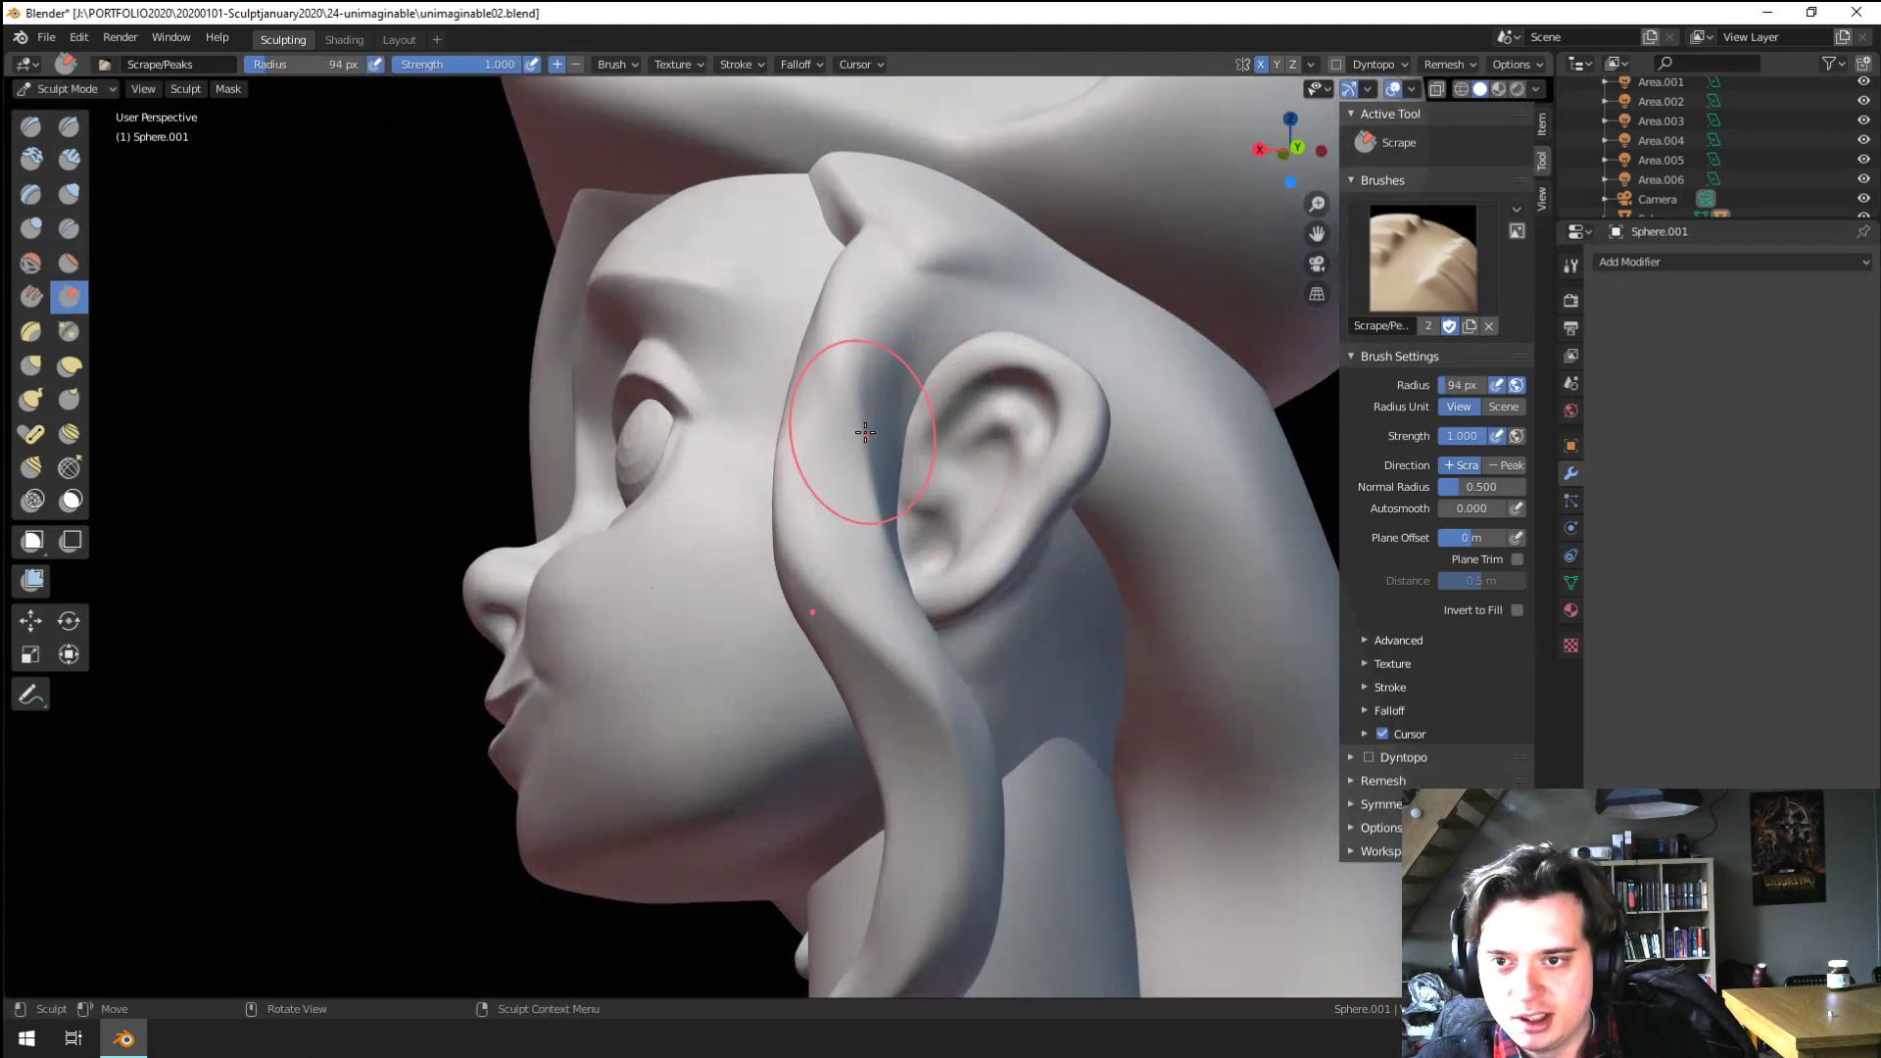
middle_click_drag(861, 421, 859, 480)
middle_click_drag(856, 377, 860, 453)
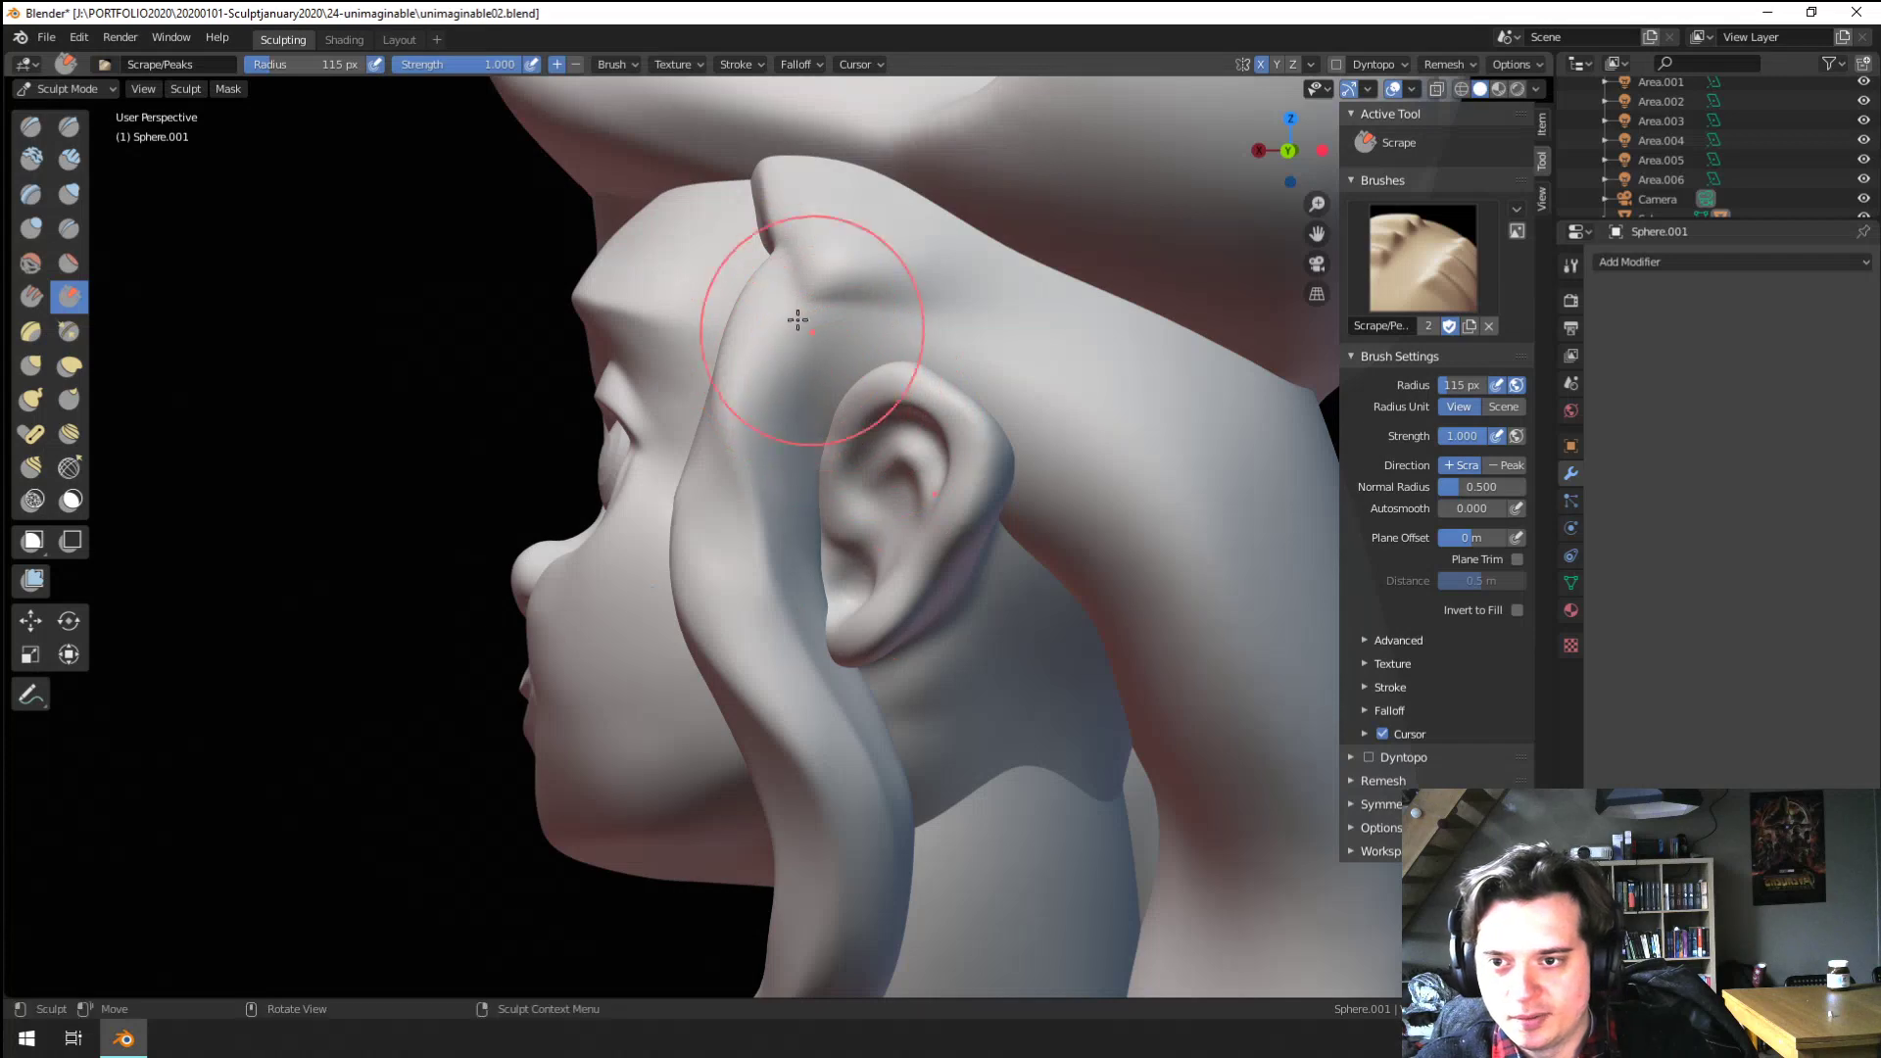
Even out the strand's surface from the side and front with the Scrape brush at 115 and 93 px radius
left_click_drag(812, 552, 812, 538)
scroll(812, 539, "down", 5)
middle_click_drag(833, 534, 994, 500)
scroll(955, 514, "up", 2)
scroll(994, 499, "up", 3)
key("f")
left_click(968, 422)
middle_click_drag(994, 368, 1016, 392)
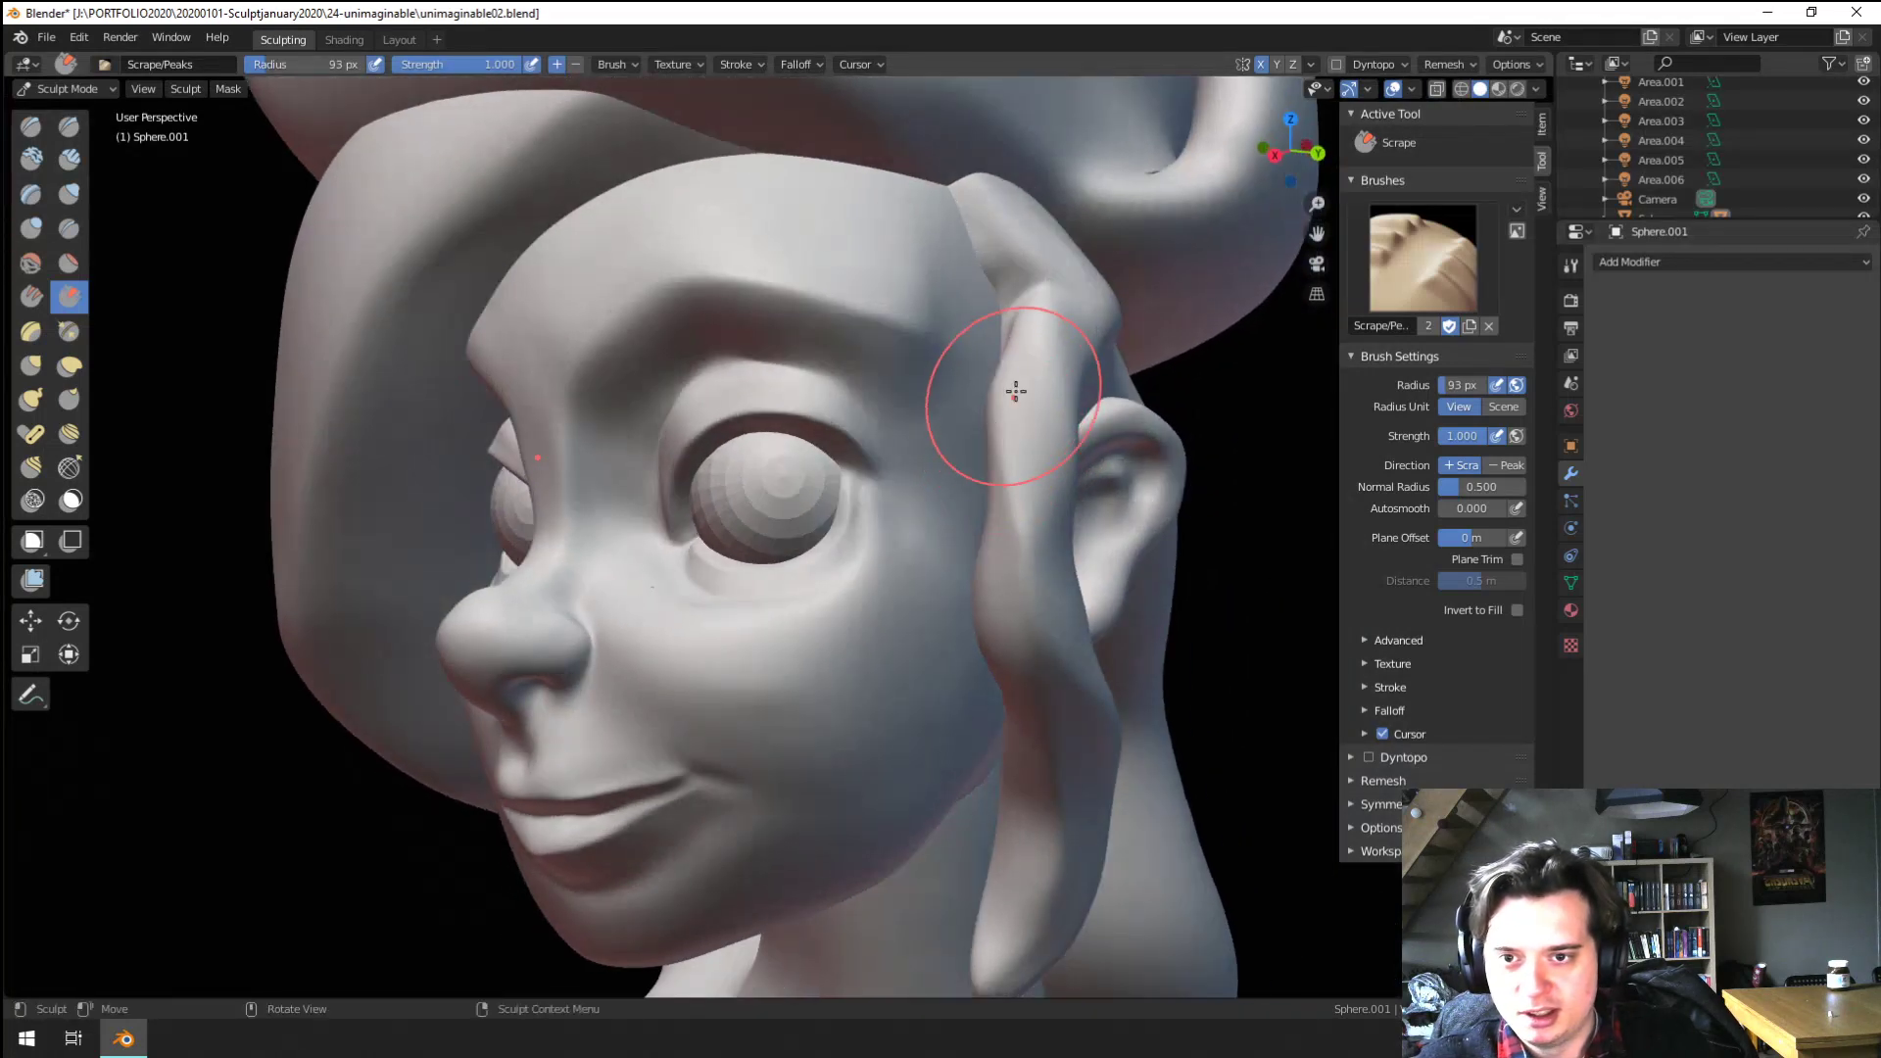
left_click_drag(1040, 527, 1040, 461)
Scrape the strand's top near the temple at up to 135 px radius and reshape its bend with Grab at 197 px
mouse_move(1041, 460)
middle_mouse_down()
mouse_move(965, 323)
mouse_move(951, 343)
middle_mouse_up()
mouse_move(946, 362)
left_mouse_down()
mouse_move(937, 298)
mouse_move(939, 323)
left_mouse_up()
middle_click_drag(939, 323, 1000, 534)
key("f")
left_click(968, 360)
mouse_move(968, 359)
middle_mouse_down()
mouse_move(862, 367)
mouse_move(898, 420)
middle_mouse_up()
scroll(844, 372, "up", 2)
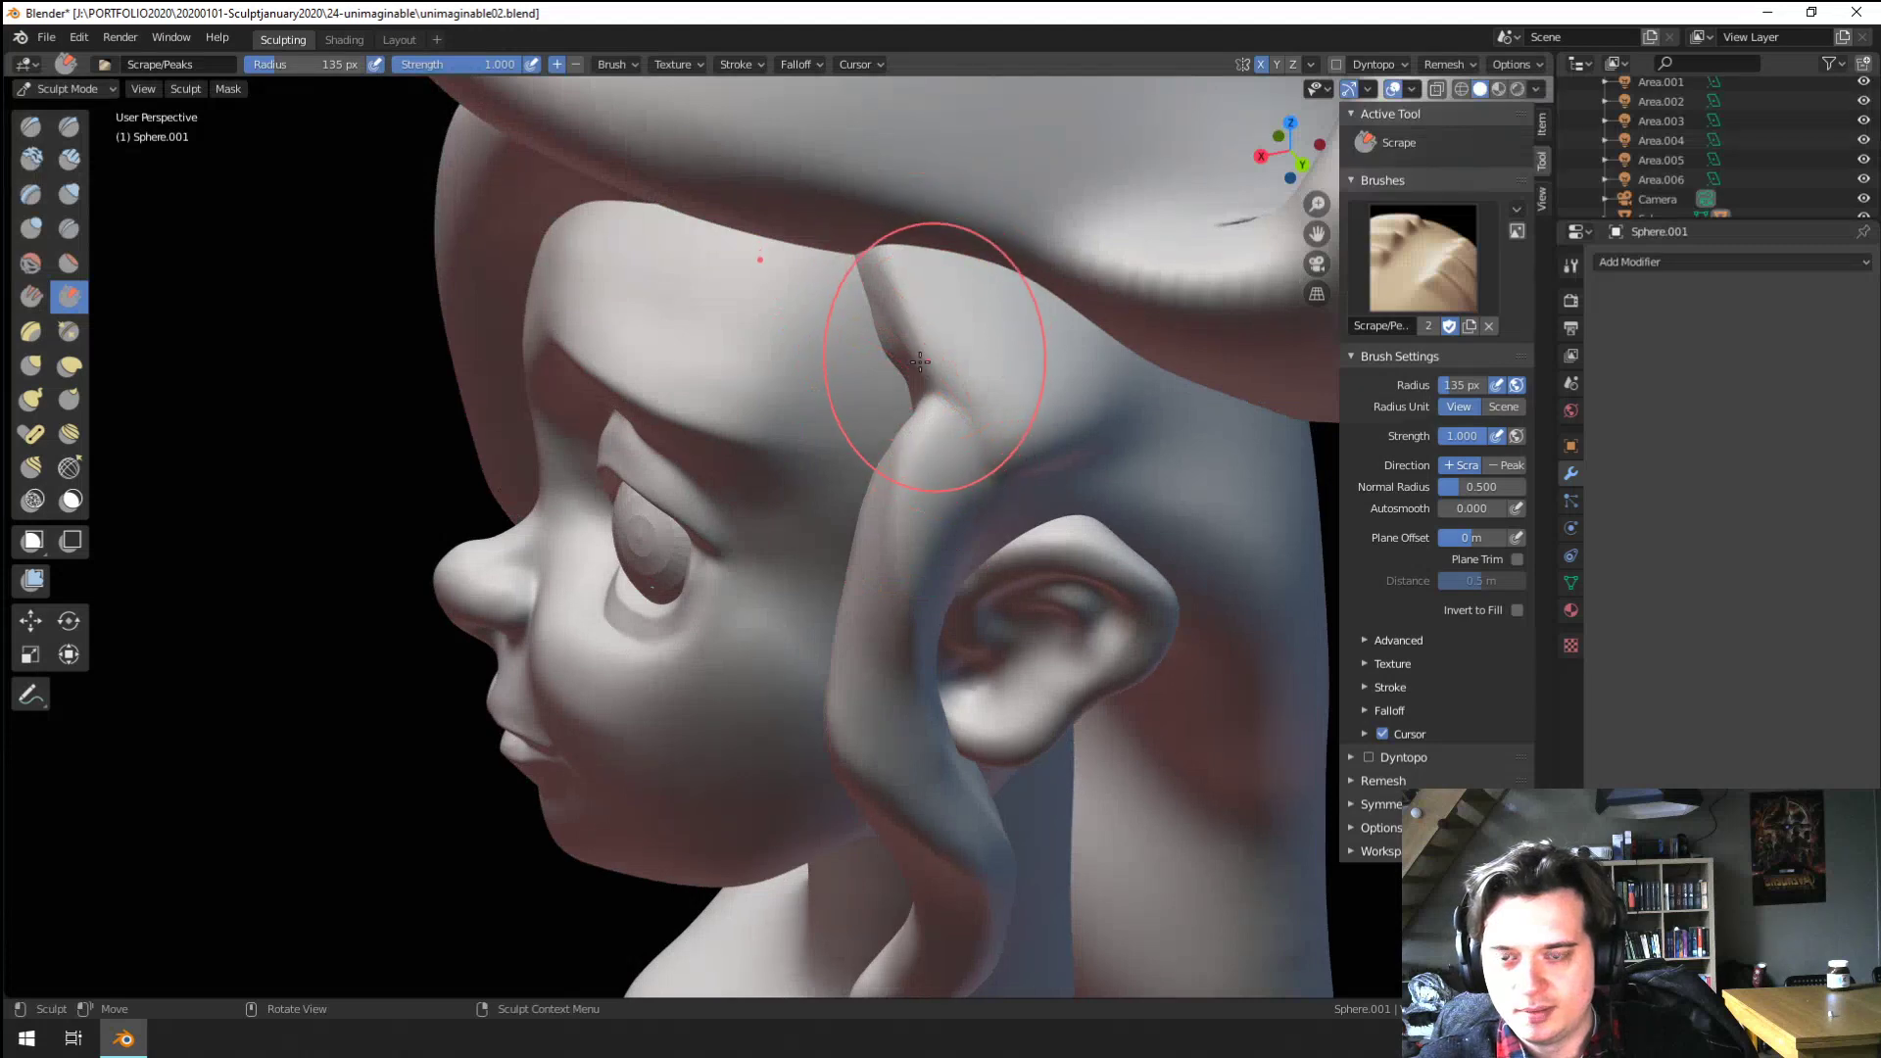
key("g")
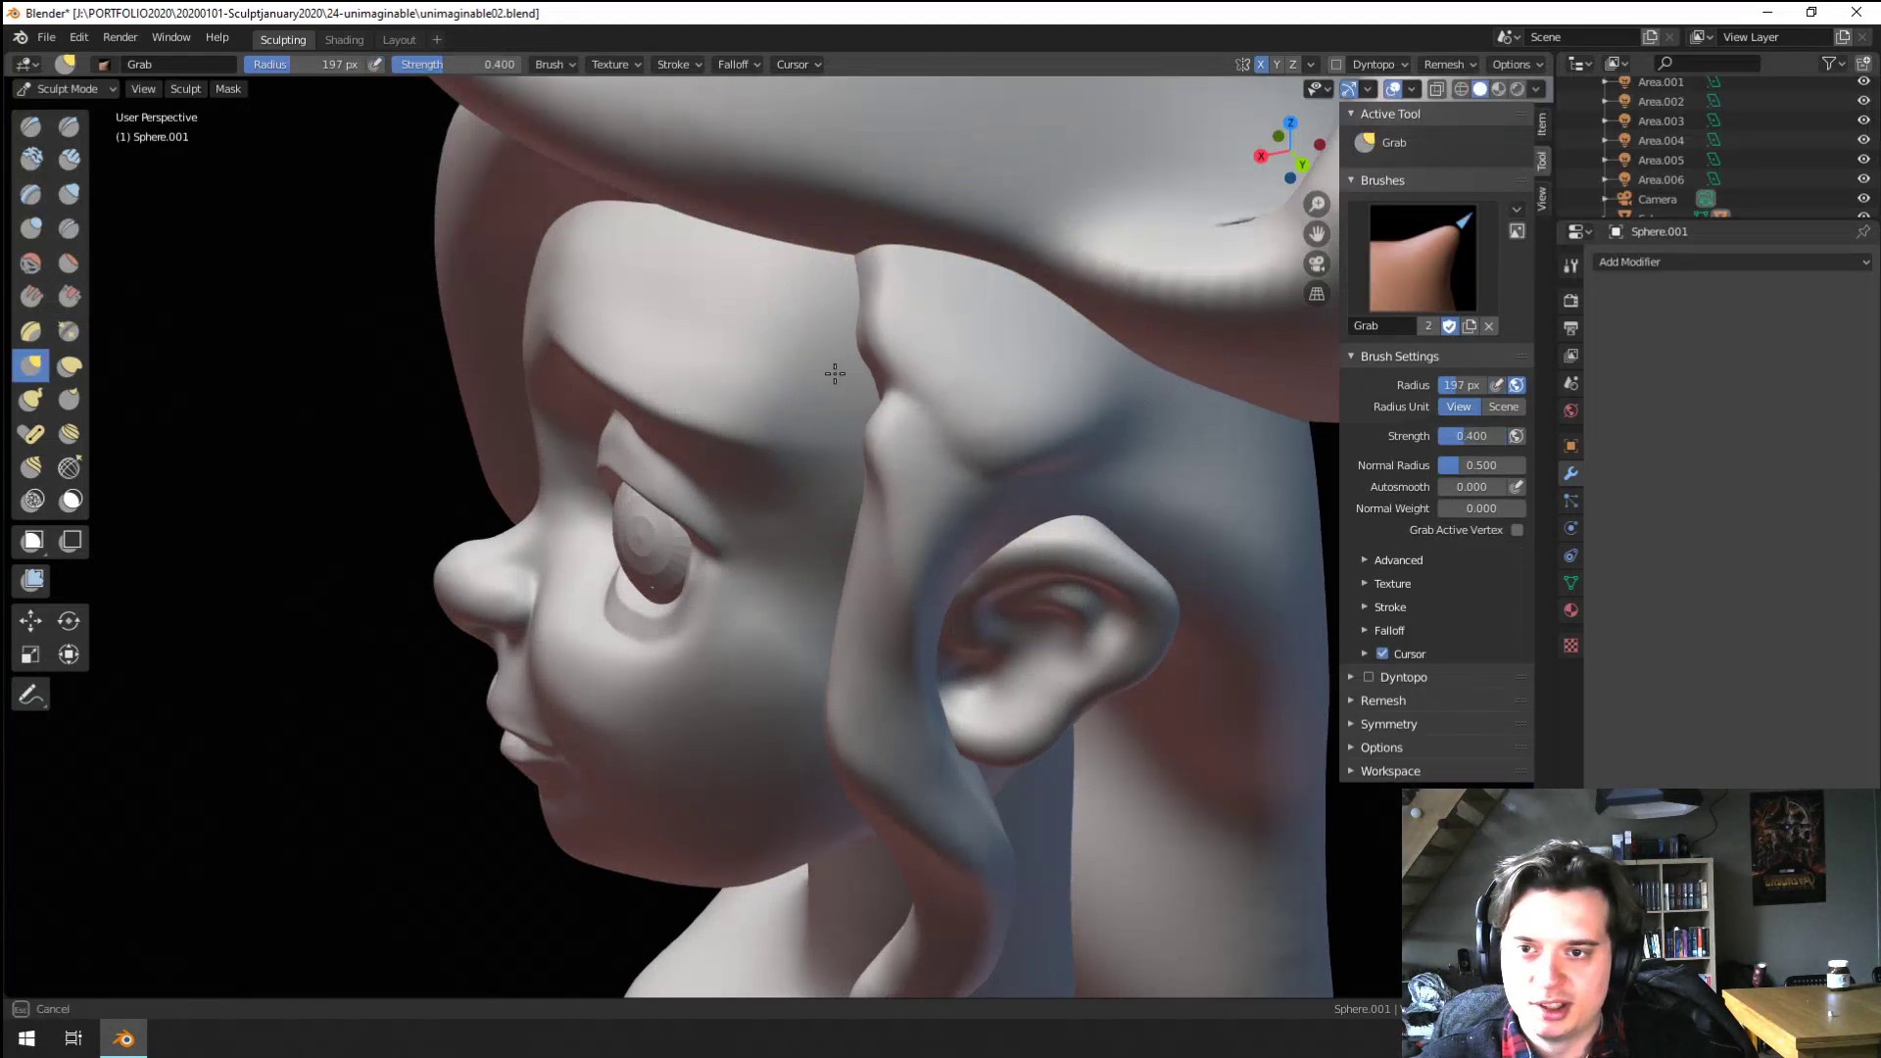
middle_click_drag(872, 372, 1057, 388)
Scrape the front of the strand's upper bend with the Scrape brush, starting at 125 px radius
left_click(69, 296)
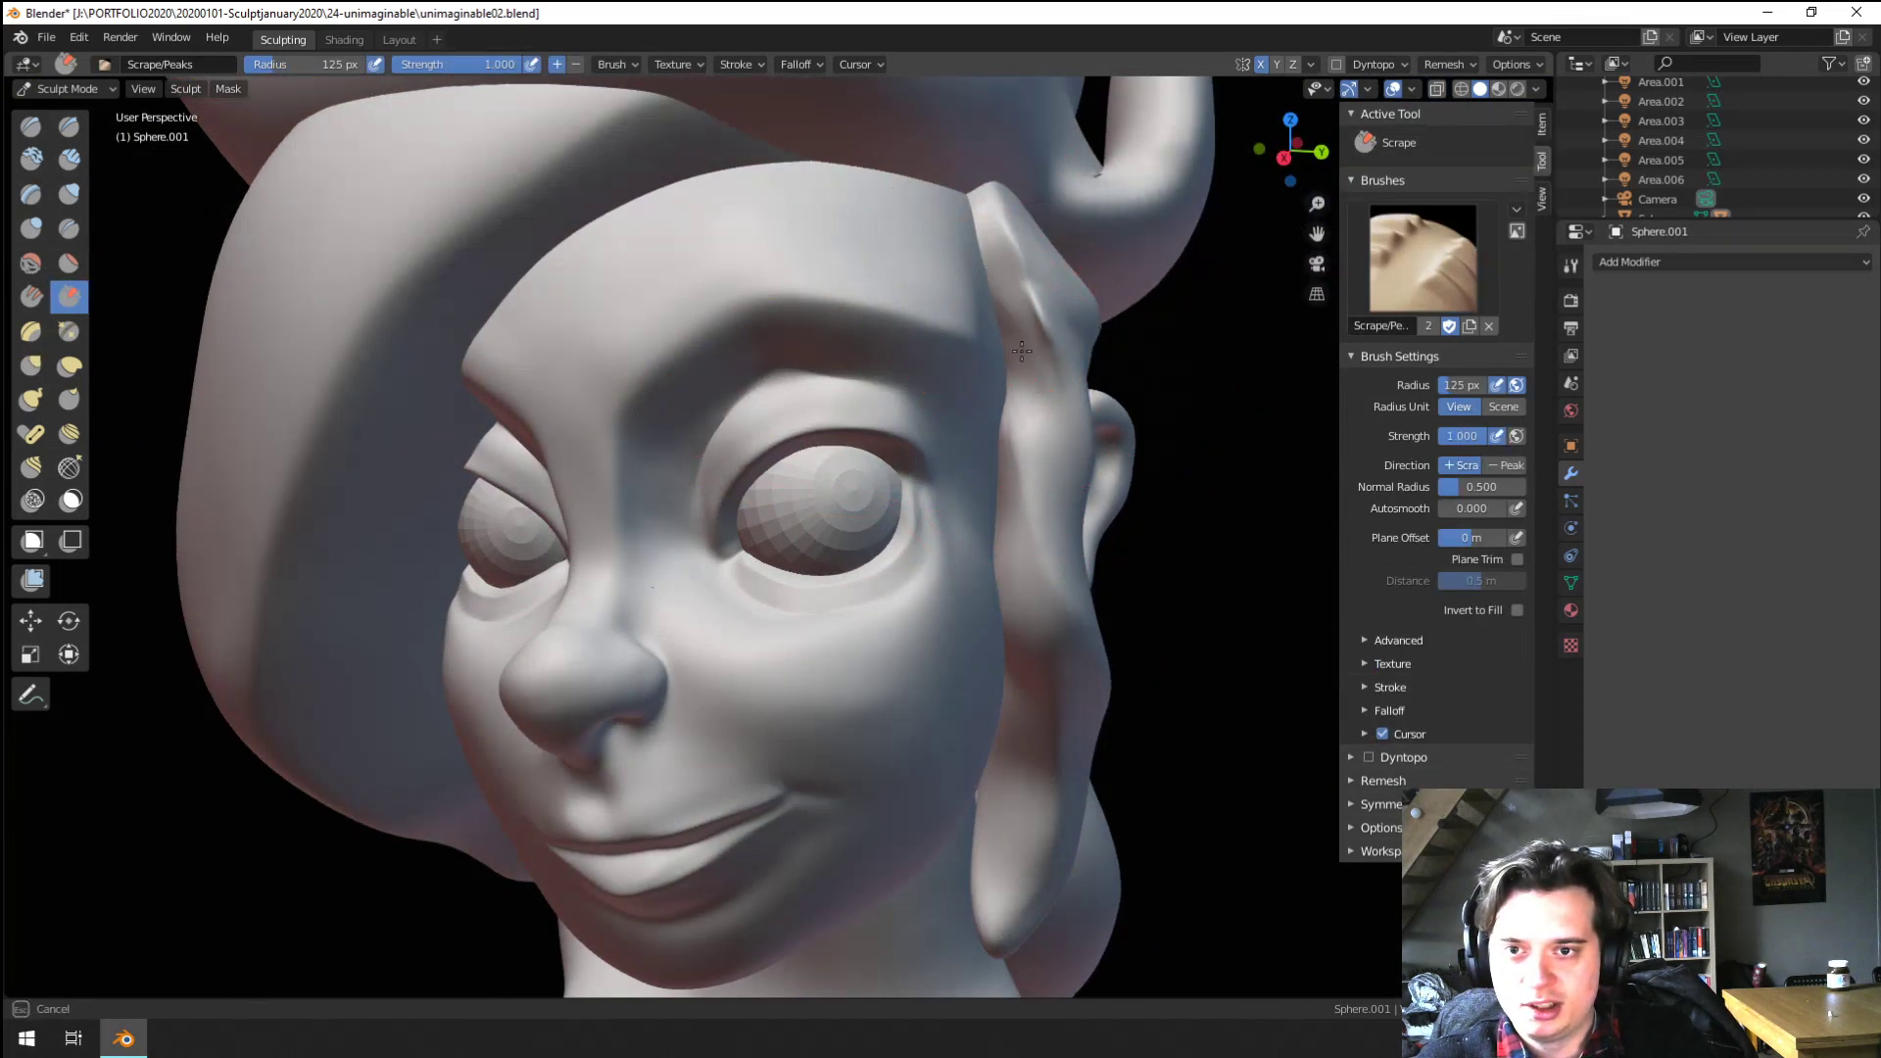
mouse_move(1022, 349)
middle_mouse_down()
mouse_move(975, 335)
mouse_move(986, 296)
mouse_move(970, 300)
mouse_move(1000, 315)
mouse_move(947, 272)
middle_mouse_up()
key("f")
left_click(1013, 298)
key("bracketleft")
key("bracketleft")
key("bracketleft")
key("bracketright")
Smooth the strand's bend above the ear with Scrape at 127 px radius and adjust its contour with Grab
middle_click_drag(982, 362, 928, 237)
key("bracketright")
key("bracketright")
key("bracketright")
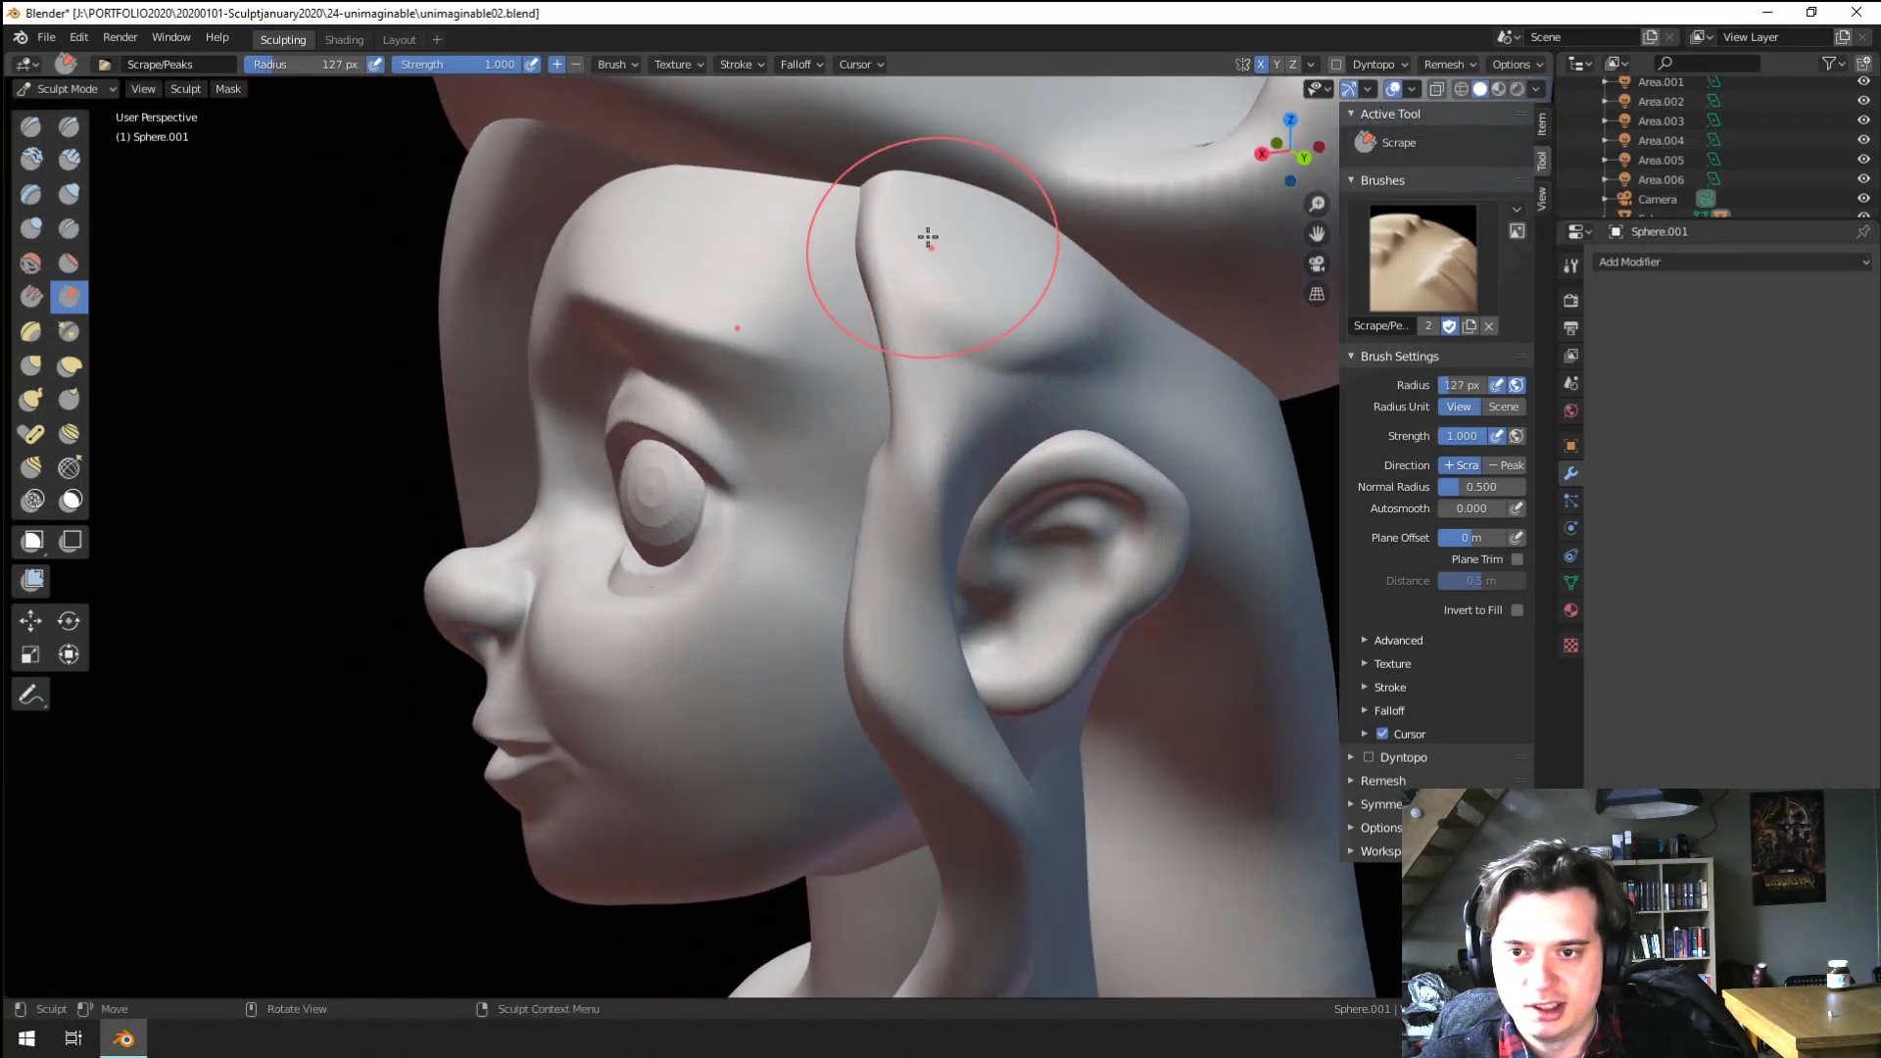
key("g")
mouse_move(904, 384)
middle_mouse_down()
mouse_move(1013, 372)
mouse_move(1067, 529)
mouse_move(1036, 525)
mouse_move(1029, 348)
mouse_move(878, 364)
middle_mouse_up()
Plane the strand's upper faces between temple and ear with the Scrape brush at 185, 189 and 162 px radius
left_click(68, 292)
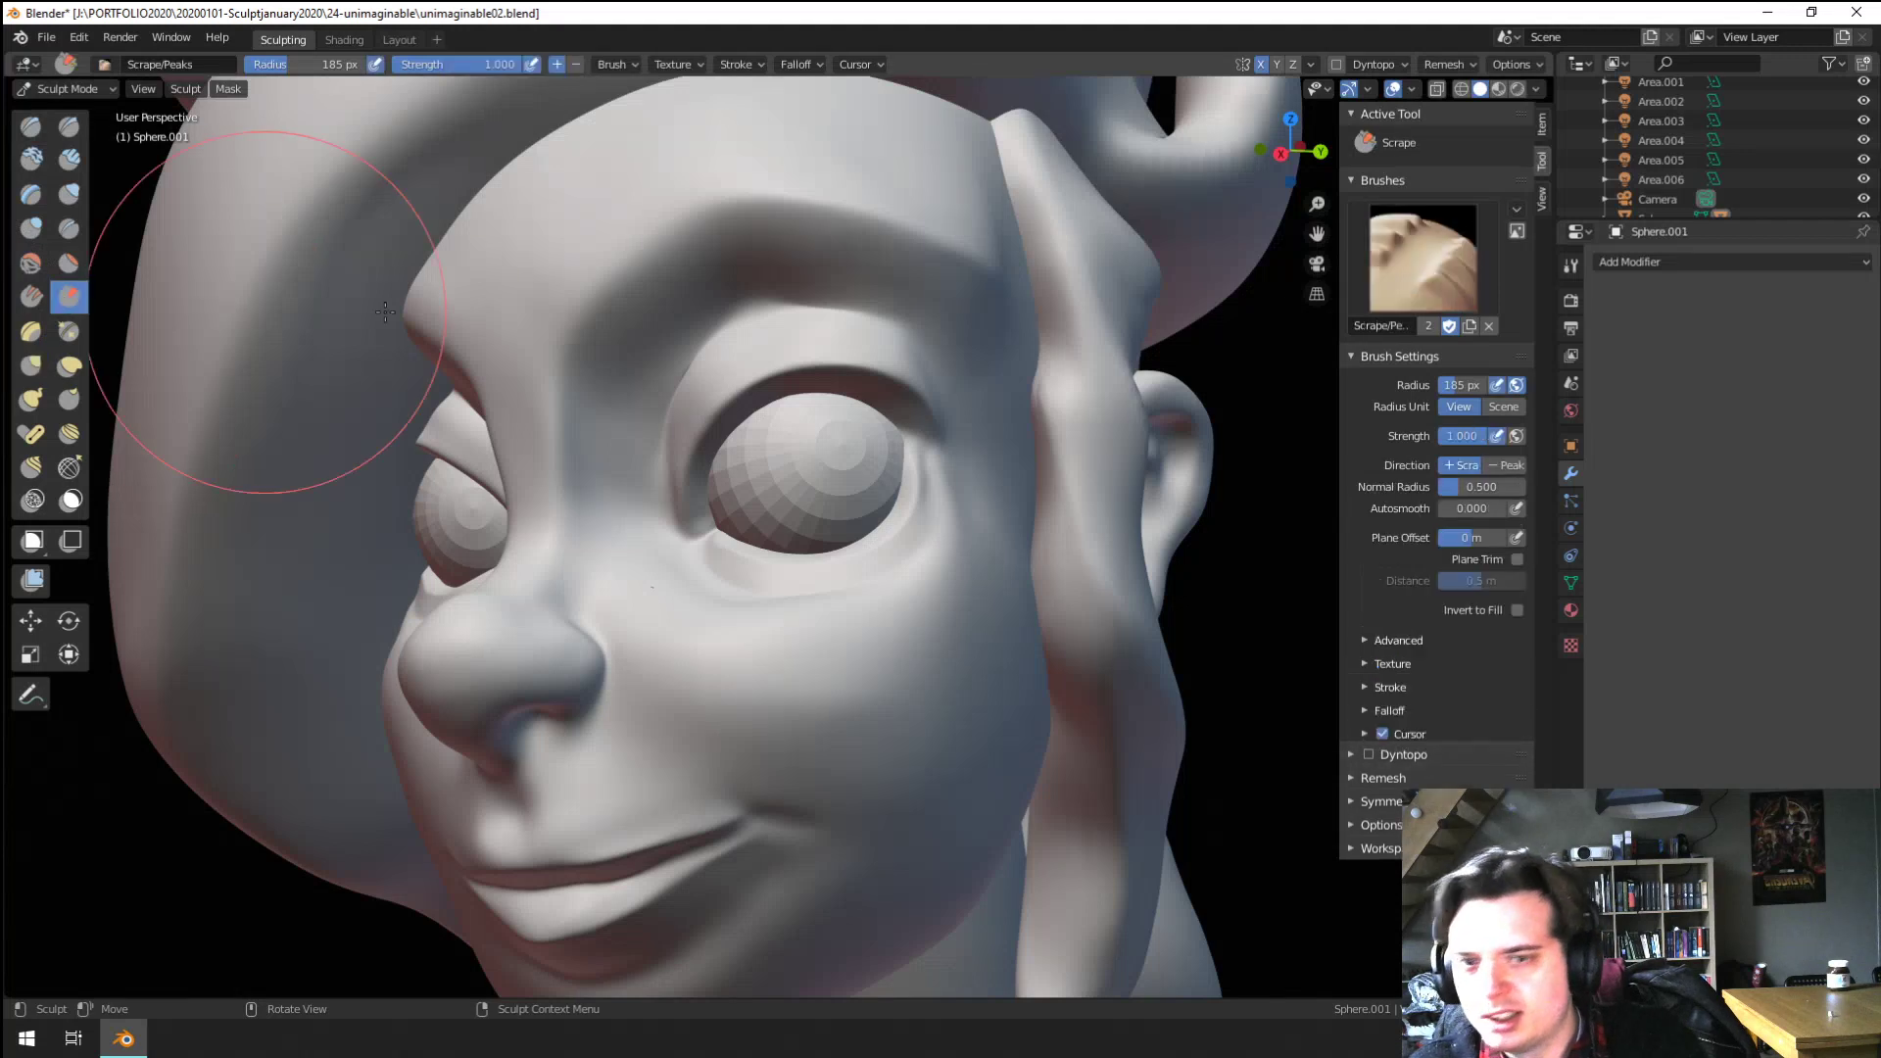
middle_click_drag(431, 451, 899, 415)
key("bracketright")
key("bracketright")
key("bracketright")
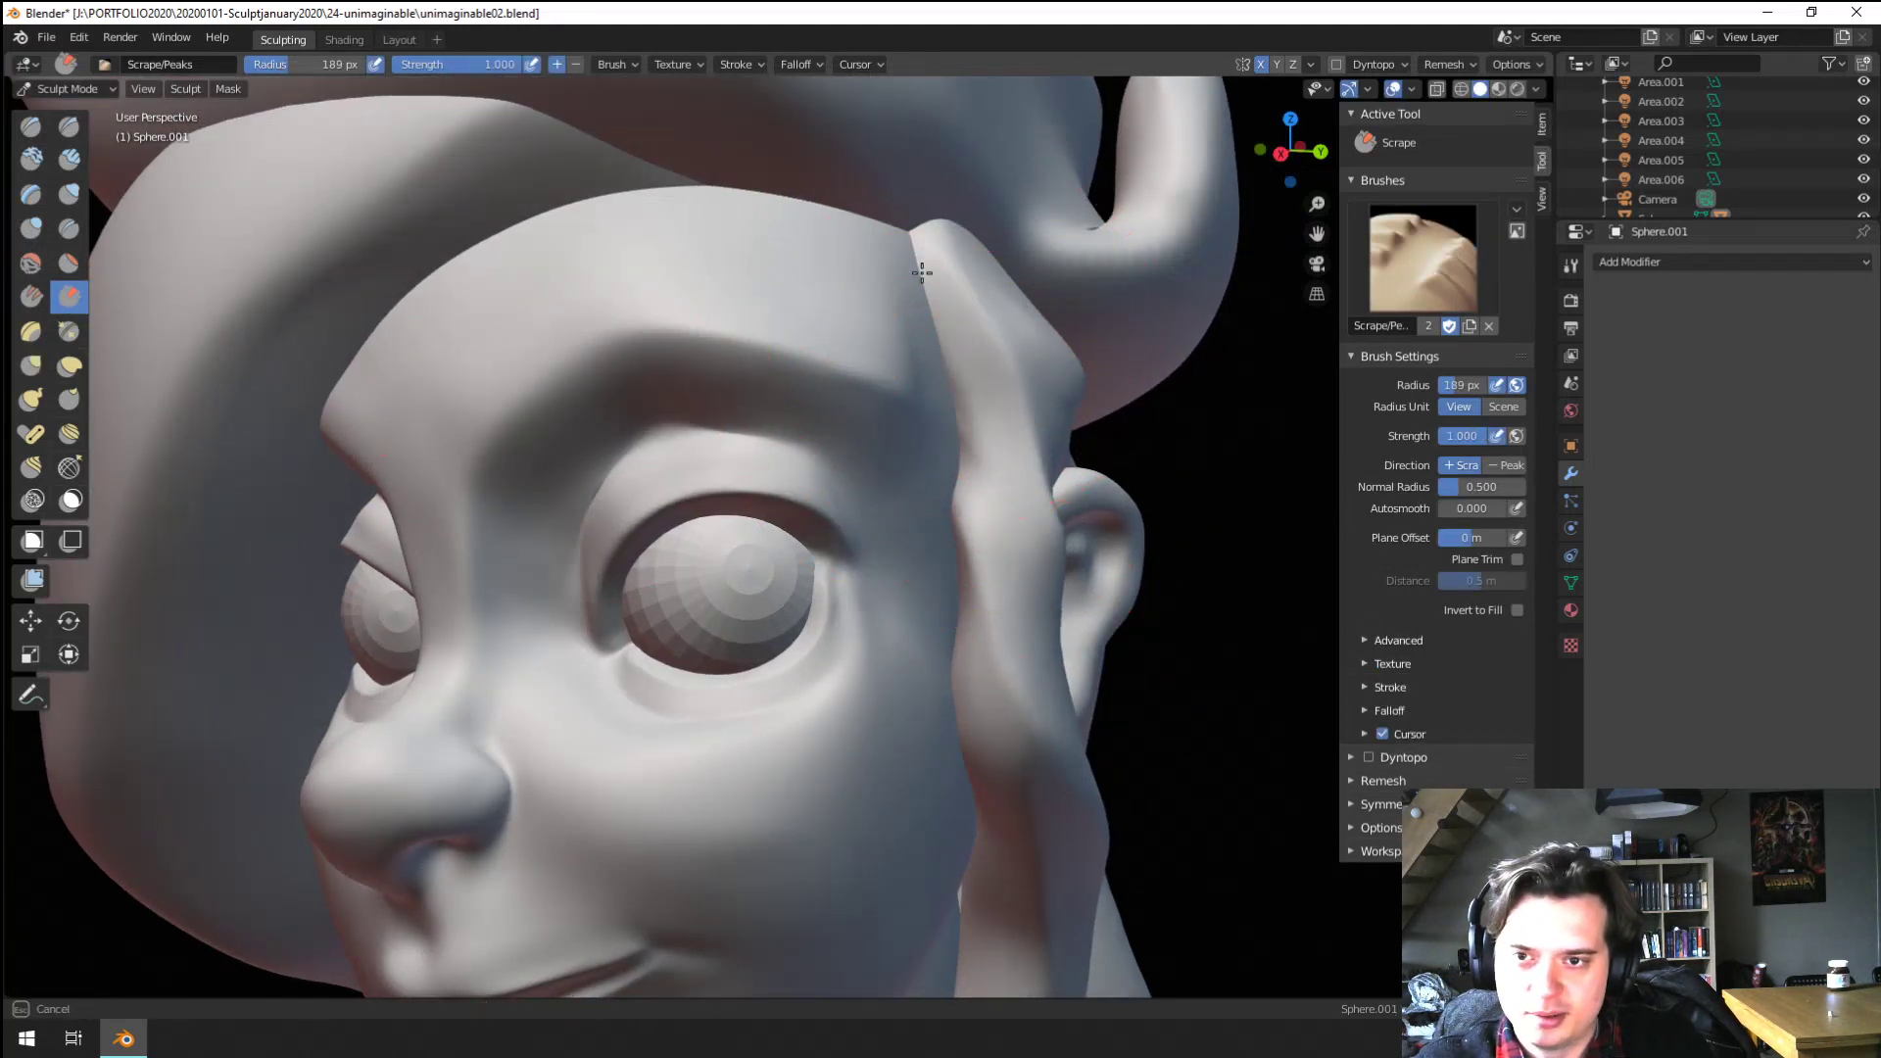
mouse_move(931, 412)
middle_mouse_down()
mouse_move(941, 470)
mouse_move(764, 466)
middle_mouse_up()
key("bracketleft")
scroll(851, 636, "down", 4)
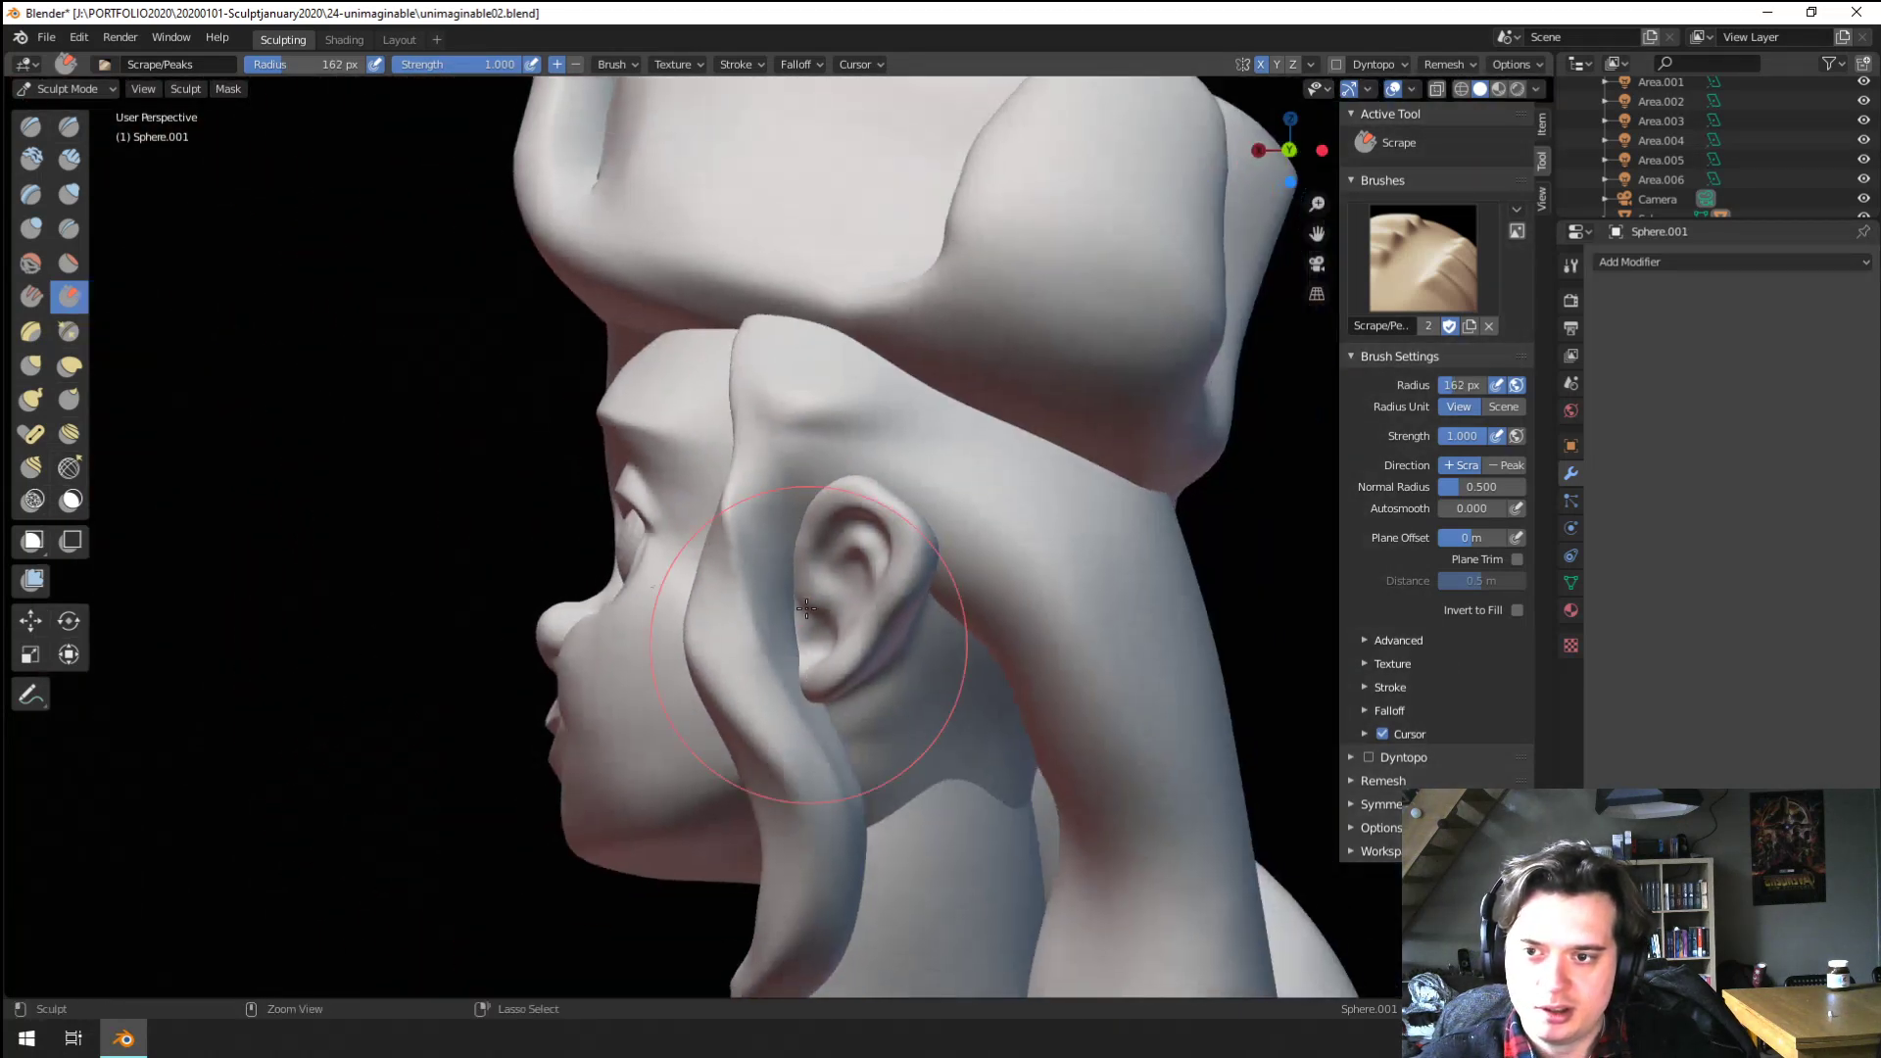
middle_click_drag(854, 607, 954, 526)
scroll(926, 564, "up", 2)
Flatten the strand's face beside the temple with the Flatten brush at 162 px radius and 0.500 strength
left_click(68, 262)
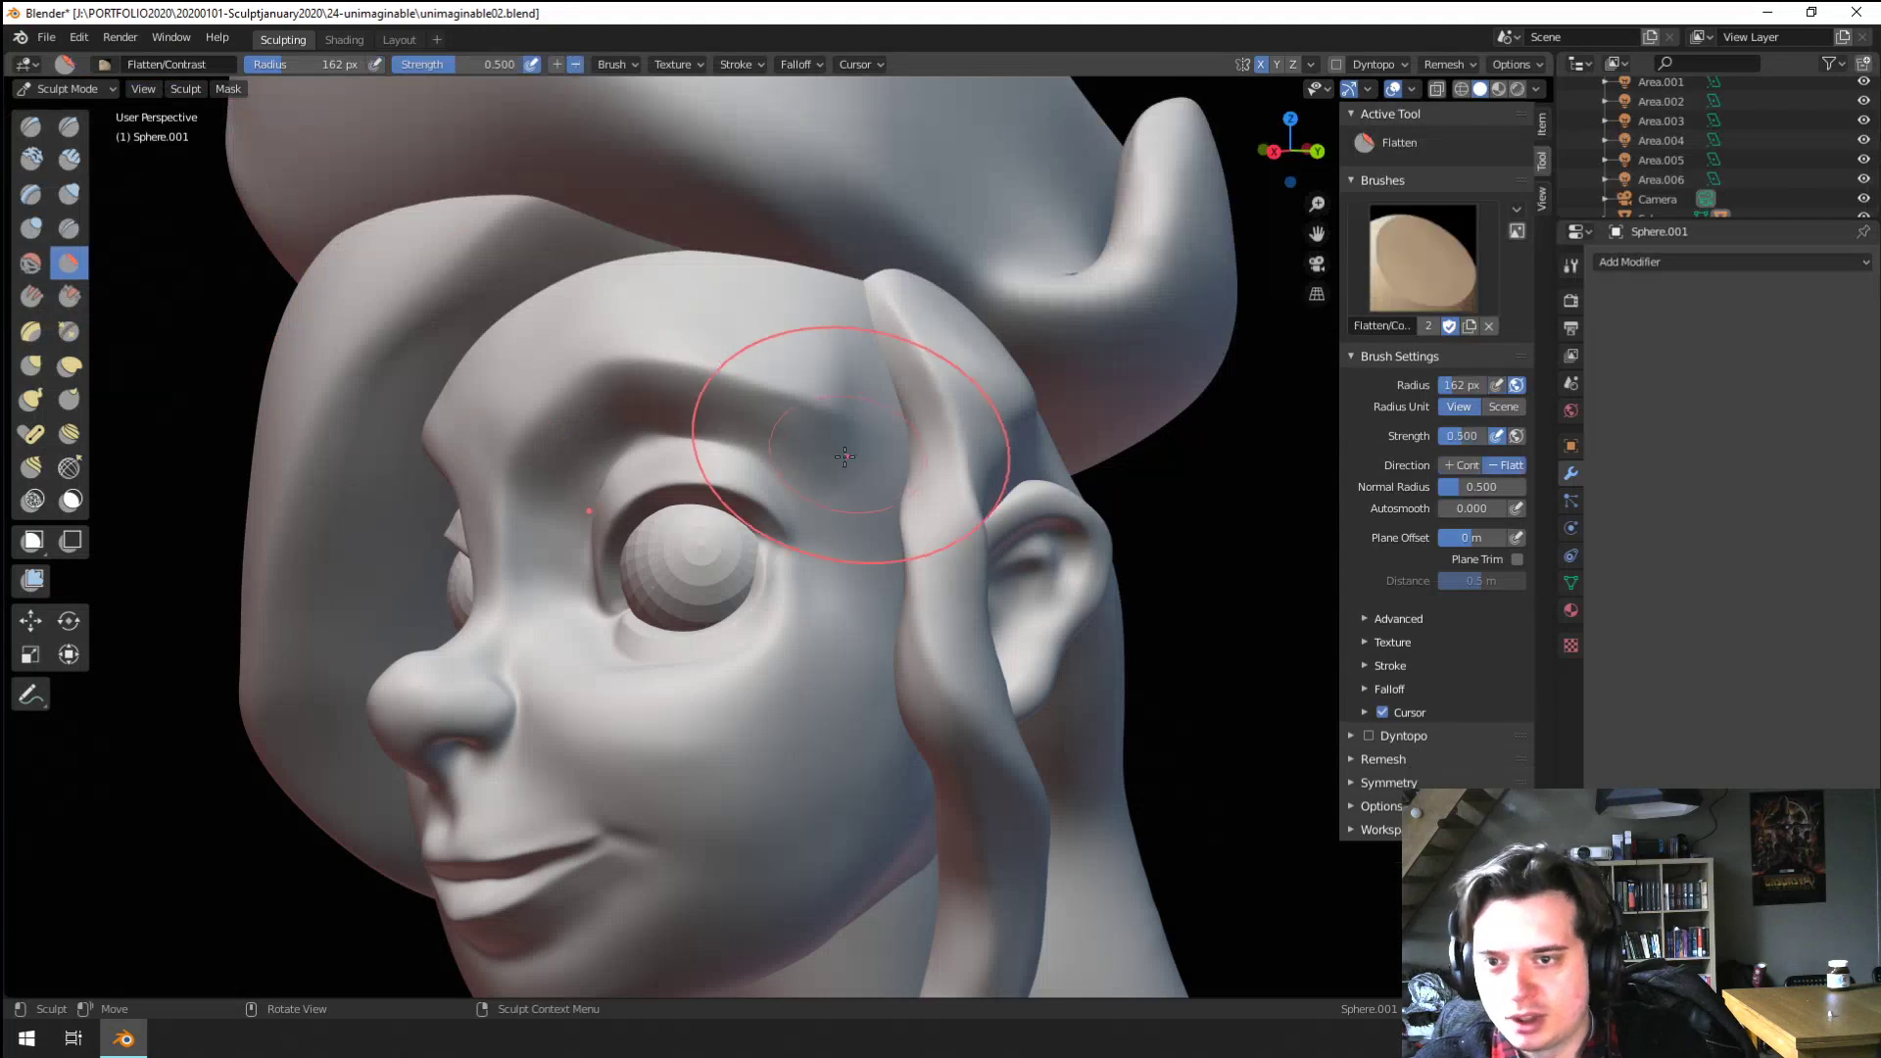
mouse_move(902, 392)
middle_mouse_down()
mouse_move(907, 579)
mouse_move(735, 647)
middle_mouse_up()
middle_click_drag(740, 748, 907, 382)
Reshape the upper strand and the hair above the ear with the Grab brush at 204 and 158 px radius
key("g")
left_click_drag(928, 369, 911, 336)
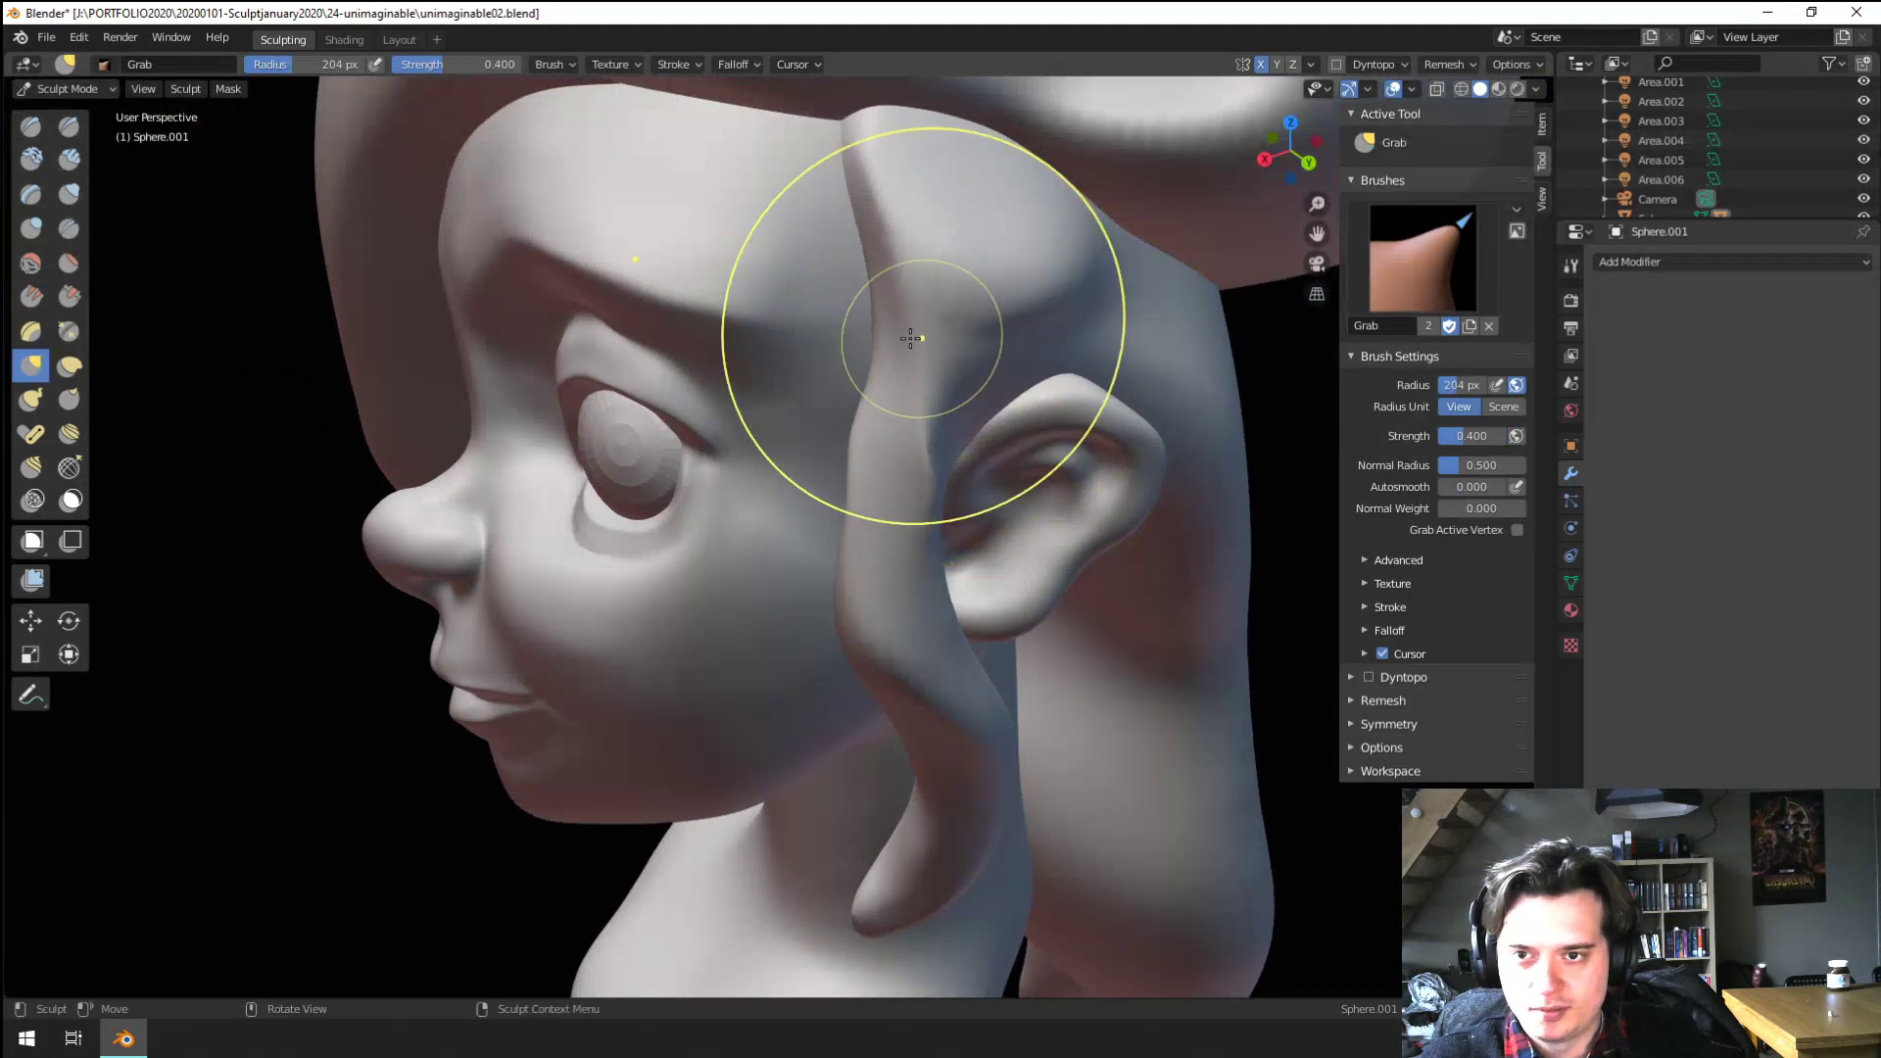
middle_click_drag(911, 336, 856, 302)
mouse_move(856, 303)
left_mouse_down()
mouse_move(1010, 280)
mouse_move(1105, 321)
mouse_move(1070, 292)
left_mouse_up()
key("f")
left_click(941, 261)
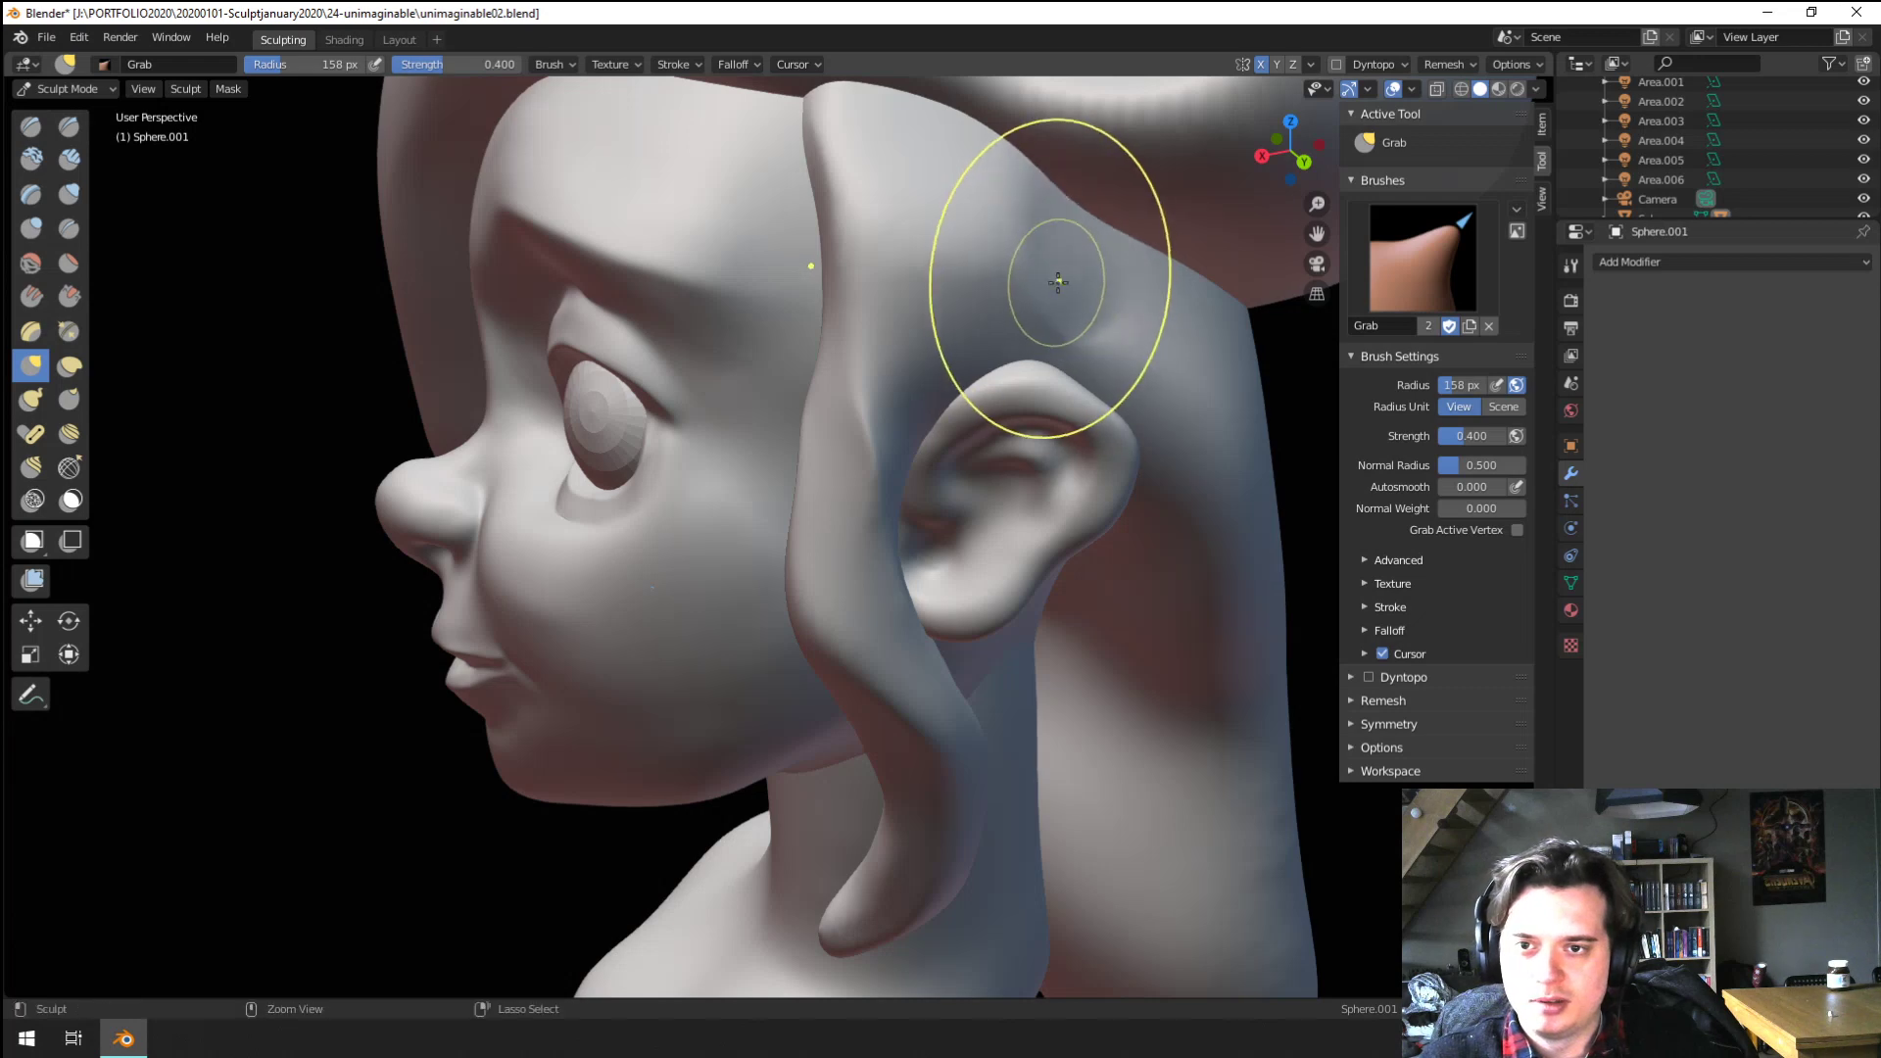
key("f")
left_click(1035, 285)
middle_click_drag(1033, 285, 1142, 245)
mouse_move(1141, 245)
middle_mouse_down("ctrl")
mouse_move(1054, 445)
mouse_move(1062, 420)
middle_mouse_up("ctrl")
scroll(1063, 420, "up", 3)
Thin the strand with the Inflate/Deflate brush in deflate mode at 226 px radius, undoing the last stroke
left_click(70, 196)
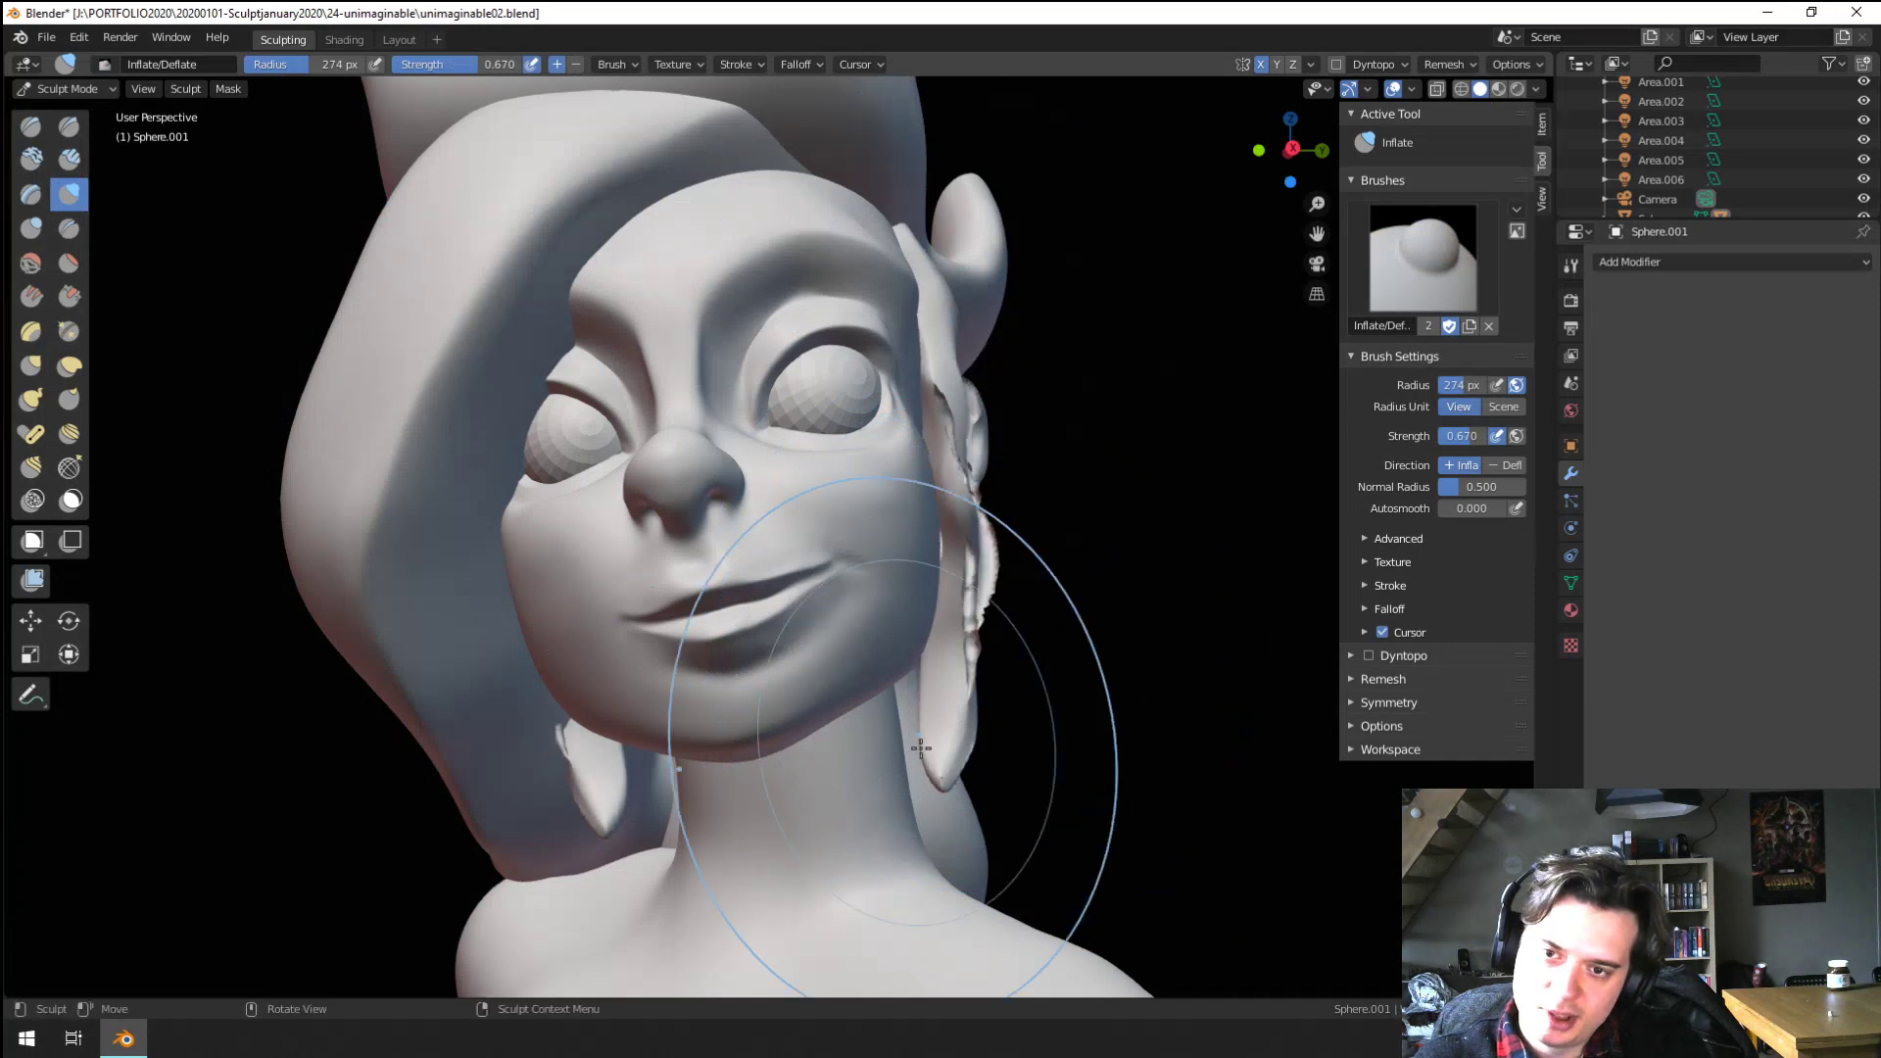
middle_click_drag(915, 748, 910, 730)
key("f")
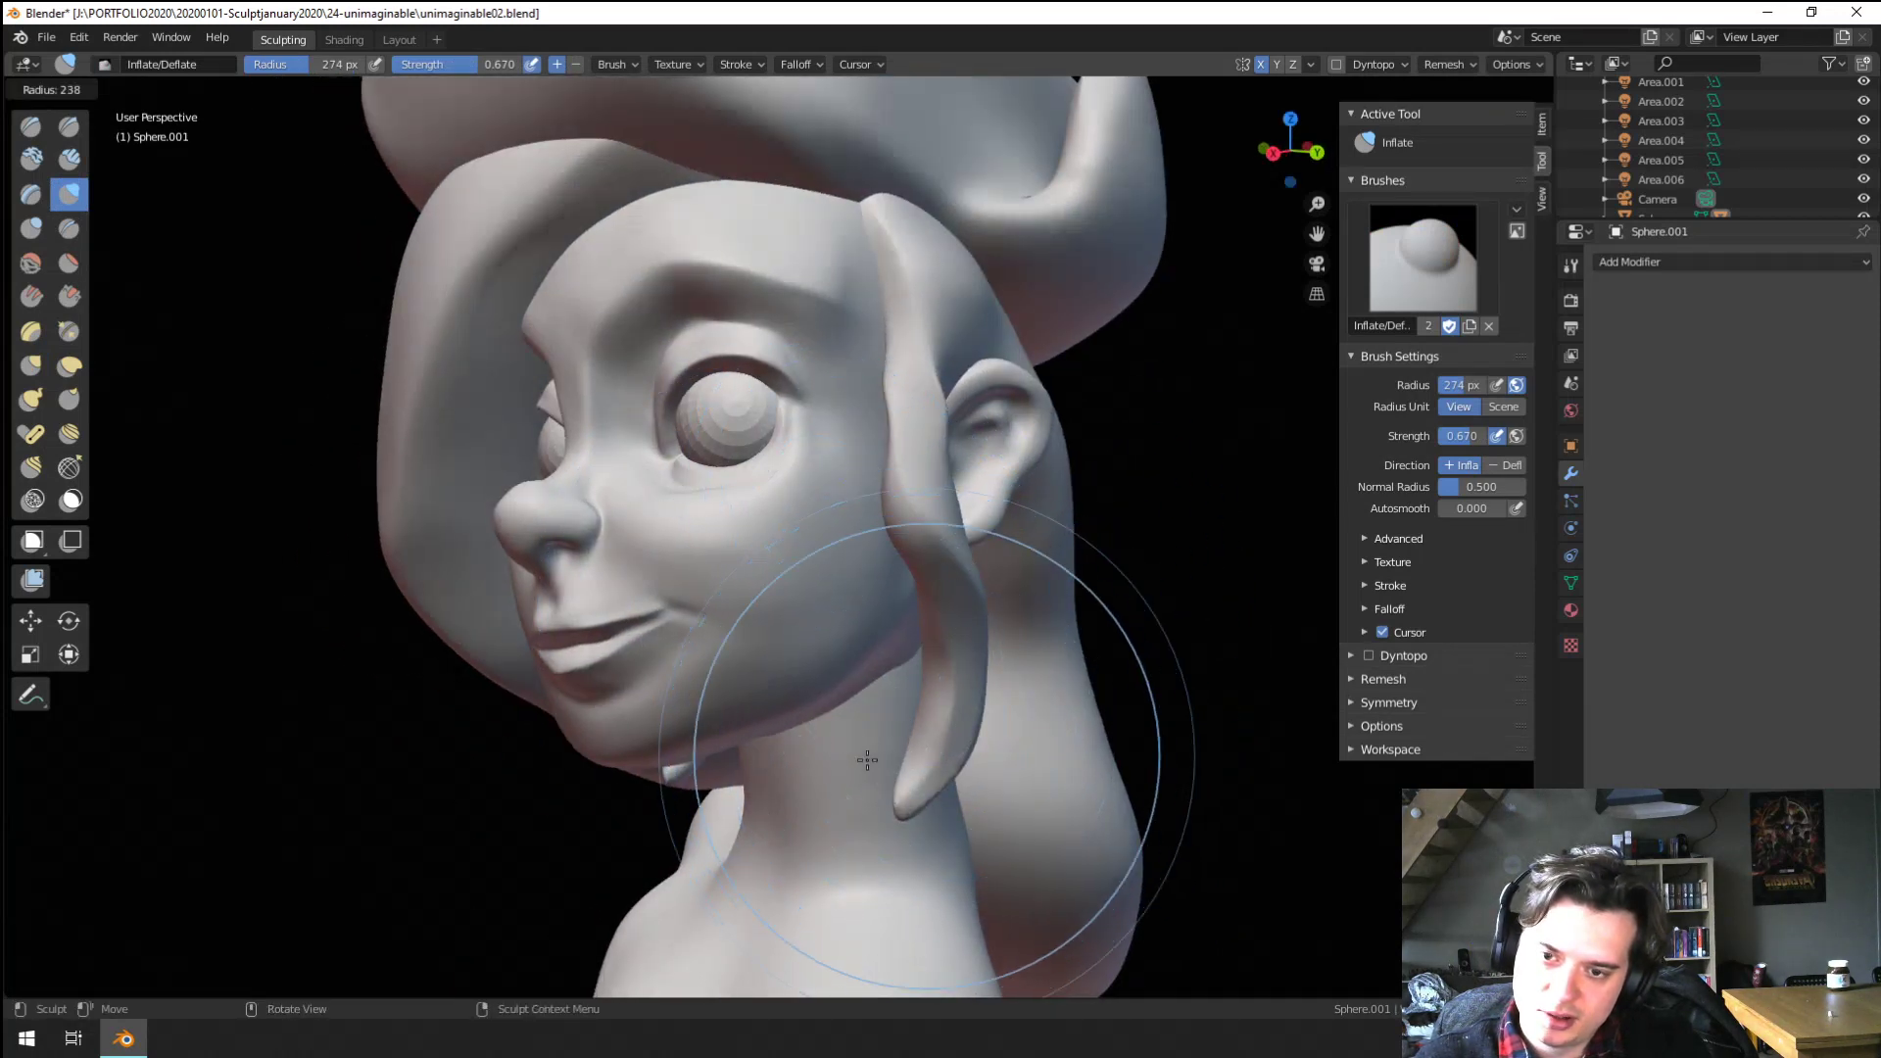
left_click(869, 760)
mouse_move(915, 784)
left_mouse_down("ctrl")
mouse_move(943, 715)
mouse_move(931, 578)
left_mouse_up("ctrl")
left_click_drag(909, 385, 923, 476, "ctrl")
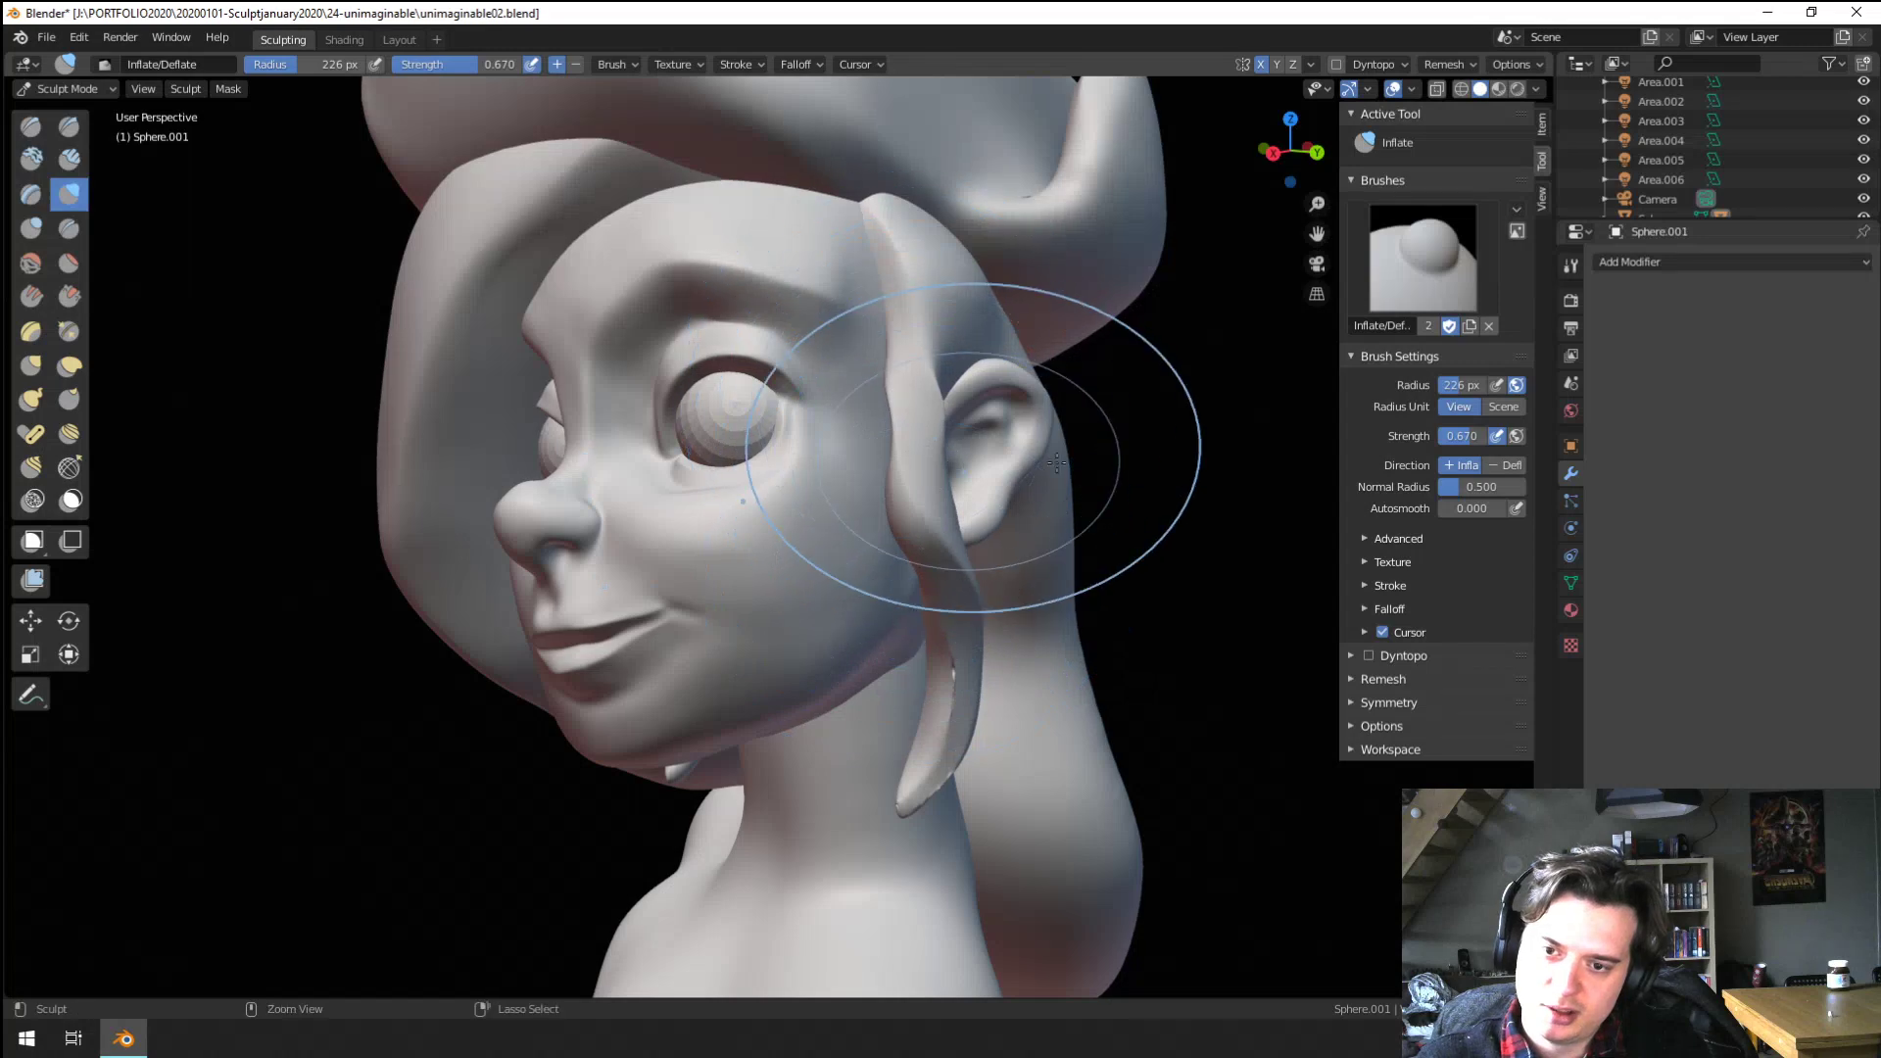
key("ctrl+z")
key("f")
mouse_move(955, 670)
middle_mouse_down("shift")
mouse_move(930, 584)
mouse_move(768, 555)
mouse_move(946, 575)
mouse_move(982, 558)
middle_mouse_up("shift")
left_click(933, 584)
middle_click_drag(941, 466, 859, 635, "shift")
Adjust the middle of the strand beside the cheek with the Grab brush at 131 px radius
key("g")
key("f")
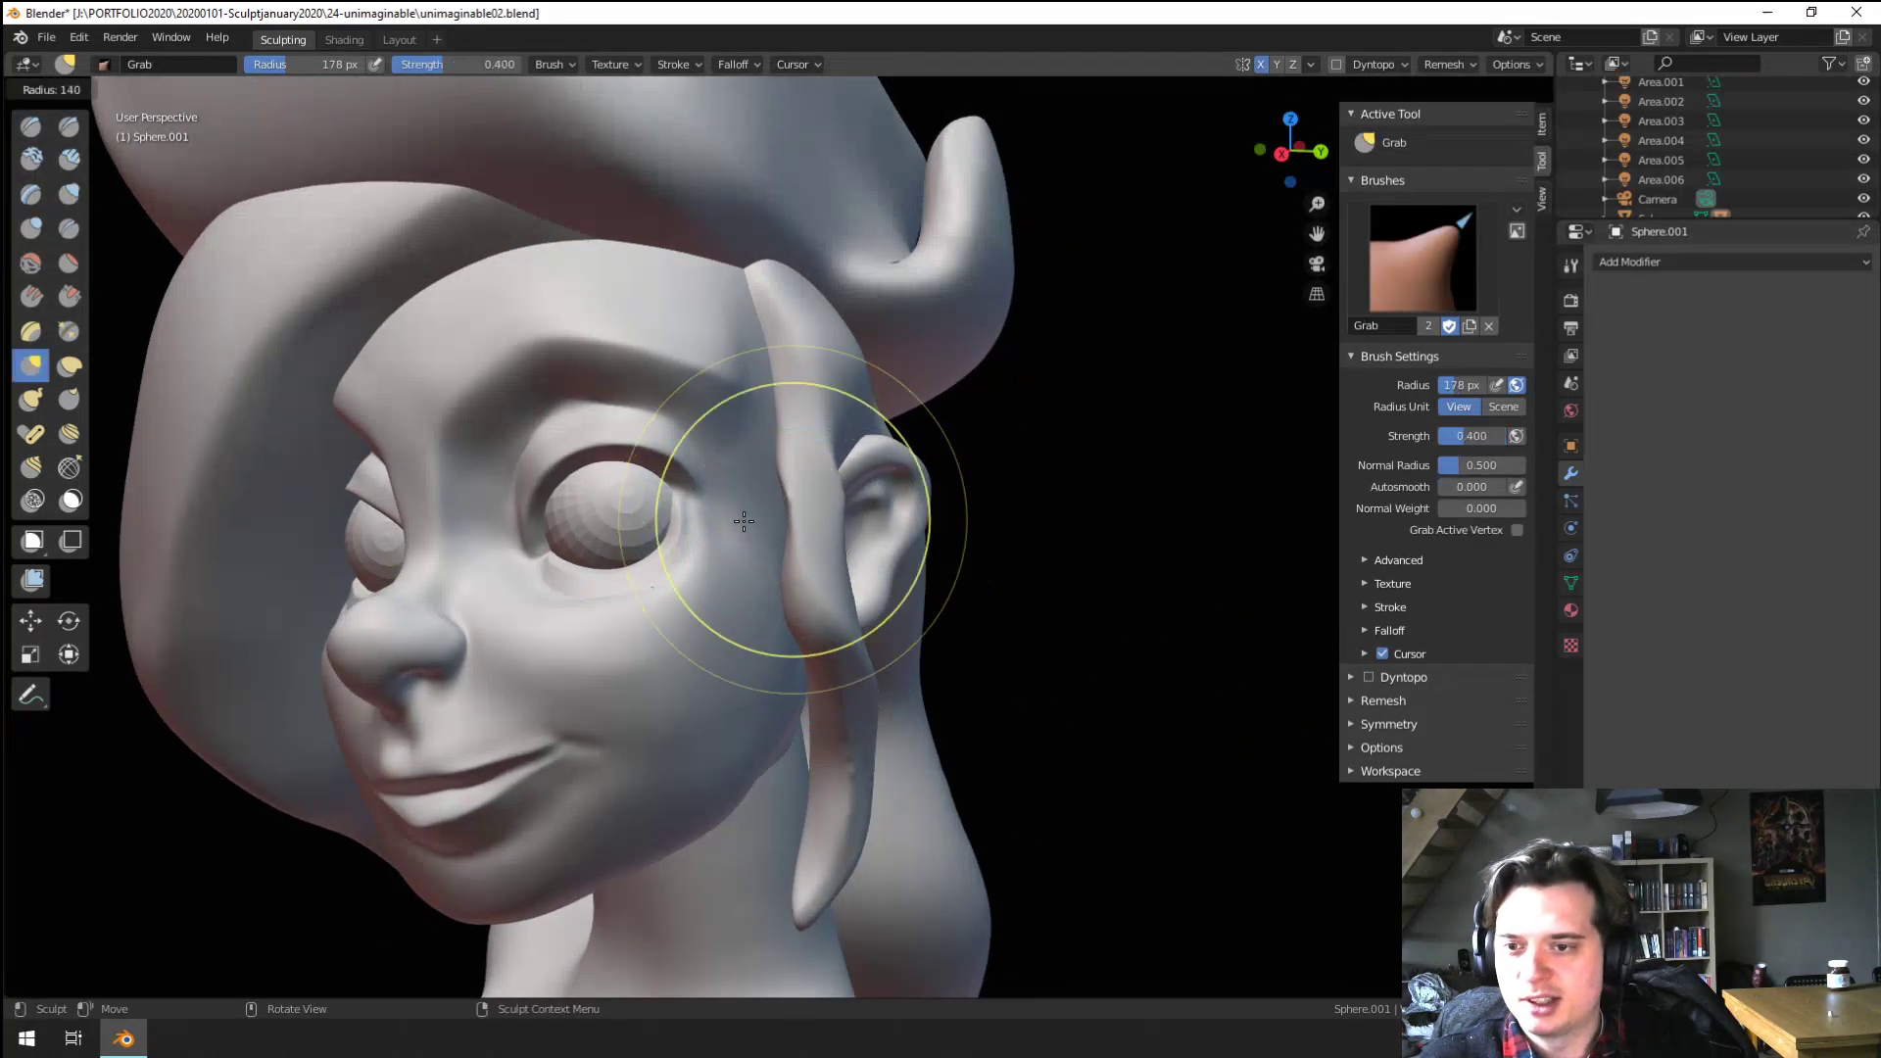
left_click(925, 525)
left_click_drag(795, 503, 785, 503)
mouse_move(806, 501)
middle_mouse_down("ctrl")
mouse_move(804, 563)
mouse_move(796, 462)
middle_mouse_up("ctrl")
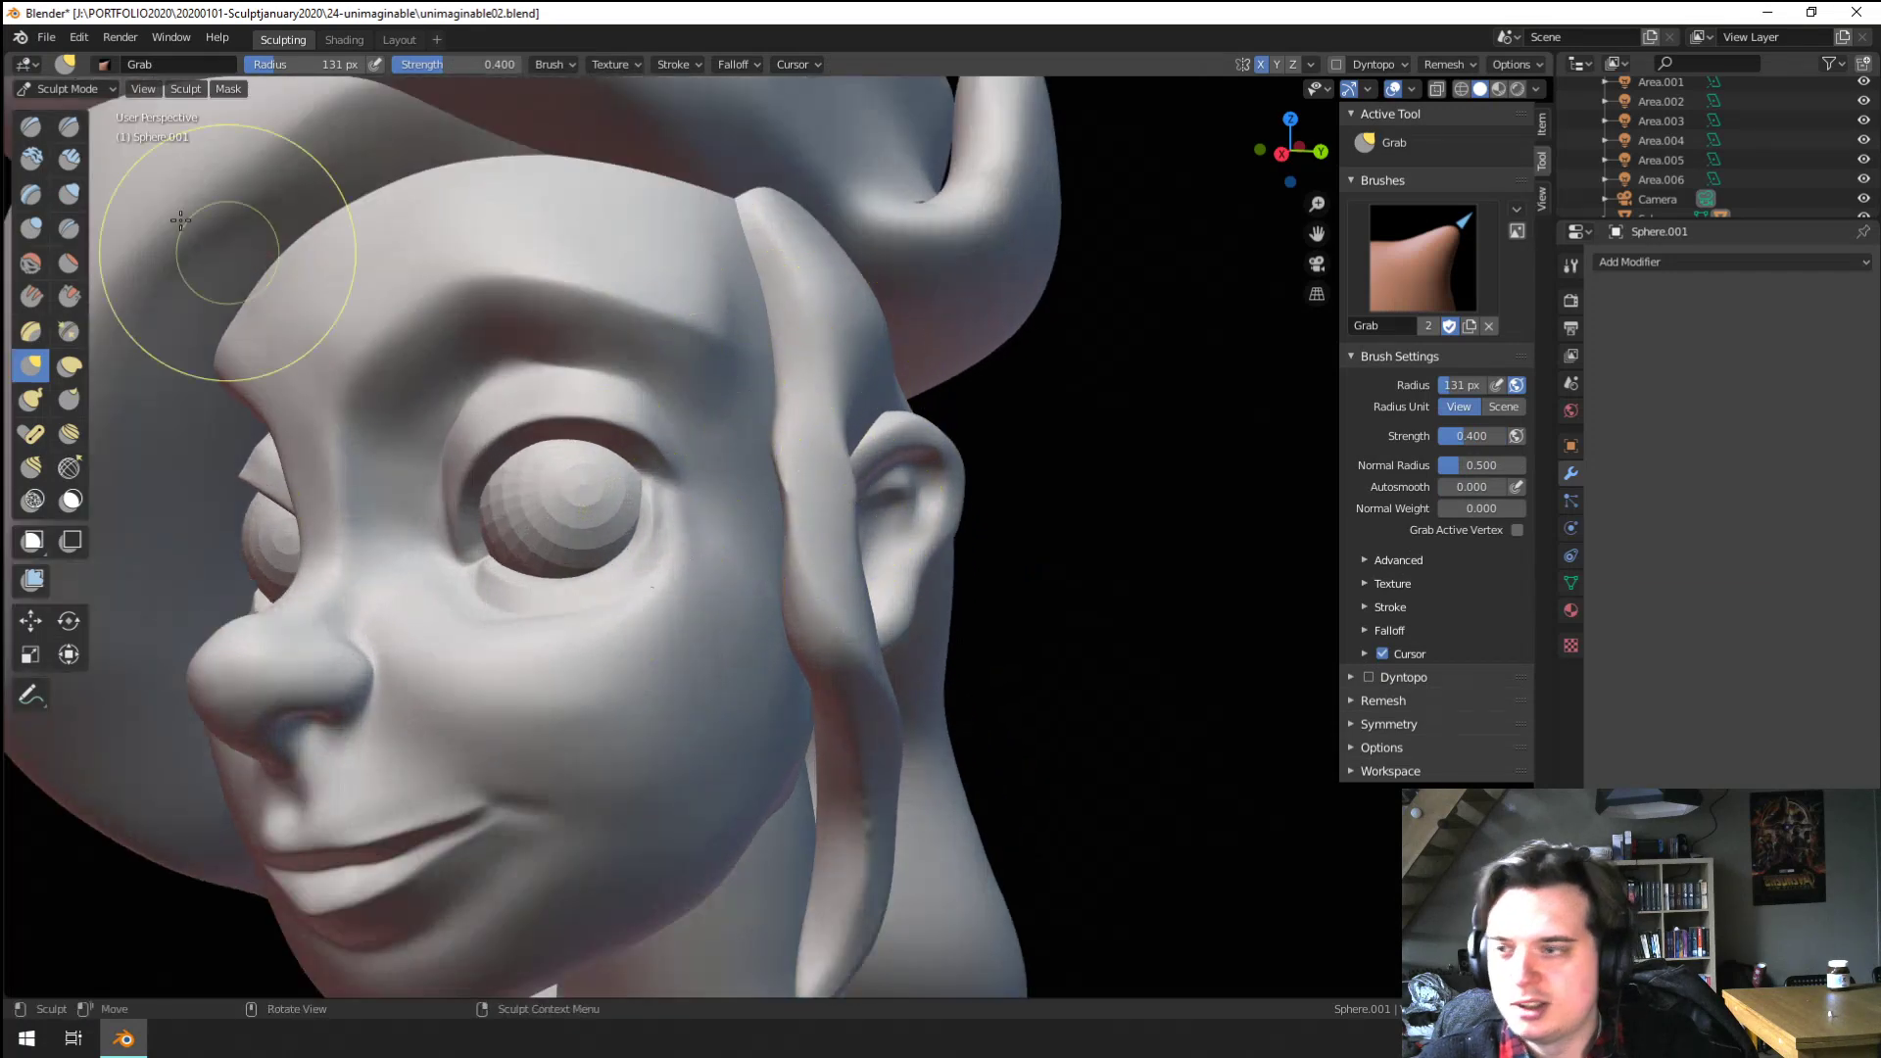
Scrape the front of the middle strand beside the cheek with the Scrape brush at 161 and 127 px radius
left_click(70, 294)
key("bracketright")
key("bracketright")
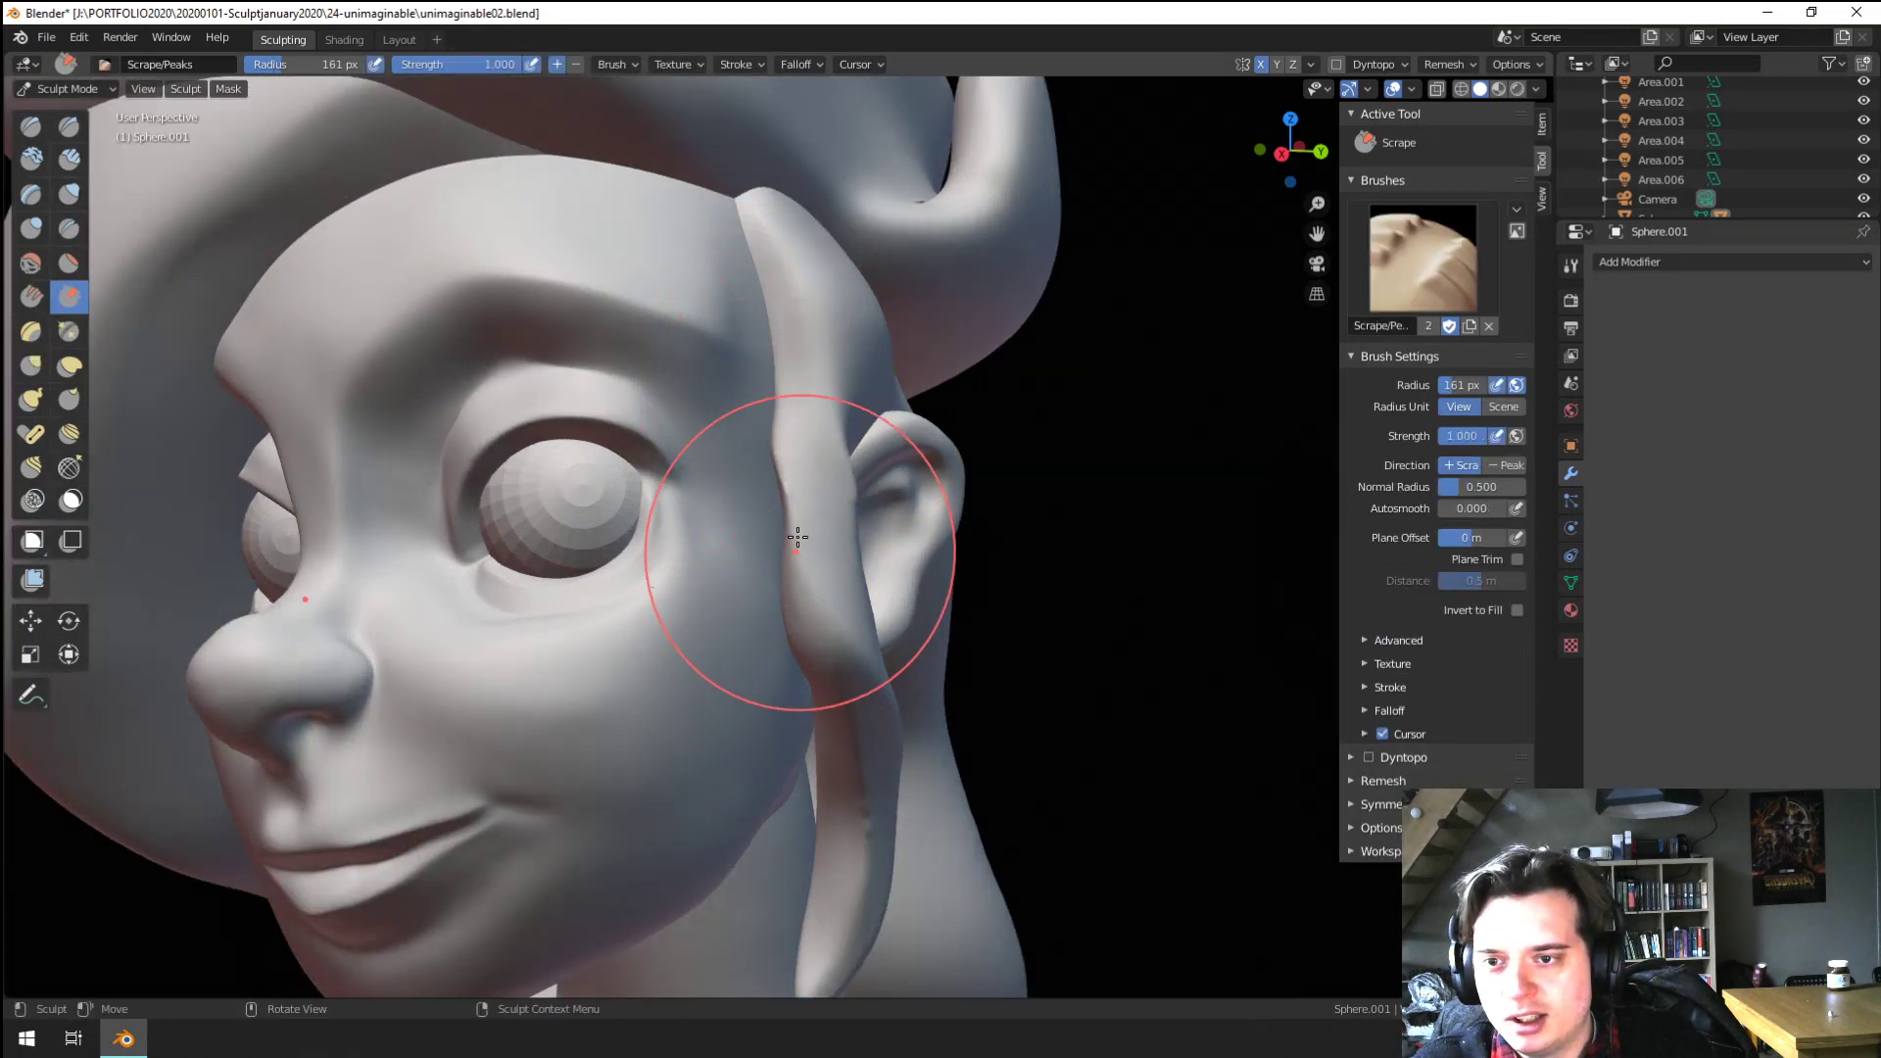
middle_click_drag(798, 536, 825, 483)
key("bracketleft")
key("bracketleft")
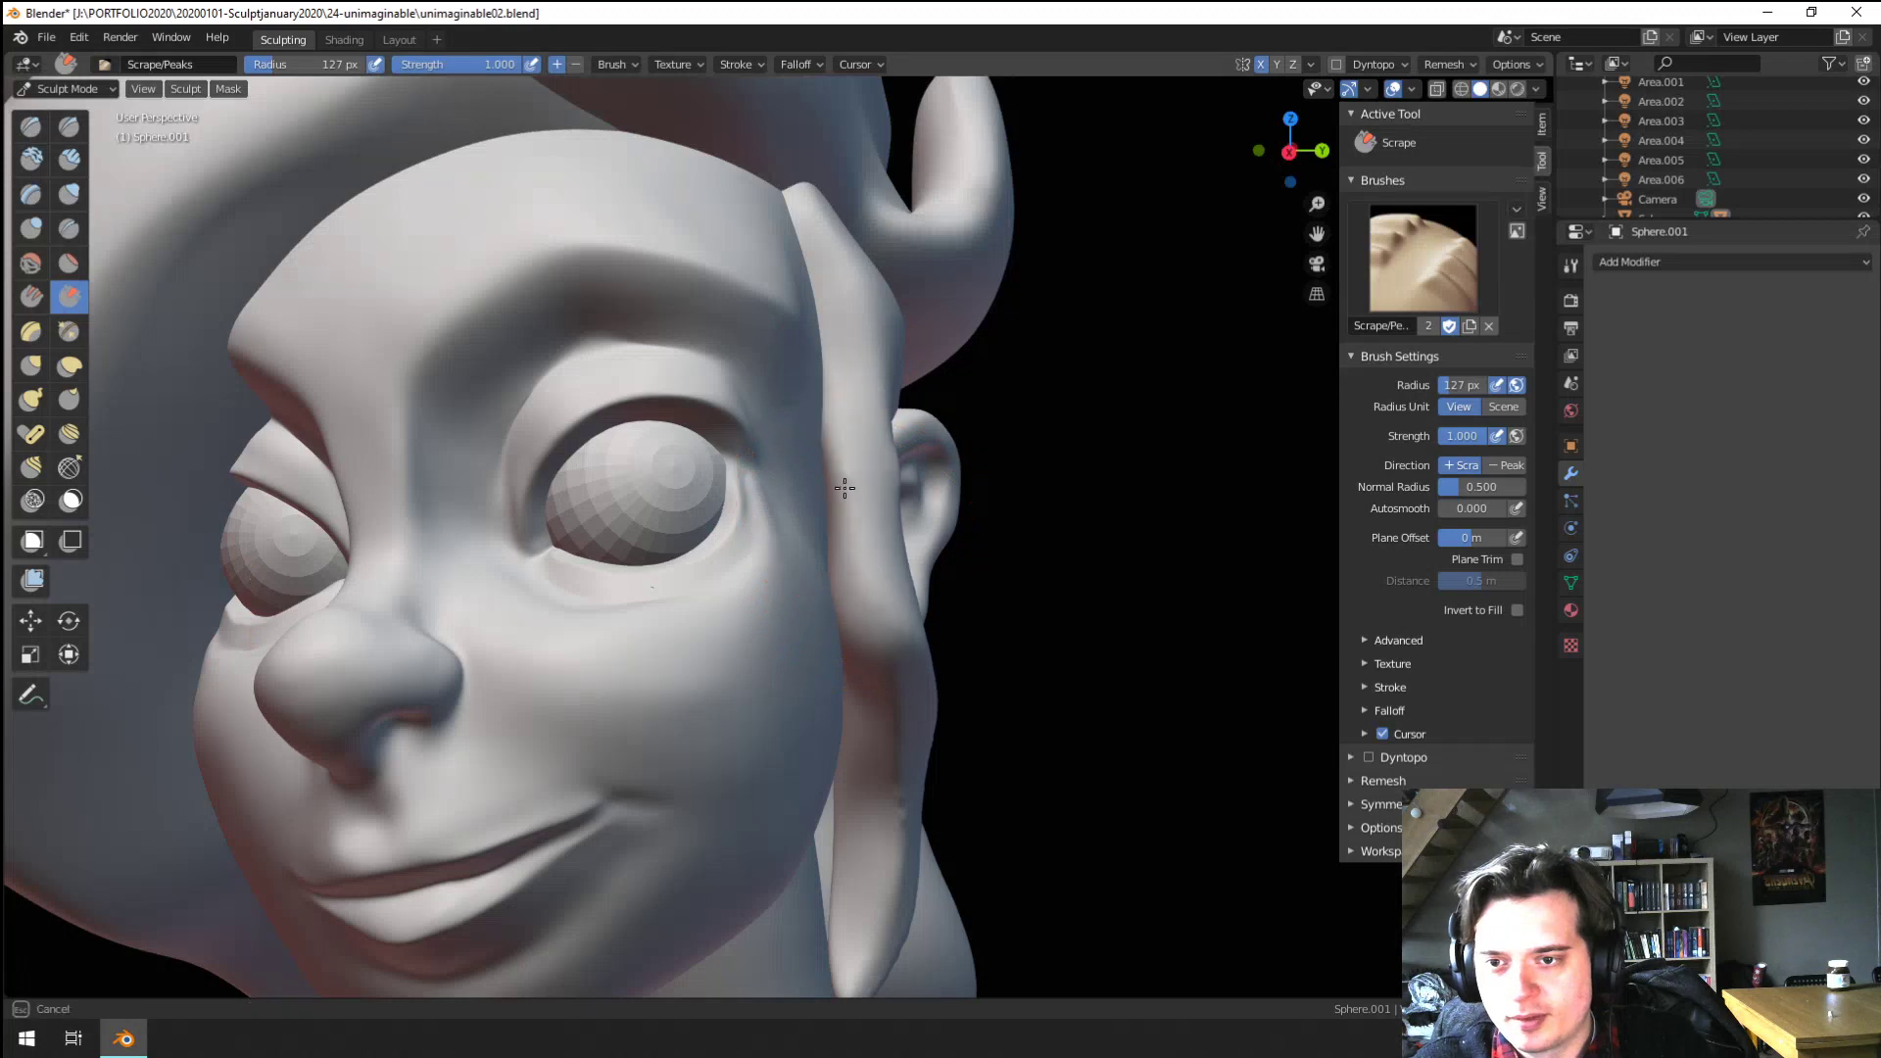
left_click_drag(844, 488, 851, 529)
Sharpen the strand's front plane beside the eye with the Scrape brush at 94 px radius
mouse_move(860, 522)
middle_mouse_down()
mouse_move(819, 520)
mouse_move(829, 464)
middle_mouse_up()
key("f")
left_click(768, 496)
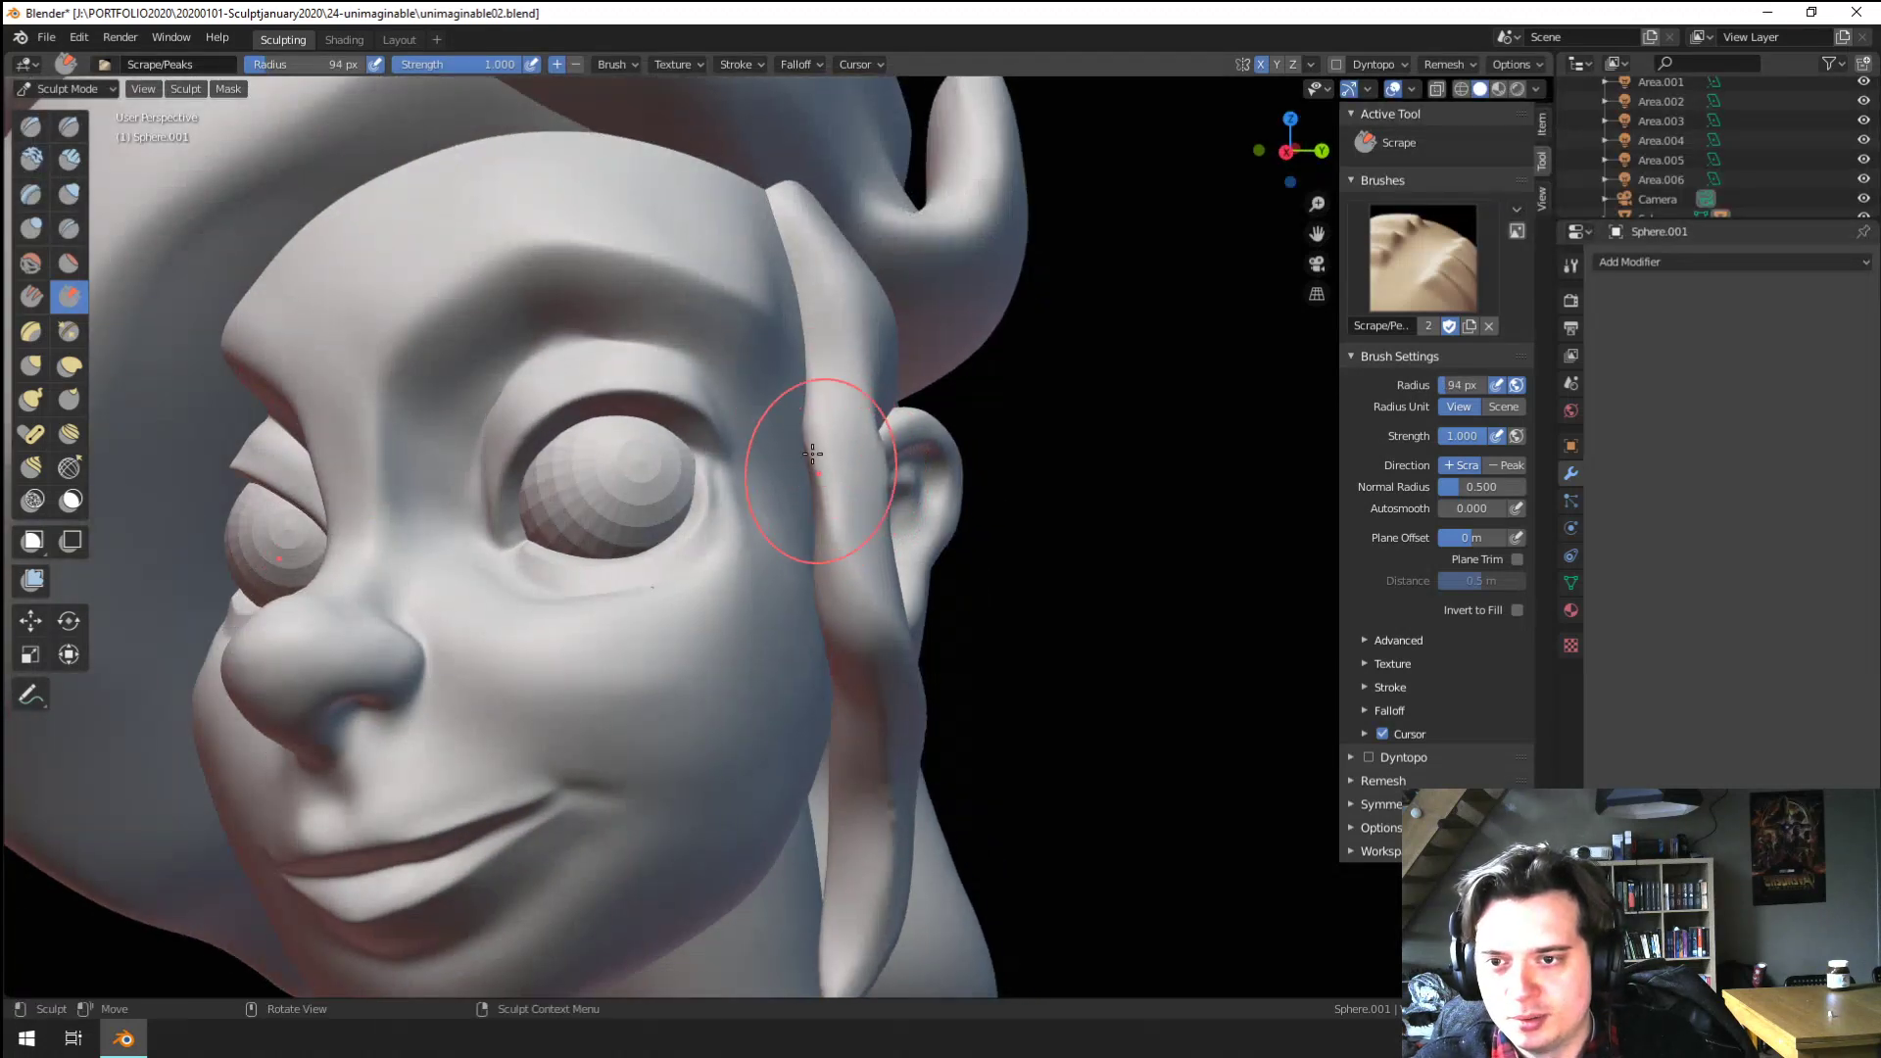
mouse_move(873, 532)
middle_mouse_down()
mouse_move(722, 408)
mouse_move(645, 426)
mouse_move(864, 547)
mouse_move(790, 431)
mouse_move(828, 490)
middle_mouse_up()
key("bracketleft")
Scrape the lower strand from below and behind with the Scrape brush at 94 and 143 px radius
middle_click_drag(828, 490, 849, 428, "ctrl")
key("bracketright")
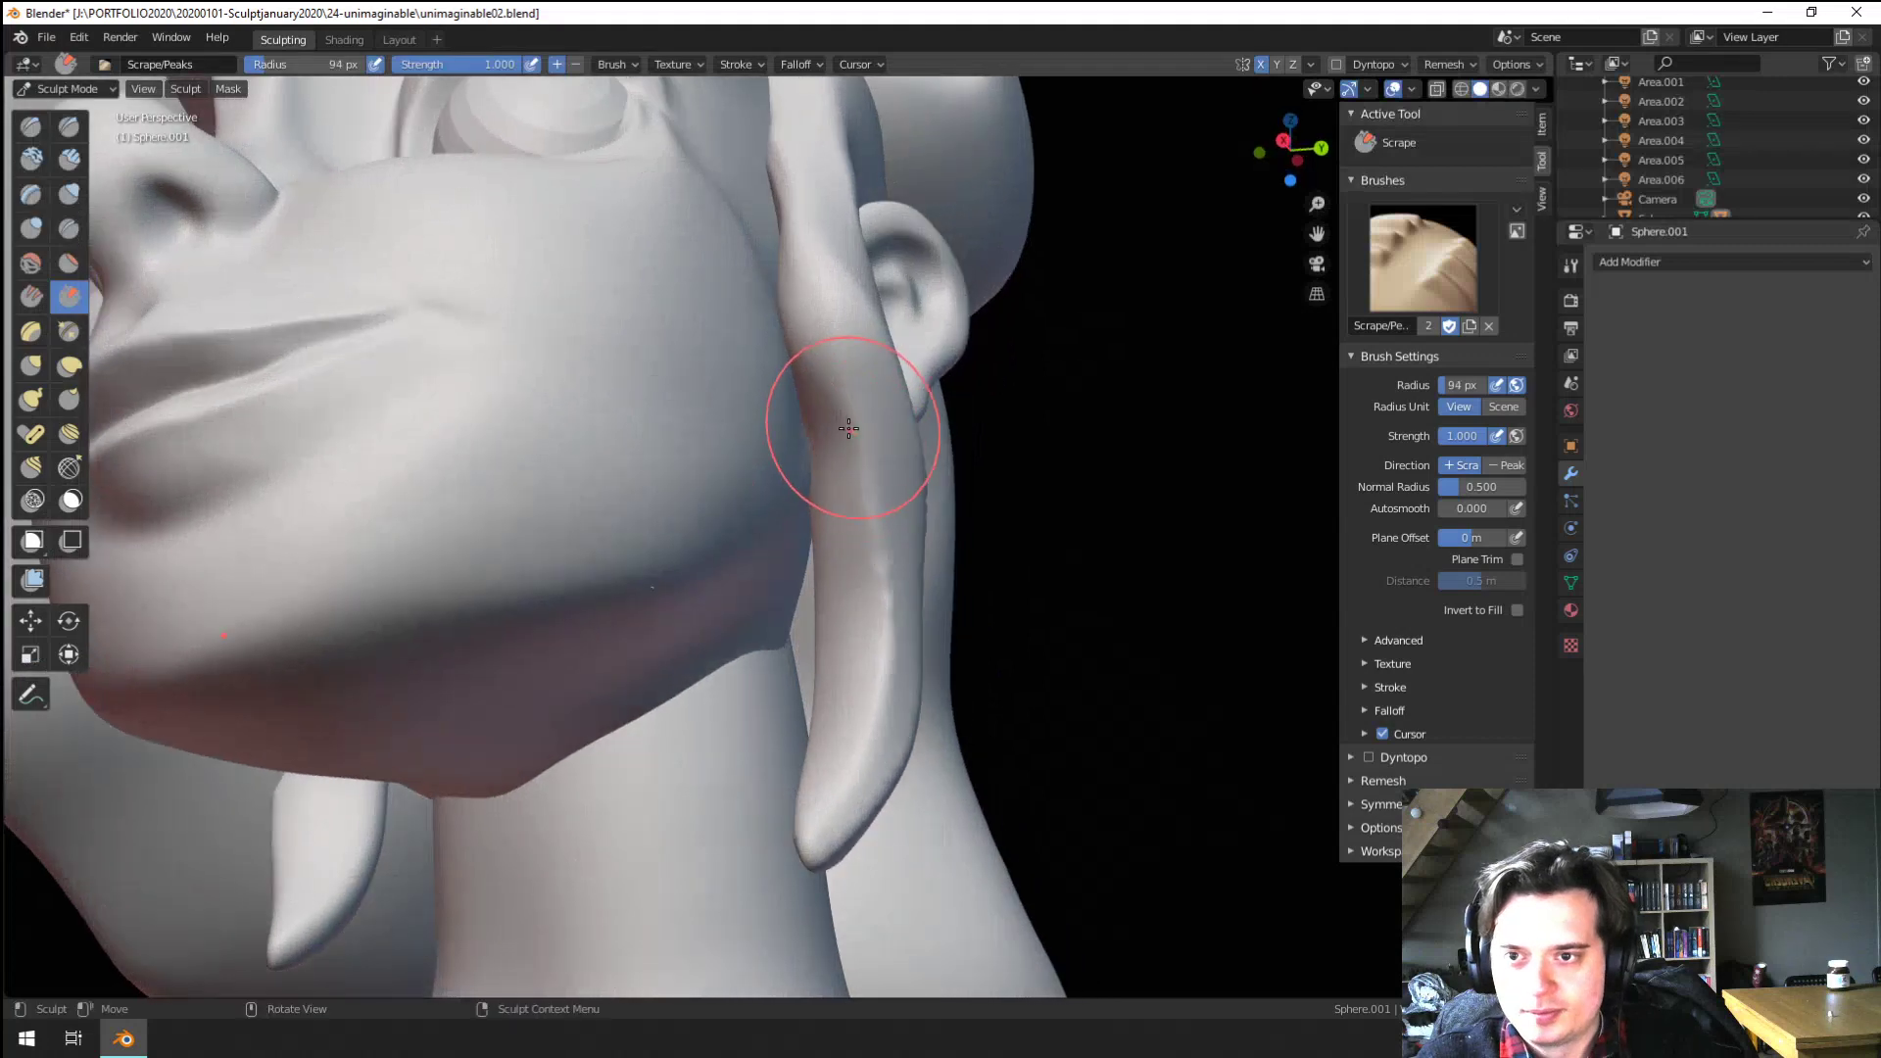
left_click_drag(875, 424, 872, 416)
key("f")
left_click(806, 294)
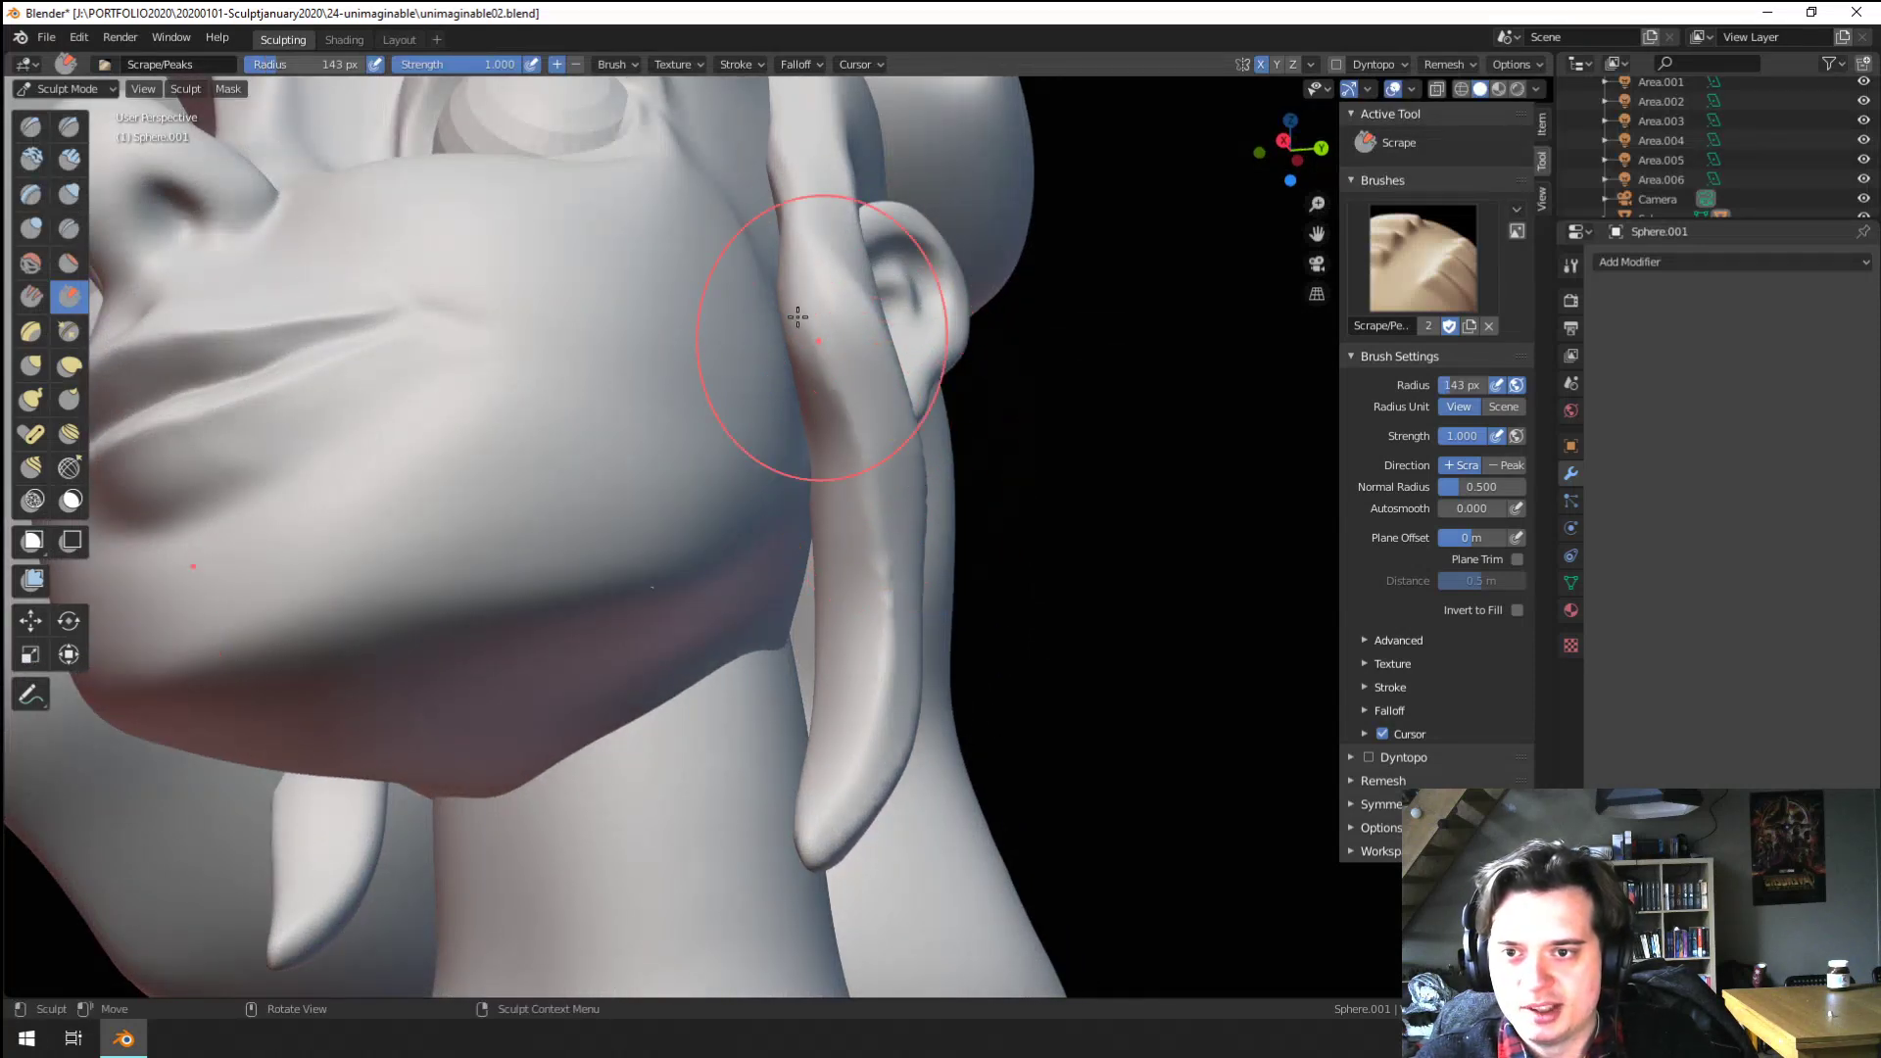
middle_click_drag(916, 530, 781, 472)
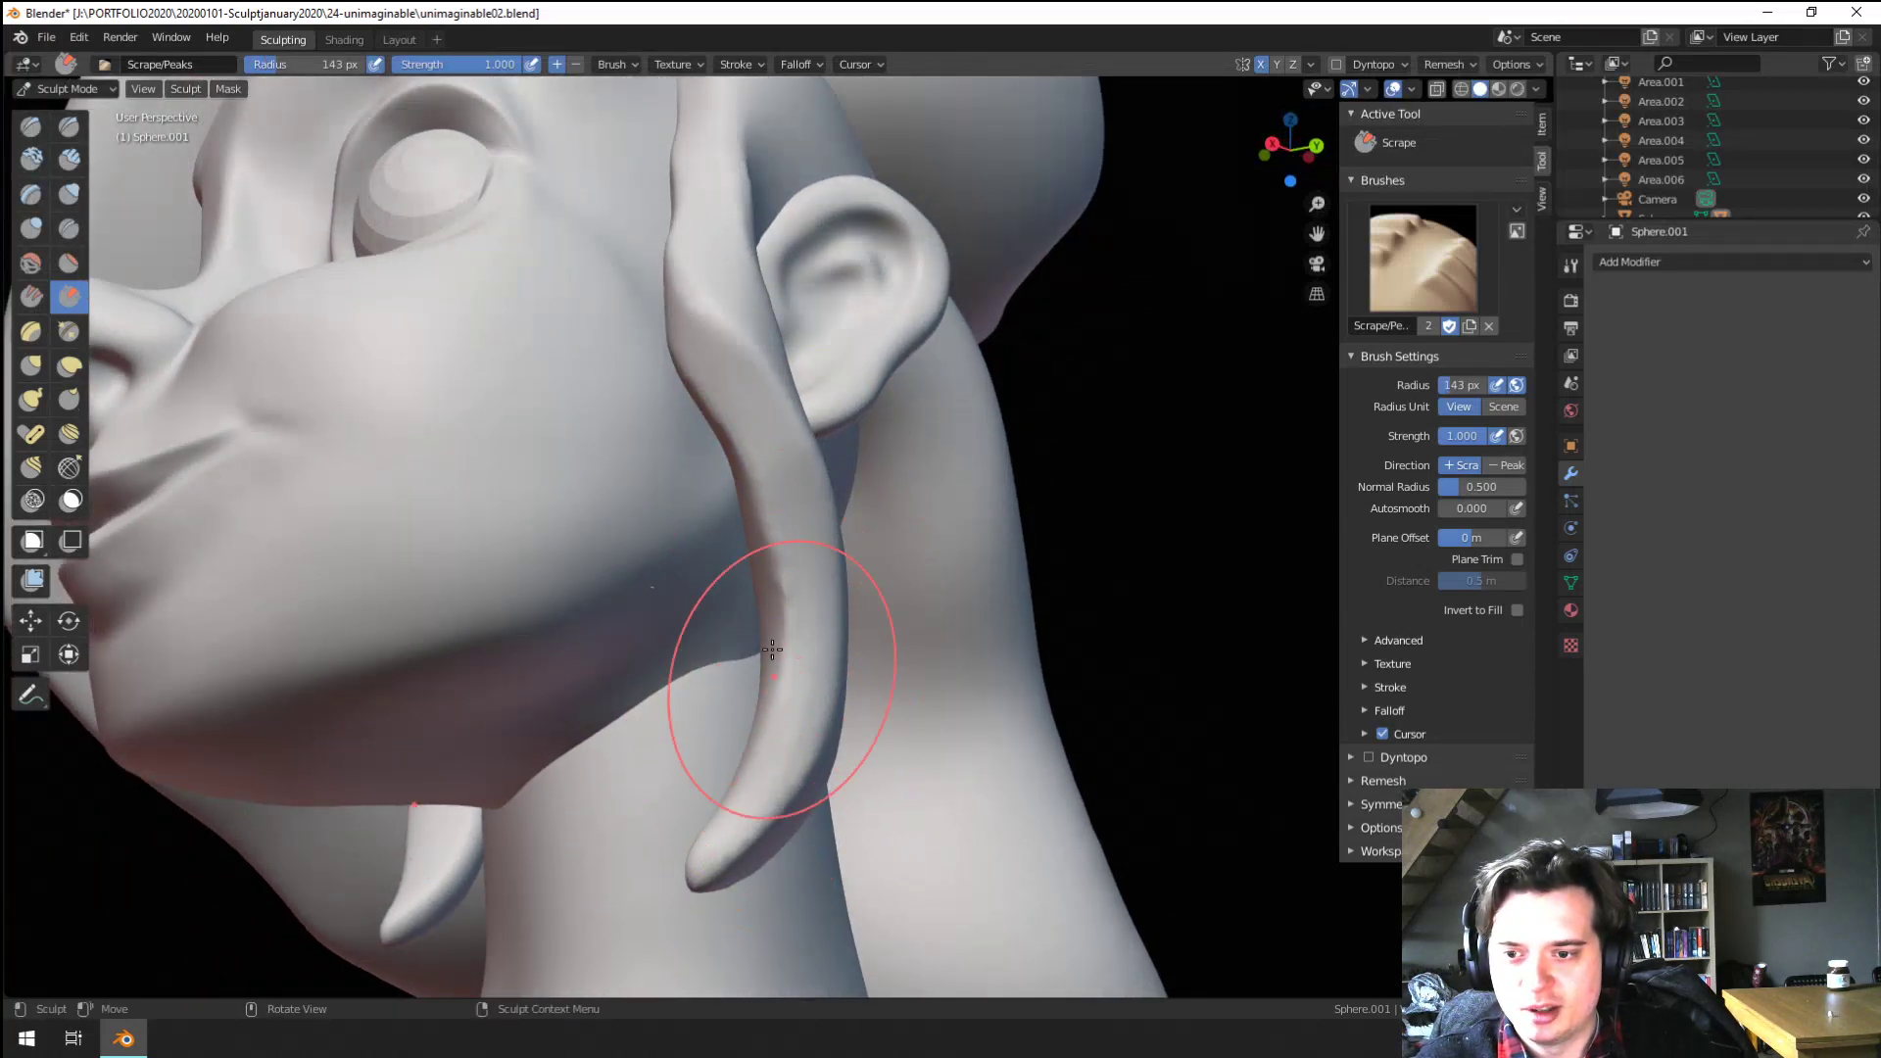
middle_click_drag(773, 650, 551, 756)
mouse_move(737, 680)
middle_mouse_down()
mouse_move(920, 715)
mouse_move(945, 685)
mouse_move(918, 658)
middle_mouse_up()
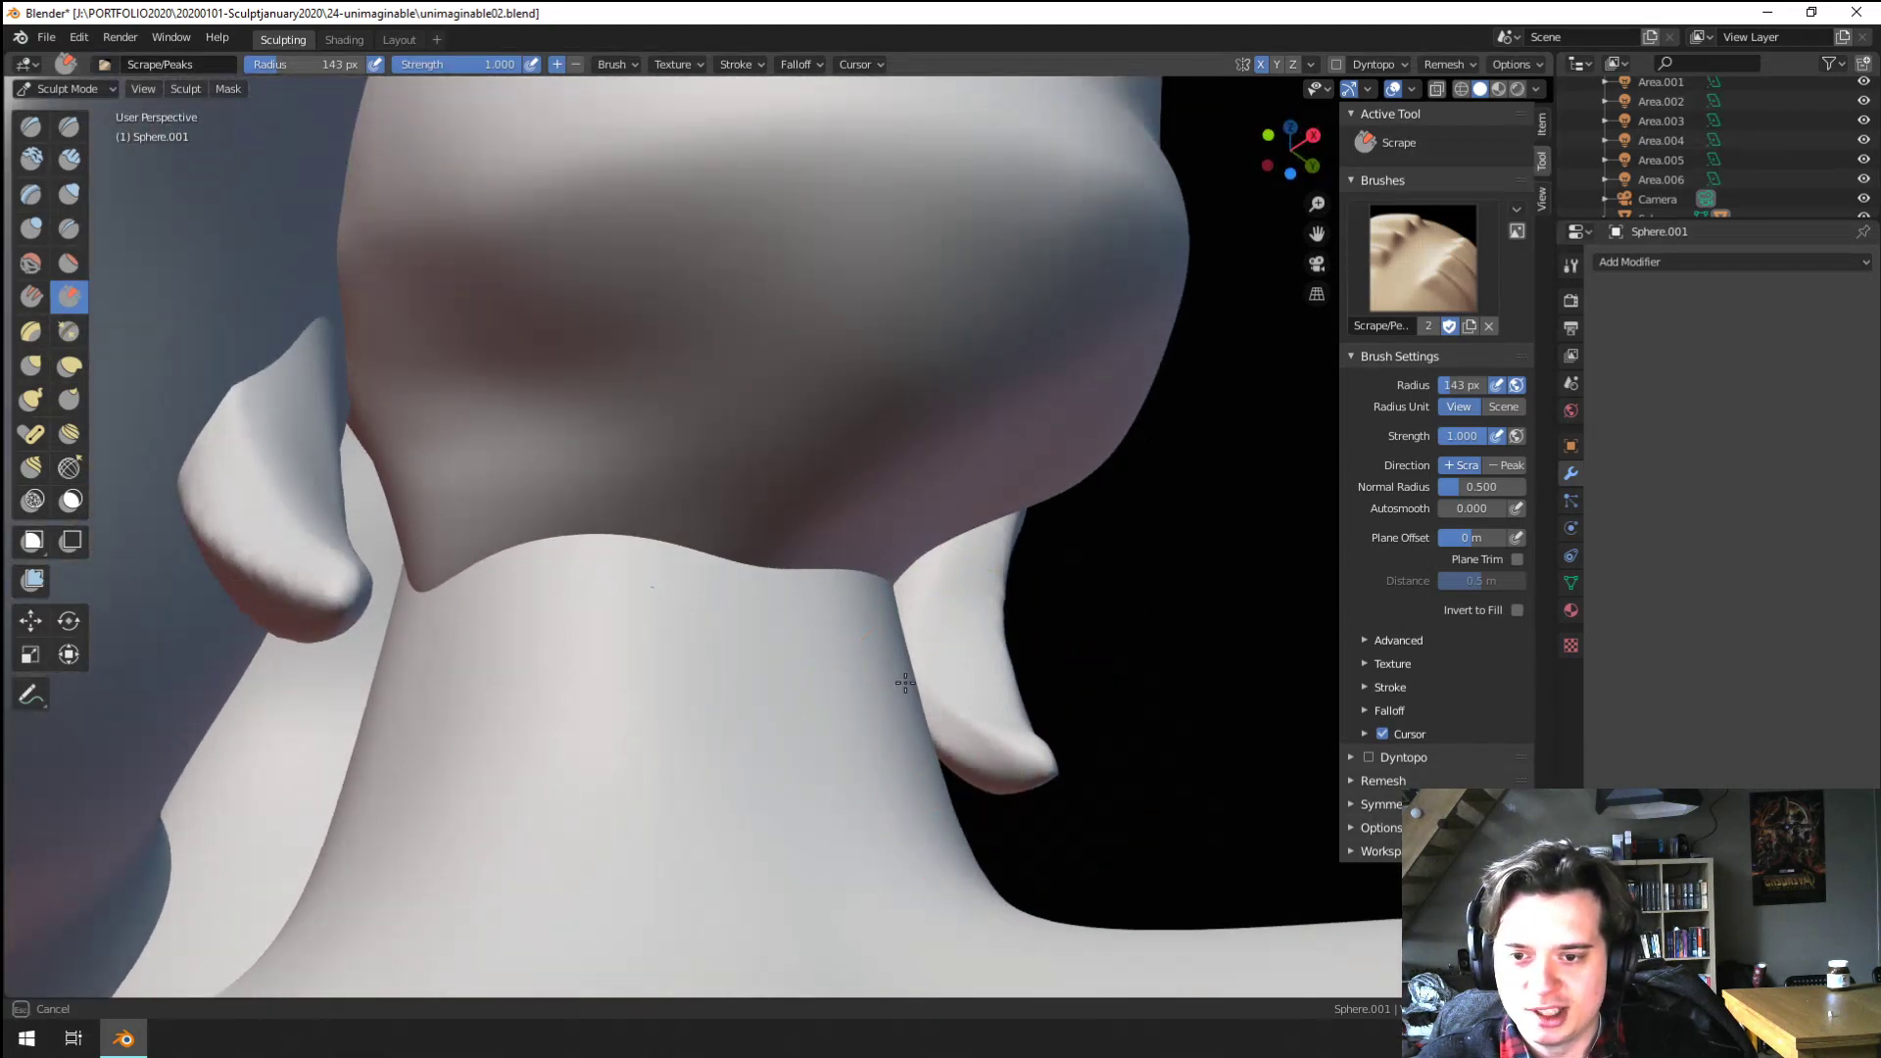
middle_click_drag(1033, 714, 934, 722)
middle_click_drag(877, 555, 655, 713)
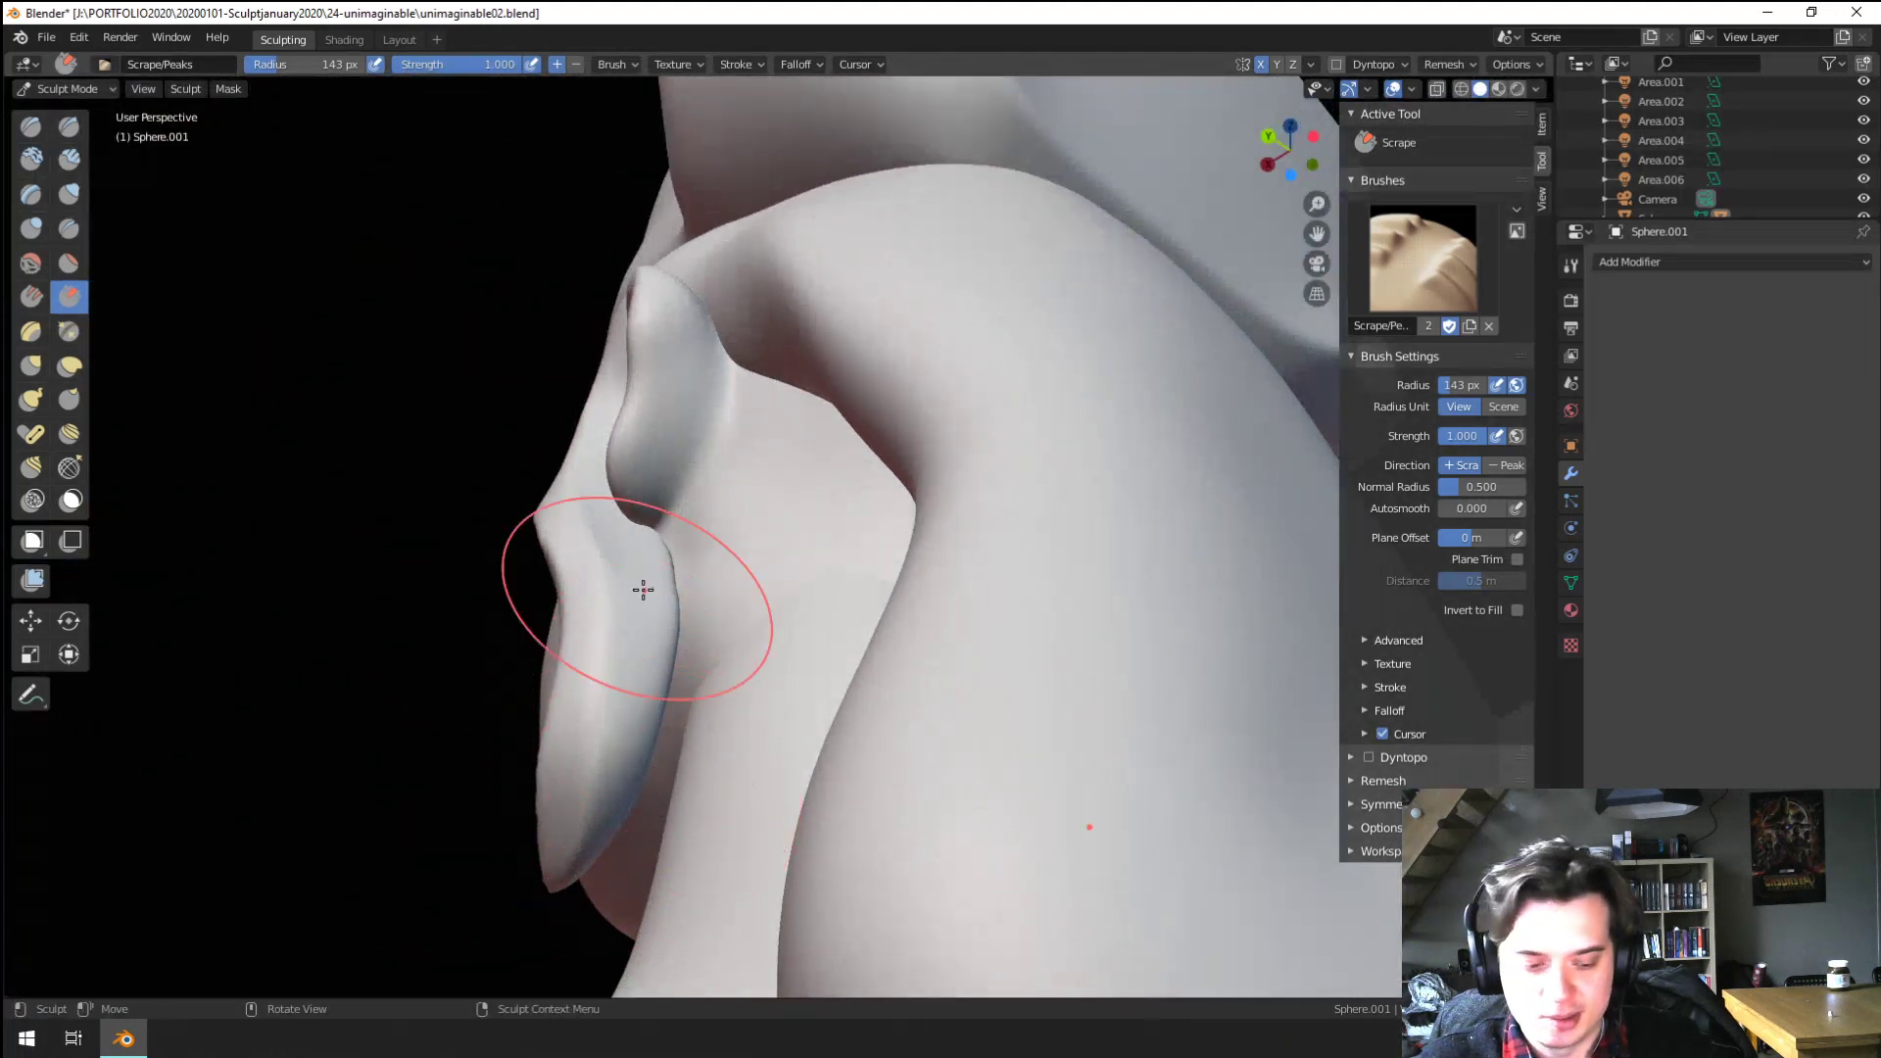
Isolate the hair object in local view and scrape the back of the hanging strand at 95 px radius
key("KP_Divide")
mouse_move(641, 630)
middle_mouse_down()
mouse_move(999, 661)
mouse_move(1082, 525)
mouse_move(890, 627)
mouse_move(940, 680)
middle_mouse_up()
scroll(998, 661, "up", 4)
scroll(889, 627, "up", 2)
key("f")
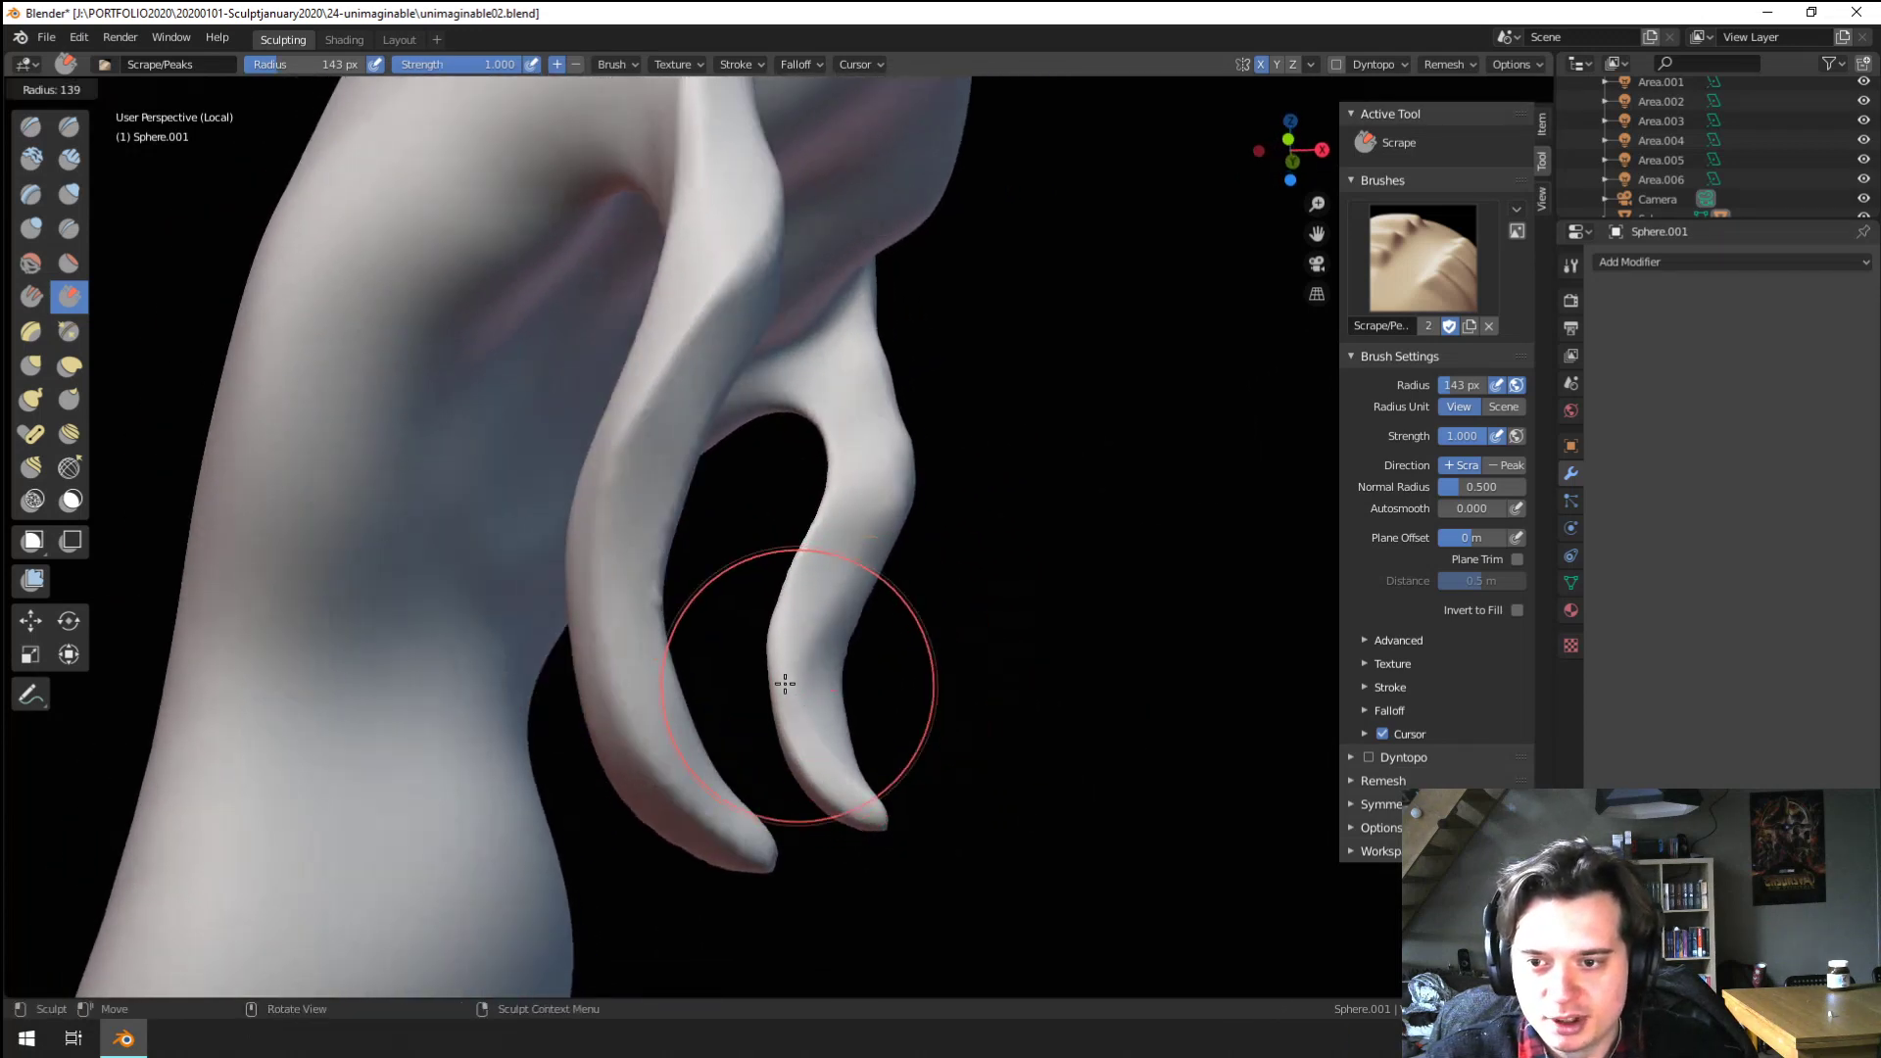
left_click(895, 684)
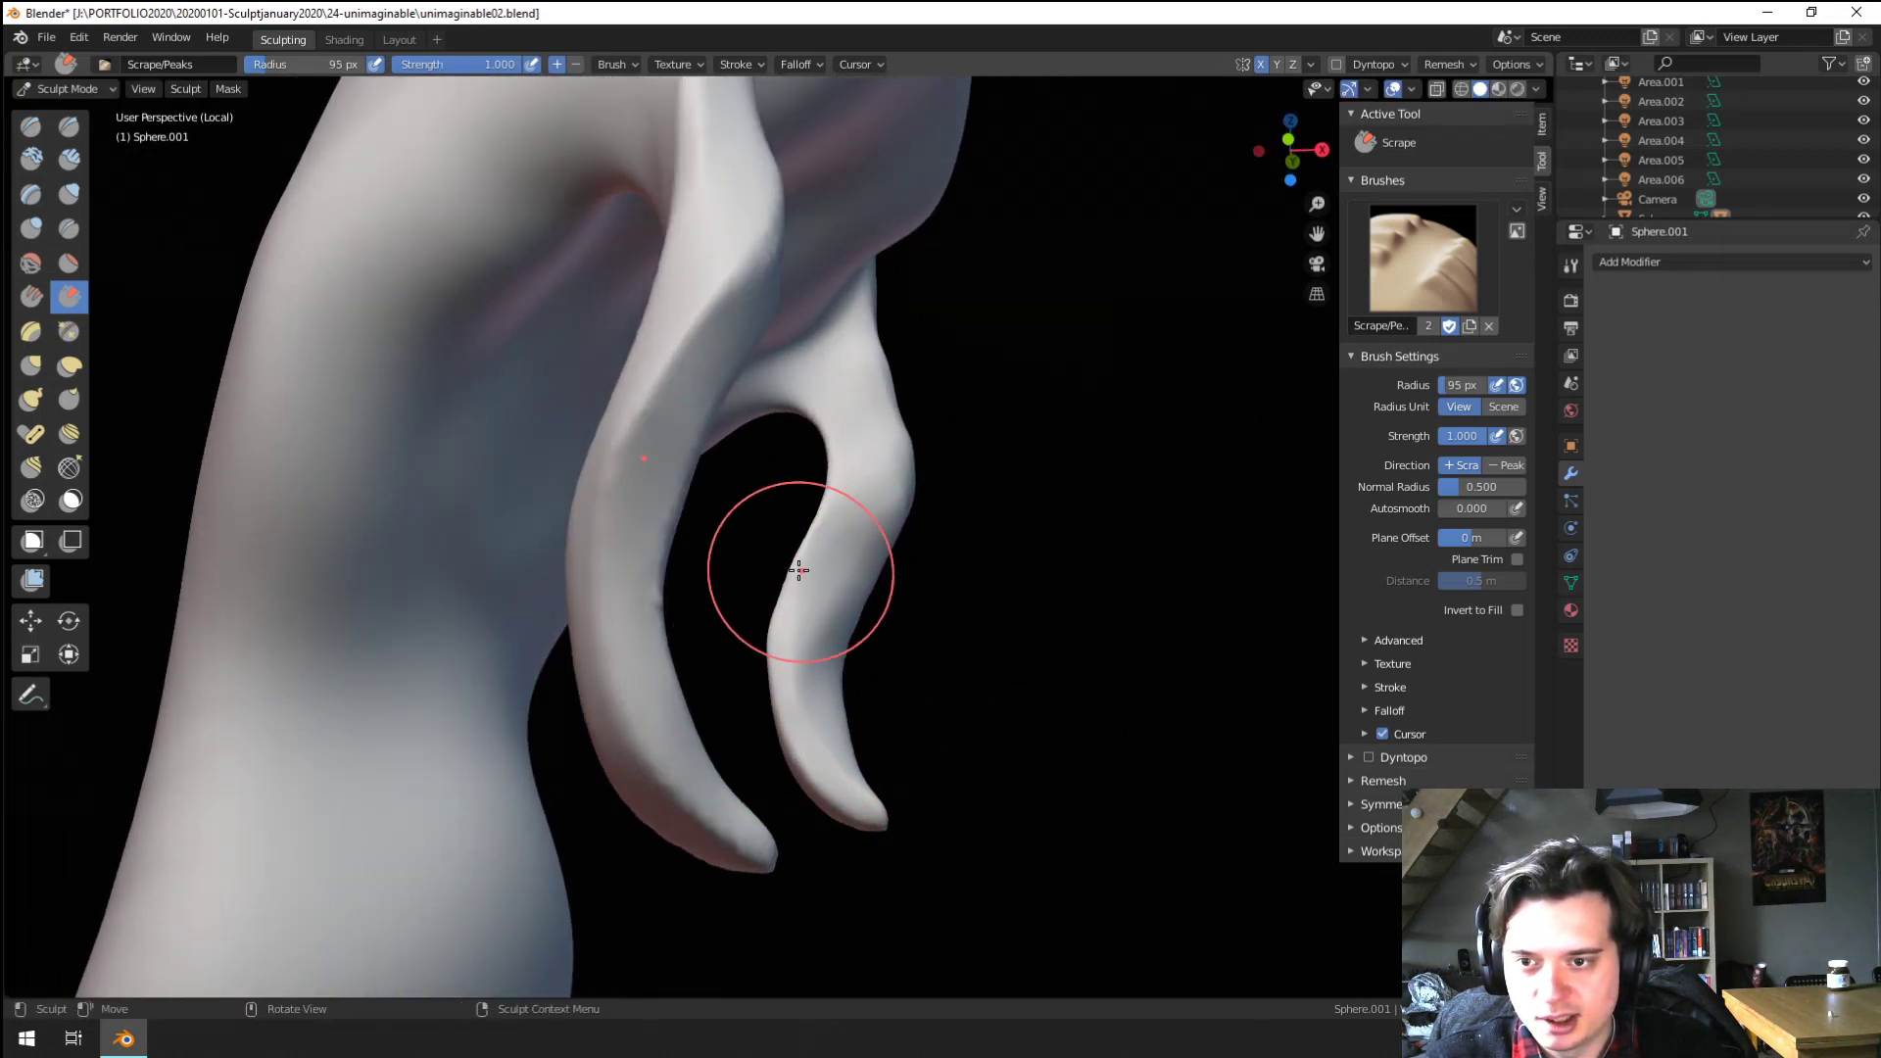
middle_click_drag(798, 571, 739, 699)
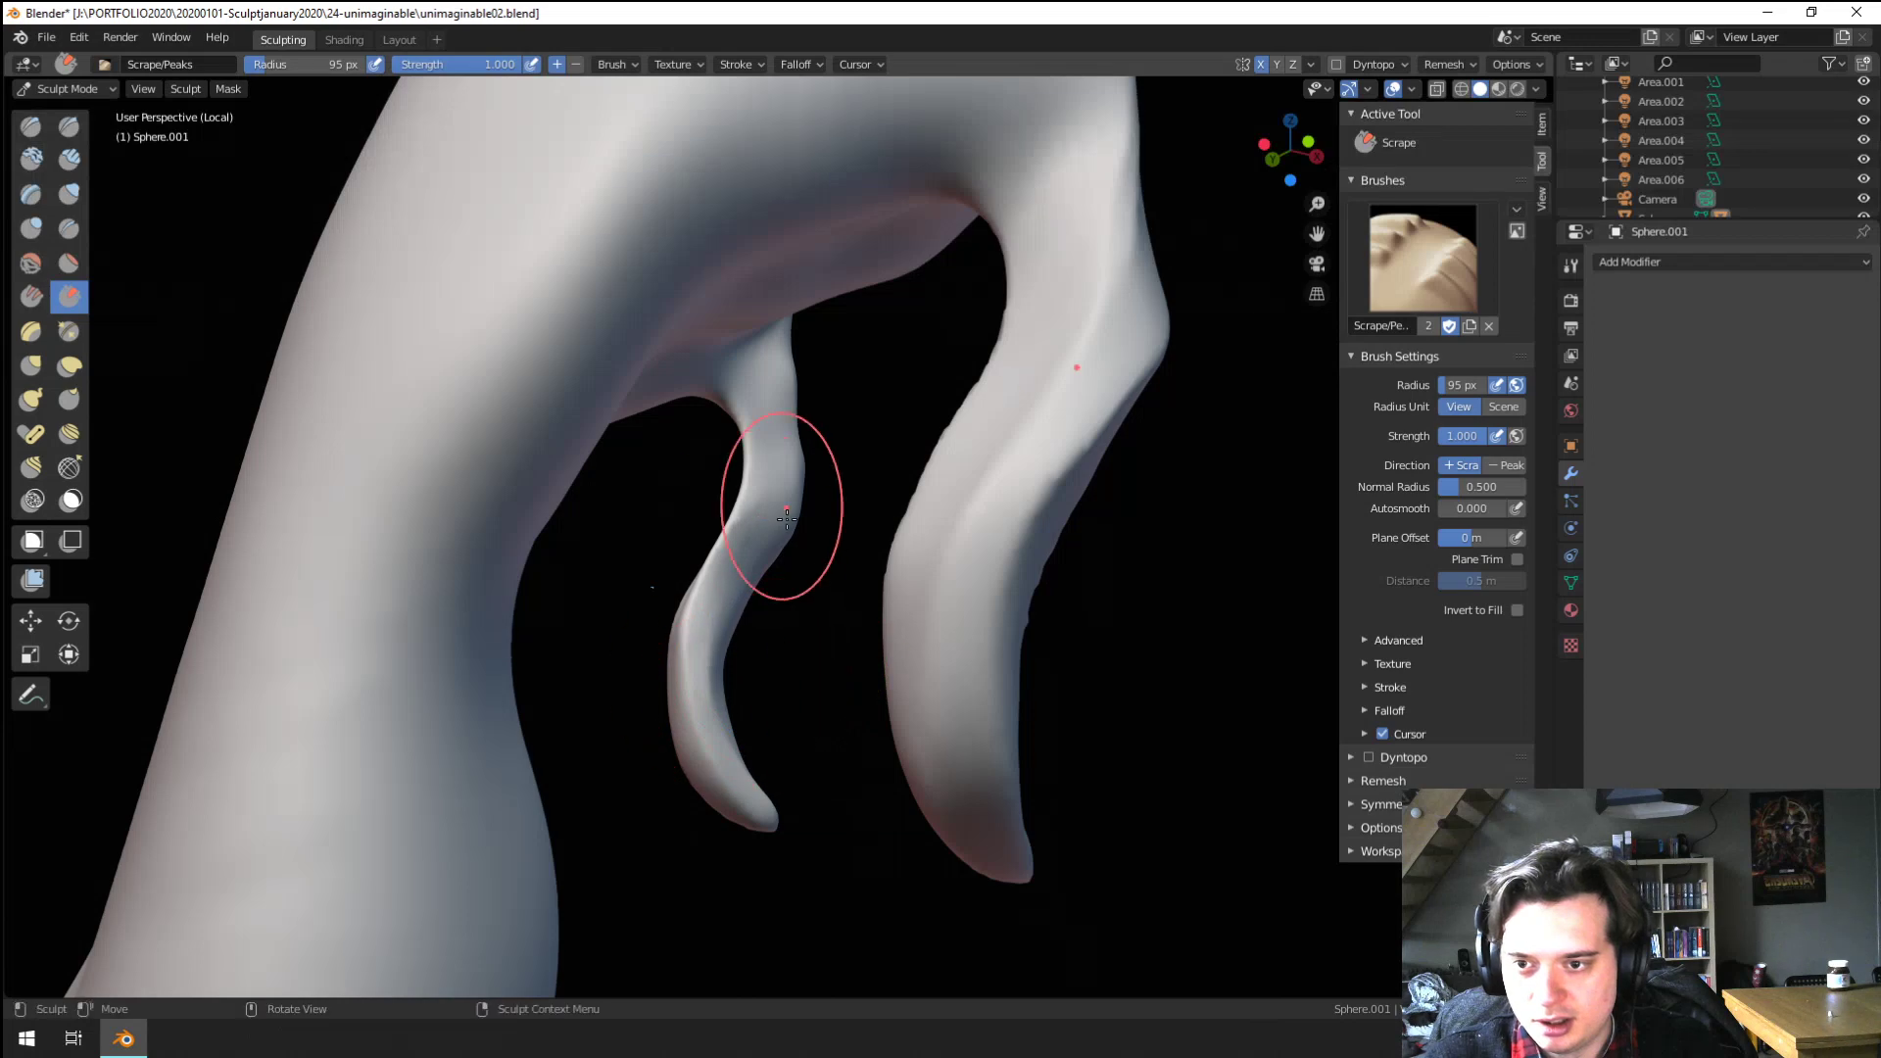
Scrape the inner side of the isolated hanging strand with the Scrape brush at 84 px radius
mouse_move(736, 521)
middle_mouse_down()
mouse_move(1163, 466)
mouse_move(637, 558)
mouse_move(790, 521)
mouse_move(470, 544)
middle_mouse_up()
key("f")
left_click(625, 557)
middle_click_drag(626, 452, 885, 554)
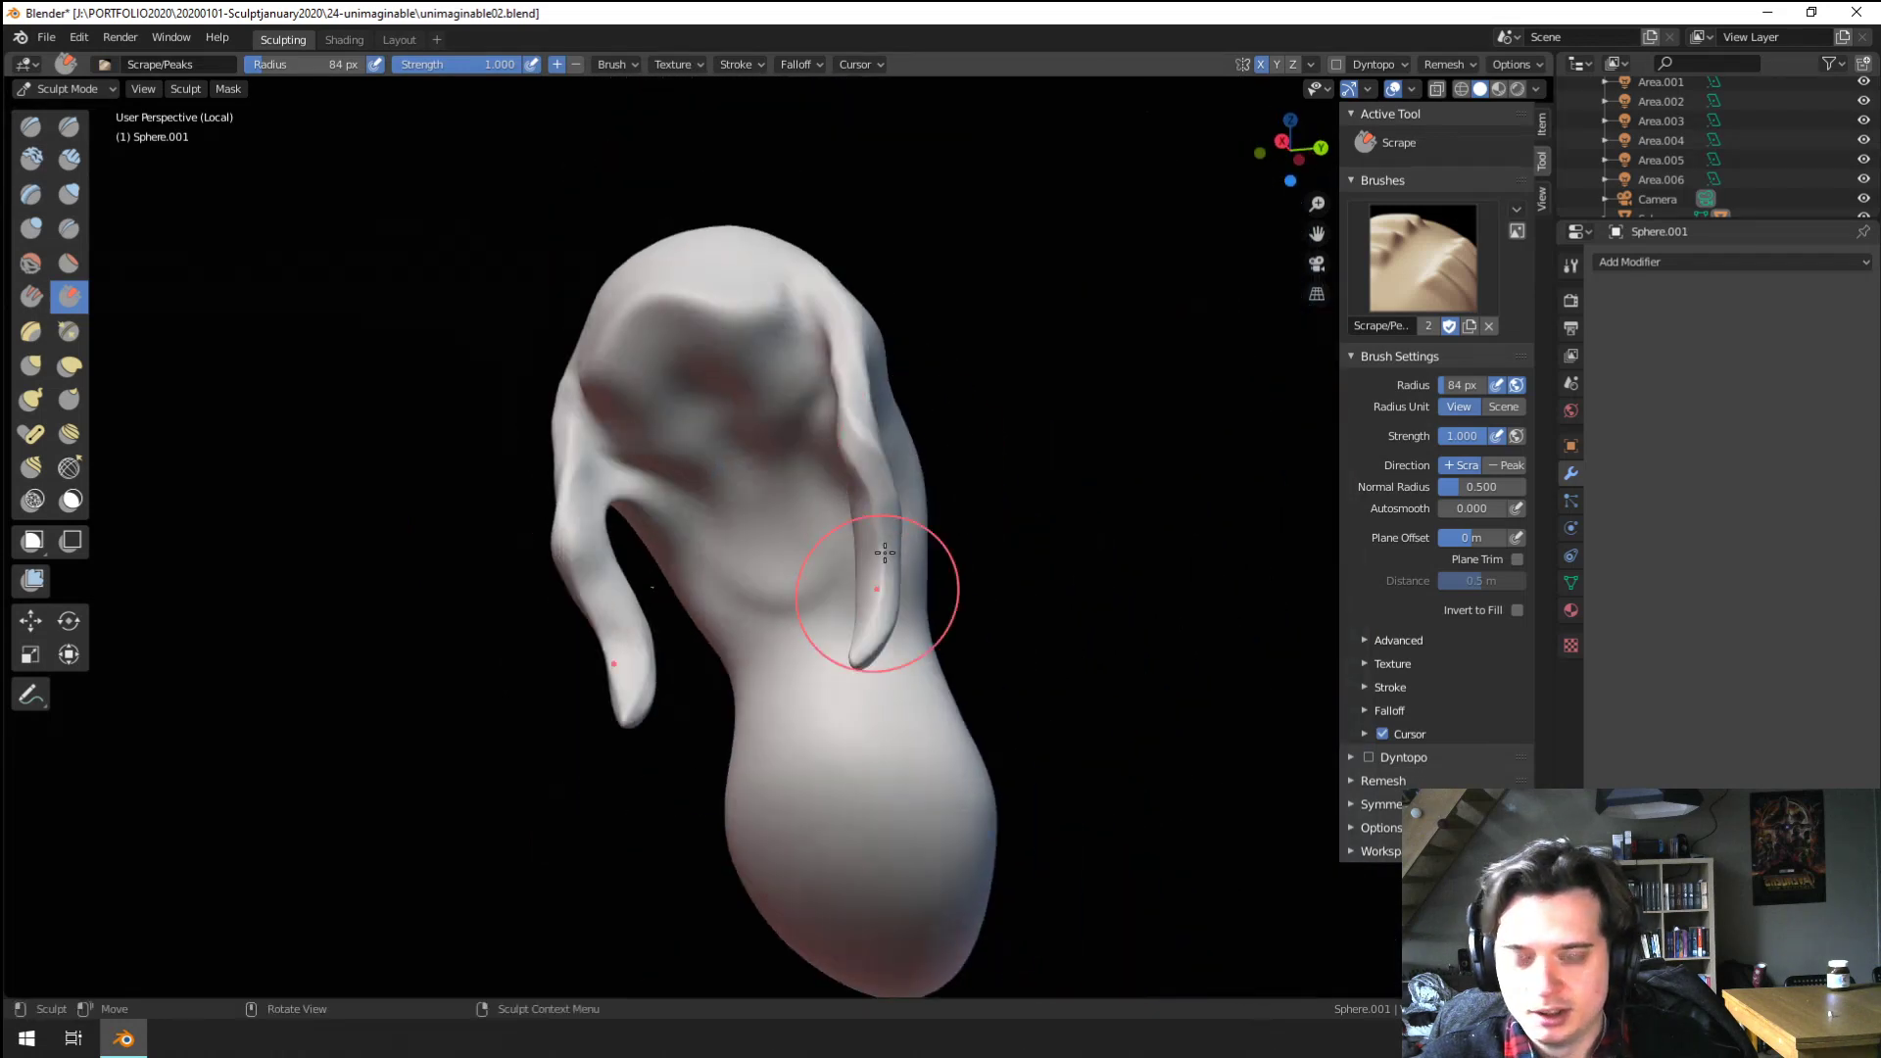
Leave local view and reshape the top of the hair strand beside the temple with the Grab brush at 161 px radius
key("KP_Divide")
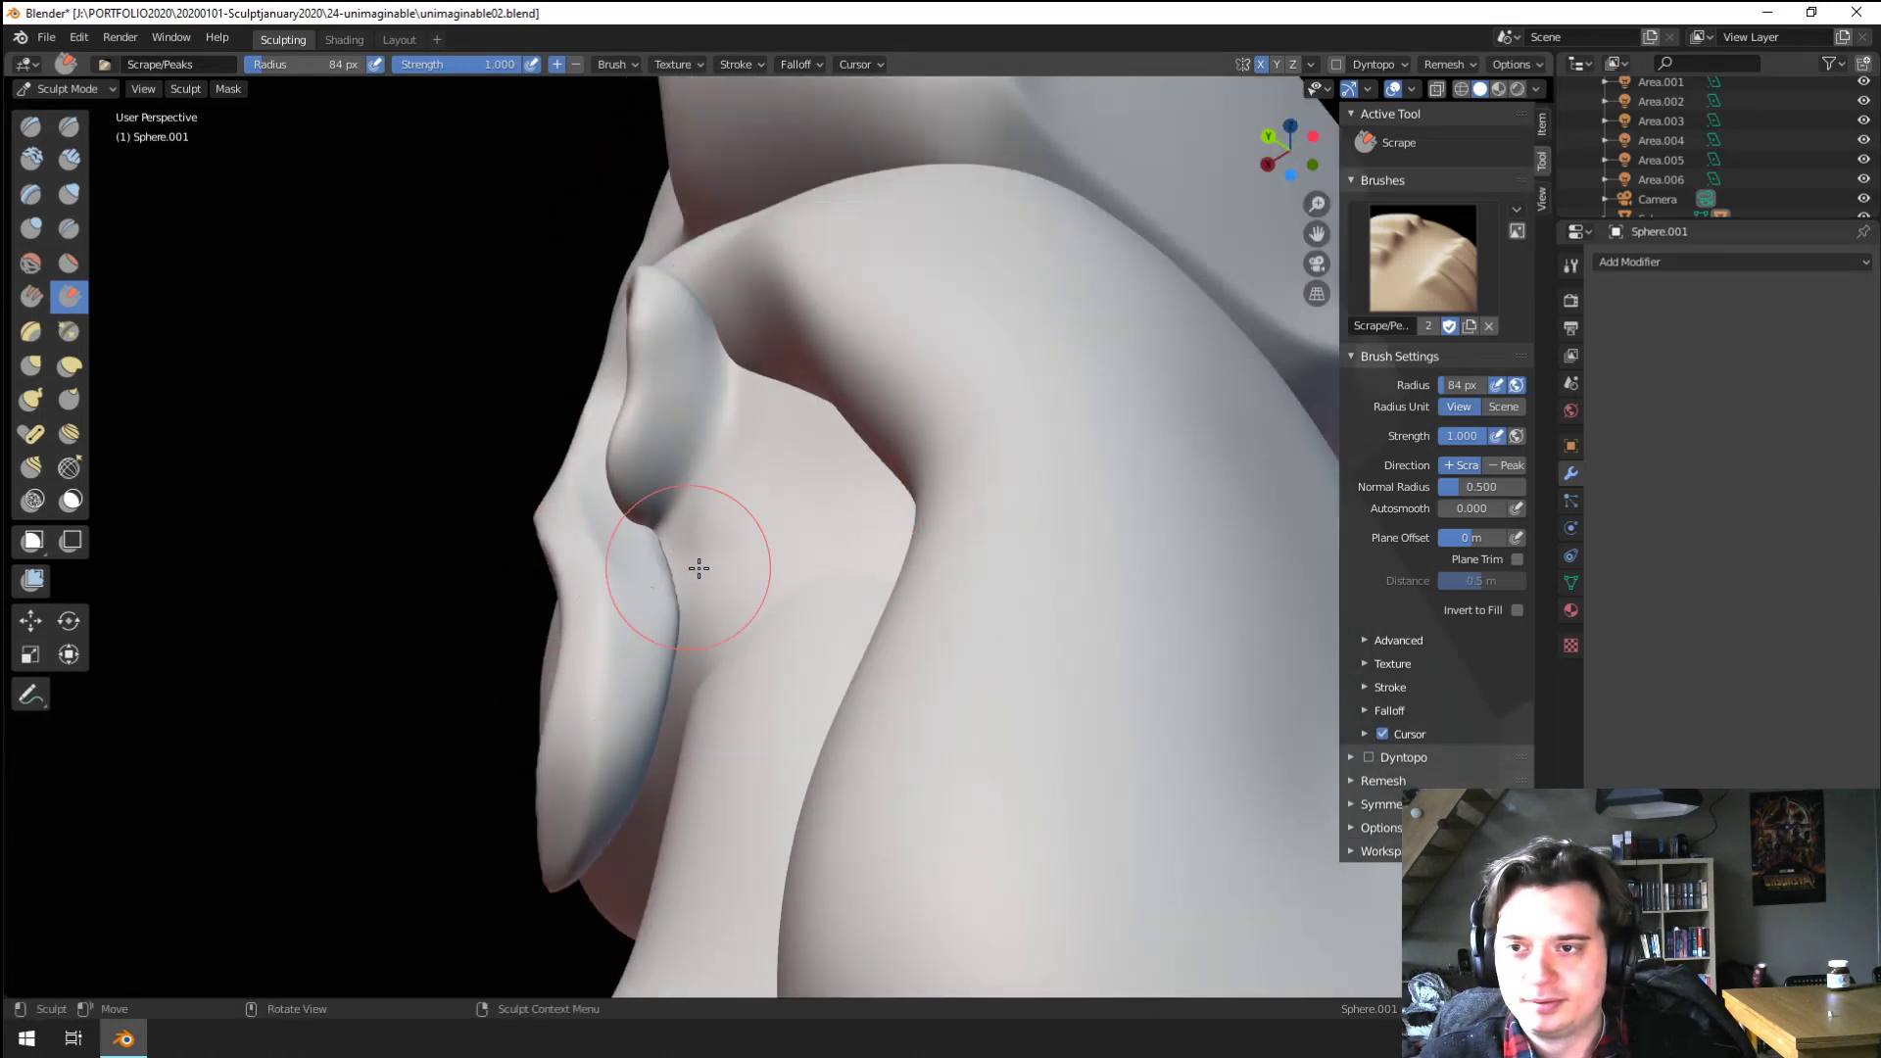
mouse_move(698, 568)
middle_mouse_down()
mouse_move(915, 467)
mouse_move(945, 587)
mouse_move(882, 545)
mouse_move(827, 257)
mouse_move(786, 461)
middle_mouse_up()
key("g")
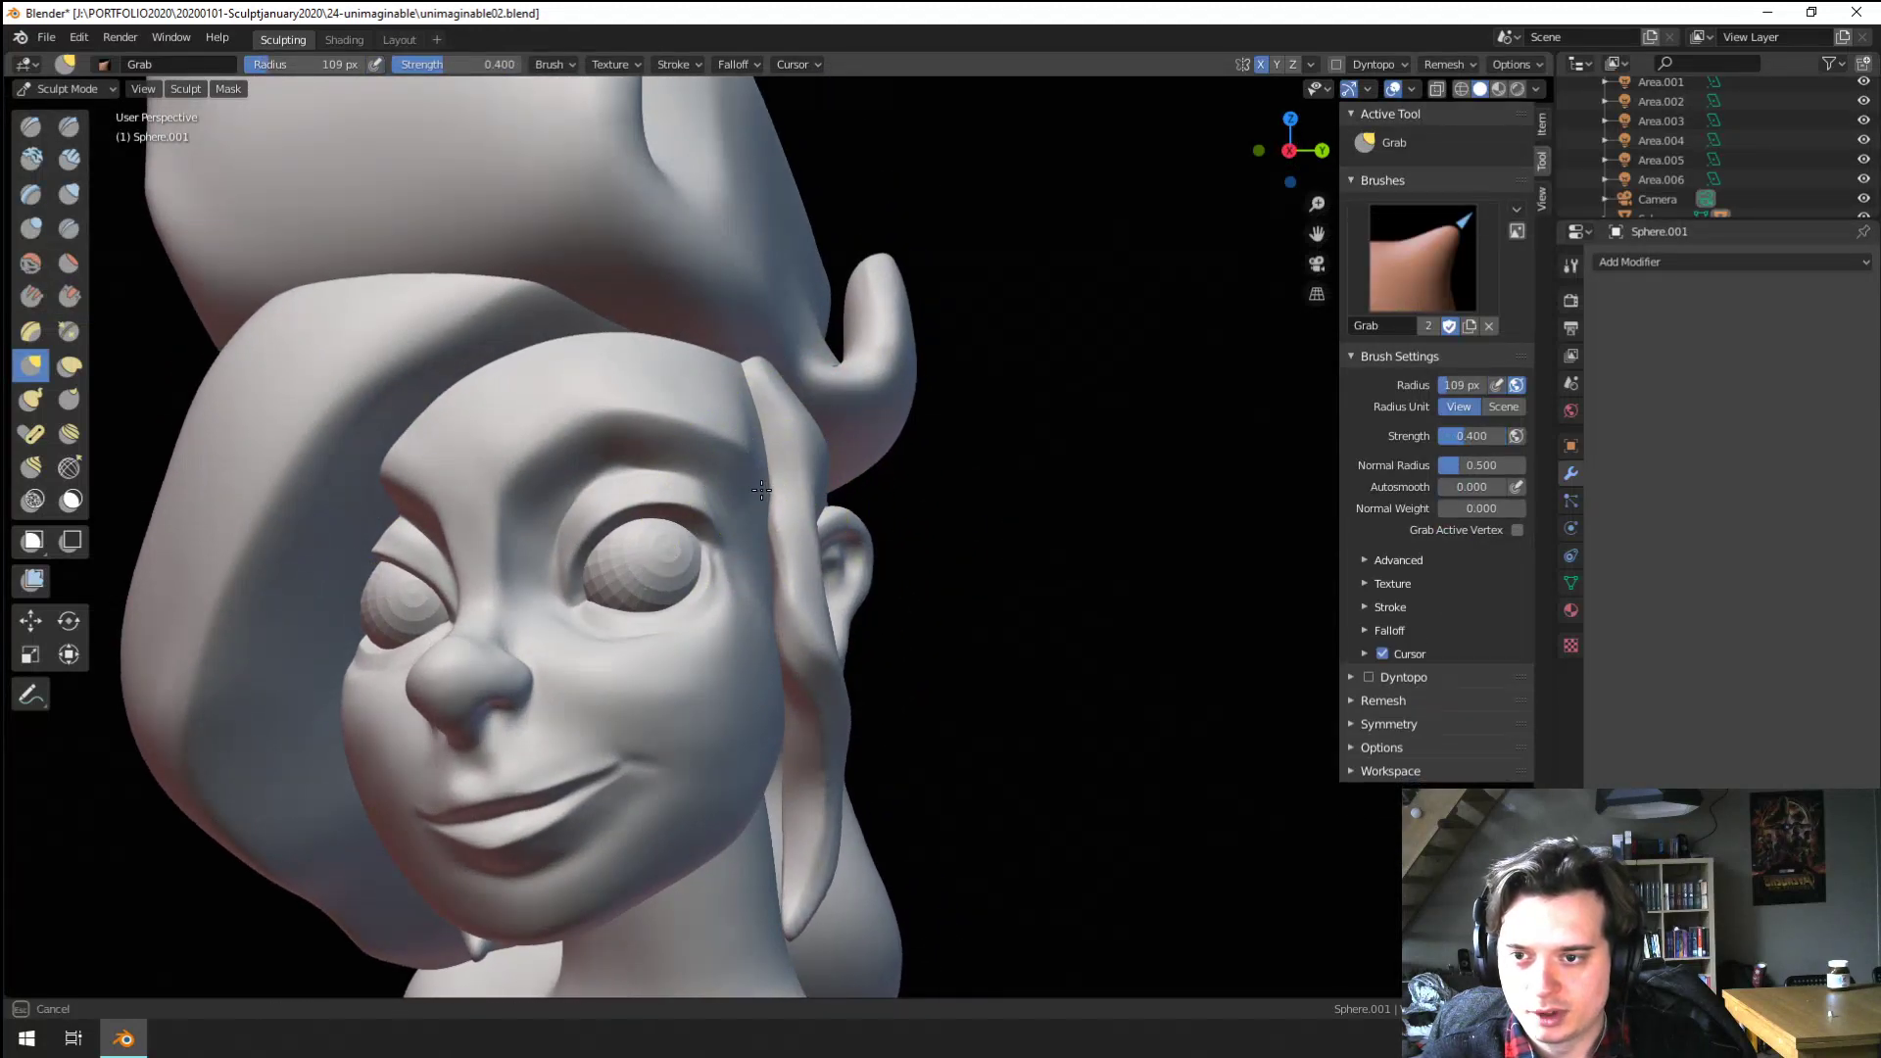
key("f")
left_click(809, 505)
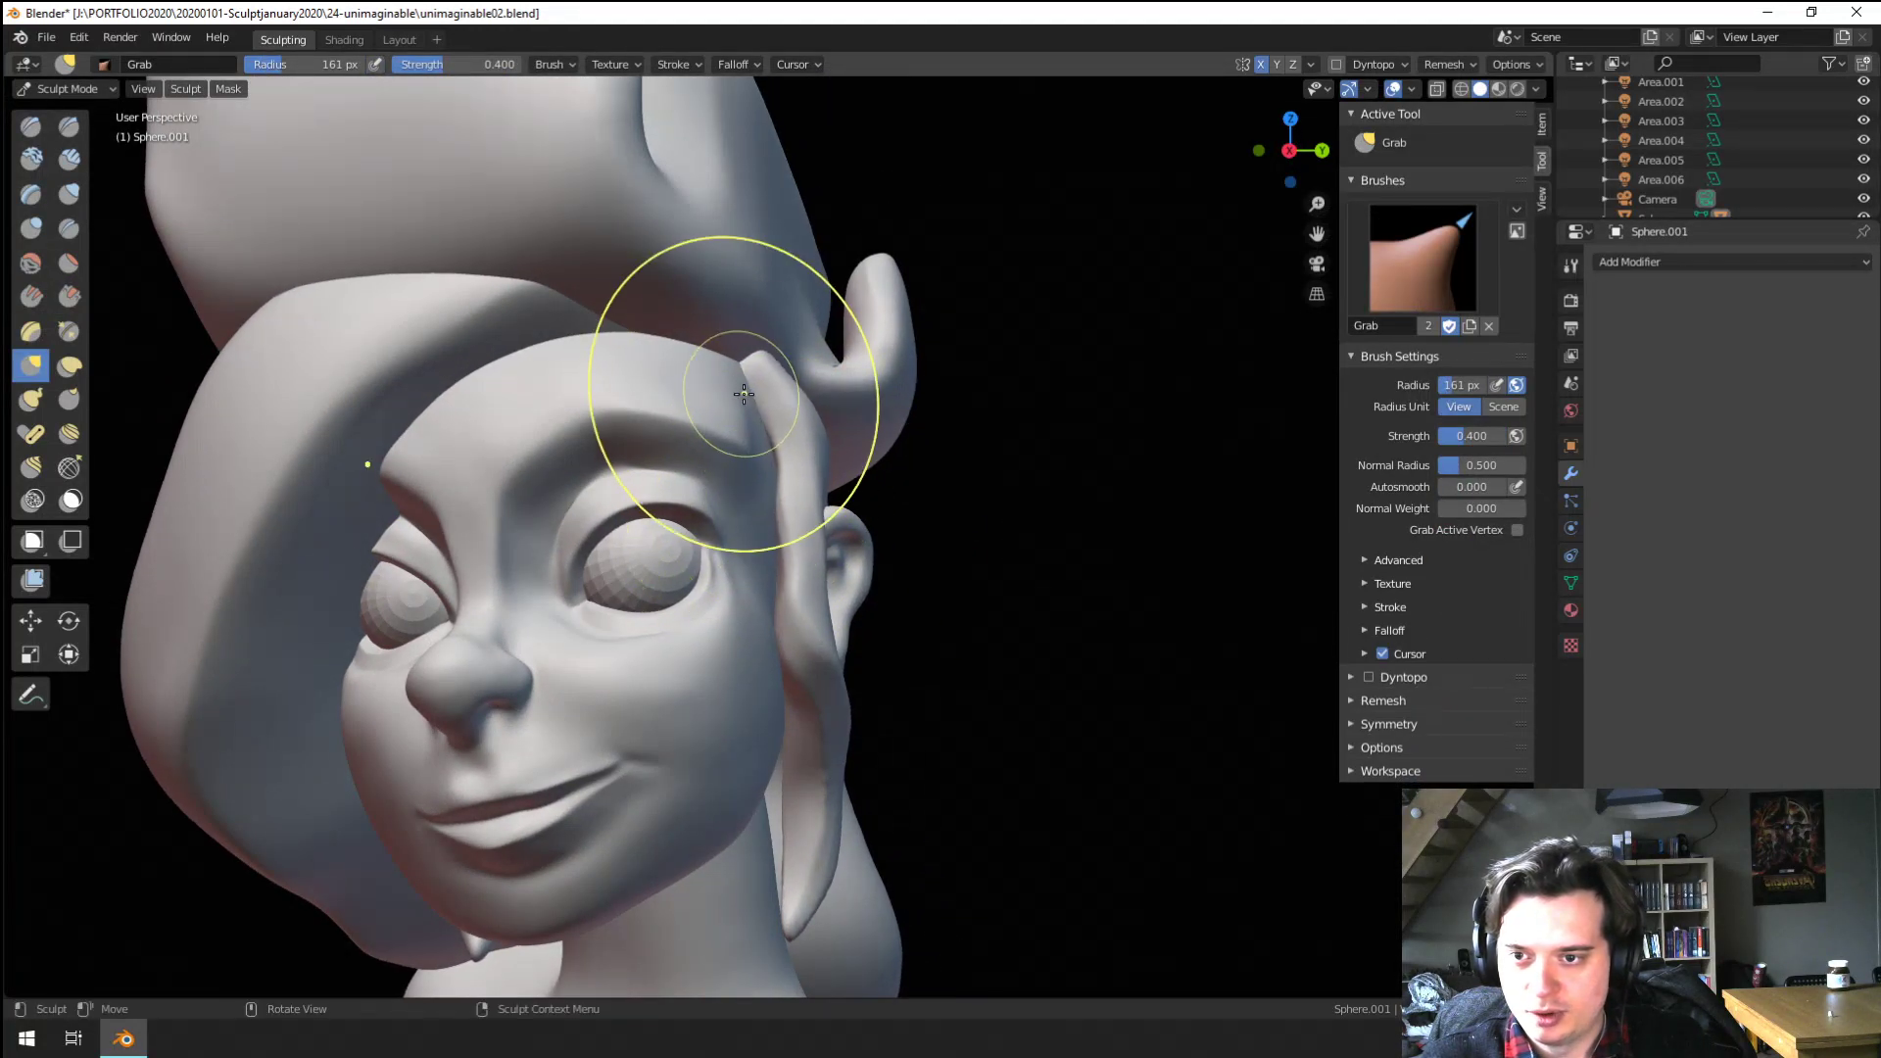
scroll(789, 361, "up", 5)
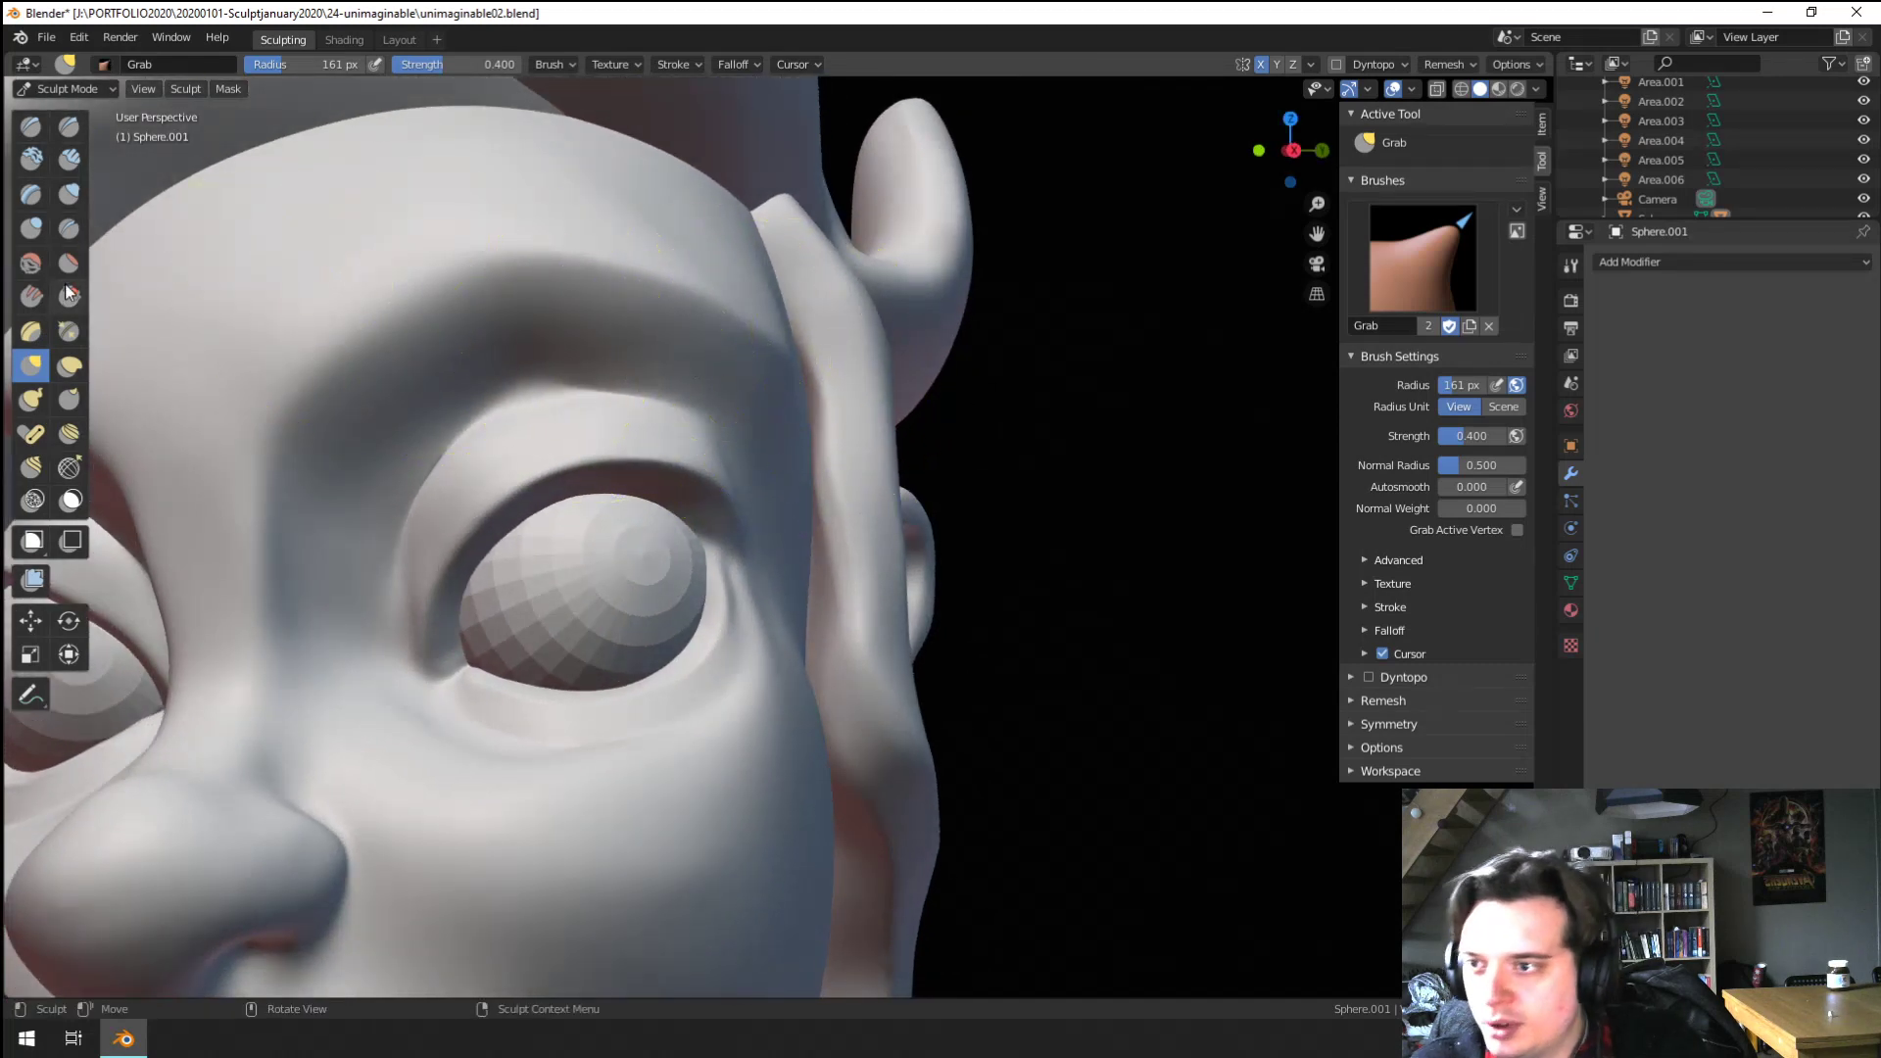
Pull the strand's section in front of the ear toward the ear with the Grab brush at 179 px radius
left_click(68, 263)
scroll(784, 542, "down", 5)
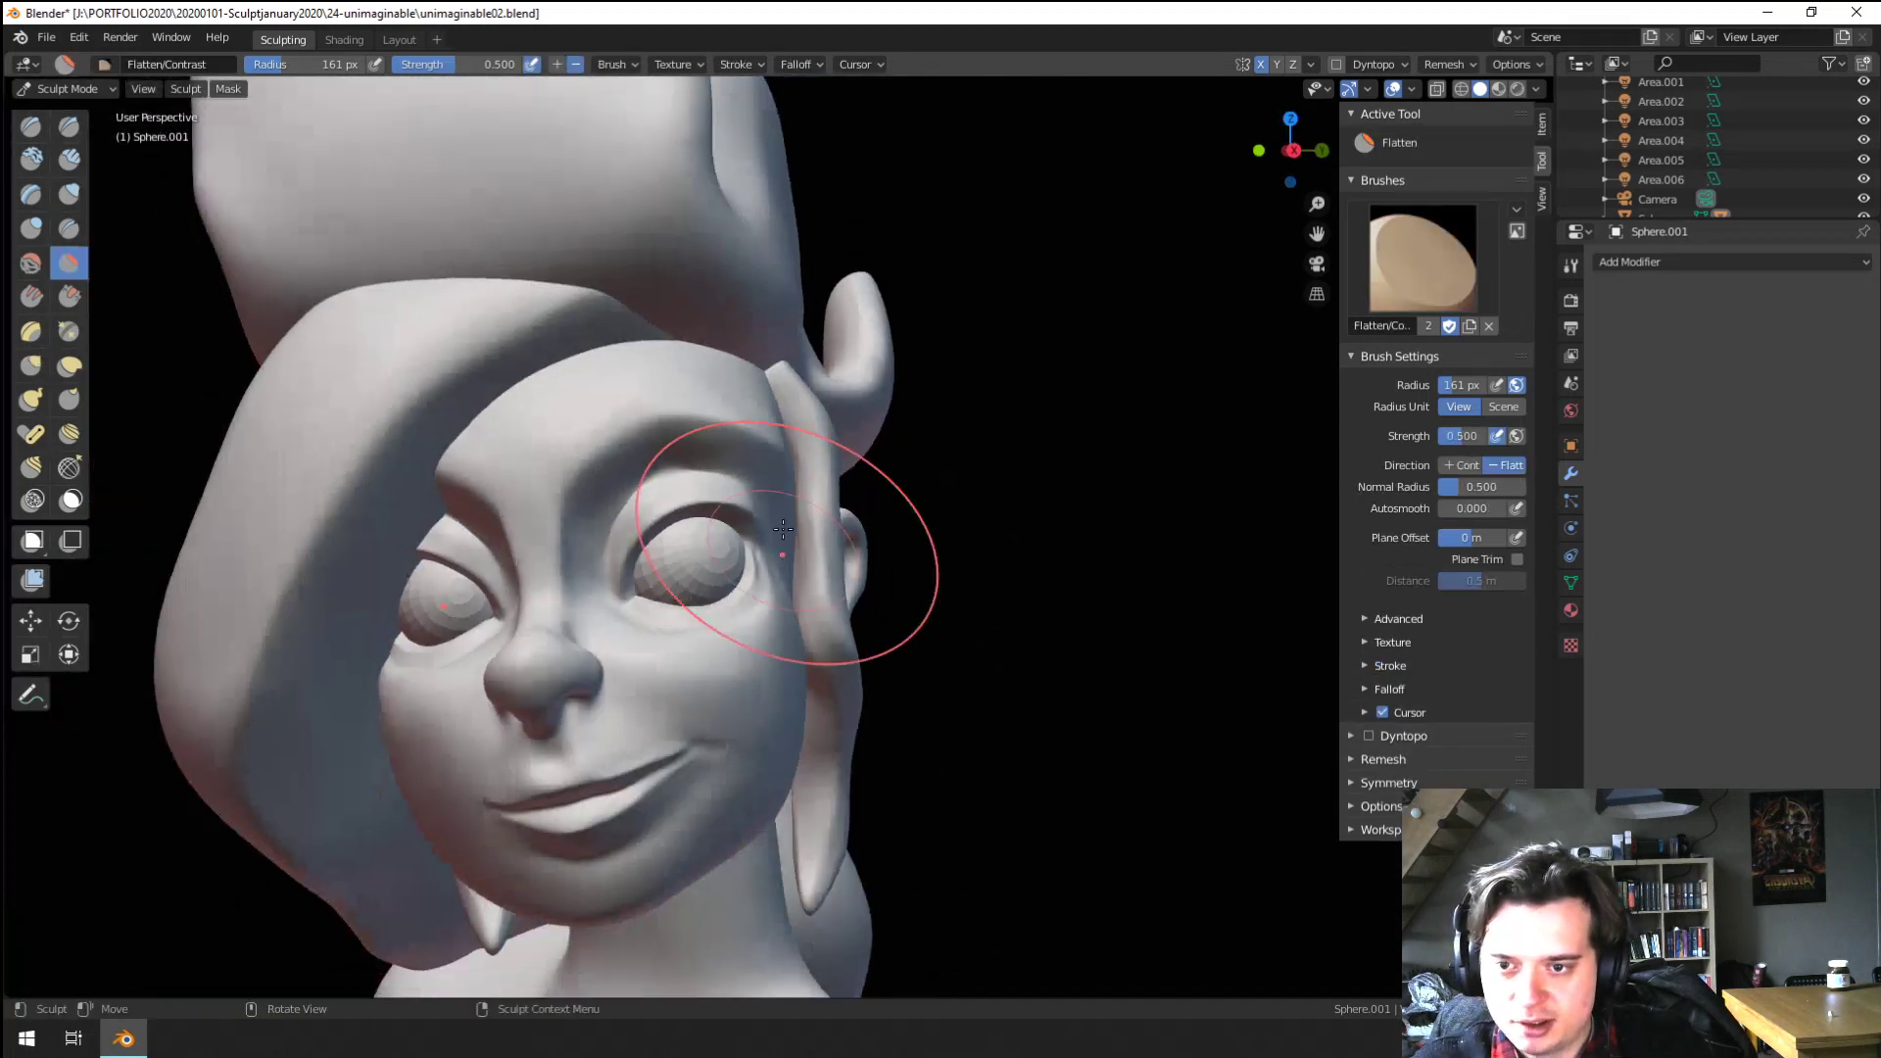
key("g")
mouse_move(777, 546)
middle_mouse_down()
mouse_move(748, 516)
mouse_move(651, 580)
middle_mouse_up()
key("f")
left_click(774, 520)
key("f")
left_click(672, 595)
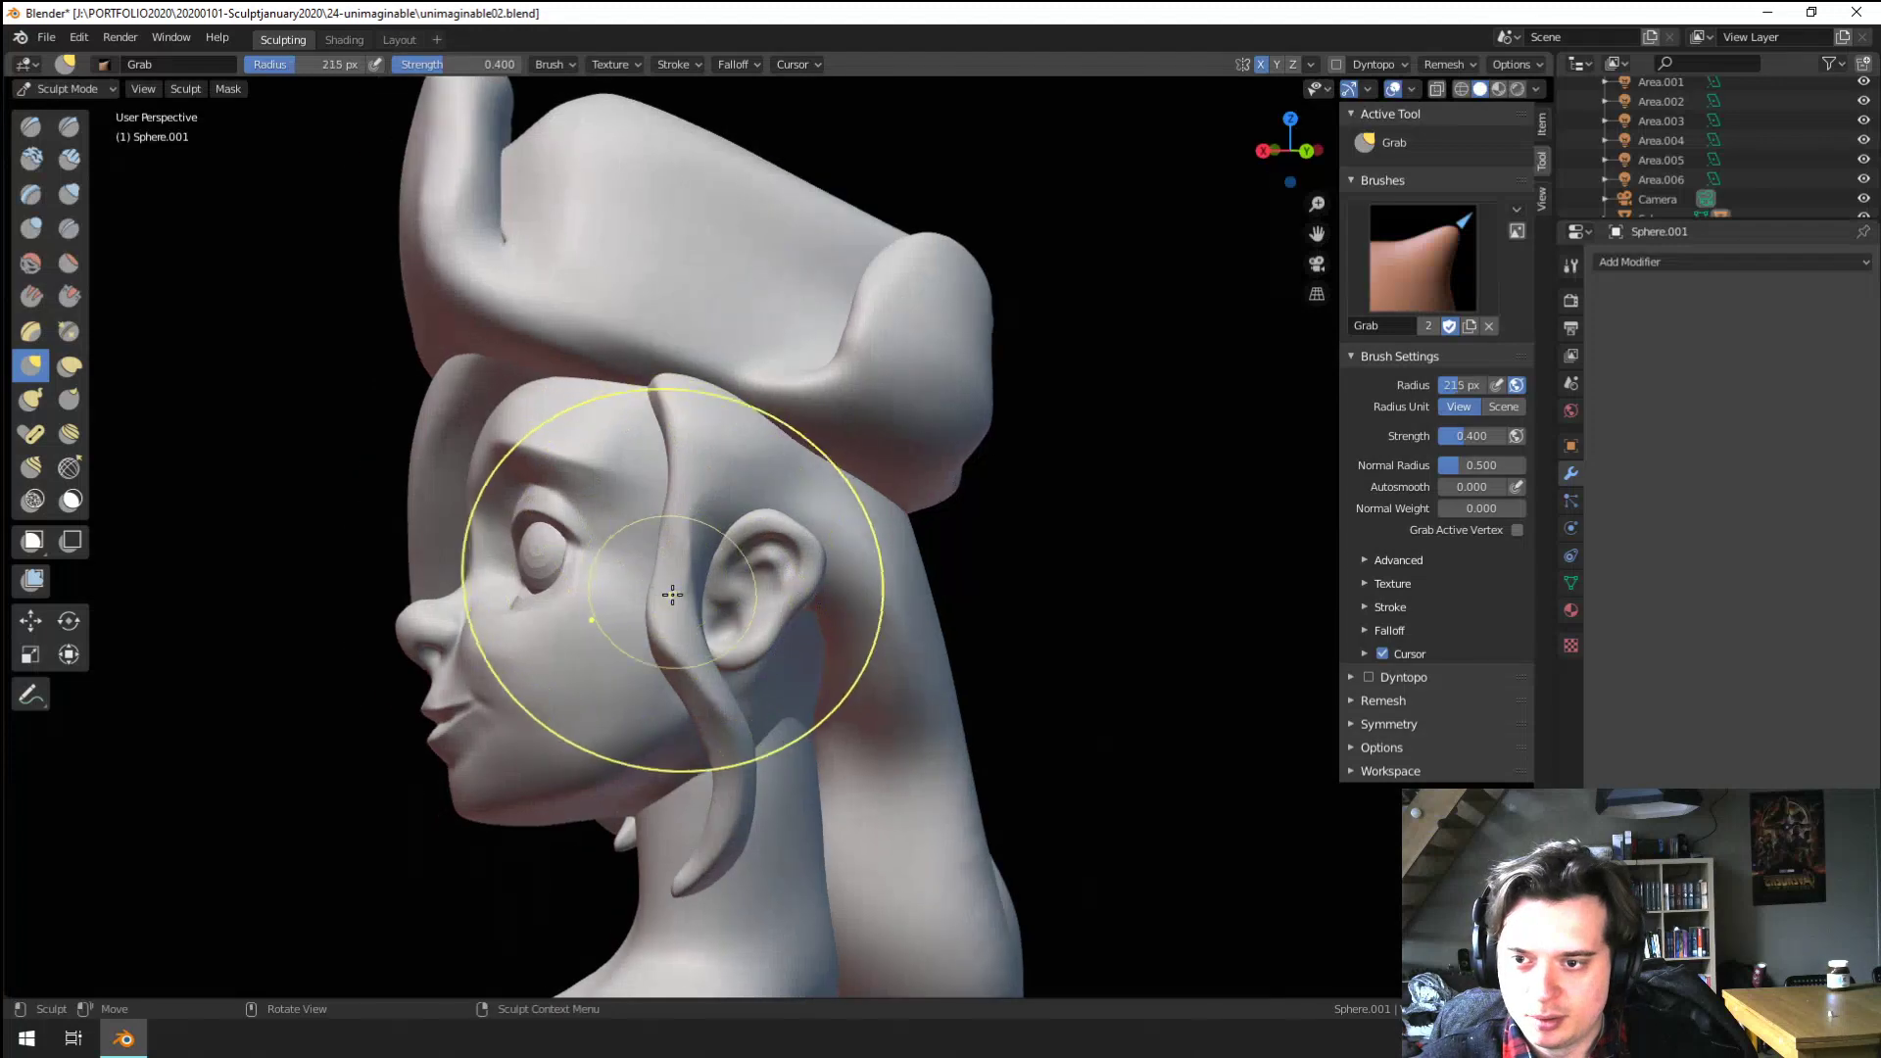
key("f")
left_click(621, 527)
left_click_drag(664, 511, 689, 510)
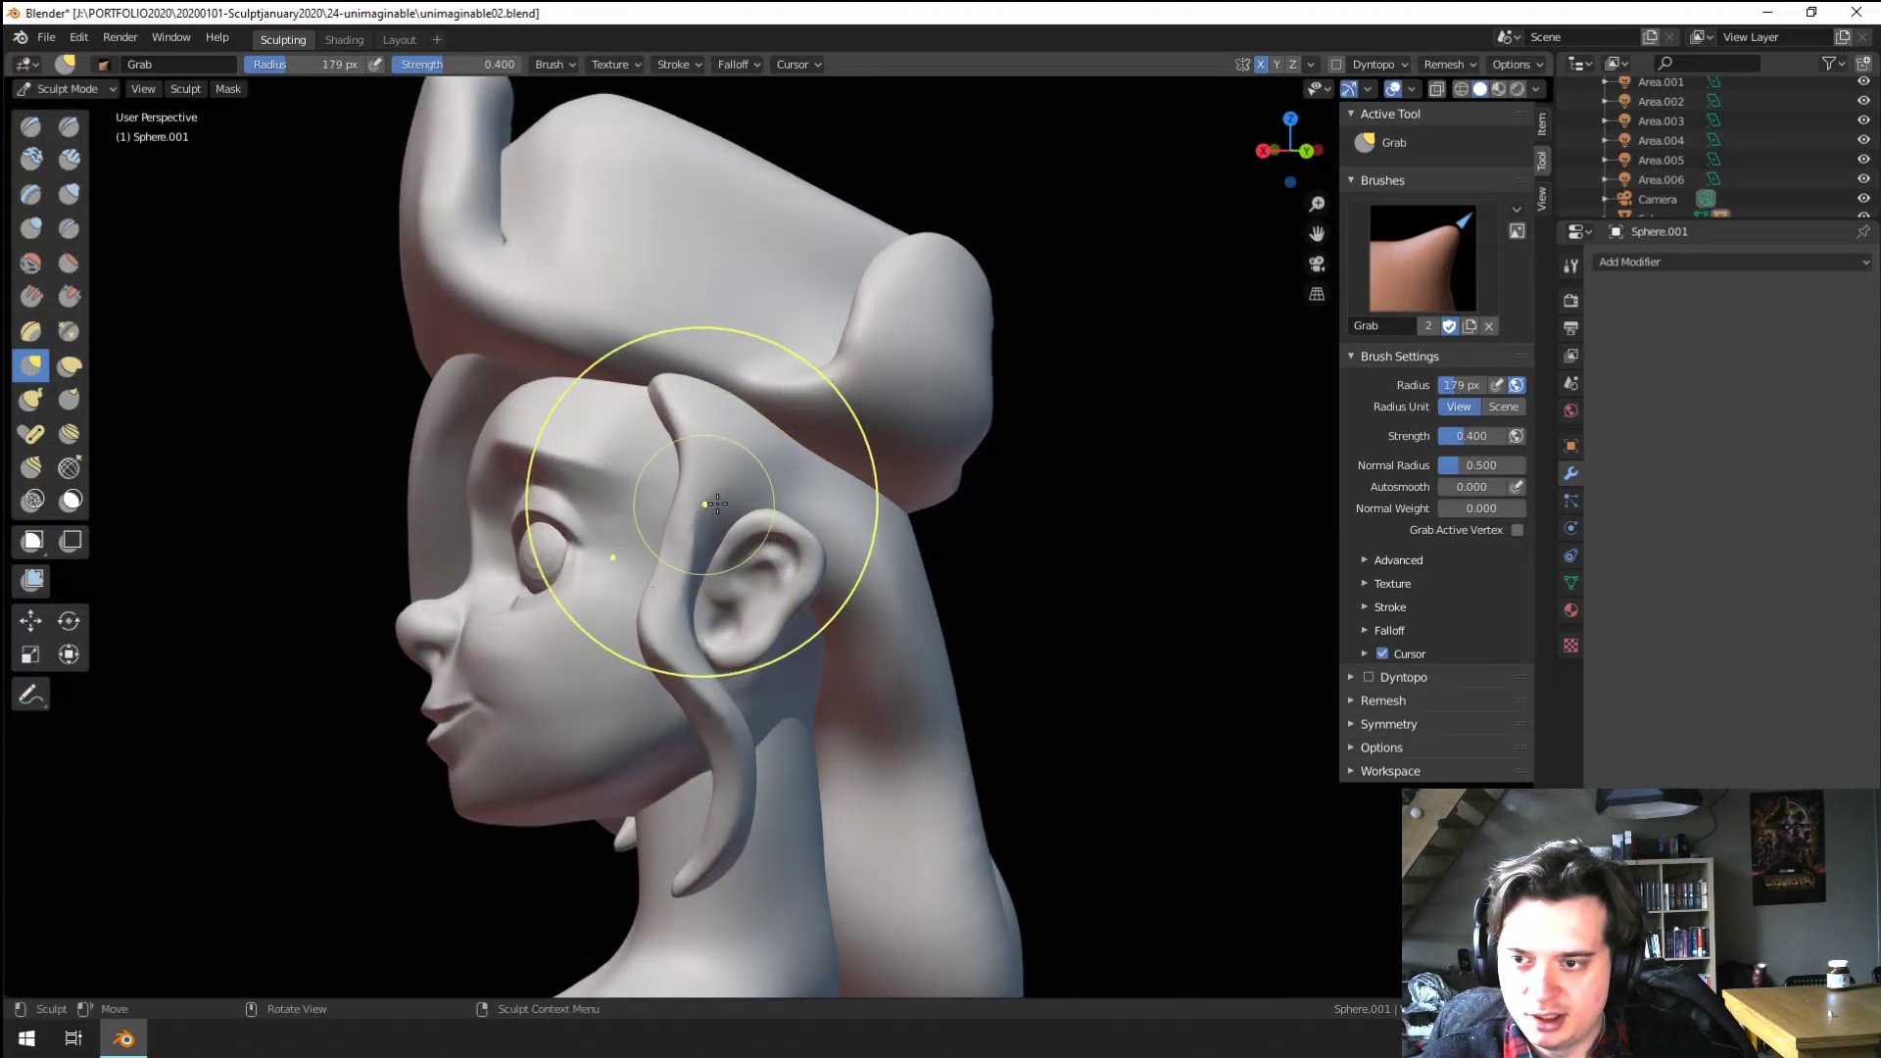
Scrape the strand's broad side plane above and in front of the ear with the Scrape brush at 183 px radius
scroll(819, 508, "down", 2)
middle_click_drag(717, 504, 812, 530)
scroll(850, 529, "down", 1)
scroll(823, 490, "up", 3)
middle_click_drag(850, 431, 744, 454)
scroll(744, 453, "up", 1)
scroll(744, 453, "up", 2)
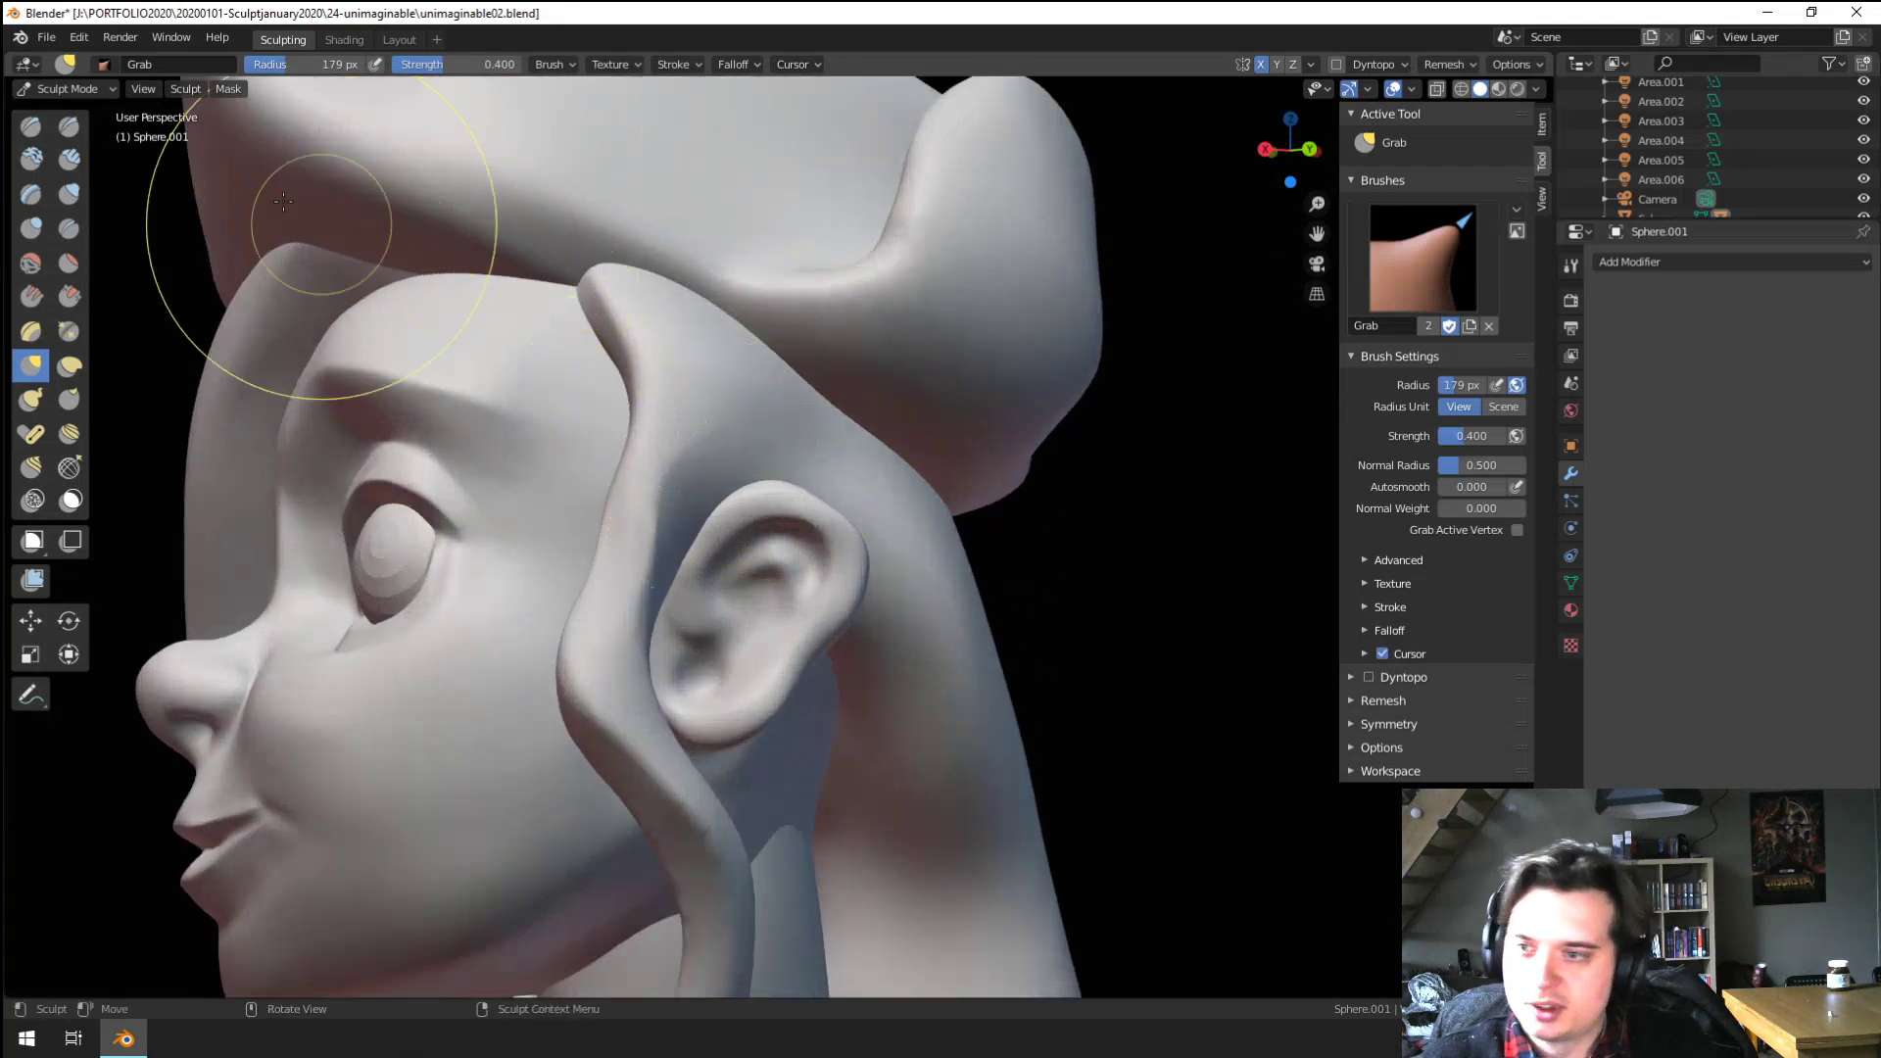
left_click(69, 295)
middle_click_drag(546, 369, 572, 479)
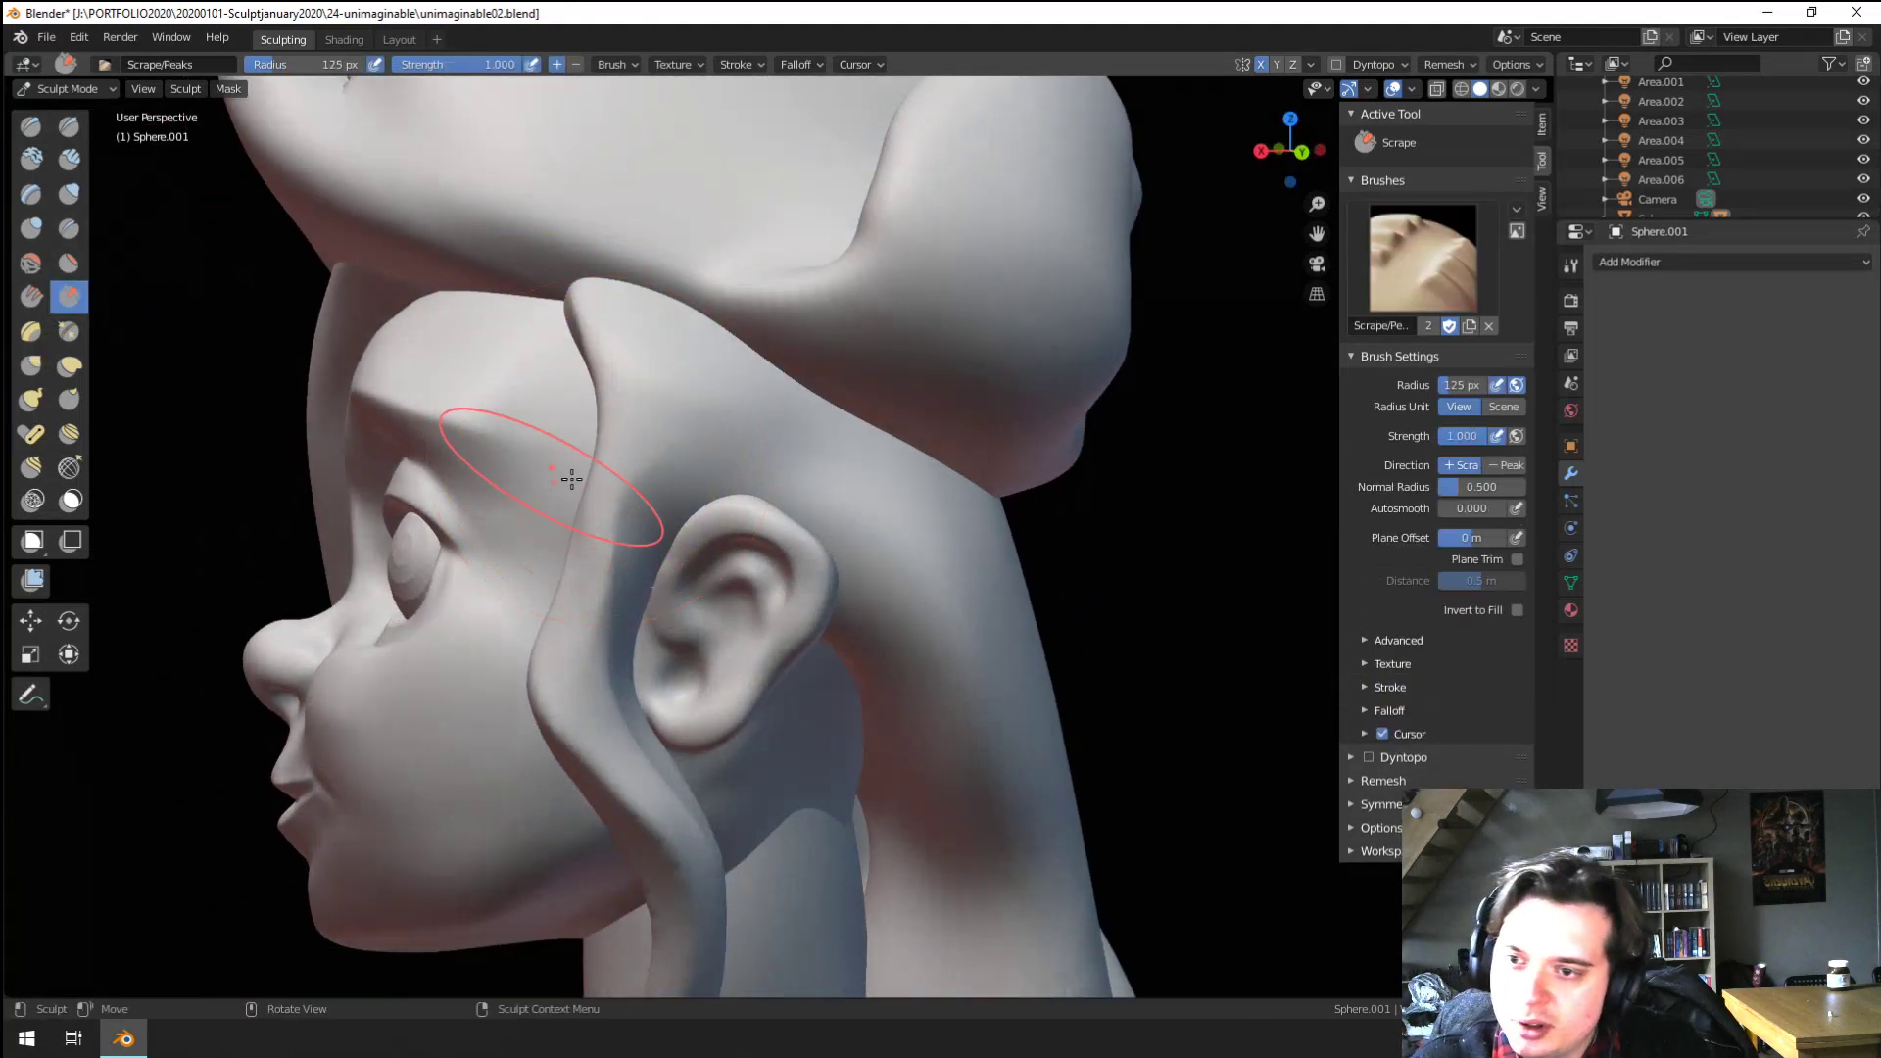
key("f")
left_click(720, 432)
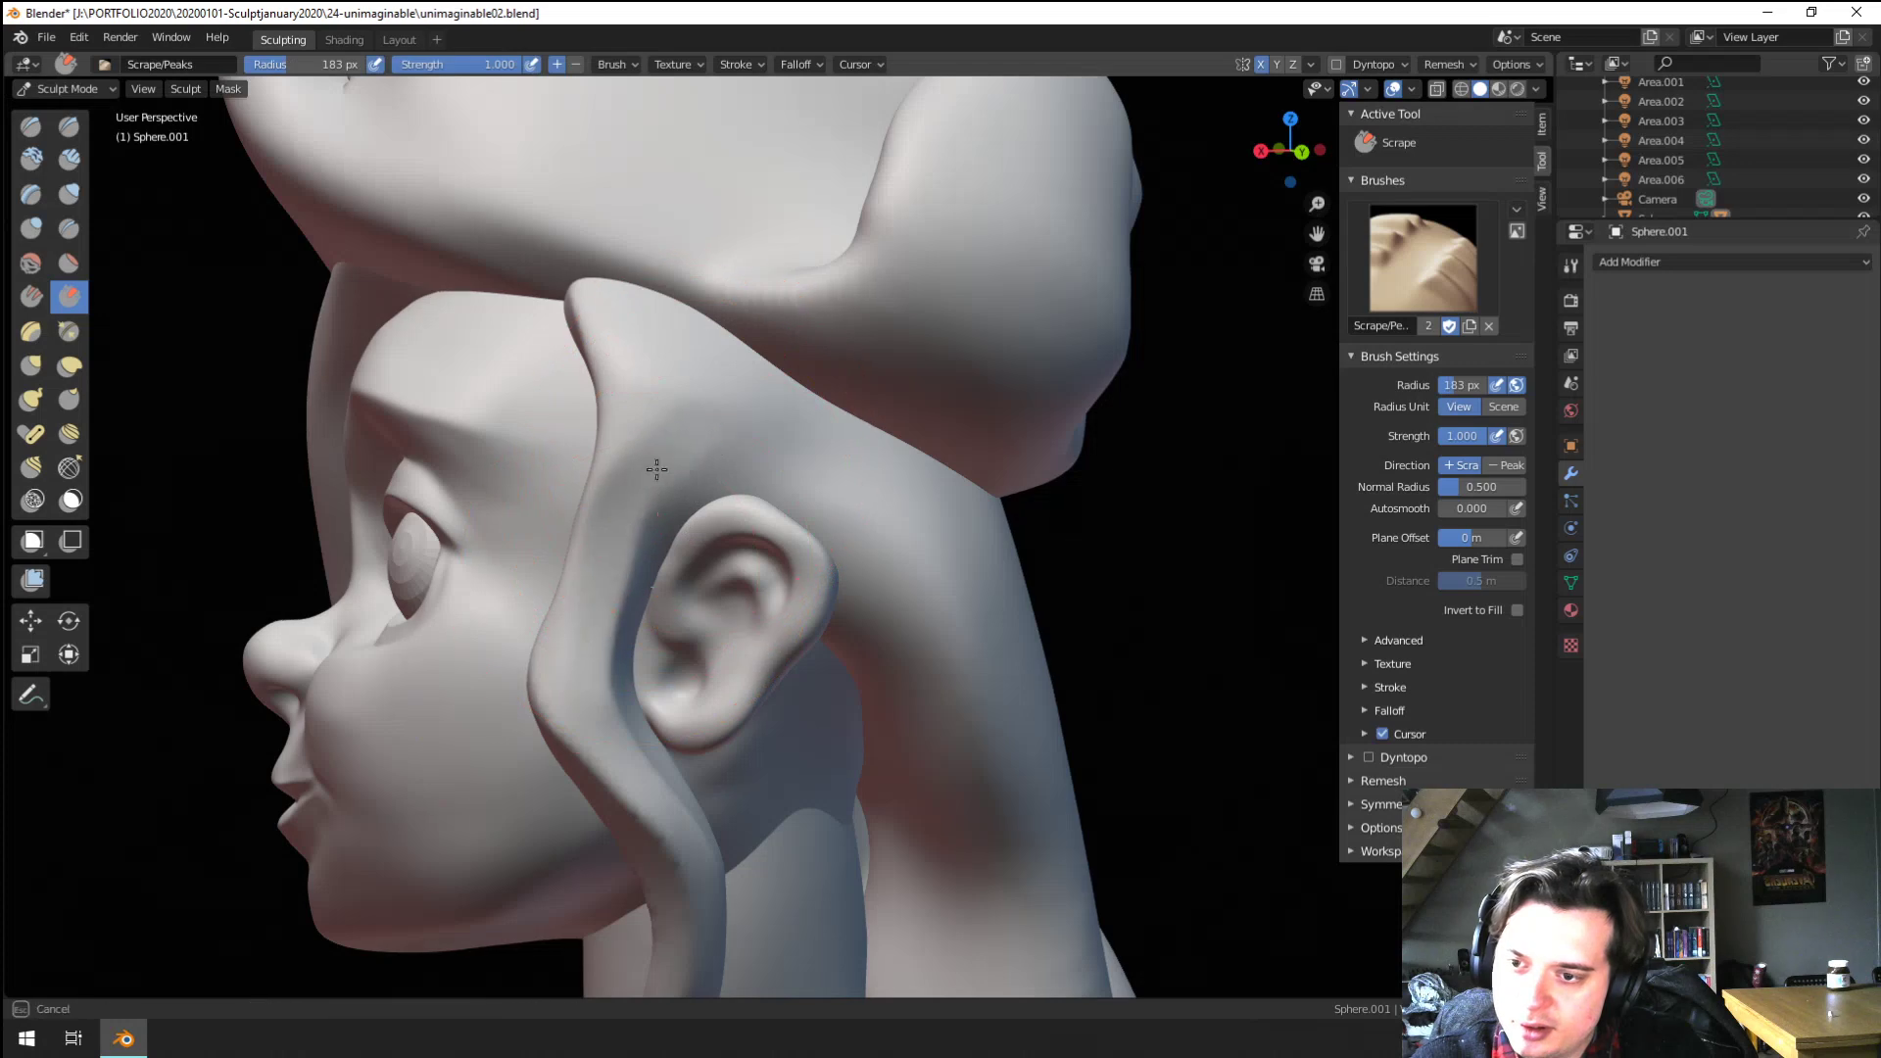
left_click_drag(657, 470, 653, 485)
mouse_move(654, 484)
middle_mouse_down()
mouse_move(777, 487)
mouse_move(718, 529)
mouse_move(755, 524)
middle_mouse_up()
mouse_move(754, 524)
middle_mouse_down("ctrl")
mouse_move(768, 450)
mouse_move(588, 417)
middle_mouse_up("ctrl")
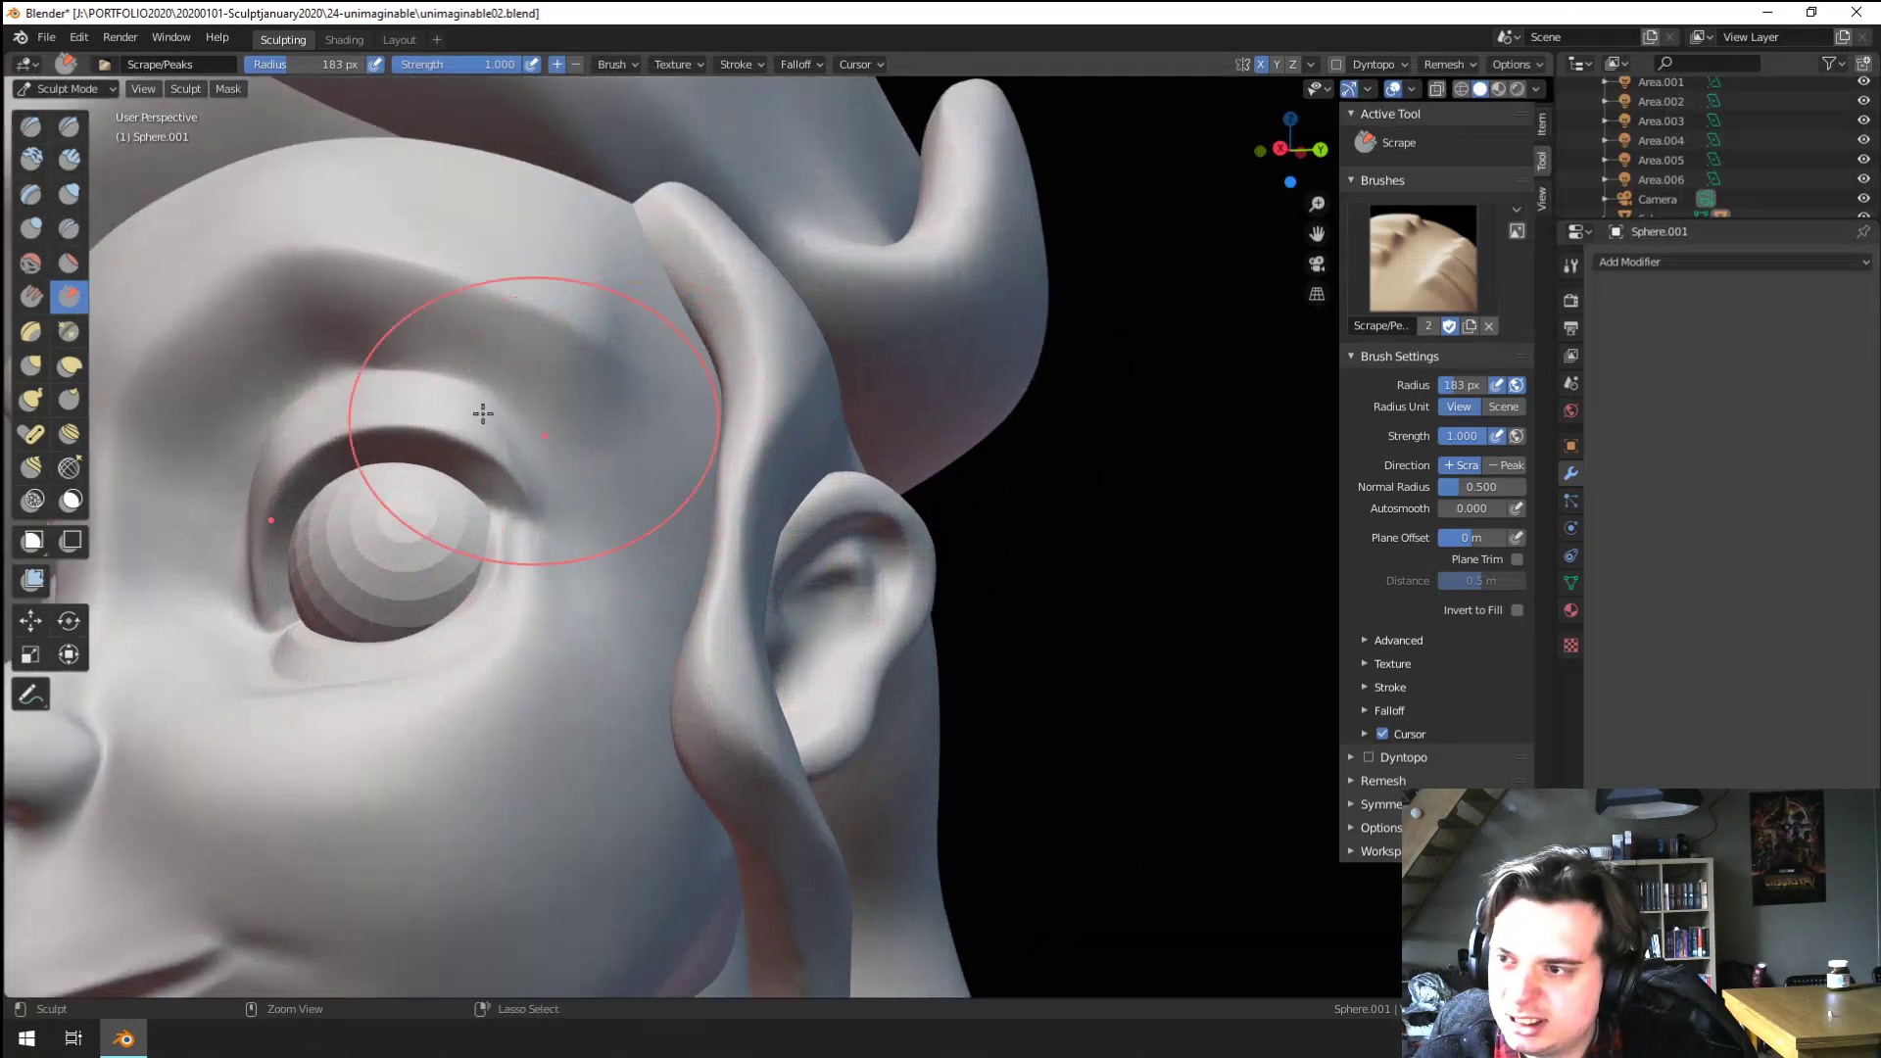
Thicken the strand between the eye and the ear with the Inflate brush and adjust its shape with Grab
left_click(69, 194)
scroll(796, 441, "down", 5)
mouse_move(796, 441)
middle_mouse_down()
mouse_move(771, 507)
mouse_move(848, 470)
mouse_move(850, 583)
middle_mouse_up()
middle_click_drag(851, 583, 828, 510)
middle_click_drag(828, 509, 705, 460)
middle_click_drag(794, 421, 832, 563, "ctrl")
middle_click_drag(833, 563, 830, 599, "ctrl")
key("g")
scroll(783, 431, "up", 5)
mouse_move(748, 362)
middle_mouse_down()
mouse_move(769, 384)
mouse_move(704, 338)
mouse_move(713, 390)
mouse_move(694, 319)
middle_mouse_up()
Define the strand's front edge from the temple down past the ear with the Crease brush at 112 and 94 px radius
left_click(69, 229)
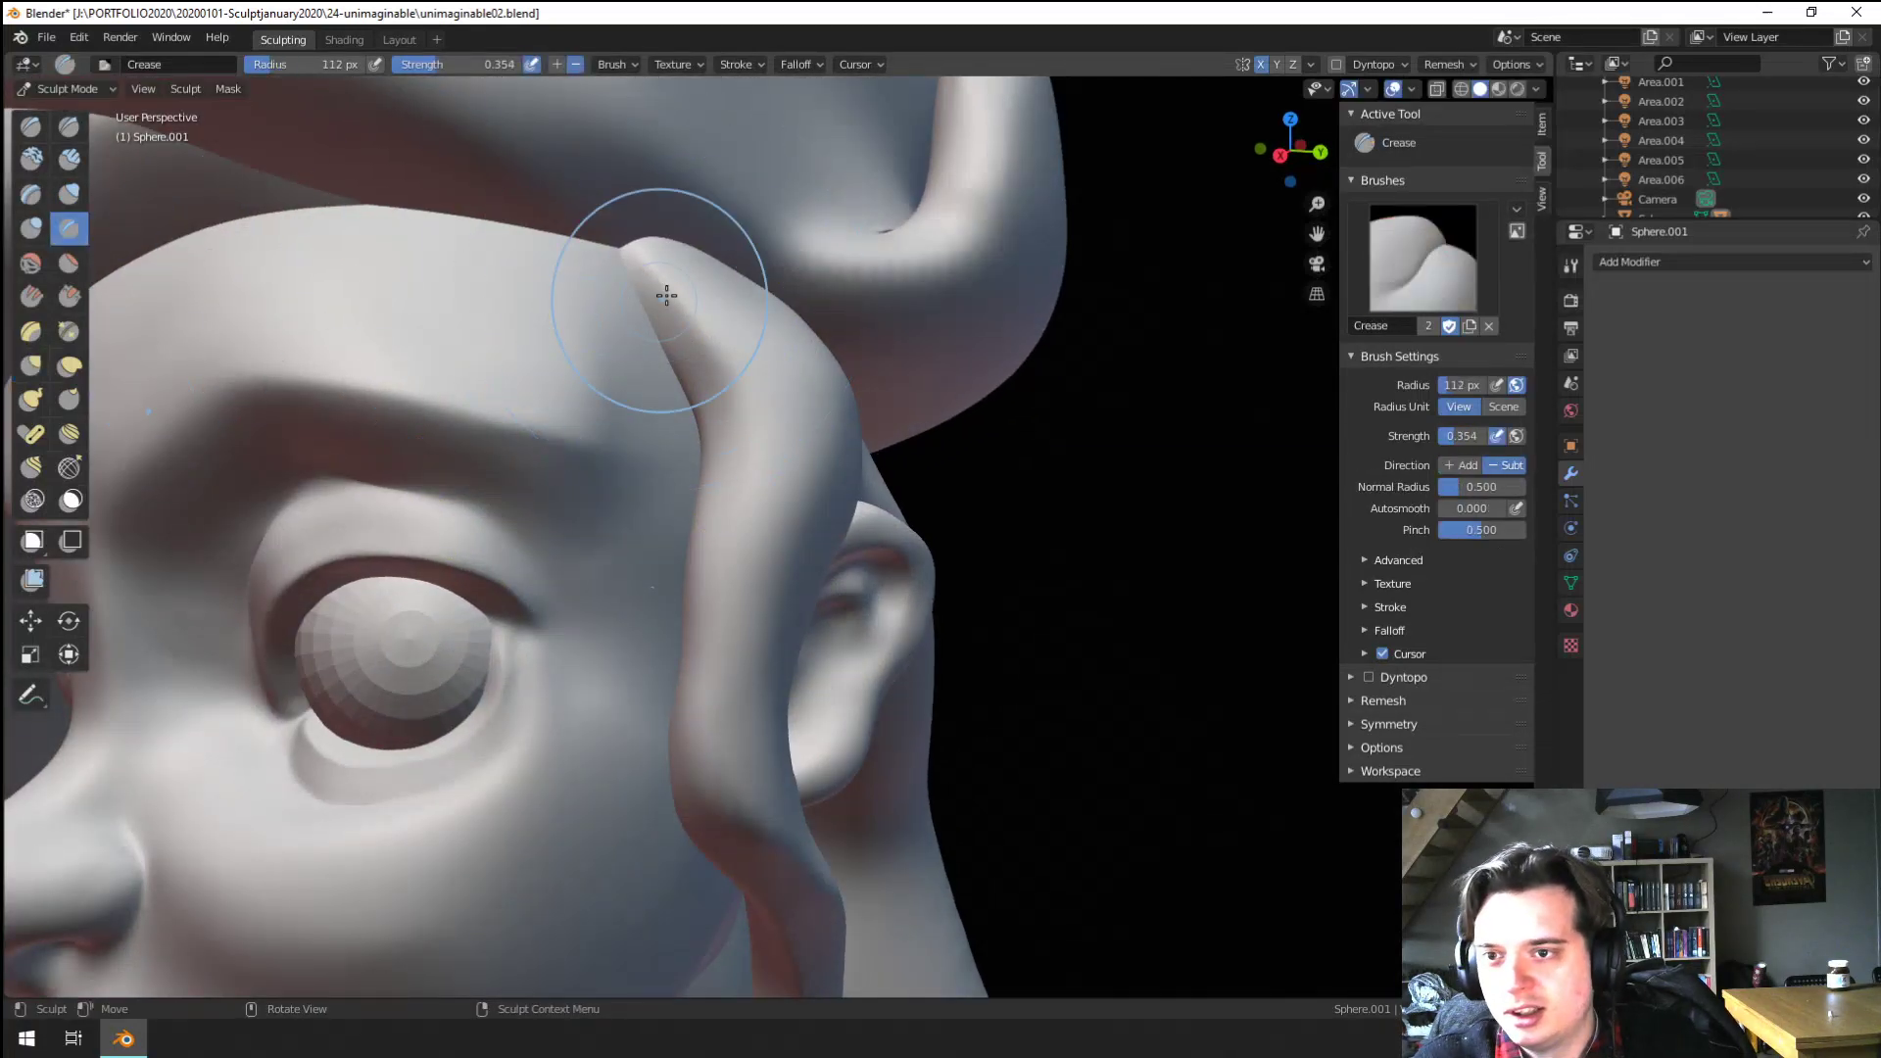
middle_click_drag(760, 511, 824, 428)
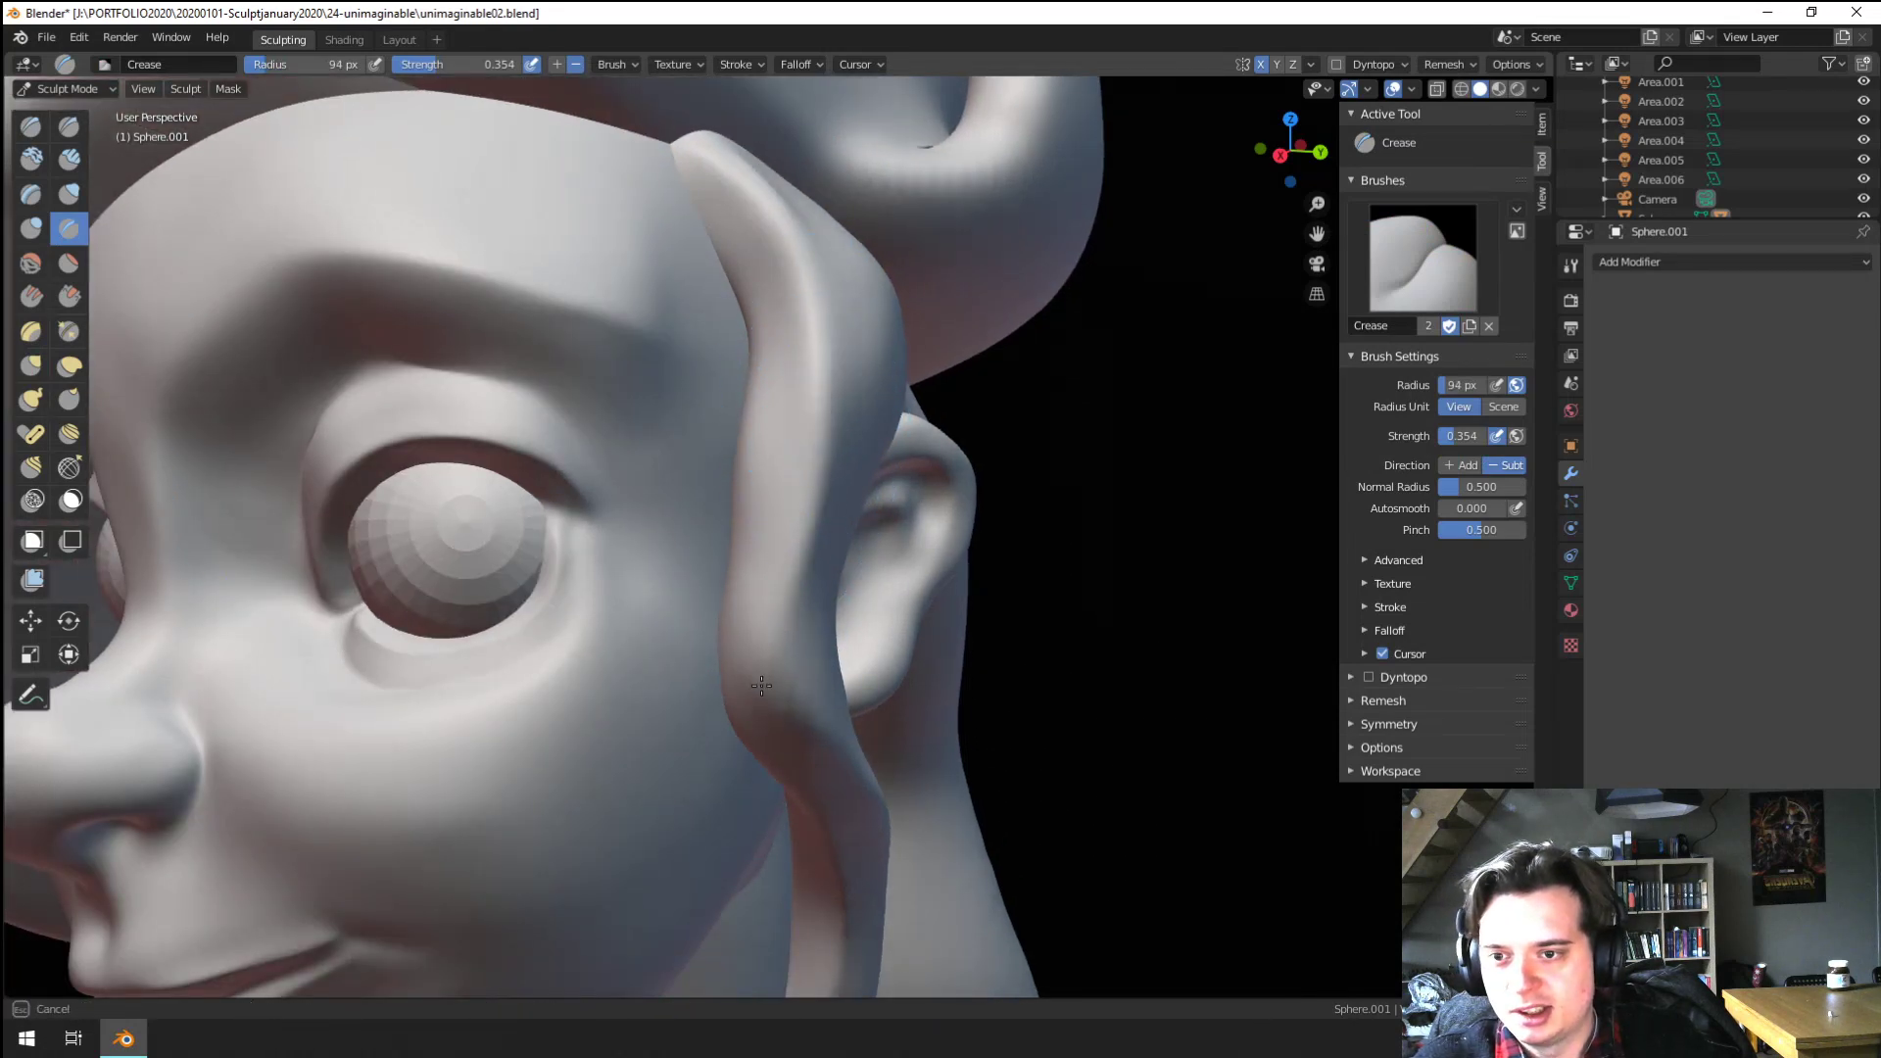
mouse_move(858, 669)
middle_mouse_down()
mouse_move(754, 578)
mouse_move(686, 588)
middle_mouse_up()
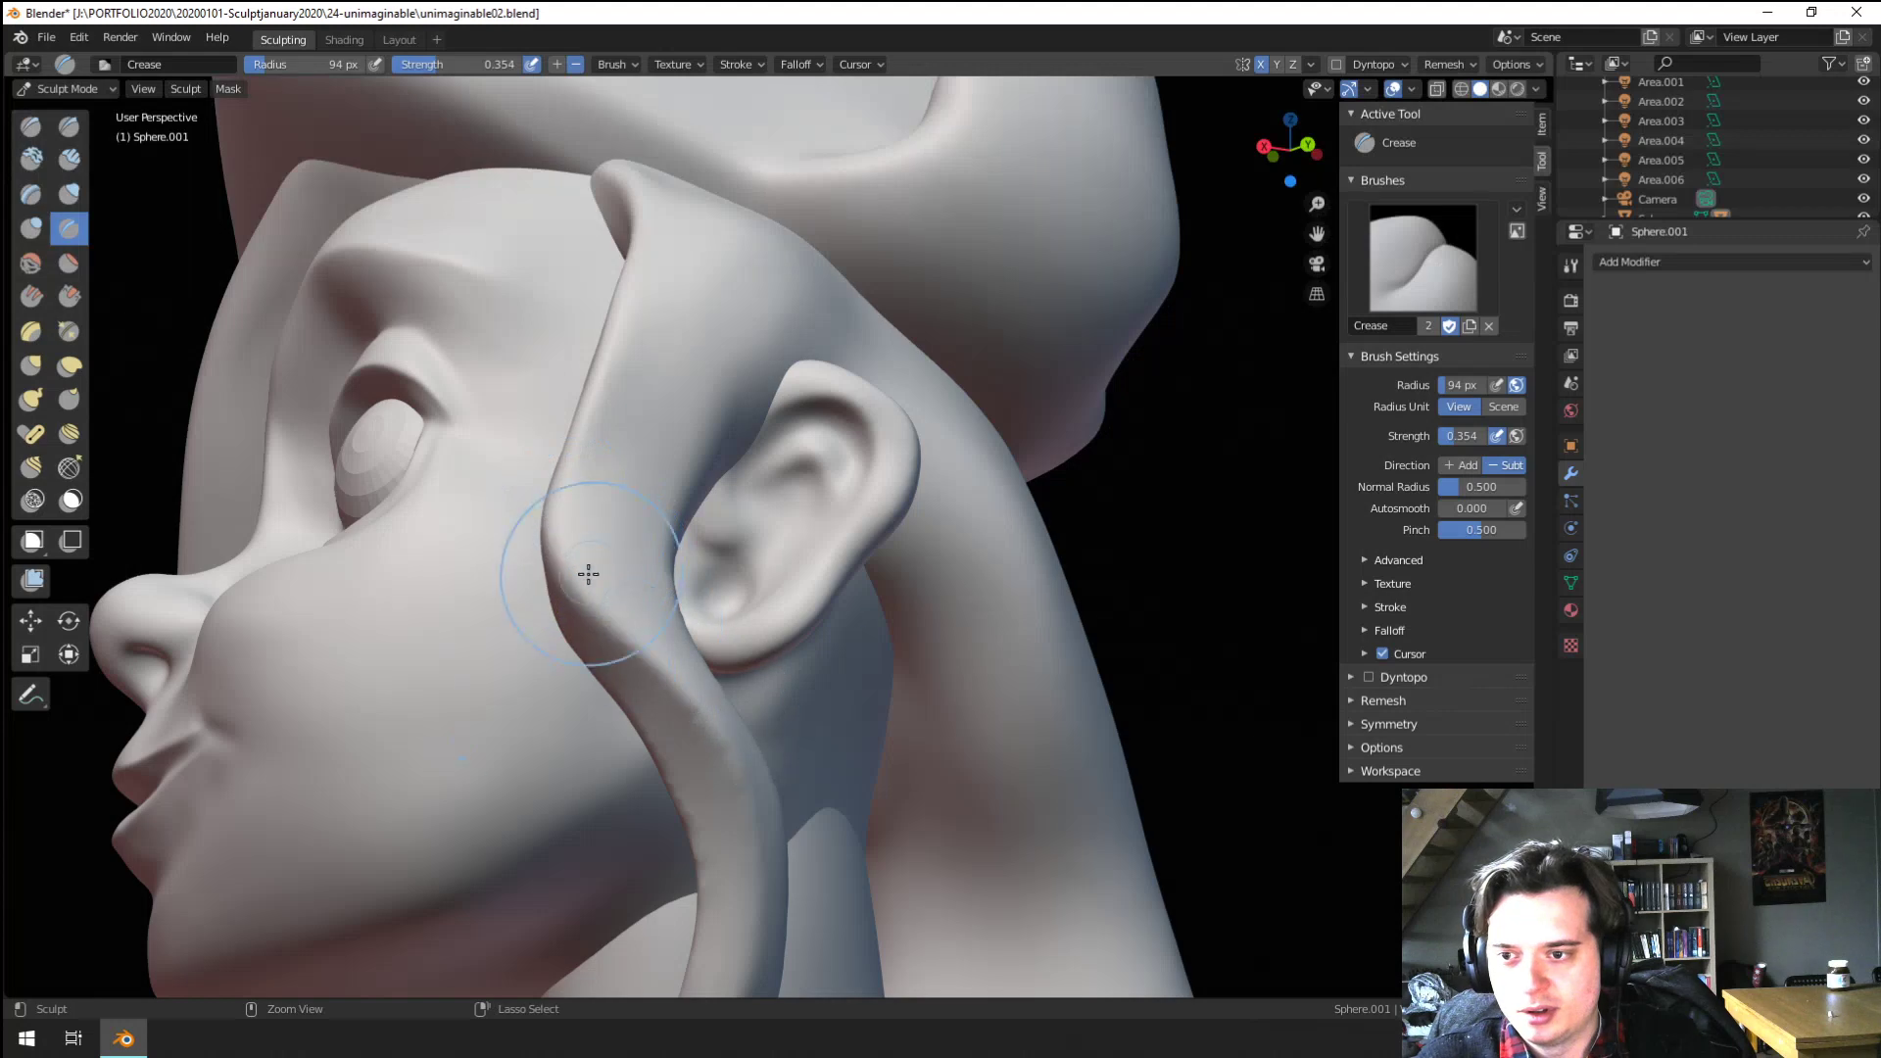
middle_click_drag(692, 774, 597, 652)
left_click_drag(525, 579, 575, 689)
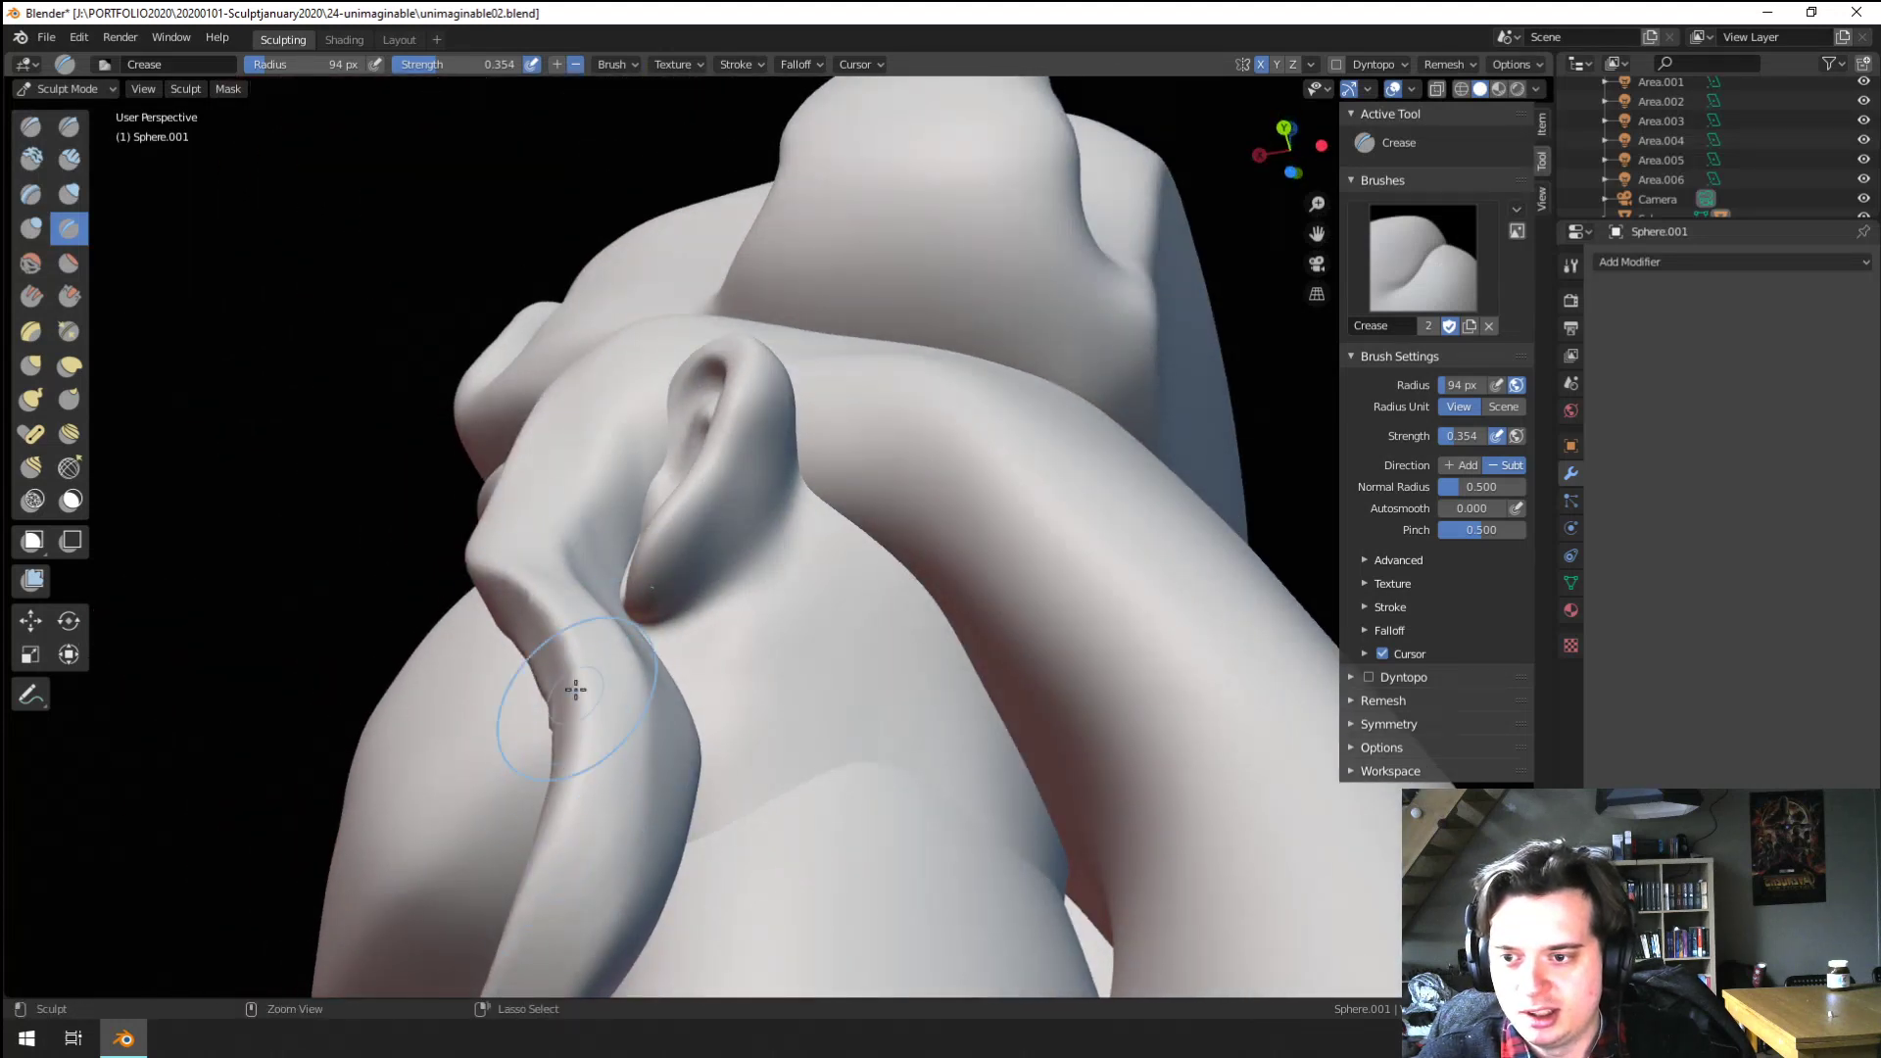
mouse_move(575, 689)
middle_mouse_down()
mouse_move(808, 792)
mouse_move(794, 716)
mouse_move(833, 554)
middle_mouse_up()
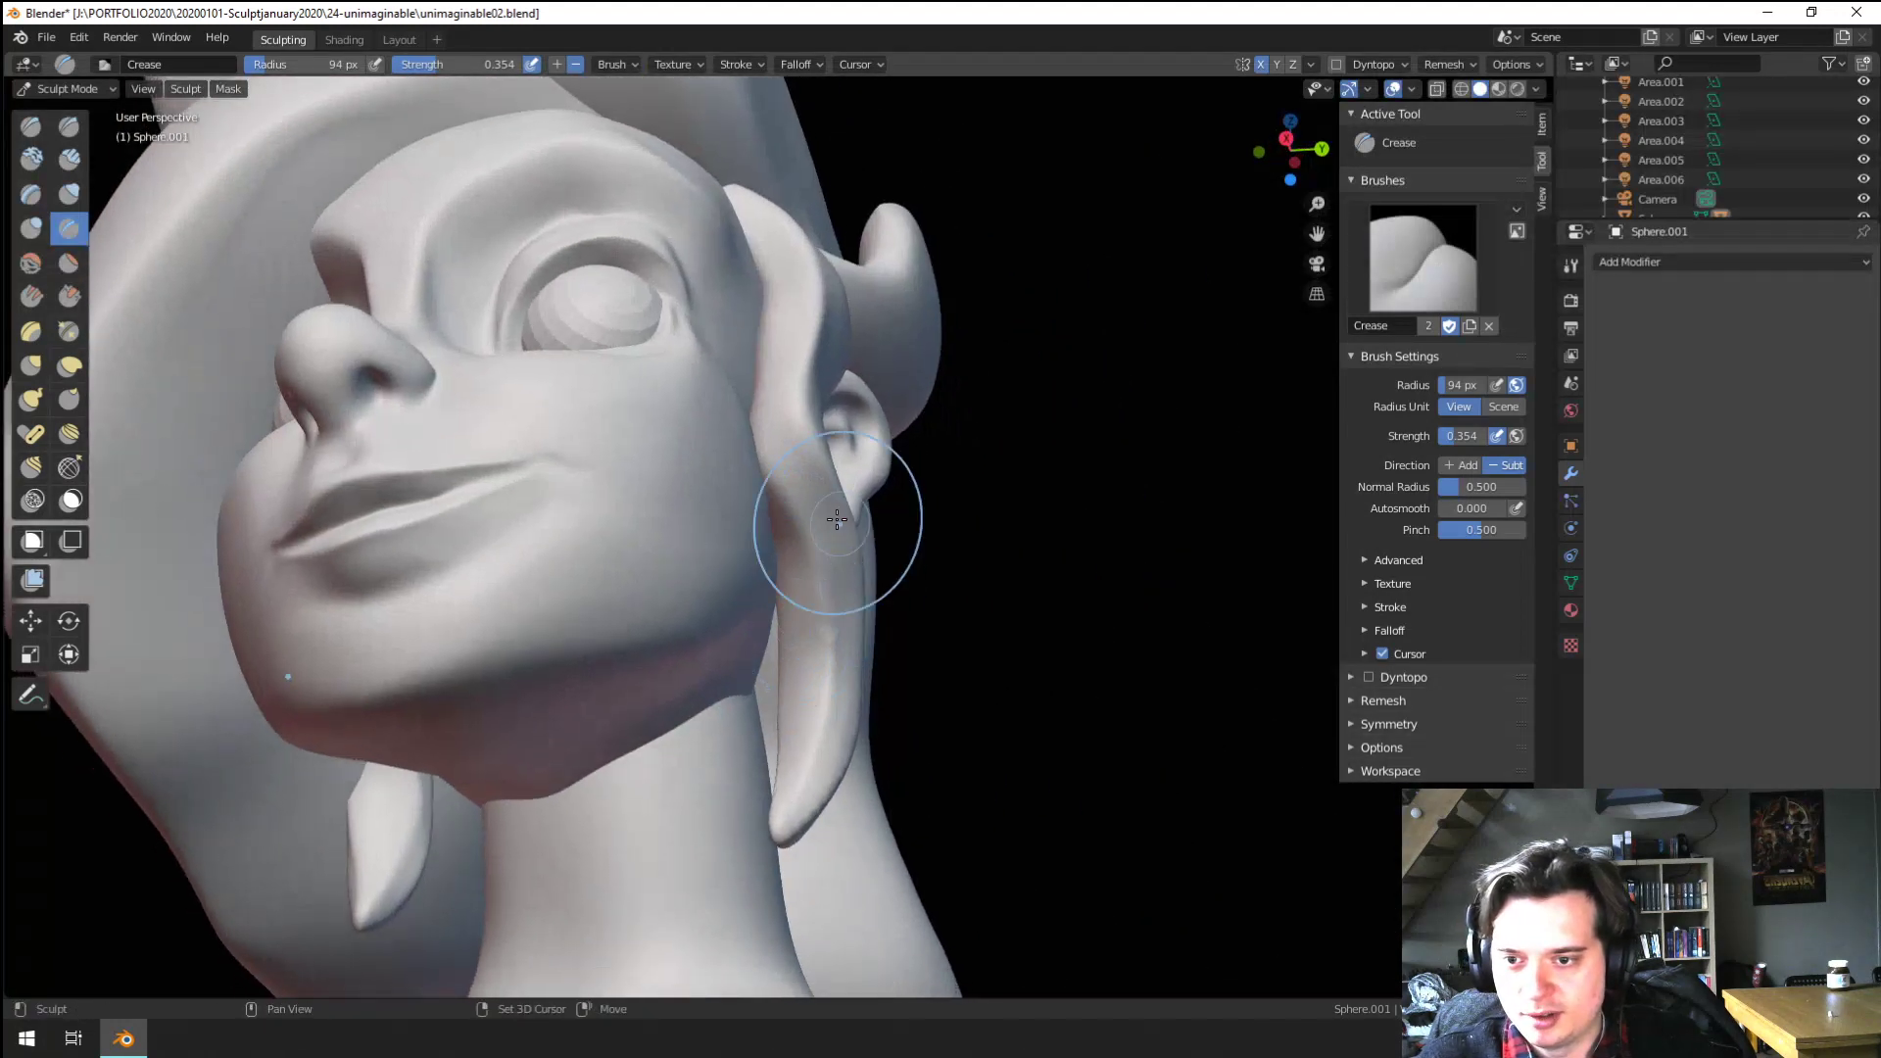
Sharpen the ridge along the lower hanging strand with inverted Crease strokes at 66 px radius
left_click_drag(836, 529, 824, 717)
key("f")
left_click(805, 549)
left_click_drag(805, 529, 828, 700, "ctrl")
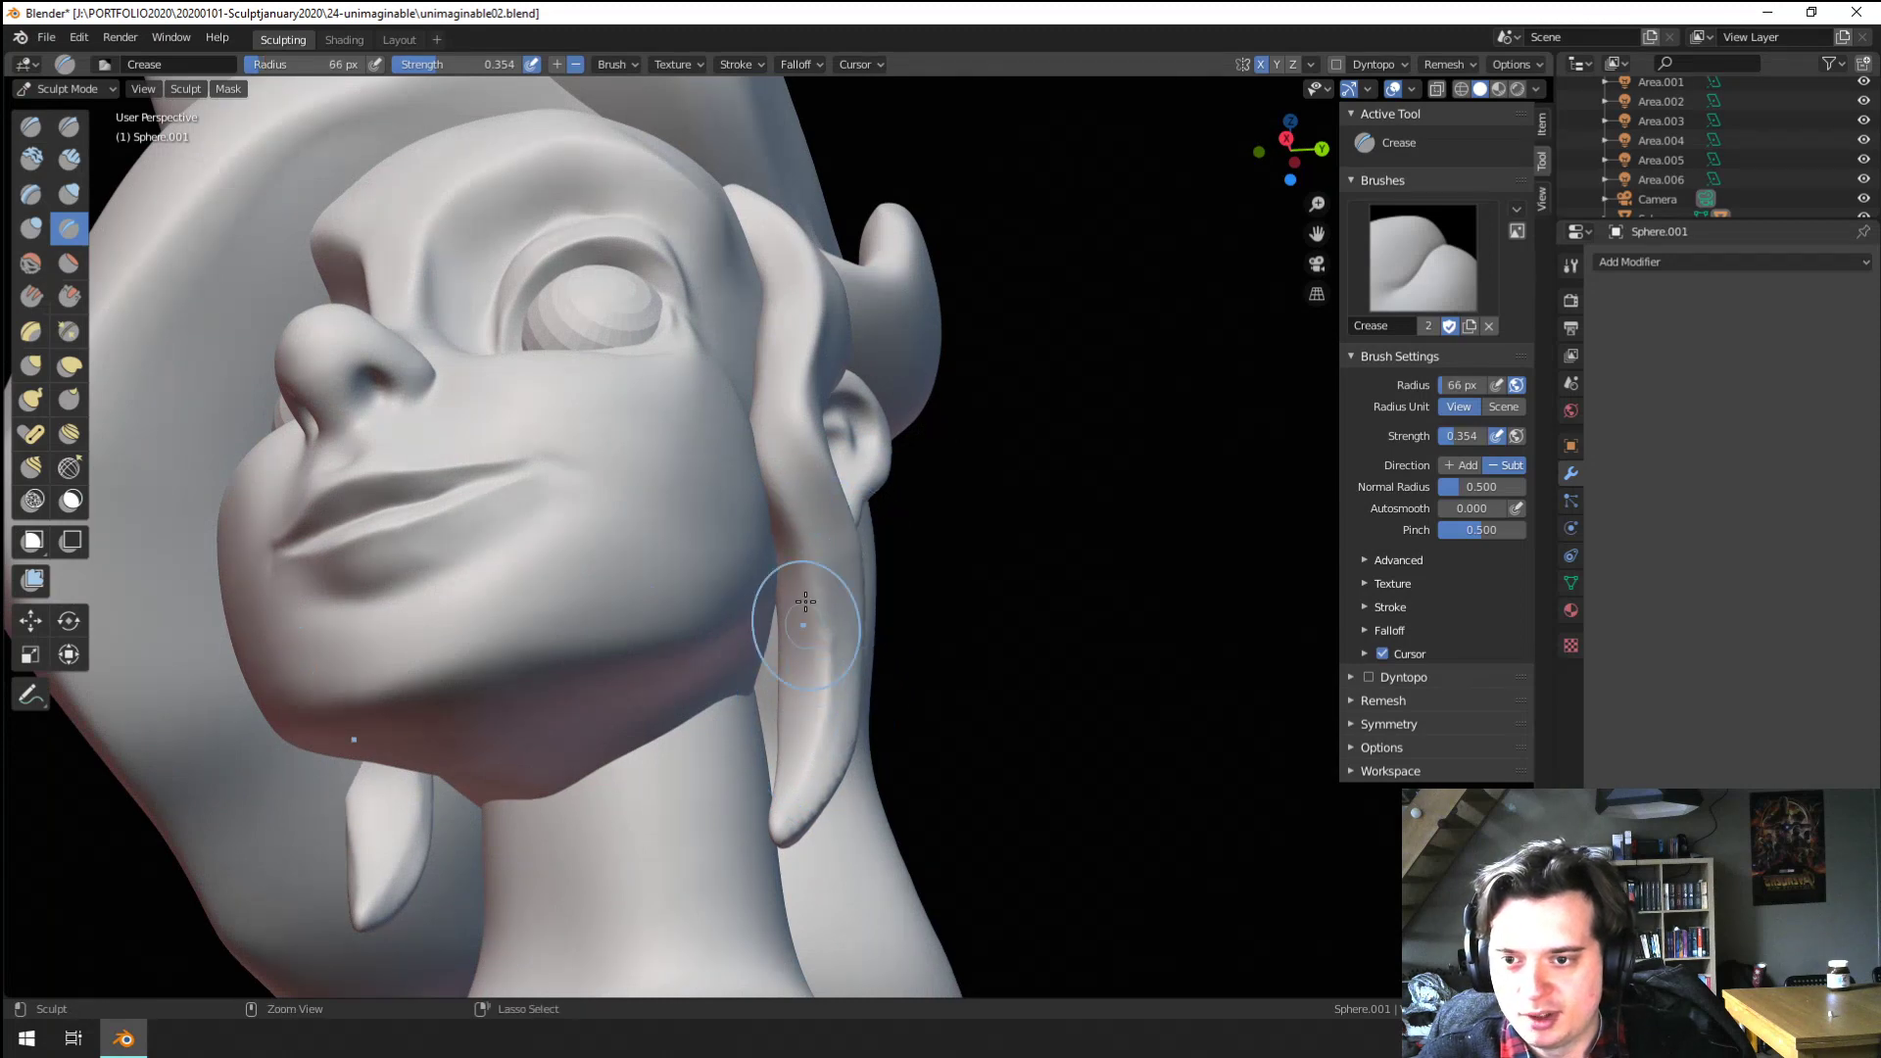
left_click_drag(806, 568, 826, 720, "ctrl")
middle_click_drag(782, 639, 778, 671)
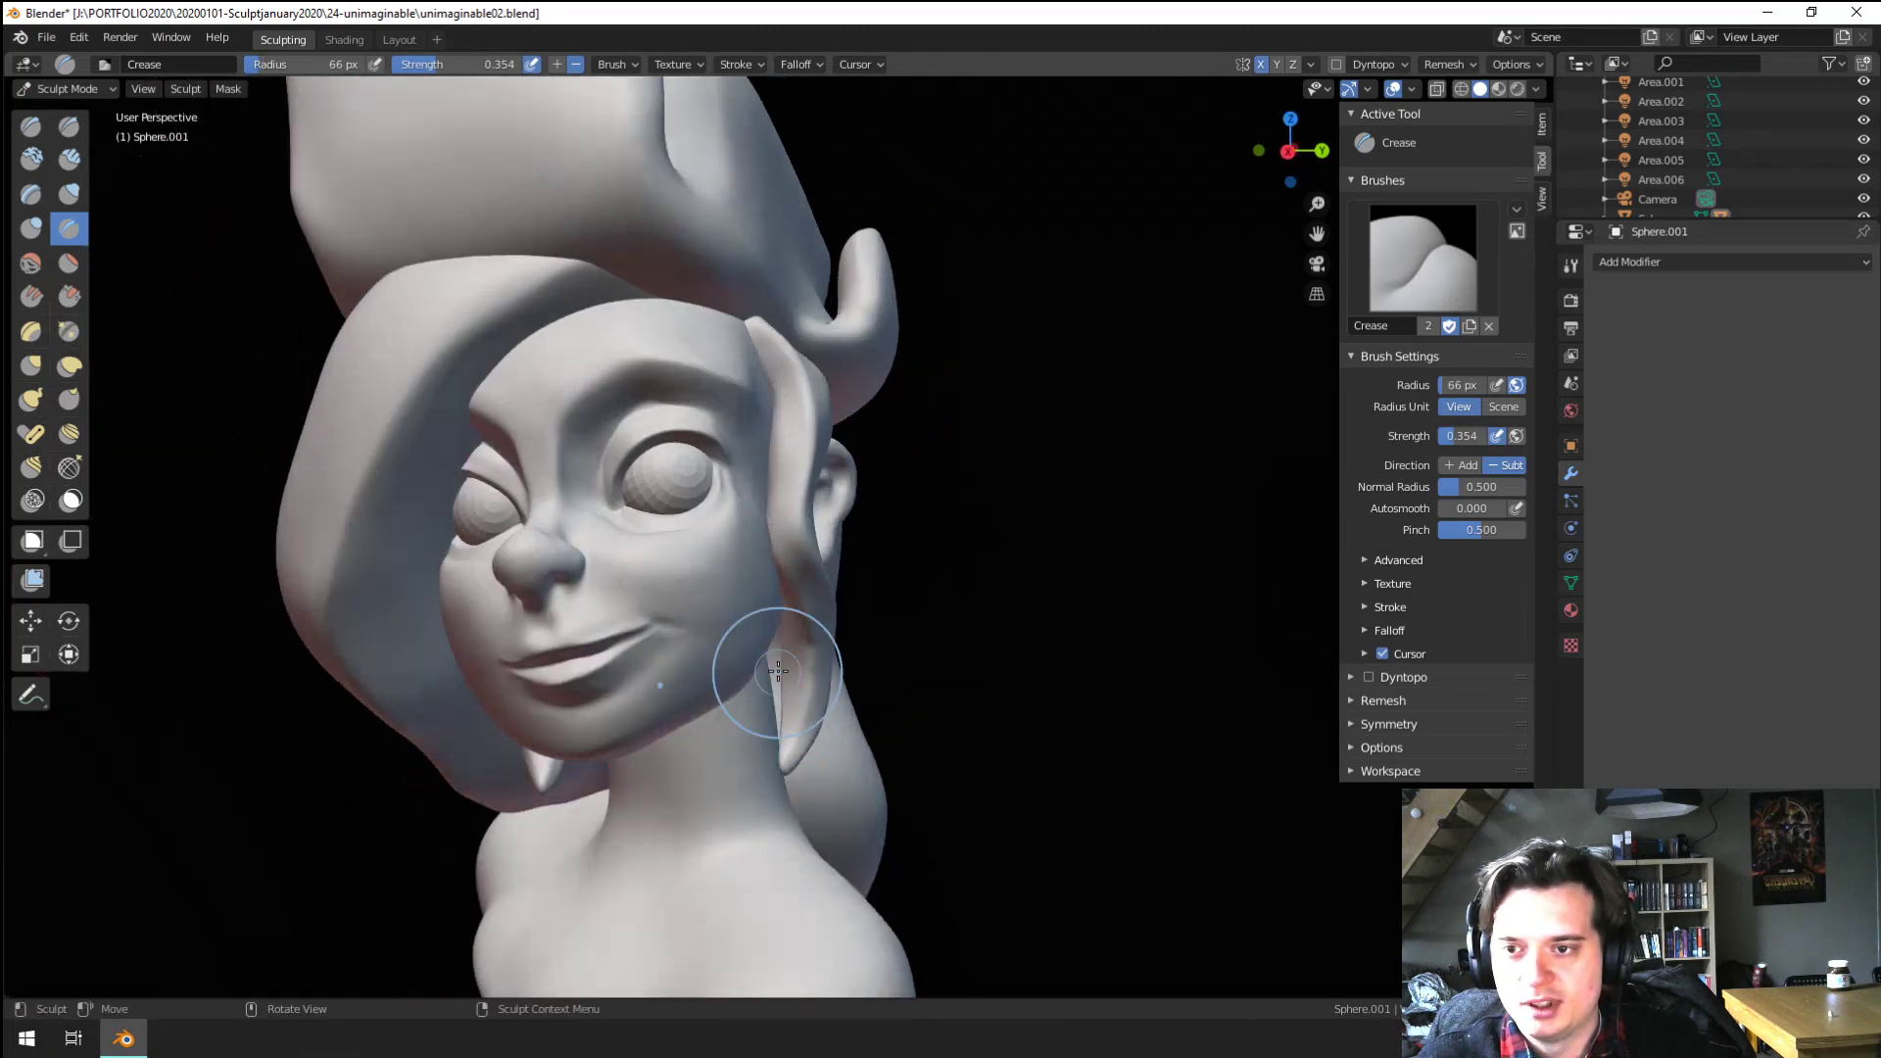
Voxel-remesh the hair object with a voxel size of 0.007 m
left_click(1455, 64)
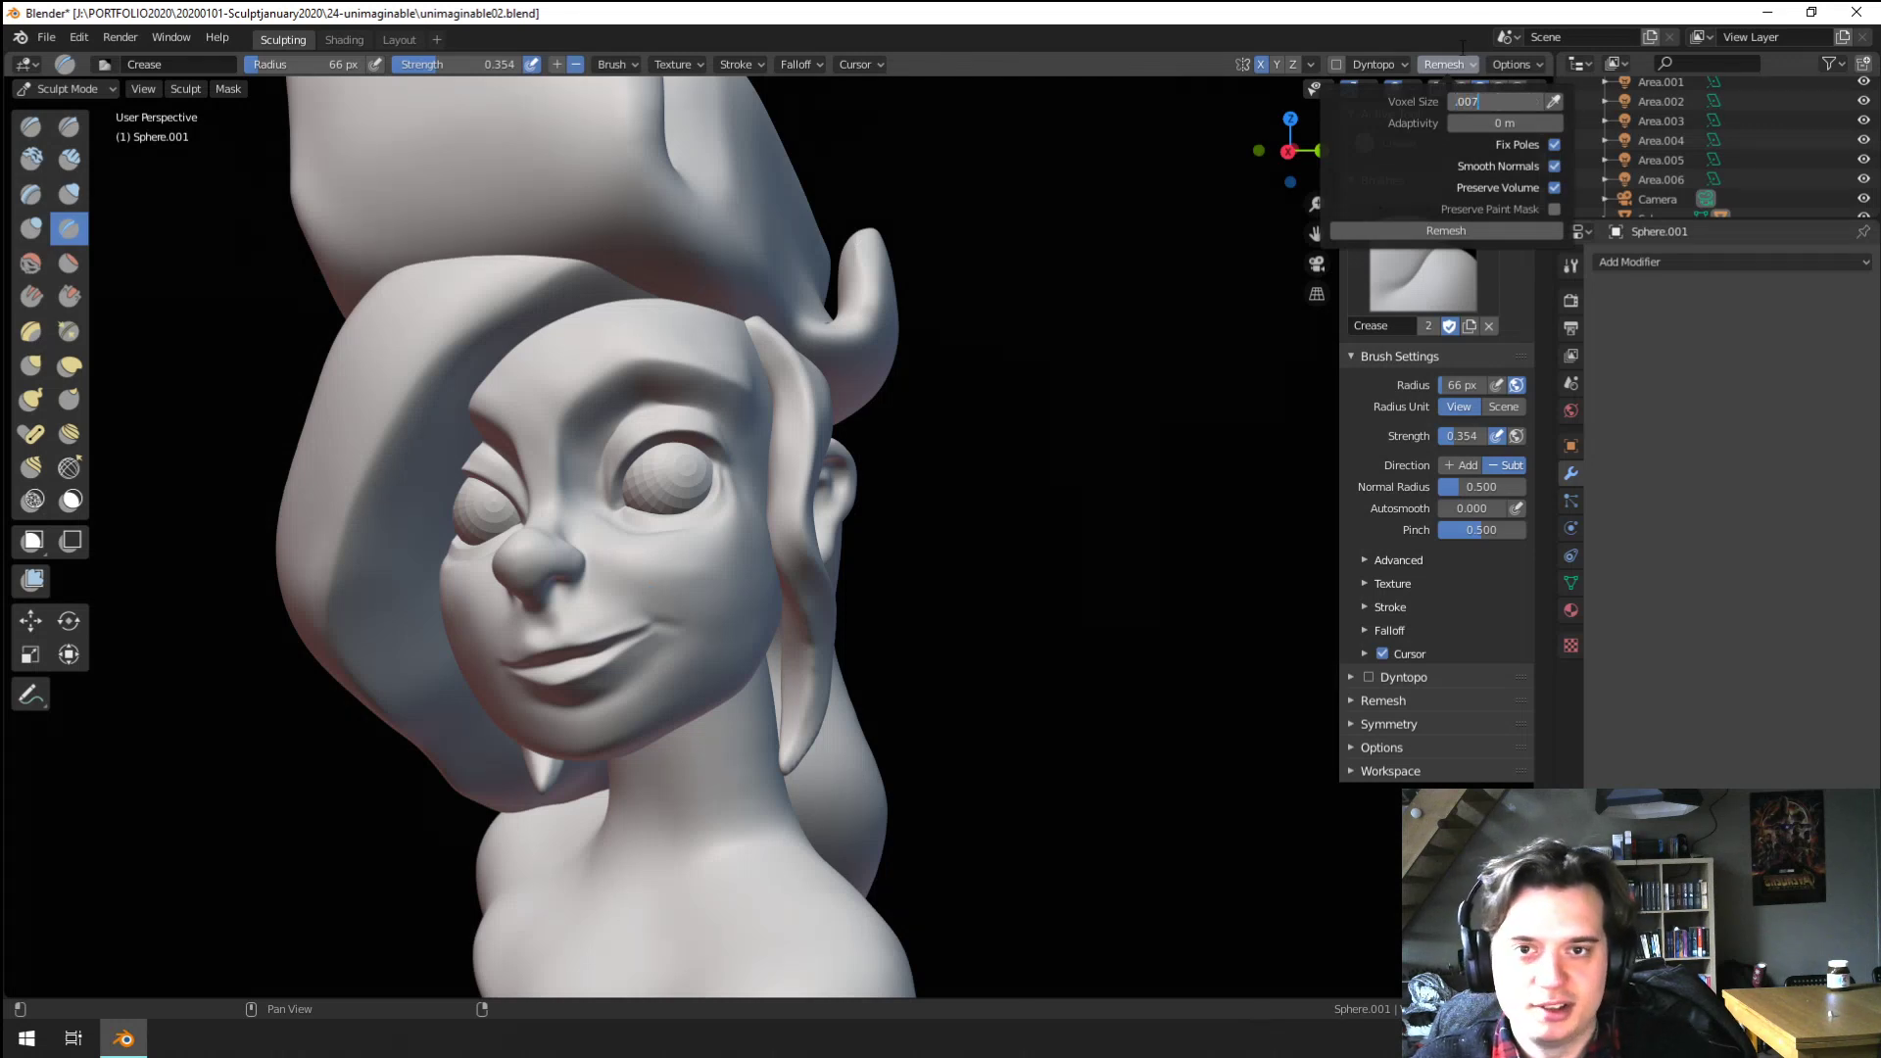
left_click(1442, 235)
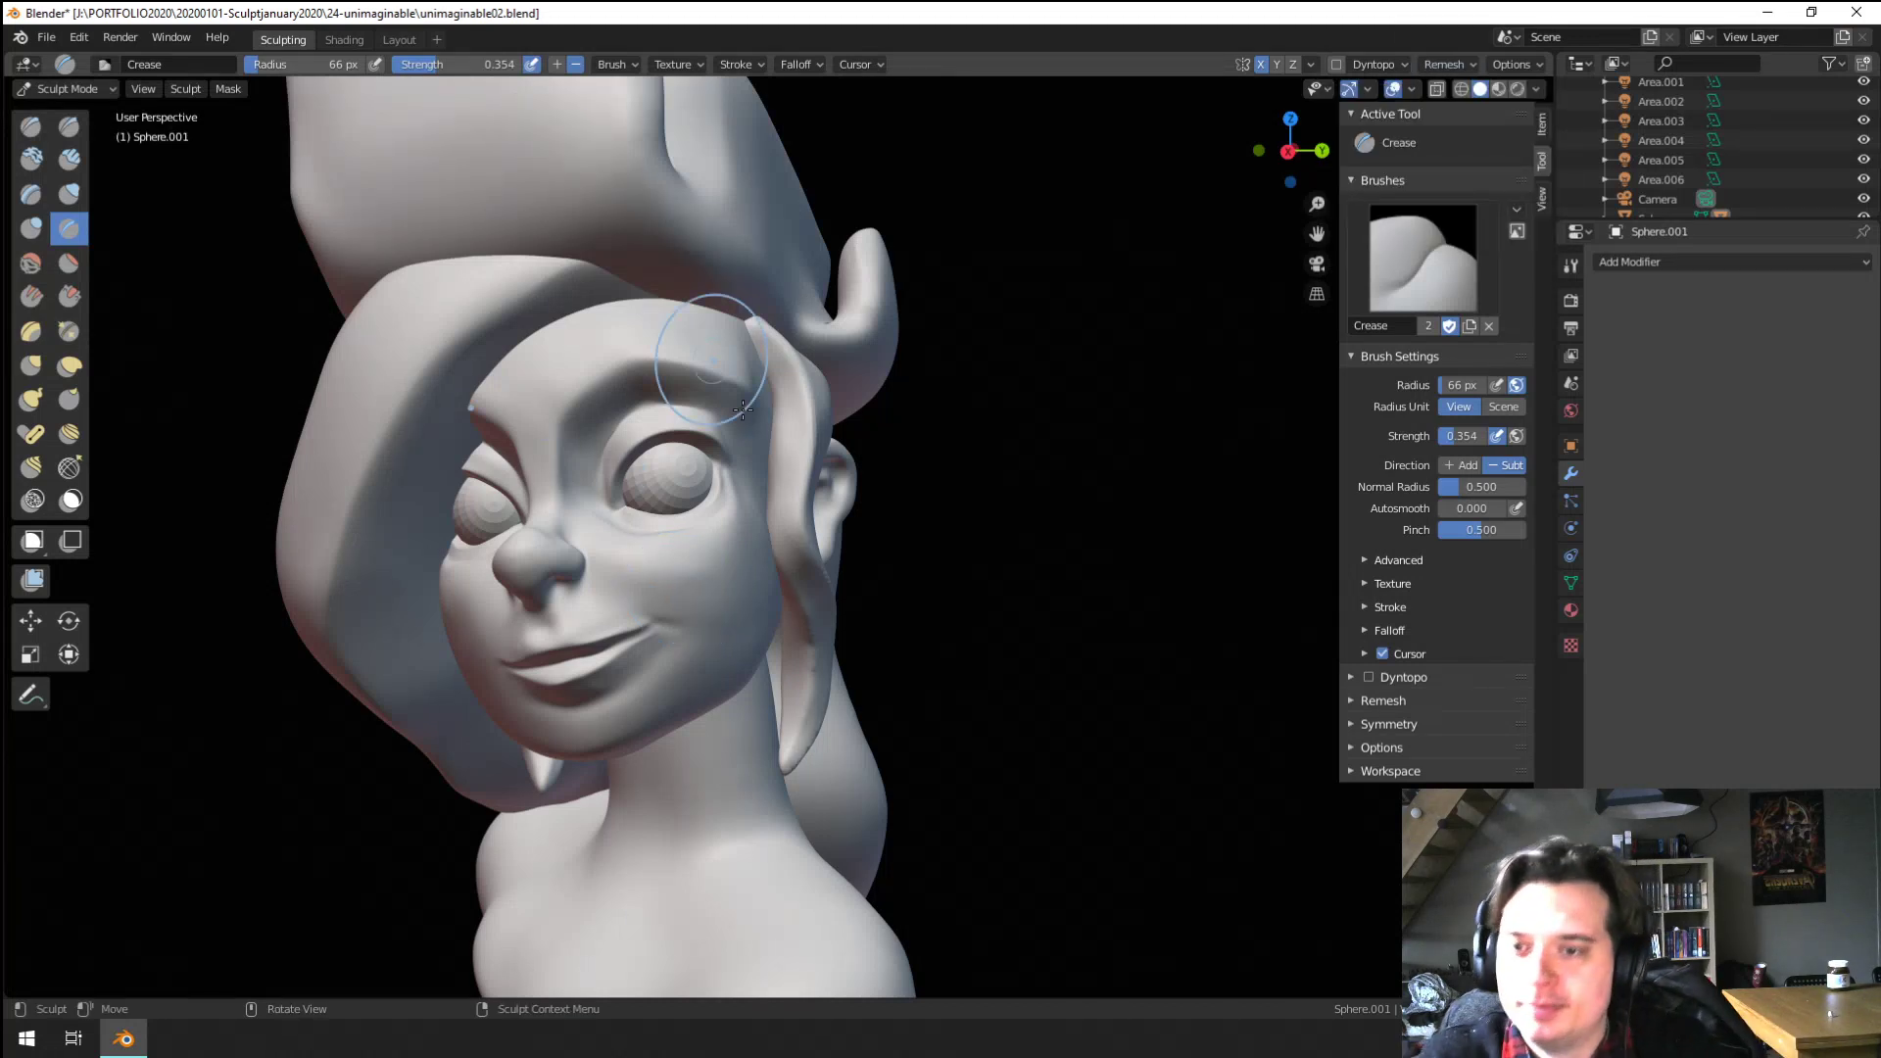
middle_click_drag(782, 539, 807, 426, "ctrl")
Flatten the strand's front and side planes from the temple to its tip with the Flatten brush at 96 and 79 px radius
left_click(76, 262)
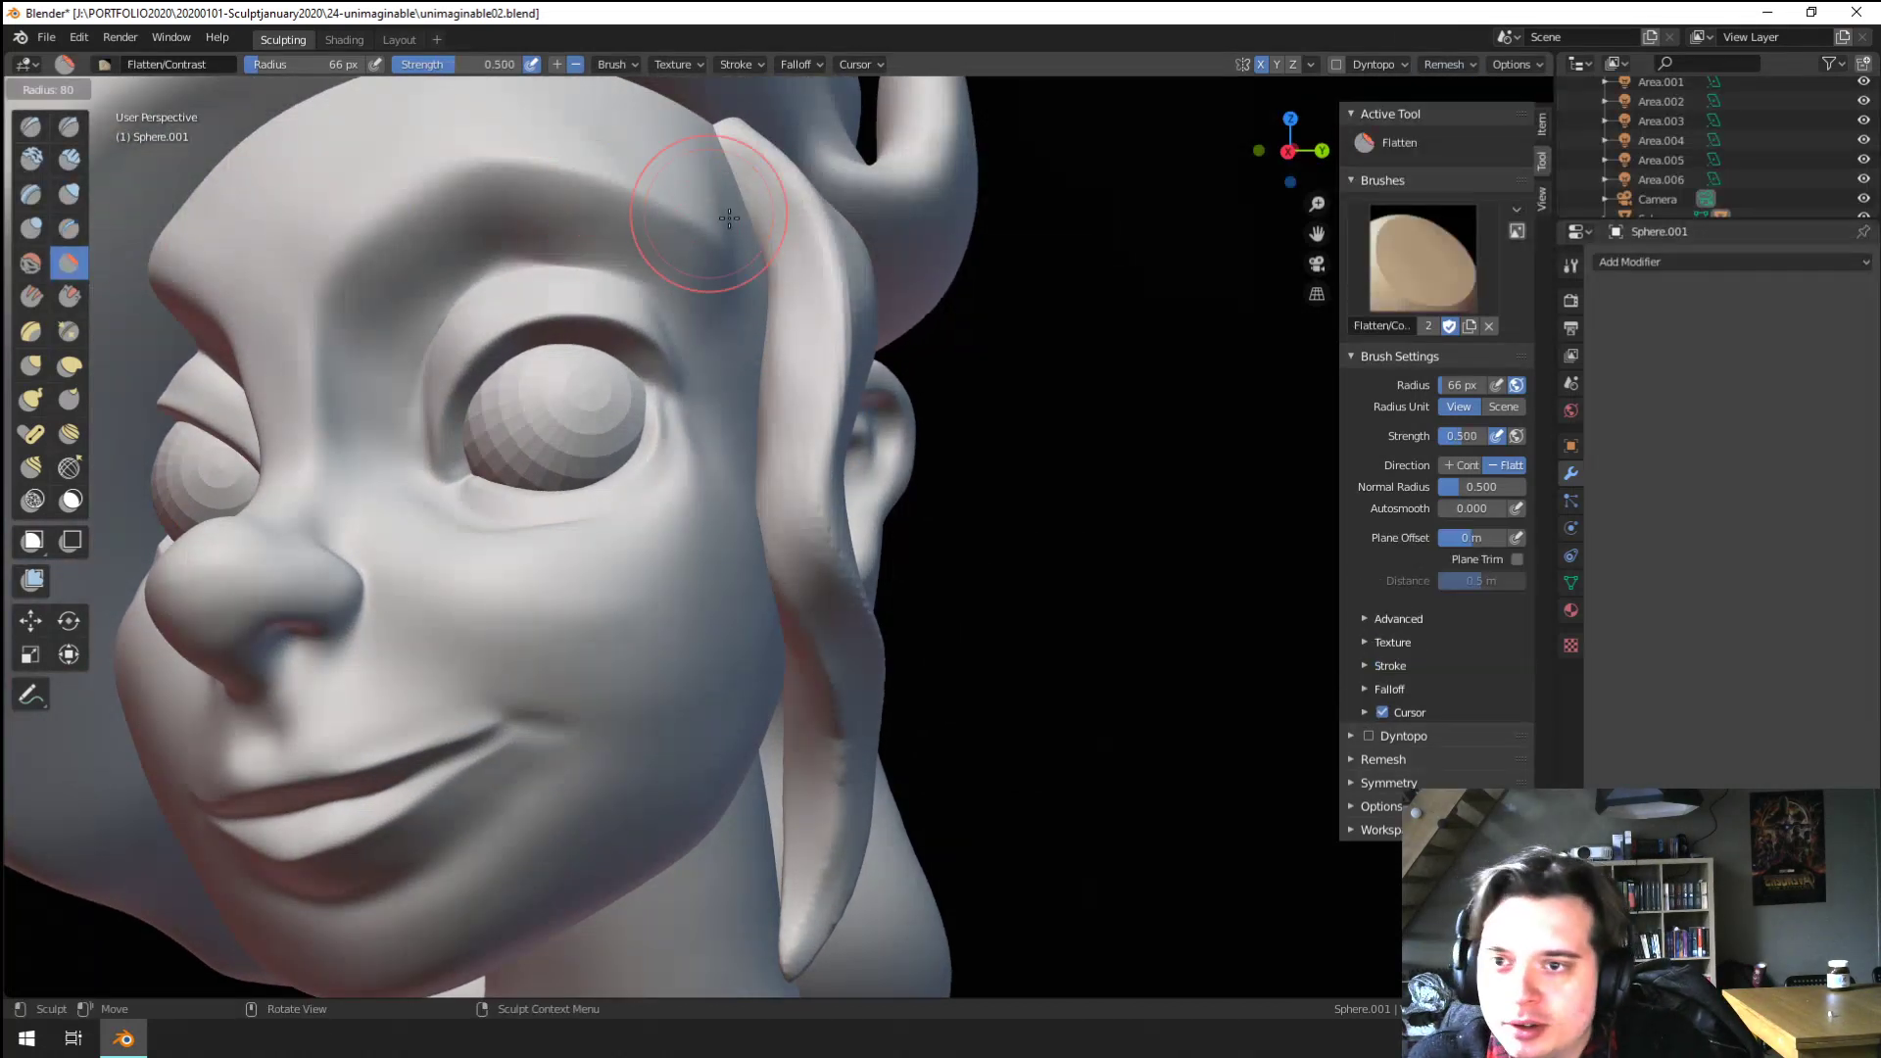
mouse_move(798, 441)
middle_mouse_down()
mouse_move(766, 435)
mouse_move(723, 600)
mouse_move(715, 755)
mouse_move(785, 621)
mouse_move(647, 382)
mouse_move(715, 546)
mouse_move(765, 591)
middle_mouse_up()
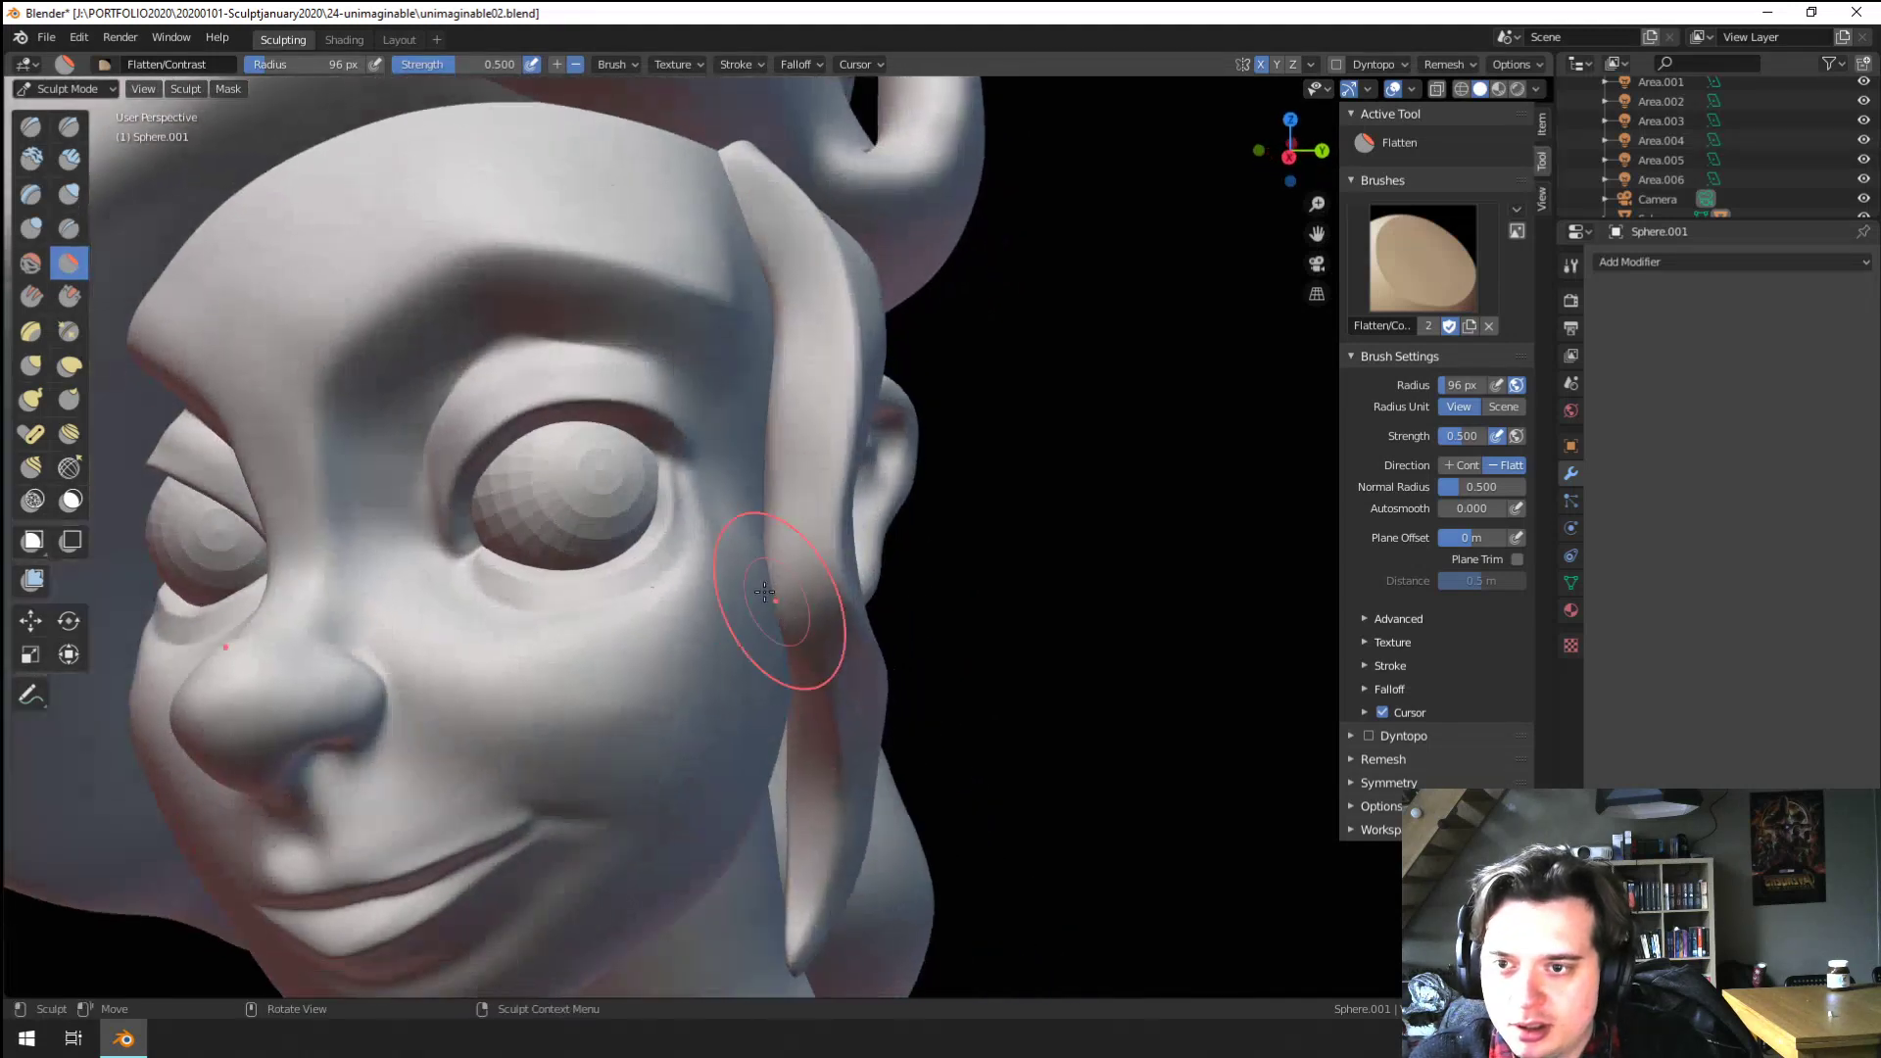
middle_click_drag(819, 452, 753, 338)
mouse_move(711, 484)
middle_mouse_down()
mouse_move(672, 328)
mouse_move(651, 386)
middle_mouse_up()
middle_click_drag(600, 565, 619, 659)
middle_click_drag(677, 894, 619, 592, "shift")
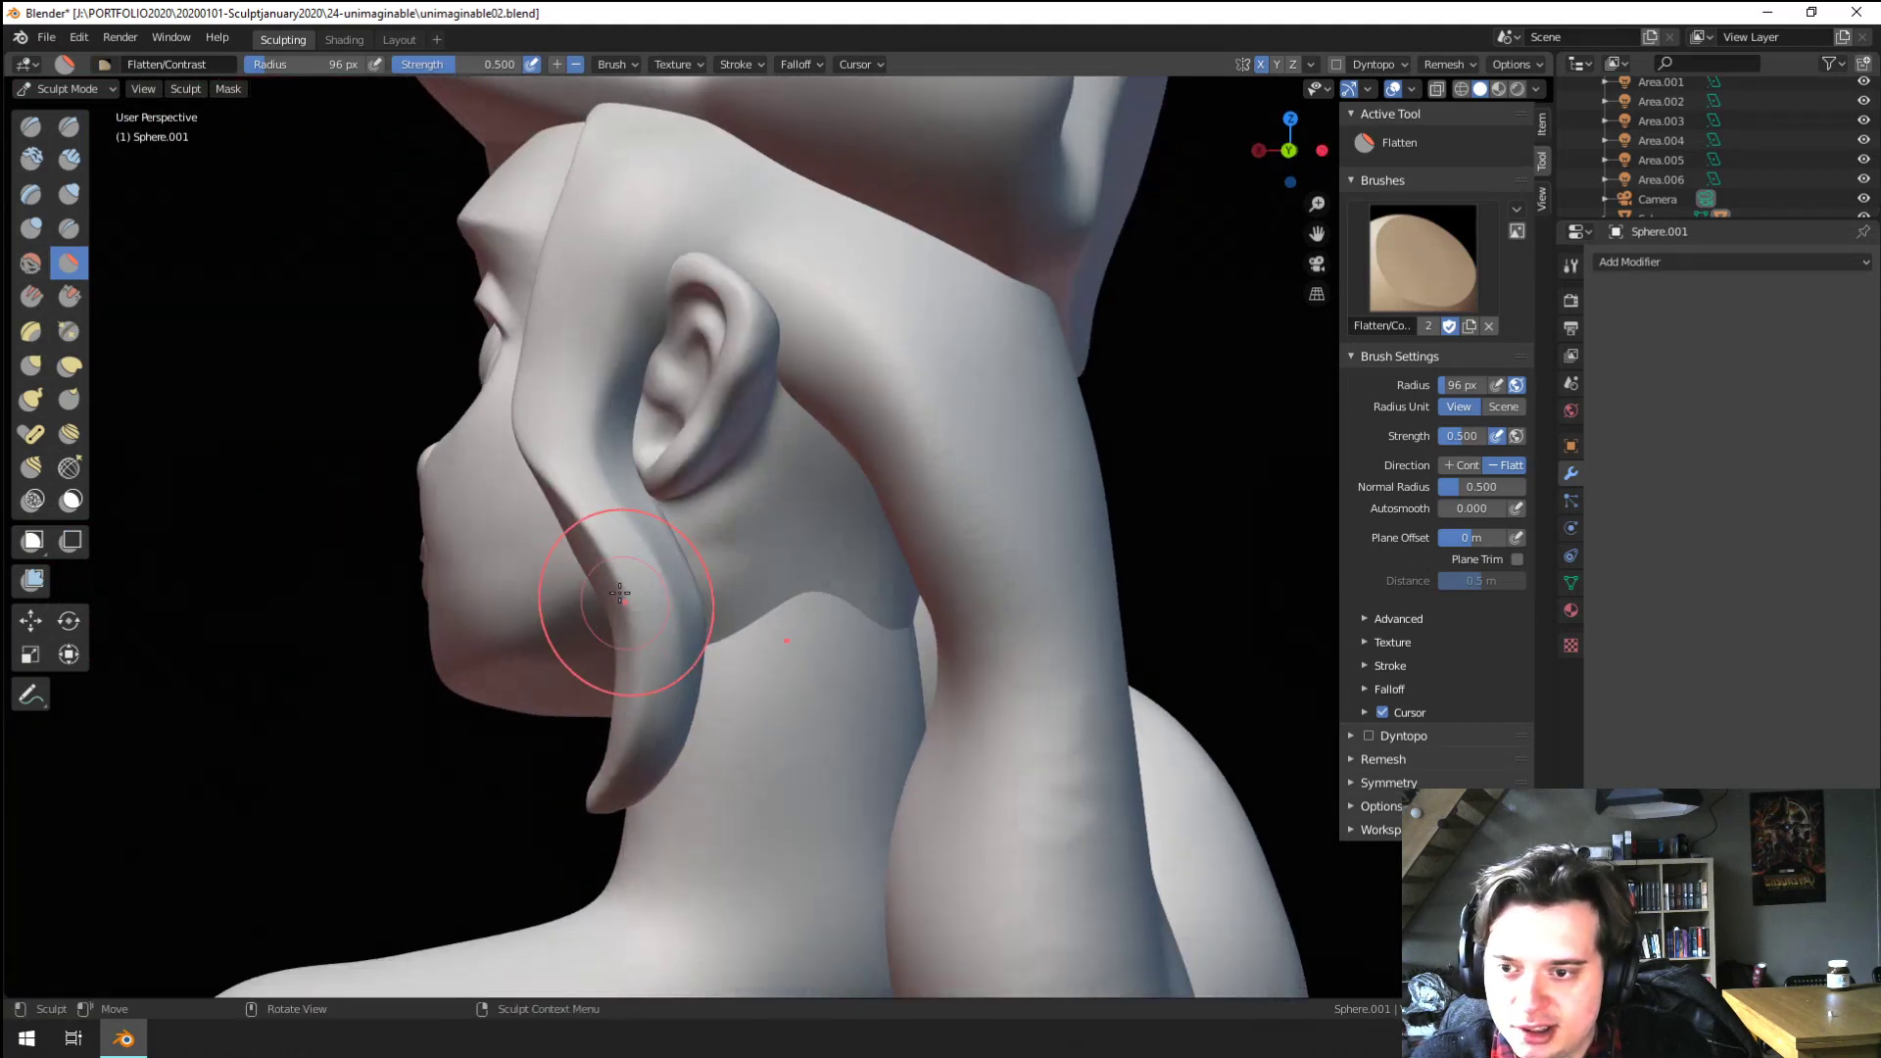
middle_click_drag(628, 673, 650, 567)
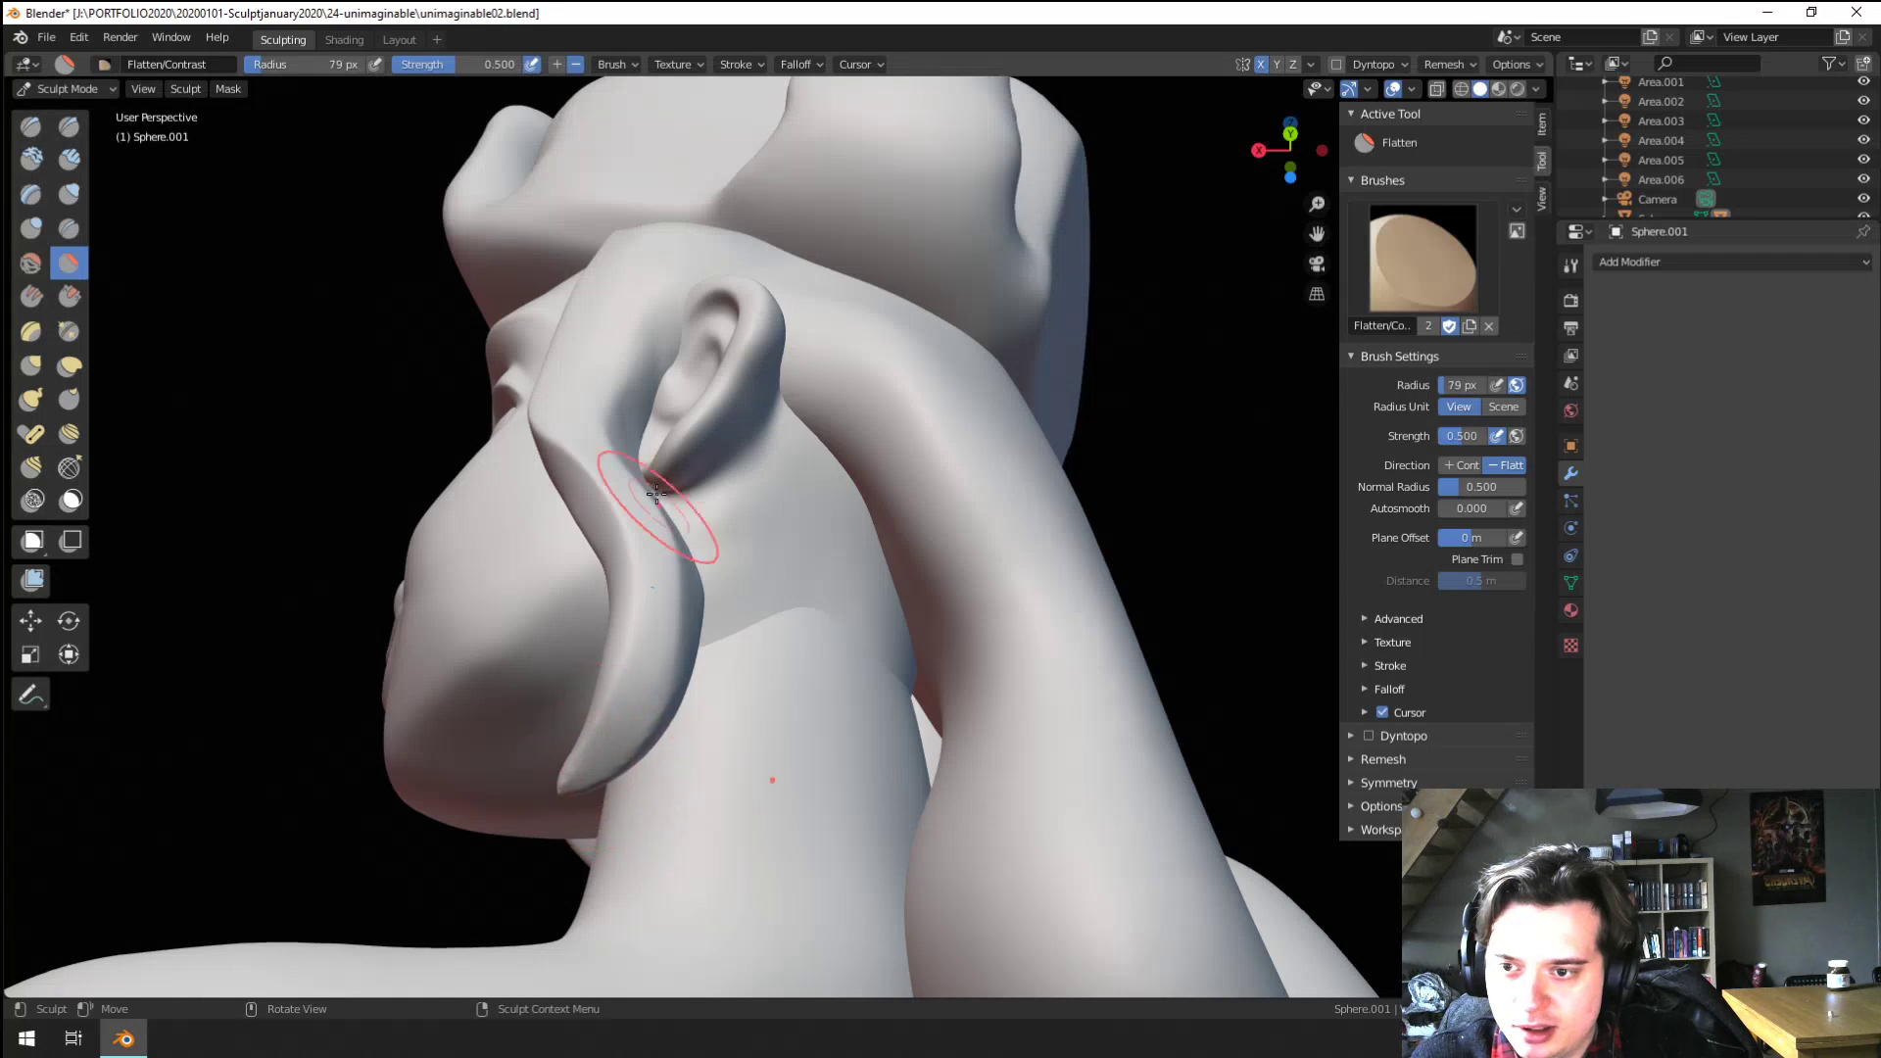
mouse_move(655, 493)
middle_mouse_down()
mouse_move(672, 598)
mouse_move(666, 497)
middle_mouse_up()
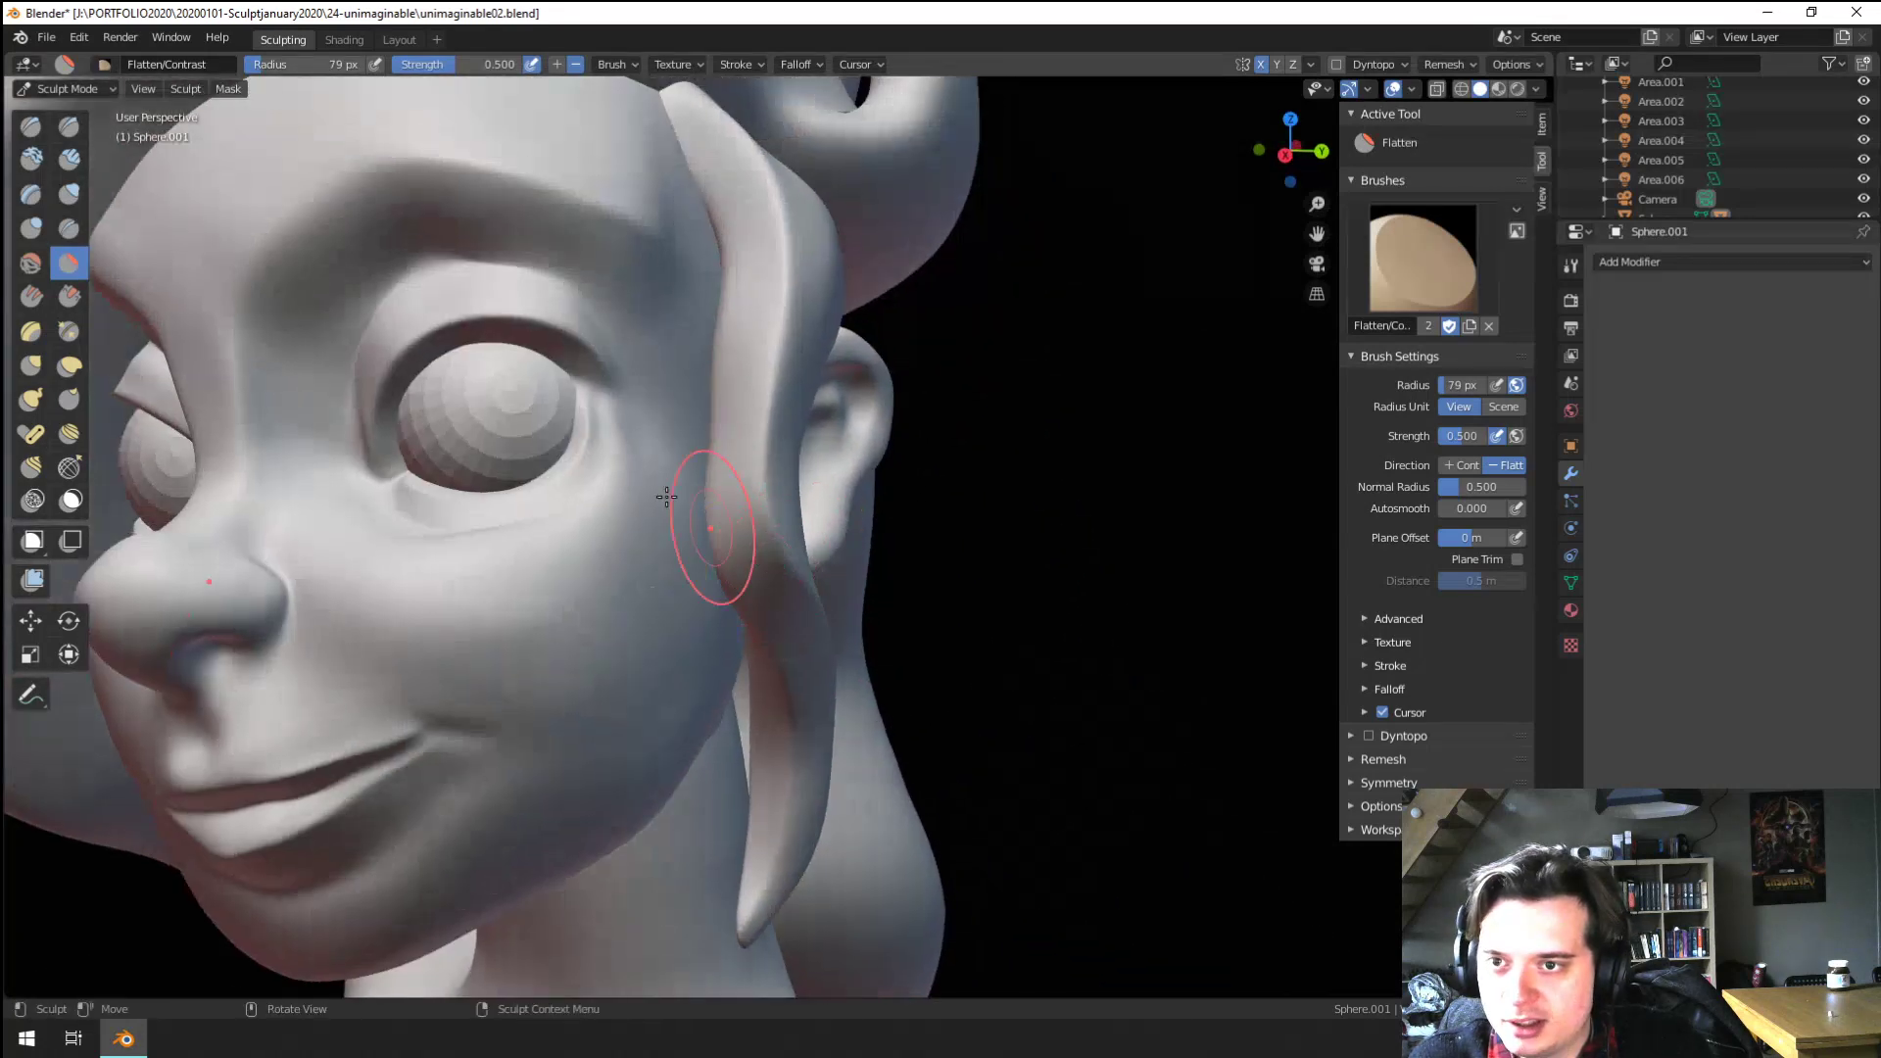
Crease the upper strand's edge beside the temple with the Crease brush using Sharp falloff, reducing its radius to 80 px
left_click(65, 224)
left_click(731, 61)
mouse_move(814, 68)
left_click(789, 102)
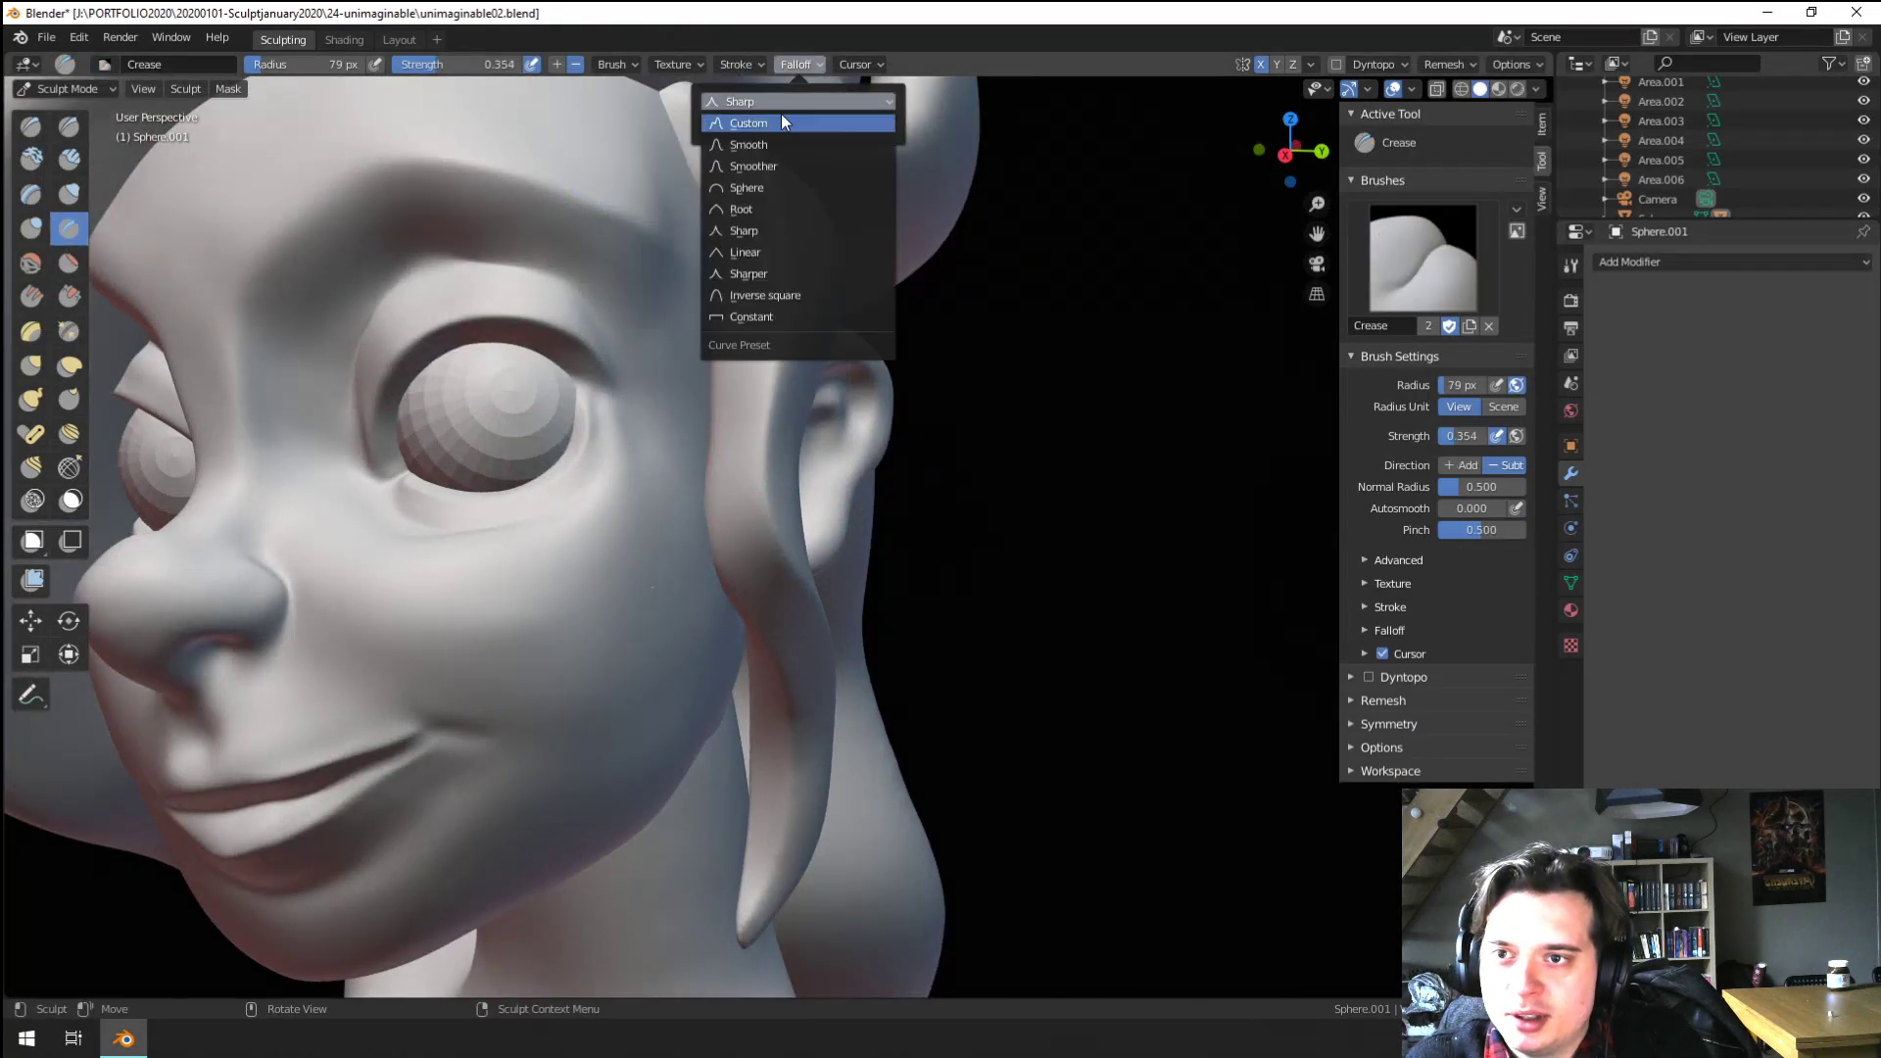
left_click(786, 104)
middle_click_drag(756, 268, 734, 288)
key("f")
left_click(769, 285)
key("f")
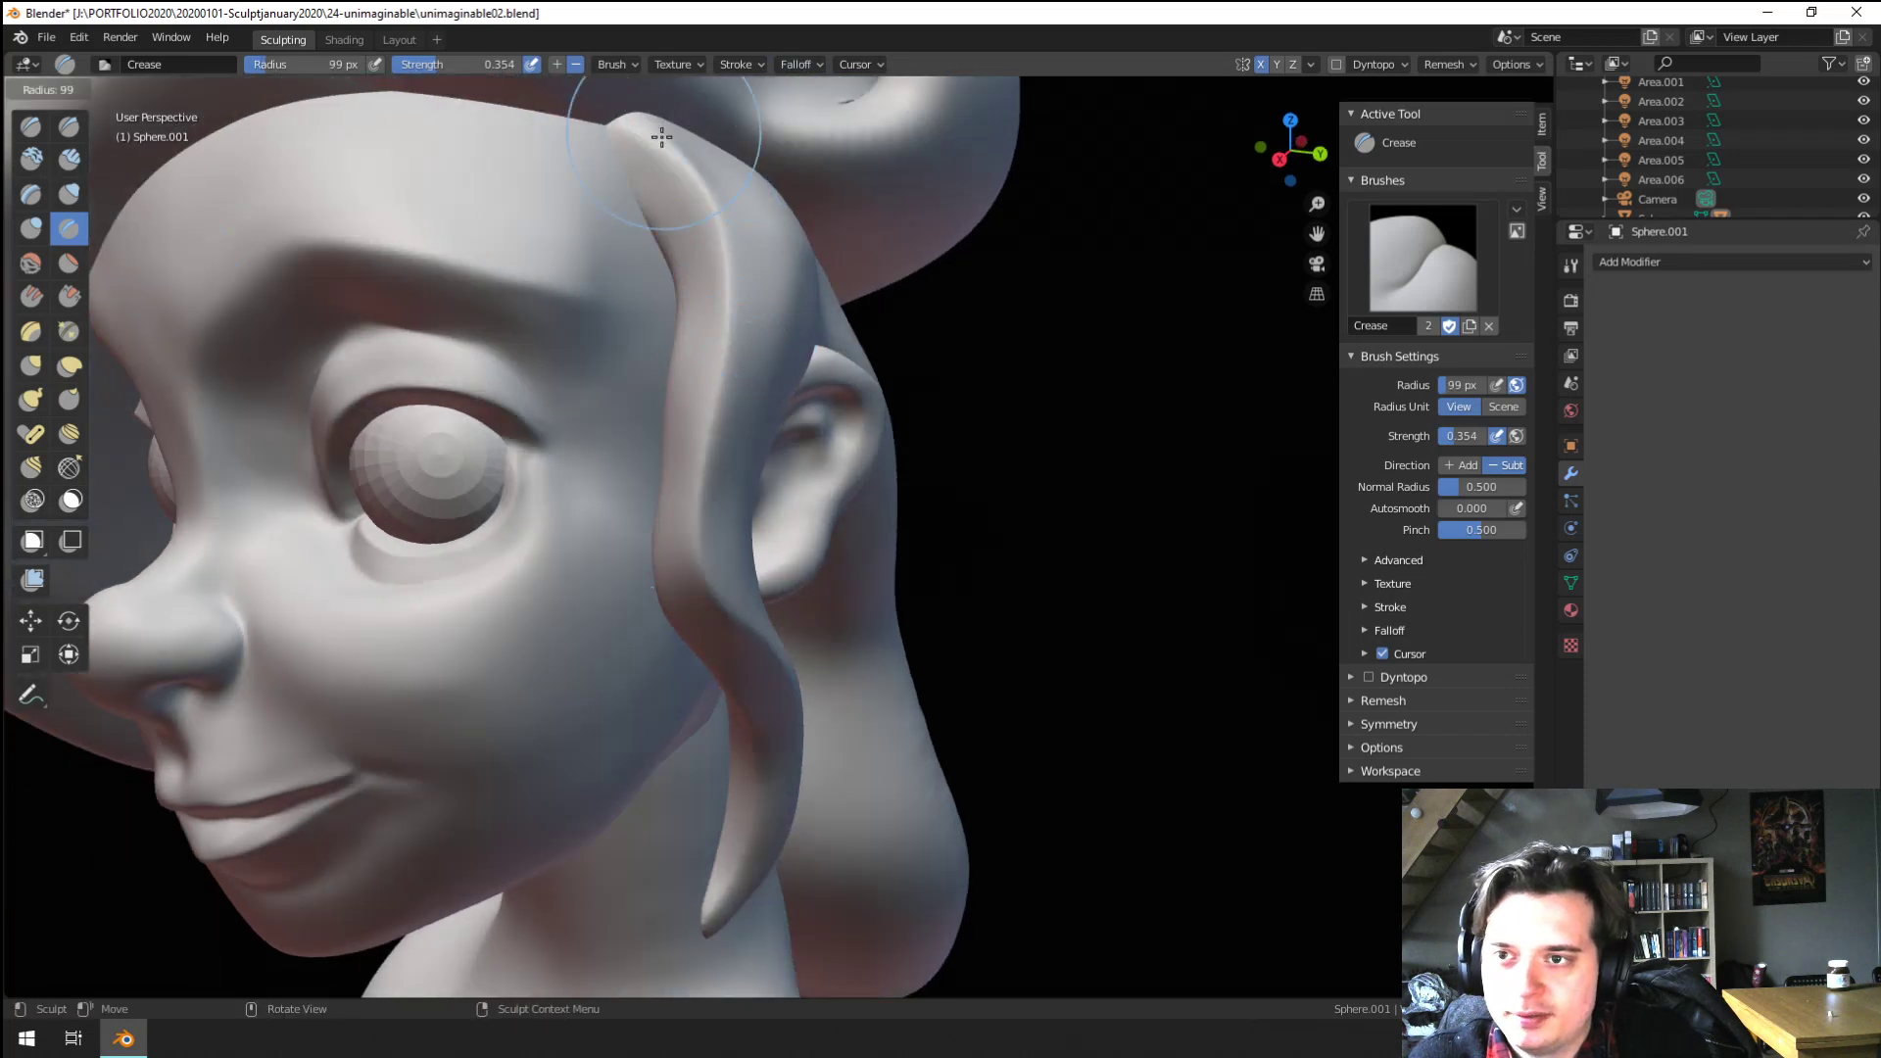
left_click(665, 142)
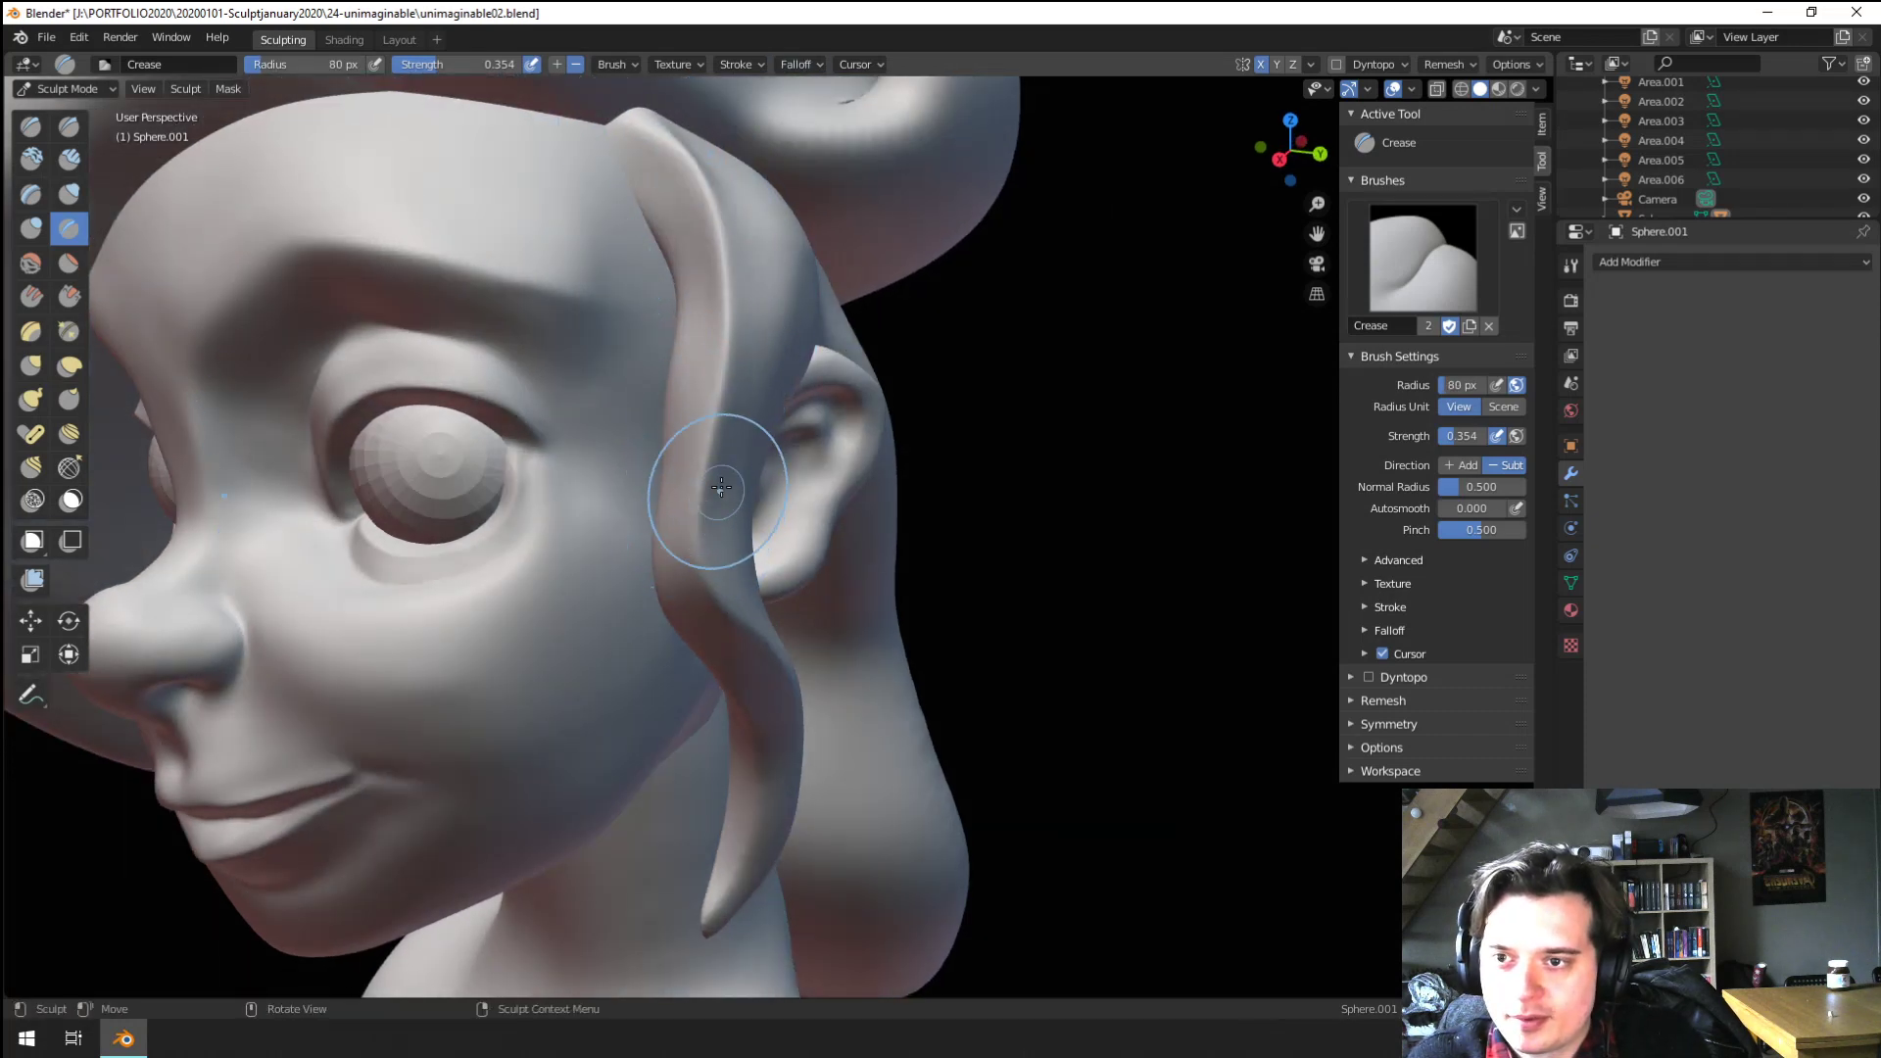
Crease the strand's edge from the ear down to the neck with the Crease brush at 80 and 72 px radius
middle_click_drag(721, 487, 676, 367)
left_click_drag(642, 569, 693, 769)
middle_click_drag(694, 780, 707, 735)
key("f")
left_click(785, 680)
left_click_drag(703, 647, 659, 835)
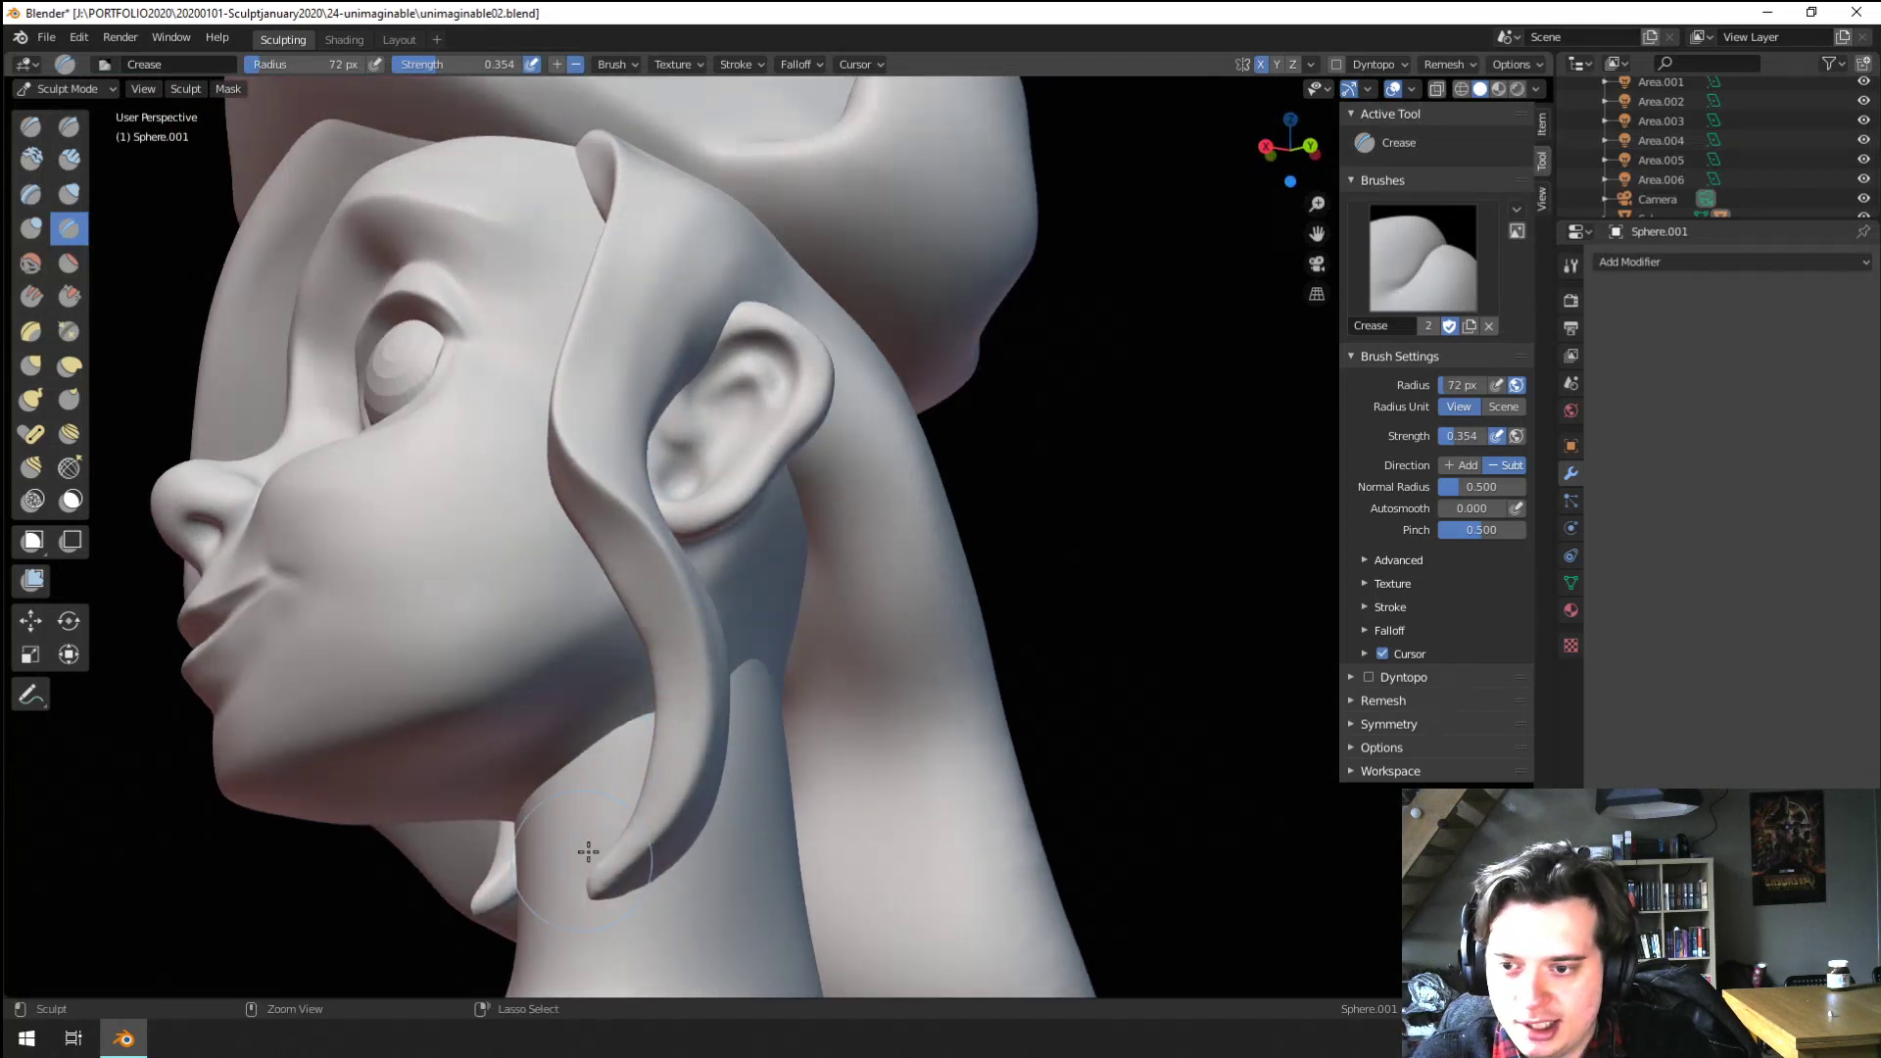
mouse_move(636, 897)
middle_mouse_down()
mouse_move(630, 819)
mouse_move(612, 882)
middle_mouse_up()
Set the Grab brush's falloff to Sharp and pull the strand's lower end into a longer pointed tip at 72 px radius
middle_click_drag(588, 792, 646, 597, "shift")
key("g")
left_click(735, 64)
left_click(730, 64)
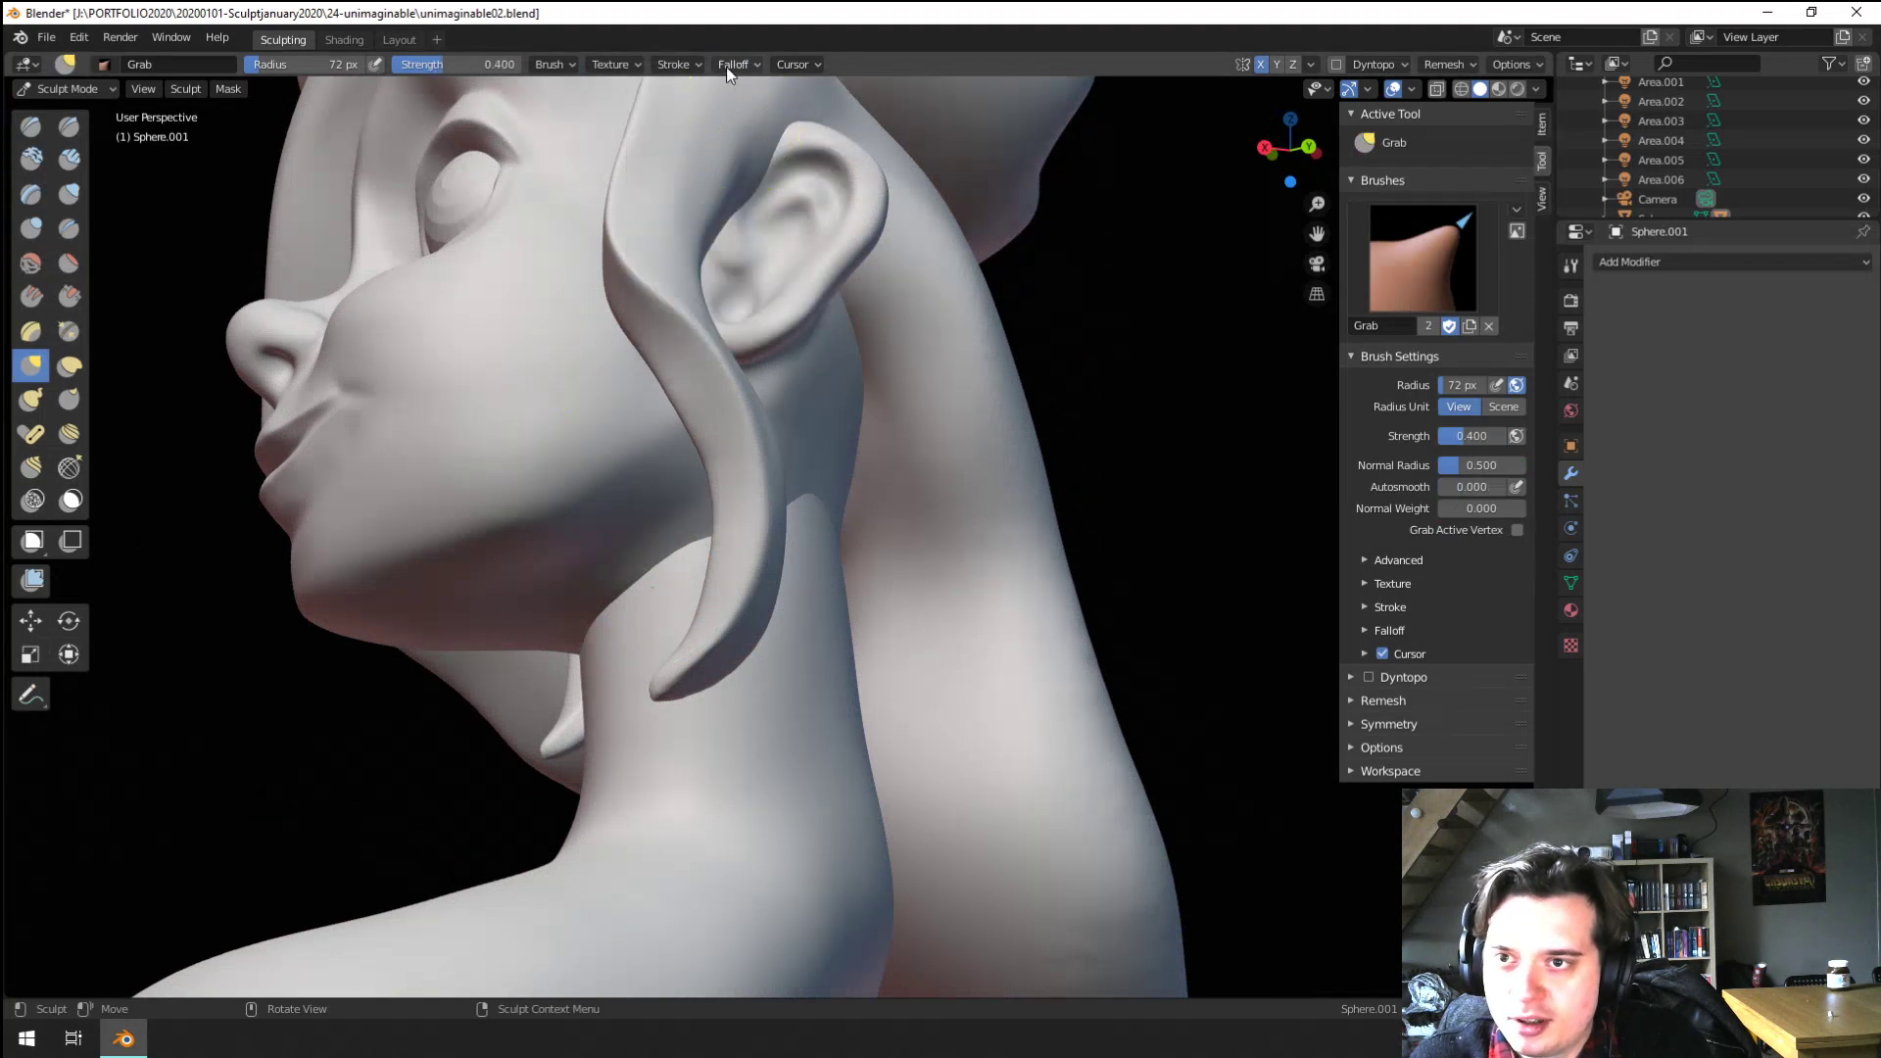
left_click(735, 65)
left_click(741, 101)
left_click(700, 239)
left_click_drag(672, 614, 656, 694)
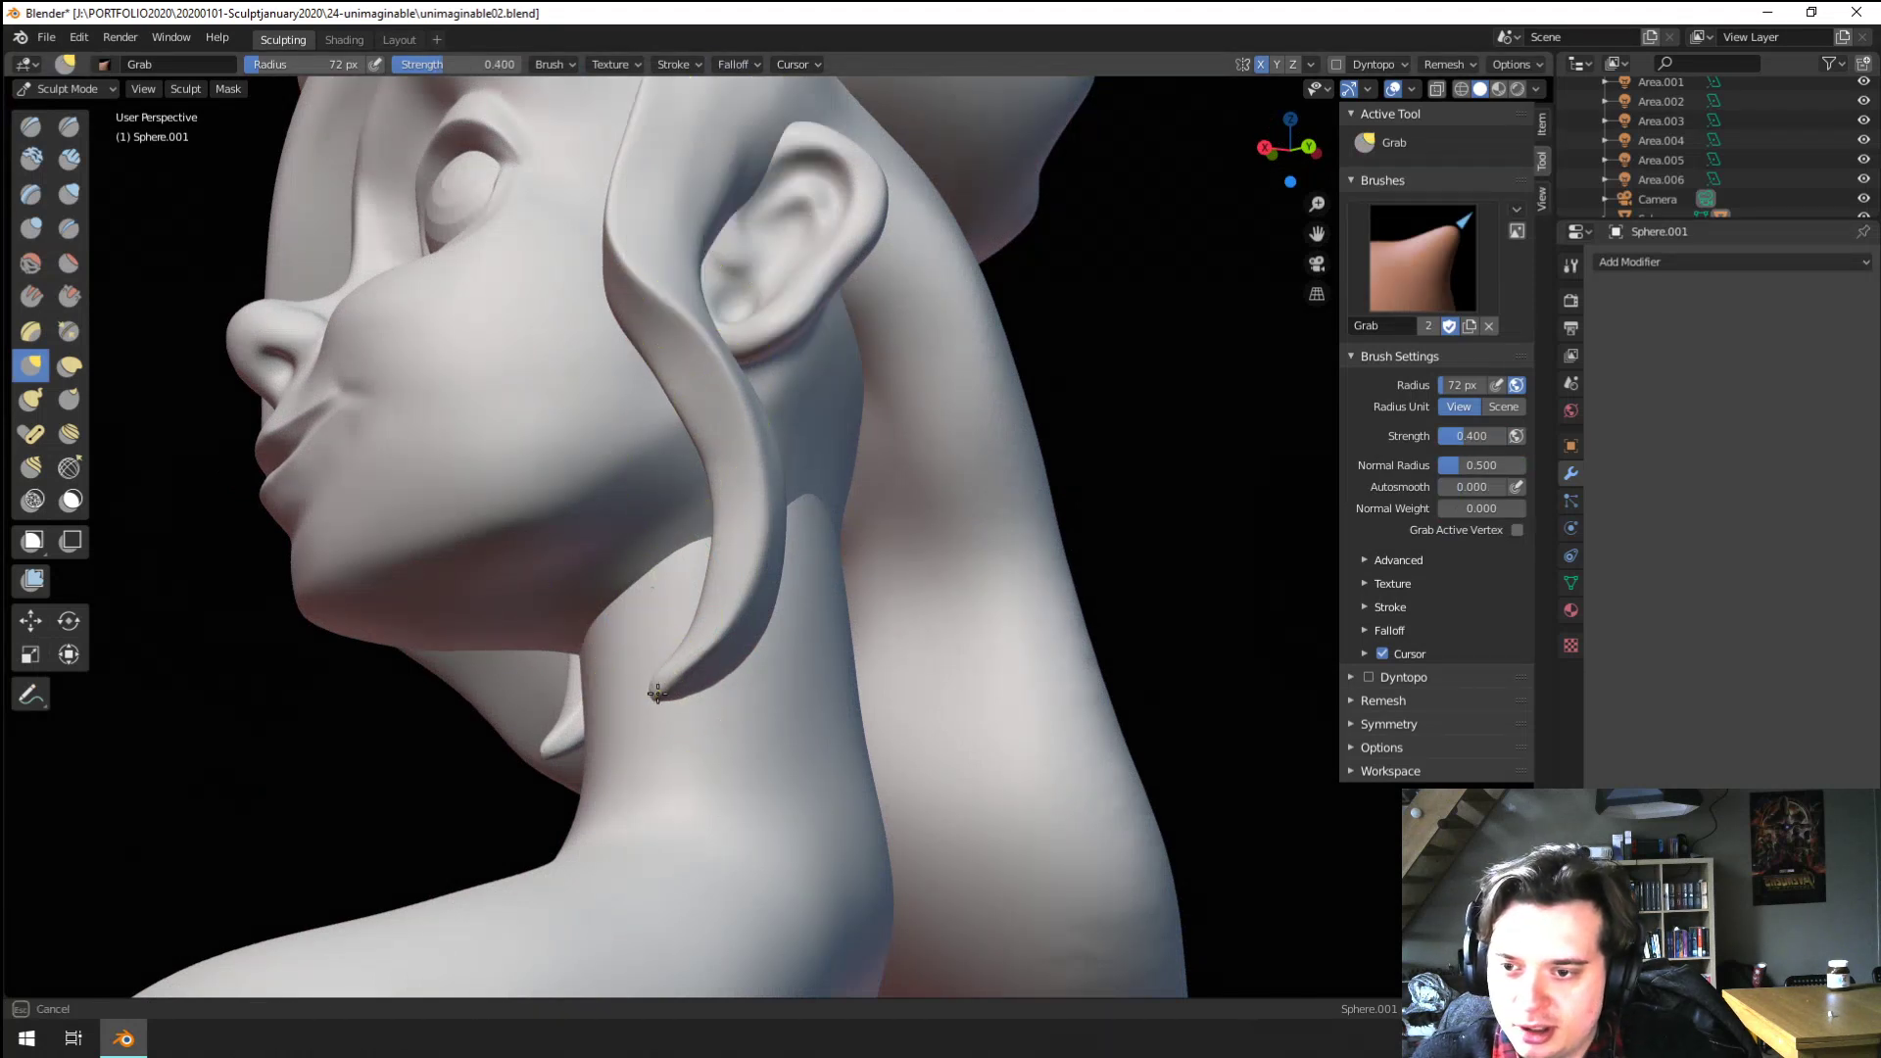
middle_click_drag(557, 748, 542, 772)
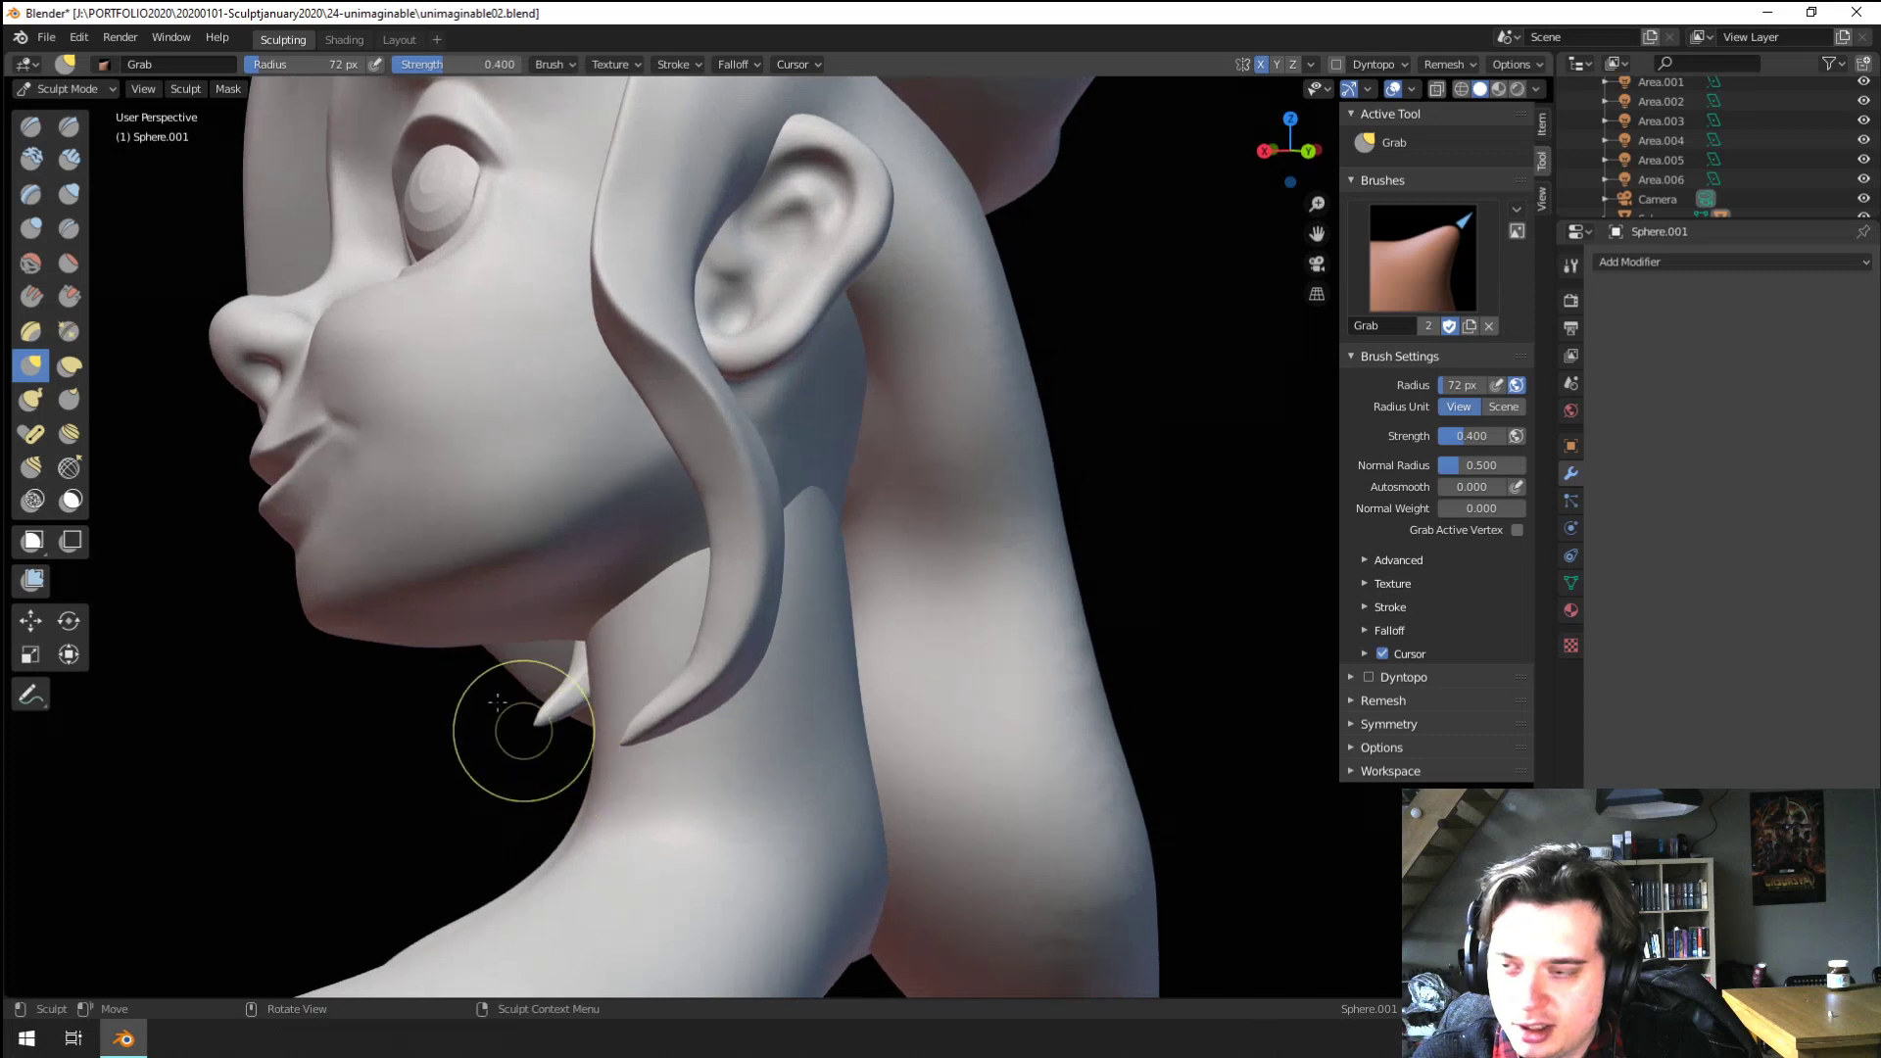
Thicken the strand's pointed tip with the Inflate brush at 91 px radius
left_click(69, 196)
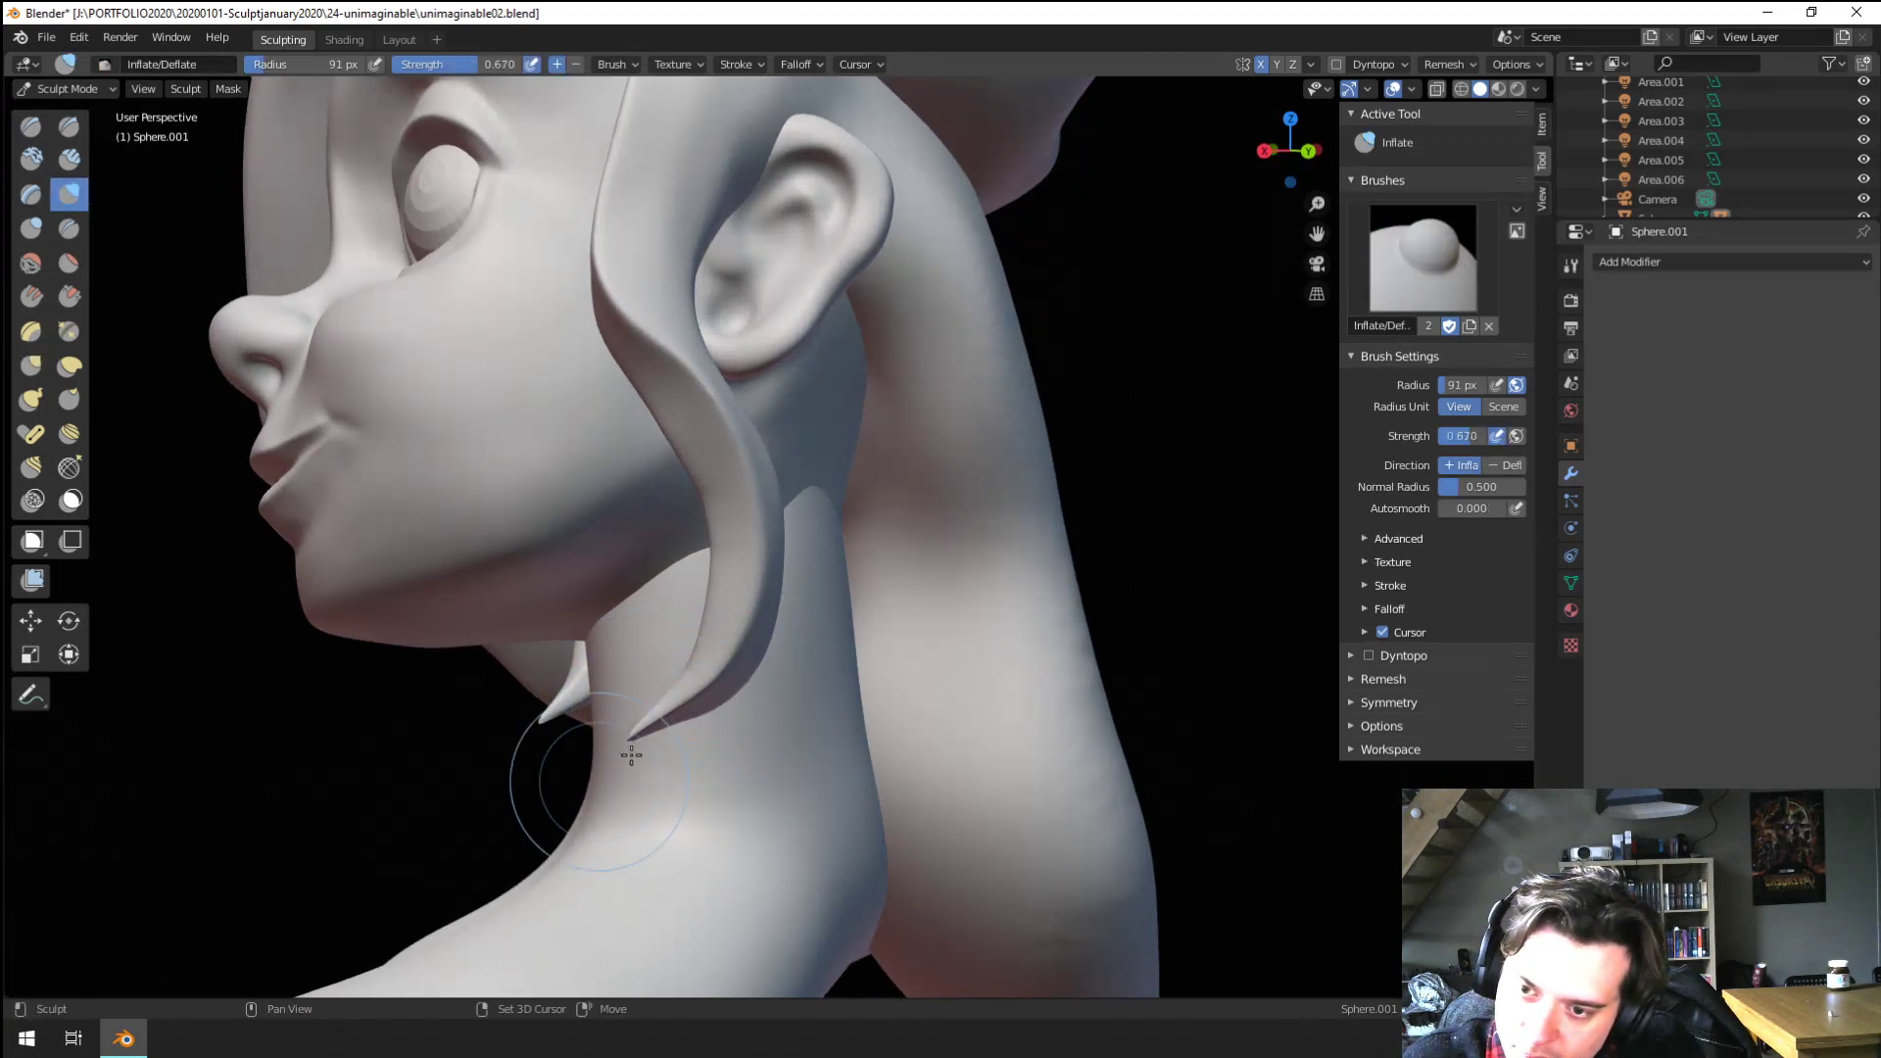
mouse_move(621, 685)
middle_mouse_down()
mouse_move(685, 748)
mouse_move(789, 651)
mouse_move(740, 546)
middle_mouse_up()
left_click_drag(783, 720, 772, 729)
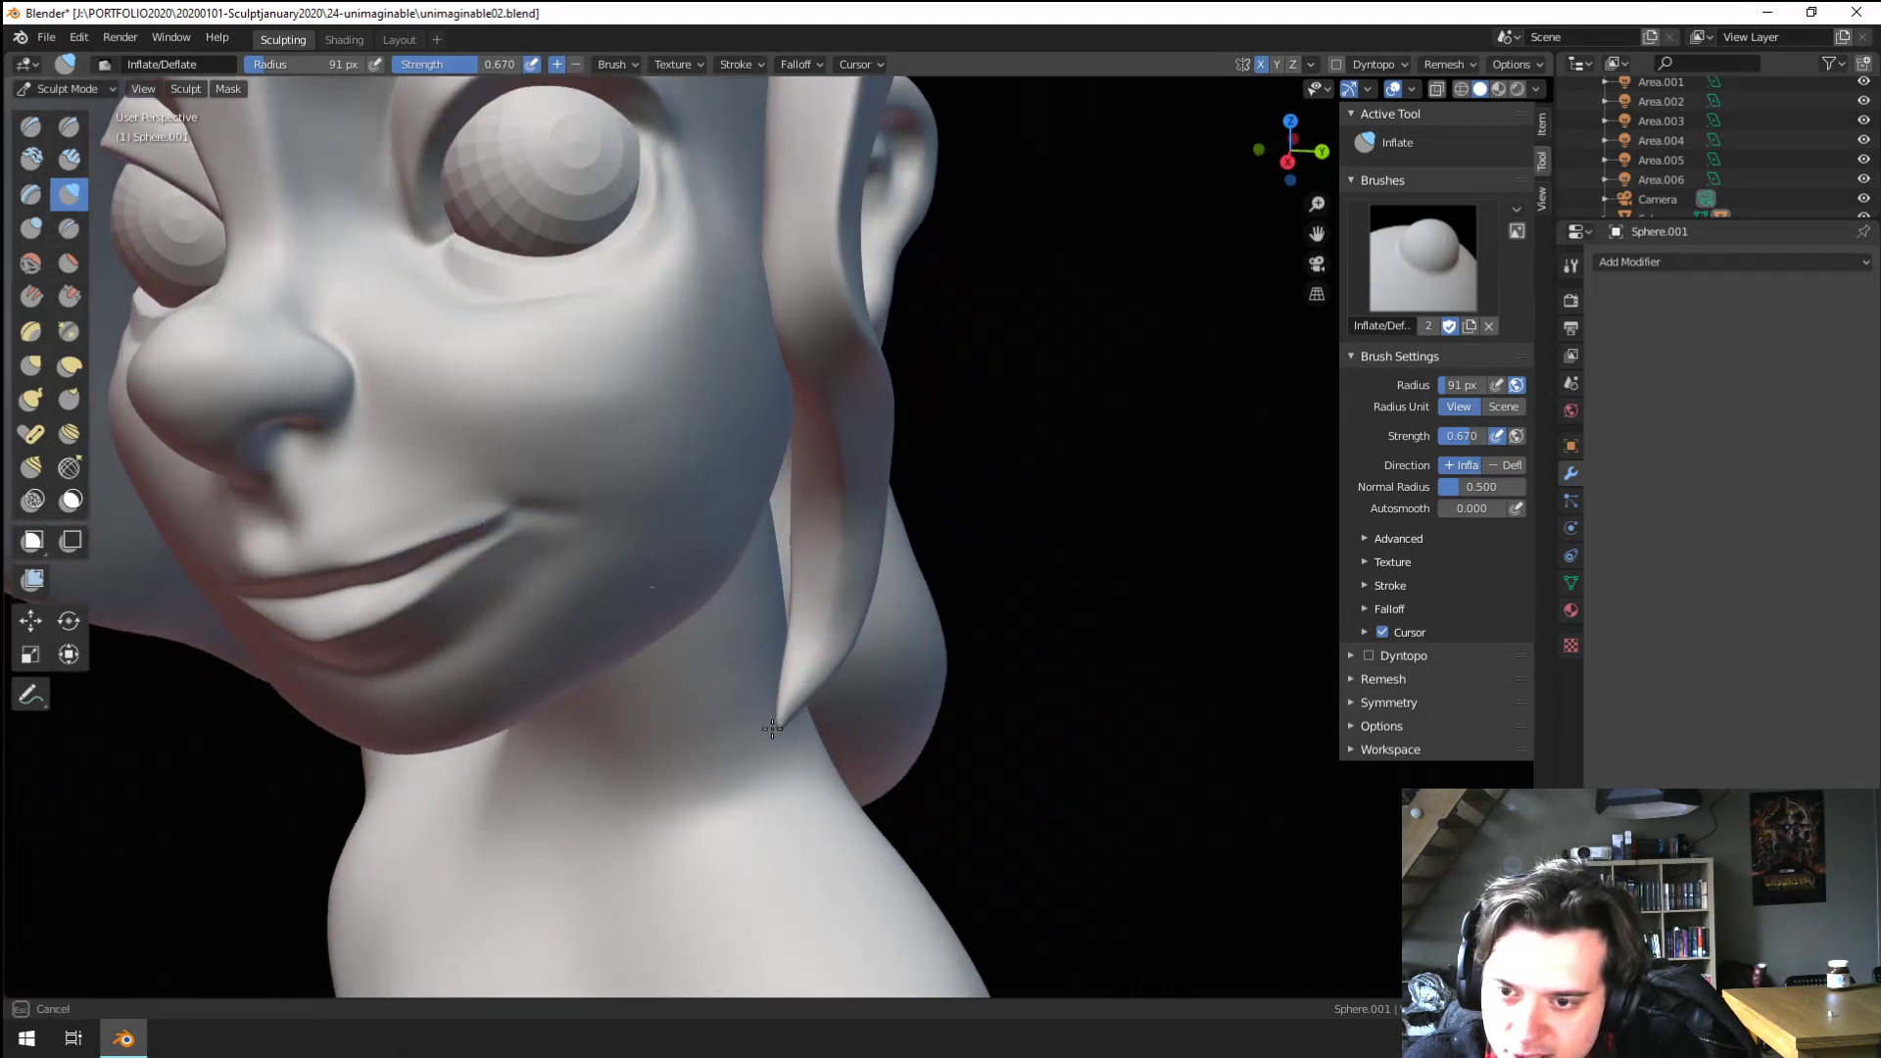
Refine the strand's pointed tip from several angles with the Scrape brush, reducing its radius to 73 px
mouse_move(755, 693)
middle_mouse_down()
mouse_move(662, 573)
mouse_move(56, 264)
middle_mouse_up()
left_click(69, 294)
middle_click_drag(509, 608, 588, 651)
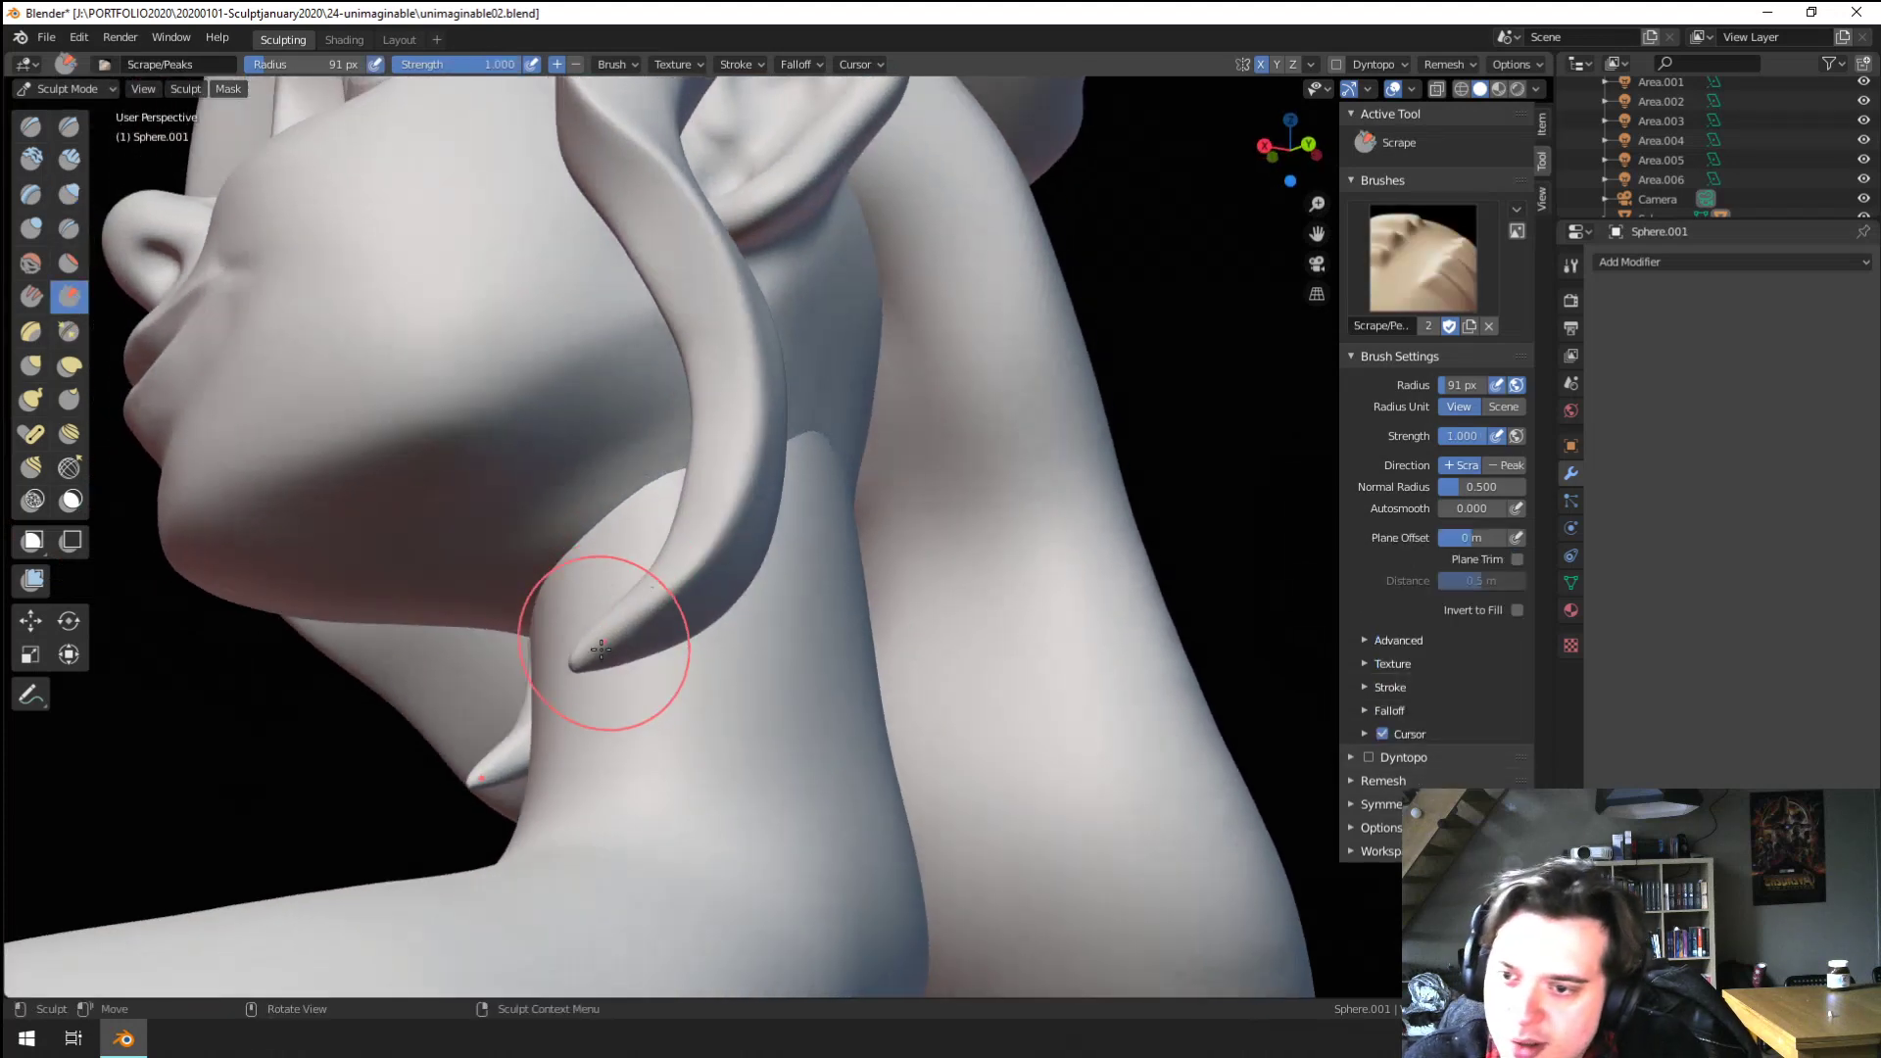
mouse_move(408, 784)
middle_mouse_down()
mouse_move(444, 812)
mouse_move(680, 538)
mouse_move(663, 660)
mouse_move(597, 627)
middle_mouse_up()
mouse_move(676, 627)
middle_mouse_down("ctrl")
mouse_move(689, 542)
mouse_move(775, 565)
middle_mouse_up("ctrl")
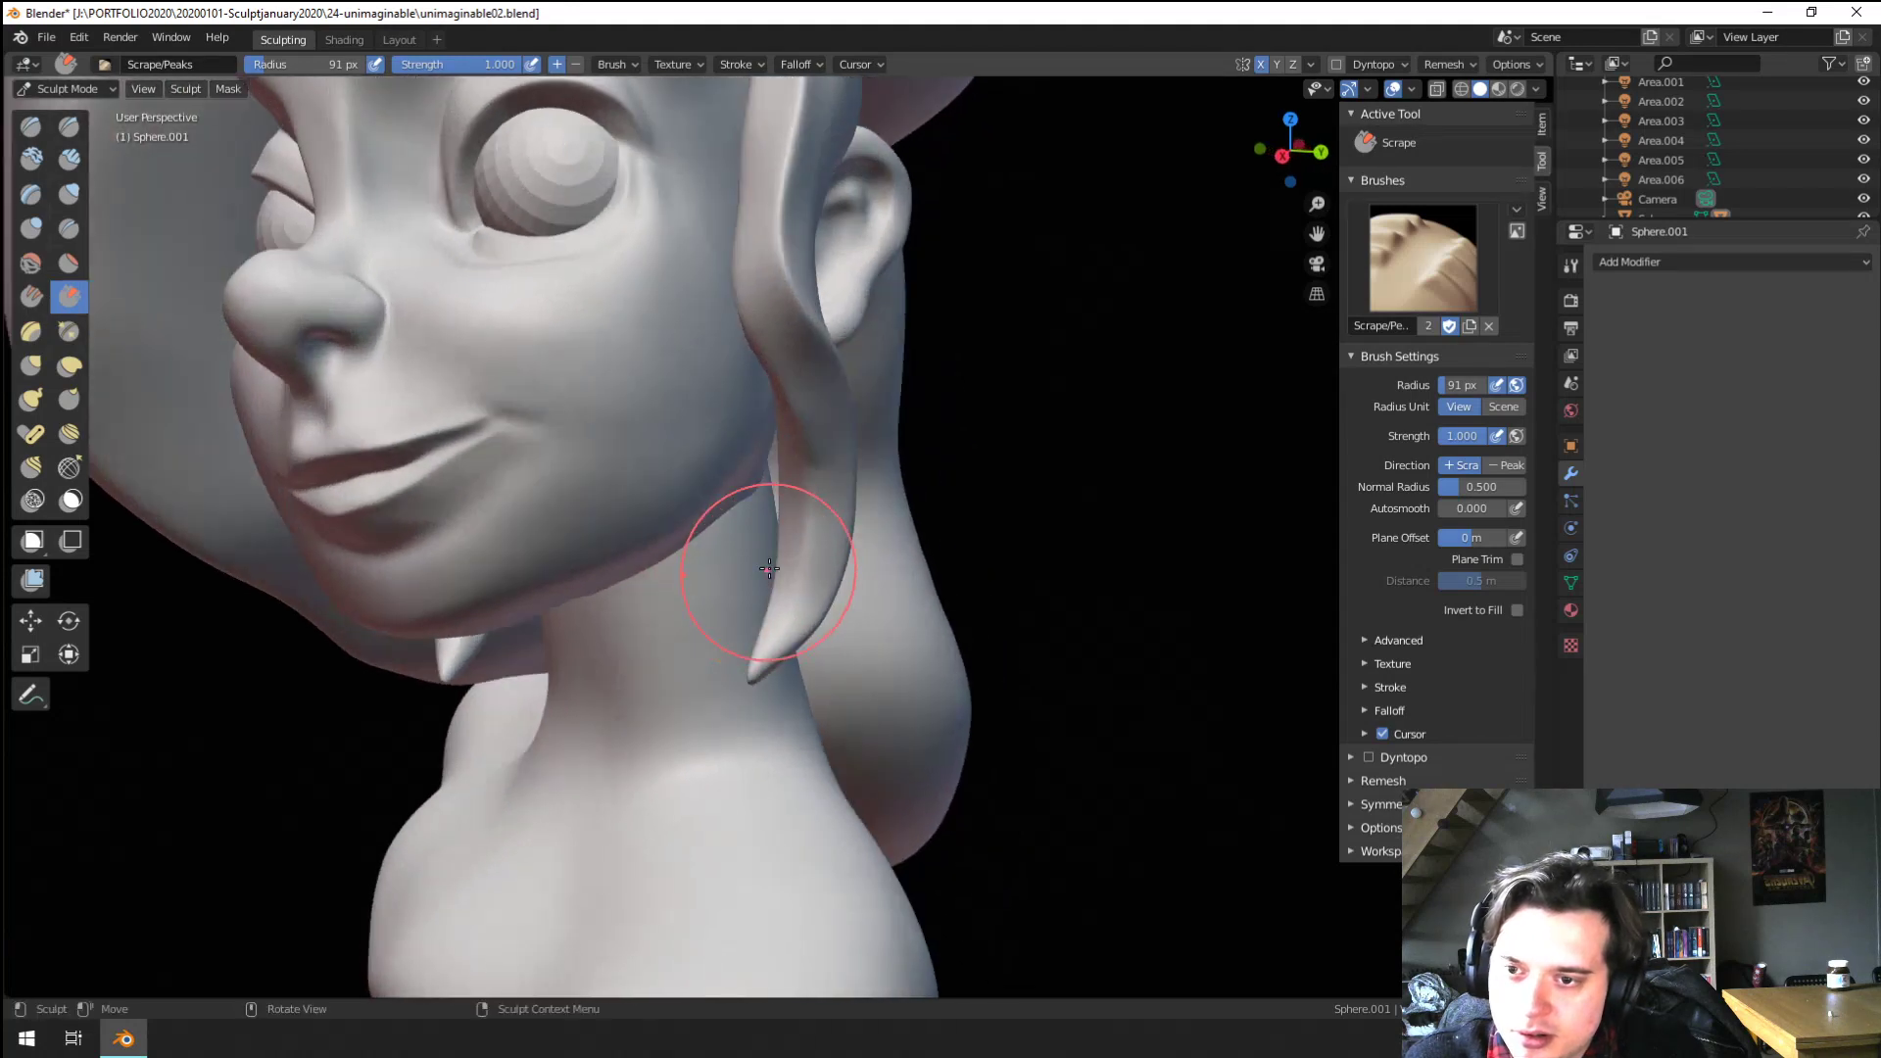
key("f")
left_click(799, 451)
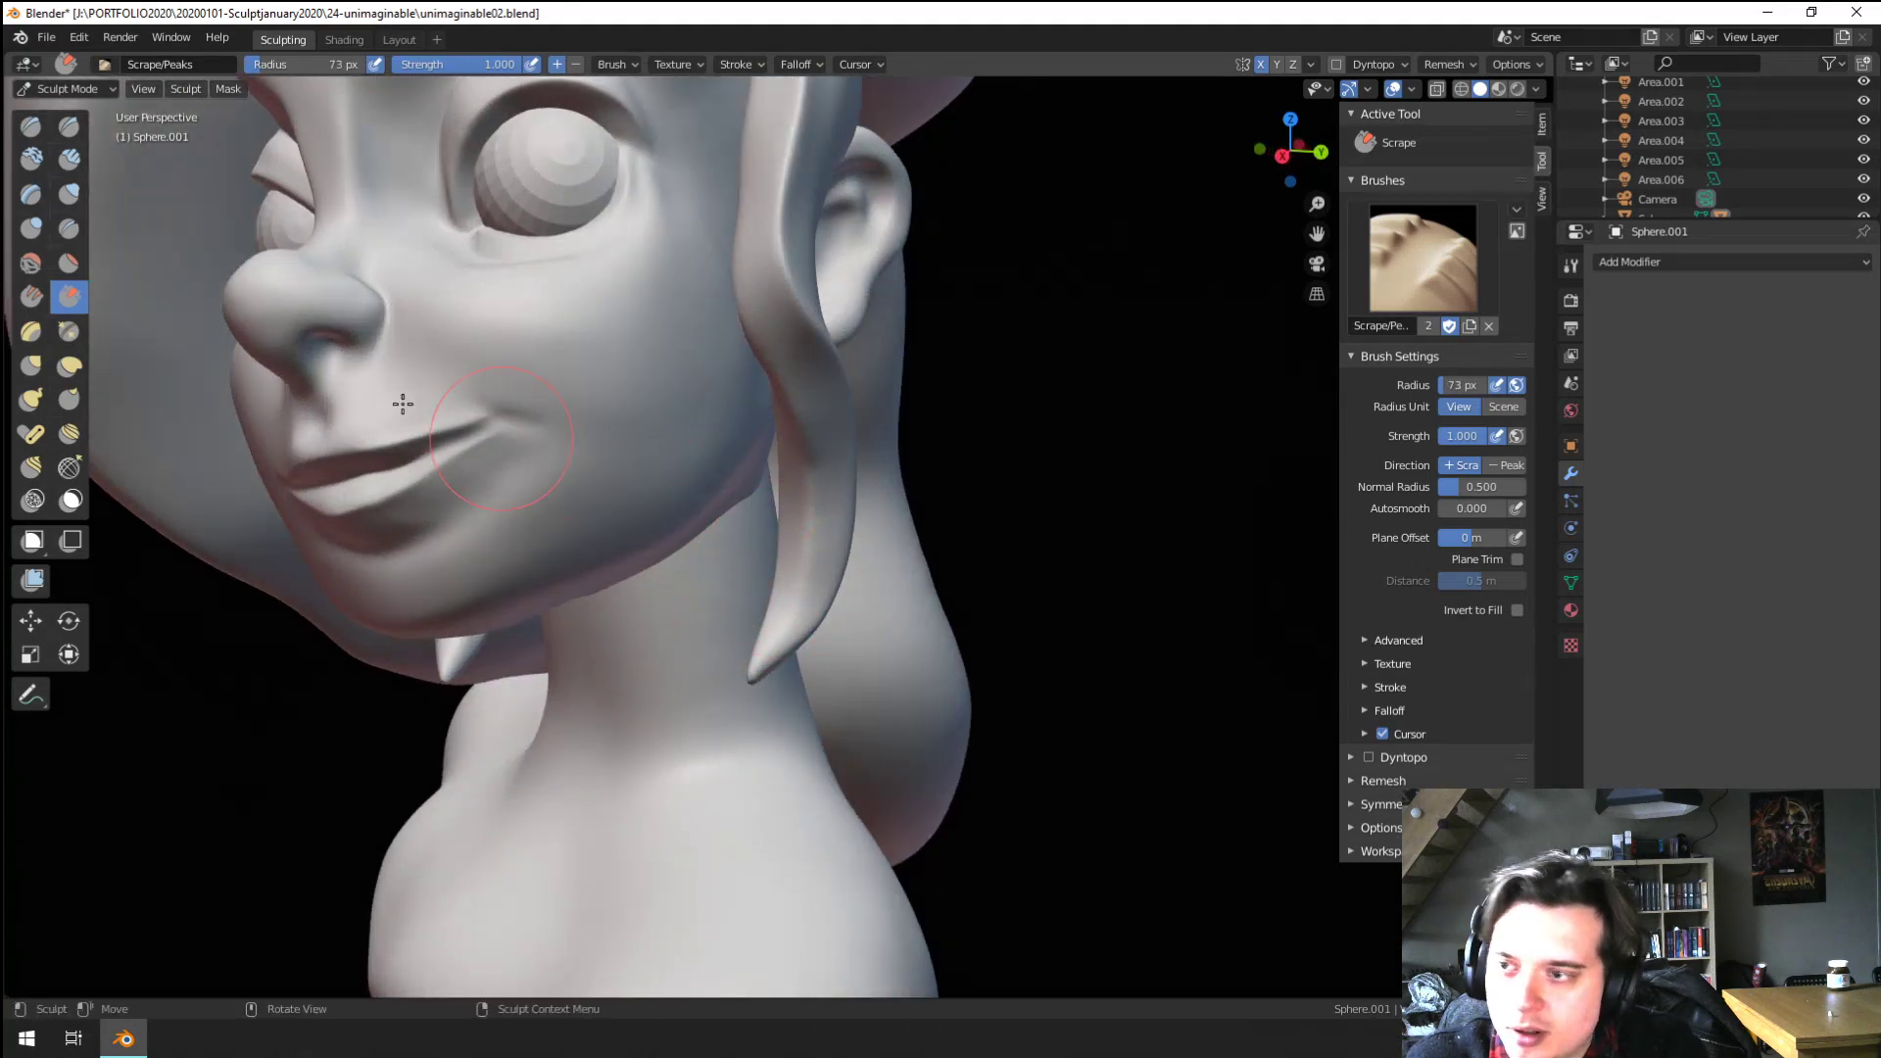
Crease the strand's lower length beside the neck with the Crease brush at 64 px radius
left_click(68, 227)
mouse_move(646, 441)
middle_mouse_down()
mouse_move(819, 369)
mouse_move(848, 465)
middle_mouse_up()
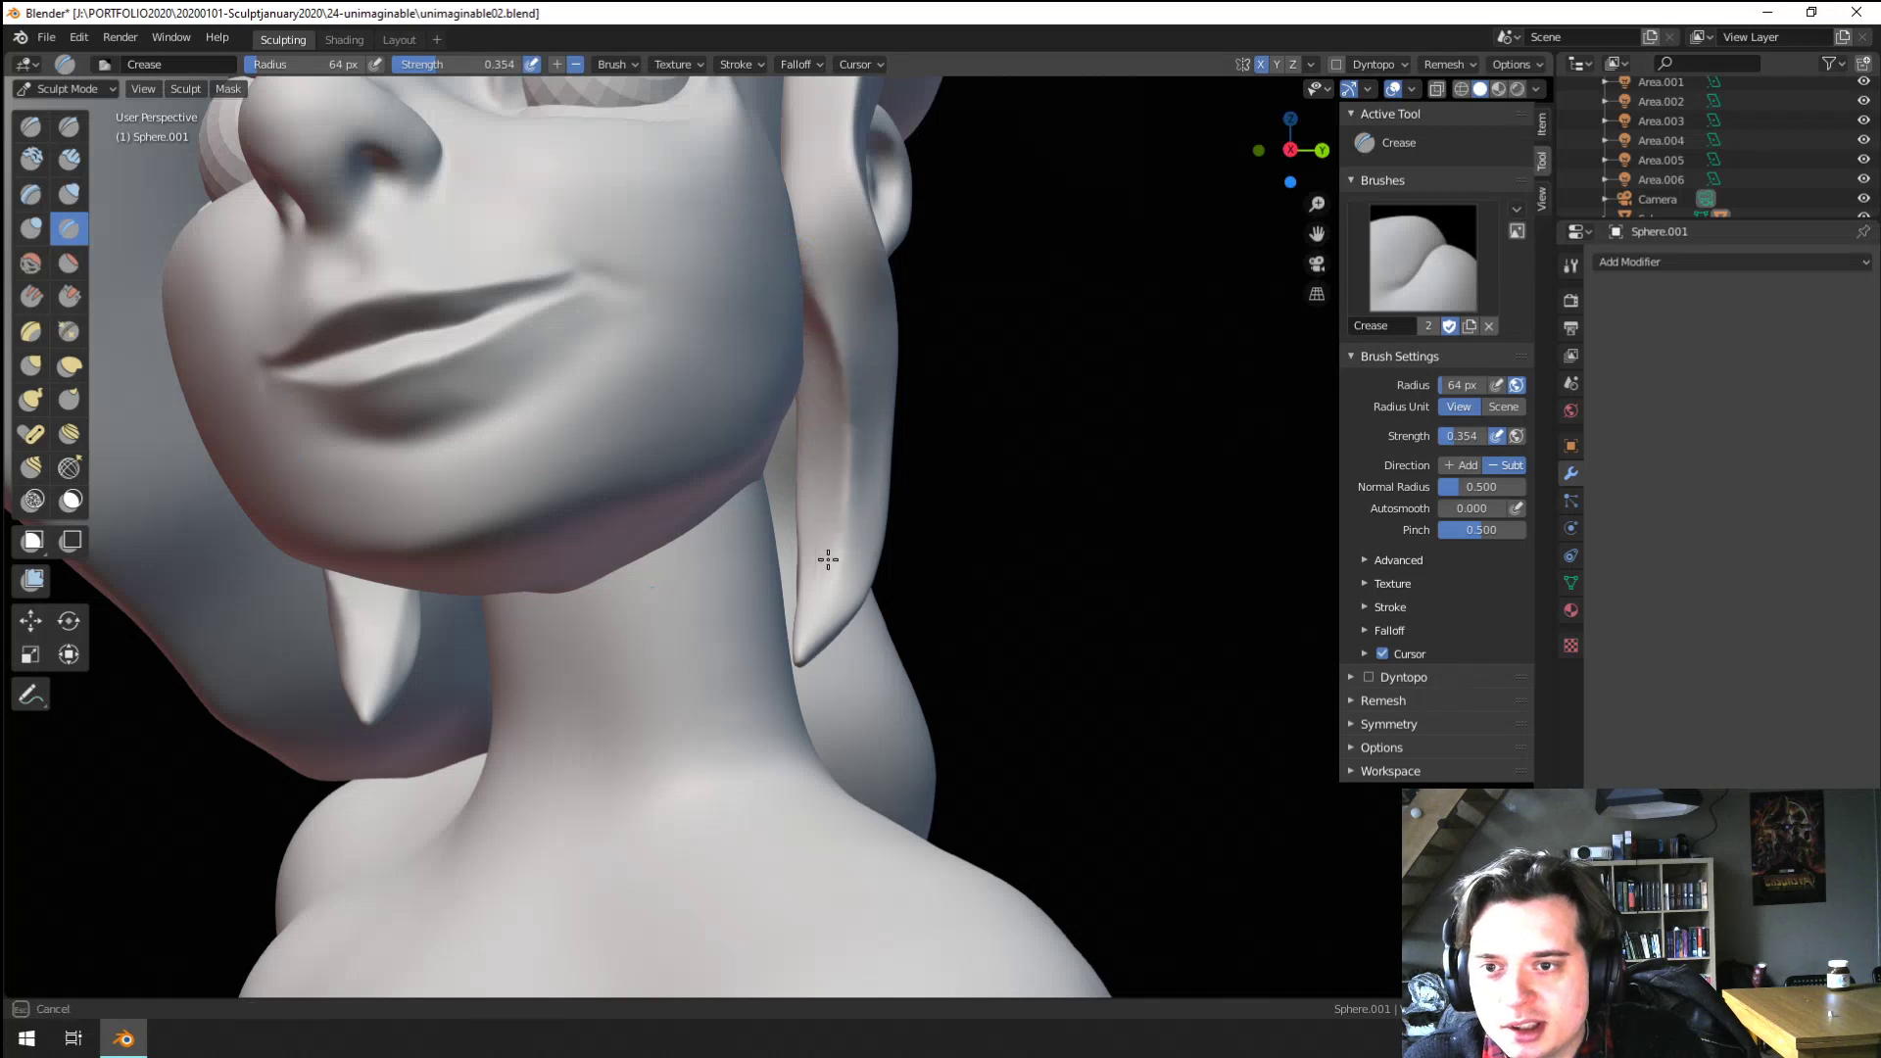
middle_click_drag(827, 559, 722, 342)
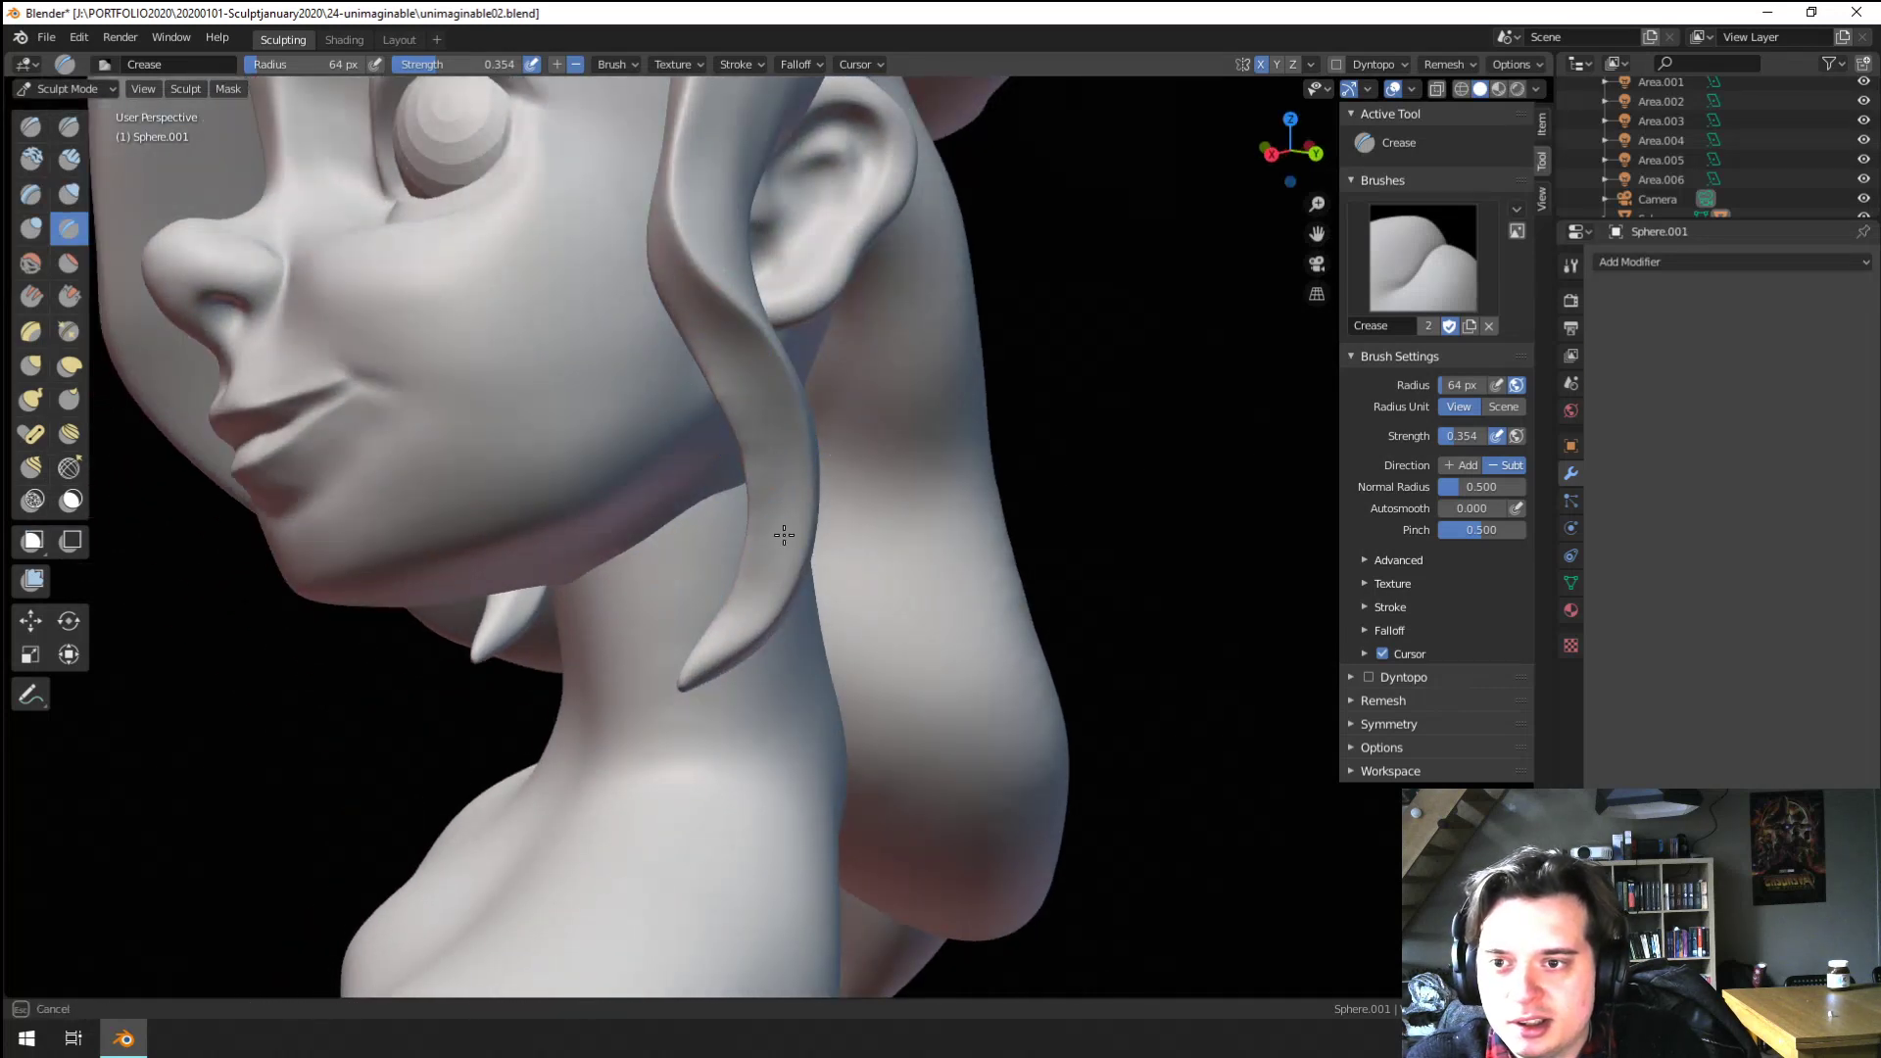
mouse_move(784, 534)
middle_mouse_down()
mouse_move(772, 418)
mouse_move(718, 533)
mouse_move(707, 424)
middle_mouse_up()
Sharpen the strand's edge between temple and neck with the Crease brush at 45 px radius
key("f")
left_click(705, 414)
key("f")
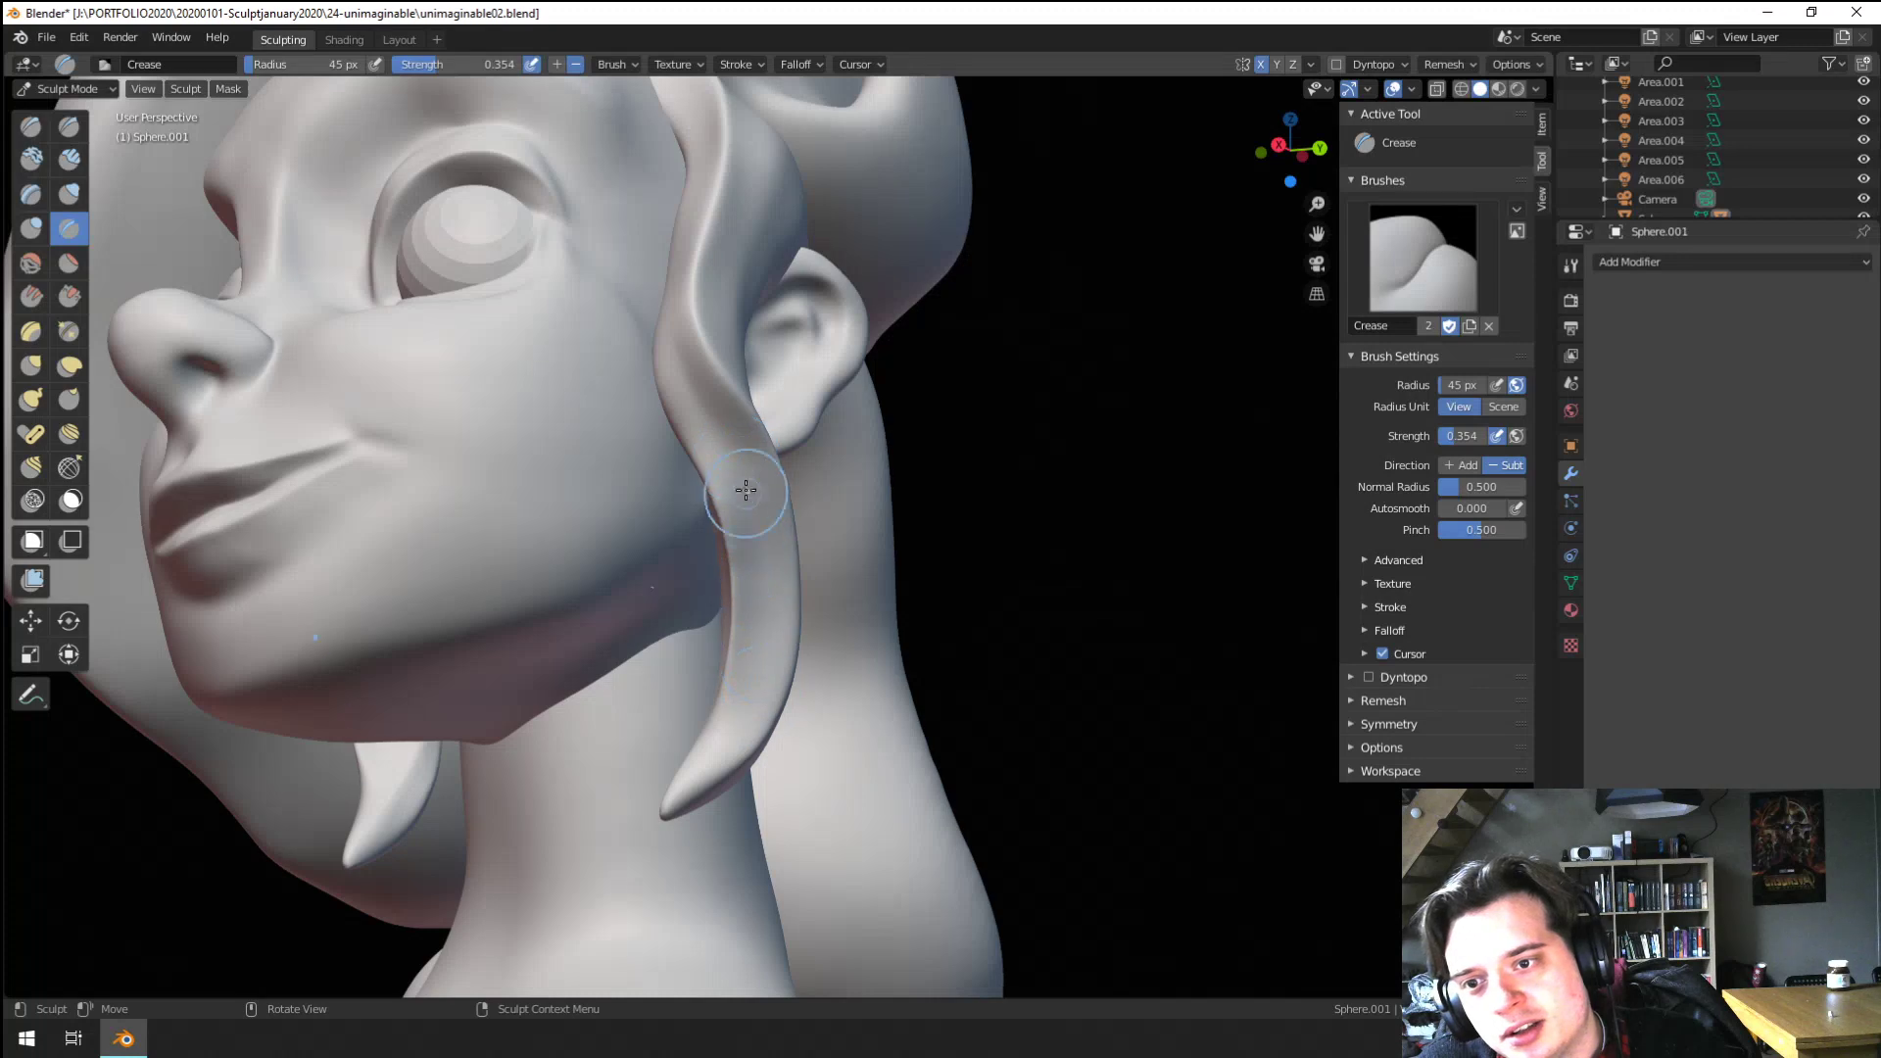
middle_click_drag(762, 779, 782, 566)
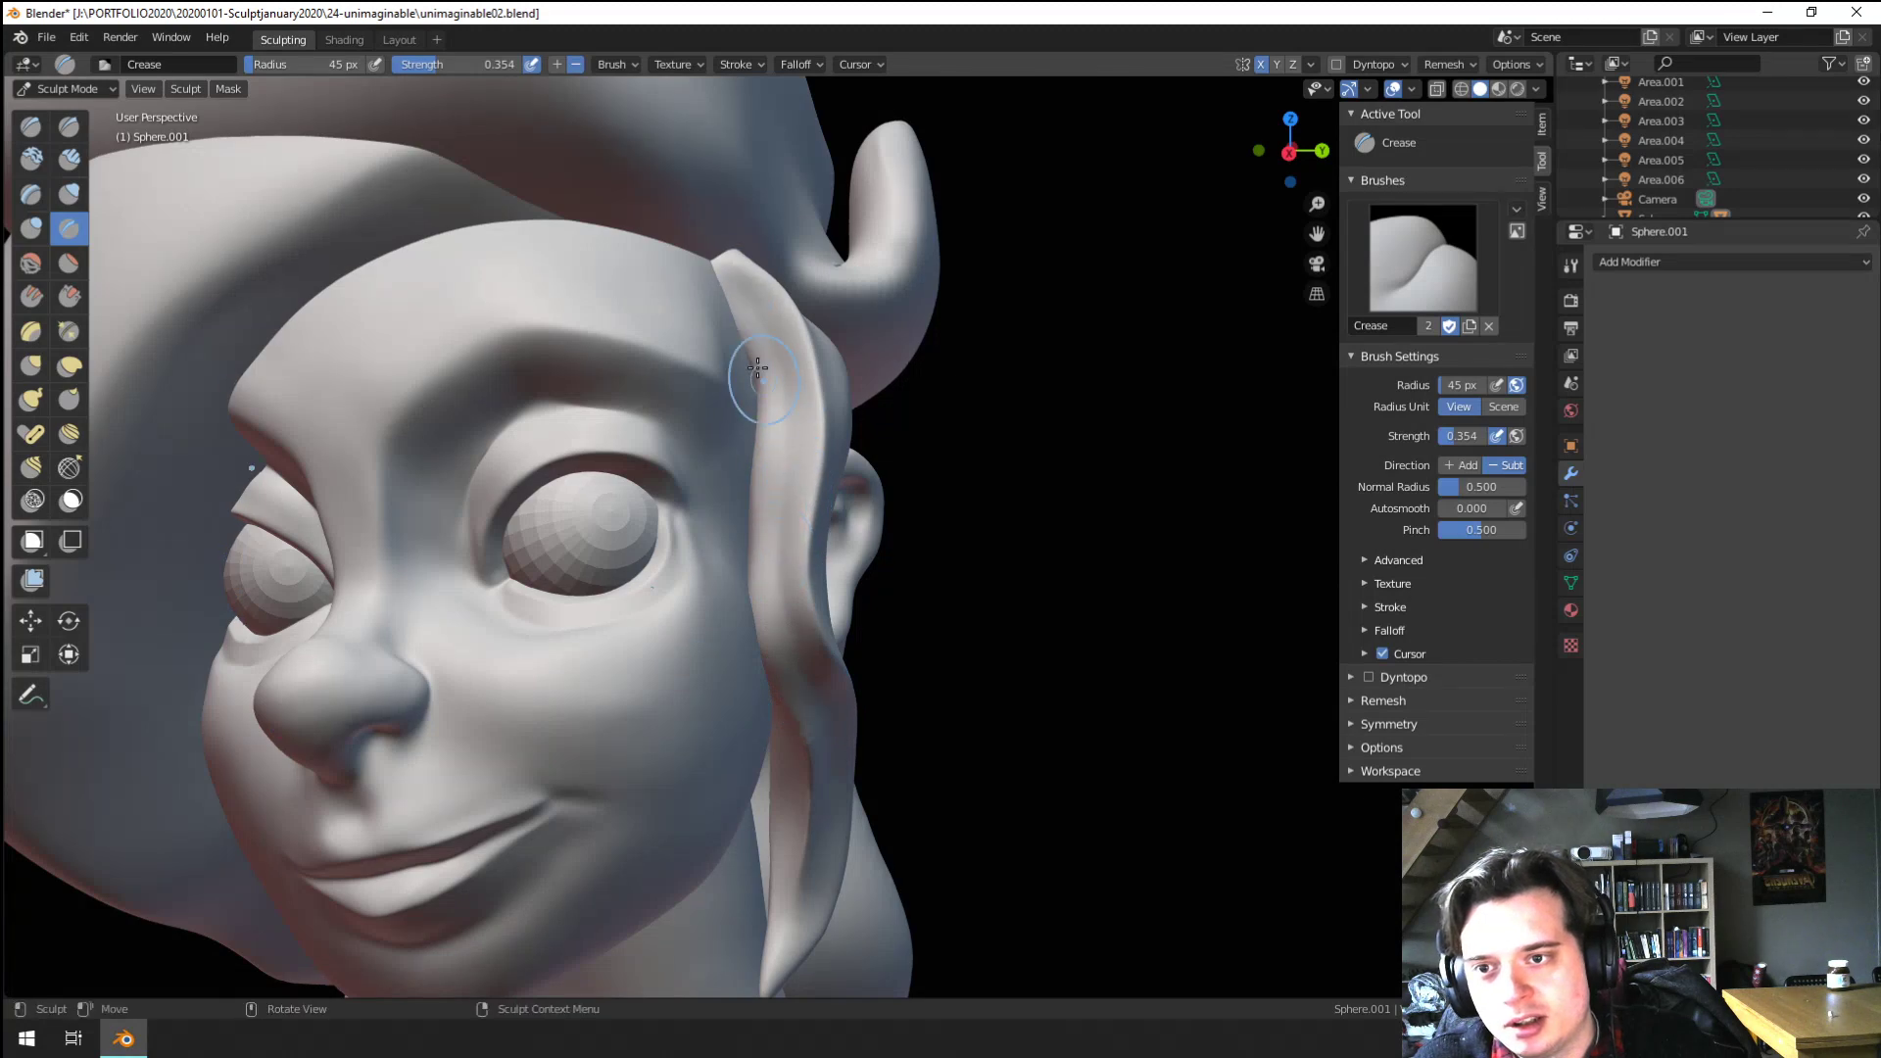
middle_click_drag(742, 545, 672, 614, "ctrl")
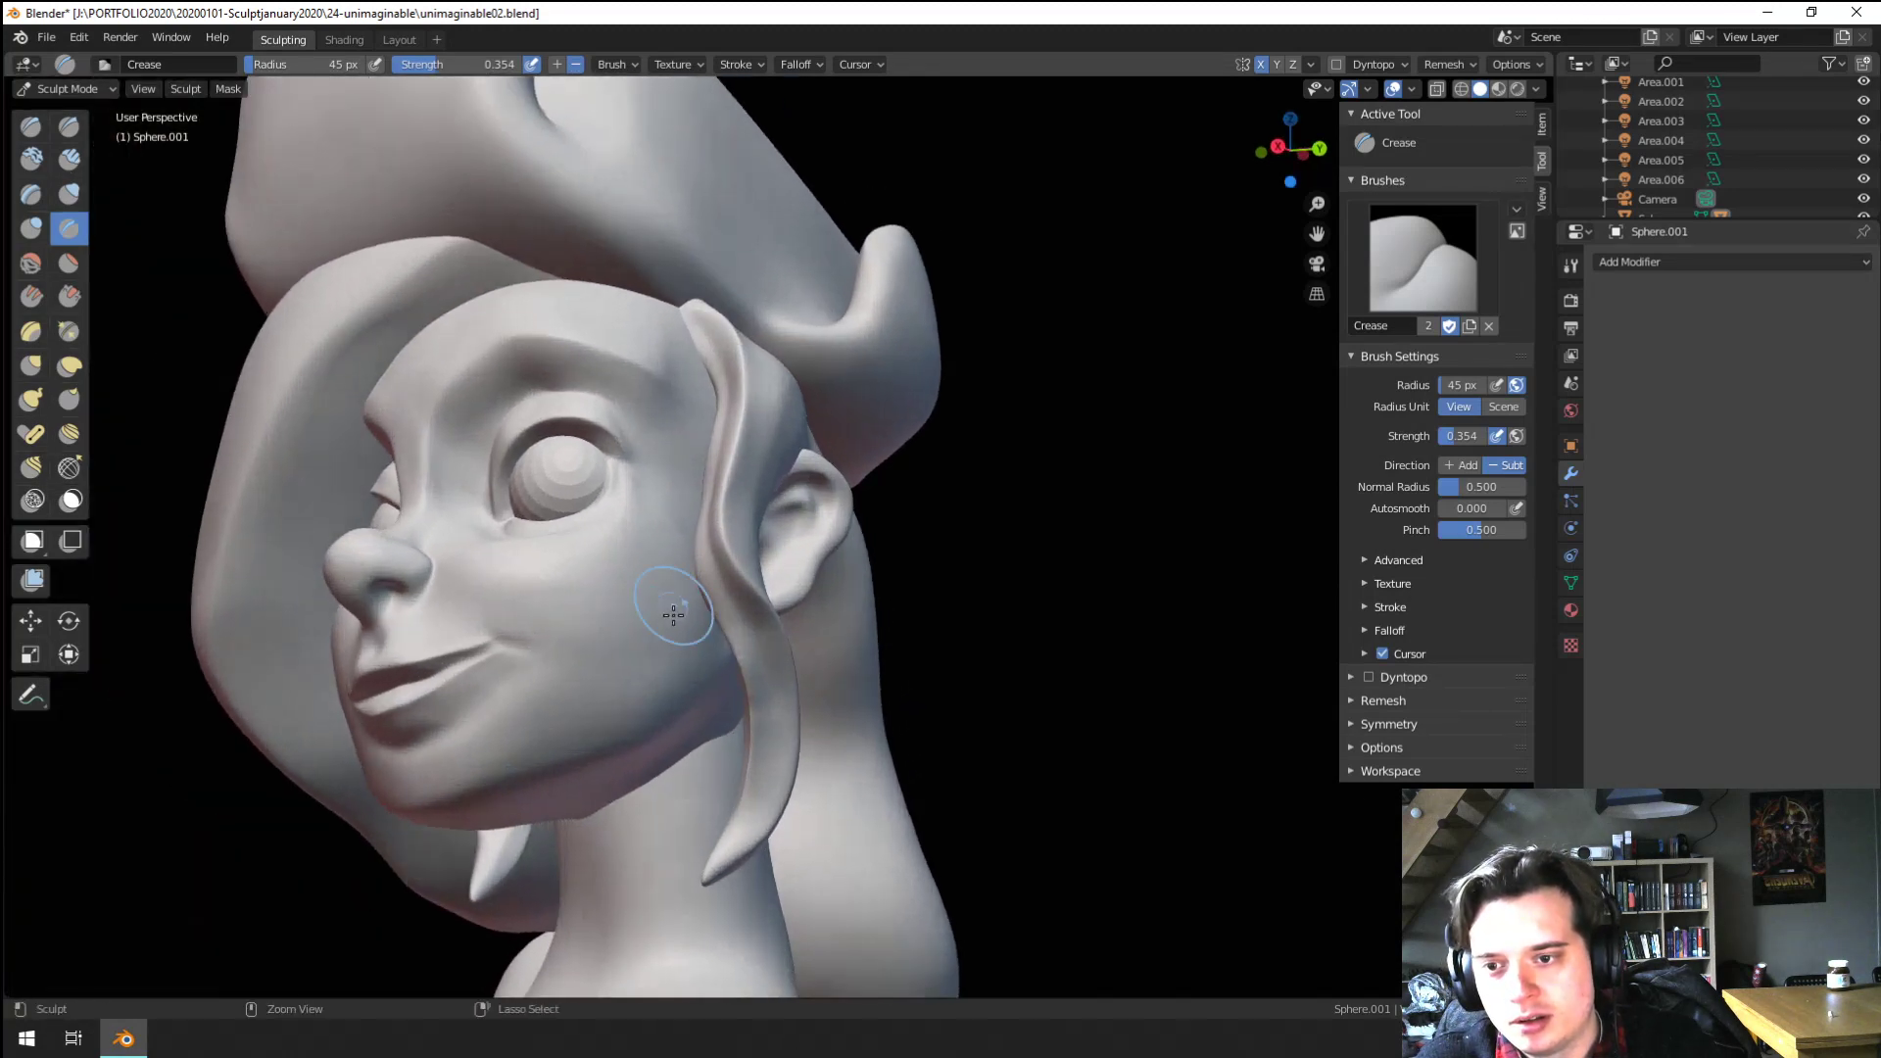
Try to pull the strand's lower section away from the jaw with the Grab brush at 82 px radius
mouse_move(667, 687)
middle_mouse_down()
mouse_move(658, 536)
mouse_move(731, 739)
mouse_move(751, 714)
mouse_move(727, 722)
mouse_move(723, 673)
middle_mouse_up()
key("g")
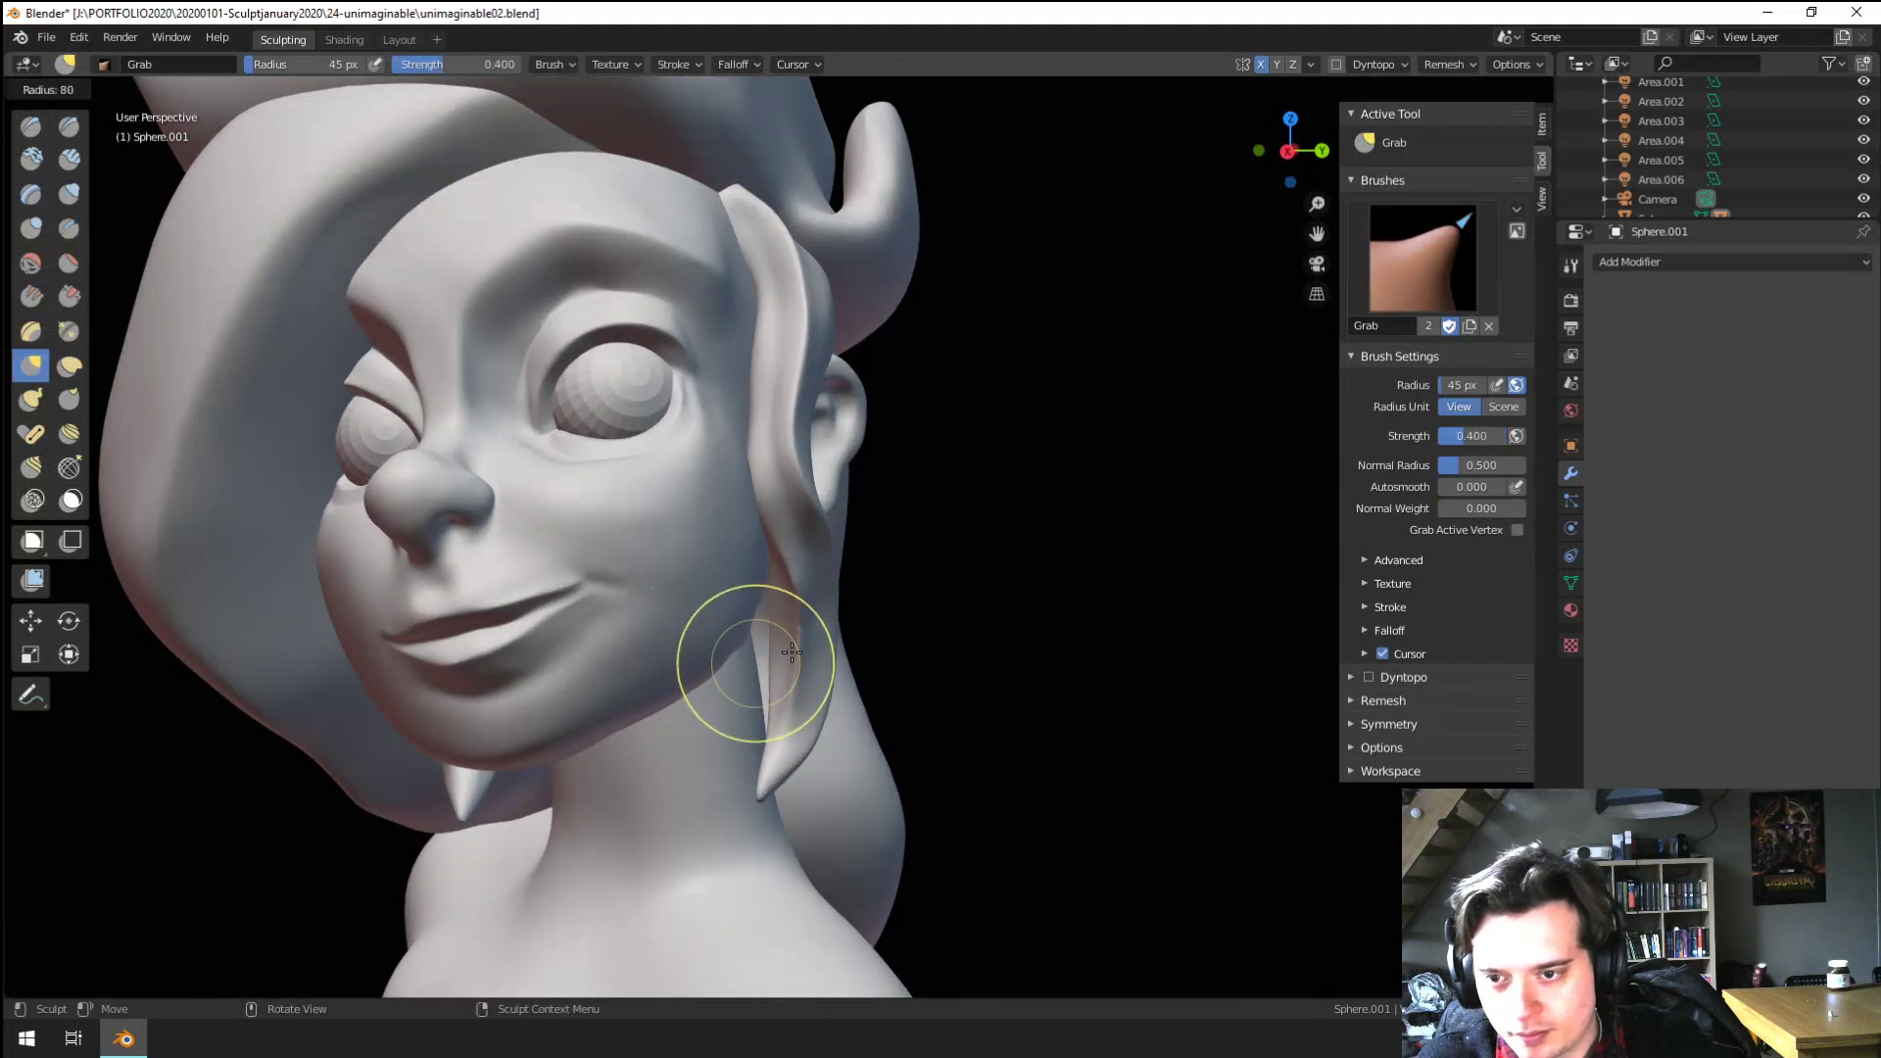
left_click_drag(748, 652, 783, 646)
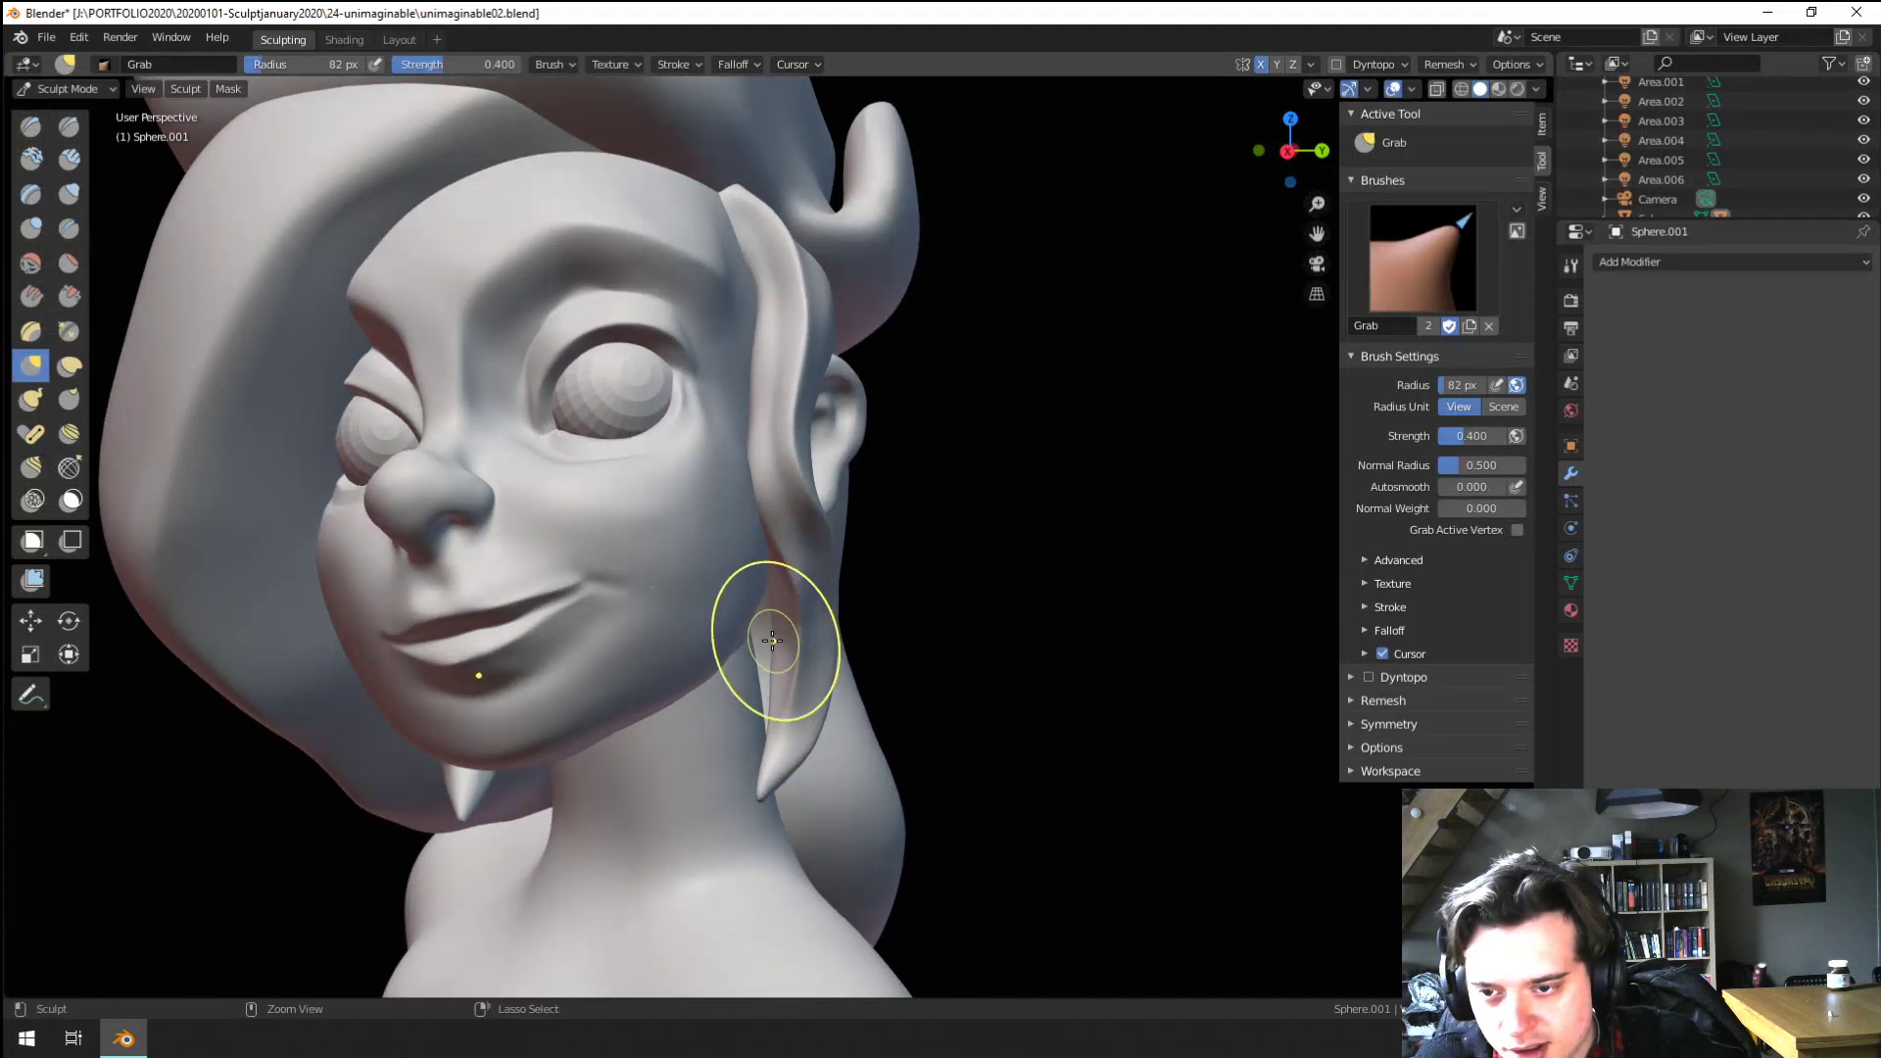
Isolate the hair, set the Grab brush's falloff to Smooth and pull the lower strand's inner edge outward at 116 px radius
key("KP_Divide")
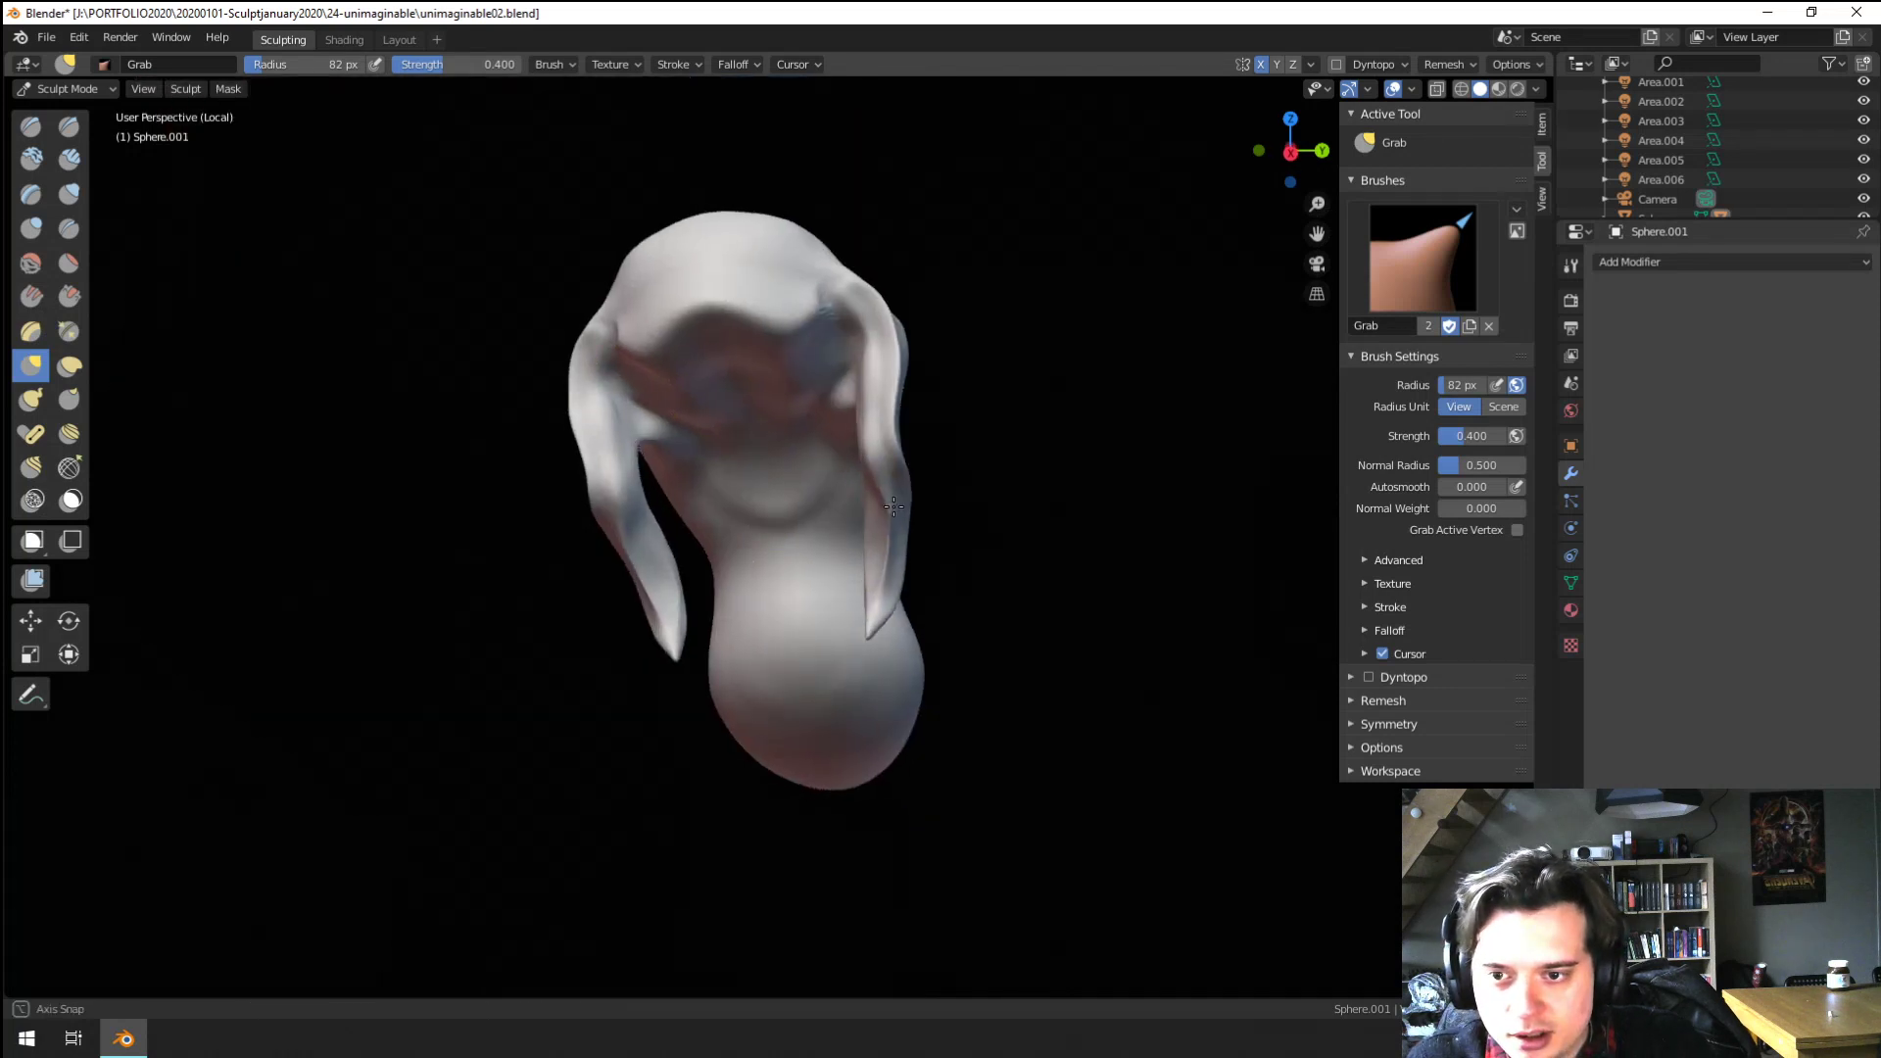
left_click(662, 66)
mouse_move(724, 67)
left_click(722, 103)
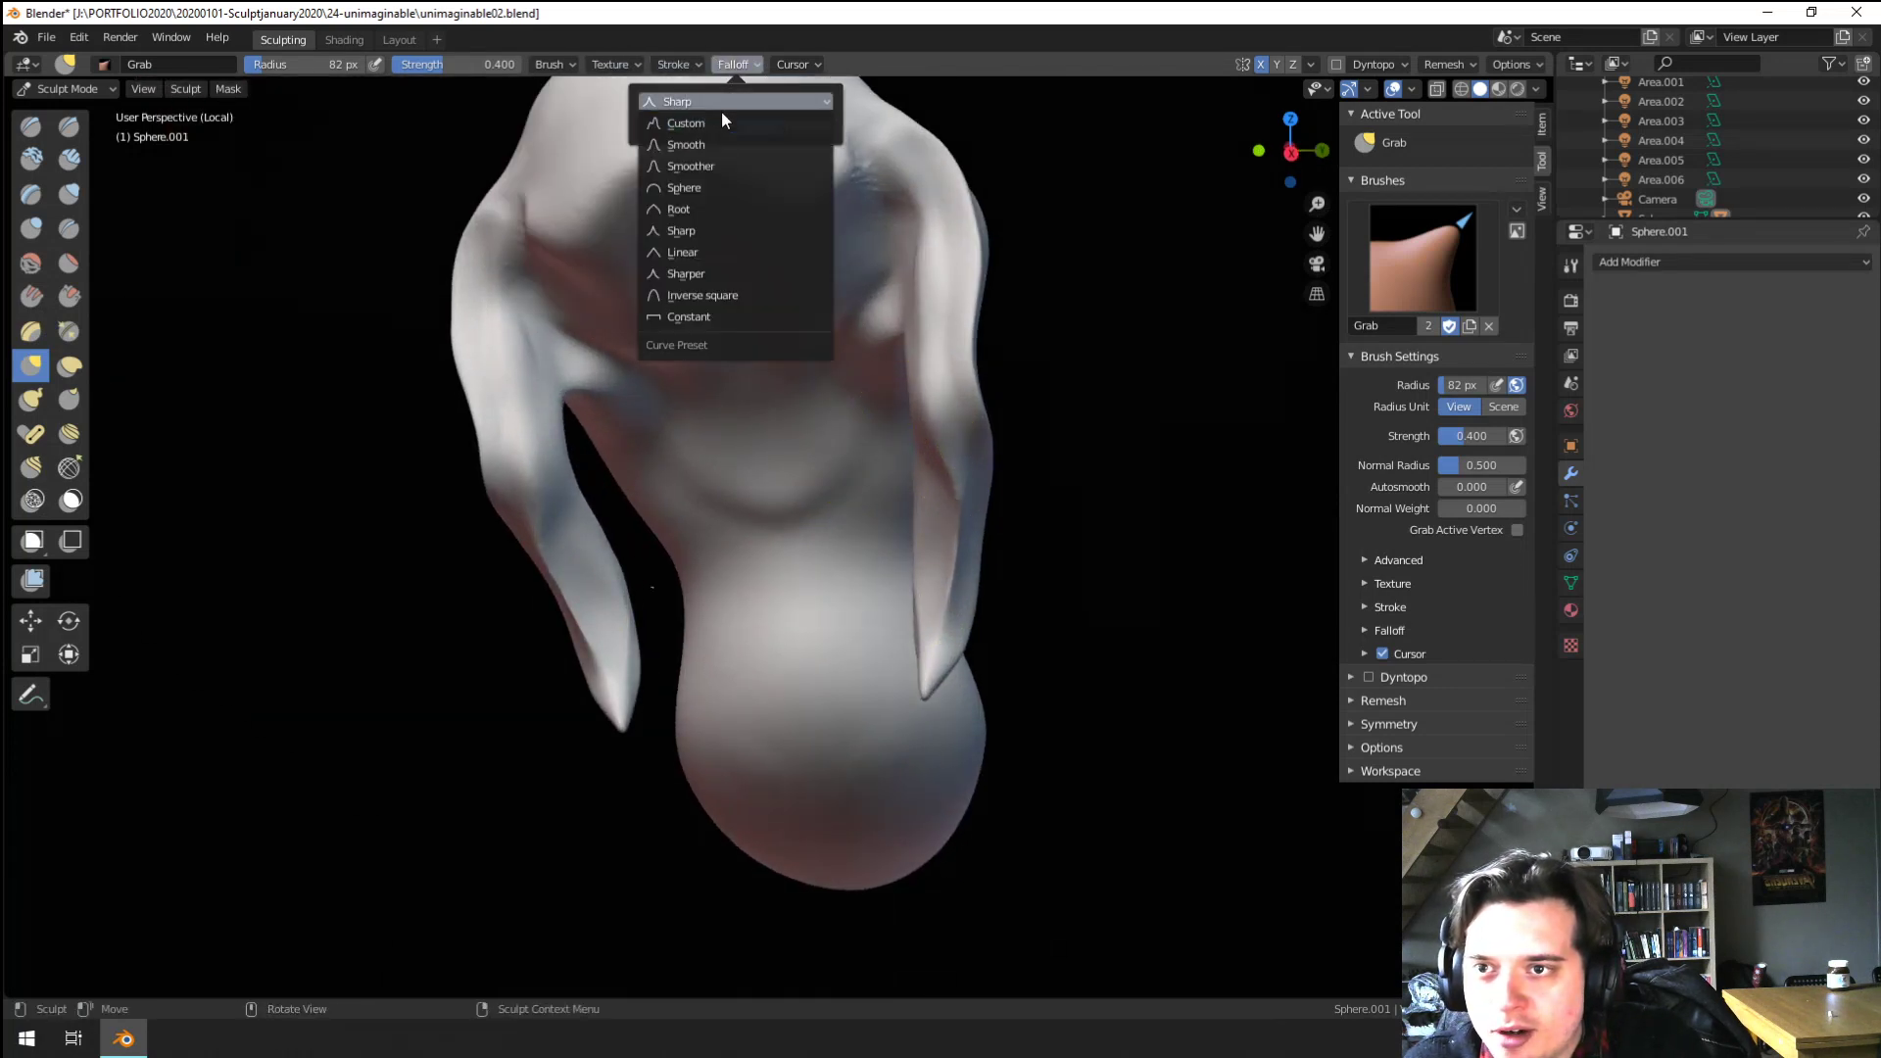
left_click(704, 148)
key("f")
left_click(940, 557)
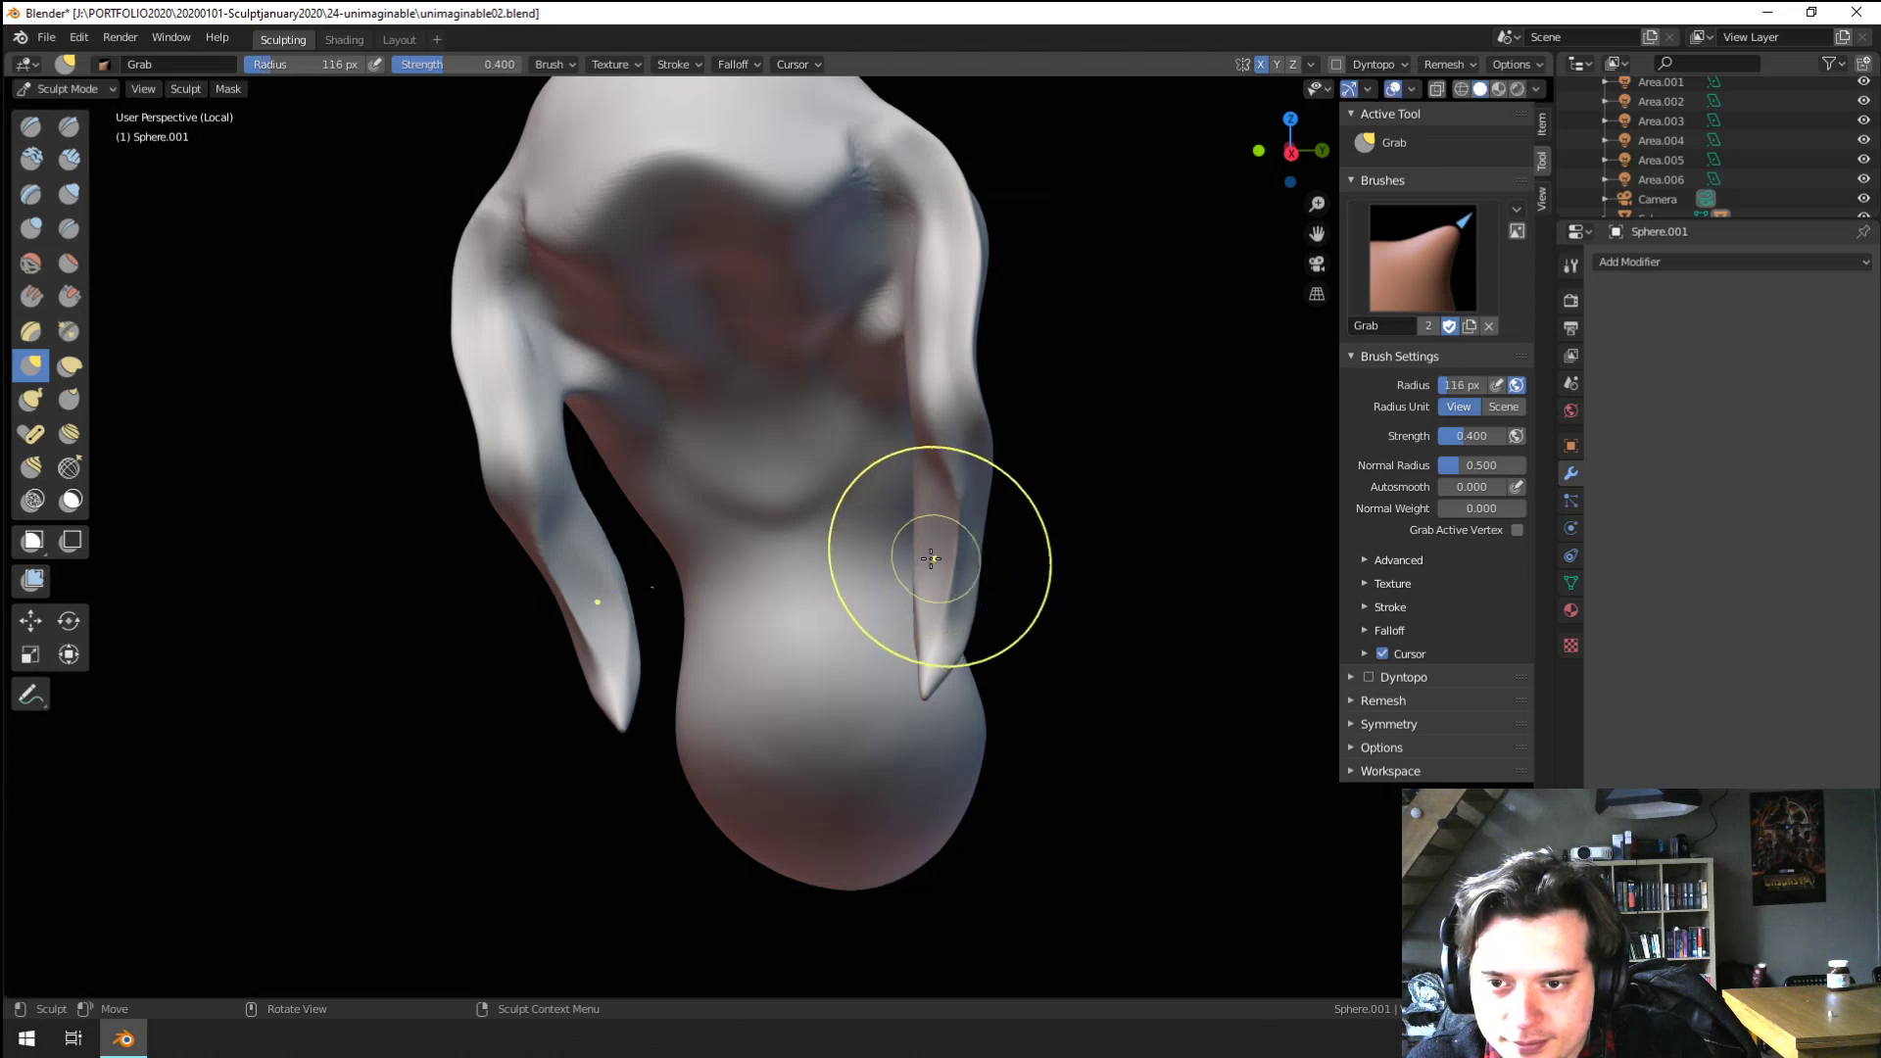
left_click_drag(940, 557, 953, 549)
Bend the upper and middle strand inward with the Grab brush at 186 px radius, then show the whole character again
key("f")
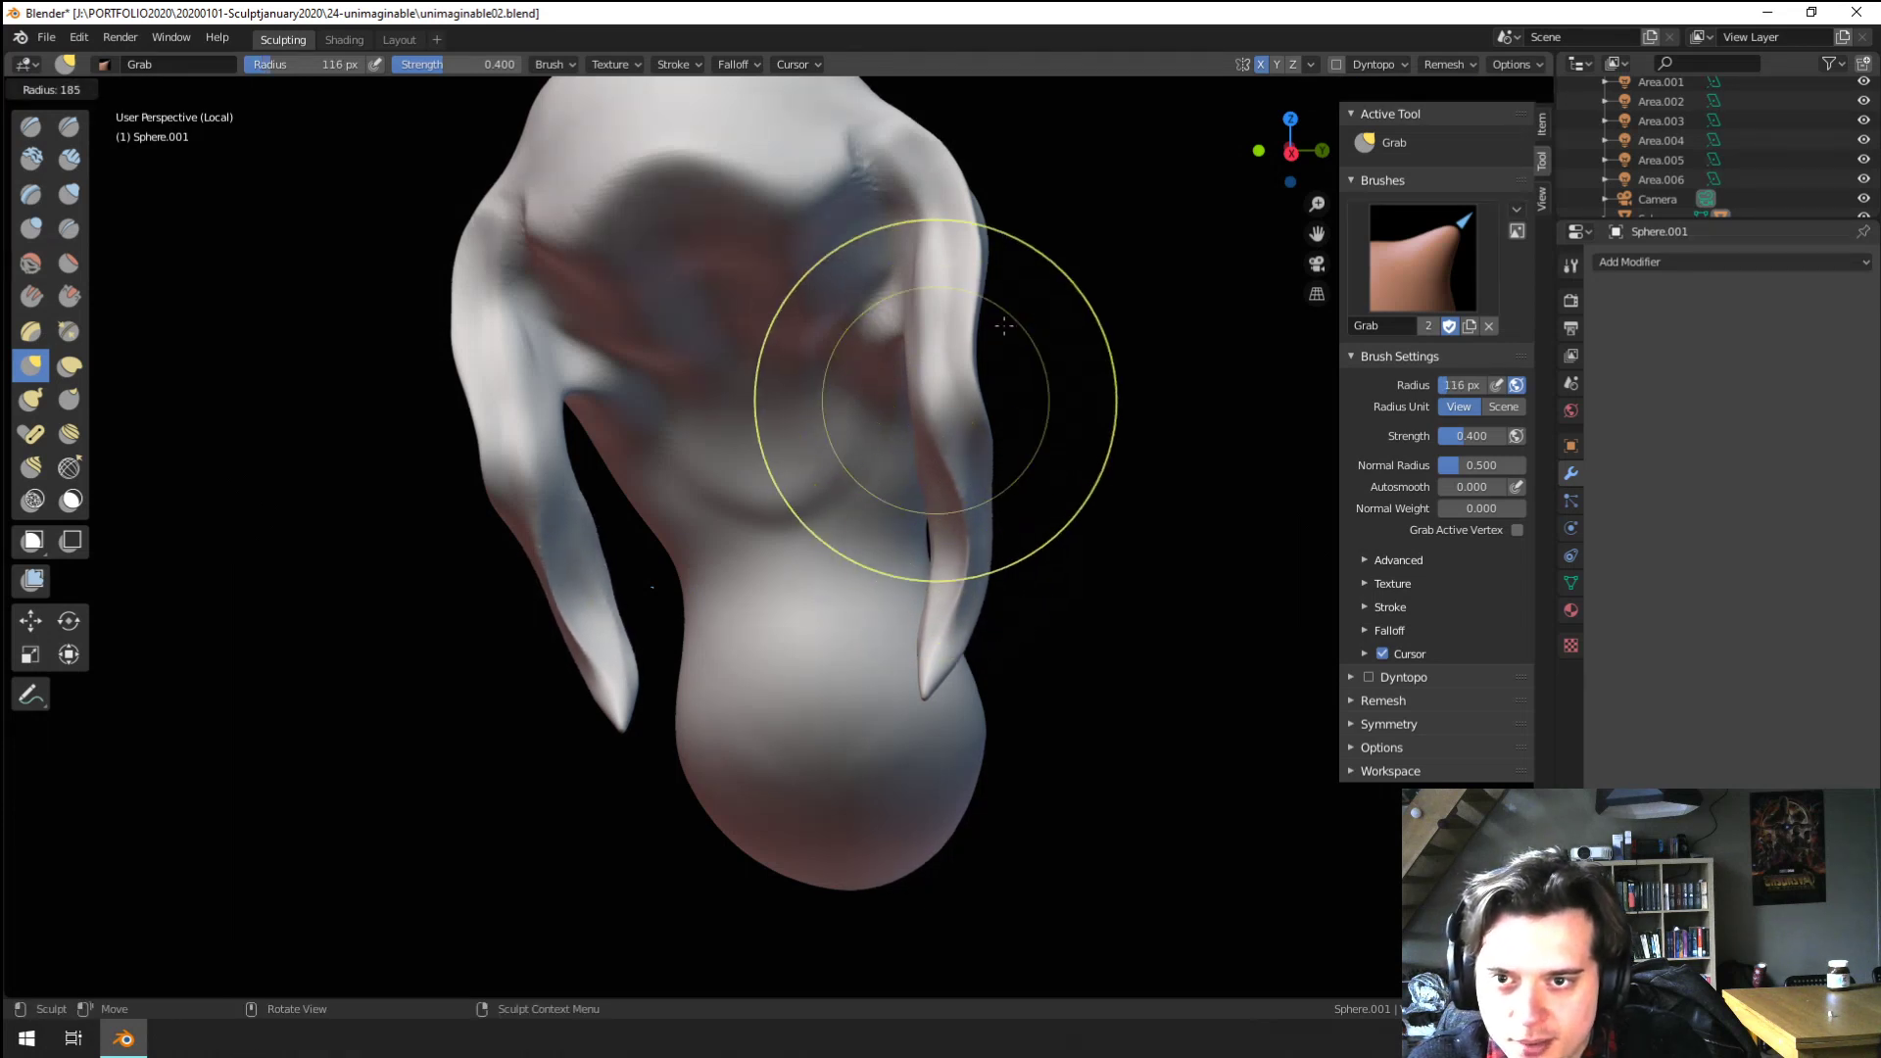
left_click(1119, 404)
left_click_drag(977, 294, 964, 313)
left_click_drag(959, 382, 932, 391)
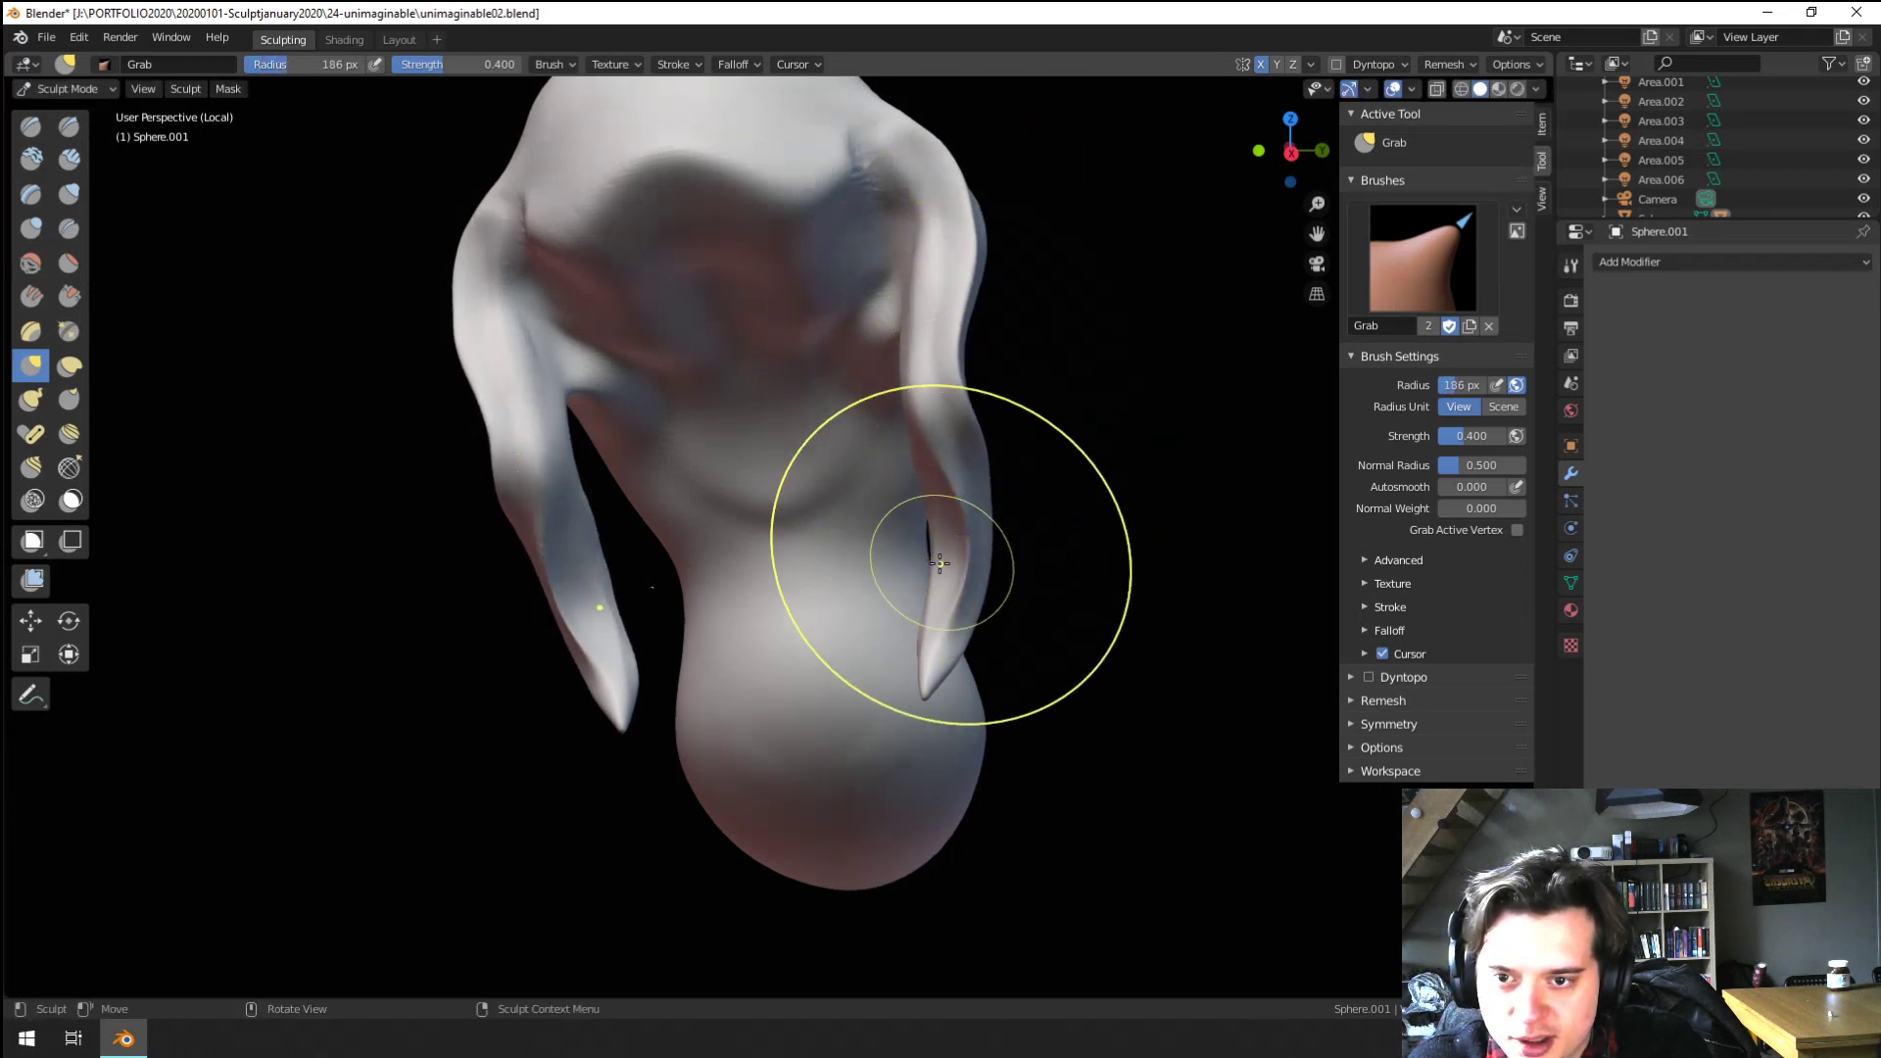
key("KP_Divide")
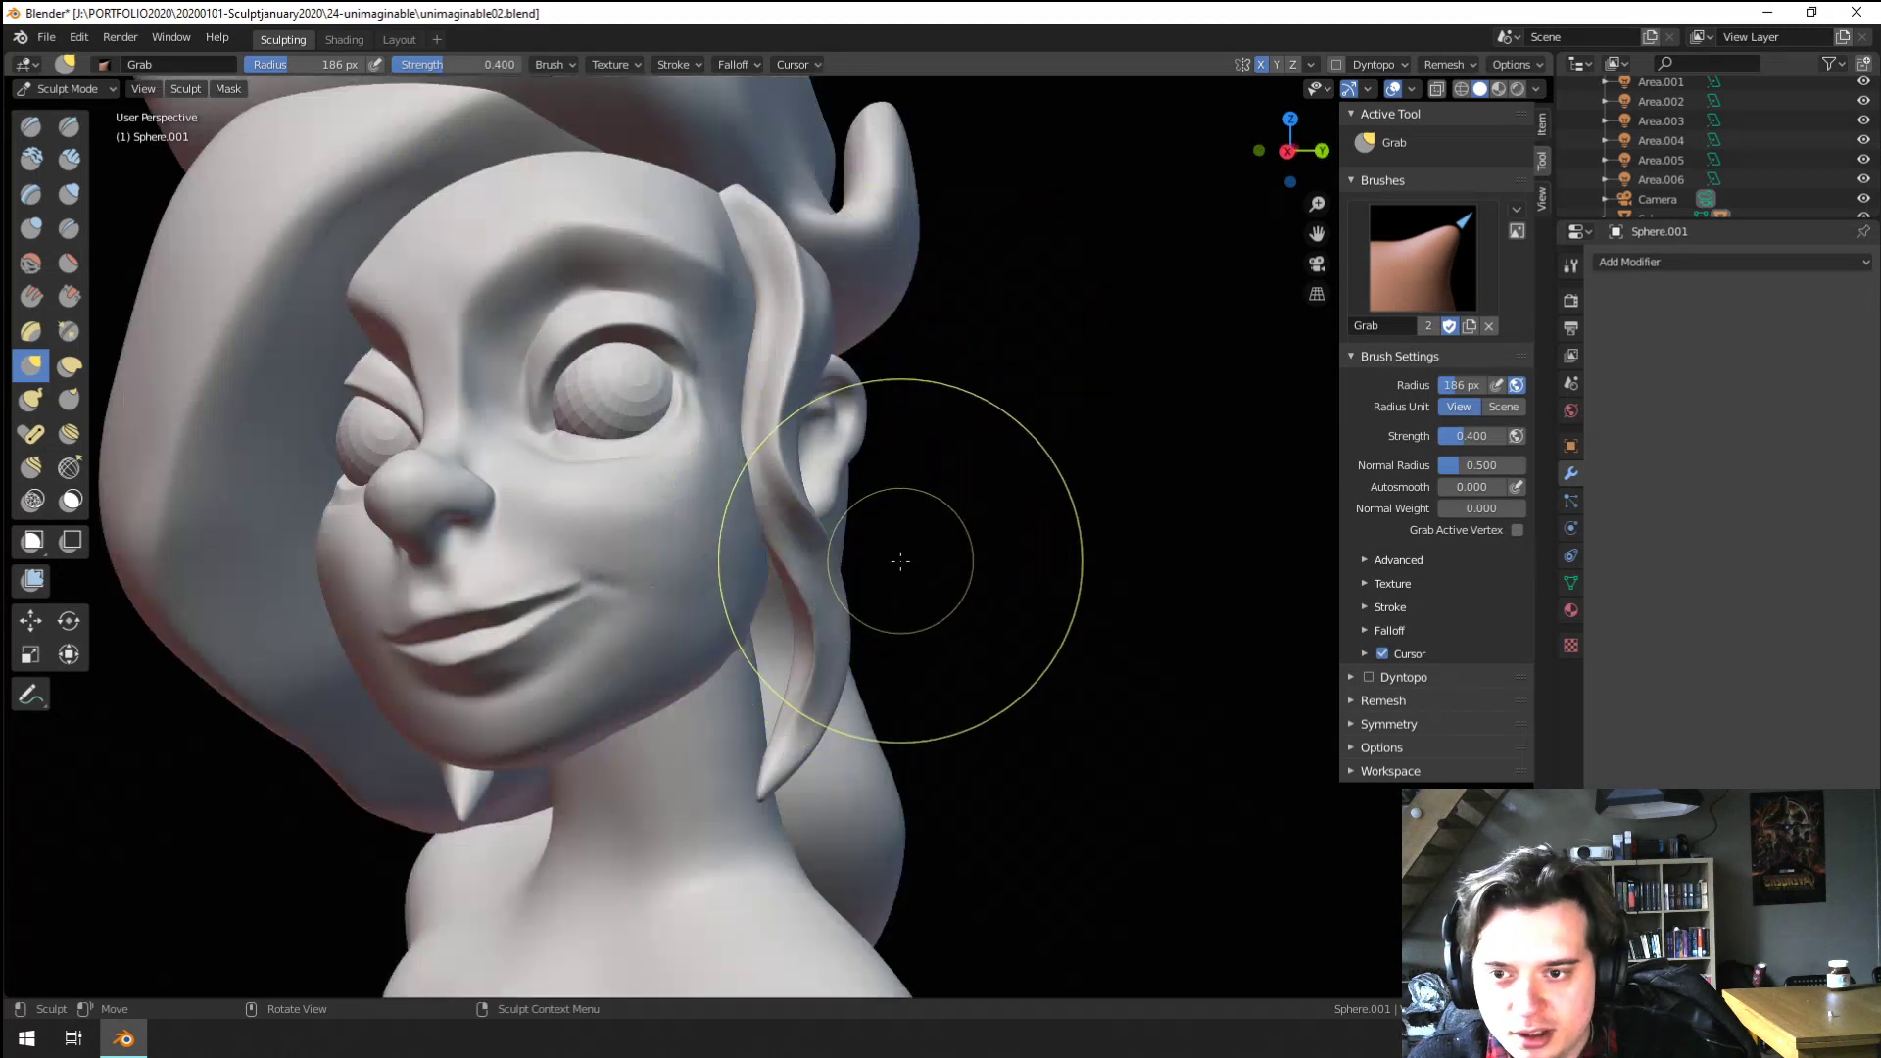
Push the strand's middle and lower sections outward into a stronger curve with the Grab brush at 254 px radius
mouse_move(825, 592)
middle_mouse_down()
mouse_move(878, 588)
mouse_move(831, 591)
middle_mouse_up()
key("f")
left_click(894, 509)
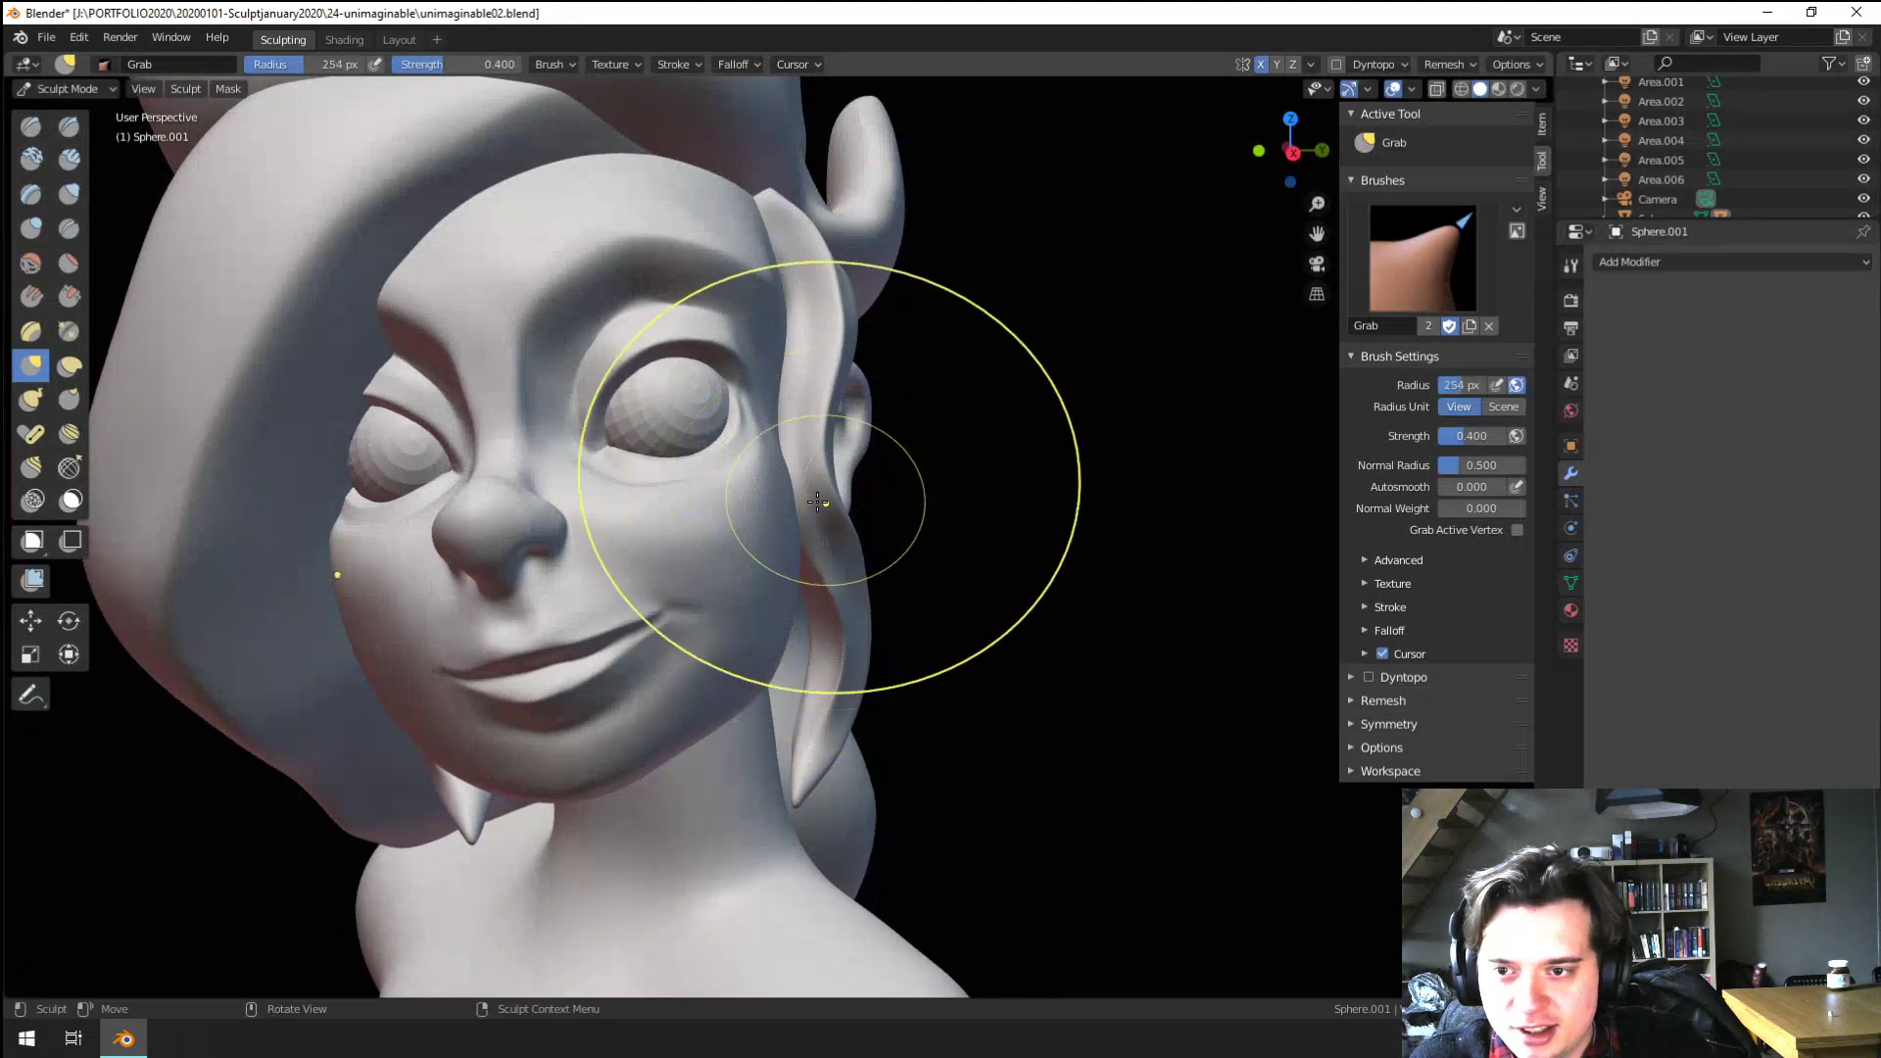
left_click_drag(827, 503, 845, 500)
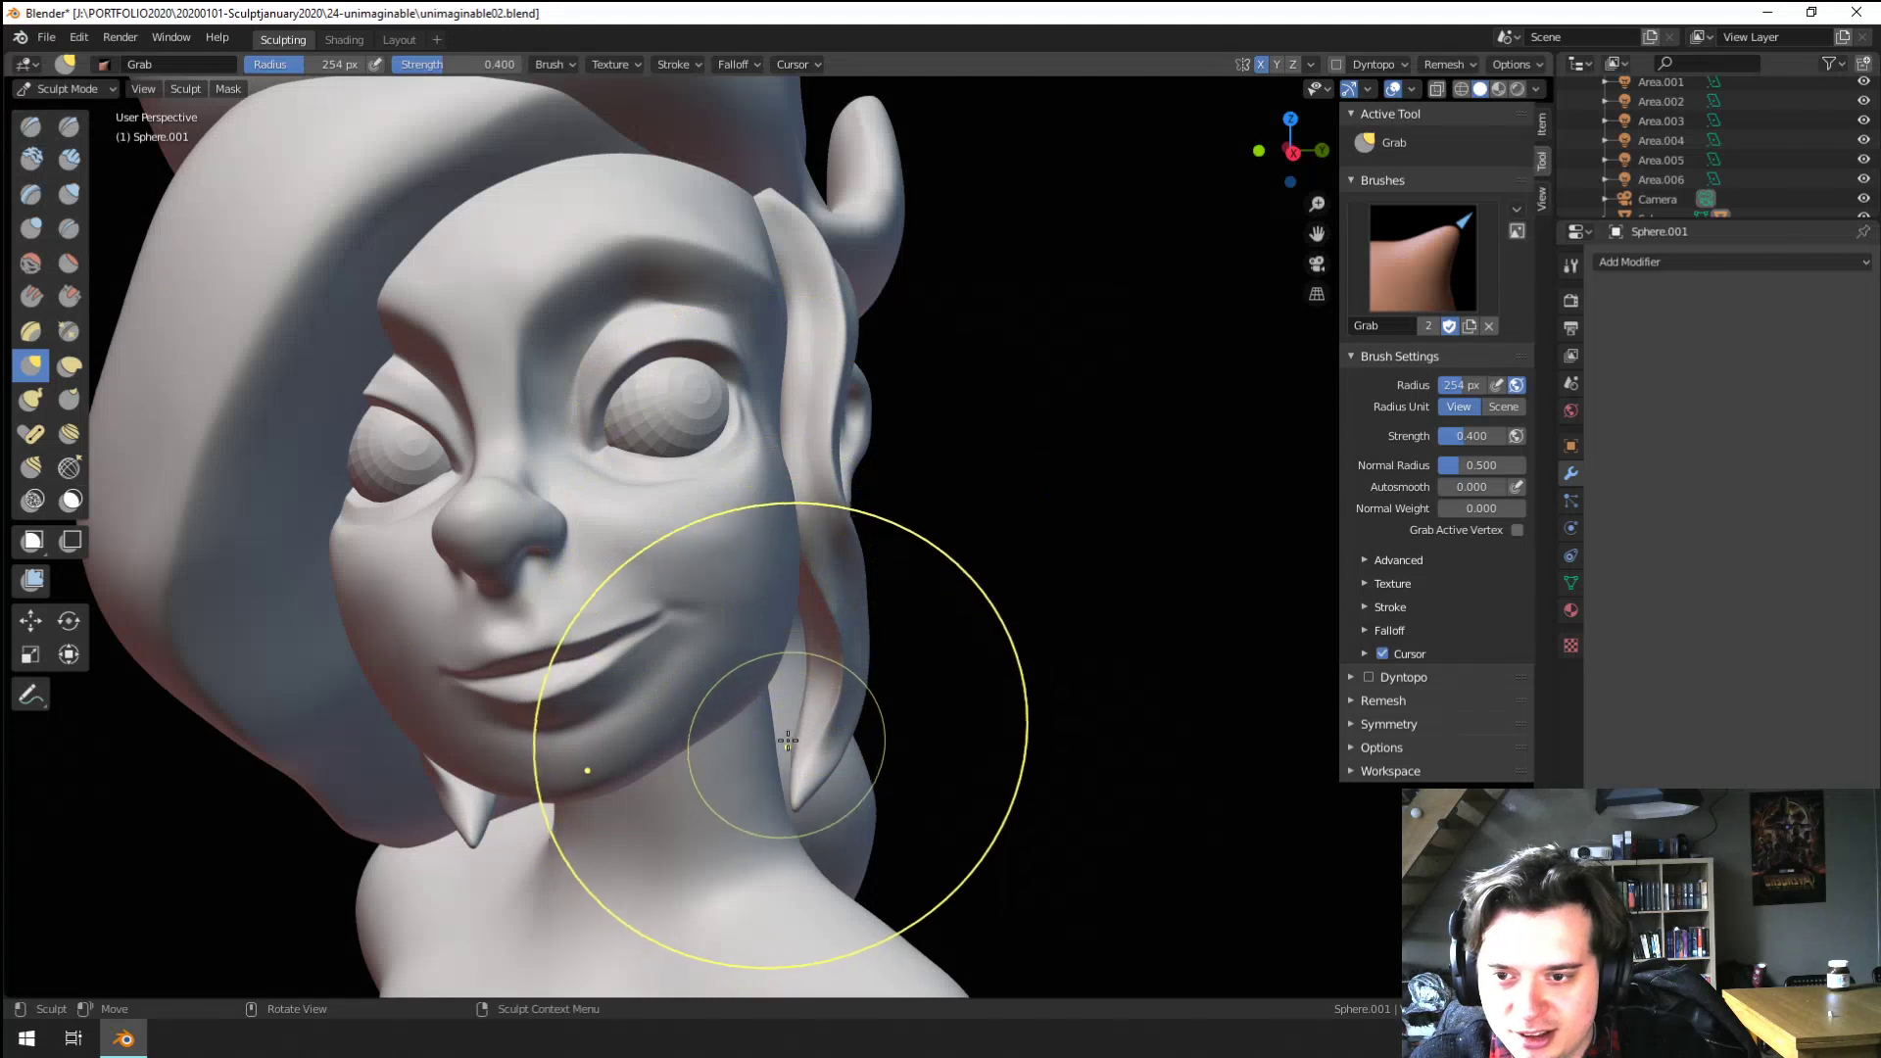
left_click_drag(788, 684, 805, 688)
Curl the strand's pointed tip inward toward the neck with the Snake Hook brush at 202 px radius
key("f")
left_click(781, 788)
left_click_drag(781, 787, 788, 791)
left_click(32, 398)
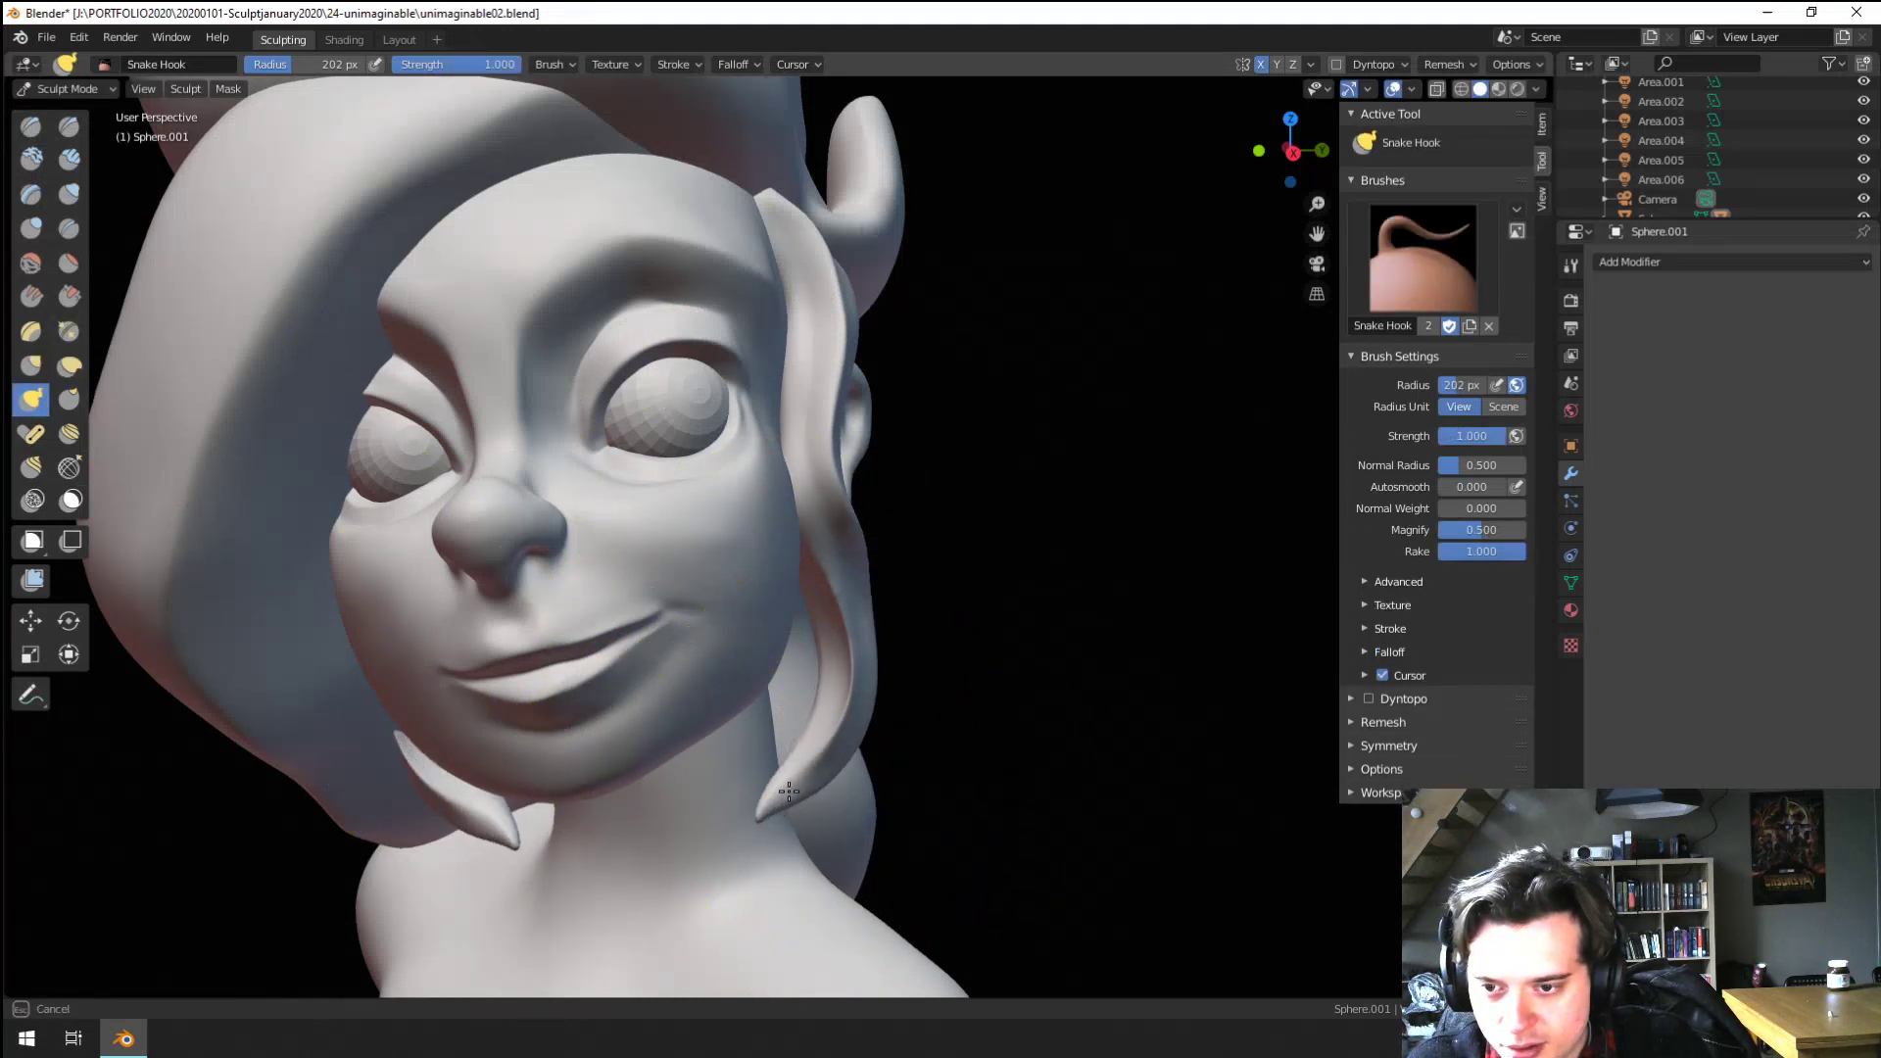
middle_click_drag(795, 789, 744, 764)
Pull the back hair's outline outward beside the neck with the Grab brush, reducing its radius to 229 px
key("g")
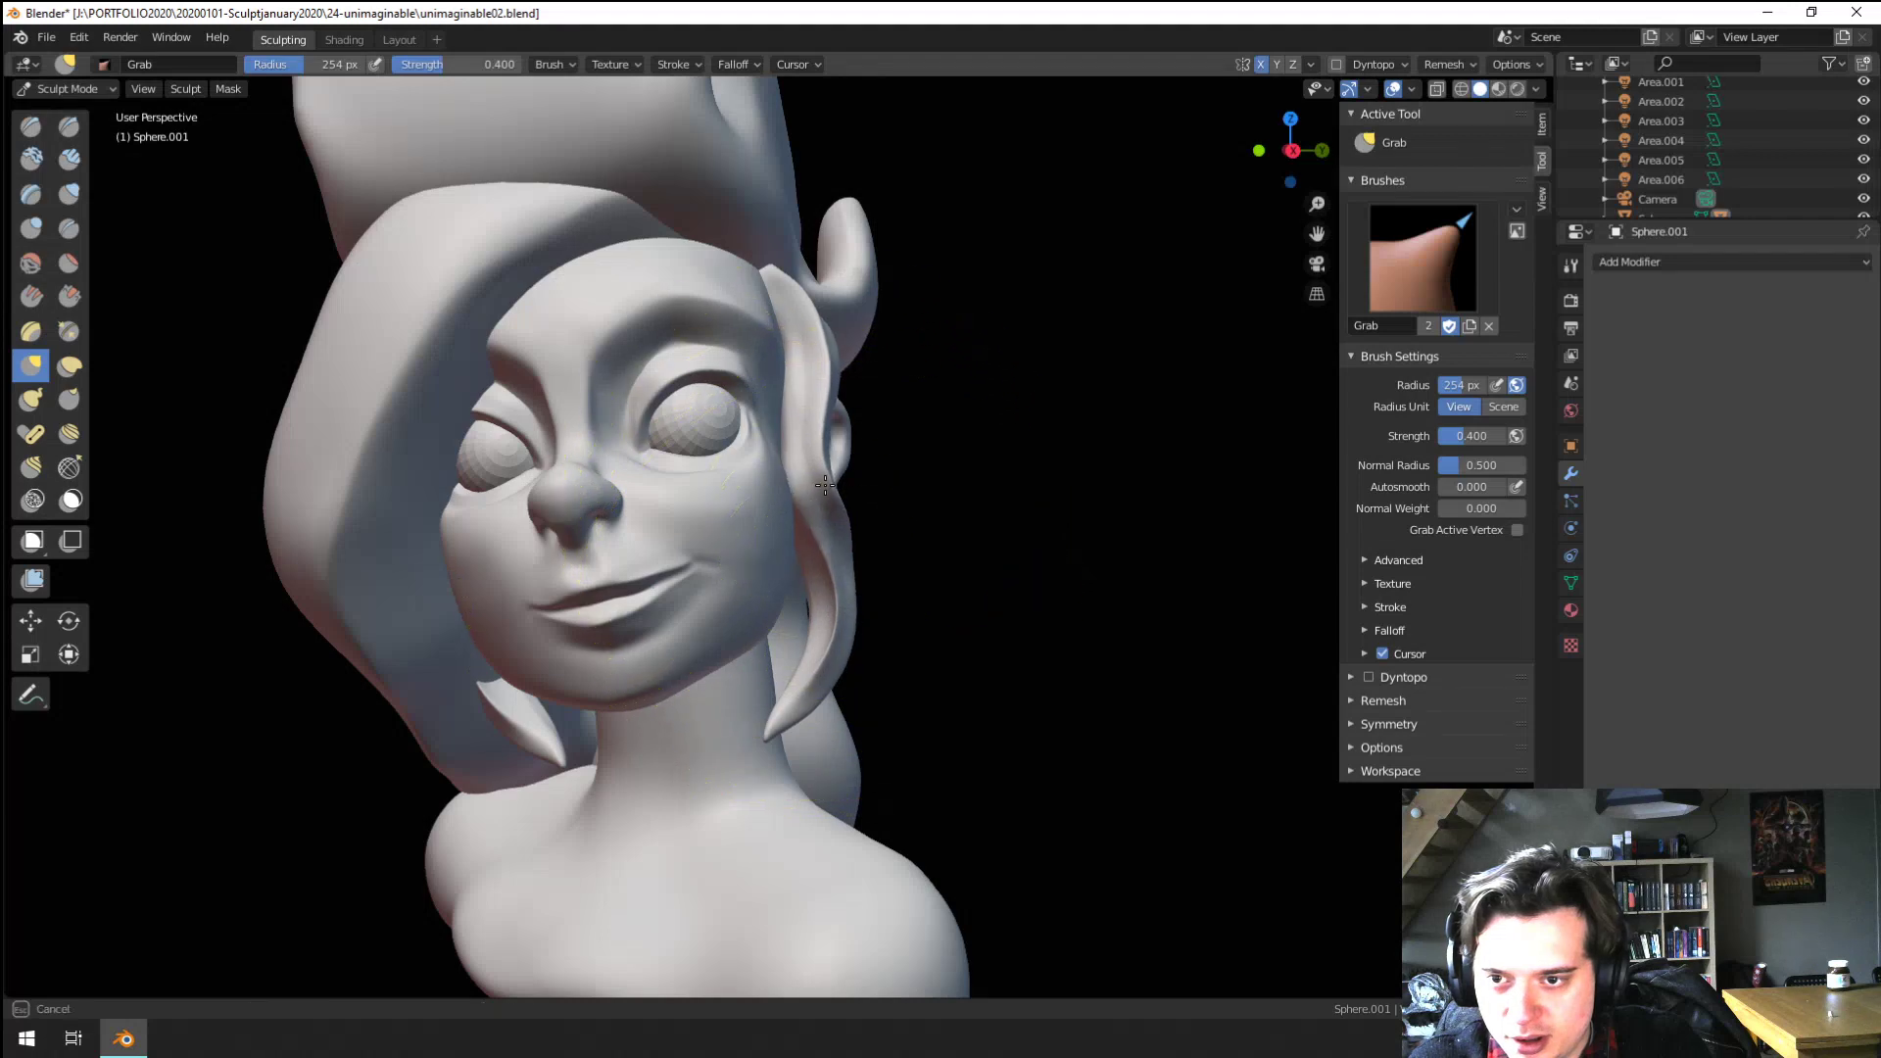
mouse_move(840, 421)
middle_mouse_down()
mouse_move(701, 655)
mouse_move(714, 630)
mouse_move(608, 672)
middle_mouse_up()
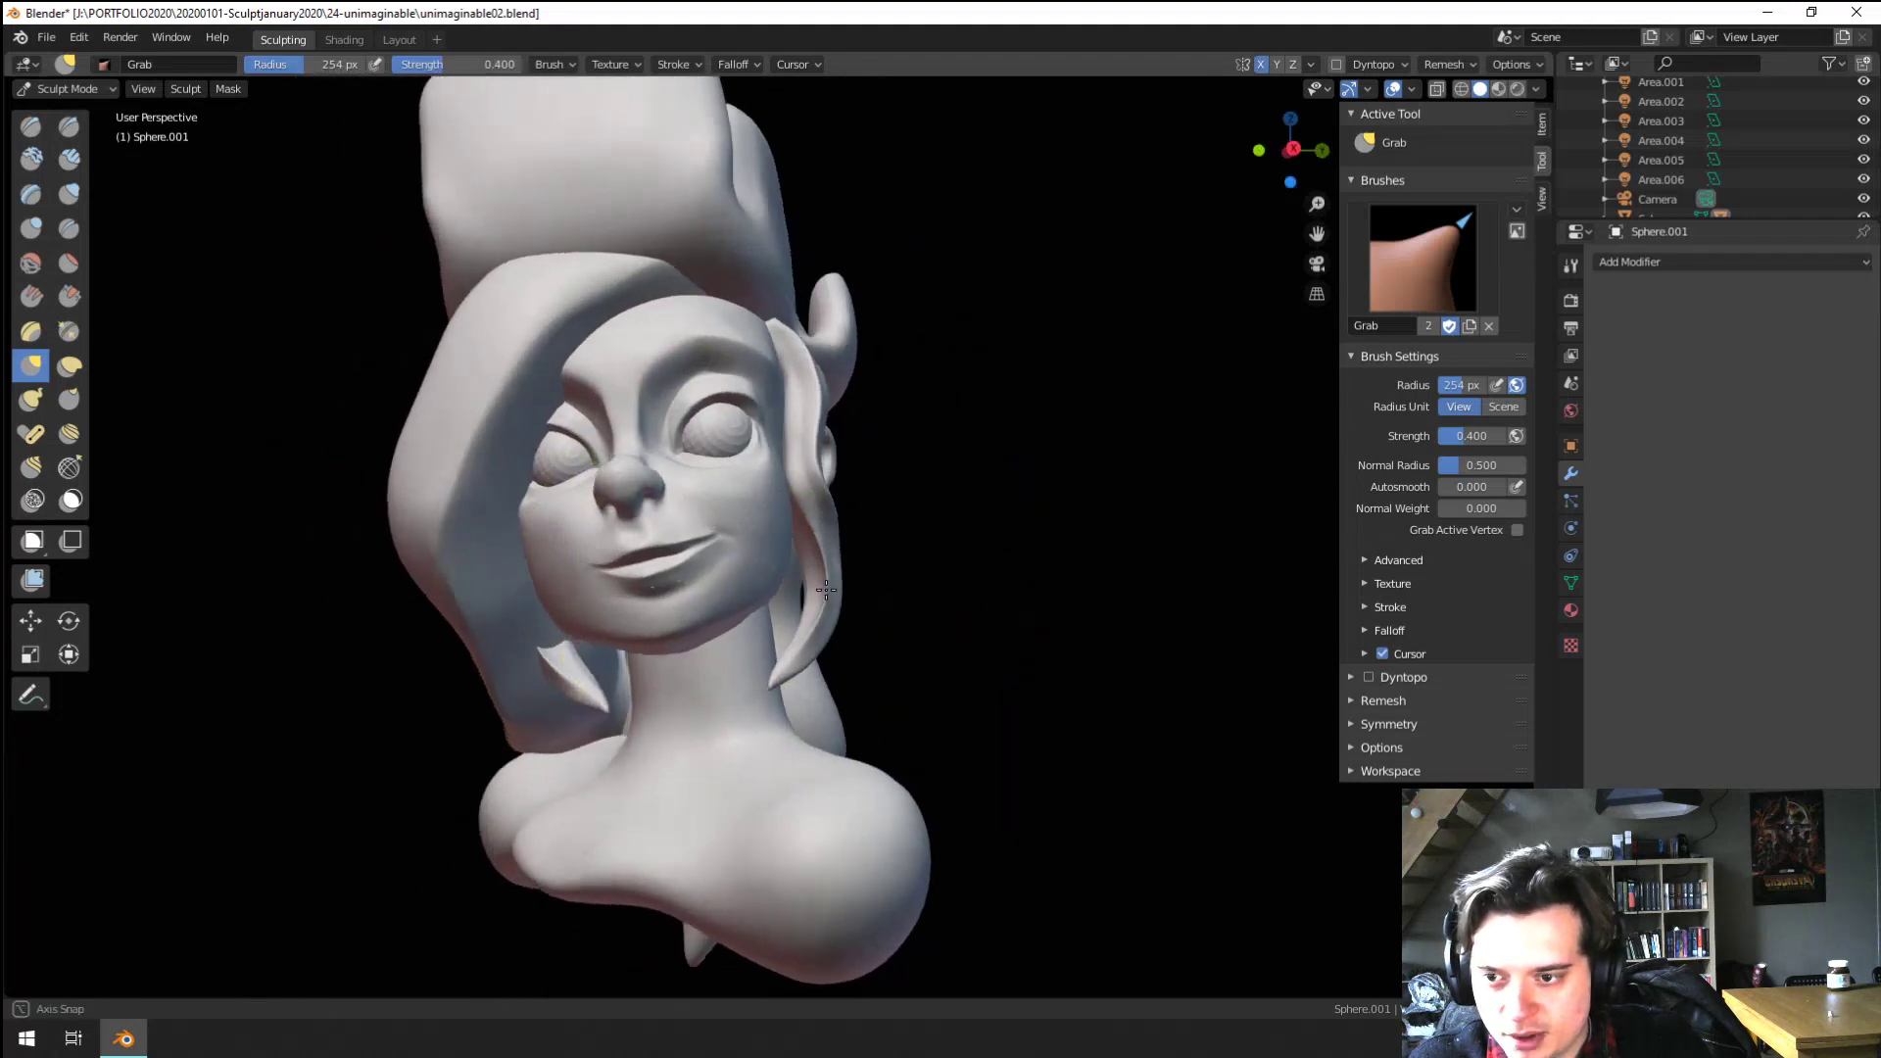
mouse_move(588, 546)
middle_mouse_down()
mouse_move(725, 559)
mouse_move(632, 490)
middle_mouse_up()
middle_click_drag(740, 360, 852, 441)
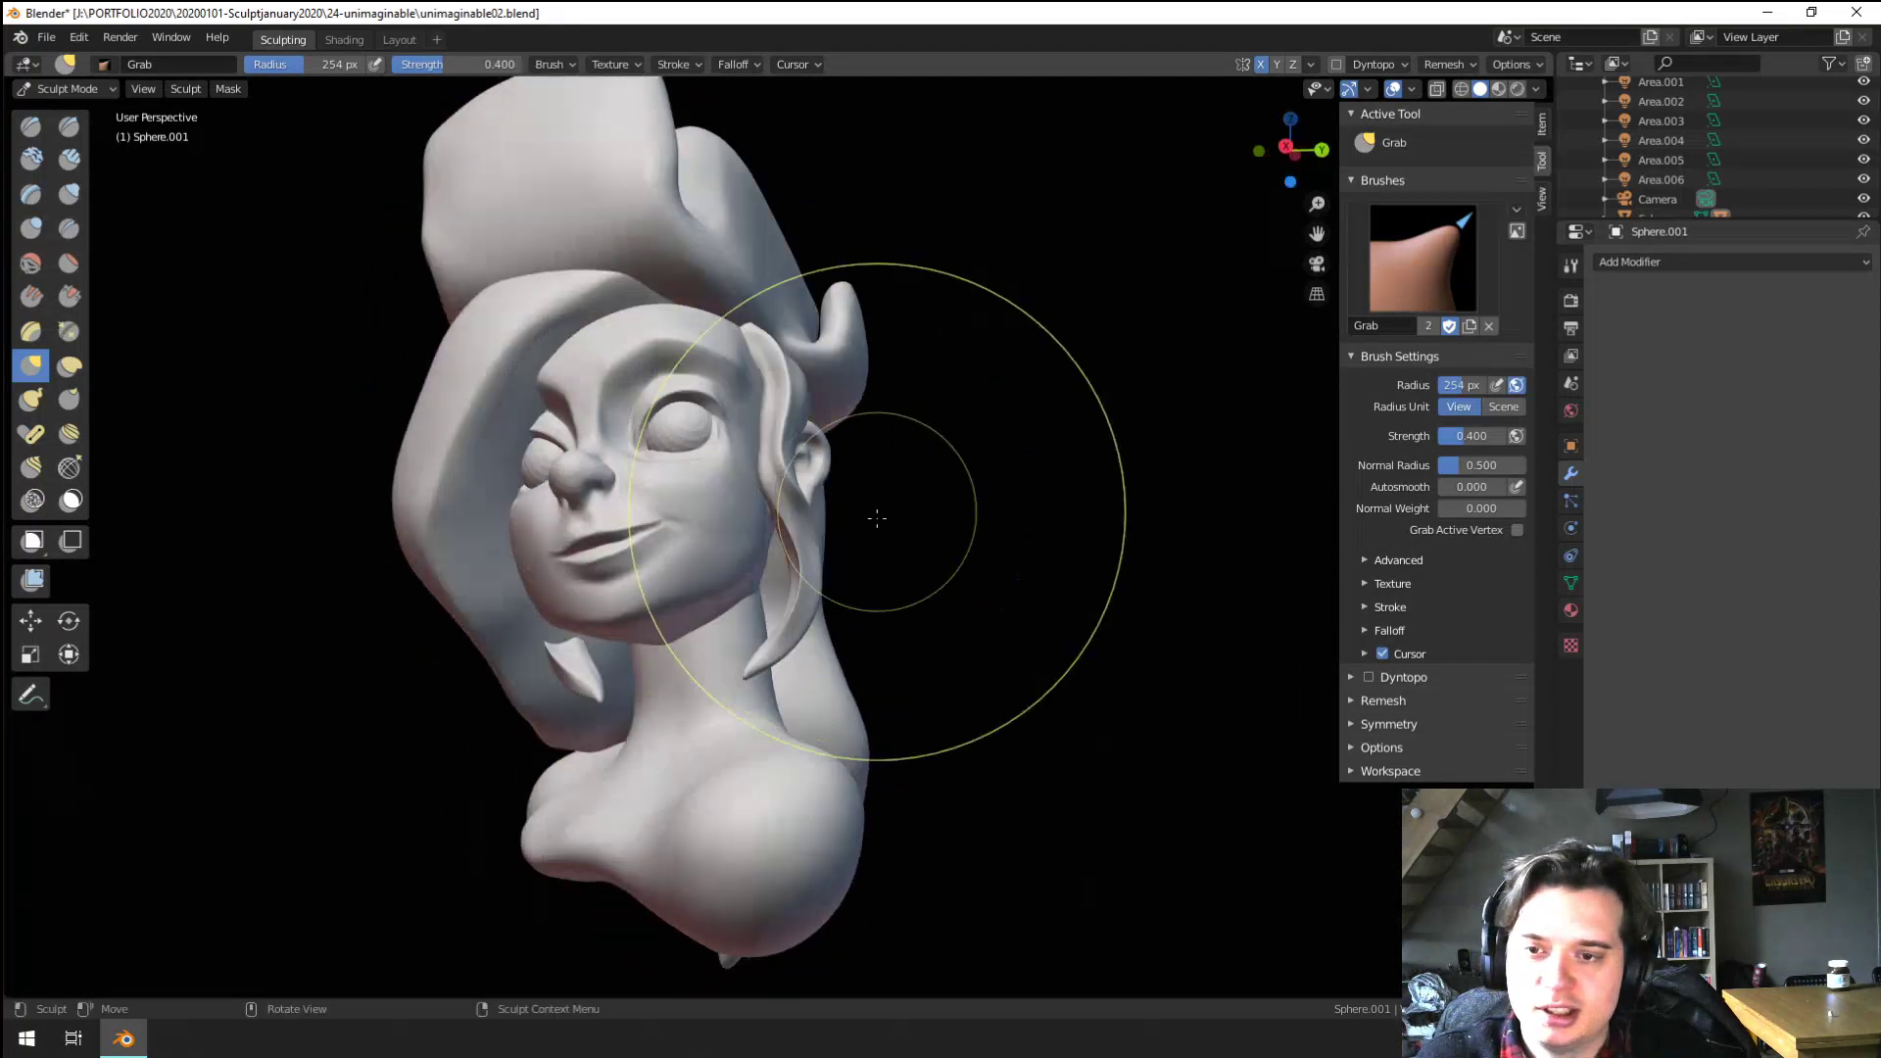
key("bracketleft")
Reshape the long back hair behind the ear and neck with the Grab brush at 247 and 195 px radius
key("f")
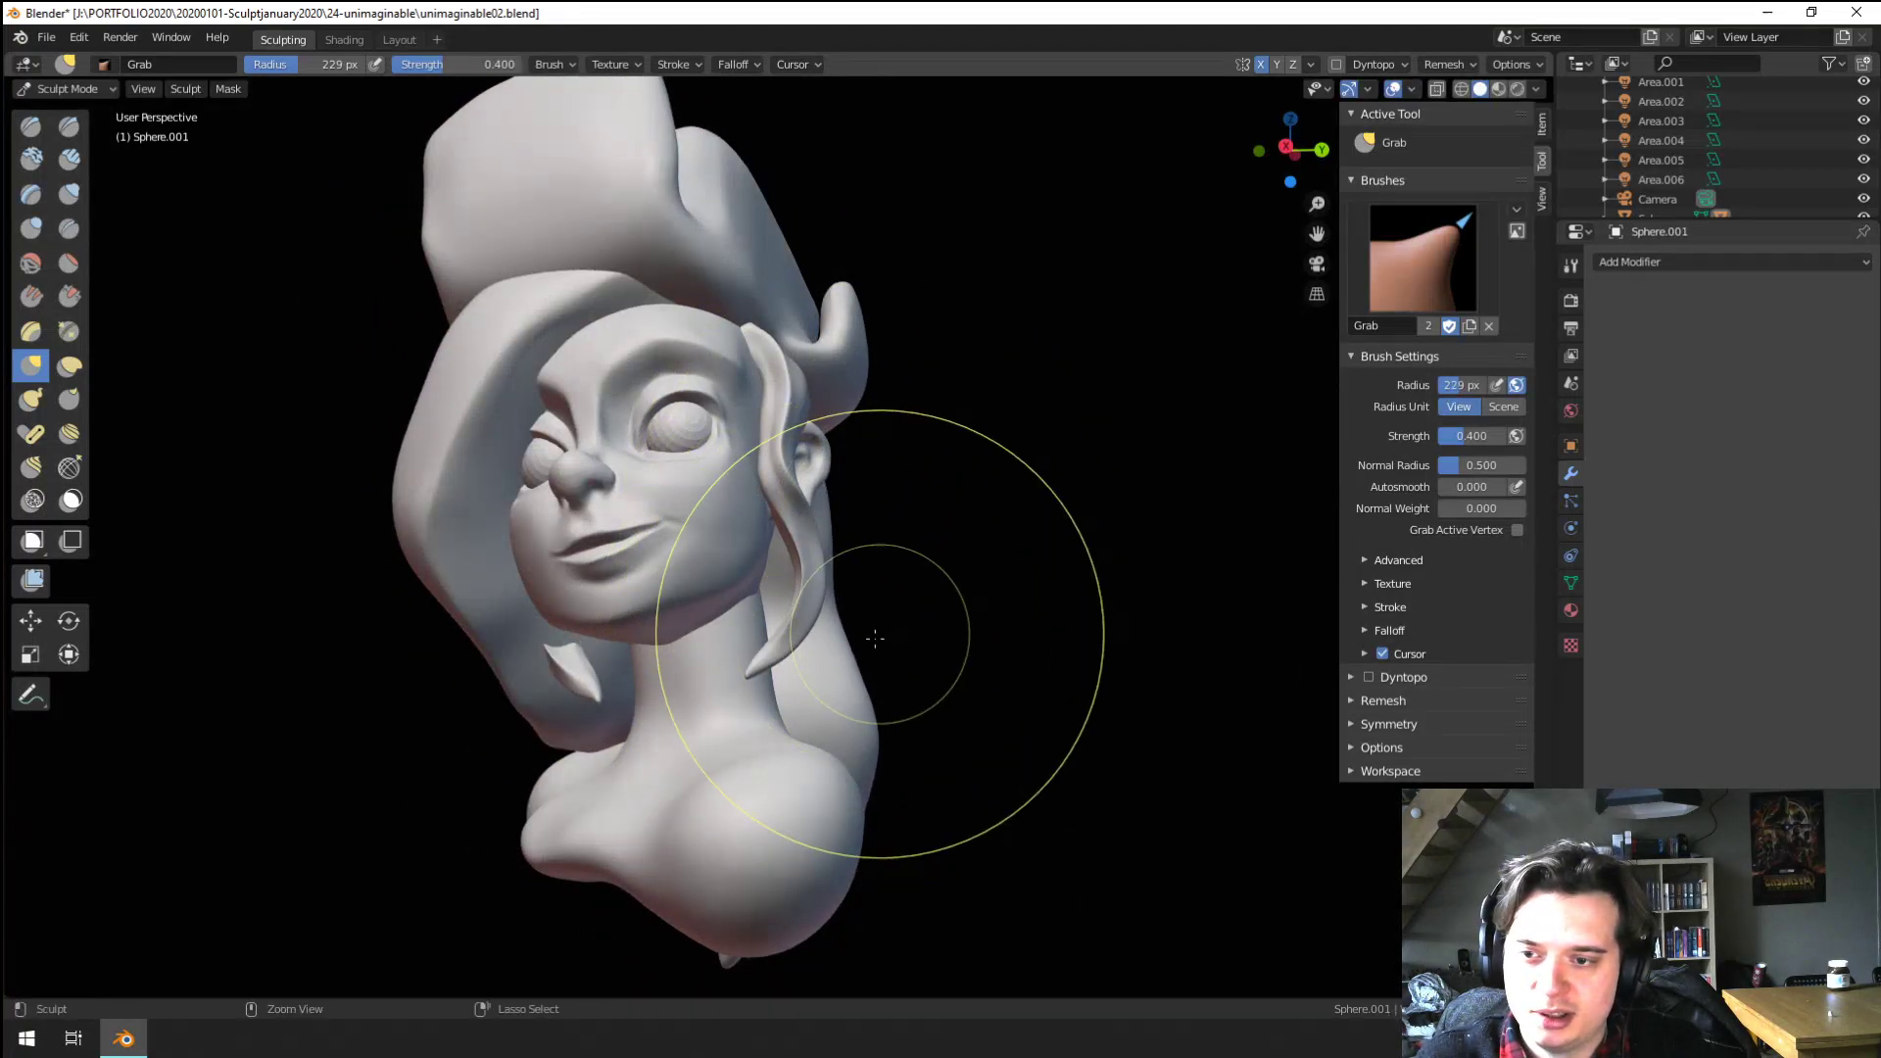
left_click(838, 670)
middle_click_drag(917, 639, 1024, 594)
key("f")
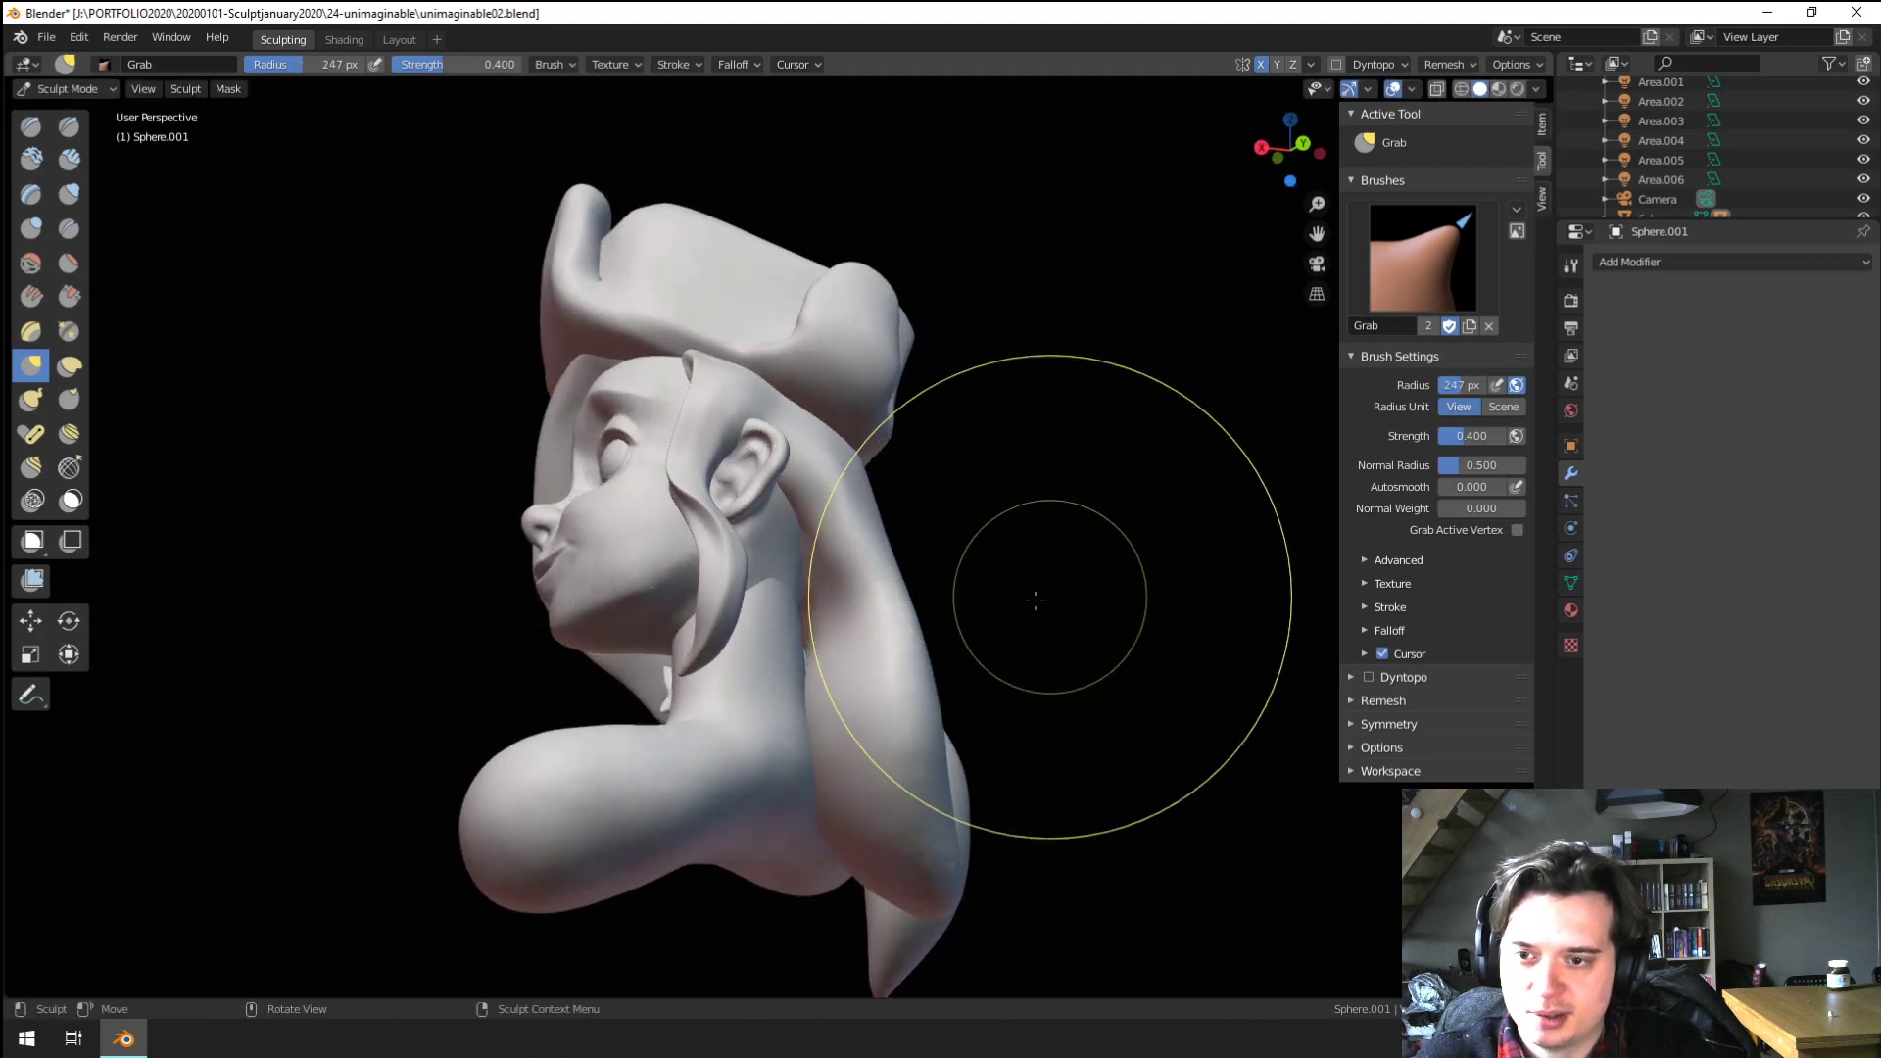
left_click(827, 642)
mouse_move(827, 643)
middle_mouse_down()
mouse_move(866, 608)
mouse_move(970, 609)
mouse_move(807, 621)
middle_mouse_up()
scroll(828, 578, "up", 2)
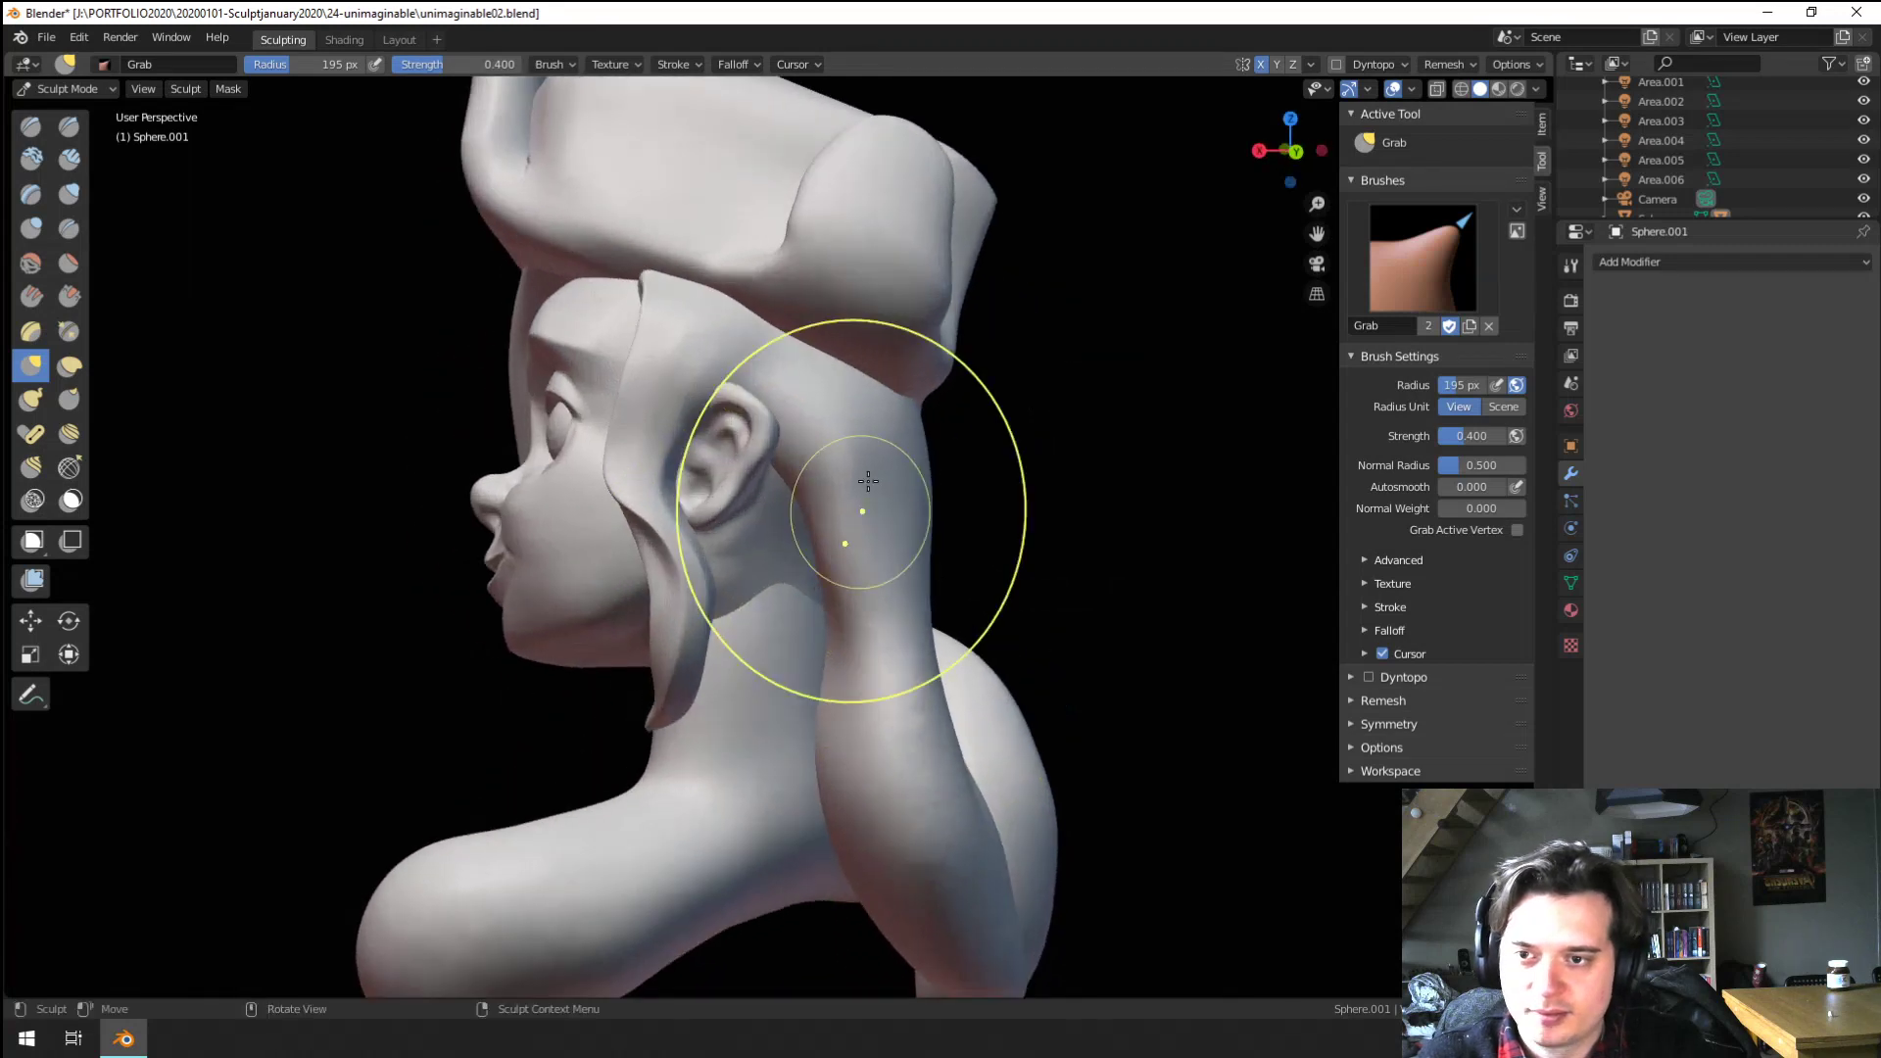
Crease the boundary between the front strand and the hair above the ear with the Crease brush at 85 px radius
middle_click_drag(845, 392, 832, 567, "shift")
scroll(832, 567, "up", 1)
key("shift+c")
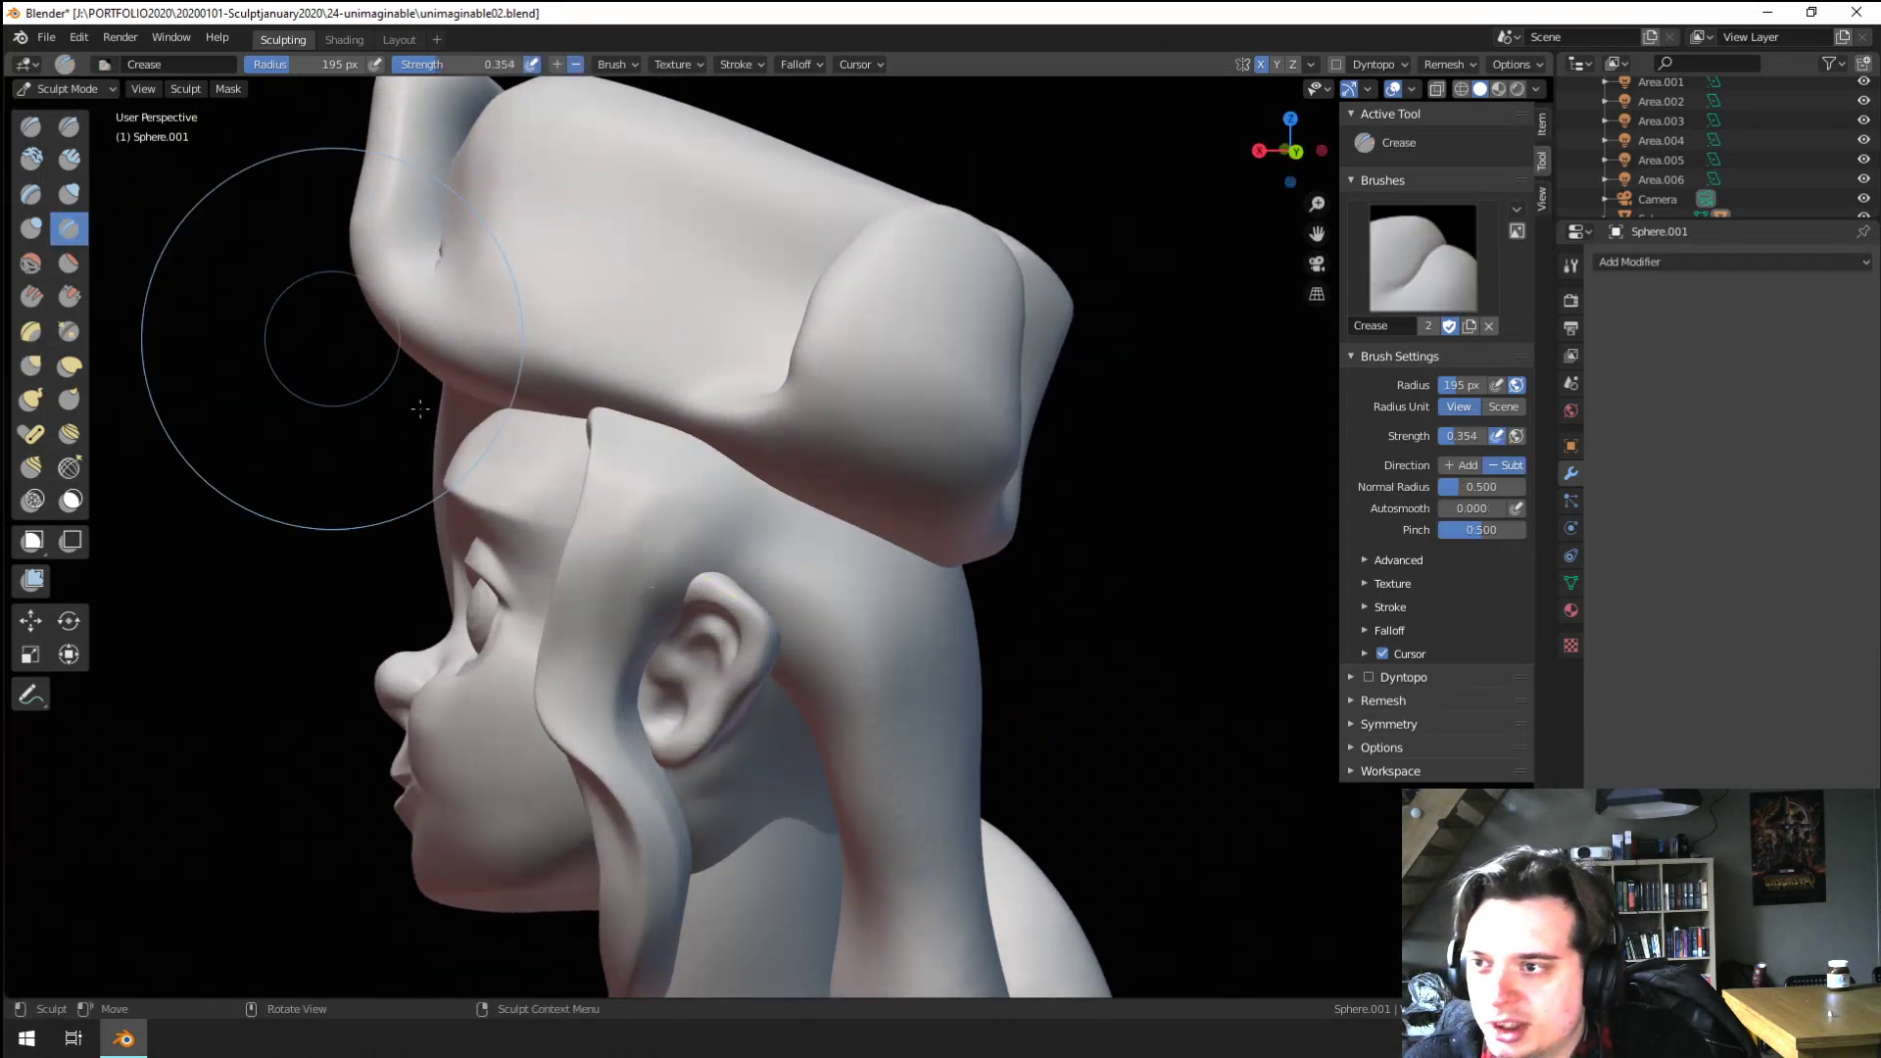
mouse_move(302, 315)
middle_mouse_down()
mouse_move(582, 623)
mouse_move(757, 456)
middle_mouse_up()
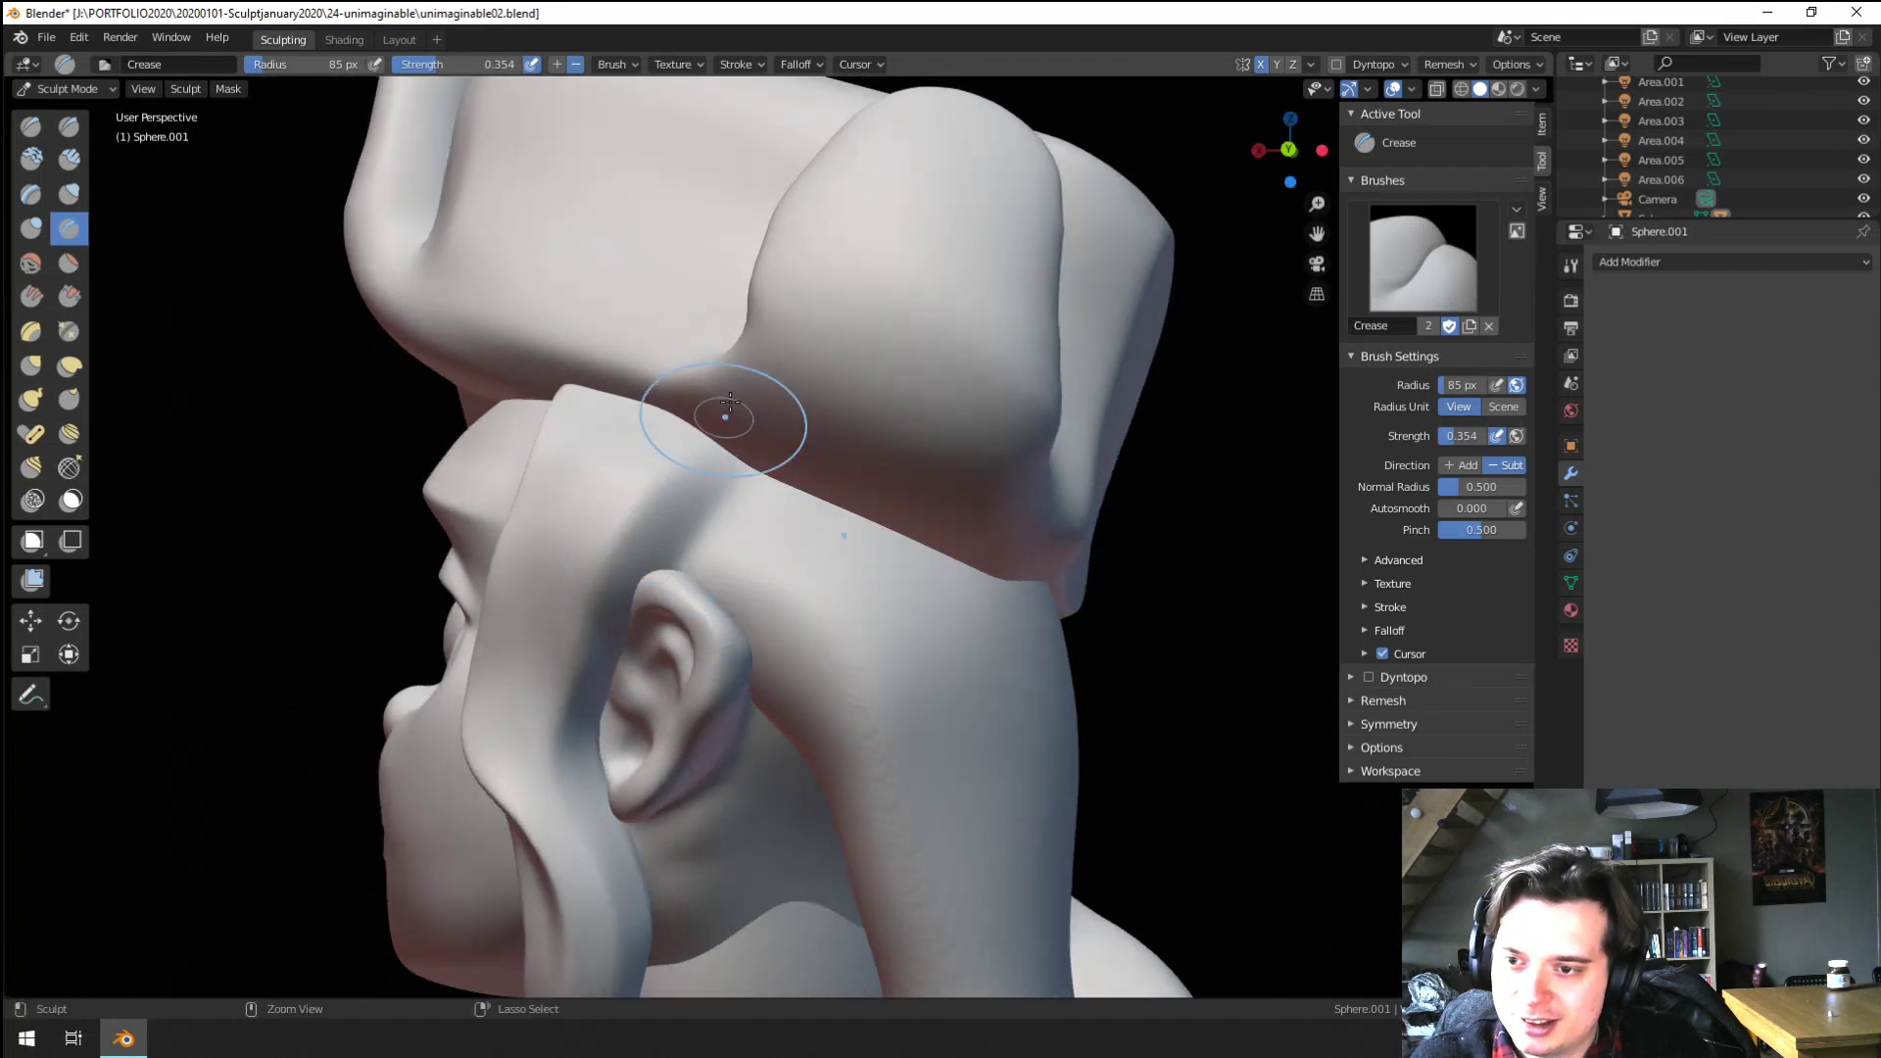
middle_click_drag(602, 639, 528, 405)
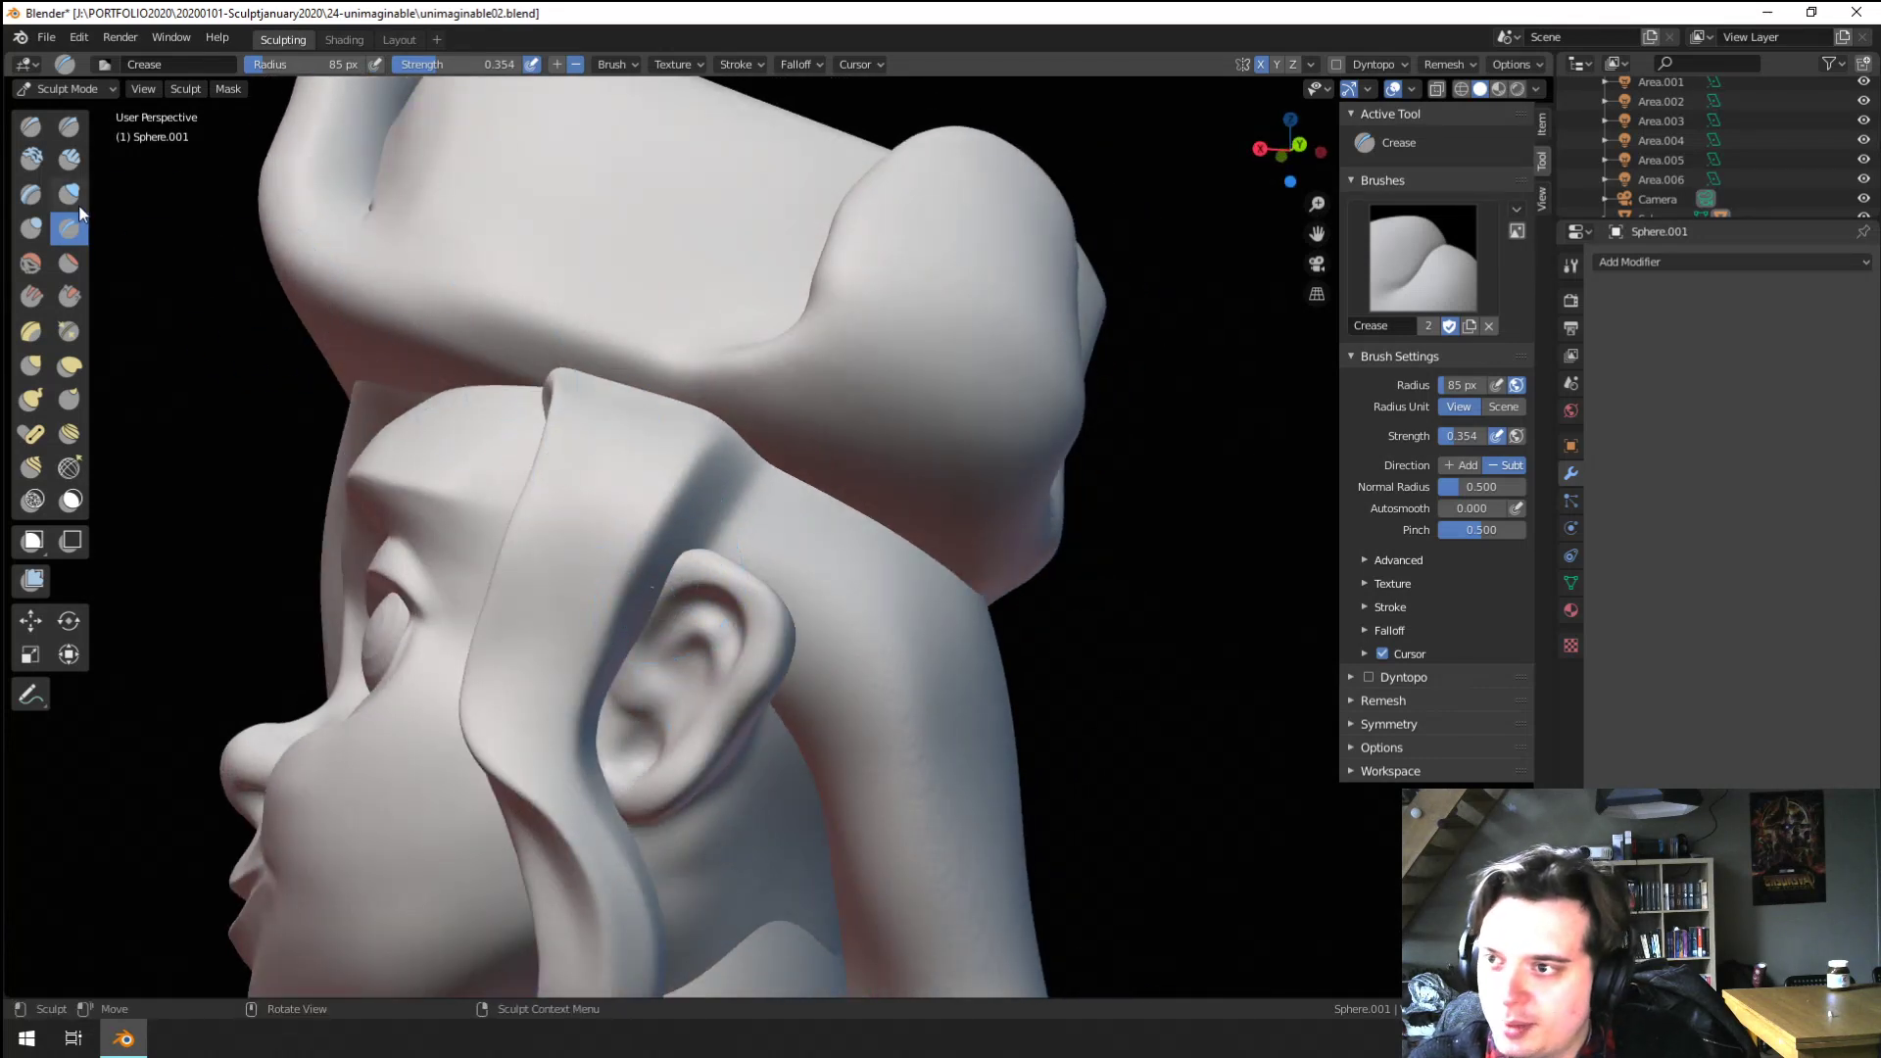
mouse_move(470, 529)
middle_mouse_down()
mouse_move(558, 491)
mouse_move(512, 479)
middle_mouse_up()
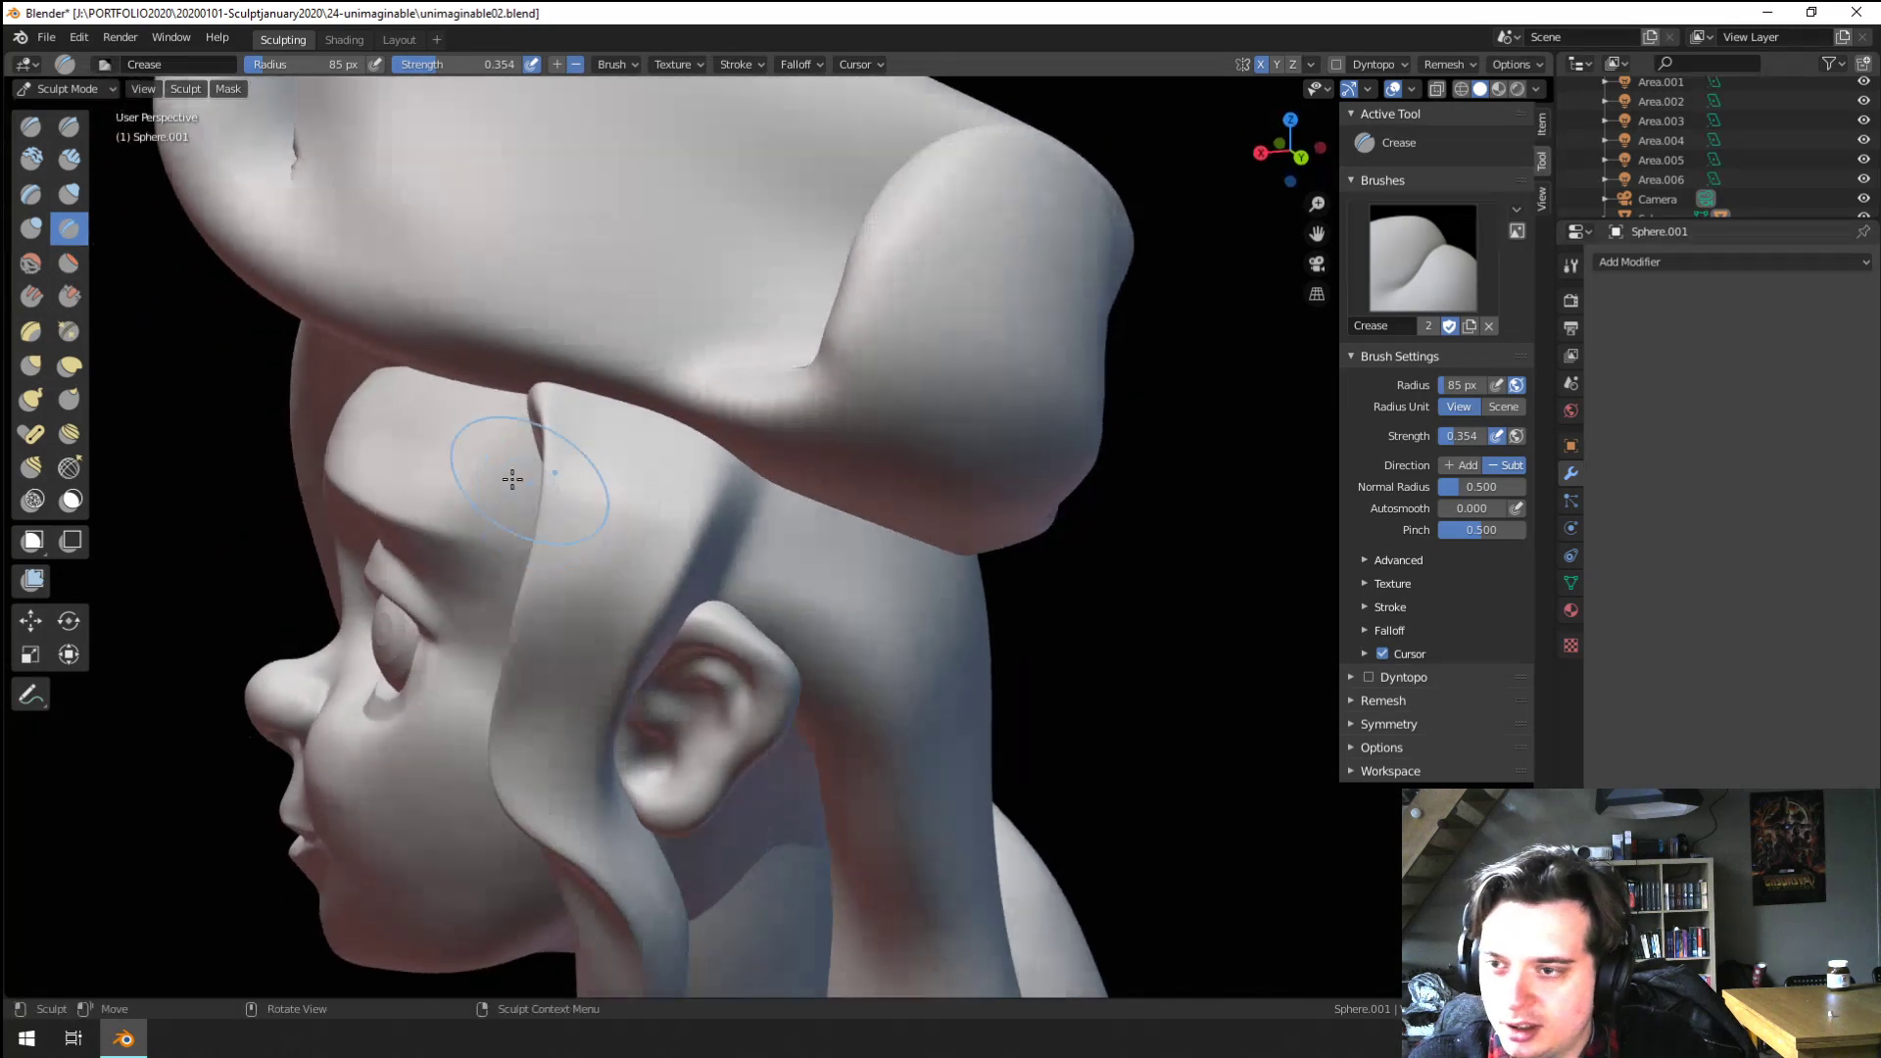
Build a lengthwise ridge on the upper strand with the Clay Tubes brush at 85 px and adjust its shape with Grab
left_click(77, 169)
left_click(35, 163)
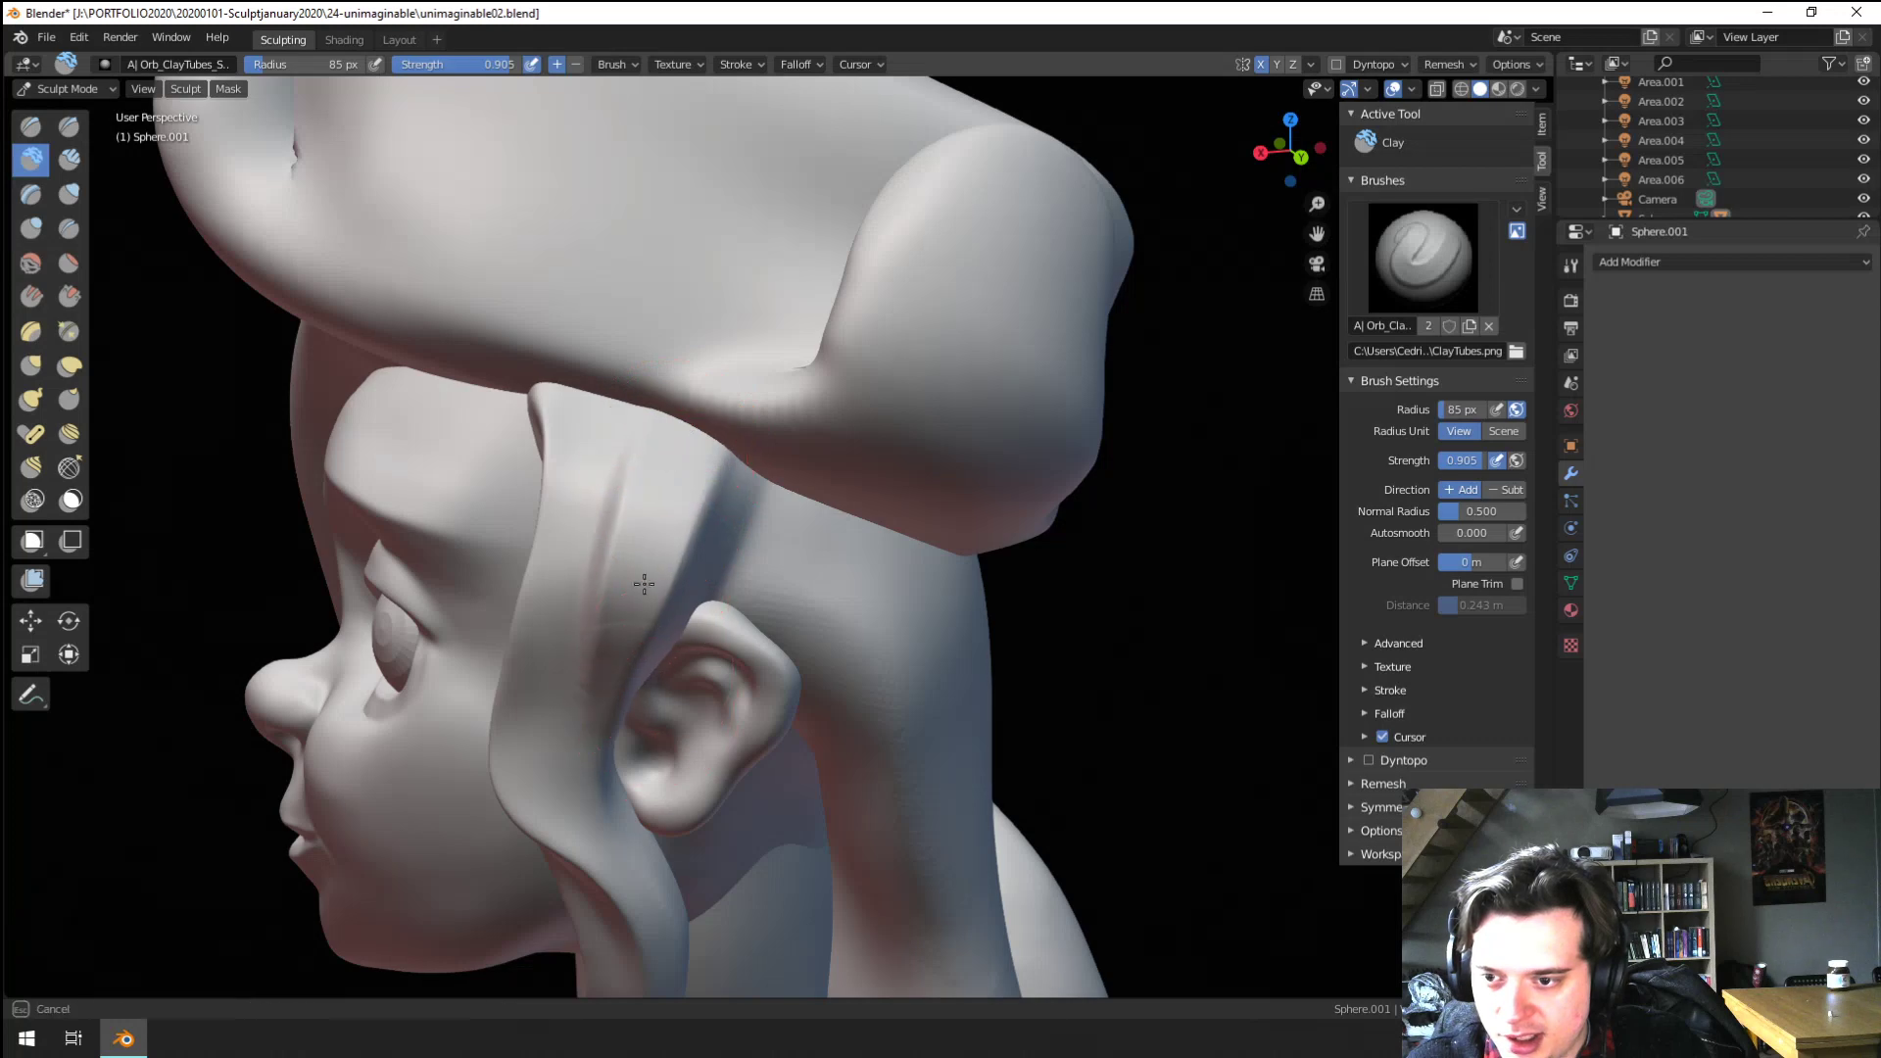
mouse_move(689, 410)
middle_mouse_down()
mouse_move(907, 434)
mouse_move(810, 420)
mouse_move(685, 474)
middle_mouse_up()
key("g")
Crease along the upper strand's ridge with the Crease brush, reducing its radius to 66 px
scroll(715, 456, "up", 2)
left_click(69, 228)
key("bracketleft")
key("bracketleft")
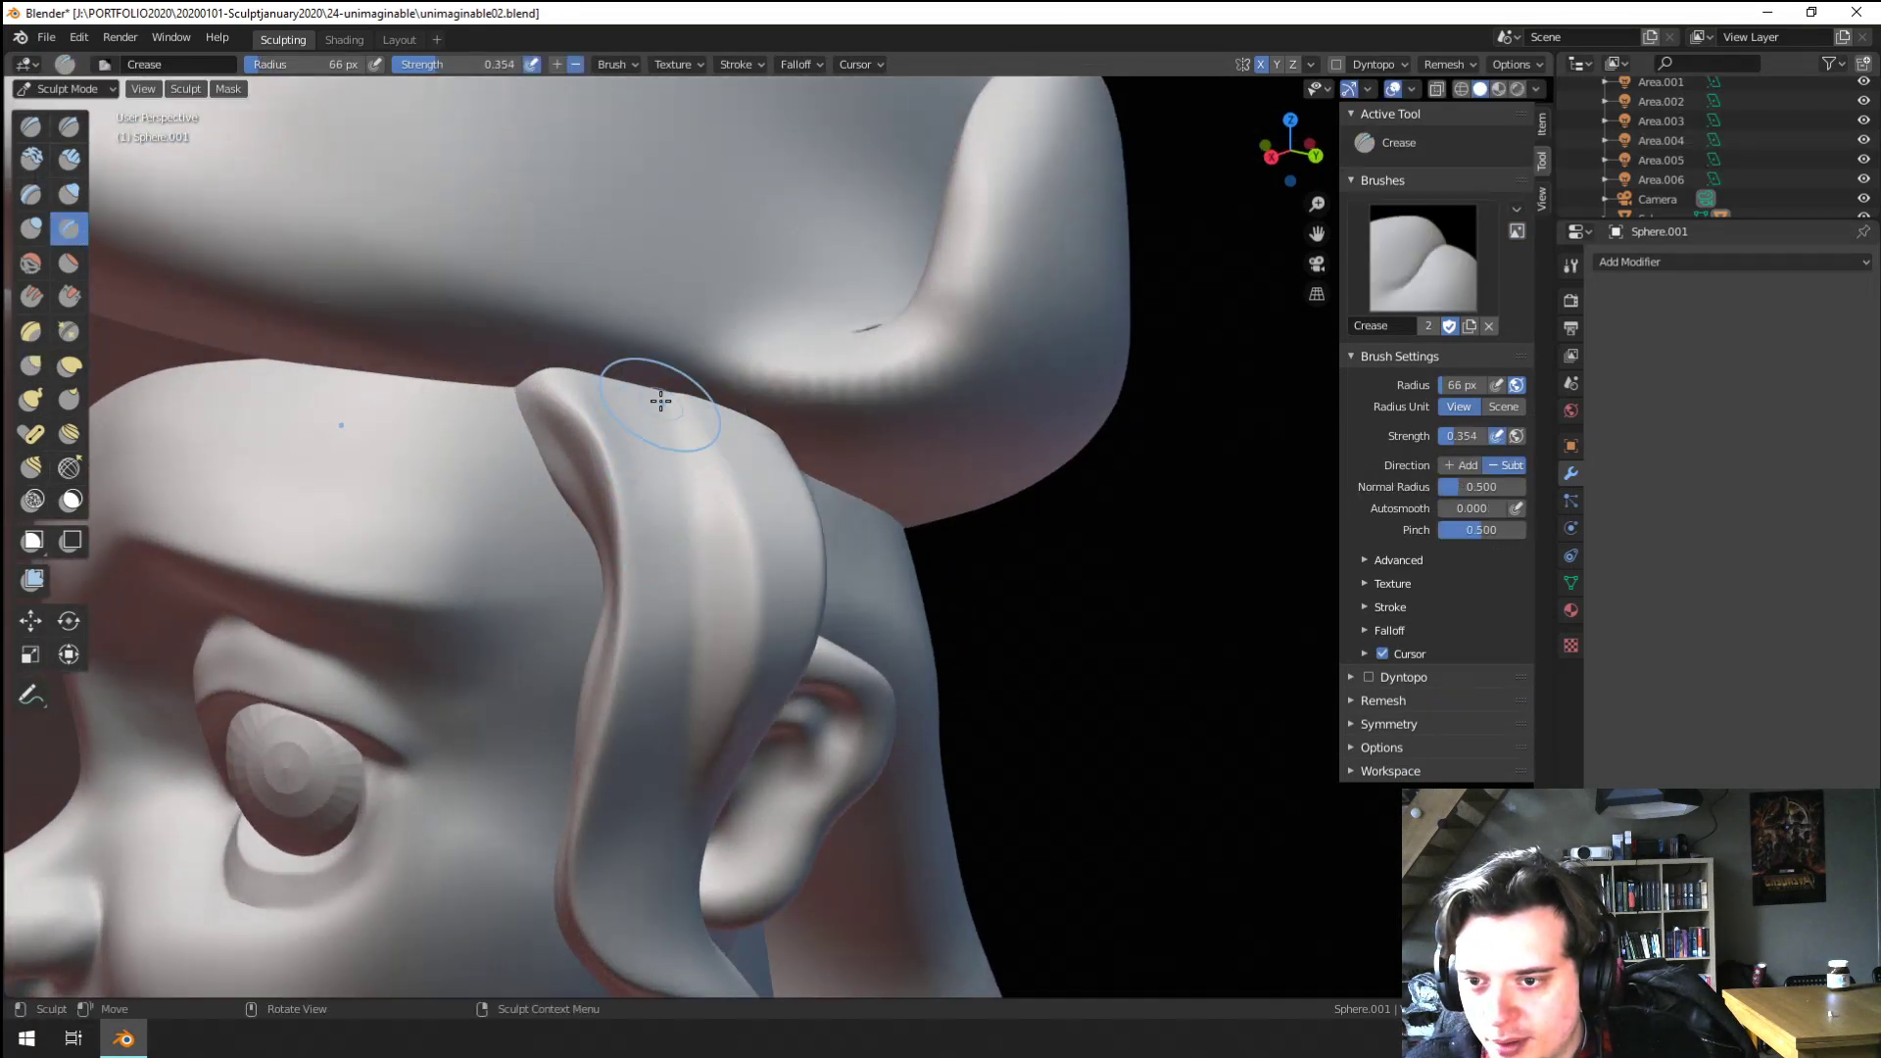
Sharpen the upper strand's groove down to the ear with the Crease brush at 52 and 42 px radius
mouse_move(703, 824)
middle_mouse_down()
mouse_move(638, 453)
mouse_move(574, 646)
mouse_move(488, 652)
mouse_move(520, 694)
middle_mouse_up()
key("bracketleft")
key("bracketleft")
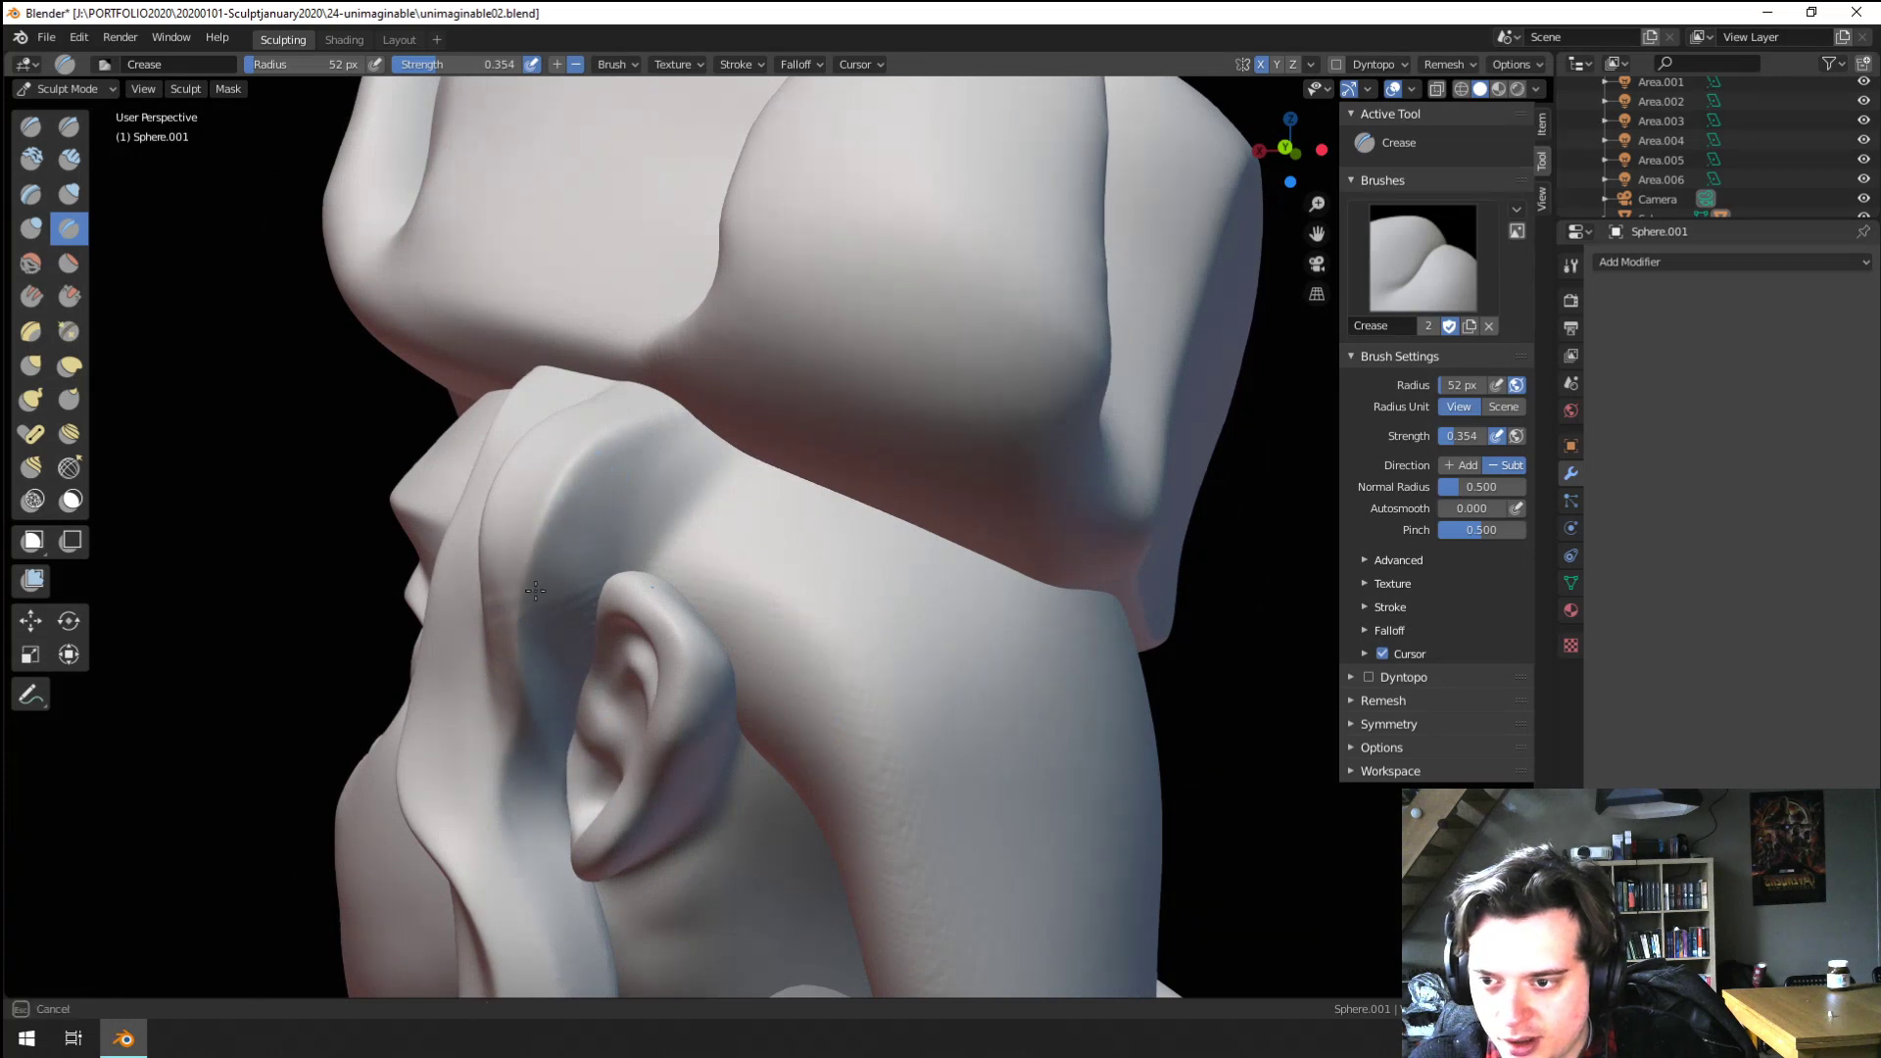
middle_click_drag(534, 589, 559, 659)
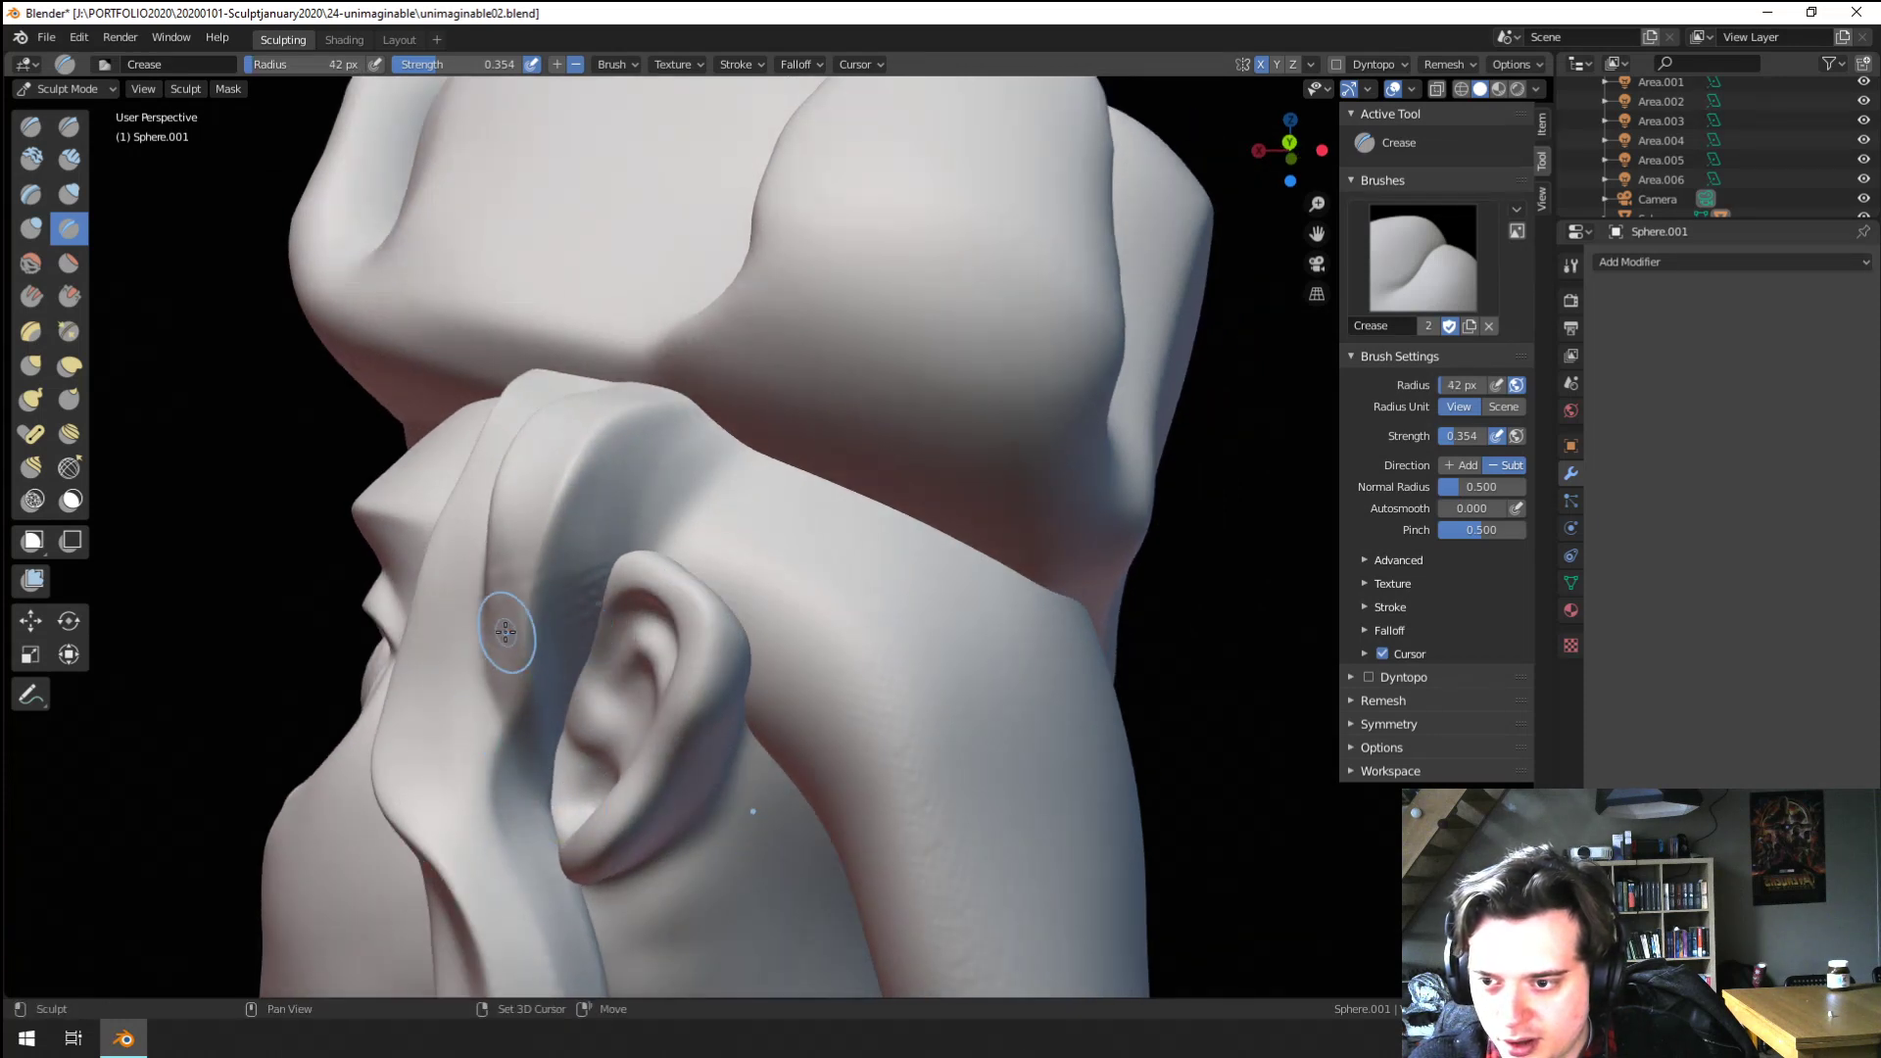
middle_click_drag(529, 609, 703, 665)
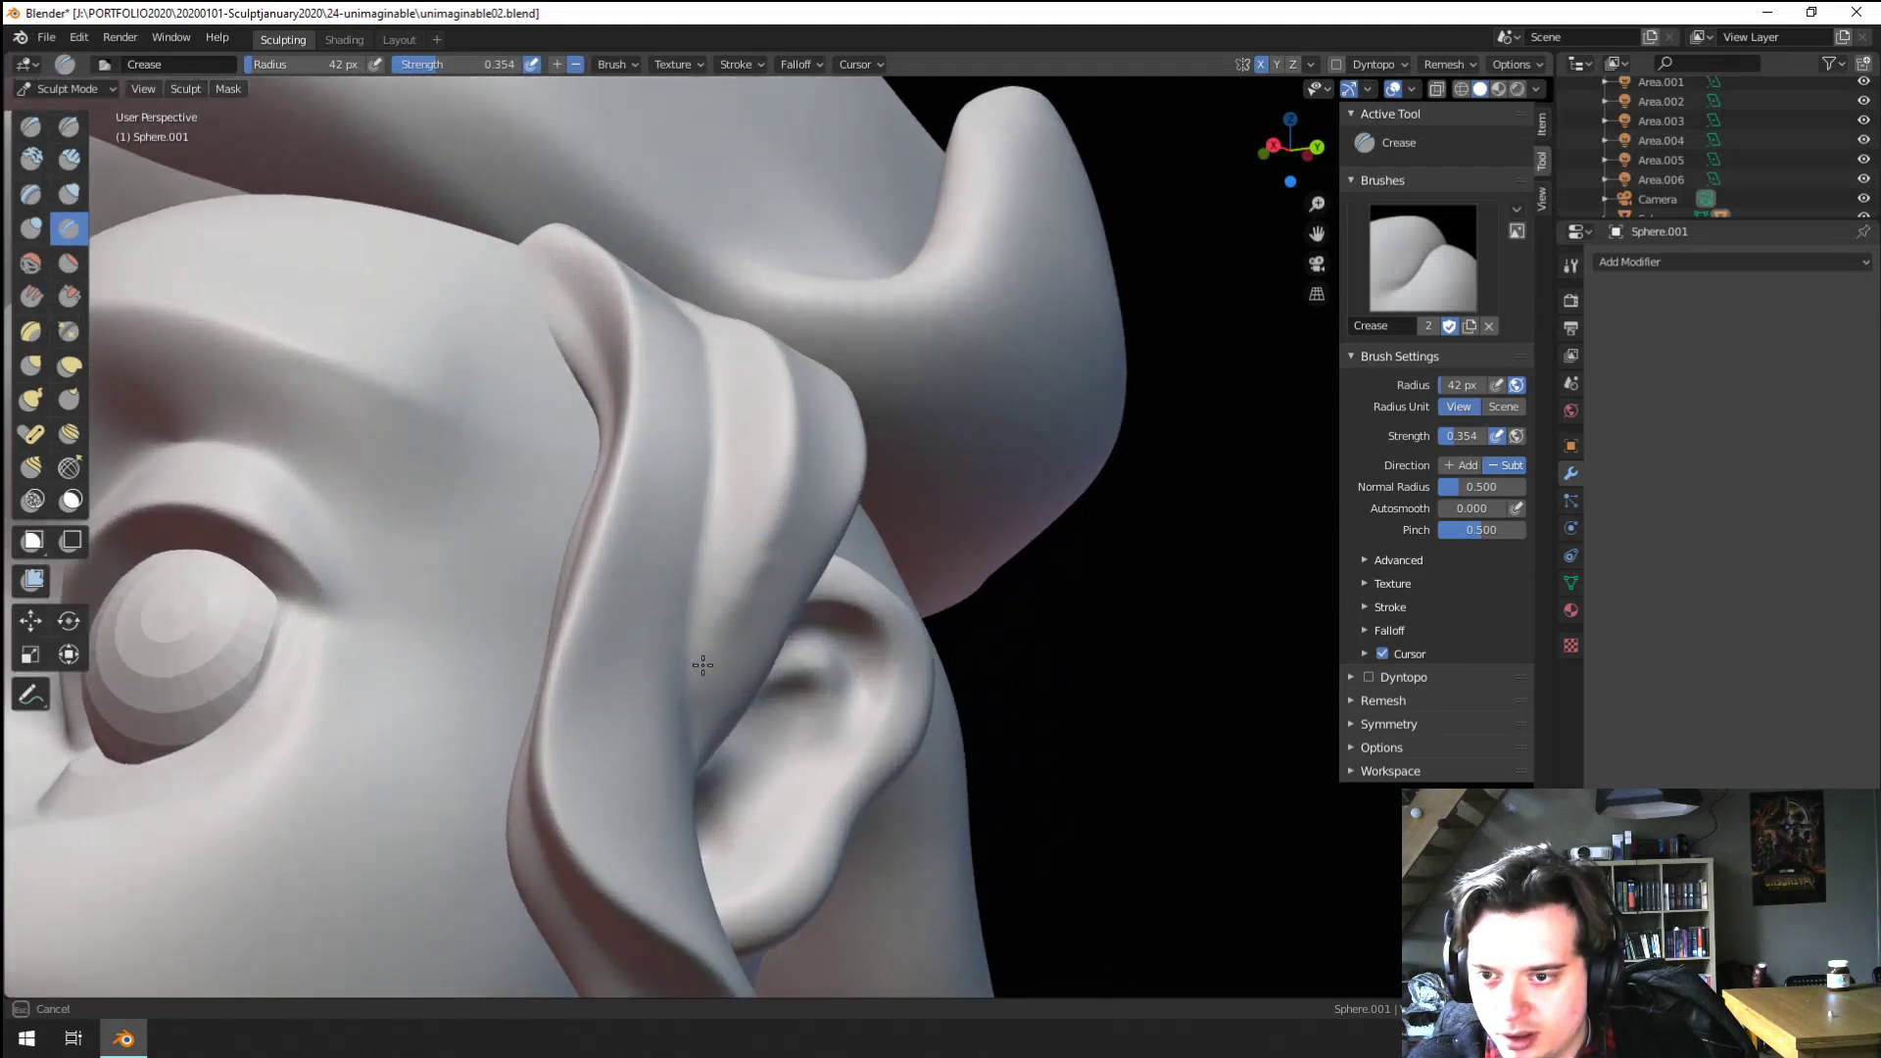
Flatten the ridge of the upper strand above the ear with the Flatten brush at 79 px radius
left_click(68, 263)
middle_click_drag(752, 628, 737, 693)
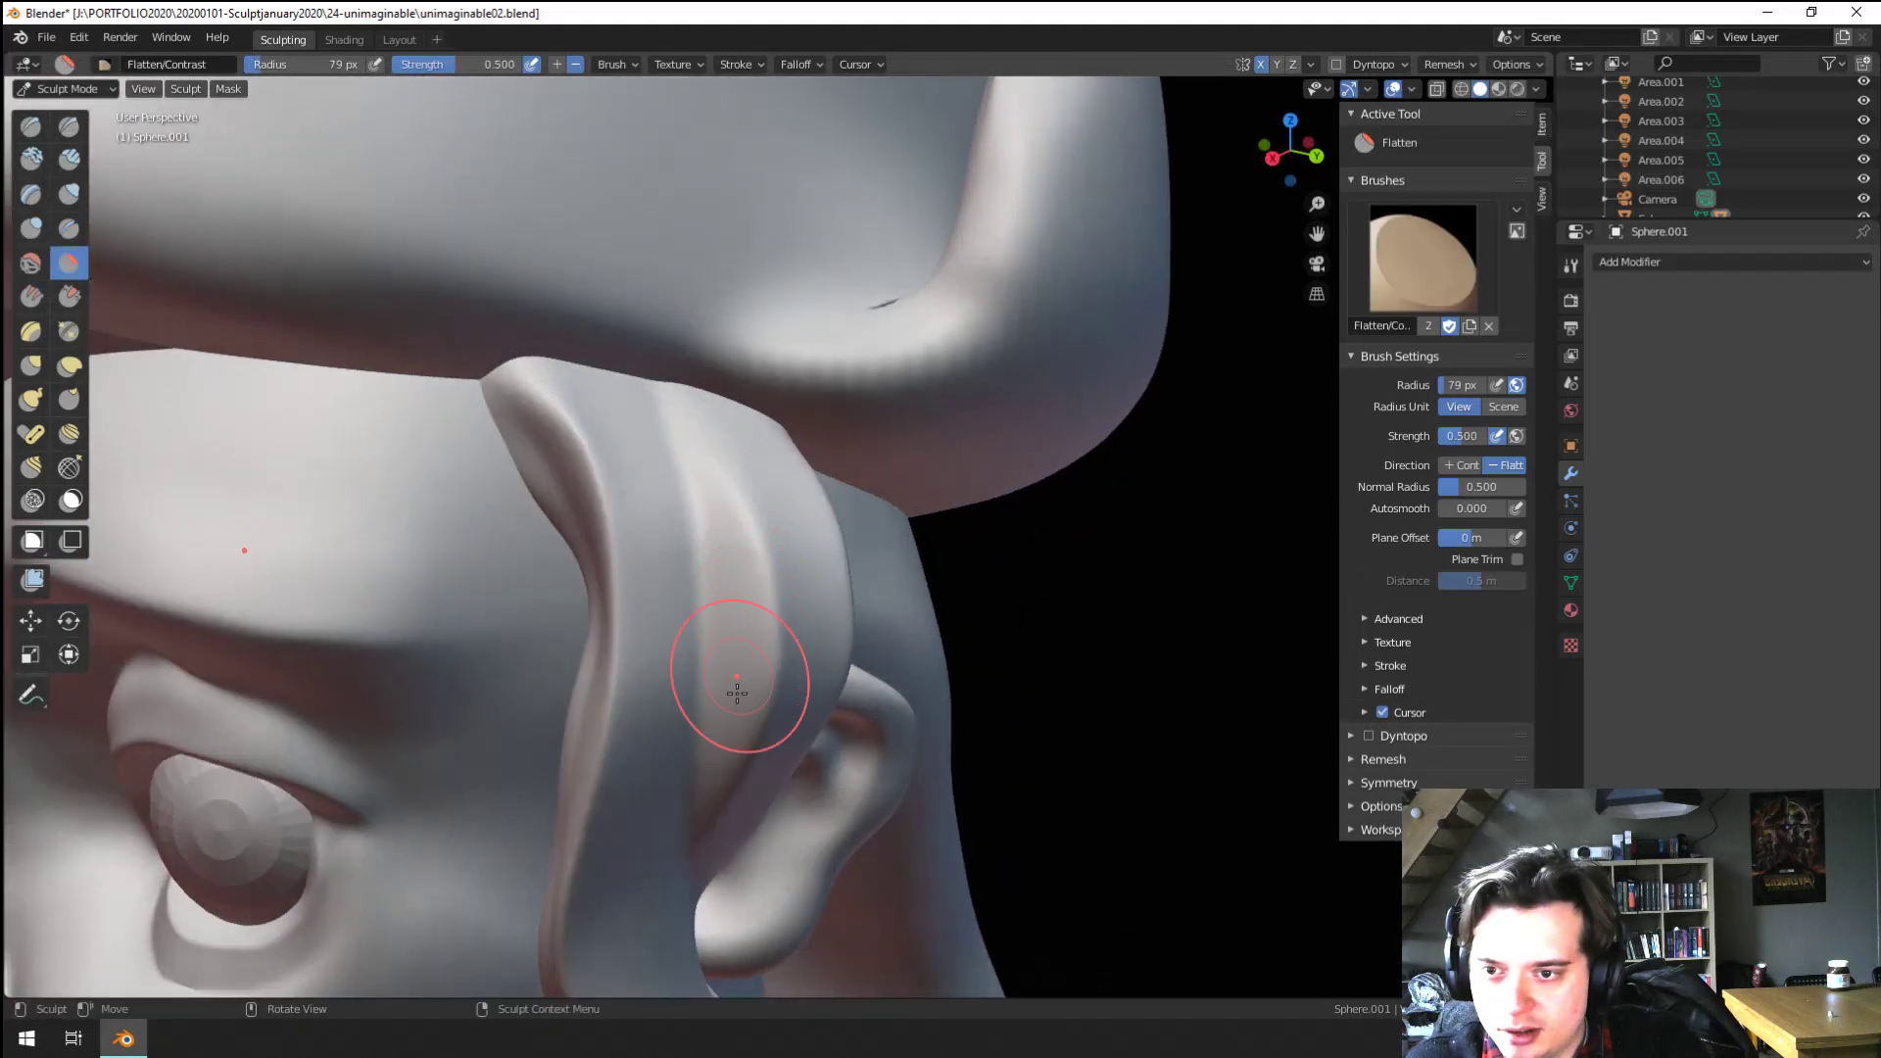
middle_click_drag(725, 431, 790, 691, "ctrl")
mouse_move(790, 690)
middle_mouse_down()
mouse_move(652, 723)
mouse_move(675, 730)
mouse_move(668, 702)
middle_mouse_up()
middle_click_drag(668, 701, 774, 534)
Pull the upper strand's outer contour slightly inward with the Grab brush at 129 px radius
key("g")
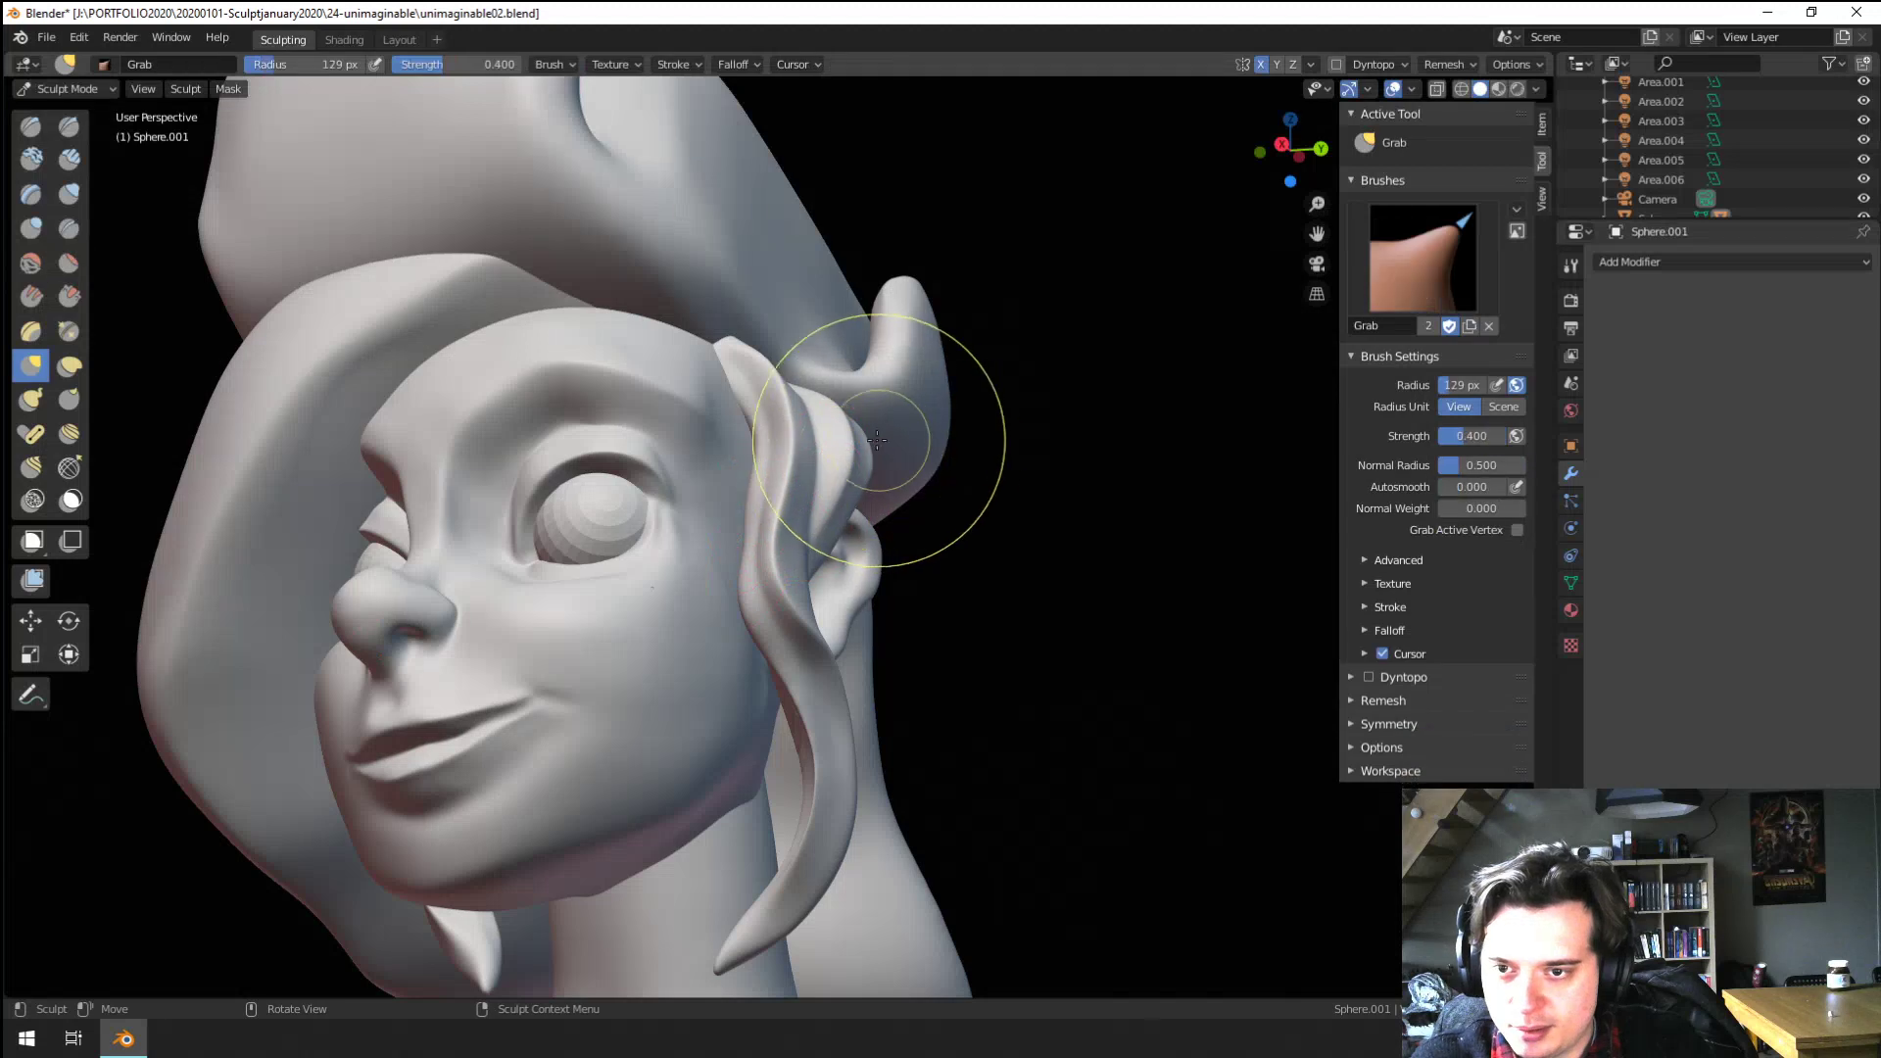
left_click_drag(864, 444, 846, 447)
mouse_move(887, 453)
middle_mouse_down()
mouse_move(806, 512)
mouse_move(796, 441)
middle_mouse_up()
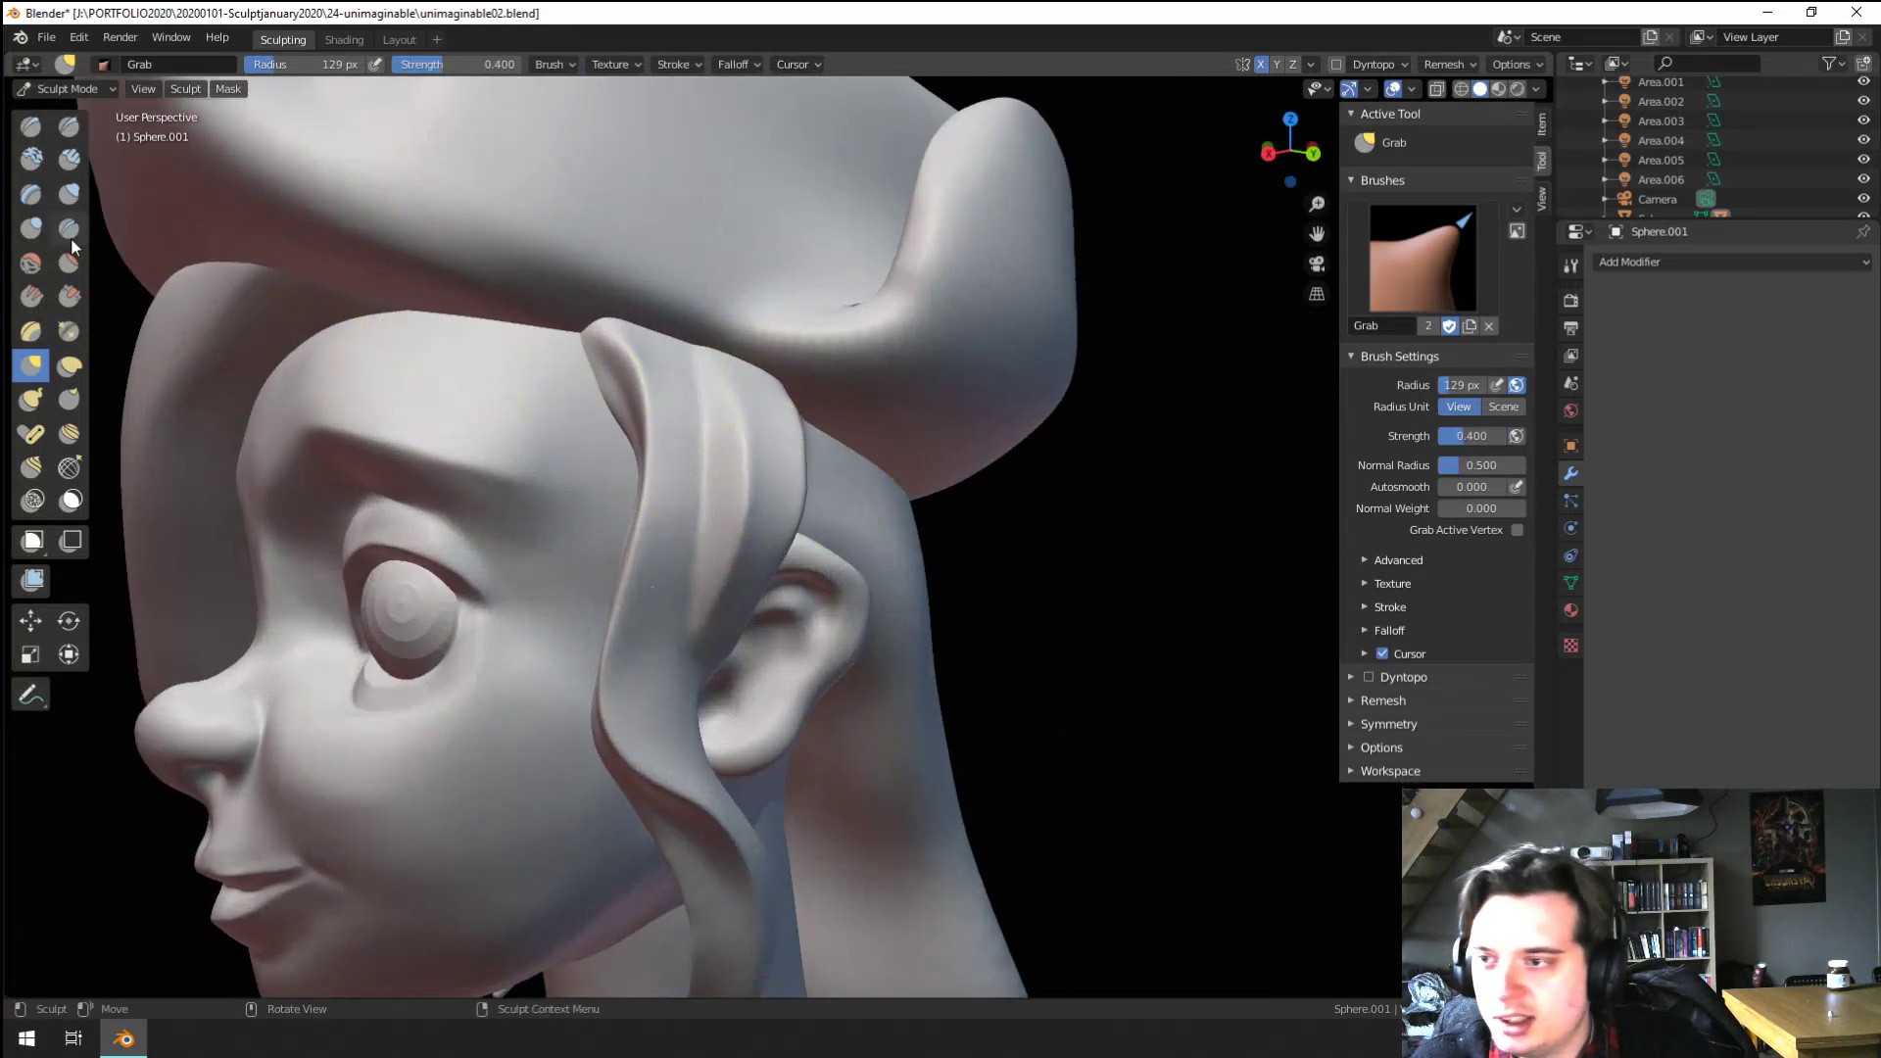
Tighten the upper strand's lengthwise ridge down toward the ear with the Pinch brush at 76 and 63 px radius
left_click(70, 296)
middle_click_drag(588, 471, 724, 462)
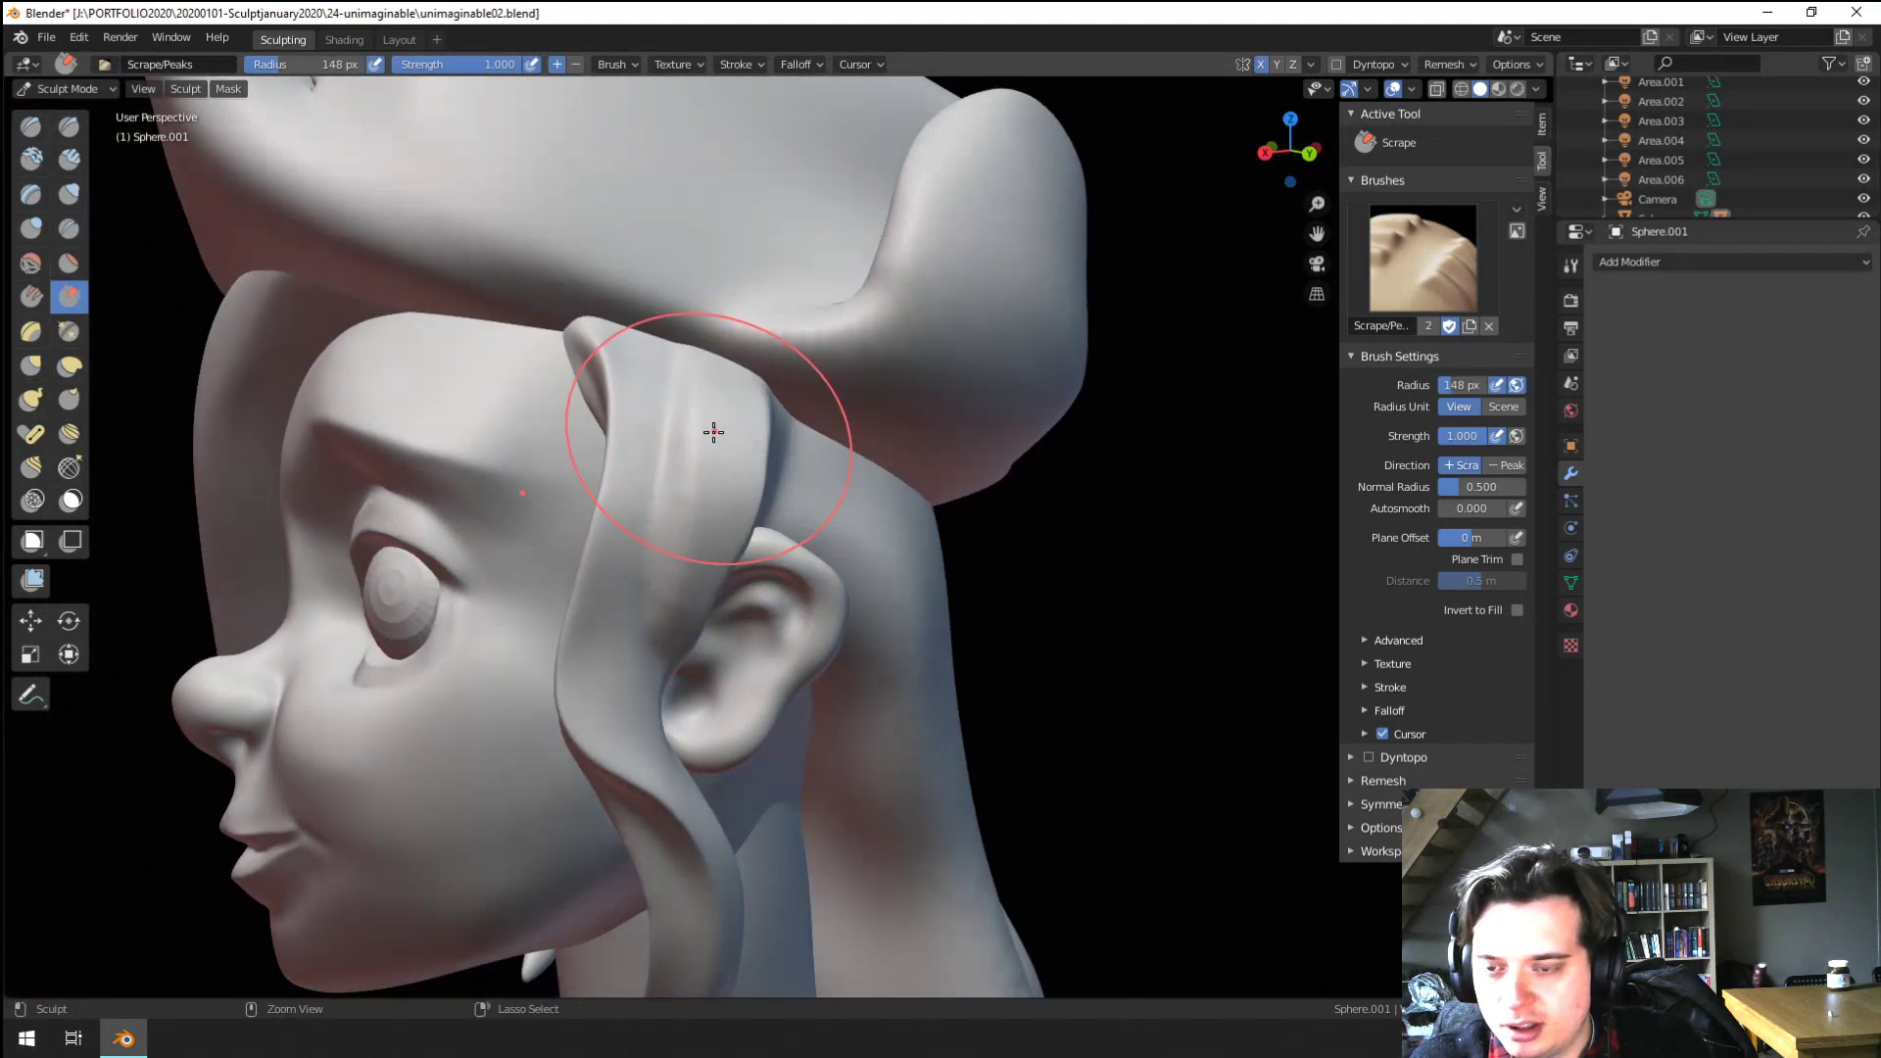
left_click(76, 335)
middle_click_drag(698, 487, 709, 508)
key("f")
left_click(676, 508)
left_click_drag(694, 519, 697, 652)
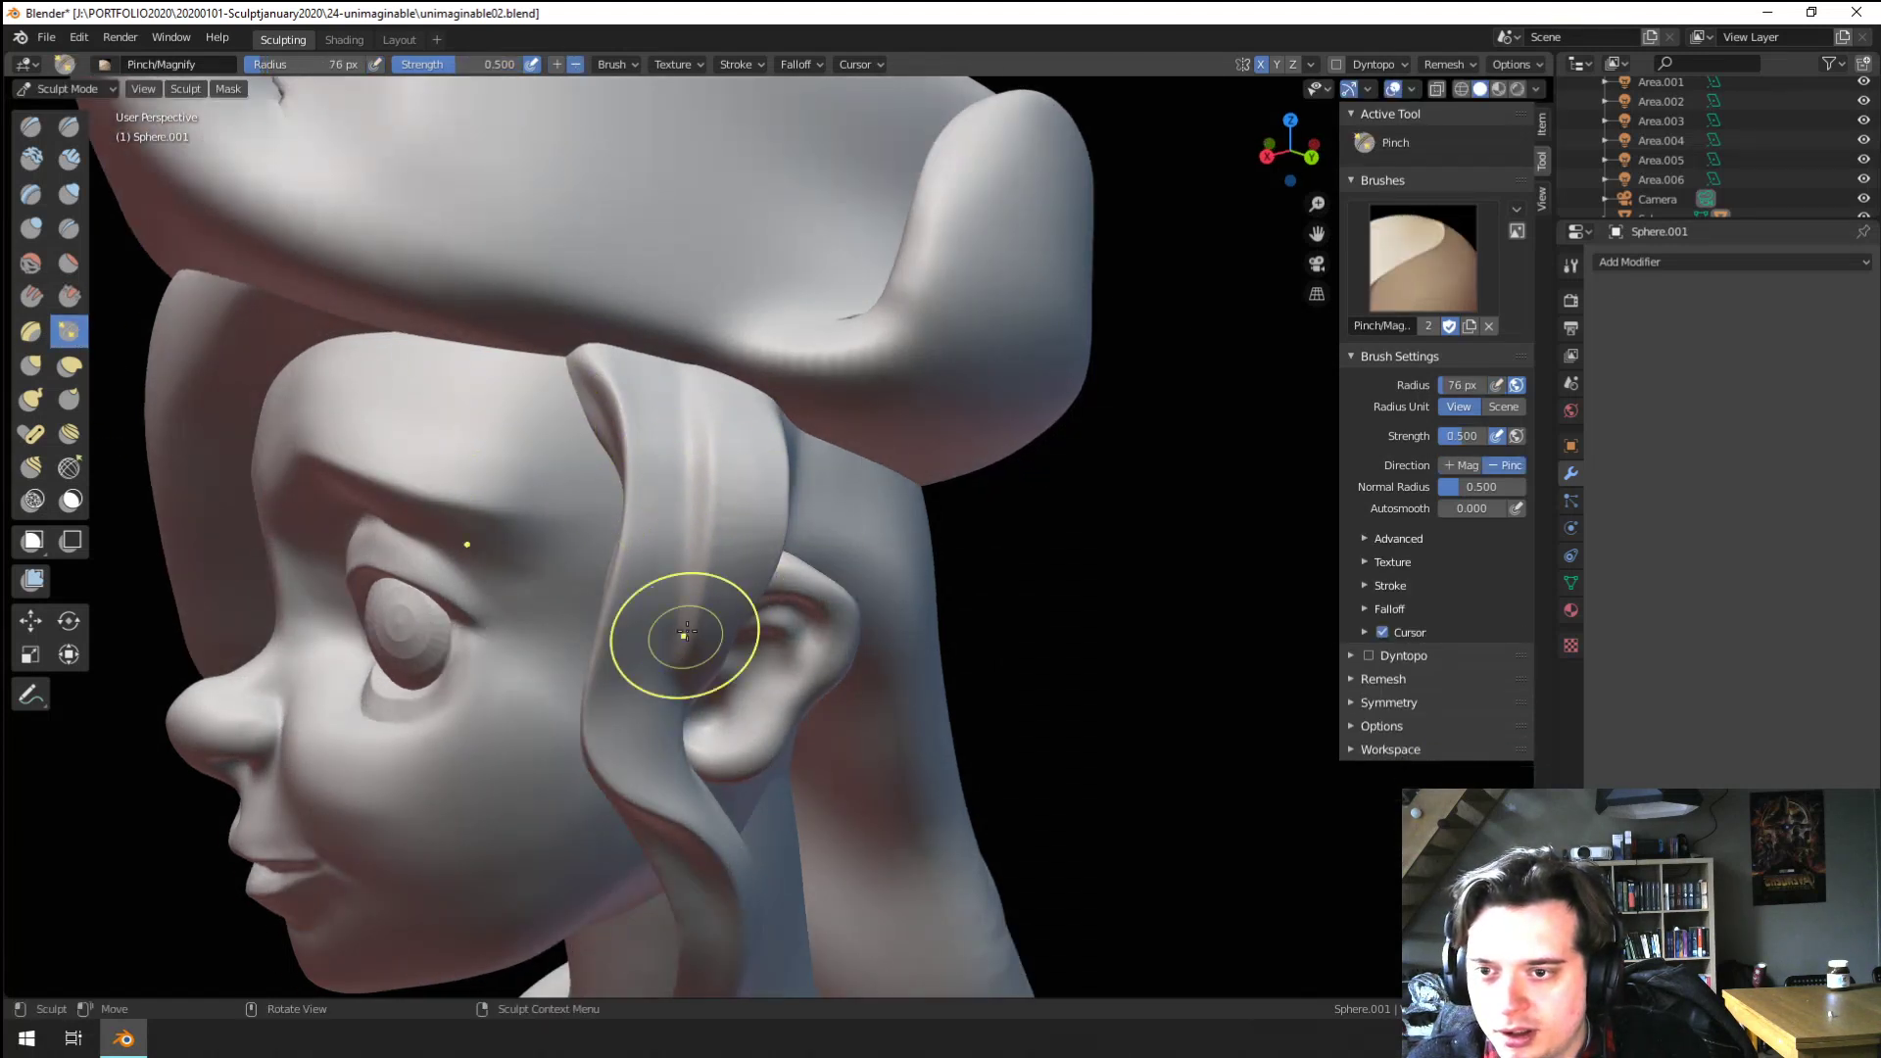
middle_click_drag(686, 634, 714, 549)
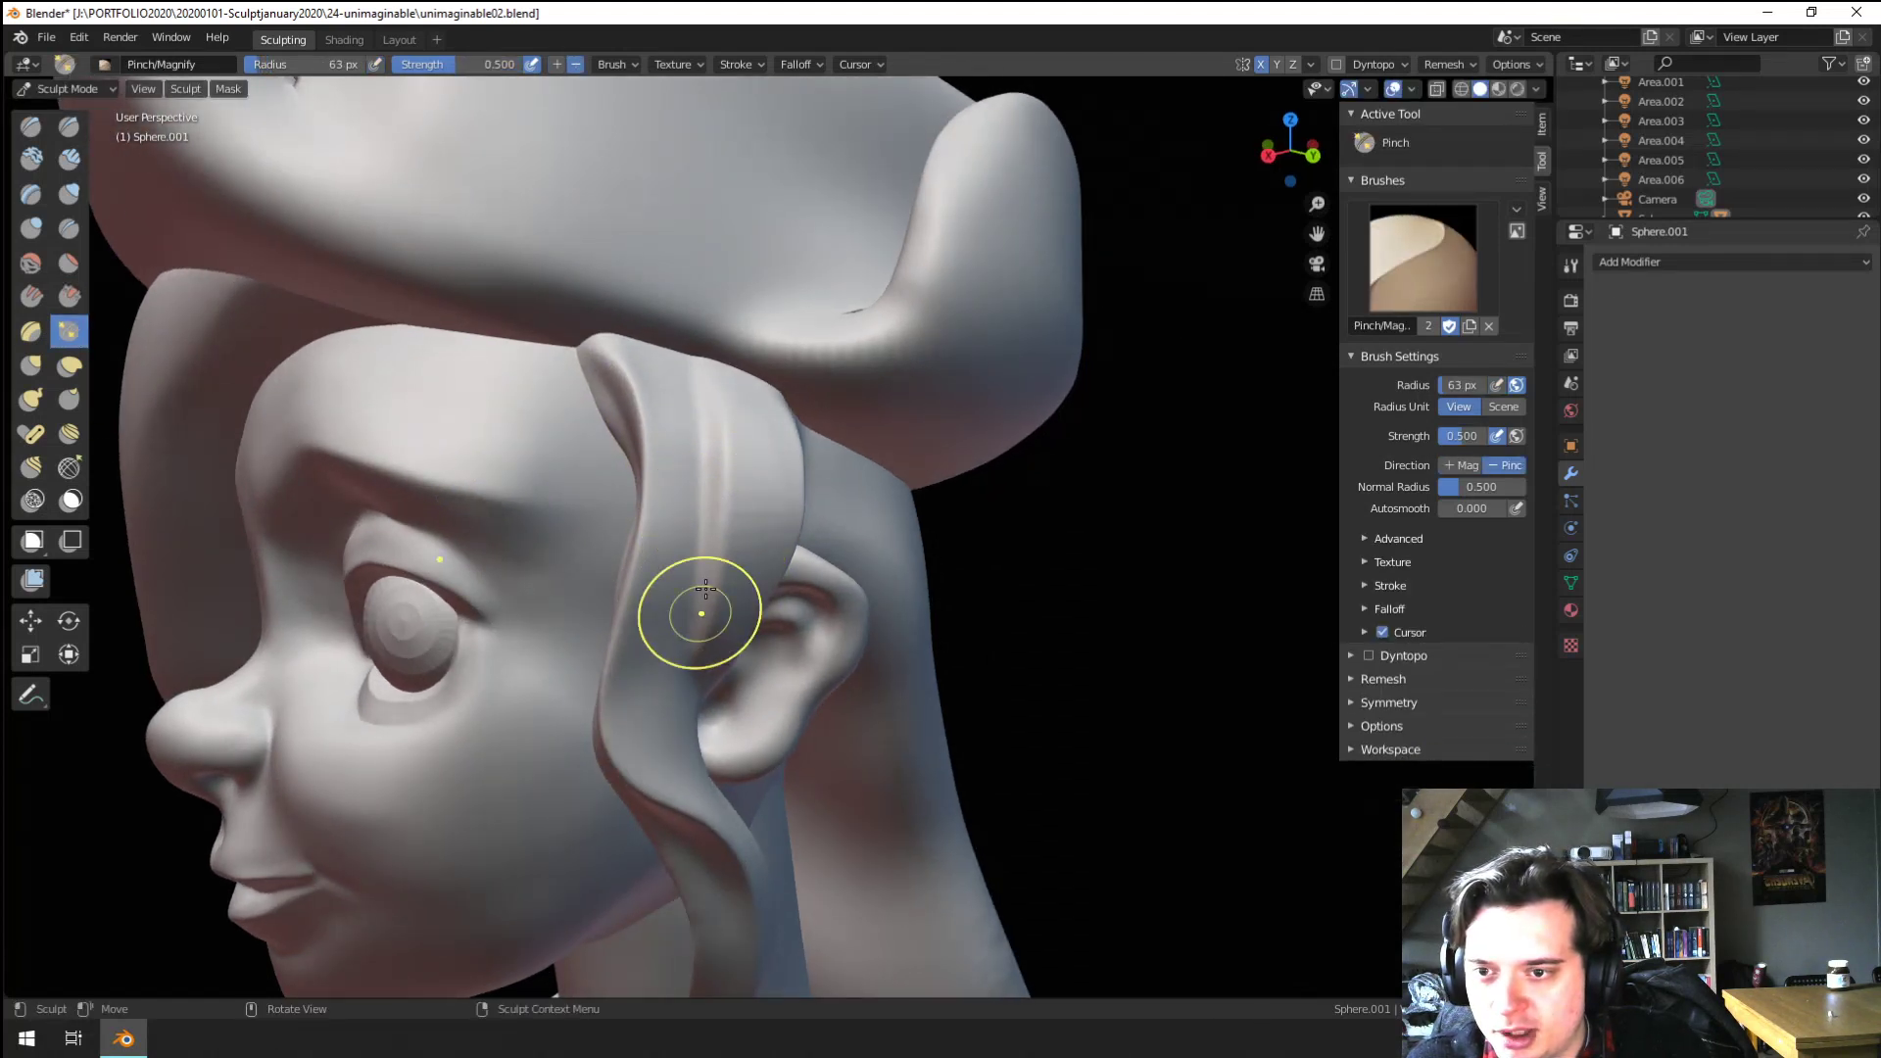
Pinch the upper strand's rear edge above the ear at 63 and 83 px radius
middle_click_drag(664, 549, 639, 615)
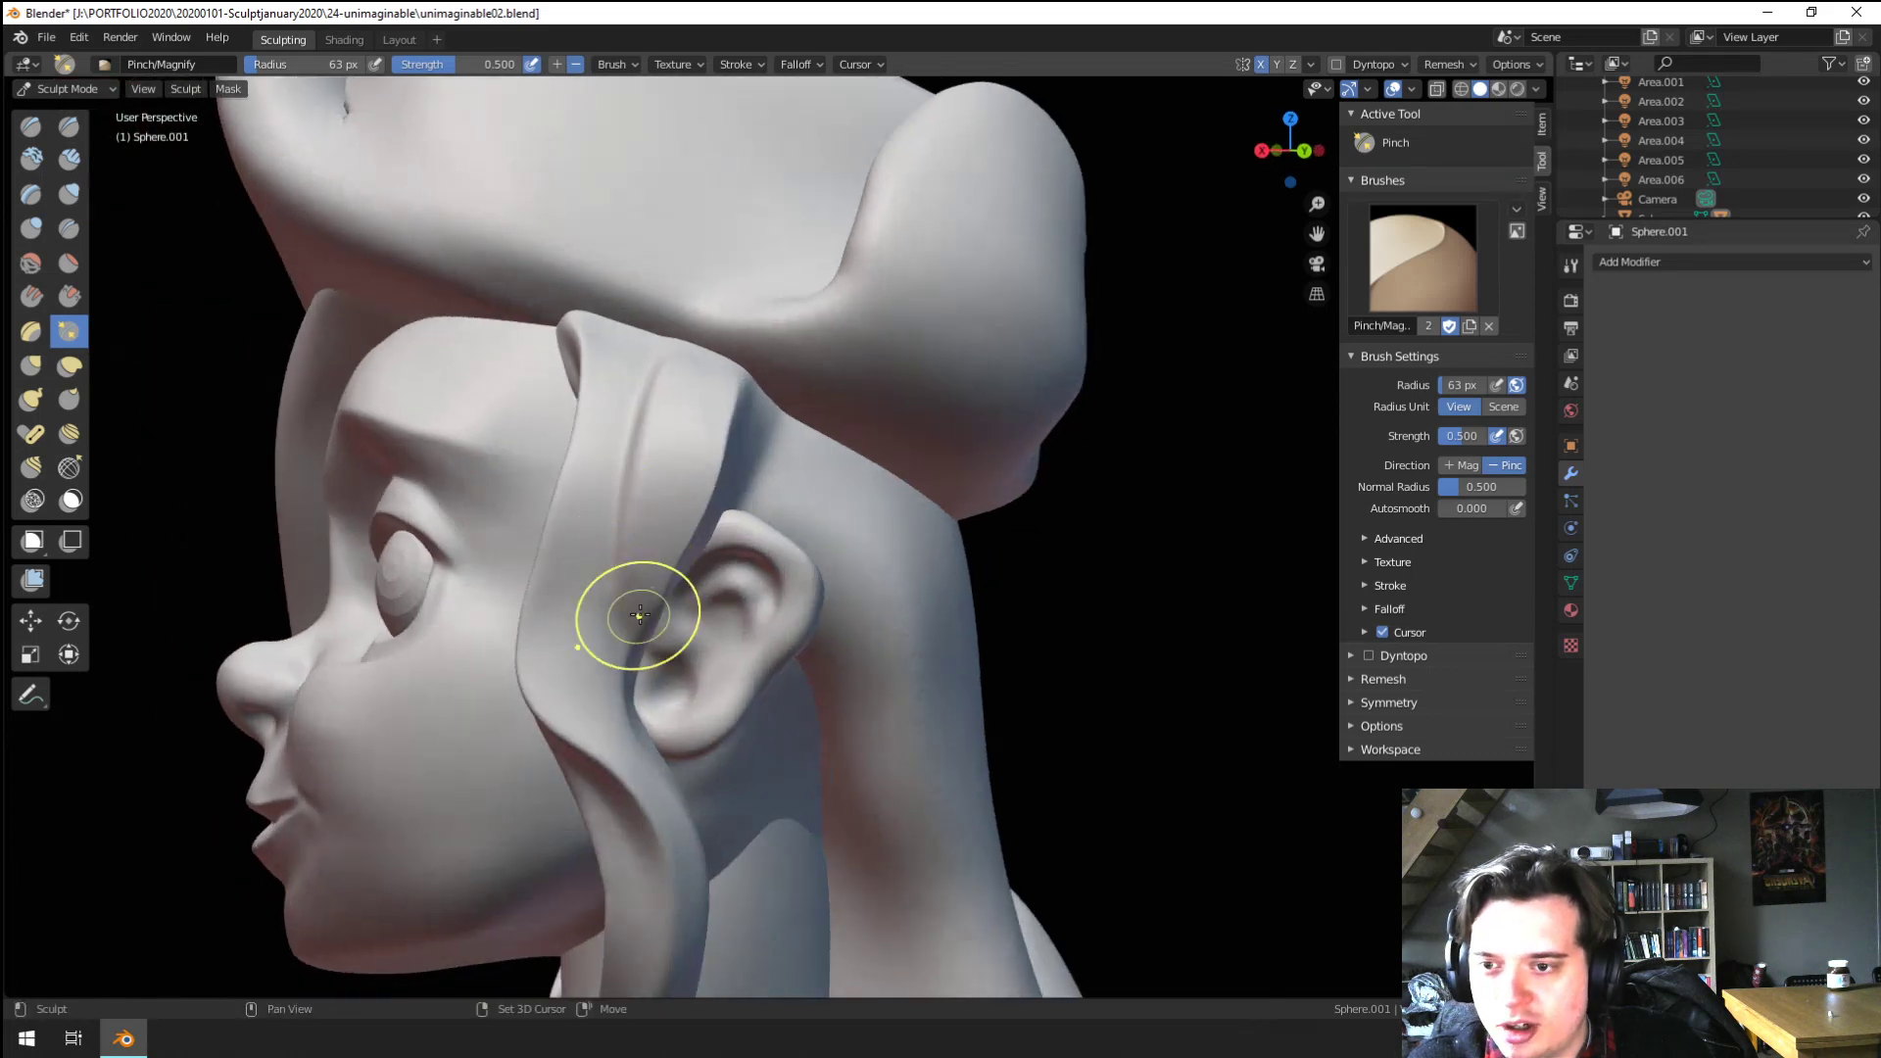
left_click_drag(688, 412, 680, 443)
mouse_move(676, 539)
middle_mouse_down()
mouse_move(601, 533)
mouse_move(598, 425)
middle_mouse_up()
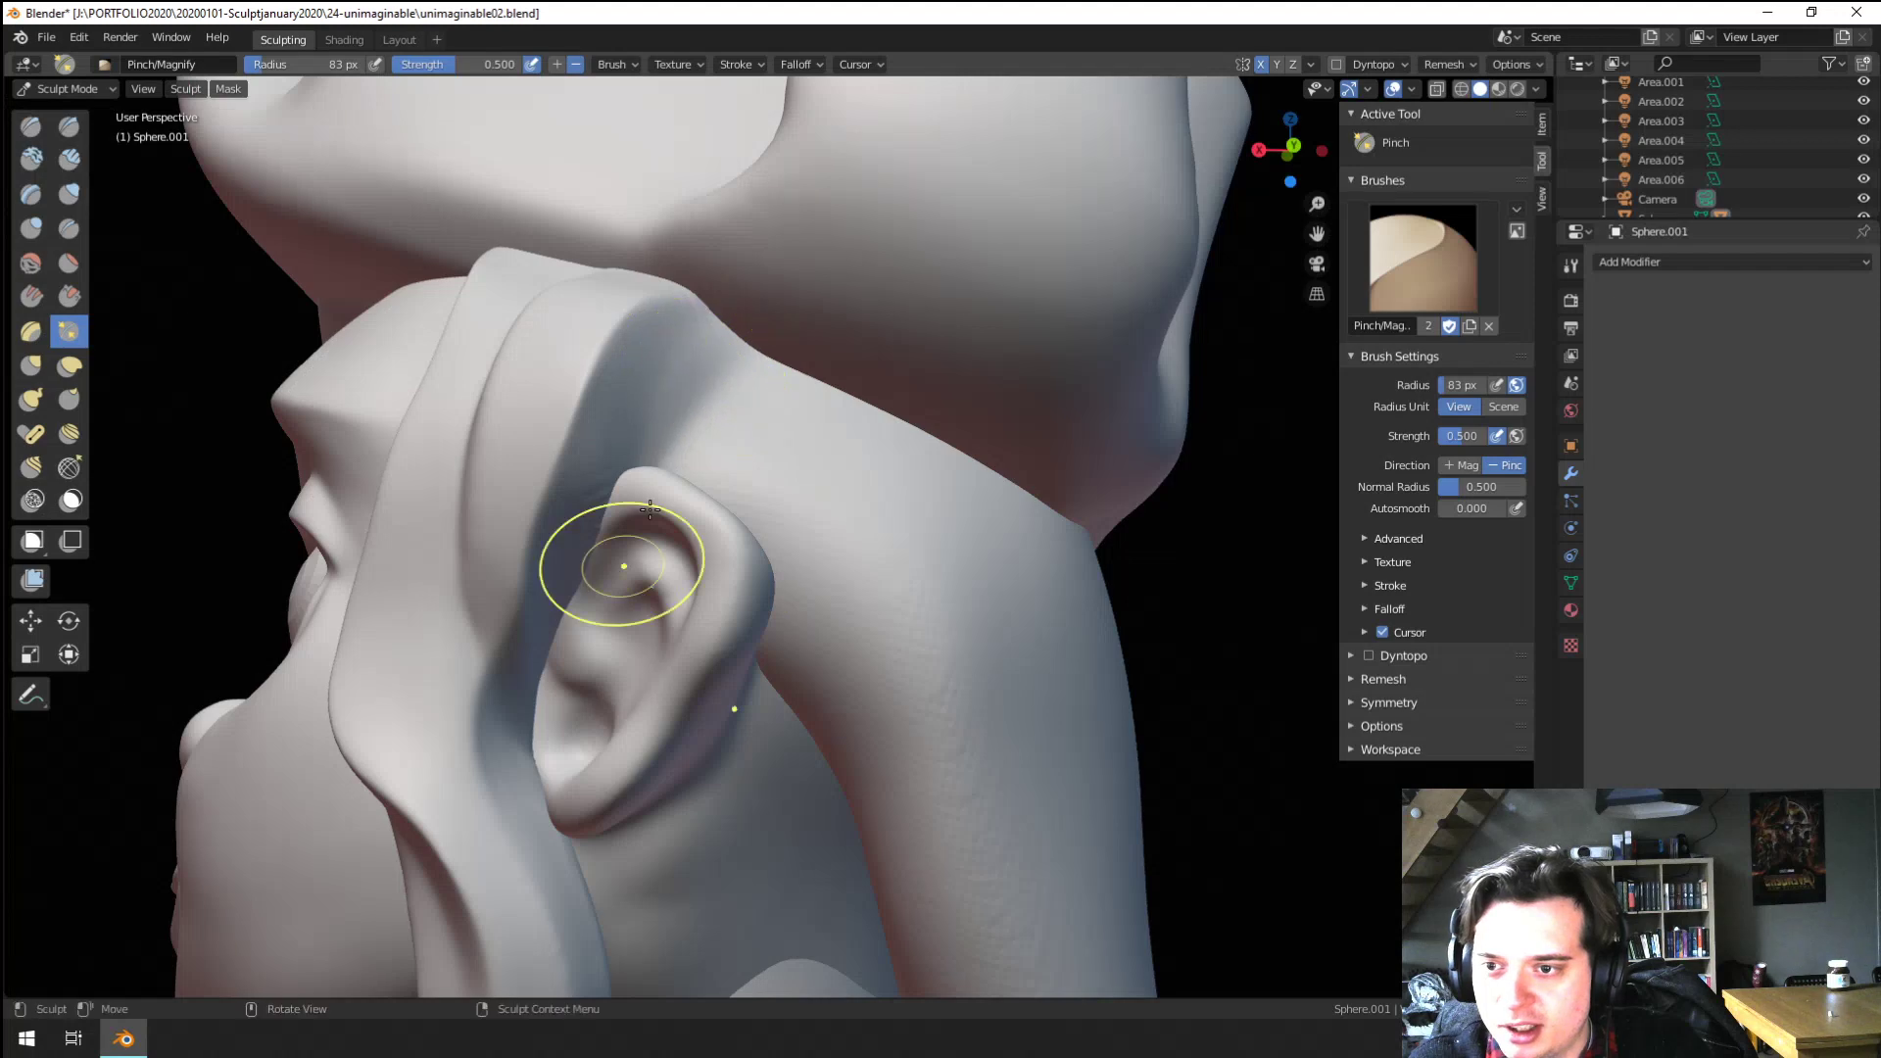
left_click_drag(710, 324, 717, 335)
Shift the strand's rear edge in front of the ear outward with the Grab brush at 218 px radius
key("g")
key("f")
left_click(730, 549)
left_click_drag(596, 542, 566, 523)
mouse_move(565, 524)
middle_mouse_down("ctrl")
mouse_move(560, 664)
mouse_move(653, 723)
mouse_move(720, 720)
middle_mouse_up("ctrl")
middle_click_drag(720, 720, 725, 843, "ctrl")
middle_click_drag(770, 627, 784, 372, "ctrl")
middle_click_drag(794, 536, 801, 612)
middle_click_drag(802, 612, 798, 461, "ctrl")
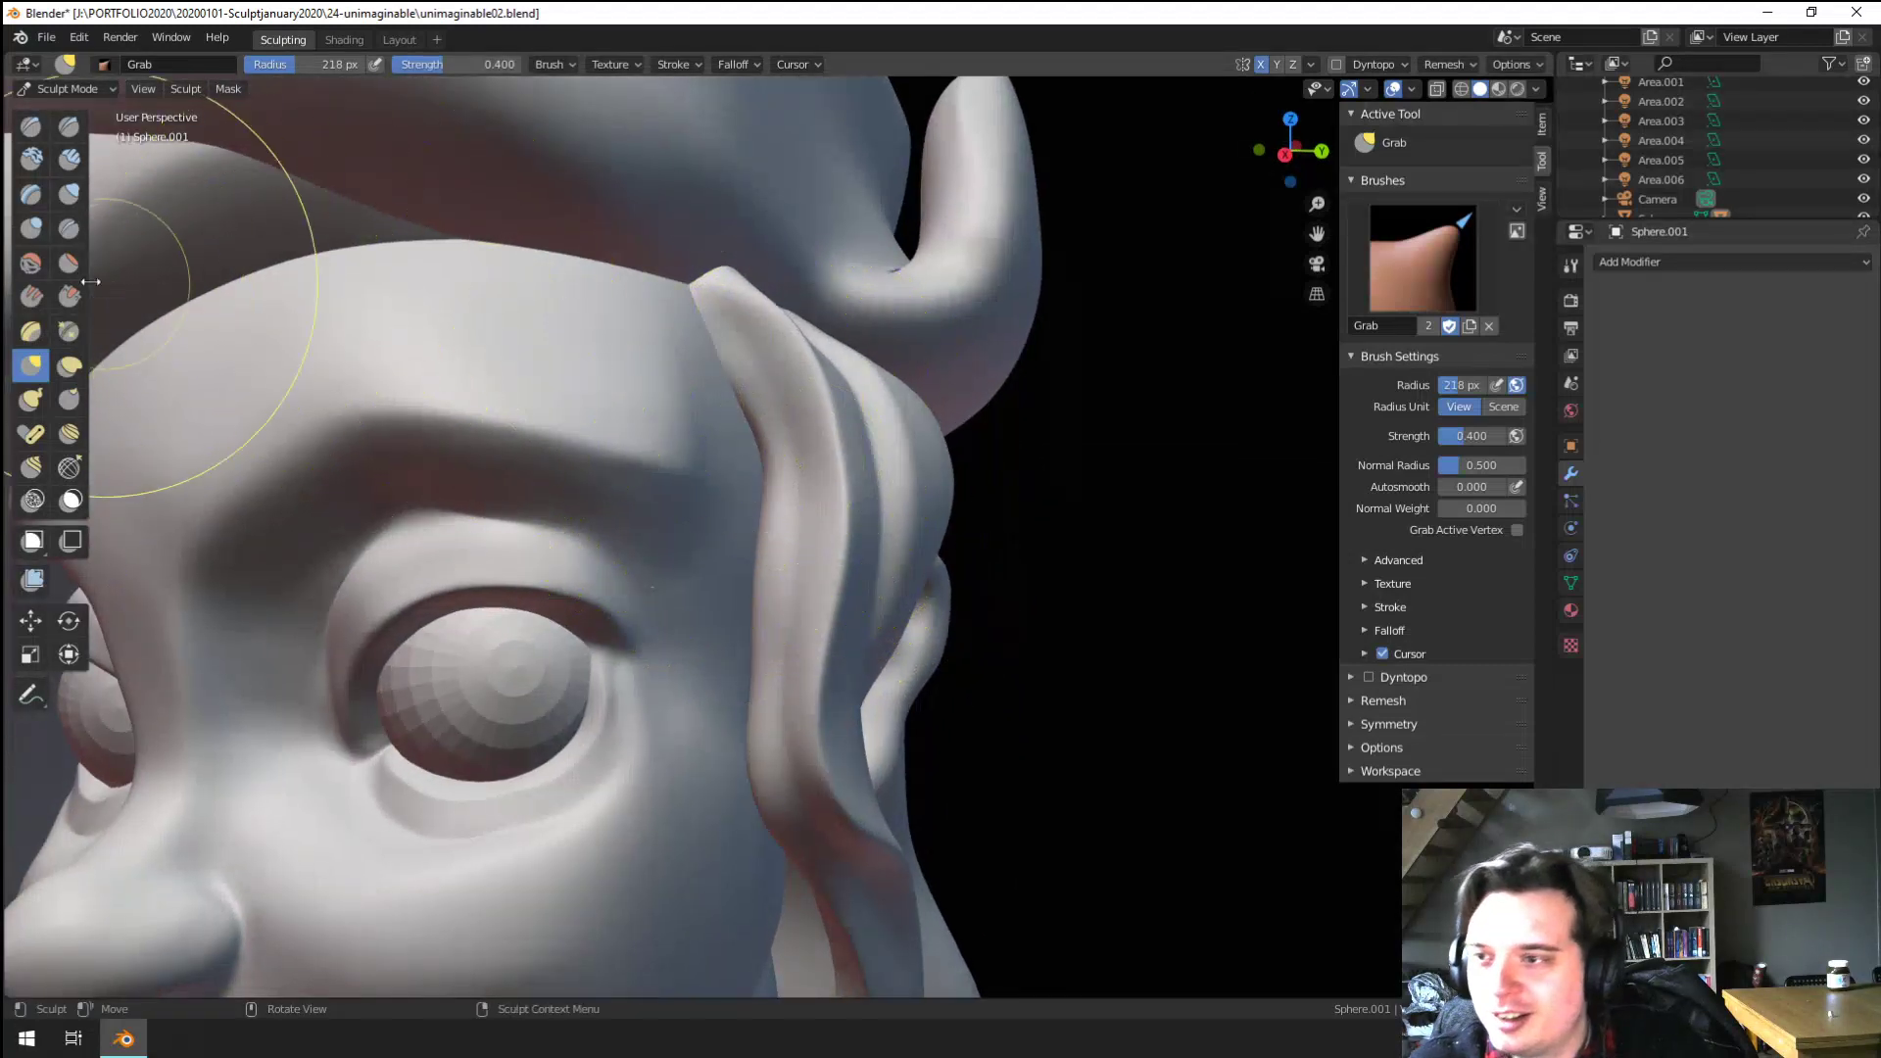
Crease the front strand's border at the hairline at 60 px radius and flatten its edge along the temple at 92 px
key("shift+c")
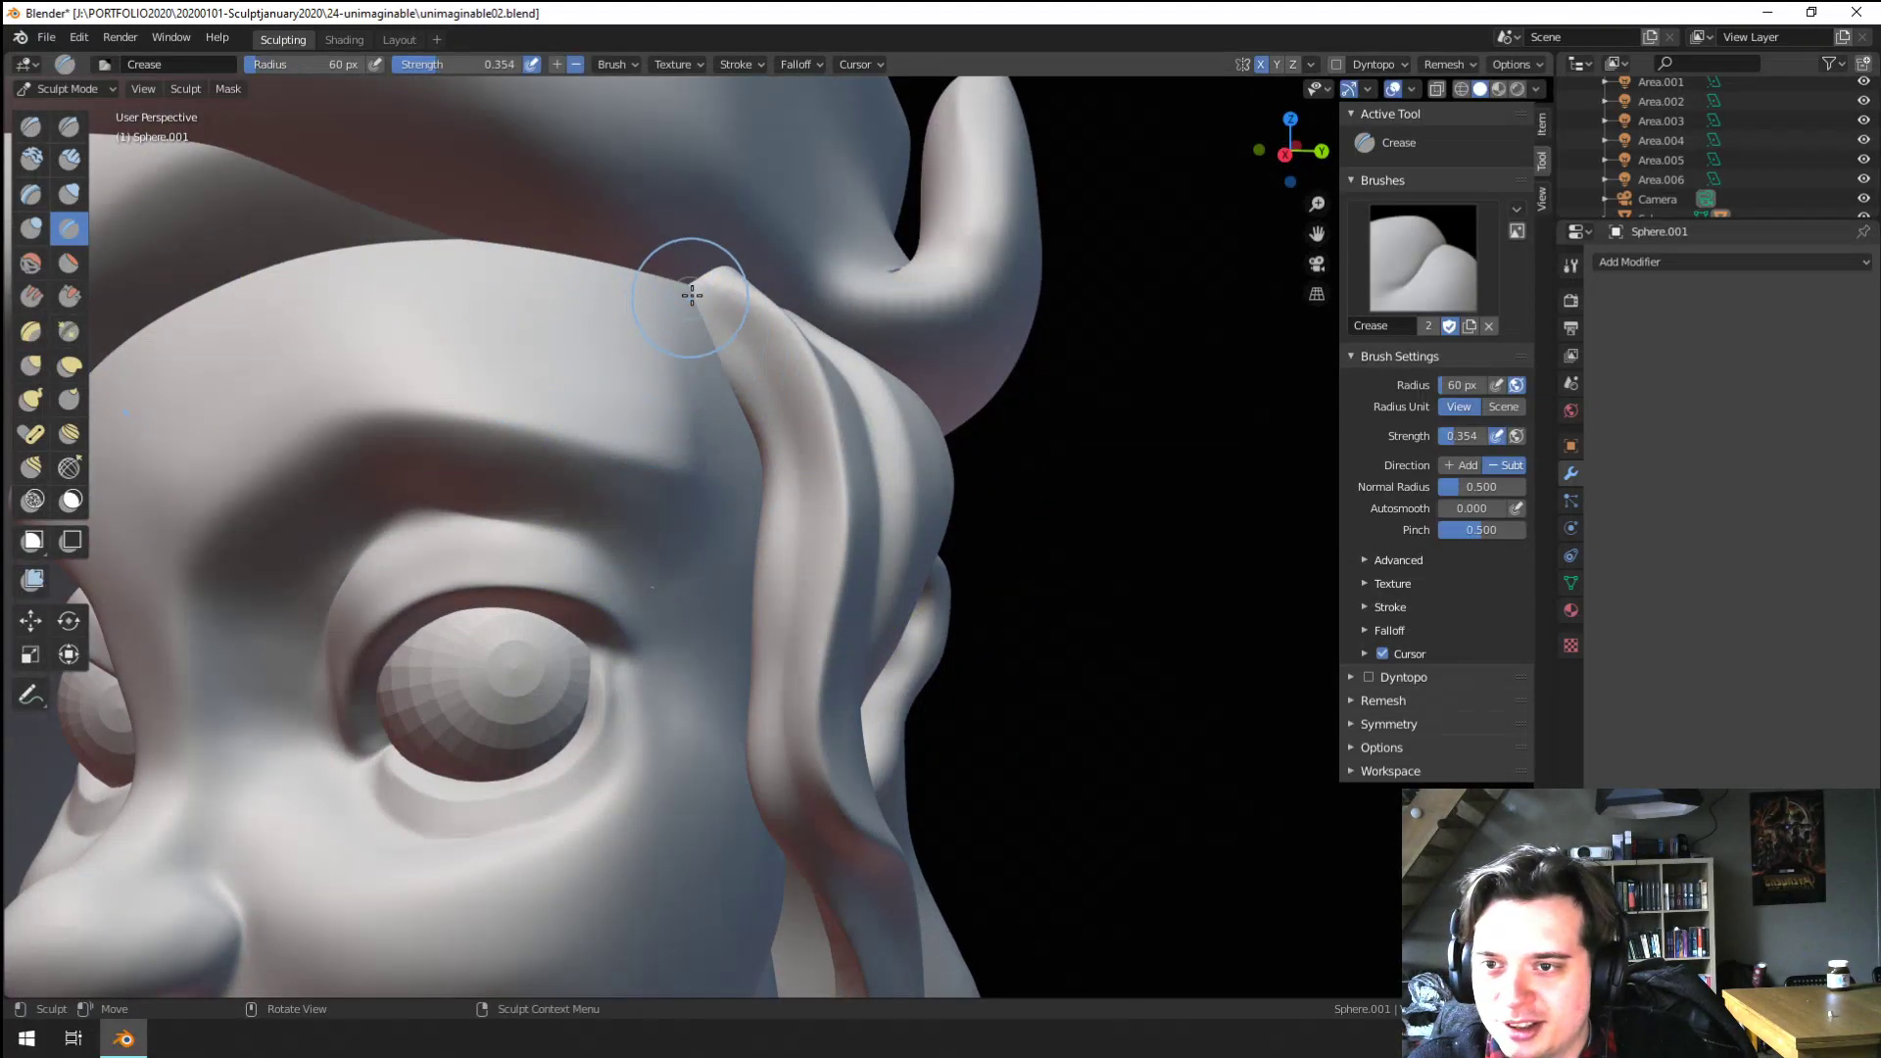
mouse_move(745, 368)
middle_mouse_down()
mouse_move(787, 416)
mouse_move(691, 676)
mouse_move(698, 520)
middle_mouse_up()
left_click(69, 263)
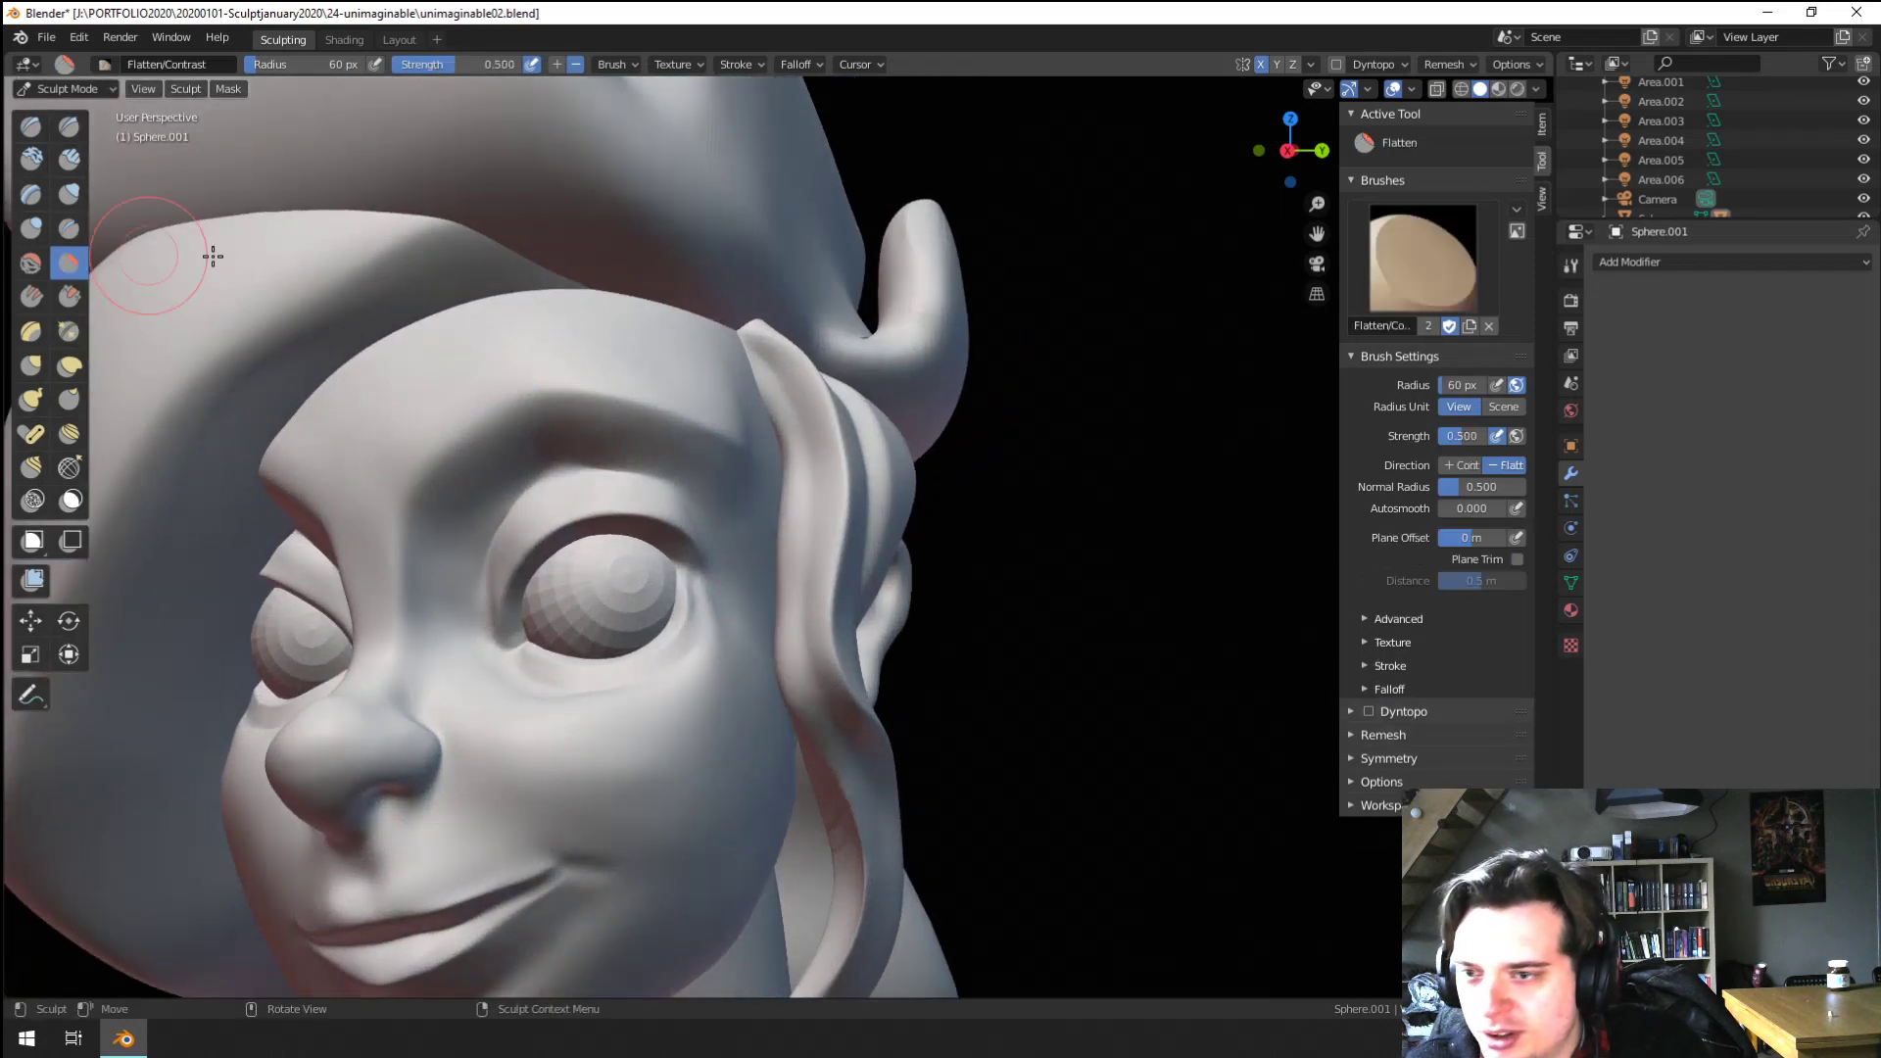
key("f")
left_click(811, 386)
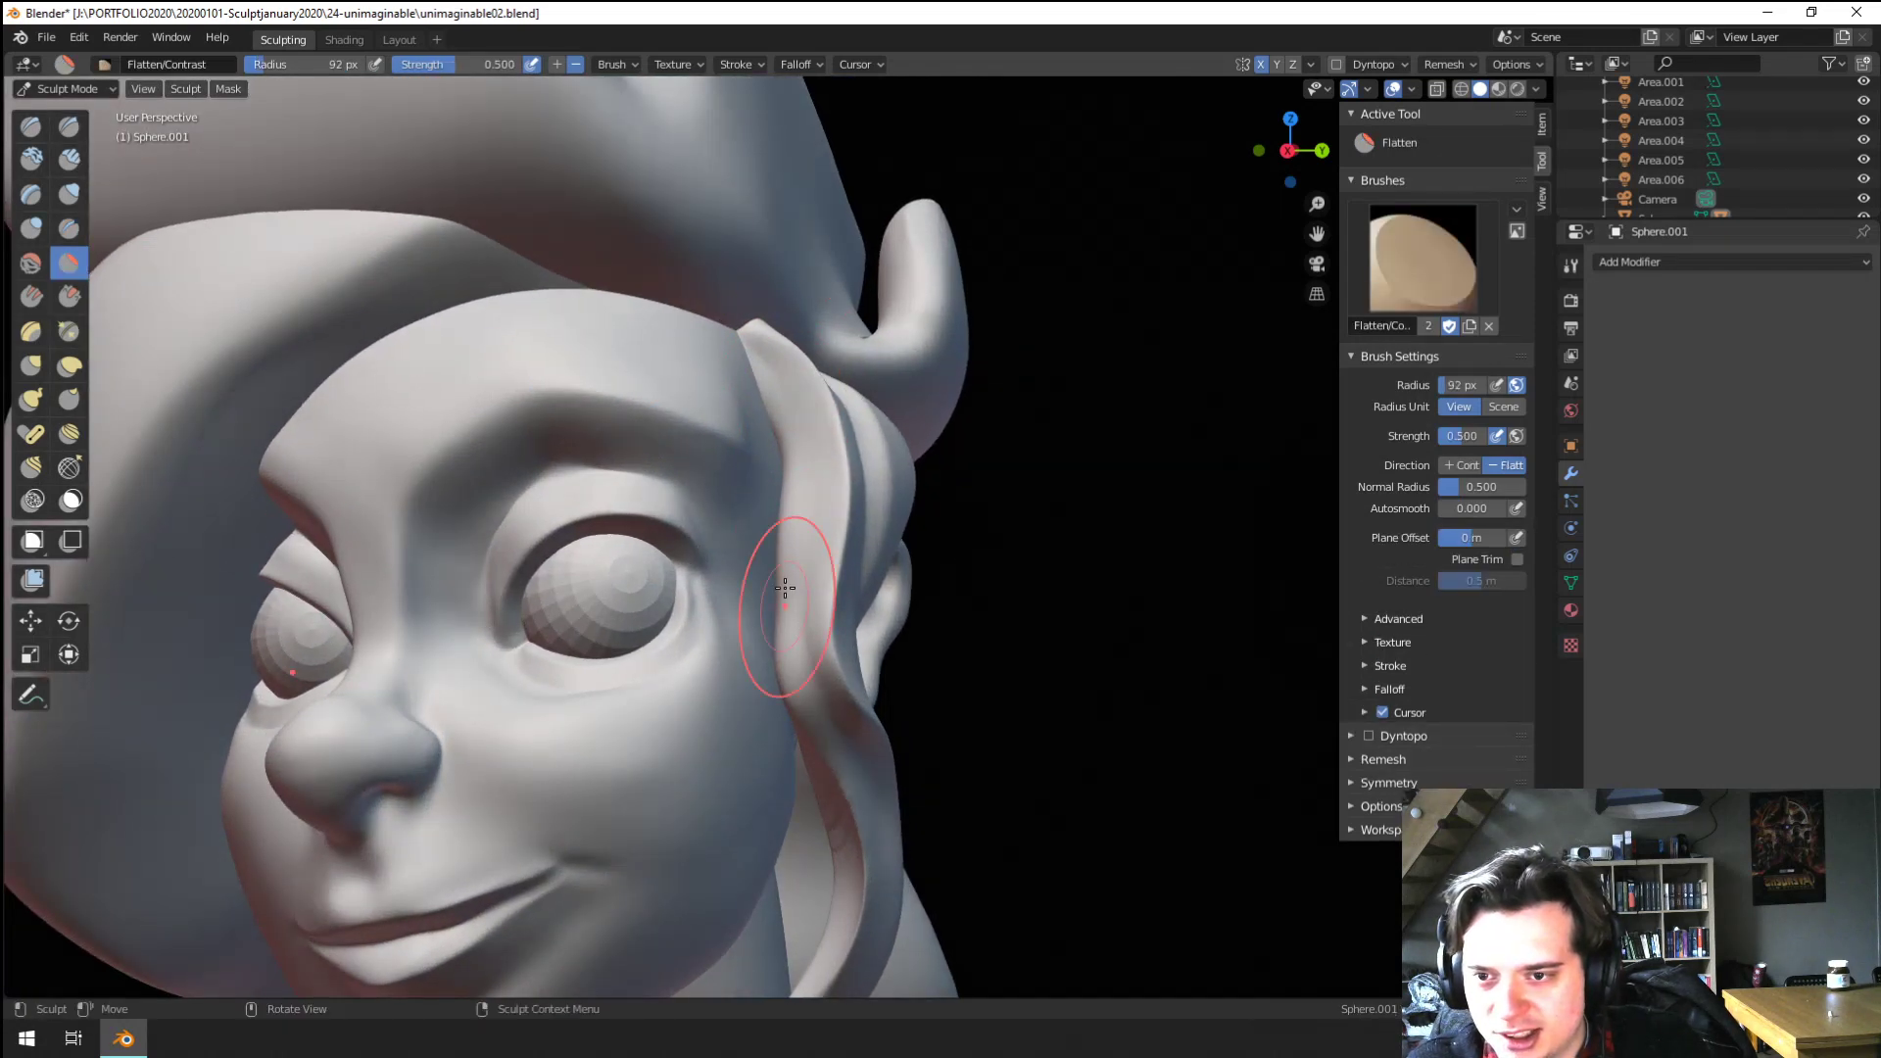
mouse_move(785, 588)
middle_mouse_down()
mouse_move(784, 568)
mouse_move(783, 671)
middle_mouse_up()
mouse_move(784, 671)
middle_mouse_down()
mouse_move(809, 658)
mouse_move(820, 538)
mouse_move(819, 647)
mouse_move(818, 582)
middle_mouse_up()
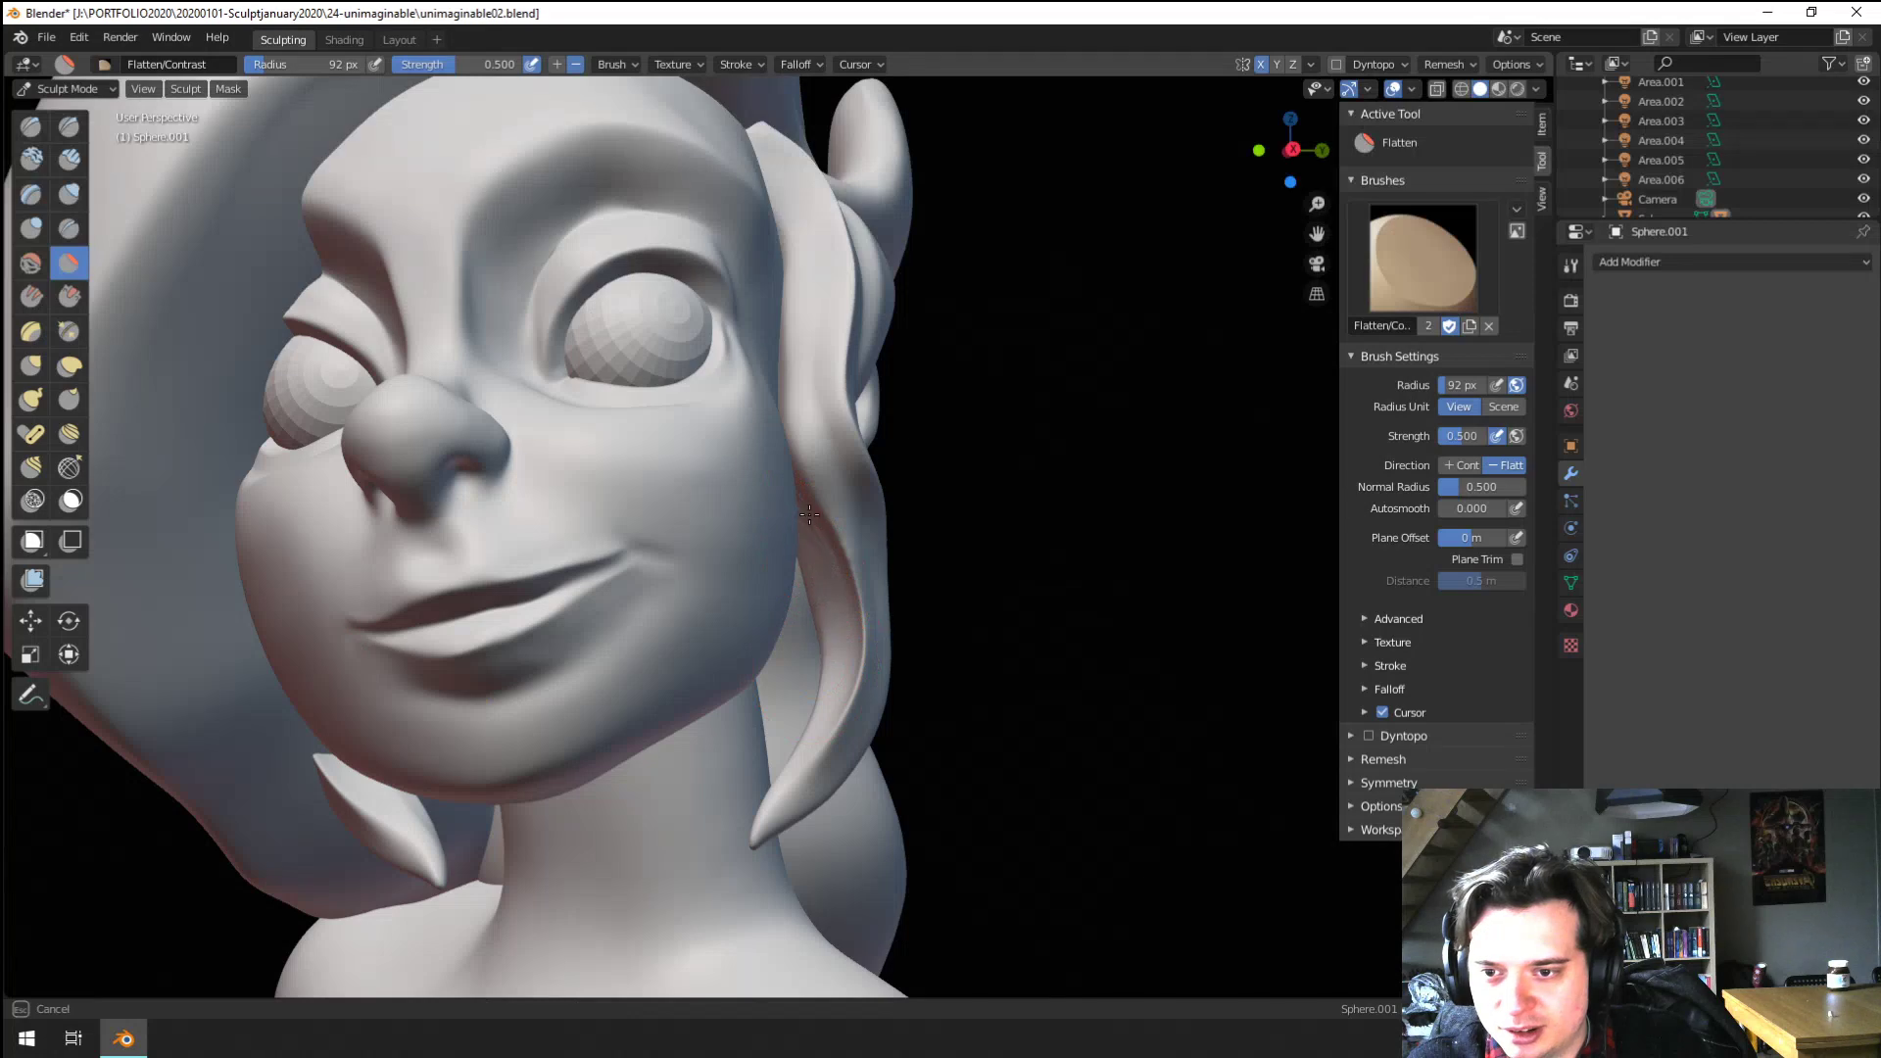
mouse_move(779, 493)
middle_mouse_down("ctrl")
mouse_move(781, 676)
mouse_move(858, 532)
mouse_move(841, 590)
middle_mouse_up("ctrl")
Build up volume on the inner side of the lower strand beside the jaw with the Blob brush at 54 px radius
left_click(69, 193)
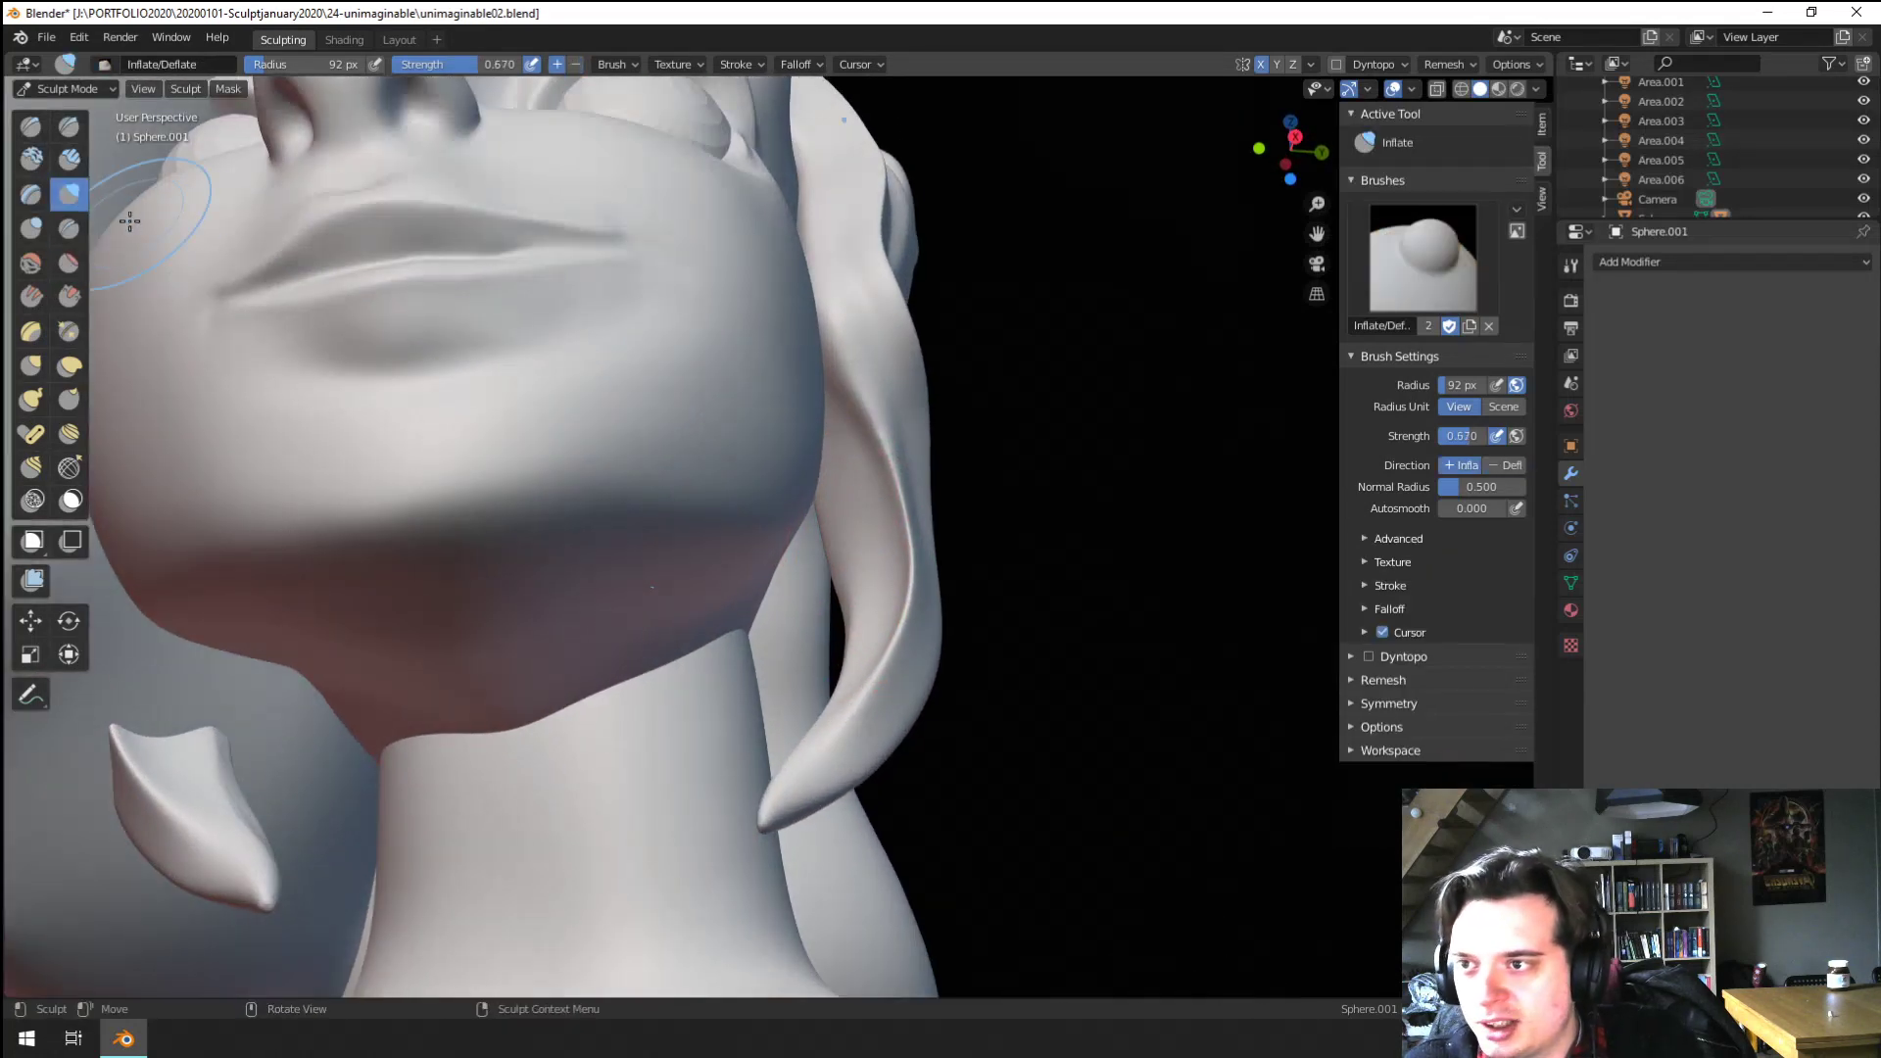
mouse_move(803, 490)
middle_mouse_down()
mouse_move(777, 420)
mouse_move(873, 585)
middle_mouse_up()
left_click(30, 228)
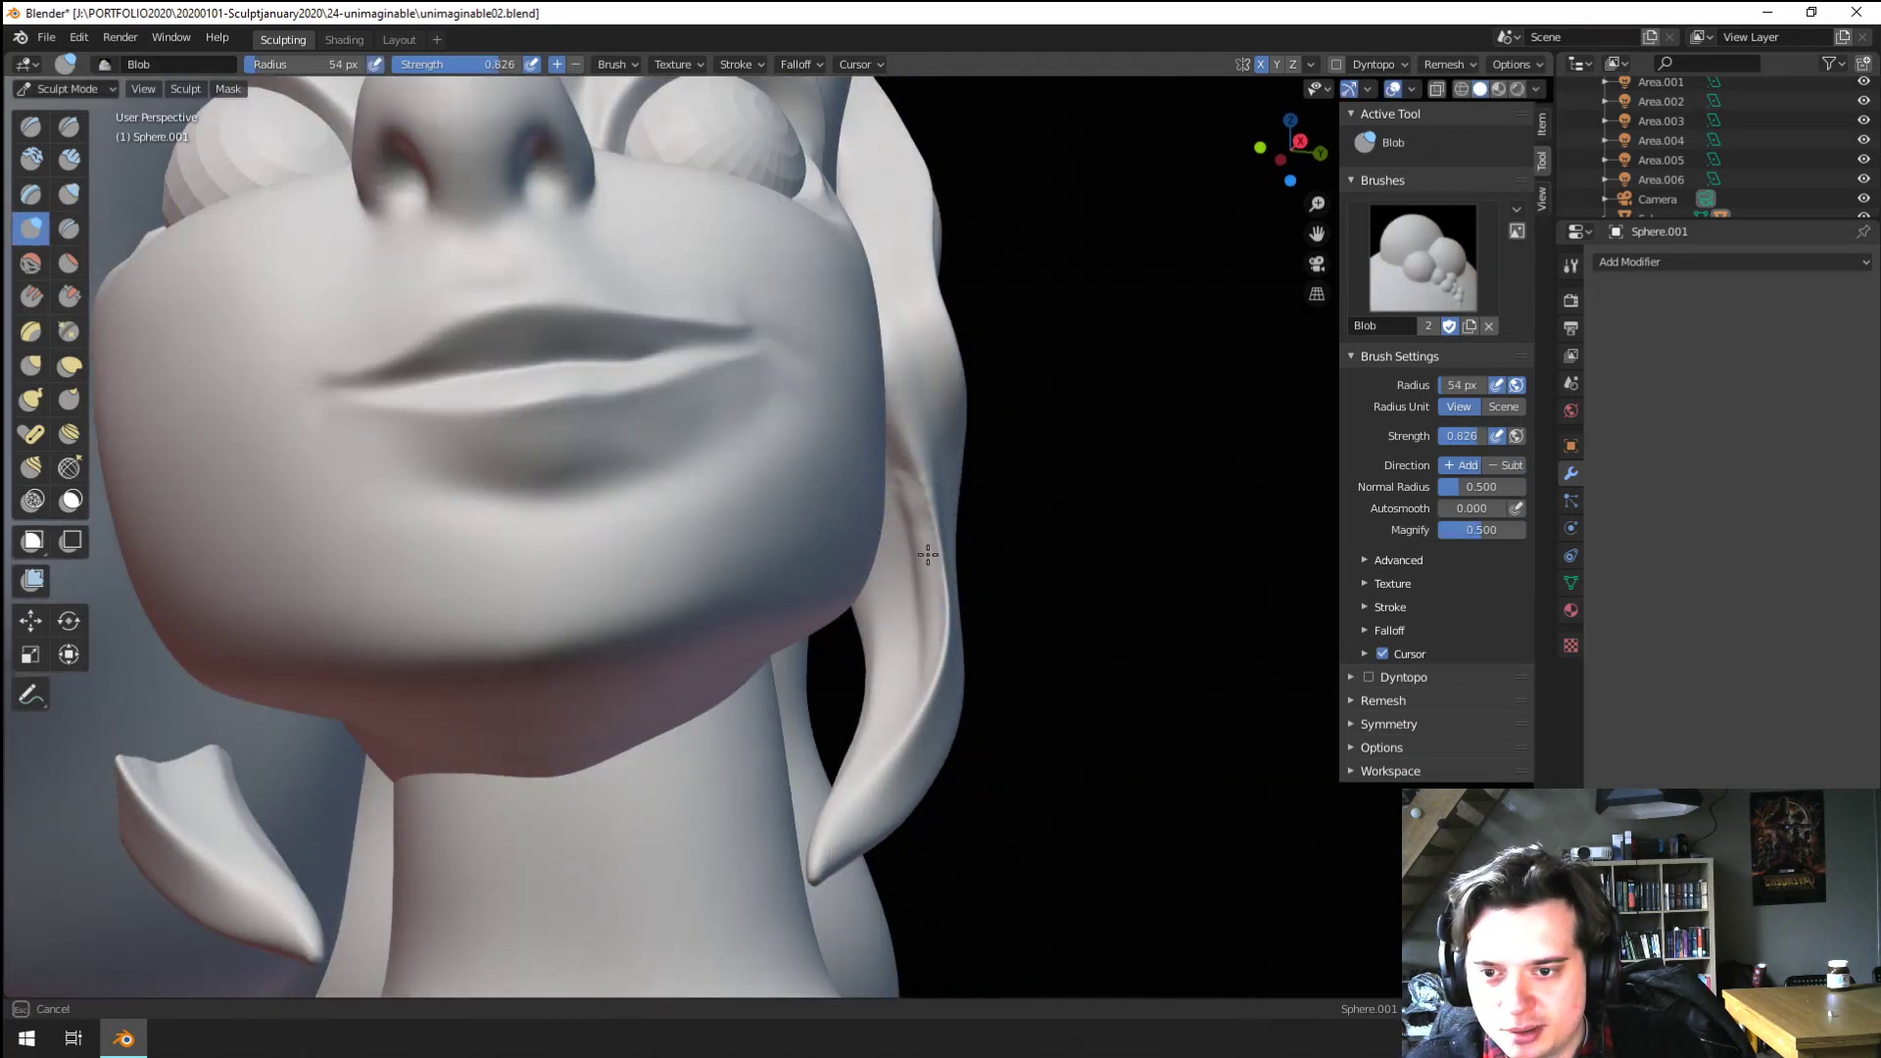
Build up volume along the inner side of the hanging front hair strand with the Blob brush at 54–64 px radius
left_click_drag(928, 555, 918, 666)
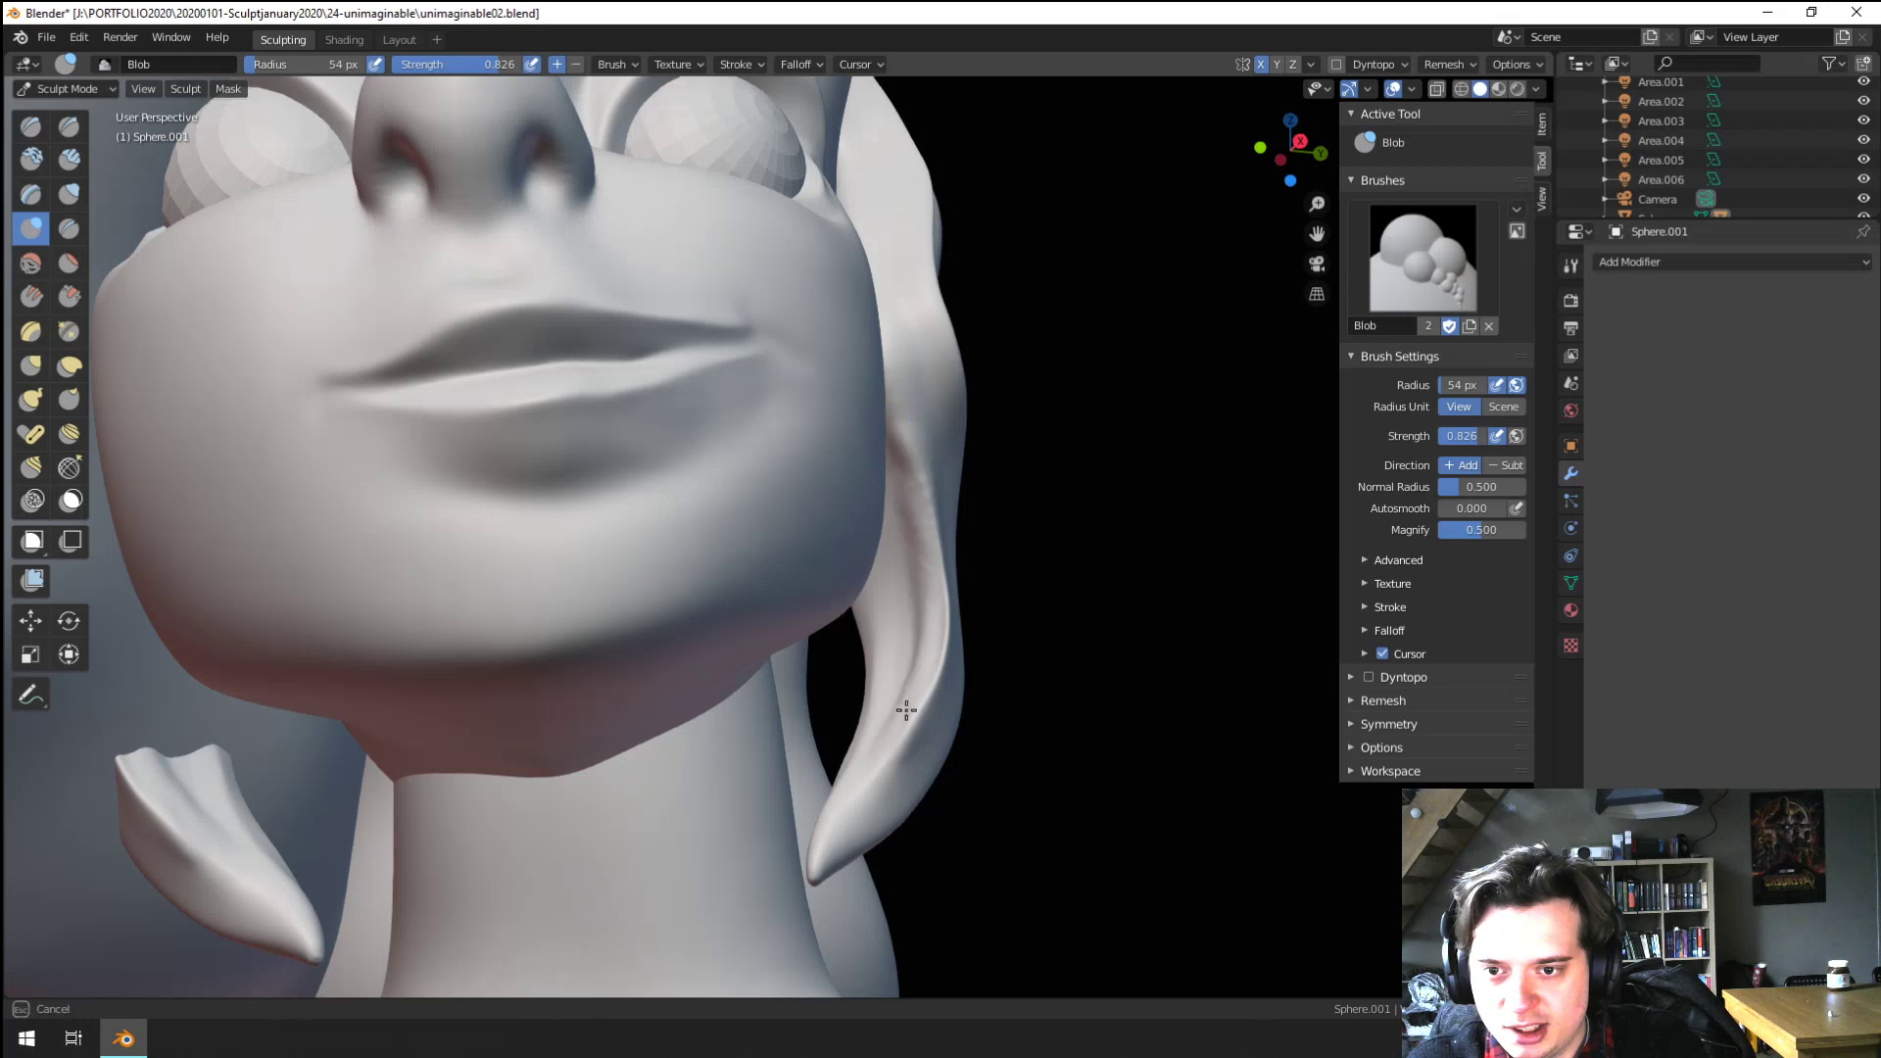
middle_click_drag(892, 525, 877, 592)
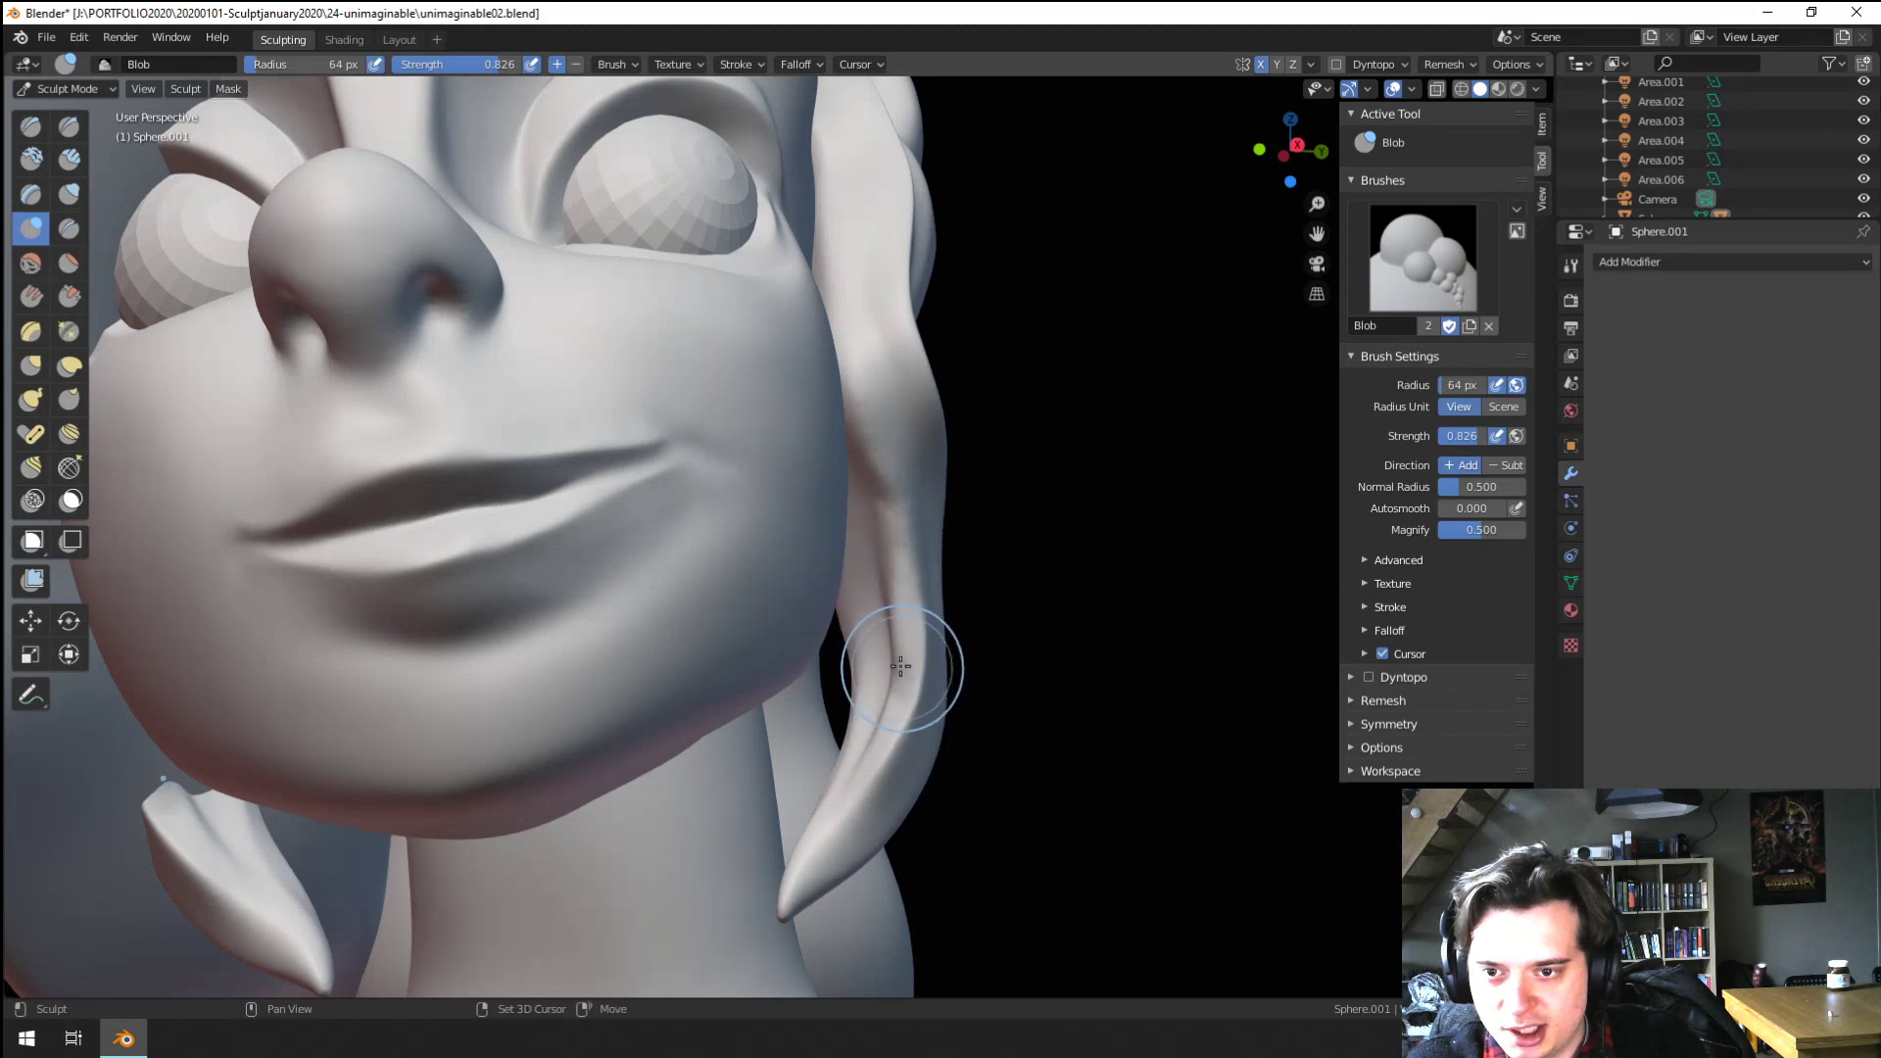
mouse_move(890, 575)
middle_mouse_down()
mouse_move(819, 579)
mouse_move(856, 571)
middle_mouse_up()
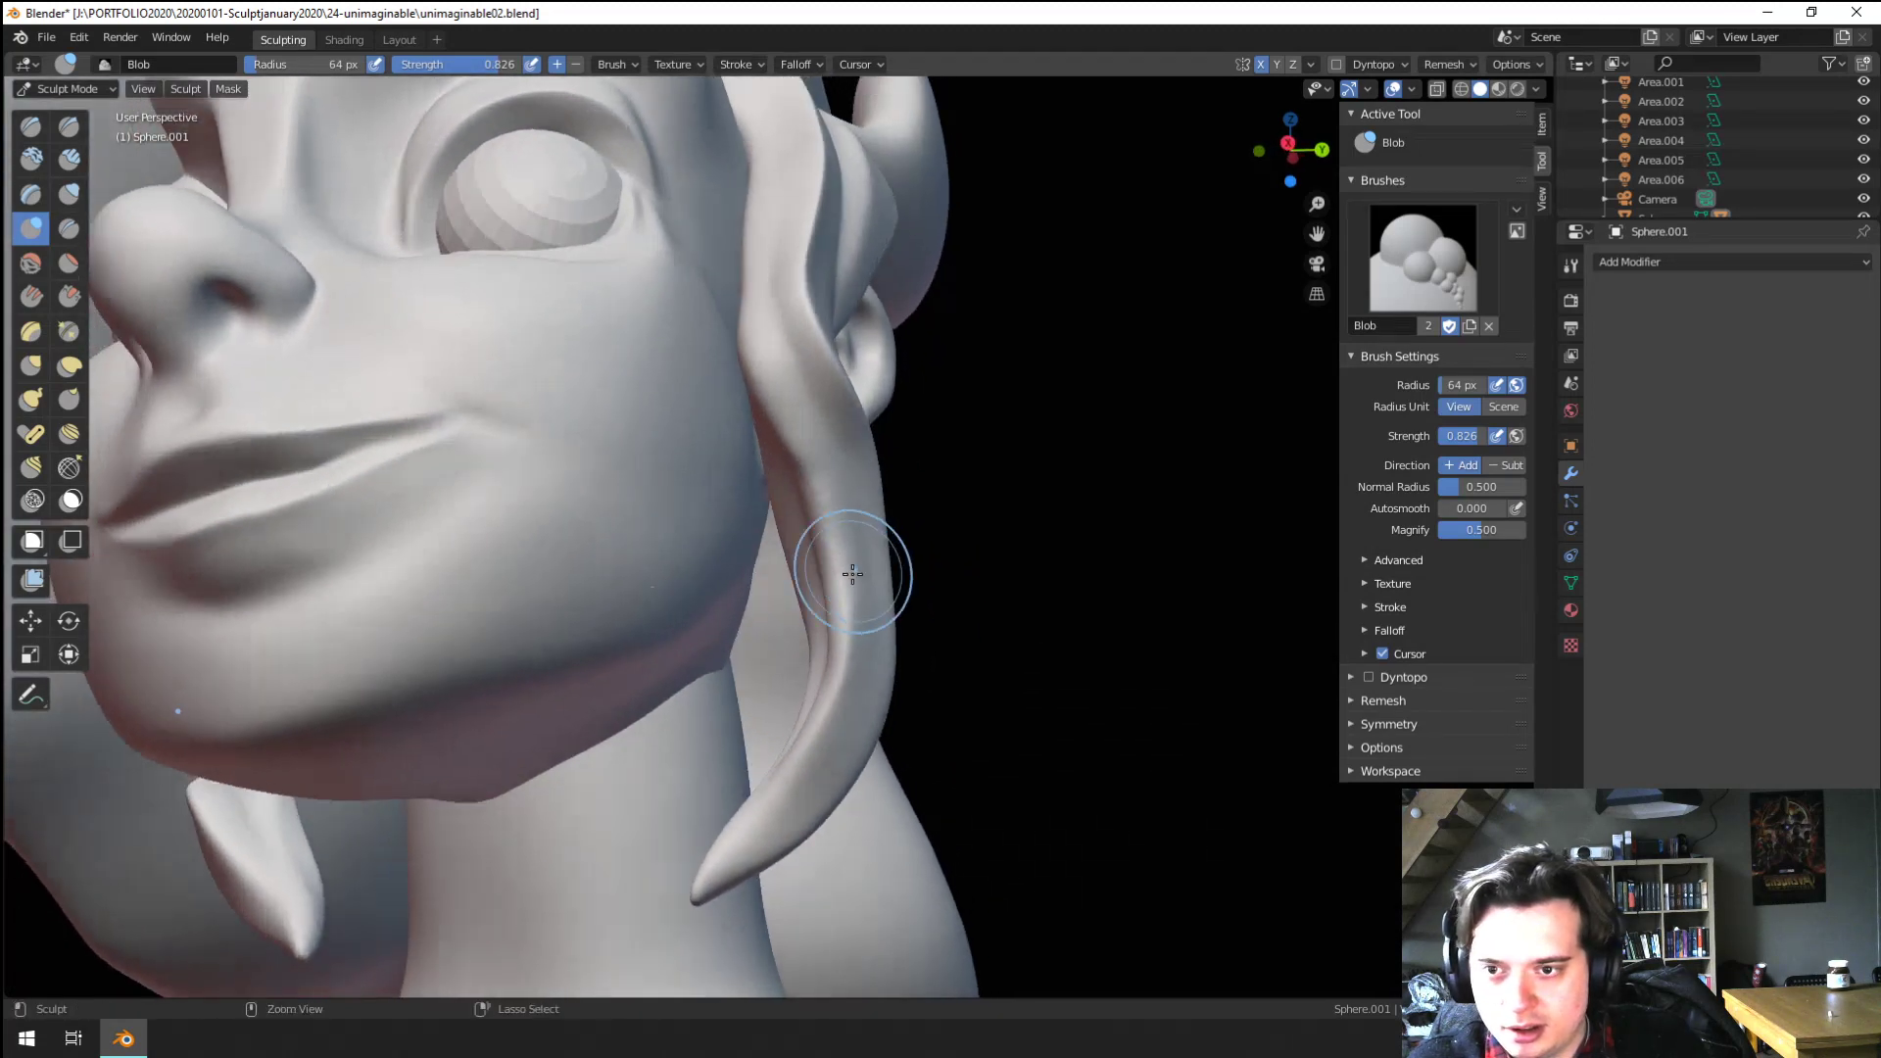
scroll(856, 572, "up", 1)
Sharpen the ridge running along the front hair strand with the Pinch brush, enlarging its radius to 92 px
left_click(68, 331)
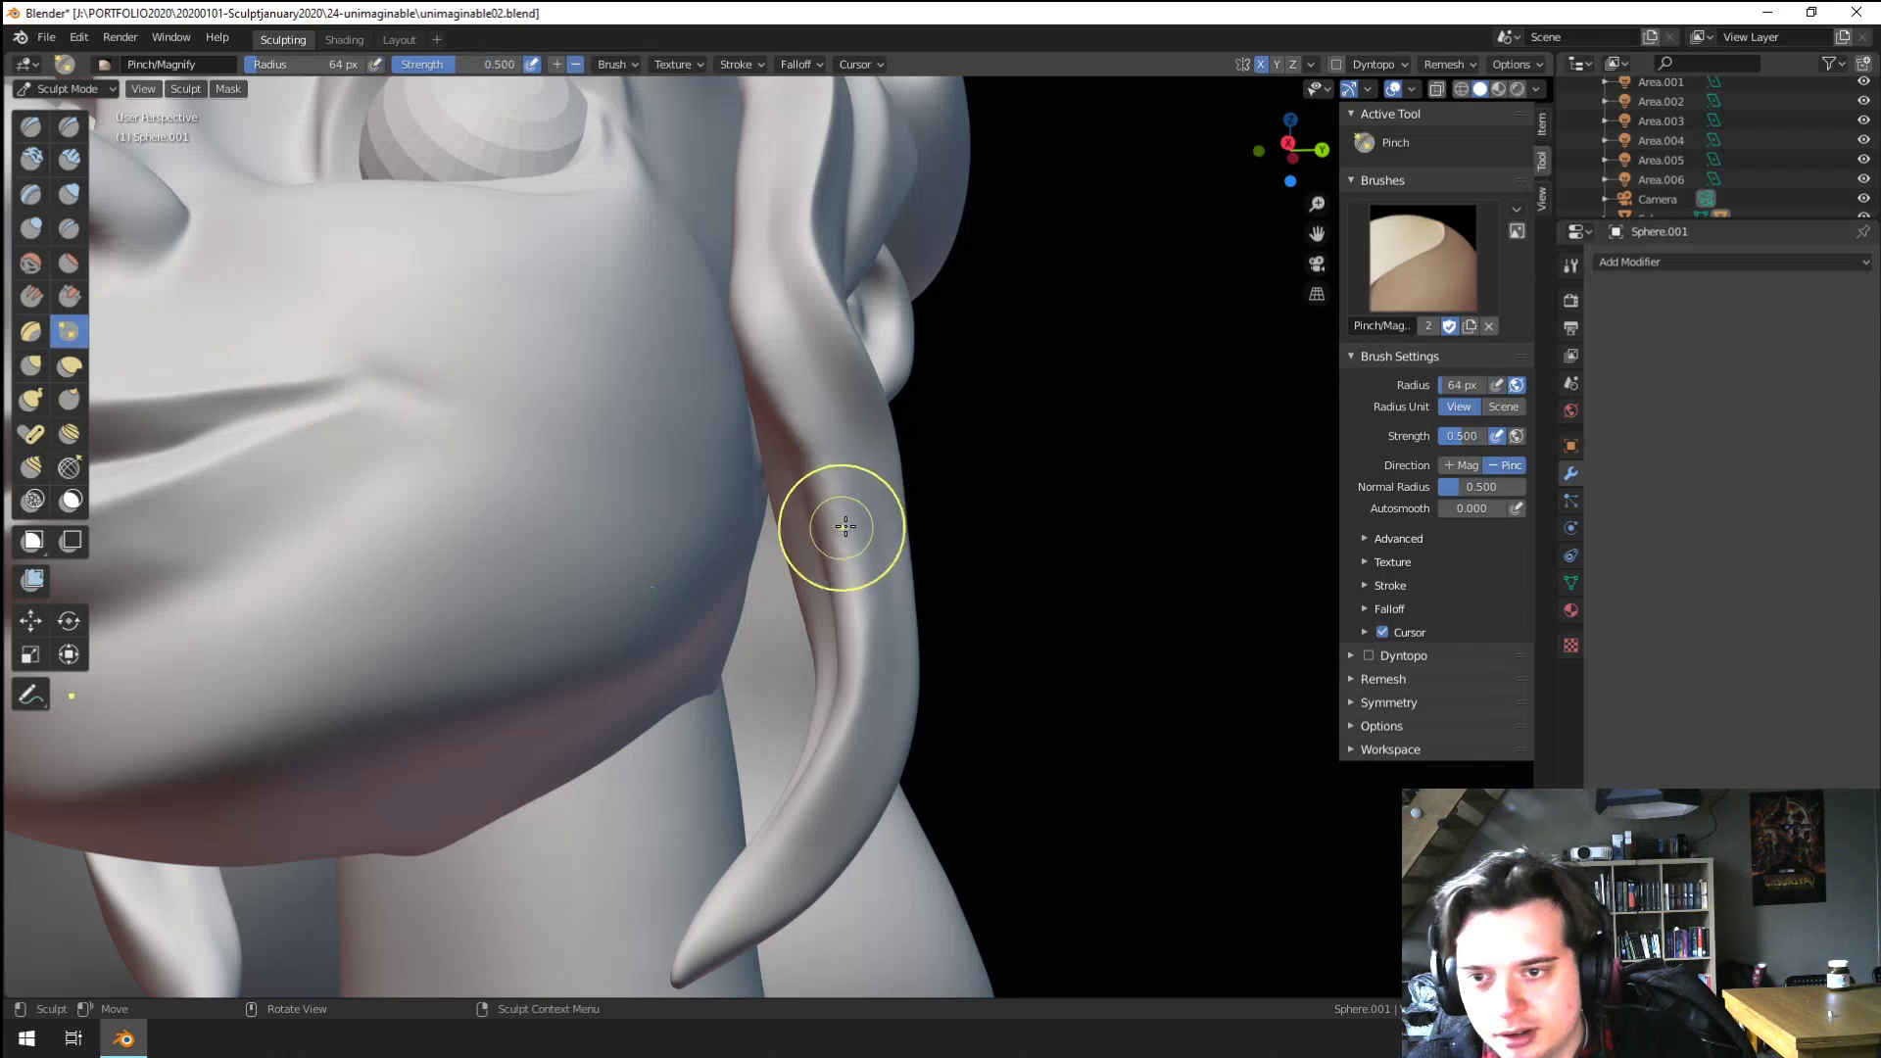
left_click_drag(848, 643, 810, 466)
key("f")
left_click(819, 454)
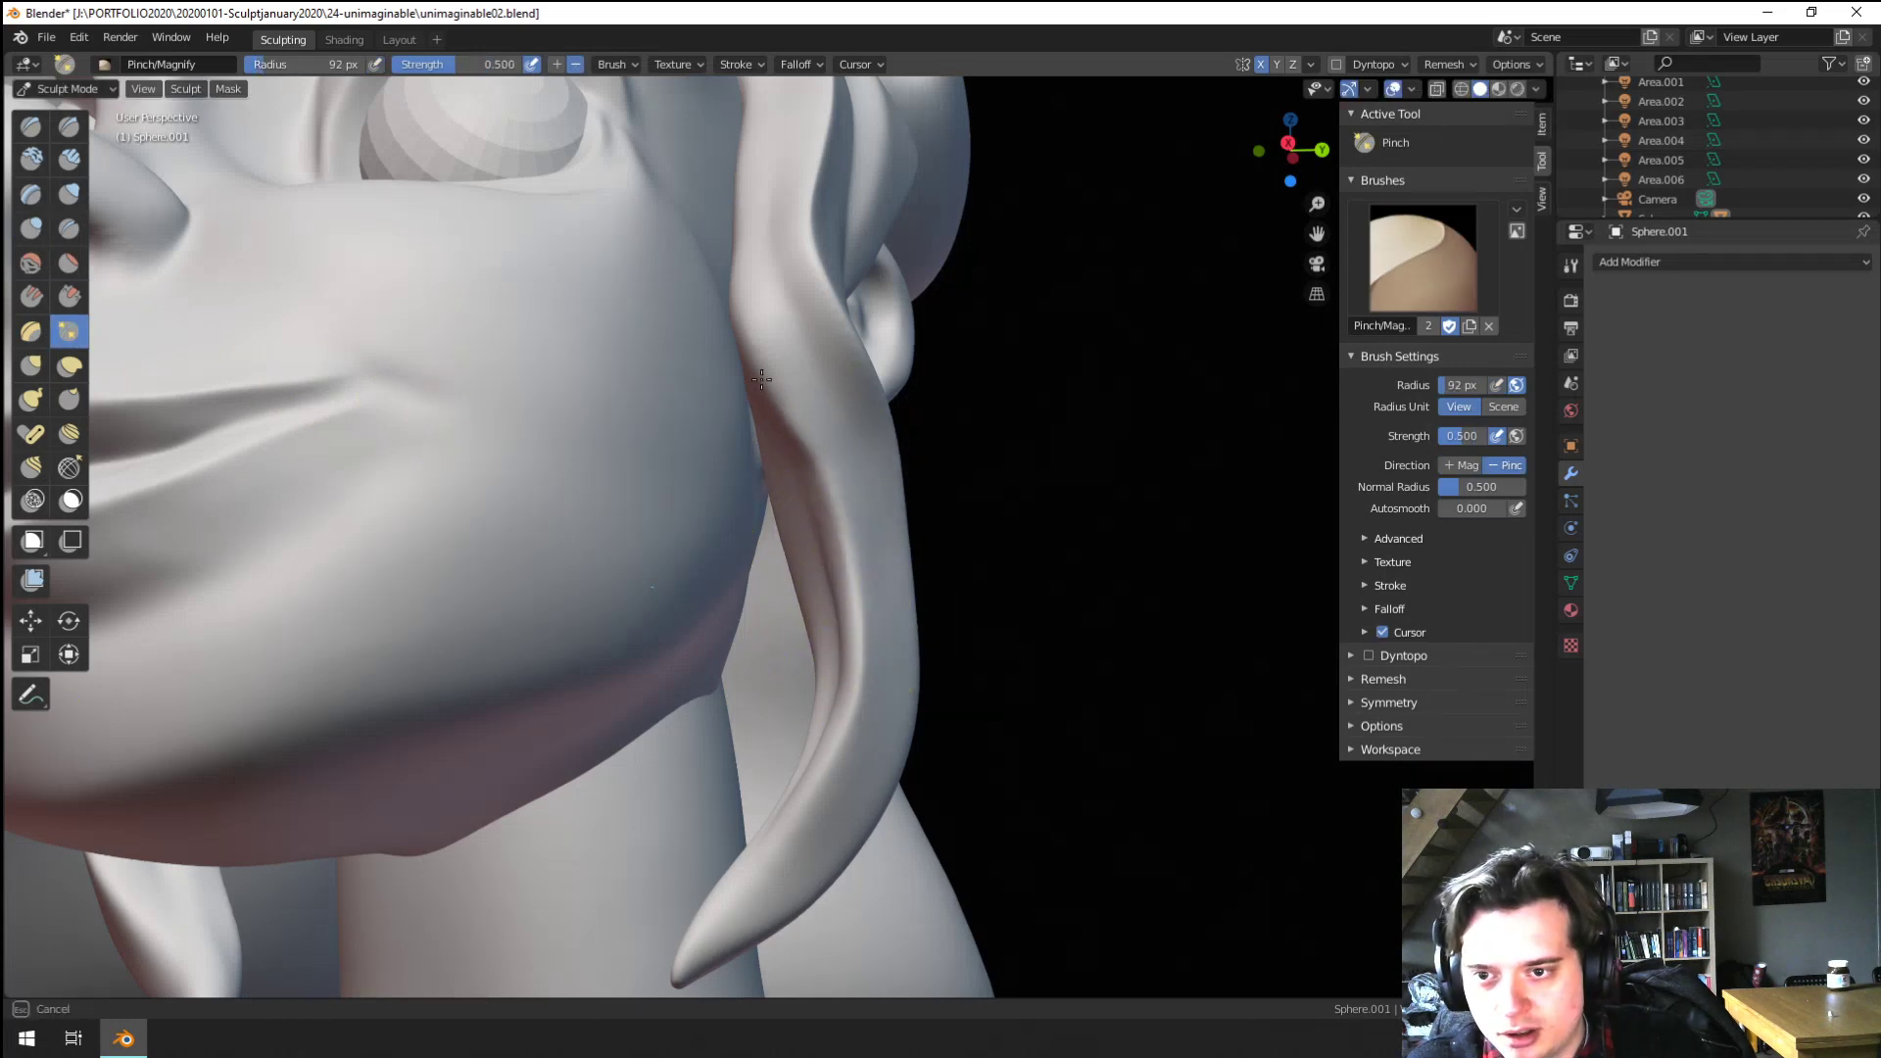
middle_click_drag(789, 418, 764, 642, "ctrl")
middle_click_drag(764, 642, 750, 749, "ctrl")
middle_click_drag(749, 750, 632, 615)
middle_click_drag(632, 615, 566, 632)
Reshape the long hair behind the ear with the Grab brush, pulling it towards the neck at a 332 px radius
left_click(78, 239)
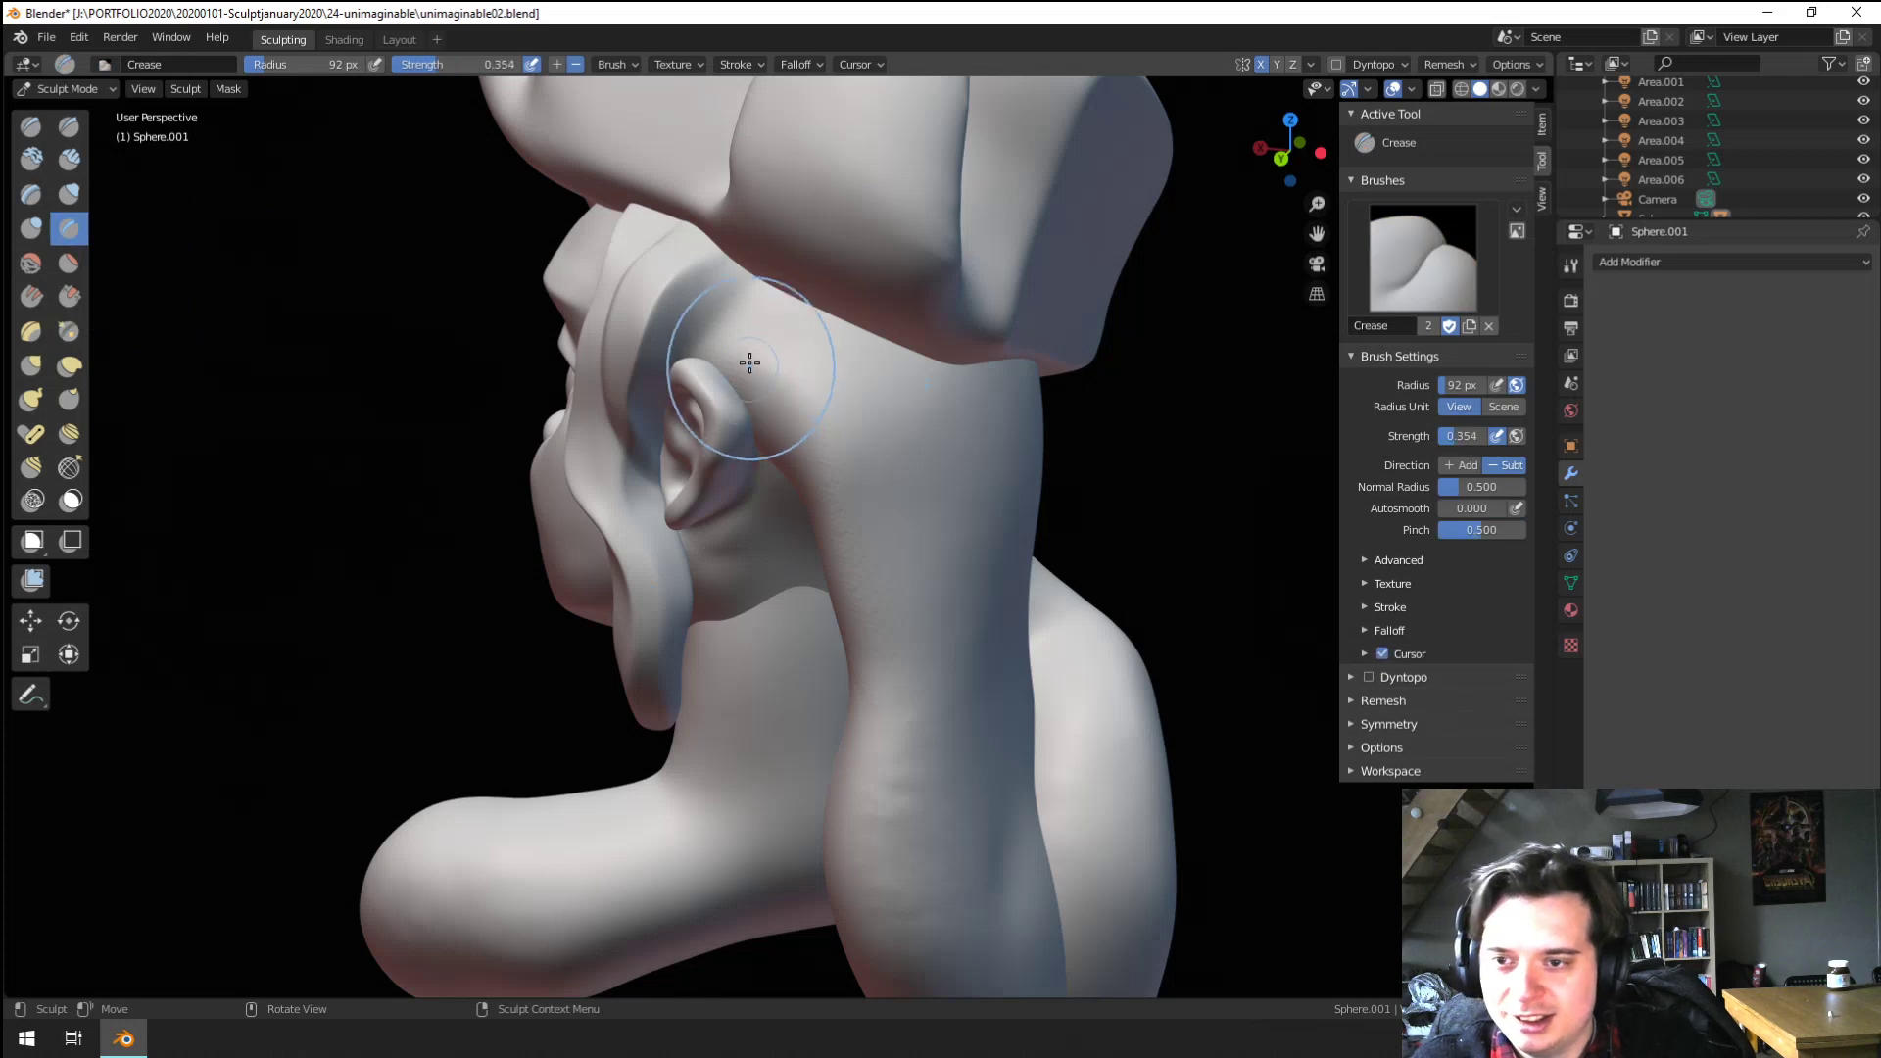
mouse_move(858, 691)
middle_mouse_down()
mouse_move(861, 529)
mouse_move(832, 588)
mouse_move(873, 500)
mouse_move(896, 537)
middle_mouse_up()
key("g")
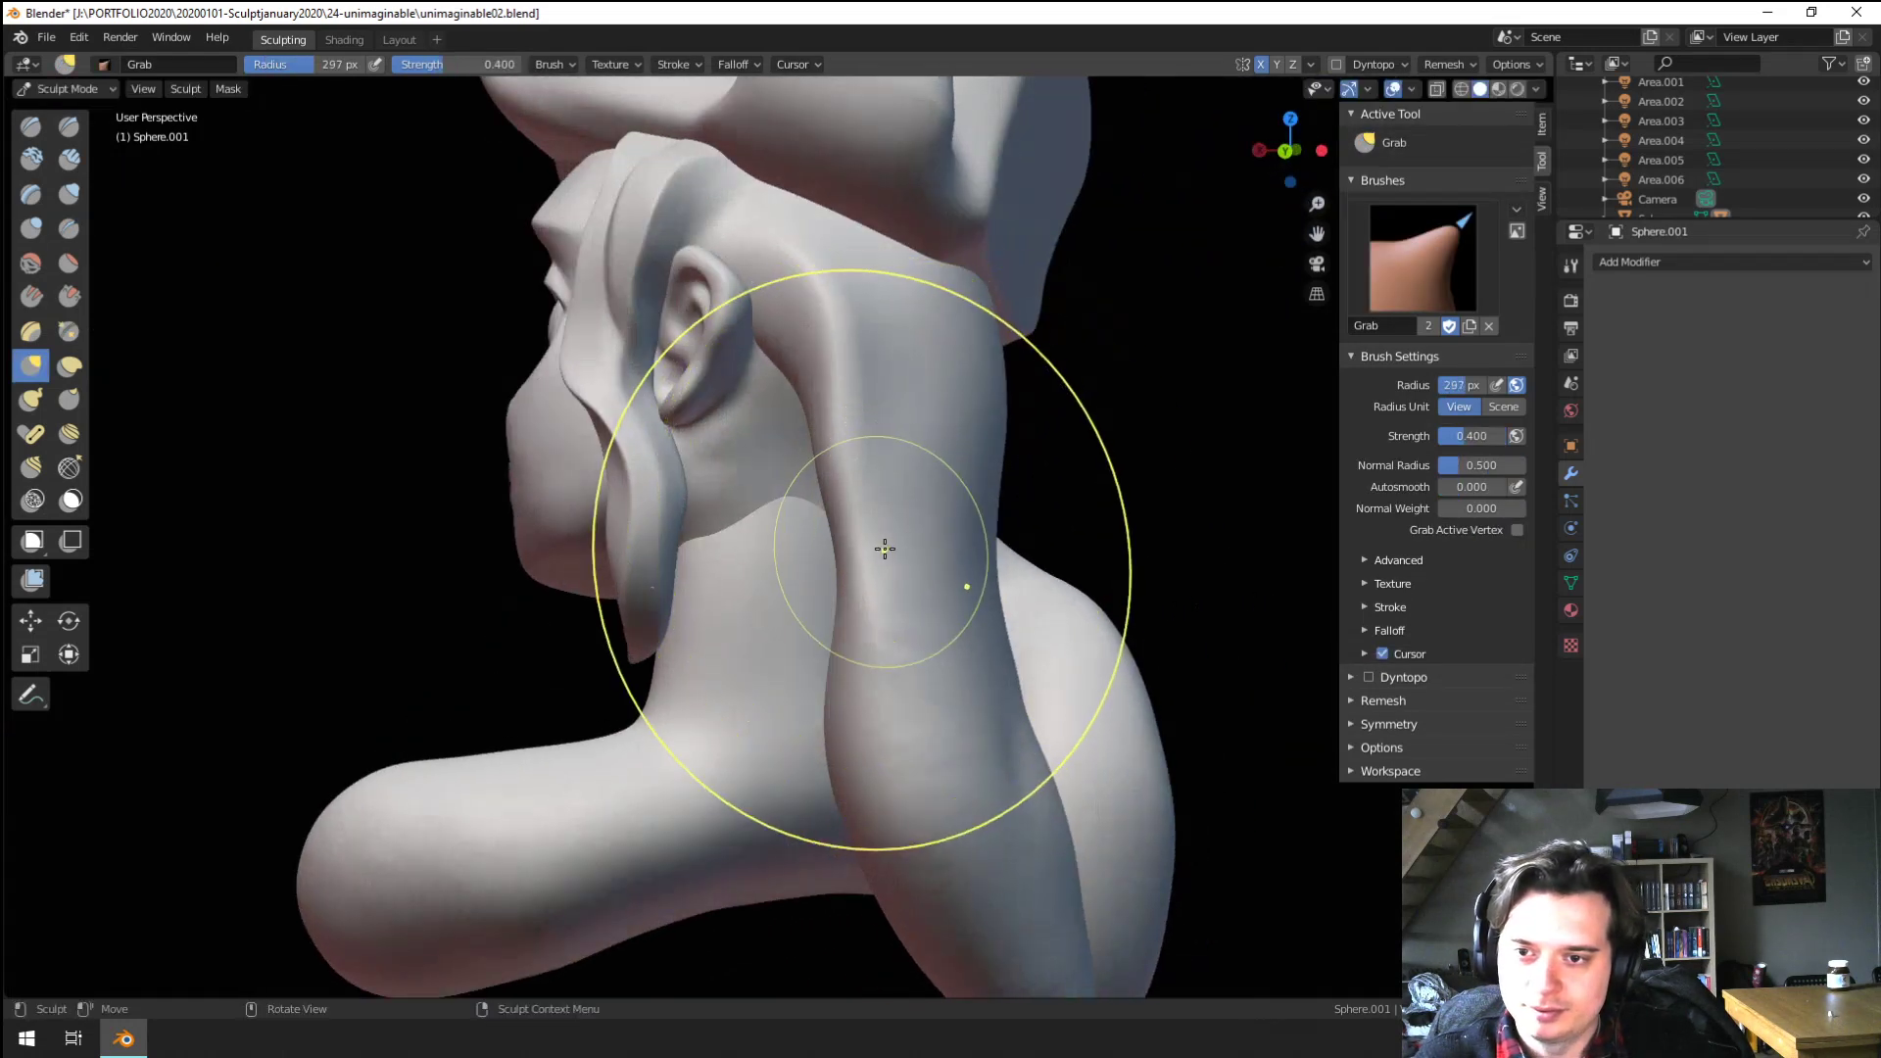
left_click_drag(886, 545, 916, 548)
middle_click_drag(911, 545, 968, 535)
key("f")
left_click(1014, 539)
left_click_drag(837, 576, 728, 622)
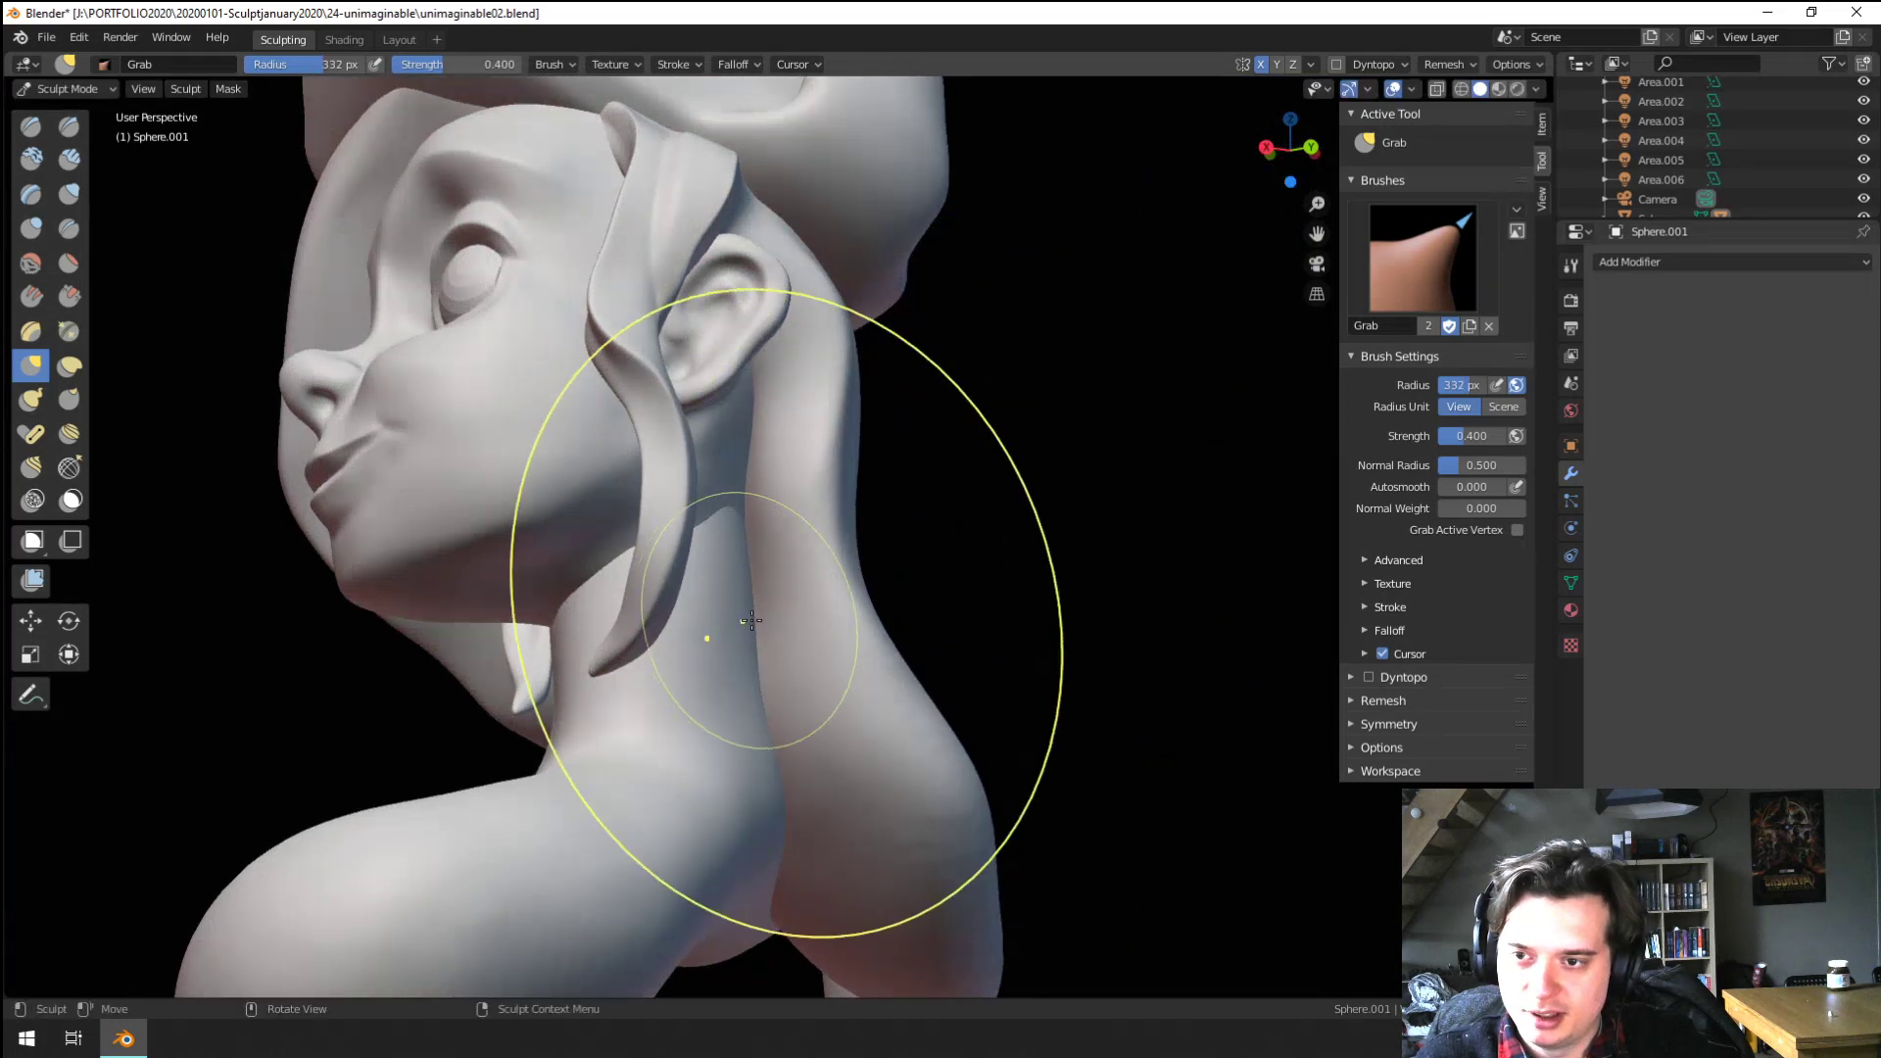
left_click_drag(845, 588, 750, 641)
middle_click_drag(766, 639, 693, 694)
Pull the middle of the back hair's front edge forward over the neck into a wave, using Grab at 222 px radius
key("f")
left_click(869, 578)
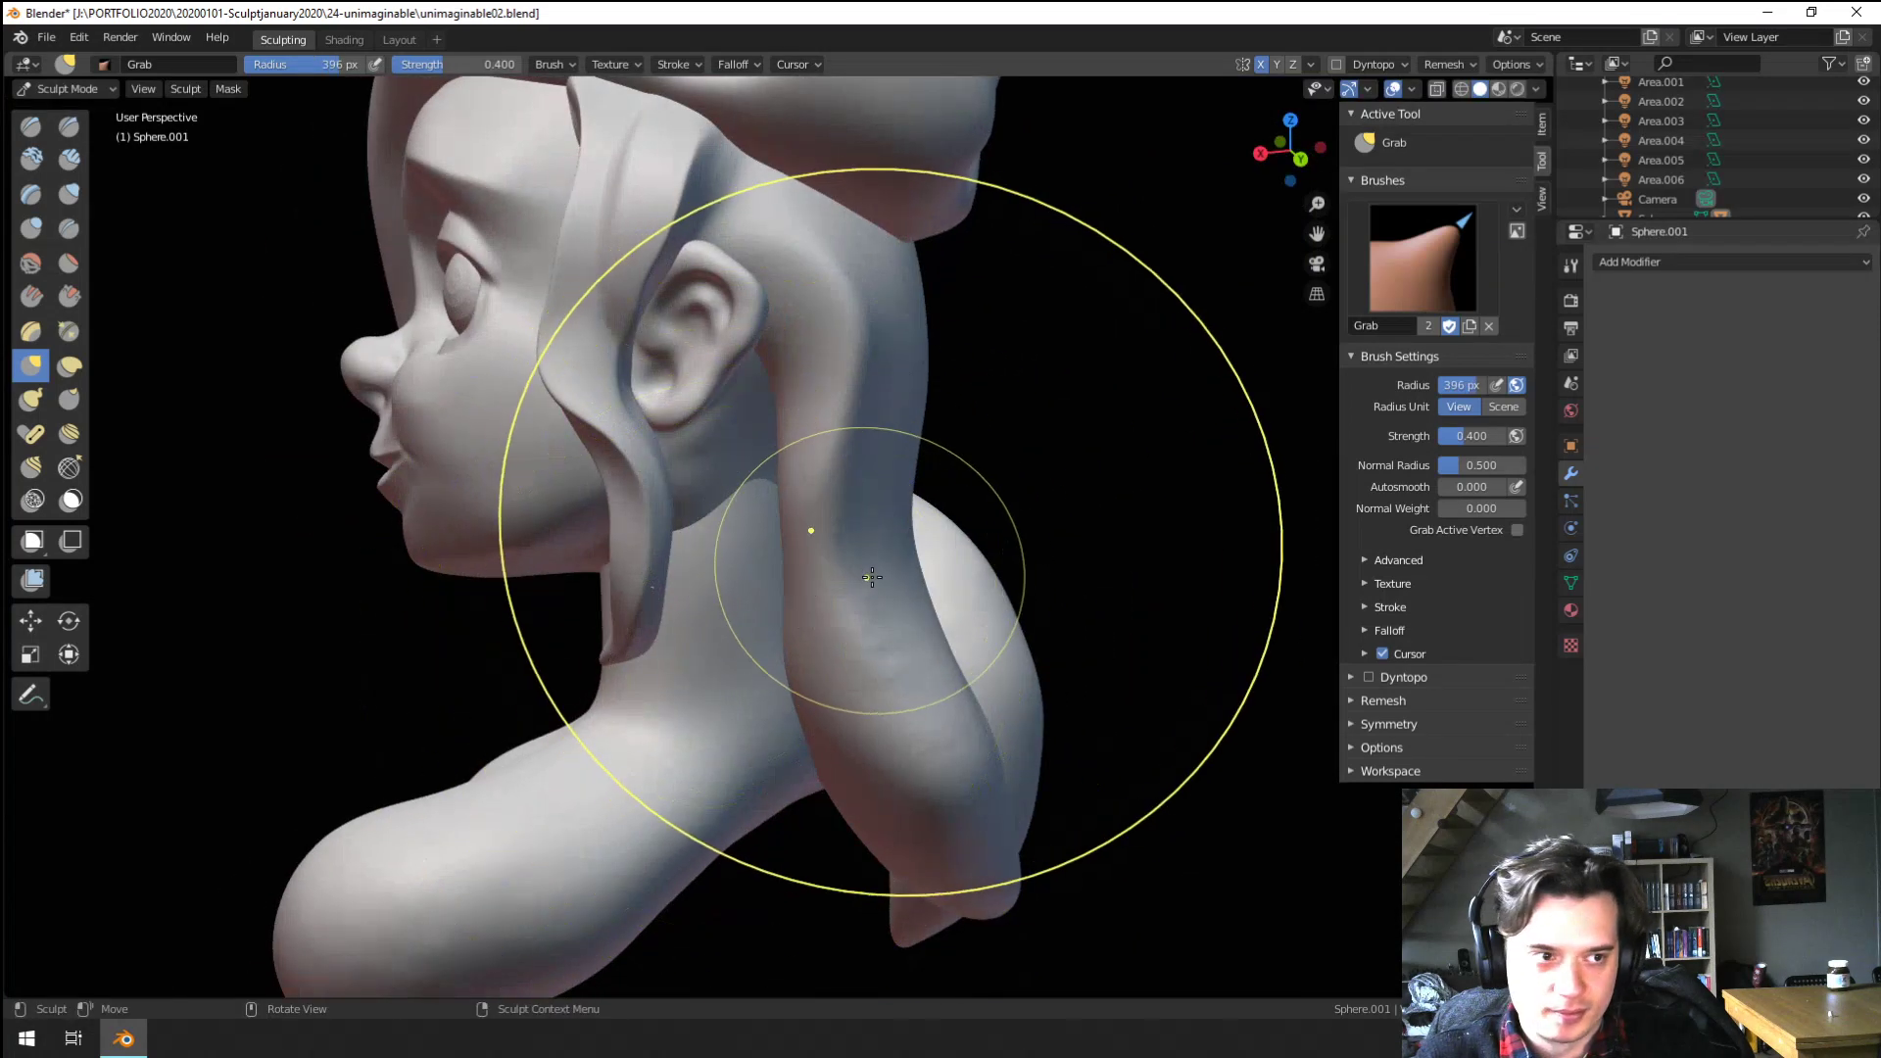
middle_click_drag(872, 578, 836, 554)
key("f")
left_click(694, 660)
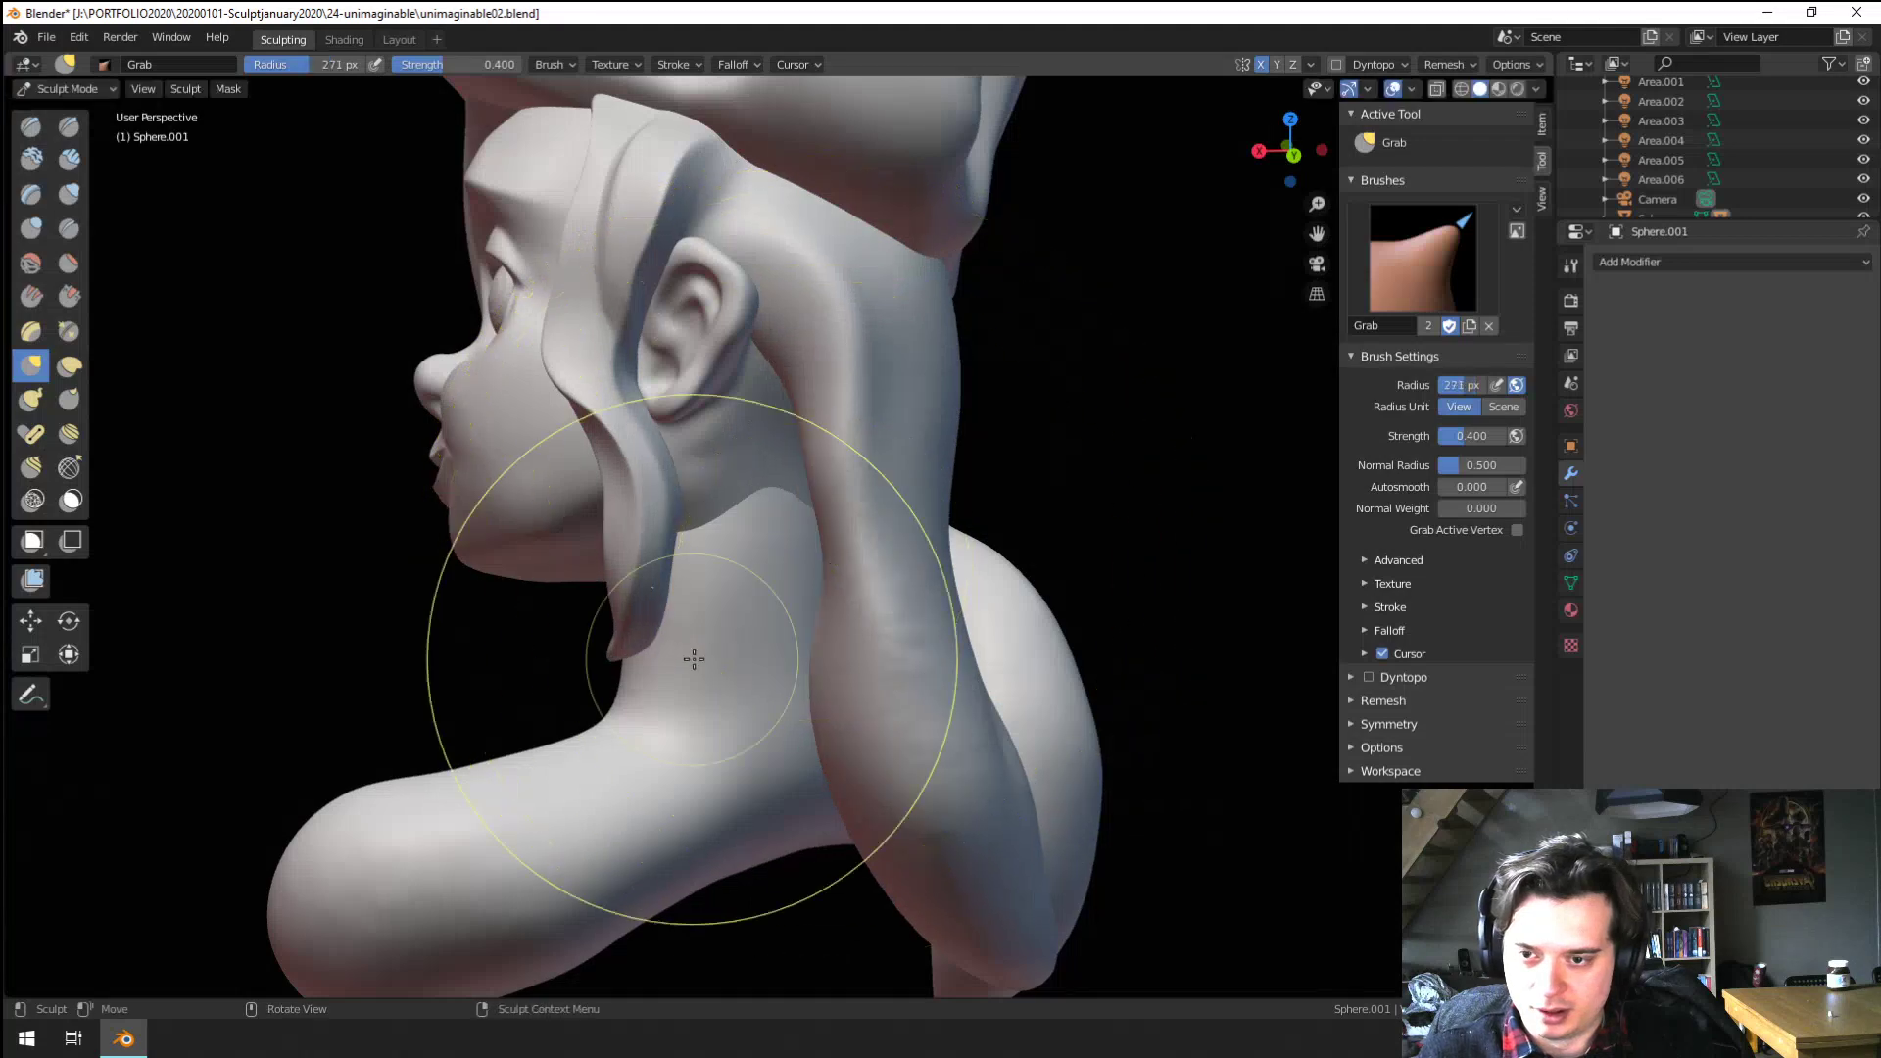
key("f")
left_click(780, 627)
left_click_drag(831, 617, 730, 657)
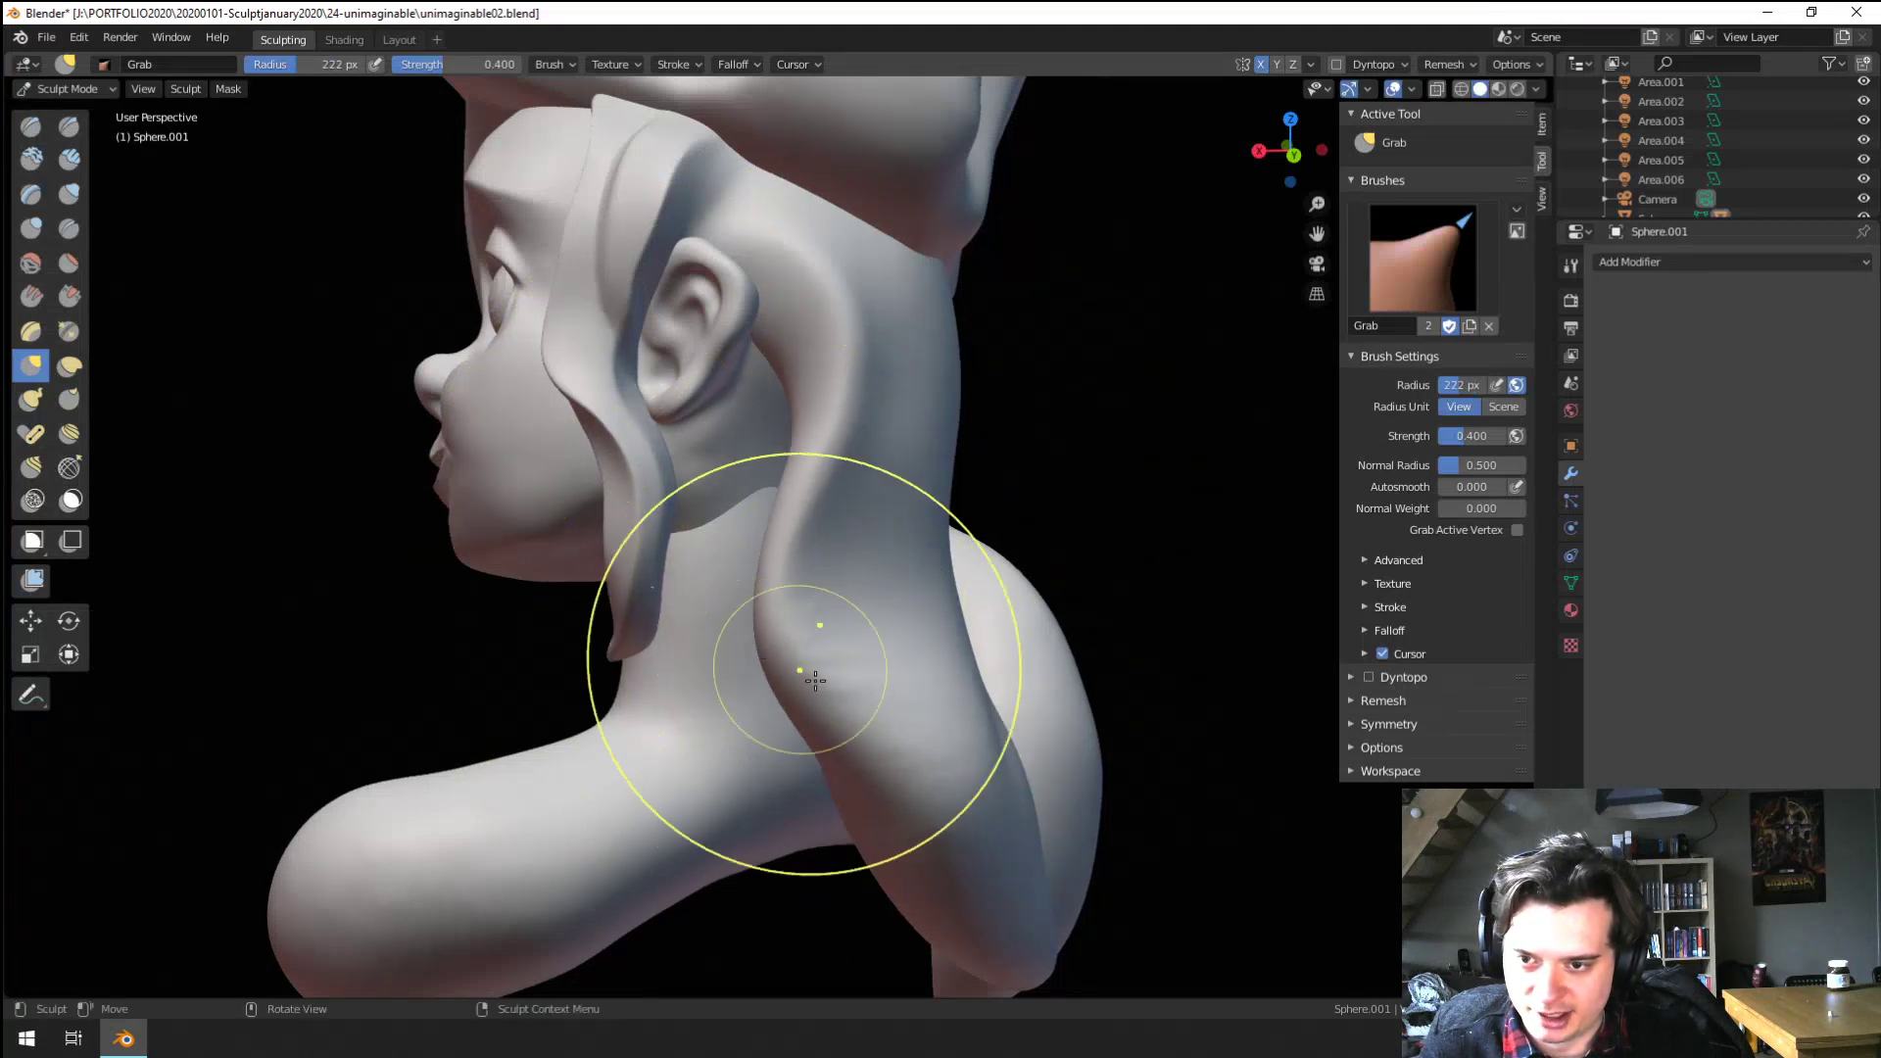
Refine the curve and lower outline of the back hair with the Grab brush at 198 px and 279 px radius
middle_click_drag(811, 683, 726, 621)
key("f")
left_click(661, 565)
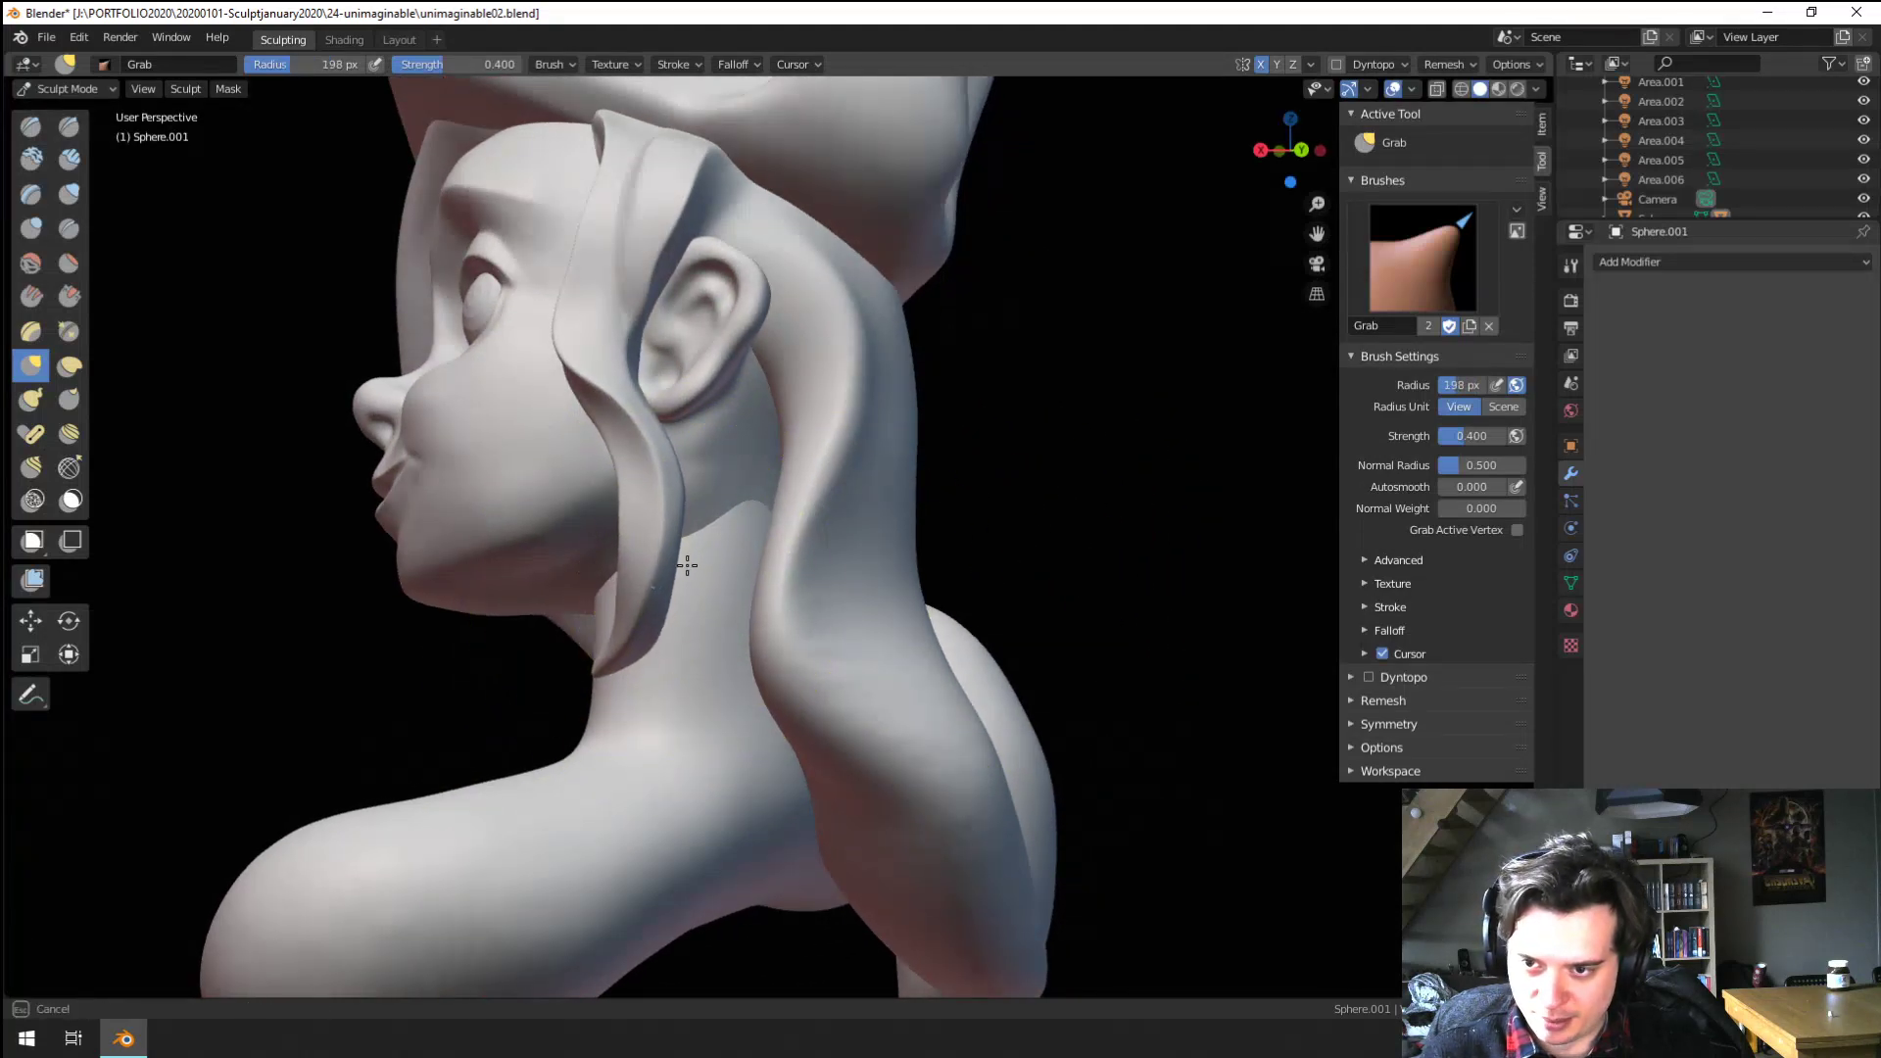
key("f")
left_click(854, 698)
mouse_move(868, 712)
middle_mouse_down("ctrl")
mouse_move(841, 791)
mouse_move(860, 770)
middle_mouse_up("ctrl")
key("f")
left_click(890, 752)
mouse_move(765, 847)
middle_mouse_down()
mouse_move(1007, 777)
mouse_move(651, 638)
middle_mouse_up()
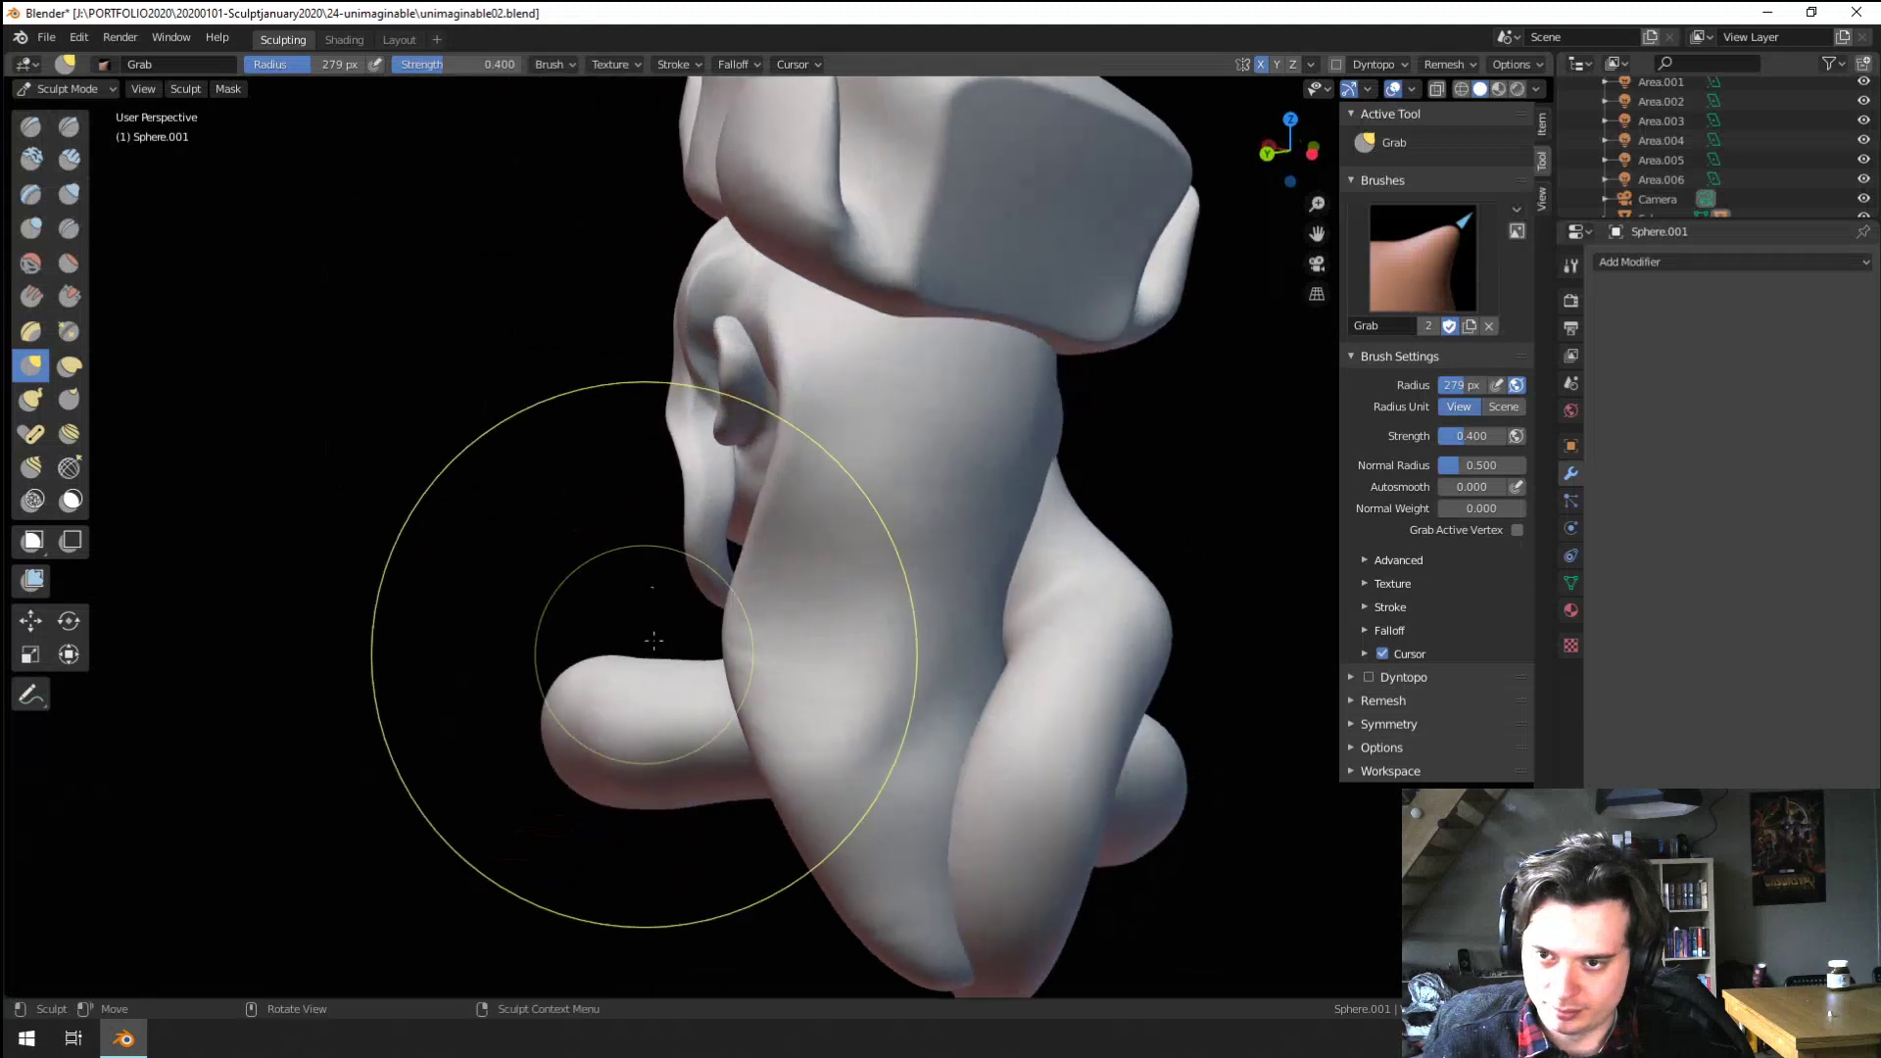
Sculpt long vertical locks down the back hair with the Clay brush at 83 px radius and 0.905 strength
left_click(31, 157)
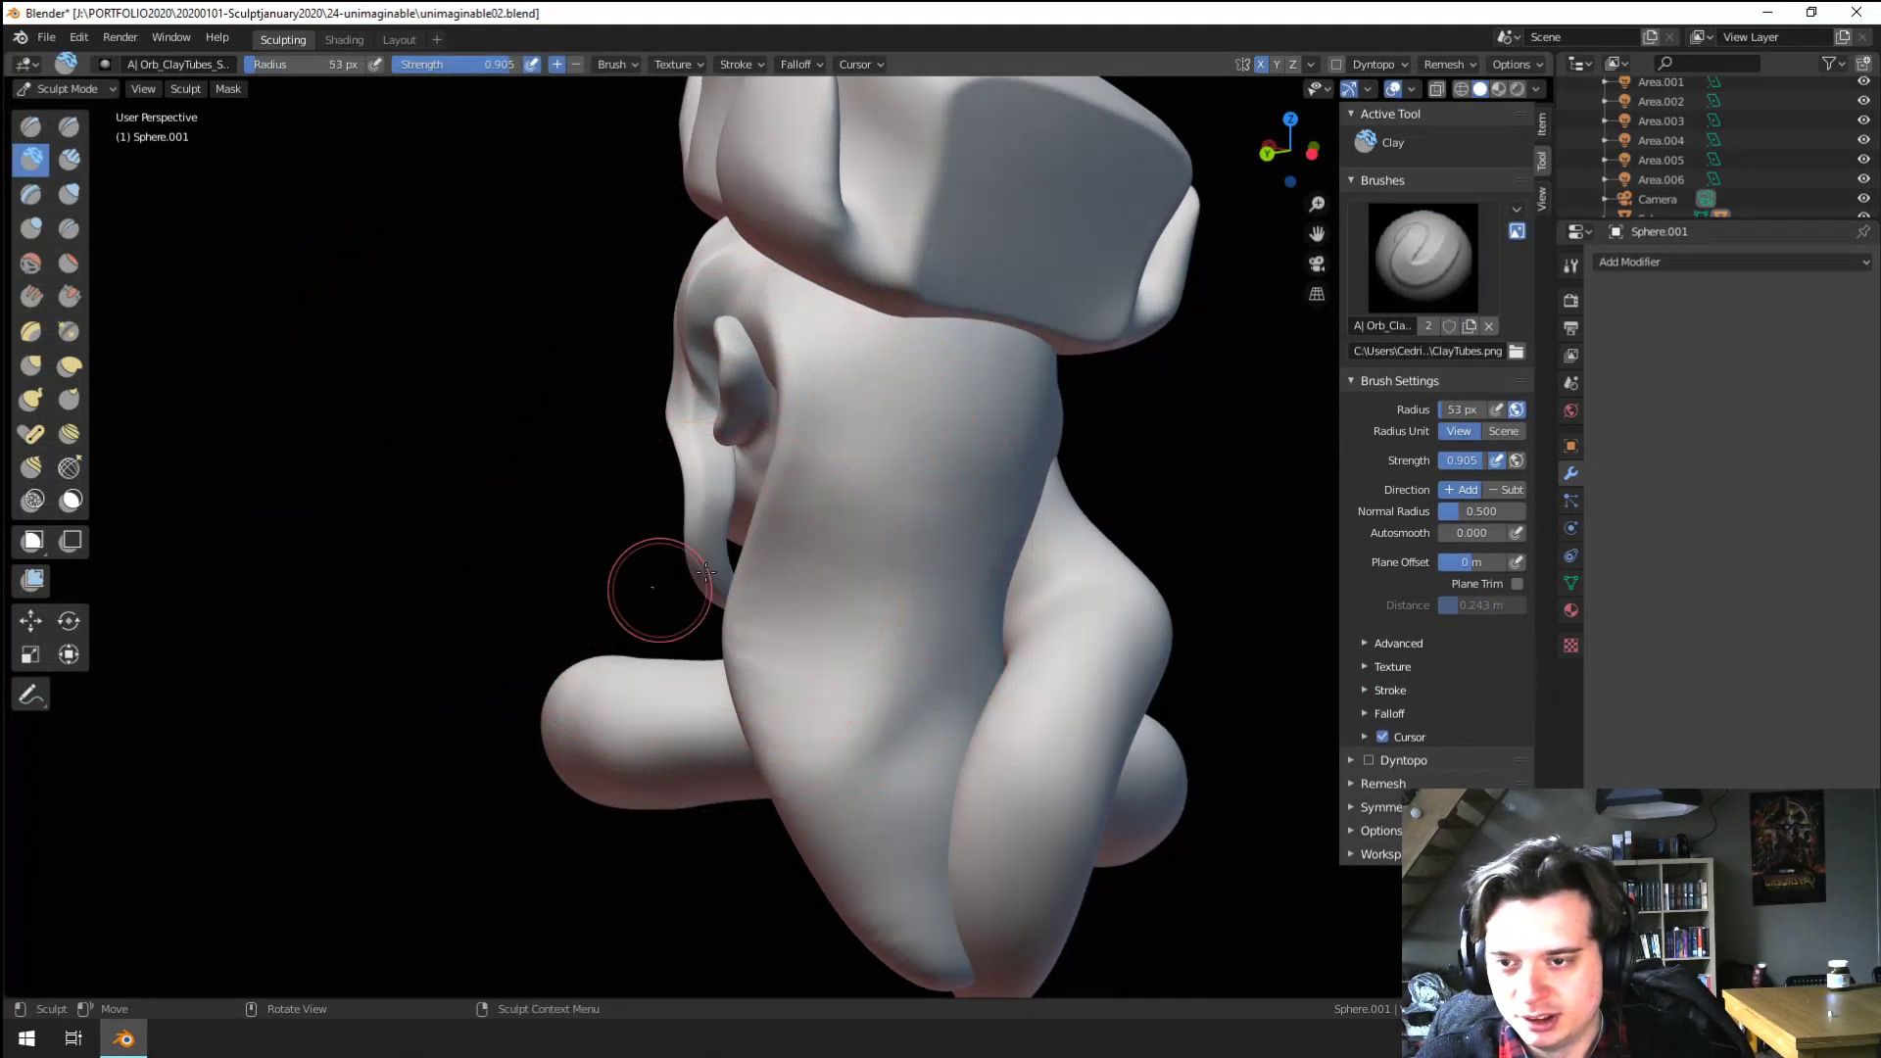
mouse_move(875, 295)
left_mouse_down()
mouse_move(875, 530)
mouse_move(911, 391)
mouse_move(887, 705)
left_mouse_up()
left_click_drag(886, 504, 914, 389)
mouse_move(914, 389)
middle_mouse_down()
mouse_move(1020, 327)
mouse_move(1176, 333)
mouse_move(1100, 344)
mouse_move(989, 599)
mouse_move(773, 571)
mouse_move(866, 815)
middle_mouse_up()
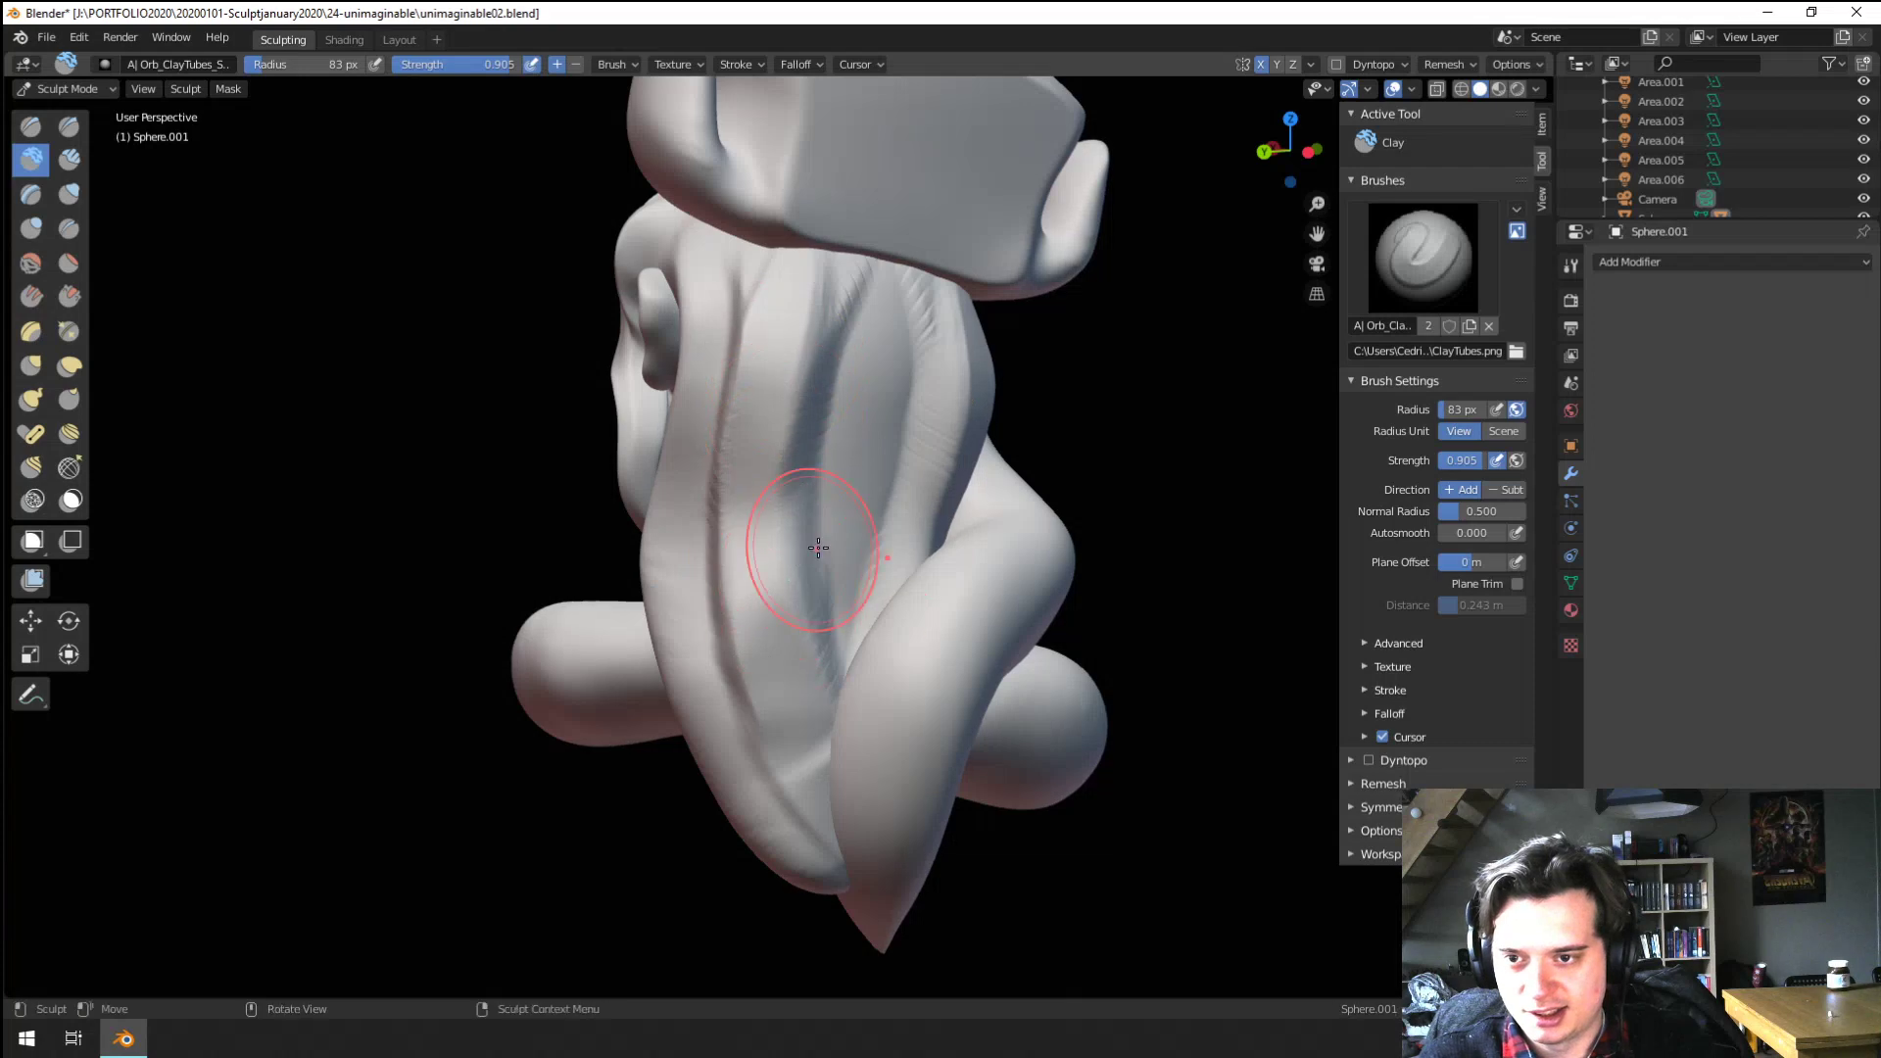
Build up the wavy lock on the side of the back hair with the Clay brush at 115 px radius
middle_click_drag(818, 548, 818, 516)
key("f")
left_click(964, 522)
mouse_move(907, 329)
left_mouse_down()
mouse_move(867, 441)
mouse_move(860, 558)
left_mouse_up()
mouse_move(867, 539)
middle_mouse_down()
mouse_move(1075, 465)
mouse_move(1088, 436)
middle_mouse_up()
mouse_move(955, 441)
middle_mouse_down()
mouse_move(886, 529)
mouse_move(862, 412)
middle_mouse_up()
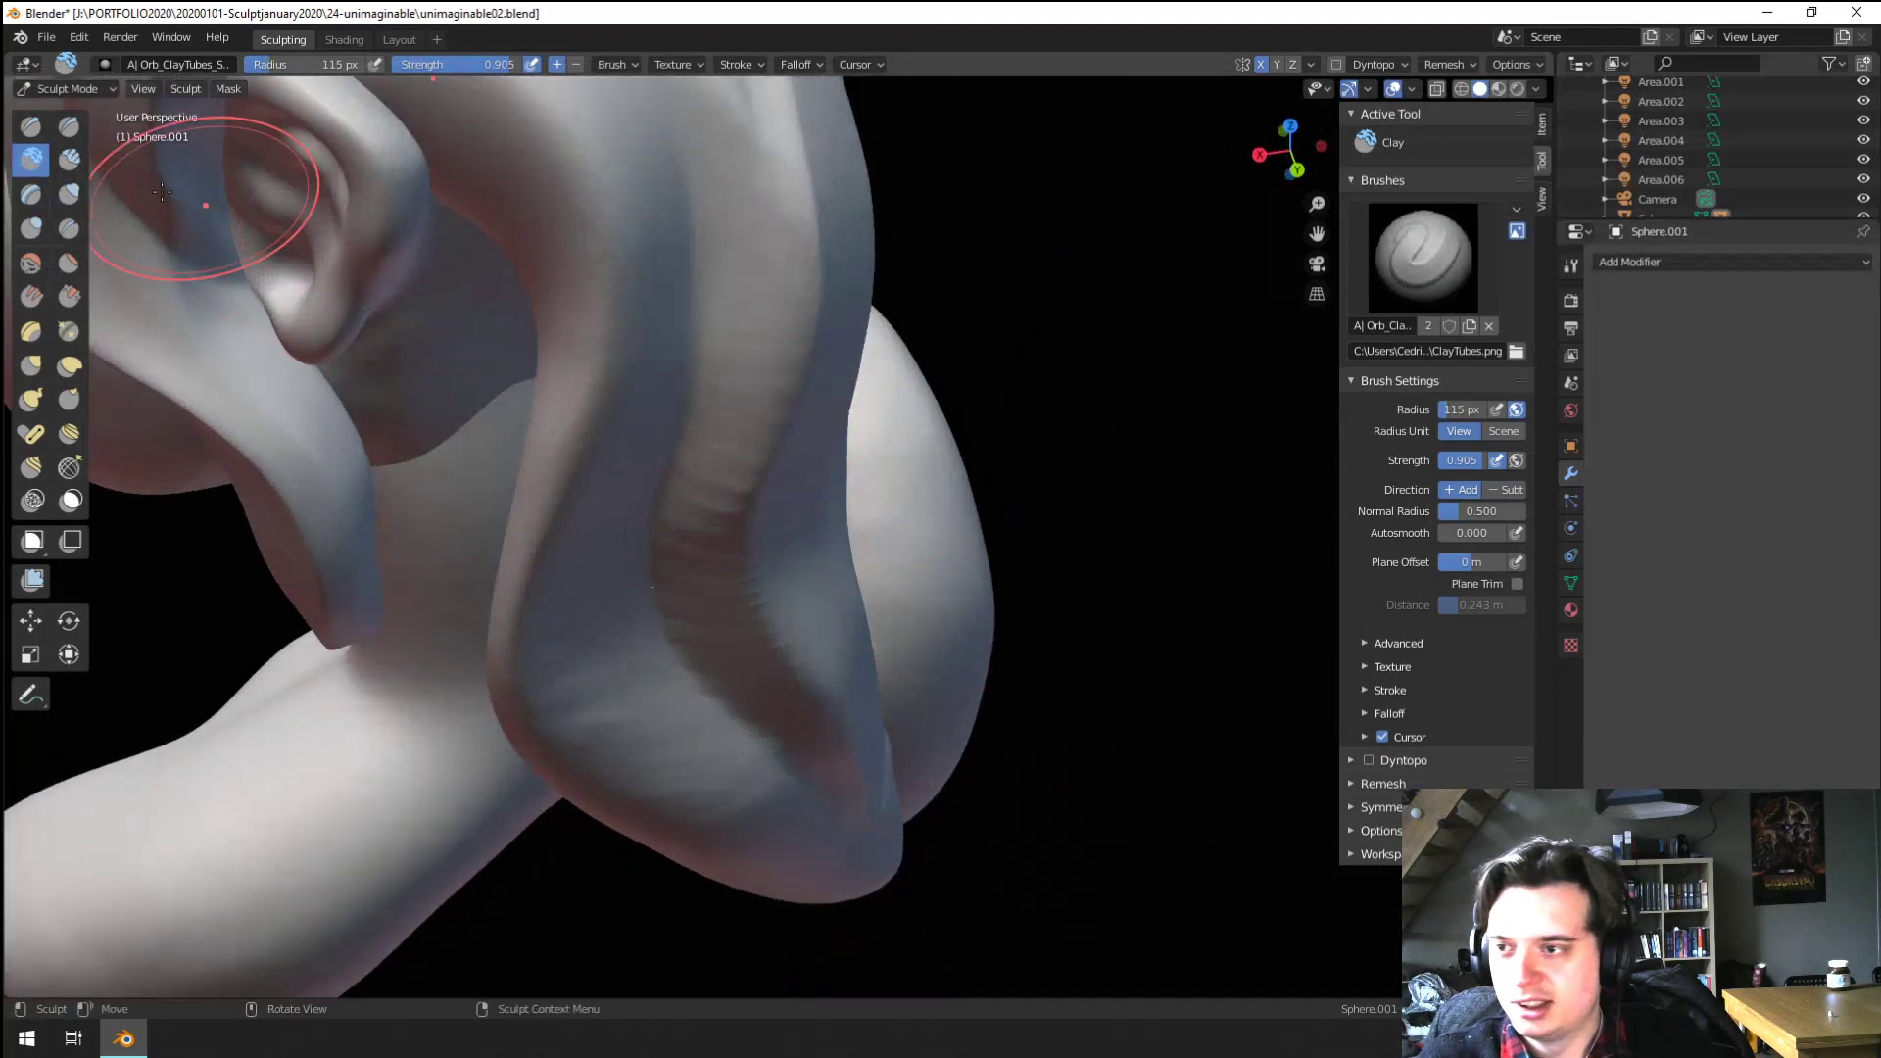
Raise the upper part of the lock behind the ear with an inverted Crease stroke at 121 px radius
left_click(69, 227)
middle_click_drag(755, 304, 757, 431, "shift")
key("f")
left_click(632, 410)
key("f")
left_click(563, 163)
left_click_drag(664, 284, 677, 490, "ctrl")
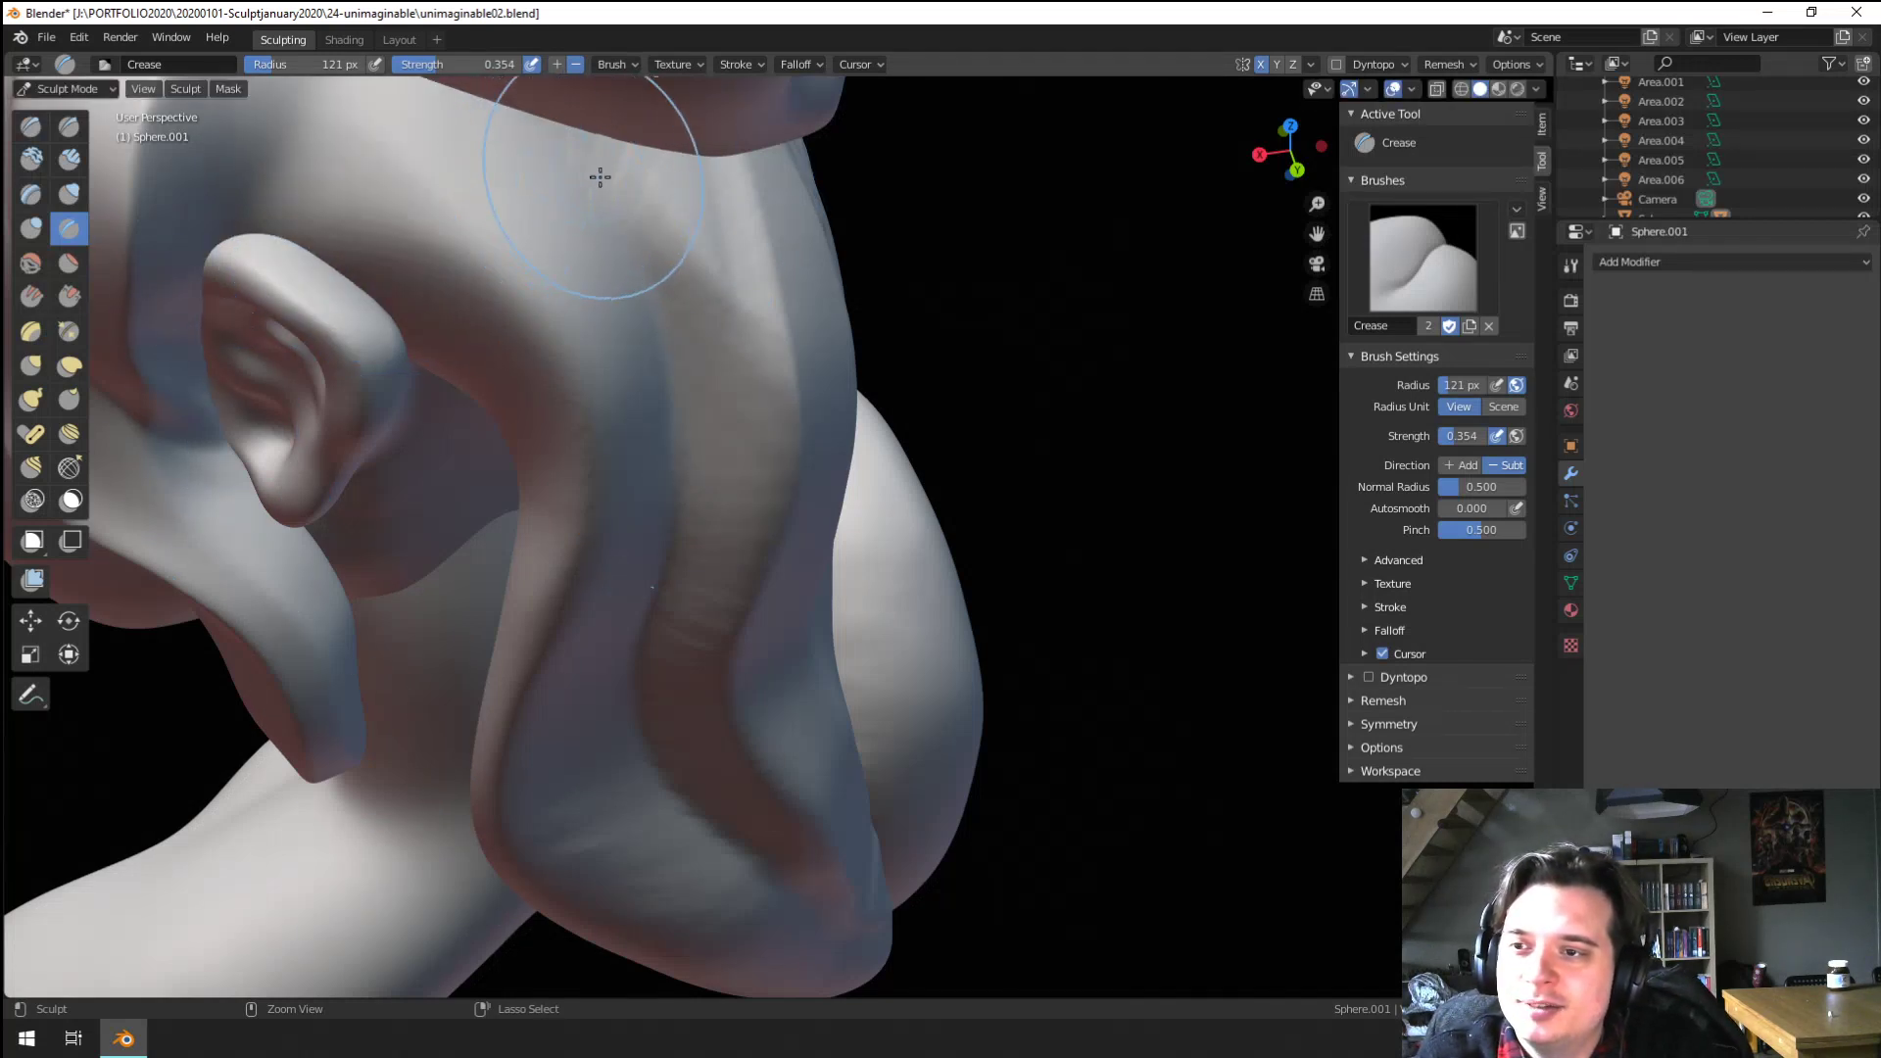
Add an inverted Crease stroke from the hat brim down the lock at 119 px radius and 0.354 strength
key("ctrl+f")
left_click(492, 235)
key("f")
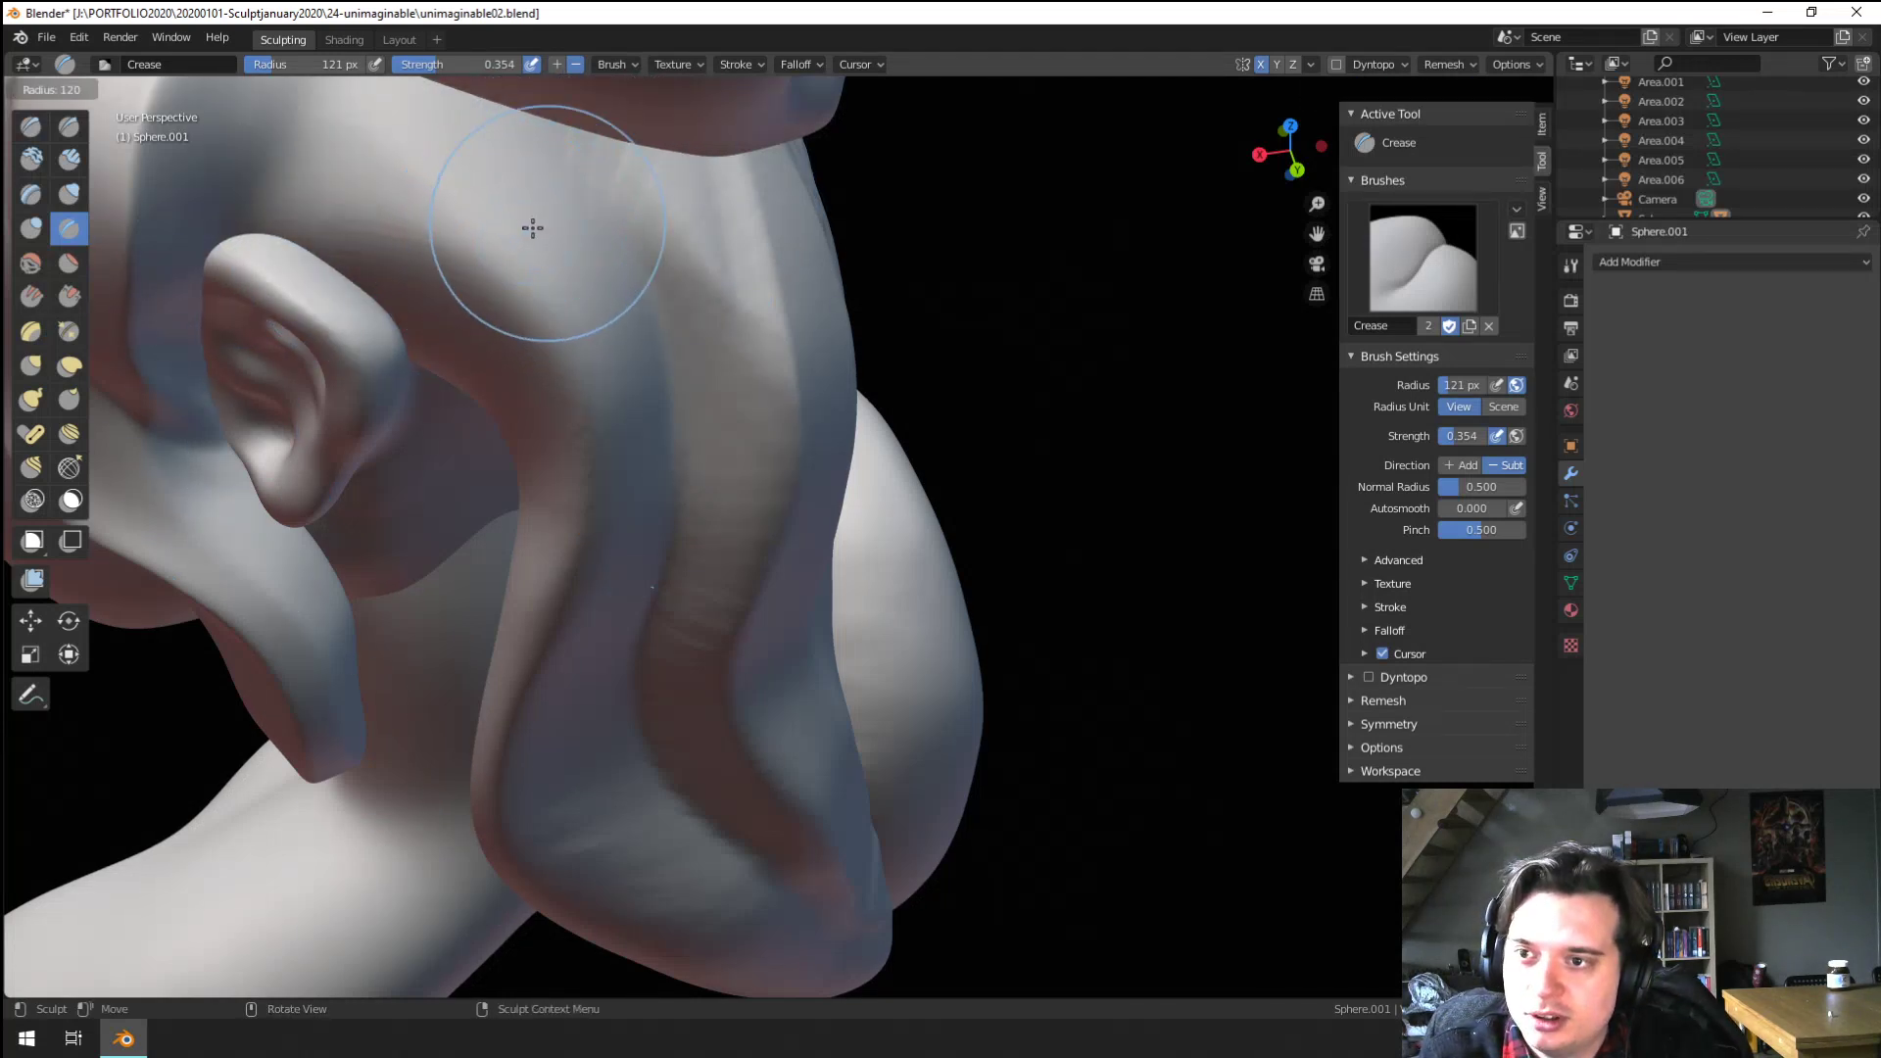
left_click(542, 227)
key("f")
left_click(586, 218)
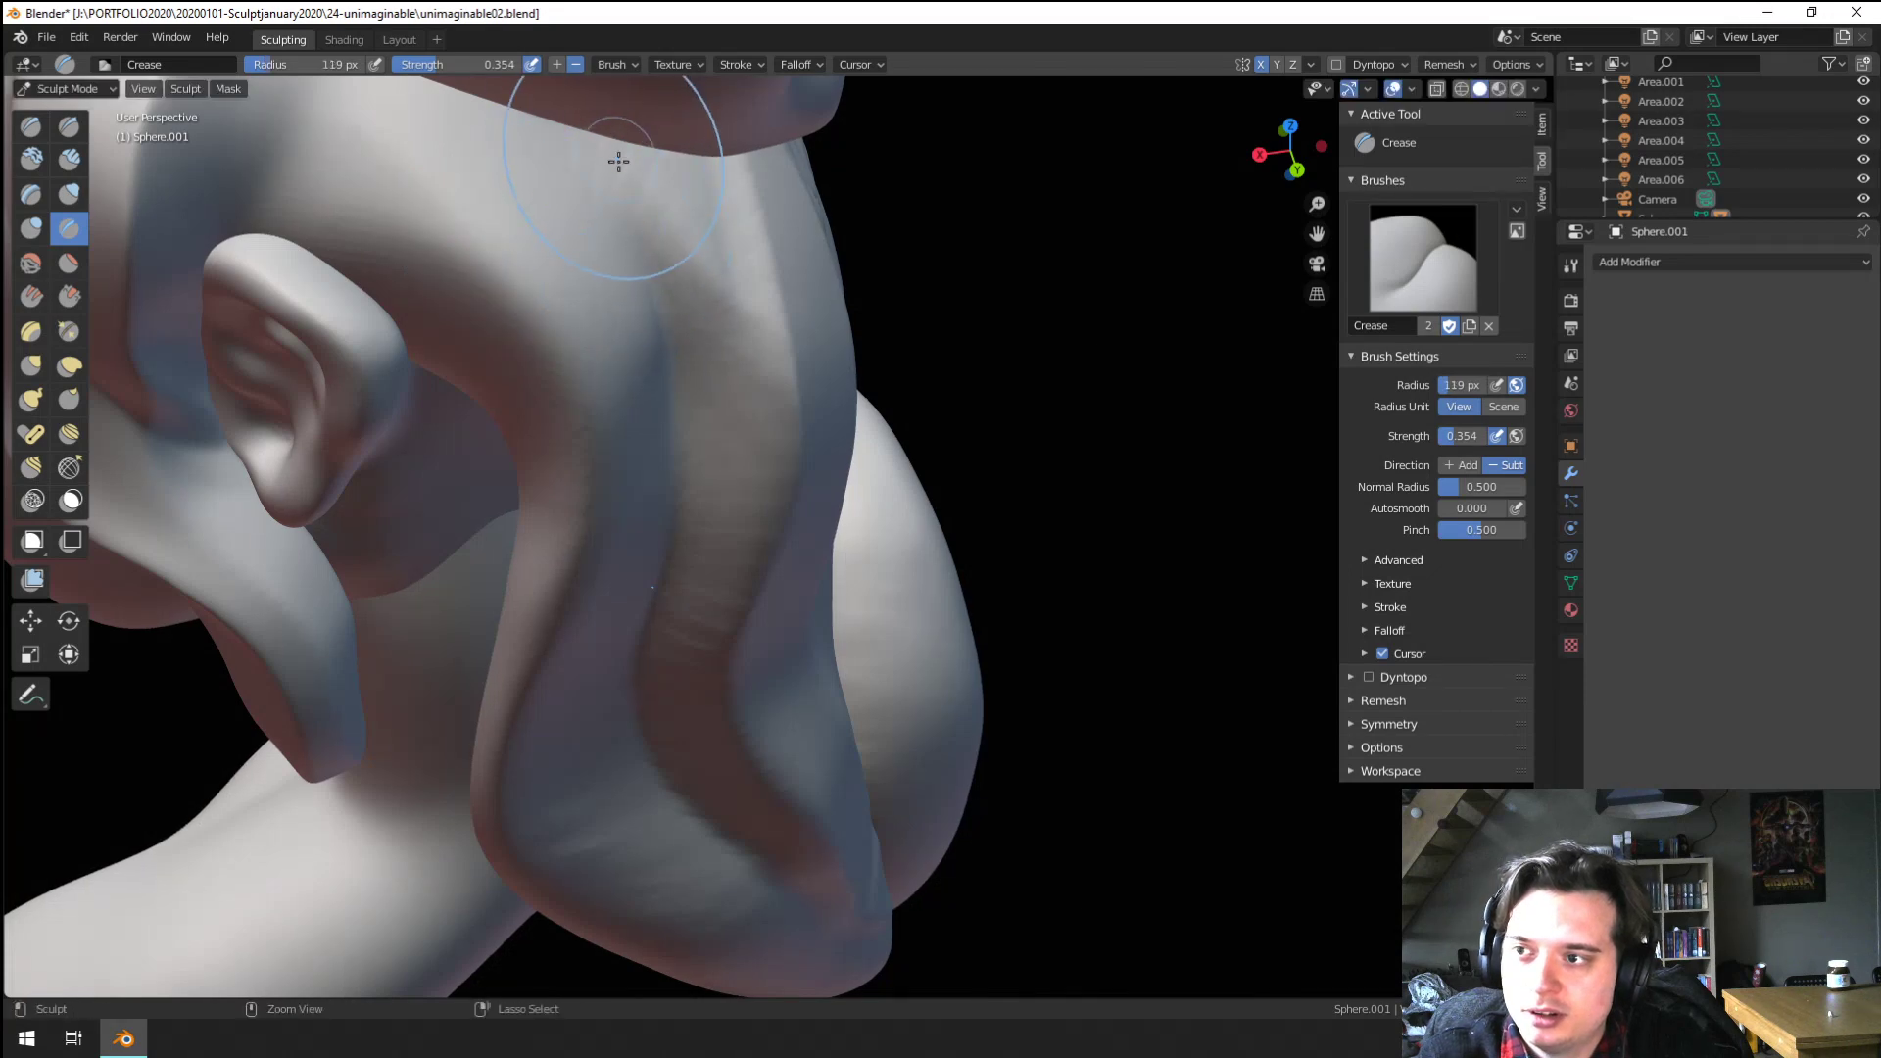
mouse_move(619, 161)
left_mouse_down("ctrl")
mouse_move(647, 343)
mouse_move(686, 382)
left_mouse_up("ctrl")
Deepen the groove between the two lower back-hair locks with Crease strokes at 148 px radius
middle_click_drag(684, 179, 714, 402)
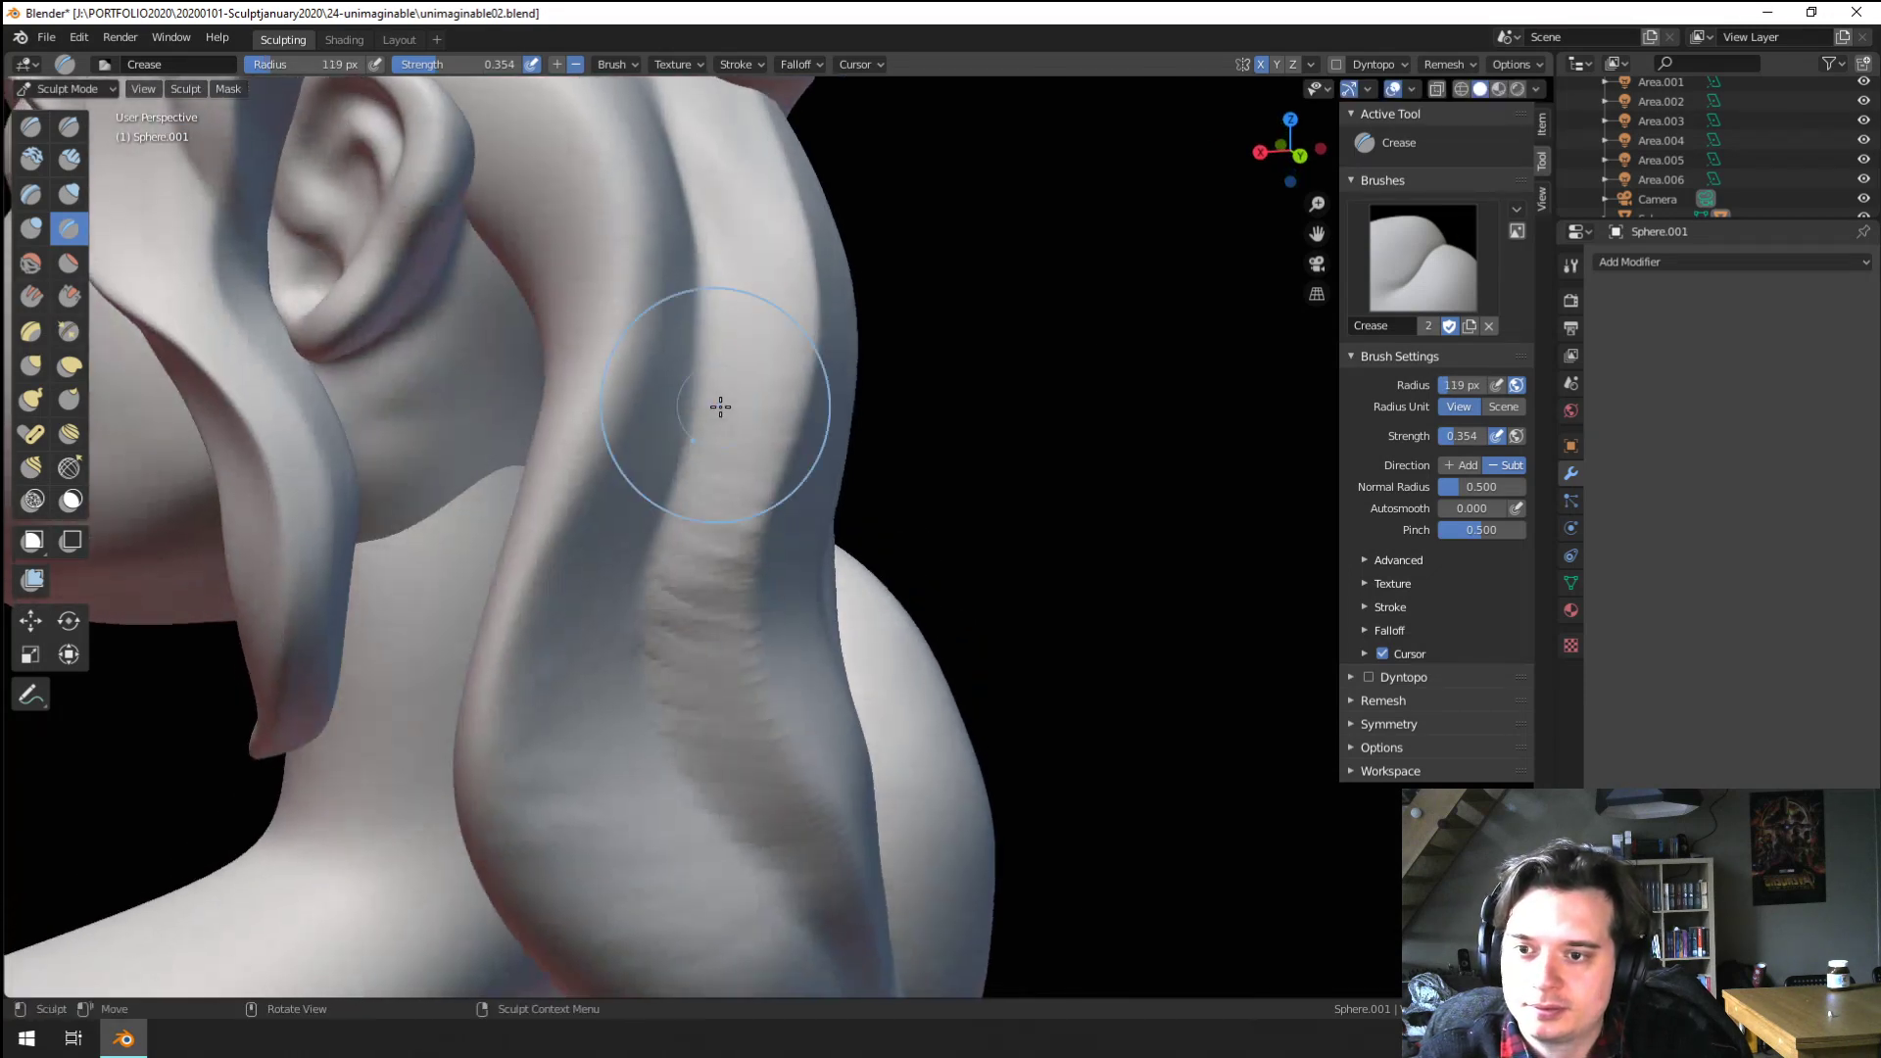
middle_click_drag(746, 603, 735, 546, "shift")
key("f")
left_click(639, 550)
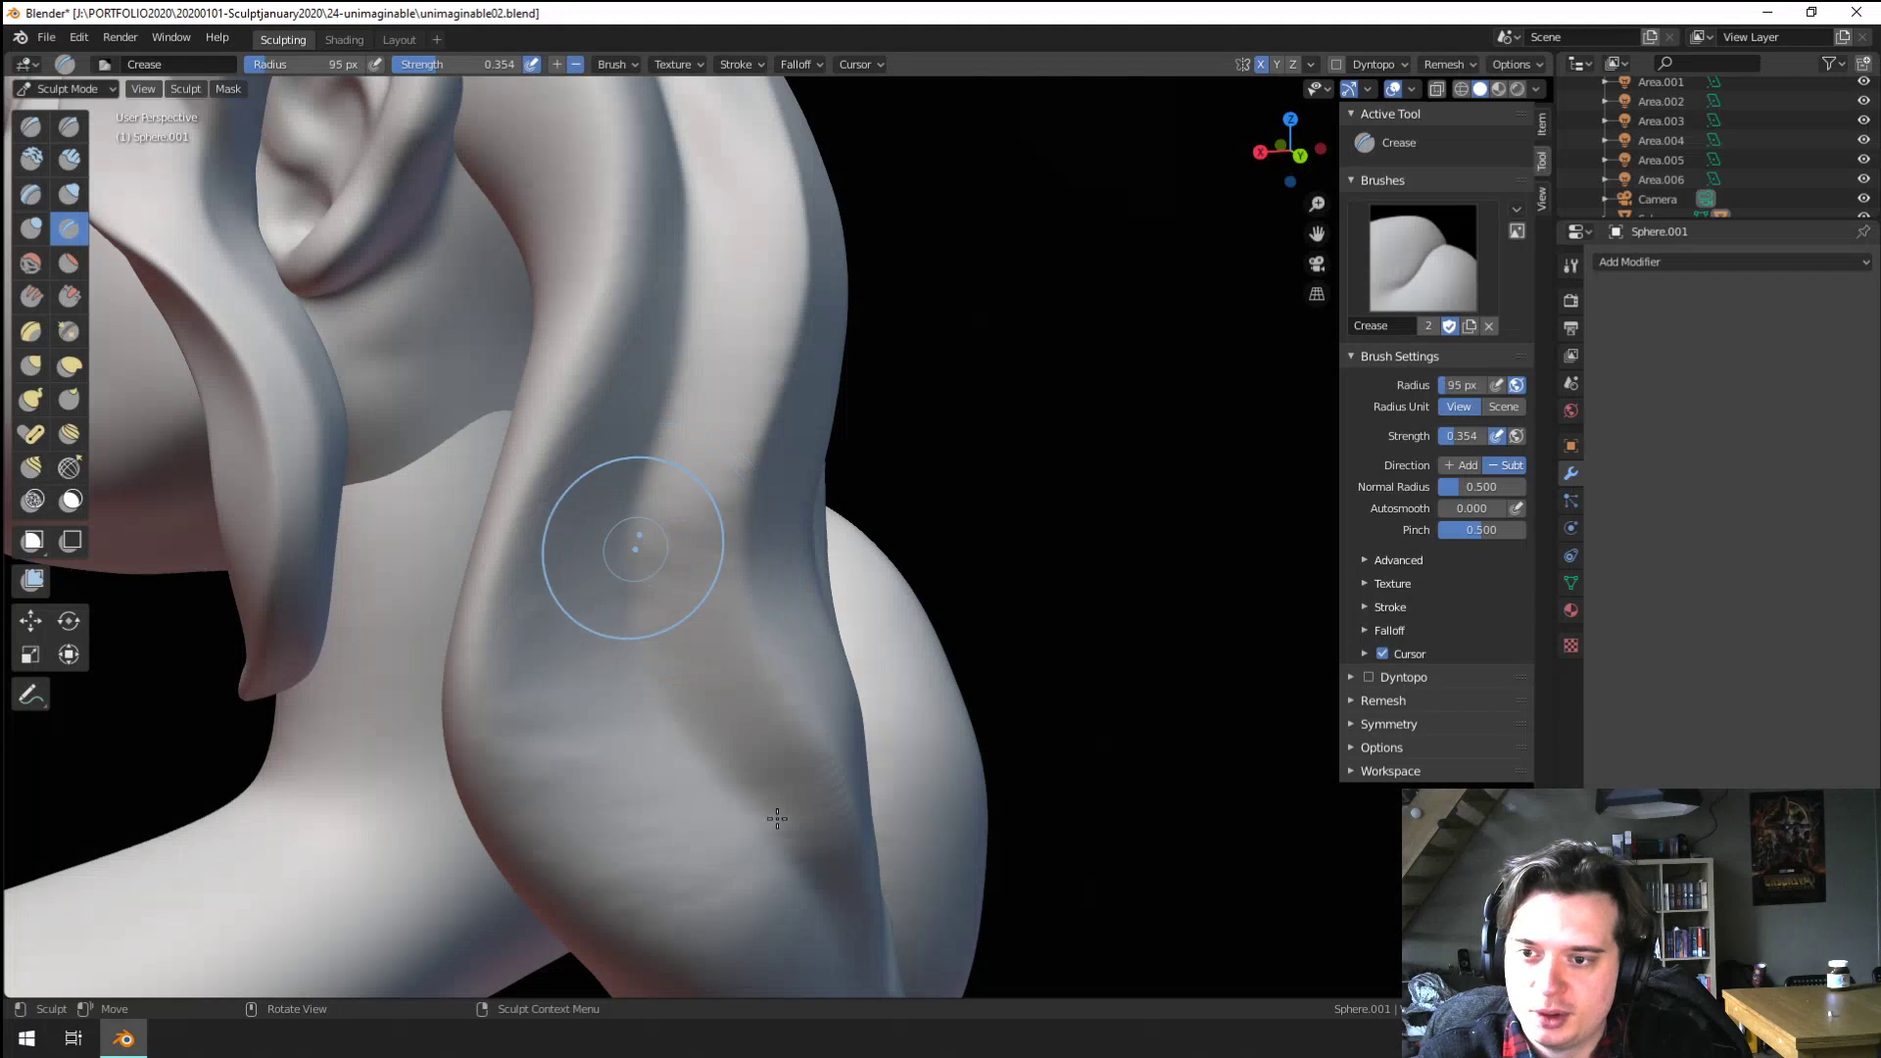
mouse_move(735, 807)
middle_mouse_down("shift")
mouse_move(685, 571)
mouse_move(668, 327)
middle_mouse_up("shift")
left_click_drag(666, 529, 749, 715)
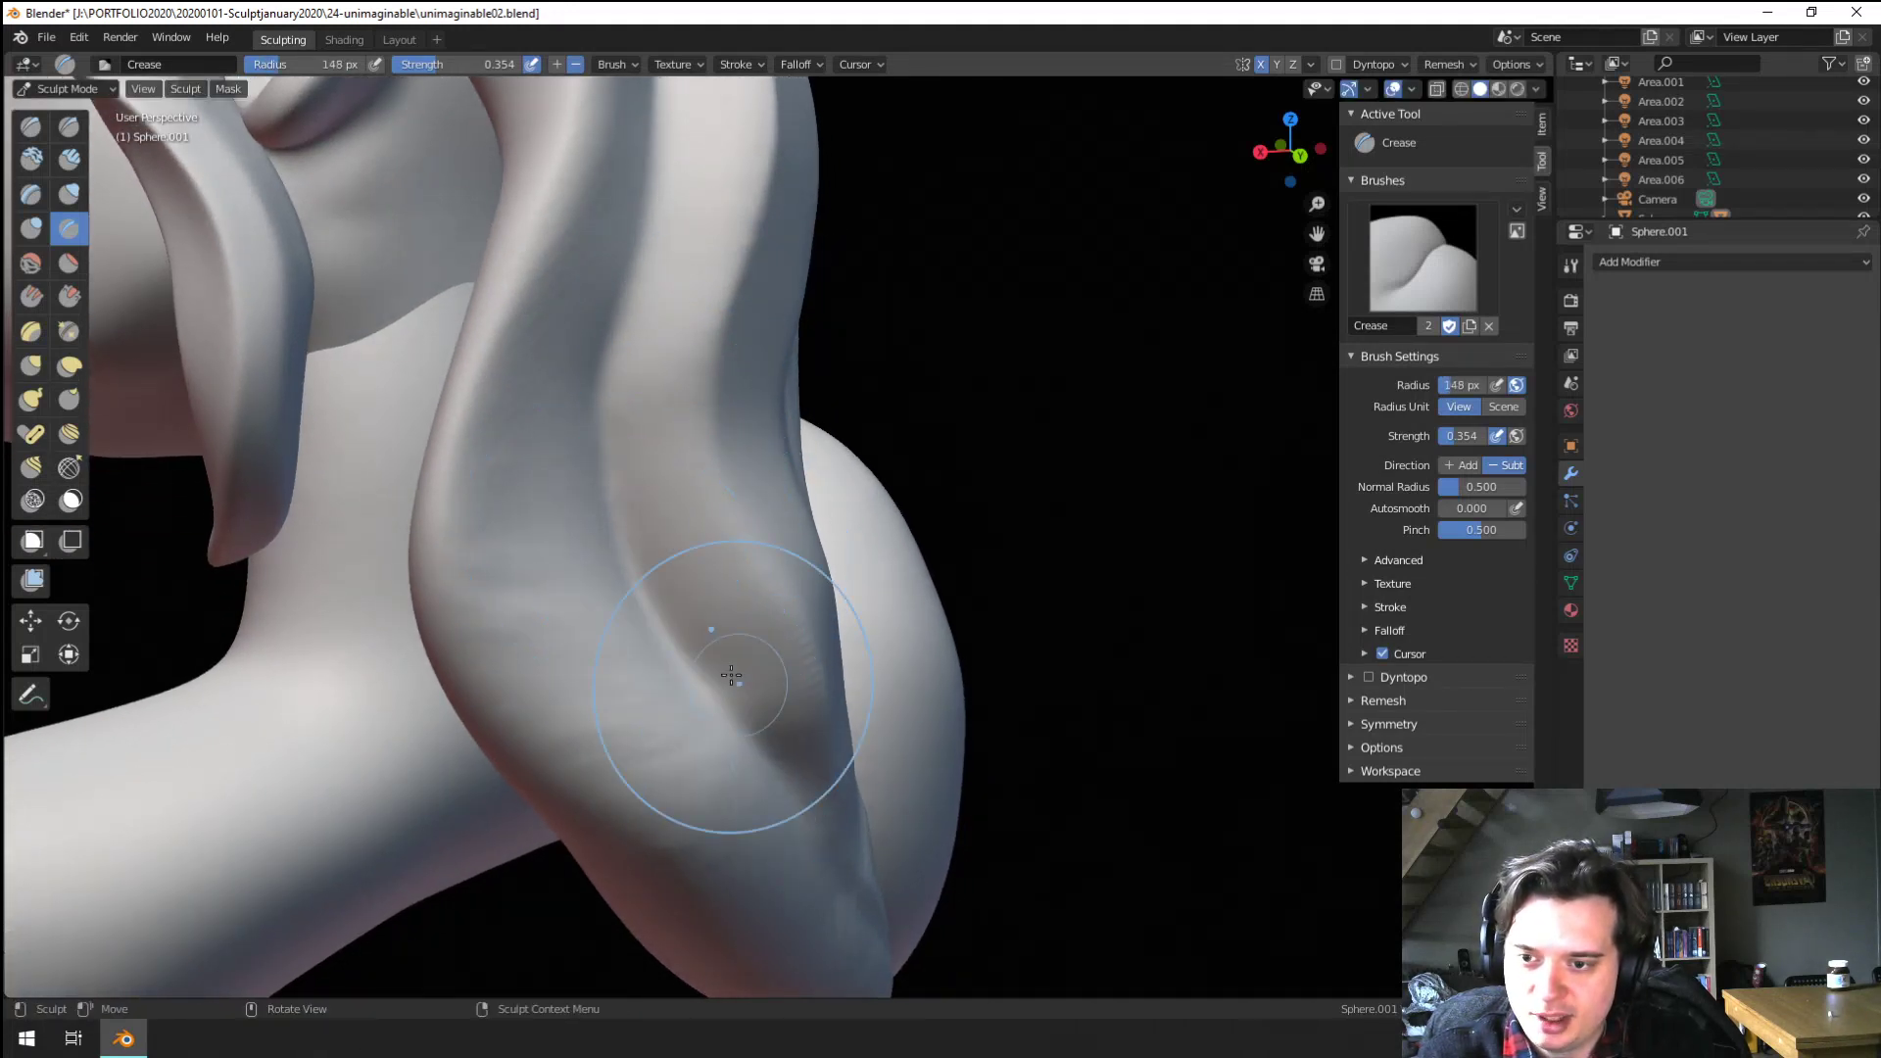
left_click_drag(658, 558, 735, 745)
mouse_move(670, 366)
middle_mouse_down("shift")
mouse_move(665, 538)
mouse_move(627, 181)
middle_mouse_up("shift")
middle_click_drag(670, 579, 628, 450, "shift")
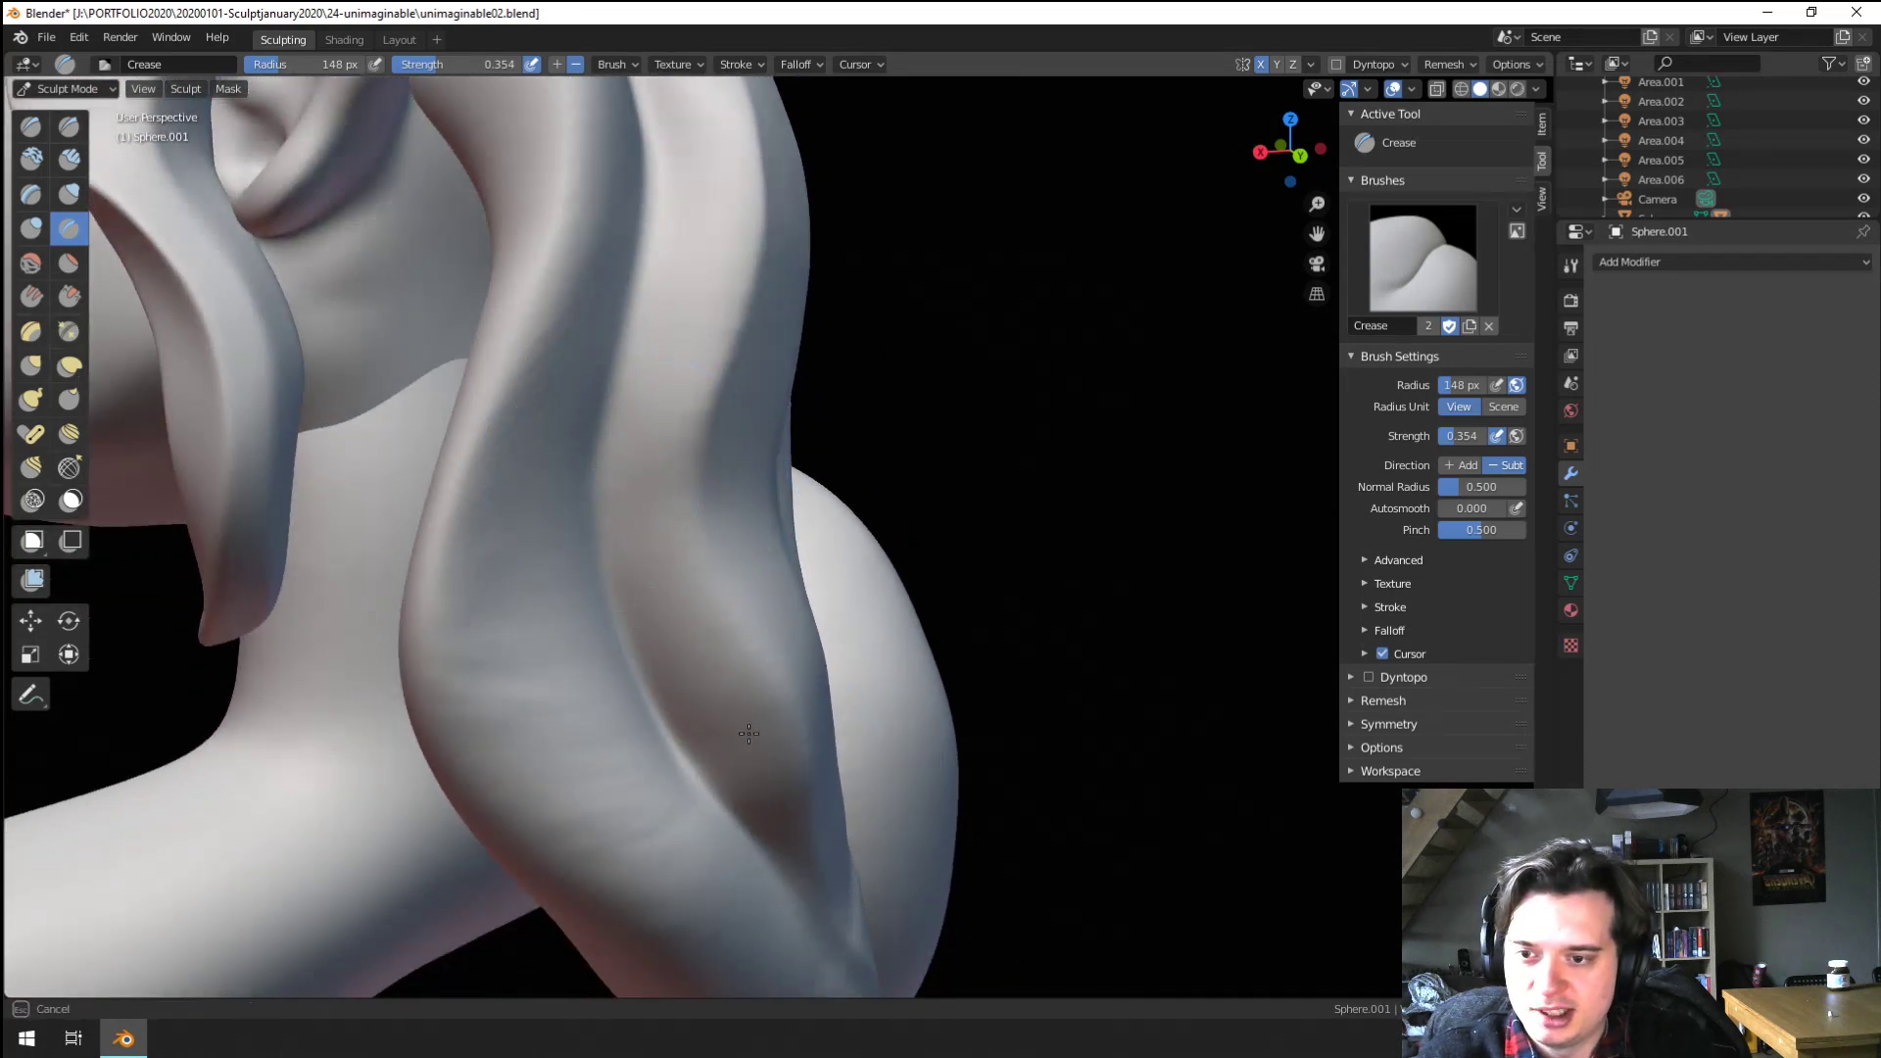
Smooth out the flow and silhouette of the wavy back-hair locks with the Grab brush at 150 px radius
scroll(649, 671, "down", 4)
mouse_move(655, 680)
middle_mouse_down()
mouse_move(779, 627)
mouse_move(765, 587)
mouse_move(698, 554)
mouse_move(634, 562)
mouse_move(693, 561)
mouse_move(767, 718)
middle_mouse_up()
scroll(747, 575, "up", 3)
key("g")
key("f")
left_click(911, 580)
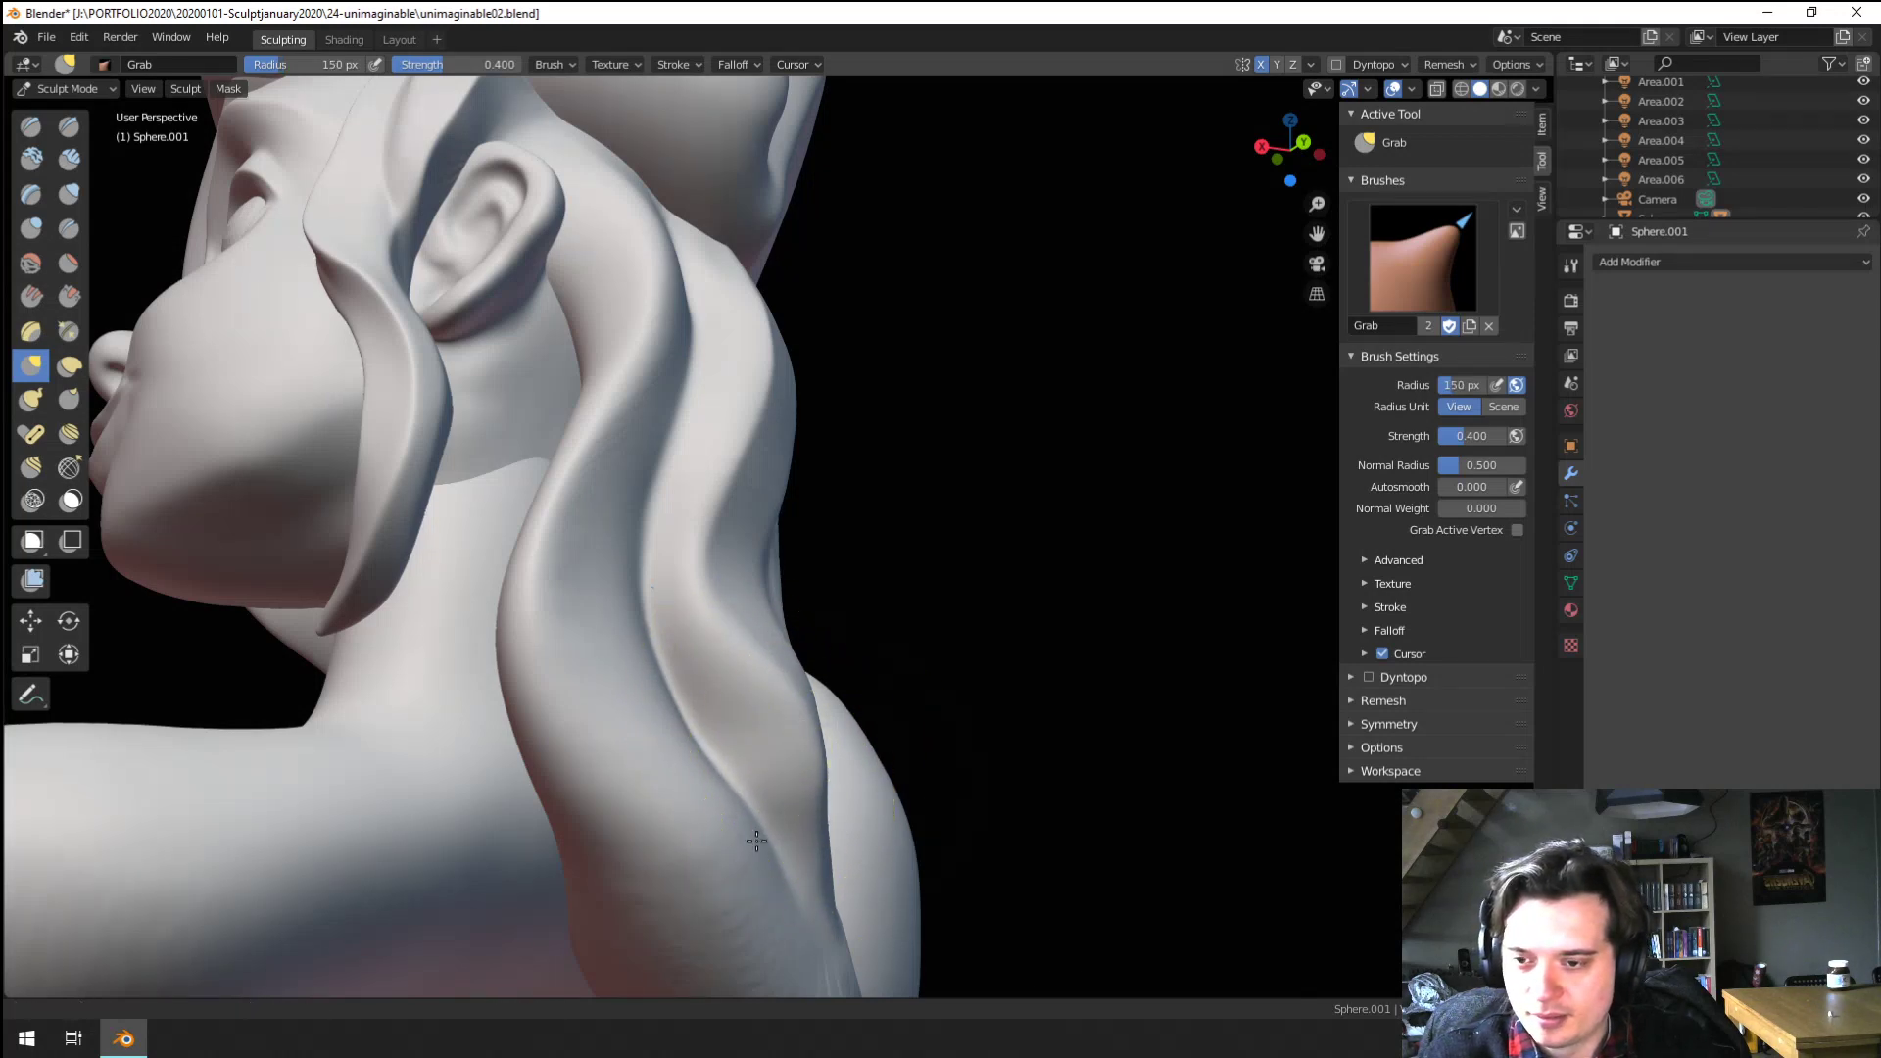
middle_click_drag(756, 842, 770, 900, "ctrl")
mouse_move(770, 899)
middle_mouse_down()
mouse_move(921, 784)
mouse_move(780, 779)
mouse_move(825, 691)
middle_mouse_up()
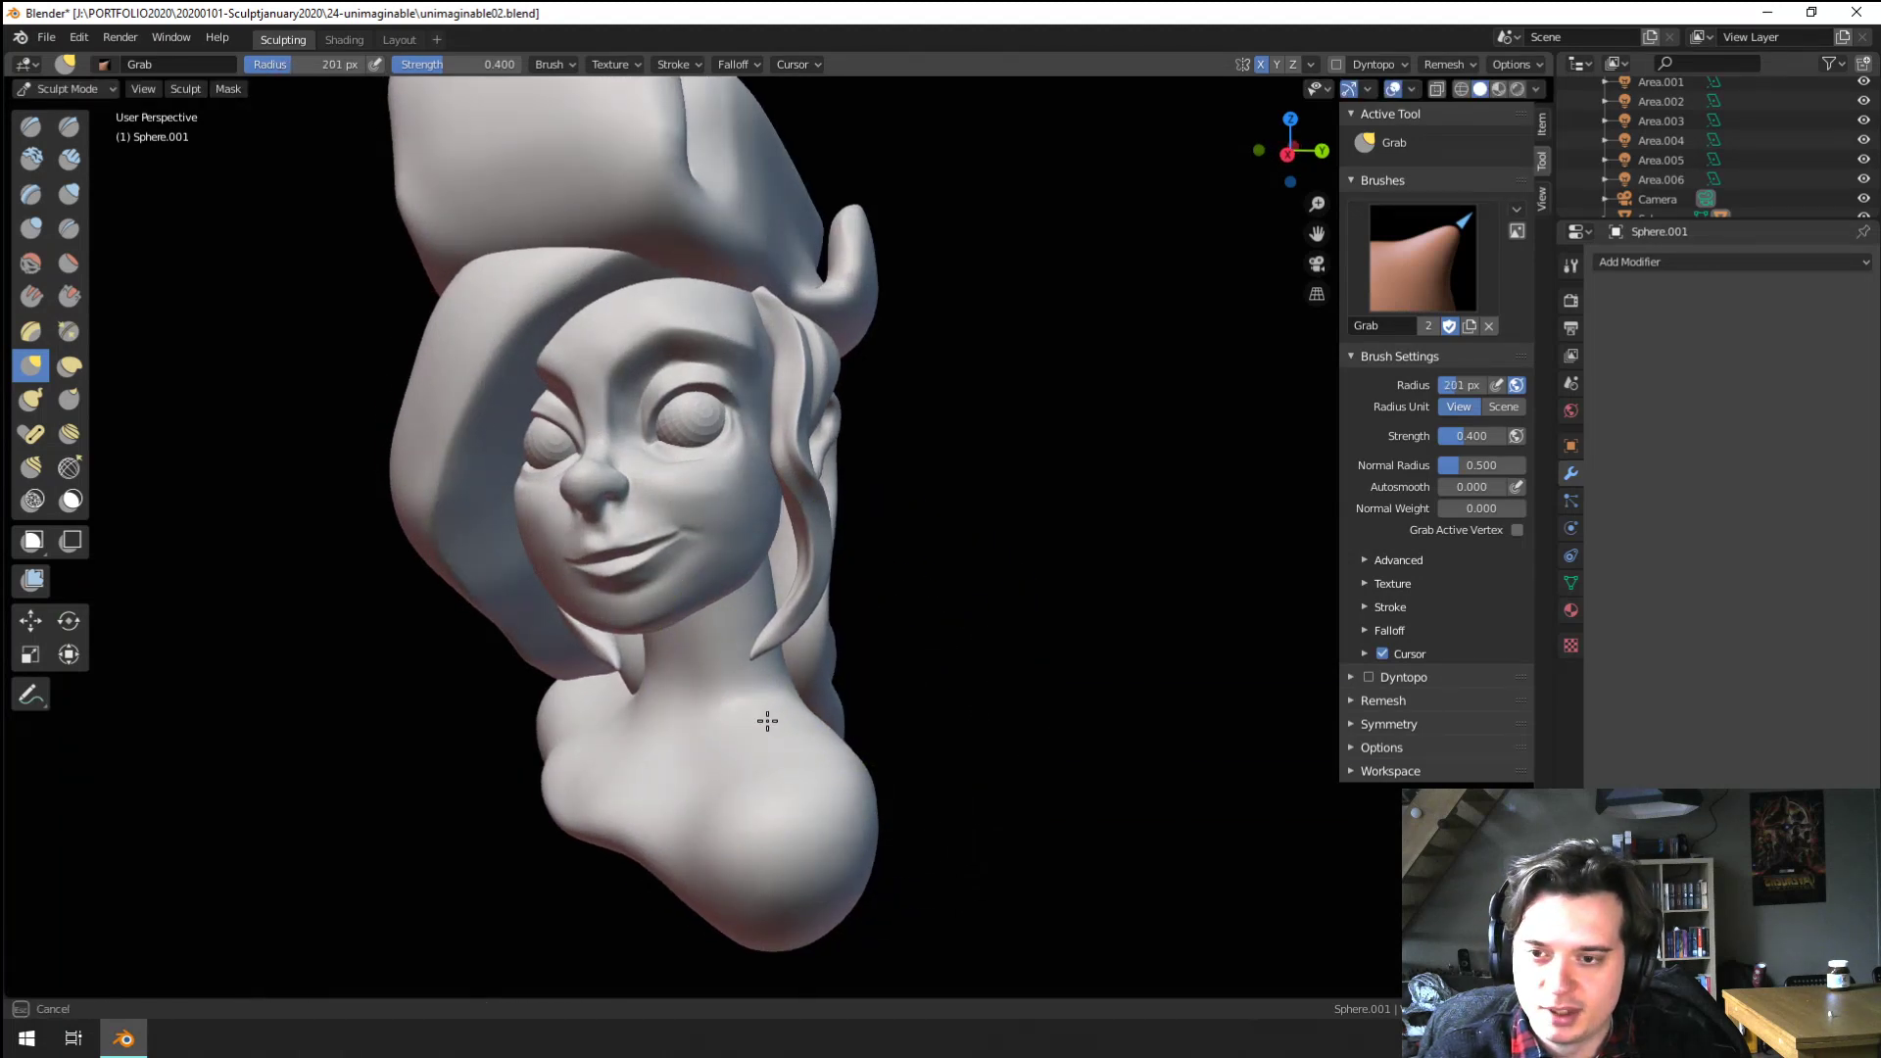
Reshape the shoulders around the base of the neck with the Grab brush, using a radius of about 206 px
left_click_drag(767, 721, 774, 721)
key("f")
mouse_move(833, 715)
middle_mouse_down()
mouse_move(744, 707)
mouse_move(784, 749)
mouse_move(850, 756)
mouse_move(782, 687)
mouse_move(706, 676)
middle_mouse_up()
left_click(1027, 701)
key("f")
left_click(681, 680)
left_click_drag(690, 678, 665, 687)
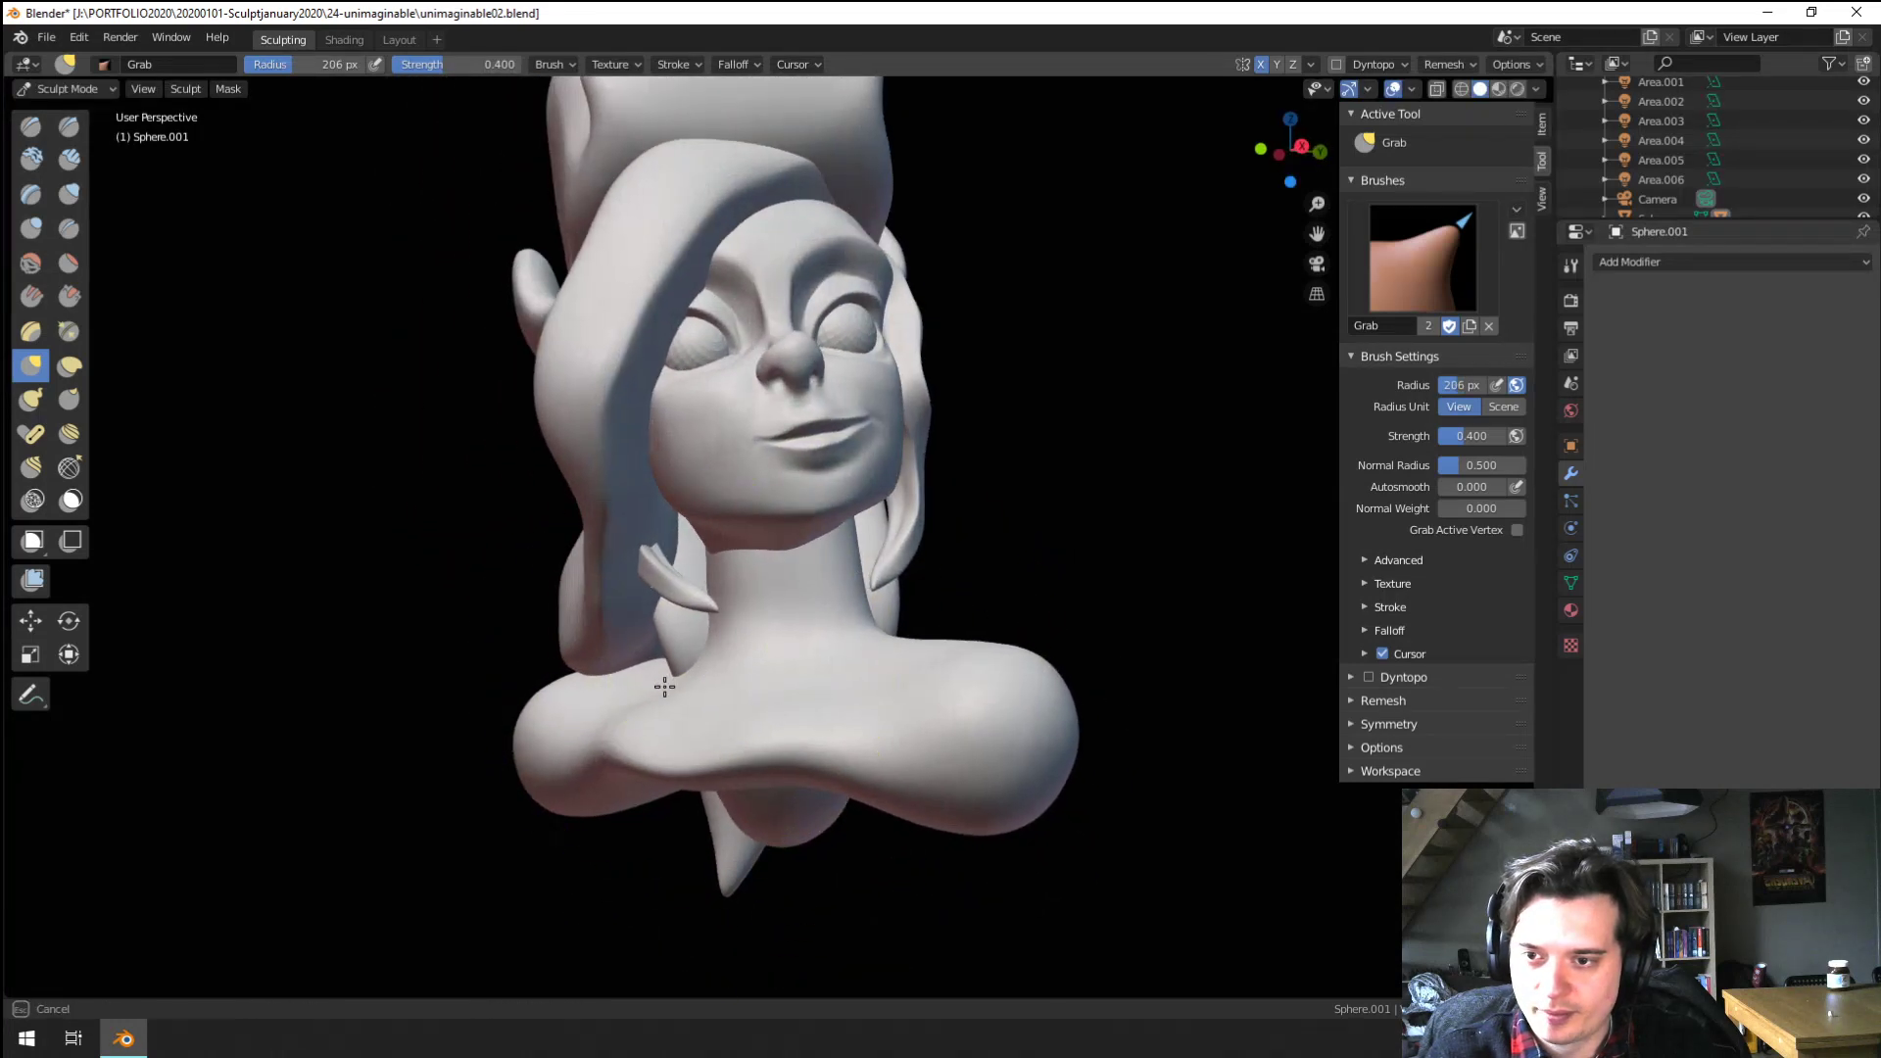
mouse_move(683, 684)
middle_mouse_down()
mouse_move(597, 717)
mouse_move(723, 769)
mouse_move(722, 676)
mouse_move(820, 588)
mouse_move(503, 637)
mouse_move(779, 588)
mouse_move(843, 377)
mouse_move(890, 407)
middle_mouse_up()
Pinch the top of the front hair strand where it meets the forehead hairline
key("f")
left_click(832, 397)
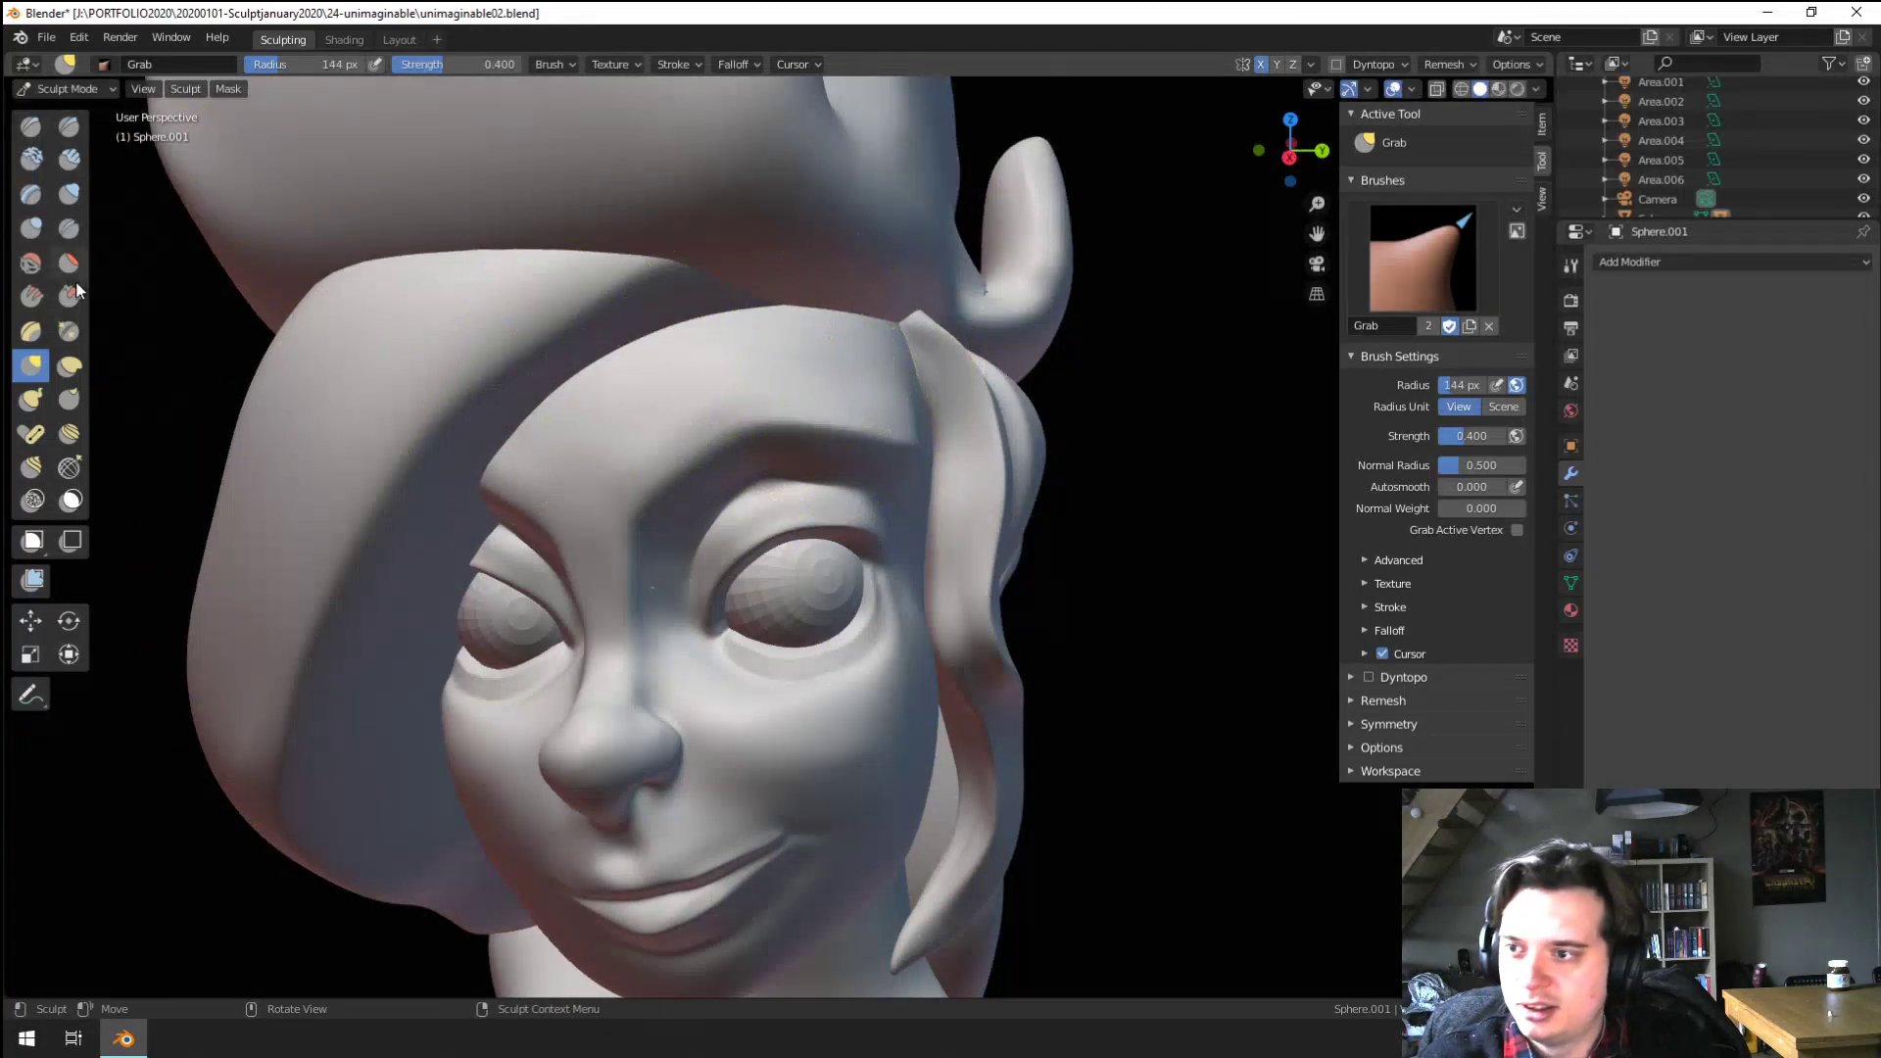
left_click(69, 331)
left_click_drag(917, 357, 914, 331)
Adjust the top of the front hair strand beneath the hat with the Grab brush, enlarging its radius to 337 px
key("g")
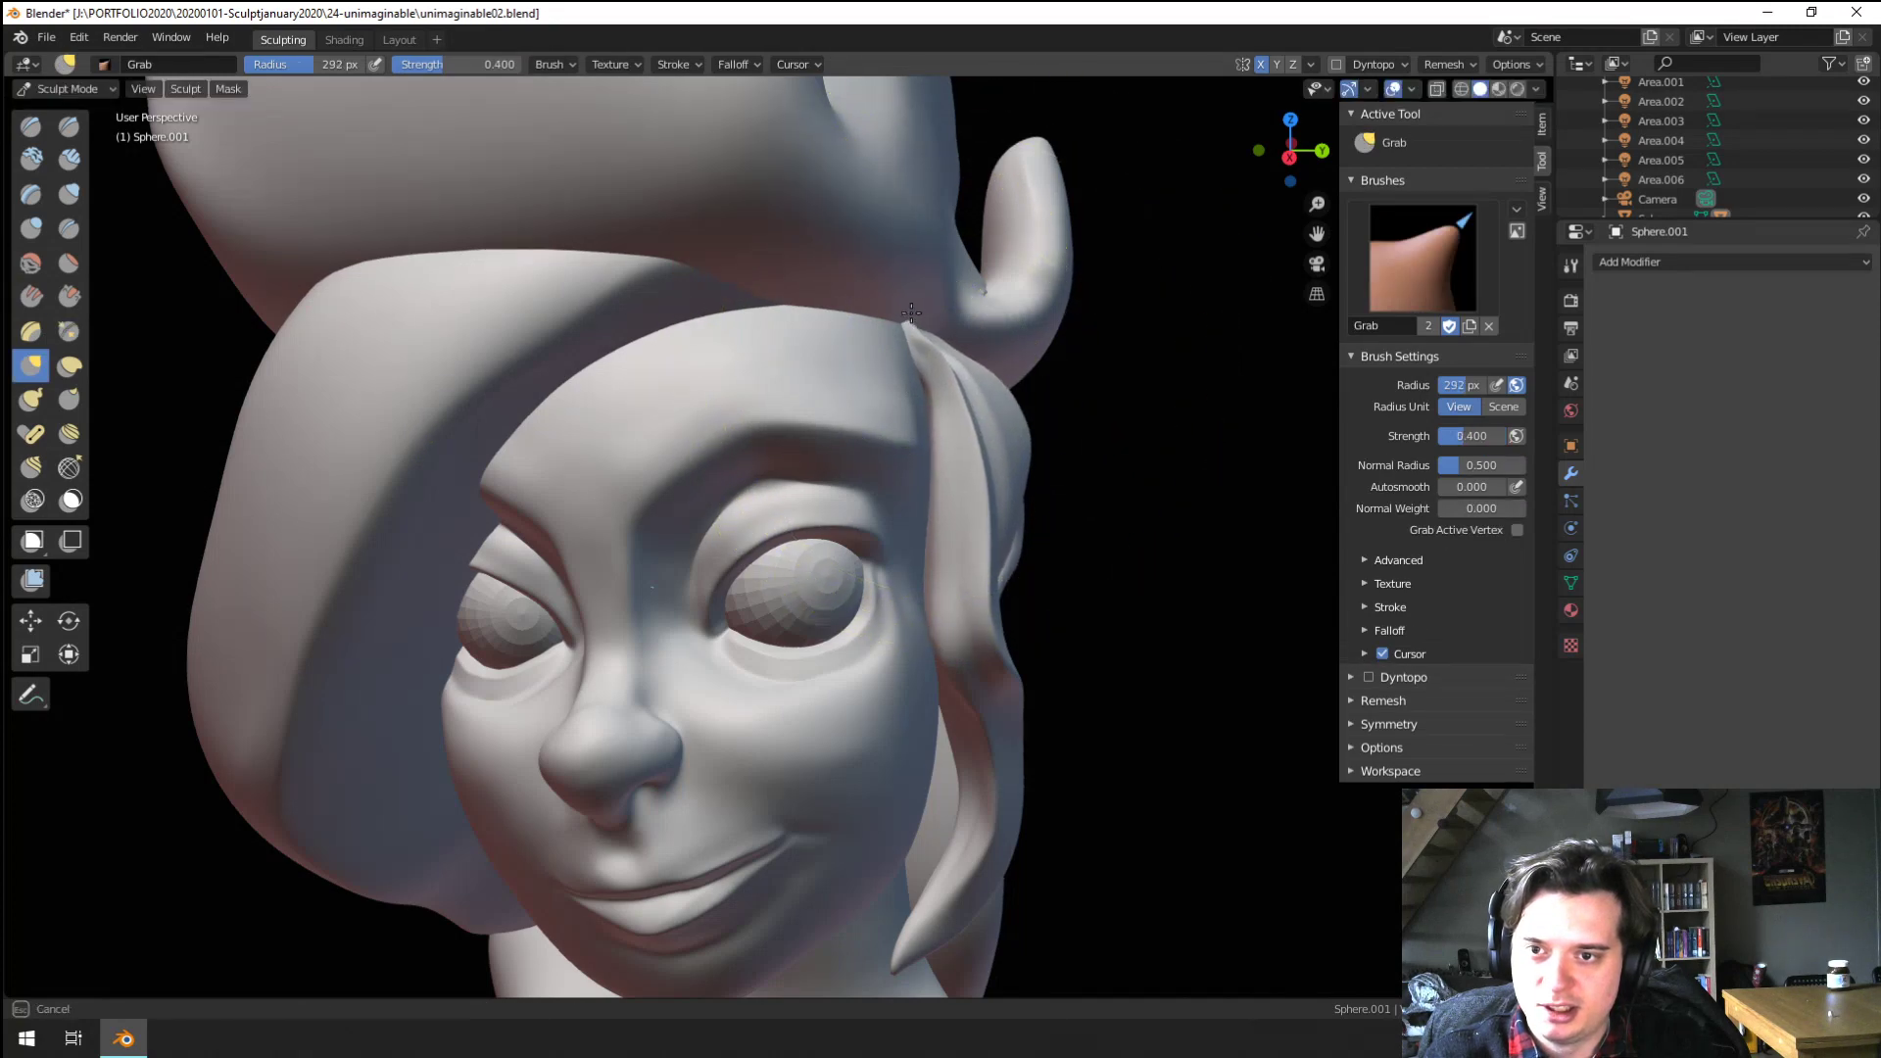
scroll(911, 313, "down", 5)
middle_click_drag(787, 576, 843, 387)
scroll(843, 387, "up", 2)
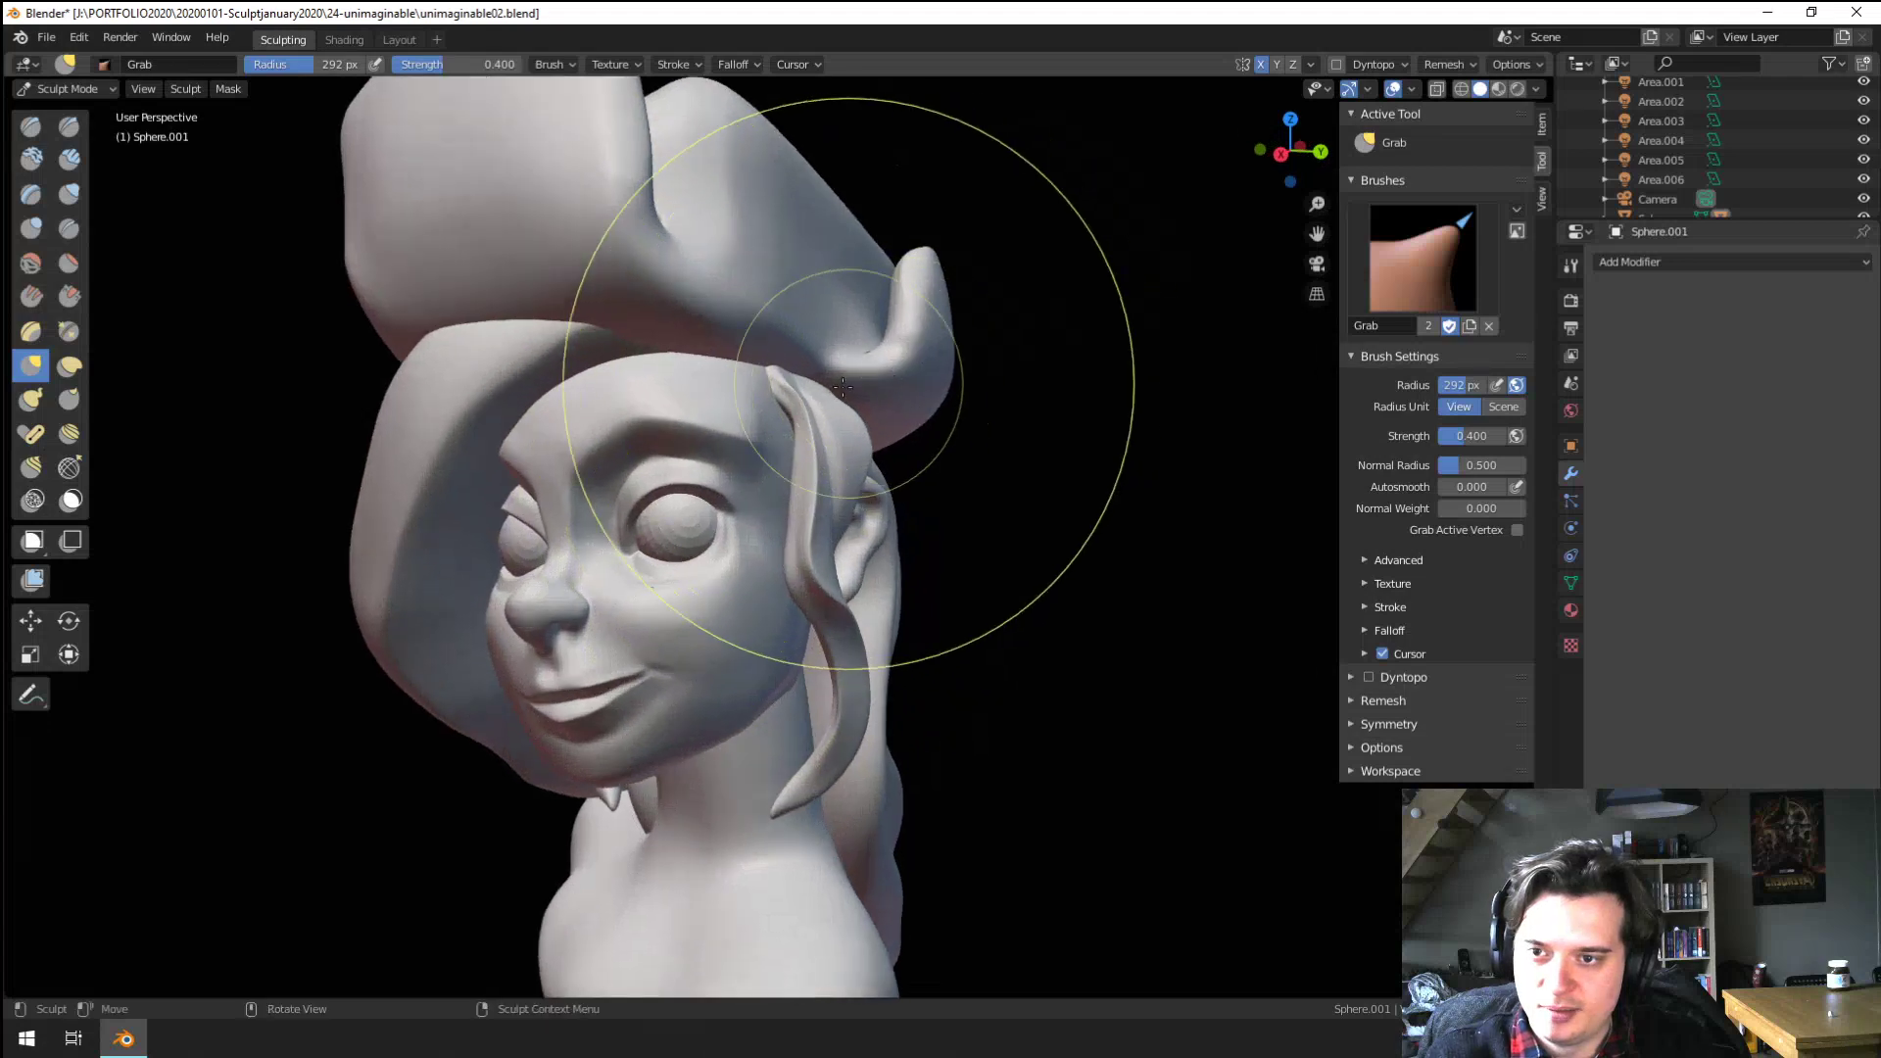
key("f")
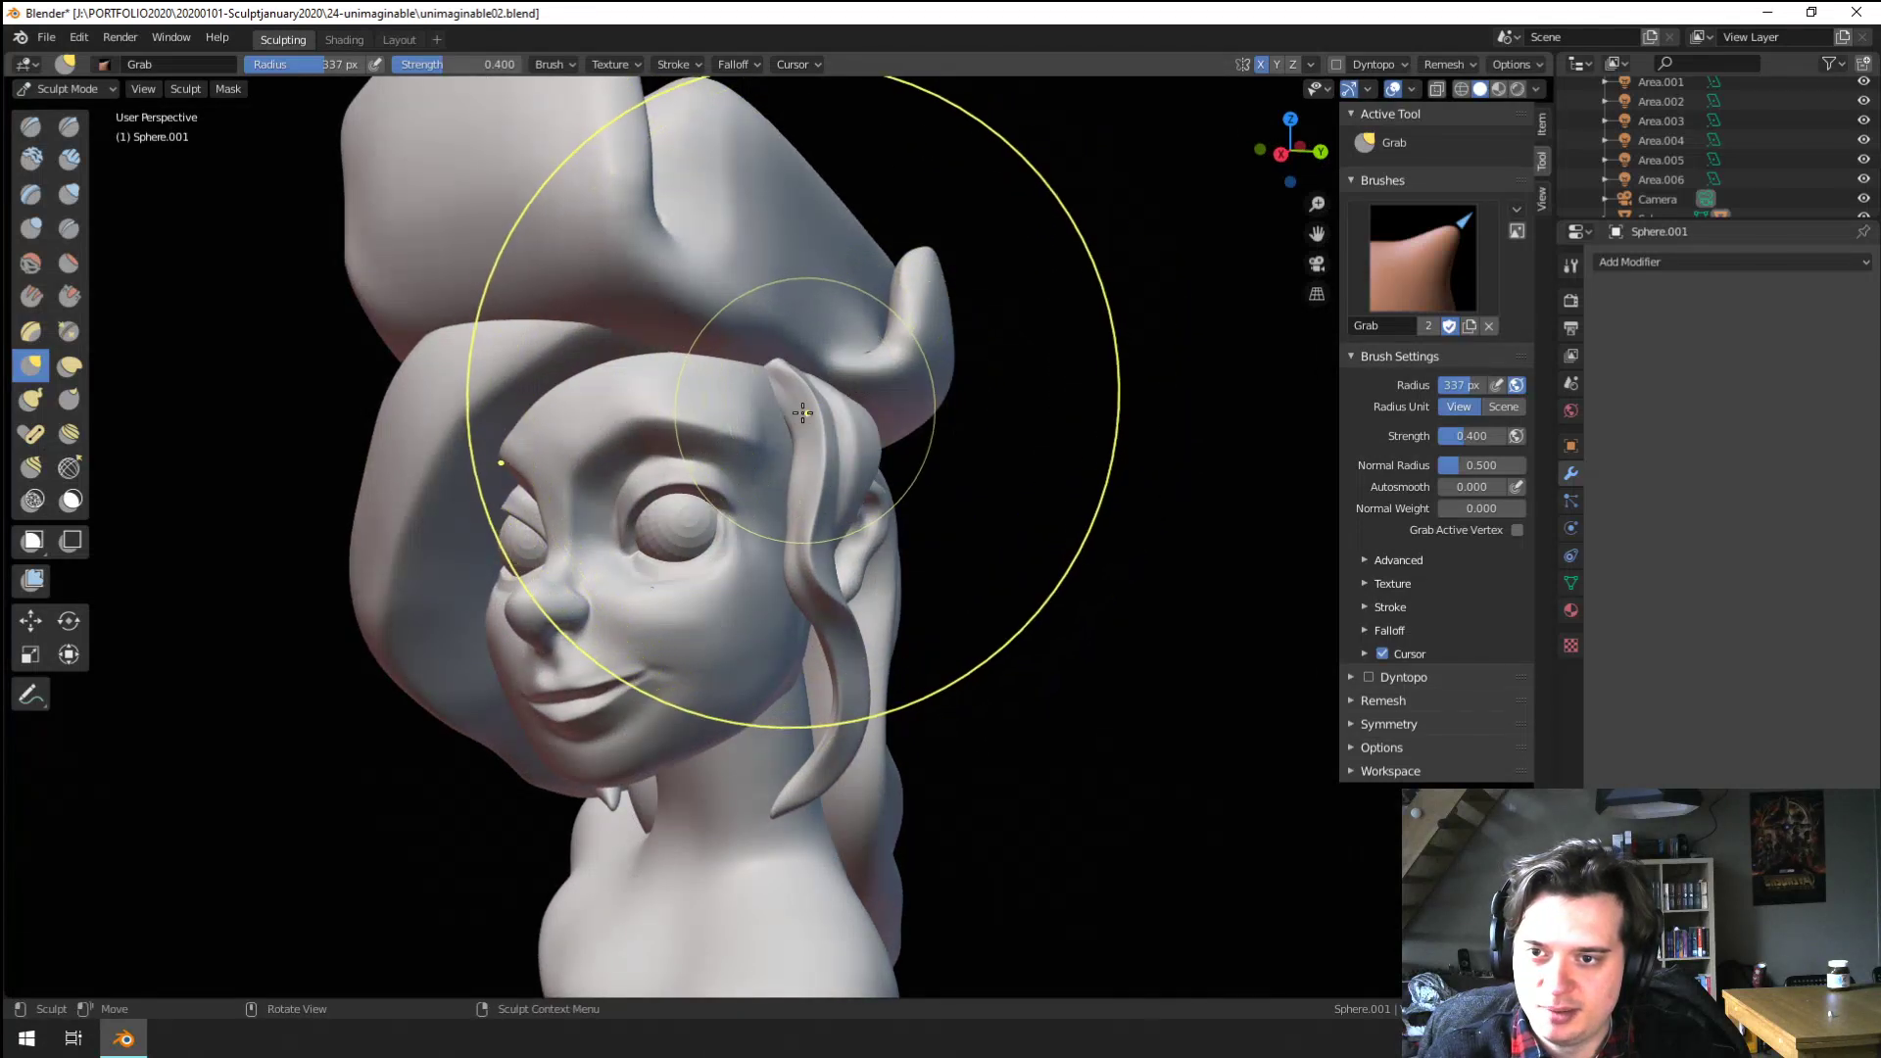
Tighten the upper edge of the front hair strand at the temple with the Pinch brush at 246 px radius
left_click(68, 331)
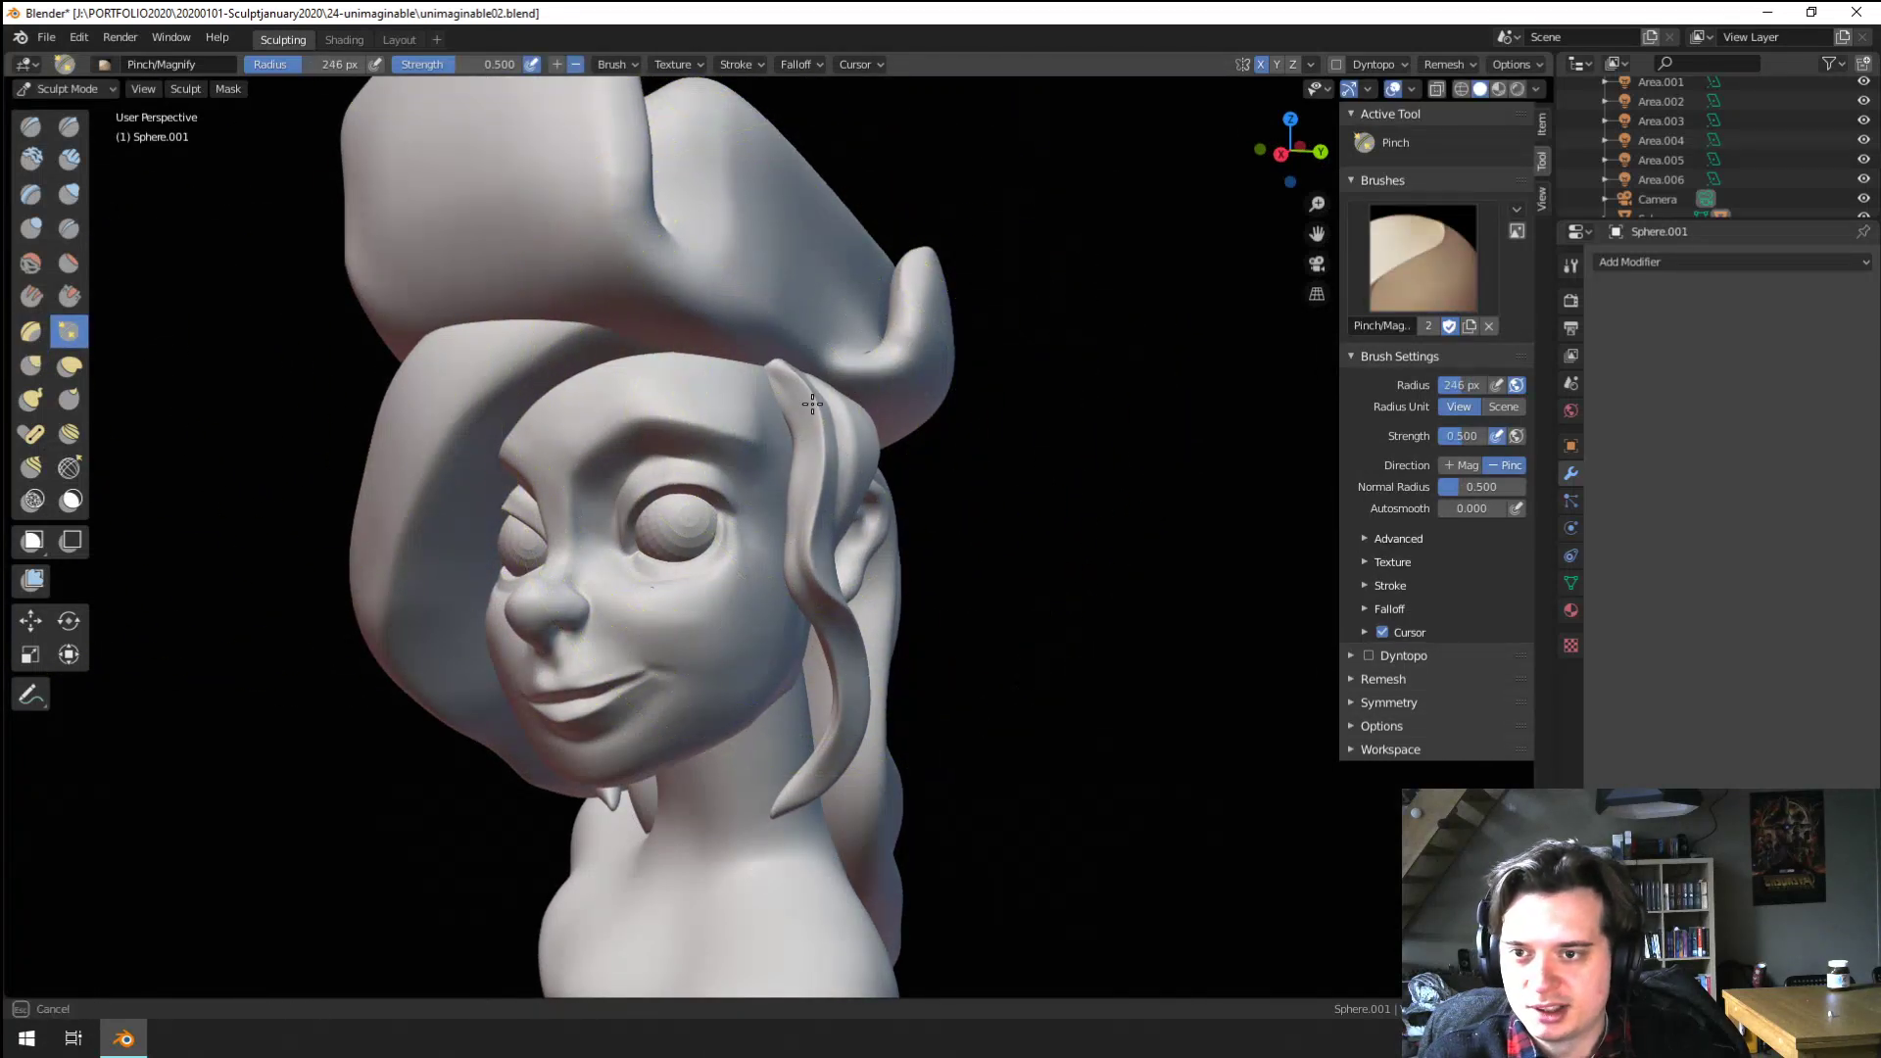
left_click_drag(837, 431, 806, 392)
key("f")
left_click(896, 380)
mouse_move(798, 364)
middle_mouse_down()
mouse_move(848, 373)
mouse_move(683, 411)
middle_mouse_up()
Reshape the hair between the temple and the ear from several angles with the Grab brush
key("g")
mouse_move(641, 406)
left_mouse_down()
mouse_move(476, 336)
mouse_move(502, 310)
left_mouse_up()
middle_click_drag(520, 318, 784, 335)
key("f")
left_click(578, 385)
middle_click_drag(920, 328, 780, 344)
left_click_drag(727, 415, 758, 406)
Inflate the hair above the ear with the Inflate brush, reducing its radius to 87 px
left_click(69, 195)
key("f")
left_click(482, 392)
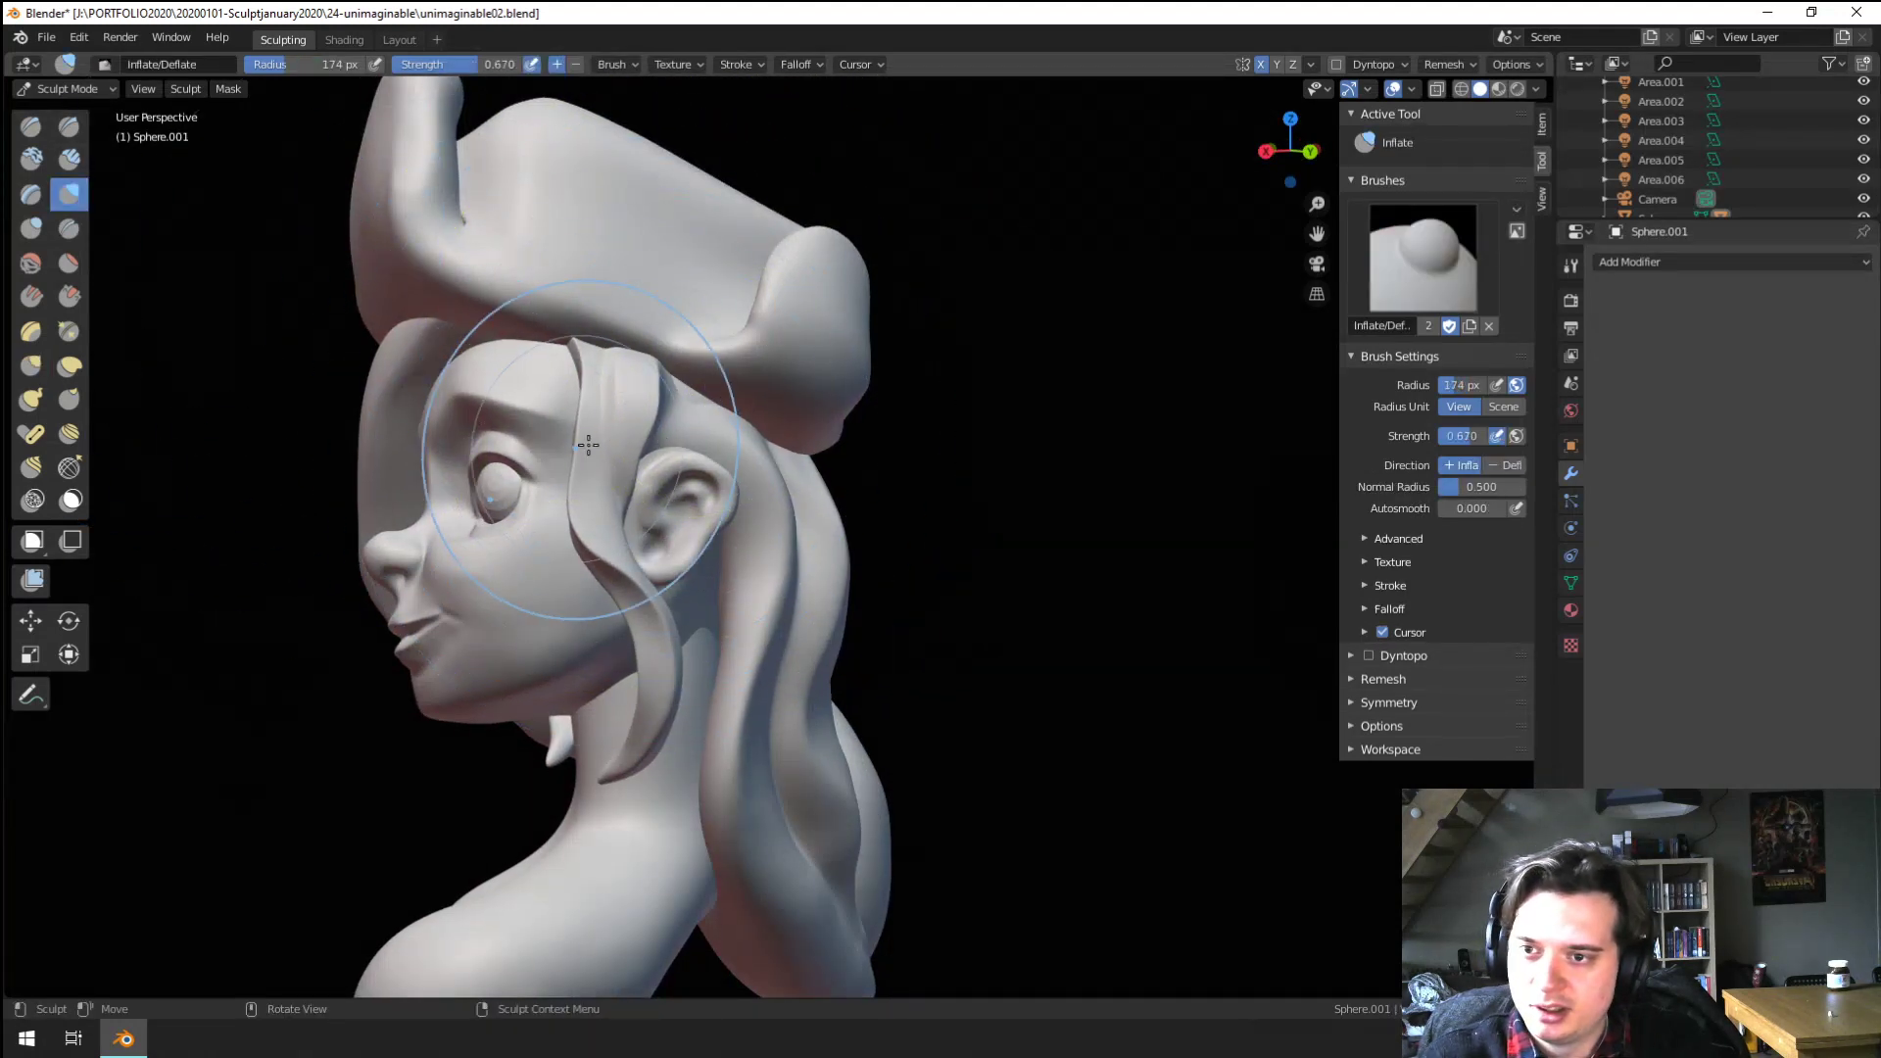
key("f")
left_click(818, 417)
middle_click_drag(759, 483, 615, 443)
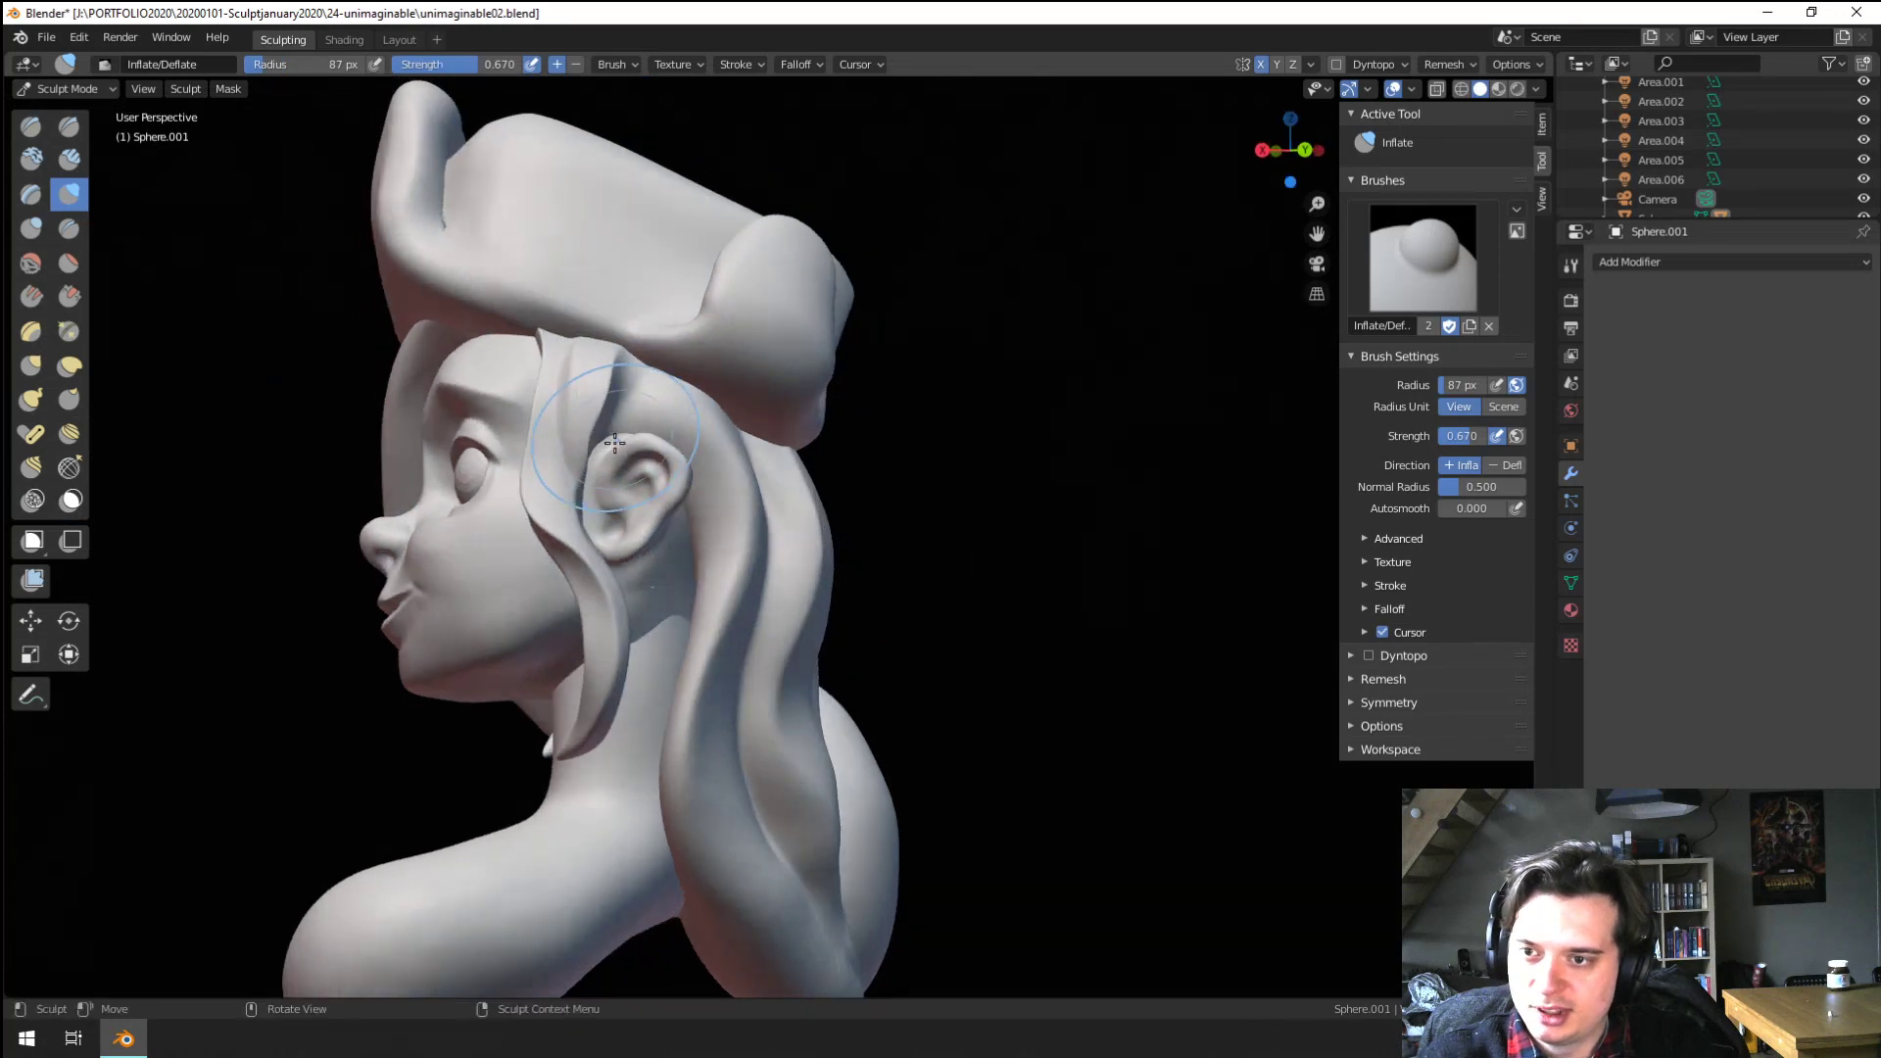
scroll(631, 383, "up", 3)
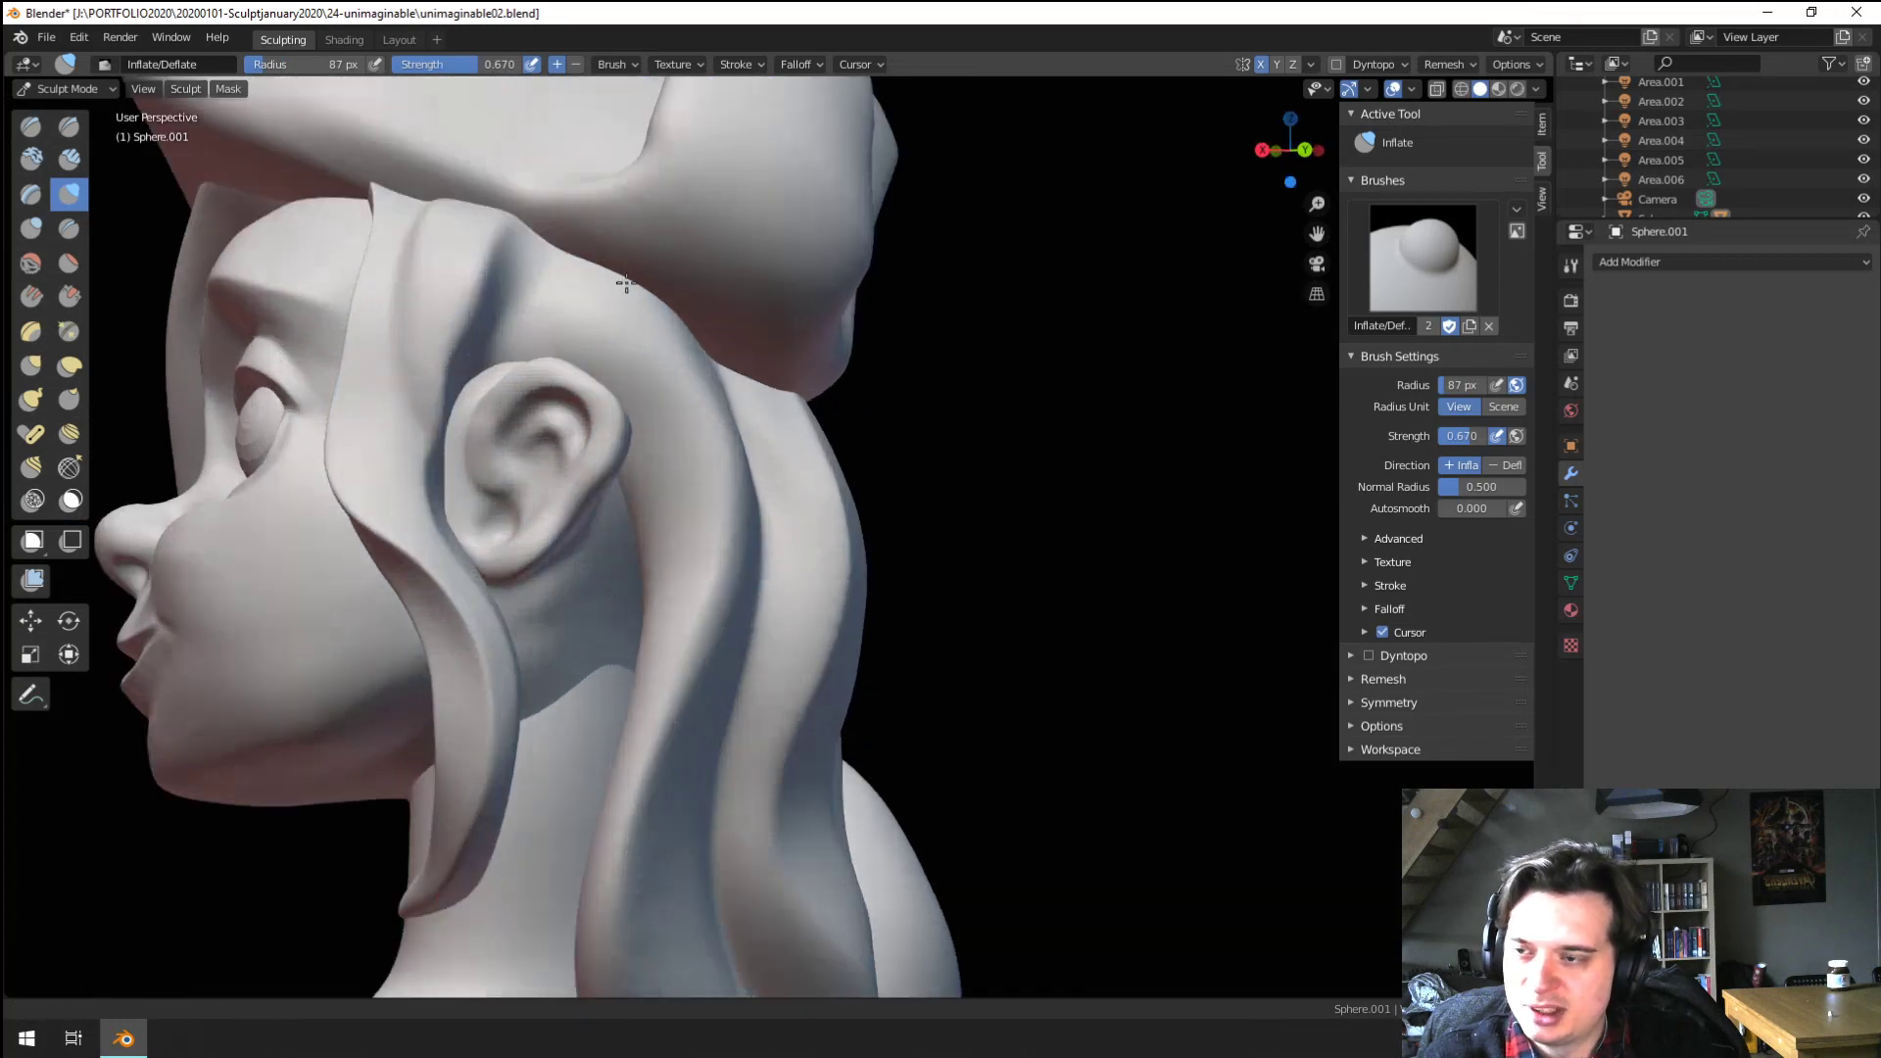
Scrape the hair surface between the temple and the top of the ear with the Scrape brush at 90 px radius
left_click(69, 296)
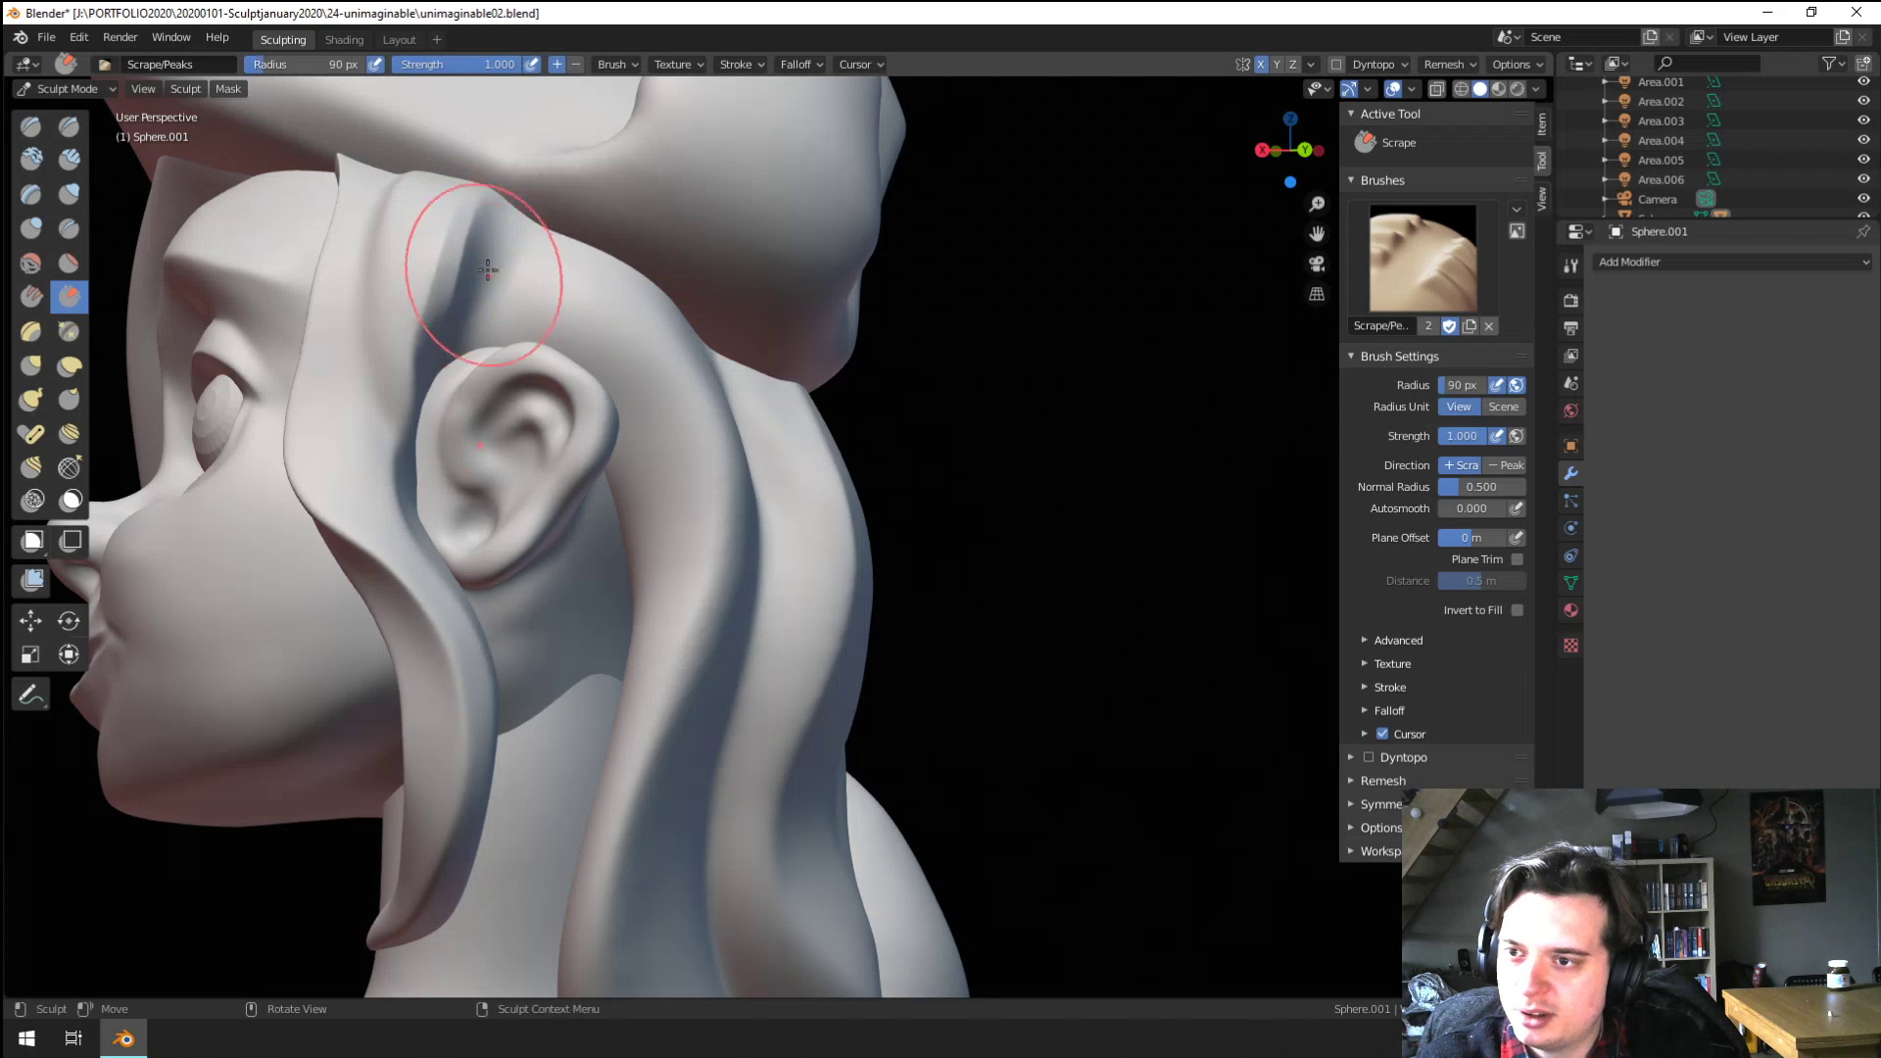
mouse_move(487, 270)
left_mouse_down()
mouse_move(487, 206)
mouse_move(503, 209)
mouse_move(473, 238)
left_mouse_up()
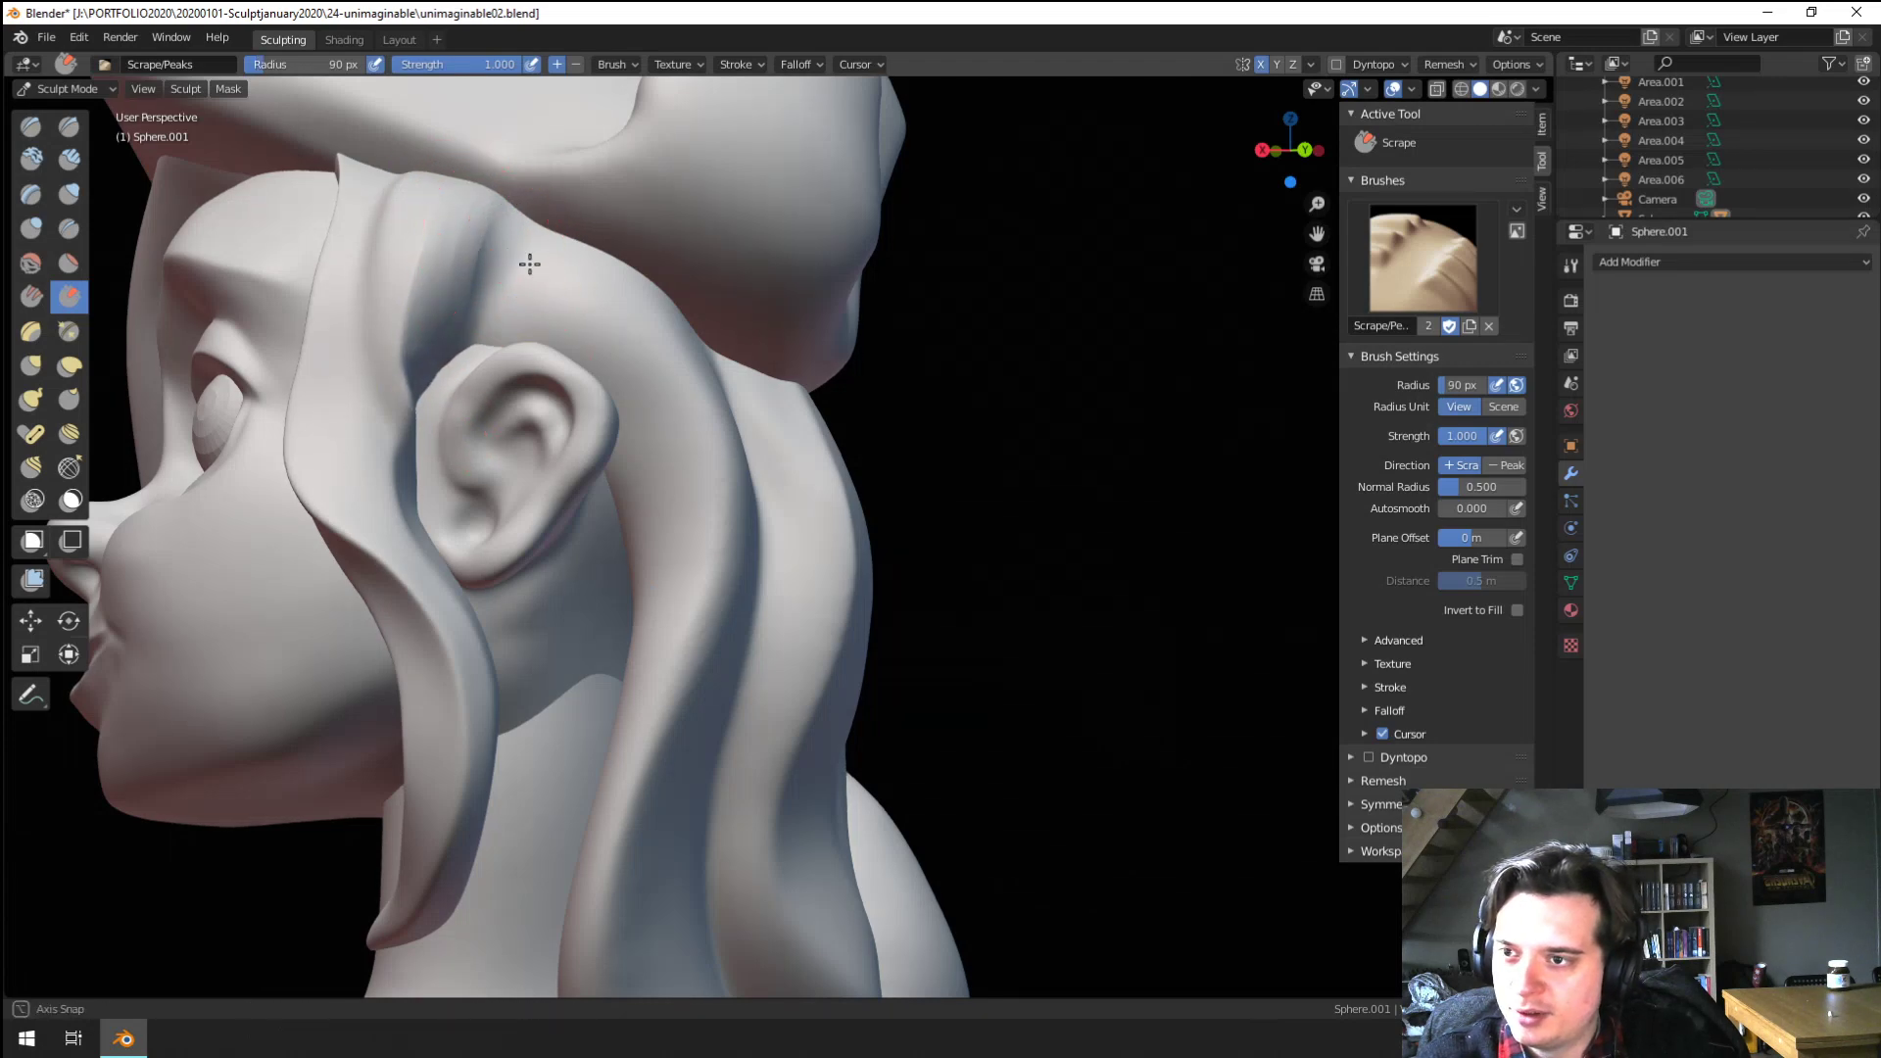
middle_click_drag(529, 263, 543, 183)
left_click_drag(542, 214, 591, 370)
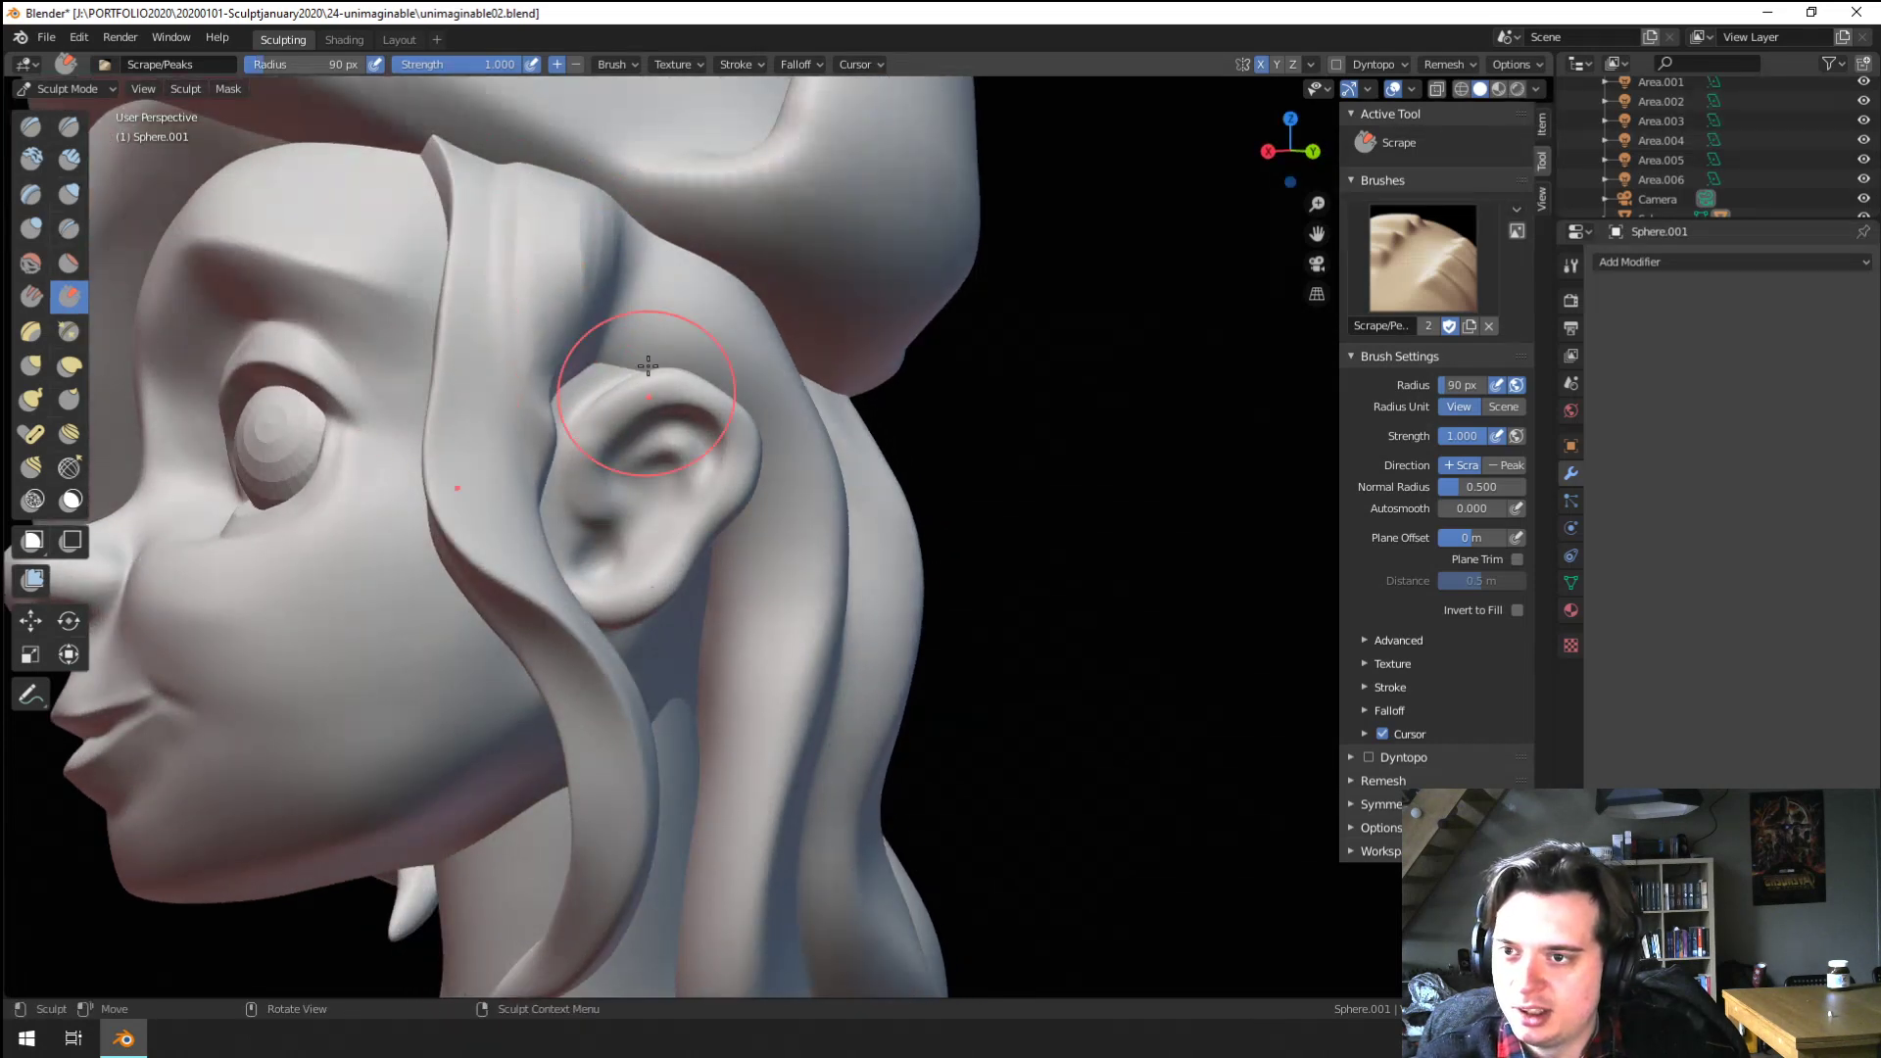
scroll(648, 365, "down", 3)
scroll(664, 365, "up", 3)
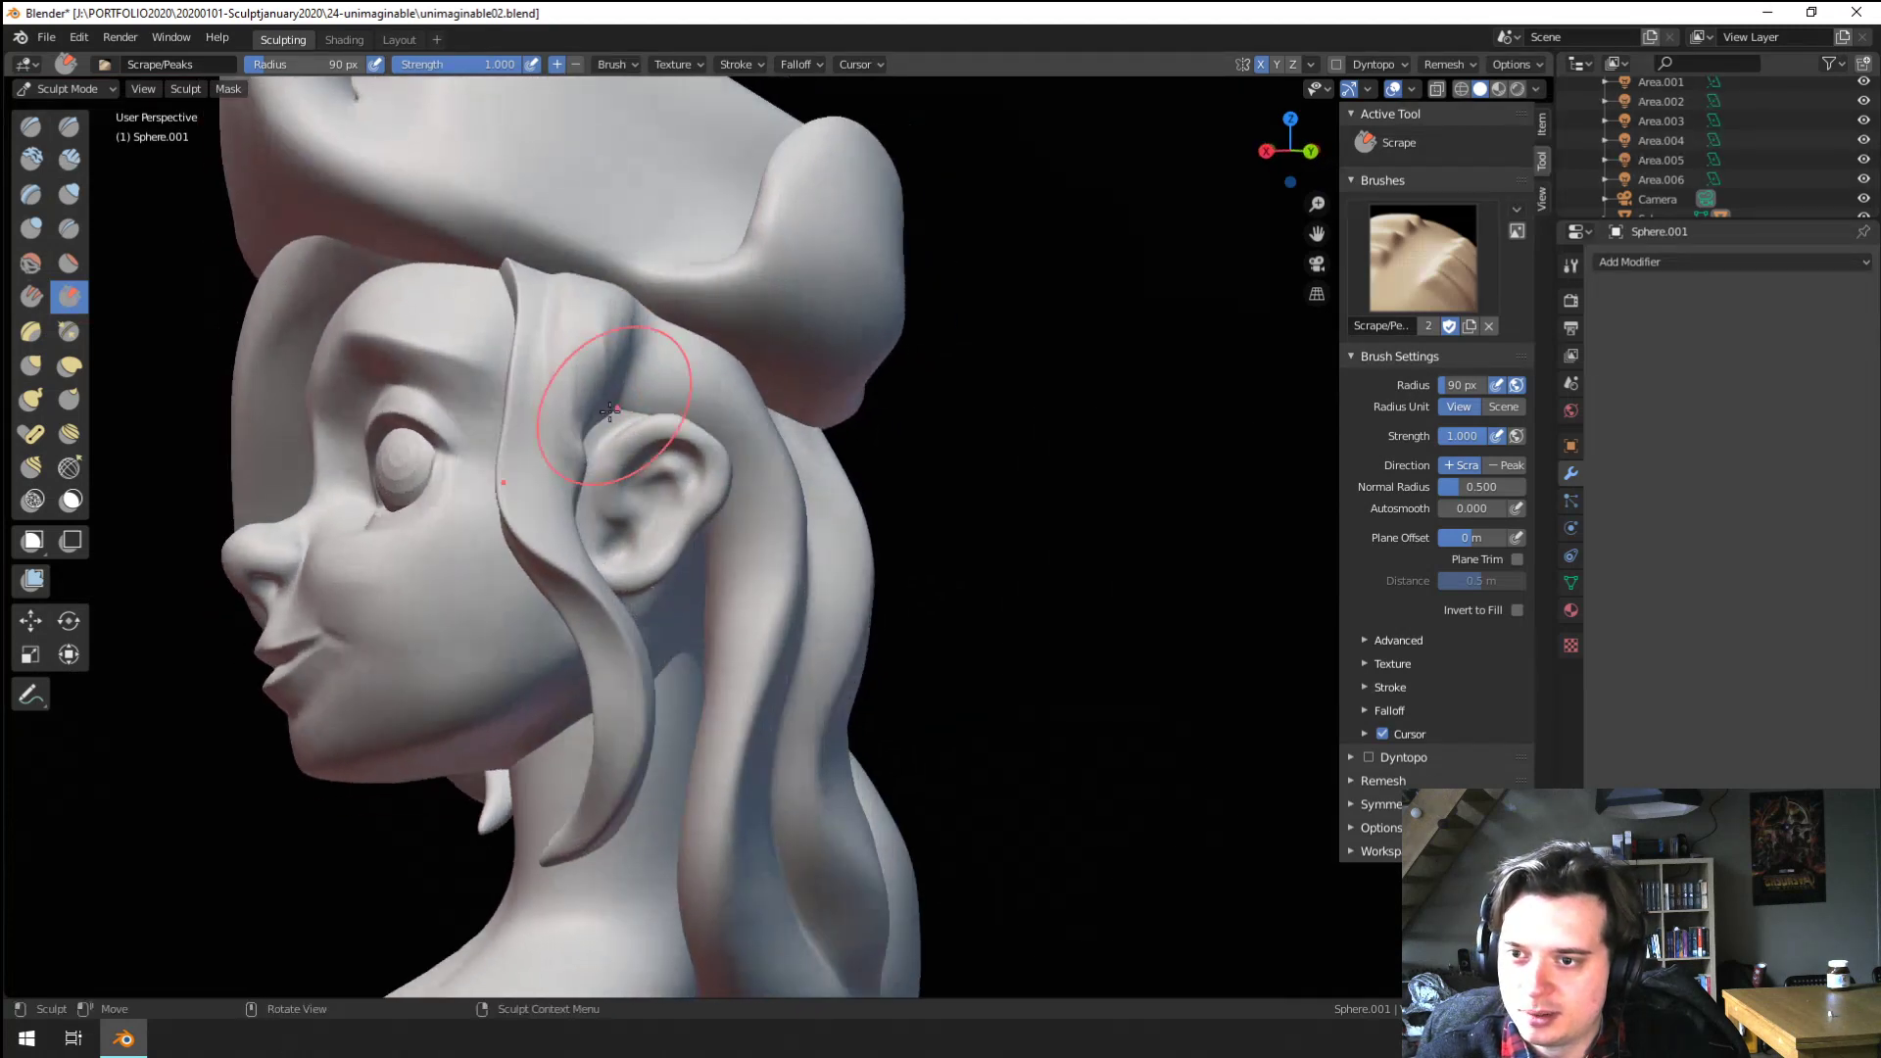
middle_click_drag(609, 411, 467, 416)
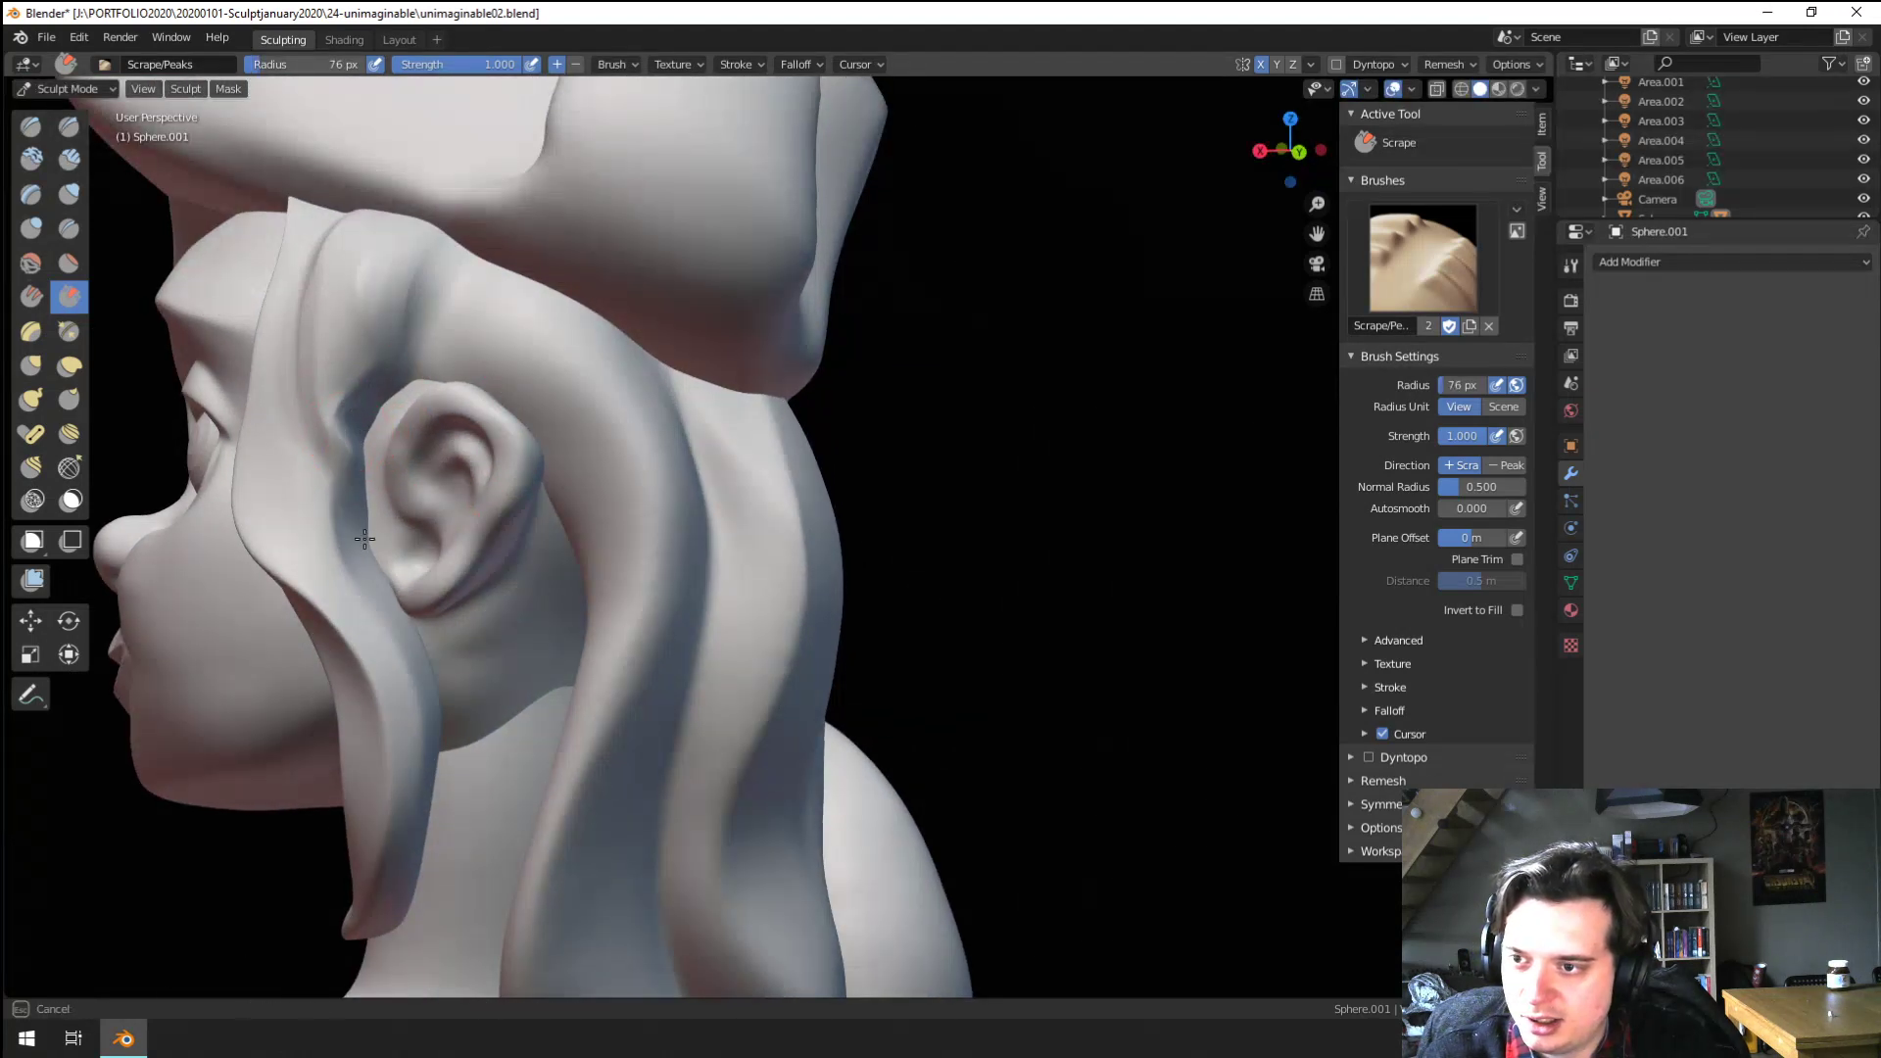
Flatten the hair from above the ear down along its front with the Scrape brush at 101 px and 89 px radius
key("f")
left_click(427, 316)
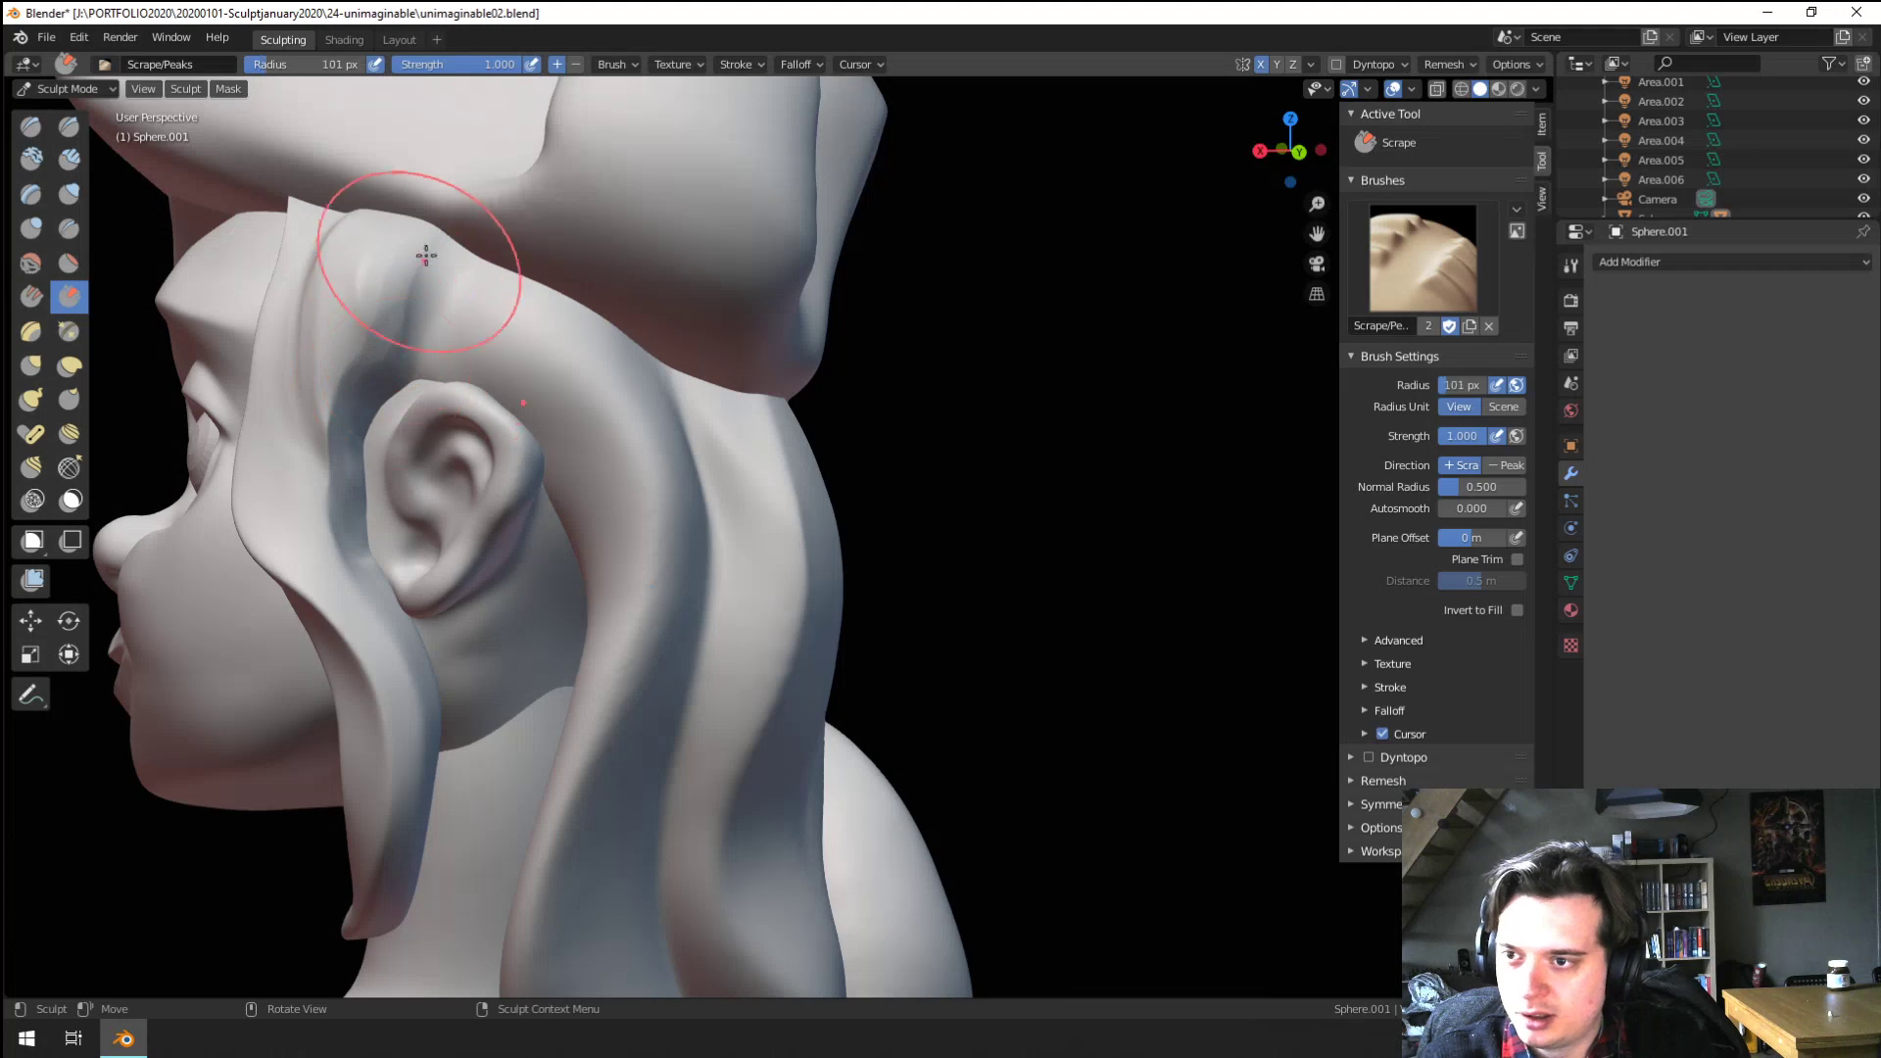
left_click_drag(424, 252, 371, 397)
key("f")
left_click(349, 280)
left_click_drag(365, 284, 365, 509)
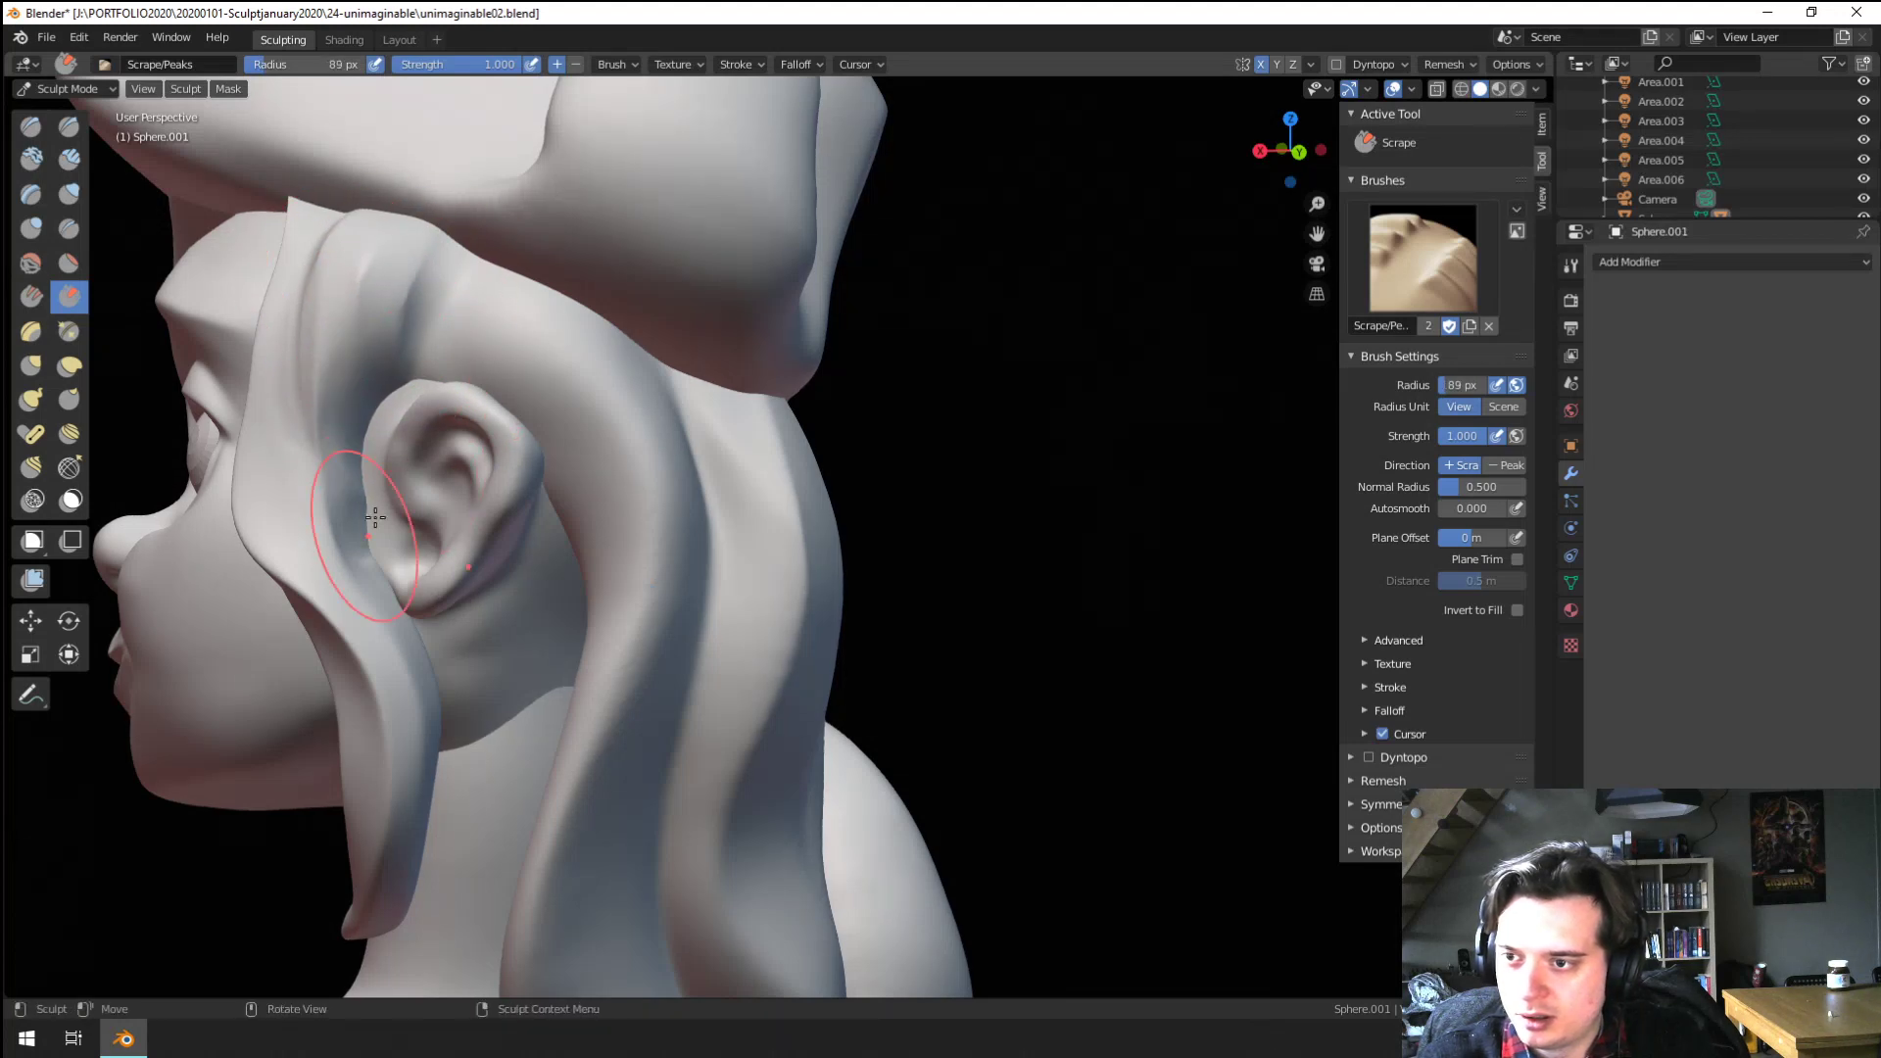
Scrape the long strand behind the ear down towards the shoulder, enlarging the Scrape brush radius to 122 px
middle_click_drag(415, 414, 417, 499, "ctrl")
middle_click_drag(417, 500, 627, 393)
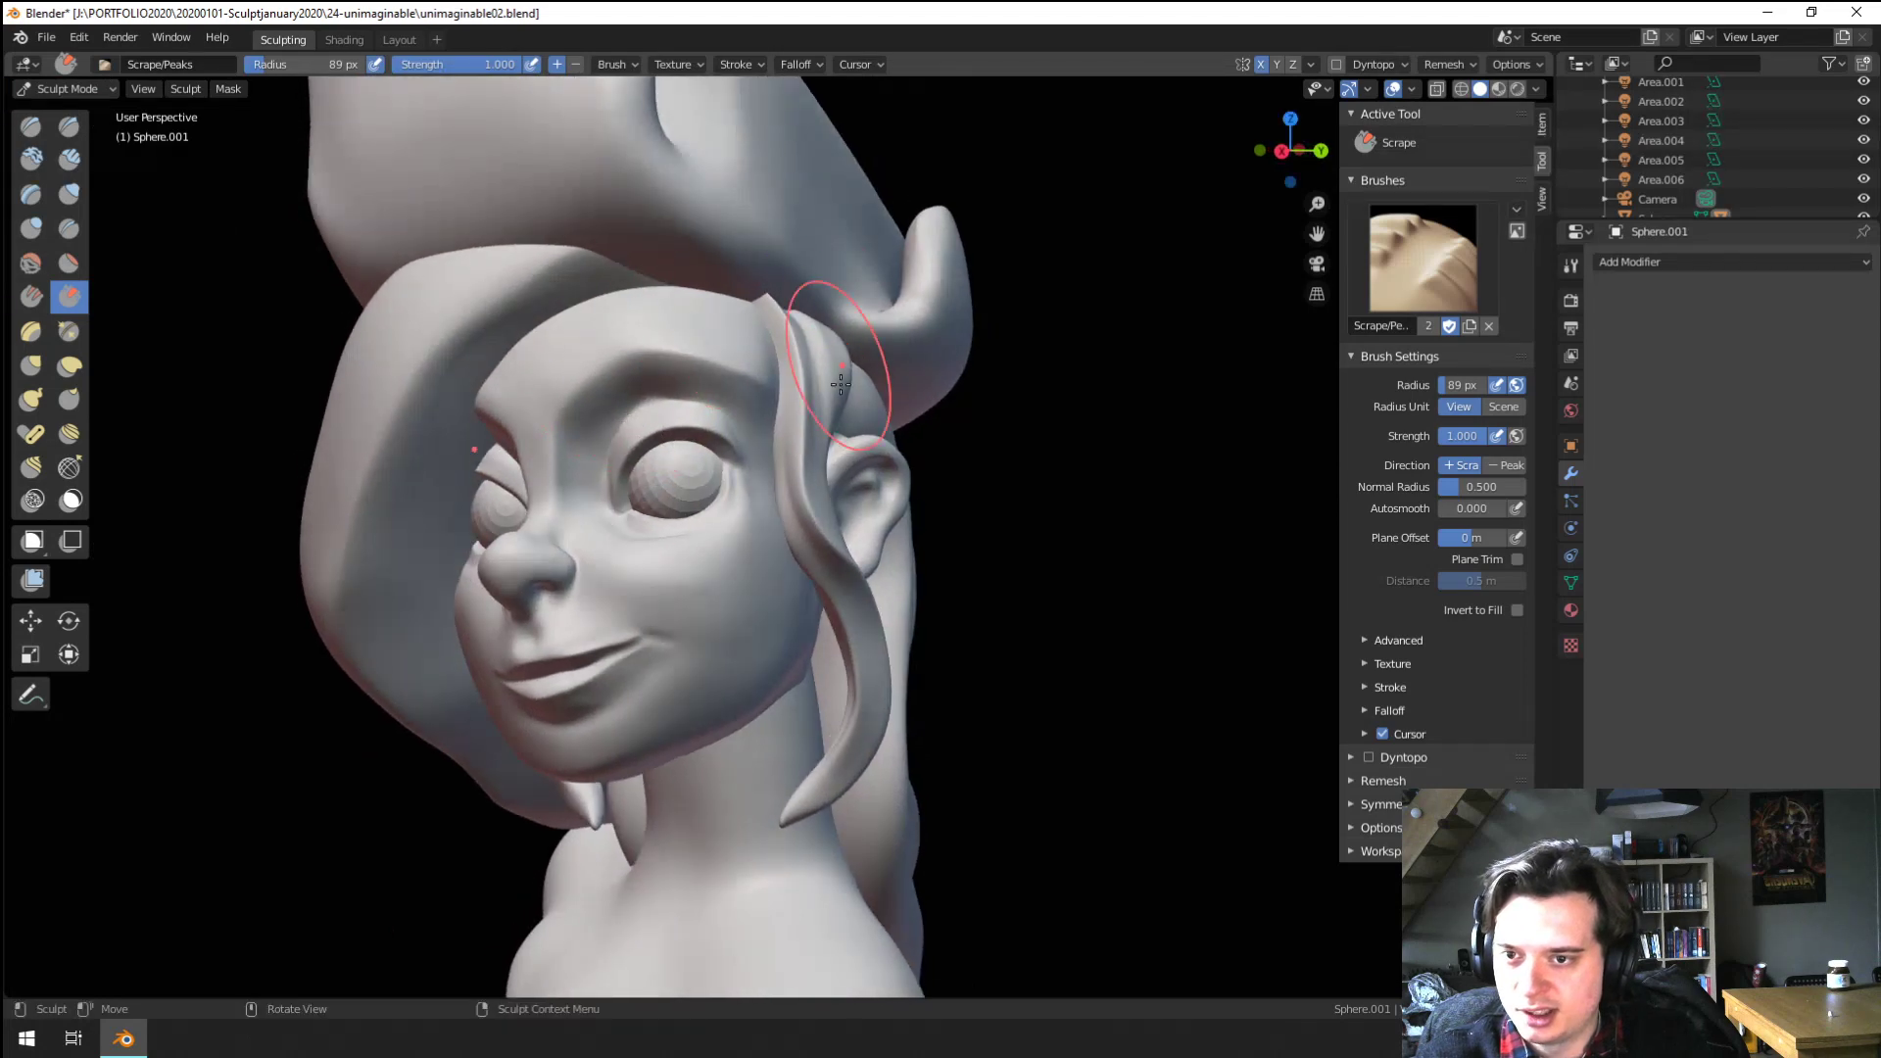
mouse_move(799, 529)
middle_mouse_down()
mouse_move(708, 469)
mouse_move(730, 437)
middle_mouse_up()
key("f")
left_click(760, 434)
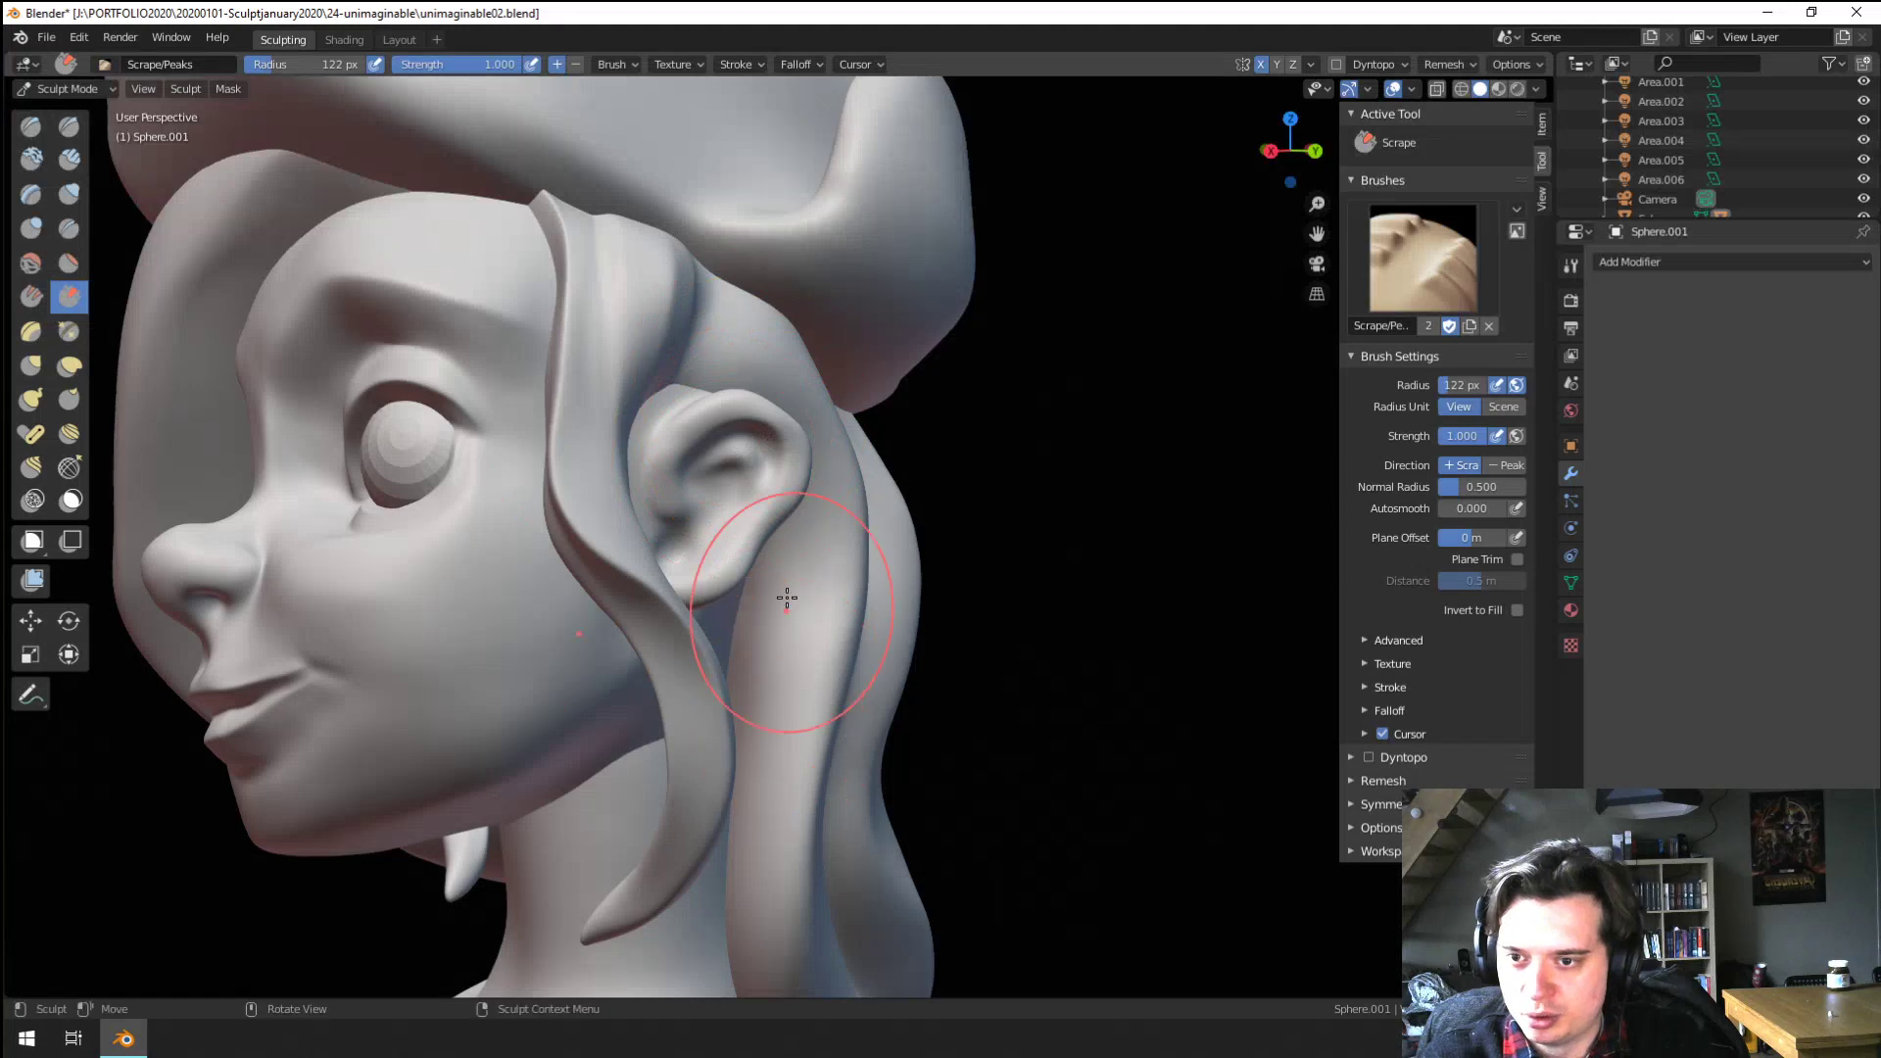
middle_click_drag(820, 633, 811, 382, "shift")
mouse_move(829, 784)
middle_mouse_down()
mouse_move(823, 600)
mouse_move(821, 637)
middle_mouse_up()
mouse_move(821, 637)
middle_mouse_down()
mouse_move(816, 691)
mouse_move(812, 602)
middle_mouse_up()
left_click_drag(794, 457, 815, 779)
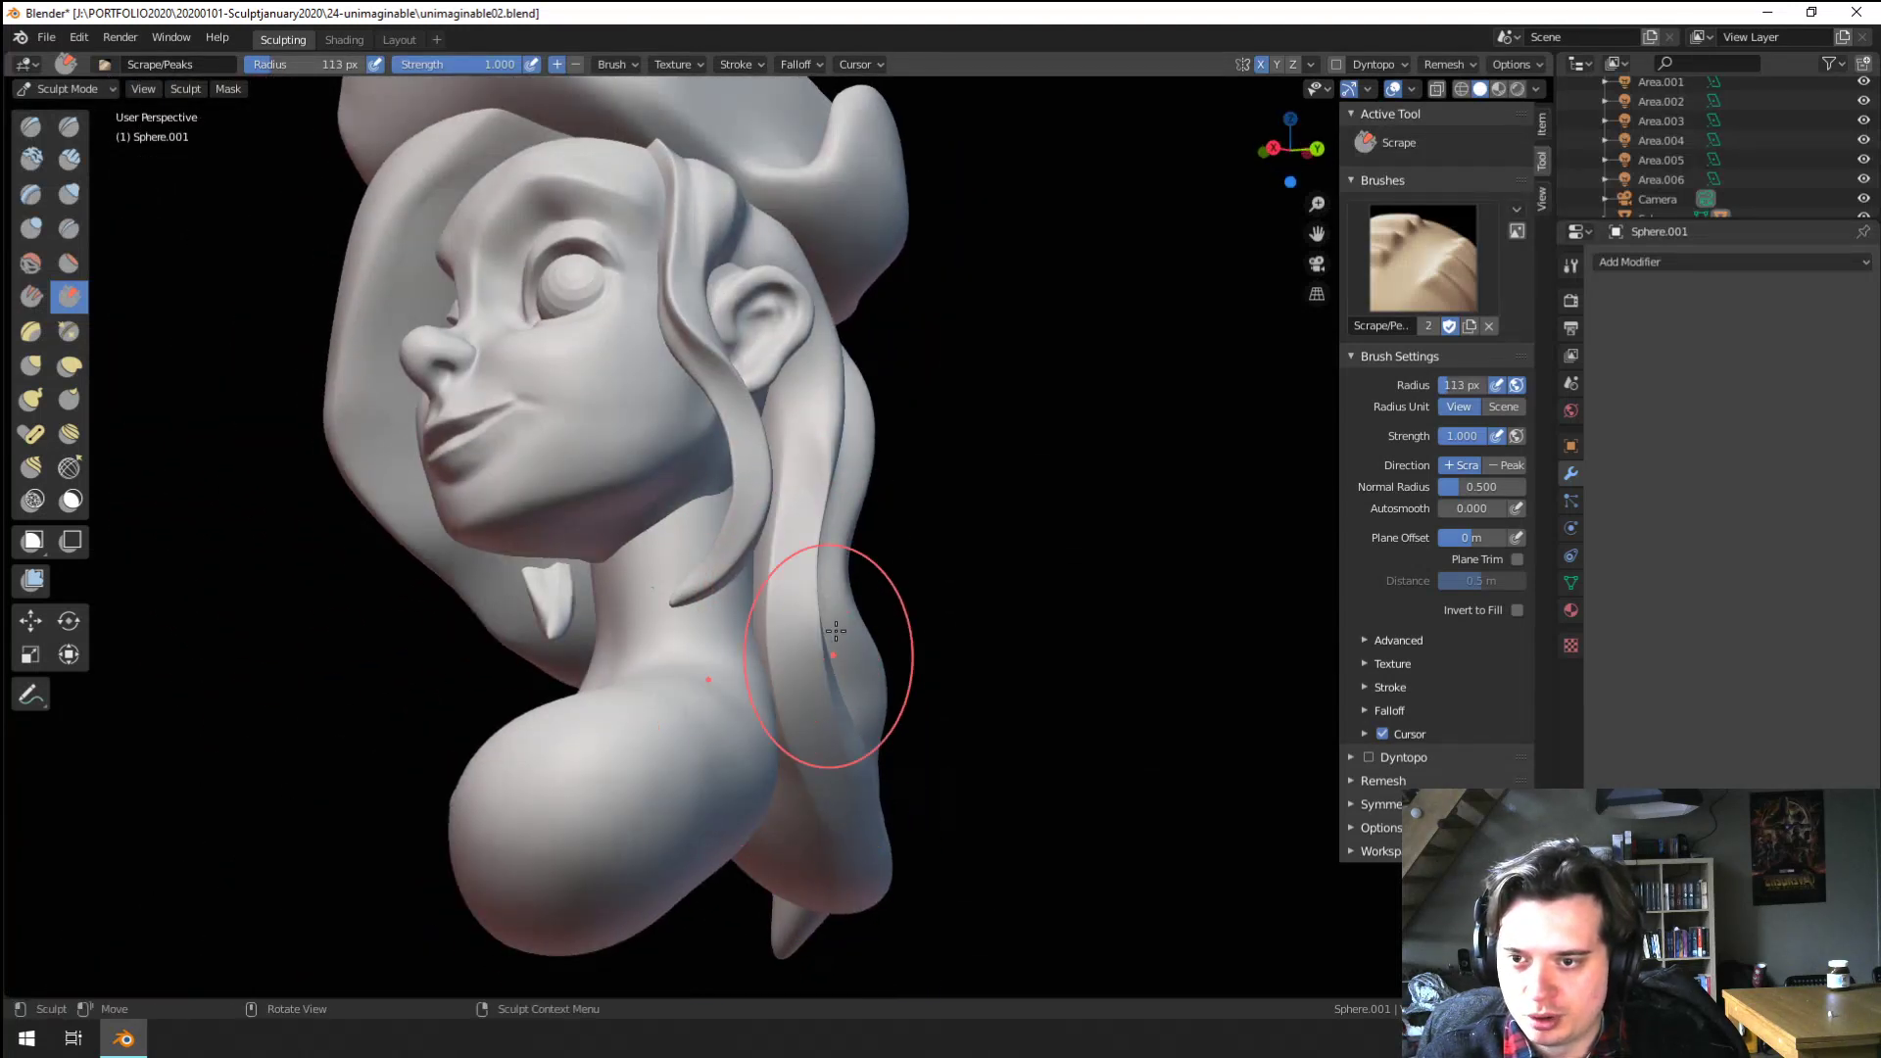
Reduce the Scrape brush radius to 38 px and pick another falloff preset for it
middle_click_drag(835, 630, 829, 612)
key("f")
scroll(748, 324, "down", 3)
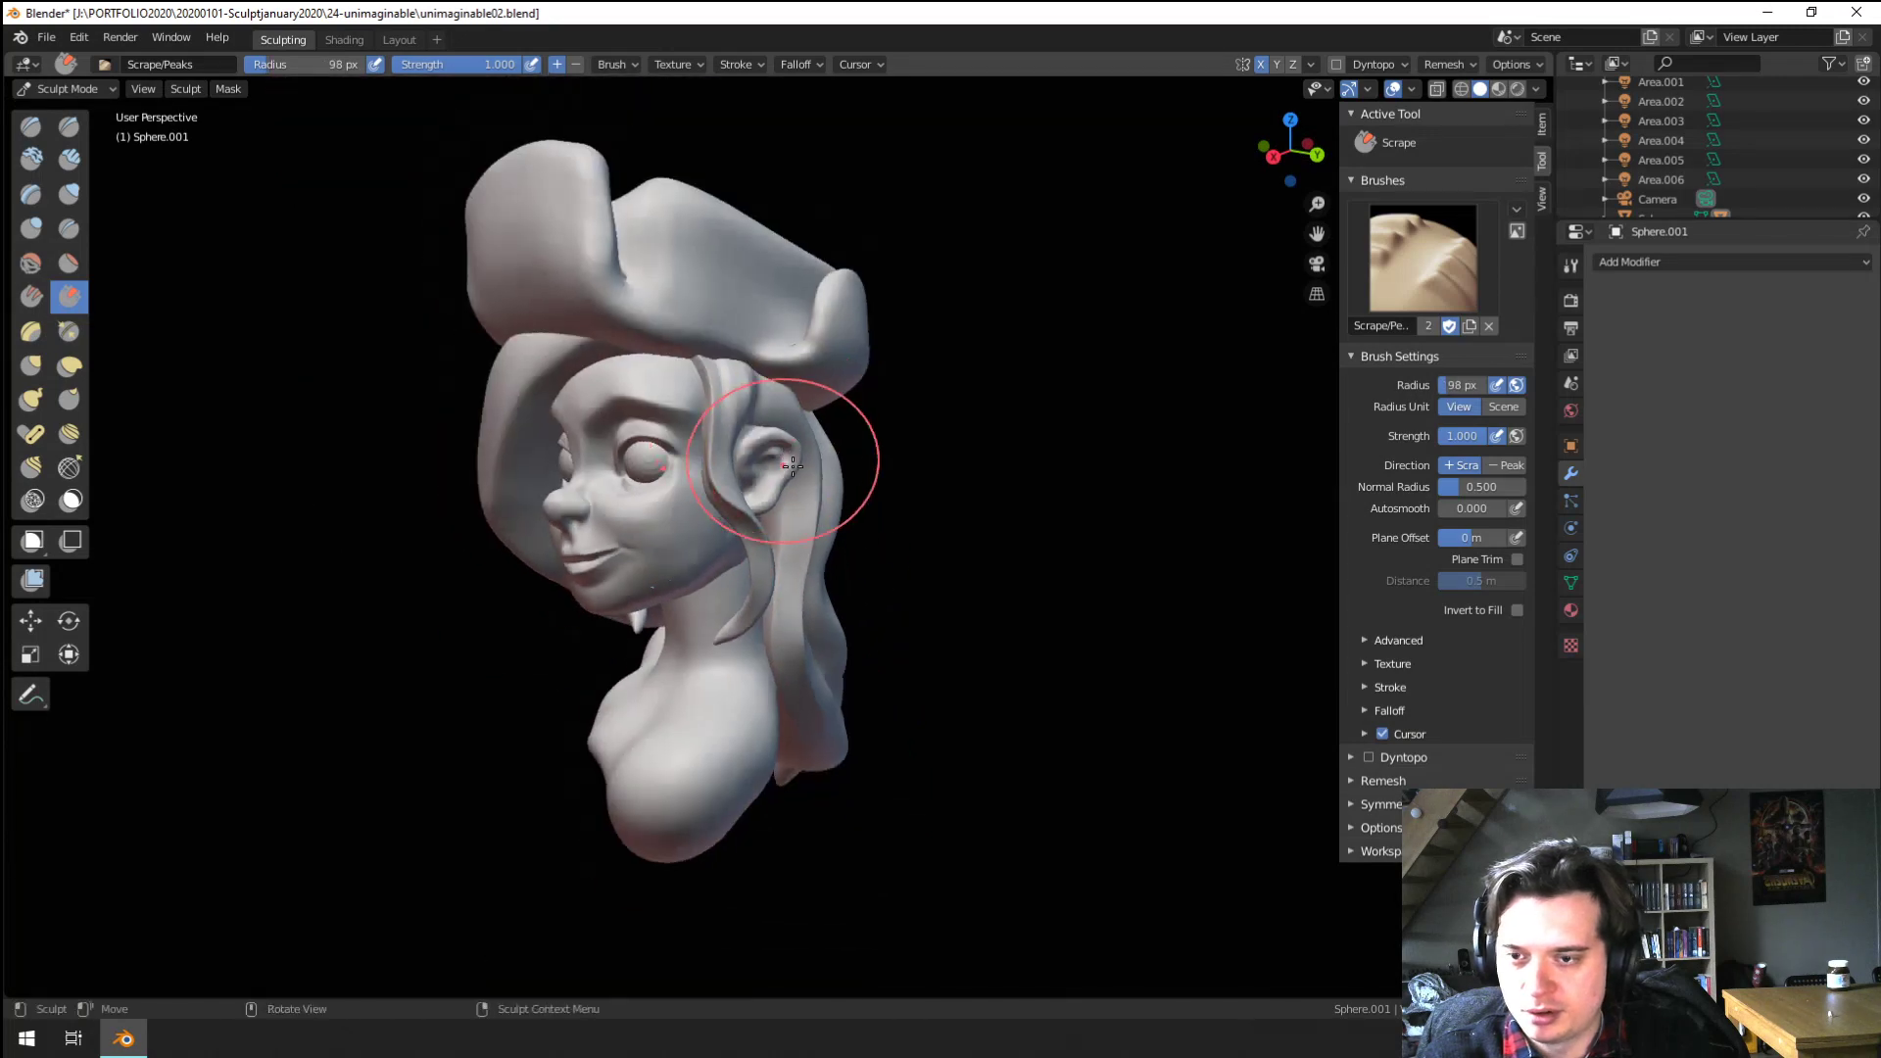
mouse_move(843, 431)
middle_mouse_down()
mouse_move(840, 406)
mouse_move(809, 436)
middle_mouse_up()
scroll(858, 406, "up", 3)
middle_click_drag(809, 436, 774, 284, "ctrl")
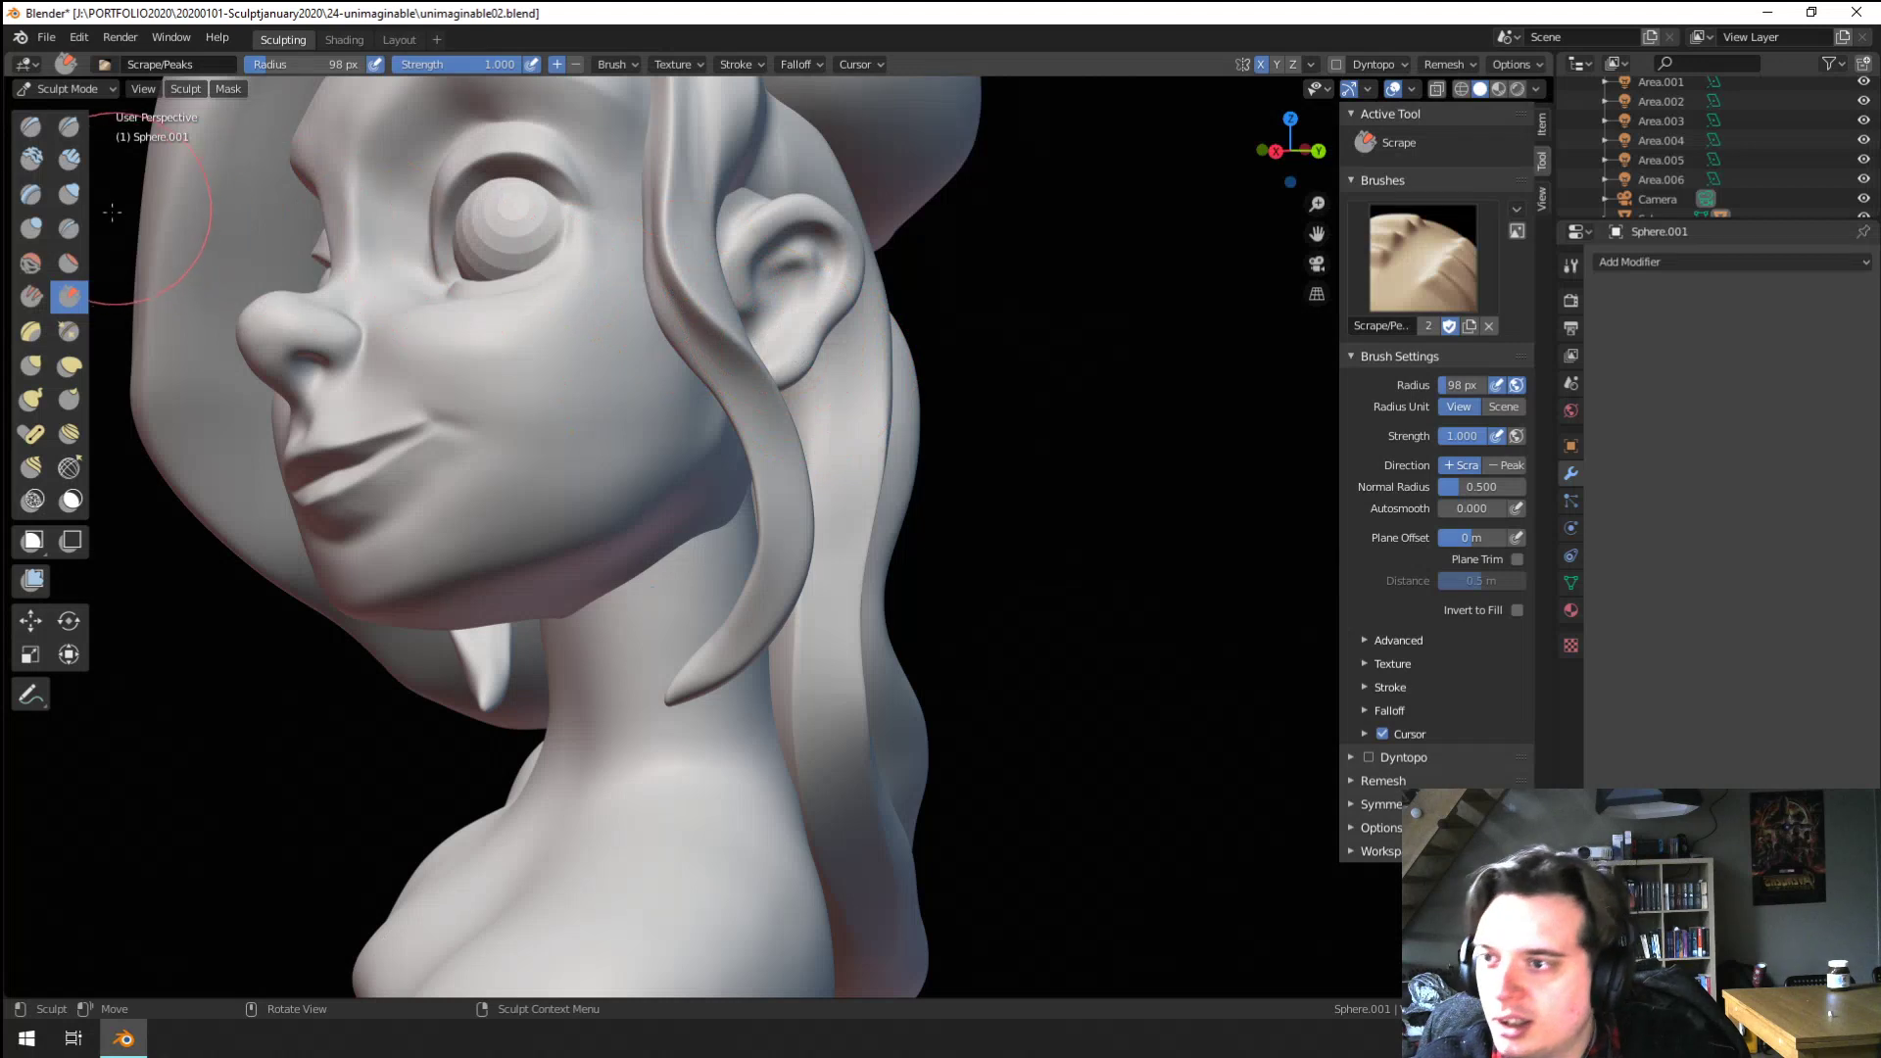
middle_click_drag(687, 373, 692, 434)
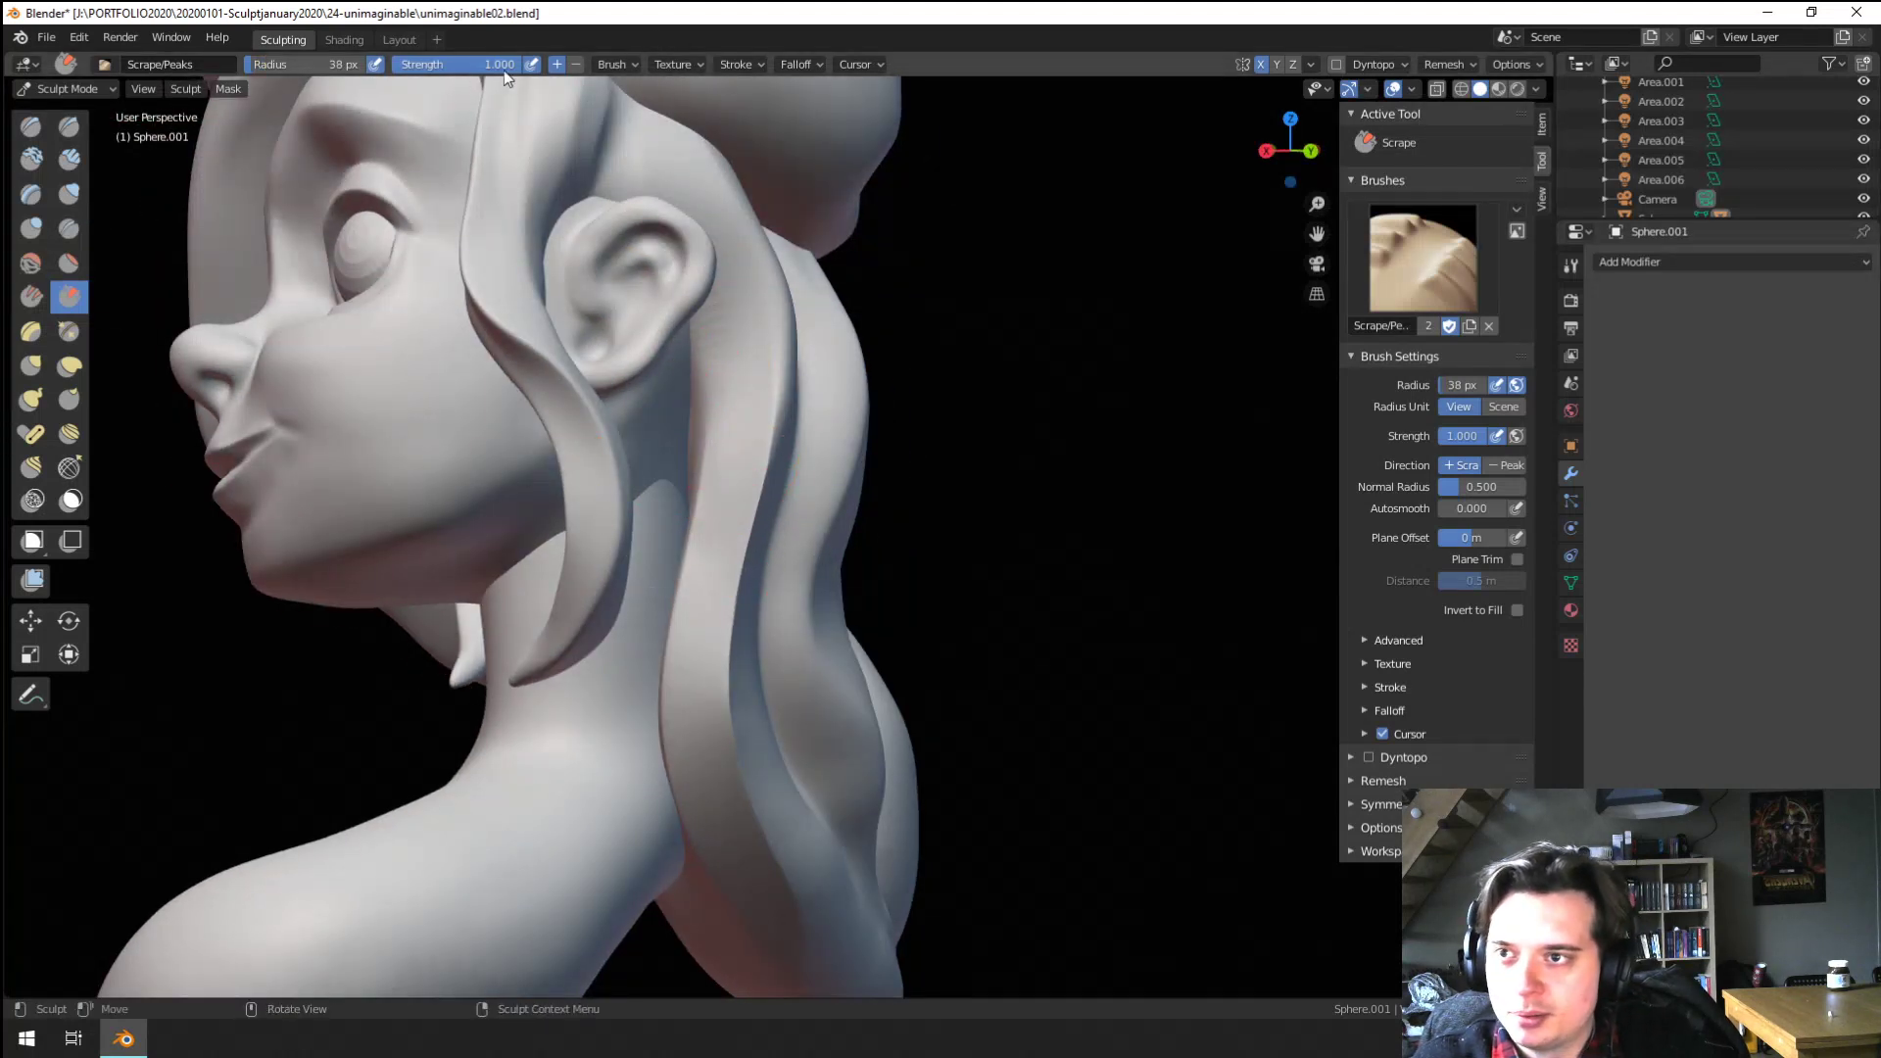
left_click(799, 64)
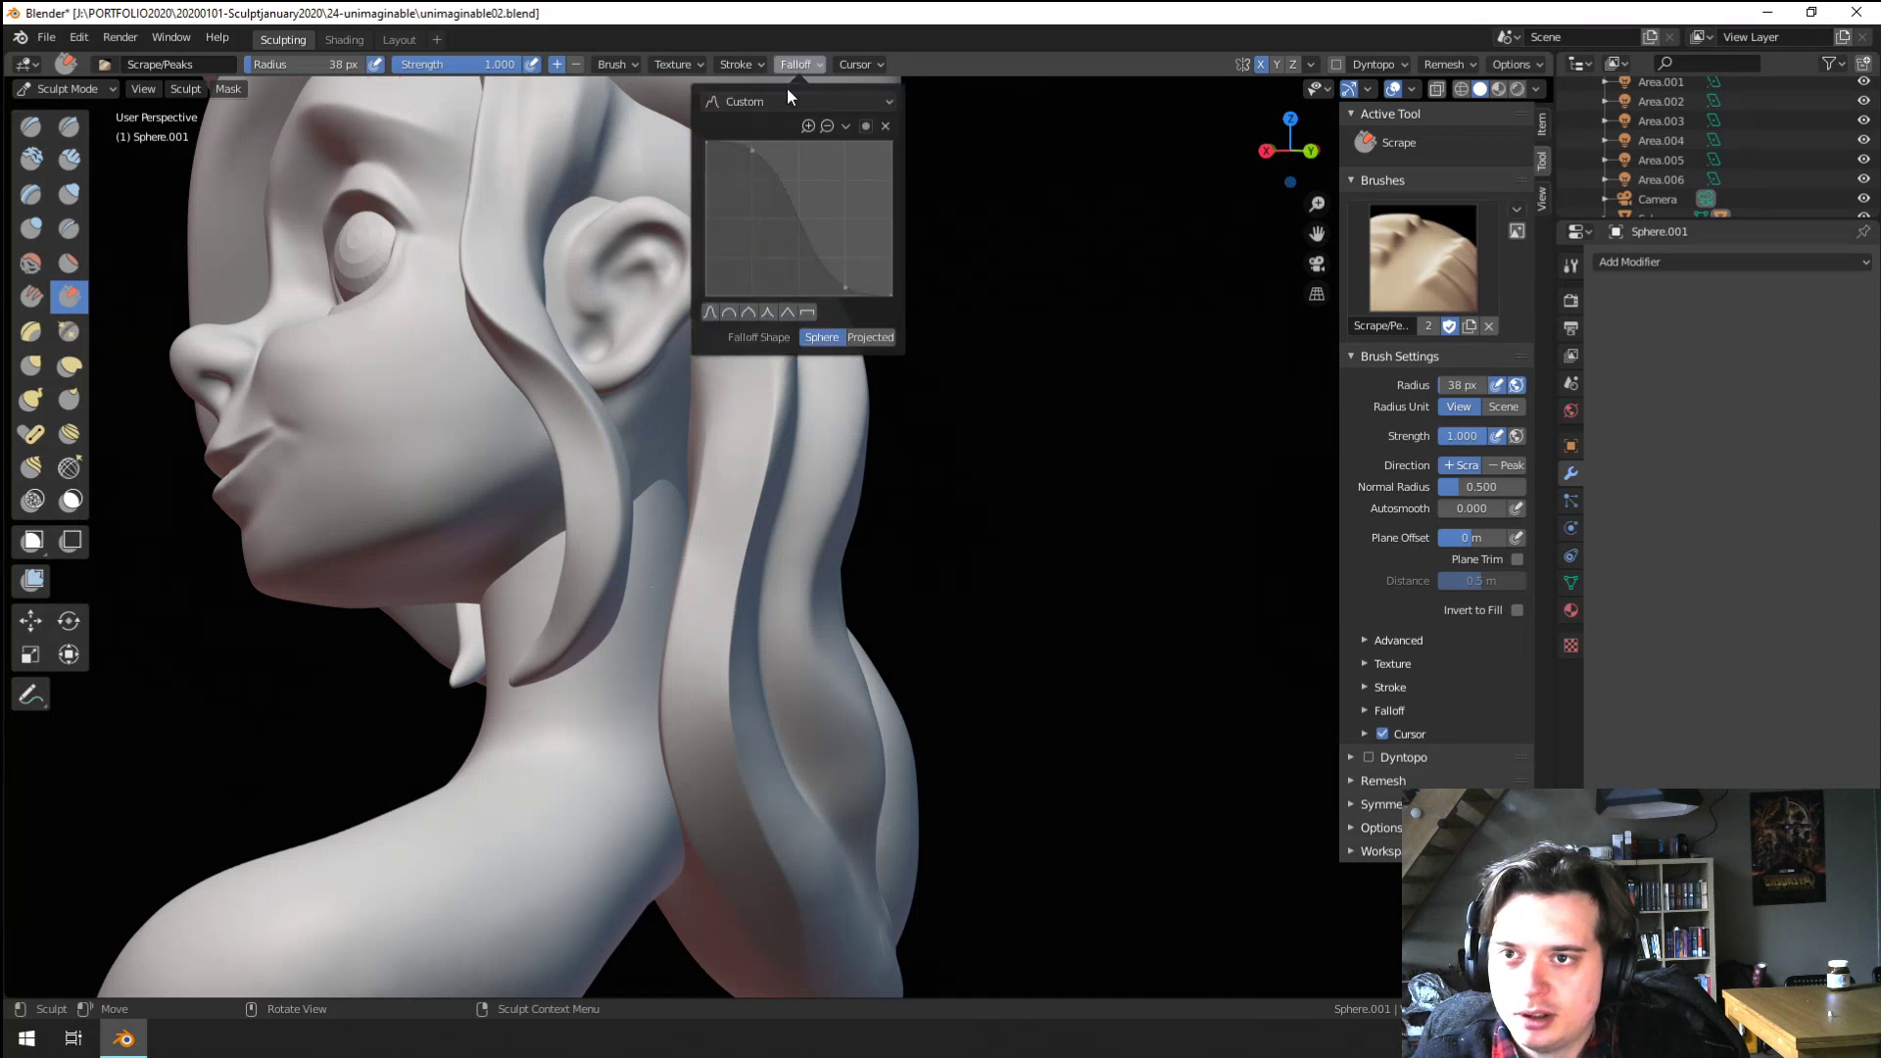
left_click(789, 101)
left_click(739, 254)
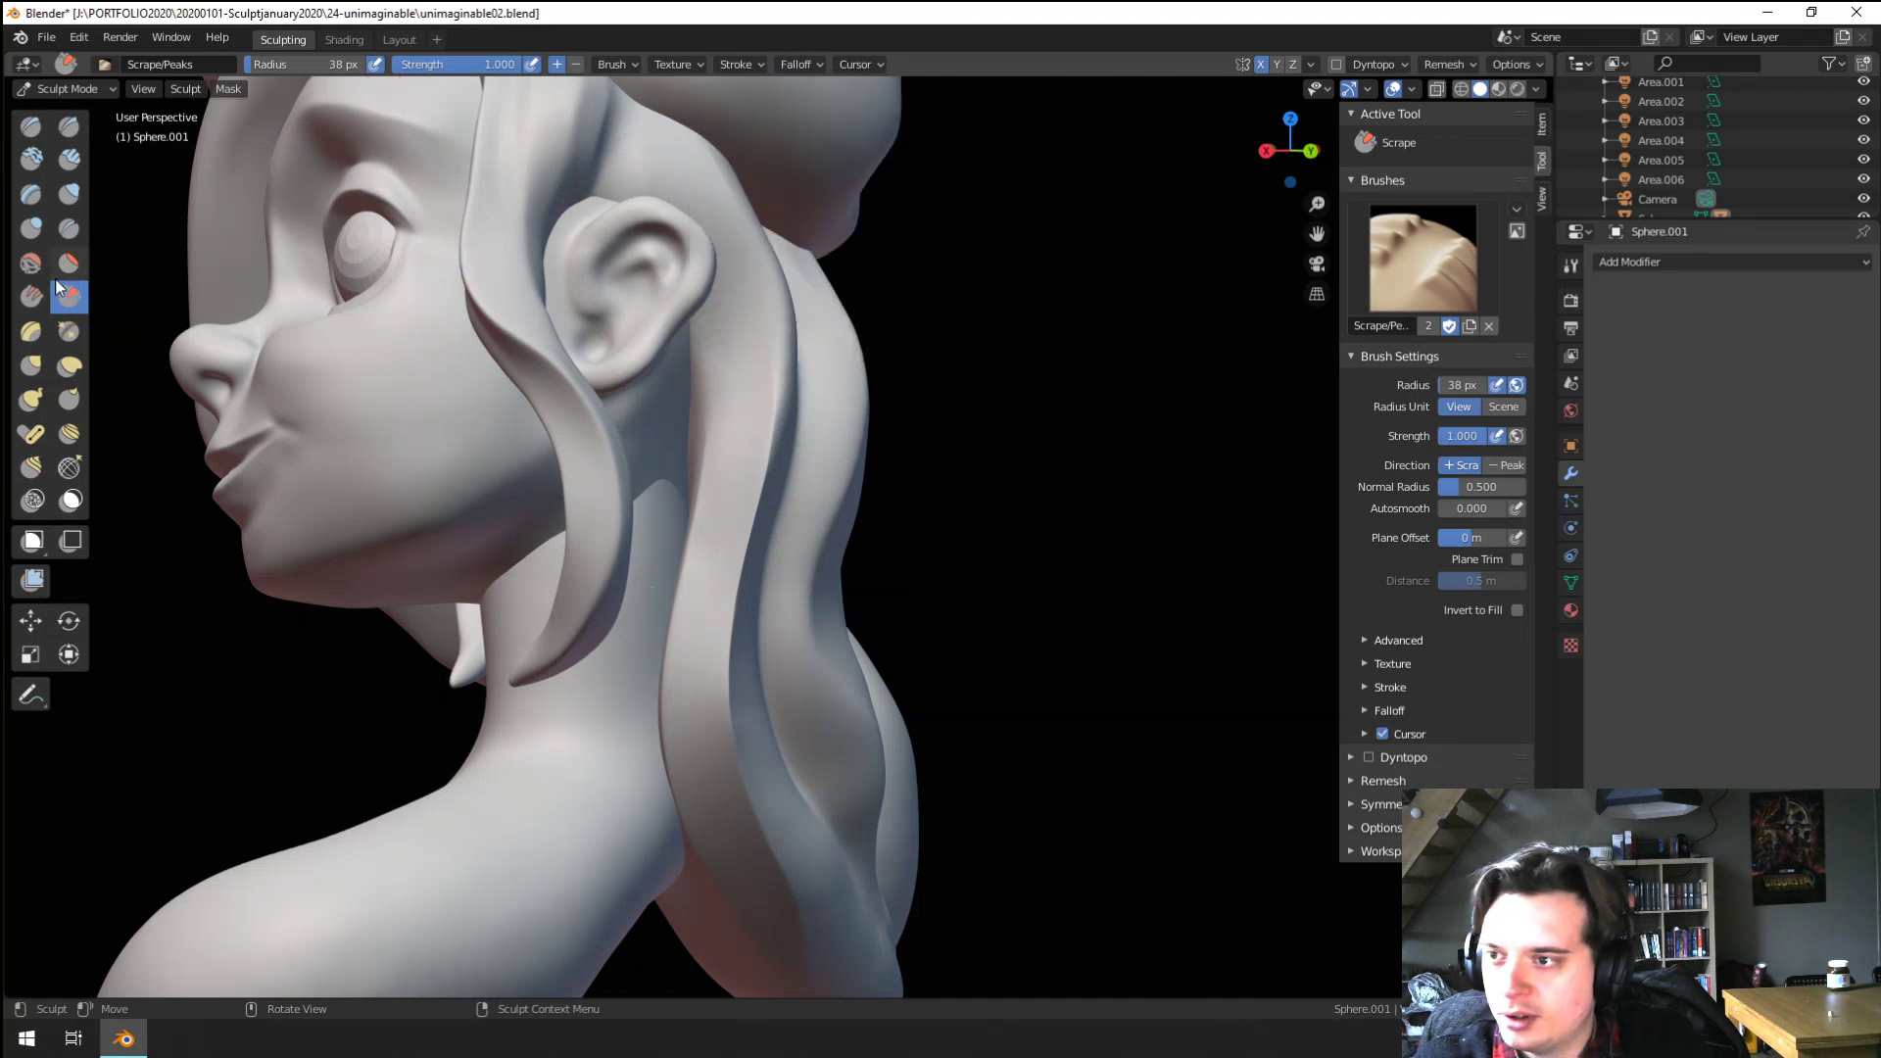
Try to carve a groove along the strand behind the ear with the Crease brush at strength 0.680 and a different falloff preset
left_click(69, 228)
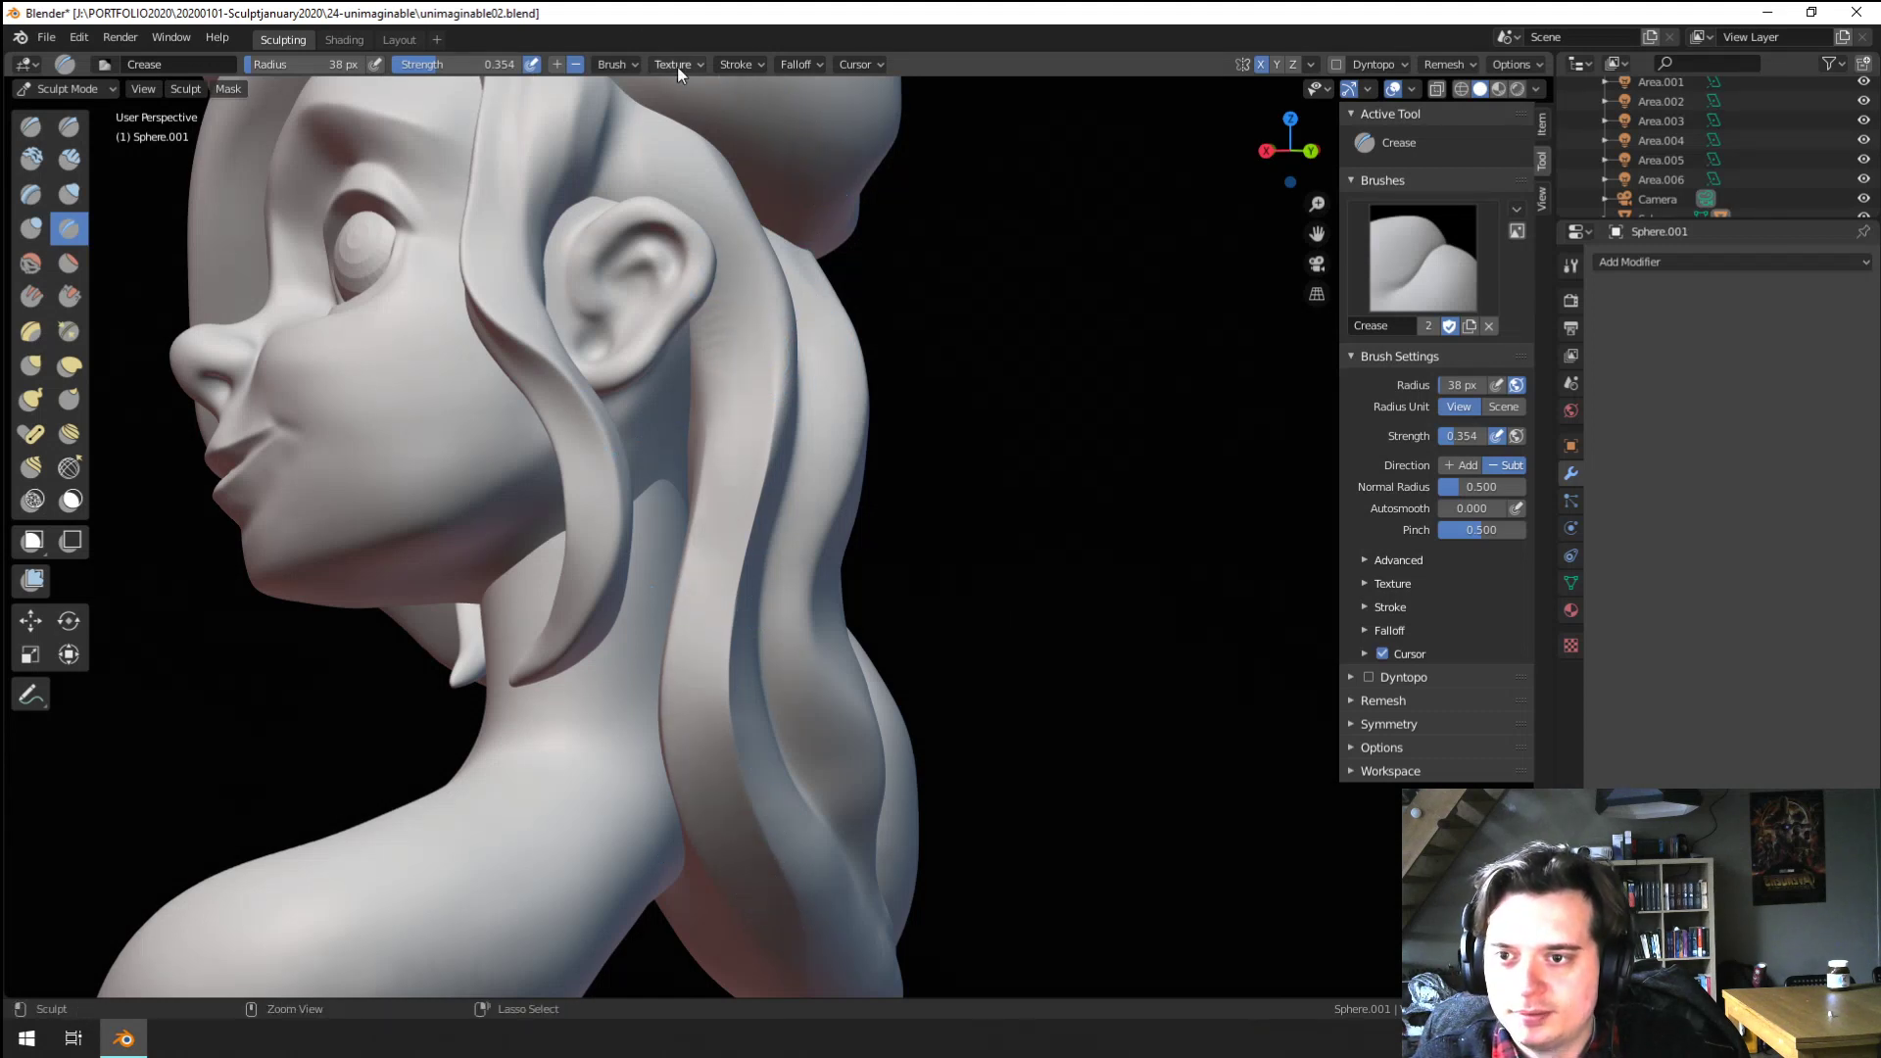
left_click(744, 66)
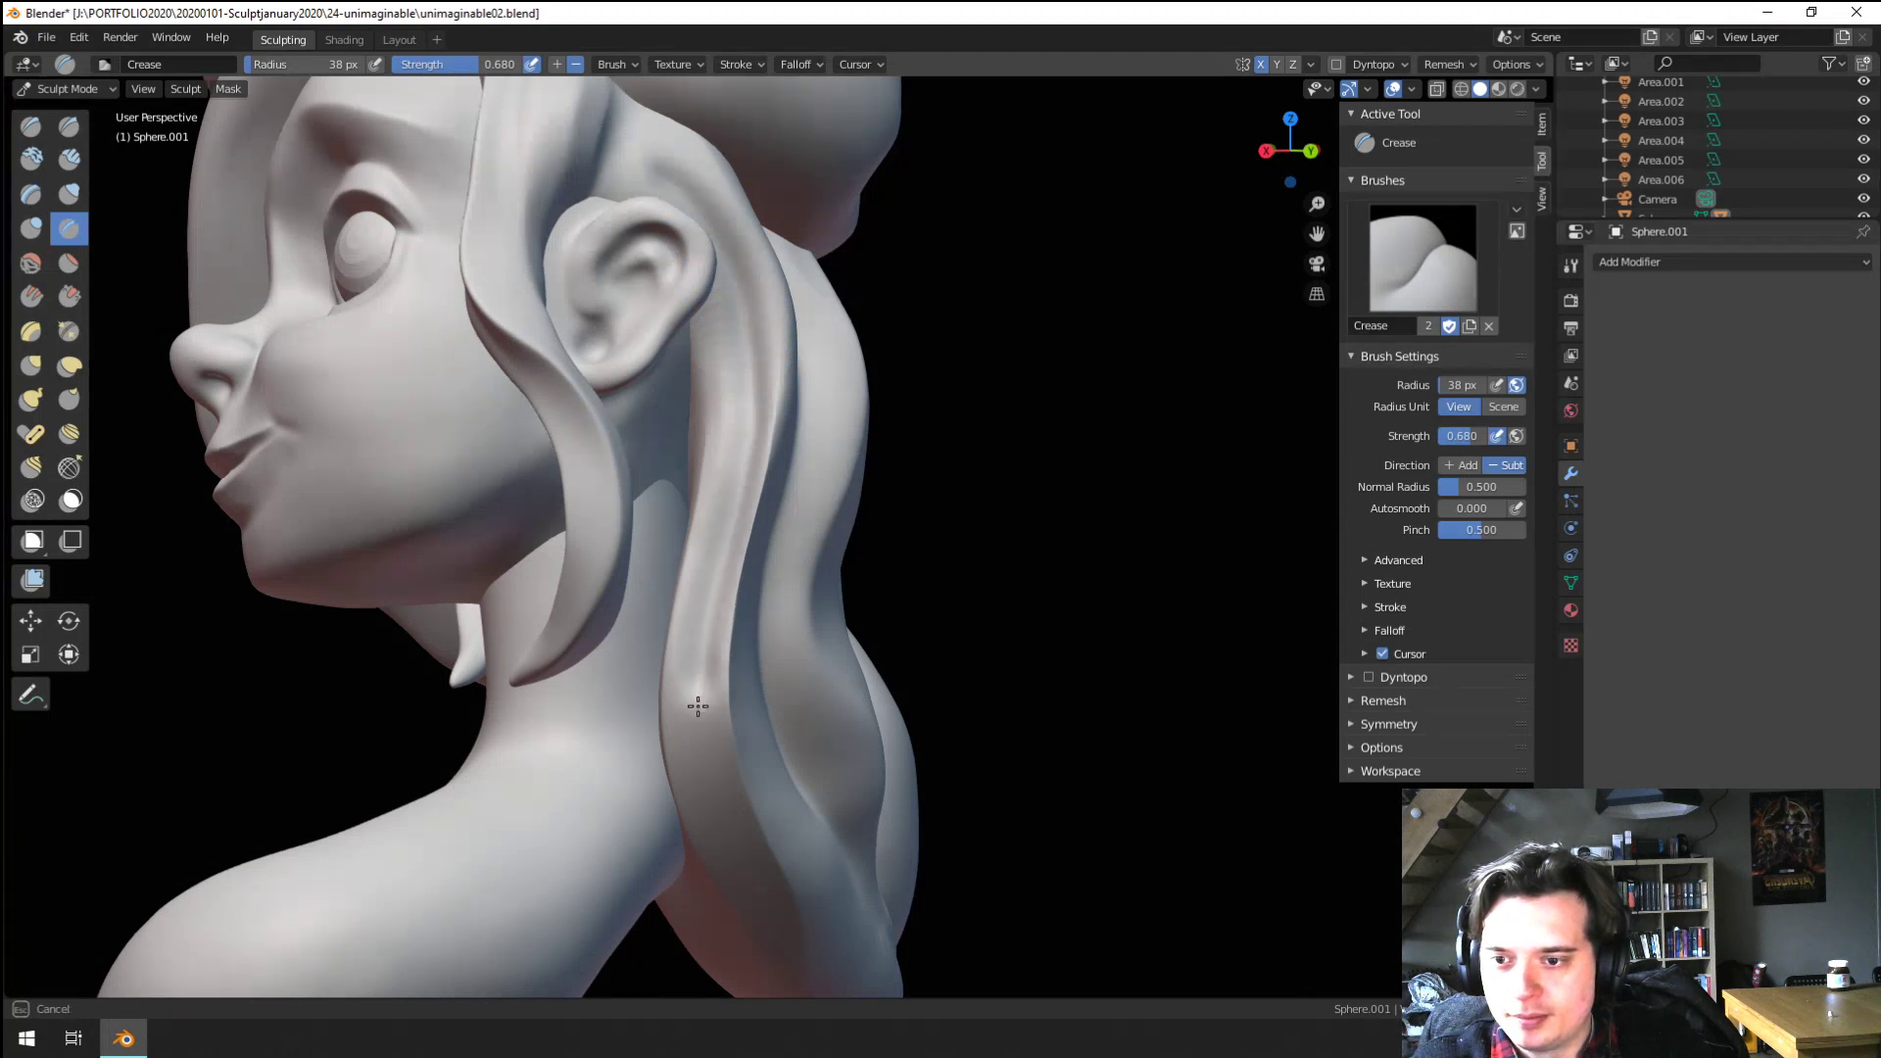
left_click(760, 65)
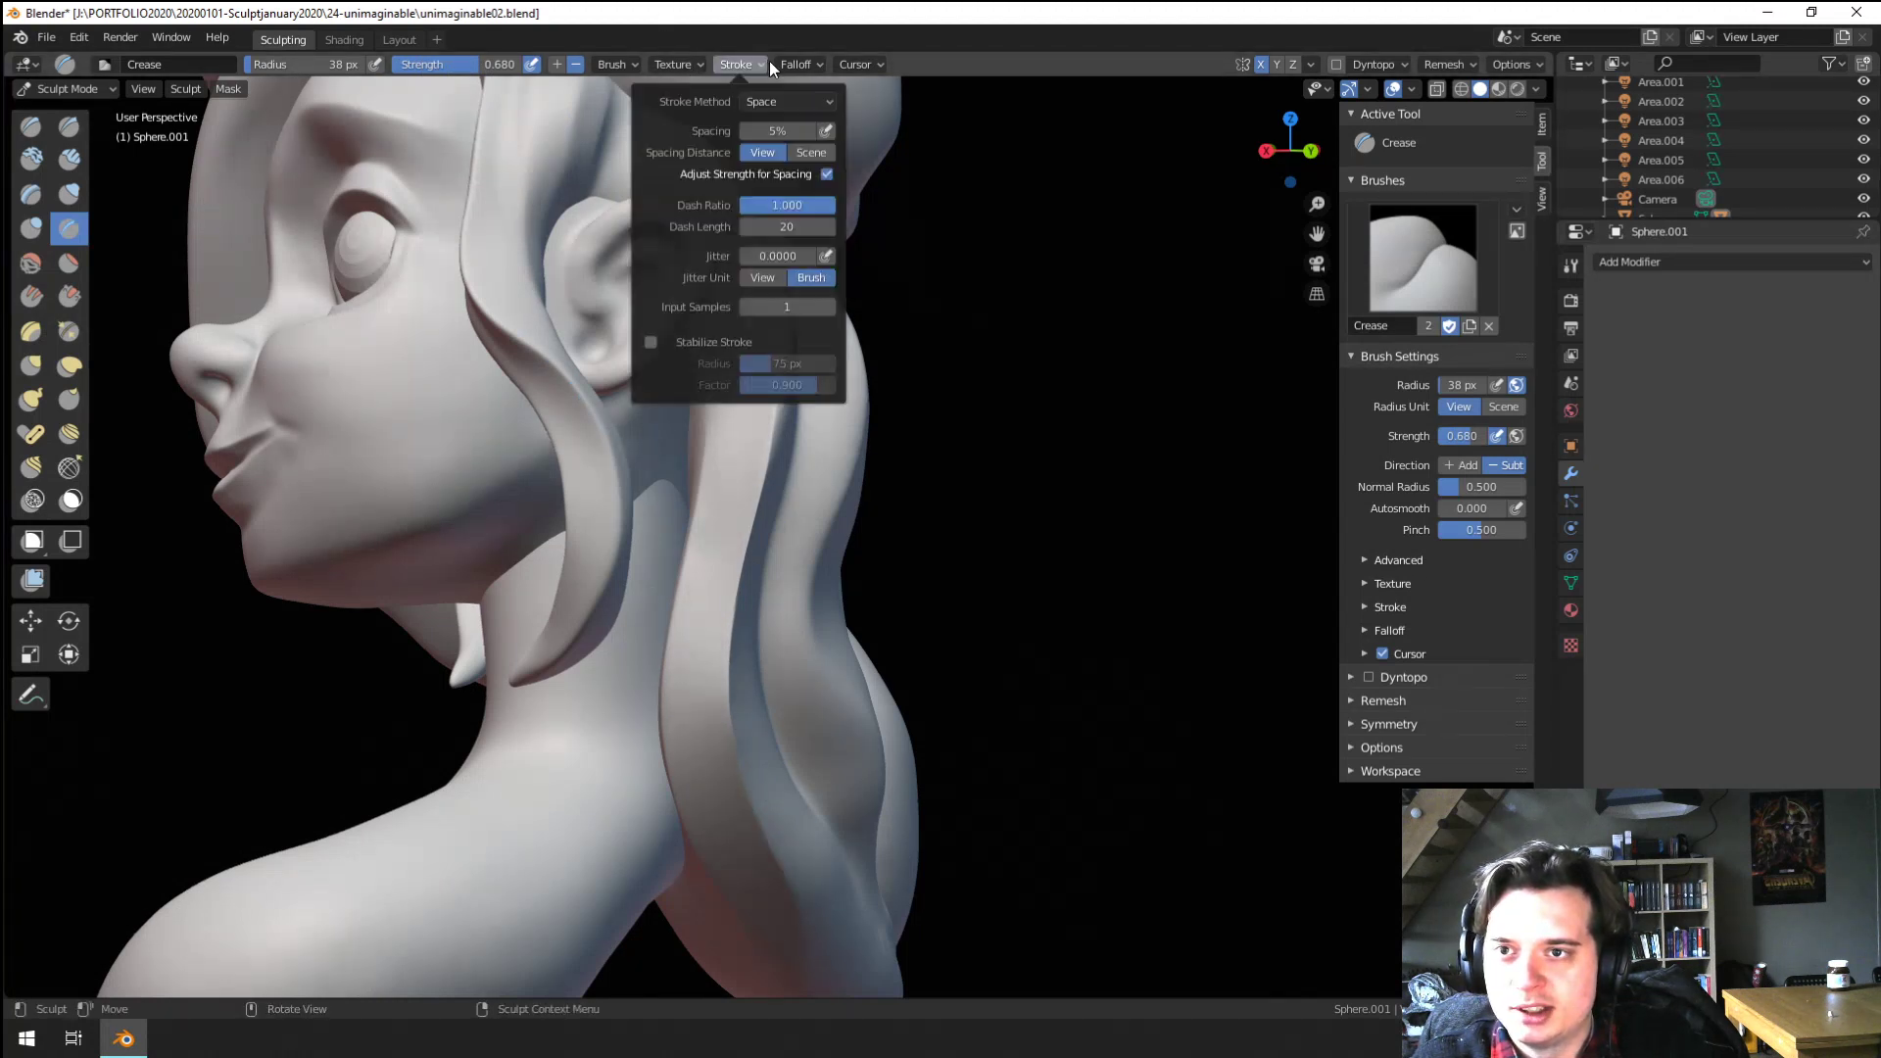
mouse_move(784, 64)
left_click(784, 99)
left_click(772, 276)
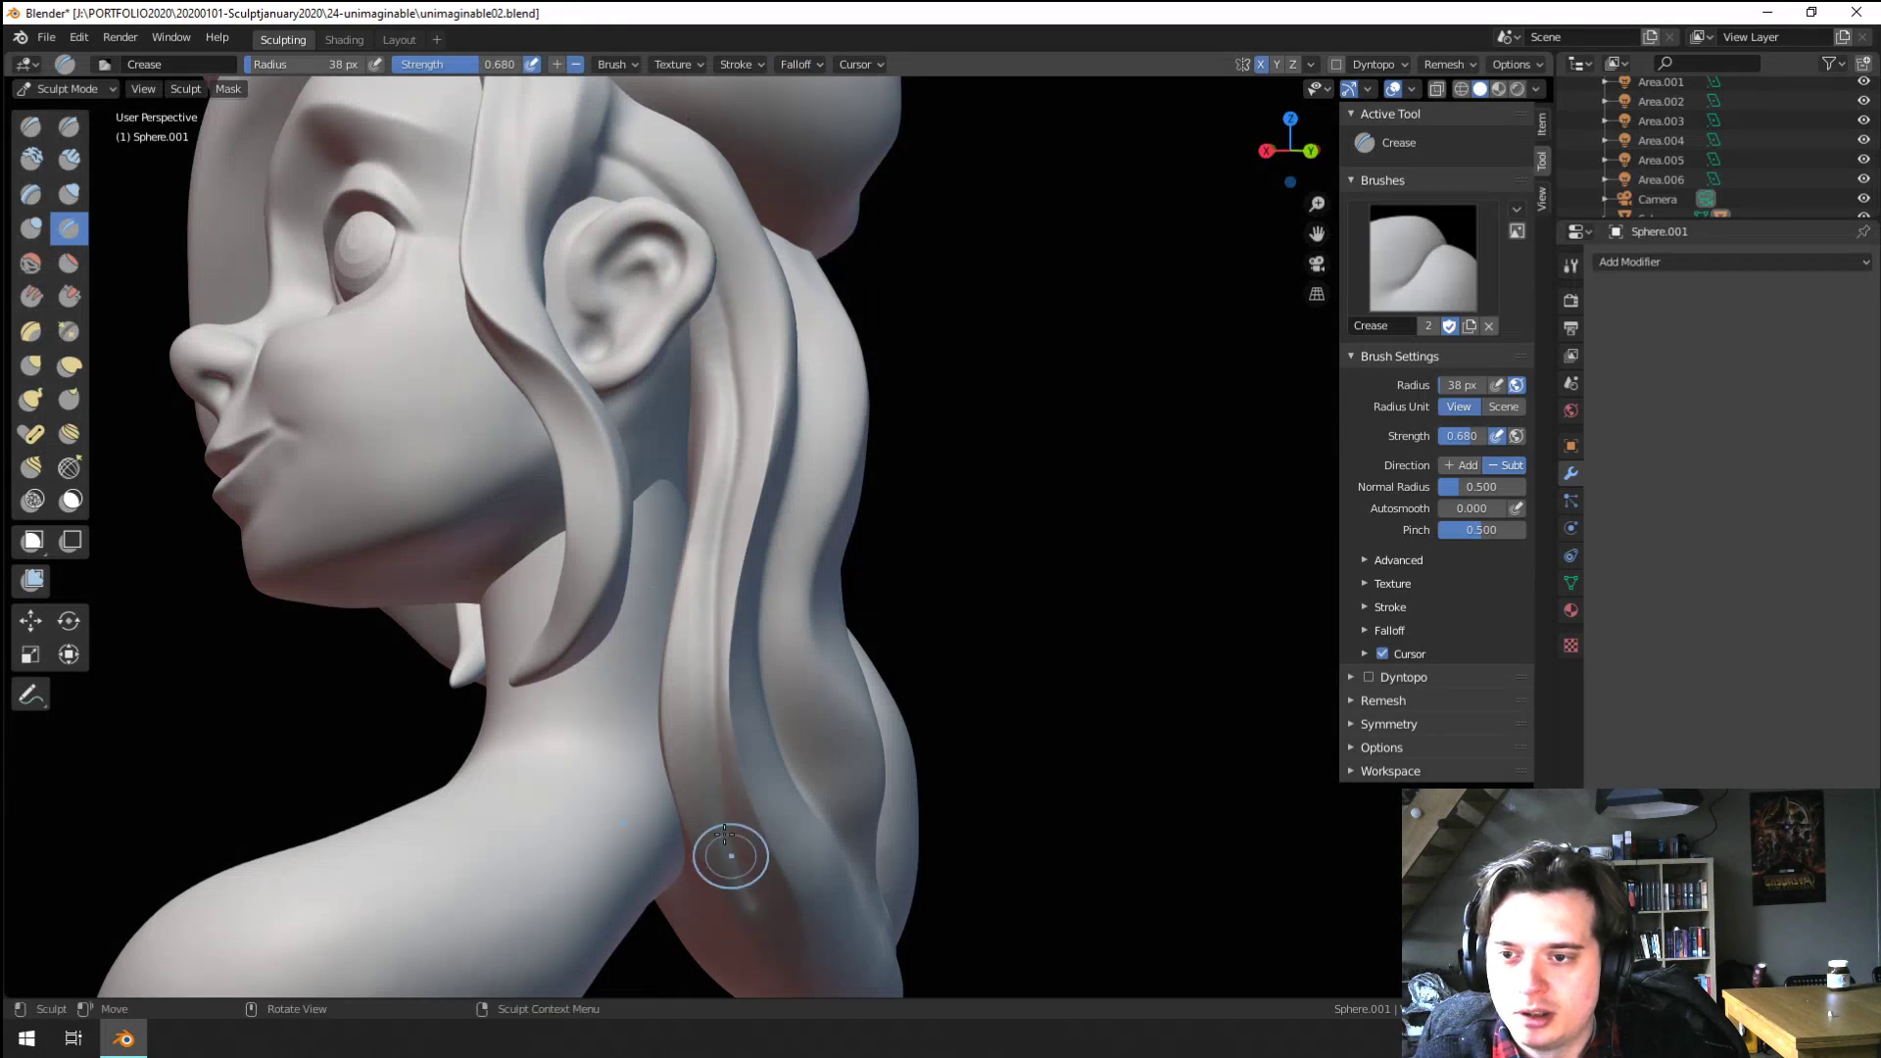
middle_click_drag(667, 613, 706, 773, "ctrl")
middle_click_drag(720, 568, 768, 563)
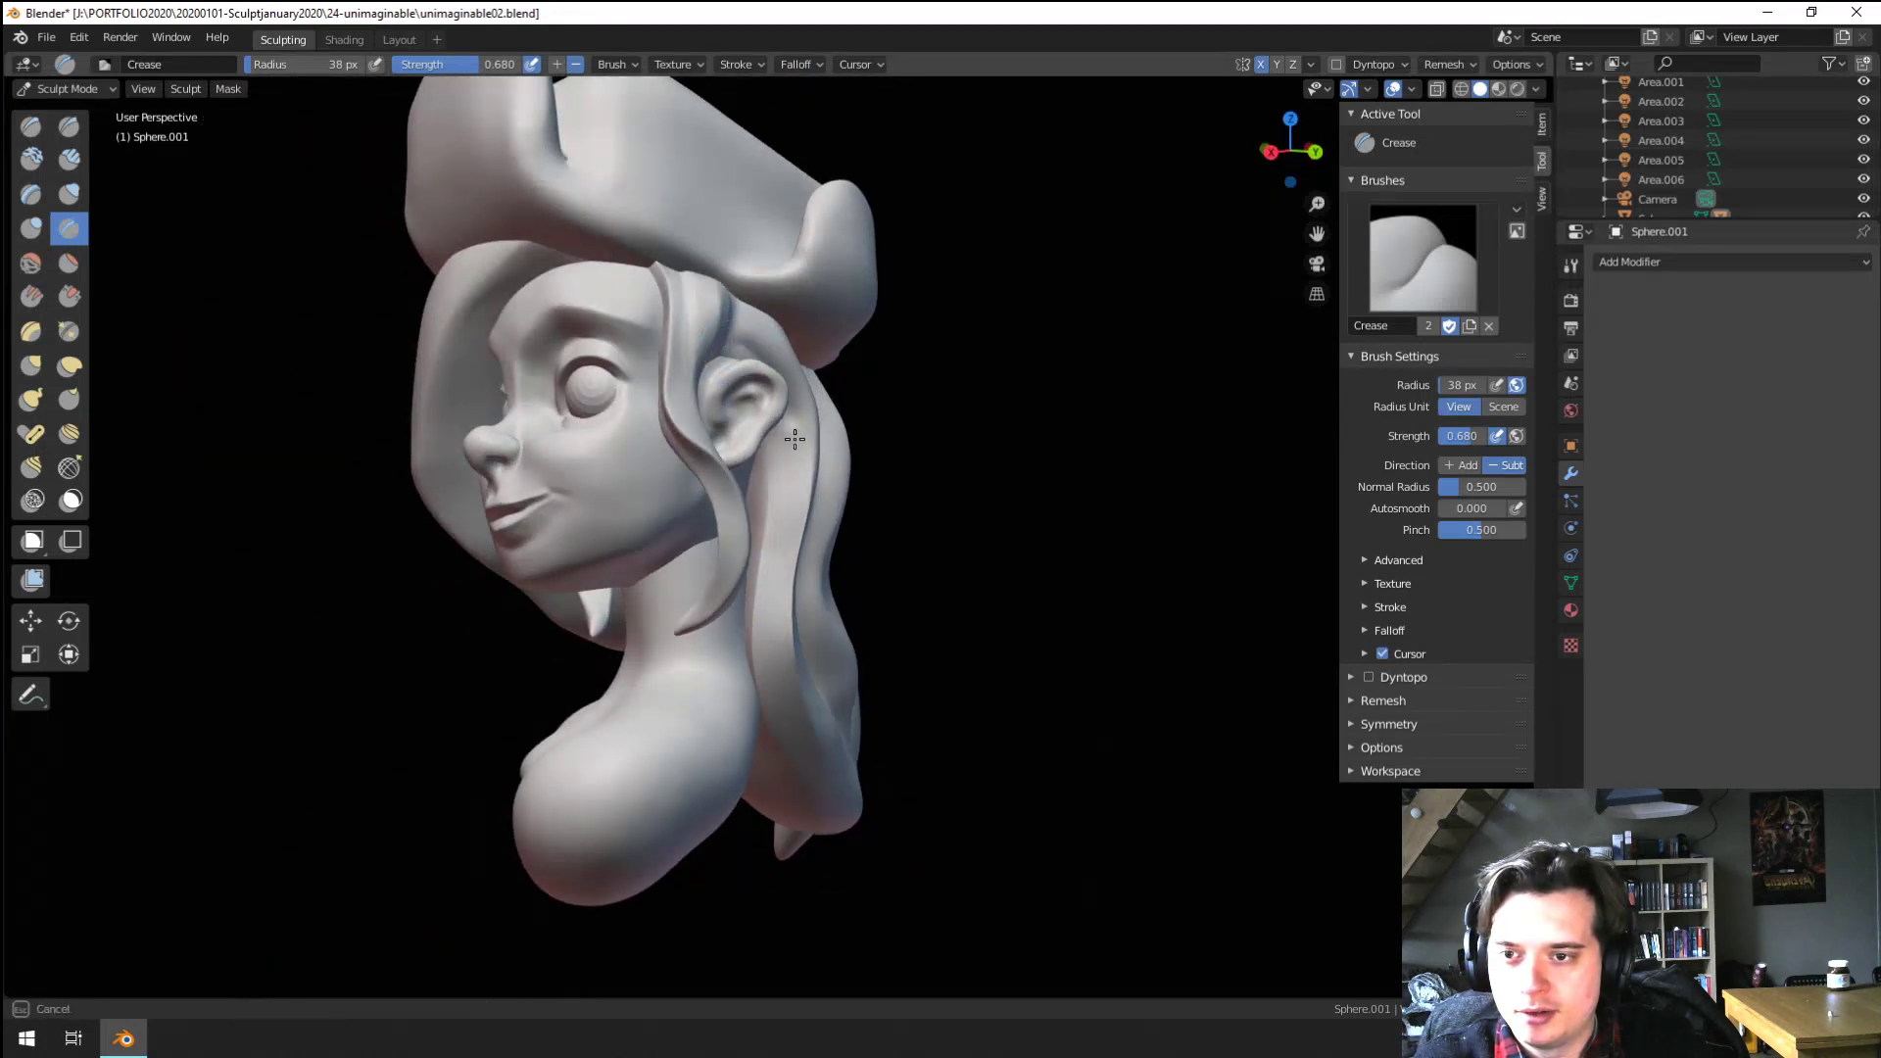
key("ctrl+z")
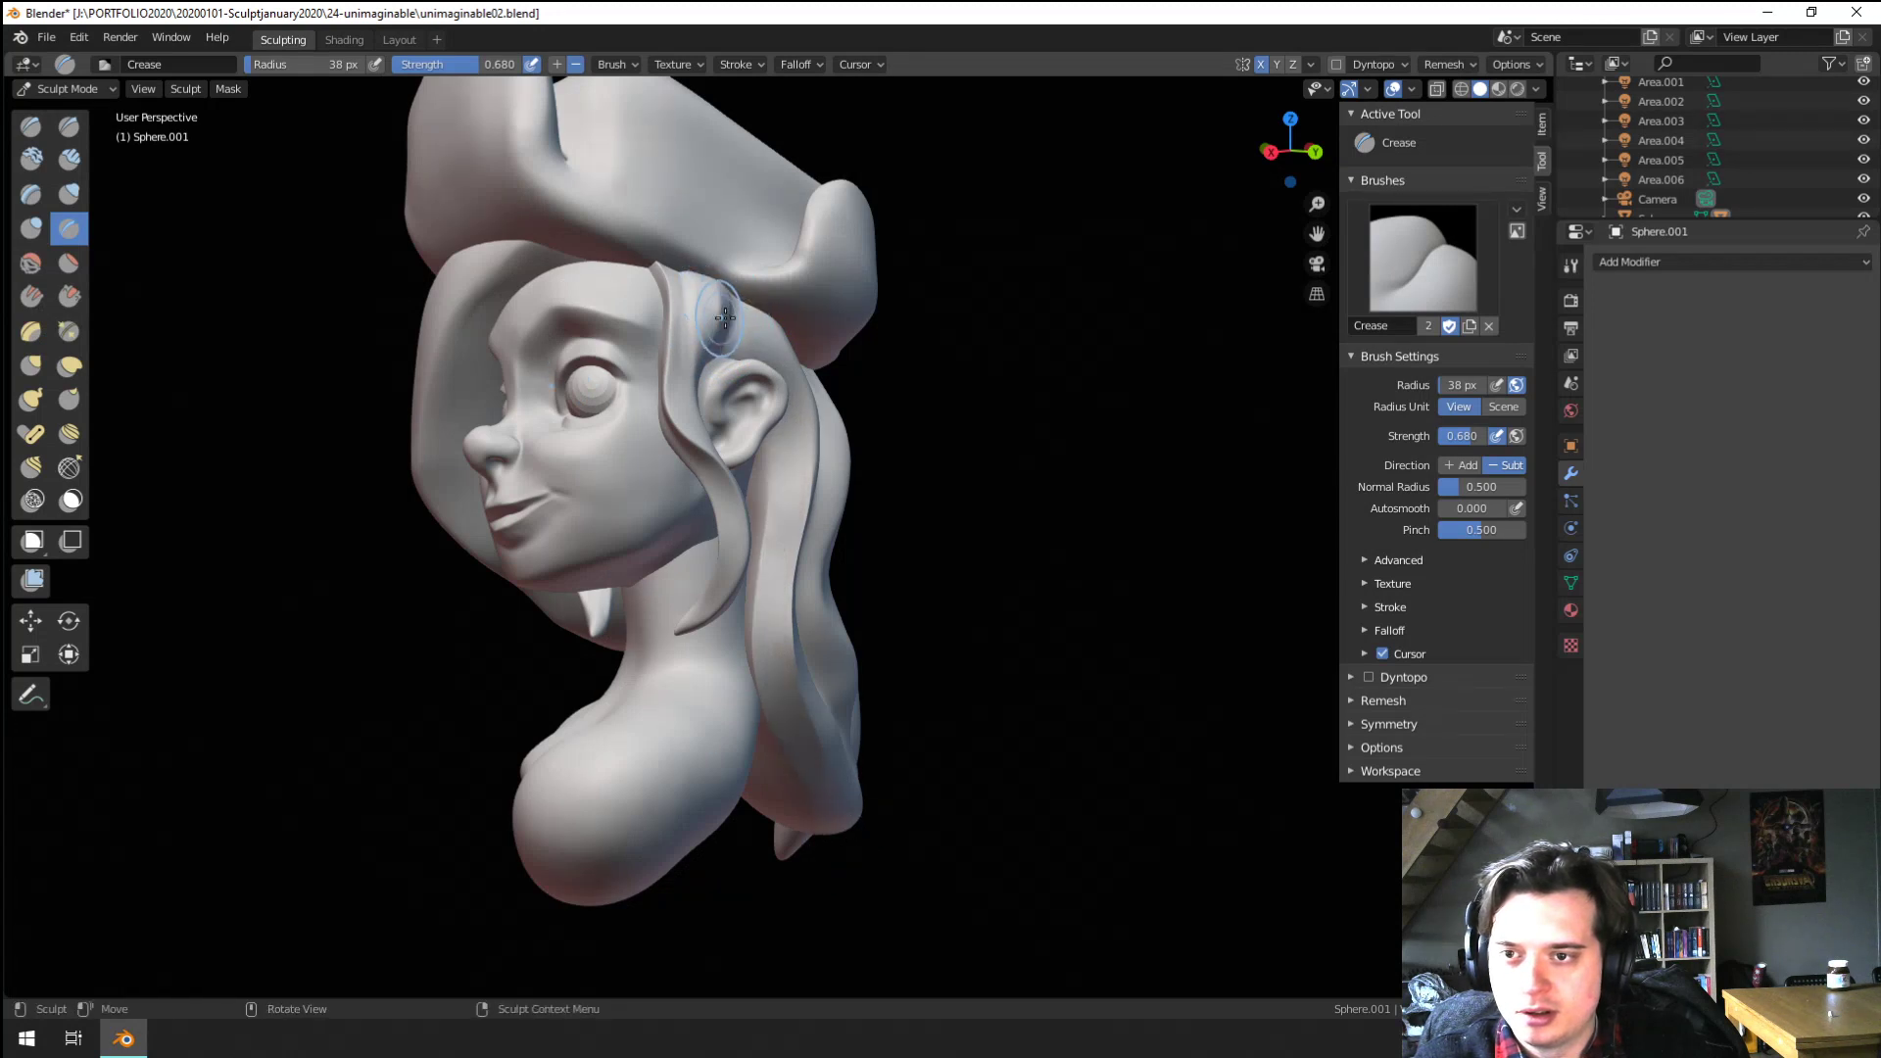
Switch to Object Mode, select the large swept hair lock Sphere.003 and return to Sculpt Mode on it
mouse_move(826, 762)
middle_mouse_down()
mouse_move(808, 766)
mouse_move(820, 636)
middle_mouse_up()
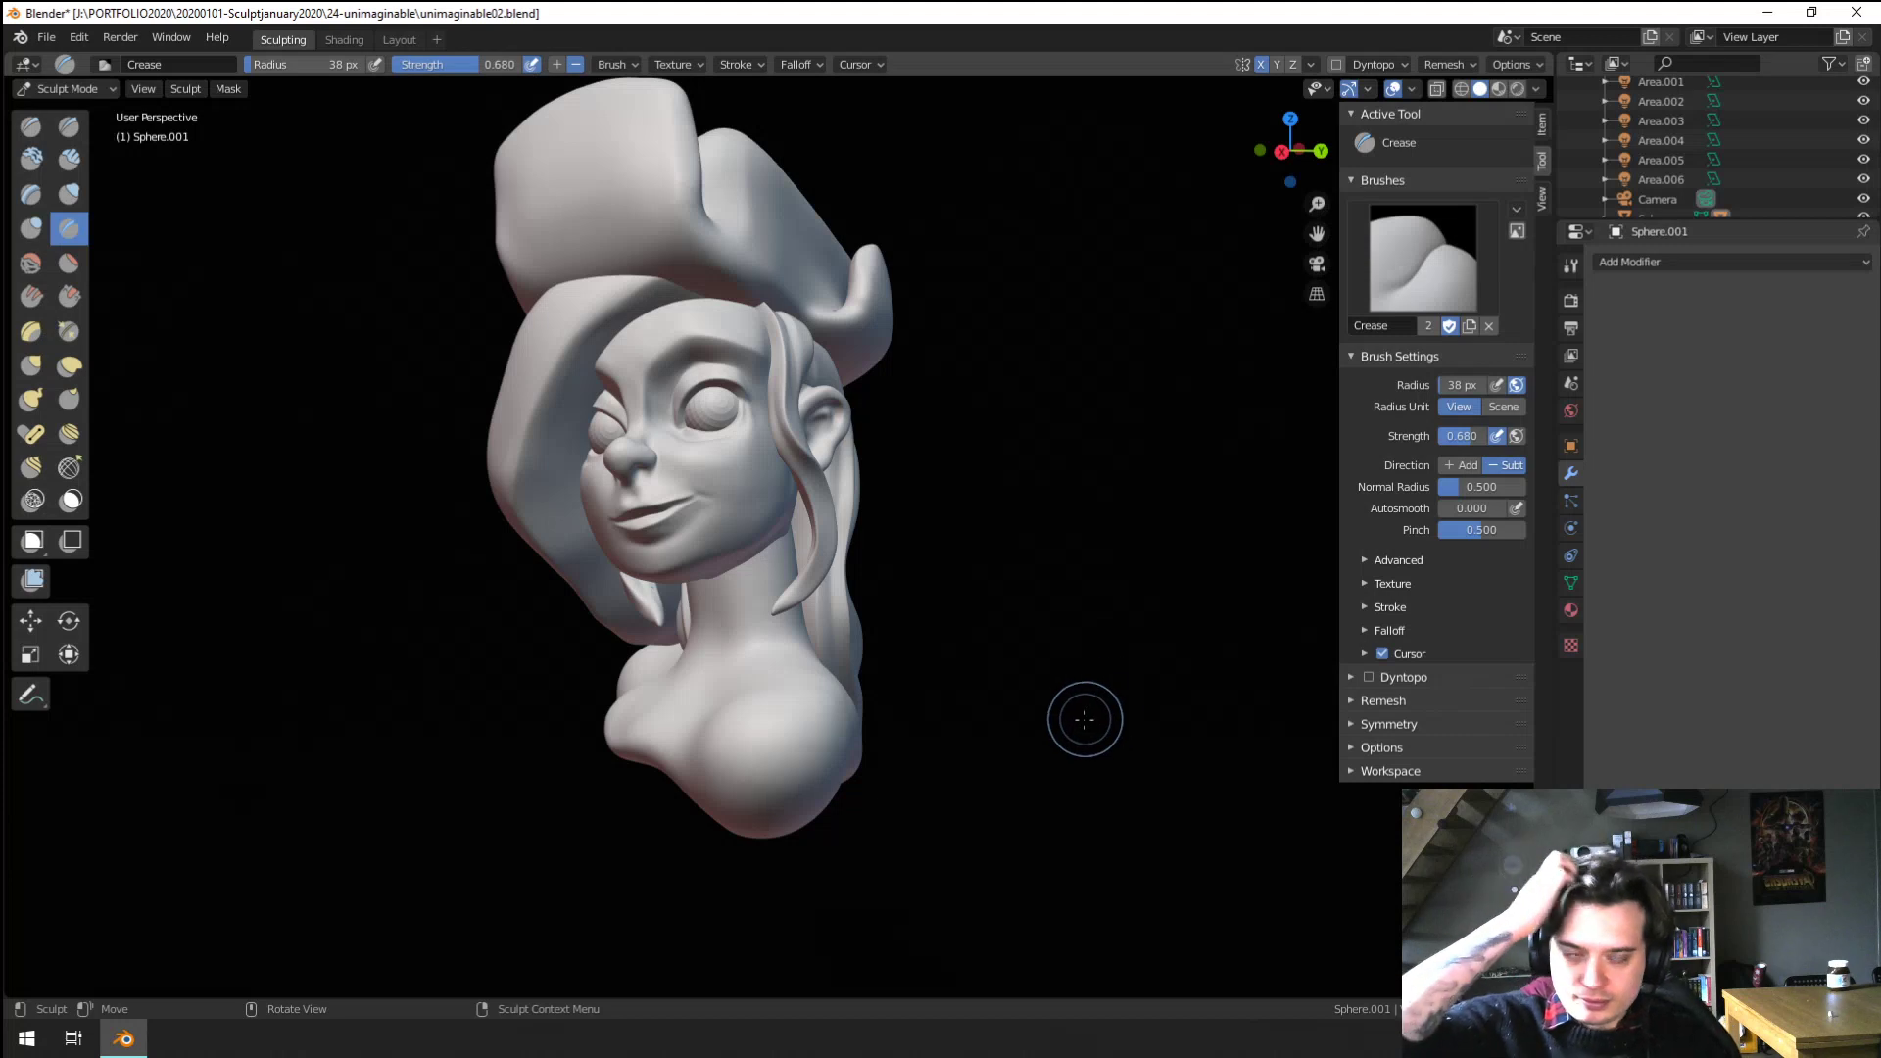
left_click(47, 95)
left_click(503, 409)
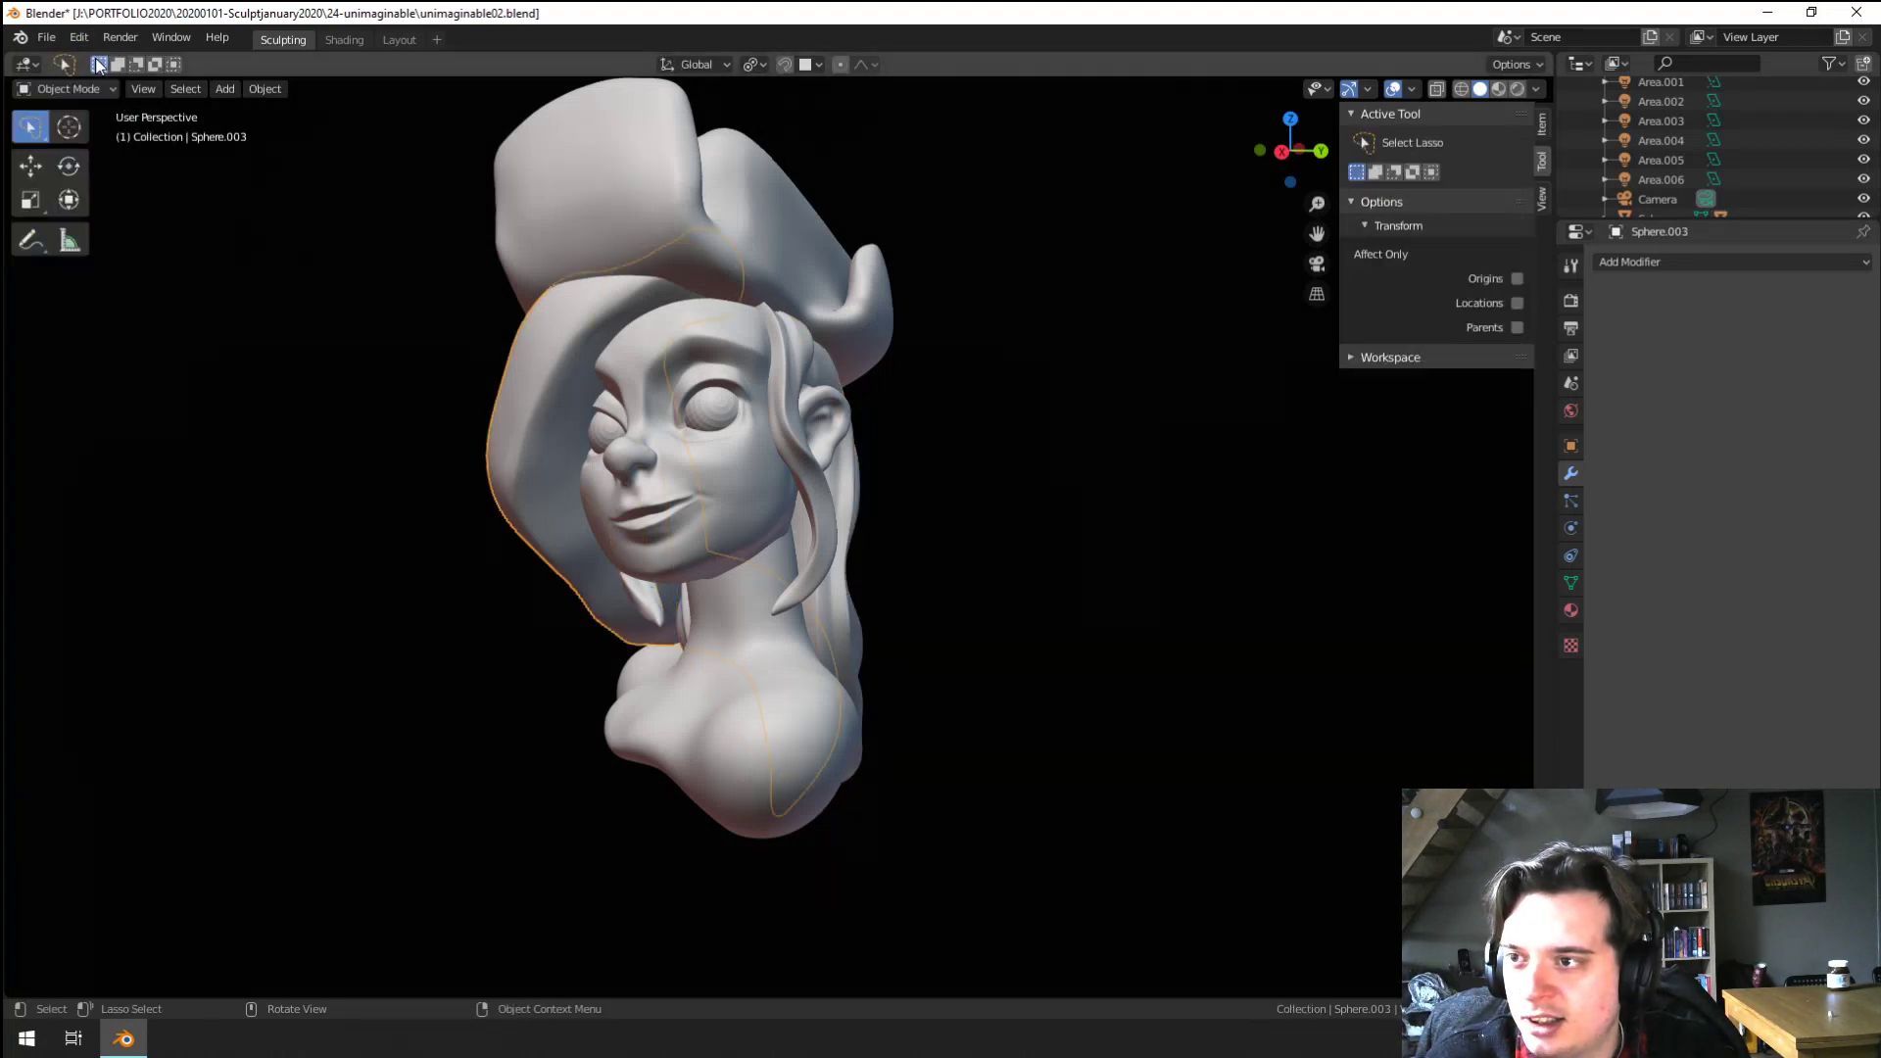
left_click(105, 92)
left_click(73, 155)
scroll(427, 321, "up", 2)
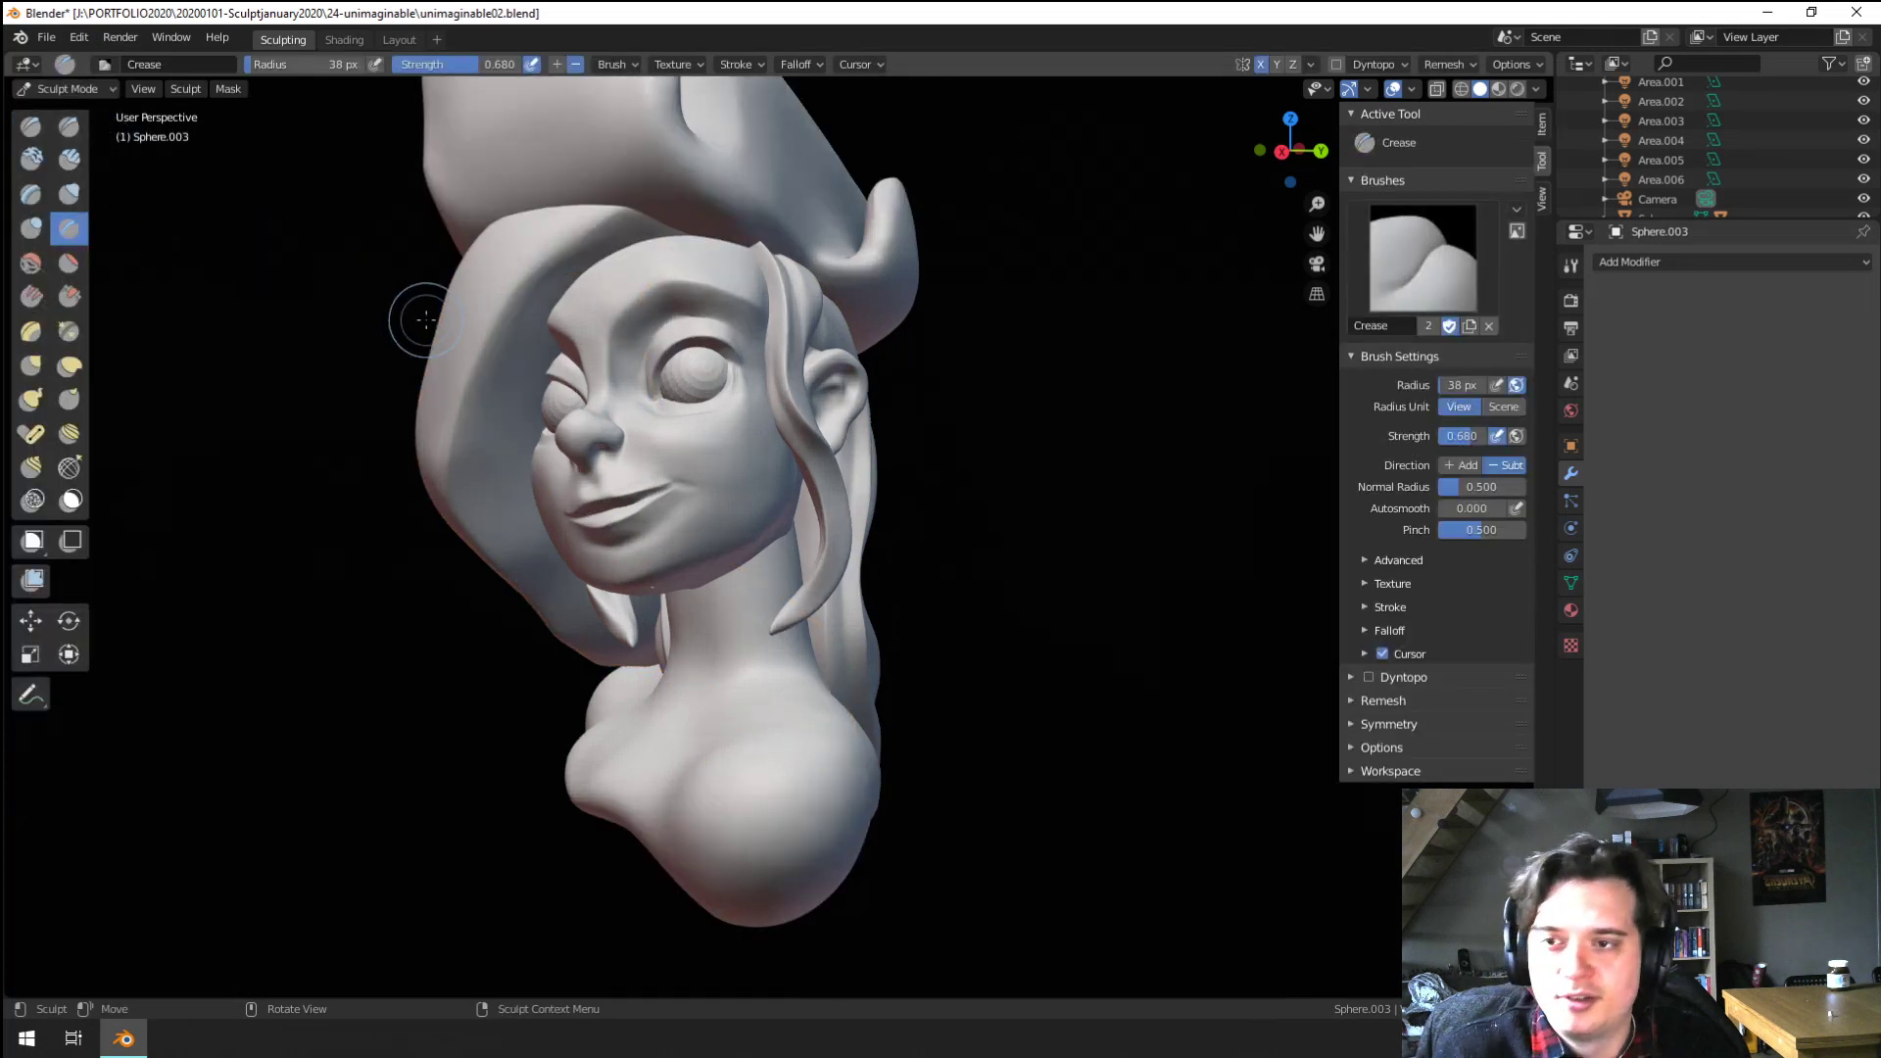
Adjust the top edge of the large hair lock above the forehead with the Grab brush at 236 px radius
mouse_move(575, 412)
middle_mouse_down()
mouse_move(630, 252)
mouse_move(987, 131)
middle_mouse_up()
key("g")
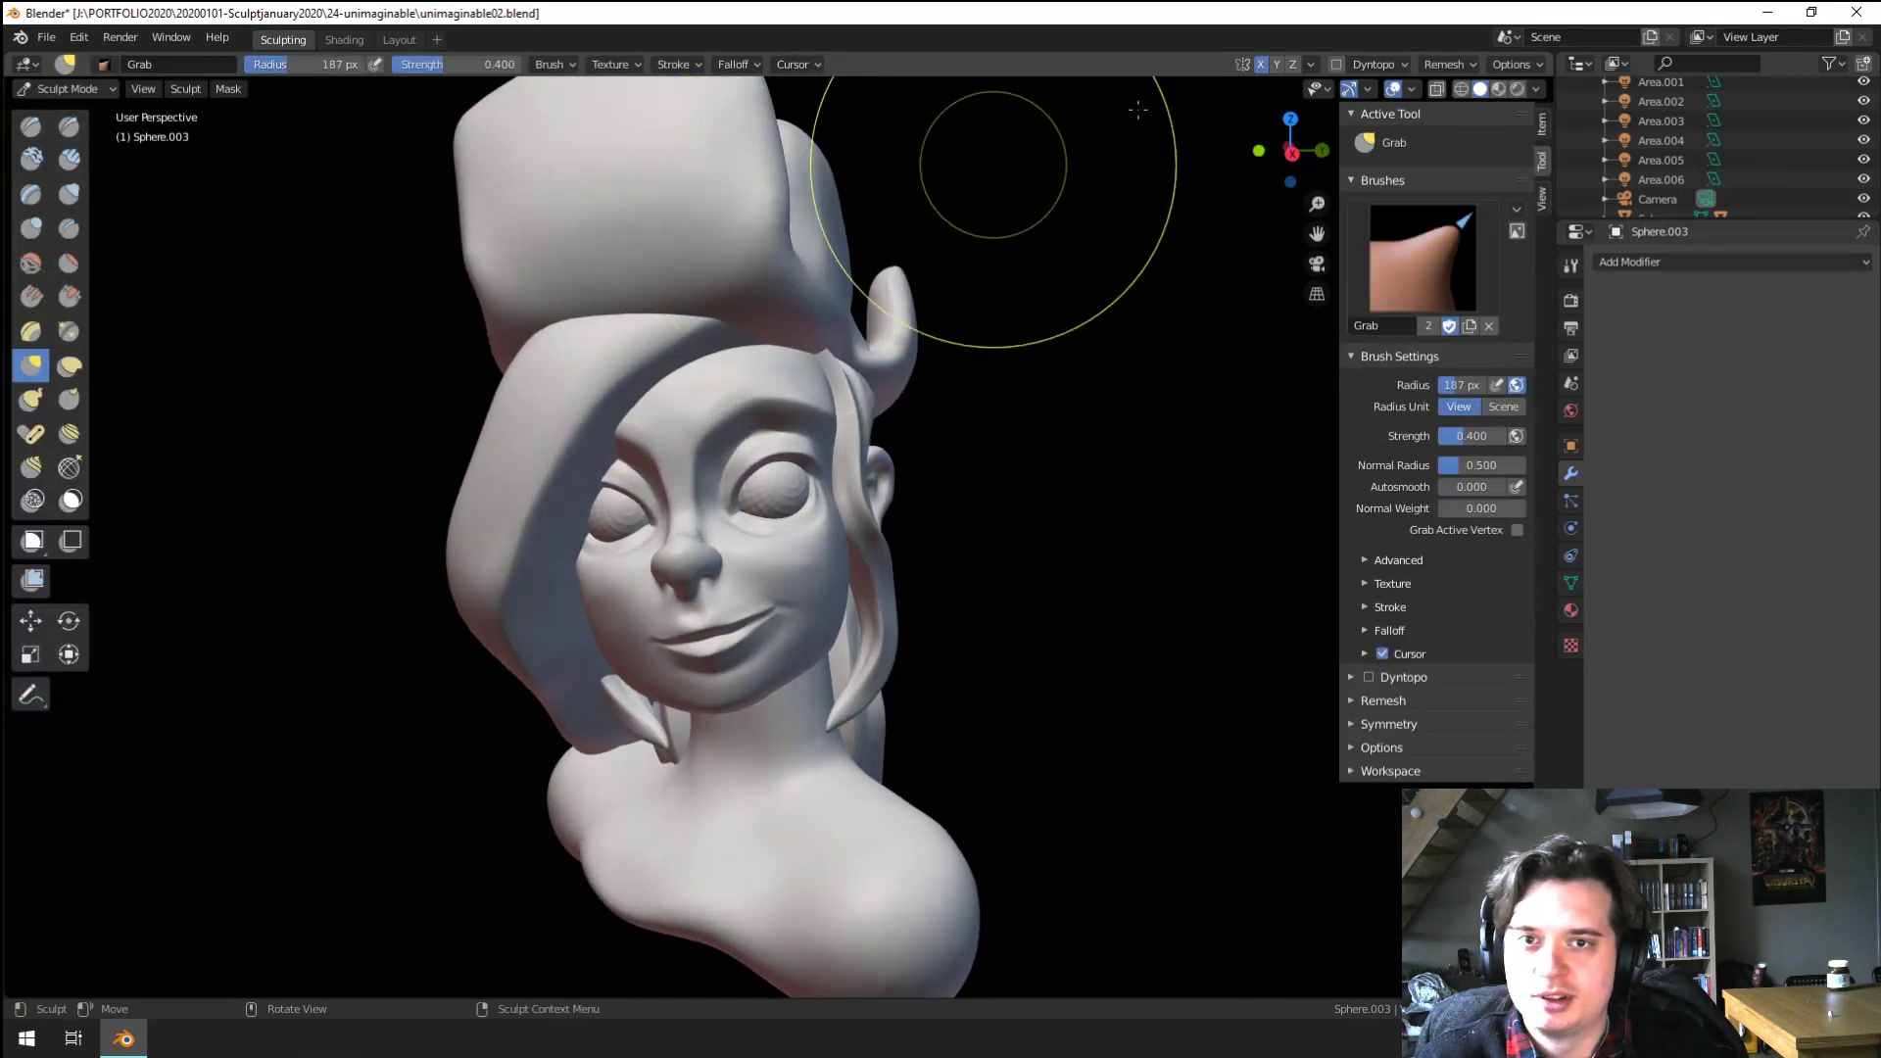
key("f")
left_click(749, 340)
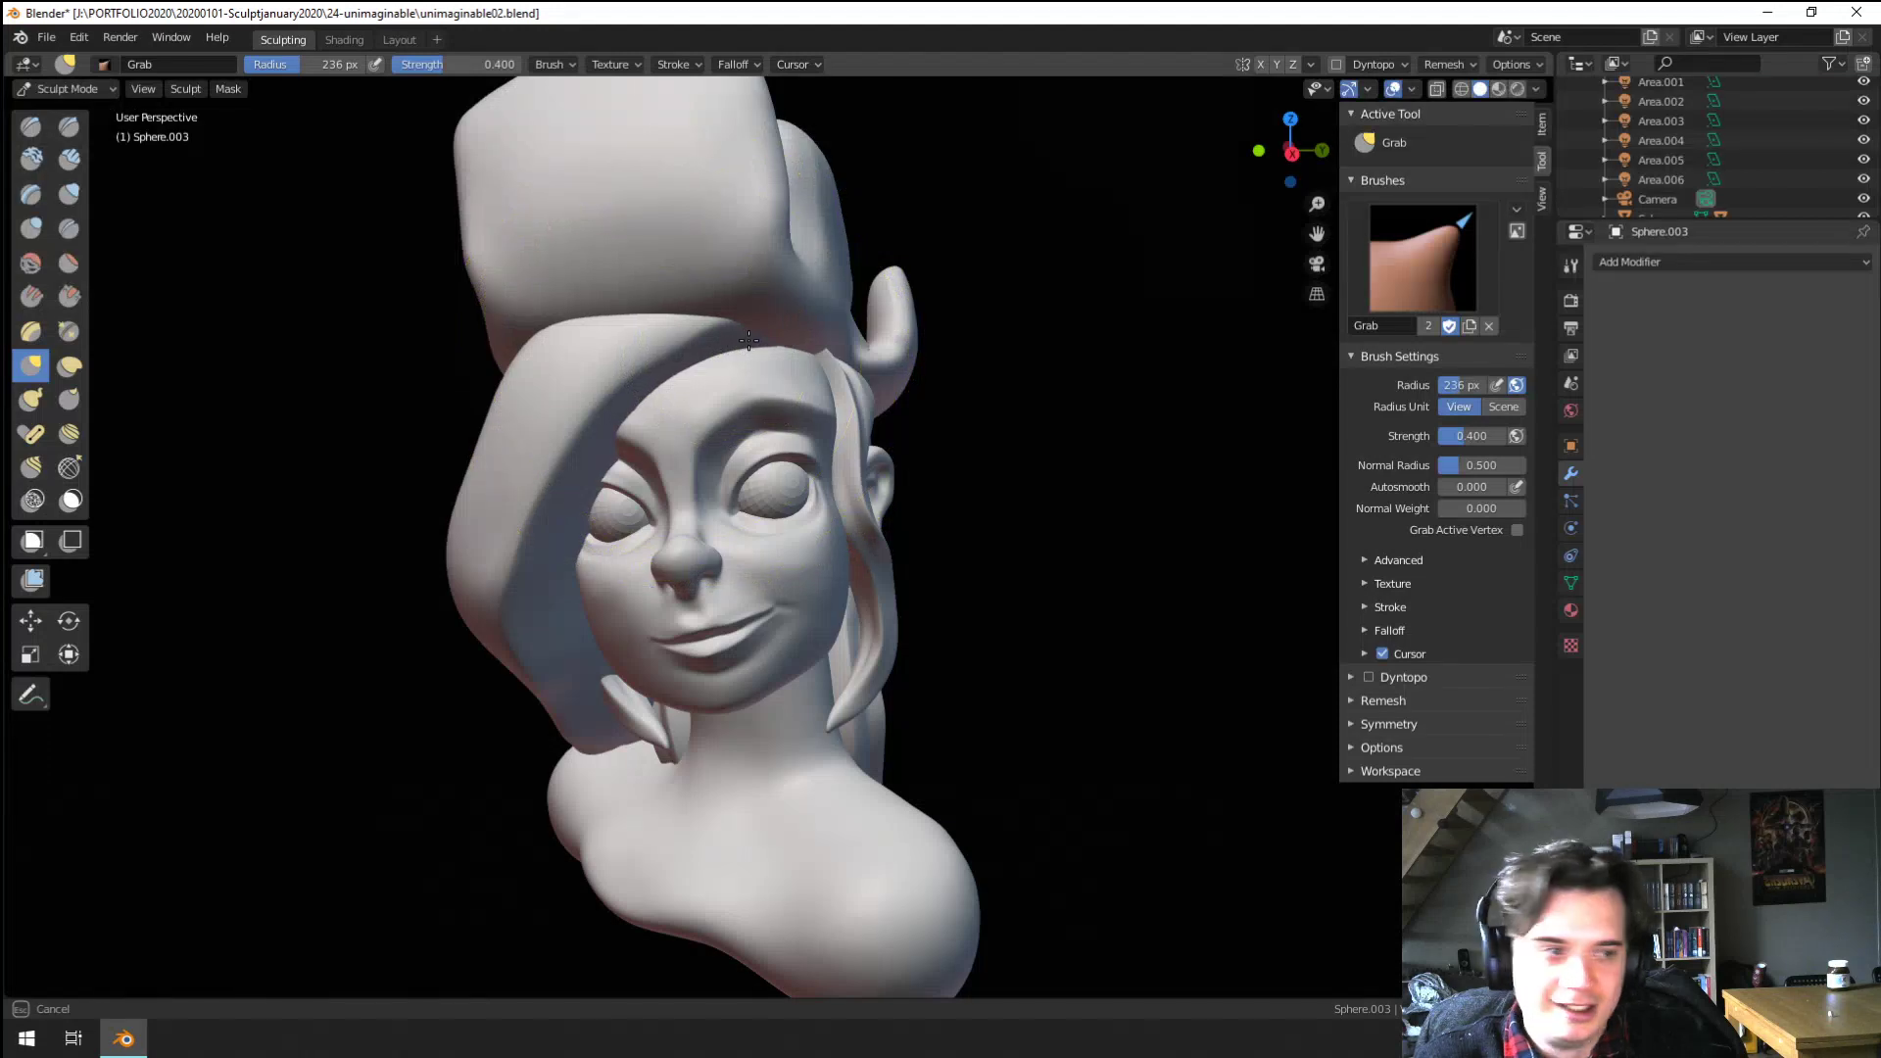
left_click_drag(757, 339, 730, 323)
mouse_move(726, 320)
middle_mouse_down()
mouse_move(701, 344)
mouse_move(506, 336)
middle_mouse_up()
key("f")
left_click(597, 333)
key("f")
left_click(664, 327)
mouse_move(664, 328)
middle_mouse_down()
mouse_move(558, 403)
mouse_move(545, 364)
mouse_move(516, 356)
mouse_move(558, 386)
middle_mouse_up()
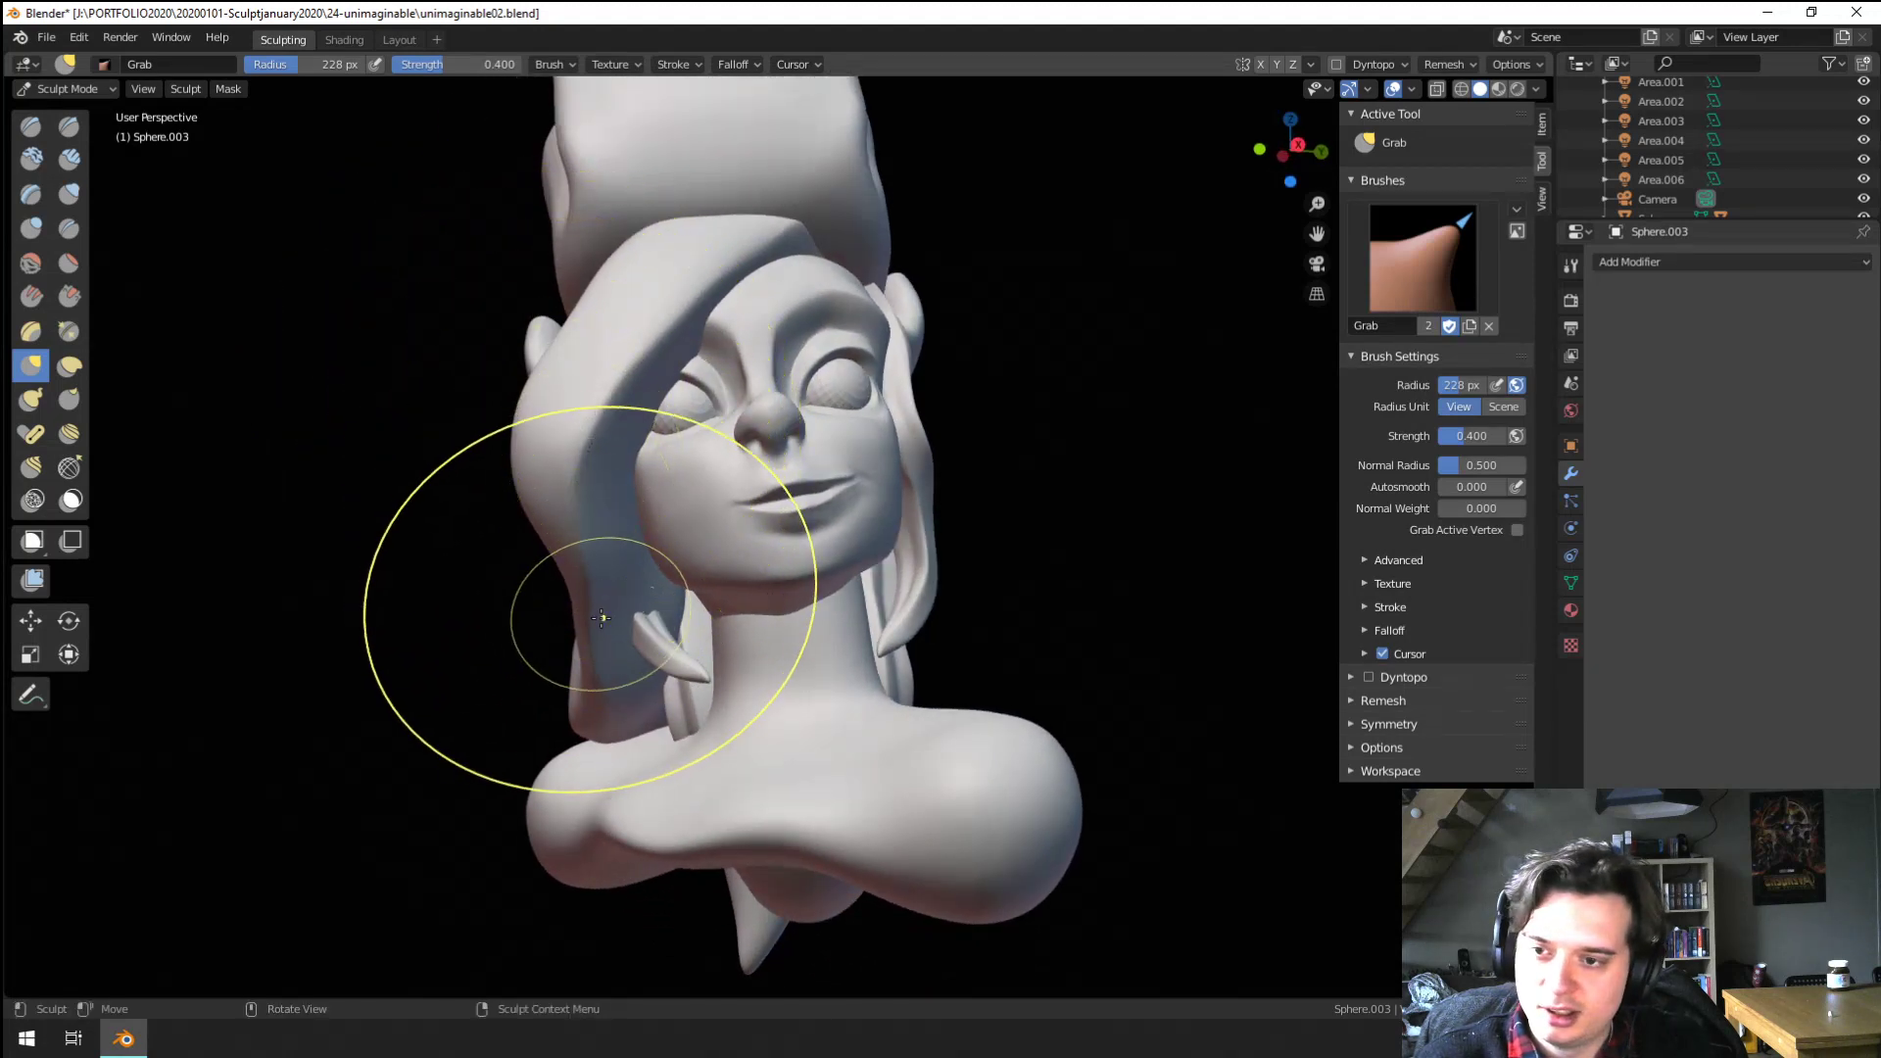
Reshape the lower part of the large lock beside the neck from several angles with the Grab brush, enlarging its radius to 348 px
mouse_move(600, 621)
middle_mouse_down()
mouse_move(650, 555)
mouse_move(569, 562)
middle_mouse_up()
key("f")
left_click(655, 627)
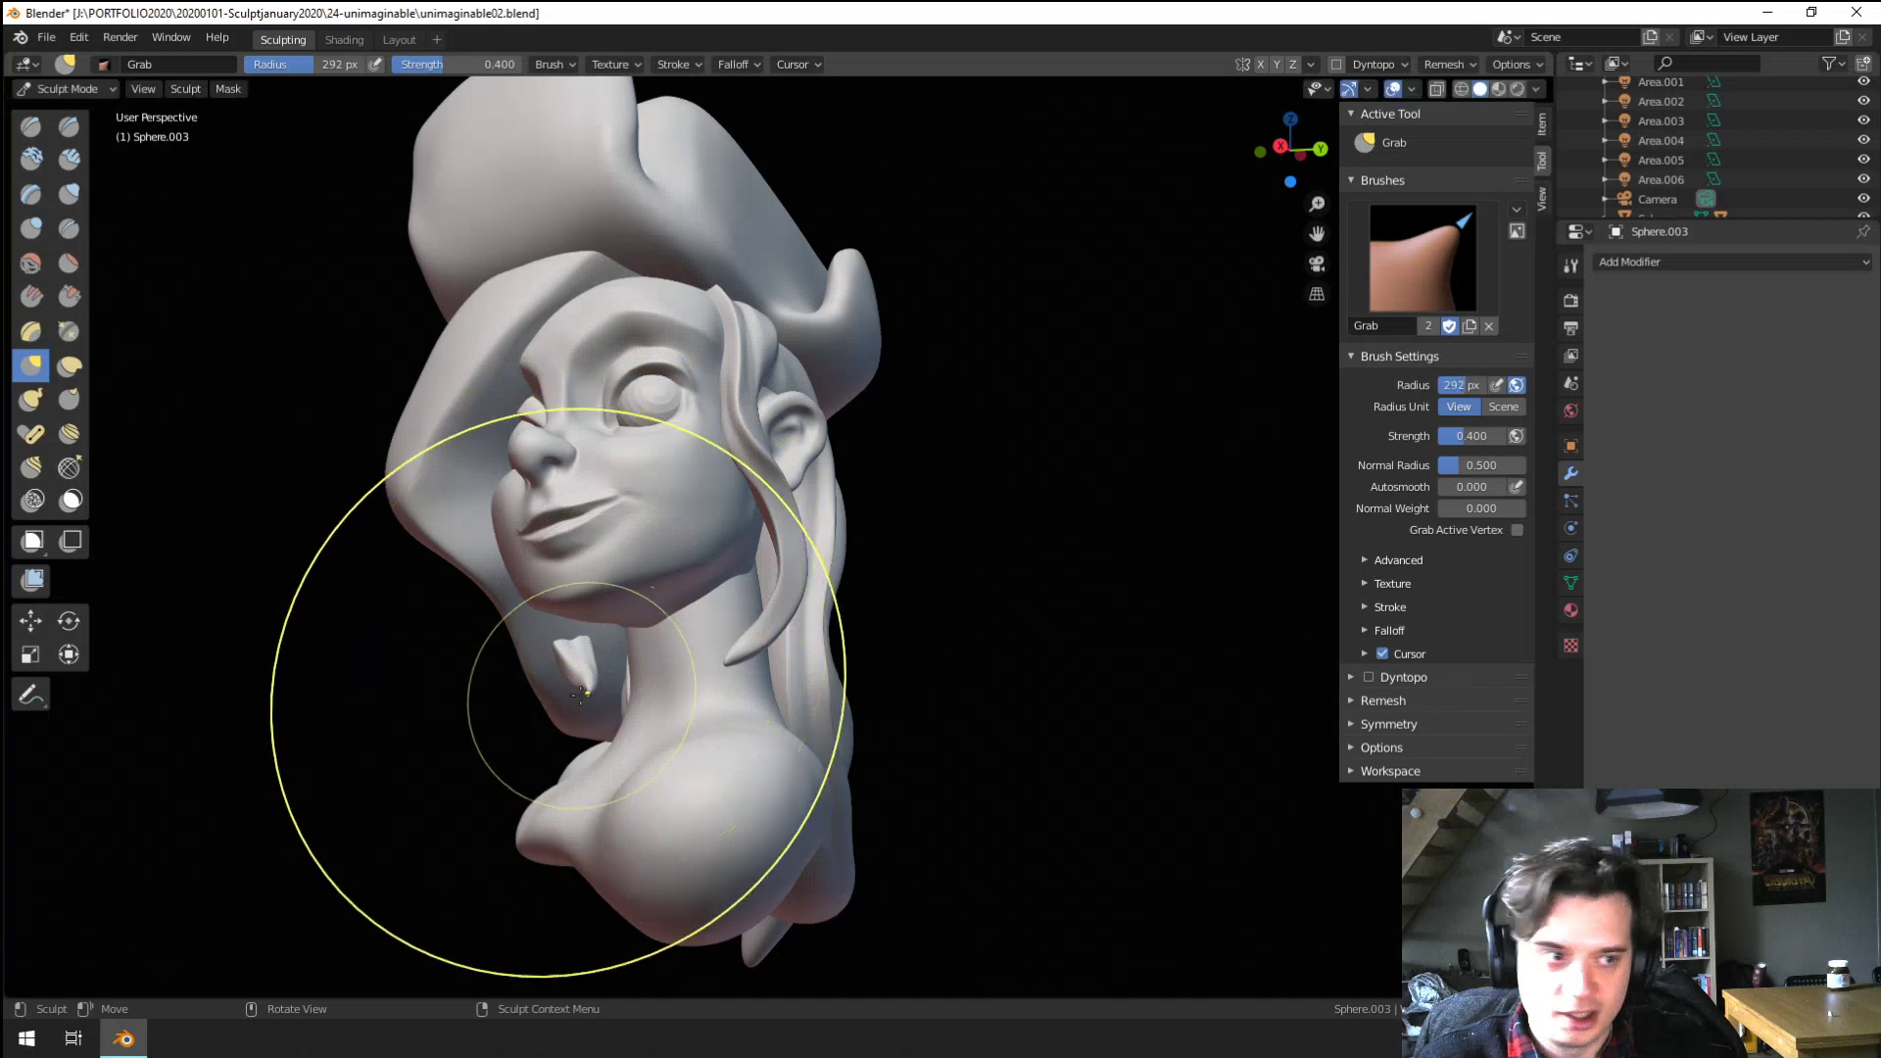
mouse_move(576, 707)
middle_mouse_down()
mouse_move(663, 676)
mouse_move(703, 685)
mouse_move(650, 630)
mouse_move(488, 774)
middle_mouse_up()
key("f")
left_click(656, 667)
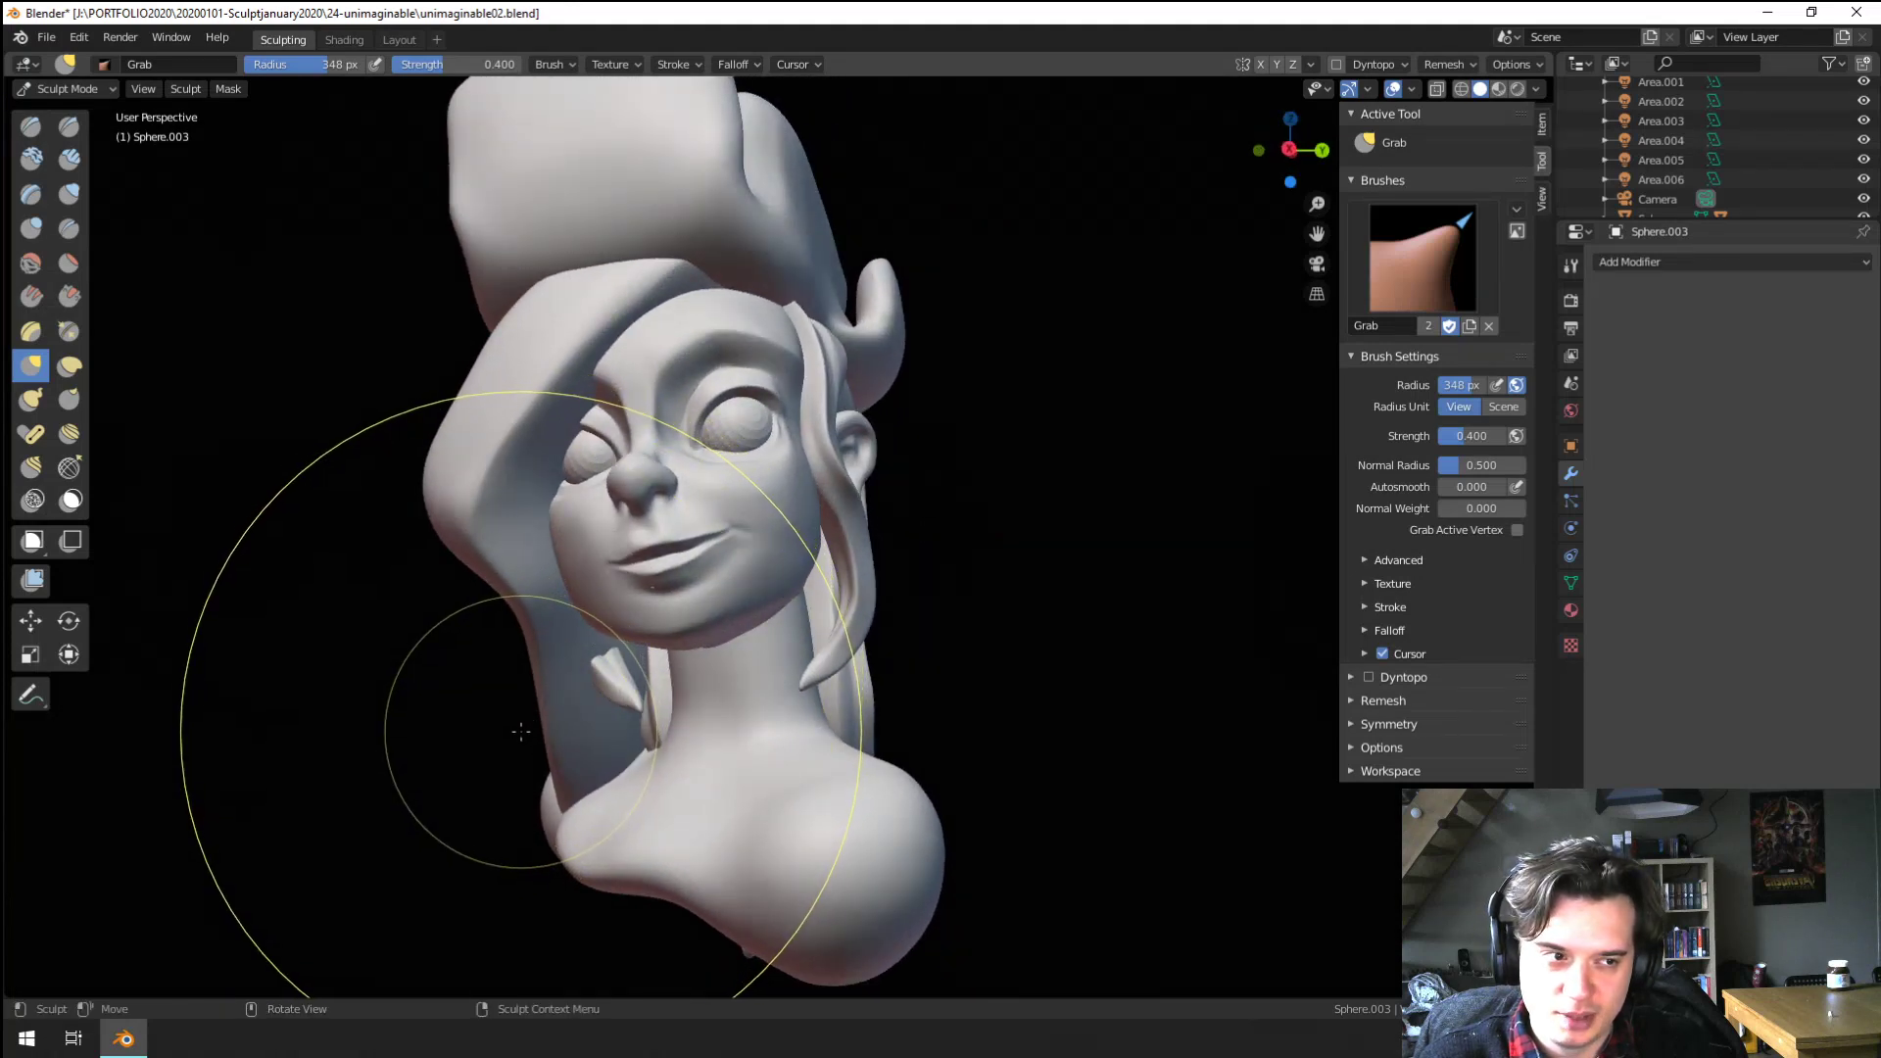
middle_click_drag(522, 732, 627, 715)
key("f")
left_click(694, 722)
left_click_drag(685, 726, 615, 796)
Pull the pointed lower end of the large lock further down below the bust, then enlarge the Grab radius to 441 px
middle_click_drag(560, 727, 762, 700)
key("f")
left_click(815, 707)
left_click_drag(774, 914, 767, 965)
mouse_move(748, 754)
middle_mouse_down()
mouse_move(588, 723)
mouse_move(580, 758)
mouse_move(559, 746)
middle_mouse_up()
key("f")
left_click(549, 717)
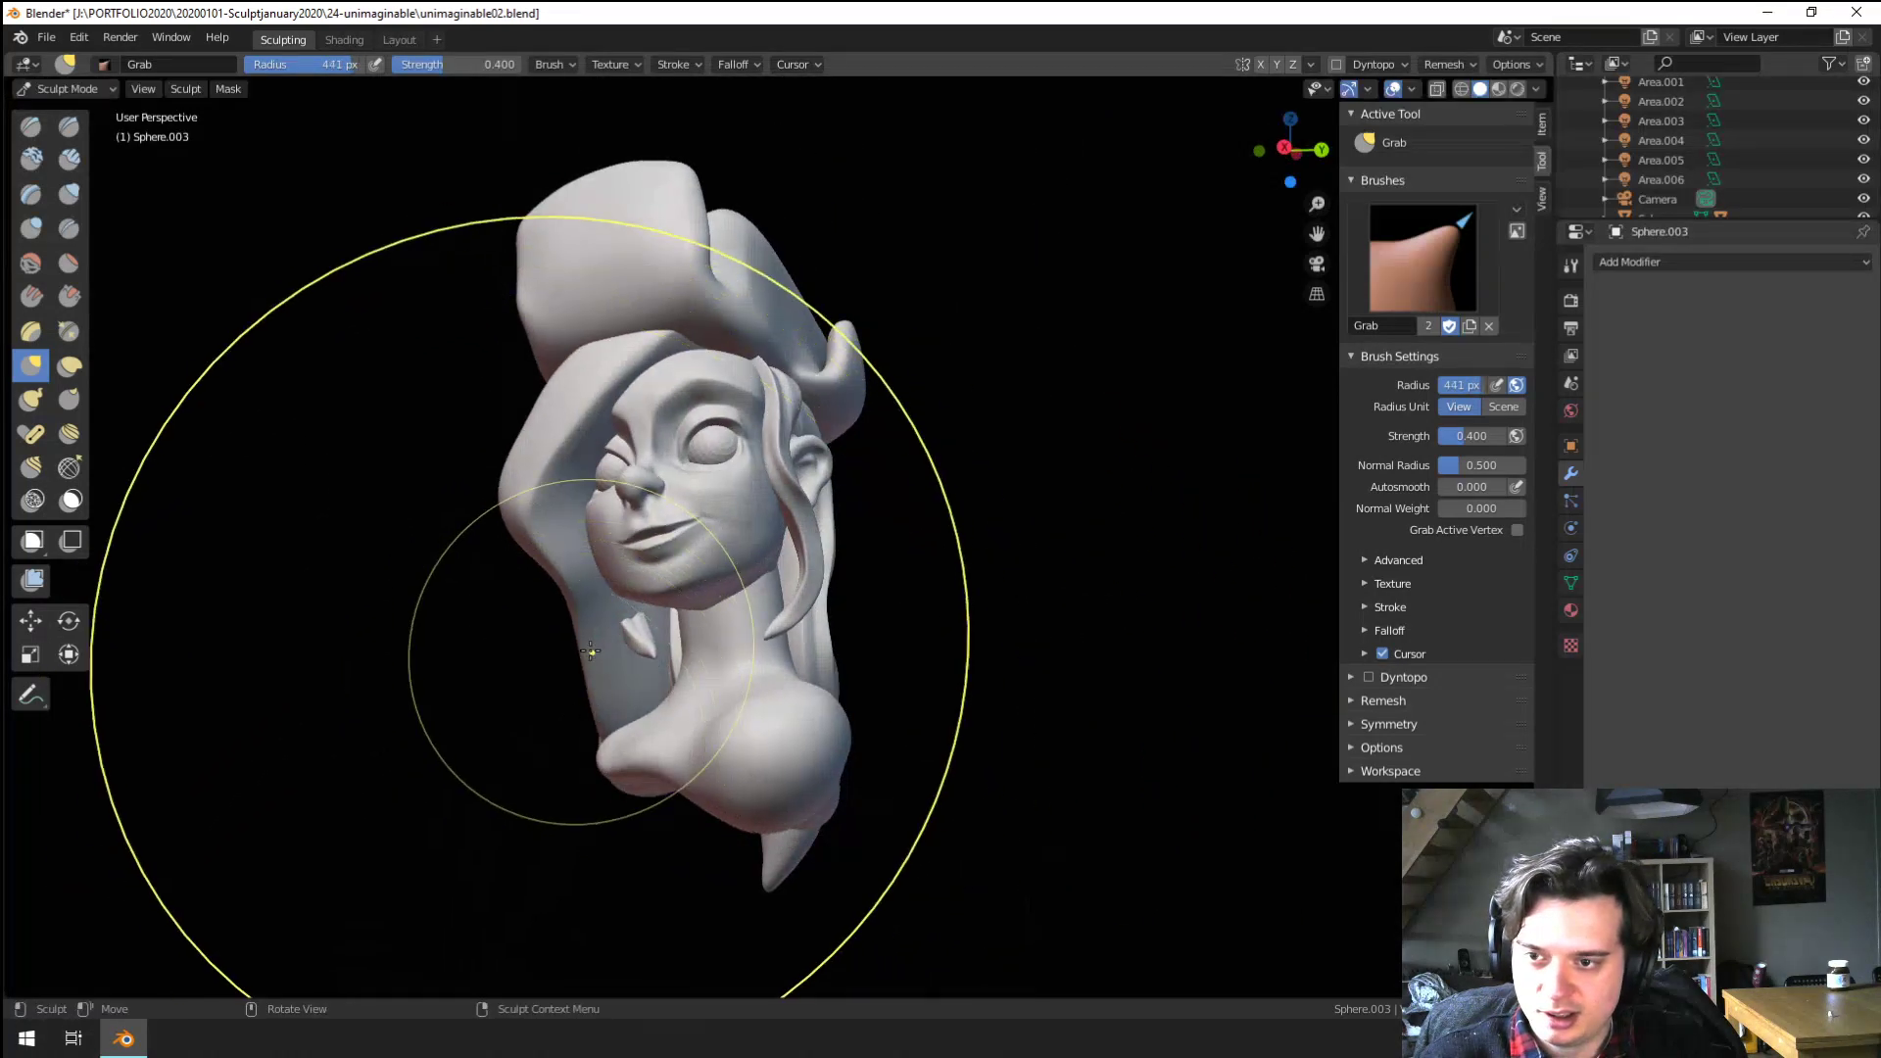
Nudge the large lock where it meets the shoulder with the Grab brush at 350 px radius
mouse_move(592, 654)
middle_mouse_down()
mouse_move(605, 701)
mouse_move(627, 629)
middle_mouse_up()
key("f")
left_click(647, 759)
left_click_drag(651, 760, 667, 766)
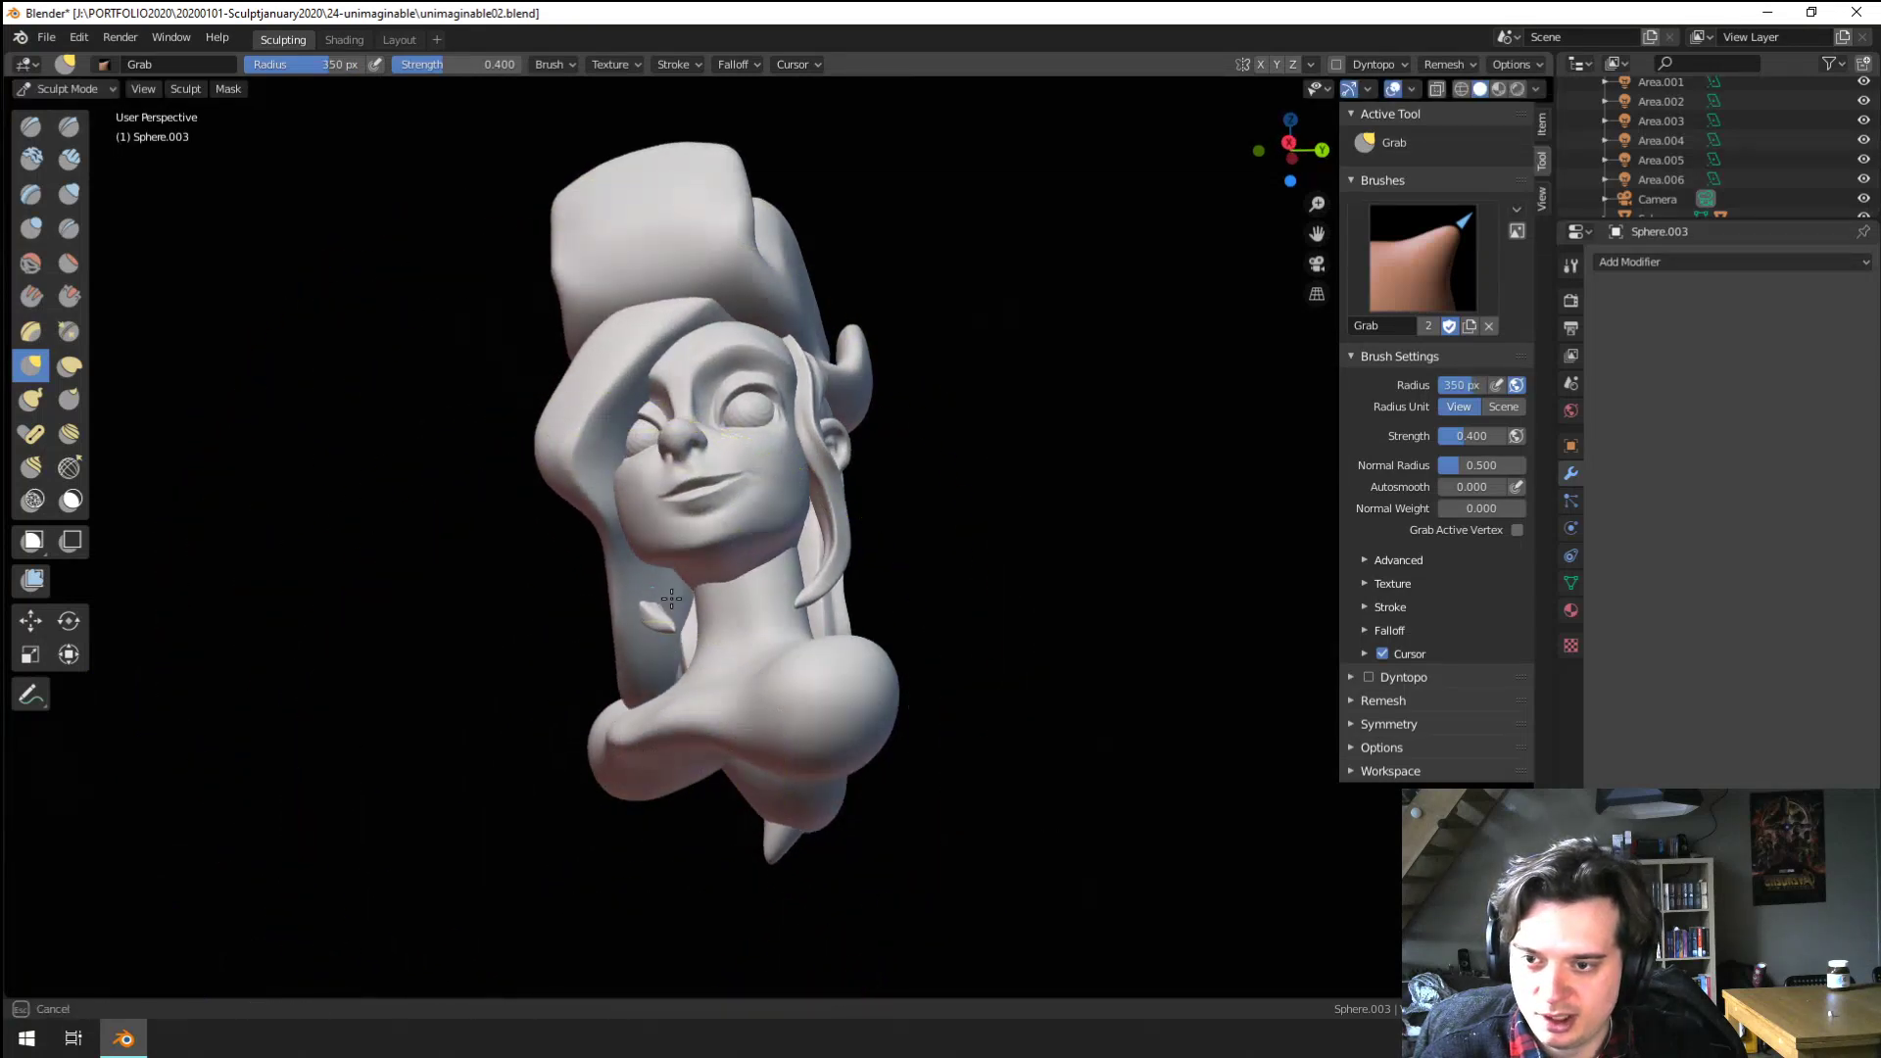
left_click(671, 599)
Adjust the top of the large lock where it emerges beneath the hat with the Grab brush at 465 px radius
mouse_move(705, 614)
middle_mouse_down()
mouse_move(831, 588)
mouse_move(797, 617)
mouse_move(849, 642)
mouse_move(509, 647)
middle_mouse_up()
mouse_move(630, 673)
middle_mouse_down()
mouse_move(644, 495)
mouse_move(546, 462)
mouse_move(791, 419)
middle_mouse_up()
scroll(644, 494, "up", 3)
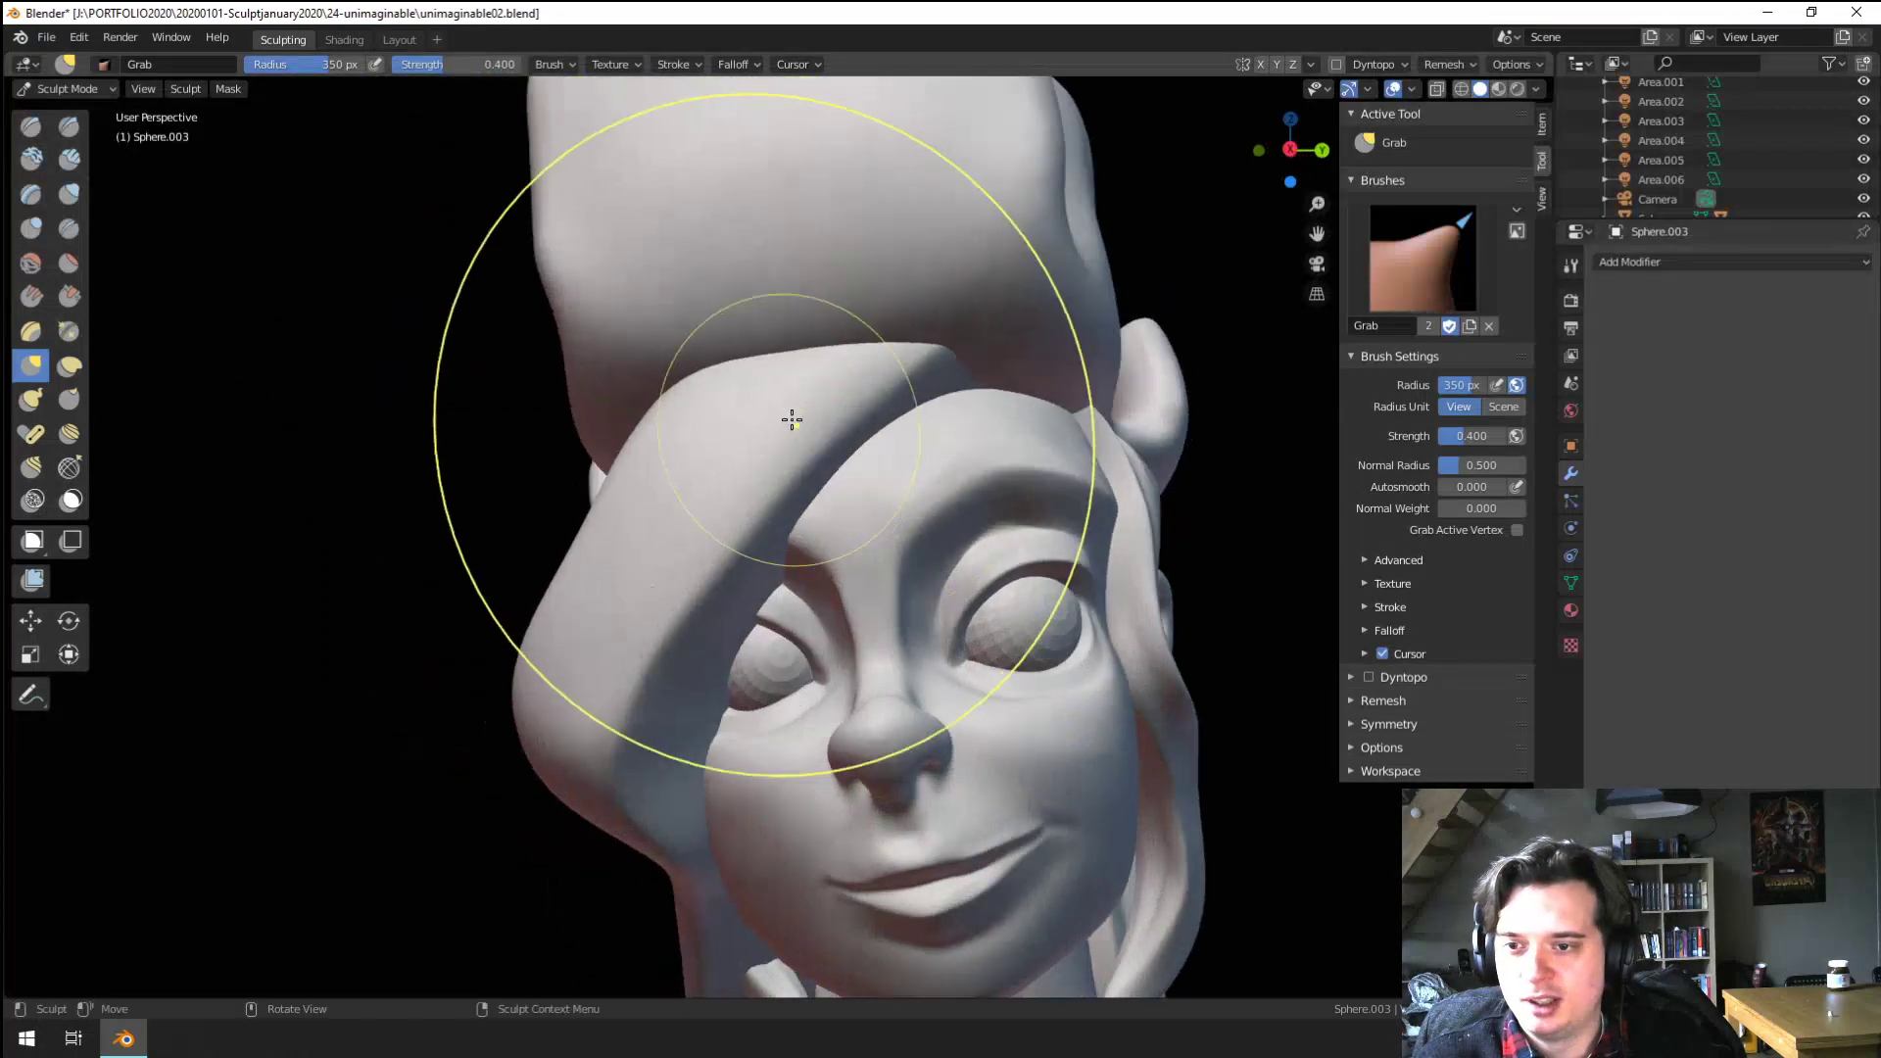
key("f")
left_click(909, 412)
left_click_drag(911, 386, 939, 407)
middle_click_drag(926, 390, 870, 379)
scroll(869, 379, "up", 1)
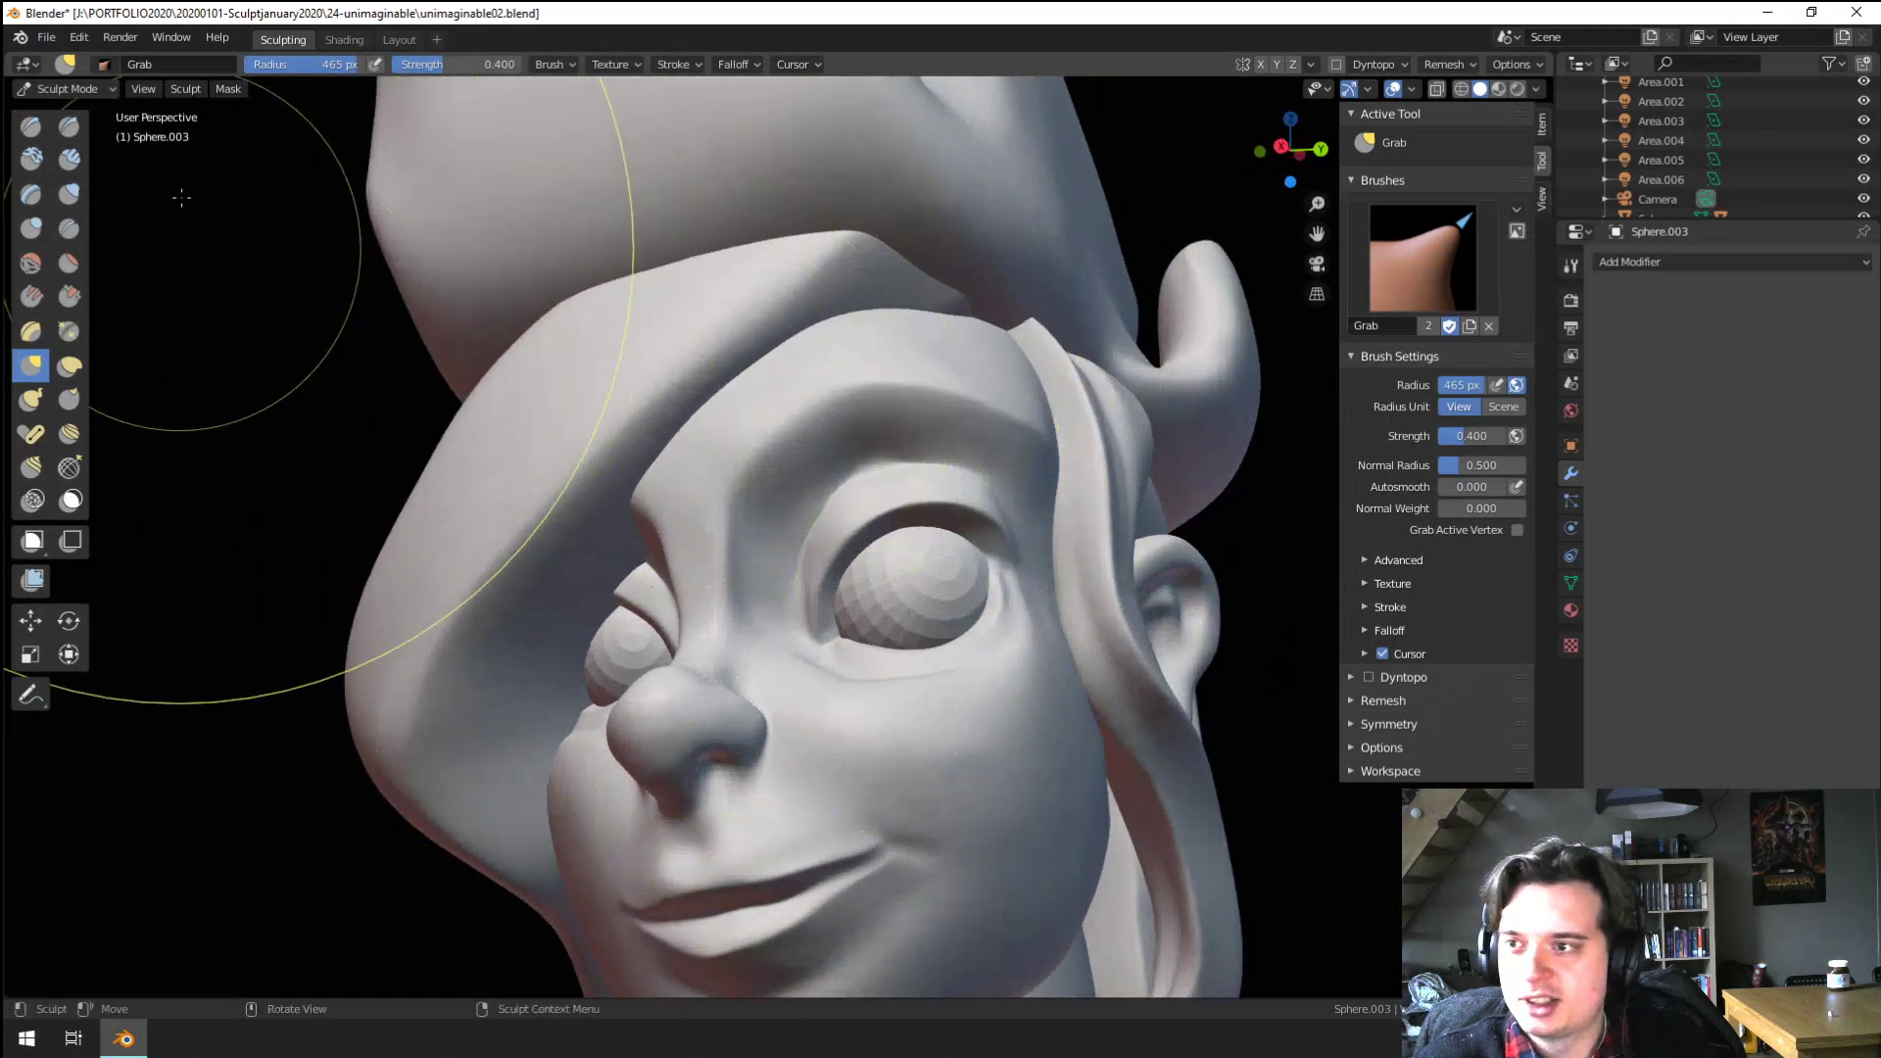
Work the inner side of the large lock beside the nose and eye with the Blob brush at 177 px radius
left_click(32, 228)
middle_click_drag(581, 503, 533, 508)
key("f")
left_click(607, 637)
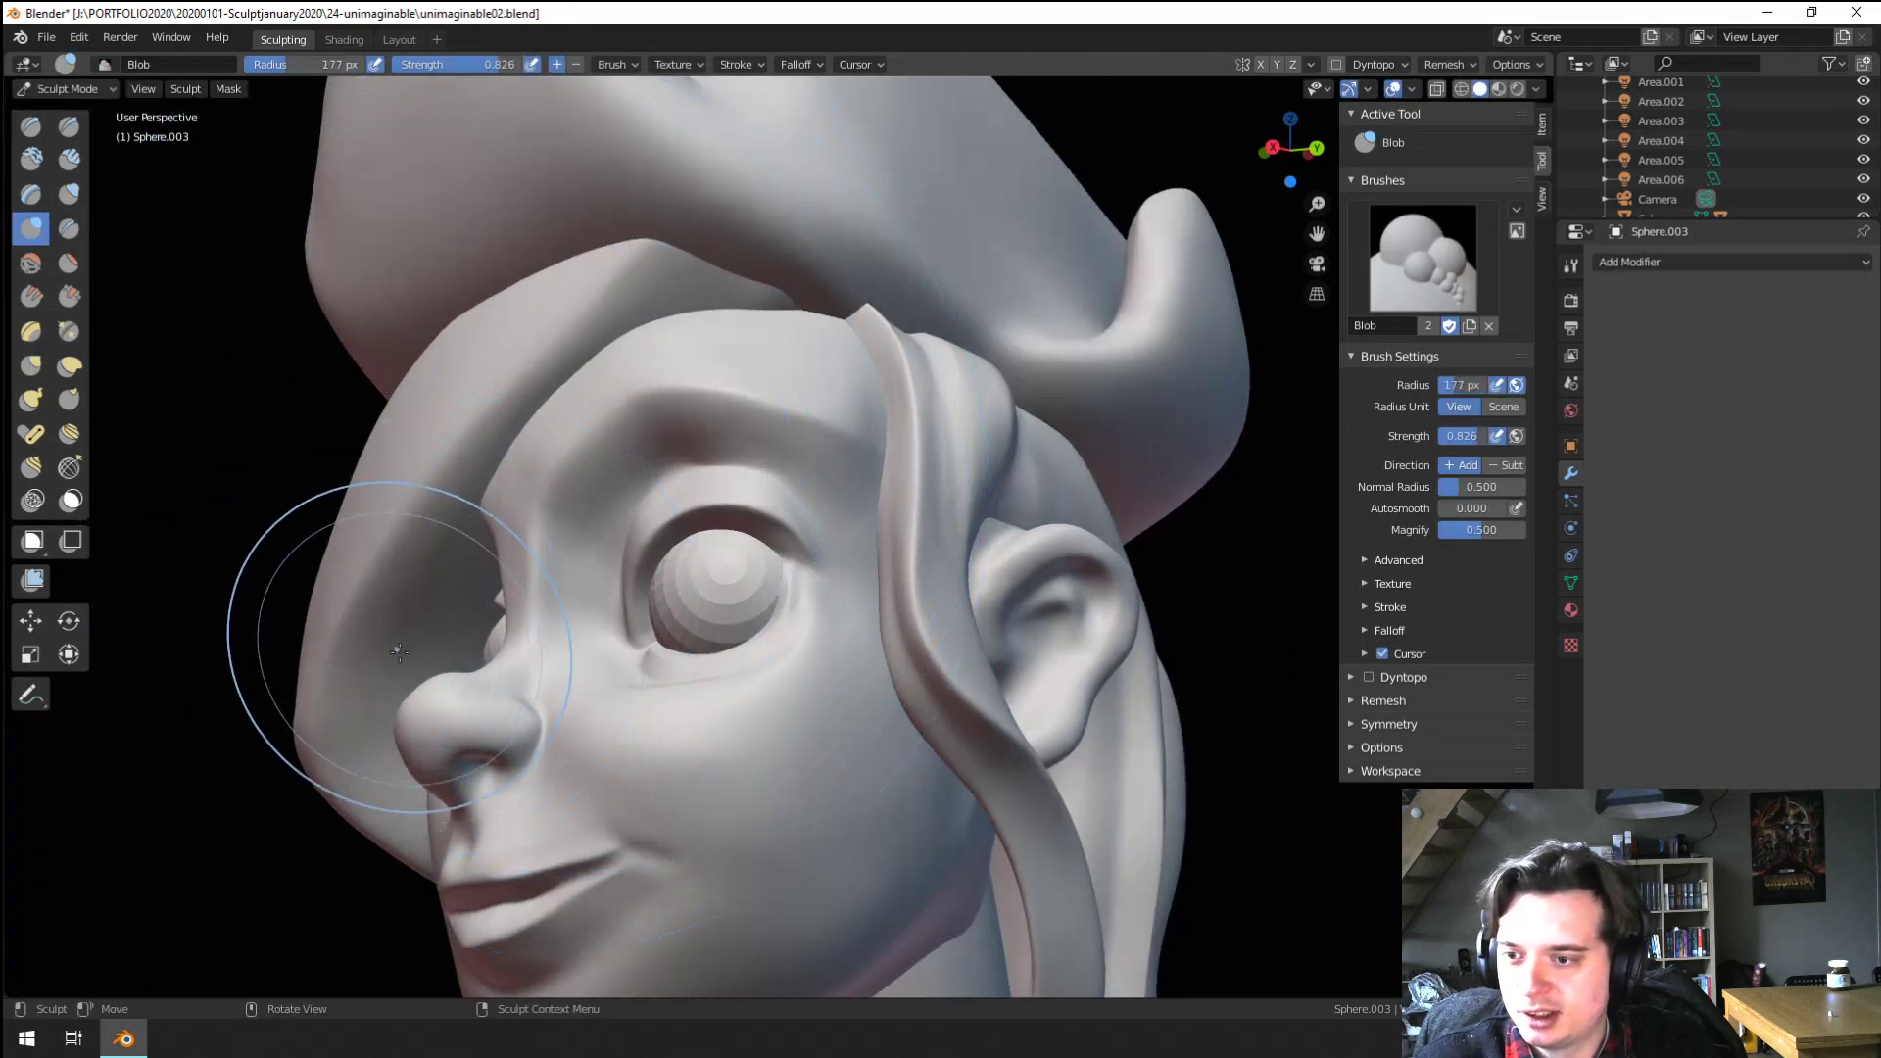
middle_click_drag(429, 668, 506, 594)
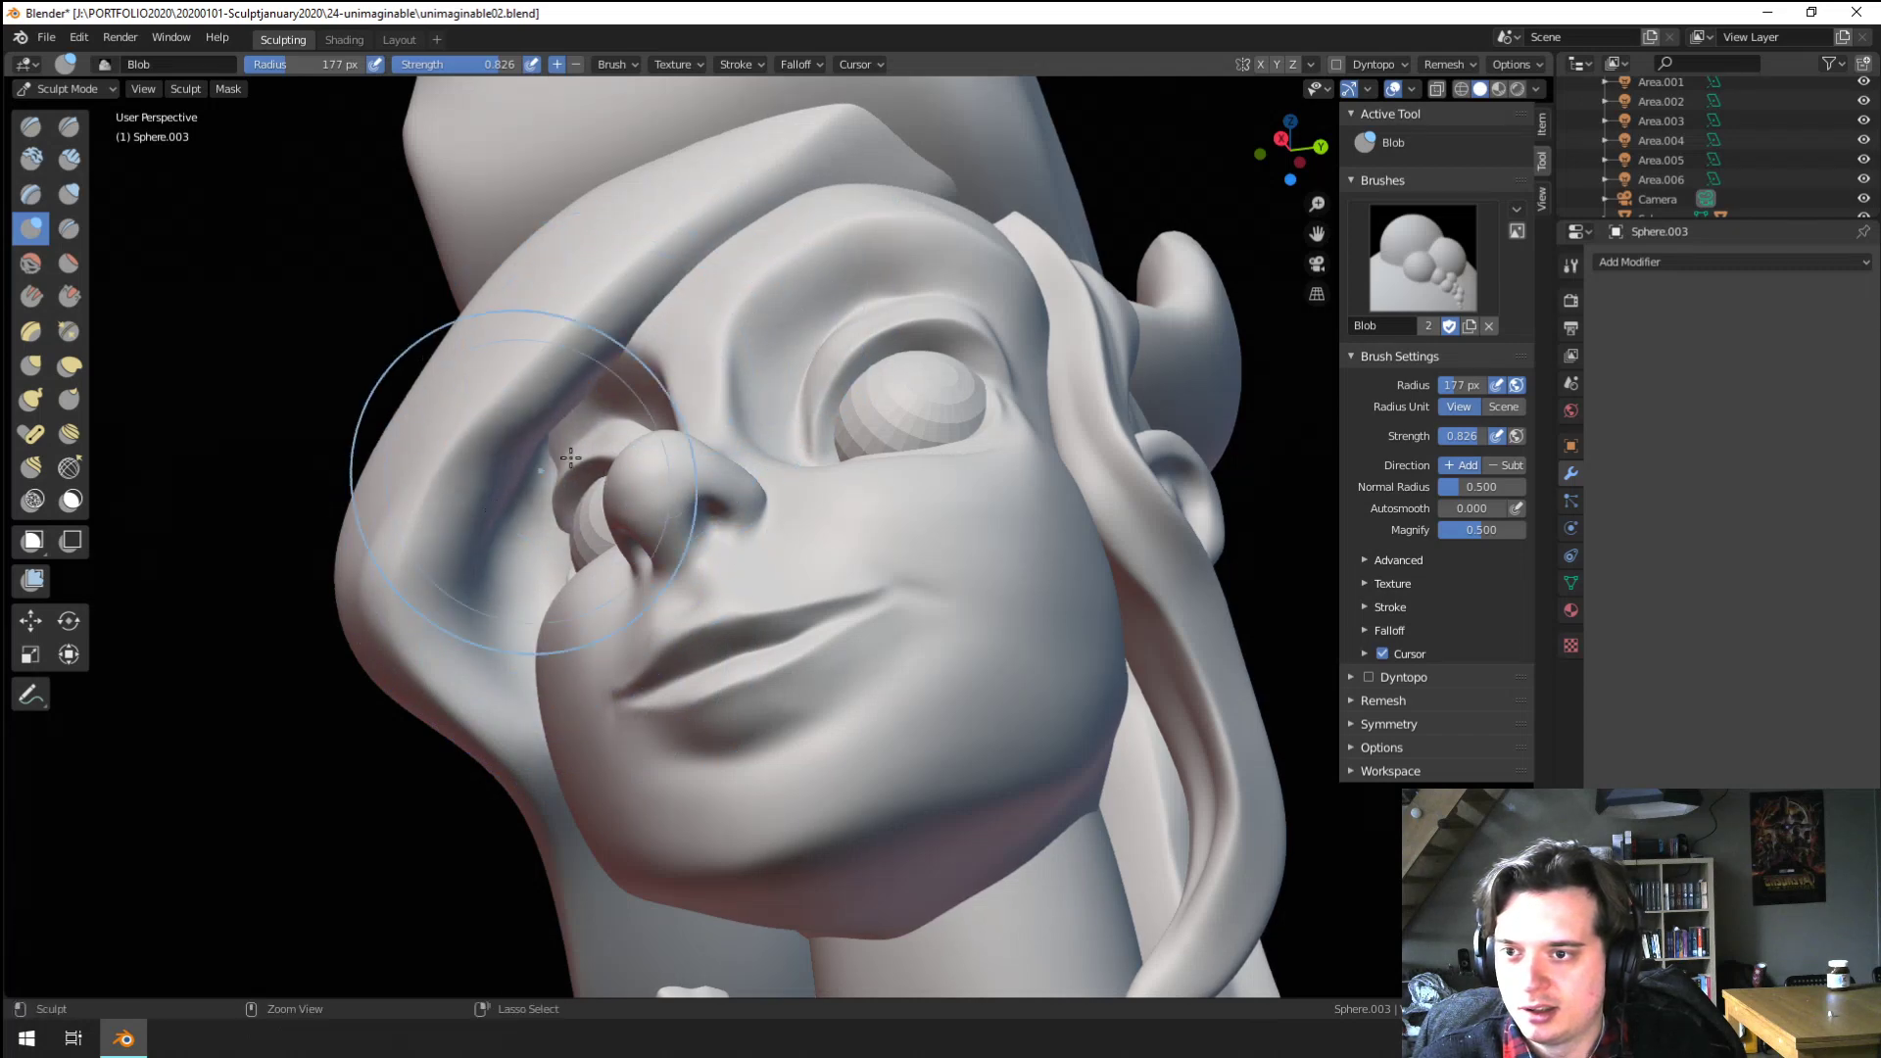
scroll(670, 347, "down", 4)
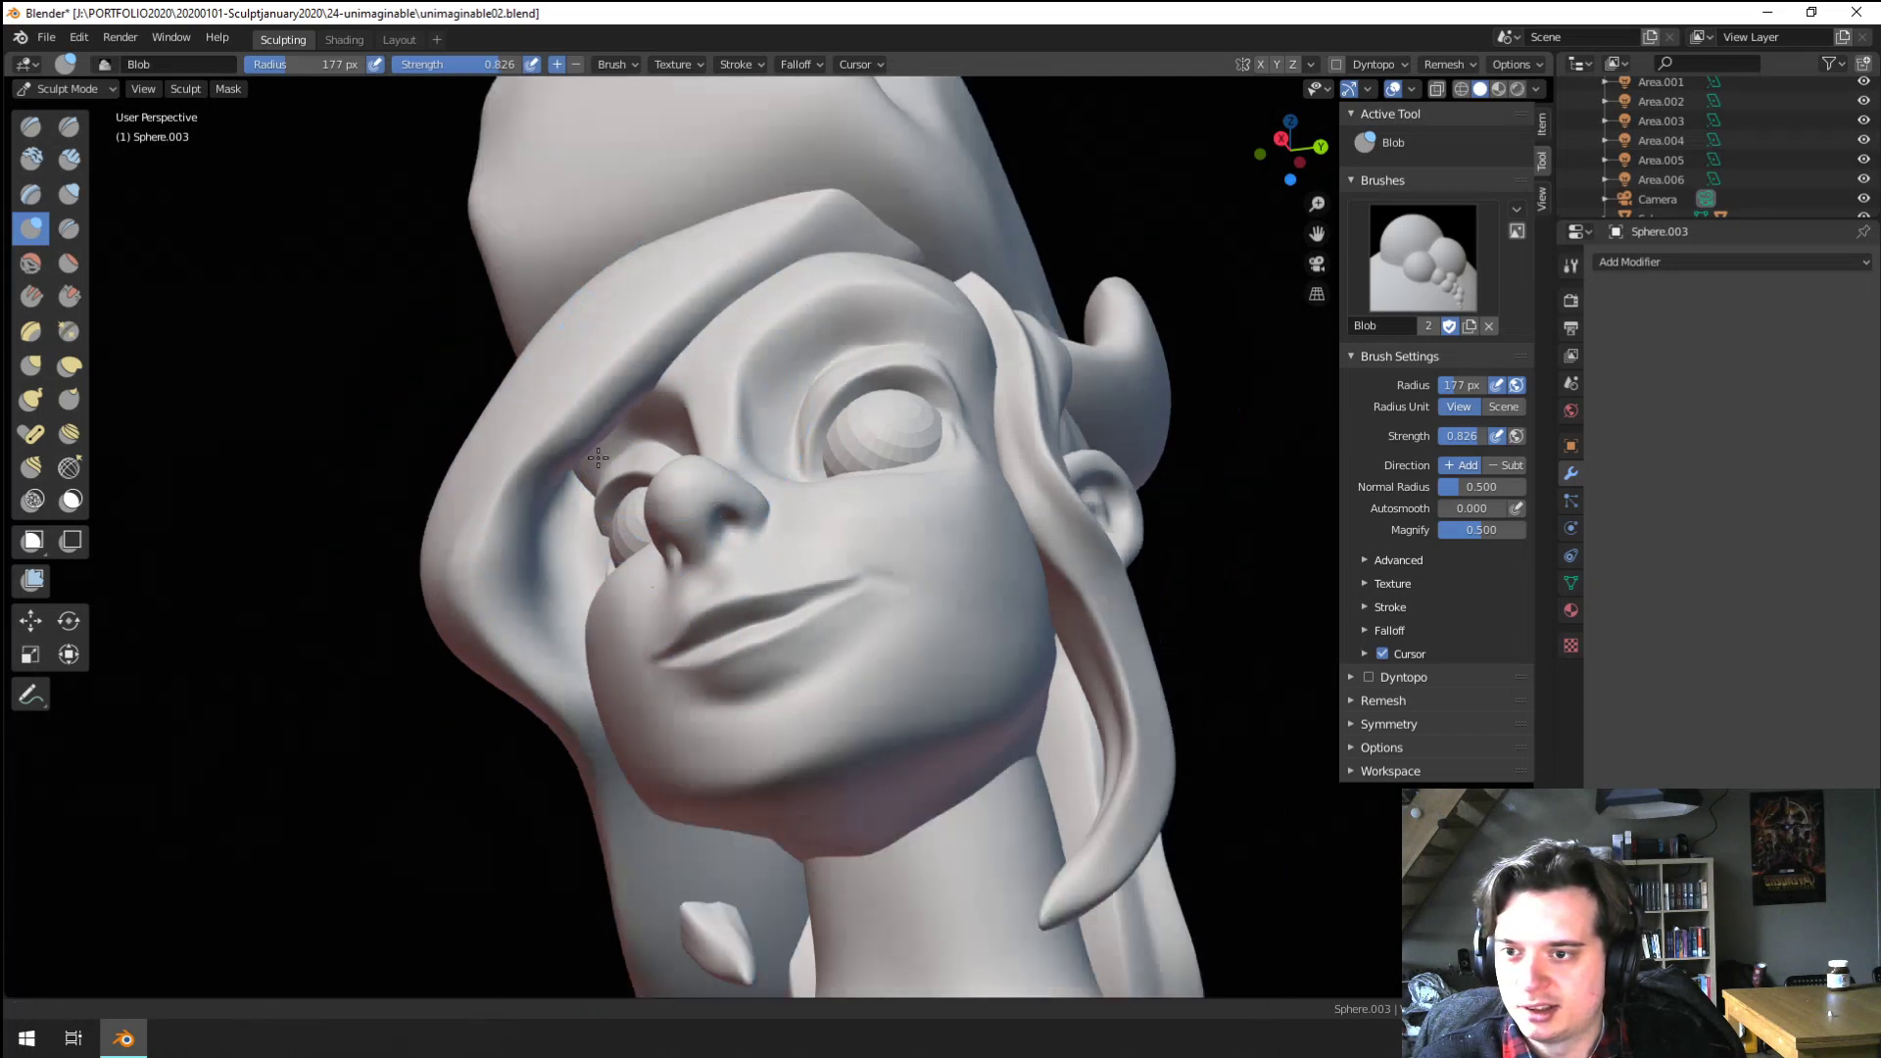
middle_click_drag(635, 504, 623, 557)
scroll(627, 583, "up", 1)
middle_click_drag(637, 639, 525, 651)
Flatten the front of the large lock from its lower bulge up to the hat with the Scrape brush at 170 px radius
left_click(69, 296)
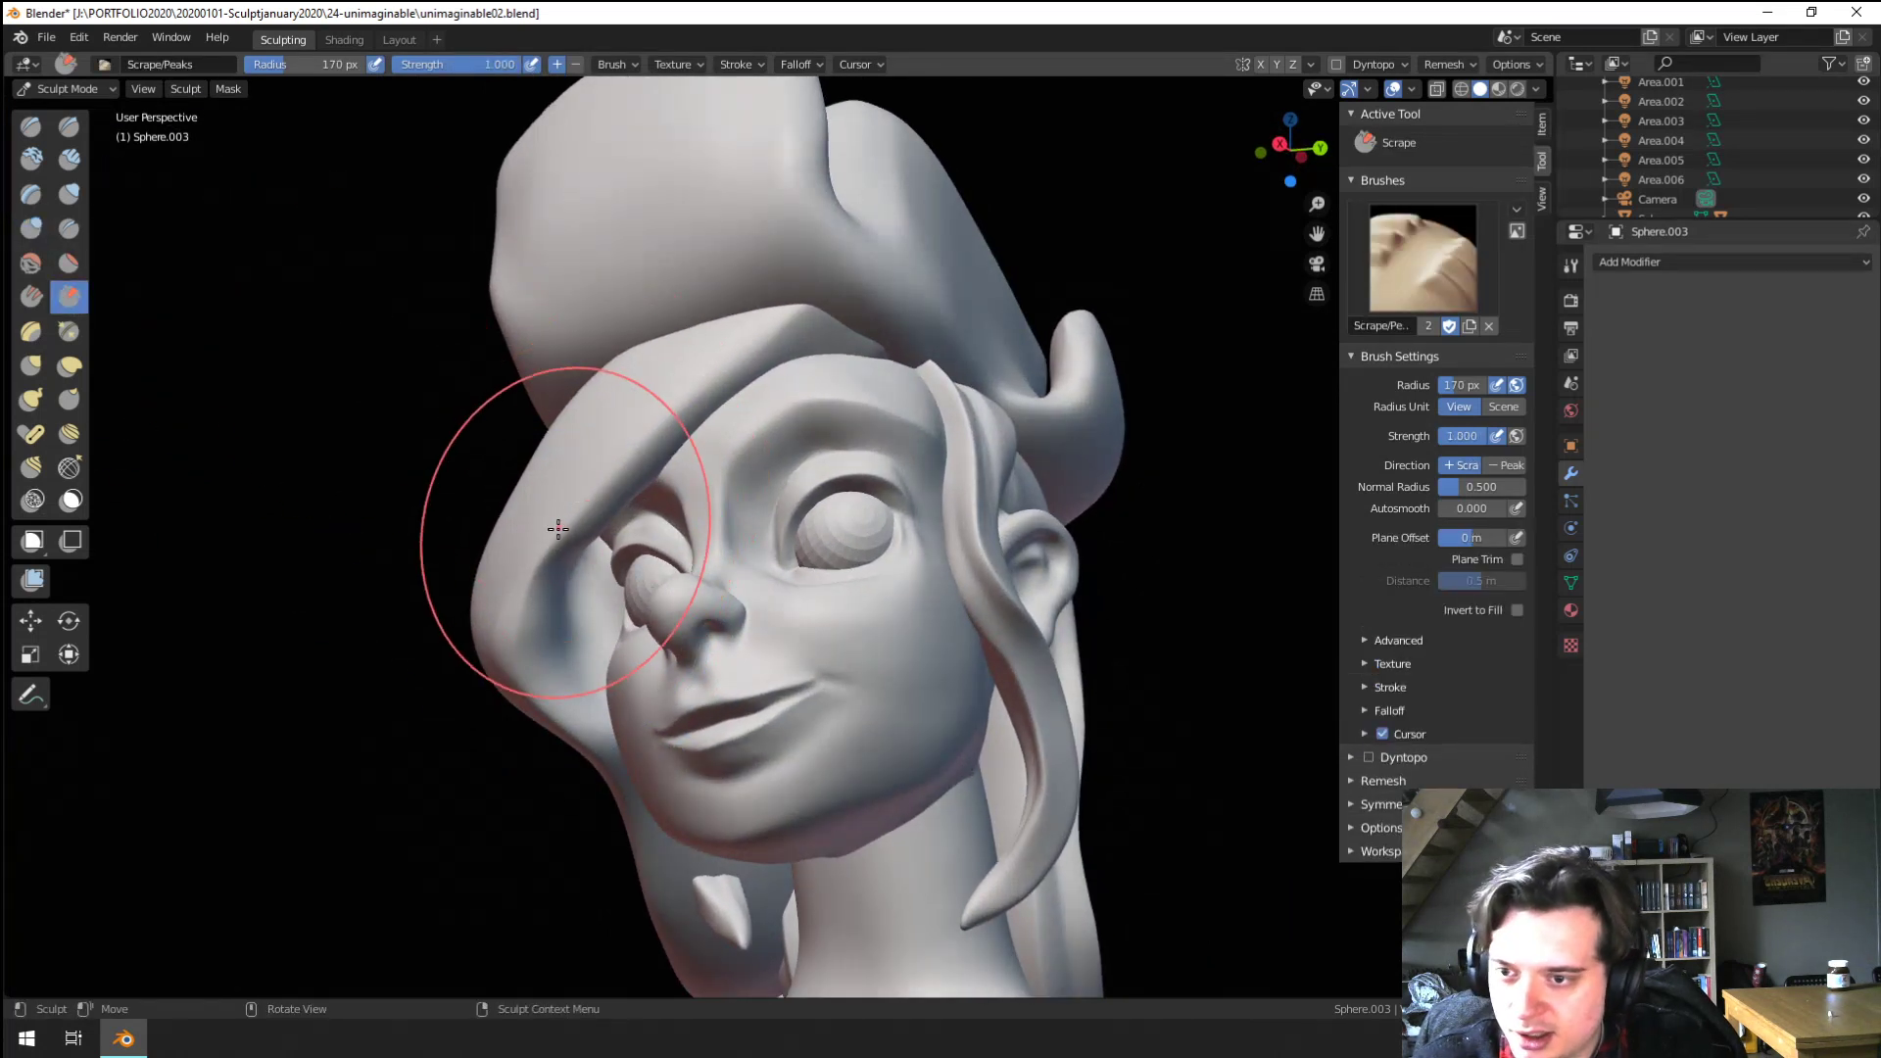
left_click_drag(538, 566, 784, 308)
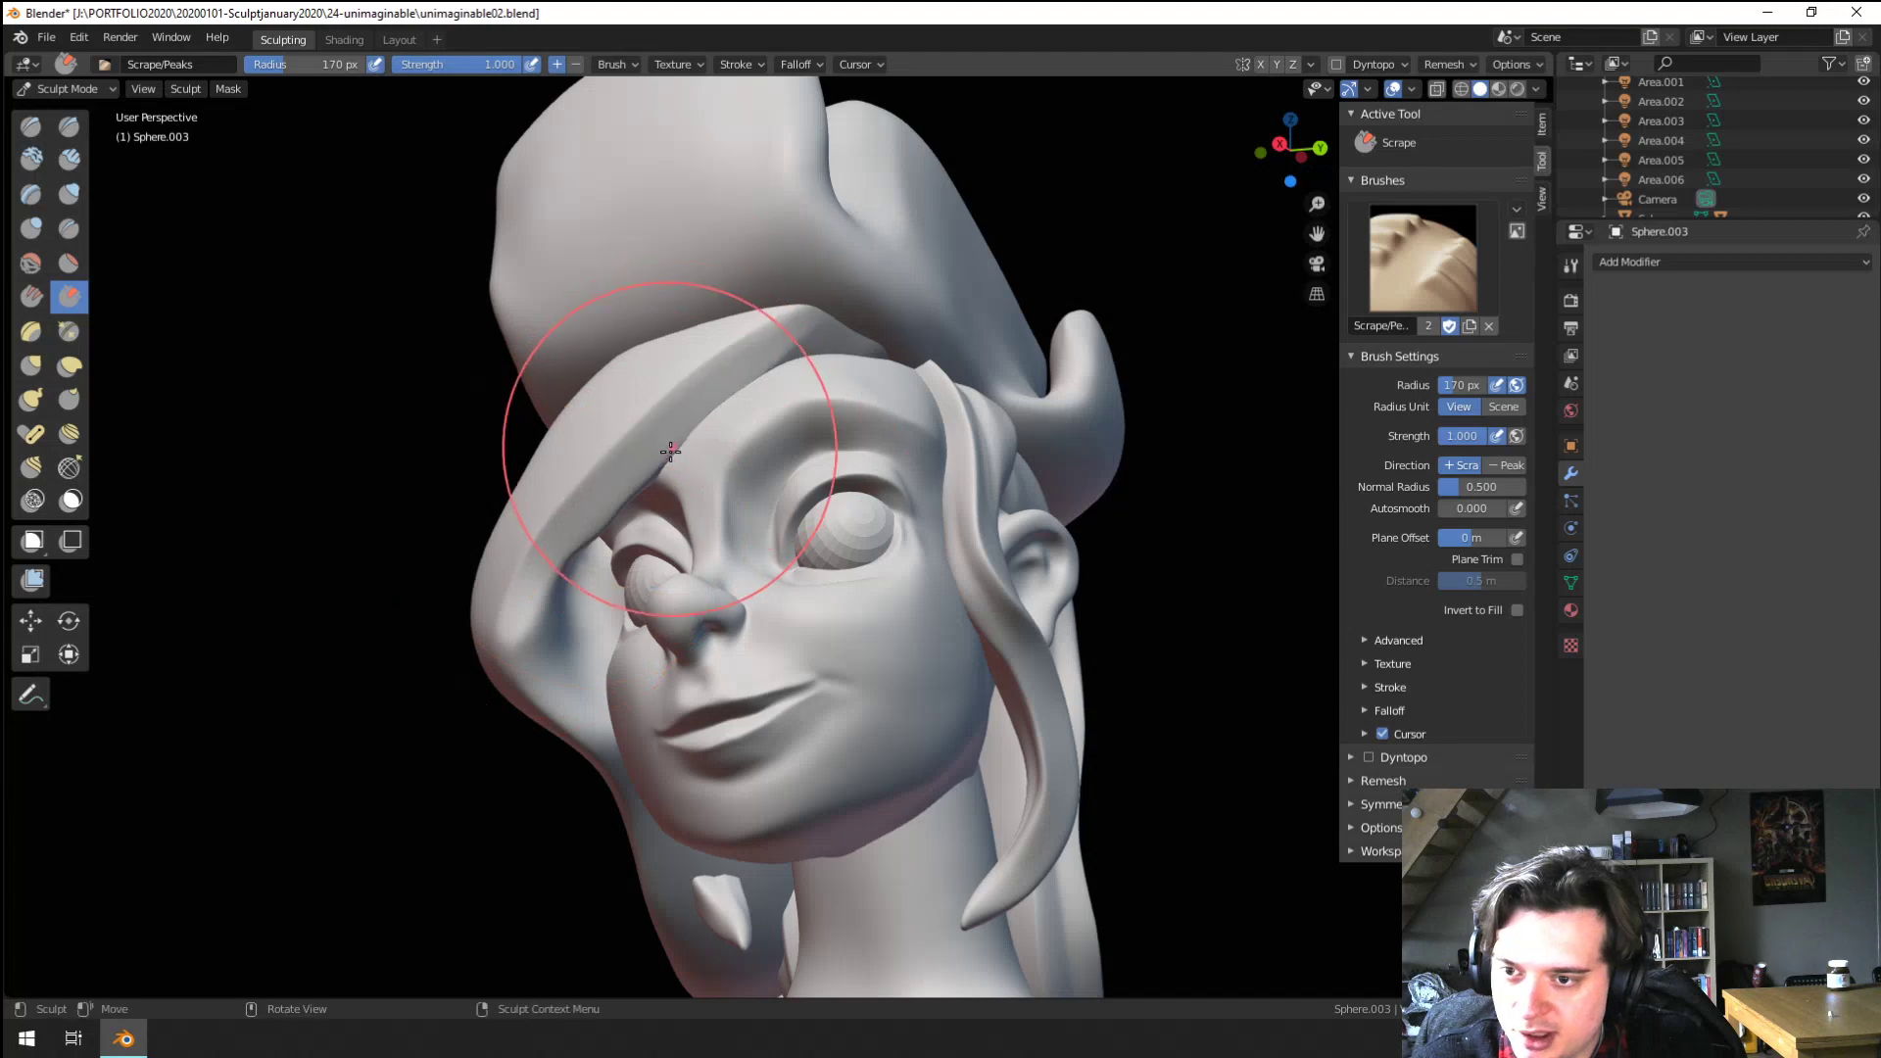
middle_click_drag(666, 451, 722, 490)
Reshape the large lock from several angles with the Grab brush, enlarging its radius to 228 px
key("g")
key("bracketright")
key("bracketright")
key("bracketright")
key("bracketright")
middle_click_drag(829, 519, 883, 625)
left_click_drag(781, 654, 886, 730)
middle_click_drag(906, 751, 647, 588)
middle_click_drag(452, 349, 541, 522)
Refine the inner edge of the large lock beside the far eye with the Blob brush at 127 px radius
left_click(70, 194)
mouse_move(604, 461)
middle_mouse_down("ctrl")
mouse_move(601, 554)
mouse_move(515, 448)
middle_mouse_up("ctrl")
left_click(70, 160)
left_click(32, 228)
key("f")
left_click(560, 525)
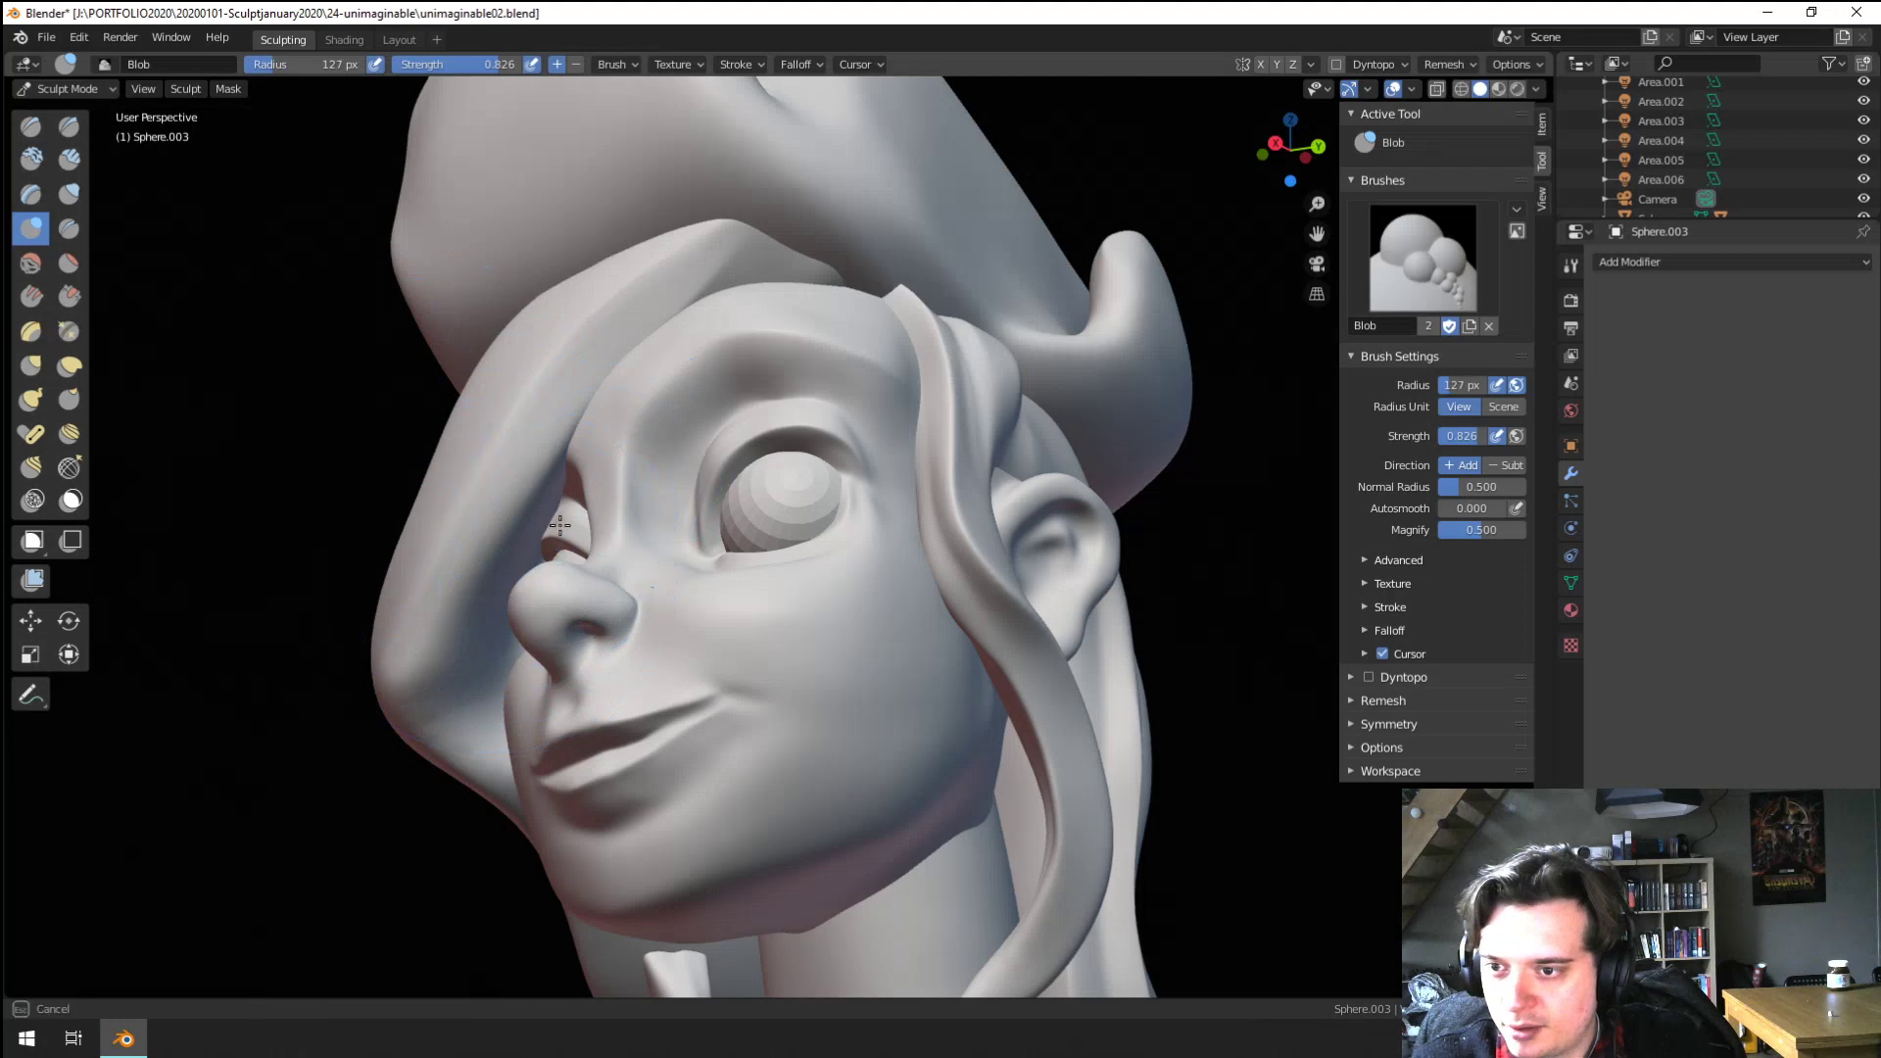
Pull the middle of the large lock outward, away from the far eye, with the Grab brush at 265 px radius
key("g")
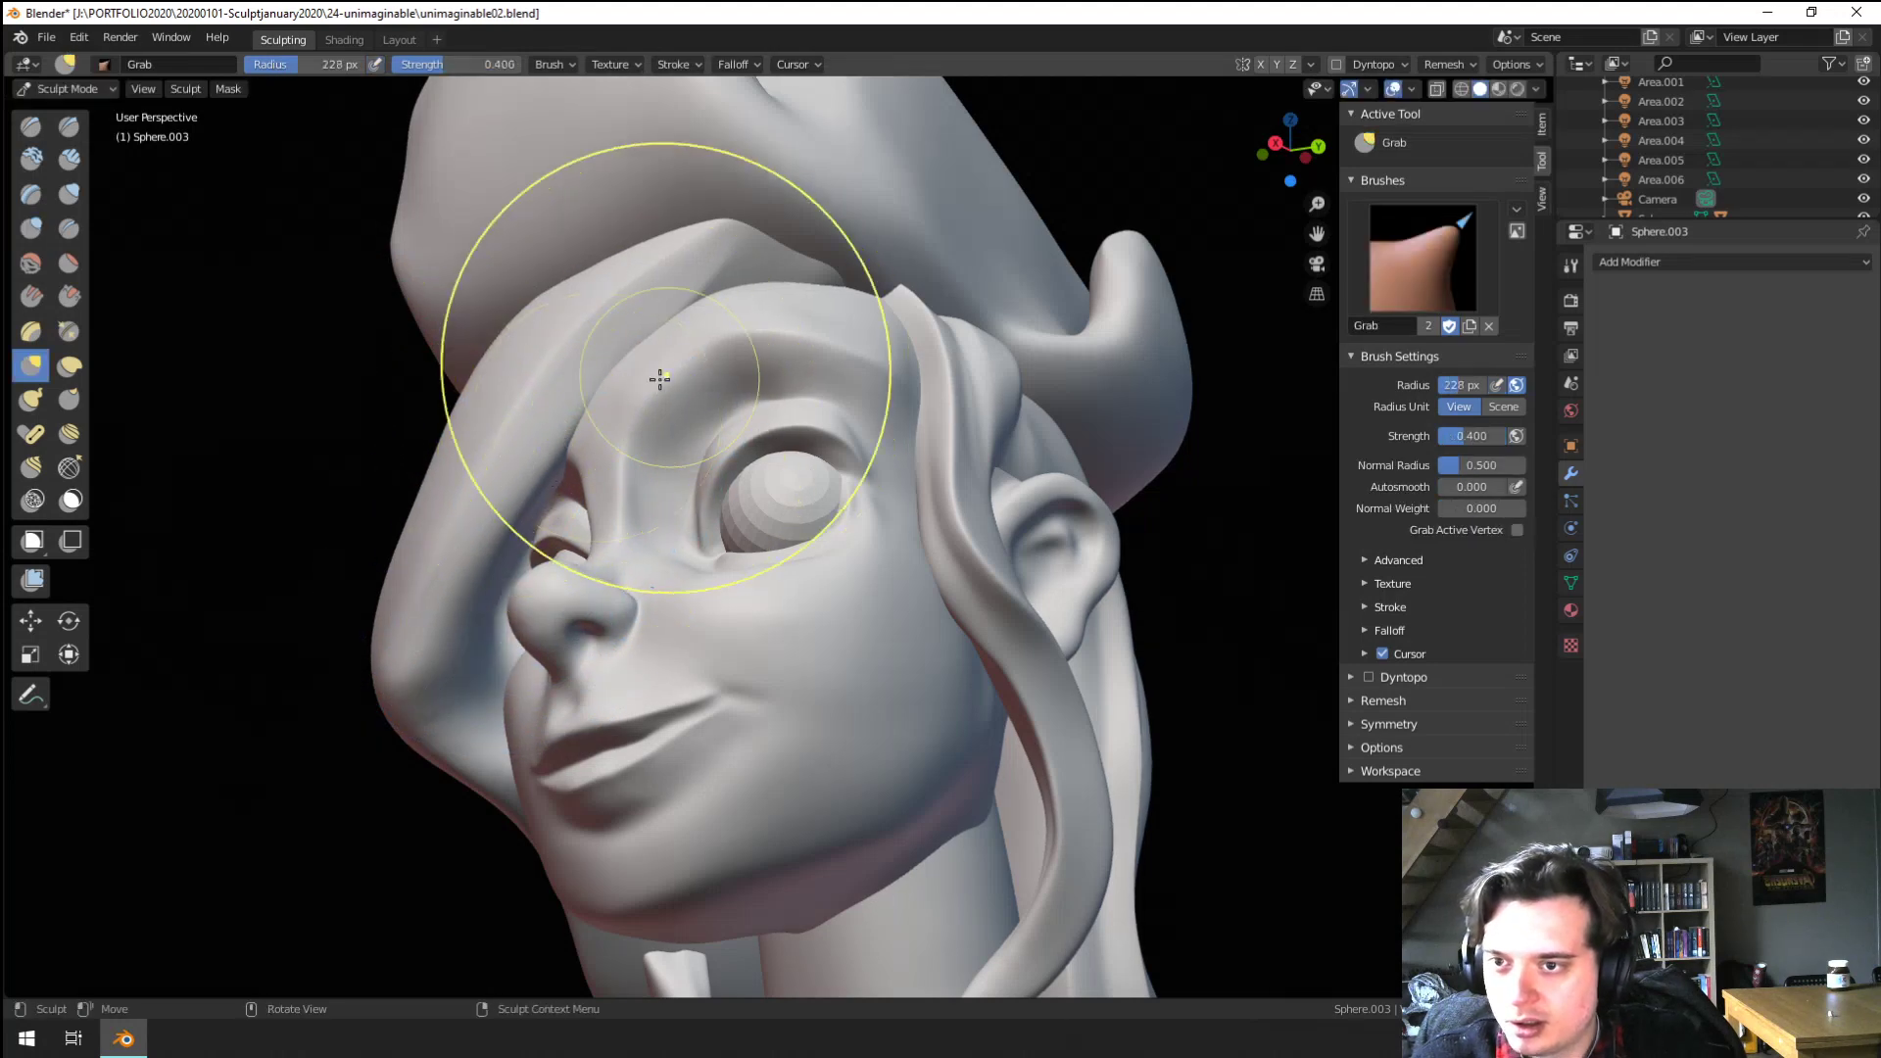
key("f")
left_click(591, 384)
left_click_drag(579, 390, 511, 461)
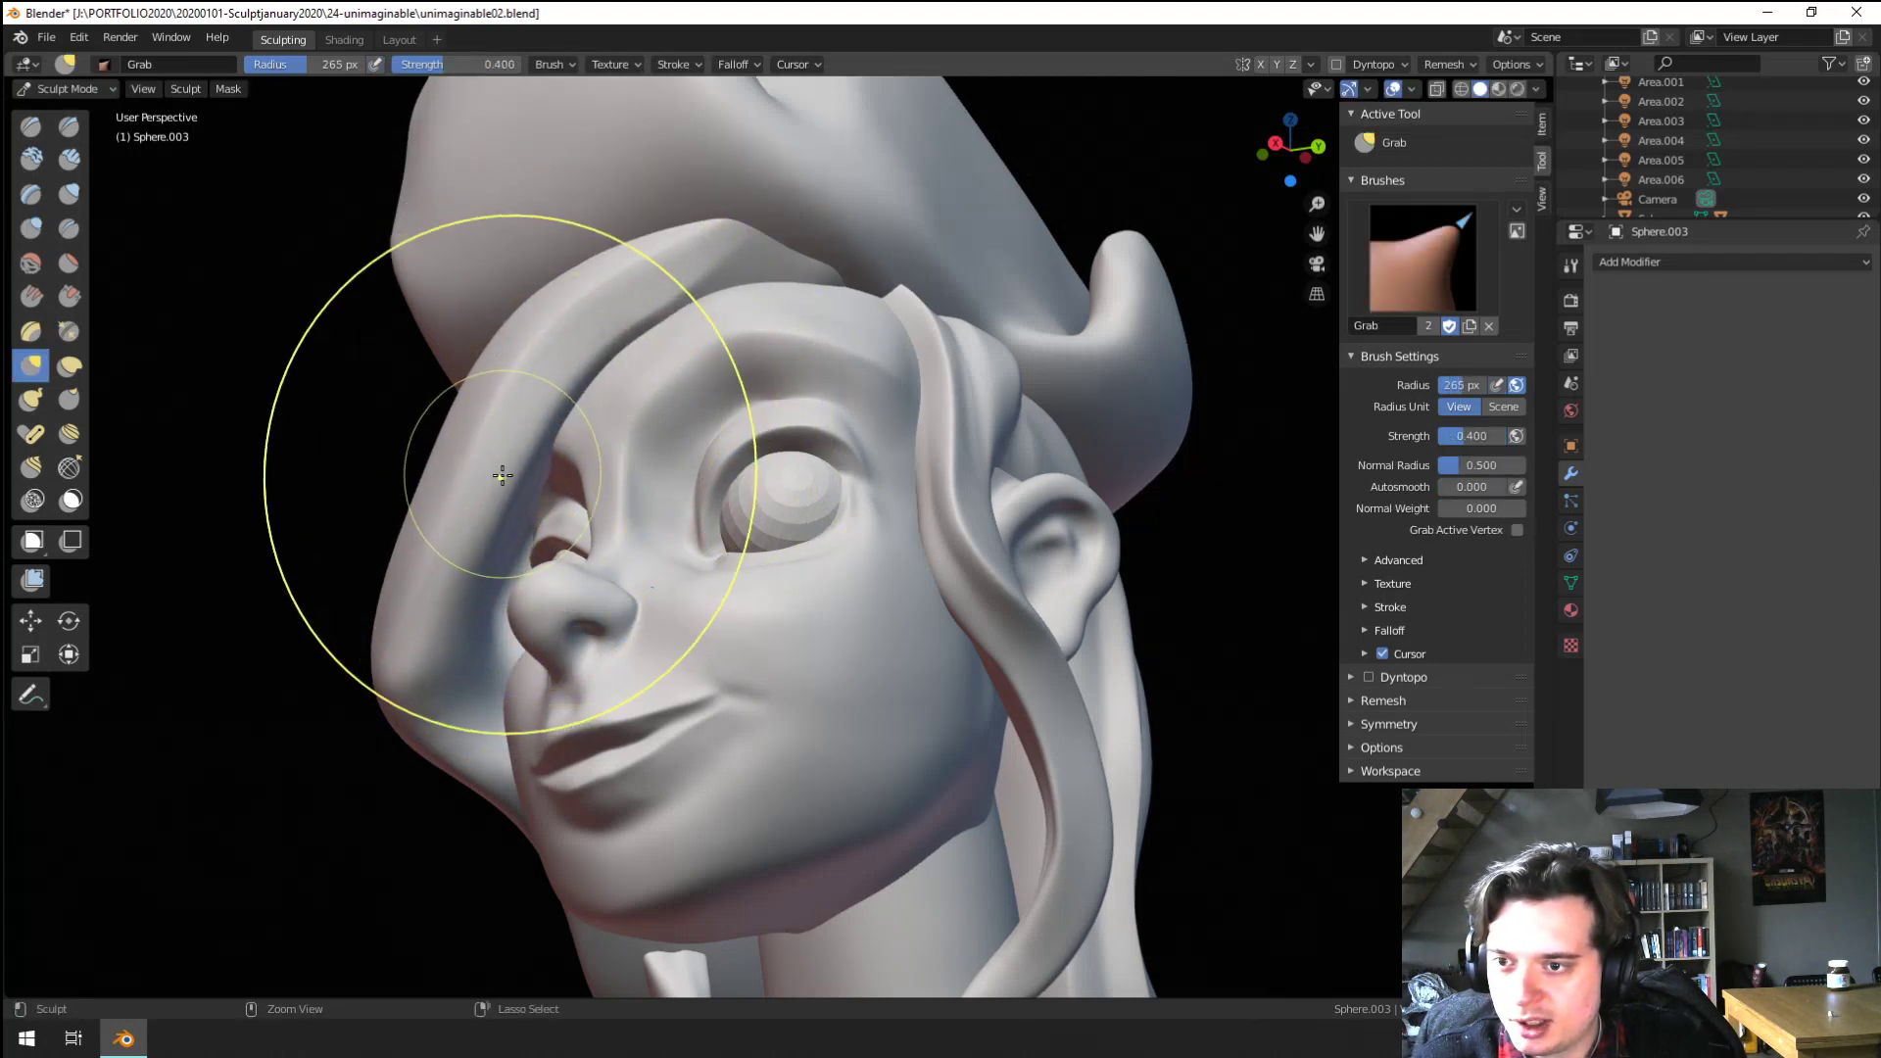
Push the outer contour of the large lock above its bulge further outward with the Grab brush at 247 and 269 px radius
middle_click_drag(509, 475, 520, 618, "ctrl")
middle_click_drag(519, 617, 560, 671)
middle_click_drag(560, 671, 563, 587, "ctrl")
key("f")
left_click(576, 599)
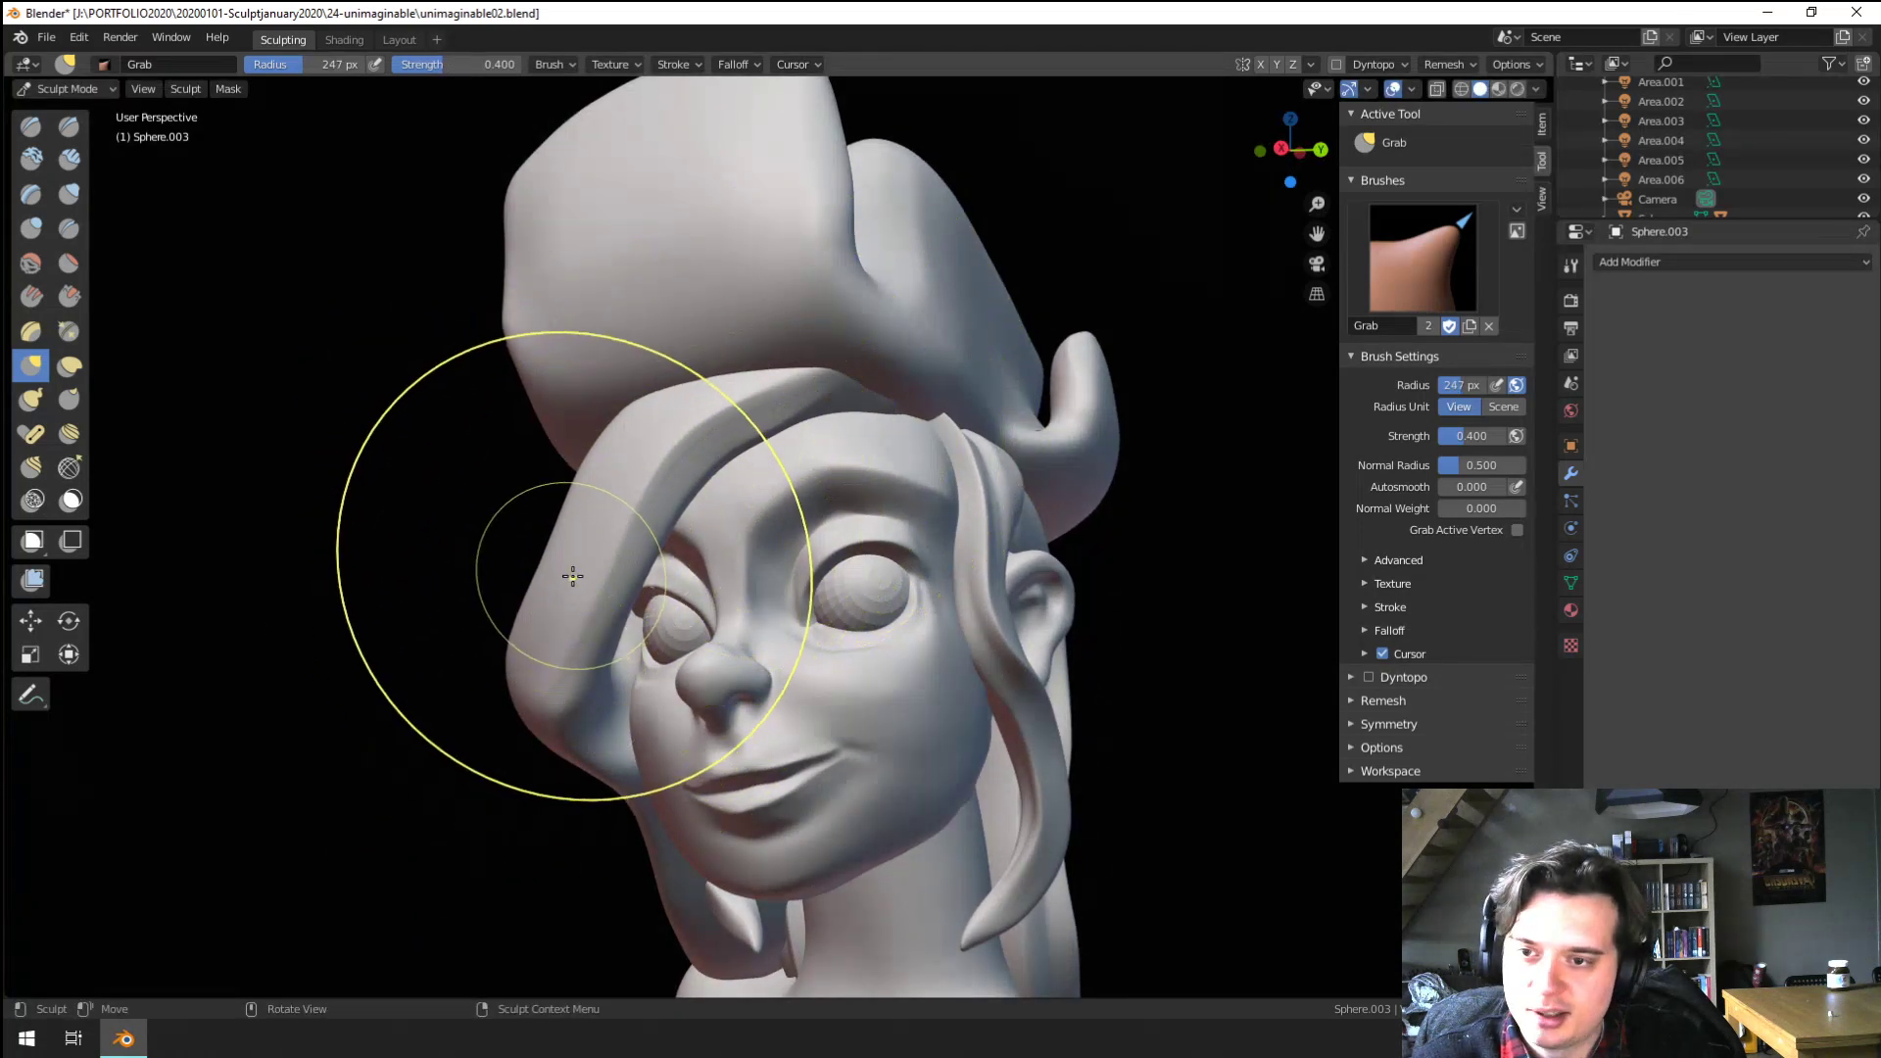
key("f")
left_click(819, 599)
left_click_drag(561, 606, 524, 588)
mouse_move(537, 559)
middle_mouse_down("ctrl")
mouse_move(543, 630)
mouse_move(597, 637)
mouse_move(576, 694)
middle_mouse_up("ctrl")
middle_click_drag(575, 694, 570, 717)
Raise the upper end of the large lock beneath the hat with the Grab brush, enlarging its radius to 355 px
key("f")
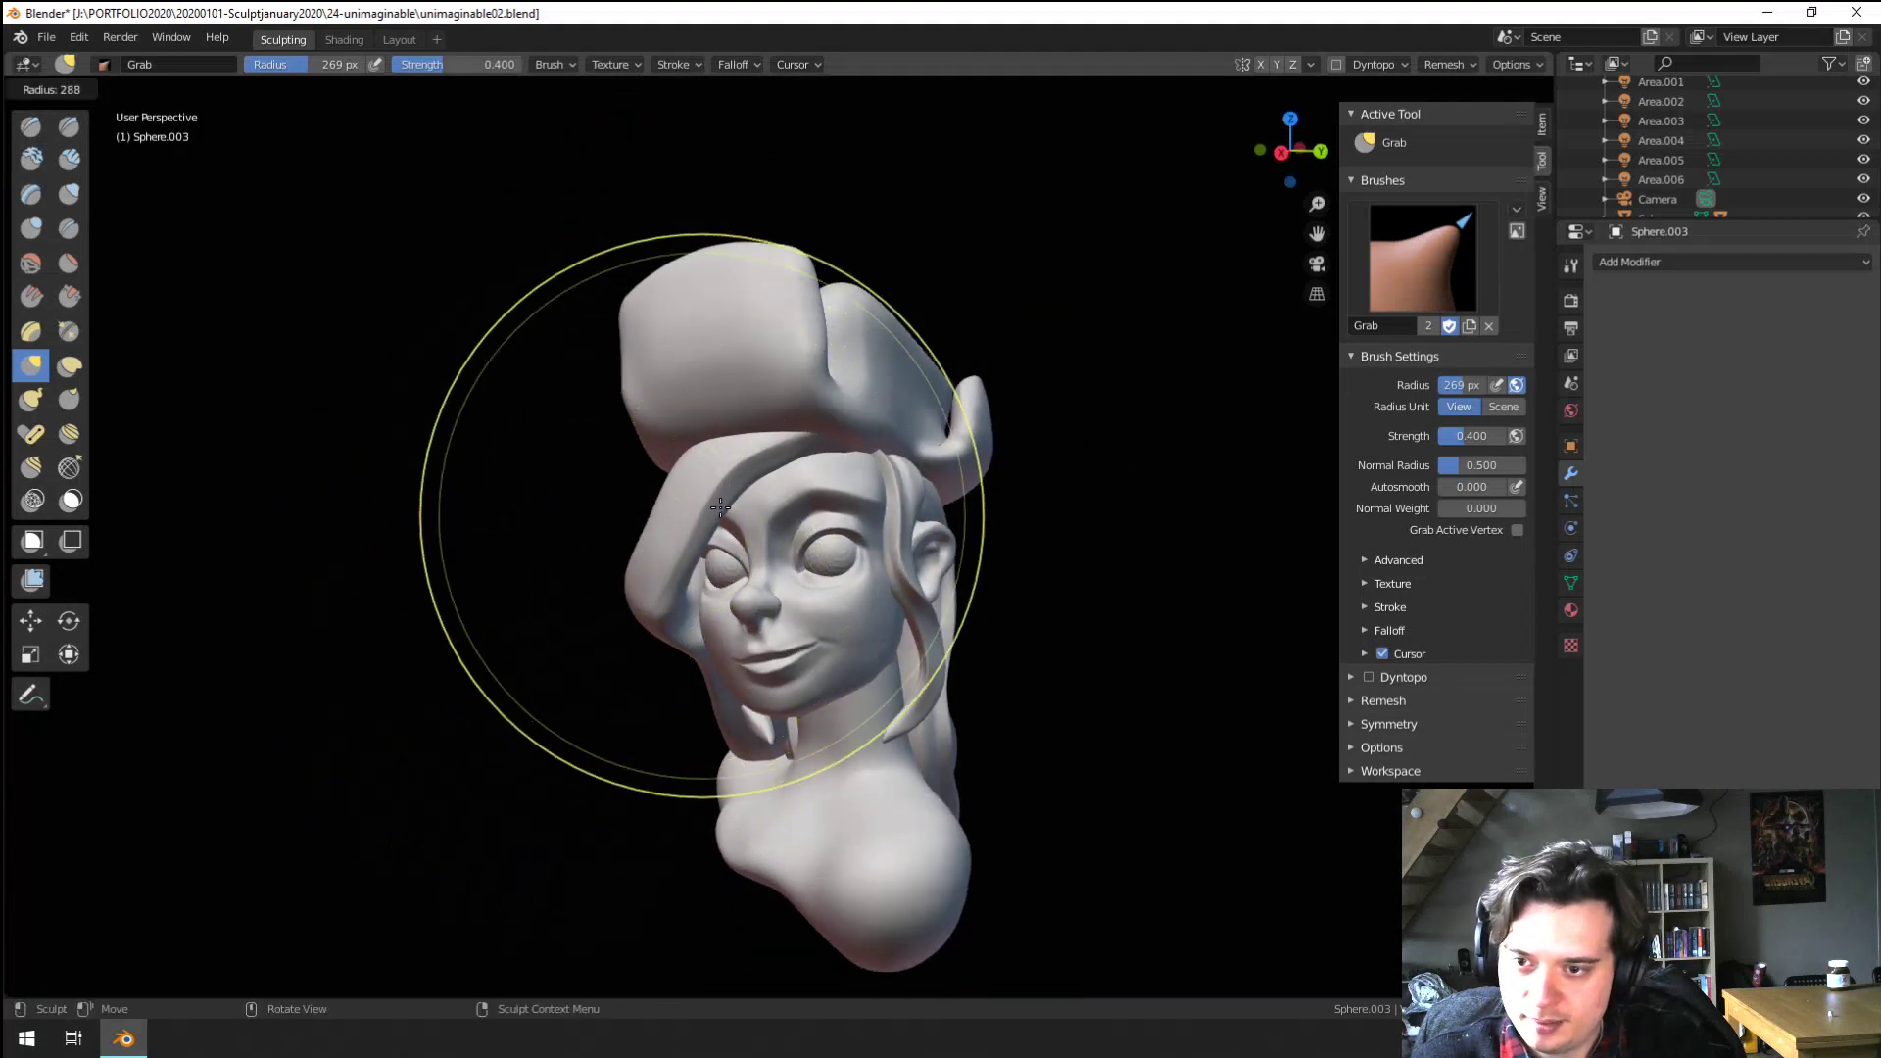
left_click(1010, 516)
middle_click_drag(742, 486, 784, 415, "ctrl")
key("f")
left_click(774, 427)
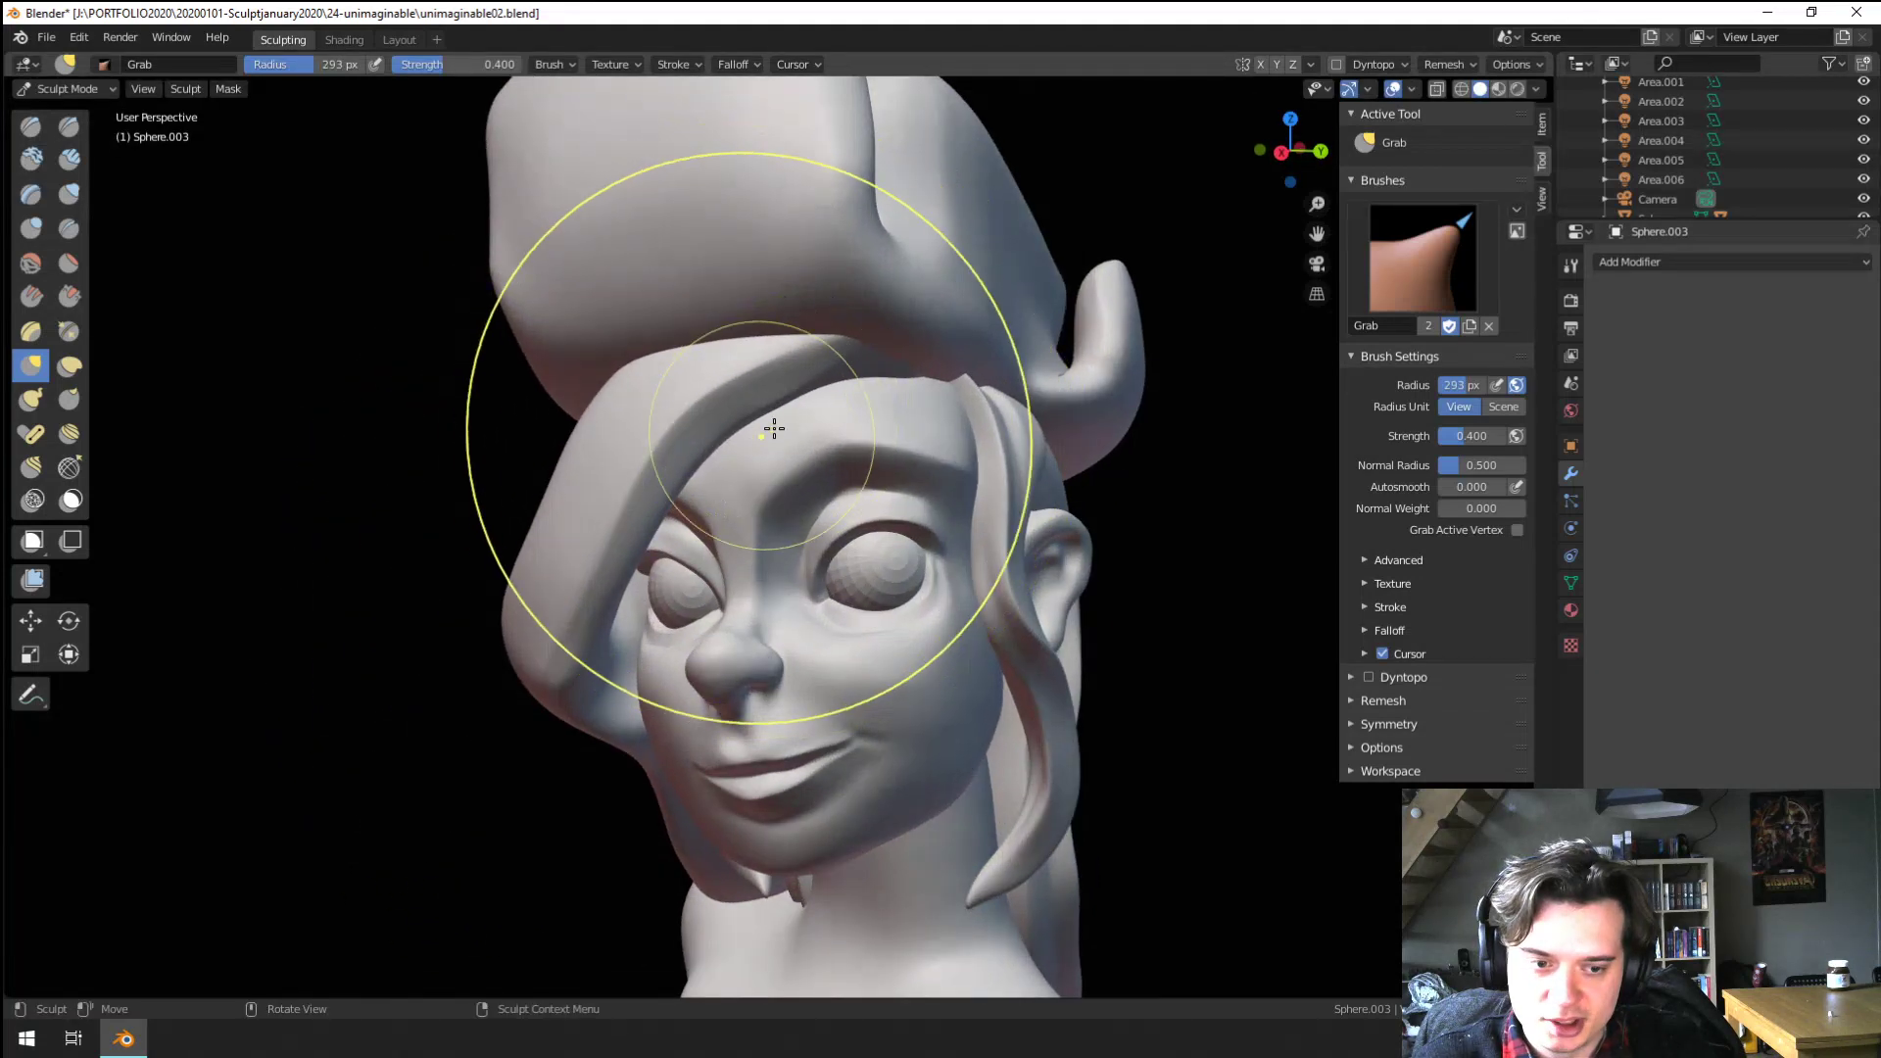
key("f")
left_click(889, 388)
left_click_drag(879, 387, 894, 361)
middle_click_drag(843, 387, 718, 493, "ctrl")
mouse_move(675, 559)
middle_mouse_down("ctrl")
mouse_move(700, 506)
mouse_move(764, 466)
middle_mouse_up("ctrl")
middle_click_drag(725, 578, 731, 504, "ctrl")
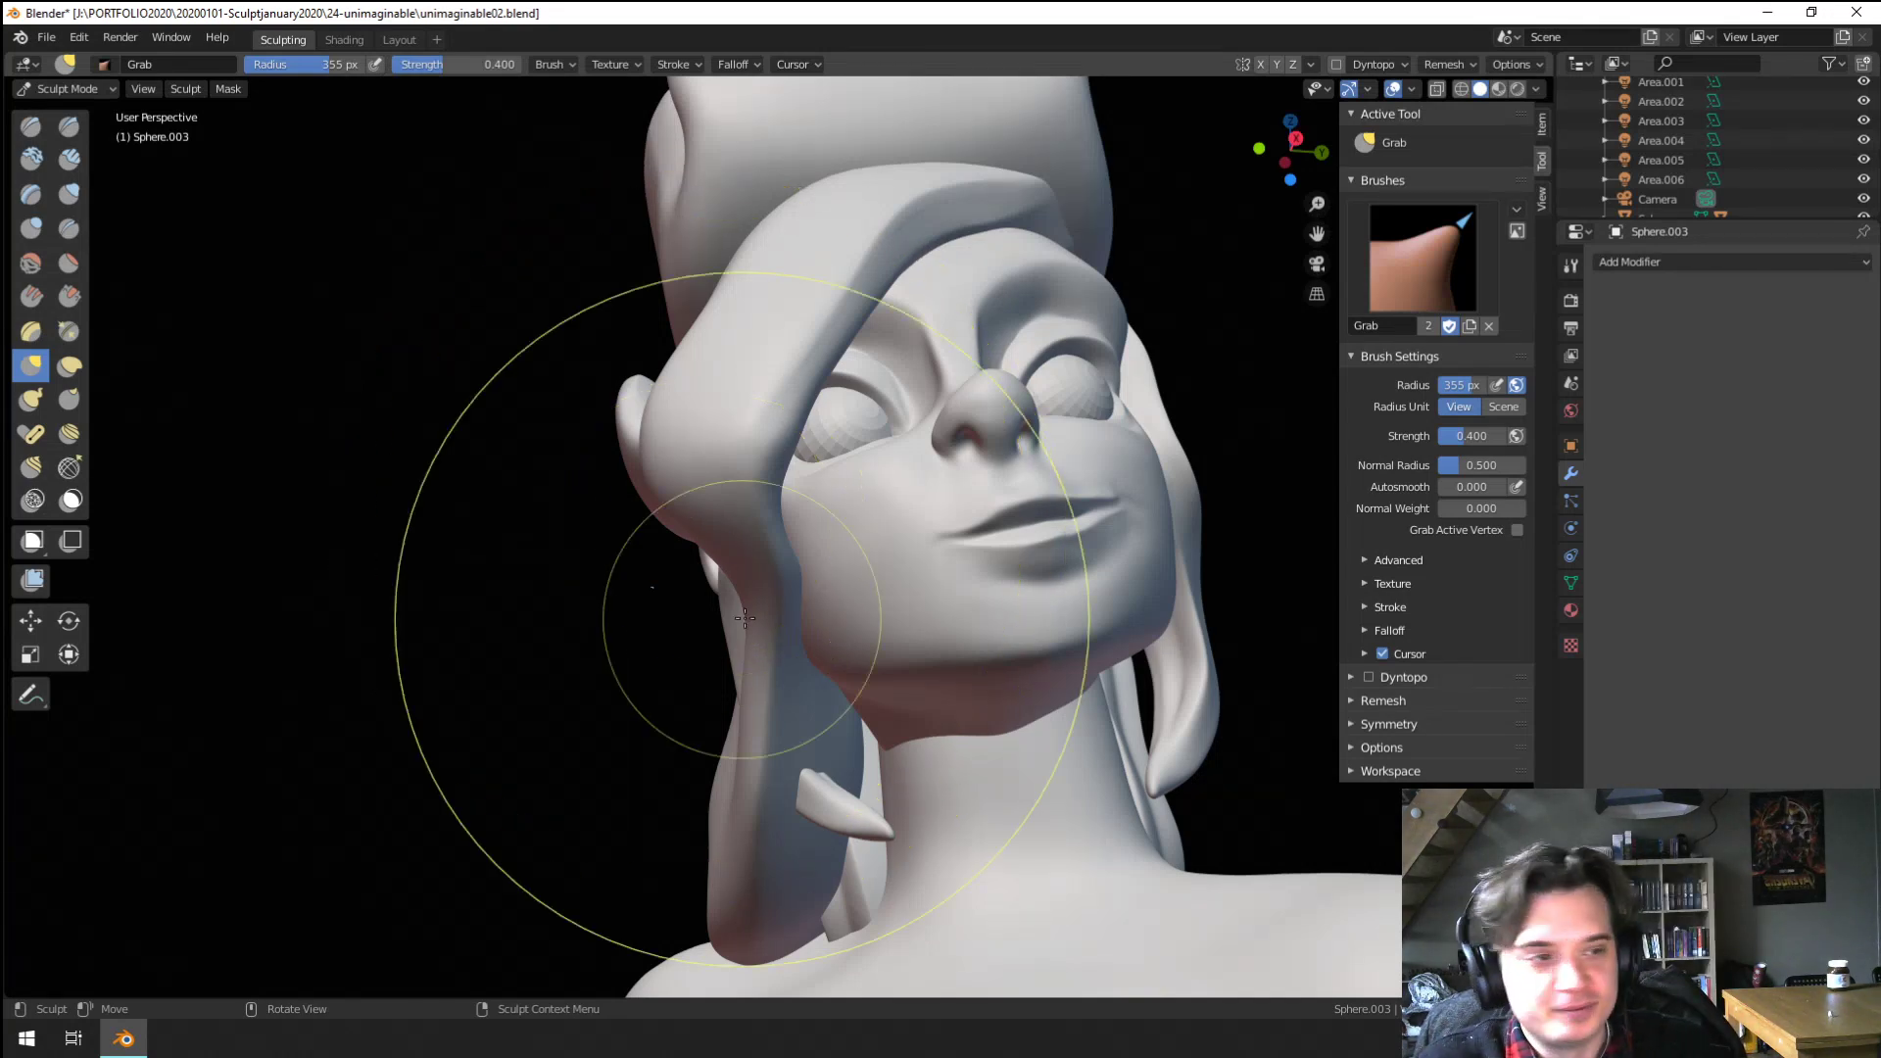
Try building up the side of the large lock beneath the hat with the Clay brush at 121 and 135 px radius
middle_click_drag(735, 622, 790, 524)
left_click(31, 159)
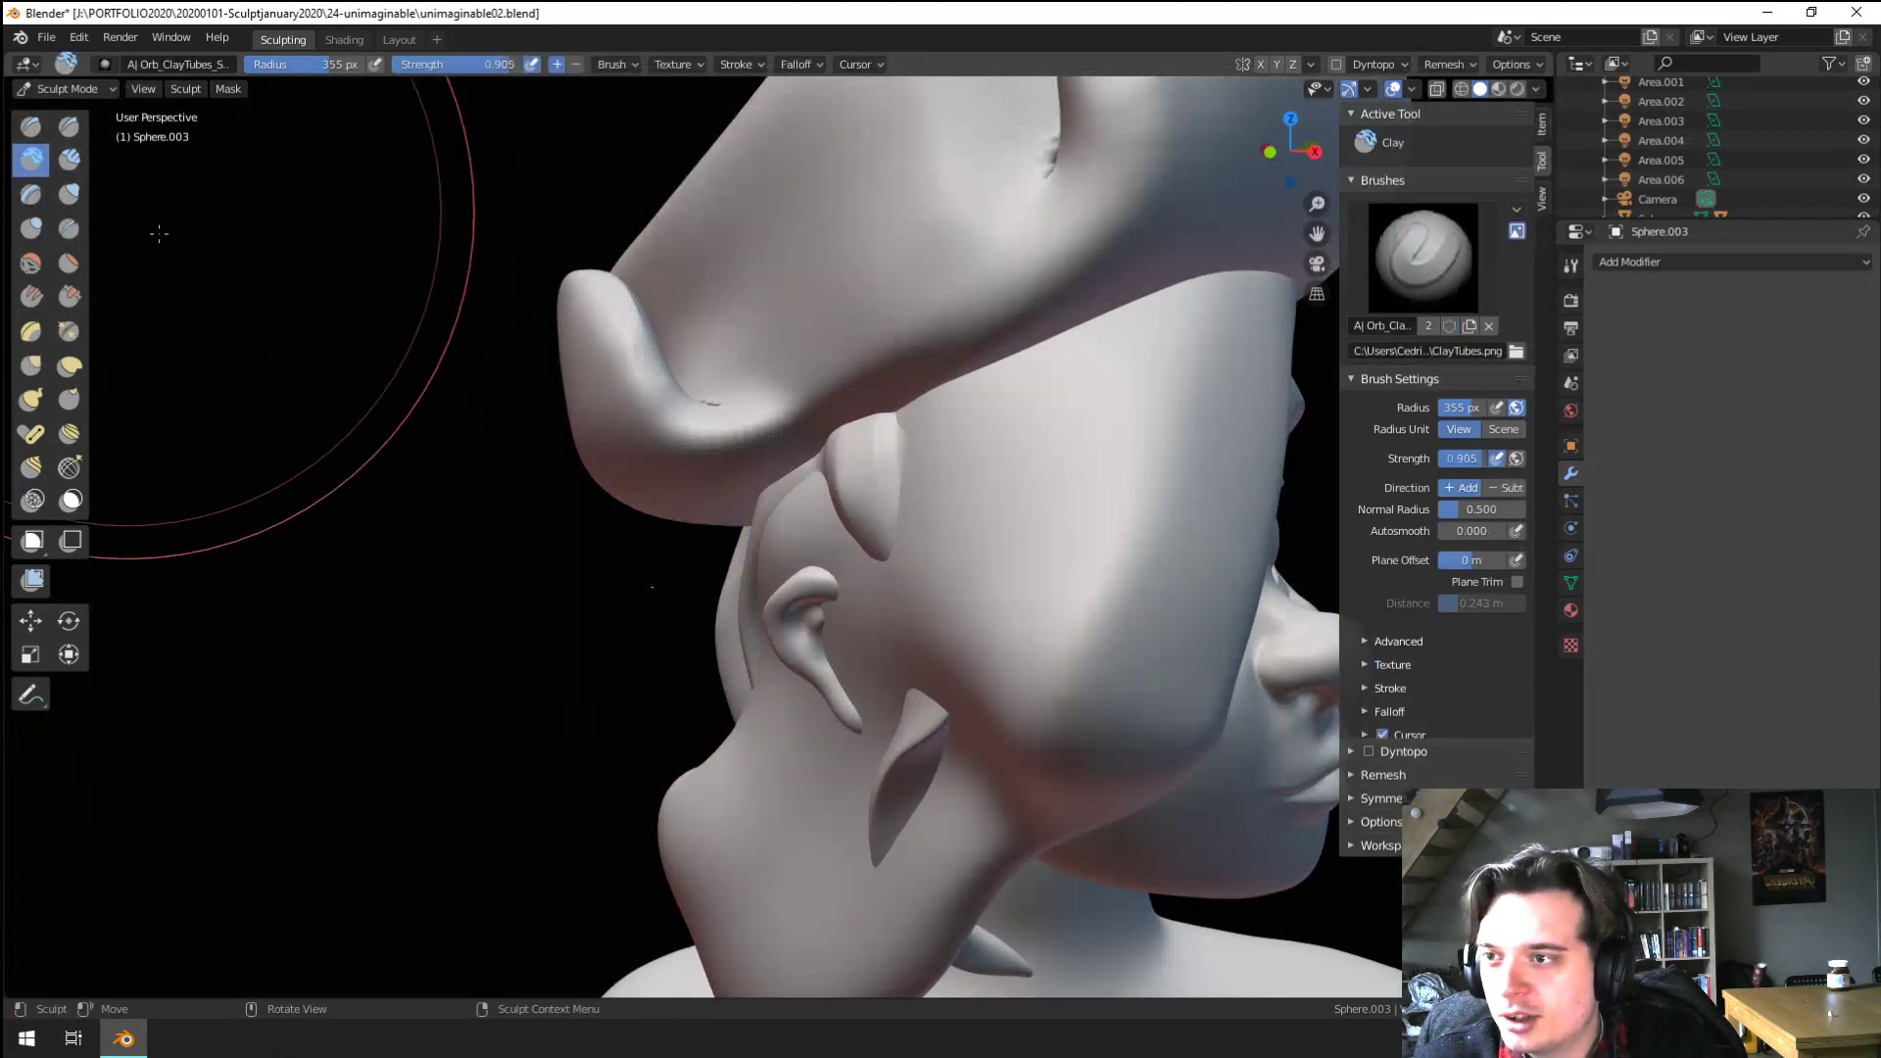
middle_click_drag(912, 500, 942, 597, "ctrl")
key("f")
left_click(1084, 591)
key("f")
left_click(982, 460)
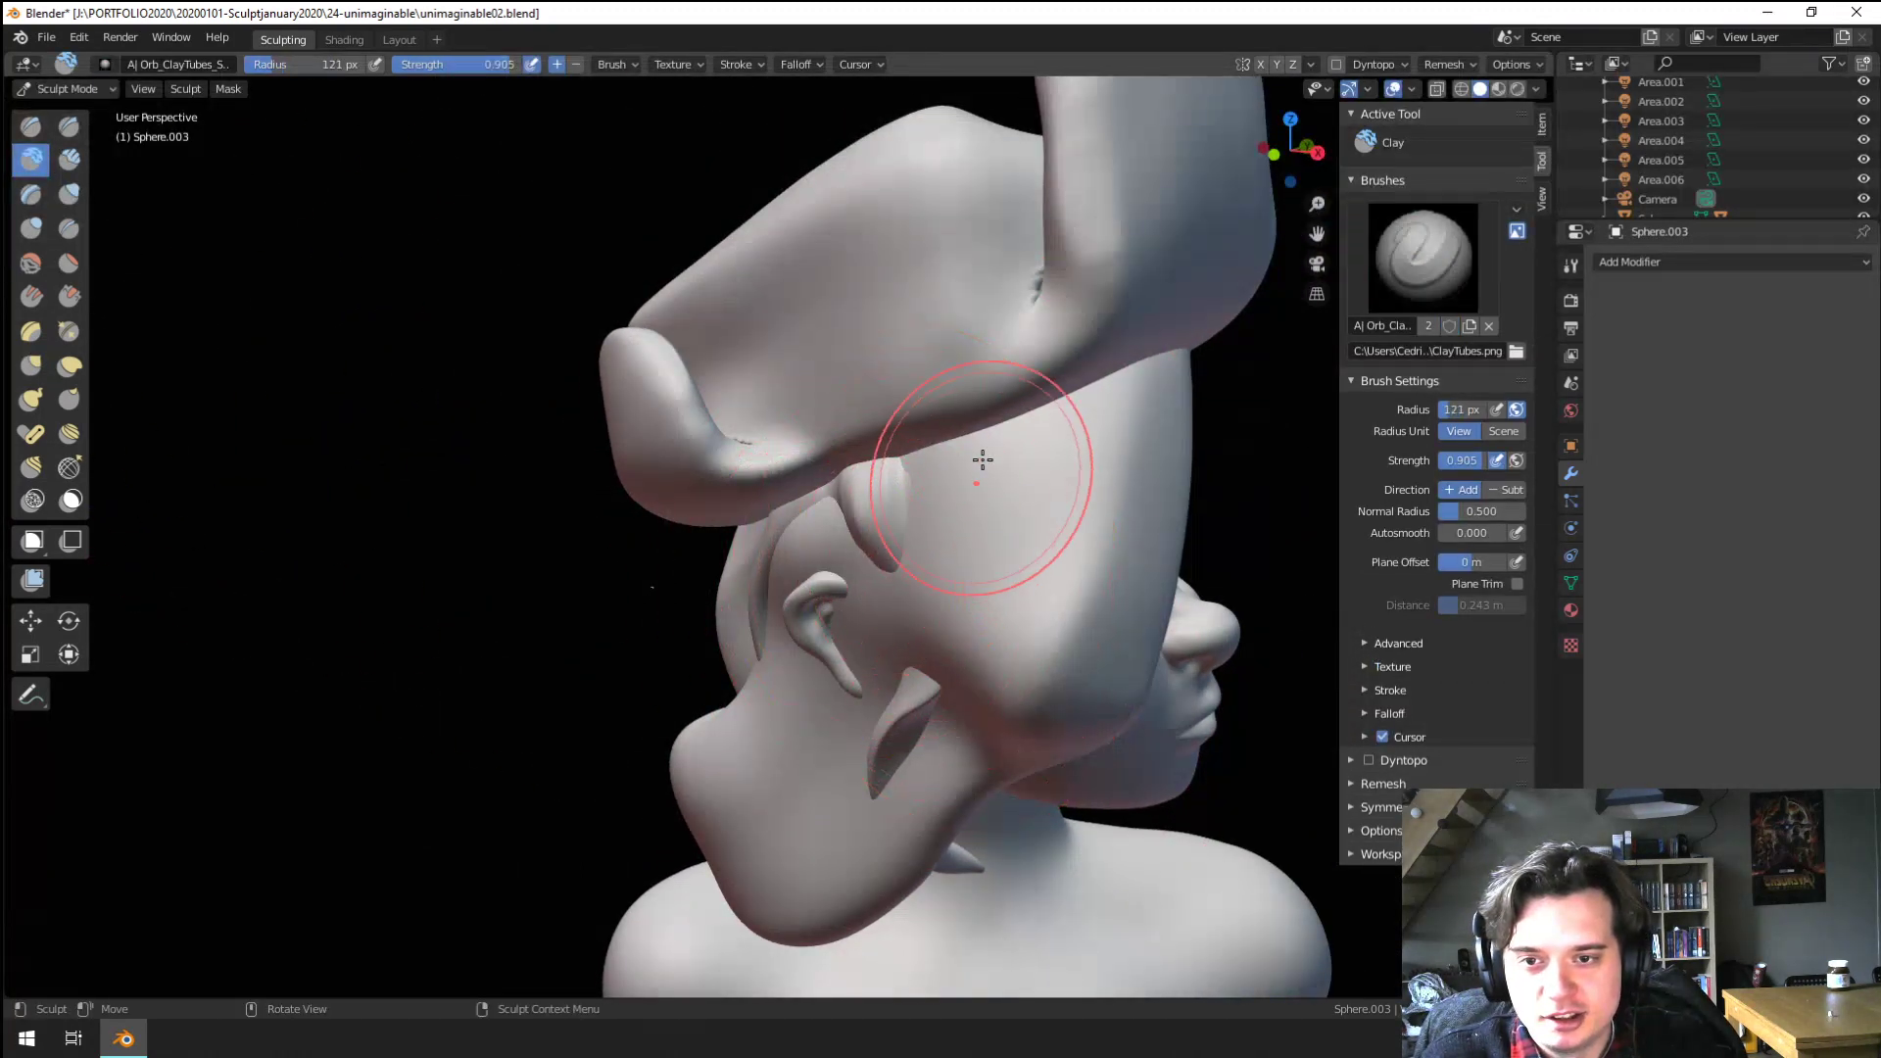
left_click_drag(996, 421, 915, 533)
key("f")
left_click(912, 531)
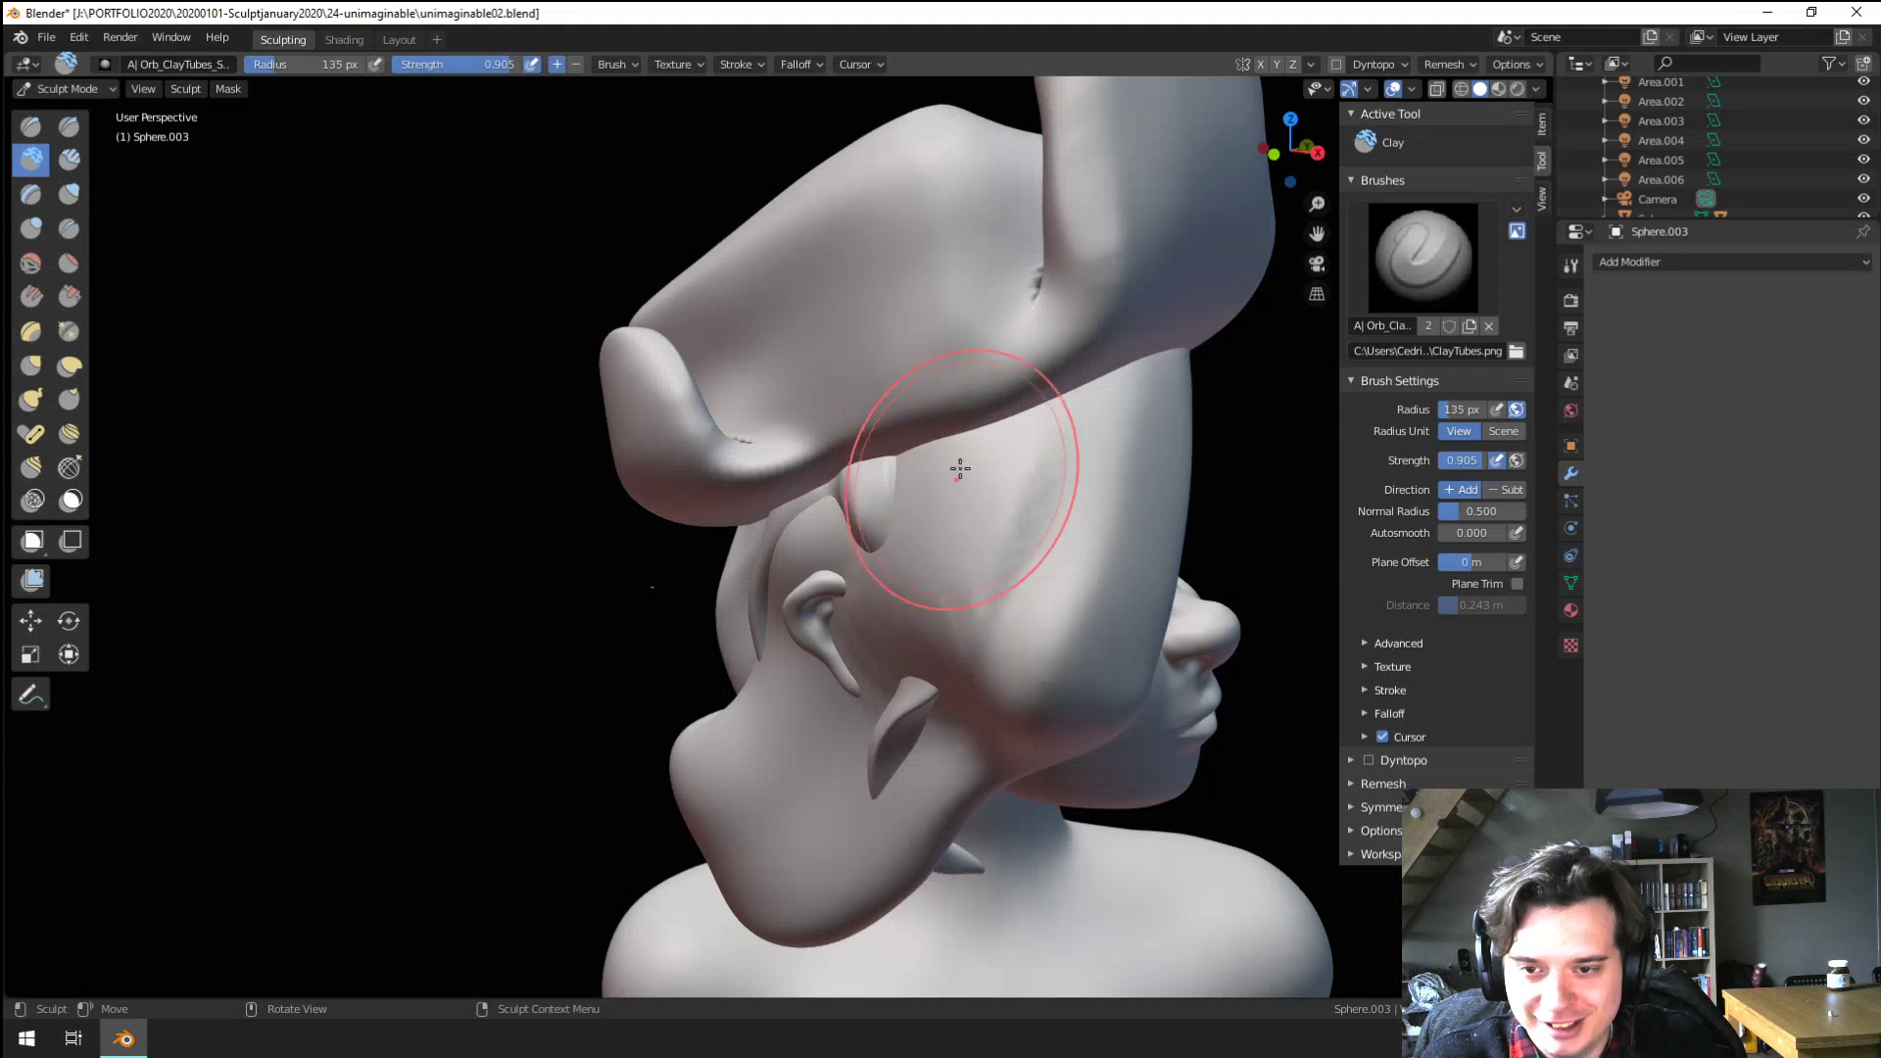
left_click_drag(960, 468, 931, 548)
mouse_move(872, 505)
middle_mouse_down()
mouse_move(782, 492)
mouse_move(814, 458)
mouse_move(874, 468)
middle_mouse_up()
key("ctrl+z")
key("f")
left_click(855, 513)
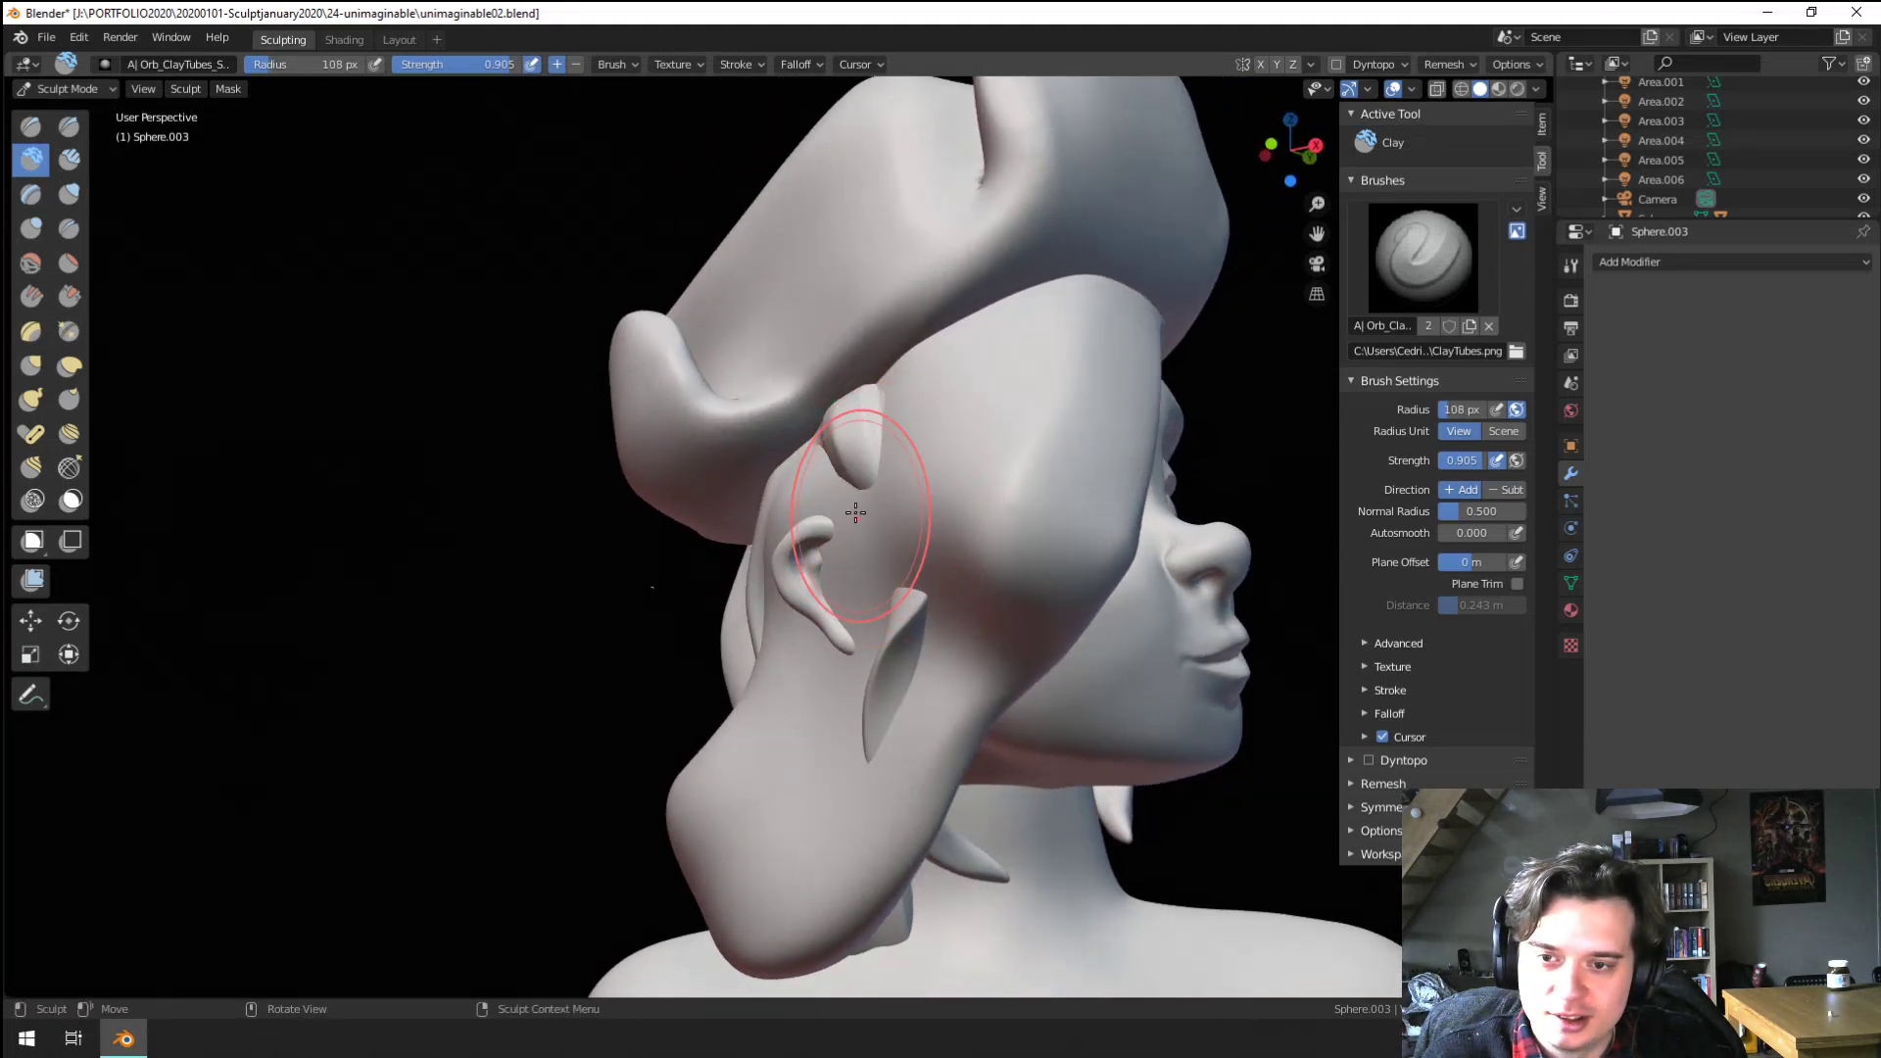
Pull a long strand from the hair beside the head down to the shoulder with the Snake Hook brush at 148 px radius
mouse_move(859, 538)
middle_mouse_down()
mouse_move(764, 534)
mouse_move(638, 567)
mouse_move(550, 672)
mouse_move(794, 681)
mouse_move(822, 705)
middle_mouse_up()
key("g")
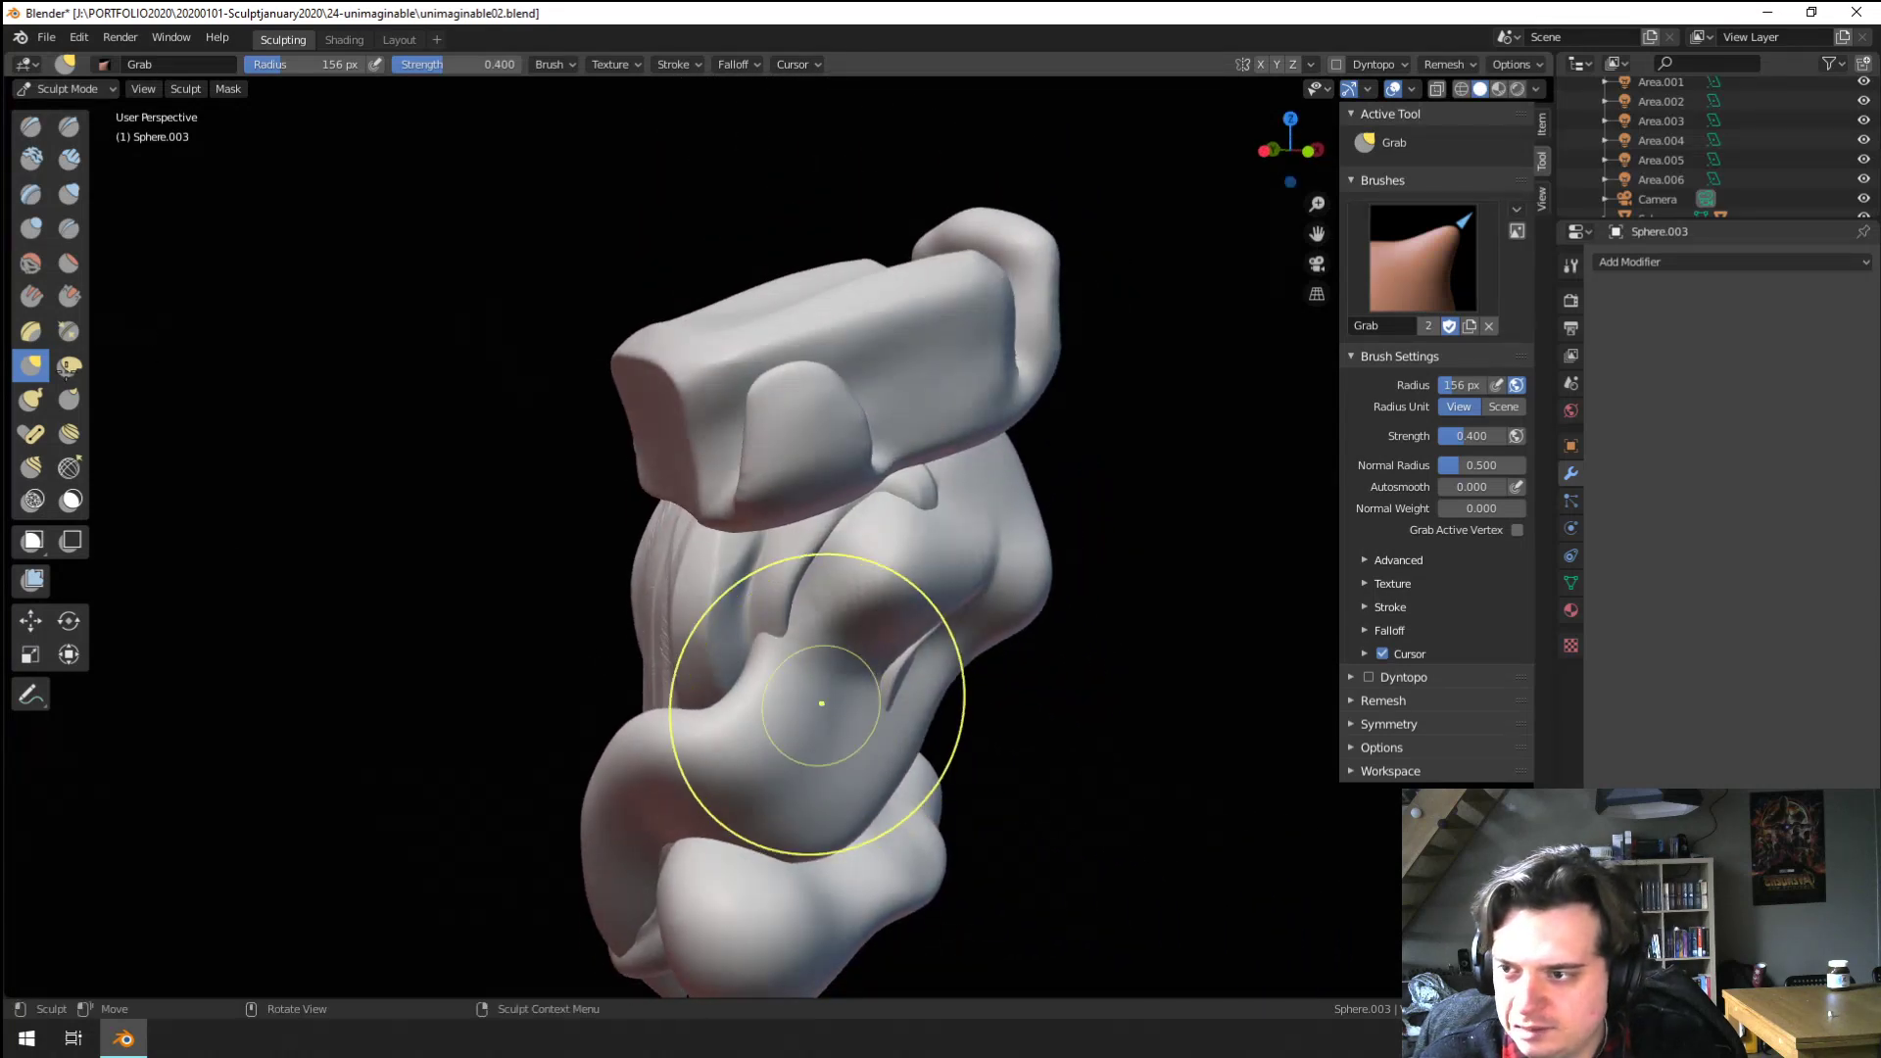
left_click(31, 398)
middle_click_drag(686, 607, 839, 609)
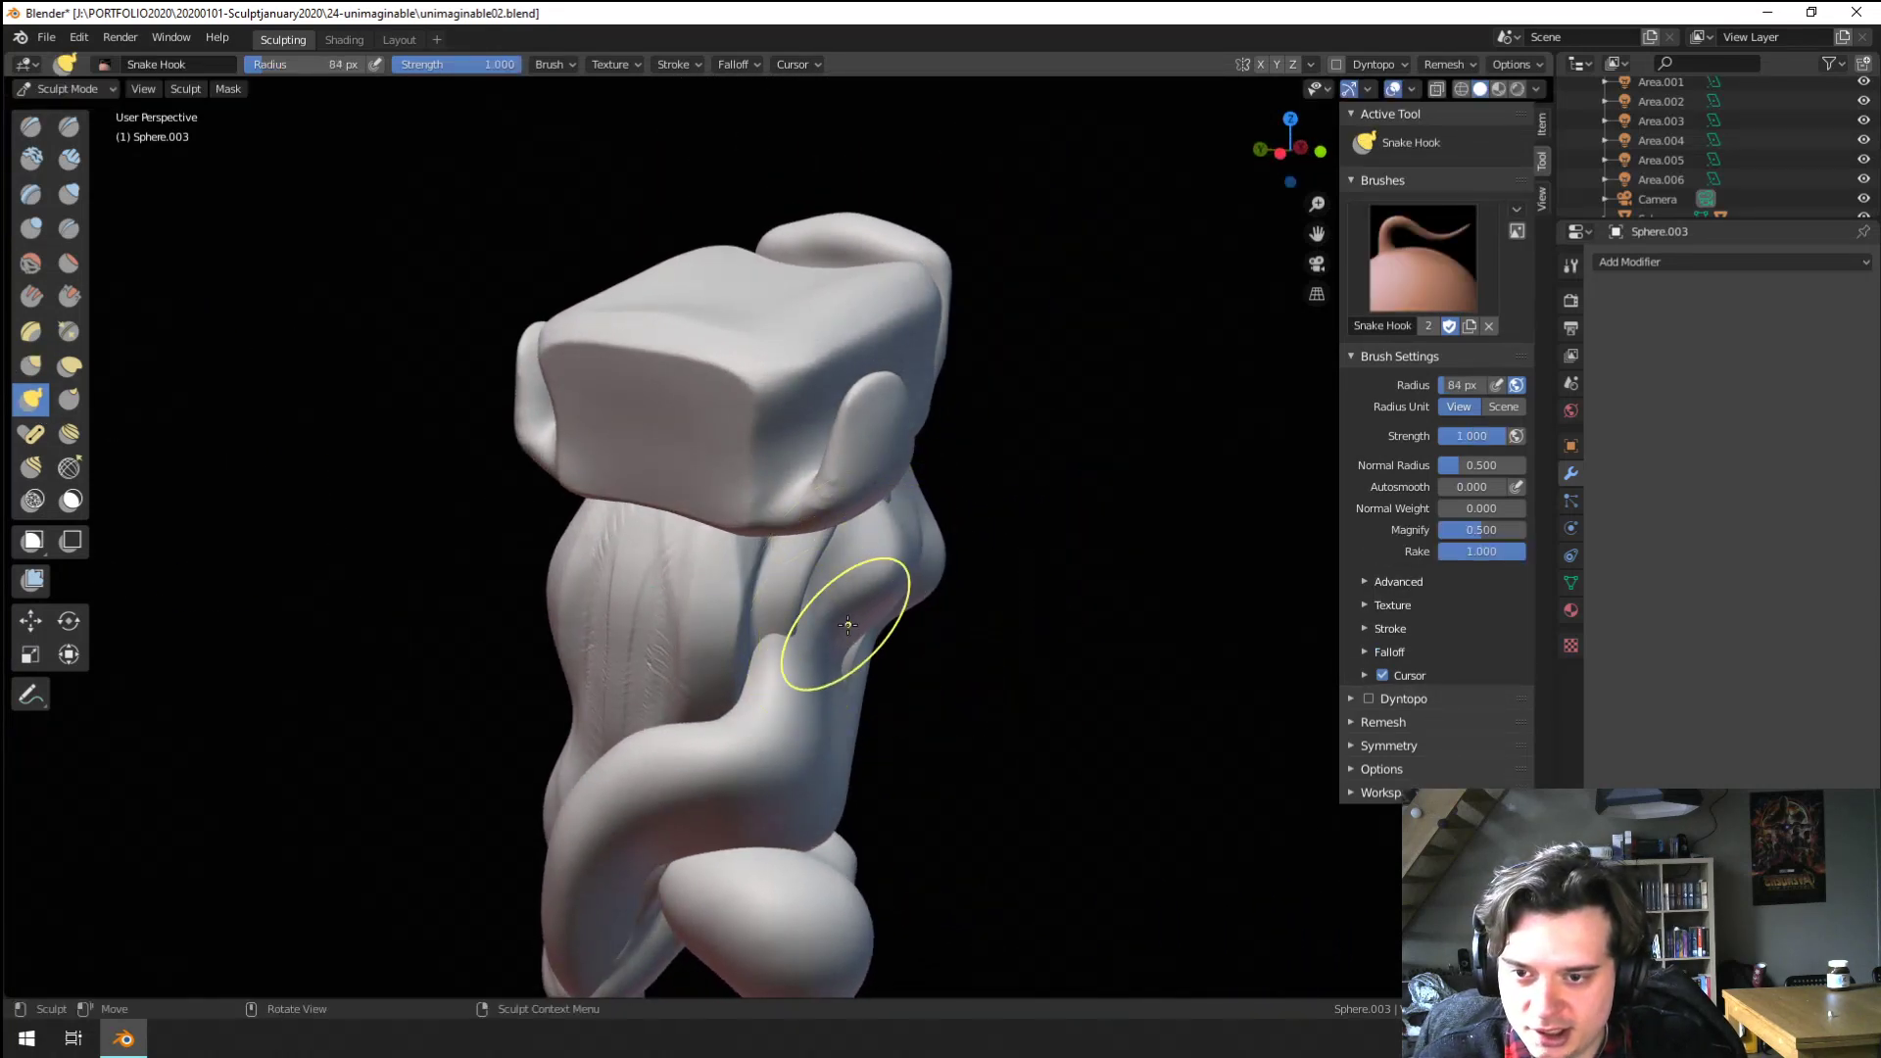
mouse_move(878, 739)
middle_mouse_down()
mouse_move(529, 768)
mouse_move(461, 803)
mouse_move(565, 774)
mouse_move(795, 840)
mouse_move(818, 749)
middle_mouse_up()
key("f")
left_click(845, 839)
Widen the long strand with the Snake Hook brush at 109 px radius and thicken it with the Inflate brush at 179 px
key("f")
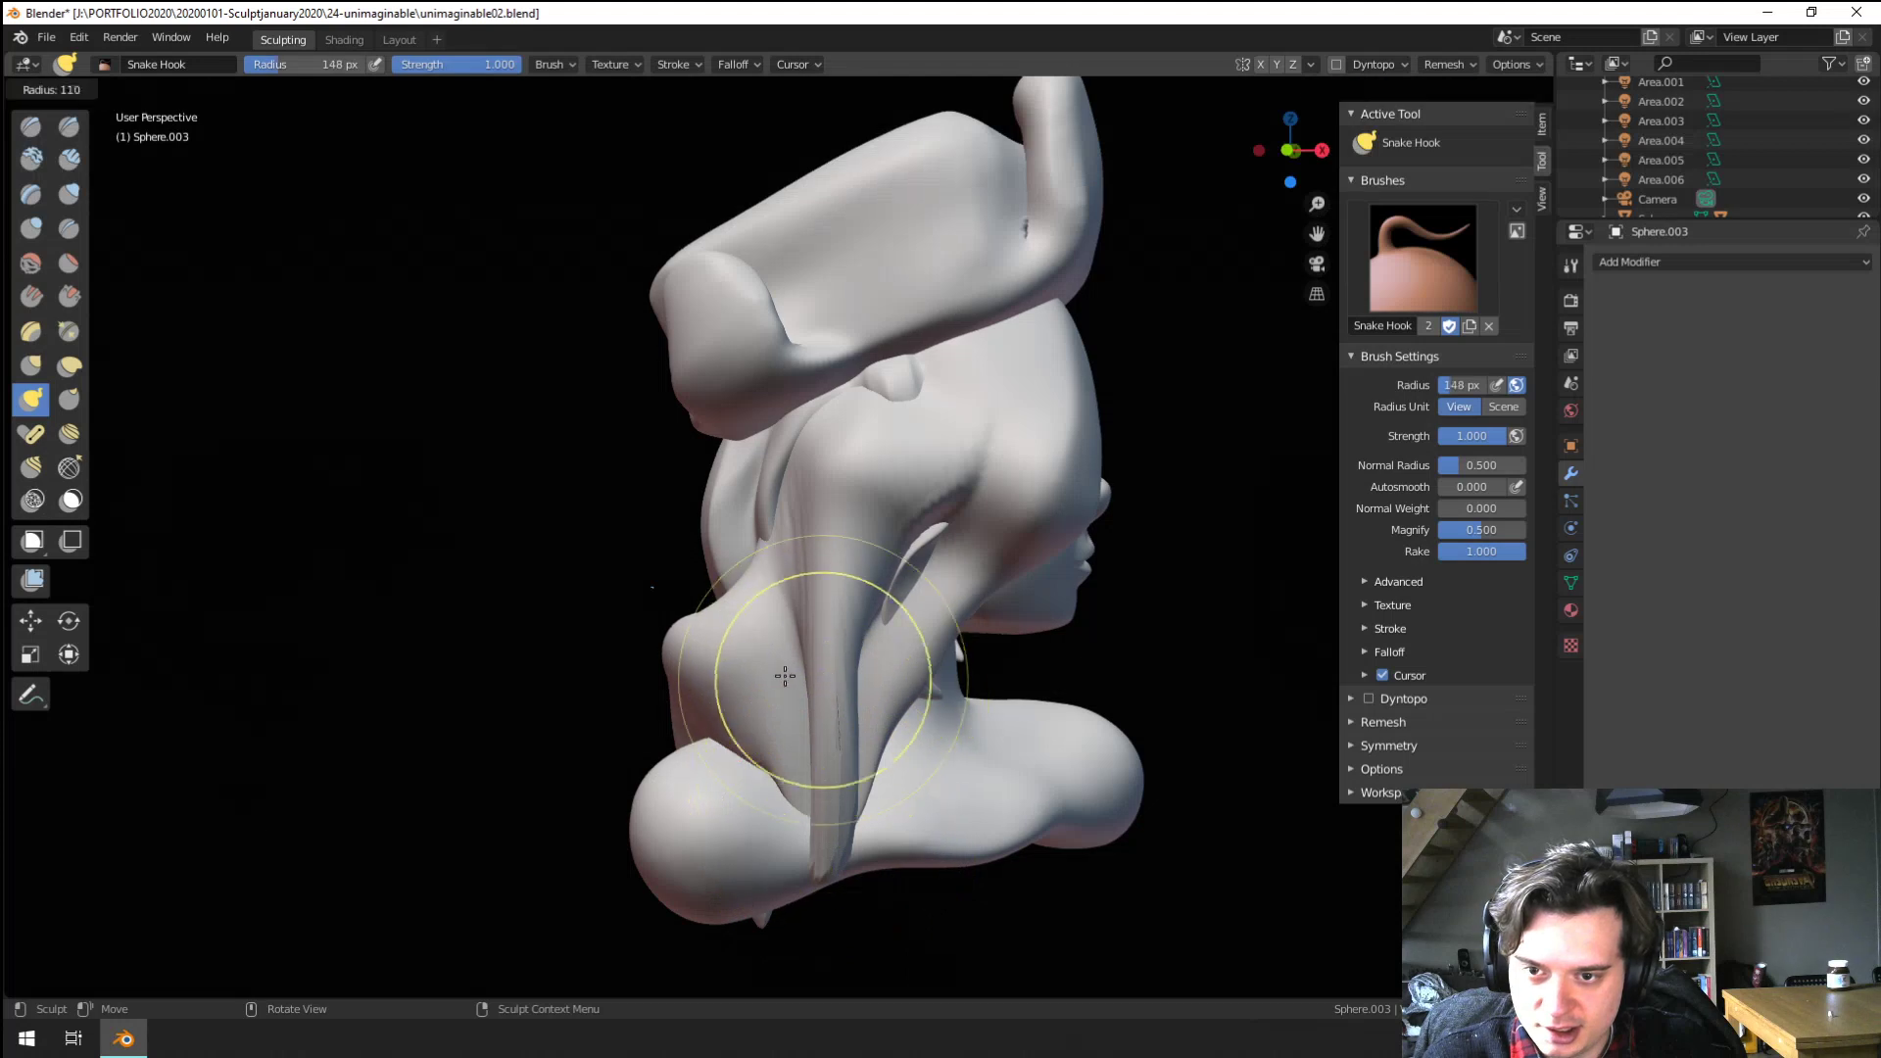
left_click(785, 676)
left_click_drag(821, 668, 859, 656)
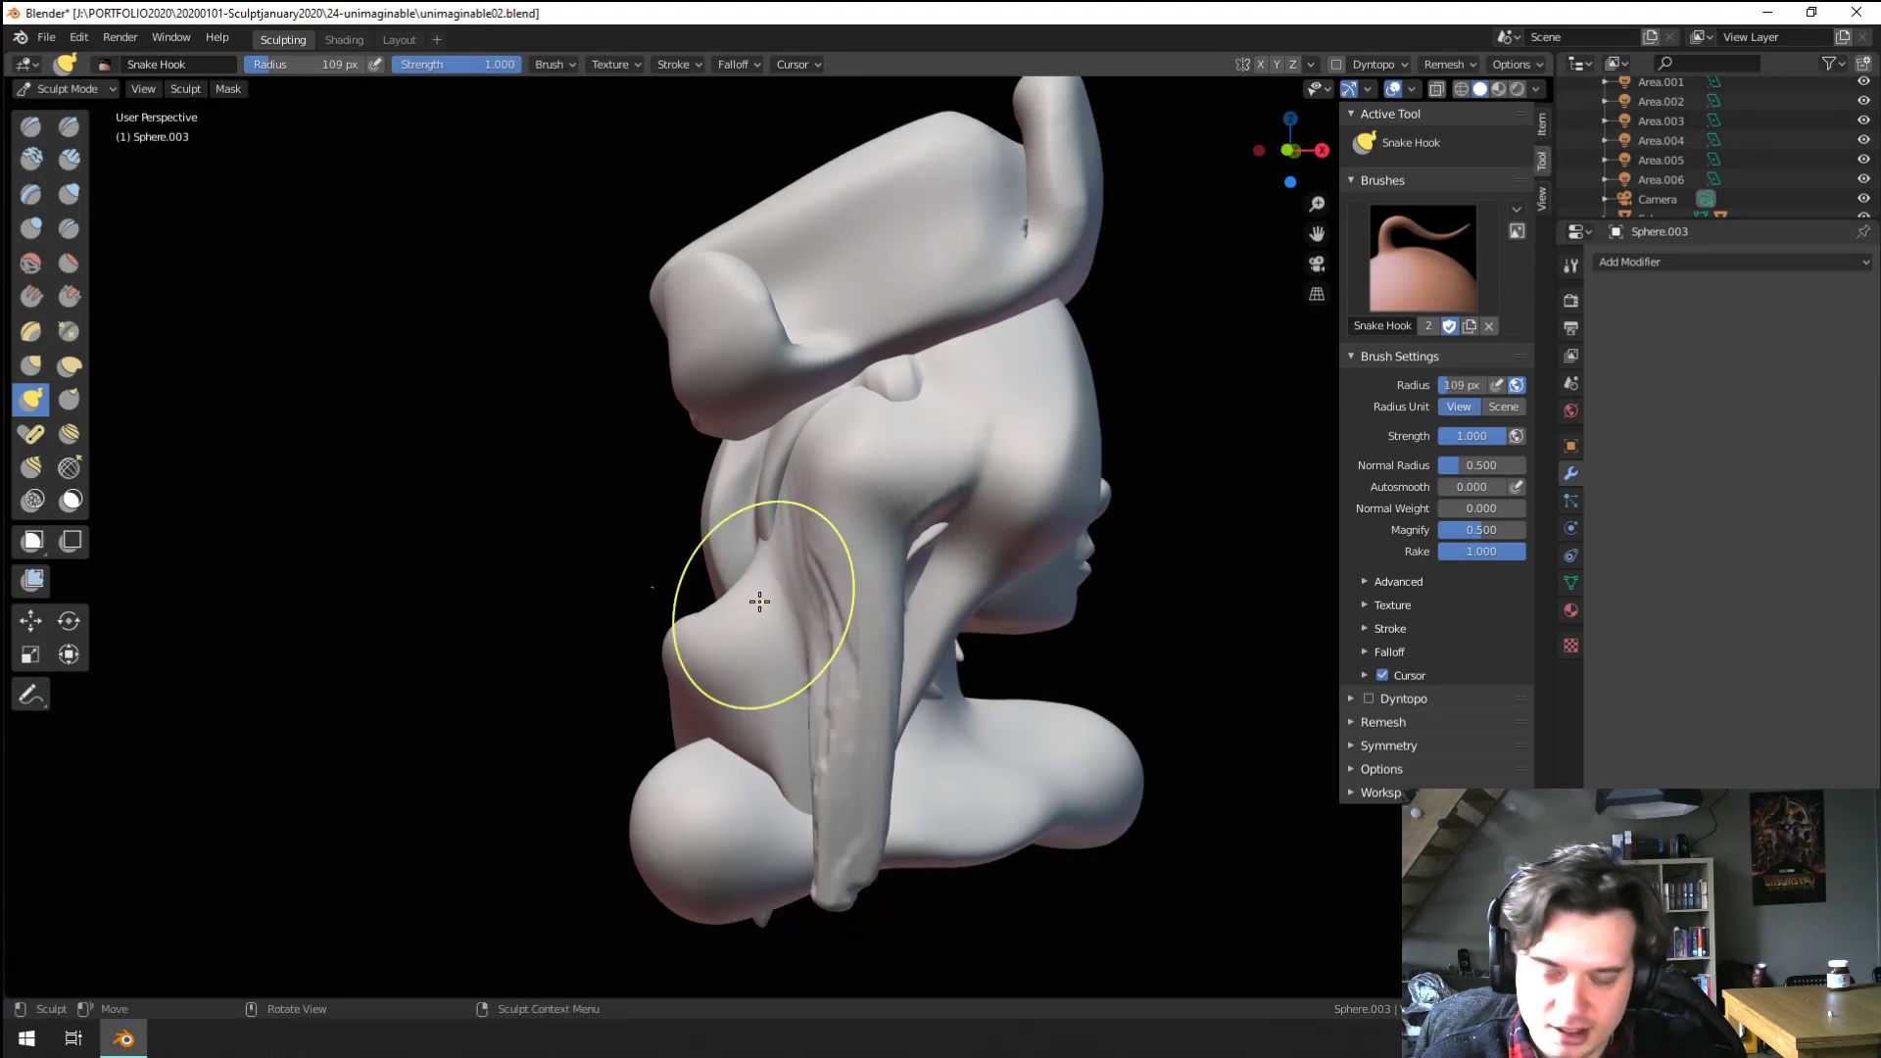
left_click(70, 196)
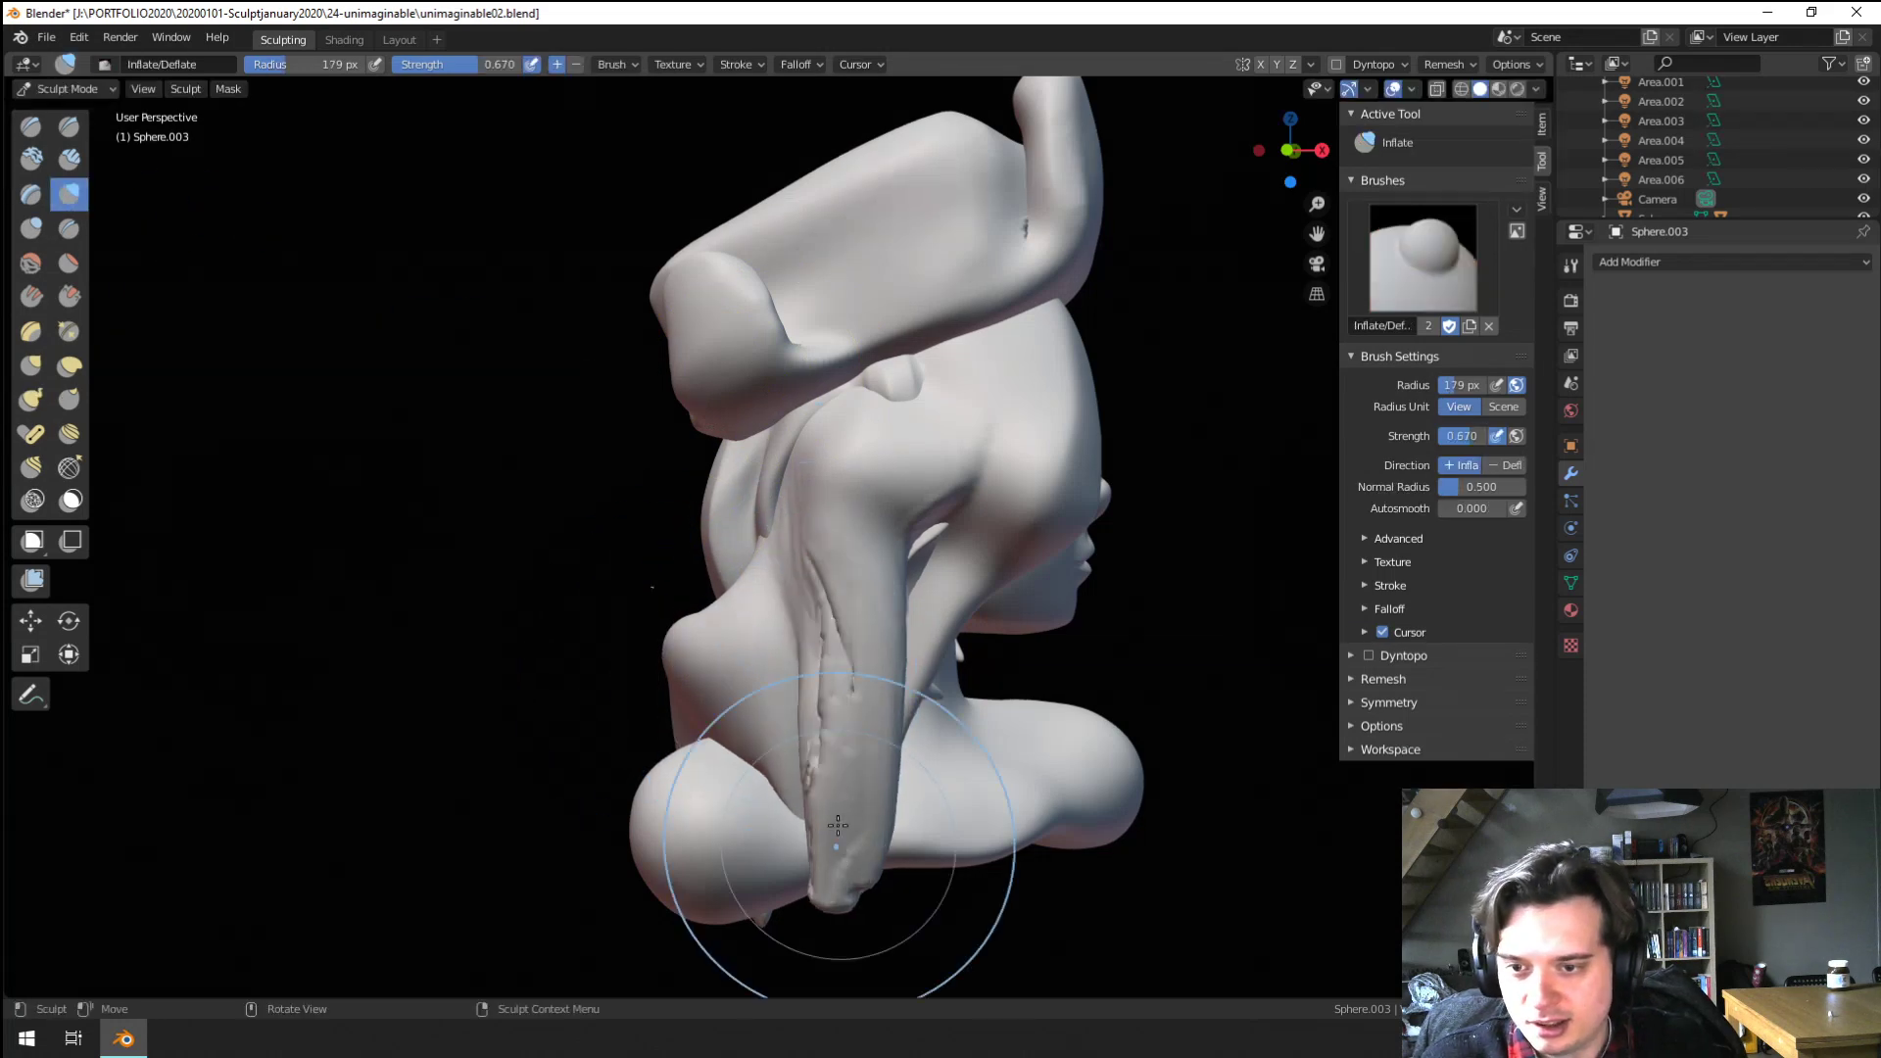
middle_click_drag(839, 585, 600, 630)
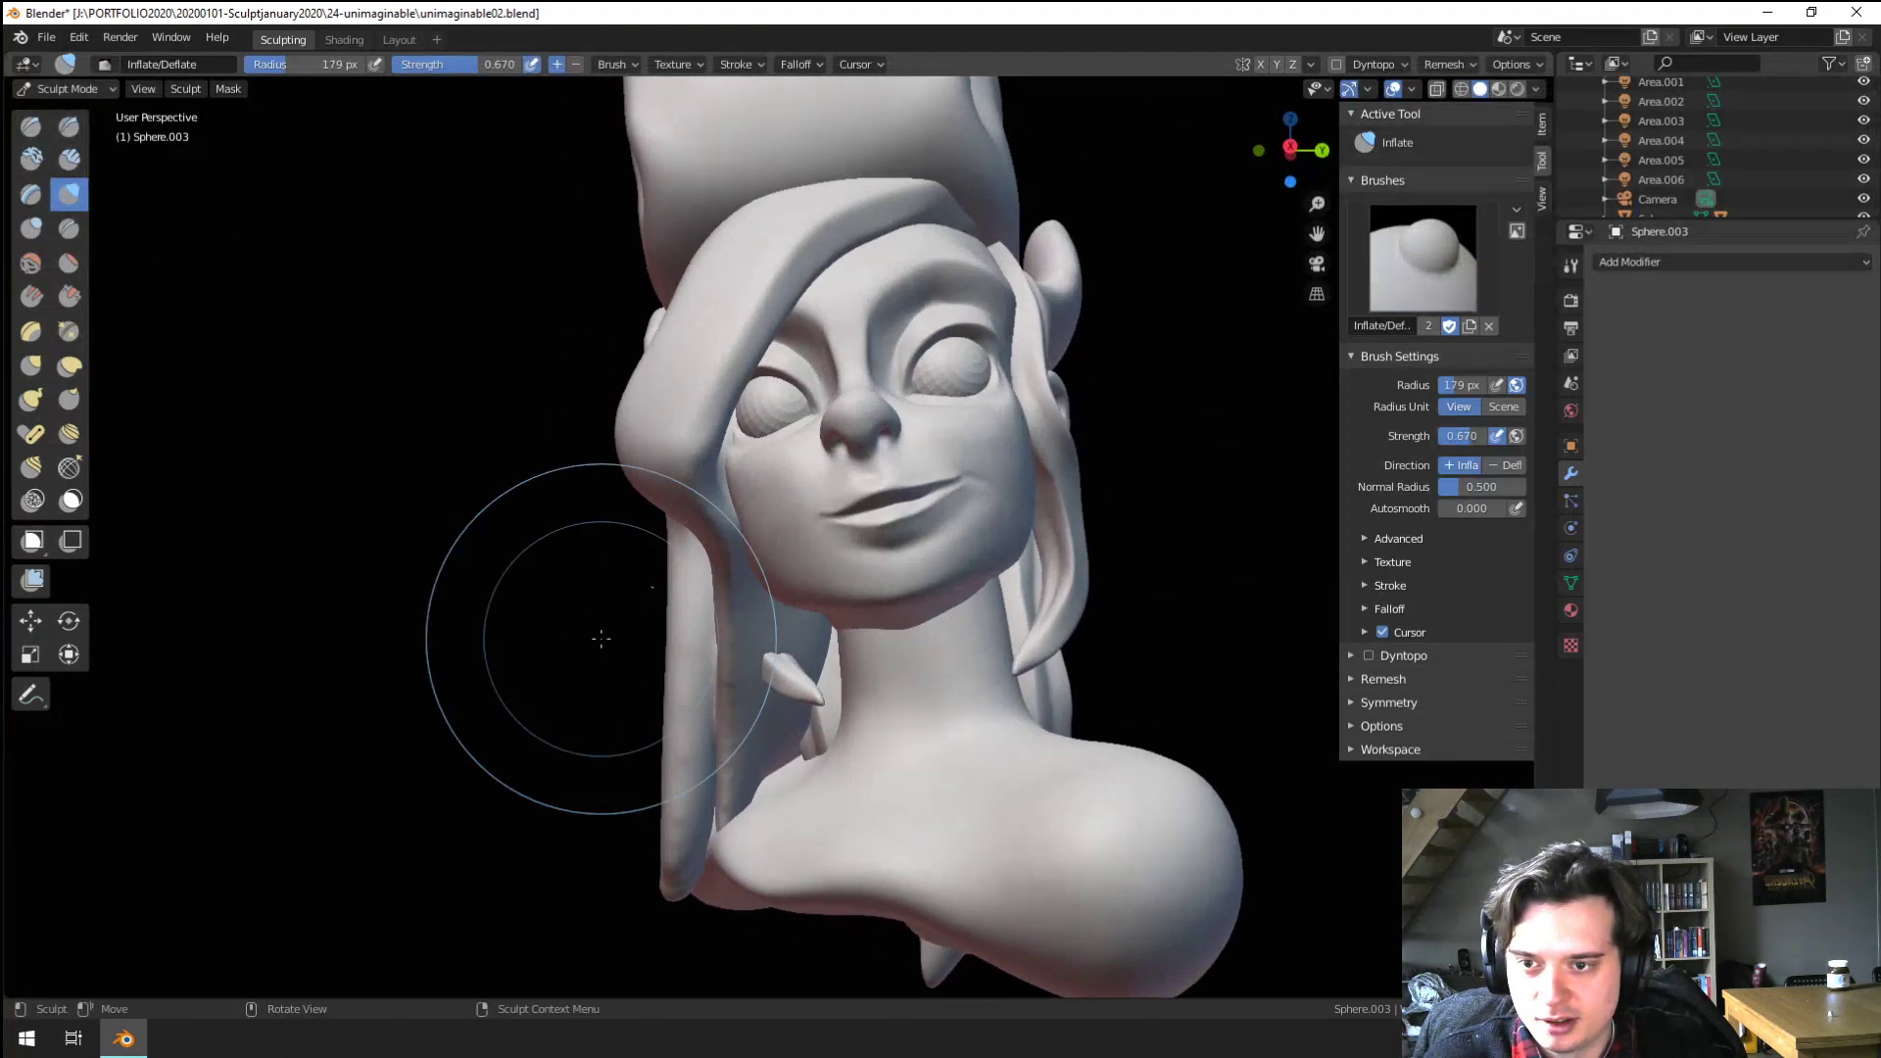
Extend the curved hair beside the neck downward behind the small pointed tip with the Grab brush at 185 and 160 px radius
key("g")
middle_click_drag(692, 685, 728, 751)
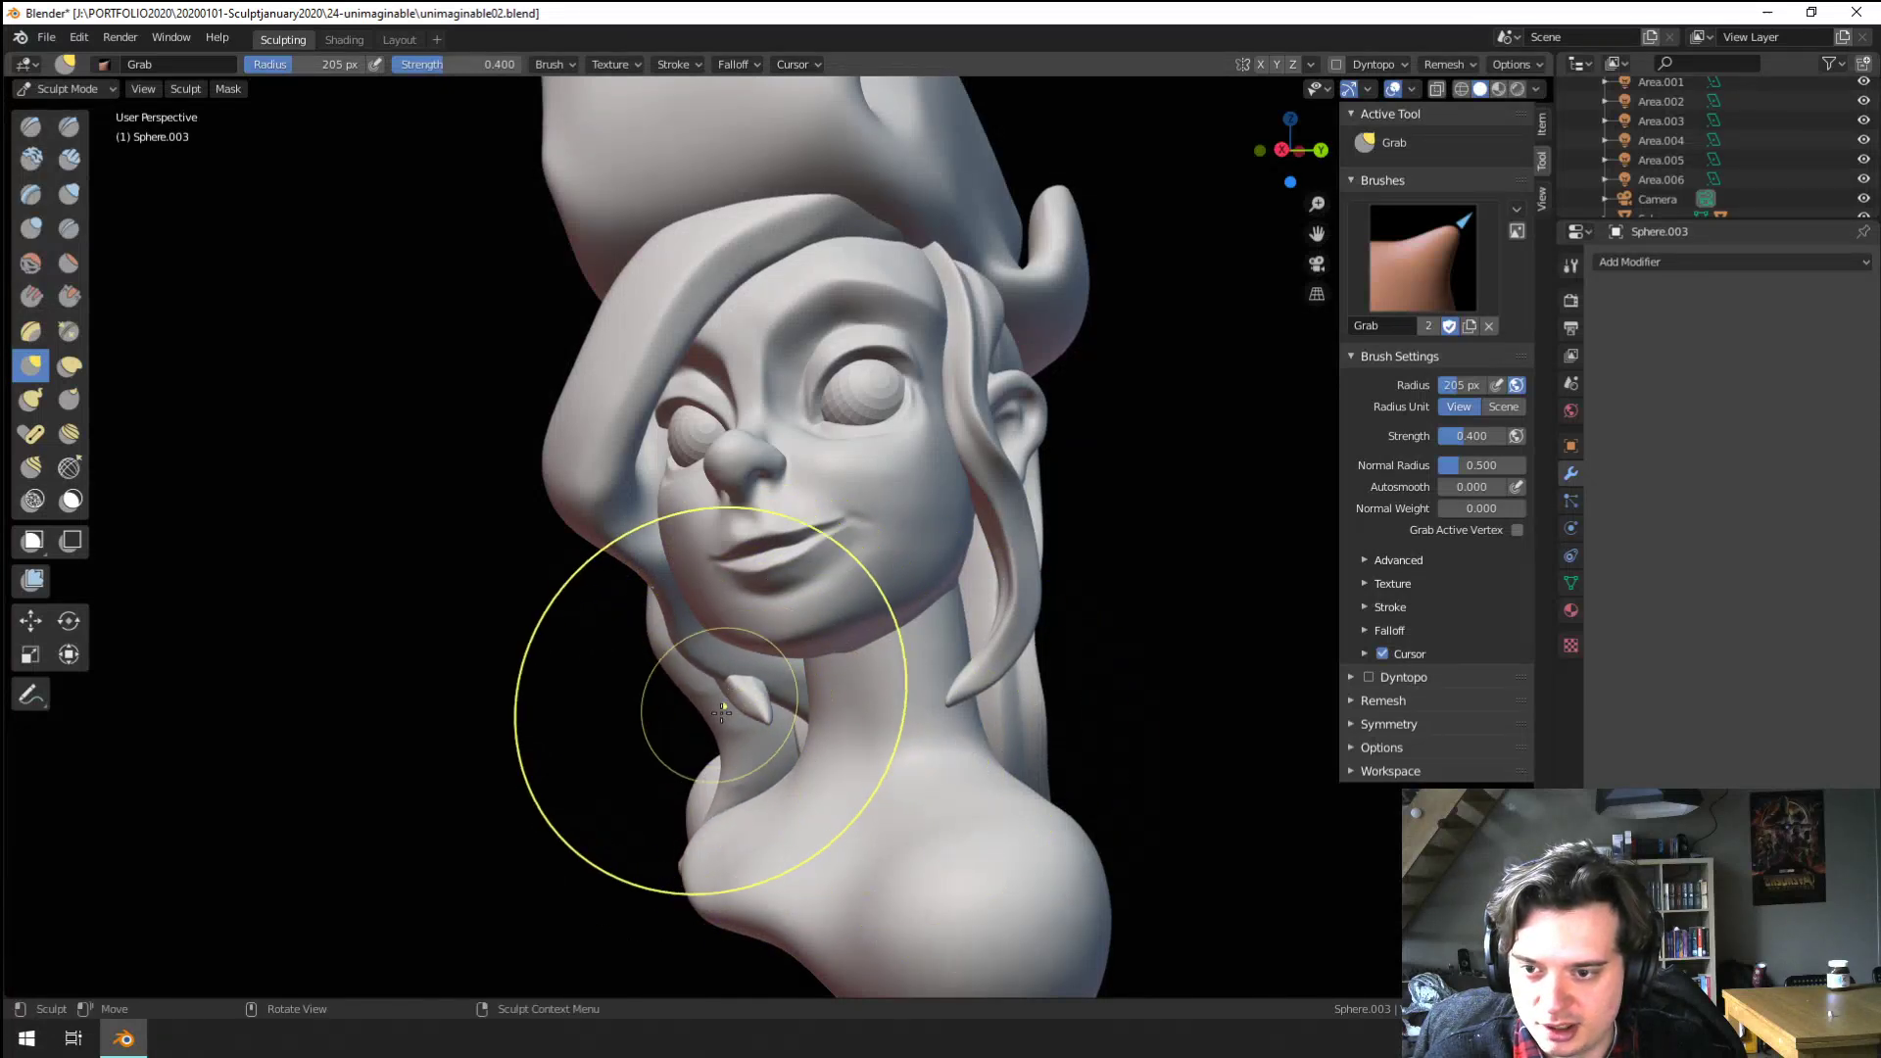
key("f")
left_click(725, 826)
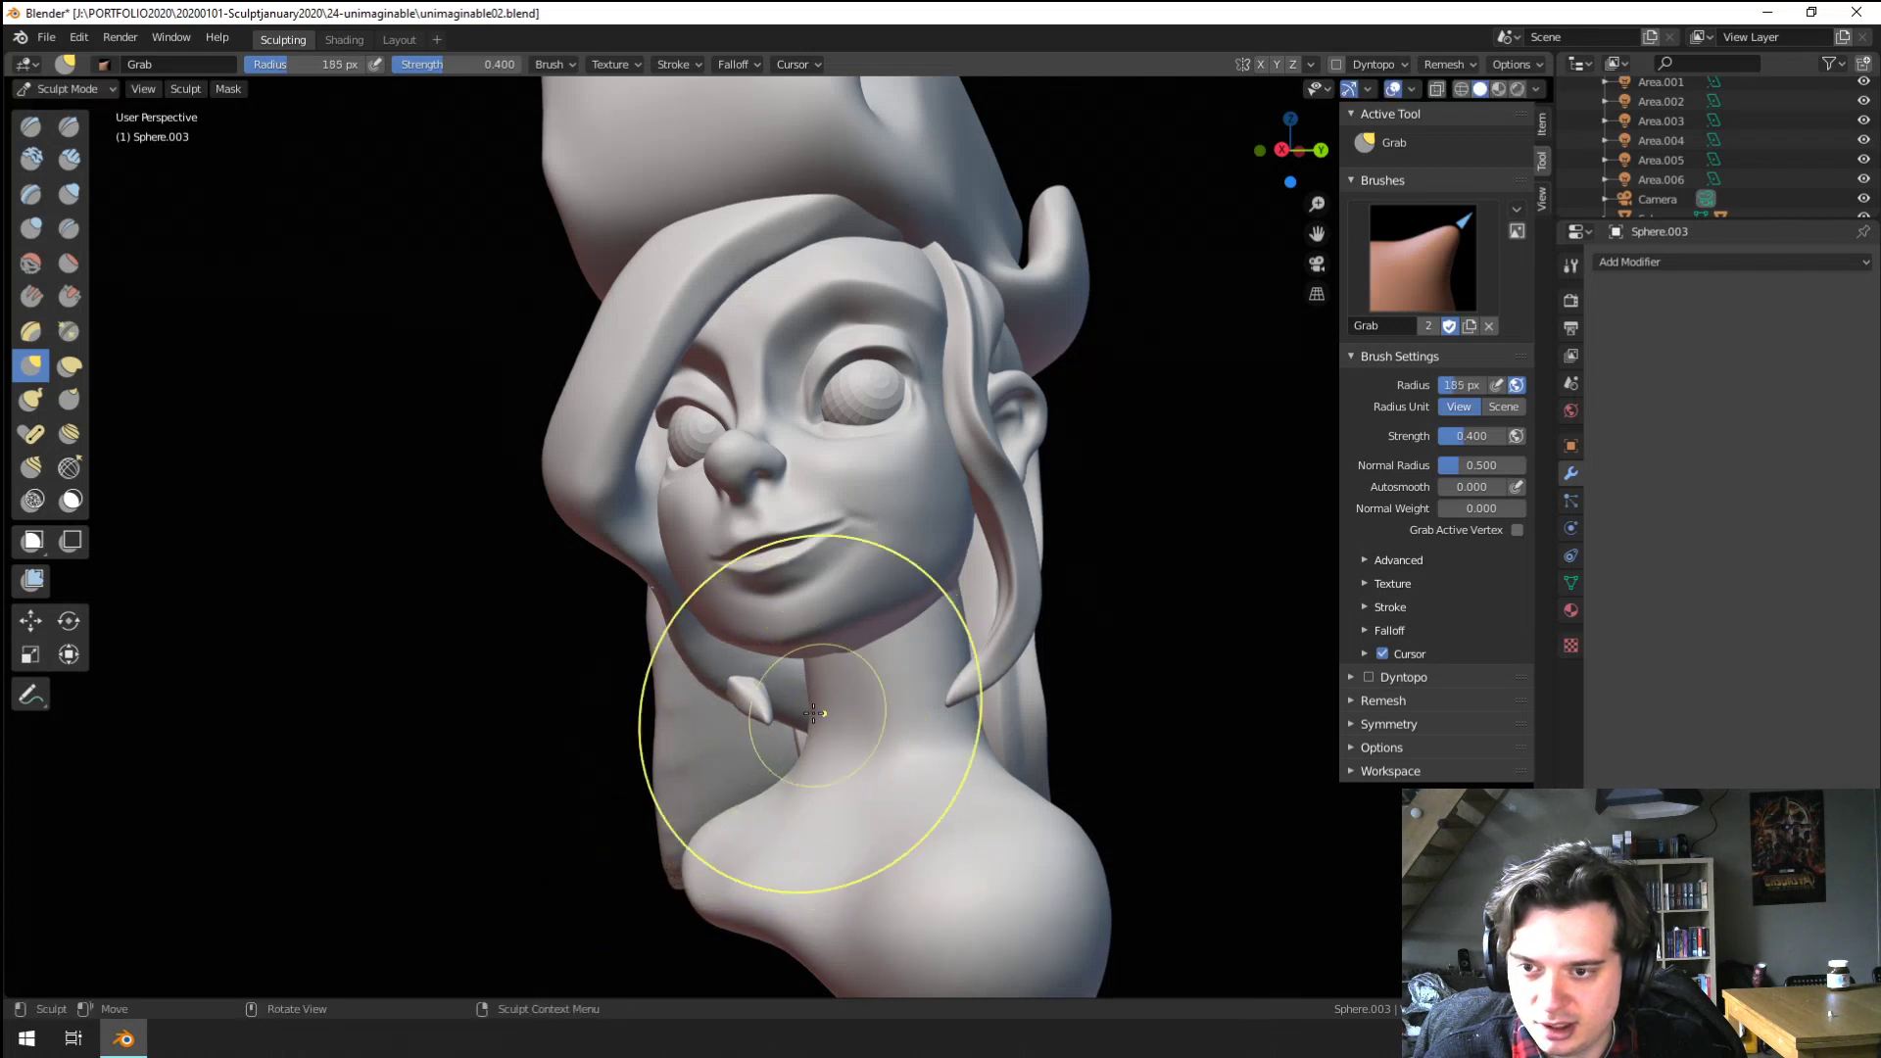
key("f")
left_click(797, 674)
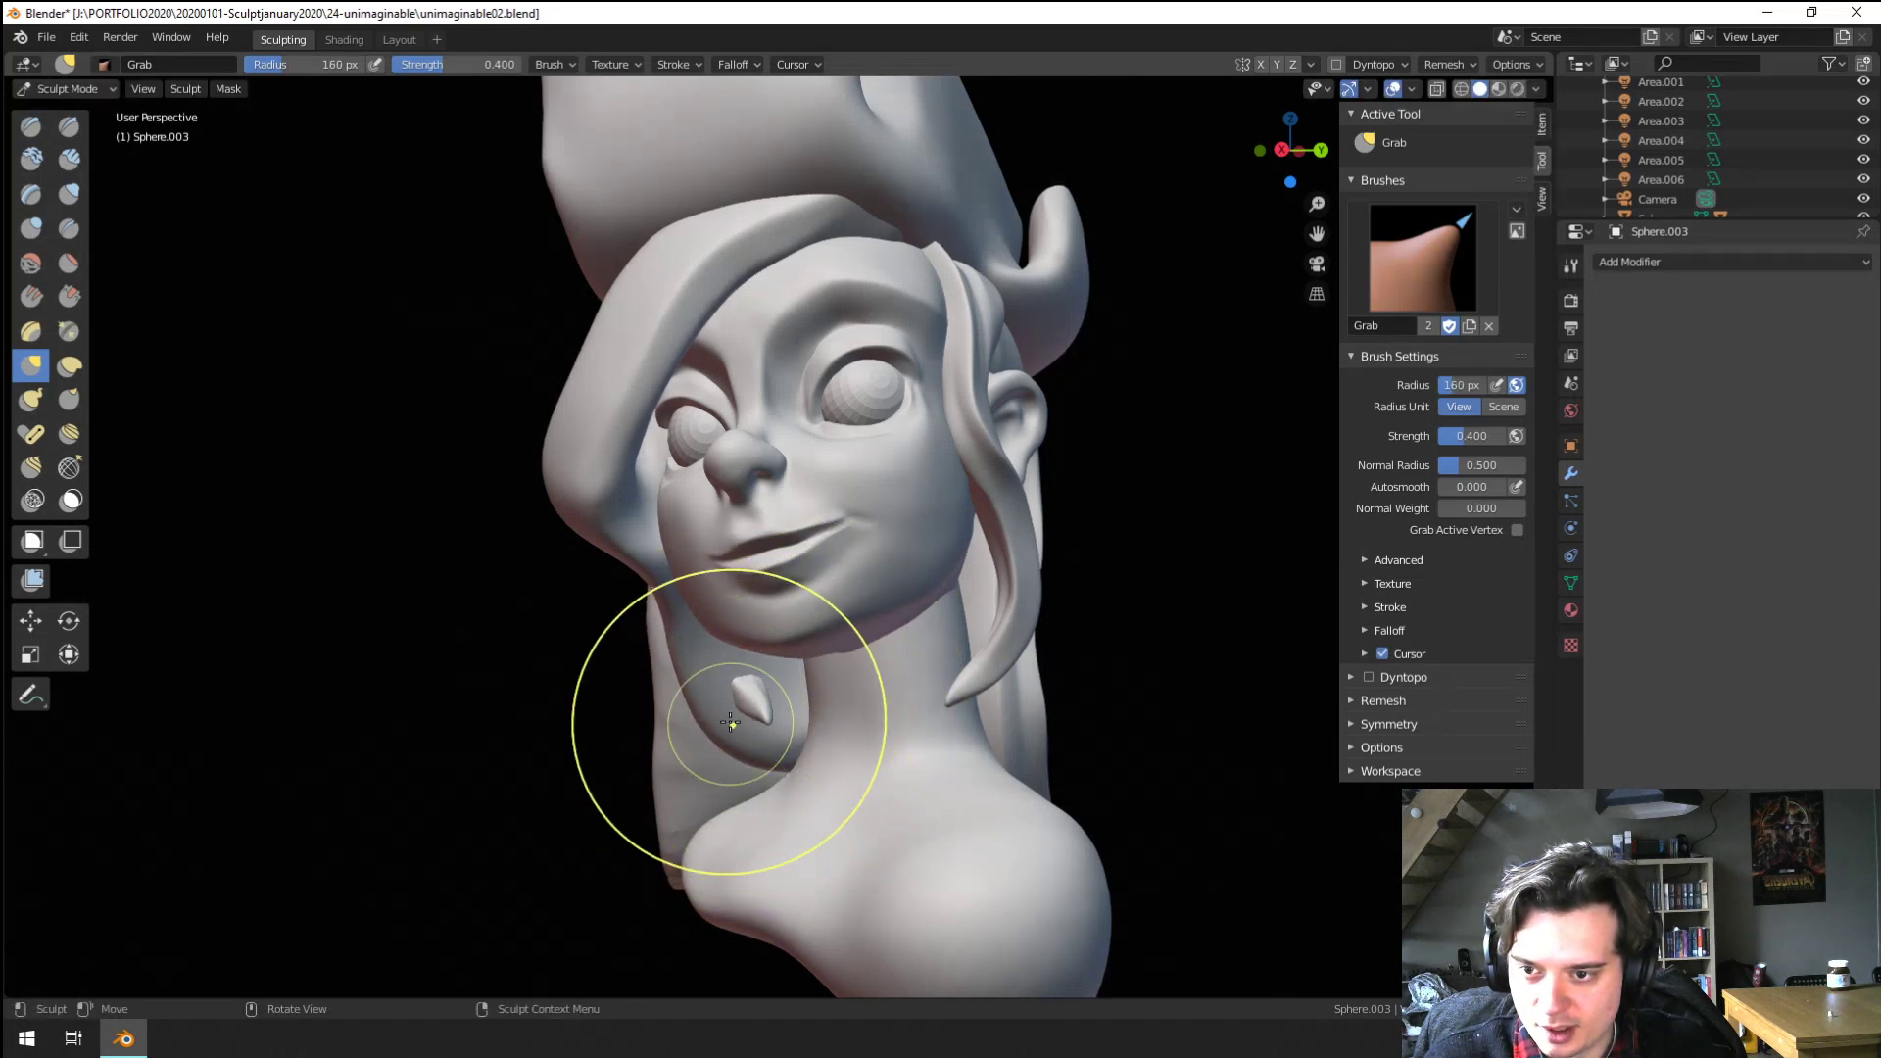
Shape the long strand falling over the shoulder from side and front with the Grab brush and flare its lower end outward
middle_click_drag(724, 728, 691, 764)
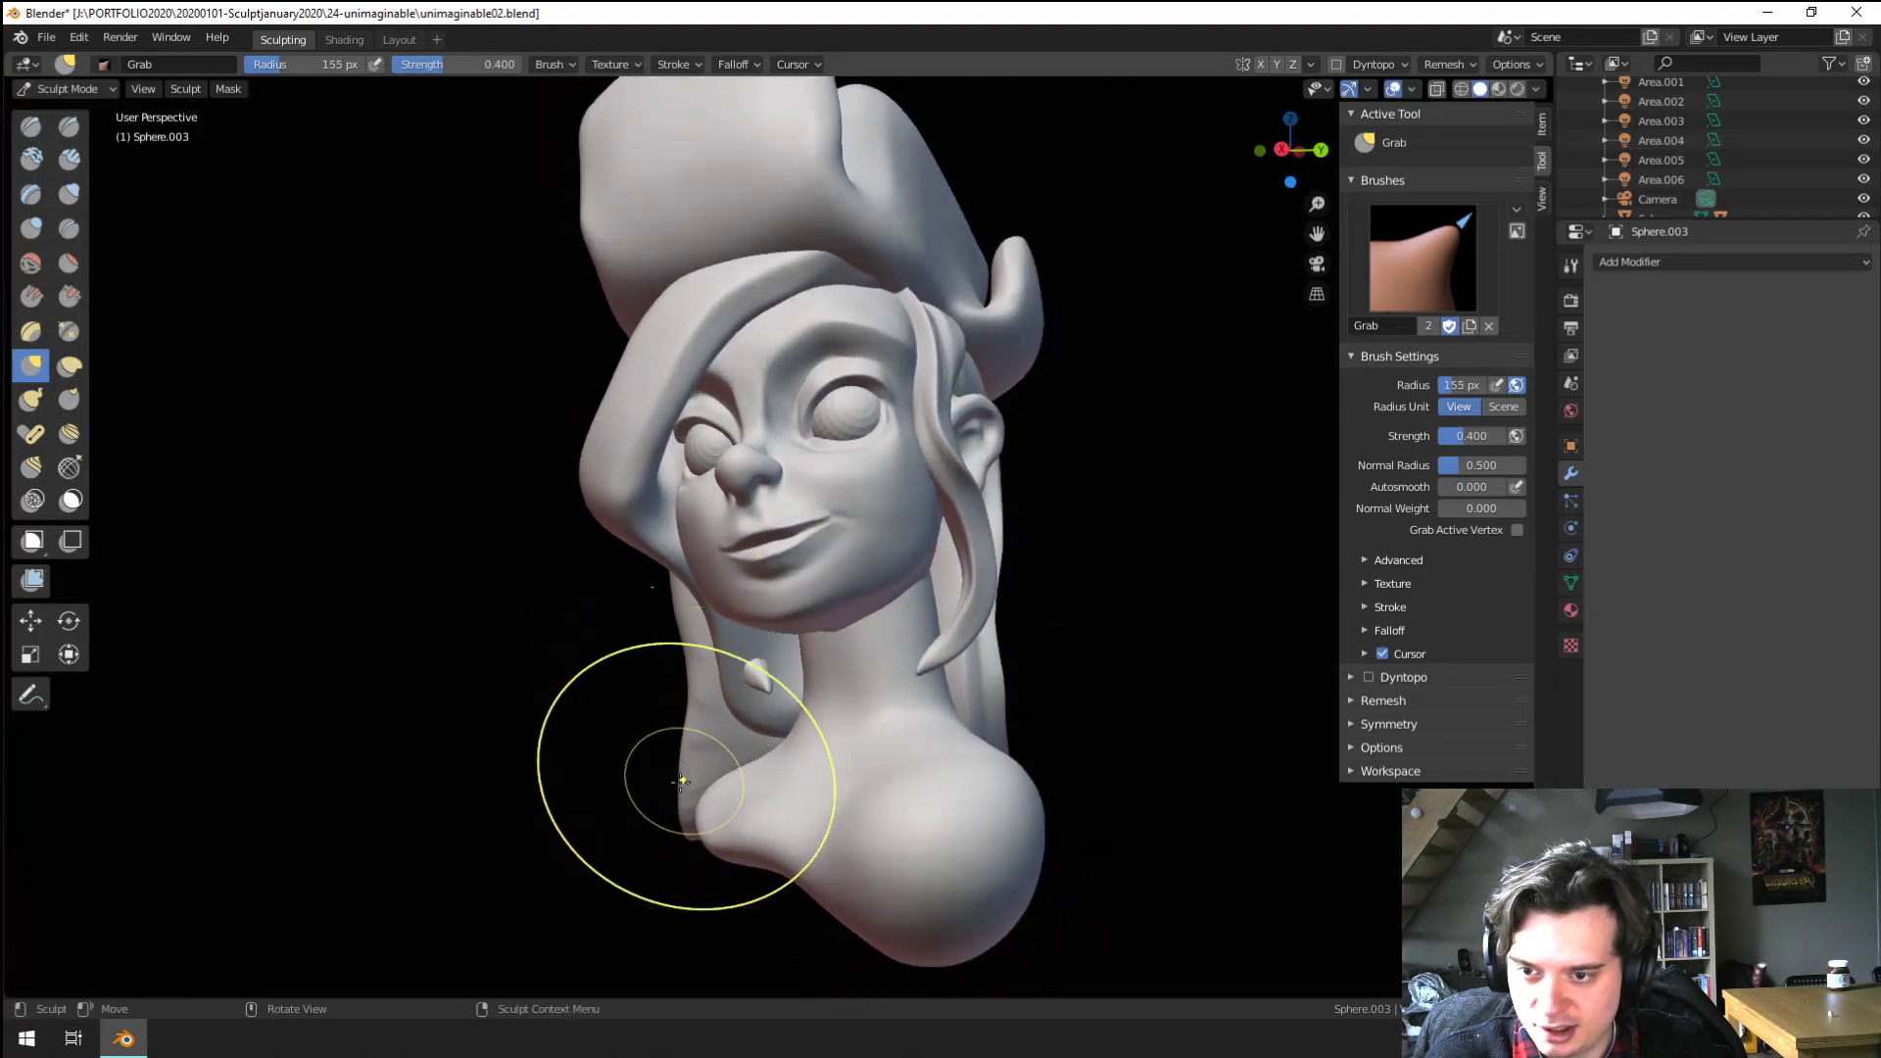
left_click(677, 760)
mouse_move(702, 754)
middle_mouse_down()
mouse_move(880, 649)
mouse_move(874, 625)
middle_mouse_up()
key("f")
left_click(857, 616)
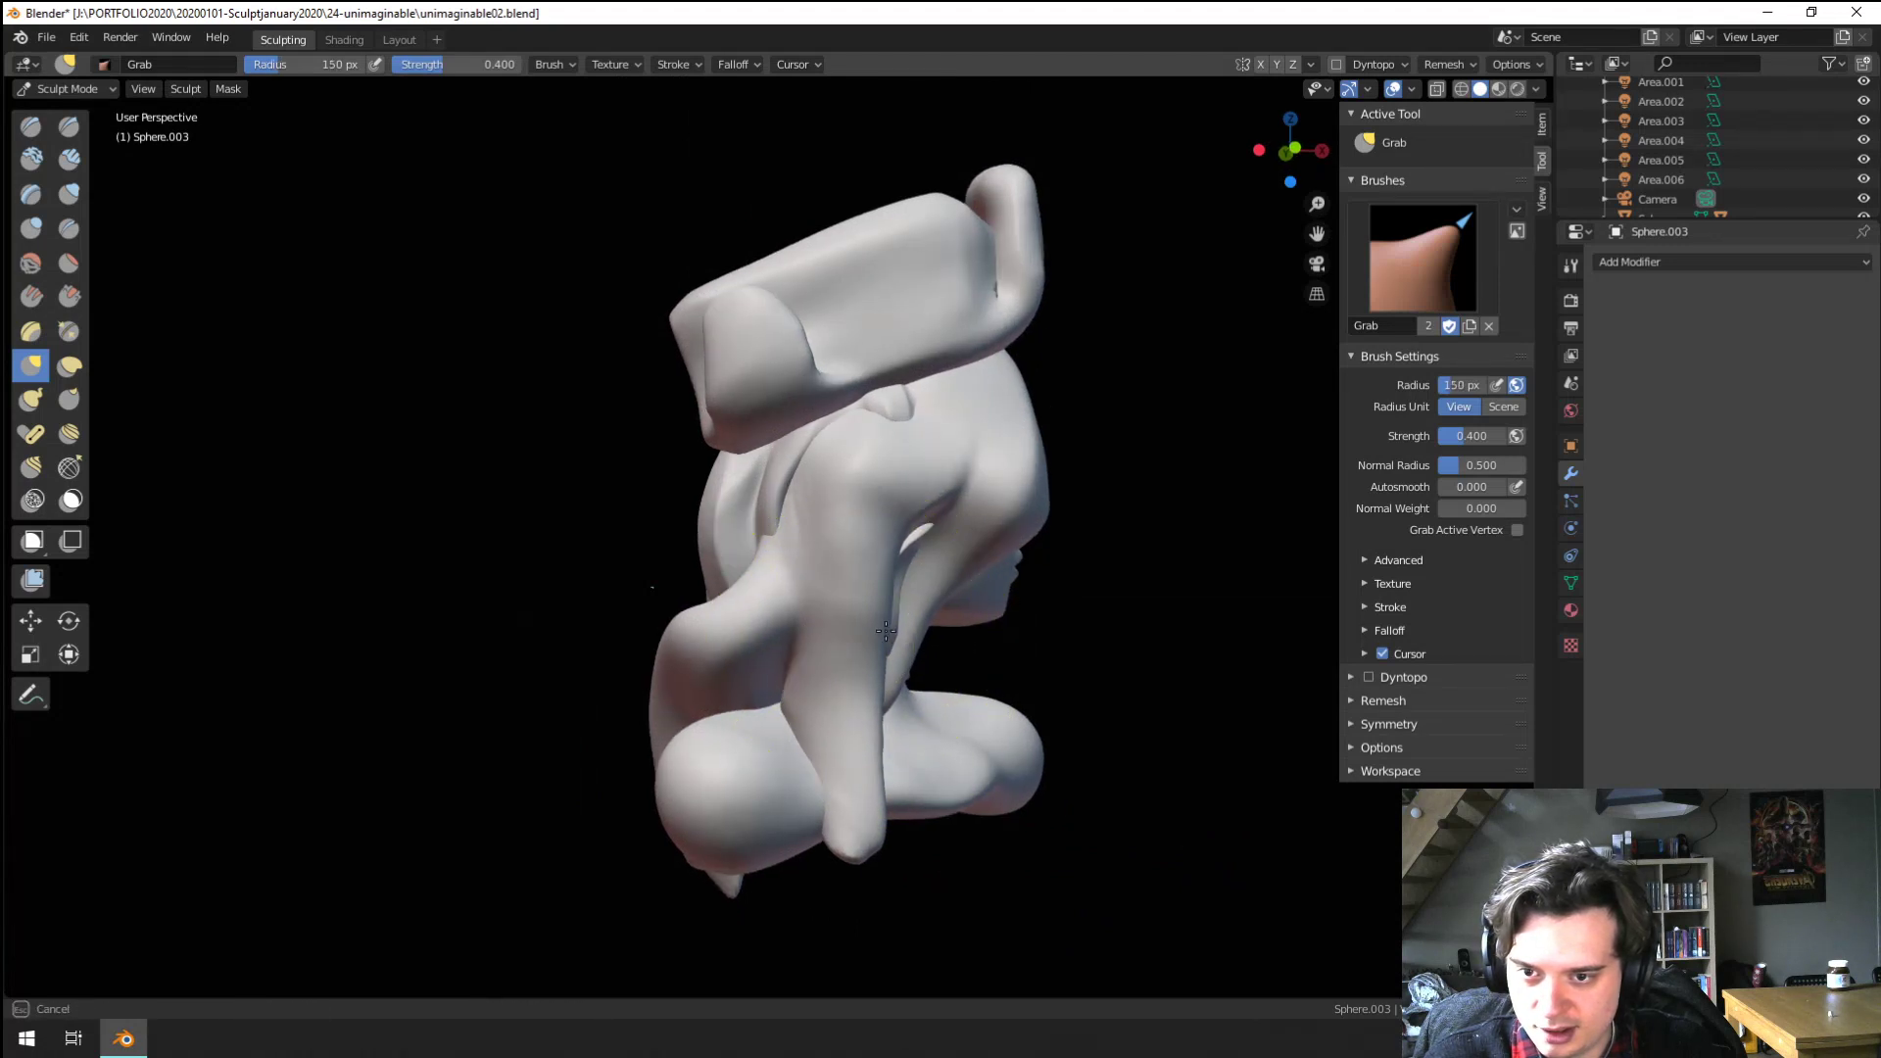
left_click(856, 710)
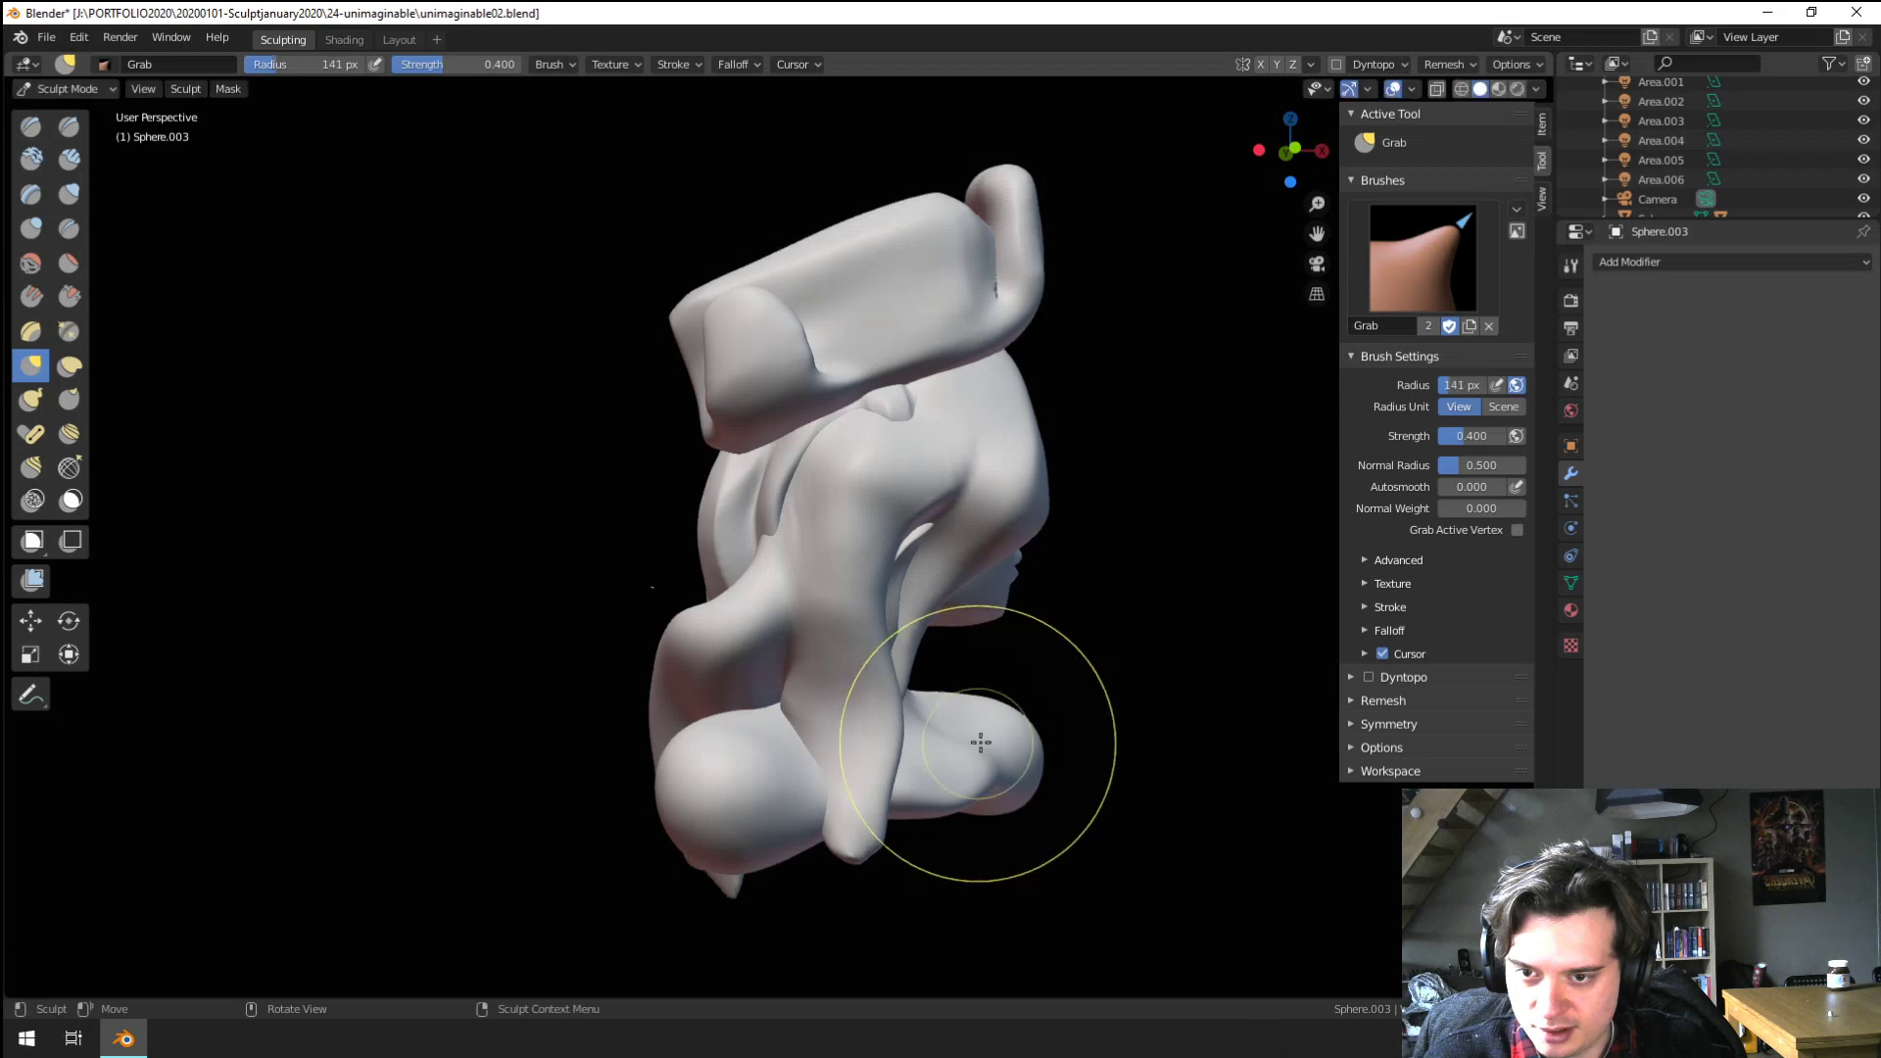
middle_click_drag(847, 828, 512, 777)
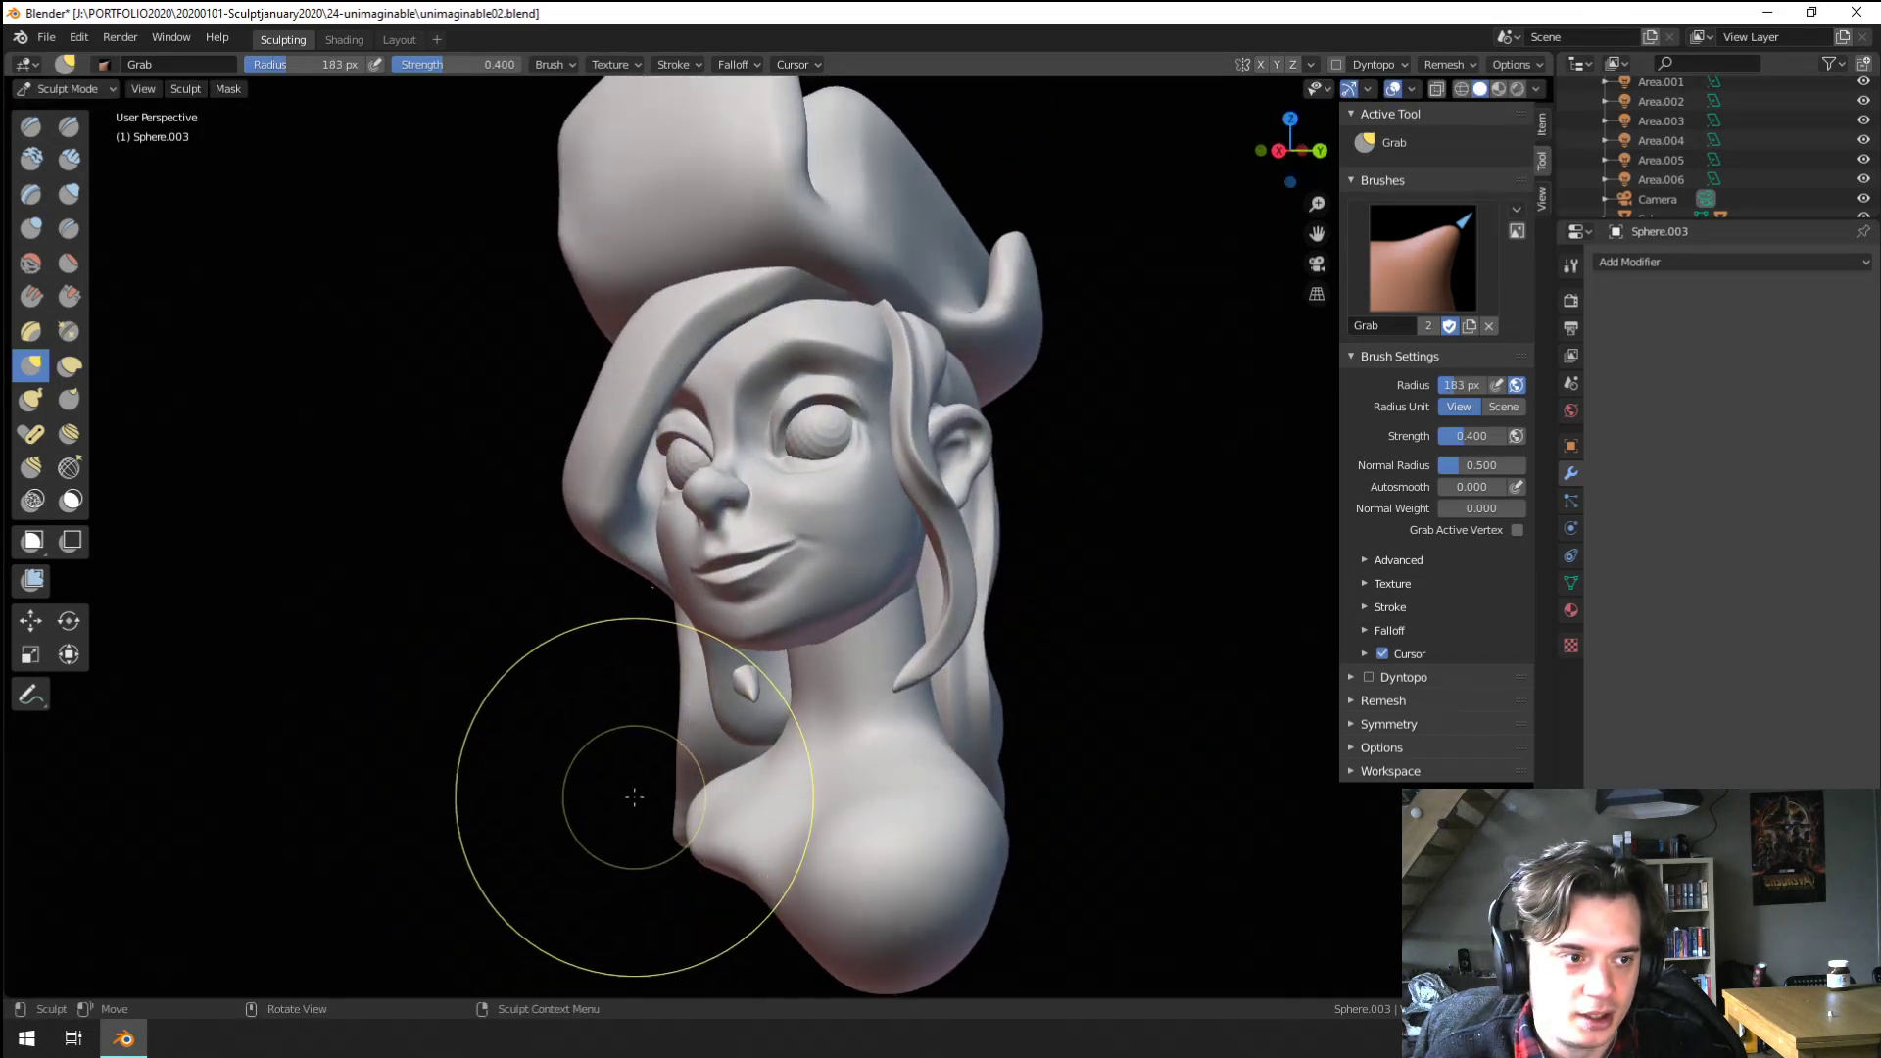
mouse_move(636, 796)
middle_mouse_down()
mouse_move(869, 789)
mouse_move(831, 784)
mouse_move(879, 826)
mouse_move(861, 789)
mouse_move(588, 738)
mouse_move(605, 787)
mouse_move(579, 898)
mouse_move(643, 768)
mouse_move(621, 777)
middle_mouse_up()
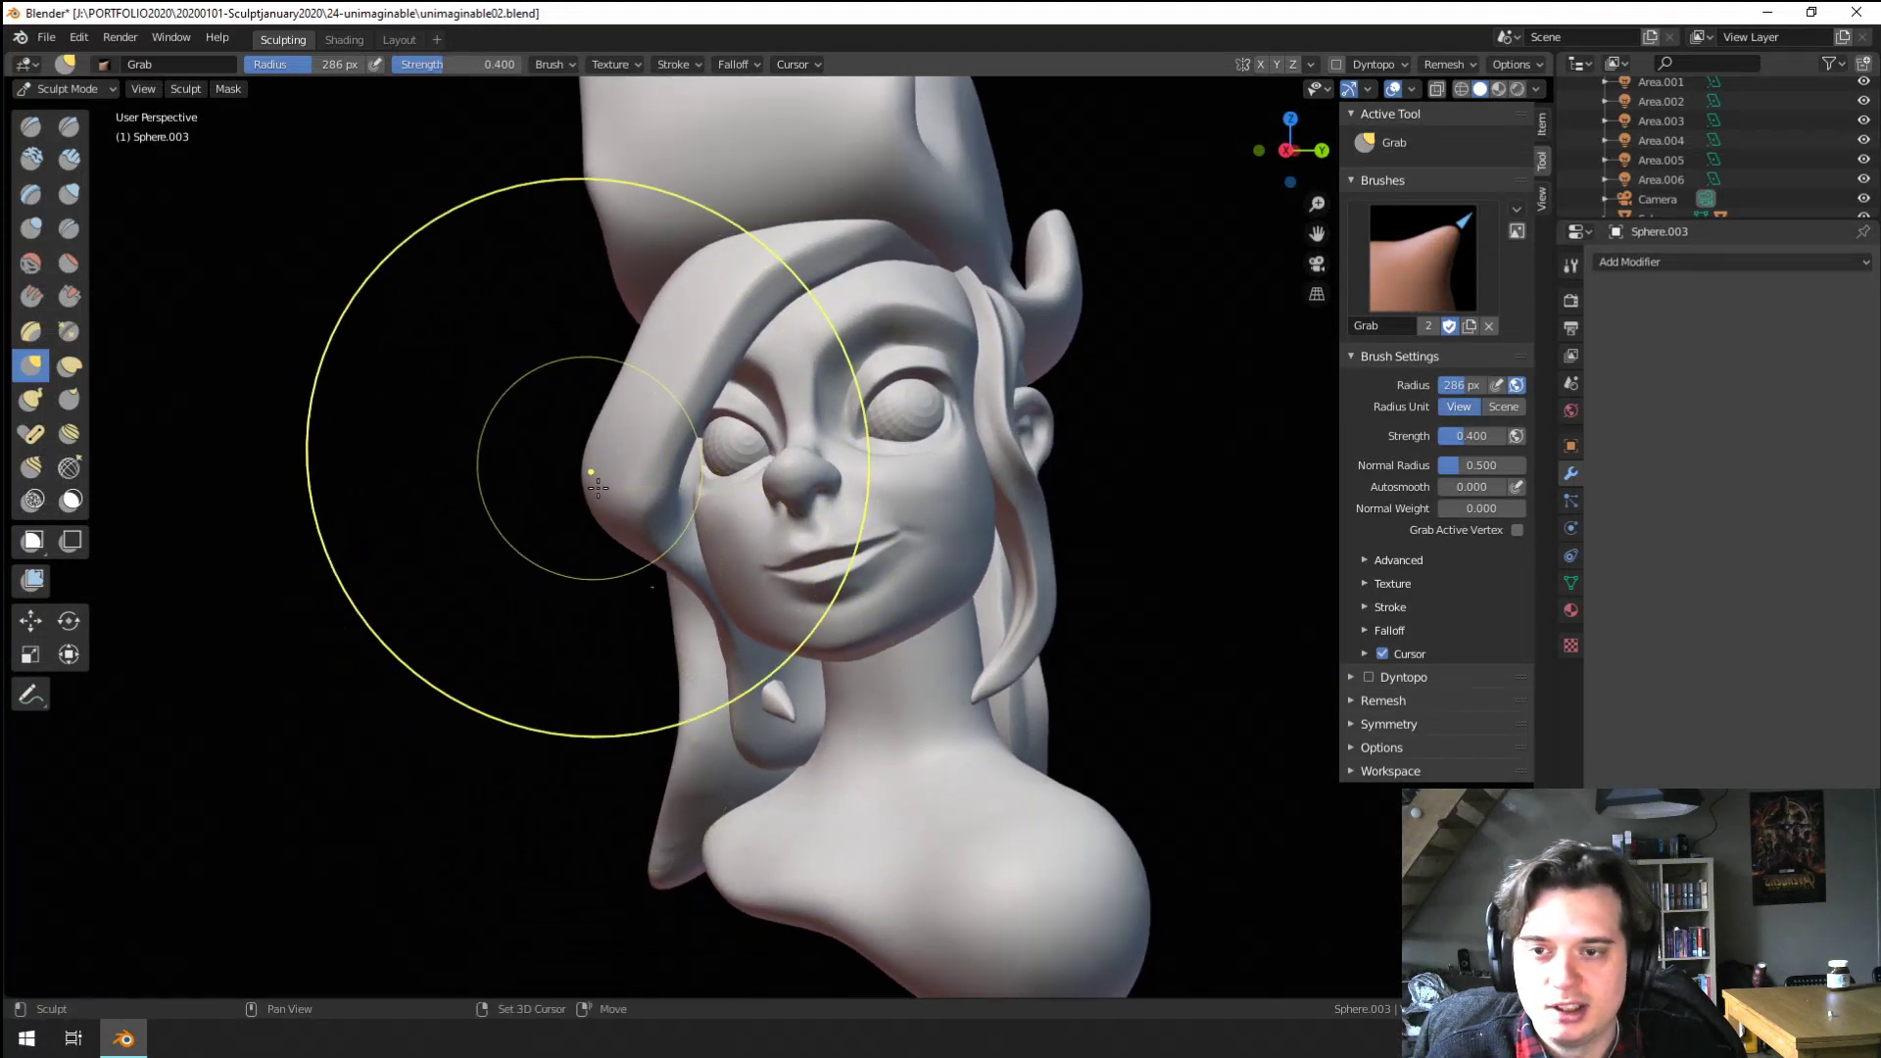
Adjust the overall curve of the large lock around the face with the Grab brush, enlarging its radius to 322 px
middle_click_drag(559, 432, 613, 605)
key("f")
left_click(776, 510)
middle_click_drag(769, 439, 701, 562, "ctrl")
scroll(696, 652, "up", 4)
key("f")
left_click(582, 630)
scroll(580, 628, "up", 2)
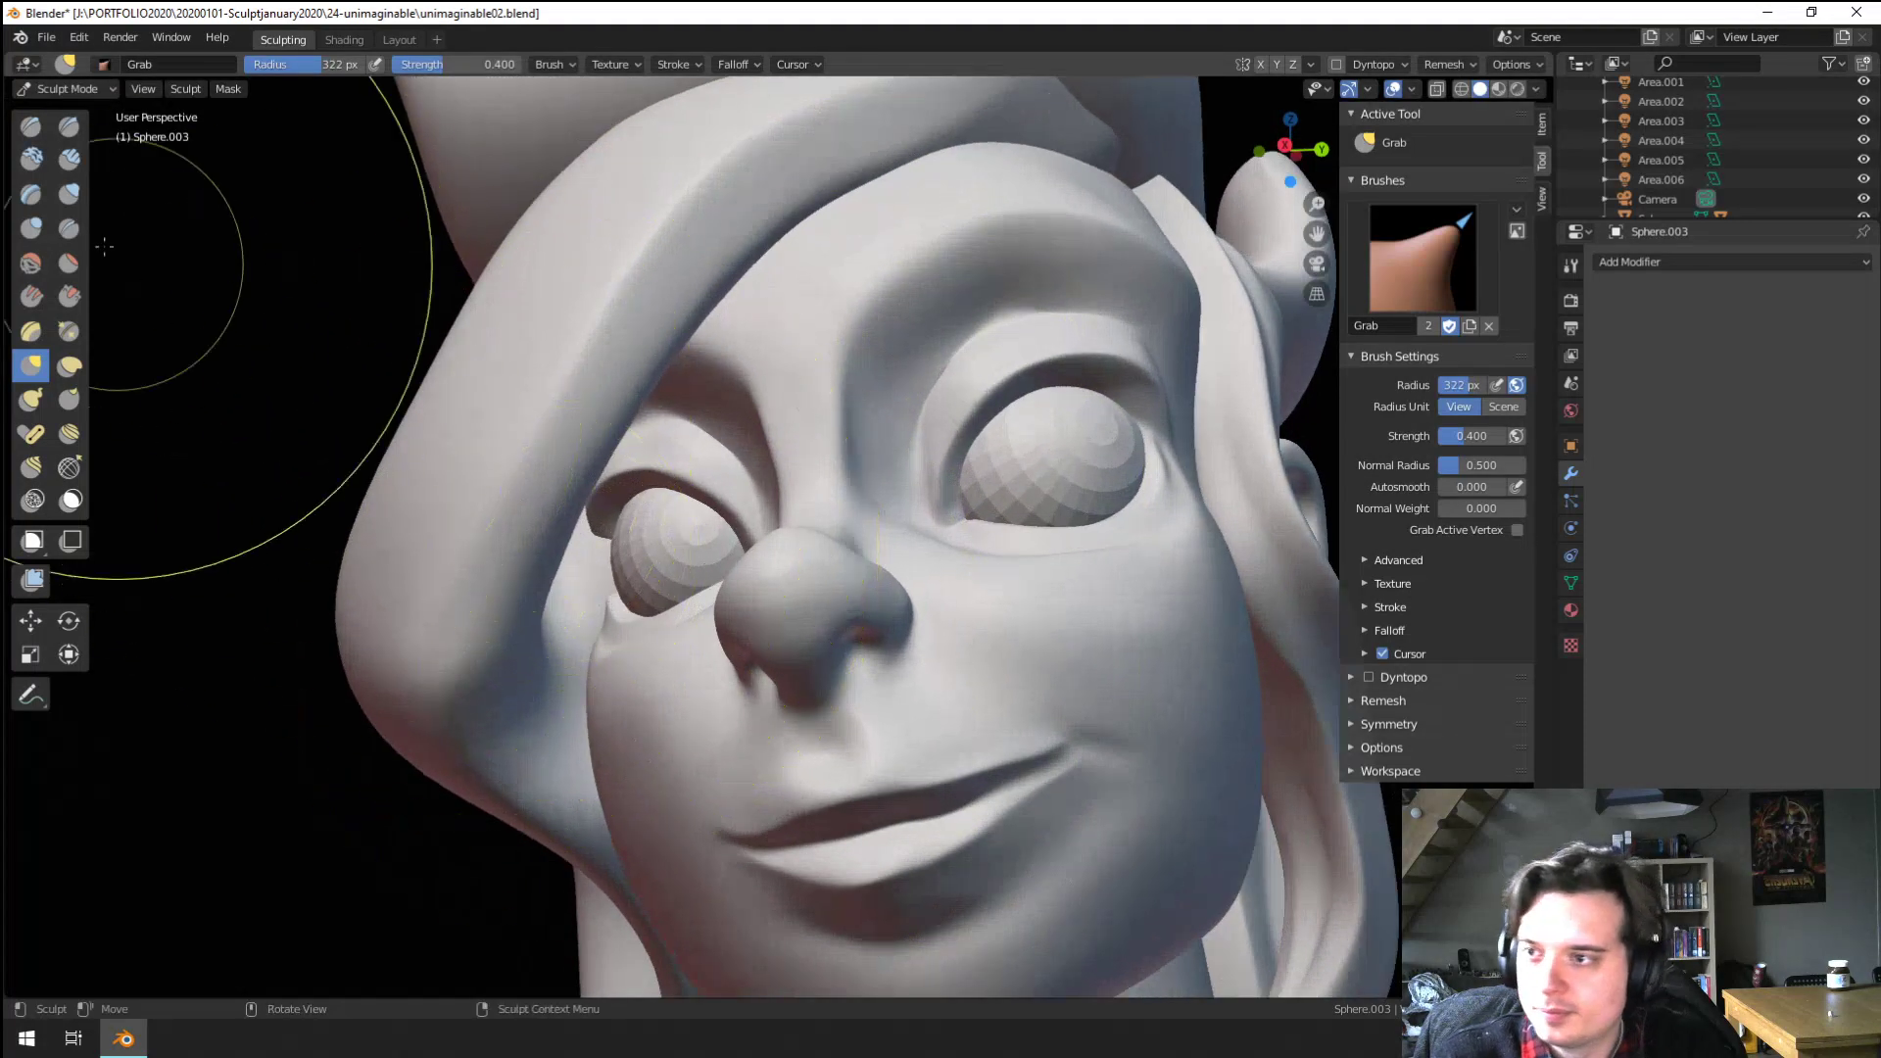
Refine the inner hollow of the large lock beside the cheek with the Blob brush at 208 and 174 px radius
left_click(67, 199)
left_click(45, 227)
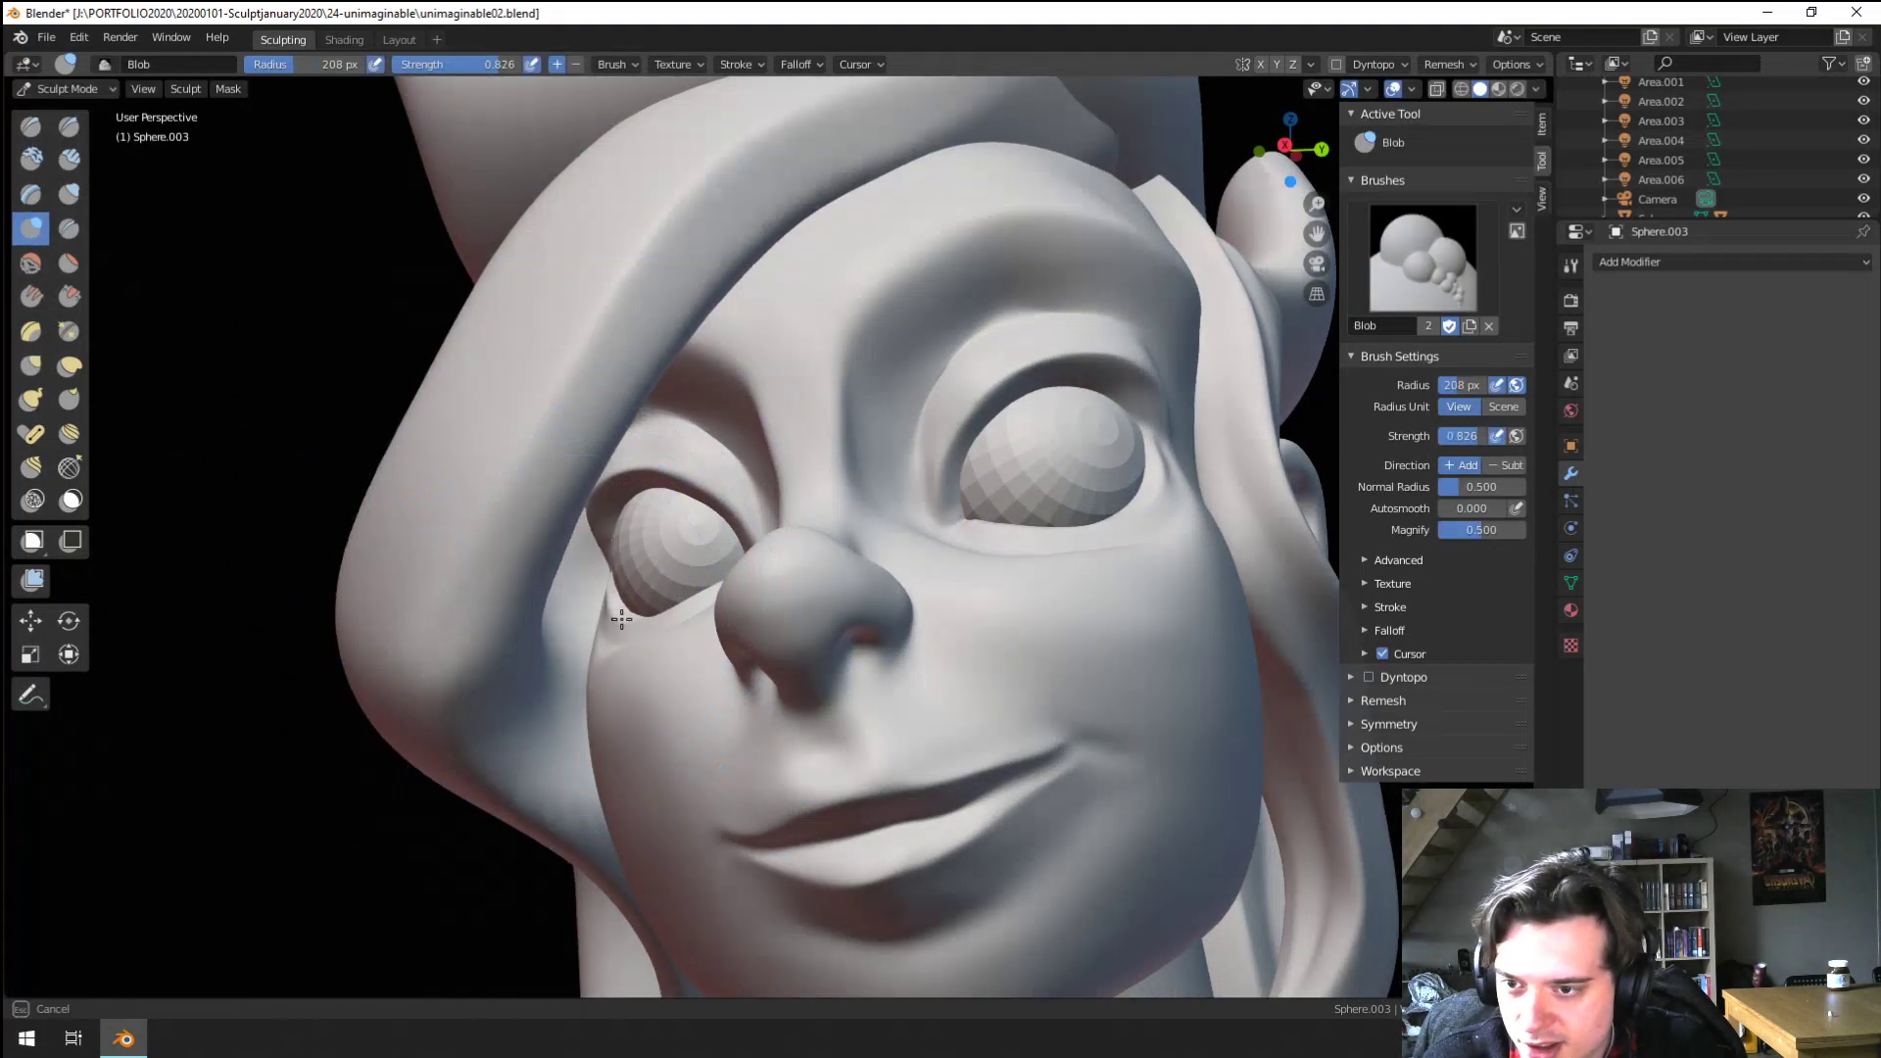
left_click_drag(584, 619, 594, 627)
scroll(594, 630, "down", 2)
middle_click_drag(614, 622, 591, 637)
key("f")
left_click(576, 639)
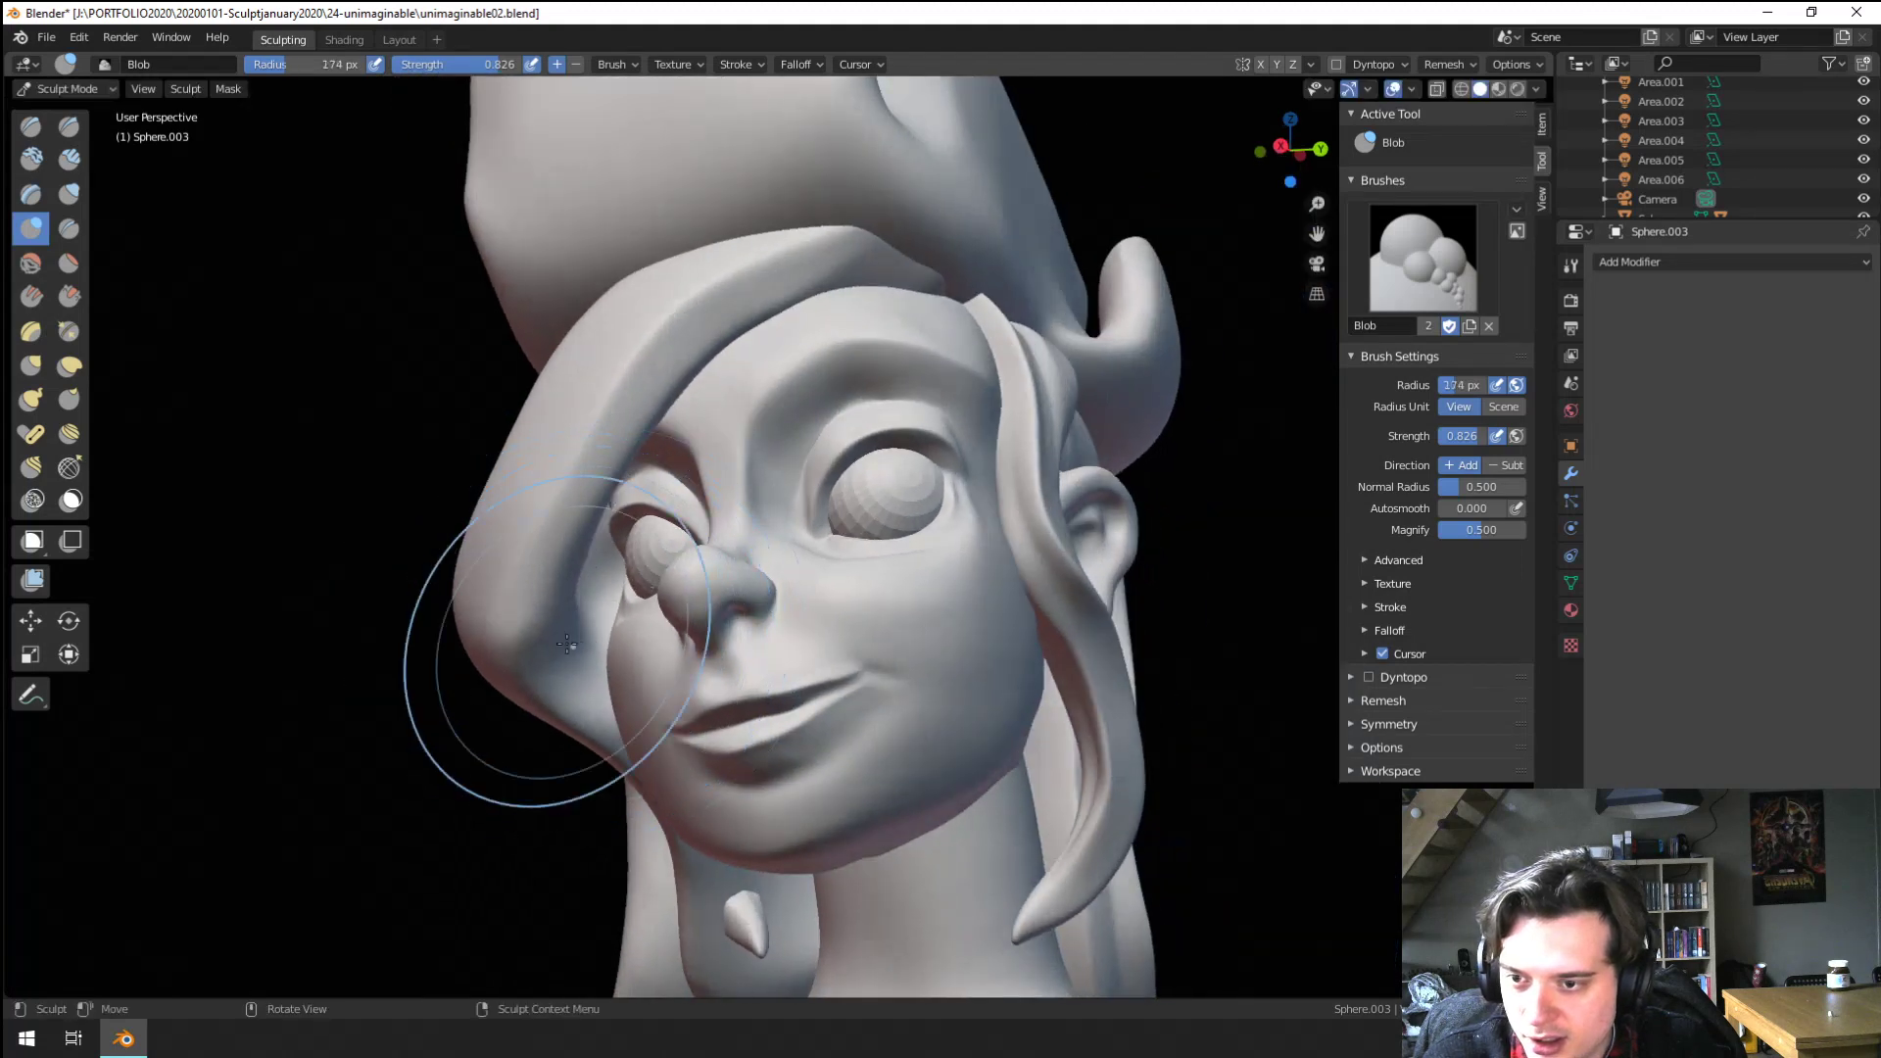
Refine the surface of the large lock beside the cheek with the Flatten brush at 134 px and the Scrape brush at 115 px radius
middle_click_drag(548, 412, 448, 435)
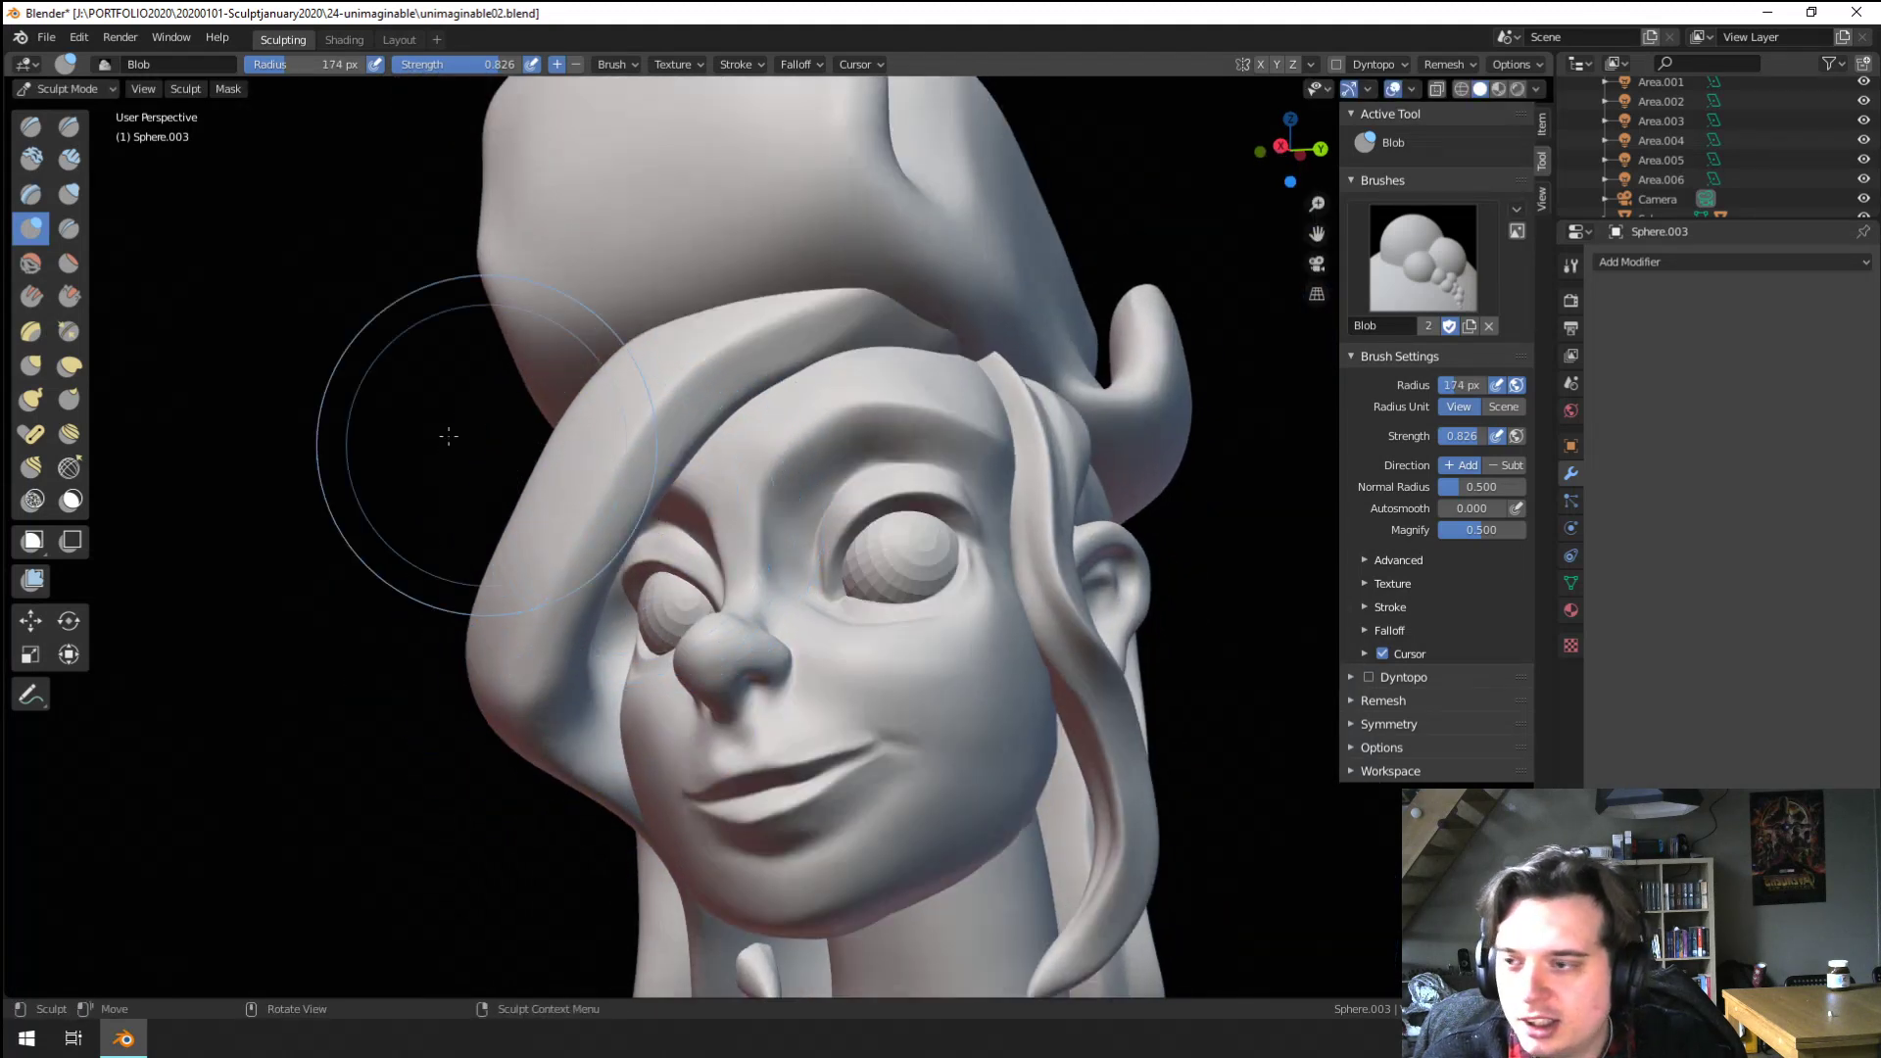
left_click(69, 271)
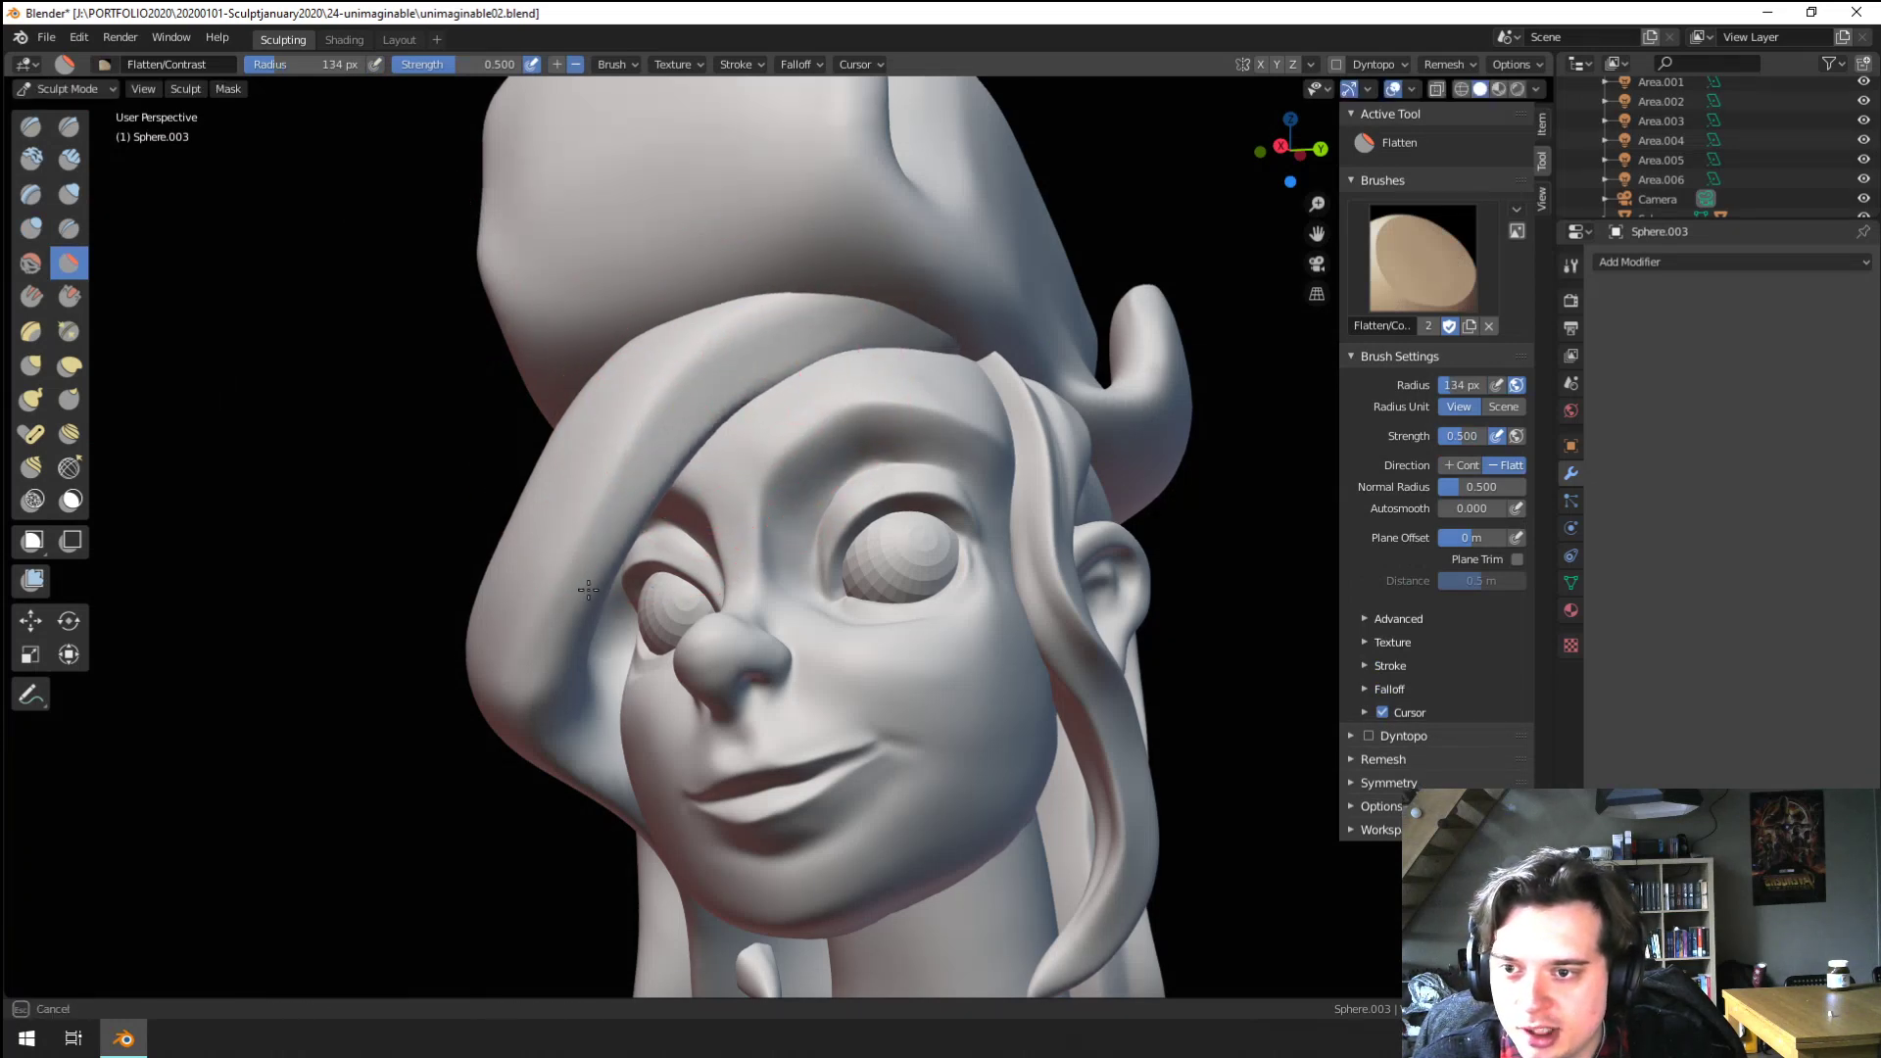
mouse_move(686, 435)
middle_mouse_down()
mouse_move(627, 460)
mouse_move(650, 478)
middle_mouse_up()
left_click(69, 296)
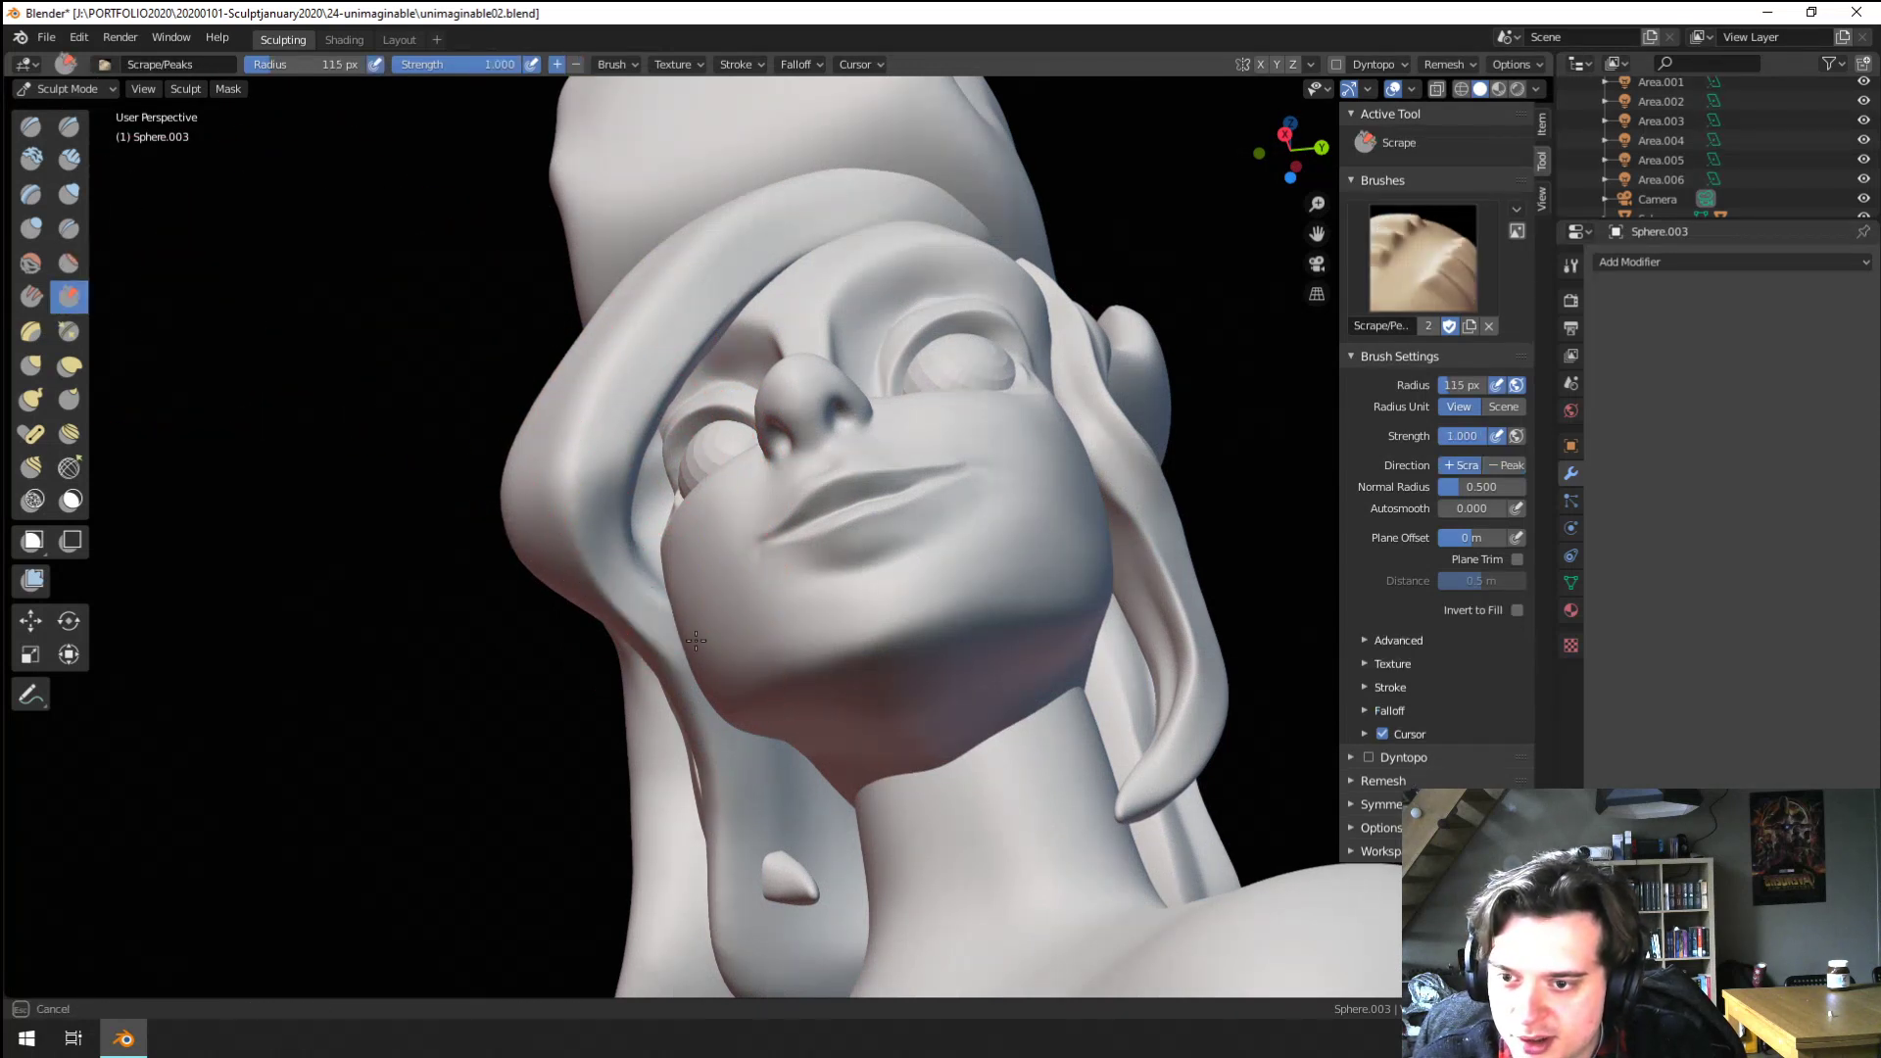
middle_click_drag(696, 640, 693, 625)
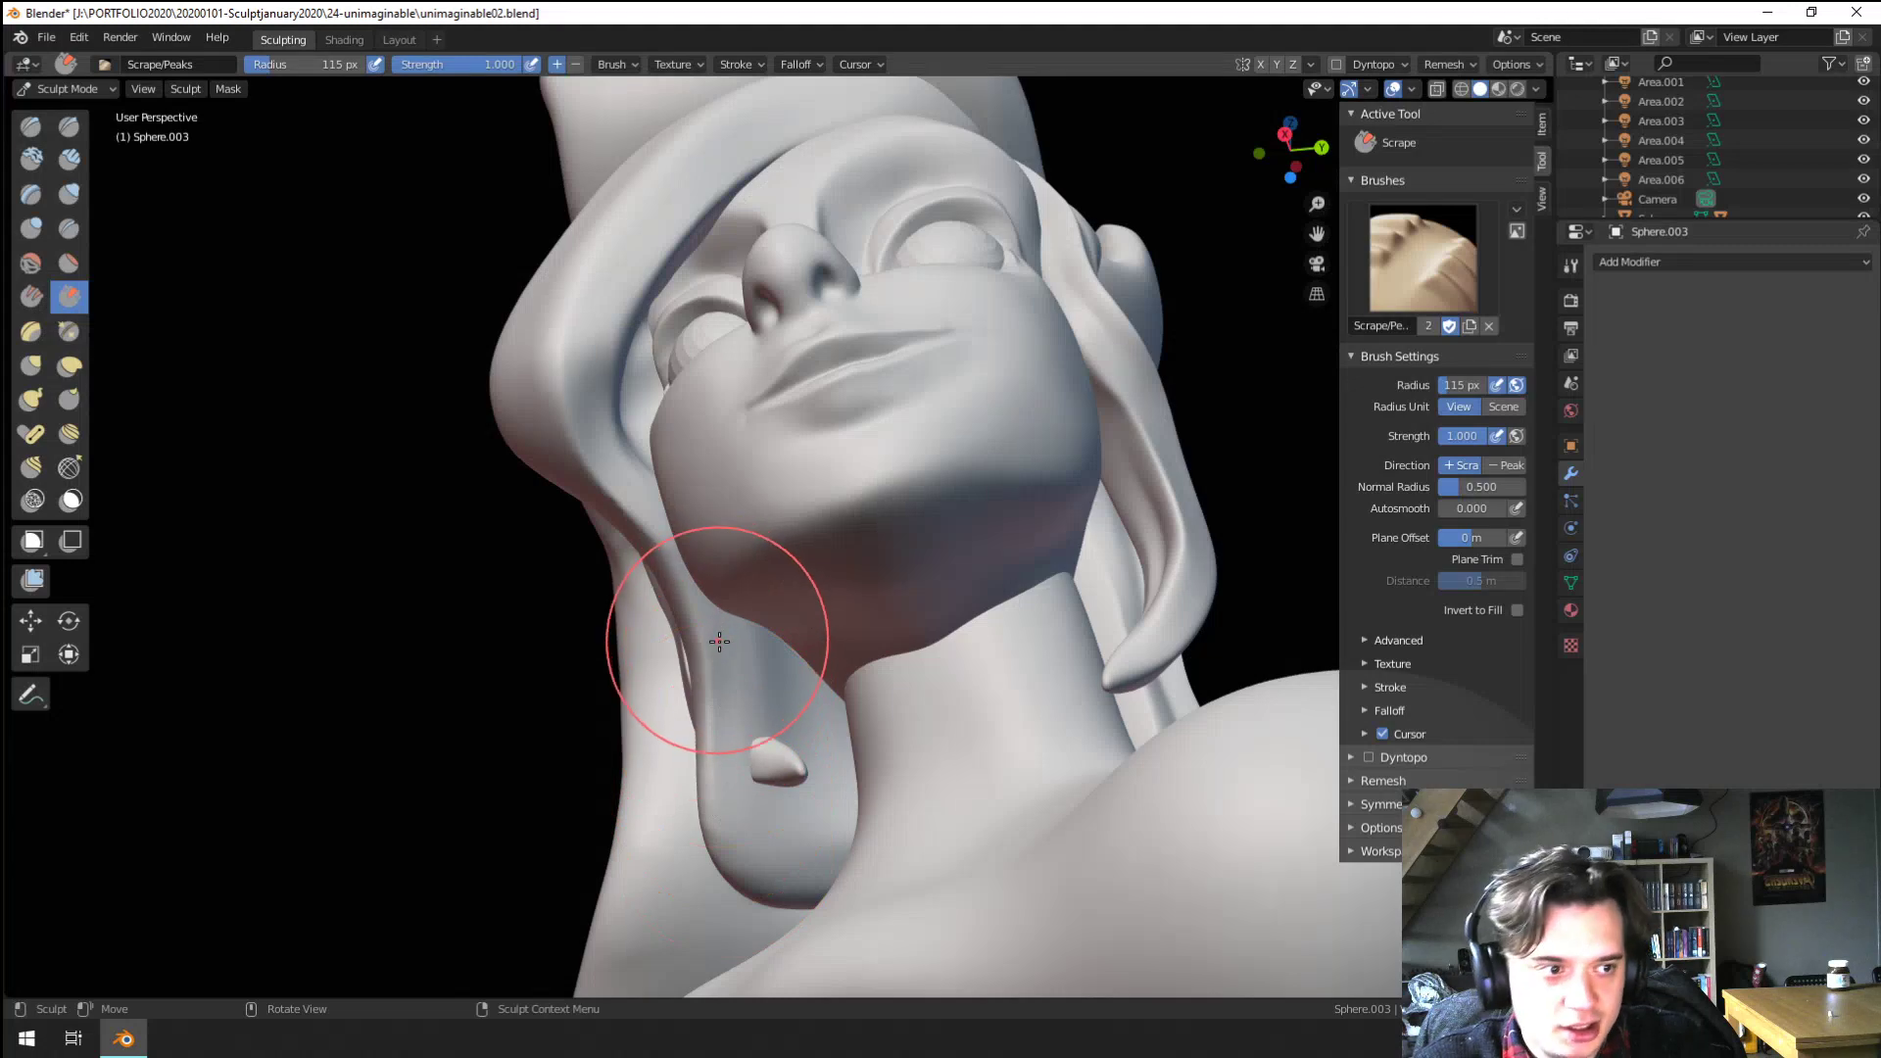
Reposition the small pointed tip beside the neck with the Grab brush and thicken it with the Inflate brush at 94 px radius
key("g")
key("f")
mouse_move(761, 698)
middle_mouse_down()
mouse_move(978, 707)
mouse_move(980, 747)
mouse_move(757, 743)
mouse_move(752, 697)
middle_mouse_up()
left_click(1033, 709)
left_click_drag(757, 760, 737, 784)
middle_click_drag(745, 804, 766, 772)
left_click(71, 194)
mouse_move(747, 465)
middle_mouse_down()
mouse_move(671, 522)
mouse_move(666, 496)
middle_mouse_up()
key("f")
left_click(715, 643)
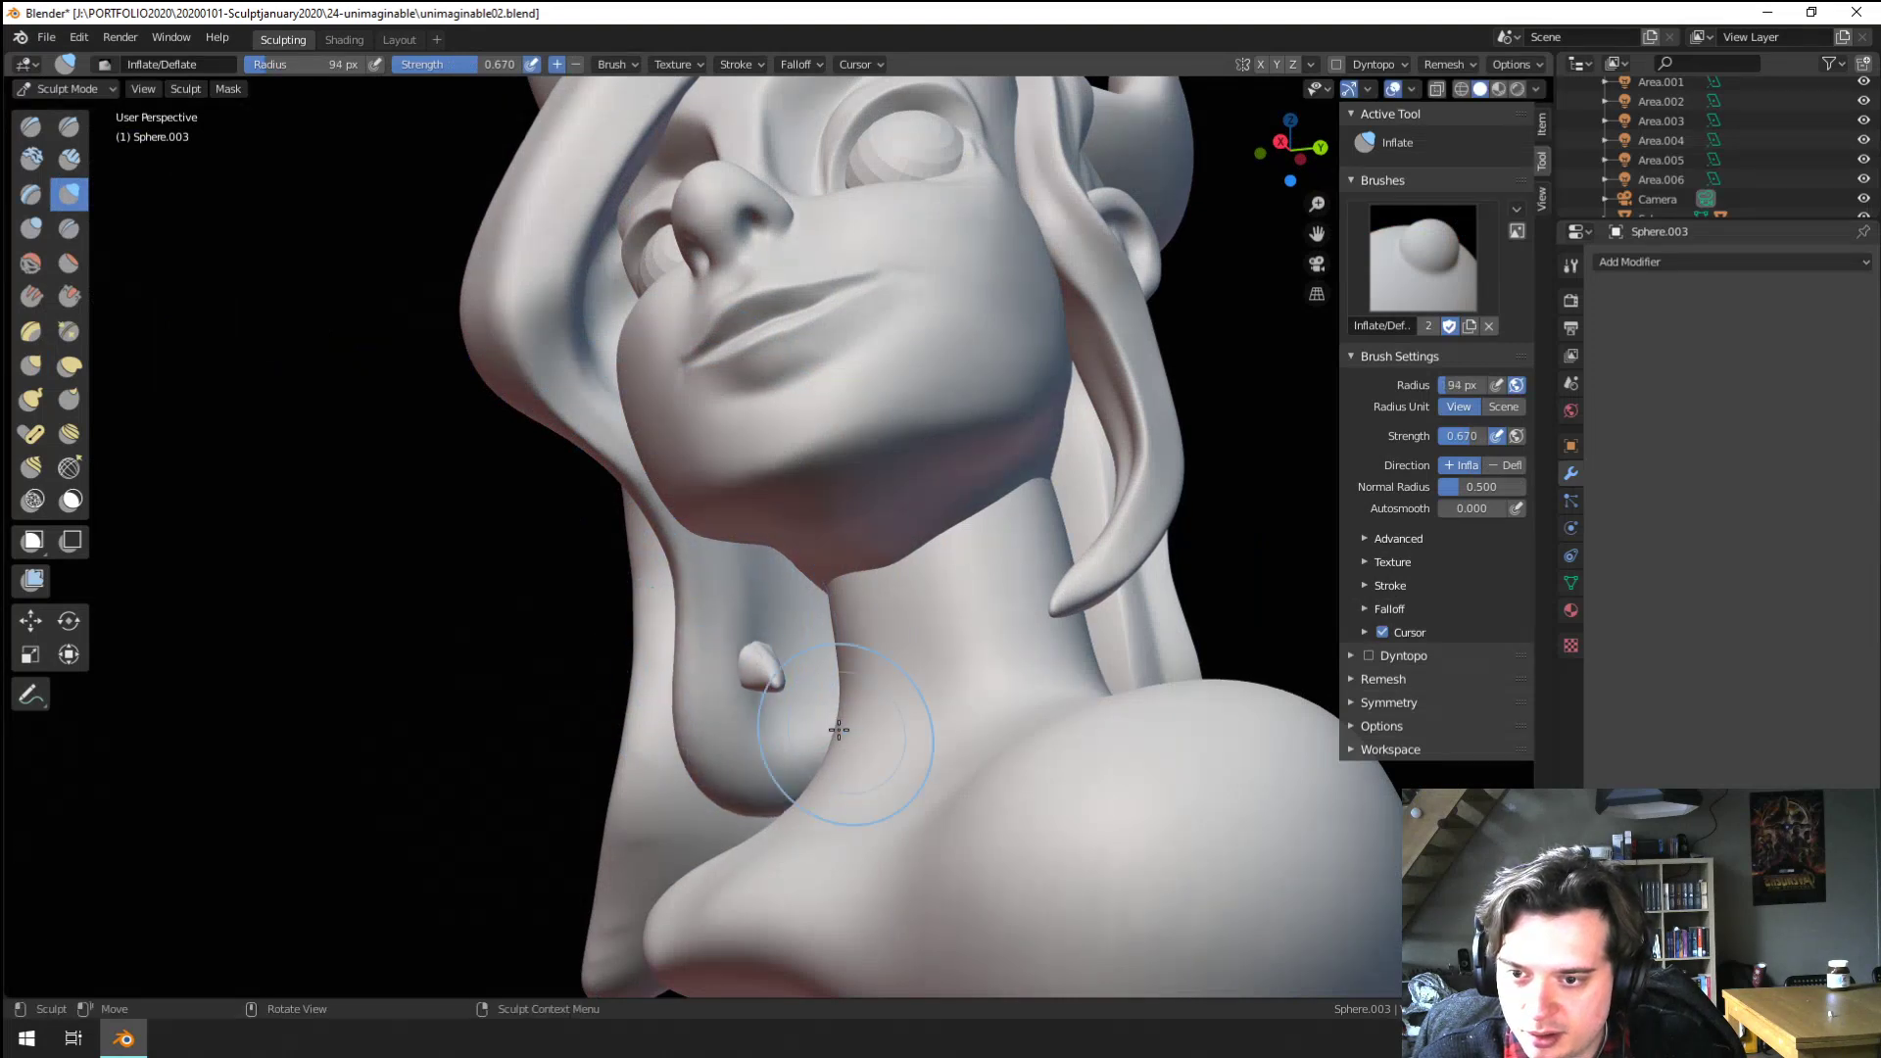
Adjust the hair behind the large lock from the side with the Grab brush at 153 and 119 px radius
middle_click_drag(876, 716, 730, 752)
middle_click_drag(730, 752, 748, 792)
mouse_move(748, 791)
middle_mouse_down("ctrl")
mouse_move(745, 623)
mouse_move(735, 674)
mouse_move(835, 590)
mouse_move(962, 664)
middle_mouse_up("ctrl")
key("g")
key("f")
left_click(990, 663)
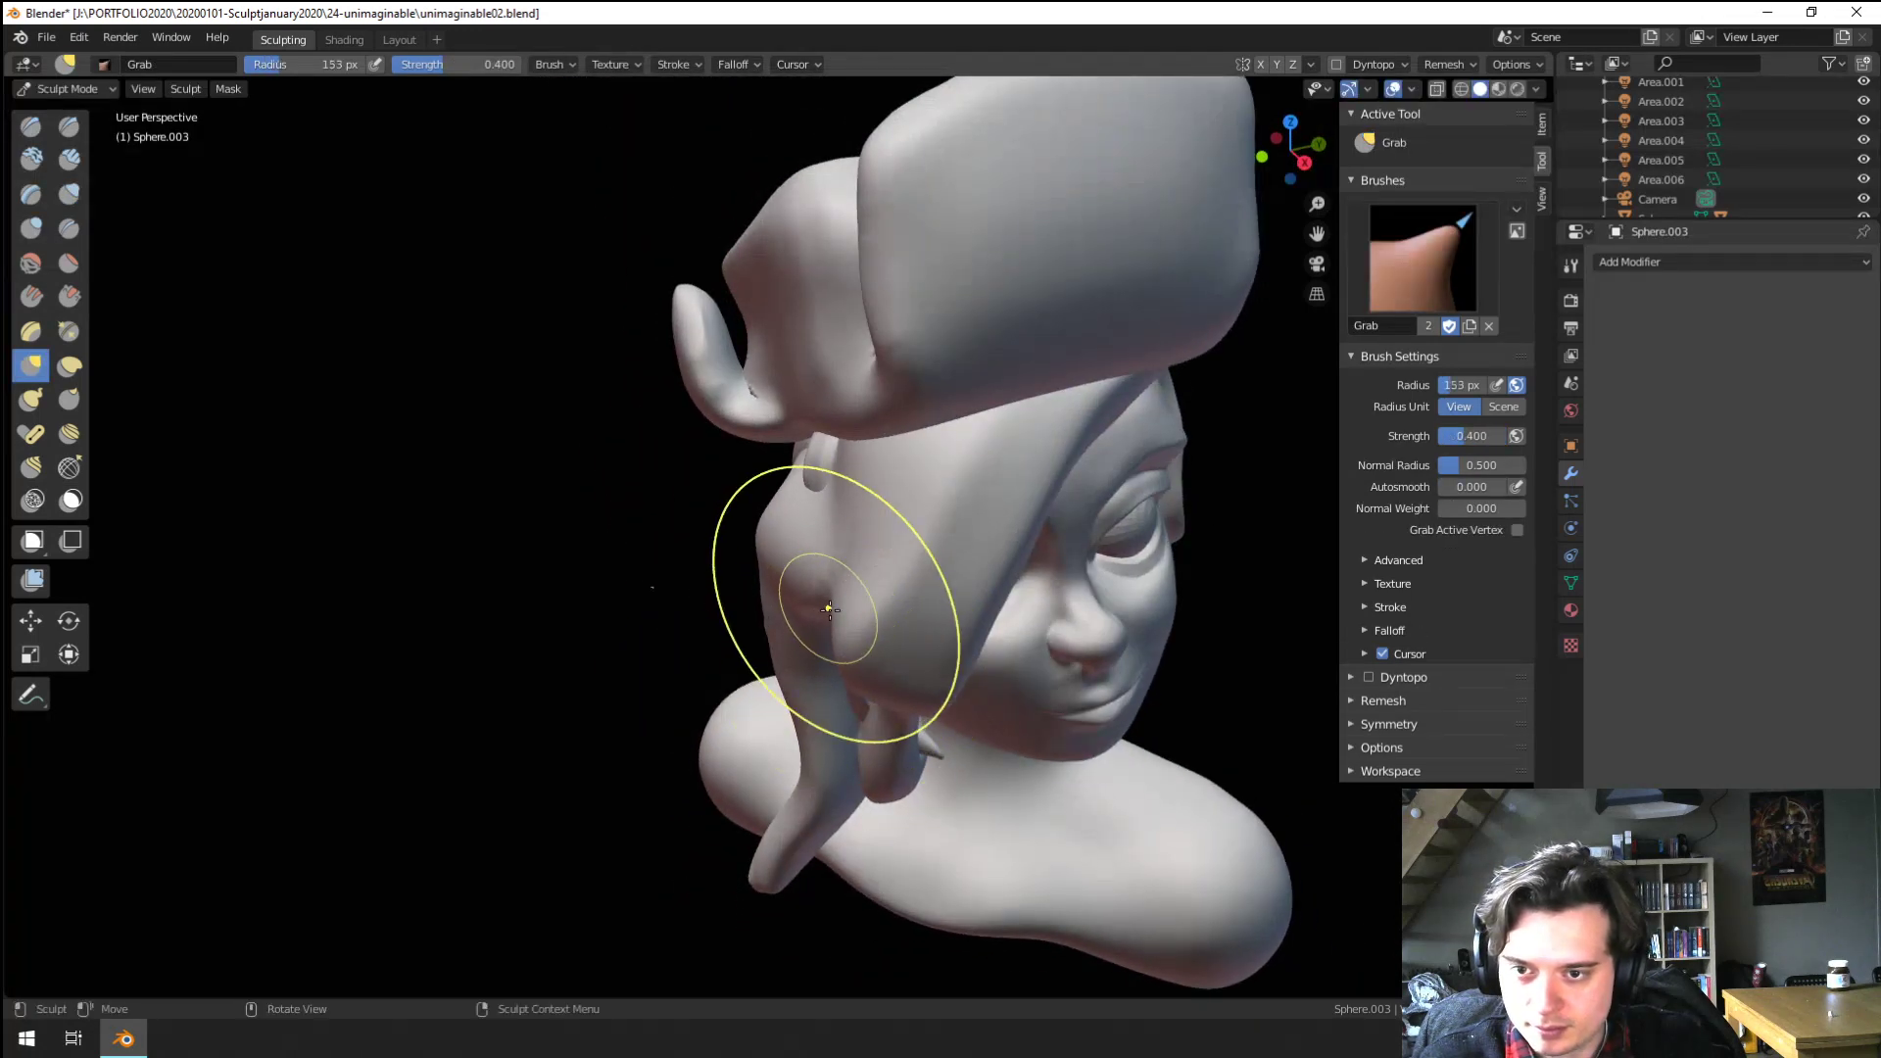
mouse_move(829, 609)
middle_mouse_down()
mouse_move(865, 658)
mouse_move(862, 625)
middle_mouse_up()
key("f")
left_click(822, 620)
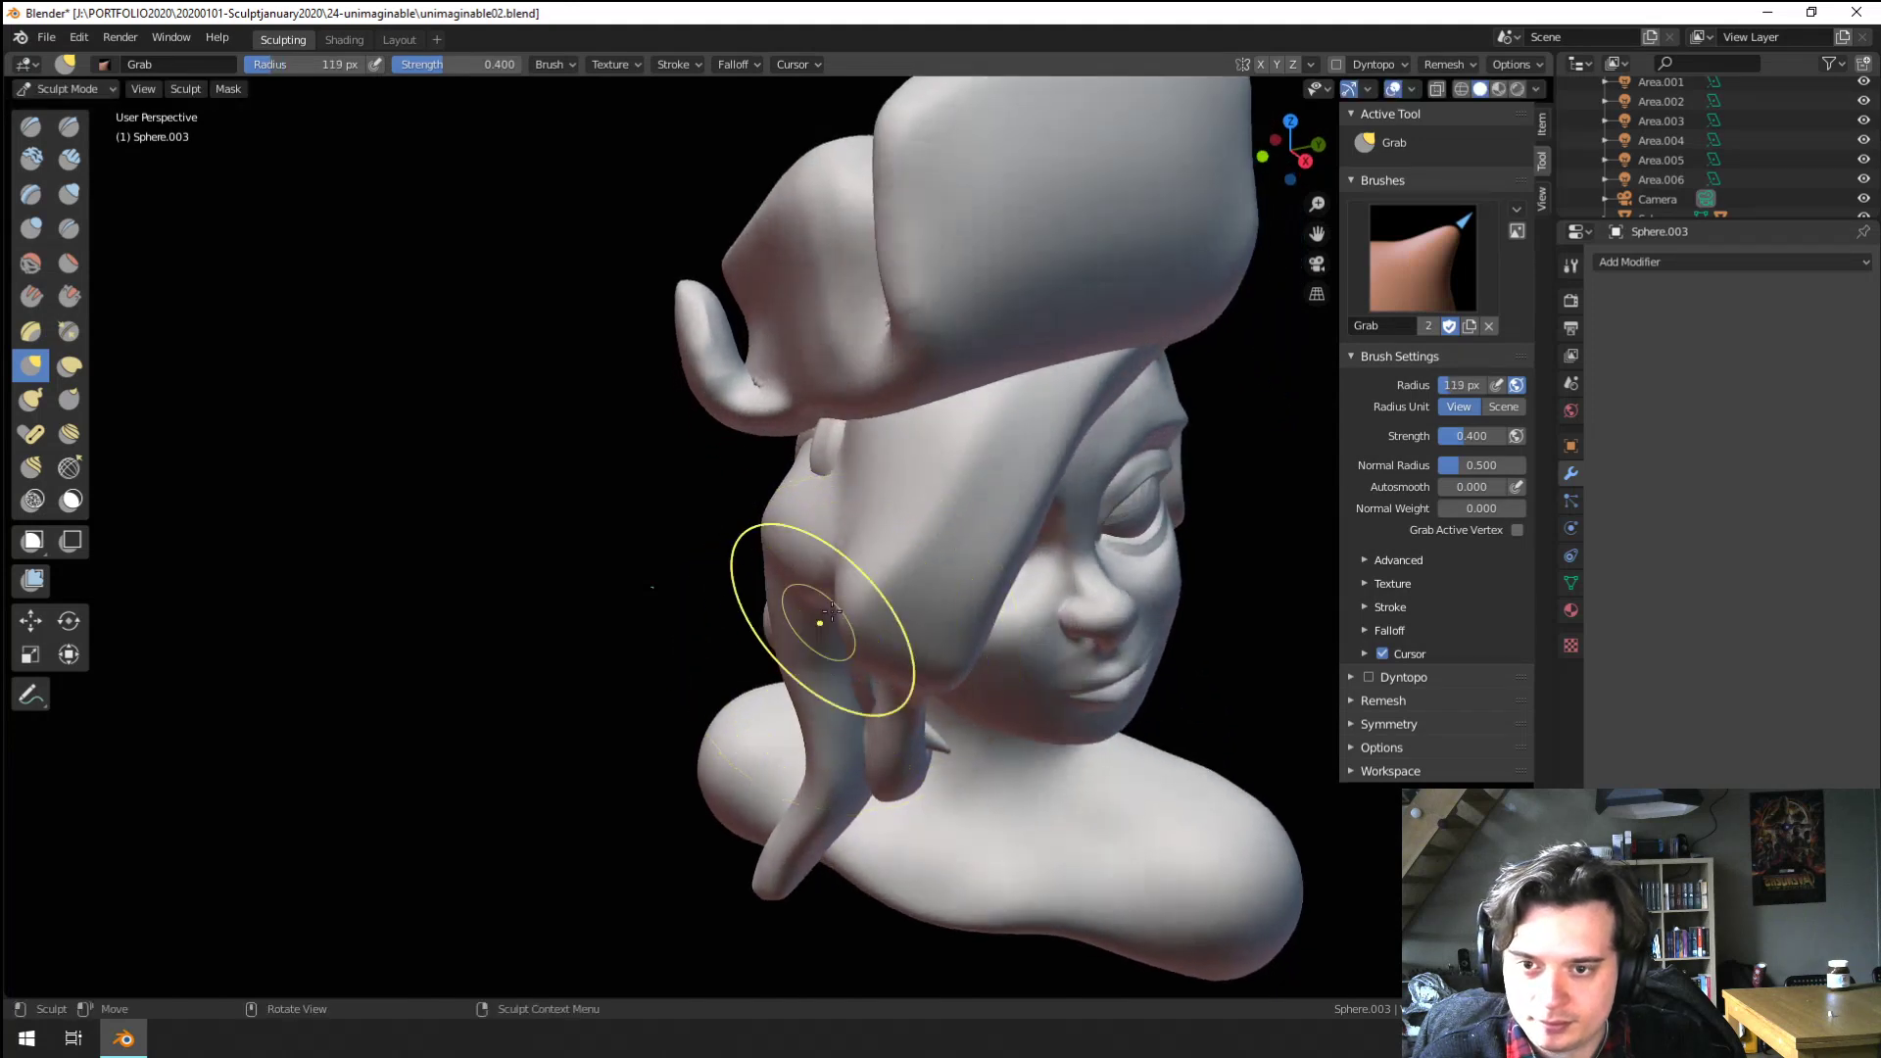
middle_click_drag(940, 489, 1020, 408)
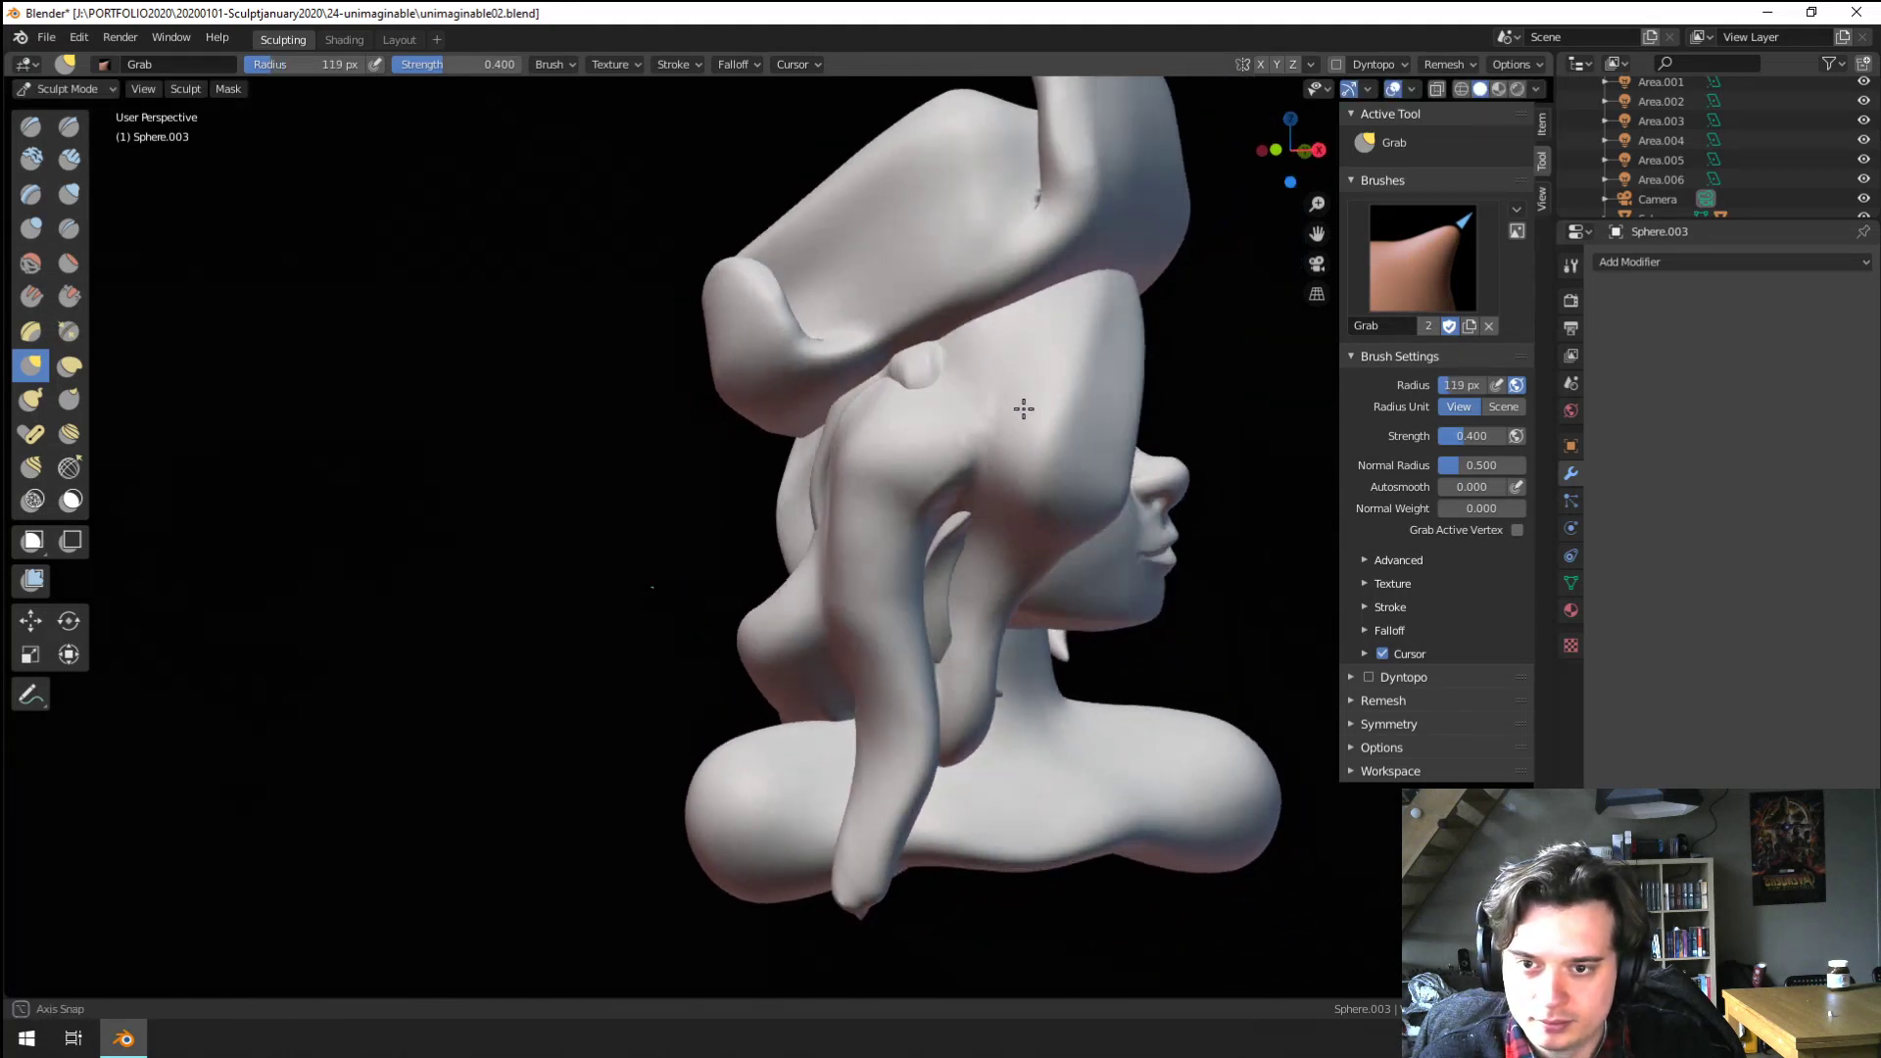
Close the gap between the long strand and the hair behind the cheek with the Inflate brush at 155 px radius
scroll(860, 420, "up", 2)
left_click(69, 193)
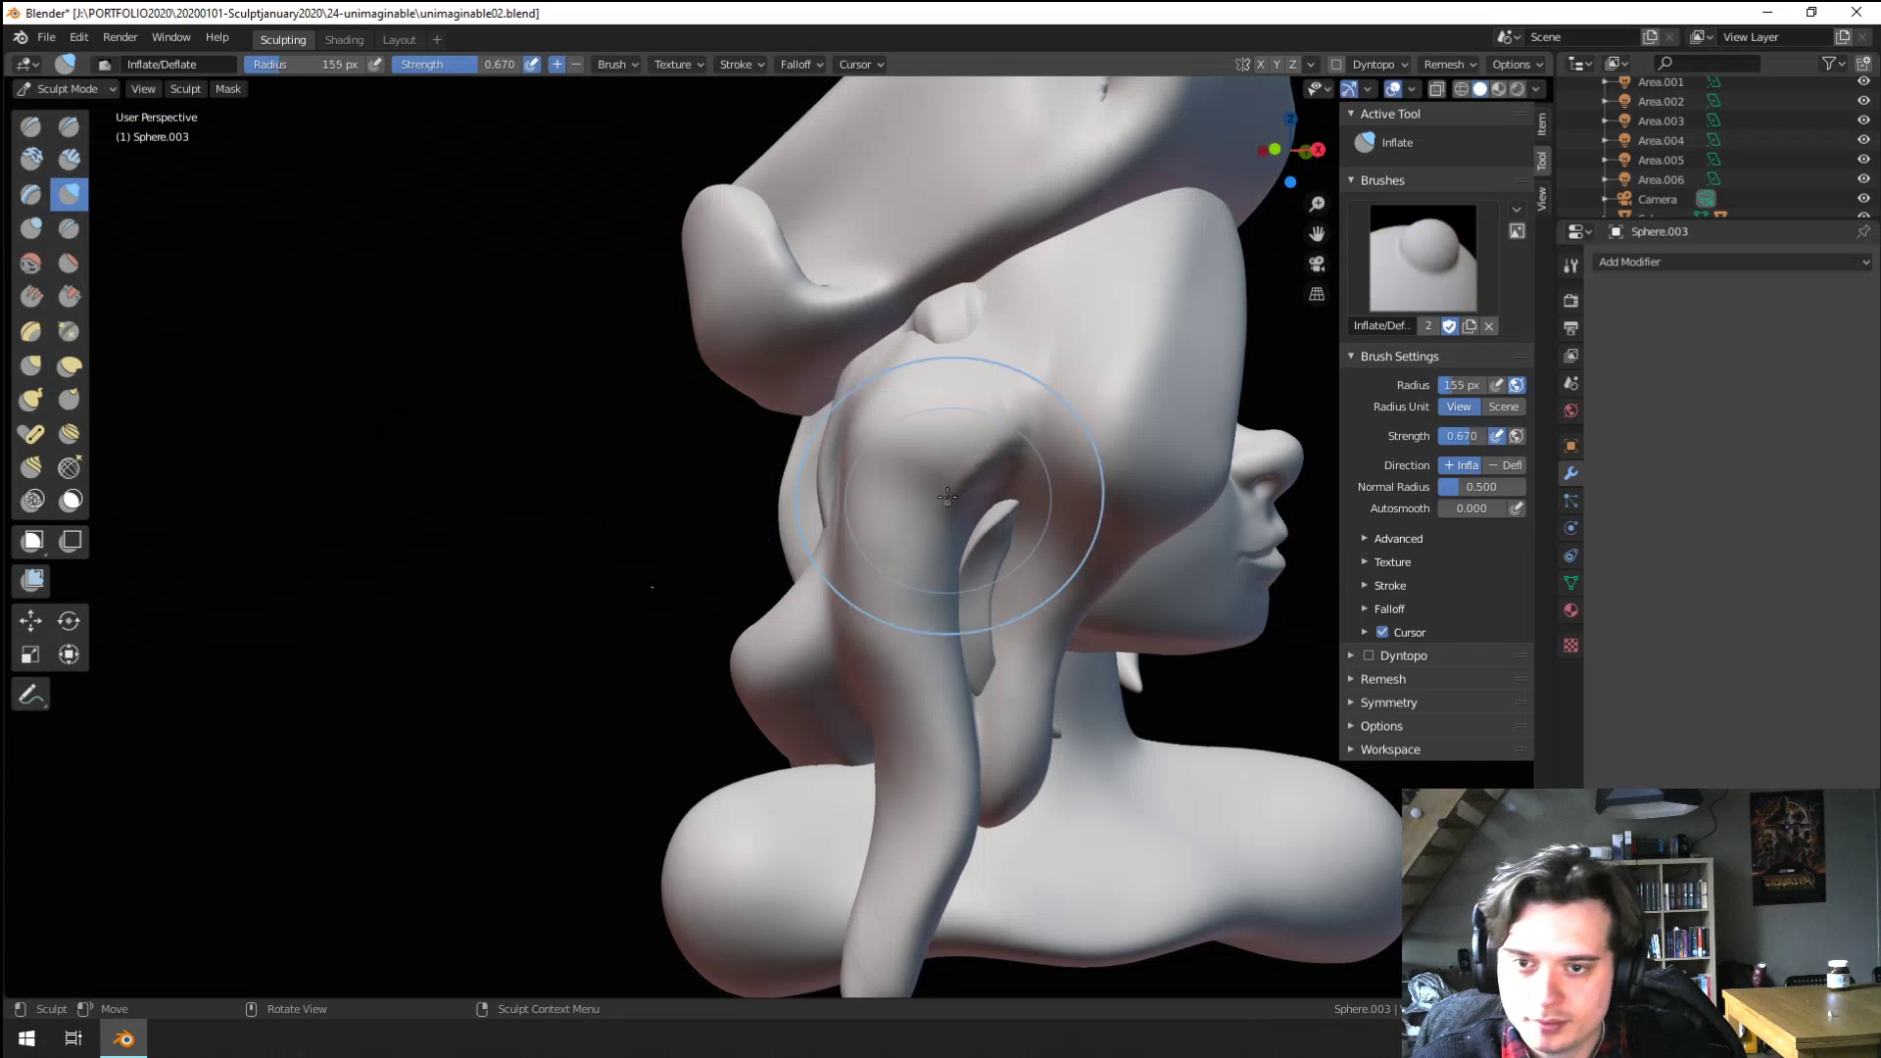
left_click_drag(992, 500, 980, 658)
mouse_move(970, 525)
middle_mouse_down()
mouse_move(765, 555)
mouse_move(852, 630)
middle_mouse_up()
left_click_drag(852, 630, 887, 333)
middle_click_drag(904, 545, 609, 314)
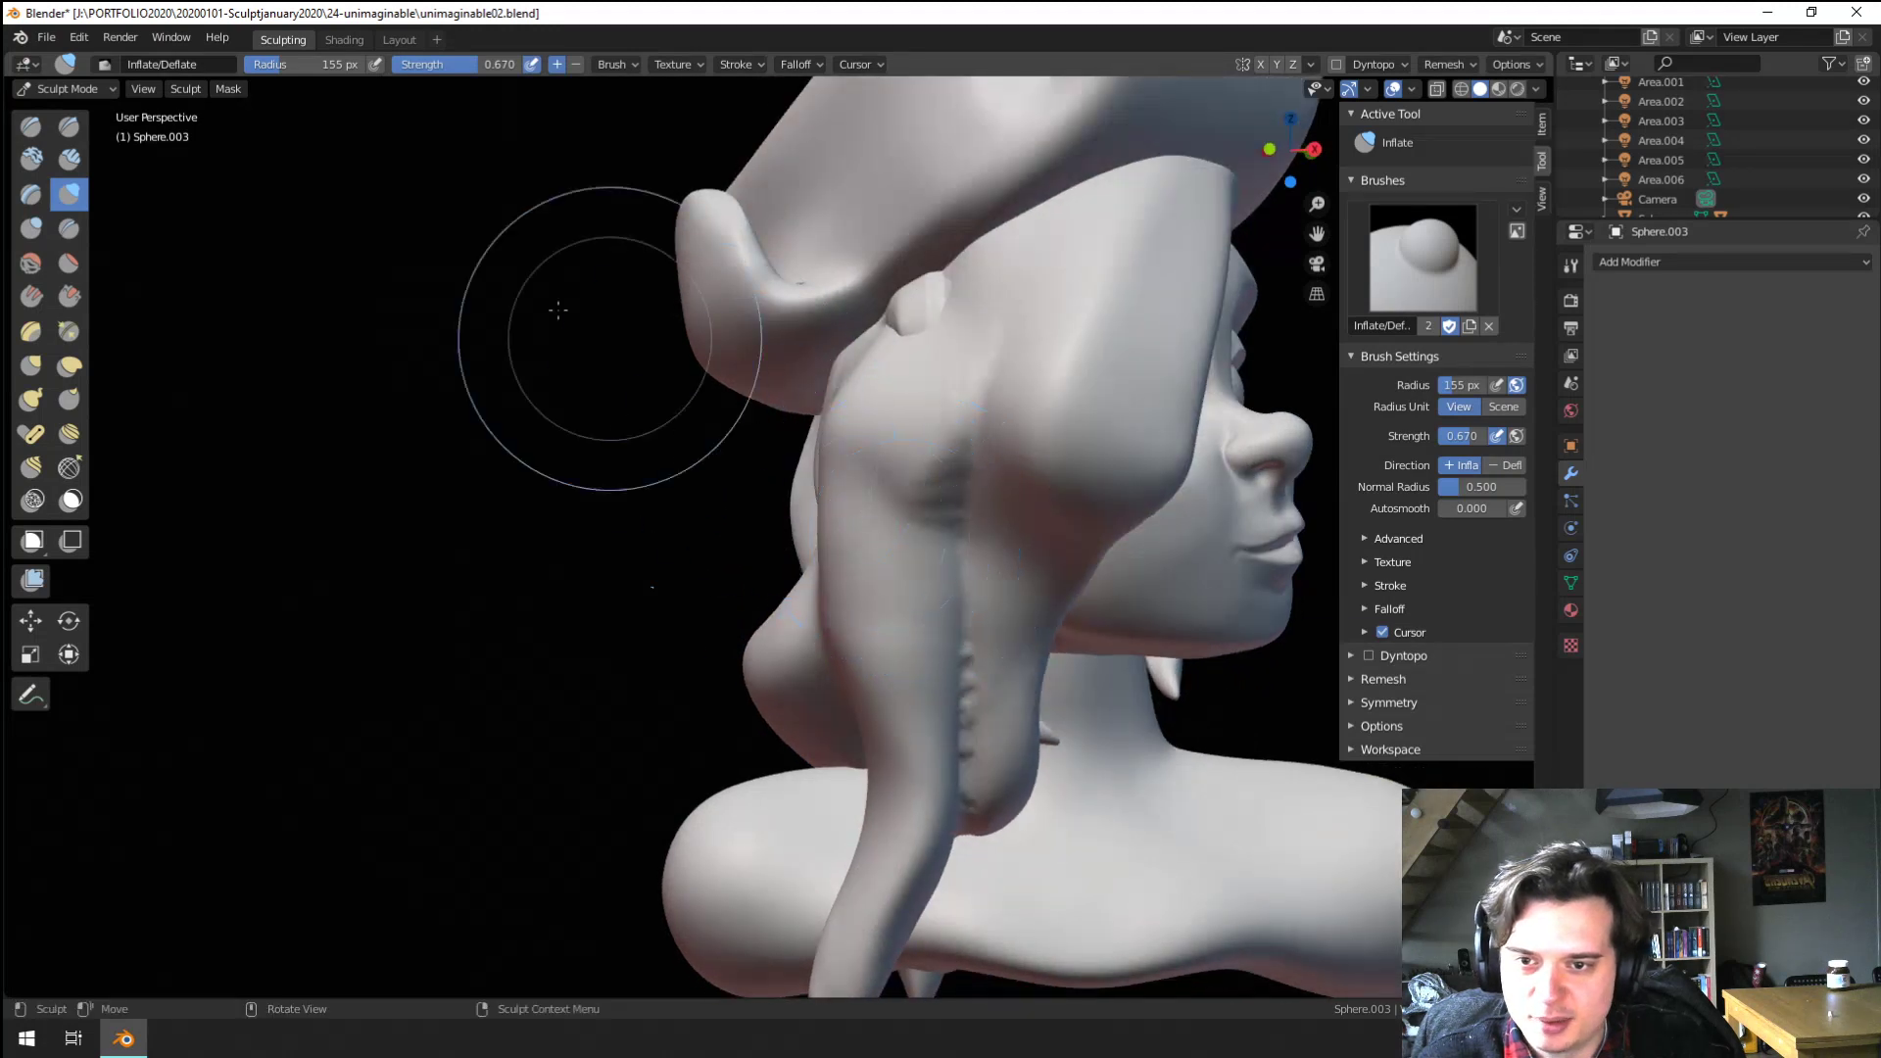
Try a crease stroke between the hair masses, undo it, and set the Crease brush's falloff to Sharp
left_click(69, 228)
middle_click_drag(917, 369, 865, 445)
mouse_move(971, 362)
left_mouse_down()
mouse_move(1043, 245)
mouse_move(943, 461)
left_mouse_up()
key("ctrl+z")
key("ctrl+z")
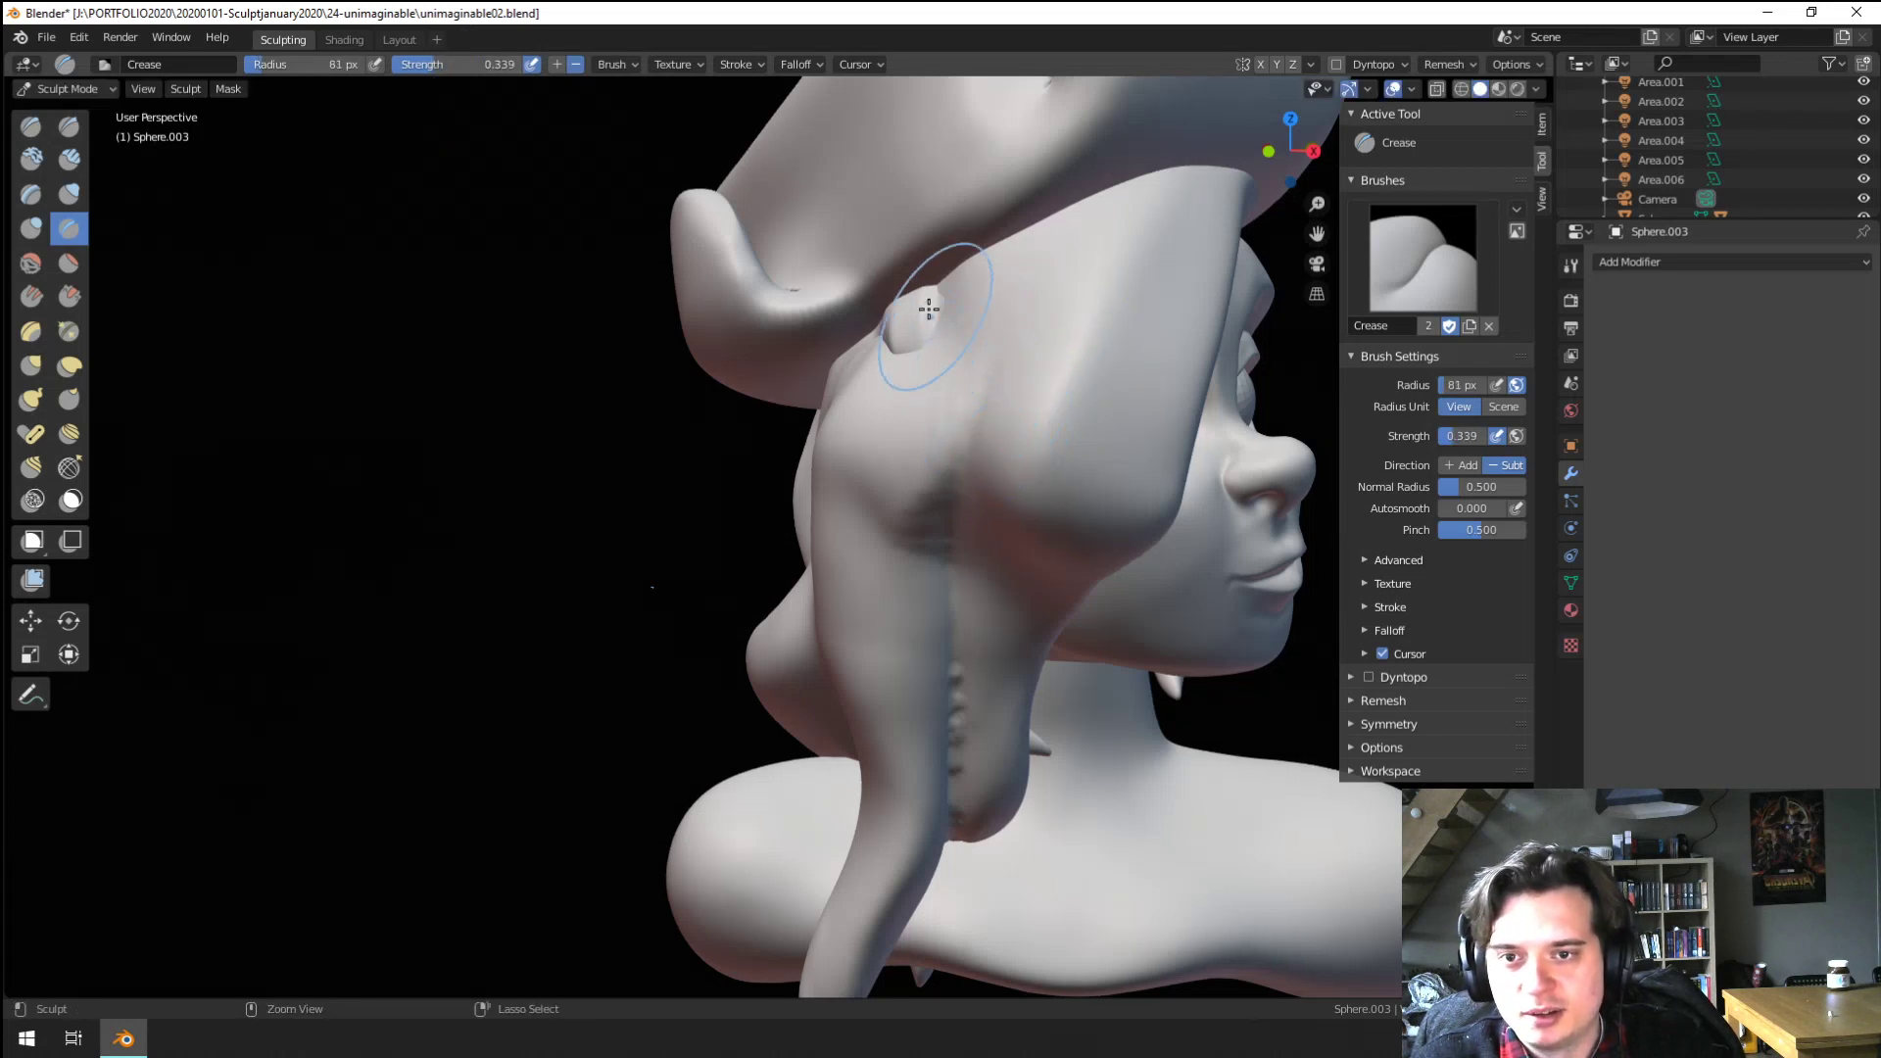
left_click(794, 65)
left_click(801, 101)
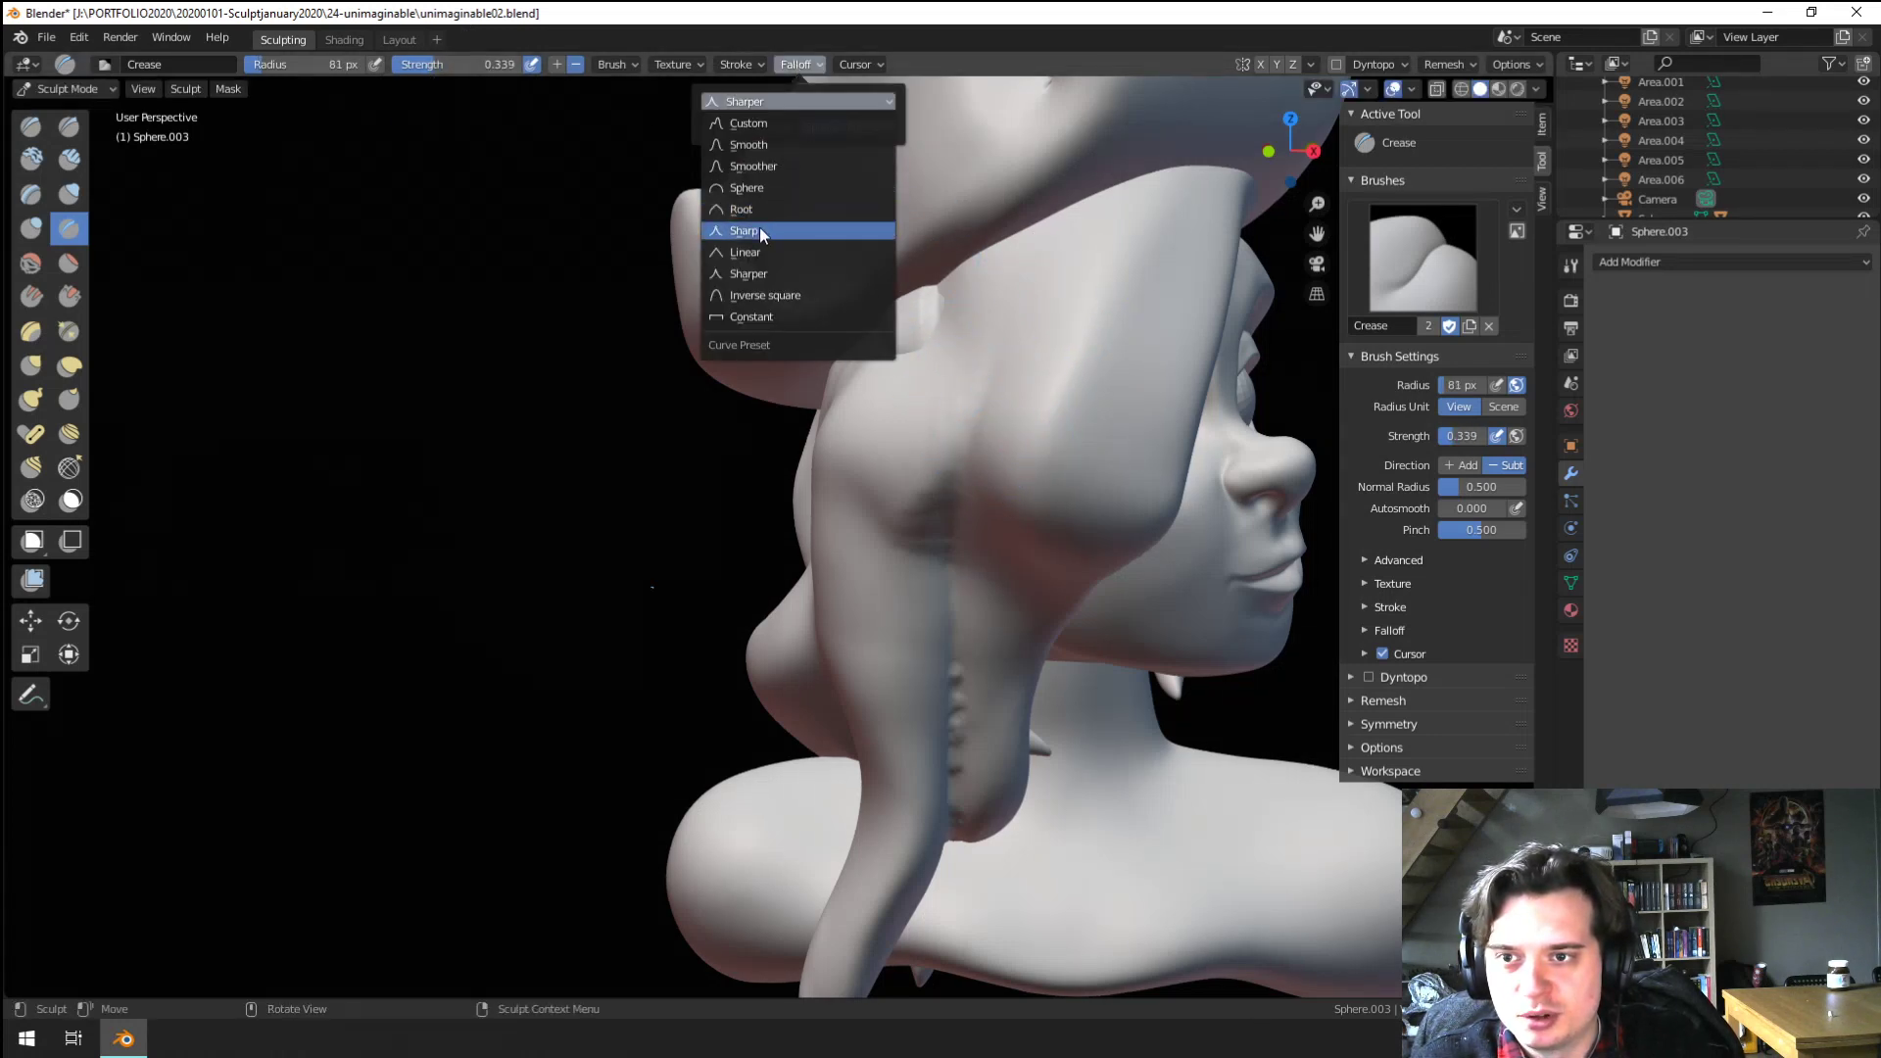
left_click(760, 231)
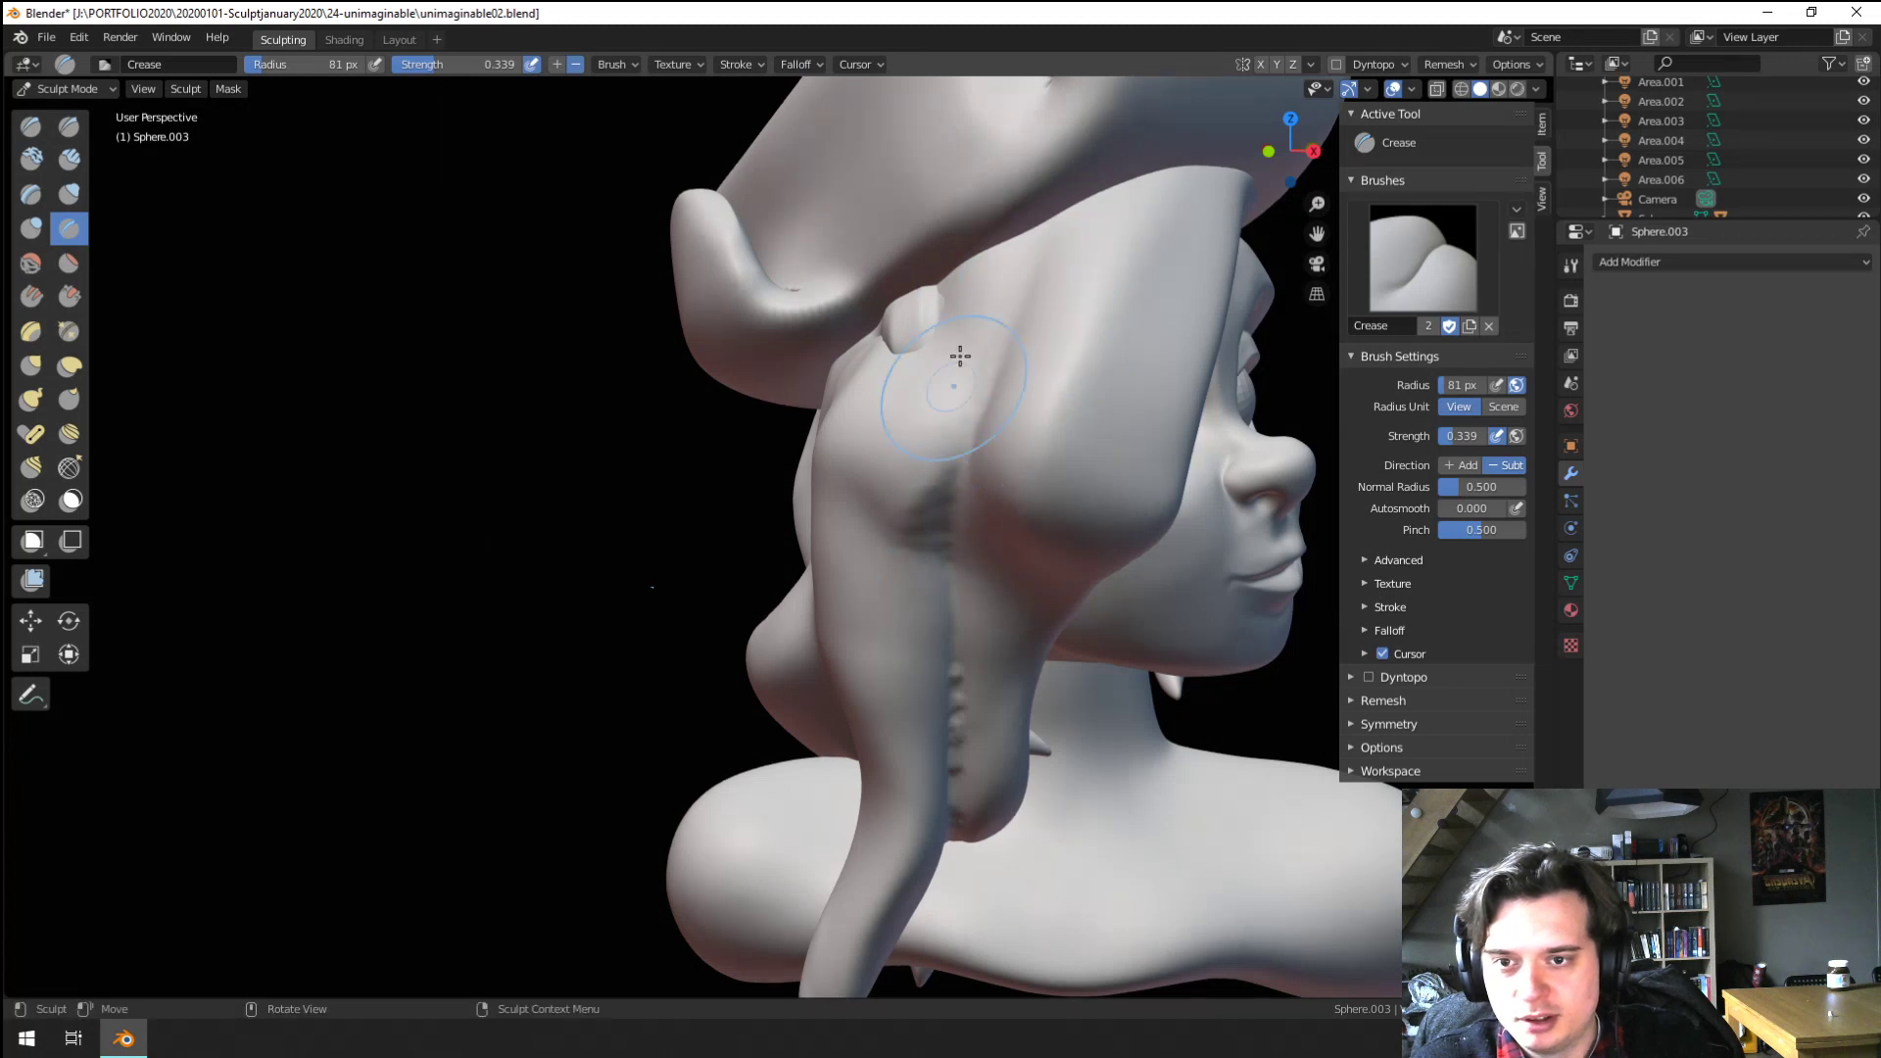
Smooth the bumpy seam between the two hanging strands and carve it with the Crease brush at 81 px radius
mouse_move(994, 254)
middle_mouse_down()
mouse_move(907, 379)
mouse_move(858, 530)
middle_mouse_up()
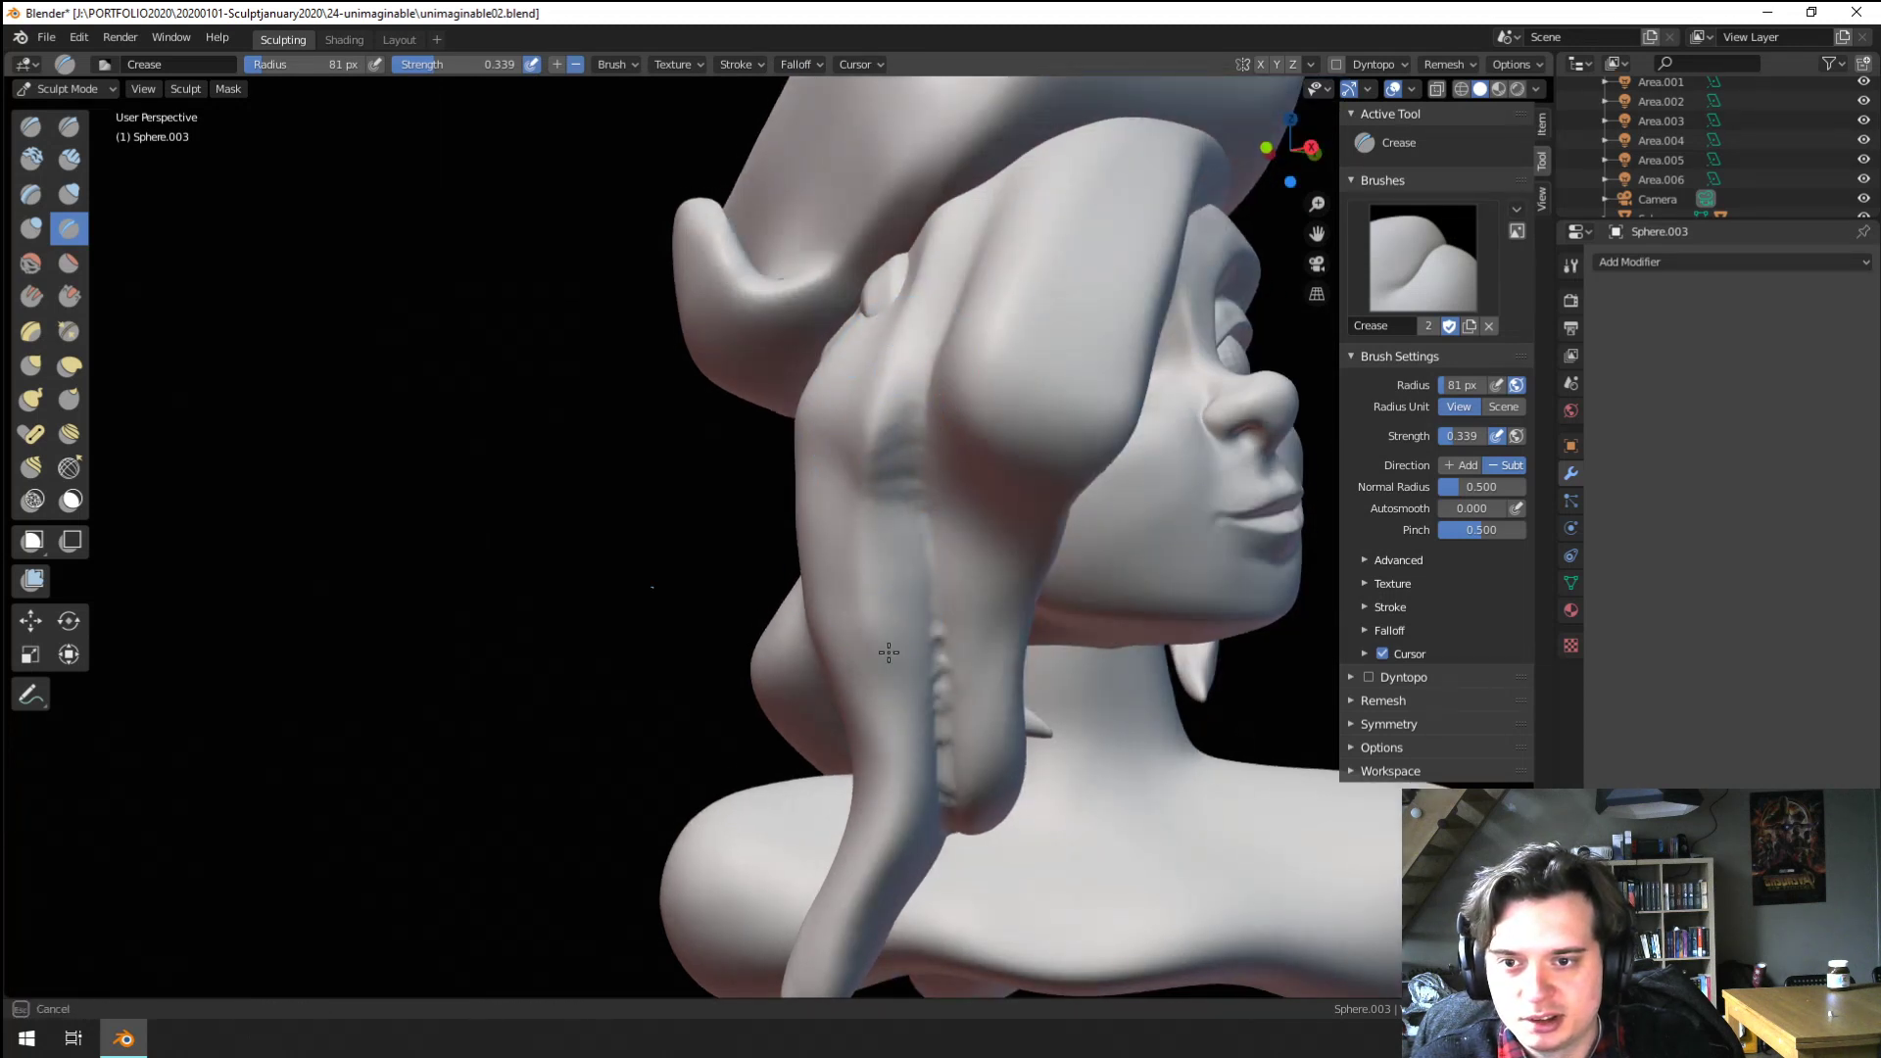
left_click_drag(917, 370, 891, 395)
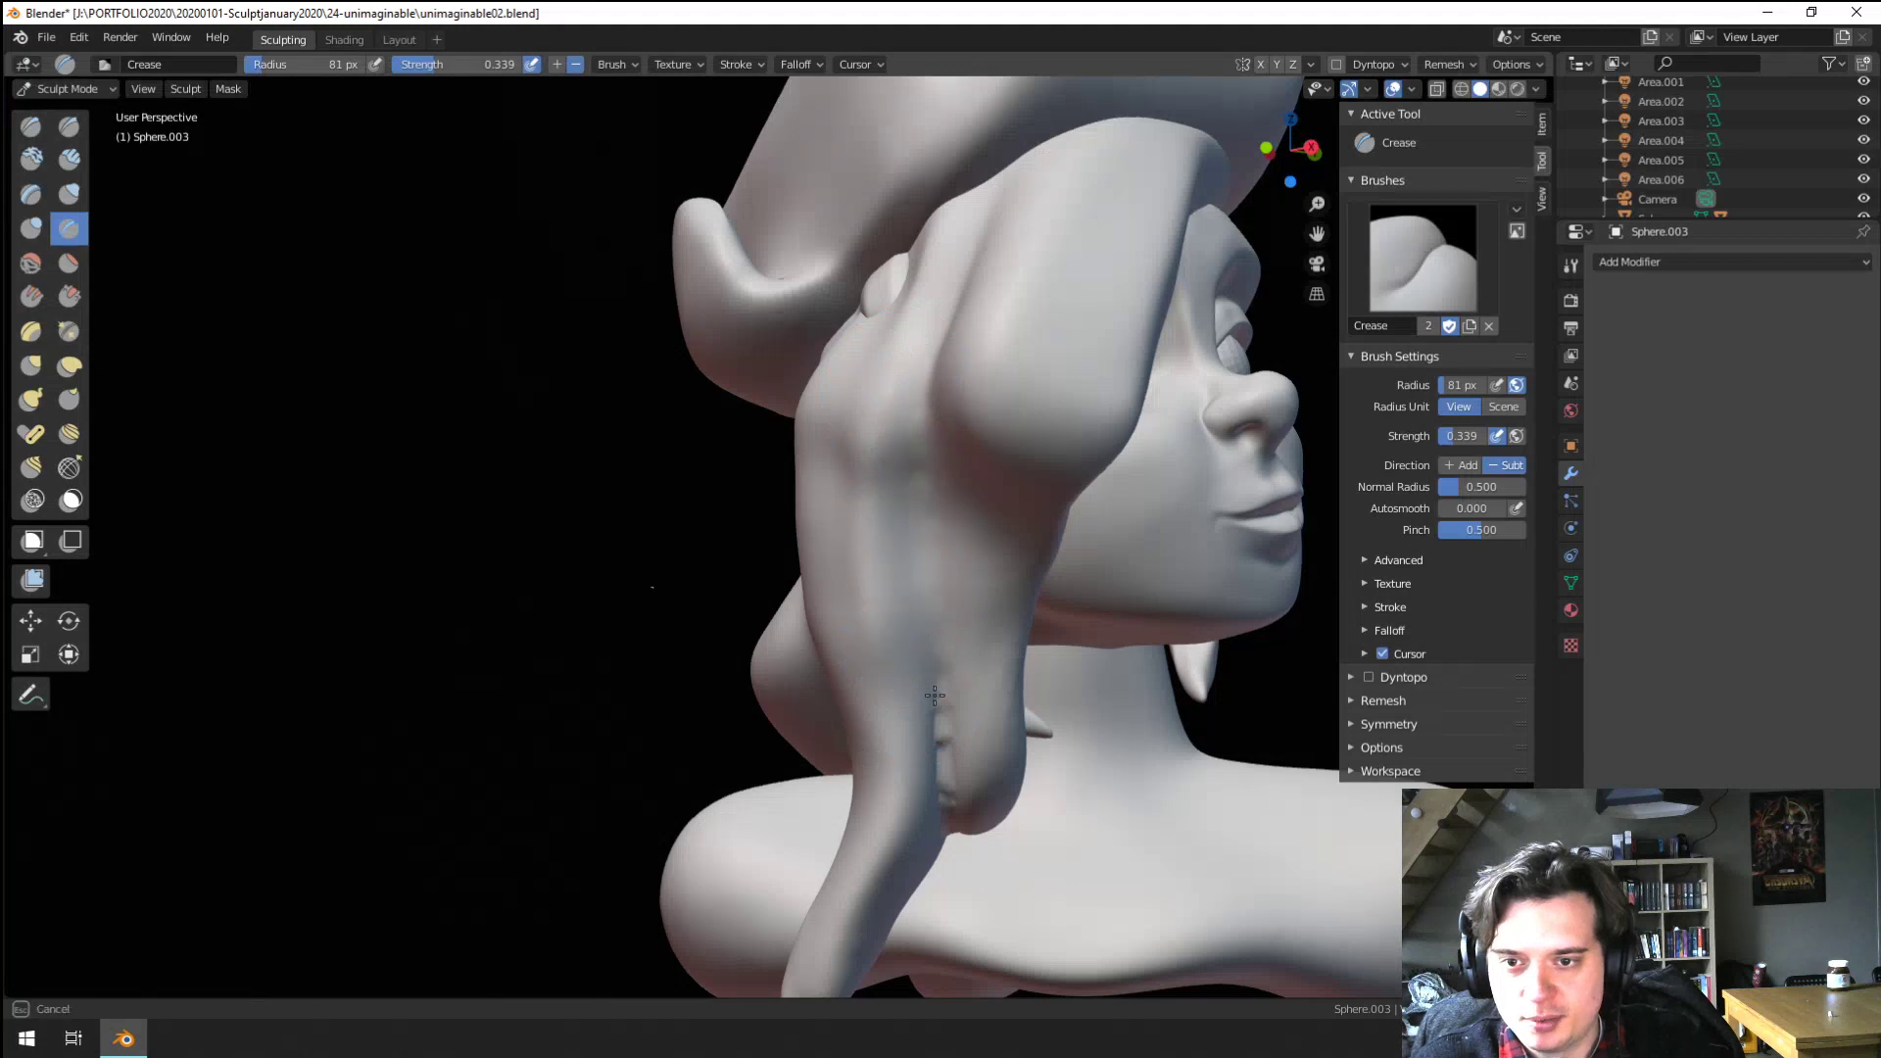
left_click_drag(935, 696, 957, 630)
mouse_move(932, 630)
middle_mouse_down()
mouse_move(844, 574)
mouse_move(894, 438)
middle_mouse_up()
middle_click_drag(900, 550, 970, 461)
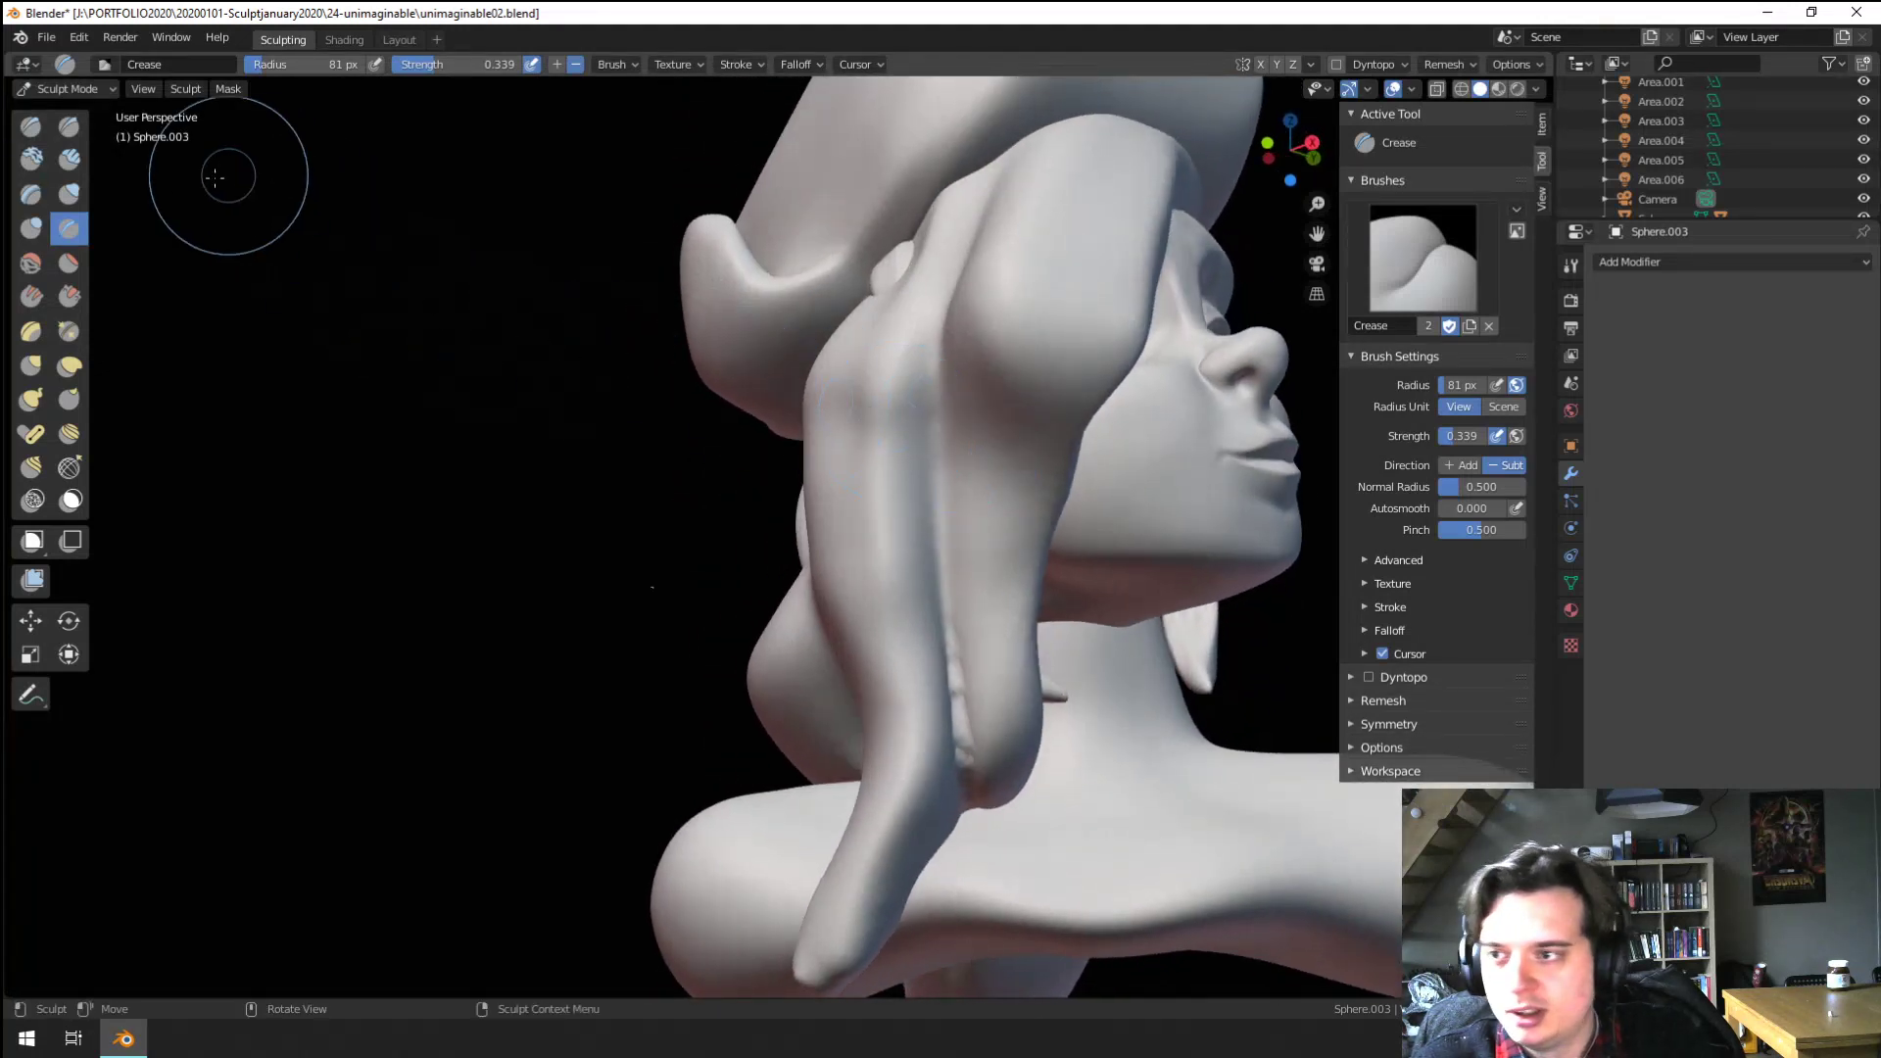
Even out the lower seam between the strands with the Flatten brush at 138 and 86 px, and re-crease it at 71 px radius
left_click(69, 262)
key("f")
left_click(1160, 499)
left_click_drag(936, 519, 960, 667)
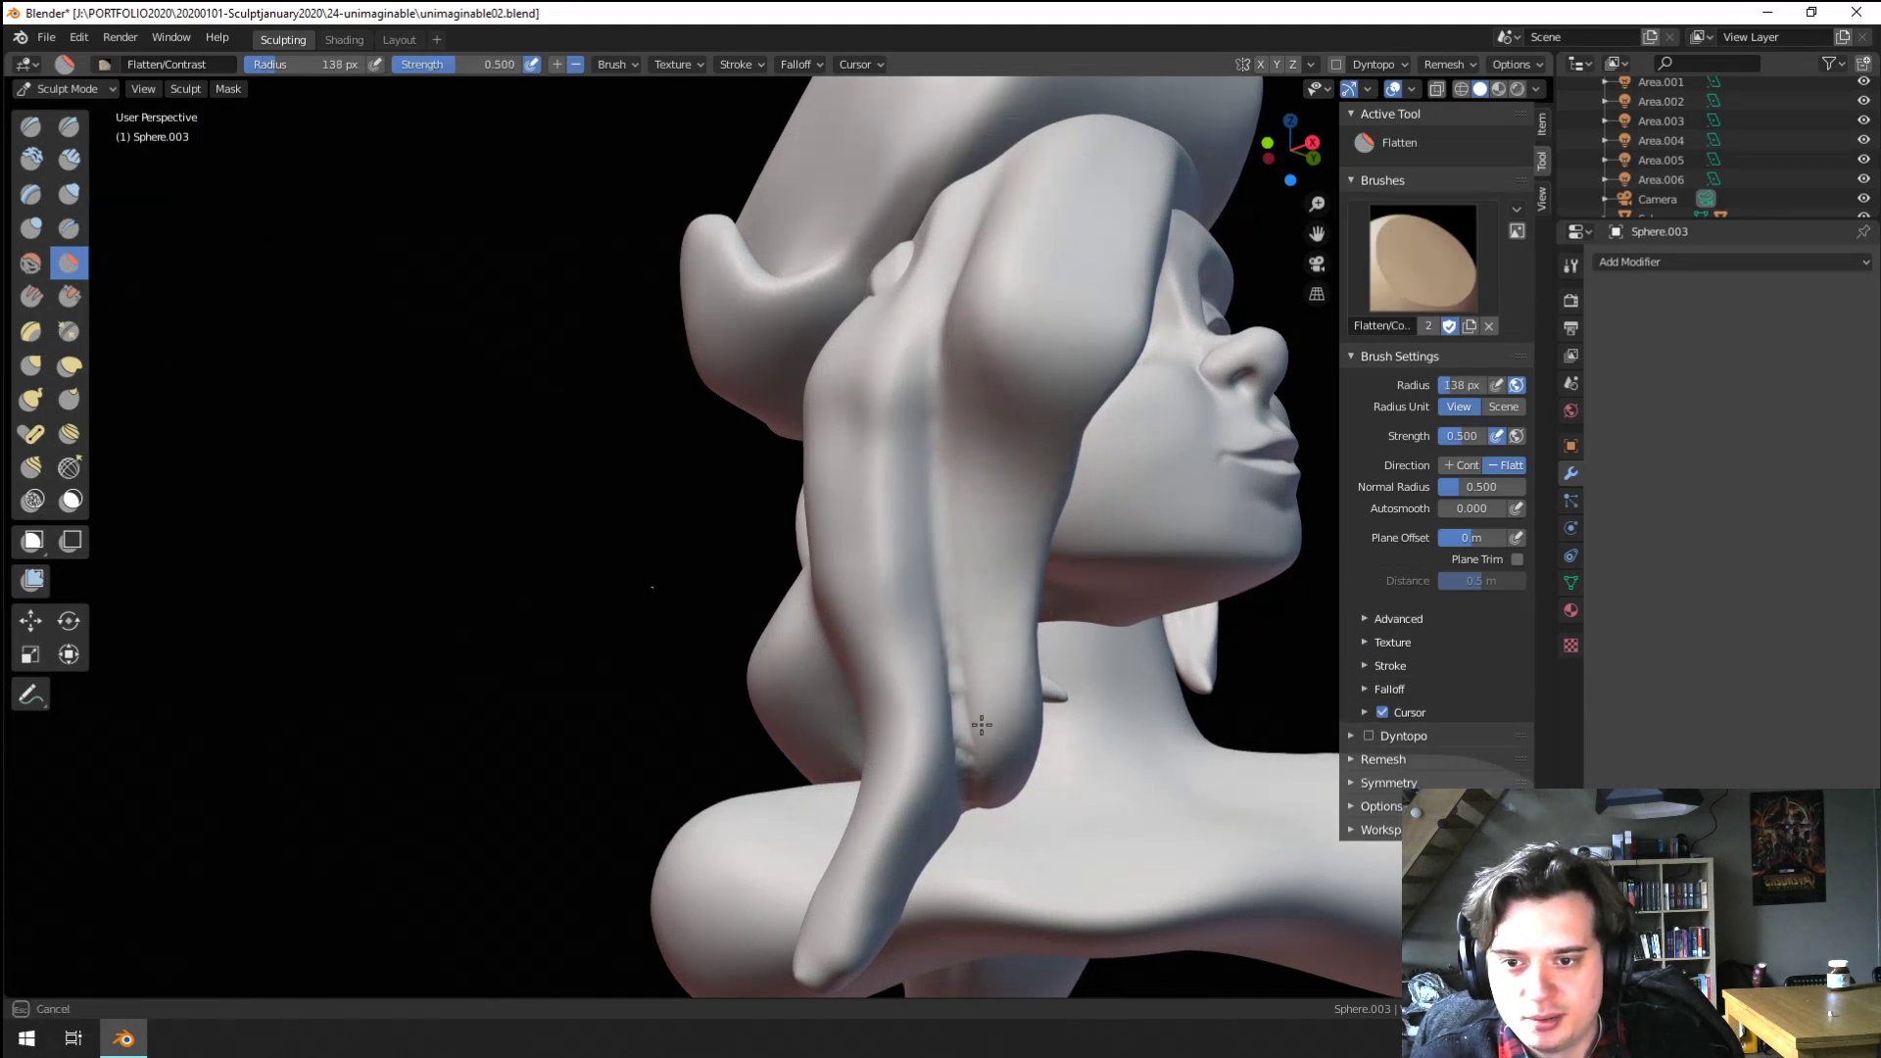
middle_click_drag(958, 666, 952, 582)
key("f")
left_click(904, 646)
left_click_drag(952, 583, 960, 651)
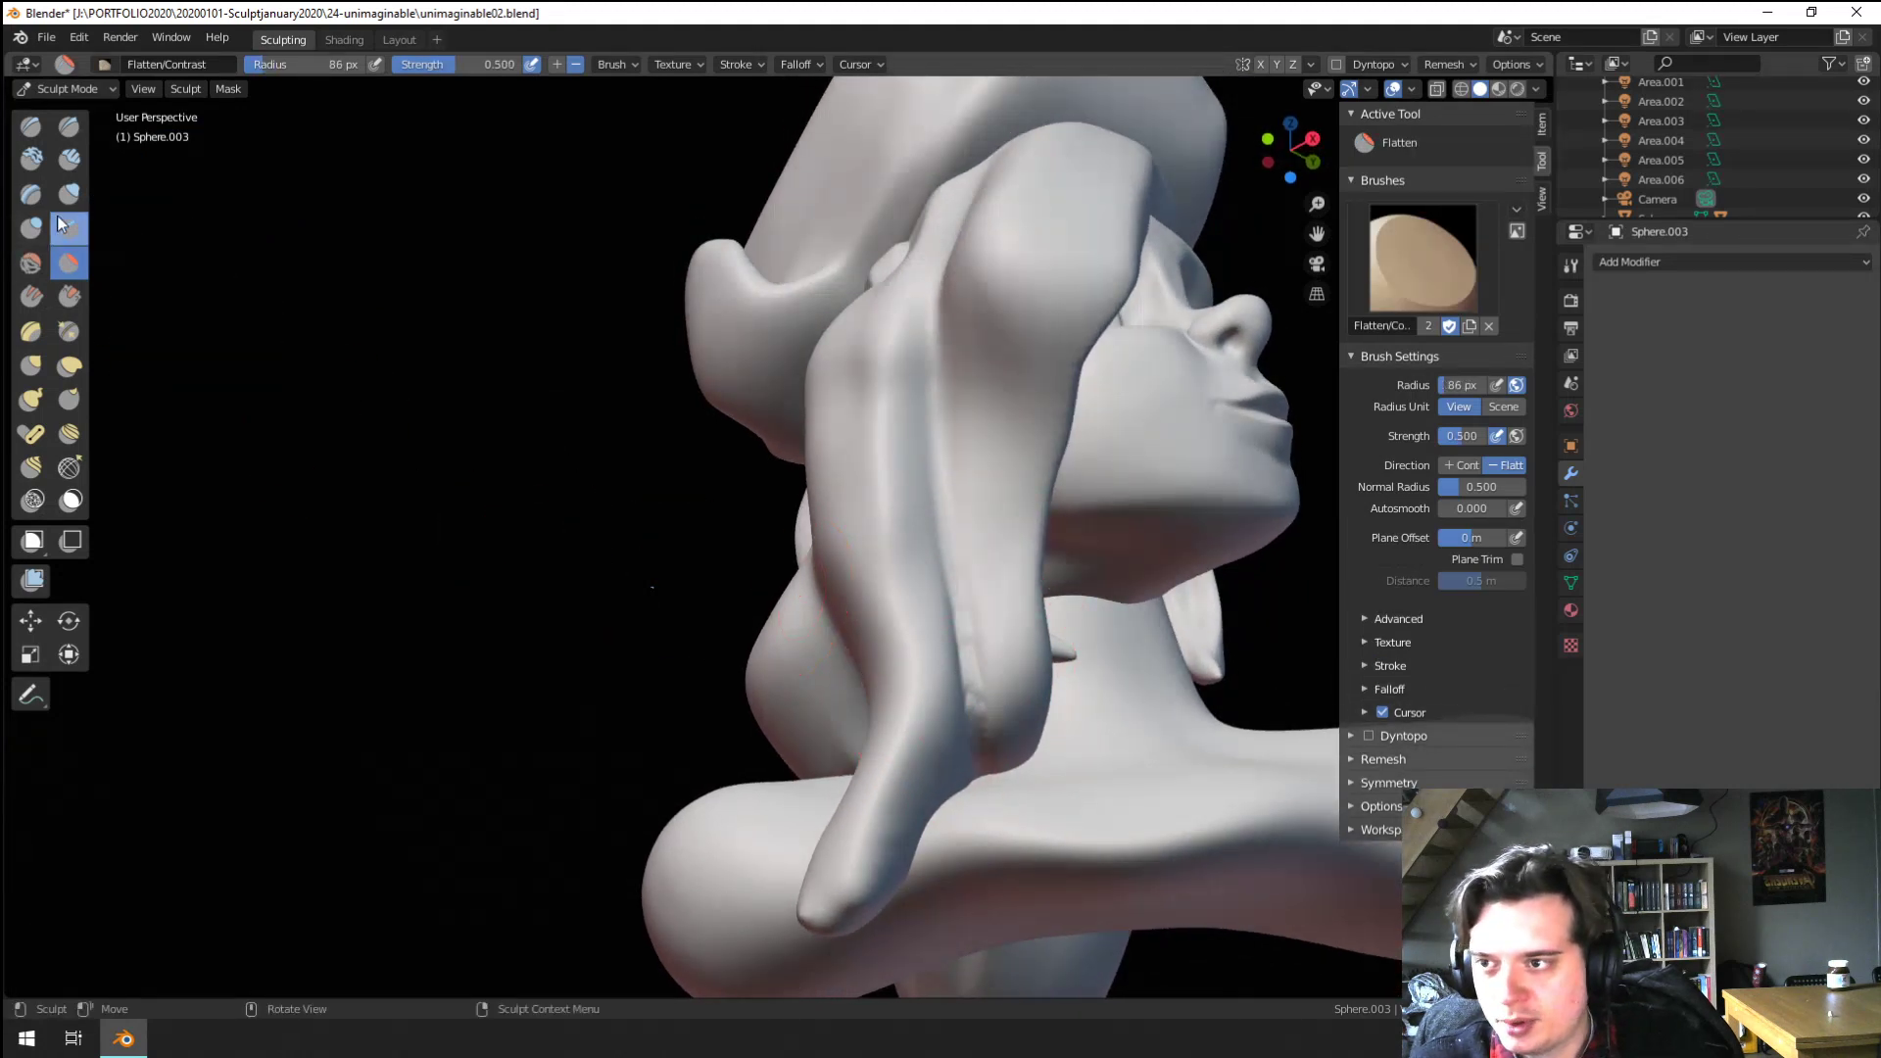
left_click(60, 225)
left_click_drag(923, 507, 975, 707)
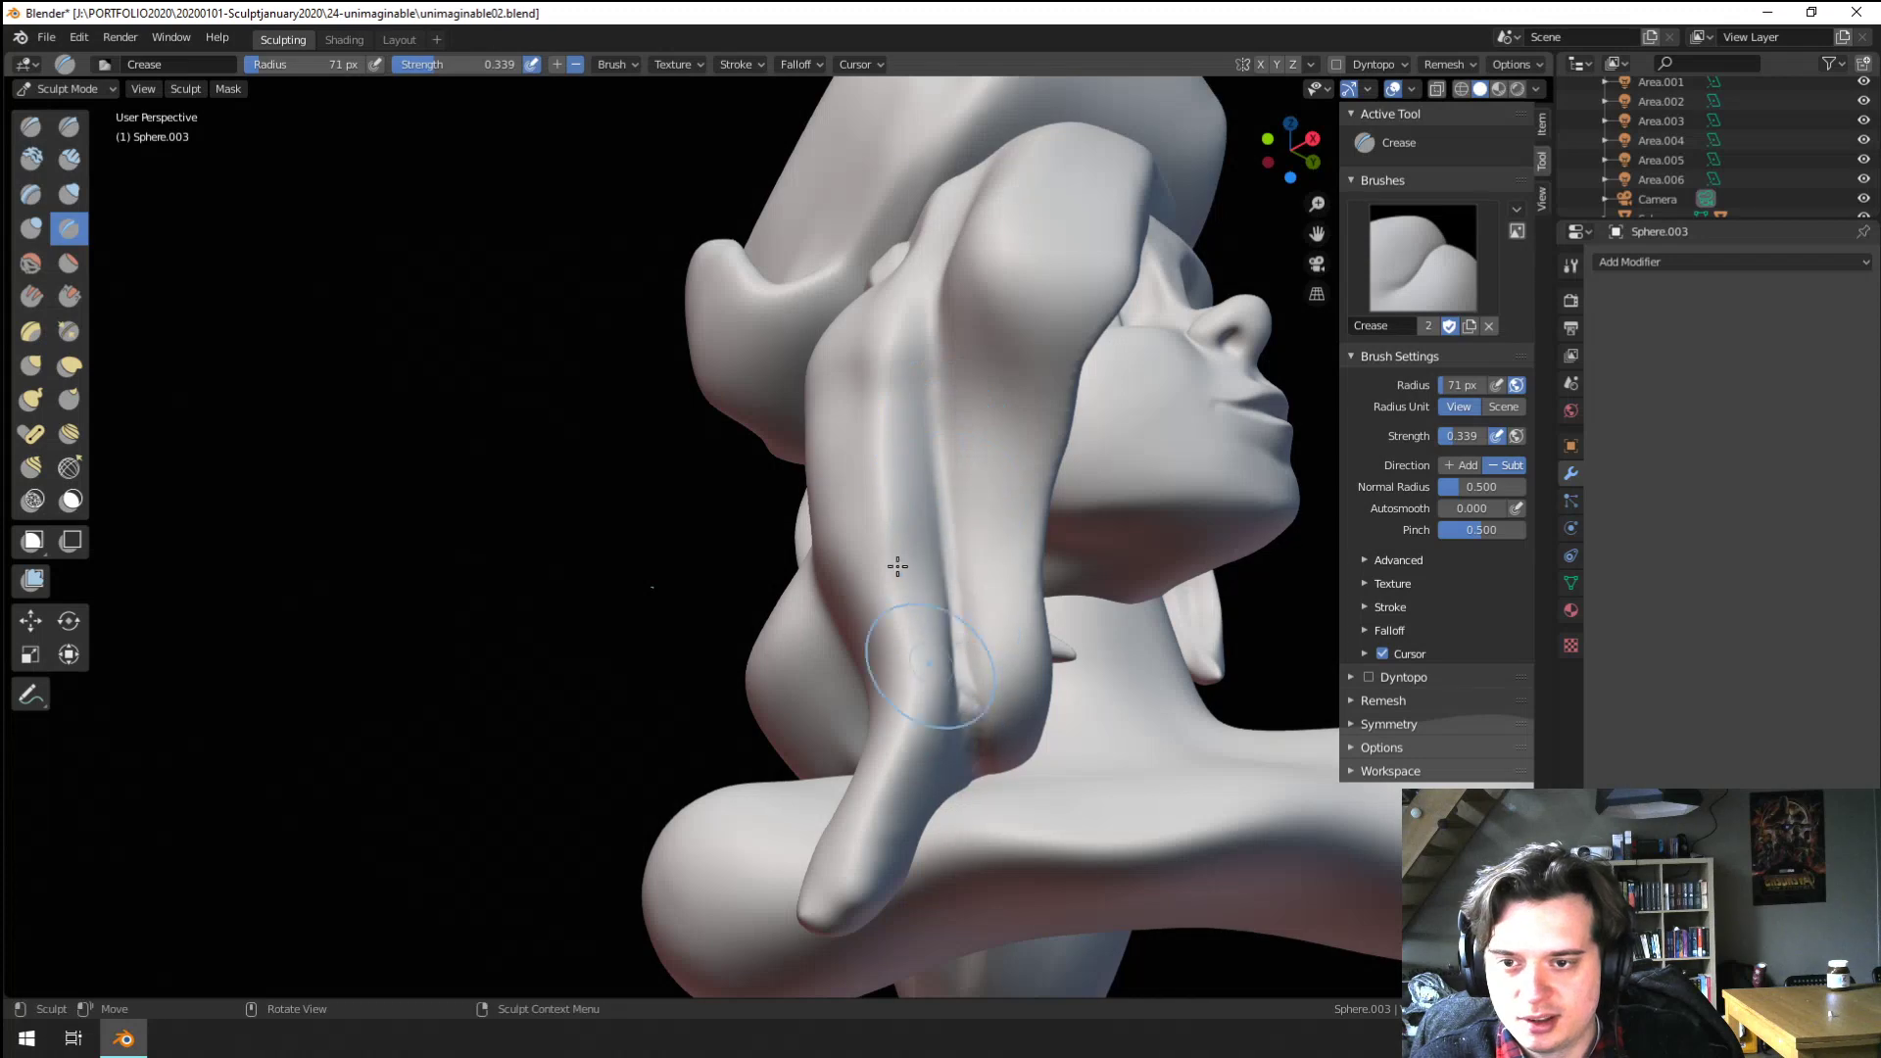
Adjust the outline of the long strand behind the large lock from the side and front with the Grab brush
middle_click_drag(895, 568, 842, 615)
key("g")
left_click_drag(826, 494, 755, 488)
mouse_move(754, 488)
middle_mouse_down()
mouse_move(678, 498)
mouse_move(689, 509)
middle_mouse_up()
key("f")
left_click(773, 567)
left_click_drag(735, 590, 758, 586)
middle_click_drag(757, 586, 673, 672)
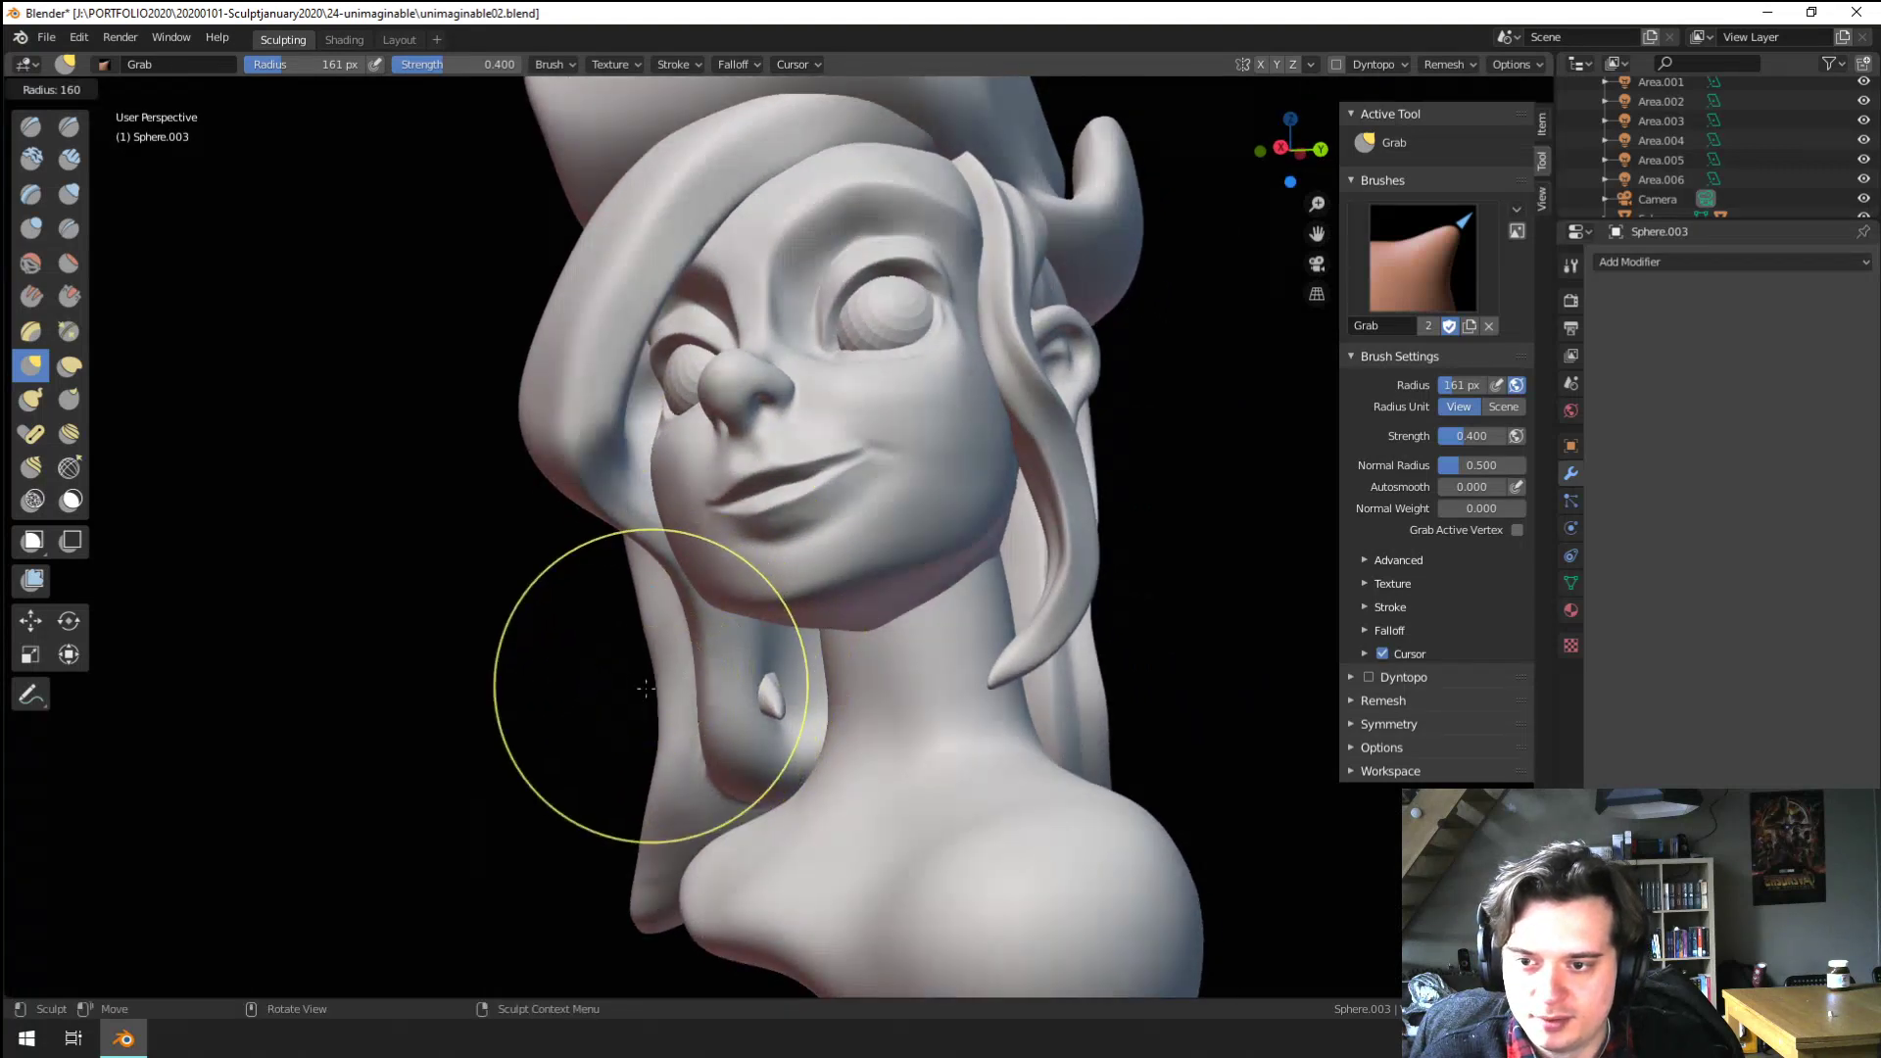
Pull the long strand's lower end downward and its upper part outward with the Grab brush at 218 and 161 px radius
key("f")
left_click(644, 683)
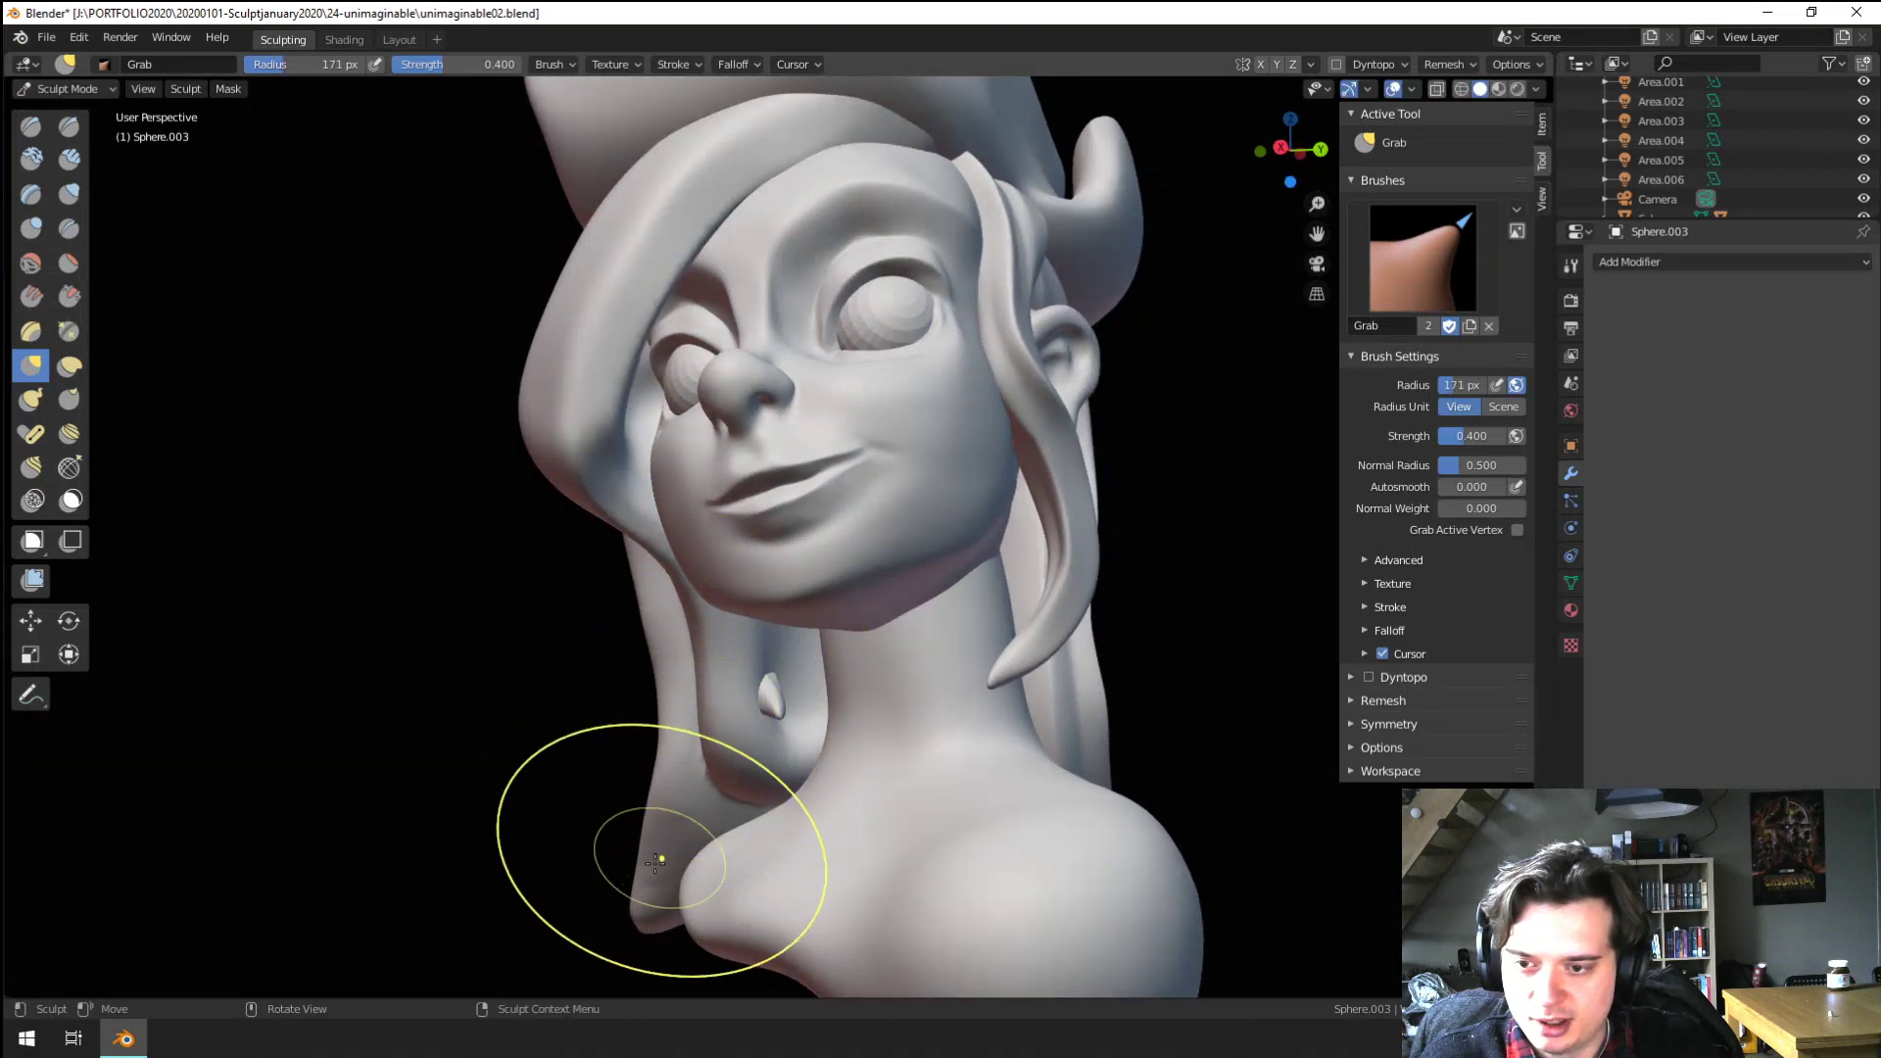
key("f")
left_click(691, 862)
middle_click_drag(681, 870, 668, 733, "shift")
left_click_drag(648, 796, 639, 842)
key("f")
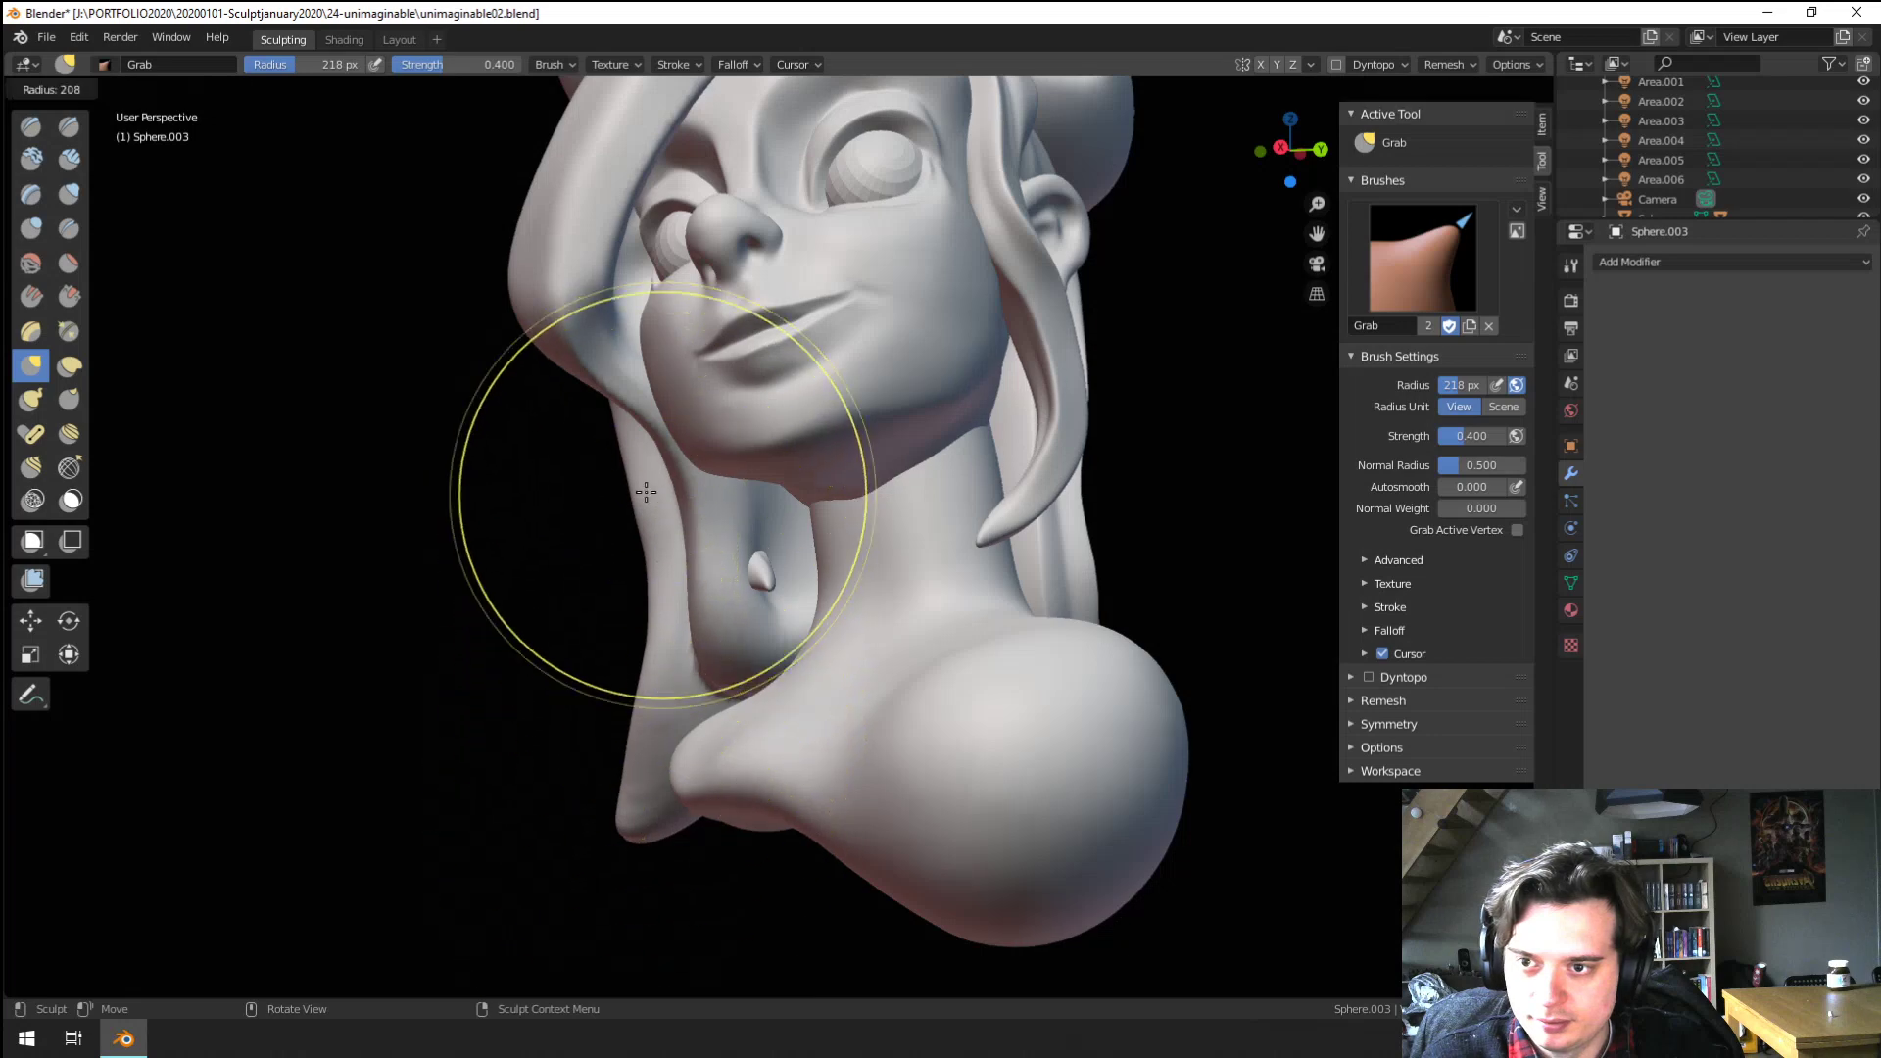
left_click(617, 472)
left_click_drag(632, 443, 595, 509)
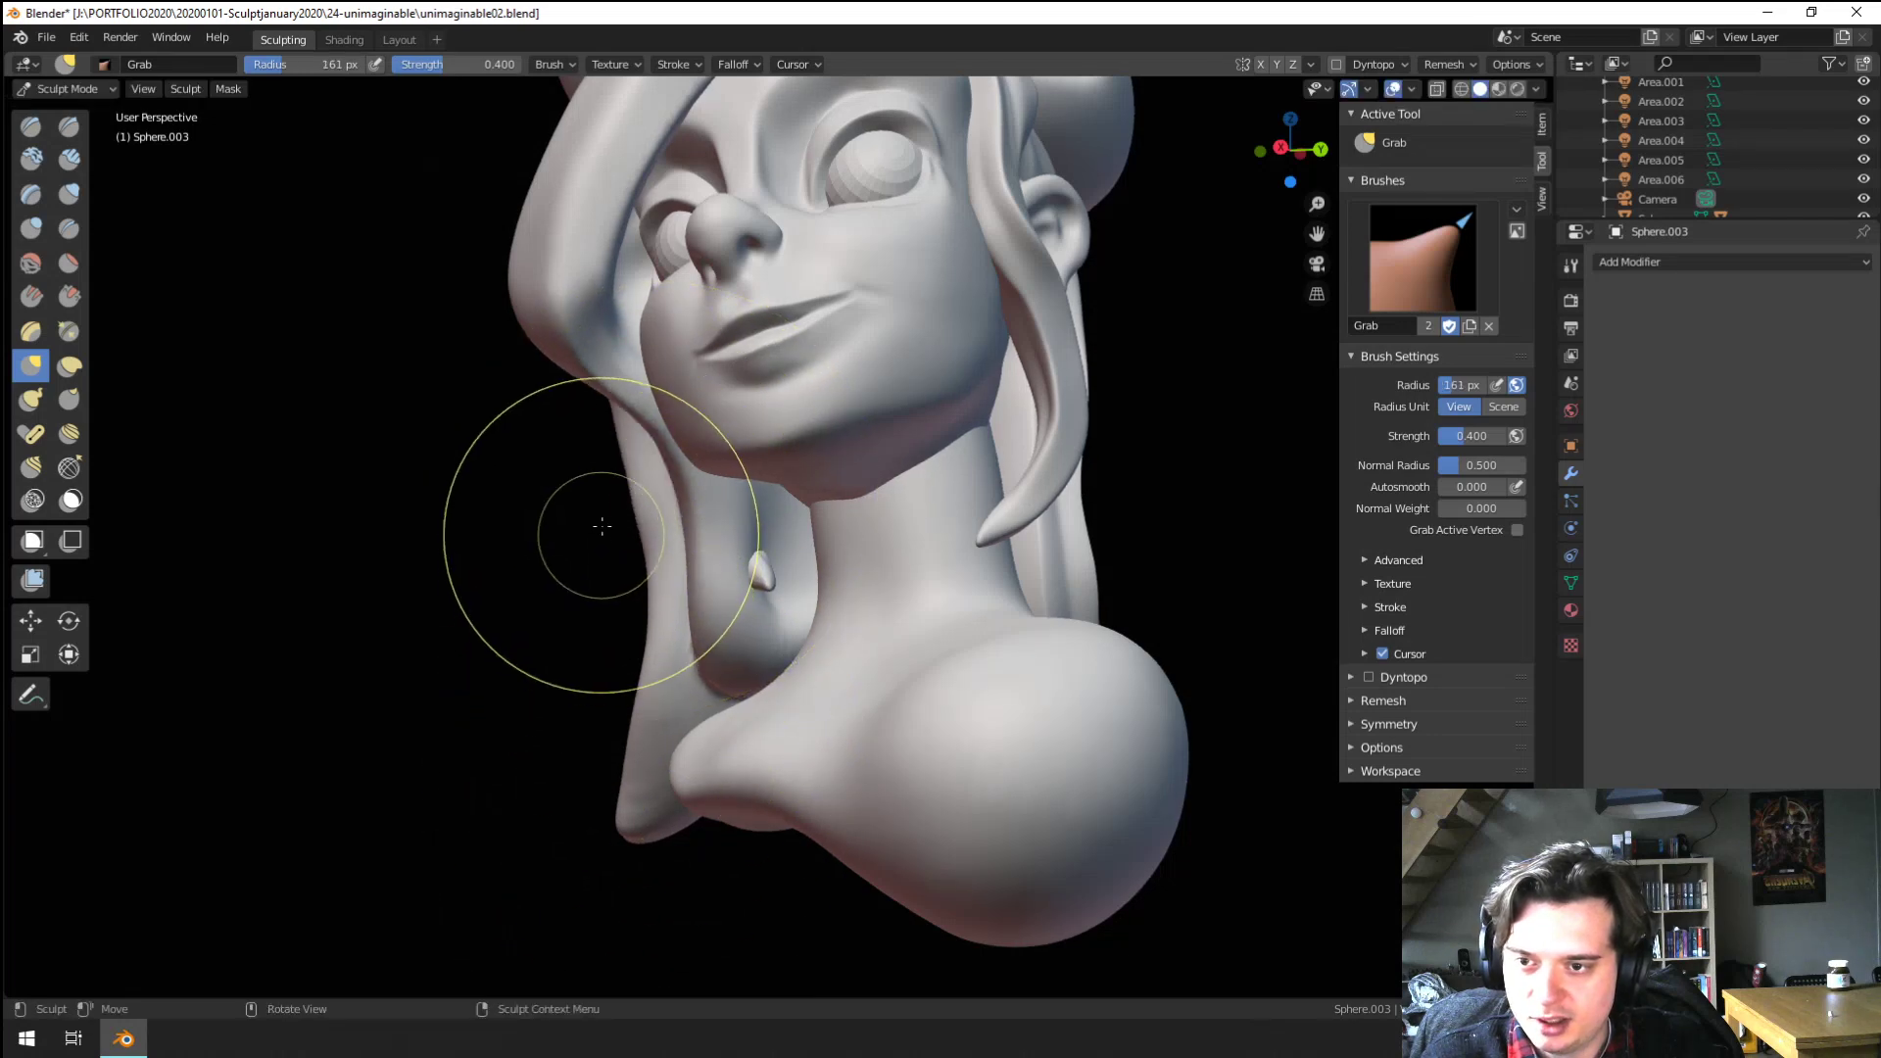
Bend the long strand above the shoulder into a soft wave with the Grab brush at 148 px radius
key("f")
left_click(608, 526)
middle_click_drag(622, 538, 994, 560)
key("f")
left_click(1008, 571)
key("f")
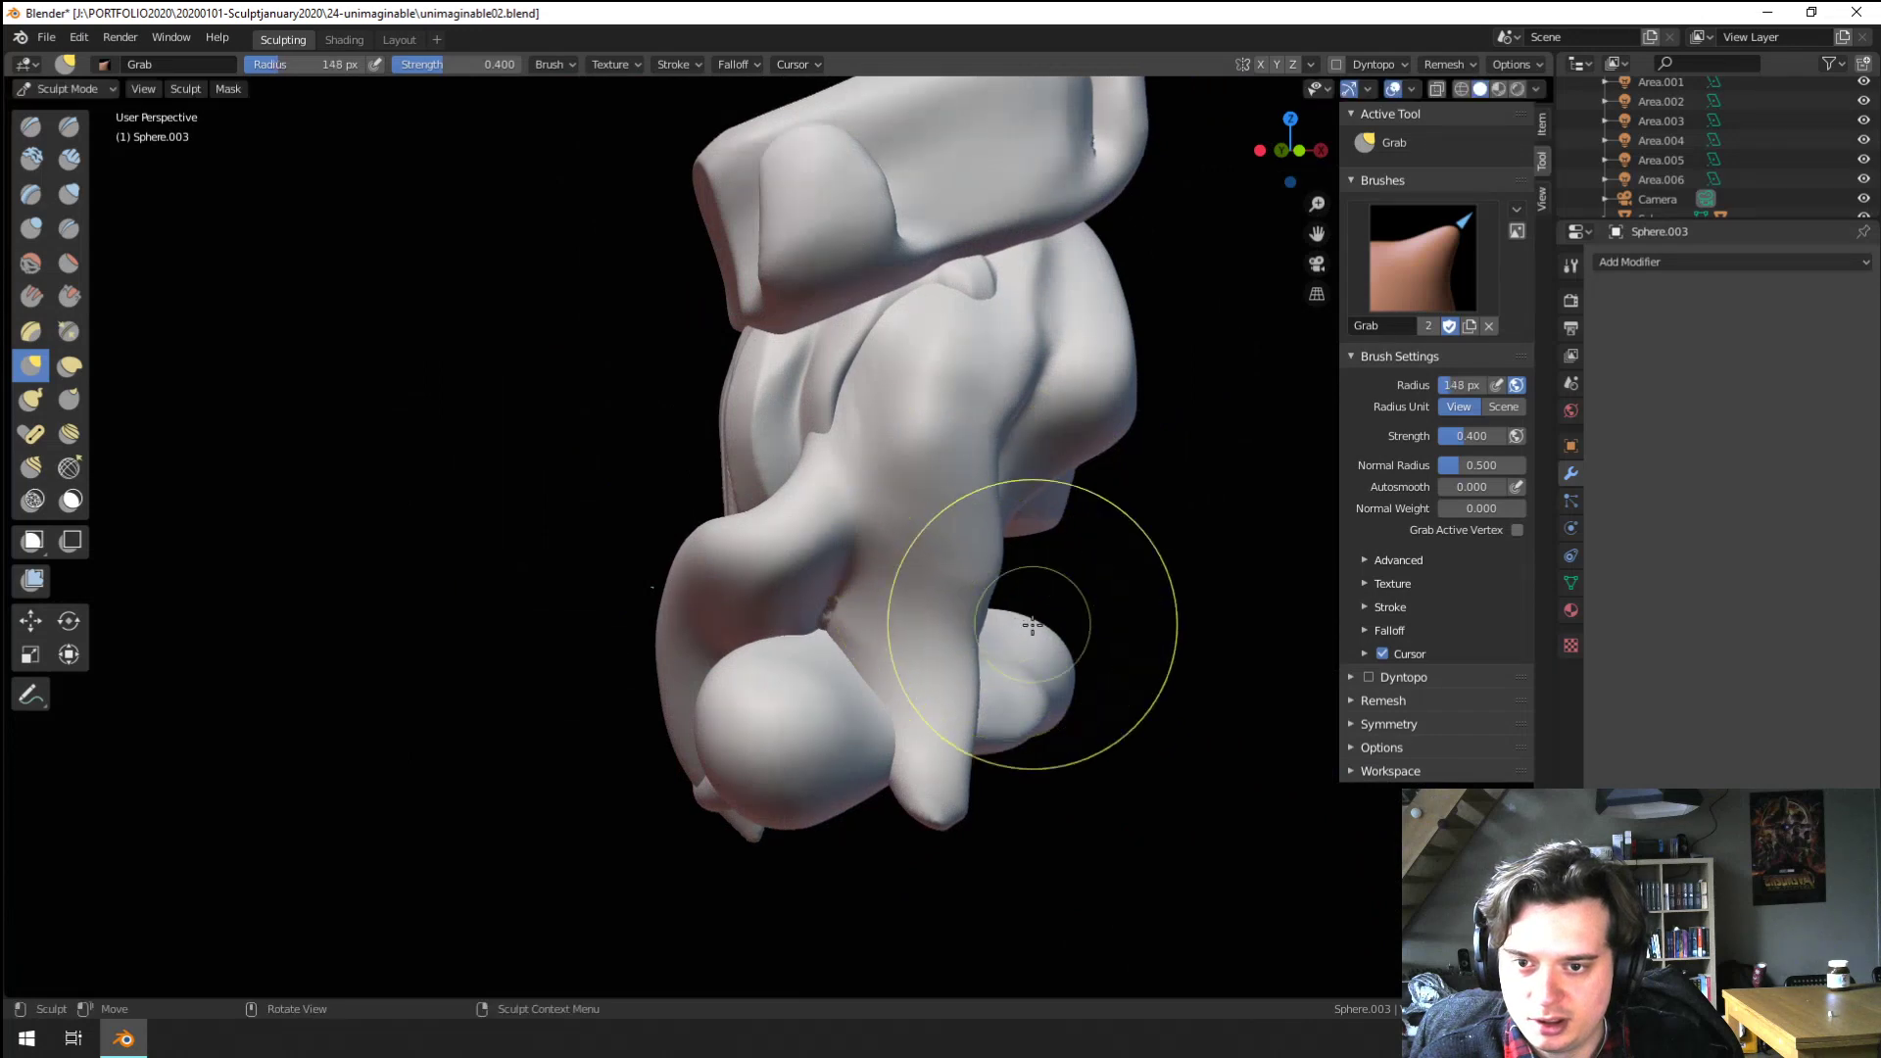
left_click(921, 635)
Exaggerate the strand's wave by grabbing its upper curve outward and the curve below it inward toward the neck
middle_click_drag(915, 638, 634, 633)
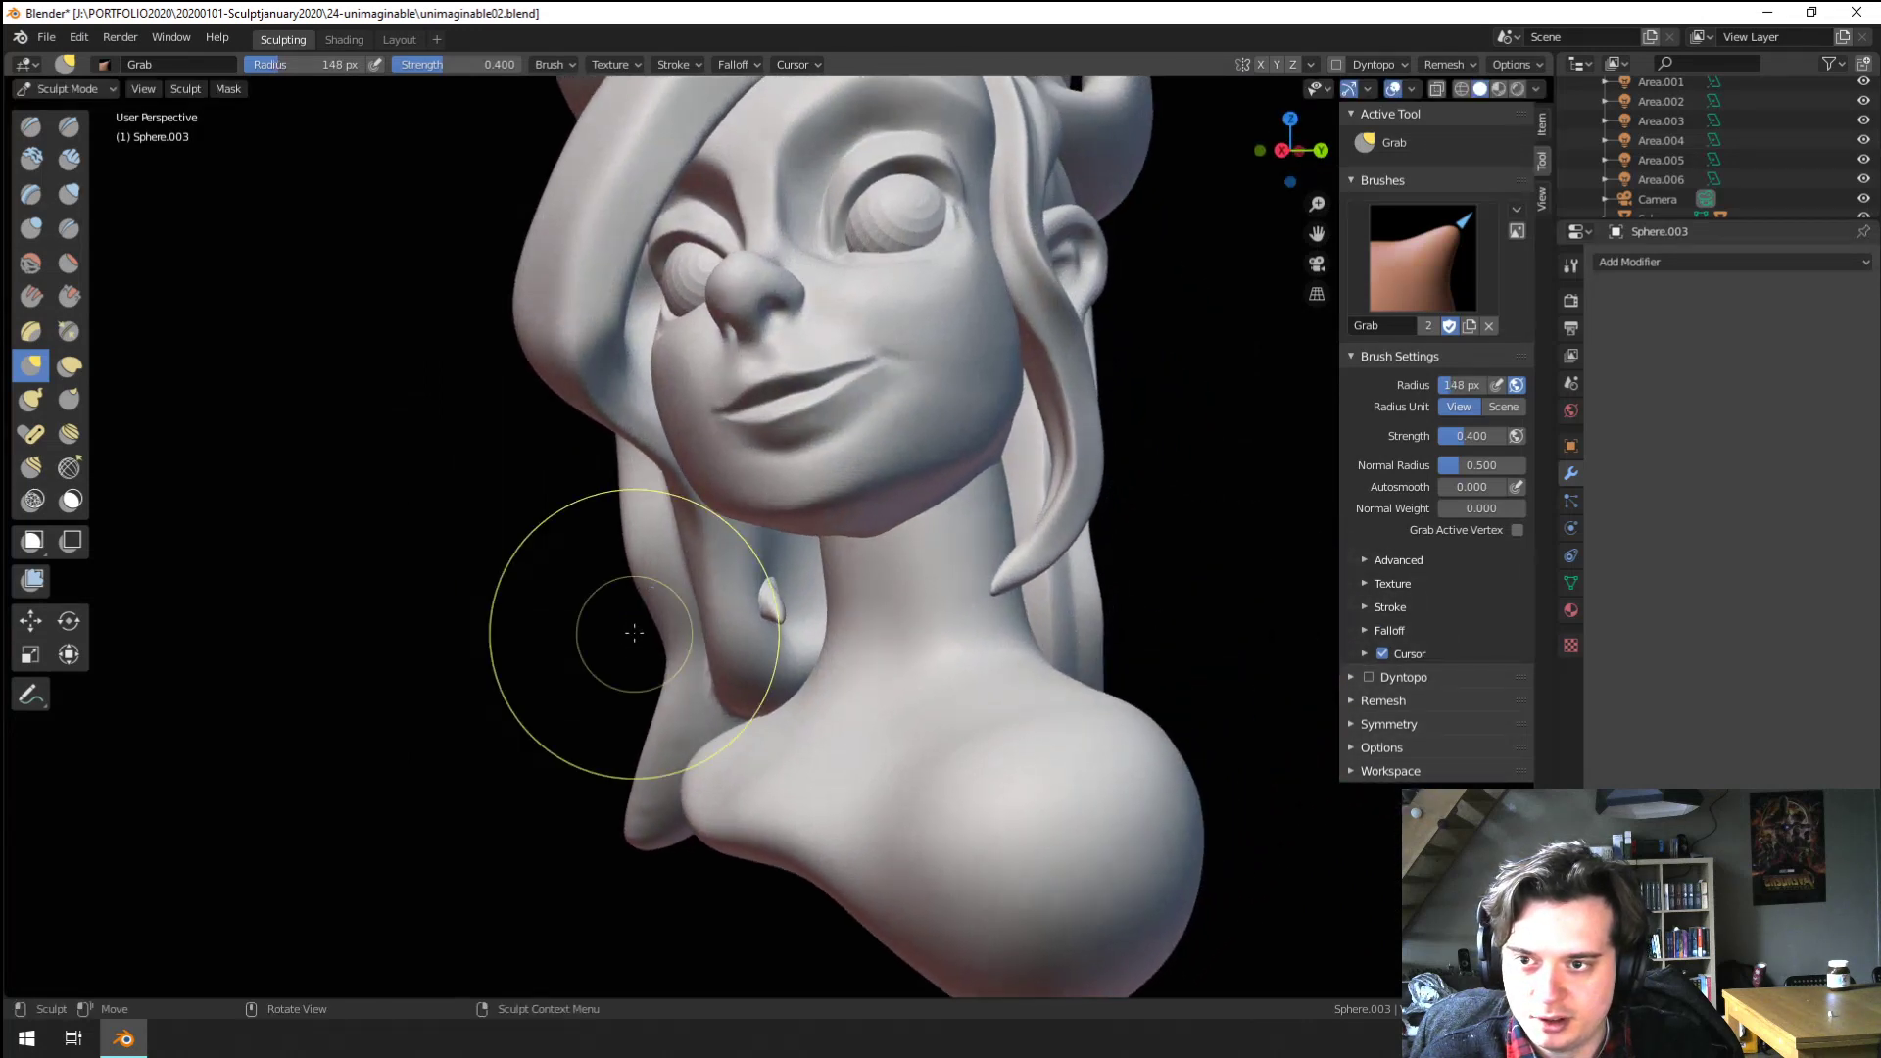
scroll(627, 566, "down", 3)
left_click_drag(619, 556, 601, 594)
scroll(662, 627, "up", 3)
key("f")
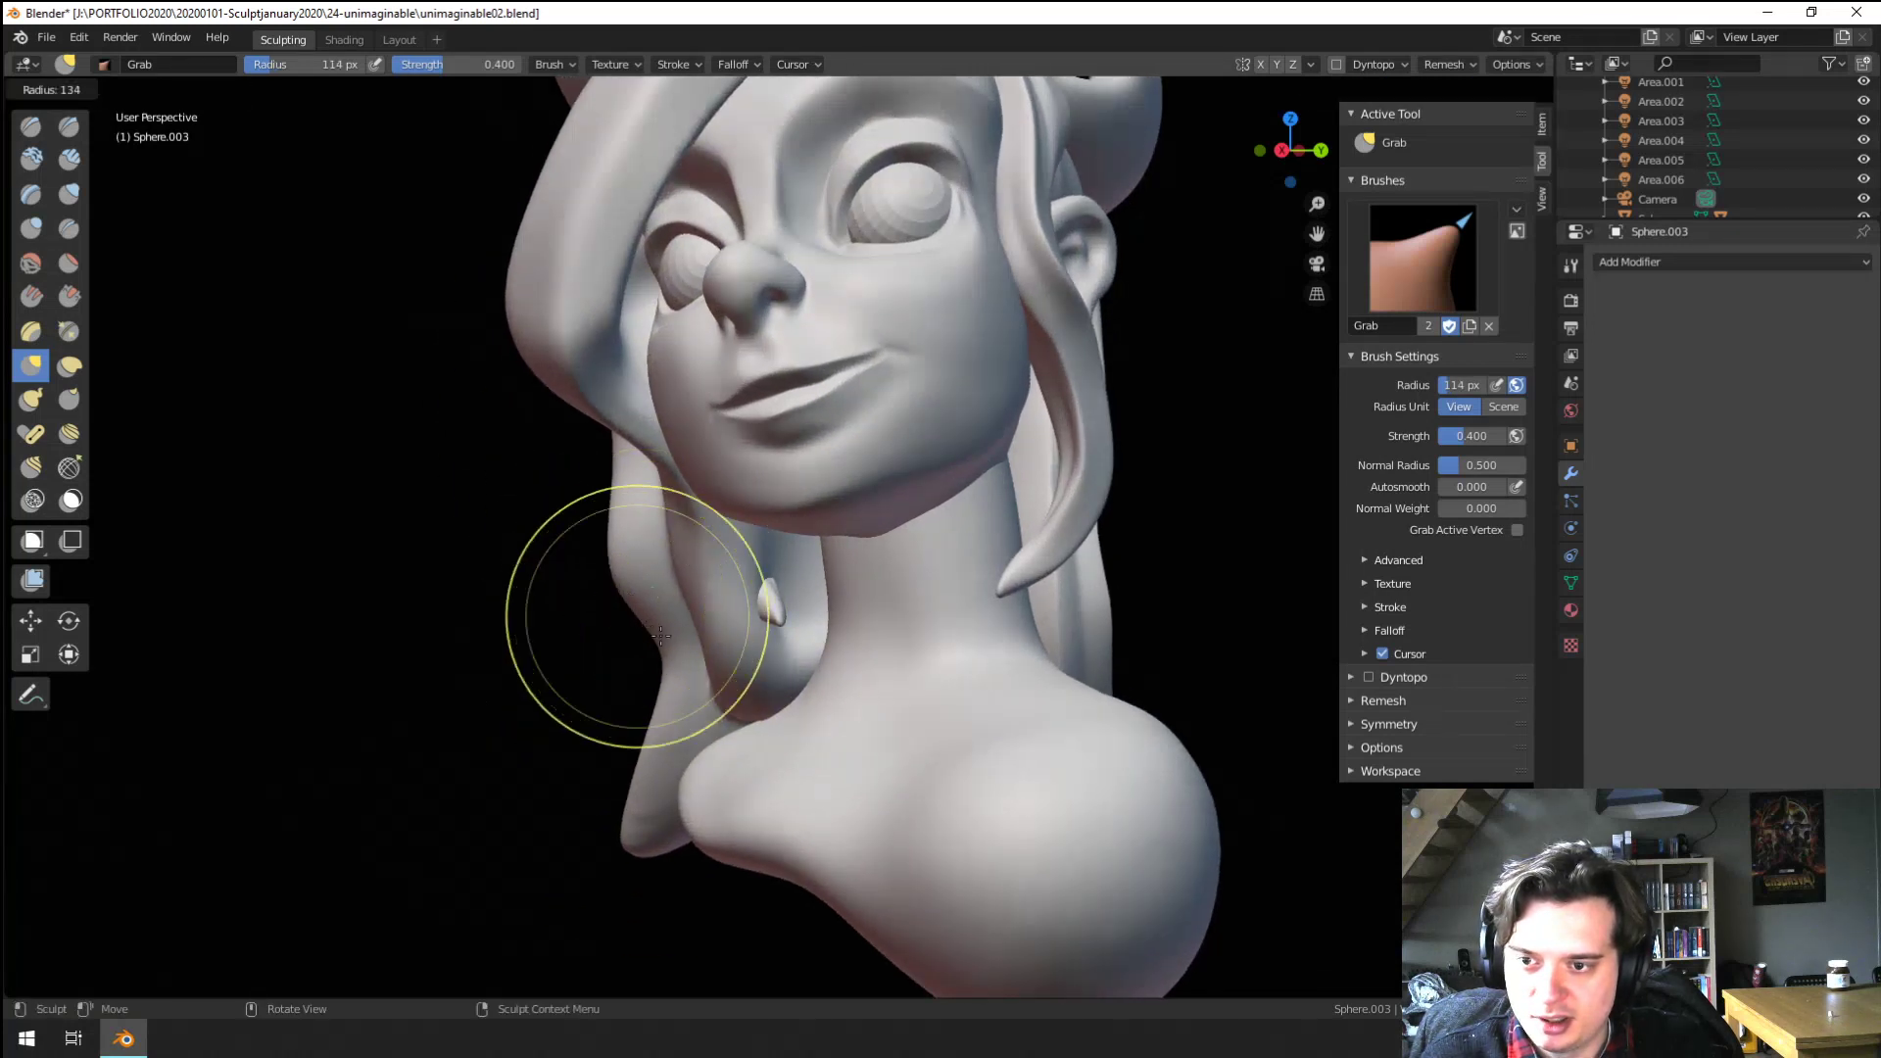
left_click(637, 619)
left_click_drag(671, 647, 700, 631)
scroll(701, 630, "down", 3)
mouse_move(701, 630)
middle_mouse_down()
mouse_move(663, 697)
mouse_move(672, 726)
mouse_move(697, 595)
mouse_move(682, 610)
middle_mouse_up()
Adjust the volume of the large lock around the face with the Inflate brush at 202 px radius
left_click(69, 194)
key("f")
left_click(541, 520)
mouse_move(545, 526)
left_mouse_down("ctrl")
mouse_move(720, 338)
mouse_move(774, 316)
mouse_move(712, 339)
left_mouse_up("ctrl")
left_click(712, 340)
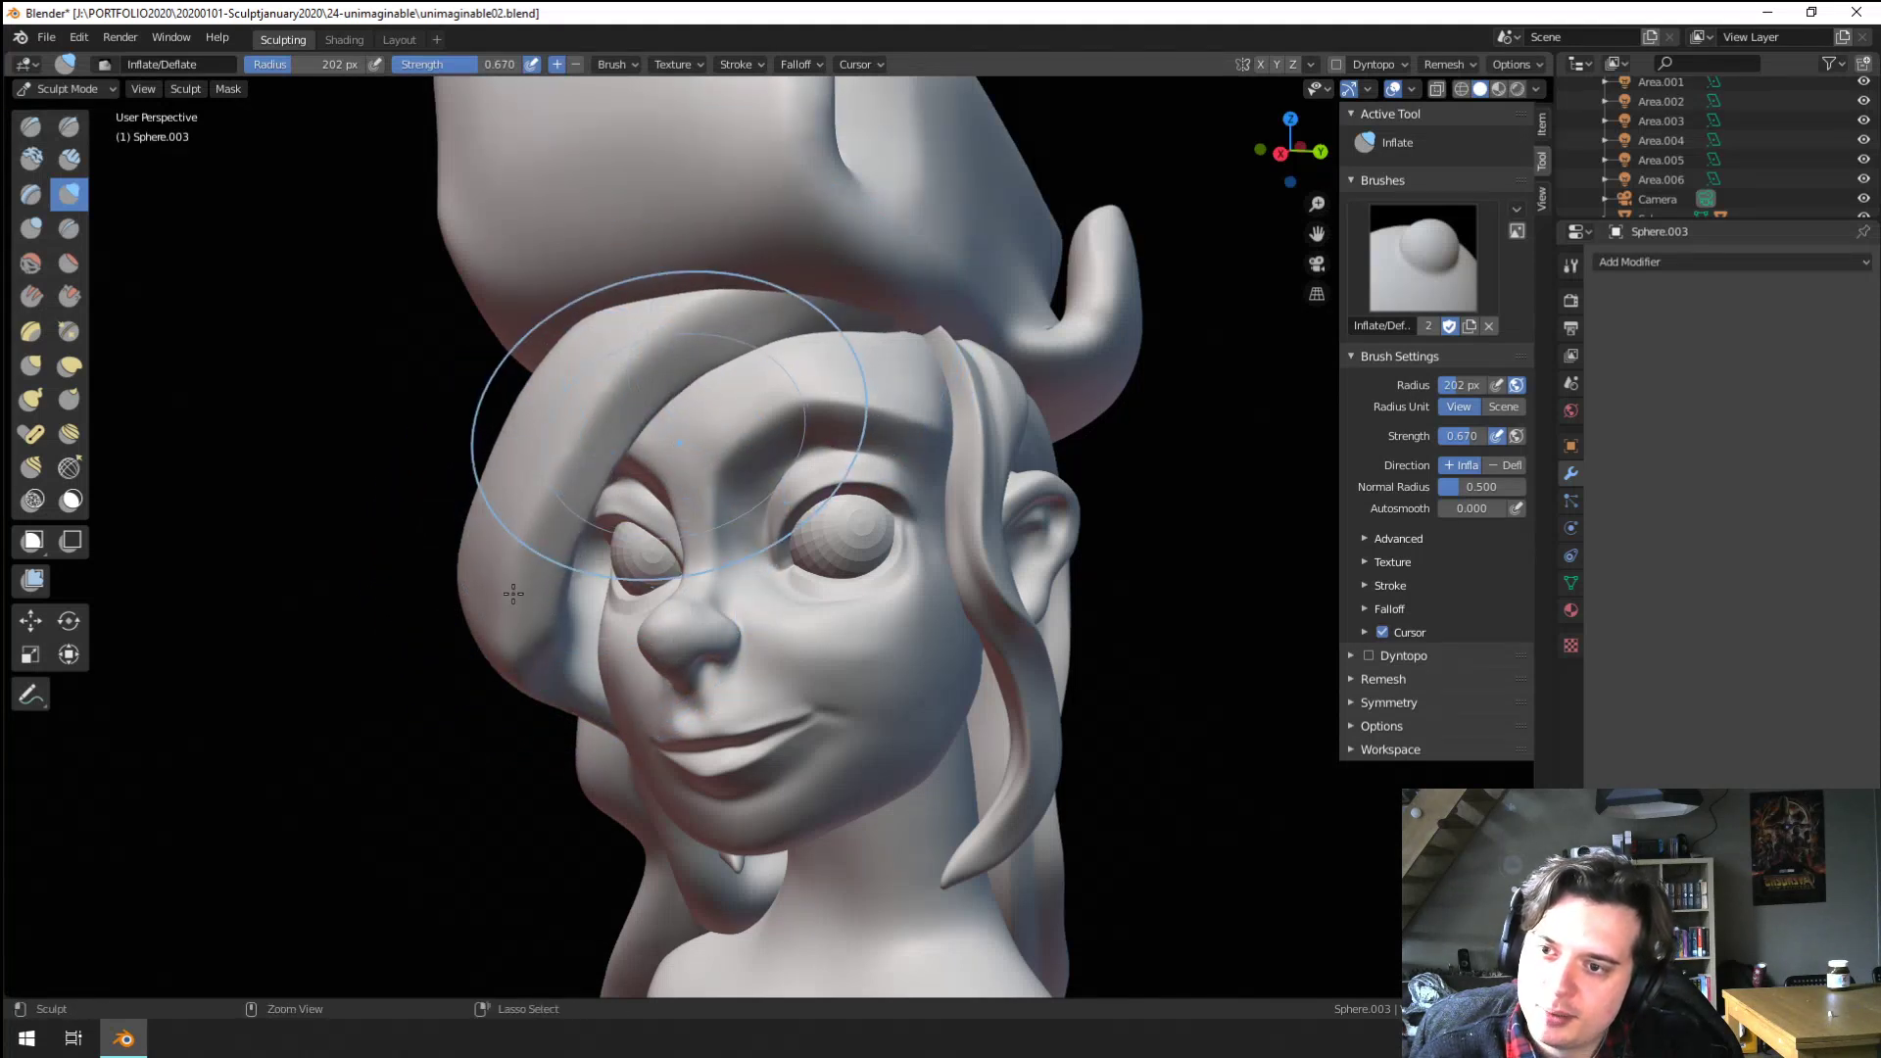
middle_click_drag(470, 546, 580, 496)
Review the remesh settings and examine the hair object's scale and dimensions in Object Mode
left_click(1450, 63)
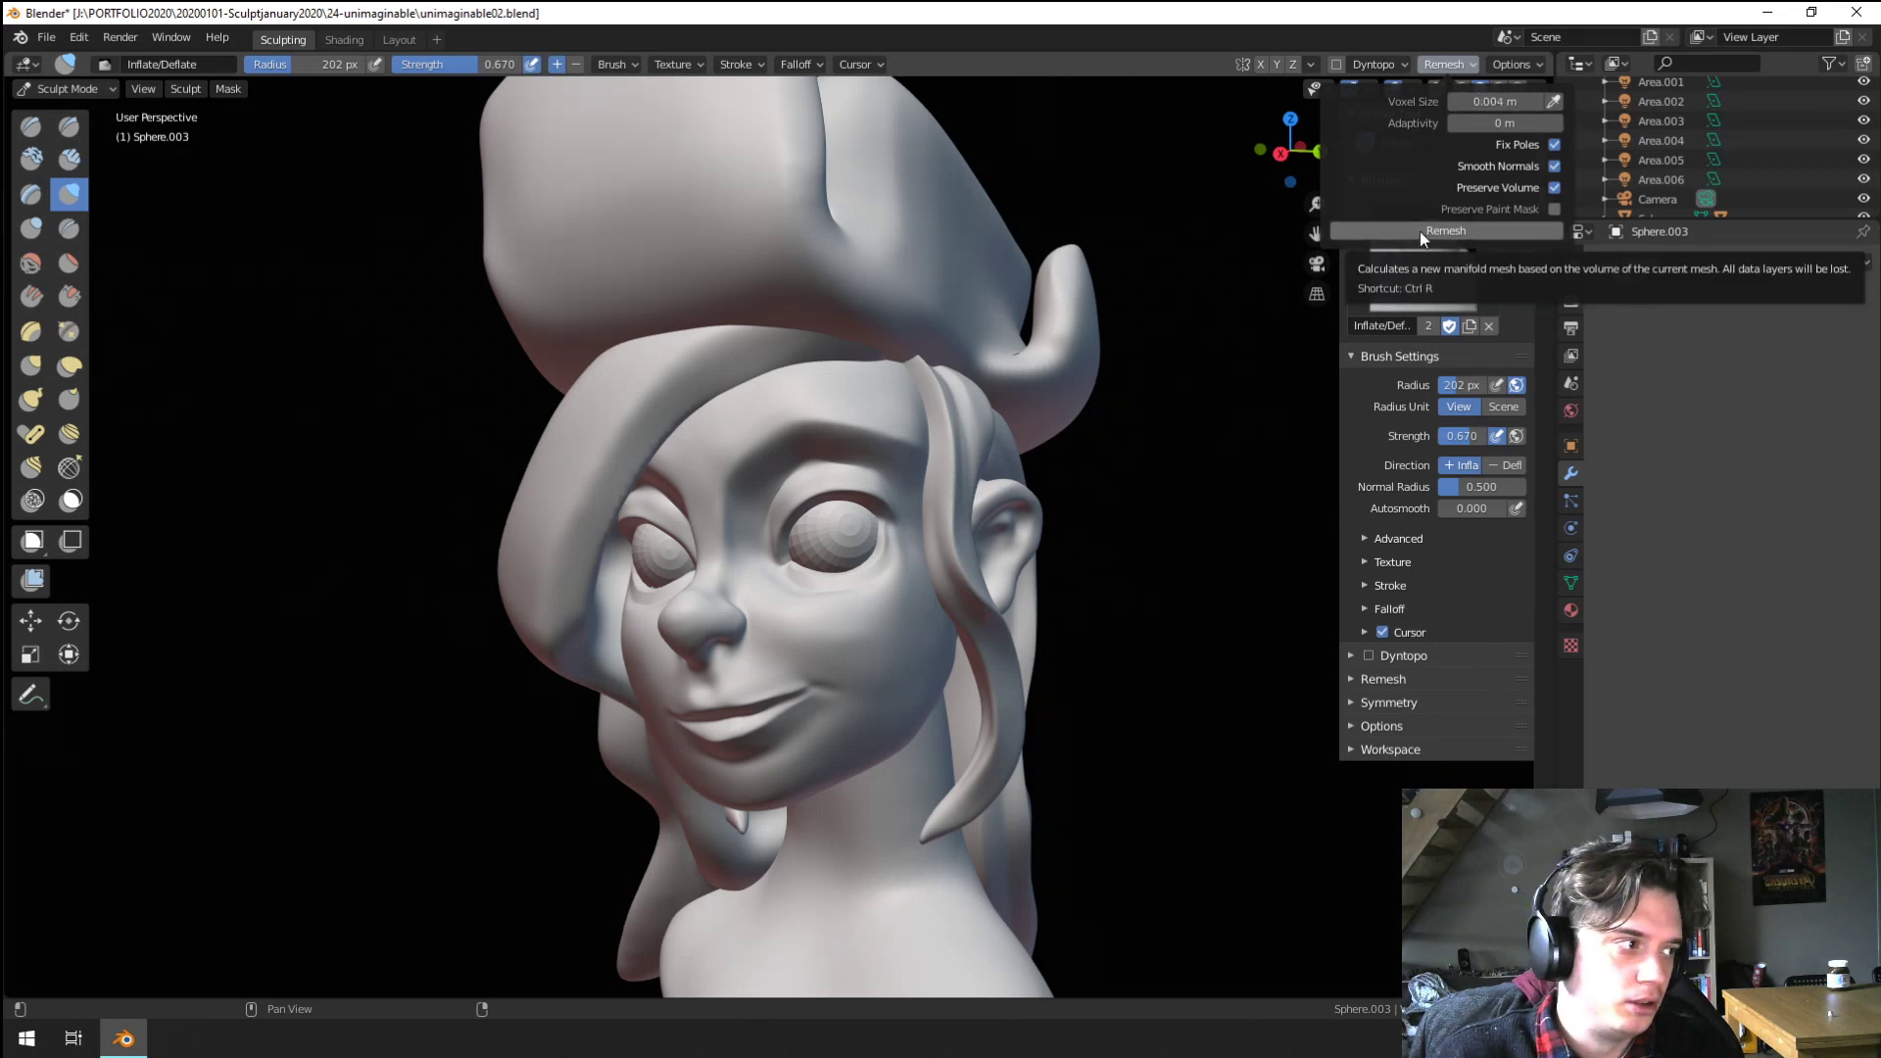
left_click(59, 89)
left_click(57, 108)
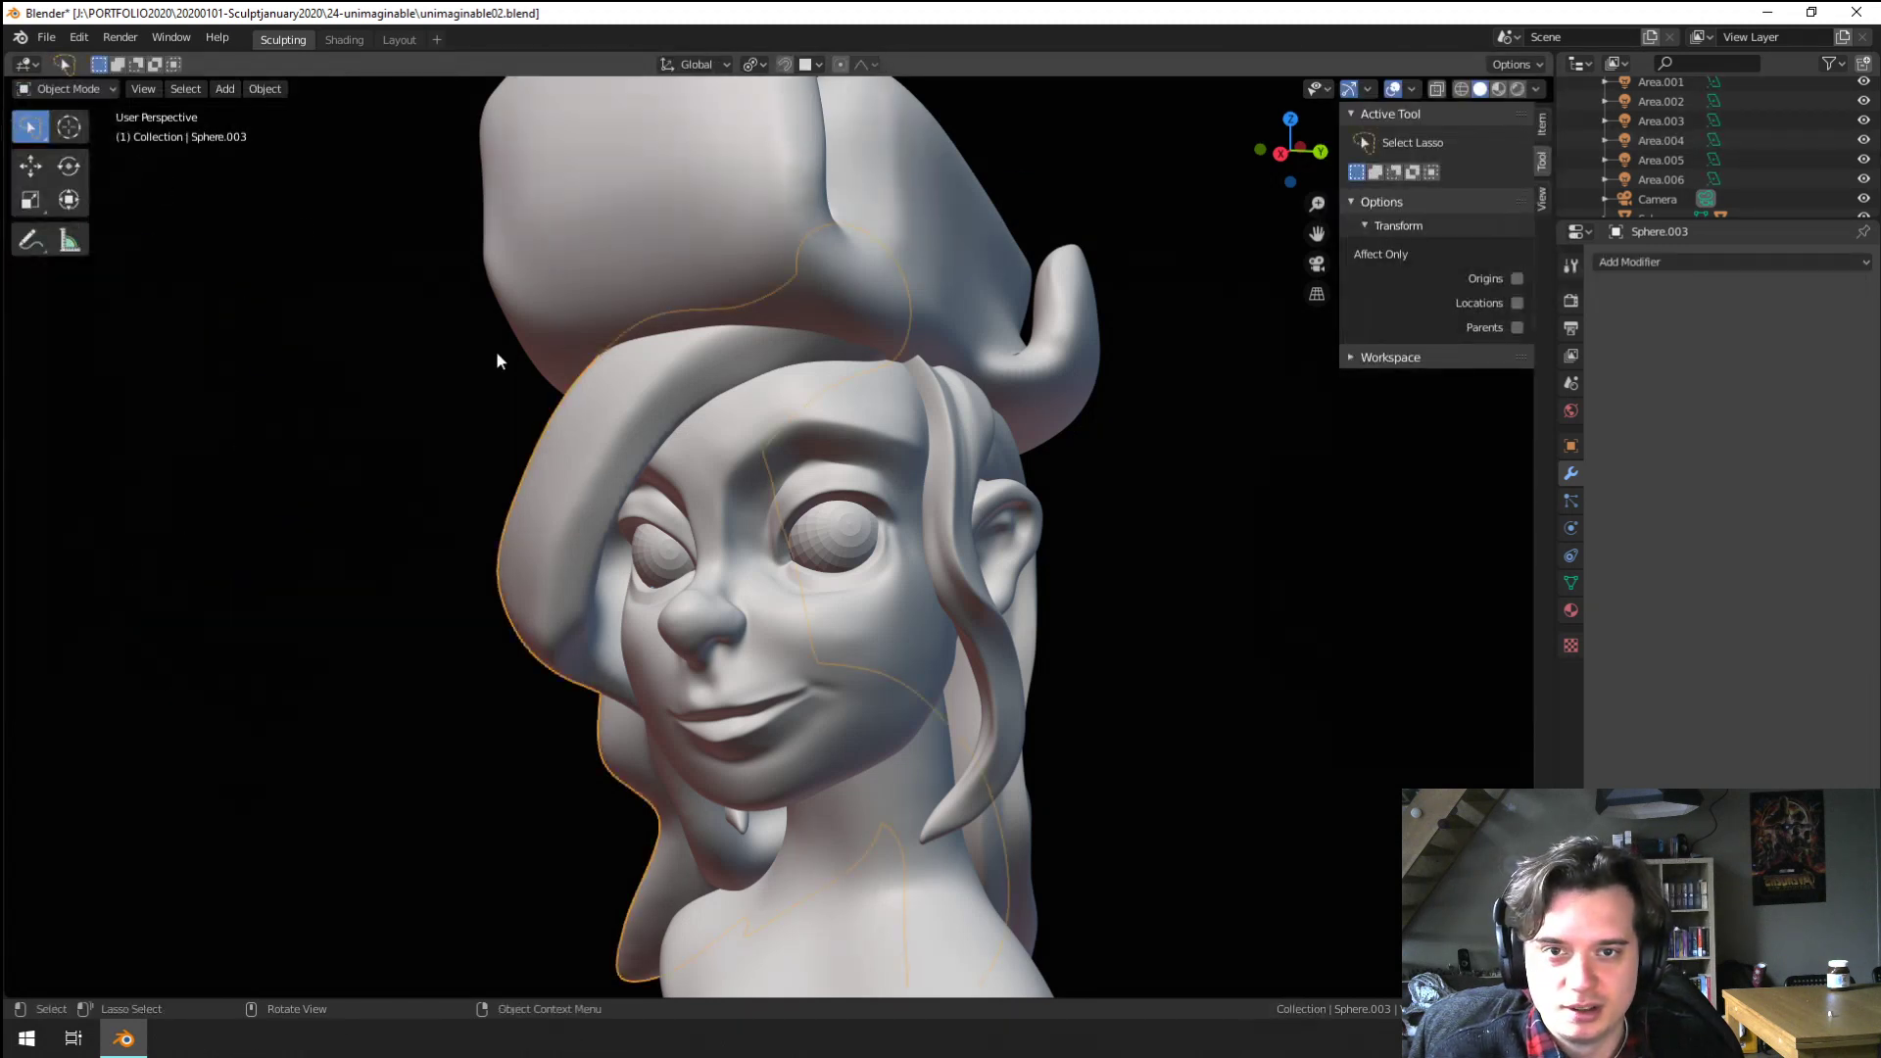
left_click(1541, 126)
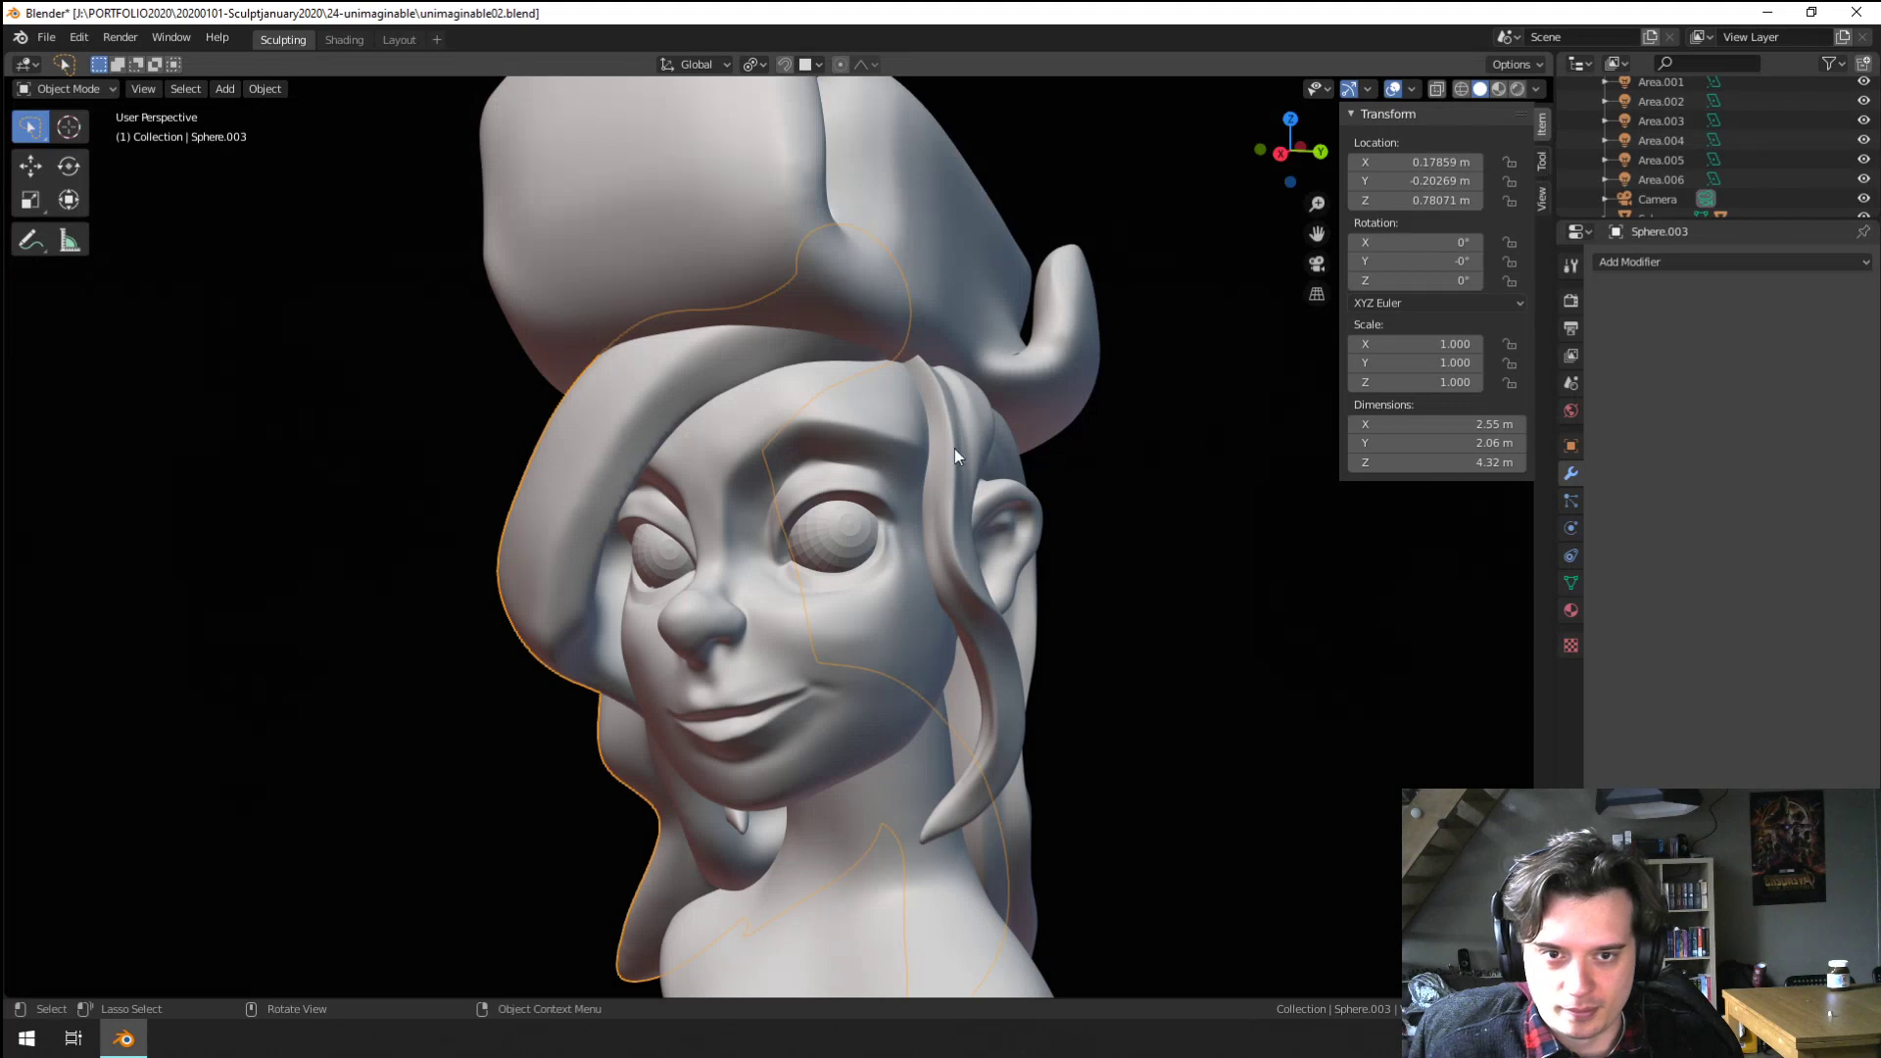
left_click(96, 99)
left_click(82, 90)
left_click(572, 534)
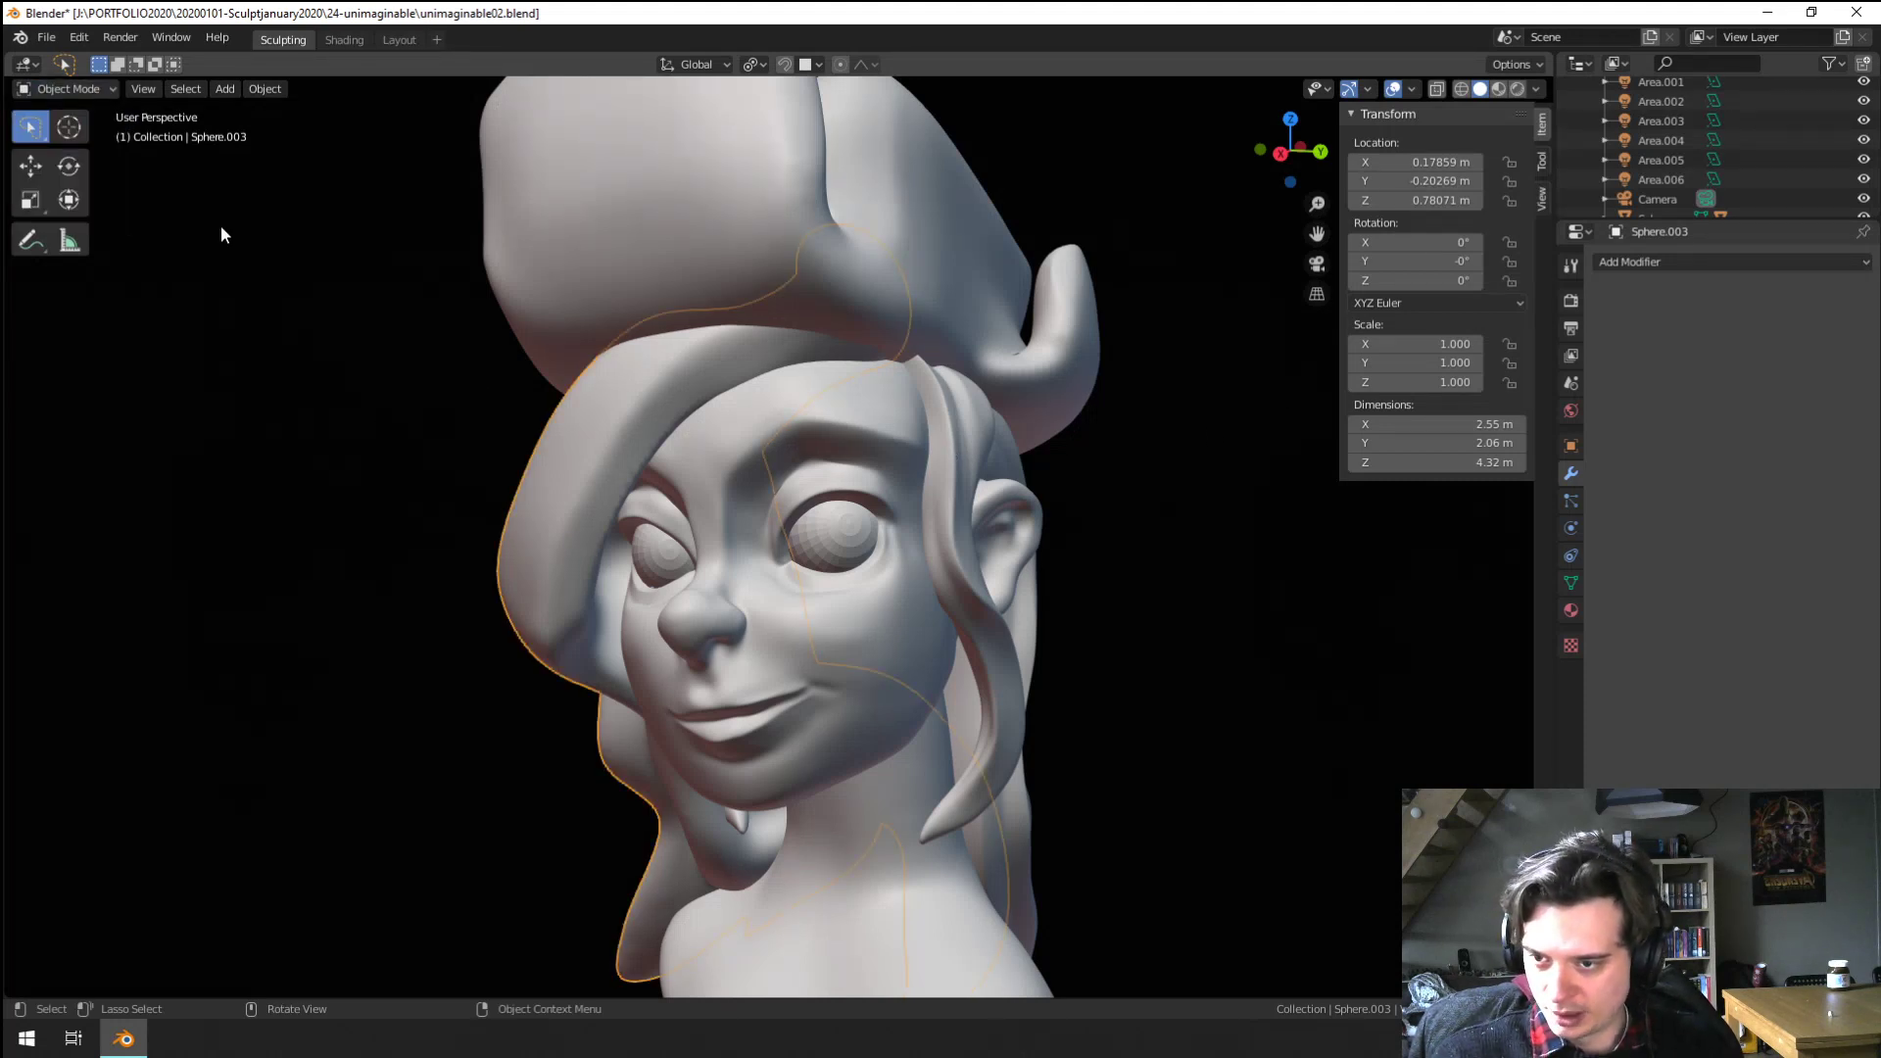
Return to Sculpt Mode and remesh the hair with a voxel size of 0.004 m
left_click(58, 89)
left_click(64, 153)
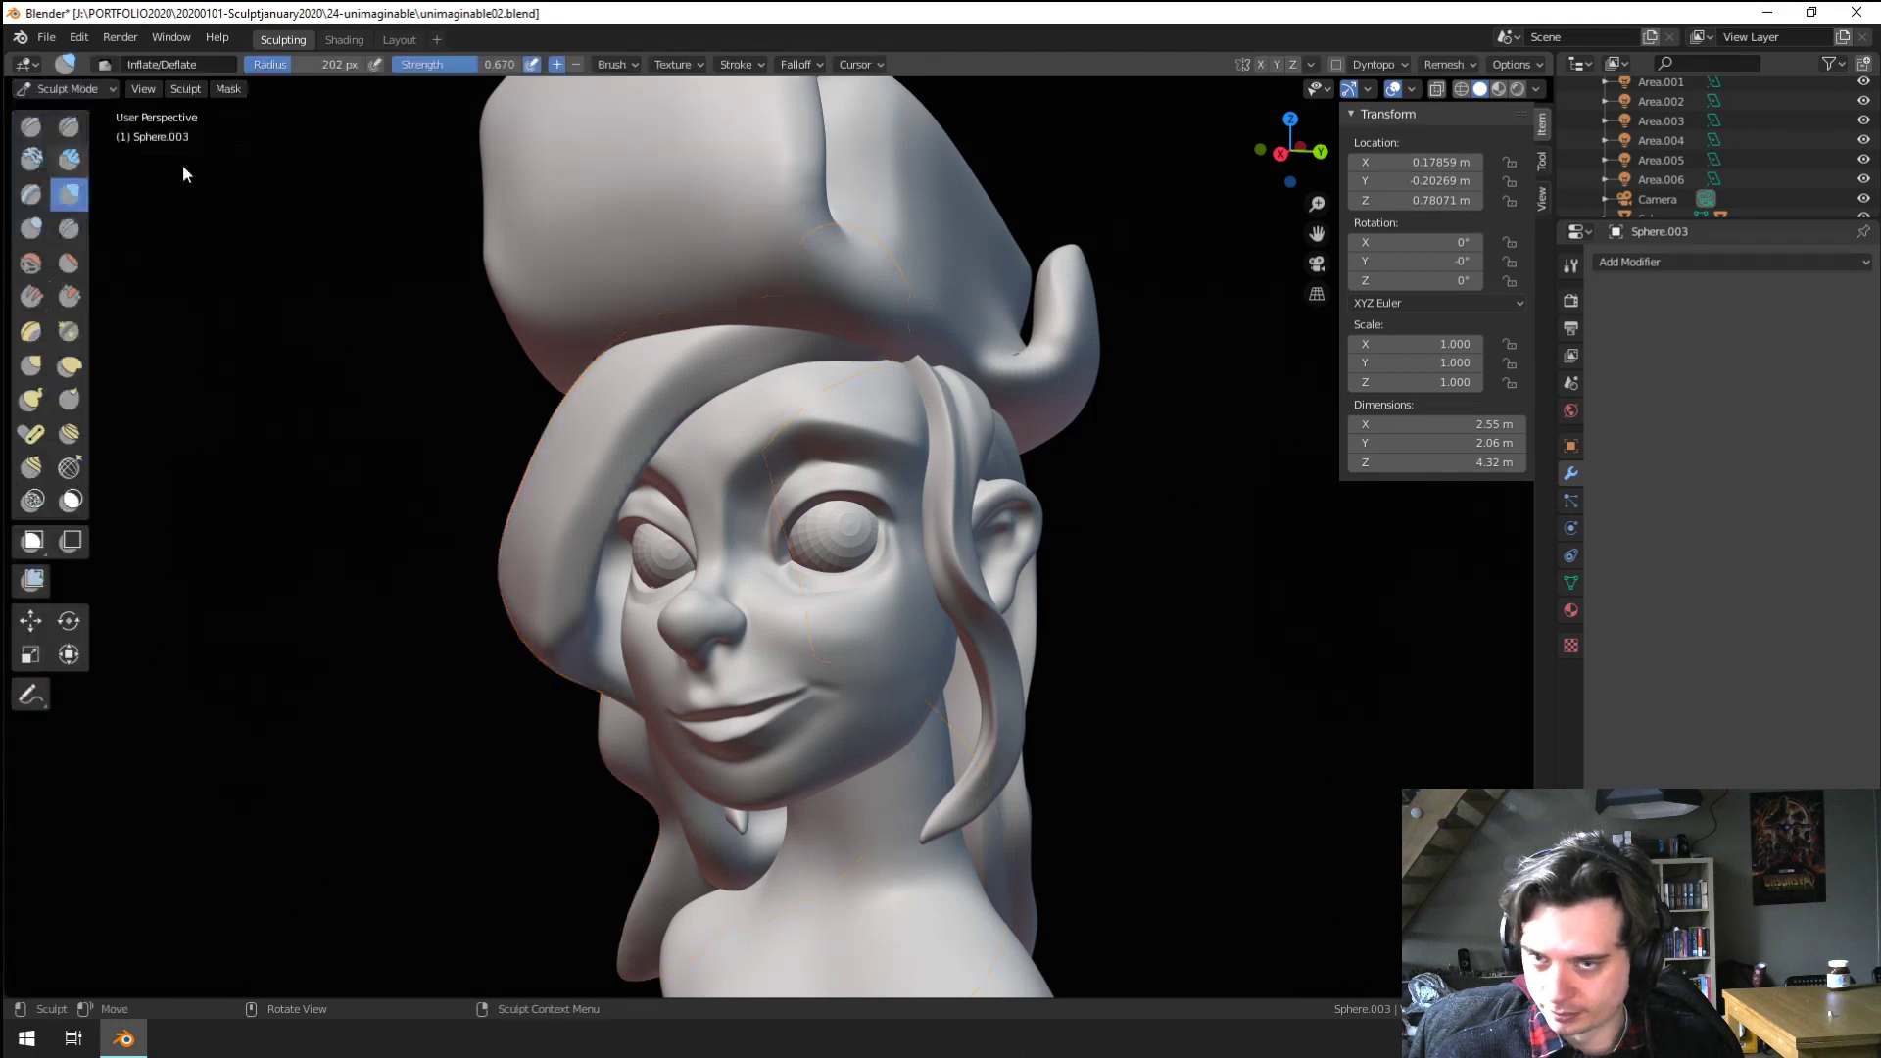
left_click(1444, 65)
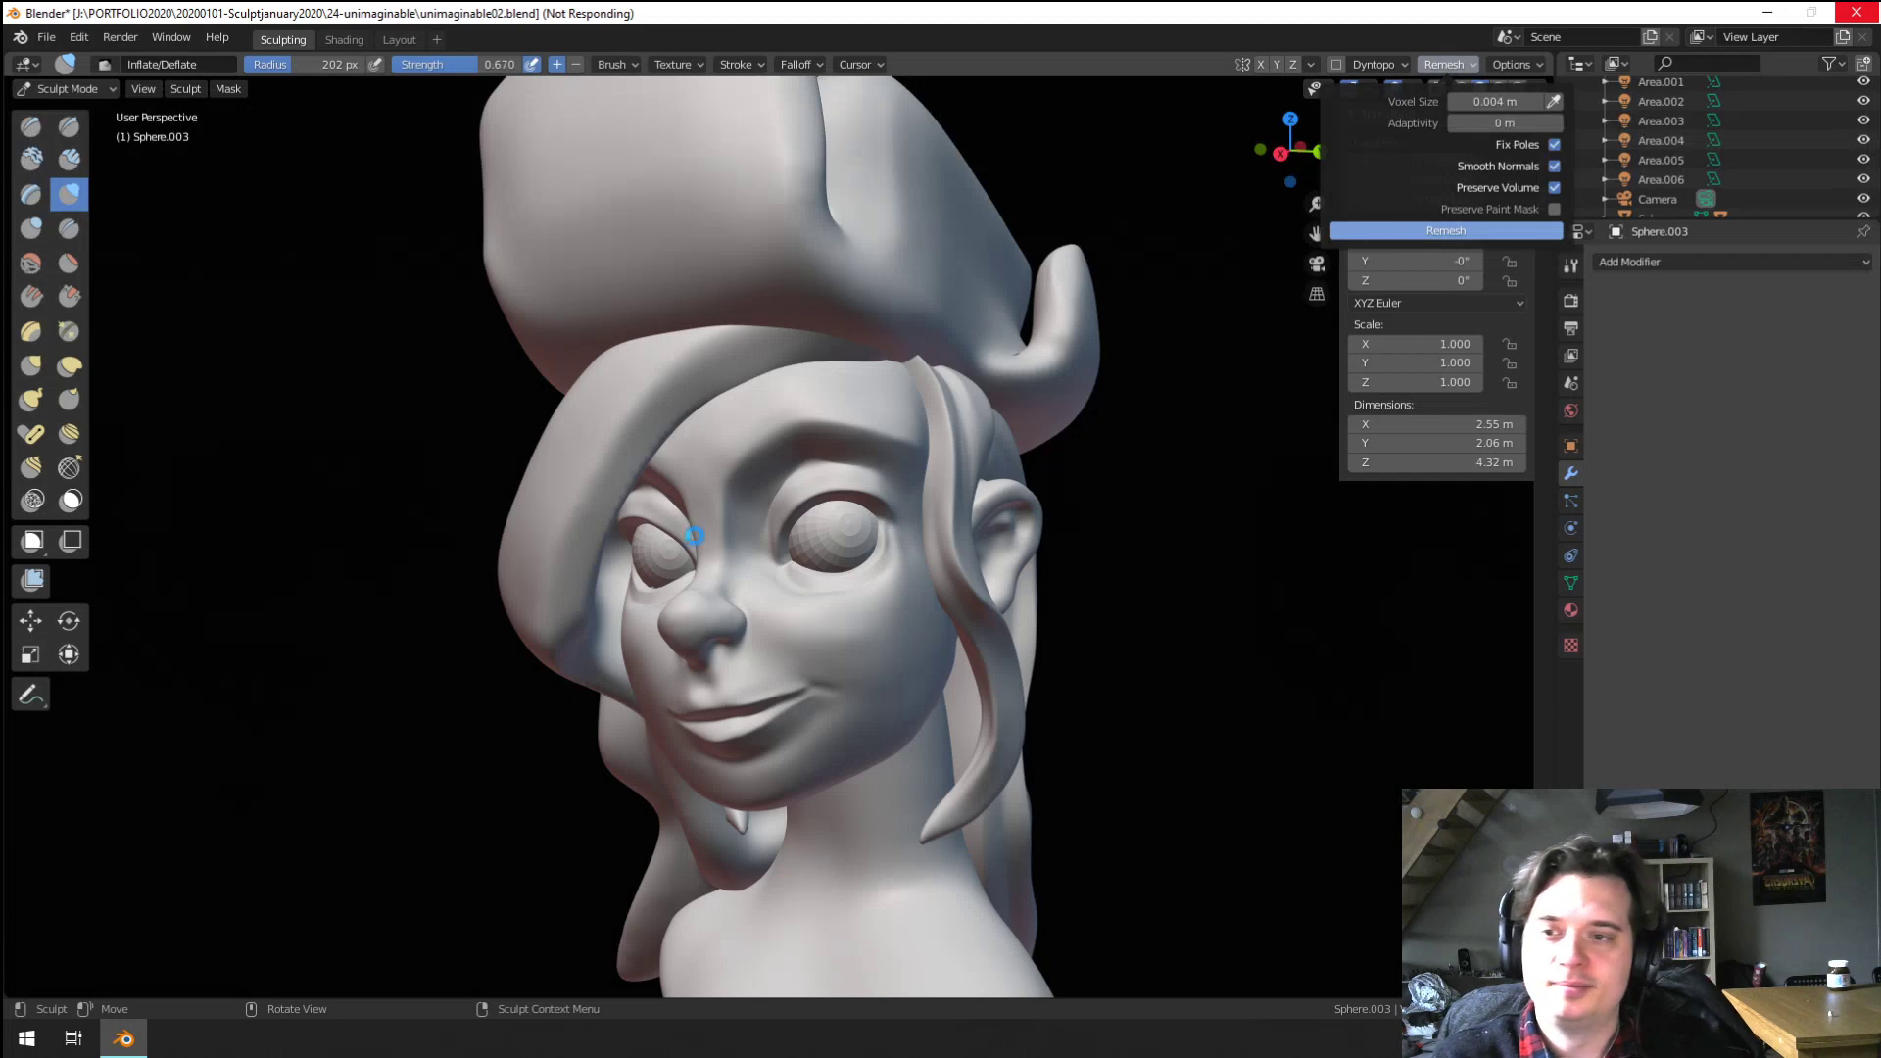
middle_click_drag(662, 538, 769, 535)
mouse_move(774, 553)
middle_mouse_down("ctrl")
mouse_move(814, 467)
mouse_move(819, 533)
mouse_move(832, 513)
mouse_move(861, 533)
mouse_move(931, 828)
mouse_move(901, 630)
mouse_move(1009, 357)
middle_mouse_up("ctrl")
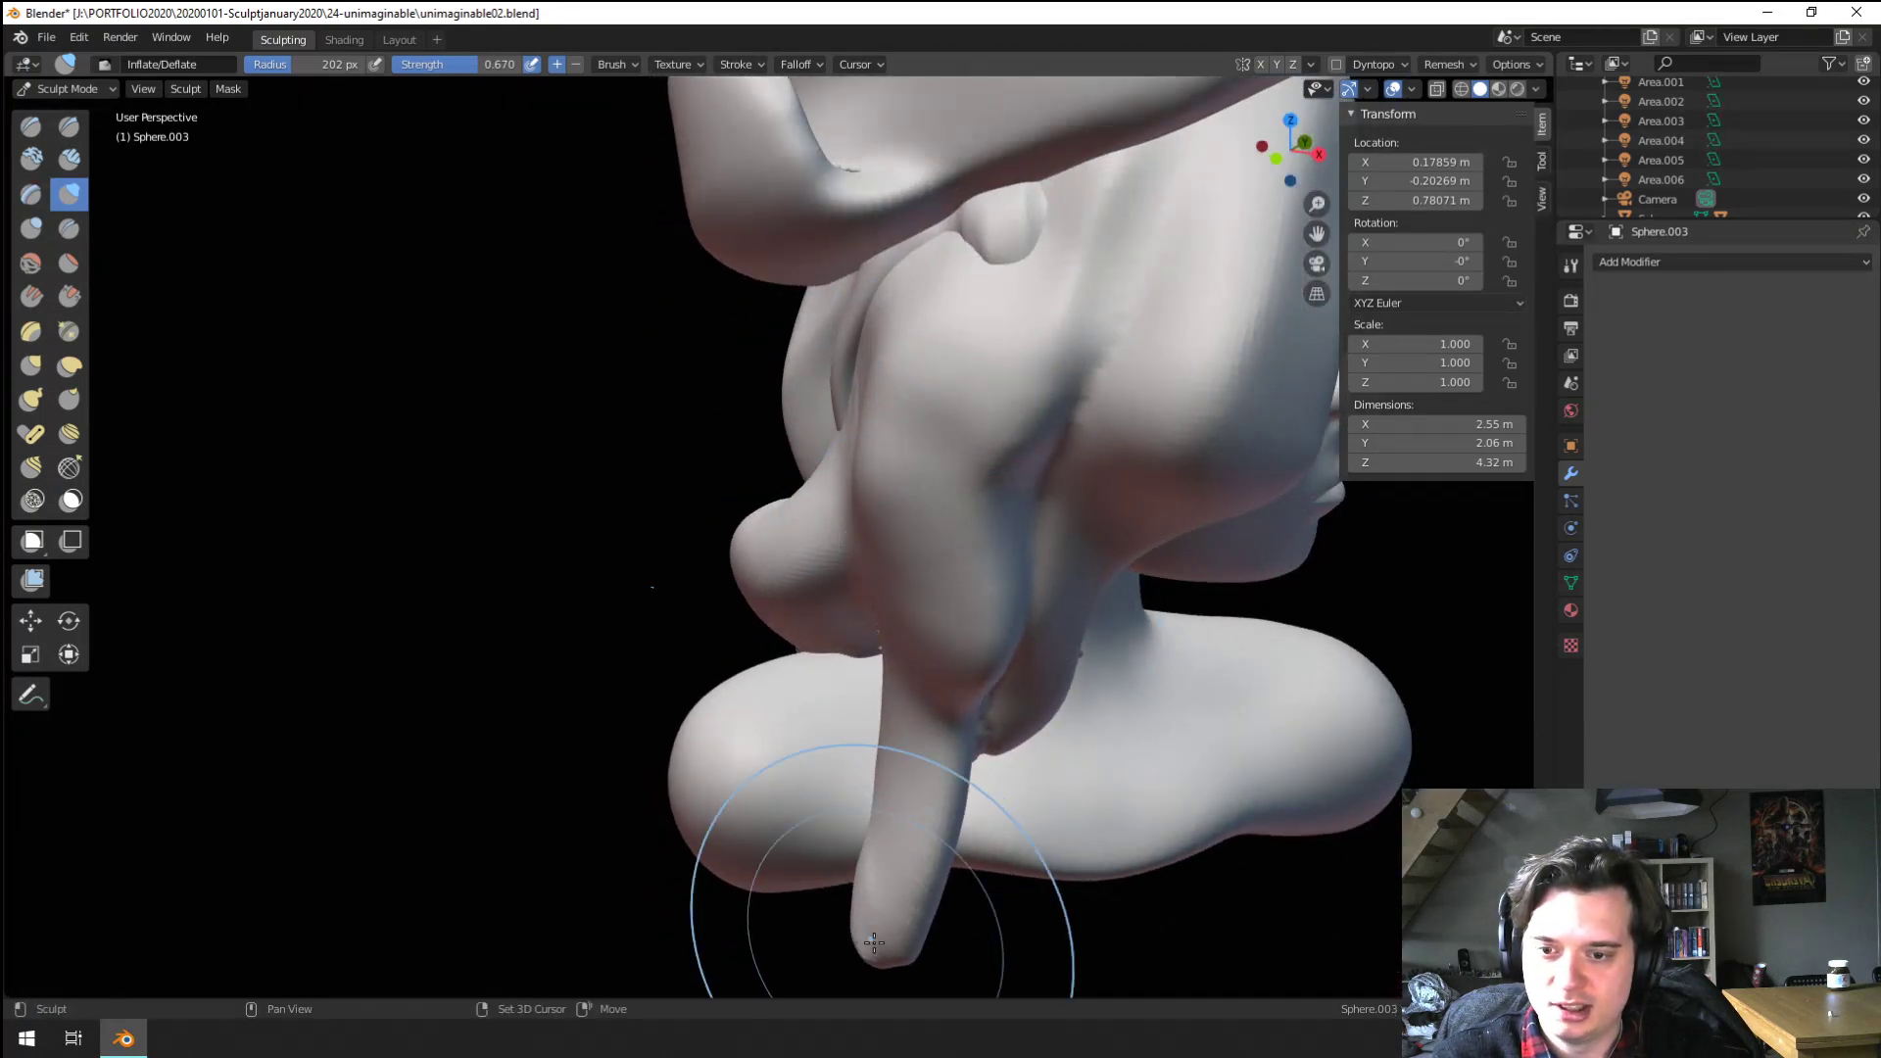
mouse_move(777, 508)
middle_mouse_down()
mouse_move(954, 432)
mouse_move(1078, 428)
middle_mouse_up()
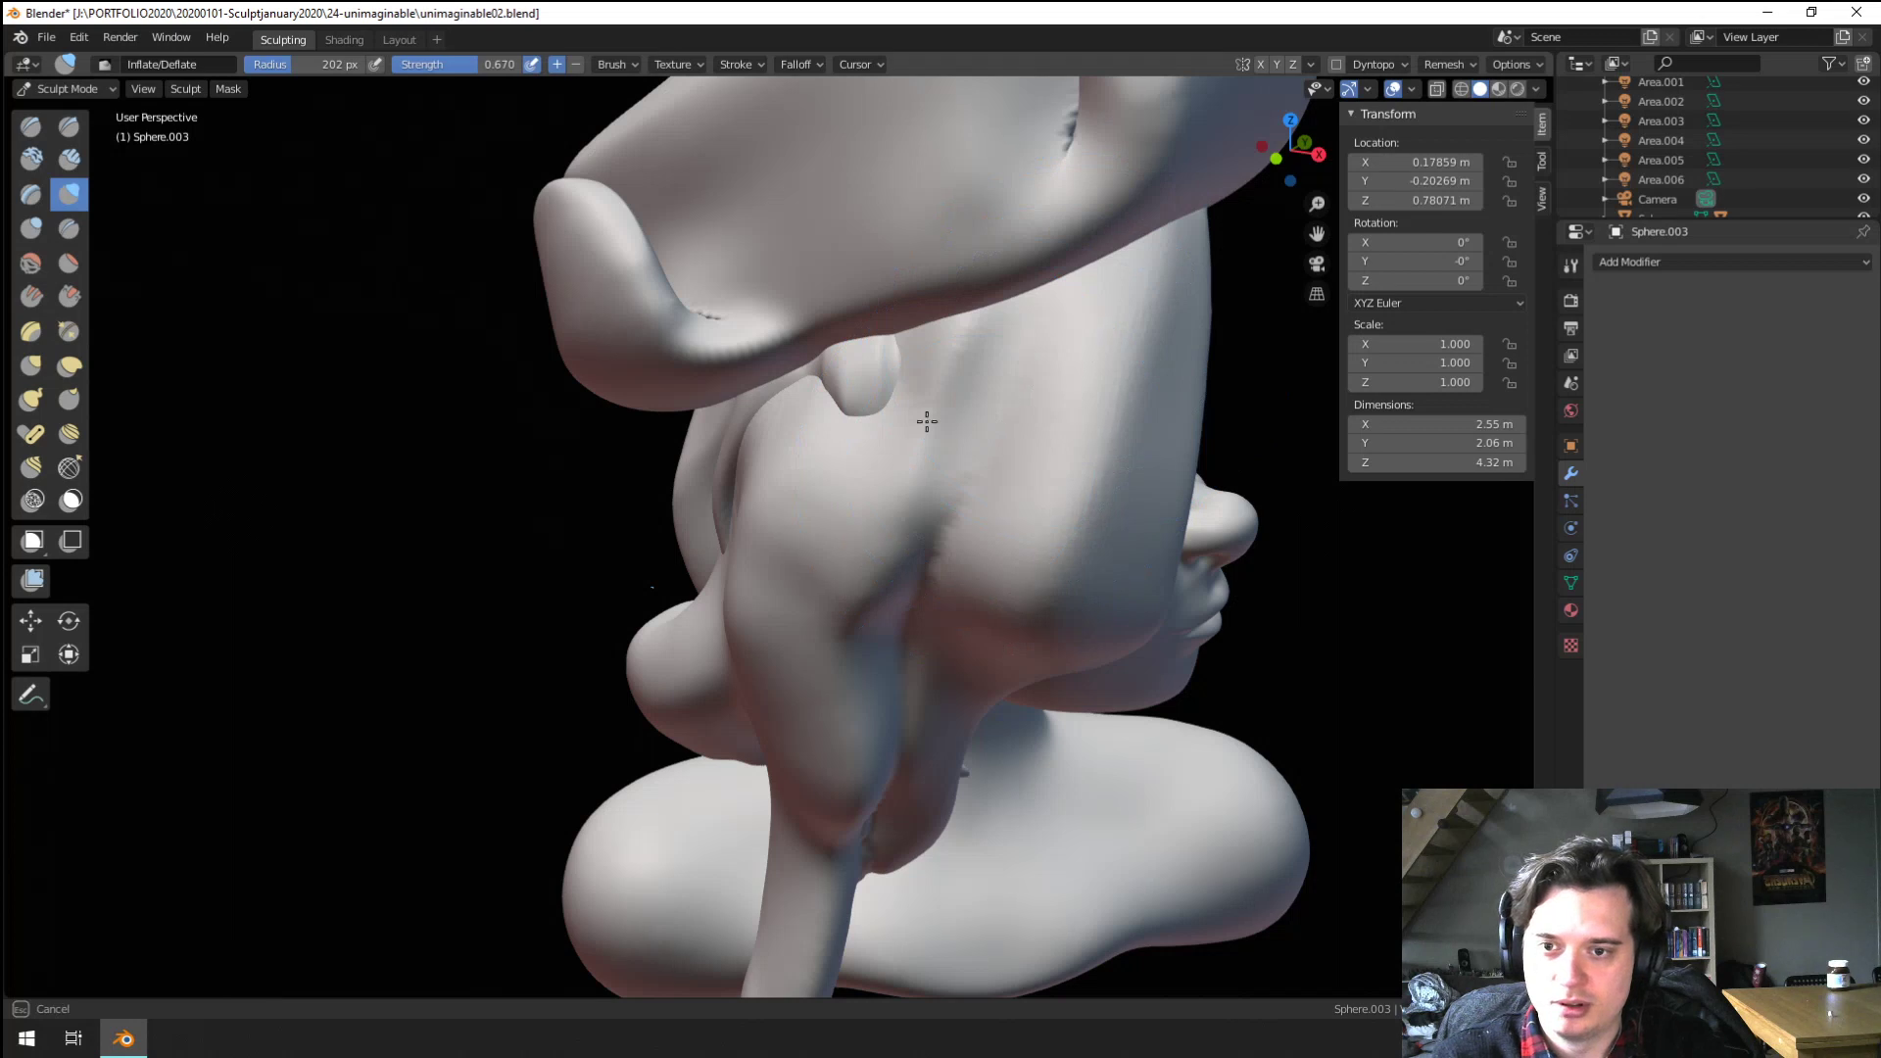
Deepen the groove between the large lock and the neighbouring strand with the Crease brush, reducing its radius to 106 px
left_click(69, 229)
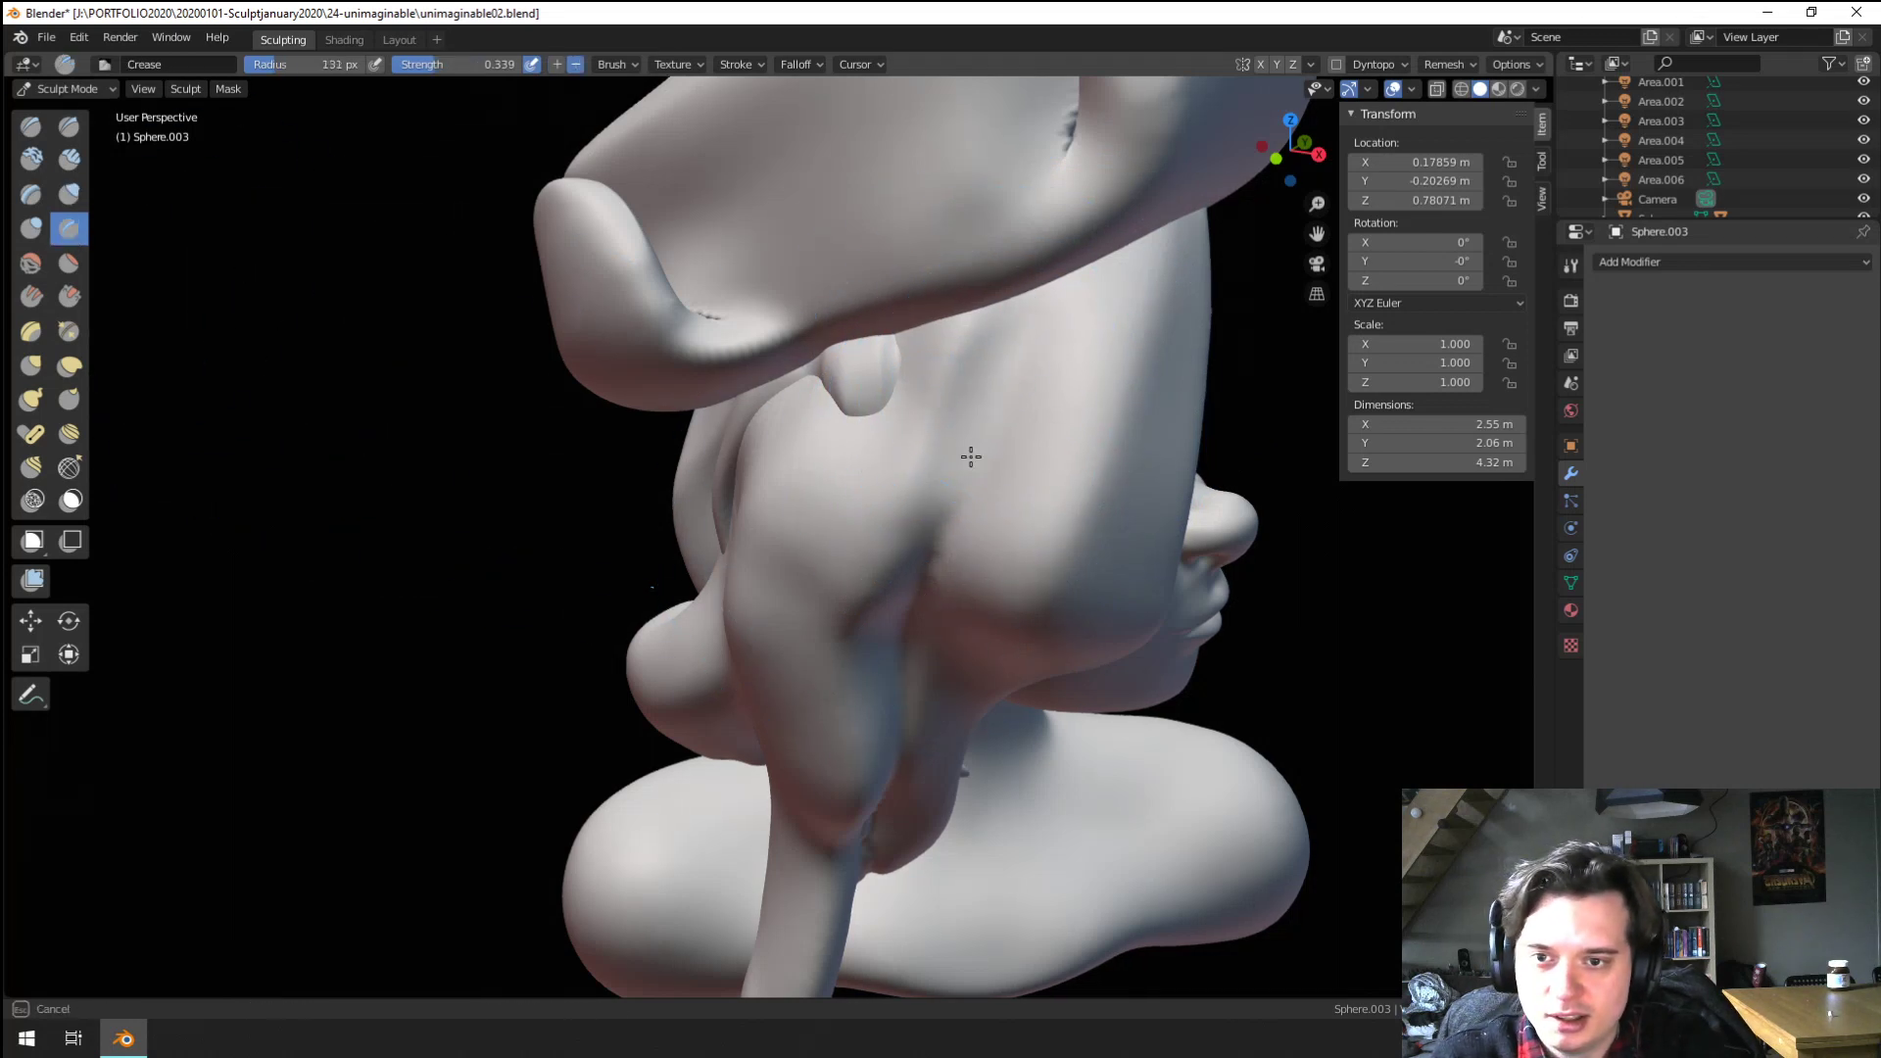
left_click_drag(971, 456, 1004, 367)
middle_click_drag(919, 461, 912, 491)
key("f")
left_click_drag(921, 490, 1004, 343)
middle_click_drag(955, 367, 934, 452)
key("f")
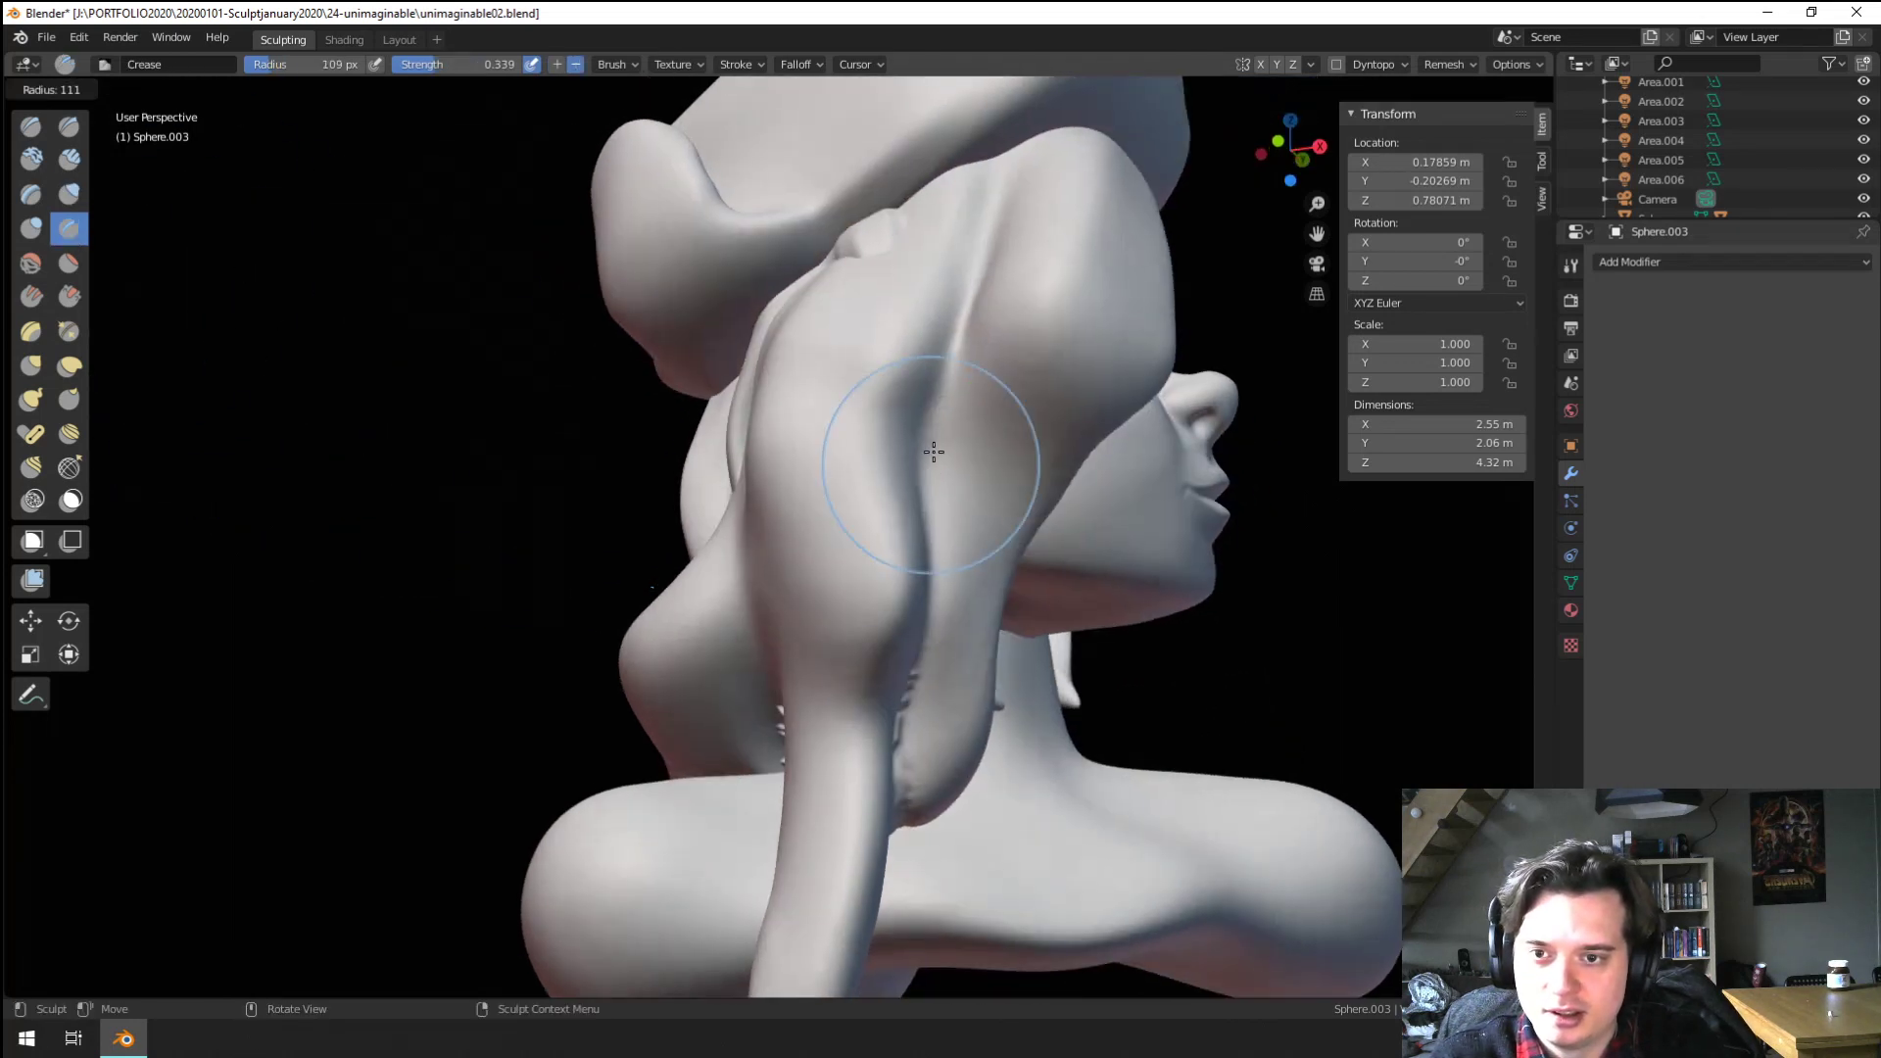
left_click(931, 455)
mouse_move(984, 303)
left_mouse_down()
mouse_move(927, 519)
mouse_move(1037, 276)
mouse_move(1031, 187)
left_mouse_up()
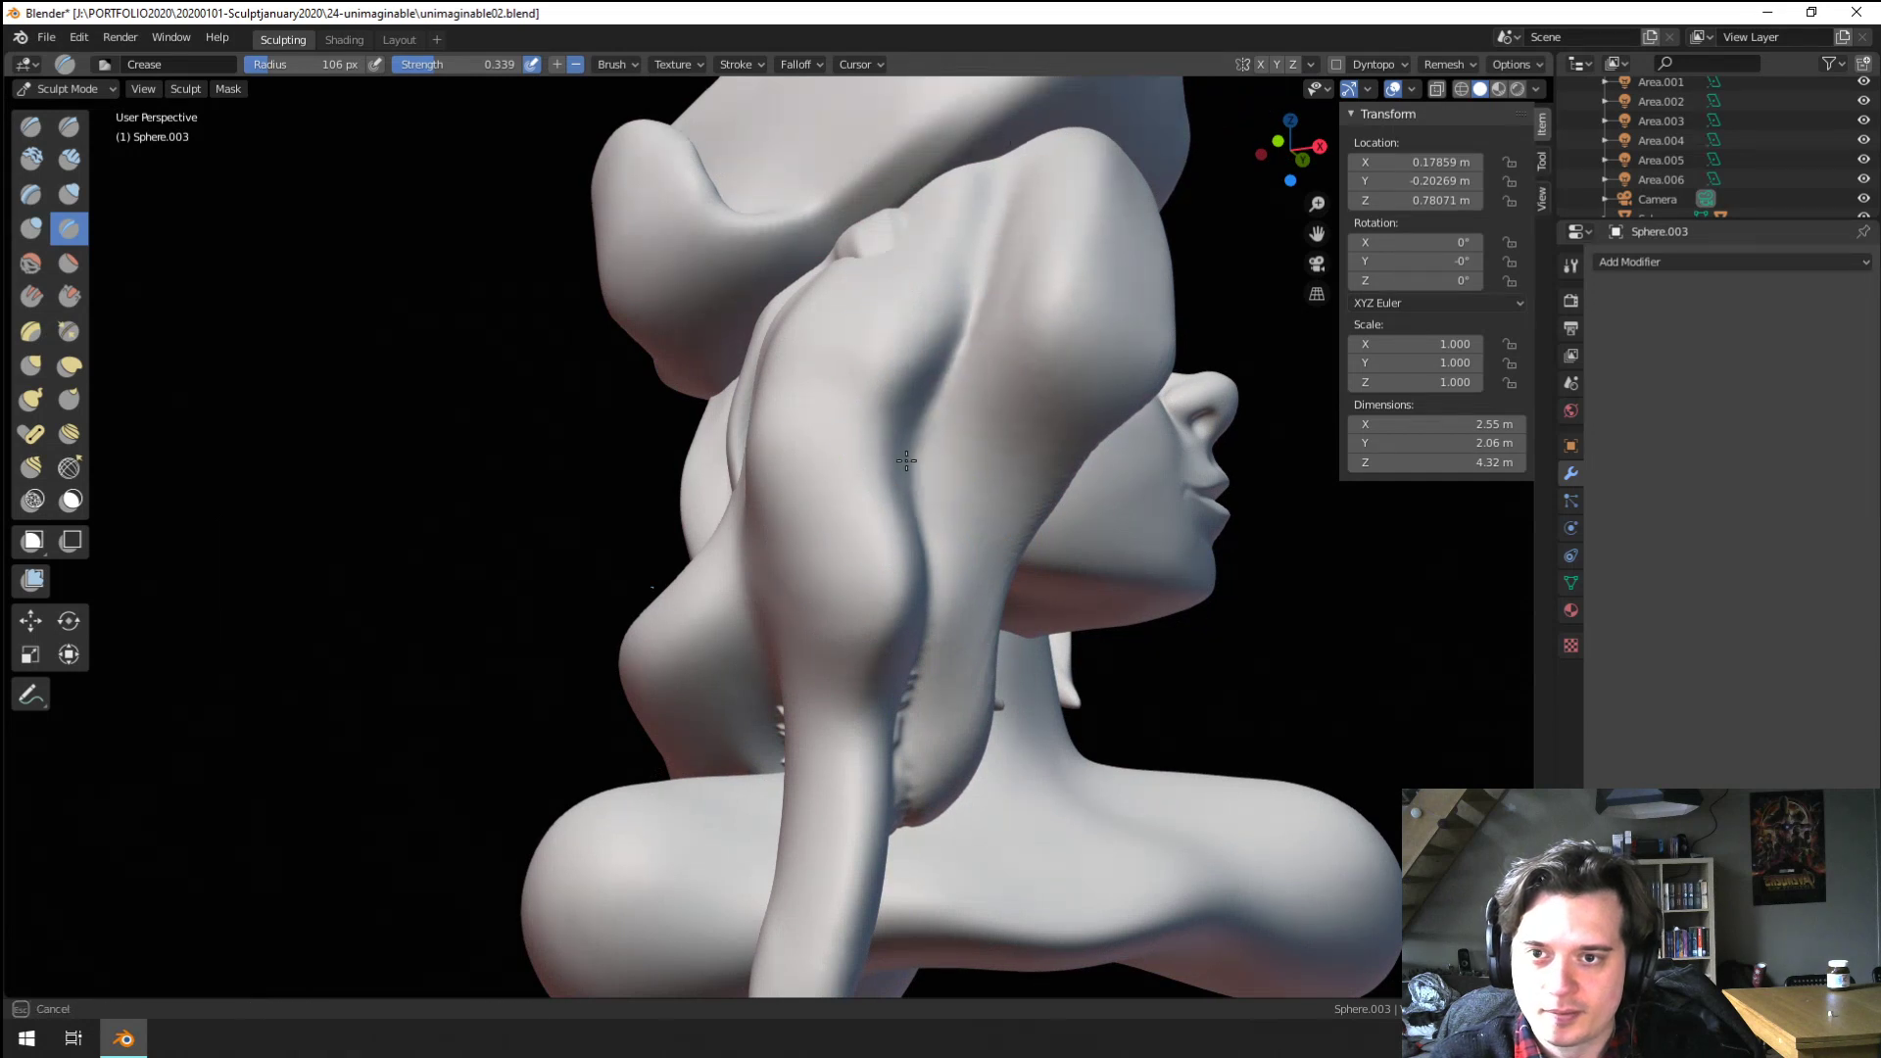
Crease the groove's upper and lower stretches beneath the hat brim at a 94 px radius
middle_click_drag(926, 444, 954, 548)
key("f")
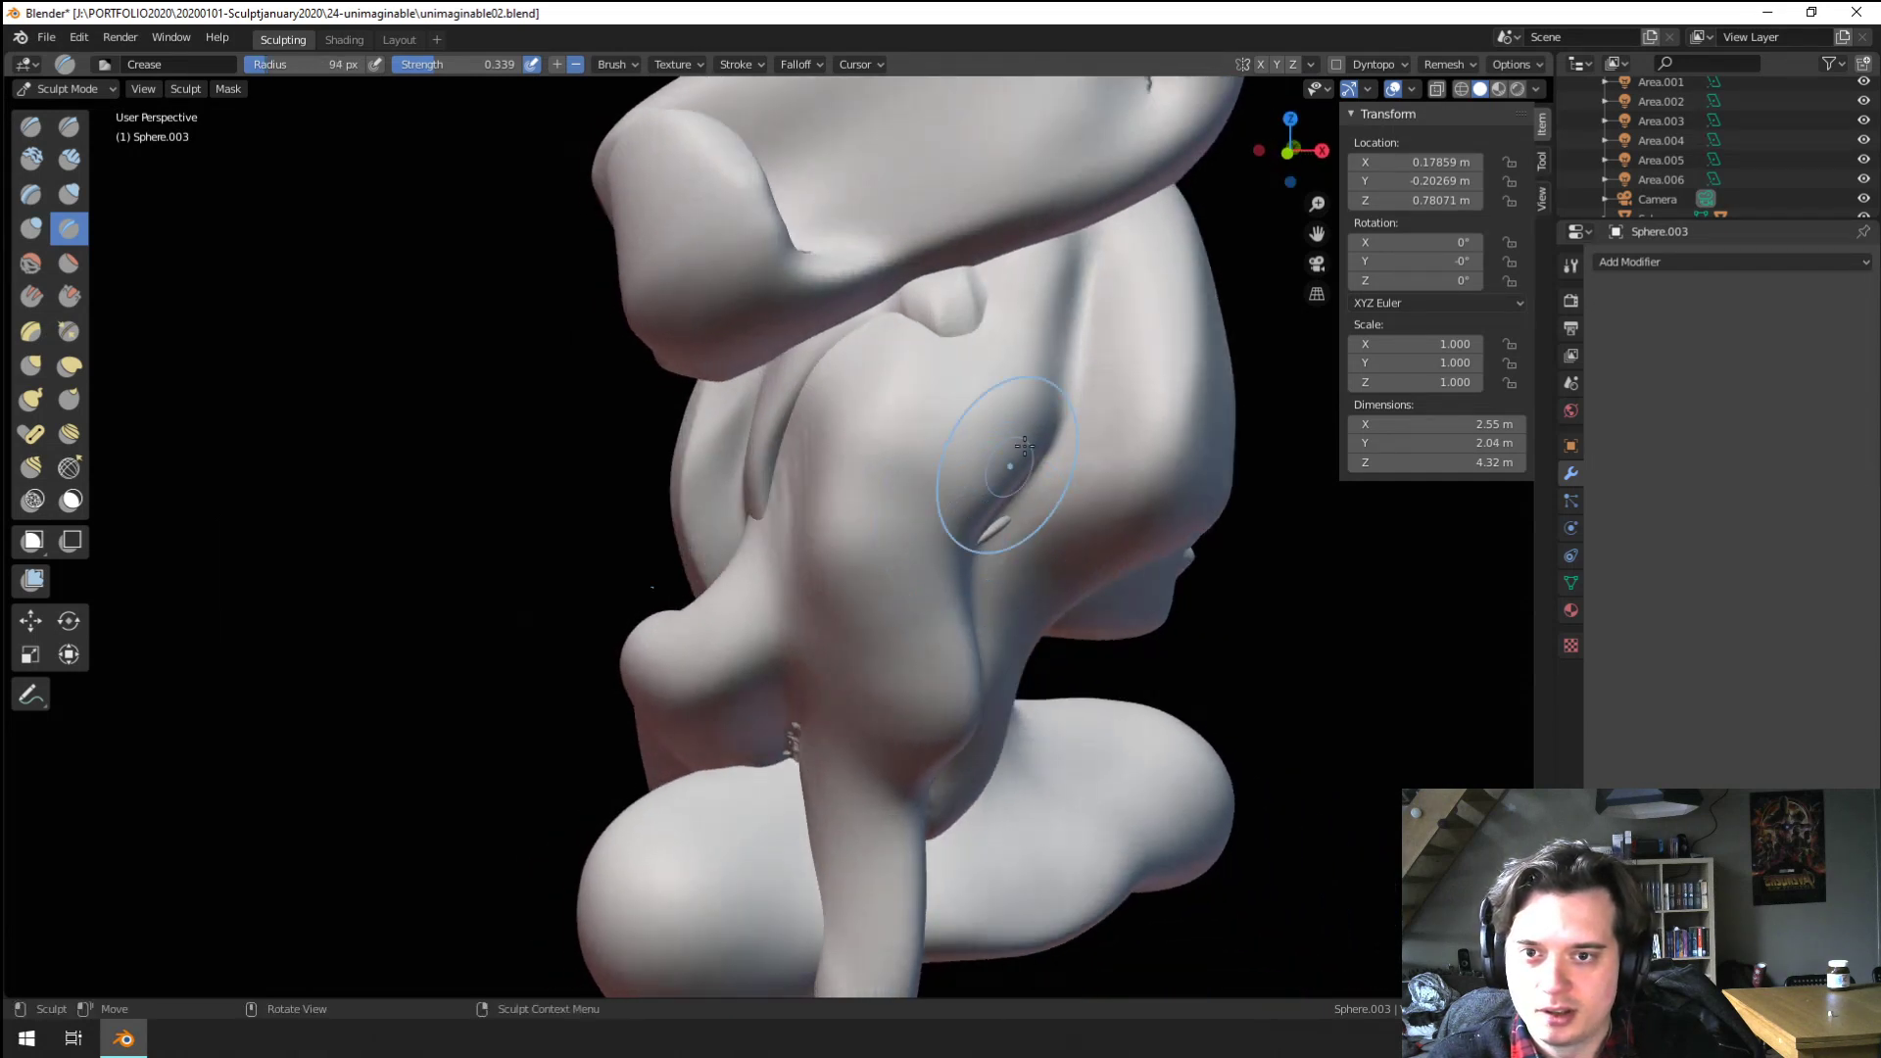
left_click(1088, 466)
left_click_drag(1048, 262, 1040, 548)
mouse_move(1073, 284)
left_mouse_down()
mouse_move(1076, 491)
mouse_move(1123, 304)
left_mouse_up()
Inflate the hair along the upper groove under the hat brim with the Inflate brush at 243 px radius
key("g")
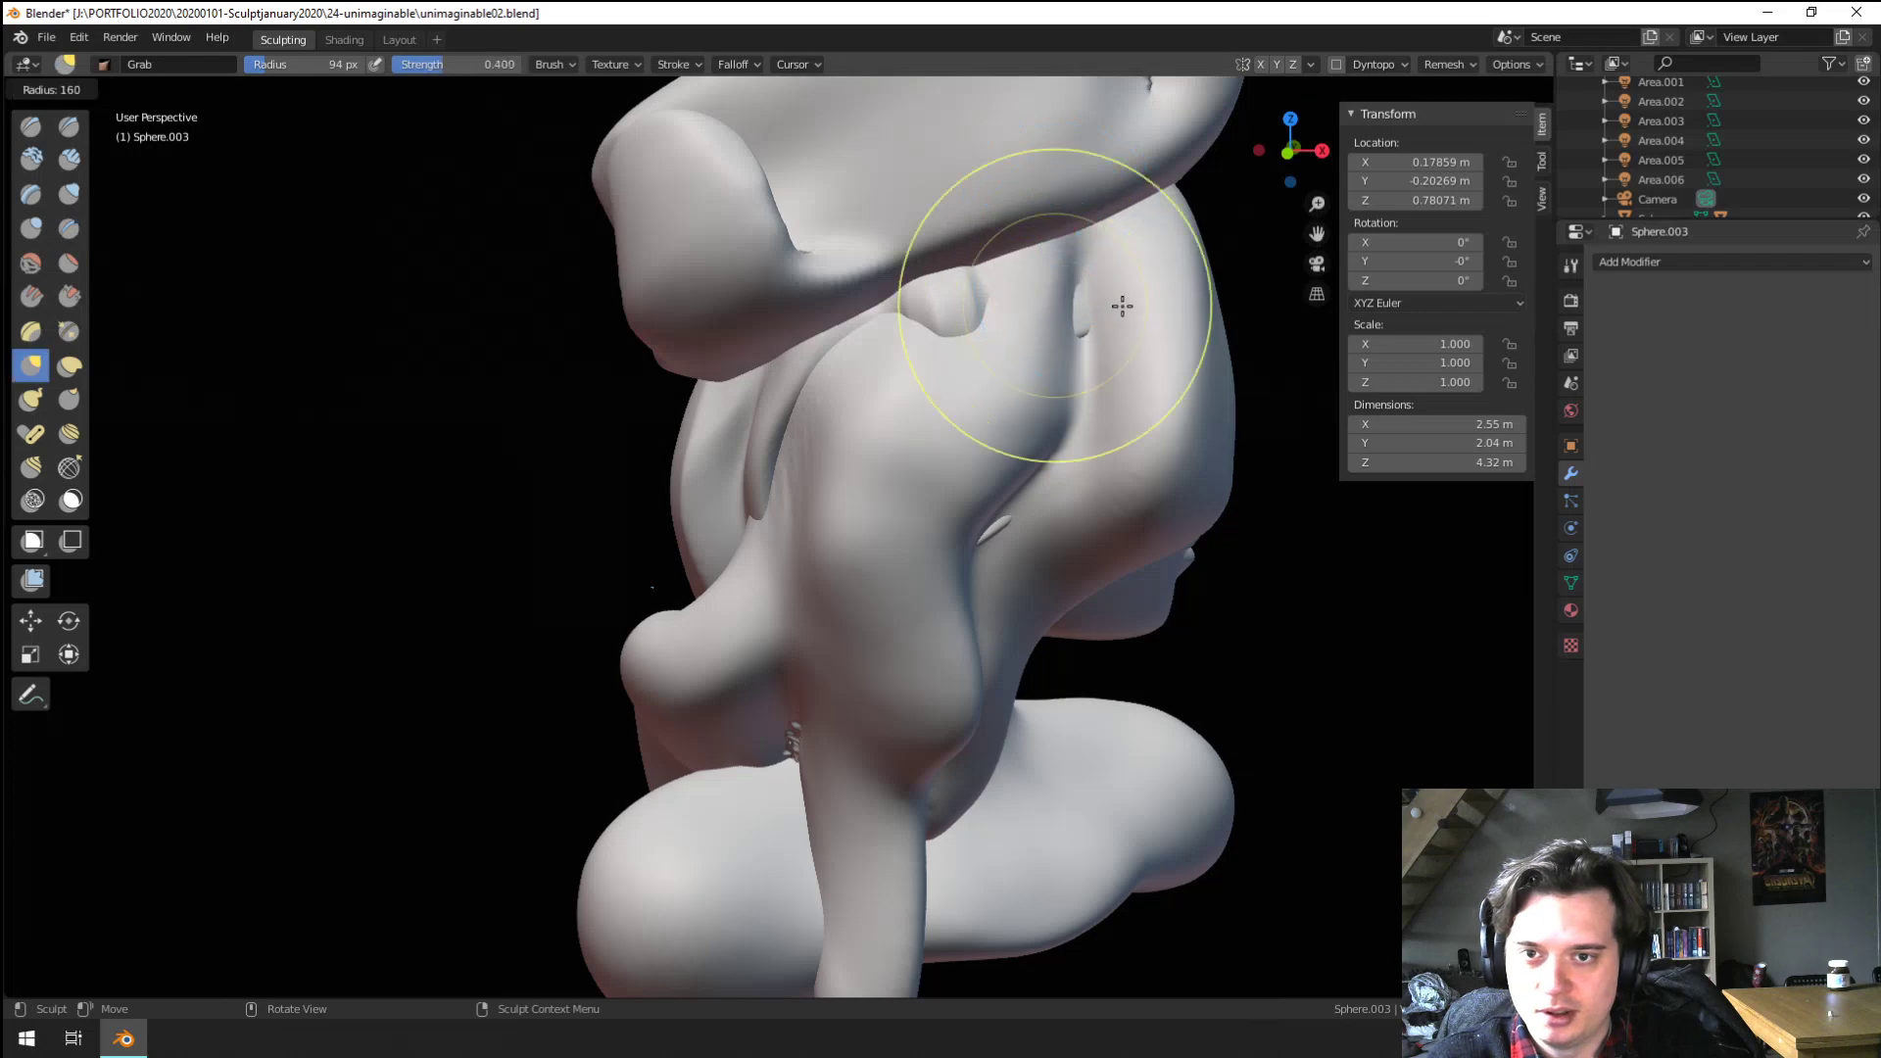
mouse_move(1121, 303)
middle_mouse_down()
mouse_move(966, 362)
mouse_move(659, 369)
mouse_move(873, 390)
middle_mouse_up()
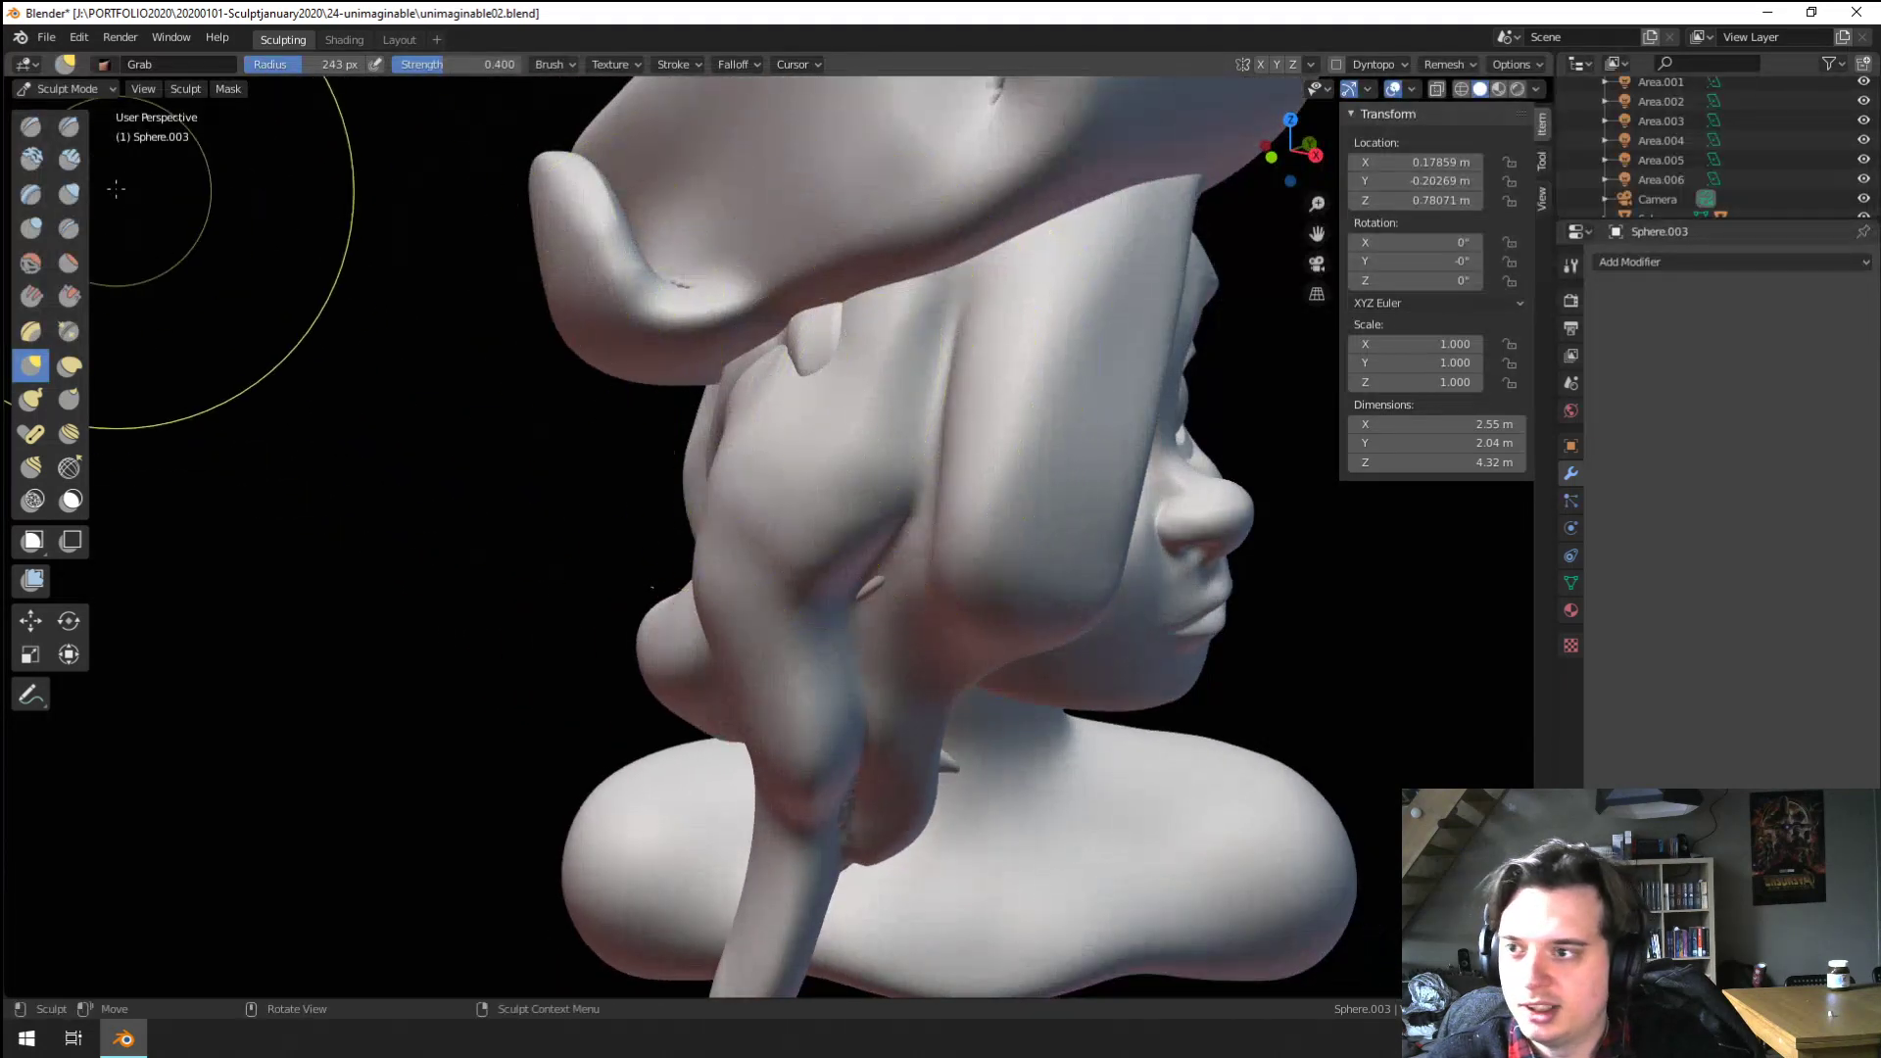
left_click(69, 193)
left_click_drag(925, 303, 975, 187)
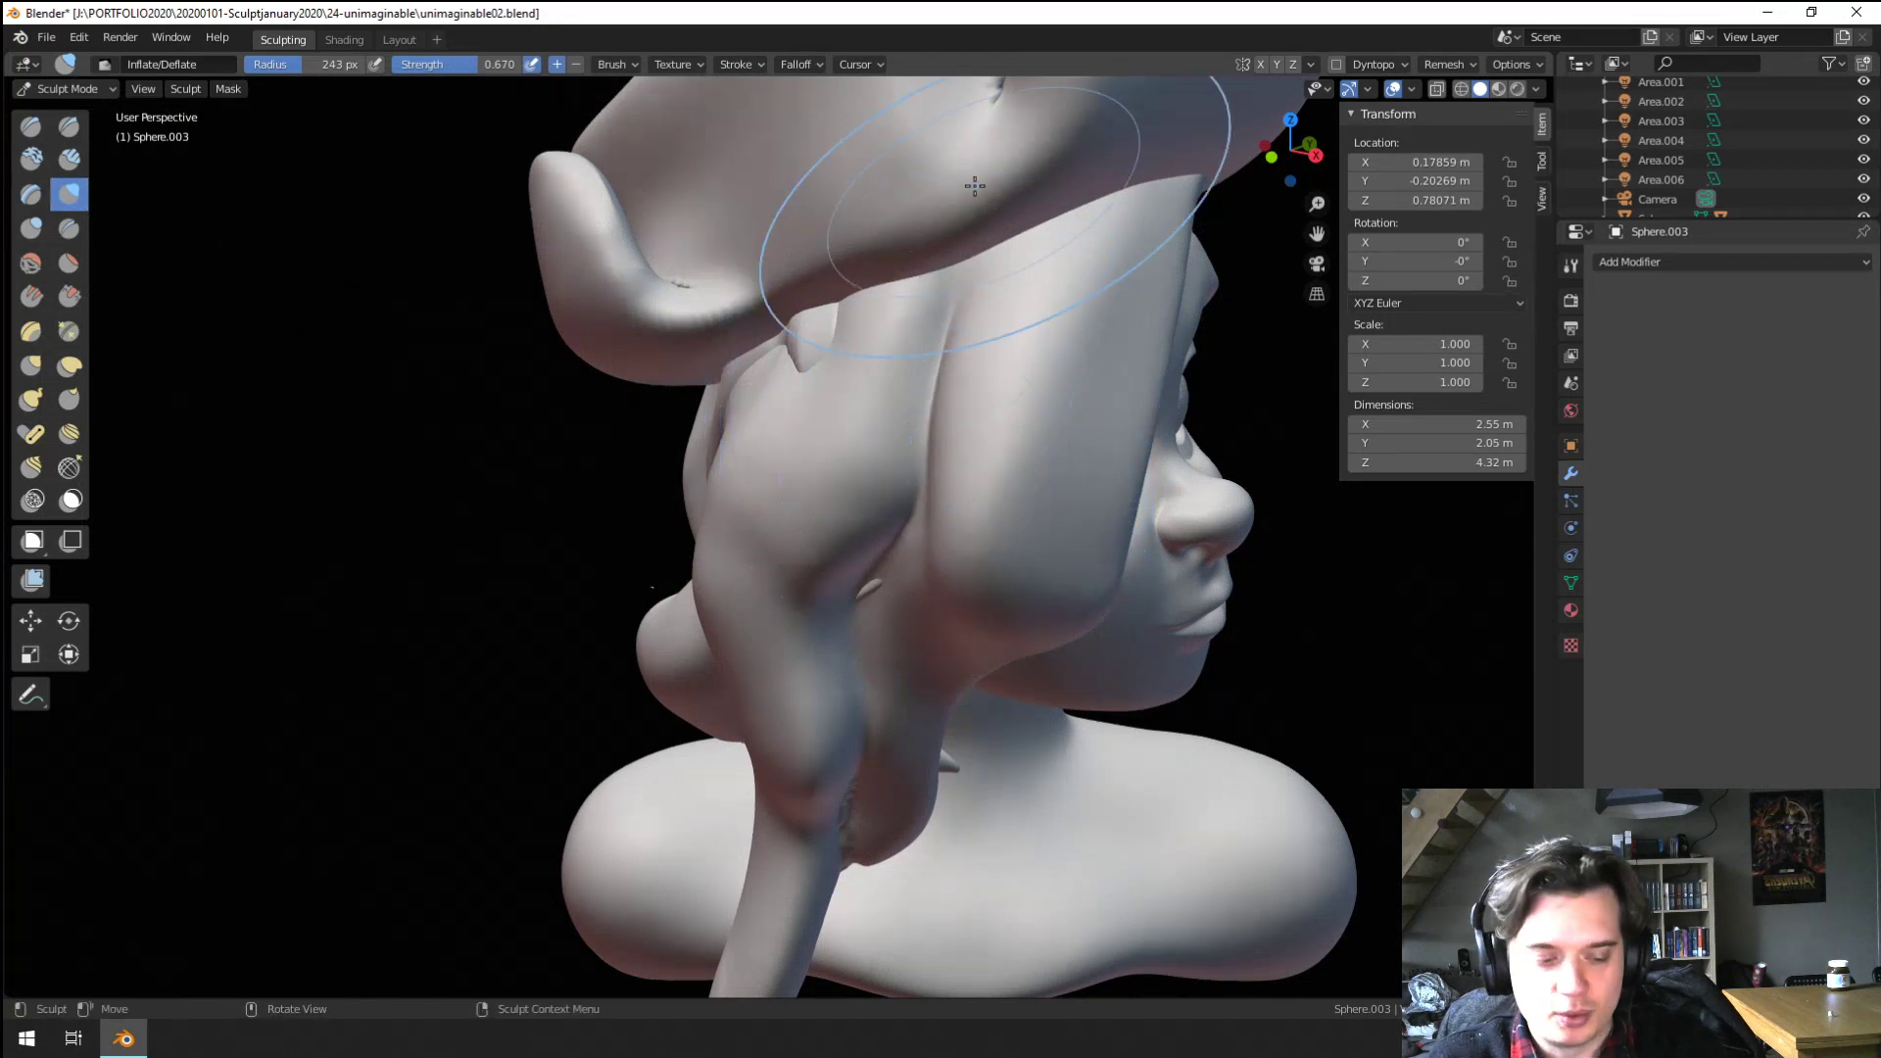
Isolate the hair object and flatten the bump inside the large lock's hollow with the Flatten brush at 229 px radius
key("KP_Divide")
middle_click_drag(734, 562, 627, 480)
middle_click_drag(628, 480, 811, 450)
left_click(68, 263)
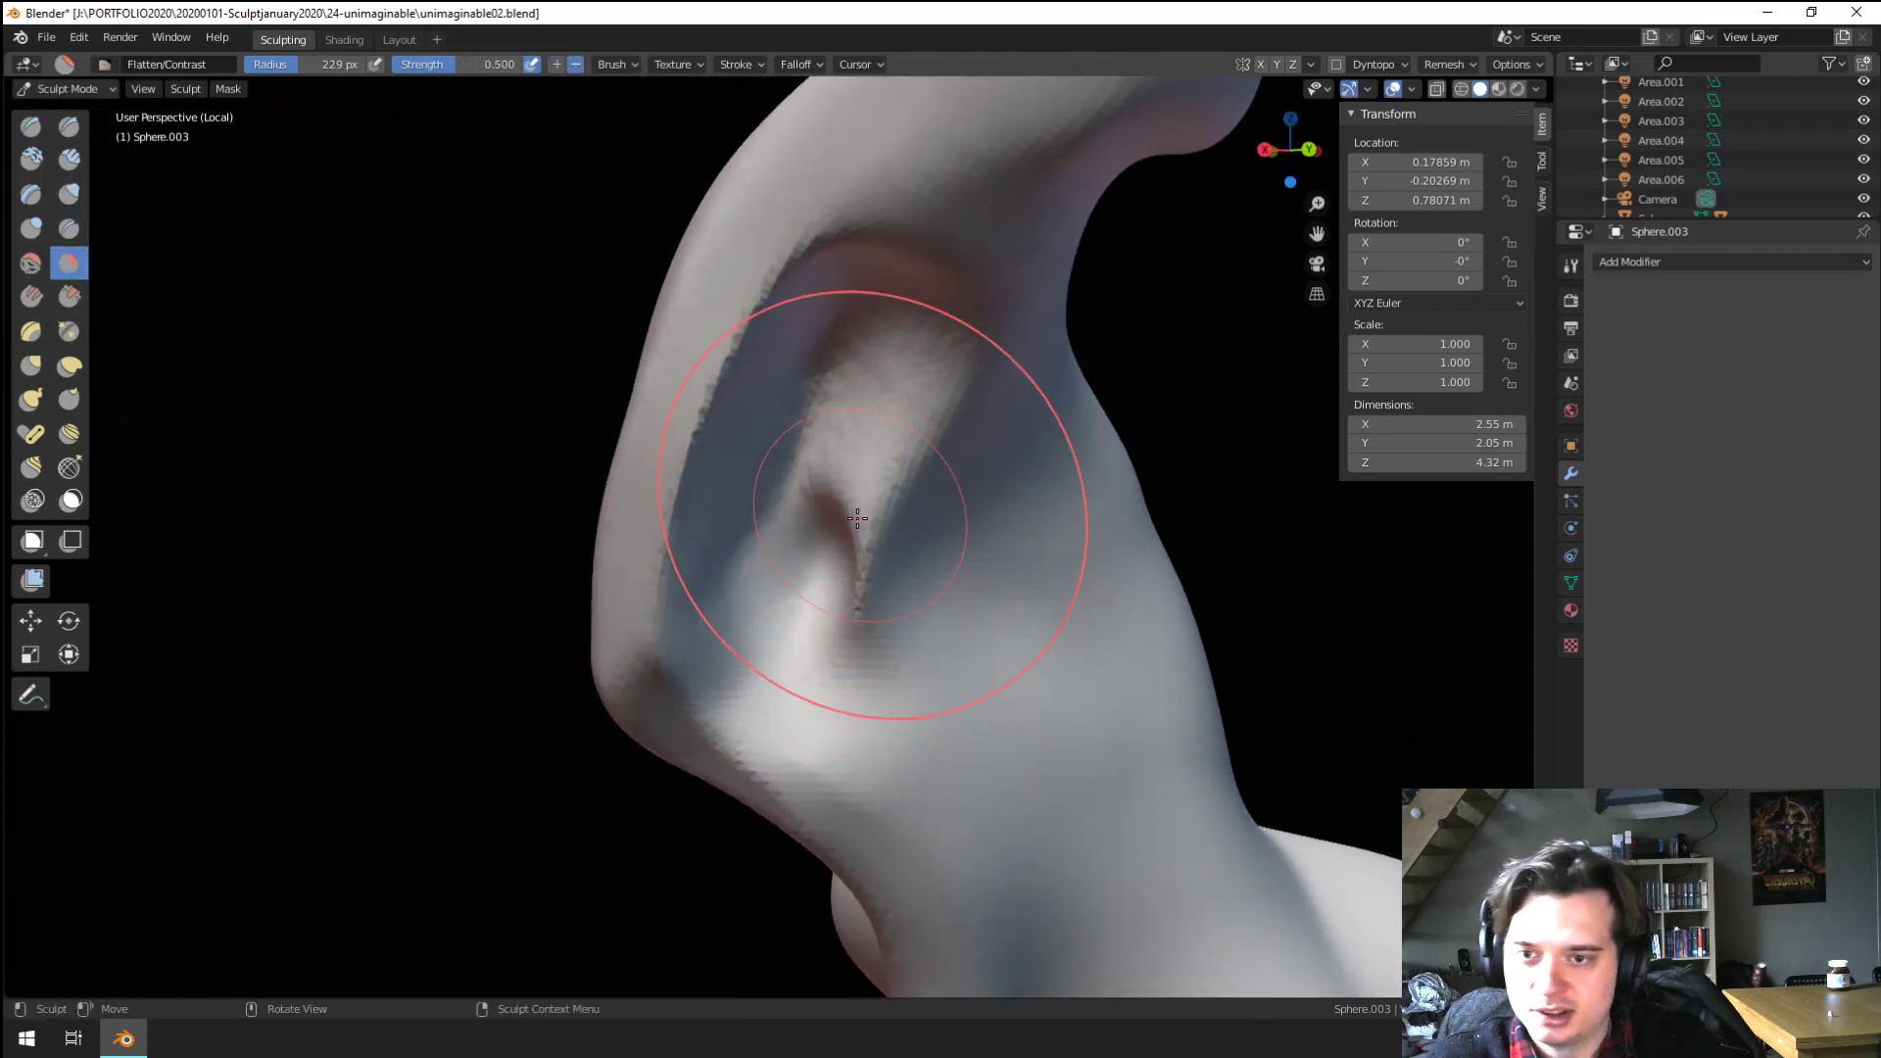
left_click_drag(866, 546, 887, 473)
left_click_drag(869, 579, 881, 462)
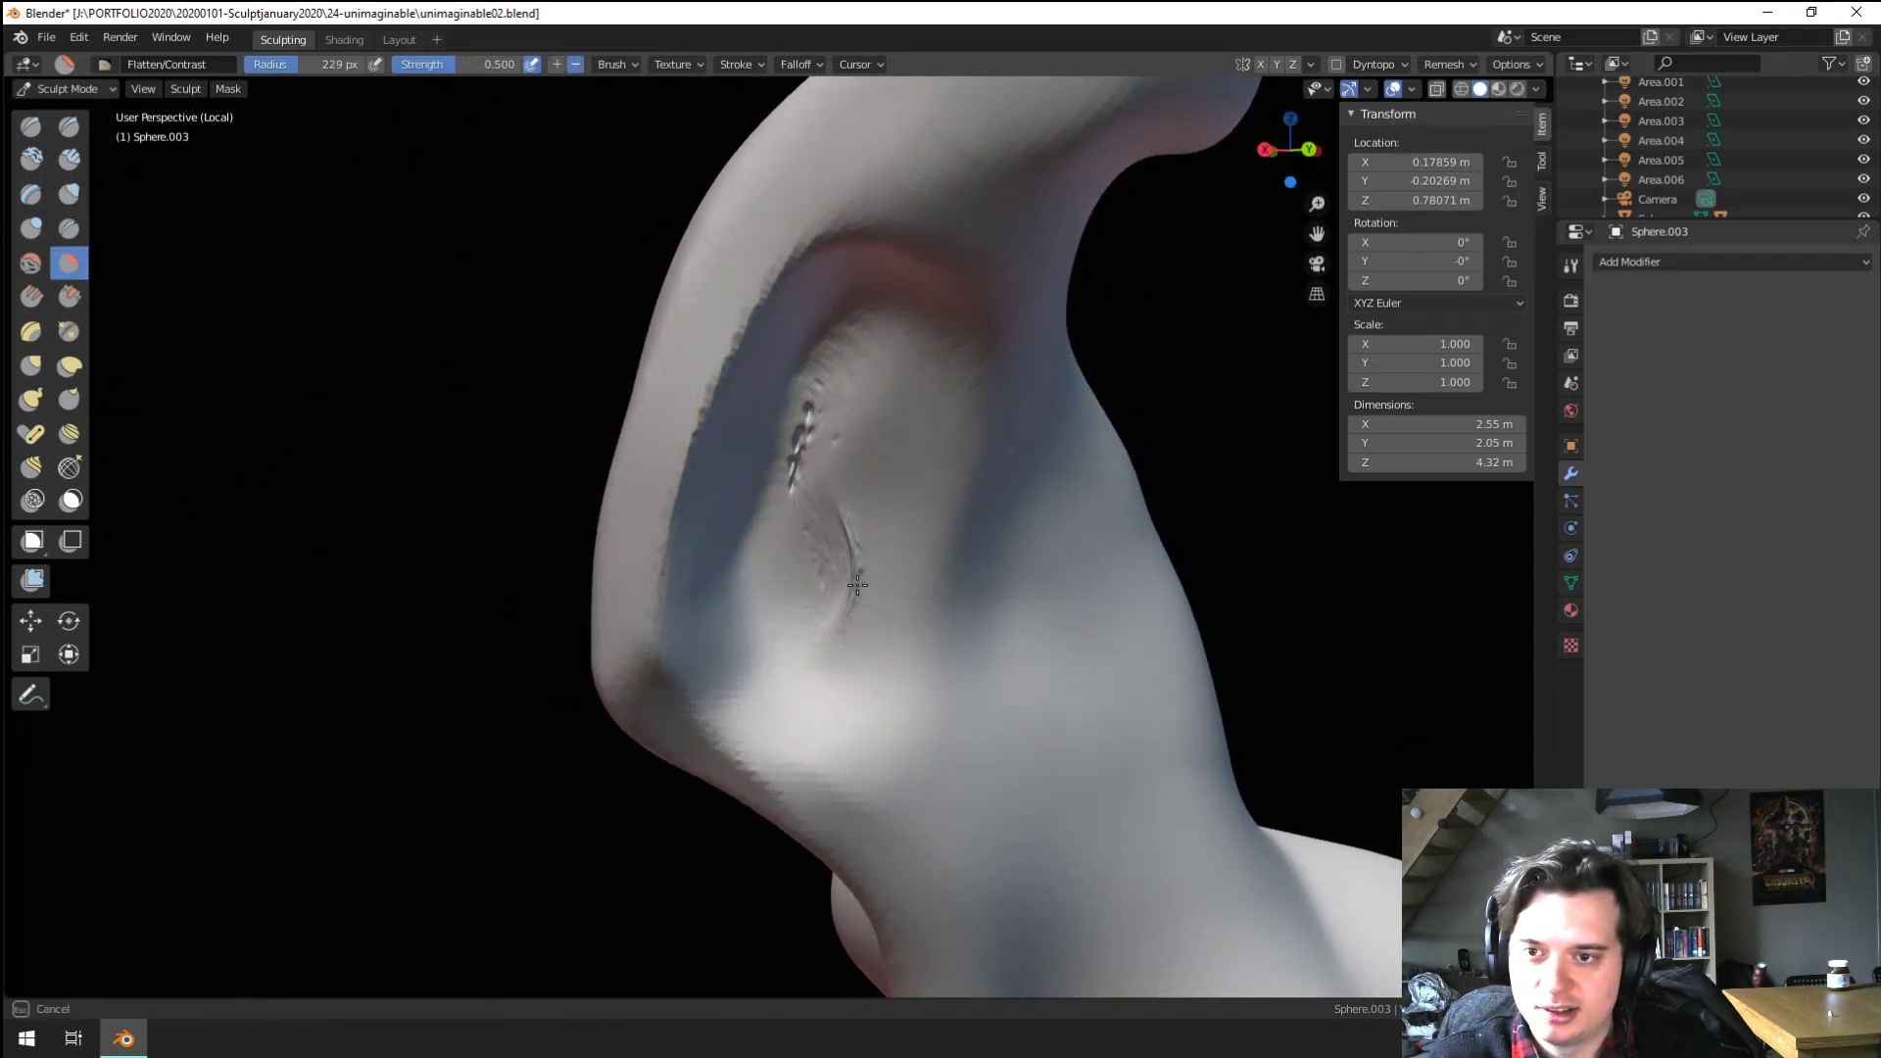
mouse_move(980, 490)
middle_mouse_down()
mouse_move(1103, 517)
mouse_move(1232, 488)
mouse_move(820, 431)
middle_mouse_up()
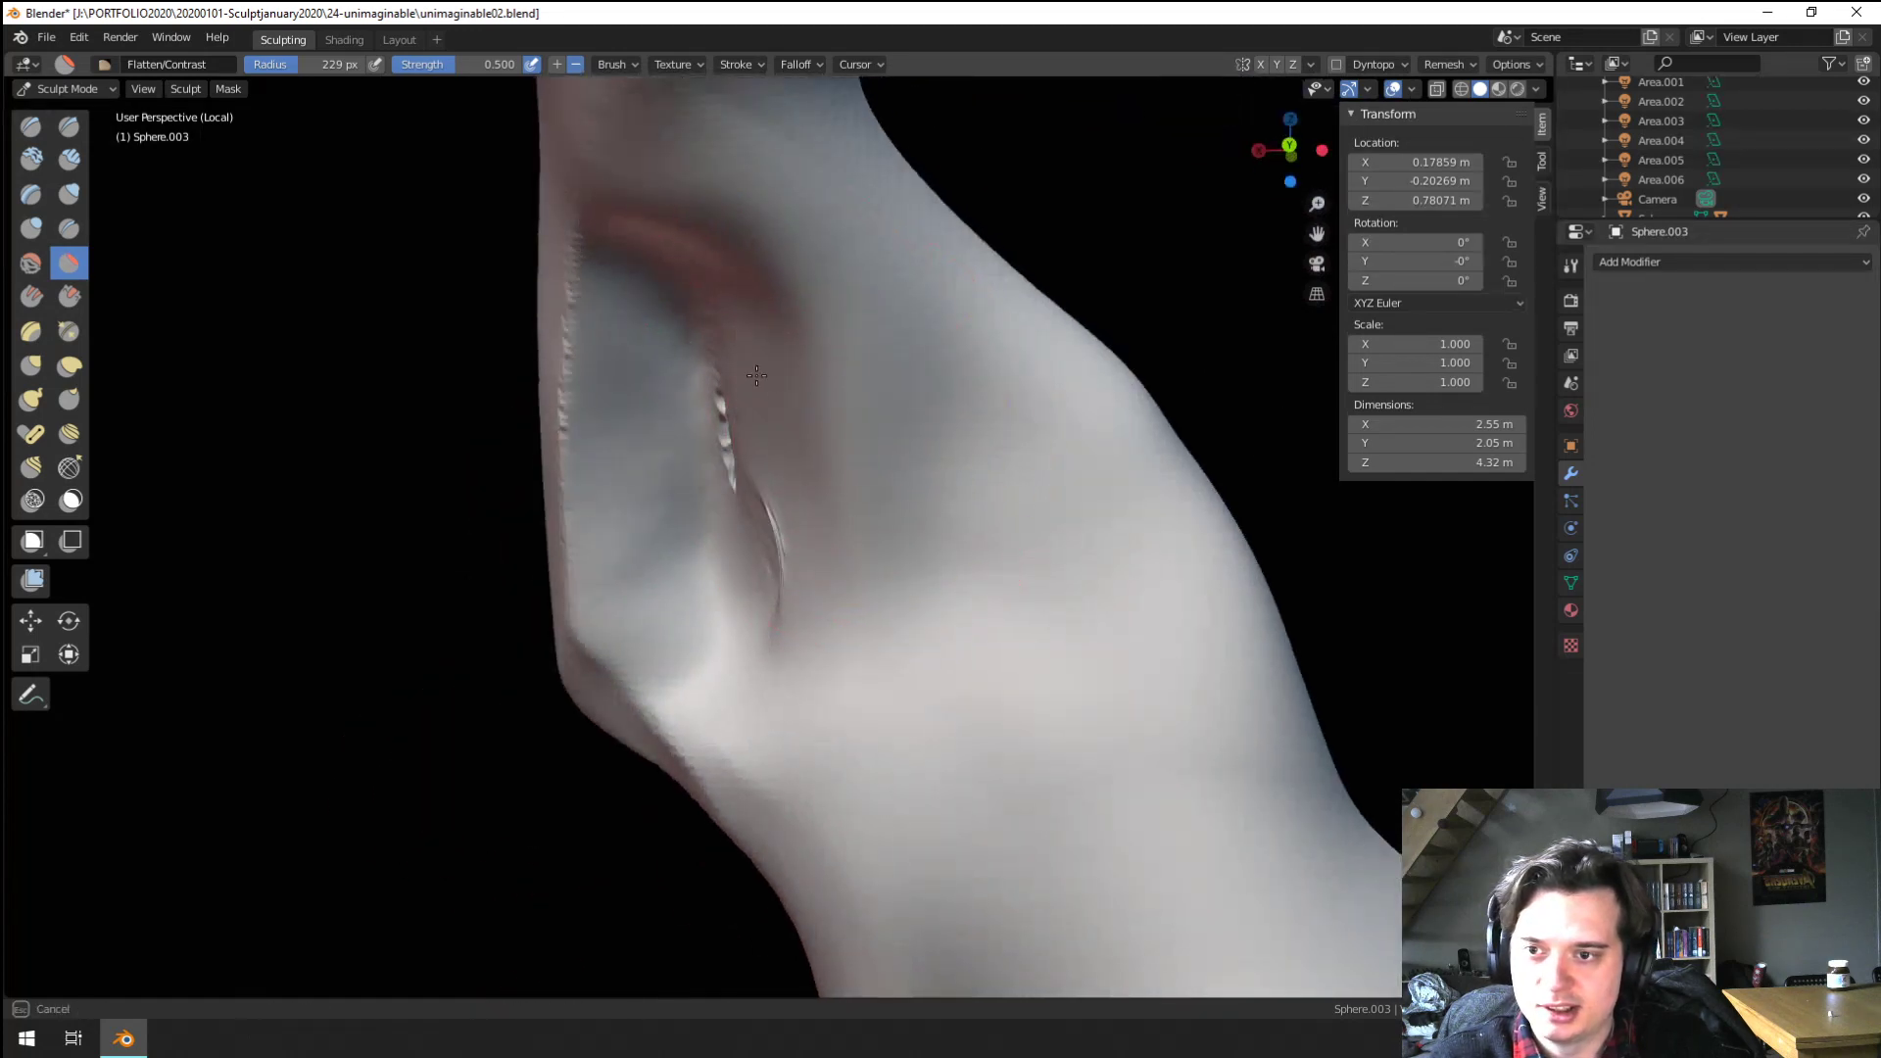
middle_click_drag(757, 376, 925, 455)
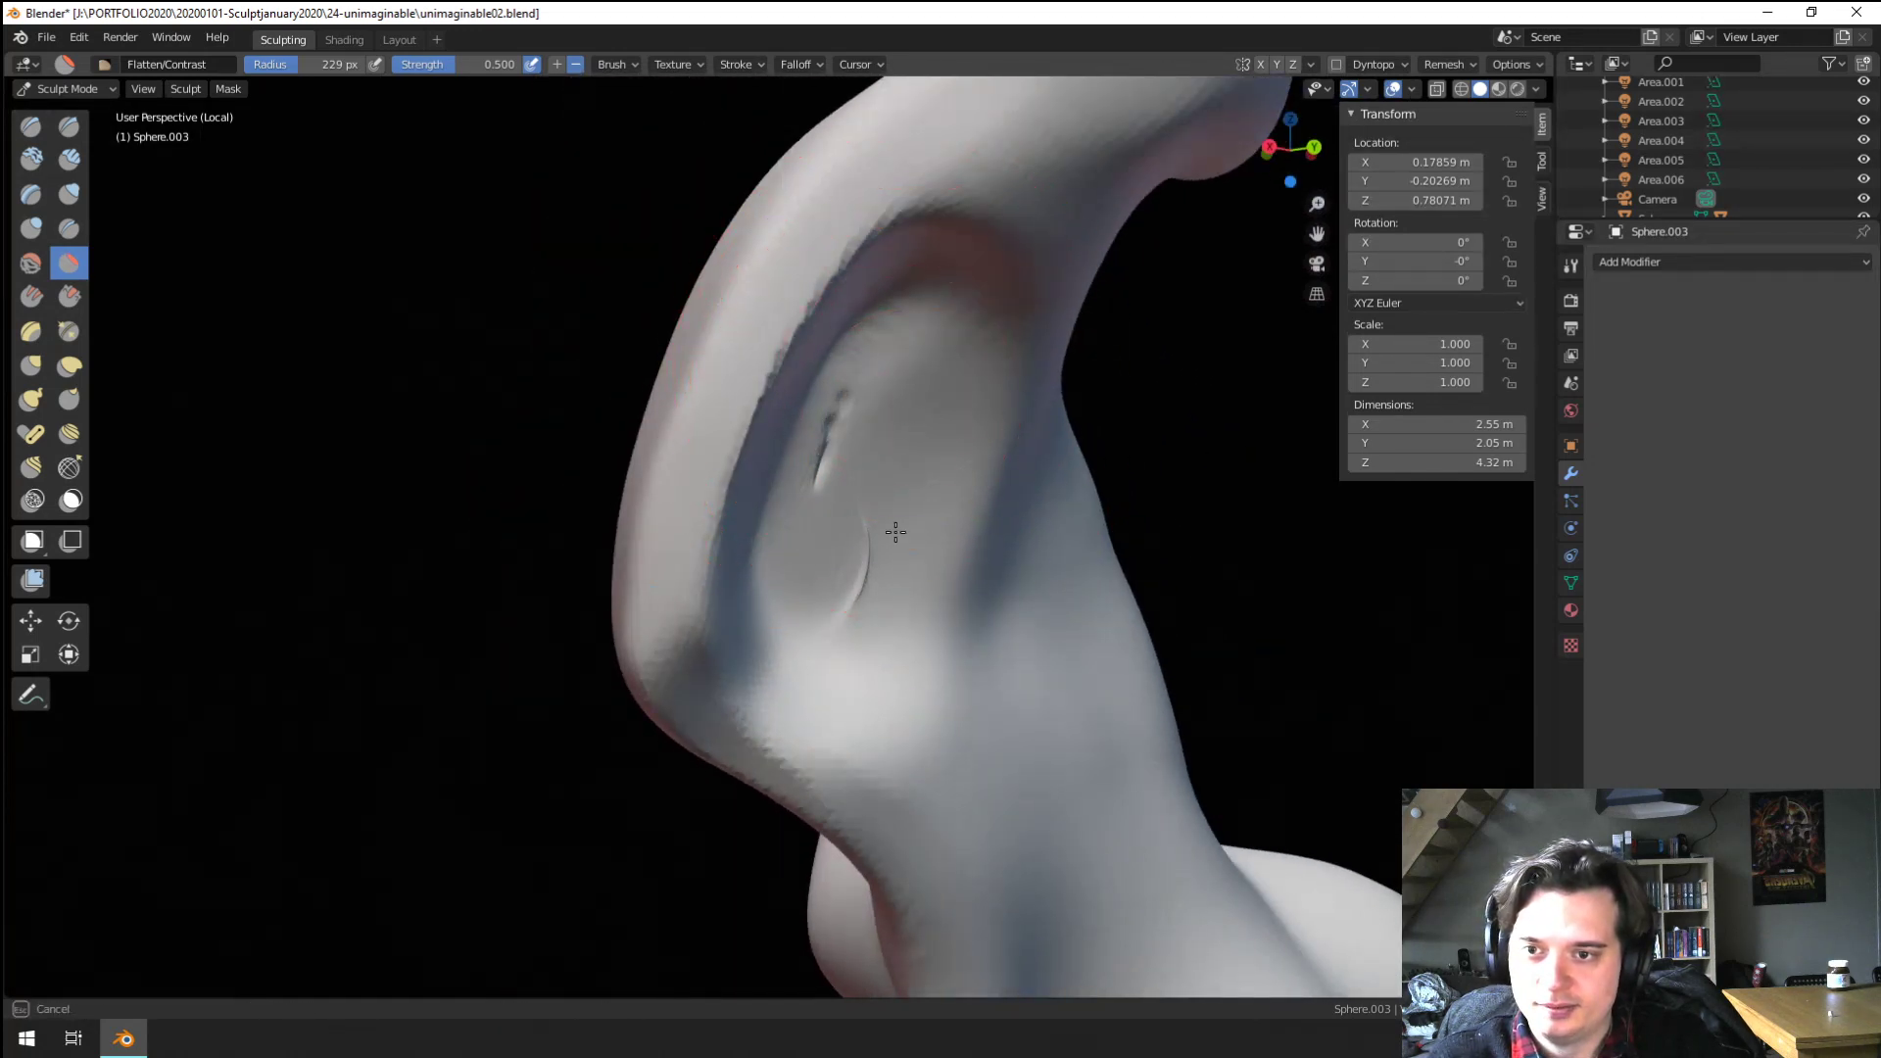
Flatten the remaining seams on the hollow's inner surface with the brush radius reduced to 179 px
mouse_move(896, 532)
middle_mouse_down()
mouse_move(1180, 471)
mouse_move(869, 471)
middle_mouse_up()
key("f")
left_click(821, 470)
left_click_drag(779, 441, 776, 553)
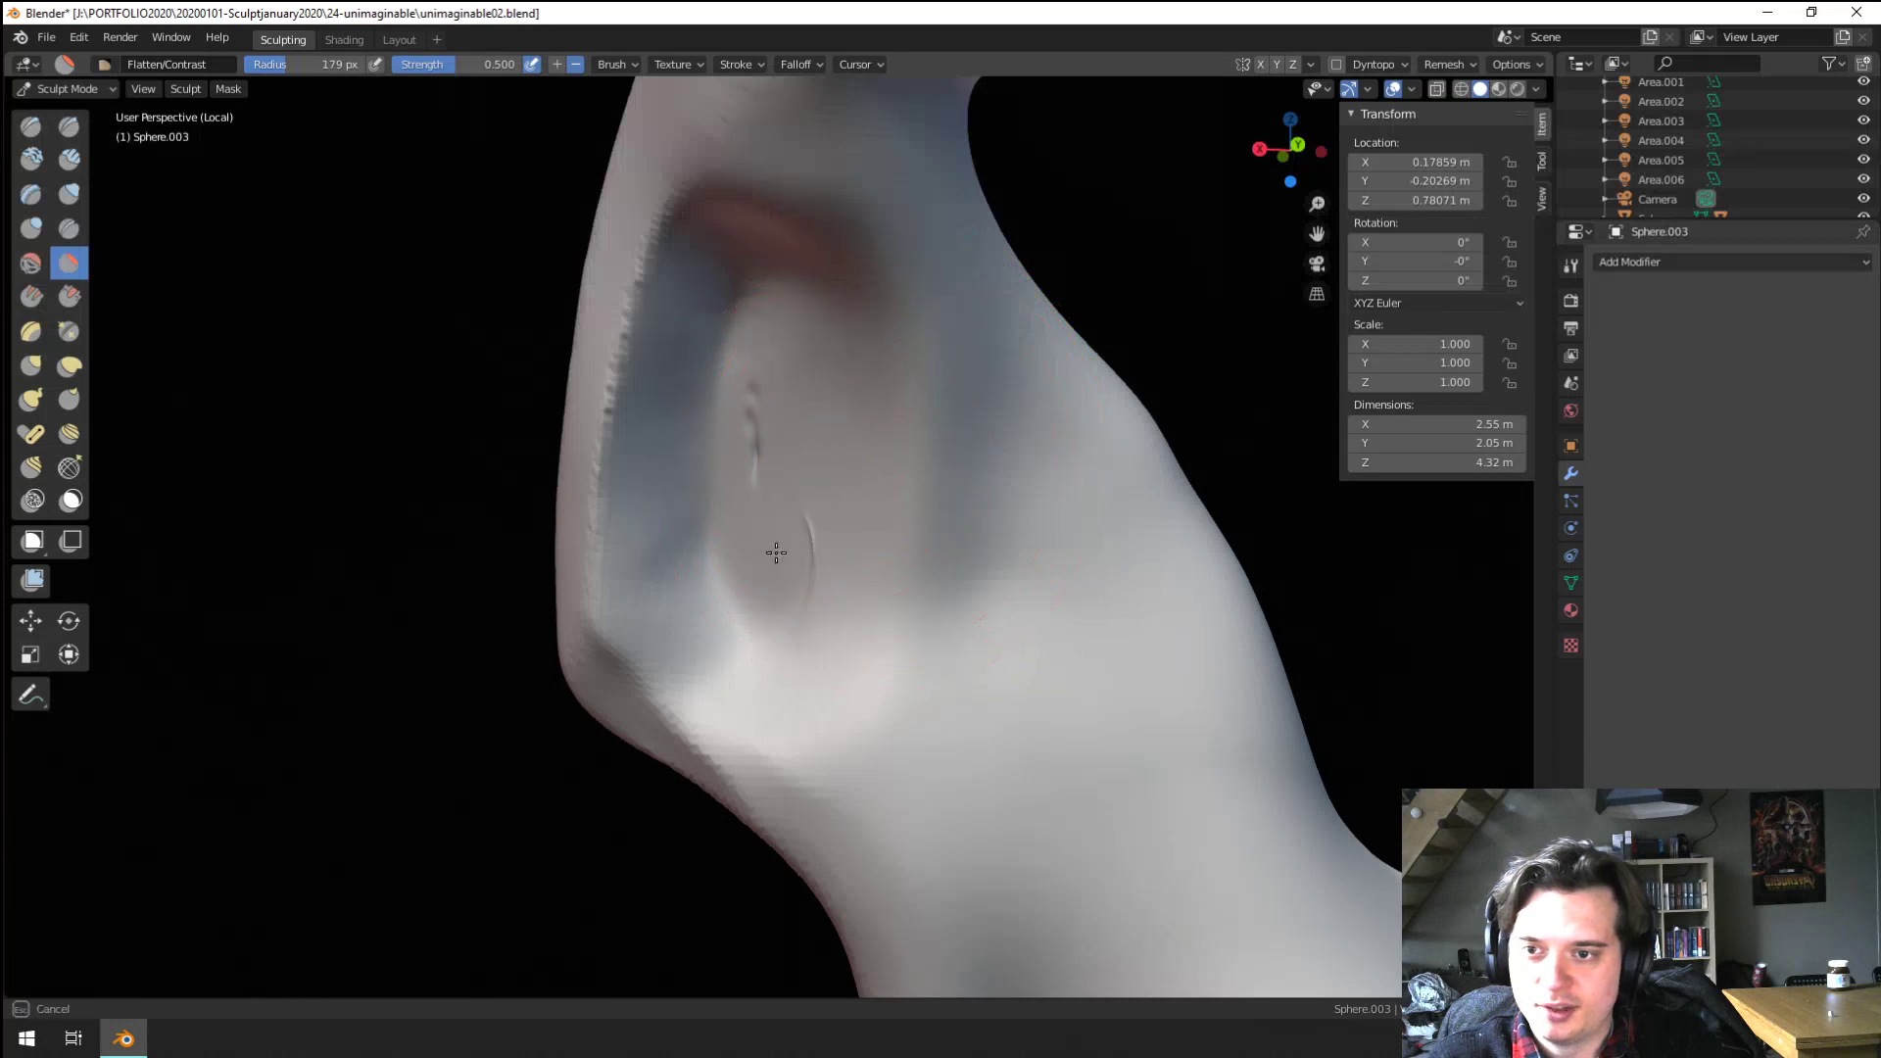
mouse_move(776, 552)
middle_mouse_down()
mouse_move(1214, 525)
mouse_move(819, 420)
mouse_move(873, 474)
mouse_move(768, 565)
mouse_move(609, 294)
middle_mouse_up()
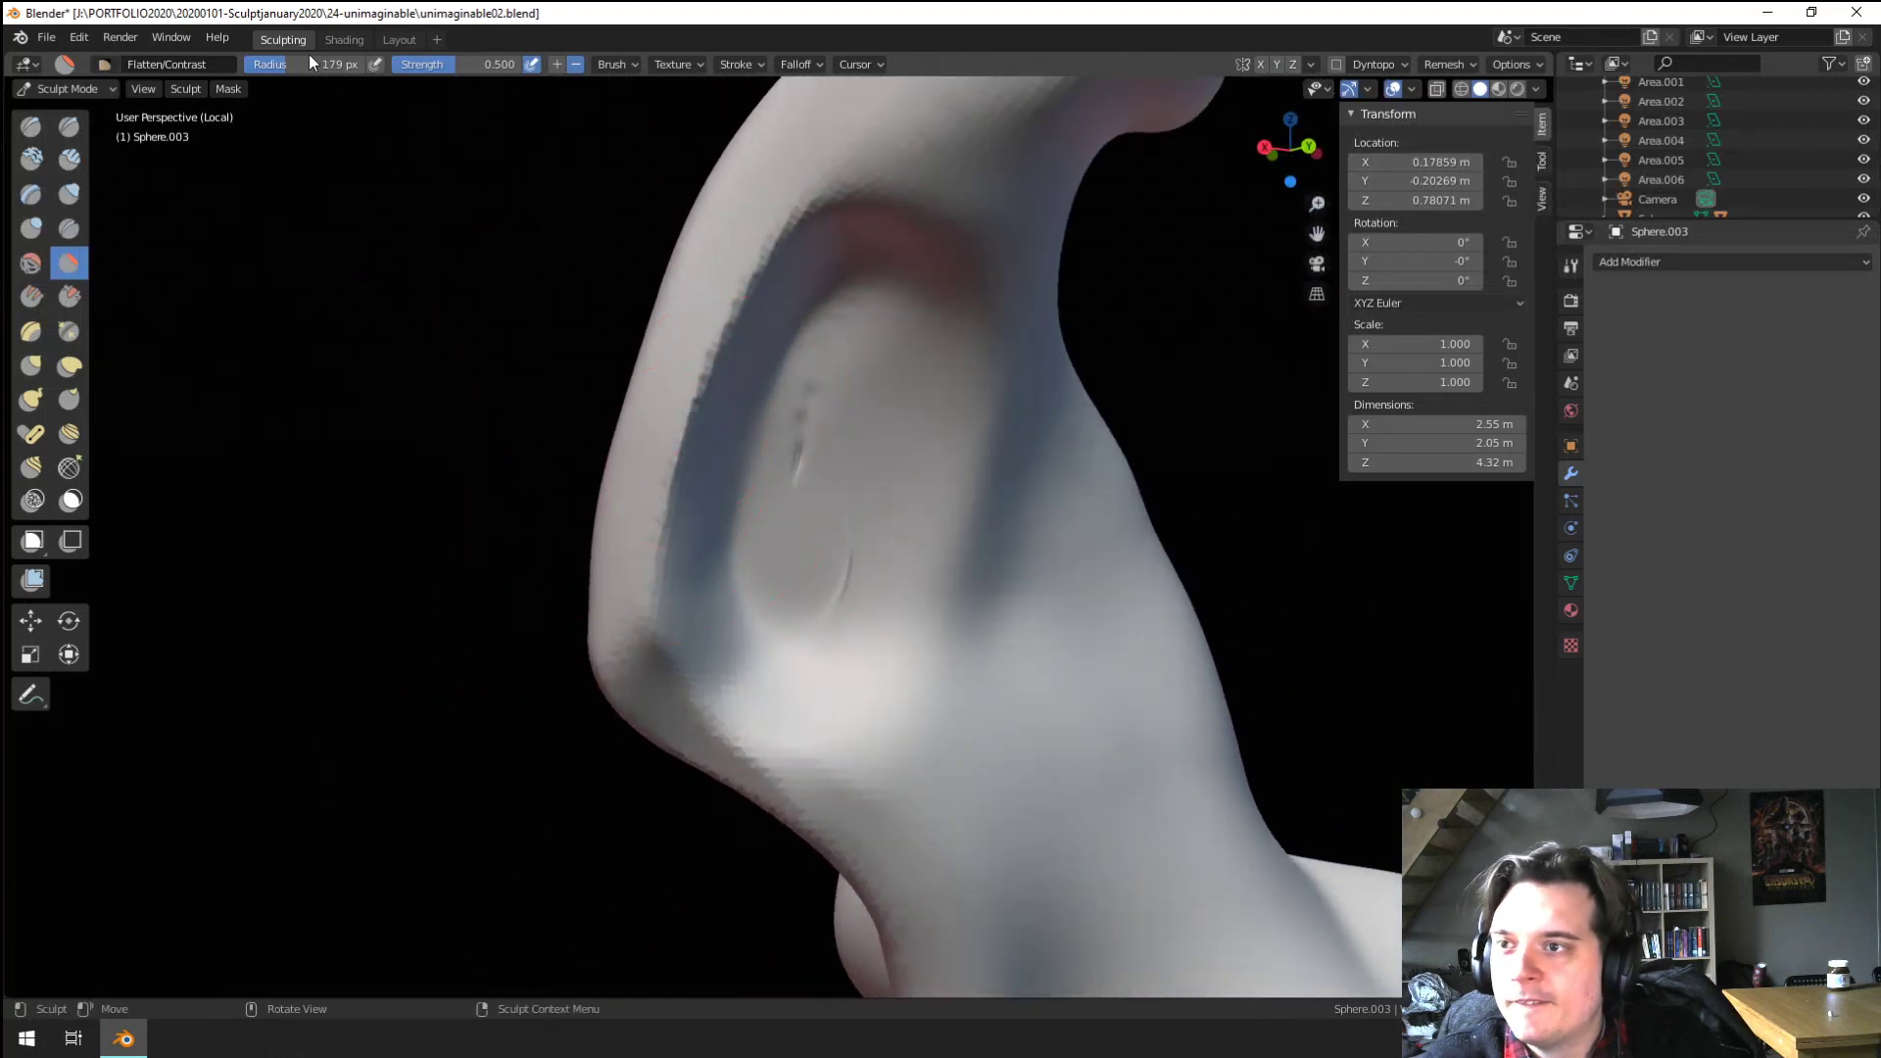
Inflate the thin inner surface of the hollow with the Inflate brush at 179 px radius and 0.670 strength
left_click(30, 229)
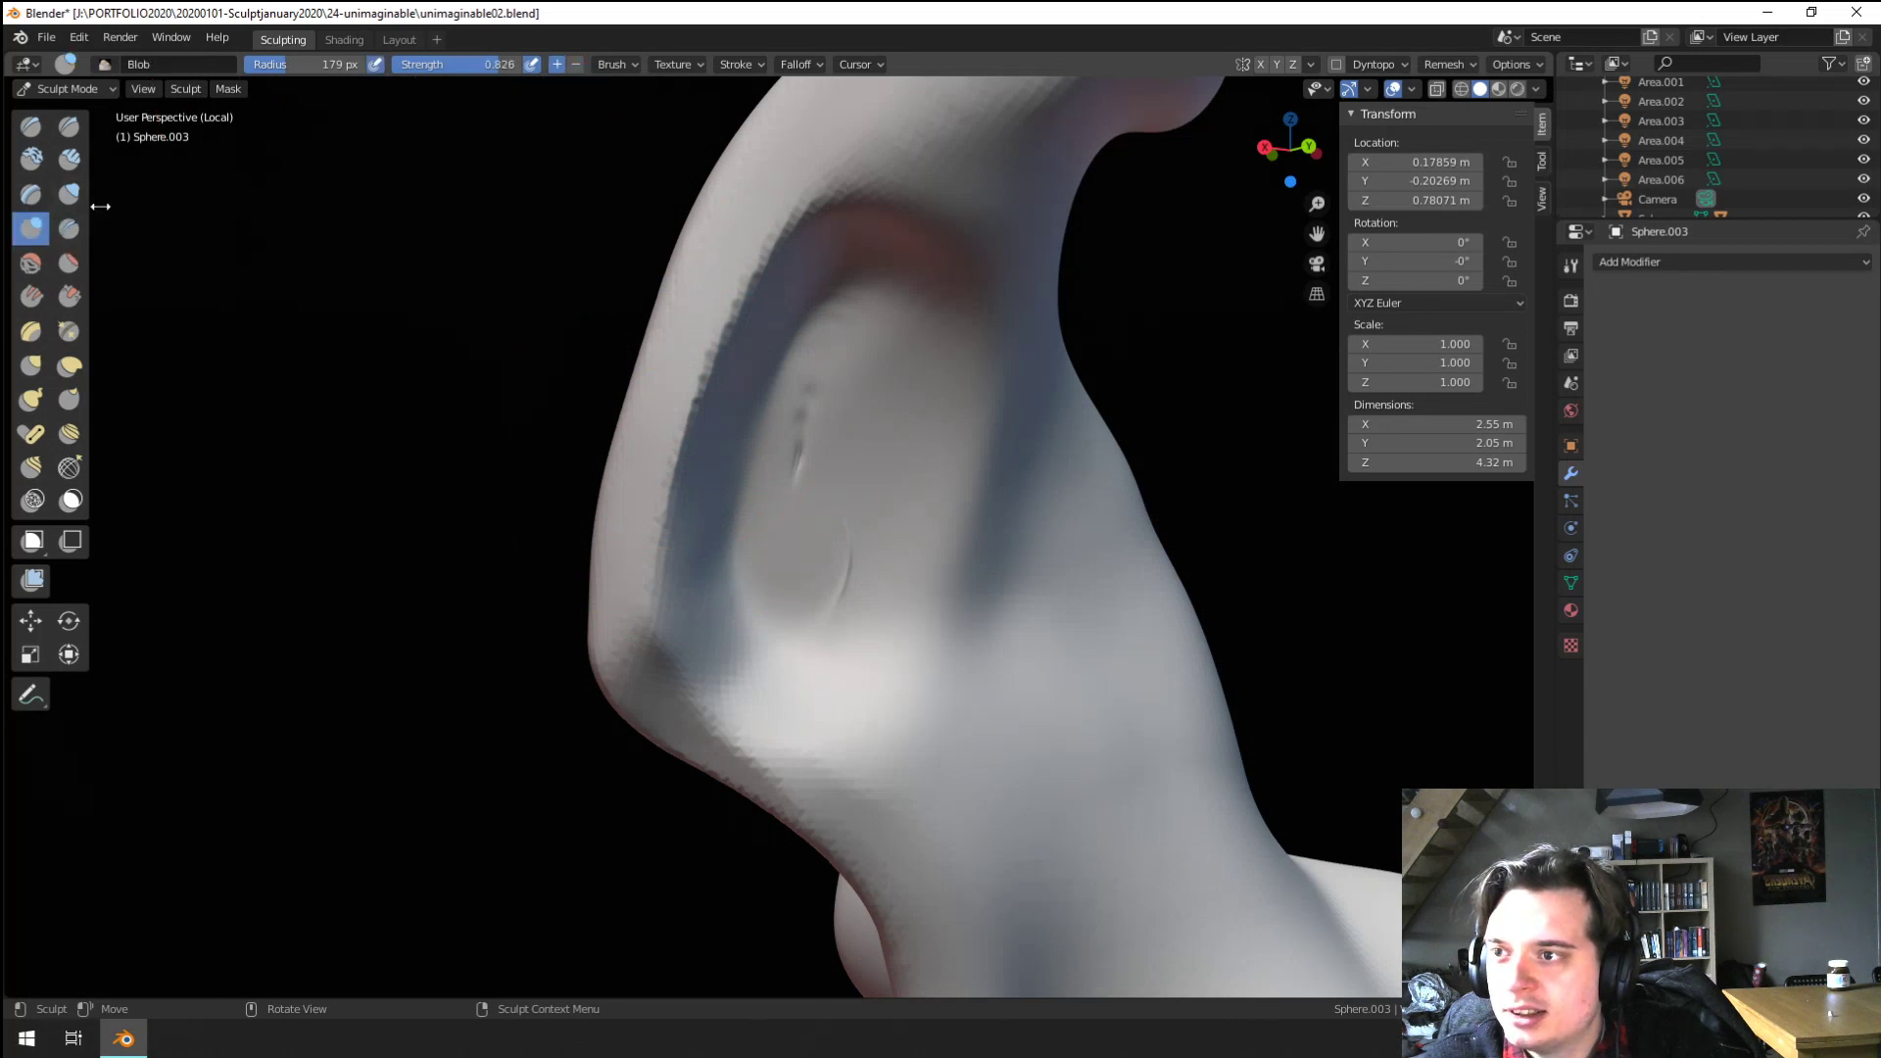
left_click(69, 194)
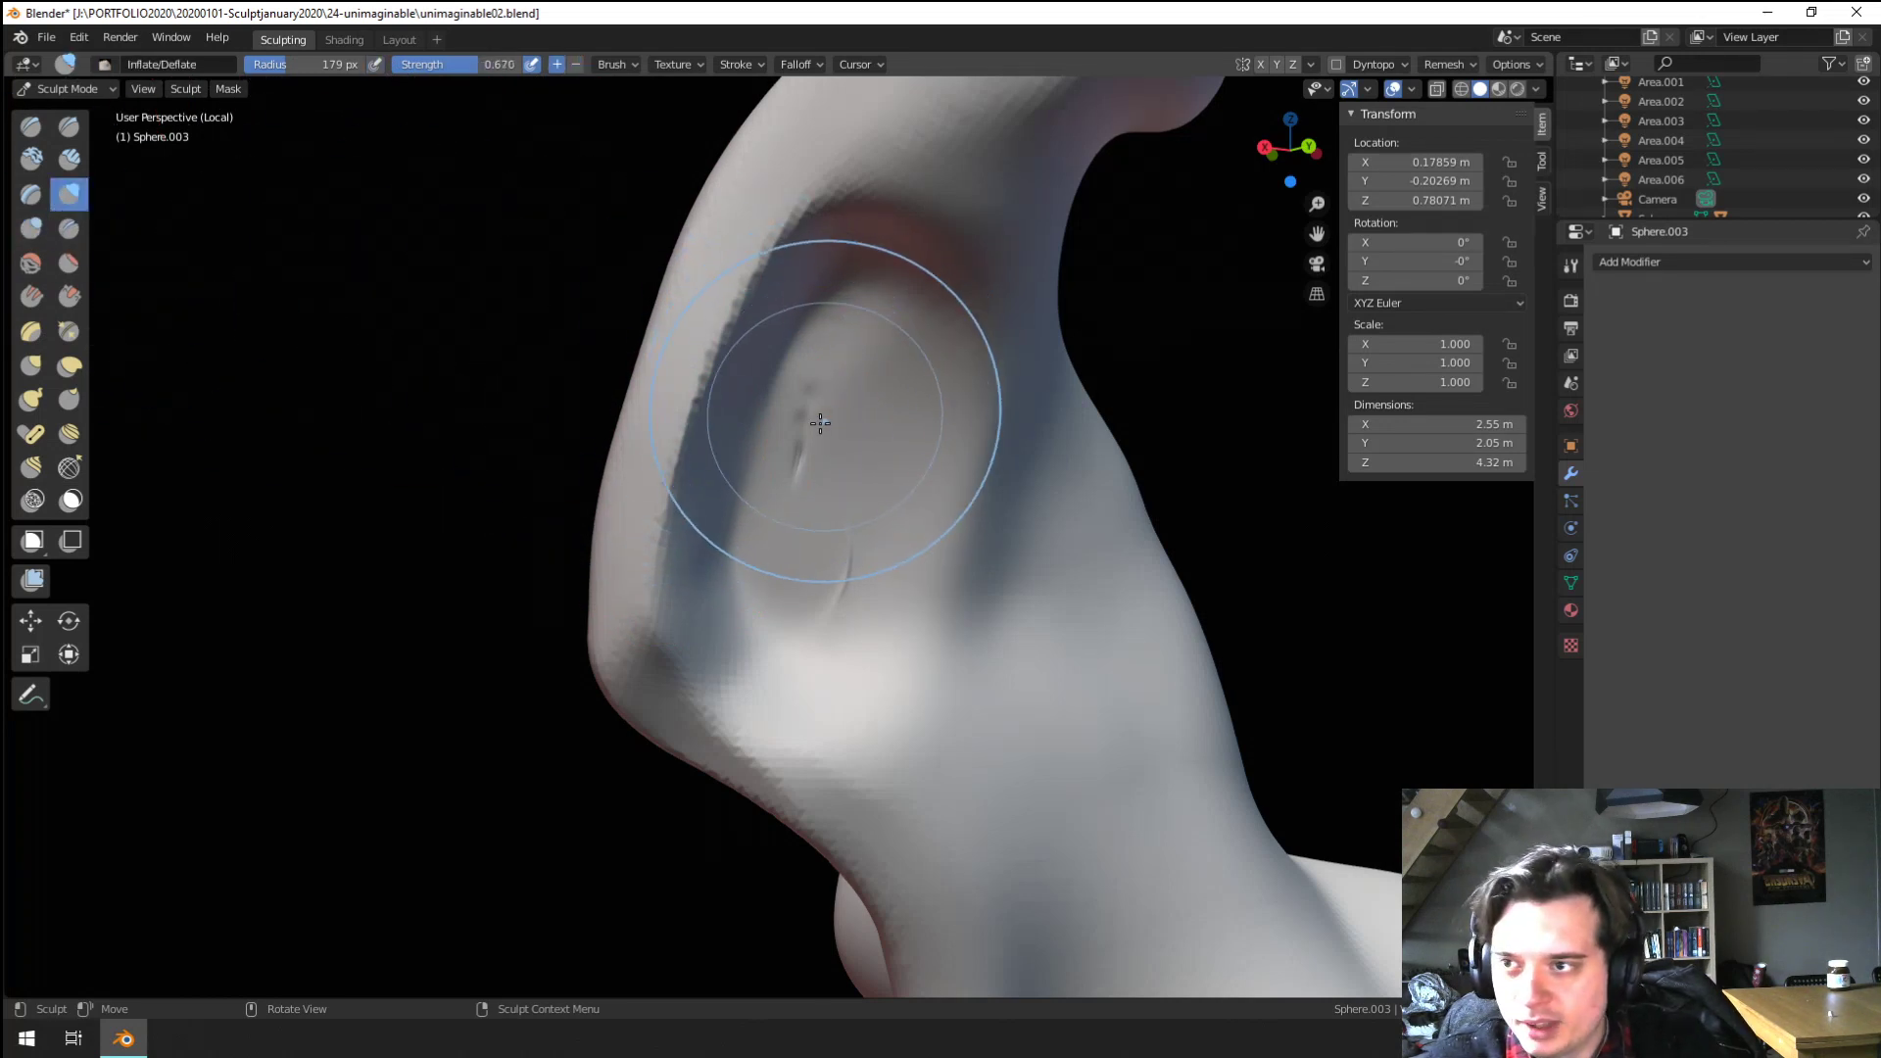
left_click_drag(850, 297, 835, 510)
left_click_drag(836, 437, 799, 403)
mouse_move(798, 399)
middle_mouse_down()
mouse_move(1047, 508)
mouse_move(828, 422)
middle_mouse_up()
mouse_move(823, 416)
left_mouse_down()
mouse_move(803, 401)
mouse_move(784, 485)
mouse_move(808, 480)
left_mouse_up()
mouse_move(757, 416)
middle_mouse_down()
mouse_move(839, 366)
mouse_move(757, 464)
middle_mouse_up()
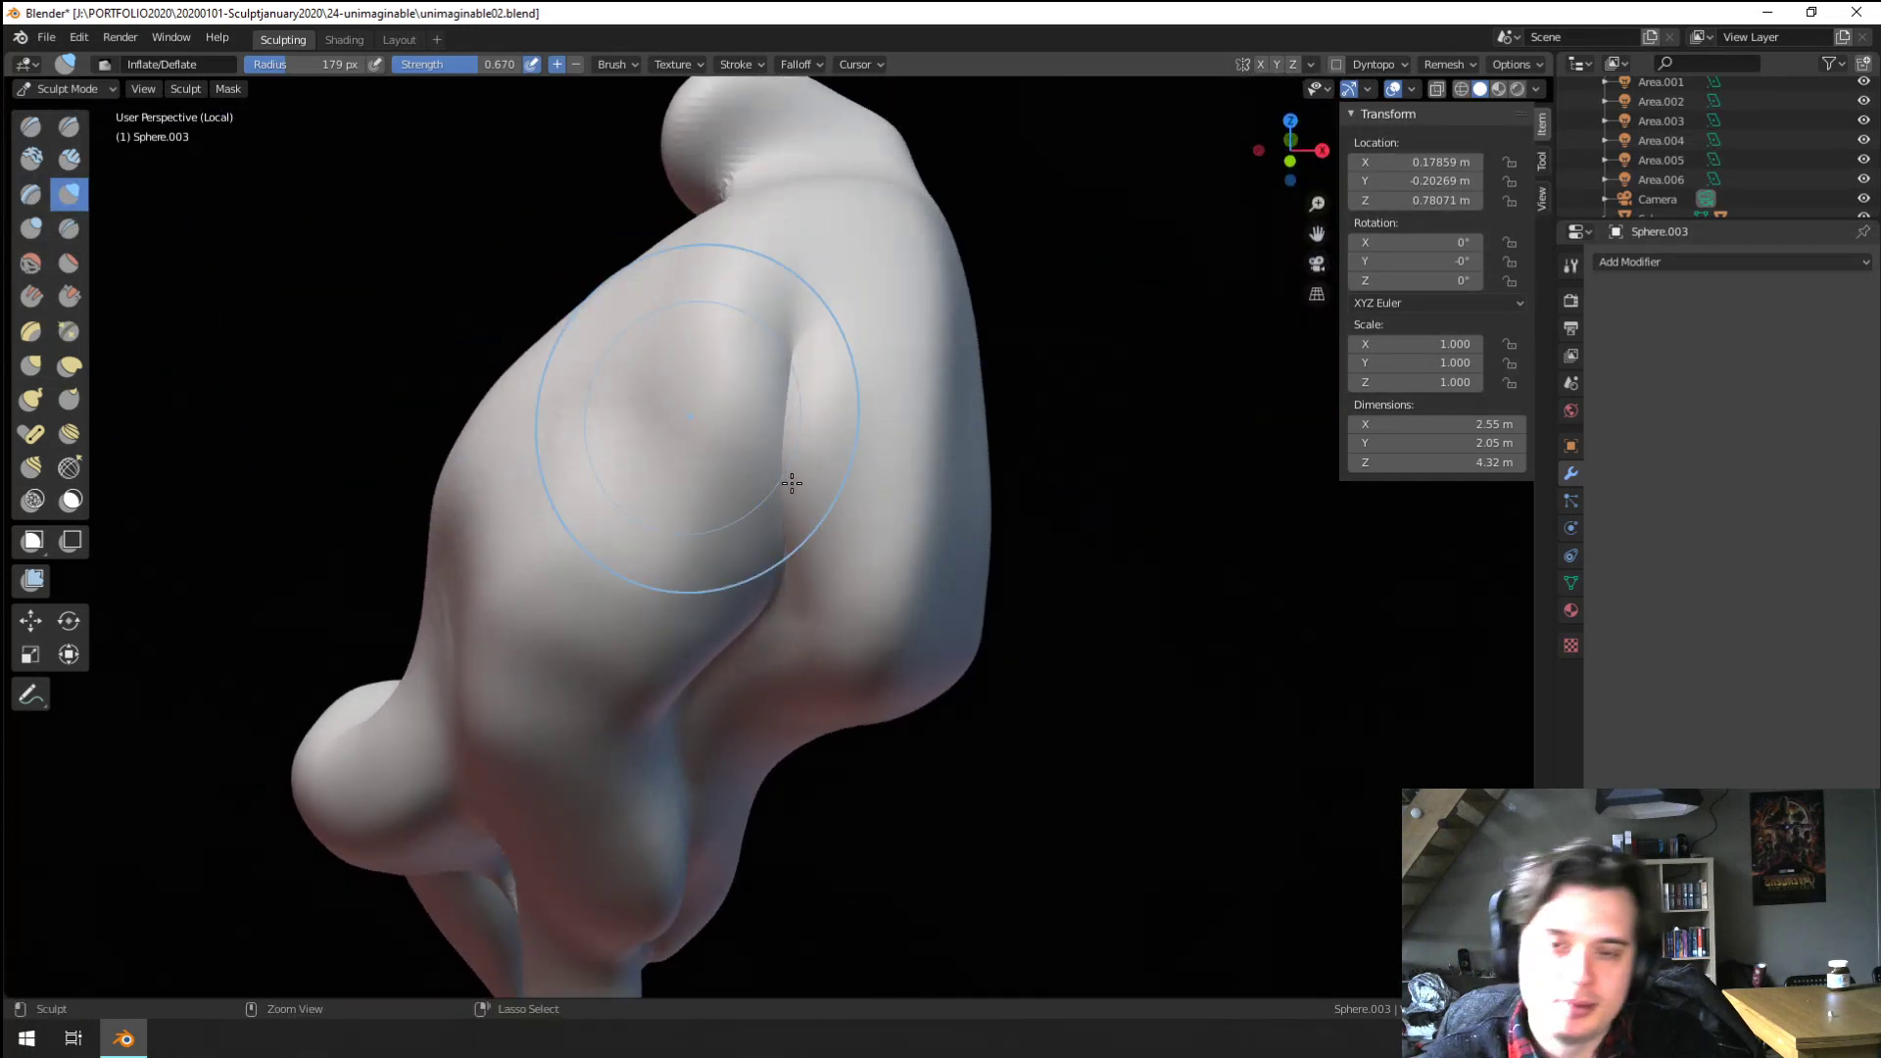
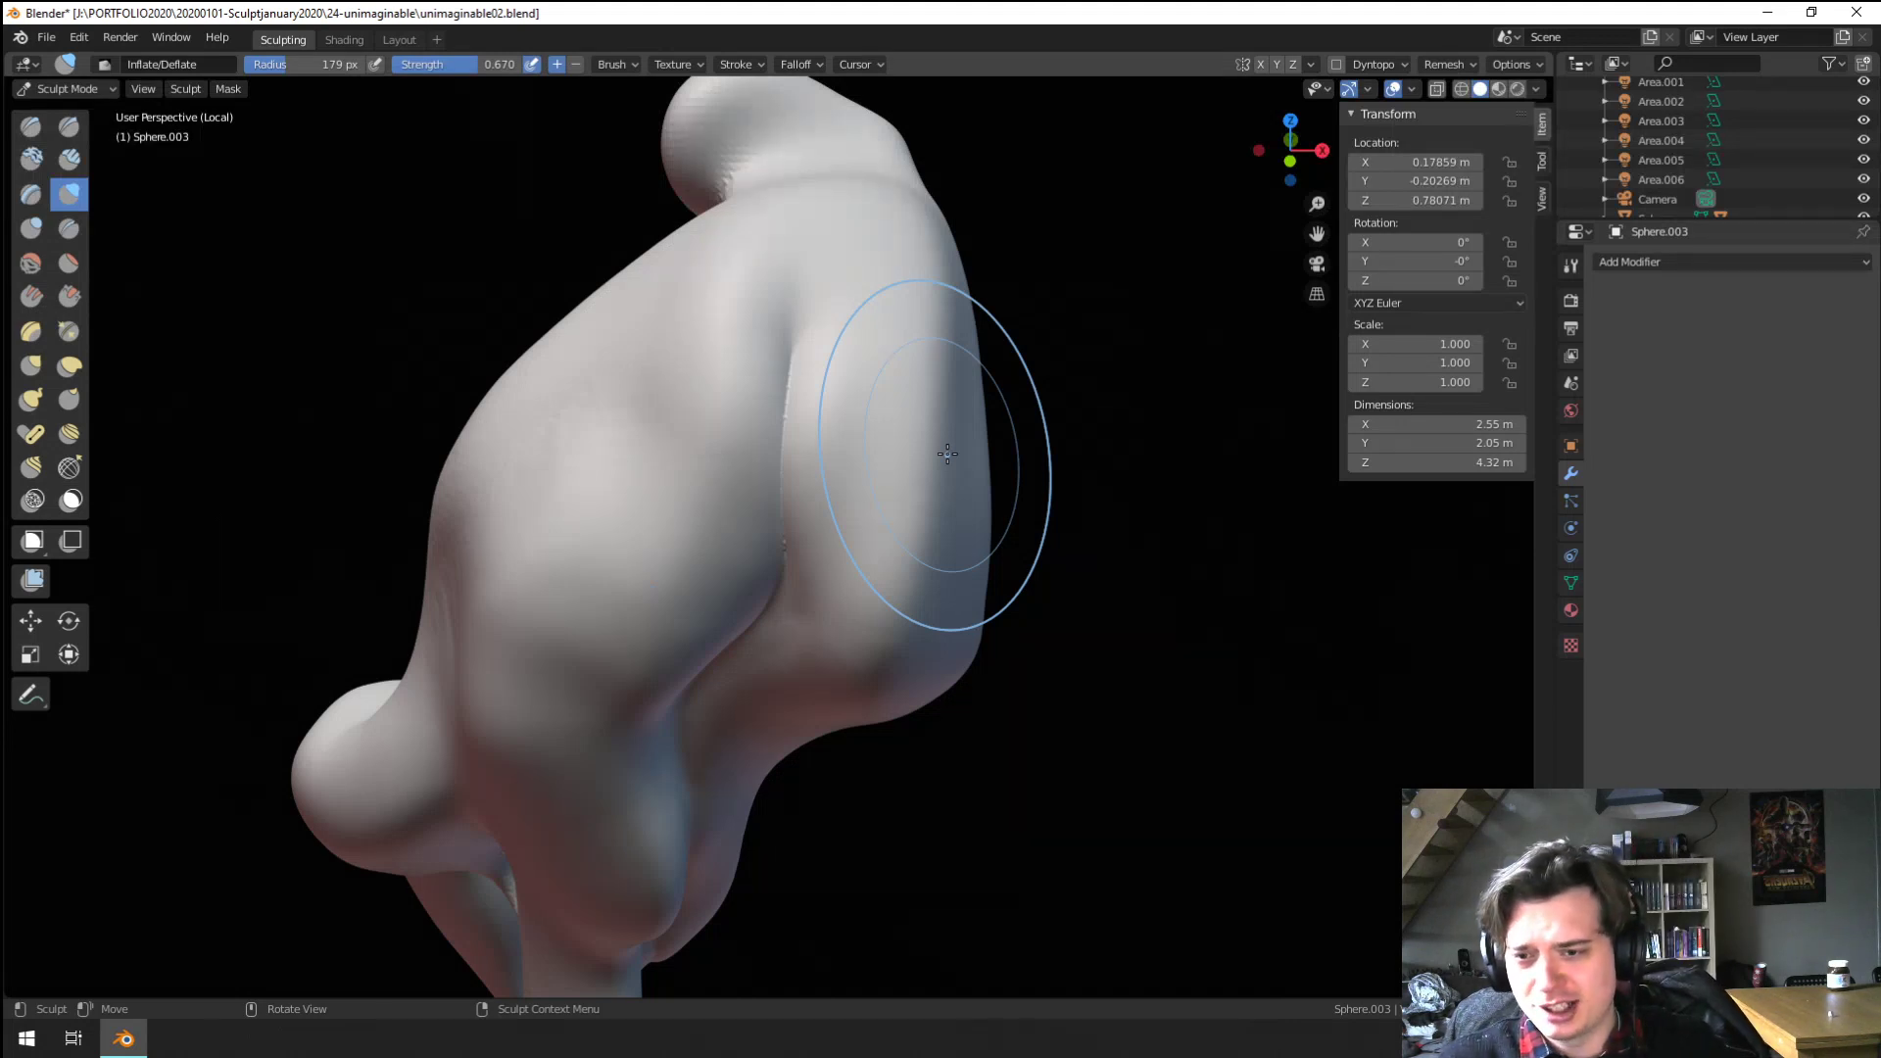
Crease the groove between the two main locks on the outer side at a 108 px radius
left_click(68, 229)
mouse_move(607, 411)
middle_mouse_down()
mouse_move(764, 450)
mouse_move(714, 461)
middle_mouse_up()
left_click_drag(773, 415, 803, 344)
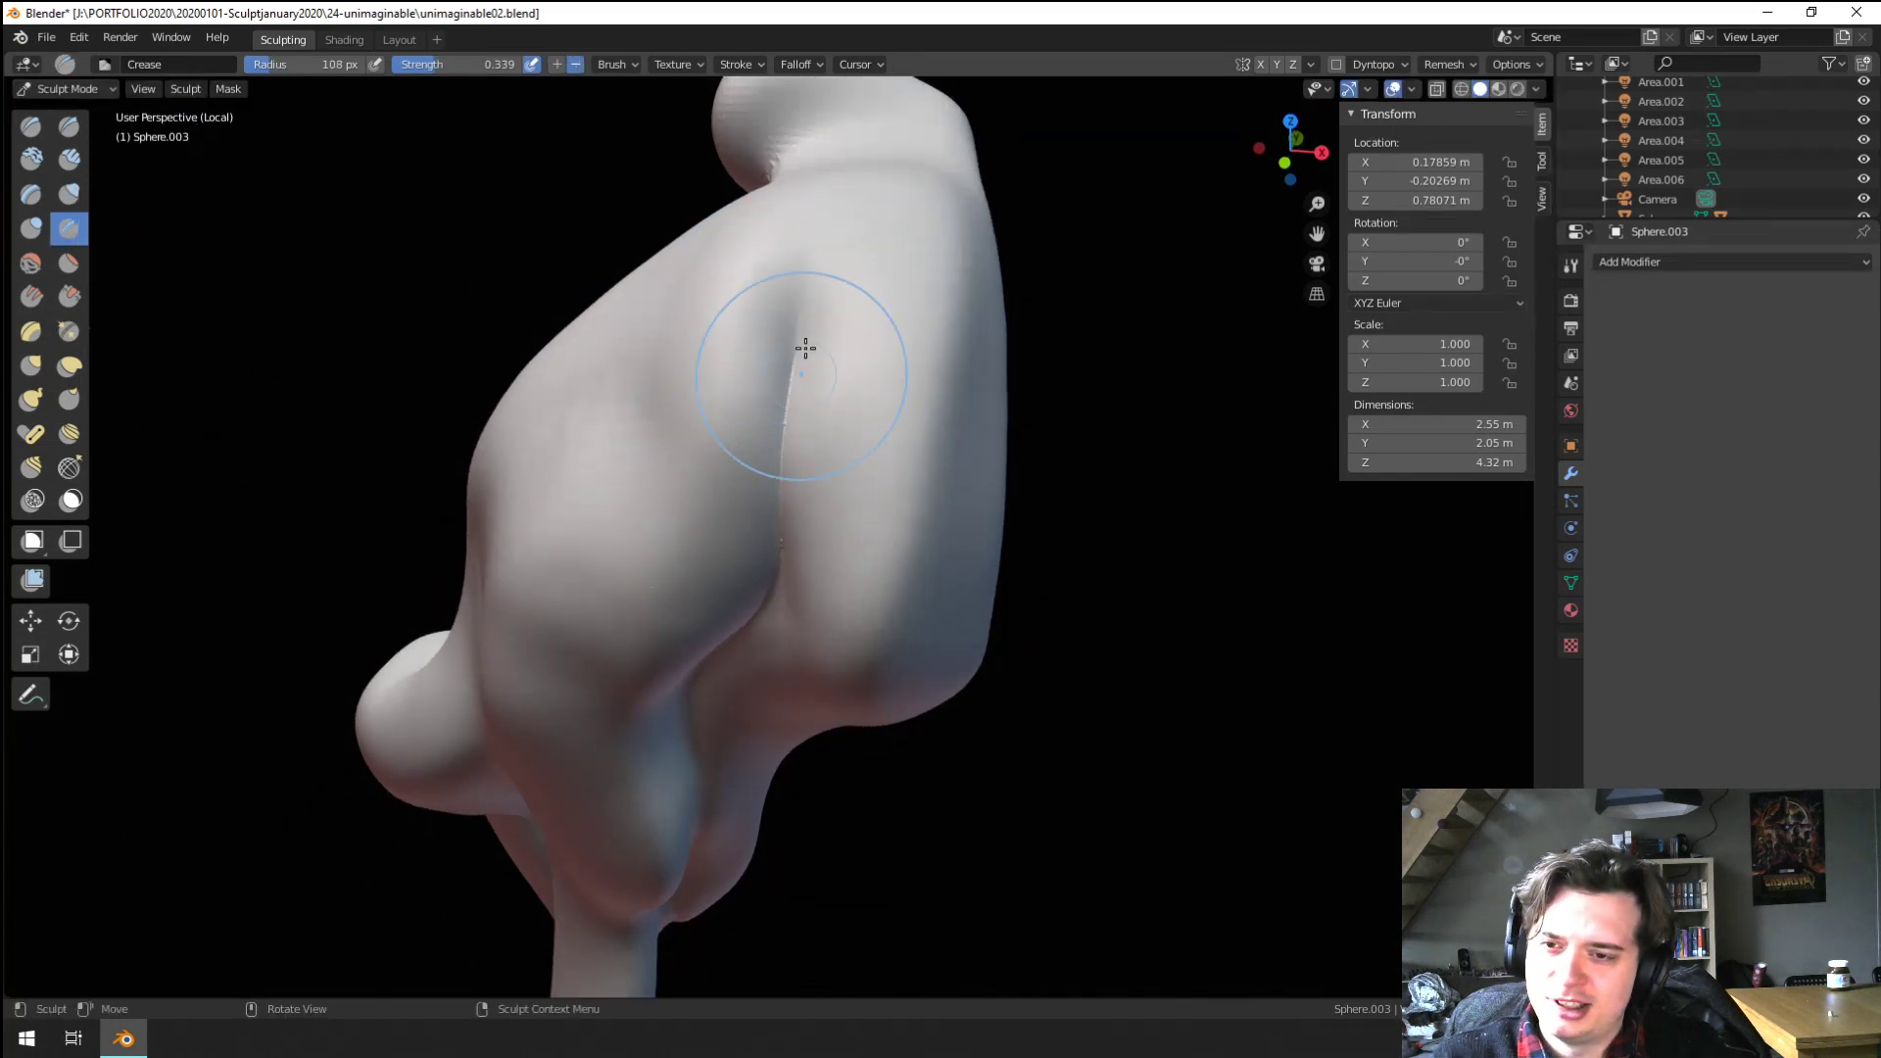
left_click_drag(770, 573, 792, 392)
middle_click_drag(768, 411, 790, 334)
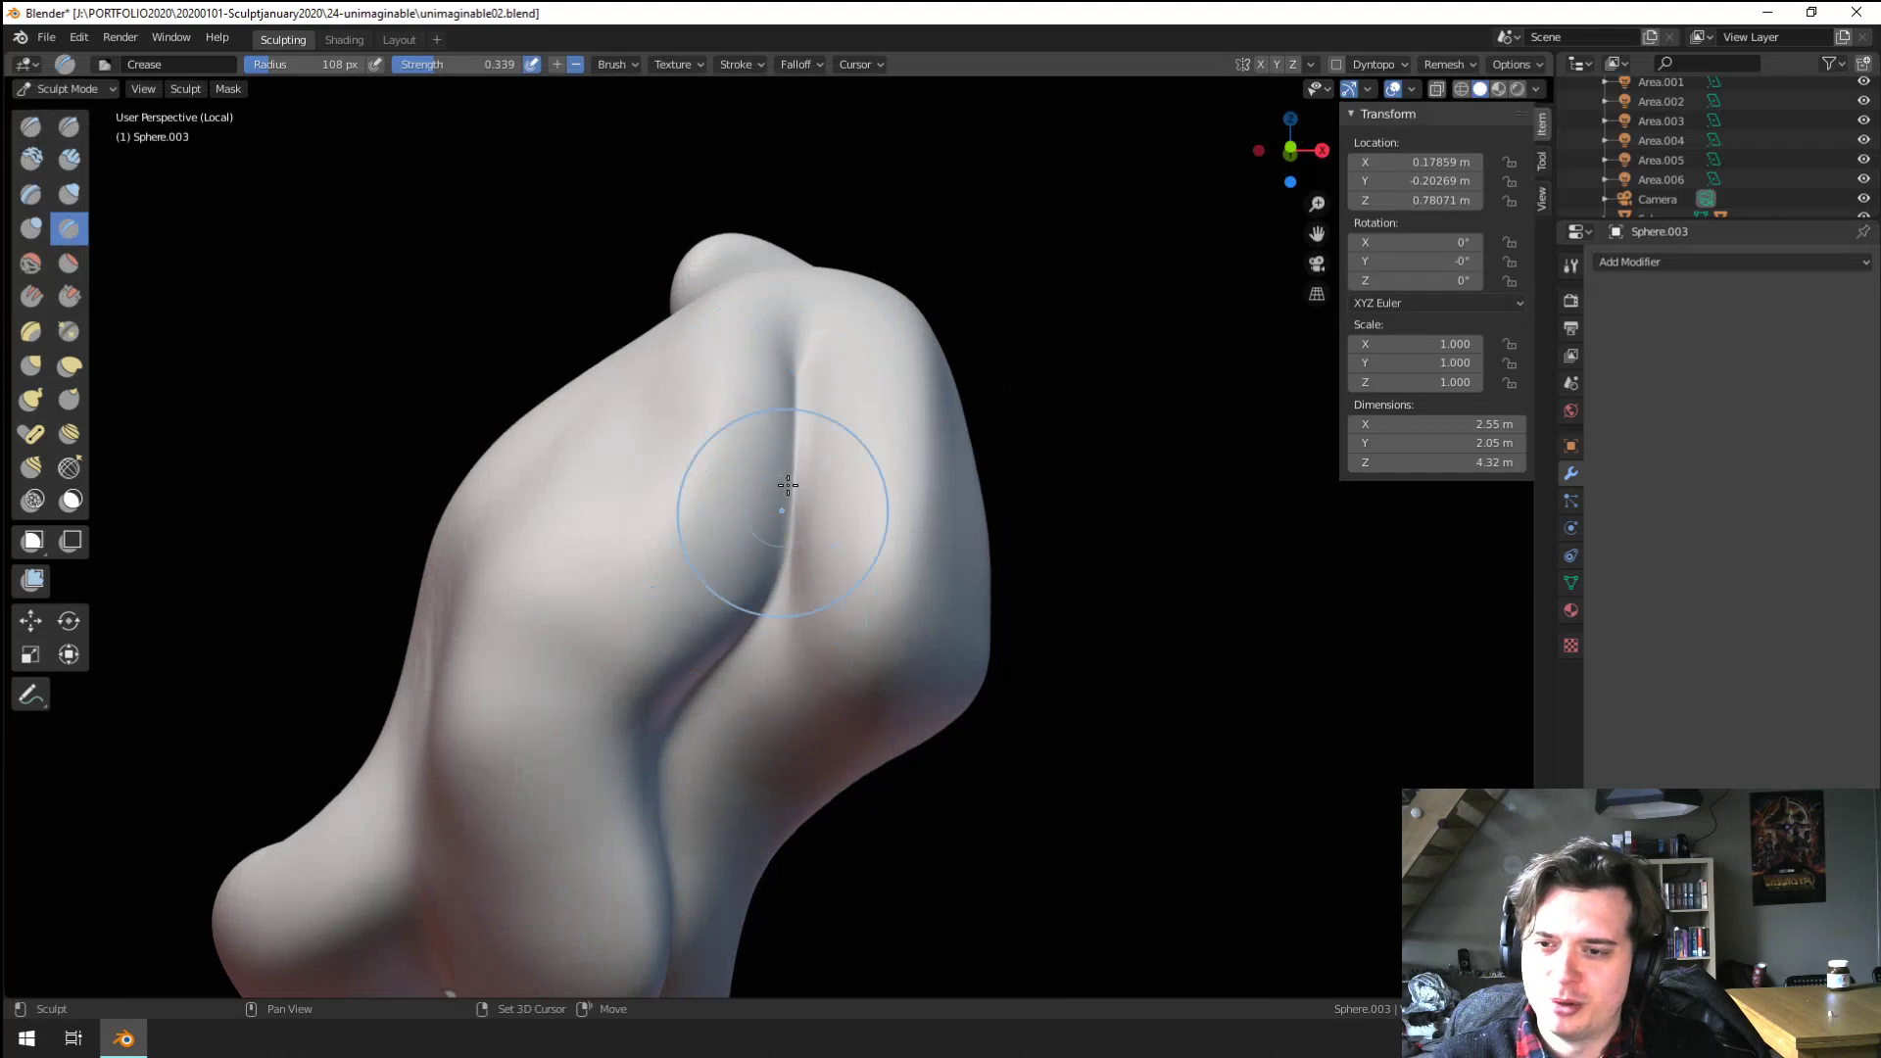
mouse_move(779, 454)
middle_mouse_down()
mouse_move(689, 500)
mouse_move(454, 432)
mouse_move(848, 373)
mouse_move(774, 460)
mouse_move(812, 565)
mouse_move(715, 446)
mouse_move(676, 432)
middle_mouse_up()
Set the Crease radius to 100 px and define the groove's upper end and the hollow's inner rim
key("f")
left_click(669, 433)
left_click_drag(714, 299, 721, 315)
middle_click_drag(723, 328, 720, 472, "shift")
middle_click_drag(799, 380, 749, 418)
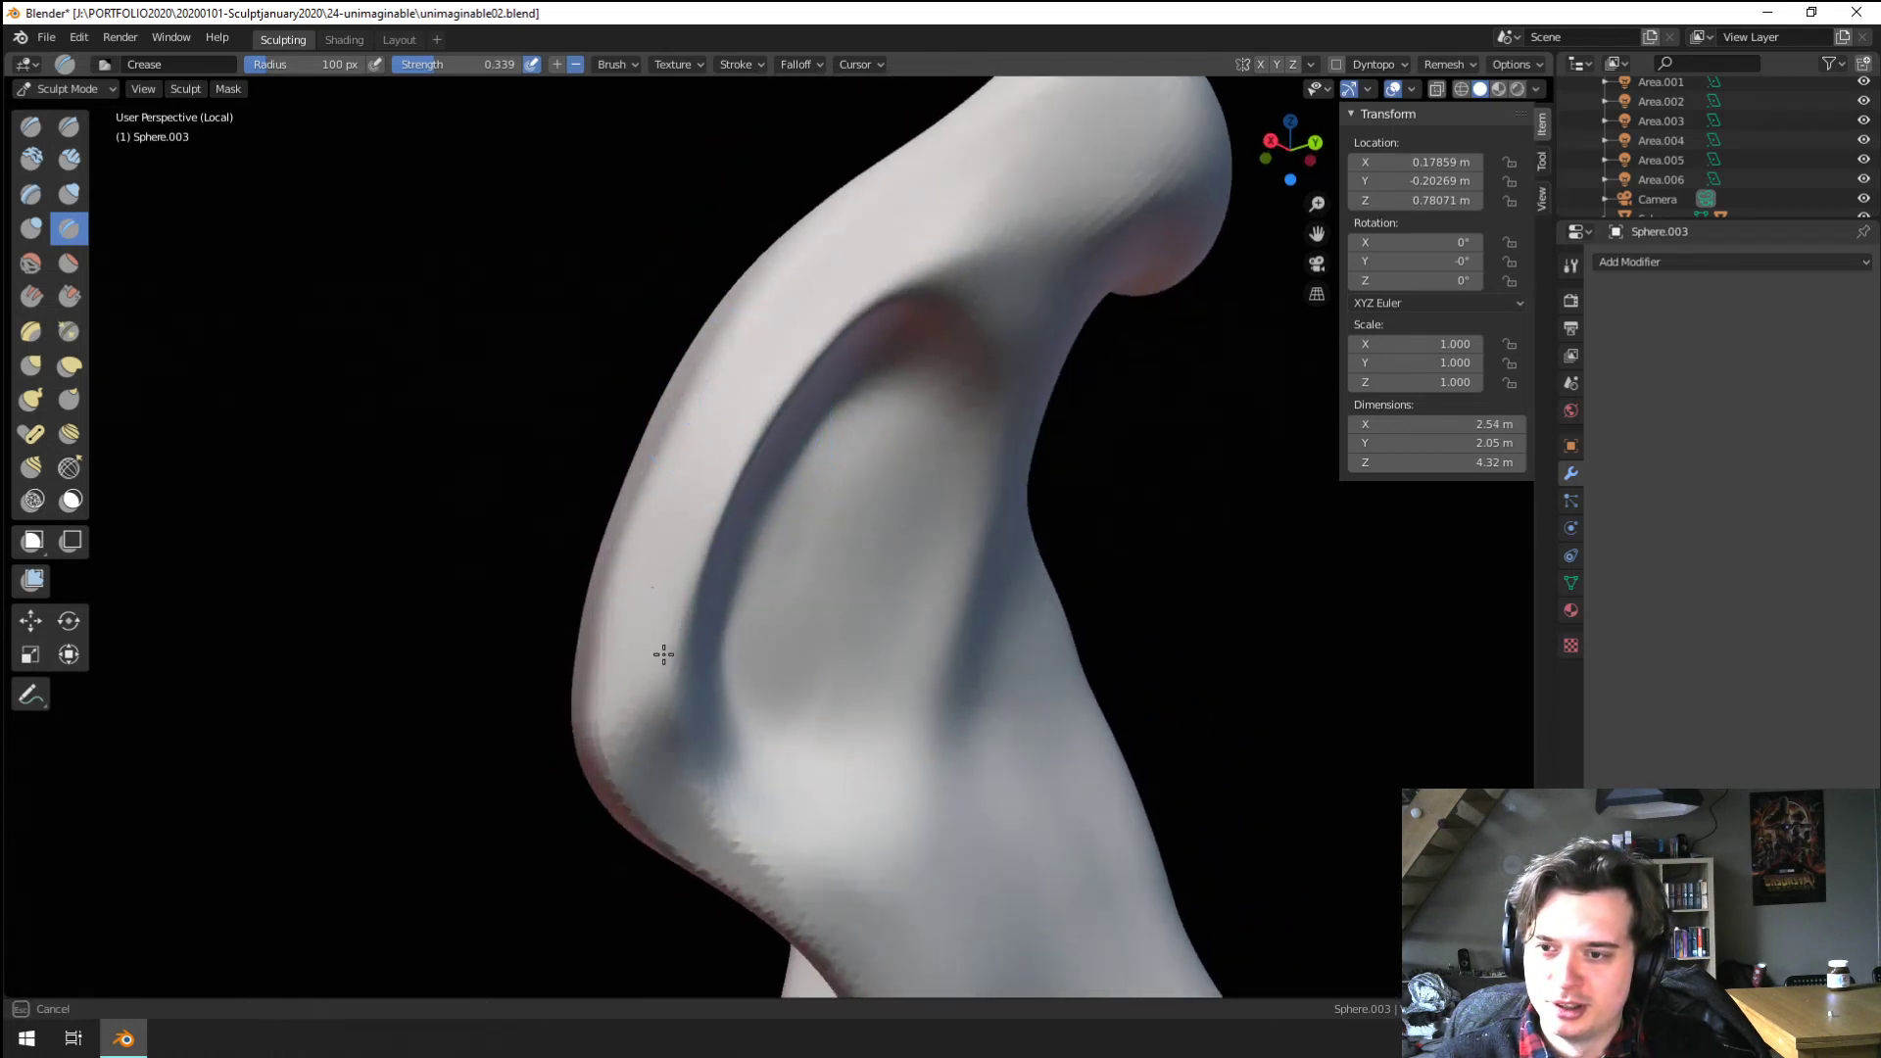
middle_click_drag(663, 655, 642, 553)
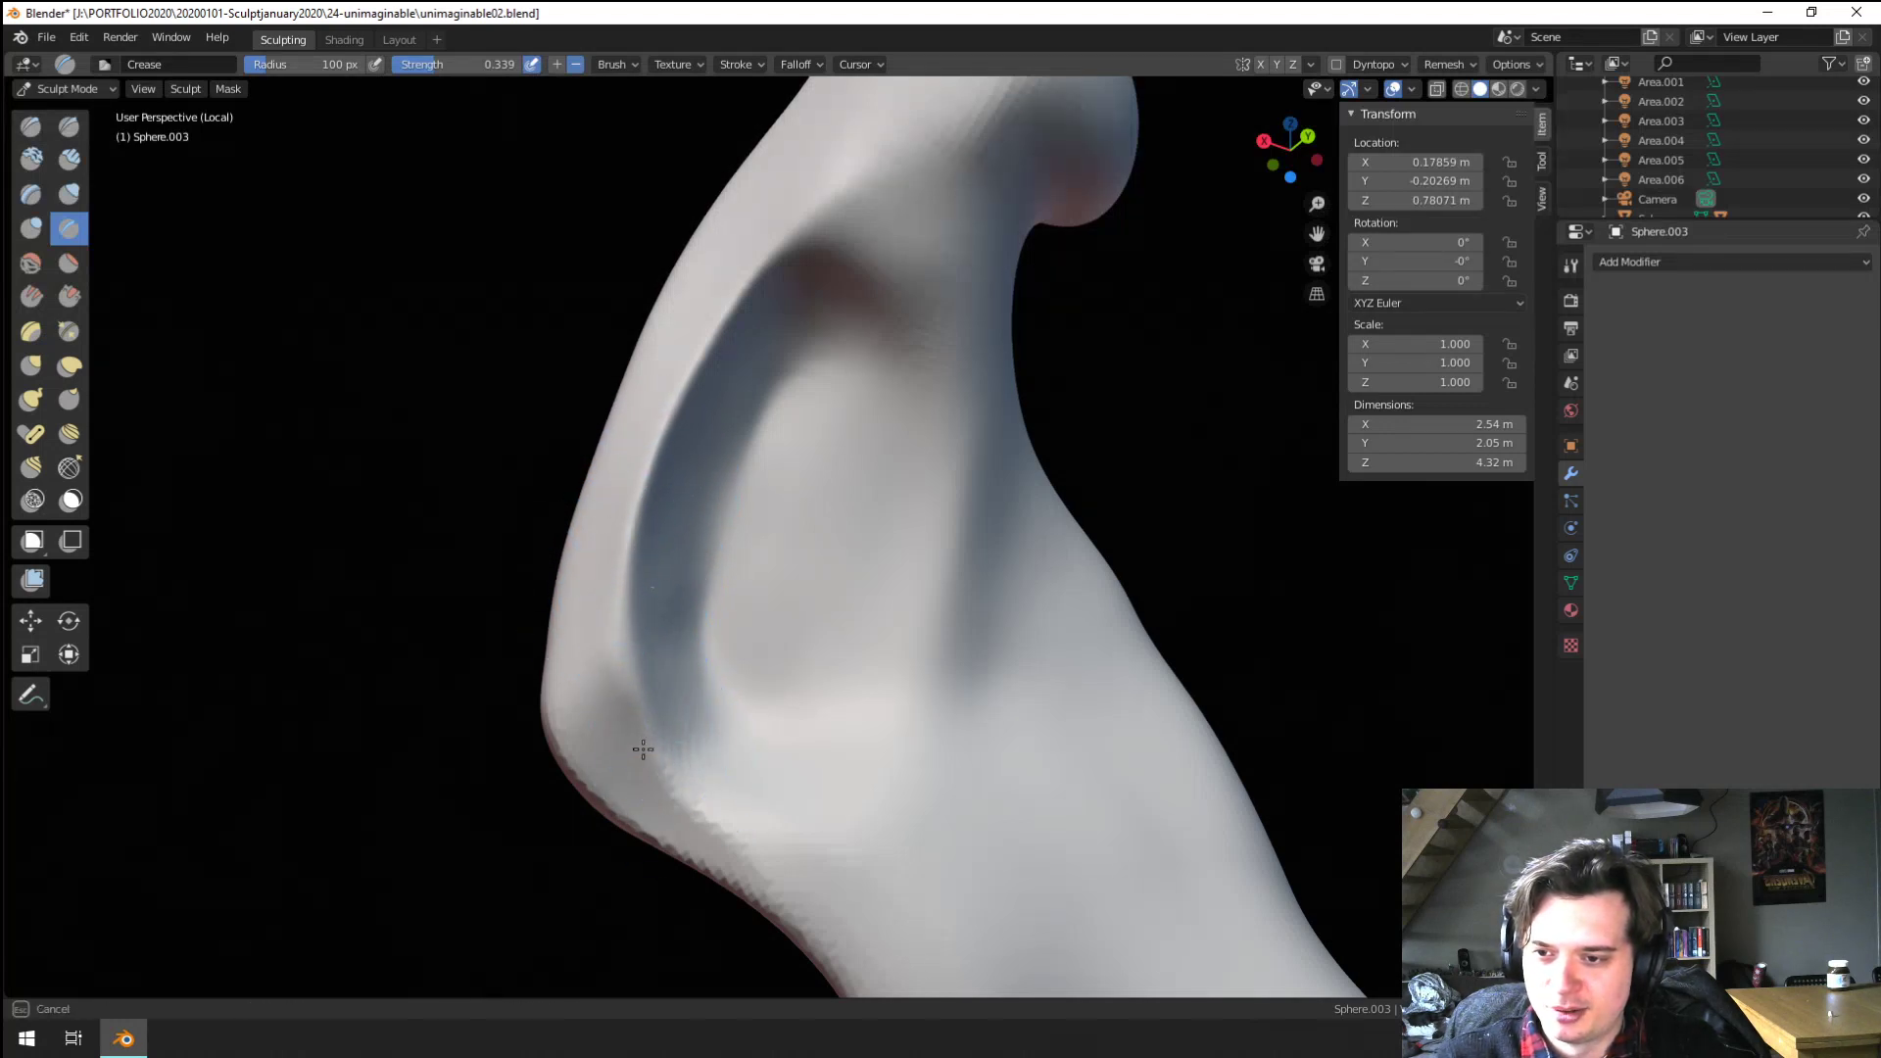
mouse_move(643, 750)
middle_mouse_down()
mouse_move(715, 549)
mouse_move(660, 533)
mouse_move(663, 579)
mouse_move(614, 679)
middle_mouse_up()
Sharpen the lower rim of the large lock and the strand edge below it with Crease at 92 px radius
mouse_move(674, 742)
middle_mouse_down("shift")
mouse_move(614, 601)
mouse_move(781, 618)
mouse_move(787, 593)
middle_mouse_up("shift")
key("f")
left_click(628, 654)
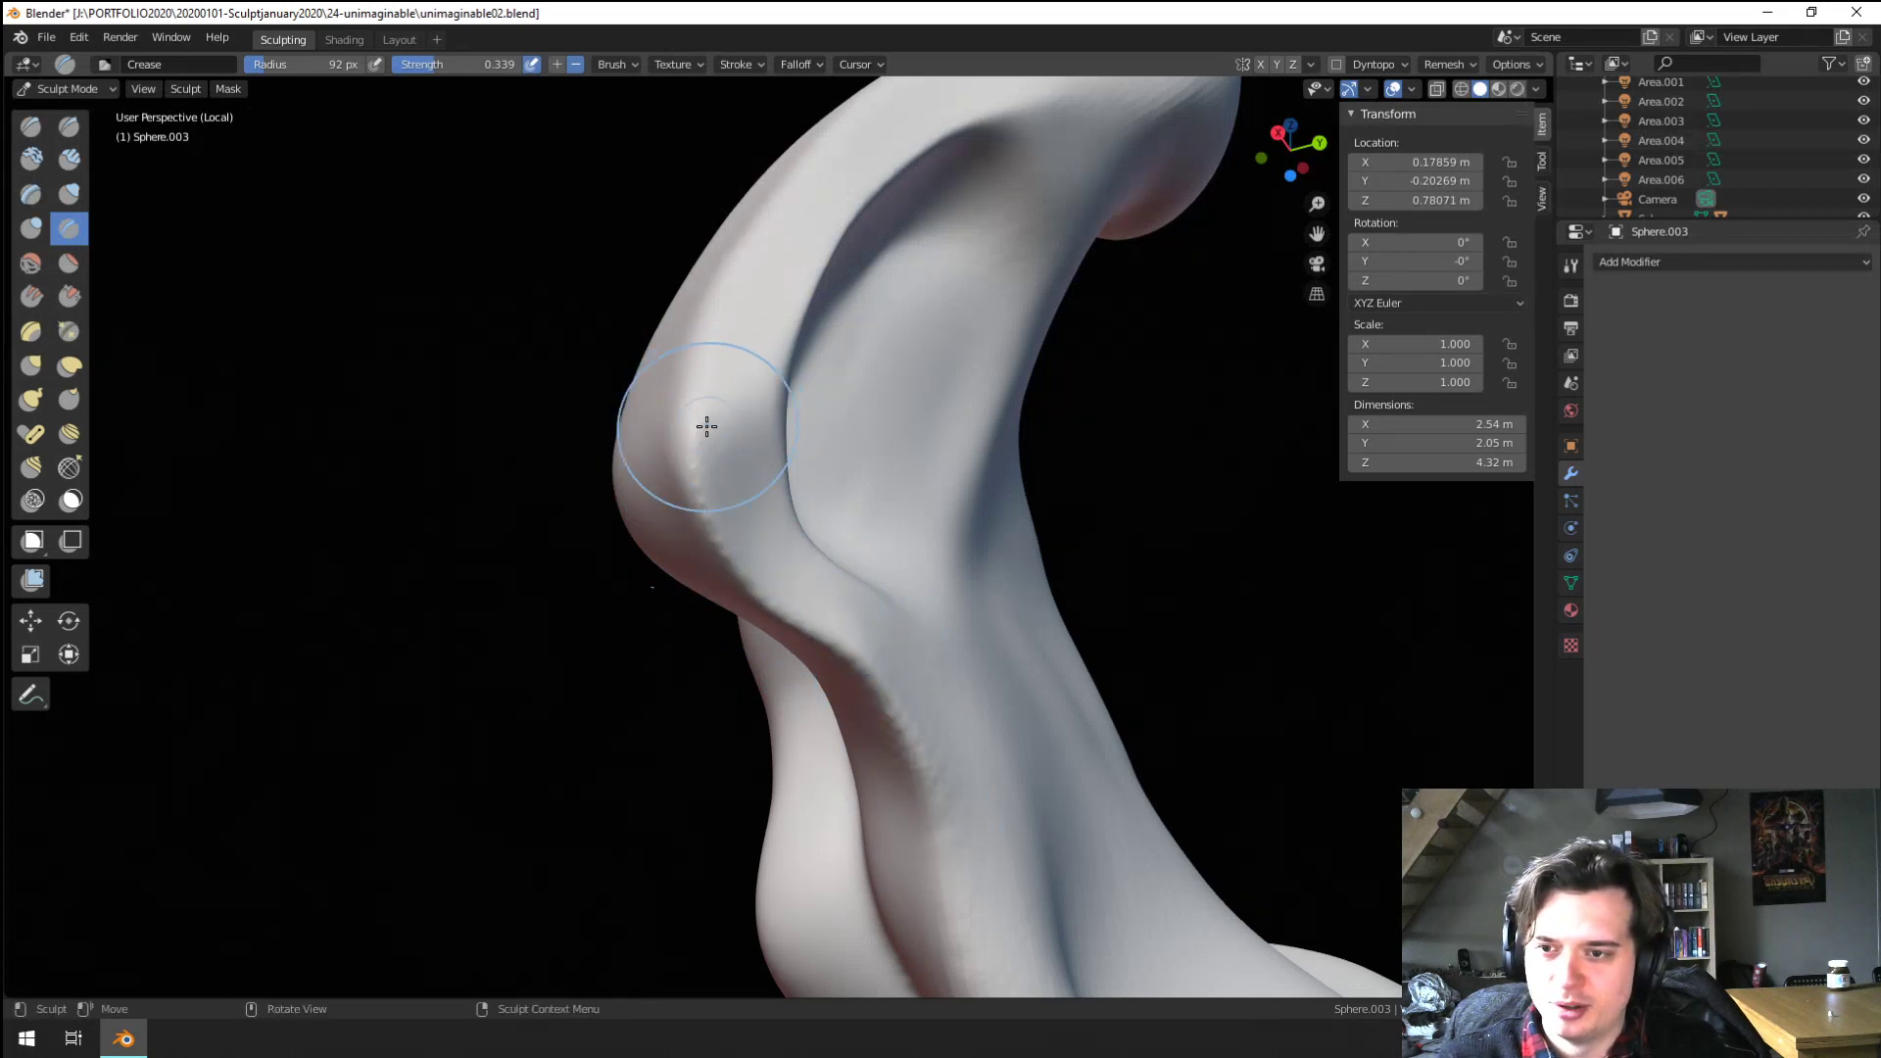
middle_click_drag(852, 685, 886, 578, "shift")
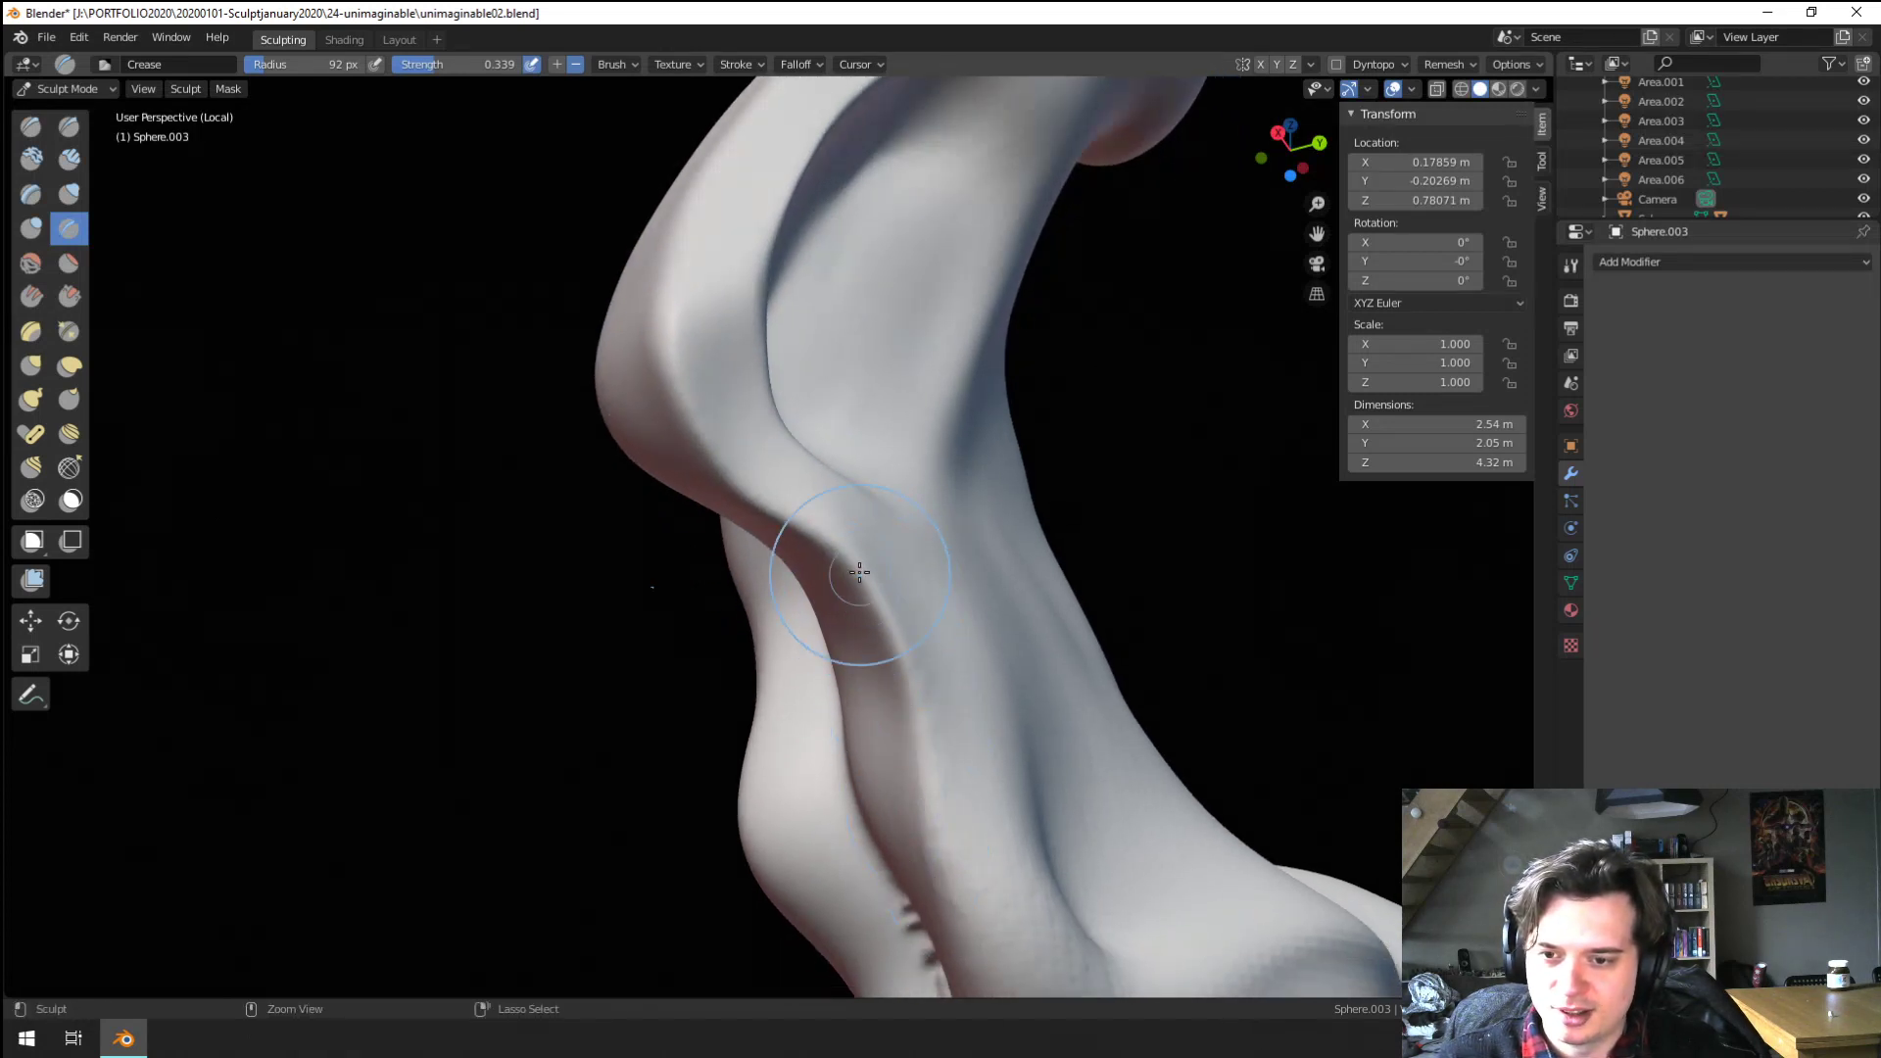
left_click_drag(930, 646, 927, 641)
Try to reshape the edge below the large lock with the Grab brush at 163 px radius
scroll(872, 621, "down", 4)
middle_click_drag(861, 621, 748, 658)
scroll(757, 589, "up", 3)
key("g")
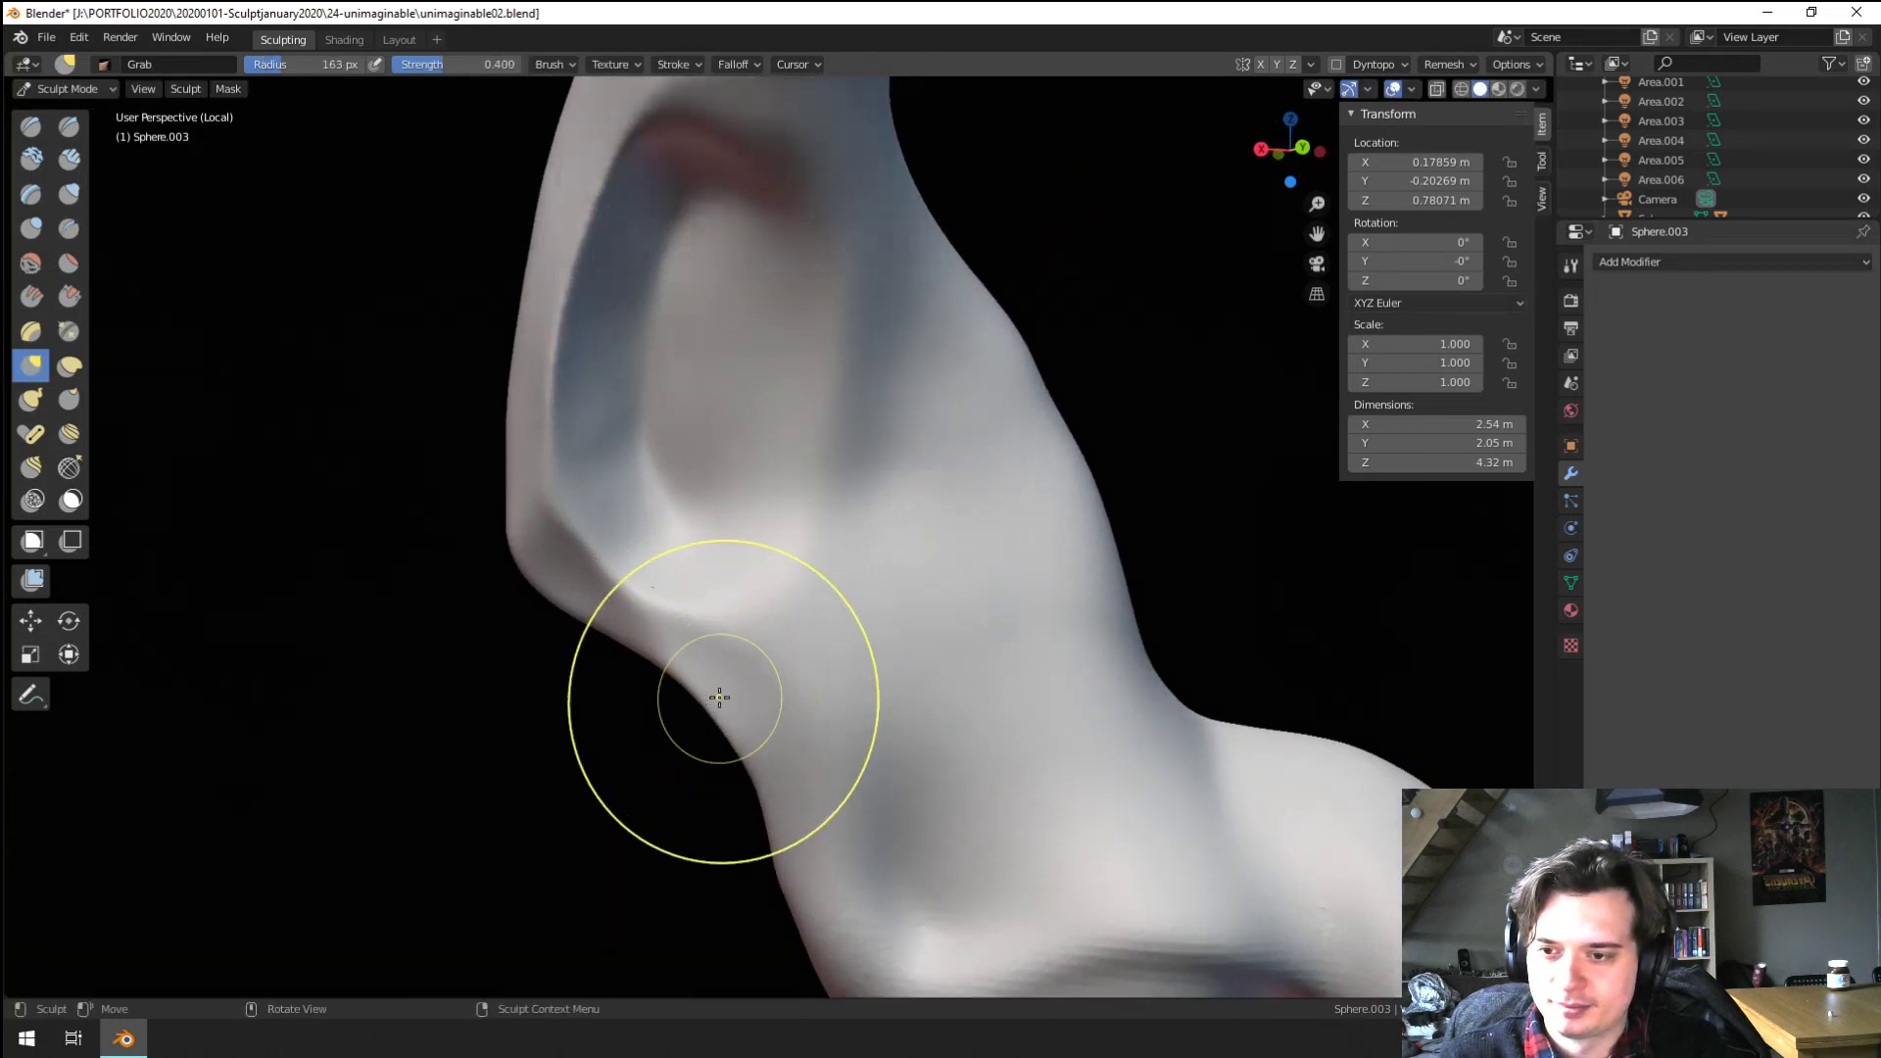
left_click_drag(720, 703, 735, 689)
middle_click_drag(737, 691, 813, 642)
key("ctrl+z")
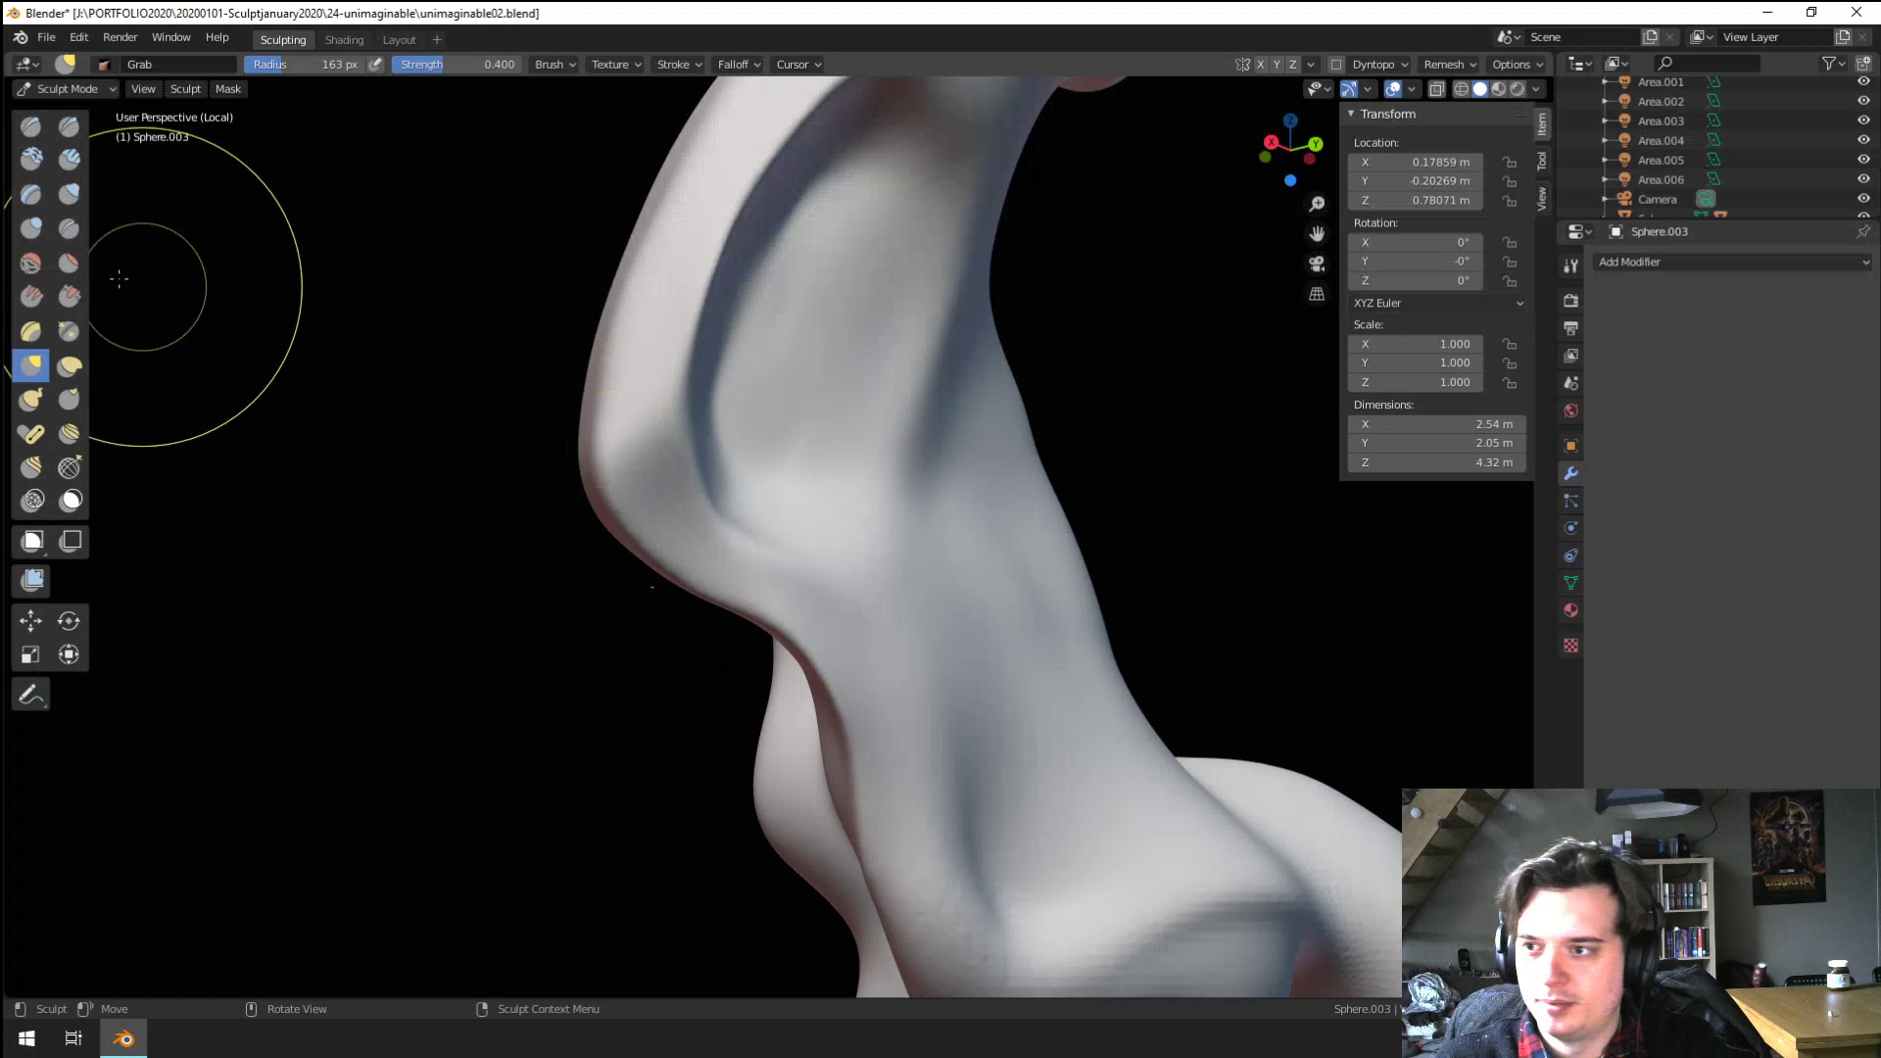
Flatten the large lock's lower rim and outer surface with the Flatten brush, raising its radius from 118 to 167 px
left_click(71, 265)
middle_click_drag(646, 422, 602, 440)
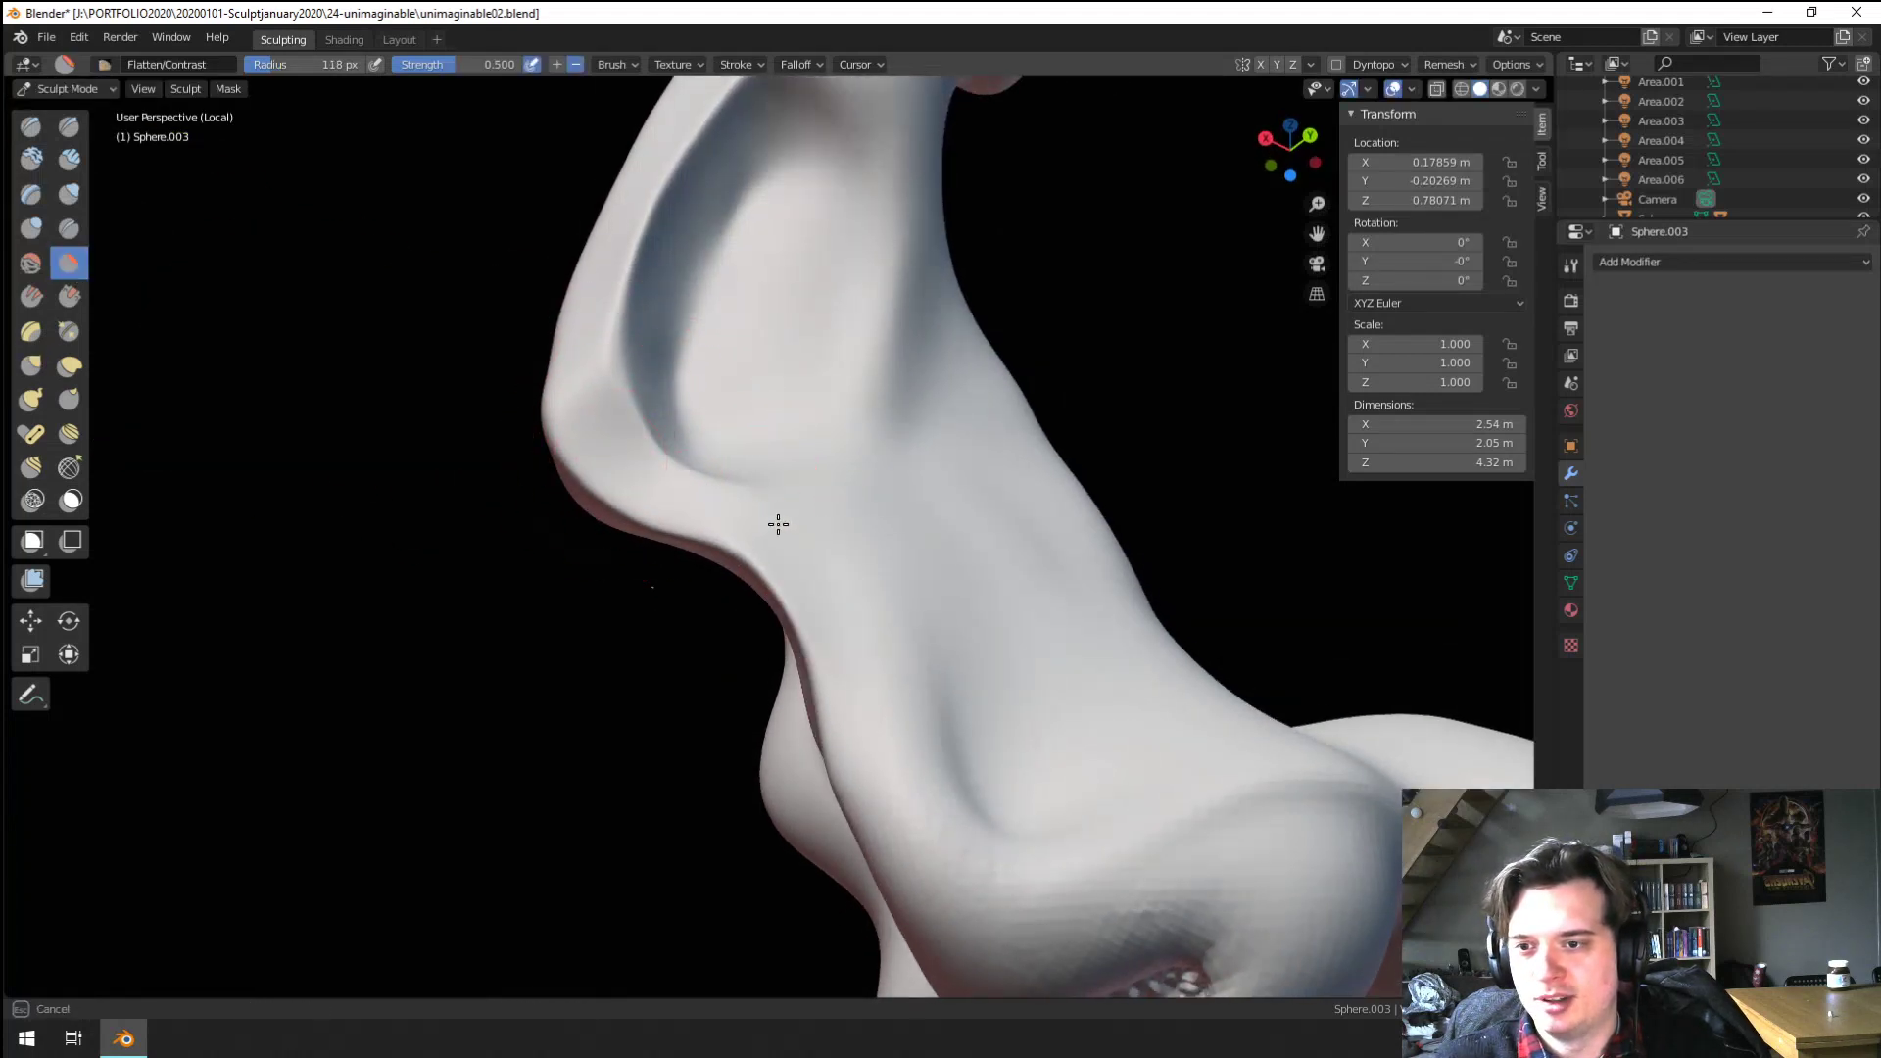
middle_click_drag(778, 524, 769, 592)
mouse_move(748, 227)
middle_mouse_down("ctrl")
mouse_move(756, 420)
mouse_move(811, 403)
mouse_move(843, 450)
middle_mouse_up("ctrl")
left_click_drag(843, 450, 821, 448)
left_click_drag(951, 321, 843, 445)
middle_click_drag(843, 445, 813, 460)
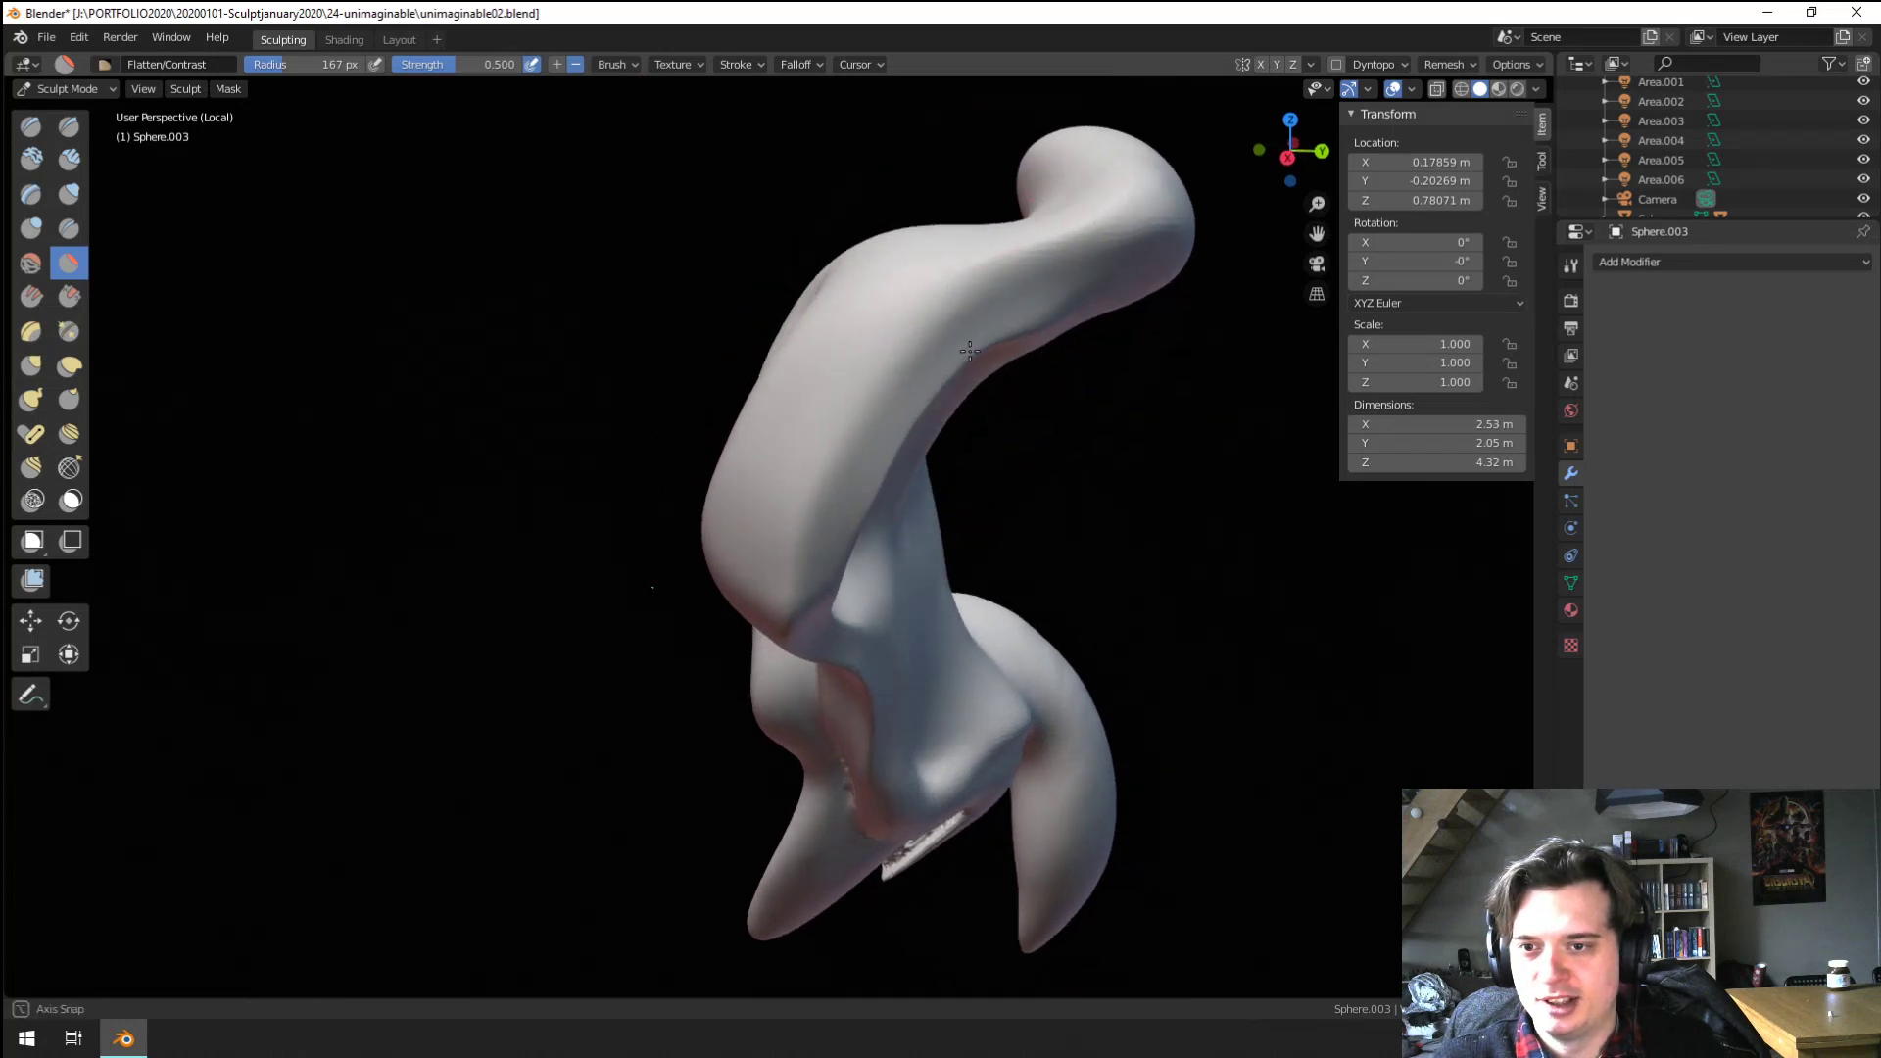
Raise a ridge along the large lock's rear edge up to its curled end with the inverted Crease brush at 113 px
left_click(69, 228)
middle_click_drag(801, 559, 781, 611)
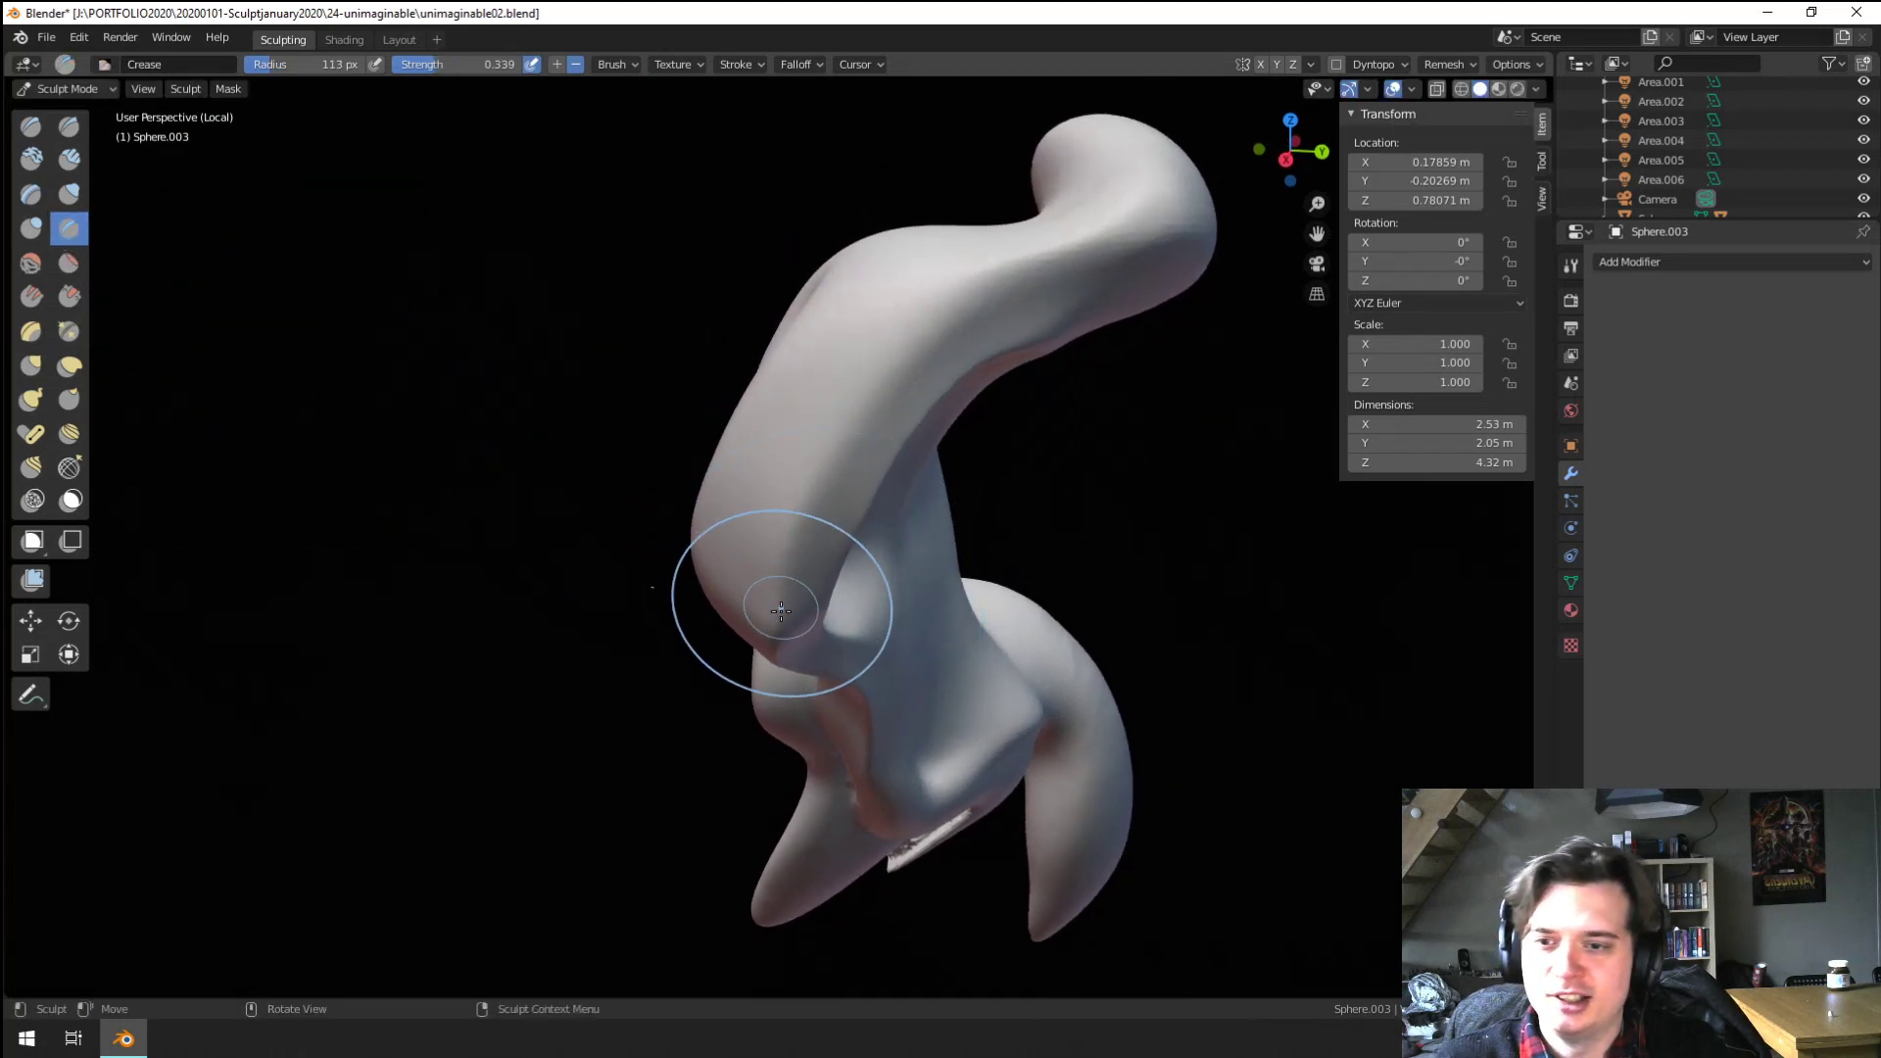
left_click_drag(843, 490, 1029, 291, "ctrl")
left_click_drag(906, 403, 1121, 294, "ctrl")
mouse_move(948, 367)
middle_mouse_down()
mouse_move(746, 408)
mouse_move(752, 336)
mouse_move(774, 431)
middle_mouse_up()
middle_click_drag(774, 431, 731, 395, "ctrl")
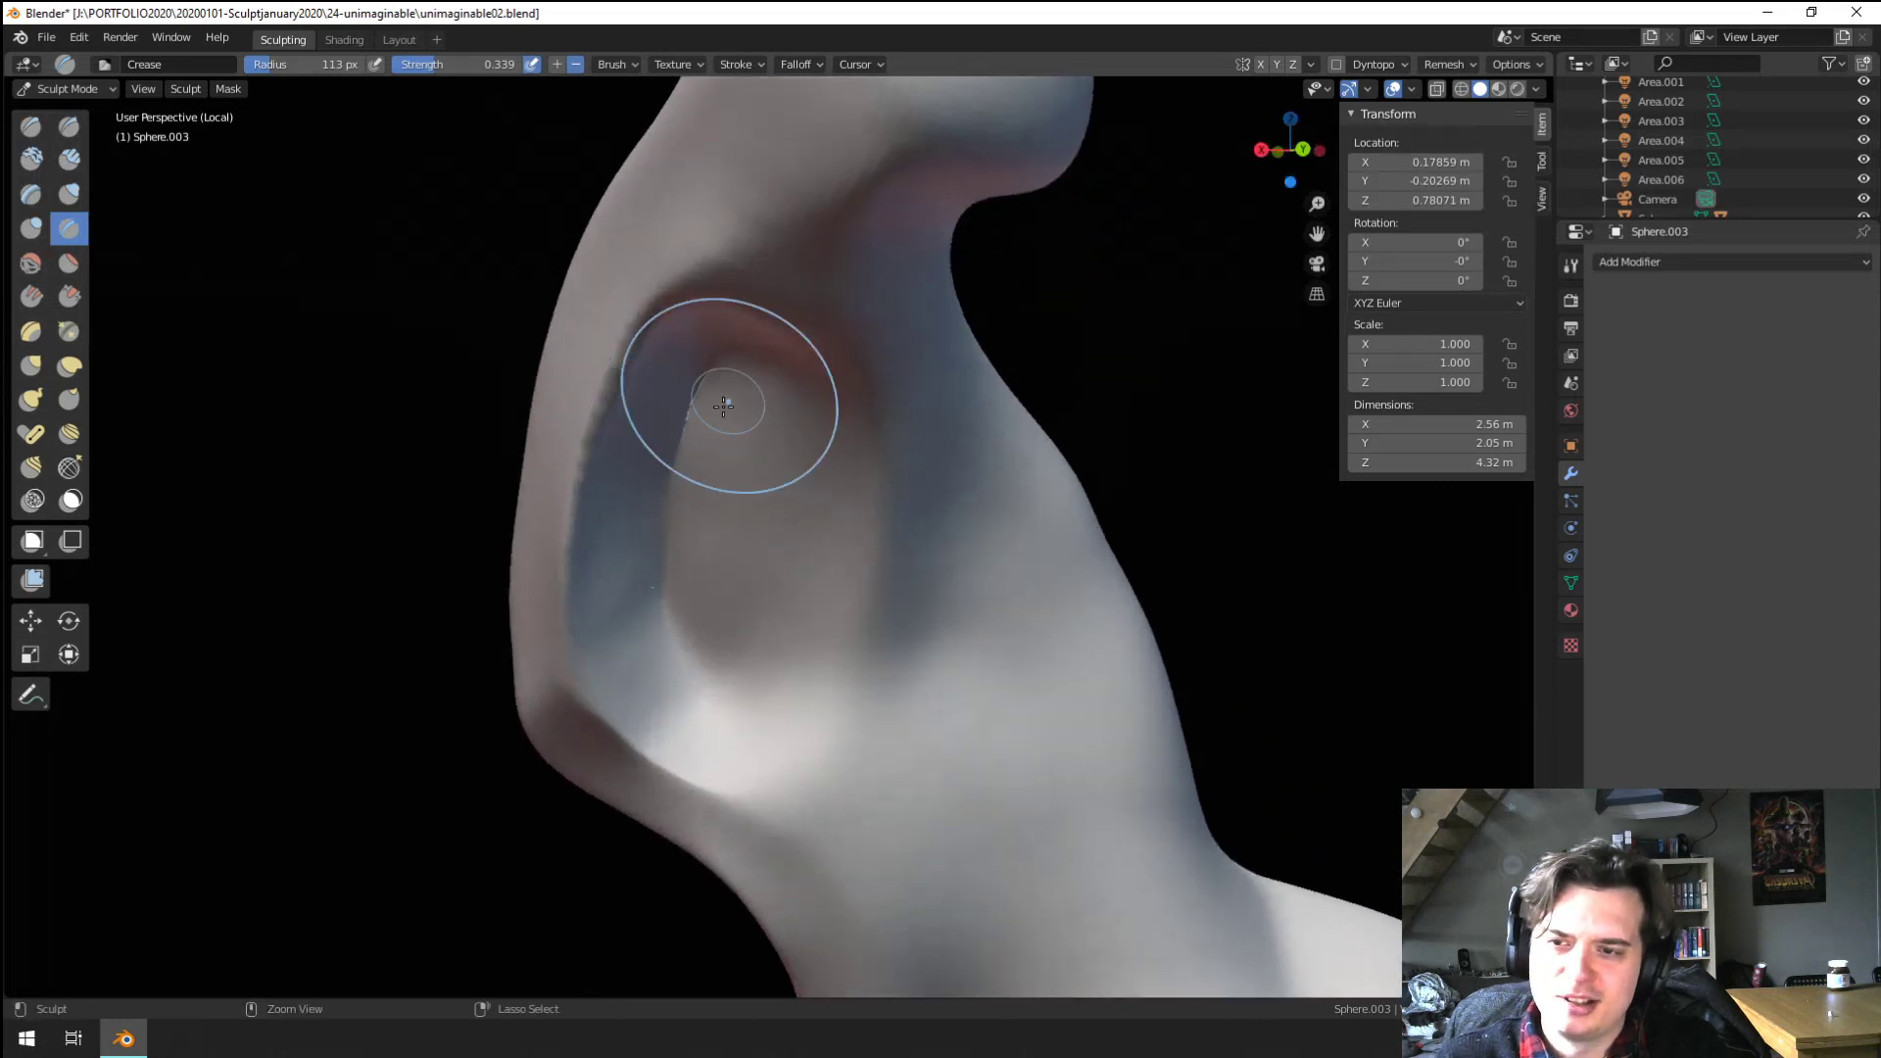
Crease the upper inner rim of the large lock's hollow at a 113 px radius
left_click_drag(702, 409, 716, 396)
middle_click_drag(715, 396, 727, 431)
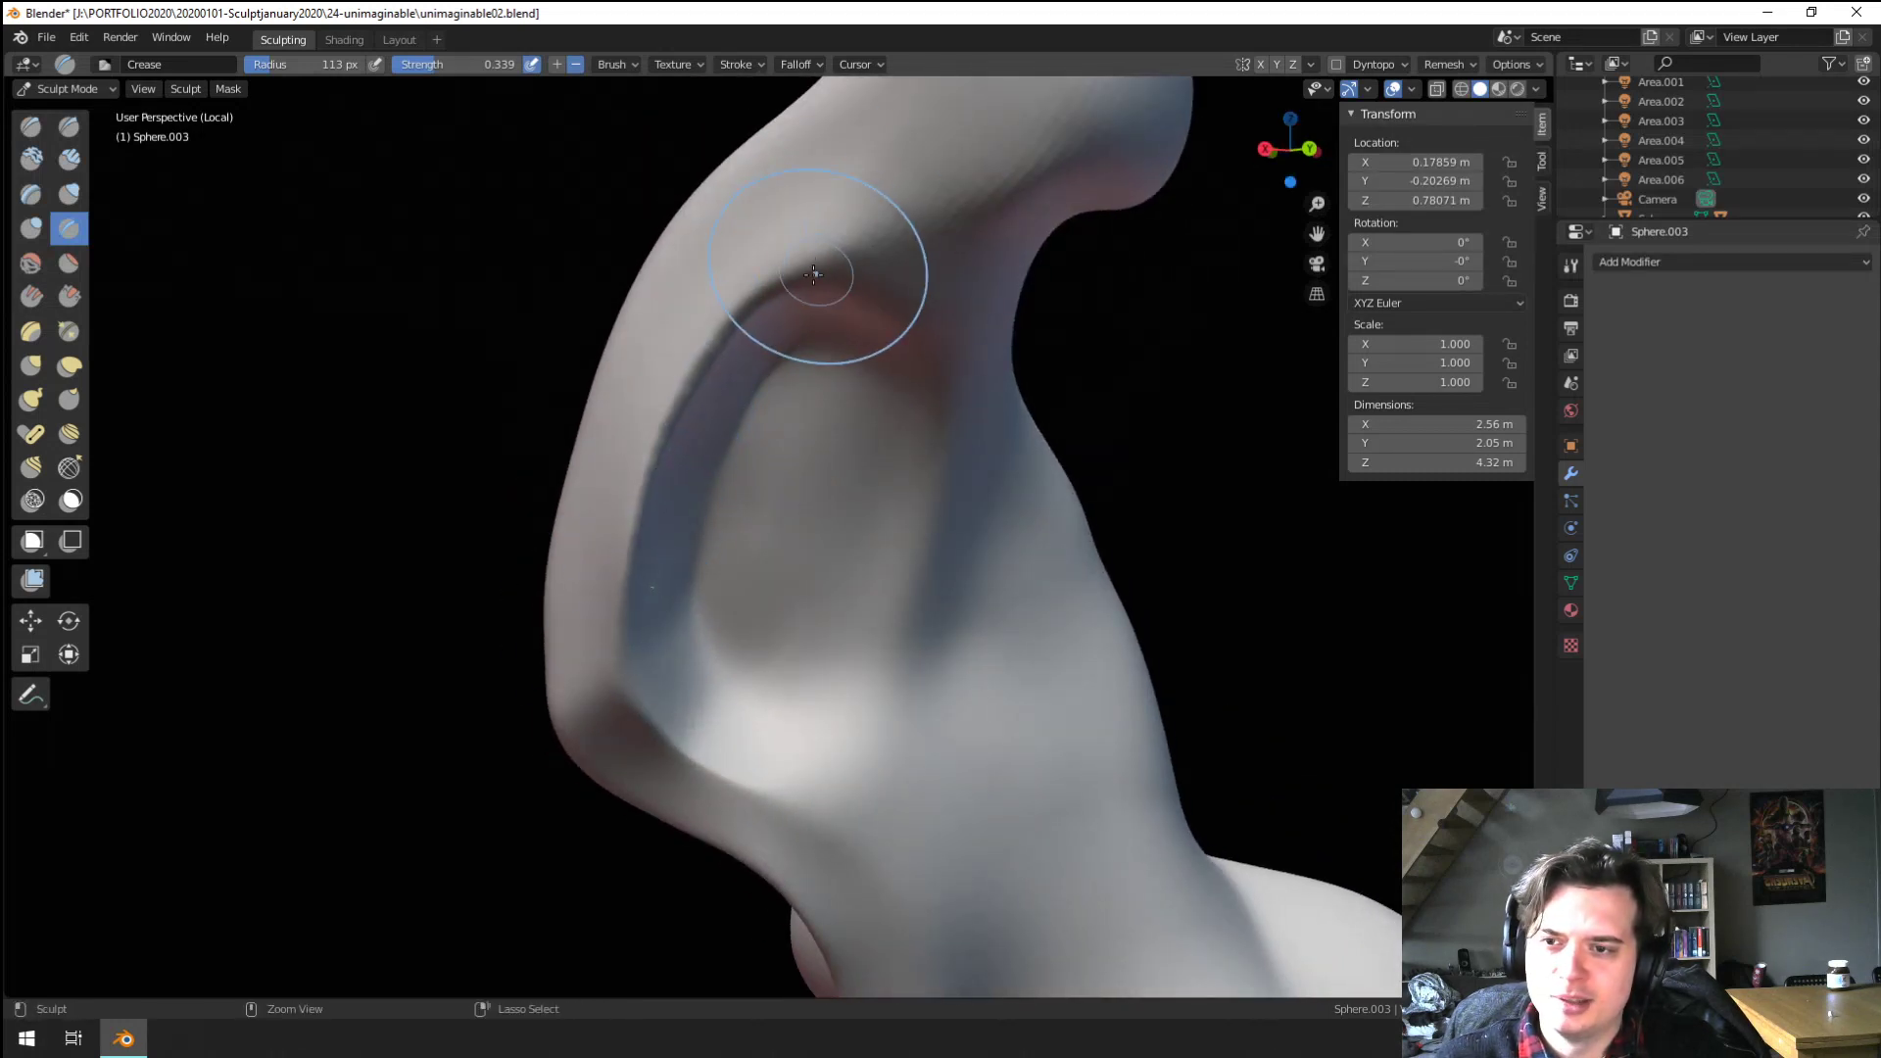
middle_click_drag(629, 619, 643, 632)
mouse_move(809, 300)
middle_mouse_down("ctrl")
mouse_move(805, 446)
mouse_move(833, 529)
middle_mouse_up("ctrl")
mouse_move(833, 529)
middle_mouse_down("ctrl")
mouse_move(785, 474)
mouse_move(817, 519)
middle_mouse_up("ctrl")
mouse_move(912, 377)
middle_mouse_down()
mouse_move(835, 533)
mouse_move(829, 655)
middle_mouse_up()
Try a groove along the large lock's outer face with the Crease brush at 78 px radius
key("f")
left_click(824, 618)
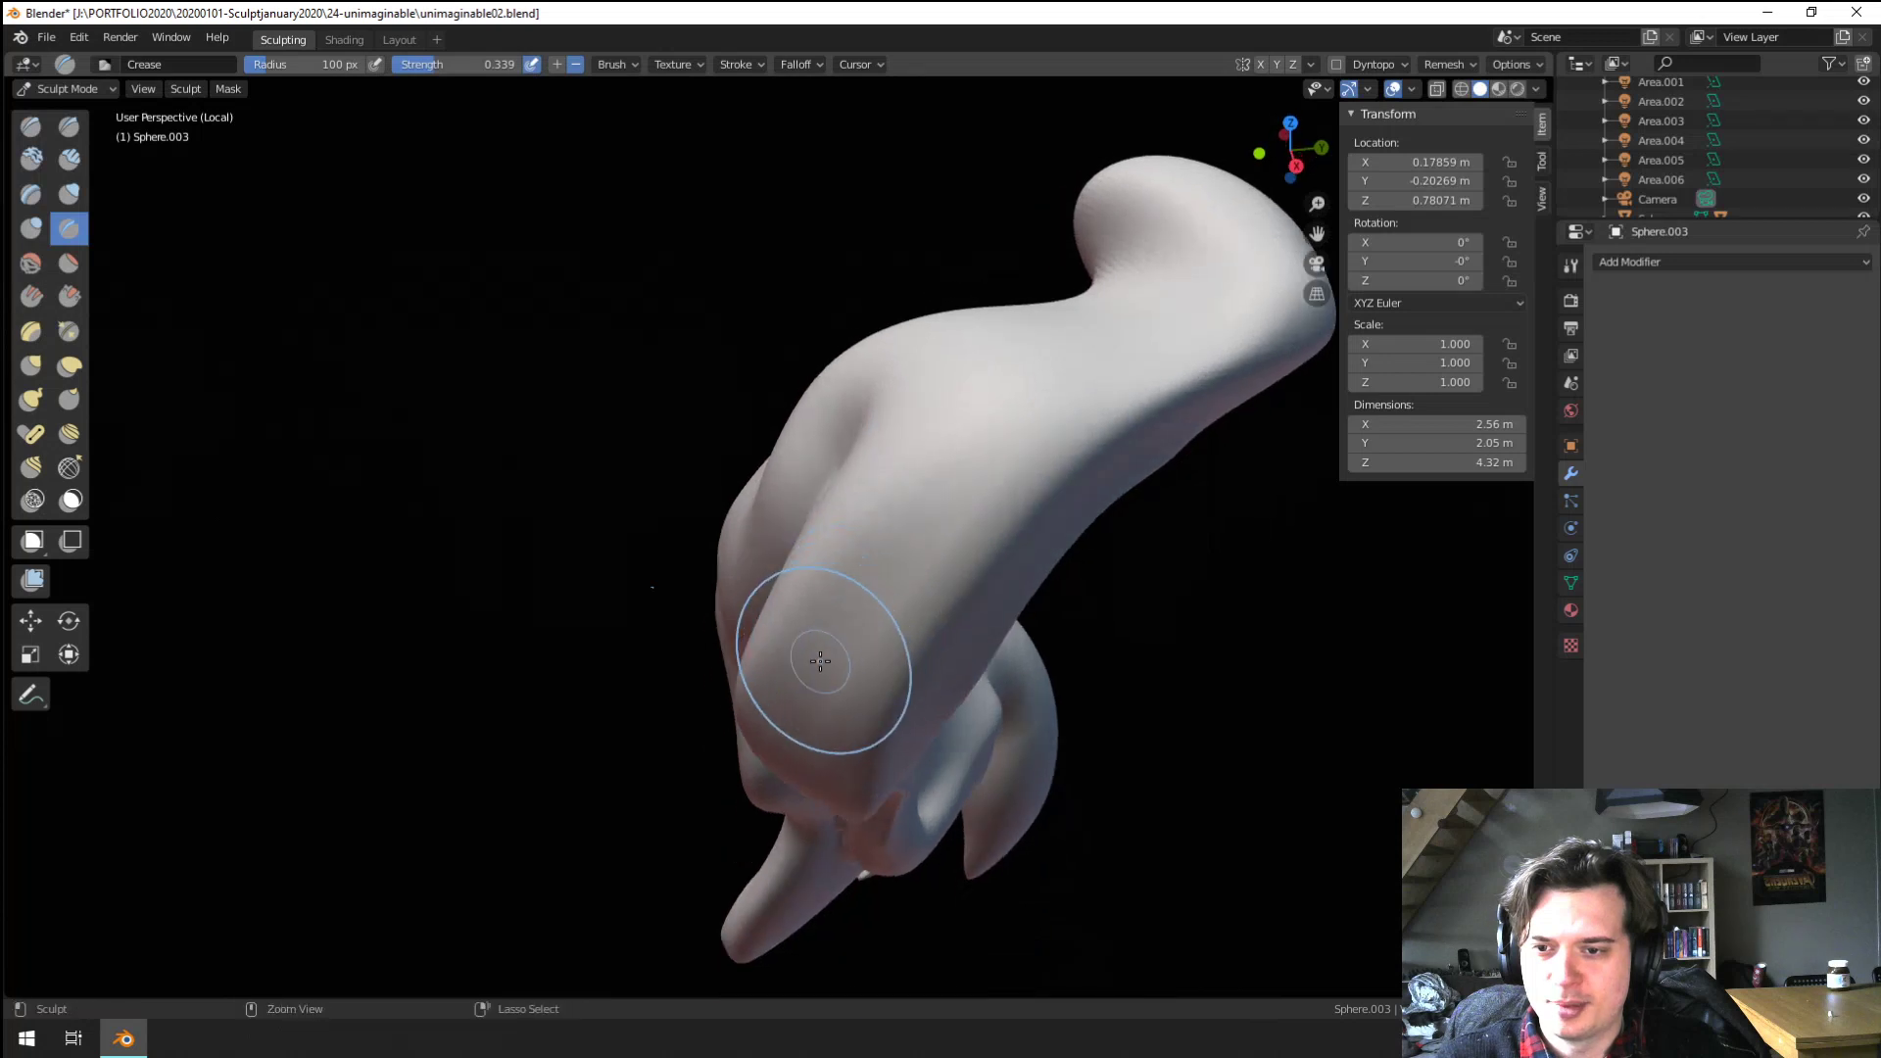
key("f")
left_click(797, 709)
left_click(801, 684)
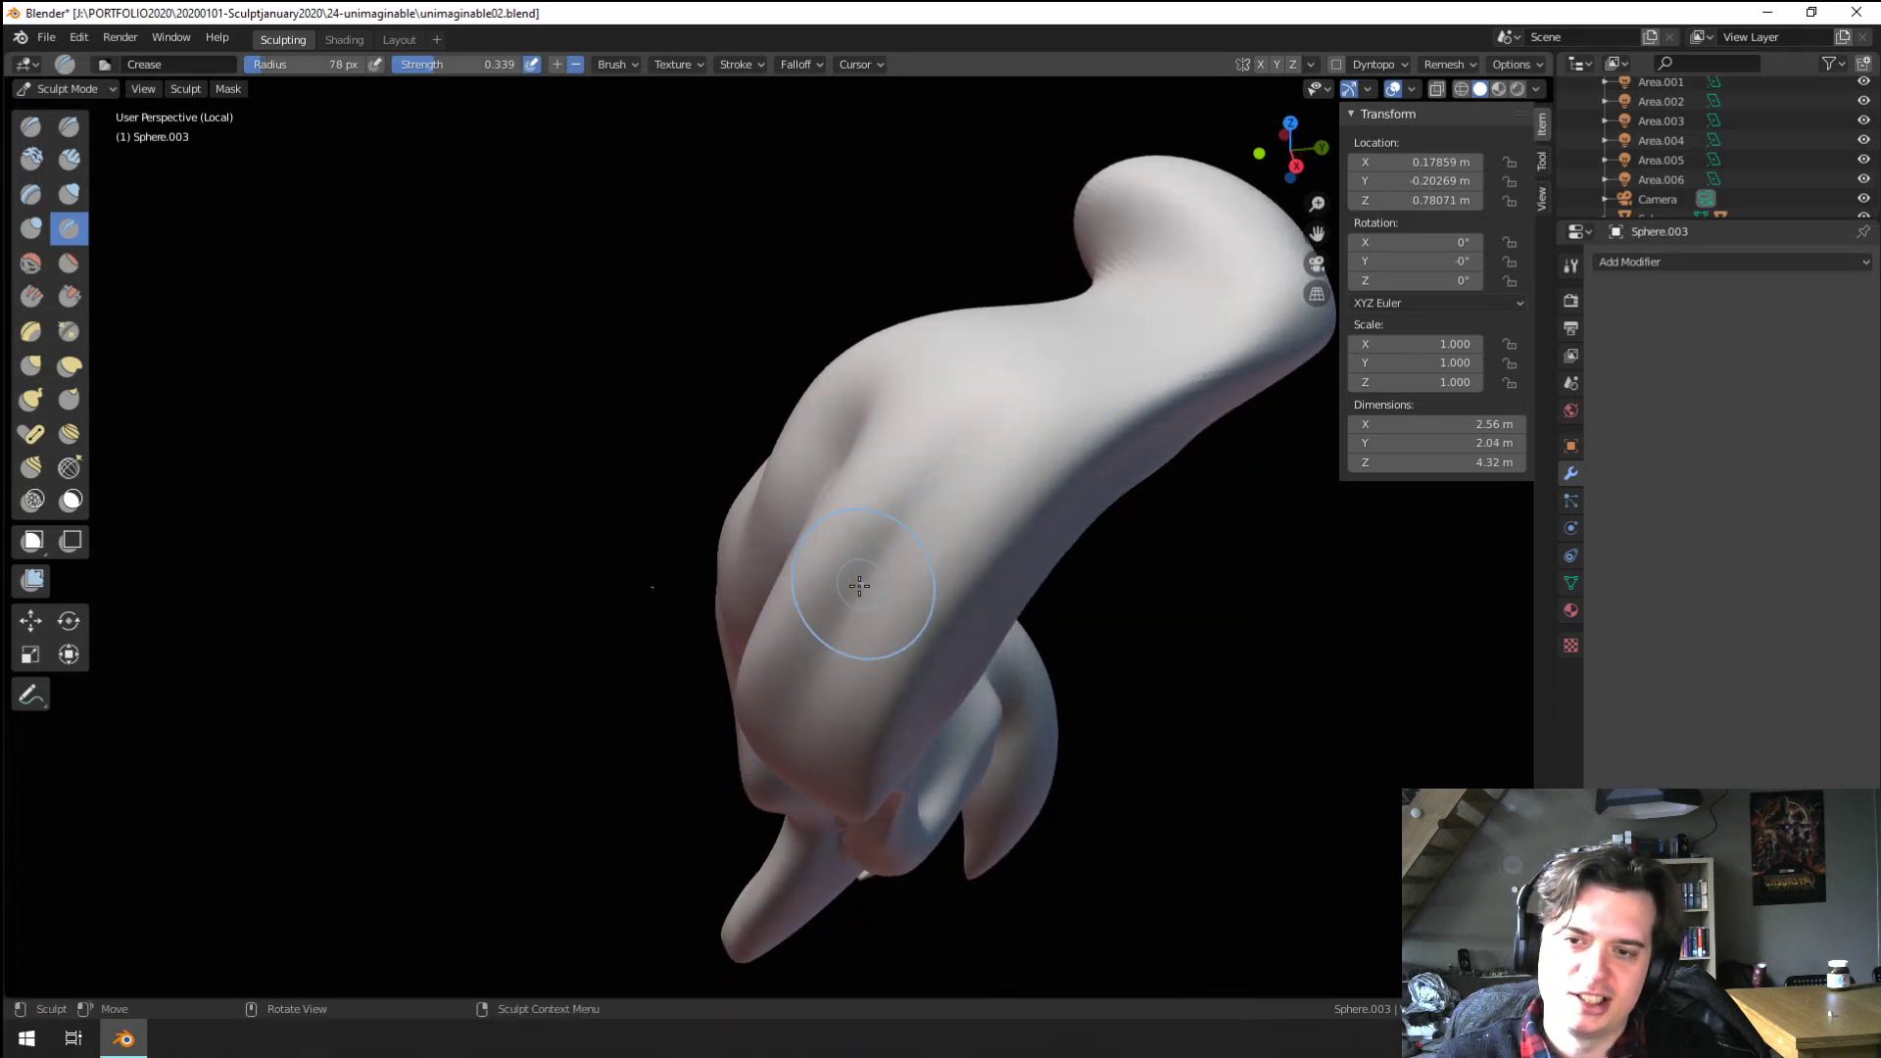
key("ctrl+z")
Carve a long groove up the large lock's outer face with the Crease brush at 73 px radius
key("f")
left_click(851, 726)
left_click_drag(821, 677, 959, 450)
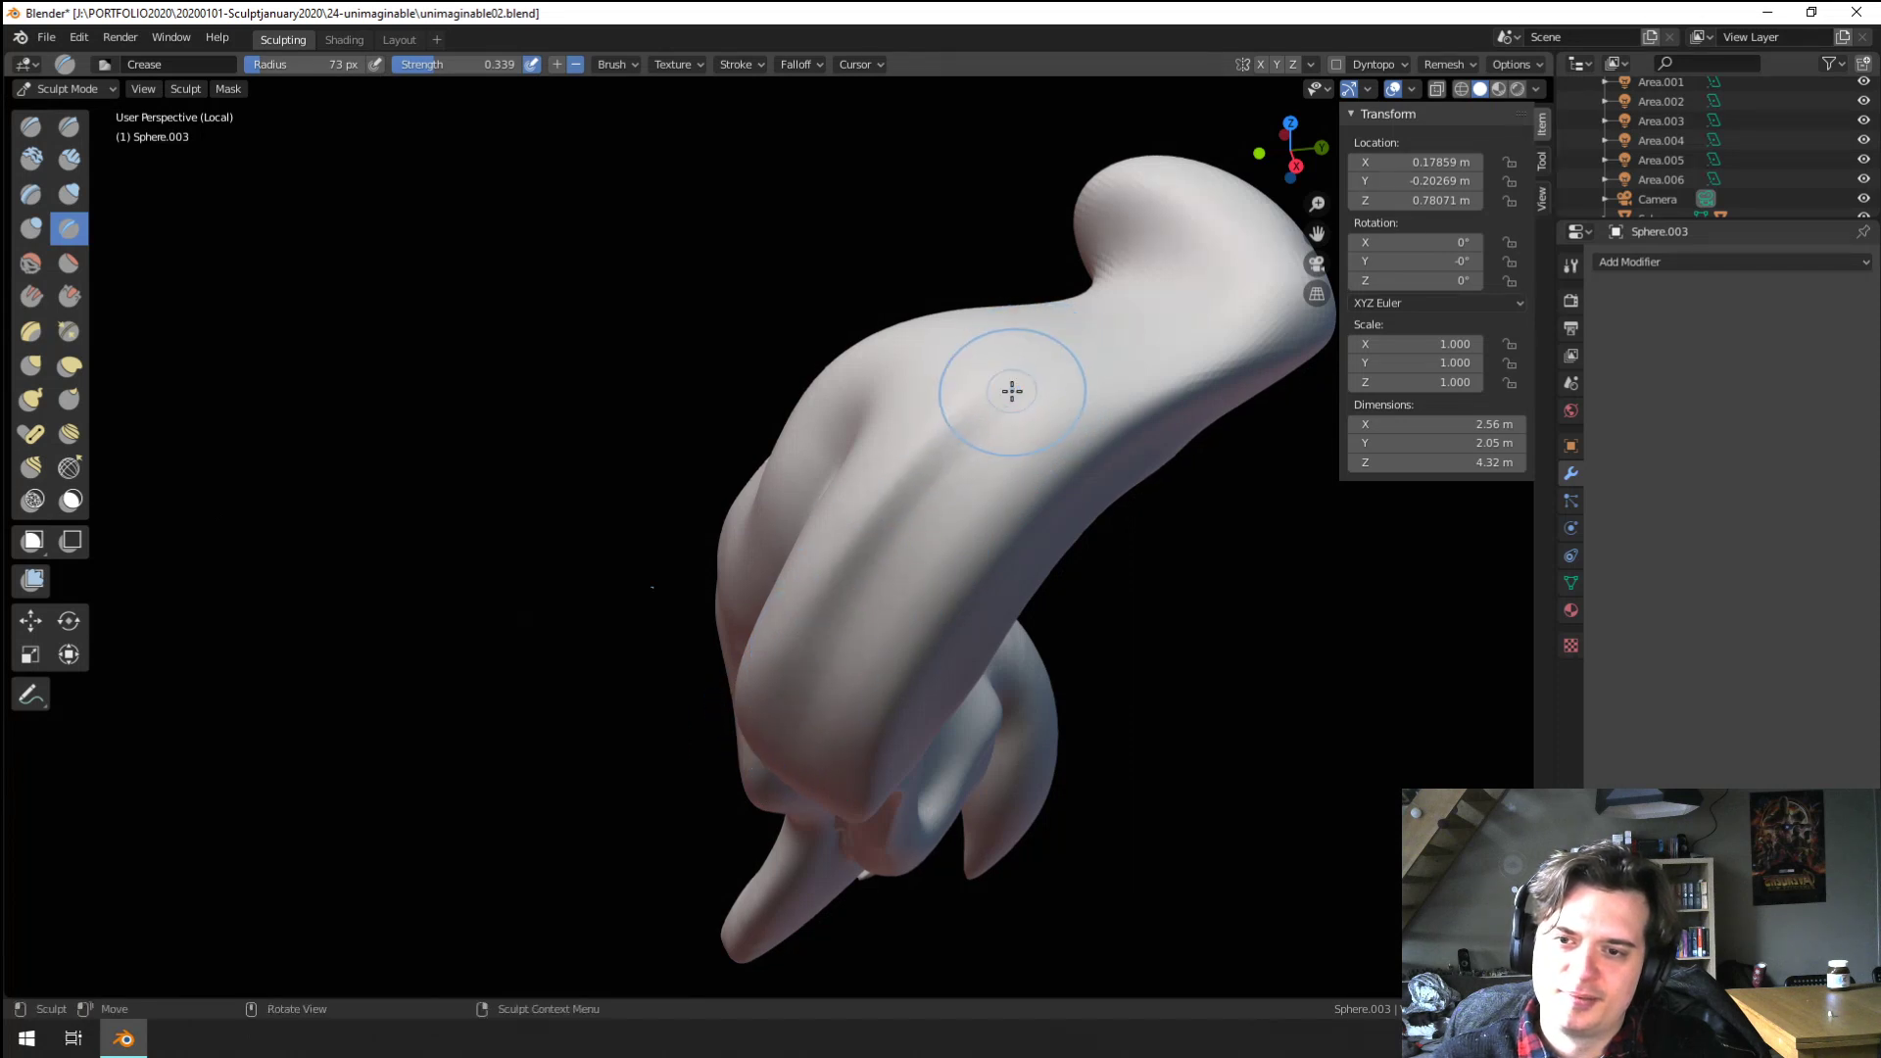
middle_click_drag(1012, 391, 883, 425)
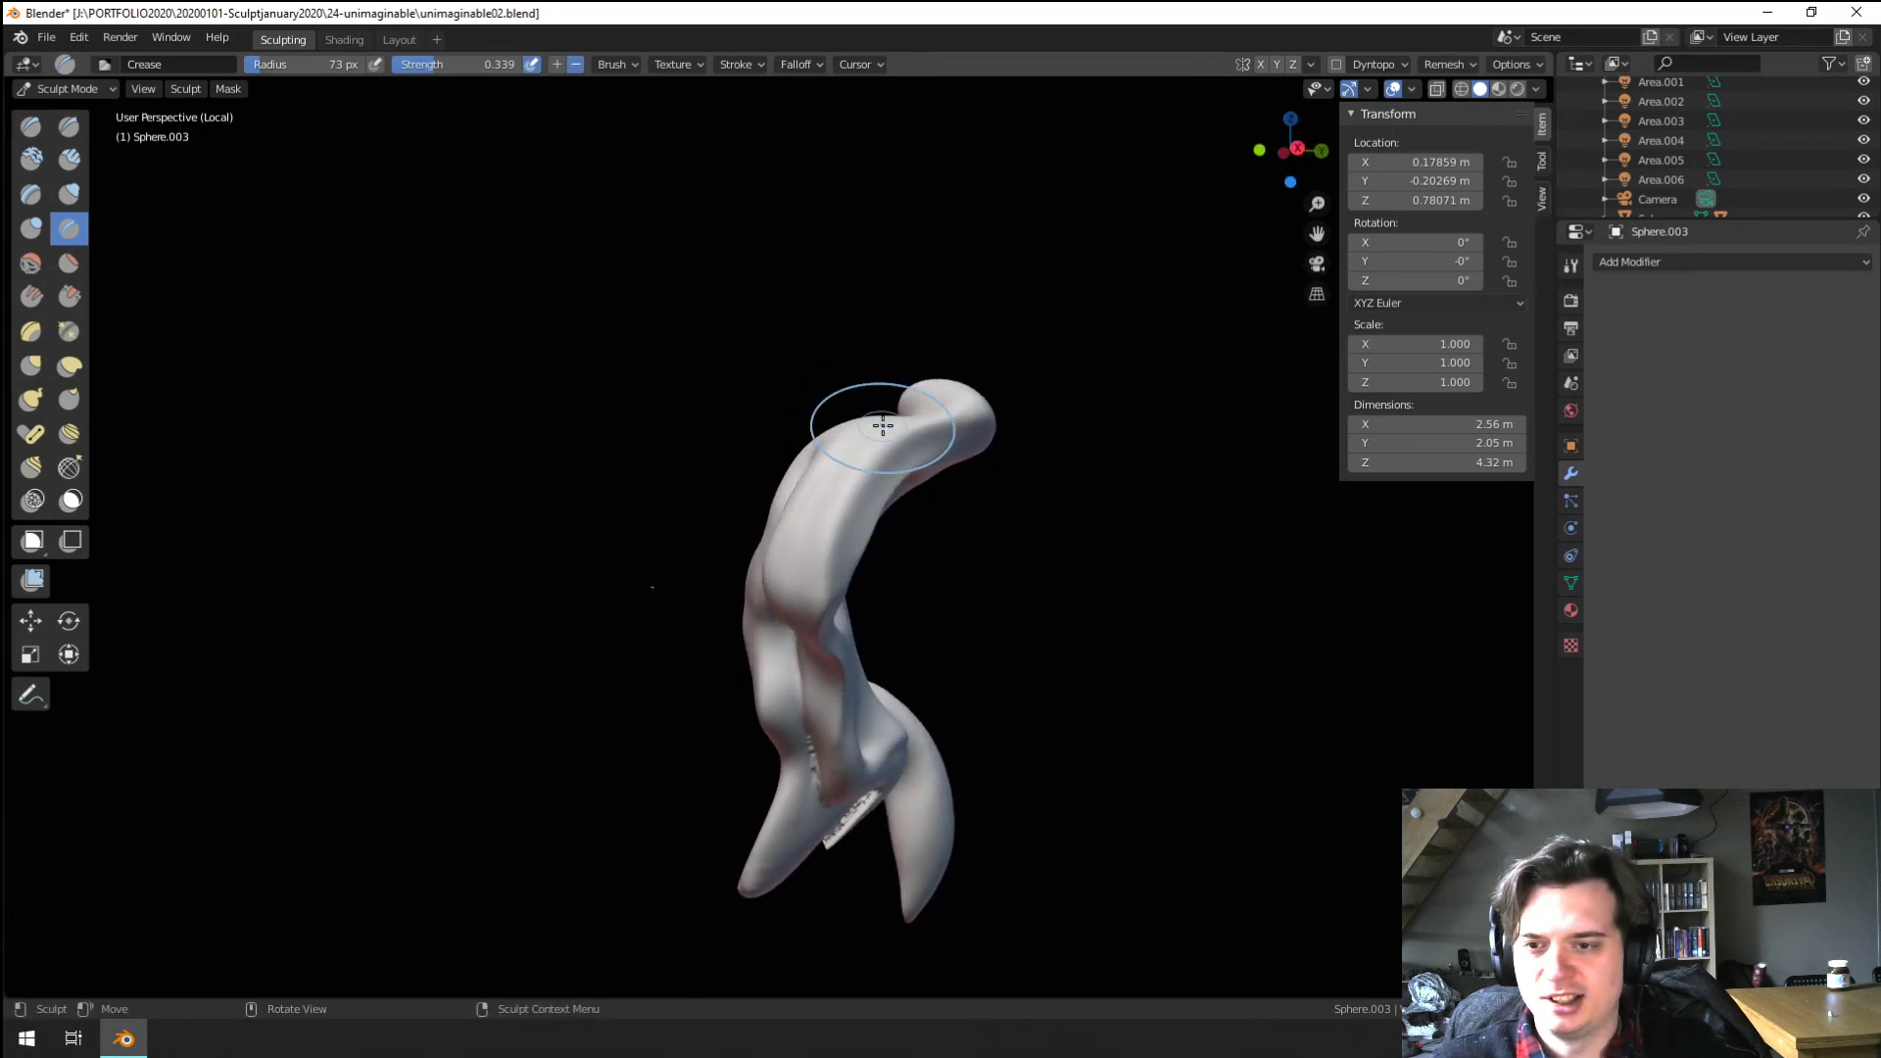
Exit local view to bring the whole bust back alongside the hair
key("KP_Divide")
middle_click_drag(760, 664, 607, 671)
mouse_move(607, 671)
middle_mouse_down("ctrl")
mouse_move(575, 496)
mouse_move(546, 568)
mouse_move(493, 604)
middle_mouse_up("ctrl")
Try pulling the large lock's lower curve outward with the Grab brush at a 225 px radius
key("g")
key("f")
left_click(709, 576)
key("f")
left_click(761, 614)
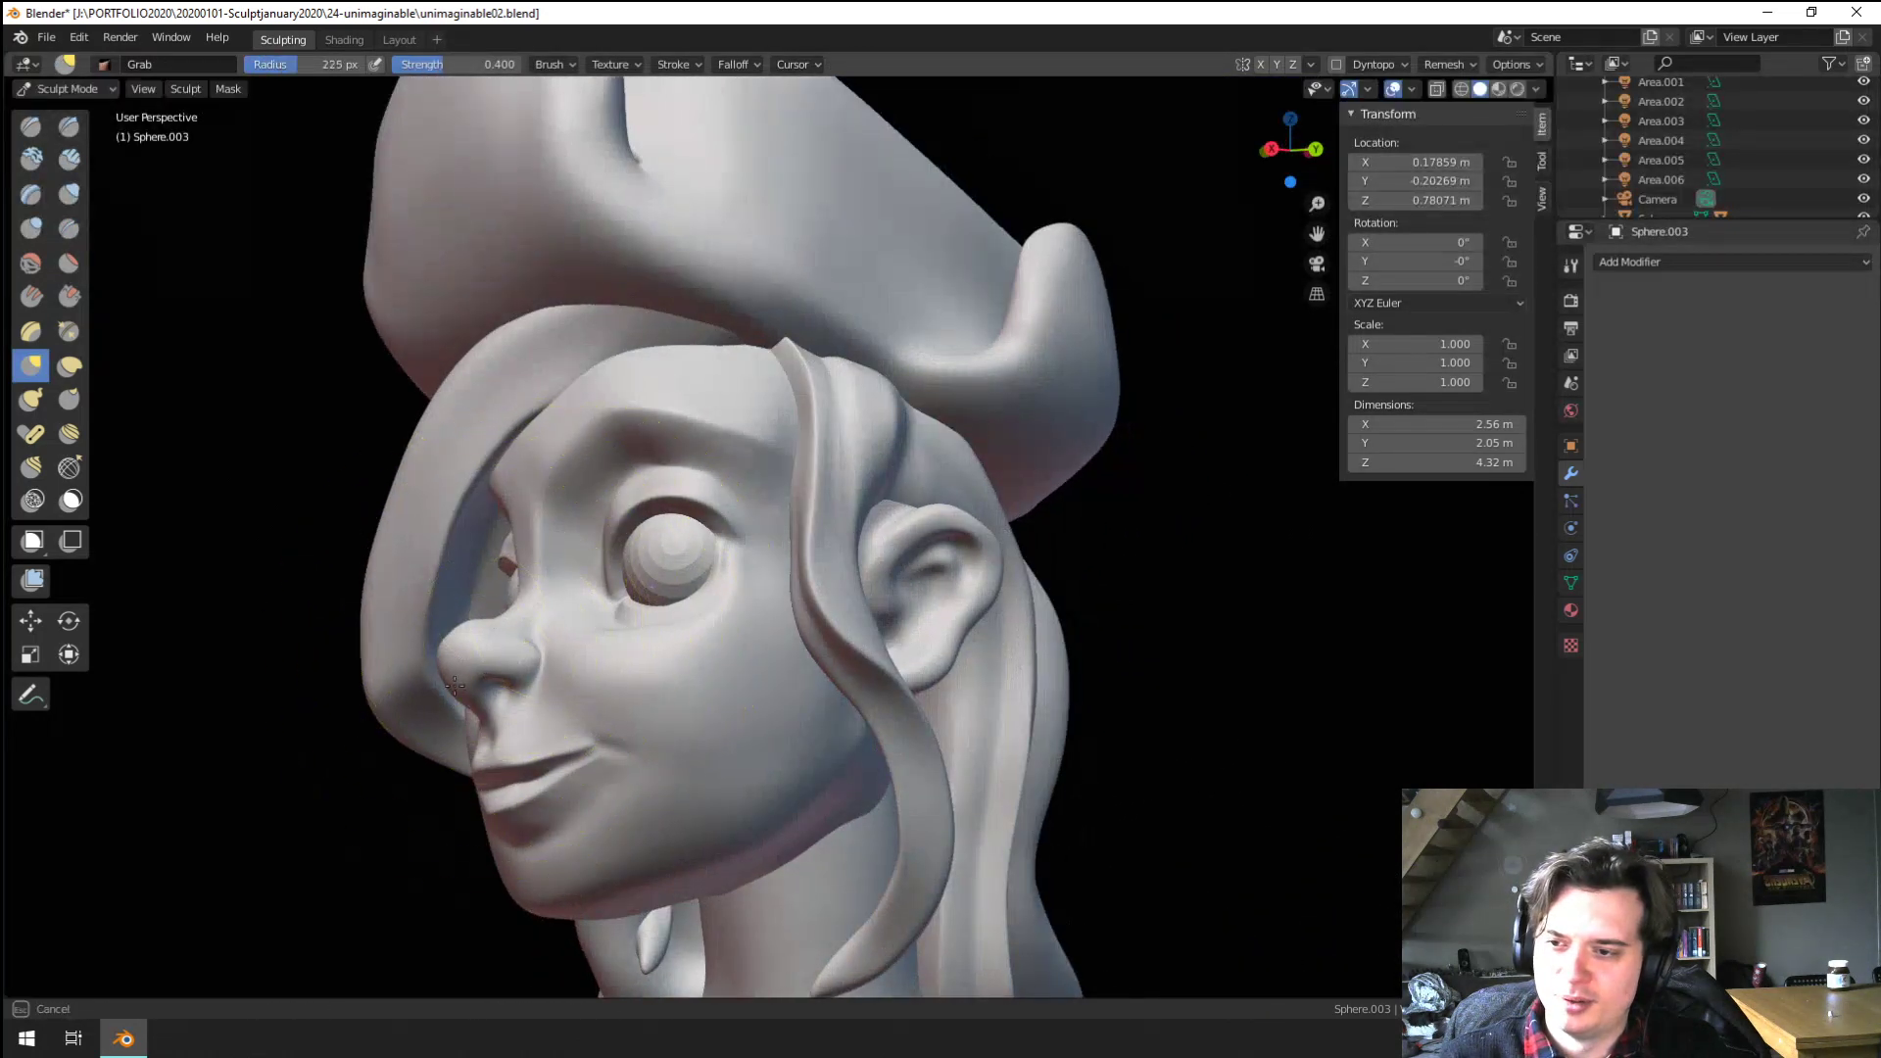
left_click_drag(466, 637, 424, 676)
mouse_move(432, 701)
middle_mouse_down()
mouse_move(521, 650)
mouse_move(504, 666)
middle_mouse_up()
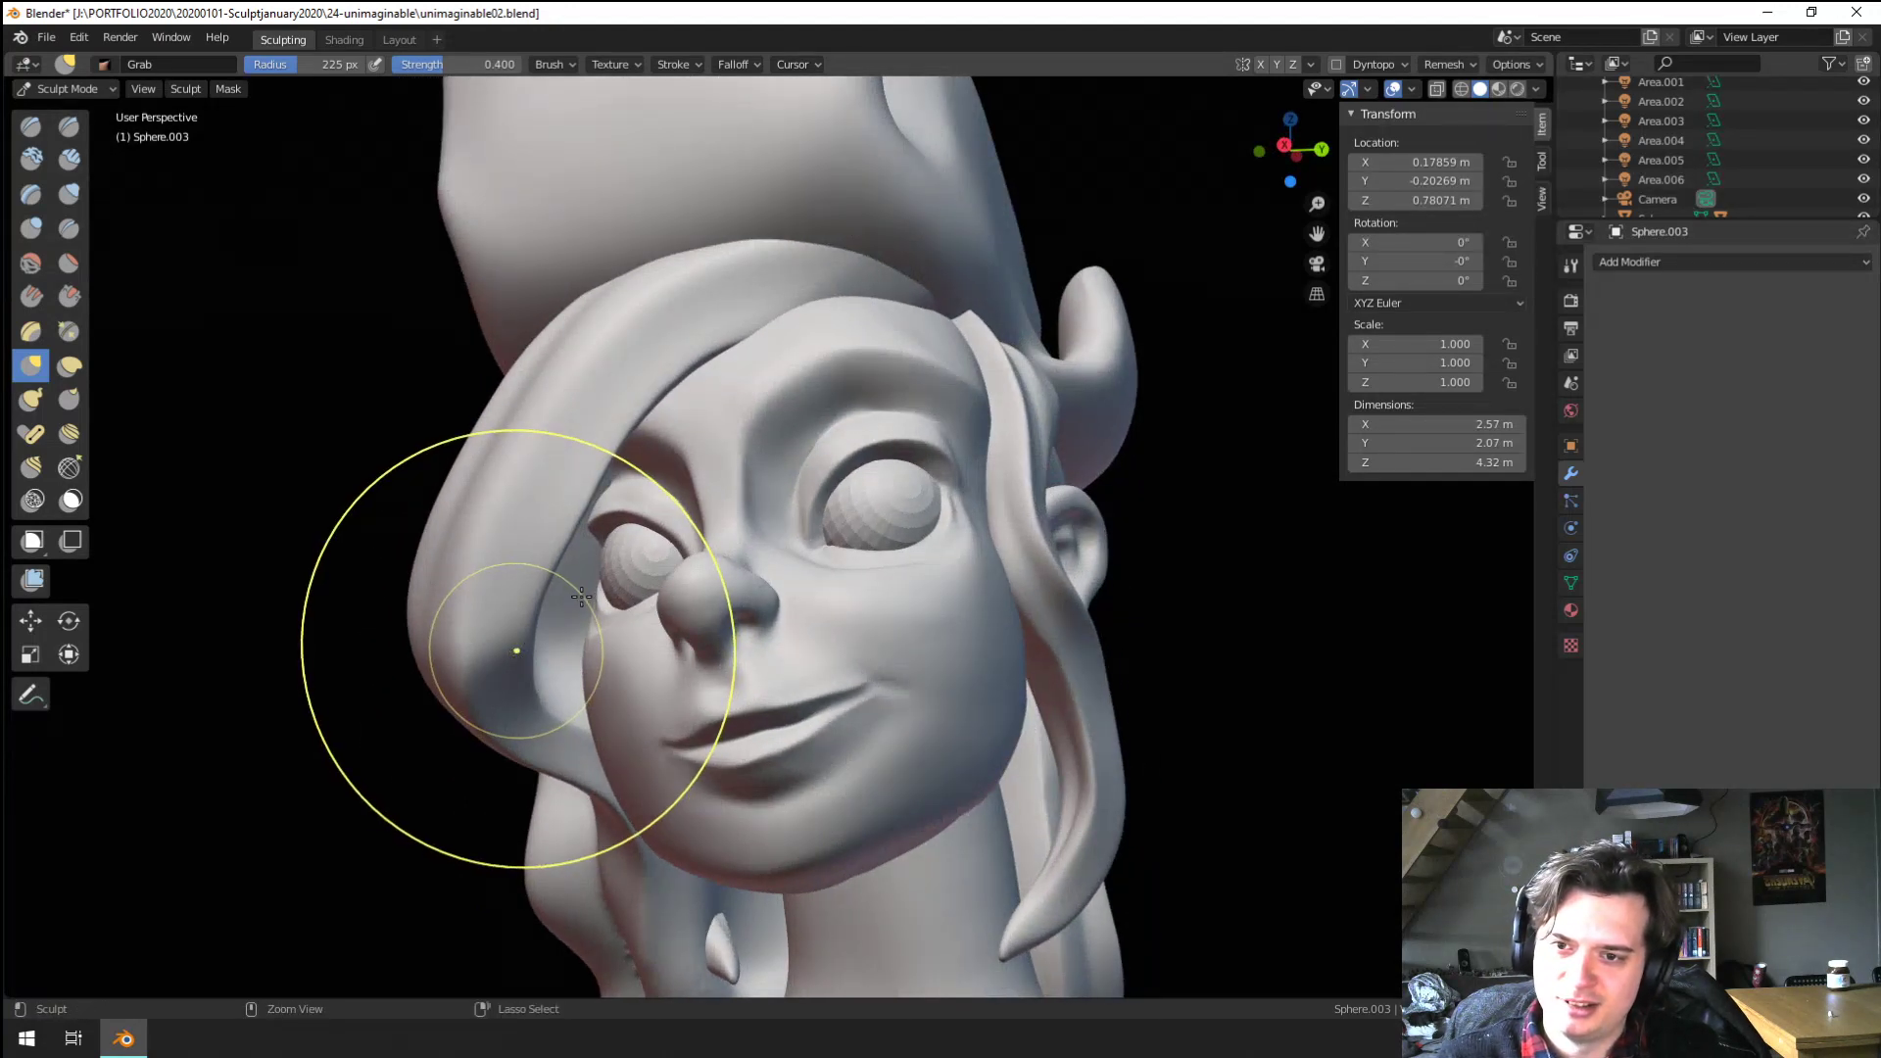
key("ctrl+z")
Sculpt the large lock's inner surface beside the far eye with the Blob brush at 171 px
middle_click_drag(578, 563, 557, 506)
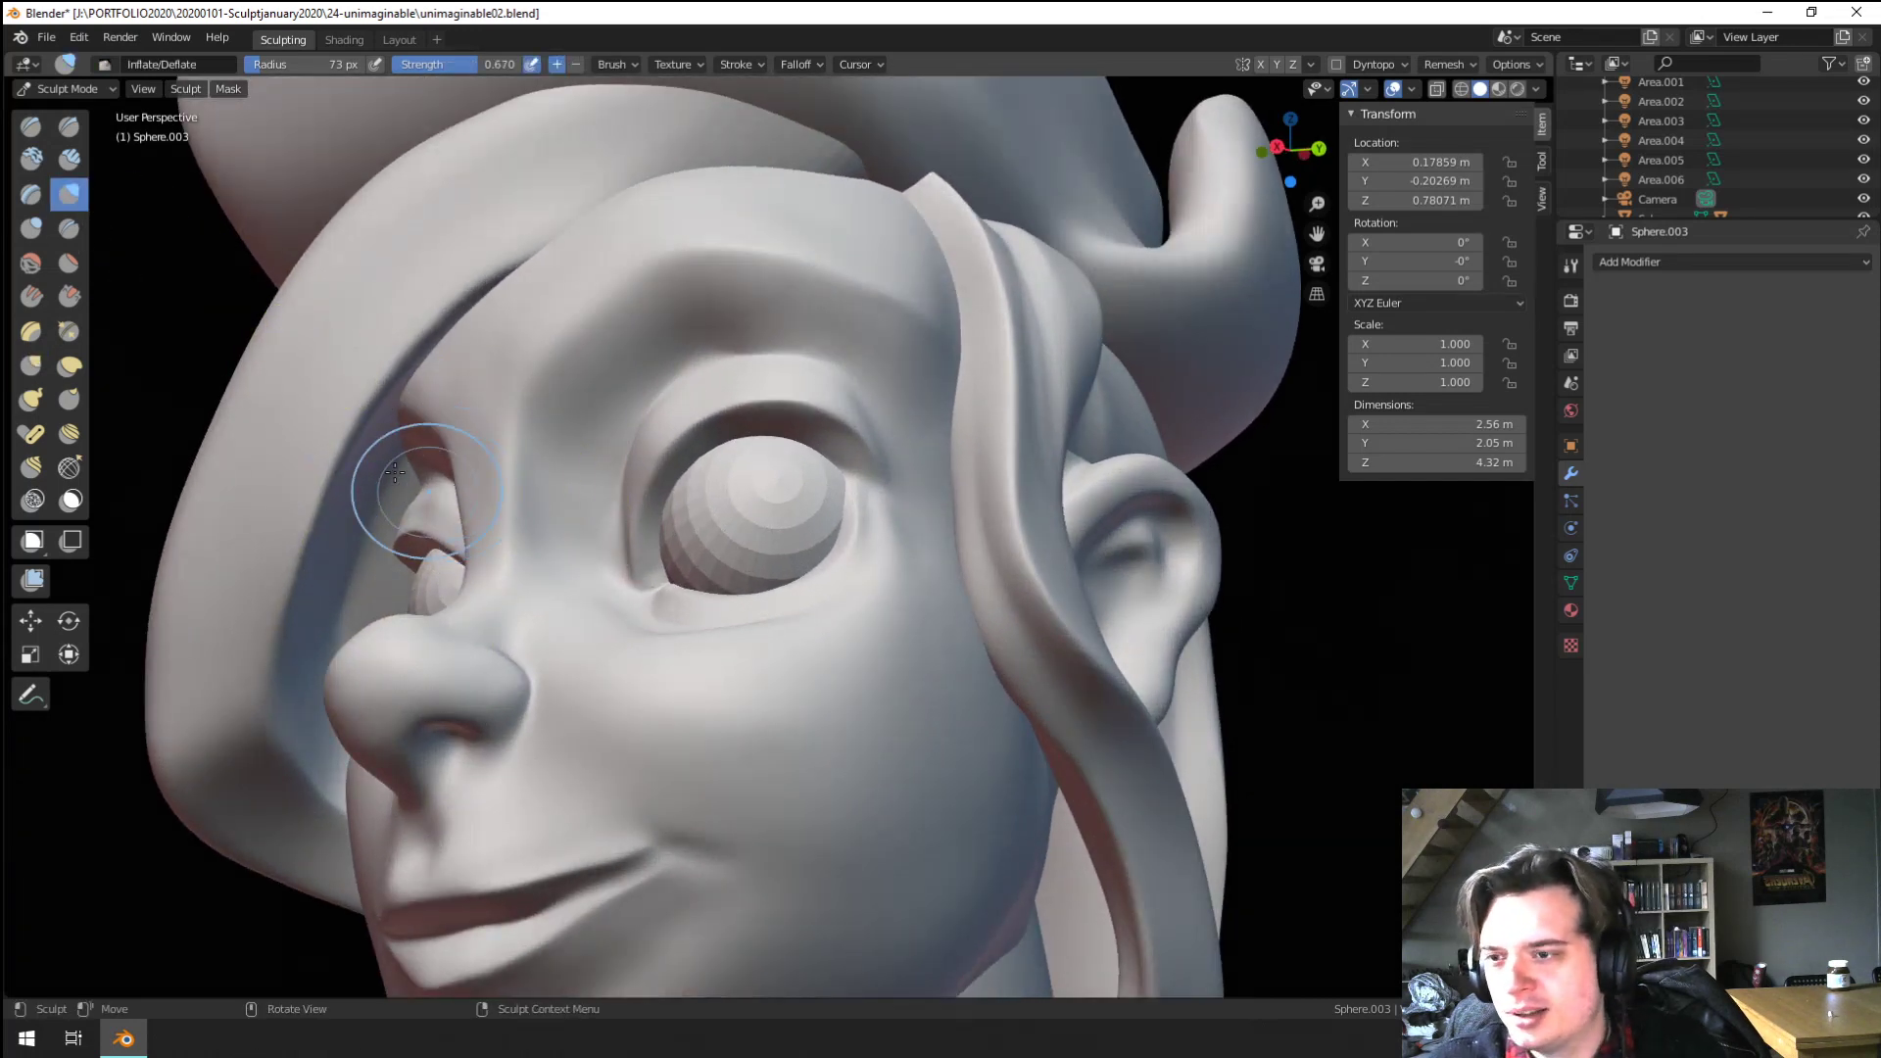
left_click(30, 227)
key("f")
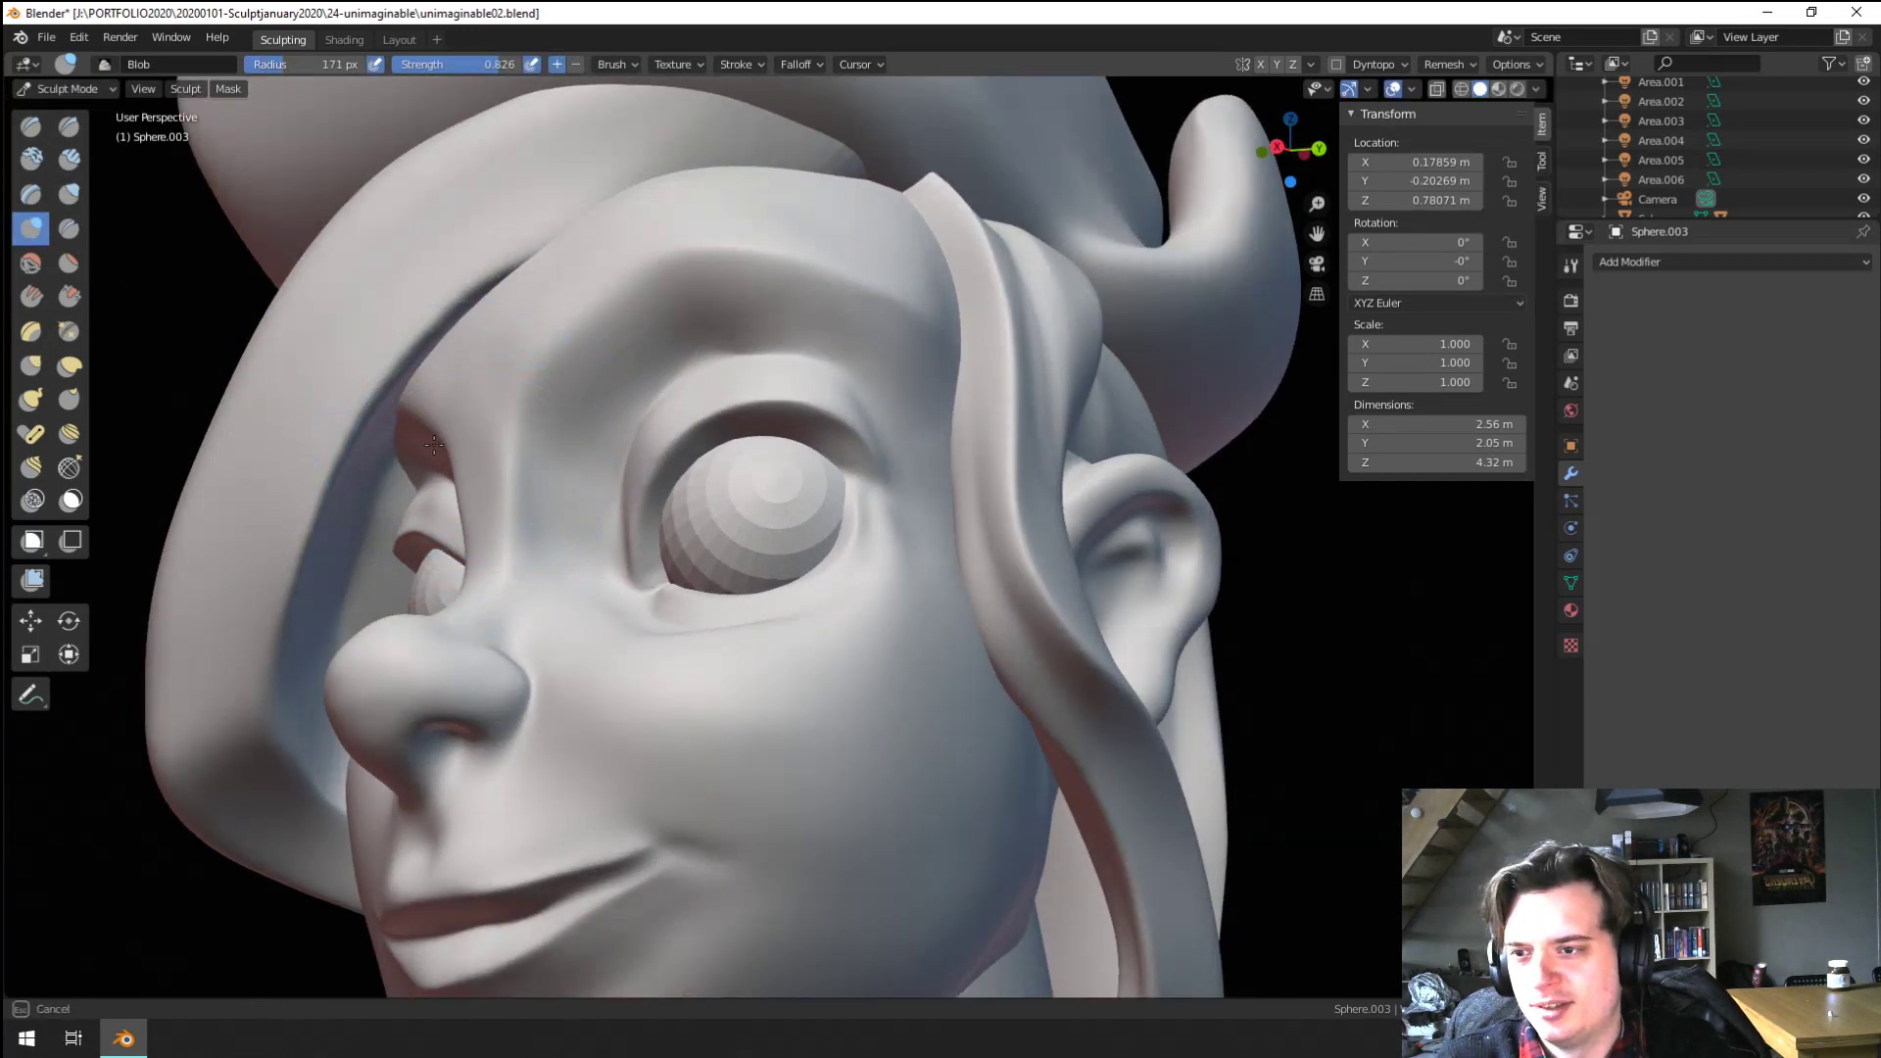
middle_click_drag(407, 432, 406, 441)
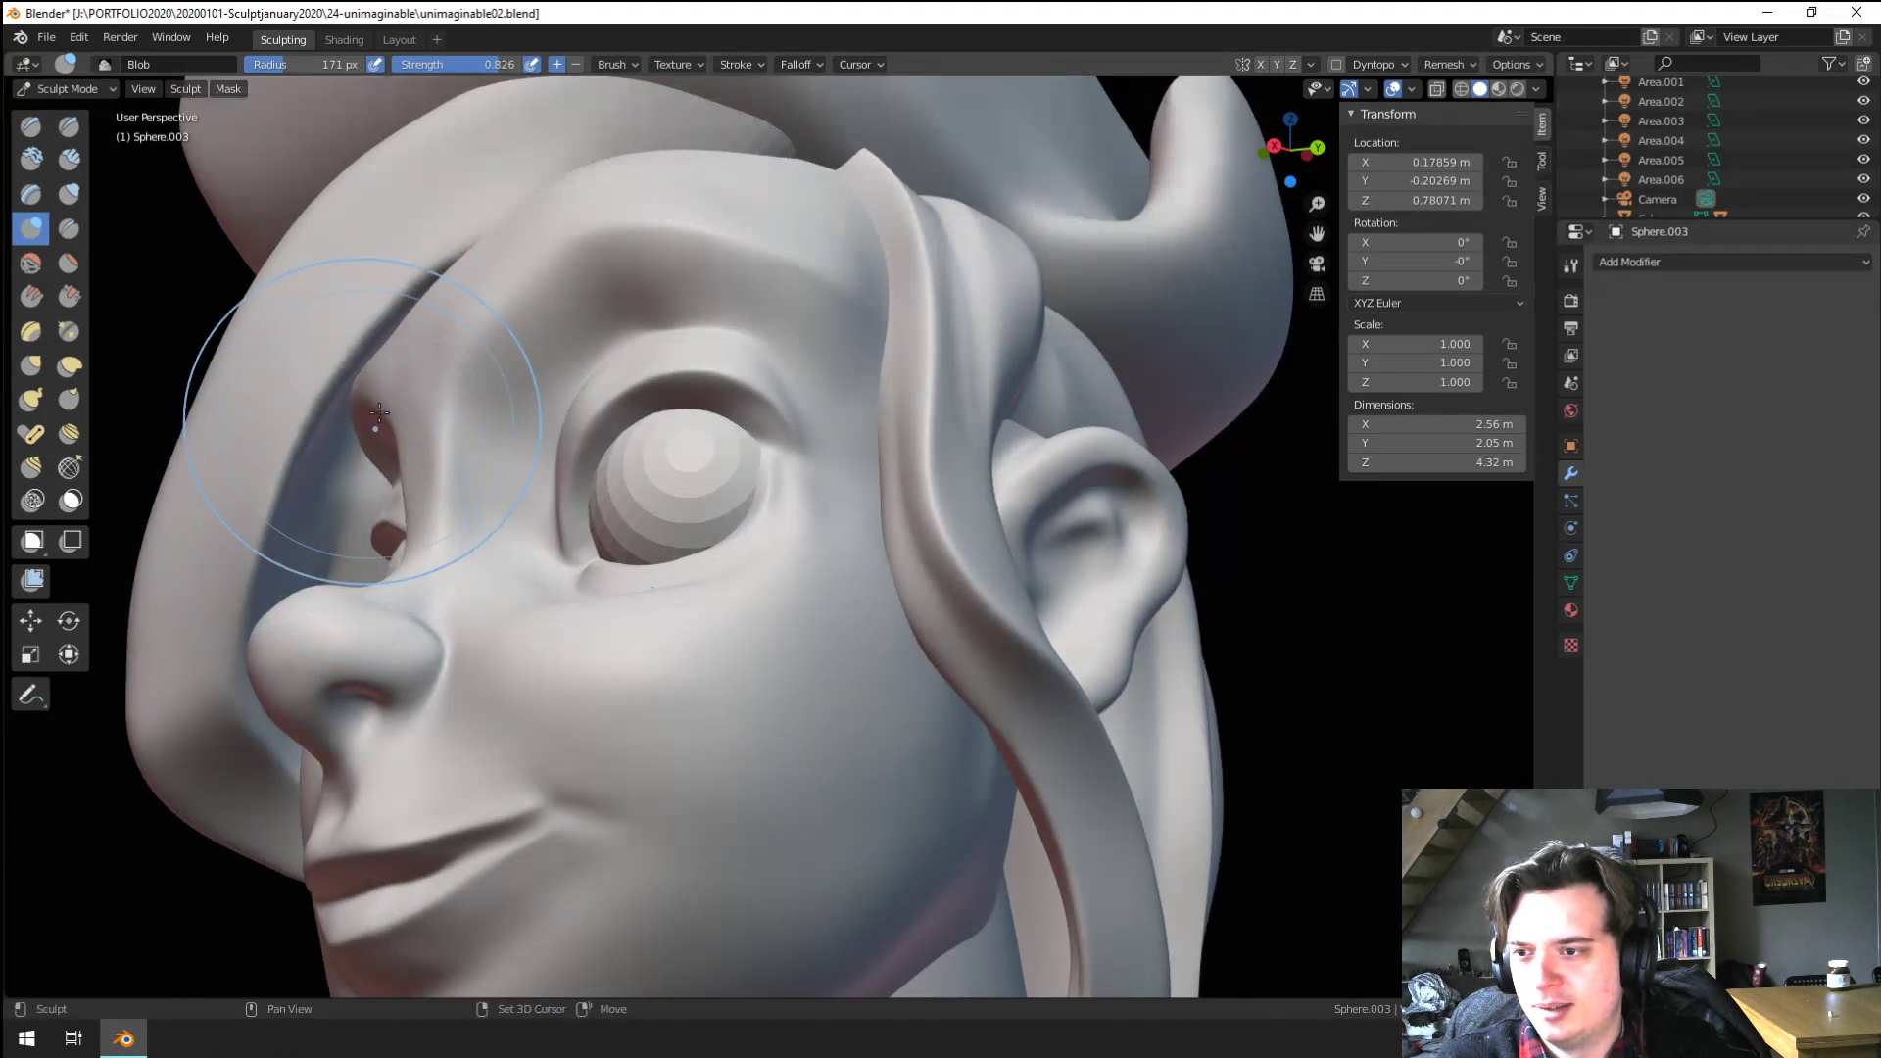
left_click_drag(373, 463, 407, 534)
Reshape the large lock's front edge from its lower curve up to the hat with the Grab brush, reducing the radius to 154 px
scroll(406, 534, "down", 3)
mouse_move(377, 524)
middle_mouse_down()
mouse_move(479, 500)
mouse_move(470, 533)
mouse_move(431, 548)
middle_mouse_up()
key("g")
key("f")
left_click(531, 644)
middle_click_drag(515, 687, 529, 698)
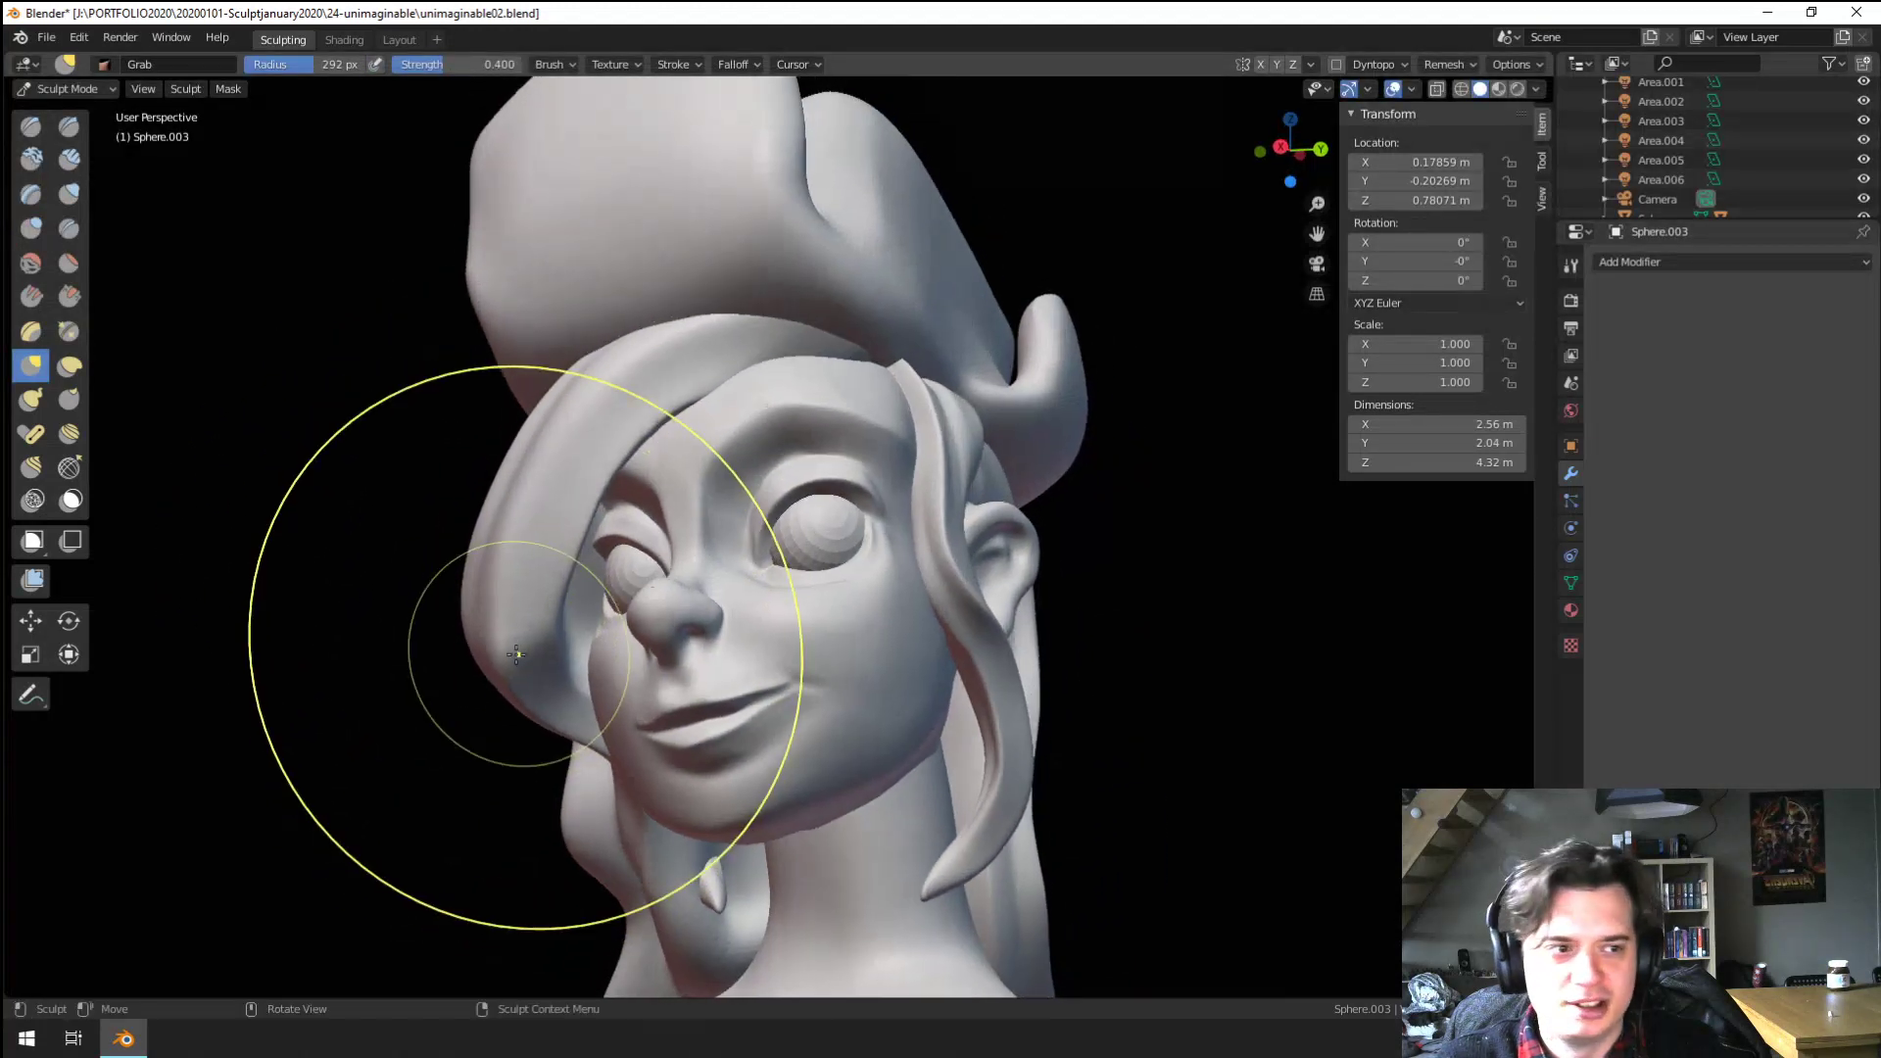
key("f")
left_click(498, 599)
middle_click_drag(508, 579, 692, 584)
key("f")
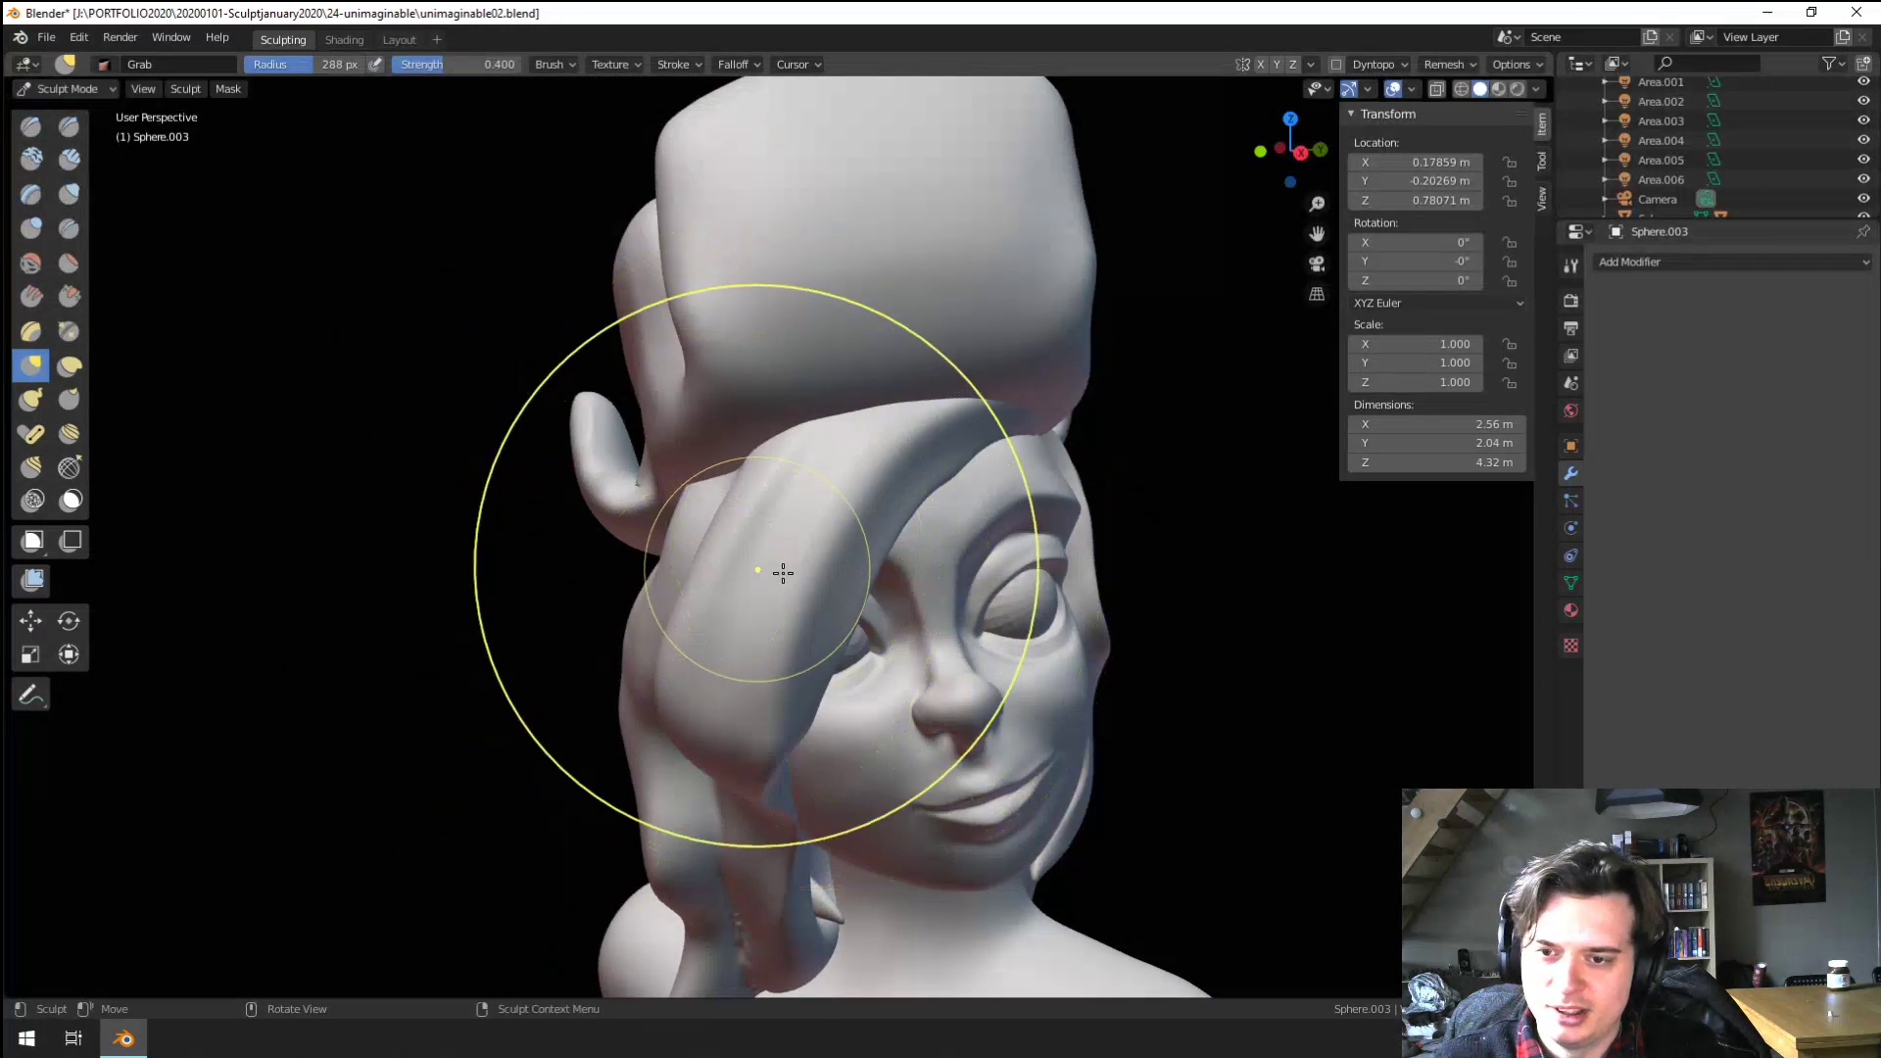
left_click(784, 627)
key("f")
left_click(749, 644)
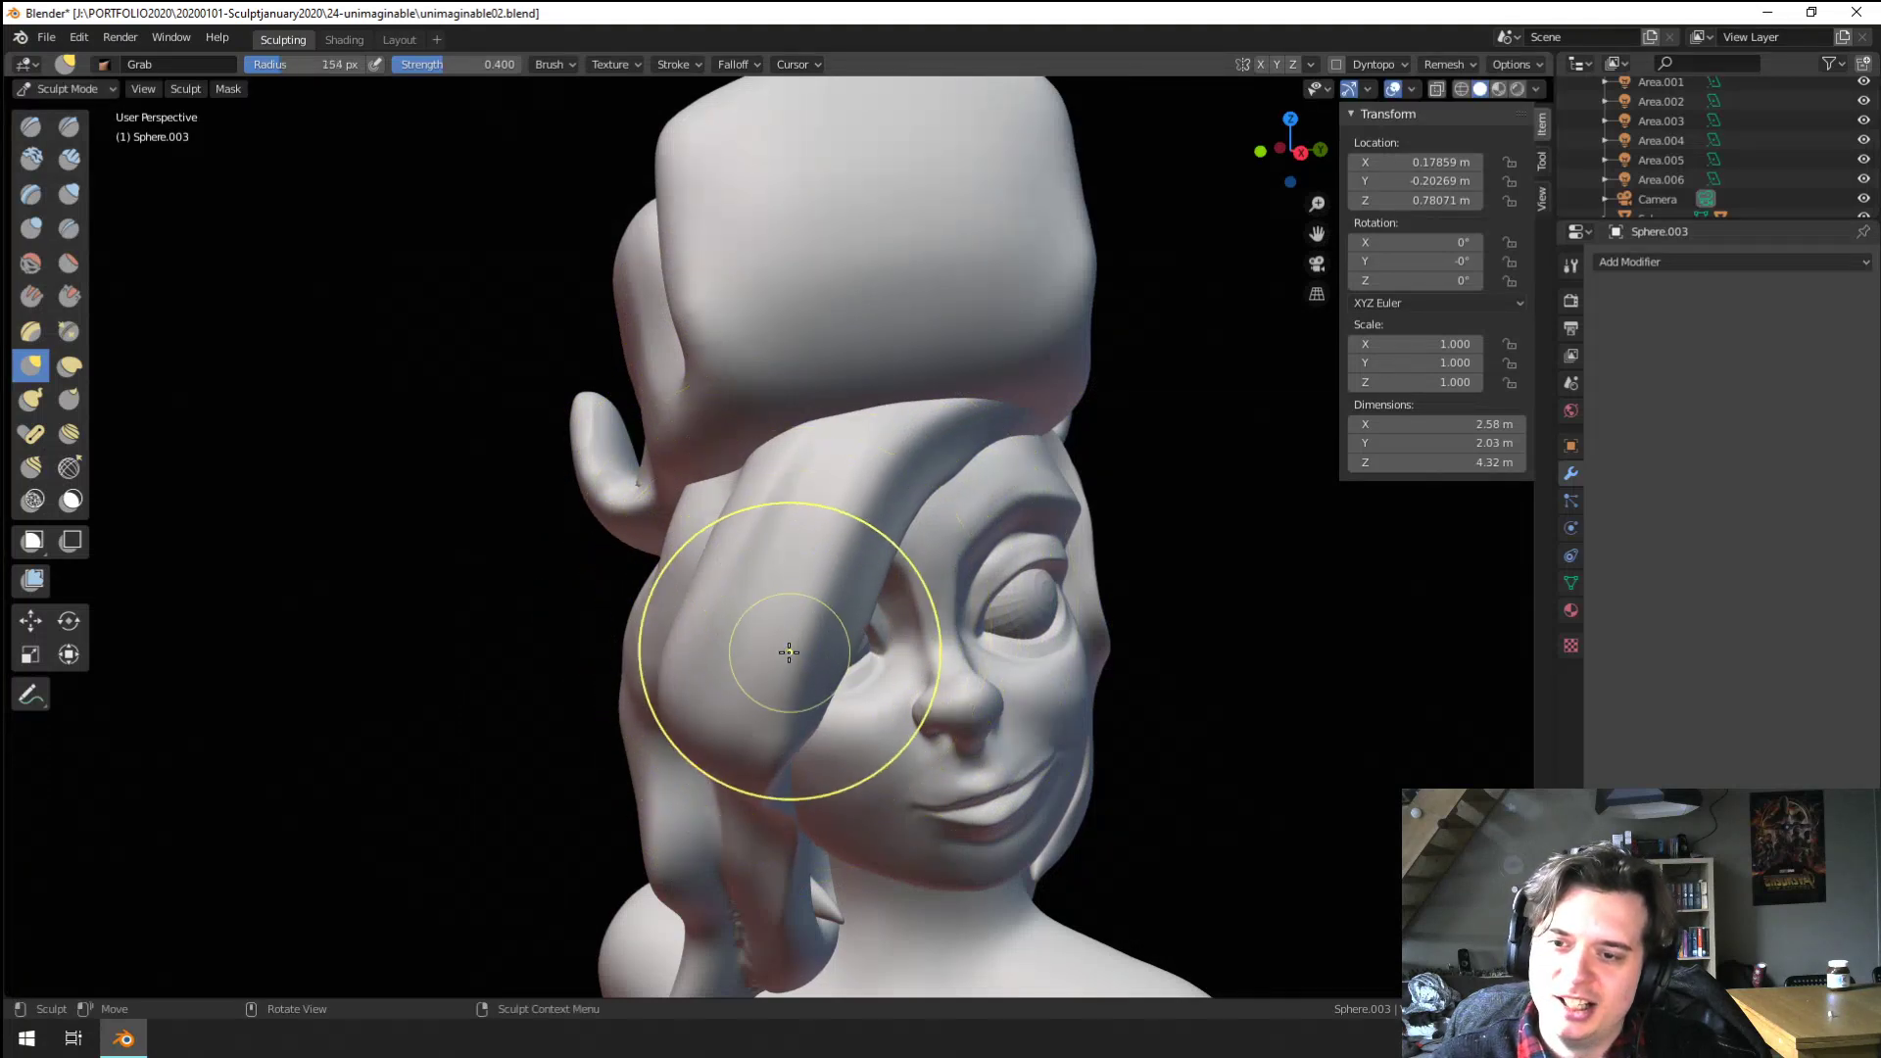
left_click_drag(791, 651, 895, 437)
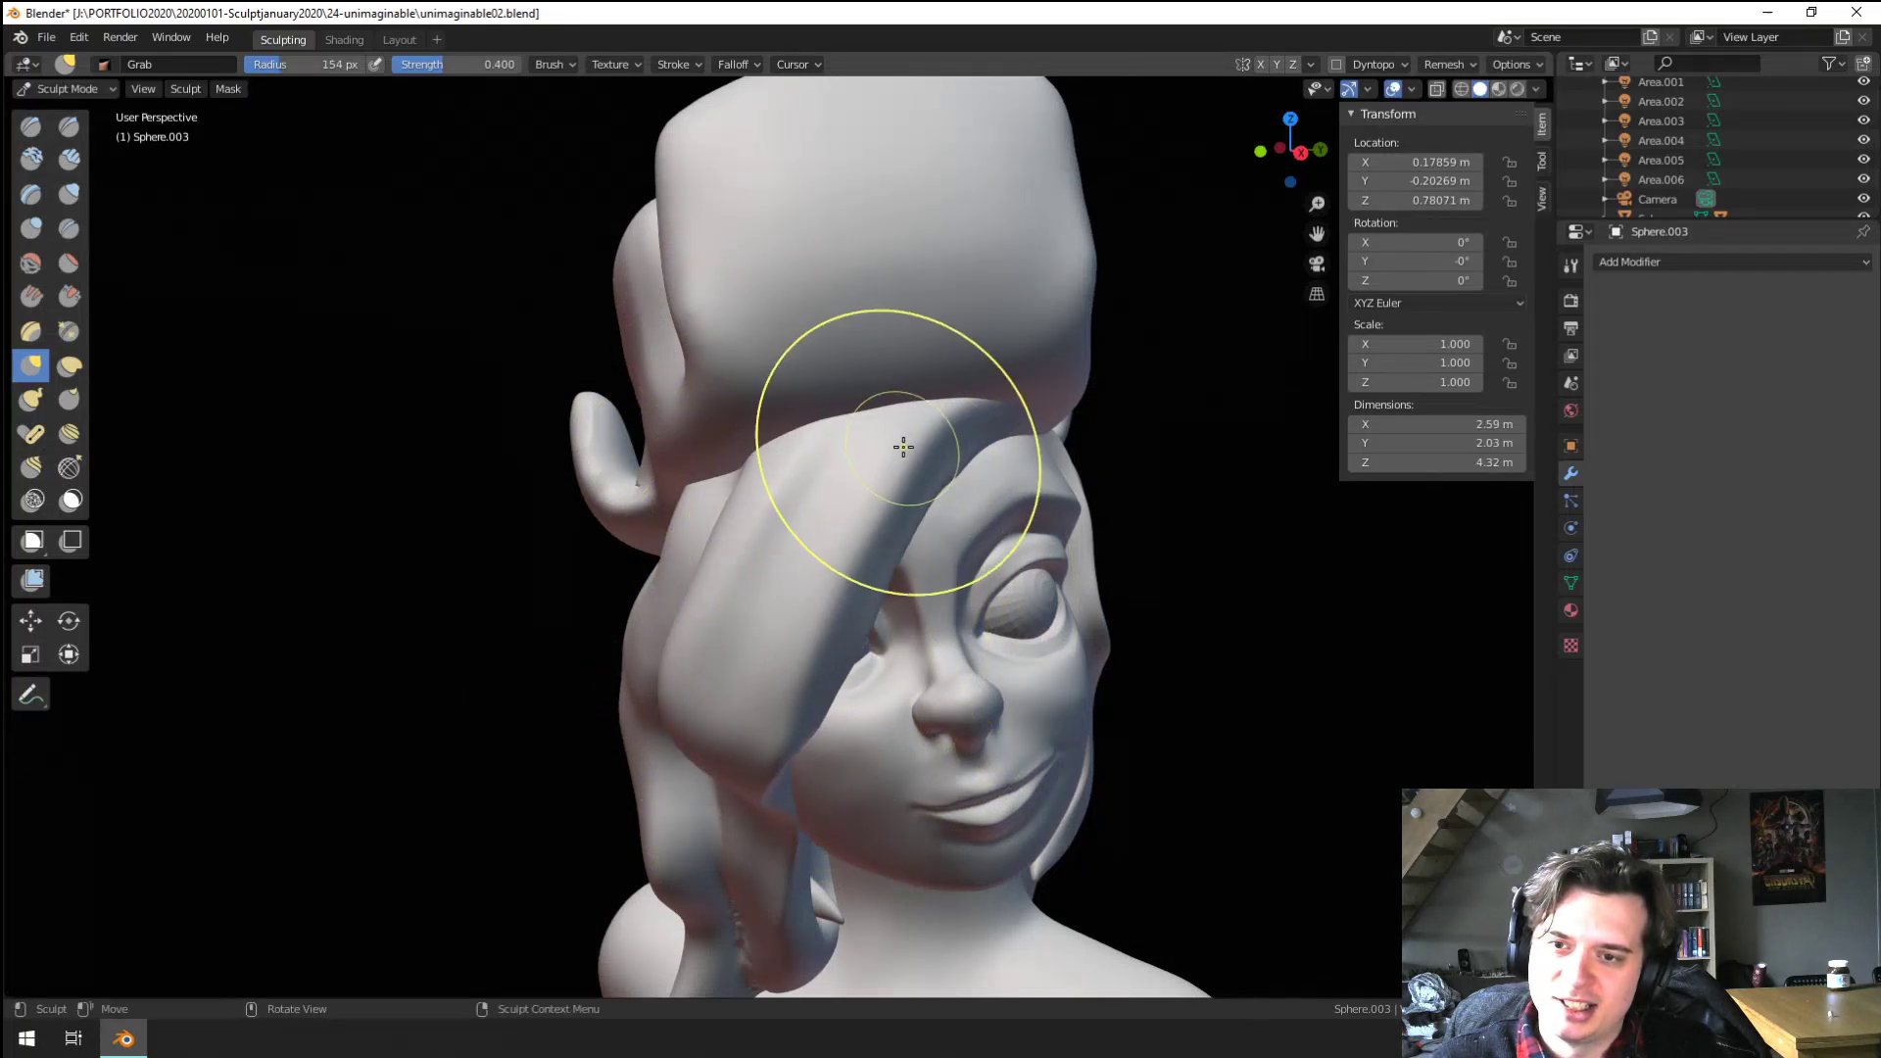
mouse_move(895, 437)
middle_mouse_down()
mouse_move(839, 432)
mouse_move(827, 390)
mouse_move(622, 428)
middle_mouse_up()
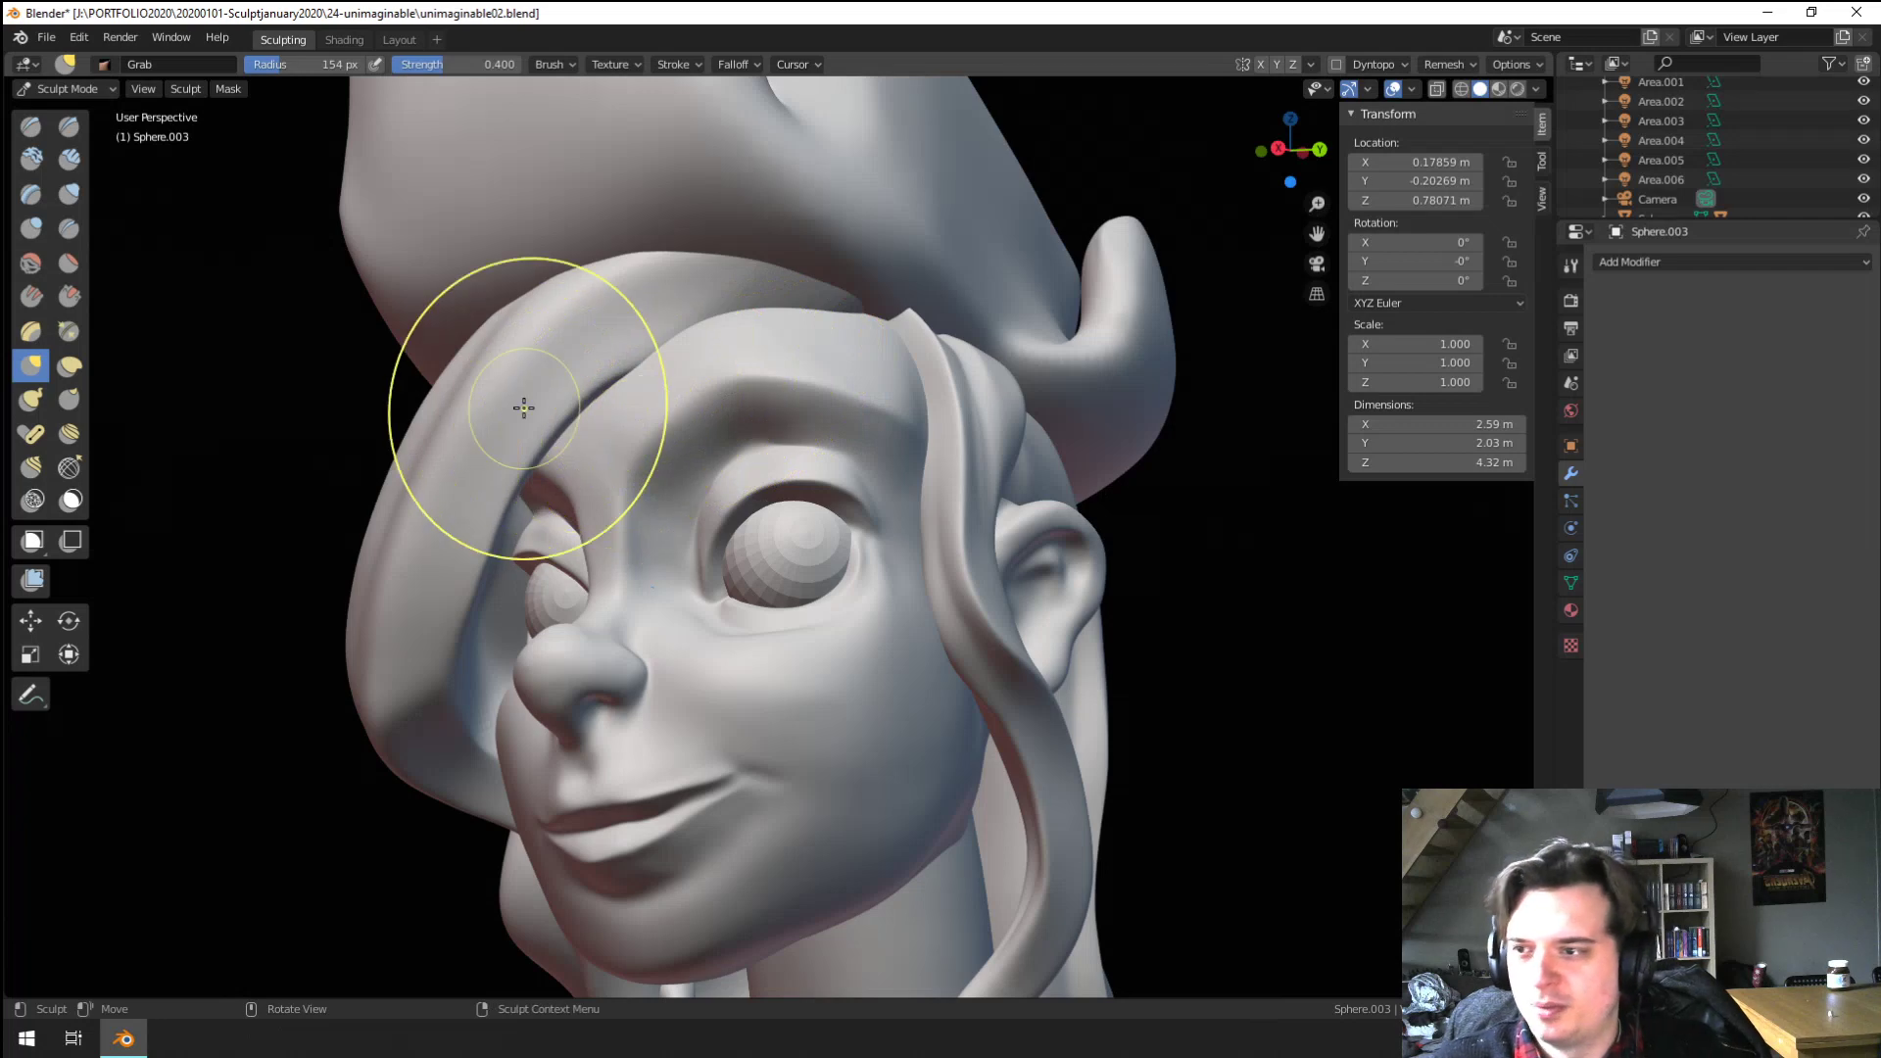
Flatten the large lock's front plane beside the face with the Flatten/Contrast brush at 131 px and 89 px
left_click(67, 266)
mouse_move(416, 460)
middle_mouse_down()
mouse_move(328, 495)
mouse_move(376, 538)
middle_mouse_up()
left_click_drag(384, 617, 489, 388)
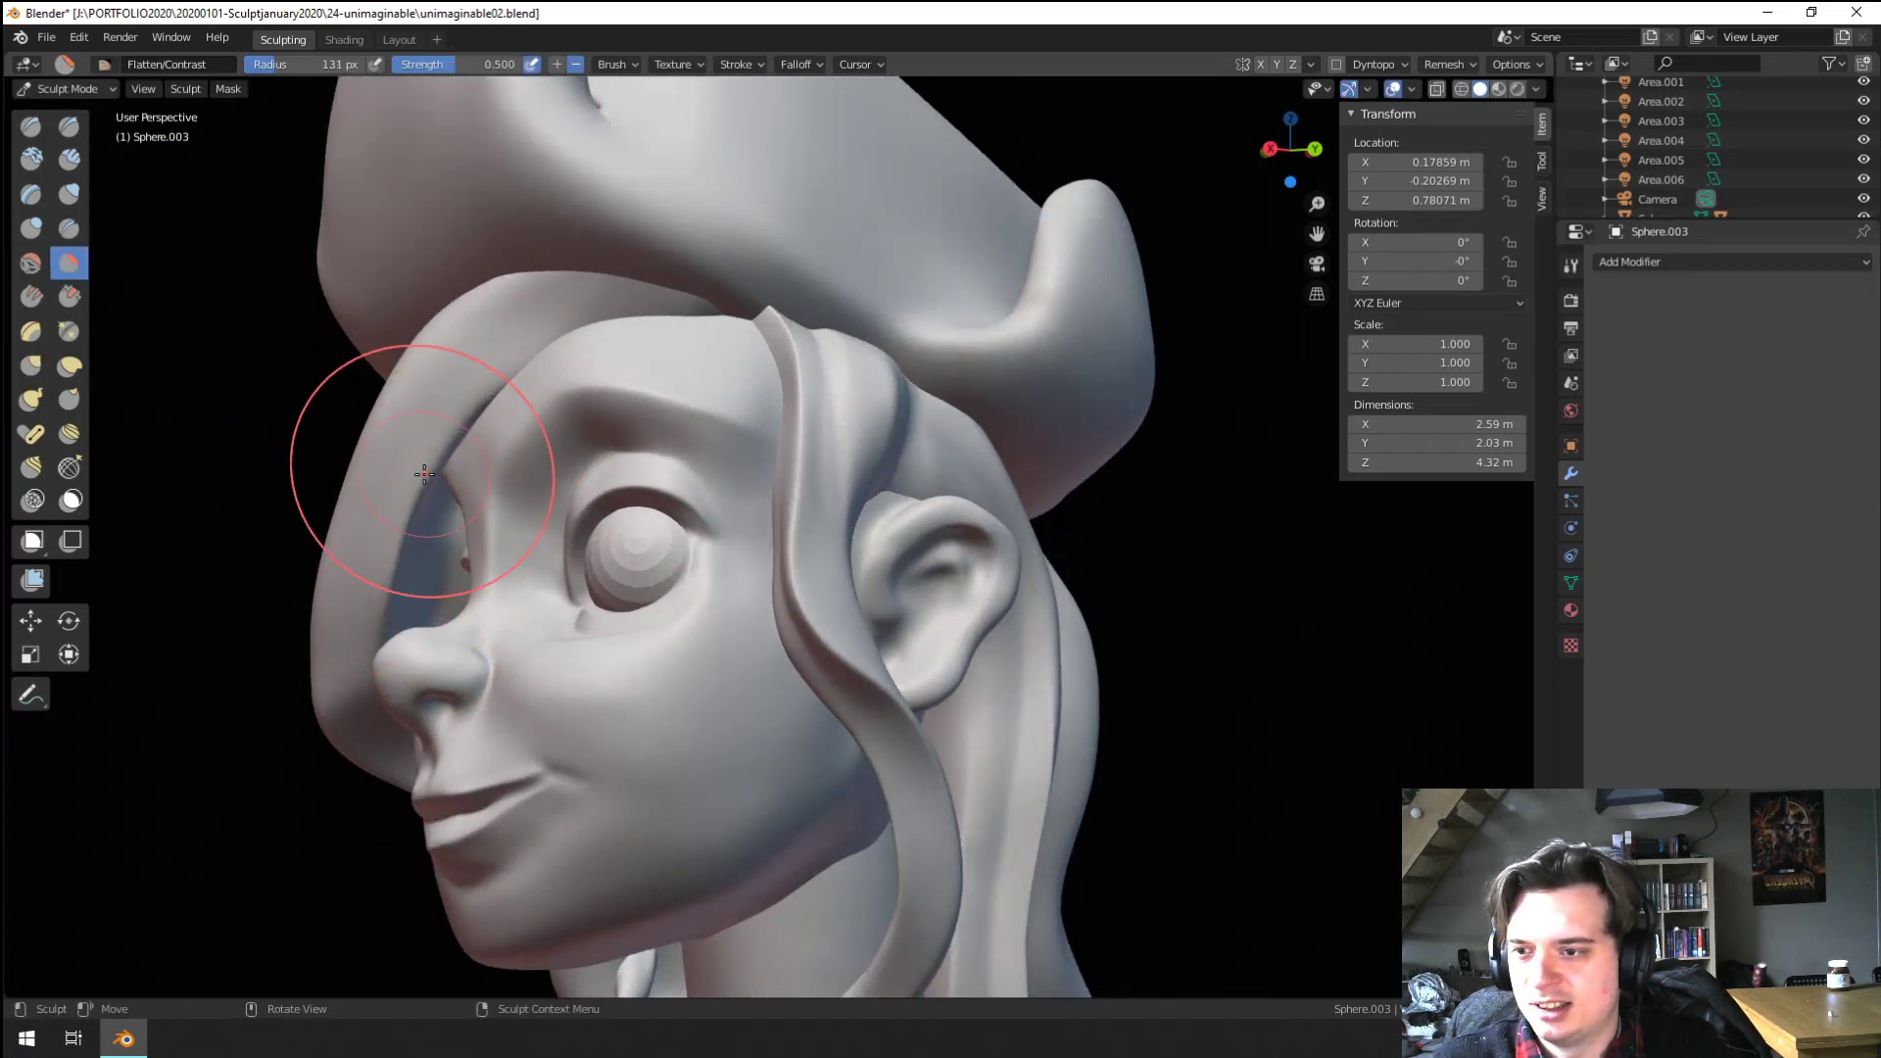
middle_click_drag(424, 474, 369, 496)
key("f")
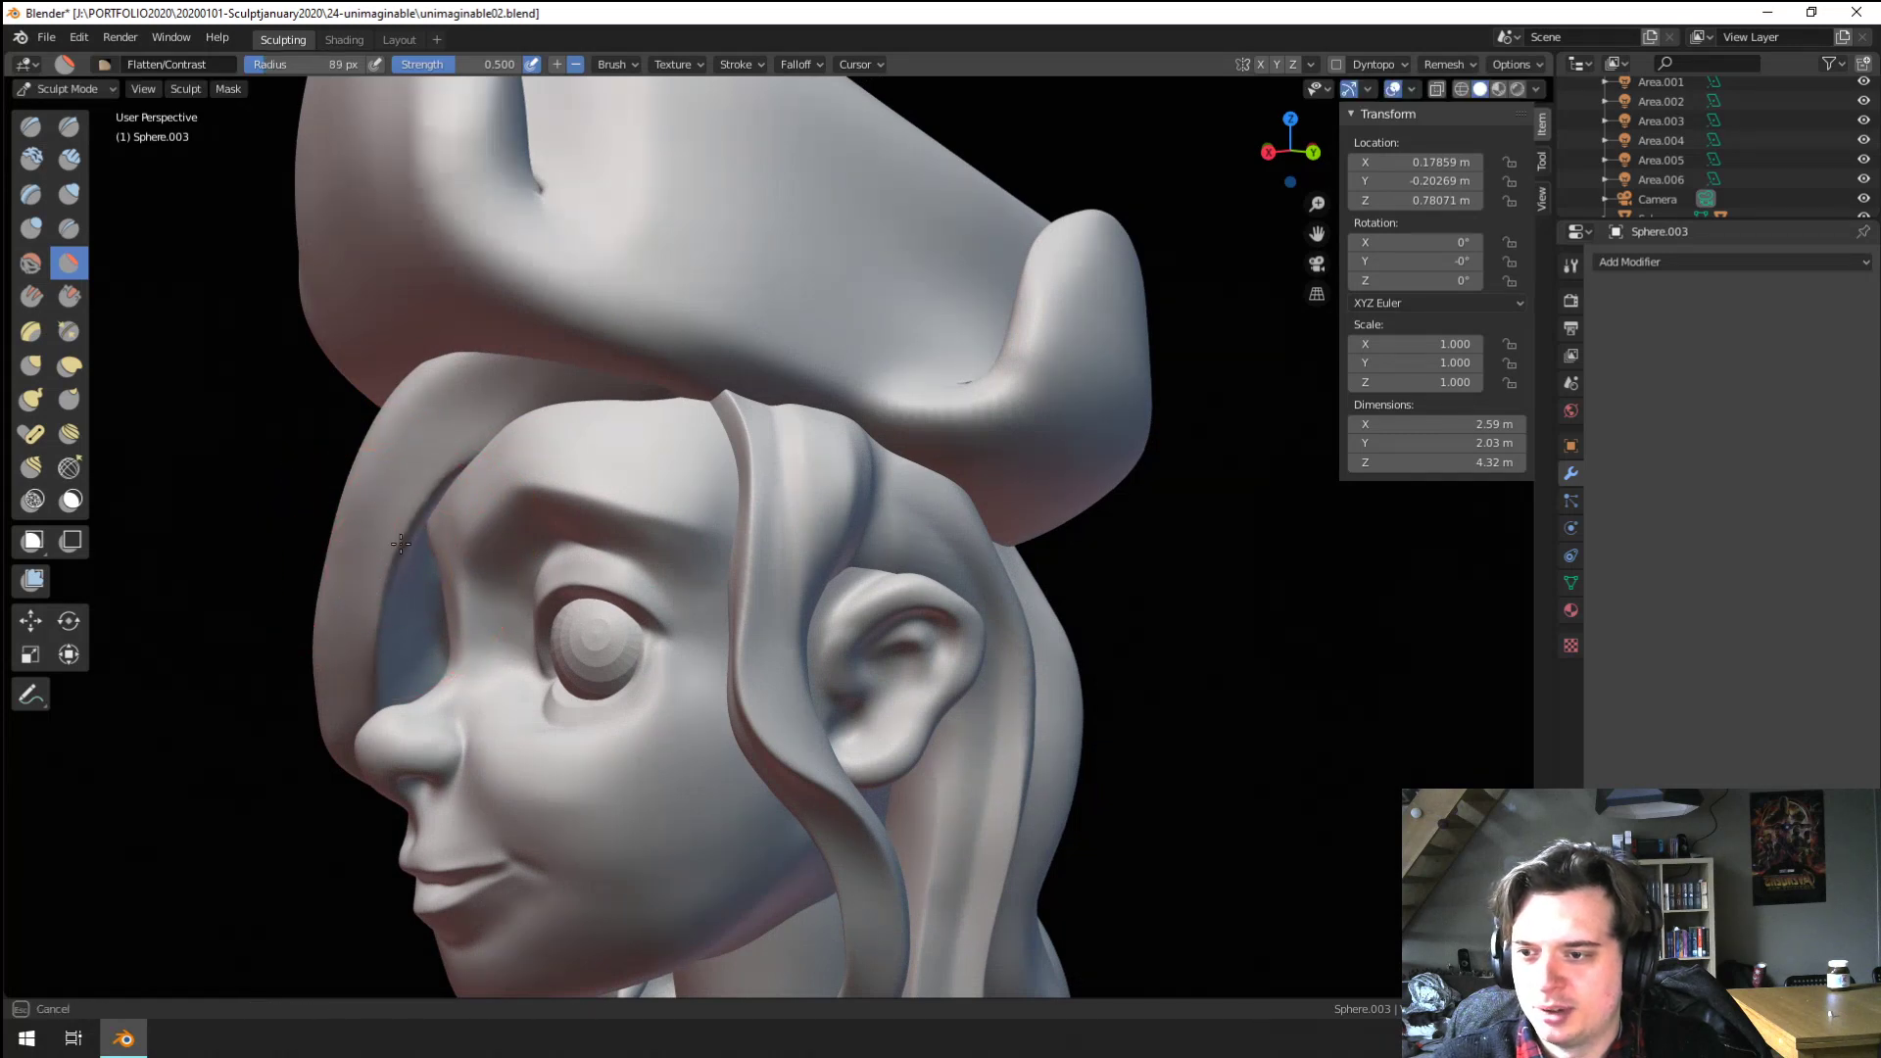
left_click(378, 696)
middle_click_drag(378, 695, 473, 541)
Pull the large lock's upper edge up toward the hat with the Grab brush, and select the Pinch/Magnify brush at 195 px
key("g")
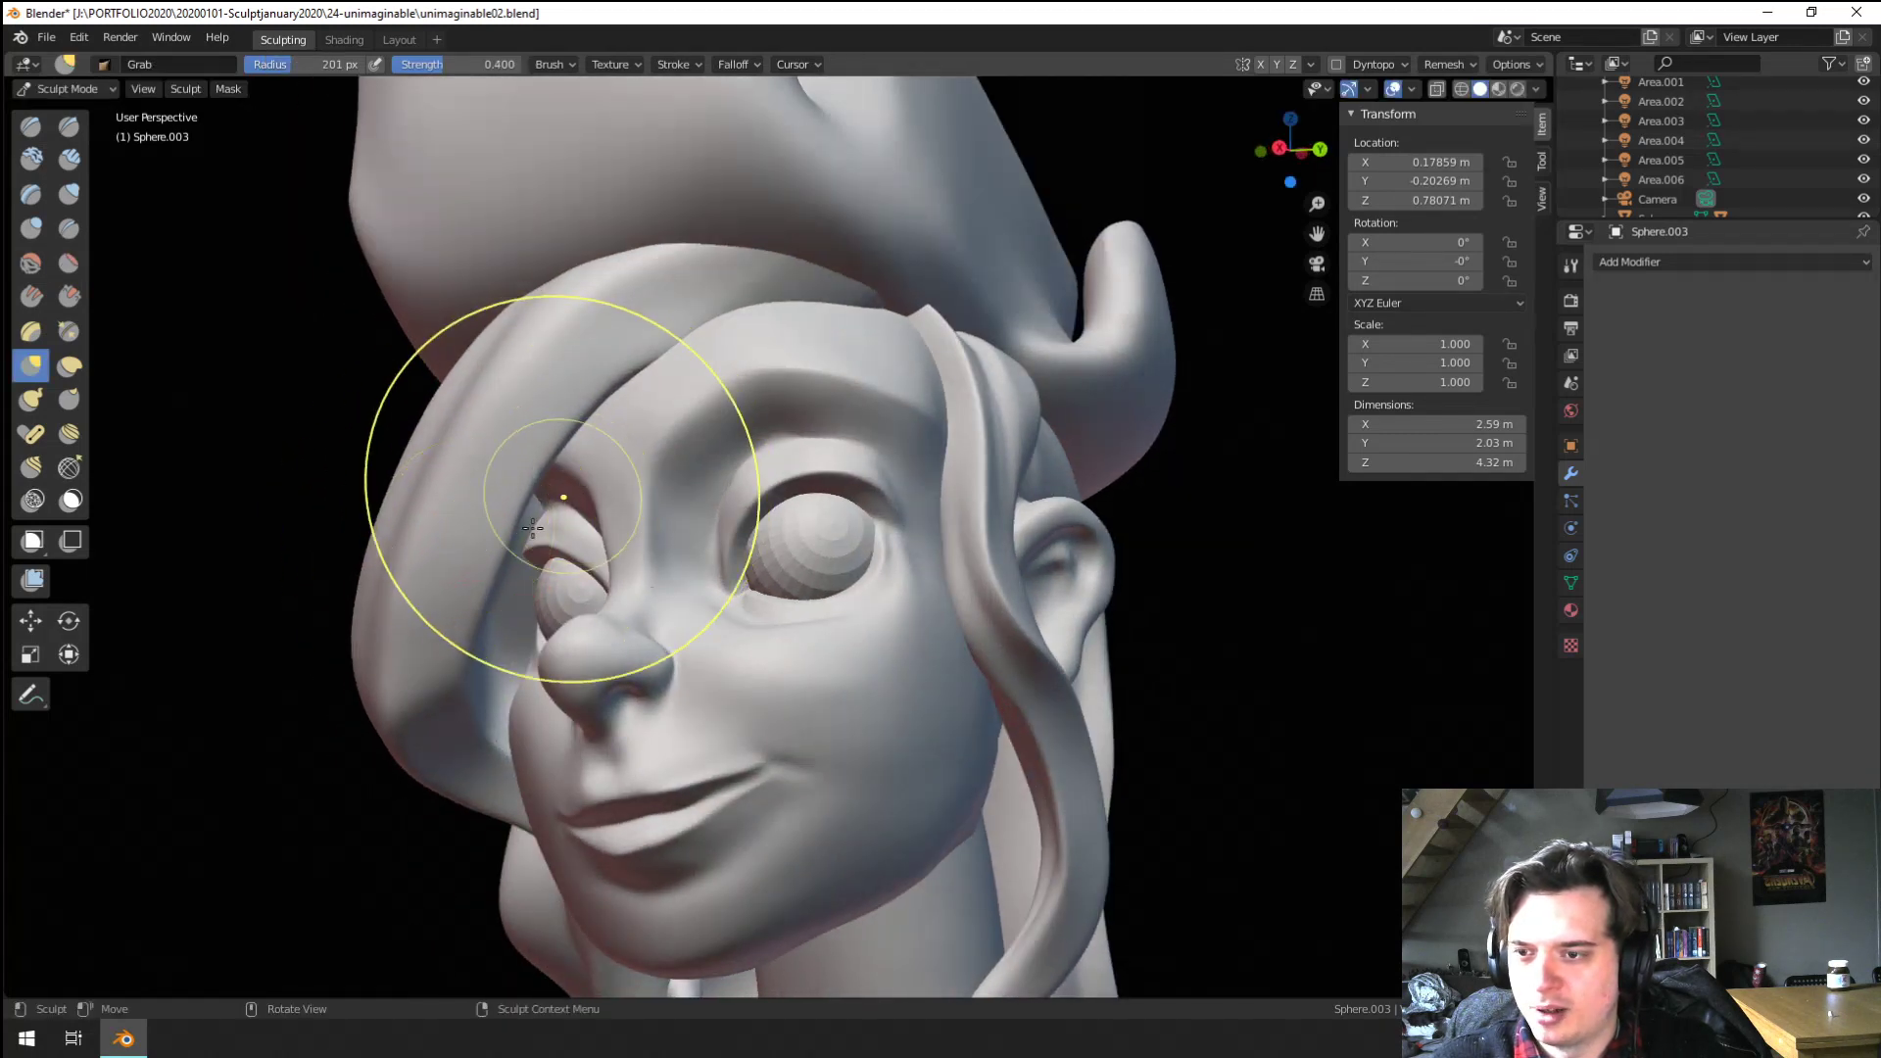
key("f")
left_click(682, 372)
left_click_drag(740, 311, 747, 235)
key("f")
left_click(693, 302)
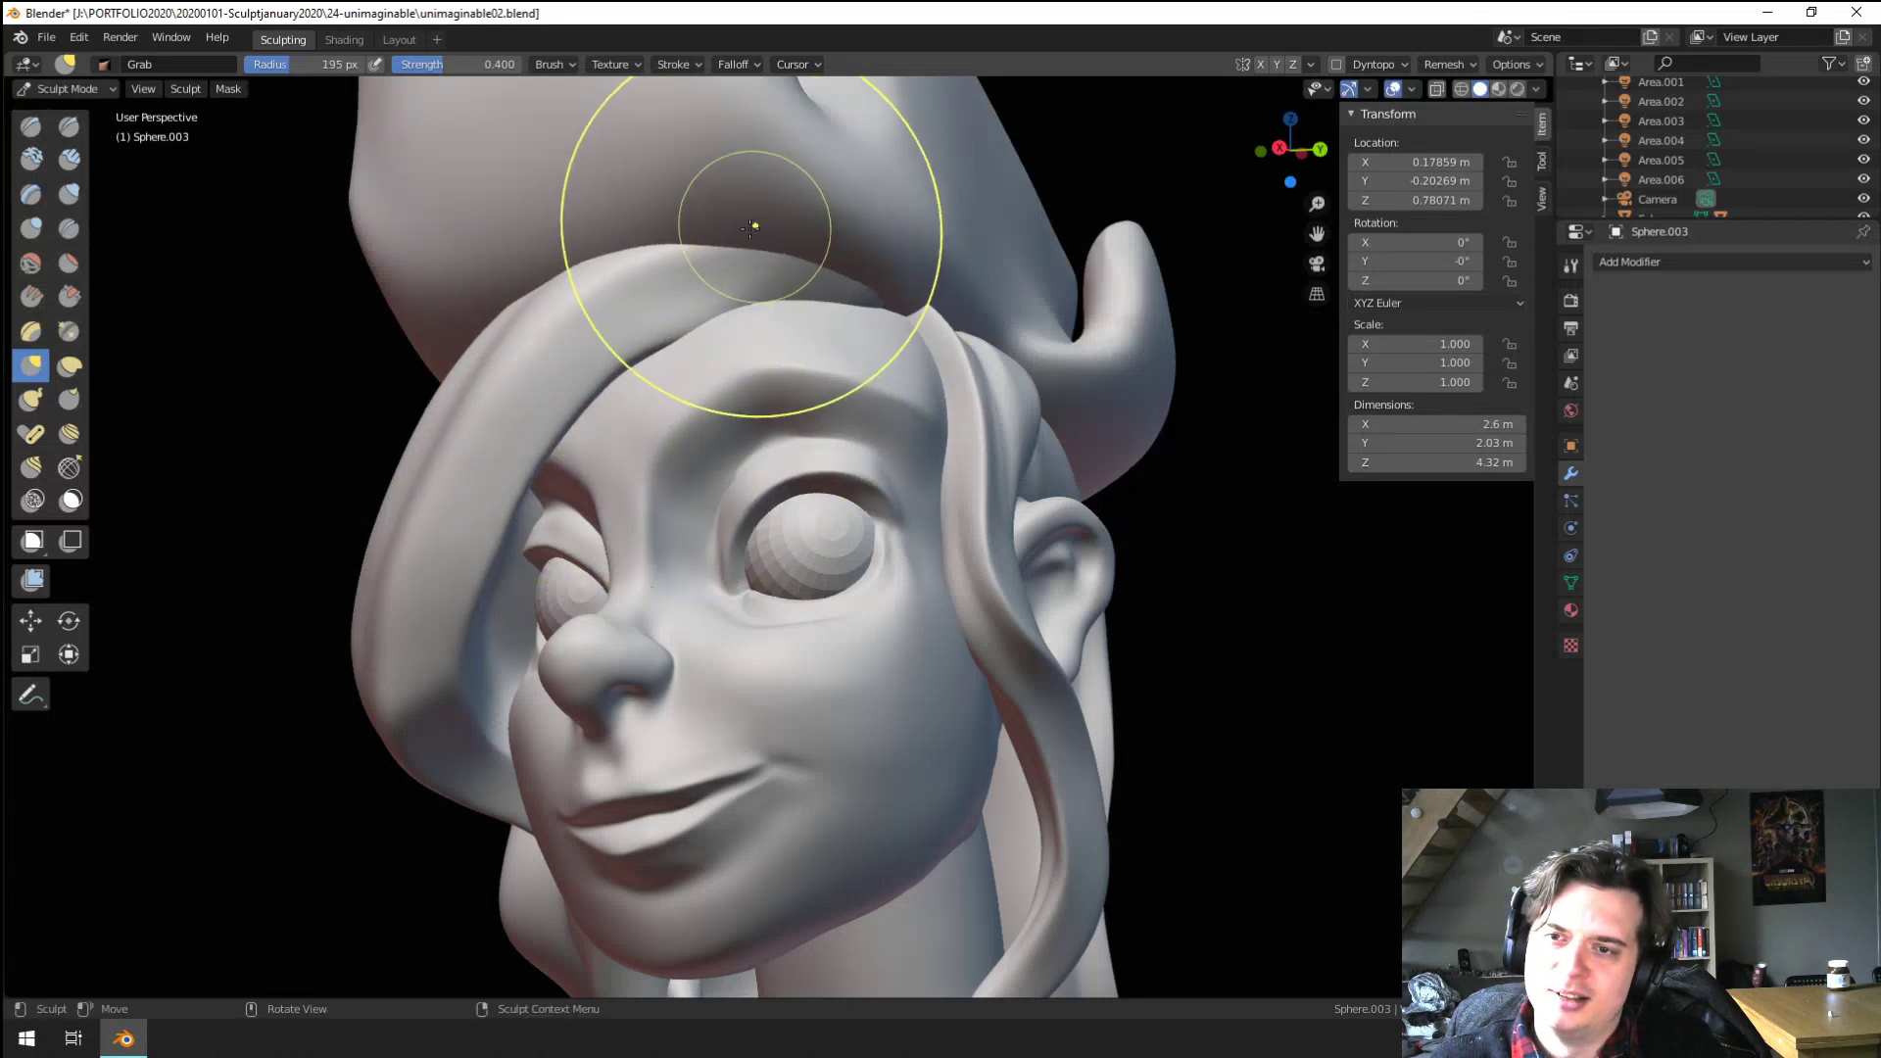
left_click(68, 331)
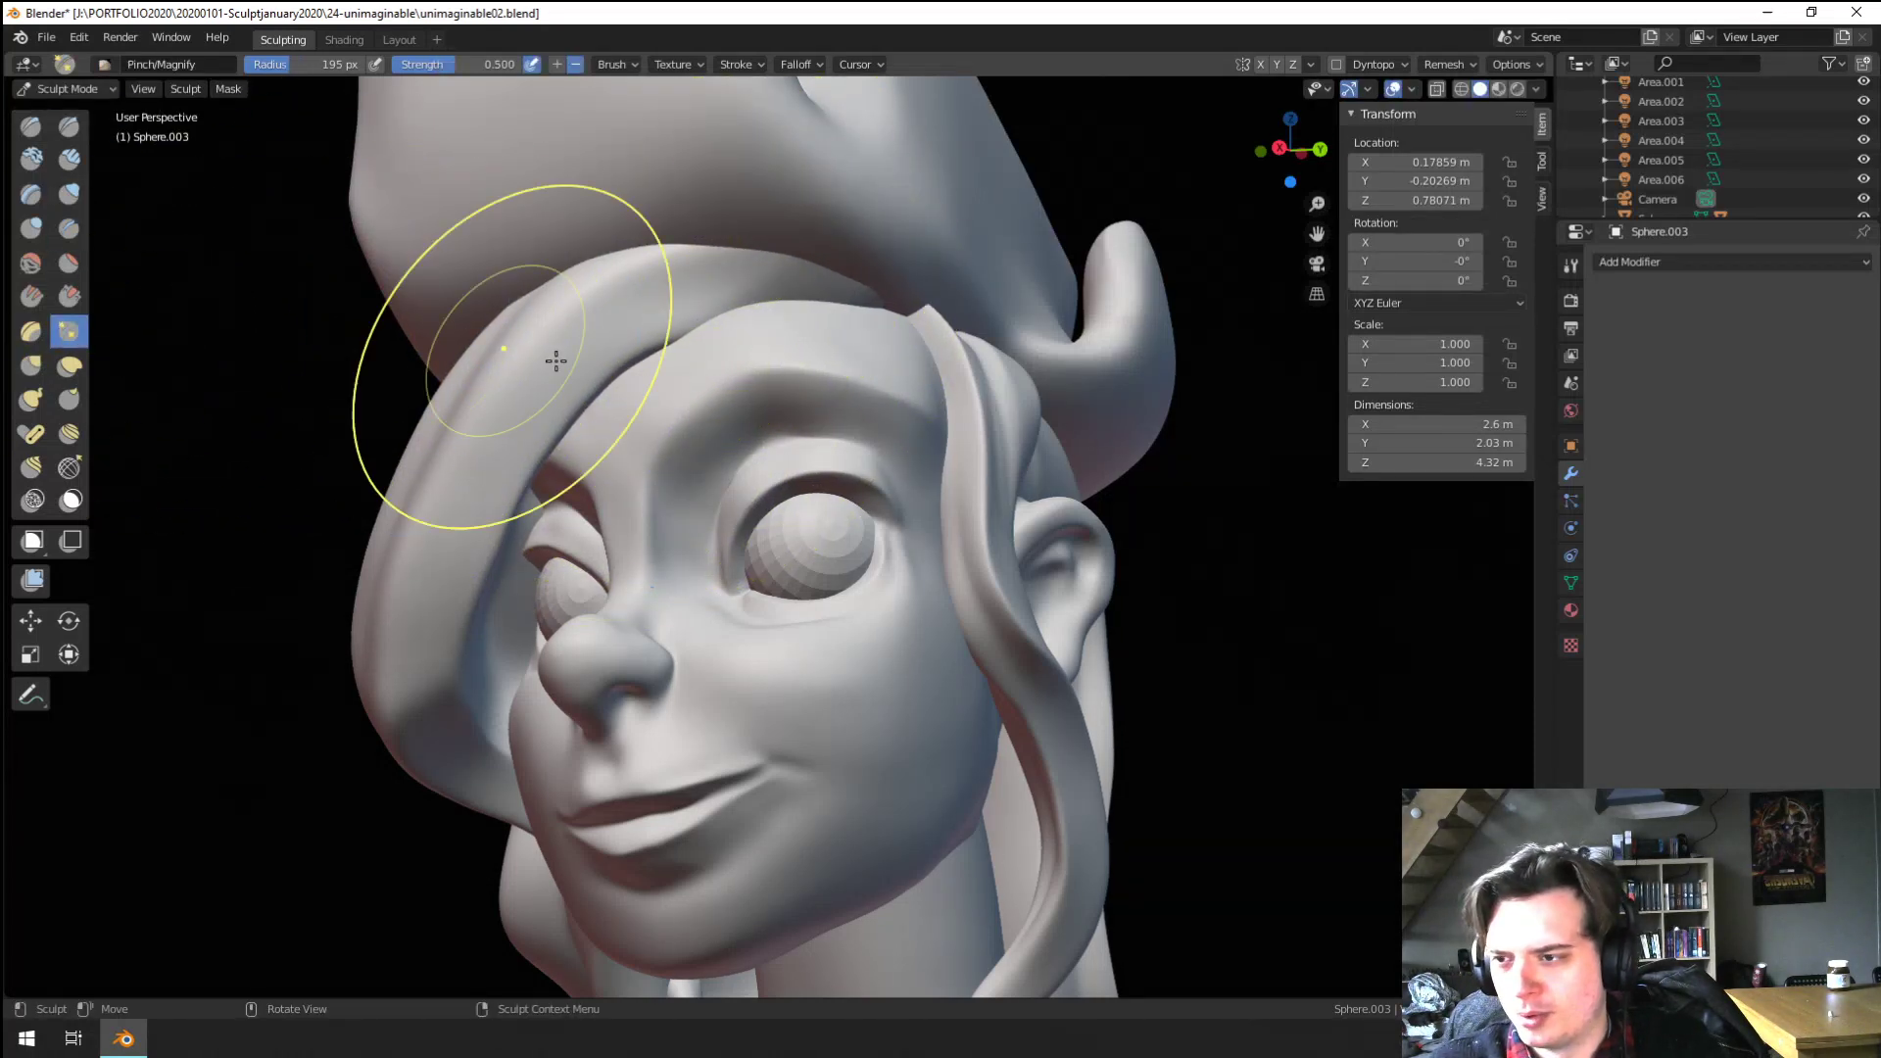
mouse_move(819, 303)
middle_mouse_down()
mouse_move(575, 450)
mouse_move(692, 409)
mouse_move(700, 432)
mouse_move(567, 608)
mouse_move(714, 403)
mouse_move(666, 545)
mouse_move(745, 627)
mouse_move(740, 549)
middle_mouse_up()
Adjust the volume of the hair on the side of the head with a large Grab brush, starting at 380 px
key("g")
mouse_move(691, 651)
middle_mouse_down()
mouse_move(848, 753)
mouse_move(798, 784)
mouse_move(770, 837)
middle_mouse_up()
left_click_drag(764, 842, 770, 831)
mouse_move(770, 826)
middle_mouse_down("ctrl")
mouse_move(693, 843)
mouse_move(757, 735)
middle_mouse_up("ctrl")
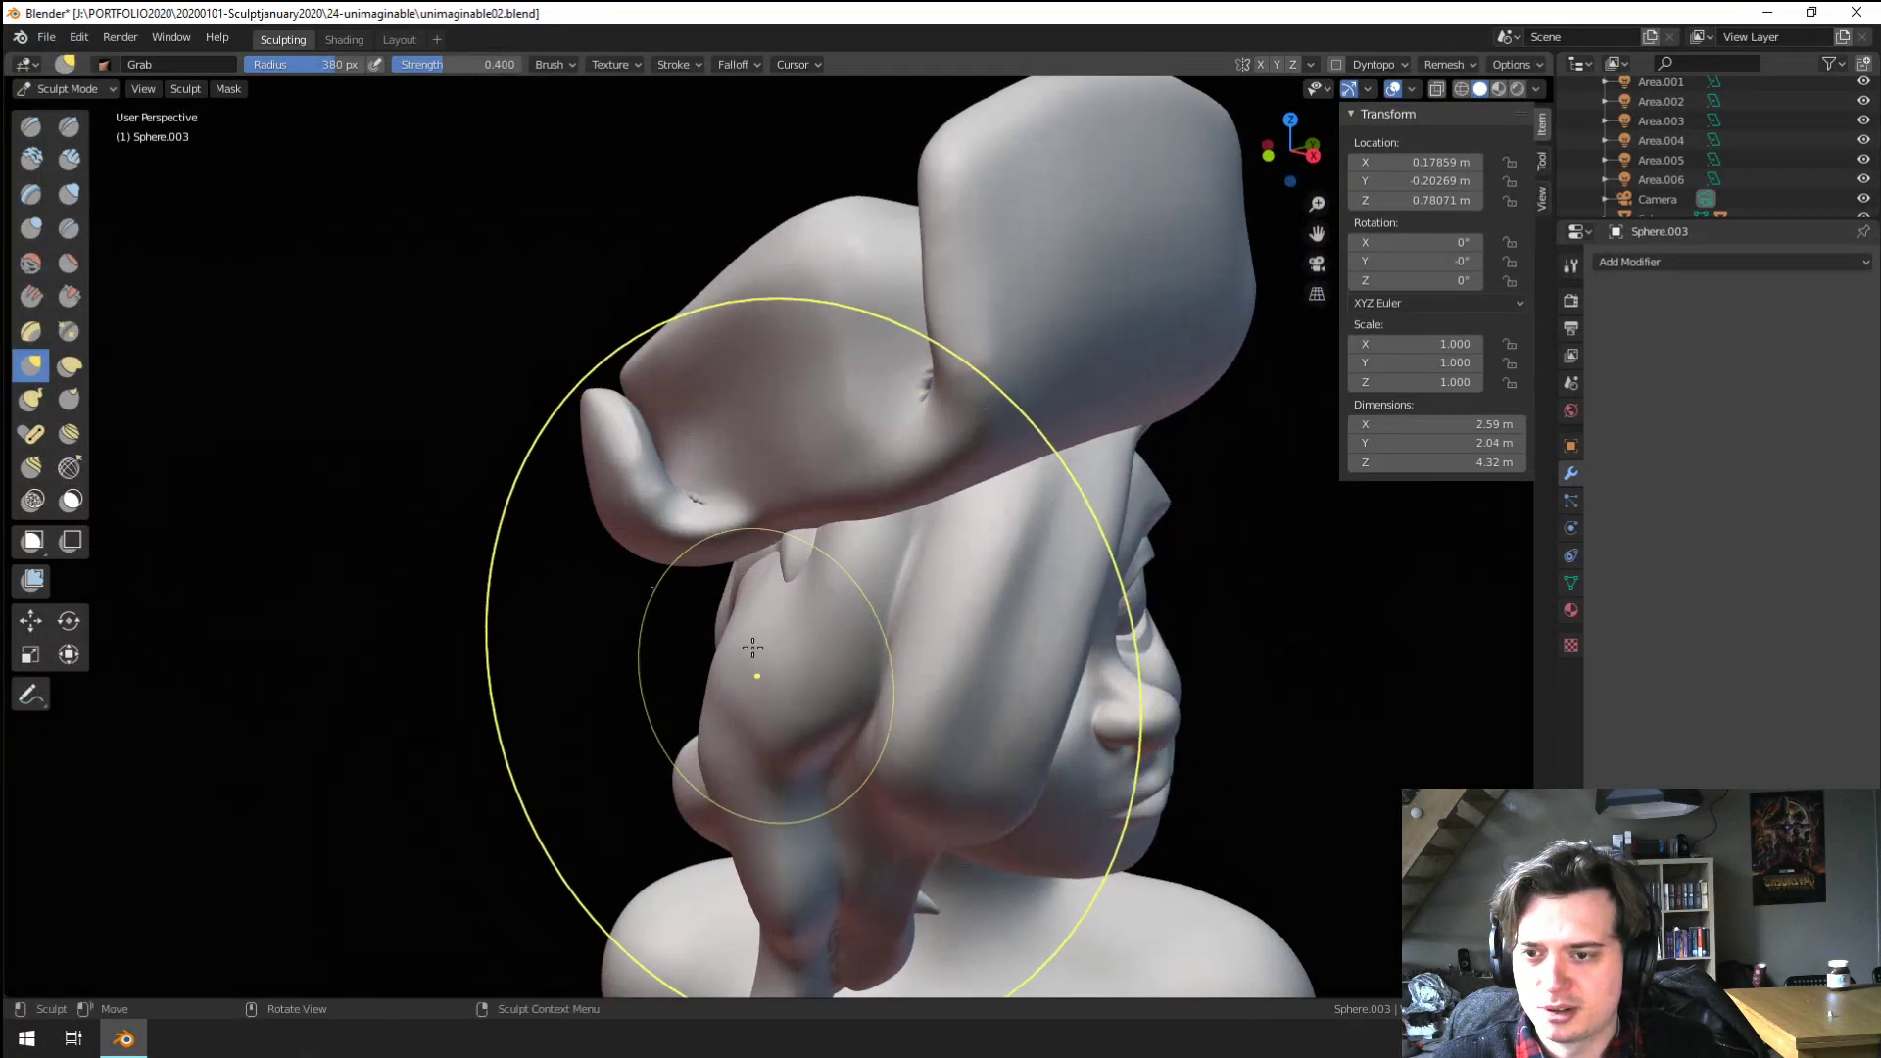
key("f")
left_click(828, 642)
middle_click_drag(798, 550, 780, 509)
left_click_drag(779, 517, 743, 523)
middle_click_drag(747, 534, 781, 668, "ctrl")
Lift the top of the hair beneath the hat slightly with the Grab brush at 299 px
mouse_move(782, 667)
middle_mouse_down()
mouse_move(600, 705)
mouse_move(579, 672)
mouse_move(648, 412)
middle_mouse_up()
key("f")
left_click(752, 358)
left_click_drag(870, 308, 882, 292)
middle_click_drag(862, 294, 798, 416, "ctrl")
middle_click_drag(784, 416, 780, 441)
middle_click_drag(745, 549, 706, 441, "ctrl")
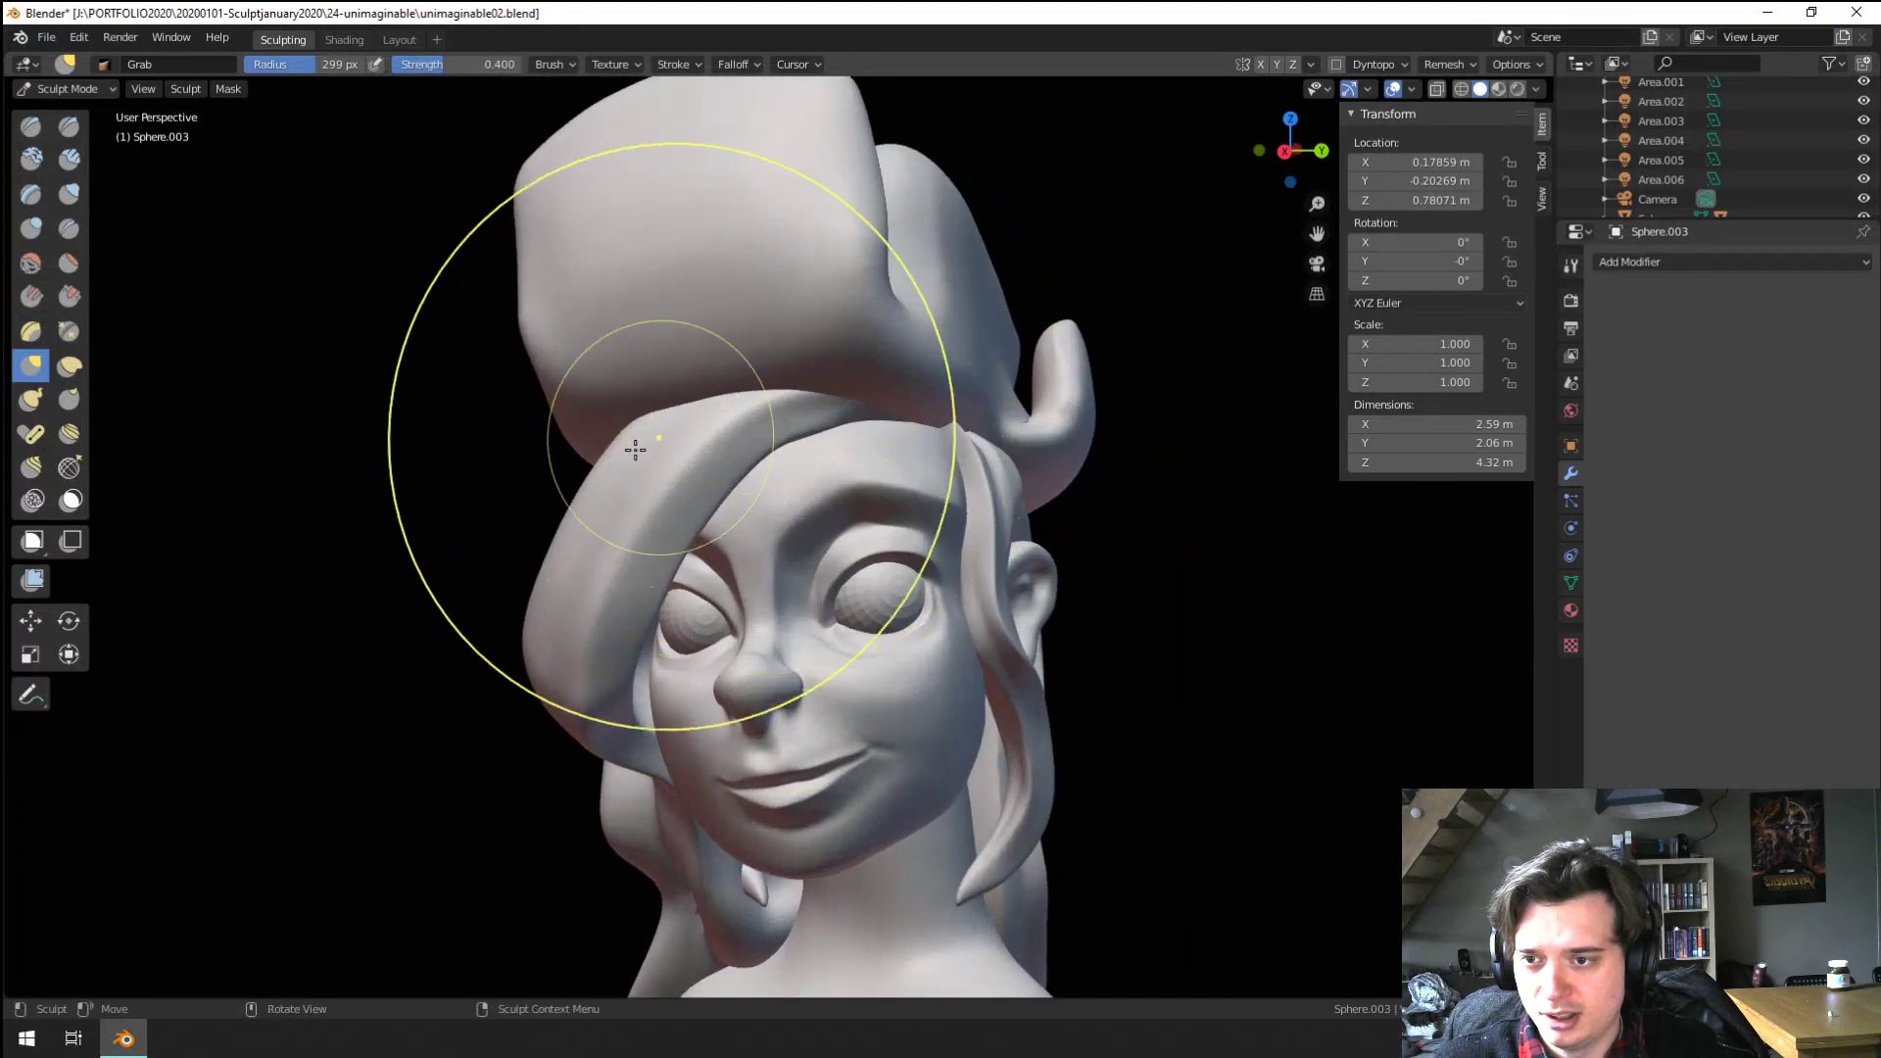
Pull the large lock's upper bend slightly outward with the Grab brush at 325 px
key("f")
left_click(676, 438)
left_click_drag(662, 438, 649, 441)
middle_click_drag(647, 457, 649, 578, "ctrl")
middle_click_drag(649, 578, 666, 509)
middle_click_drag(666, 510, 627, 407, "ctrl")
Lift the large lock's top over the forehead and shift its front edge outward with the Grab brush at 230 px
left_click(68, 262)
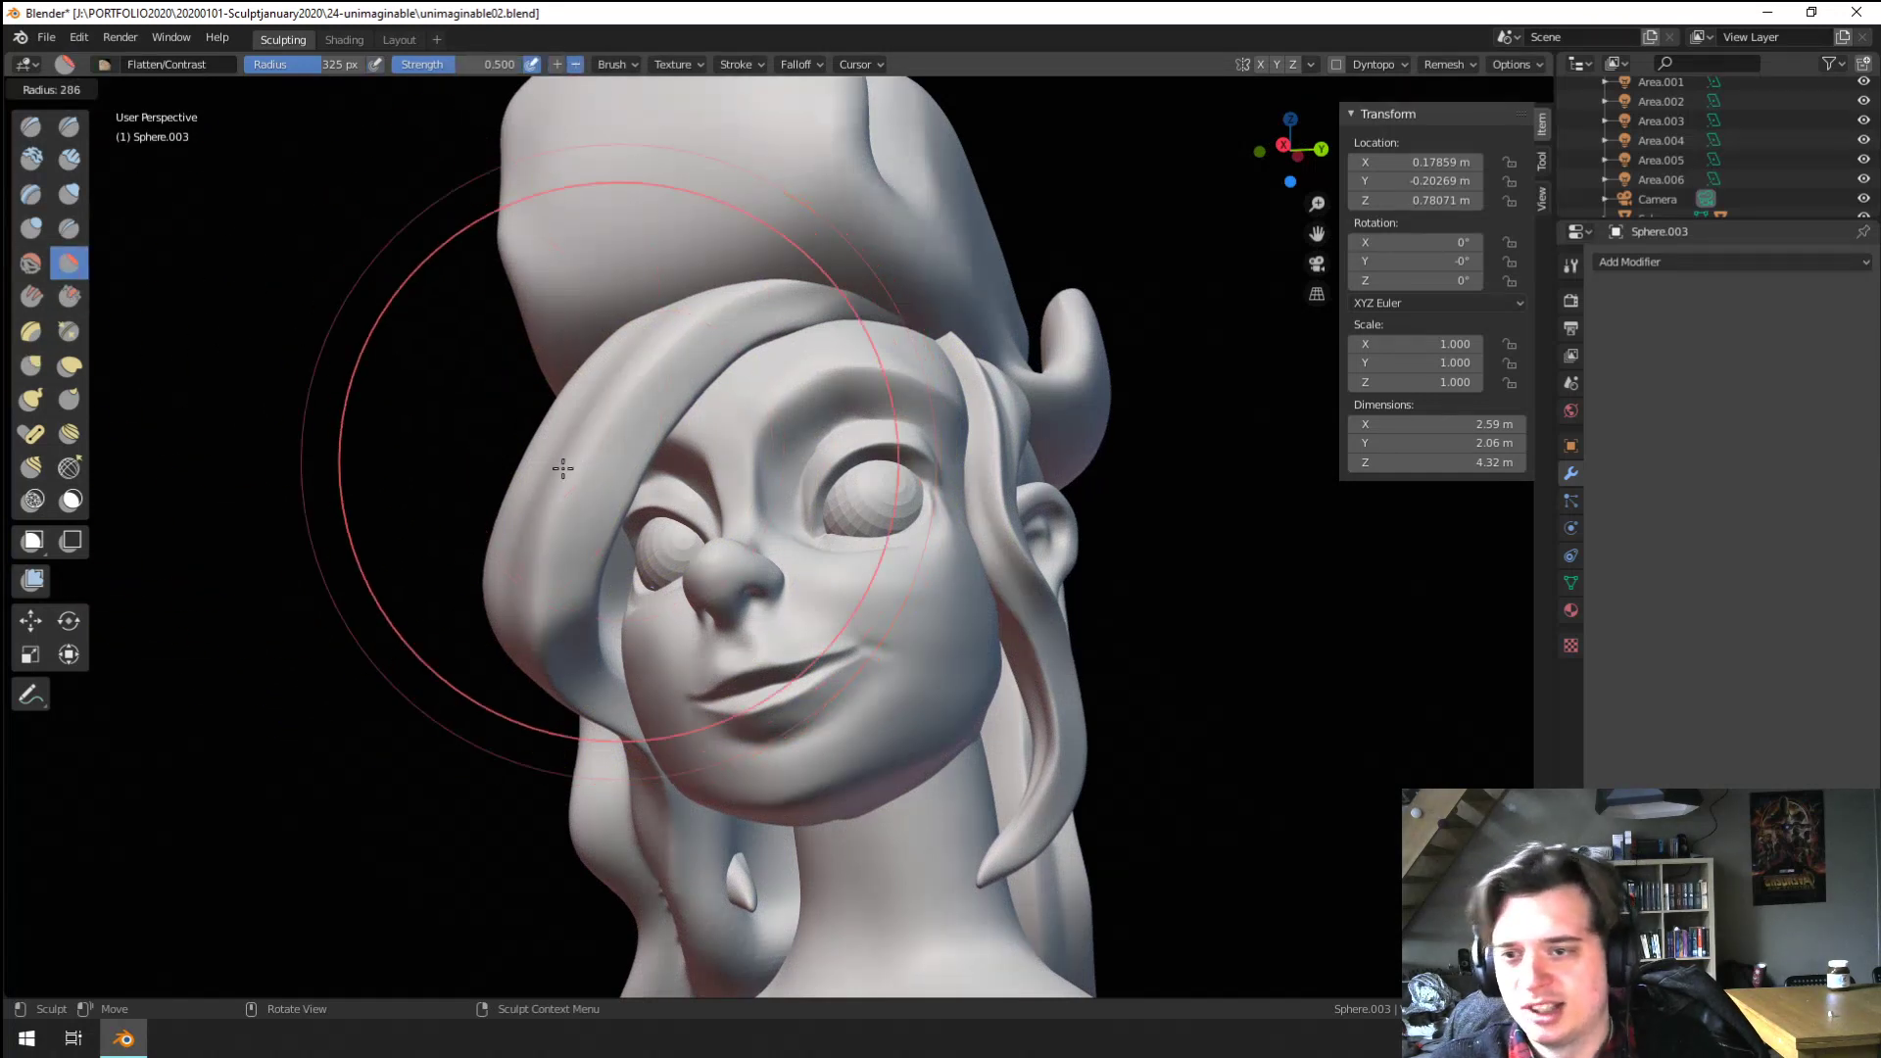
mouse_move(705, 363)
middle_mouse_down()
mouse_move(723, 402)
mouse_move(764, 386)
middle_mouse_up()
key("g")
key("f")
left_click(1099, 307)
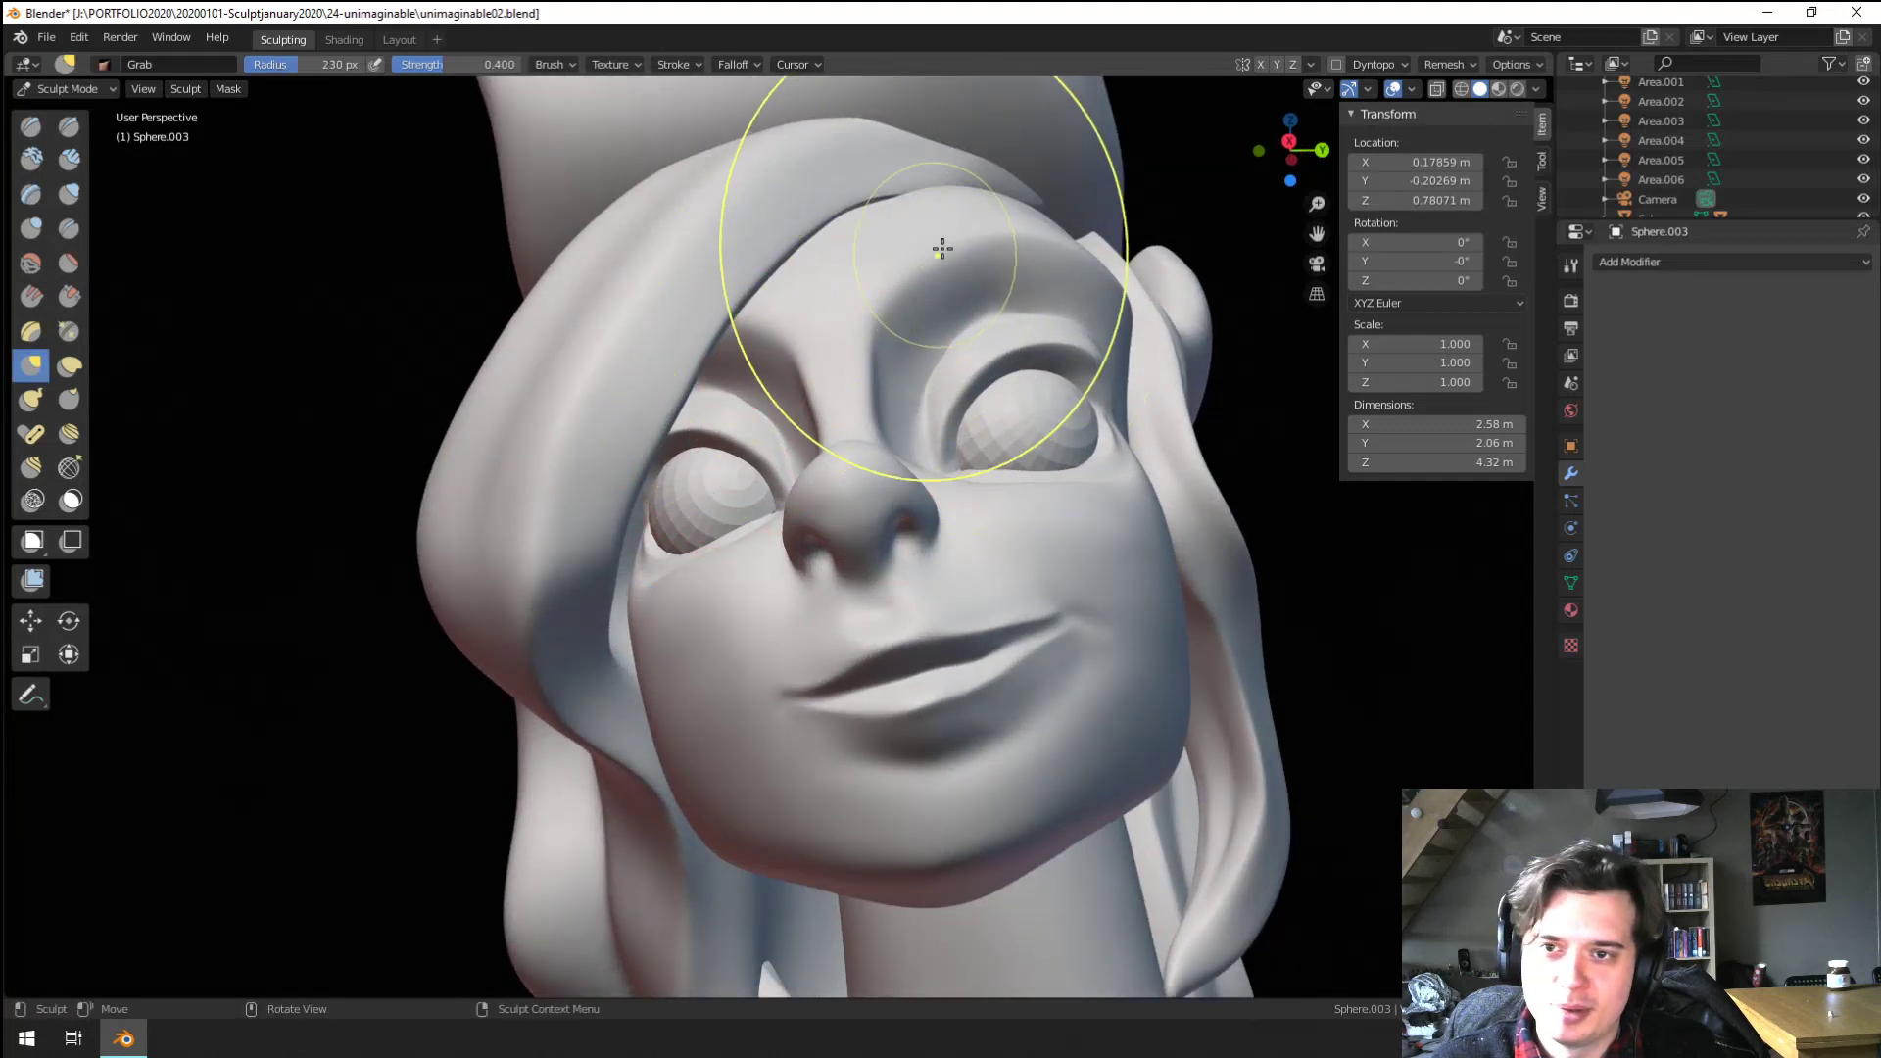
left_click_drag(941, 248, 959, 210)
mouse_move(935, 224)
middle_mouse_down()
mouse_move(941, 268)
mouse_move(913, 305)
middle_mouse_up()
left_click_drag(727, 415, 713, 425)
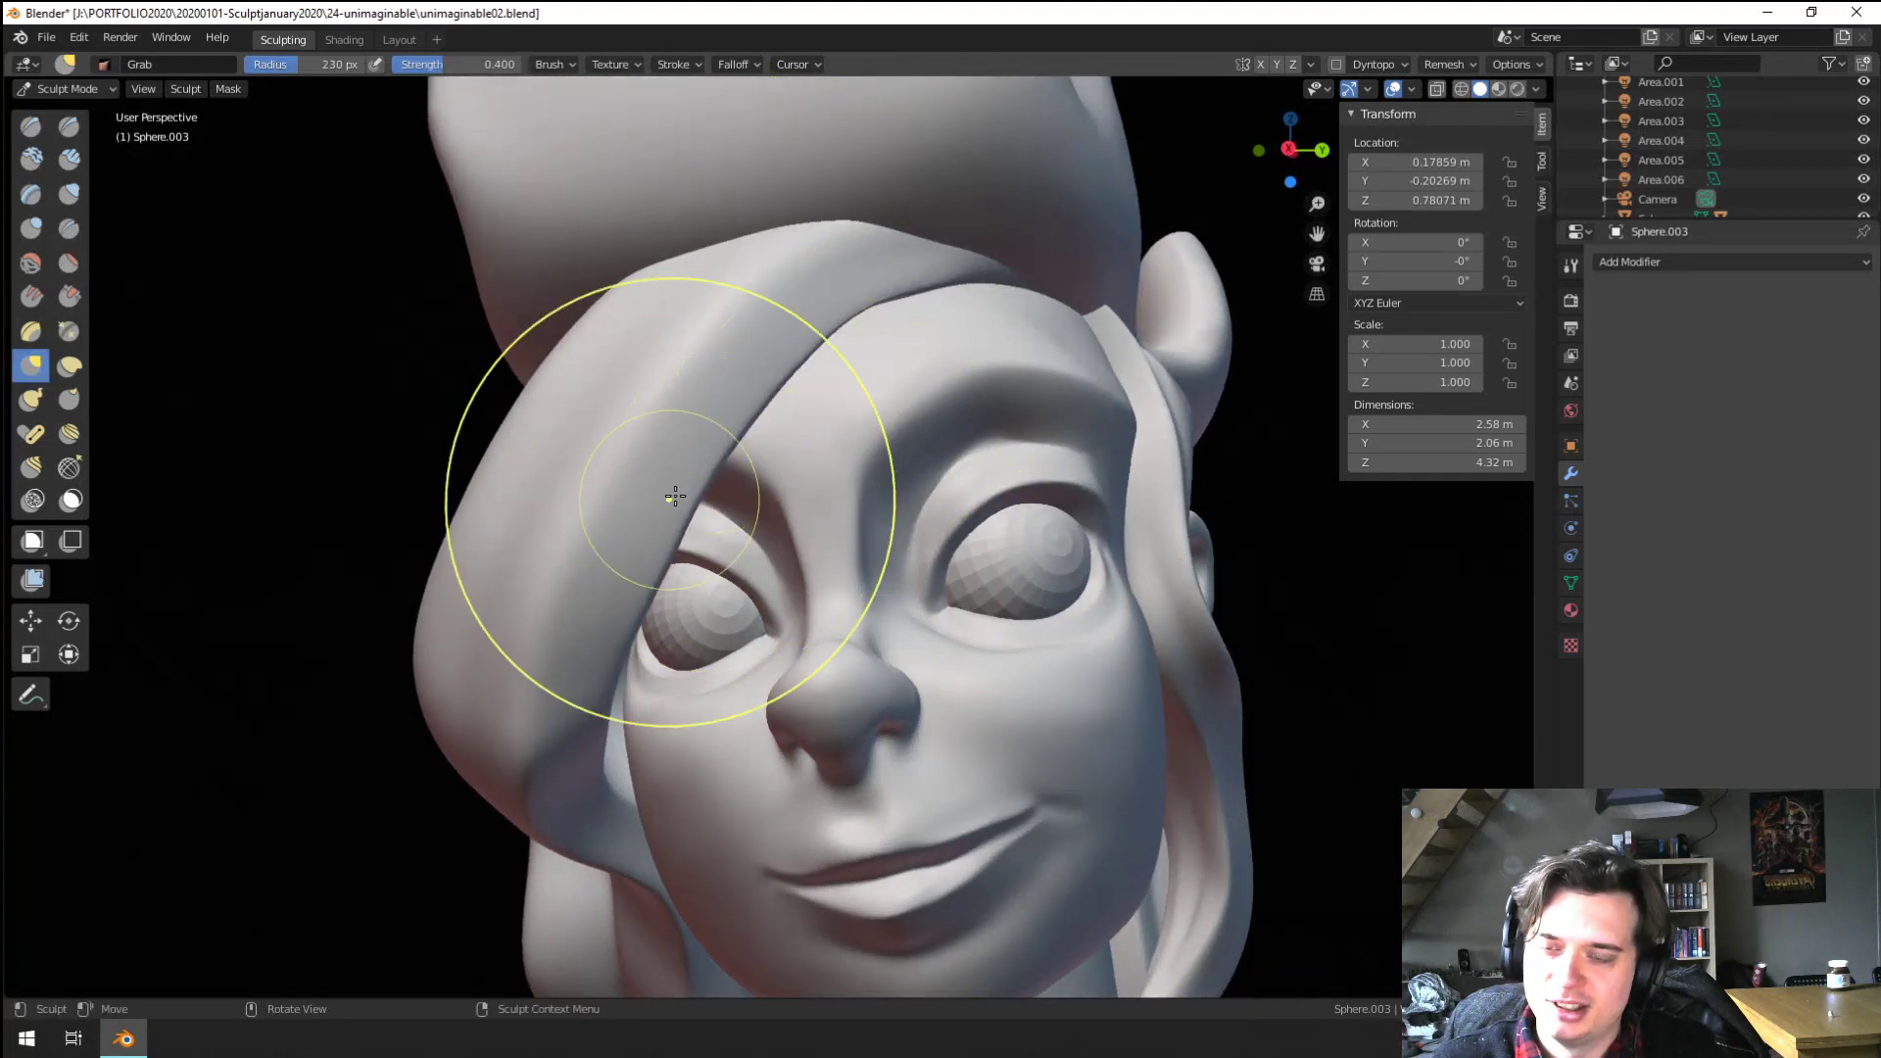
Nudge the large lock's lower curl down and outward from a low side angle with an enlarged Grab brush
mouse_move(672, 495)
middle_mouse_down("ctrl")
mouse_move(597, 663)
mouse_move(627, 588)
middle_mouse_up("ctrl")
mouse_move(627, 588)
middle_mouse_down("ctrl")
mouse_move(660, 516)
mouse_move(636, 475)
middle_mouse_up("ctrl")
mouse_move(637, 475)
middle_mouse_down()
mouse_move(700, 484)
mouse_move(769, 412)
middle_mouse_up()
key("f")
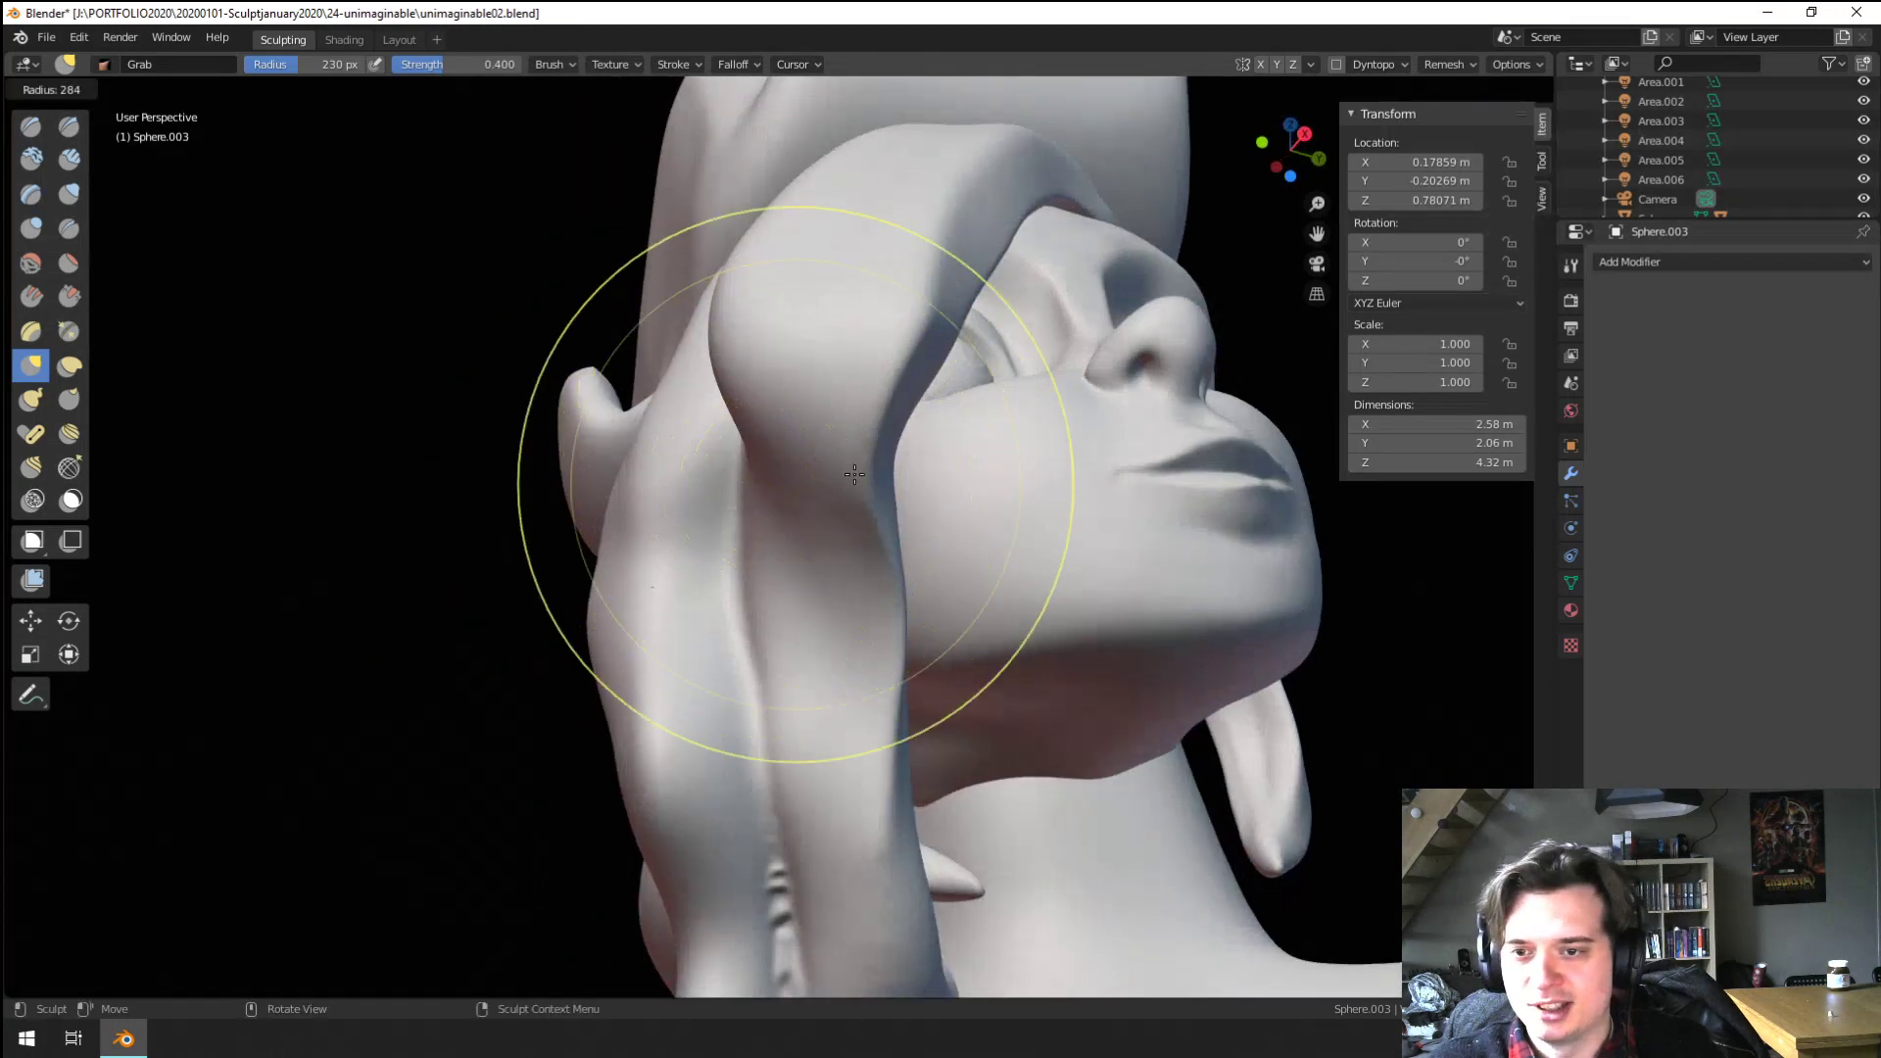
left_click(1075, 485)
left_click_drag(865, 486, 851, 505)
mouse_move(867, 382)
middle_mouse_down()
mouse_move(846, 454)
mouse_move(881, 487)
mouse_move(842, 470)
middle_mouse_up()
Sharpen the large lock's front ridge up toward its top with the Crease brush at 70 px
key("f")
left_click(818, 454)
left_click(72, 232)
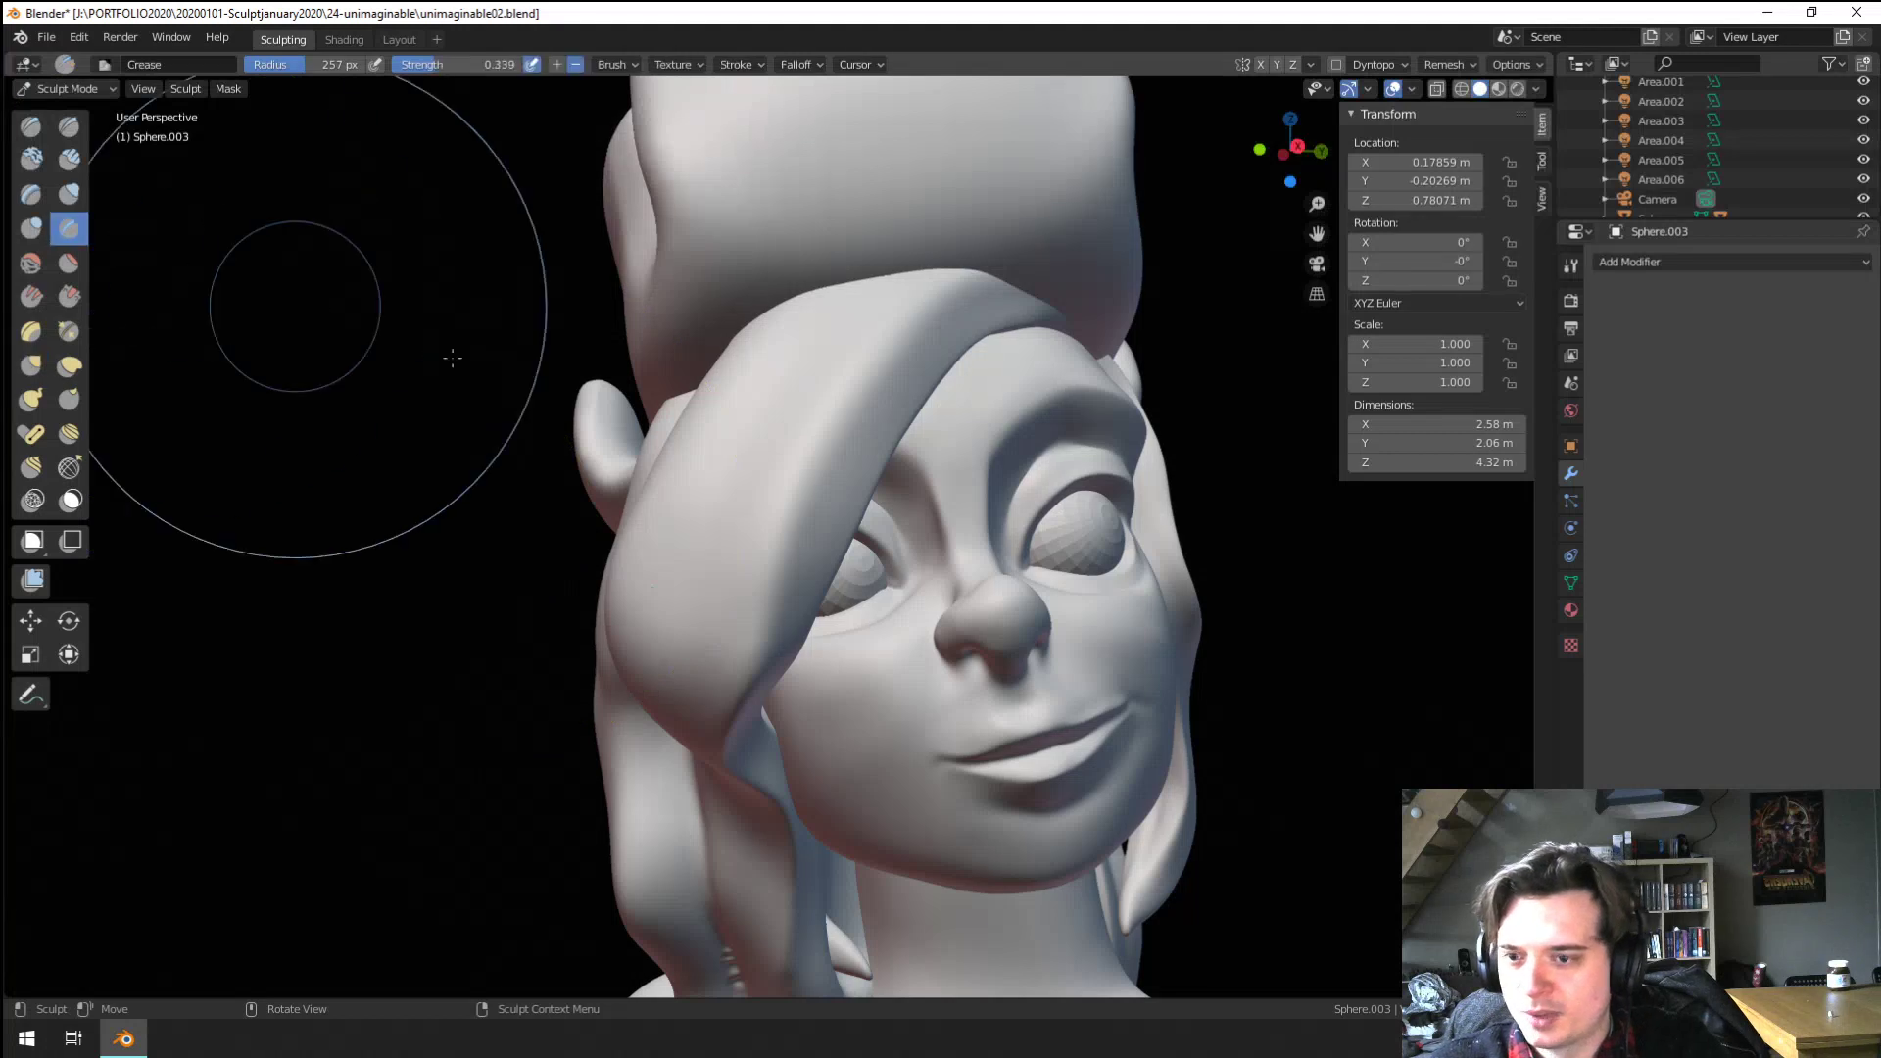
middle_click_drag(970, 527, 924, 533)
key("f")
left_click(568, 602)
middle_click_drag(769, 292, 674, 506)
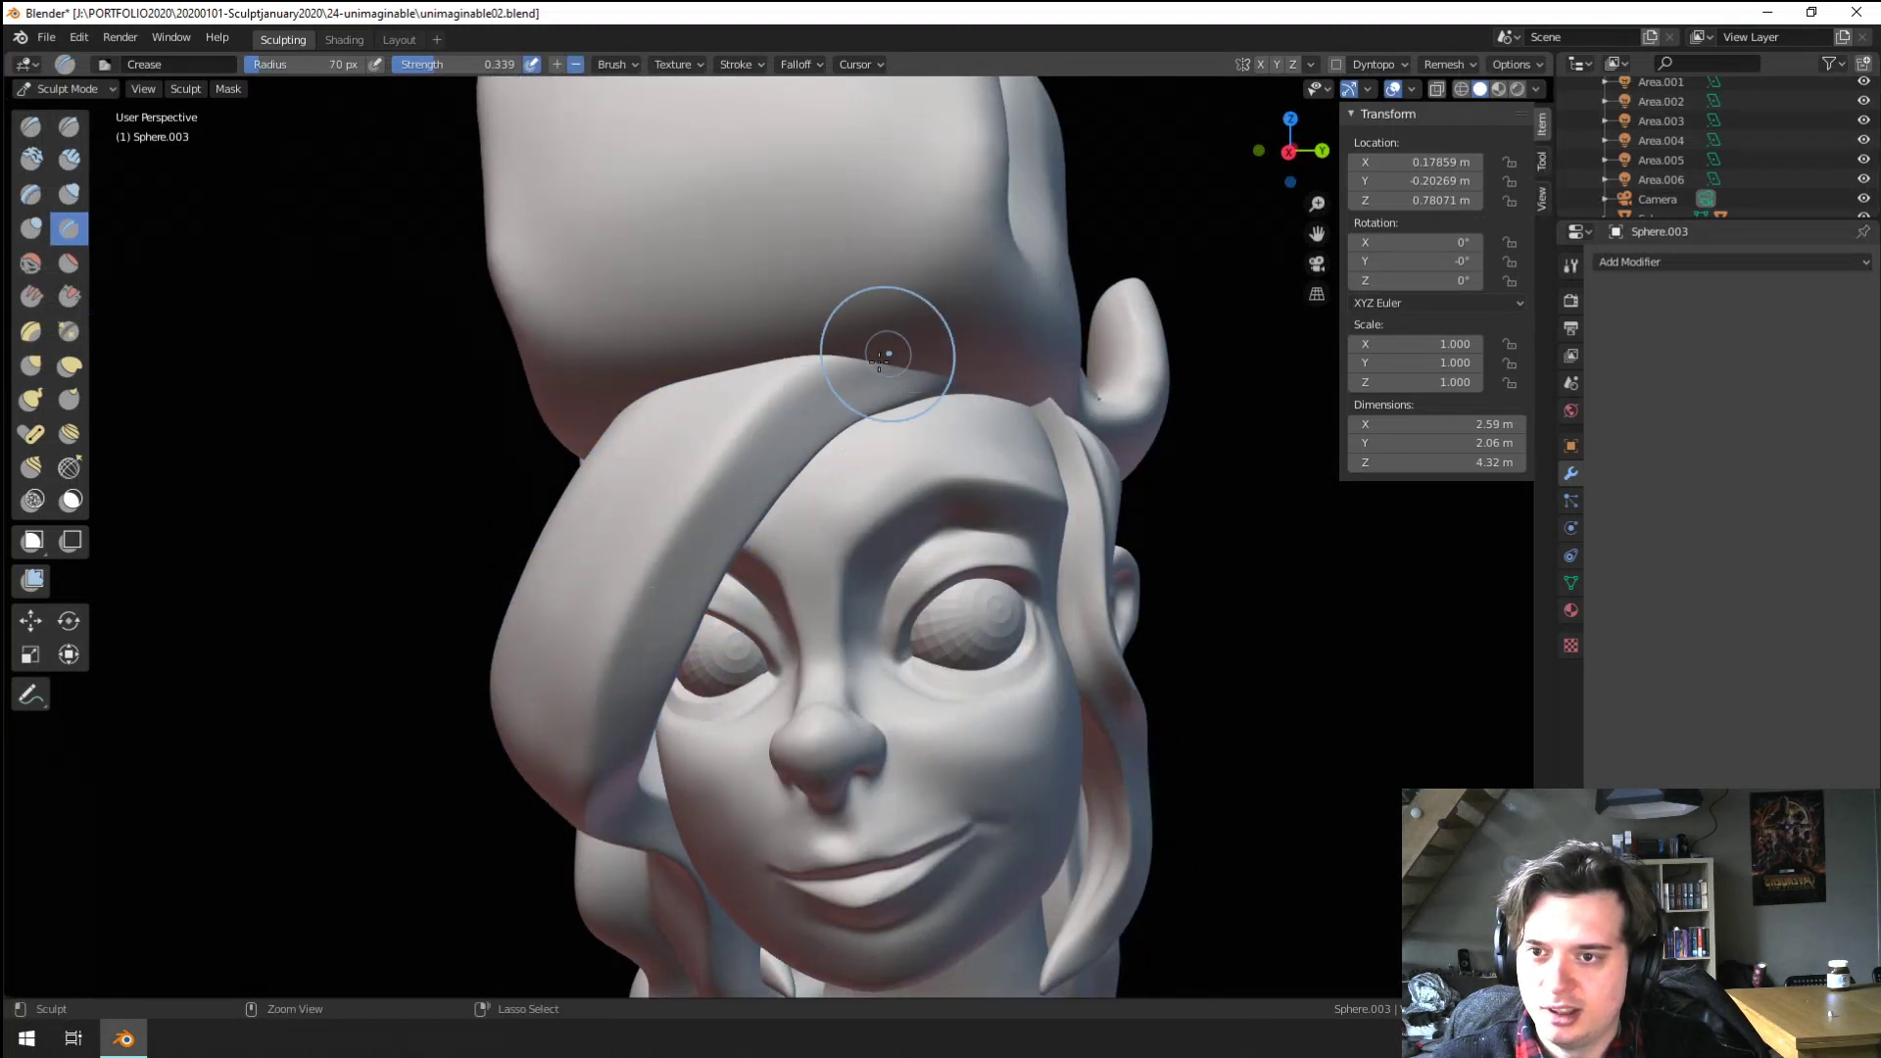
mouse_move(671, 615)
middle_mouse_down()
mouse_move(608, 545)
mouse_move(600, 642)
middle_mouse_up()
Flatten the planes beside the large lock's front ridge with the Flatten/Contrast brush at 135 px and 158 px
key("f")
left_click(810, 513)
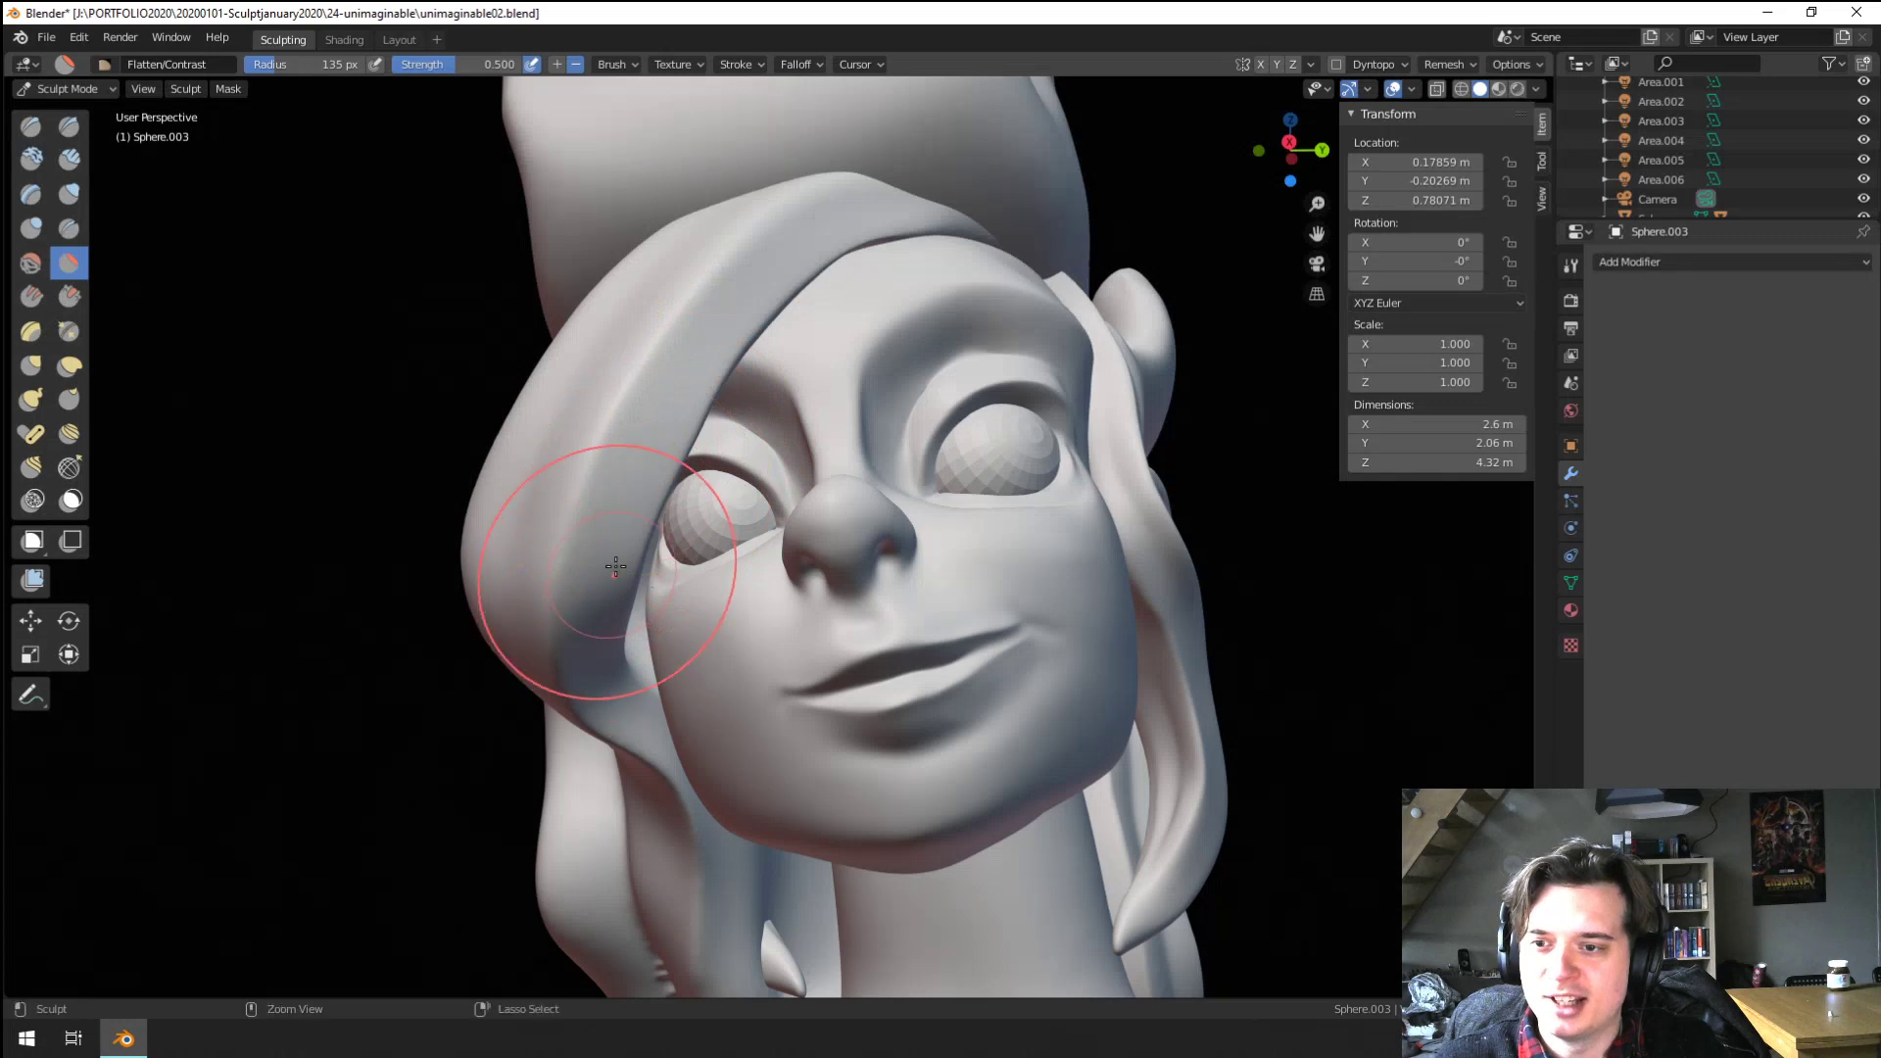
middle_click_drag(615, 566, 629, 655, "ctrl")
middle_click_drag(629, 654, 697, 556)
middle_click_drag(698, 556, 680, 544)
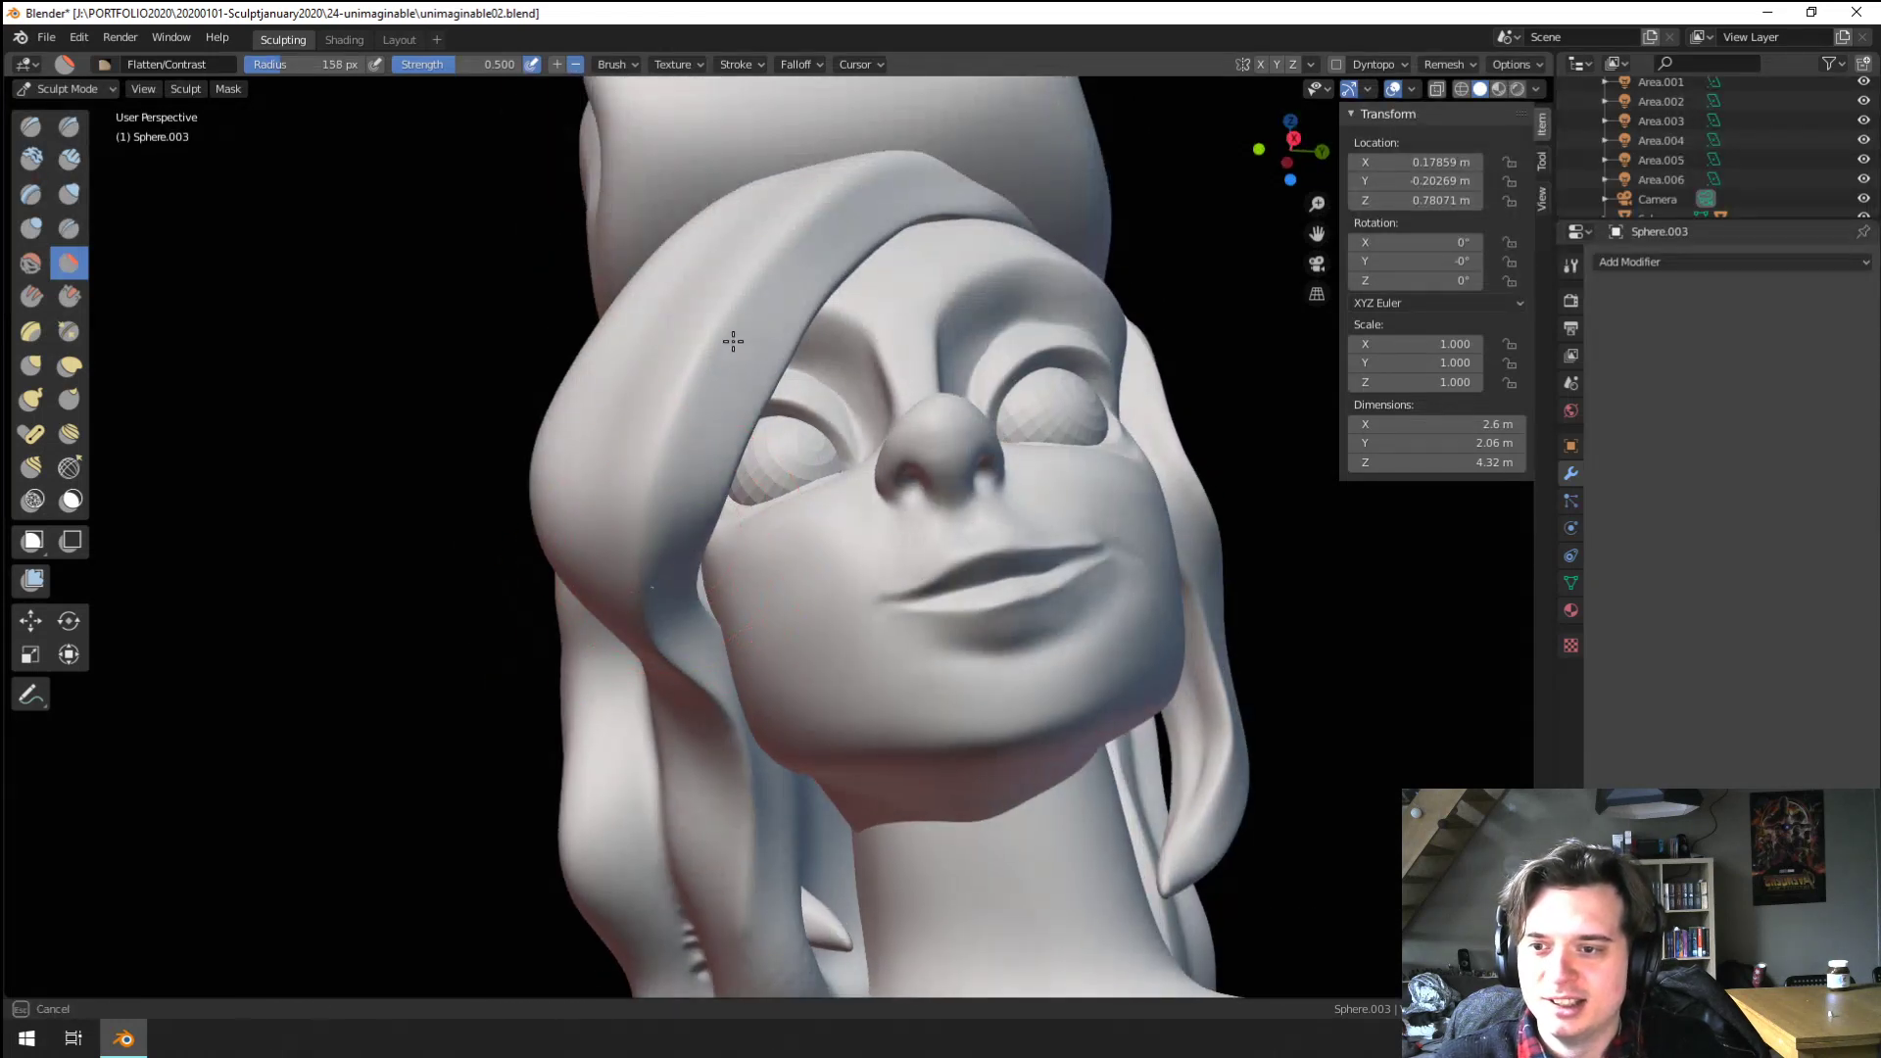
mouse_move(746, 391)
middle_mouse_down()
mouse_move(650, 441)
mouse_move(698, 427)
middle_mouse_up()
key("f")
mouse_move(465, 638)
middle_mouse_down()
mouse_move(650, 474)
mouse_move(718, 490)
middle_mouse_up()
left_click(505, 603)
mouse_move(718, 490)
middle_mouse_down()
mouse_move(751, 517)
mouse_move(710, 456)
middle_mouse_up()
Nudge the large lock's lower curl slightly upward with the Grab brush at 253 px
key("g")
key("f")
left_click(900, 495)
middle_click_drag(900, 495, 942, 515)
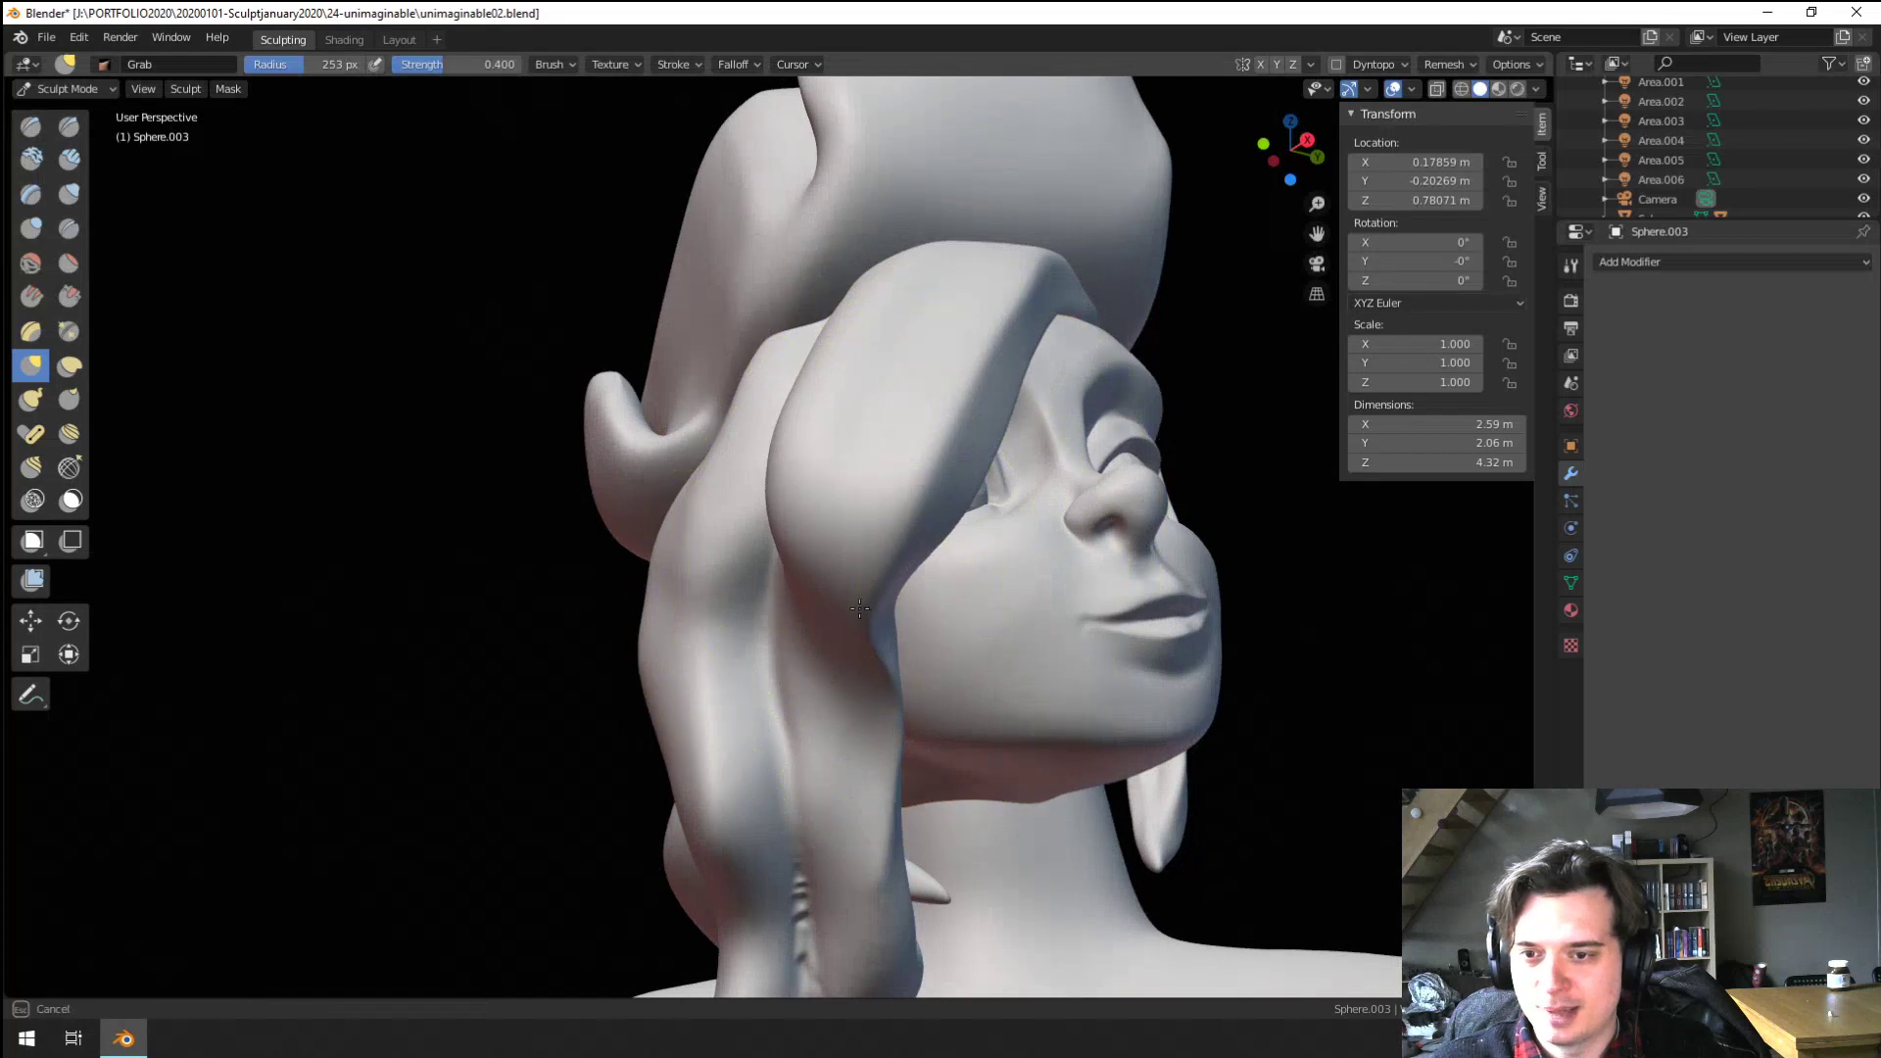
left_click_drag(860, 608, 862, 596)
middle_click_drag(862, 596, 845, 608)
Pull the large lock's lower front edge toward the face with the Grab brush at 272 px
key("f")
left_click(858, 602)
key("f")
left_click(902, 565)
left_click_drag(926, 539, 964, 510)
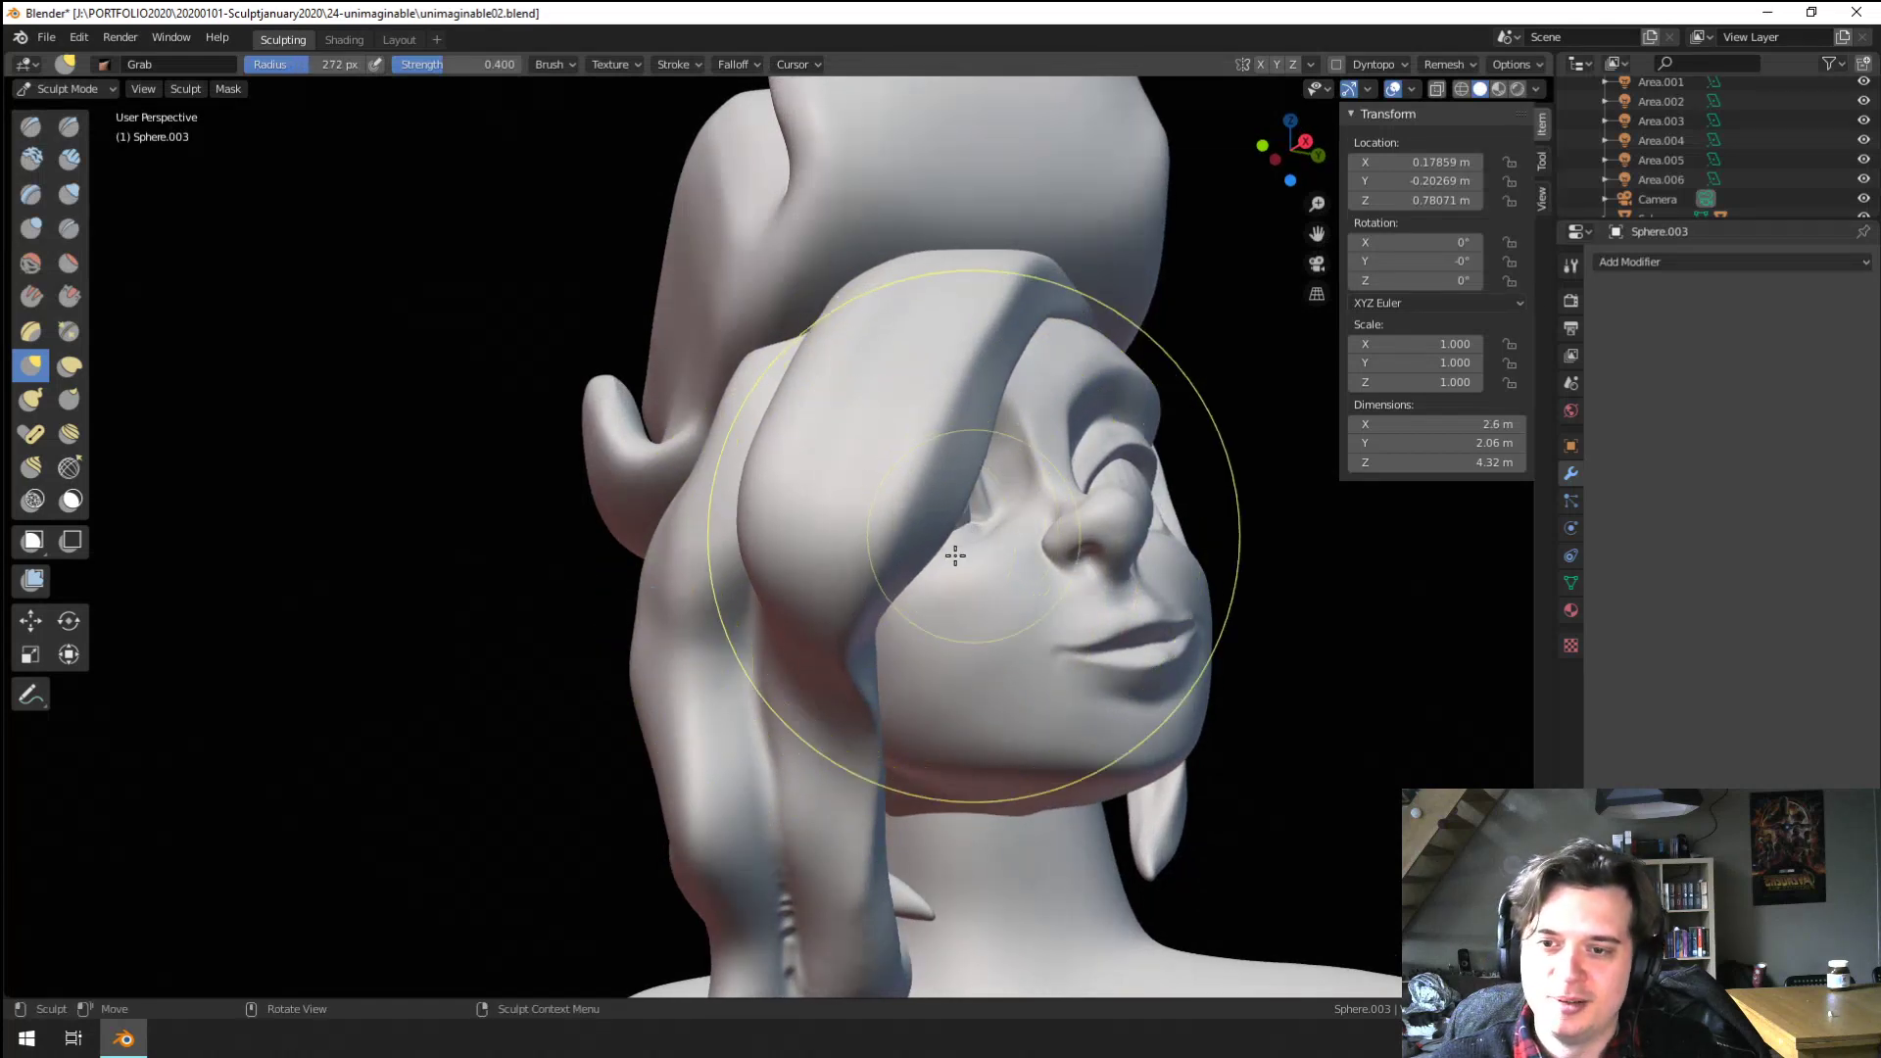
middle_click_drag(832, 626, 684, 617)
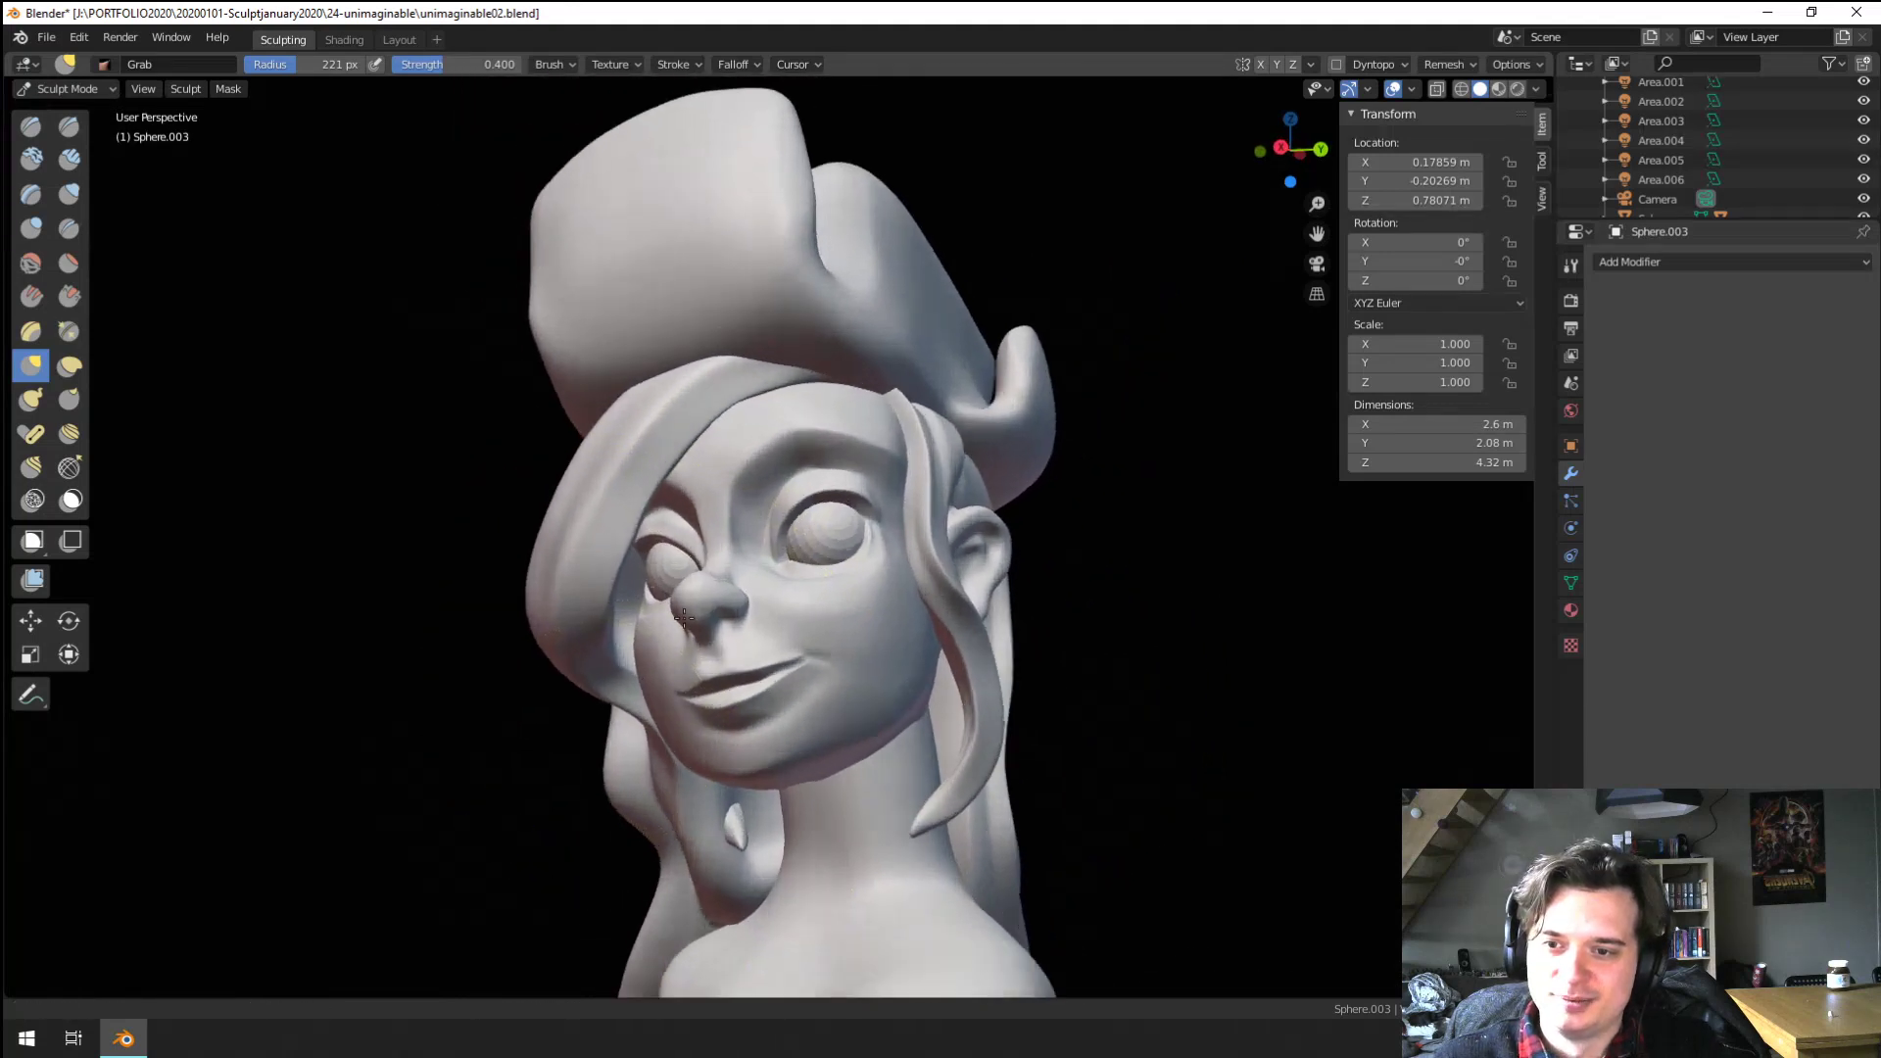
scroll(736, 573, "up", 2)
scroll(628, 441, "down", 2)
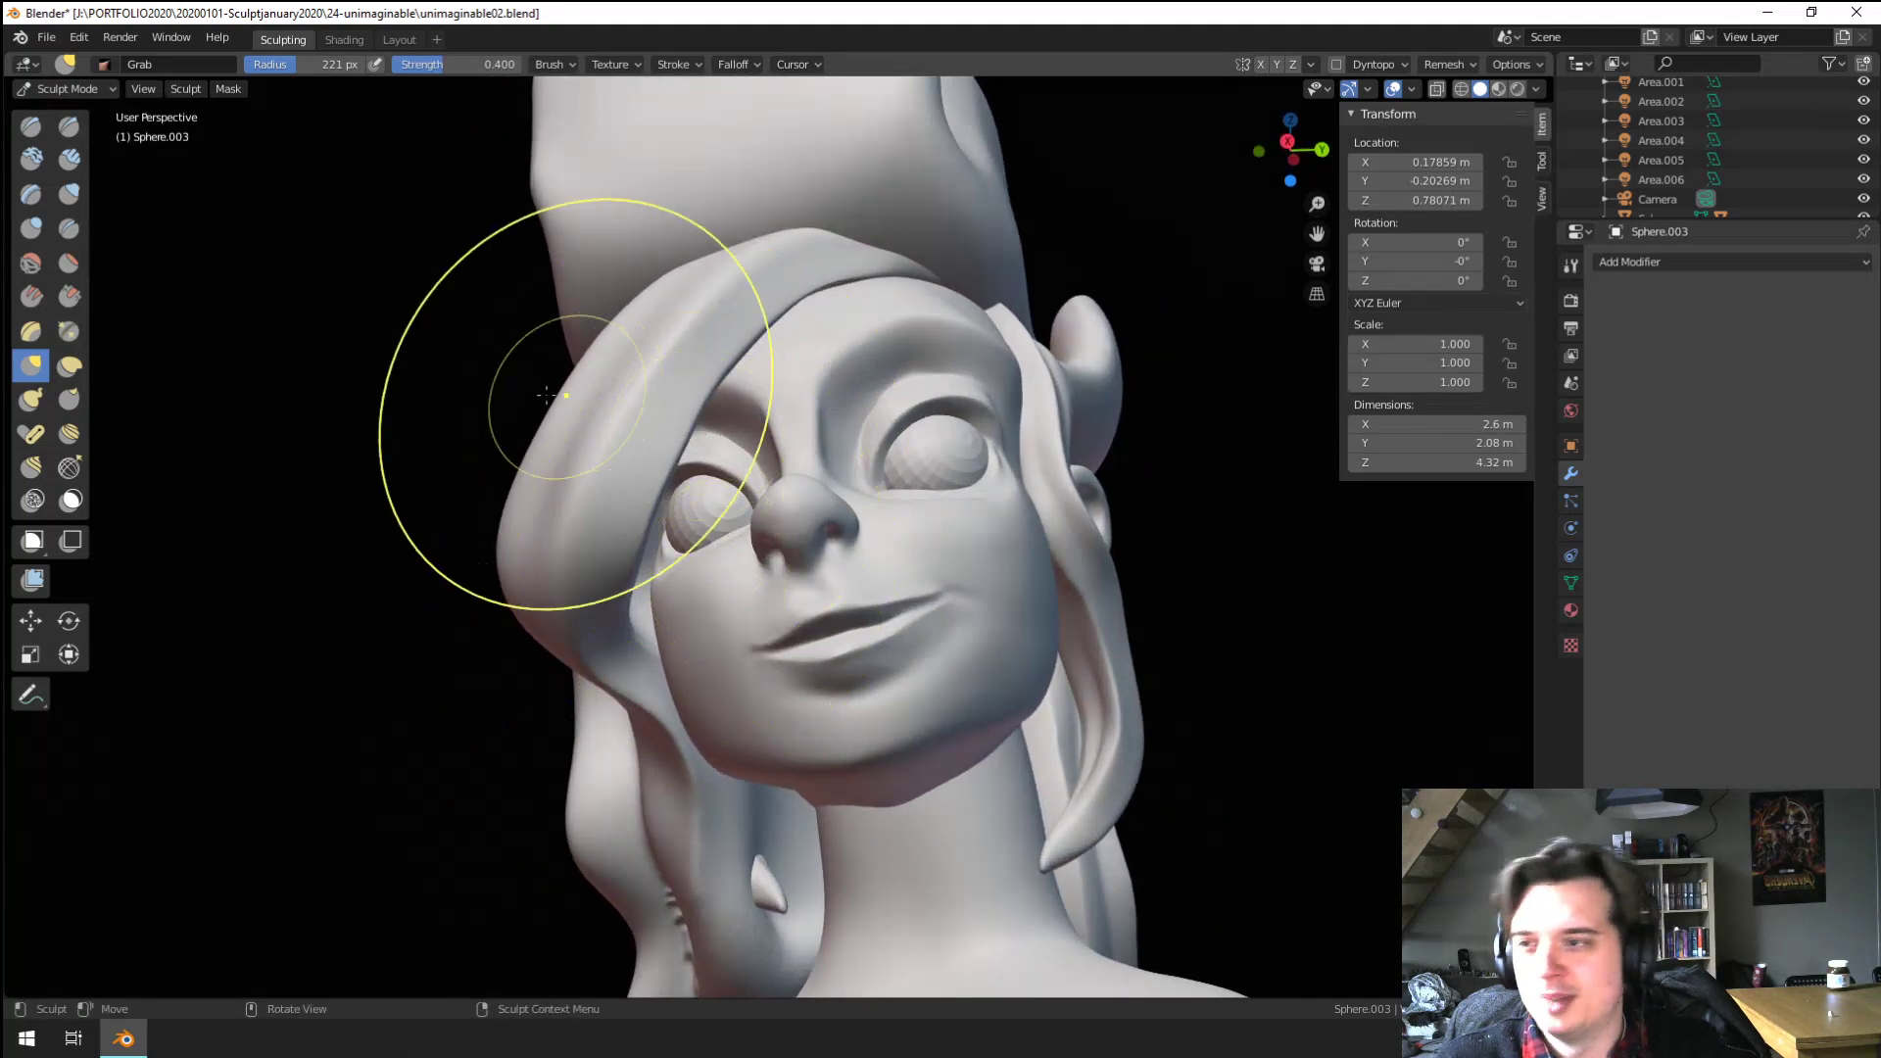
Tighten the large lock's front ridge with the Pinch/Magnify brush at 262 px
scroll(588, 399, "up", 2)
key("f")
left_click(636, 436)
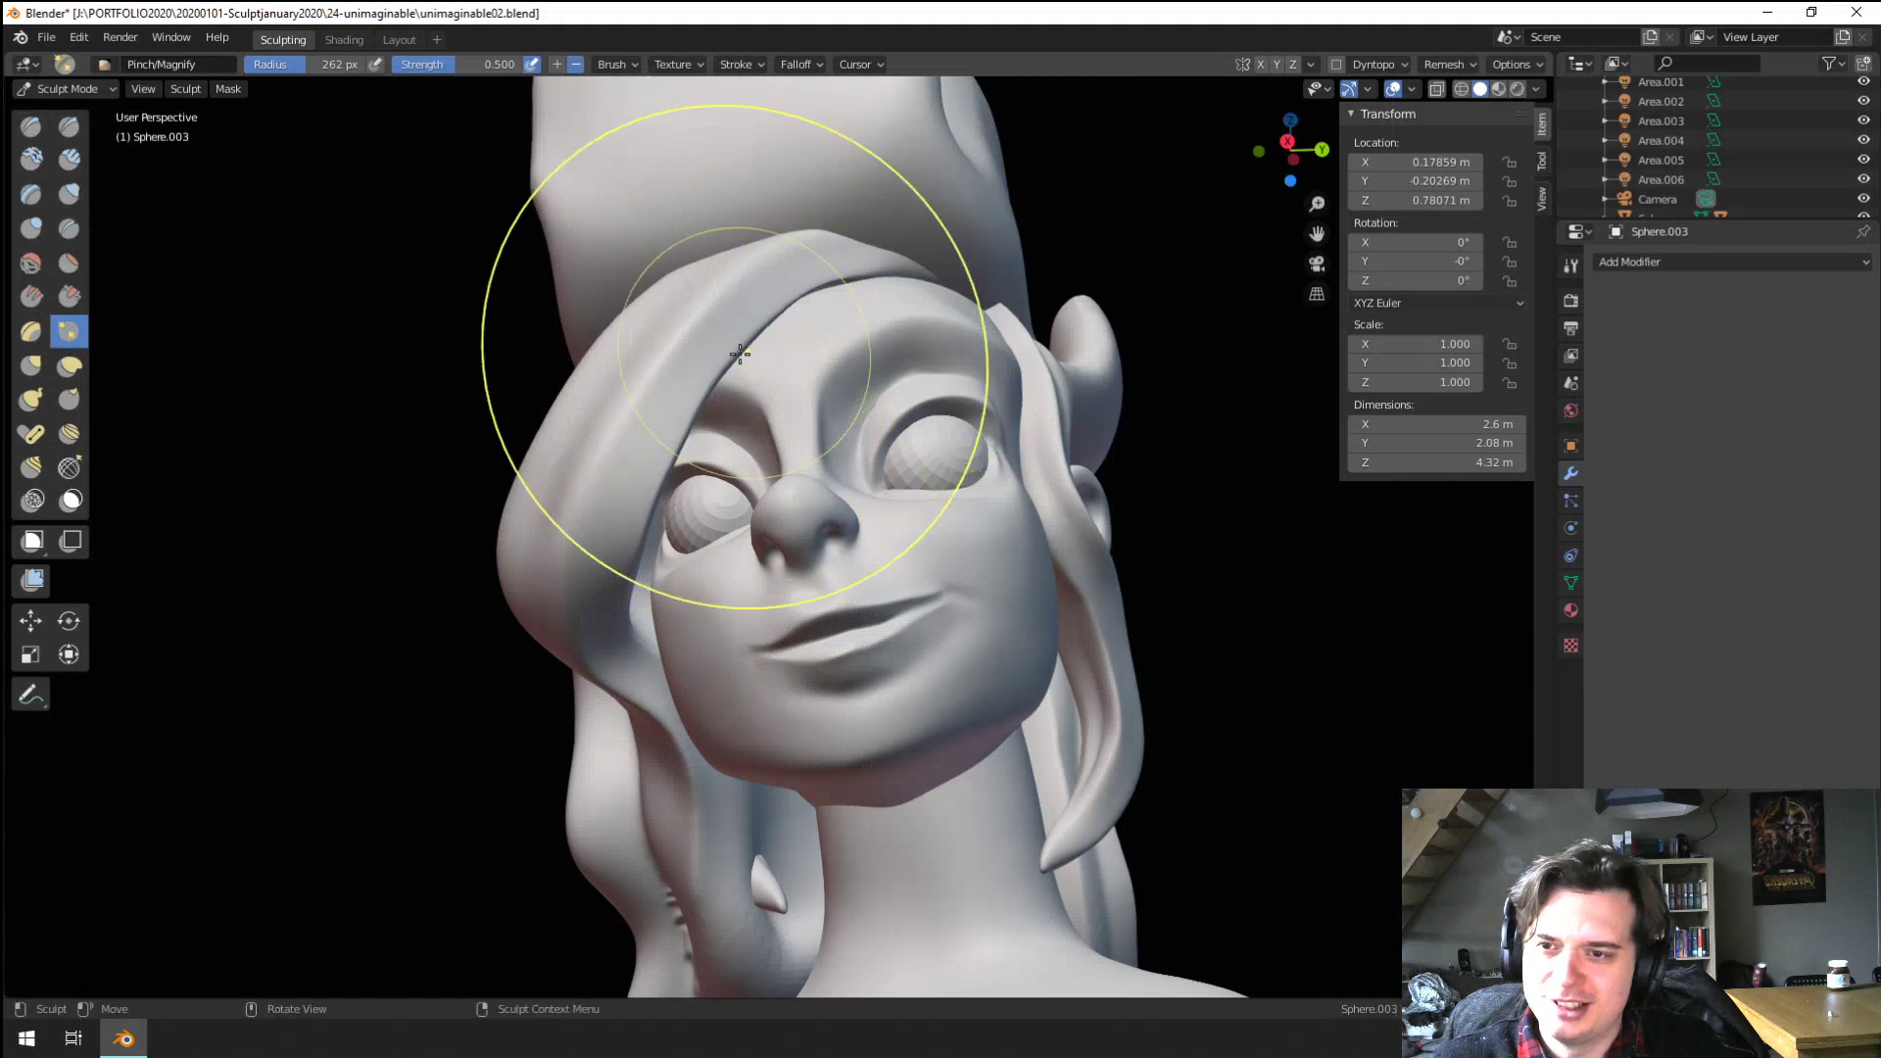
middle_click_drag(736, 359, 662, 450)
left_click_drag(768, 374, 701, 453)
mouse_move(600, 466)
middle_mouse_down("ctrl")
mouse_move(591, 659)
mouse_move(575, 660)
mouse_move(592, 785)
mouse_move(671, 721)
middle_mouse_up("ctrl")
mouse_move(671, 720)
middle_mouse_down("ctrl")
mouse_move(698, 558)
mouse_move(717, 552)
middle_mouse_up("ctrl")
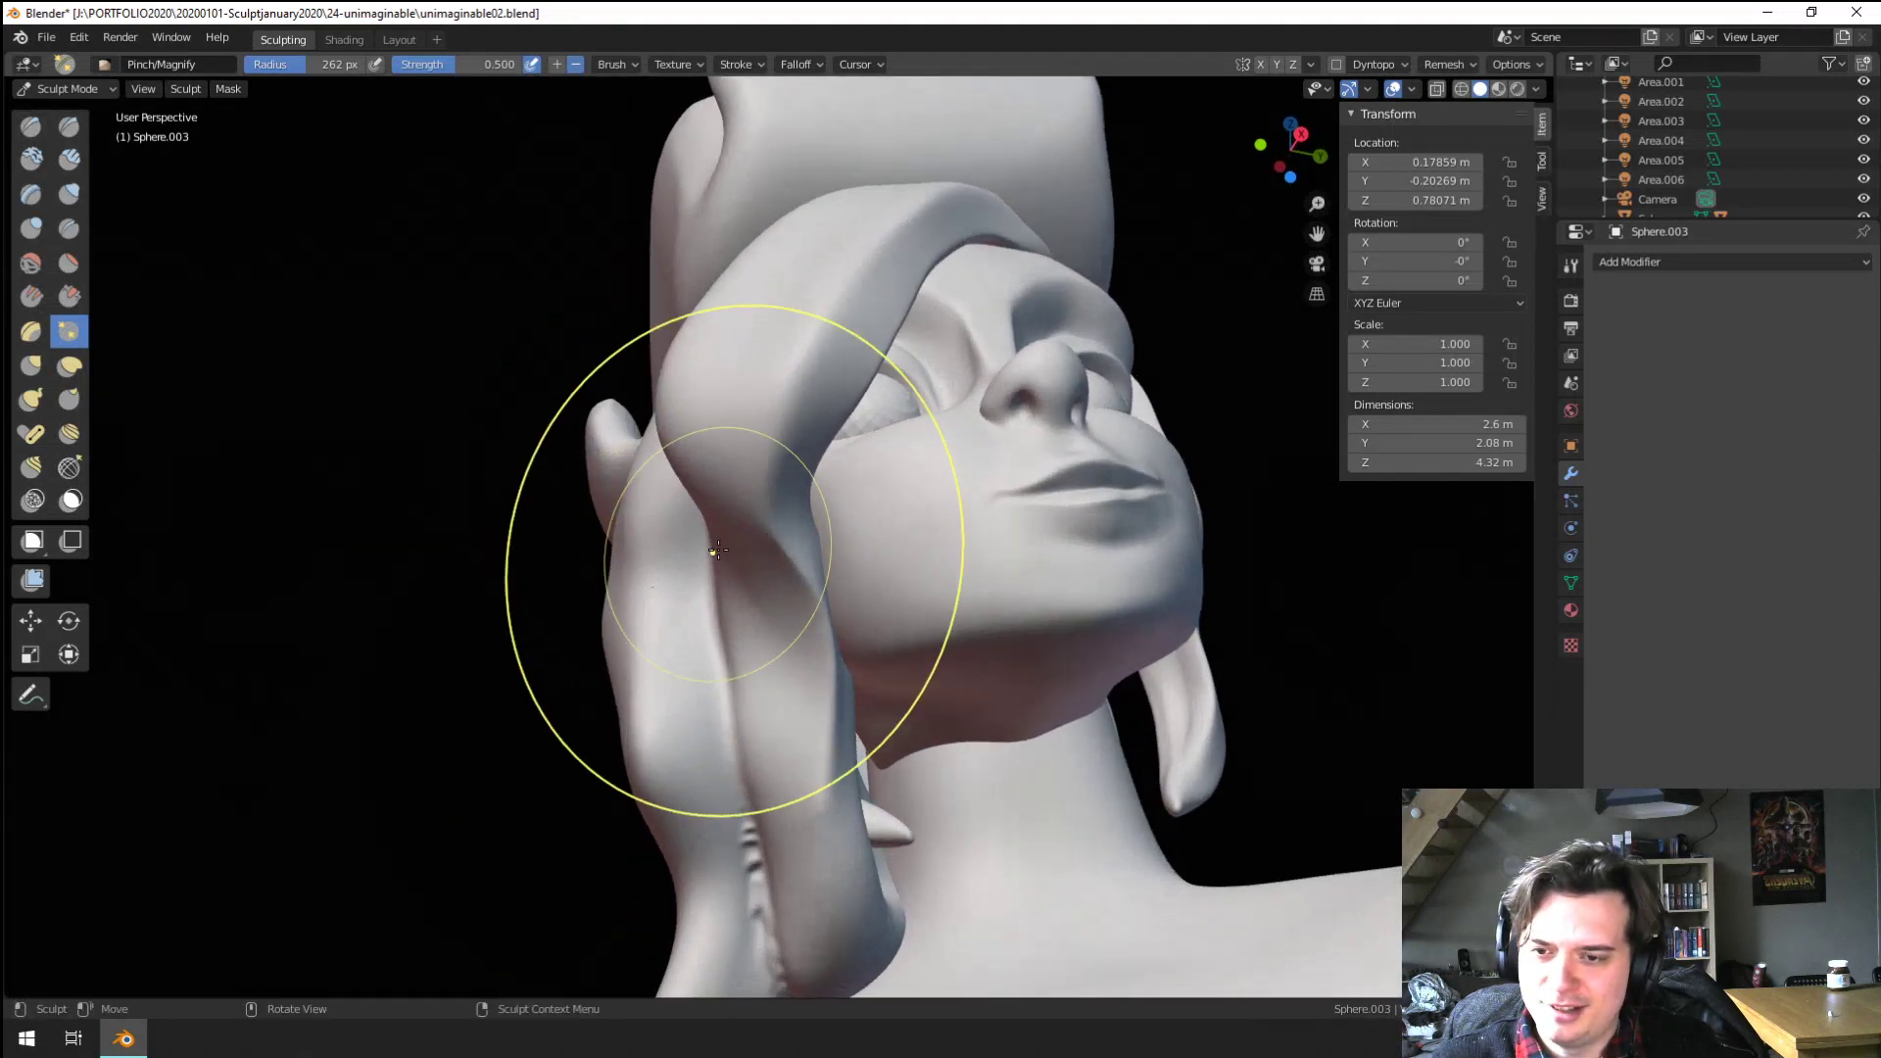
Pull the strand hanging below the large lock away from the cheek and neck with the Grab brush, enlarging it to 402 px
key("g")
key("f")
left_click(817, 842)
left_click_drag(808, 858, 751, 867)
key("f")
left_click(822, 833)
left_click_drag(823, 645, 760, 646)
middle_click_drag(699, 704, 720, 722)
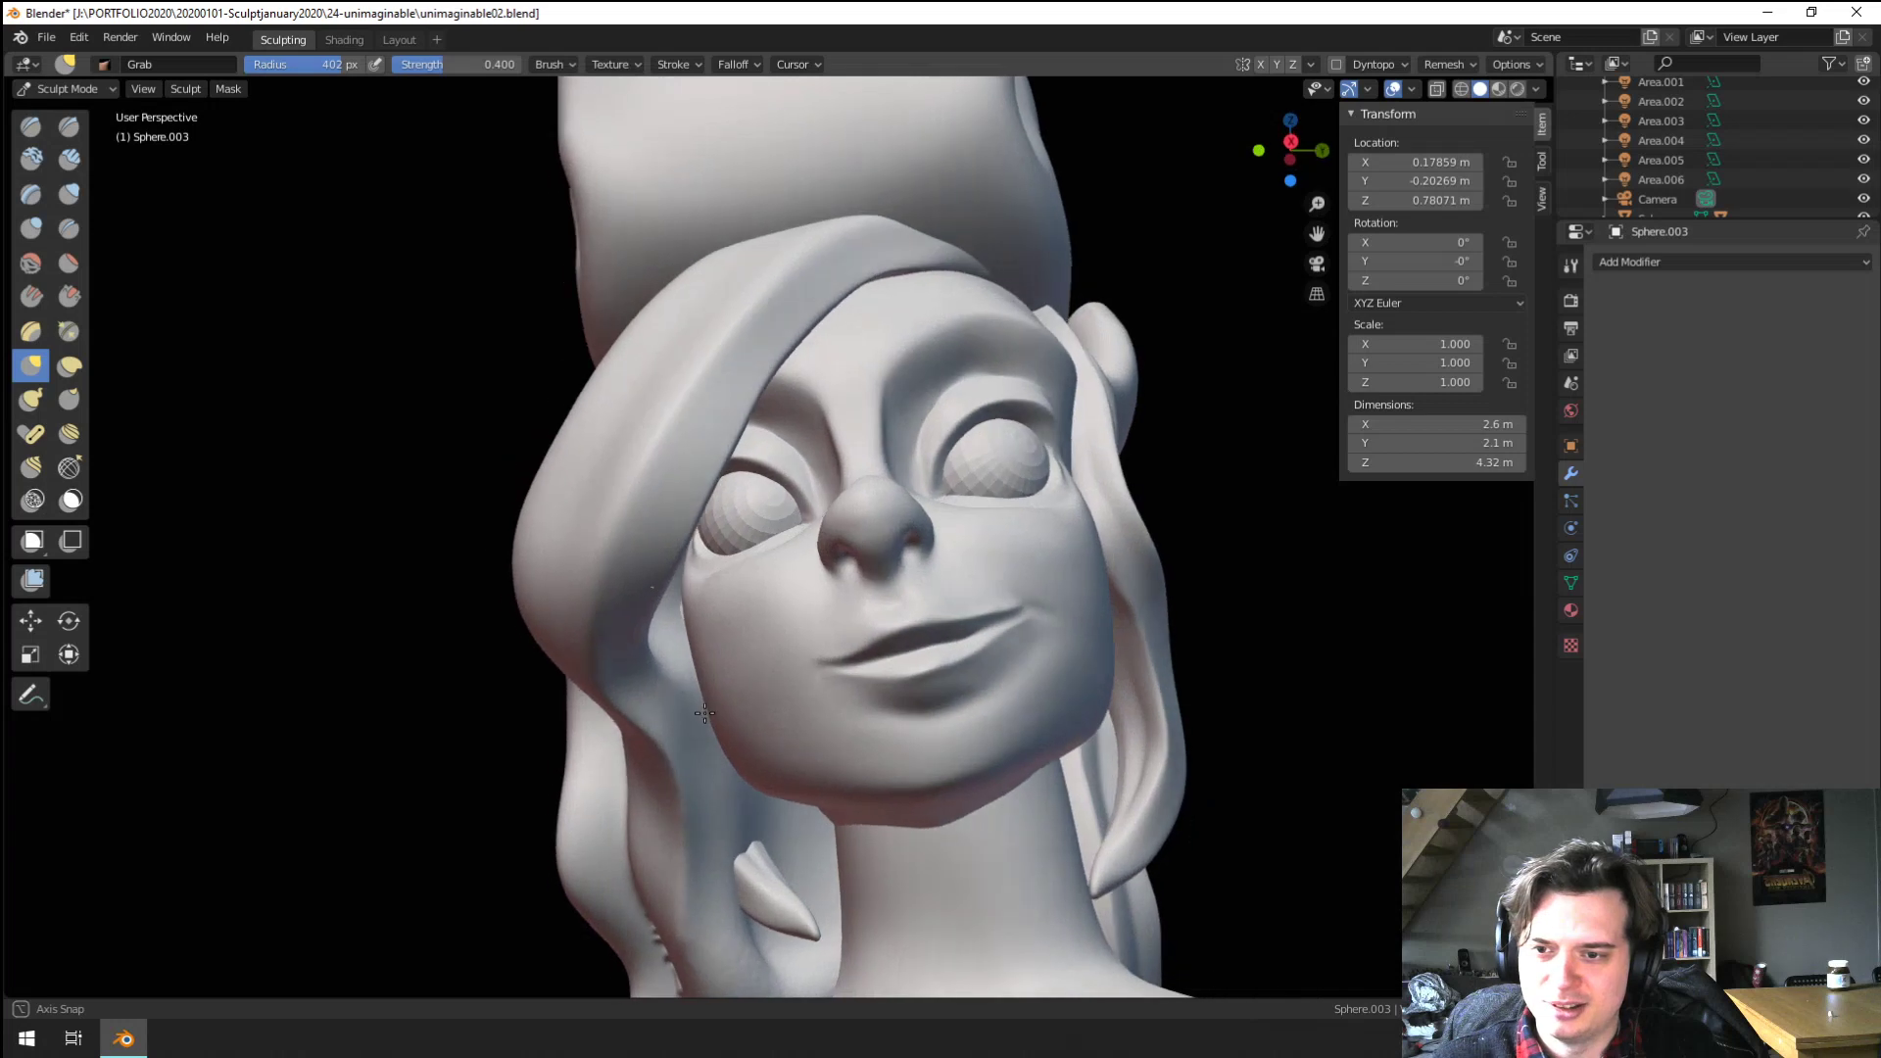
Push the strand below the large lock slightly back toward the jaw with the Grab brush at 443 px
key("f")
left_click(725, 722)
left_click_drag(678, 725, 699, 733)
middle_click_drag(704, 740, 675, 690)
Push the large lock's outer side slightly inward with the Grab brush at 315 px
key("f")
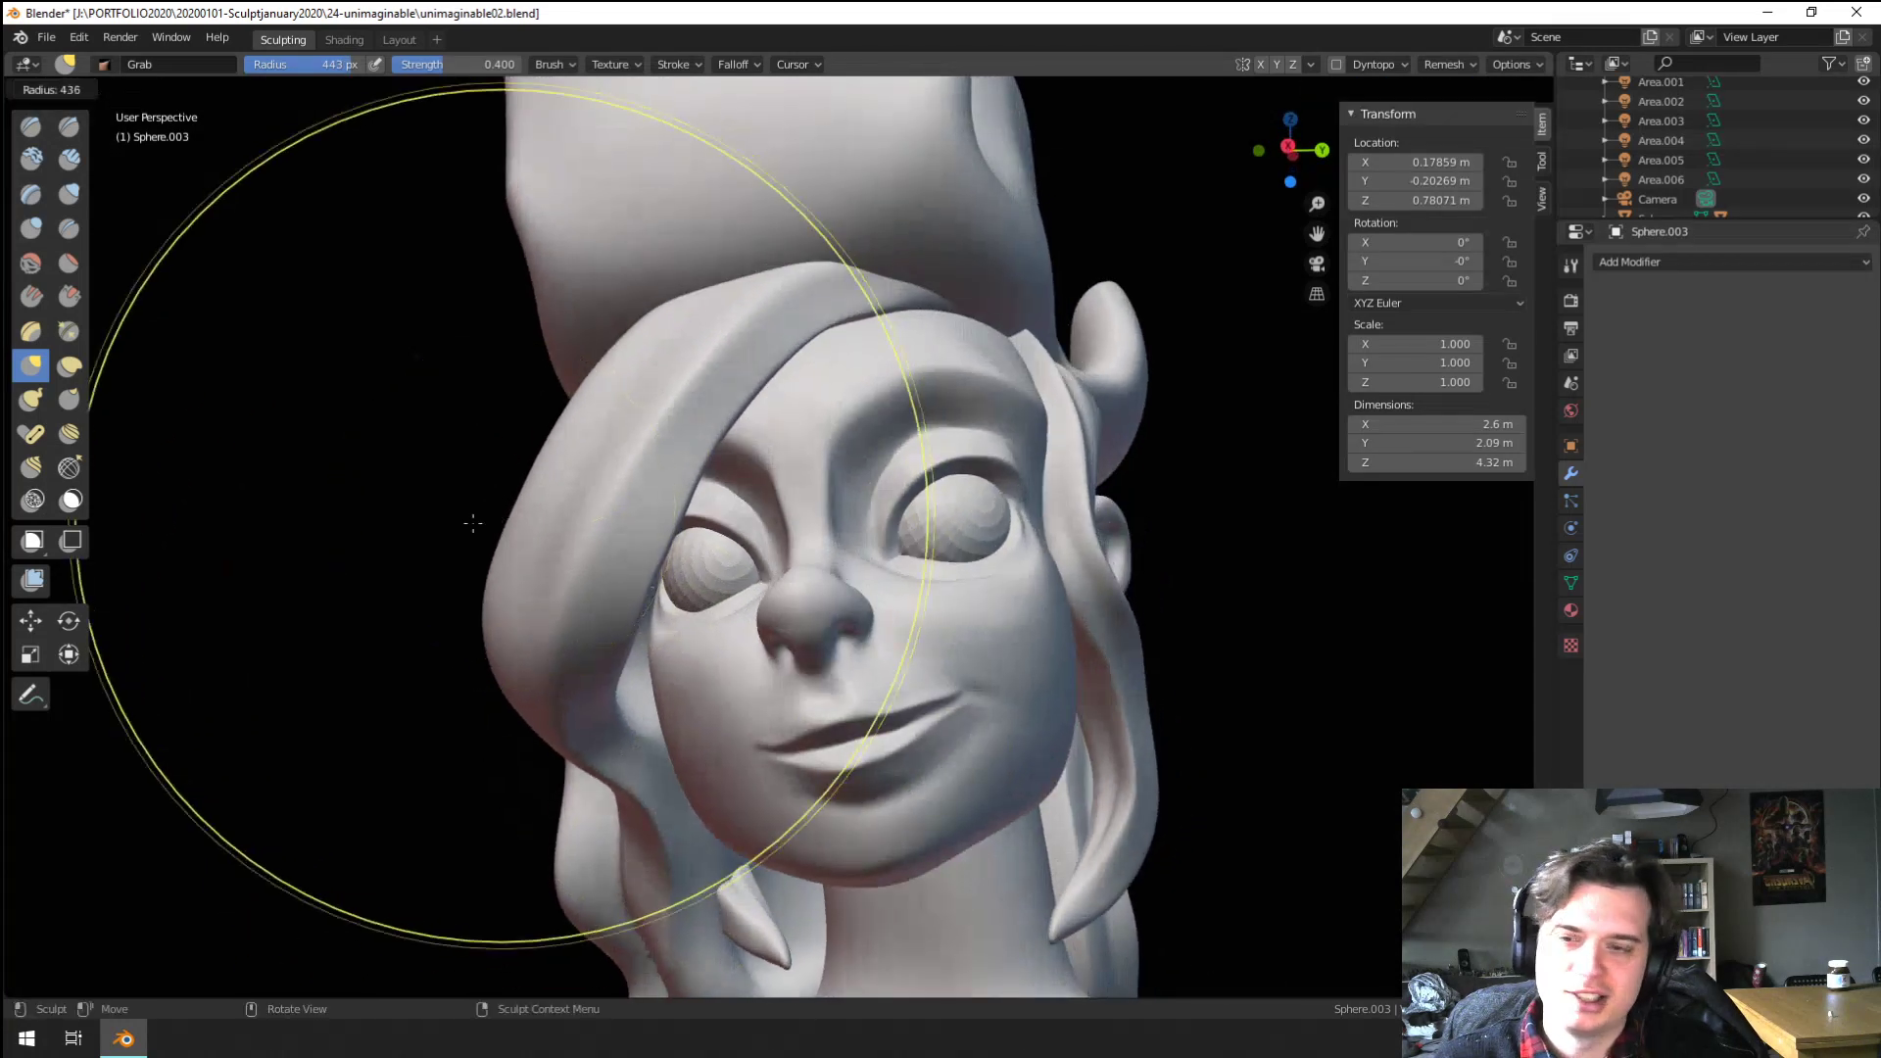
left_click(431, 521)
key("f")
left_click(509, 458)
left_click_drag(561, 455, 575, 454)
middle_click_drag(577, 462, 647, 470)
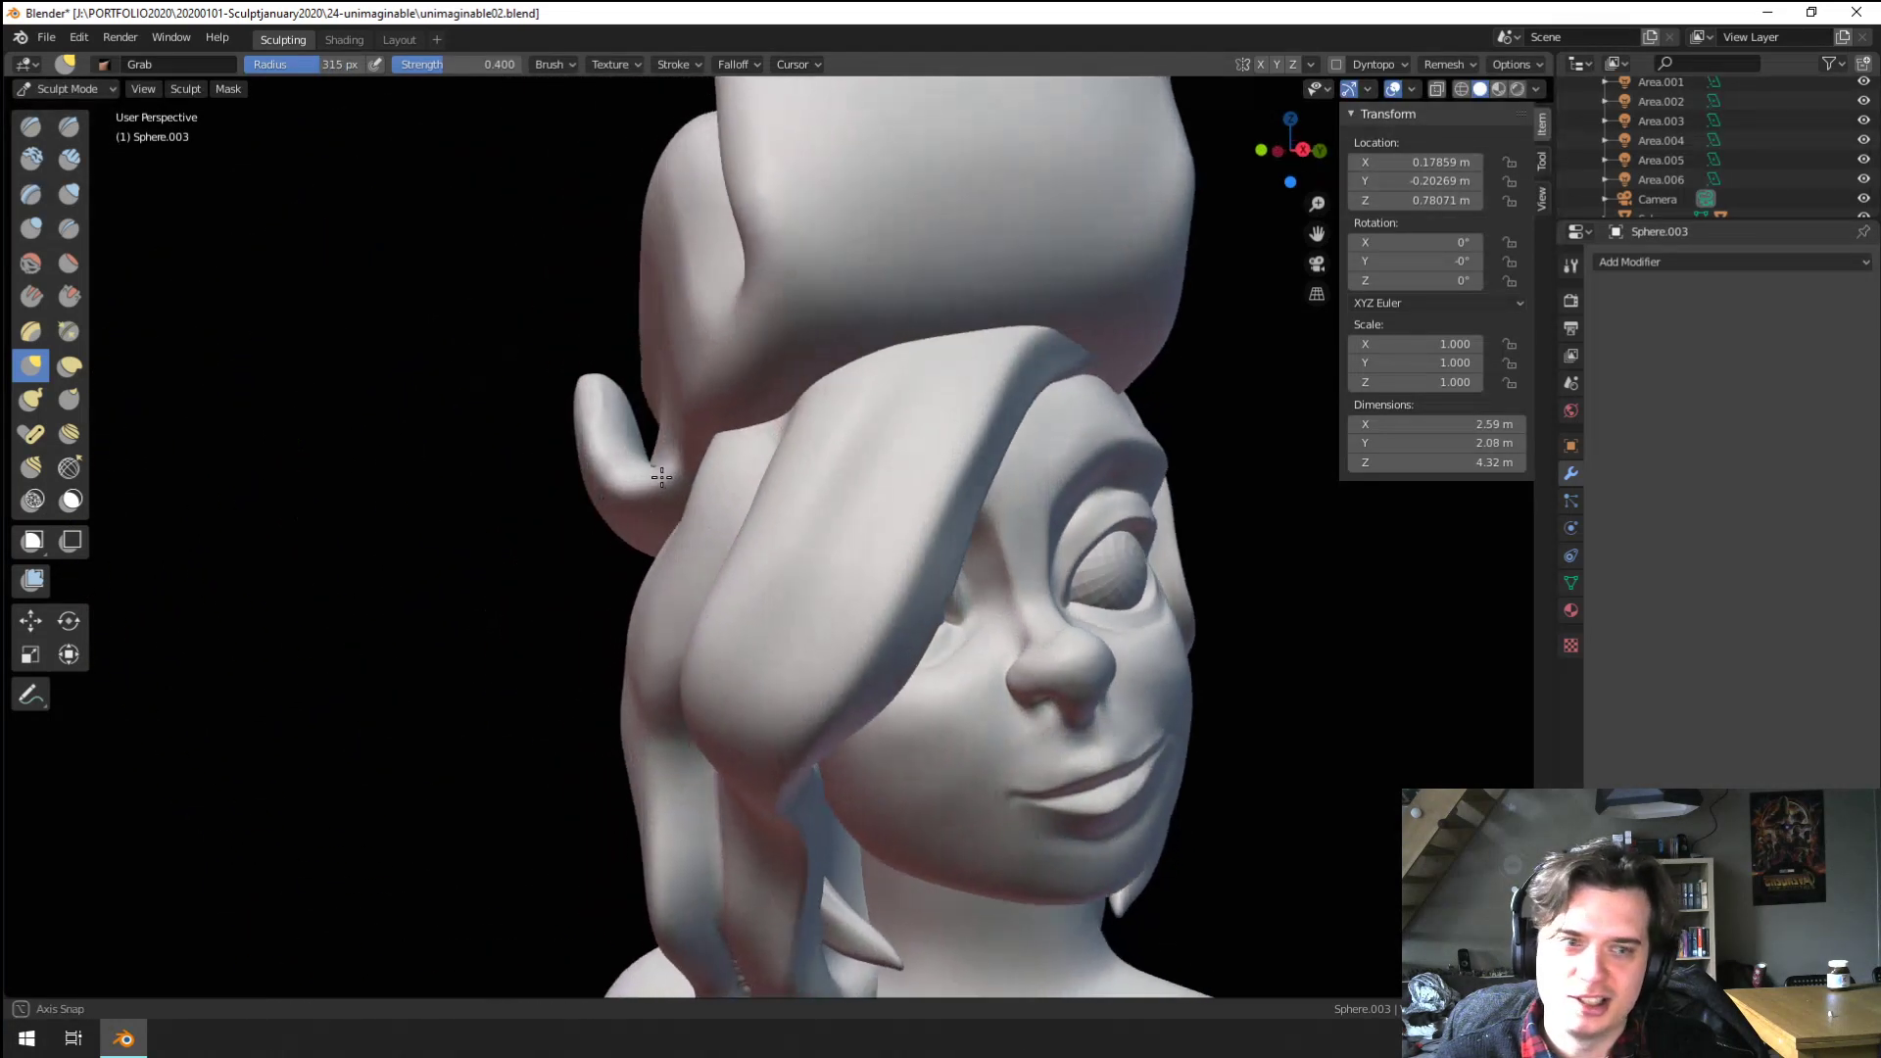
Nudge the side strand behind the large lock slightly outward from a high rear angle with the Grab brush at 205 px
key("f")
left_click(556, 659)
middle_click_drag(557, 658, 757, 765)
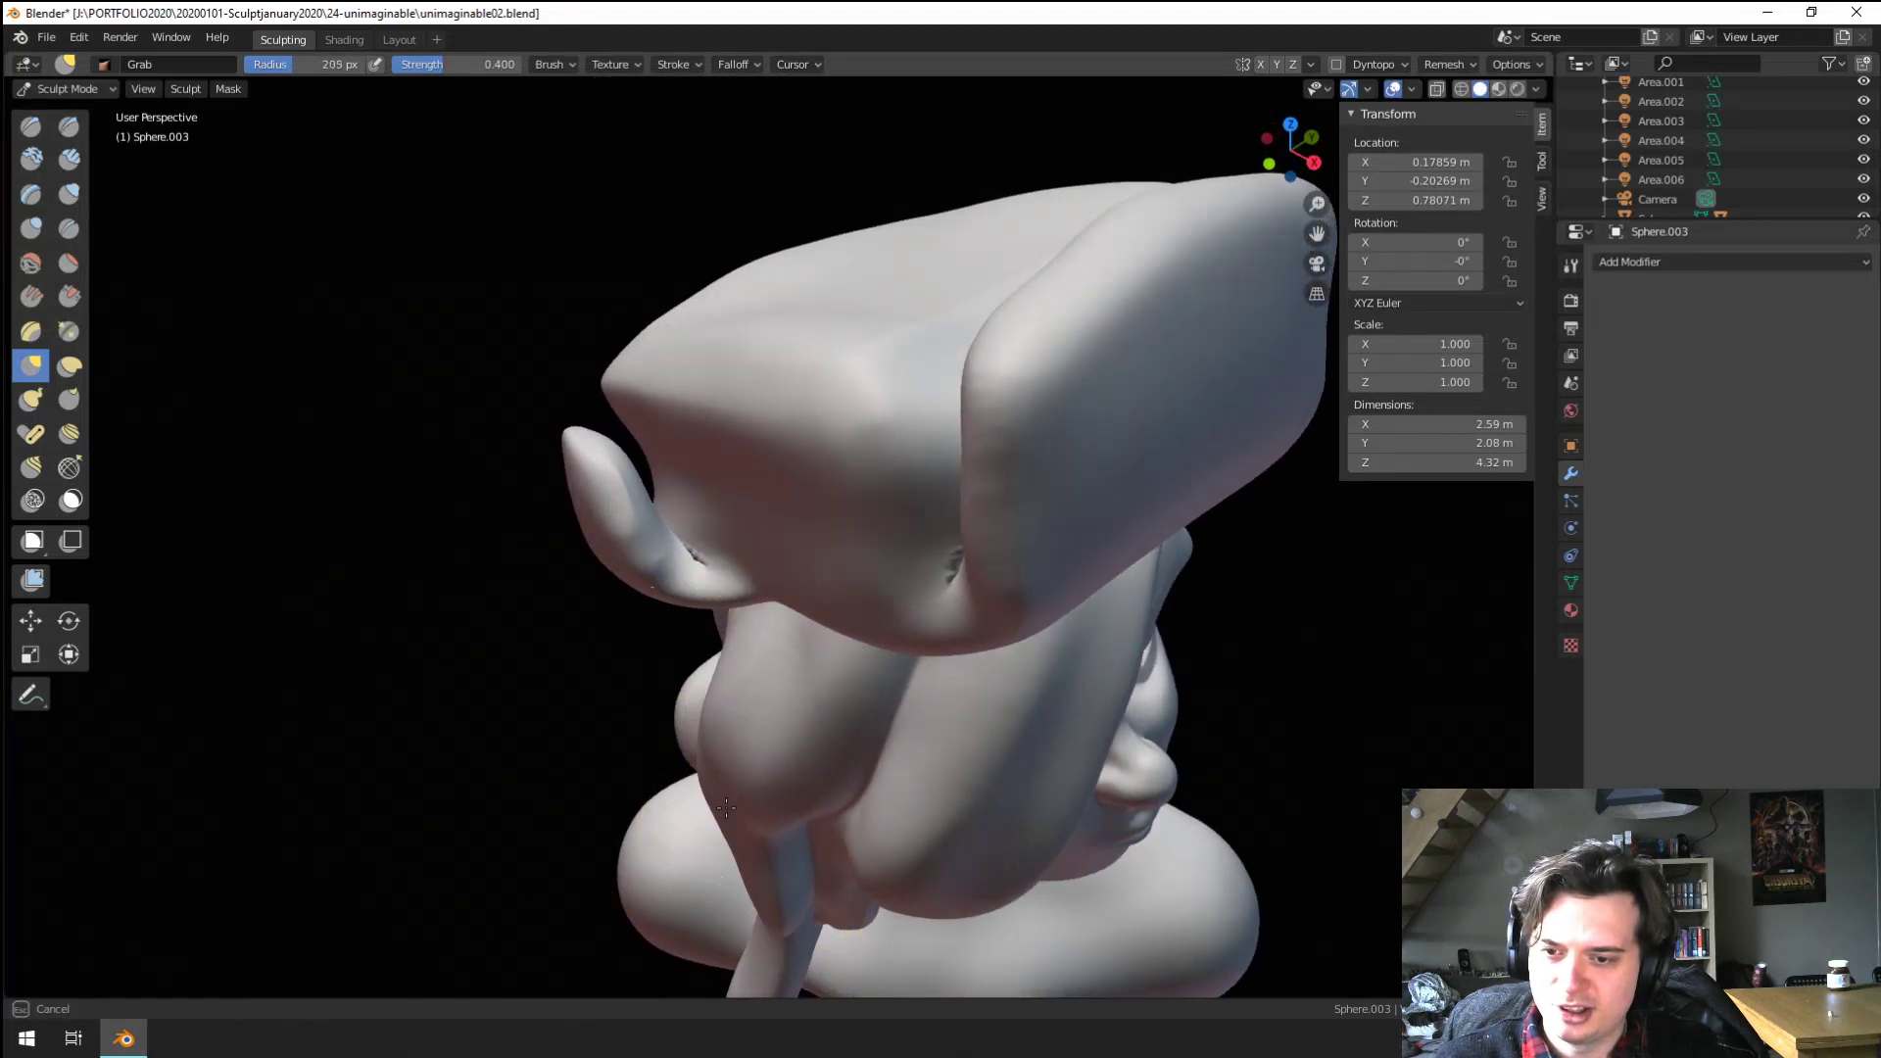
left_click_drag(726, 808, 715, 809)
mouse_move(708, 805)
middle_mouse_down()
mouse_move(621, 706)
mouse_move(529, 647)
mouse_move(550, 696)
mouse_move(594, 701)
middle_mouse_up()
scroll(621, 706, "down", 4)
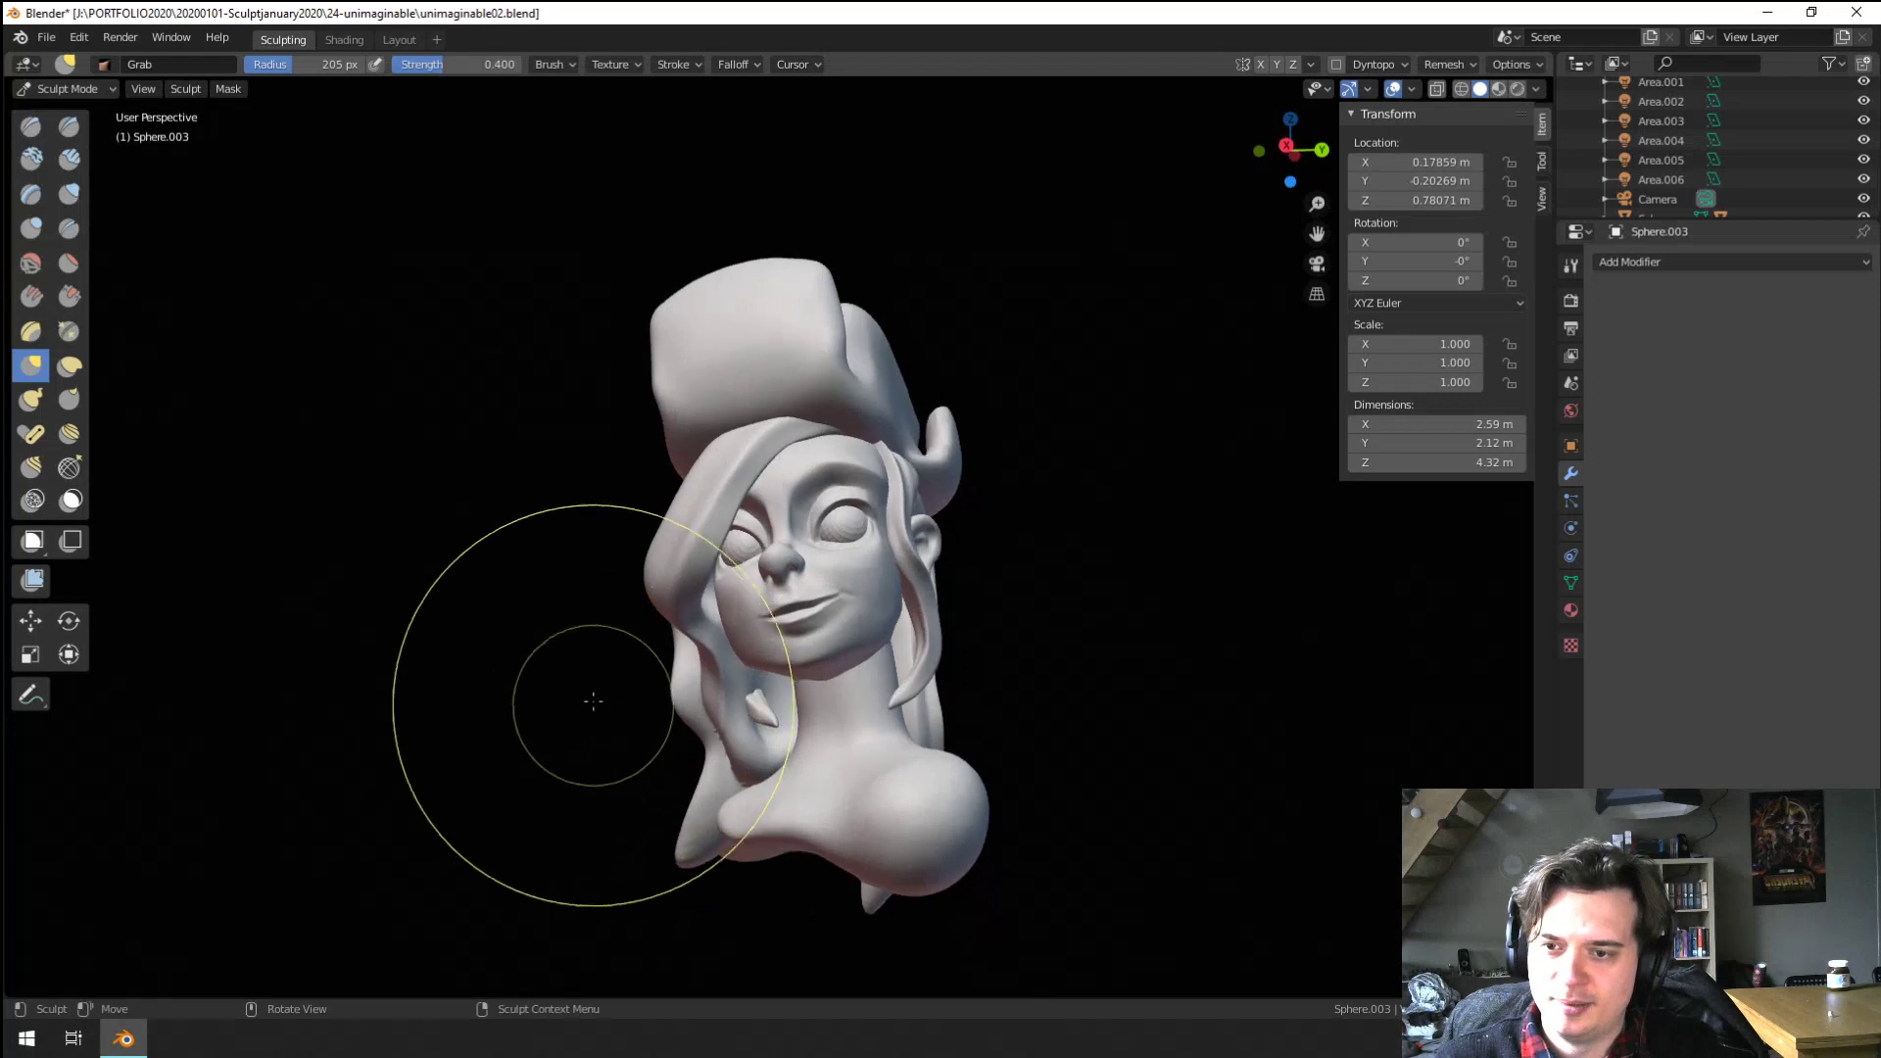
Pull the large lock's lower bulge slightly outward and down with the Grab brush enlarged to 282 px
scroll(588, 650, "up", 4)
key("f")
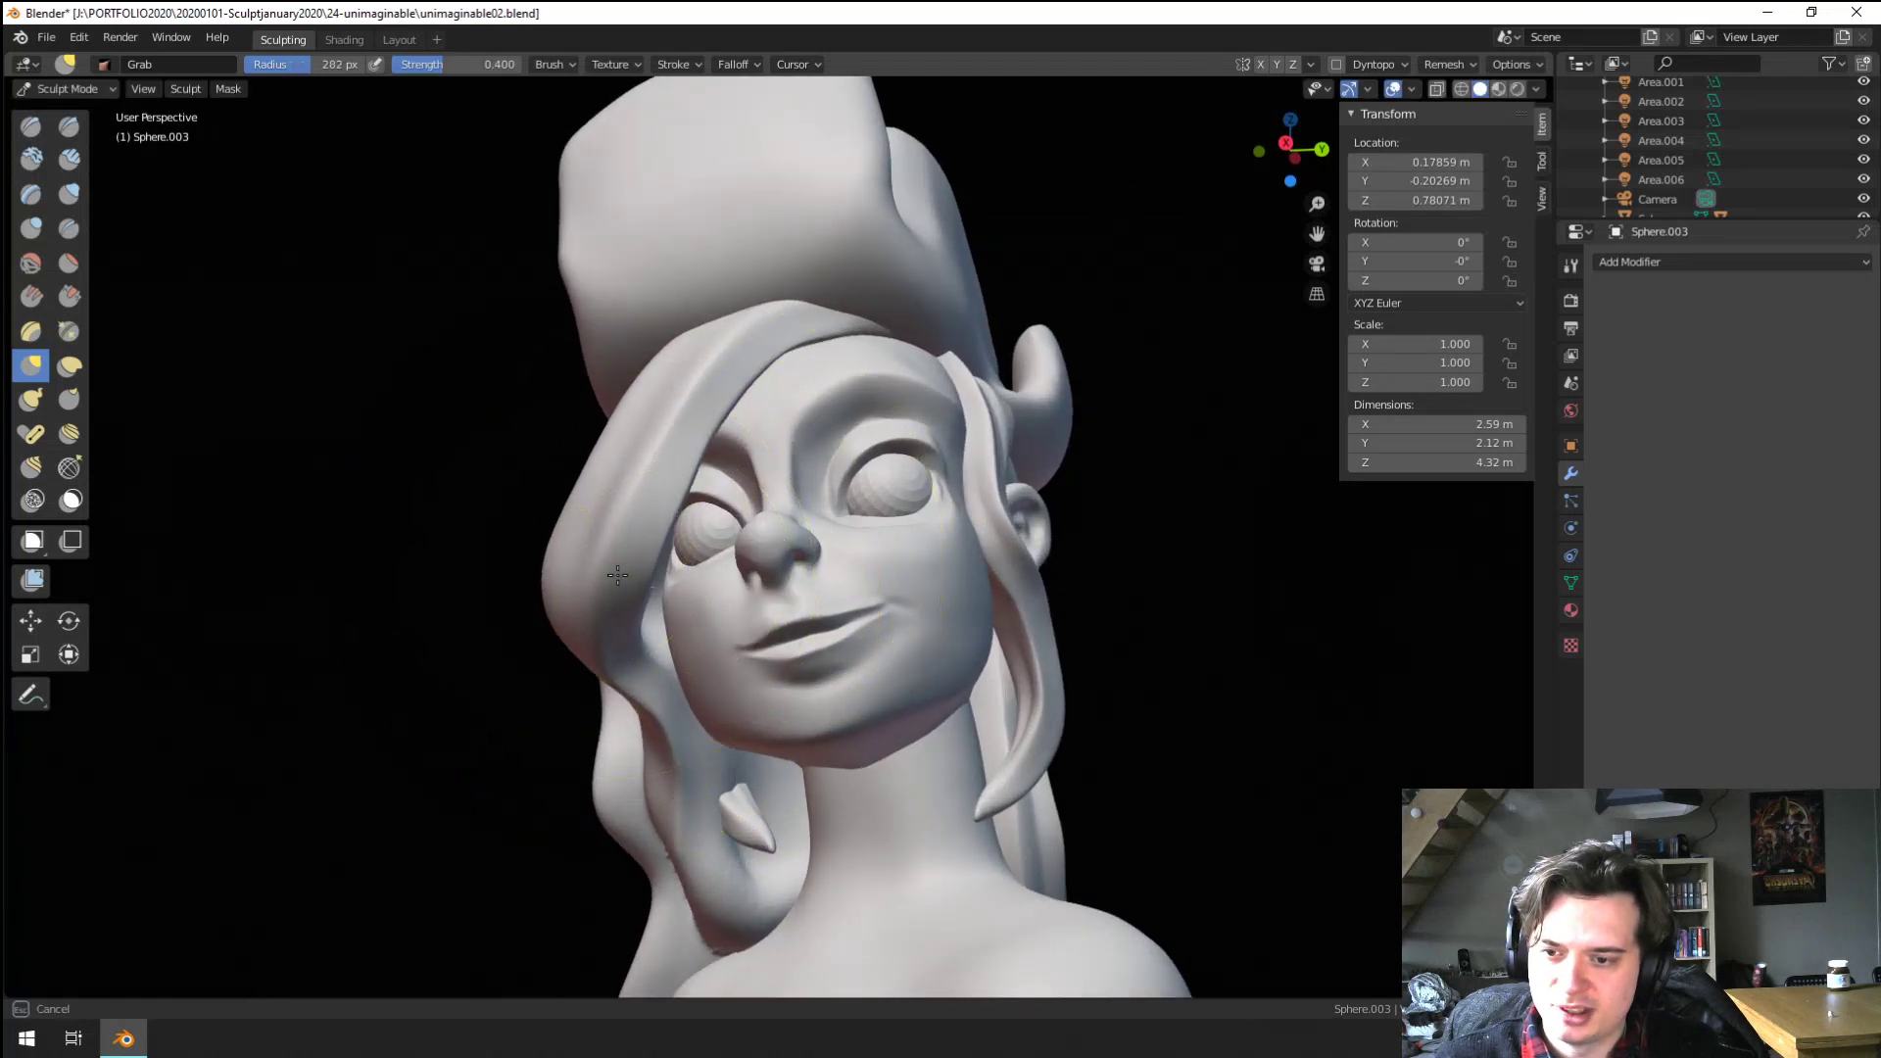
left_click_drag(618, 575, 597, 598)
mouse_move(615, 639)
middle_mouse_down("shift")
mouse_move(605, 597)
mouse_move(726, 603)
middle_mouse_up("shift")
key("f")
left_click(745, 588)
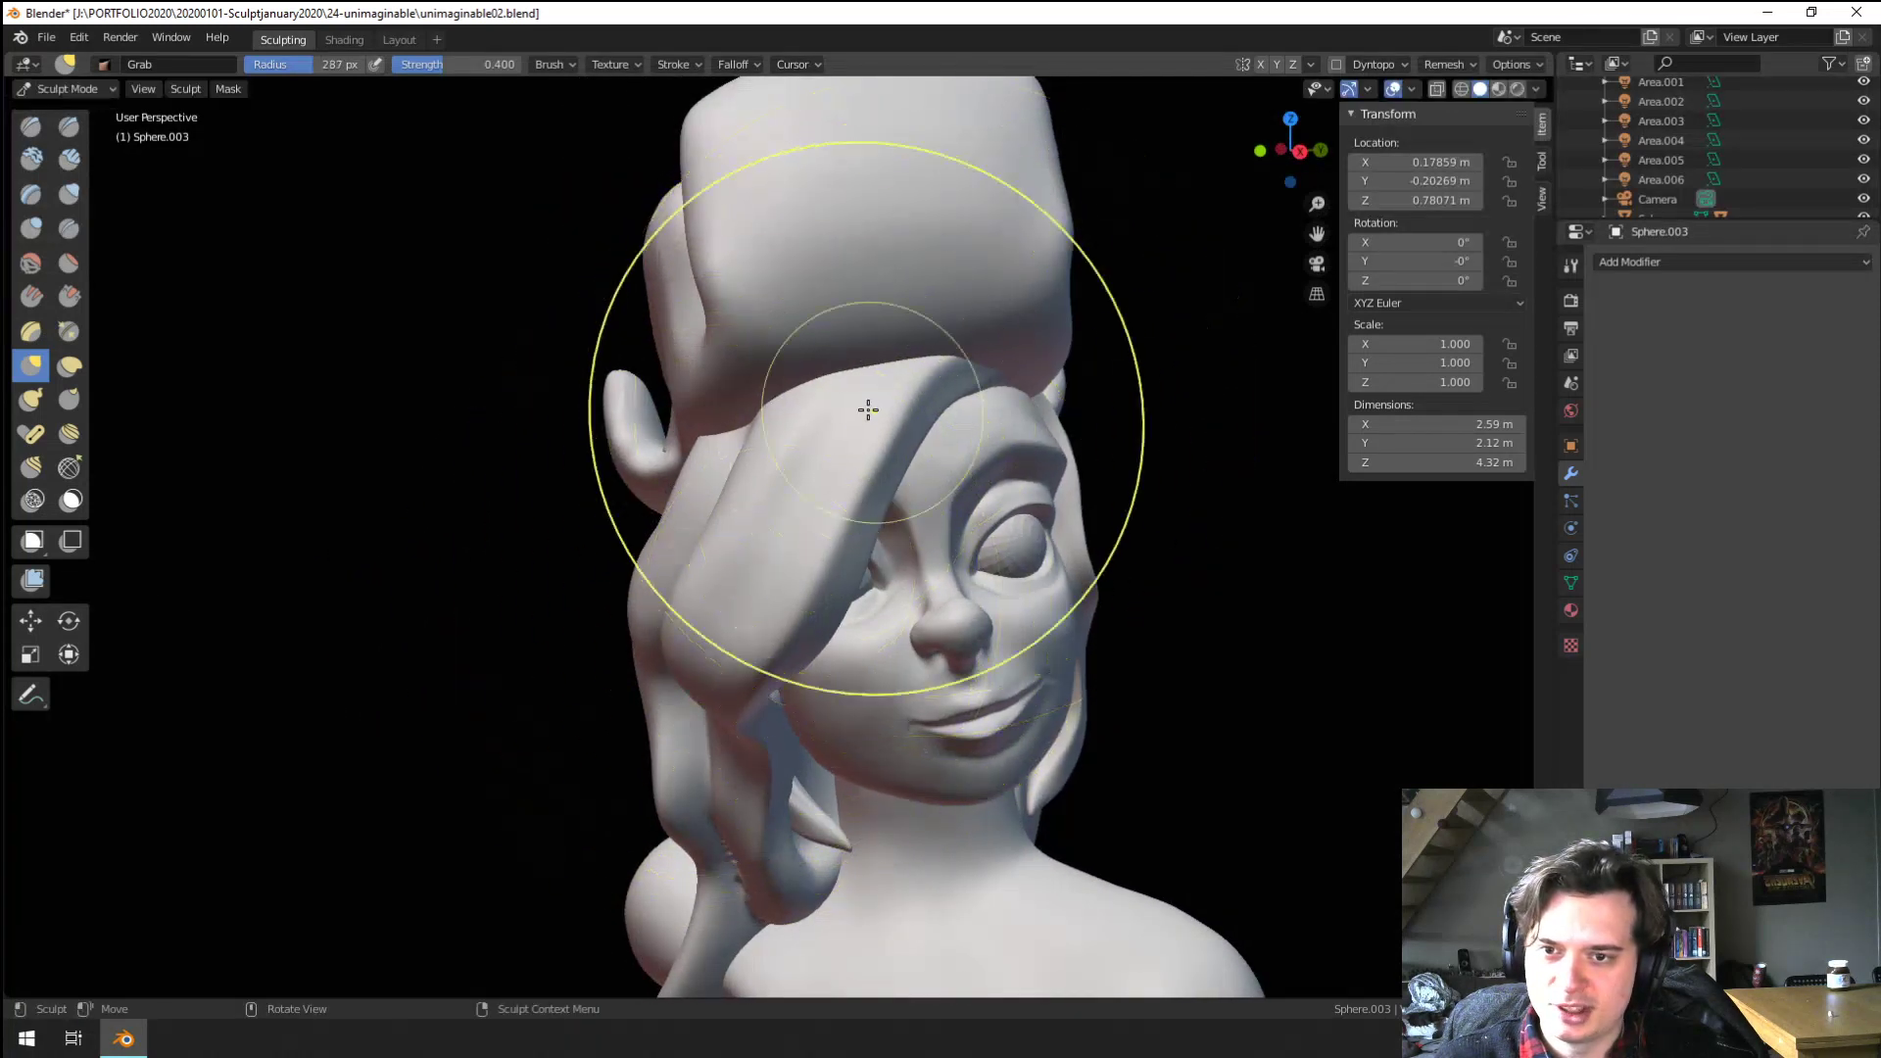
middle_click_drag(868, 410, 945, 420)
scroll(870, 432, "down", 3)
scroll(846, 417, "up", 2)
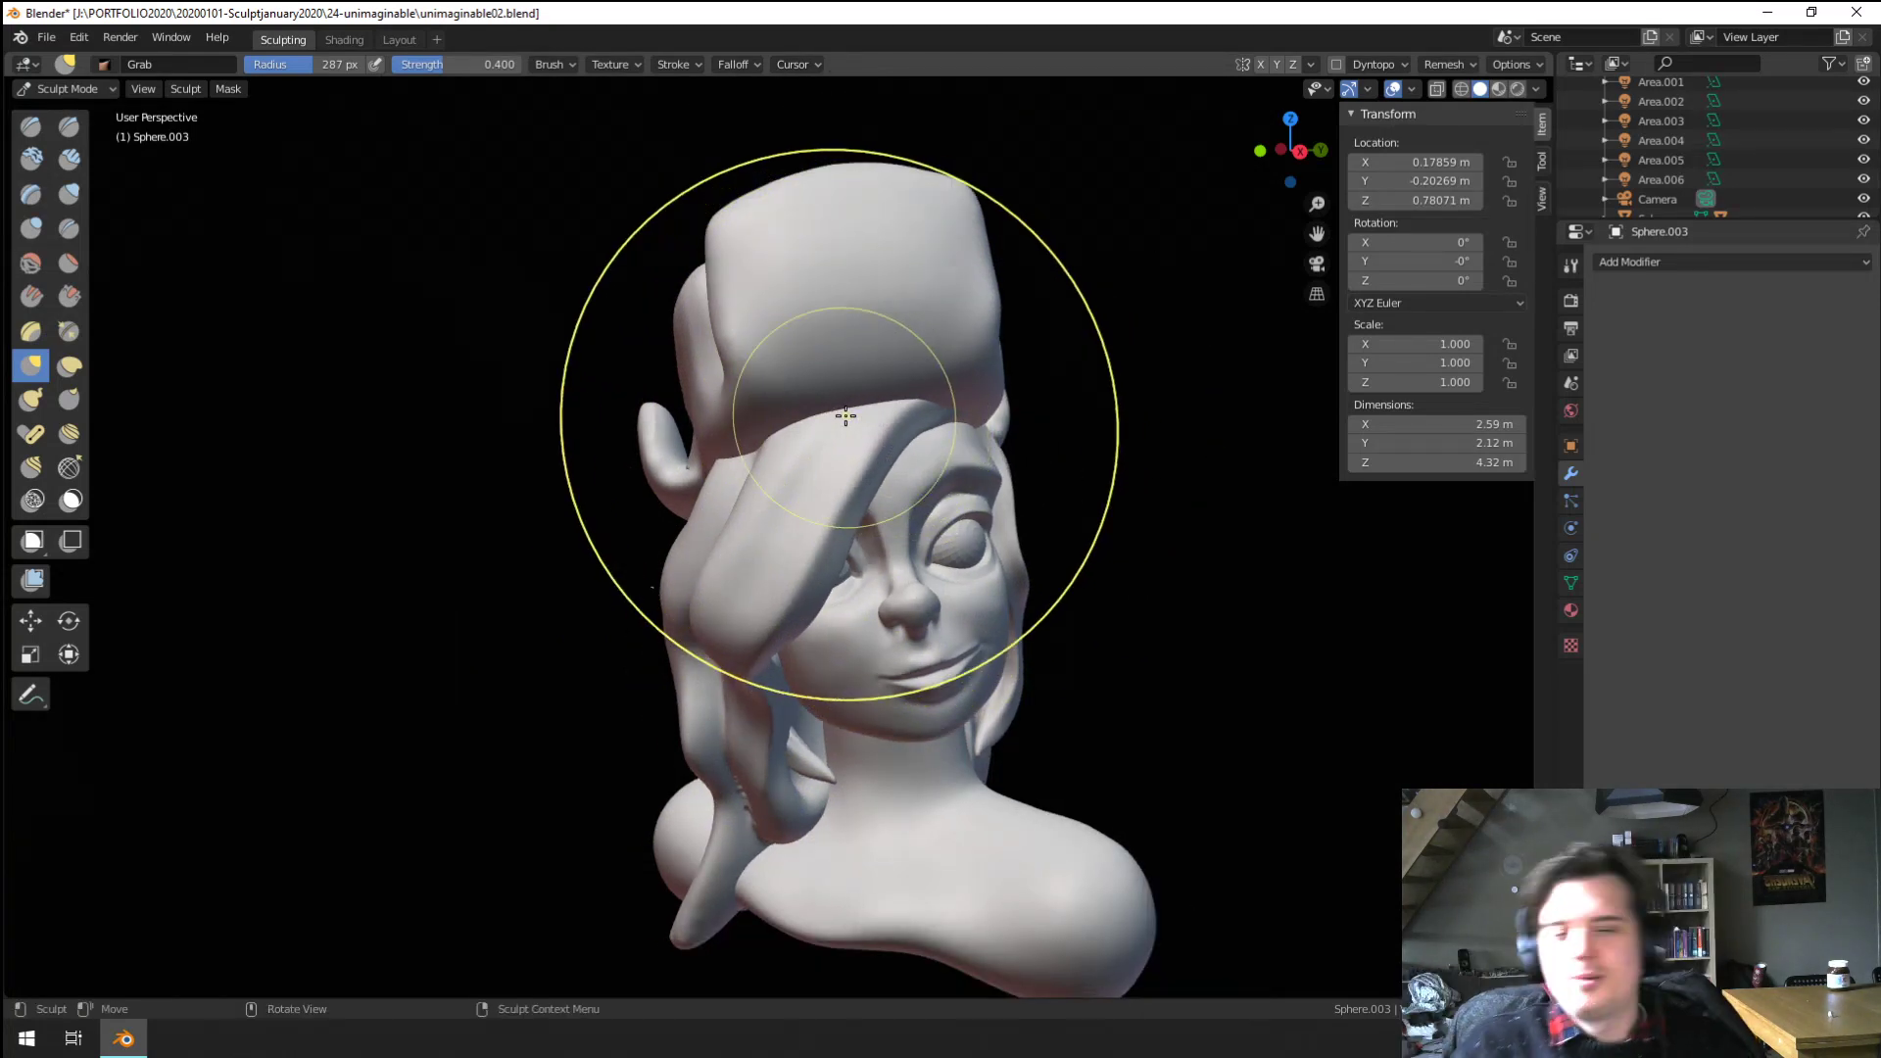
Flatten the front face of the strand hanging below the large lock with long Scrape/Peaks strokes
scroll(852, 705, "up", 2)
middle_click_drag(818, 737, 851, 673)
scroll(838, 678, "up", 2)
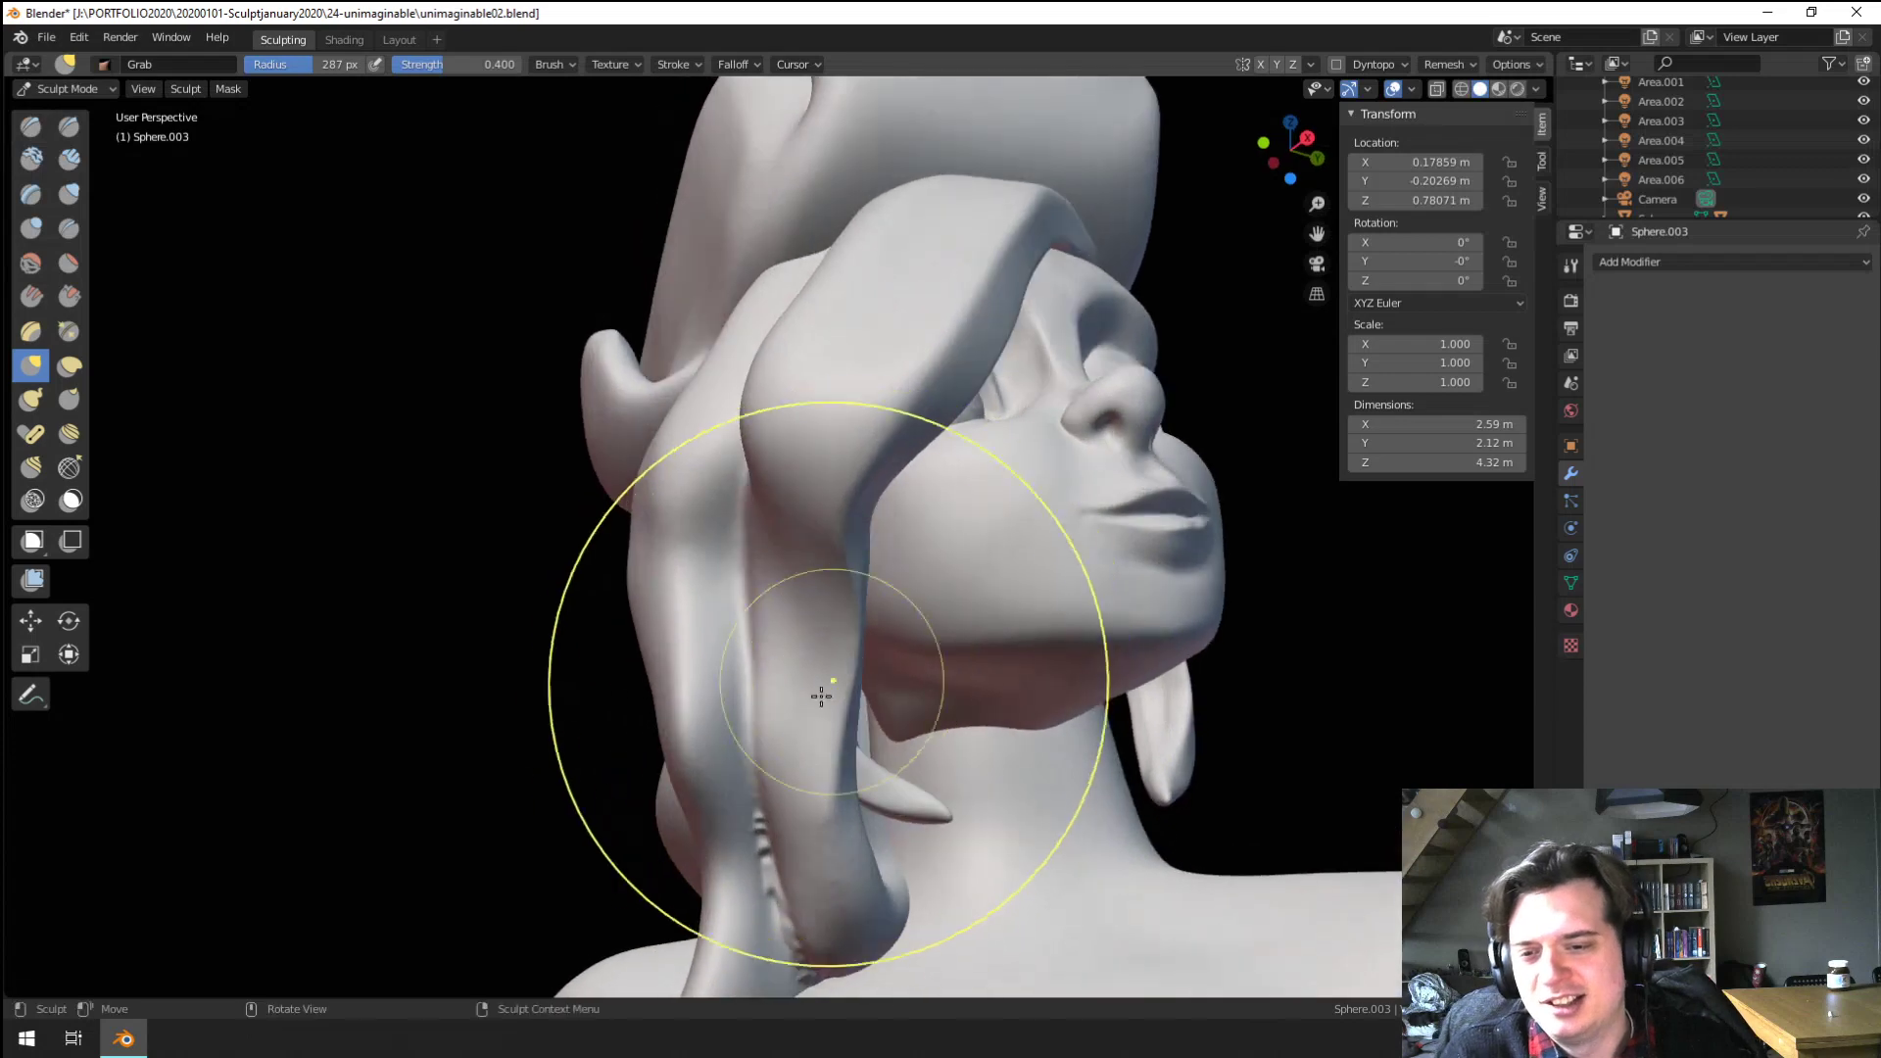
left_click(69, 296)
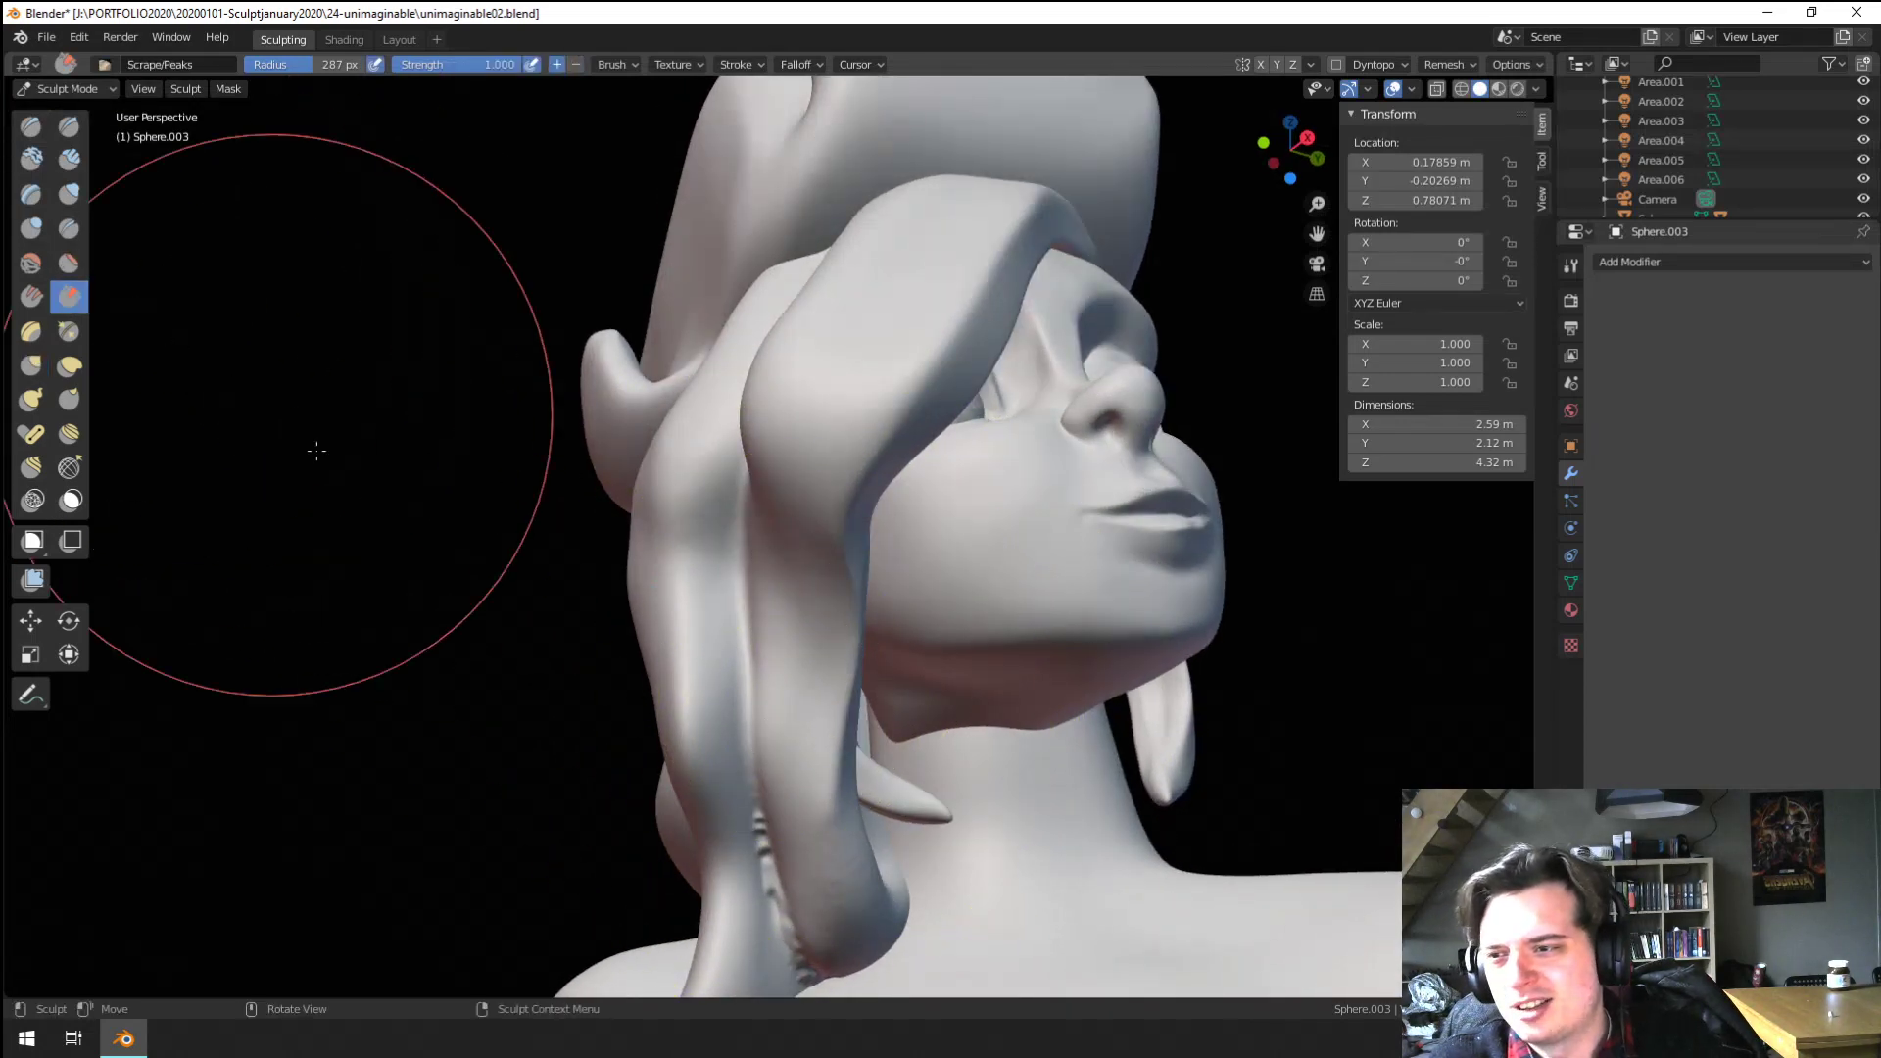
mouse_move(316, 449)
middle_mouse_down()
mouse_move(840, 541)
mouse_move(764, 603)
middle_mouse_up()
key("f")
left_click(890, 588)
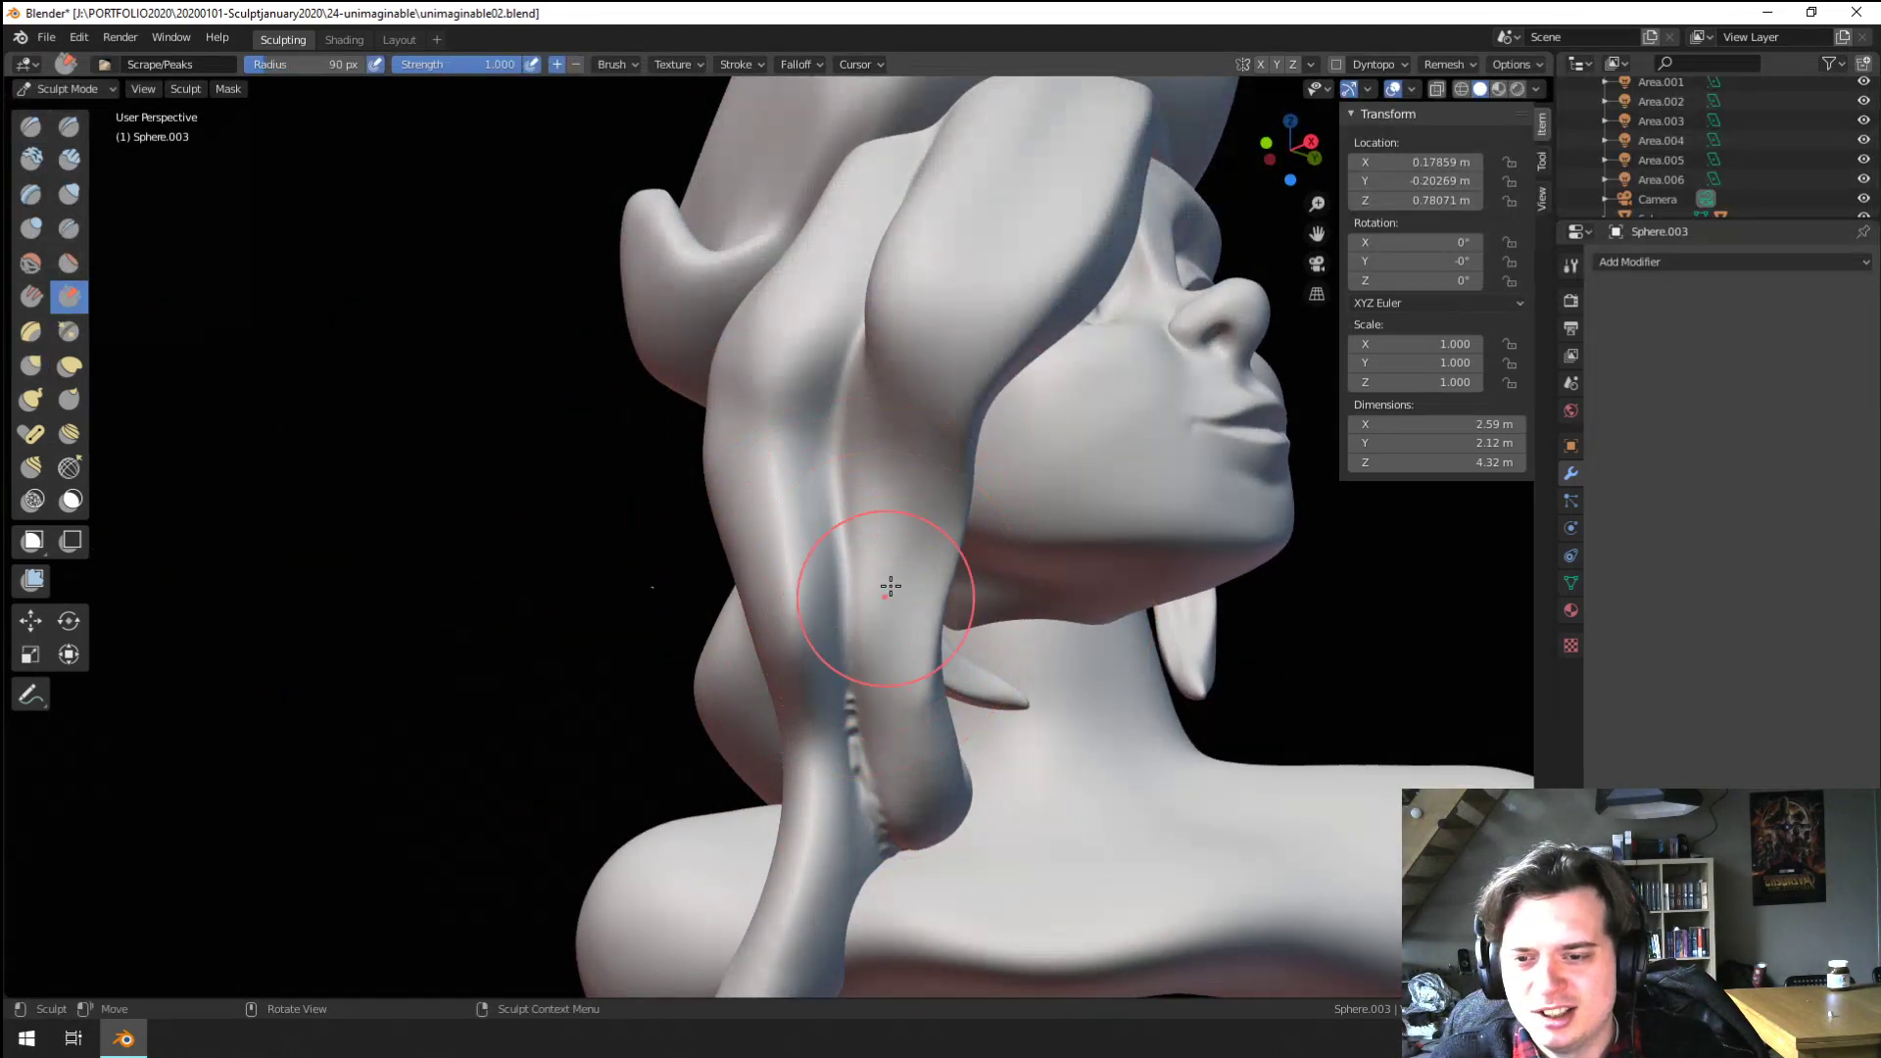
key("f")
left_click(899, 560)
left_click_drag(900, 559, 897, 725)
left_click_drag(882, 582, 902, 765)
Scrape the hanging strand's upper side from the large lock's underside down toward the neck, enlarging the brush to 166 px
middle_click_drag(870, 590, 935, 642)
key("f")
left_click(941, 538)
left_click_drag(1005, 446, 977, 627)
middle_click_drag(985, 509, 1004, 543)
key("f")
left_click(1061, 519)
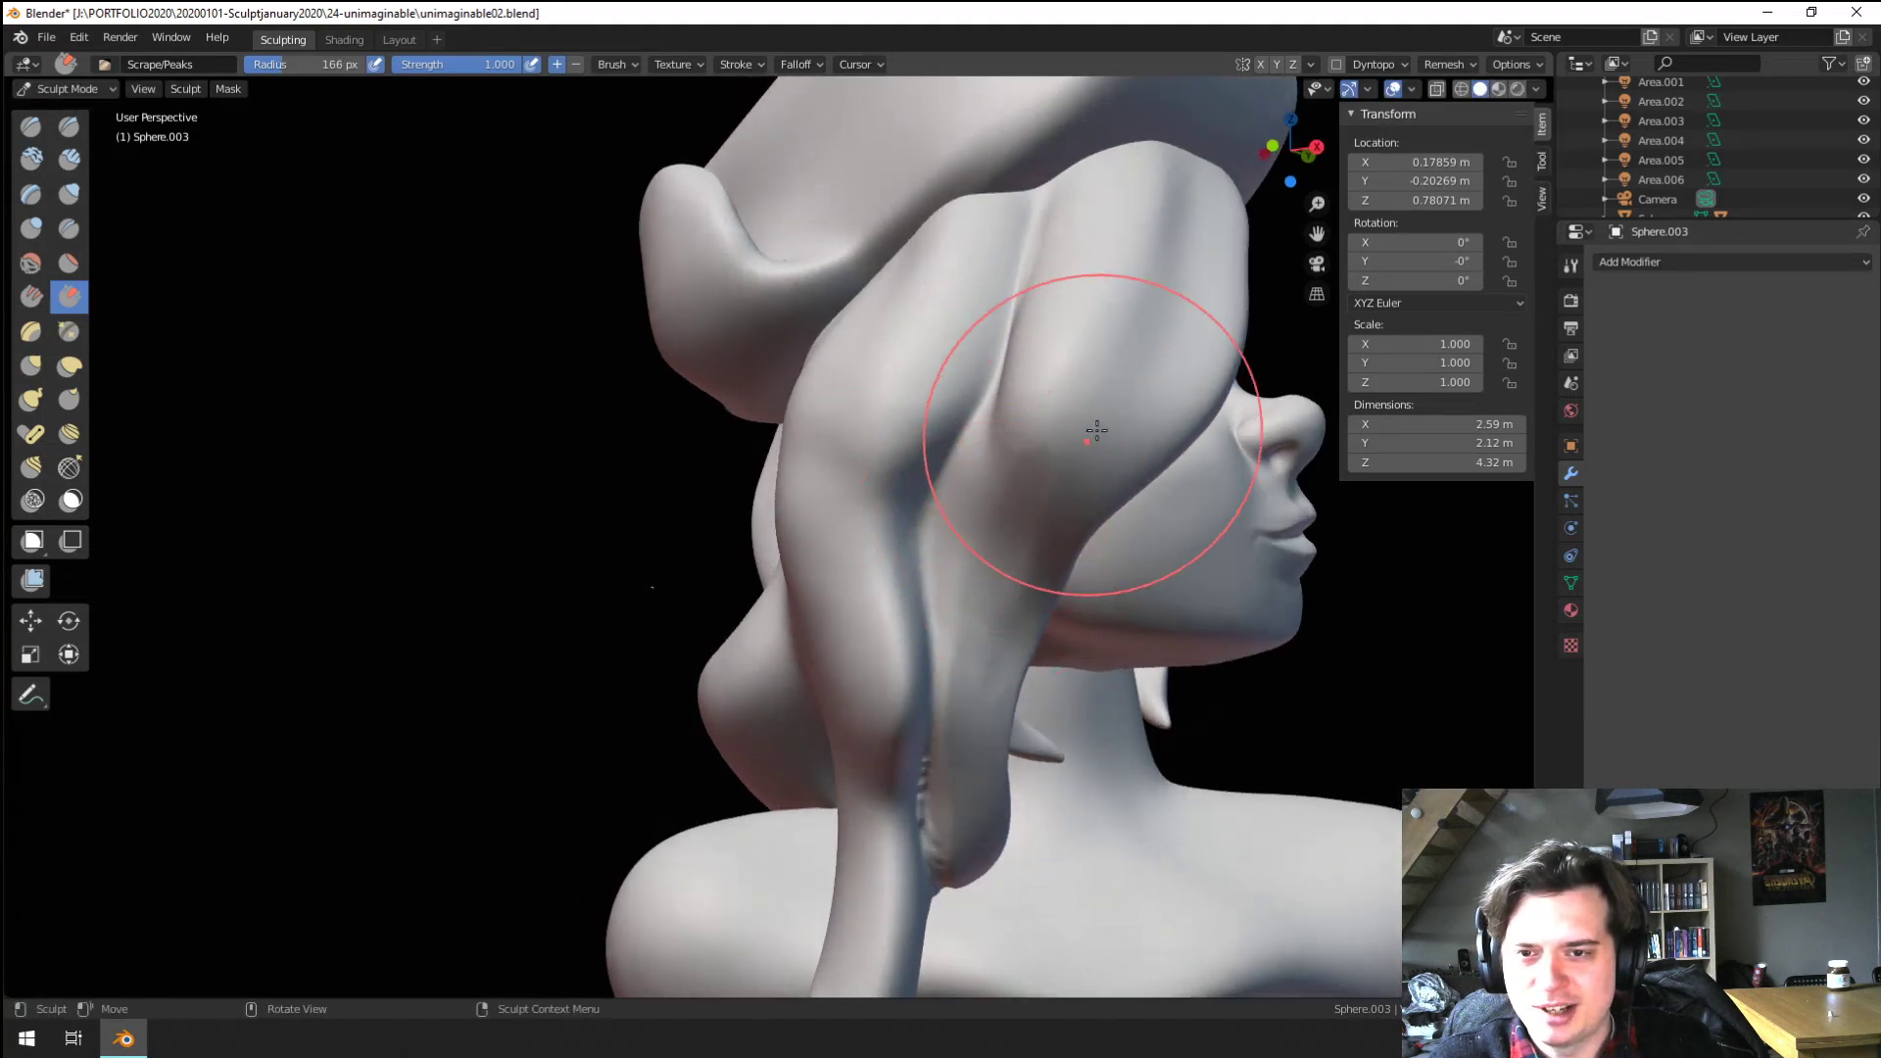
left_click_drag(1019, 597, 1007, 647)
left_click_drag(1053, 394, 1000, 614)
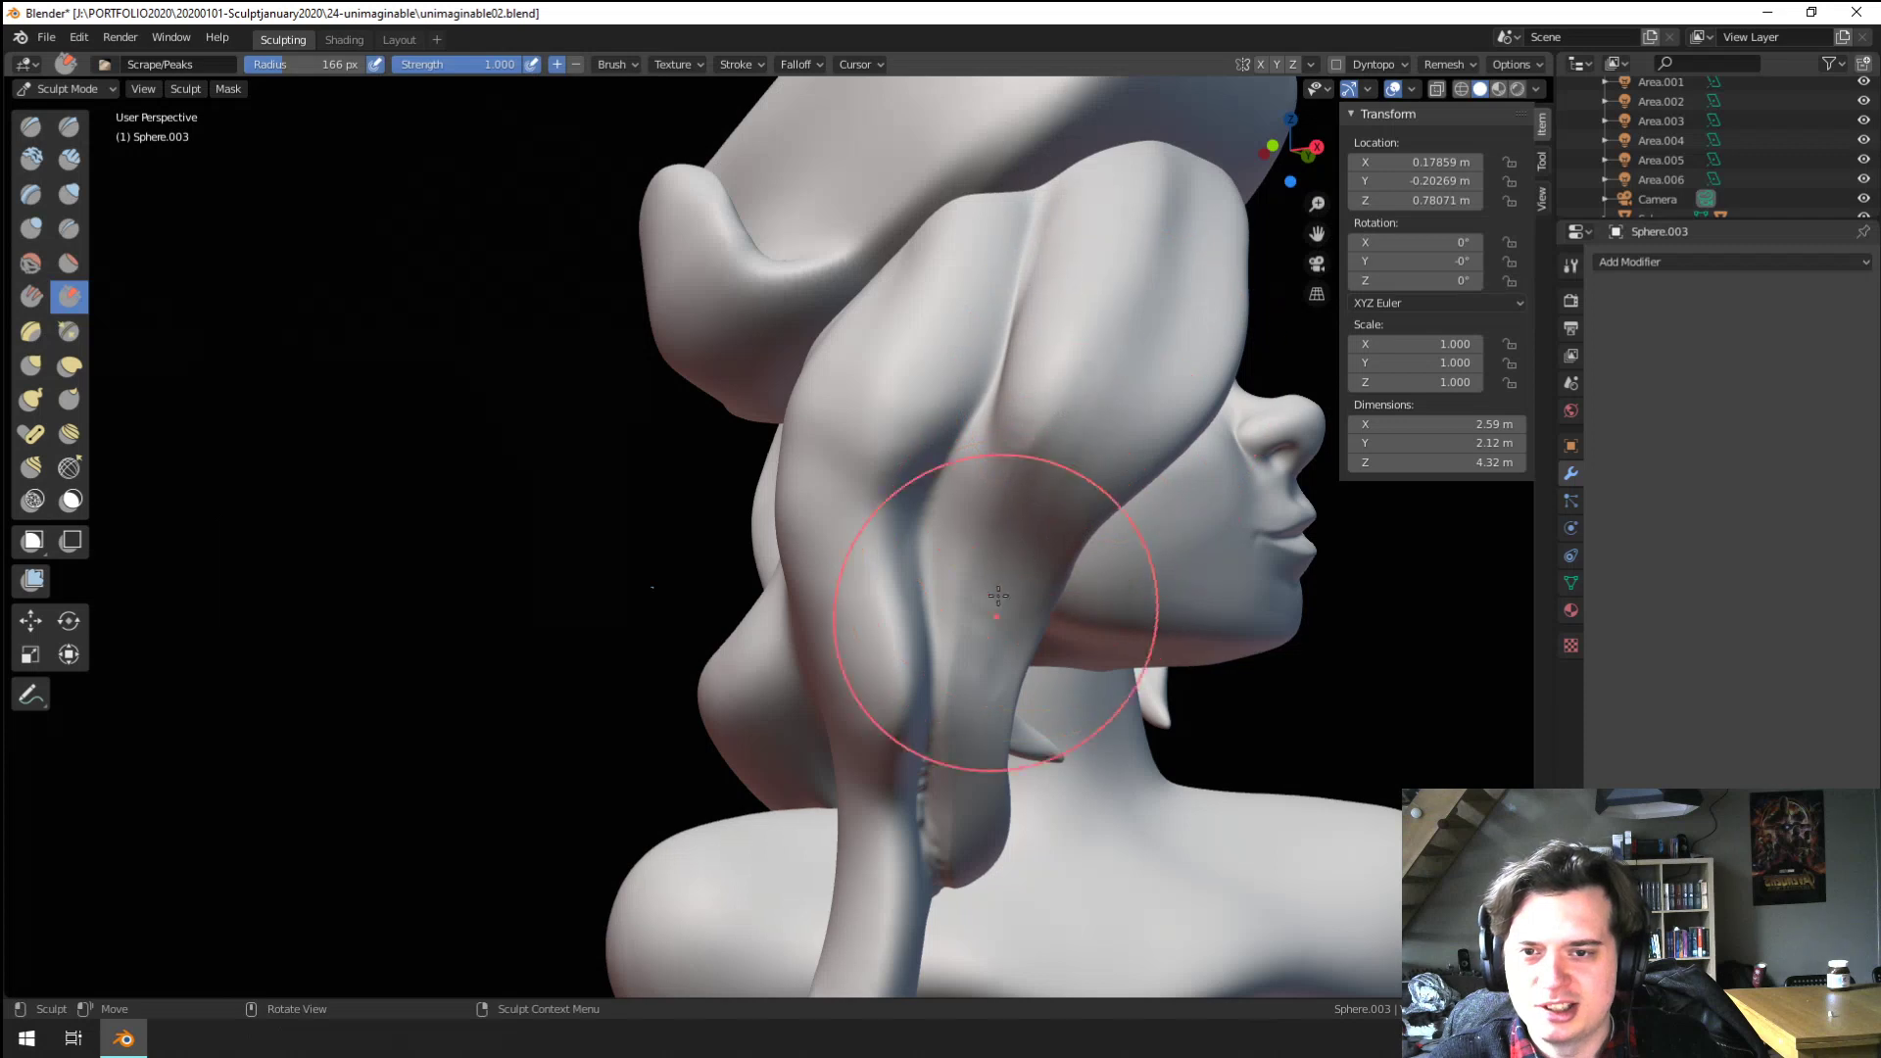
Smooth the transition between the hanging strand and the large lock's underside with the Scrape/Peaks brush at 149 px
mouse_move(999, 578)
middle_mouse_down()
mouse_move(1029, 661)
mouse_move(1031, 637)
middle_mouse_up()
key("f")
left_click(1009, 623)
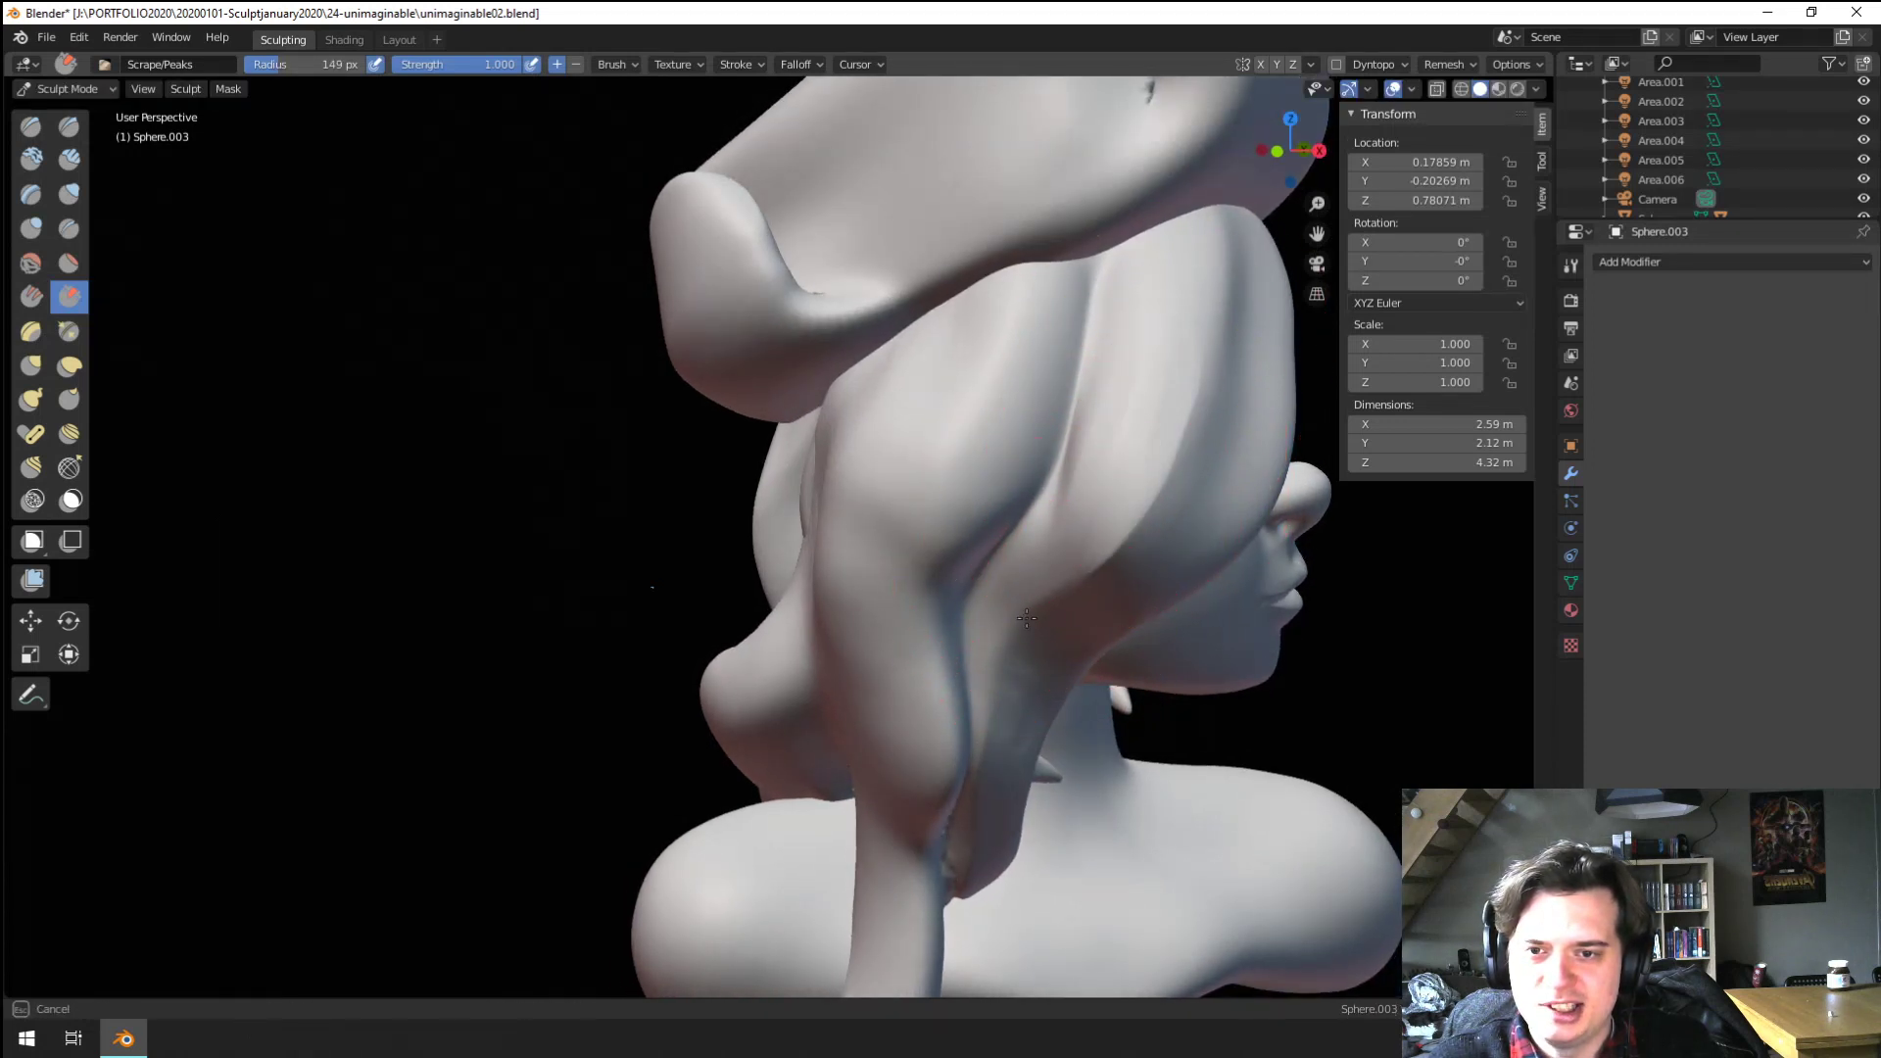
middle_click_drag(1027, 618, 1049, 595)
key("f")
left_click(1183, 563)
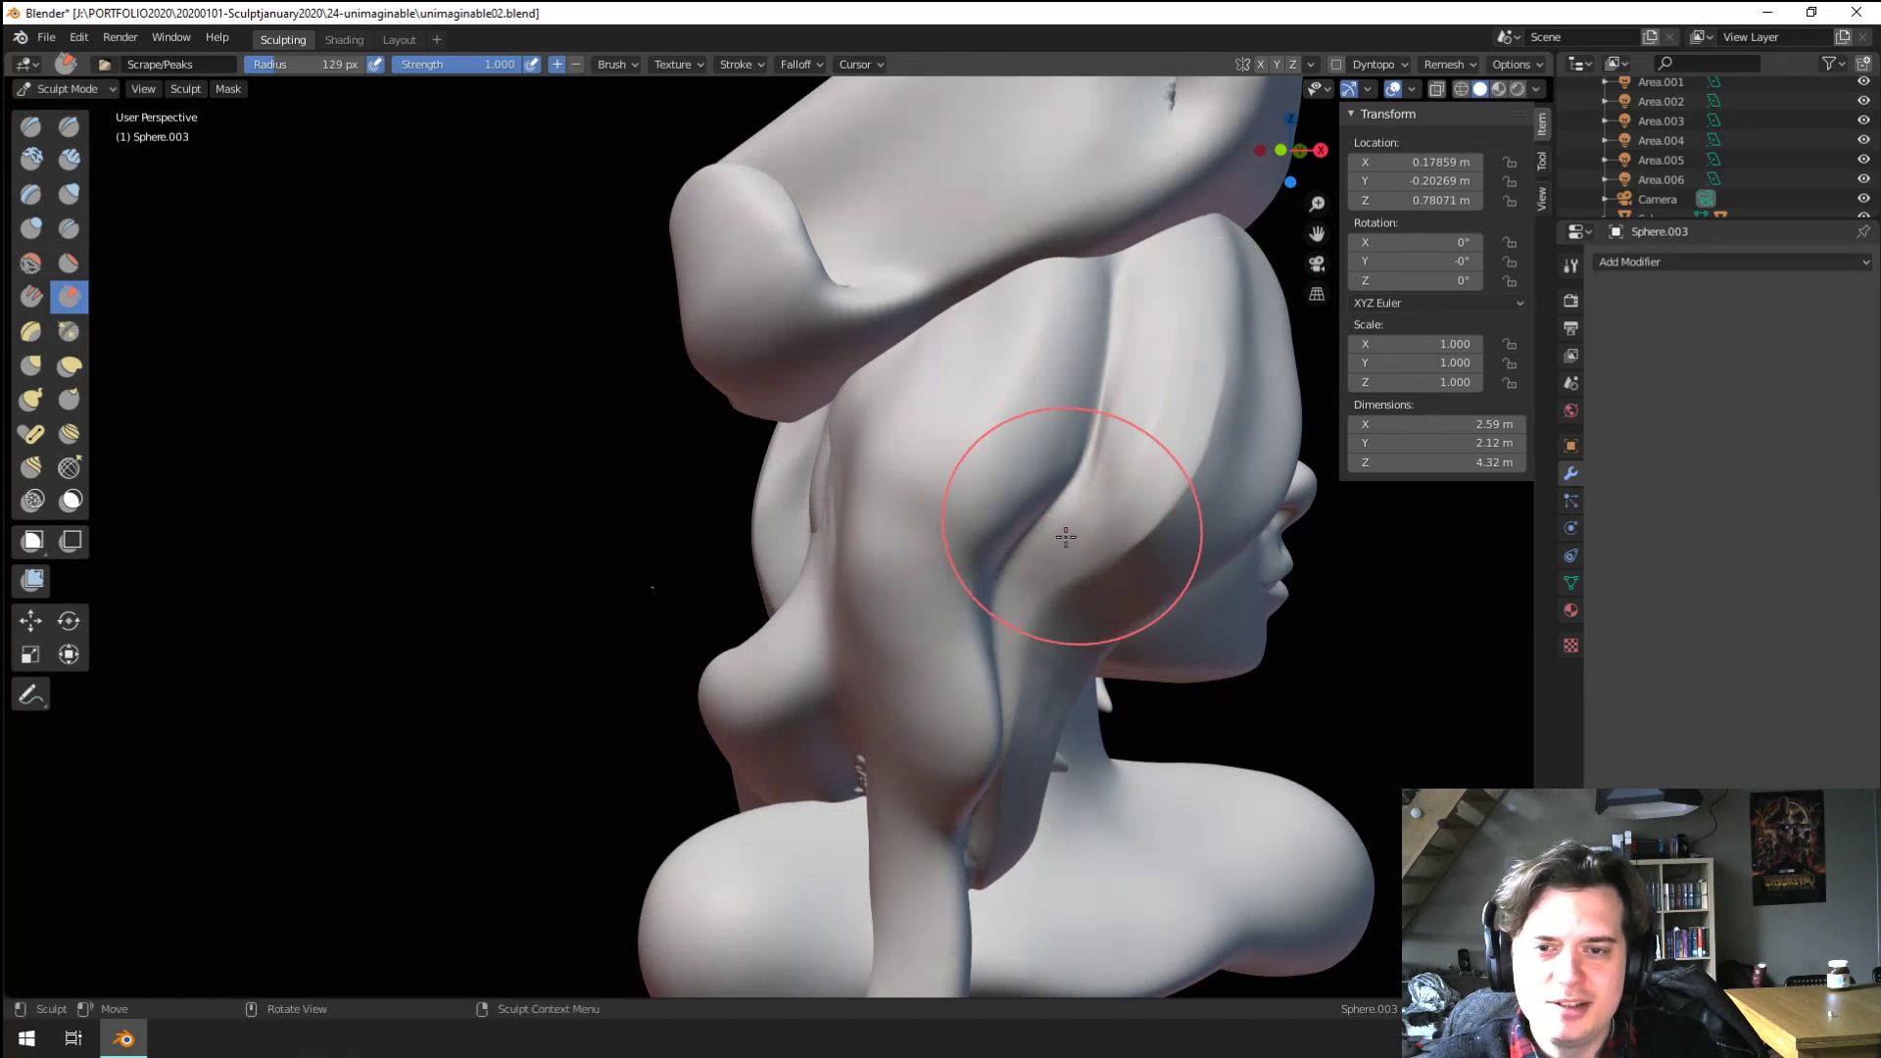
Flatten the large lock's side plane up toward the hat with the Scrape/Peaks brush at 173 px and 144 px
middle_click_drag(1175, 282, 1049, 472)
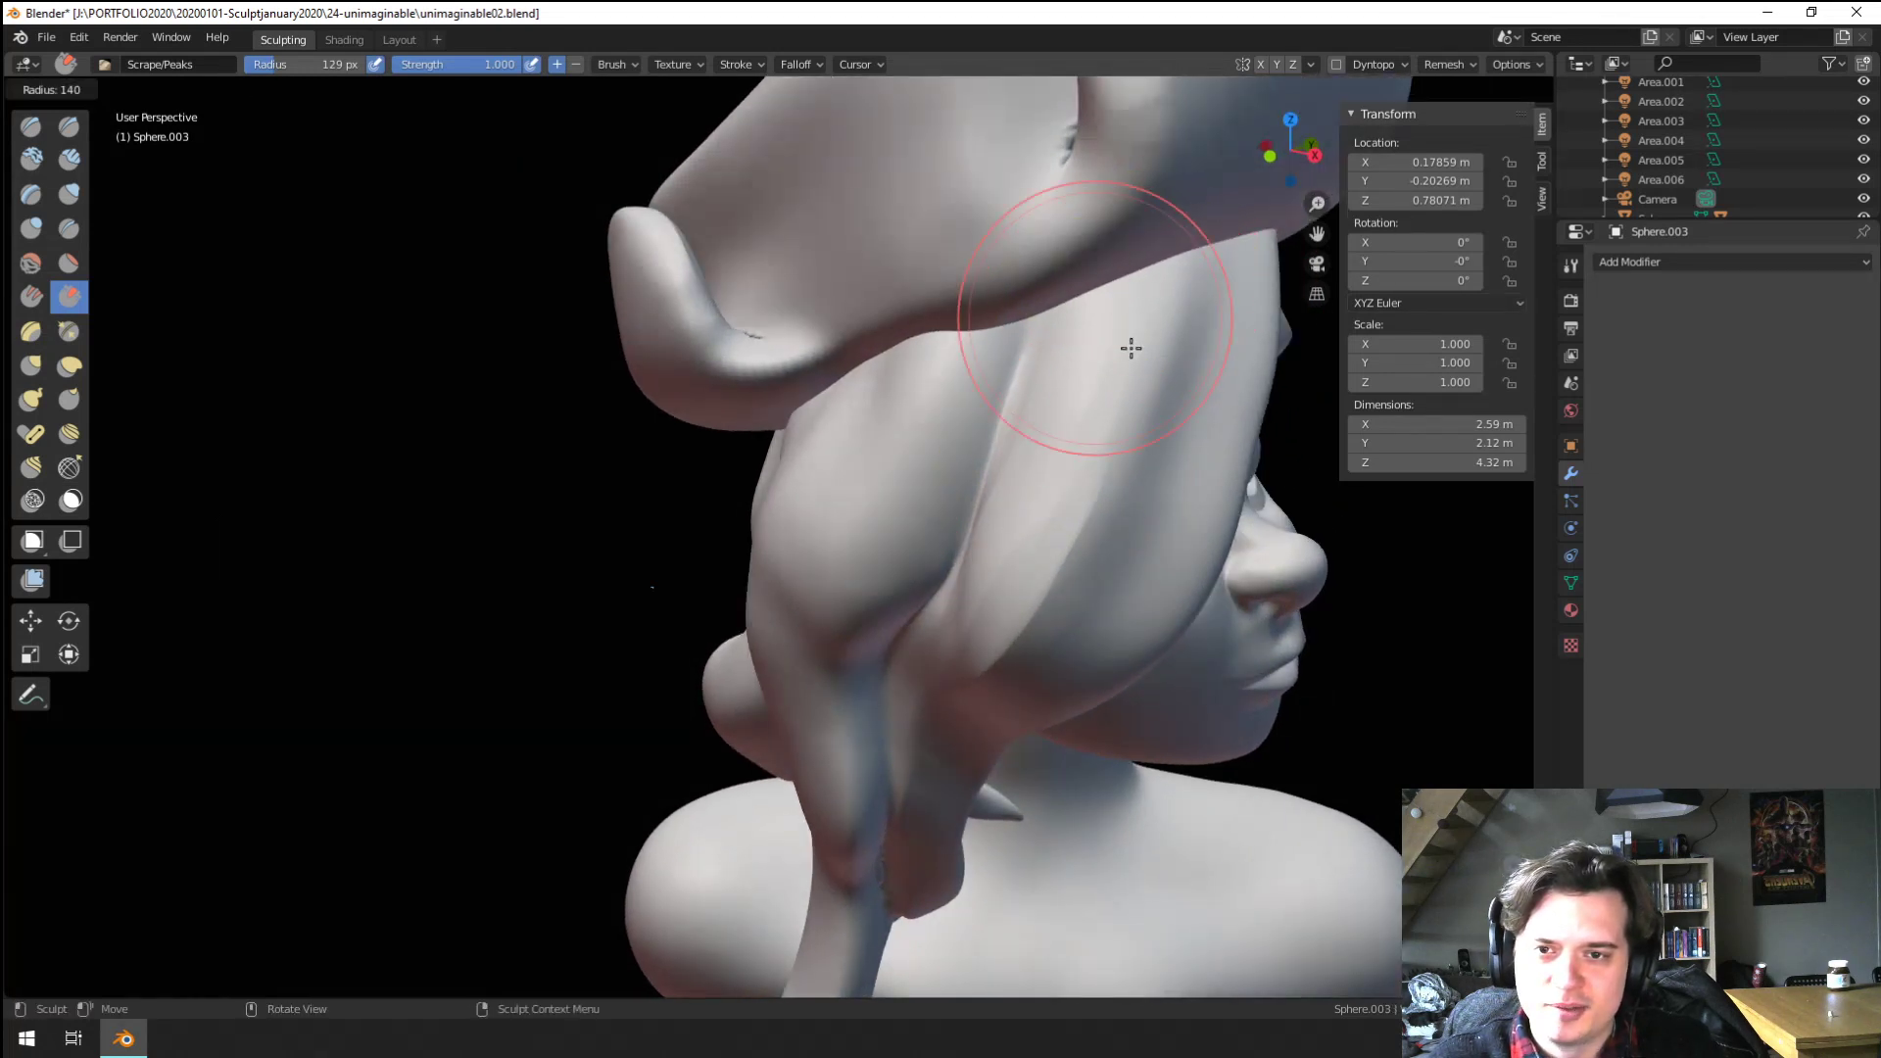
key("f")
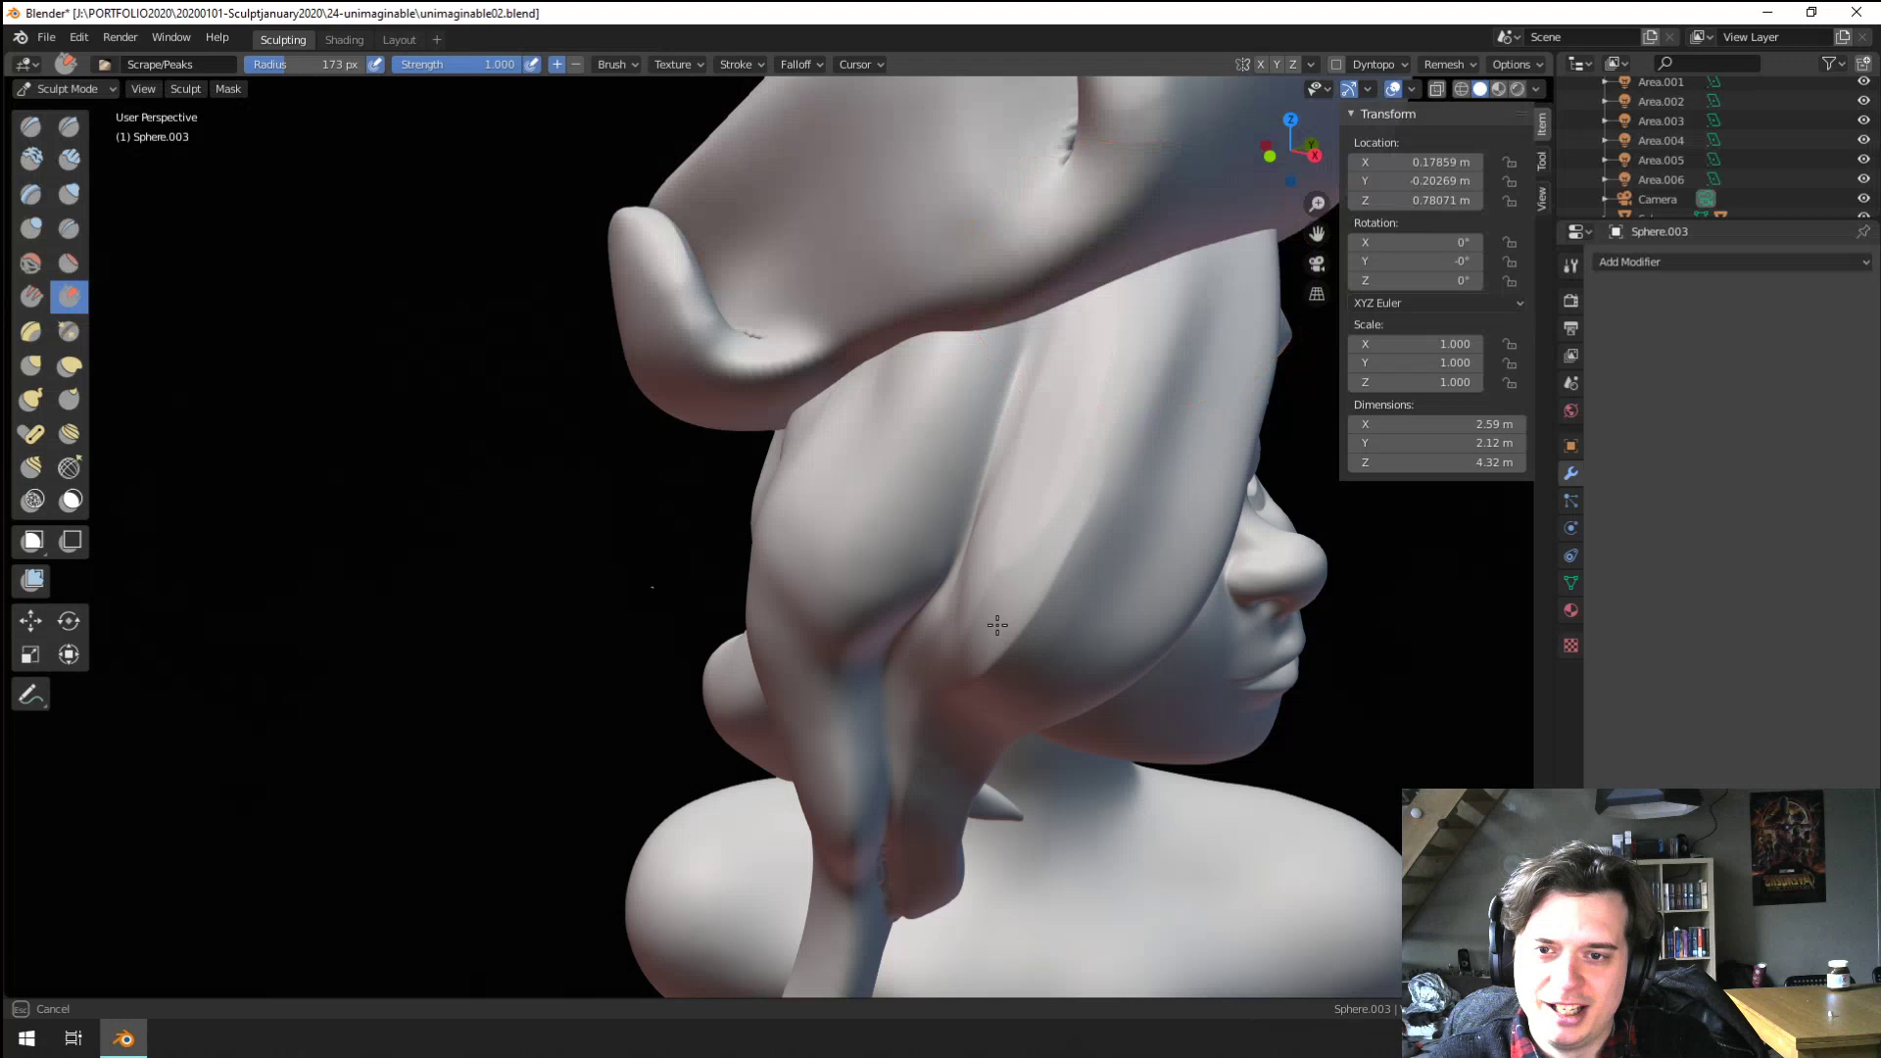
left_click(1022, 471)
mouse_move(1022, 471)
middle_mouse_down()
mouse_move(1076, 433)
mouse_move(1085, 450)
middle_mouse_up()
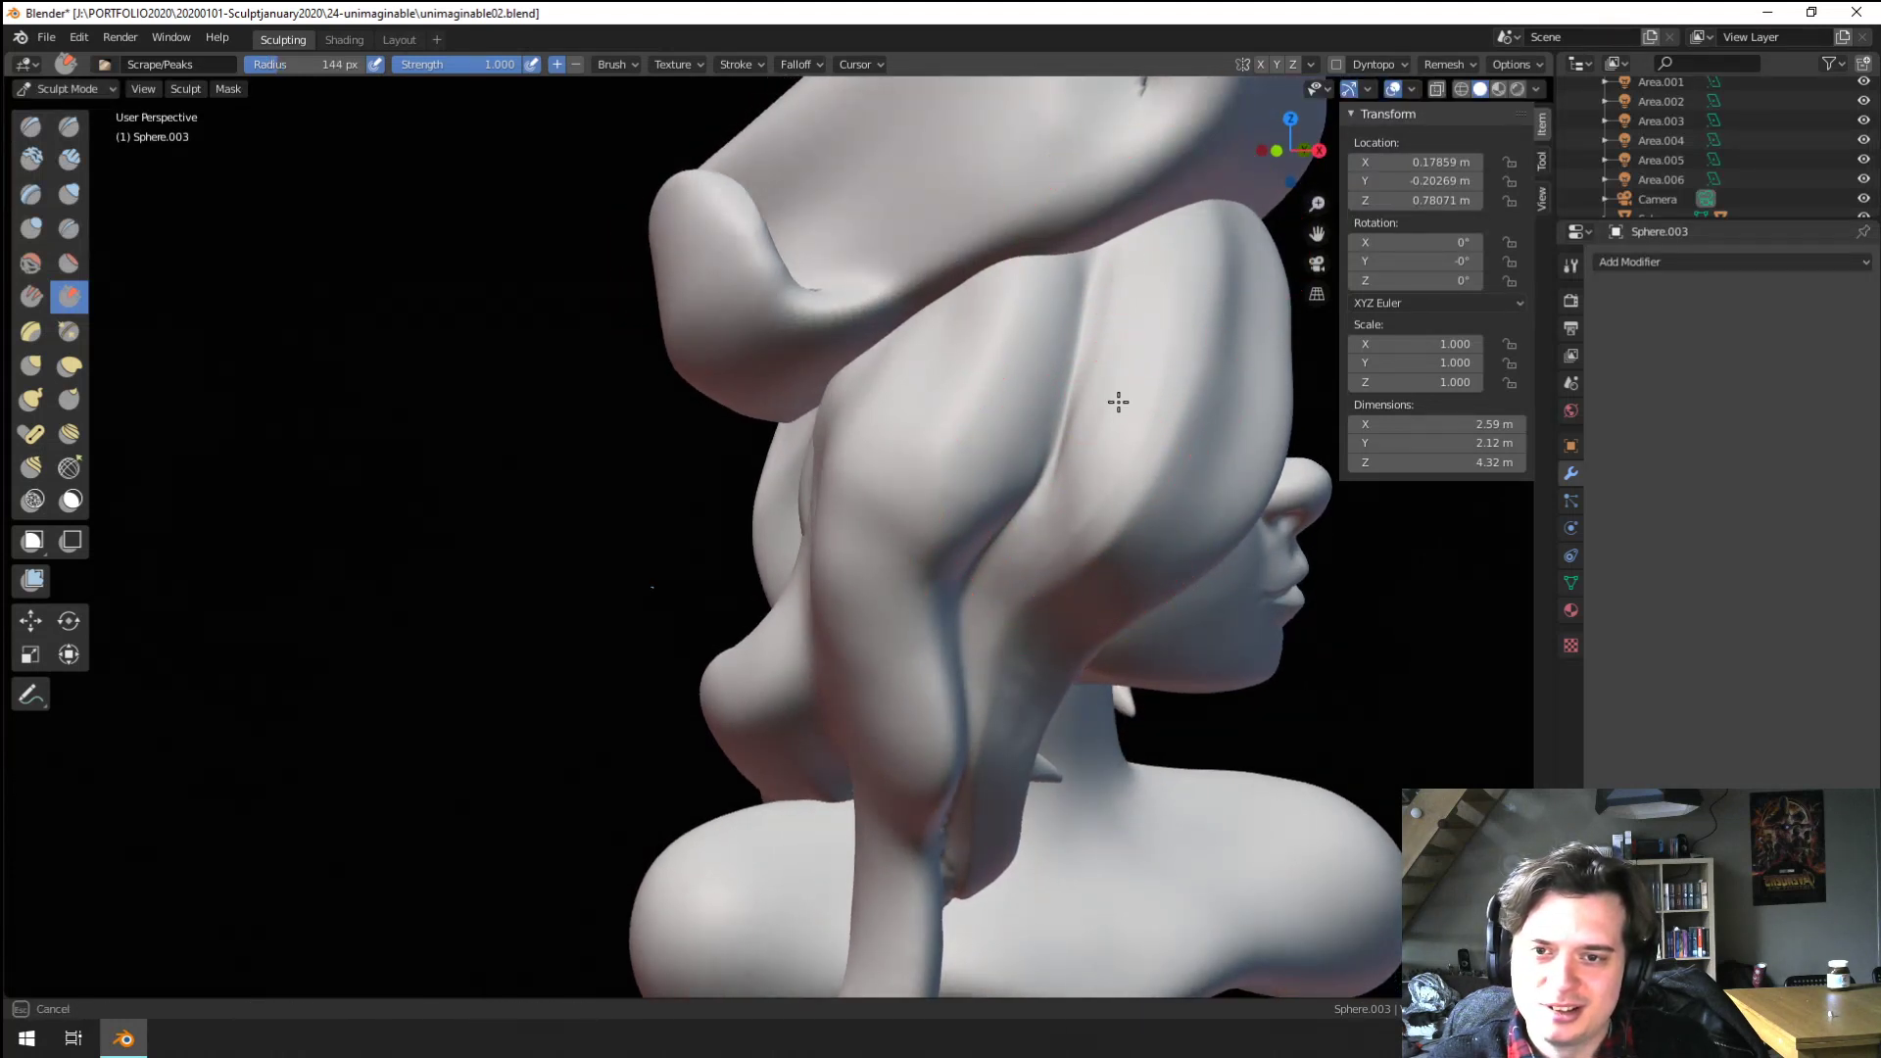
left_click_drag(1068, 561, 1166, 314)
scroll(1058, 432, "down", 3)
middle_click_drag(1058, 432, 989, 453)
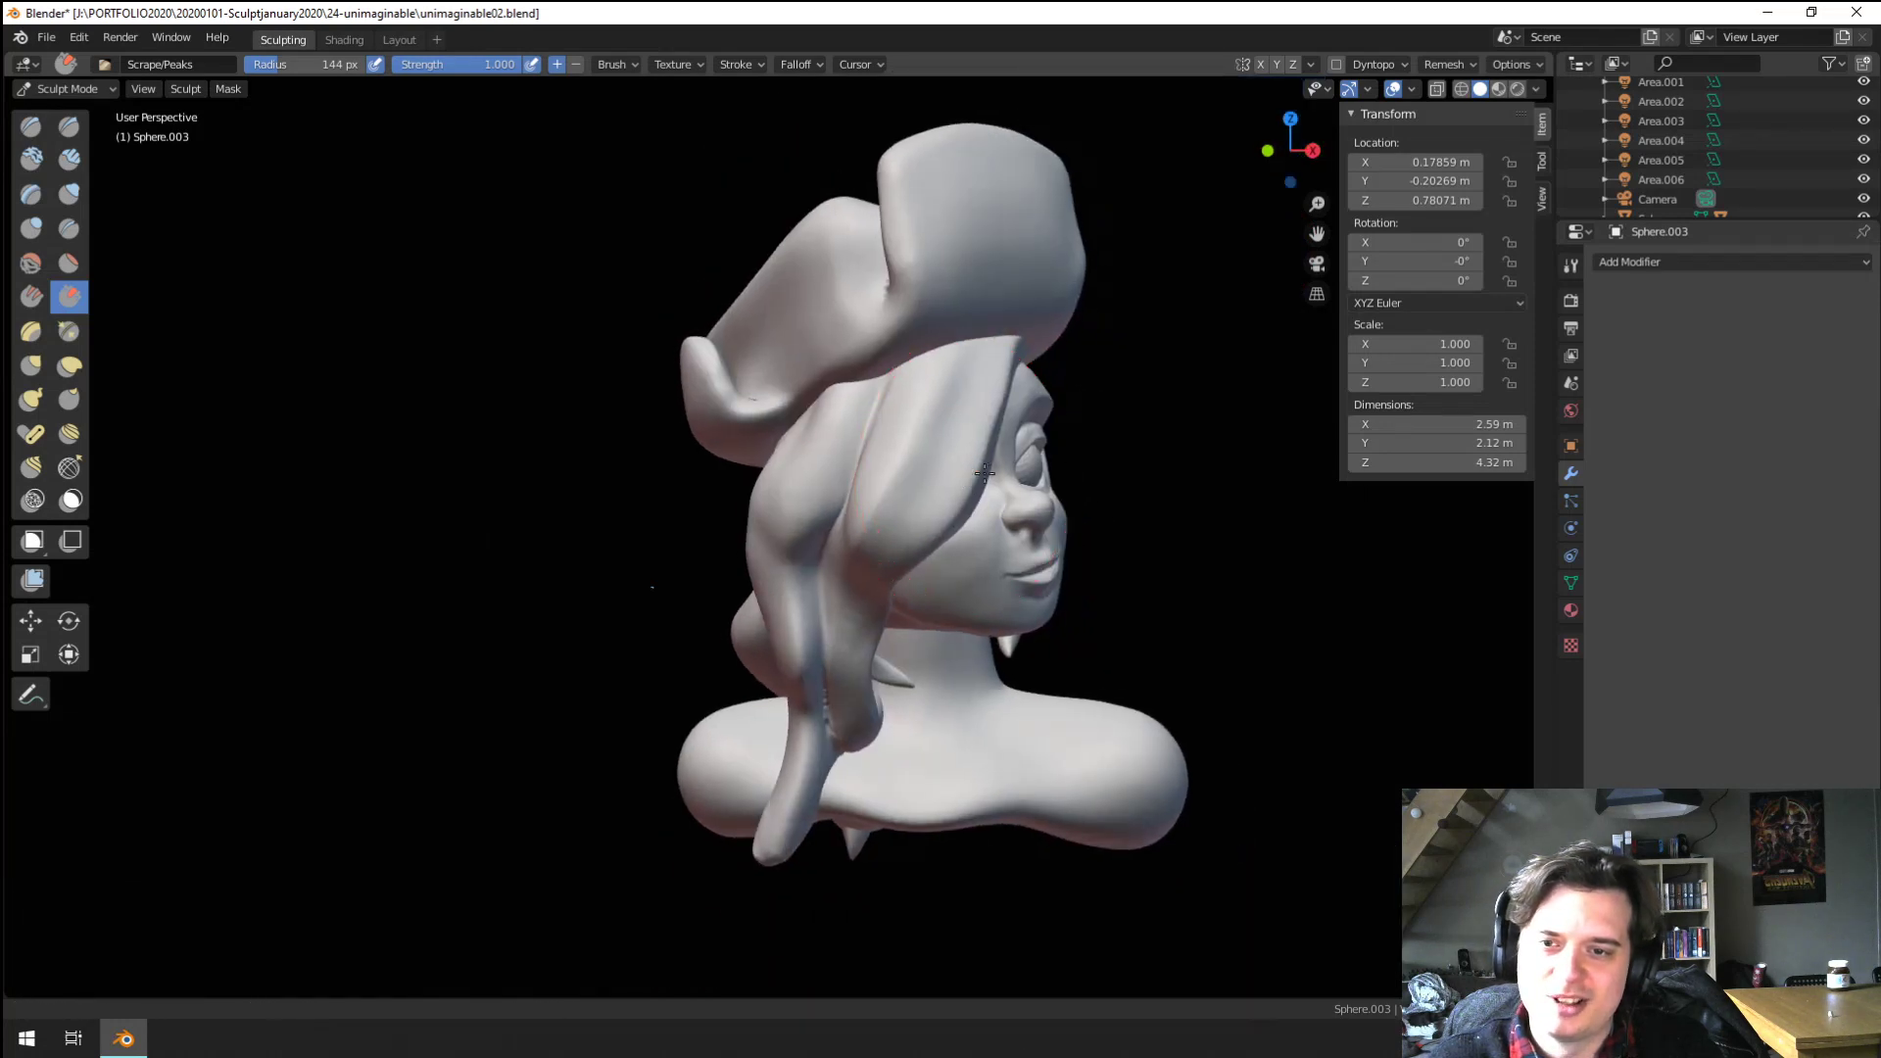
scroll(986, 453, "up", 3)
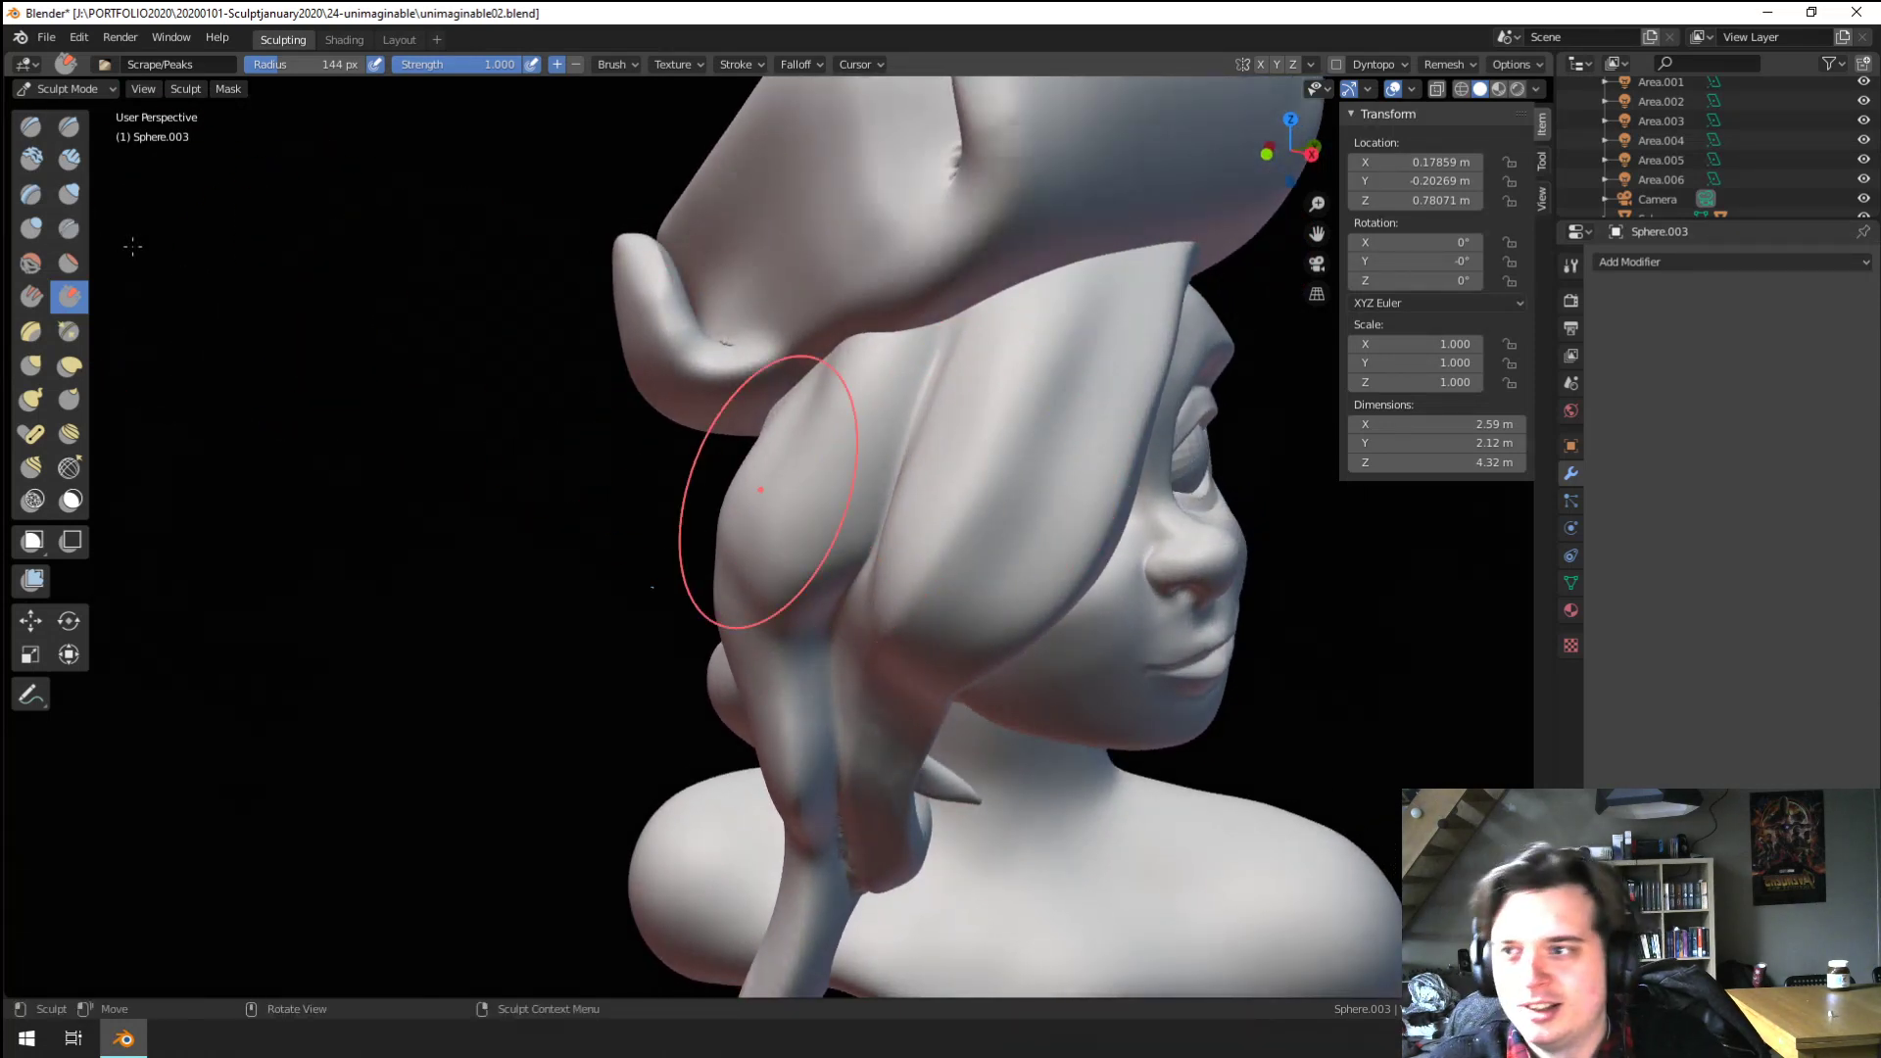
Carve a lengthwise groove down the large lock from the hat rim to its lower end with the Crease brush at 79 px
left_click(69, 228)
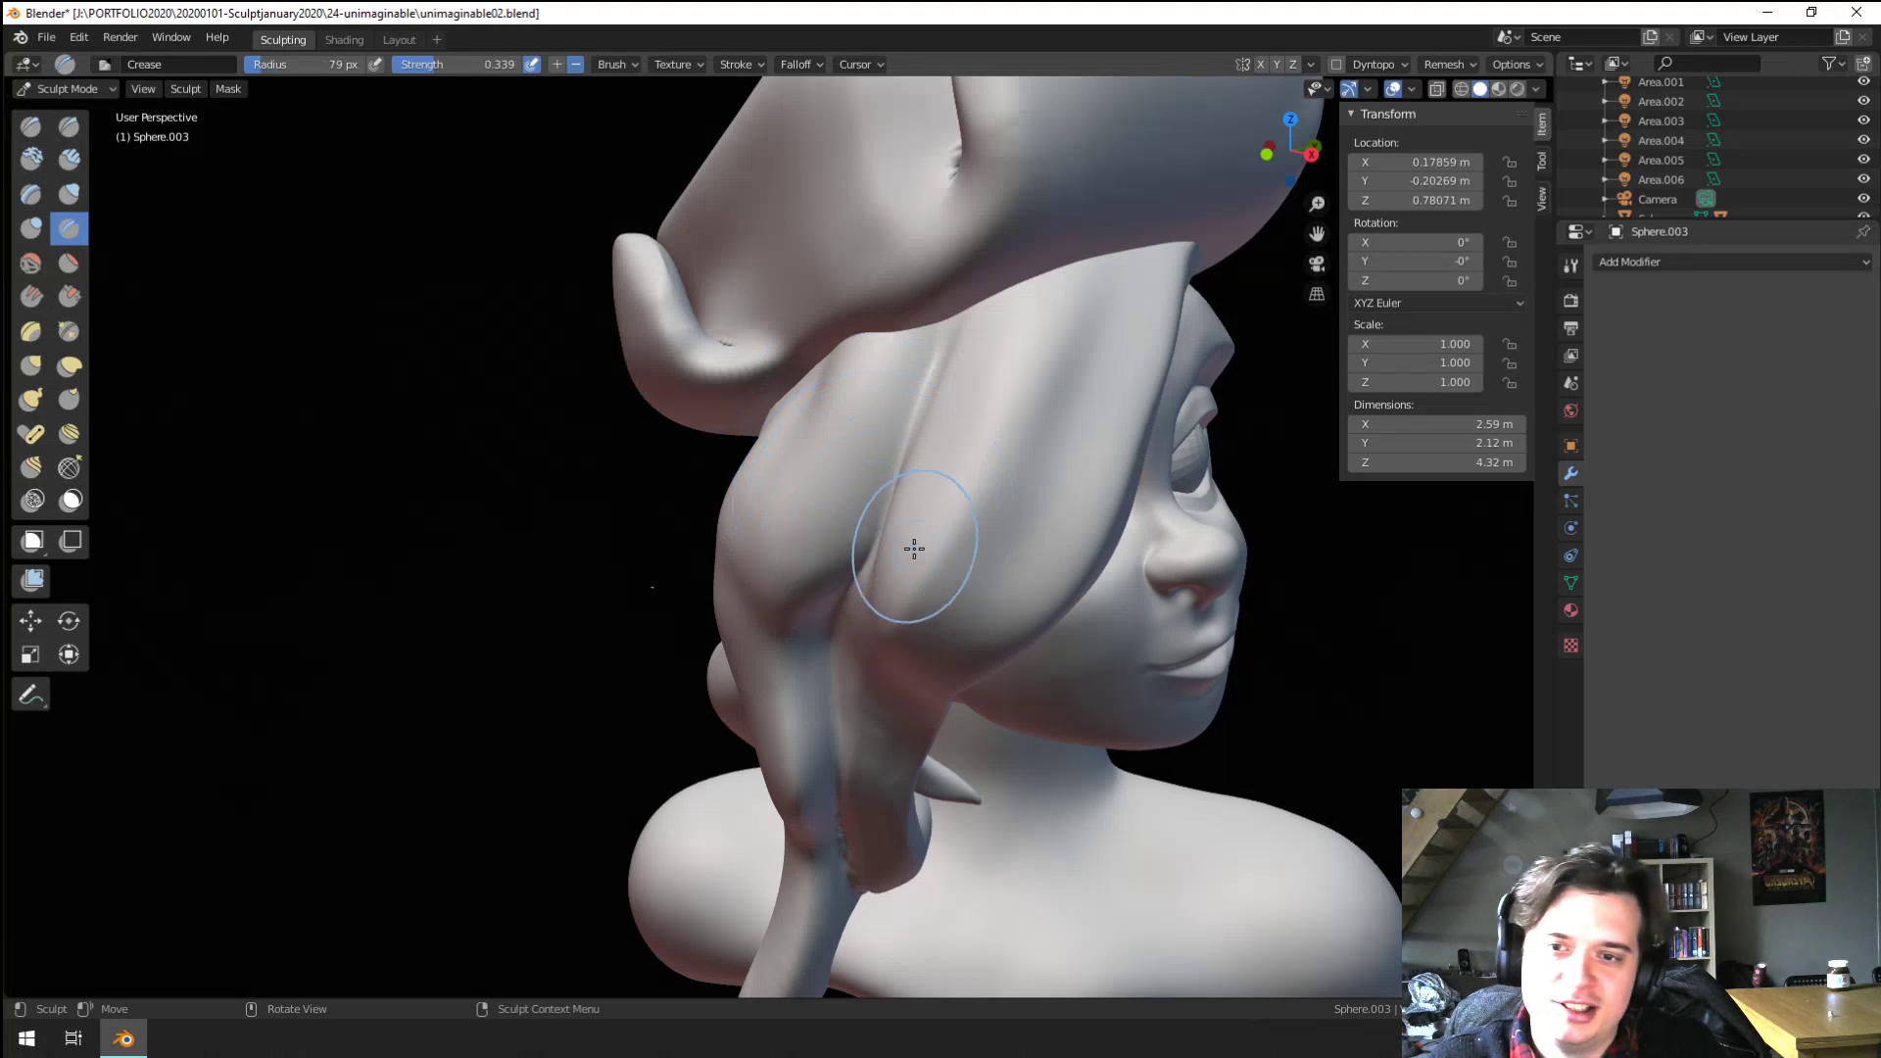
middle_click_drag(797, 650, 725, 607)
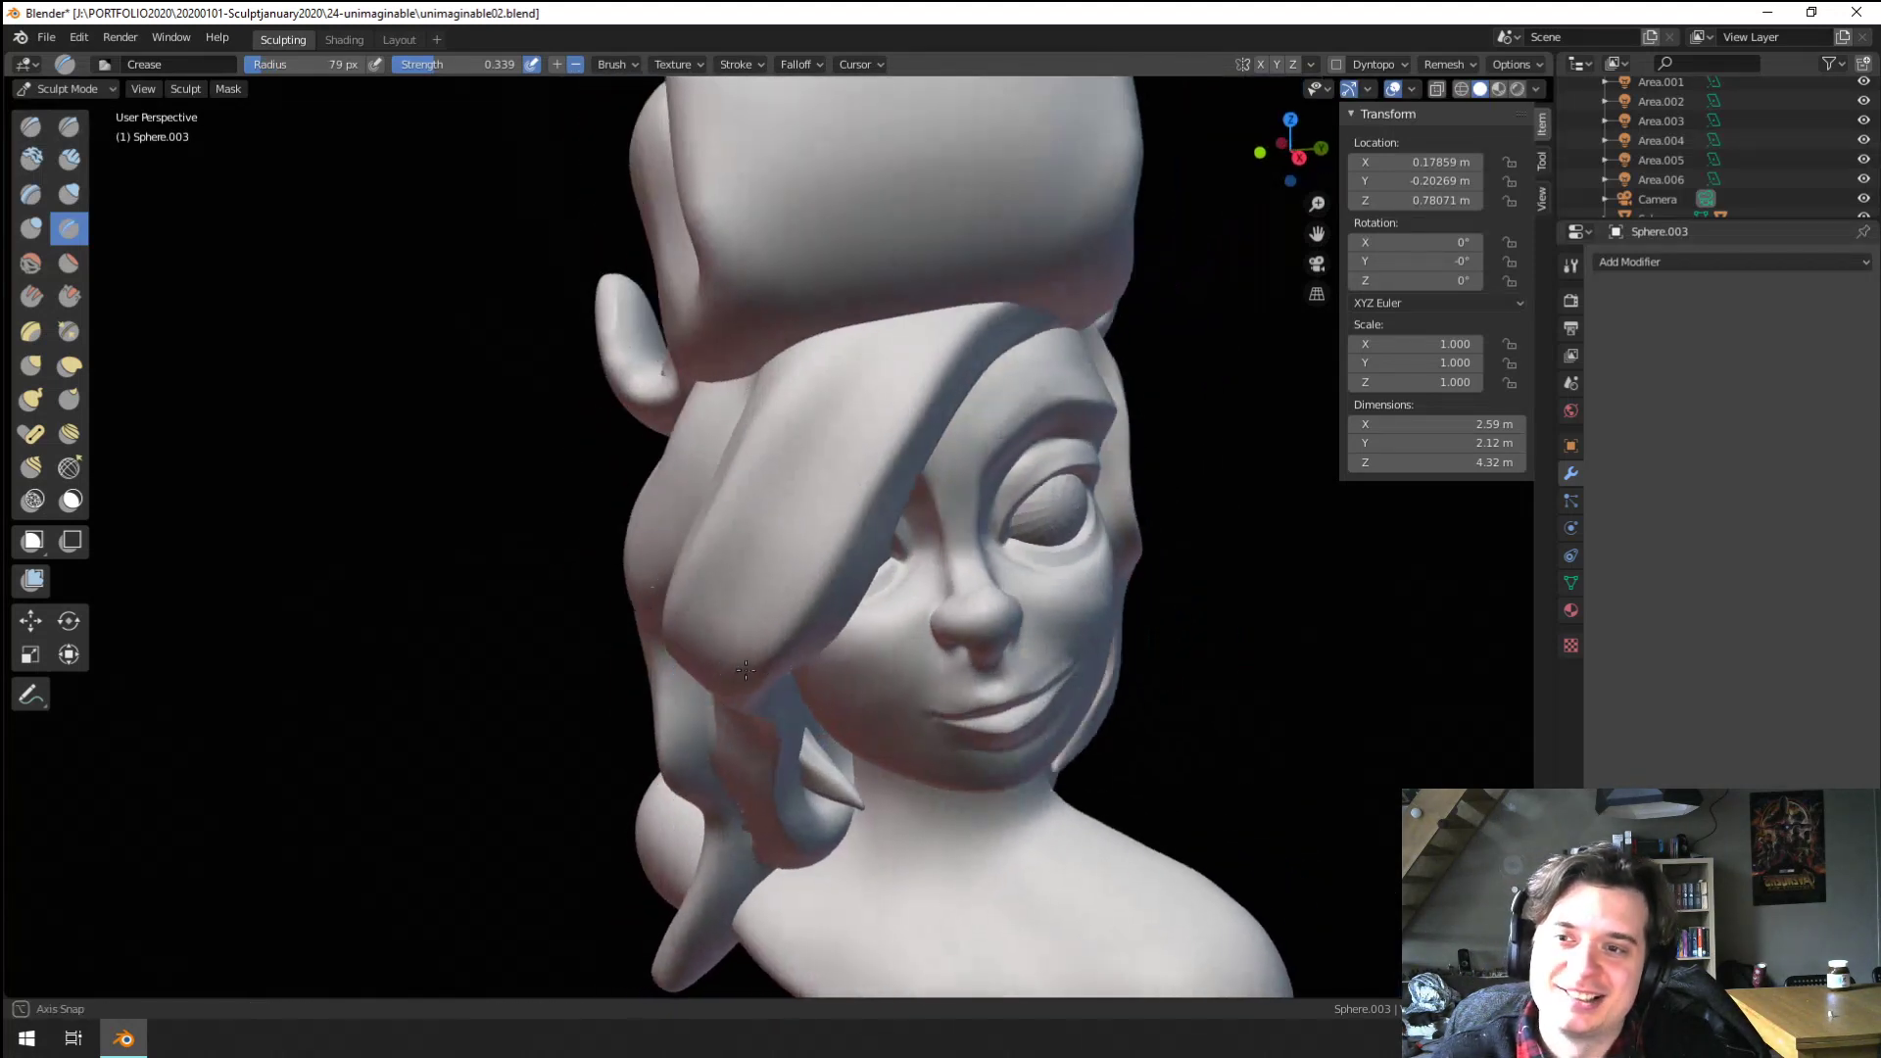
scroll(717, 601, "up", 2)
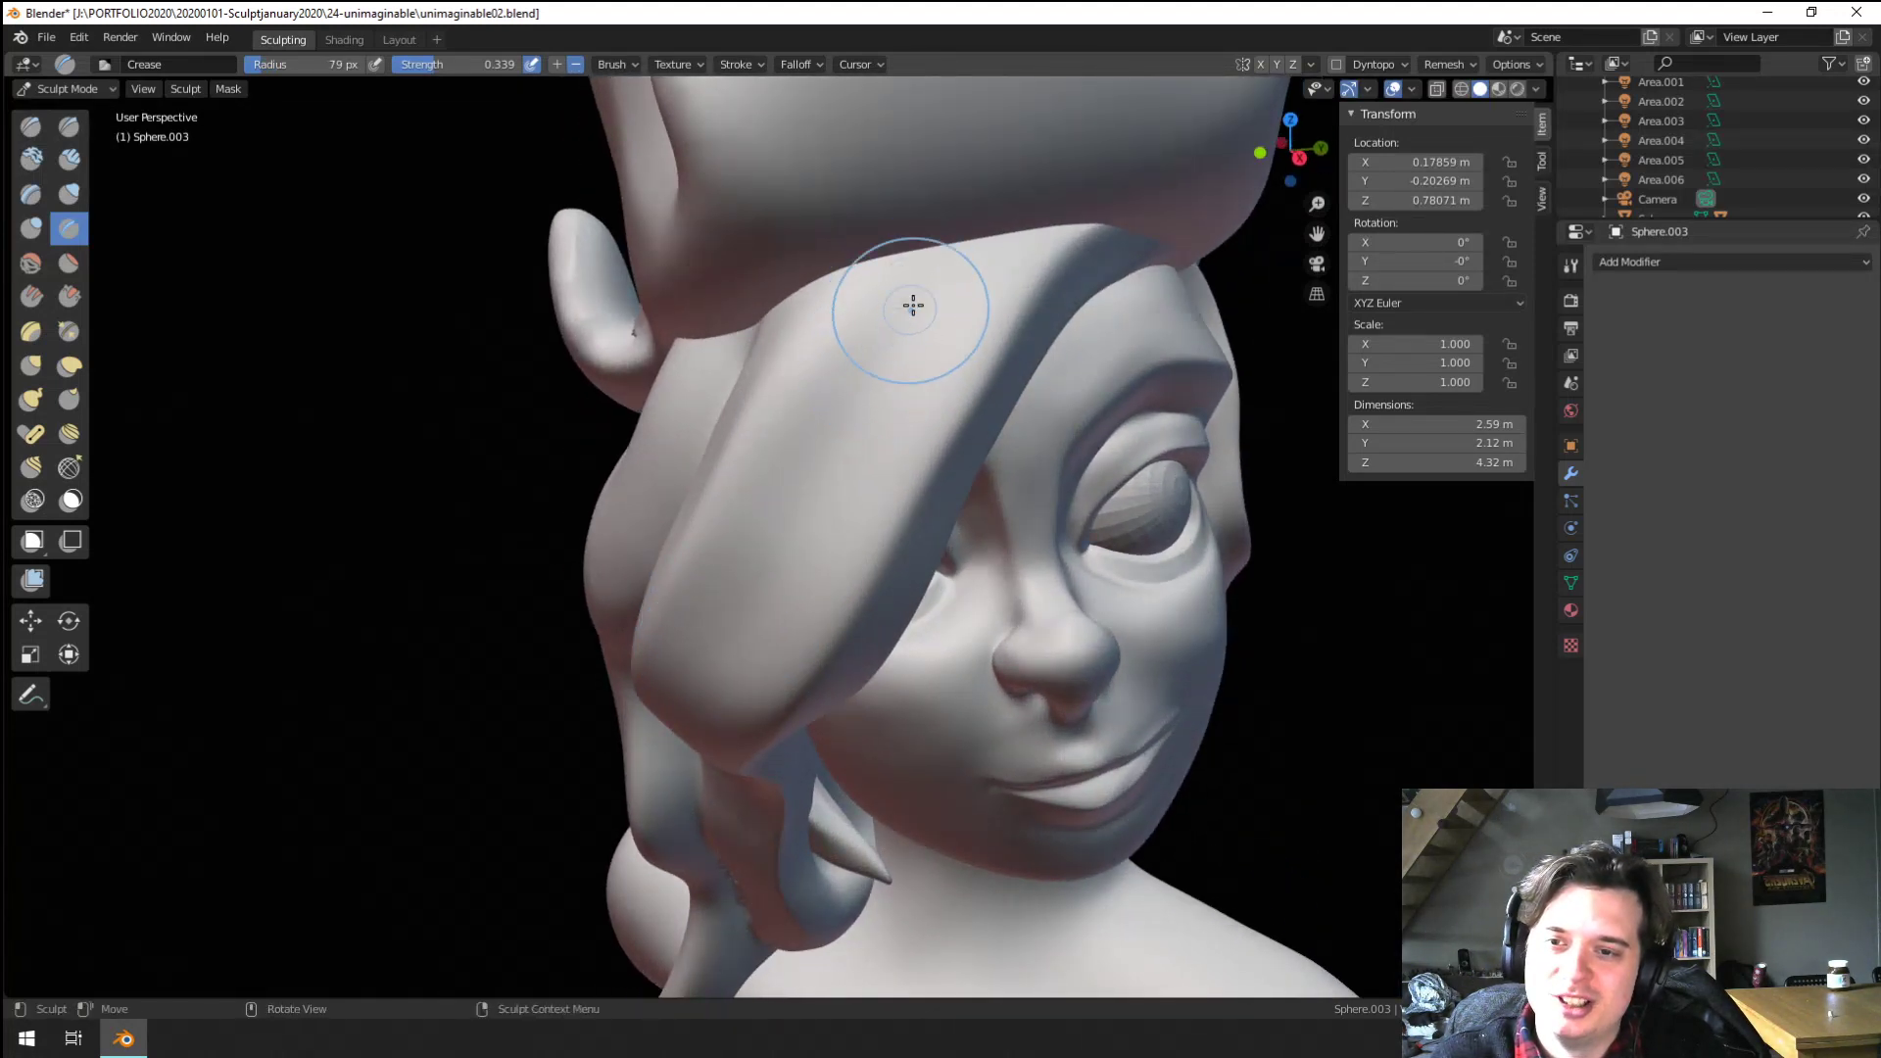
left_click_drag(999, 216, 694, 730)
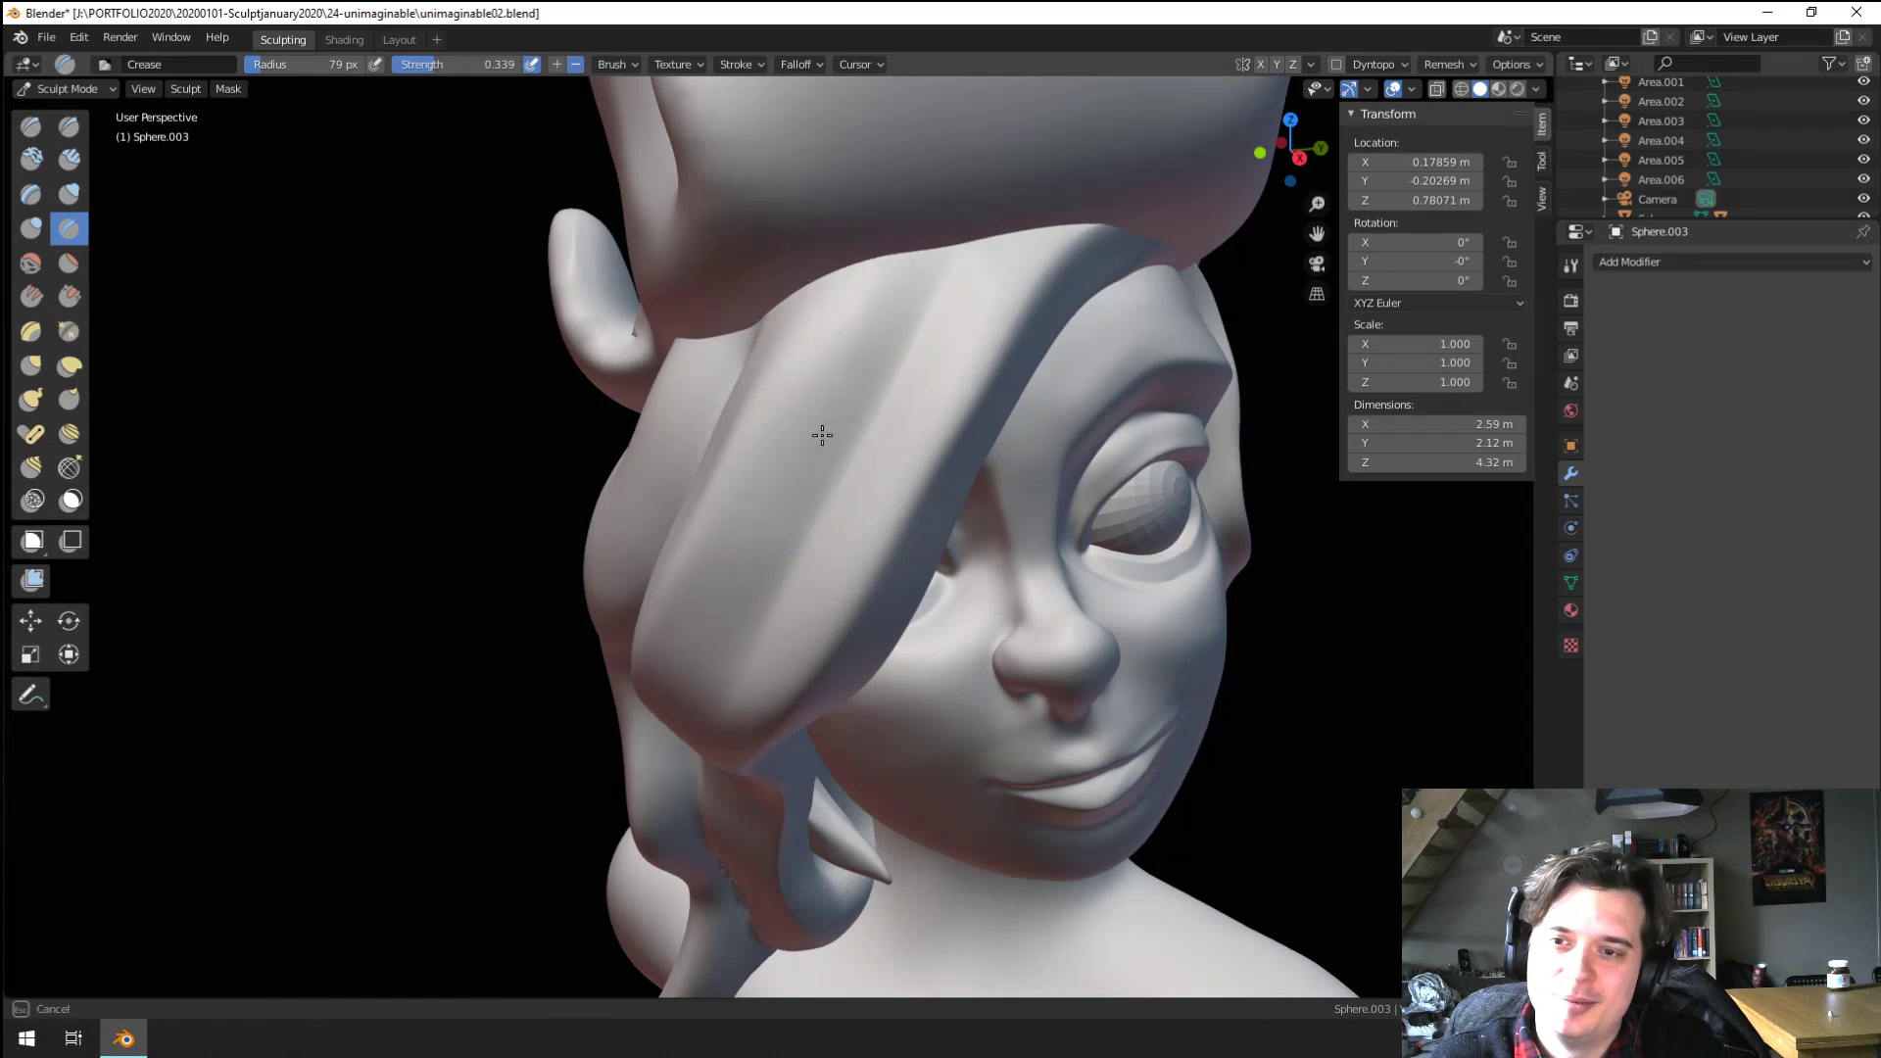
left_click_drag(878, 316, 686, 676)
middle_click_drag(635, 752, 647, 852, "ctrl")
mouse_move(647, 774)
middle_mouse_down()
mouse_move(529, 744)
mouse_move(654, 714)
mouse_move(825, 391)
middle_mouse_up()
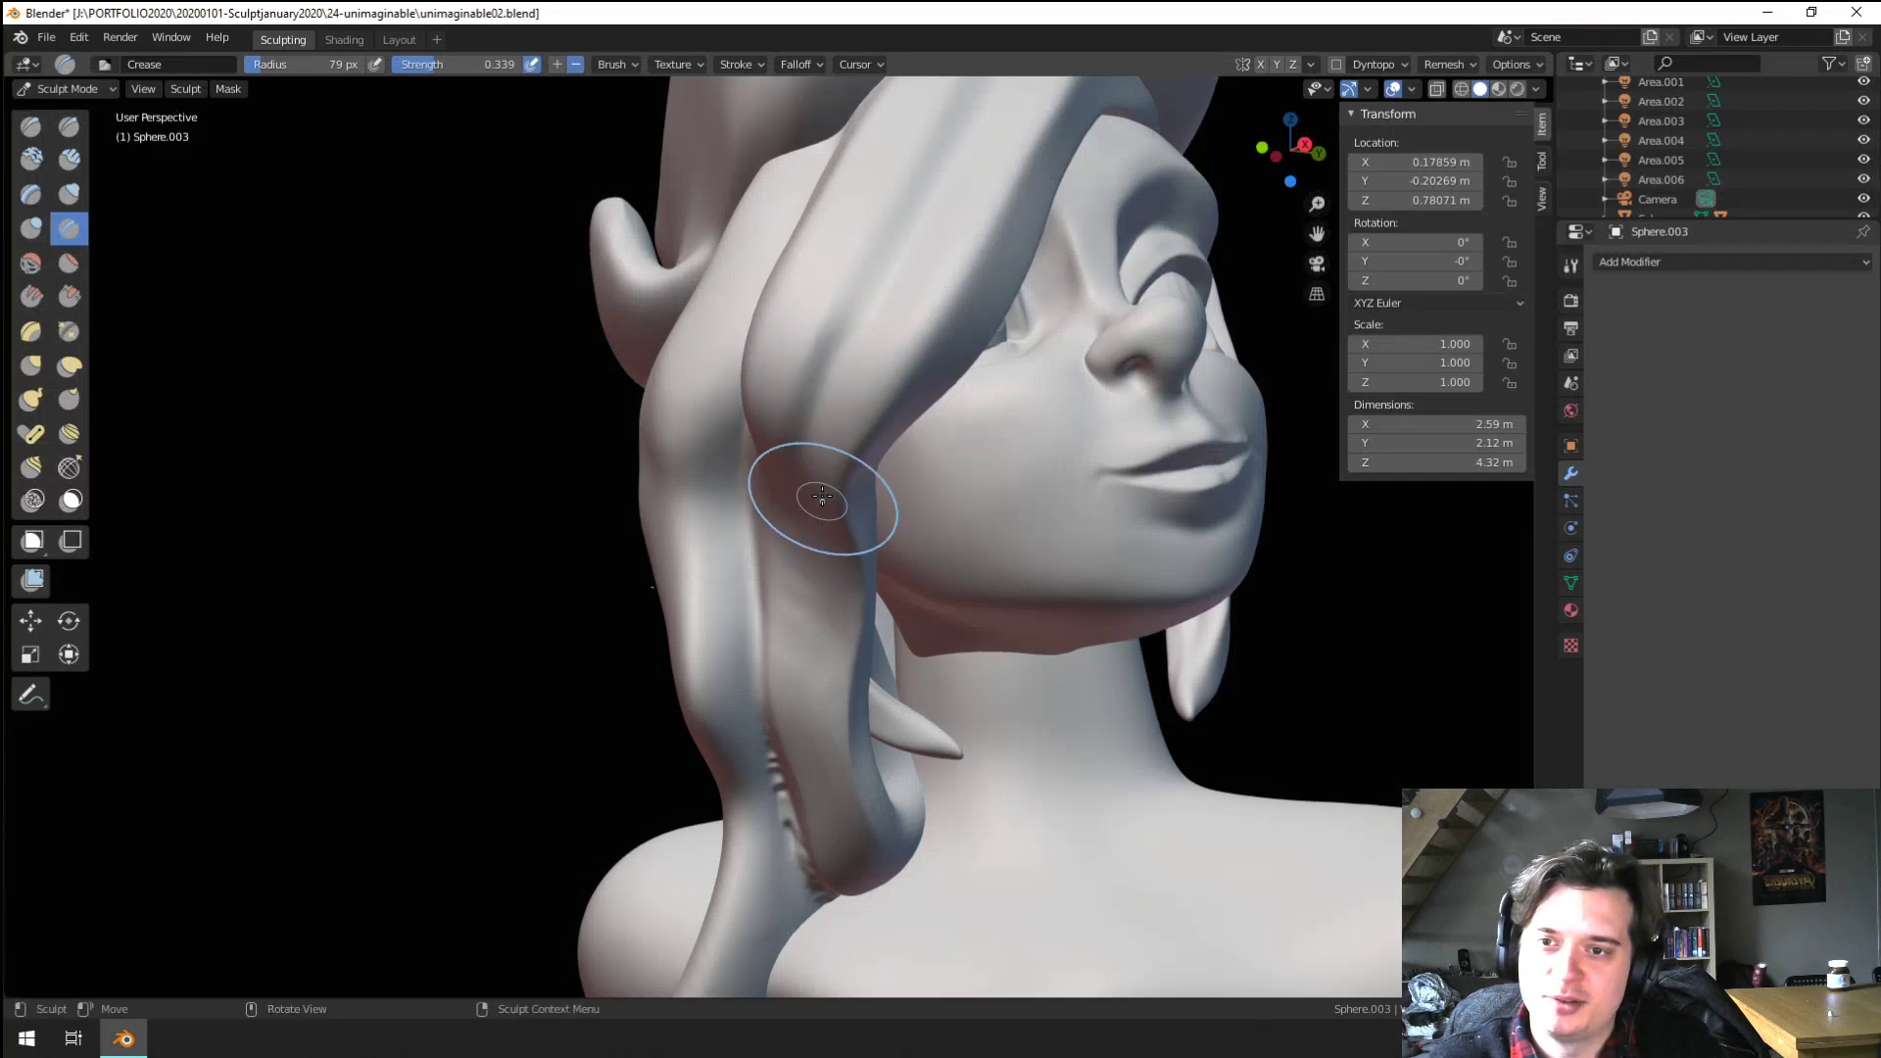
Deepen the large lock's central groove along its whole length with the Crease brush at 79 px
scroll(871, 252, "down", 6)
mouse_move(867, 245)
middle_mouse_down()
mouse_move(741, 485)
mouse_move(713, 516)
mouse_move(701, 461)
mouse_move(761, 442)
mouse_move(655, 528)
middle_mouse_up()
scroll(741, 489, "up", 6)
scroll(844, 354, "down", 4)
scroll(725, 451, "up", 3)
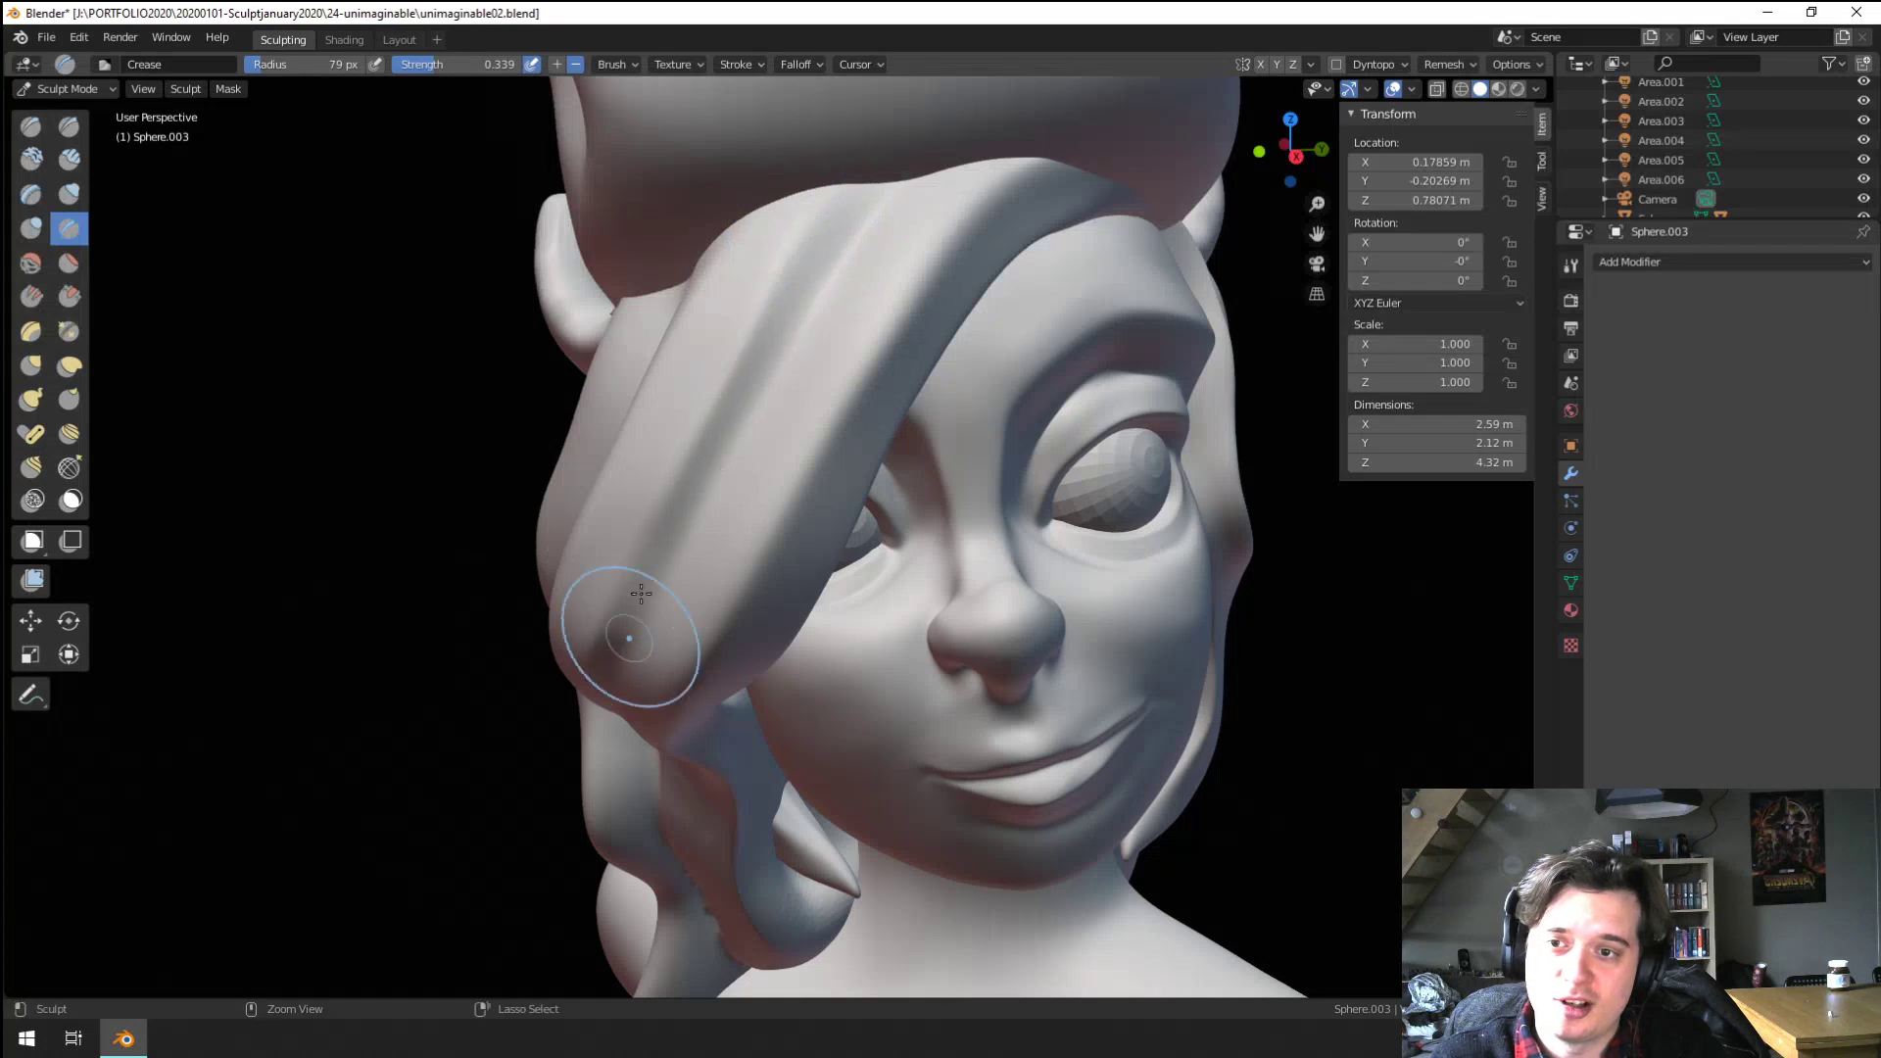
middle_click_drag(605, 614, 743, 619)
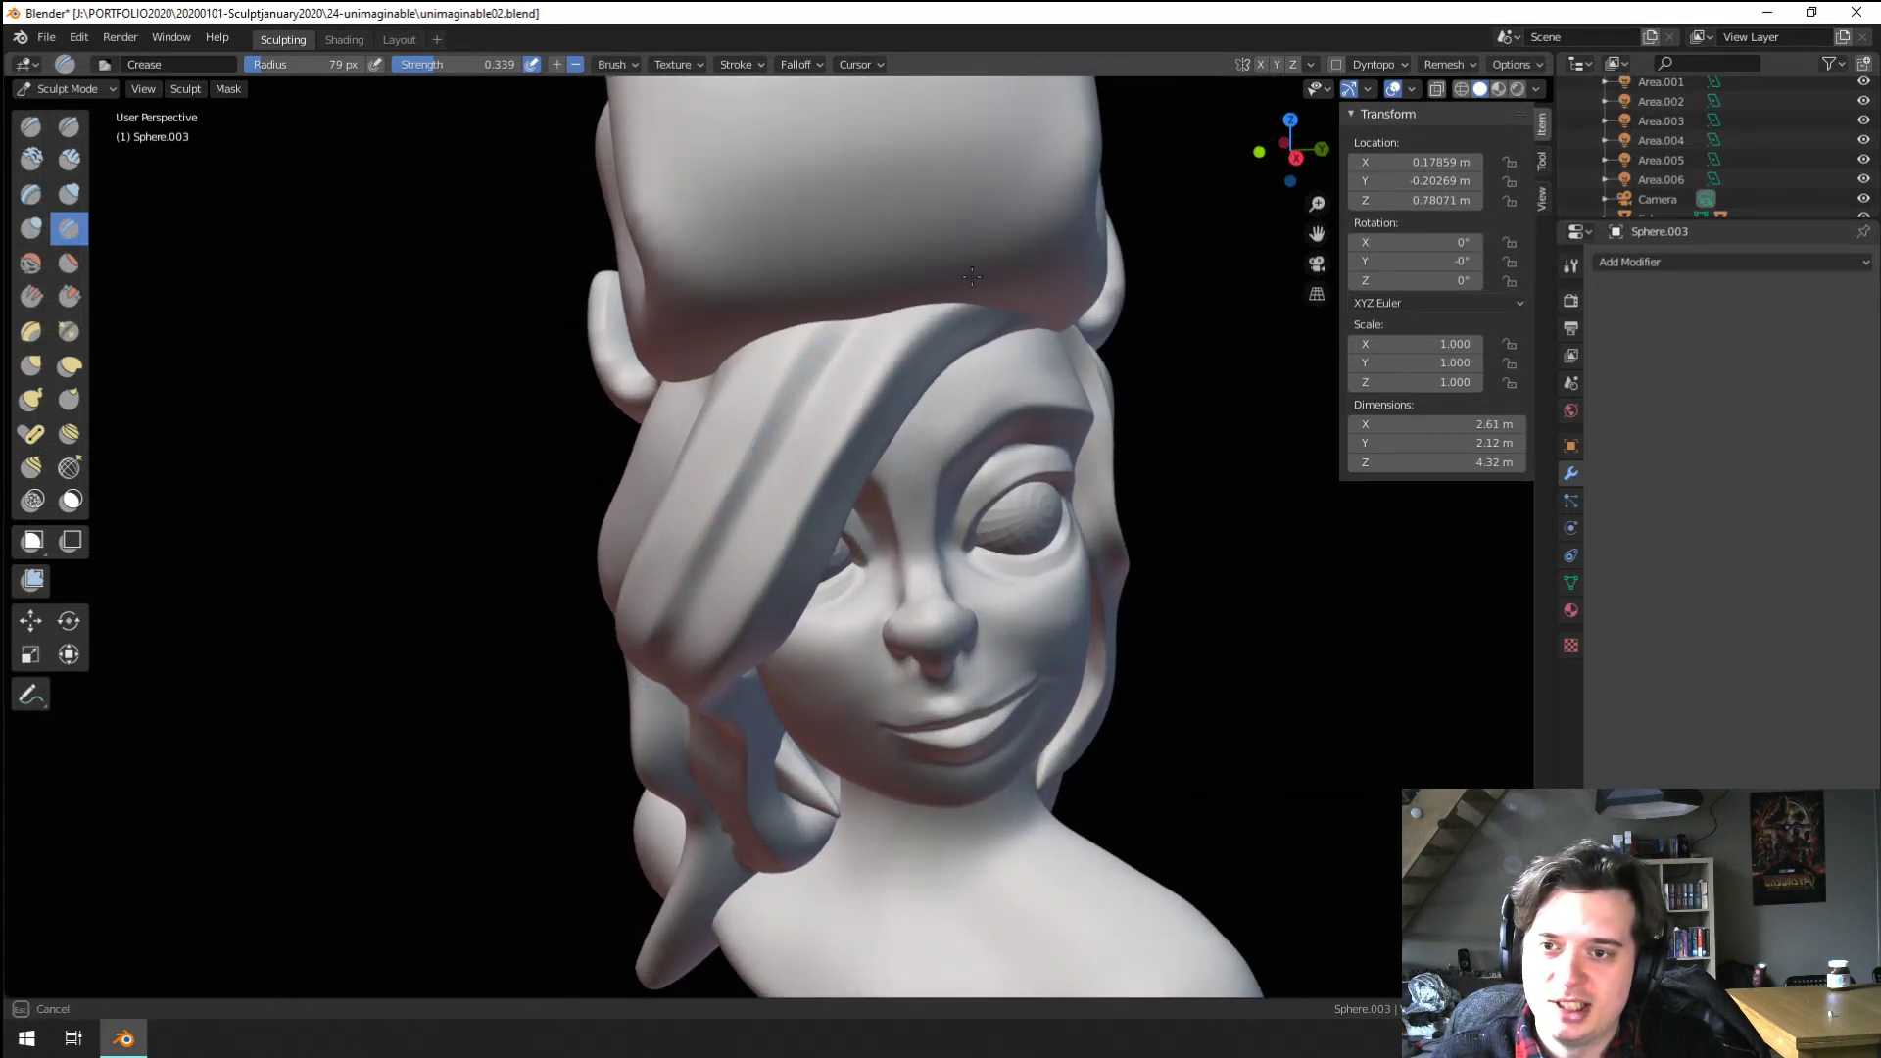
Sharpen the middle of the large lock's groove with the Crease brush reduced to 67 px
middle_click_drag(895, 363, 924, 455, "ctrl")
middle_click_drag(924, 455, 939, 360, "ctrl")
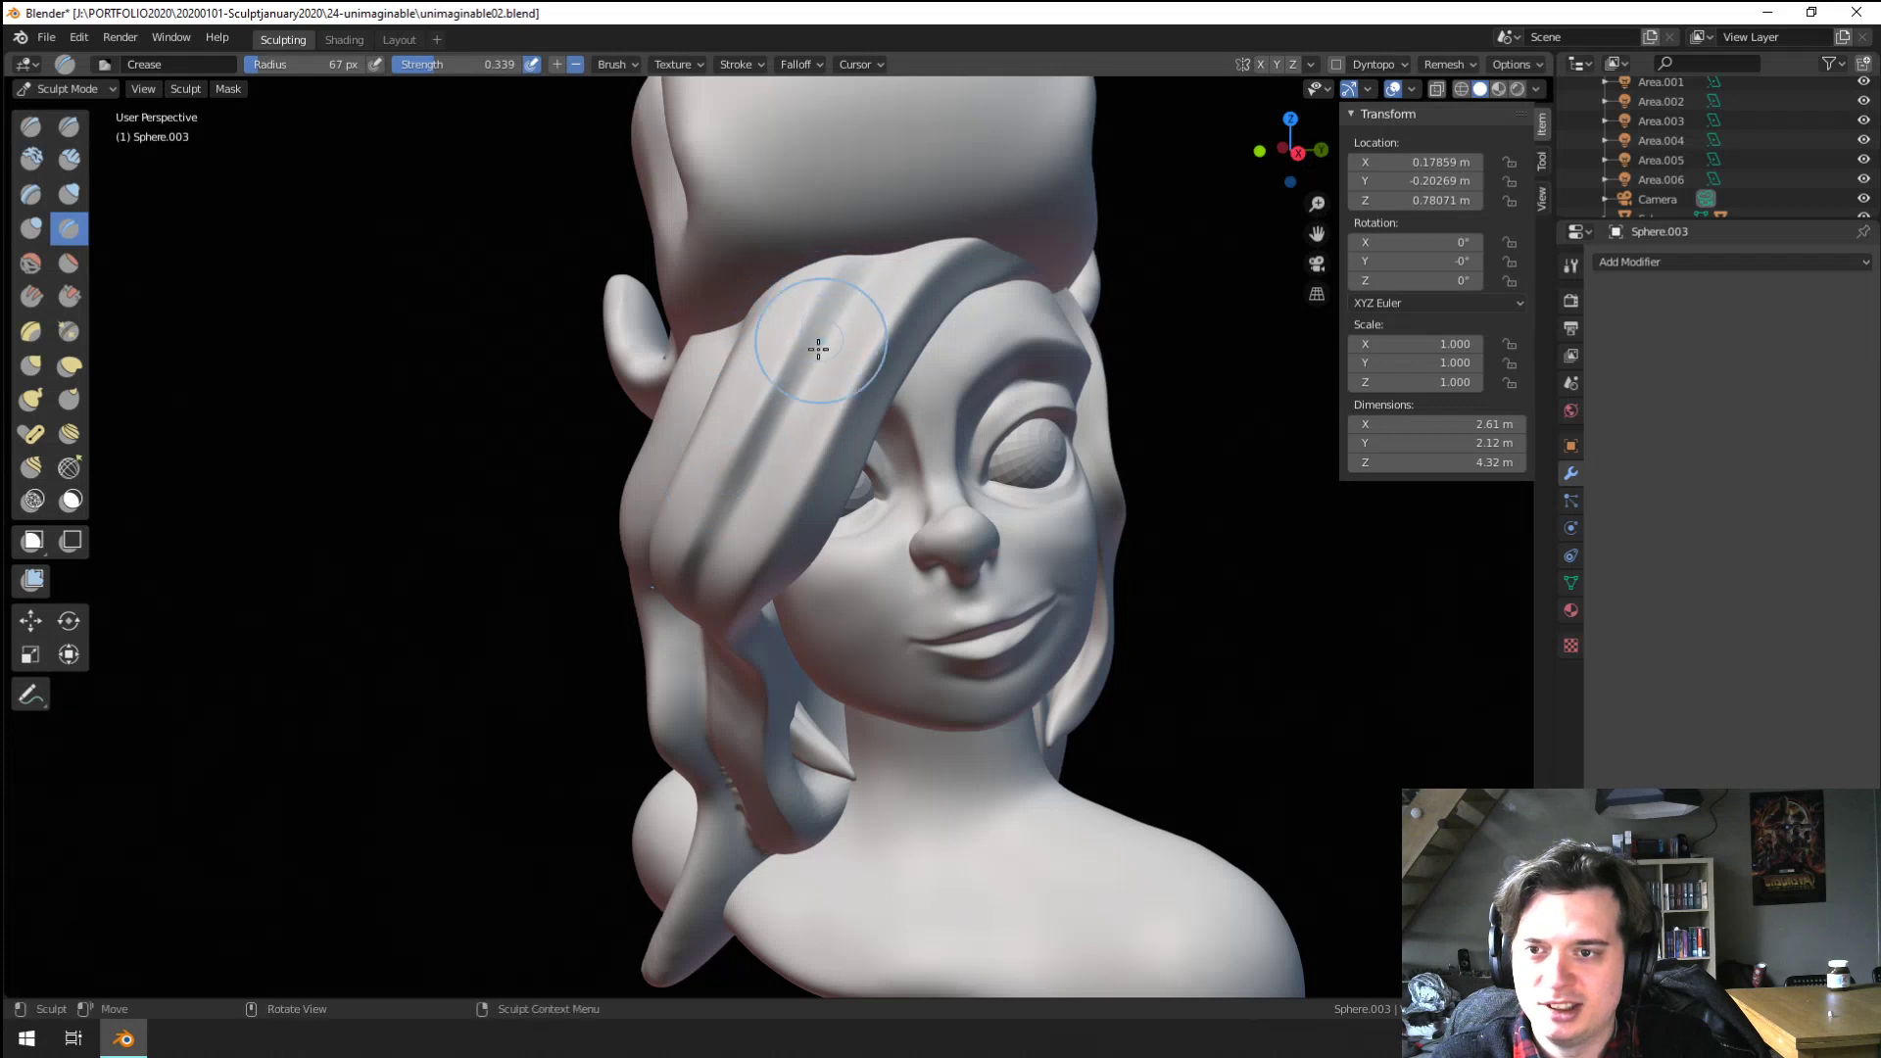
middle_click_drag(819, 349, 776, 433)
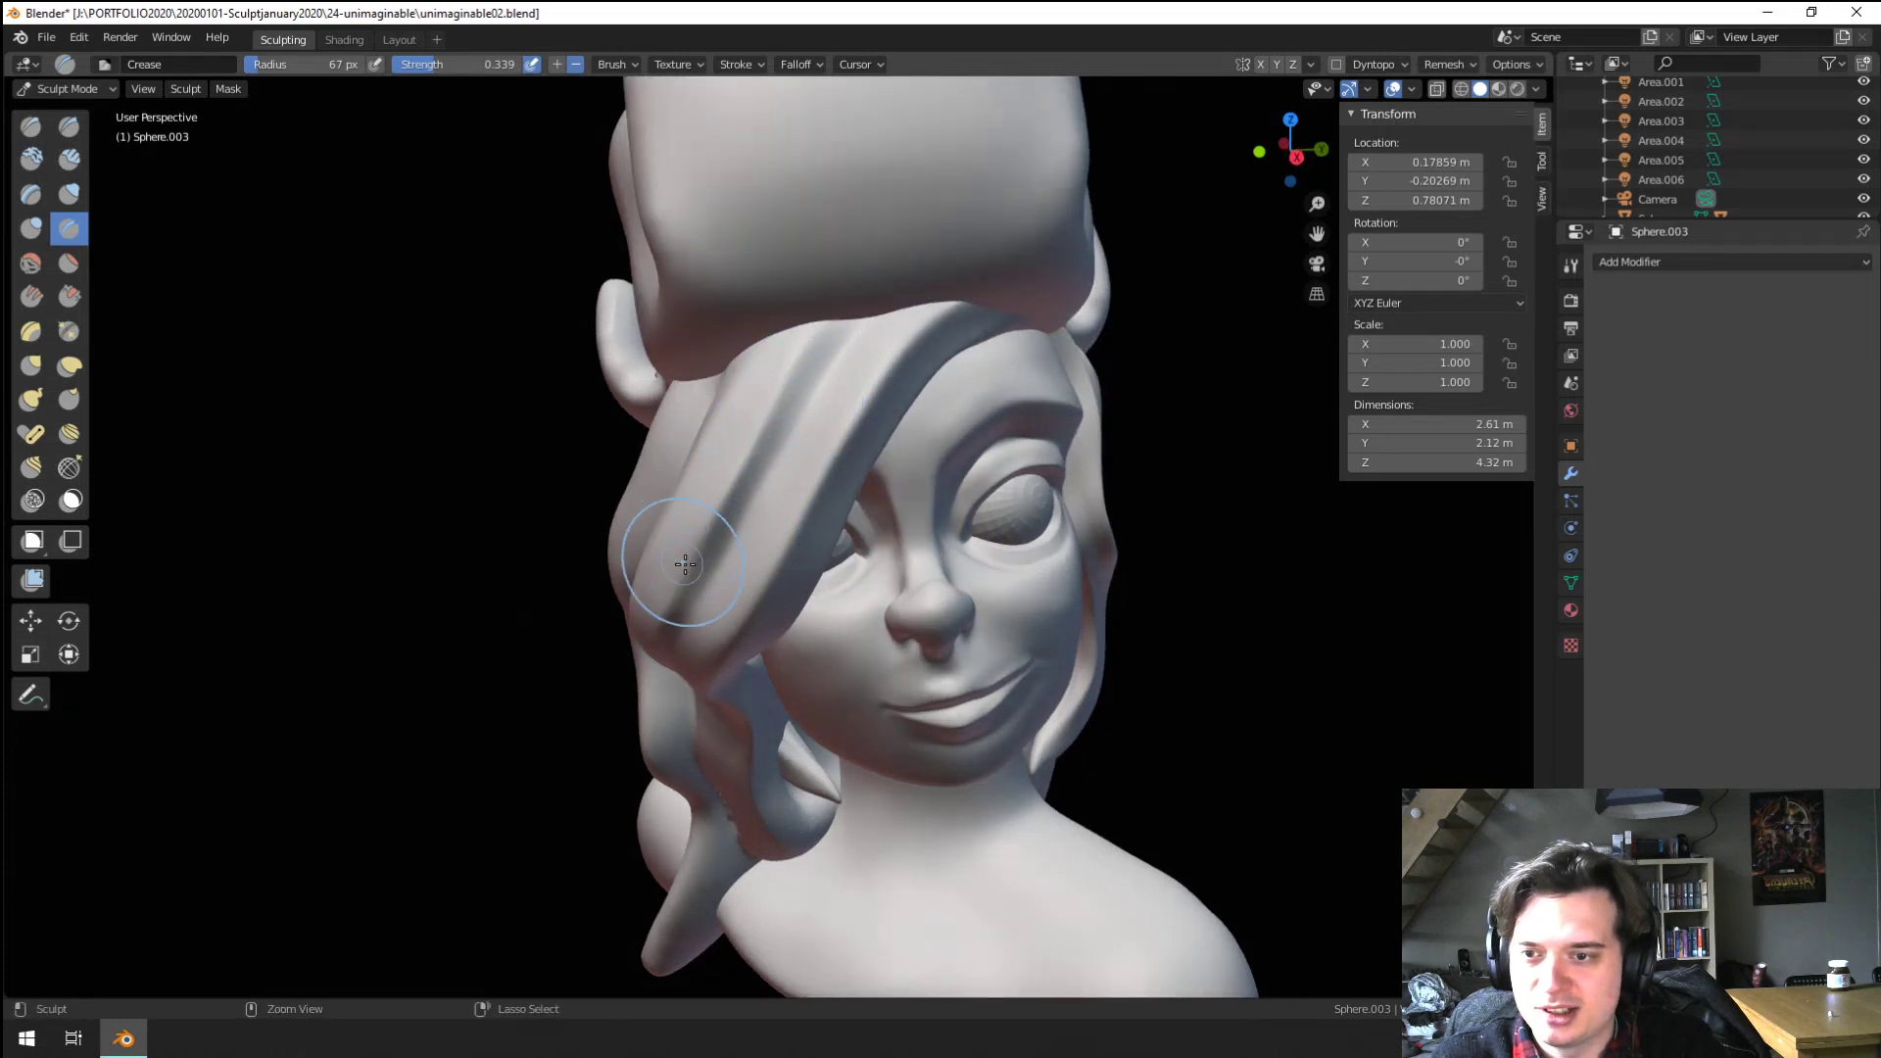
scroll(685, 565, "up", 3)
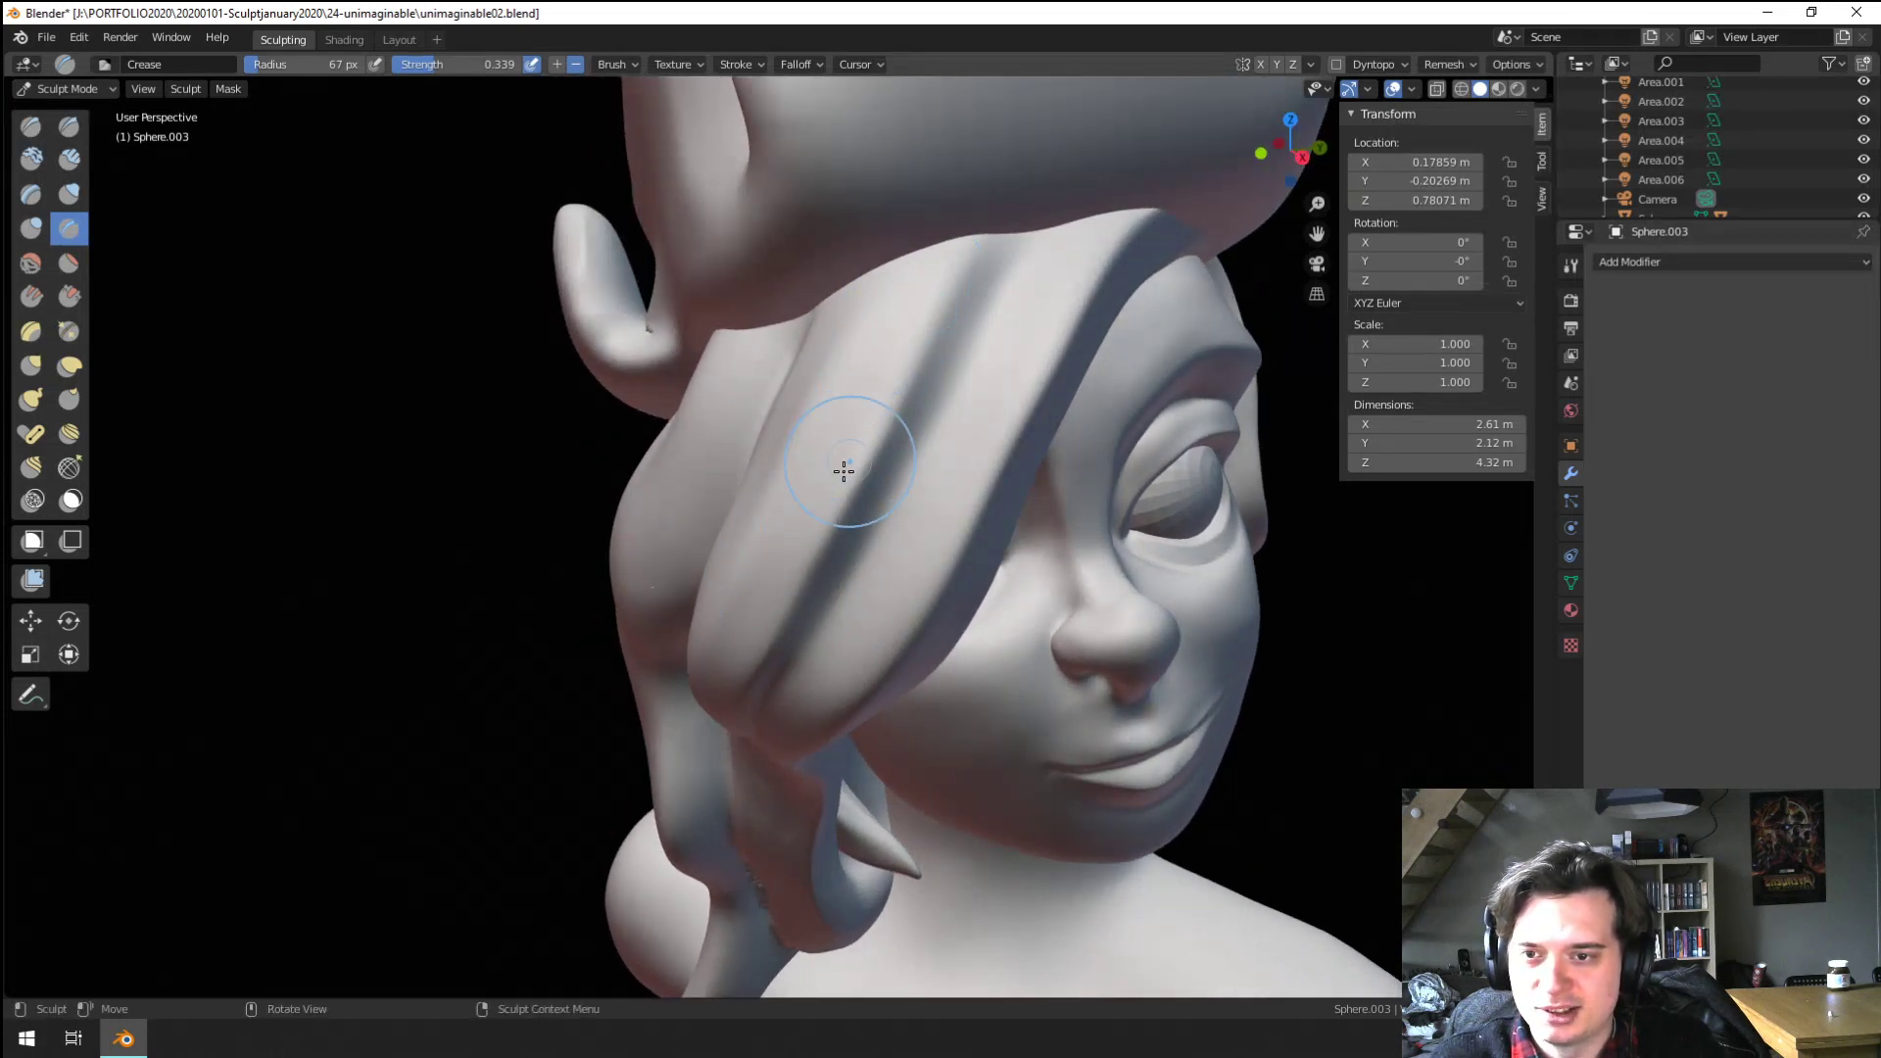
left_click_drag(840, 499, 974, 221)
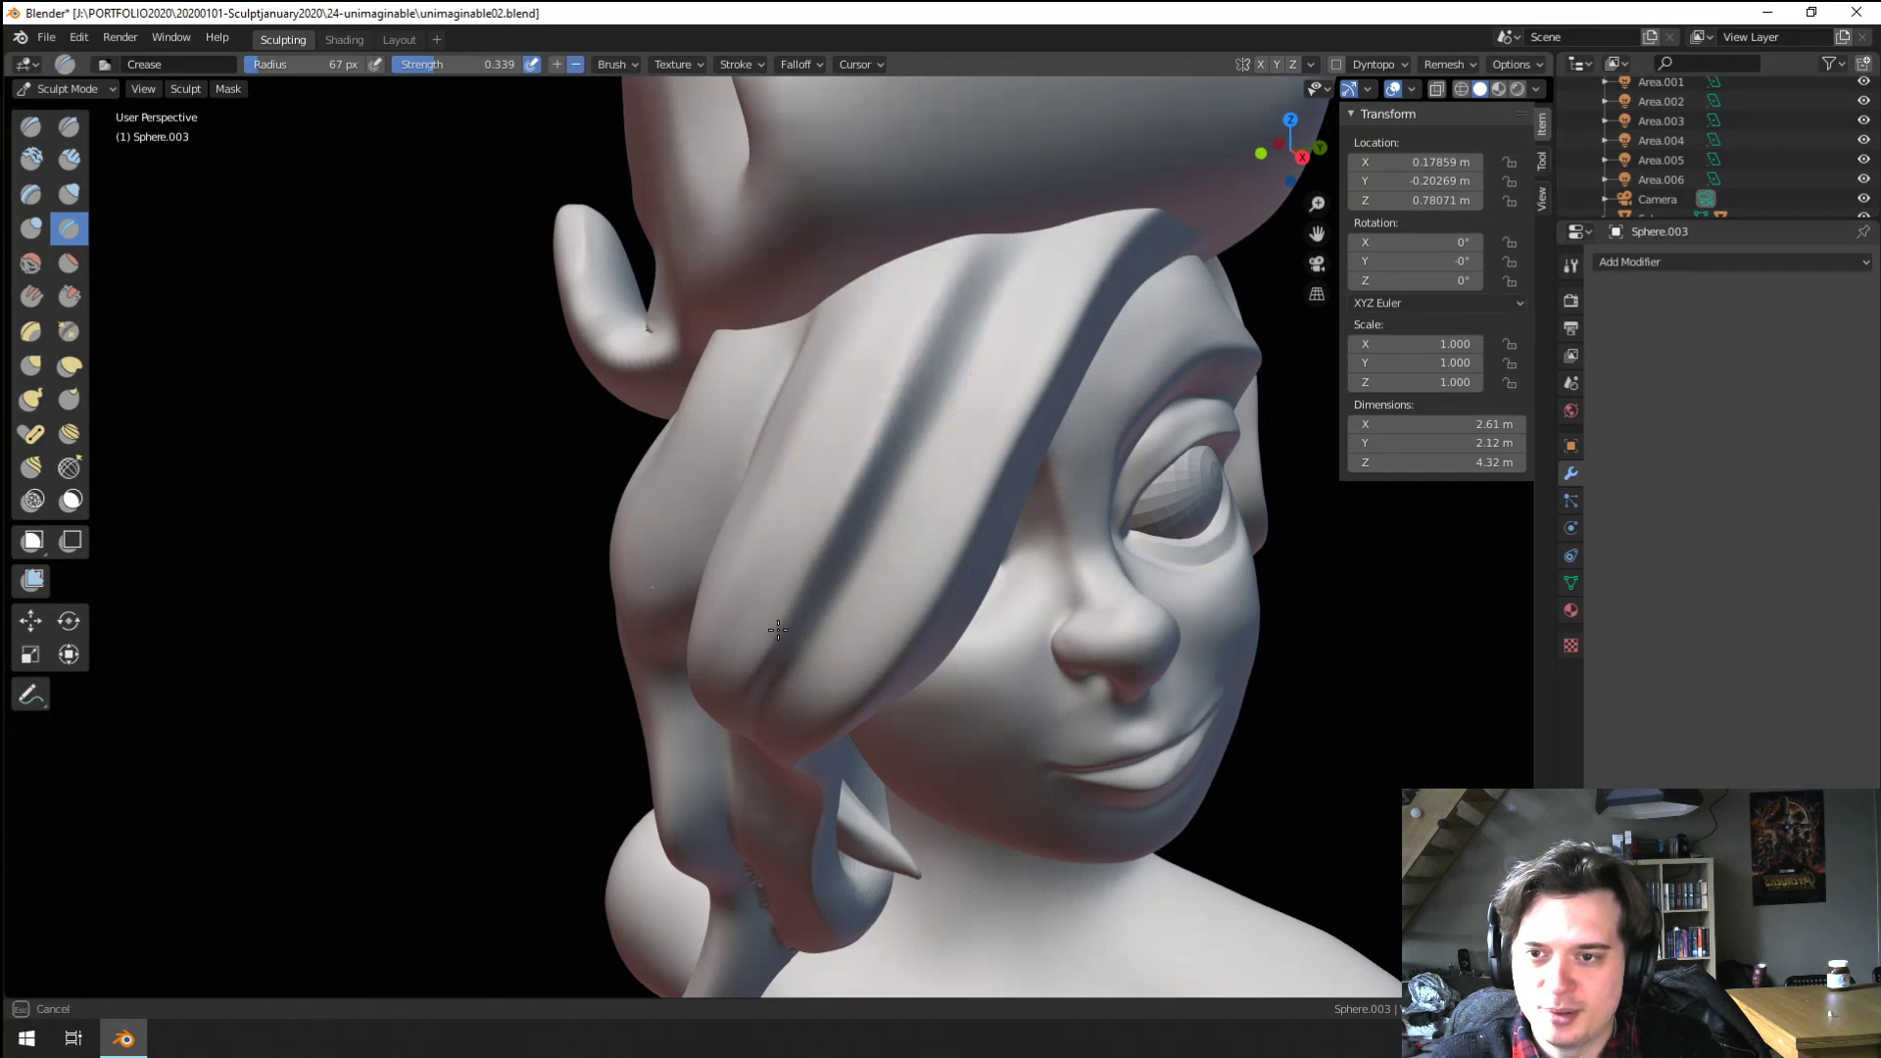
Extend the groove's upper end beneath the hat rim with Crease strokes at 67 px
scroll(833, 521, "down", 4)
mouse_move(833, 522)
middle_mouse_down()
mouse_move(686, 515)
mouse_move(726, 550)
middle_mouse_up()
scroll(726, 550, "up", 4)
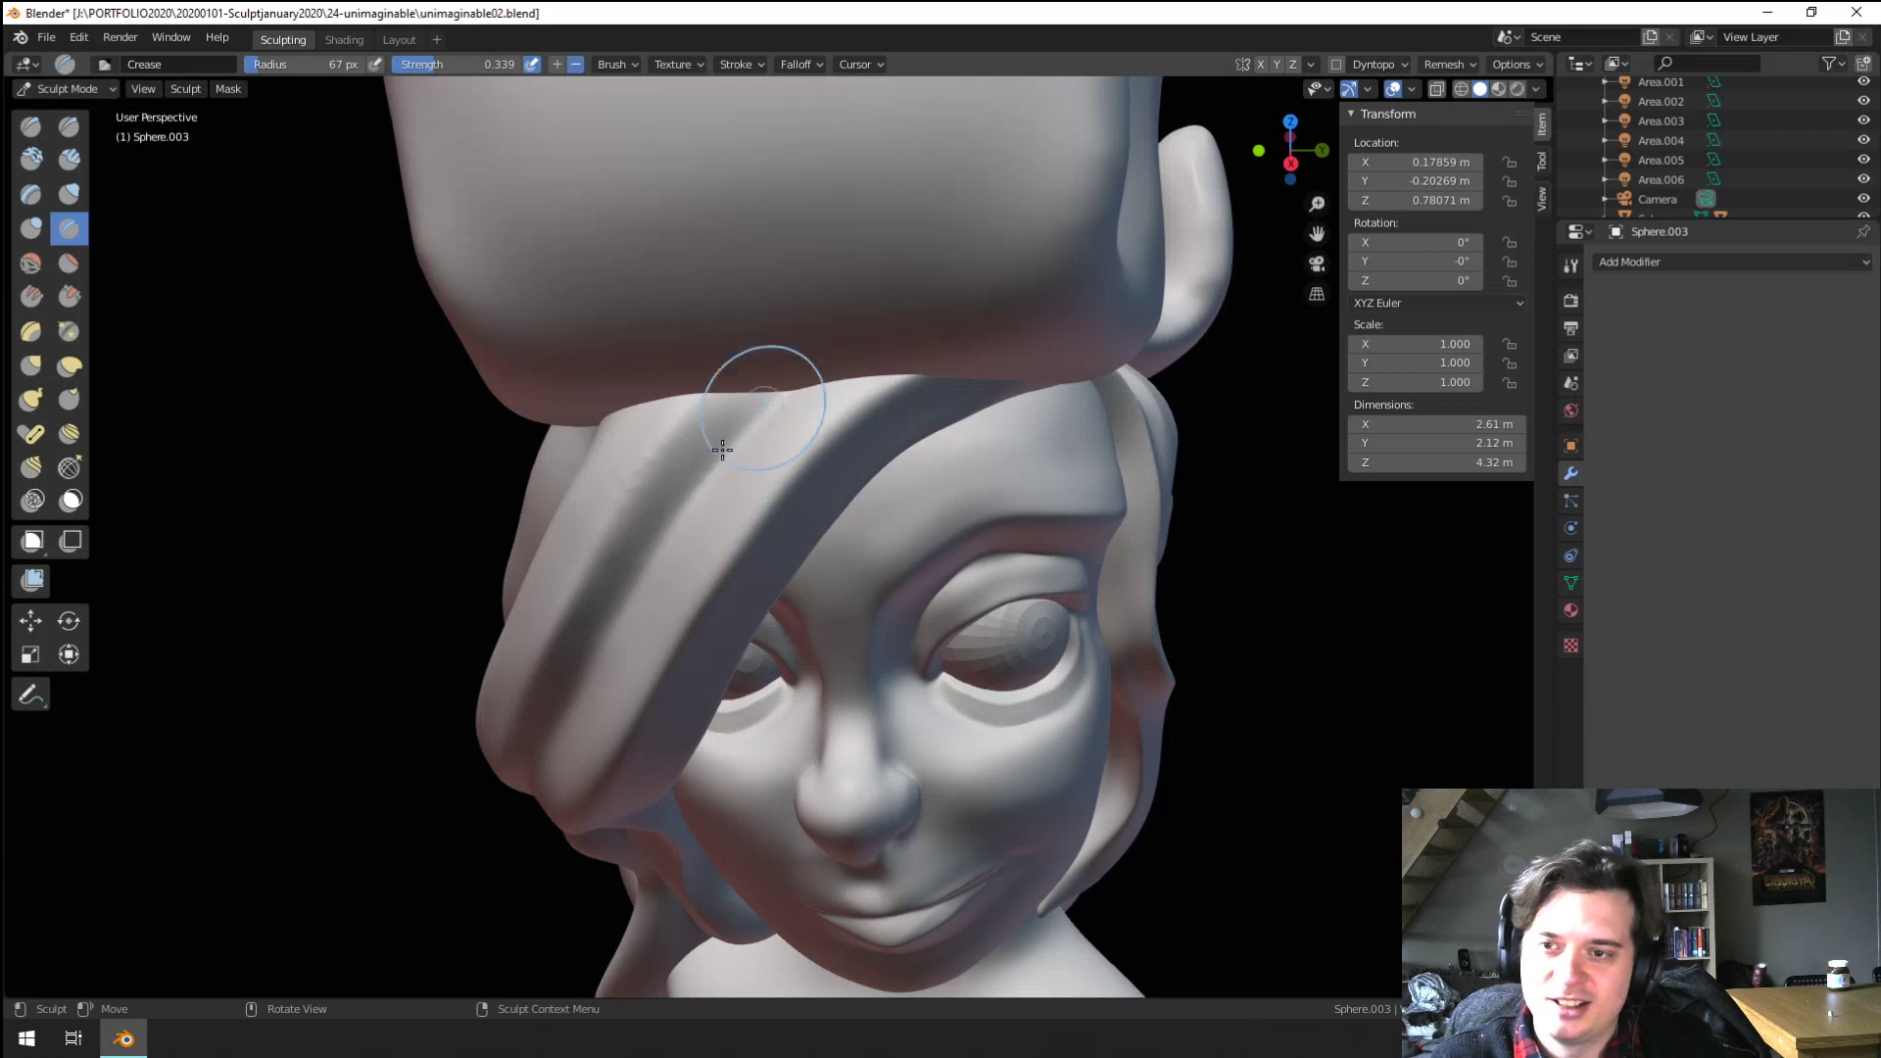
mouse_move(722, 450)
left_mouse_down()
mouse_move(877, 292)
mouse_move(819, 298)
left_mouse_up()
left_click_drag(669, 475, 813, 305)
middle_click_drag(690, 478, 697, 468)
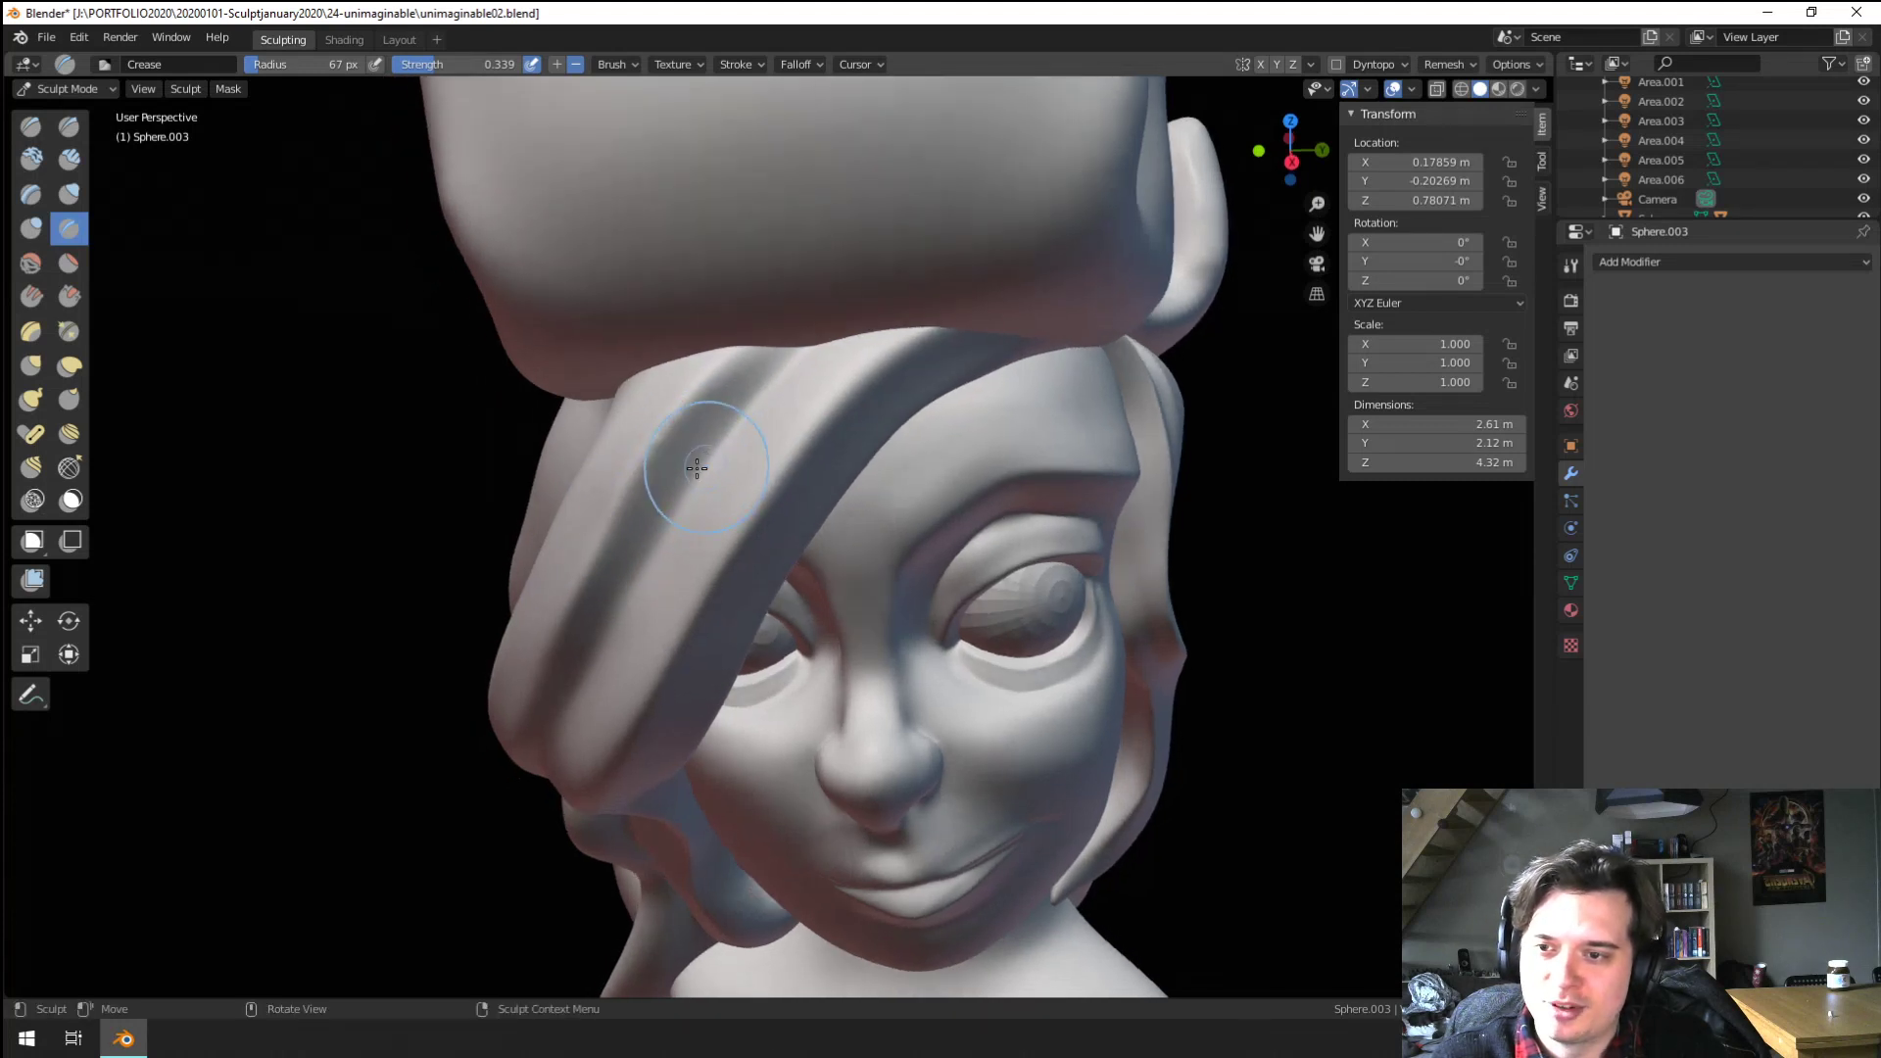
Flatten the large lock's outer plane beside the groove with the Flatten/Contrast brush at 163 px
middle_click_drag(755, 357, 718, 483)
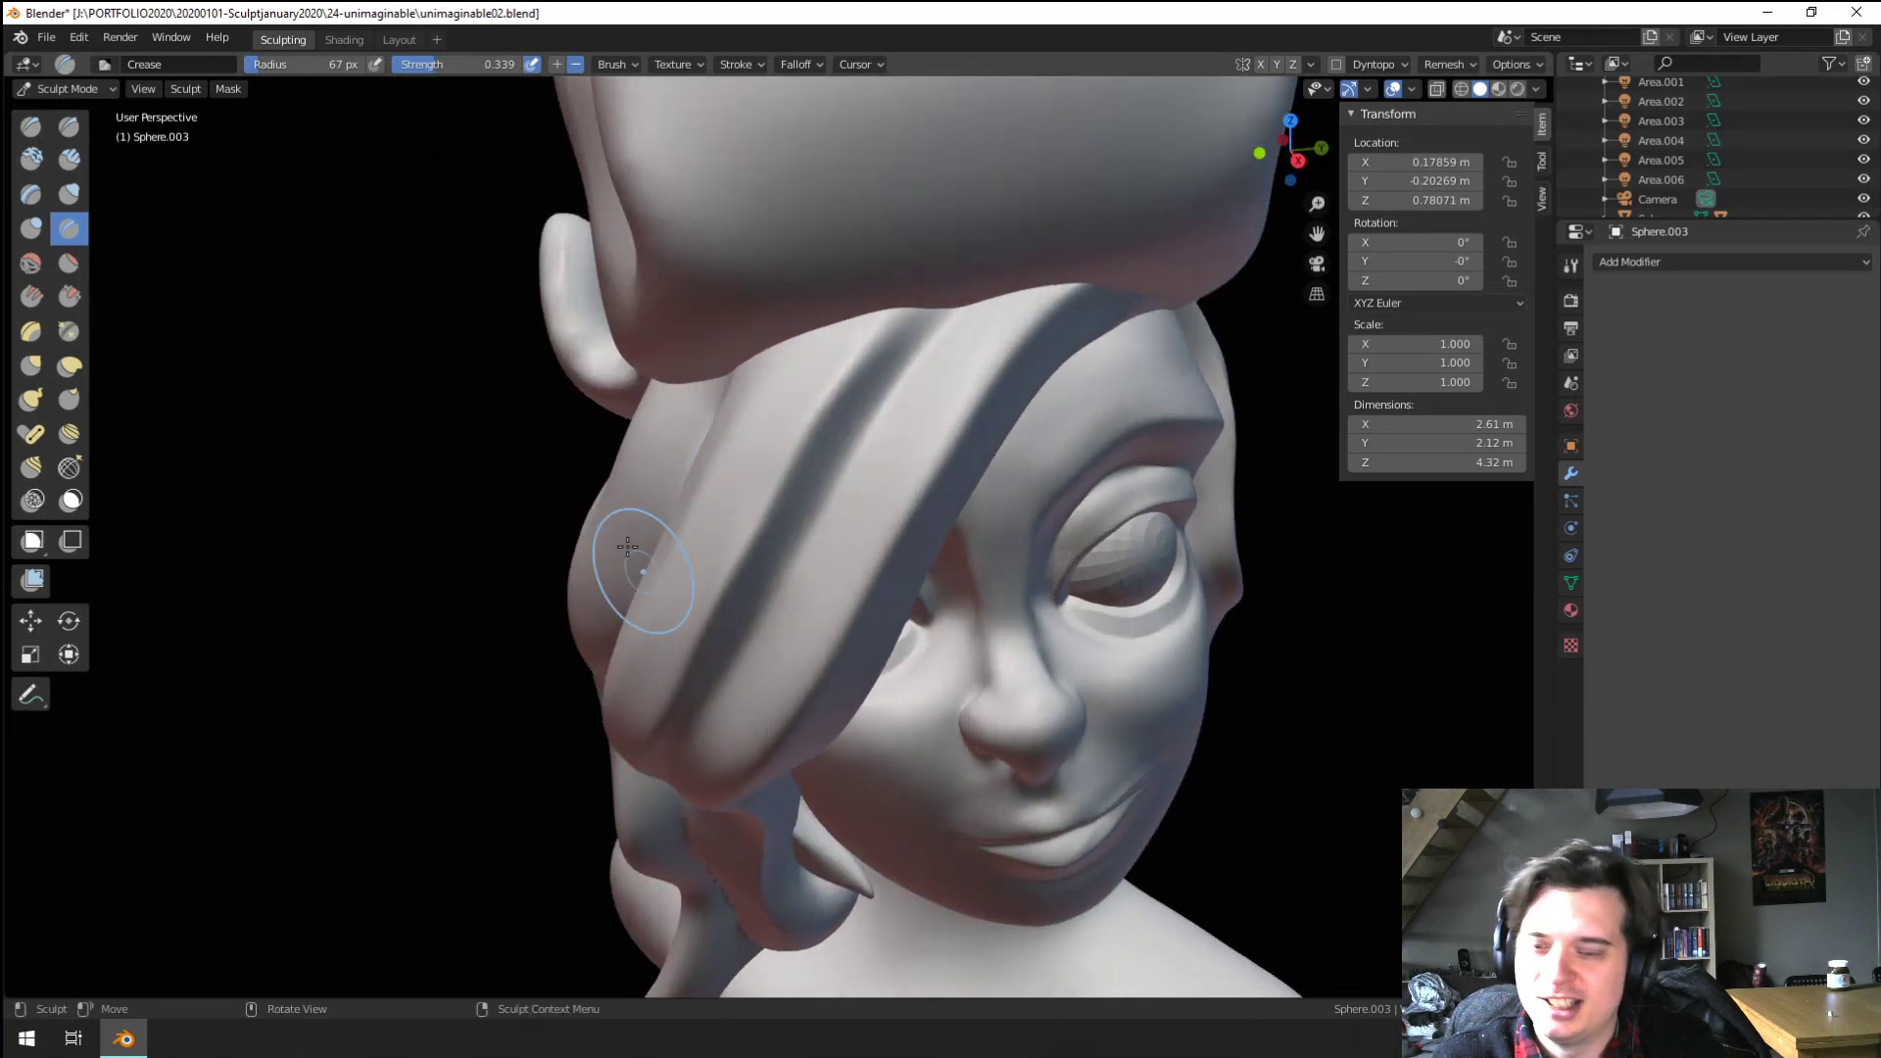
key("f")
left_click(907, 411)
left_click_drag(842, 335, 648, 658)
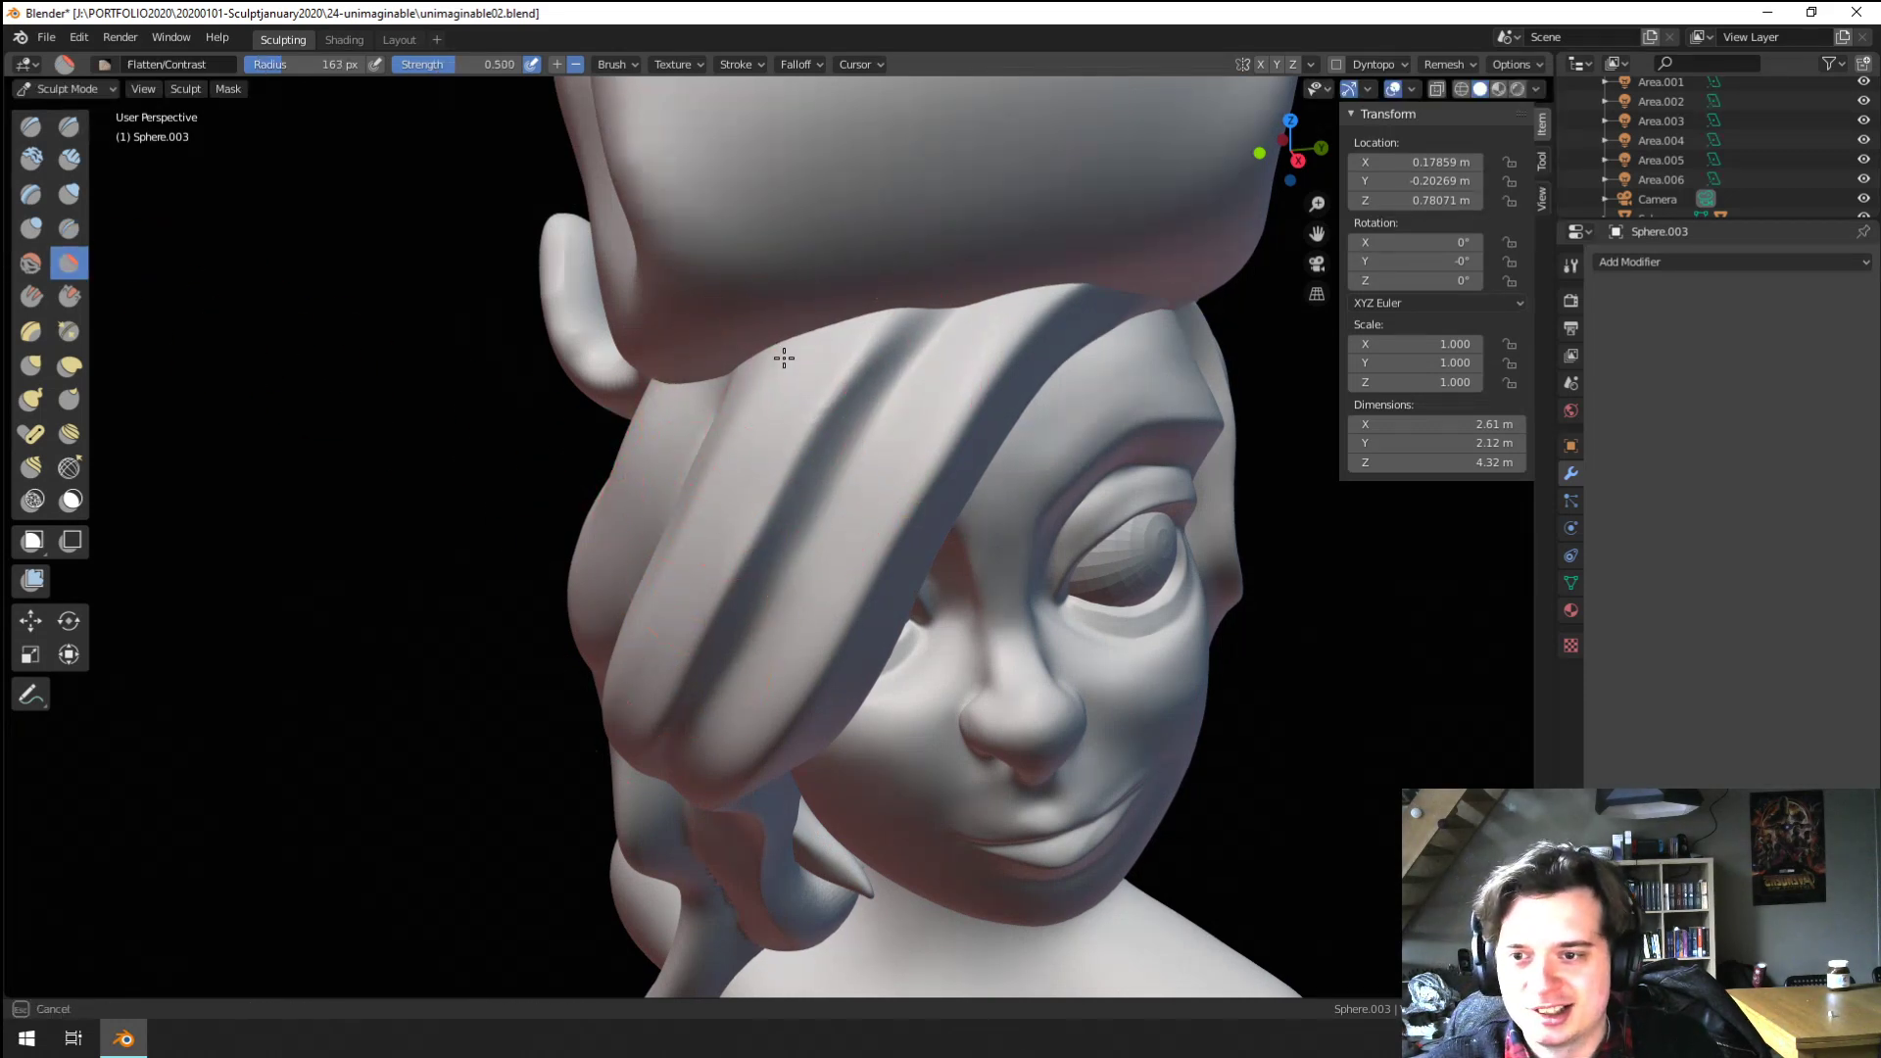
left_click_drag(781, 357, 667, 632)
Try to flatten the large lock's side next to the groove with the Flatten/Contrast brush at 143 px
mouse_move(658, 617)
middle_mouse_down()
mouse_move(721, 574)
mouse_move(900, 586)
middle_mouse_up()
key("f")
left_click(985, 509)
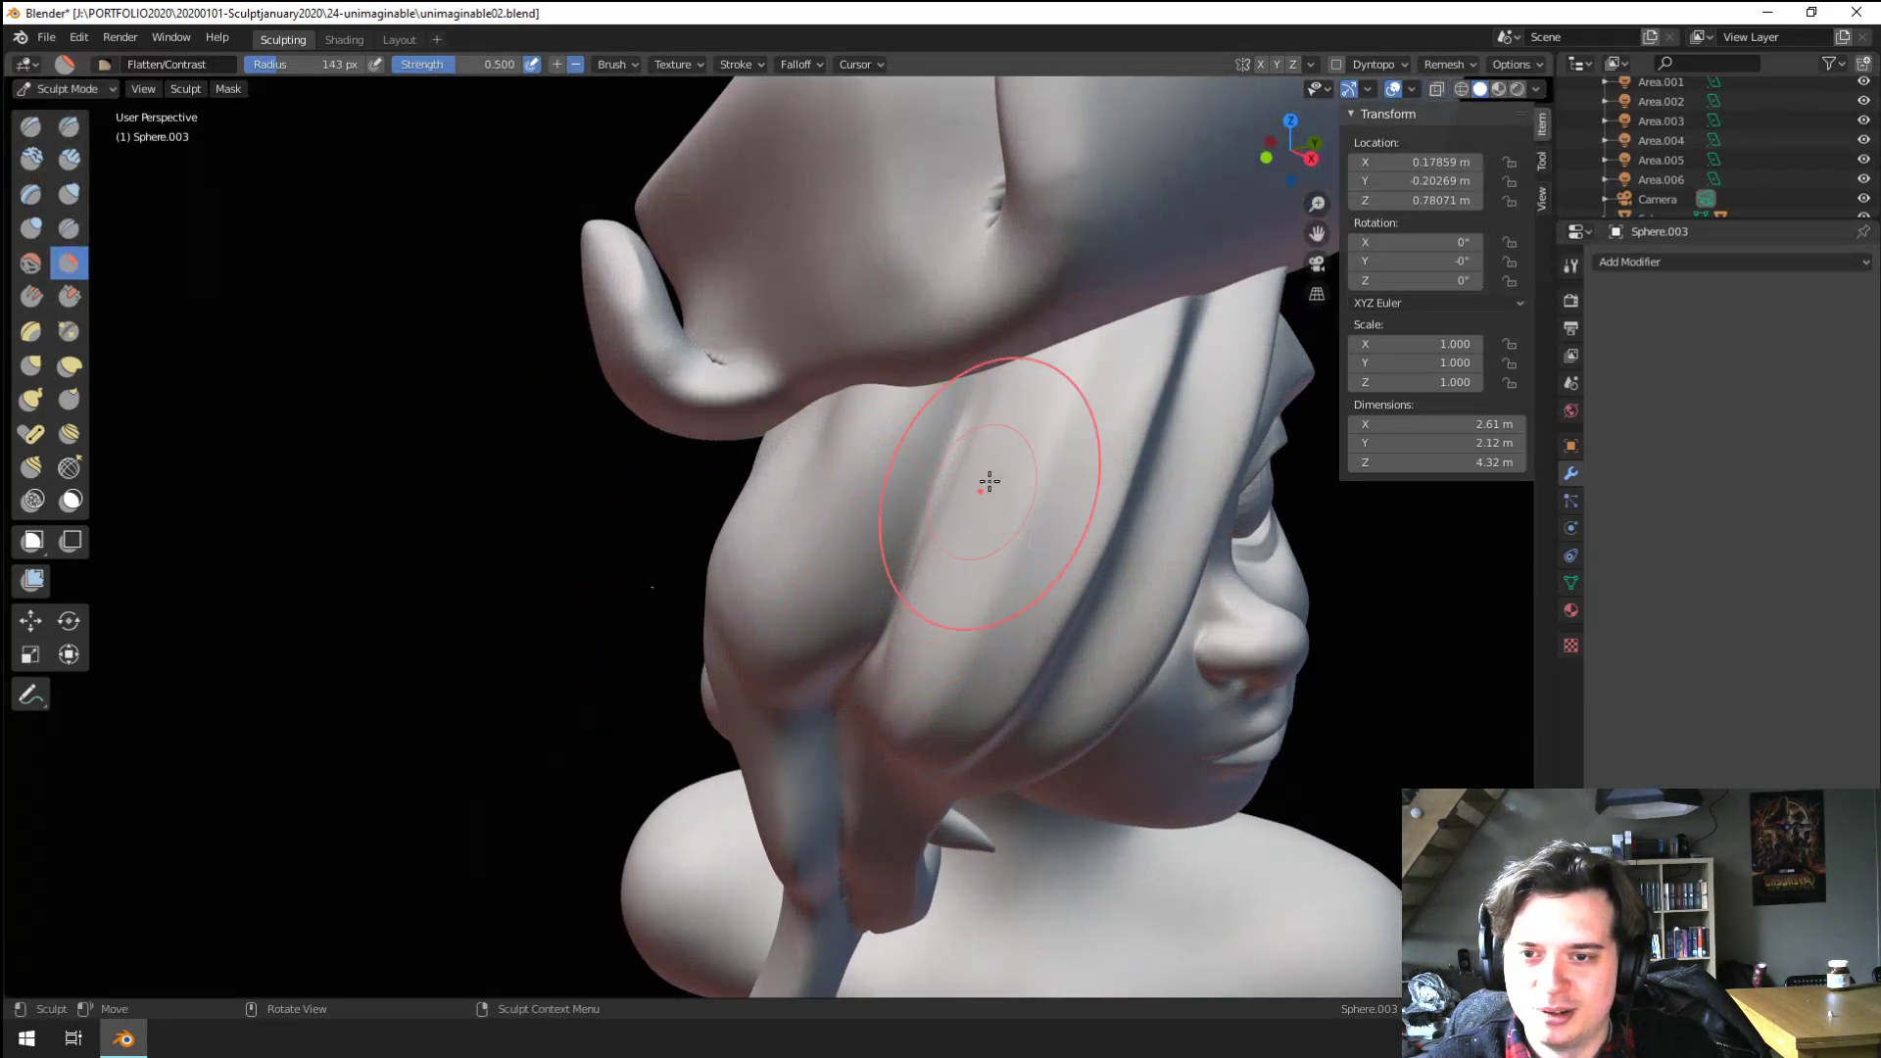
left_click_drag(1125, 384, 970, 697)
middle_click_drag(948, 561, 1115, 494)
key("ctrl+z")
Flatten the large lock's lower rear side above the hanging strand with the Flatten/Contrast brush at 104 px
key("f")
left_click(1151, 552)
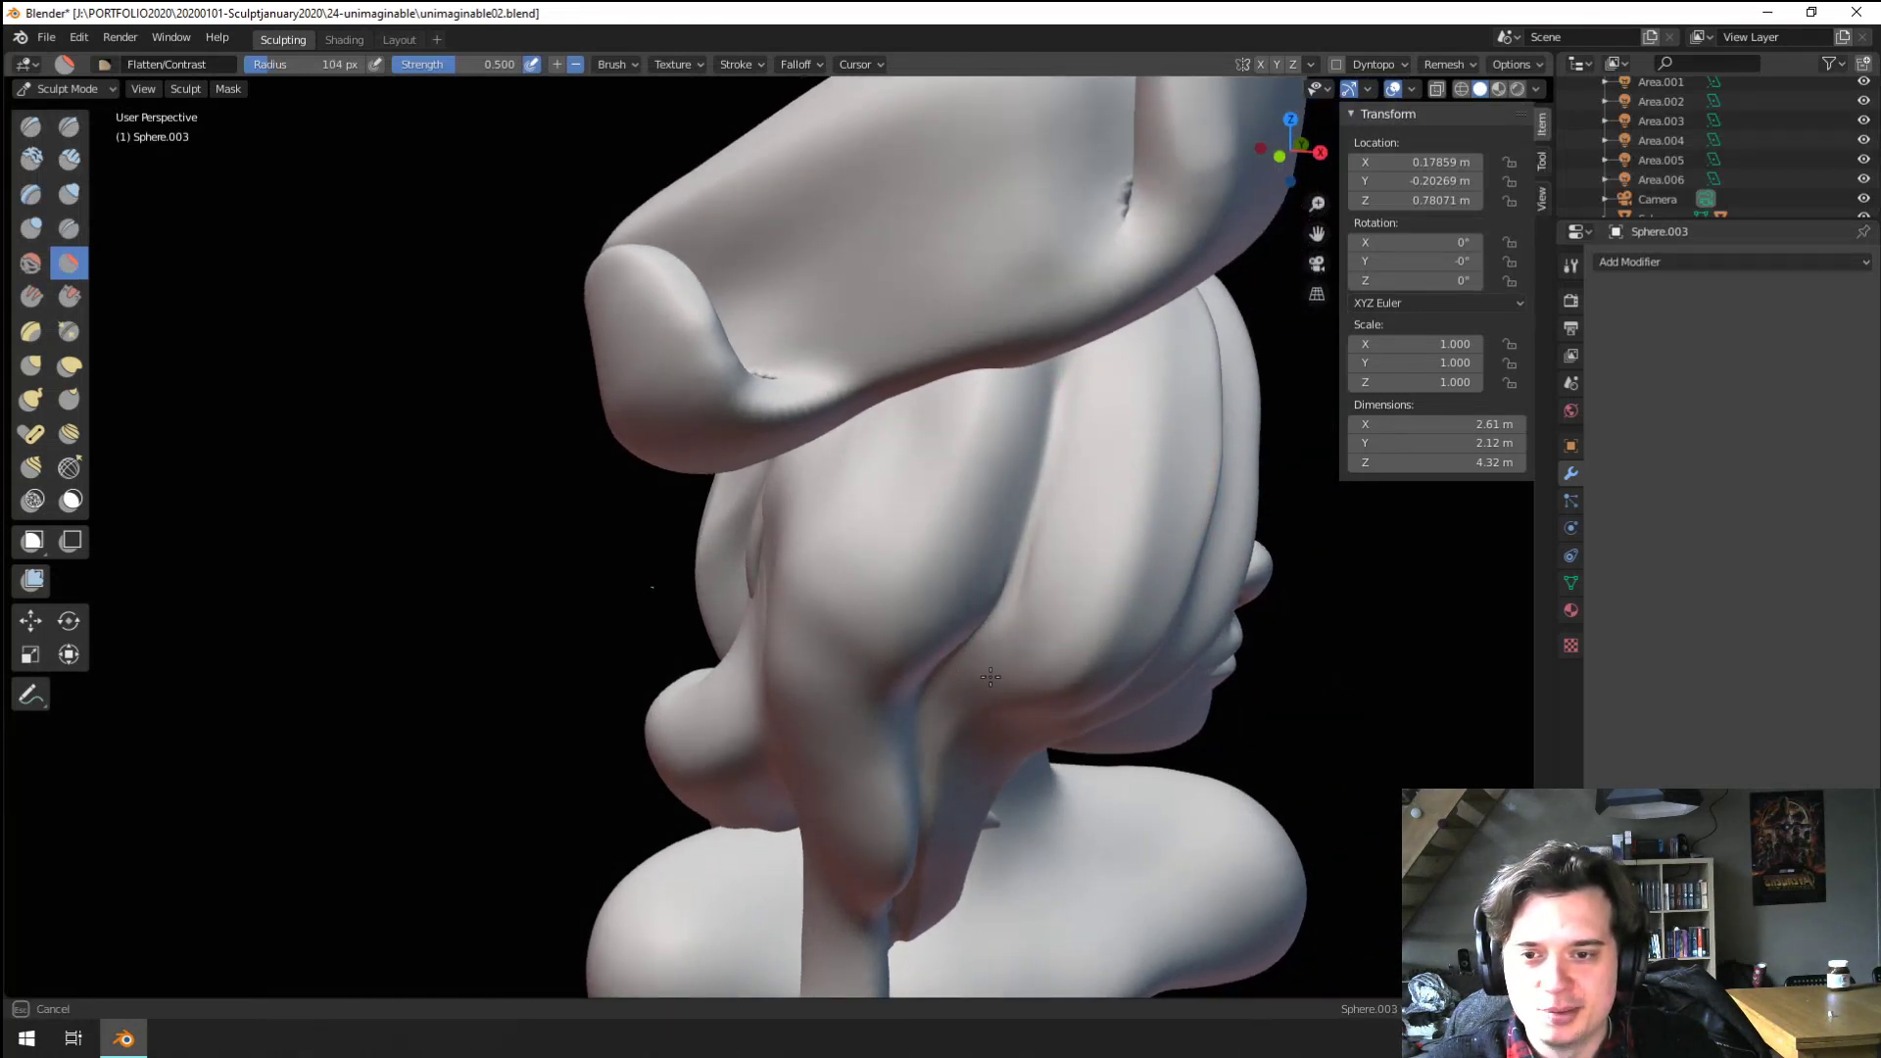
middle_click_drag(991, 676, 819, 621)
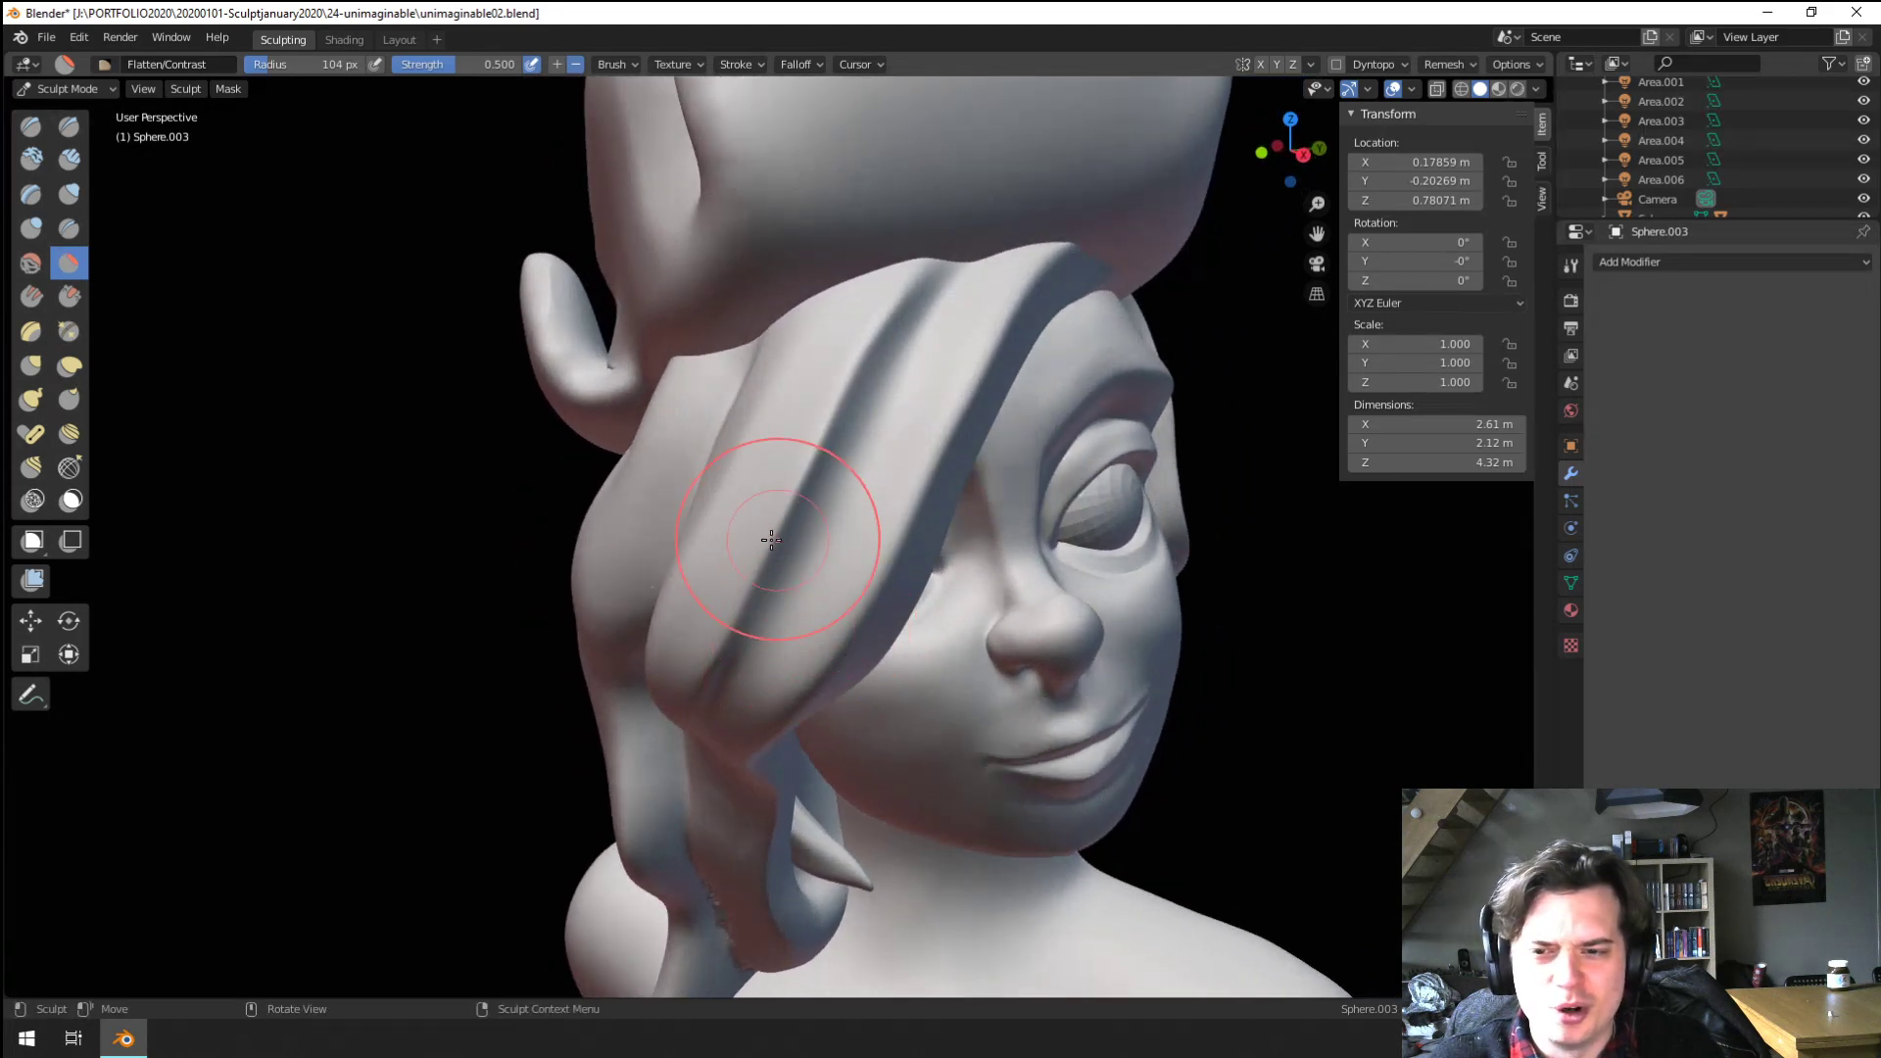
Deepen the groove down the large swept lock with a Crease stroke at 74 px
key("f")
left_click(734, 617)
left_click(68, 229)
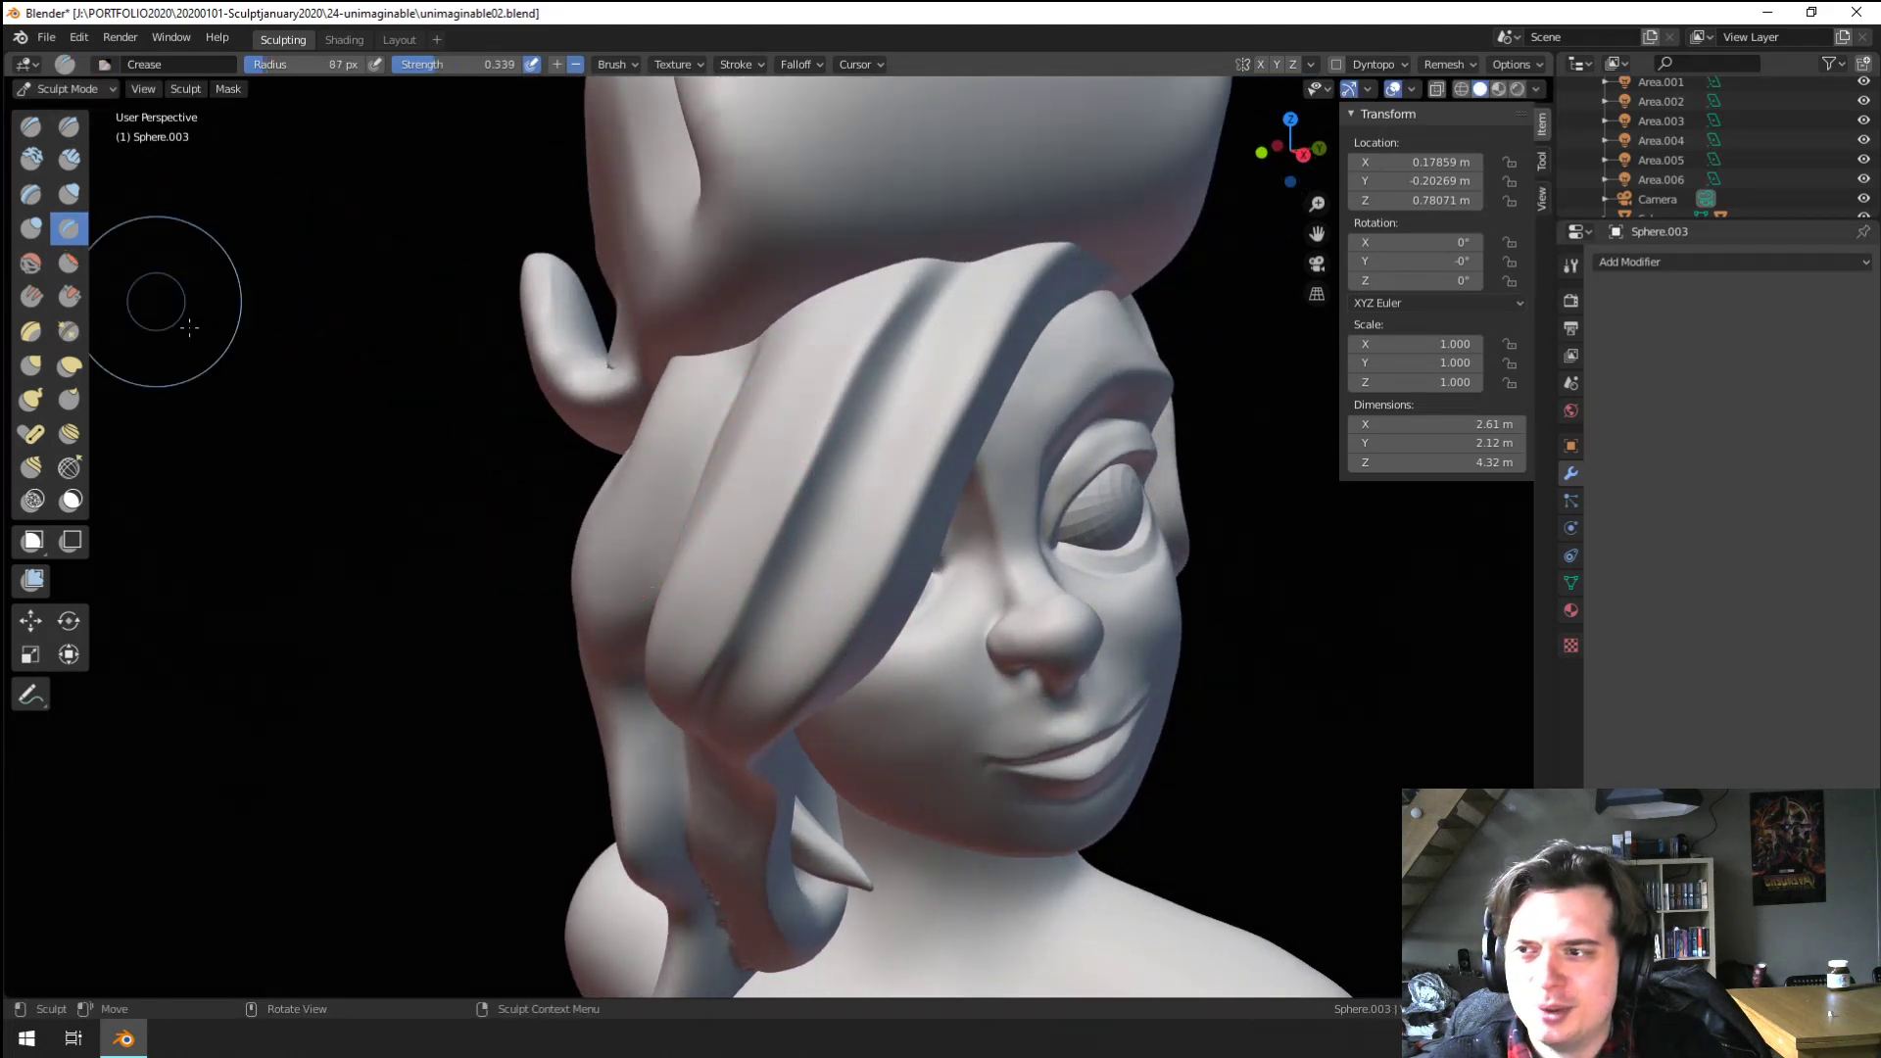
scroll(828, 493, "up", 1)
left_click_drag(931, 303, 750, 666)
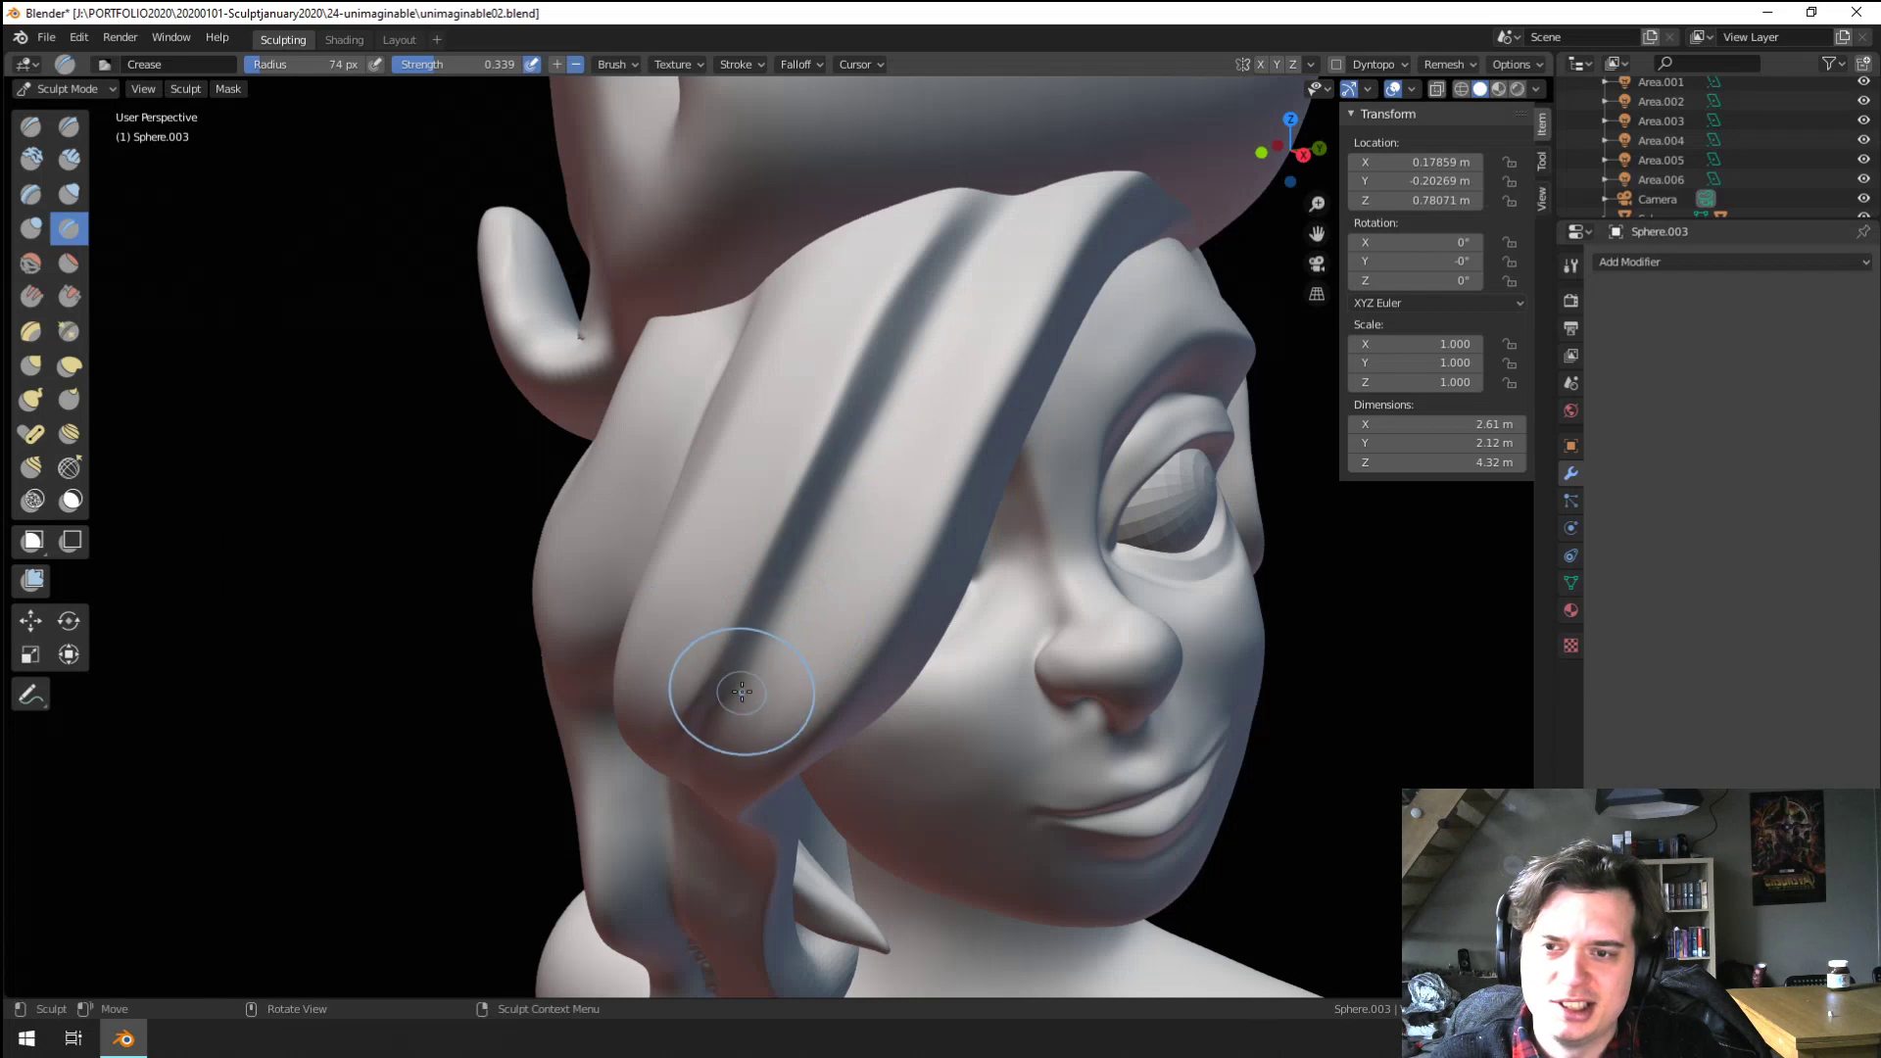
Carve a lengthwise groove down the hanging strand beneath the large lock with the Crease brush at about 65 px
middle_click_drag(741, 693, 805, 337)
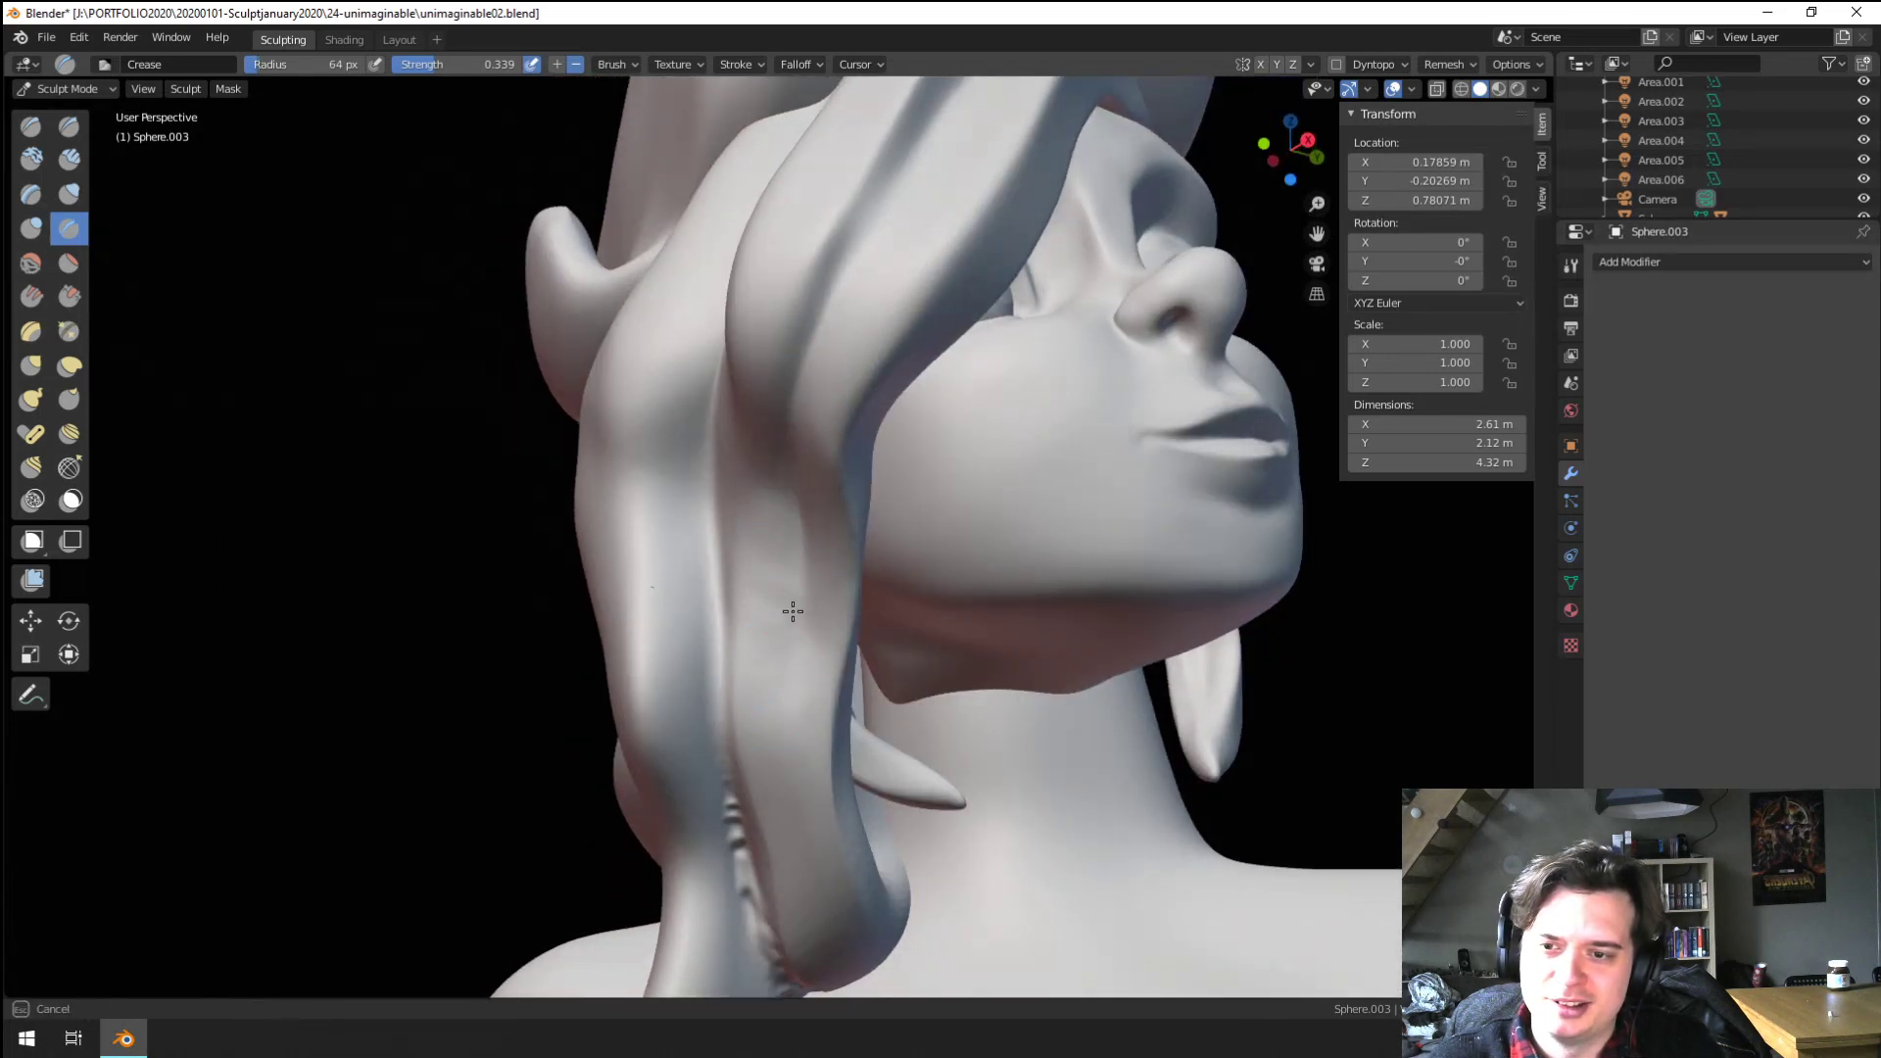
middle_click_drag(800, 857, 771, 596, "shift")
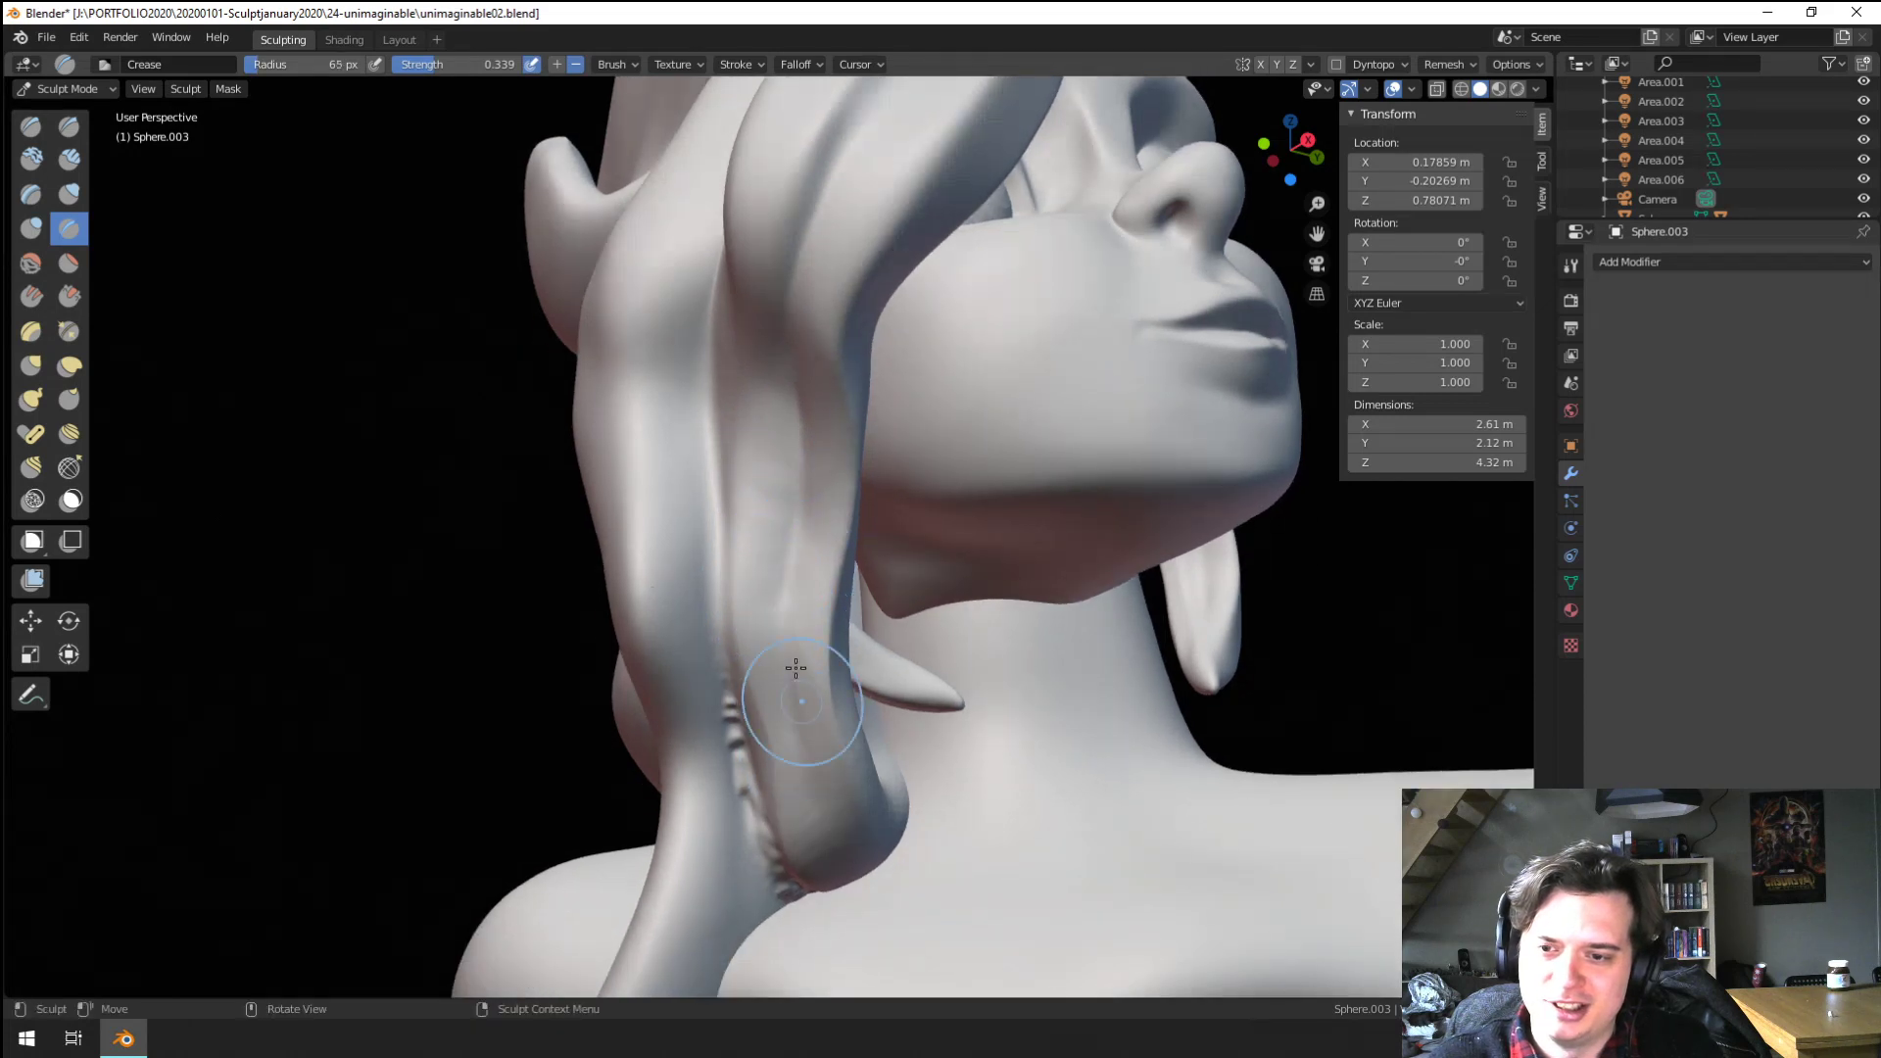
middle_click_drag(767, 734, 805, 632)
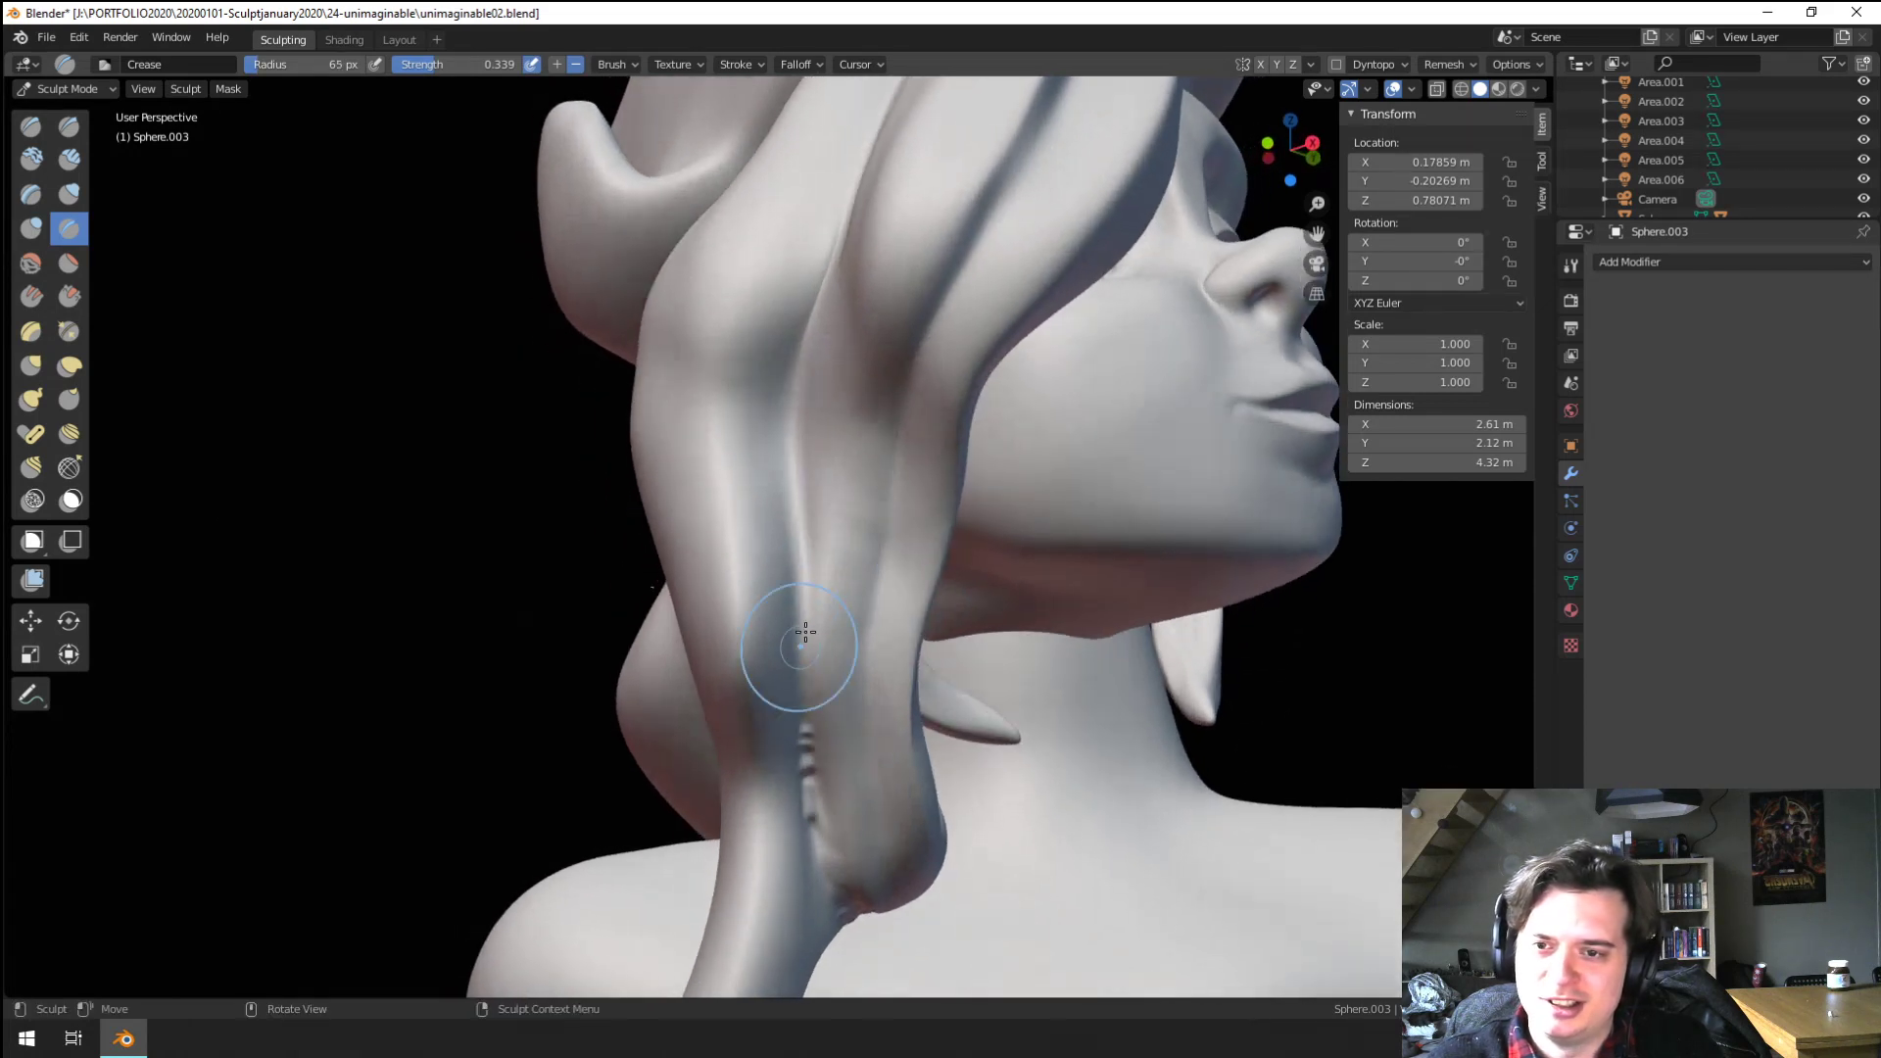
middle_click_drag(882, 450, 801, 351)
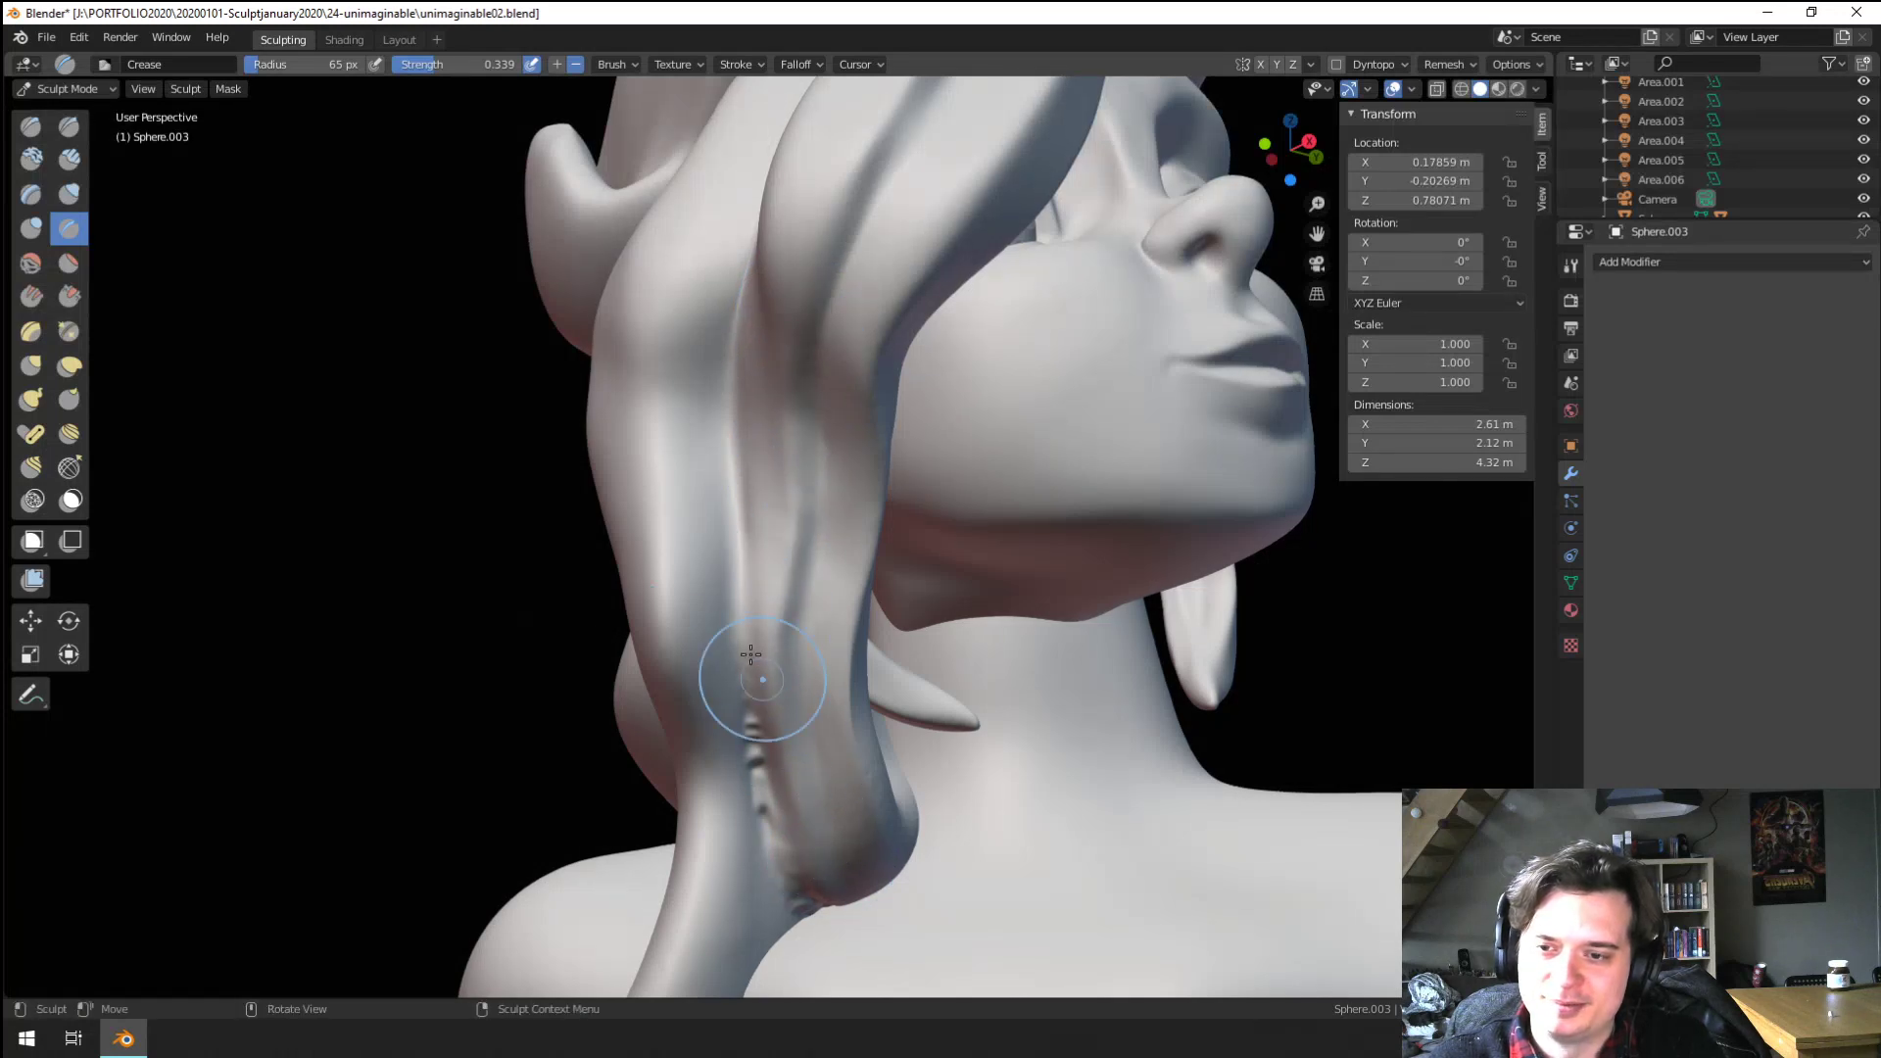
Crease the jagged seam between the two hanging strands down to the curled end, ending at 79 px
mouse_move(750, 654)
middle_mouse_down()
mouse_move(702, 651)
mouse_move(743, 644)
mouse_move(788, 561)
middle_mouse_up()
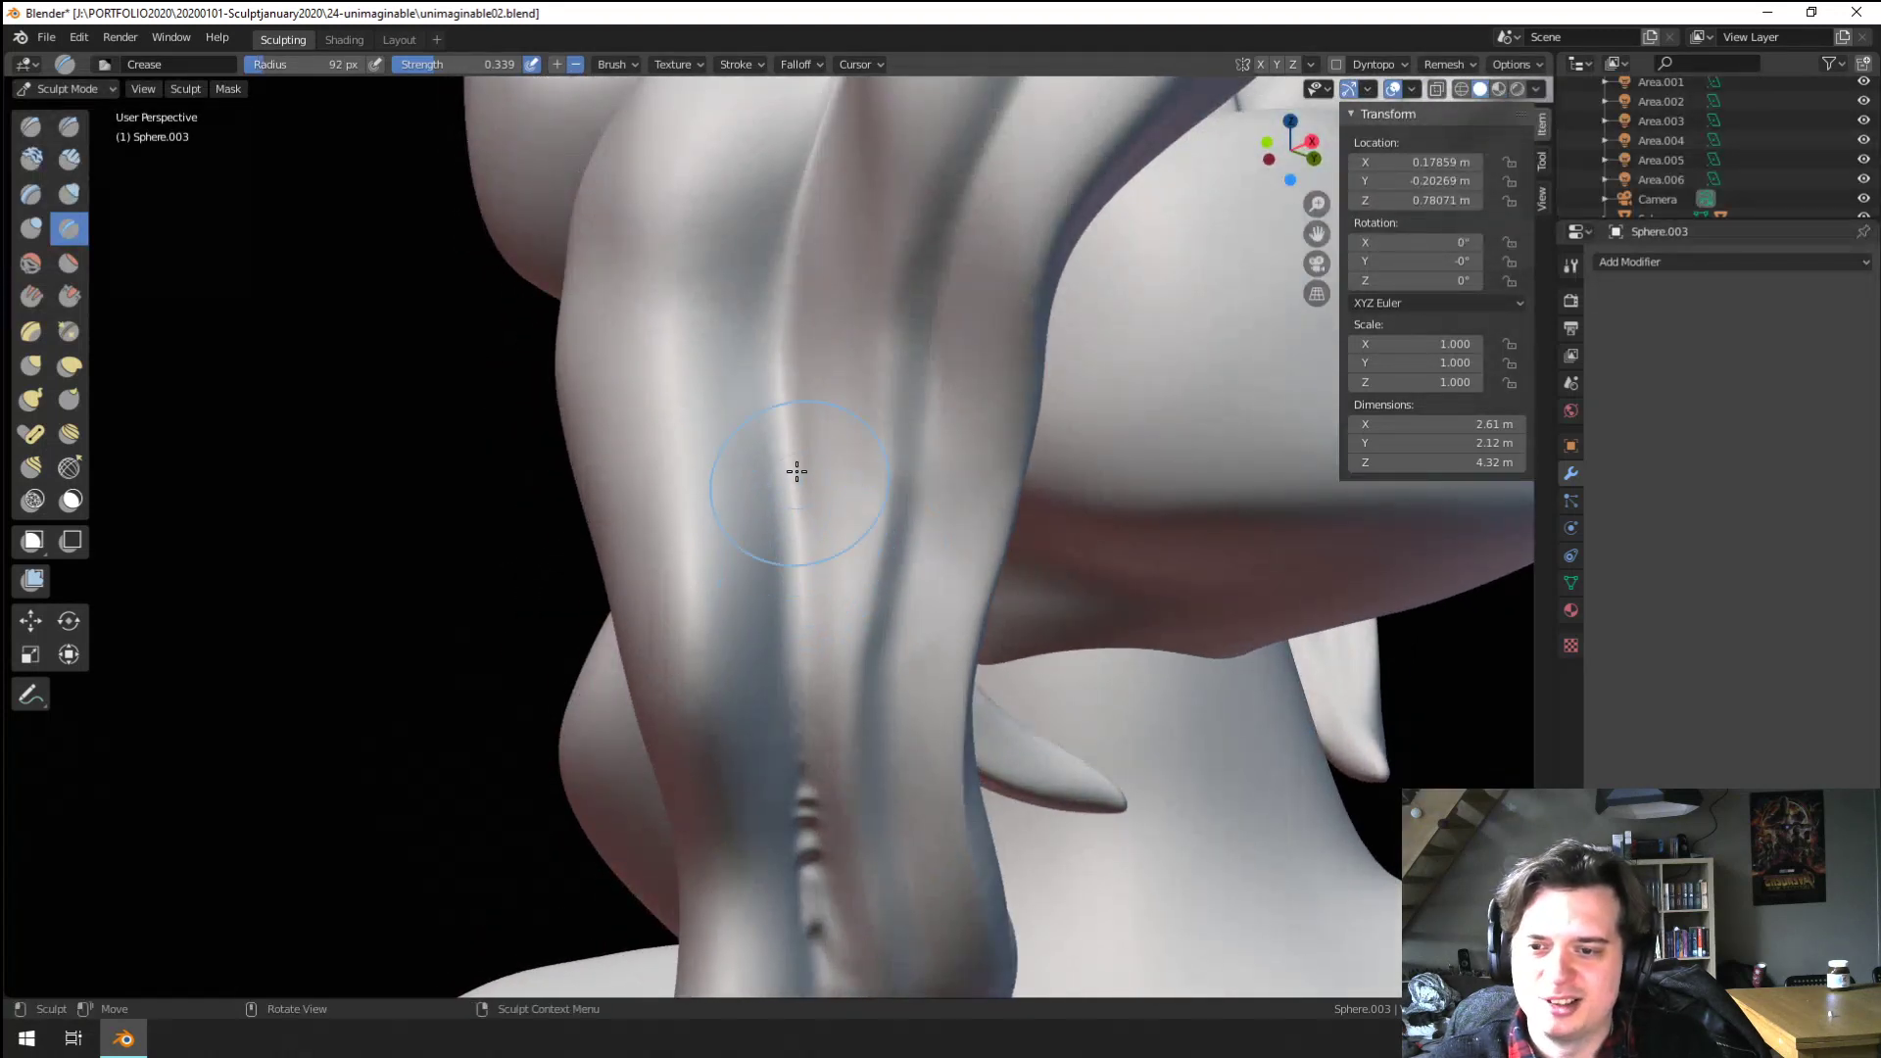
scroll(797, 472, "down", 3)
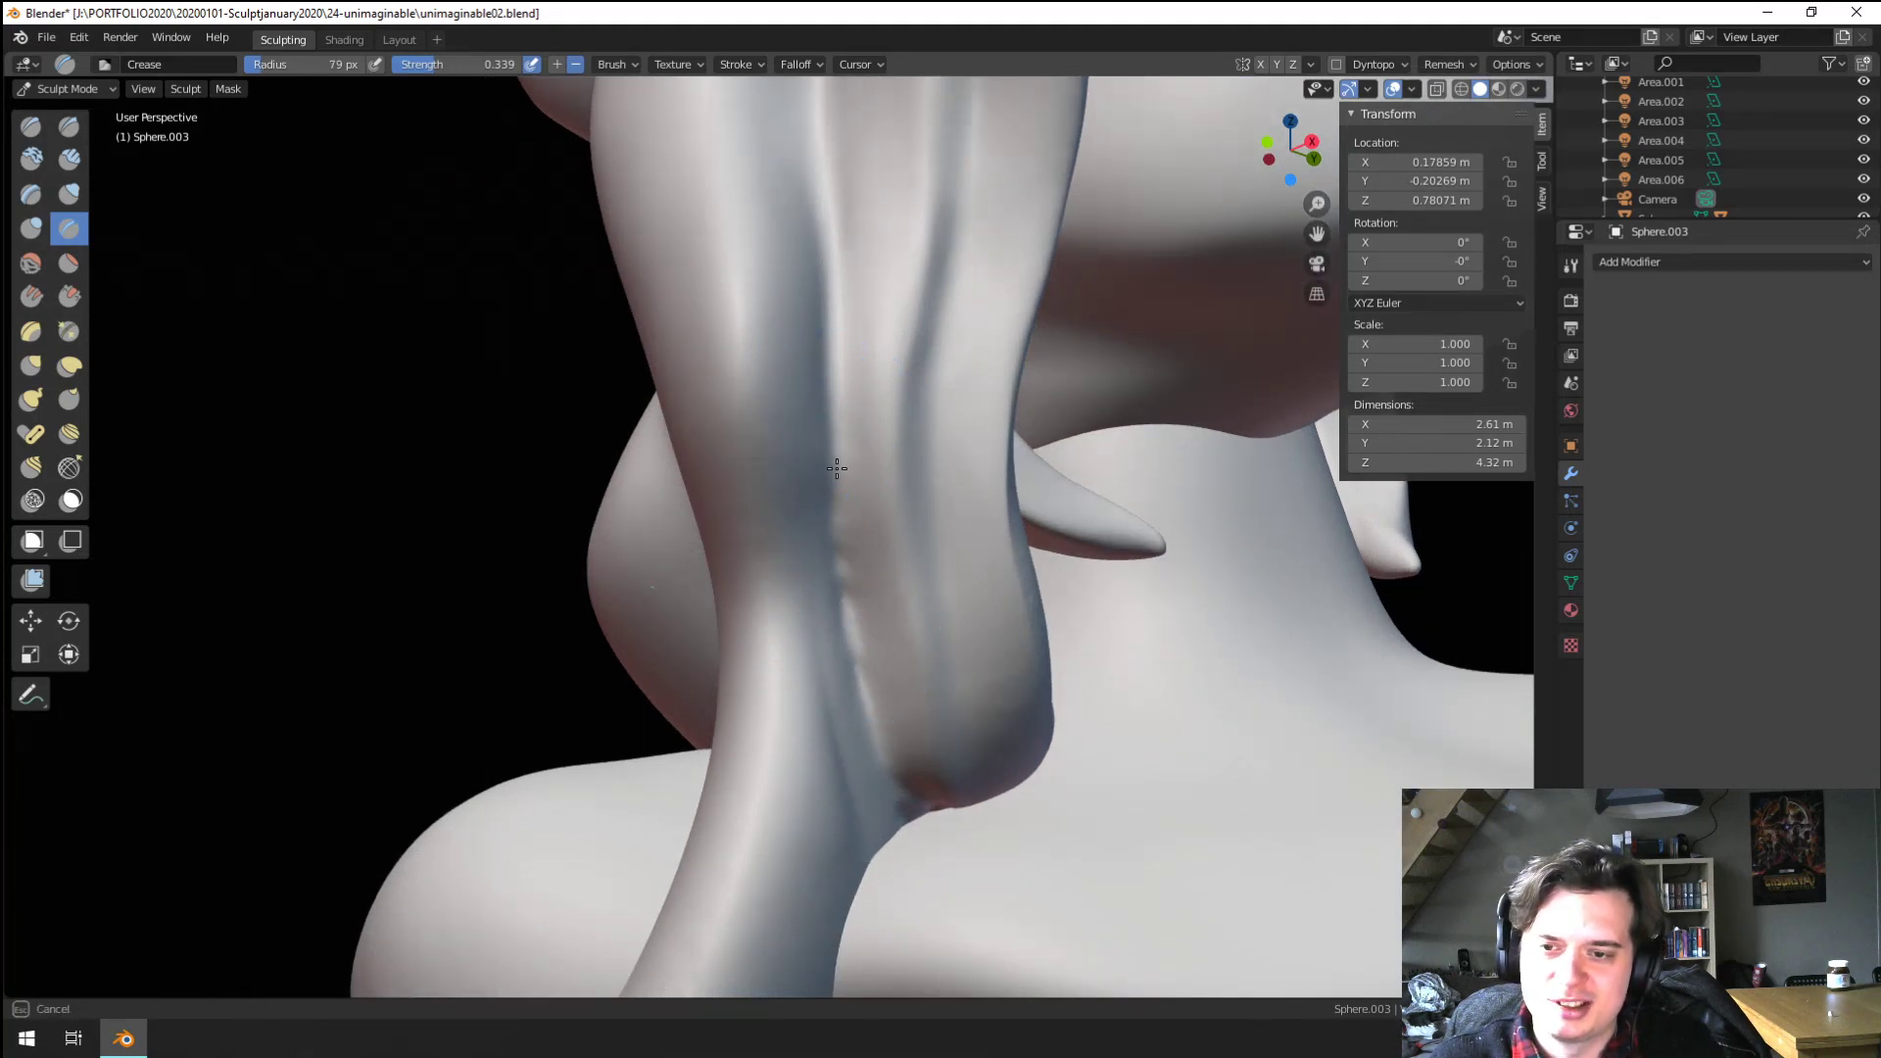
mouse_move(836, 468)
middle_mouse_down("shift")
mouse_move(858, 551)
mouse_move(809, 783)
middle_mouse_up("shift")
scroll(800, 664, "down", 5)
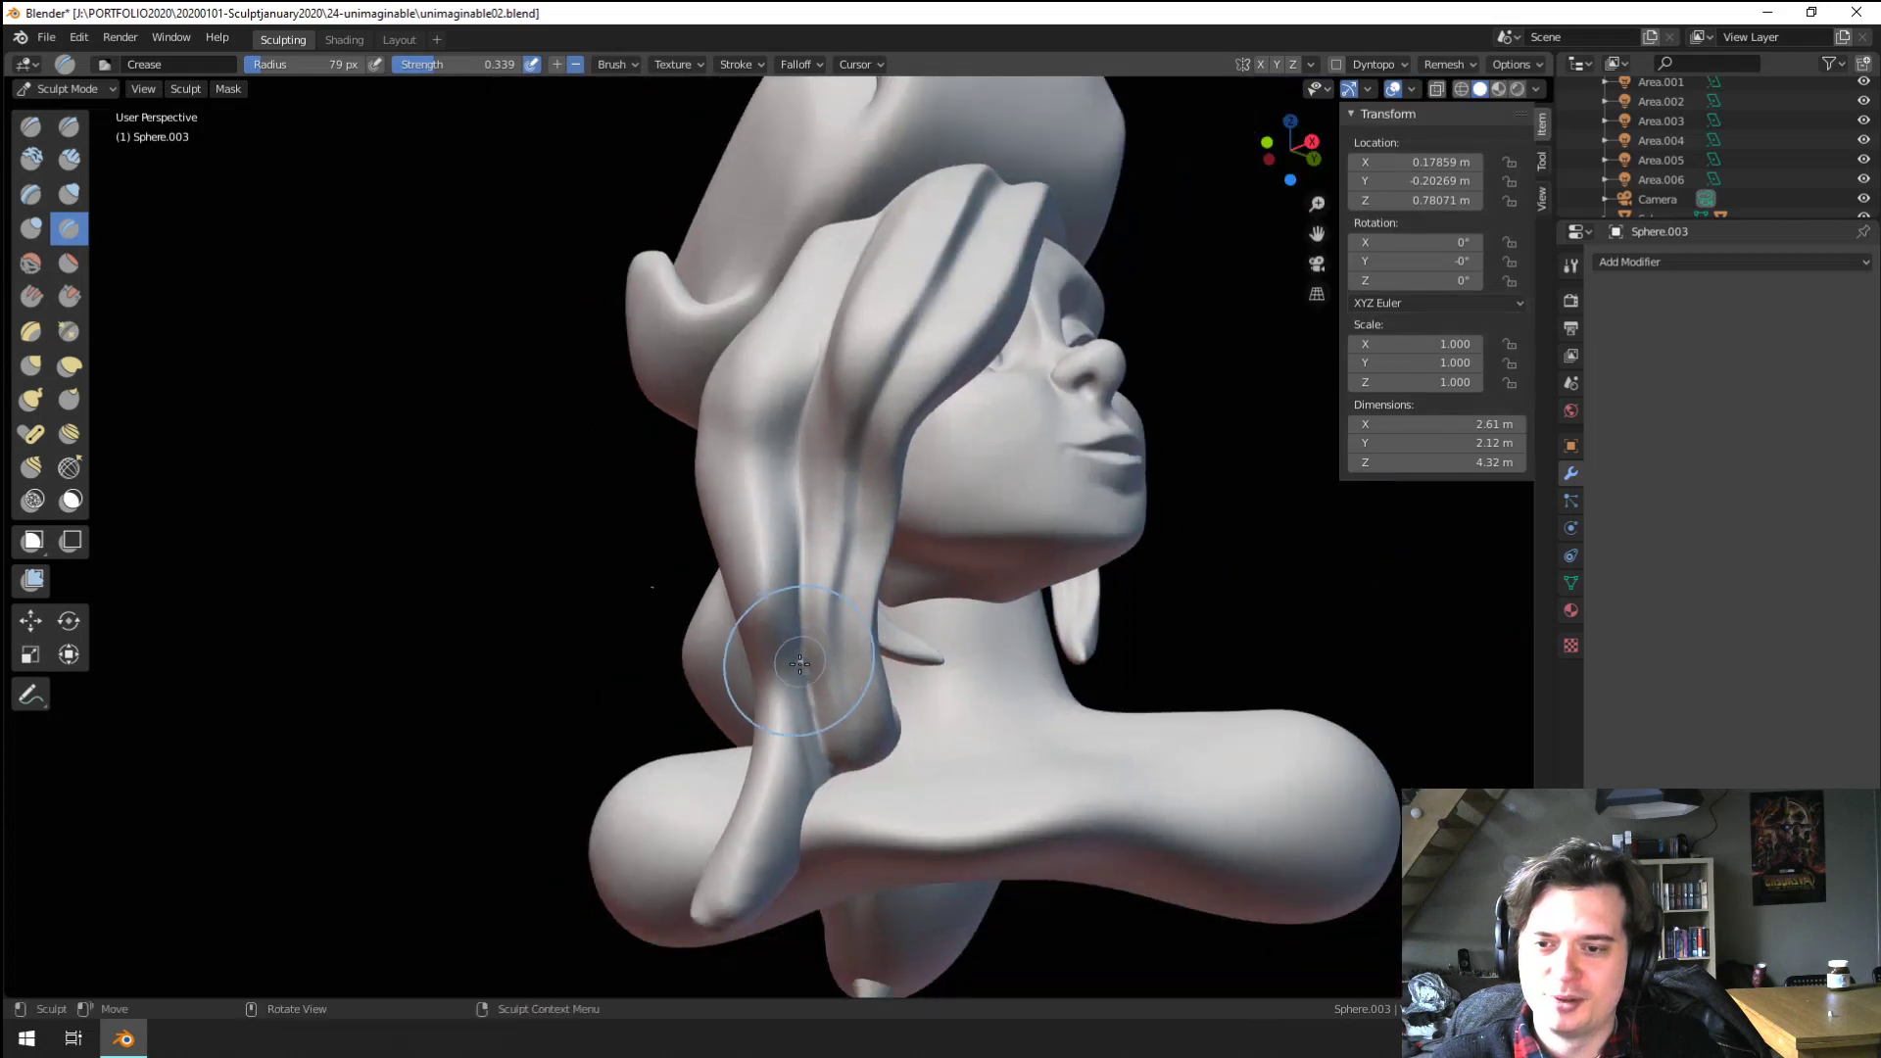
Pull the hanging strand's curled lower end toward the neck with the Grab brush at 202 px and 229 px
key("f")
middle_click_drag(821, 697, 725, 607)
key("g")
left_click_drag(666, 638, 673, 633)
key("f")
left_click(726, 722)
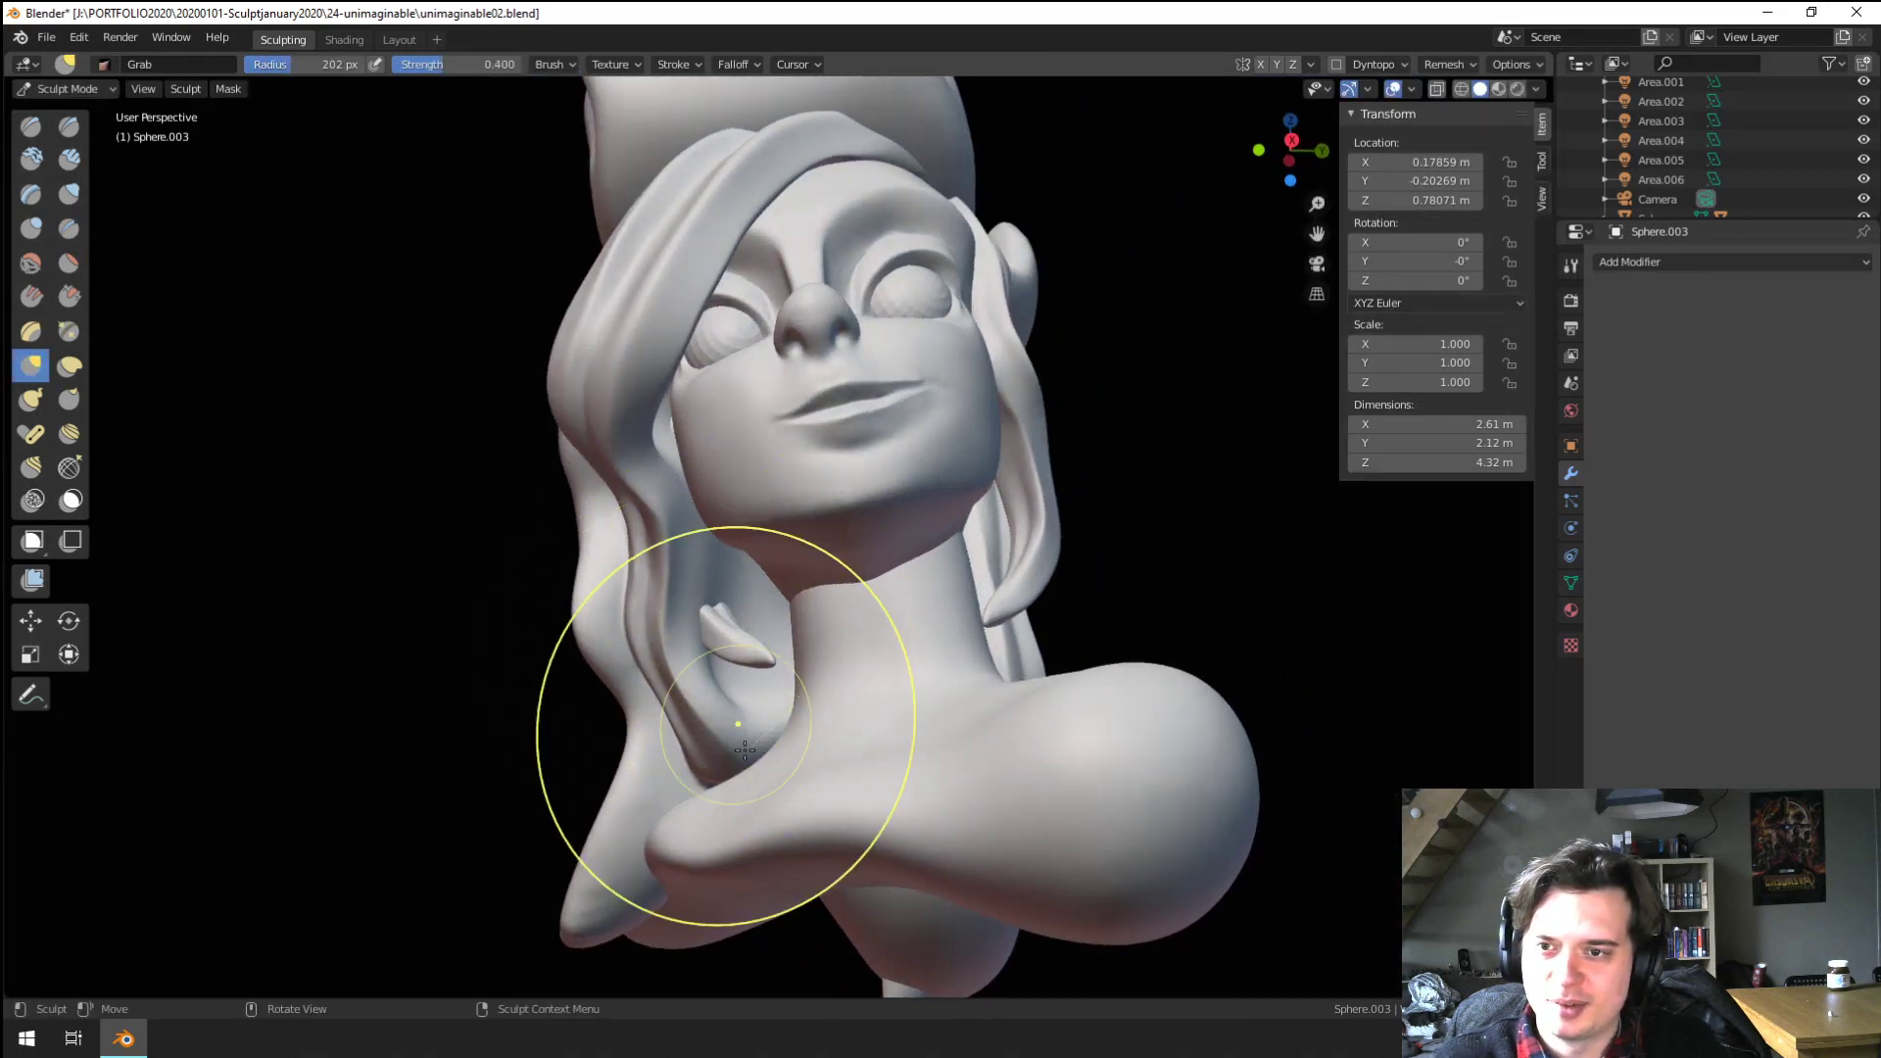
left_click_drag(726, 722, 773, 764)
middle_click_drag(773, 764, 741, 779)
key("f")
left_click(755, 766)
left_click_drag(745, 774, 791, 755)
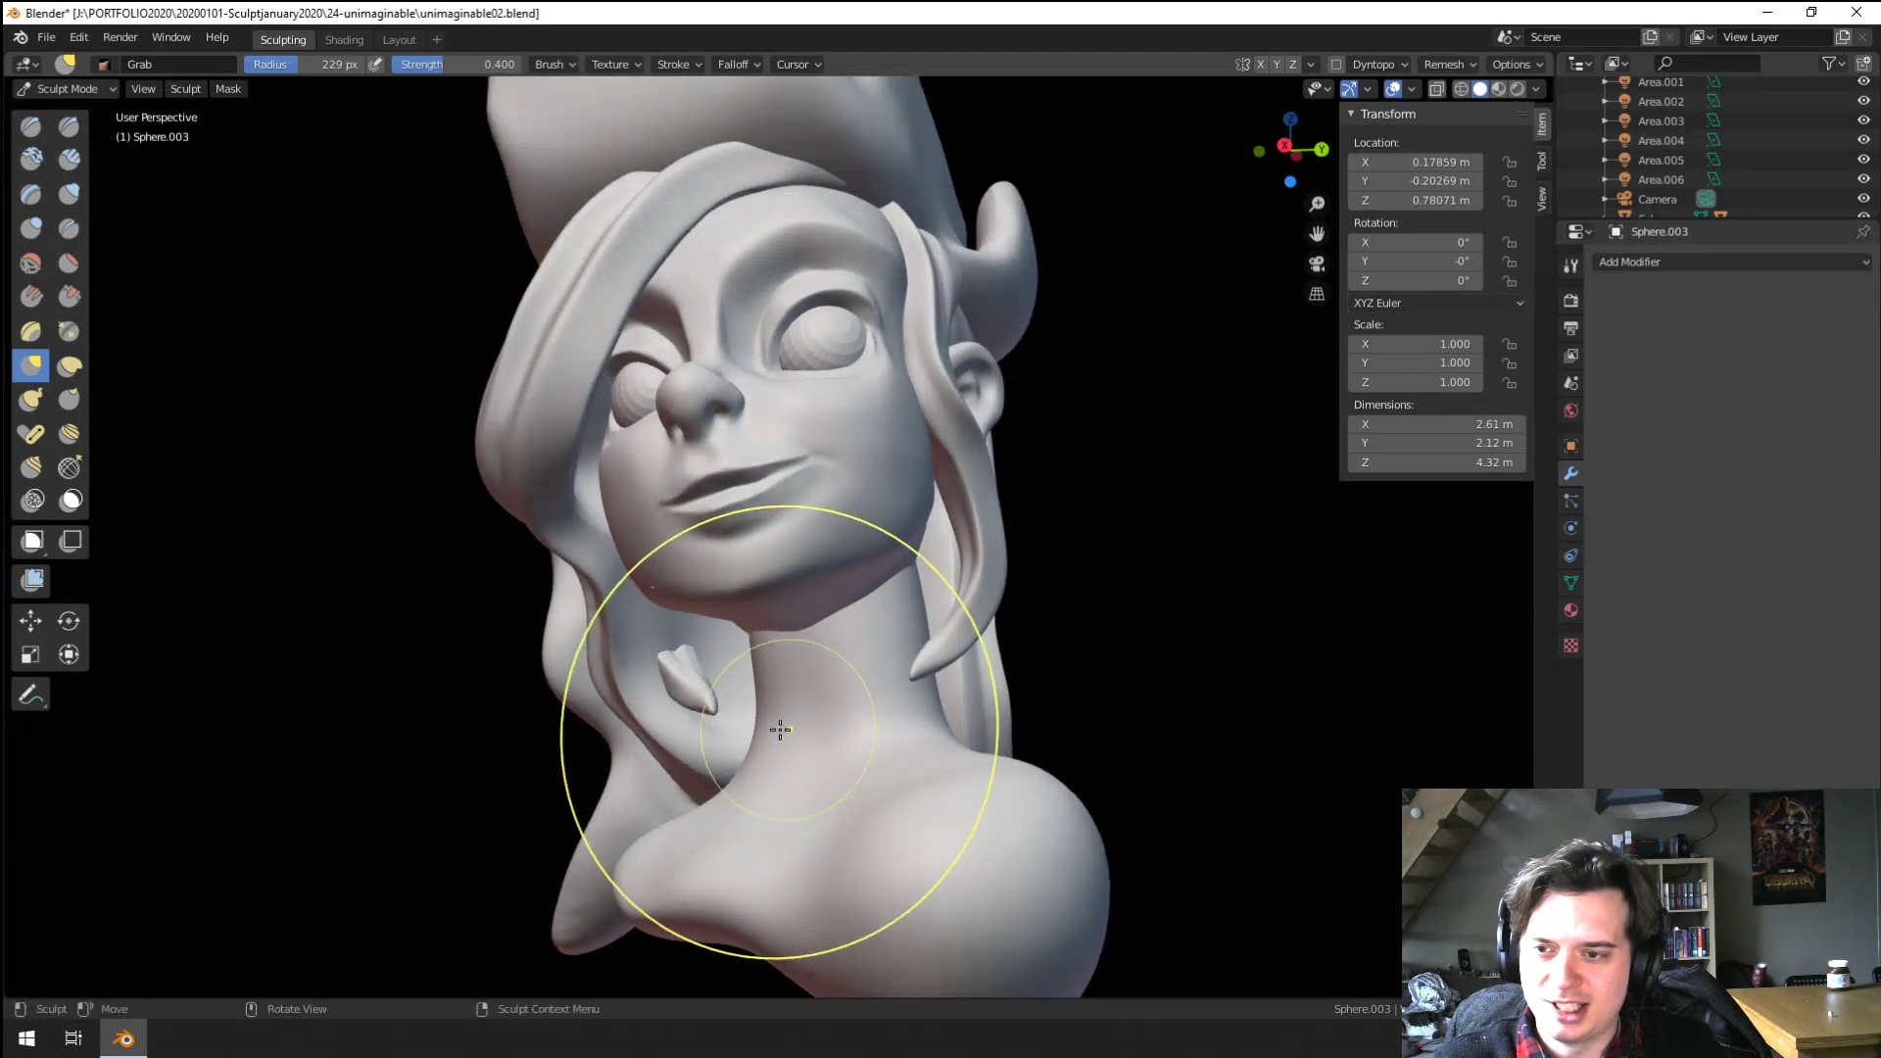
Build up the inner side of the hanging strand below the jaw with the Clay Tubes brush at 68 px
left_click(624, 613)
scroll(692, 597, "up", 5)
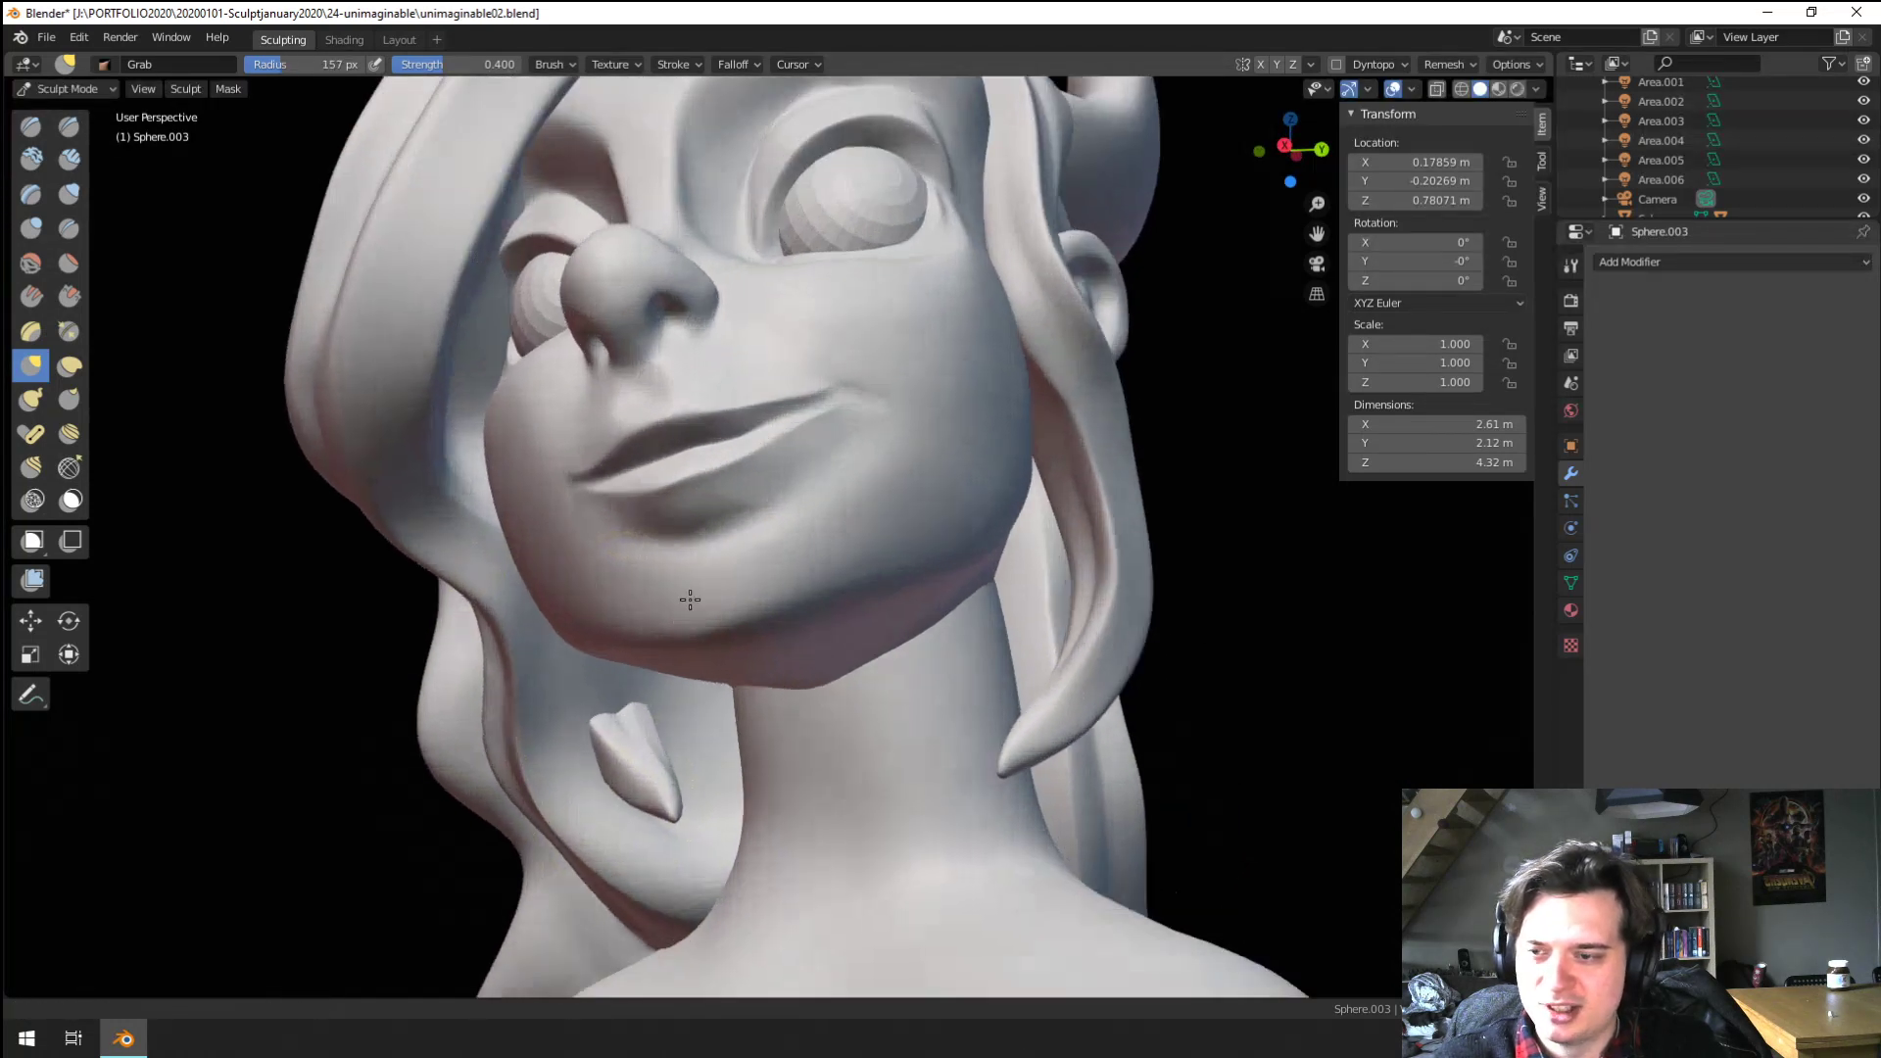
left_click(30, 158)
key("f")
left_click(539, 700)
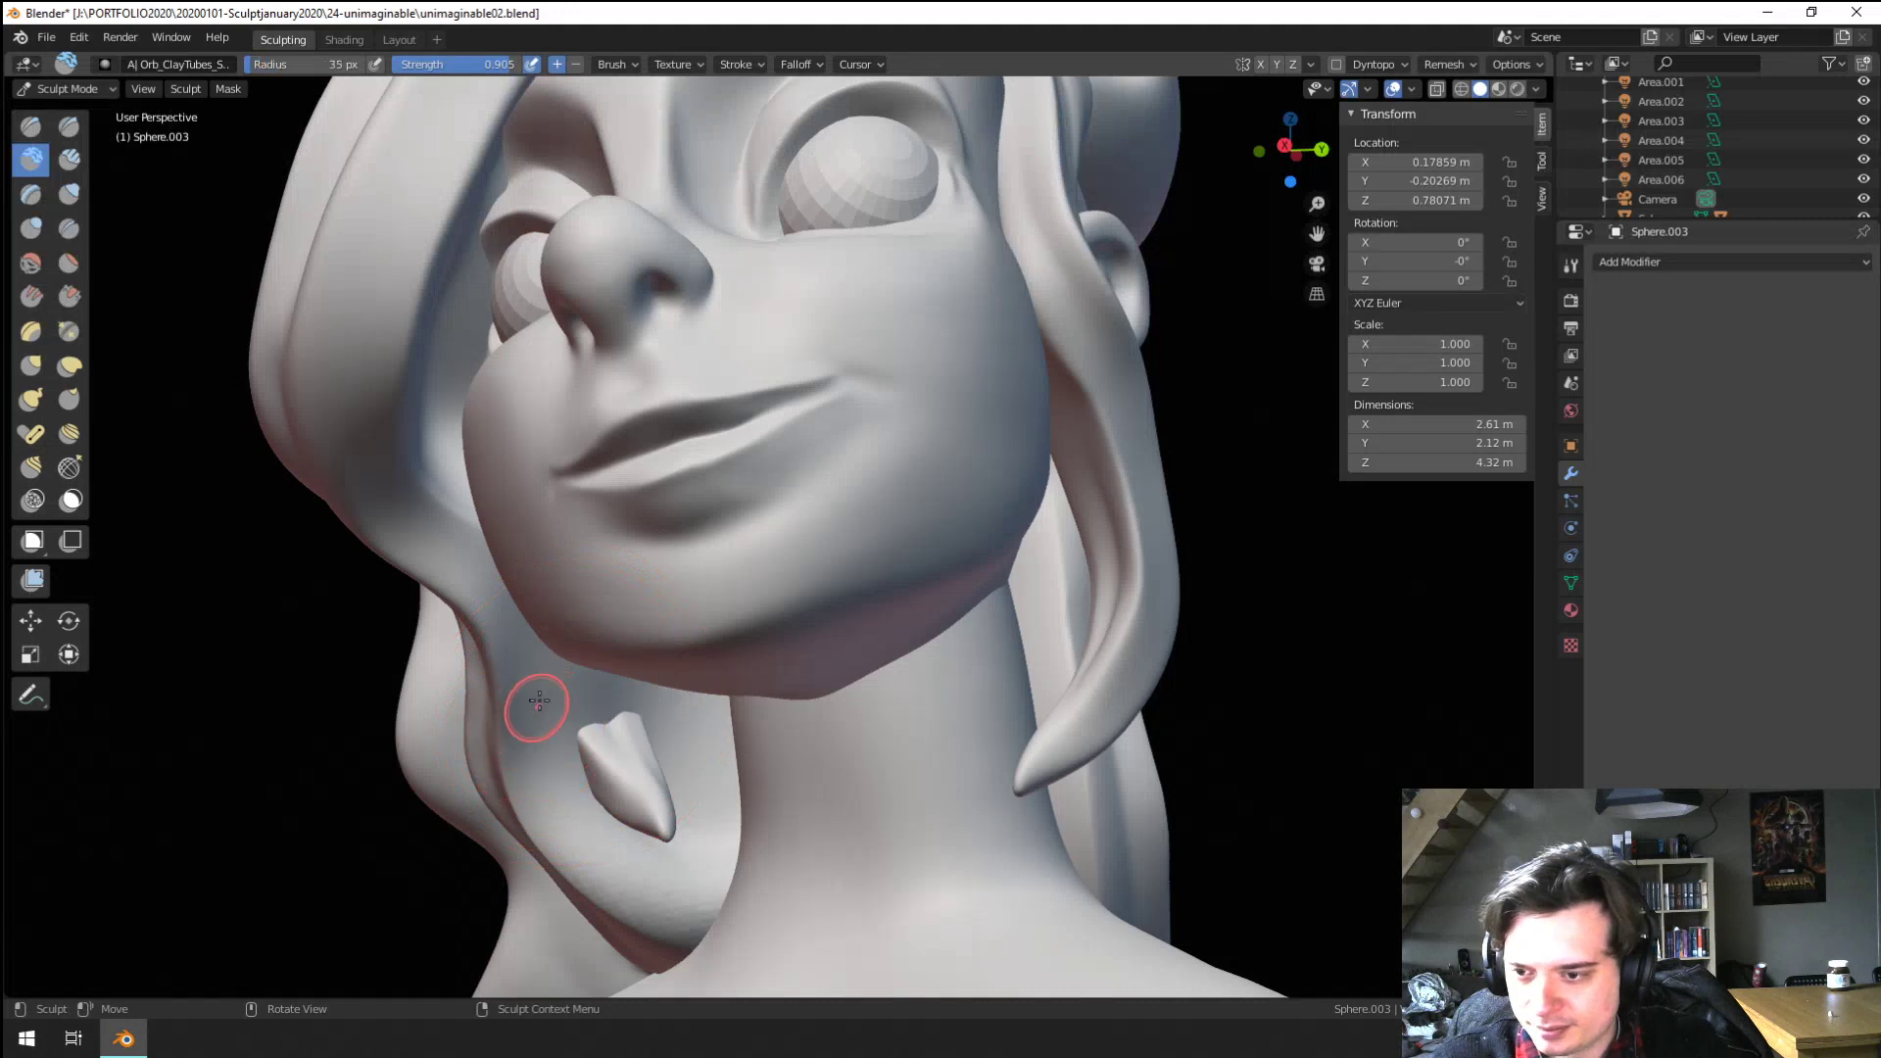
left_click(546, 635)
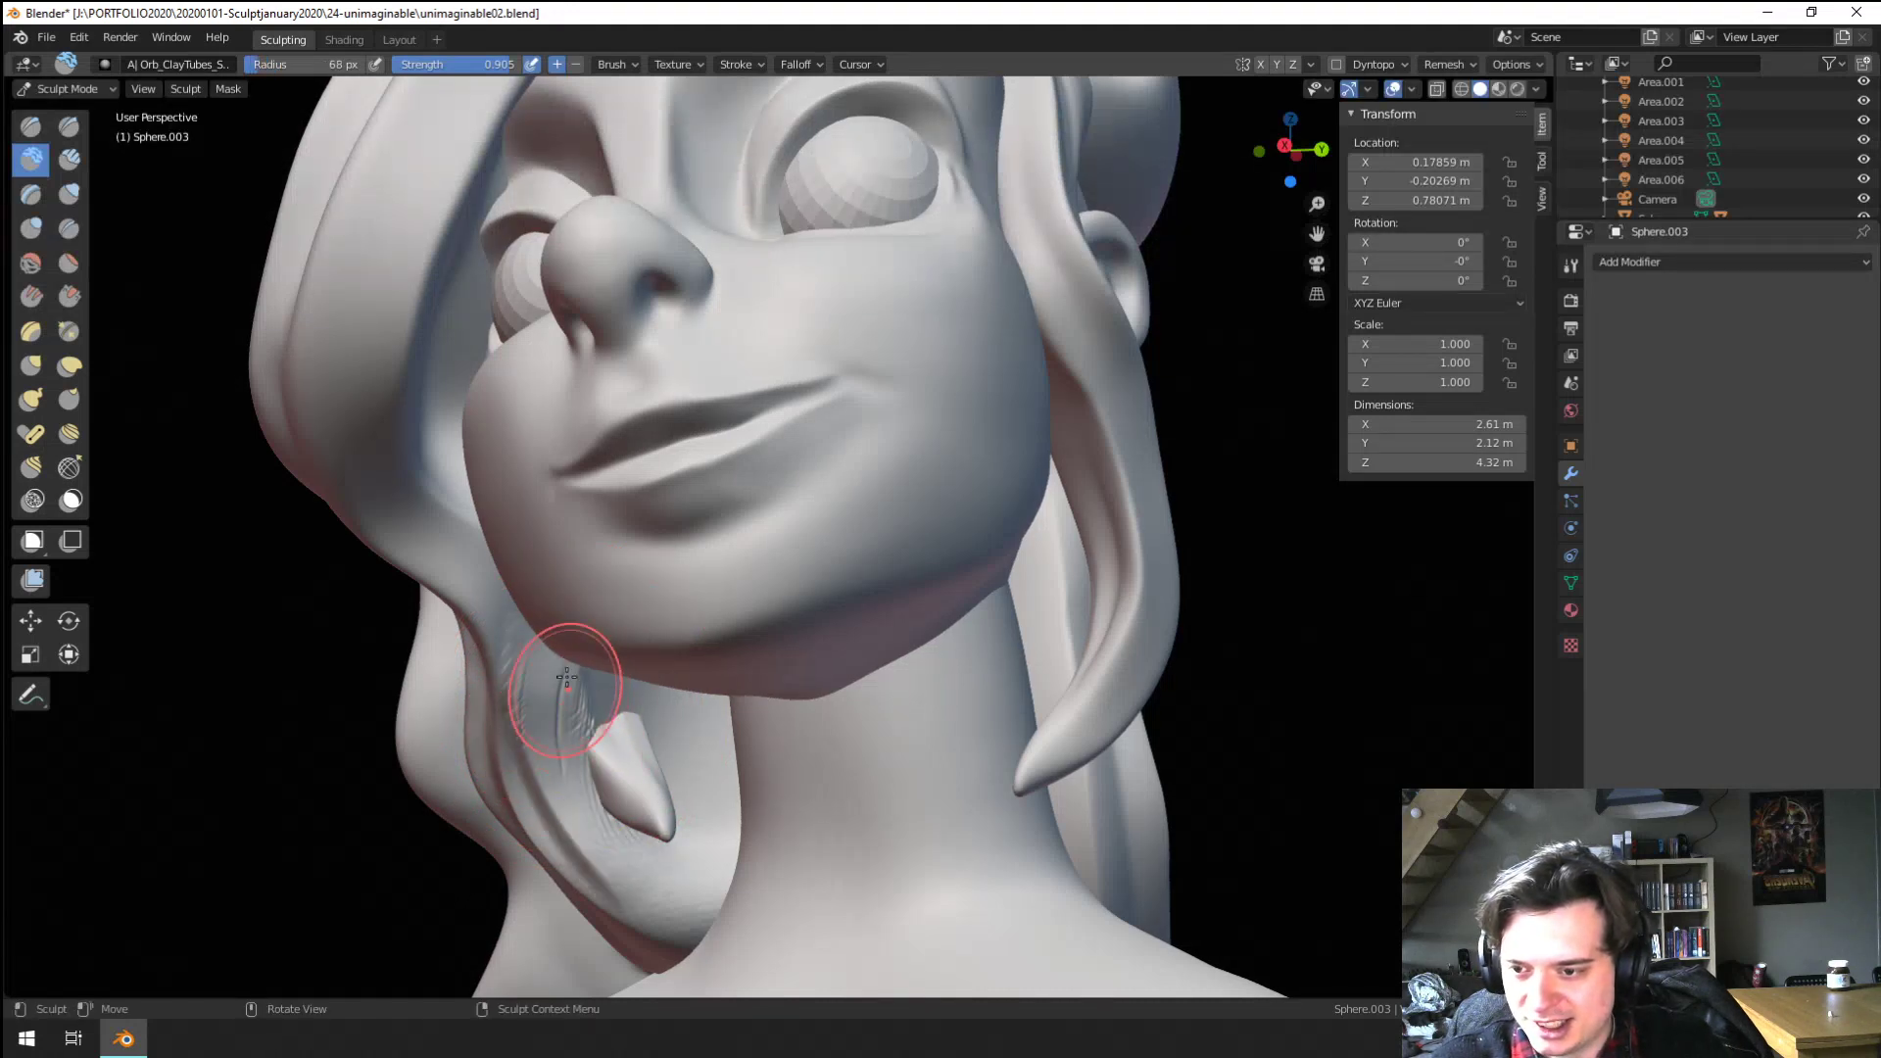
Crease the hair around the small pointed tip at 68 px and nudge the hanging strand with the Grab brush at 154 px
left_click(69, 228)
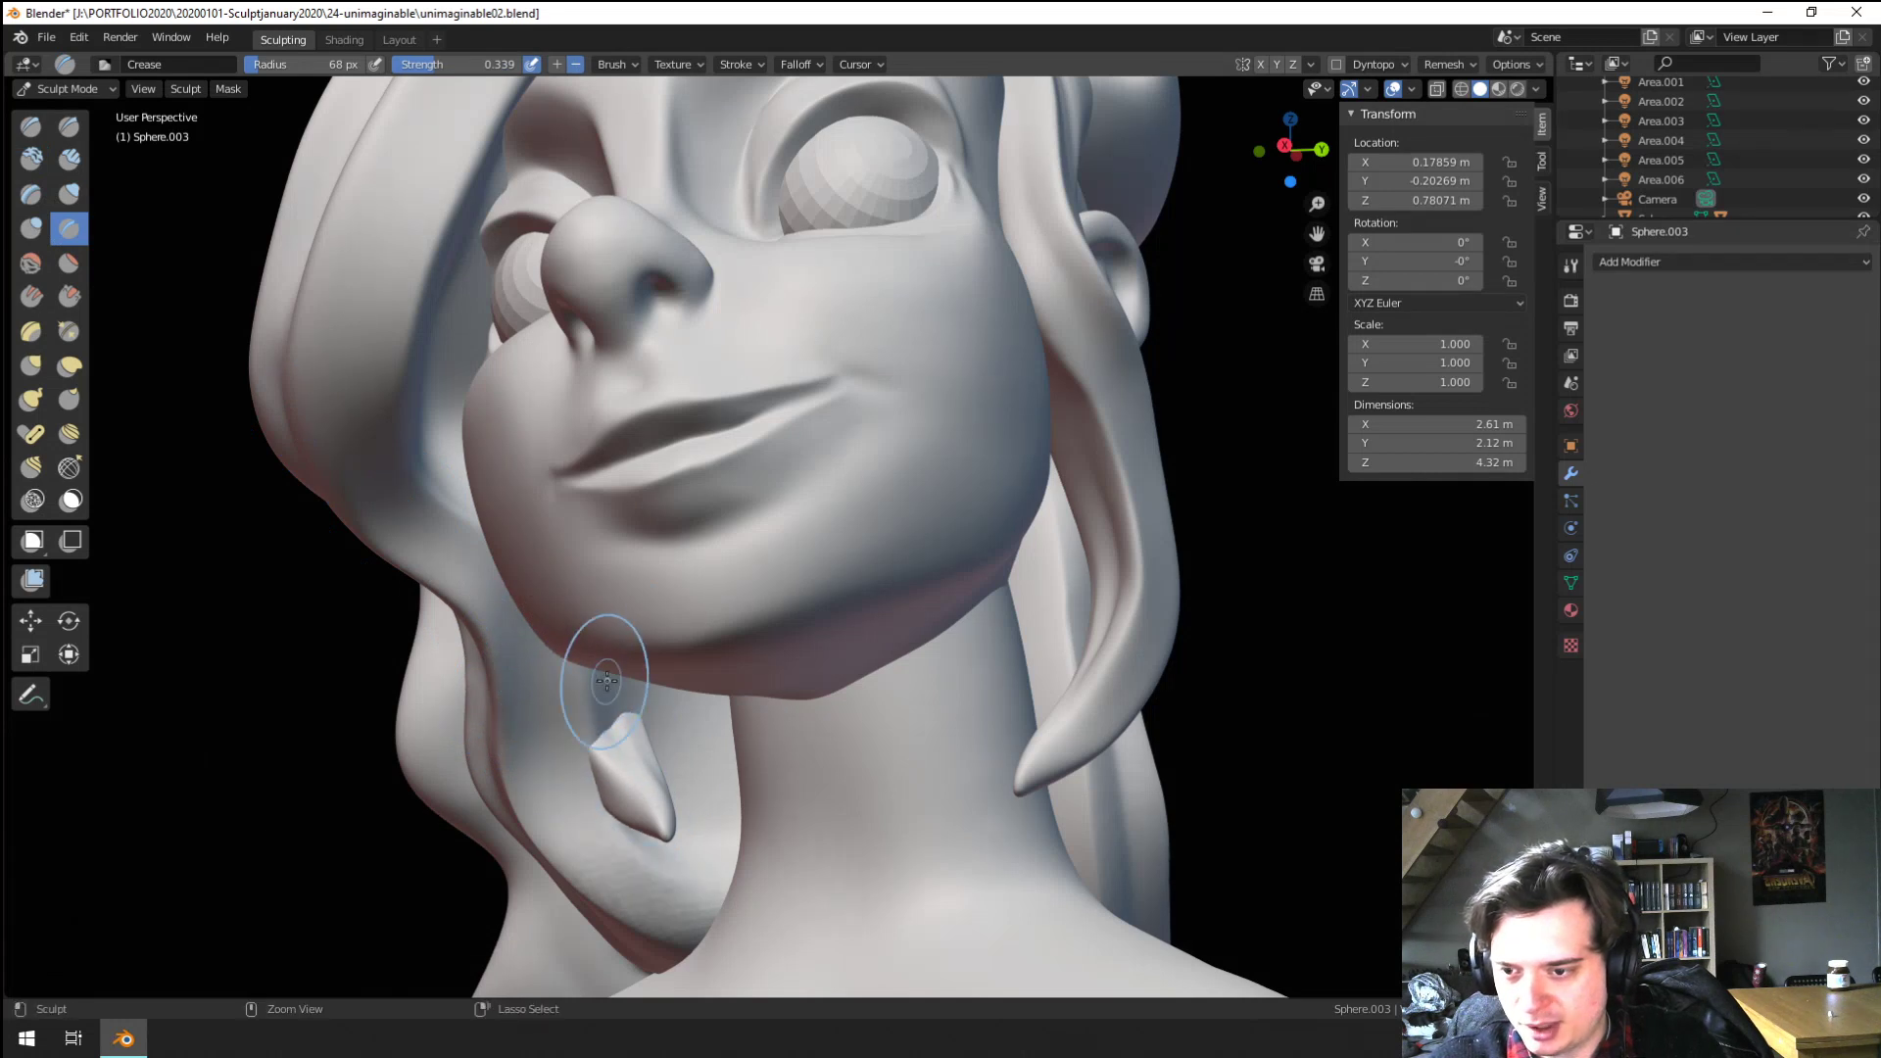
left_click_drag(617, 845, 693, 877)
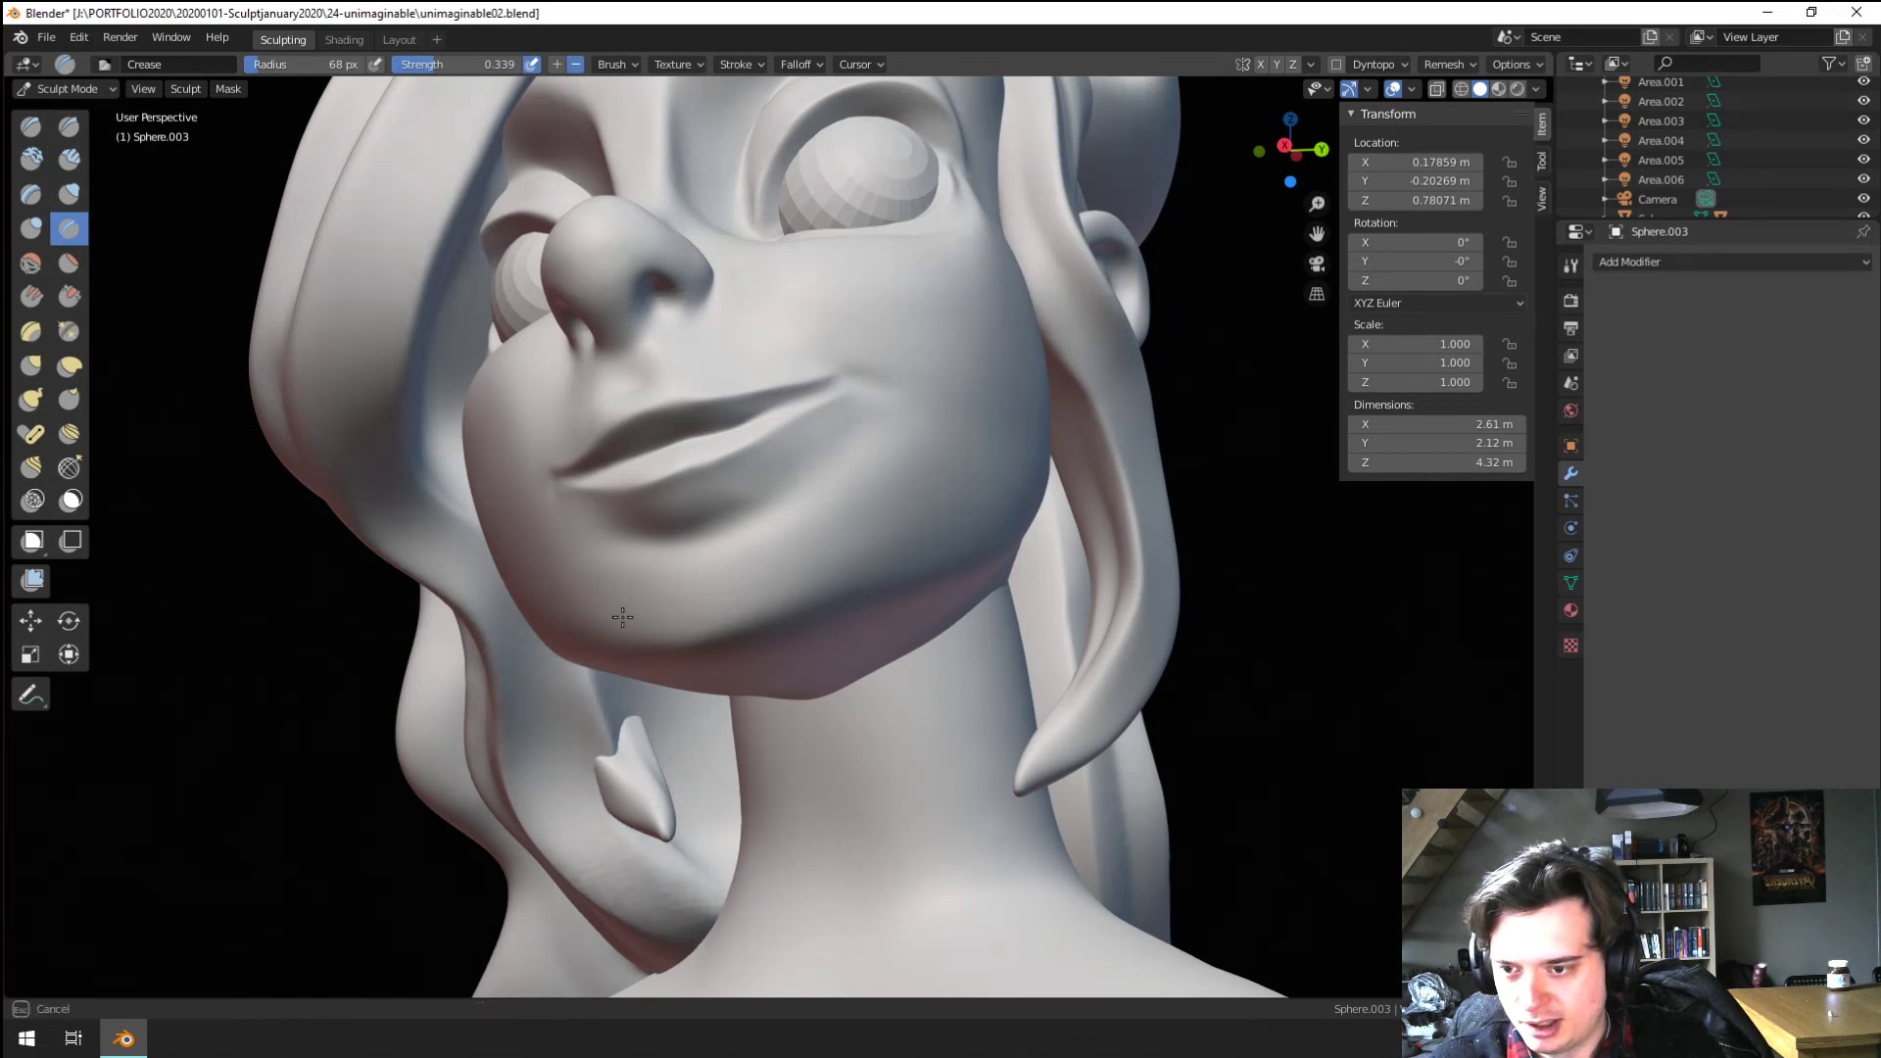
key("g")
mouse_move(559, 797)
left_mouse_down()
mouse_move(596, 801)
mouse_move(592, 764)
left_mouse_up()
mouse_move(593, 764)
middle_mouse_down()
mouse_move(600, 836)
mouse_move(655, 767)
middle_mouse_up()
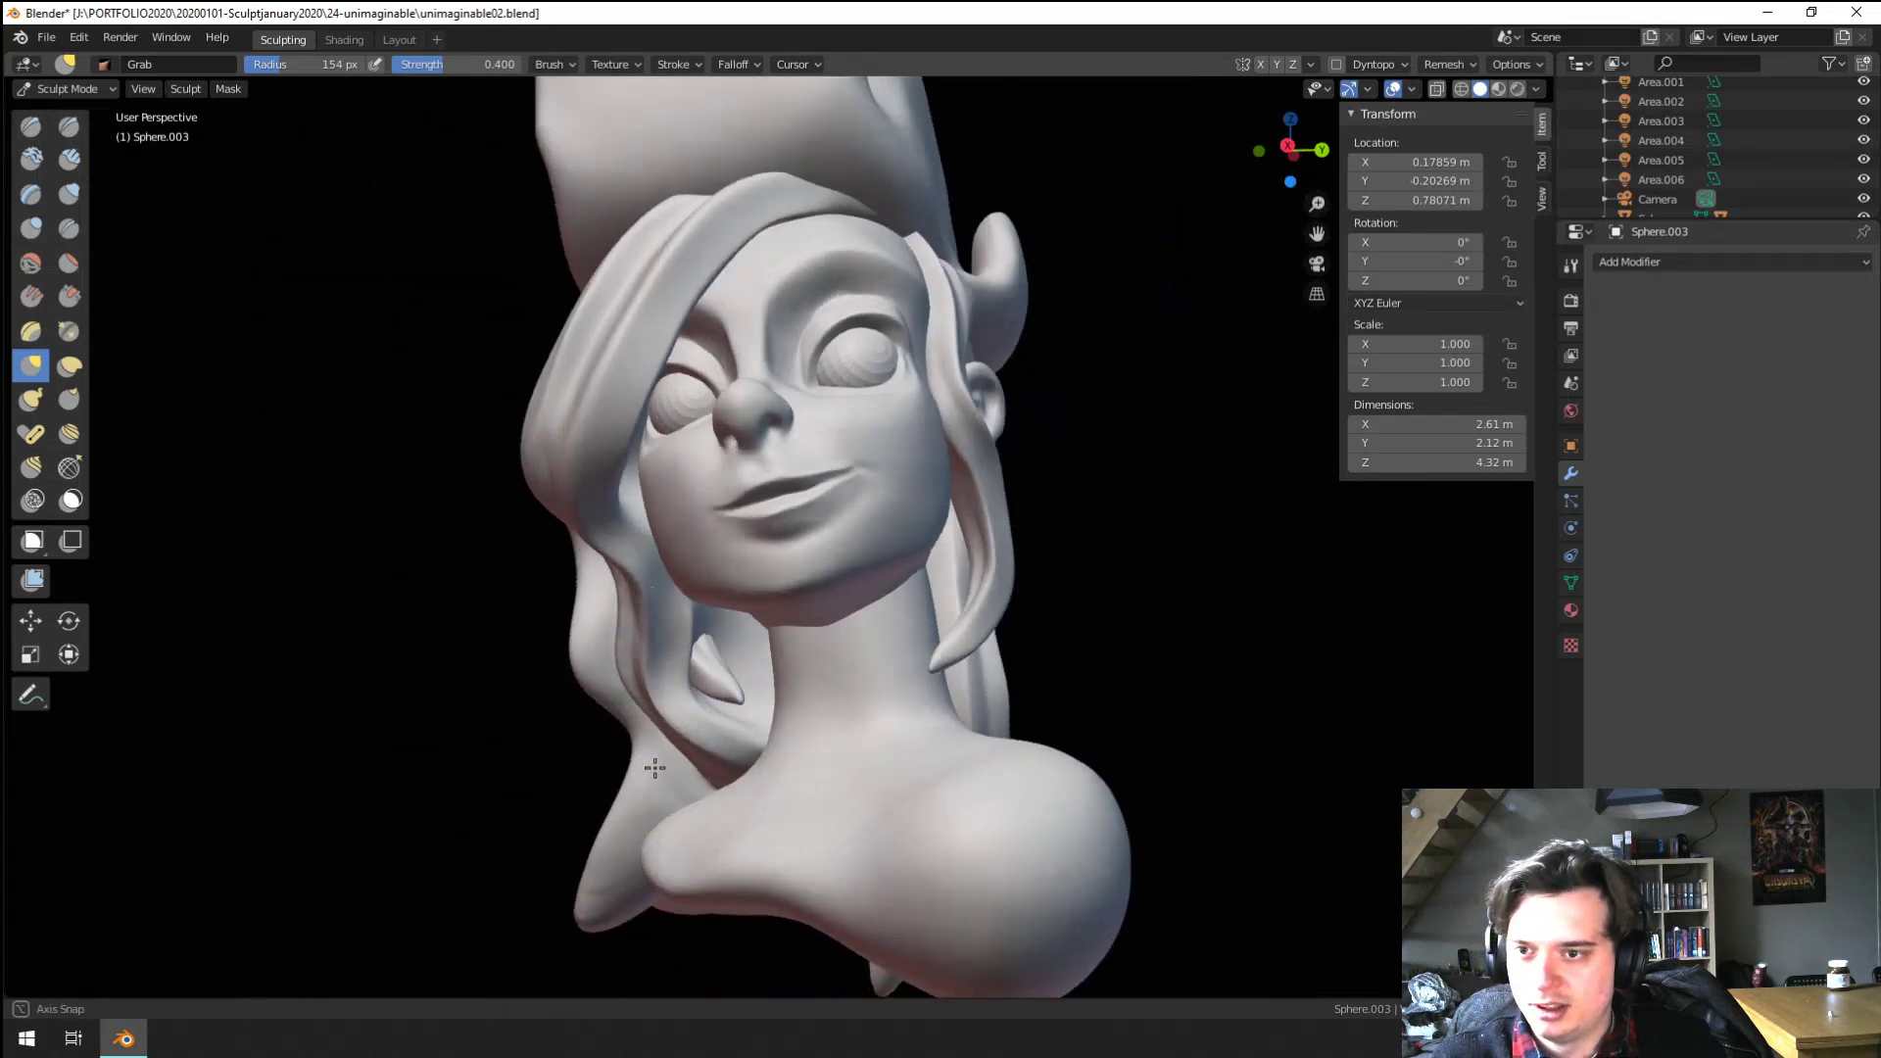
Carve vertical folds into the hair between the small pointed tip and the neck with the Crease brush at 58 px
scroll(654, 767, "up", 3)
left_click(69, 228)
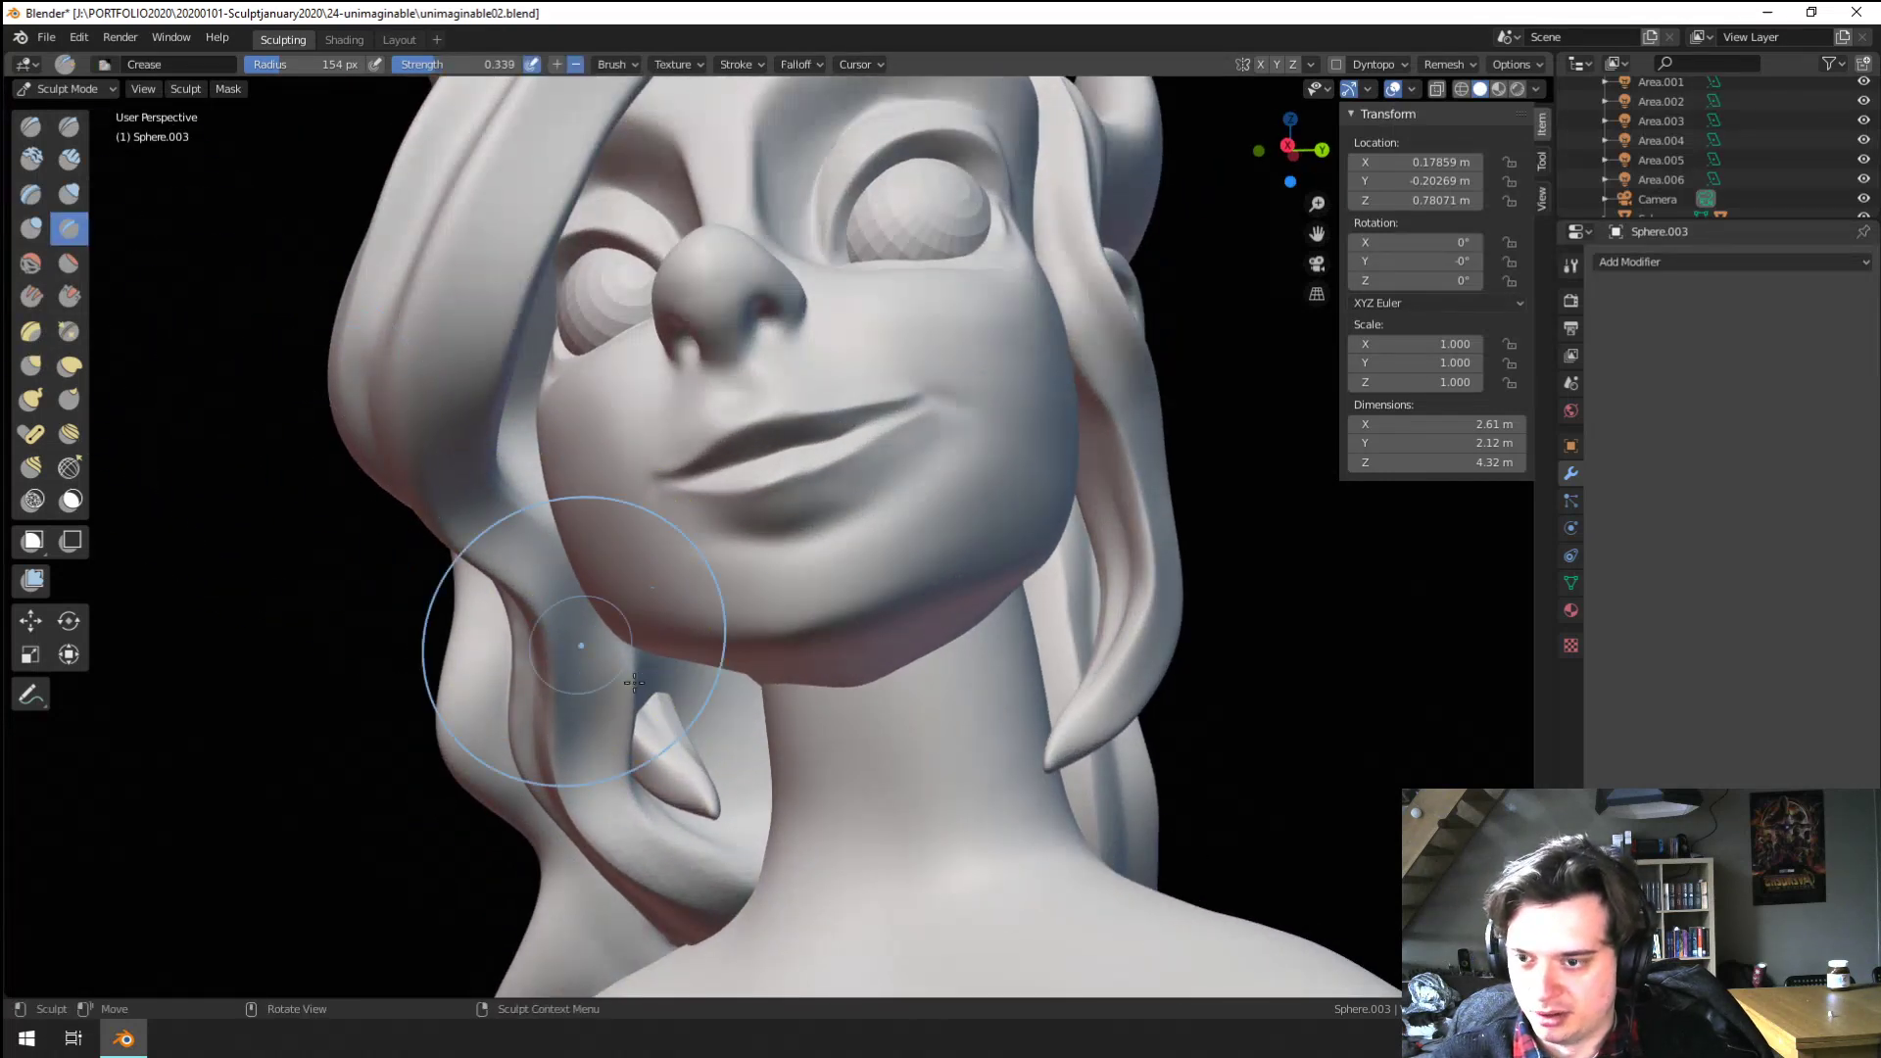
key("f")
left_click(676, 730)
left_click_drag(710, 661, 722, 728)
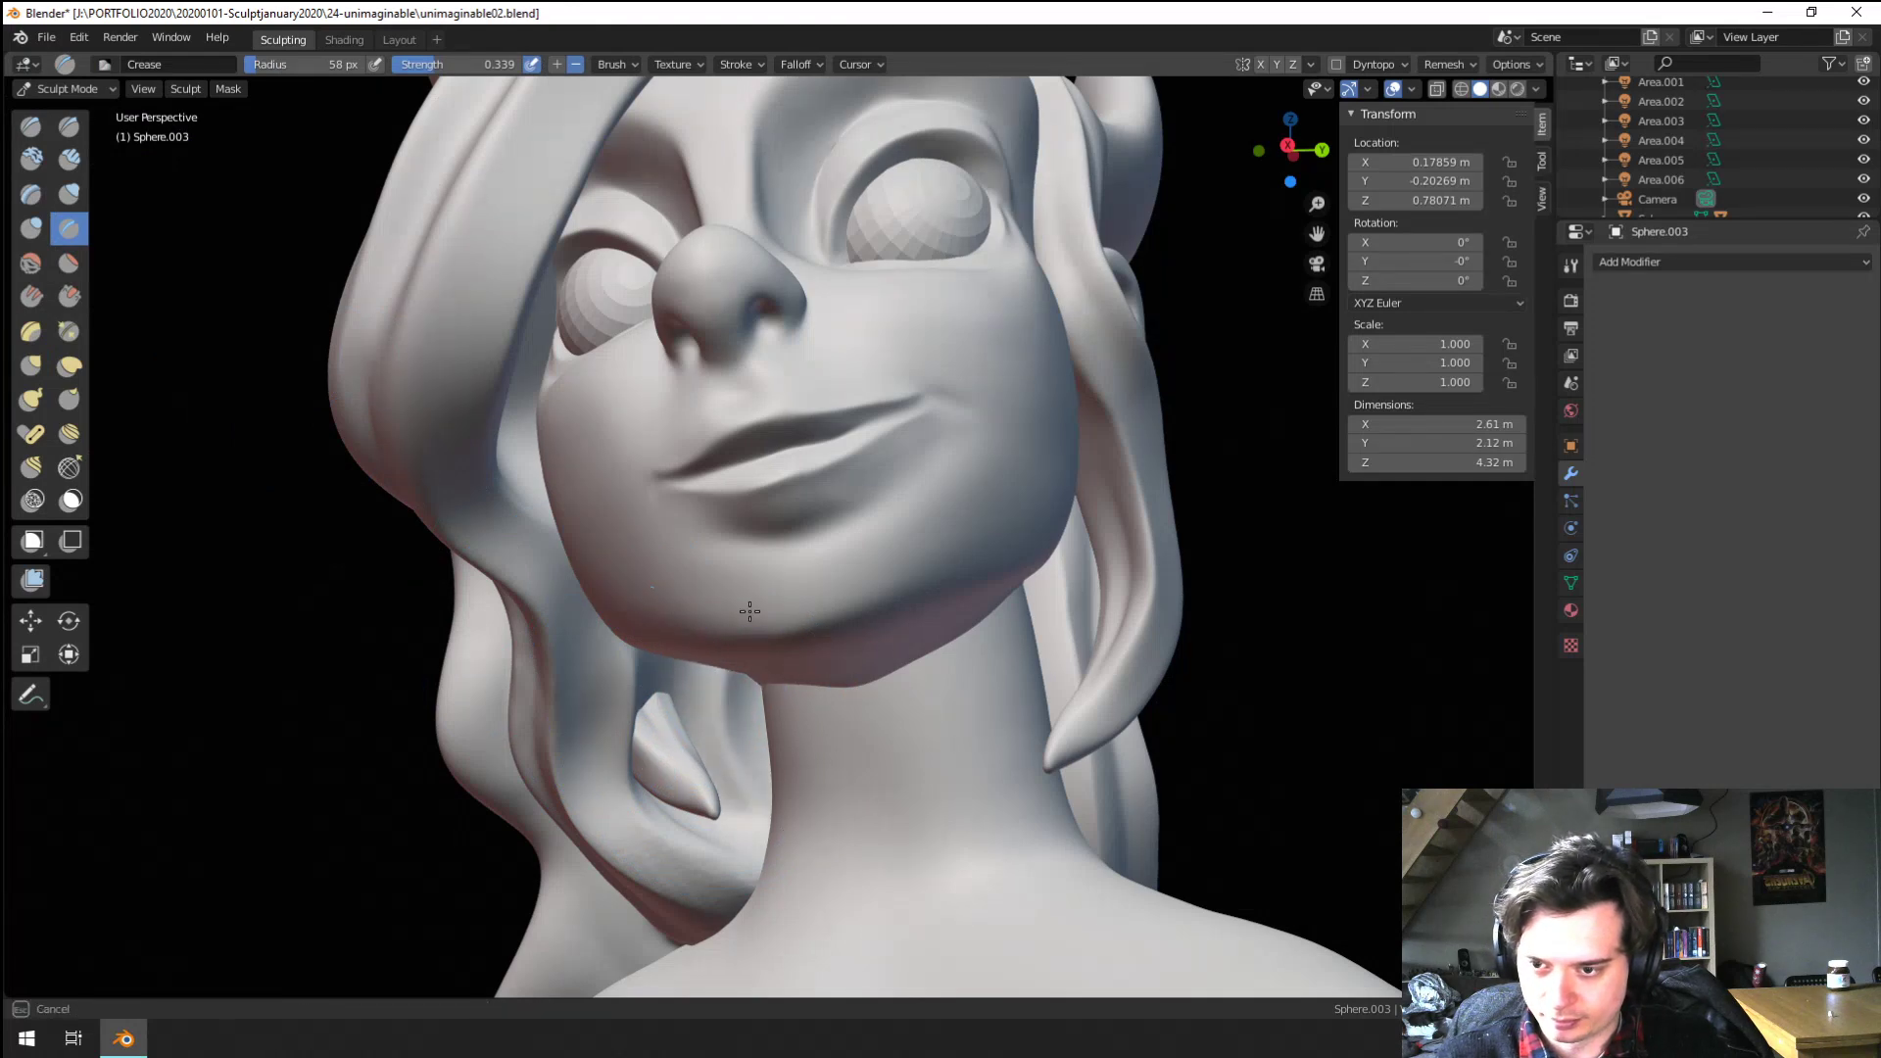
middle_click_drag(774, 811, 688, 605, "ctrl")
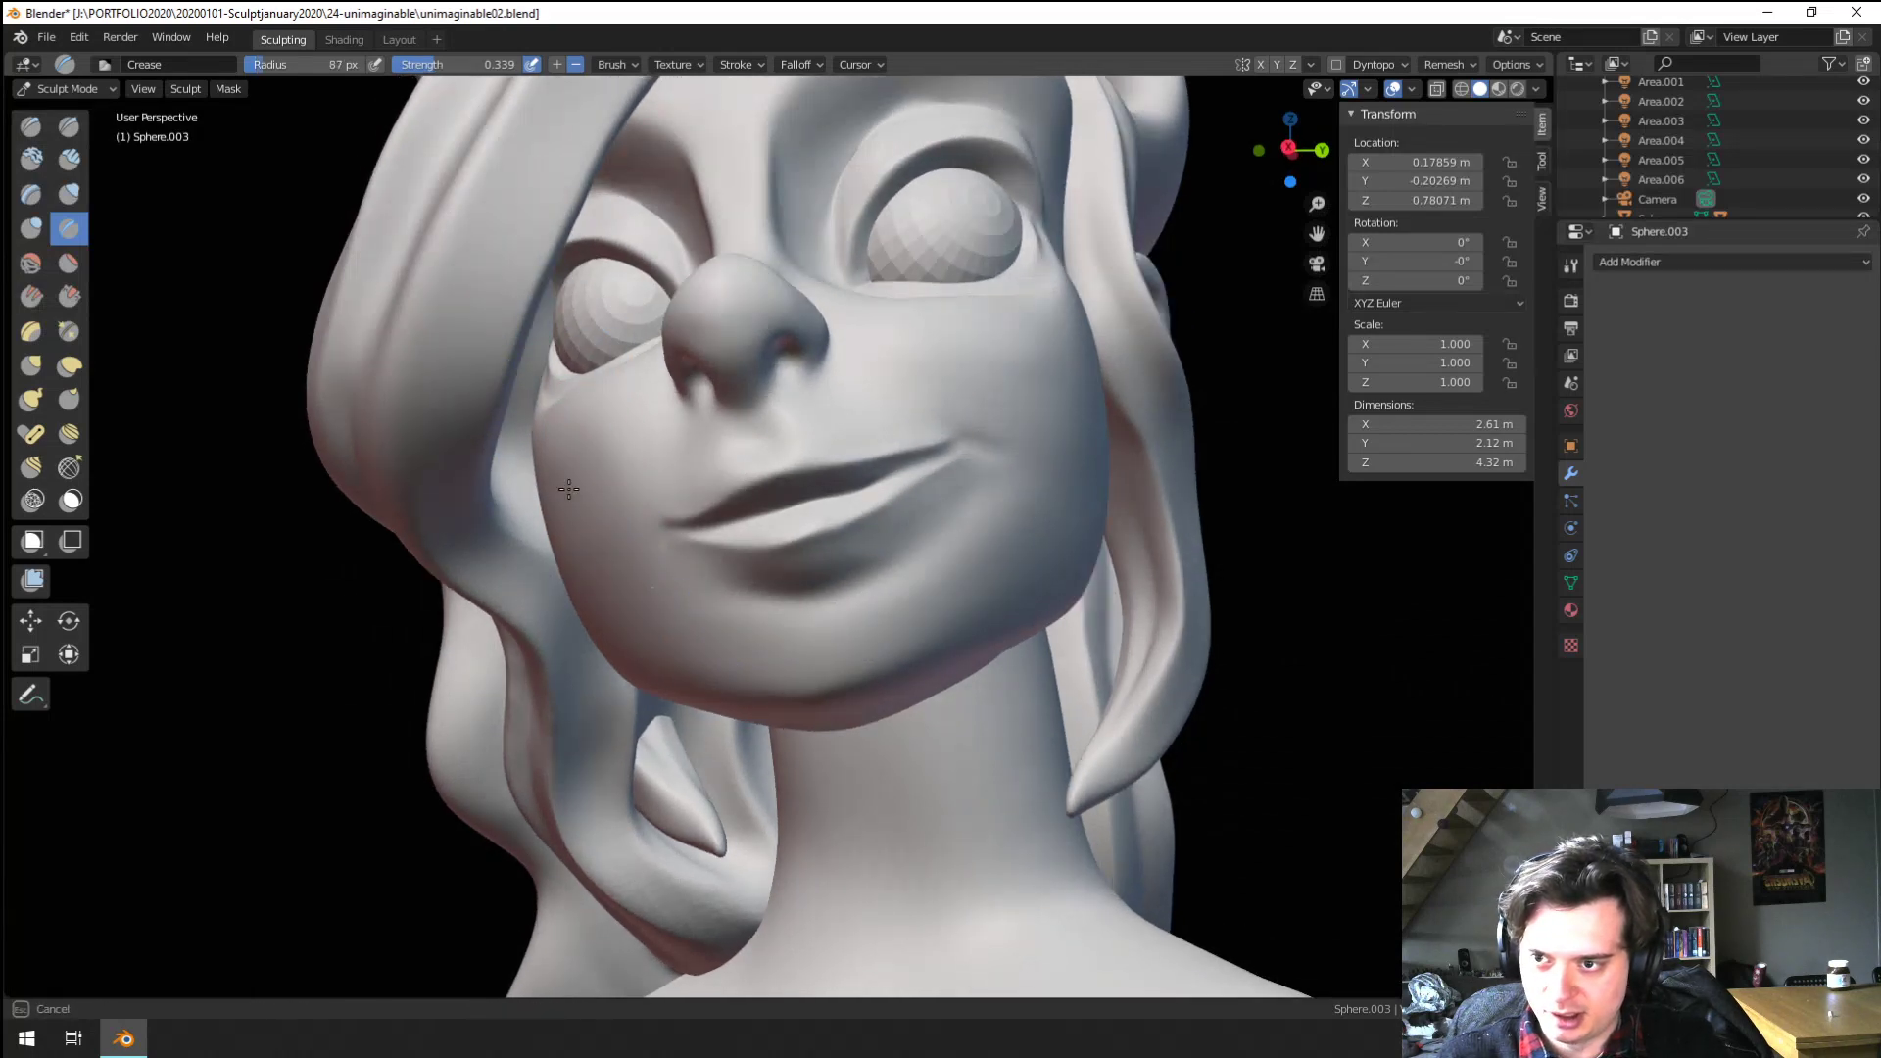
Build up the large lock's inner edge beside the cheek with the Blob brush at 132 px
mouse_move(568, 488)
middle_mouse_down("ctrl")
mouse_move(562, 513)
mouse_move(575, 406)
mouse_move(338, 311)
middle_mouse_up("ctrl")
key("g")
left_click(34, 229)
middle_click_drag(203, 315, 289, 340)
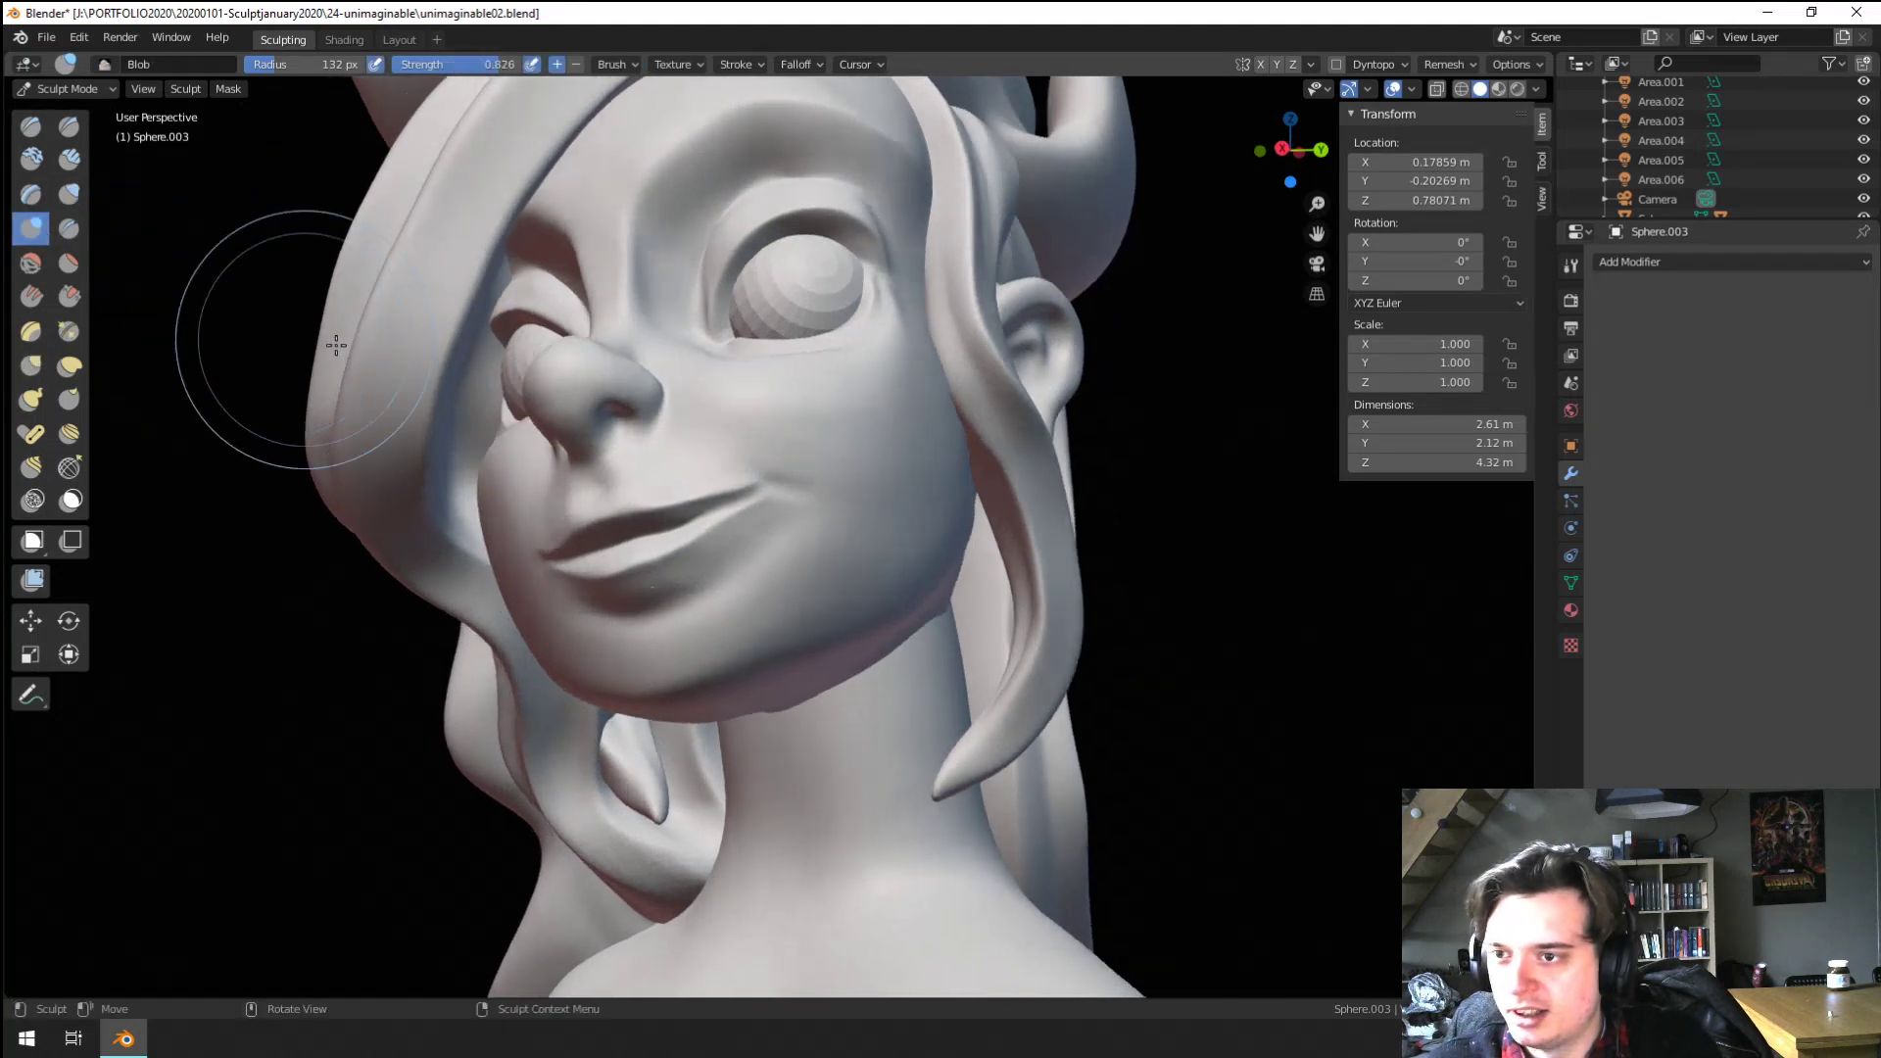
left_click_drag(498, 434, 522, 436)
mouse_move(554, 344)
middle_mouse_down("ctrl")
mouse_move(558, 533)
mouse_move(574, 533)
middle_mouse_up("ctrl")
mouse_move(574, 533)
middle_mouse_down("ctrl")
mouse_move(588, 457)
mouse_move(680, 490)
middle_mouse_up("ctrl")
middle_click_drag(680, 613, 764, 549, "ctrl")
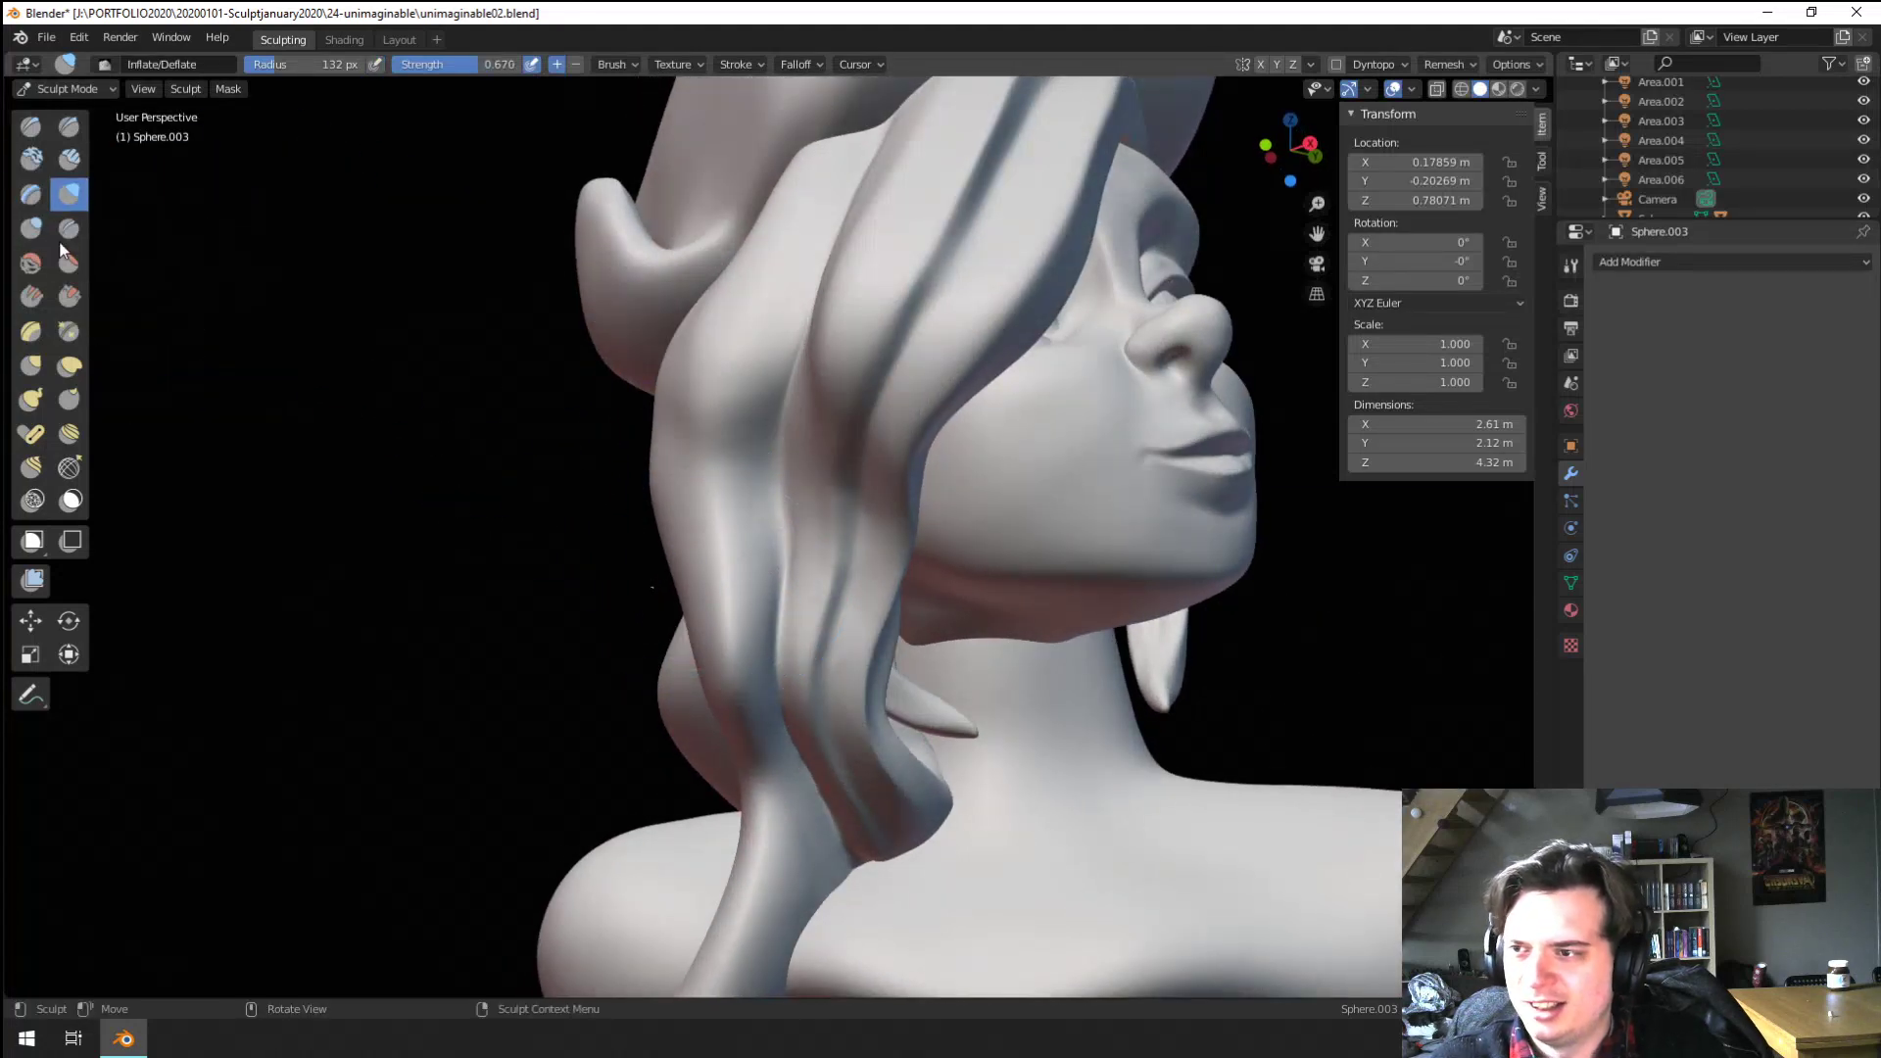
Swell the rear lock behind the large swept lock with the Inflate/Deflate brush at 147 px
middle_click_drag(690, 495, 769, 529)
key("f")
left_click(872, 588)
middle_click_drag(872, 588, 911, 599)
mouse_move(848, 708)
left_mouse_down()
mouse_move(867, 691)
mouse_move(866, 529)
left_mouse_up()
middle_click_drag(949, 336, 846, 441)
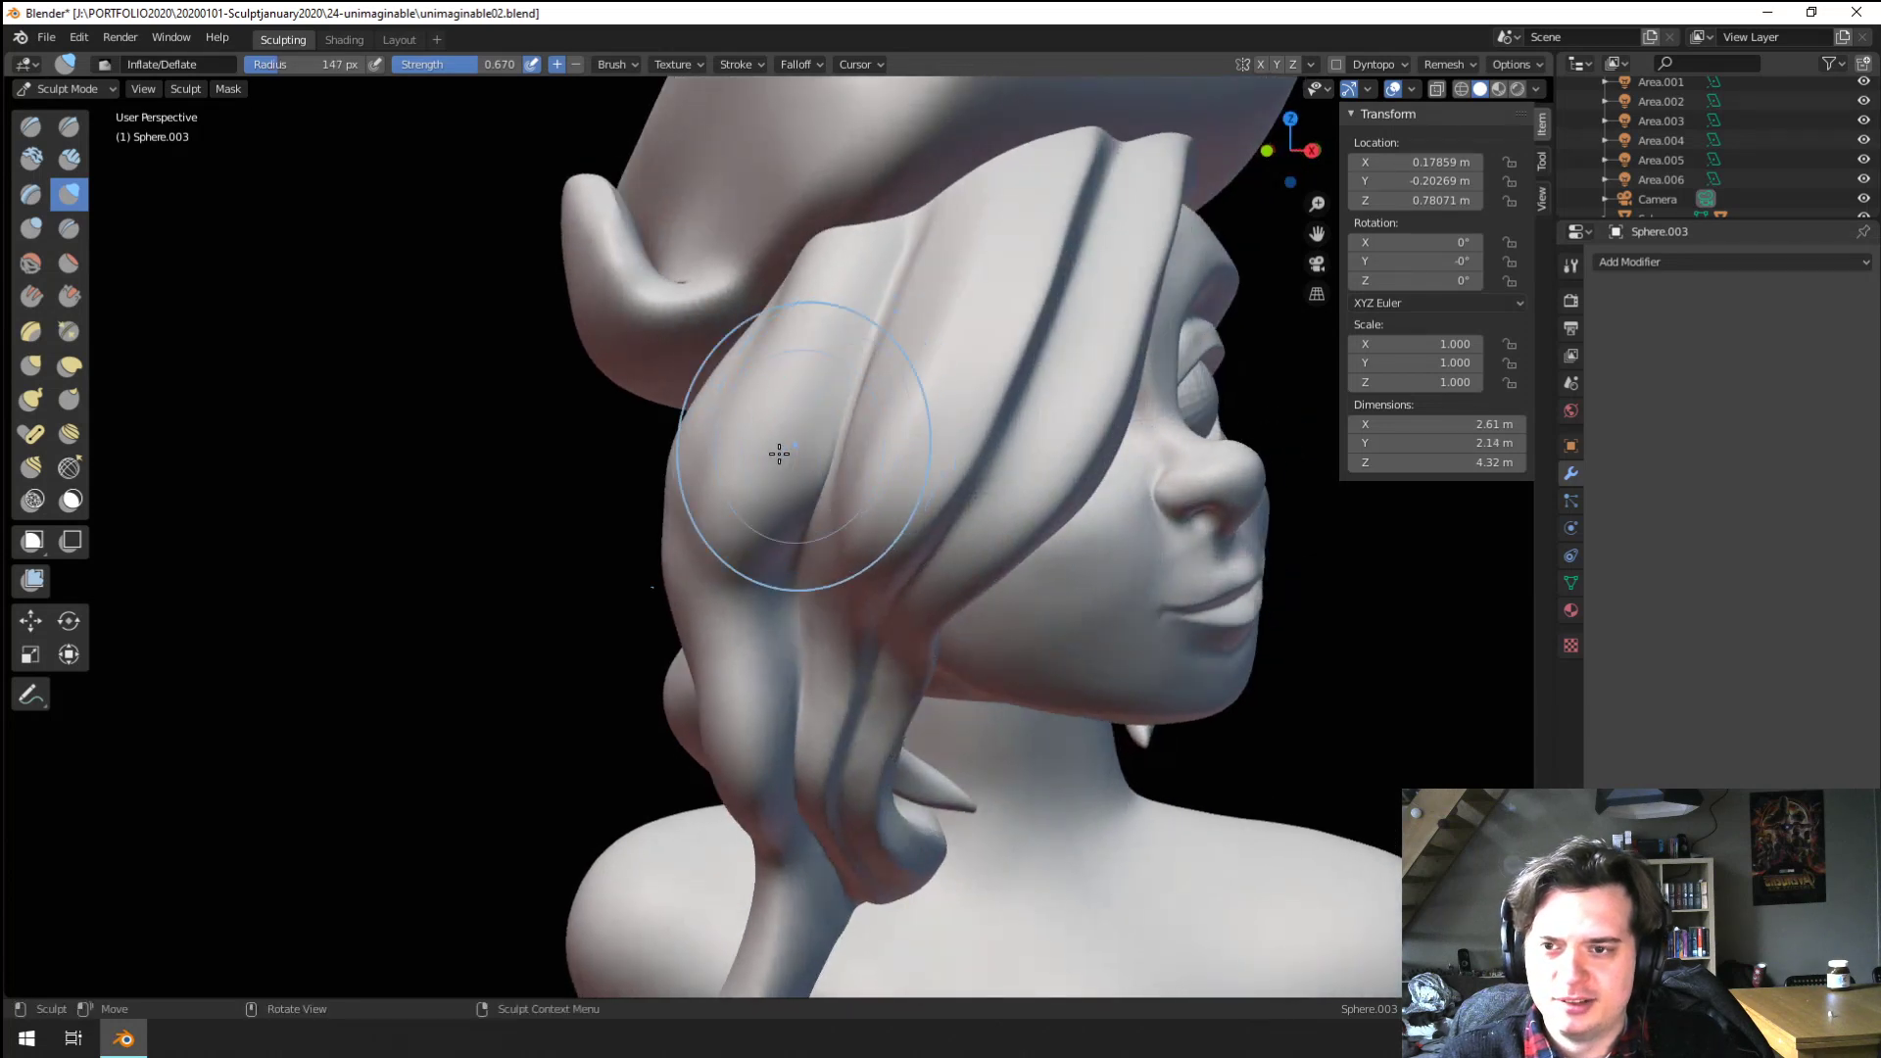
Flatten the rear surface of the hair below the hat with the Flatten/Contrast brush at 192 px and 167 px
mouse_move(840, 307)
middle_mouse_down()
mouse_move(961, 361)
mouse_move(759, 400)
middle_mouse_up()
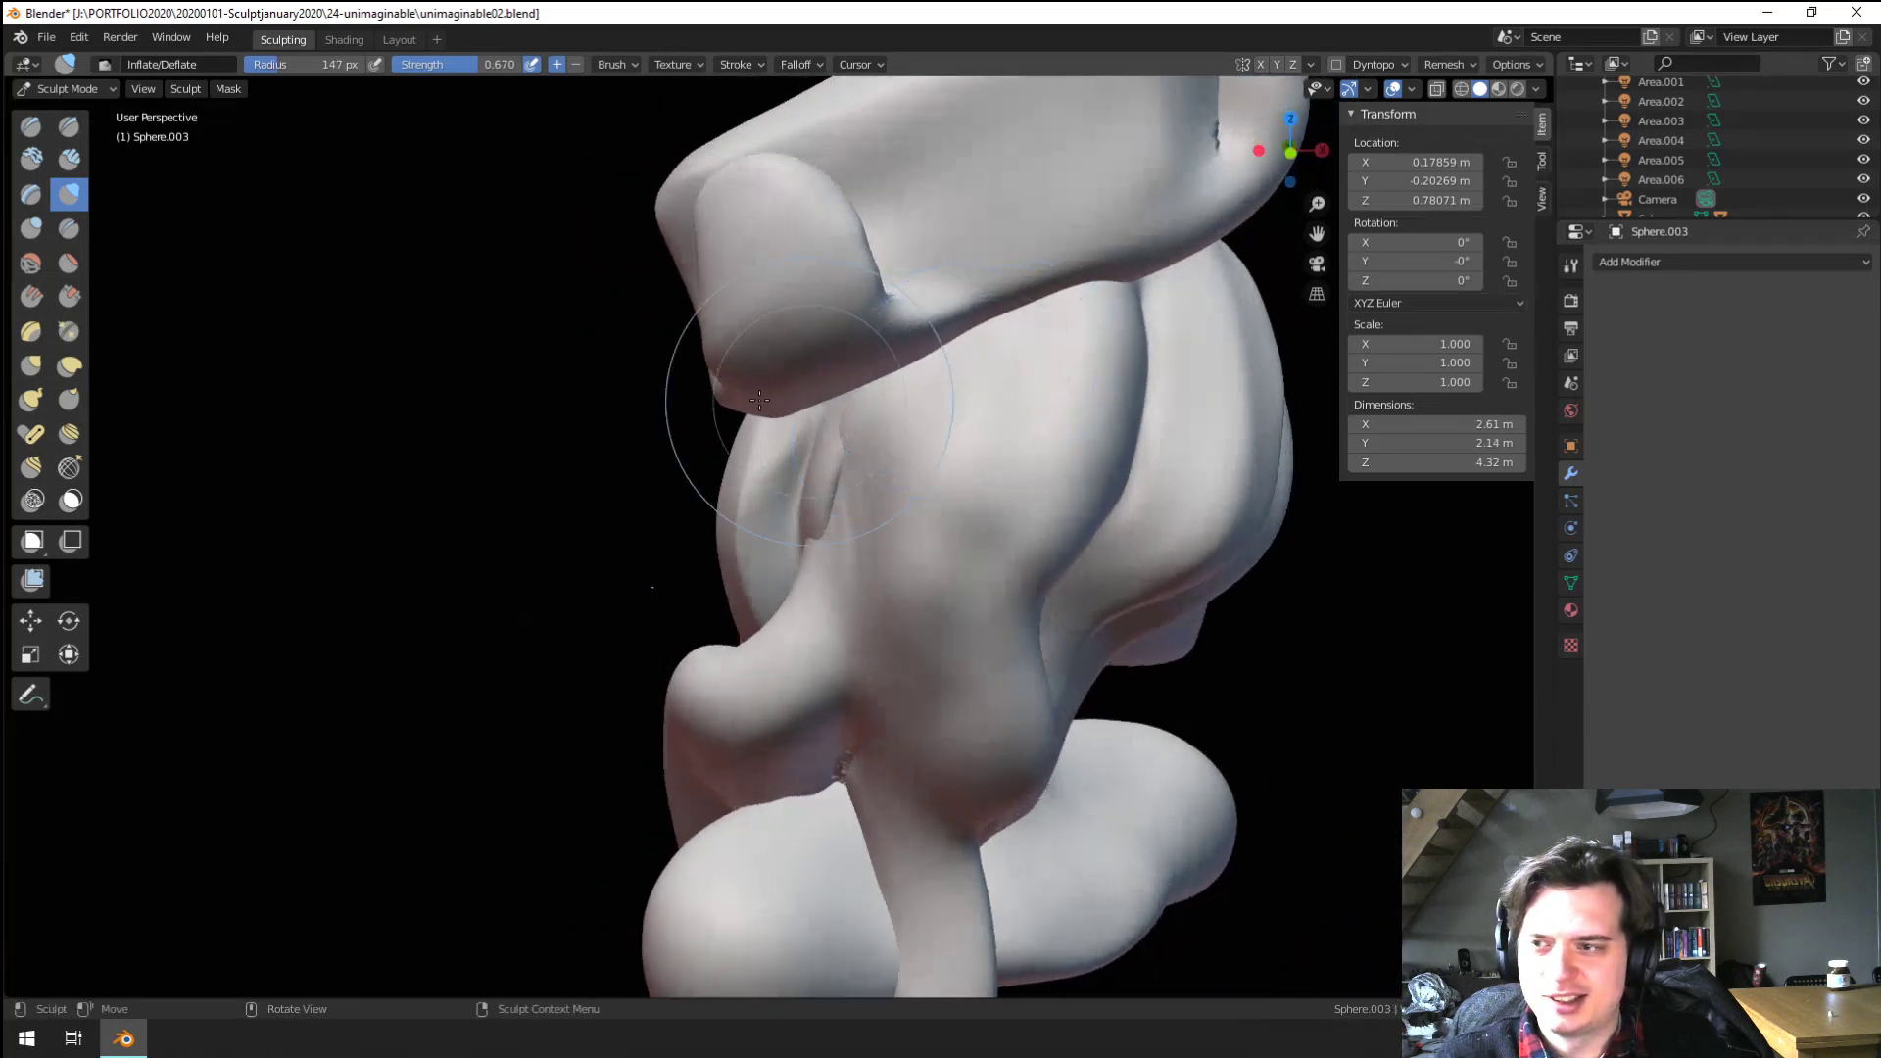
left_click(66, 268)
key("f")
left_click(980, 474)
mouse_move(982, 386)
left_mouse_down()
mouse_move(928, 500)
mouse_move(926, 608)
left_mouse_up()
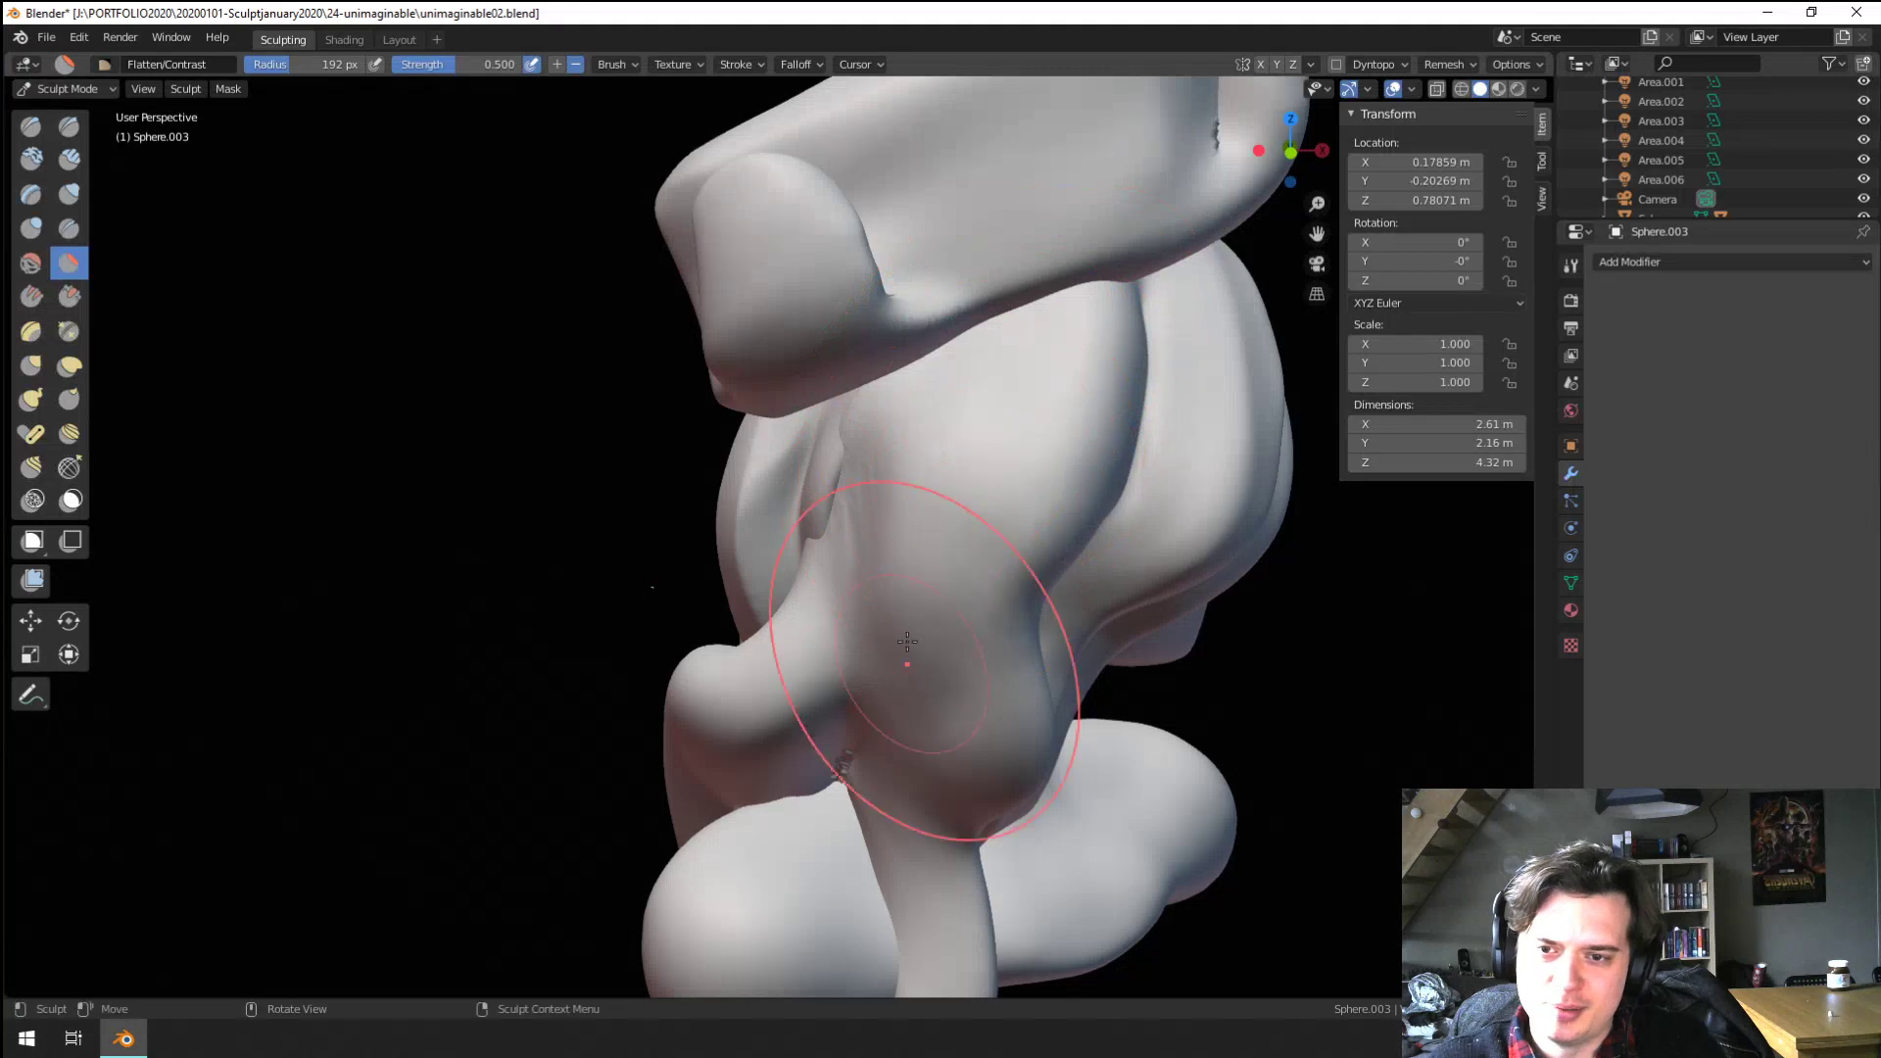
mouse_move(907, 642)
middle_mouse_down()
mouse_move(975, 505)
mouse_move(1008, 558)
mouse_move(926, 337)
middle_mouse_up()
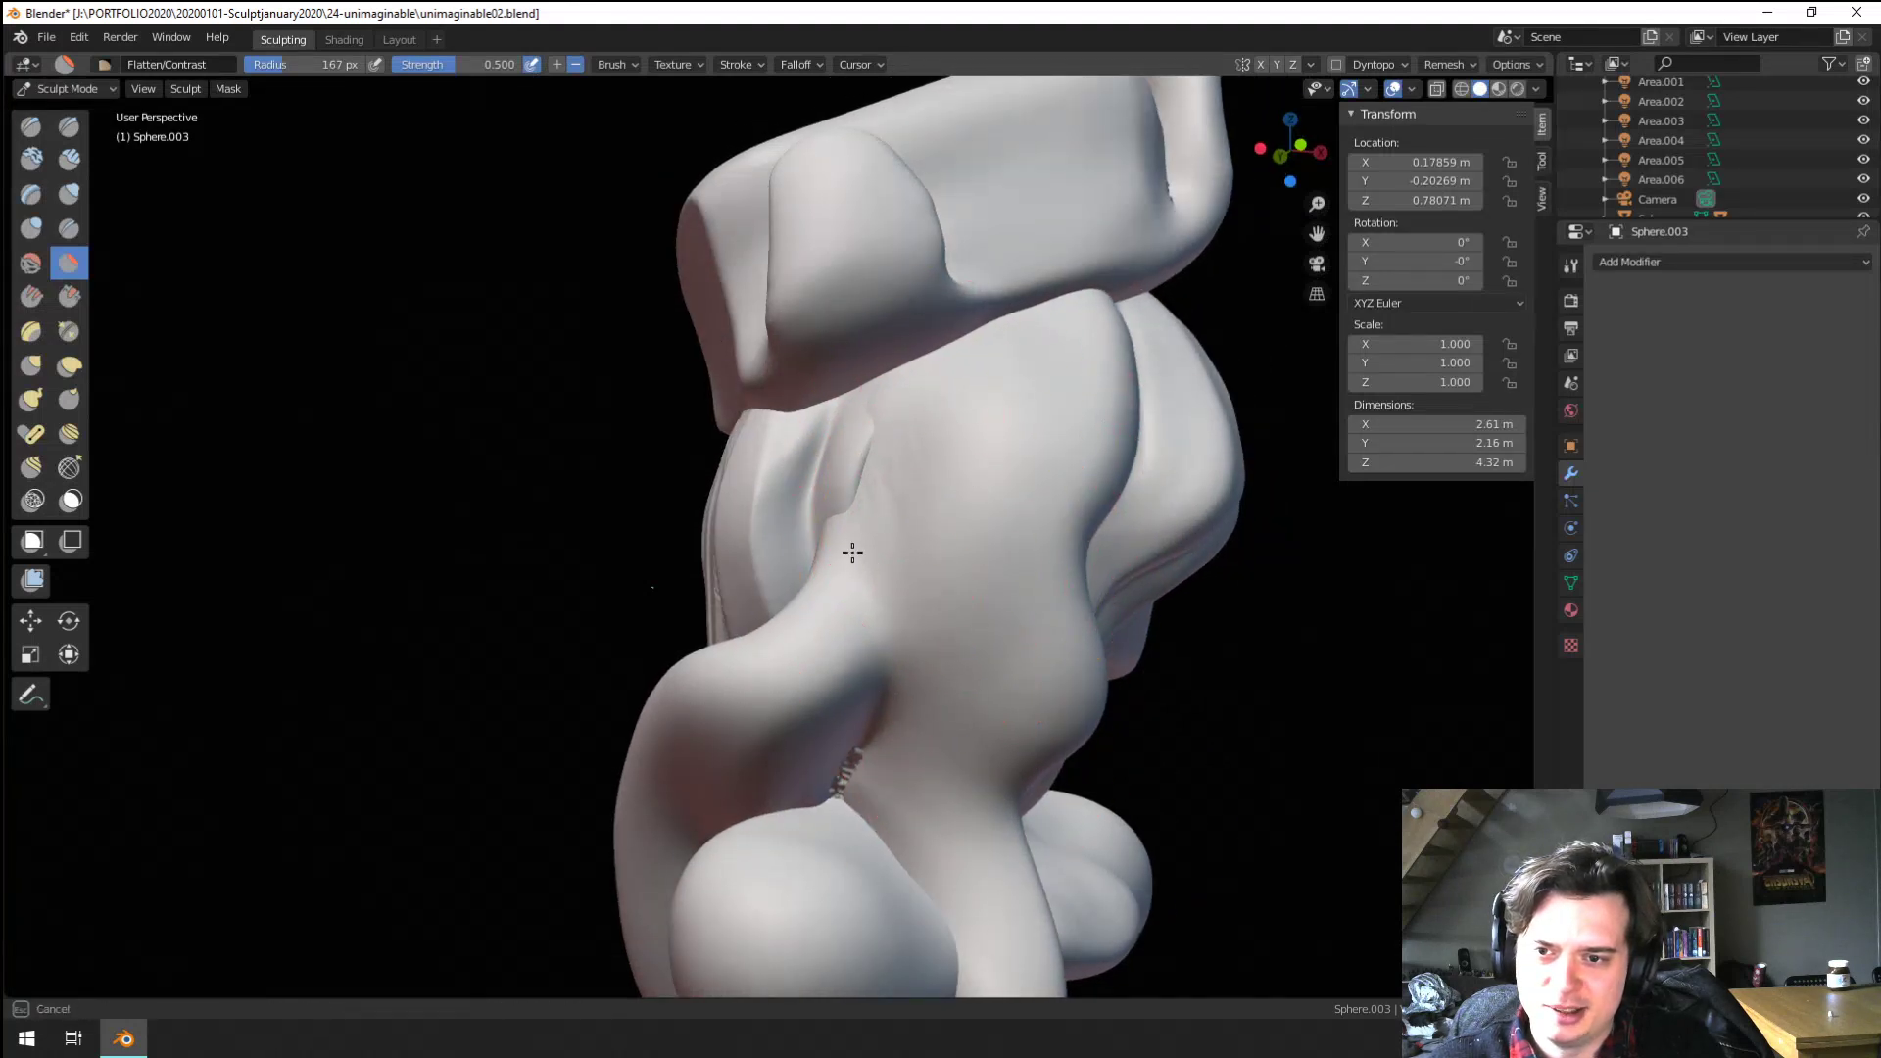
middle_click_drag(886, 559, 922, 526)
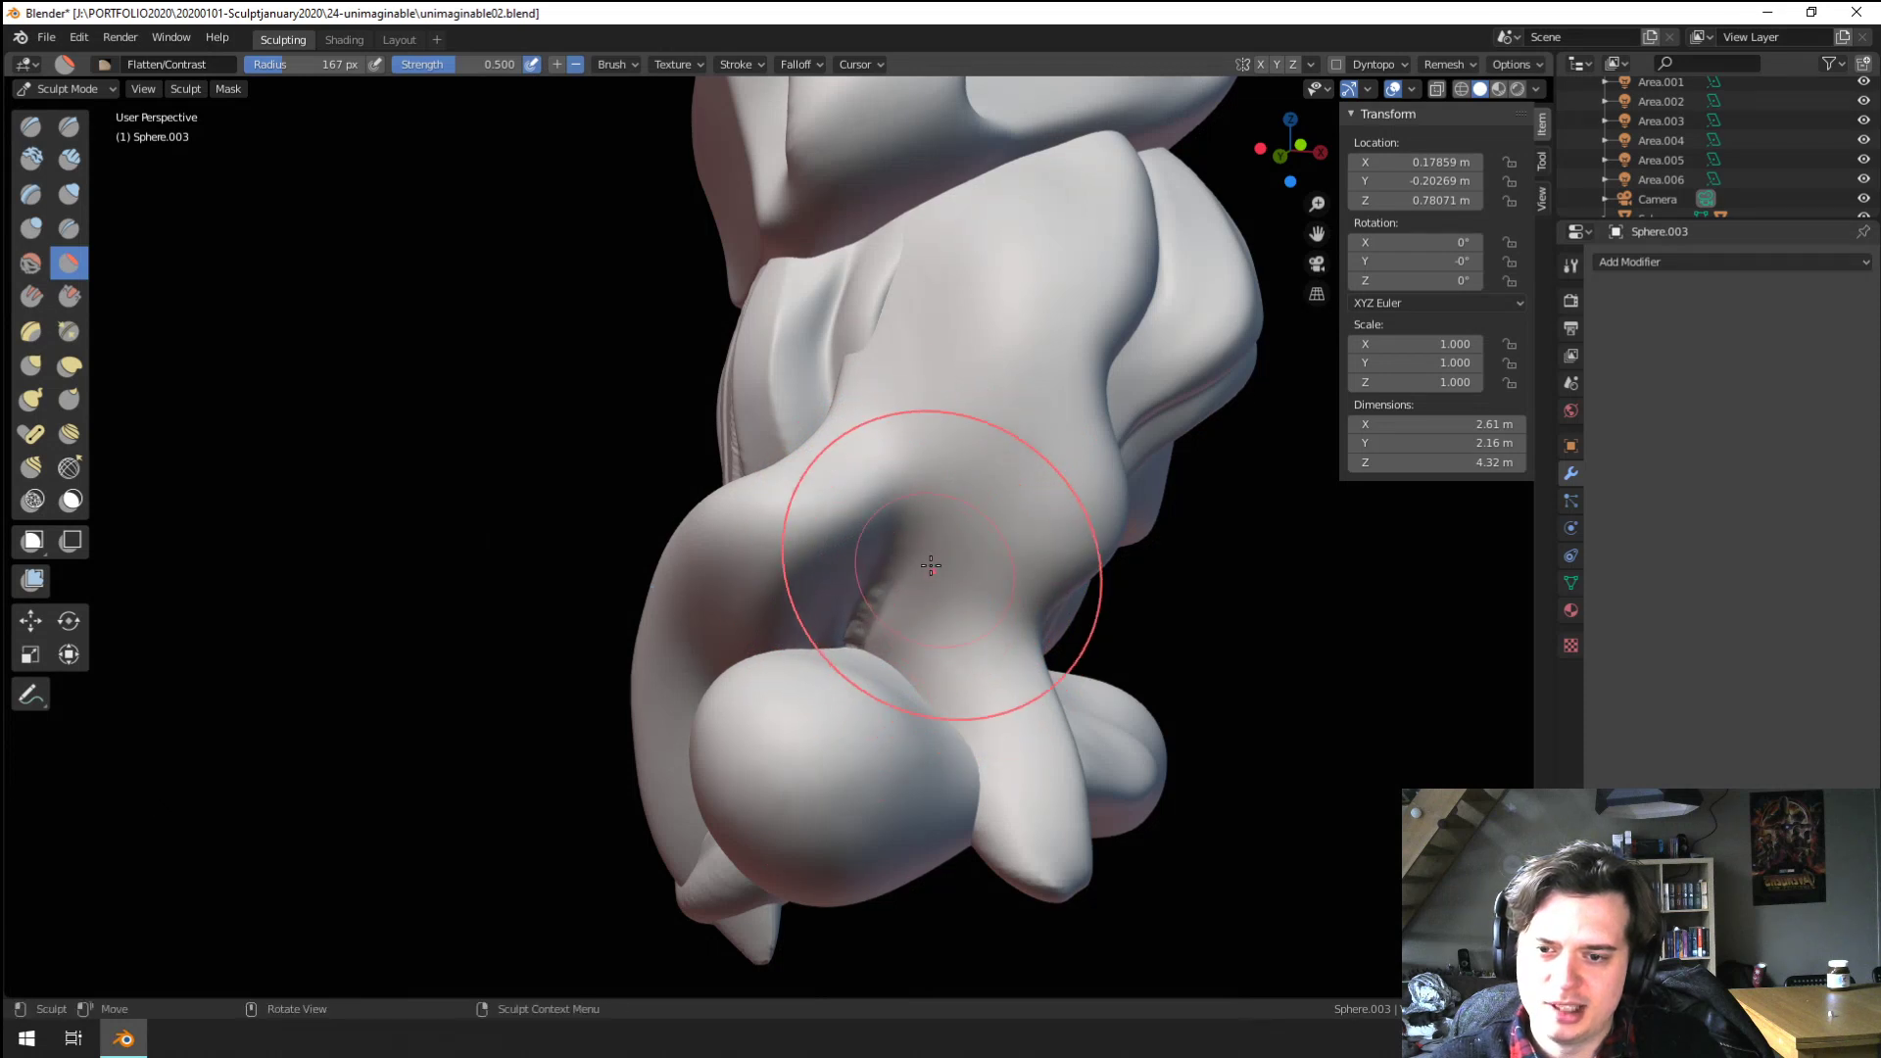
Reshape the hair tail hanging behind the shoulder with the Grab brush at 311 px and 188 px
key("g")
middle_click_drag(982, 685, 1029, 672)
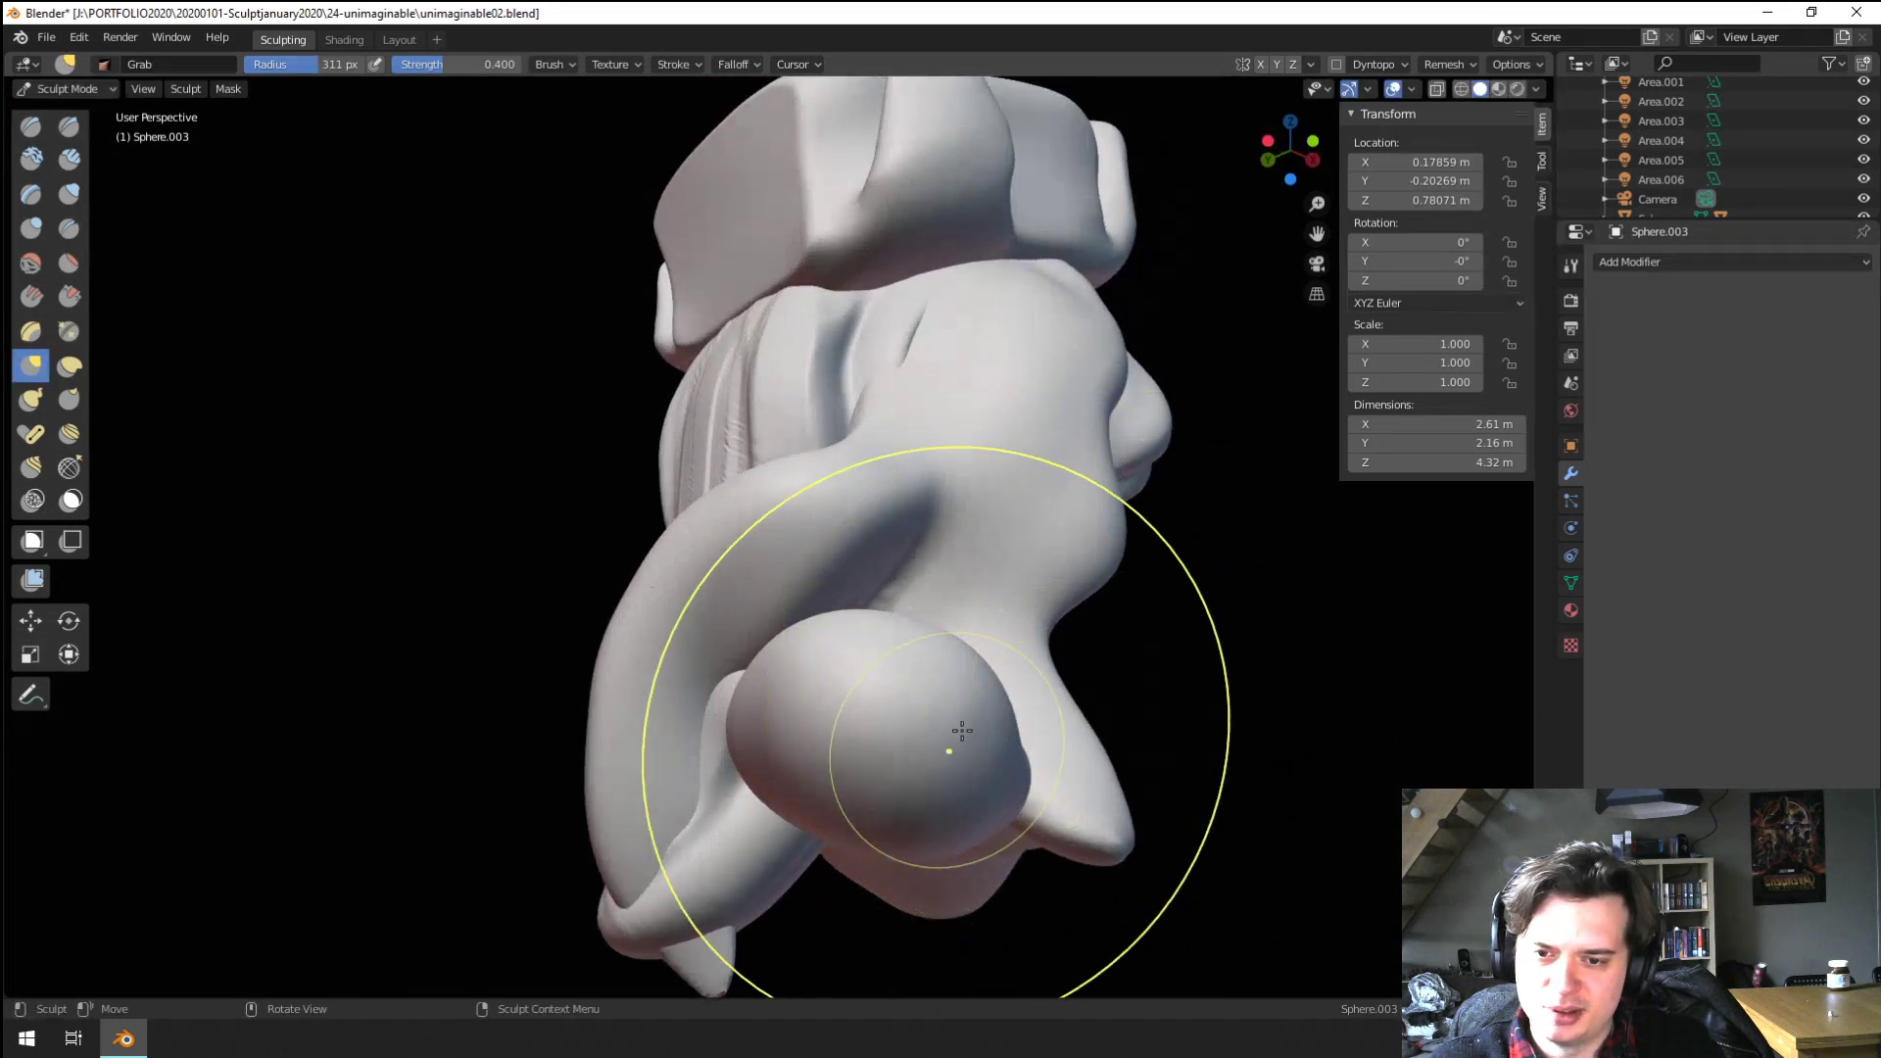
mouse_move(980, 714)
left_mouse_down()
mouse_move(1017, 656)
mouse_move(1033, 678)
left_mouse_up()
key("f")
left_click(913, 686)
mouse_move(1054, 779)
left_mouse_down()
mouse_move(1068, 789)
mouse_move(1044, 823)
left_mouse_up()
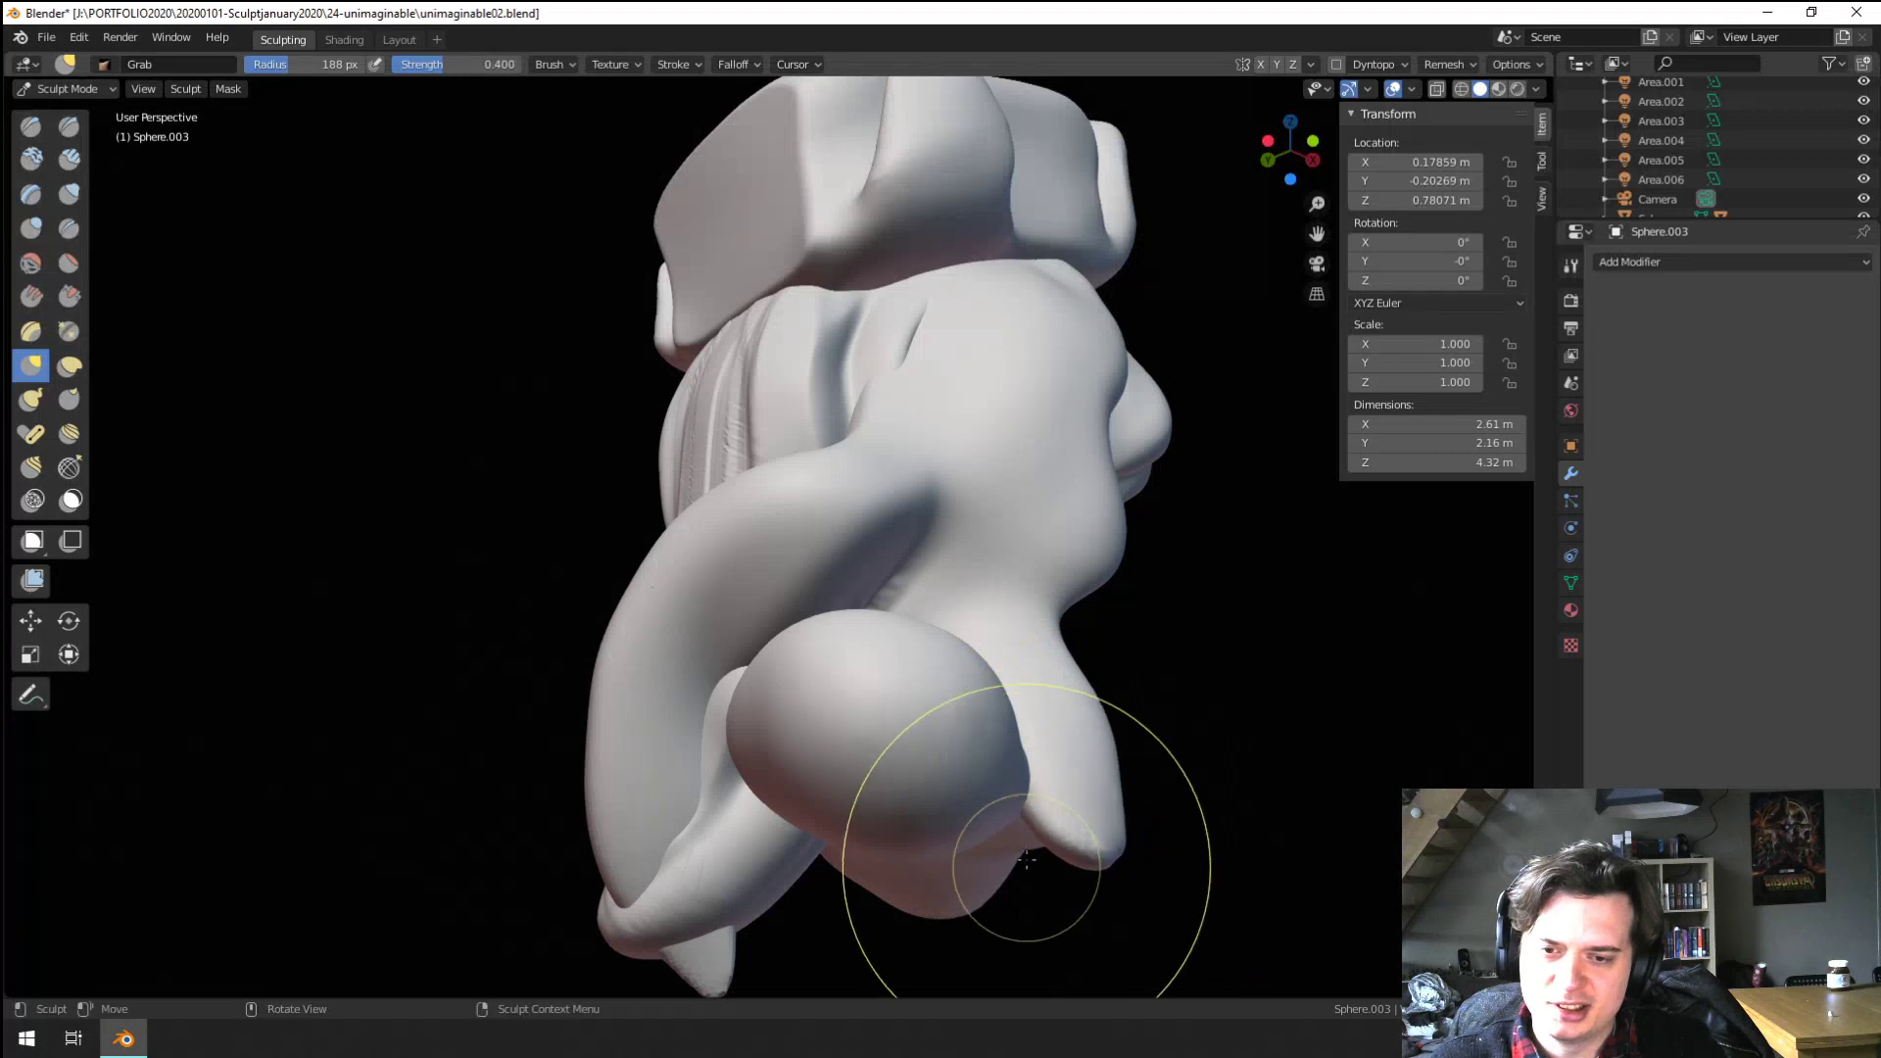
Raise the shoulder's upper surface beneath the curled strand end with the Grab brush
mouse_move(1027, 860)
middle_mouse_down()
mouse_move(756, 853)
mouse_move(652, 597)
middle_mouse_up()
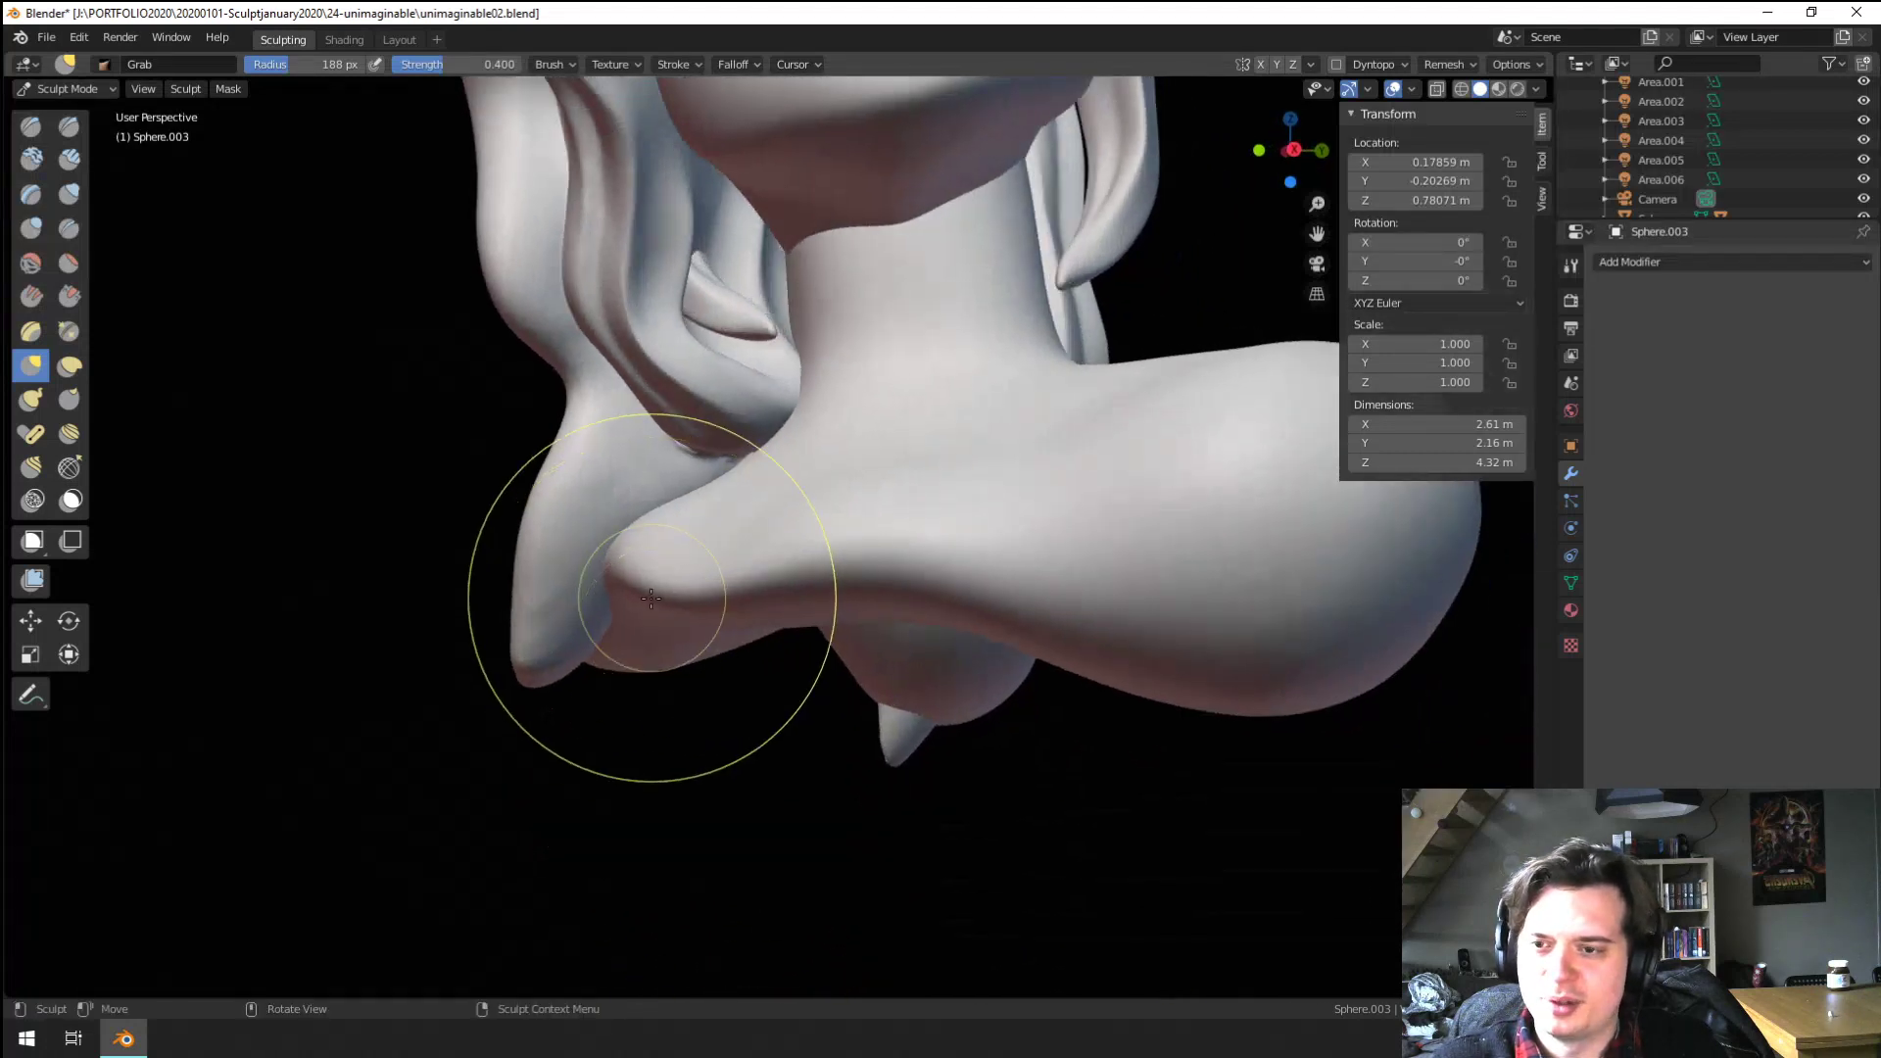
key("f")
left_click(676, 578)
left_click_drag(688, 537, 698, 505)
key("f")
left_click(691, 495)
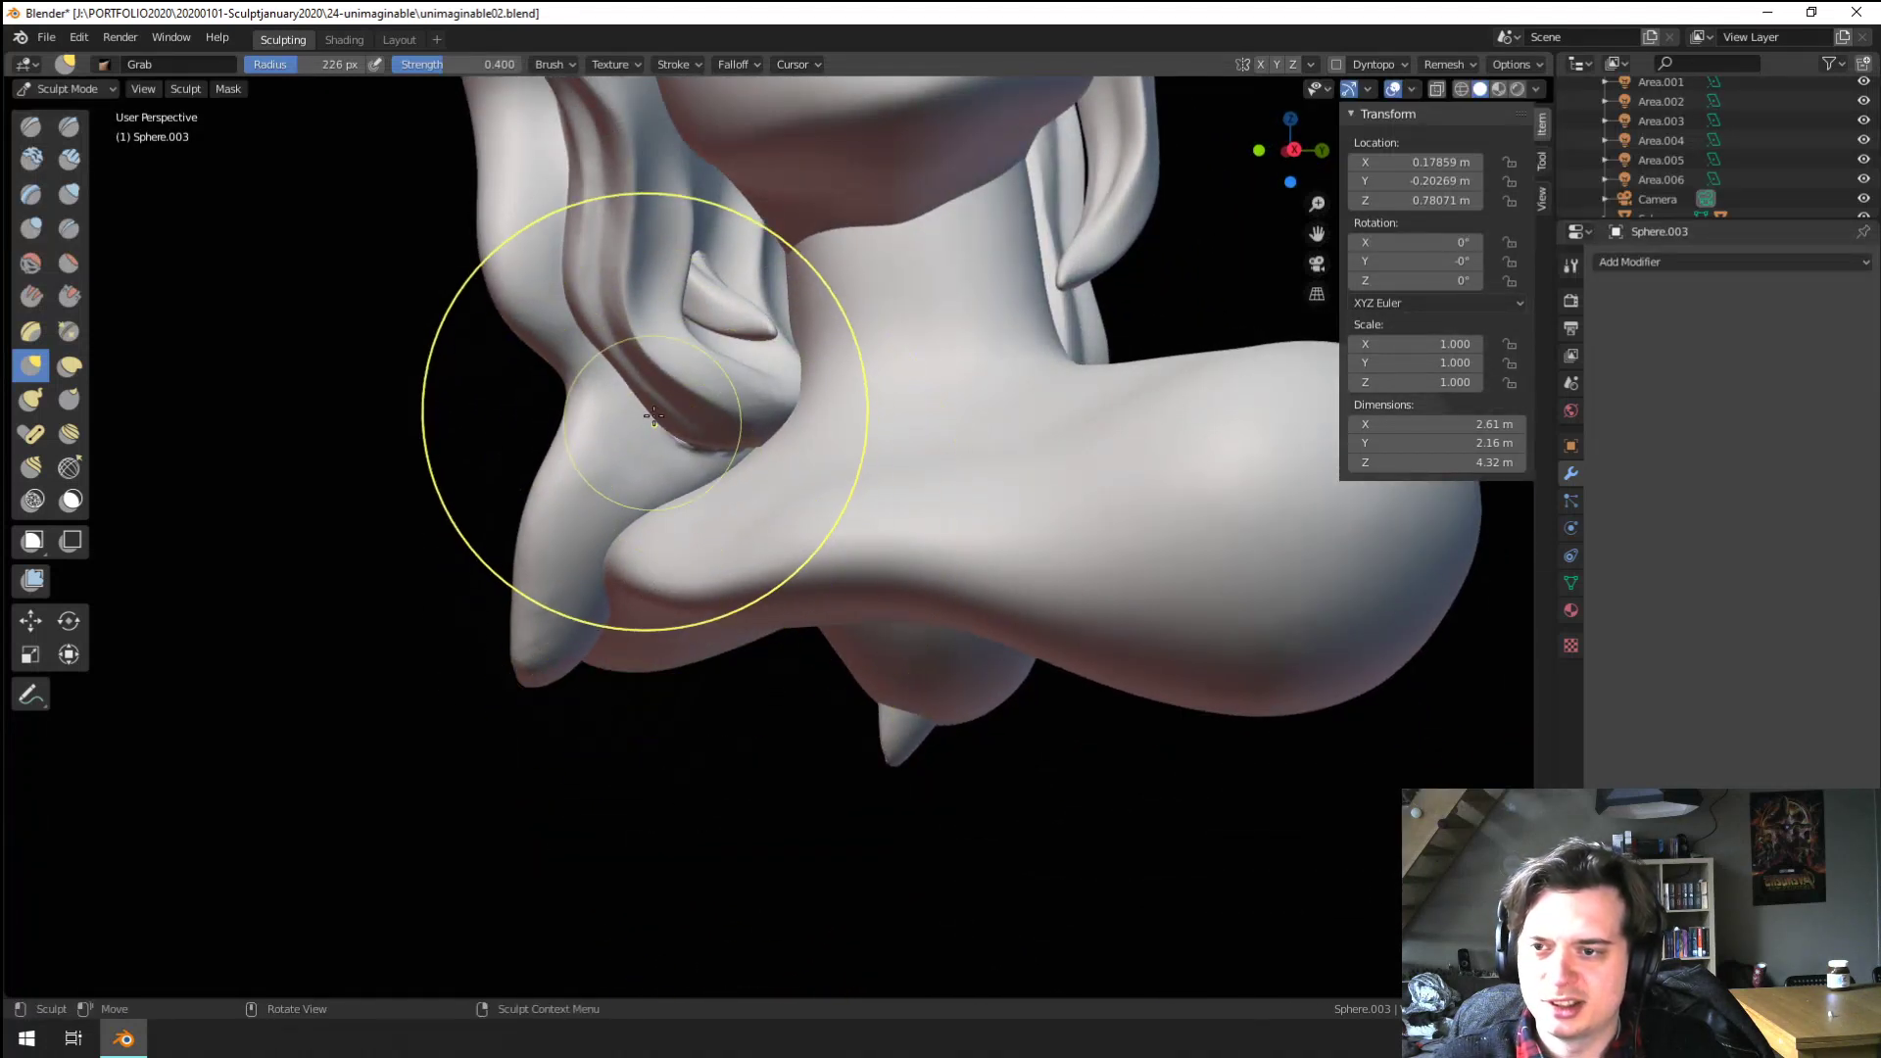
Pull the upper part of the hair tail inward beside the curled strand end with the Grab brush
mouse_move(653, 415)
middle_mouse_down()
mouse_move(722, 538)
mouse_move(793, 509)
middle_mouse_up()
key("f")
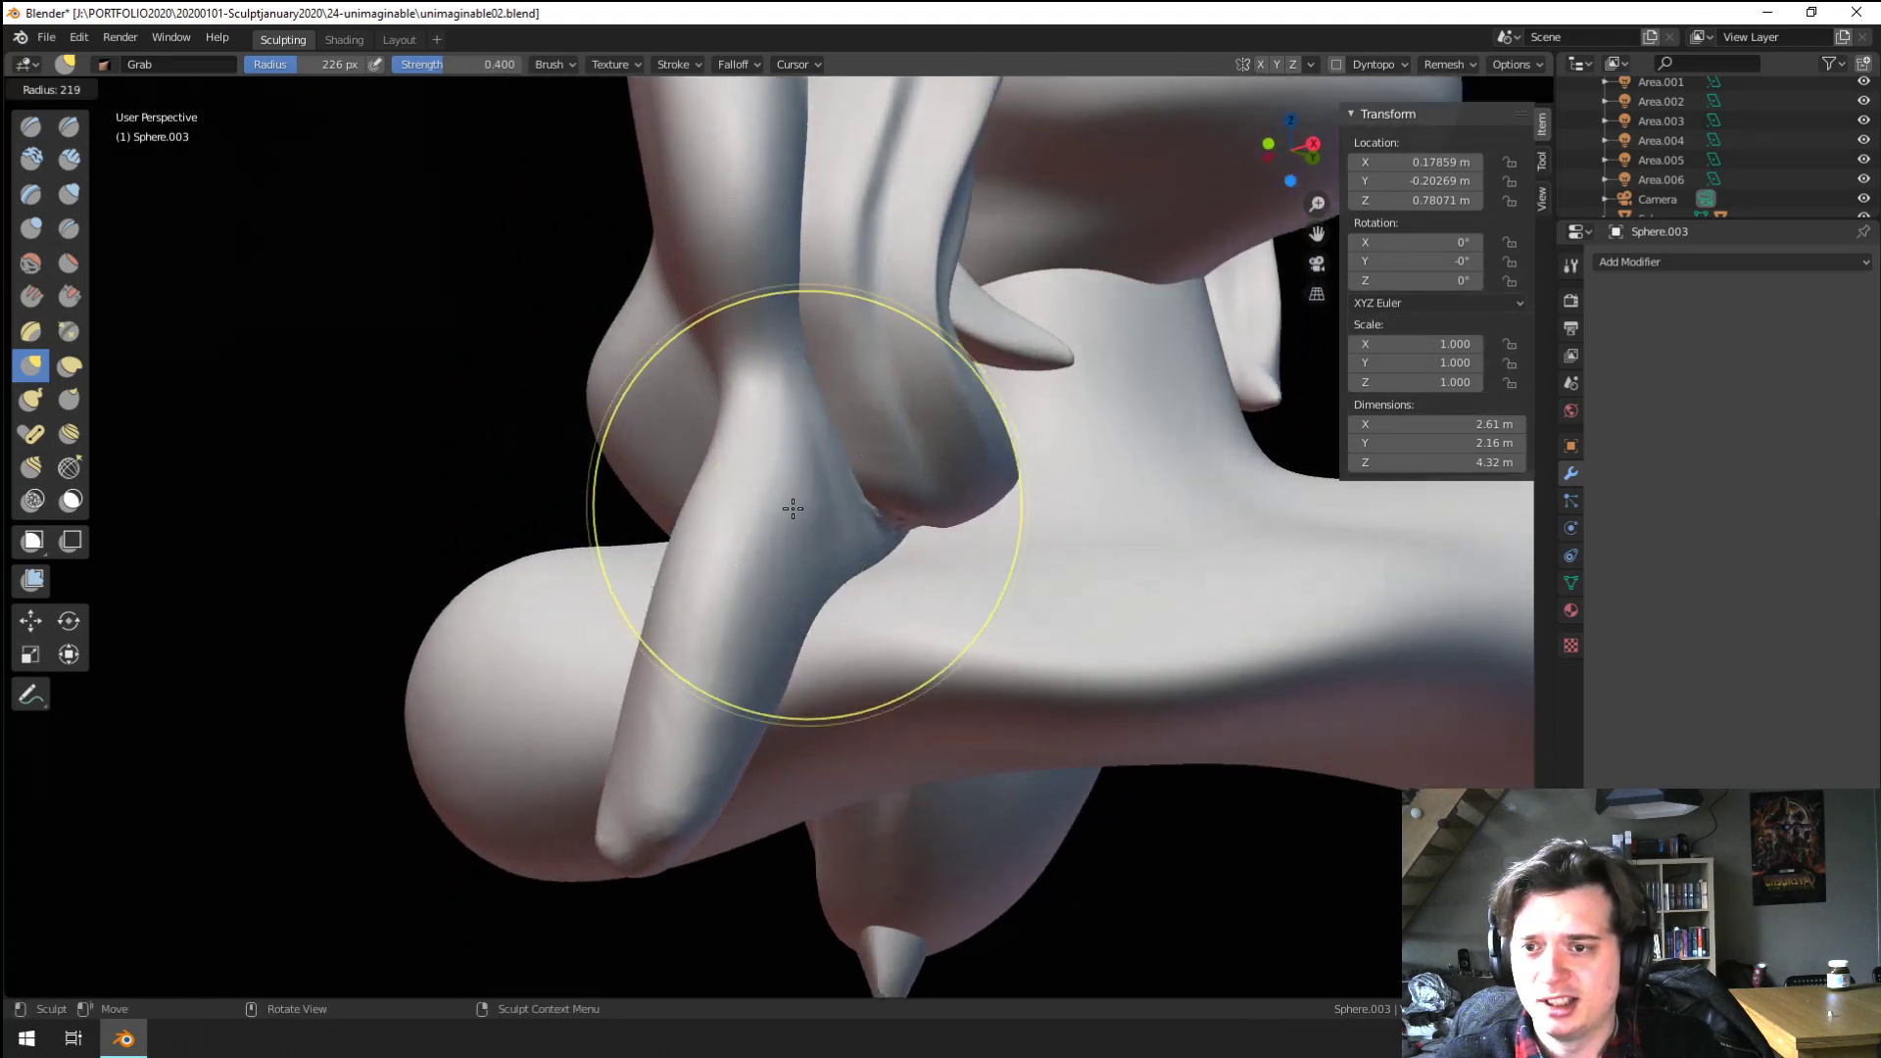
left_click(795, 502)
left_click_drag(805, 477, 770, 486)
key("f")
left_click(887, 498)
left_click_drag(899, 502, 828, 569)
scroll(845, 491, "up", 2)
Flatten the hair tail's front plane above the shoulder with the Flatten/Contrast brush at 282 px
left_click(76, 262)
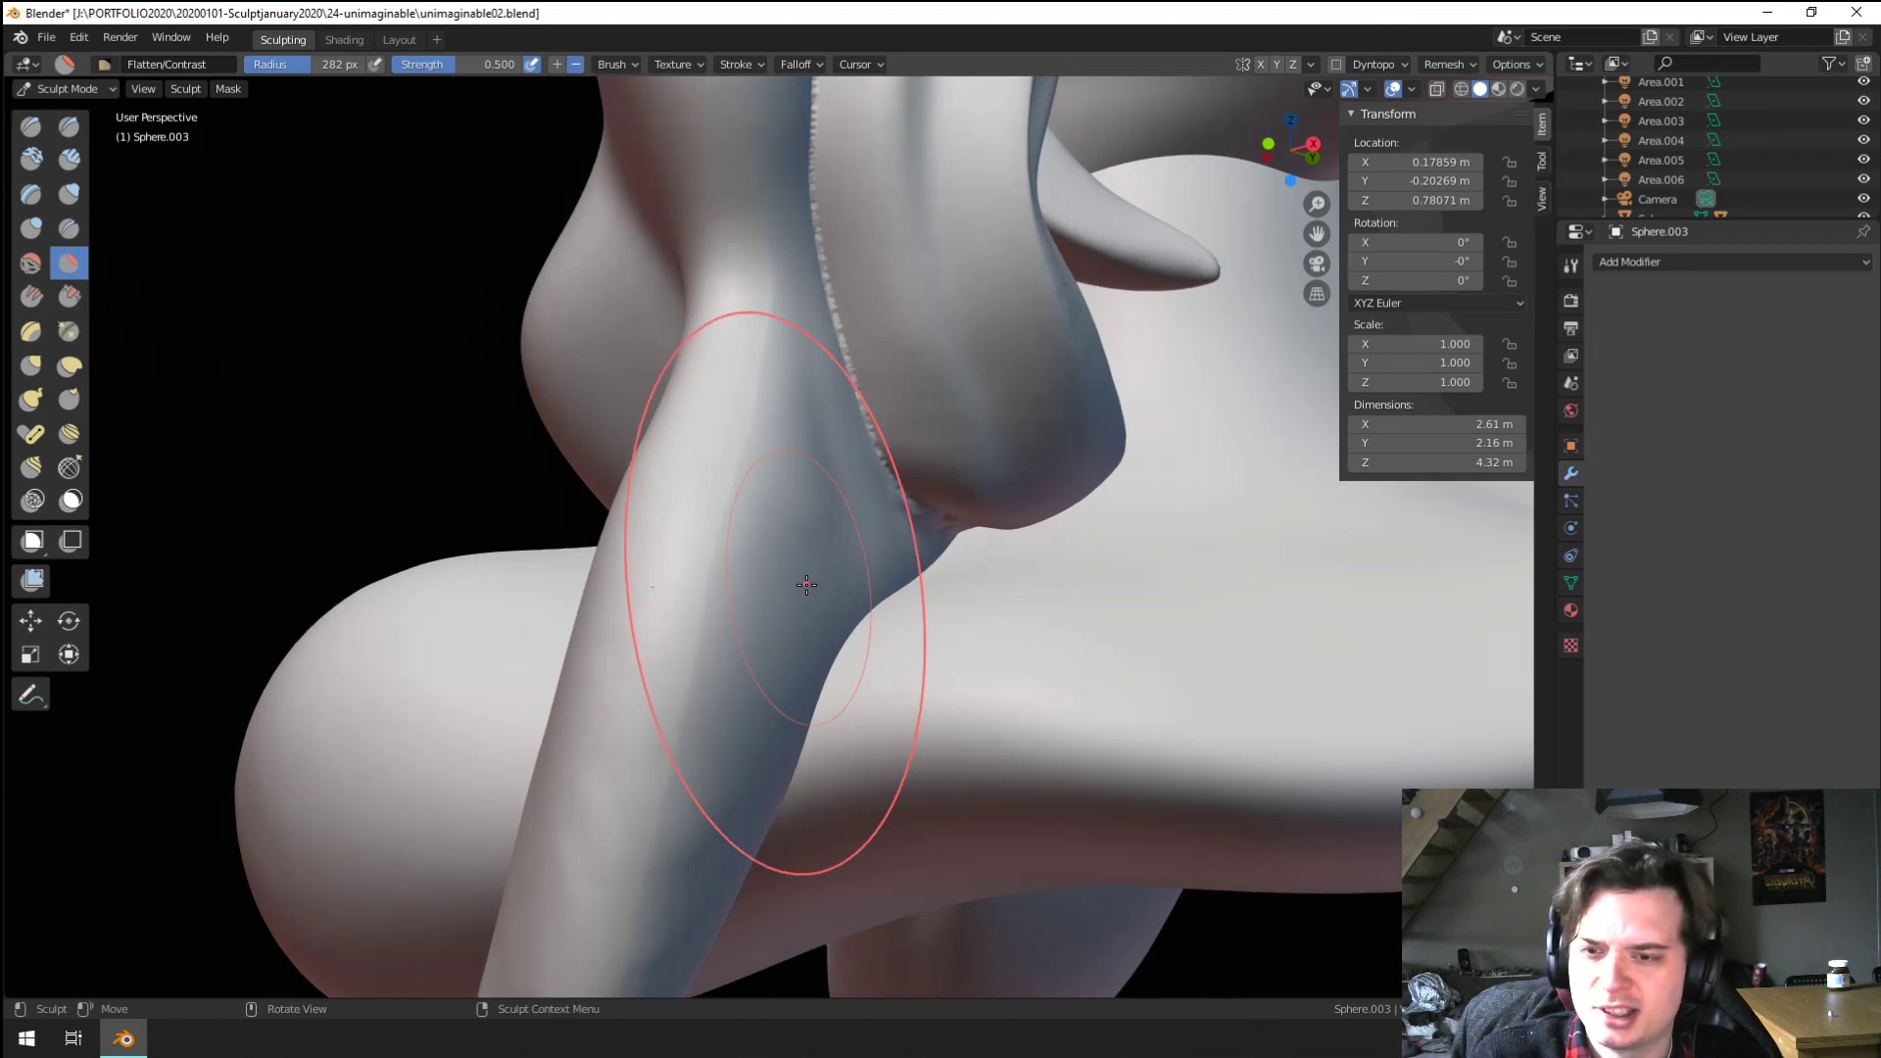
middle_click_drag(831, 514, 868, 745, "ctrl")
middle_click_drag(839, 497, 819, 580)
Deepen the seam between the swept lock and the rear lock below the hat brim with the Crease brush at 130 px
middle_click_drag(685, 439, 710, 614, "shift")
scroll(710, 614, "up", 5)
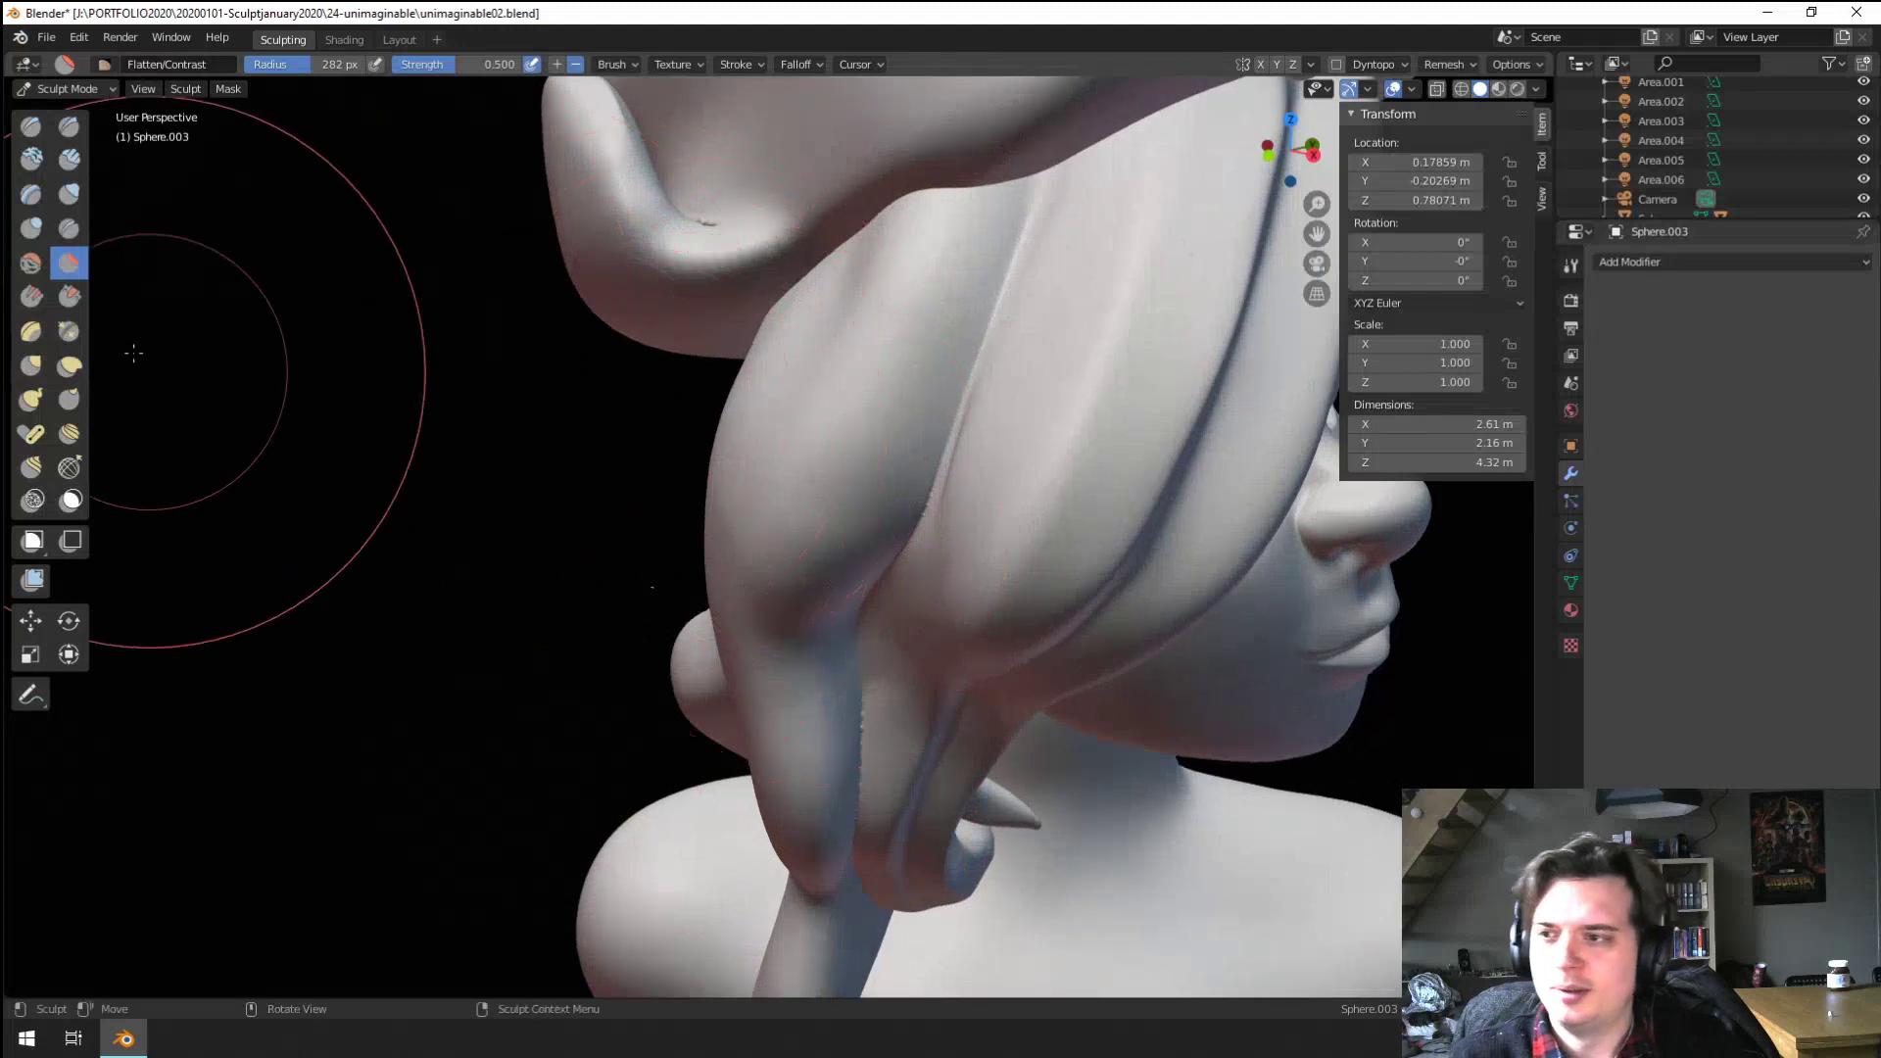
left_click(69, 228)
key("f")
left_click(928, 386)
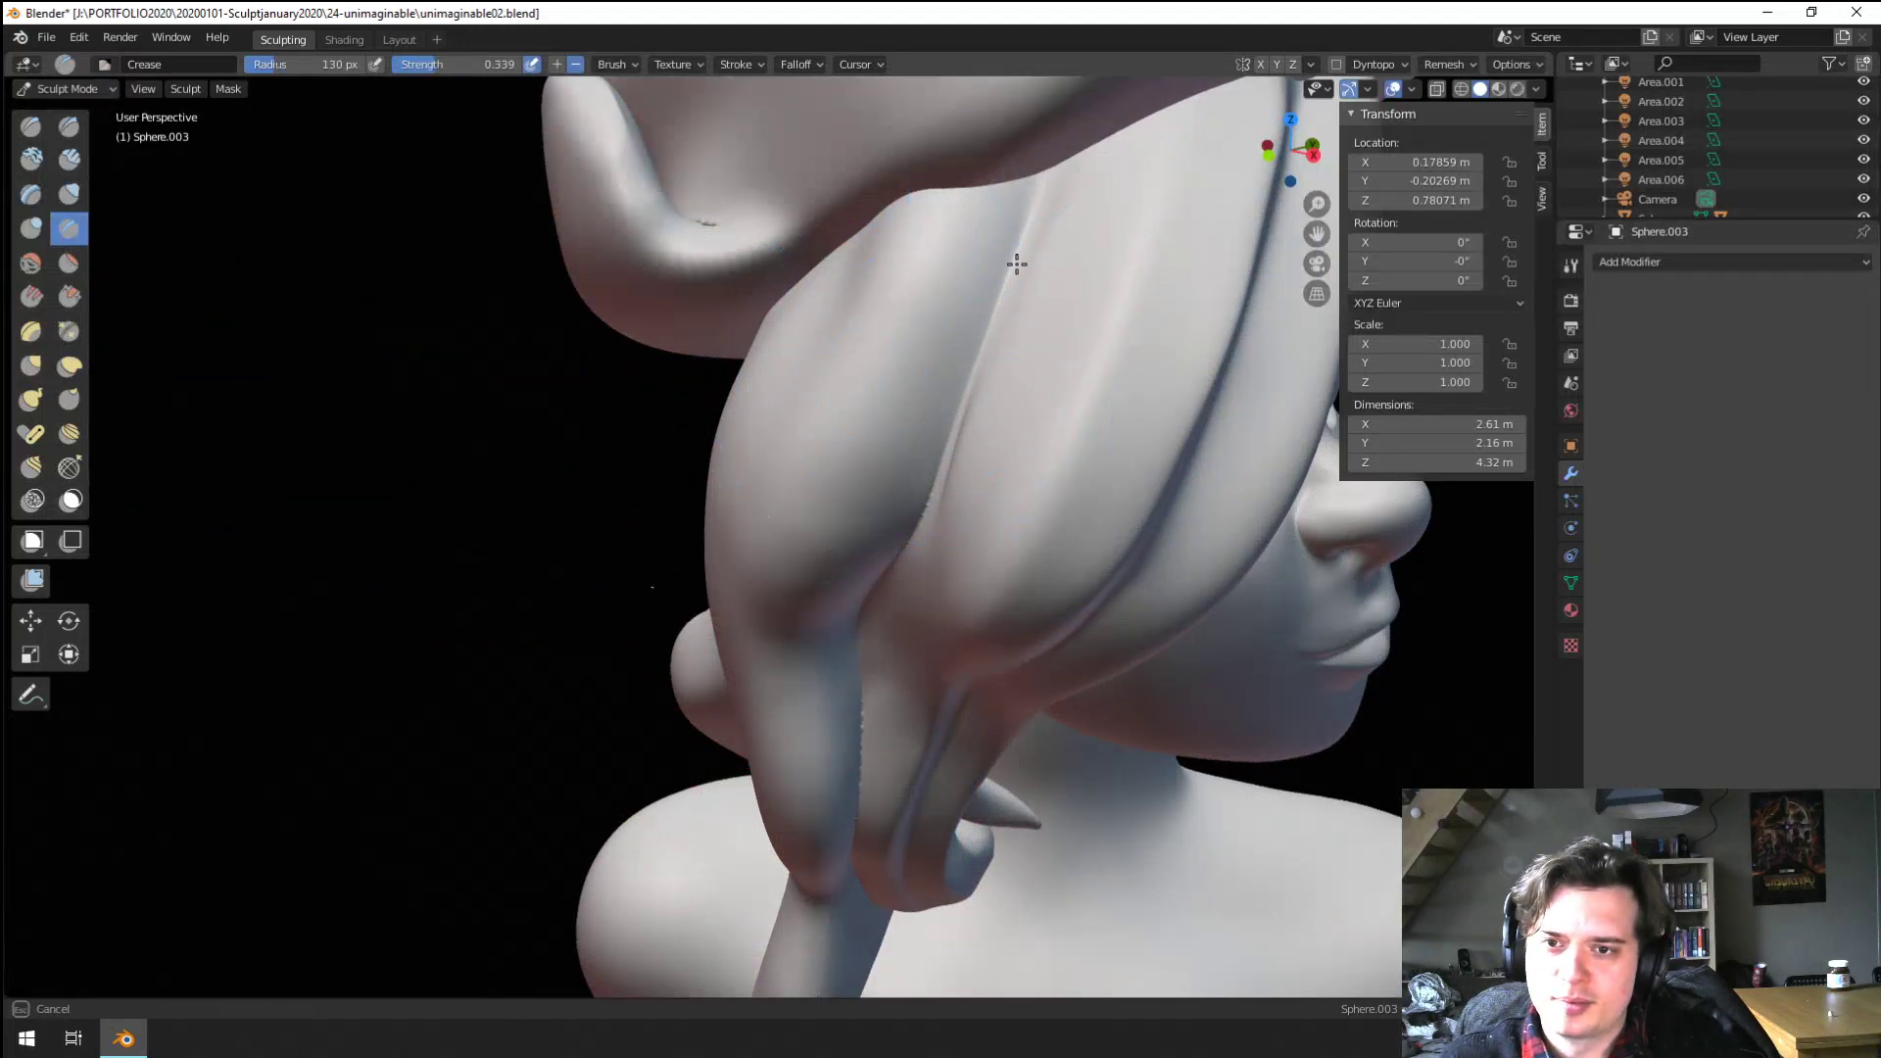
left_click_drag(1016, 261, 868, 529)
Sharpen the same seam from the hat brim toward the hanging strands with the Crease brush at 96 px
middle_click_drag(868, 549, 925, 447)
key("f")
left_click(1052, 387)
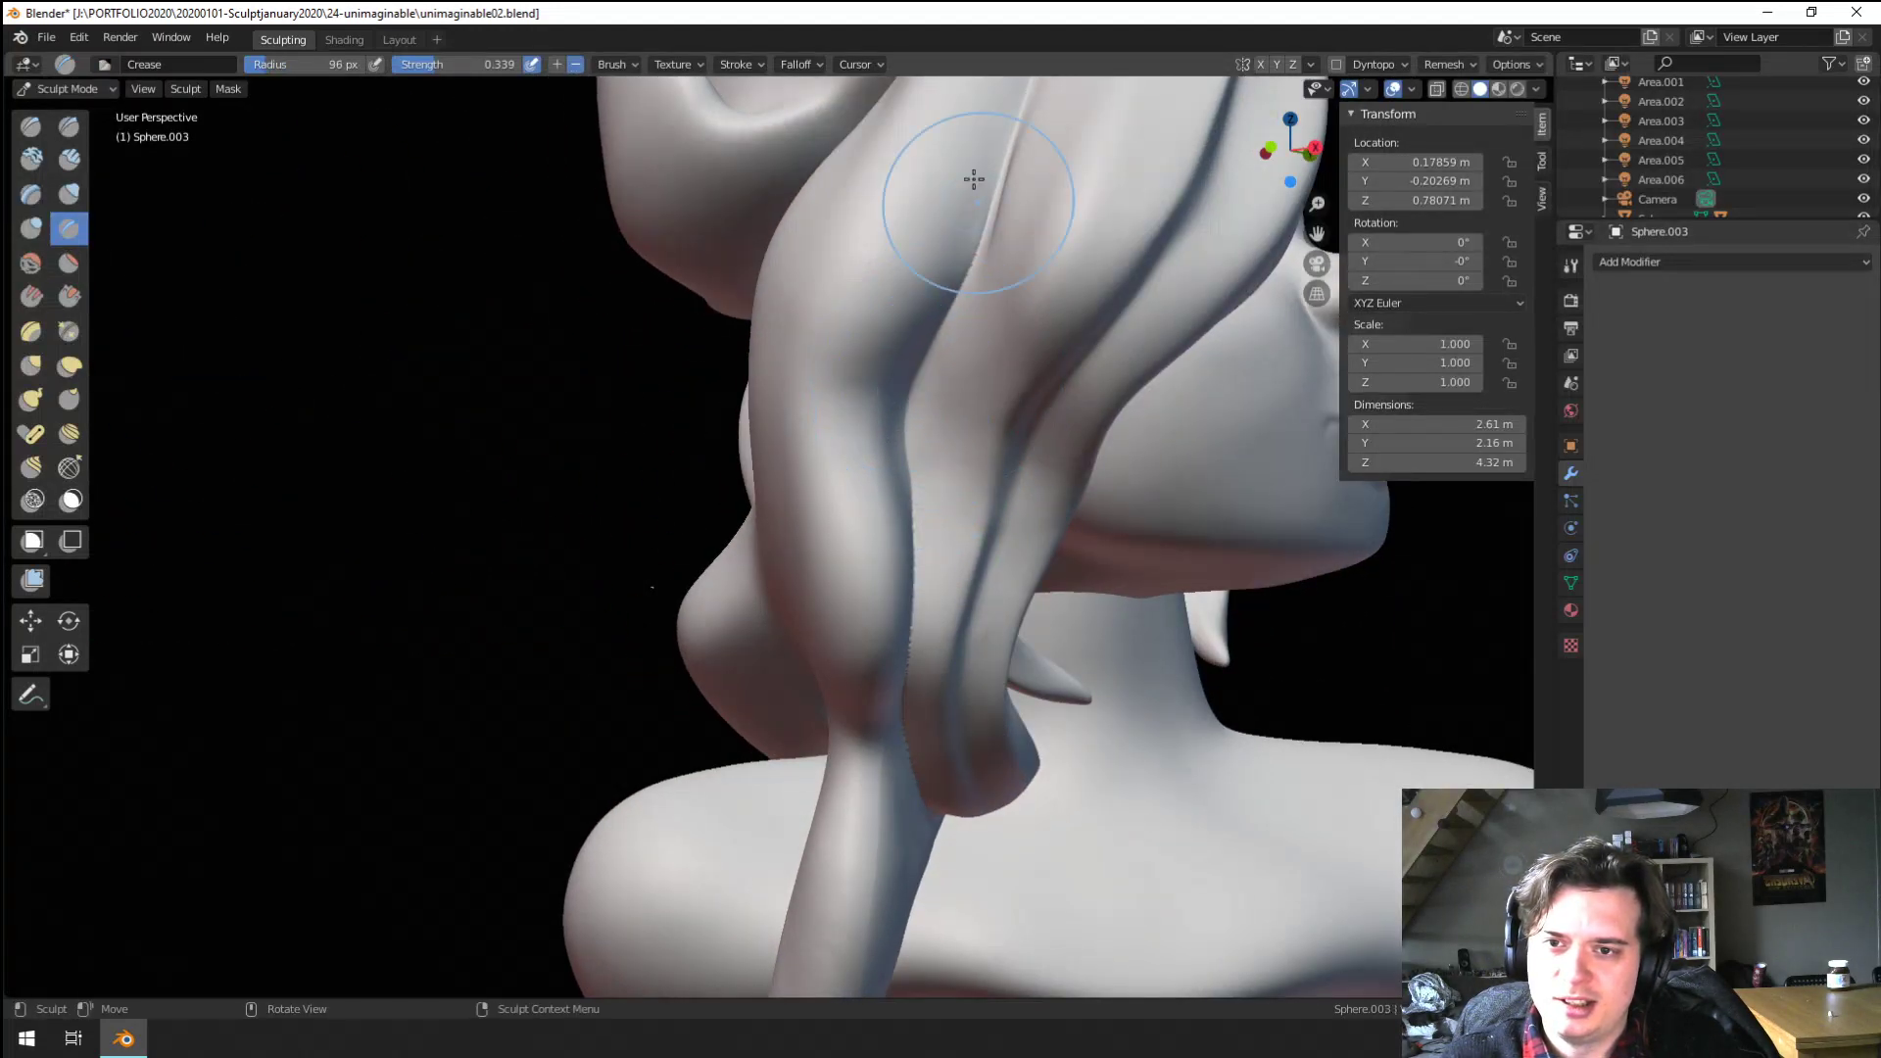
middle_click_drag(957, 245, 987, 302)
mouse_move(1171, 285)
middle_mouse_down("shift")
mouse_move(1038, 409)
mouse_move(1092, 428)
middle_mouse_up("shift")
left_click_drag(1070, 397, 1049, 549)
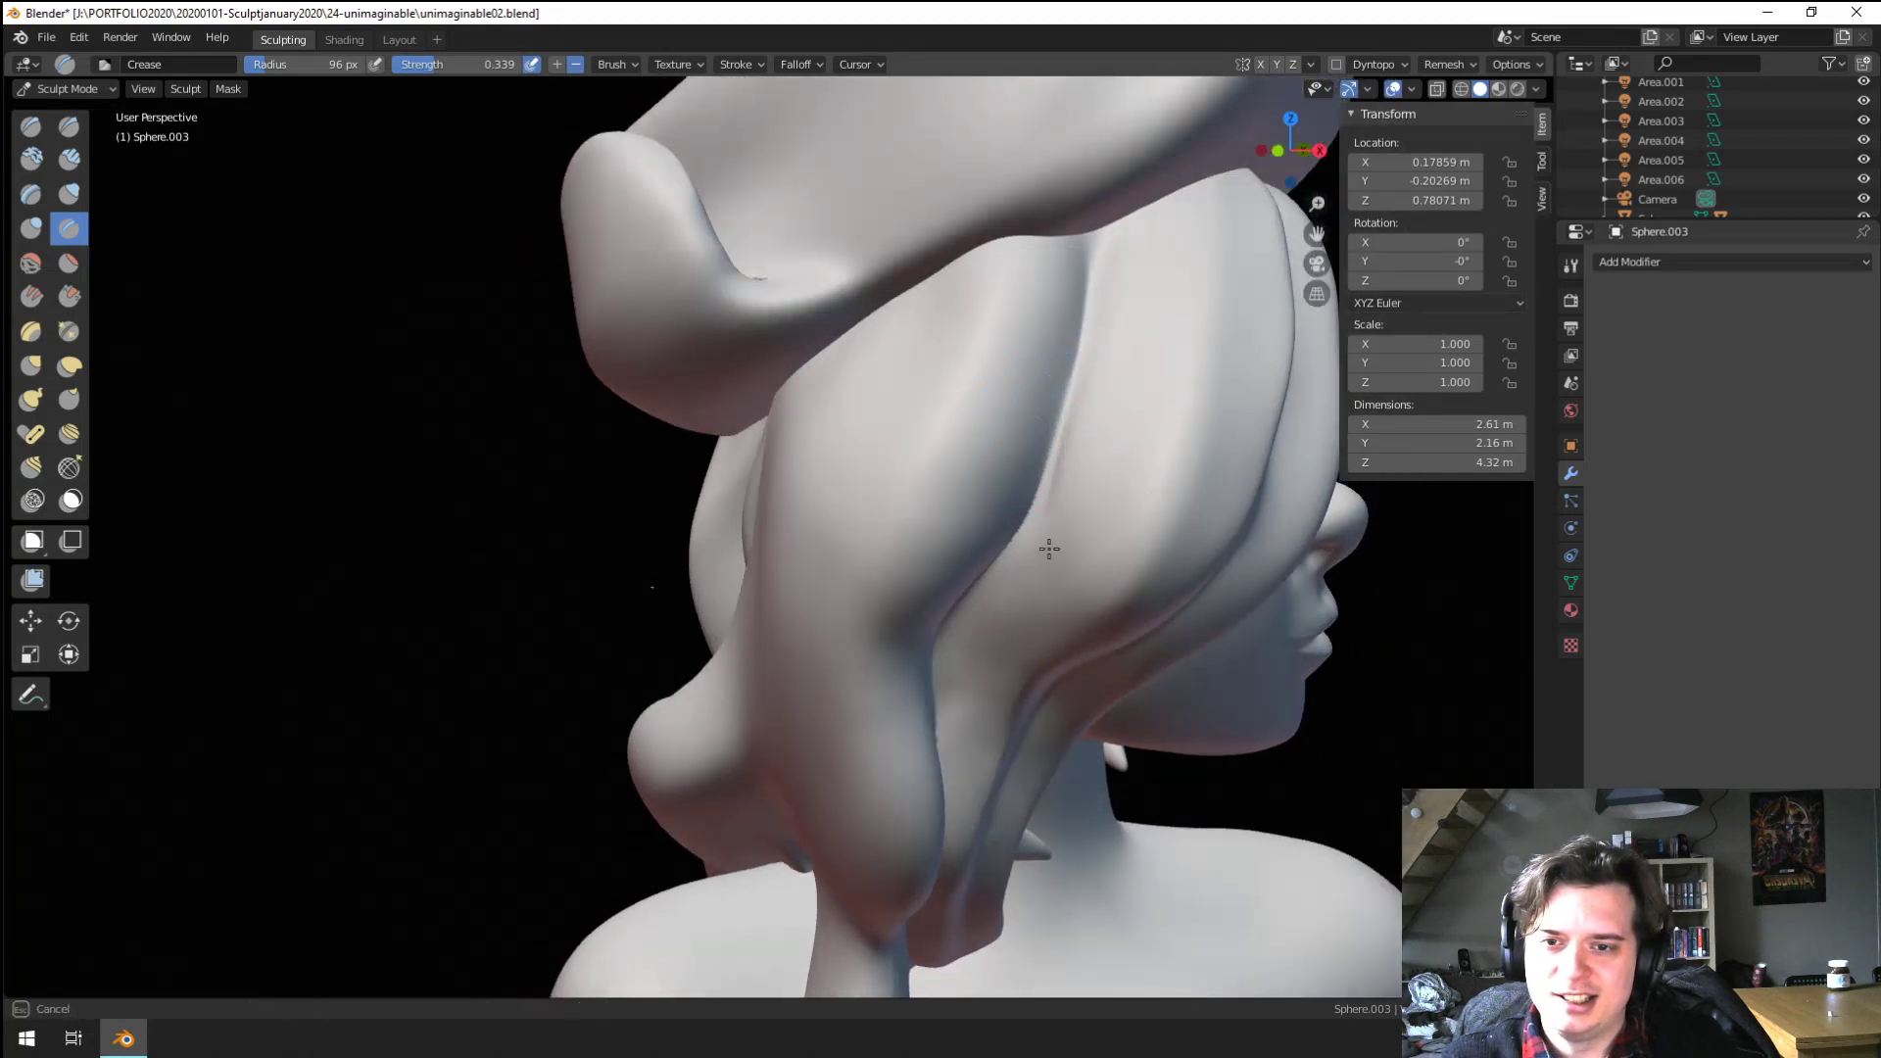
Carve a groove from under the swept lock into the strand hanging beside the jaw with the Crease brush at 72 px
mouse_move(1044, 463)
middle_mouse_down()
mouse_move(1020, 471)
mouse_move(1029, 421)
middle_mouse_up()
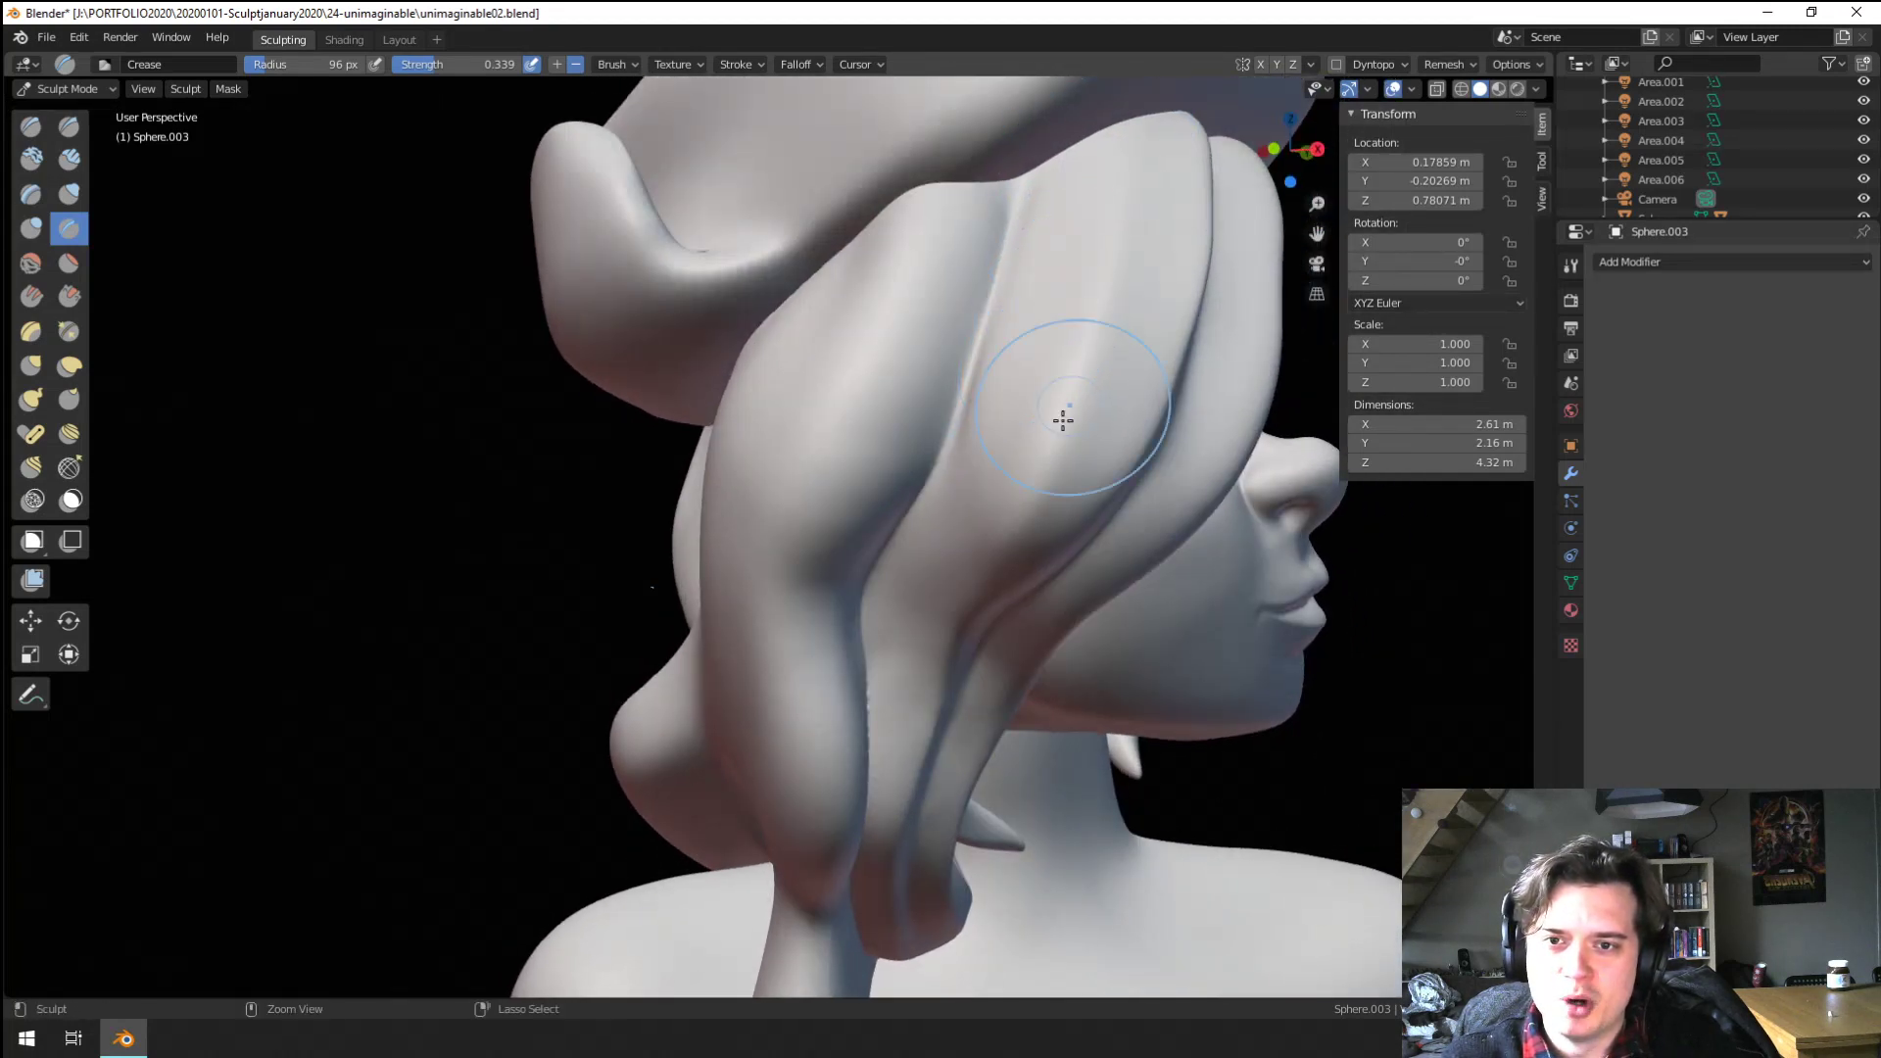
middle_click_drag(1027, 517, 1014, 431)
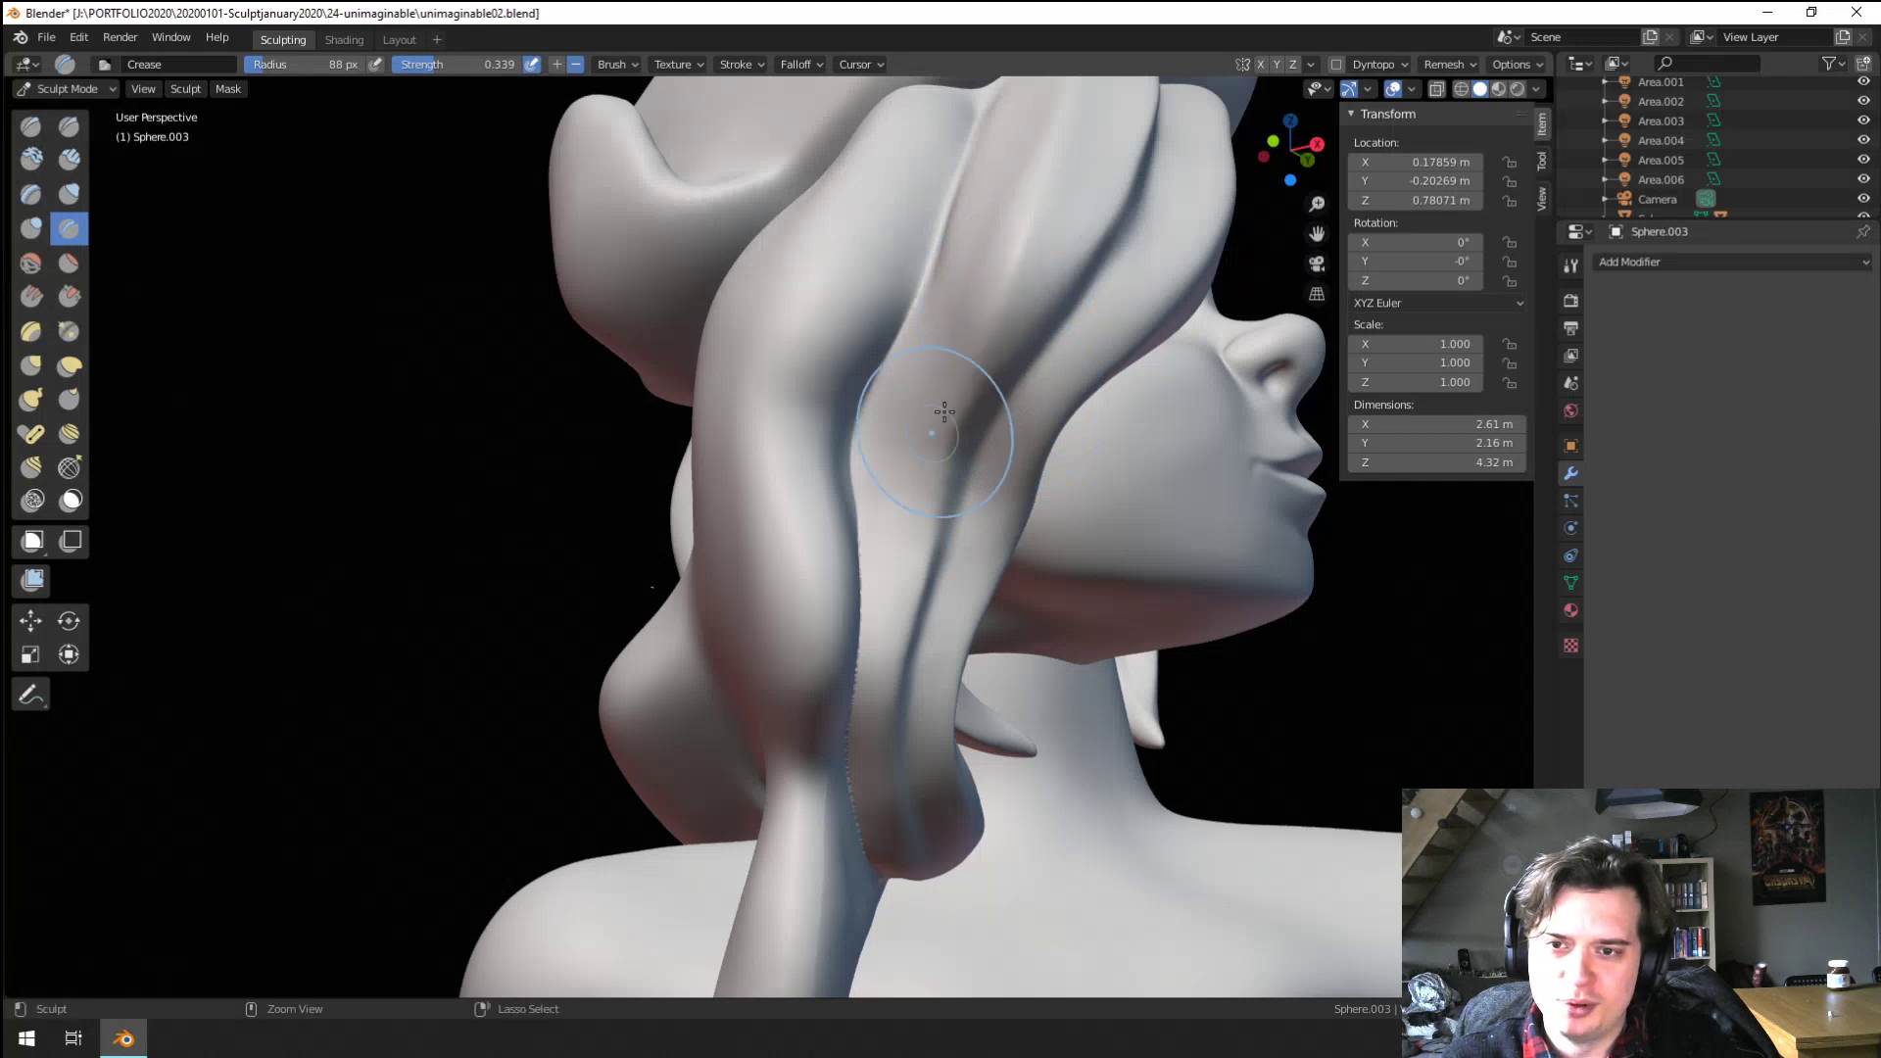
middle_click_drag(932, 512, 858, 451)
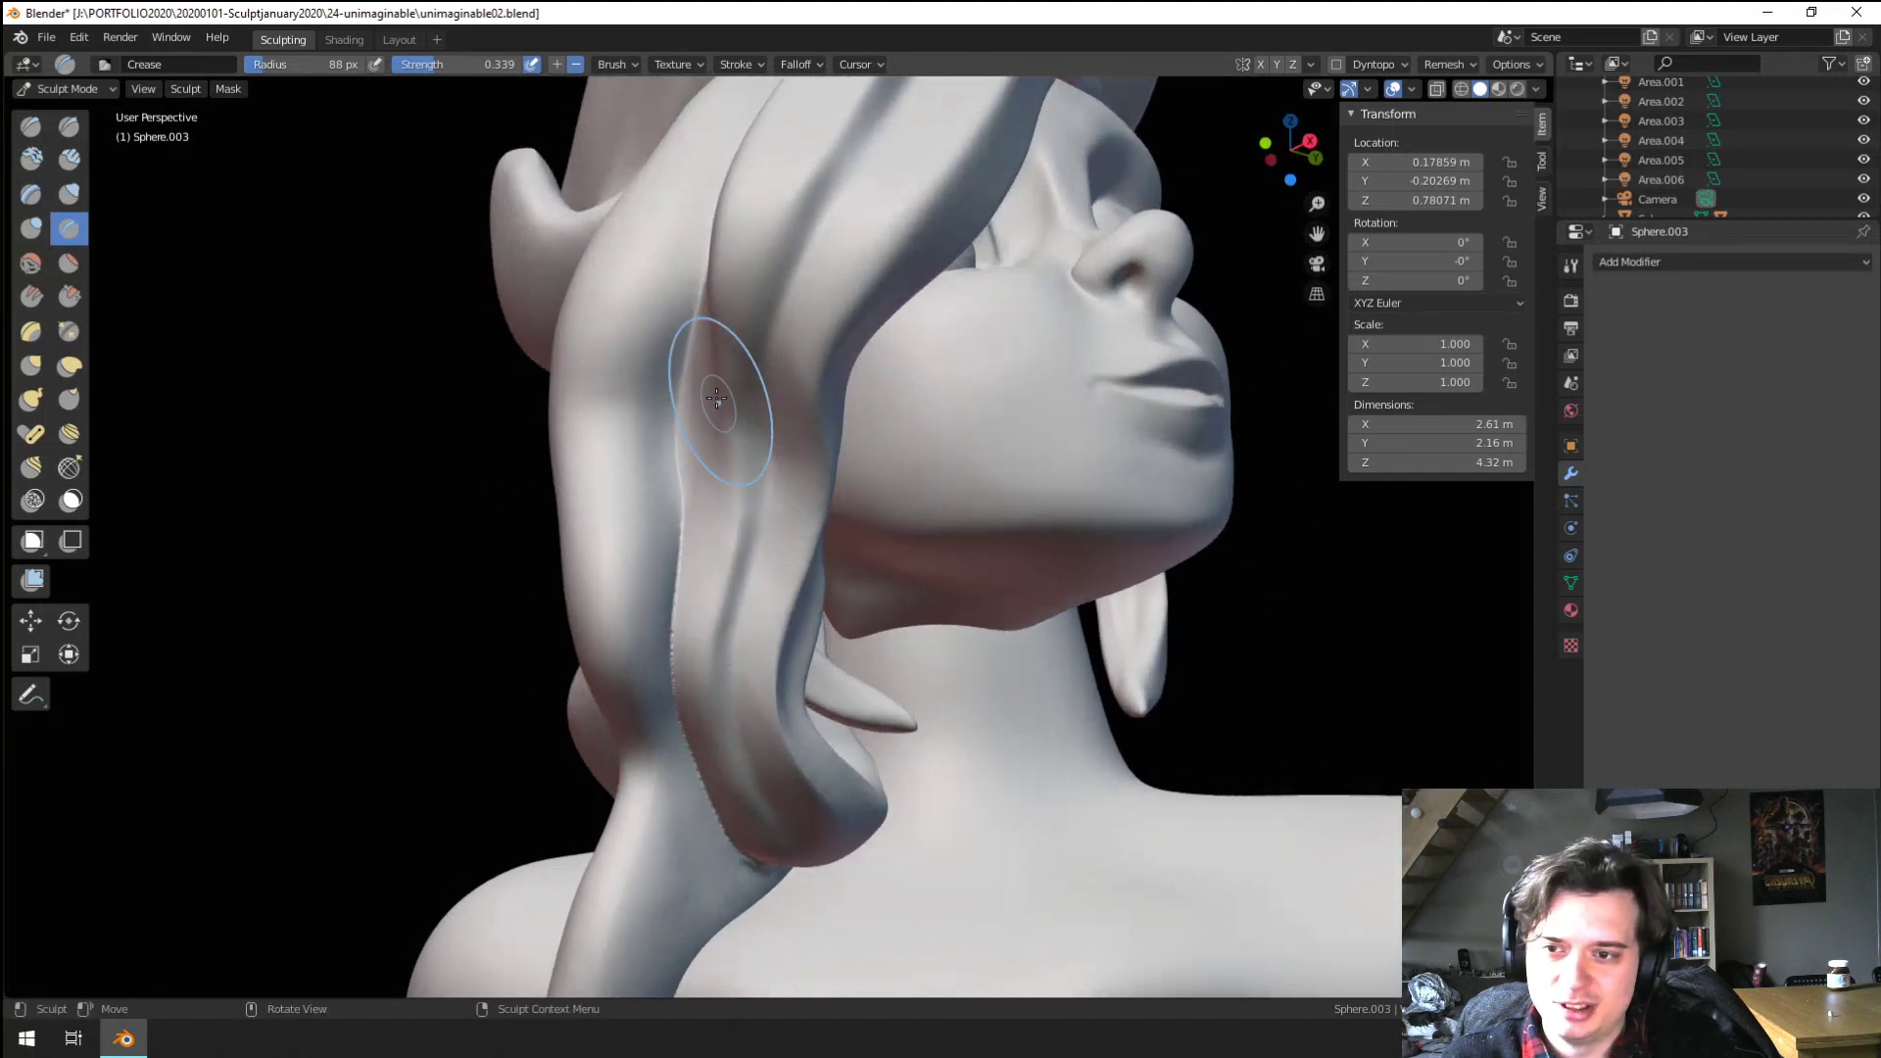
key("f")
left_click(712, 504)
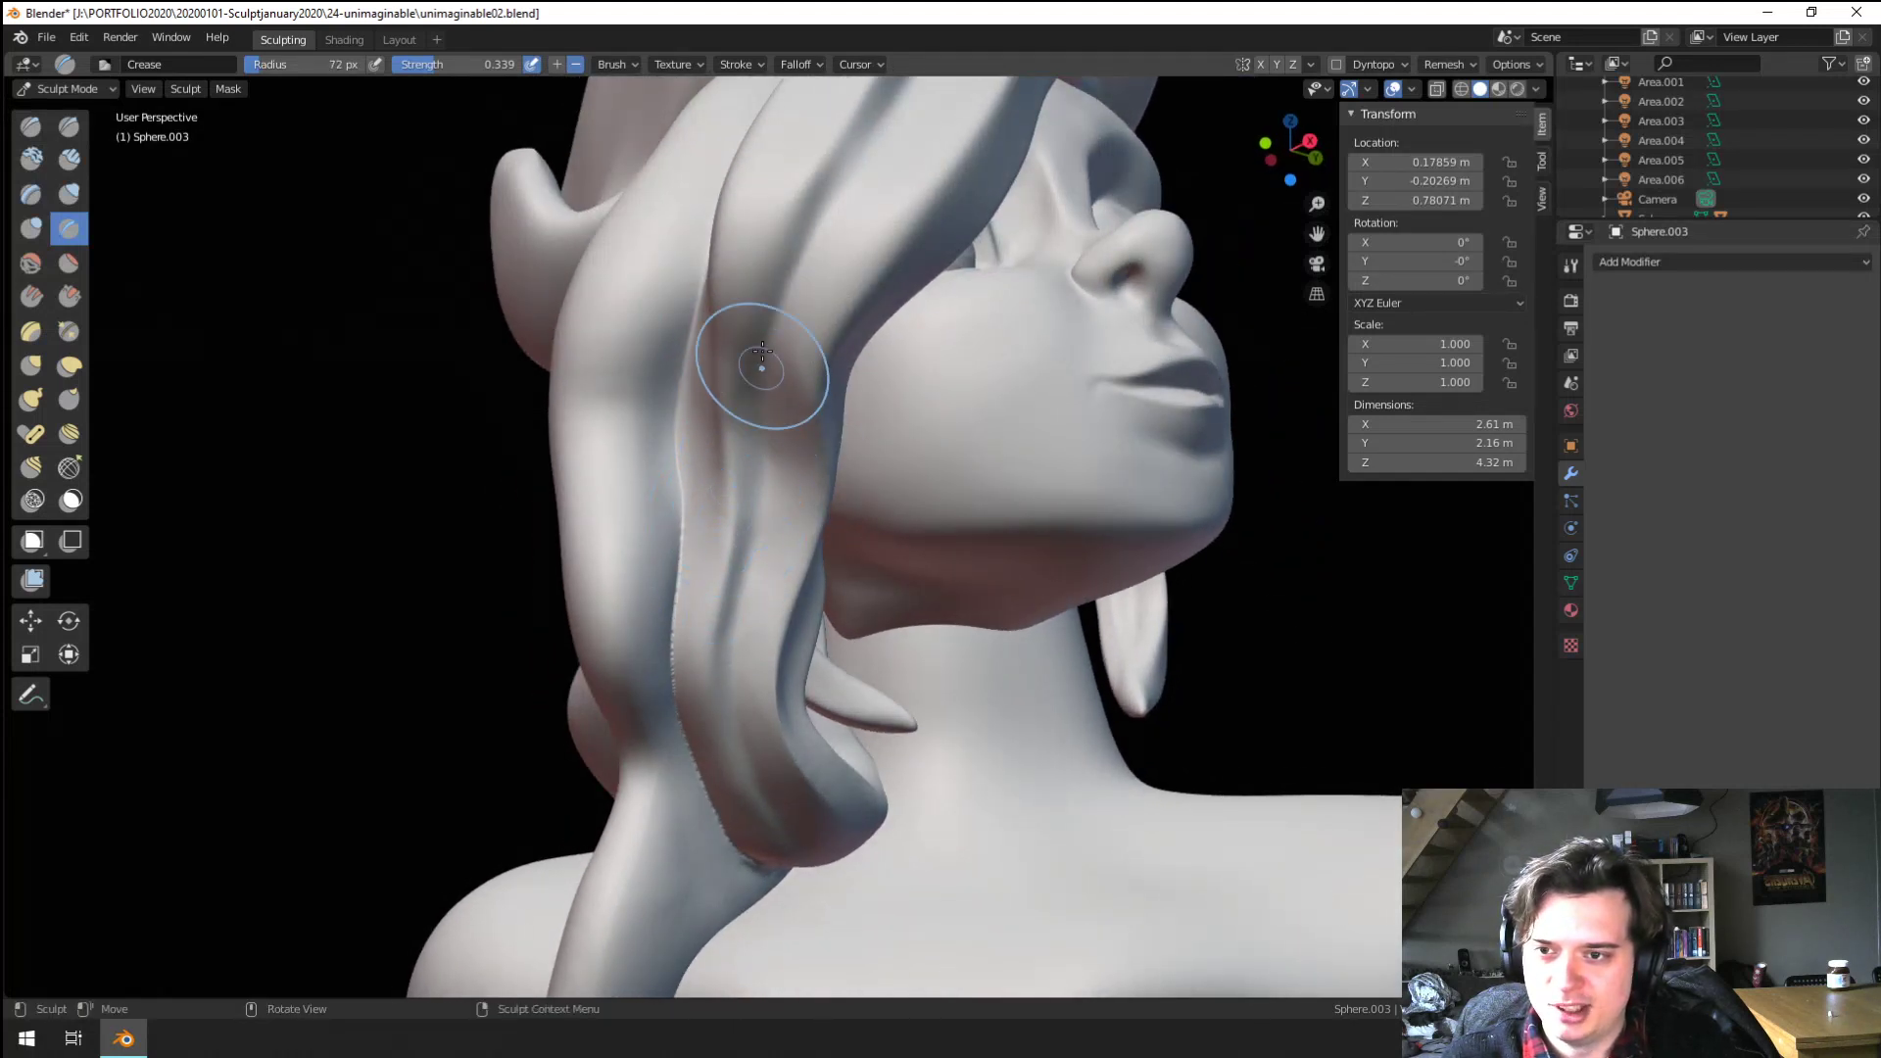
mouse_move(763, 359)
left_mouse_down()
mouse_move(737, 451)
mouse_move(755, 492)
left_mouse_up()
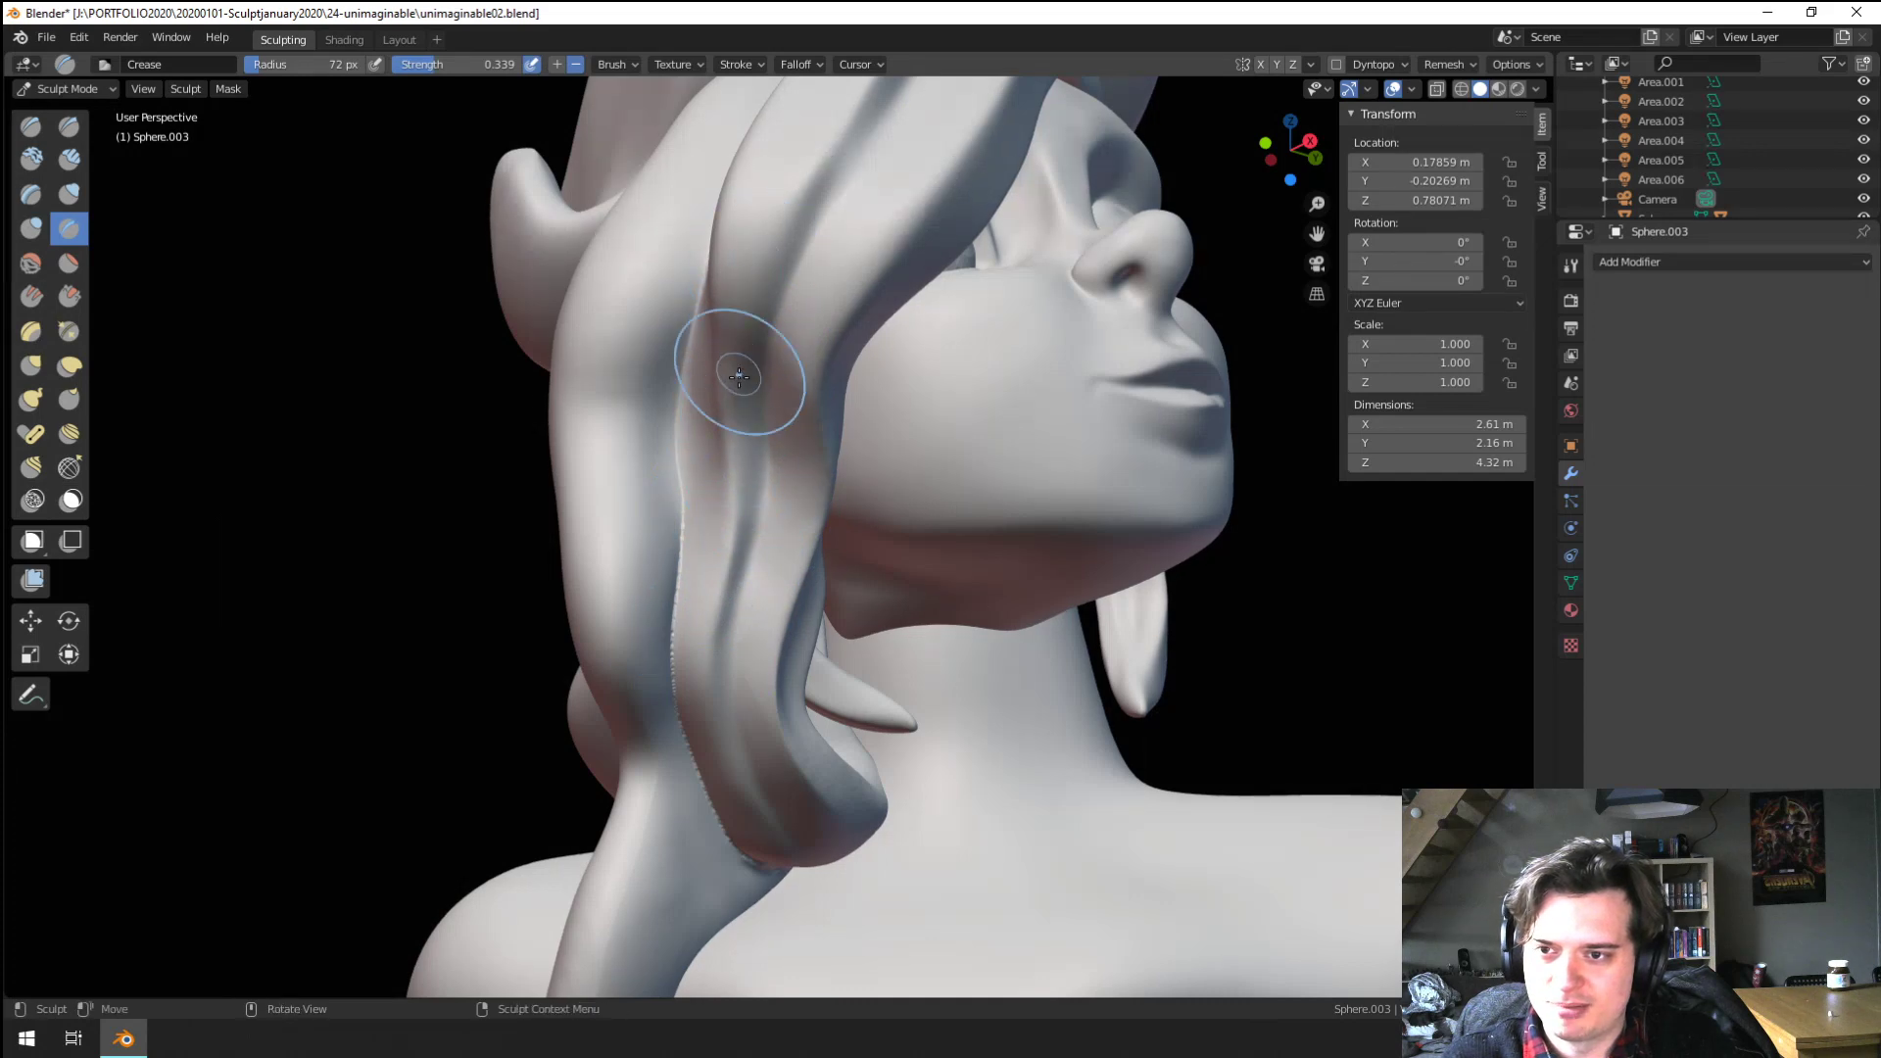
middle_click_drag(761, 275, 895, 416)
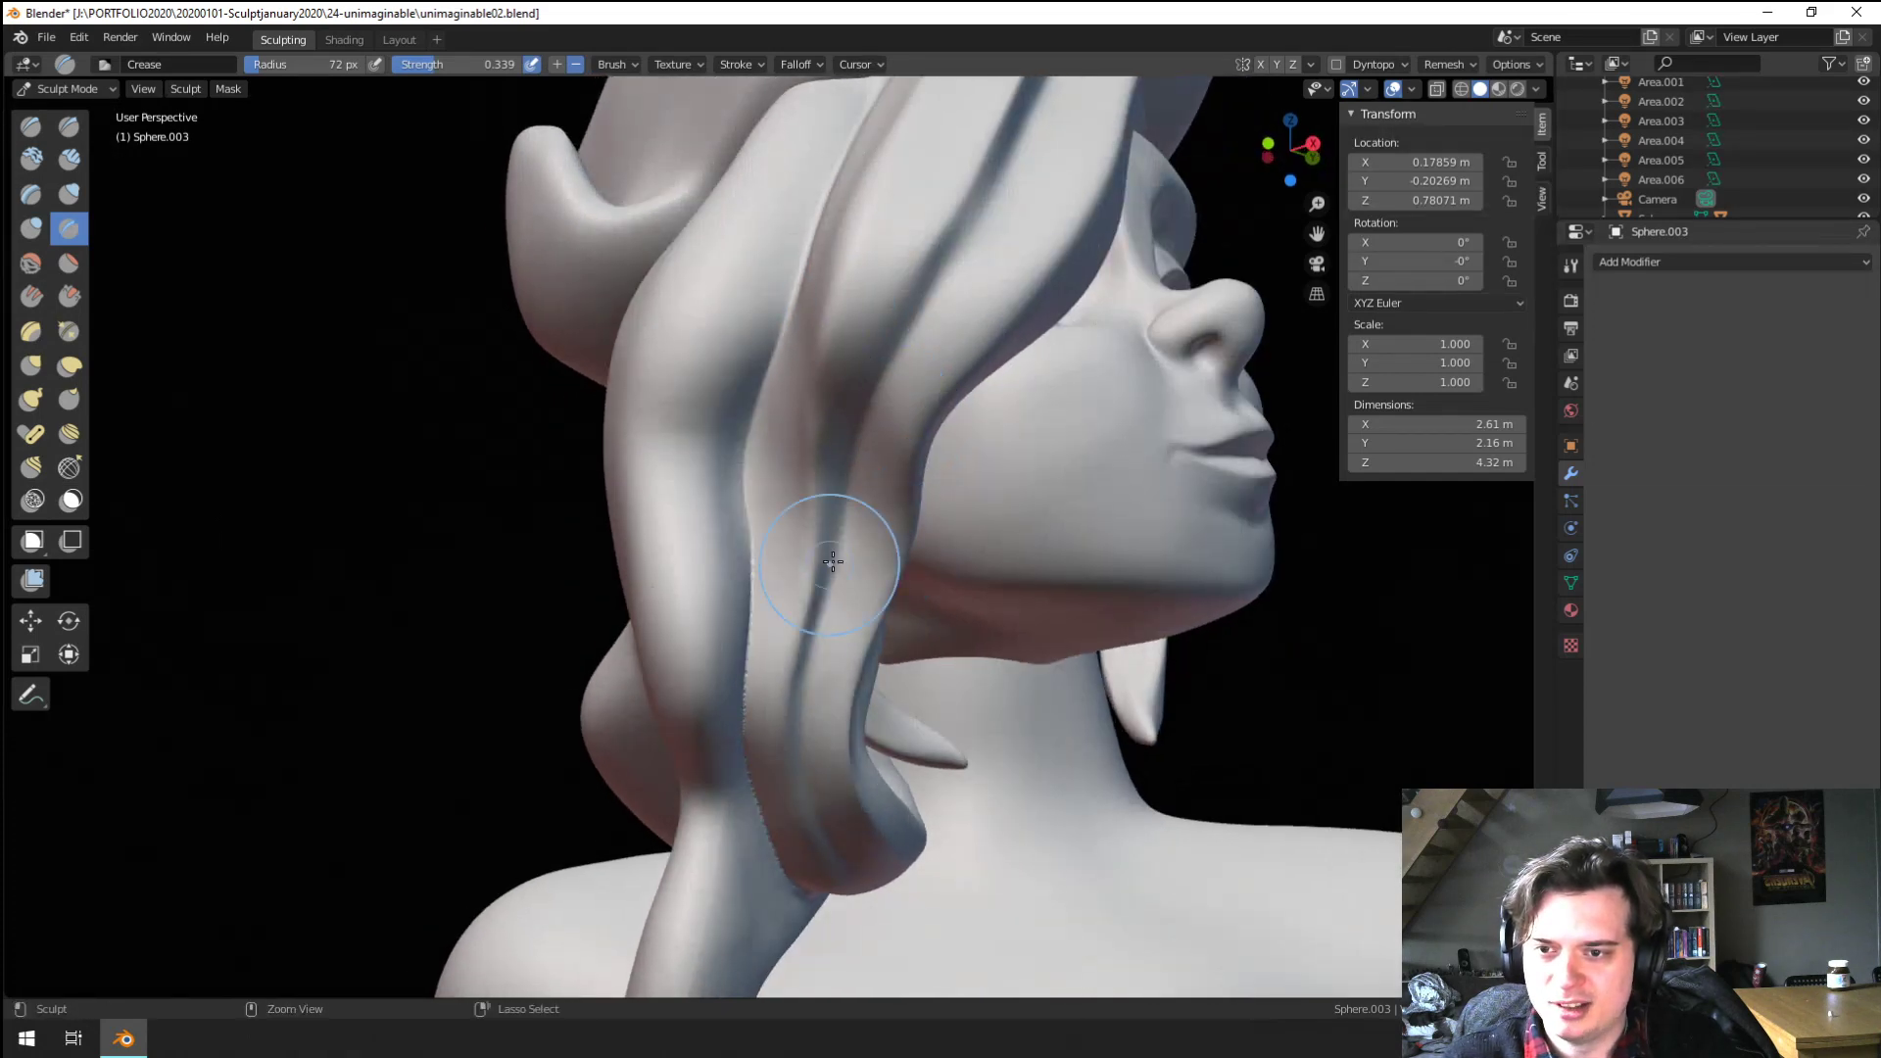
left_click_drag(838, 447, 855, 294)
Extend the groove down to the hanging strand's curled end with the Crease brush at 63 px and smooth its upper part
middle_click_drag(861, 402, 823, 349)
scroll(784, 392, "up", 3)
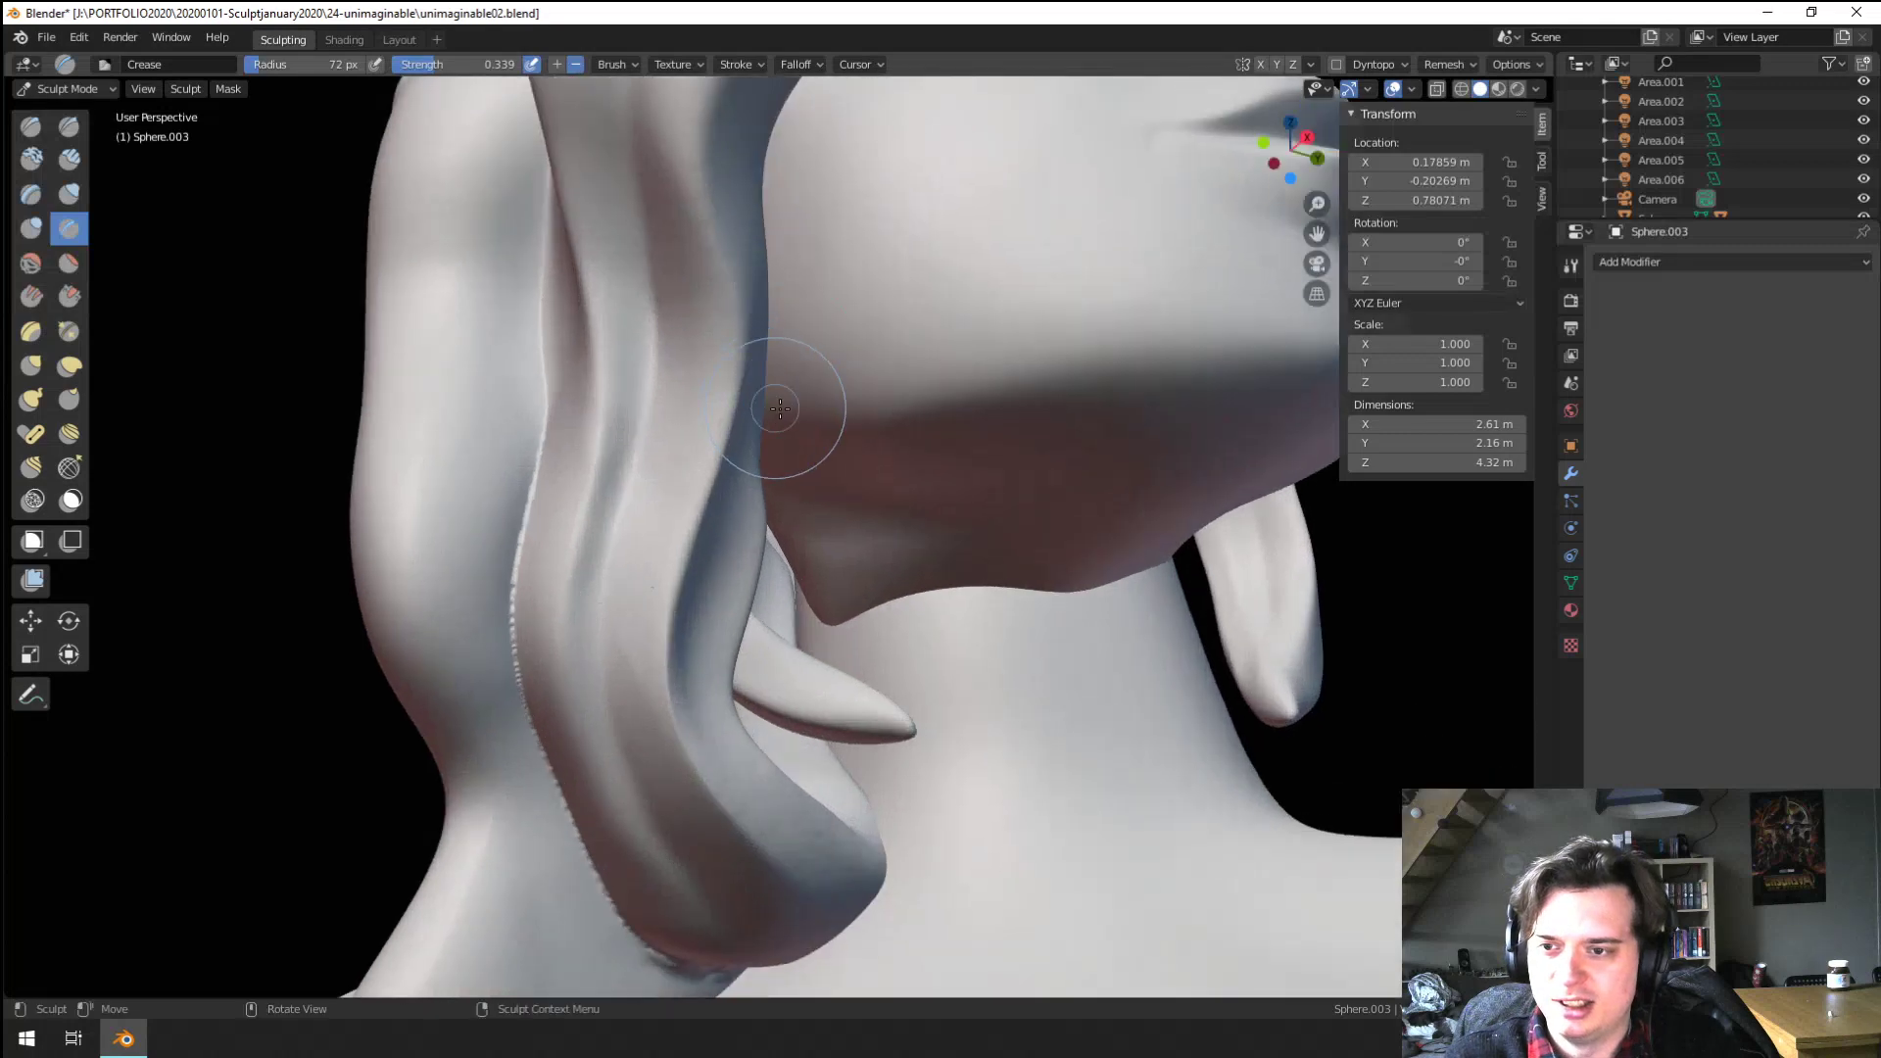
middle_click_drag(777, 412, 832, 446)
mouse_move(772, 260)
left_mouse_down()
mouse_move(719, 536)
mouse_move(773, 781)
mouse_move(750, 819)
mouse_move(839, 958)
left_mouse_up()
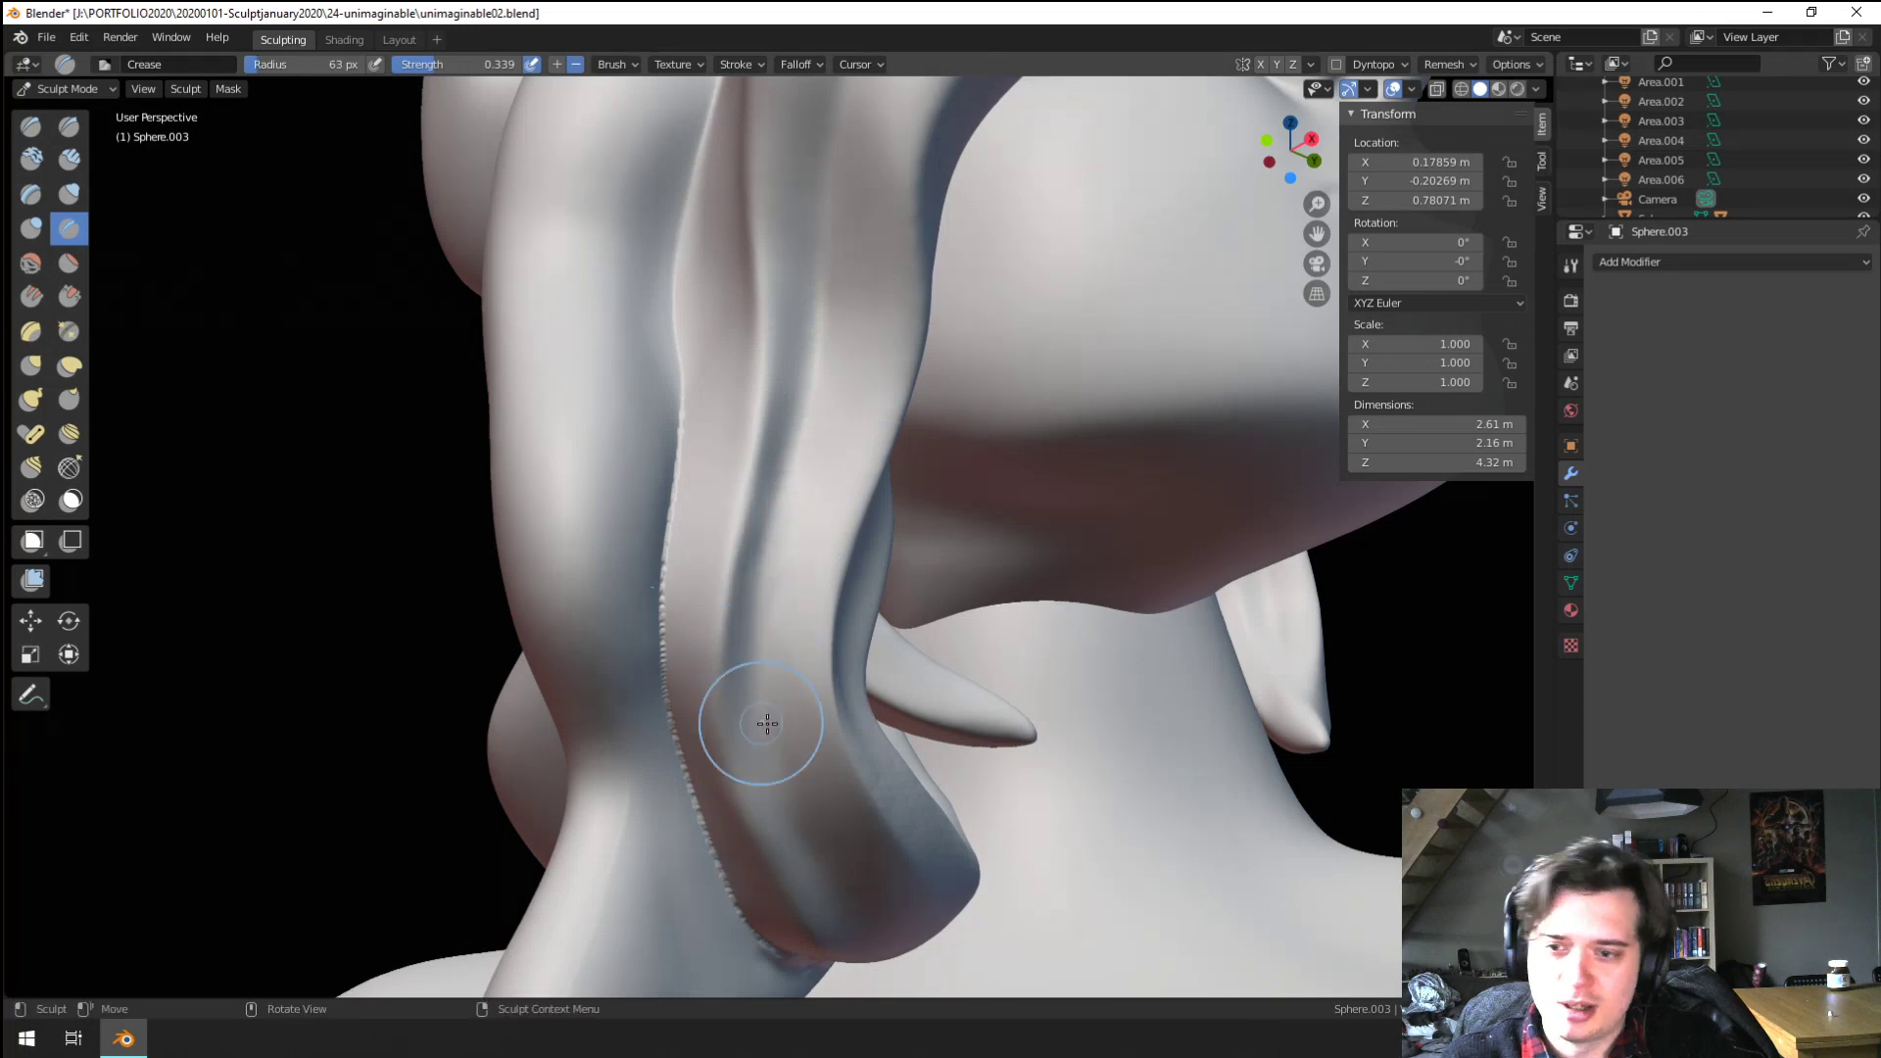
left_click_drag(767, 724, 838, 820)
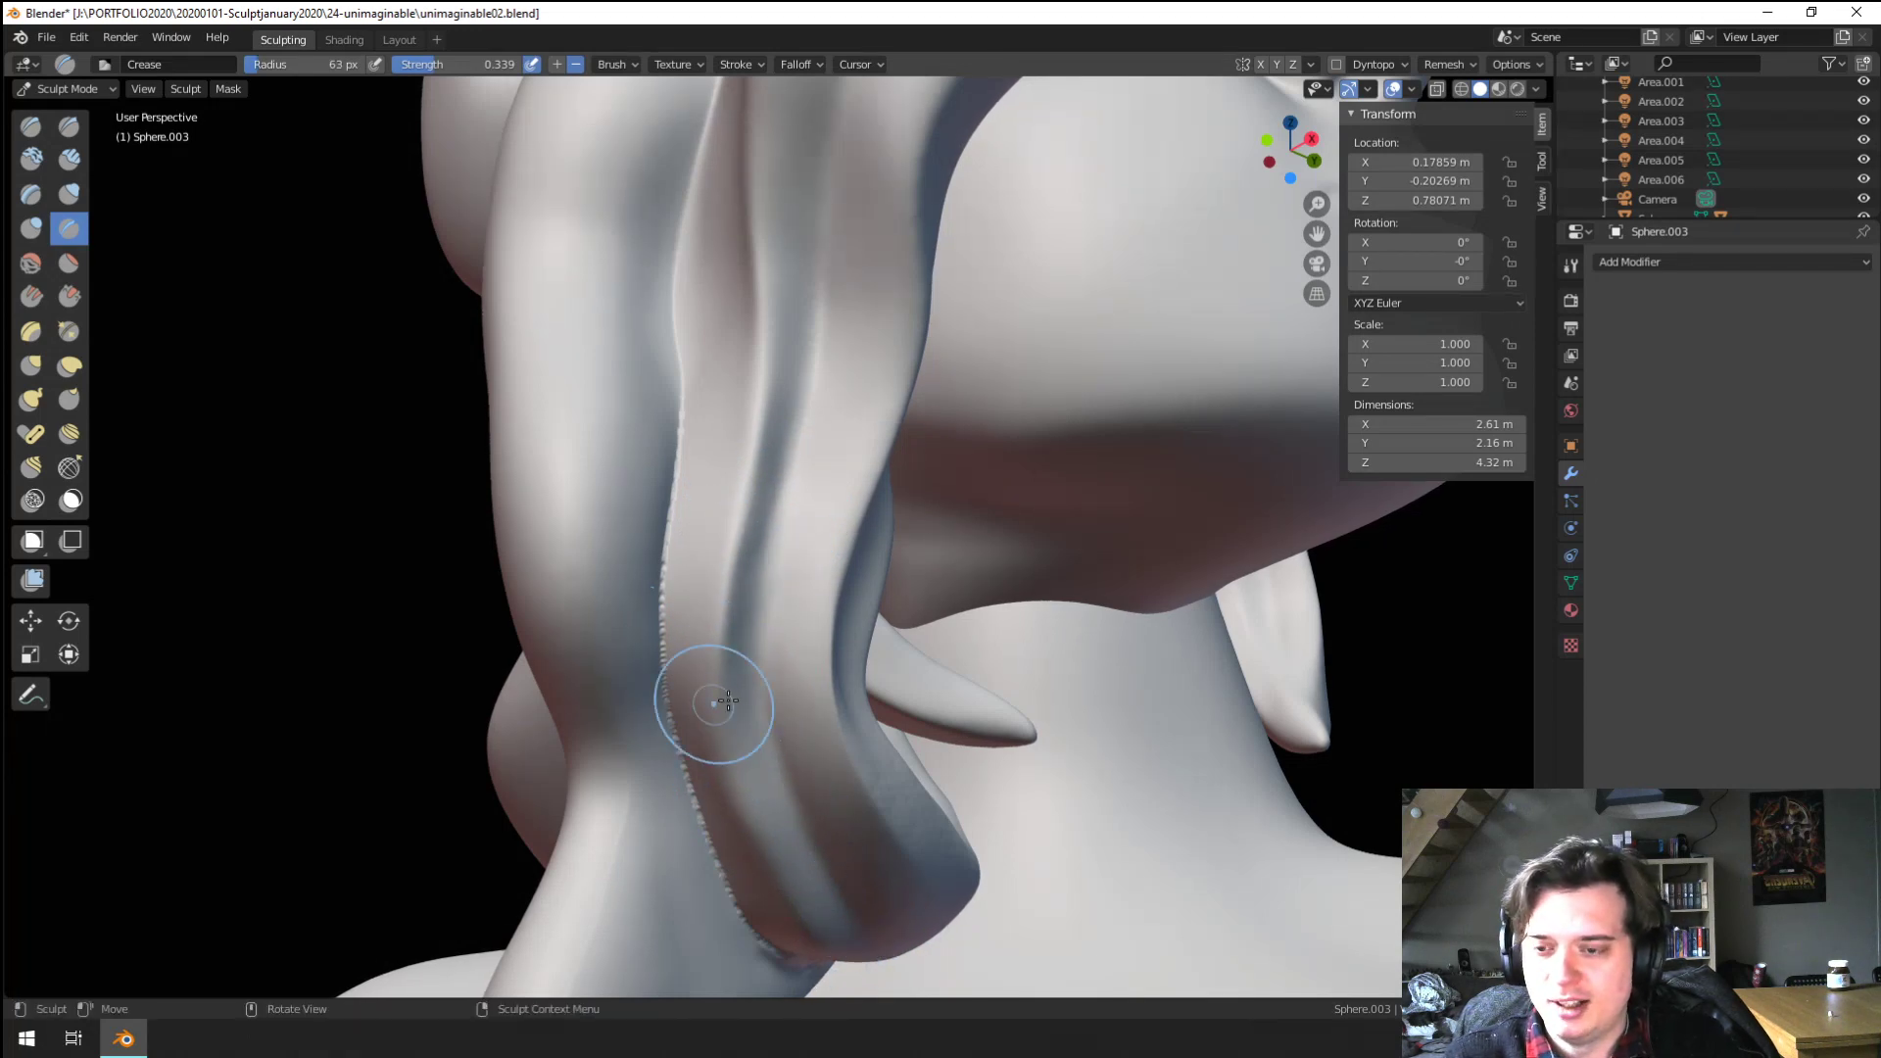
middle_click_drag(714, 693, 791, 603)
left_click_drag(770, 575, 773, 387, "shift")
mouse_move(781, 323)
middle_mouse_down("shift")
mouse_move(781, 571)
mouse_move(726, 641)
mouse_move(683, 569)
middle_mouse_up("shift")
scroll(750, 630, "down", 3)
key("f")
left_click(688, 606)
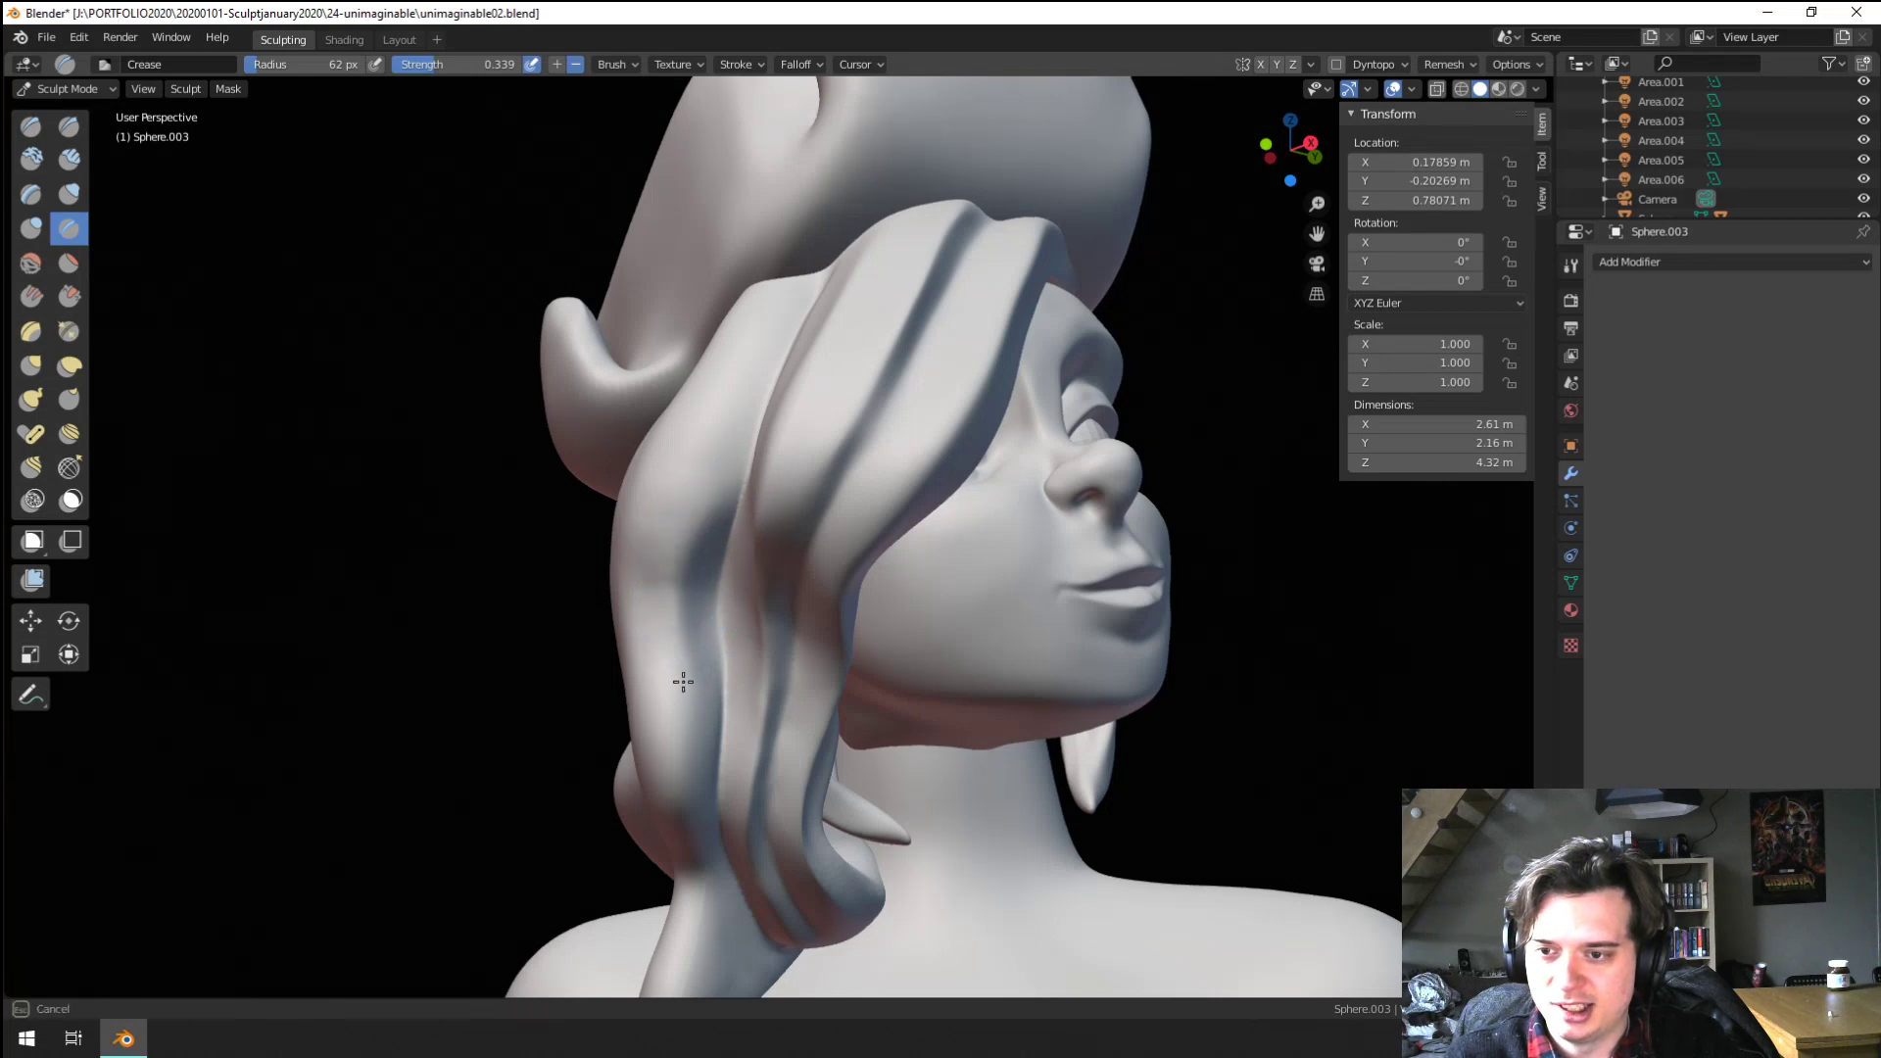
middle_click_drag(686, 573, 610, 545)
key("g")
left_click_drag(609, 544, 546, 608)
key("bracketright")
key("bracketright")
key("bracketright")
key("bracketright")
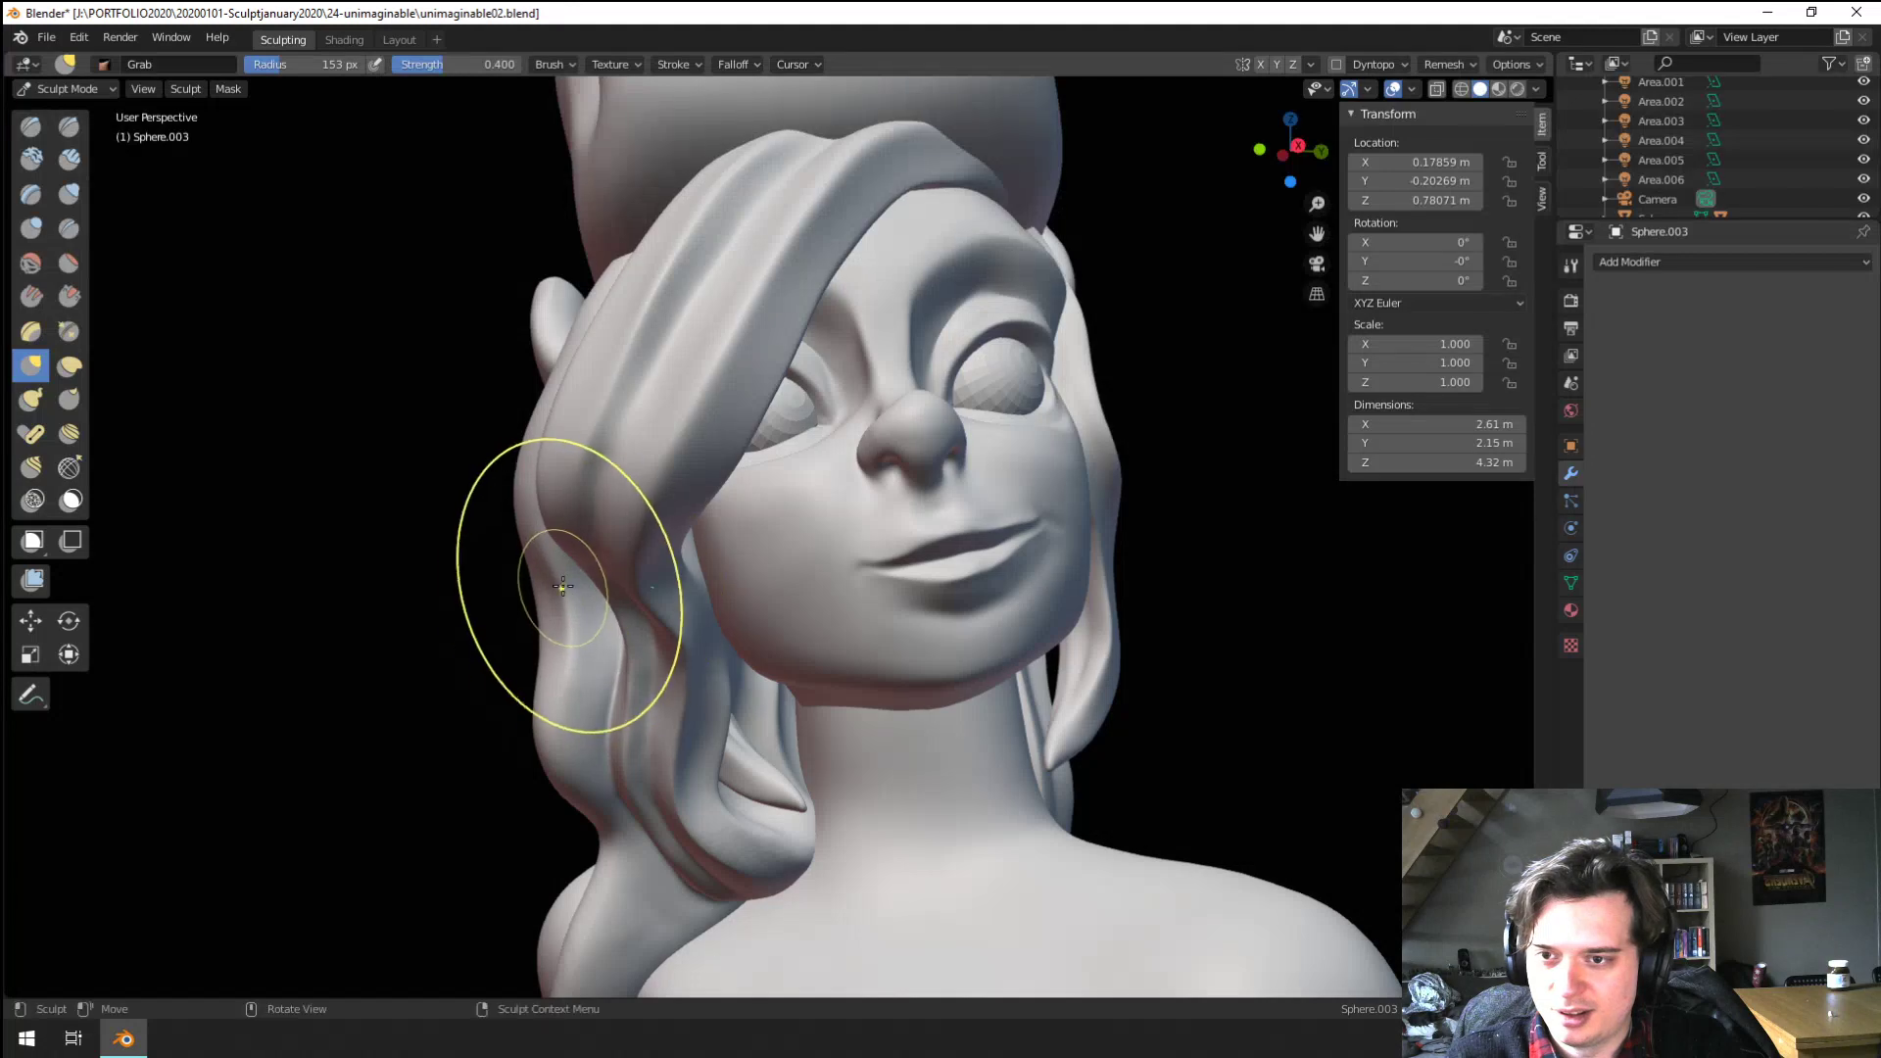
mouse_move(544, 594)
middle_mouse_down()
mouse_move(446, 594)
mouse_move(554, 584)
middle_mouse_up()
key("ctrl+z")
Carve a groove down the wavy outer strand behind the curled strand with the Crease brush at 77 px
scroll(540, 611, "up", 3)
left_click(69, 229)
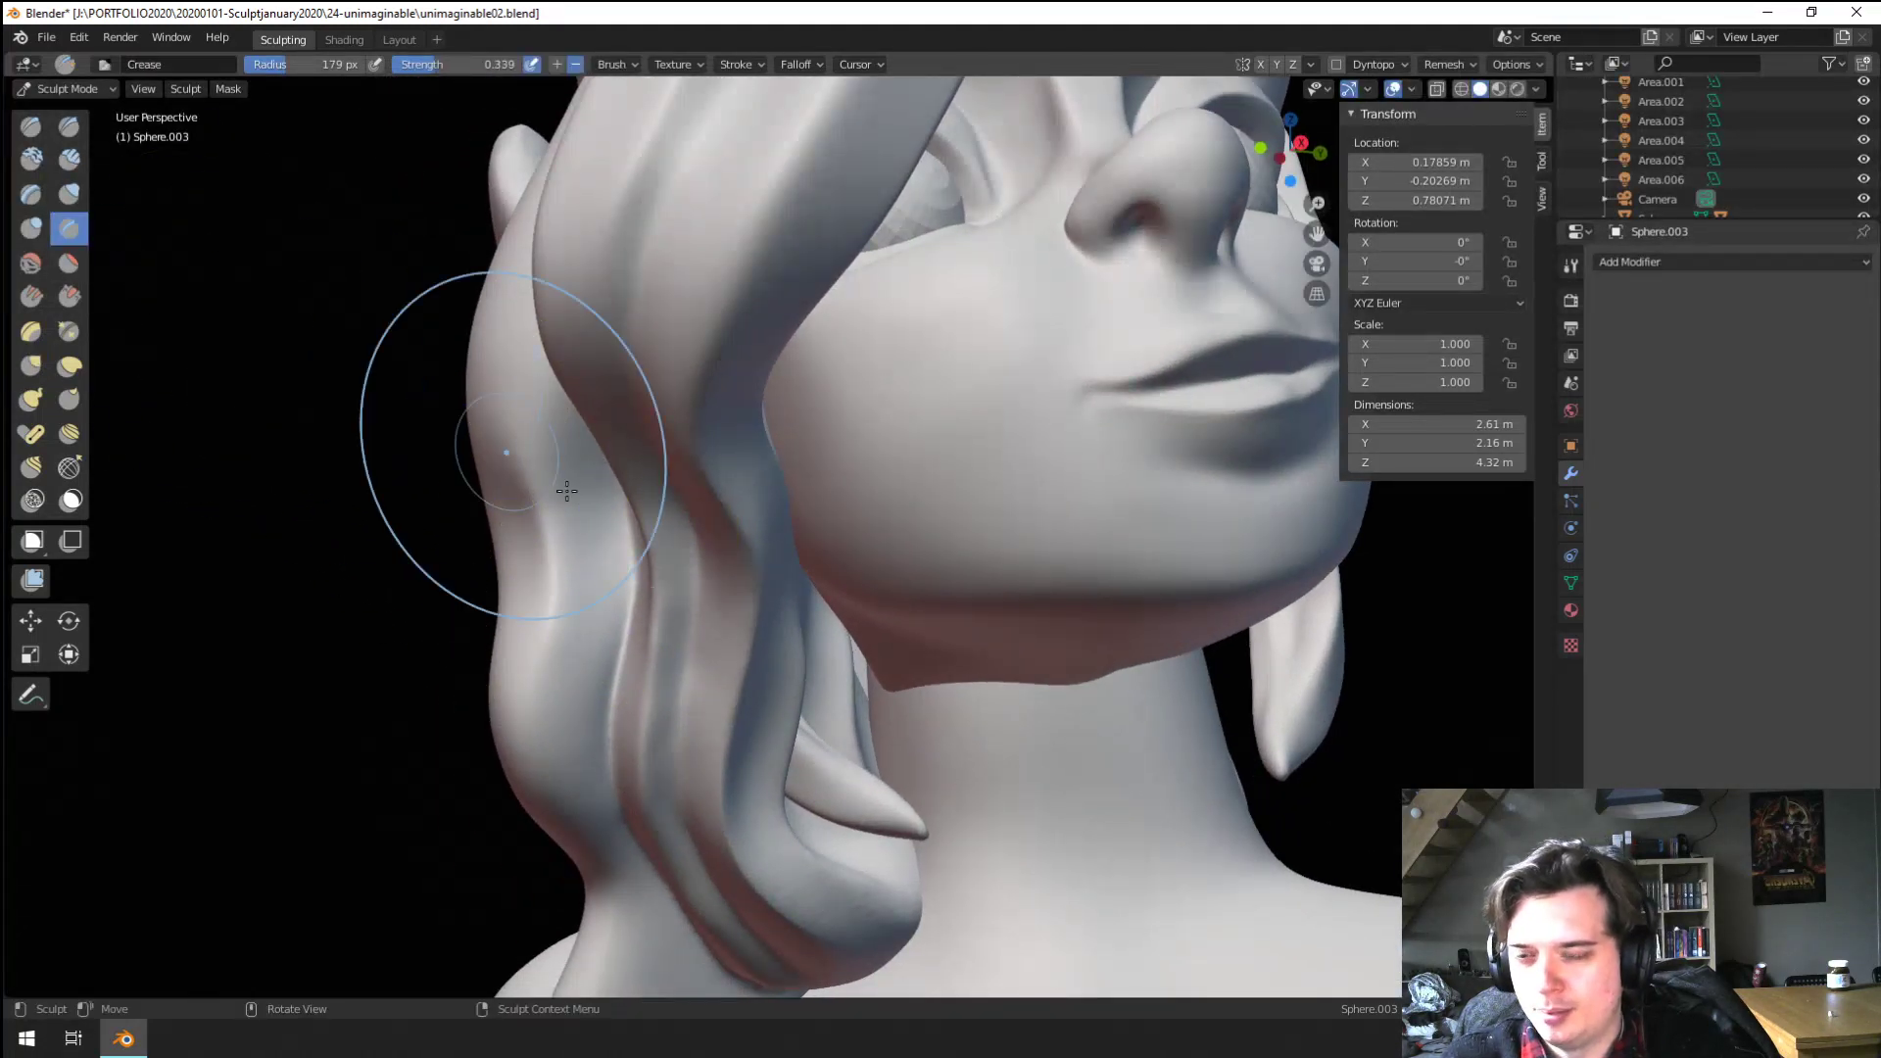
key("bracketleft")
key("bracketleft")
key("bracketleft")
key("bracketleft")
key("bracketleft")
mouse_move(504, 449)
middle_mouse_down()
mouse_move(522, 610)
mouse_move(482, 579)
middle_mouse_up()
left_click_drag(482, 579, 529, 787)
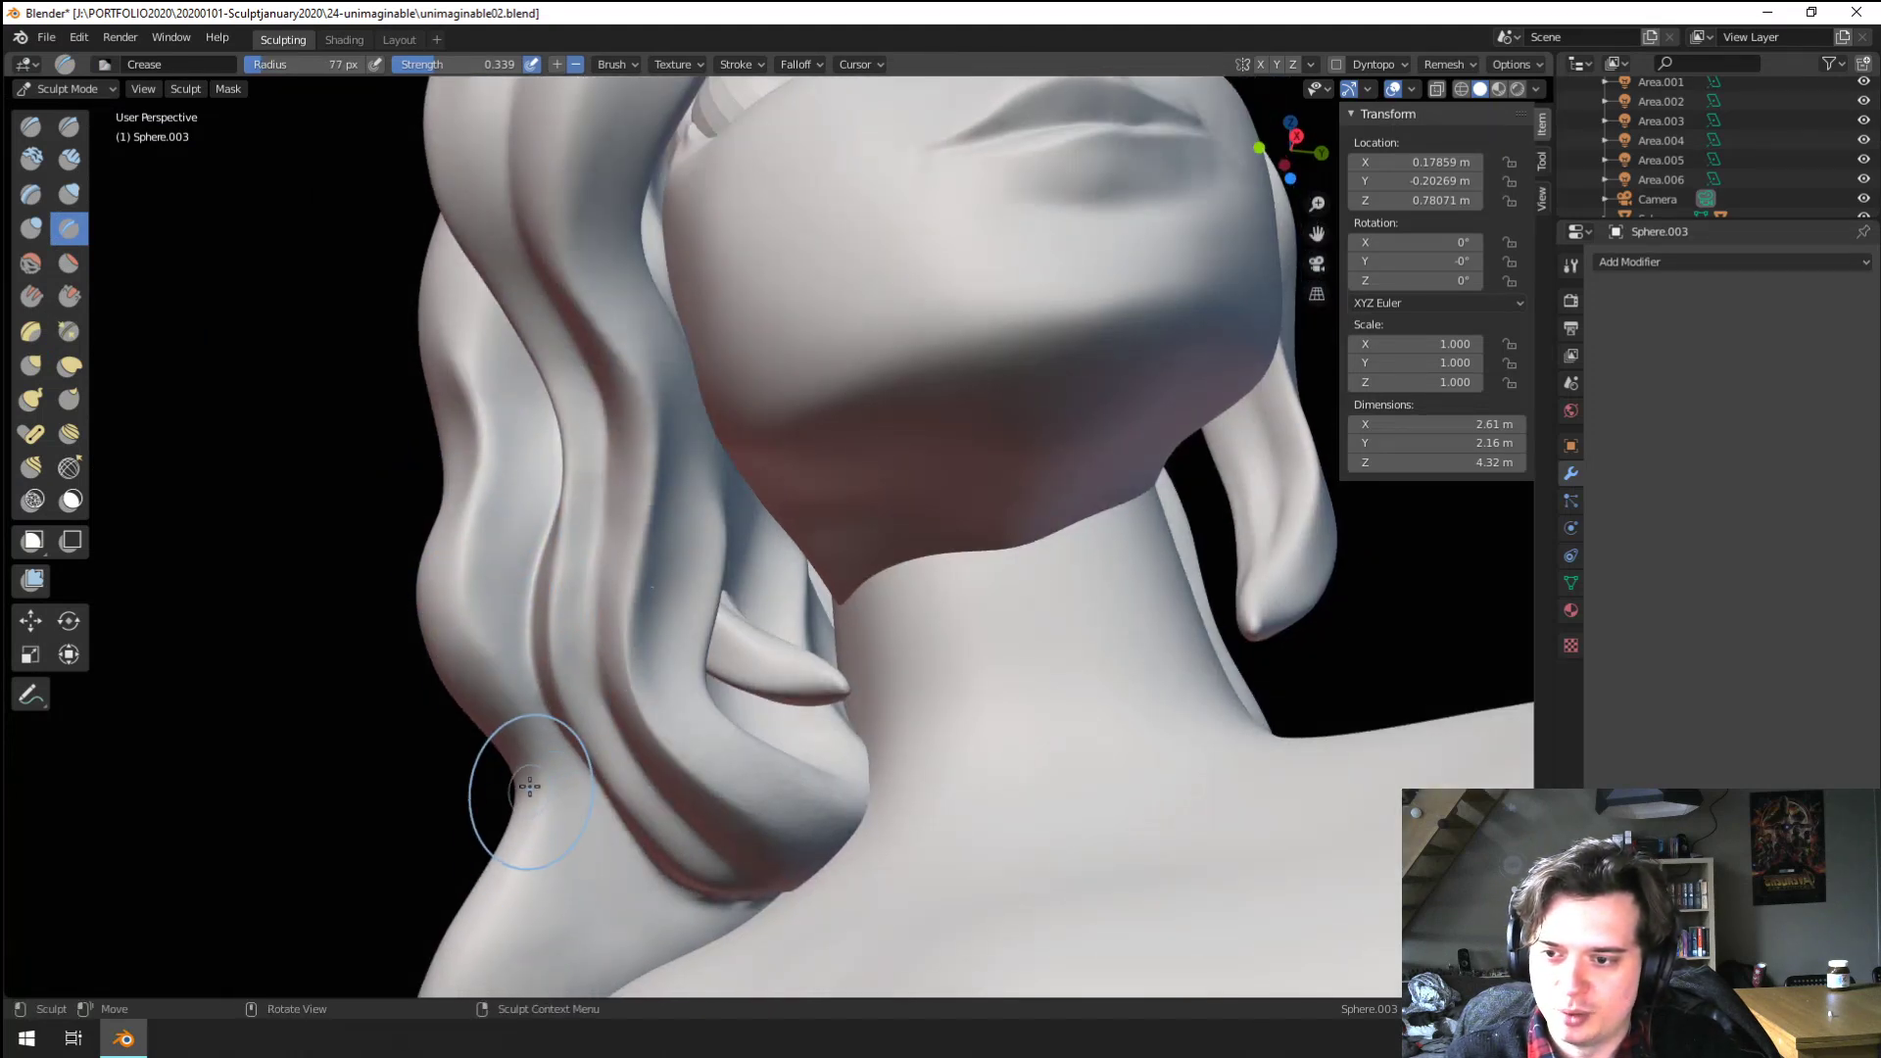
Crease a lengthwise groove down the front of the hair tail beside the shoulder with the brush at about 110 px
key("bracketleft")
key("bracketleft")
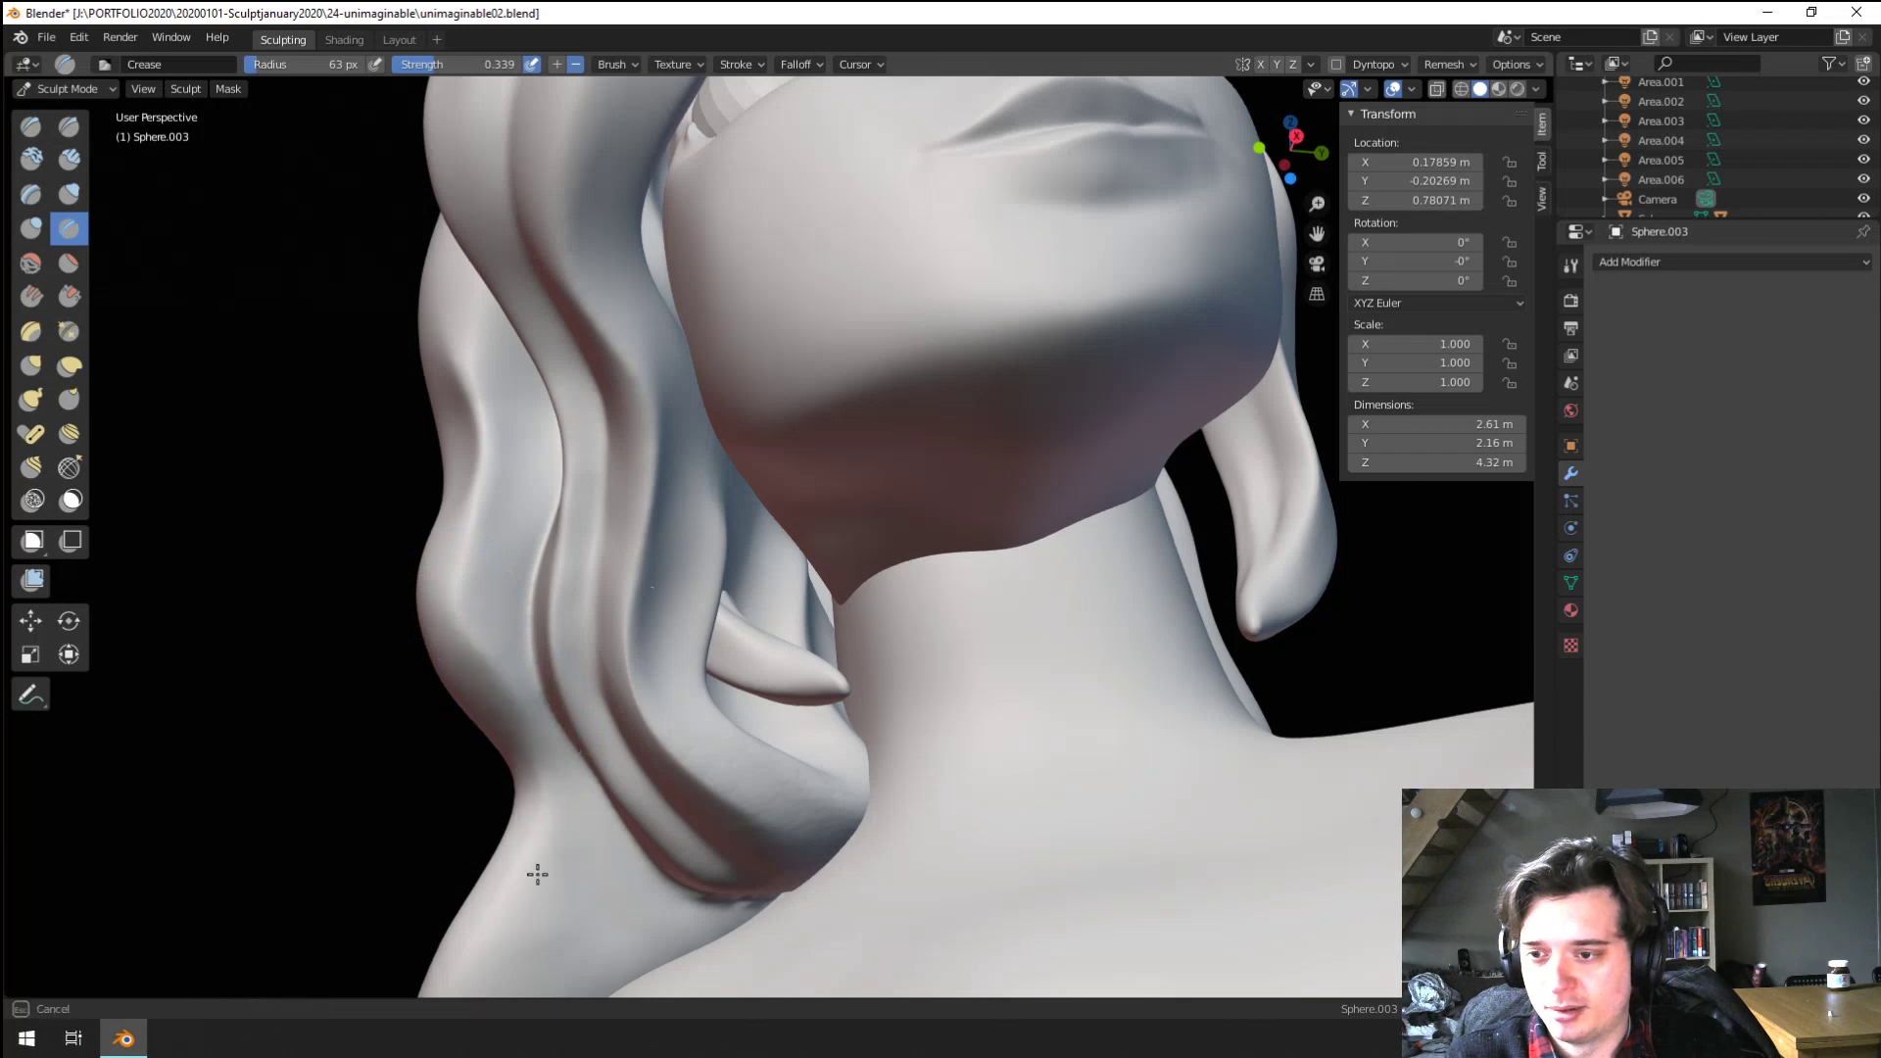
mouse_move(537, 874)
middle_mouse_down()
mouse_move(525, 630)
mouse_move(491, 722)
middle_mouse_up()
key("bracketright")
key("bracketright")
key("bracketright")
key("bracketright")
key("bracketright")
key("bracketright")
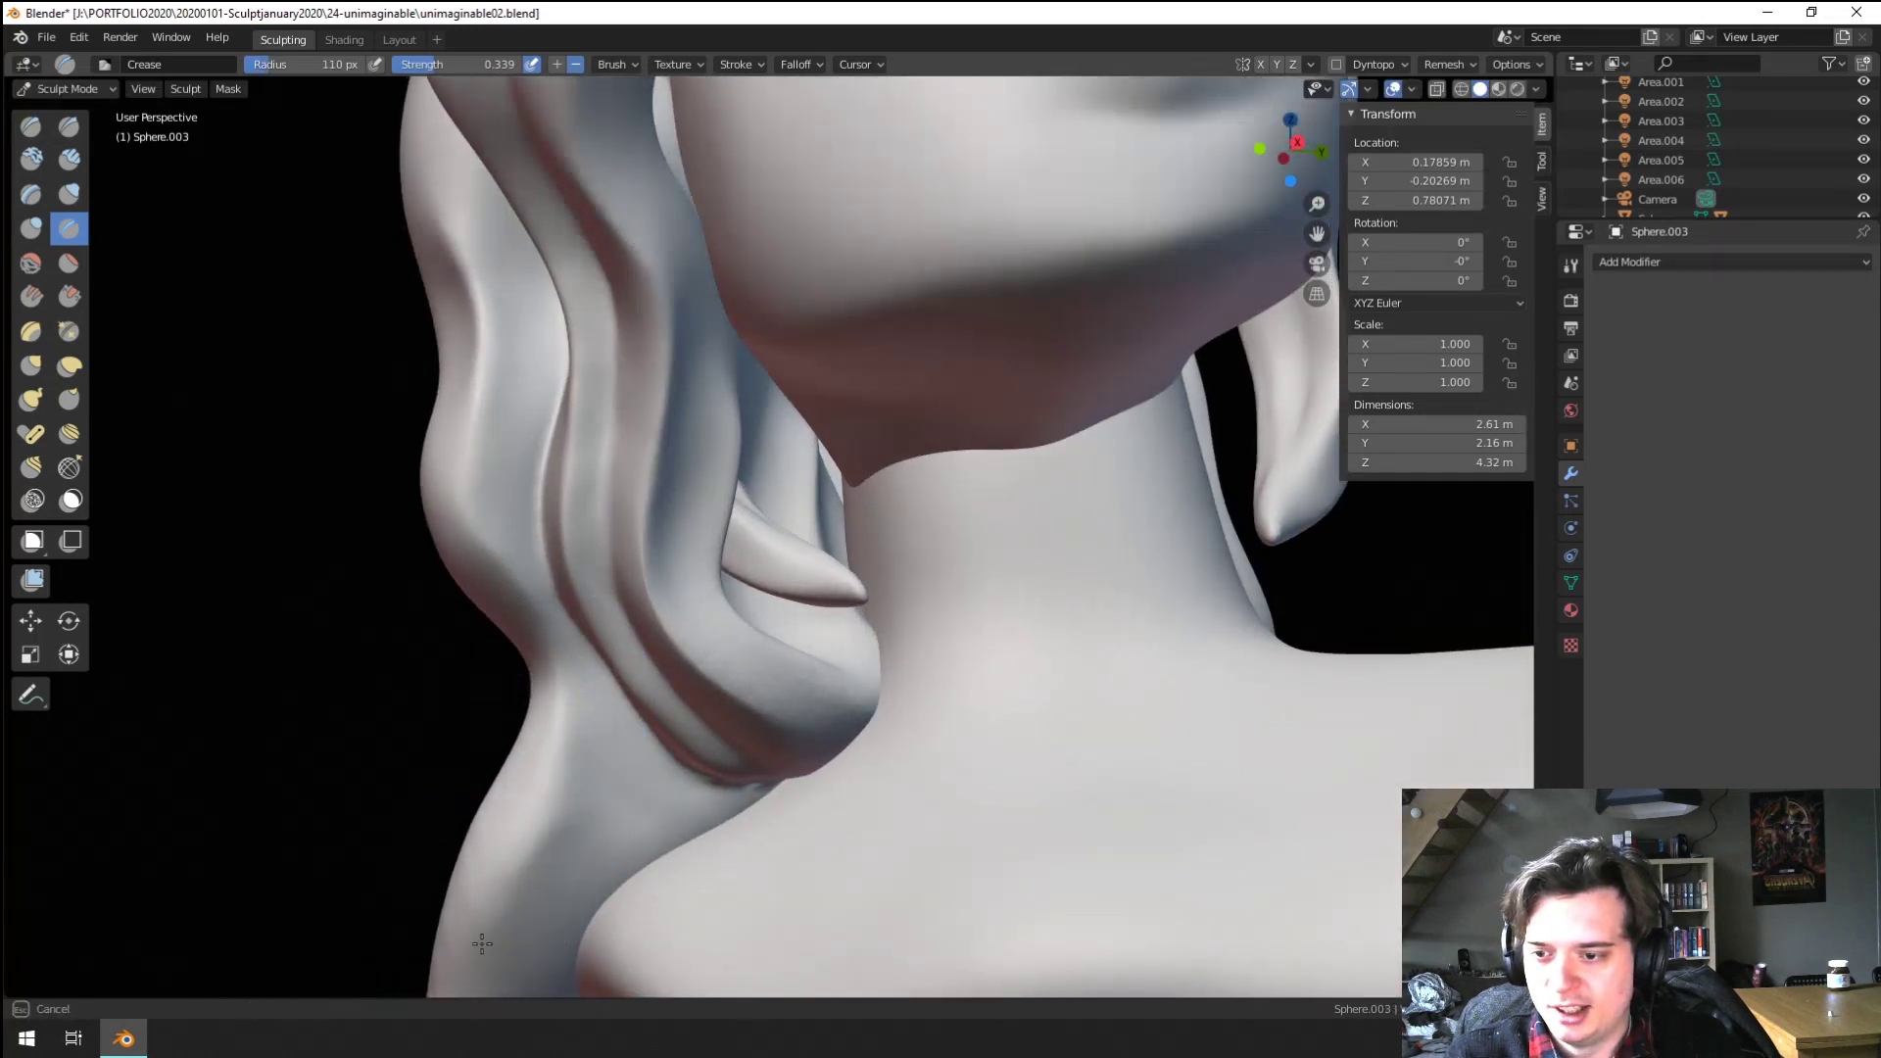
left_click_drag(482, 943, 473, 985)
key("f")
left_click(534, 769)
left_click_drag(563, 709, 490, 965)
Deepen the hair tail's groove toward its tip with the Crease brush at 102 px
middle_click_drag(561, 792, 552, 684, "shift")
key("f")
left_click(576, 719)
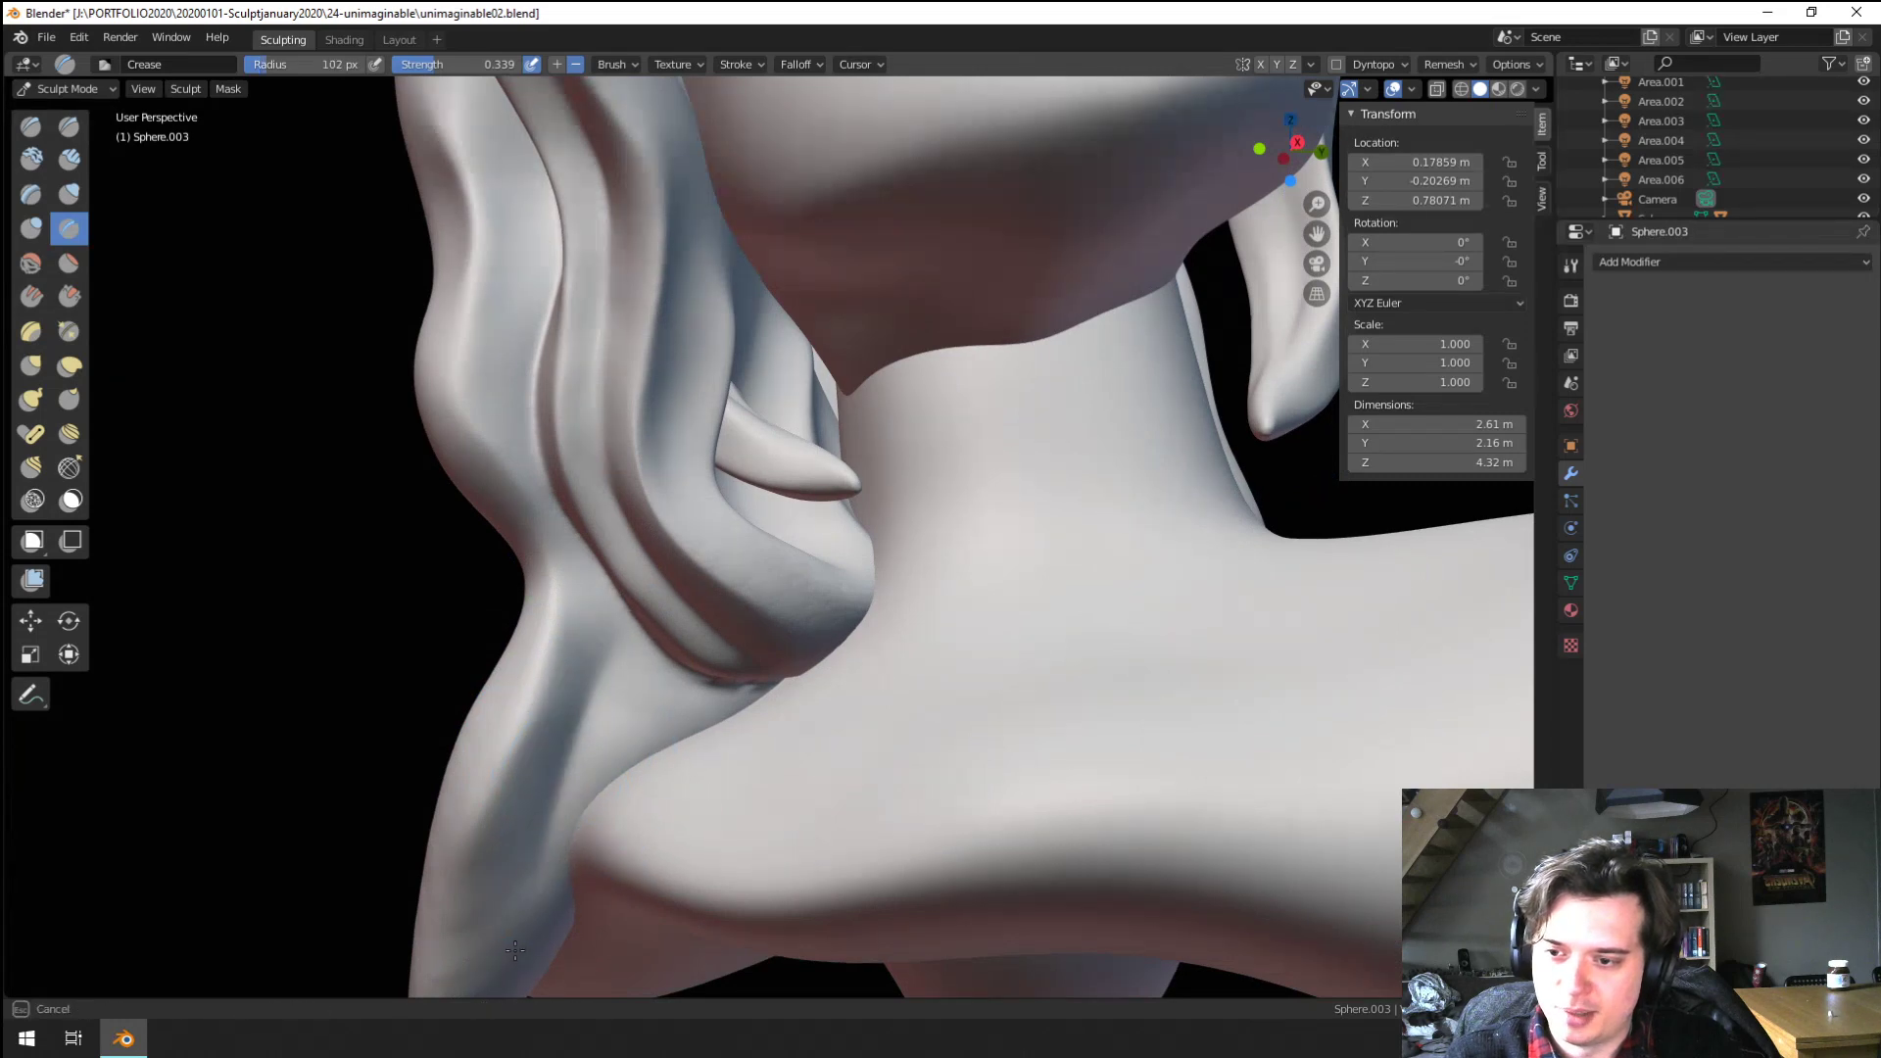
left_click_drag(515, 950, 500, 997)
key("f")
left_click(591, 840)
left_click_drag(560, 784, 482, 1028)
Flatten the hair tail's front plane along its groove with the Flatten/Contrast brush at 122 px and 85 px
mouse_move(460, 1001)
middle_mouse_down()
mouse_move(584, 685)
mouse_move(634, 744)
mouse_move(806, 697)
middle_mouse_up()
left_click(77, 267)
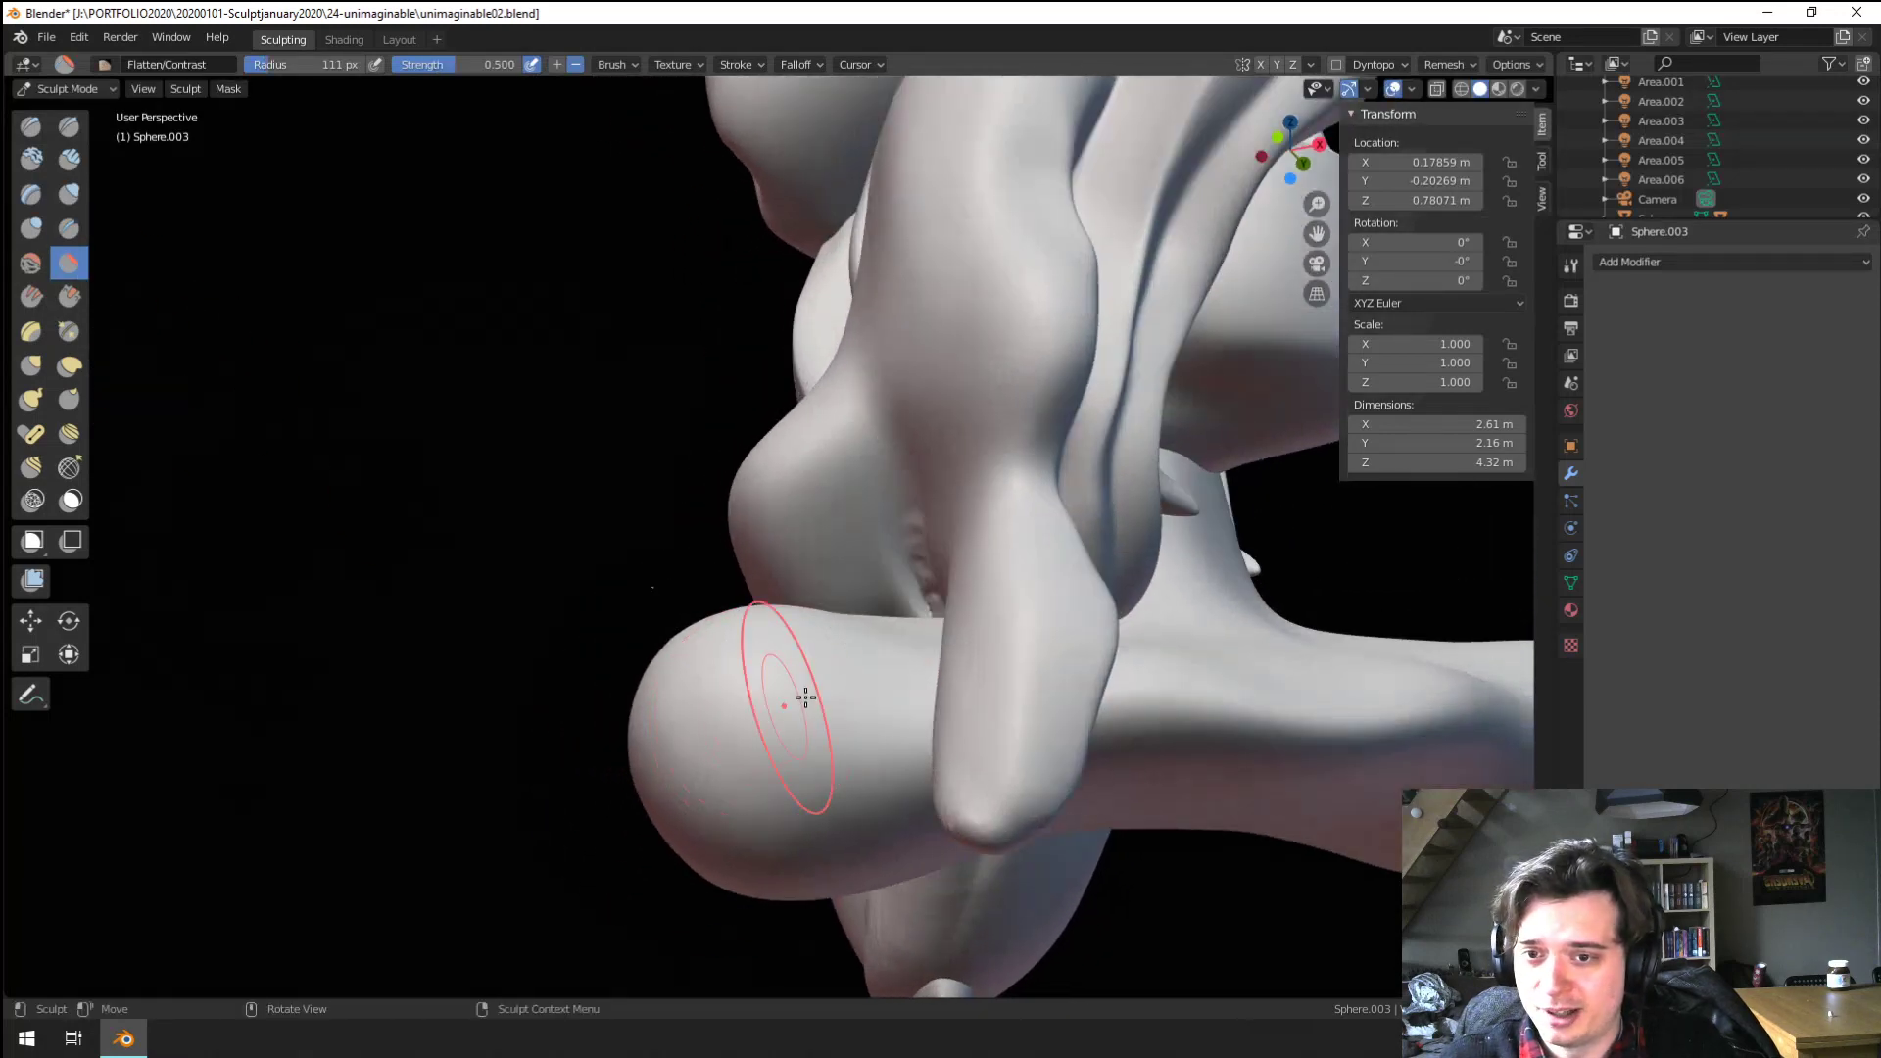
key("bracketright")
key("bracketright")
key("bracketright")
key("bracketright")
key("bracketright")
key("bracketright")
key("bracketright")
mouse_move(970, 637)
middle_mouse_down()
mouse_move(743, 758)
mouse_move(709, 621)
mouse_move(599, 678)
middle_mouse_up()
key("f")
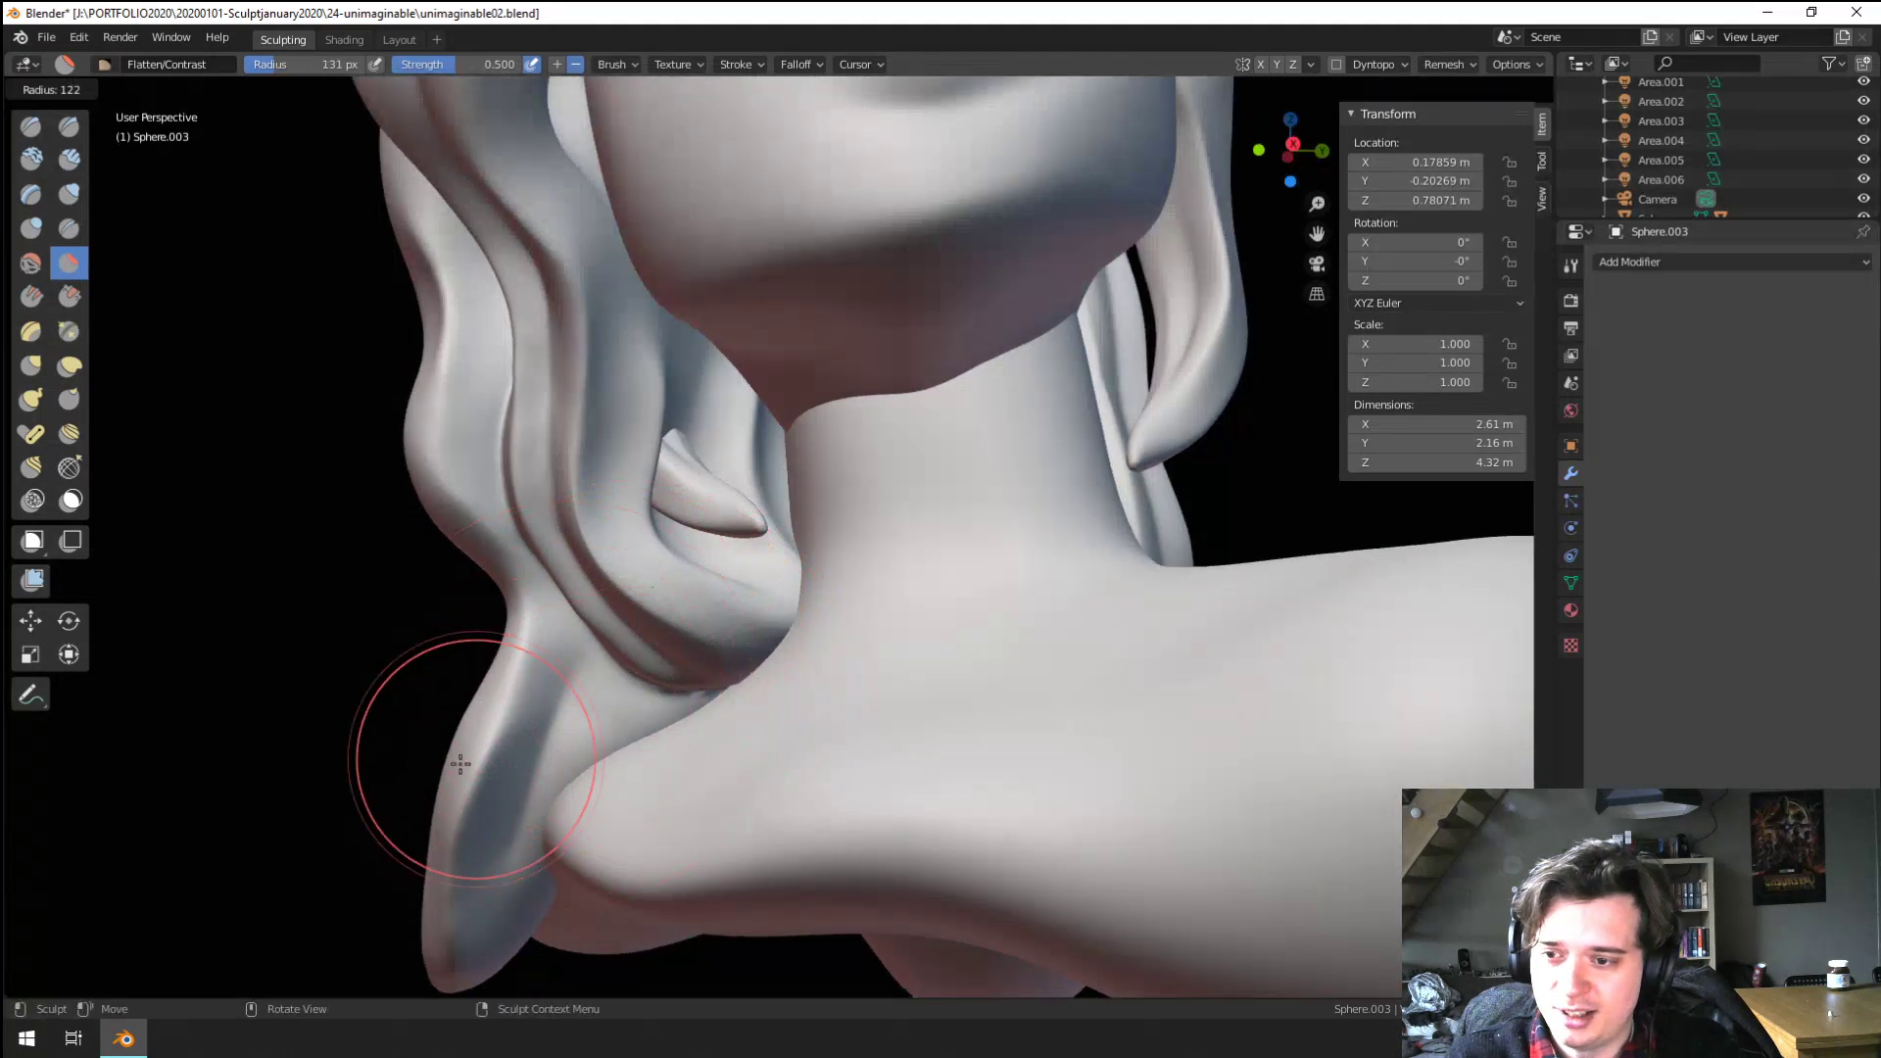
left_click(457, 763)
mouse_move(510, 703)
left_mouse_down()
mouse_move(495, 887)
mouse_move(523, 797)
left_mouse_up()
key("f")
left_click(531, 702)
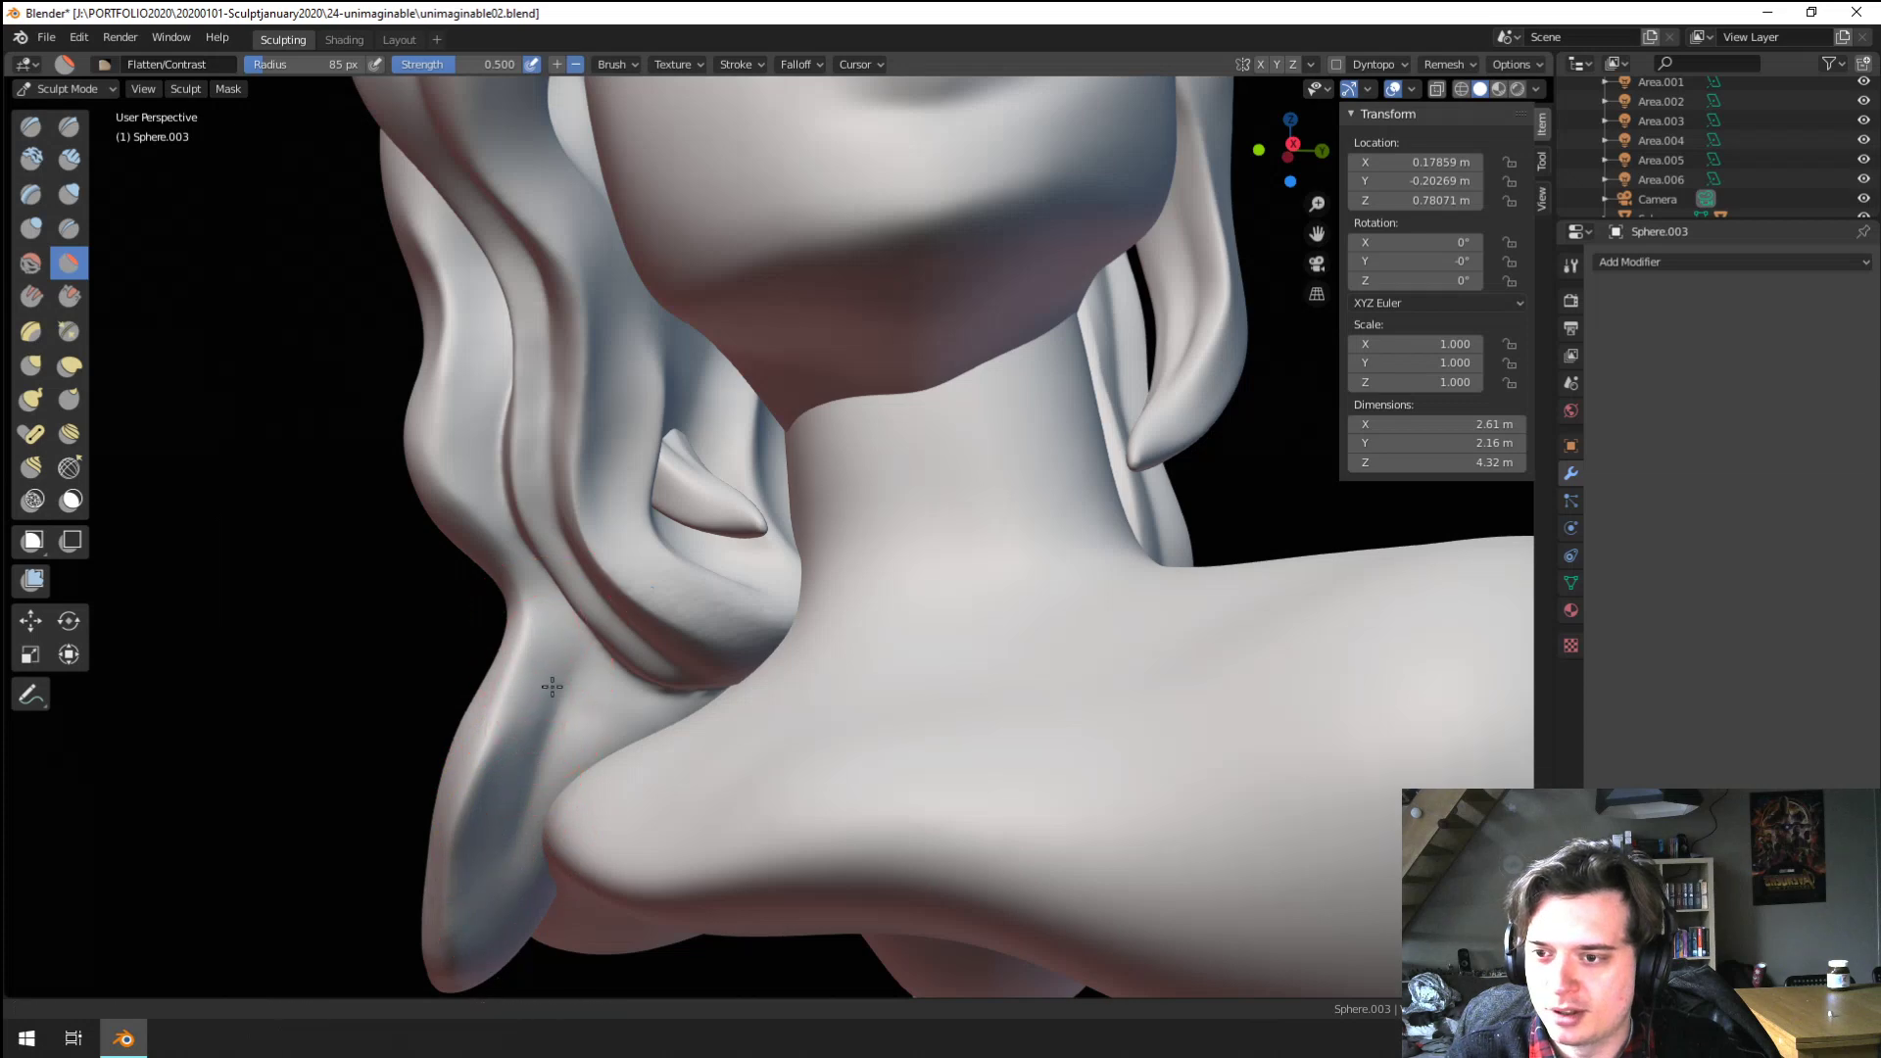
Flatten the bend in the wavy outer strand below the rear lock with the Flatten/Contrast brush at 173 px
scroll(551, 687, "down", 3)
middle_click_drag(506, 582, 588, 520)
middle_click_drag(634, 407, 642, 505, "shift")
key("f")
left_click(872, 490)
mouse_move(773, 524)
left_mouse_down()
mouse_move(765, 262)
mouse_move(741, 512)
left_mouse_up()
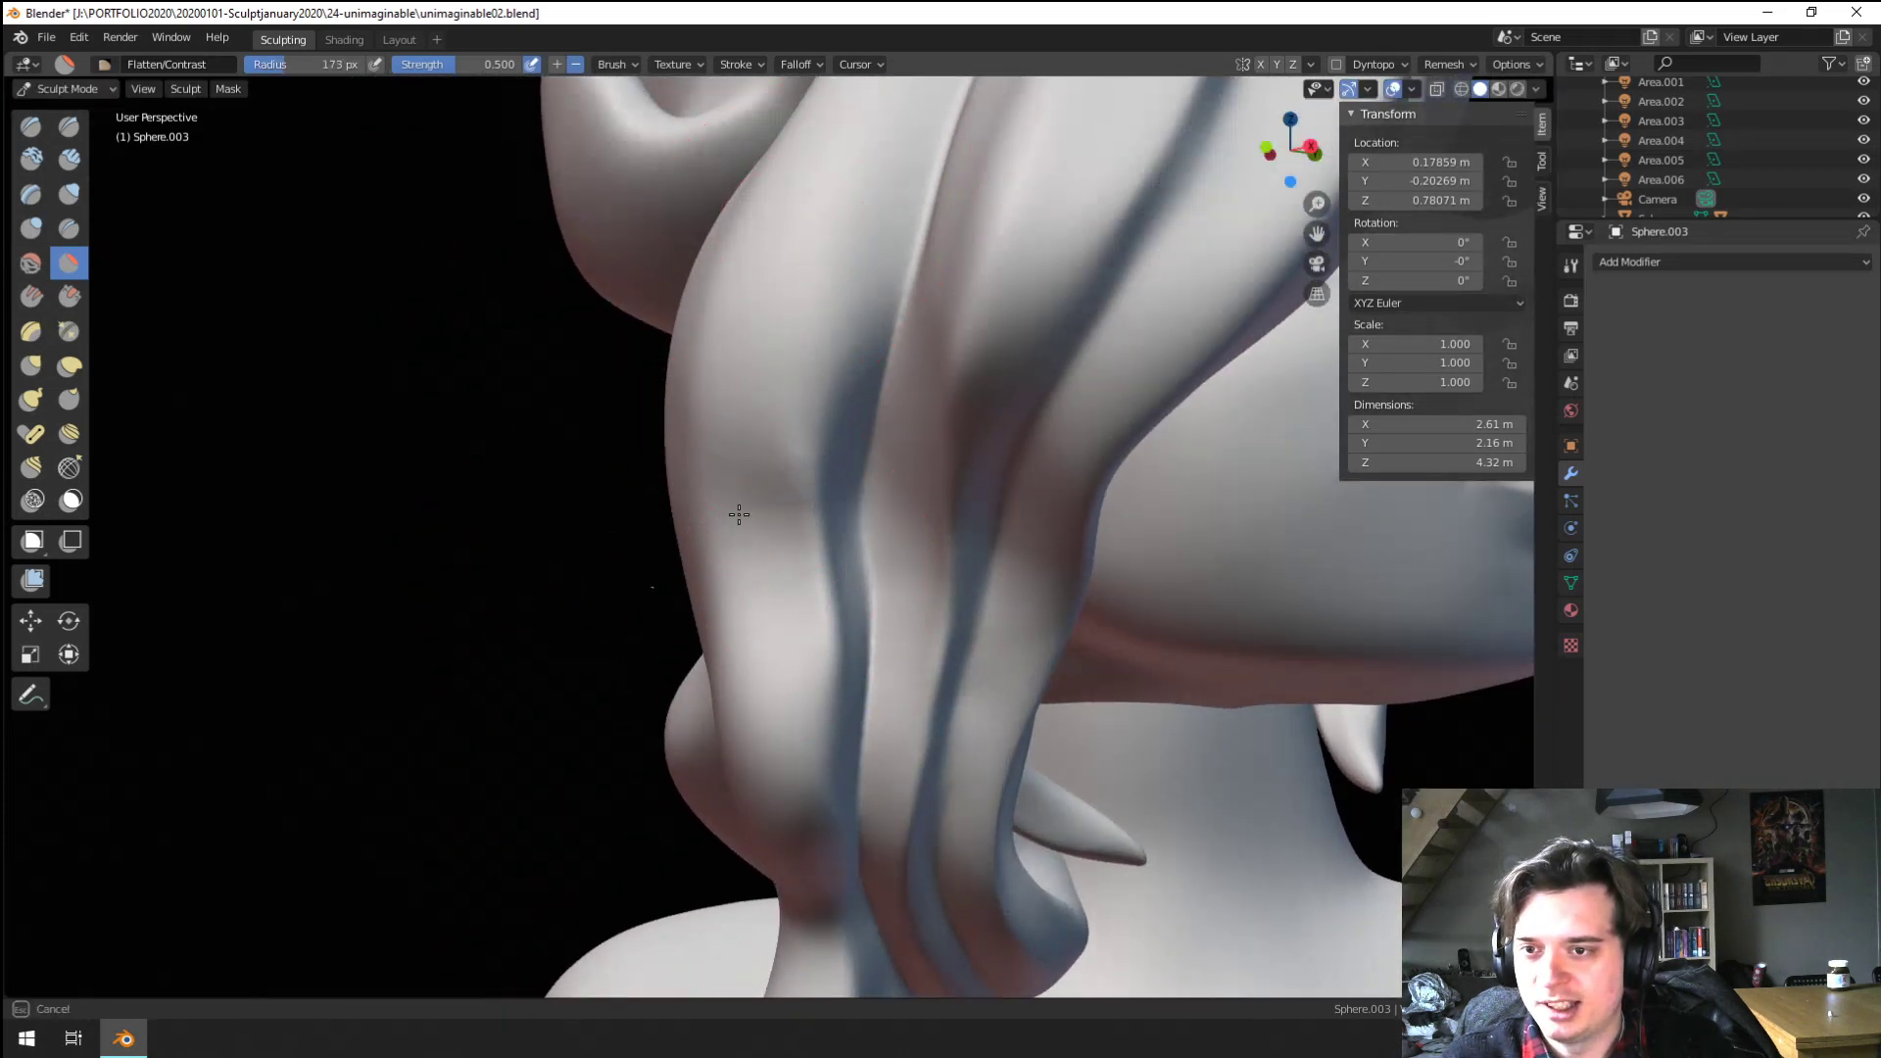
Reshape the rear hair volume beneath the hat brim with the Grab brush at 195 px and another radius
scroll(745, 519, "down", 4)
mouse_move(766, 554)
middle_mouse_down()
mouse_move(873, 564)
mouse_move(1002, 481)
middle_mouse_up()
key("g")
key("f")
left_click(1019, 480)
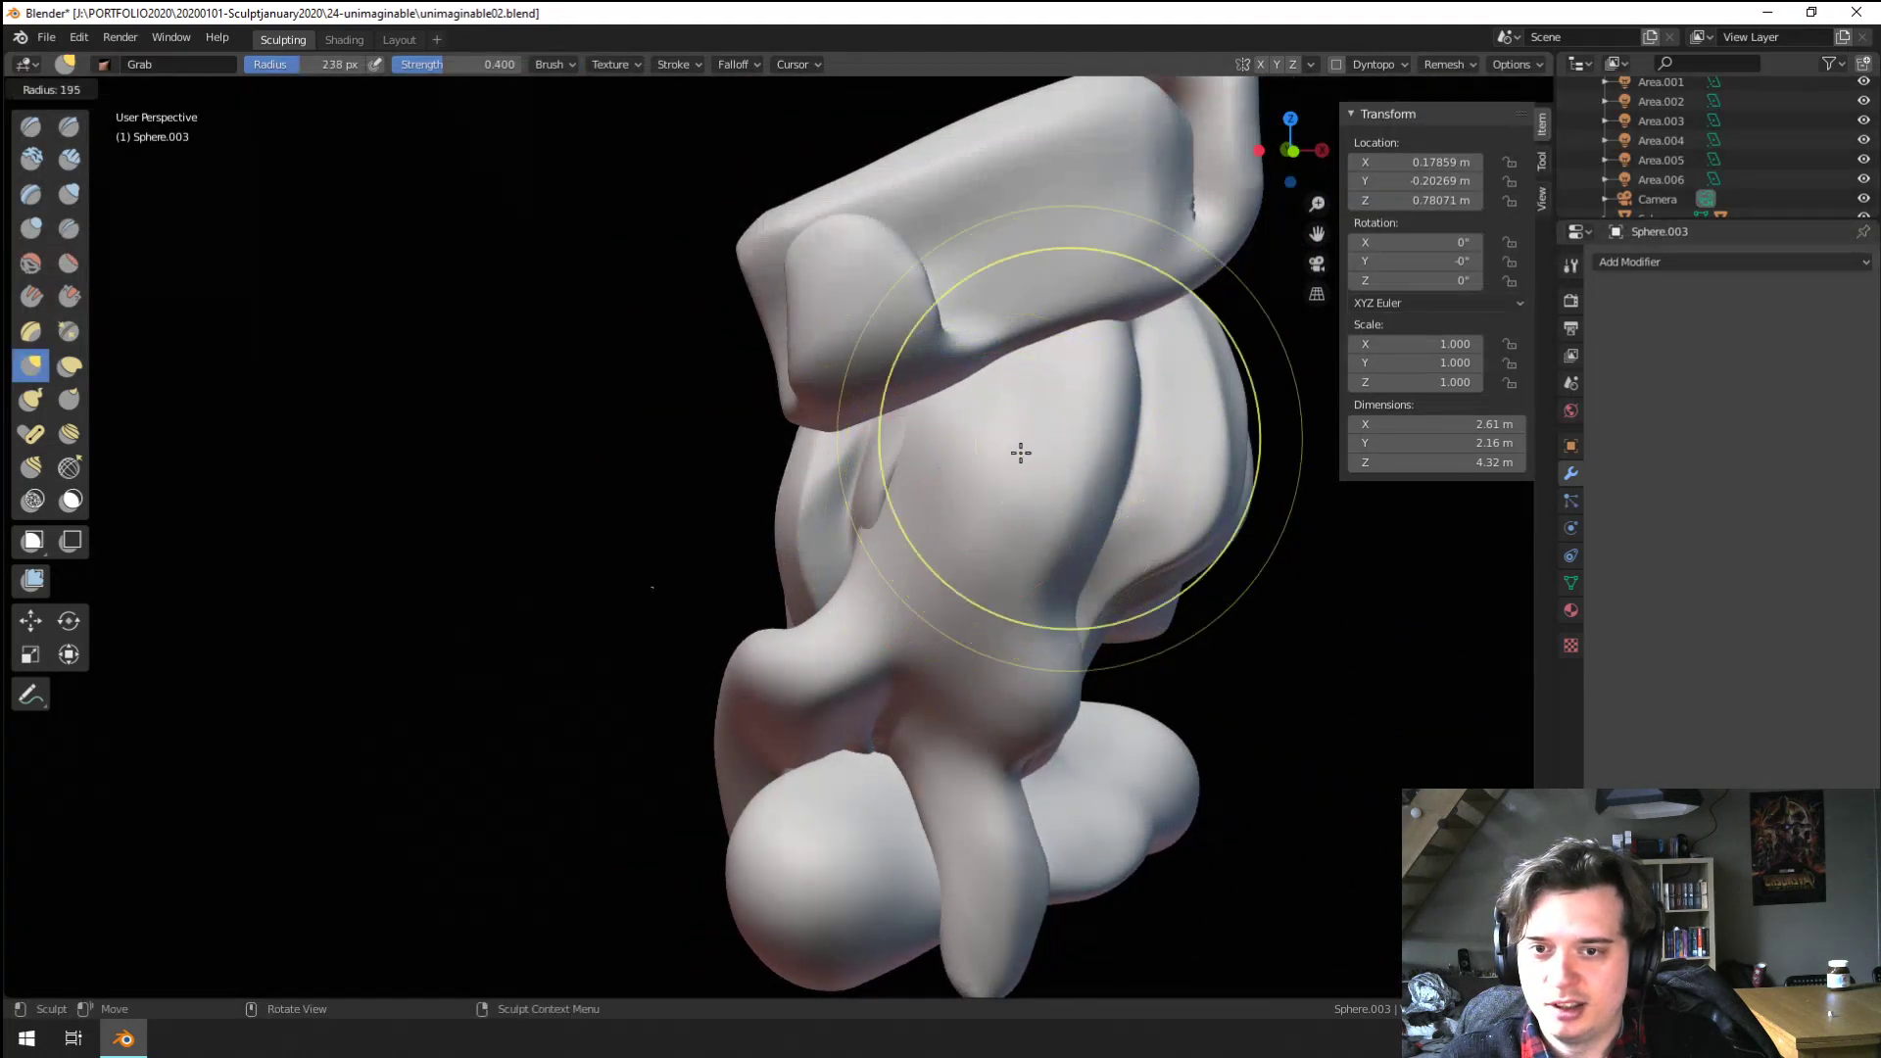
mouse_move(1016, 450)
left_mouse_down()
mouse_move(1125, 379)
mouse_move(1126, 399)
mouse_move(1149, 336)
mouse_move(1154, 353)
left_mouse_up()
key("f")
left_click(1086, 439)
left_click_drag(1107, 476, 1089, 490)
Scrape long planes into the rear lock below the hat brim with the Scrape/Peaks brush at 113 px and 134 px
mouse_move(1039, 500)
middle_mouse_down()
mouse_move(873, 522)
mouse_move(823, 549)
middle_mouse_up()
left_click(69, 297)
key("f")
left_click(774, 438)
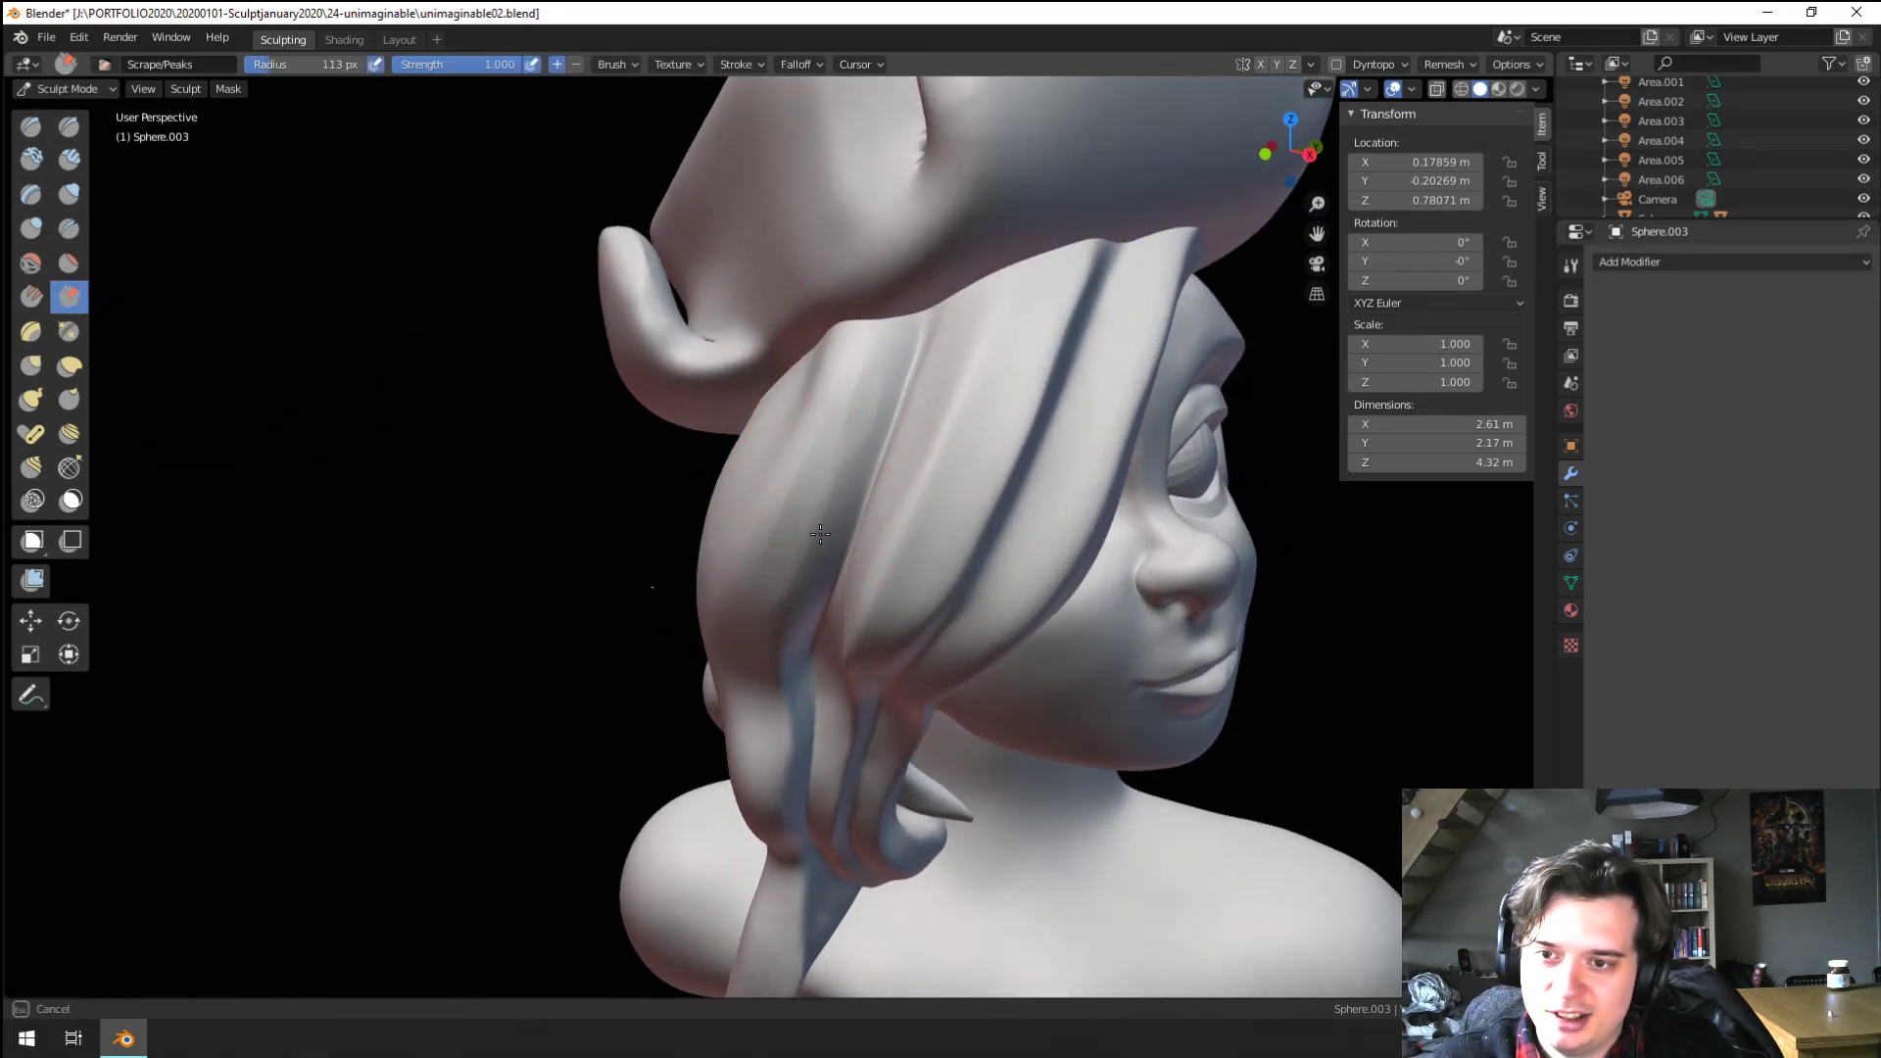
left_click_drag(746, 674, 743, 688)
key("f")
left_click(863, 392)
left_click_drag(858, 388, 774, 597)
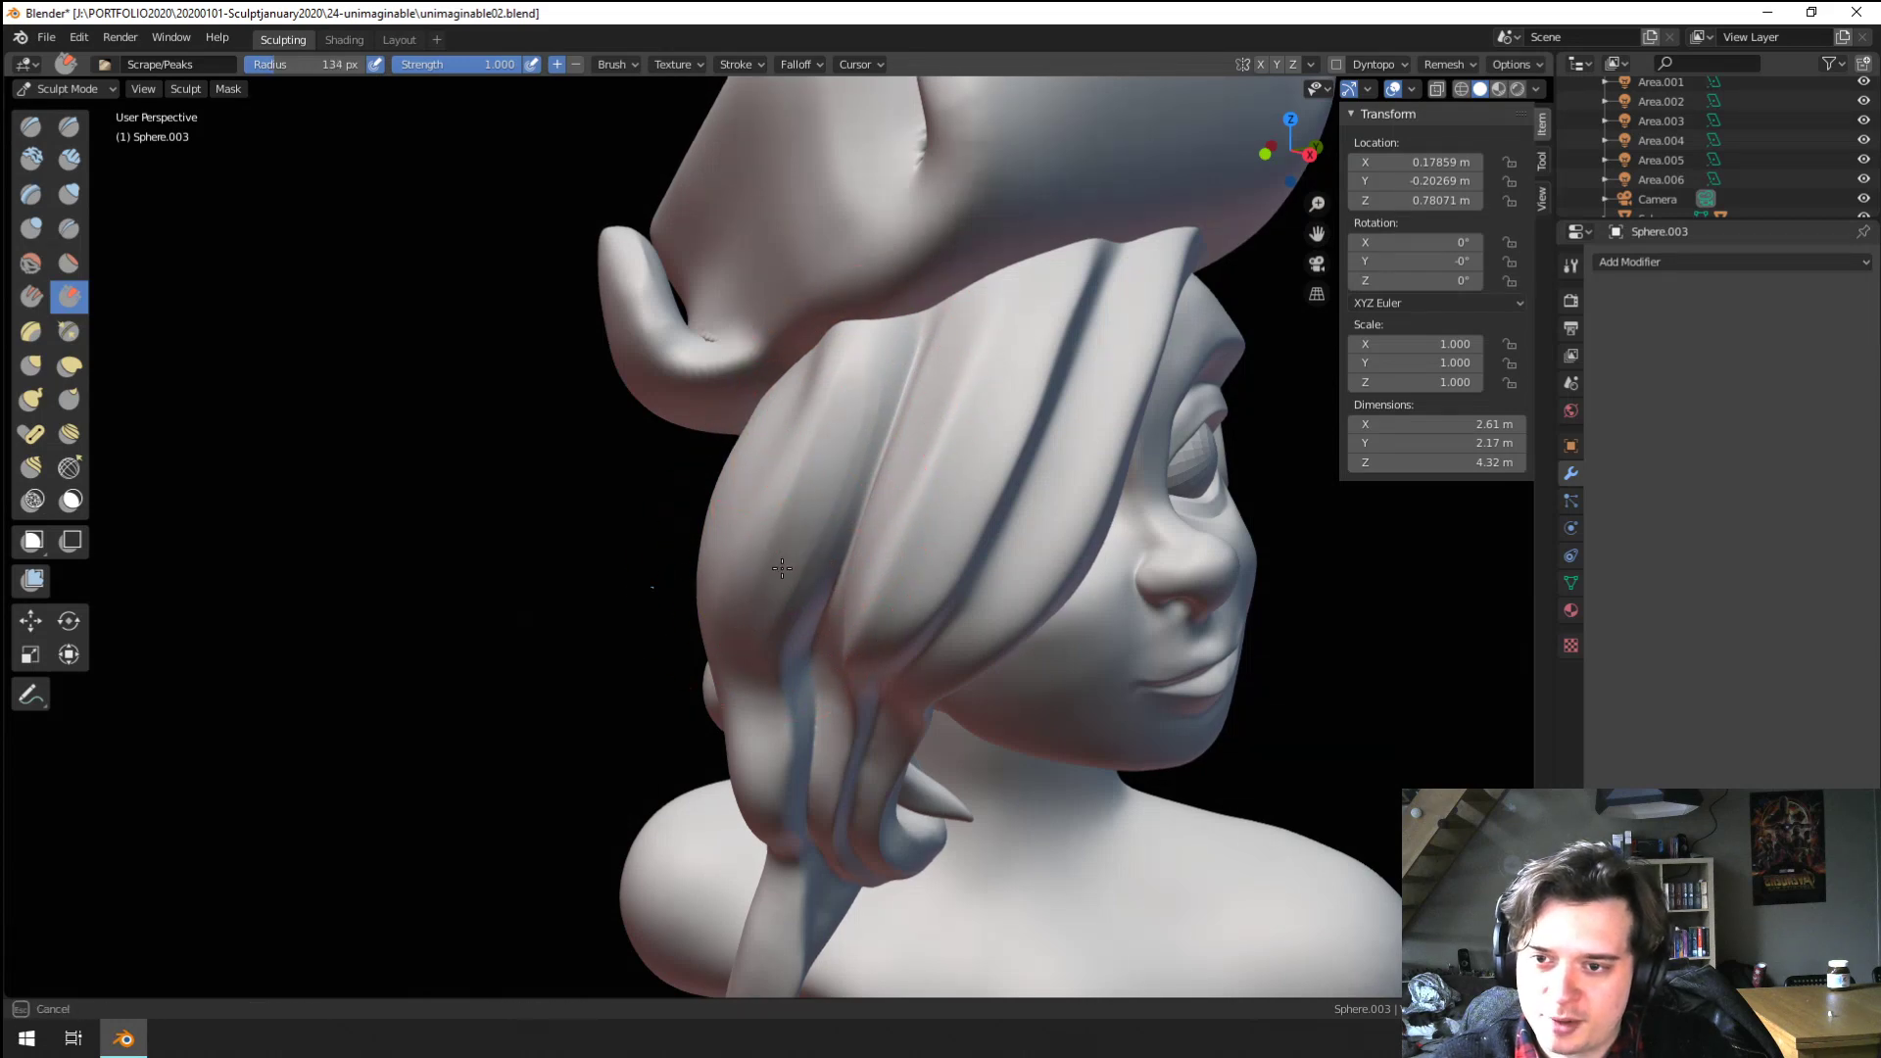
Scrape the rear lock's outer edge and lower bend into cleaner planes with the Scrape/Peaks brush at 123 px and 127 px
key("f")
mouse_move(764, 578)
middle_mouse_down()
mouse_move(749, 509)
mouse_move(795, 480)
middle_mouse_up()
left_click(903, 438)
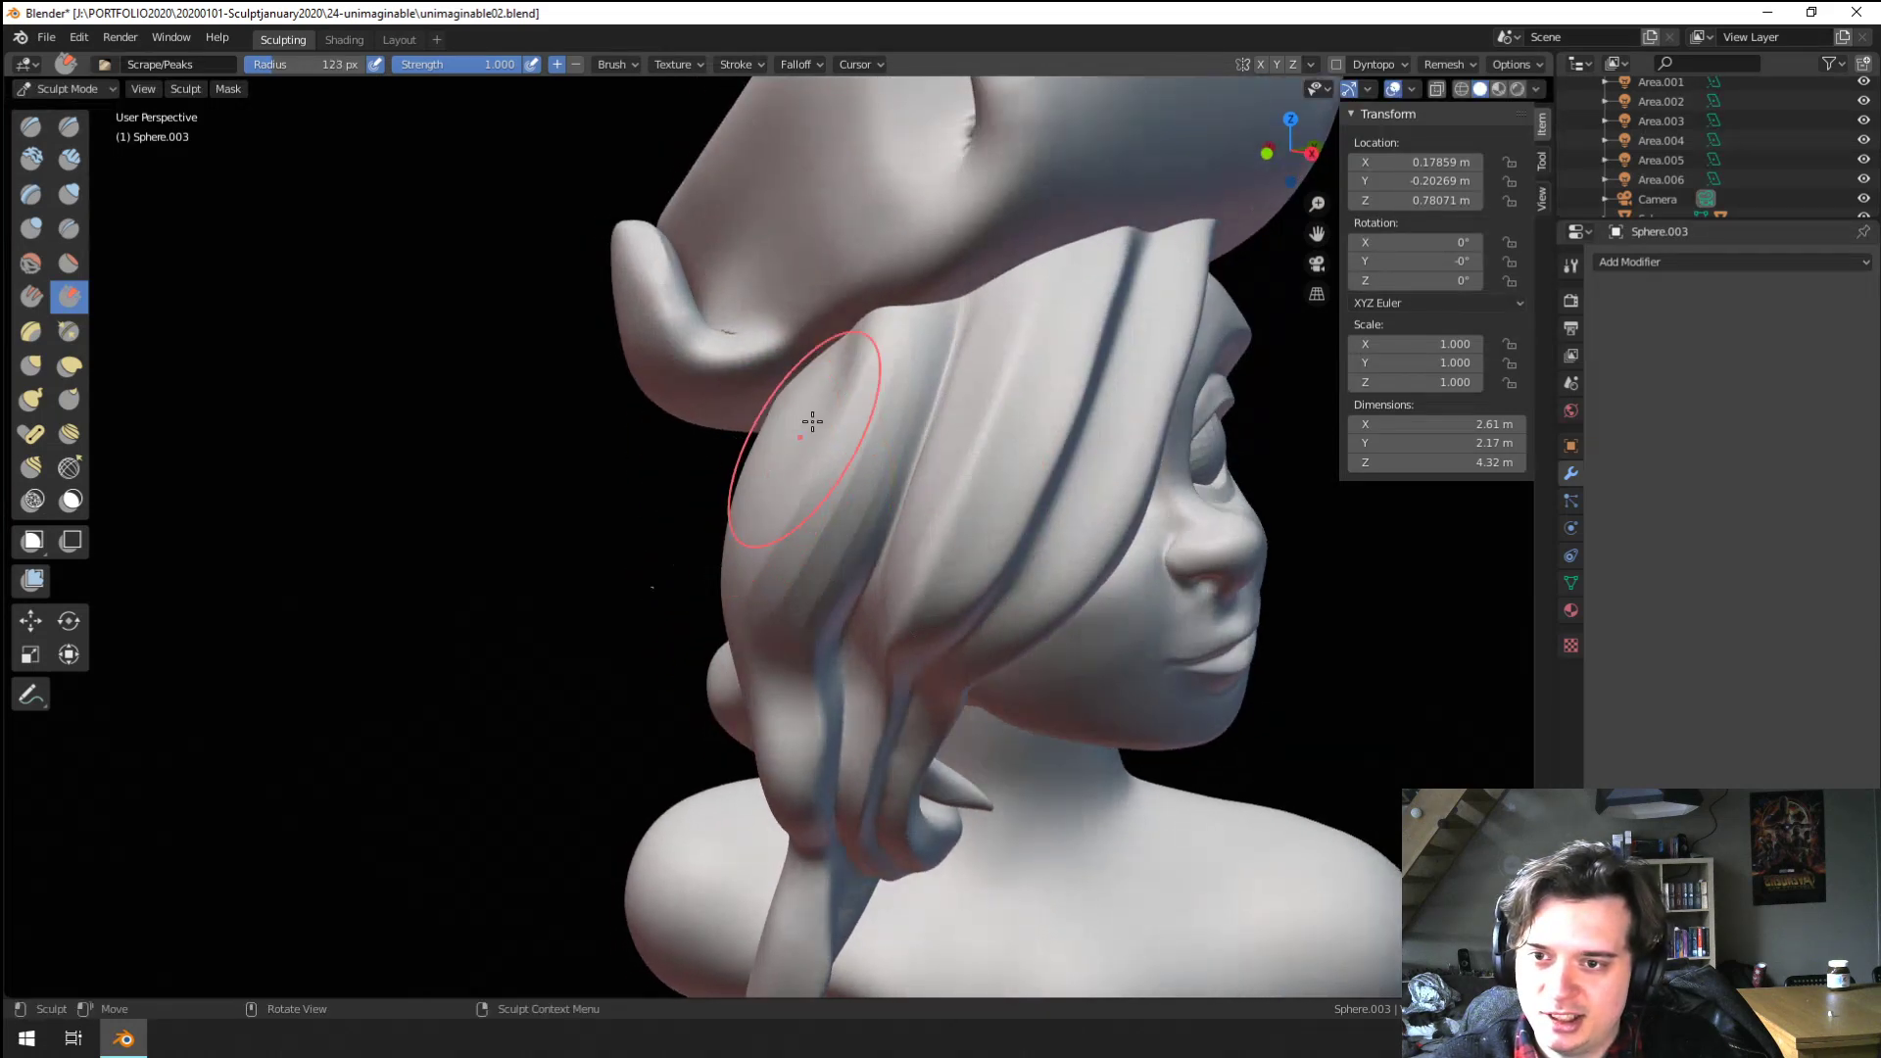
mouse_move(777, 631)
middle_mouse_down()
mouse_move(686, 588)
mouse_move(727, 580)
mouse_move(712, 500)
middle_mouse_up()
left_click_drag(709, 495, 736, 443)
left_click_drag(749, 534, 742, 420)
left_click_drag(742, 485, 737, 439)
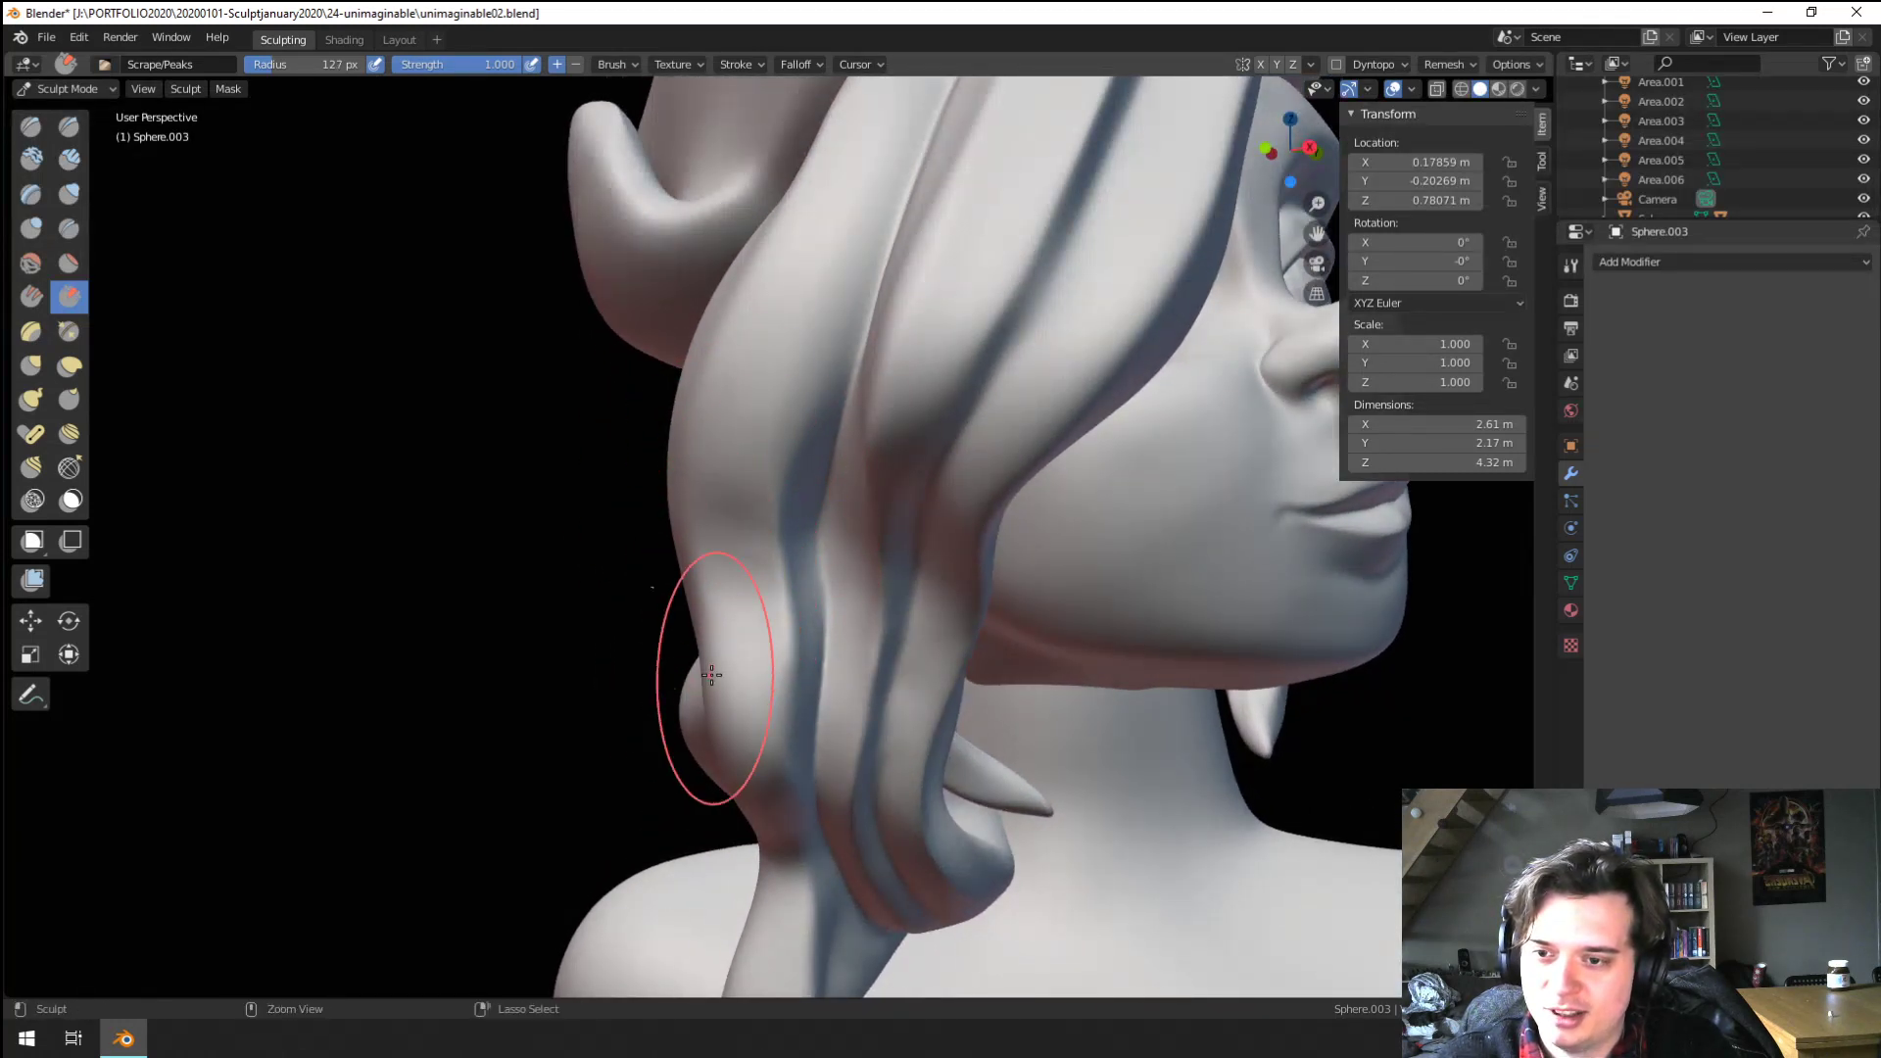
Carve a long groove down the rear lock from the hat brim with the Crease brush at 106 px
mouse_move(709, 632)
middle_mouse_down()
mouse_move(713, 549)
mouse_move(735, 570)
mouse_move(686, 510)
middle_mouse_up()
scroll(686, 510, "up", 4)
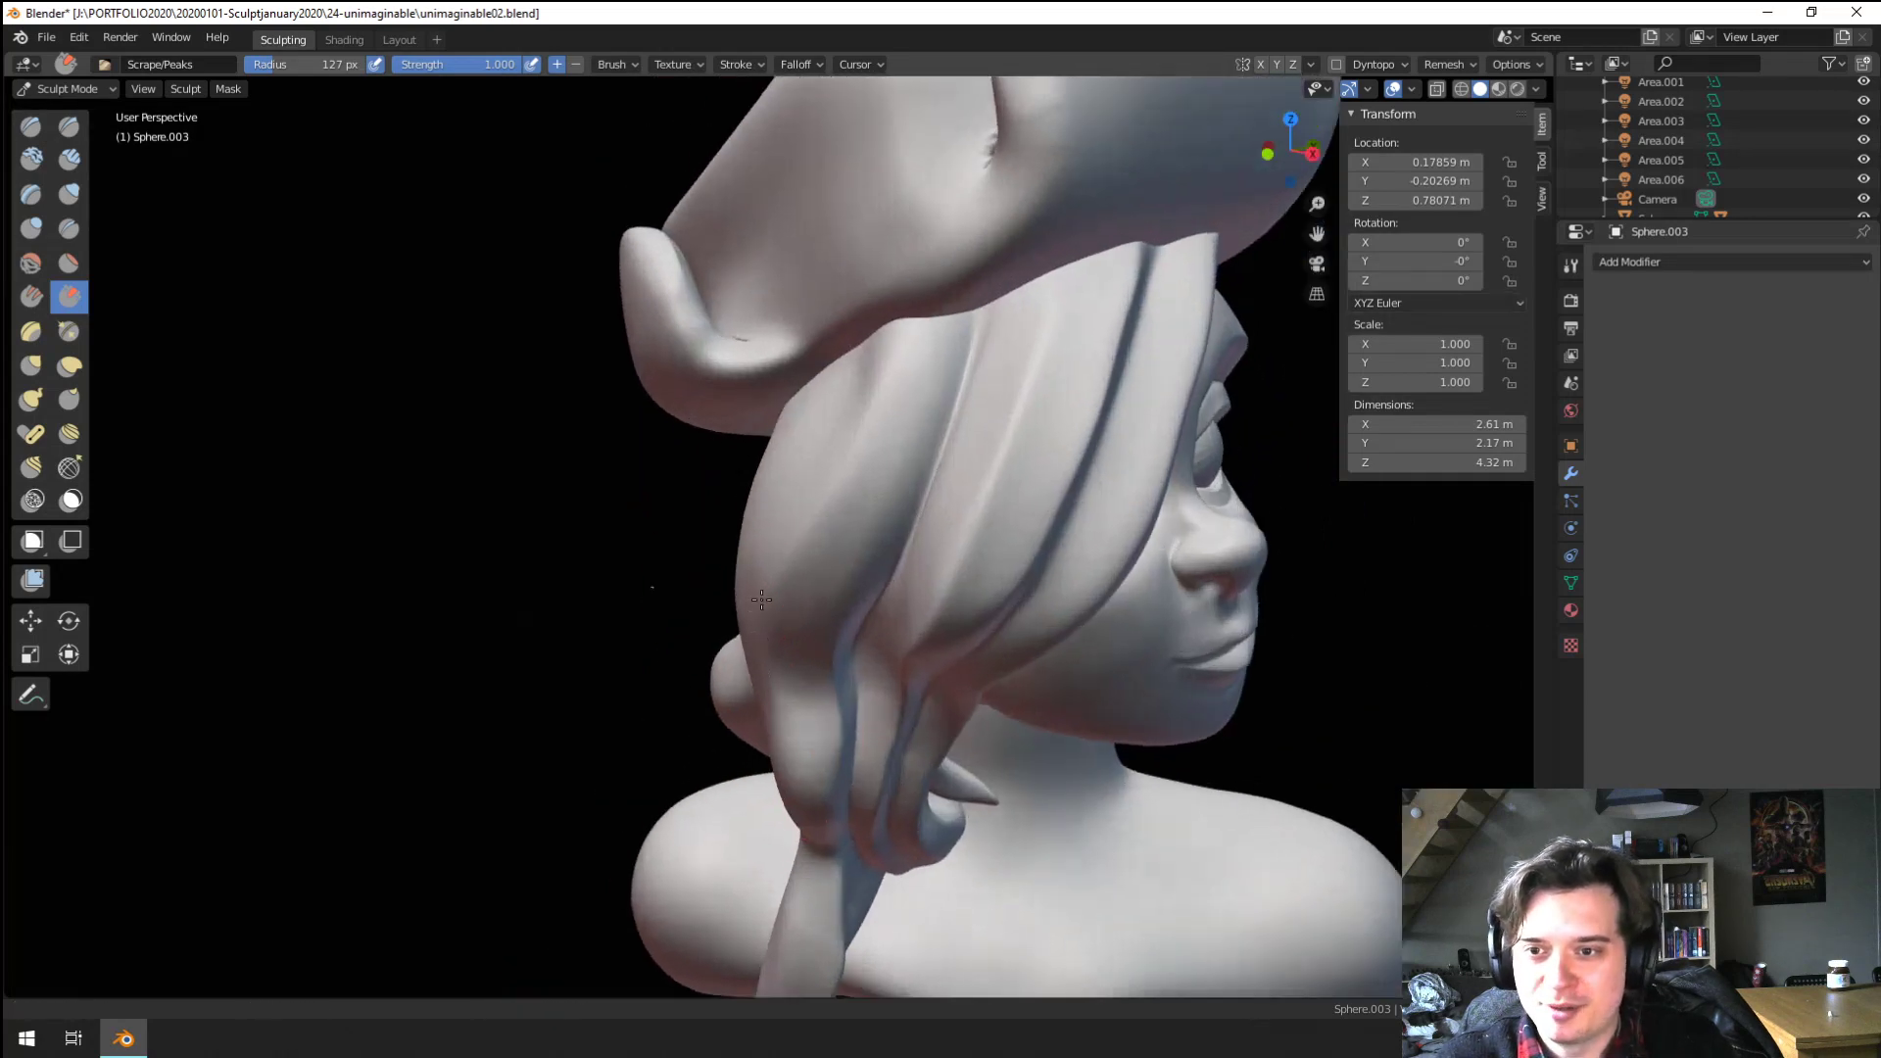
left_click(69, 228)
key("f")
left_click(790, 445)
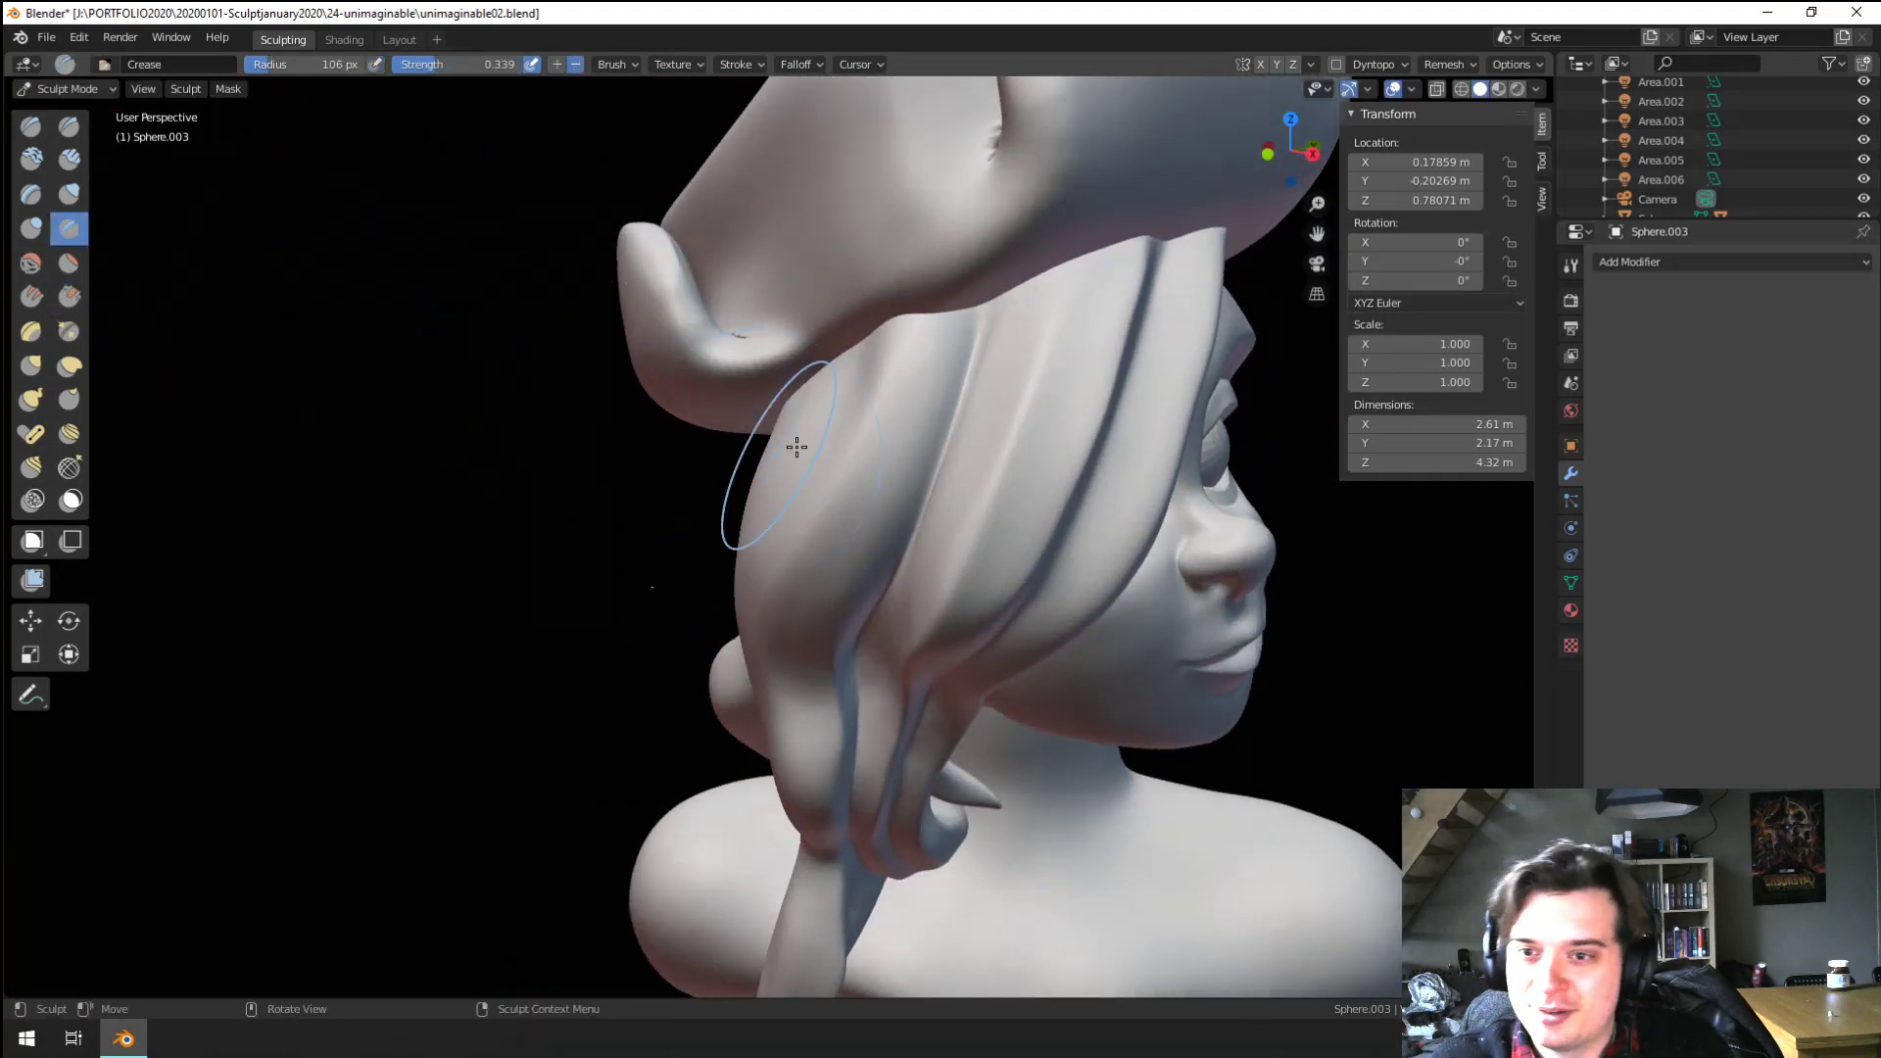
left_click_drag(885, 331, 784, 592)
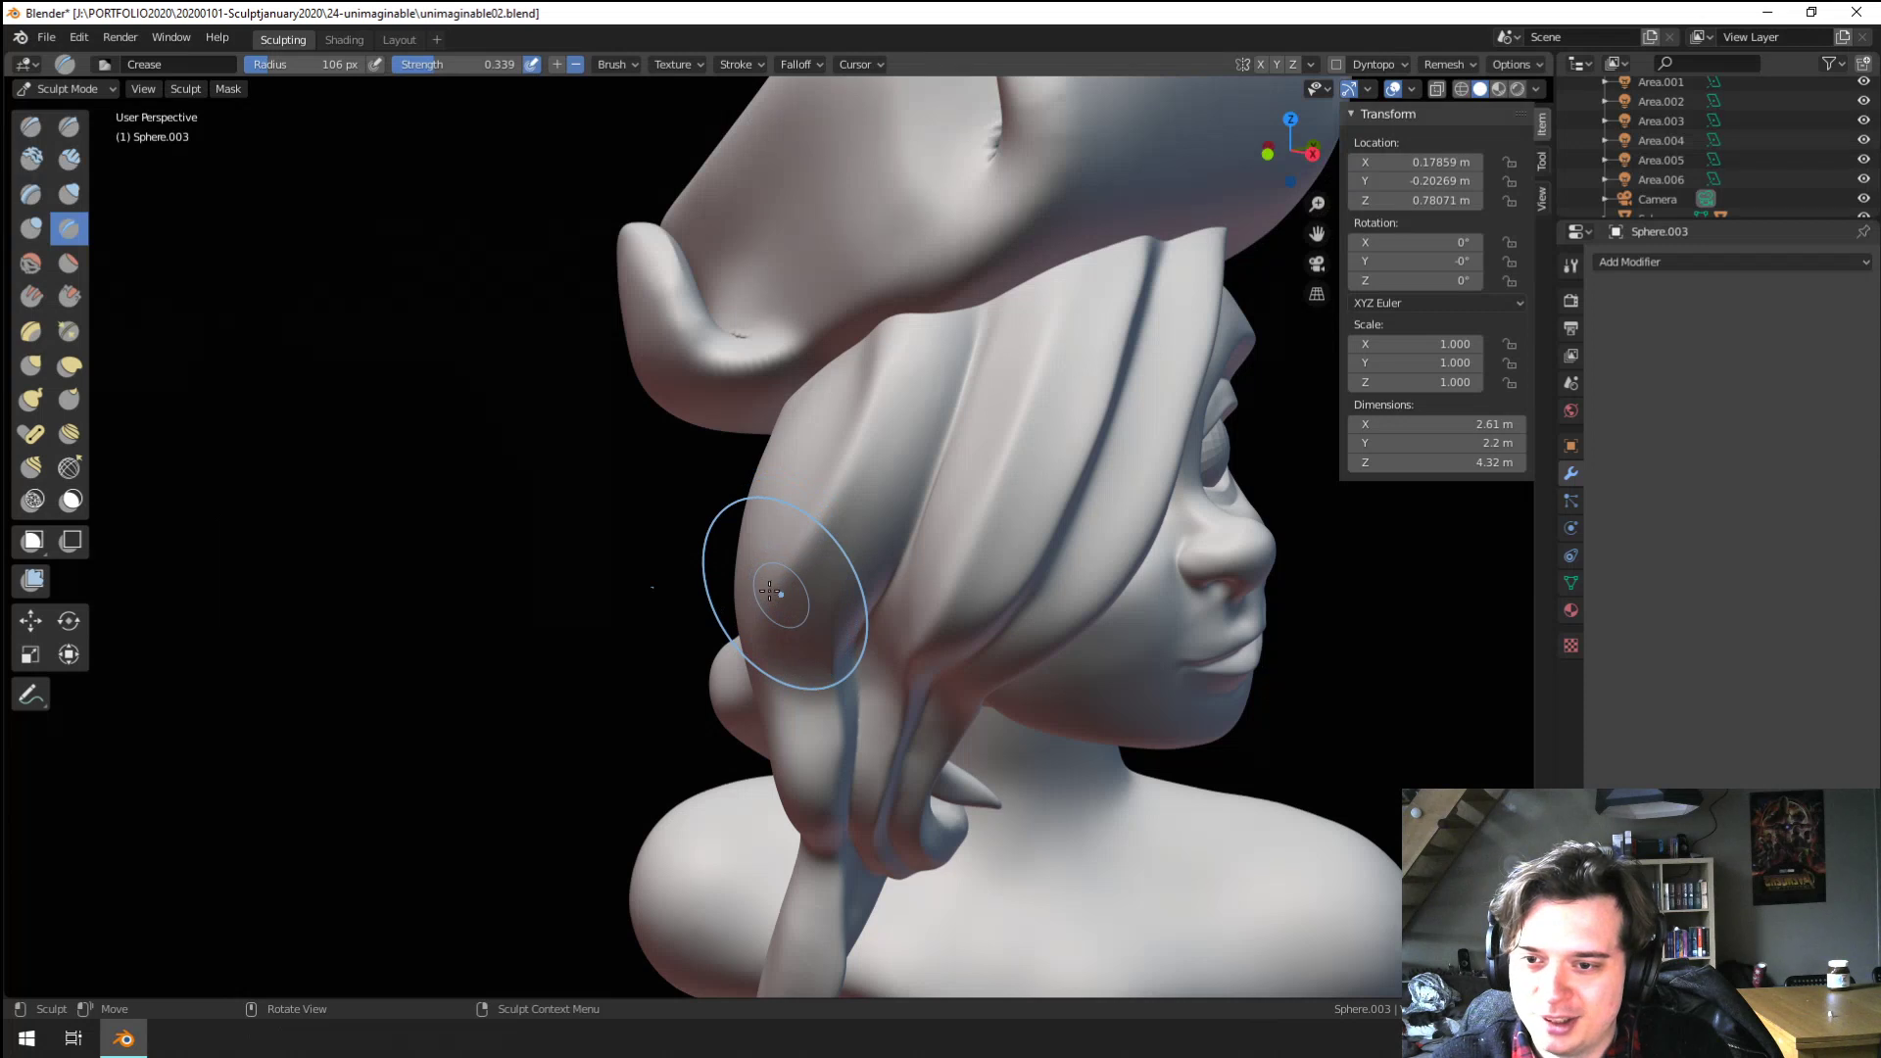
Continue the rear lock's groove down the outer strand toward the hair tail with the Crease brush at 76 px
middle_click_drag(784, 587, 780, 529)
key("f")
left_click(774, 535)
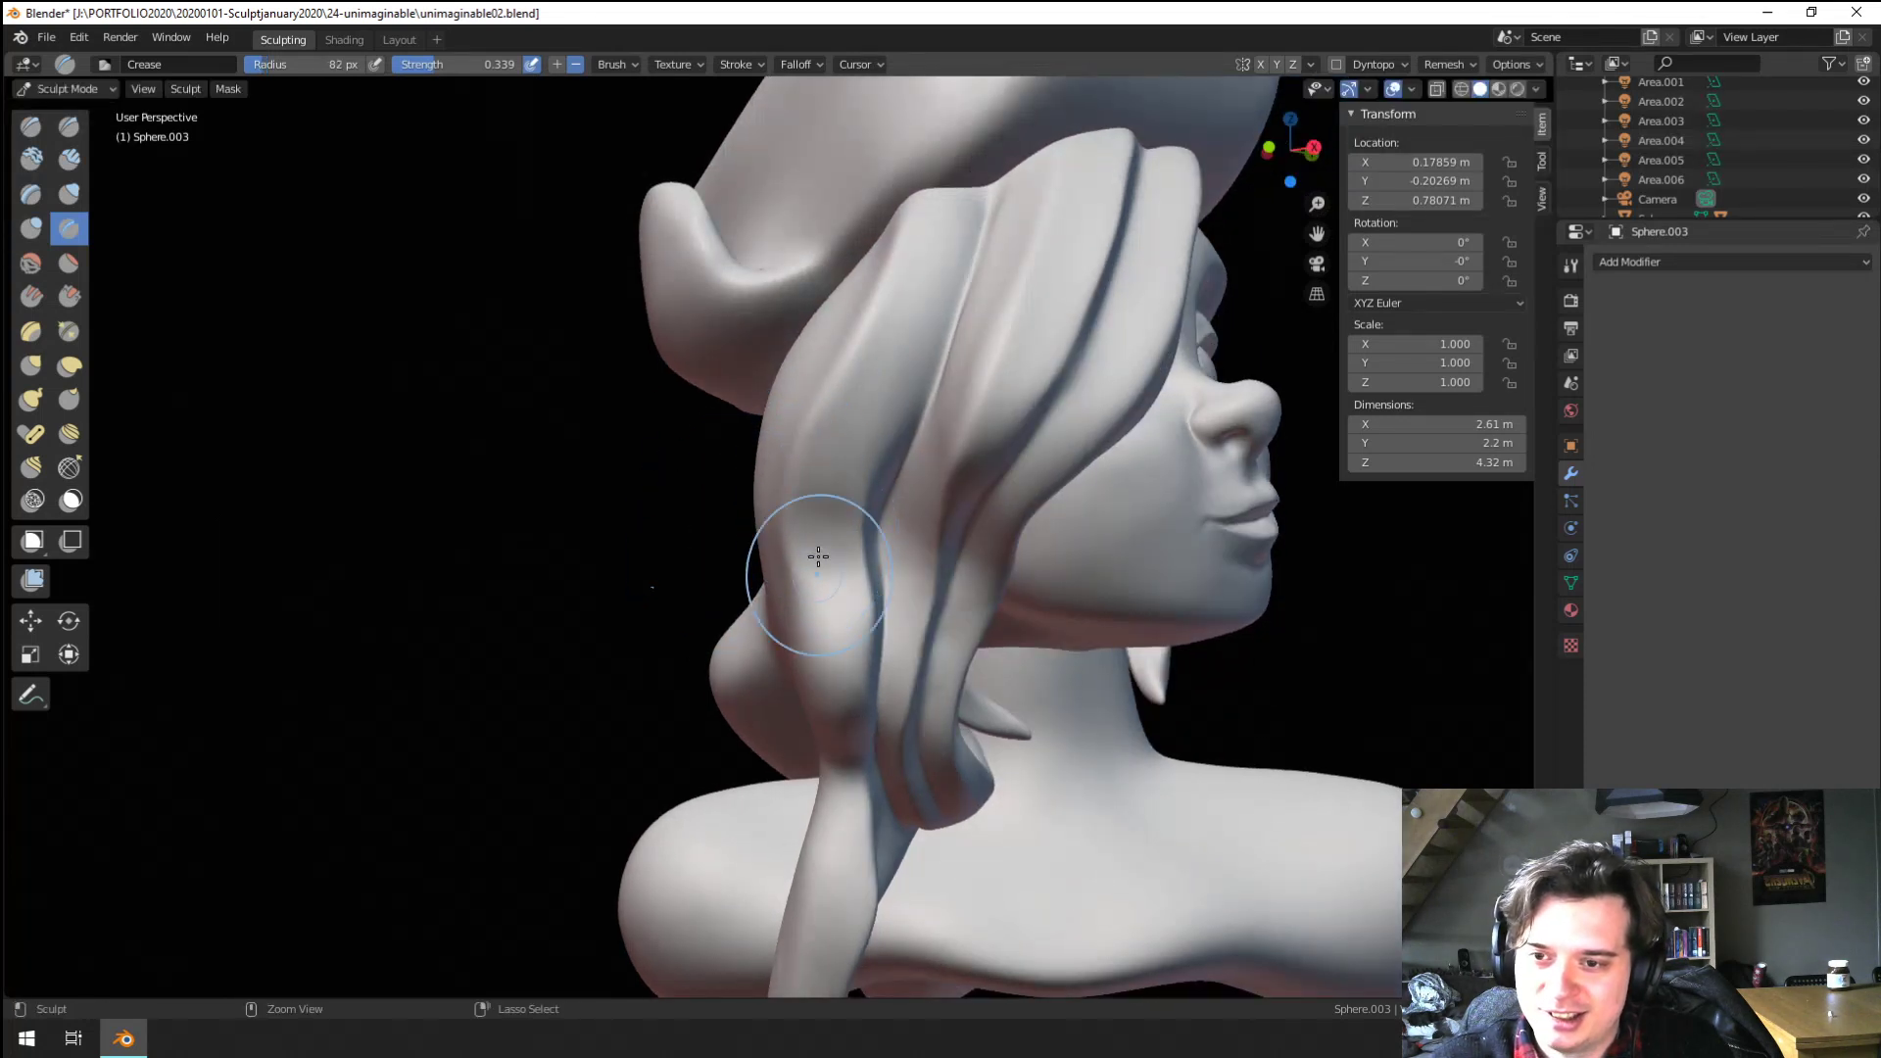
middle_click_drag(779, 642, 815, 496)
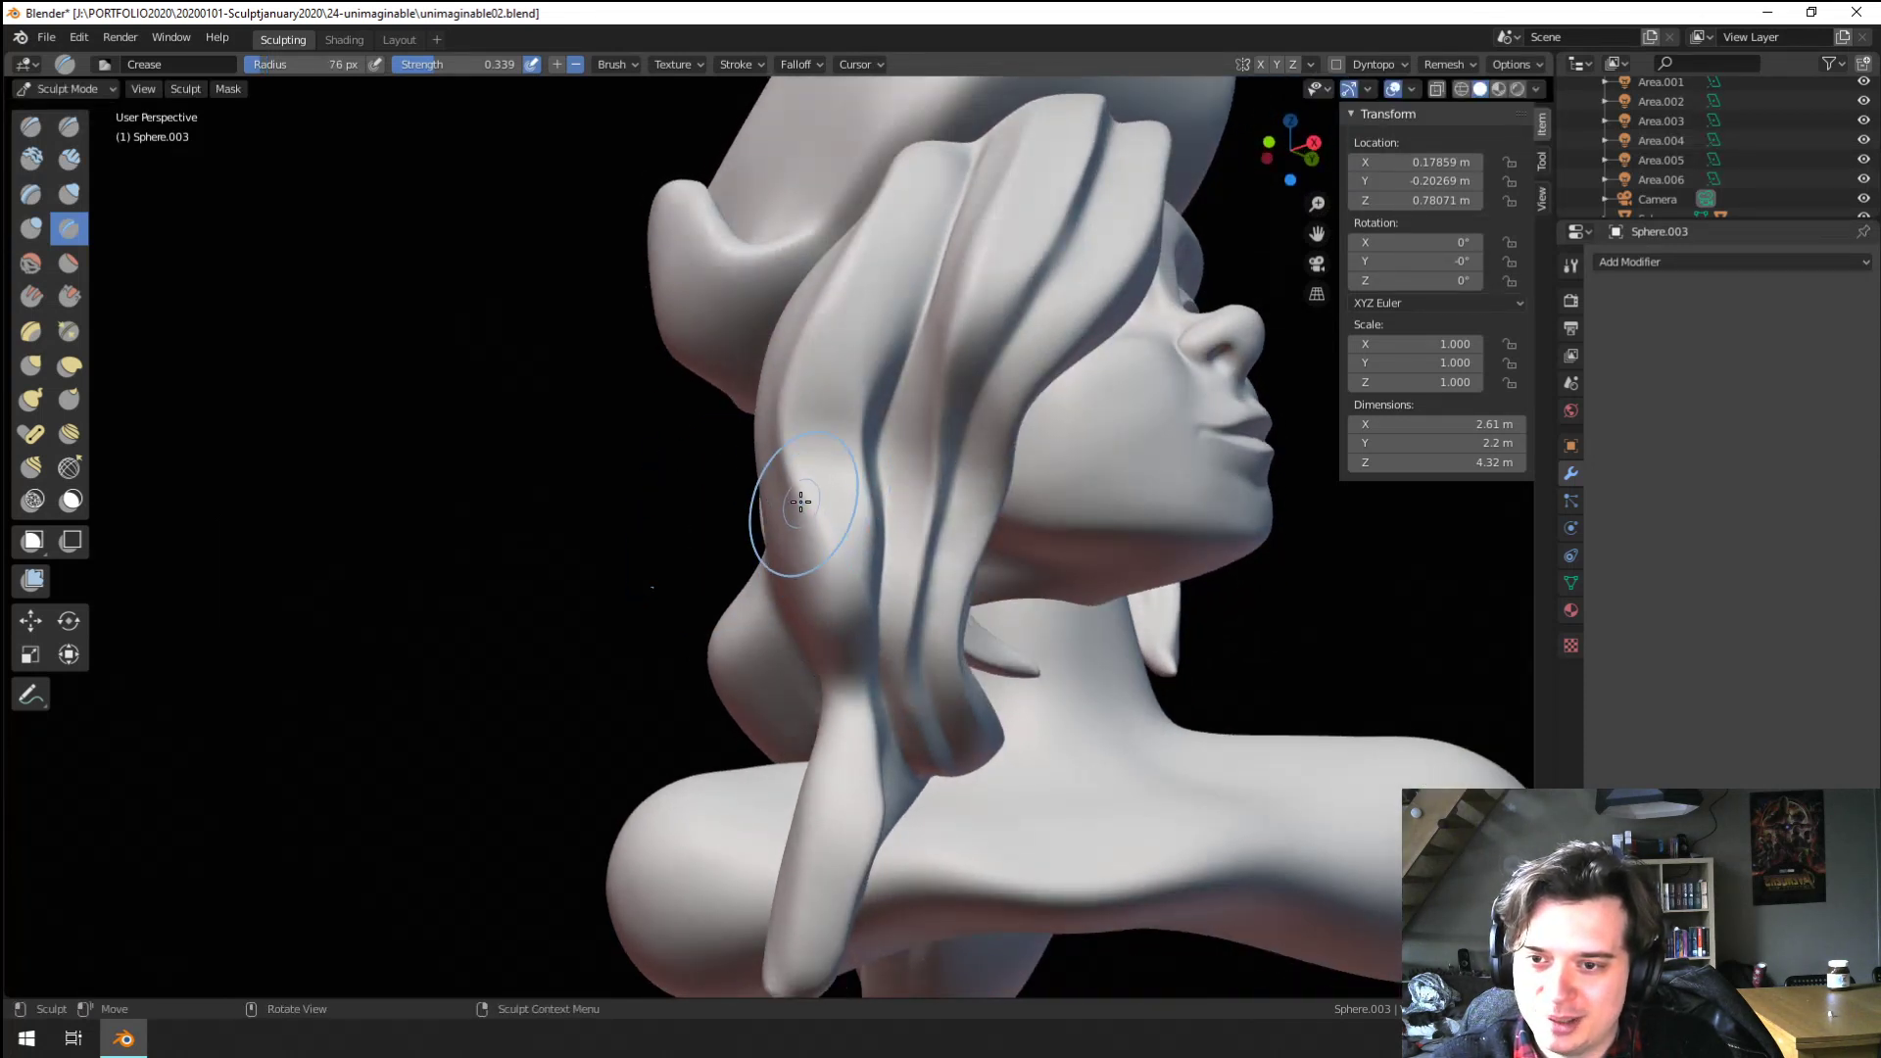
left_click_drag(801, 502, 814, 574)
middle_click_drag(814, 574, 848, 521)
mouse_move(869, 504)
left_mouse_down()
mouse_move(874, 605)
mouse_move(834, 795)
mouse_move(777, 756)
left_mouse_up()
Reshape the hair tail over the shoulder into a smoother inward bend with the Grab brush at 131 px
mouse_move(777, 756)
middle_mouse_down()
mouse_move(693, 797)
mouse_move(588, 799)
middle_mouse_up()
key("g")
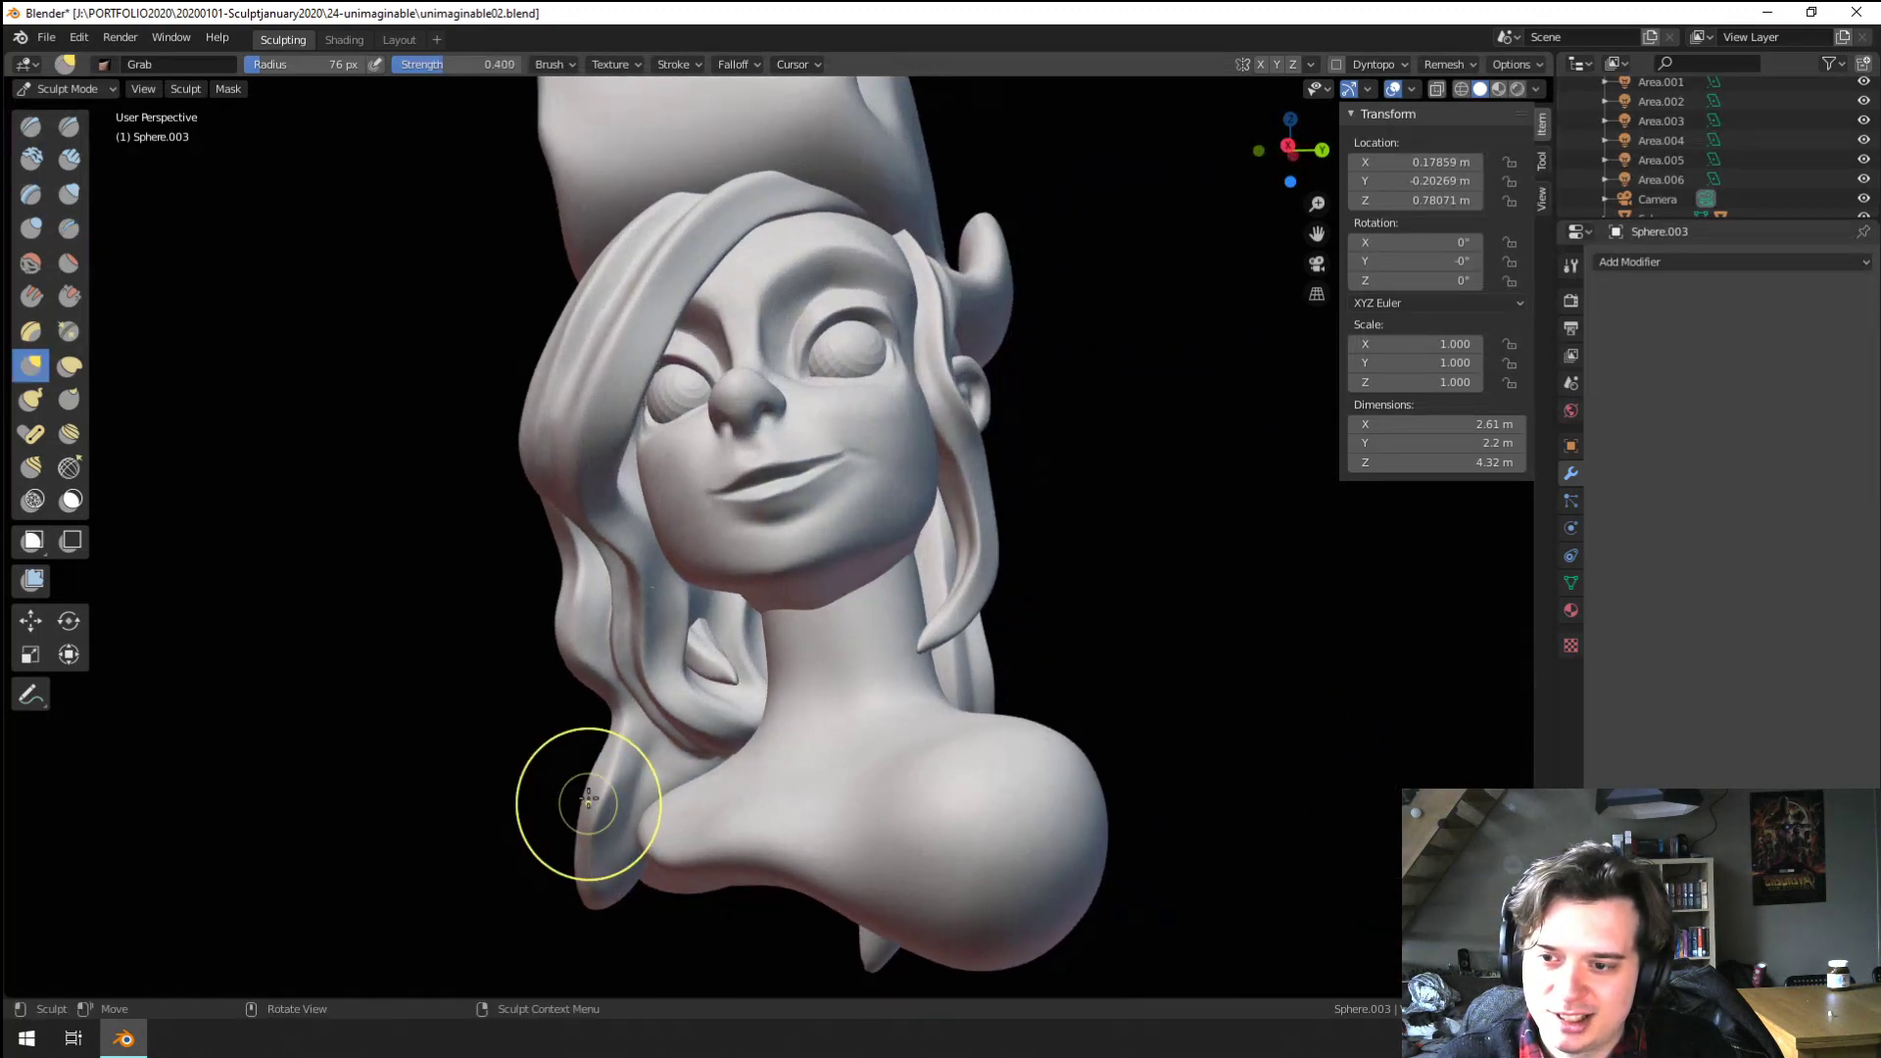
key("f")
left_click(642, 796)
left_click_drag(620, 741, 636, 748)
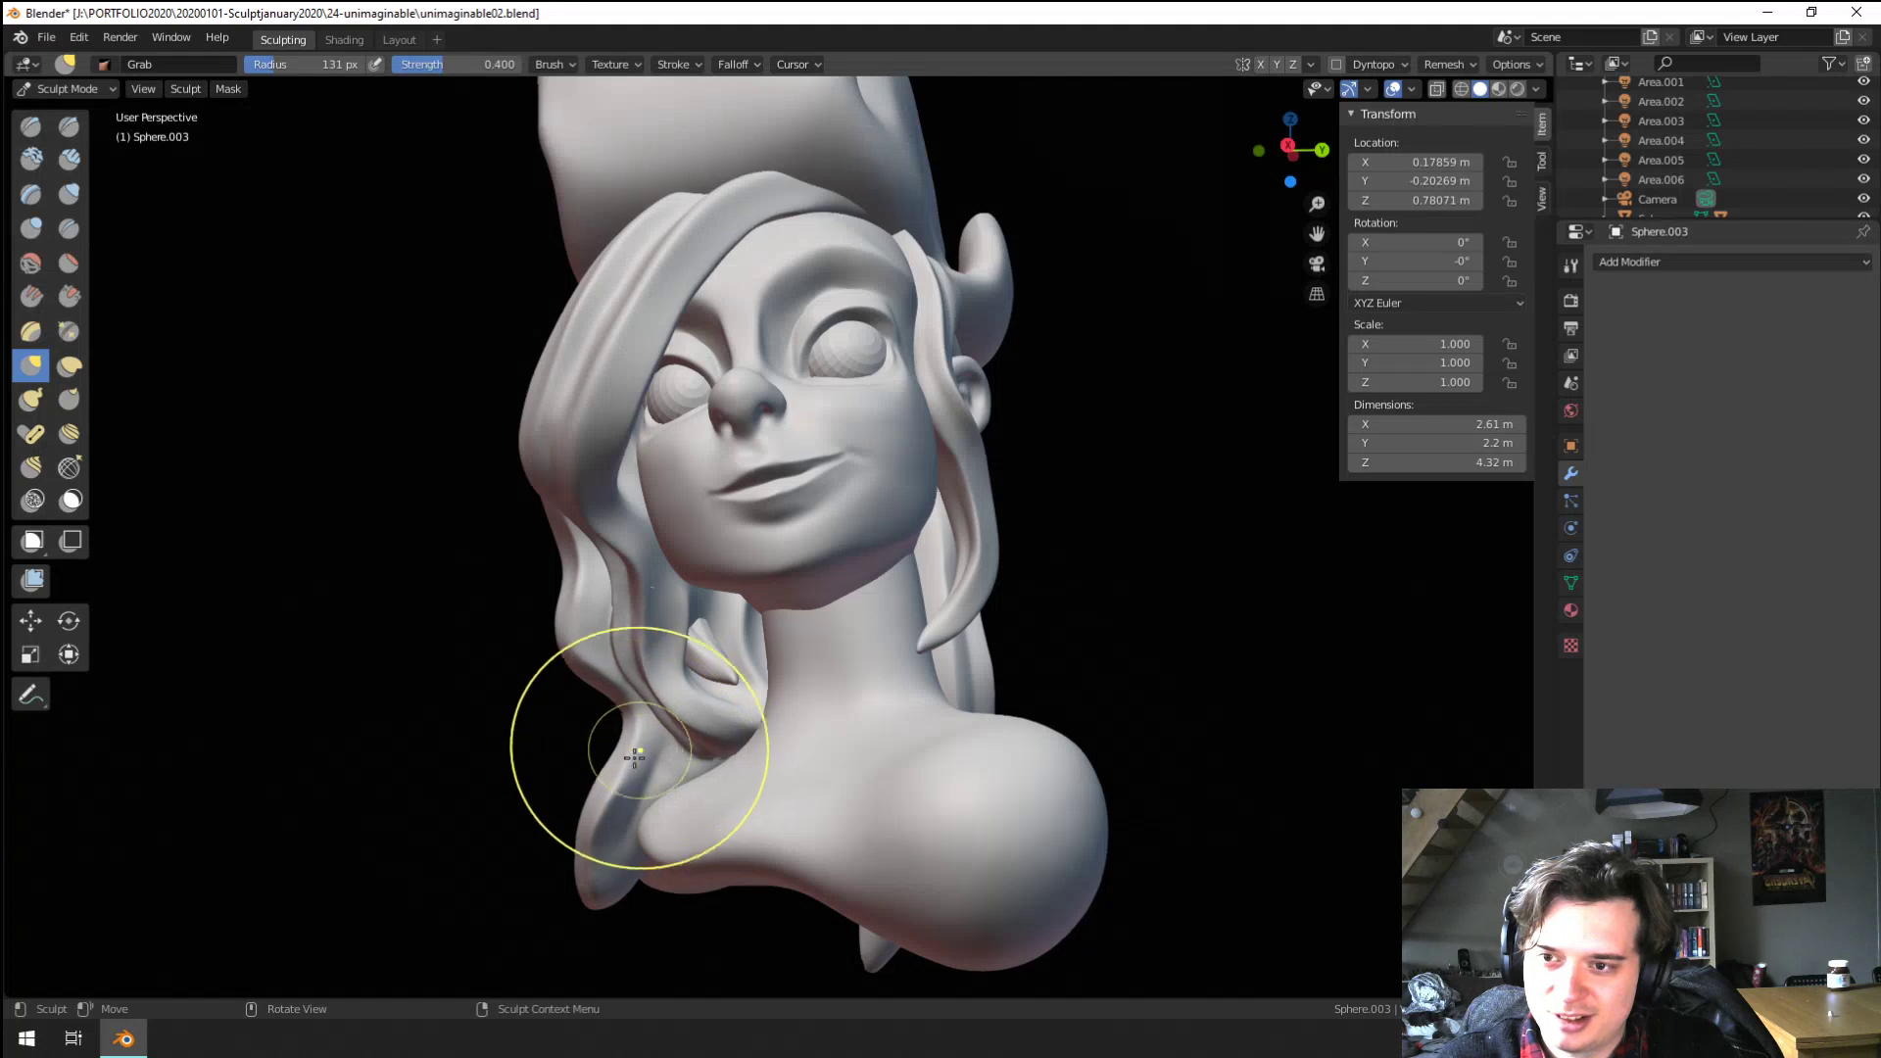
mouse_move(590, 823)
left_mouse_down()
mouse_move(635, 806)
mouse_move(619, 840)
left_mouse_up()
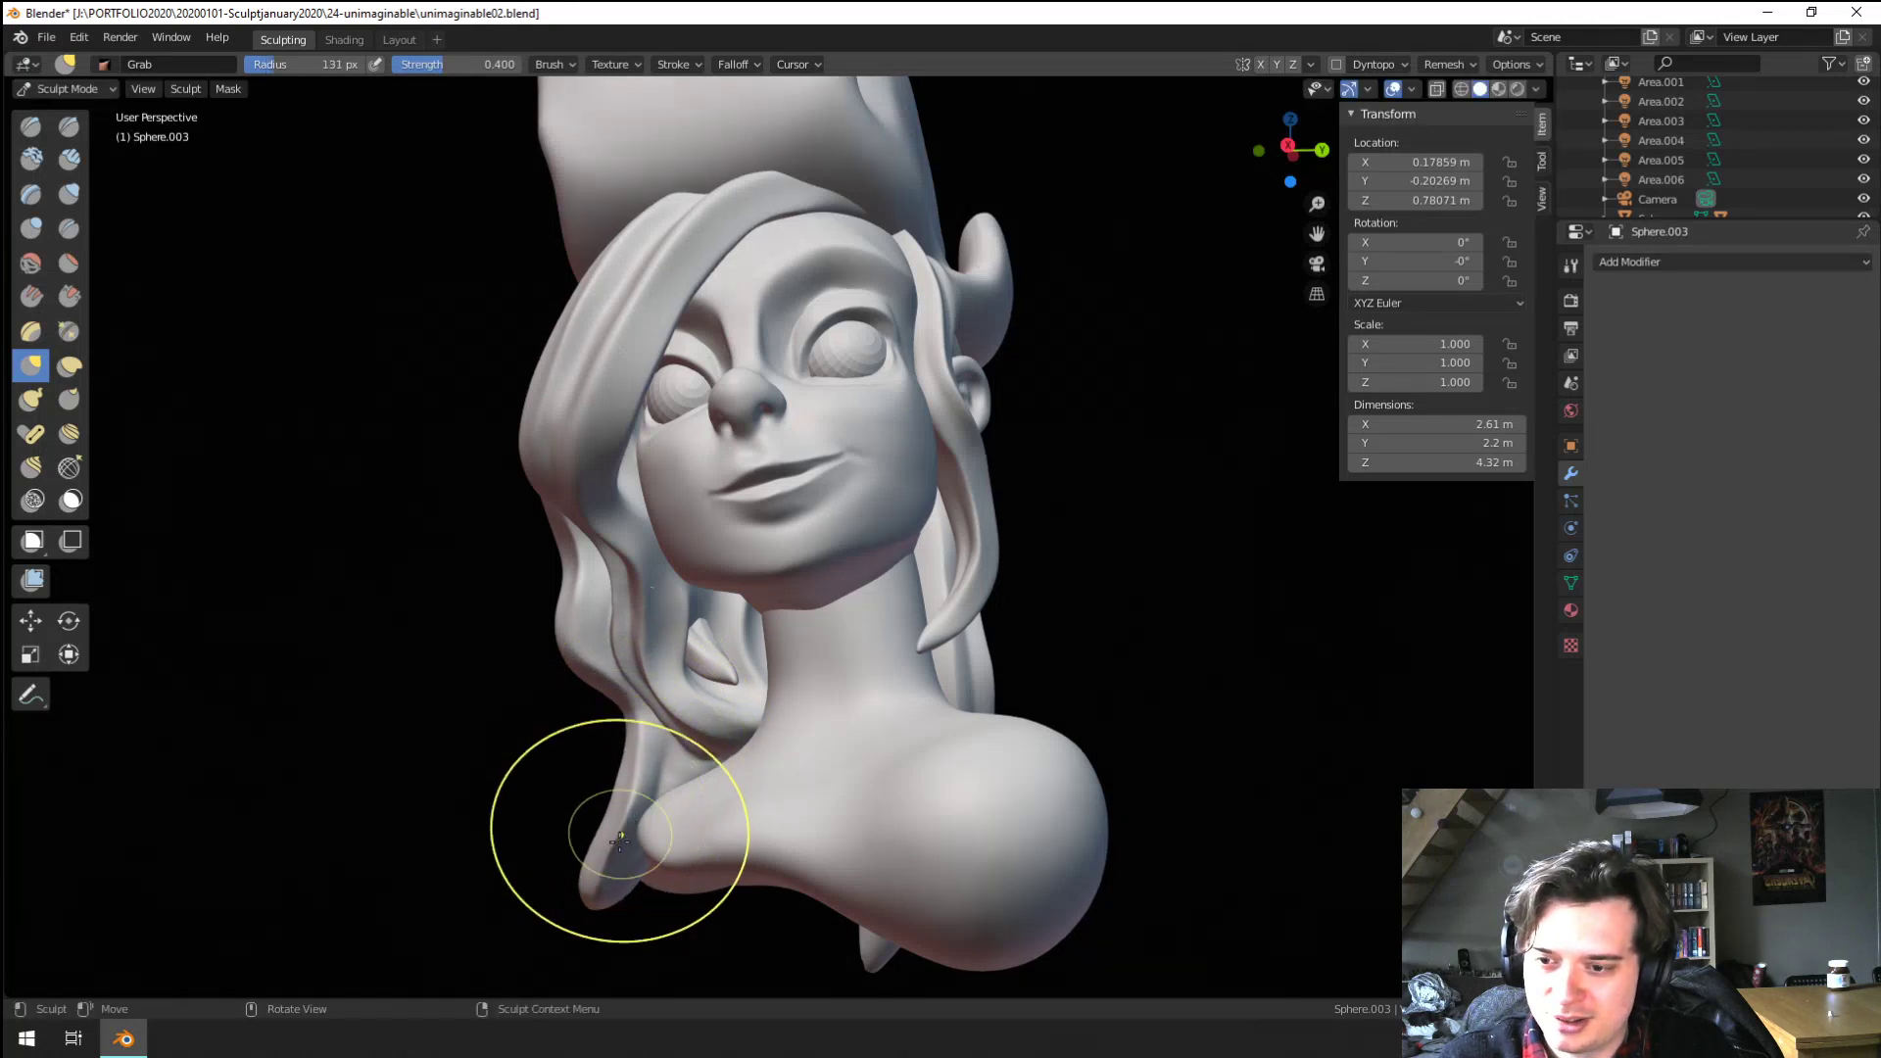
Pull the hair tail's tip outward into a flicked curl with the Snake Hook brush at 91 px
middle_click_drag(612, 850, 640, 694, "shift")
left_click(31, 399)
key("f")
left_click(550, 702)
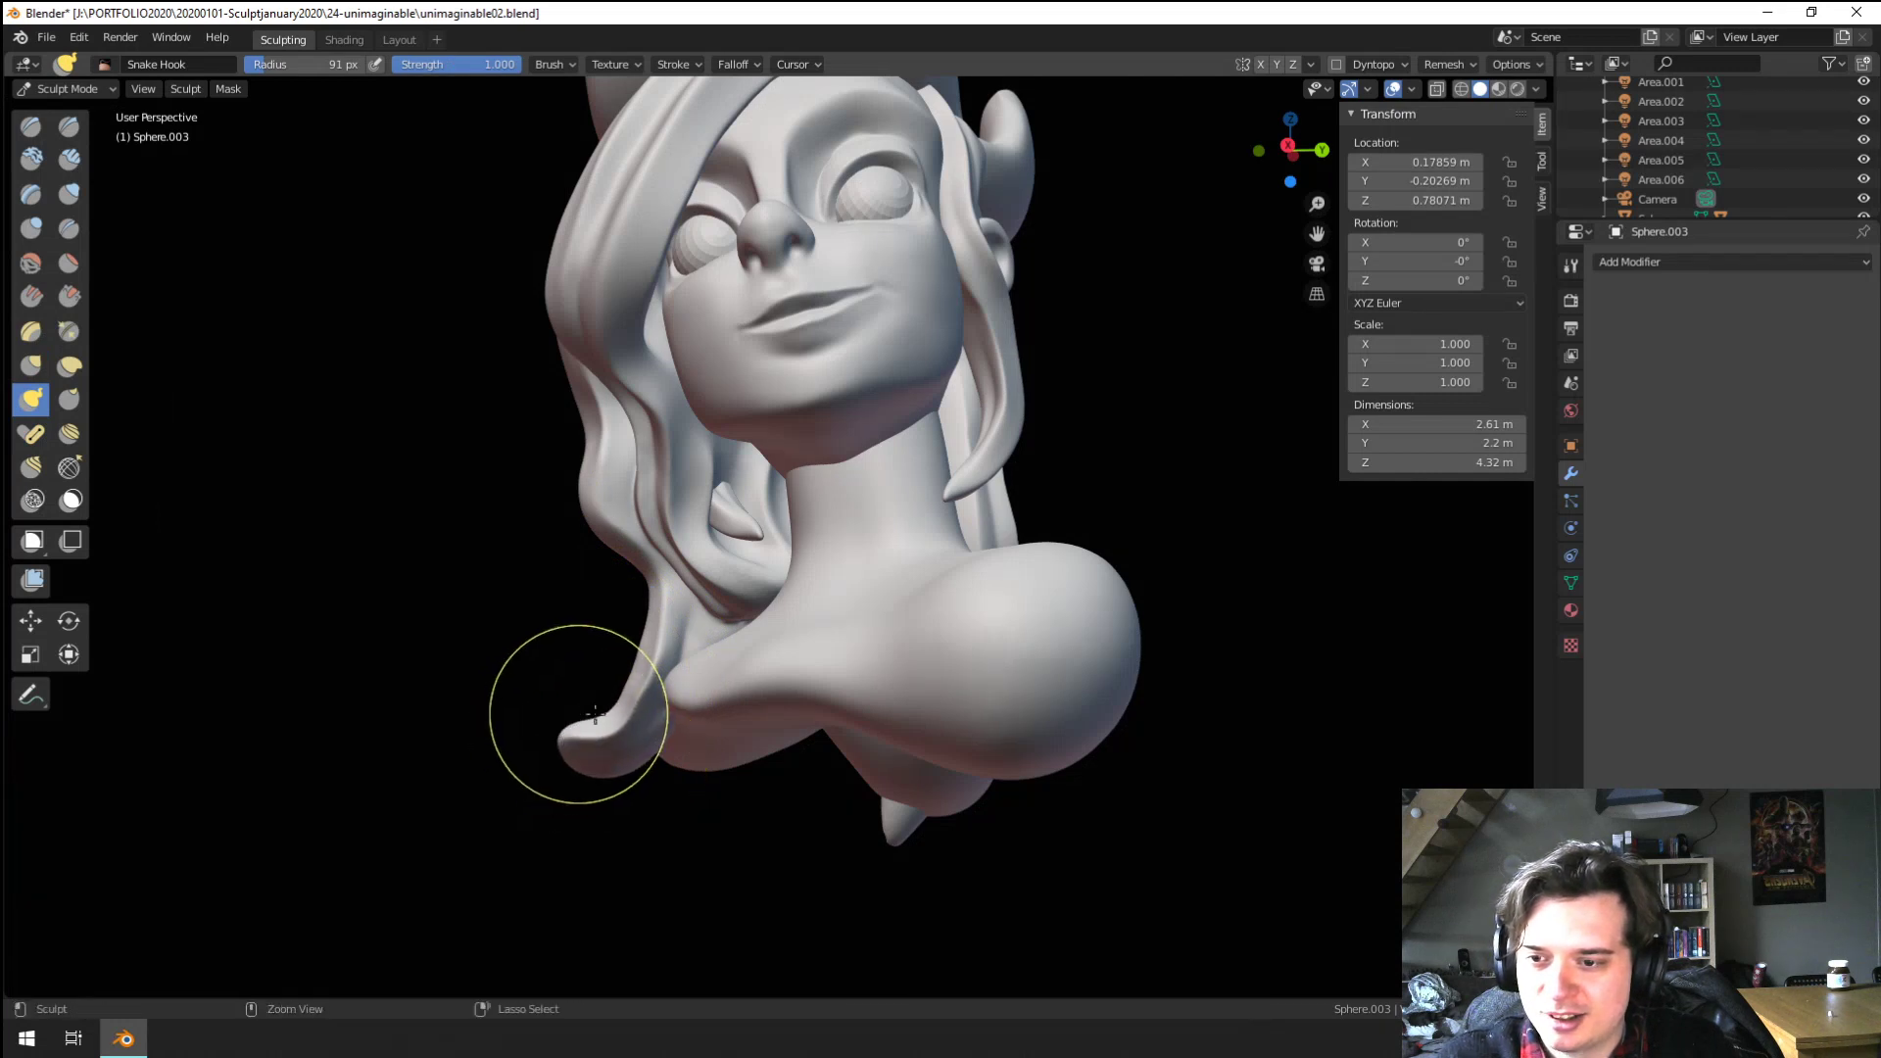
left_click_drag(561, 736, 560, 723)
middle_click_drag(568, 704, 551, 721)
Adjust the bend of the flicked hair tail with the Grab brush at 112 px
key("g")
key("f")
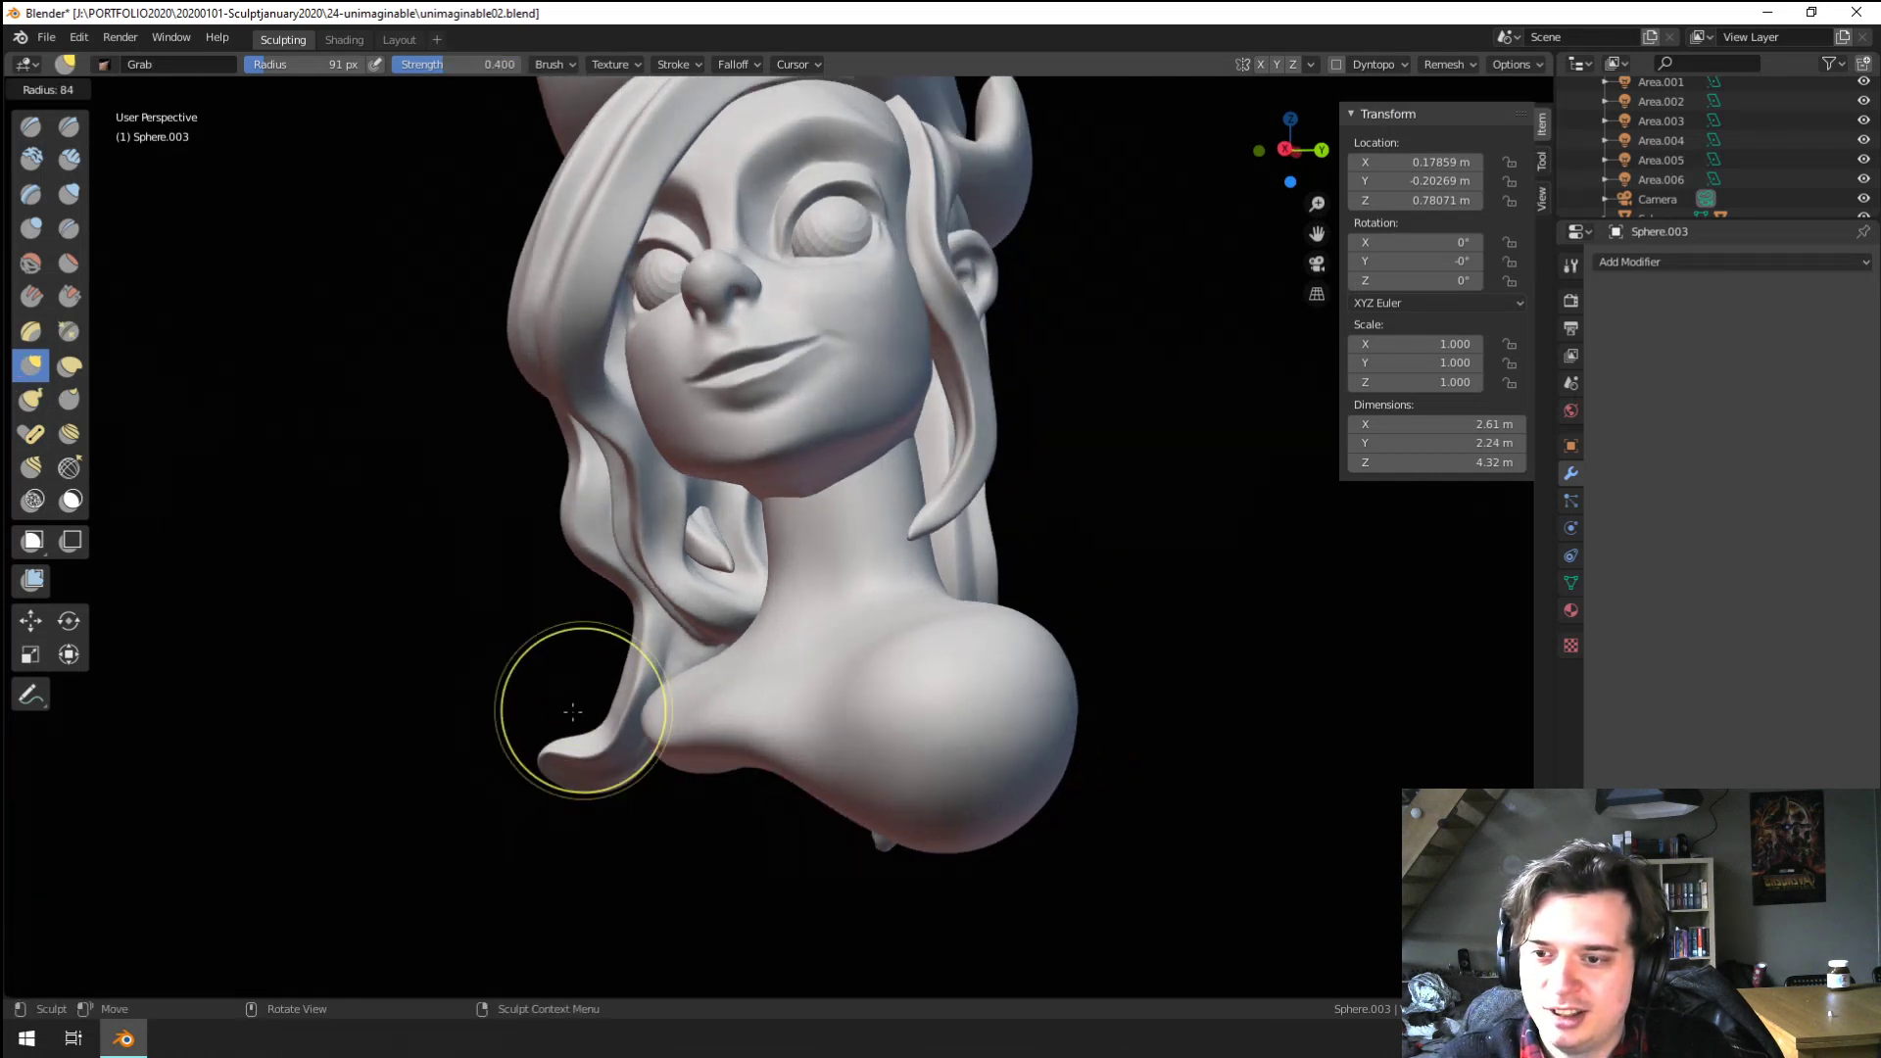
left_click(676, 705)
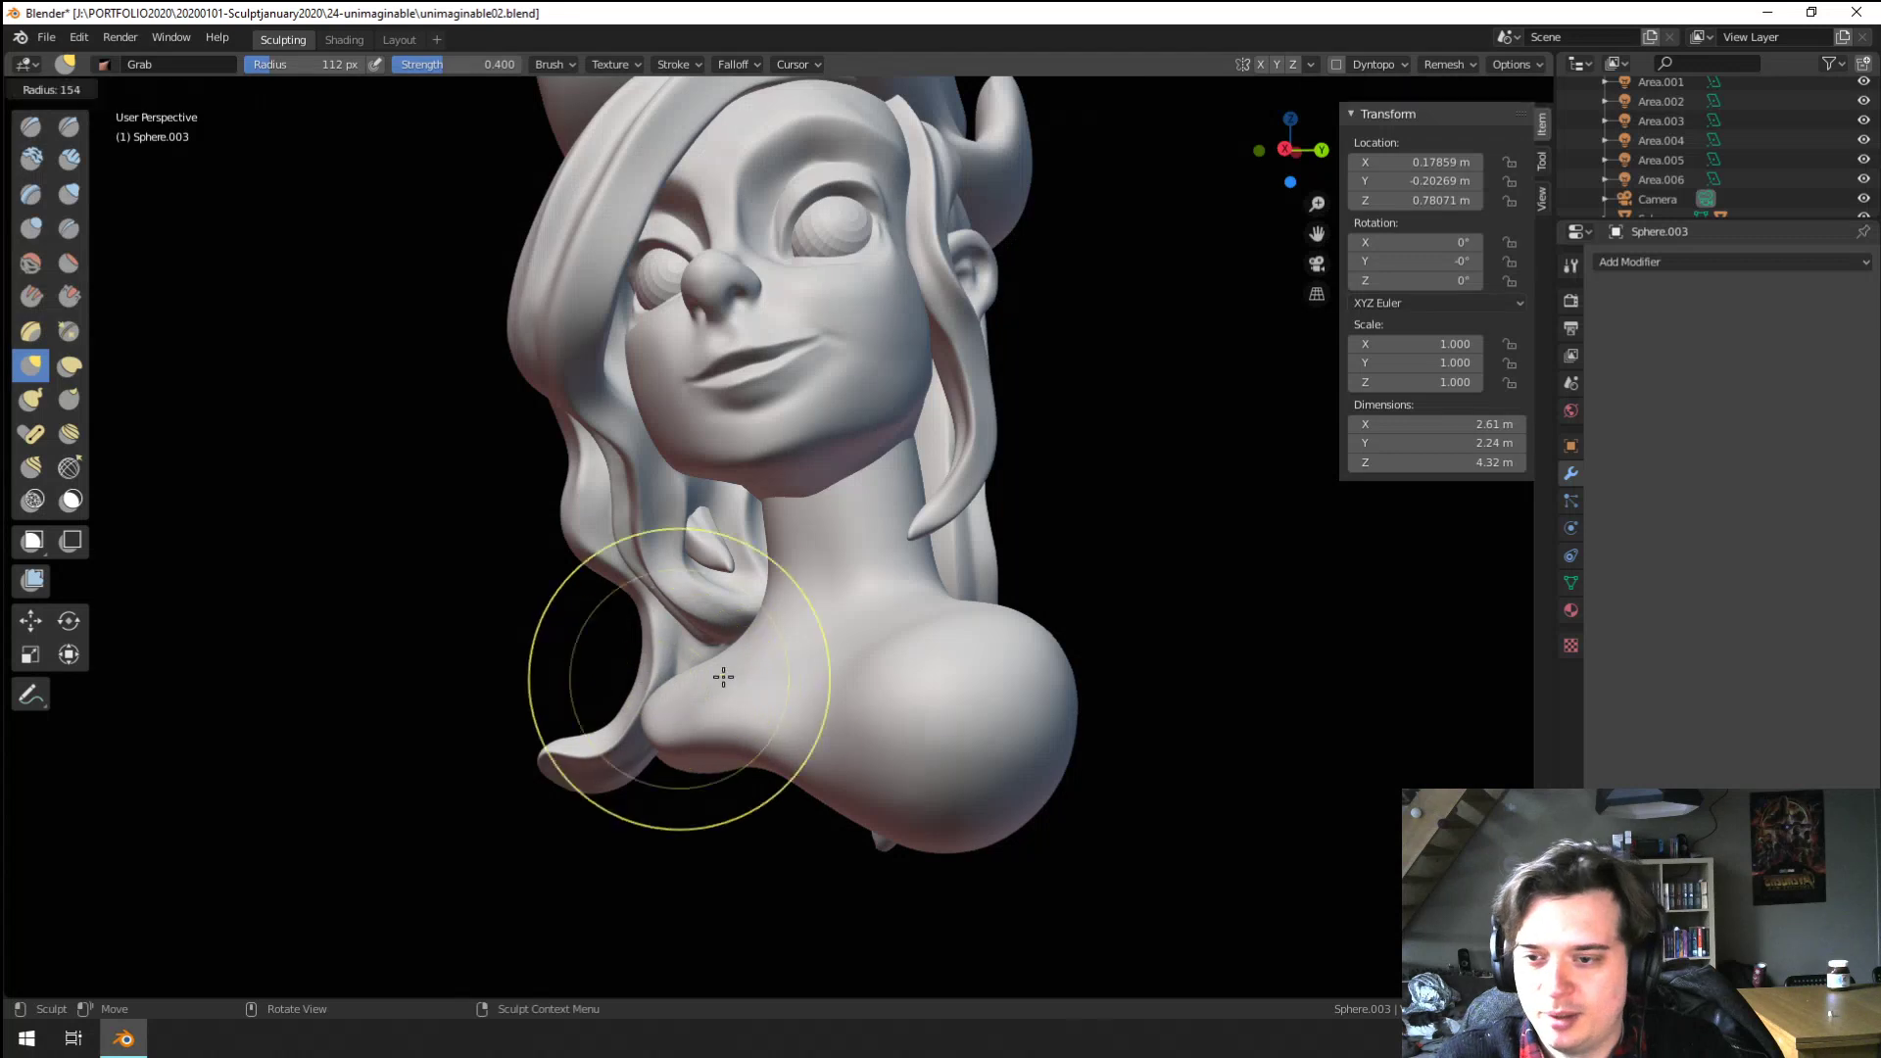
middle_click_drag(722, 672, 771, 550, "shift")
key("f")
Pinch the flicked hair tail narrower toward its tip with the Pinch/Magnify brush at 157 px
left_click(92, 310)
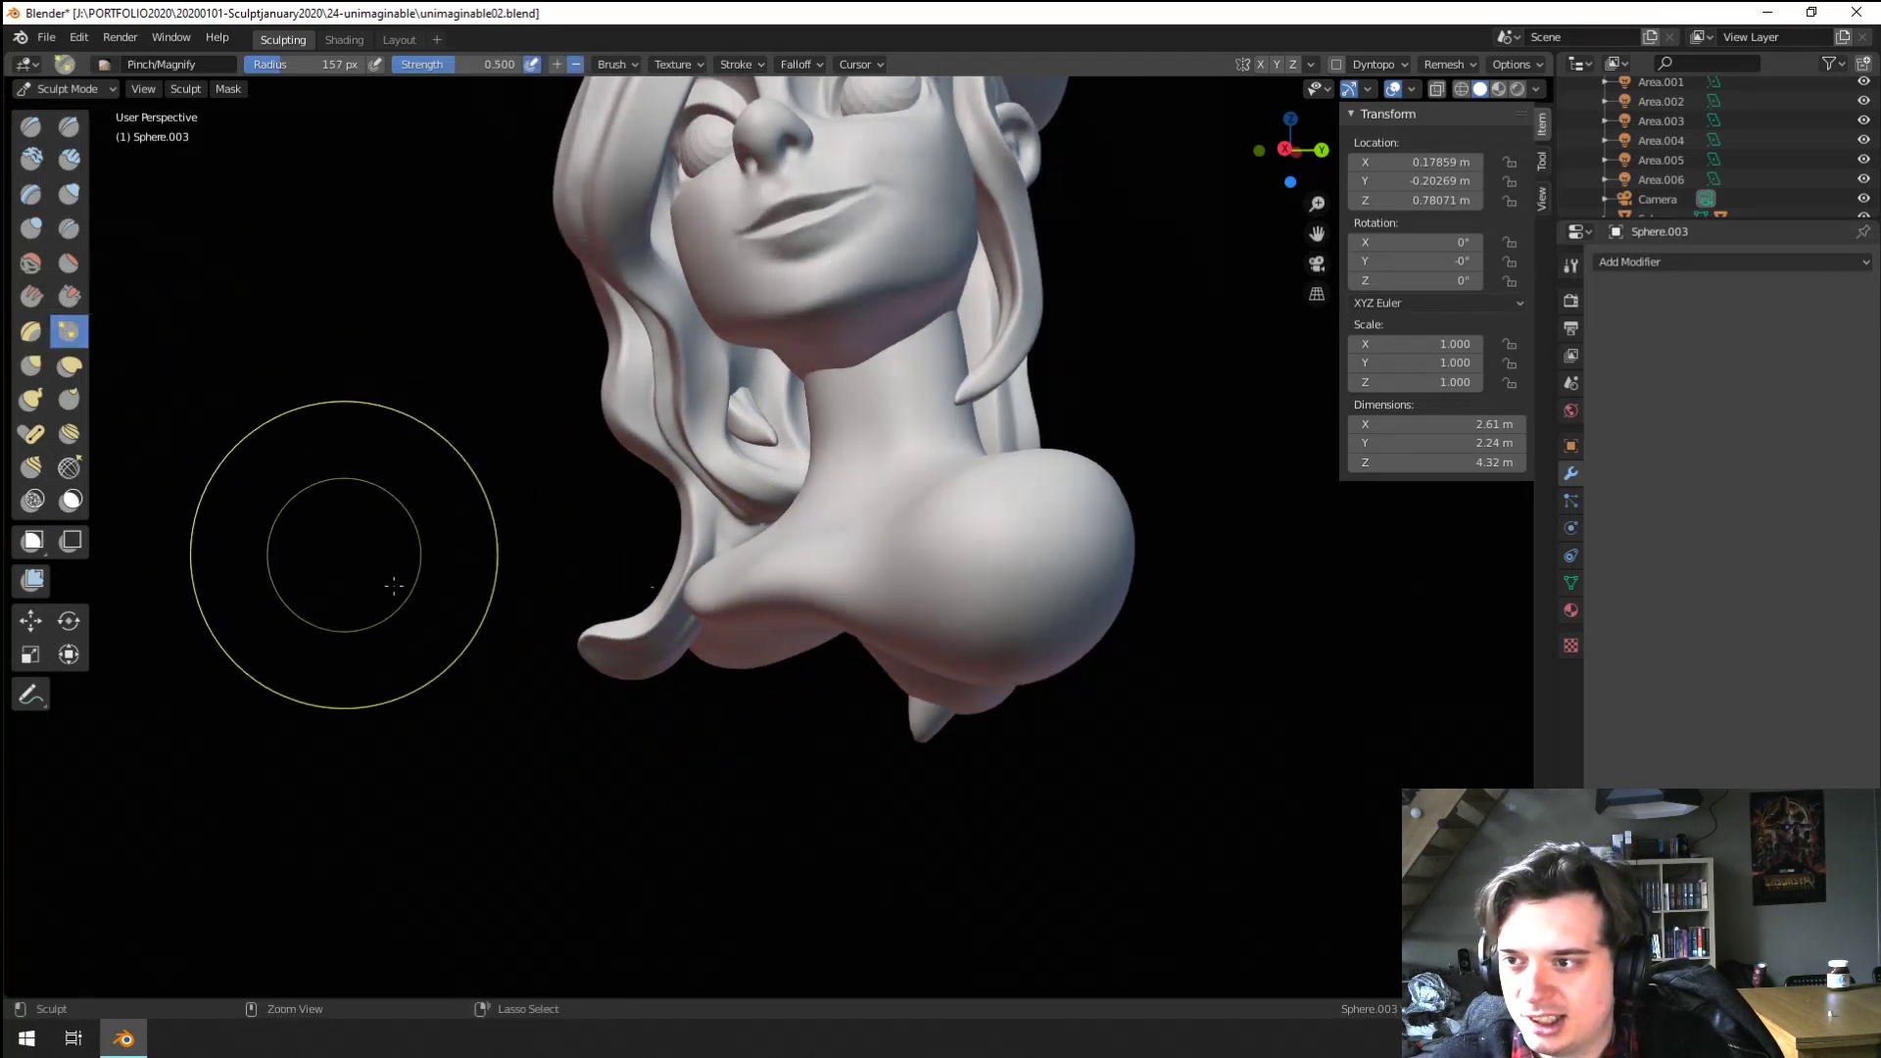
scroll(533, 673, "up", 3)
key("p")
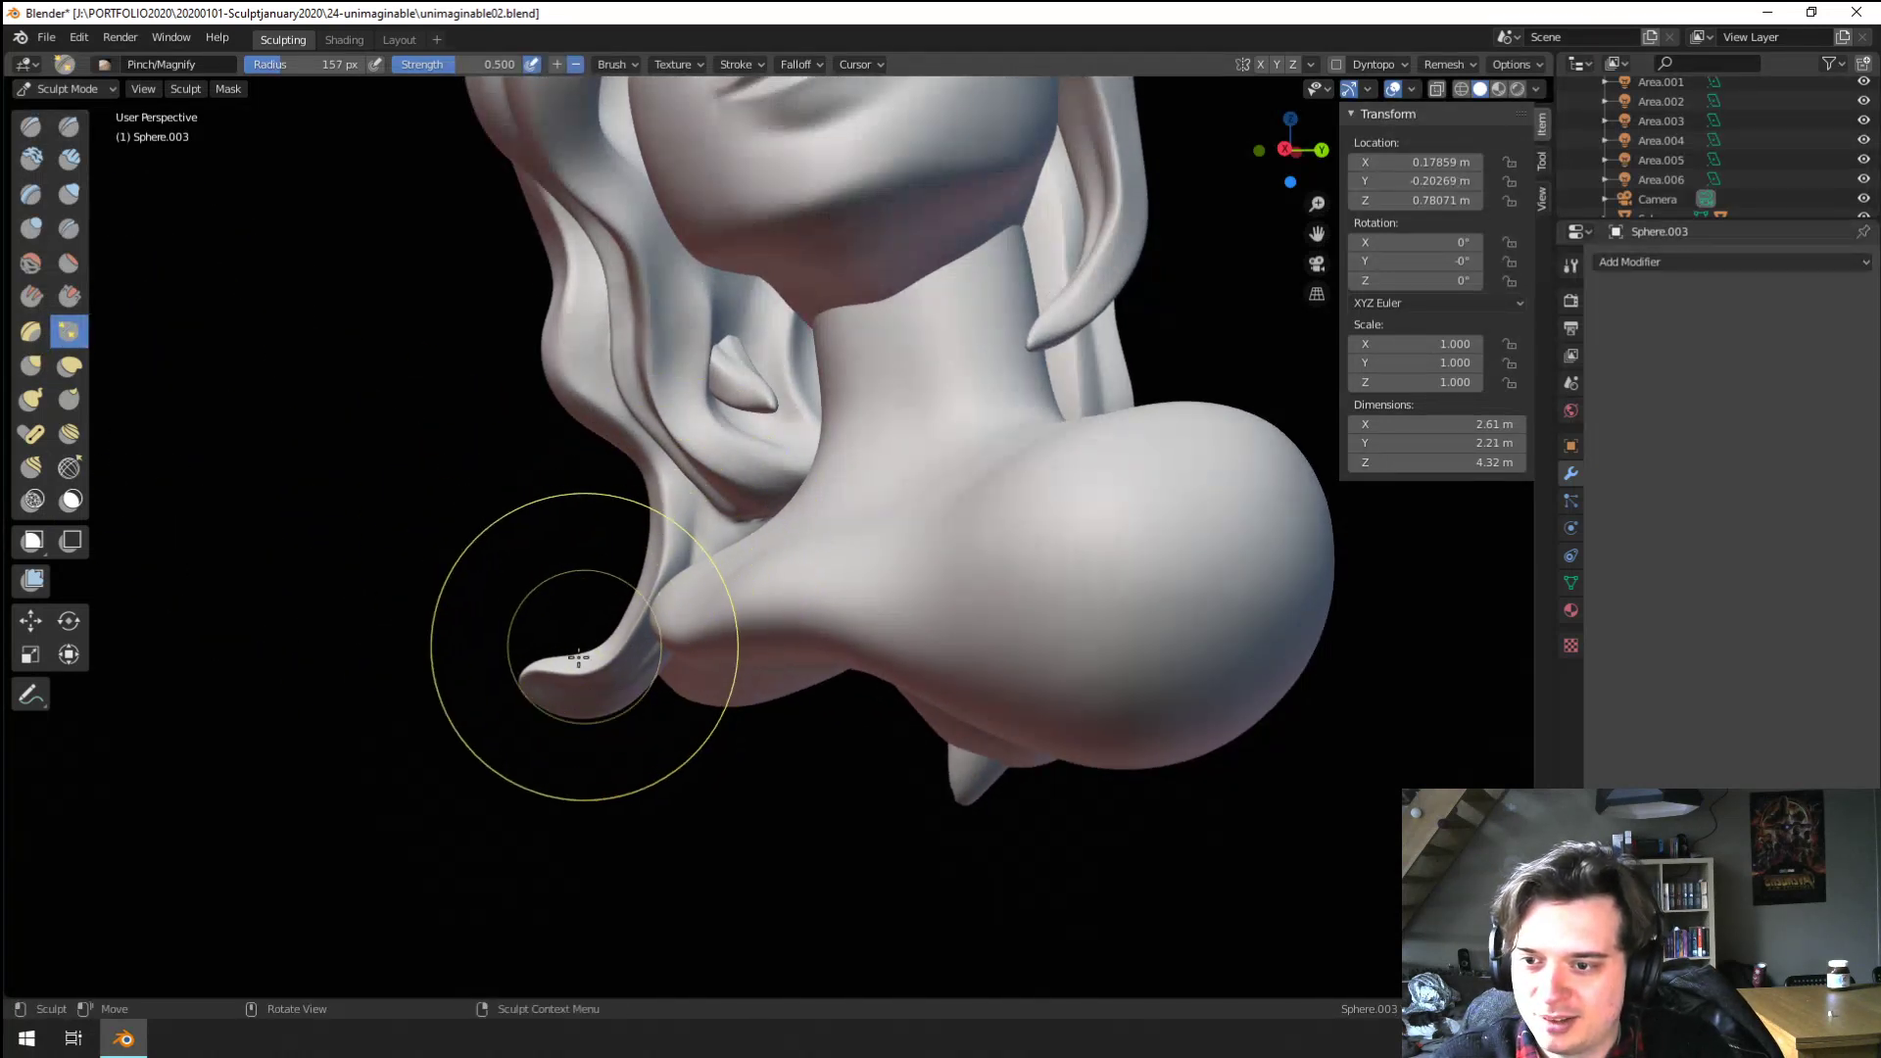
mouse_move(582, 651)
left_mouse_down()
mouse_move(578, 686)
mouse_move(596, 682)
left_mouse_up()
left_click_drag(683, 586, 597, 716)
scroll(627, 608, "down", 3)
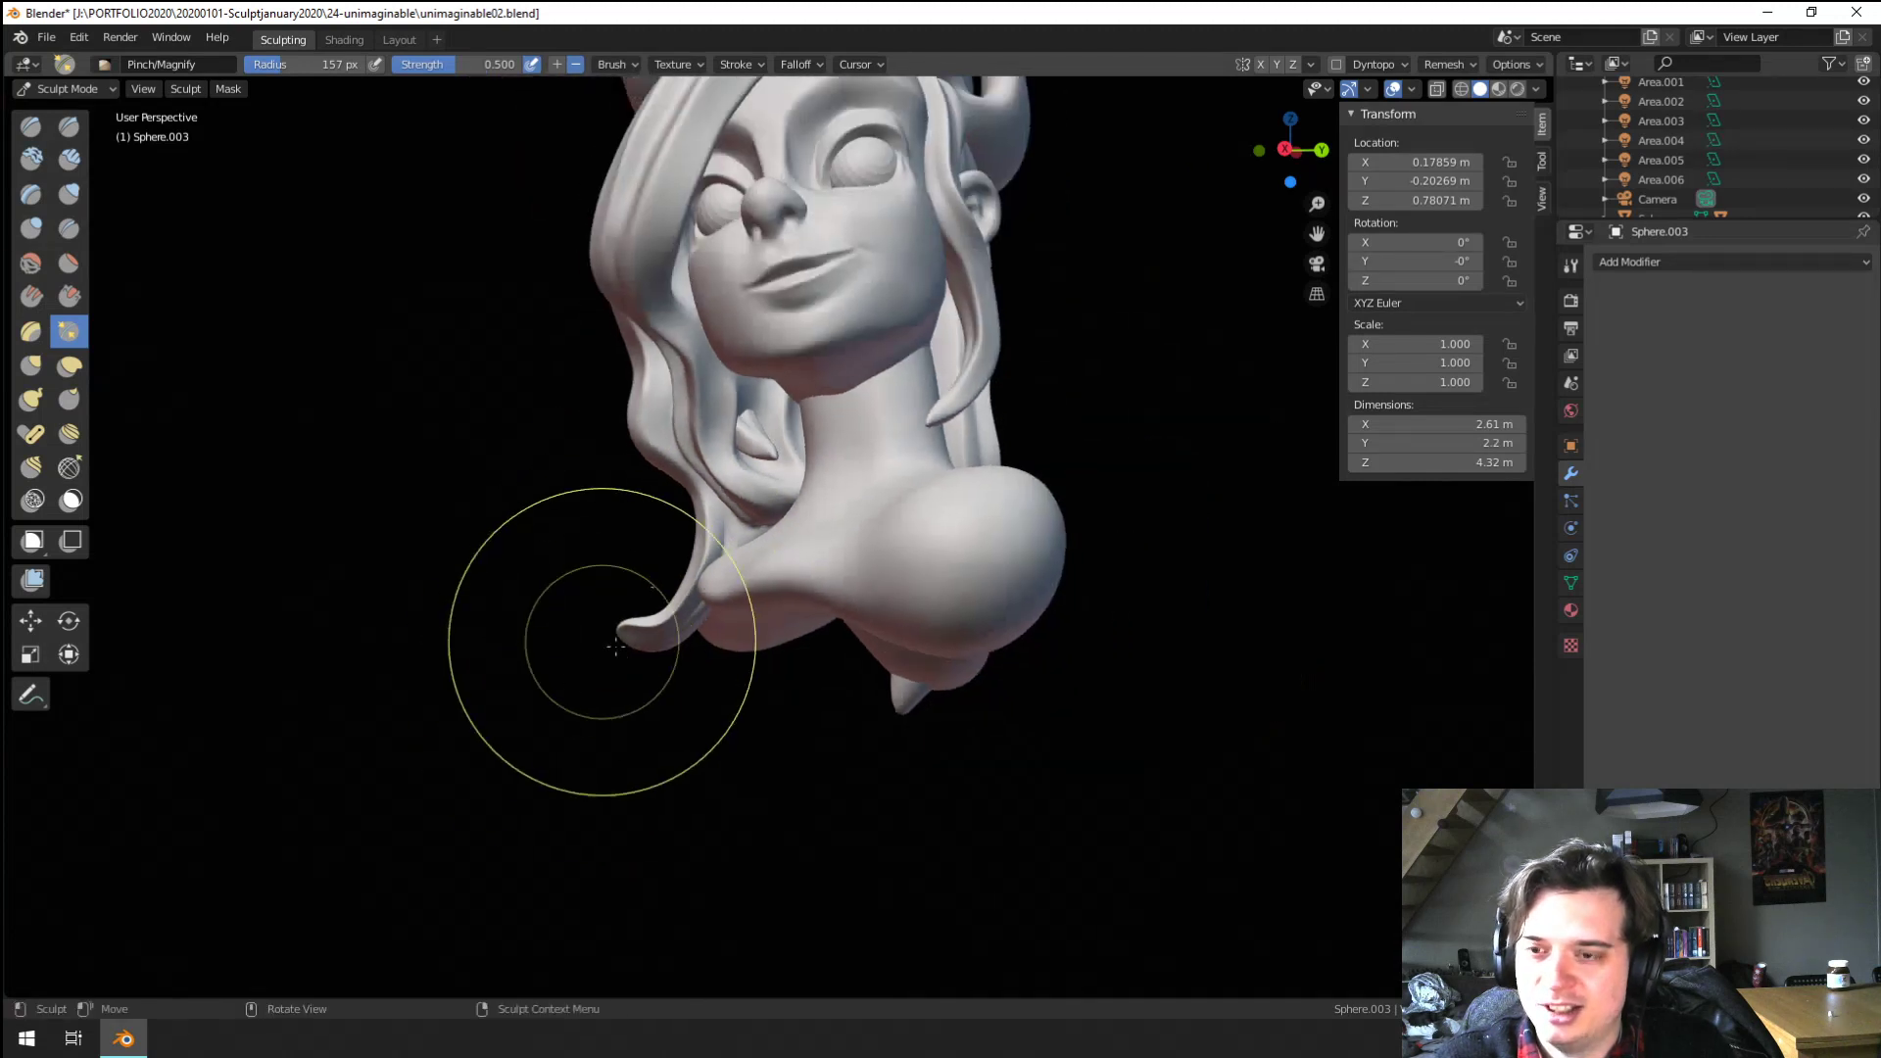
Shift the hair tail's curl to refine its silhouette with the Grab brush at about 211 px
middle_click_drag(601, 641, 596, 661)
key("g")
key("f")
left_click(727, 619)
mouse_move(700, 599)
left_mouse_down()
mouse_move(689, 561)
mouse_move(650, 622)
left_mouse_up()
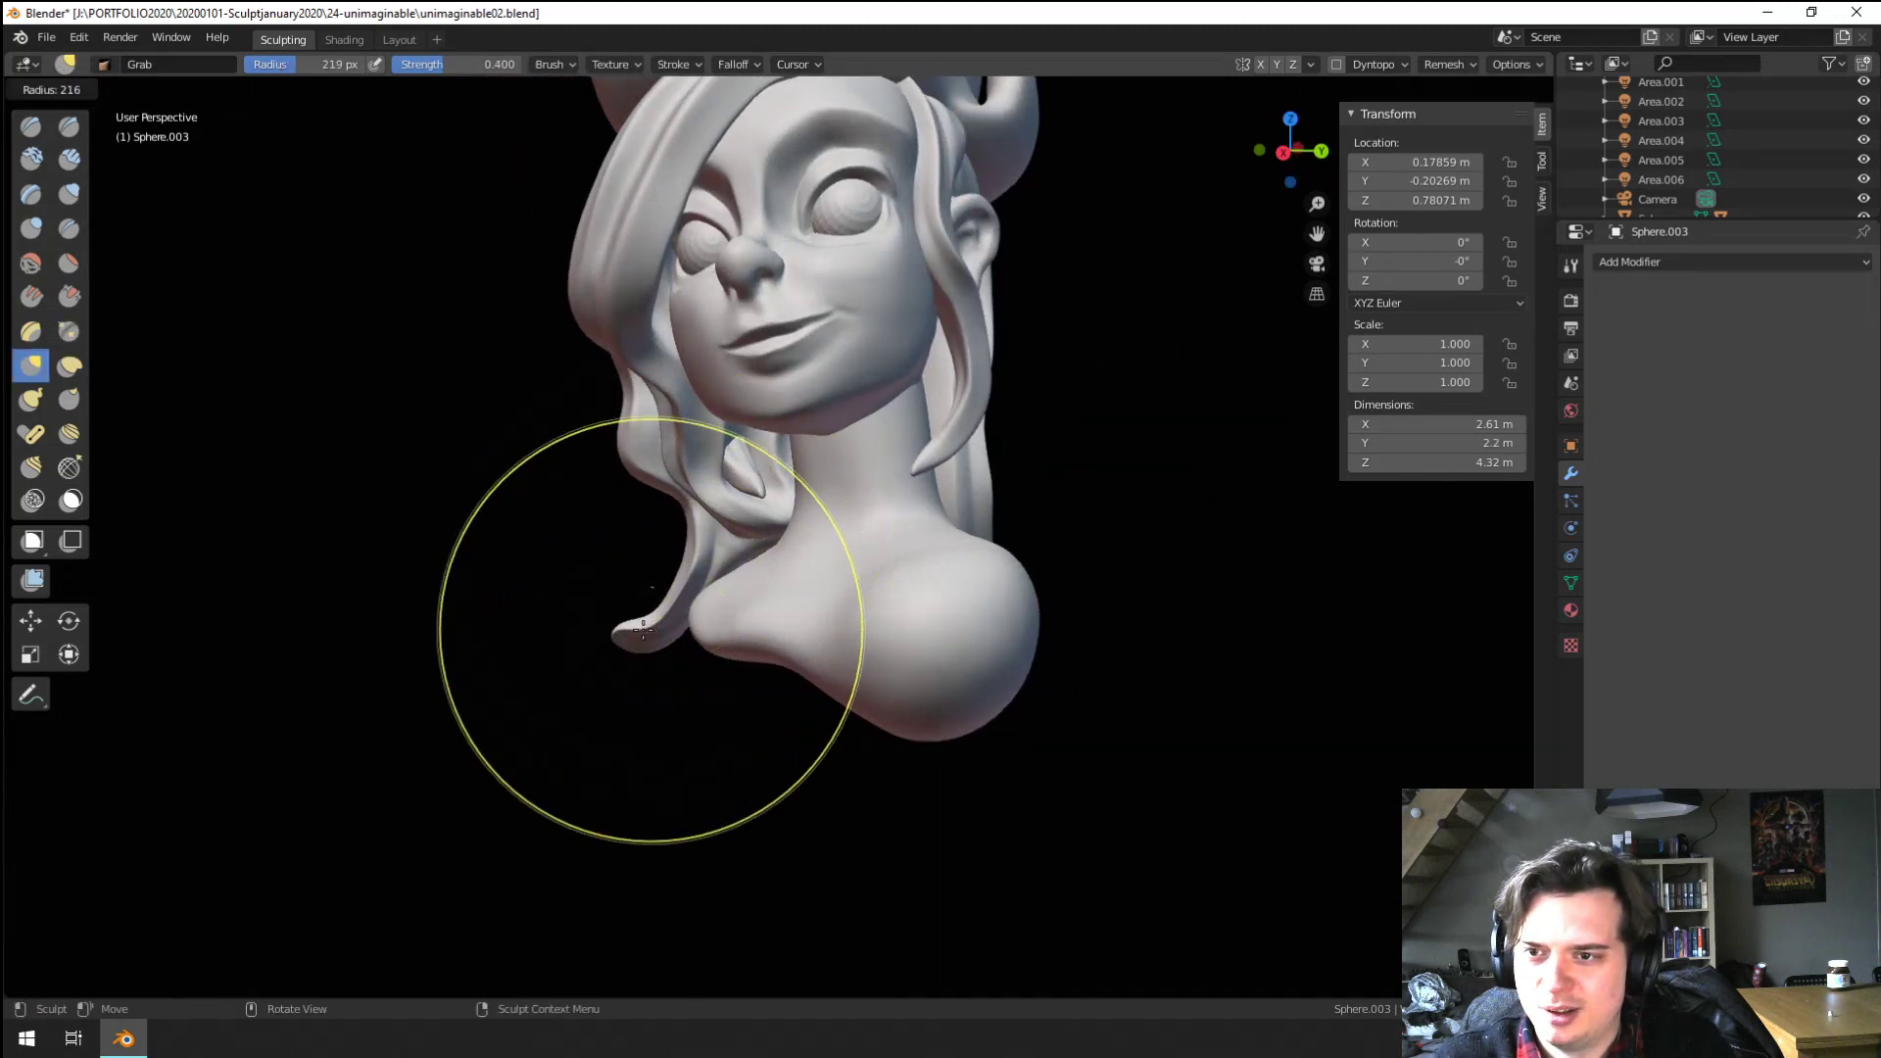
scroll(587, 604, "up", 2)
scroll(588, 604, "up", 2)
middle_click_drag(588, 604, 624, 595)
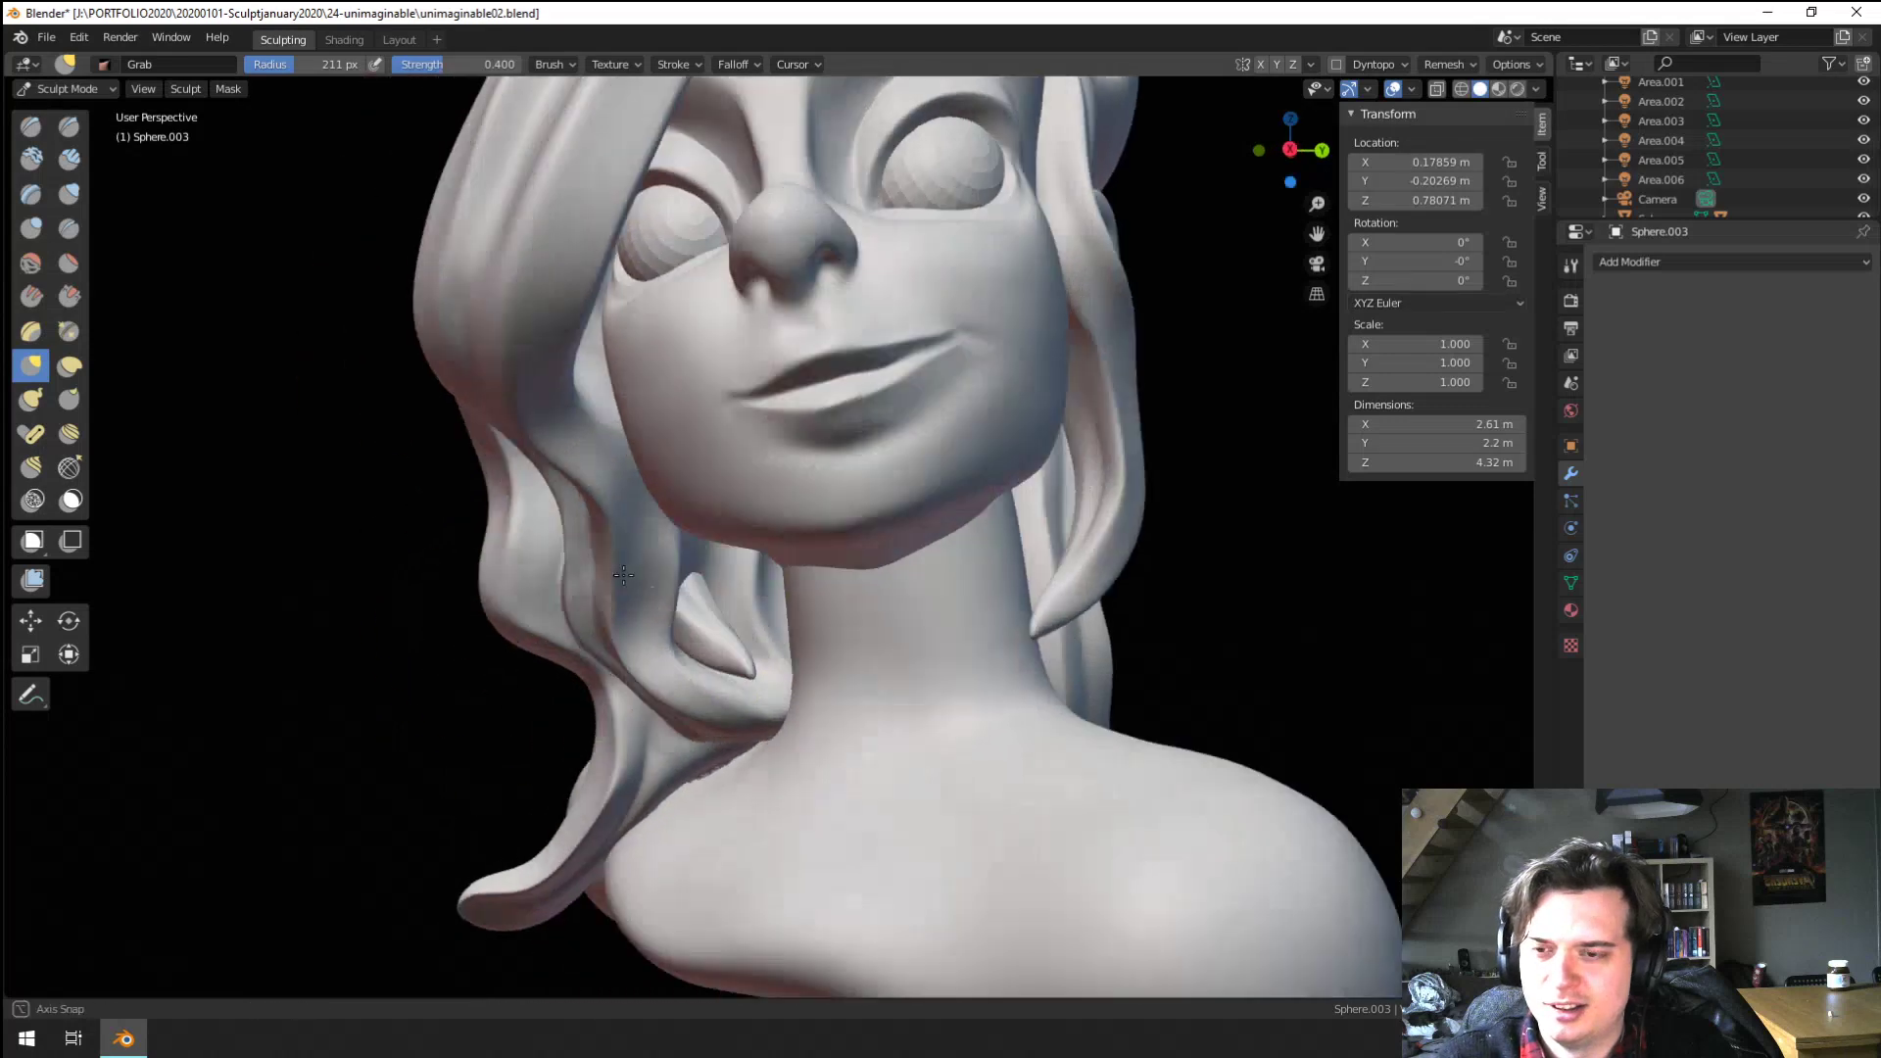
Sharpen the grooves along the swept front lock, from the hat brim to its lower bend, with the Crease brush at 68 px
scroll(571, 674, "down", 3)
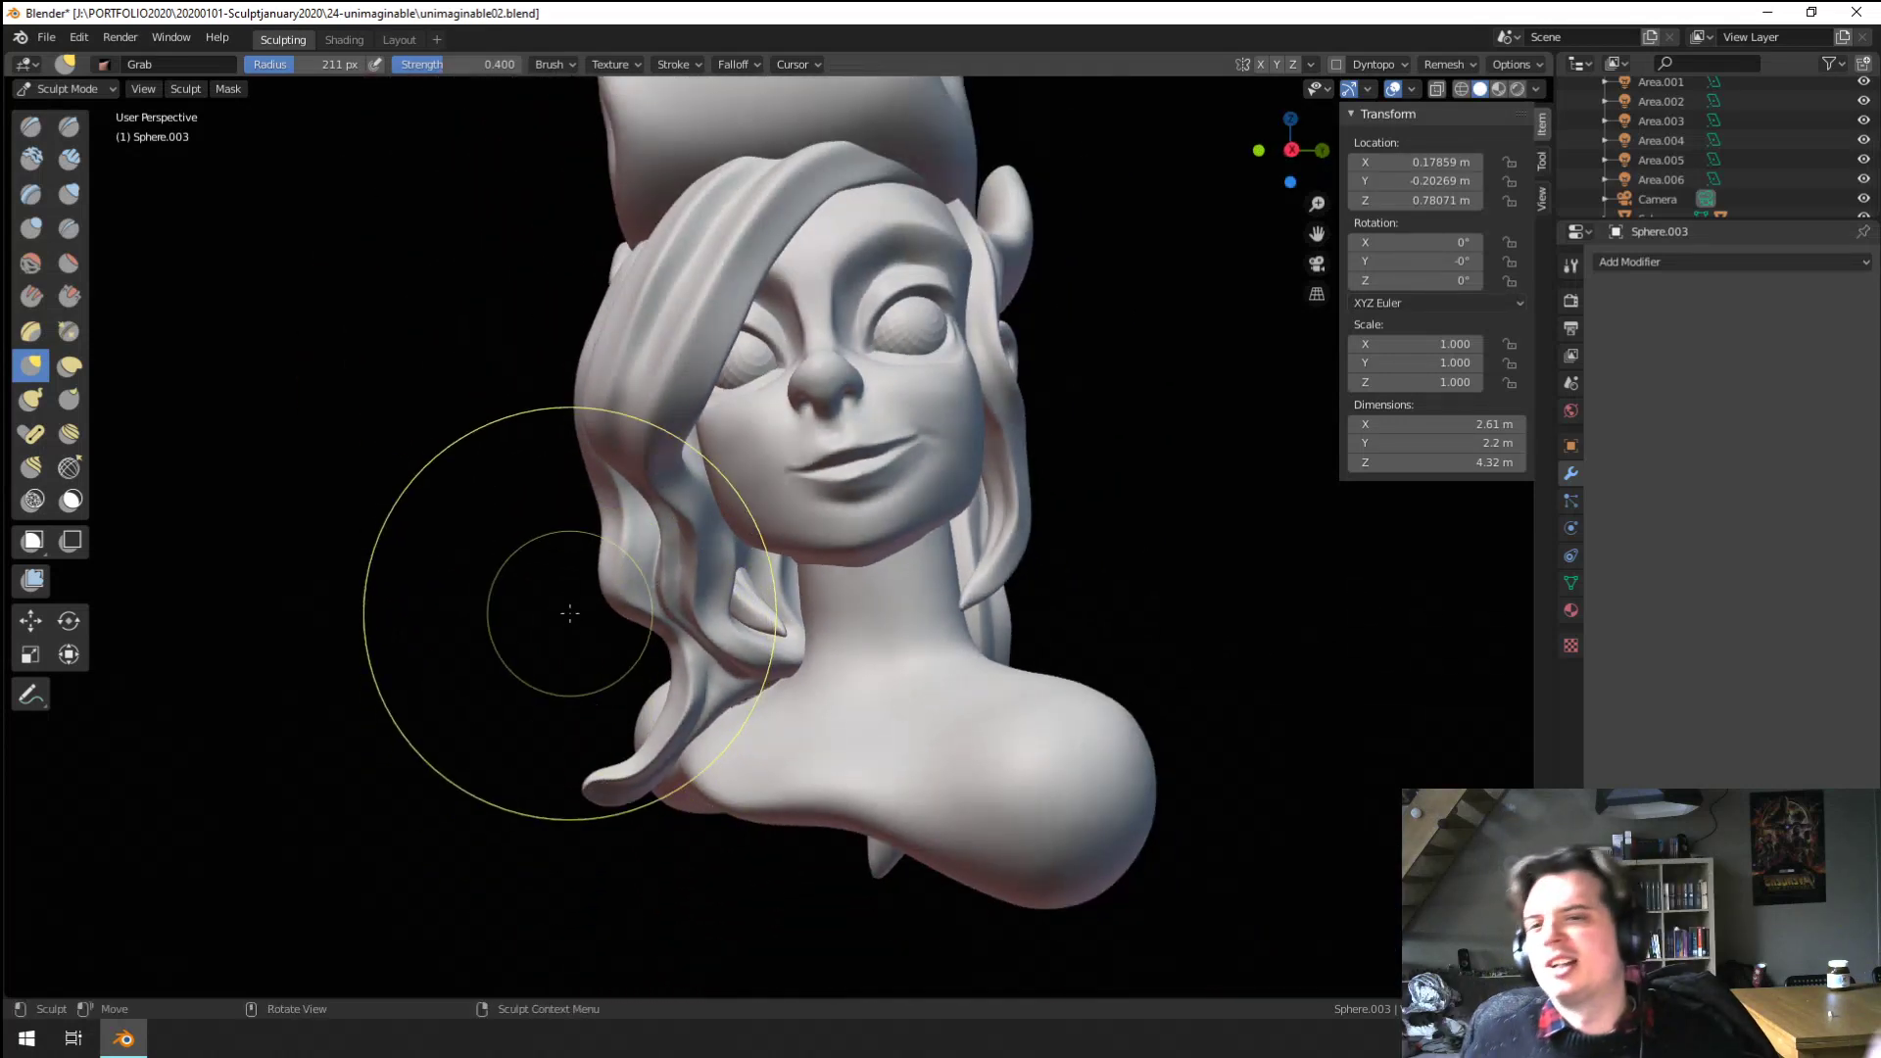
mouse_move(735, 588)
middle_mouse_down()
mouse_move(750, 441)
mouse_move(764, 683)
middle_mouse_up()
scroll(664, 578, "up", 3)
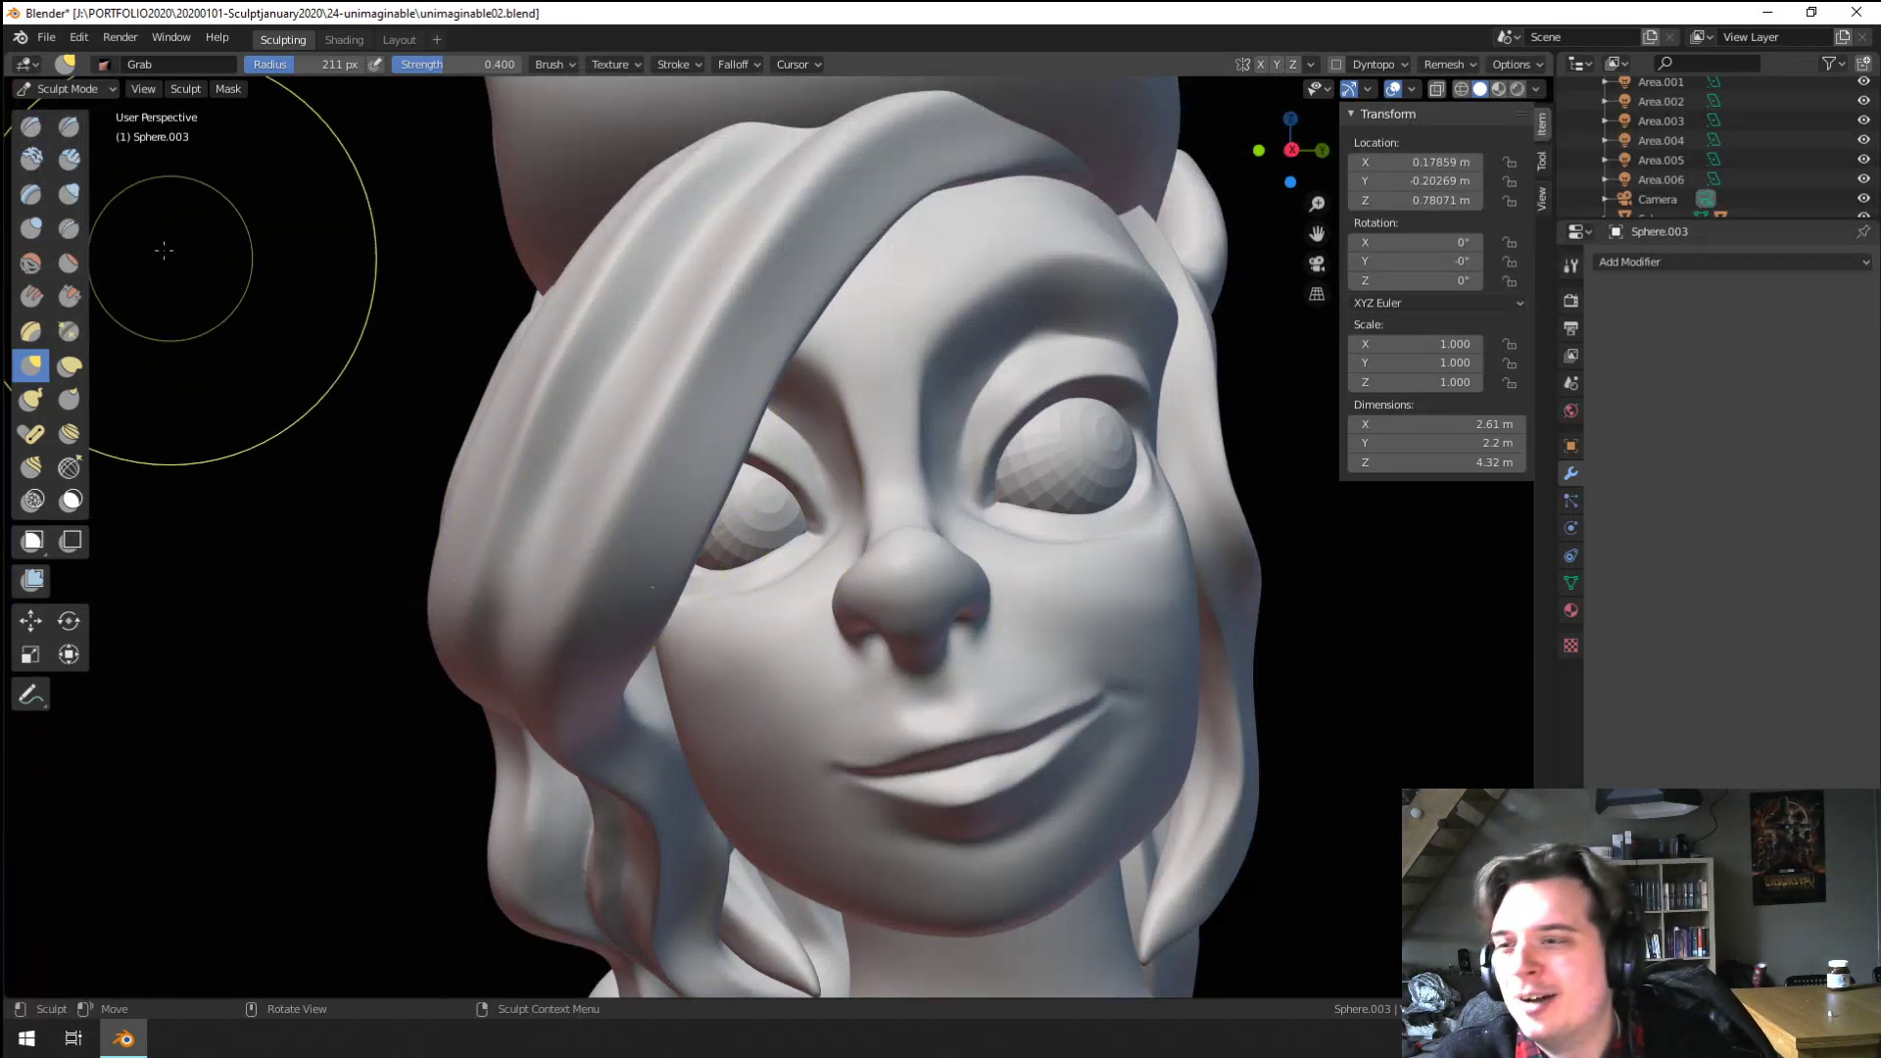
left_click(69, 228)
scroll(608, 490, "down", 4)
scroll(582, 612, "up", 3)
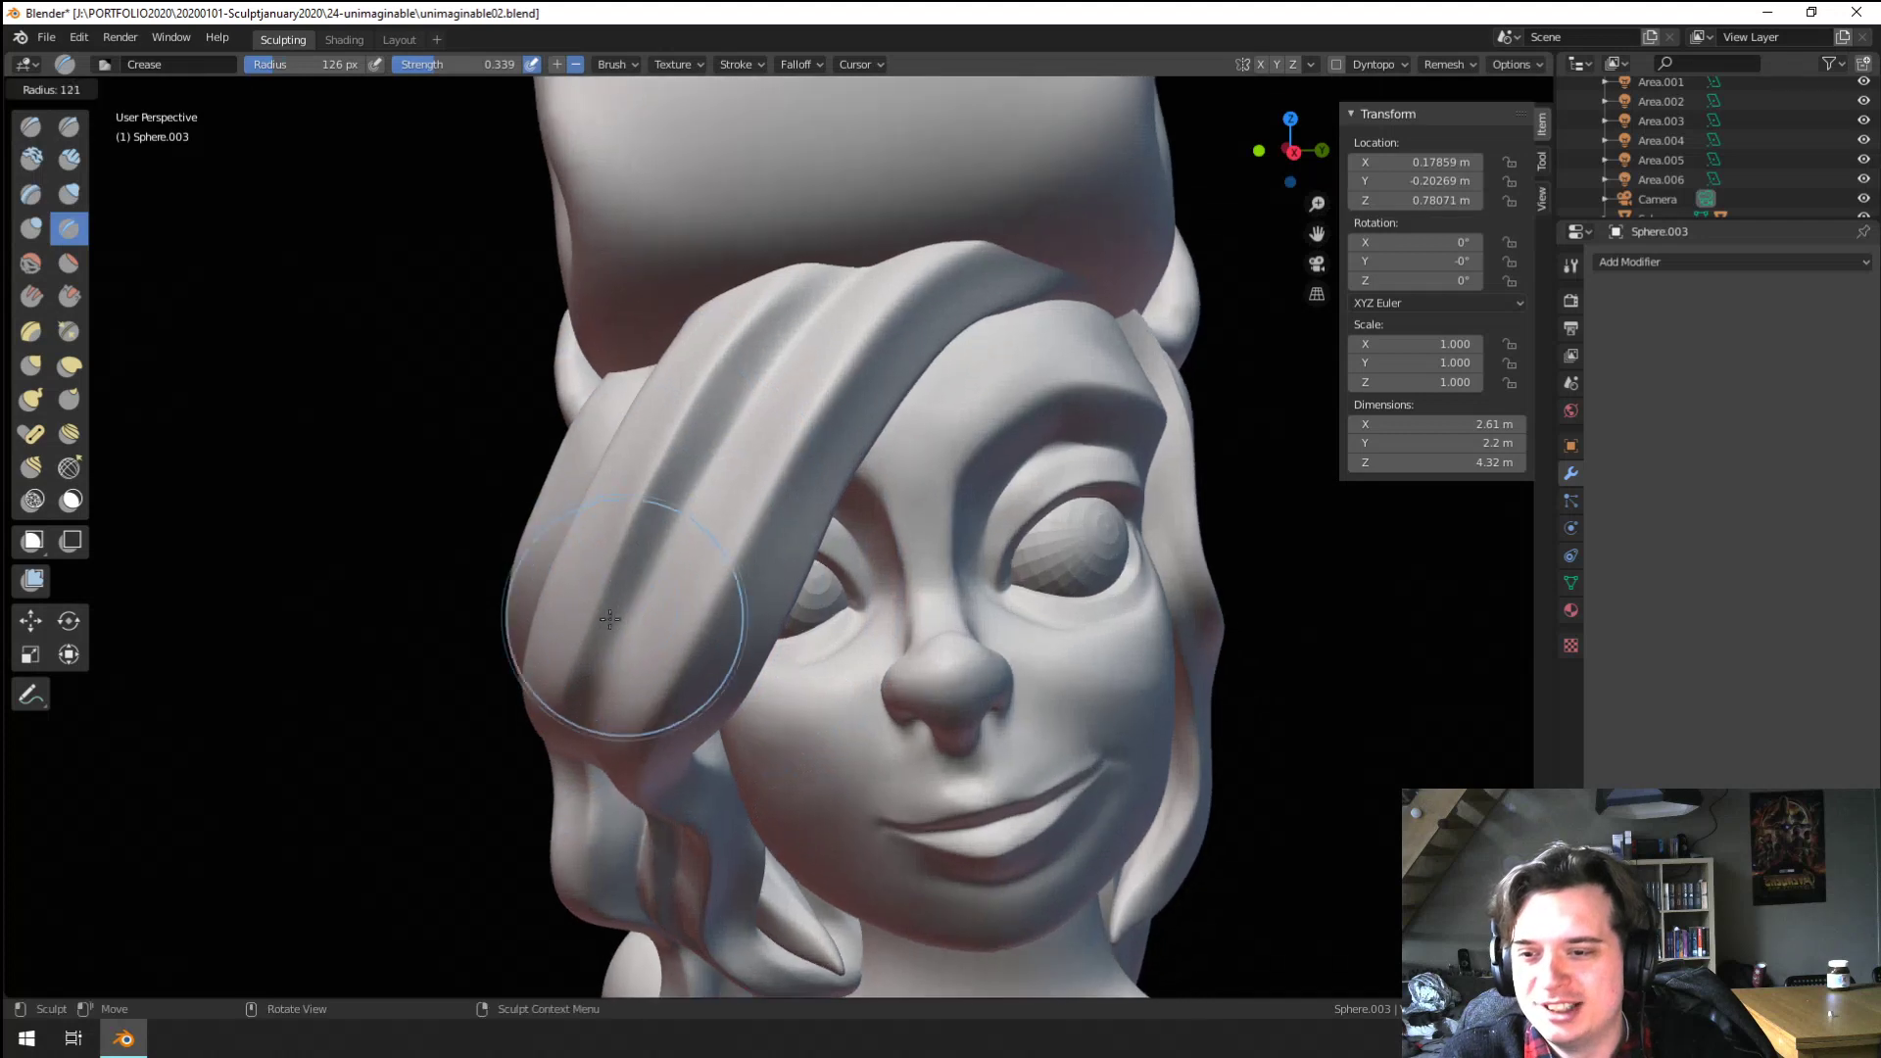
middle_click_drag(600, 697, 697, 642)
mouse_move(816, 437)
middle_mouse_down()
mouse_move(812, 383)
mouse_move(811, 408)
middle_mouse_up()
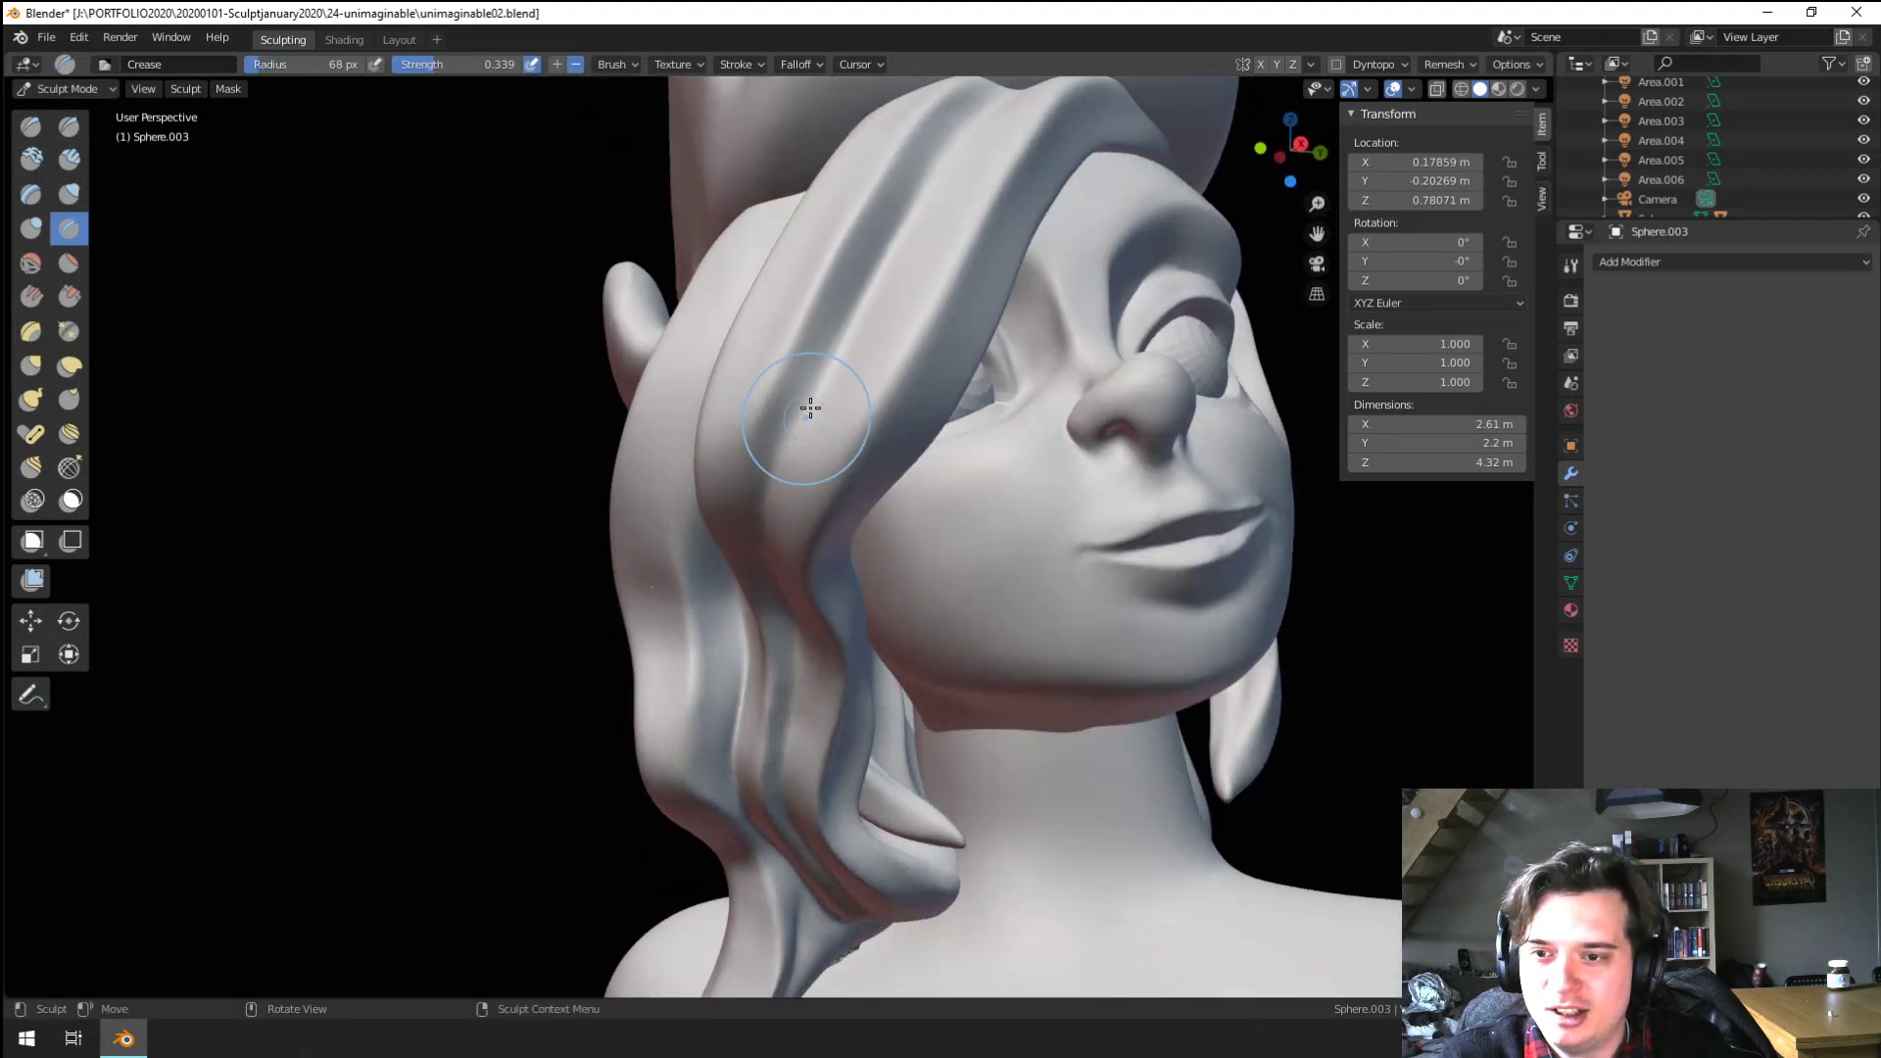
middle_click_drag(796, 497, 817, 382)
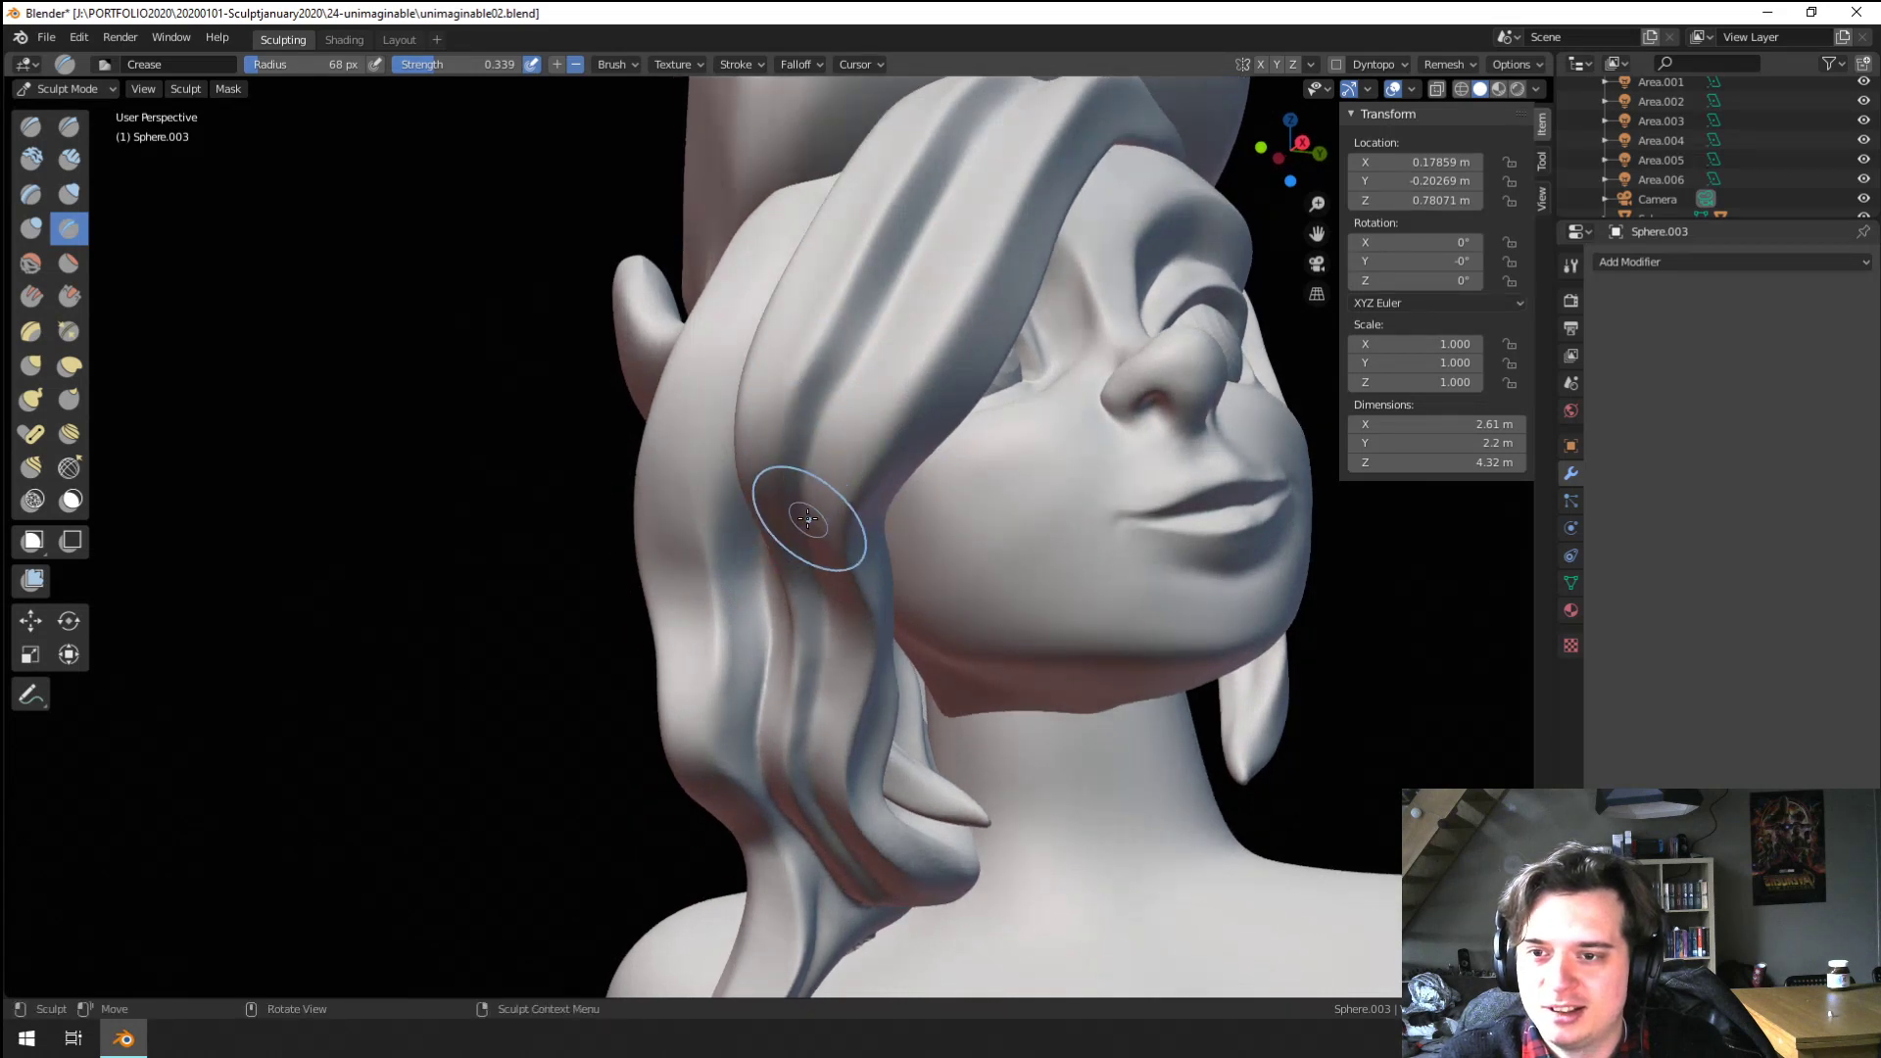
middle_click_drag(808, 518, 823, 441)
middle_click_drag(828, 337, 749, 590)
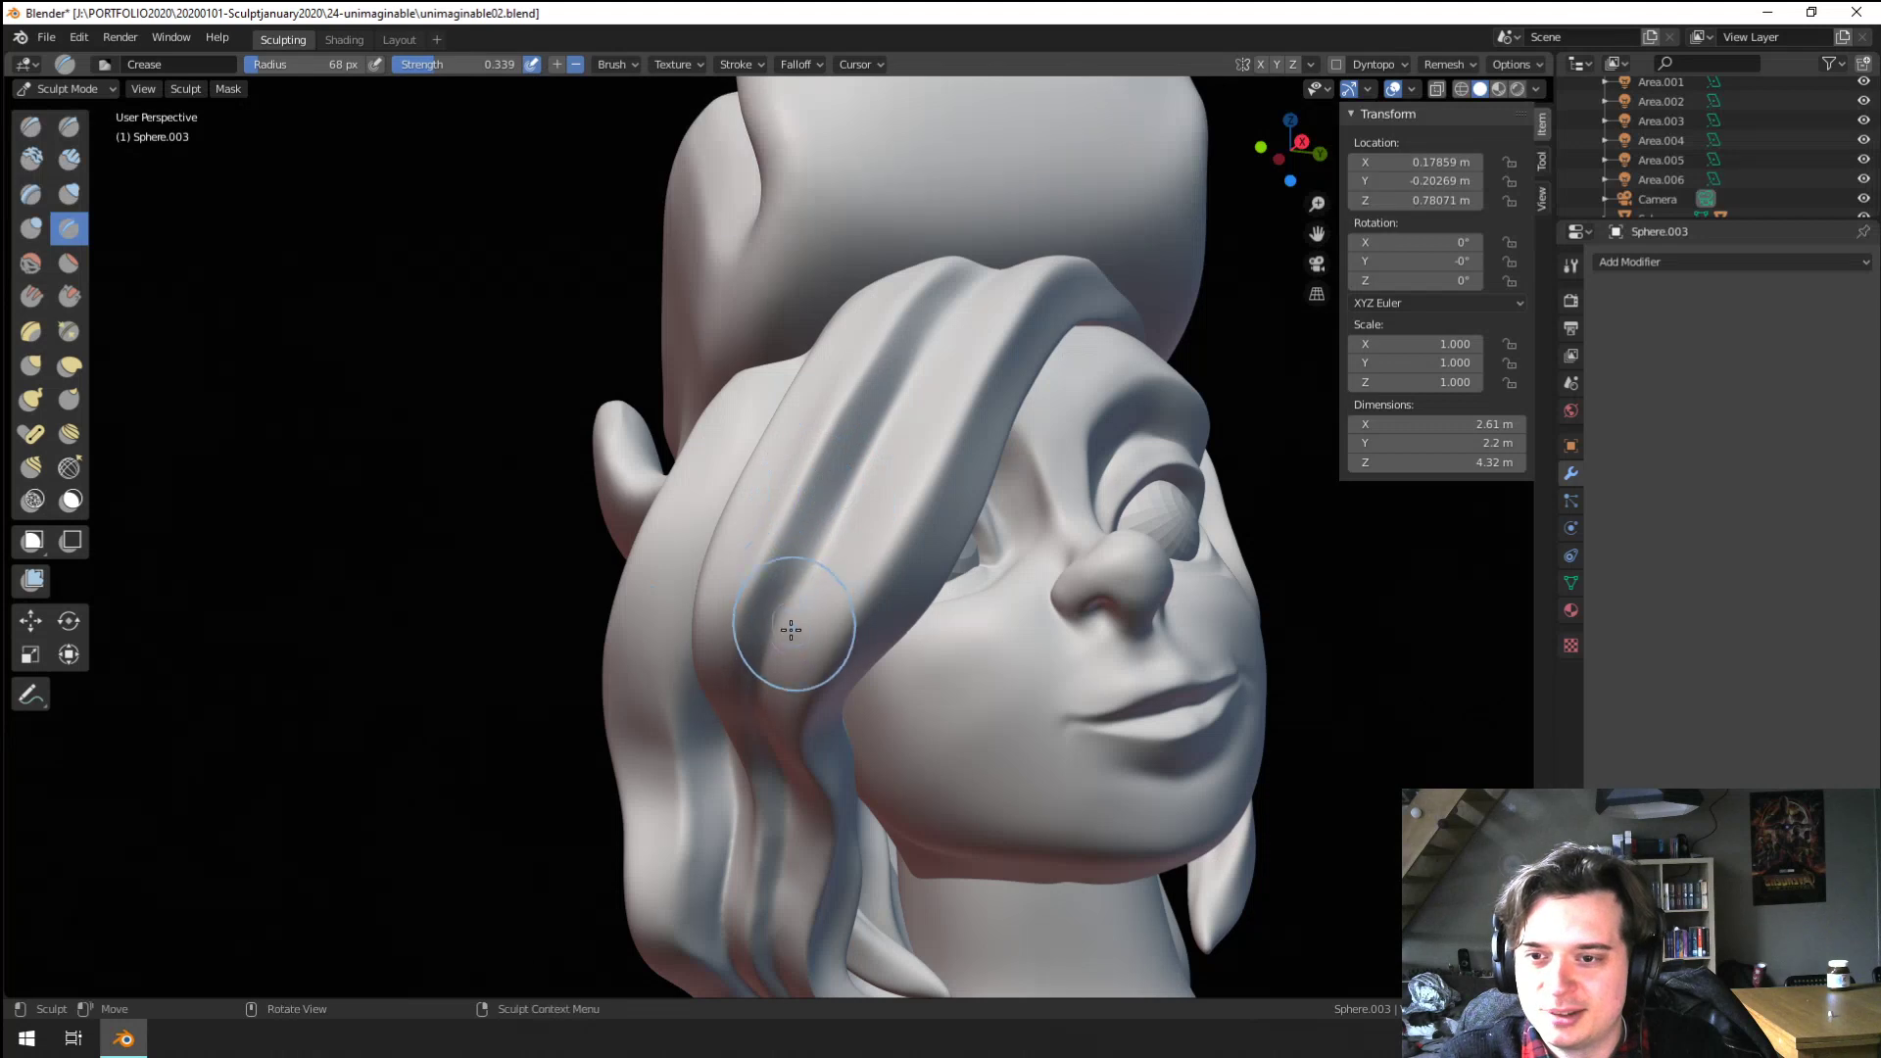
middle_click_drag(910, 388, 780, 579)
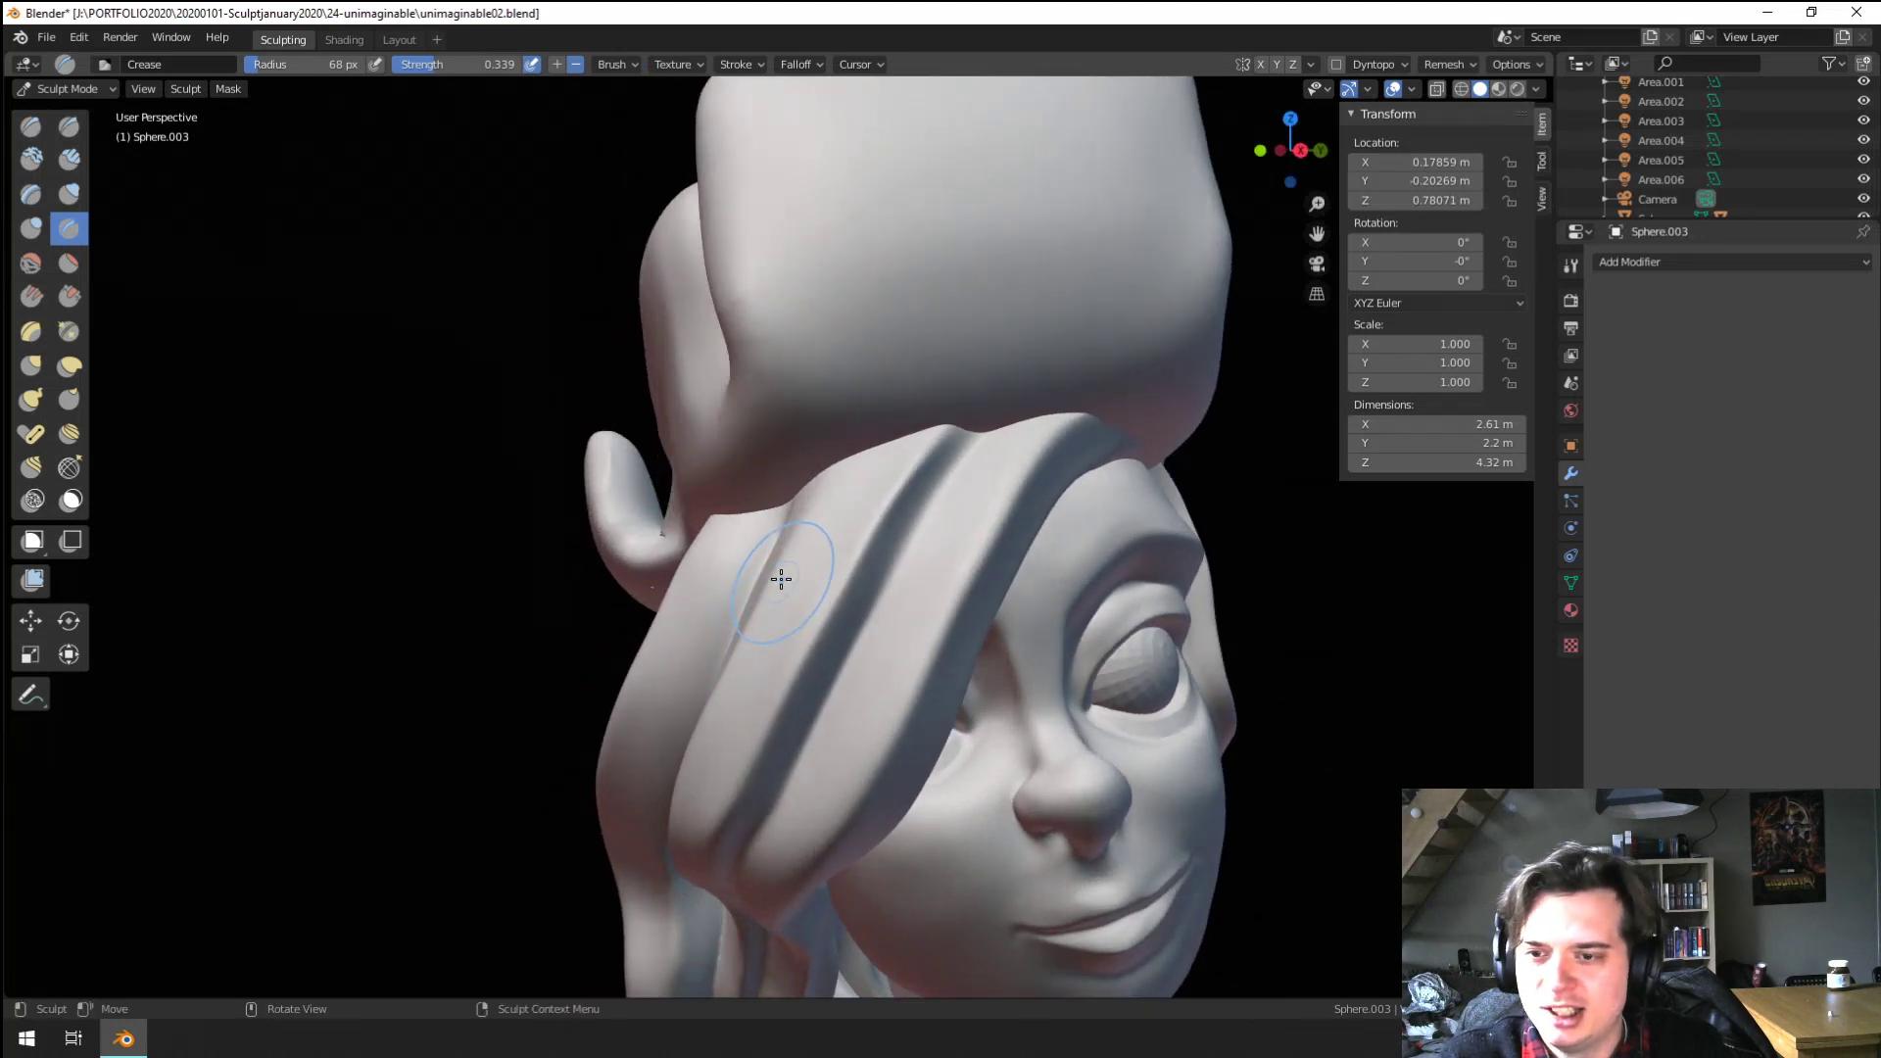
Carve an additional groove down the rear lock from the hat brim toward its lower bend with the Crease brush at 52 px
middle_click_drag(737, 643, 843, 505)
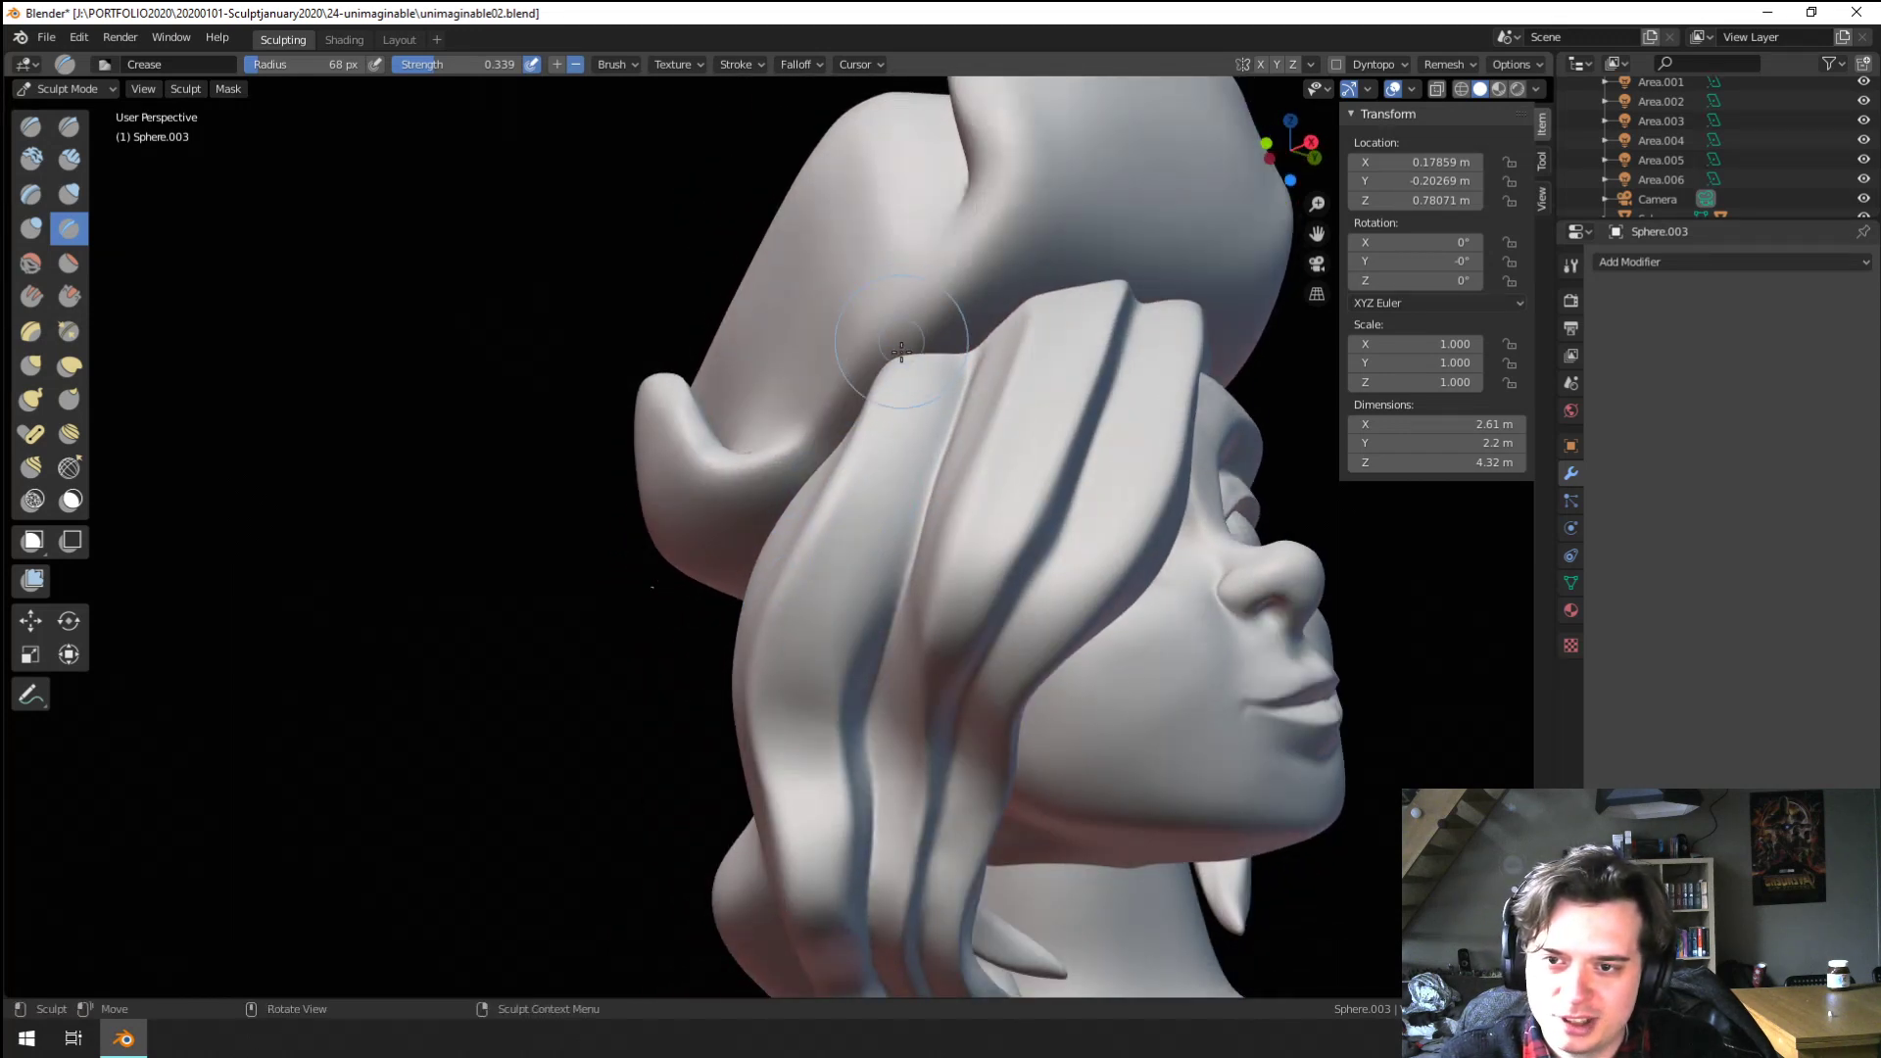
key("f")
left_click(916, 360)
key("f")
left_click(812, 543)
middle_click_drag(775, 572, 780, 588)
key("f")
left_click(778, 568)
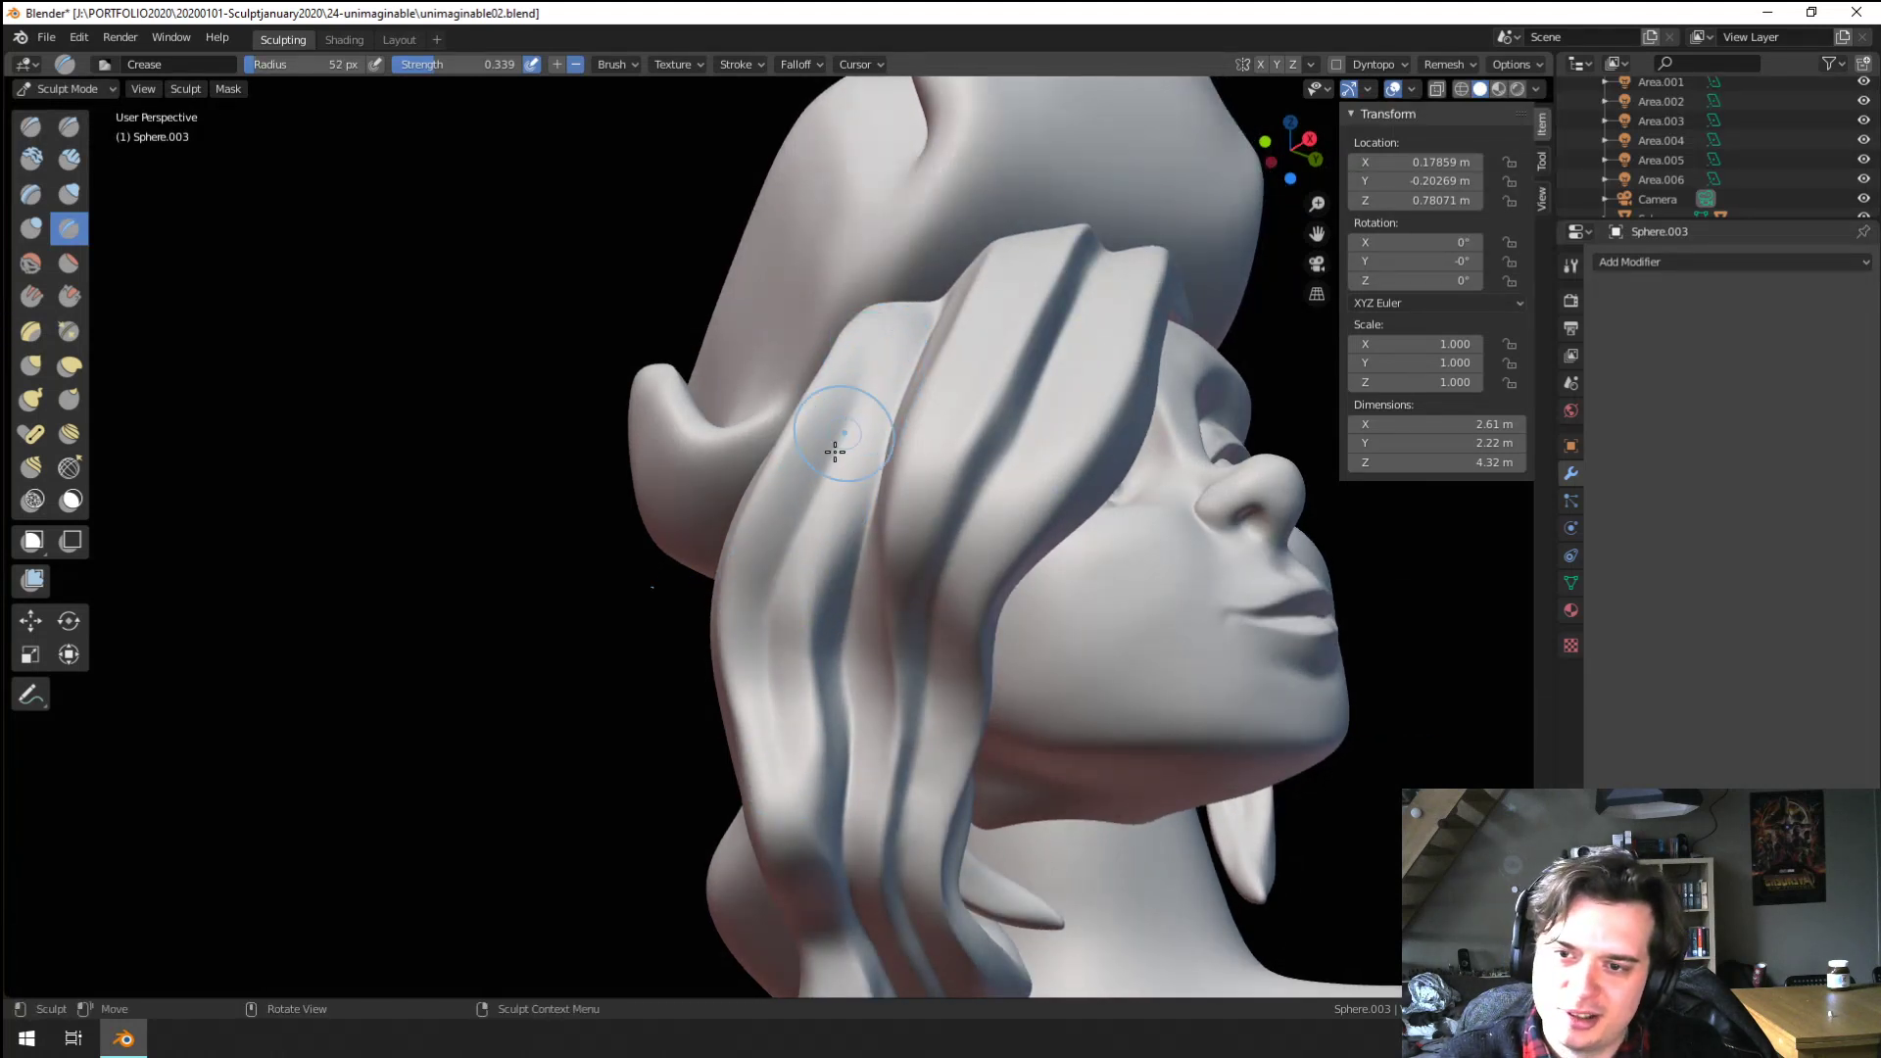
middle_click_drag(774, 575, 766, 566)
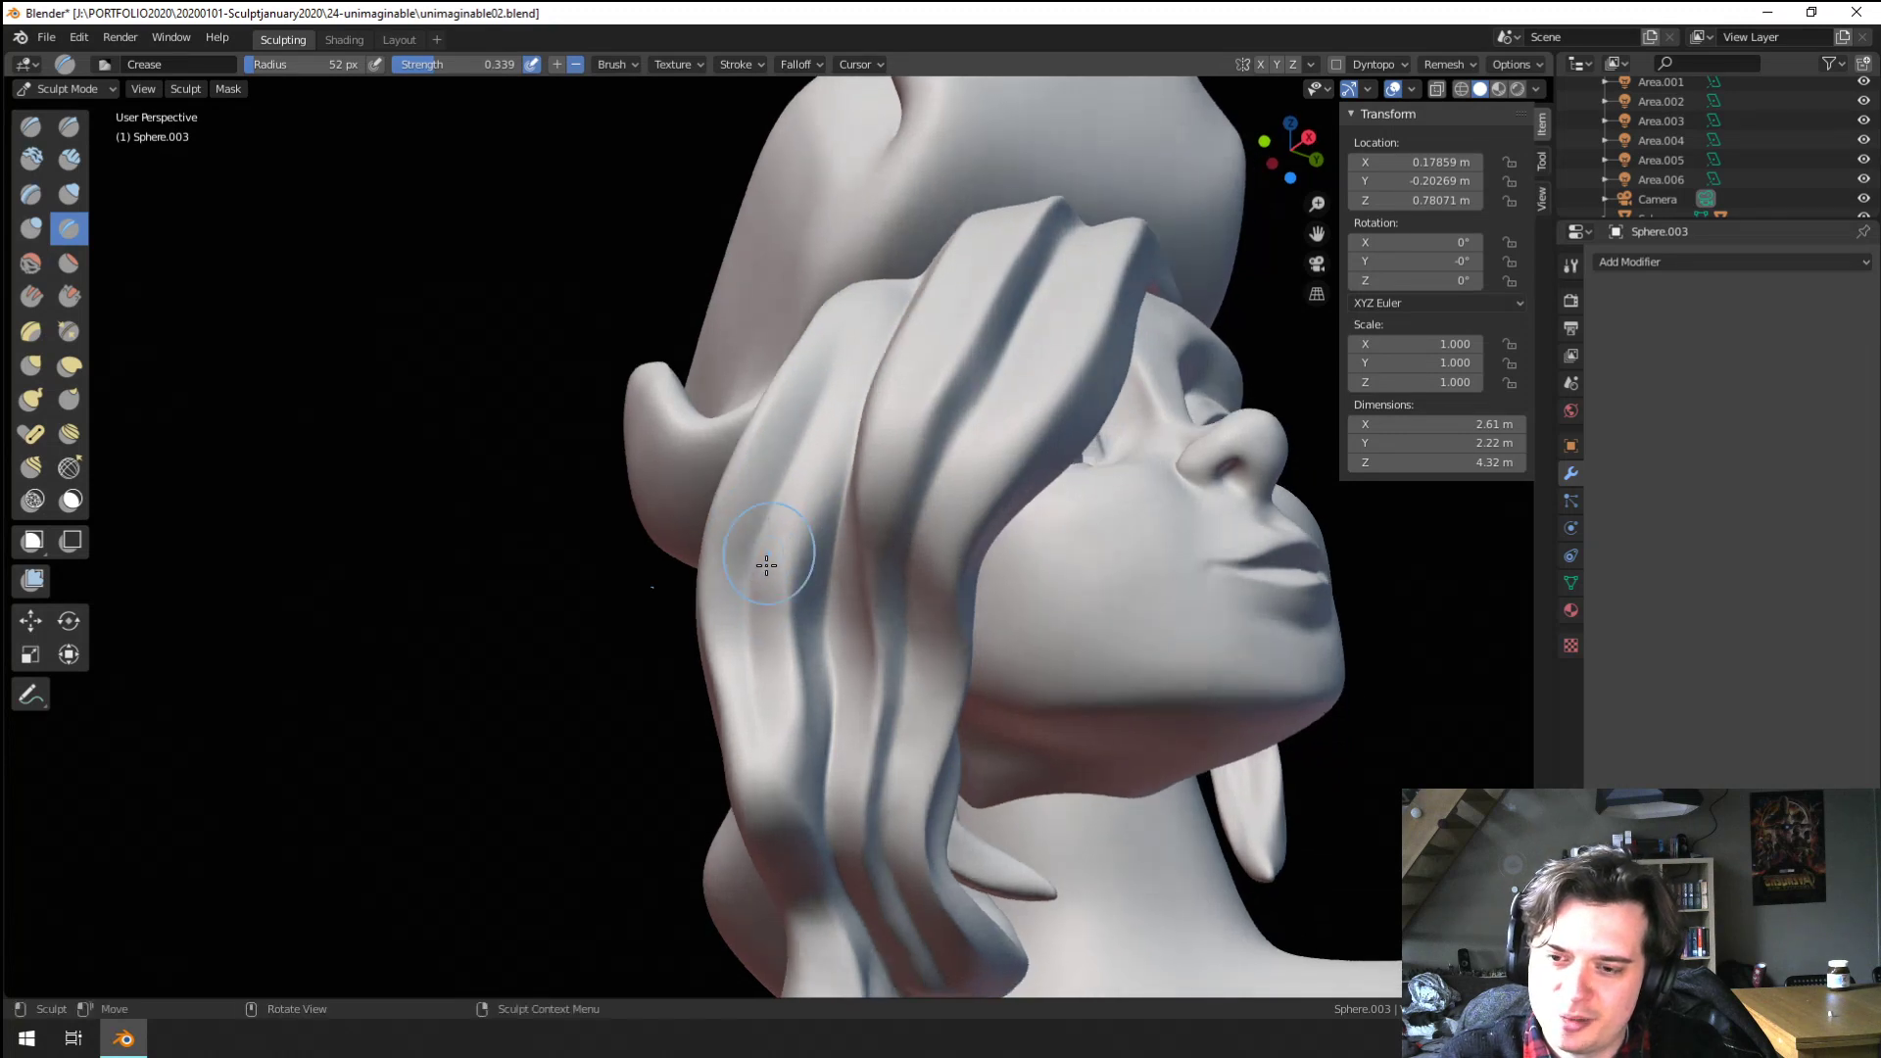
middle_click_drag(739, 815, 621, 839)
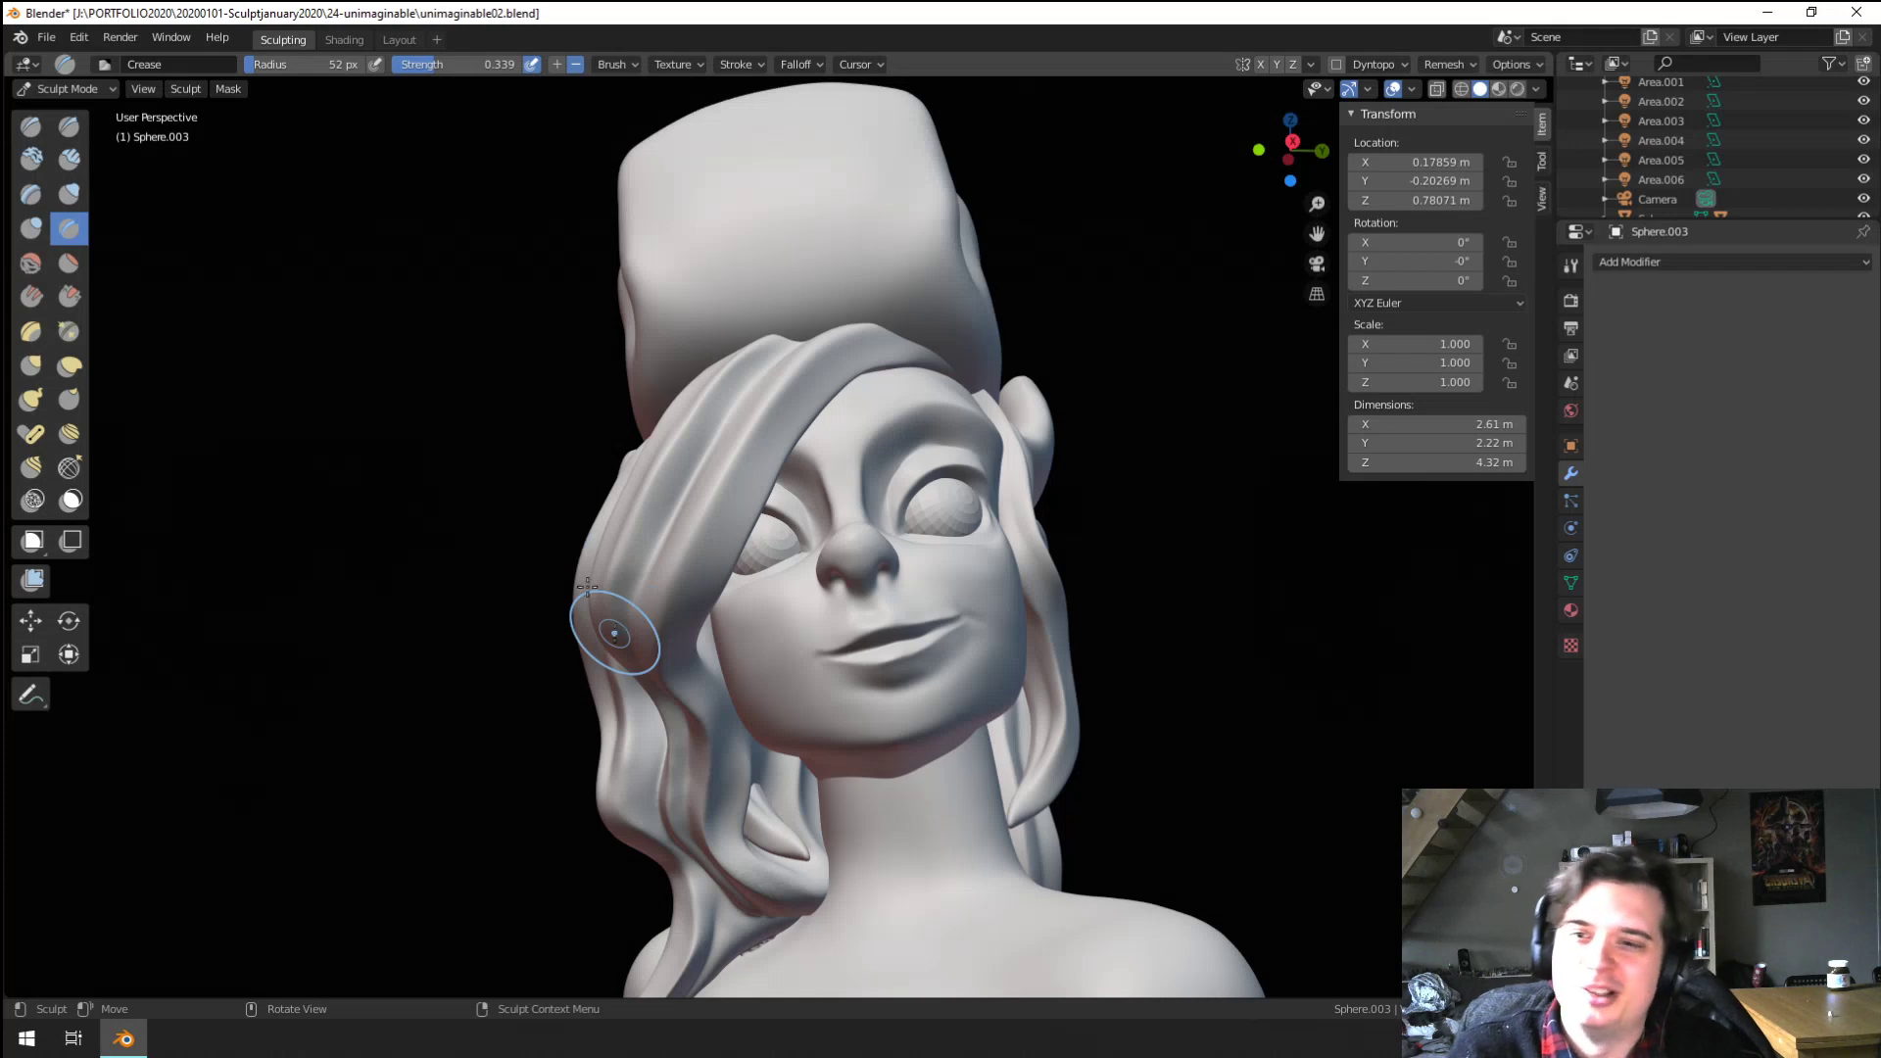
Nudge the hairline above the forehead beneath the hat with the Grab brush at 215 px
middle_click_drag(588, 586, 840, 474)
key("g")
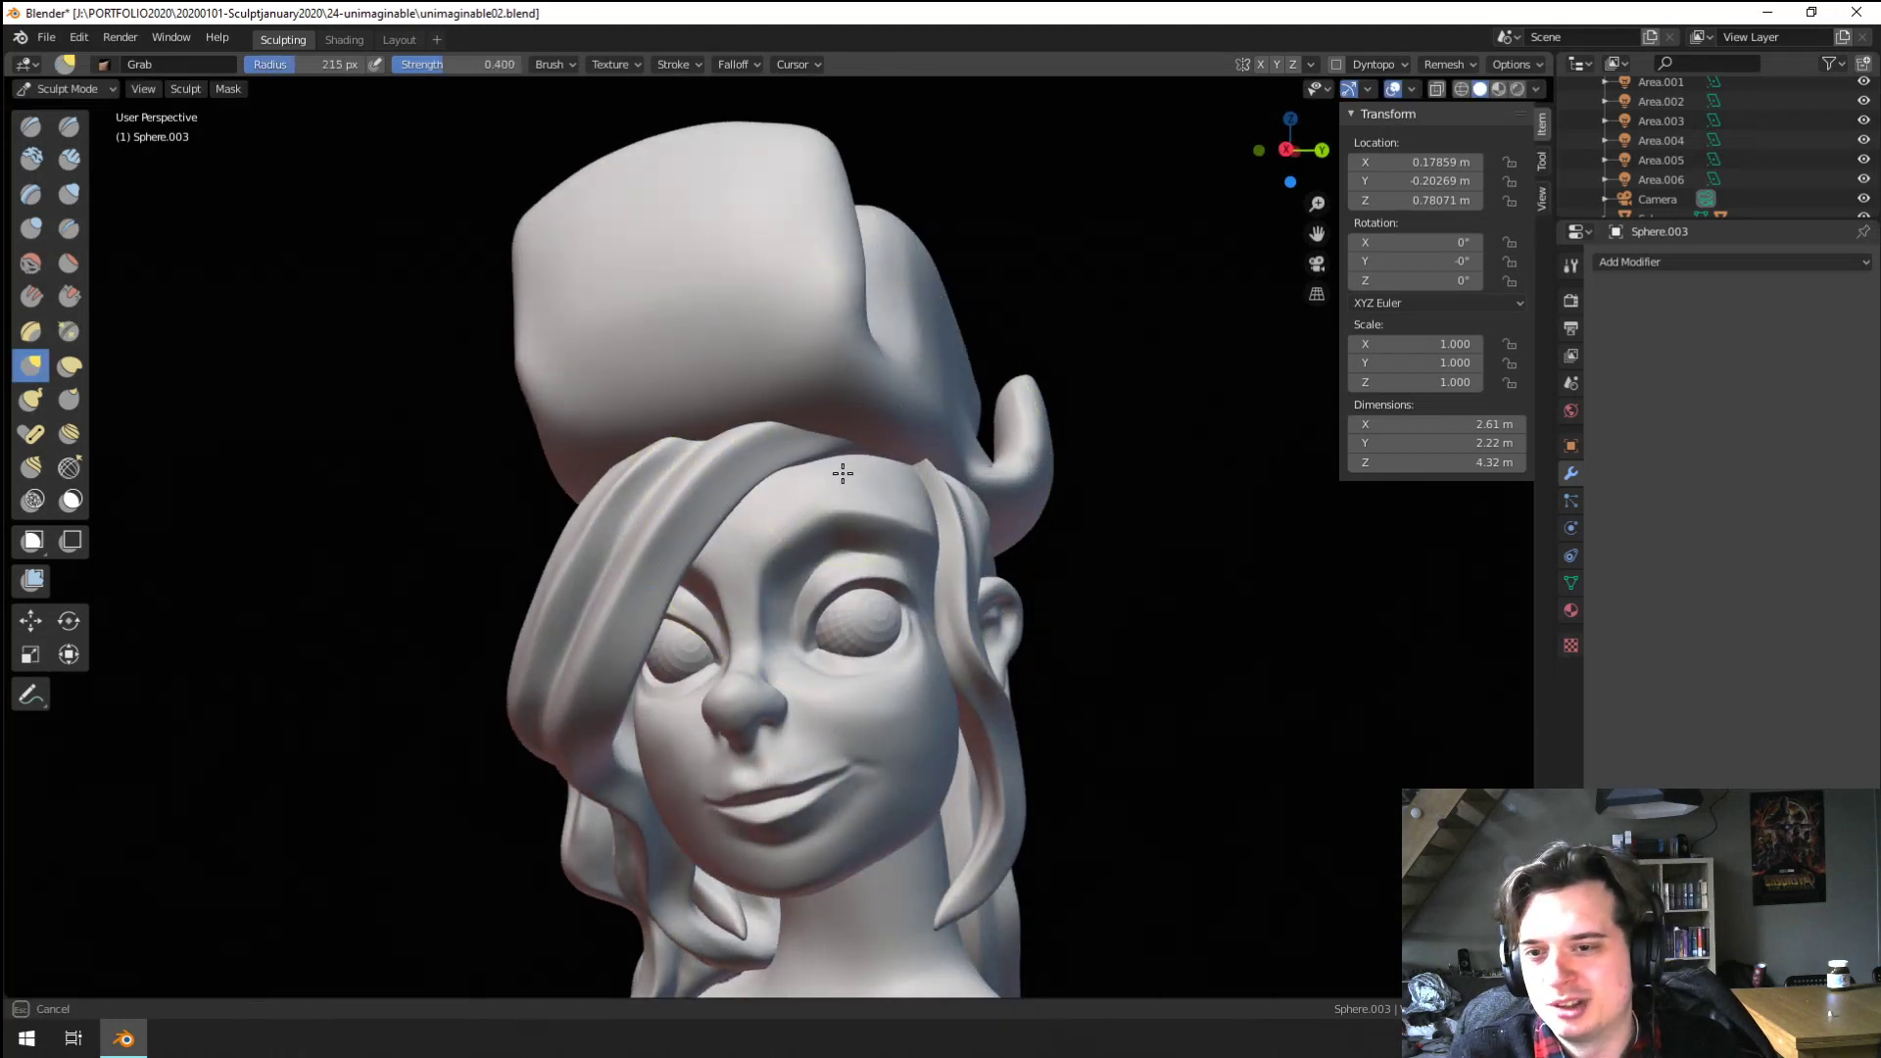
left_click_drag(842, 473, 839, 468)
Thicken the hanging front strand beside the cheek with the Inflate/Deflate brush at 126 px and 82 px
scroll(799, 421, "down", 2)
mouse_move(717, 642)
middle_mouse_down("shift")
mouse_move(759, 575)
mouse_move(777, 461)
mouse_move(672, 567)
middle_mouse_up("shift")
scroll(743, 593, "up", 4)
left_click(69, 194)
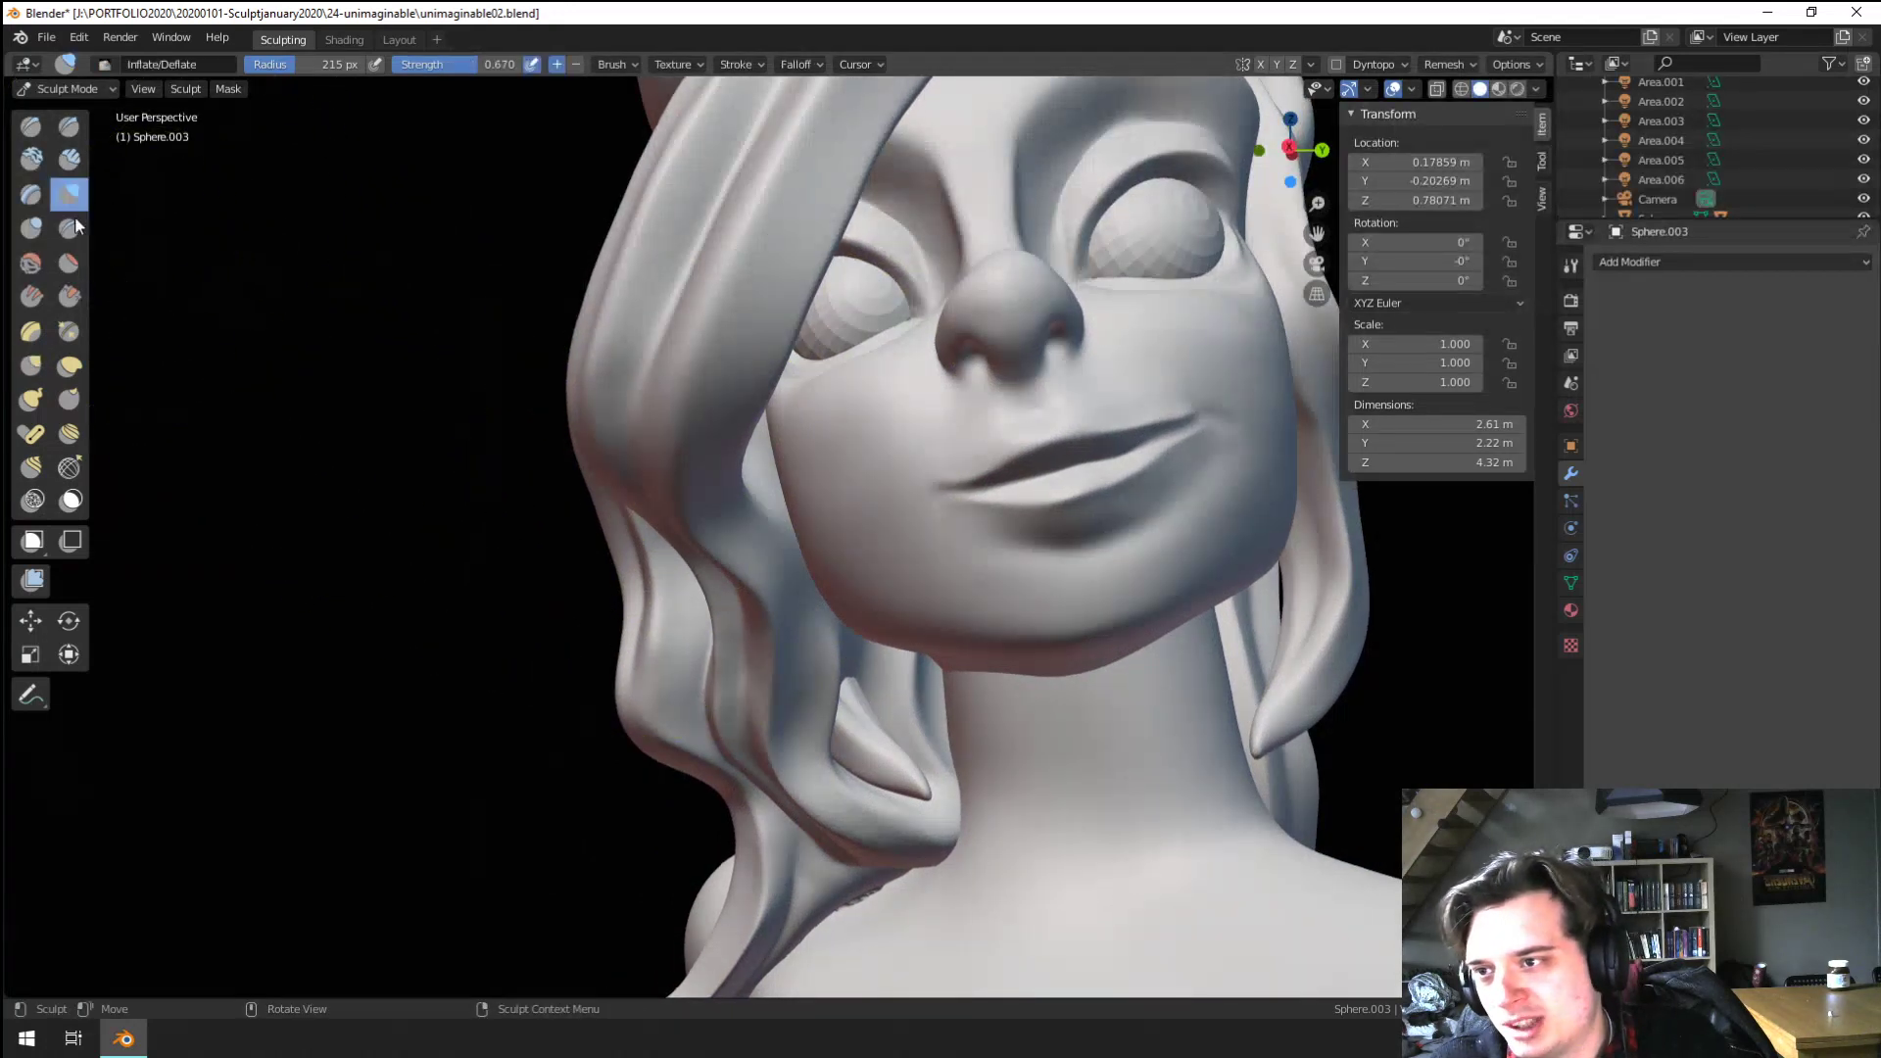
key("f")
left_click(724, 480)
mouse_move(689, 559)
left_mouse_down()
mouse_move(713, 490)
mouse_move(771, 584)
left_mouse_up()
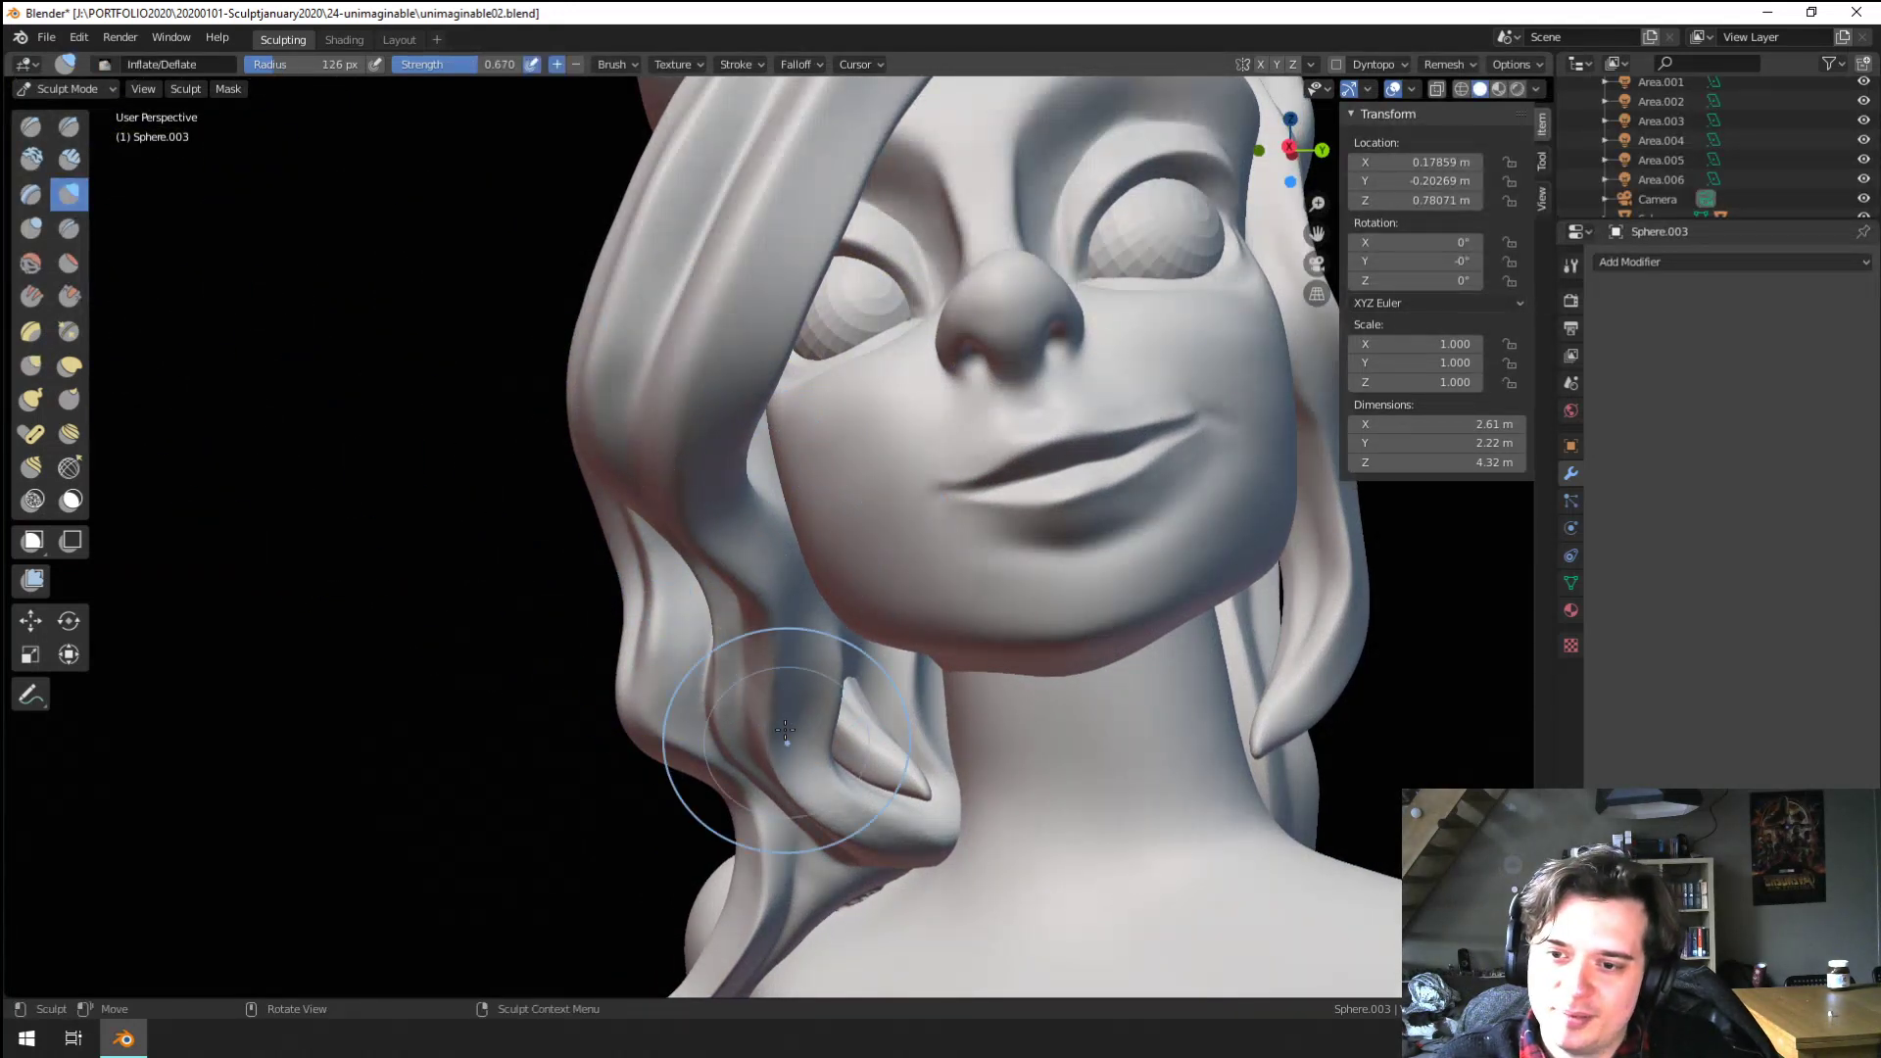
key("f")
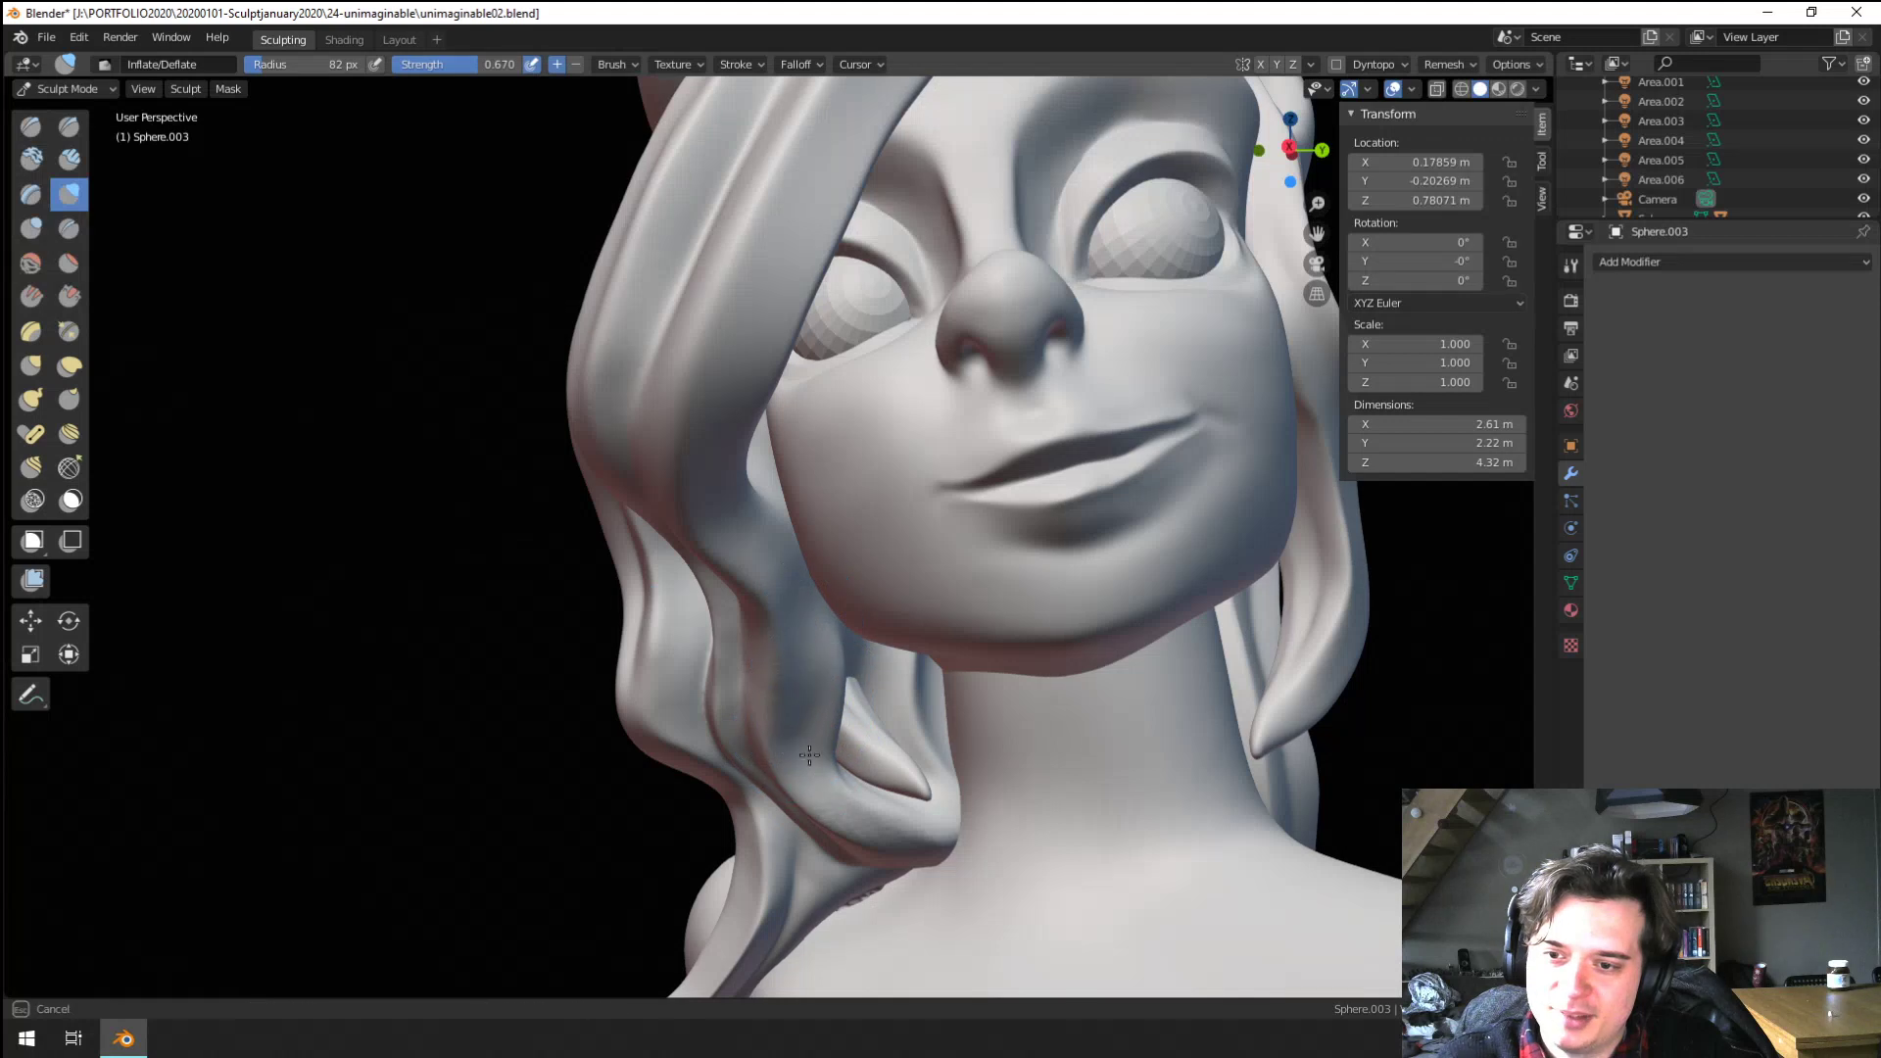
left_click(809, 754)
Crease a groove down the hanging front strand beside the jaw with the Crease brush at 82 px
middle_click_drag(756, 715, 778, 630)
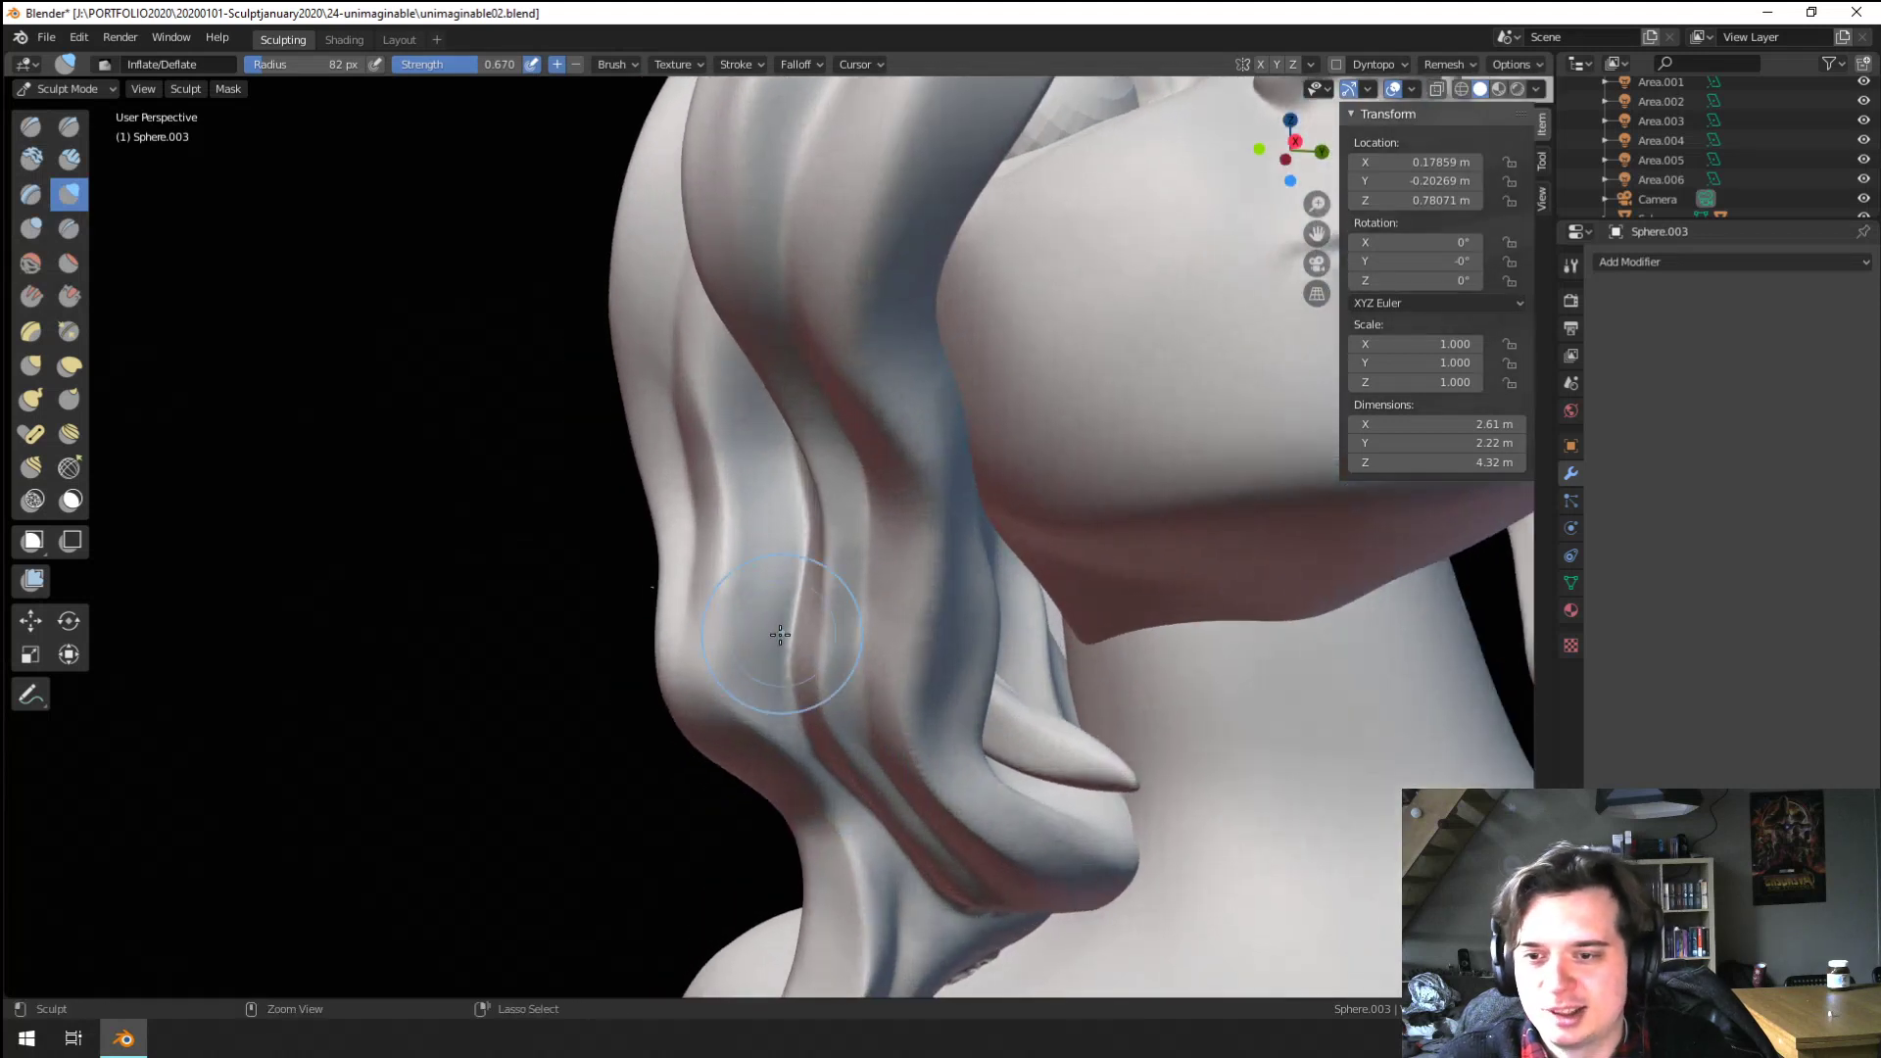
left_click(81, 237)
key("shift+f")
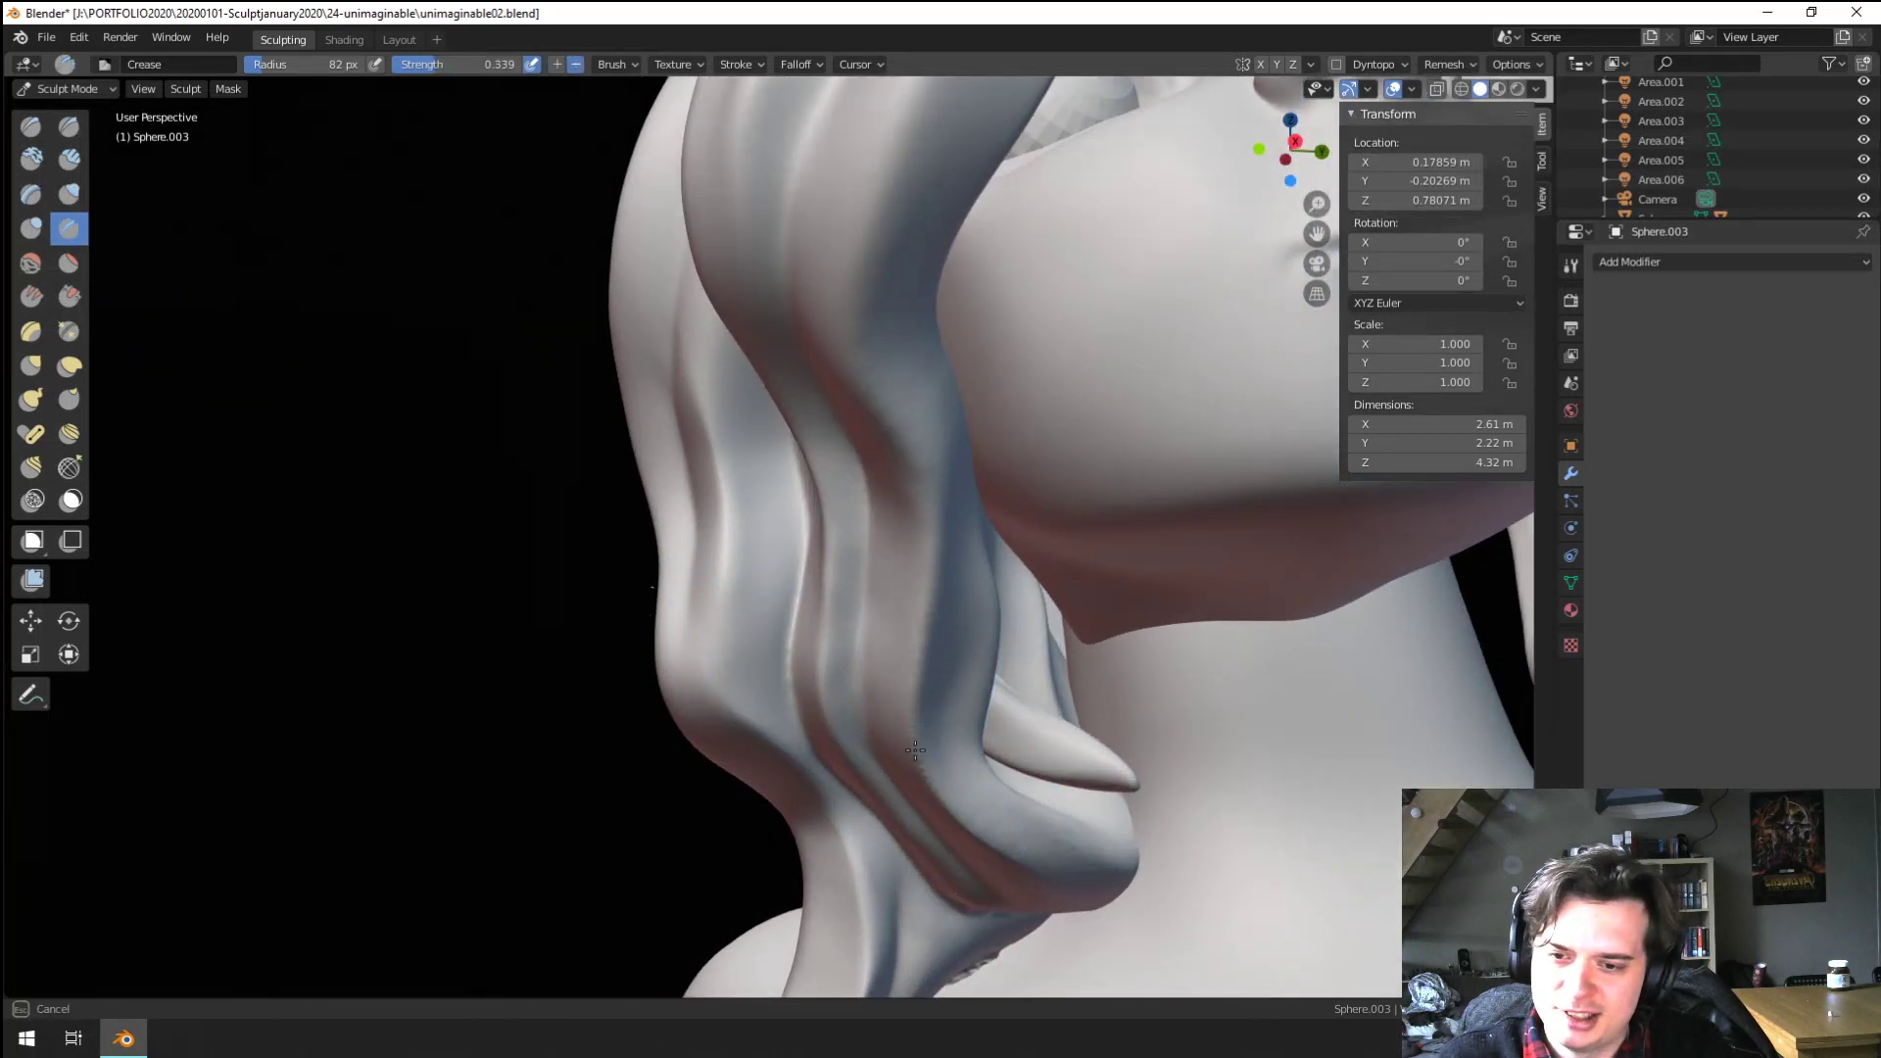
left_click(944, 763)
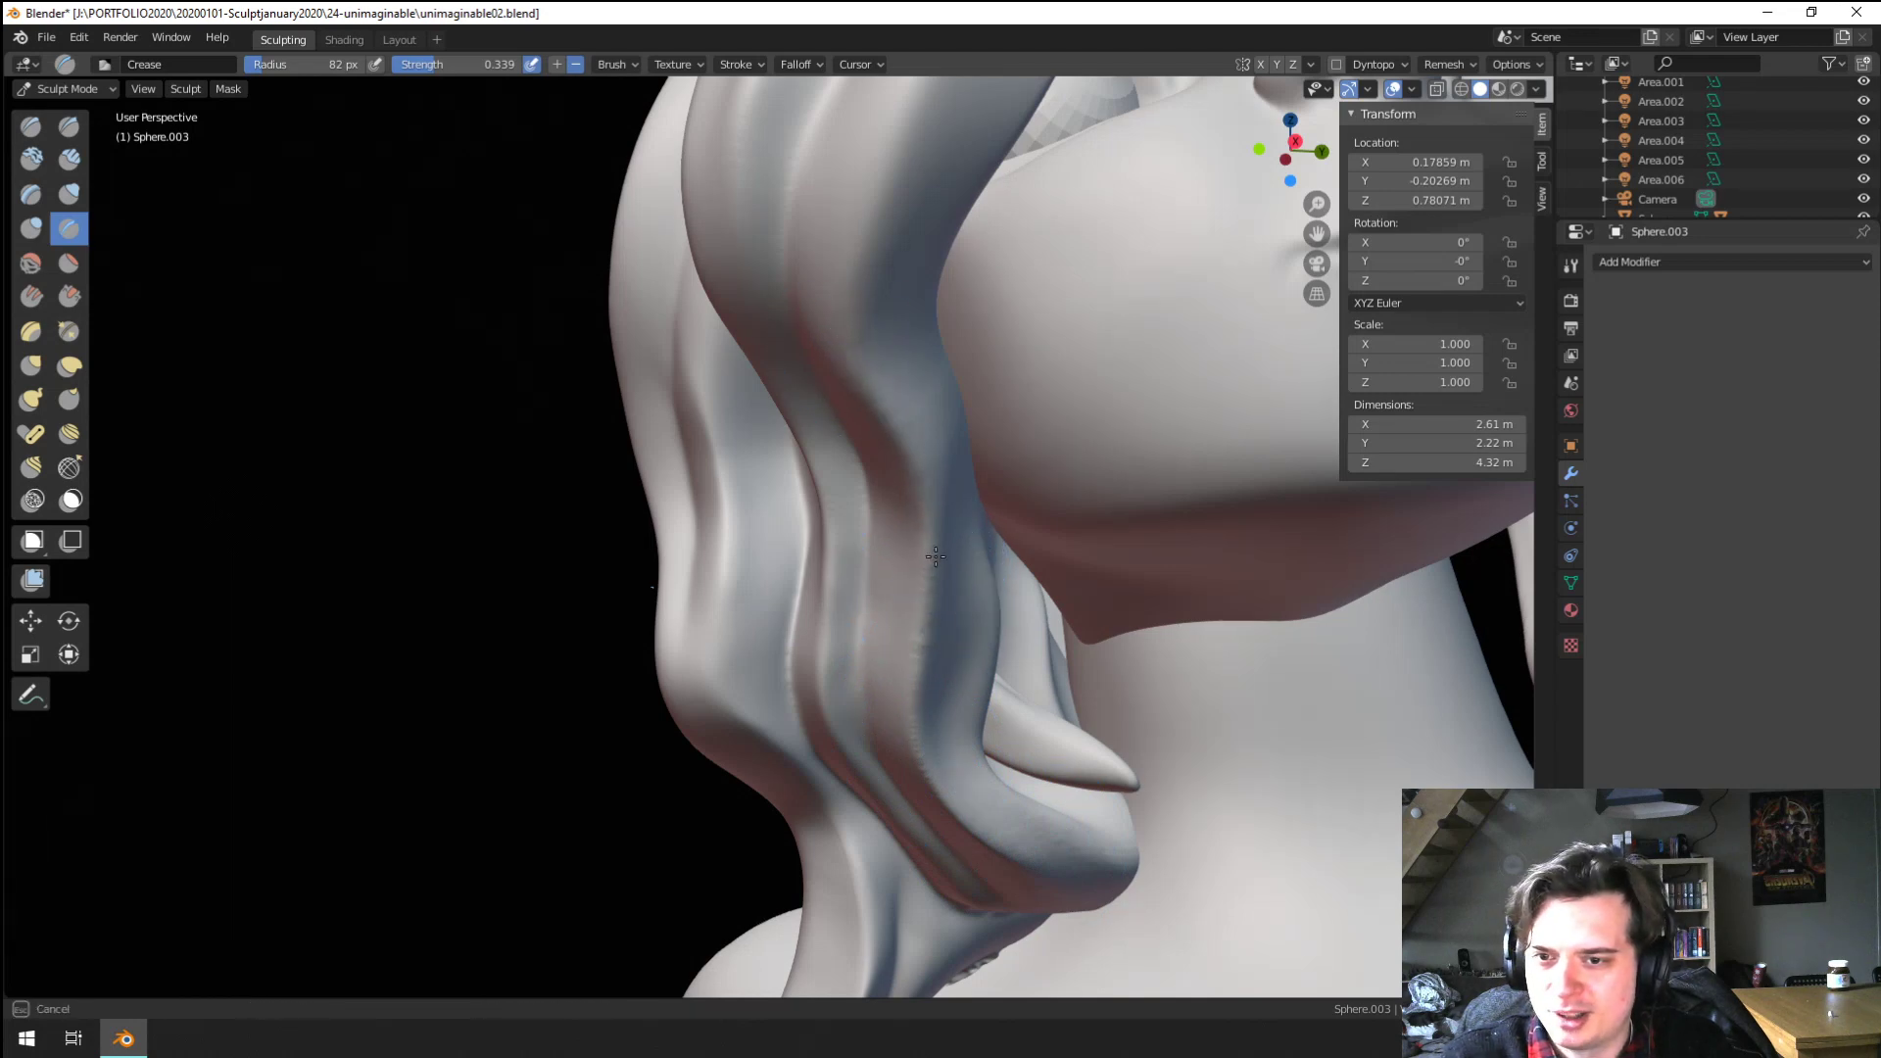
middle_click_drag(840, 569, 851, 551)
Reshape the hanging strands' lower bend above the shoulder with the Grab brush, enlarging its radius to 263 px
key("g")
key("f")
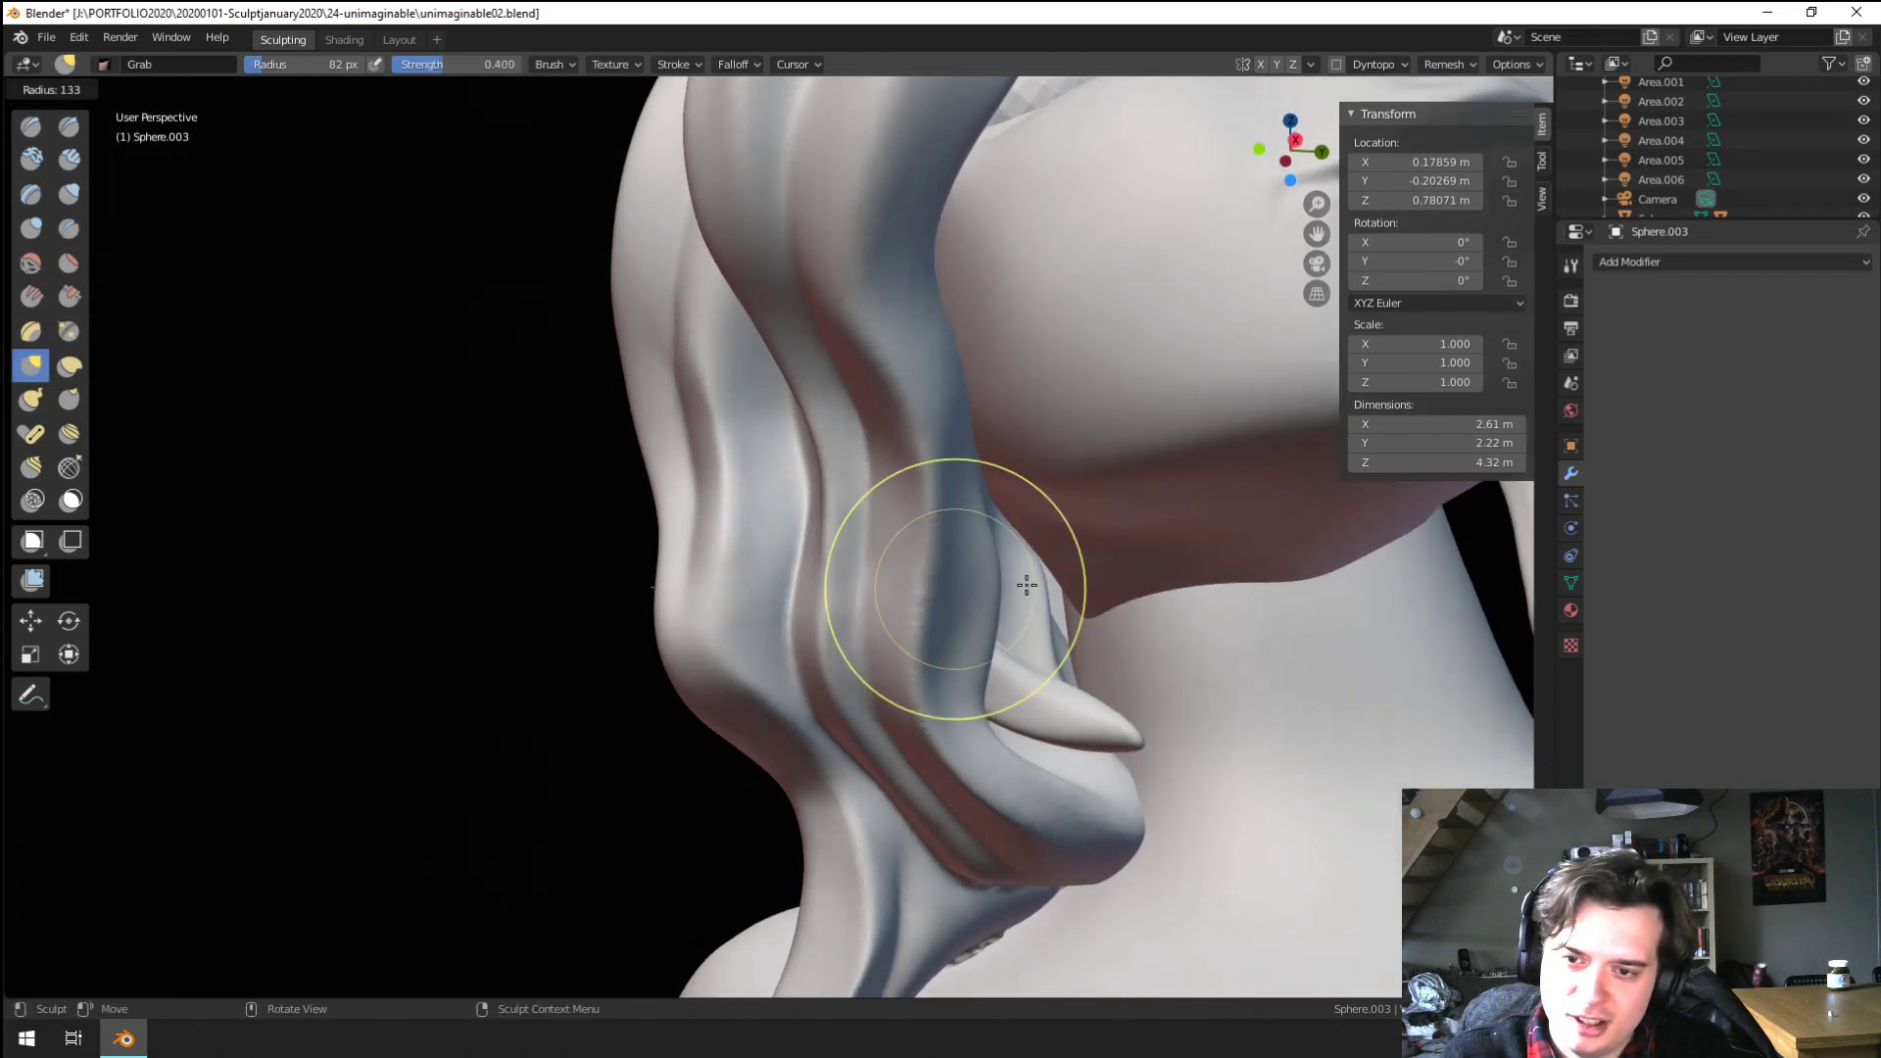
left_click(1122, 590)
scroll(957, 660, "down", 2)
mouse_move(949, 676)
middle_mouse_down()
mouse_move(898, 747)
mouse_move(980, 743)
middle_mouse_up()
key("f")
left_click(1114, 731)
left_click_drag(1056, 749, 983, 718)
middle_click_drag(985, 719, 935, 617)
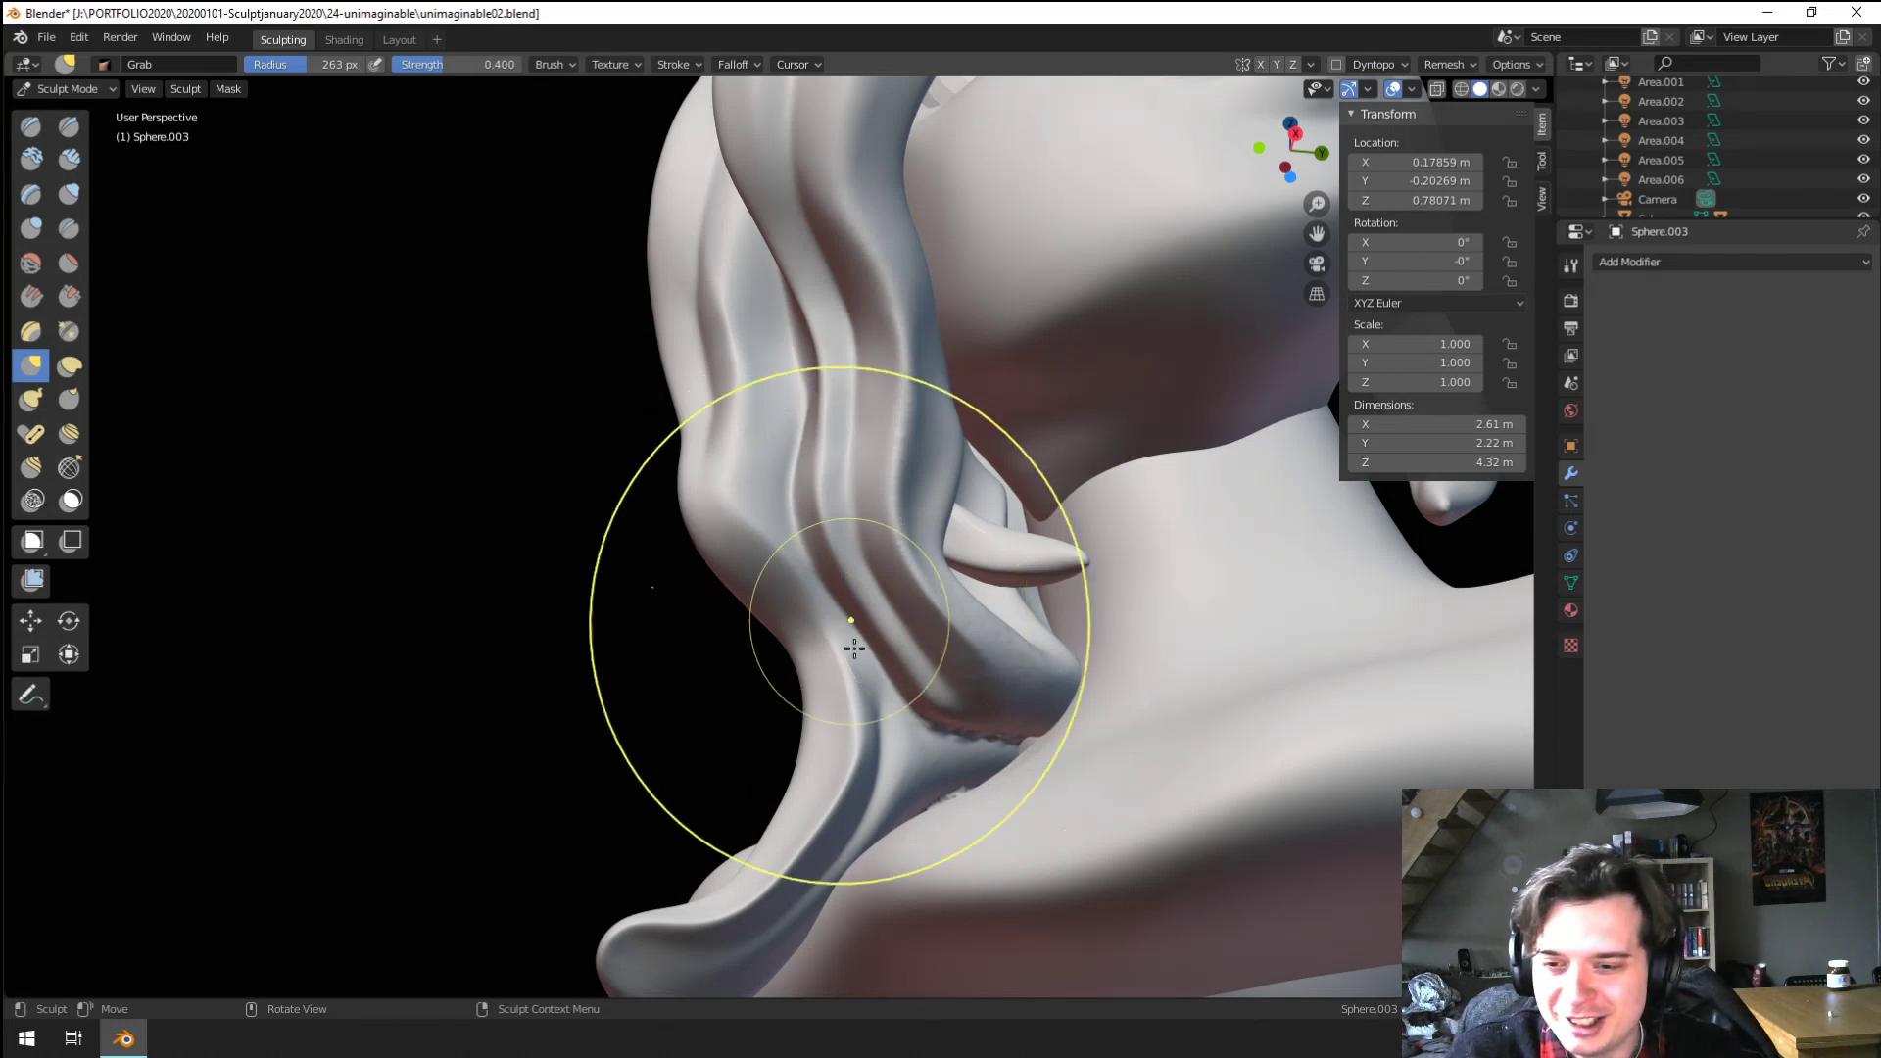
Scrape a broad plane down the rear hair mass below the hat with the Scrape/Peaks brush
mouse_move(853, 635)
middle_mouse_down()
mouse_move(1001, 695)
mouse_move(986, 592)
mouse_move(1049, 617)
middle_mouse_up()
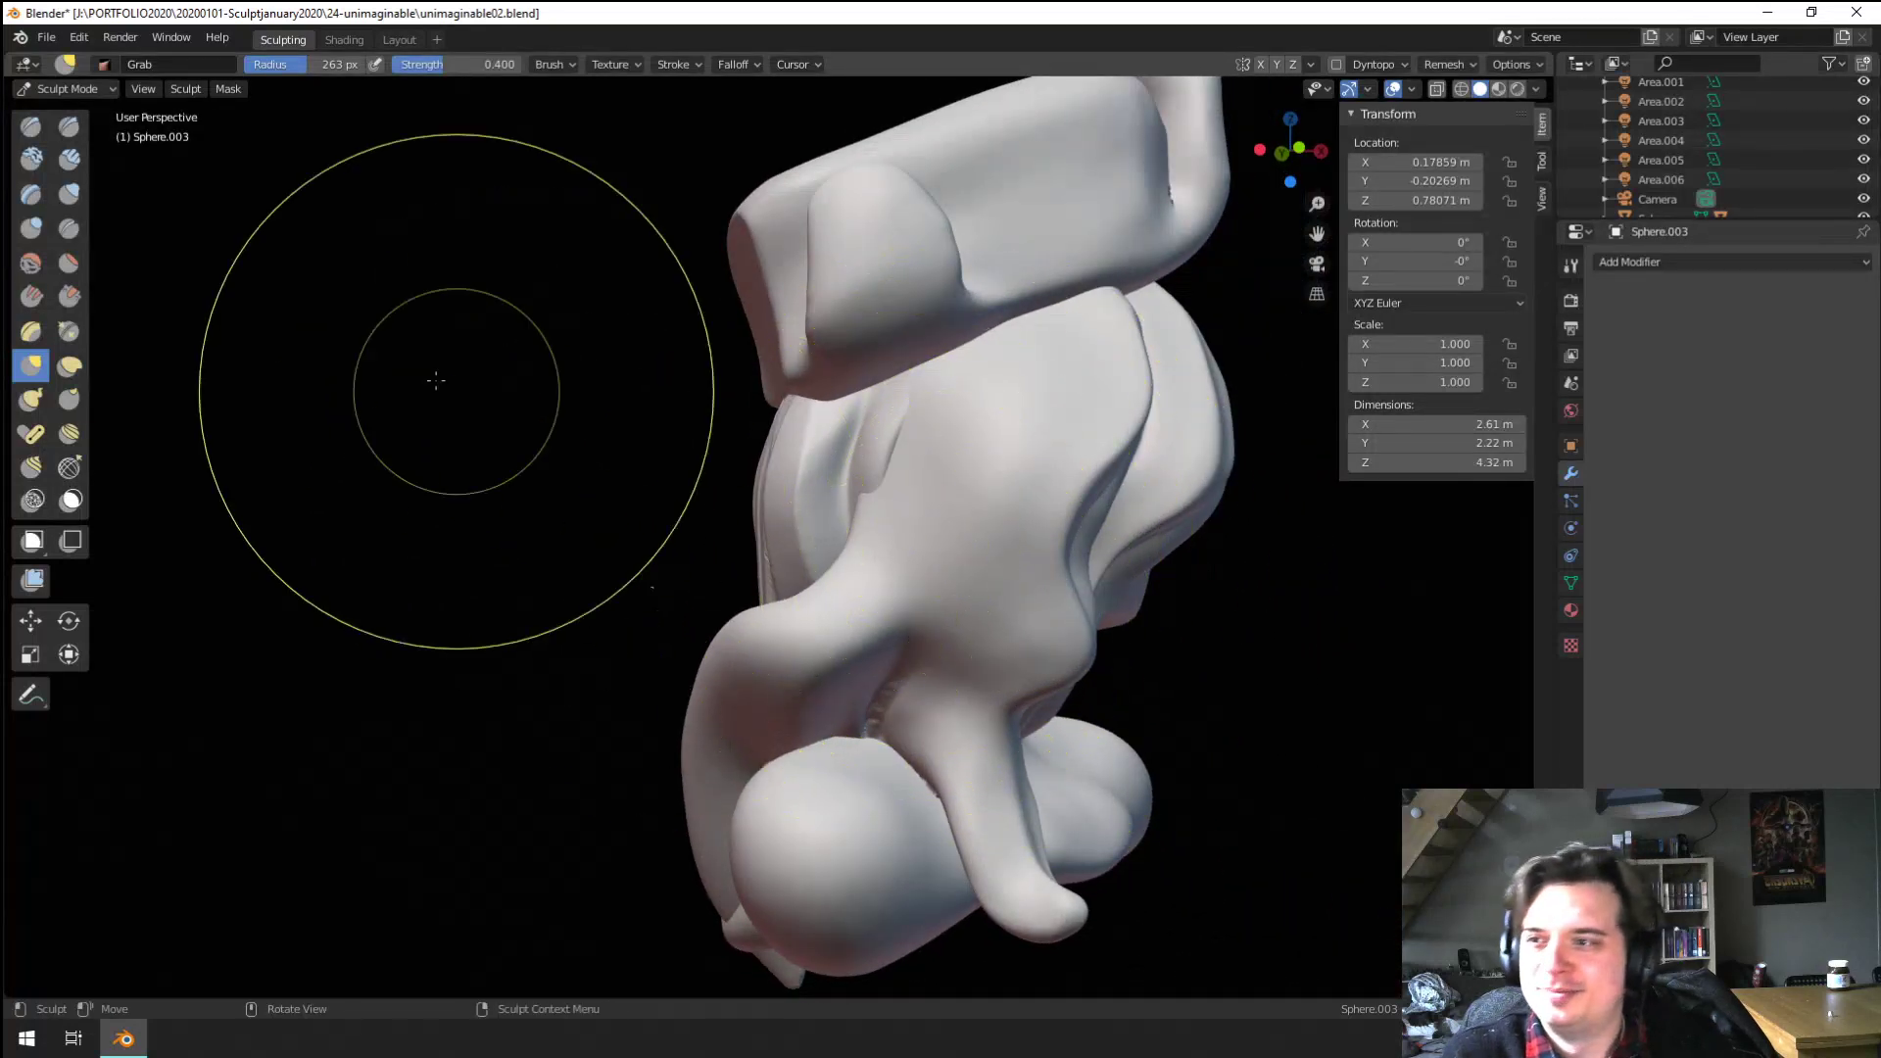
left_click(69, 296)
key("f")
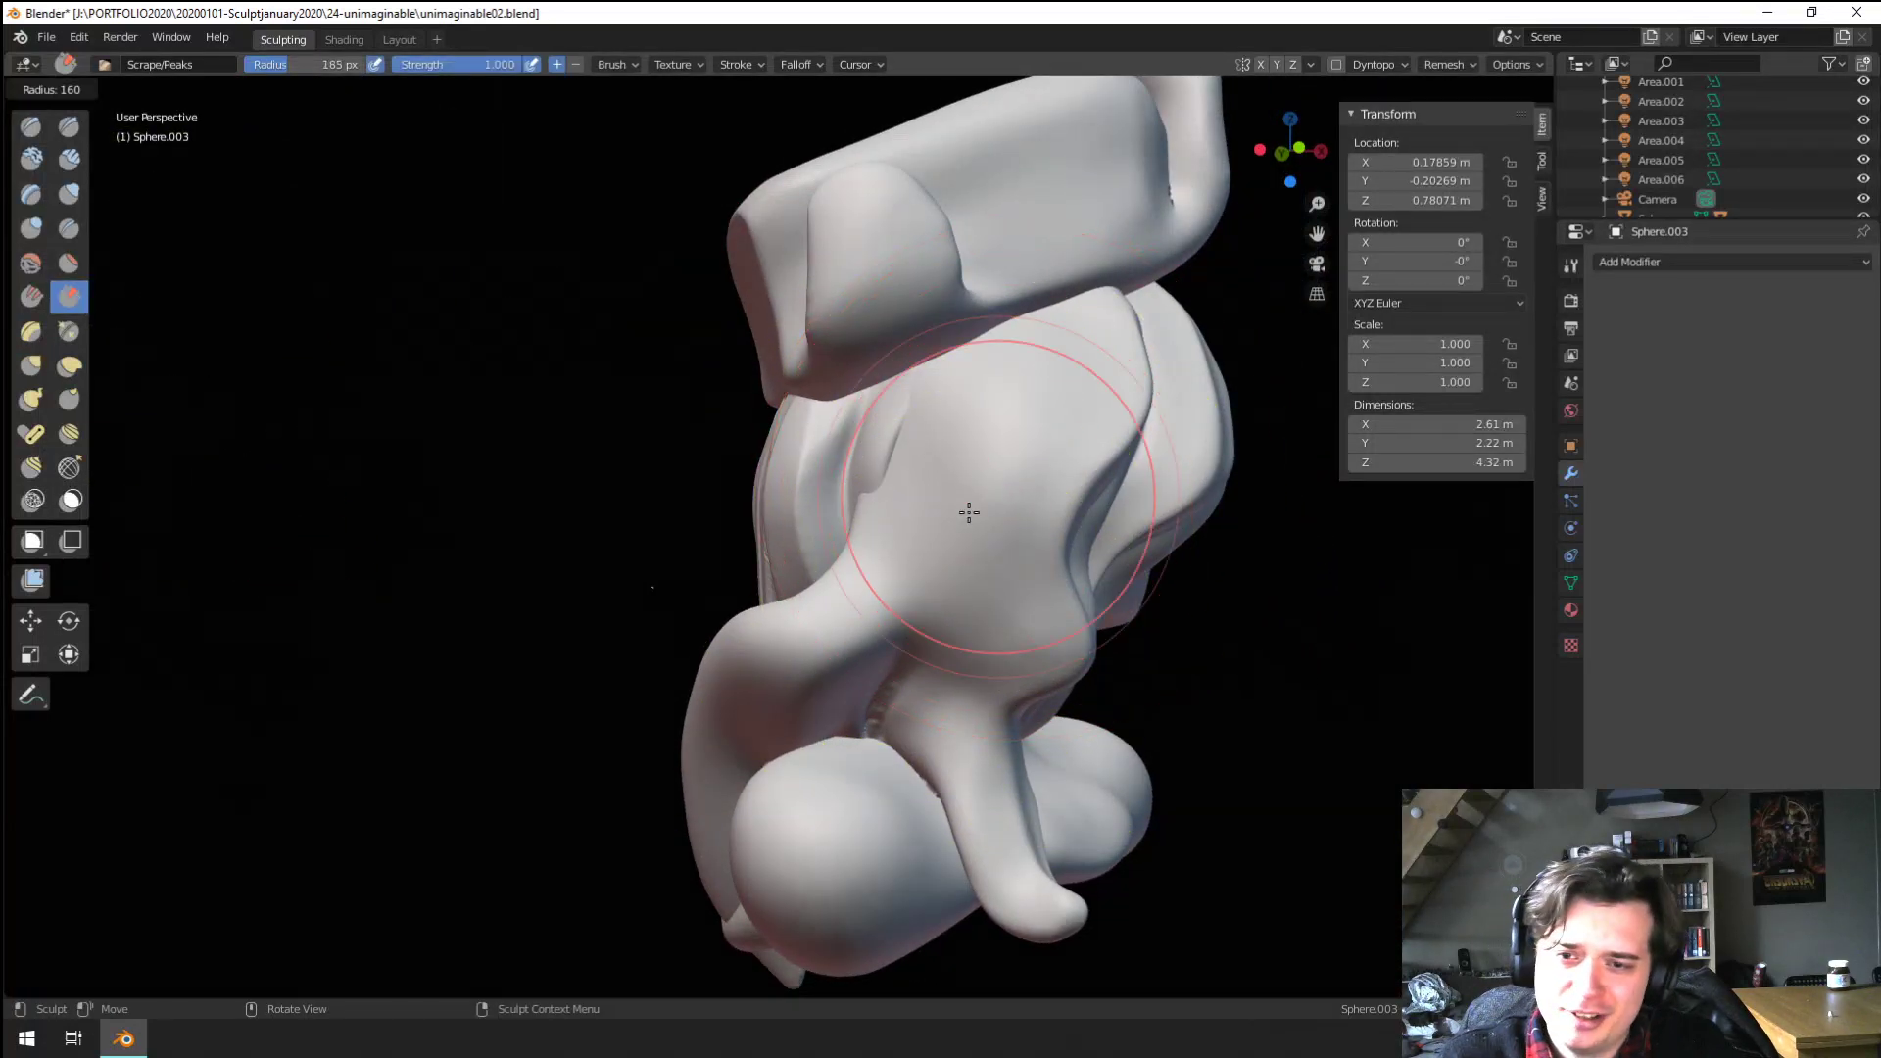
left_click(966, 512)
mouse_move(1057, 470)
left_mouse_down()
mouse_move(1035, 608)
mouse_move(966, 715)
left_mouse_up()
Flatten the back of the hair tail down to its tip with a smaller Scrape/Peaks brush
middle_click_drag(995, 636, 988, 626)
key("f")
left_click(948, 666)
left_click_drag(968, 735, 1008, 891)
left_click_drag(984, 774, 1019, 906)
Scrape the hair tail's front side into cleaner planes toward its tip with the Scrape/Peaks brush at 104 px and 90 px
middle_click_drag(978, 706, 792, 733)
mouse_move(792, 733)
middle_mouse_down("ctrl")
mouse_move(807, 768)
mouse_move(852, 718)
mouse_move(806, 651)
middle_mouse_up("ctrl")
key("f")
left_click(877, 698)
left_click_drag(764, 698, 701, 756)
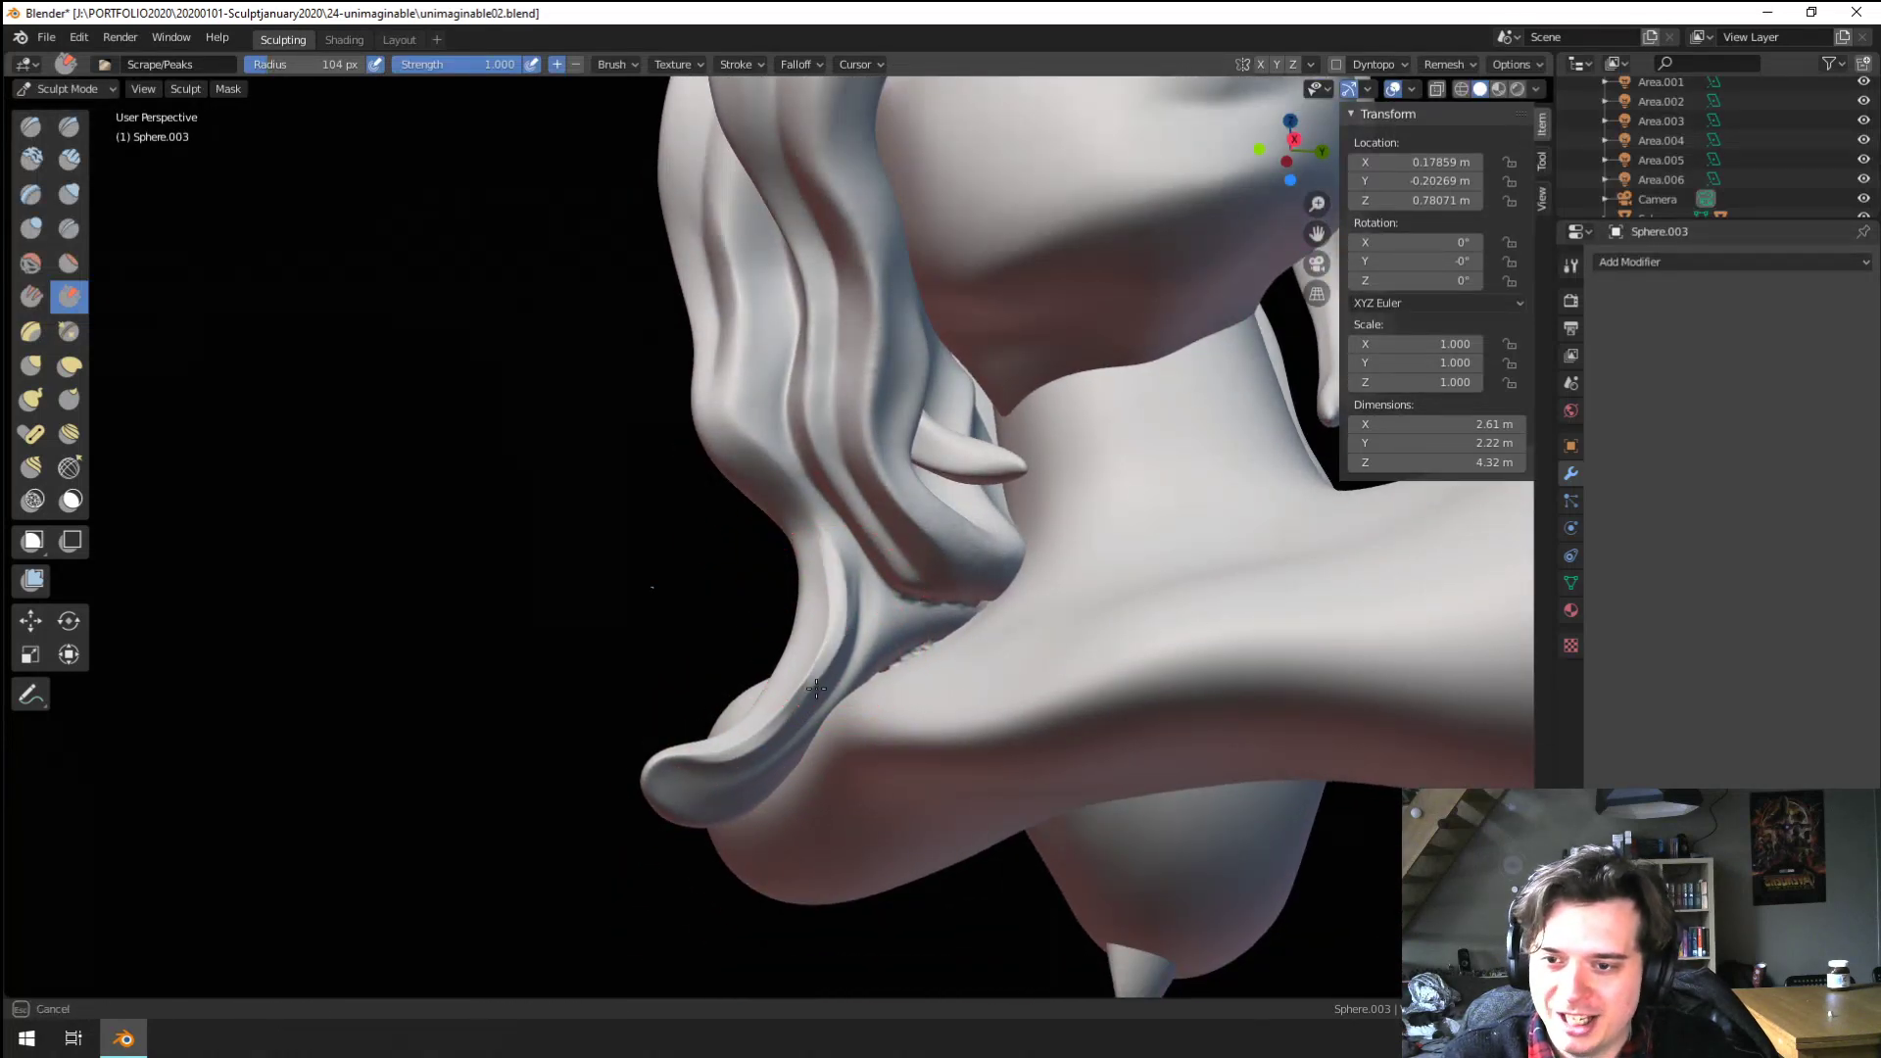
left_click_drag(827, 630, 835, 650)
middle_click_drag(824, 575, 829, 564)
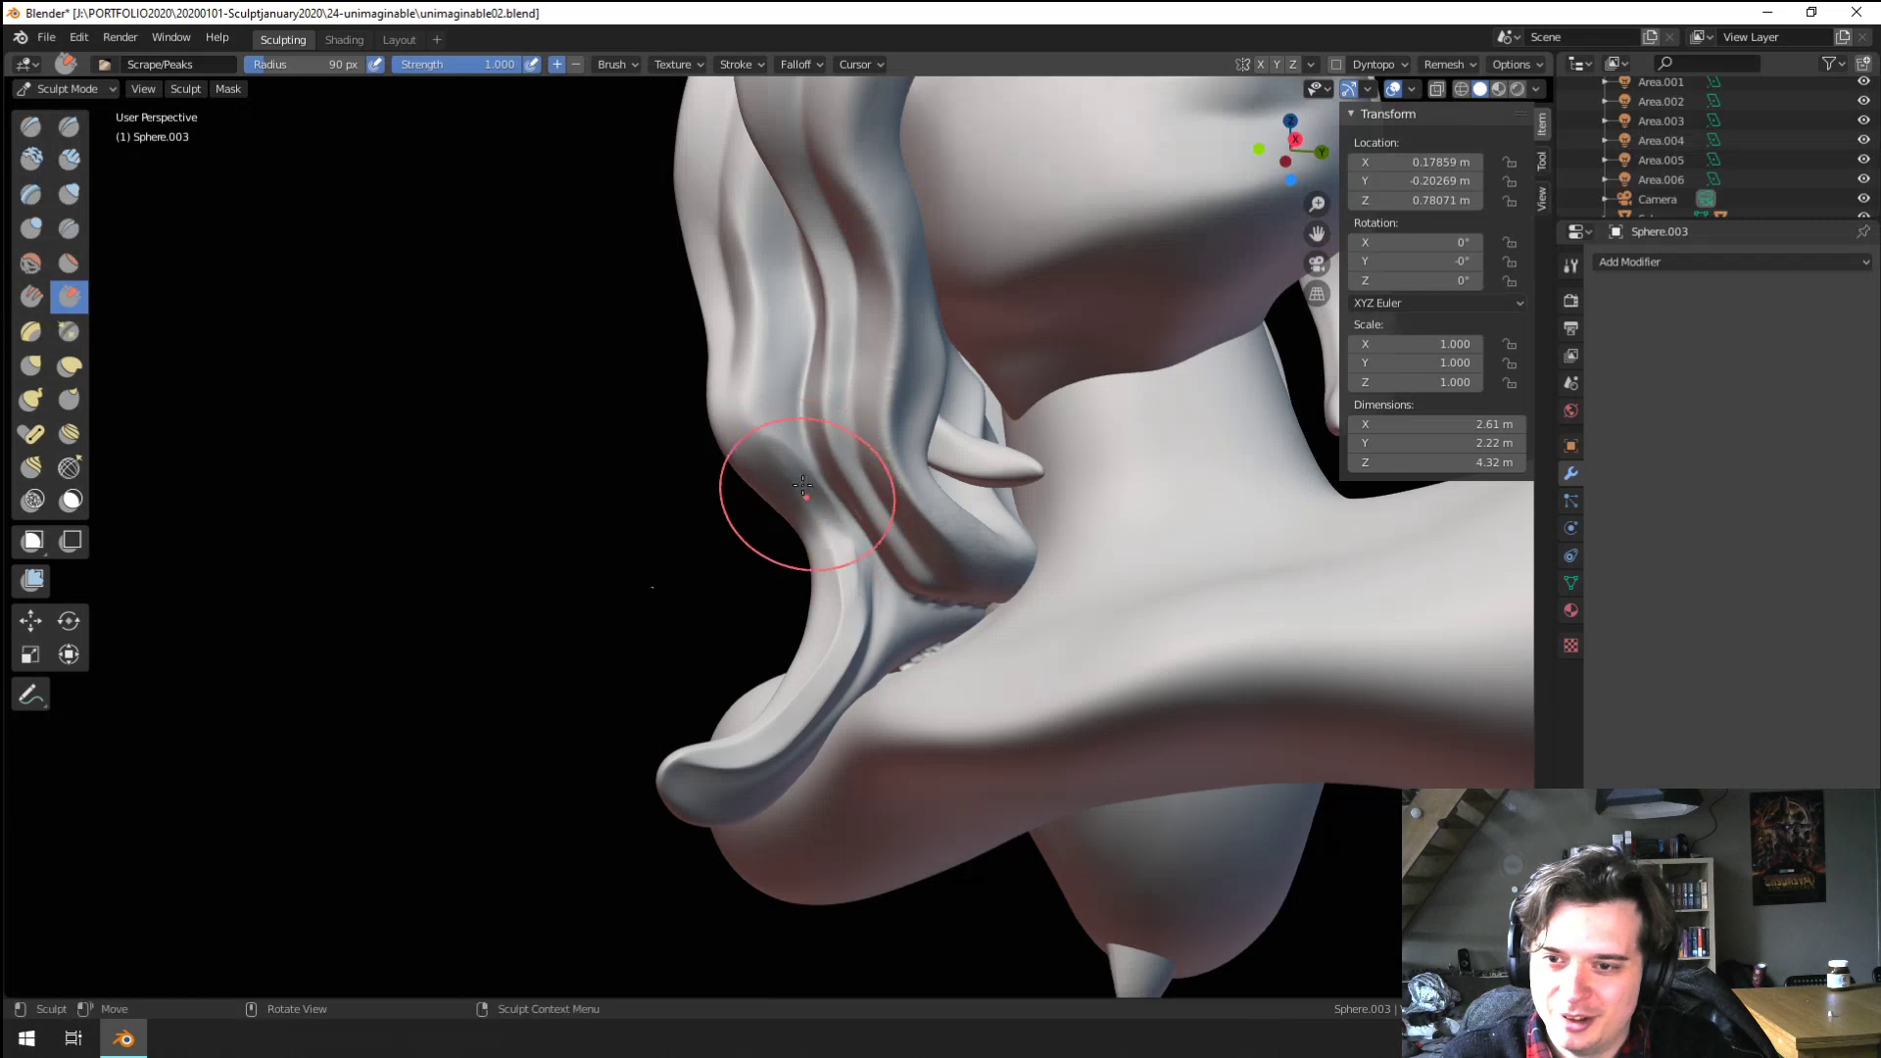
Nudge the hair tail's upper bend below the hanging strands into a smoother curve with the Grab brush at 129 px
mouse_move(821, 561)
middle_mouse_down()
mouse_move(862, 588)
mouse_move(832, 567)
middle_mouse_up()
key("g")
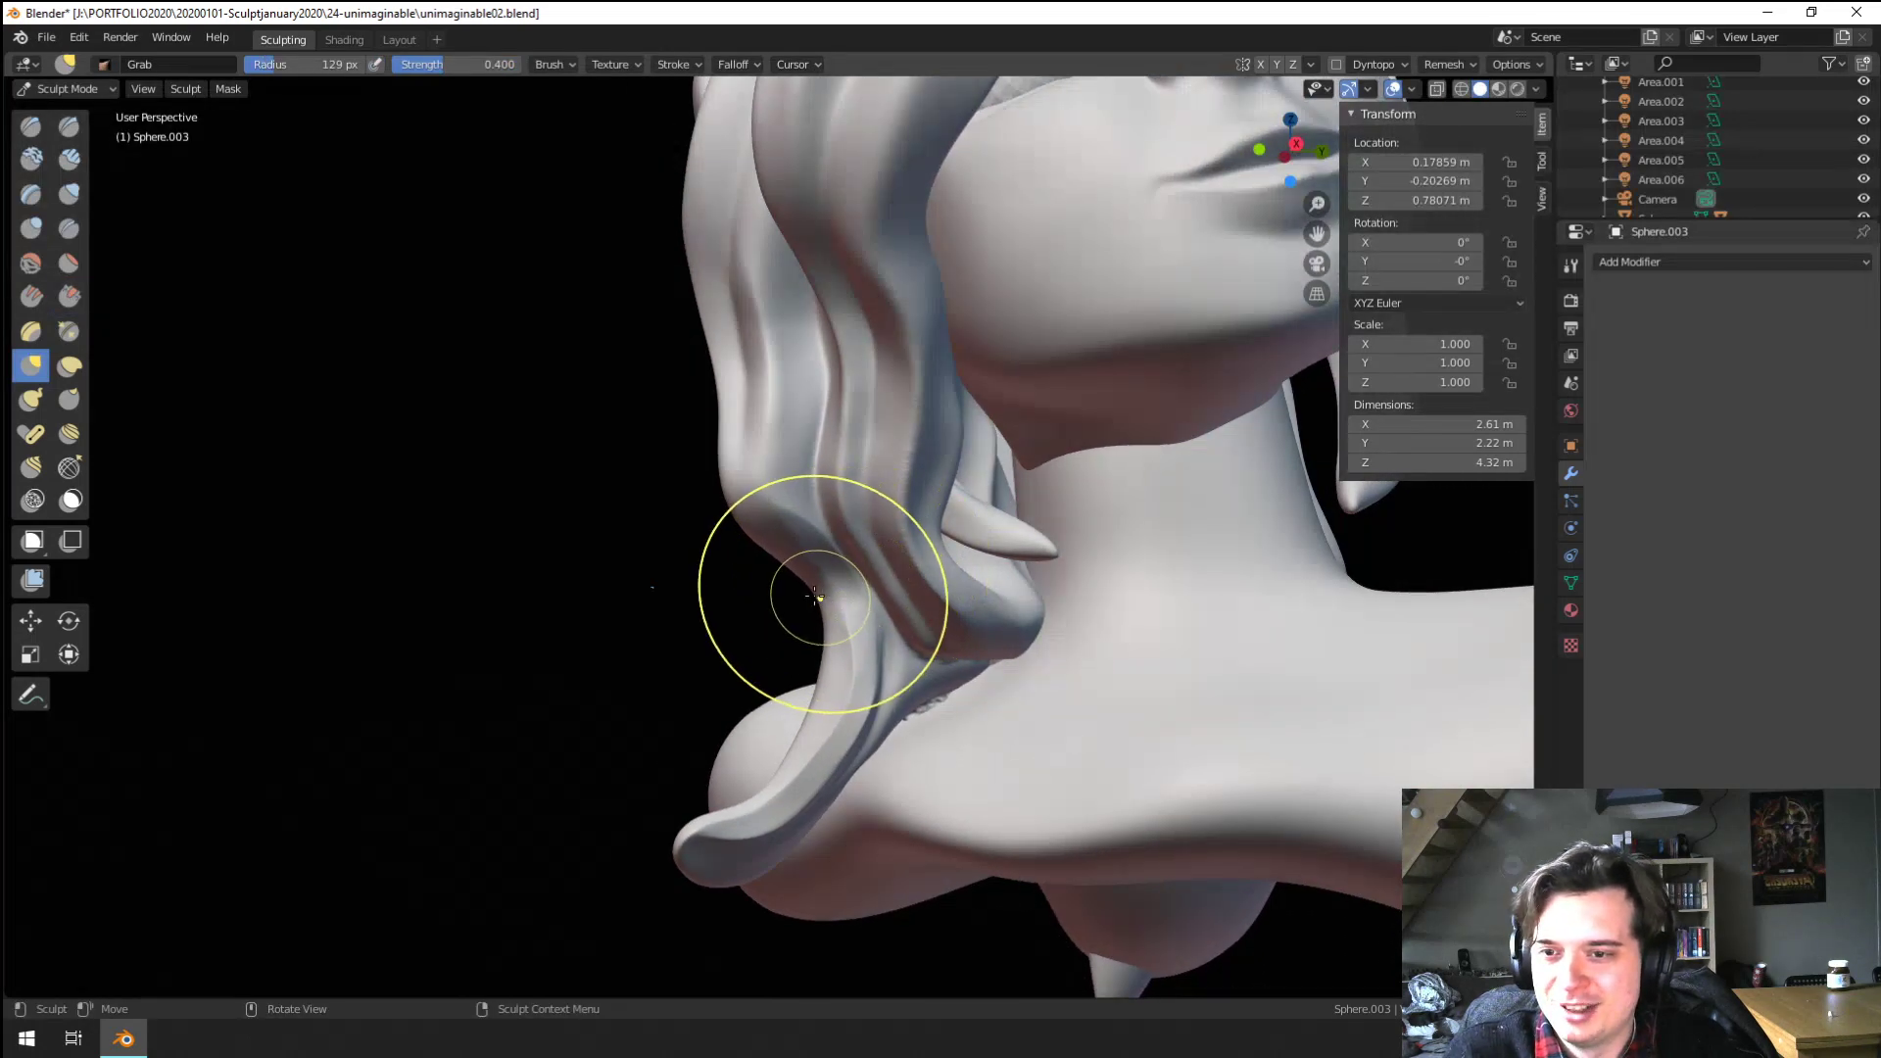
left_click_drag(841, 570, 838, 578)
middle_click_drag(833, 602, 870, 644)
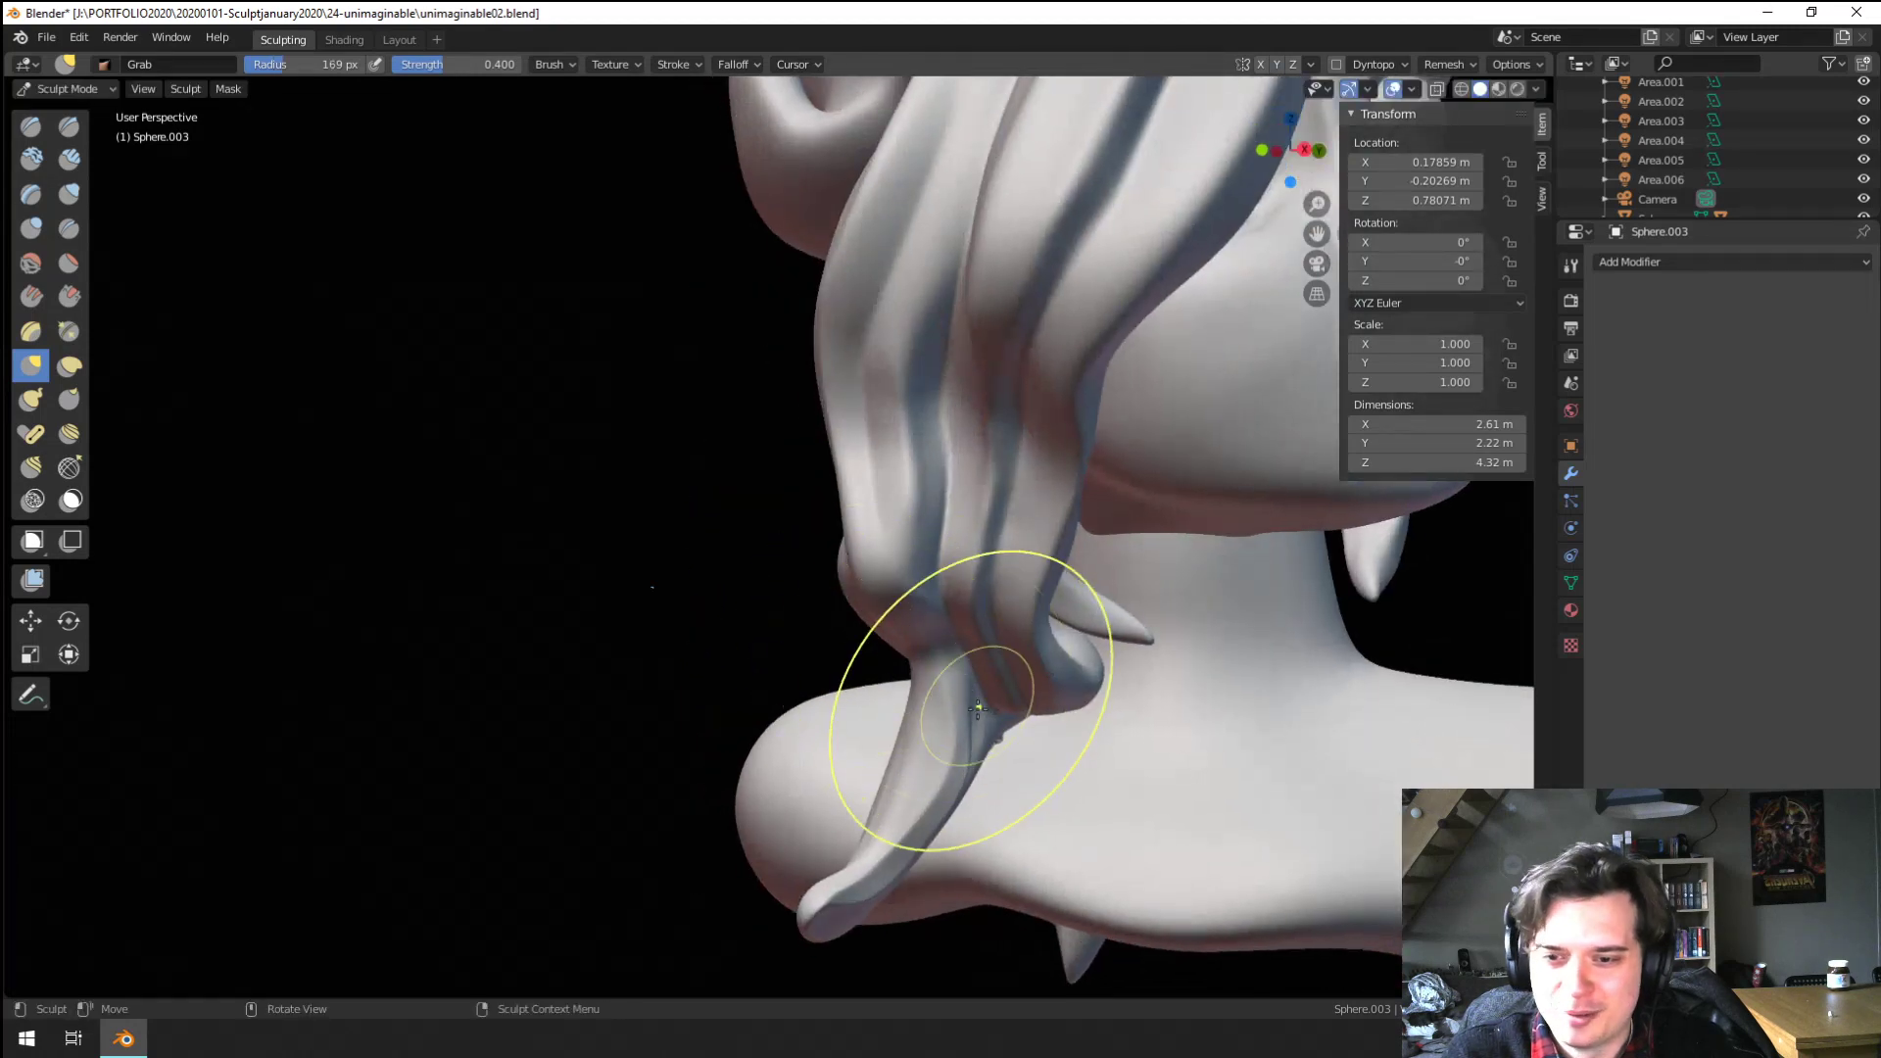
Reshape the hair tail's middle and flicked tip with the Grab brush, enlarging its radius to 209 px
middle_click_drag(946, 783, 1009, 786)
key("f")
left_click(1164, 785)
key("f")
left_click(943, 778)
left_click_drag(926, 775, 991, 790)
middle_click_drag(970, 764, 789, 678)
left_click_drag(659, 874, 673, 839)
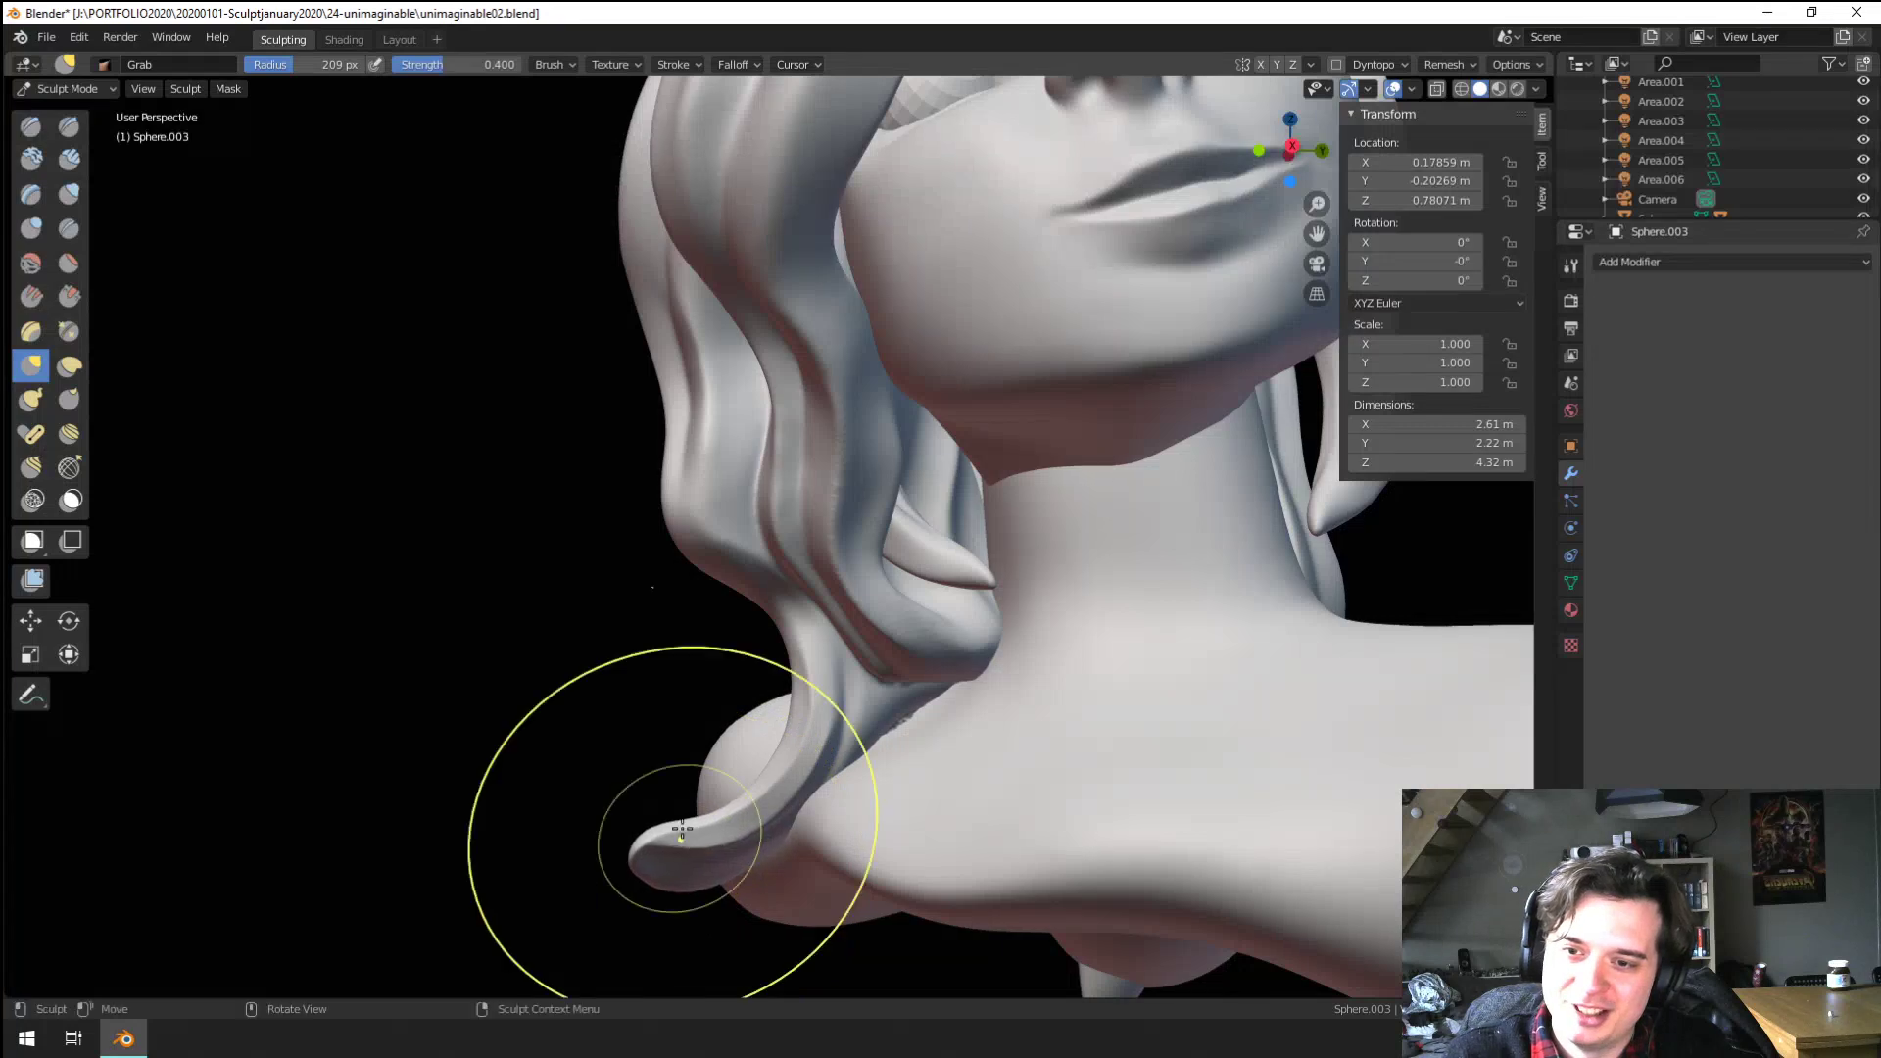
Deepen the long grooves running down the swept front lock with the Crease brush at 100 px
middle_click_drag(790, 588, 782, 723, "ctrl")
mouse_move(781, 720)
middle_mouse_down("ctrl")
mouse_move(772, 734)
mouse_move(349, 271)
mouse_move(639, 428)
middle_mouse_up("ctrl")
left_click(68, 228)
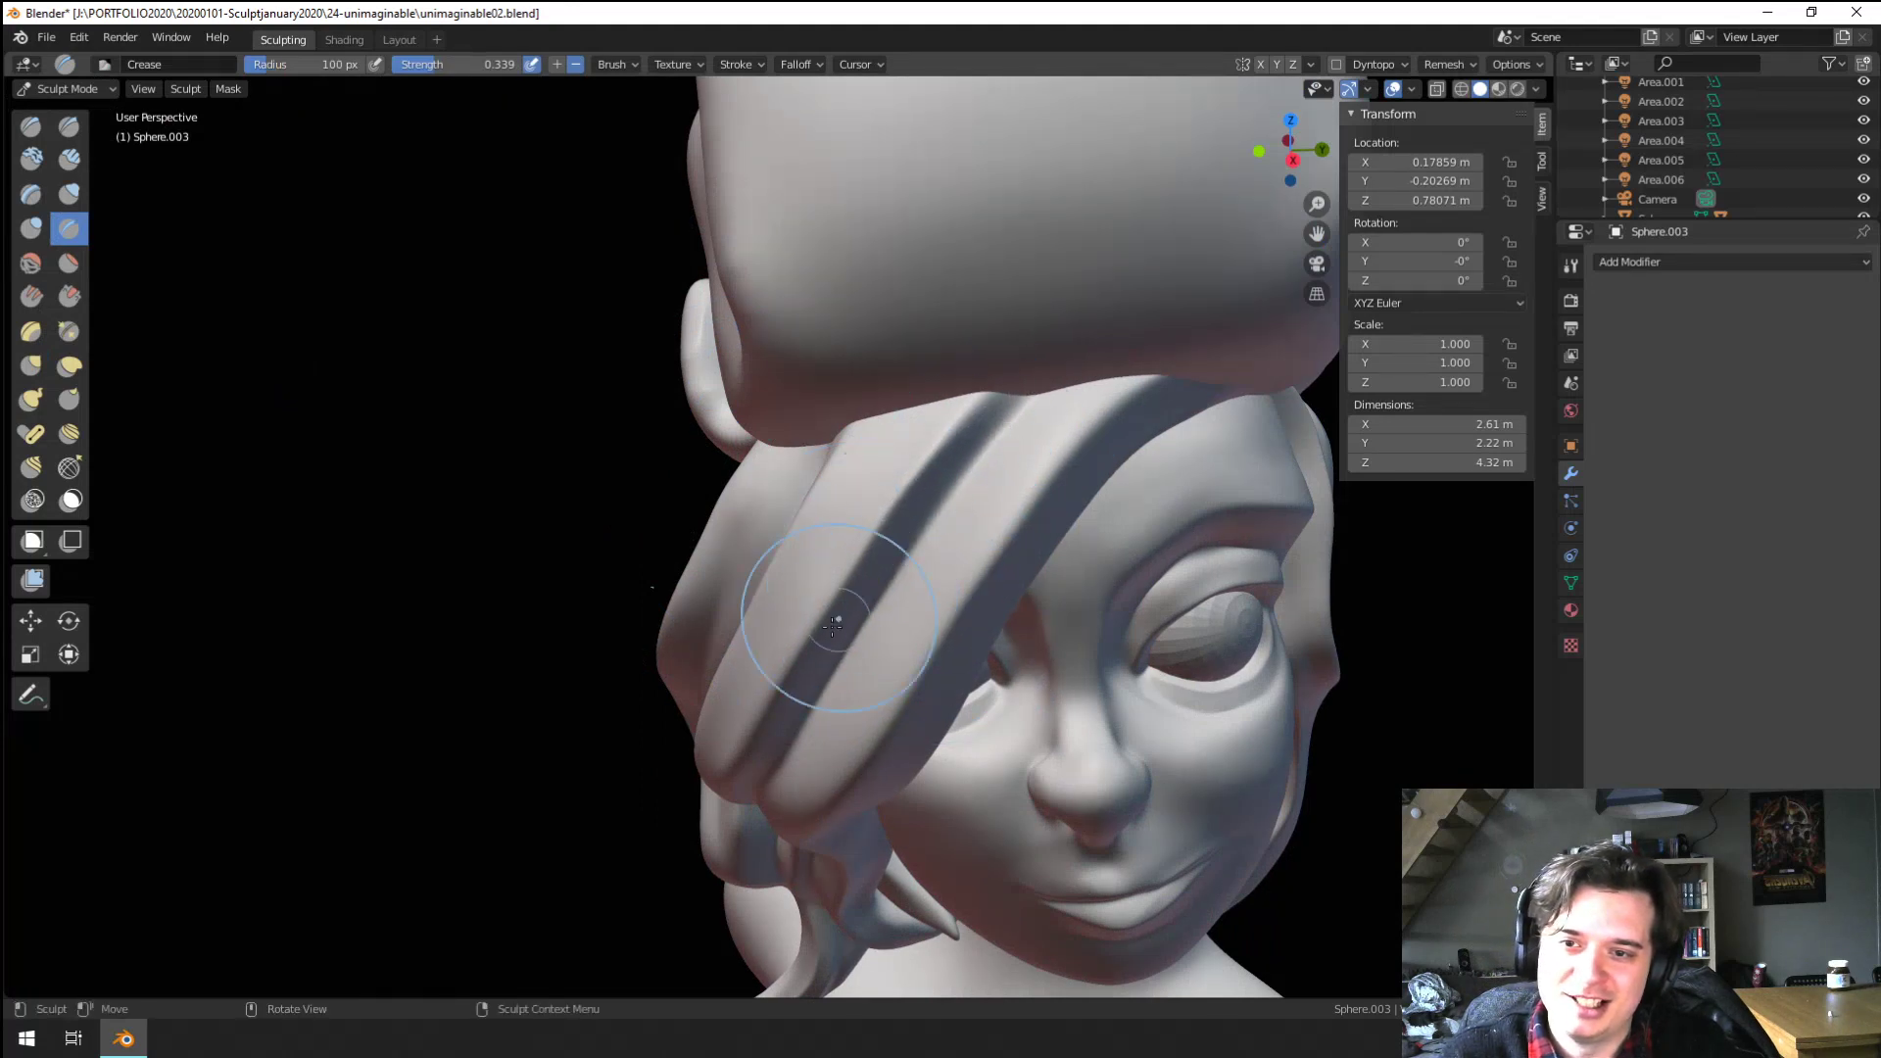
middle_click_drag(967, 378, 777, 630)
middle_click_drag(1050, 314, 861, 630)
mouse_move(999, 495)
middle_mouse_down()
mouse_move(969, 609)
mouse_move(984, 598)
mouse_move(966, 567)
middle_mouse_up()
scroll(957, 555, "up", 2)
key("bracketleft")
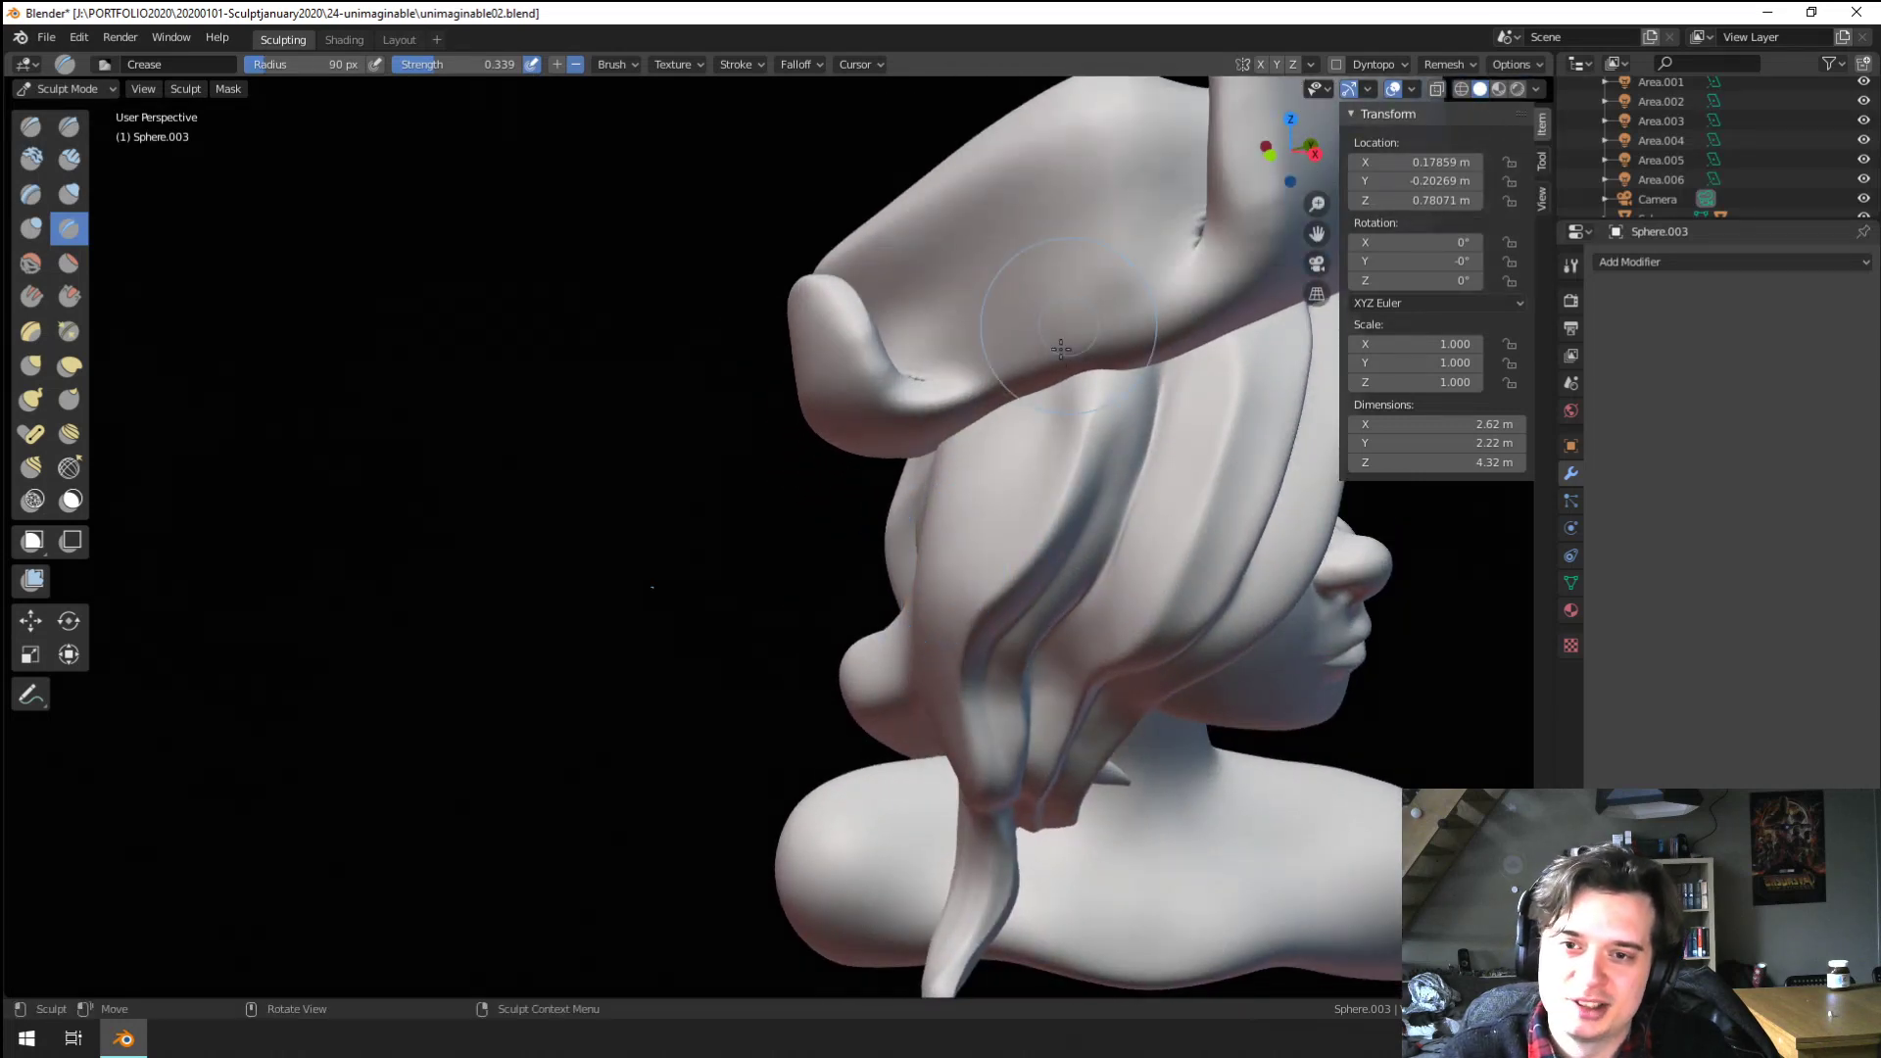
Reshape the side hair below the hat's rear brim with the Grab brush, enlarging its radius to 219 px
key("g")
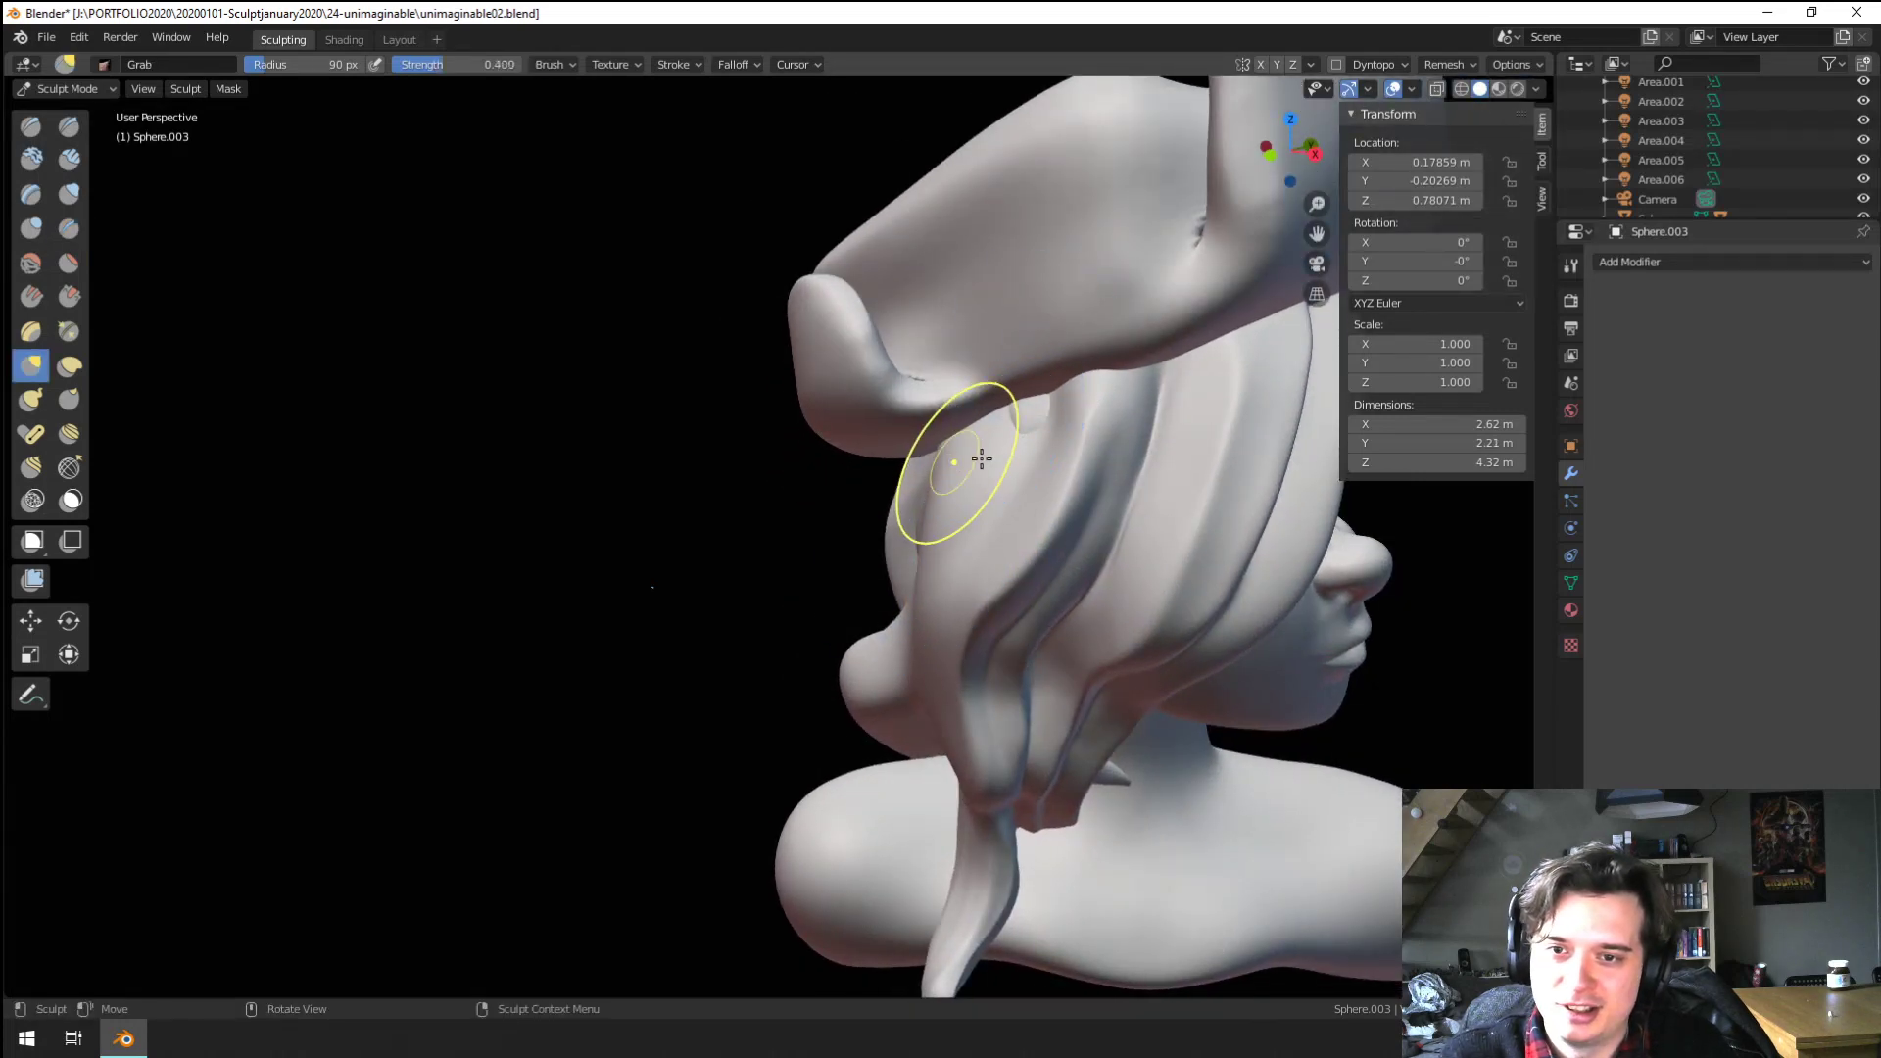
key("f")
left_click(1068, 448)
middle_click_drag(1058, 451, 975, 507)
key("f")
left_click(1007, 519)
left_click_drag(995, 523, 939, 530)
middle_click_drag(937, 533, 765, 613)
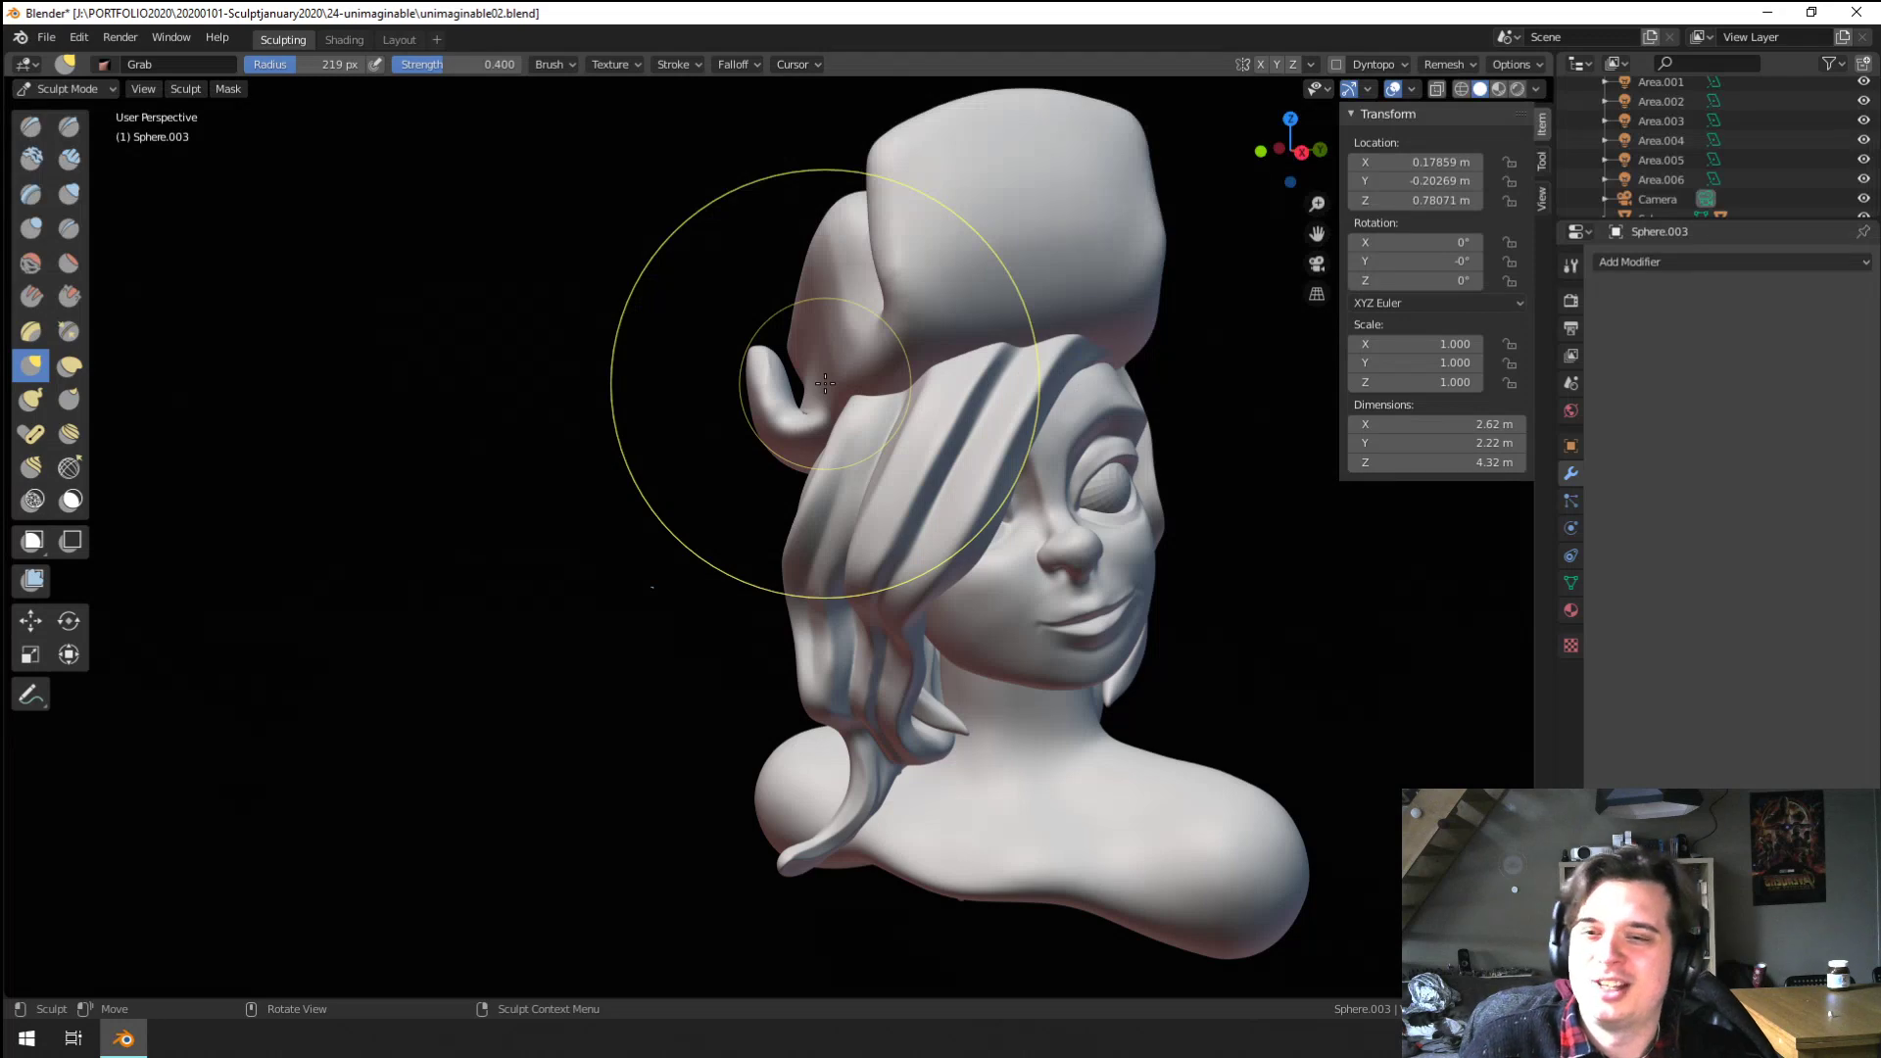
Carve a crease down the swept lock from the hat brim toward the eye with the Crease brush at 75 px
middle_click_drag(826, 383, 683, 789)
scroll(652, 627, "up", 5)
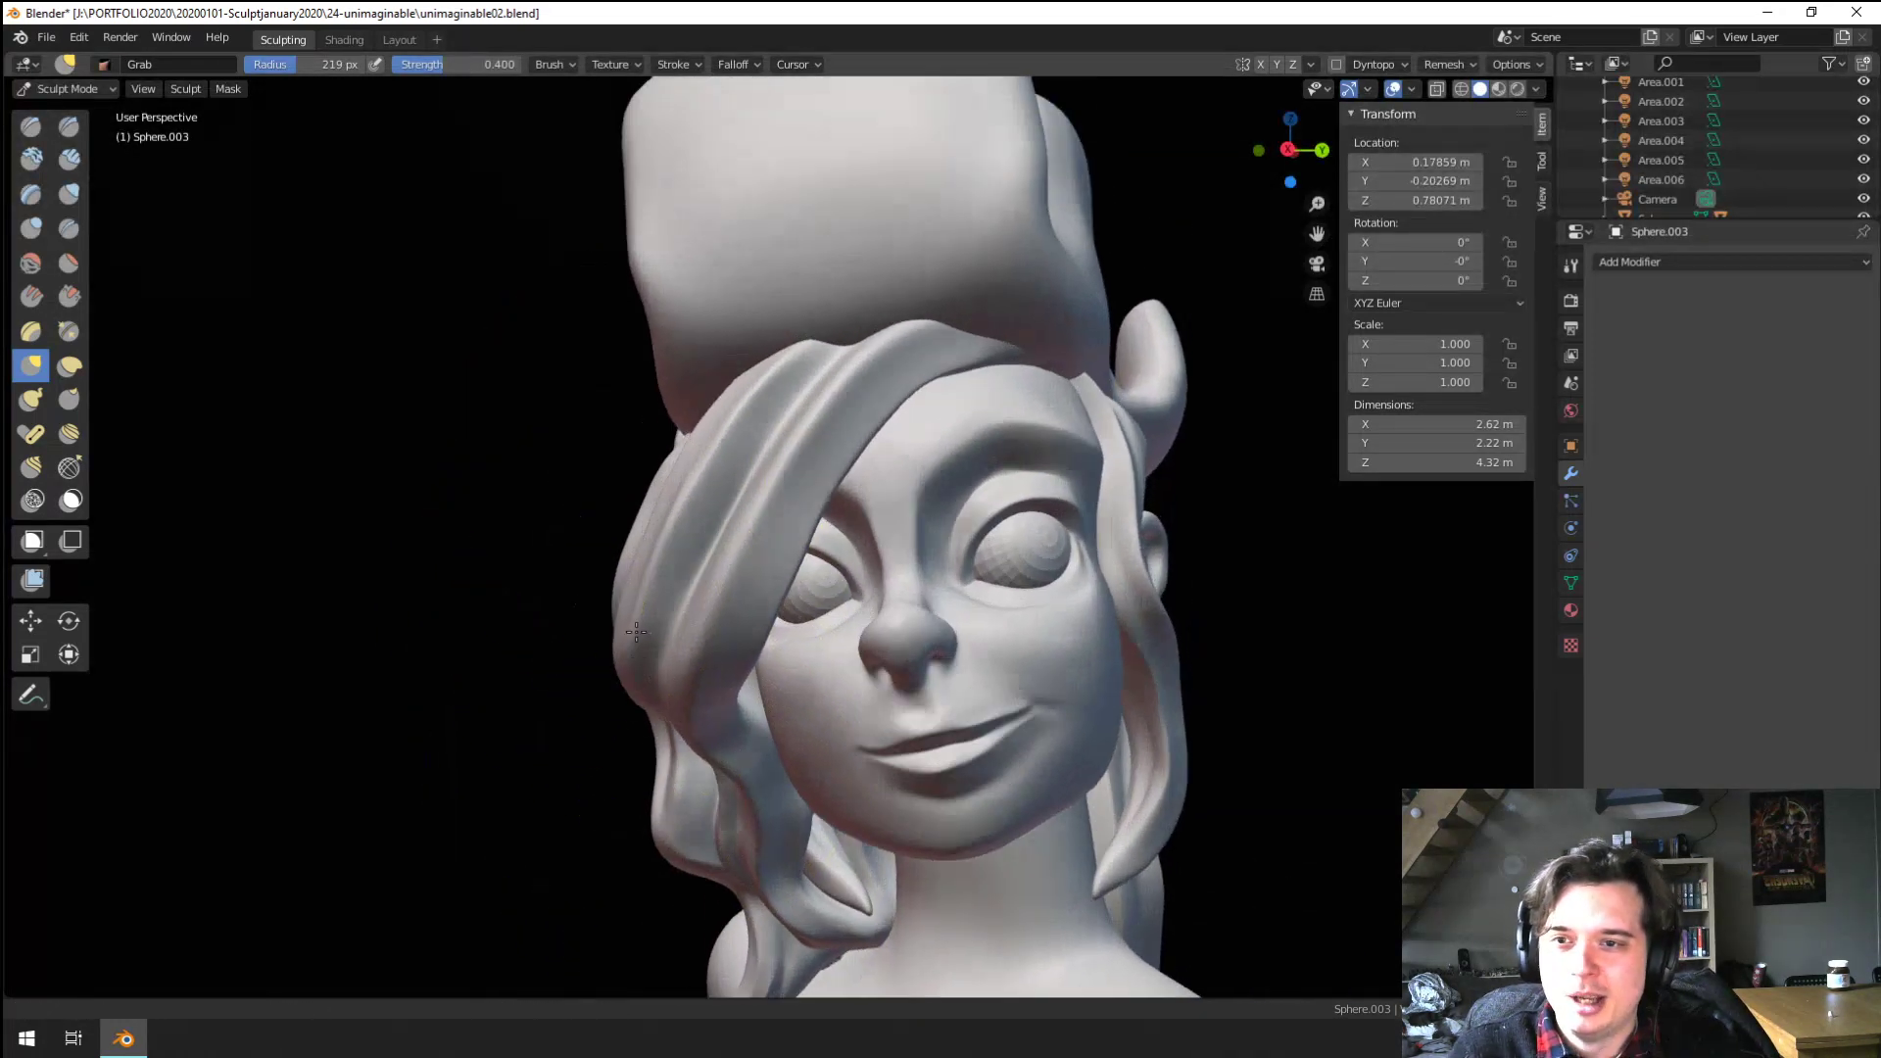
left_click(68, 228)
scroll(588, 441, "down", 2)
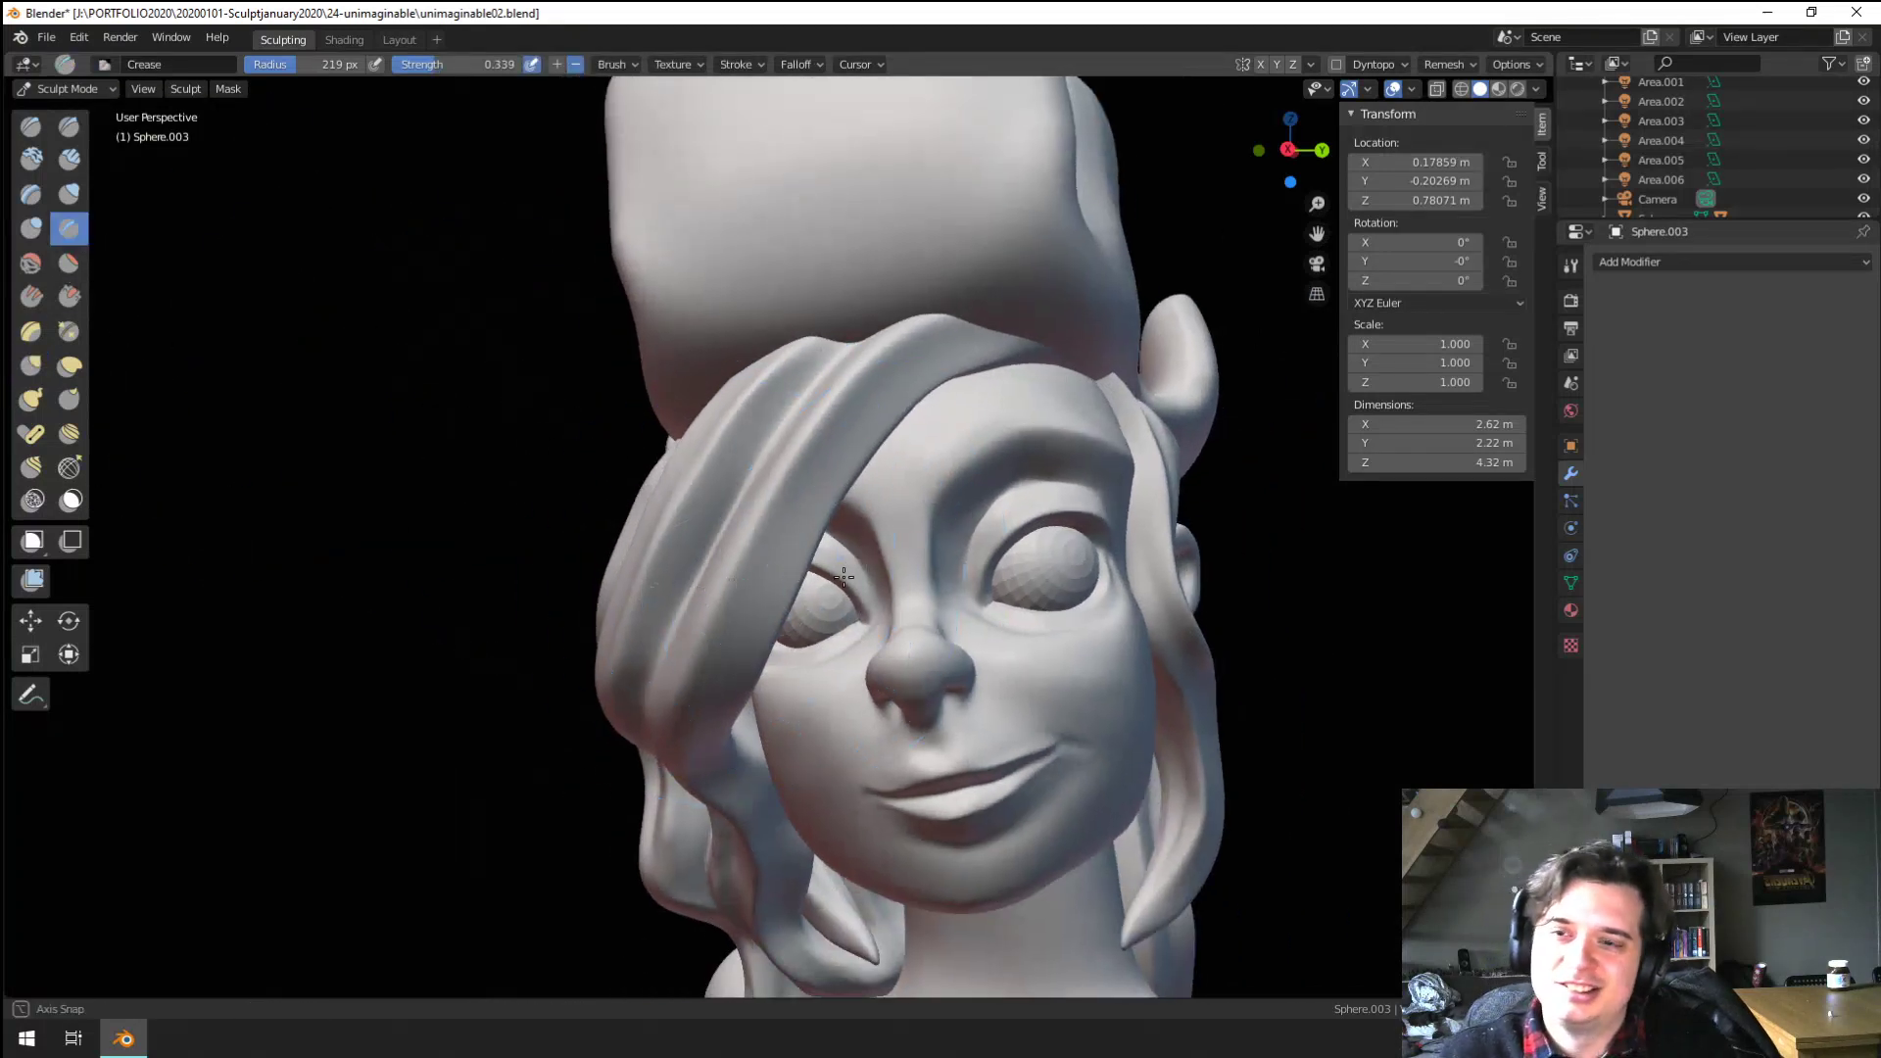
middle_click_drag(902, 481, 906, 540)
scroll(769, 628, "up", 2)
key("f")
left_click(851, 655)
left_click_drag(870, 566, 684, 781)
middle_click_drag(684, 780, 714, 720)
left_click_drag(878, 553, 659, 773)
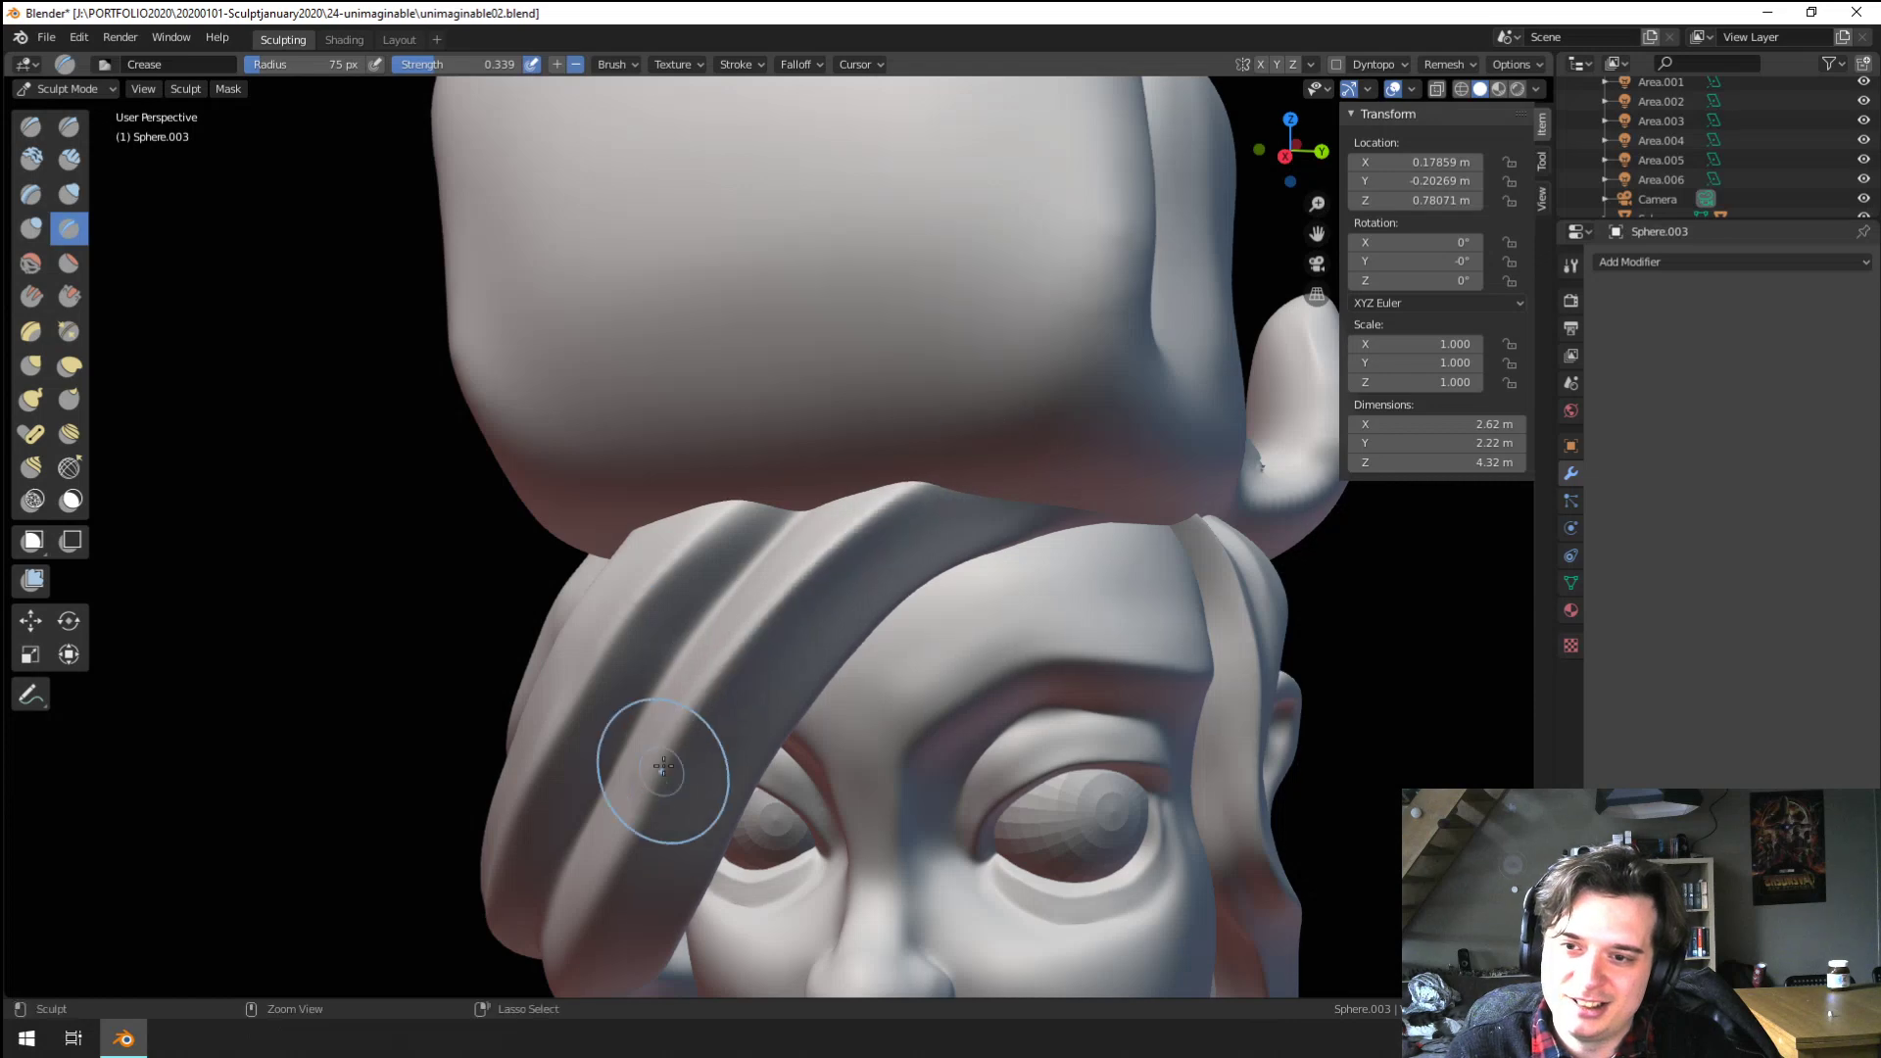
Raise a sharp ridge beside the swept lock's central groove with inverted Crease strokes
middle_click_drag(659, 773, 754, 611, "shift")
left_click_drag(862, 441, 732, 646, "ctrl")
left_click_drag(830, 492, 701, 725, "ctrl")
middle_click_drag(701, 740, 714, 588)
scroll(712, 608, "down", 3)
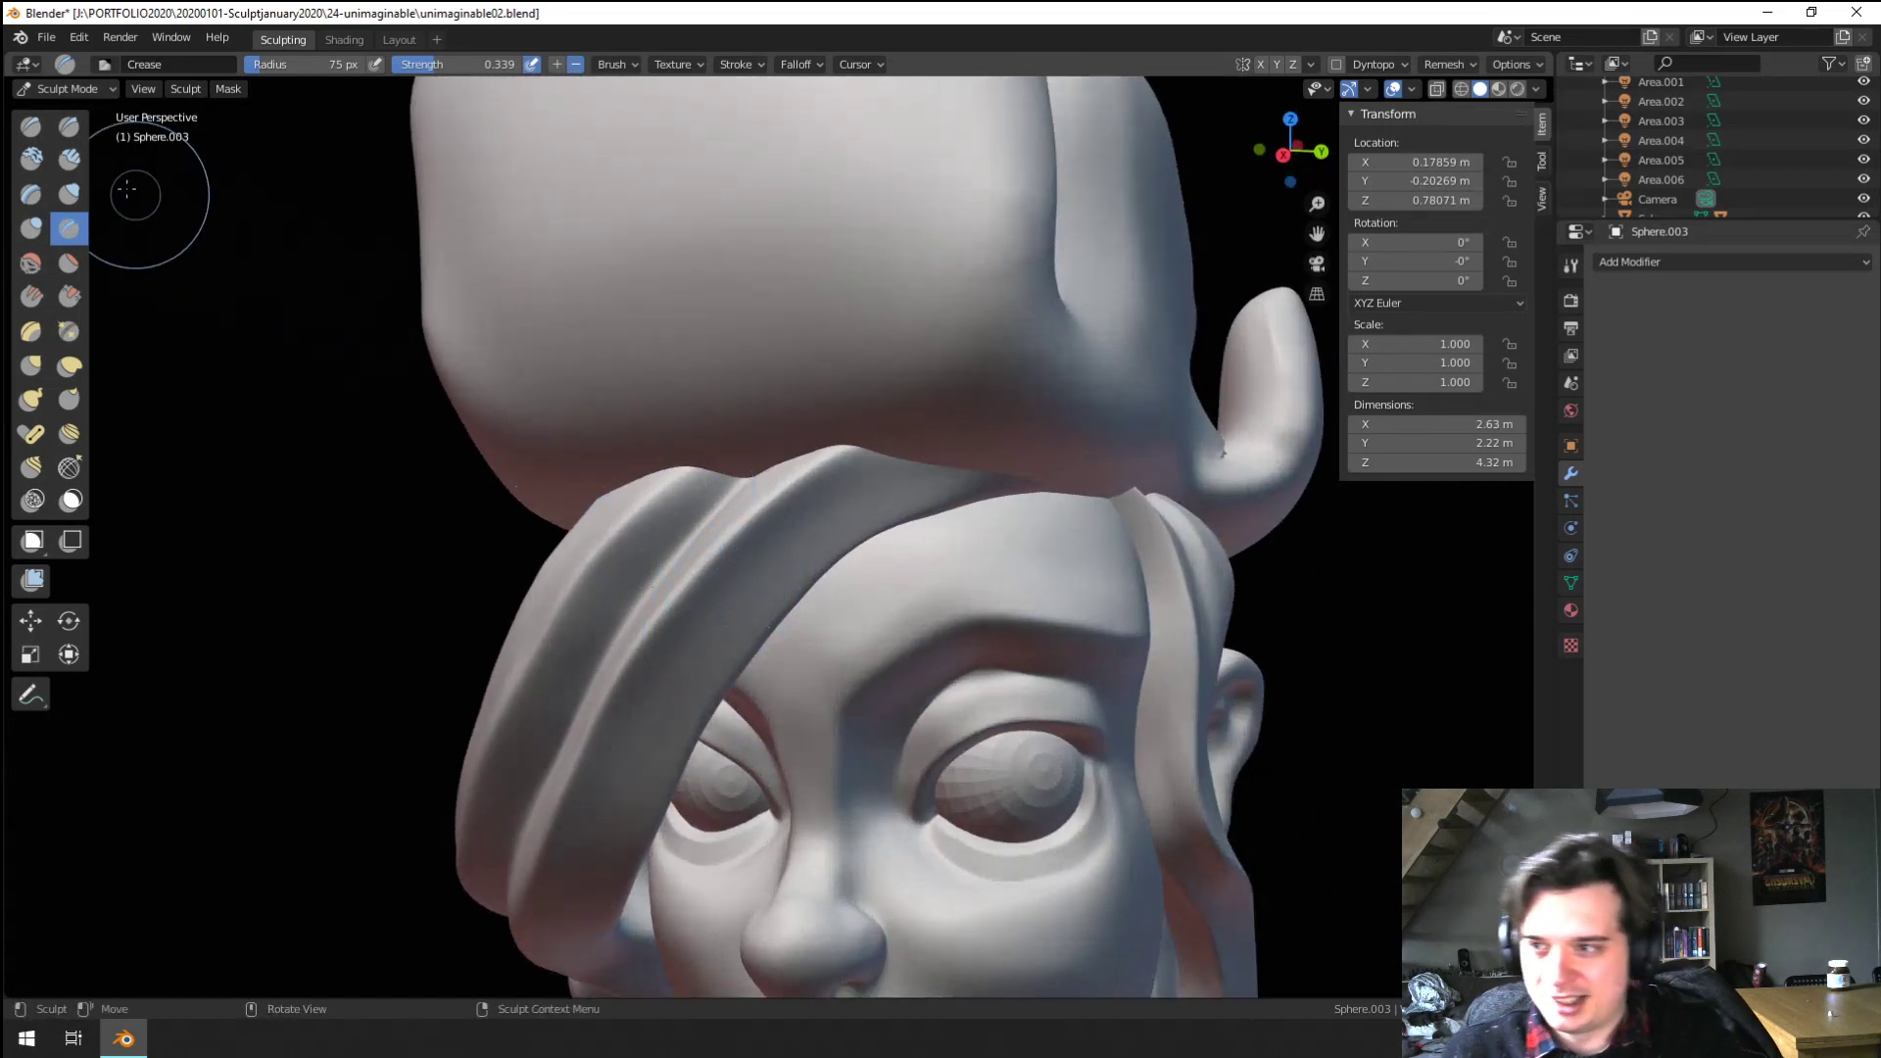
Build up the swept lock's inner edge along the forehead with the Blob brush at 97 px
left_click(68, 194)
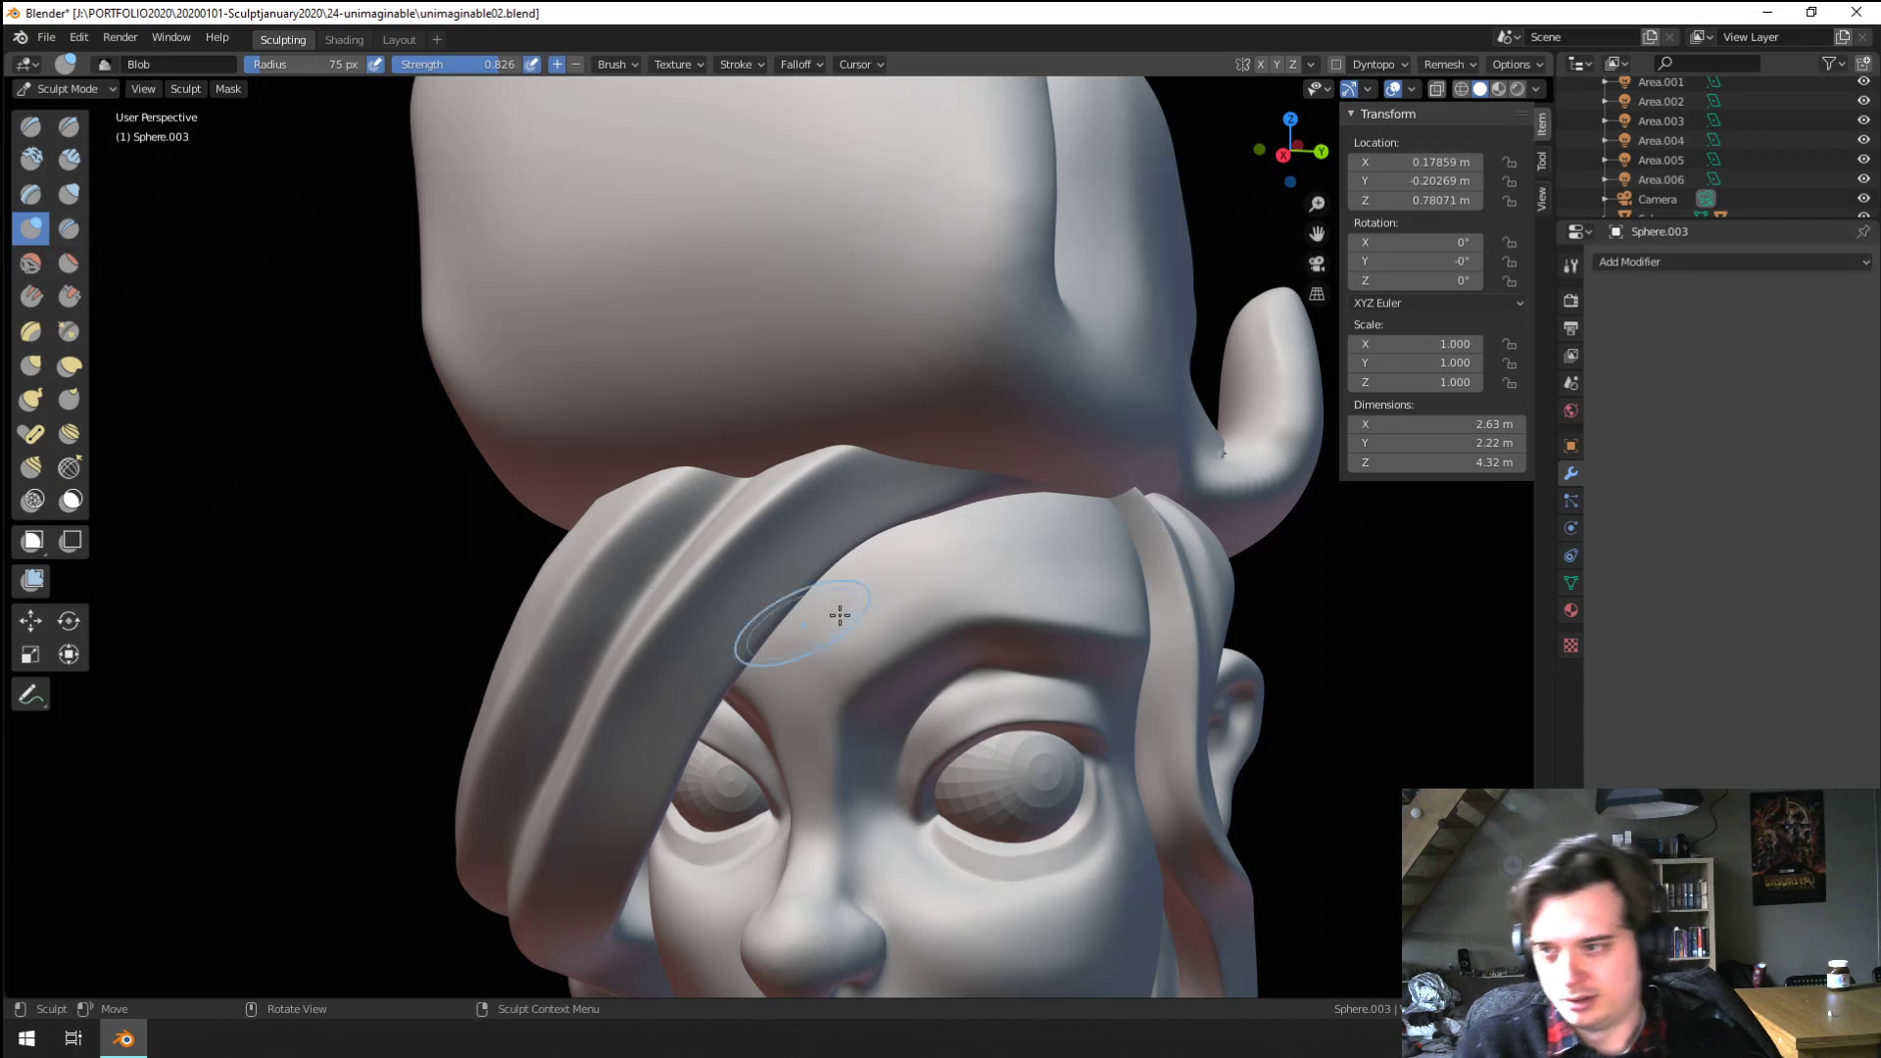
middle_click_drag(973, 601, 973, 553, "ctrl")
key("f")
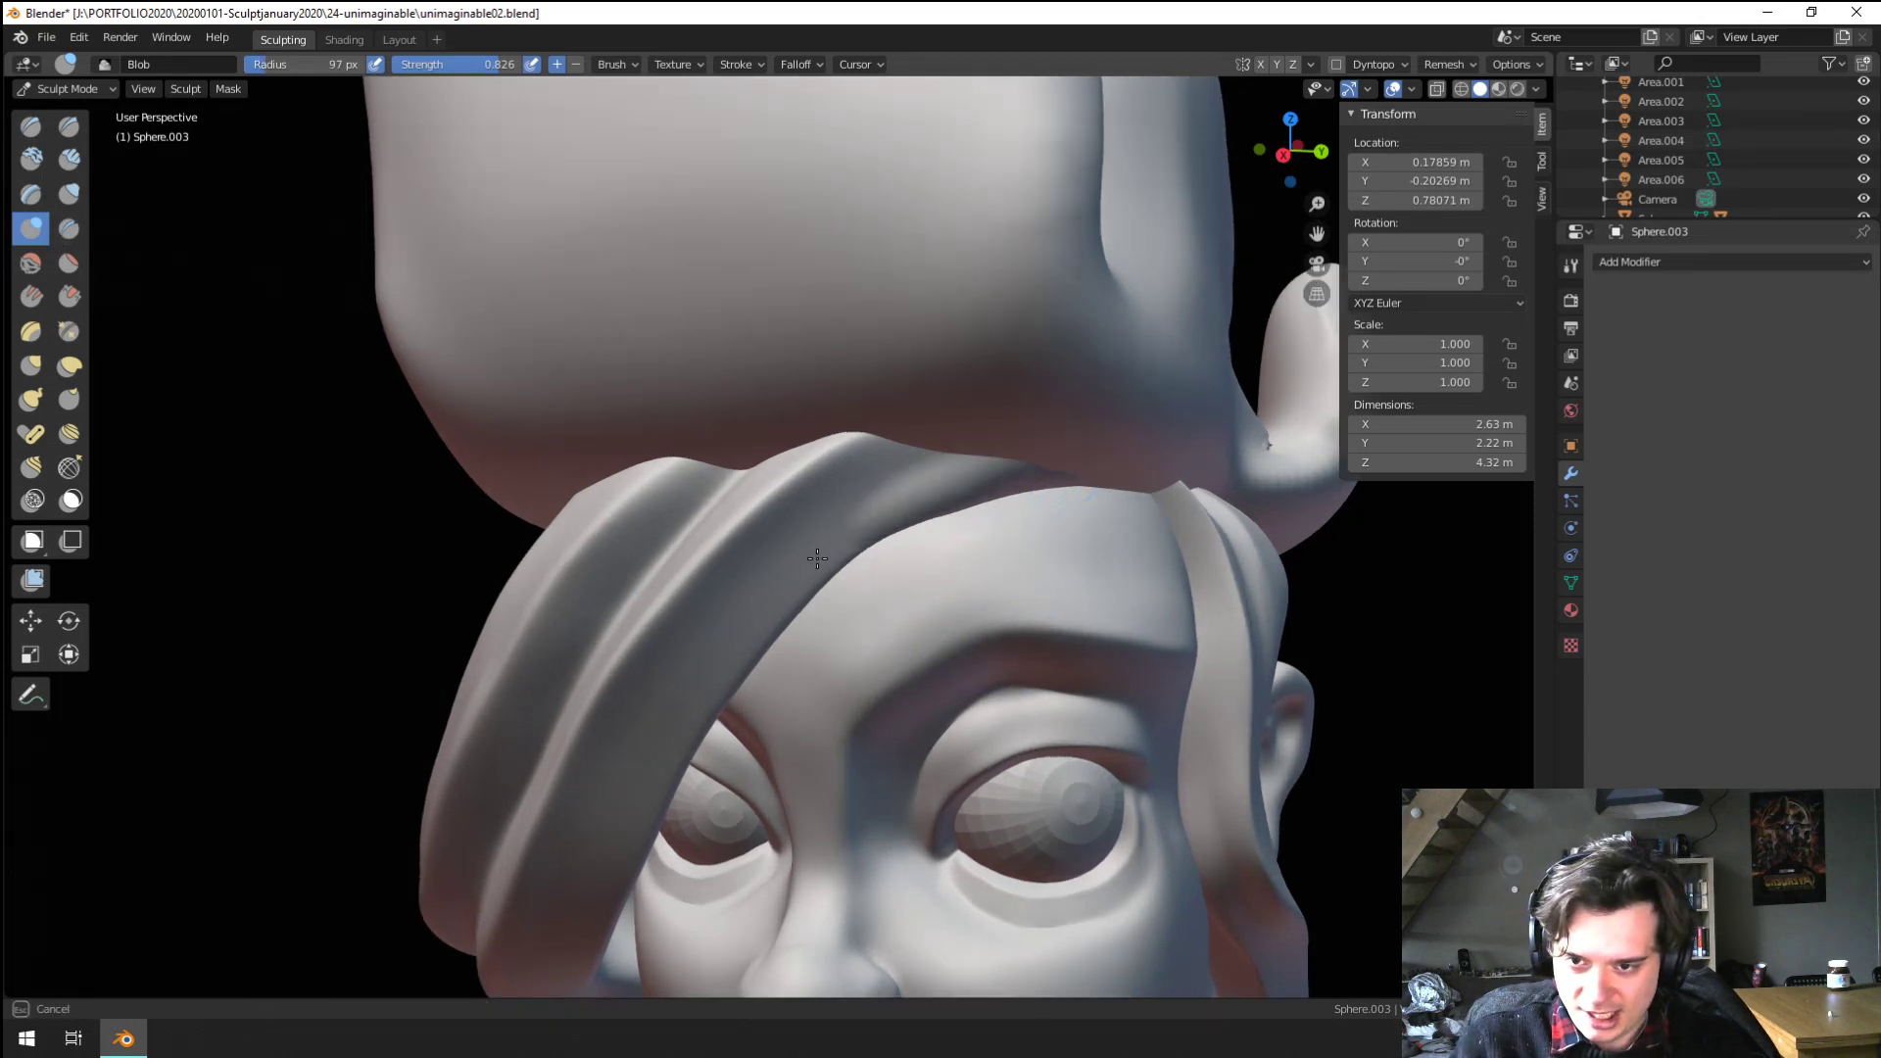
left_click(1045, 496)
left_click_drag(1019, 477, 714, 720)
middle_click_drag(700, 835, 746, 676)
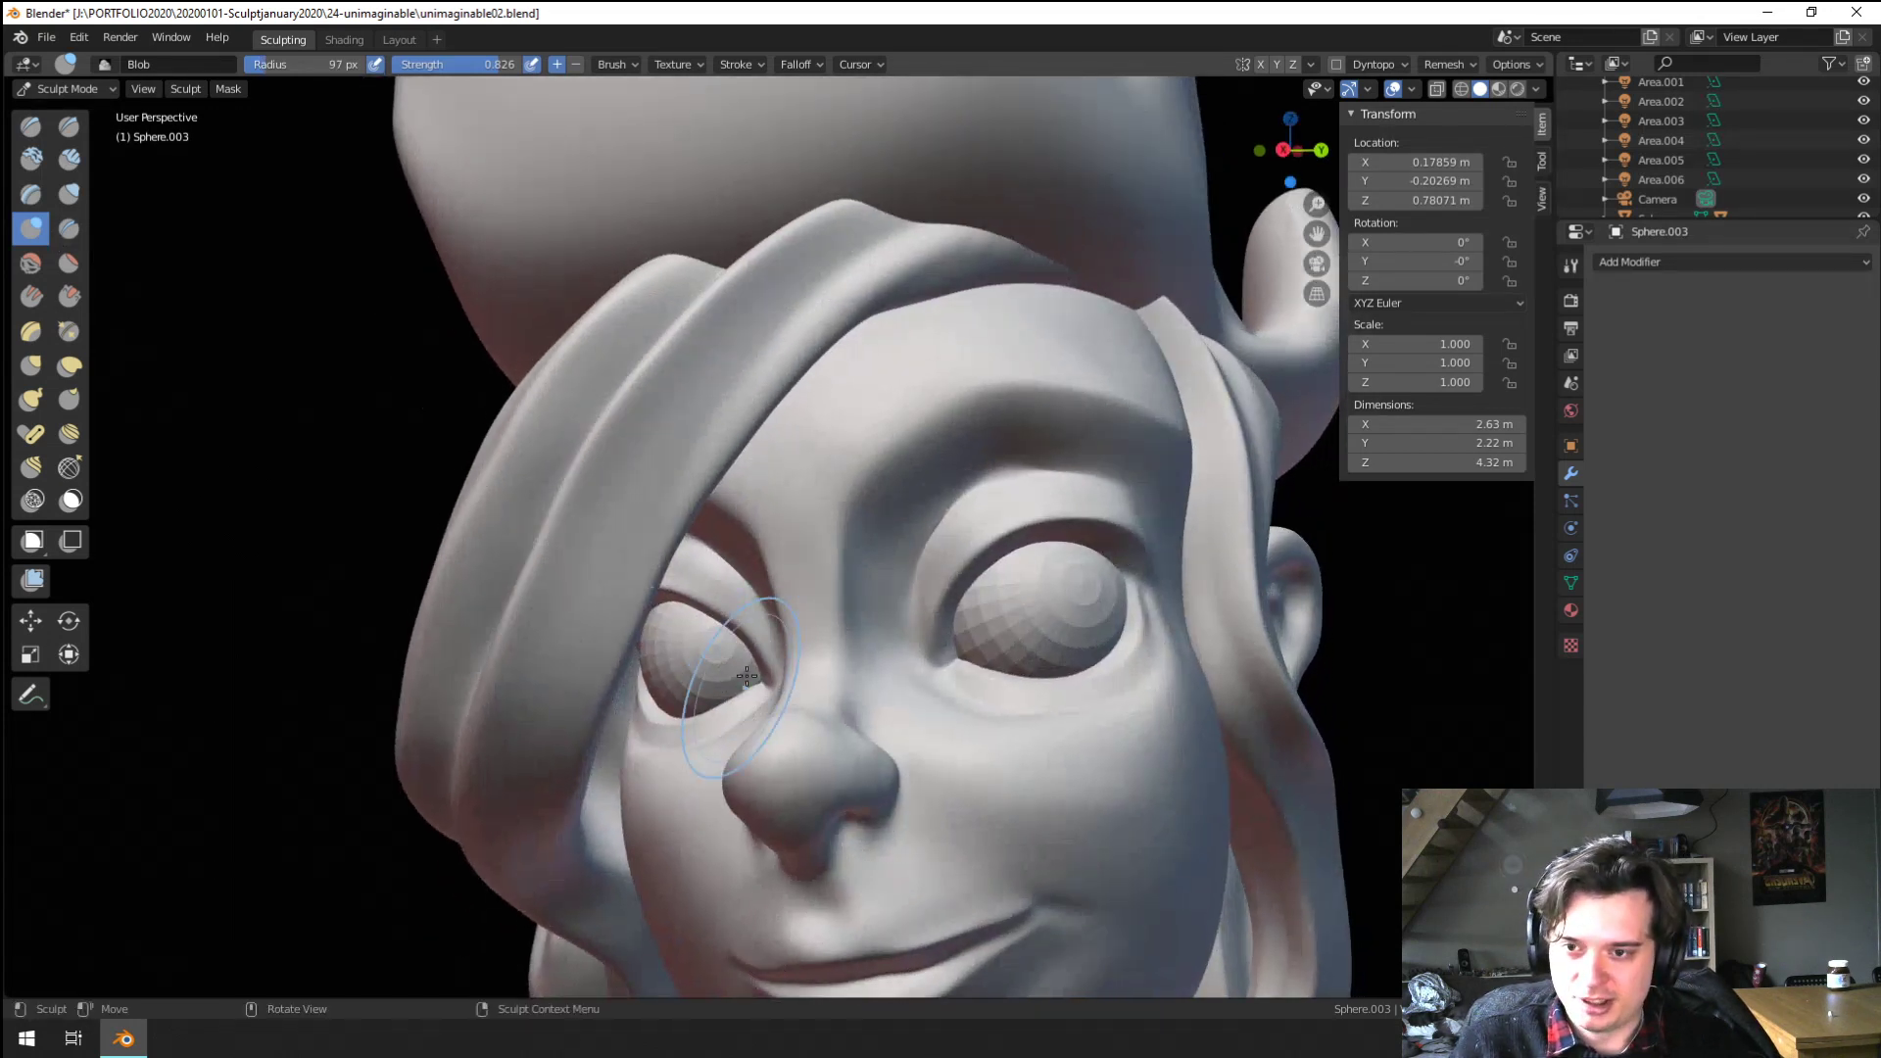
left_click_drag(1095, 289, 1050, 283)
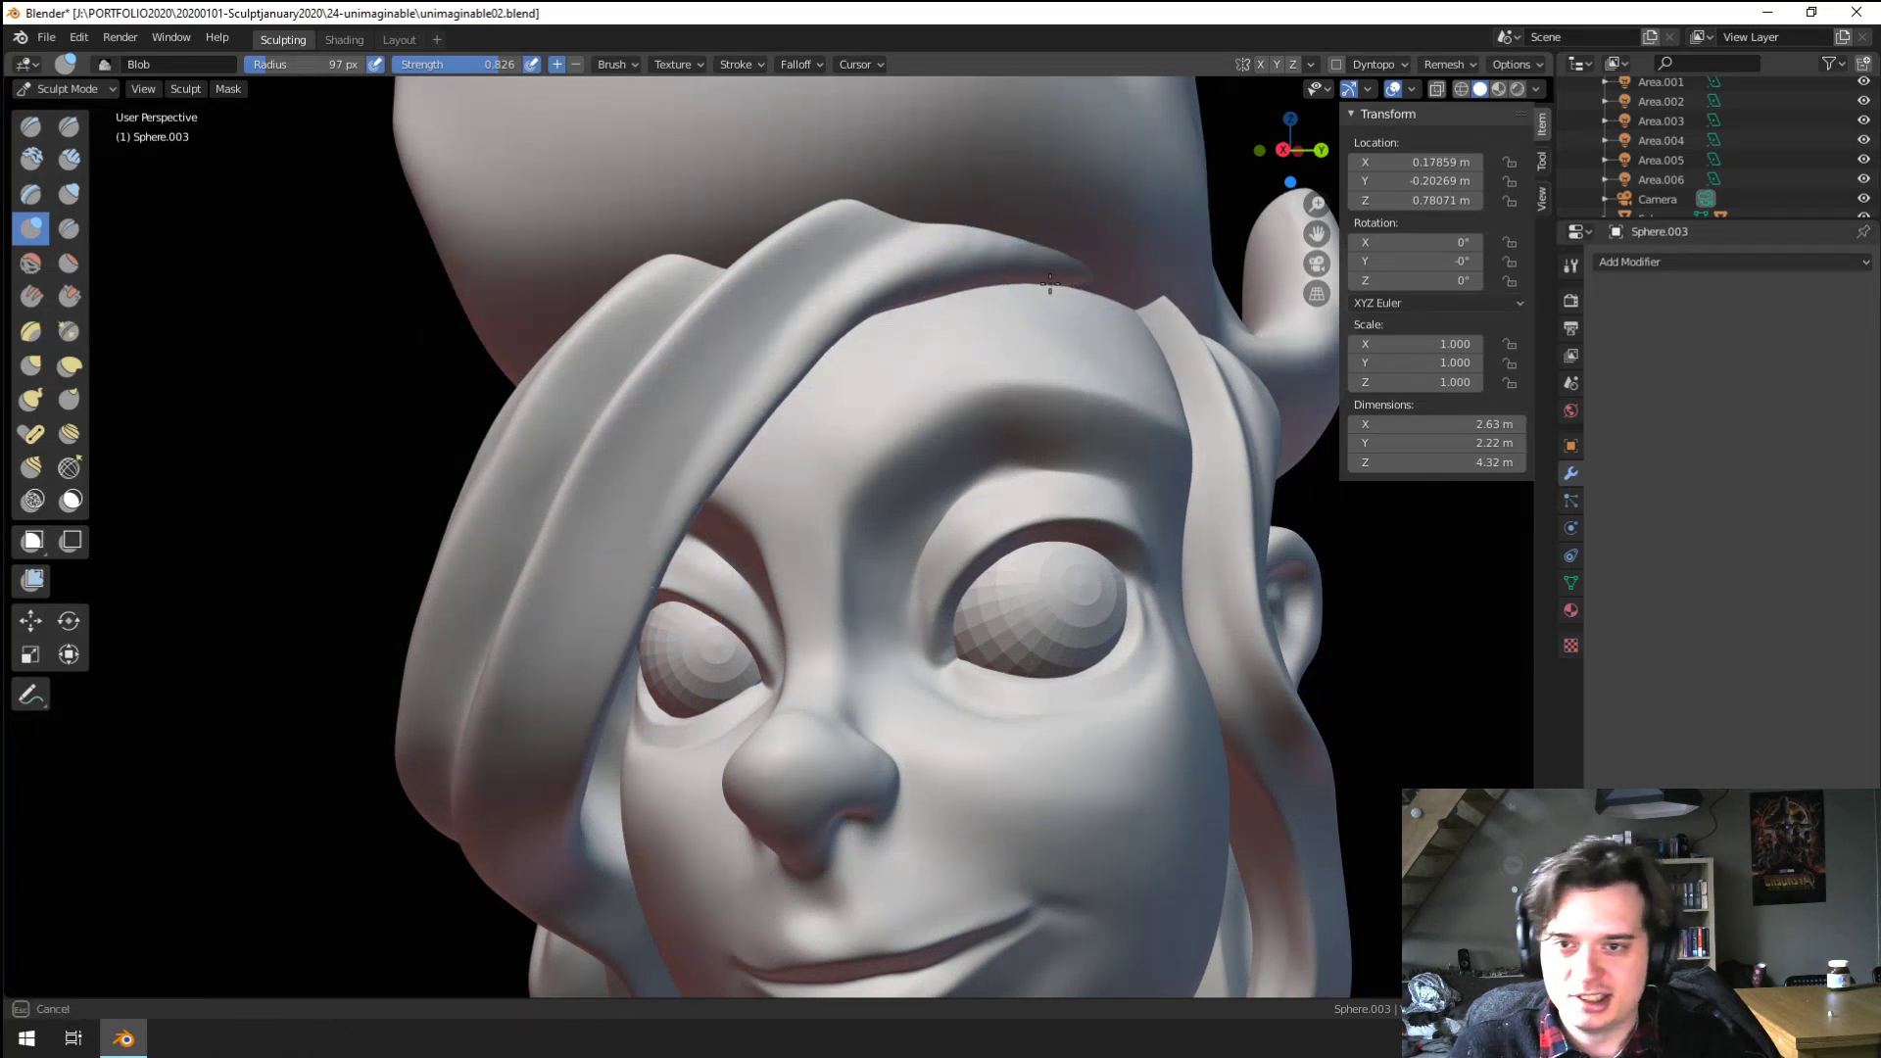
Try a finer stroke on the swept lock's inner strip with the Blob brush at 62 px
mouse_move(693, 549)
middle_mouse_down("ctrl")
mouse_move(684, 634)
mouse_move(718, 558)
mouse_move(725, 441)
middle_mouse_up("ctrl")
key("f")
left_click(705, 642)
middle_click_drag(717, 345, 735, 369)
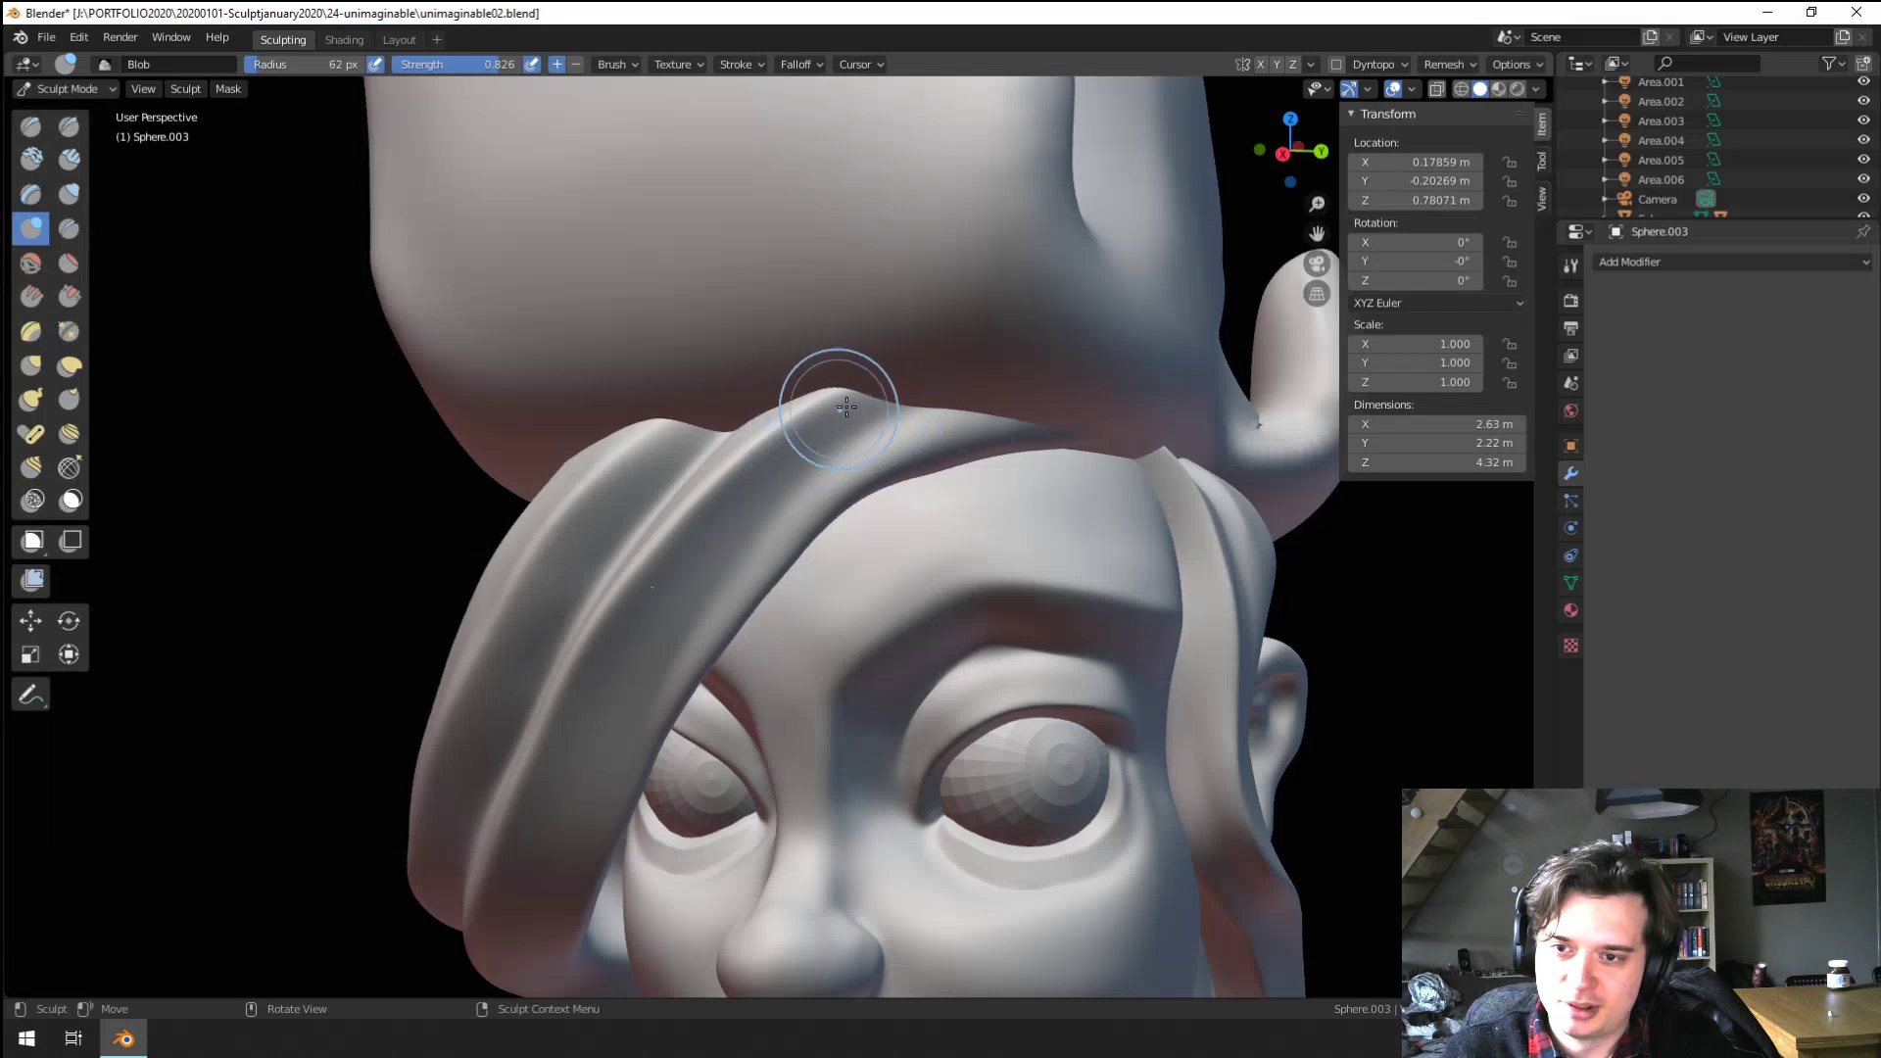
key("ctrl+z")
Carve a second groove down the swept lock's inner strip with inverted Blob strokes at 82 px
key("f")
left_click(758, 556)
left_click_drag(909, 388, 757, 519, "ctrl")
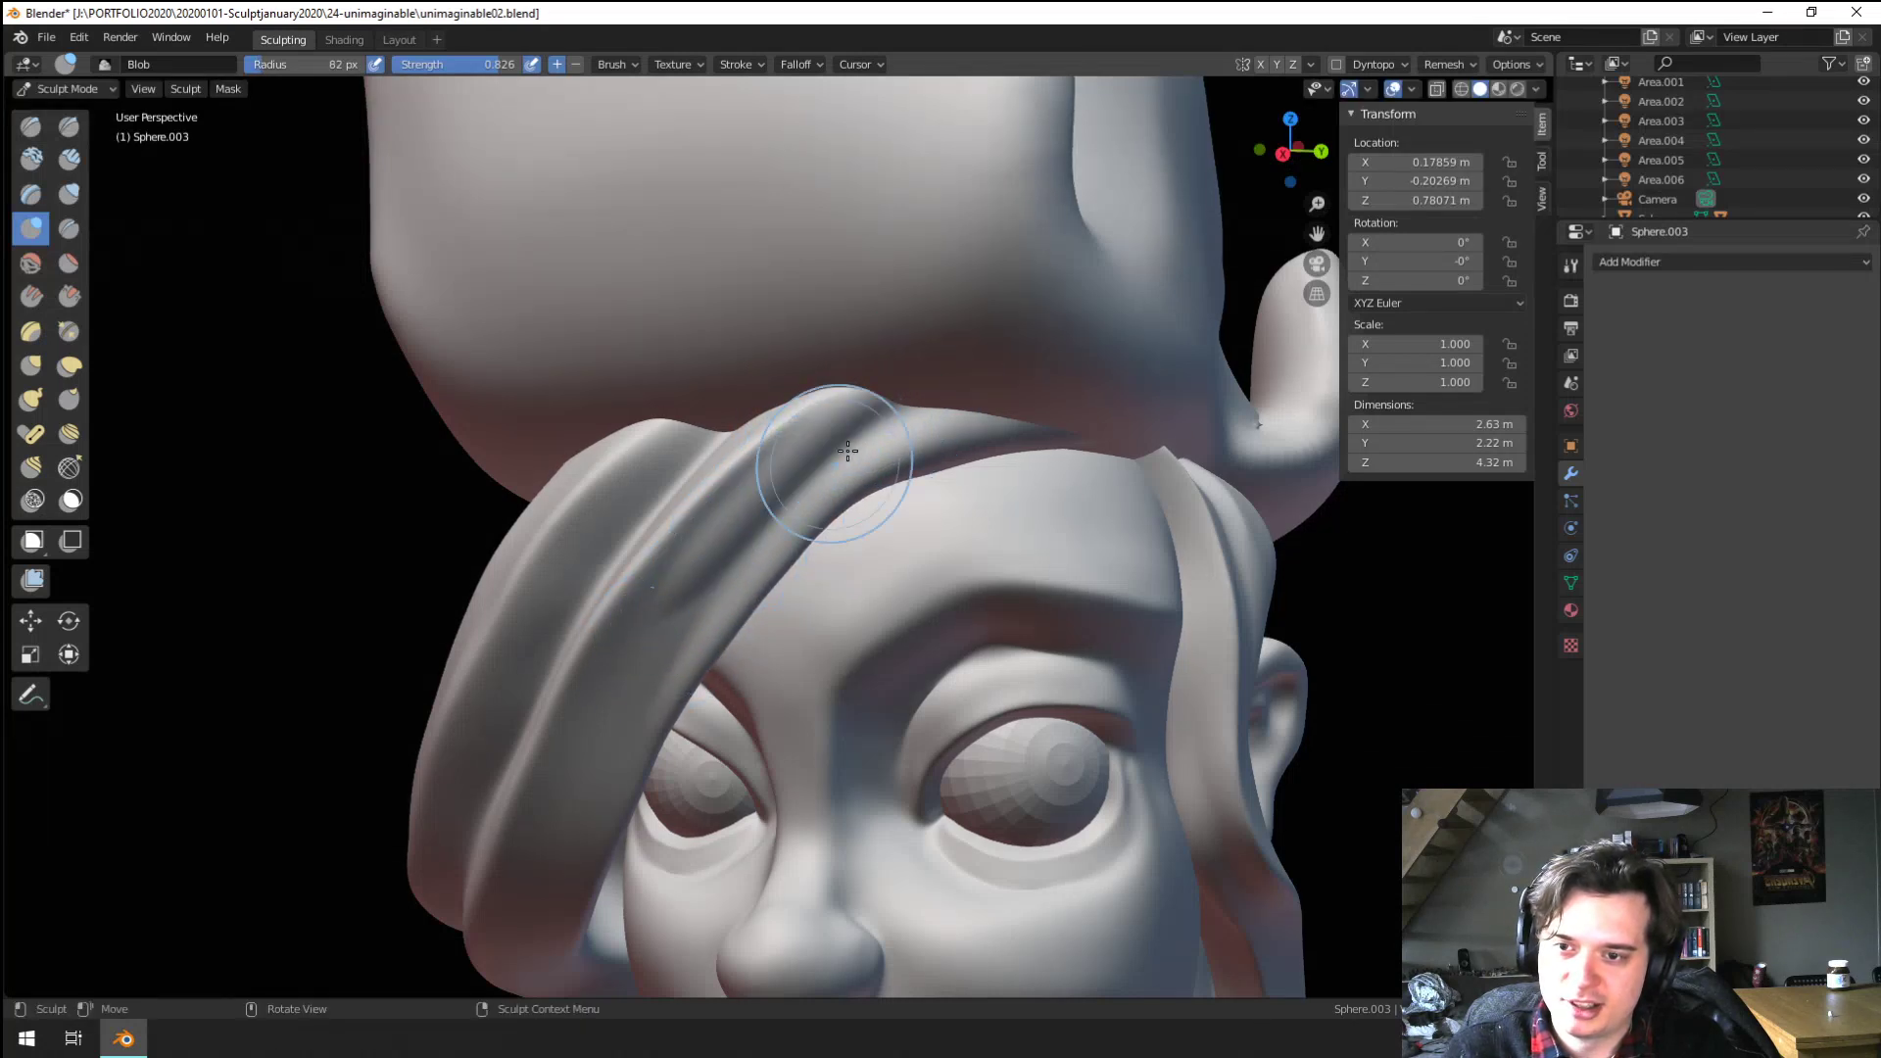
key("ctrl+z")
left_click_drag(909, 388, 609, 790, "ctrl")
key("ctrl+z")
left_click_drag(884, 395, 619, 903, "ctrl")
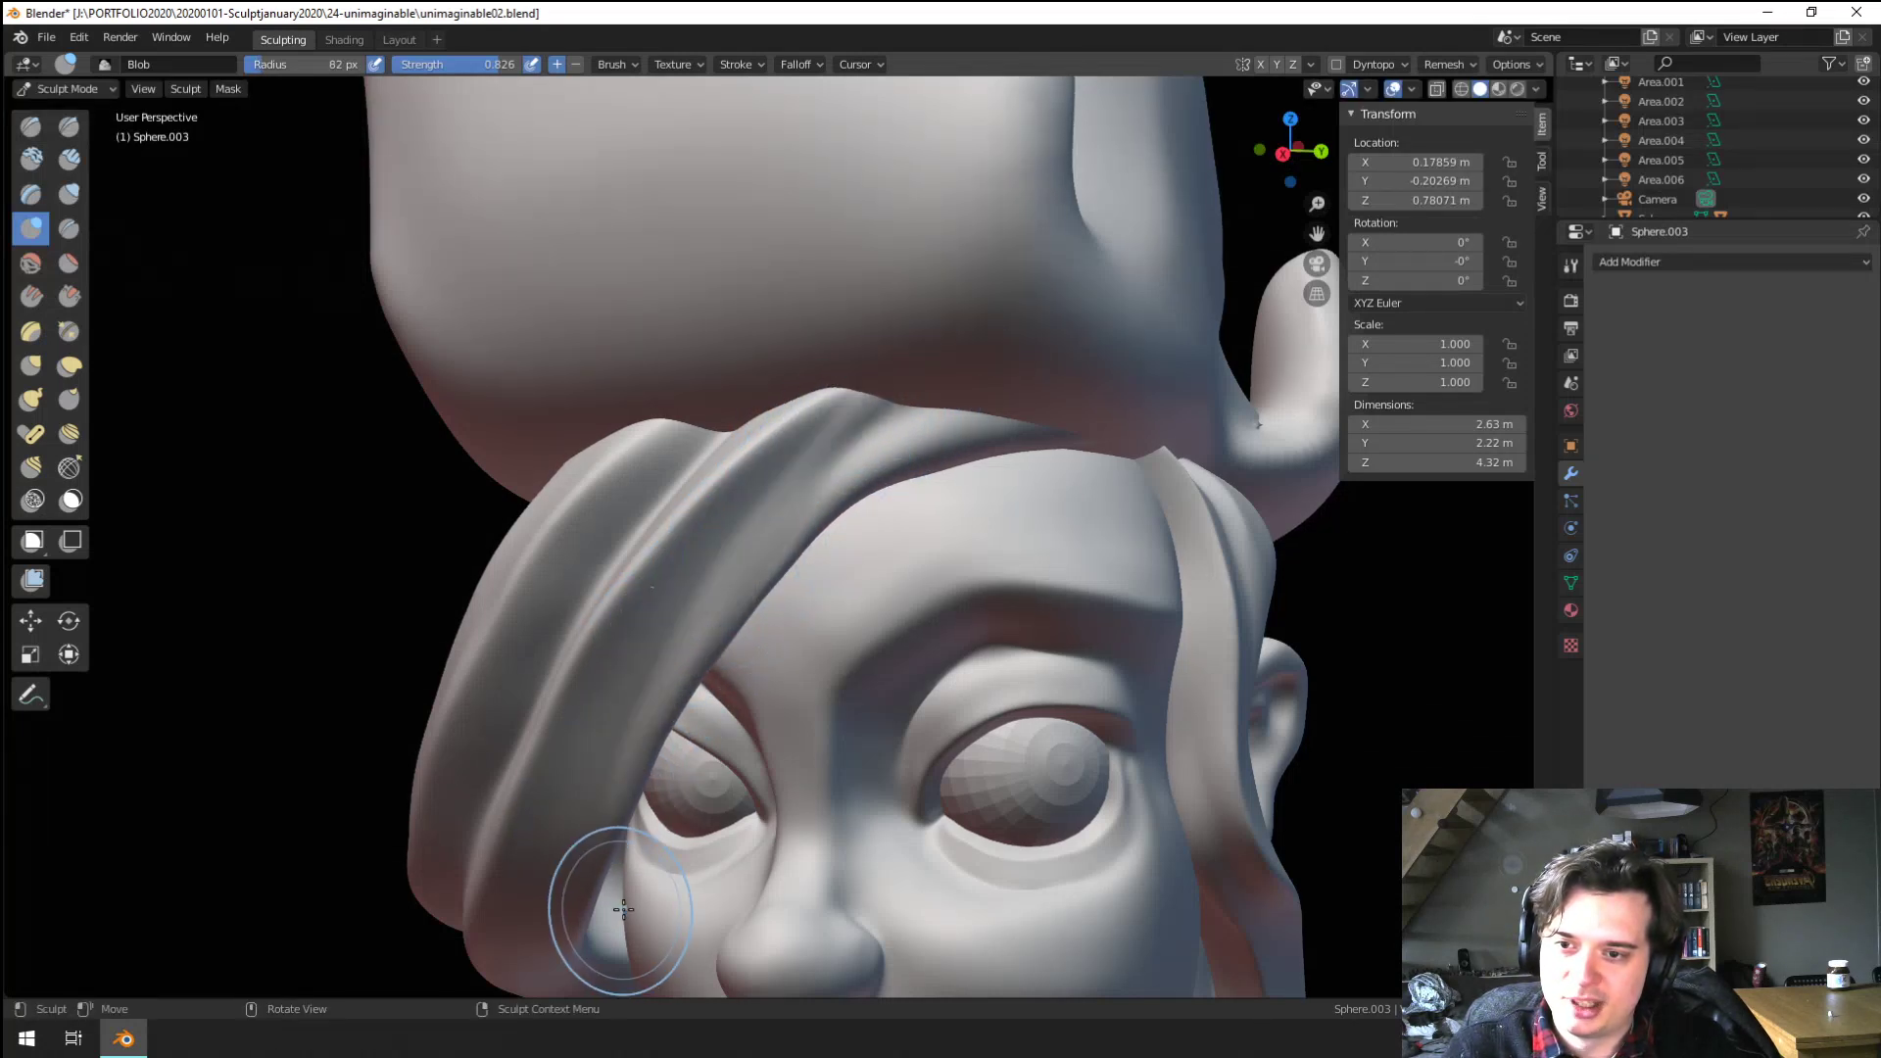
mouse_move(886, 394)
left_mouse_down("ctrl")
mouse_move(714, 574)
mouse_move(635, 852)
left_mouse_up("ctrl")
scroll(666, 730, "down", 4)
middle_click_drag(670, 715, 686, 686)
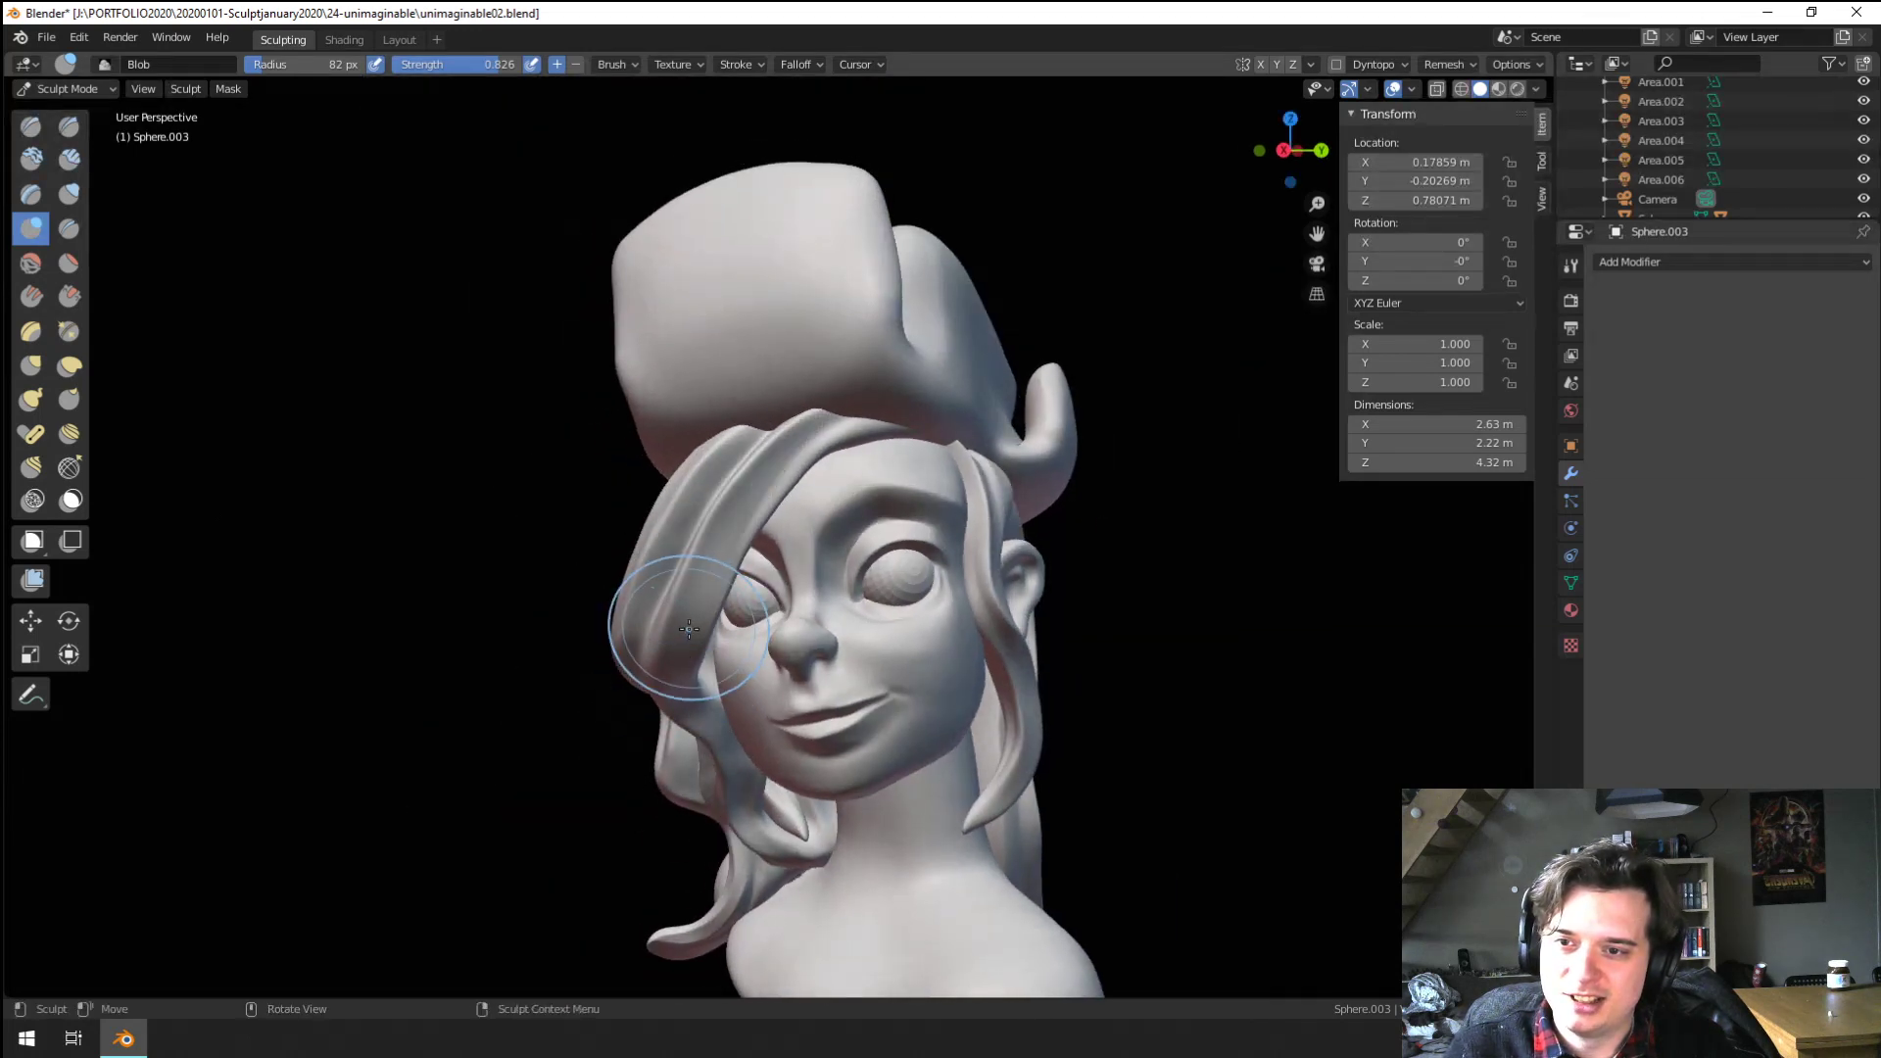
Extend the second groove toward the swept lock's lower end with the Blob brush at 68 px and 56 px
scroll(833, 392, "up", 5)
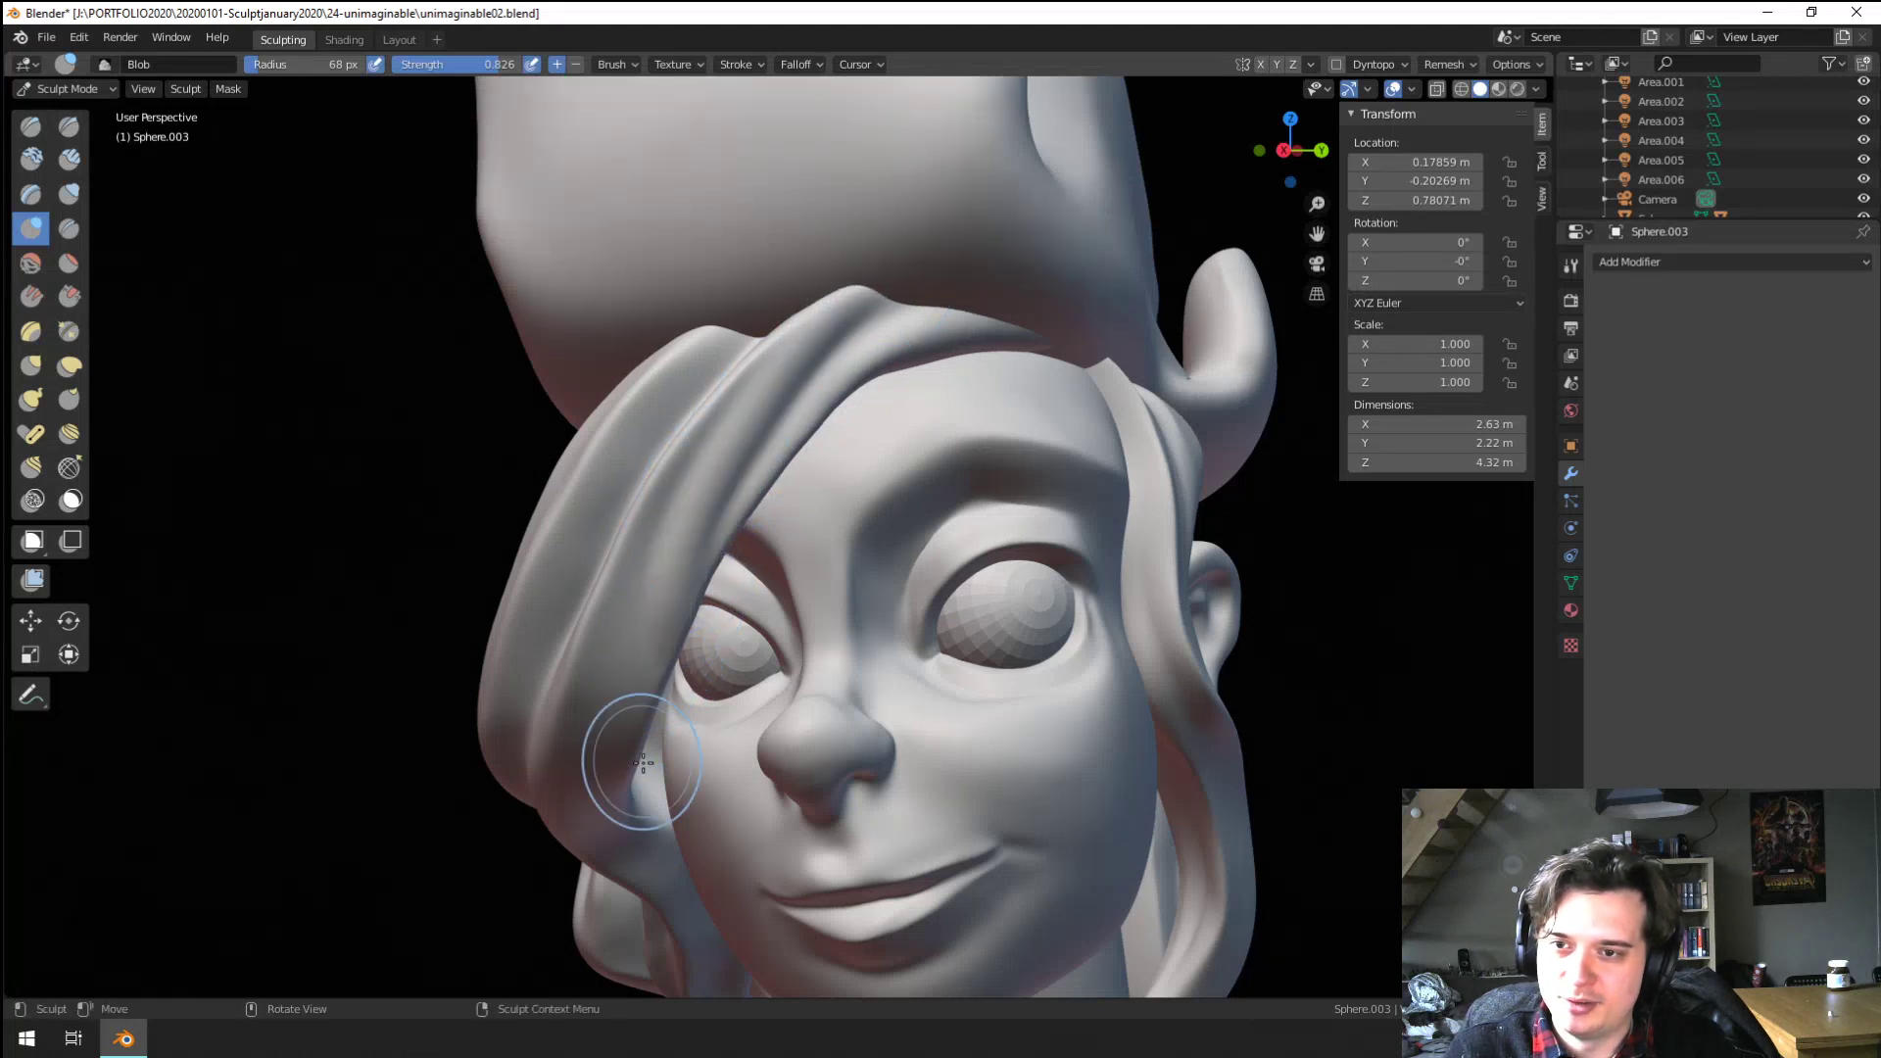
middle_click_drag(659, 631, 669, 730, "ctrl")
middle_click_drag(668, 730, 690, 641)
middle_click_drag(697, 568, 710, 467, "ctrl")
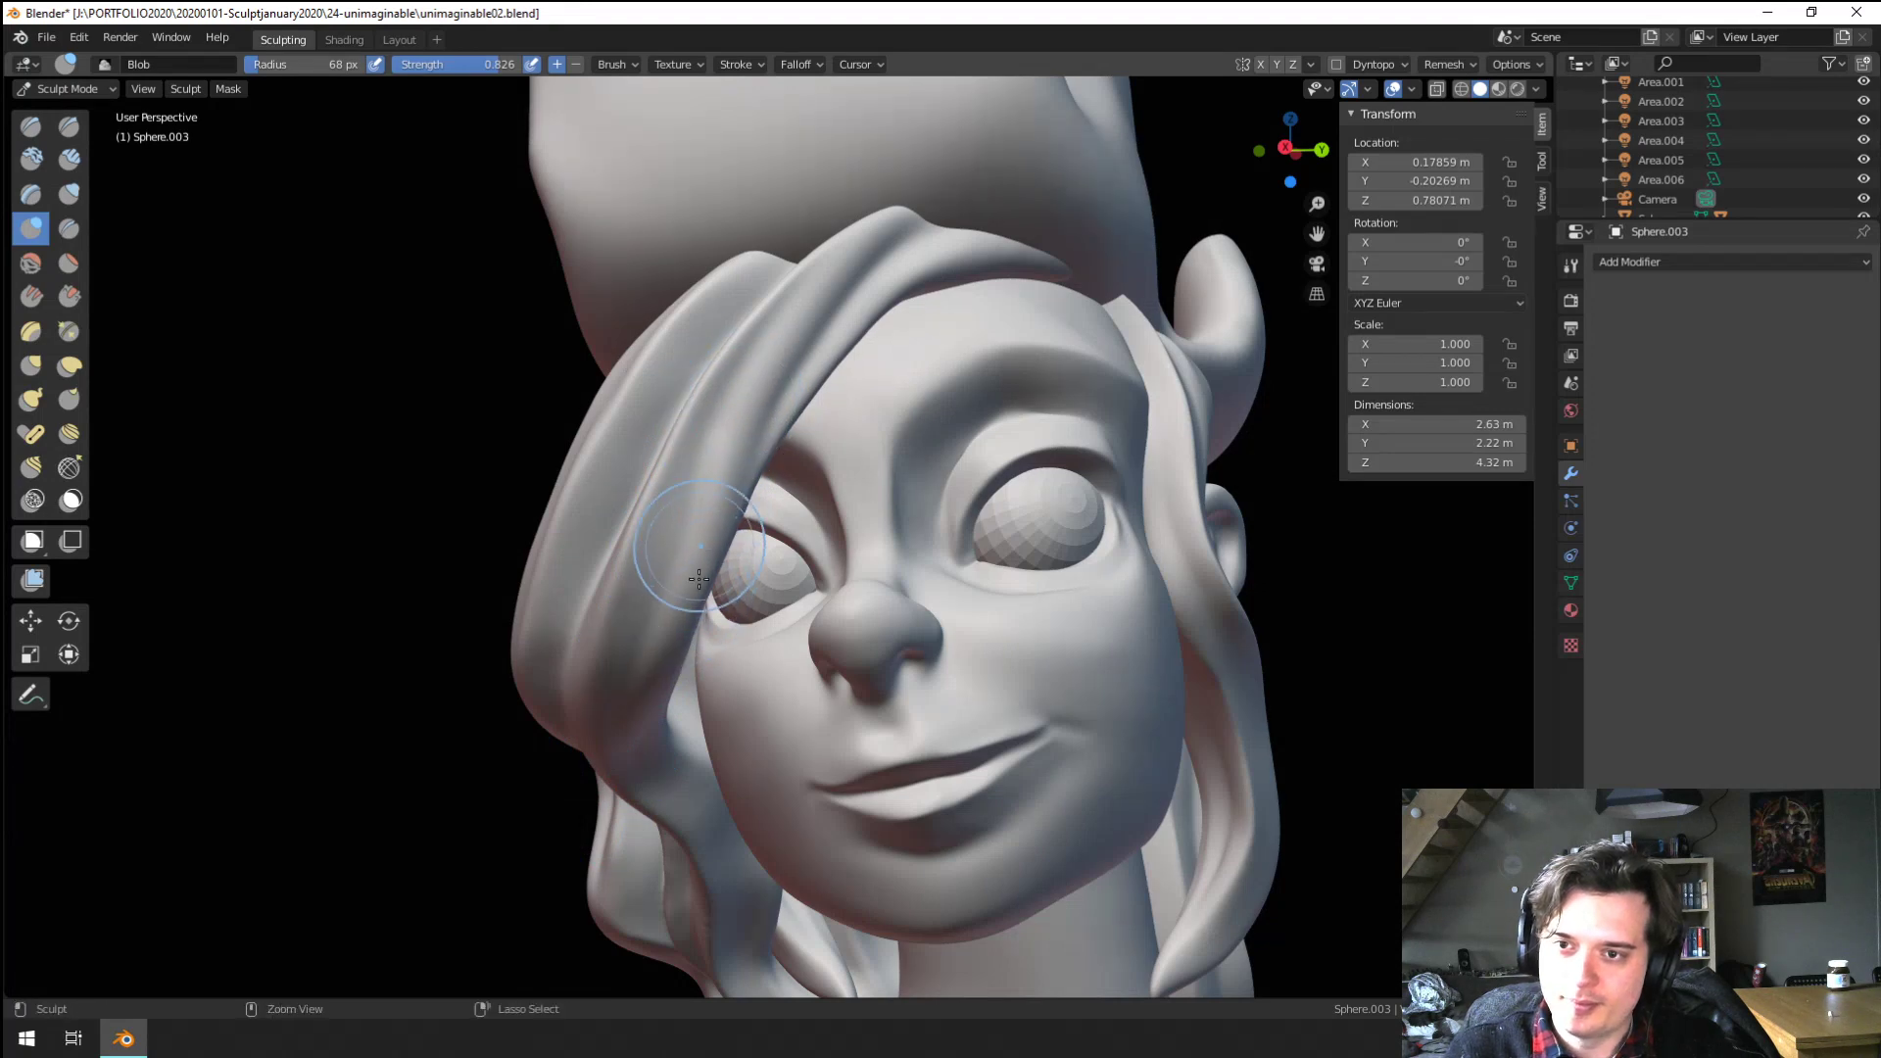
middle_click_drag(699, 579, 709, 536, "ctrl")
middle_click_drag(762, 416, 710, 475)
middle_click_drag(660, 615, 714, 436)
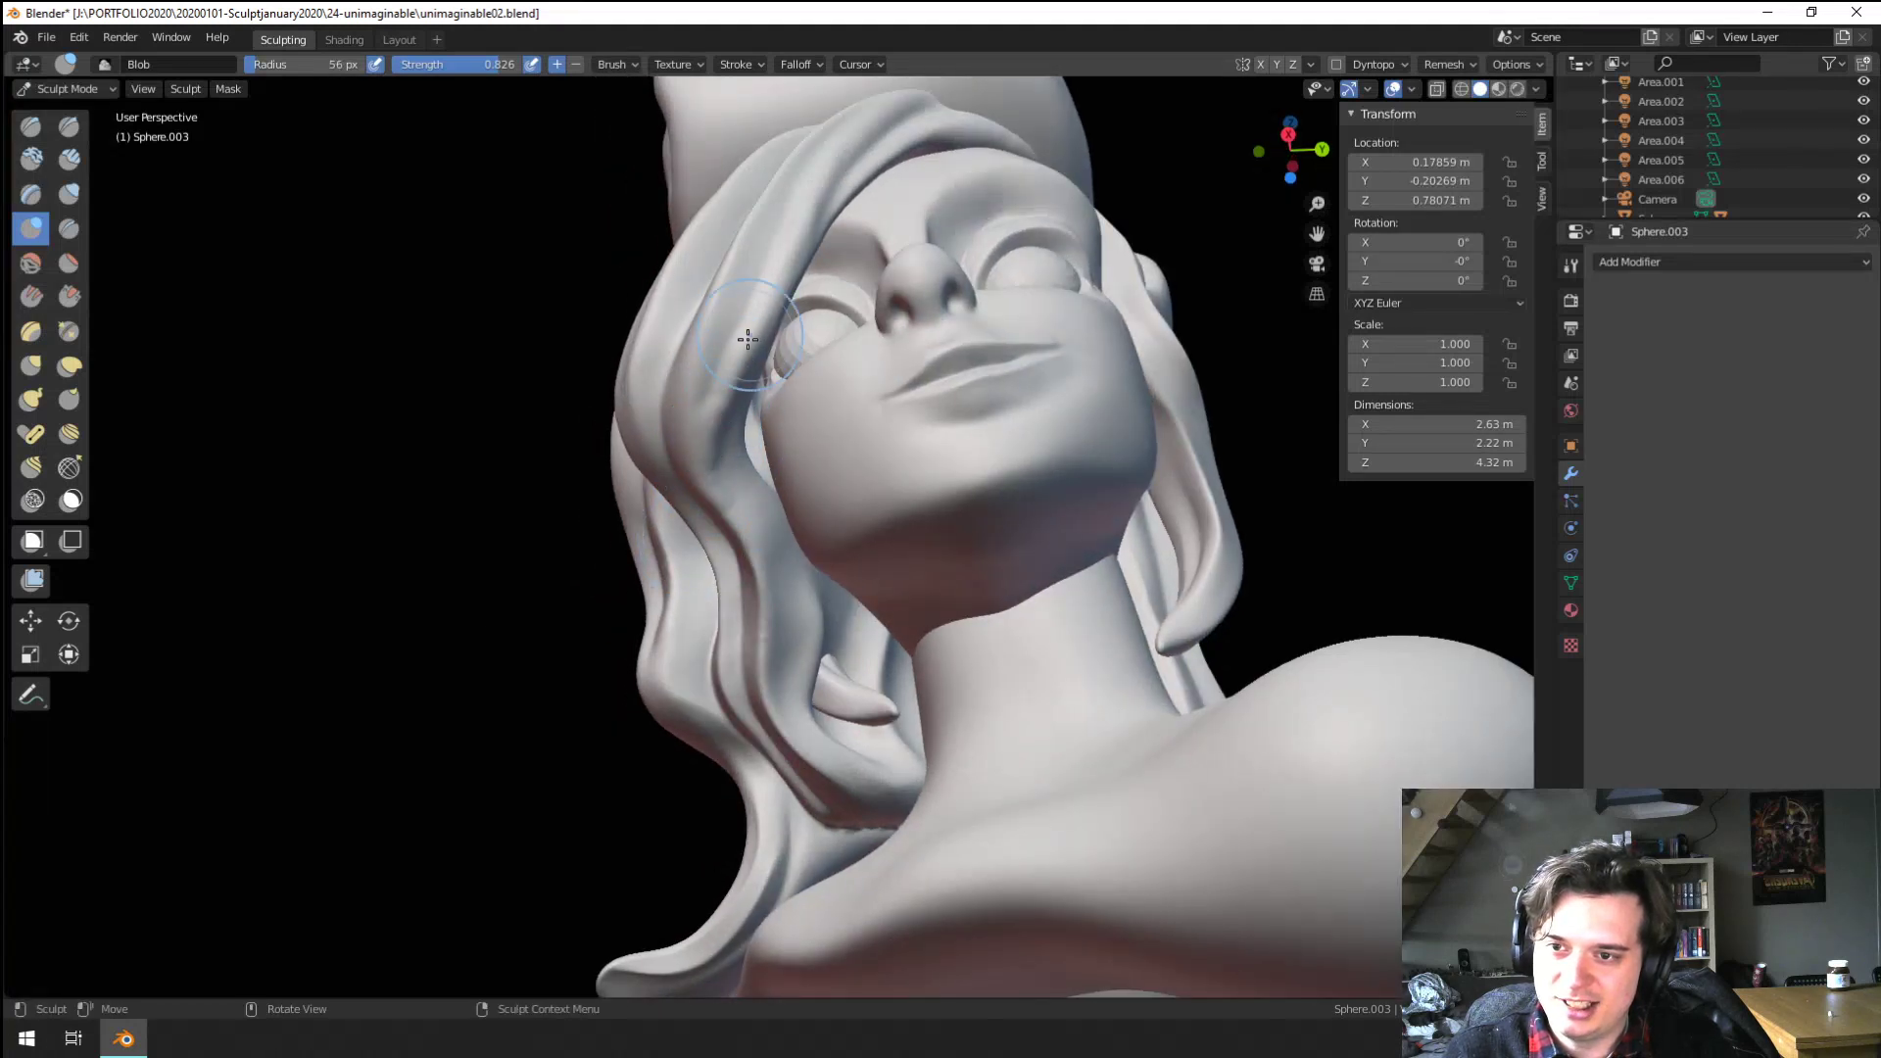
mouse_move(726, 432)
middle_mouse_down()
mouse_move(705, 588)
mouse_move(647, 627)
middle_mouse_up()
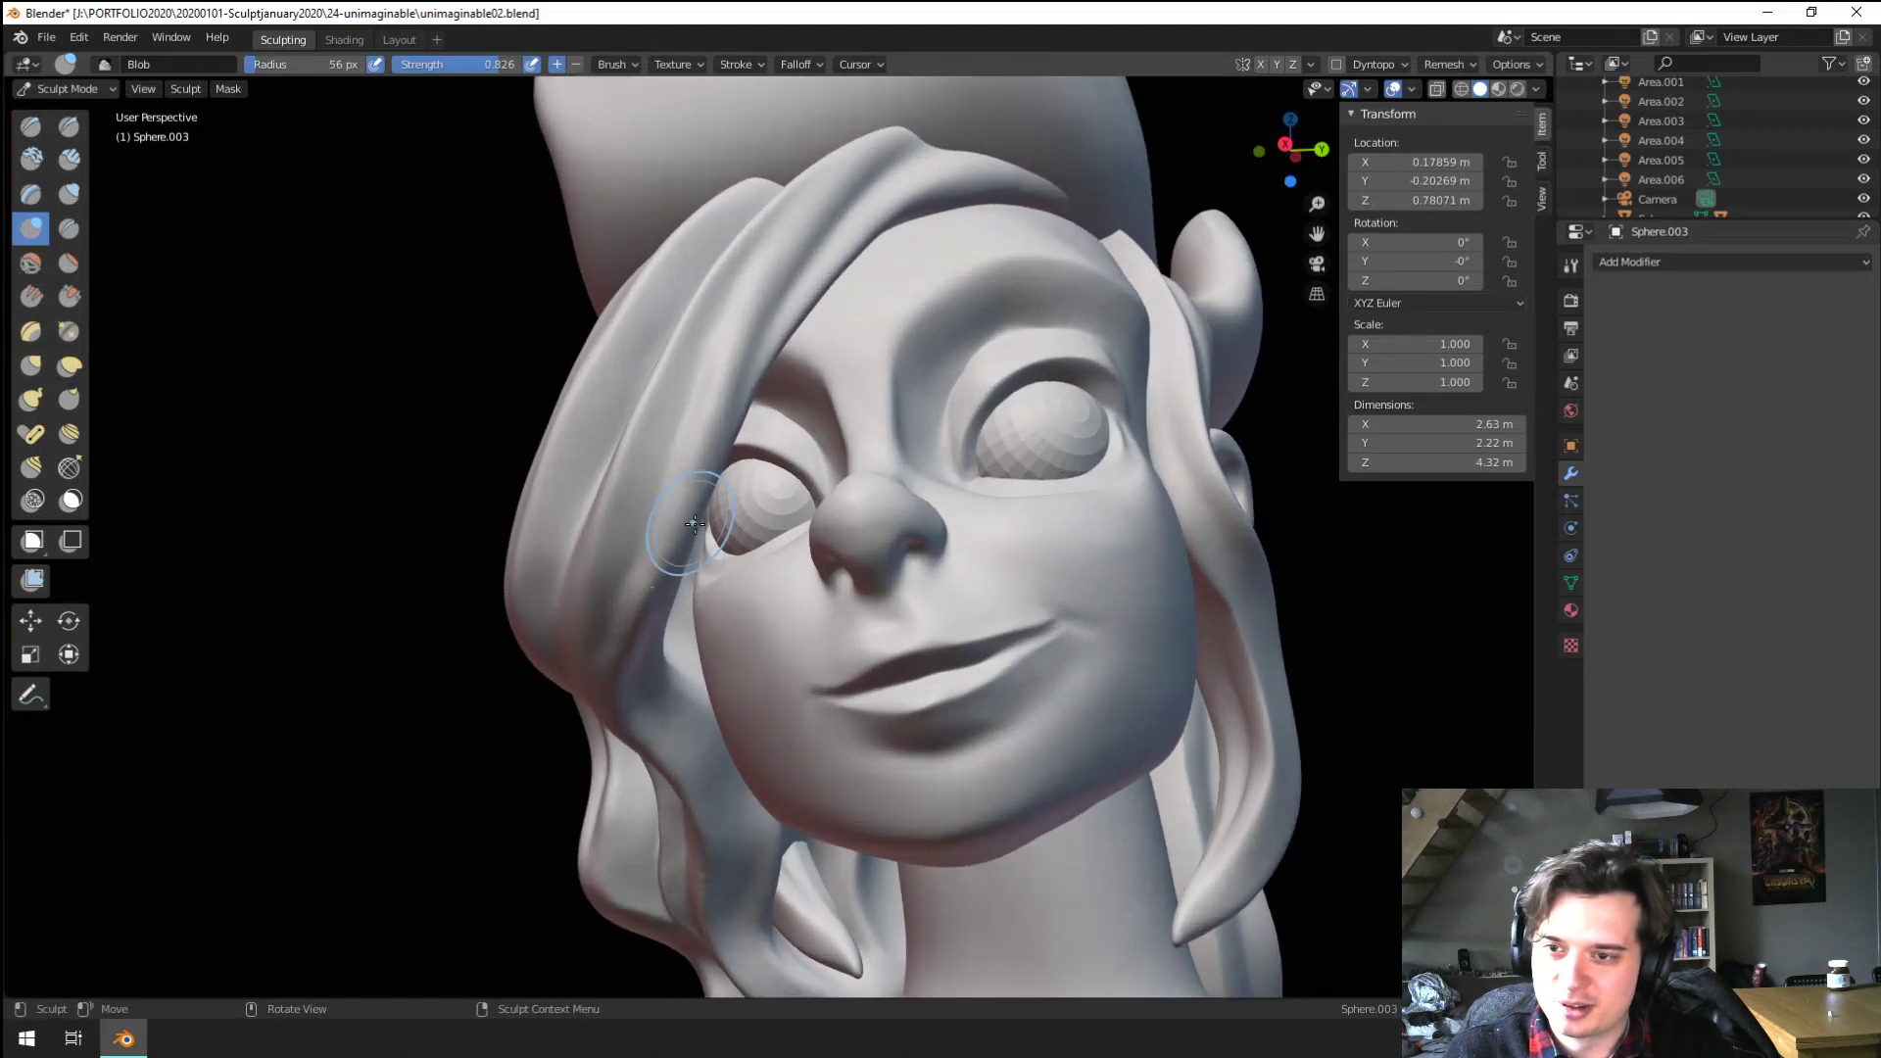
Even out the surface around the lower part of the swept lock with the Flatten/Contrast brush
left_click(69, 263)
middle_click_drag(281, 398, 625, 616)
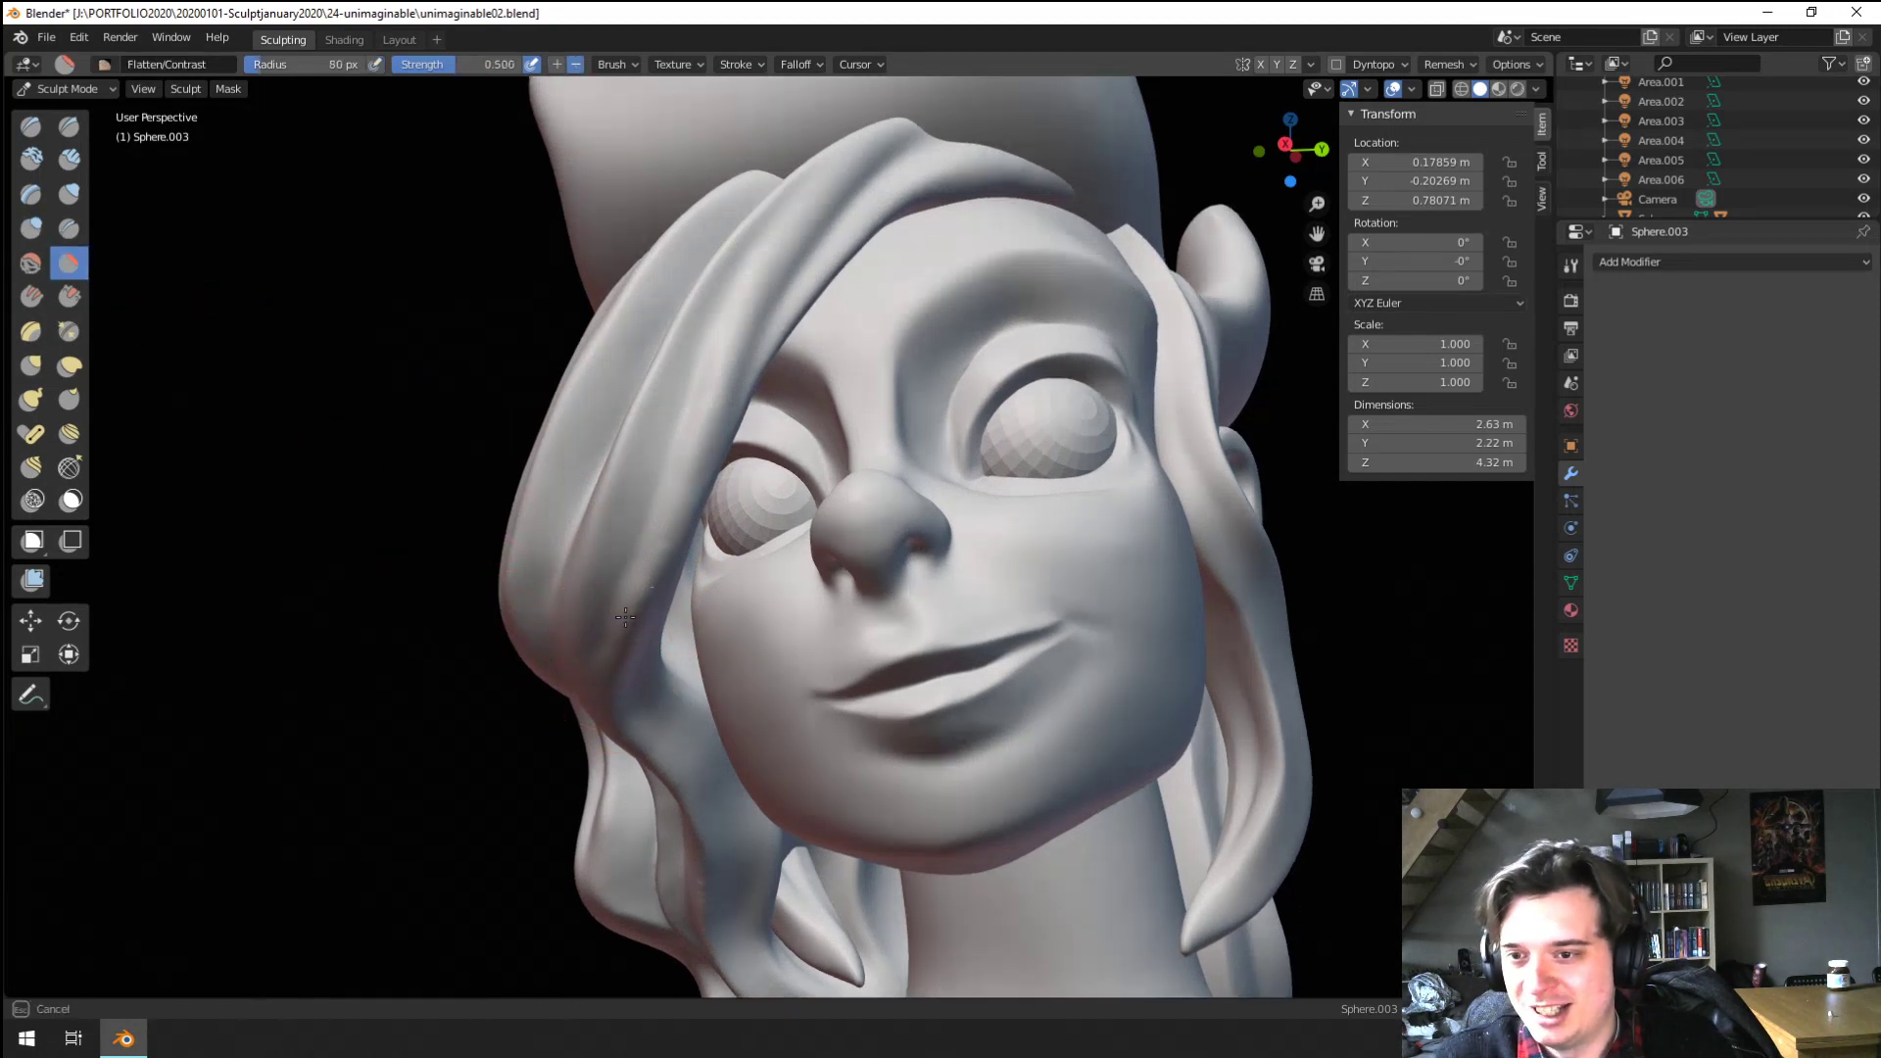
mouse_move(724, 364)
middle_mouse_down()
mouse_move(548, 529)
mouse_move(665, 558)
middle_mouse_up()
Sharpen the swept lock's second groove from the hat brim downward with the Crease brush at 69 px and 57 px
scroll(578, 608, "up", 2)
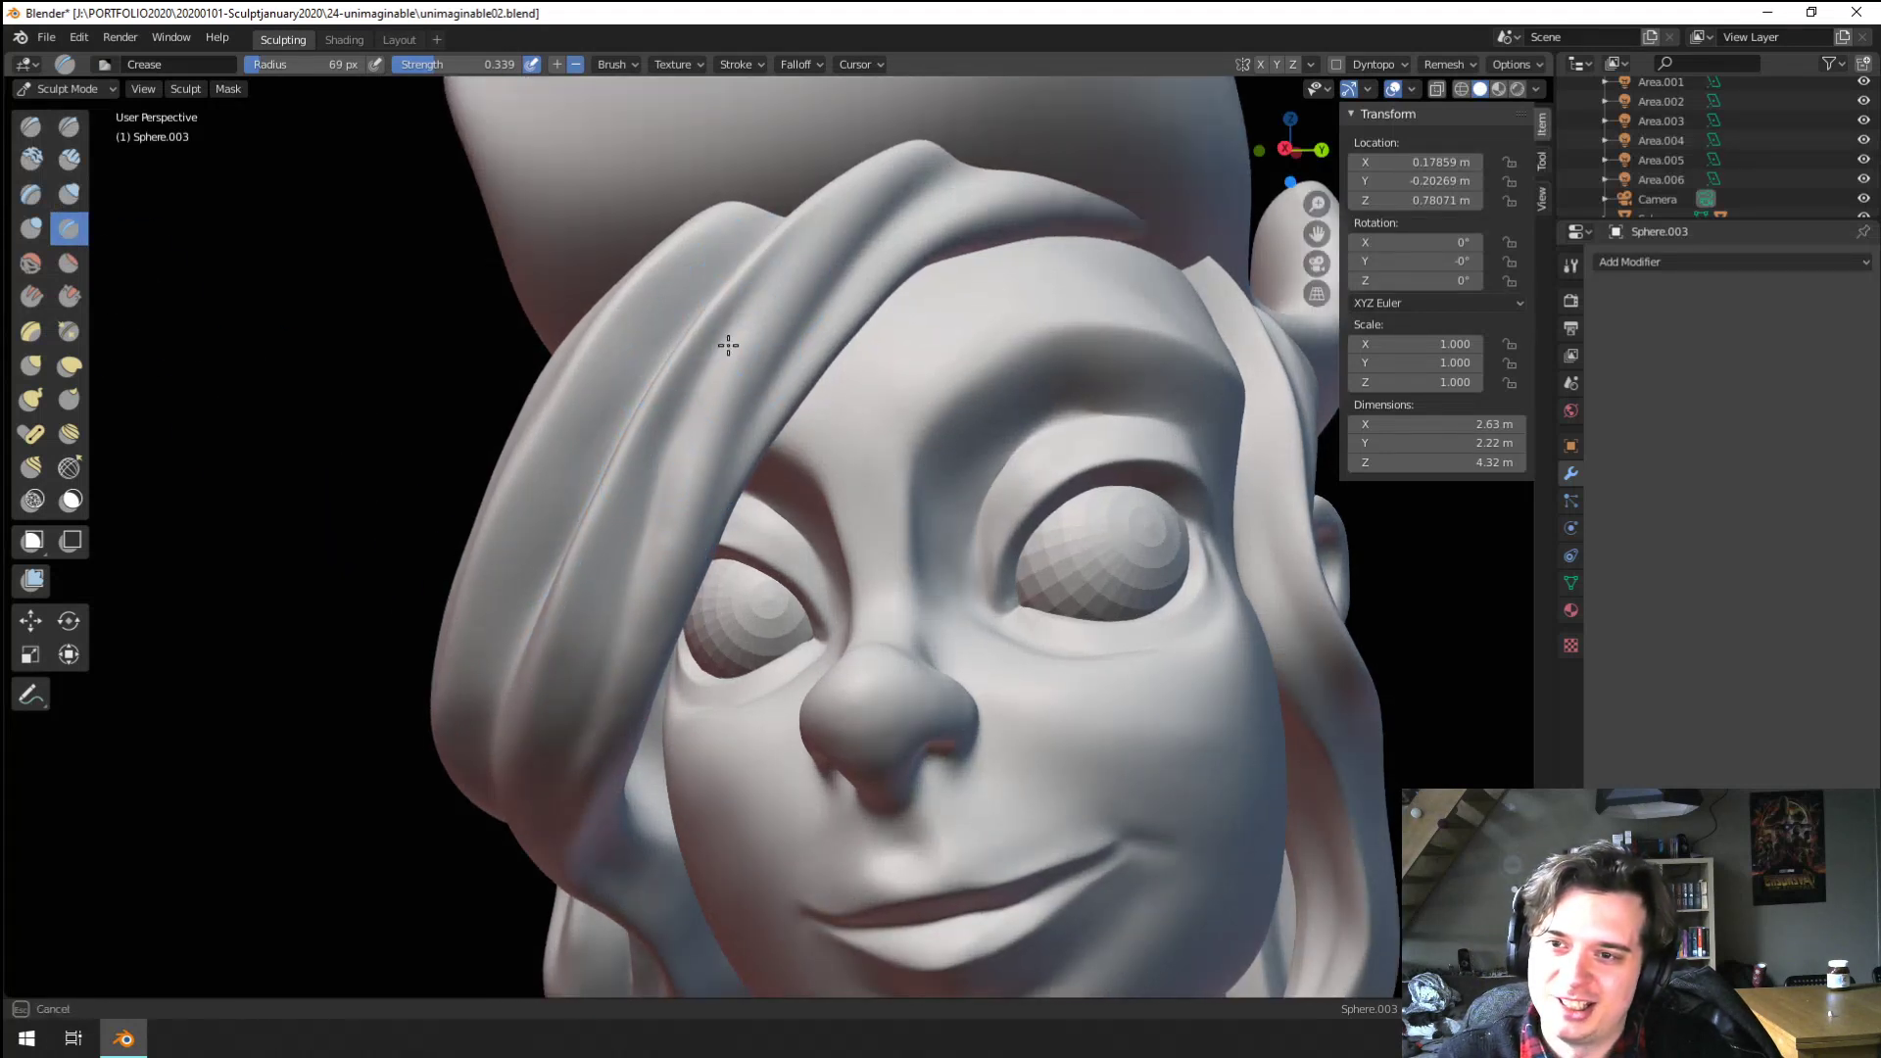
middle_click_drag(747, 319, 726, 419)
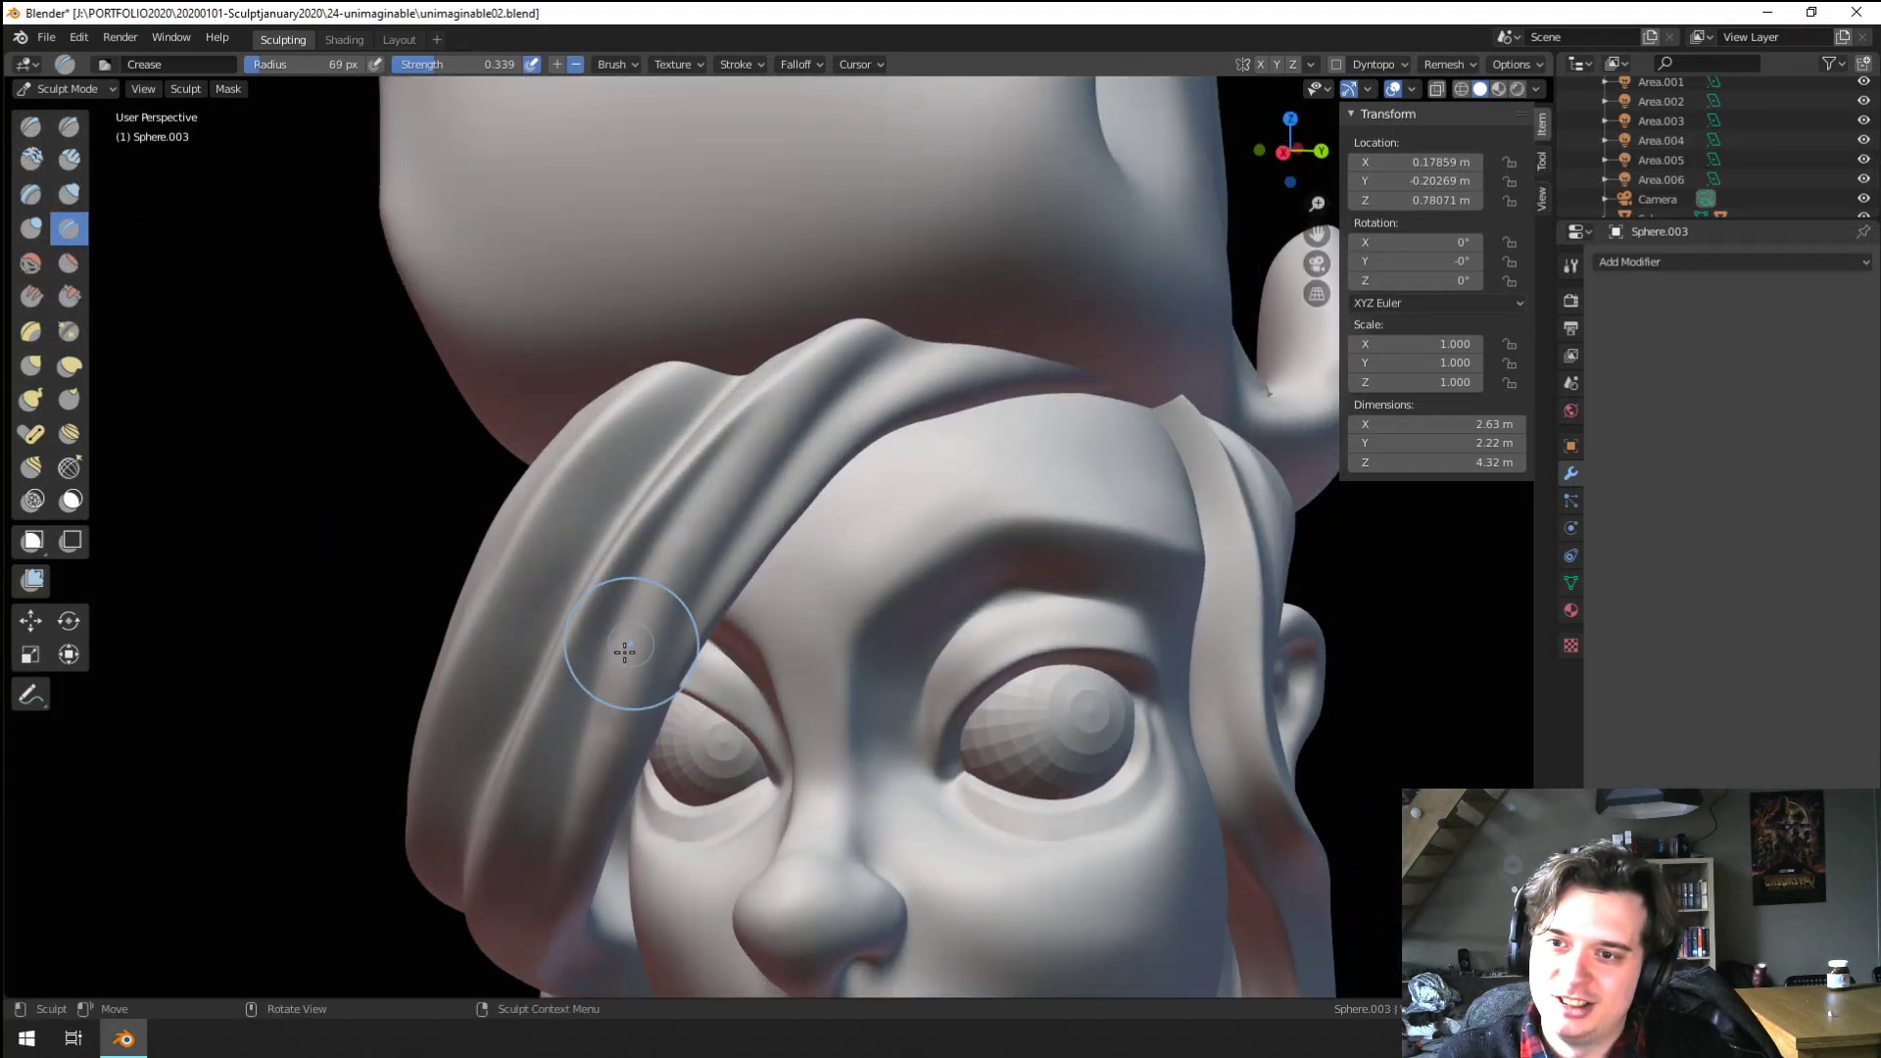
scroll(621, 655, "down", 2)
middle_click_drag(616, 661, 651, 598, "shift")
scroll(650, 610, "up", 1)
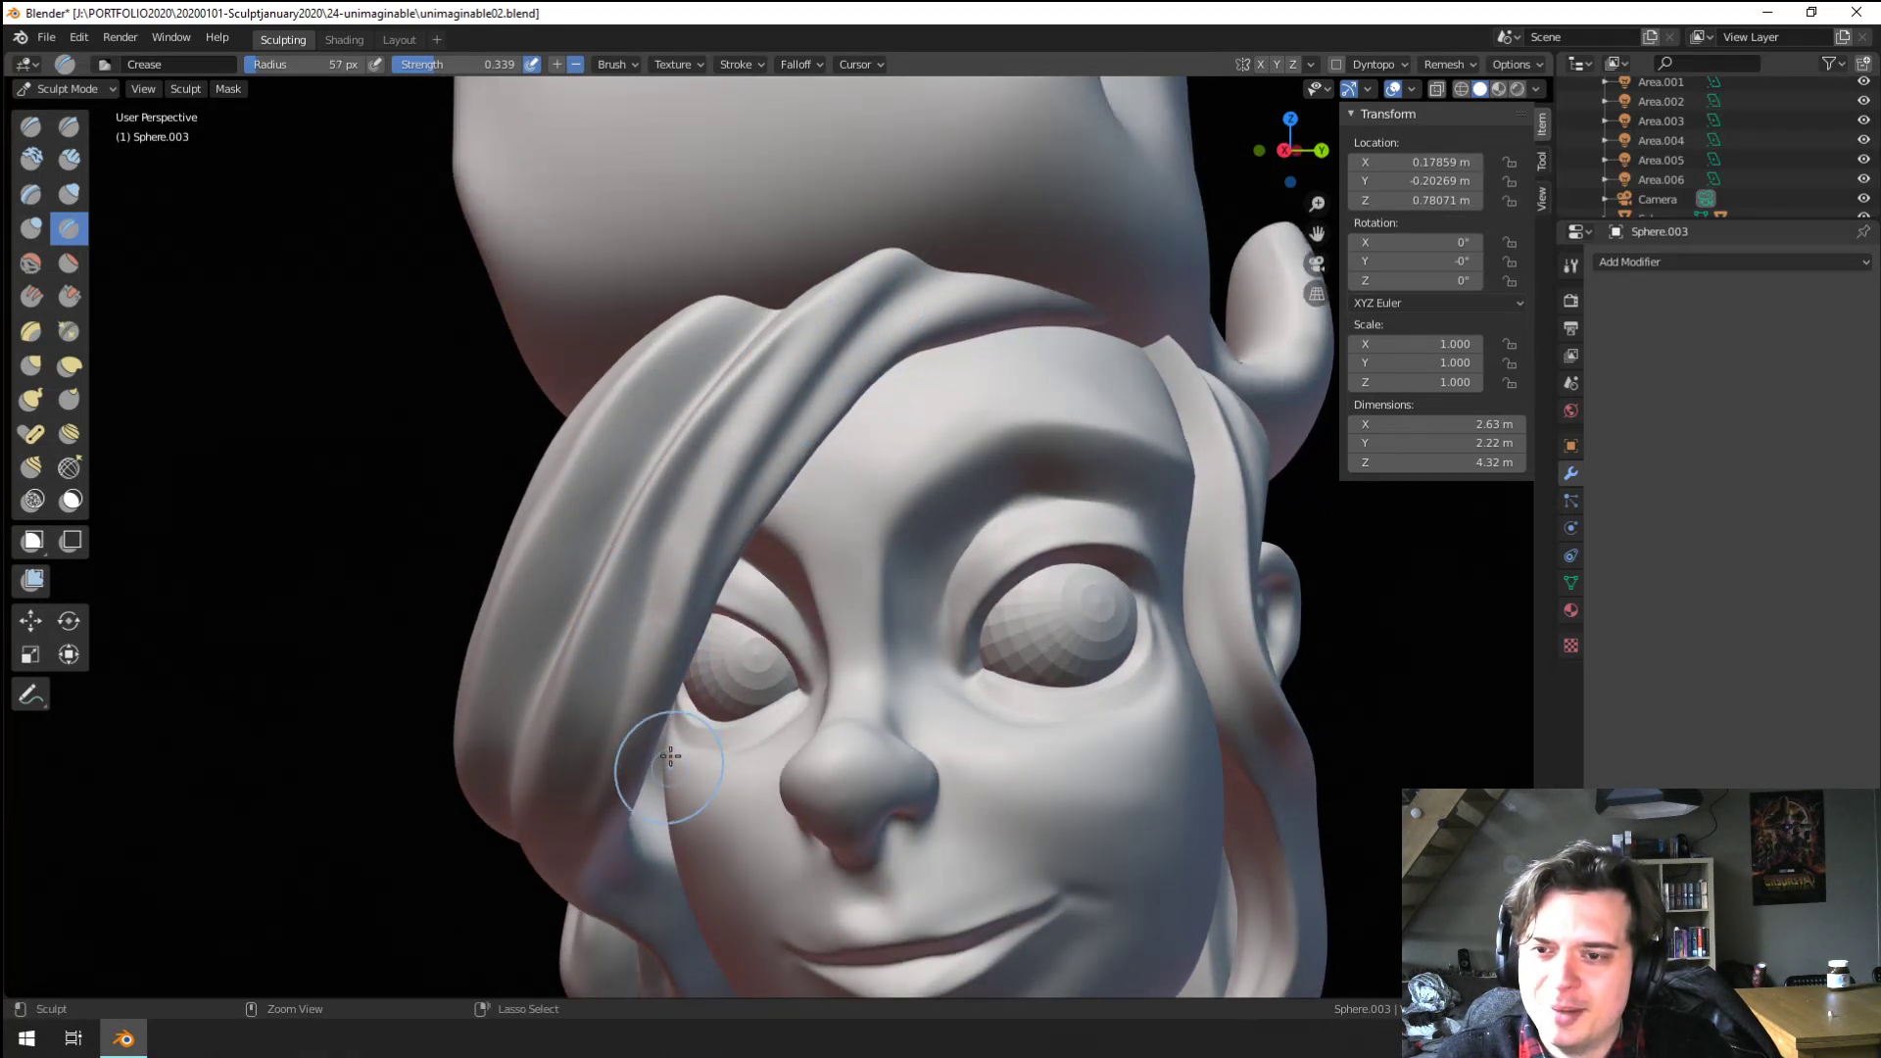
mouse_move(680, 561)
middle_mouse_down("ctrl")
mouse_move(591, 827)
mouse_move(579, 764)
mouse_move(609, 580)
mouse_move(624, 649)
mouse_move(627, 588)
mouse_move(656, 579)
middle_mouse_up("ctrl")
Shape the strands at the swept lock's lower bend with the Blob brush at 72 px and 81 px
left_click(37, 235)
key("f")
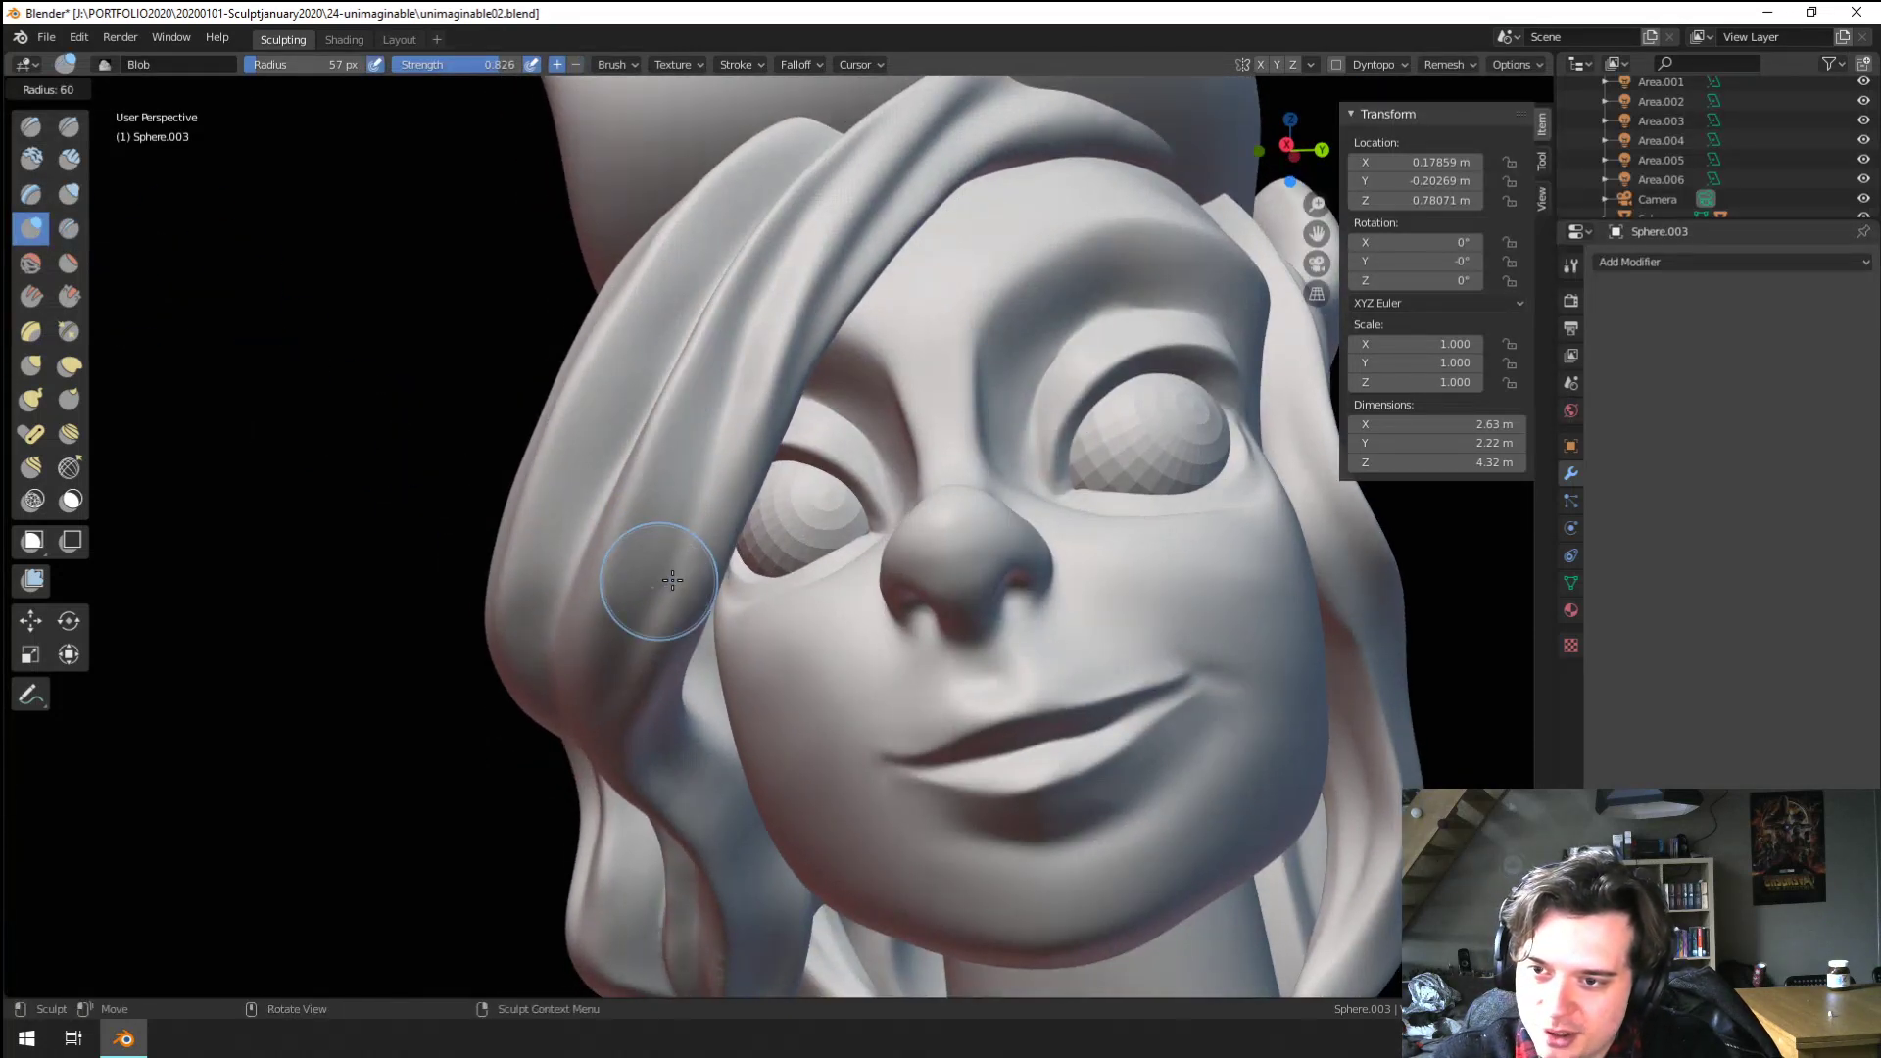
left_click(676, 545)
middle_click_drag(689, 422, 694, 464)
middle_click_drag(649, 591, 741, 475)
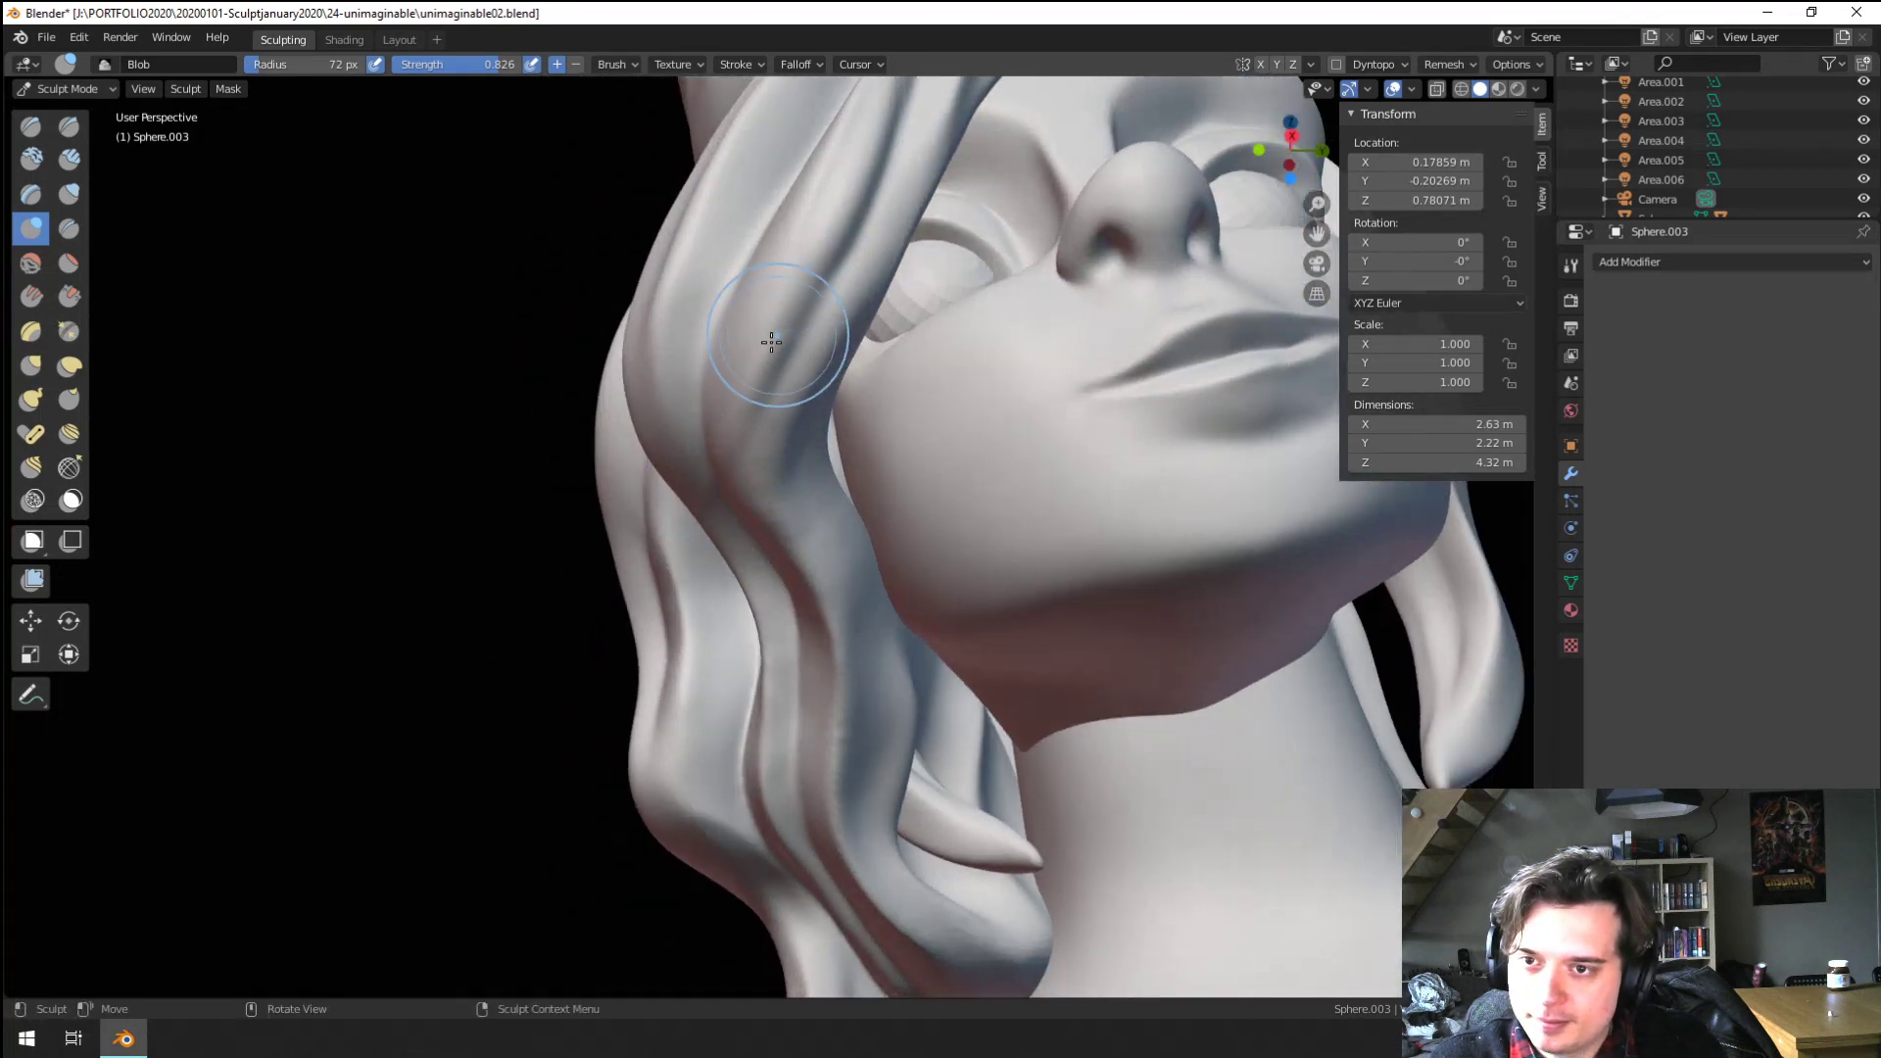
middle_click_drag(811, 263, 667, 641)
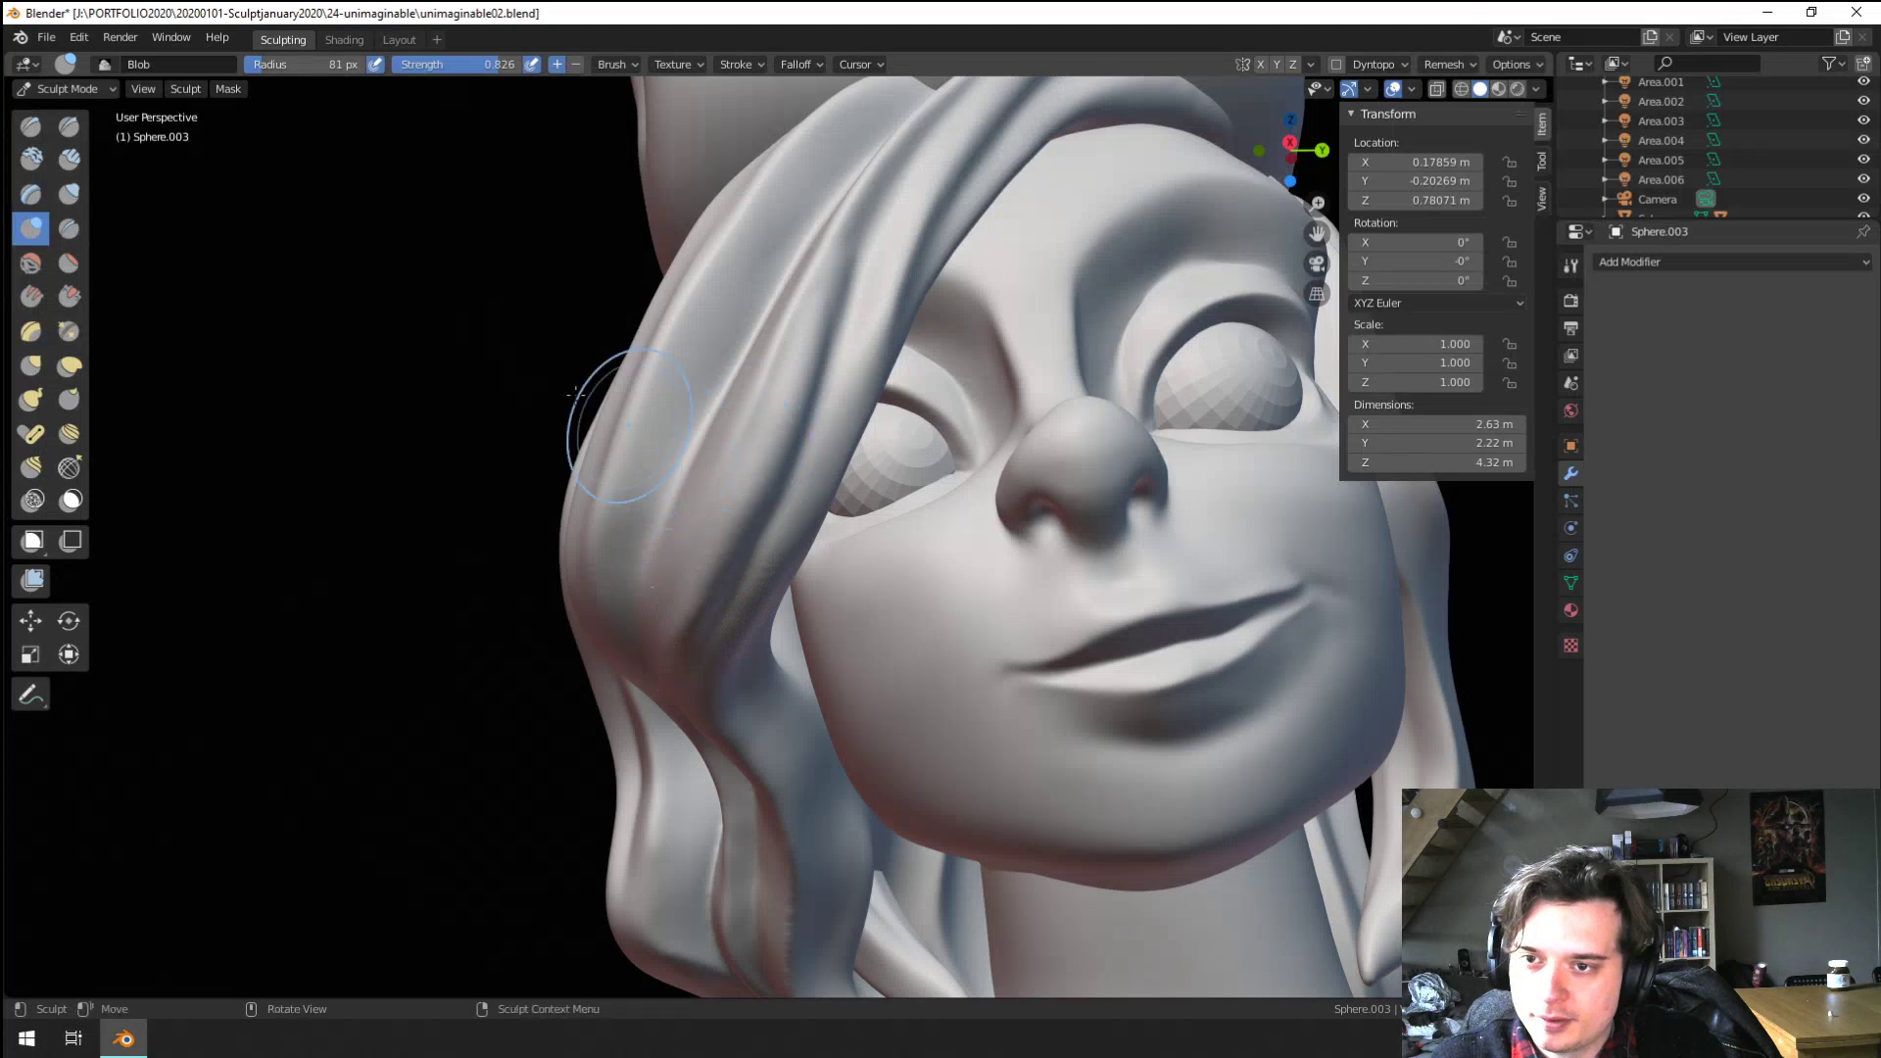
Crease the groove through the swept lock's lower bend into the hanging strand at 69 px and 65 px
key("shift+c")
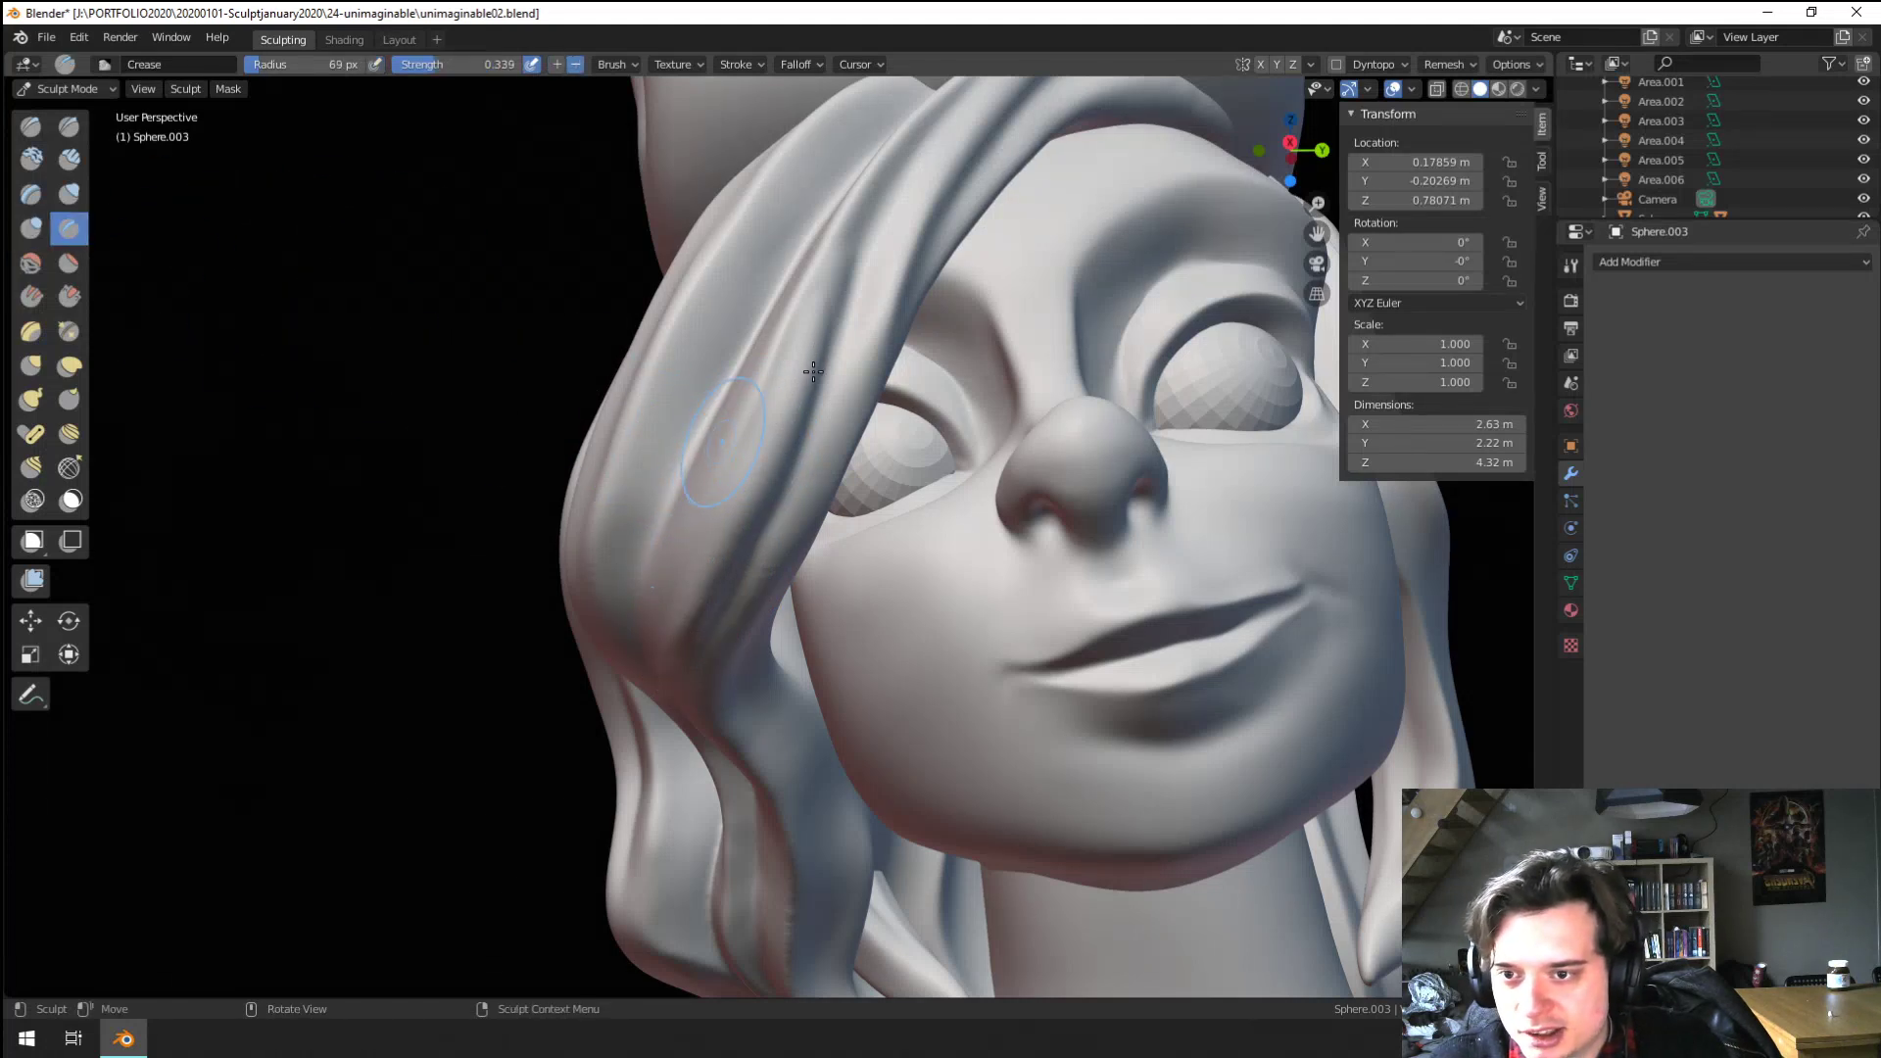
middle_click_drag(665, 609, 755, 429)
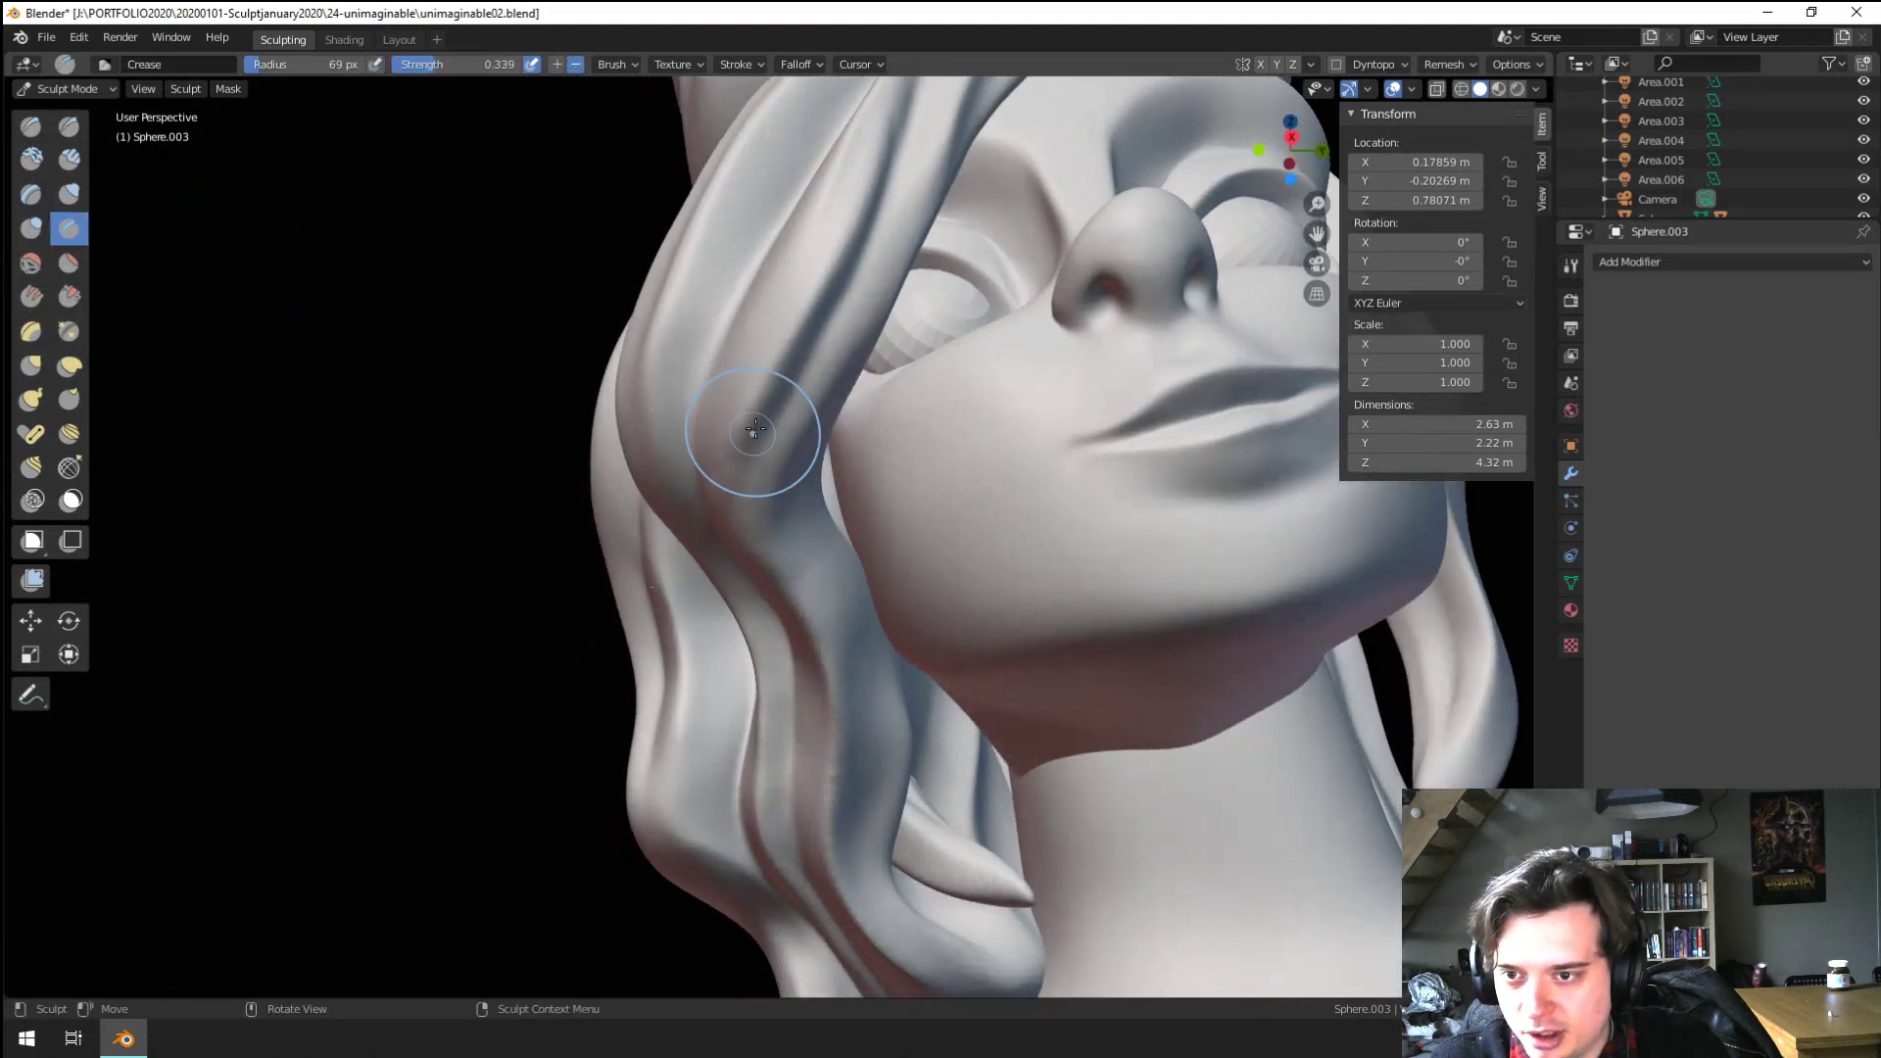
middle_click_drag(734, 493, 704, 392)
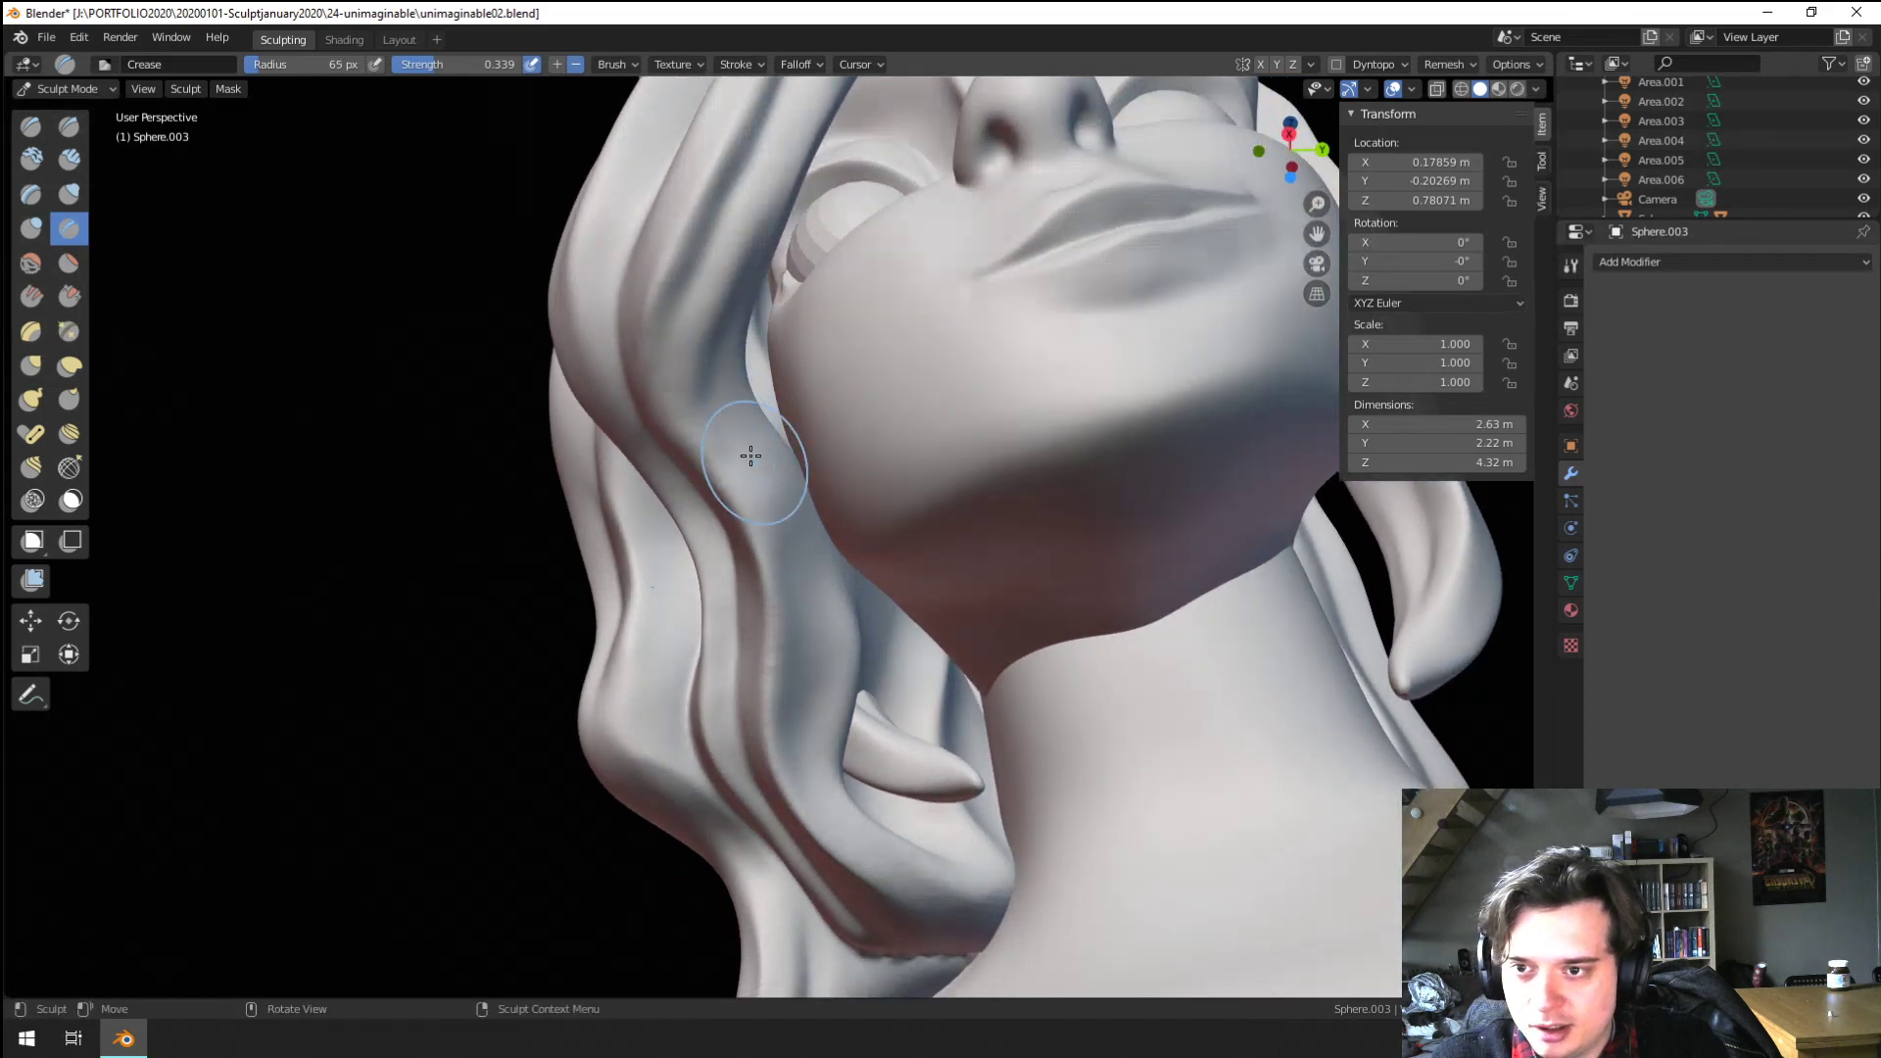
left_click_drag(750, 518, 768, 627)
Build up a ridge along the face-side edge of the swept lock toward the hat brim with the Blob brush at 64 px
scroll(725, 617, "down", 4)
mouse_move(715, 622)
middle_mouse_down()
mouse_move(680, 807)
mouse_move(701, 775)
middle_mouse_up()
scroll(702, 667, "up", 2)
scroll(704, 634, "up", 1)
scroll(697, 632, "down", 4)
scroll(711, 666, "up", 2)
left_click(32, 228)
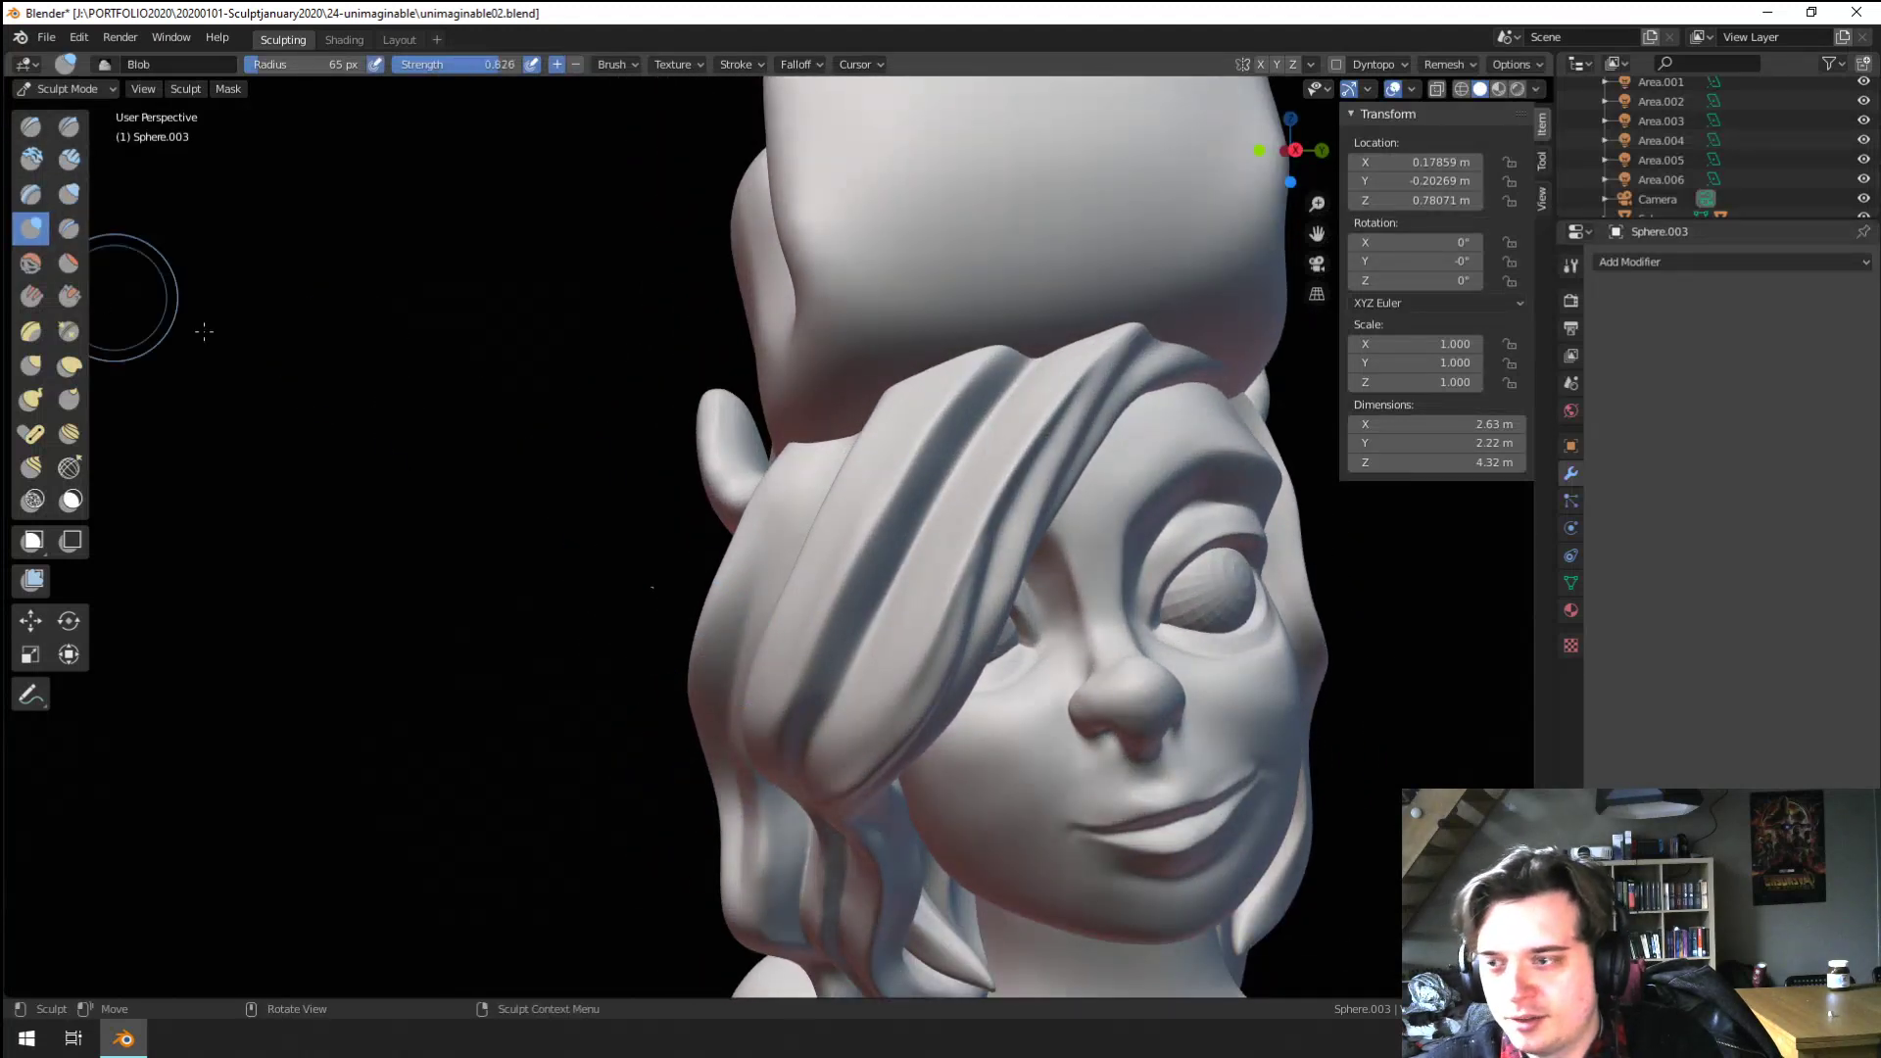
scroll(985, 572, "up", 1)
middle_click_drag(985, 574, 998, 661)
key("f")
left_click(999, 664)
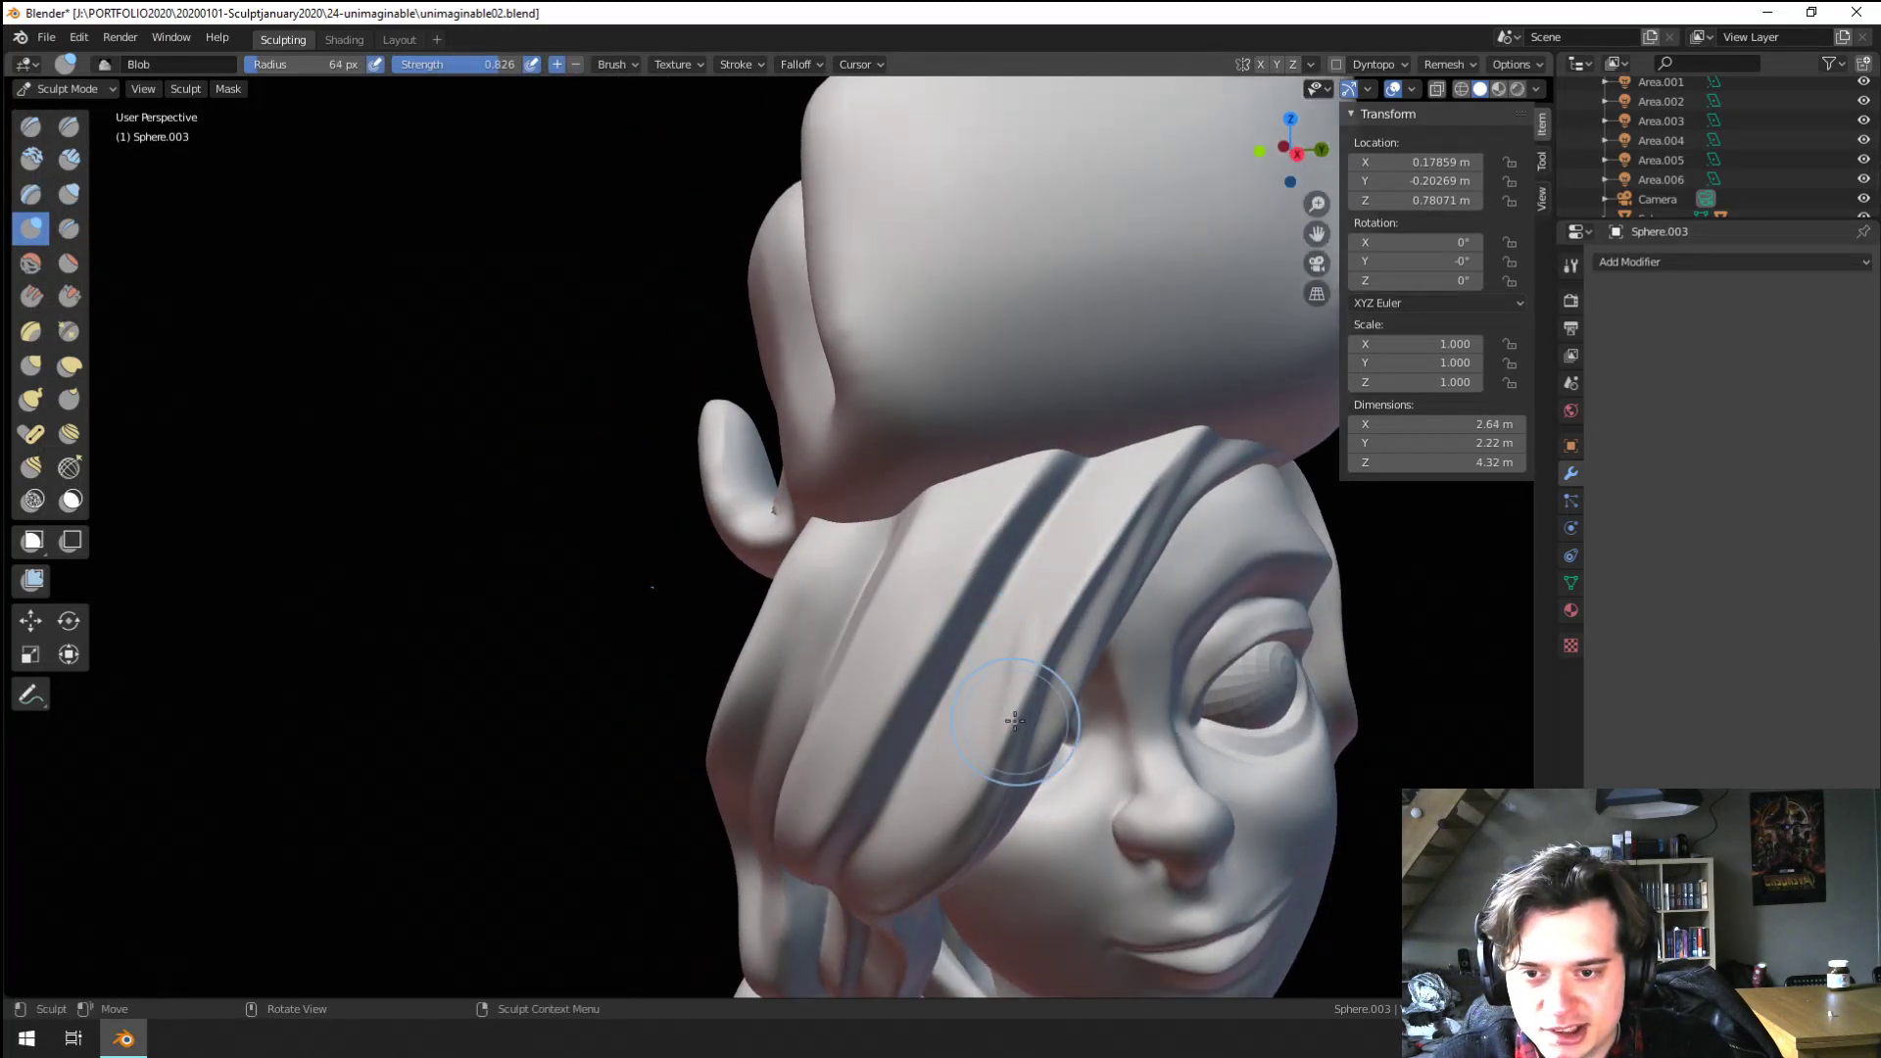
left_click_drag(1015, 721, 1088, 572)
left_click_drag(1141, 467, 1147, 458)
left_click_drag(1021, 721, 1058, 603)
Even out the raised strand along the swept lock's face side with the Flatten/Contrast brush at 71 px, reducing its radius to 58 px
middle_click_drag(1039, 645, 961, 618)
scroll(953, 618, "up", 2)
left_click(69, 262)
middle_click_drag(847, 568, 916, 656)
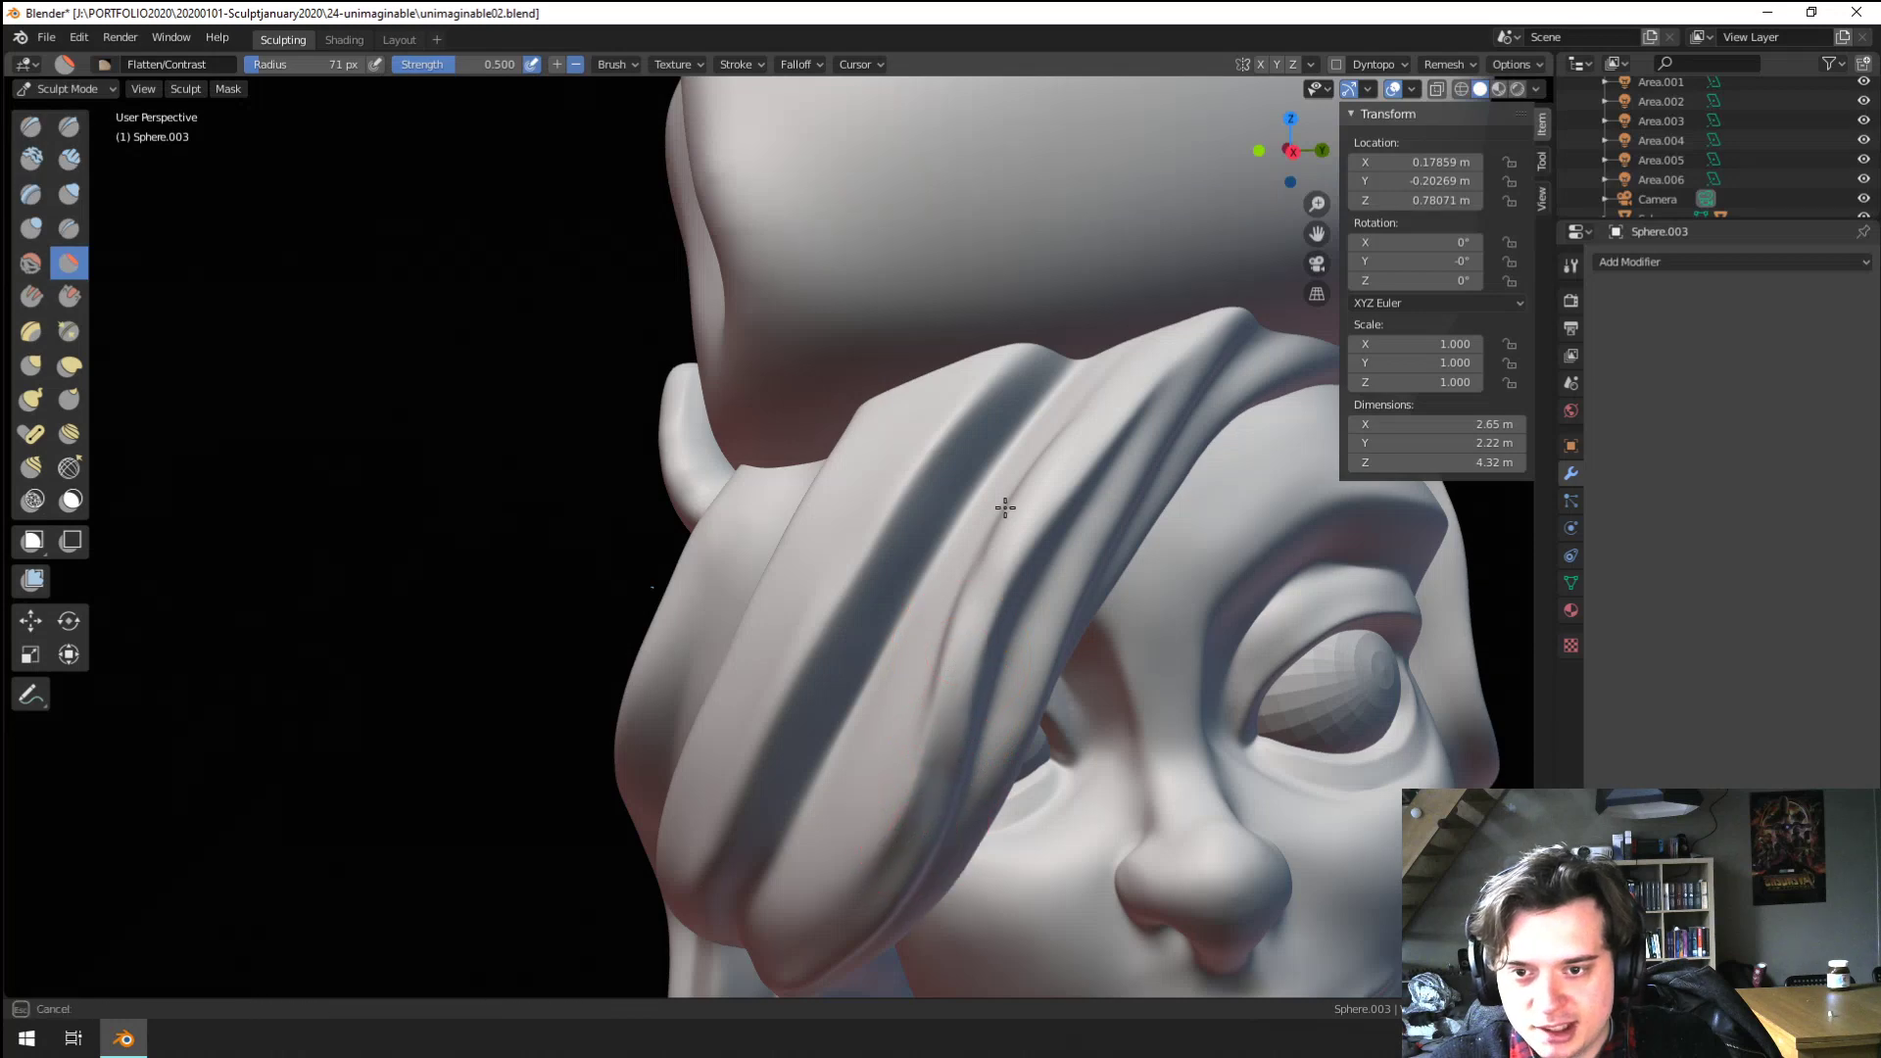
left_click_drag(1005, 507, 1117, 411)
middle_click_drag(1146, 346, 1078, 509, "ctrl")
mouse_move(1039, 569)
middle_mouse_down()
mouse_move(985, 524)
mouse_move(957, 592)
mouse_move(974, 462)
middle_mouse_up()
left_click_drag(877, 544, 991, 313)
key("f")
left_click(851, 498)
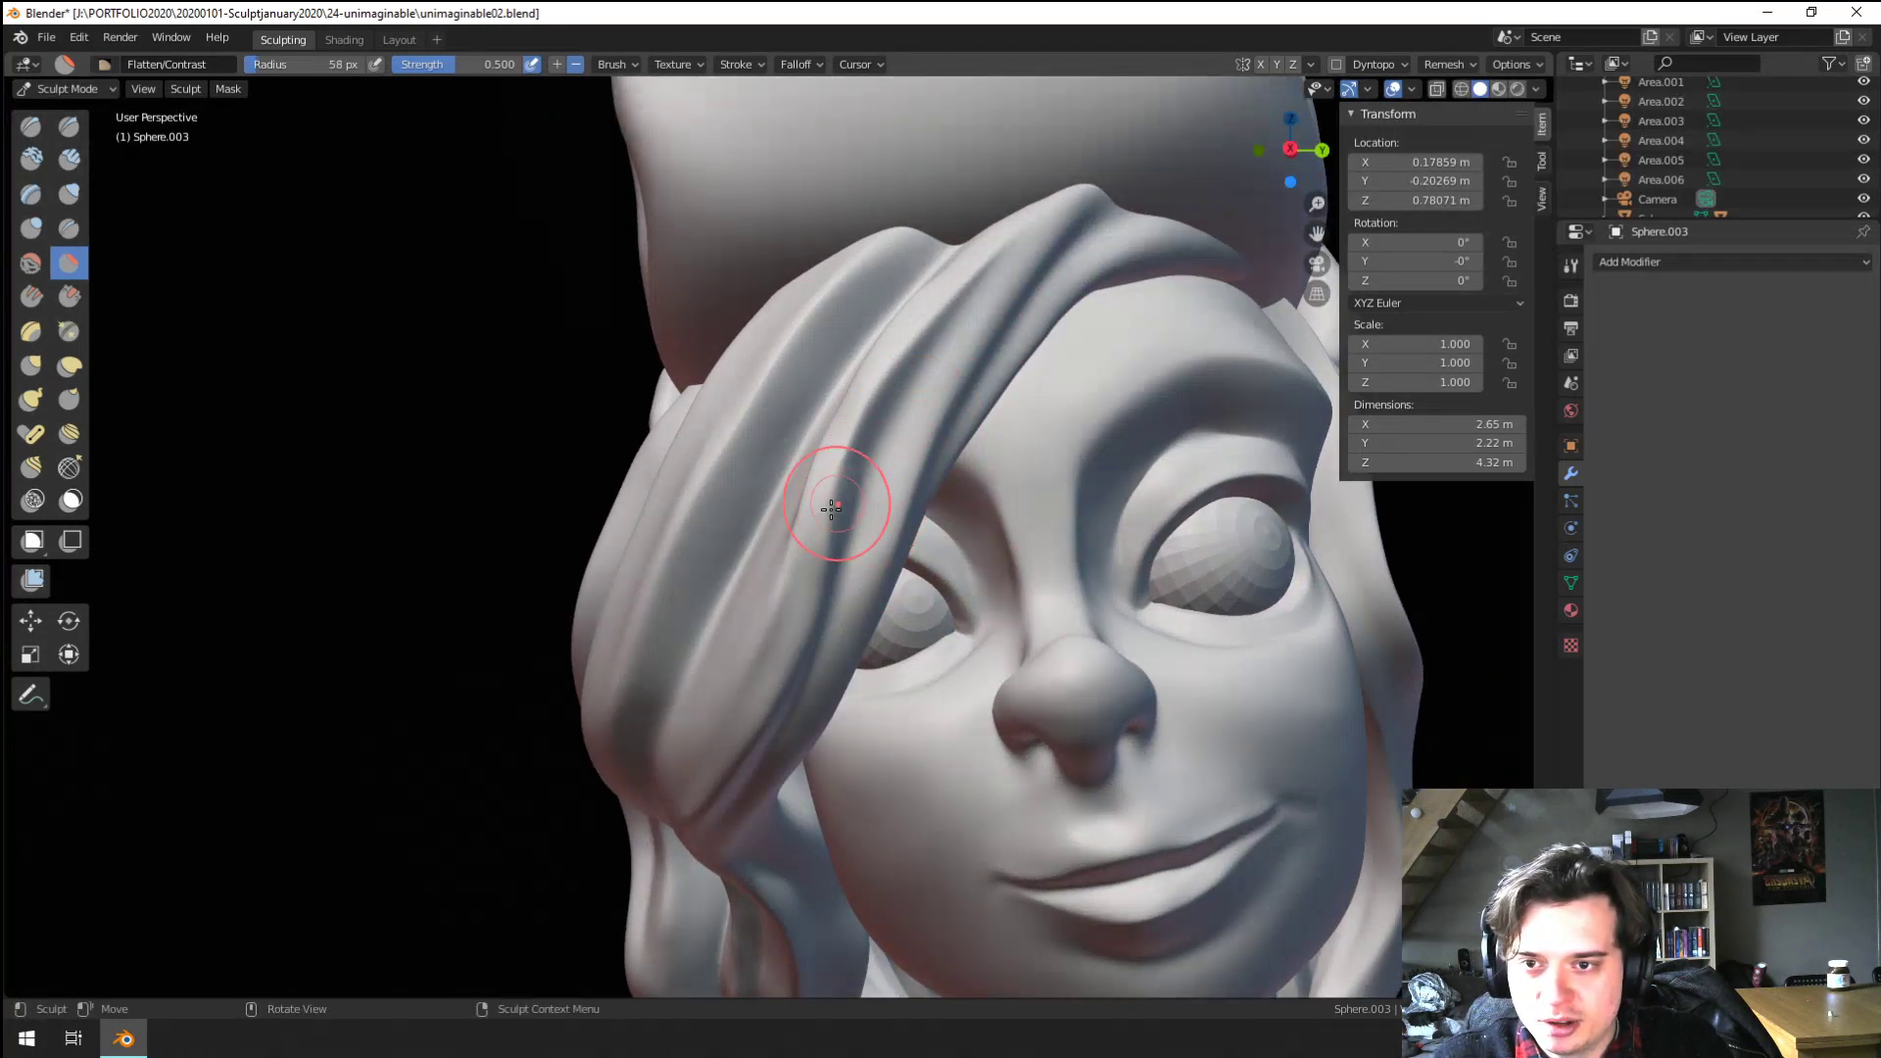
Add volume to the strand below the swept lock's lower bend beside the cheek with the Blob brush at 76 px
middle_click_drag(754, 662, 485, 495)
key("shift+c")
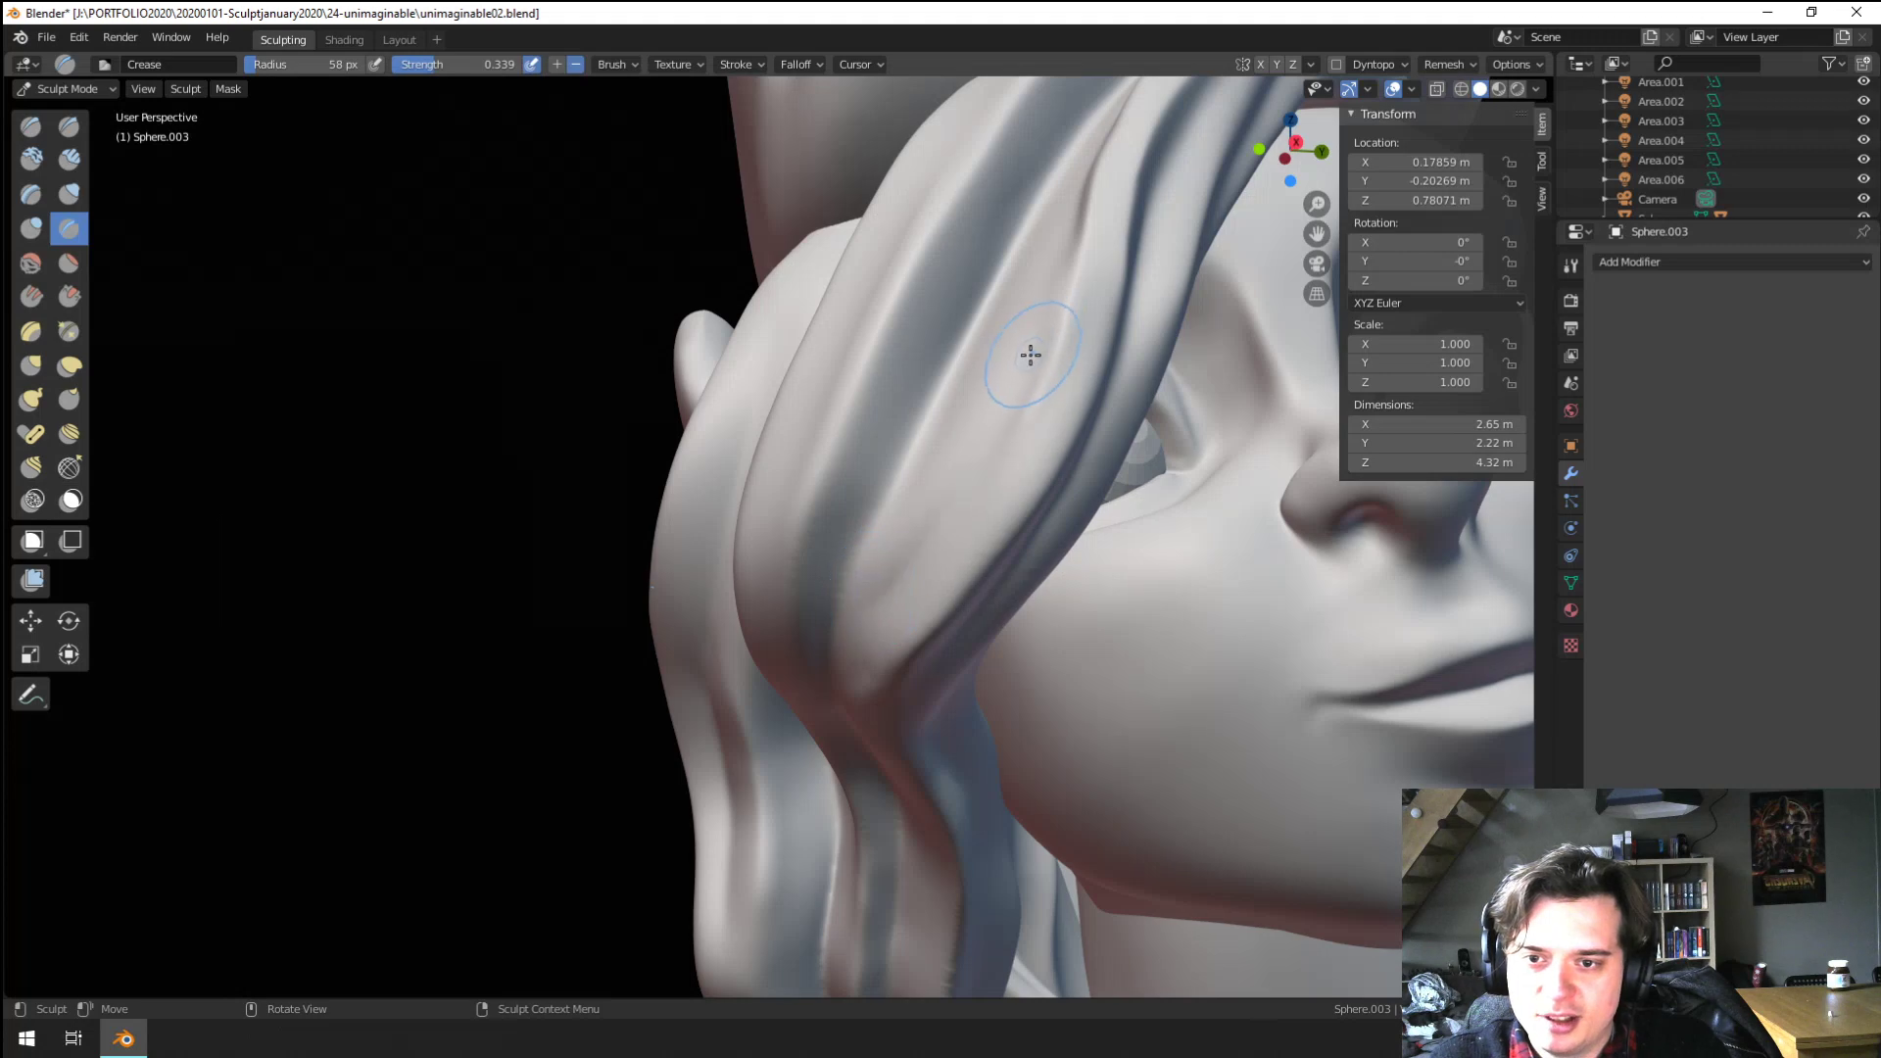
middle_click_drag(1029, 355, 882, 598, "ctrl")
middle_click_drag(882, 598, 768, 663)
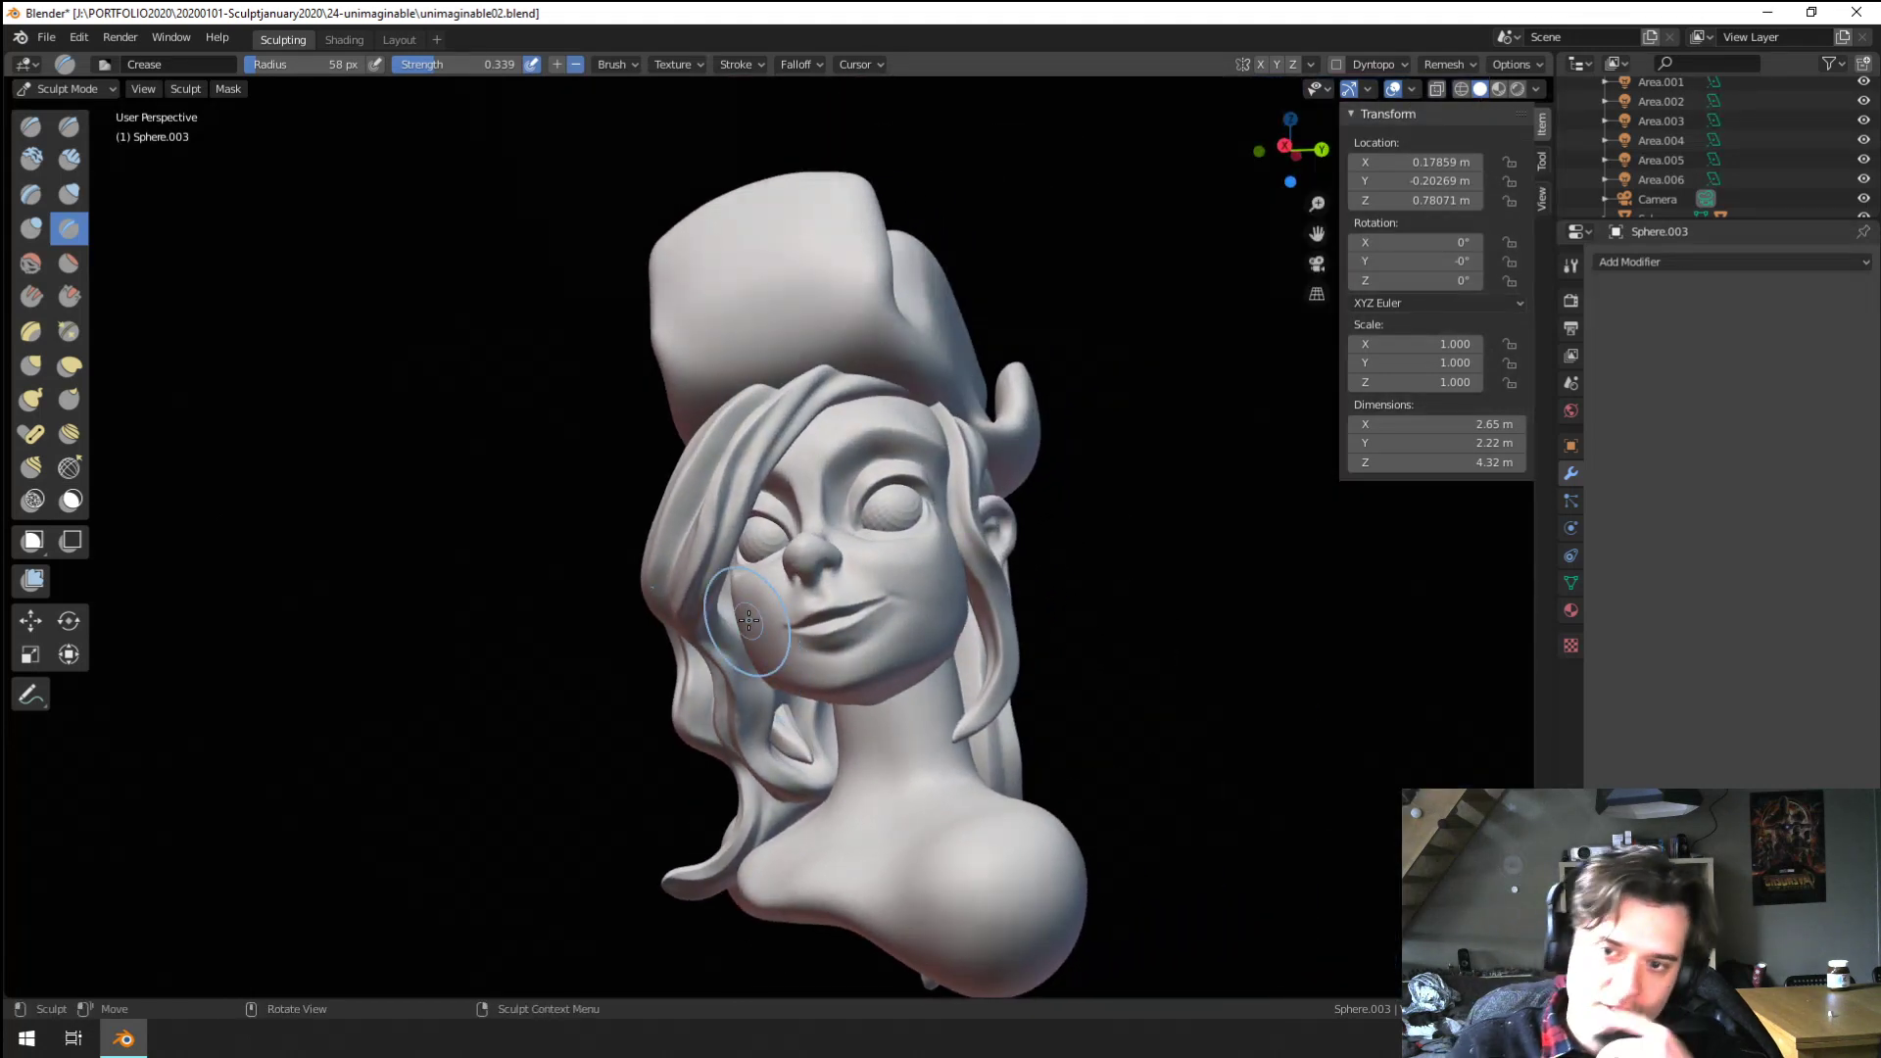
scroll(918, 595, "up", 3)
mouse_move(766, 823)
middle_mouse_down("shift")
mouse_move(827, 638)
mouse_move(819, 579)
middle_mouse_up("shift")
left_click(30, 227)
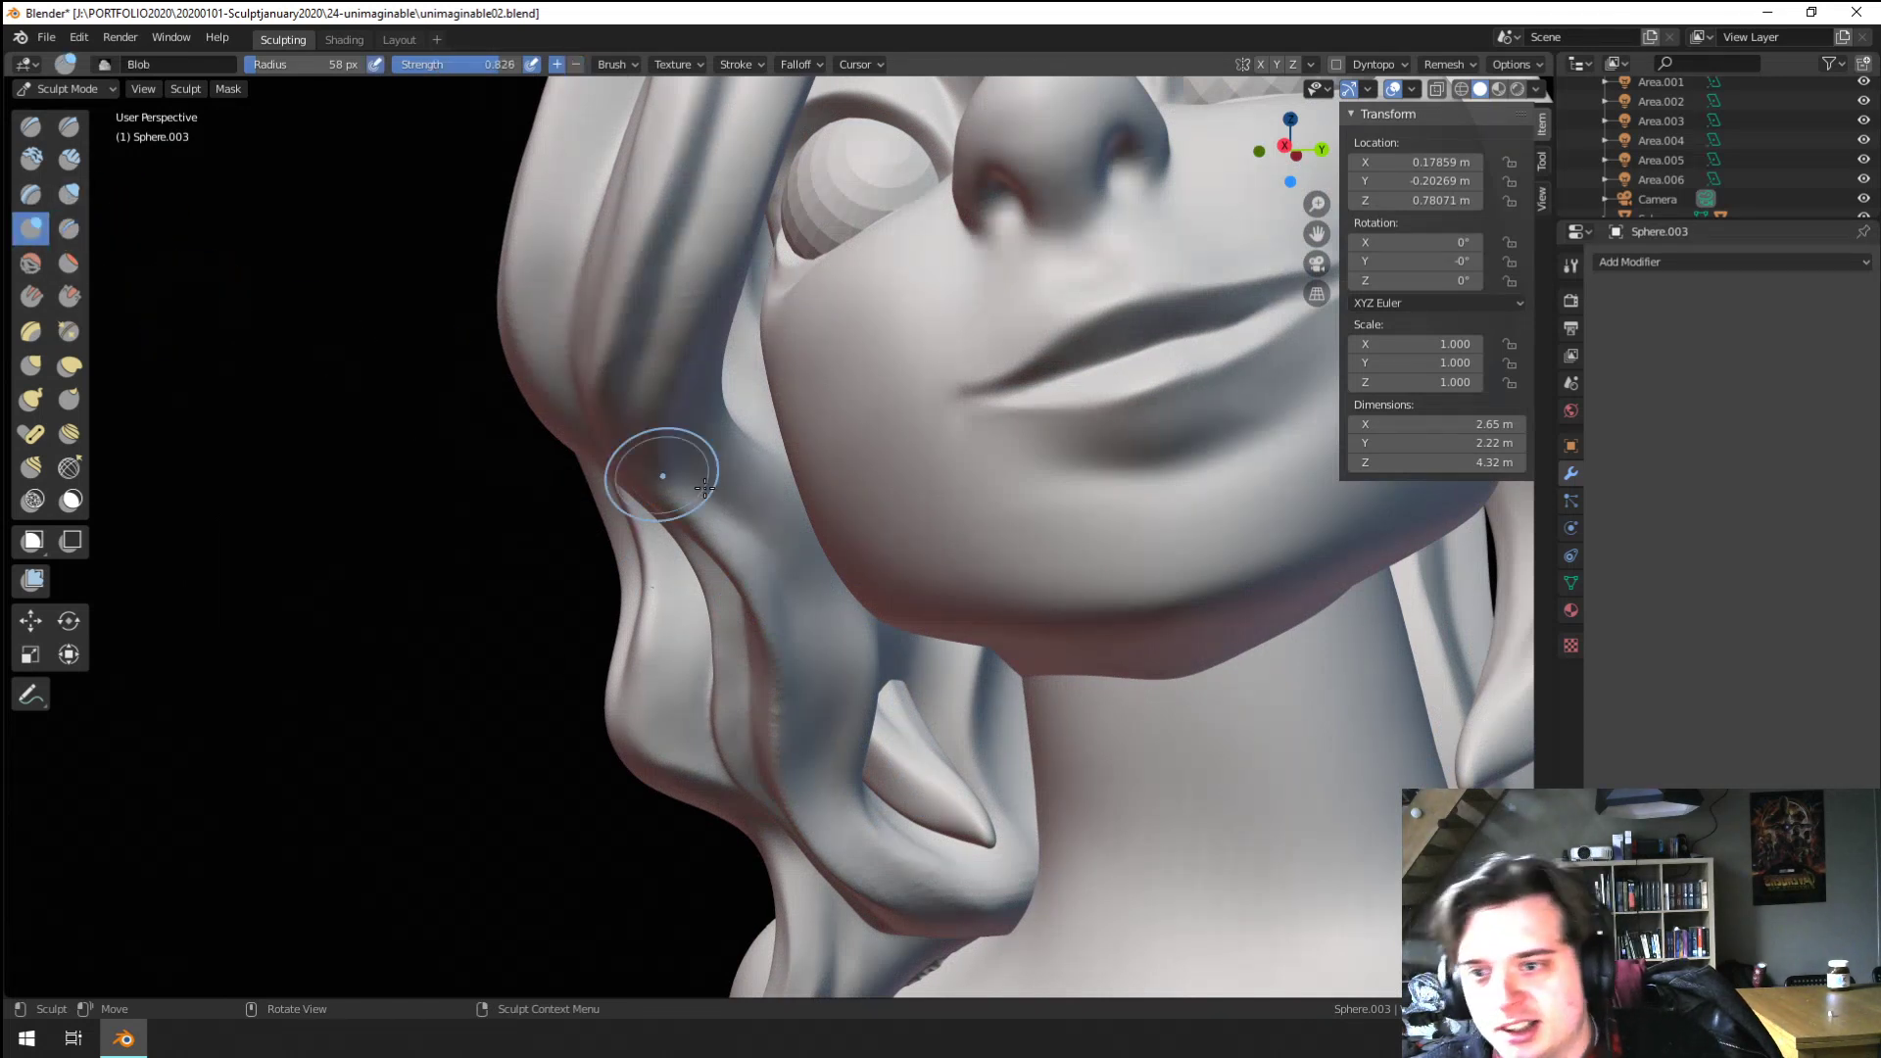
mouse_move(707, 509)
left_mouse_down()
mouse_move(777, 621)
mouse_move(777, 714)
mouse_move(729, 814)
mouse_move(772, 789)
mouse_move(750, 514)
left_mouse_up()
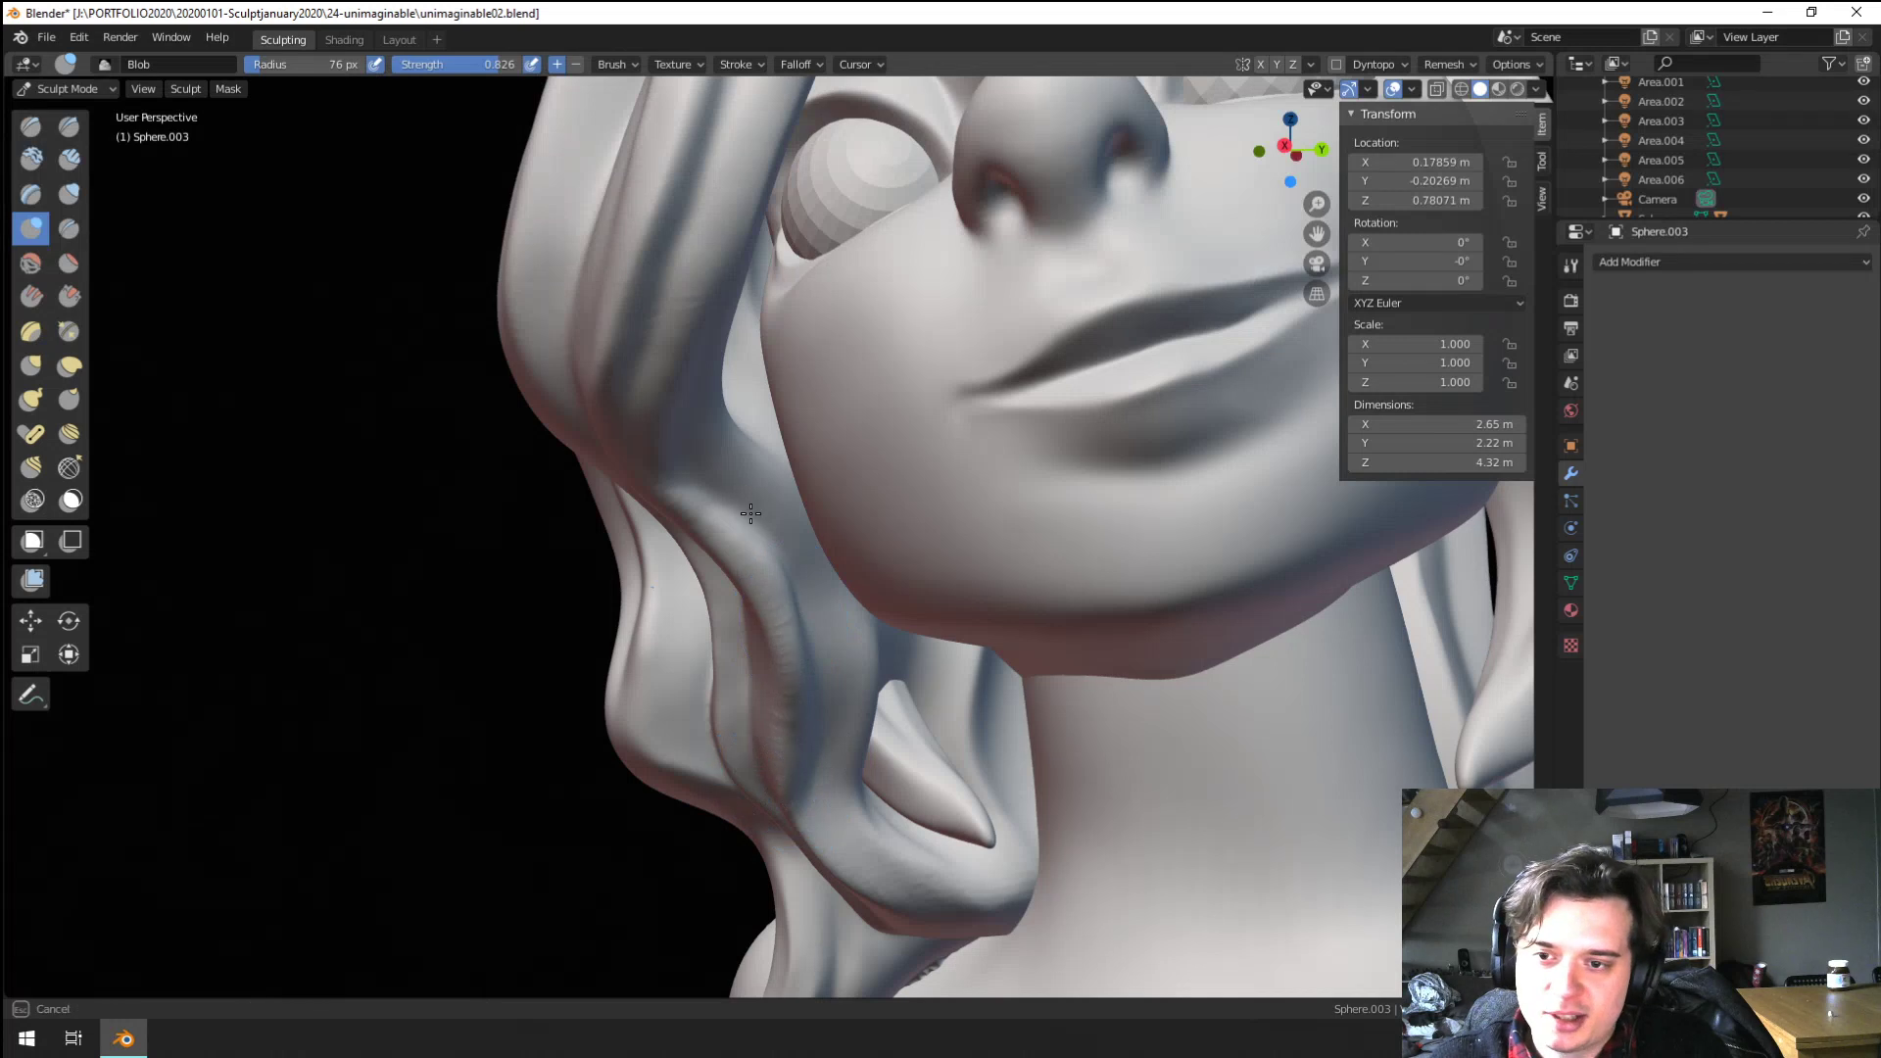
left_click_drag(697, 453, 729, 495)
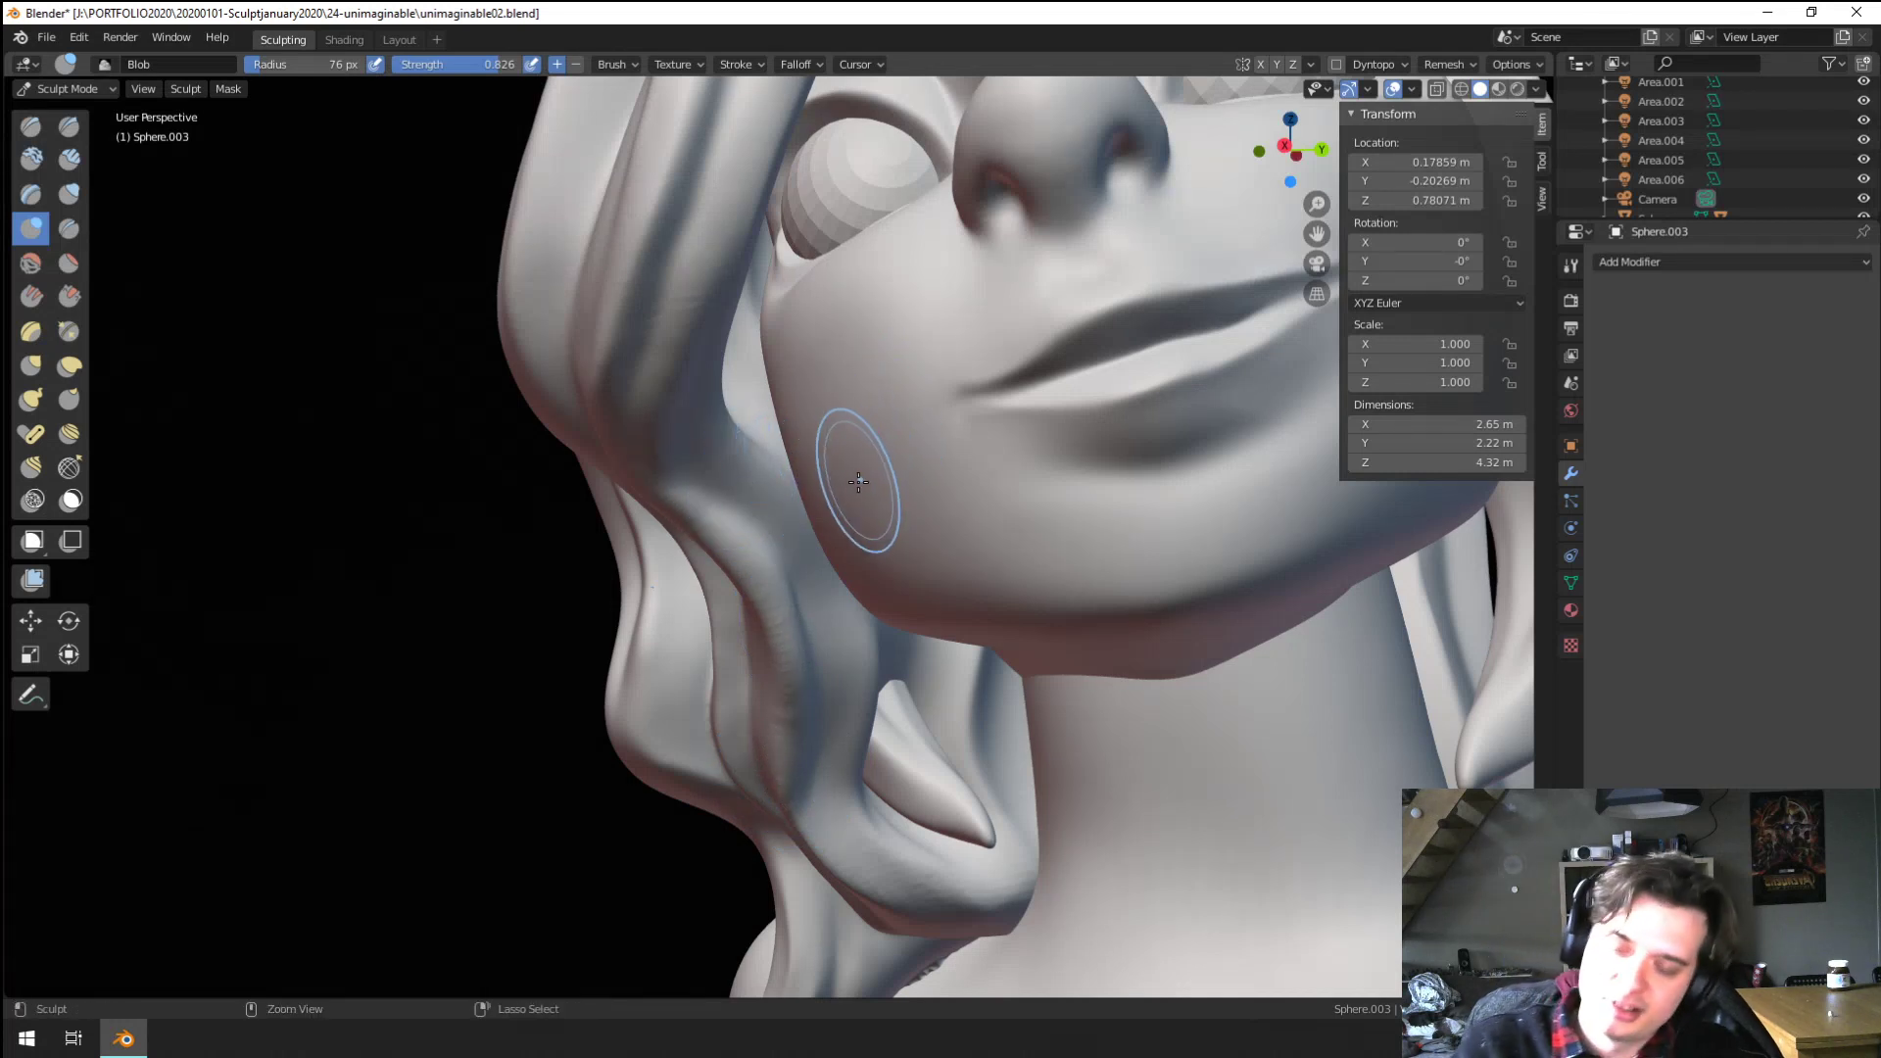
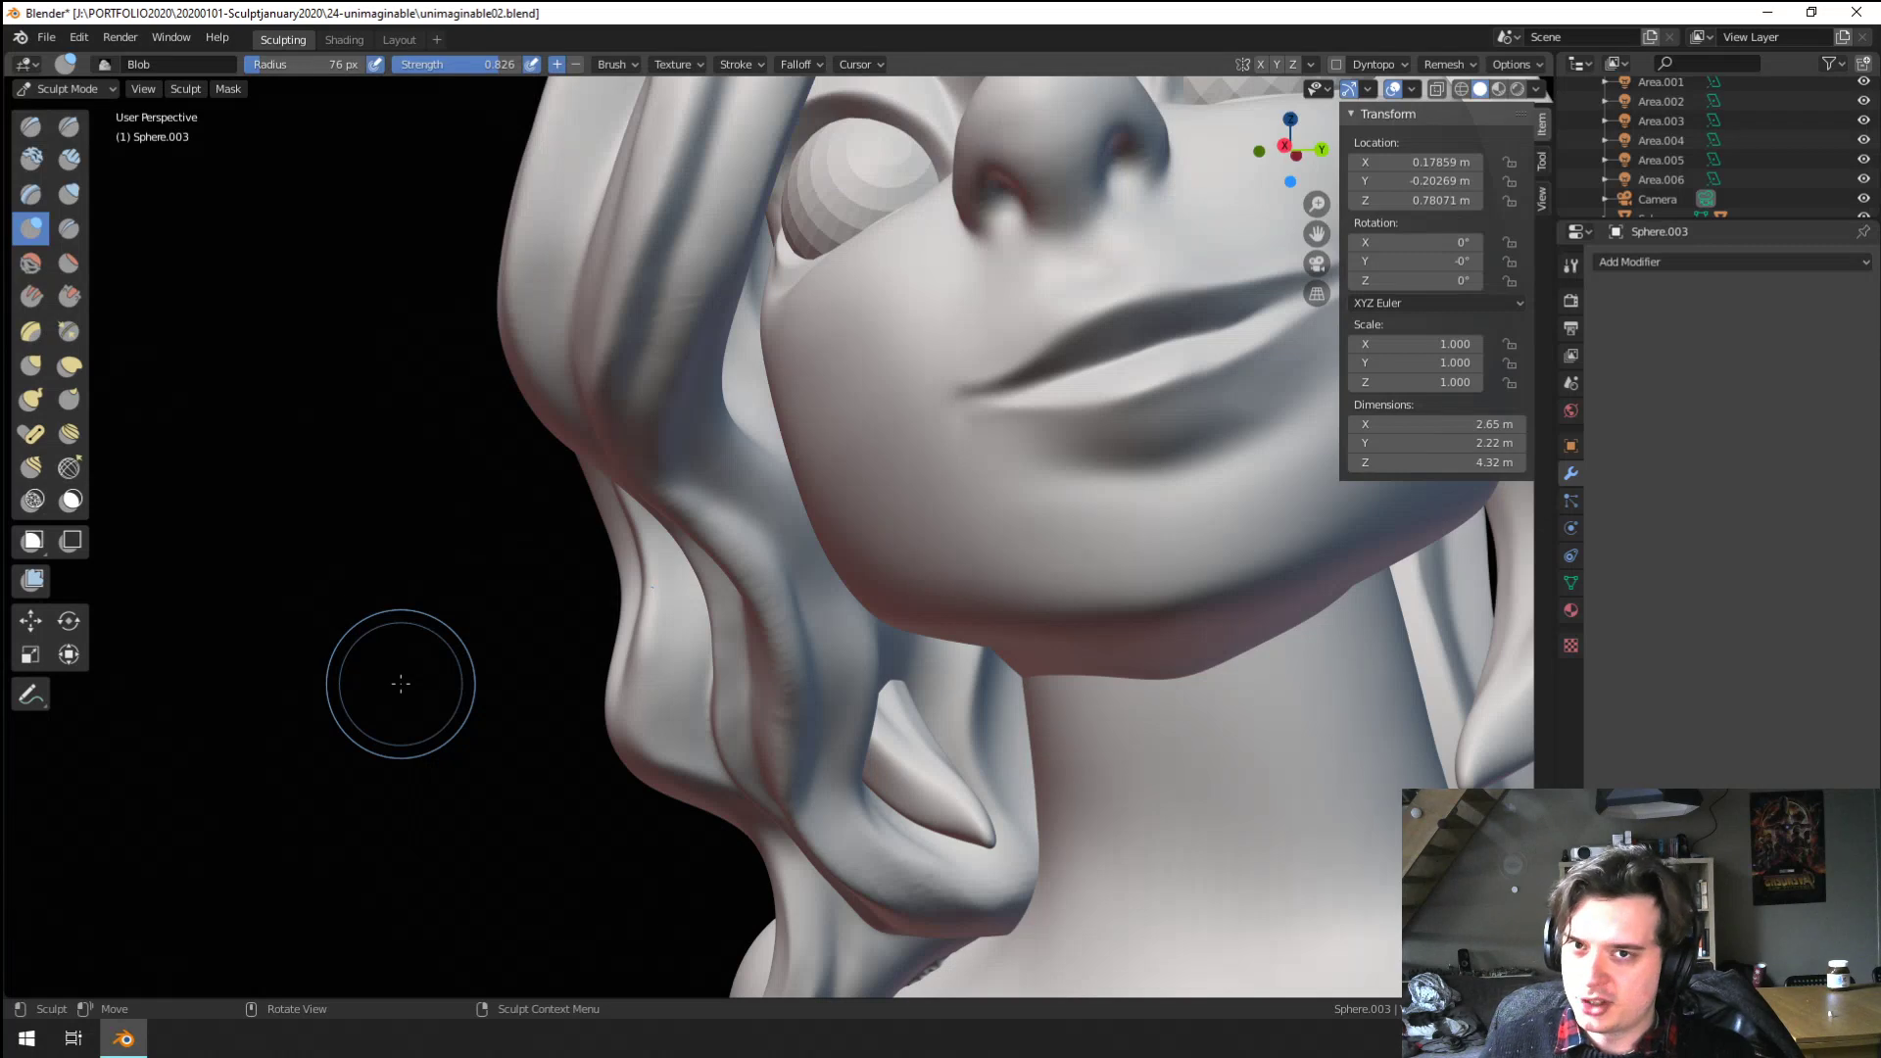
Soften the lower face-side surface of the swept lock with the Flatten/Contrast brush at 101 px
middle_click_drag(880, 578, 777, 781, "ctrl")
mouse_move(759, 646)
middle_mouse_down()
mouse_move(798, 693)
mouse_move(861, 595)
middle_mouse_up()
scroll(860, 593, "up", 3)
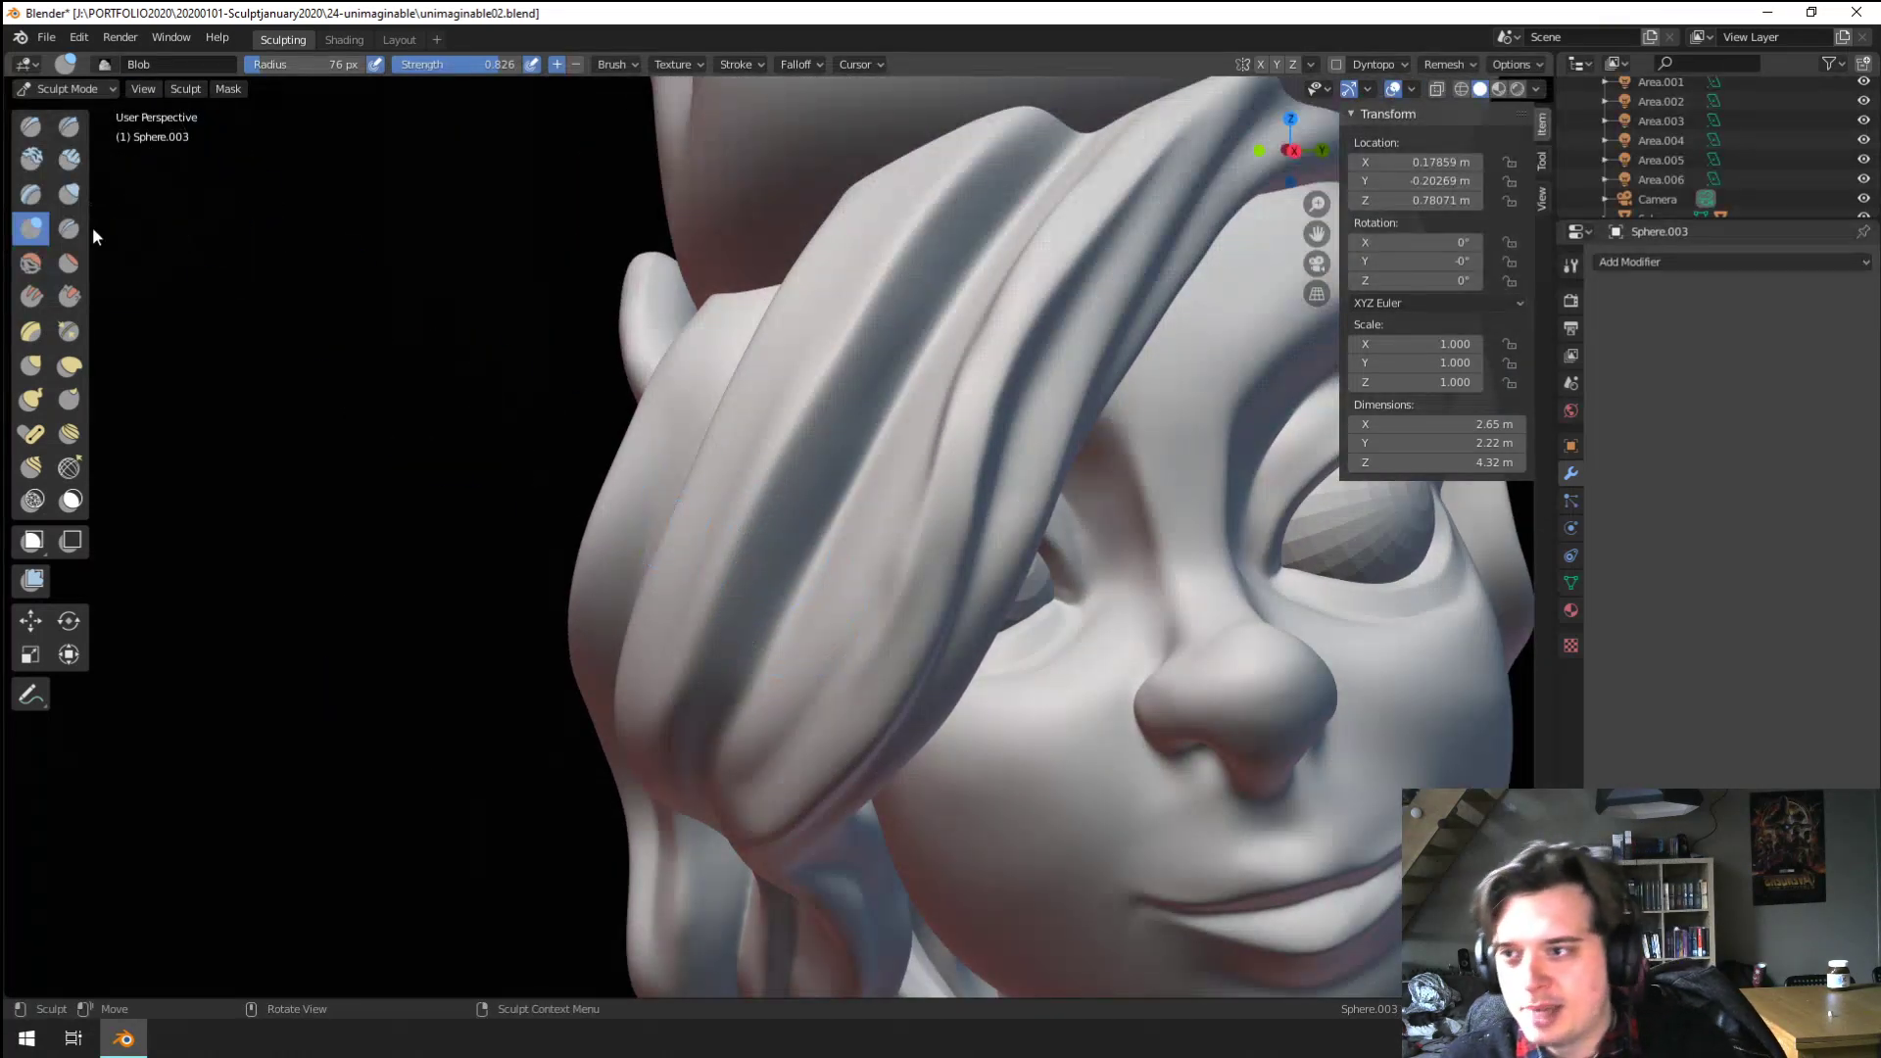
left_click(69, 228)
left_click(69, 262)
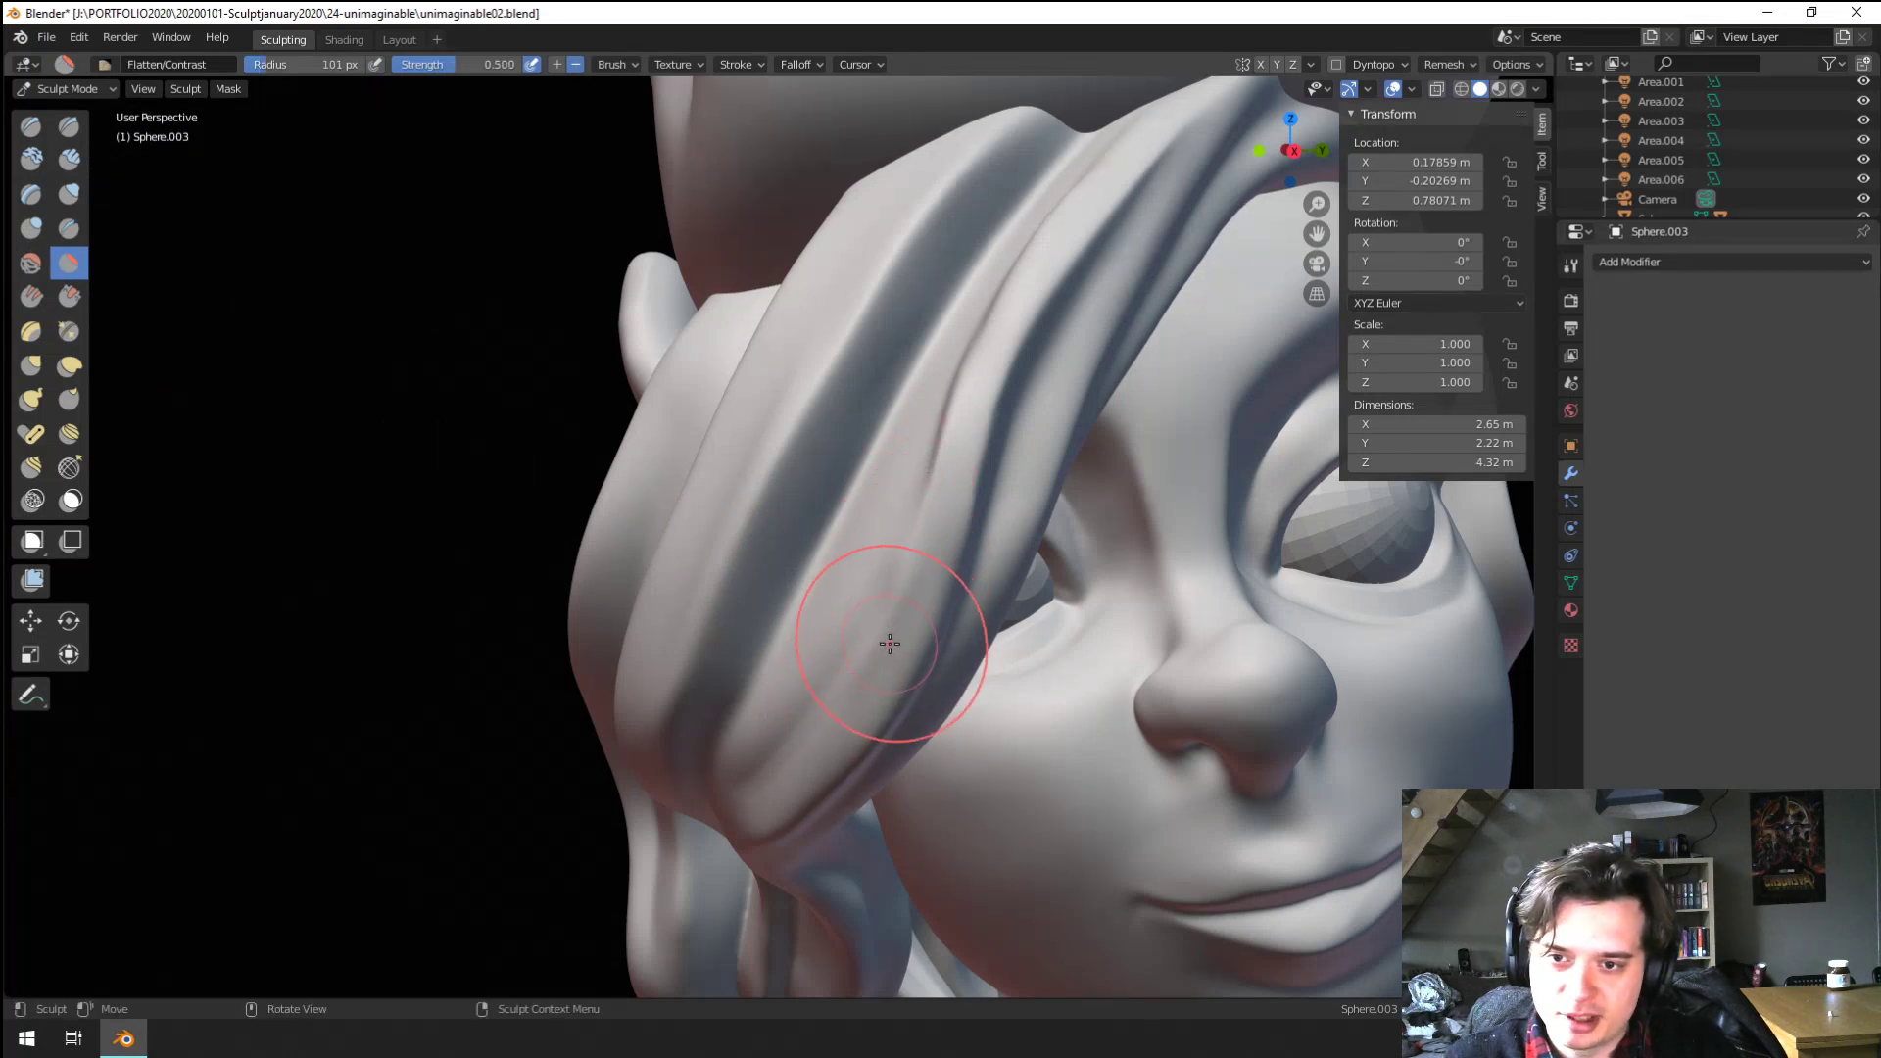
Fill out the strand between the swept lock's wide groove and its face-side ridge with the Blob brush at 128 px and 149 px
middle_click_drag(882, 638, 922, 525)
left_click(31, 228)
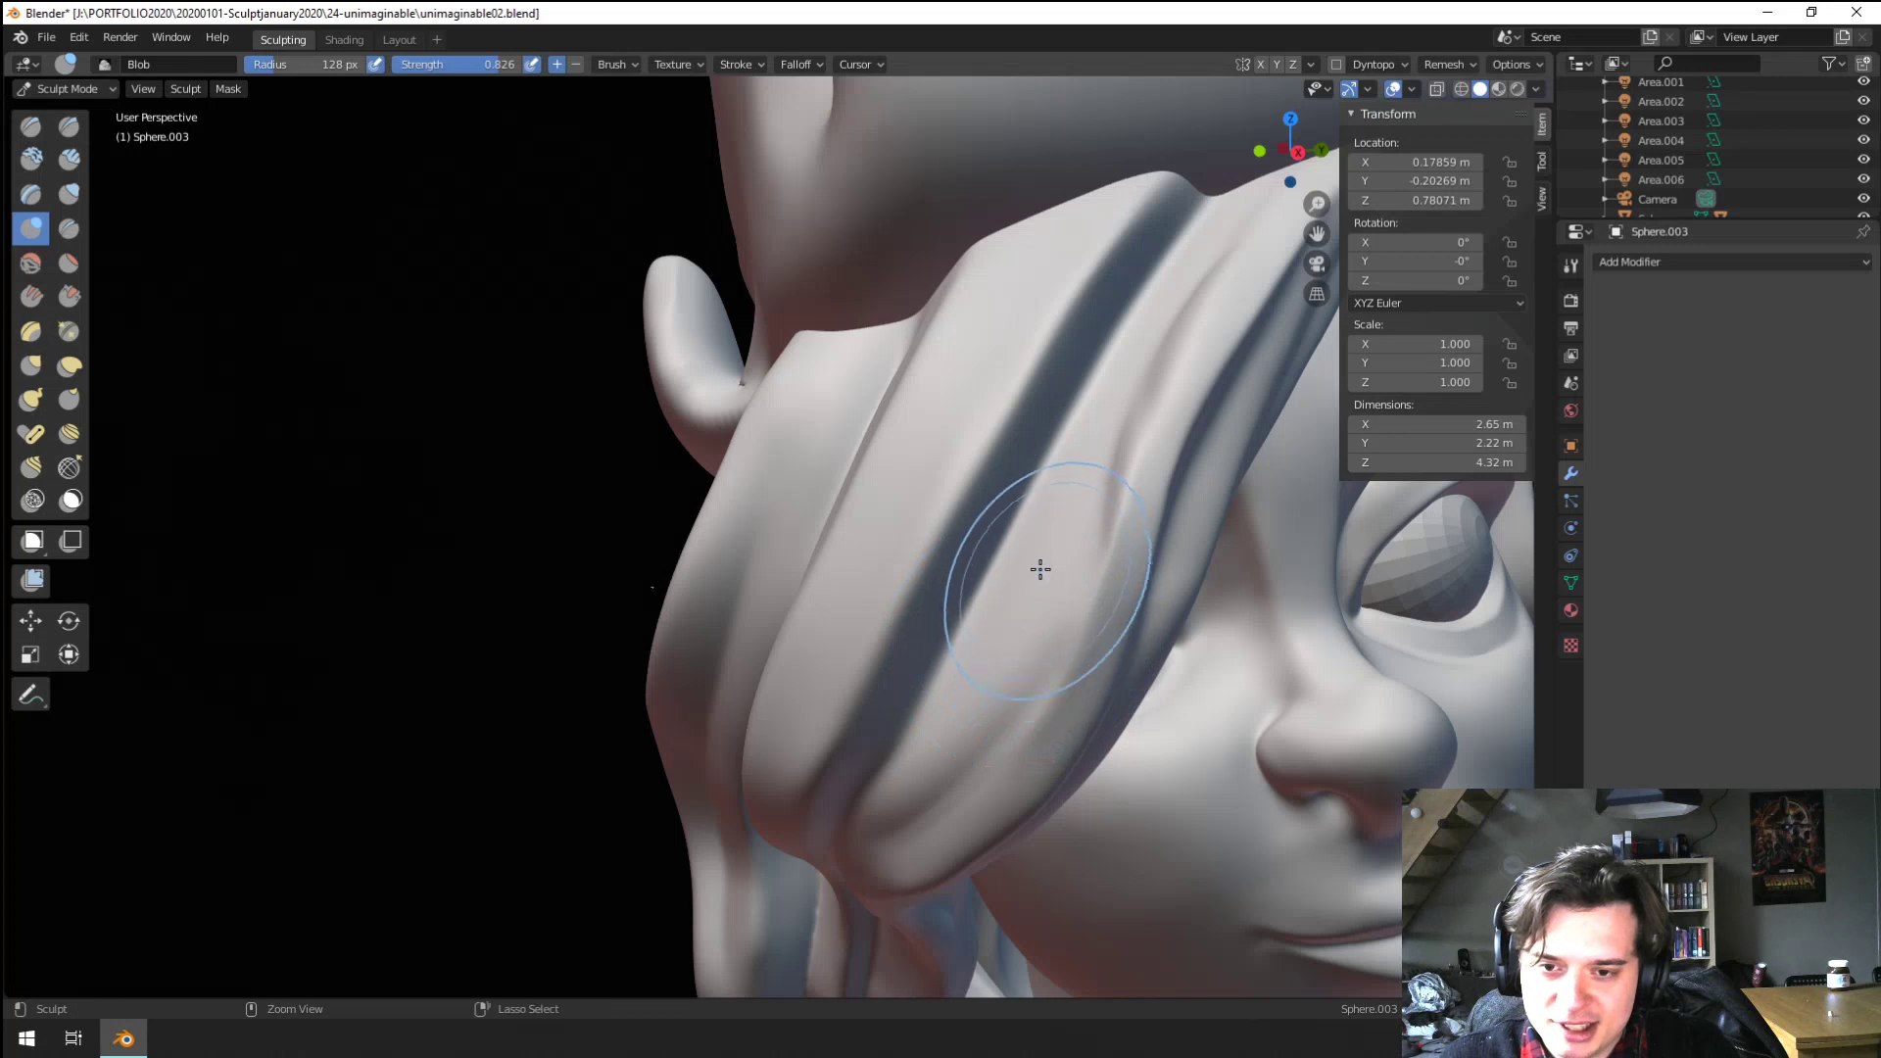
key("f")
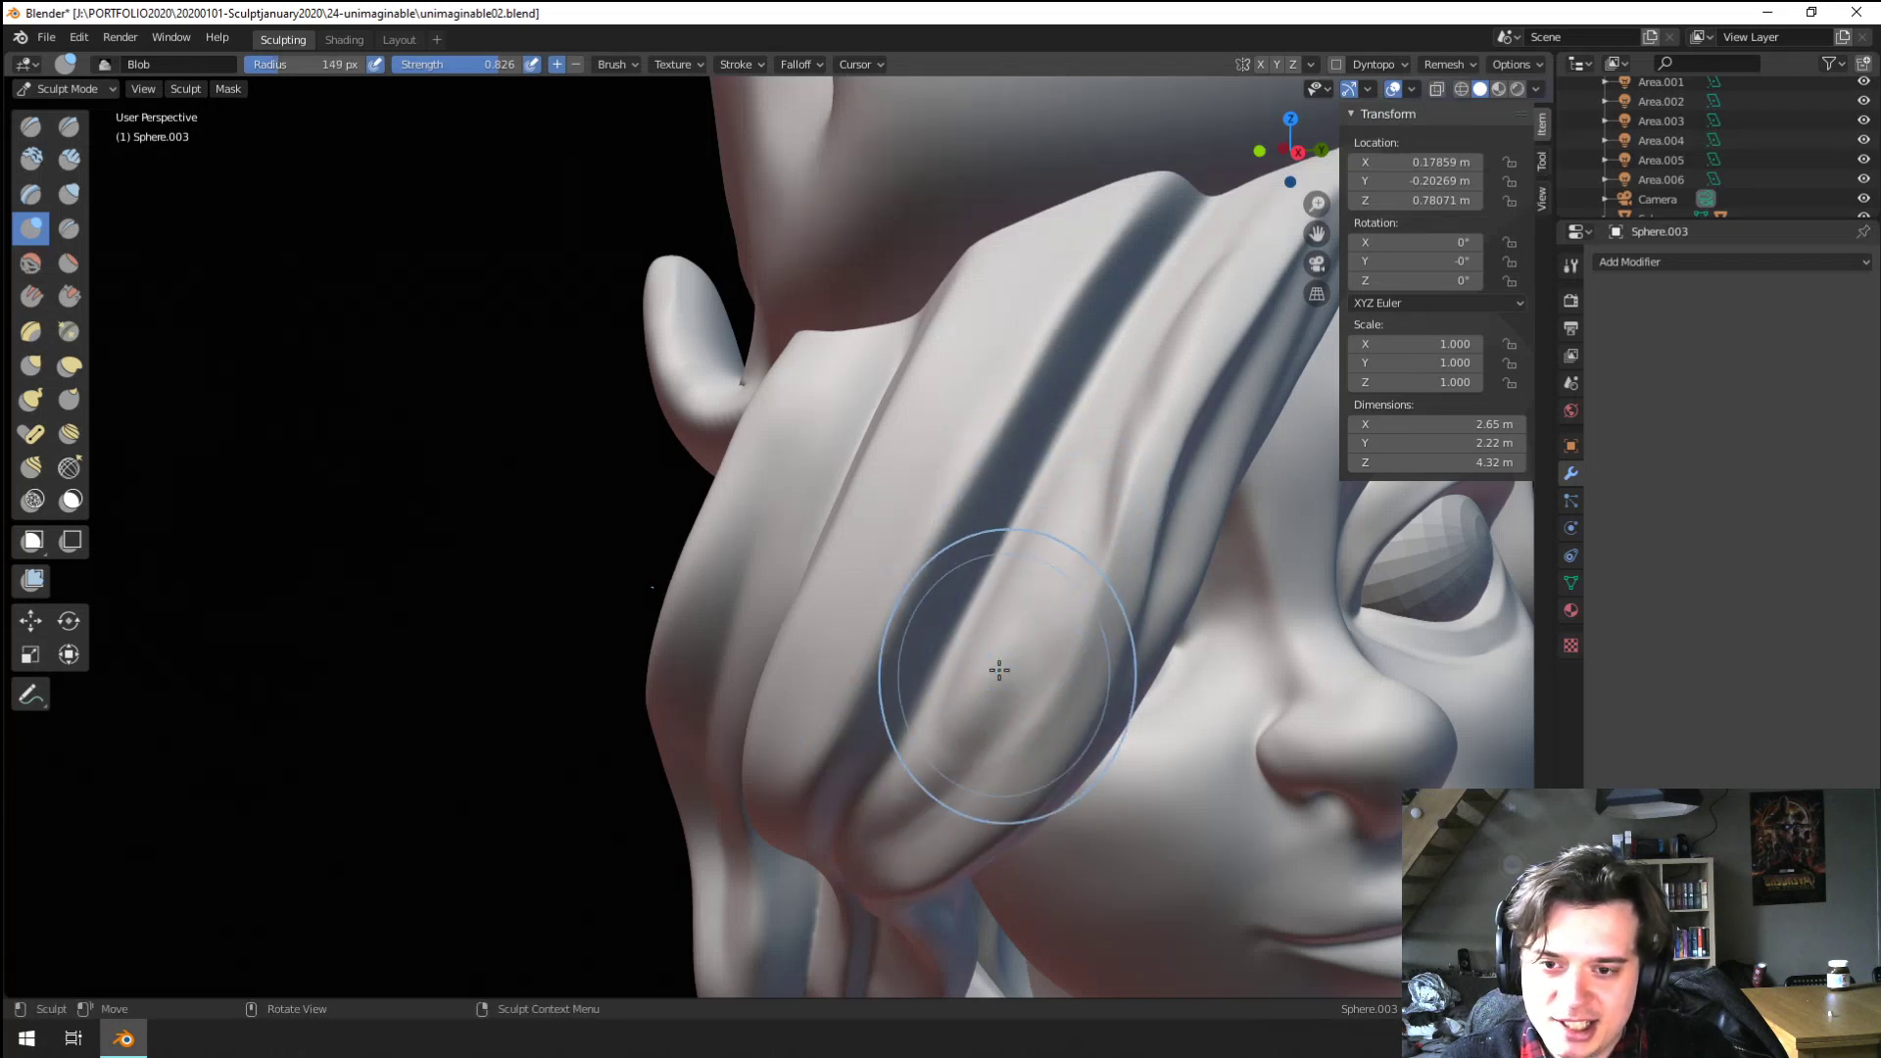
left_click(1084, 457)
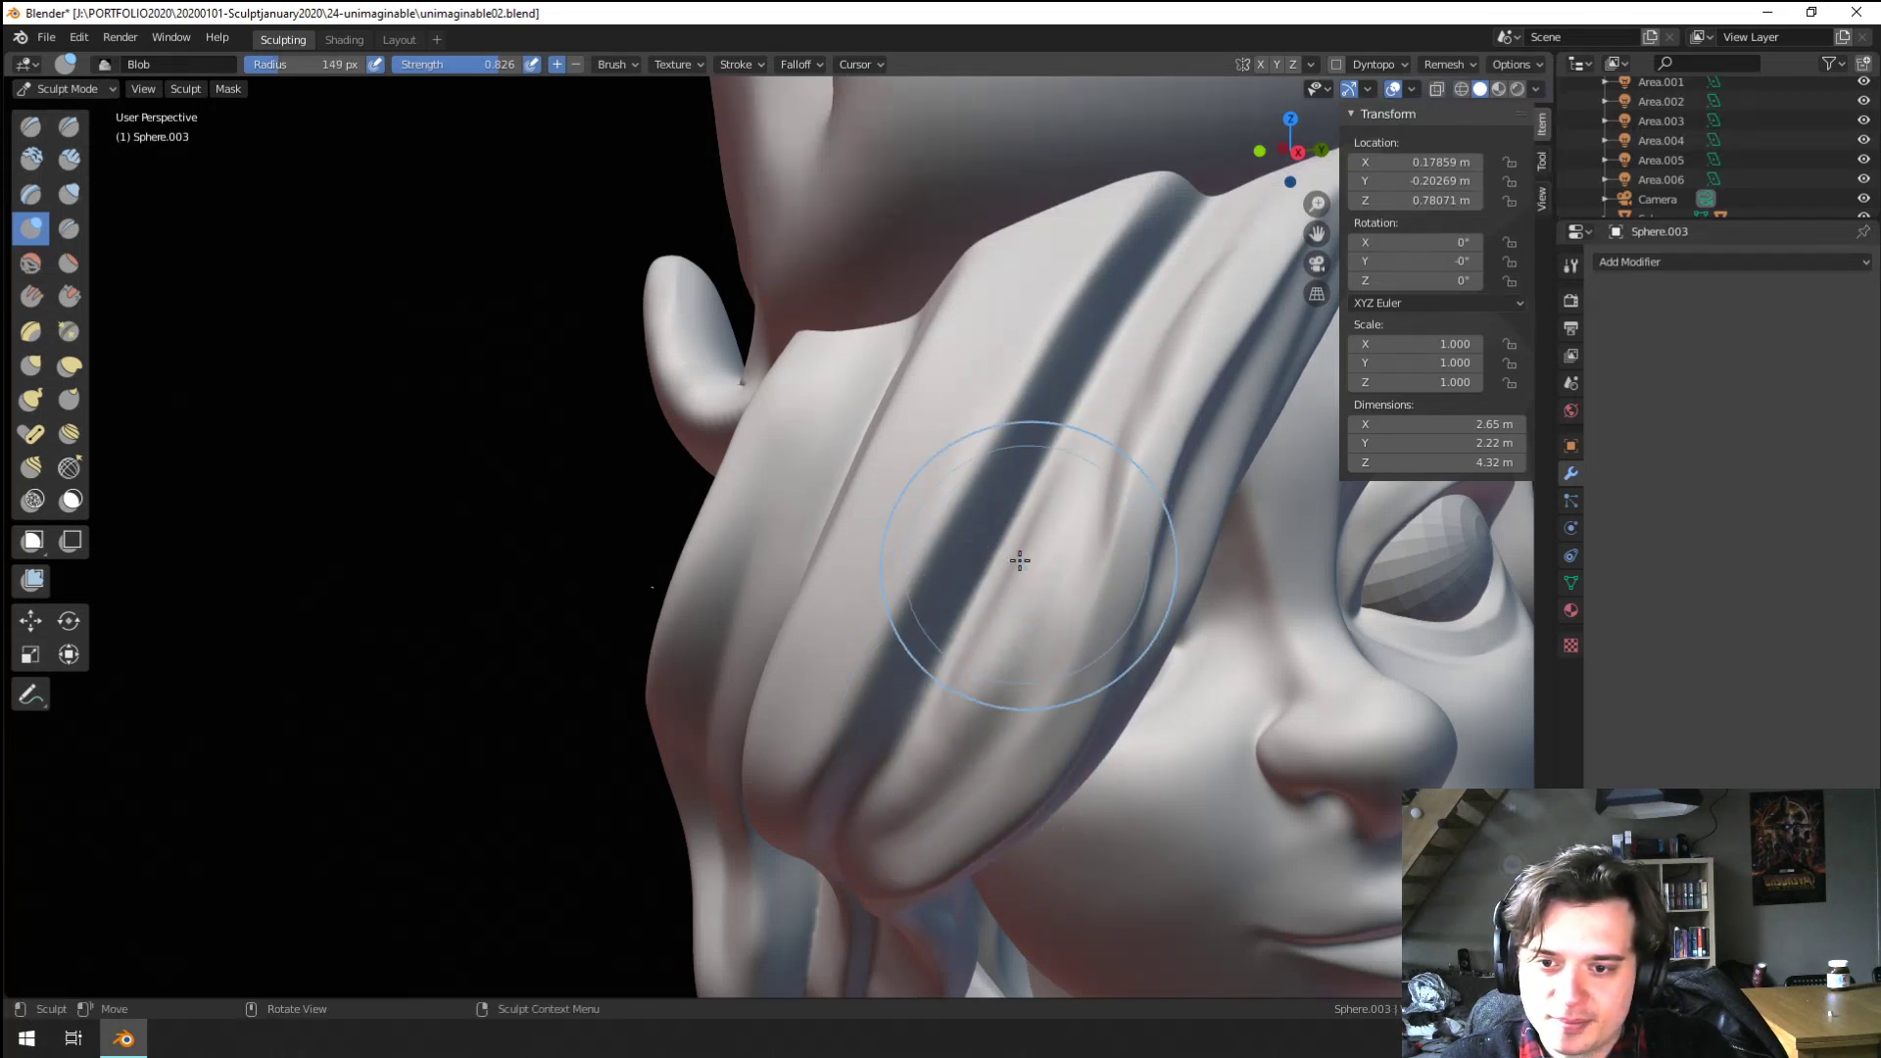
Carve a crease into the front hair lock over the face with the Crease brush at a 74 px radius
scroll(1020, 554, "down", 2)
middle_click_drag(1005, 554, 744, 470)
left_click(69, 262)
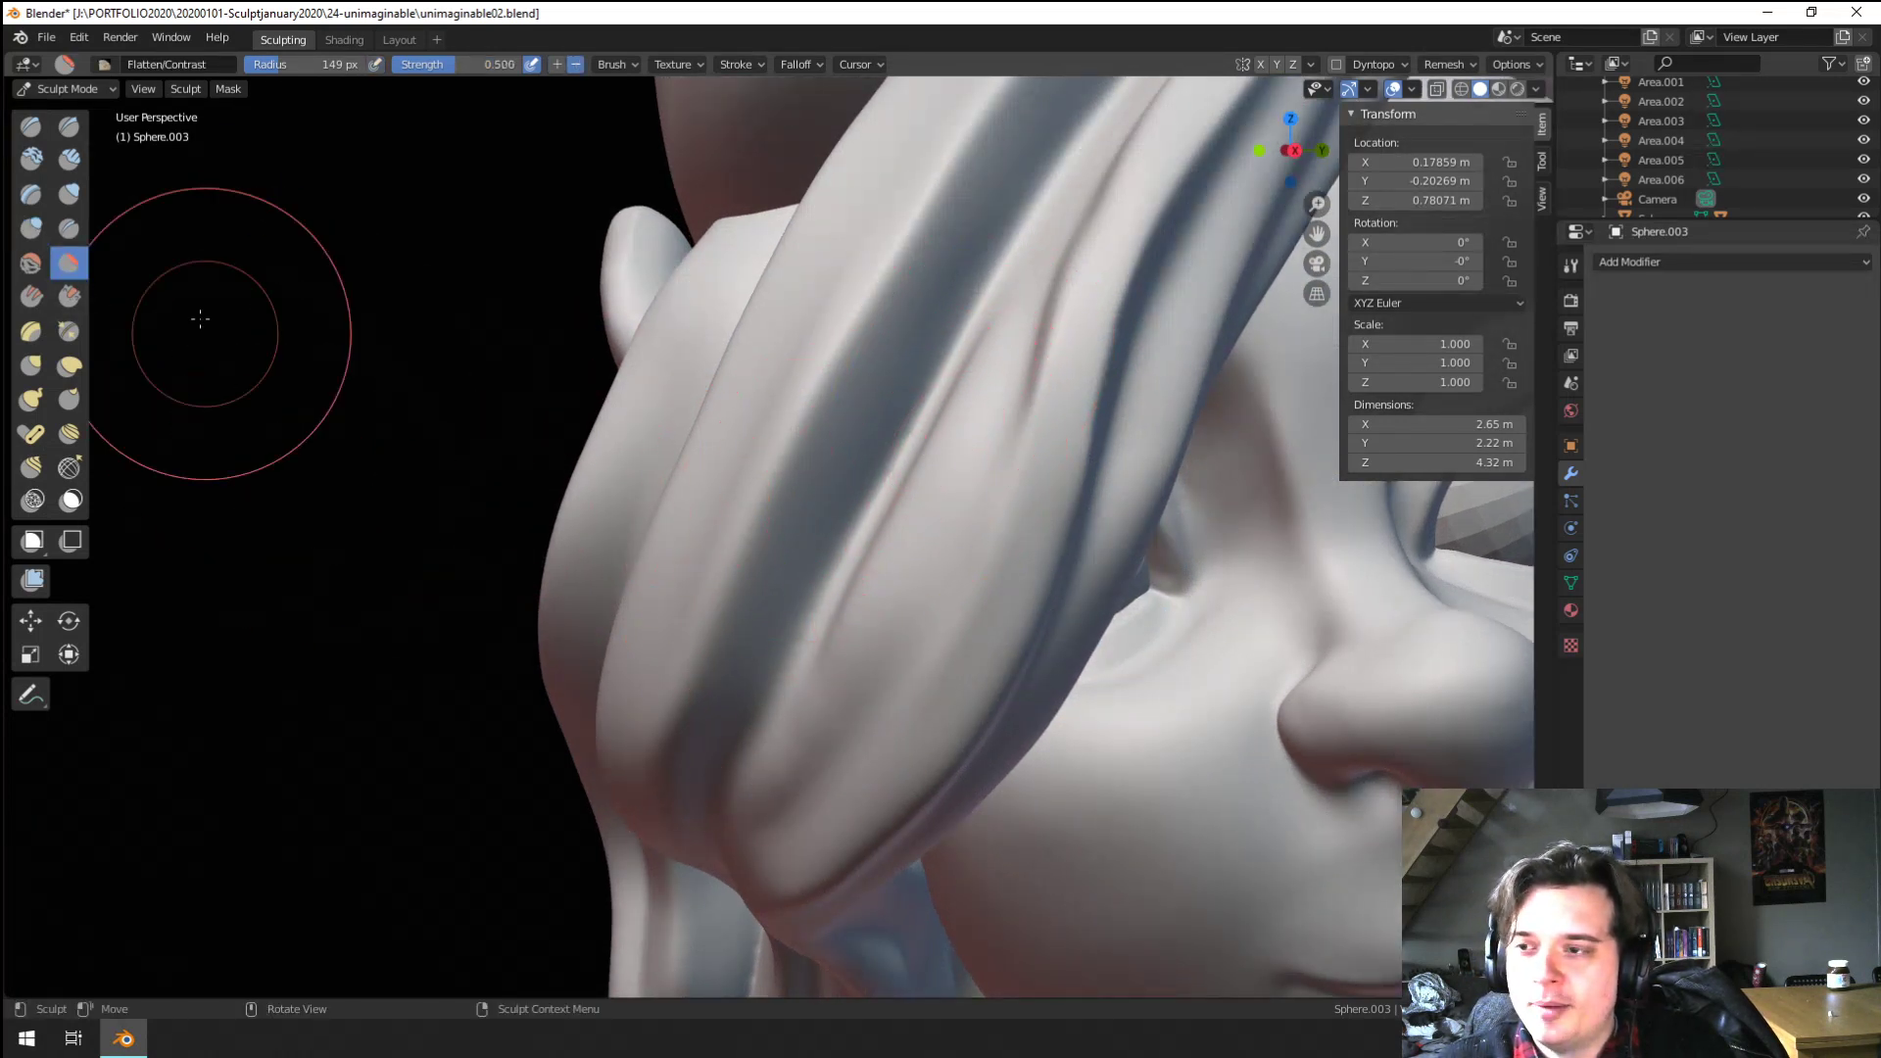
left_click(68, 228)
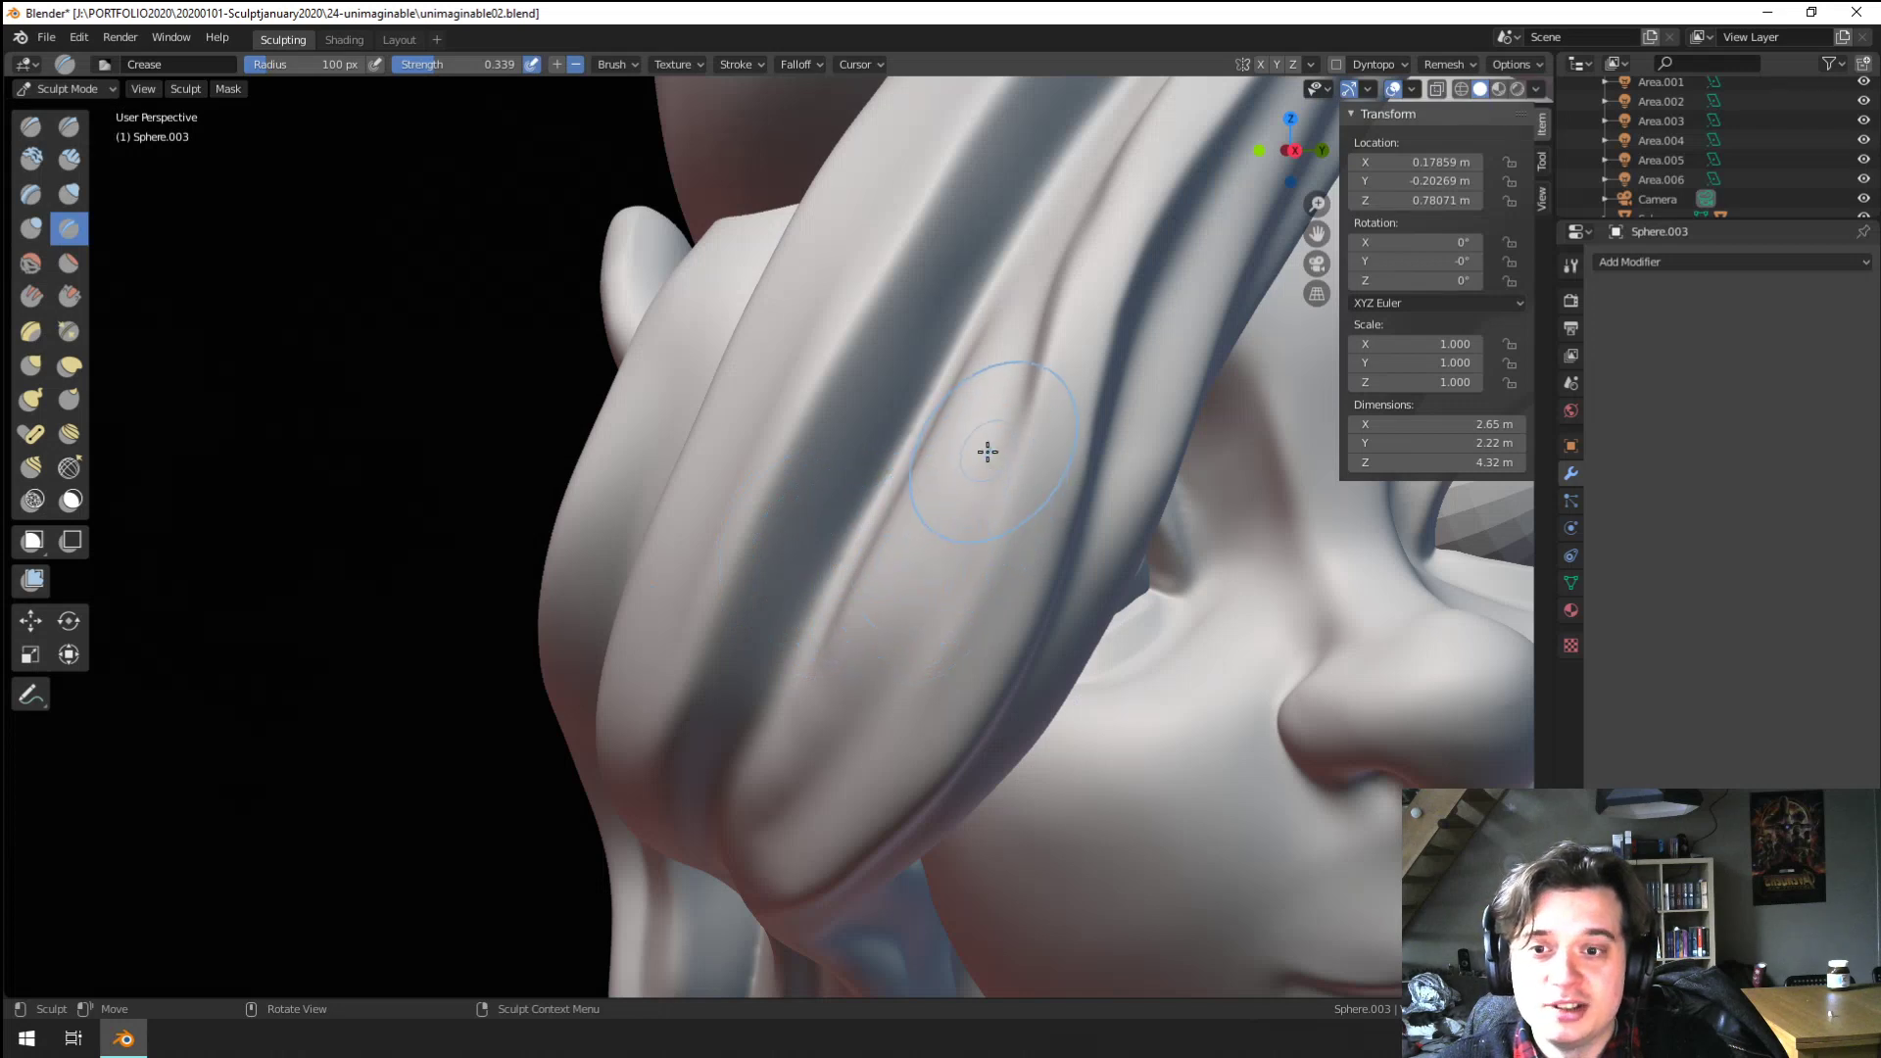
key("f")
left_click(898, 568)
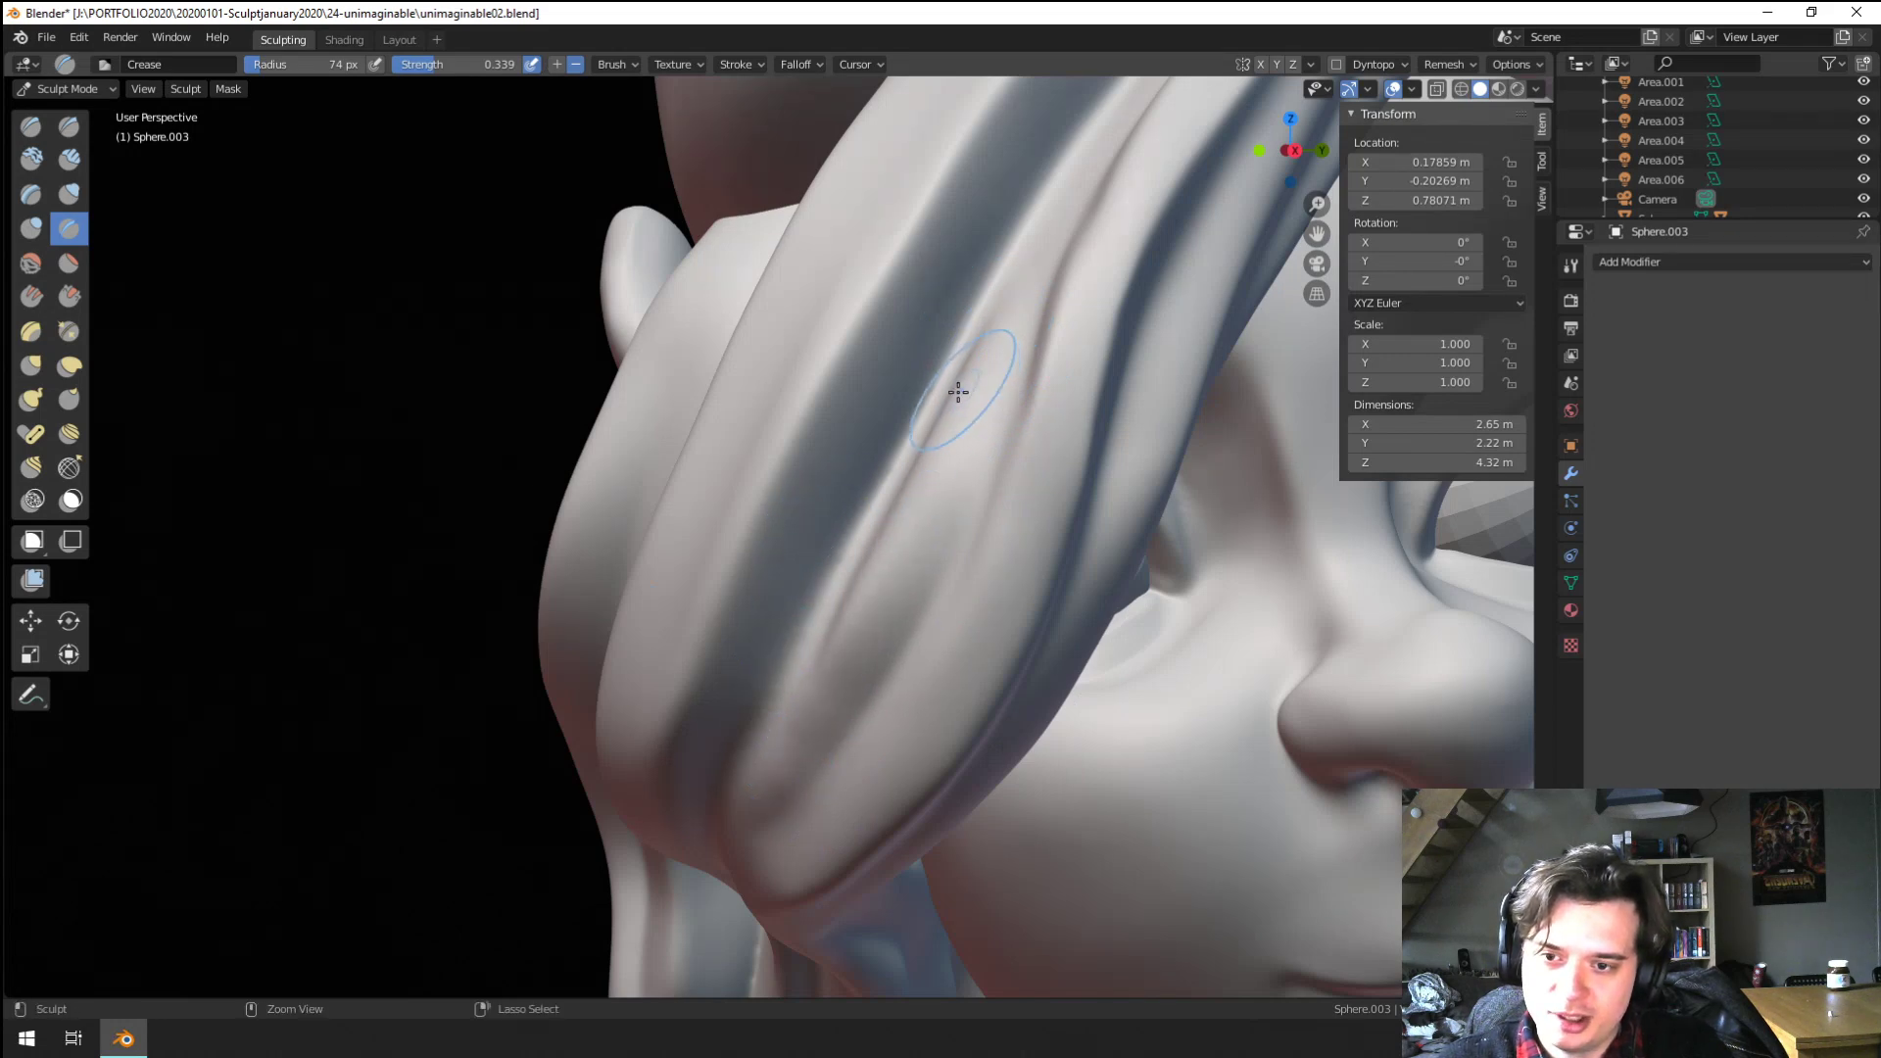
Deepen the crease along the front lock with the Crease brush at a 65 px radius, and smooth the lock beside it
scroll(774, 784, "down", 6)
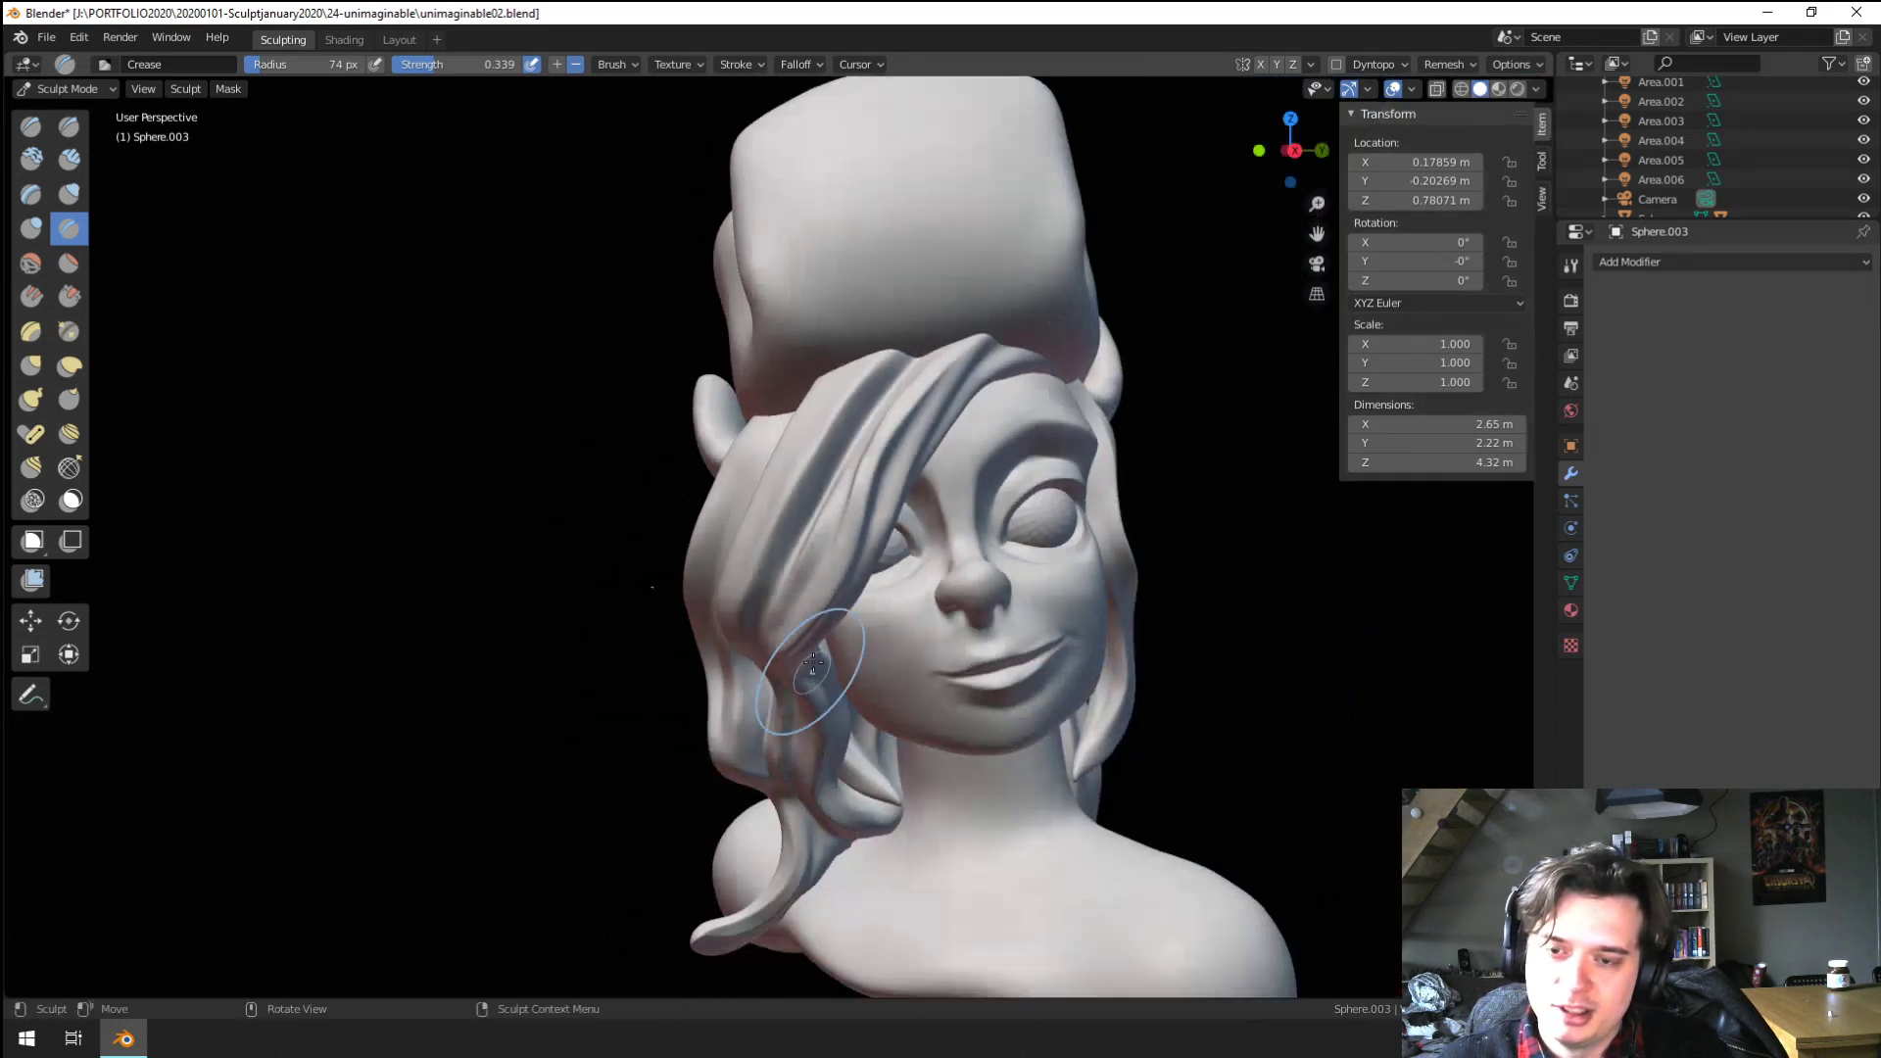
scroll(811, 628, "up", 8)
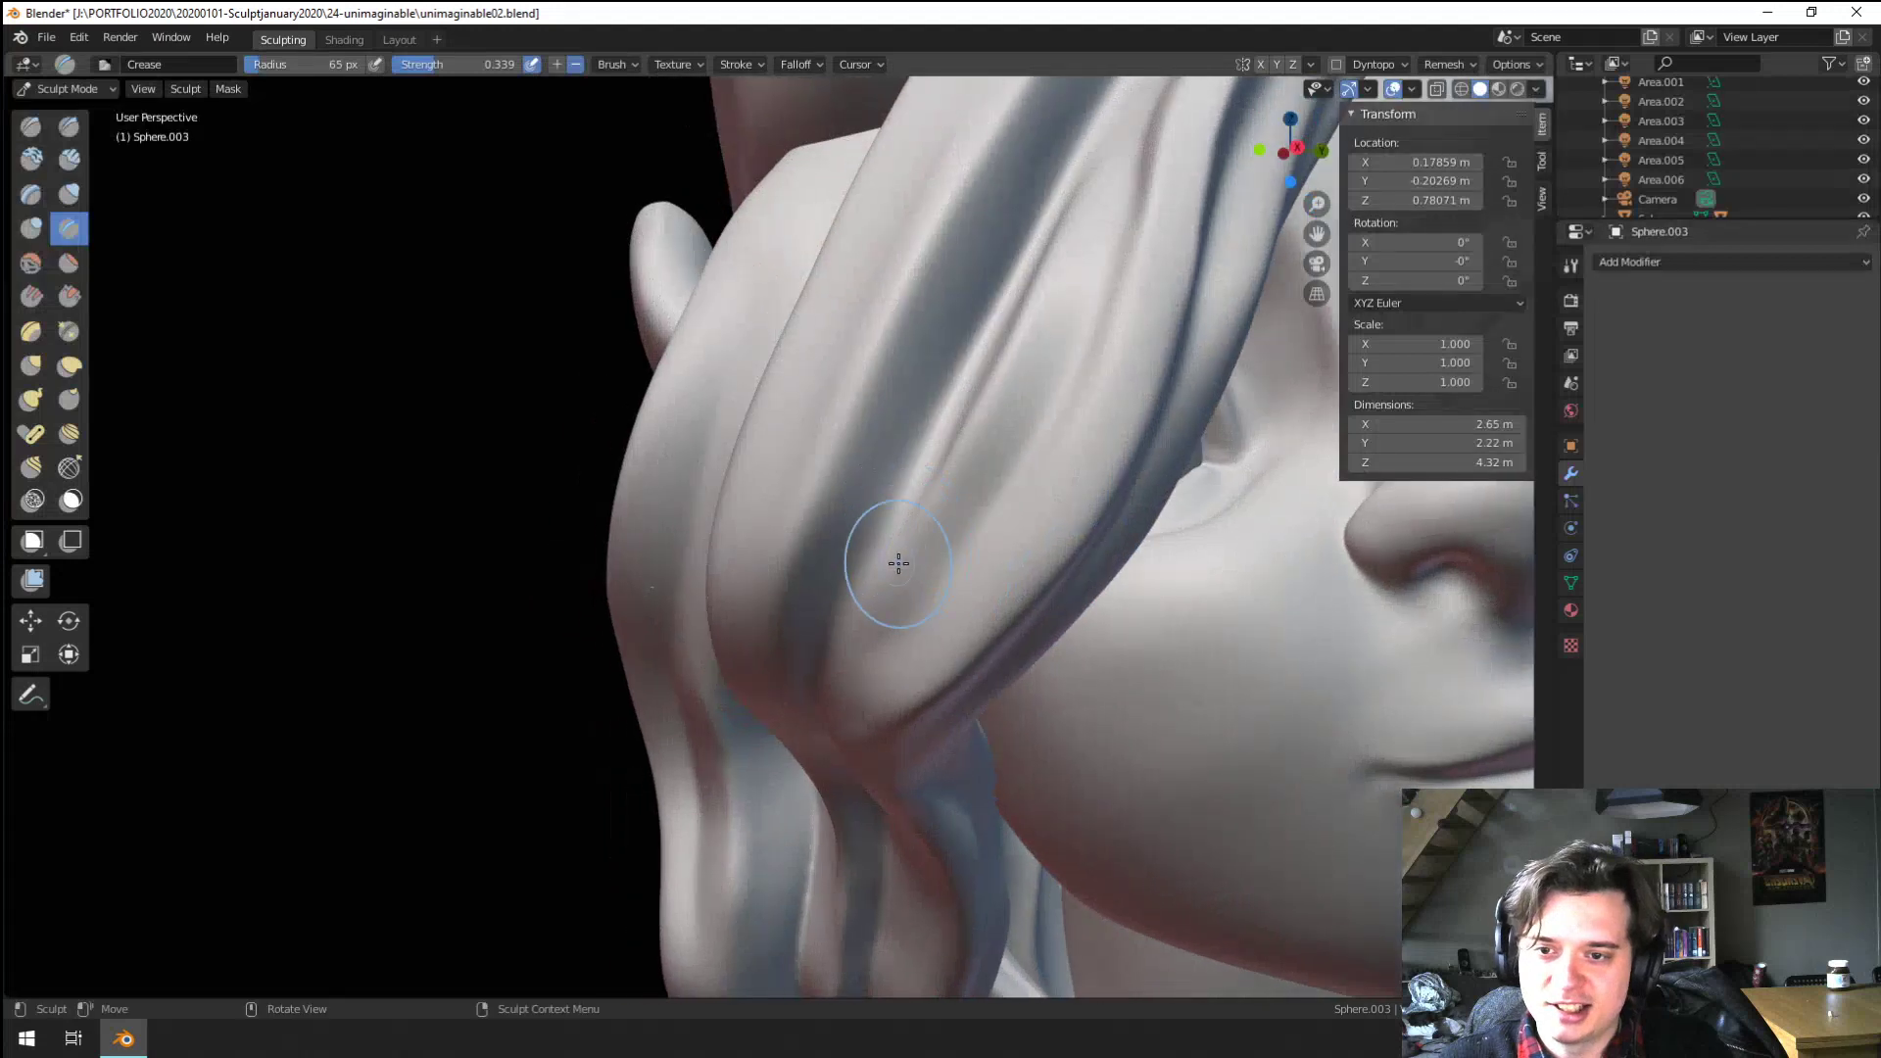
mouse_move(857, 656)
left_mouse_down()
mouse_move(1058, 378)
mouse_move(850, 625)
mouse_move(914, 560)
mouse_move(1022, 353)
mouse_move(878, 592)
left_mouse_up()
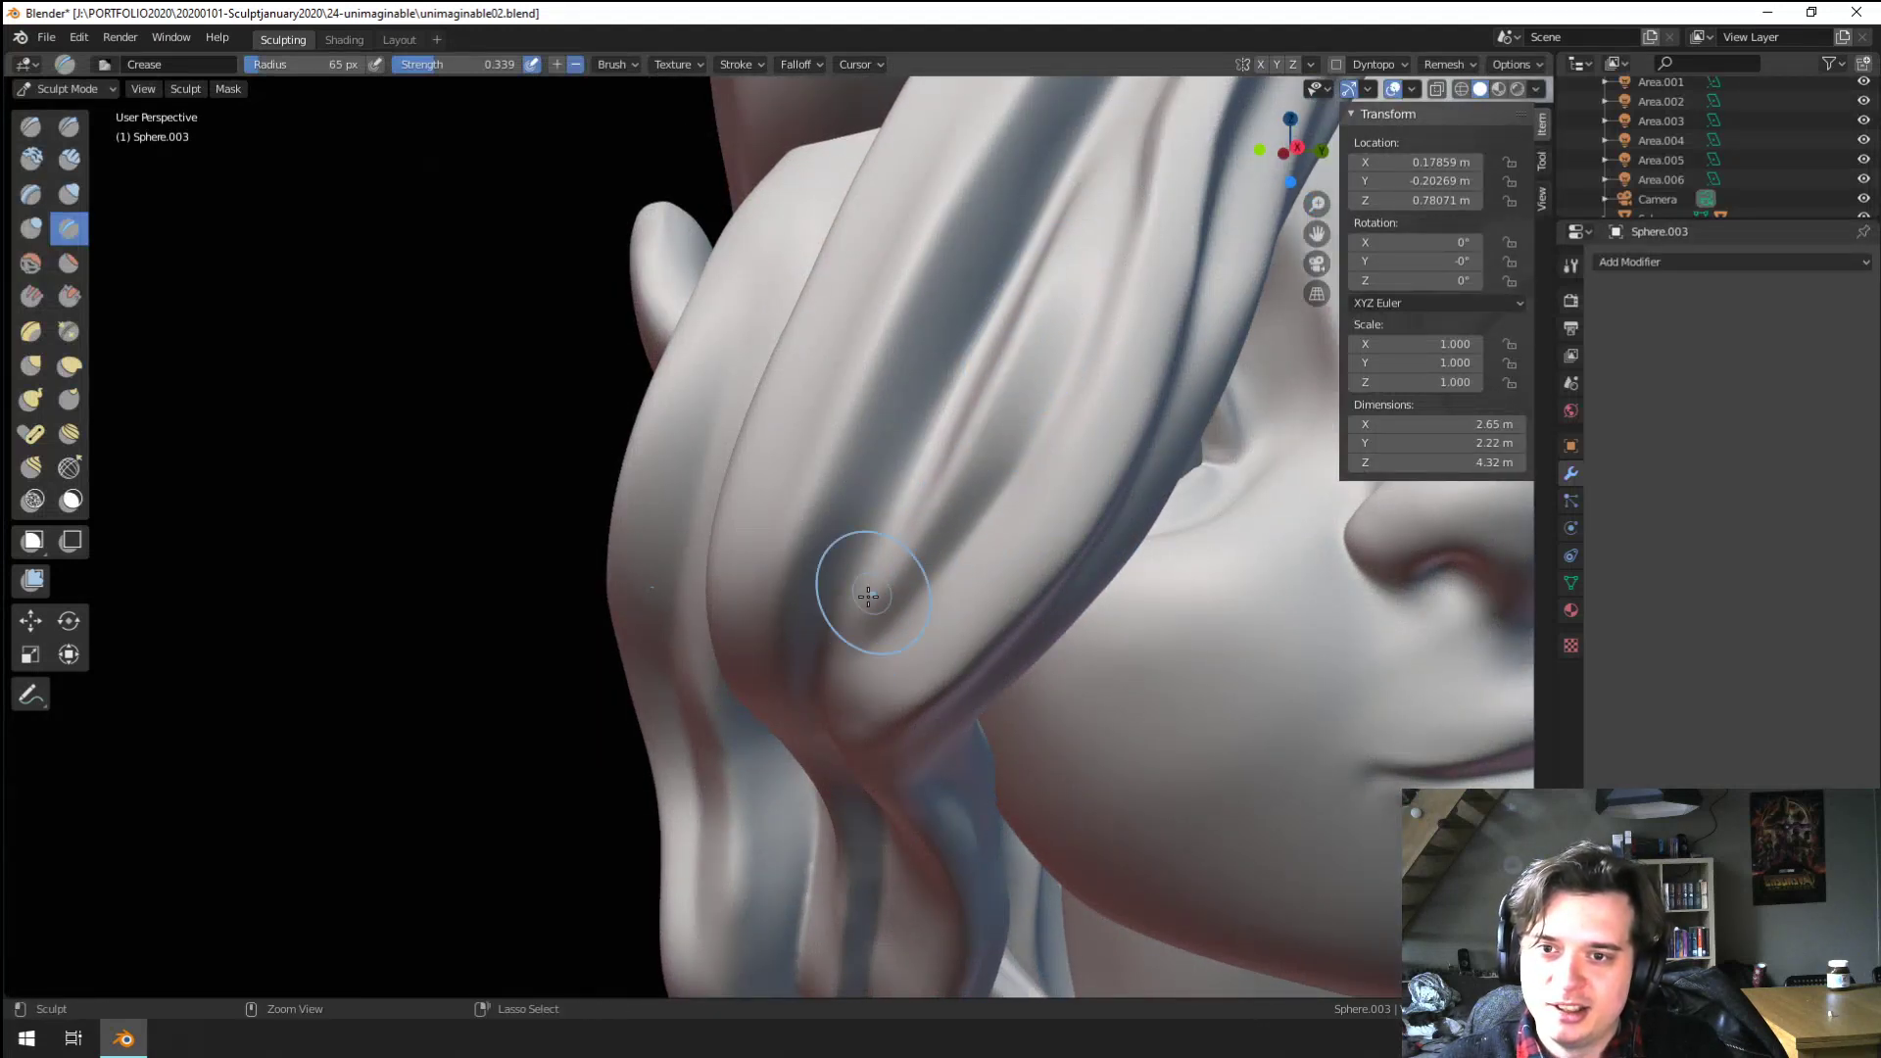
mouse_move(955, 480)
left_mouse_down()
mouse_move(1100, 314)
mouse_move(1112, 269)
left_mouse_up()
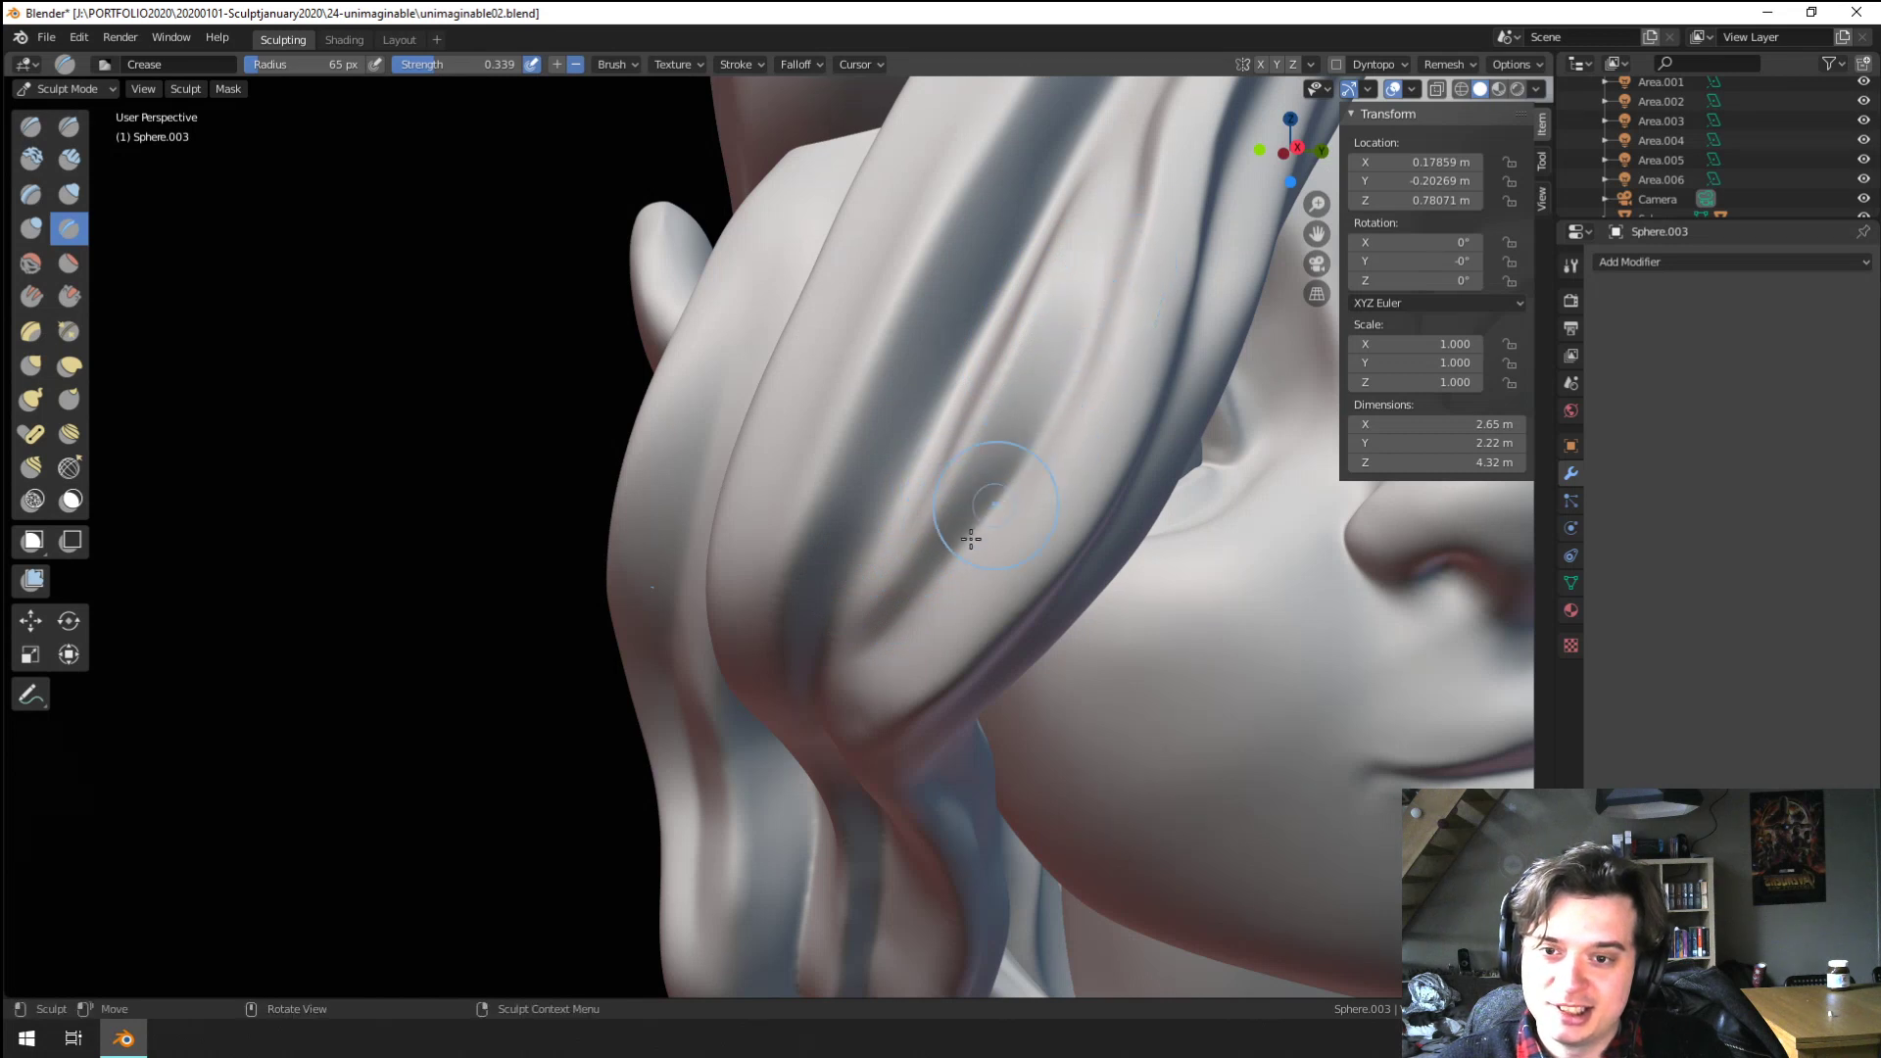
key("f")
left_click(893, 700)
mouse_move(907, 677)
left_mouse_down("shift")
mouse_move(999, 555)
mouse_move(906, 686)
mouse_move(1020, 562)
mouse_move(995, 618)
mouse_move(1127, 456)
left_mouse_up("shift")
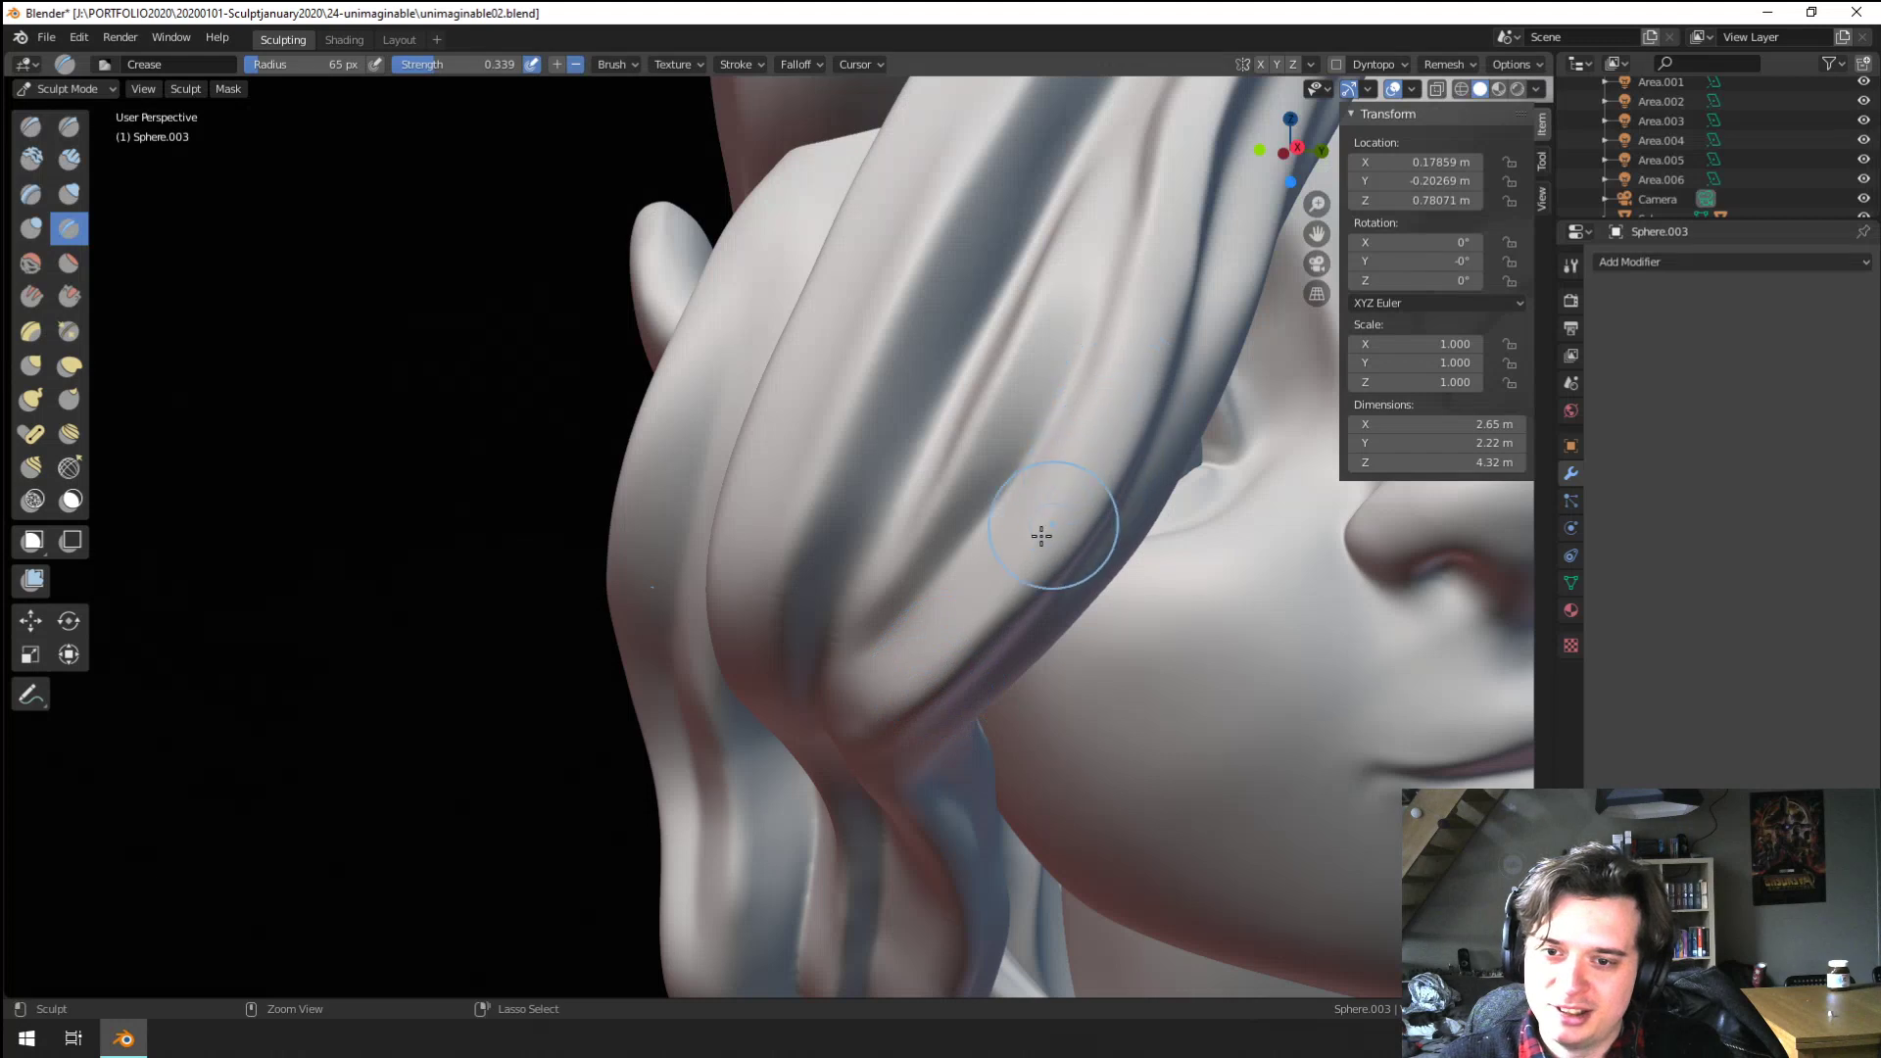
Extend the crease at the lower end of the front lock with a 56 px brush radius
middle_click_drag(1046, 538, 1000, 534)
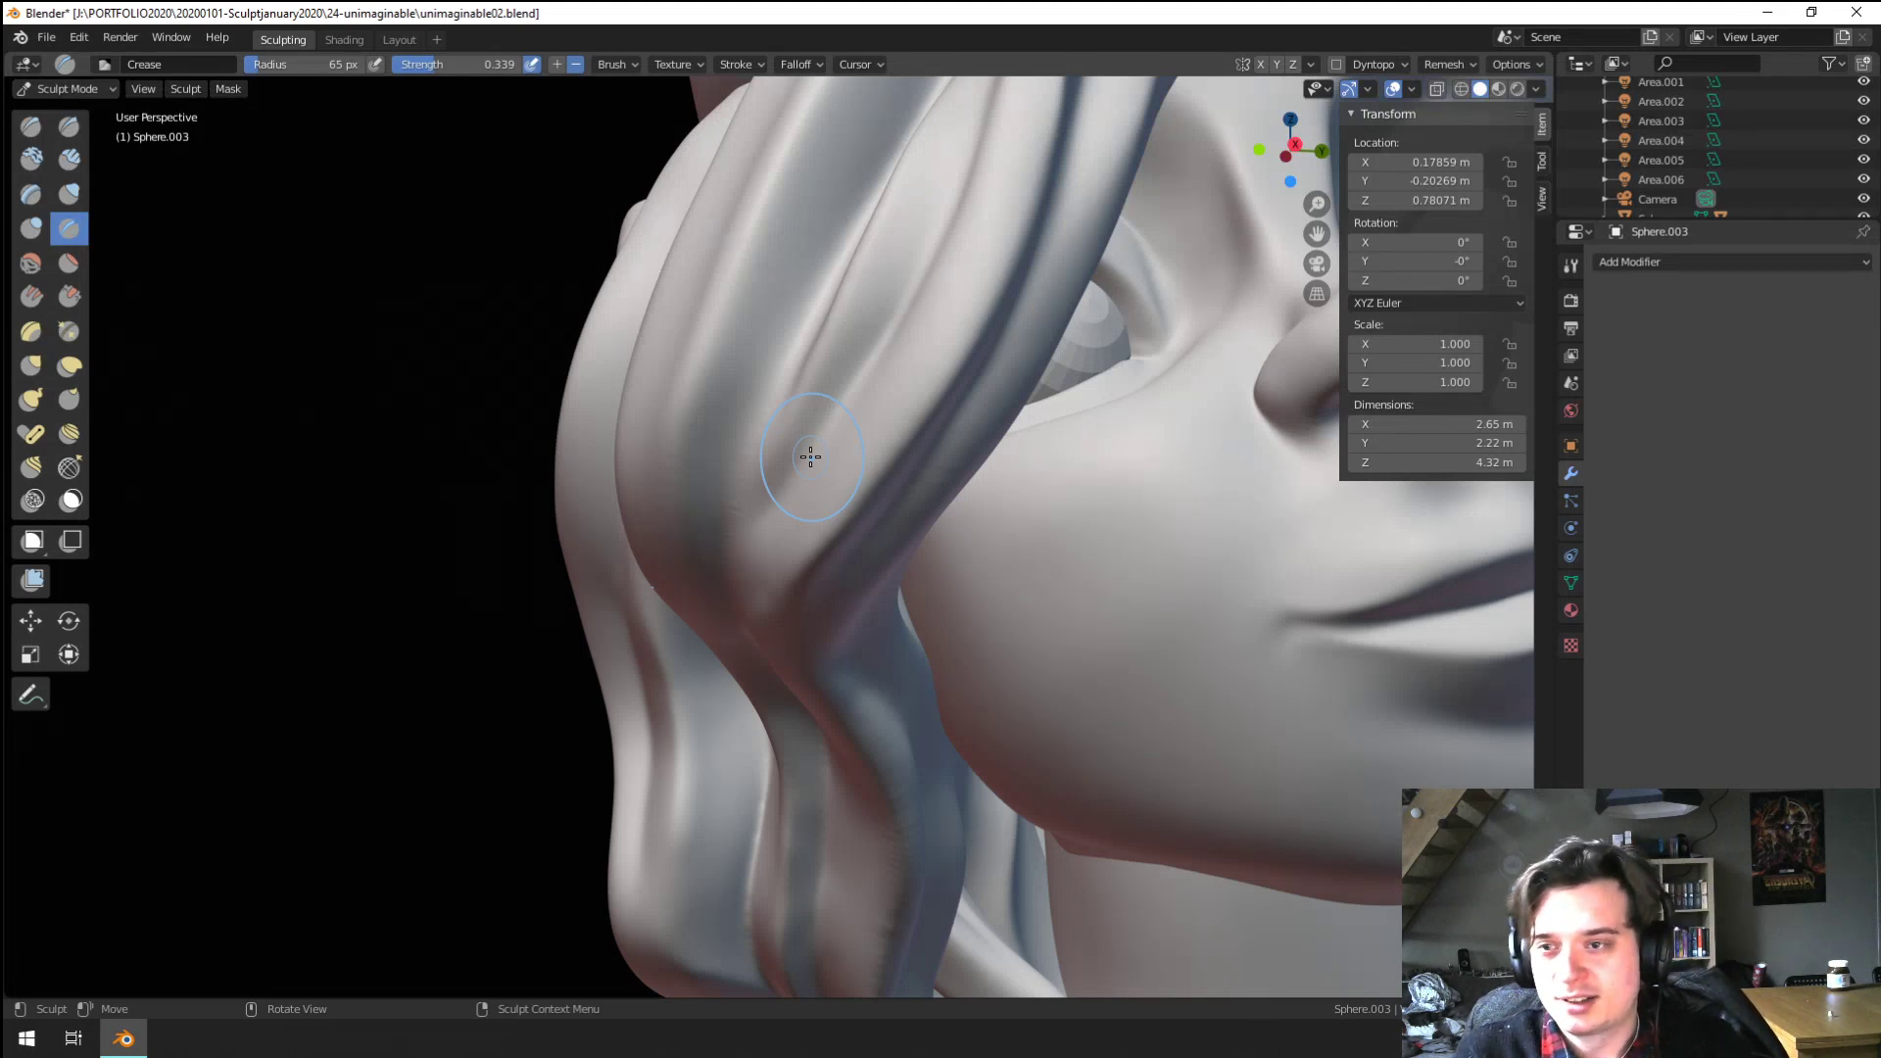
key("f")
left_click(780, 462)
left_click_drag(764, 489, 867, 366)
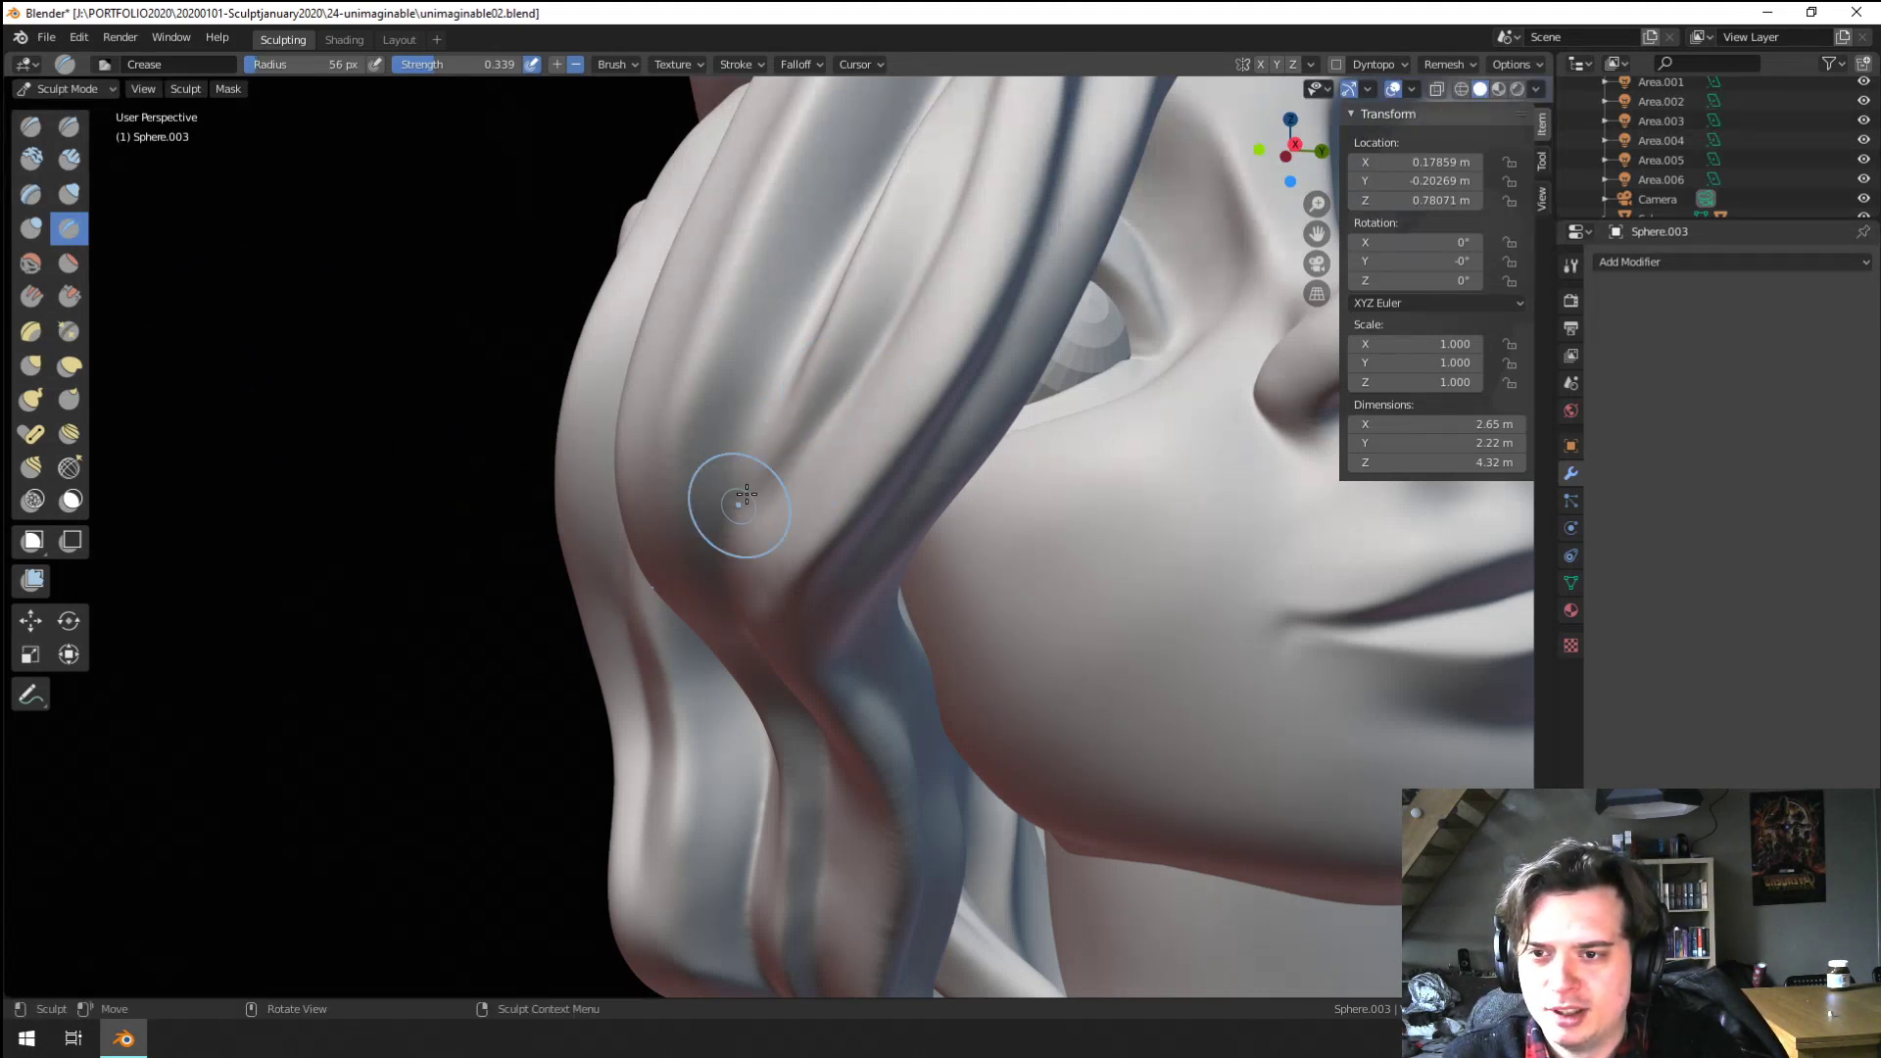
Pinch up a ridge along the front lock above its bend with an inverted Crease stroke at a 74 px radius
scroll(730, 549, "down", 5)
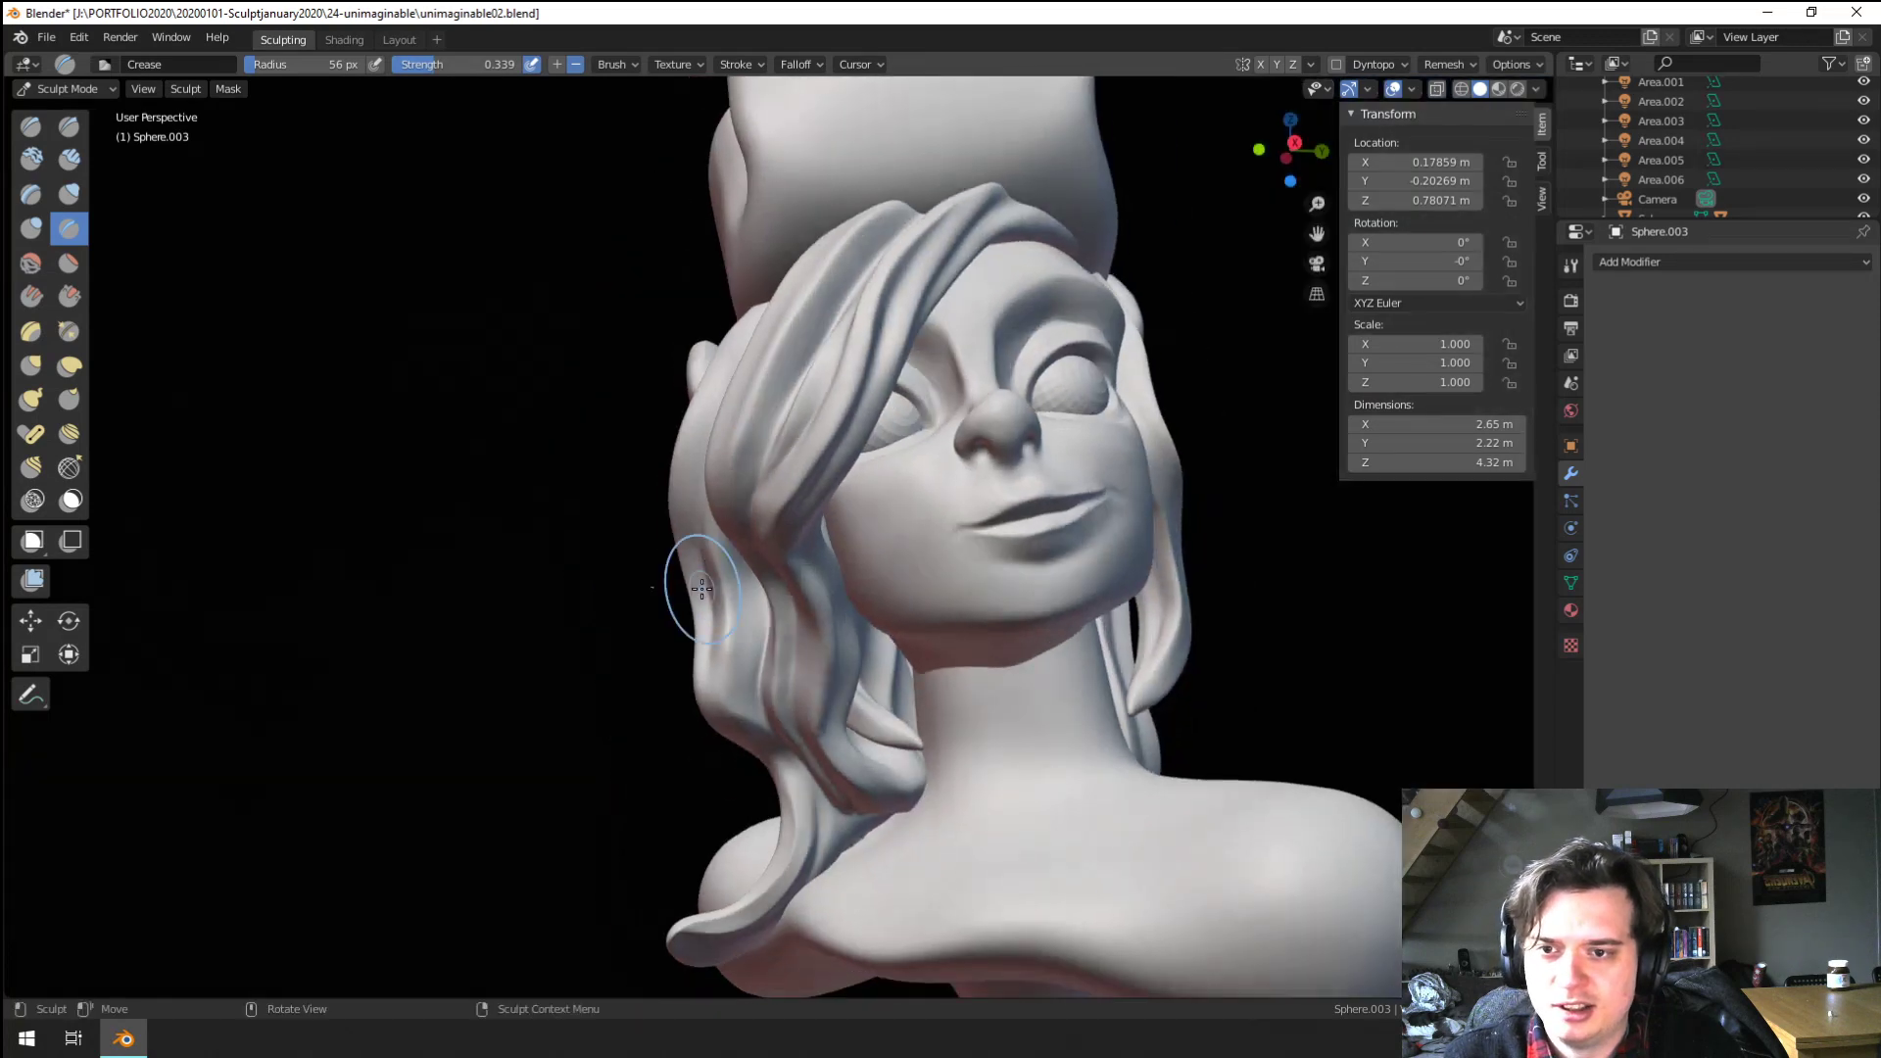
scroll(730, 548, "up", 3)
middle_click_drag(769, 516, 784, 511)
key("f")
left_click(837, 497)
left_click_drag(838, 503, 938, 341, "ctrl")
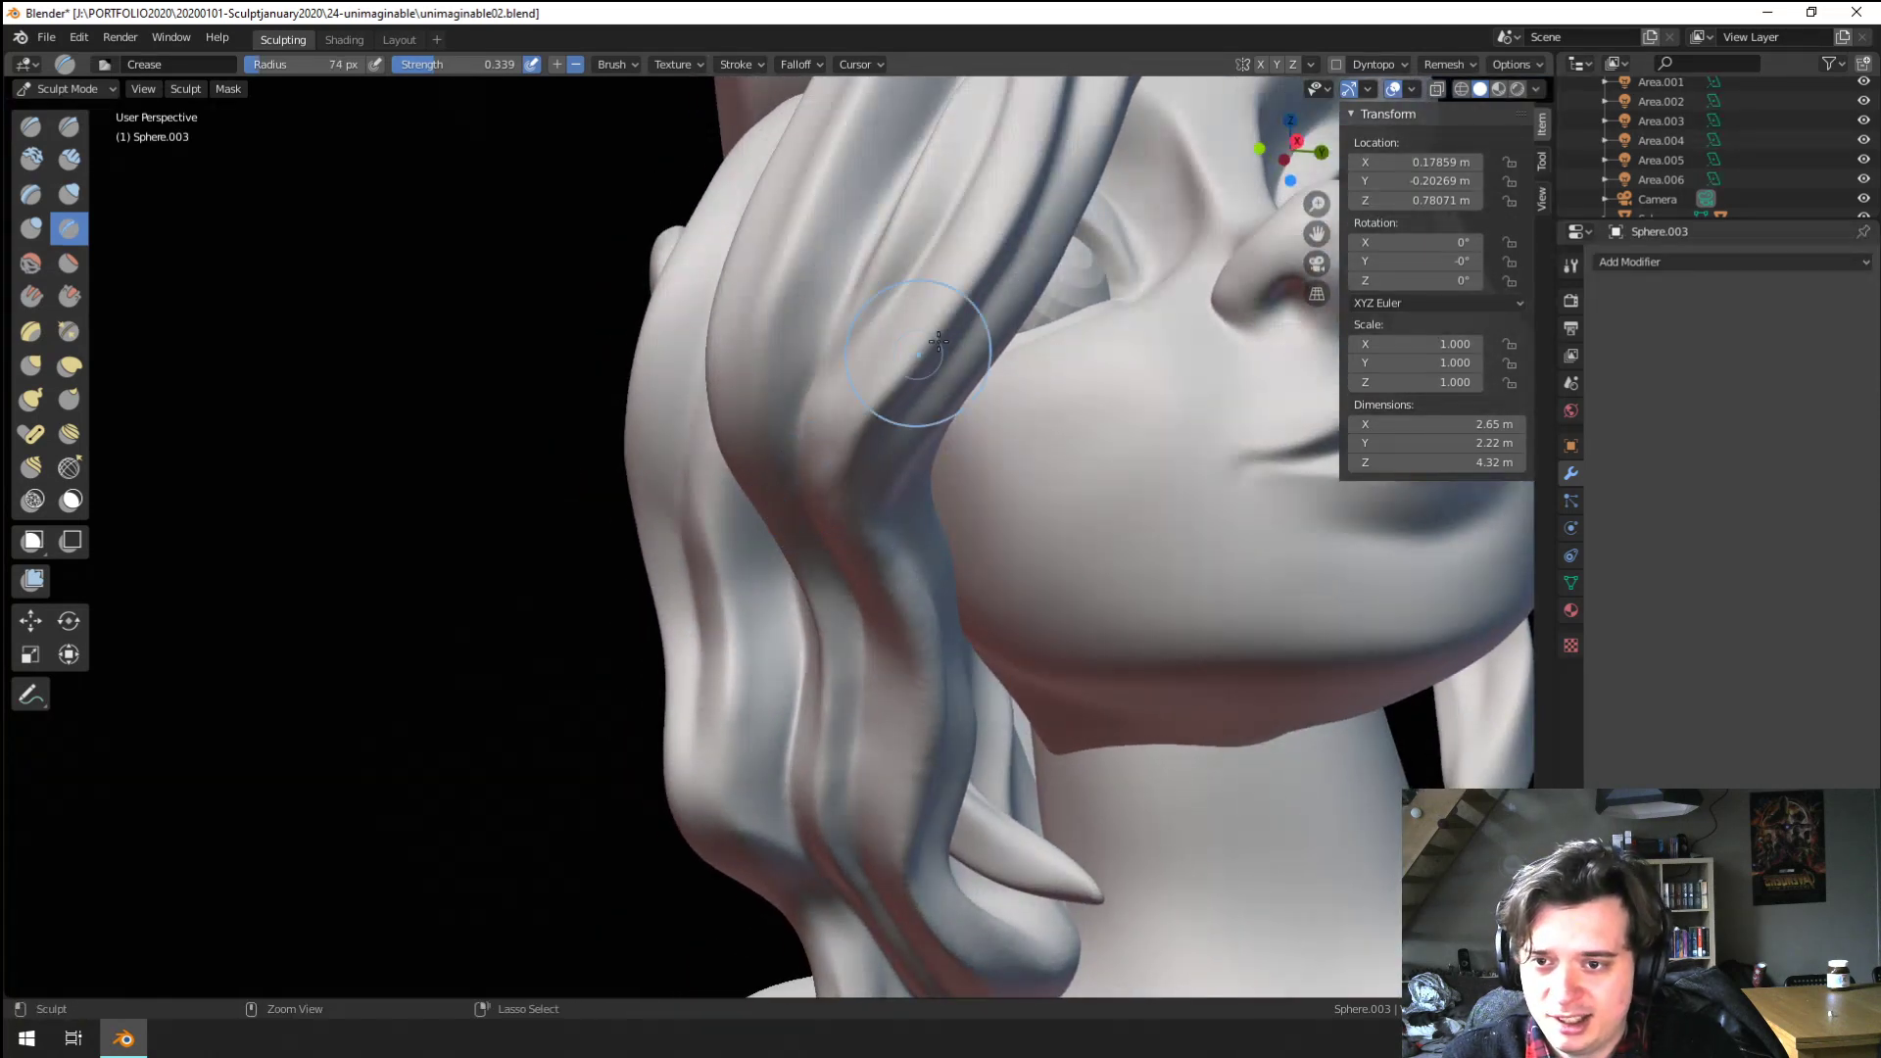
Carve a crease down the strand just below the front lock's bend with a 66 px Crease brush radius
middle_click_drag(867, 524, 936, 467)
key("f")
left_click(930, 466)
left_click_drag(929, 466, 950, 530)
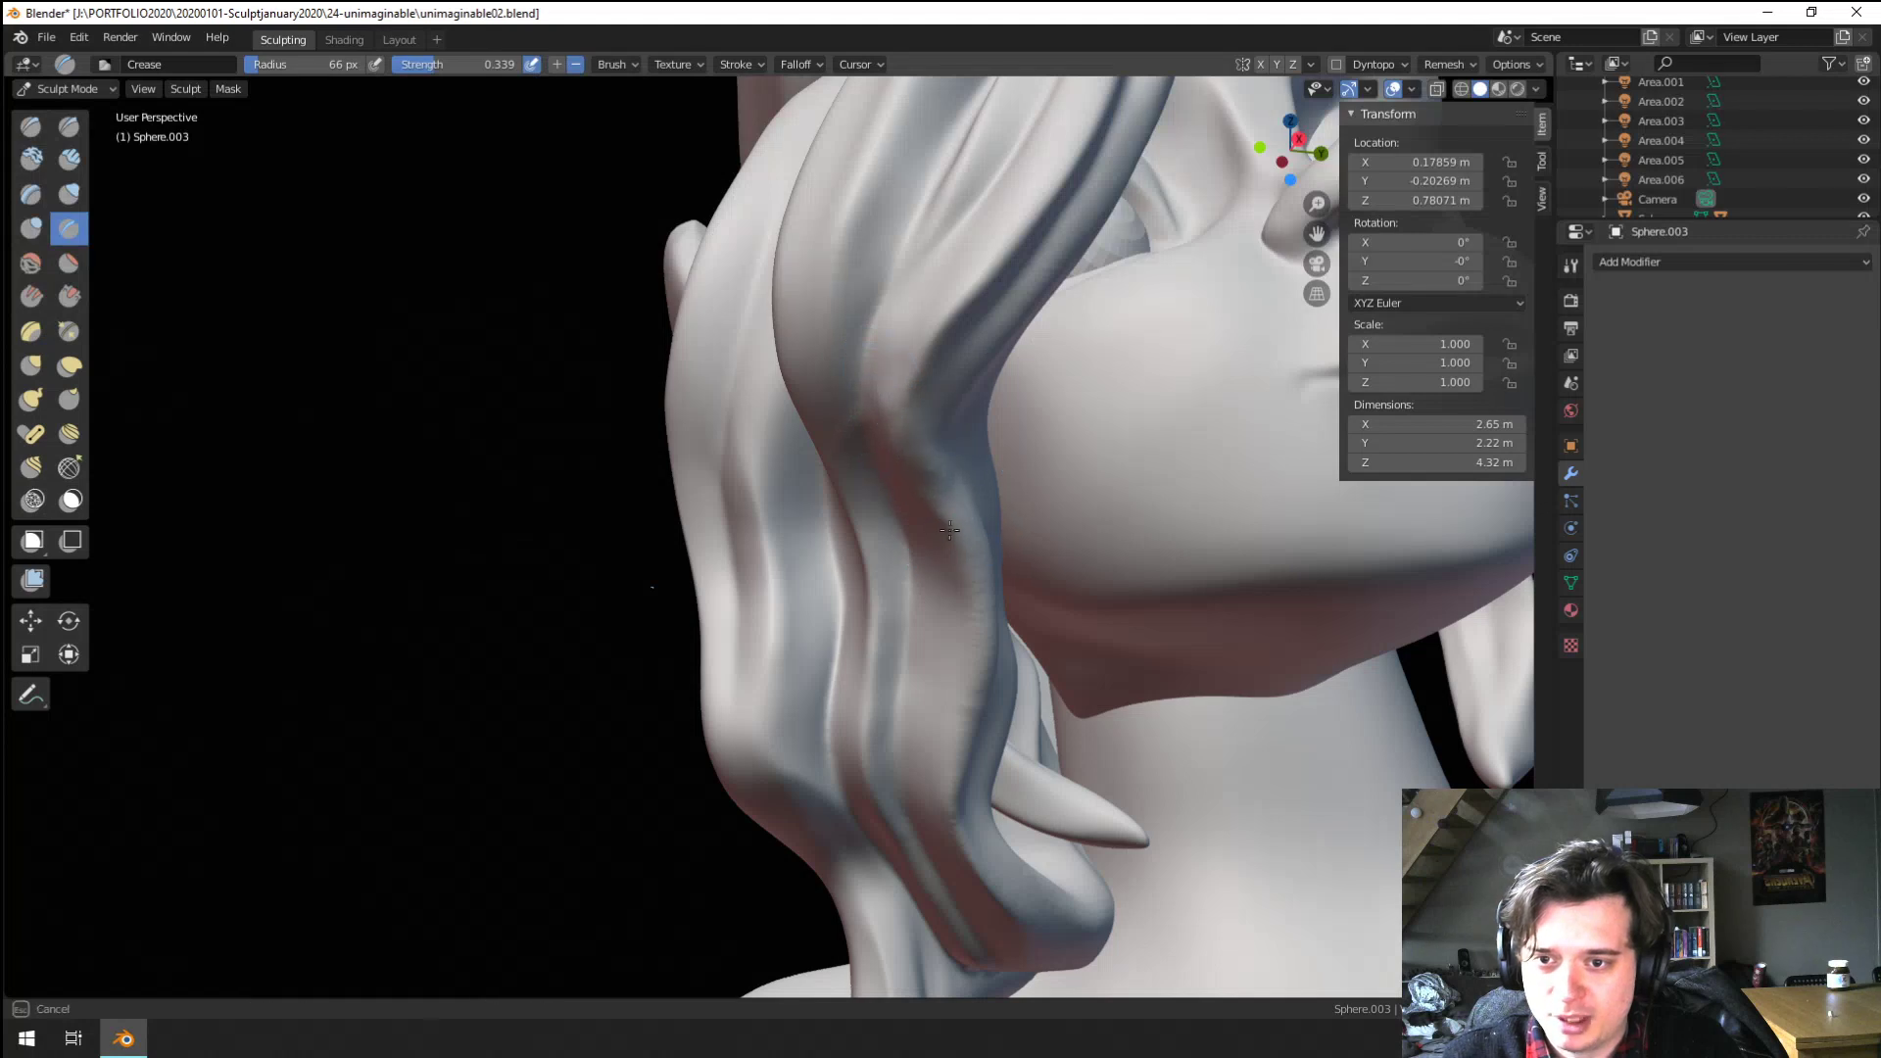
left_click(949, 529)
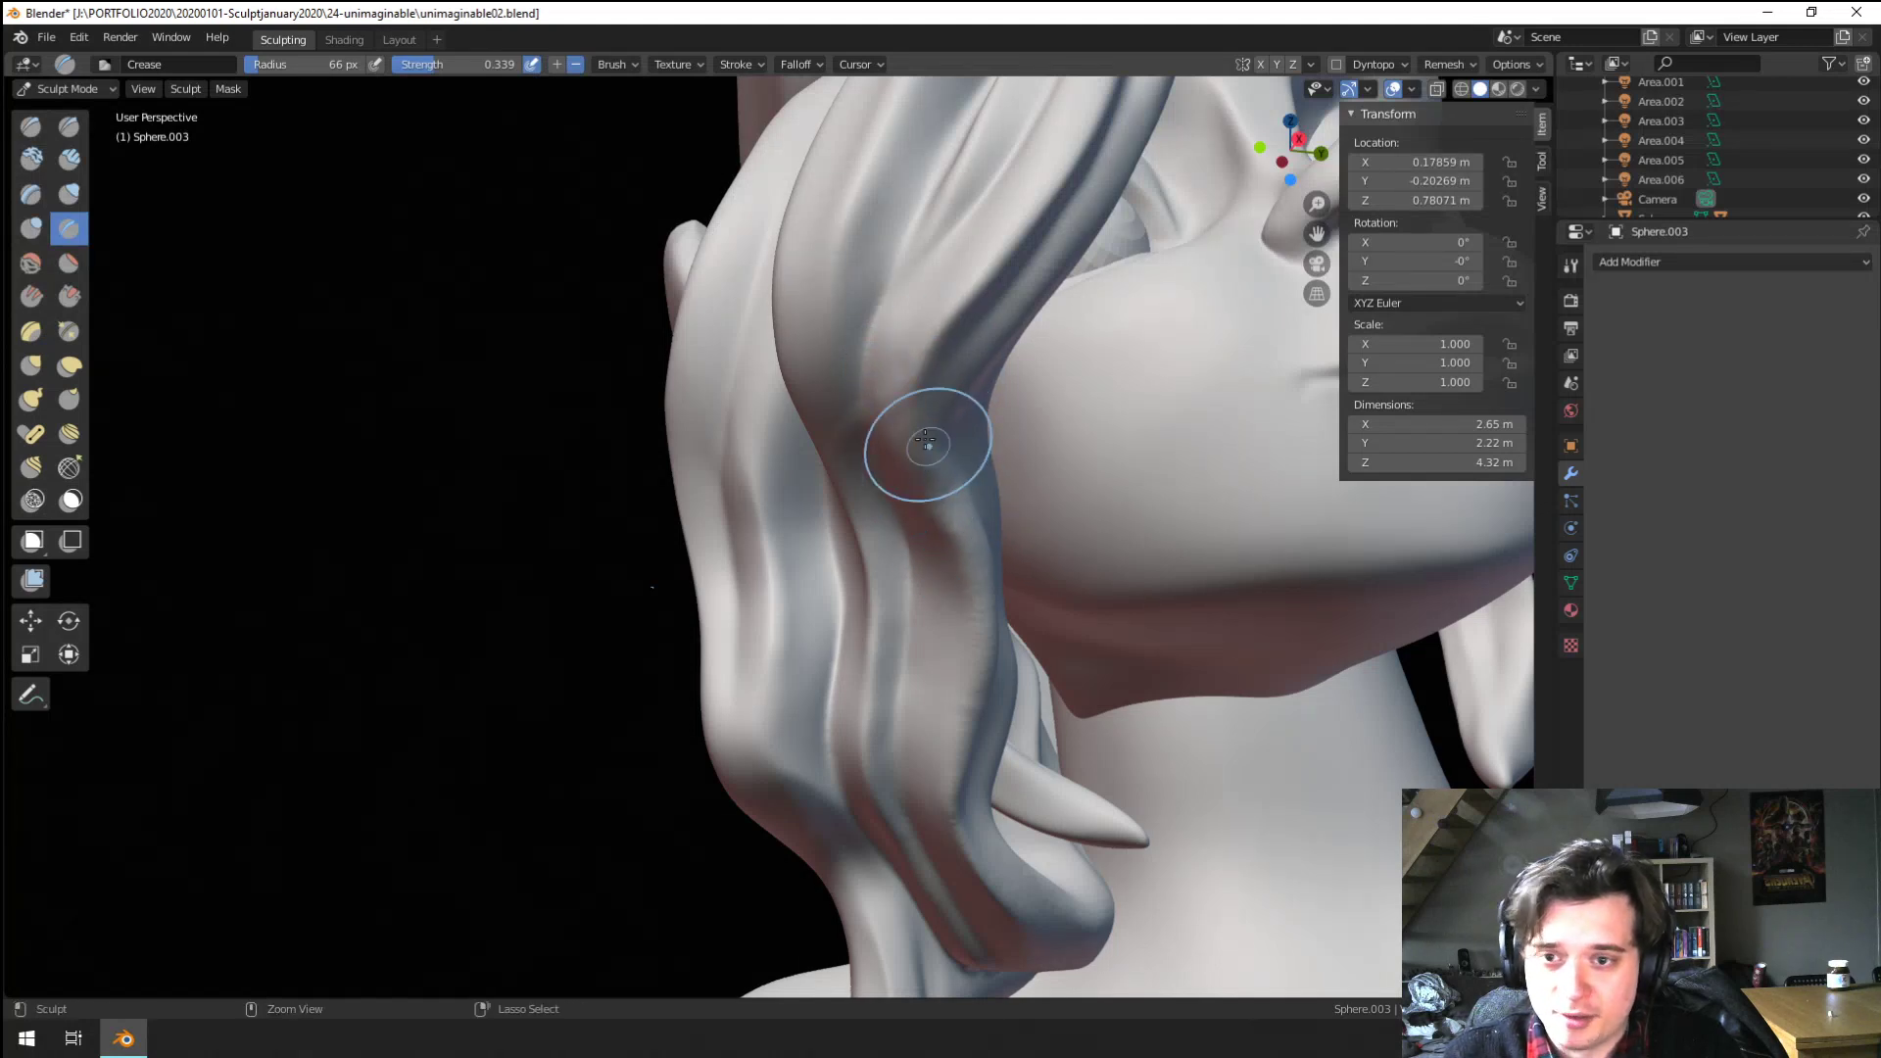
mouse_move(915, 470)
middle_mouse_down()
mouse_move(1020, 453)
mouse_move(932, 480)
middle_mouse_up()
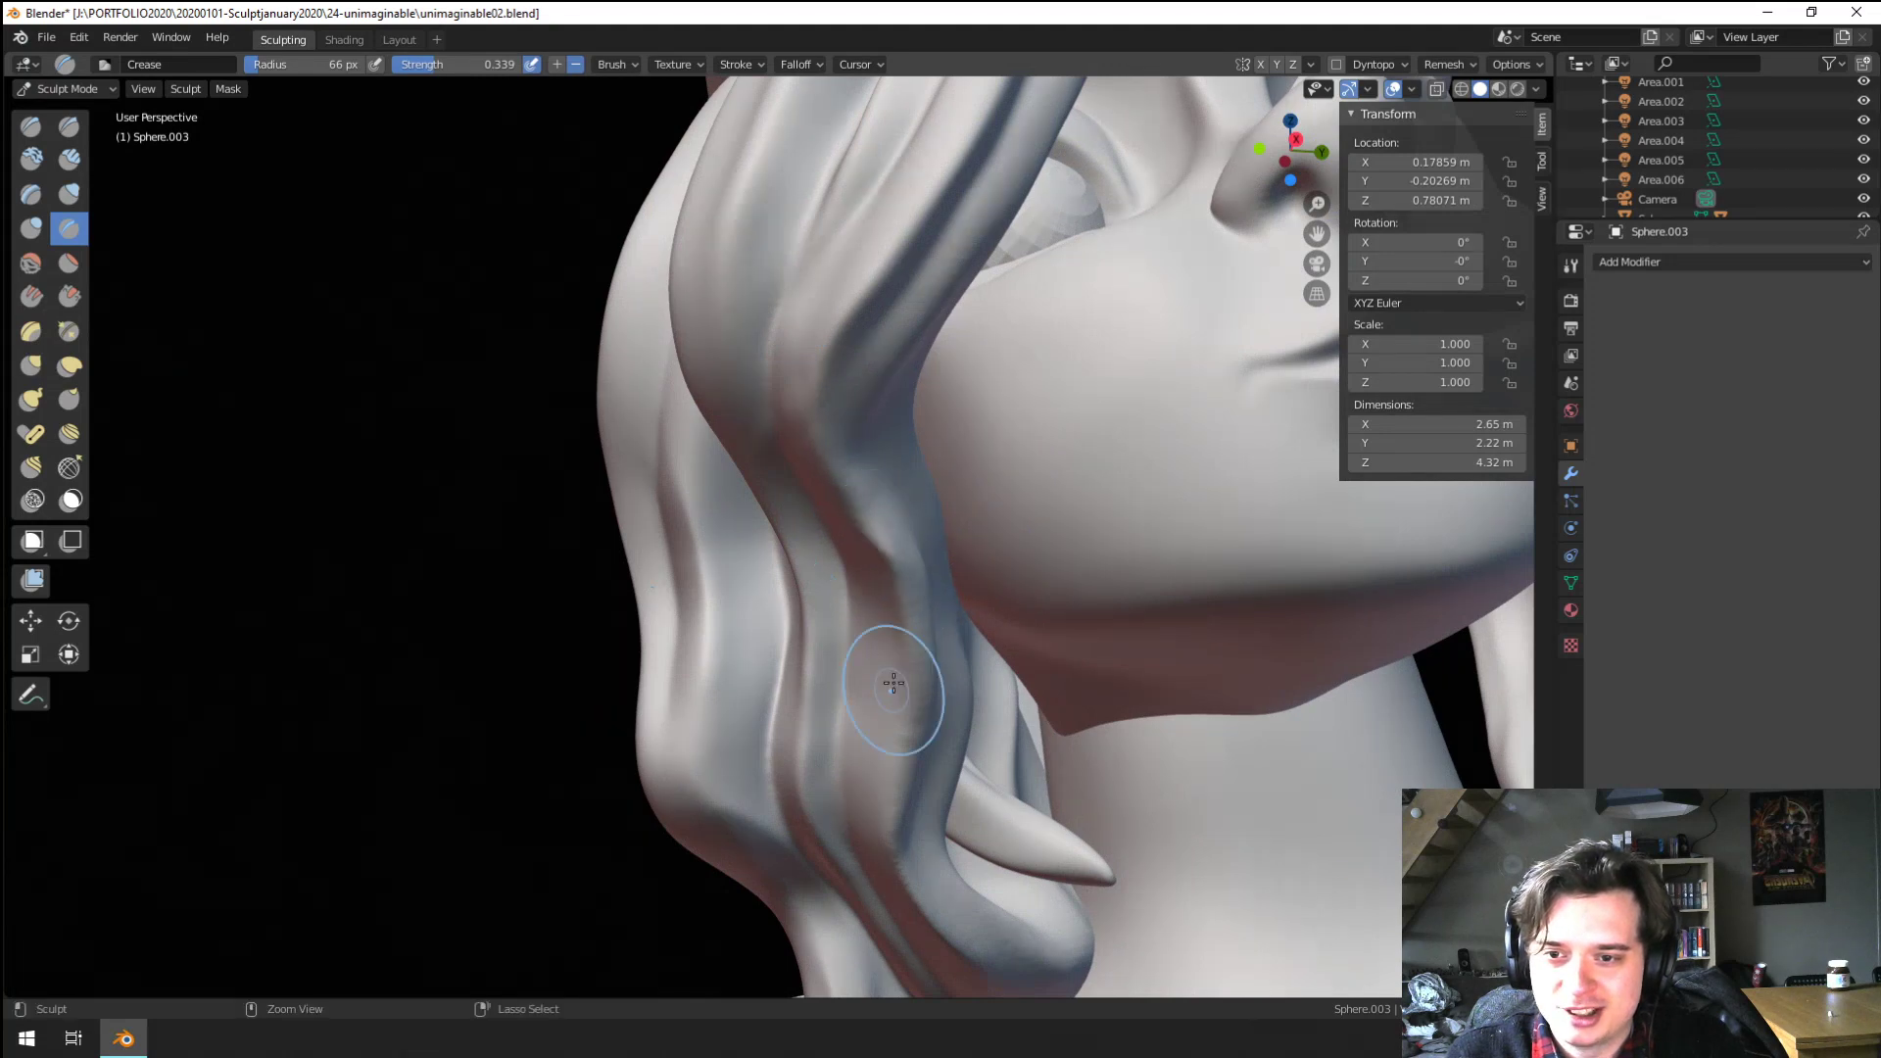
Flatten the strand below the front lock's bend with the Flatten/Contrast brush at a 122 px radius
mouse_move(950, 580)
middle_mouse_down()
mouse_move(1053, 578)
mouse_move(840, 546)
middle_mouse_up()
key("shift+t")
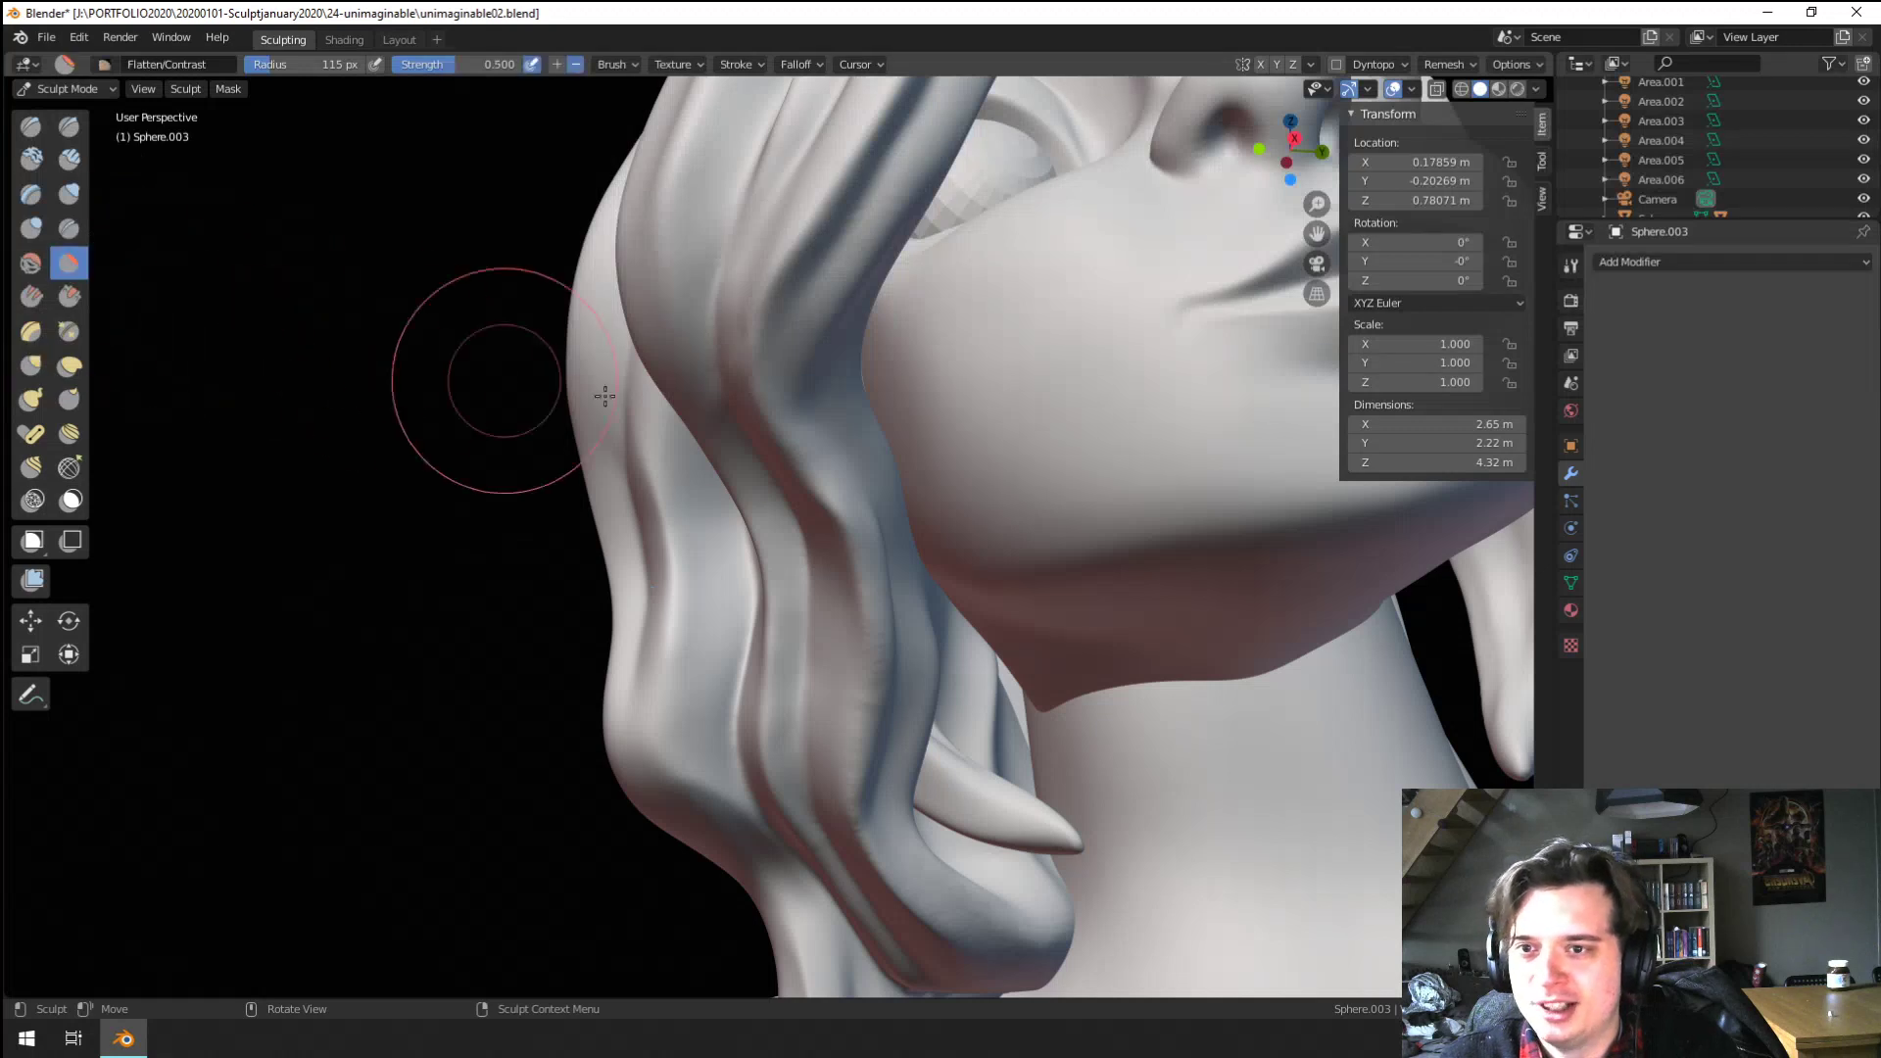
left_click(591, 393)
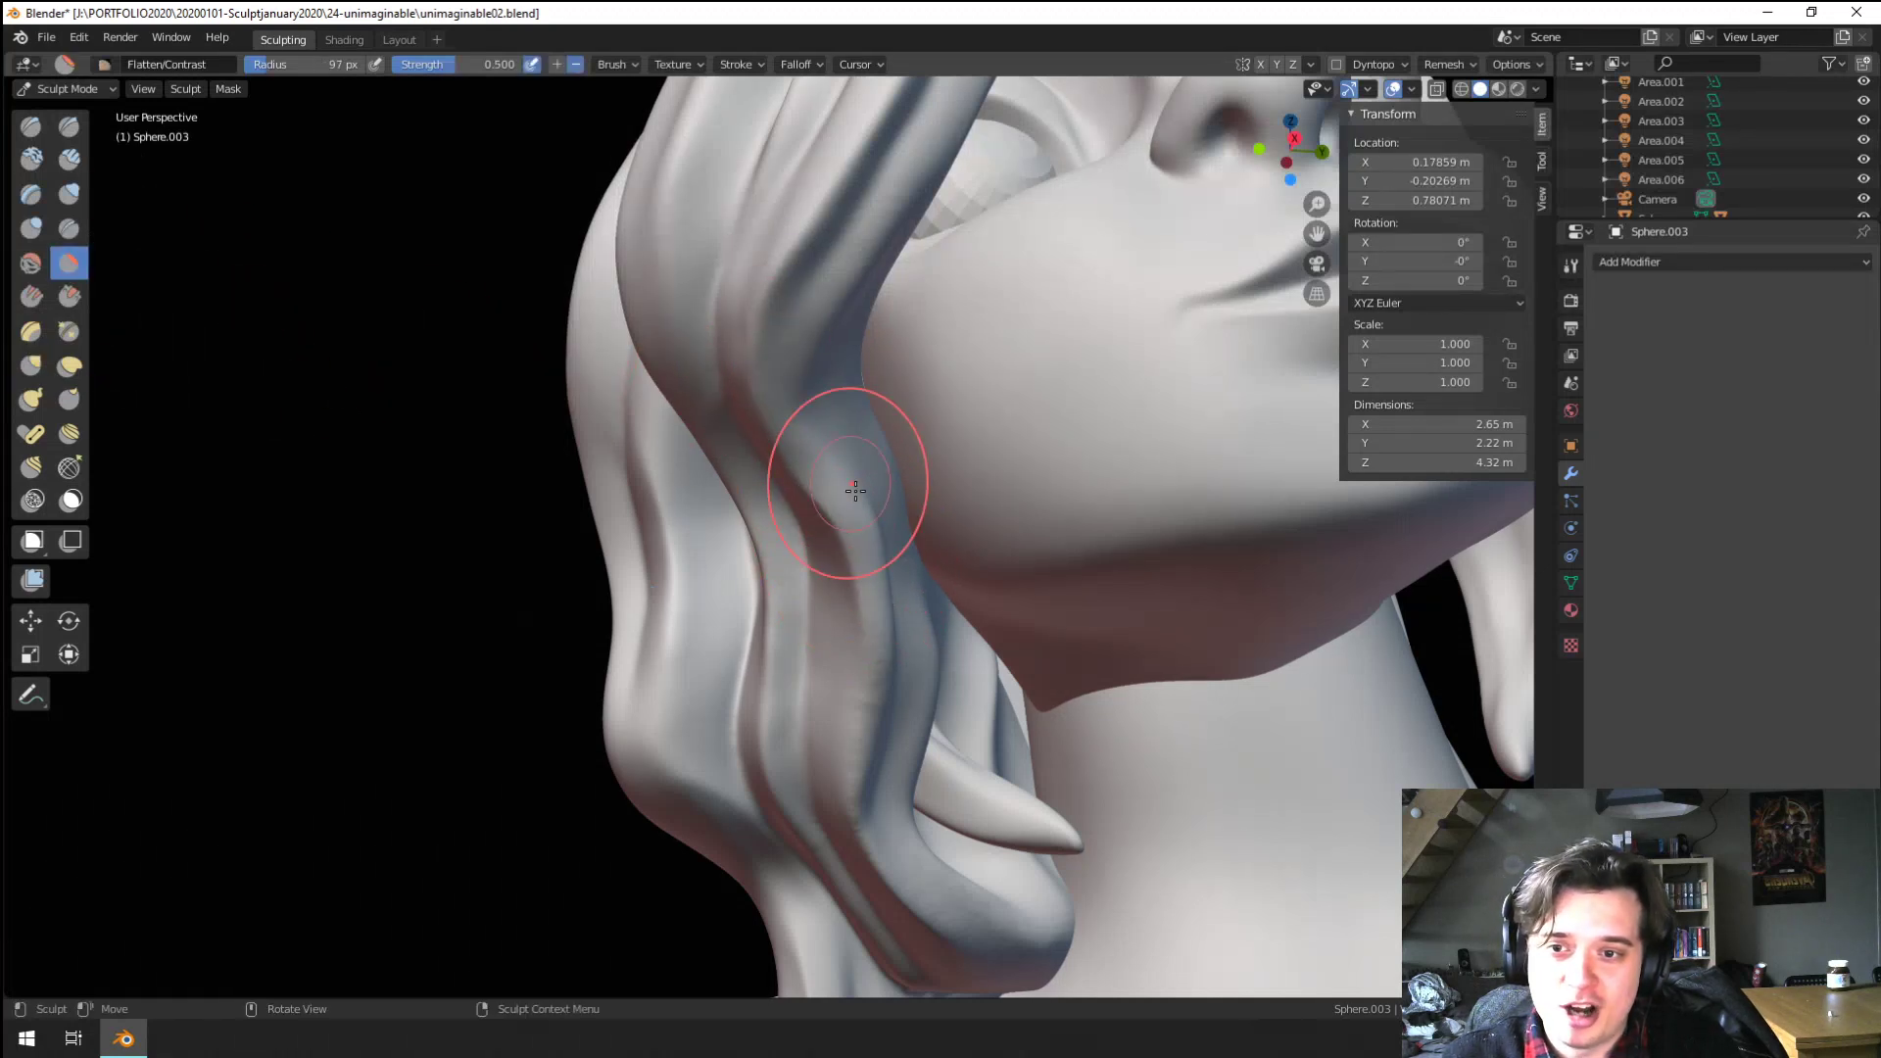
mouse_move(798, 462)
middle_mouse_down()
mouse_move(914, 416)
mouse_move(893, 514)
middle_mouse_up()
middle_click_drag(1019, 480, 1054, 479)
key("f")
left_click(1190, 433)
mouse_move(1096, 406)
left_mouse_down()
mouse_move(1050, 451)
mouse_move(1063, 480)
left_mouse_up()
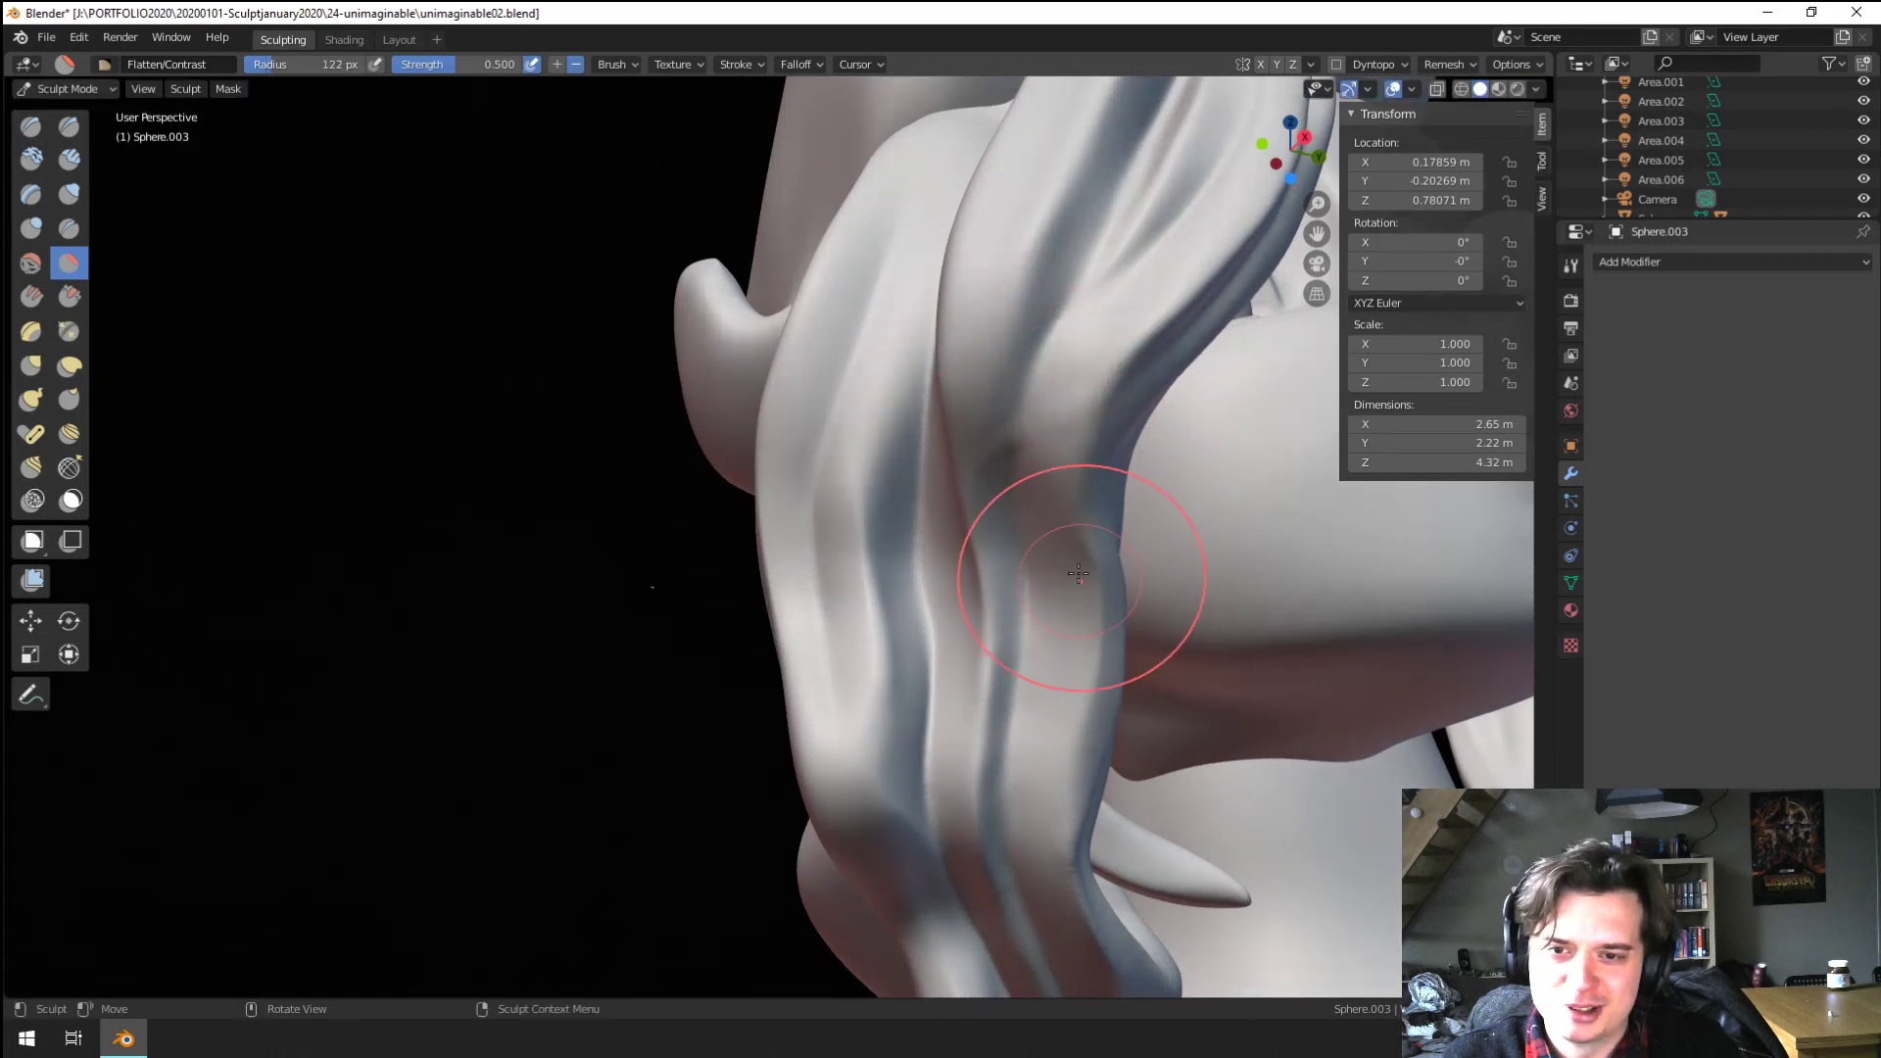
left_click_drag(1078, 575, 1034, 659)
Flatten the transition at the bend of the front lock with a 90 px brush radius
key("f")
left_click(1120, 615)
left_click_drag(998, 488, 1008, 519)
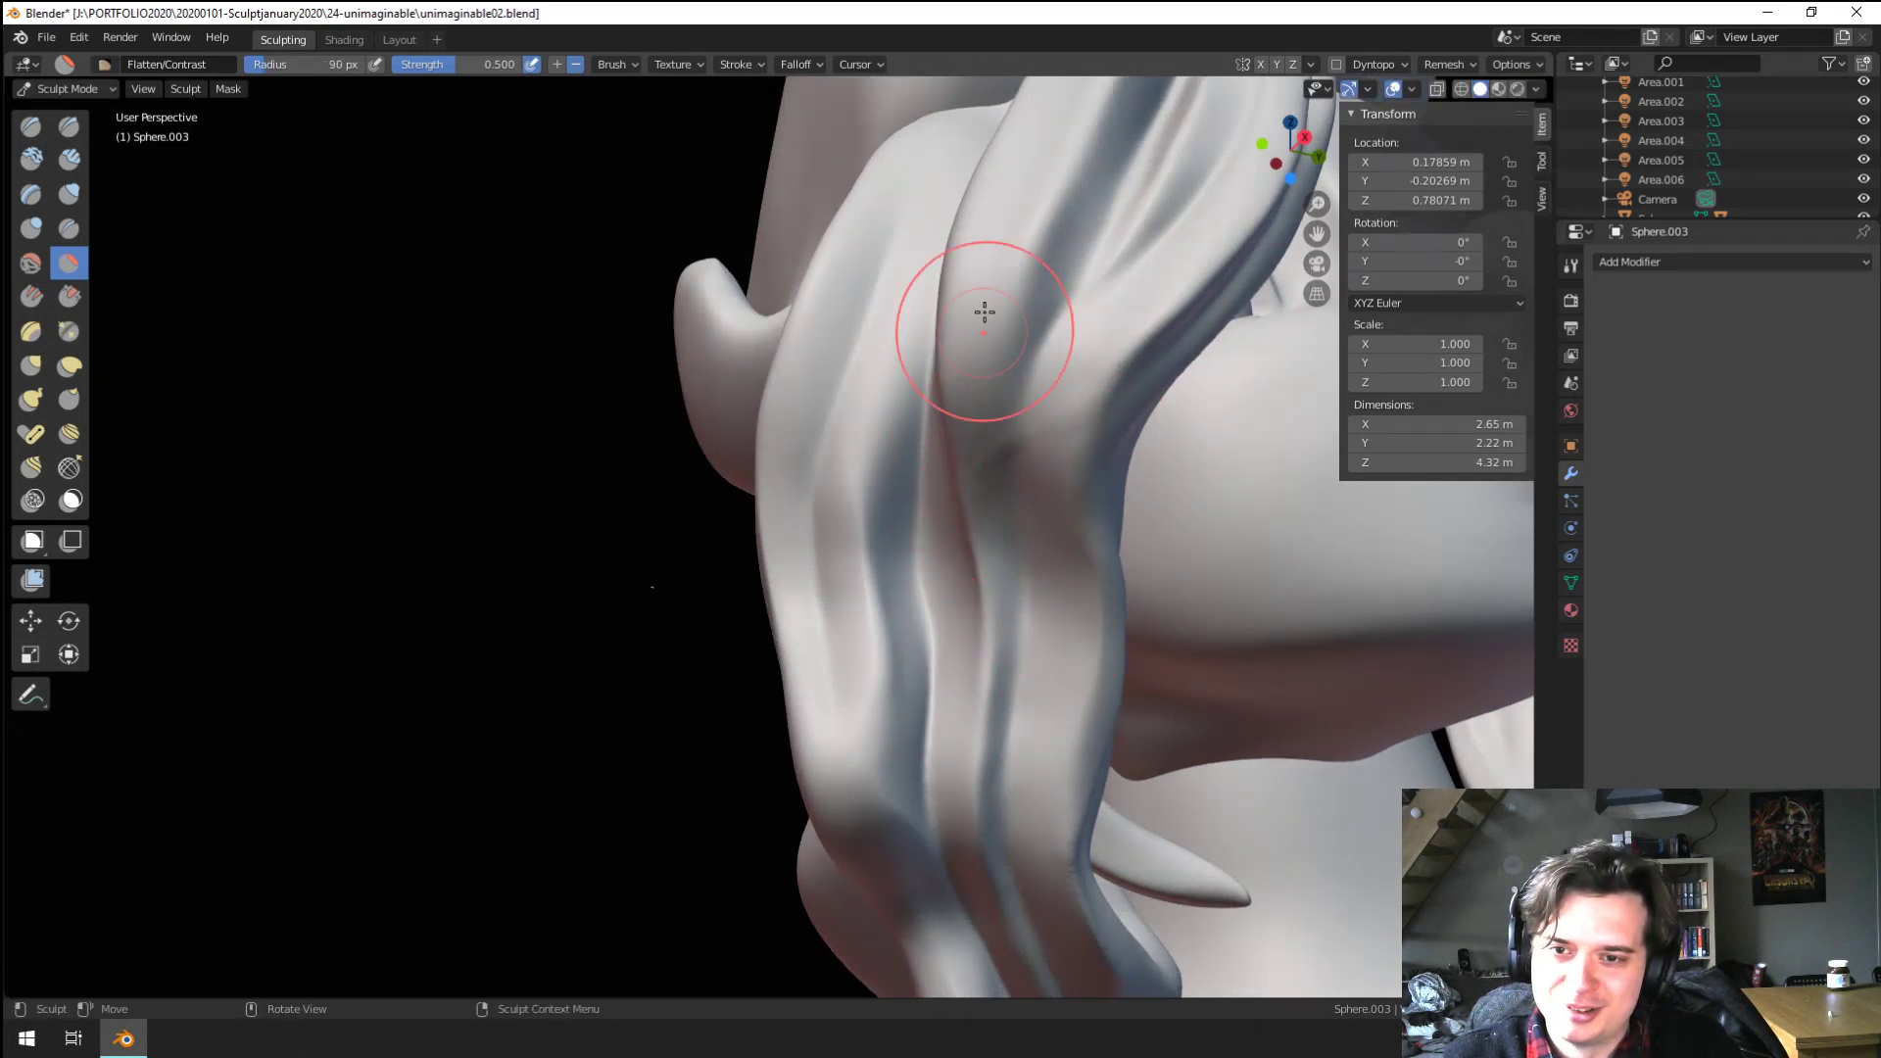
Carve along the outer strand of the front lock up to the hairline with the Crease brush at a 78 px radius
middle_click_drag(984, 311, 945, 400)
key("shift+c")
mouse_move(836, 441)
middle_mouse_down()
mouse_move(788, 463)
mouse_move(811, 433)
middle_mouse_up()
key("f")
left_click(811, 380)
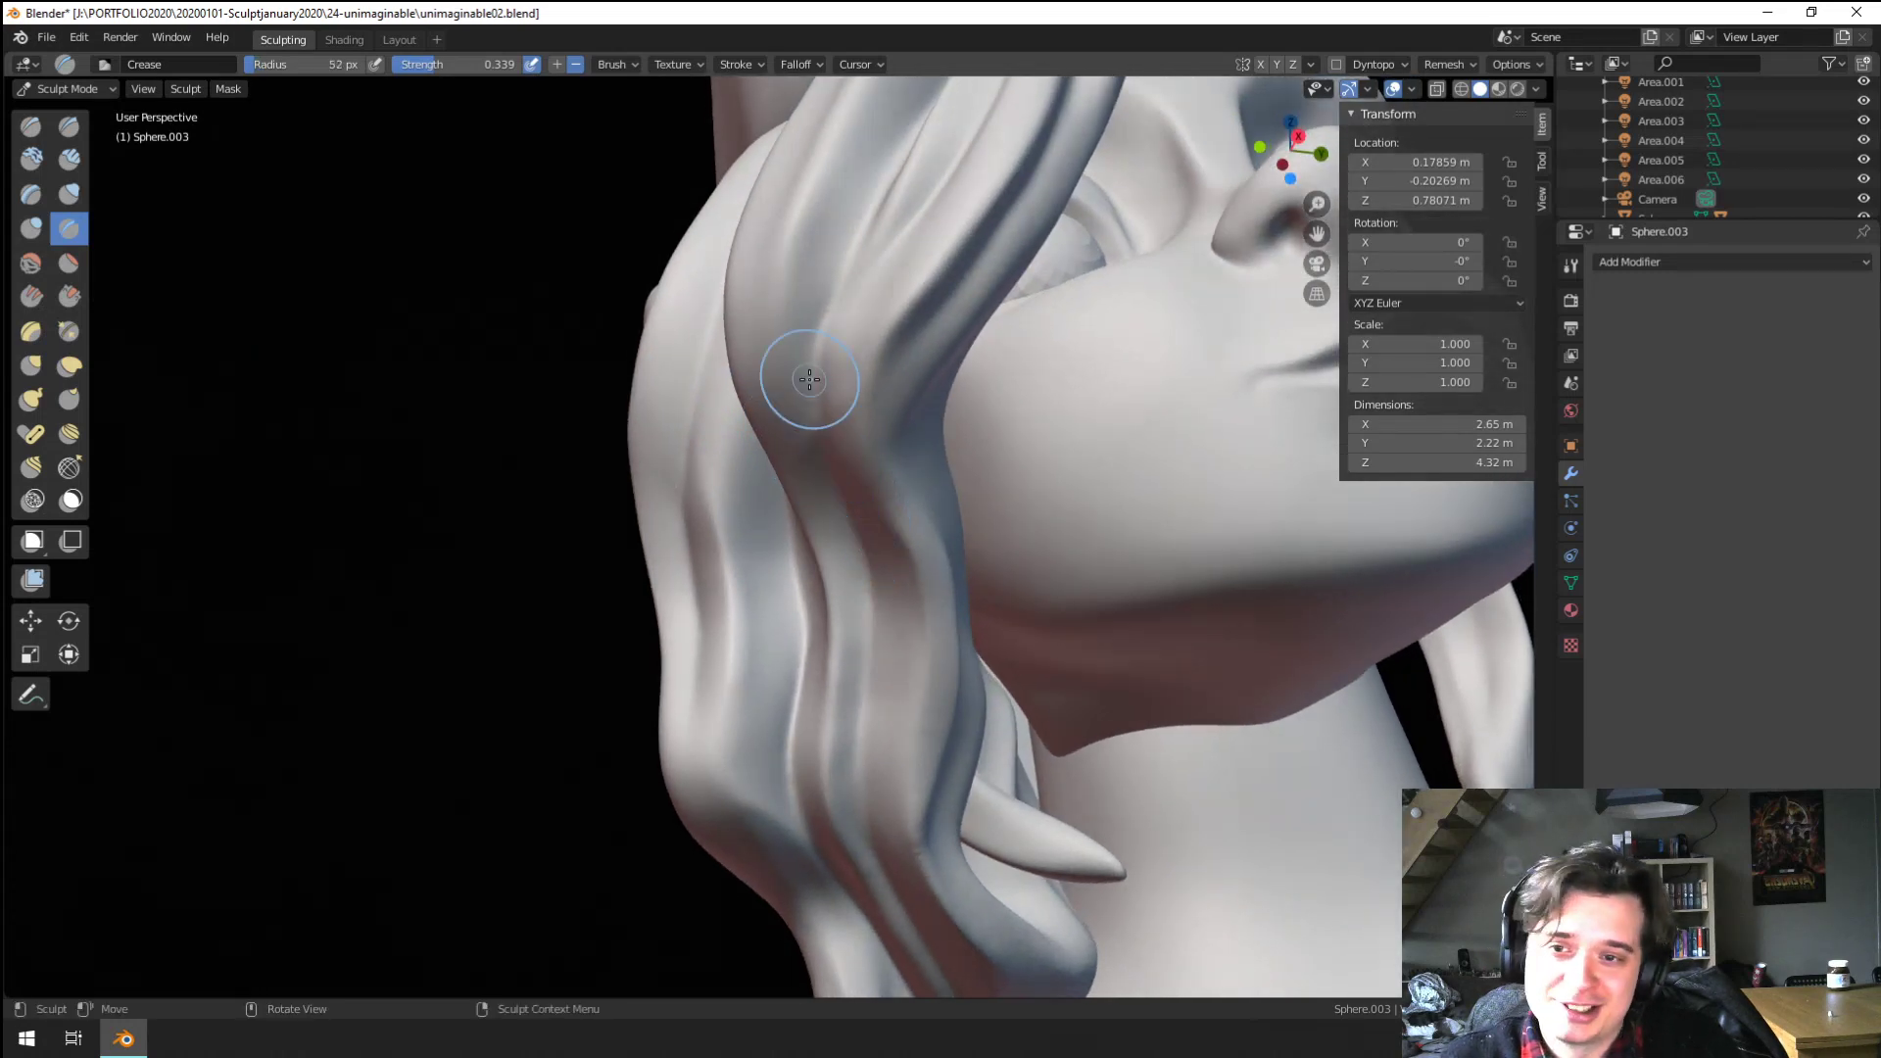
middle_click_drag(840, 483, 821, 502)
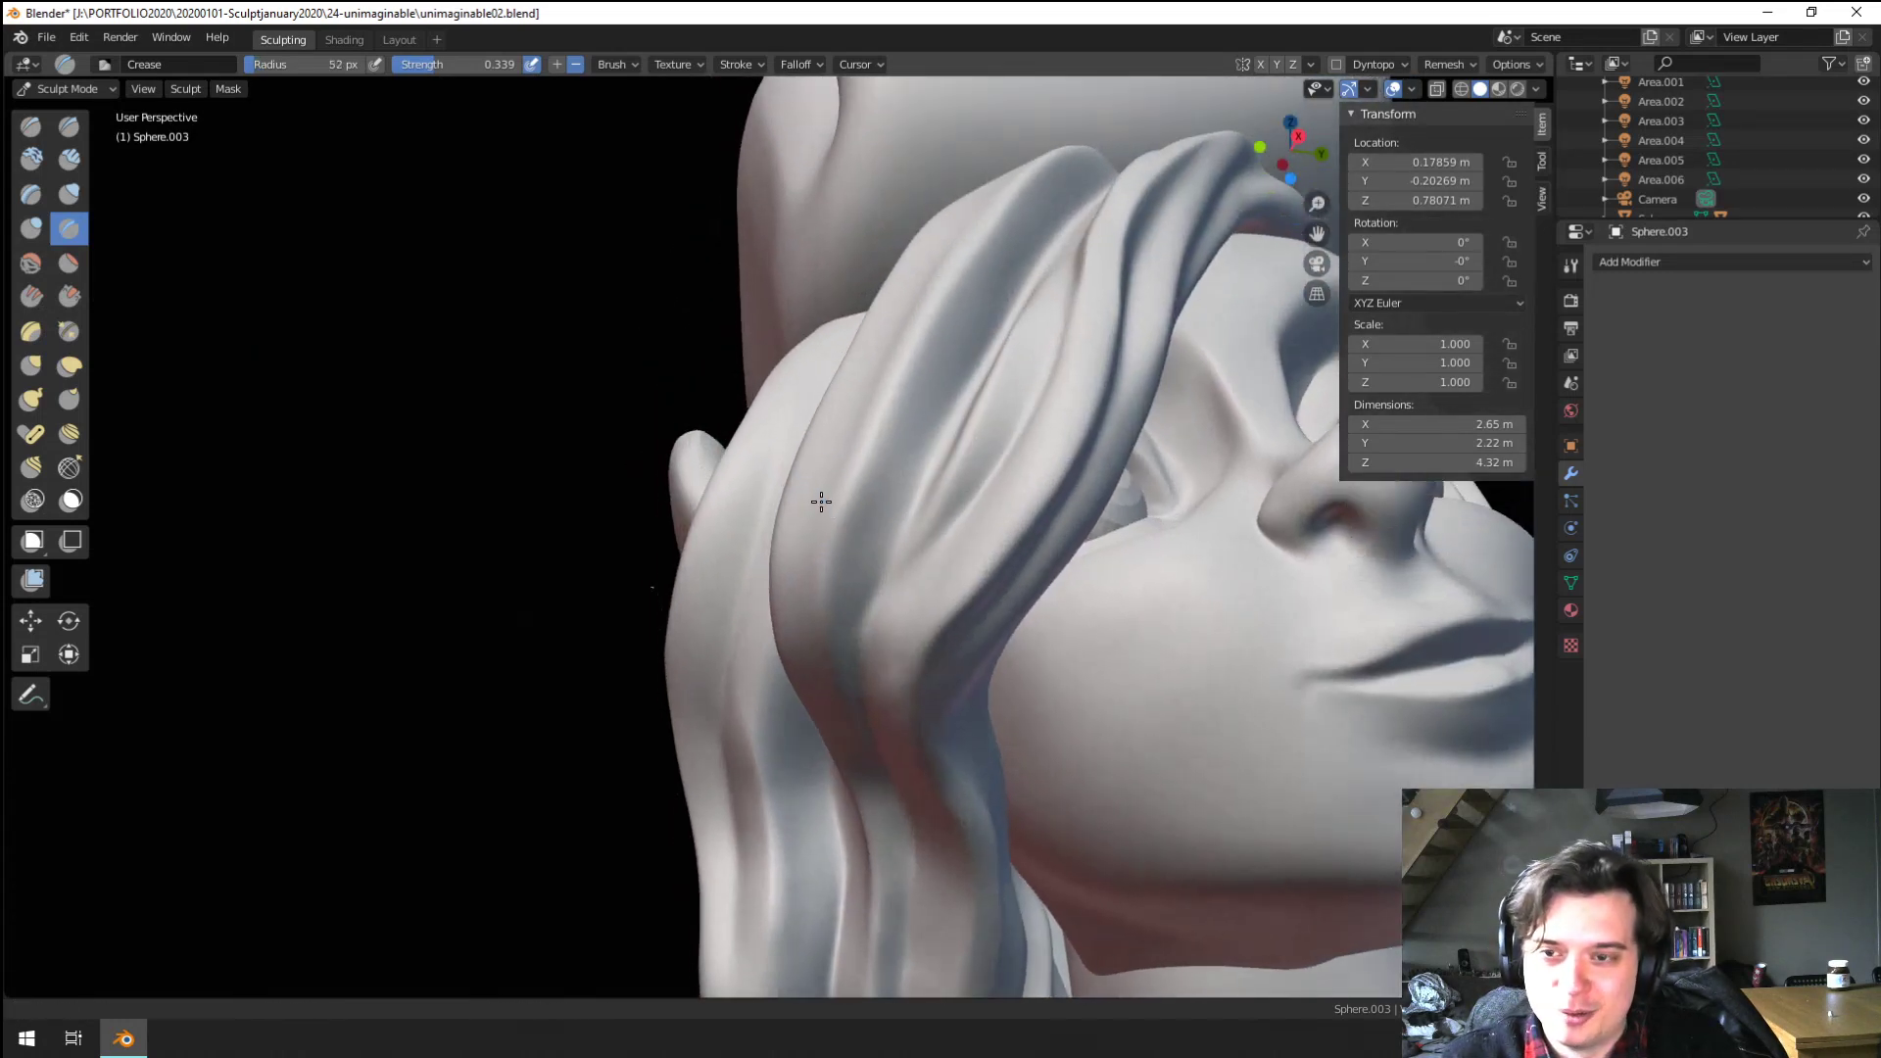
key("f")
left_click(907, 370)
left_click_drag(858, 456, 1026, 179)
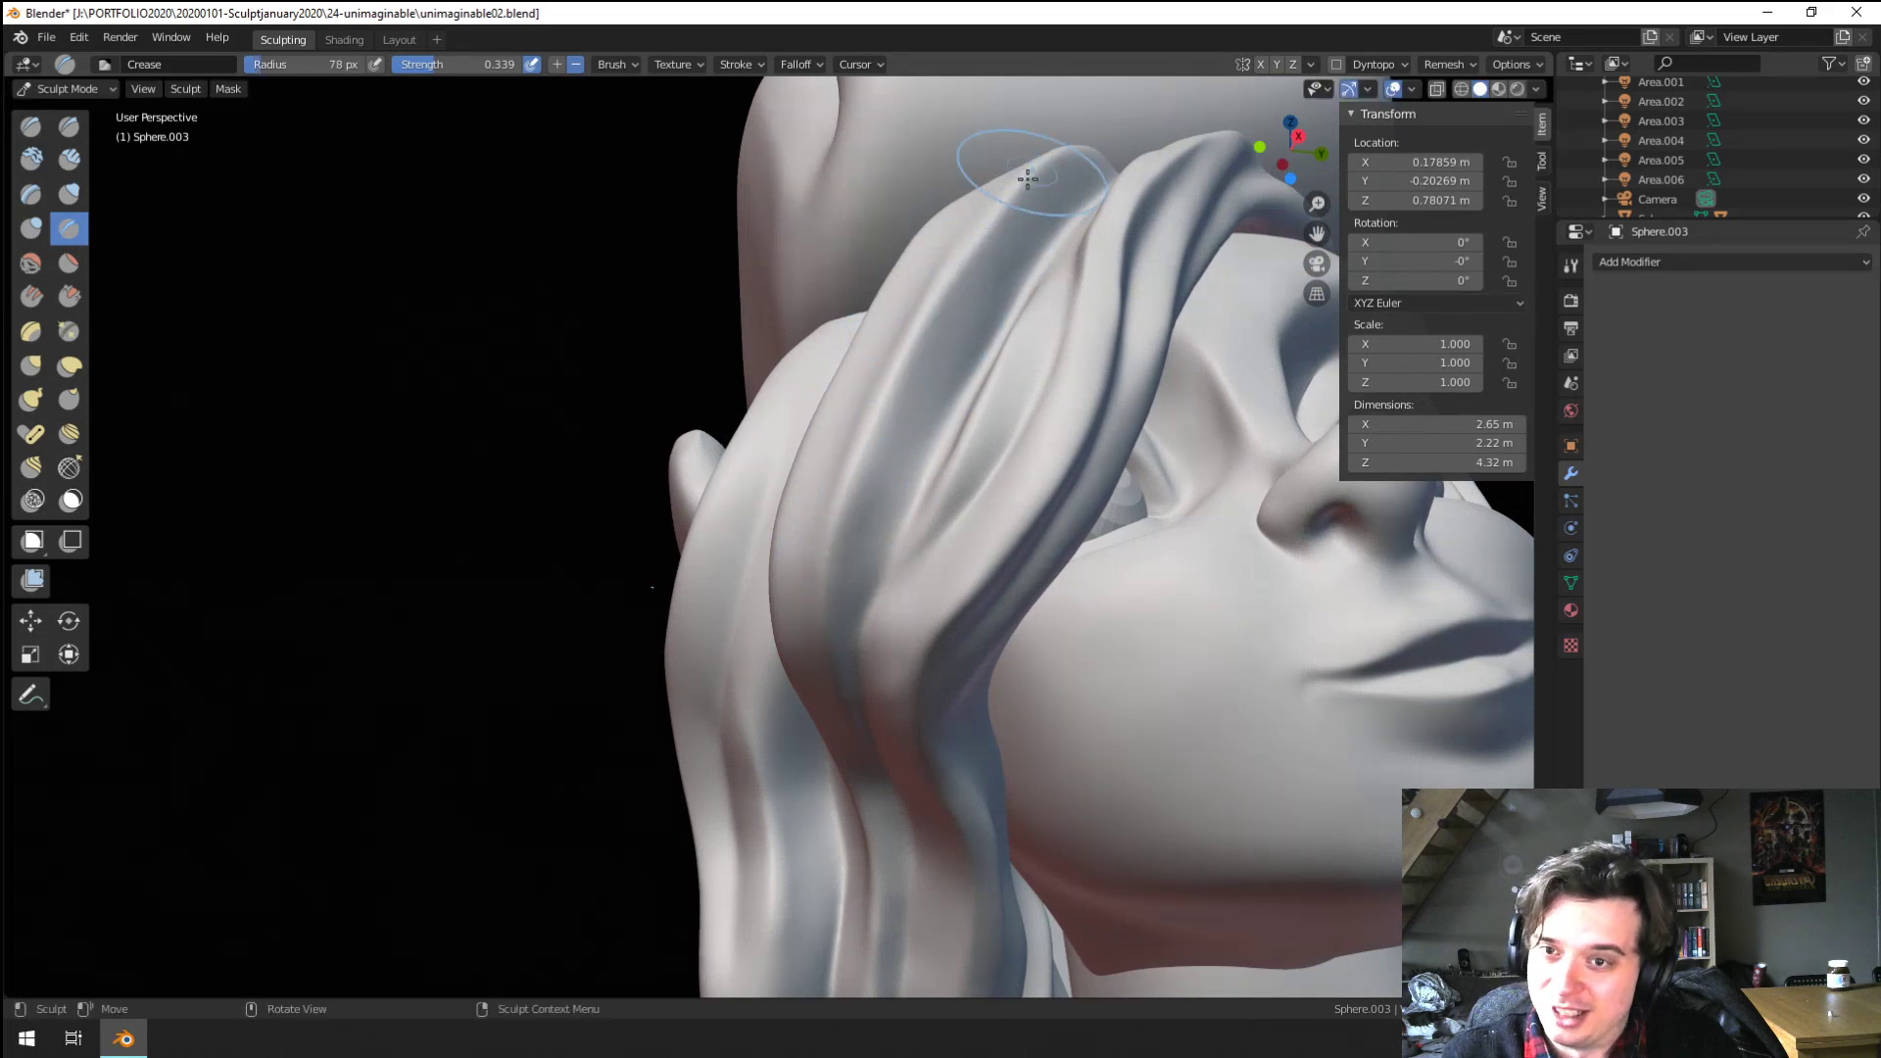
Nudge the outer contour of the hair beside the face slightly inward with the Grab brush at a 133 px radius
scroll(916, 369, "down", 10)
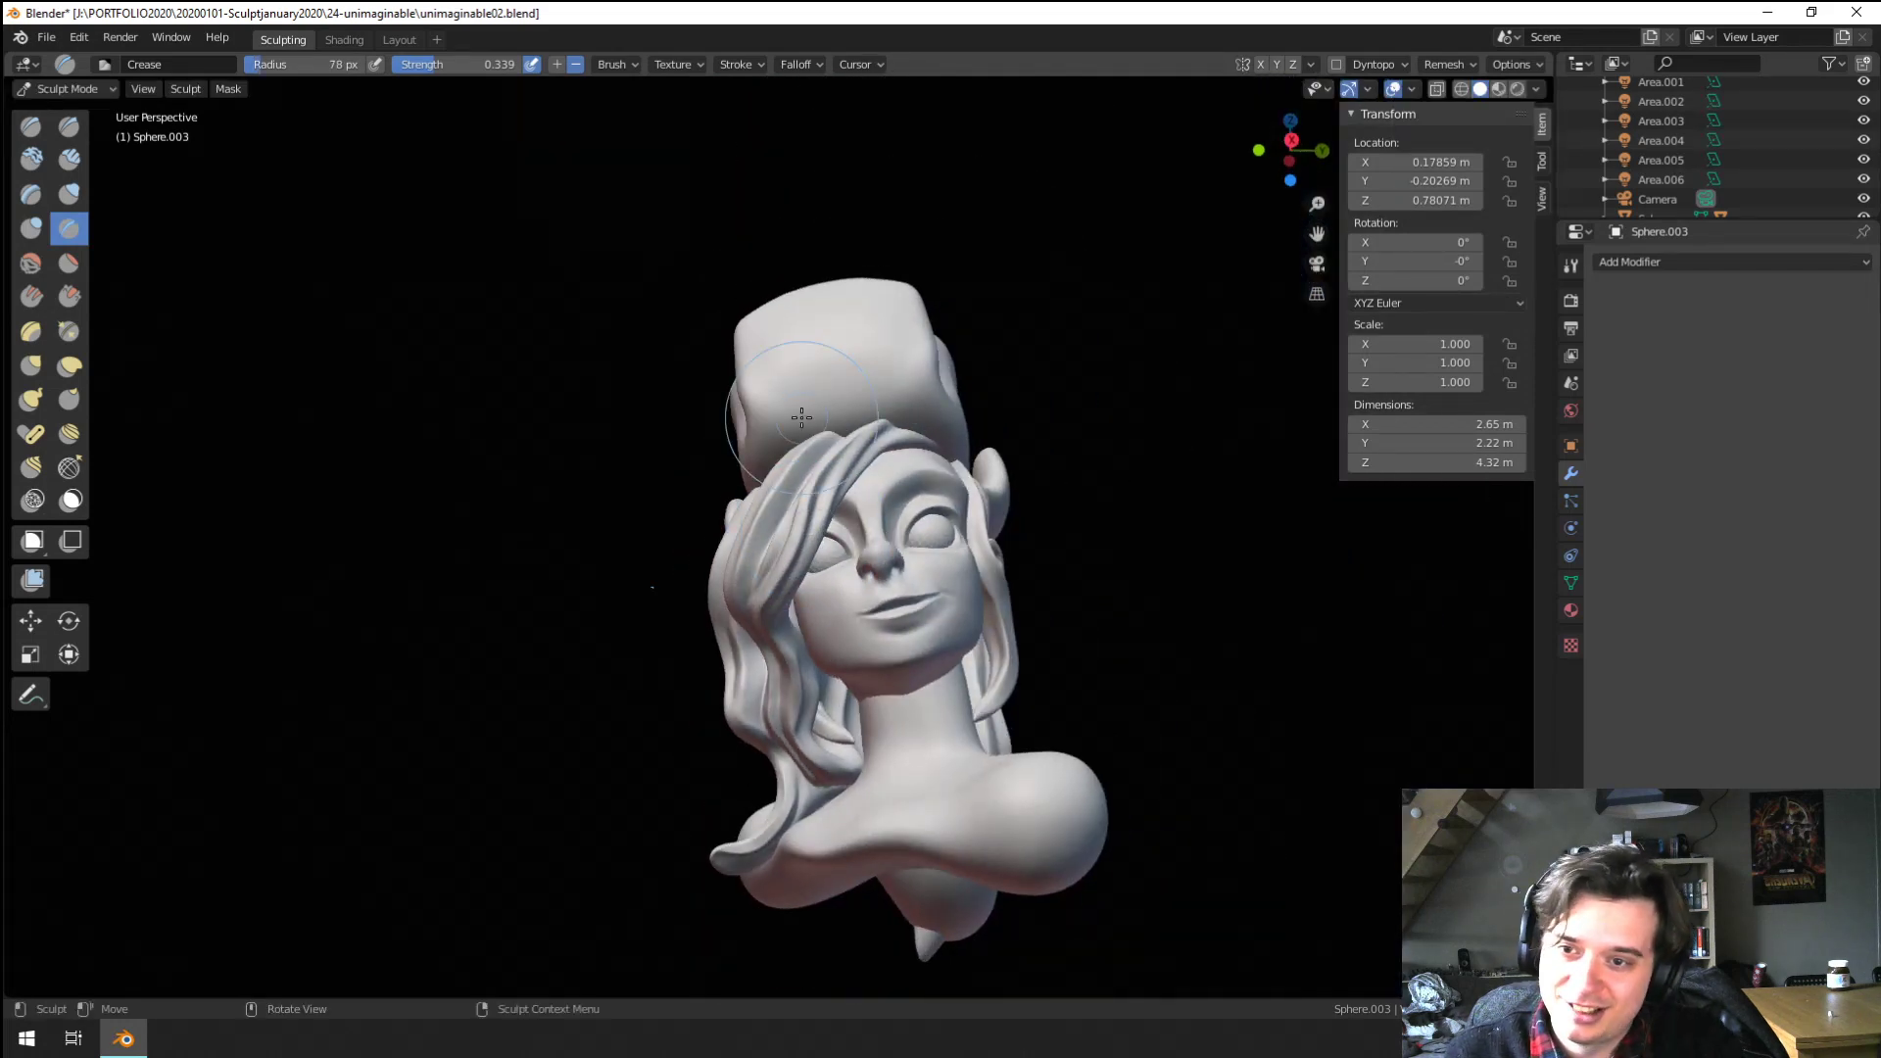
middle_click_drag(801, 418, 828, 446)
scroll(686, 490, "up", 4)
key("g")
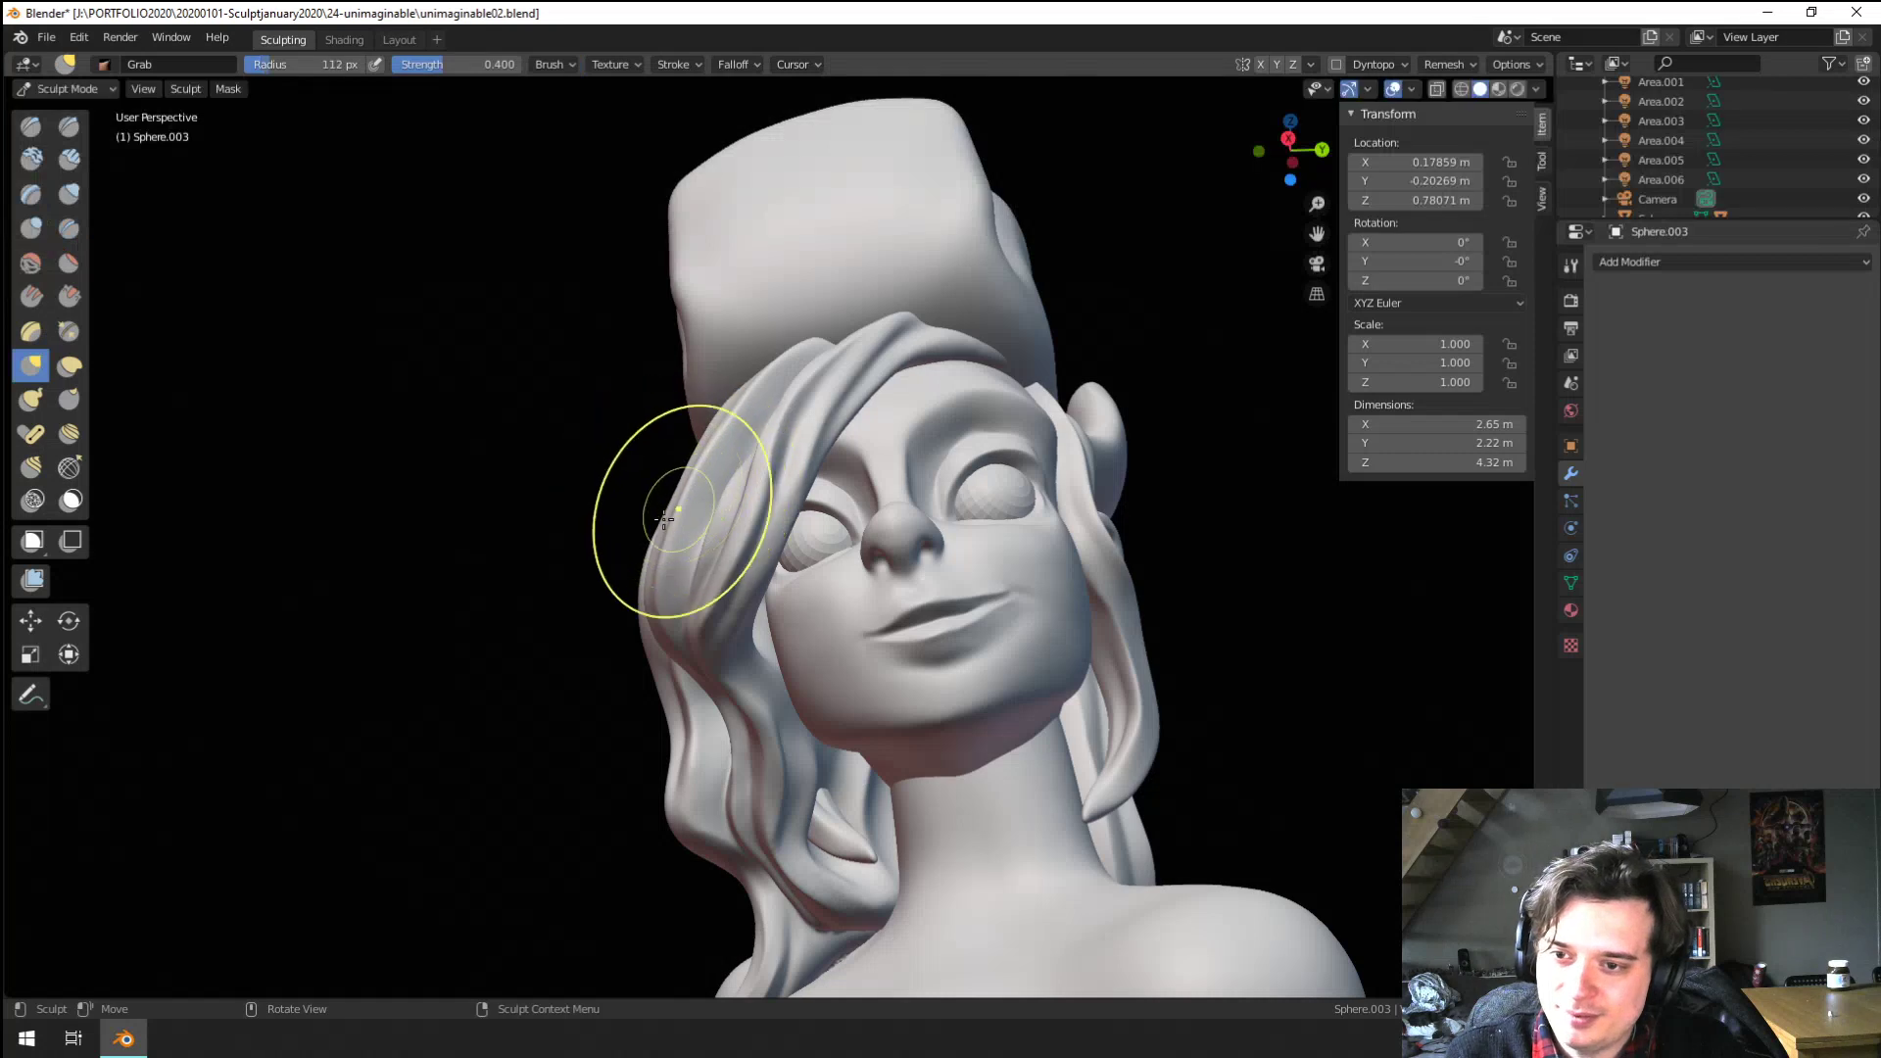
middle_click_drag(662, 521, 627, 536)
key("f")
left_click(643, 541)
left_click_drag(633, 542, 645, 561)
middle_click_drag(648, 527, 642, 553)
key("f")
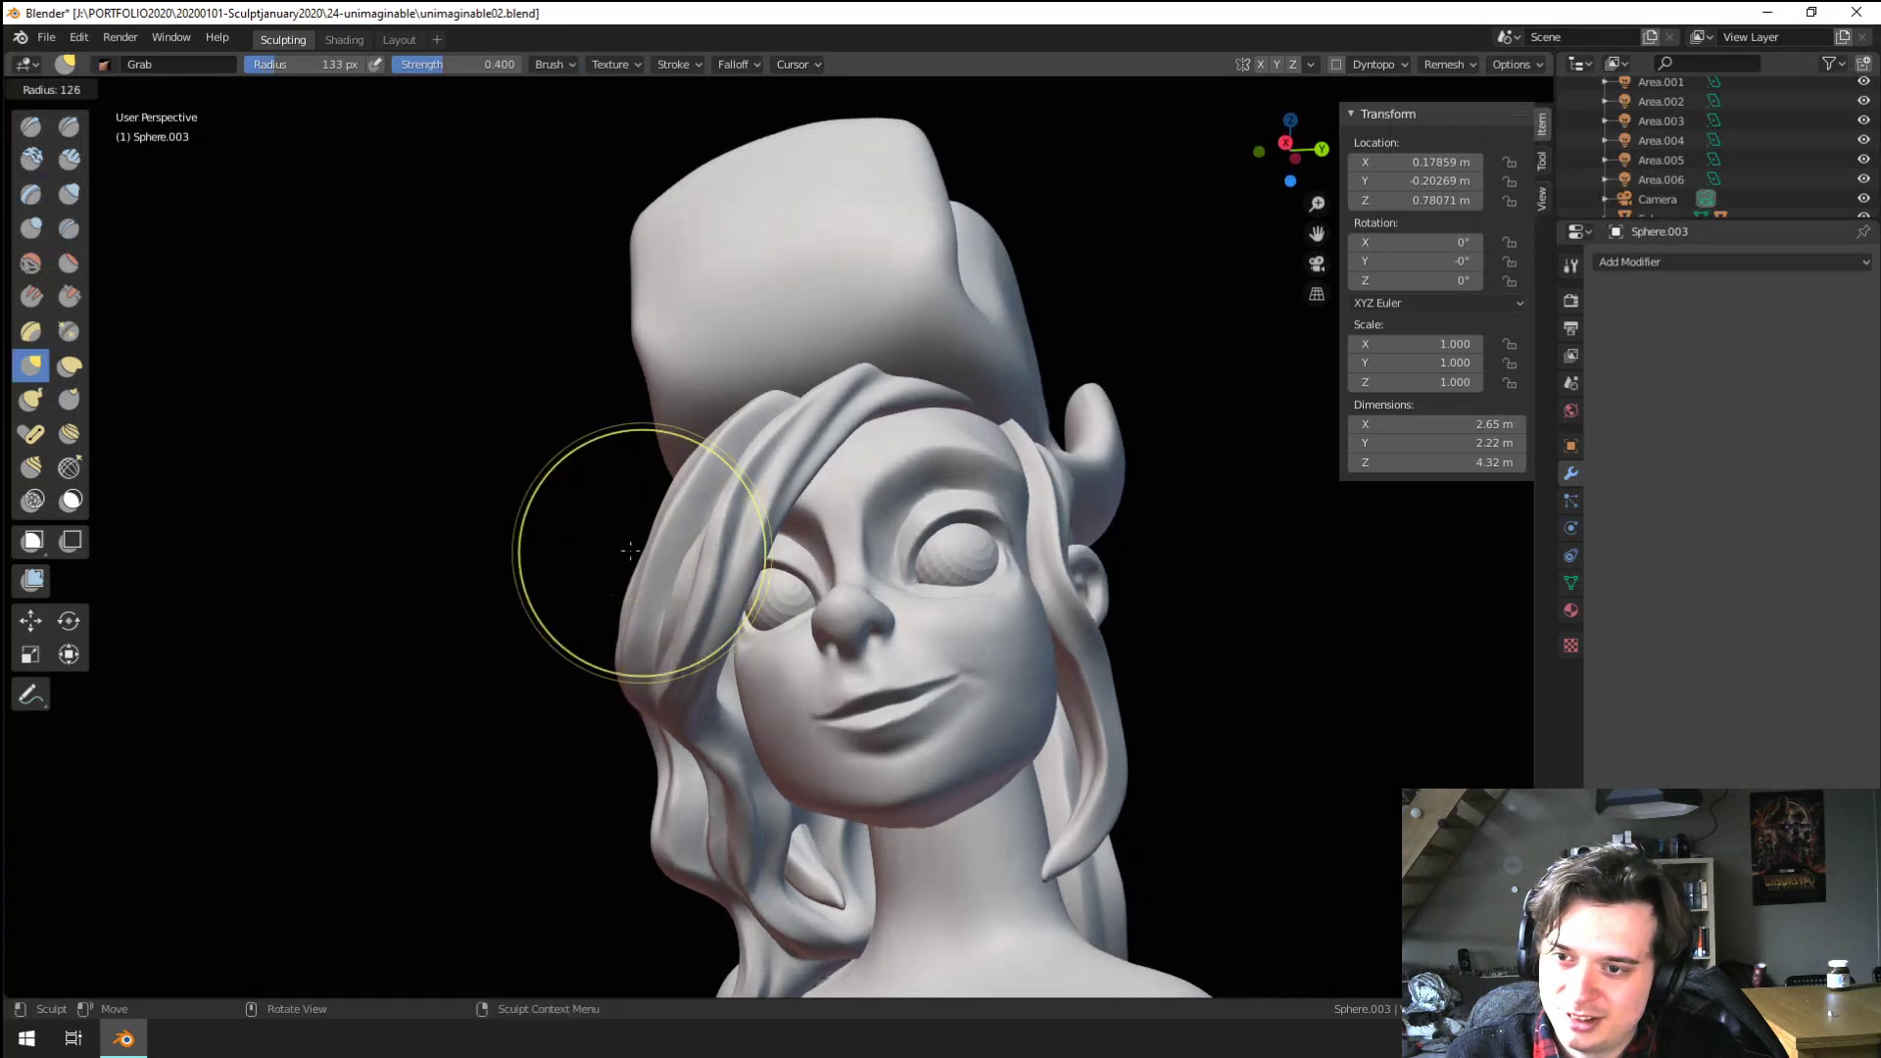
left_click(630, 549)
Build up a strand along the front lock's broad groove with the Blob brush at radii of 69 and 82 px
scroll(676, 490, "up", 5)
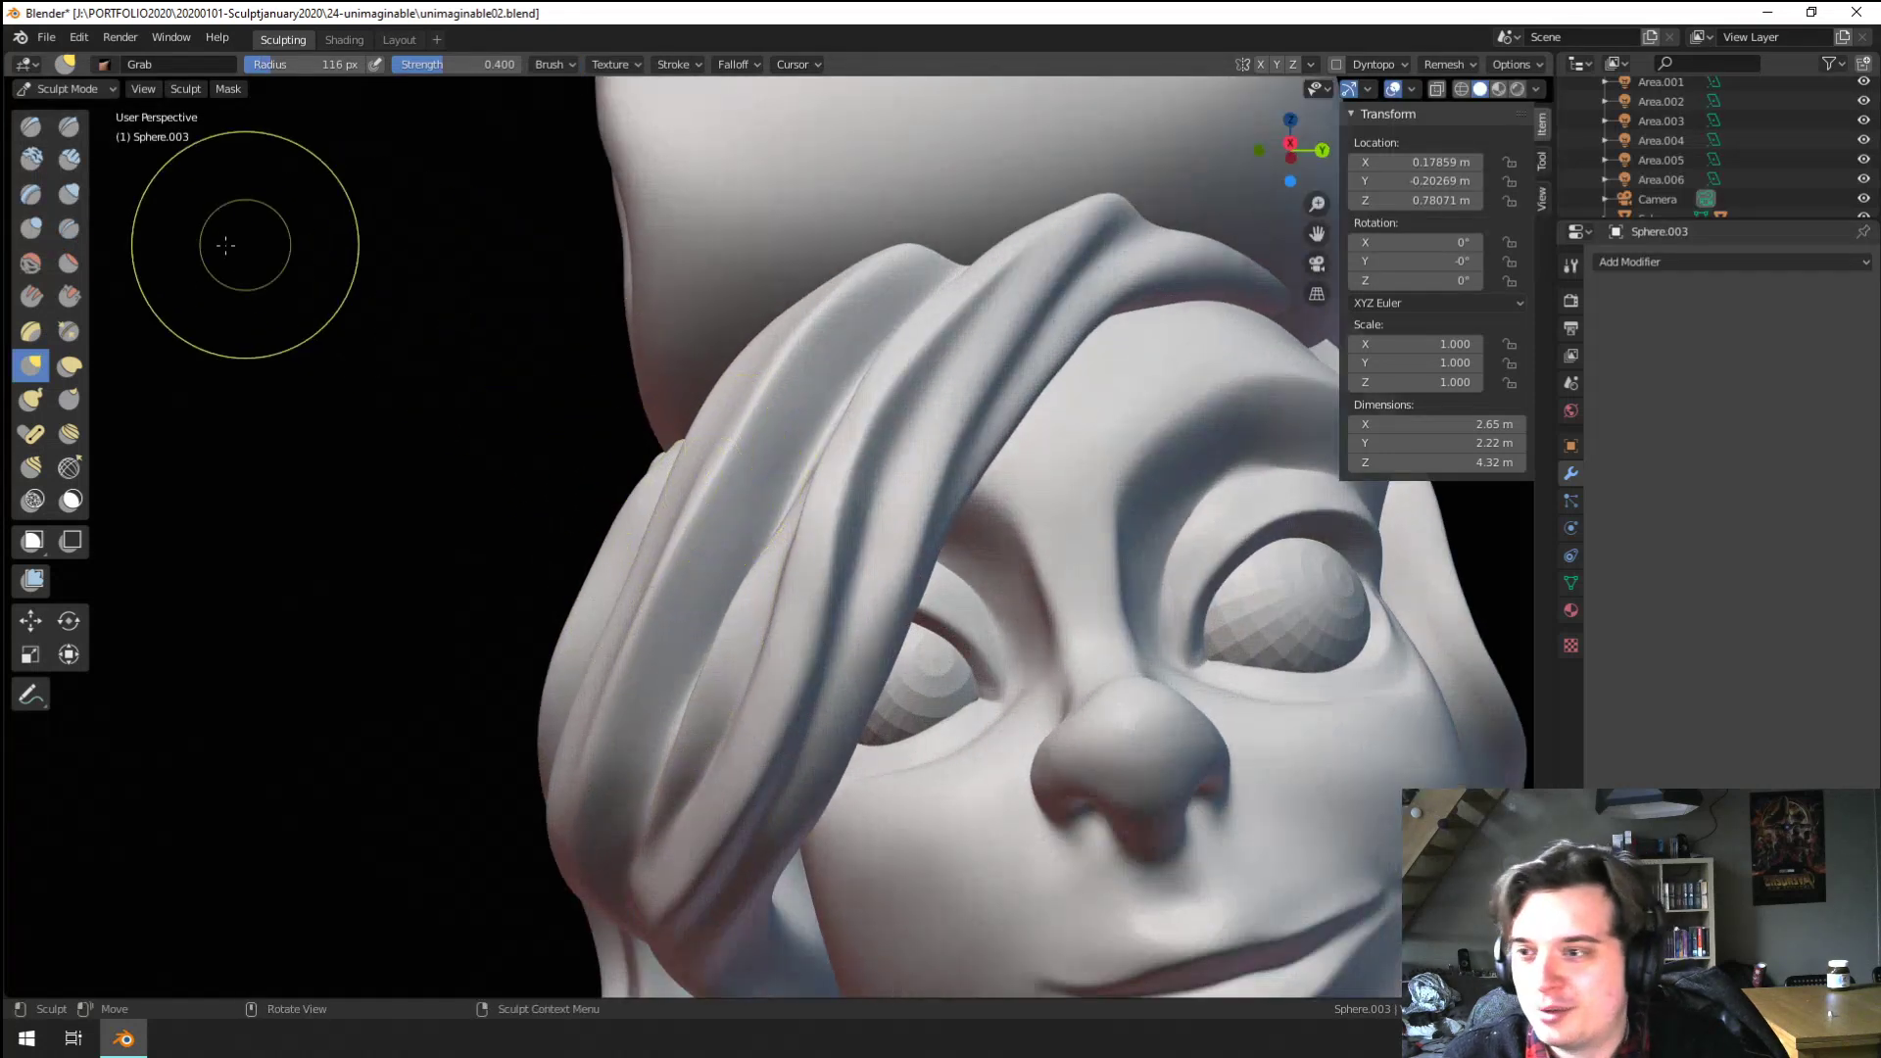
left_click(30, 228)
key("f")
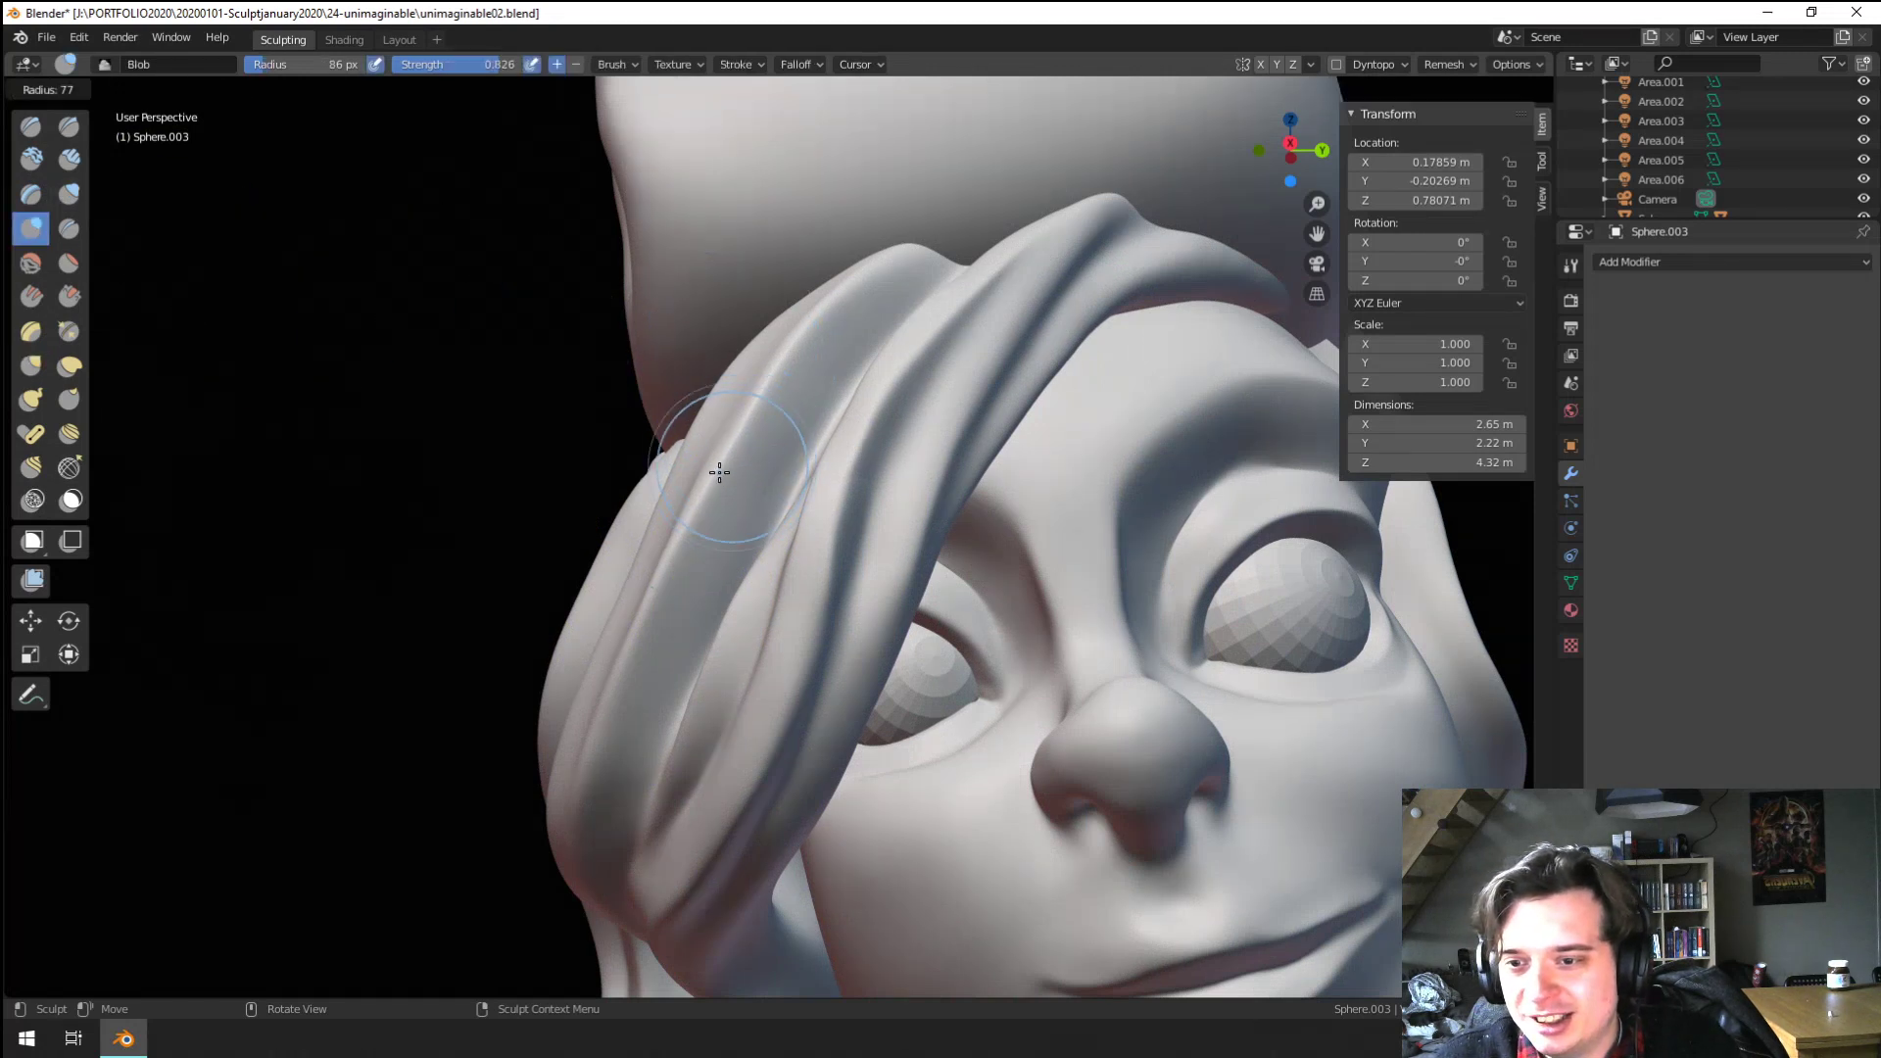
left_click(720, 472)
left_click_drag(708, 504, 637, 818)
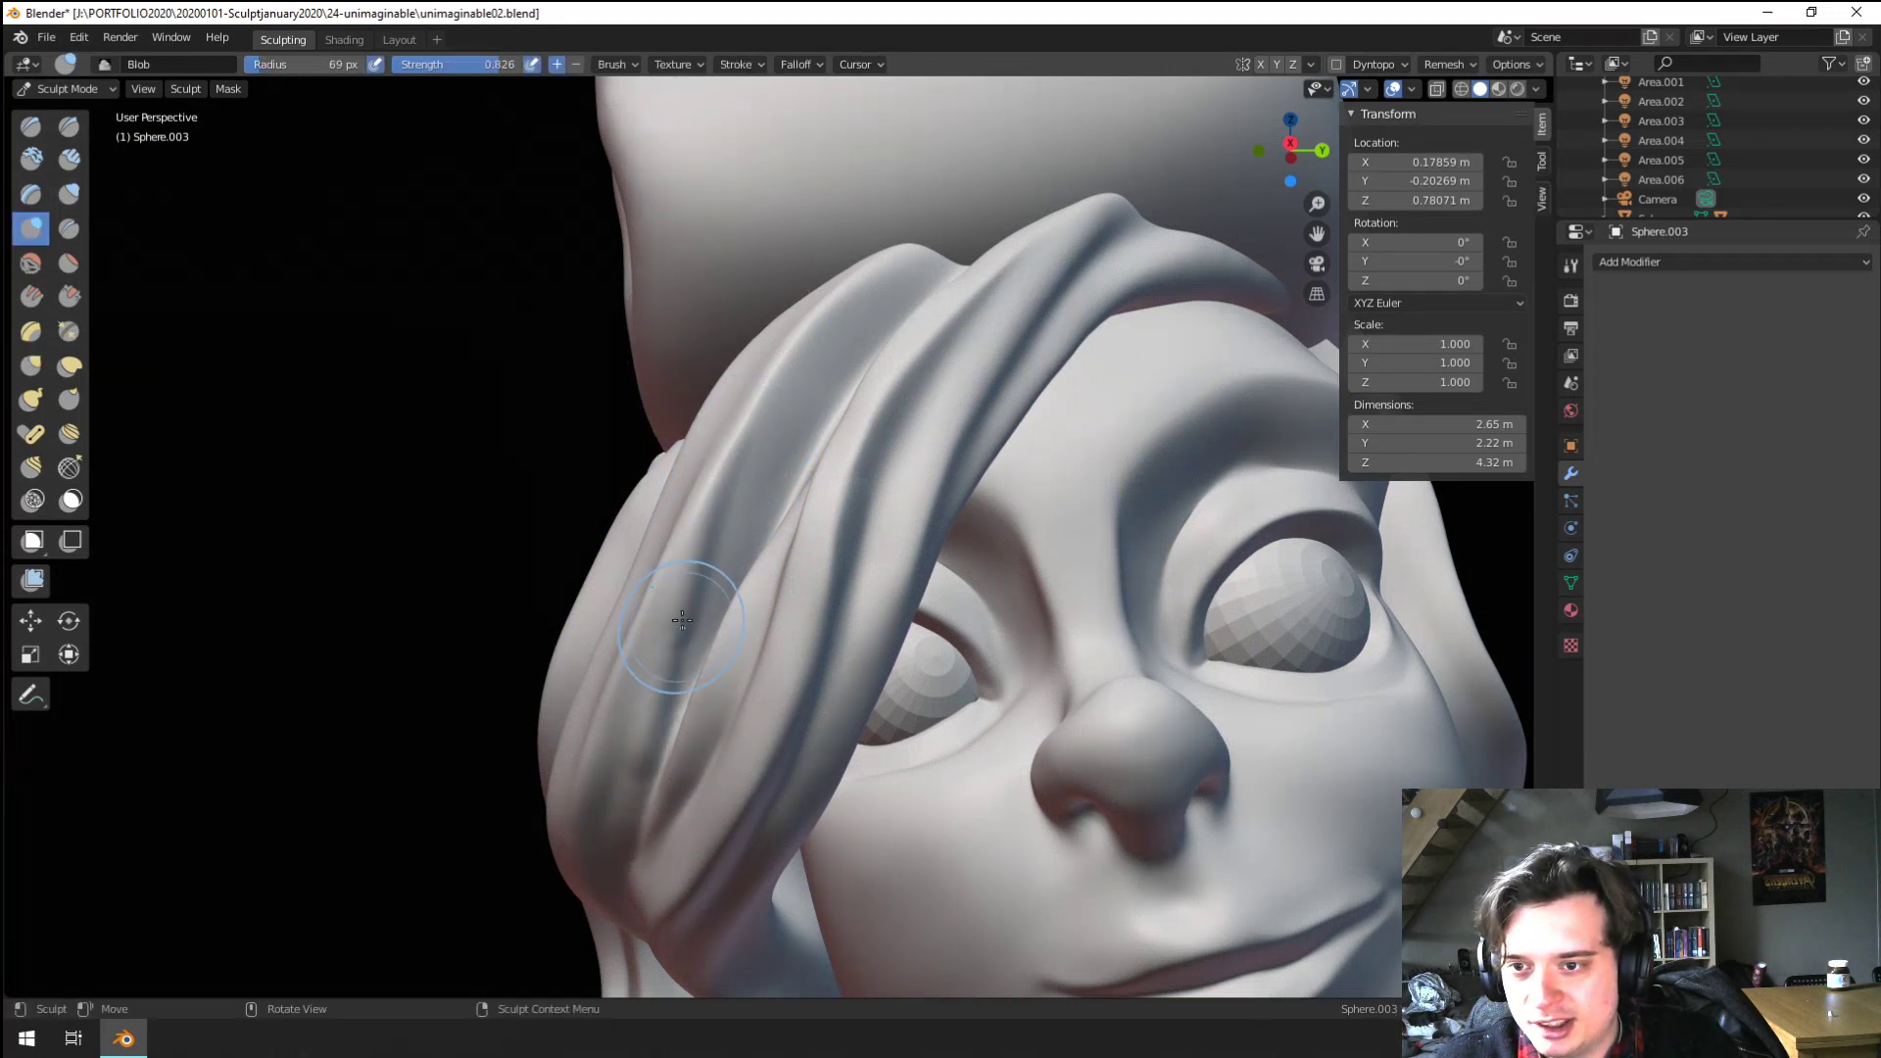
middle_click_drag(682, 620, 705, 715)
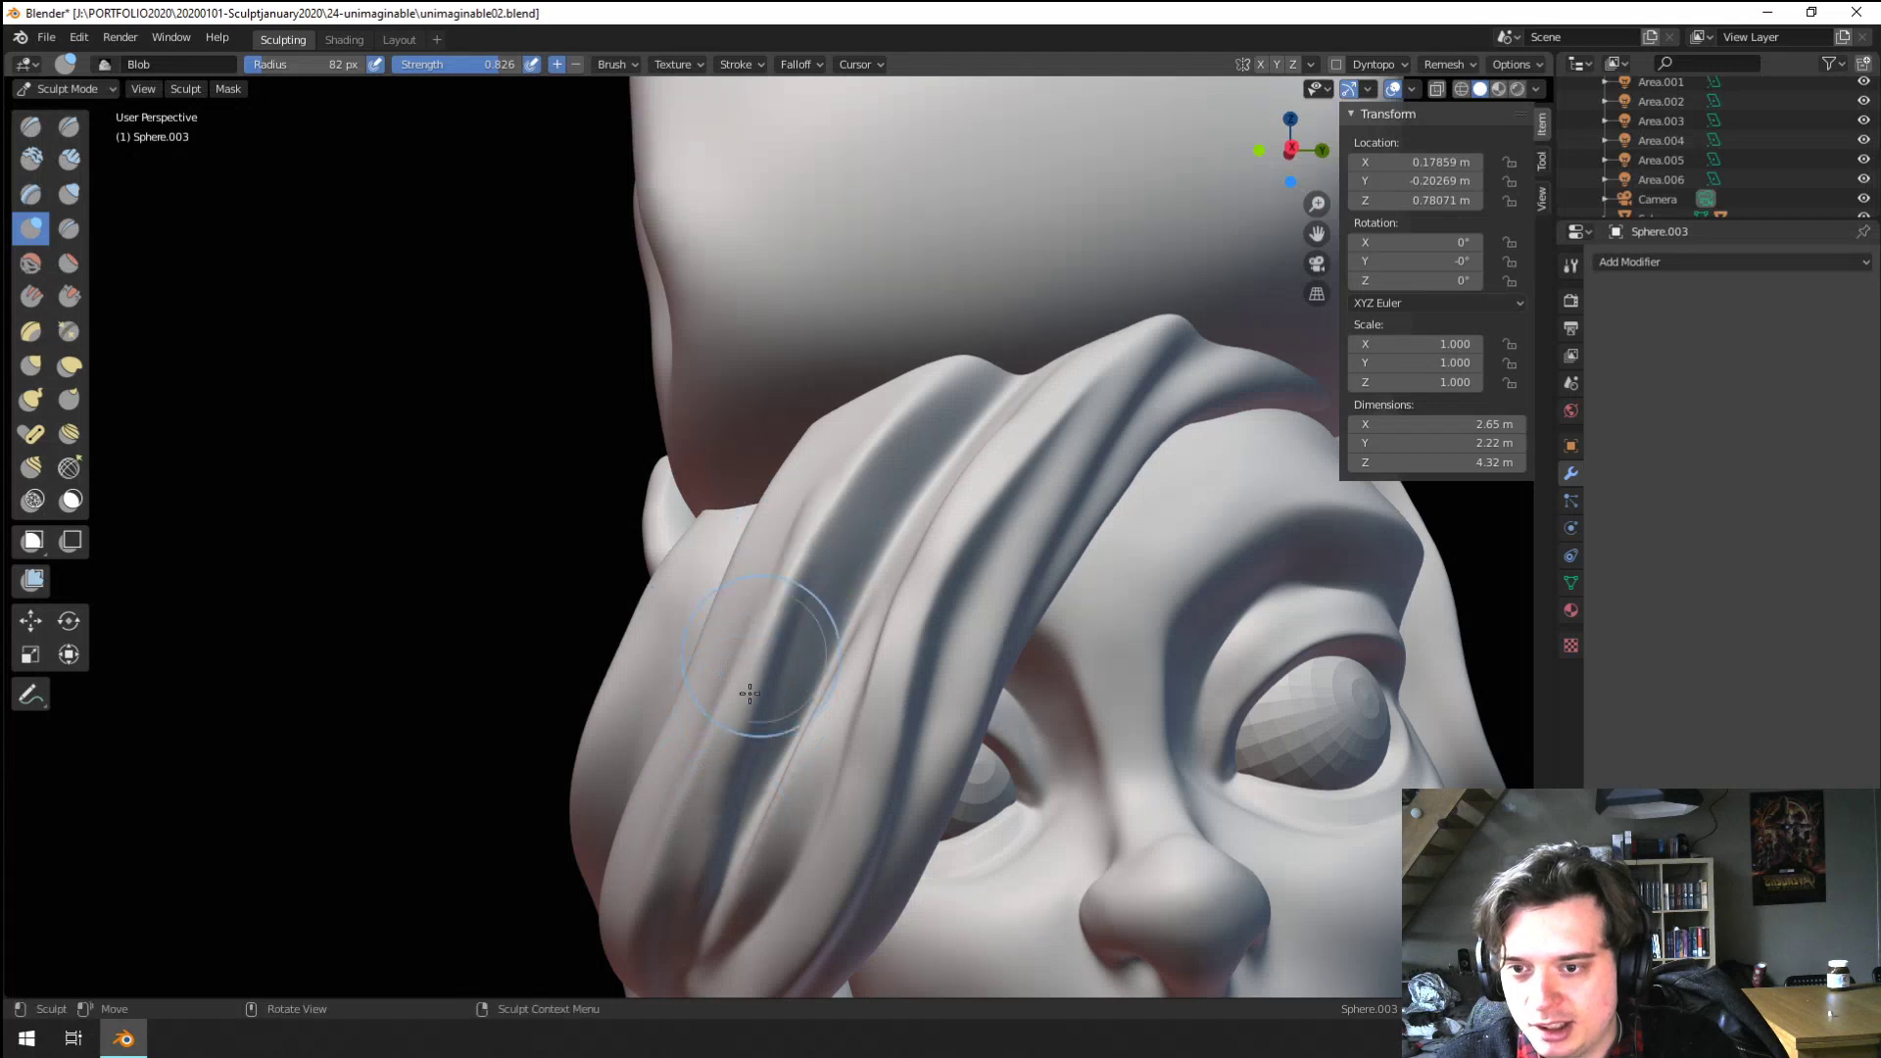
middle_click_drag(778, 672, 868, 495)
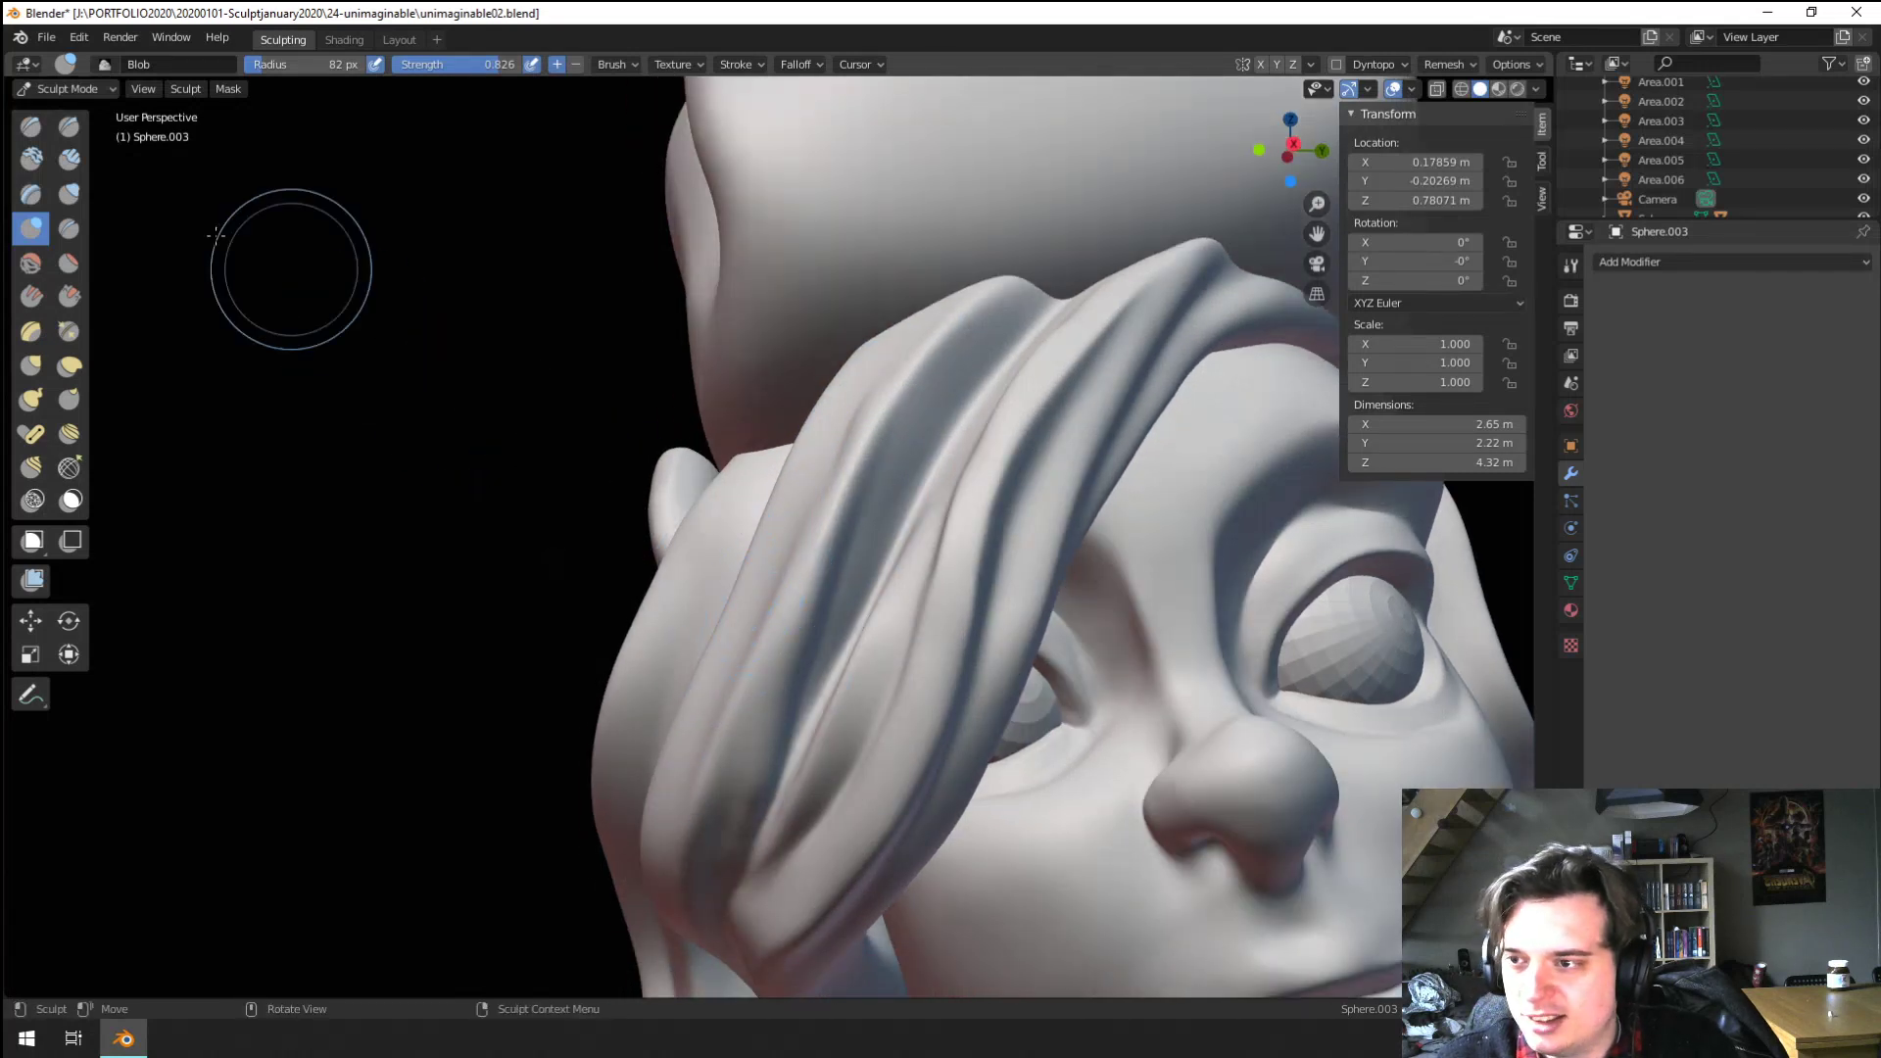
Sharpen the groove beside the new strand on the front lock with the Crease brush at a 72 px radius
key("shift+c")
mouse_move(803, 612)
middle_mouse_down()
mouse_move(735, 621)
mouse_move(691, 671)
mouse_move(693, 768)
middle_mouse_up()
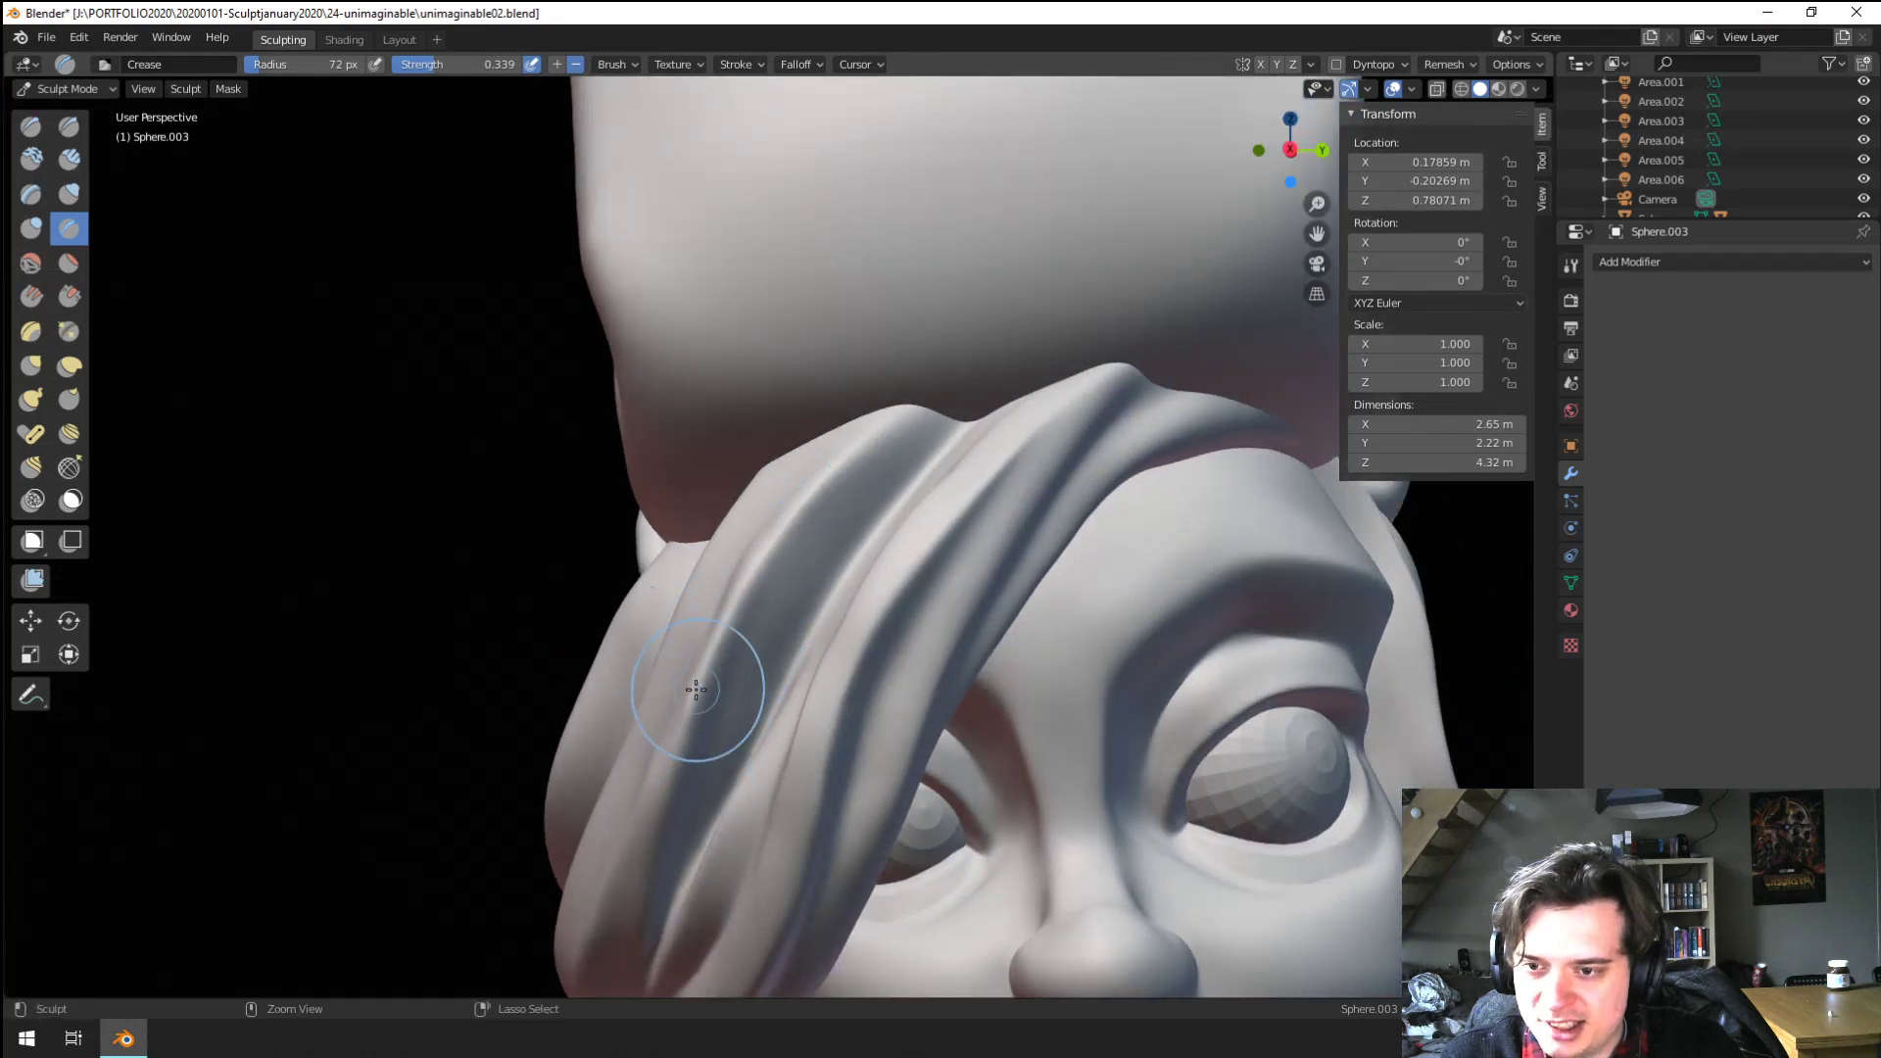
mouse_move(705, 680)
middle_mouse_down()
mouse_move(824, 486)
mouse_move(632, 774)
middle_mouse_up()
mouse_move(676, 686)
middle_mouse_down()
mouse_move(685, 517)
mouse_move(761, 597)
mouse_move(882, 533)
mouse_move(814, 533)
middle_mouse_up()
Enlarge the Crease brush radius to 500 px
left_click(70, 257)
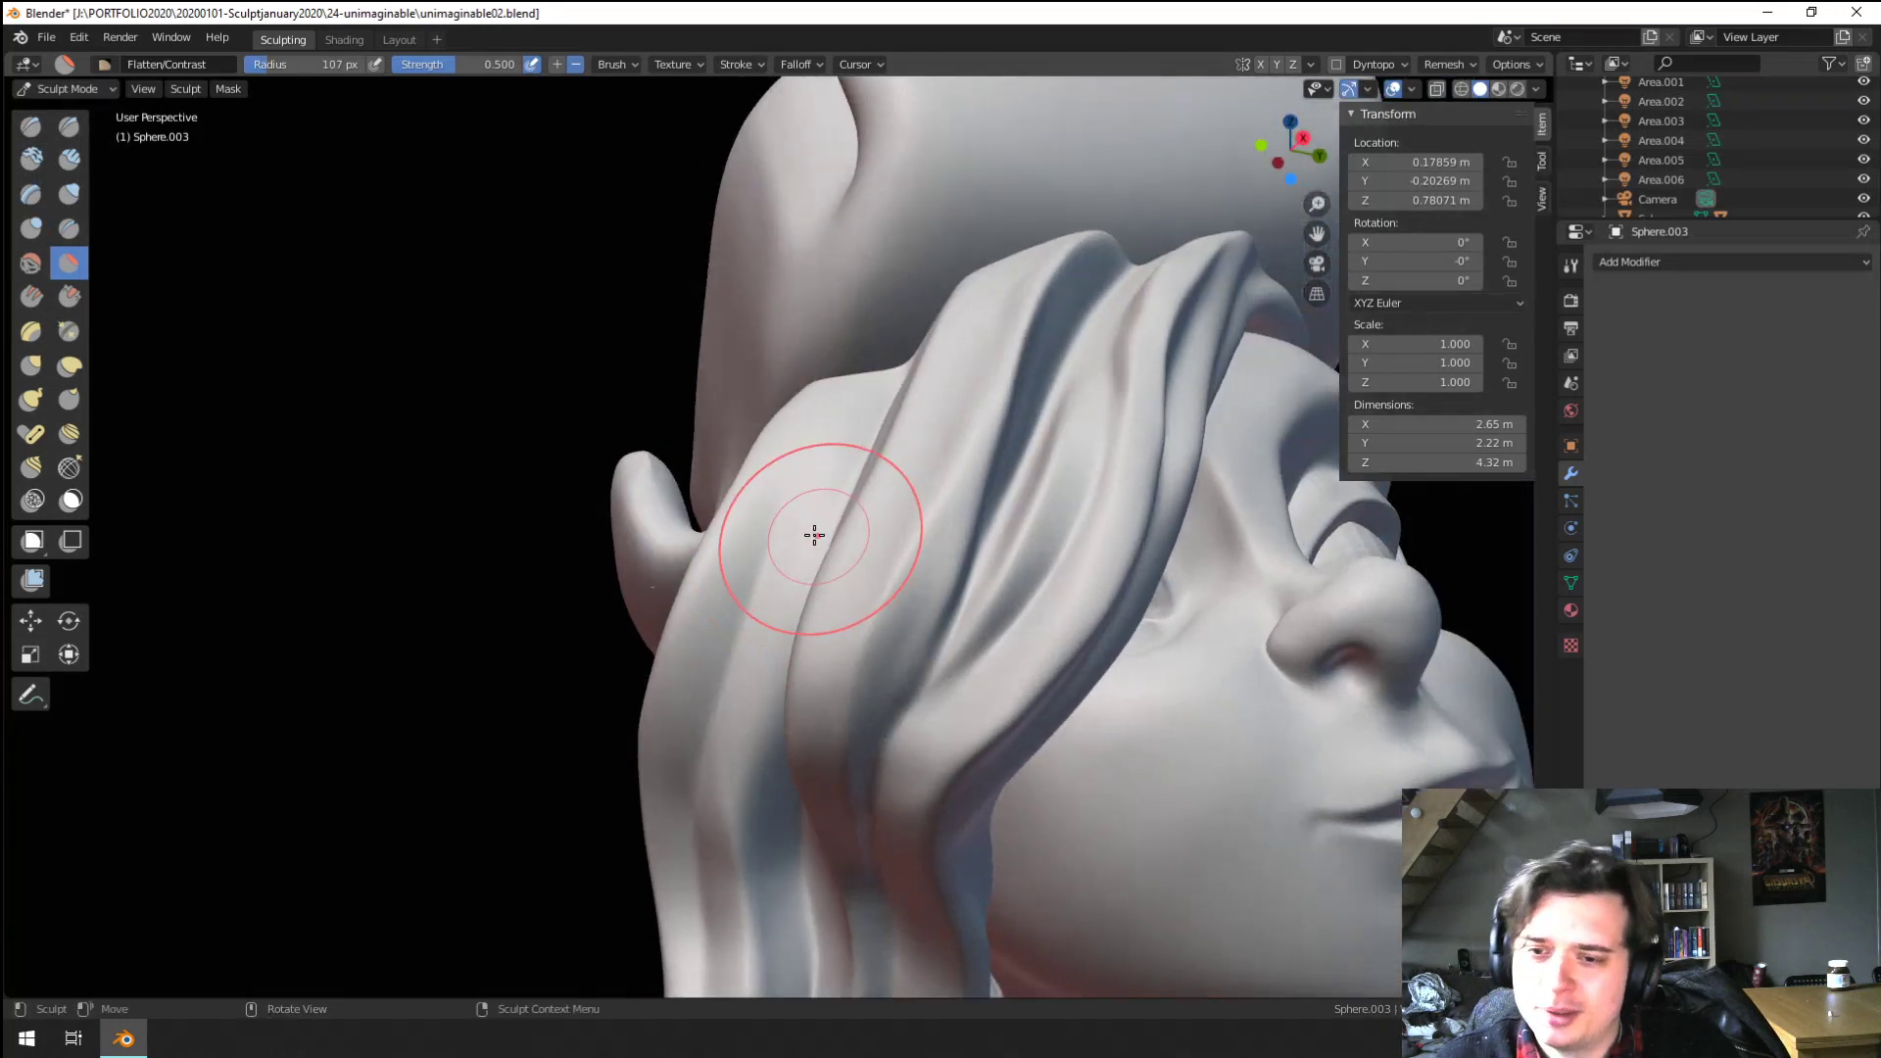
key("bracketright")
key("bracketright")
key("bracketright")
key("bracketright")
key("bracketright")
key("bracketright")
key("bracketright")
key("bracketright")
key("bracketright")
key("bracketright")
key("bracketright")
key("bracketright")
key("bracketright")
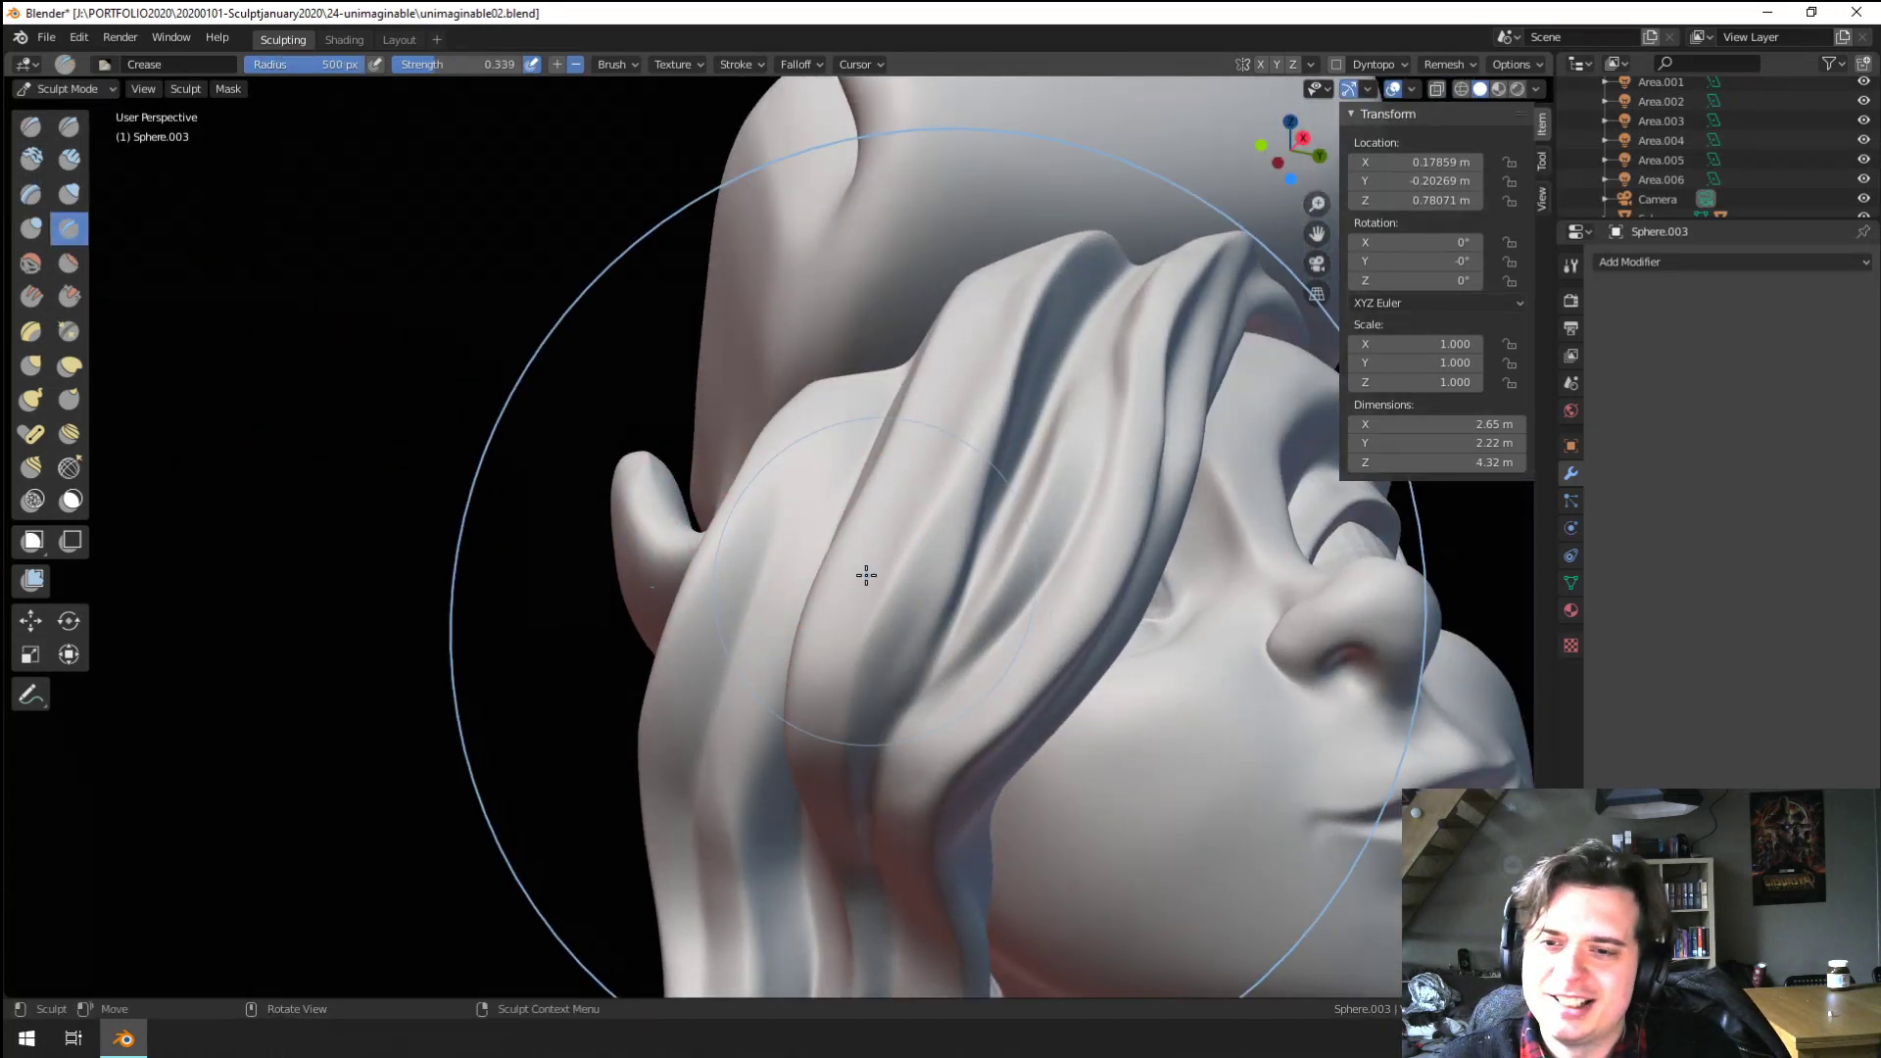
Crease the outer strand of the front lock down past its bend with a 127 px brush radius
key("bracketleft")
key("bracketleft")
key("bracketleft")
key("bracketleft")
key("bracketleft")
key("bracketleft")
key("bracketleft")
key("bracketleft")
key("bracketleft")
key("bracketleft")
key("bracketleft")
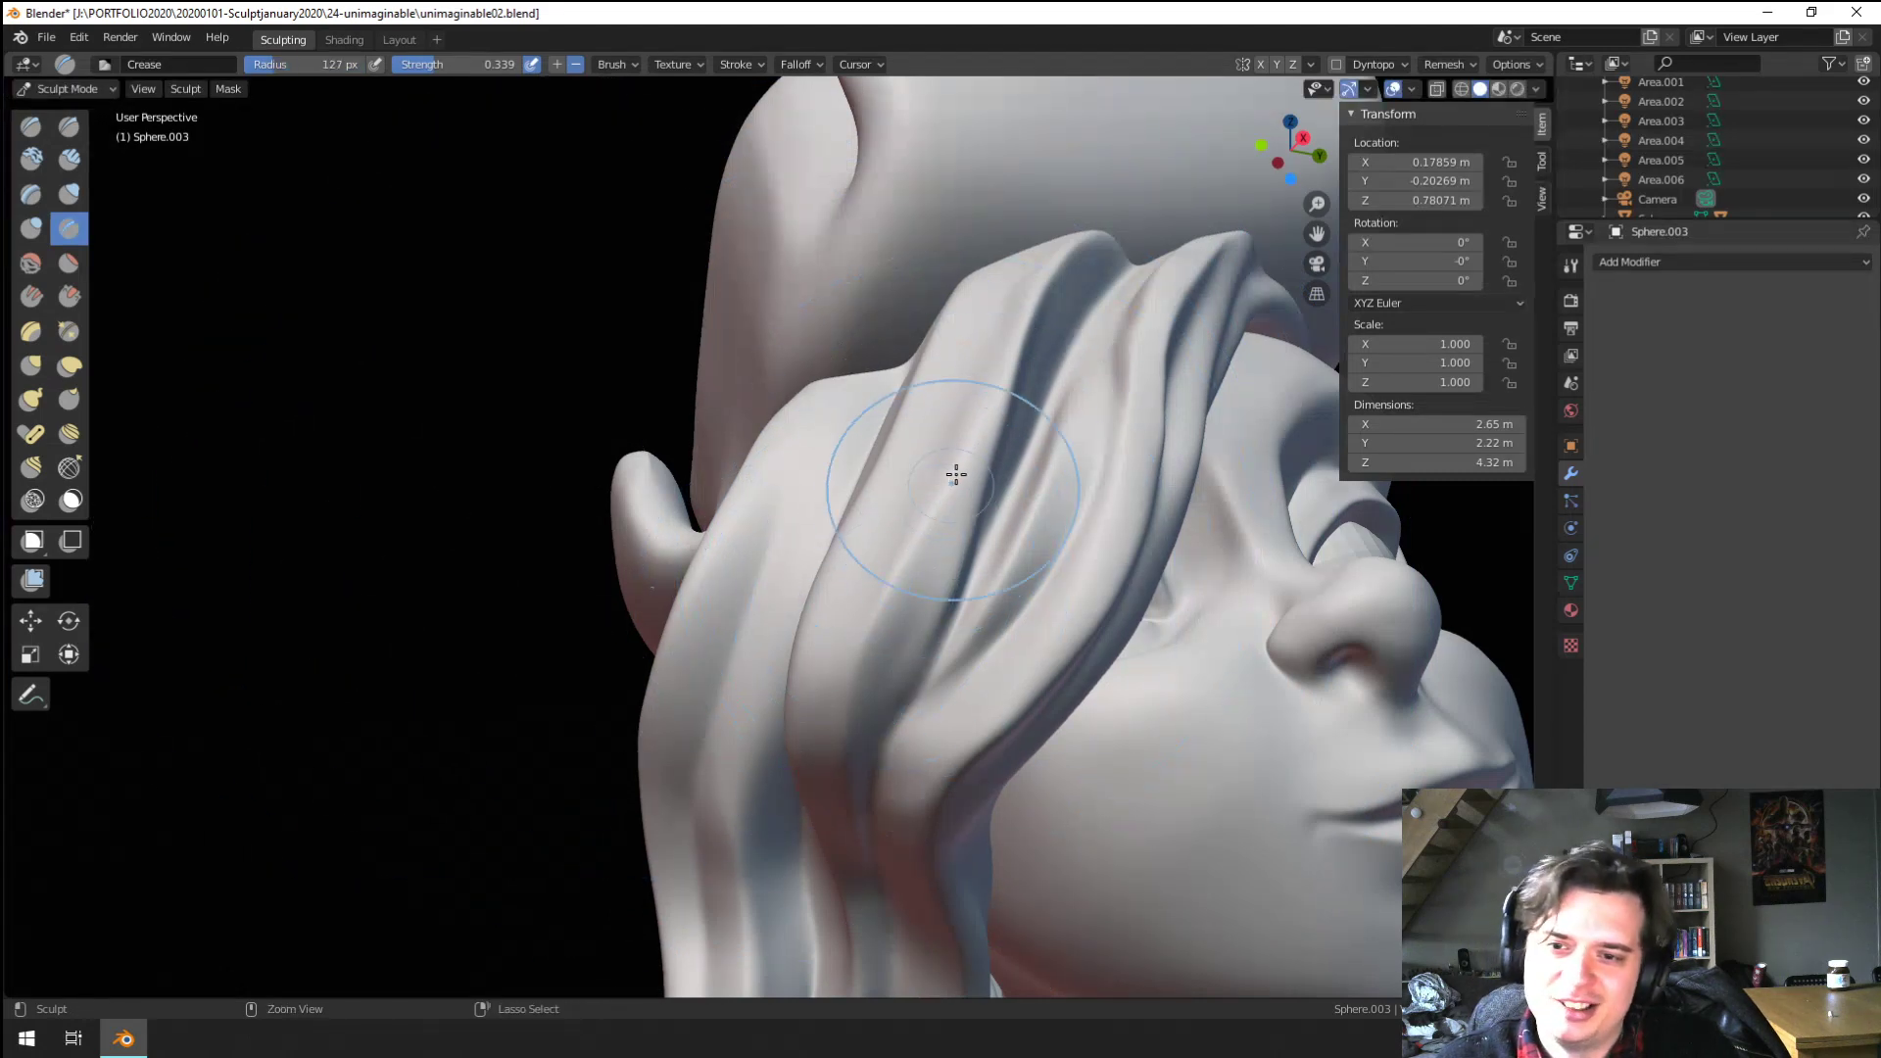
left_click_drag(953, 474, 874, 710)
middle_click_drag(874, 710, 877, 637)
left_click_drag(875, 618, 855, 627)
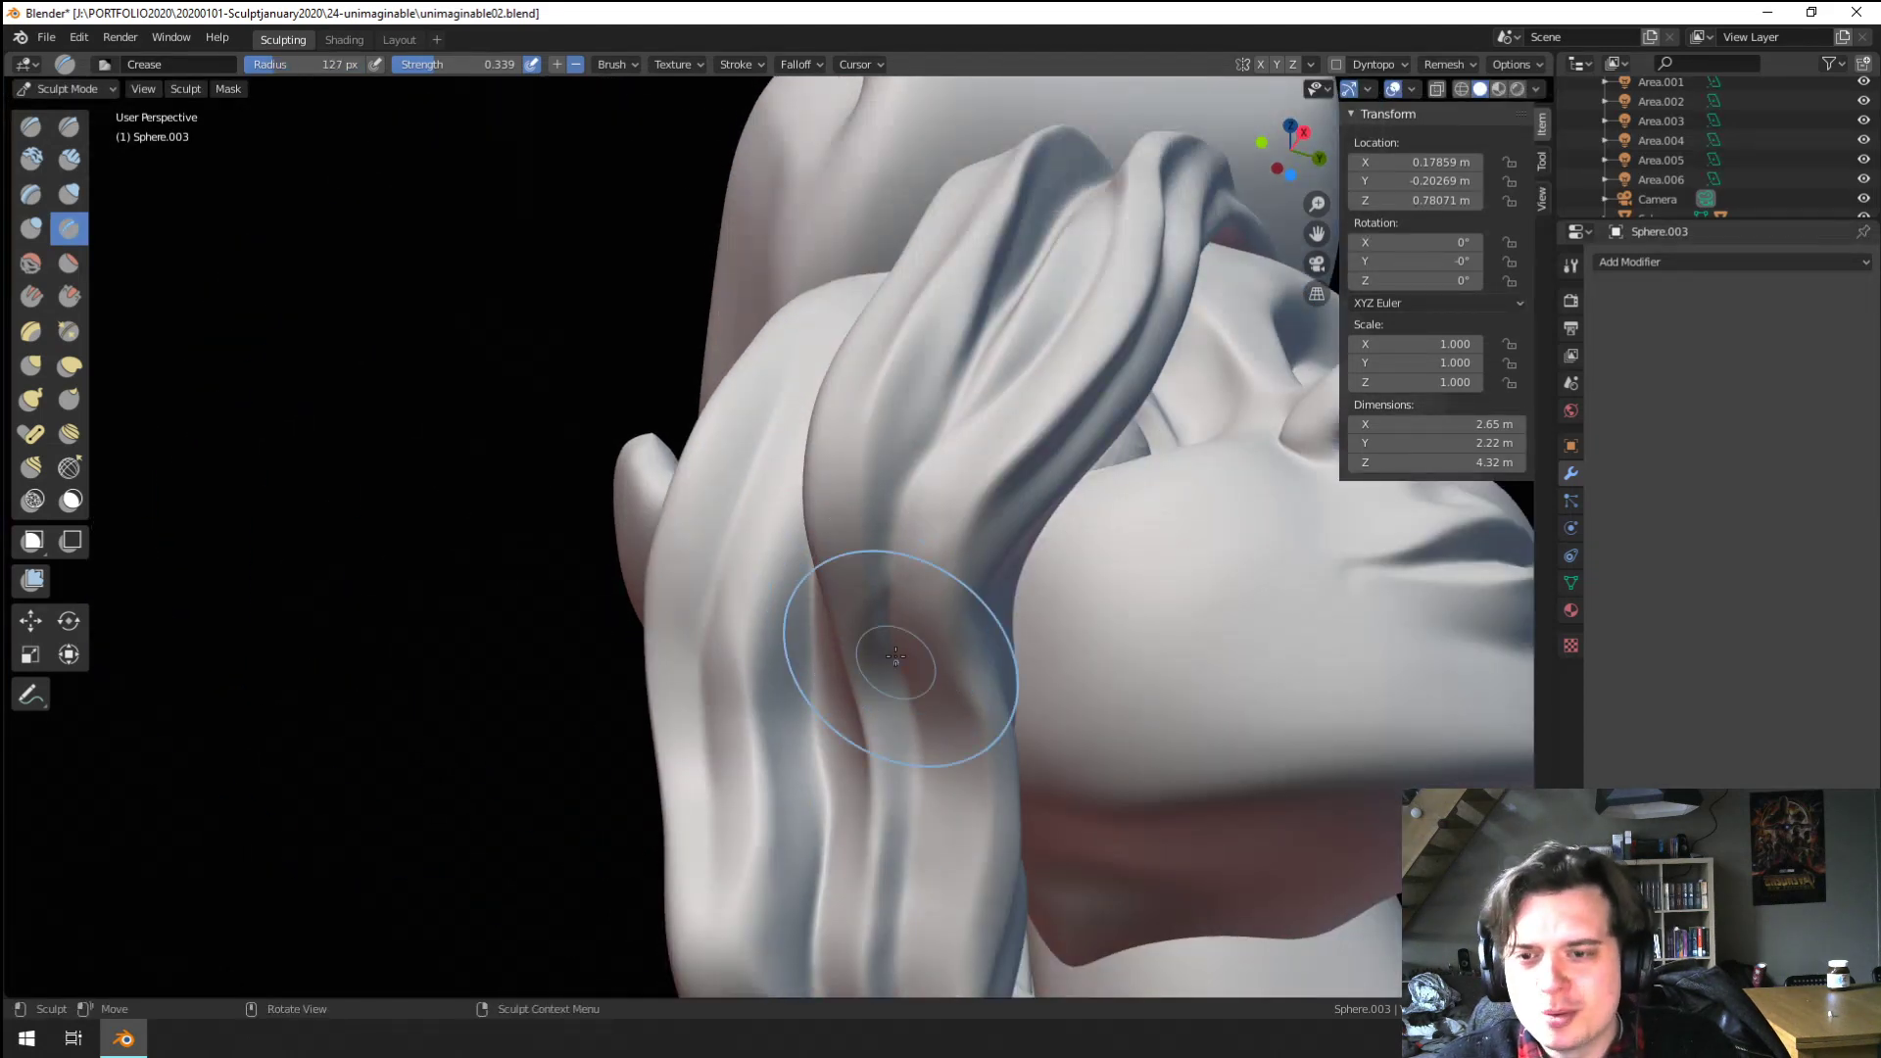
Deepen the groove along the front lock's outer strand above its bend with the Crease brush
middle_click_drag(882, 651, 923, 713)
left_click_drag(1021, 494, 970, 627)
left_click_drag(1027, 472, 921, 710)
Crease fine grooves down from the top of the front lock's rear strand with brush radii of 76 and 70 px
mouse_move(867, 753)
middle_mouse_down("ctrl")
mouse_move(857, 791)
mouse_move(867, 649)
middle_mouse_up("ctrl")
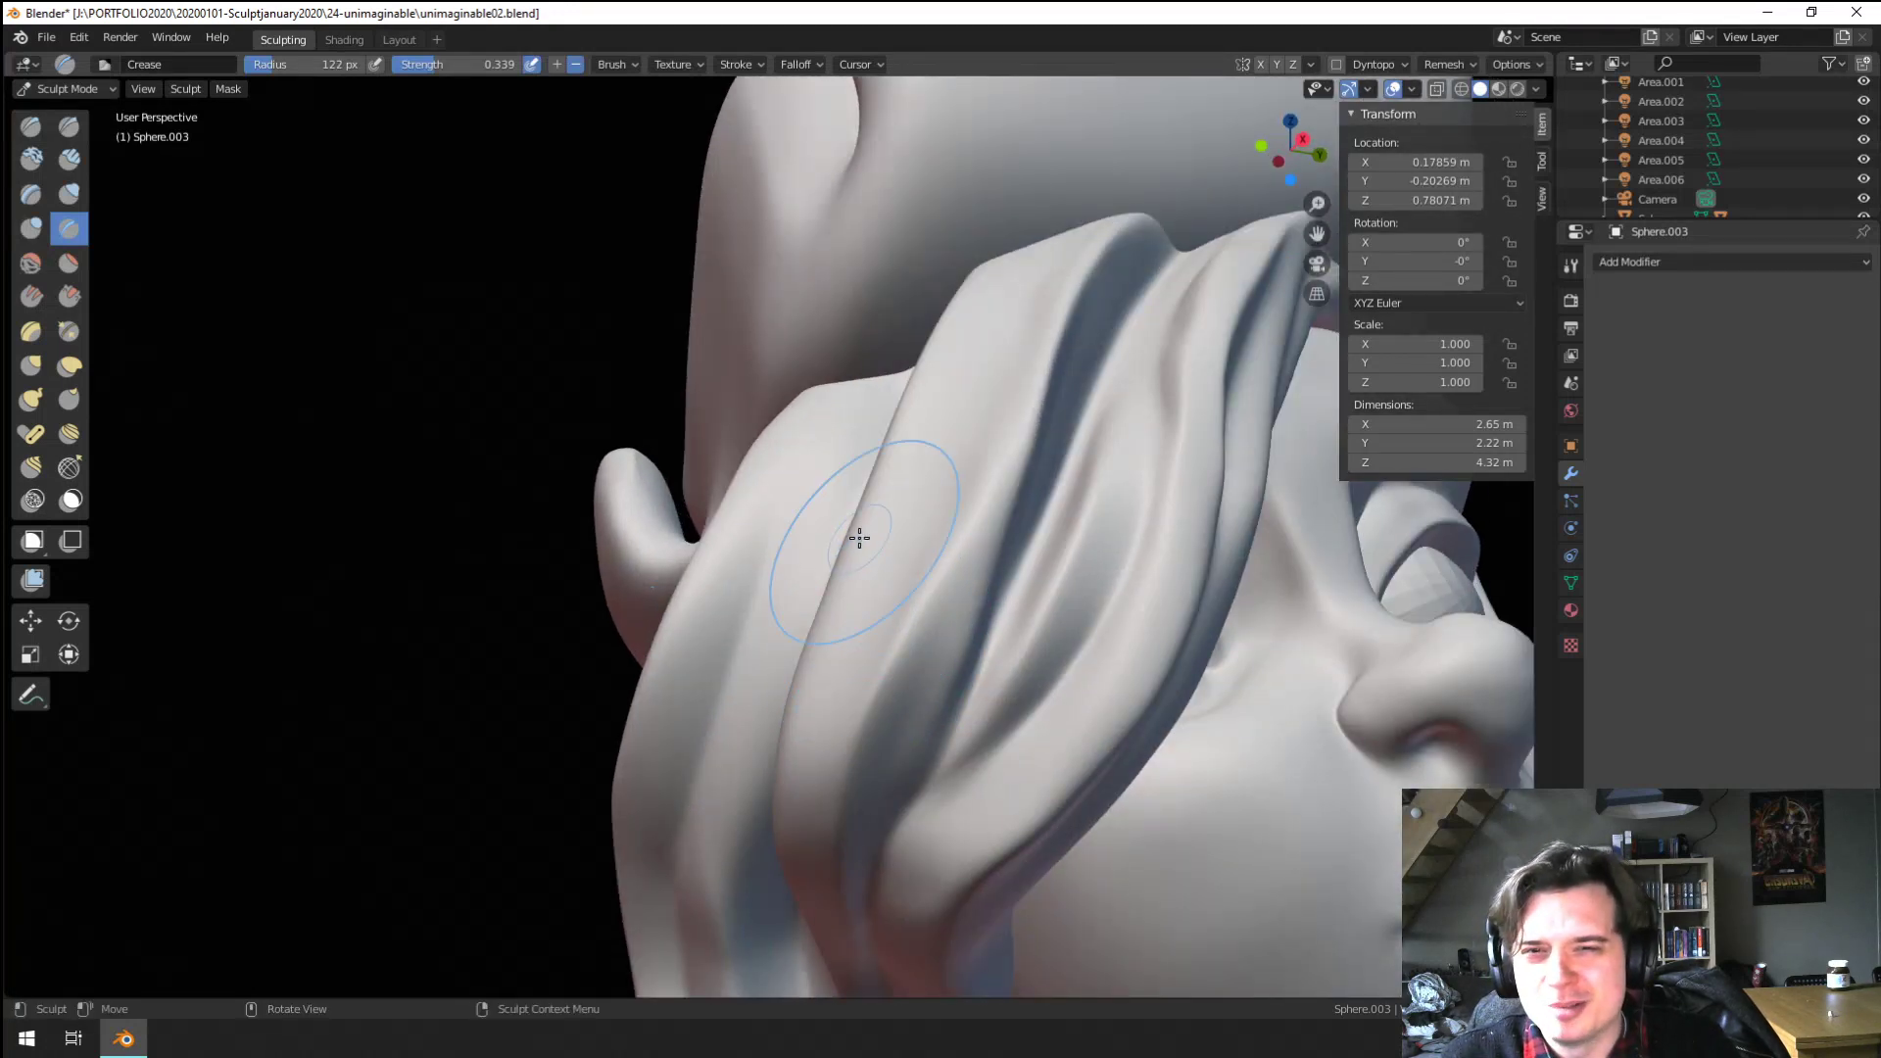
mouse_move(860, 538)
middle_mouse_down()
mouse_move(827, 470)
mouse_move(829, 563)
middle_mouse_up()
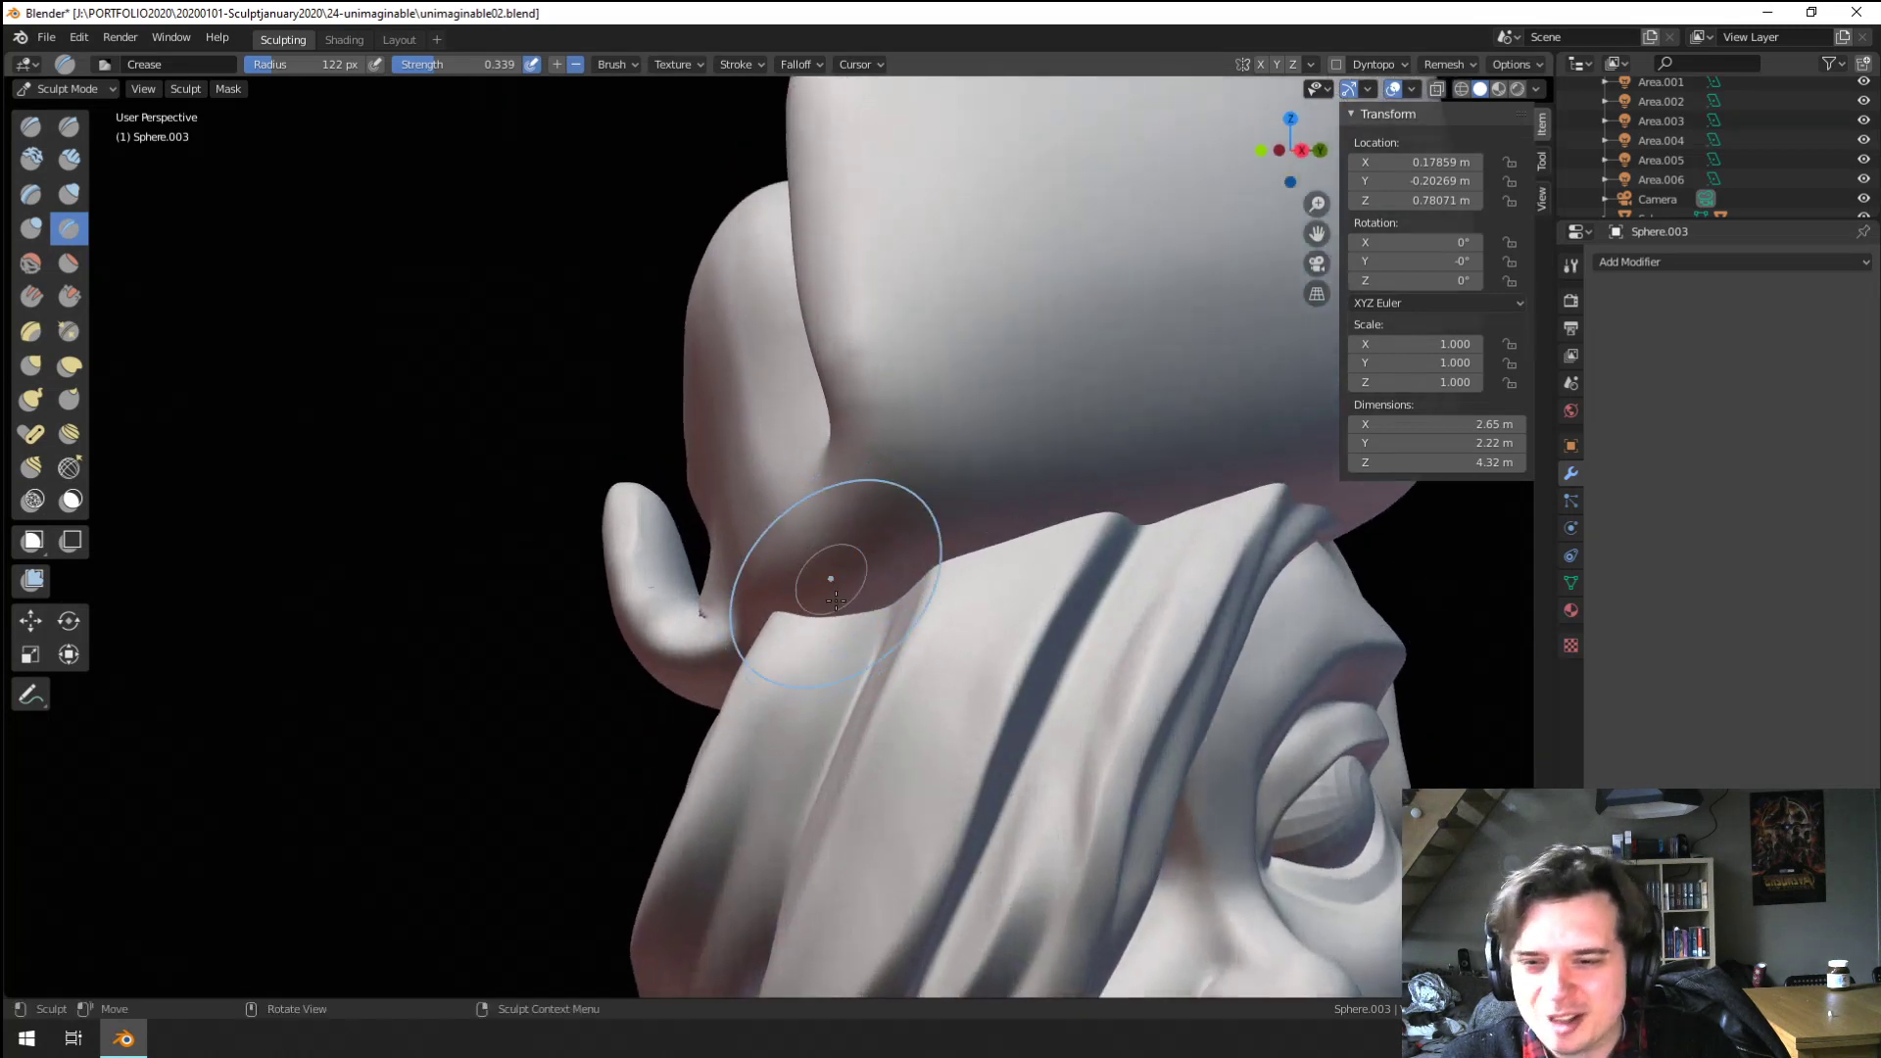
key("f")
left_click(823, 672)
left_click_drag(977, 549, 939, 652)
left_click_drag(980, 584, 903, 826)
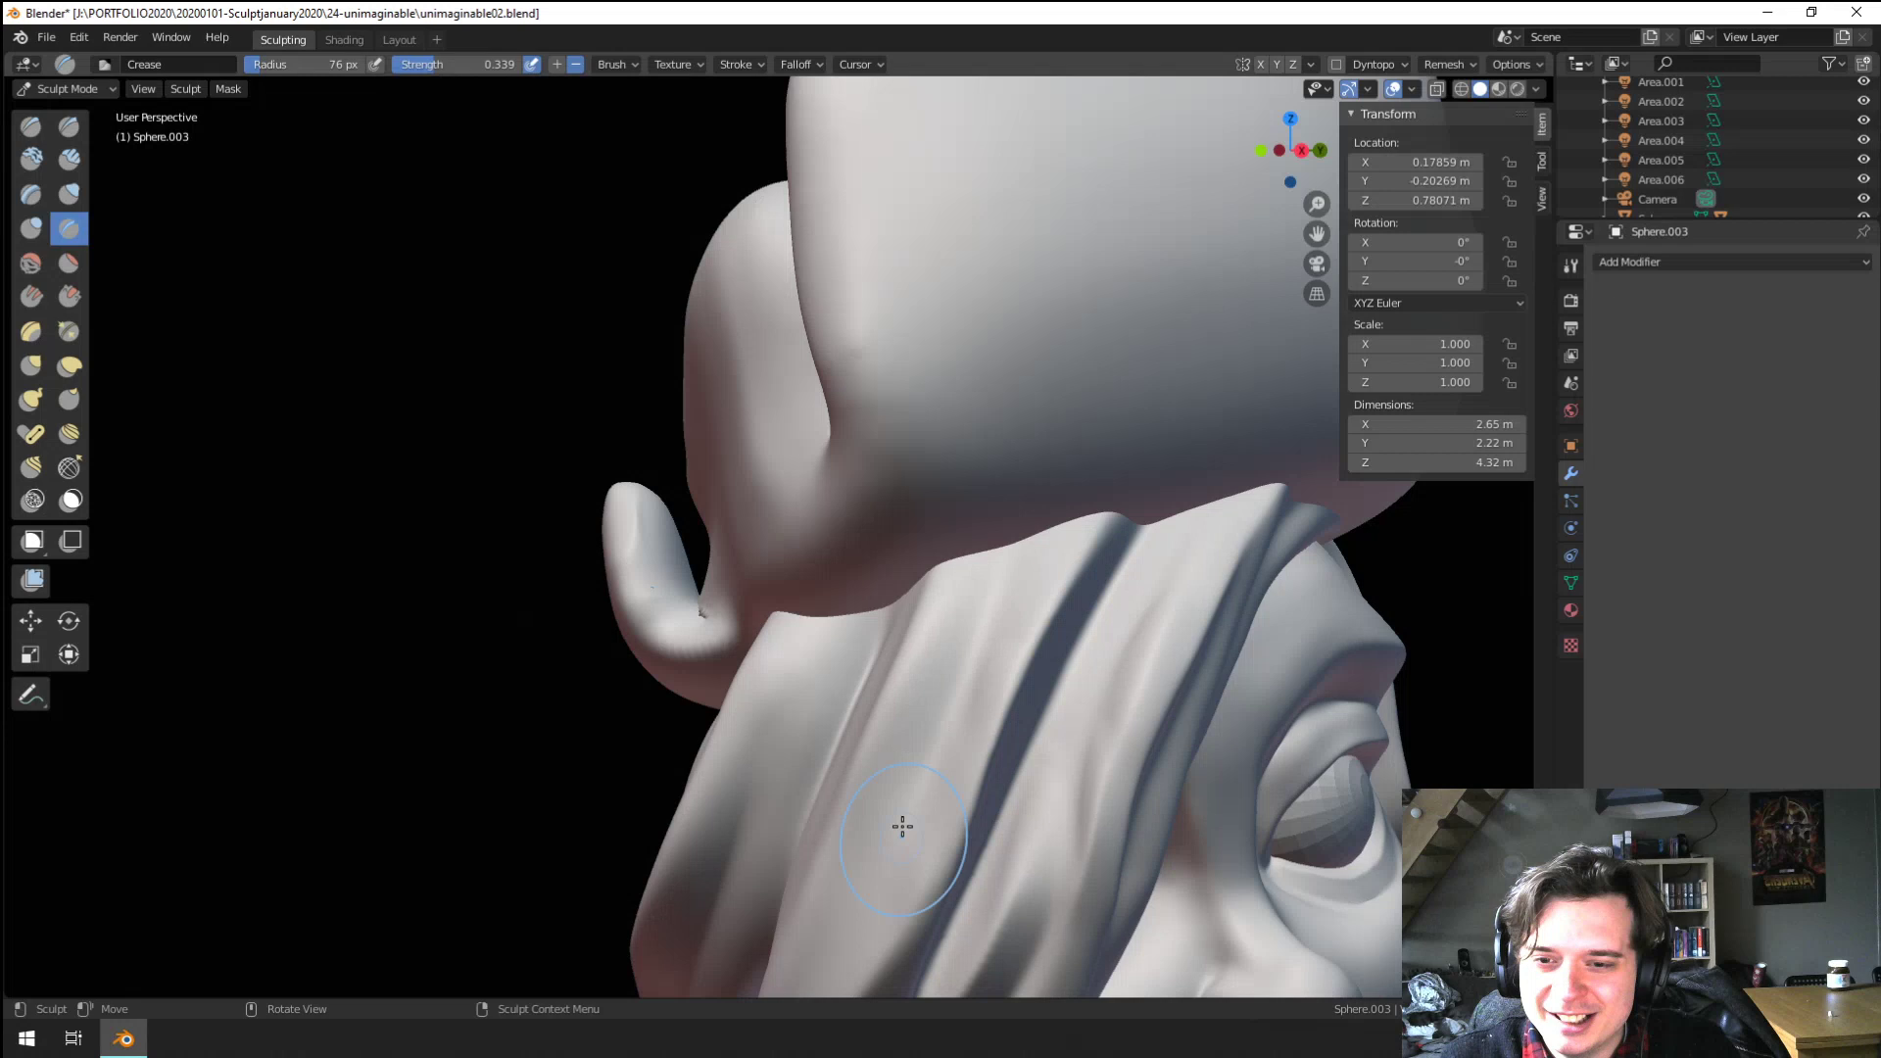
key("f")
left_click(946, 597)
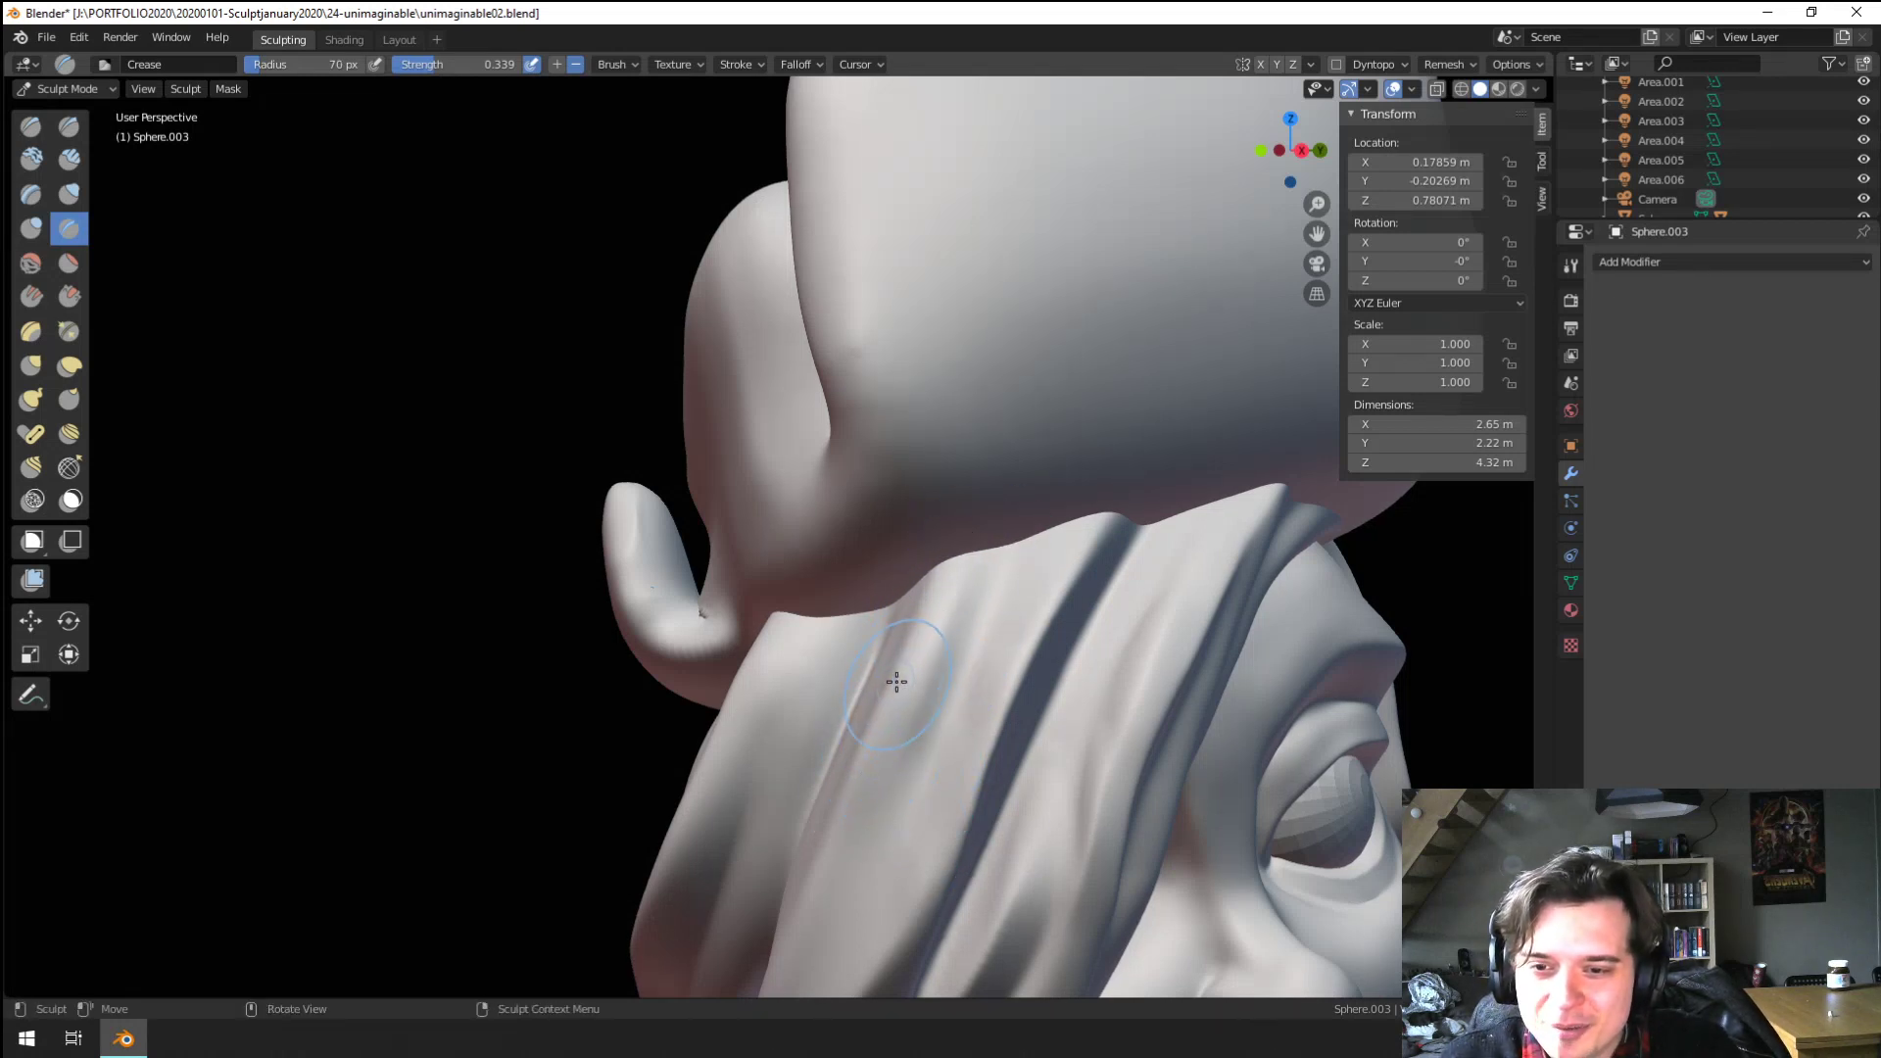
mouse_move(897, 681)
middle_mouse_down()
mouse_move(895, 638)
mouse_move(950, 623)
middle_mouse_up()
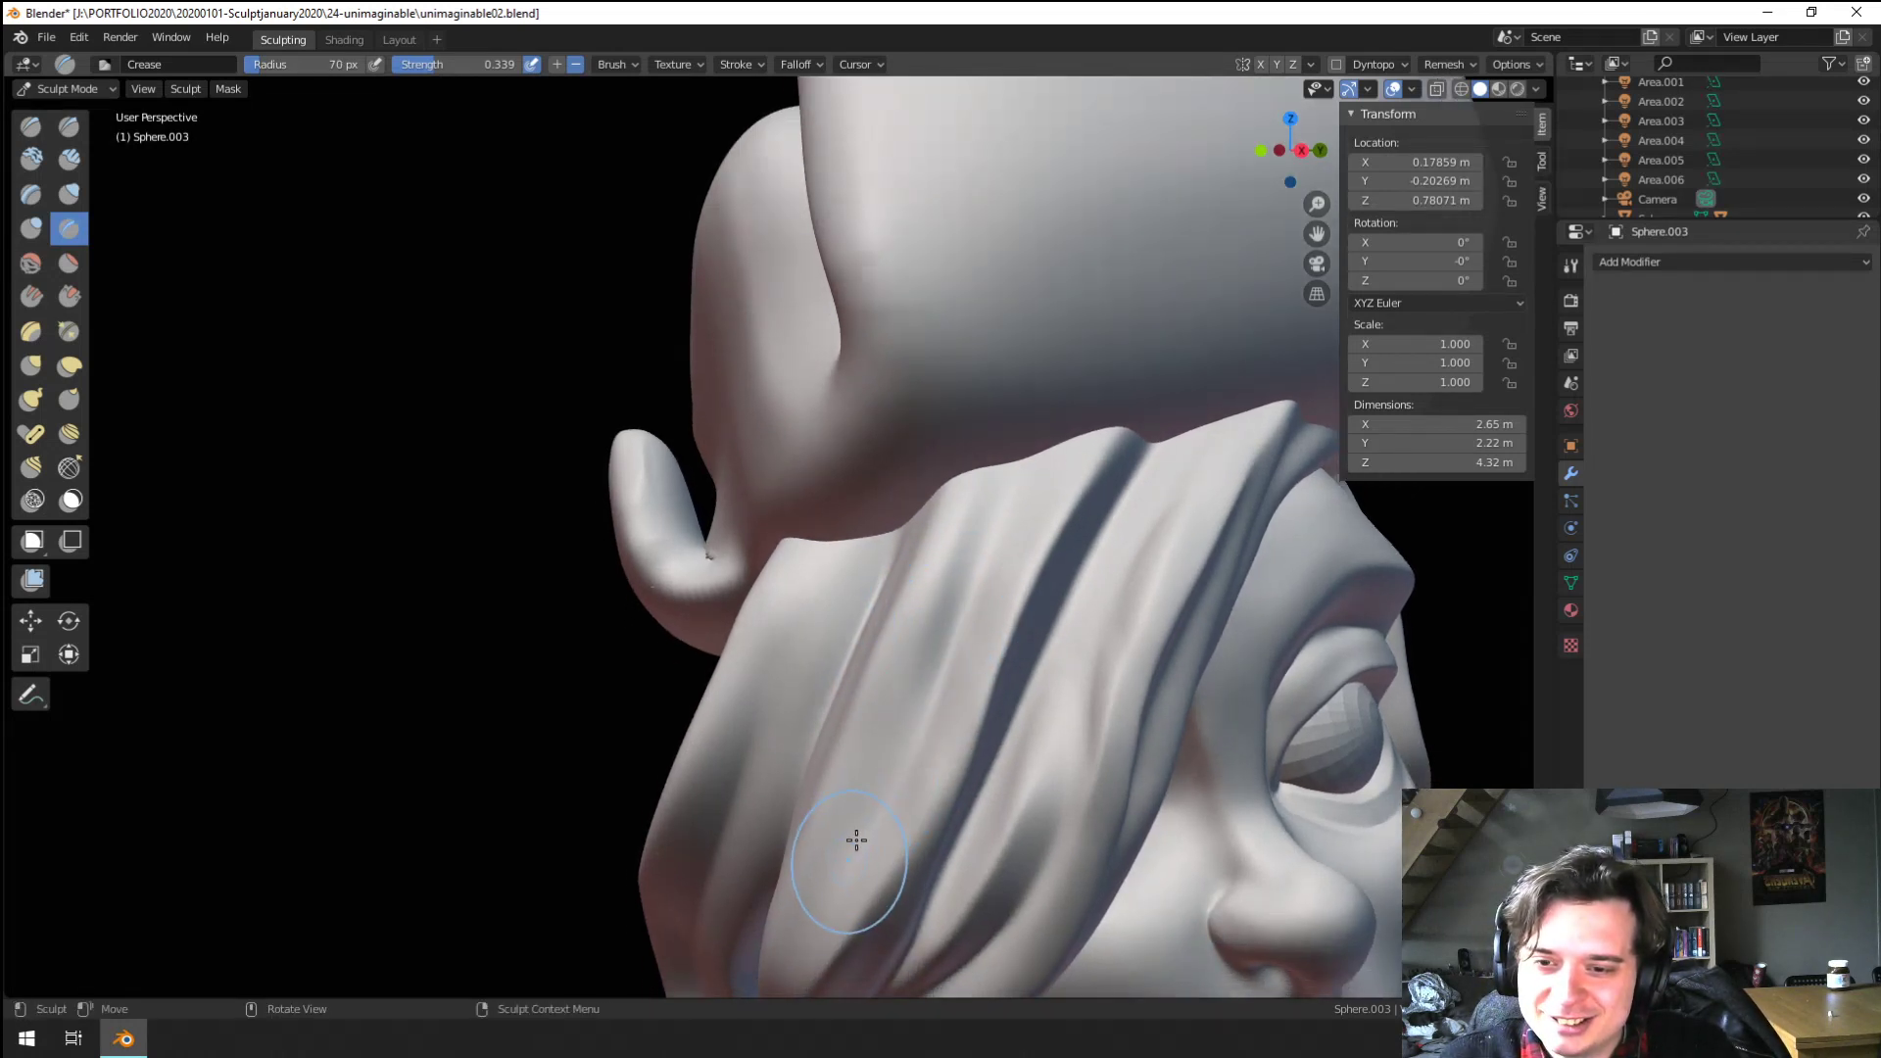
Nudge the side hair behind the front lock toward the face with the Grab brush at a 144 px radius
middle_click_drag(945, 443, 798, 794, "ctrl")
mouse_move(798, 793)
middle_mouse_down()
mouse_move(745, 804)
mouse_move(809, 823)
middle_mouse_up()
middle_click_drag(808, 823, 770, 626, "ctrl")
key("g")
key("f")
left_click(806, 563)
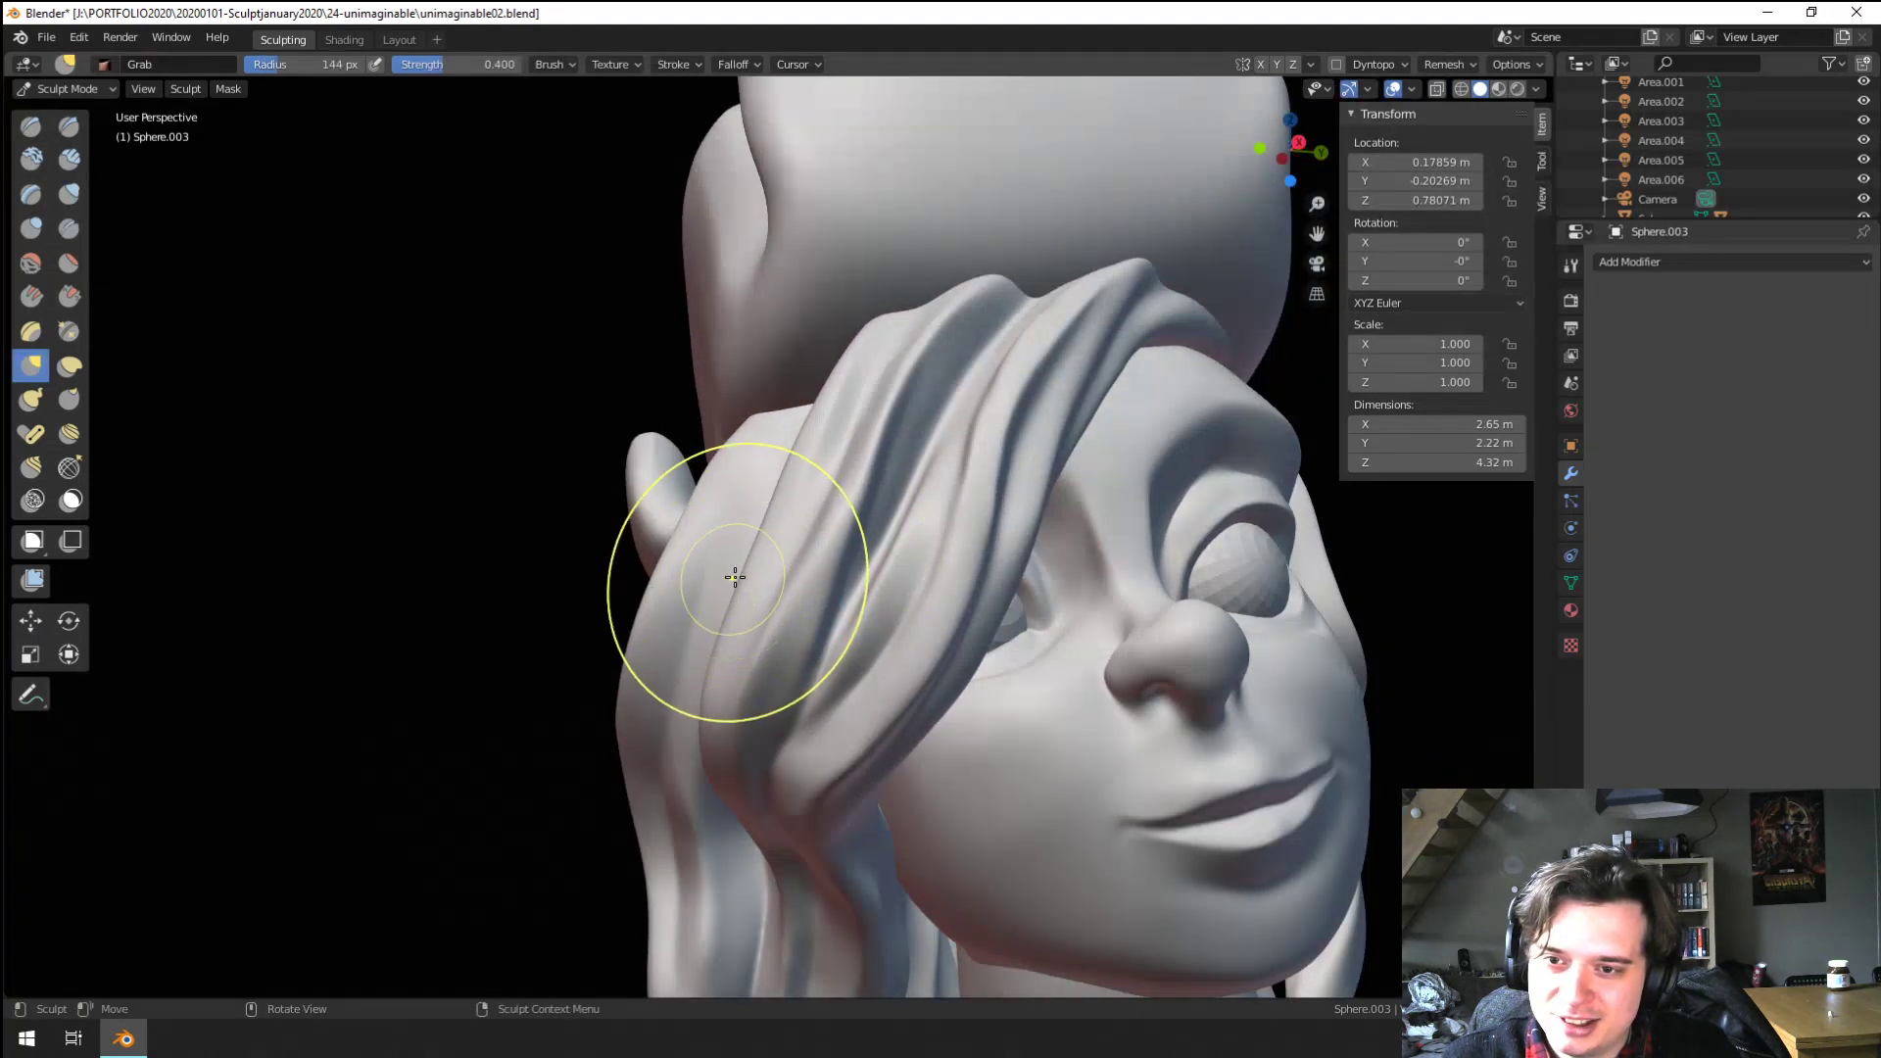
left_click_drag(736, 583, 760, 596)
Reshape the outer contour of the side hair with the Grab brush at radii of 174 and 168 px
middle_click_drag(750, 607, 740, 737, "ctrl")
mouse_move(740, 737)
middle_mouse_down()
mouse_move(685, 714)
mouse_move(760, 720)
middle_mouse_up()
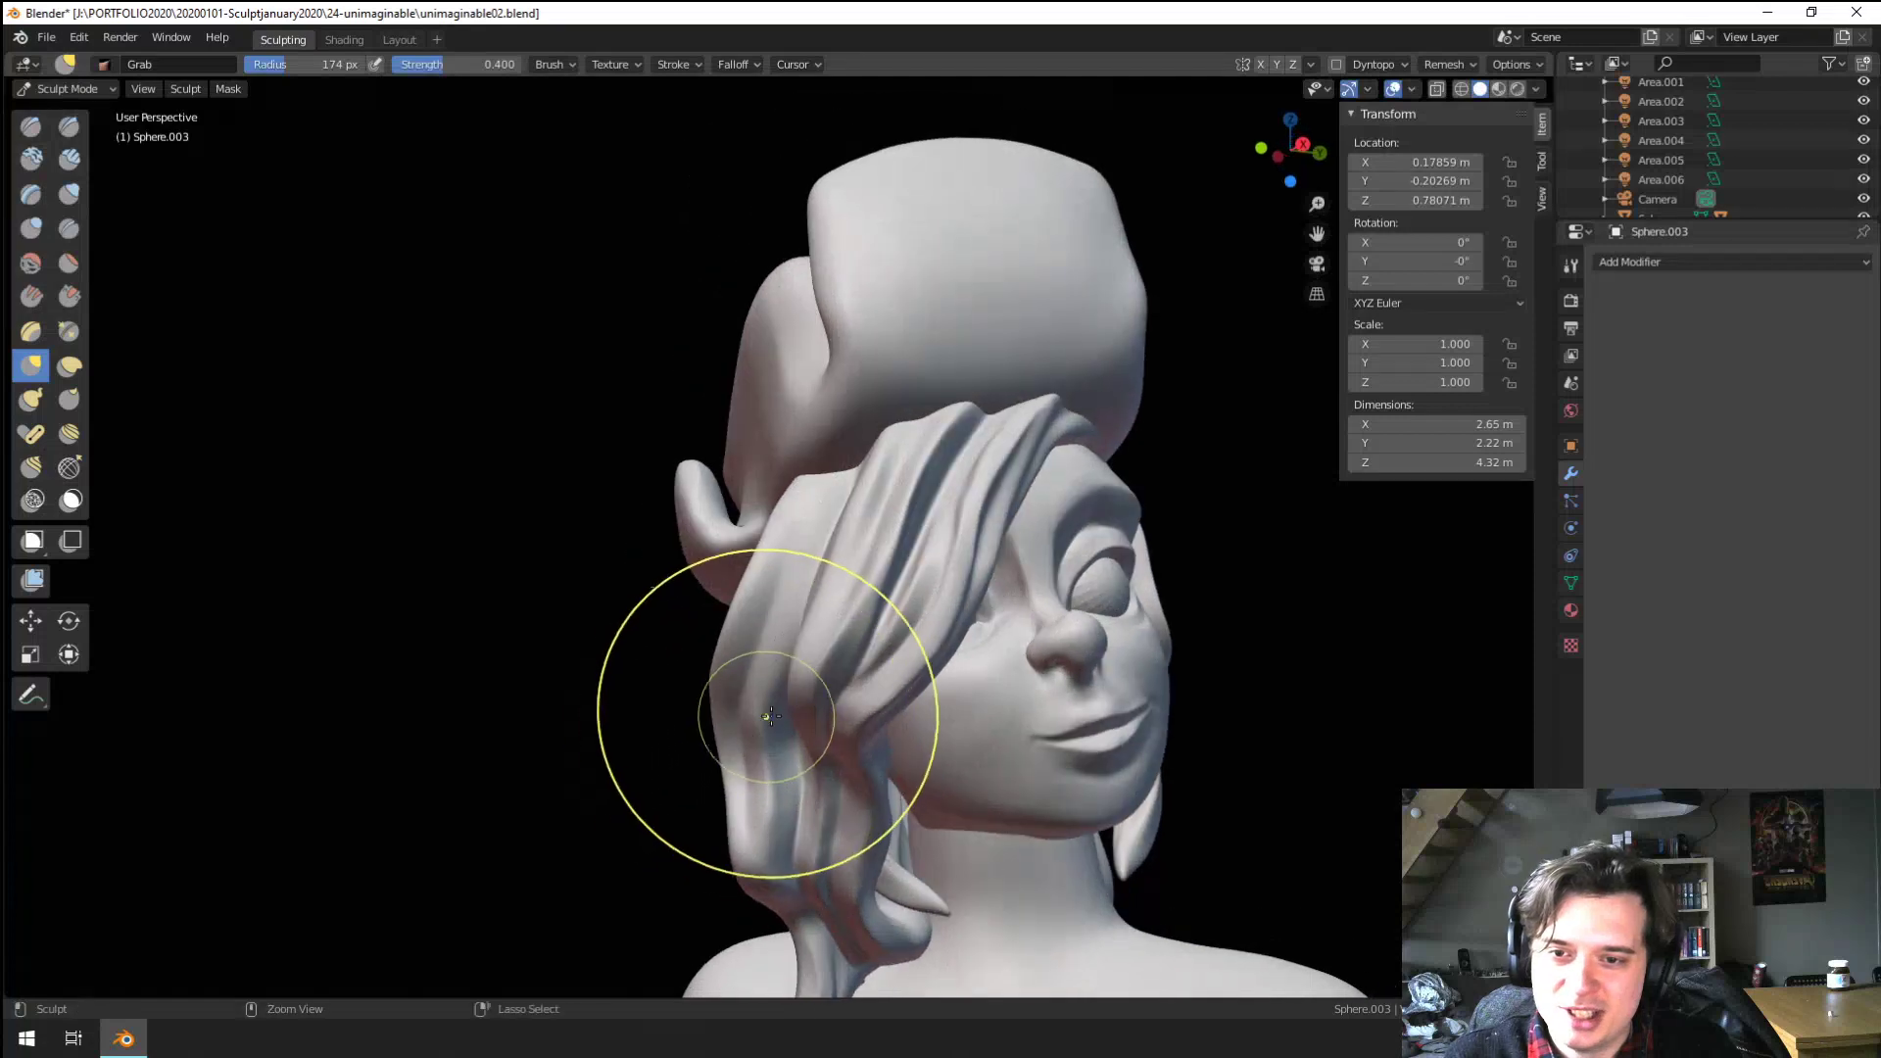
key("f")
left_click(859, 637)
key("f")
left_click(861, 601)
mouse_move(861, 600)
middle_mouse_down()
mouse_move(895, 579)
mouse_move(926, 600)
mouse_move(861, 639)
mouse_move(829, 613)
middle_mouse_up()
key("f")
left_click(887, 610)
key("f")
left_click(891, 615)
middle_click_drag(829, 614, 823, 560, "ctrl")
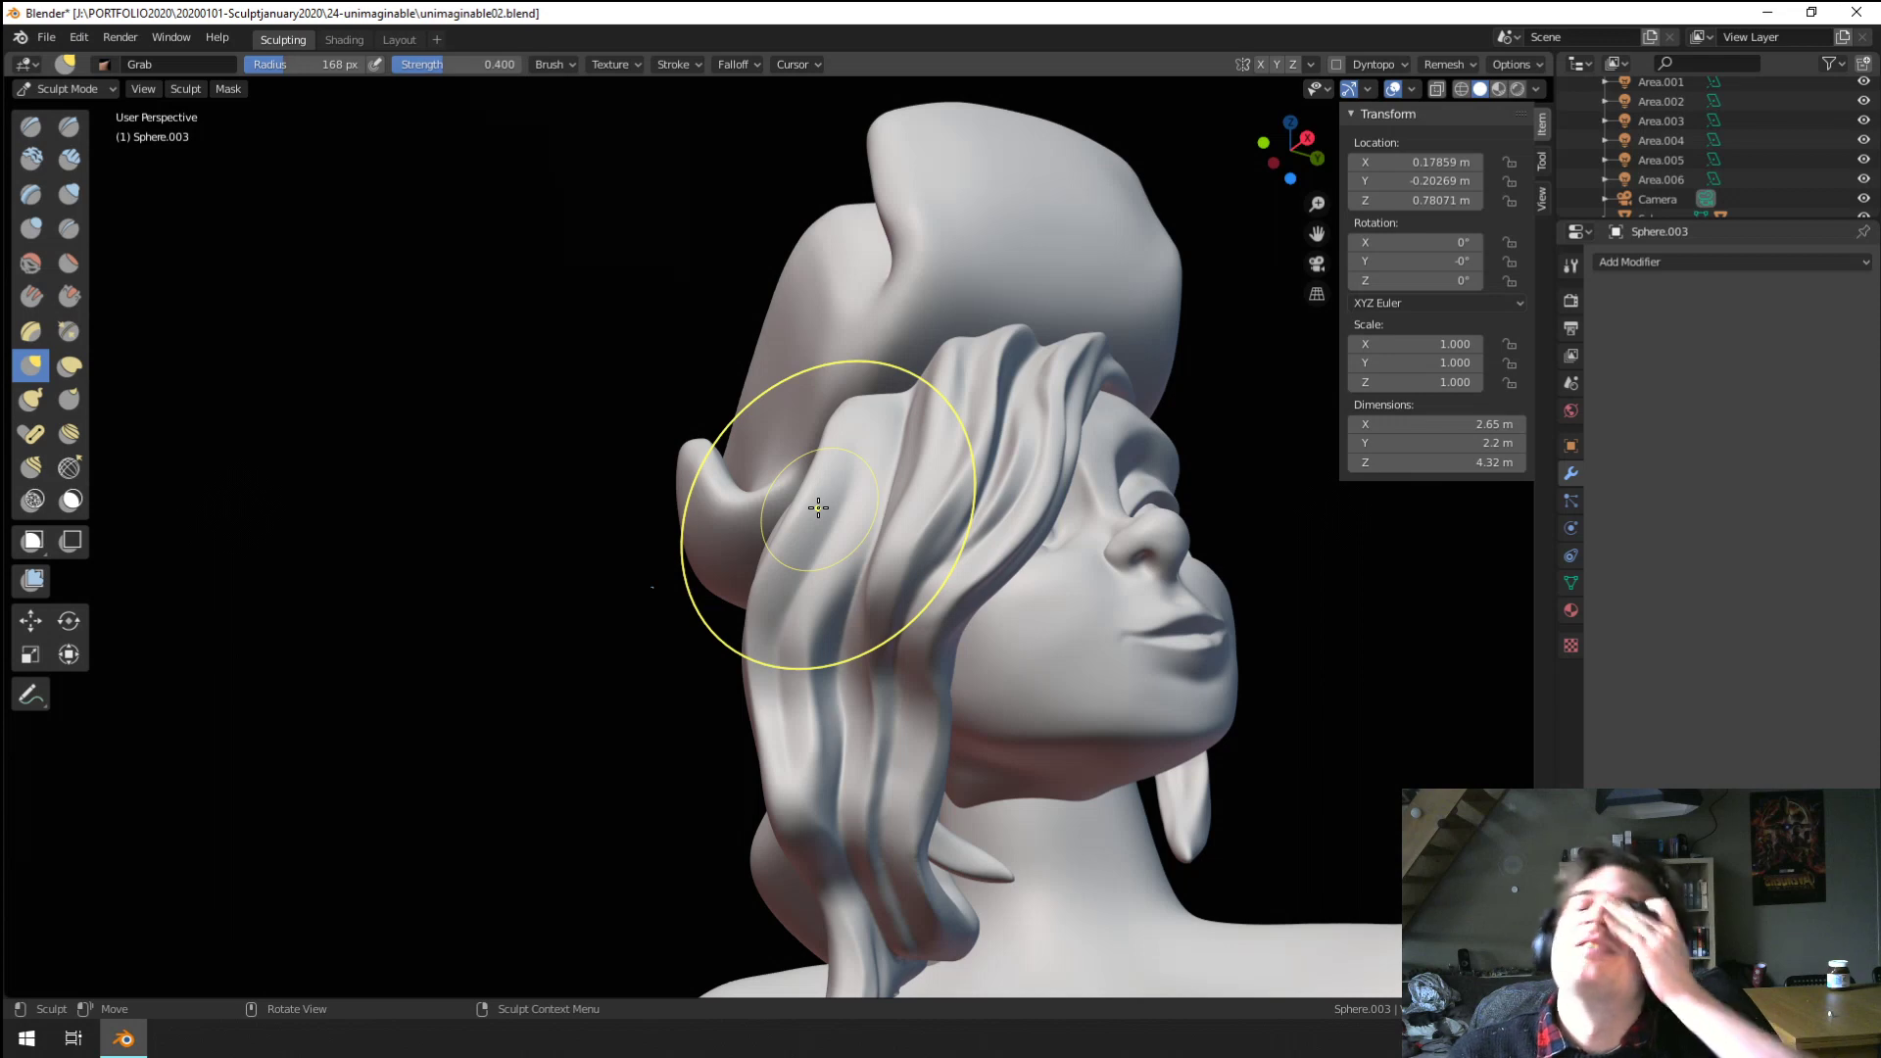
middle_click_drag(764, 715, 799, 730)
middle_click_drag(813, 764, 726, 828, "ctrl")
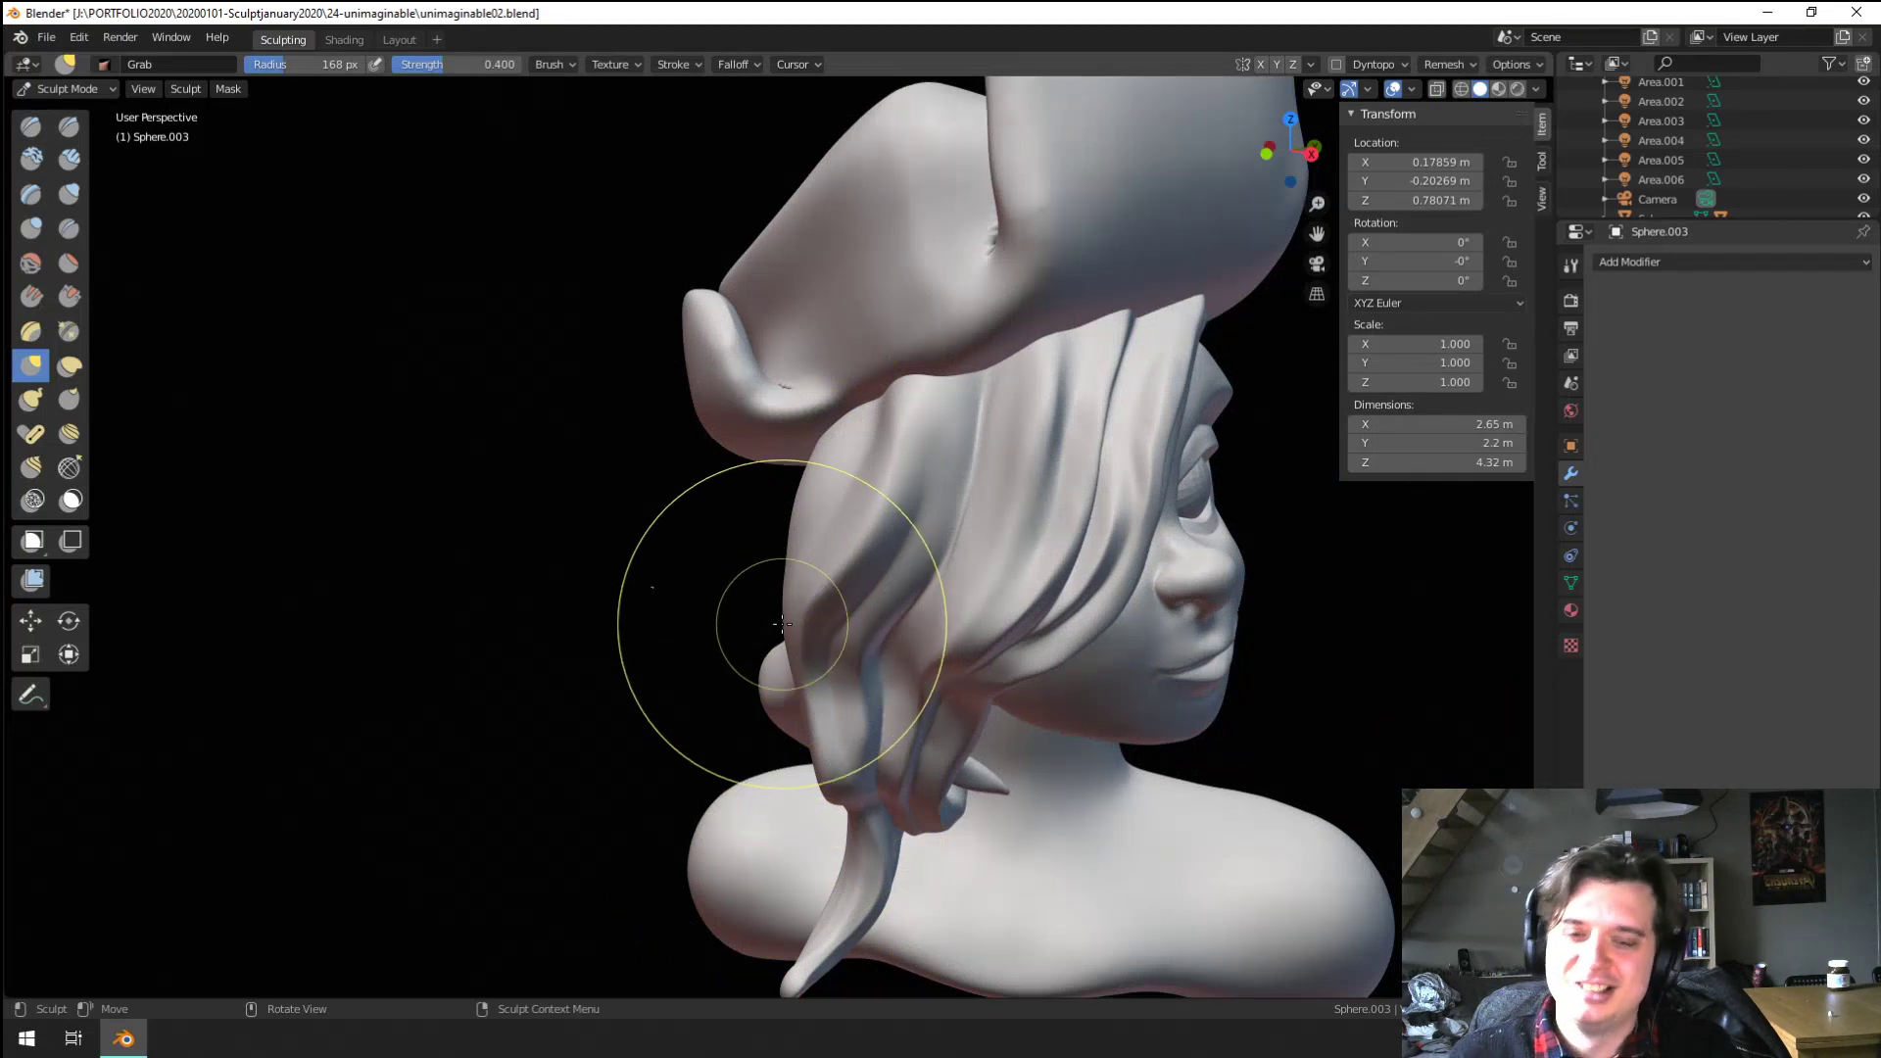
Crease the grooves at the top of the side hair, just behind the front lock, with a 69 px radius
scroll(860, 713, "up", 4)
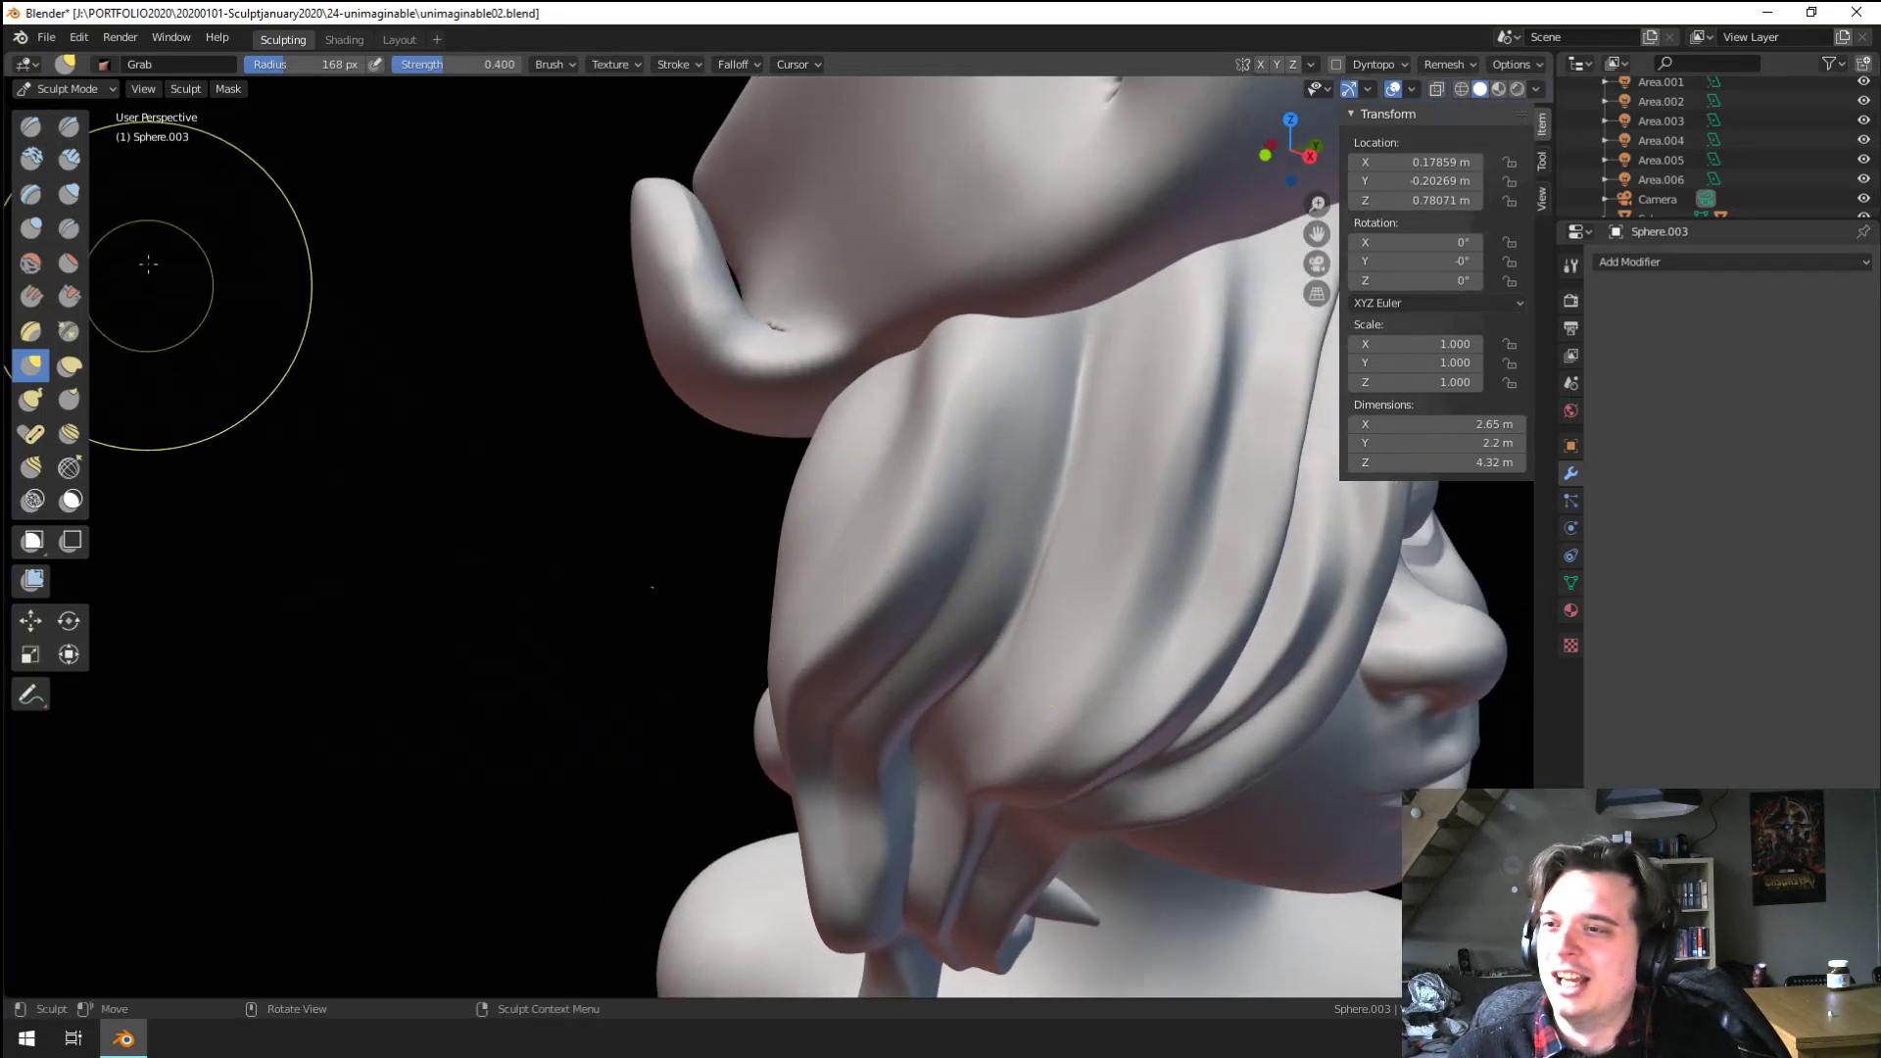
left_click(86, 233)
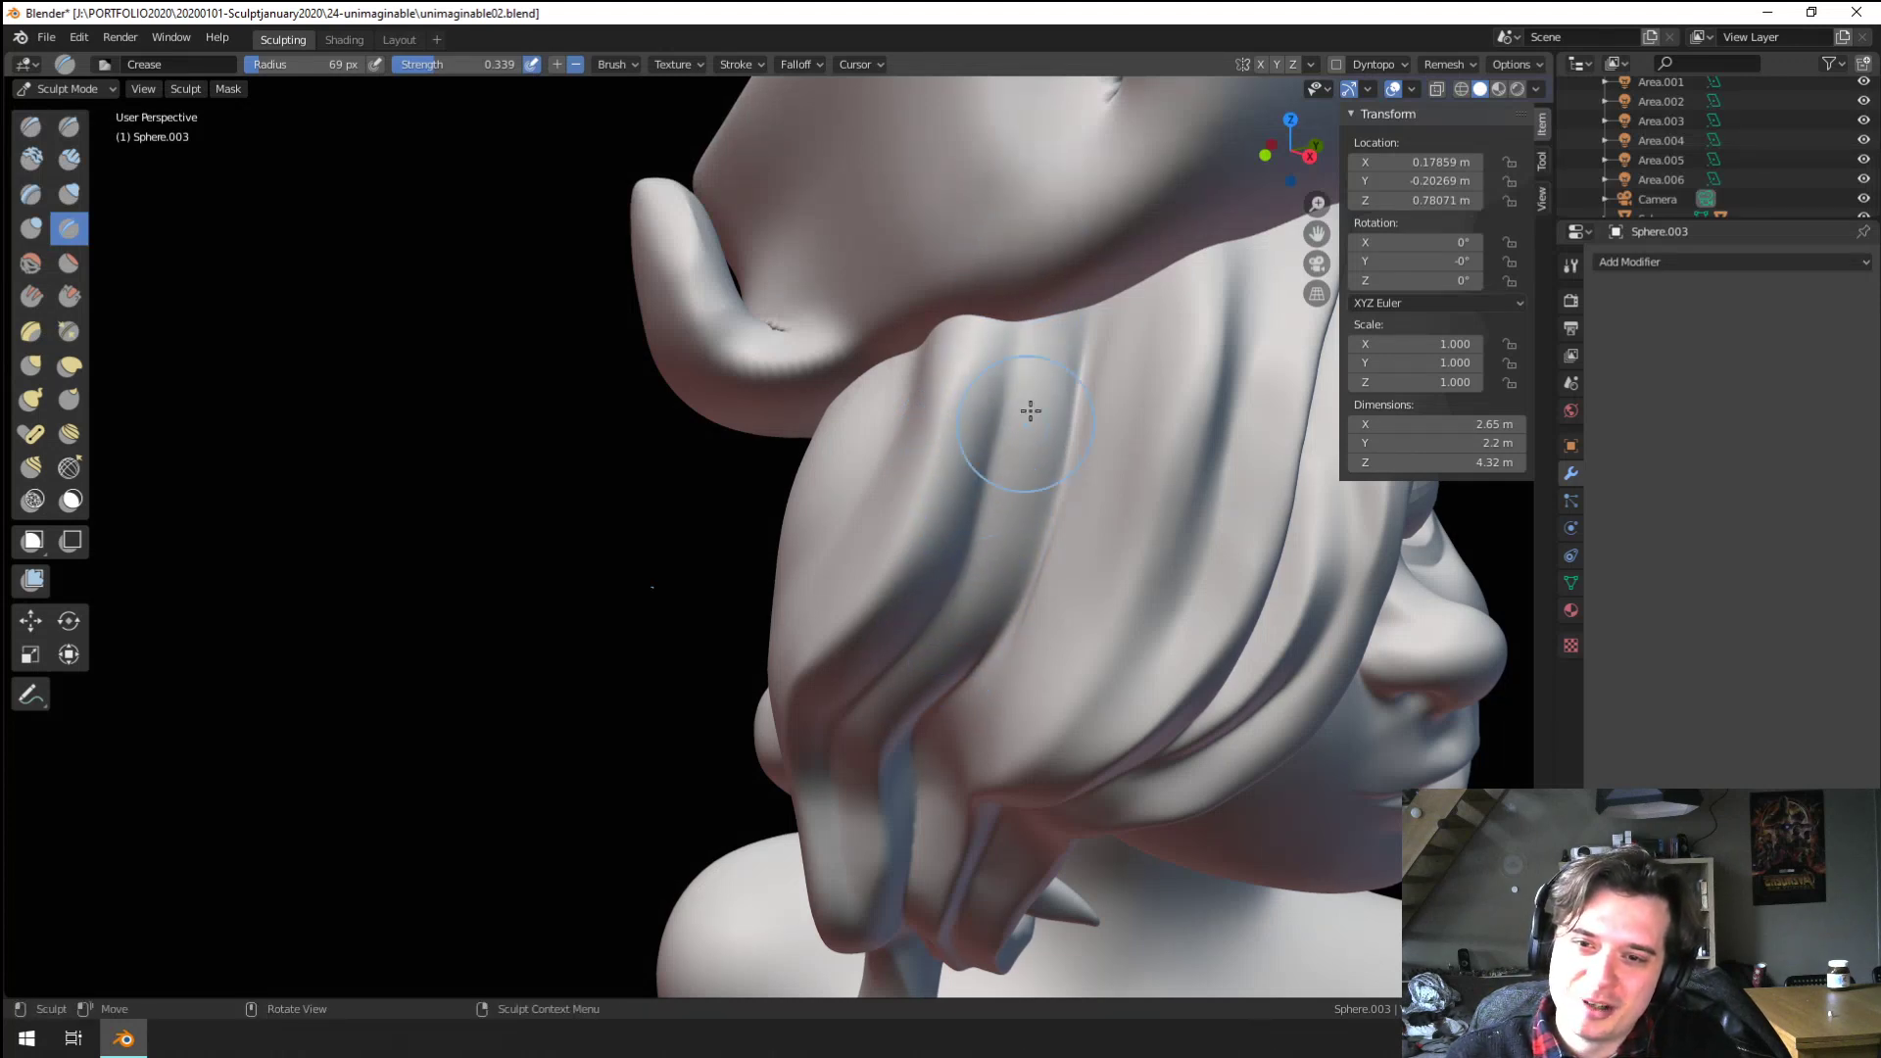
mouse_move(1083, 318)
left_mouse_down()
mouse_move(1010, 615)
mouse_move(1015, 599)
left_mouse_up()
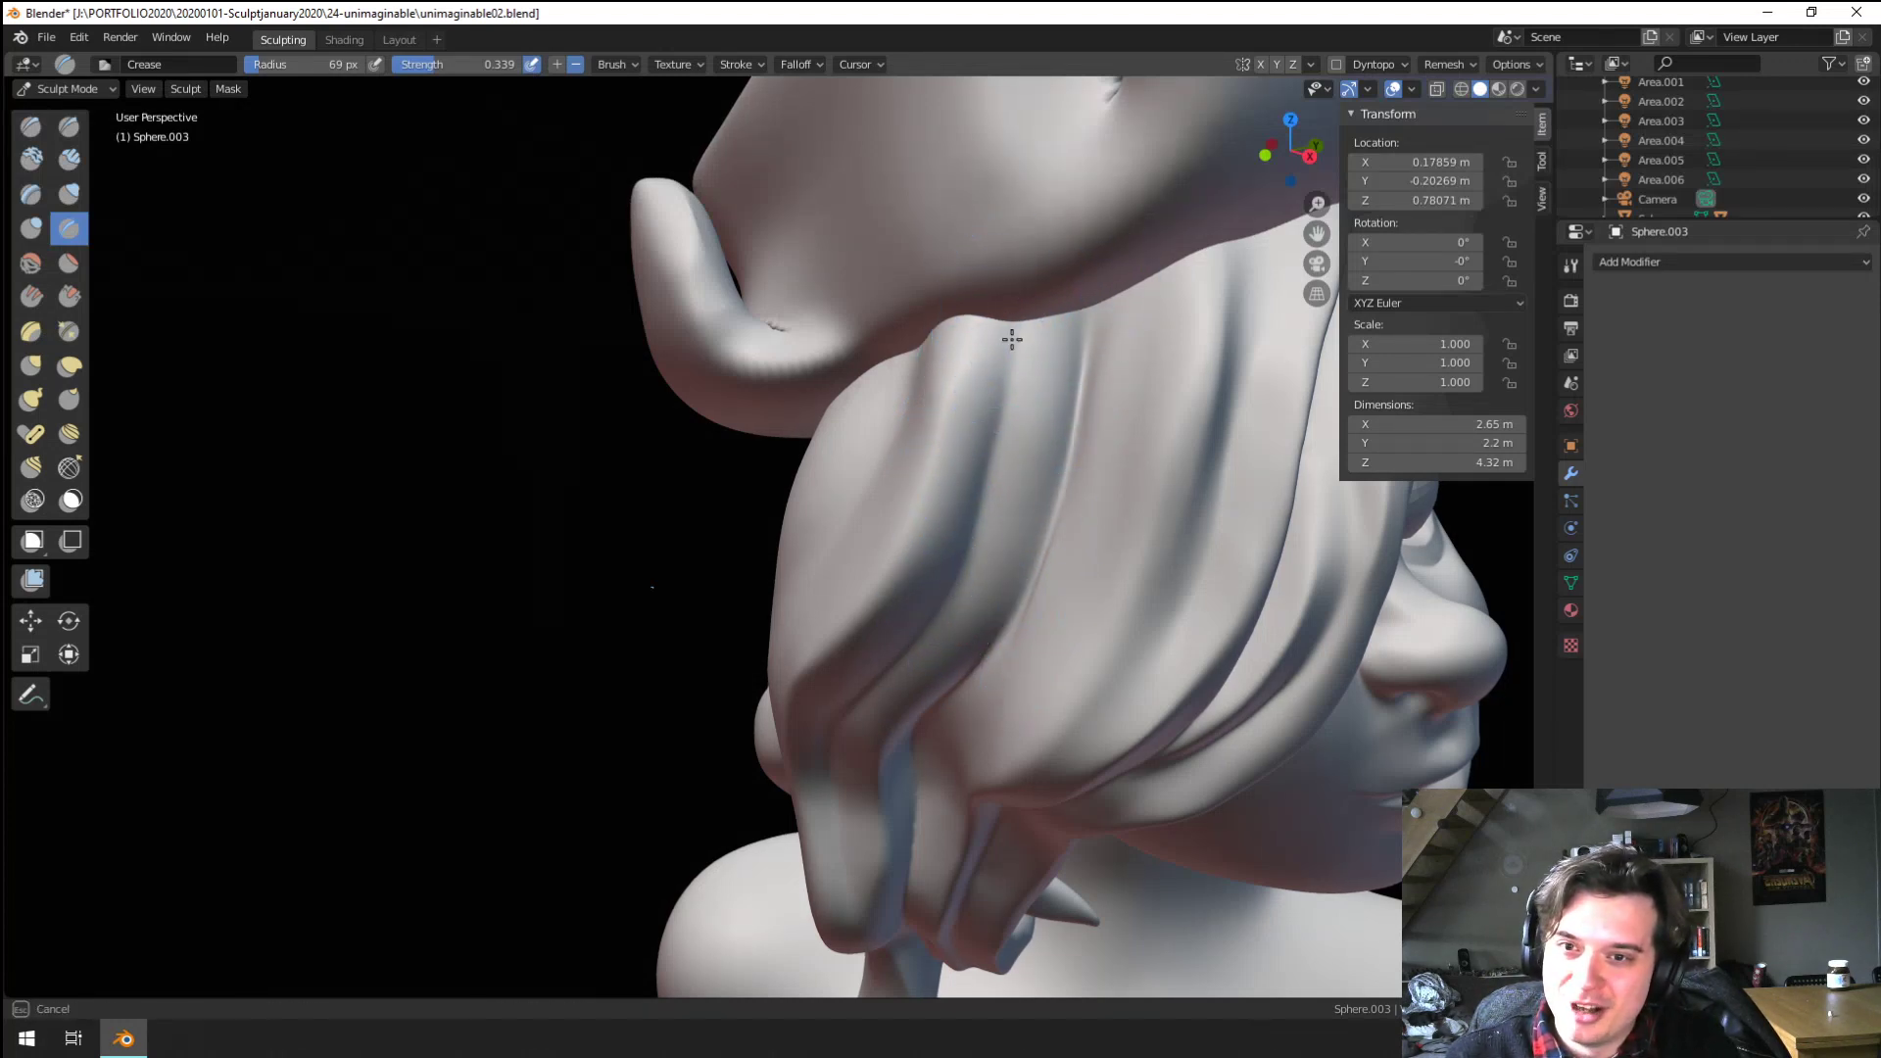
left_click_drag(1012, 339, 994, 490)
Flatten the broad upper strand of the side hair with the Scrape/Peaks brush at radii of 111 and 153 px
left_click(69, 295)
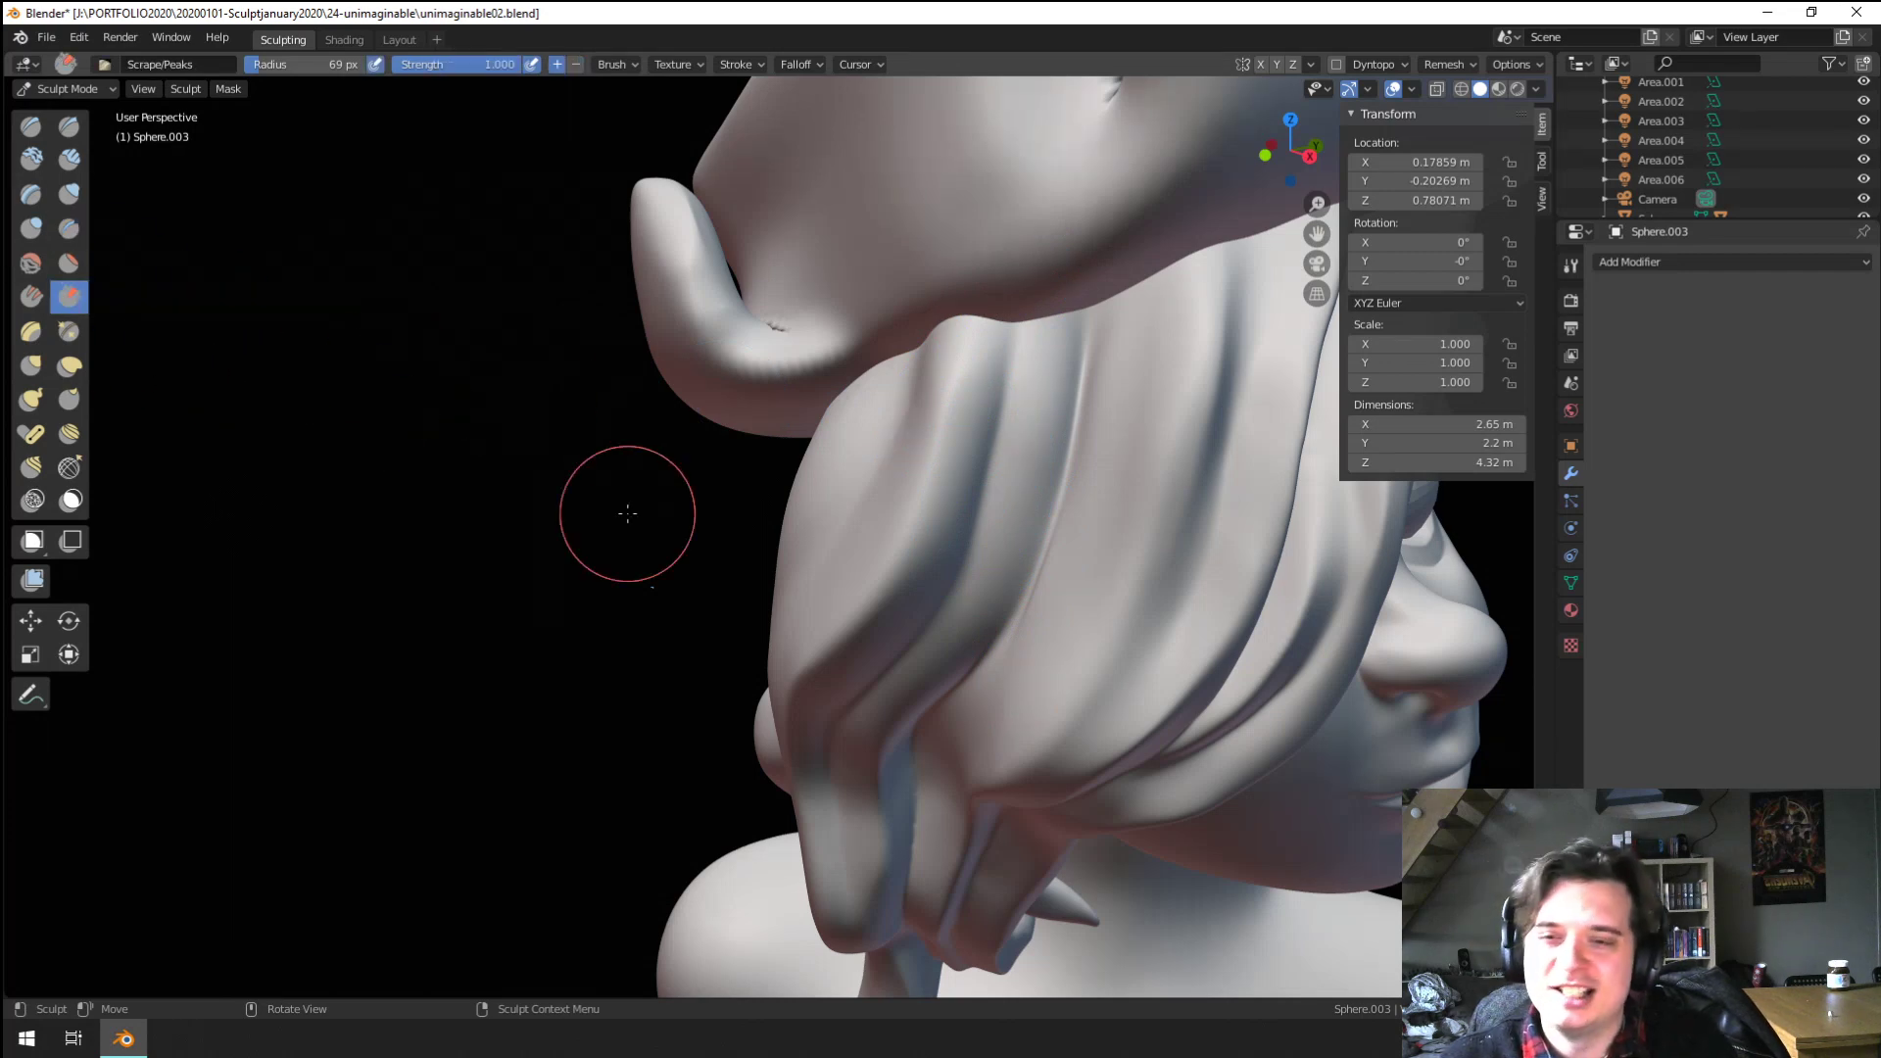
middle_click_drag(936, 465, 990, 456)
key("f")
left_click(1079, 440)
left_click_drag(1055, 317, 1026, 500)
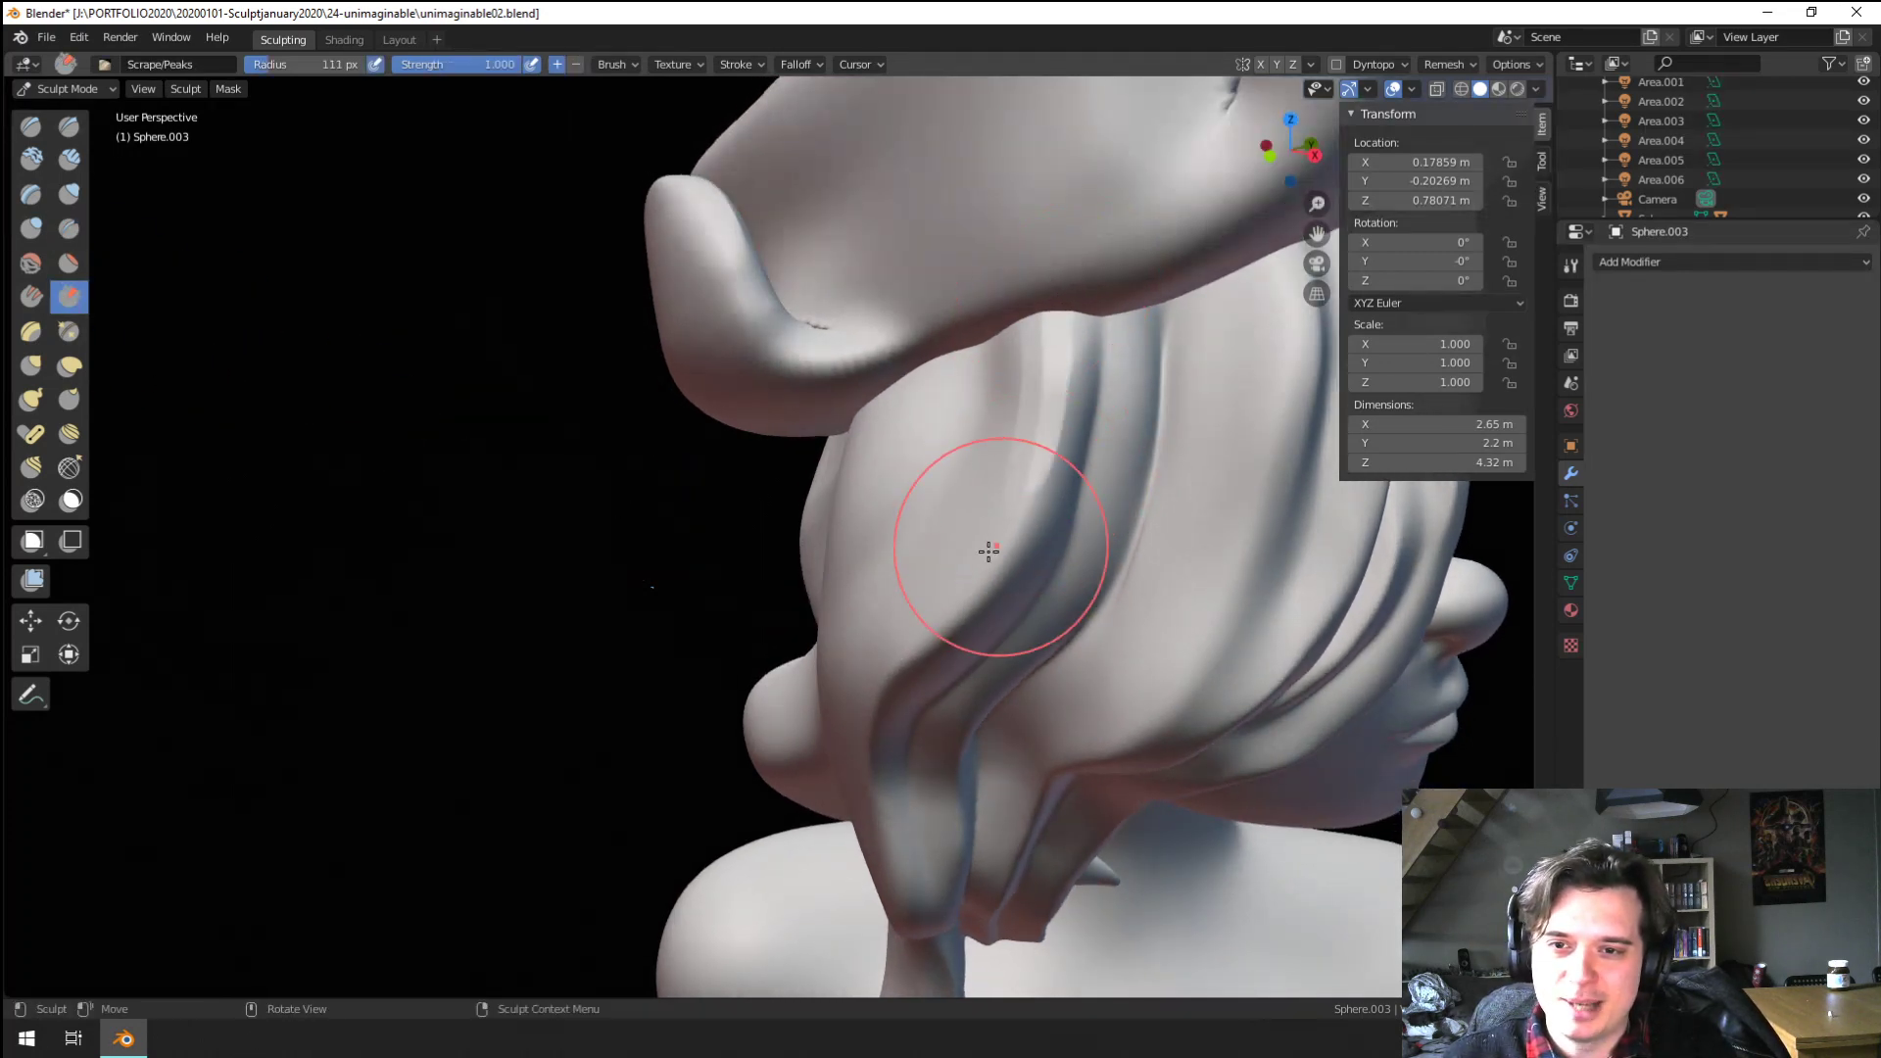
middle_click_drag(994, 519, 1044, 510)
key("f")
left_click(1117, 384)
left_click_drag(1086, 362, 1034, 480)
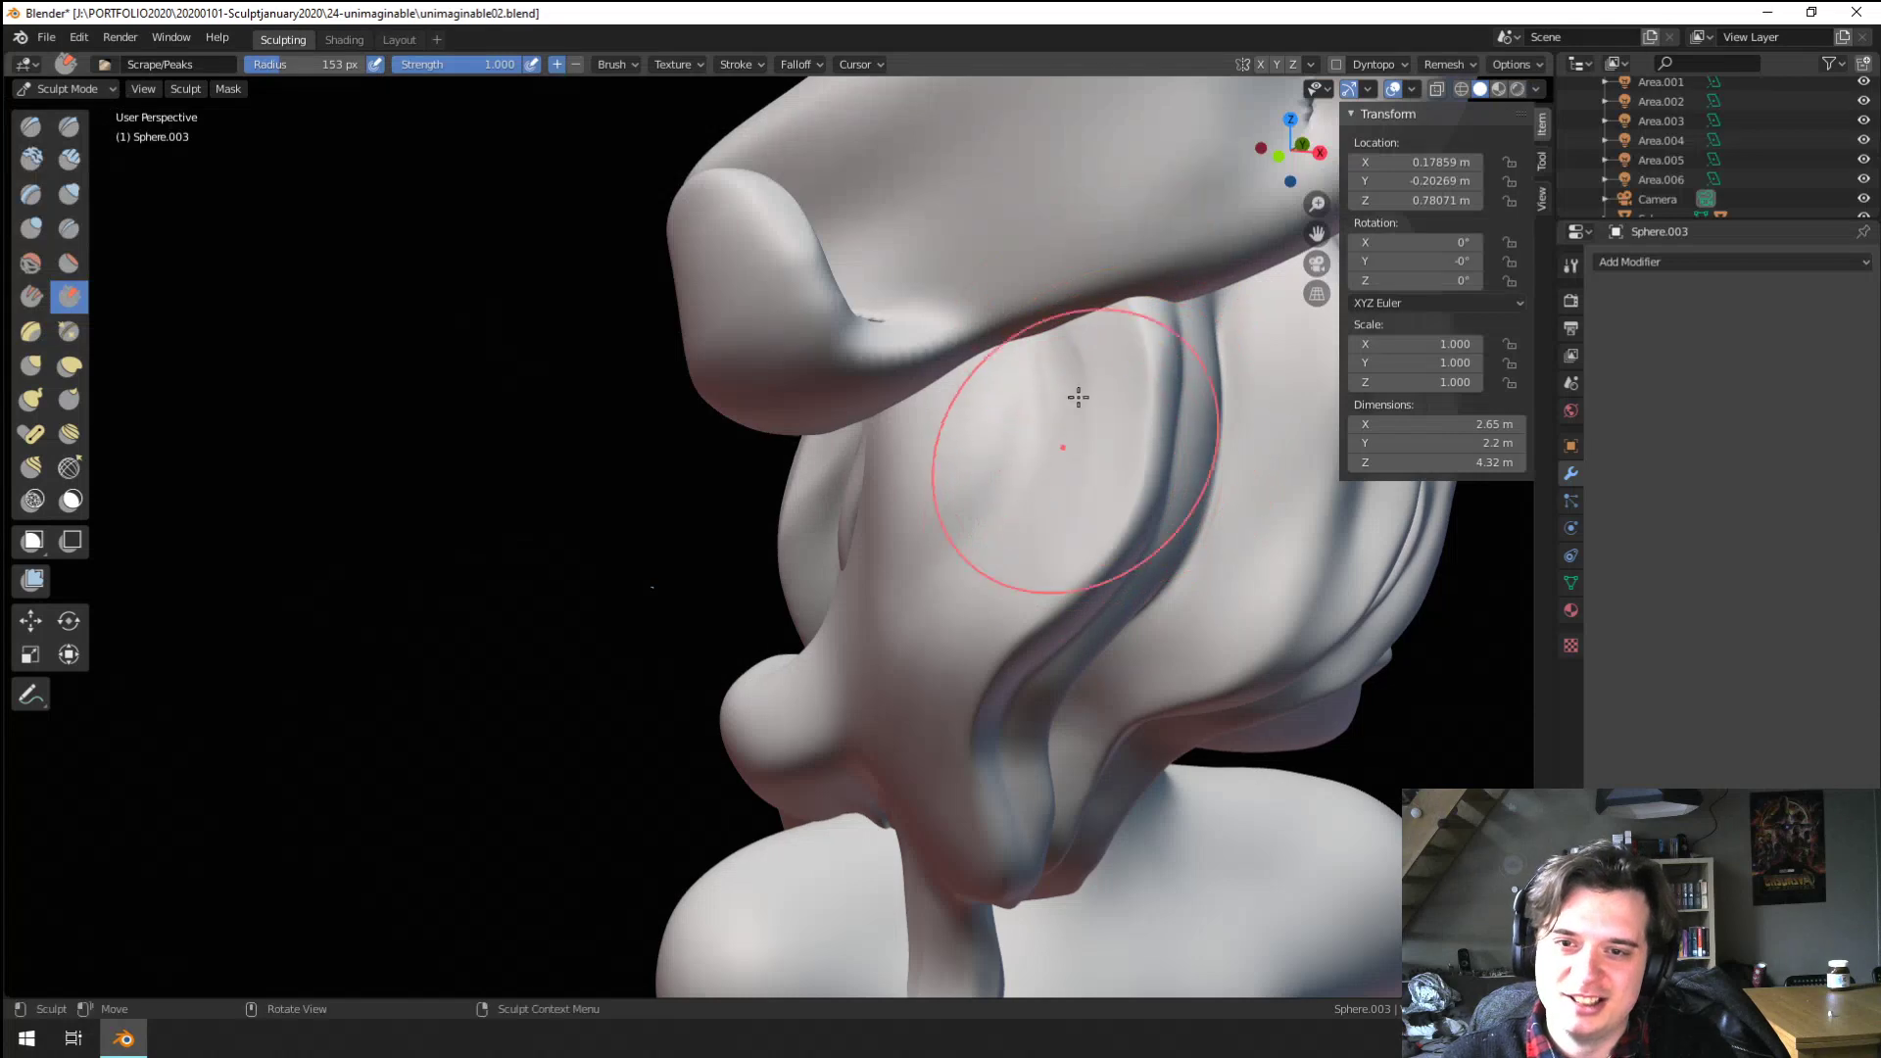
left_click_drag(1075, 362, 974, 521)
Shift the top of the side hair toward the front lock with the Grab brush at radii of 101 and 290 px
scroll(970, 529, "down", 5)
mouse_move(945, 549)
middle_mouse_down()
mouse_move(802, 568)
mouse_move(686, 382)
middle_mouse_up()
scroll(670, 359, "up", 5)
left_click(69, 228)
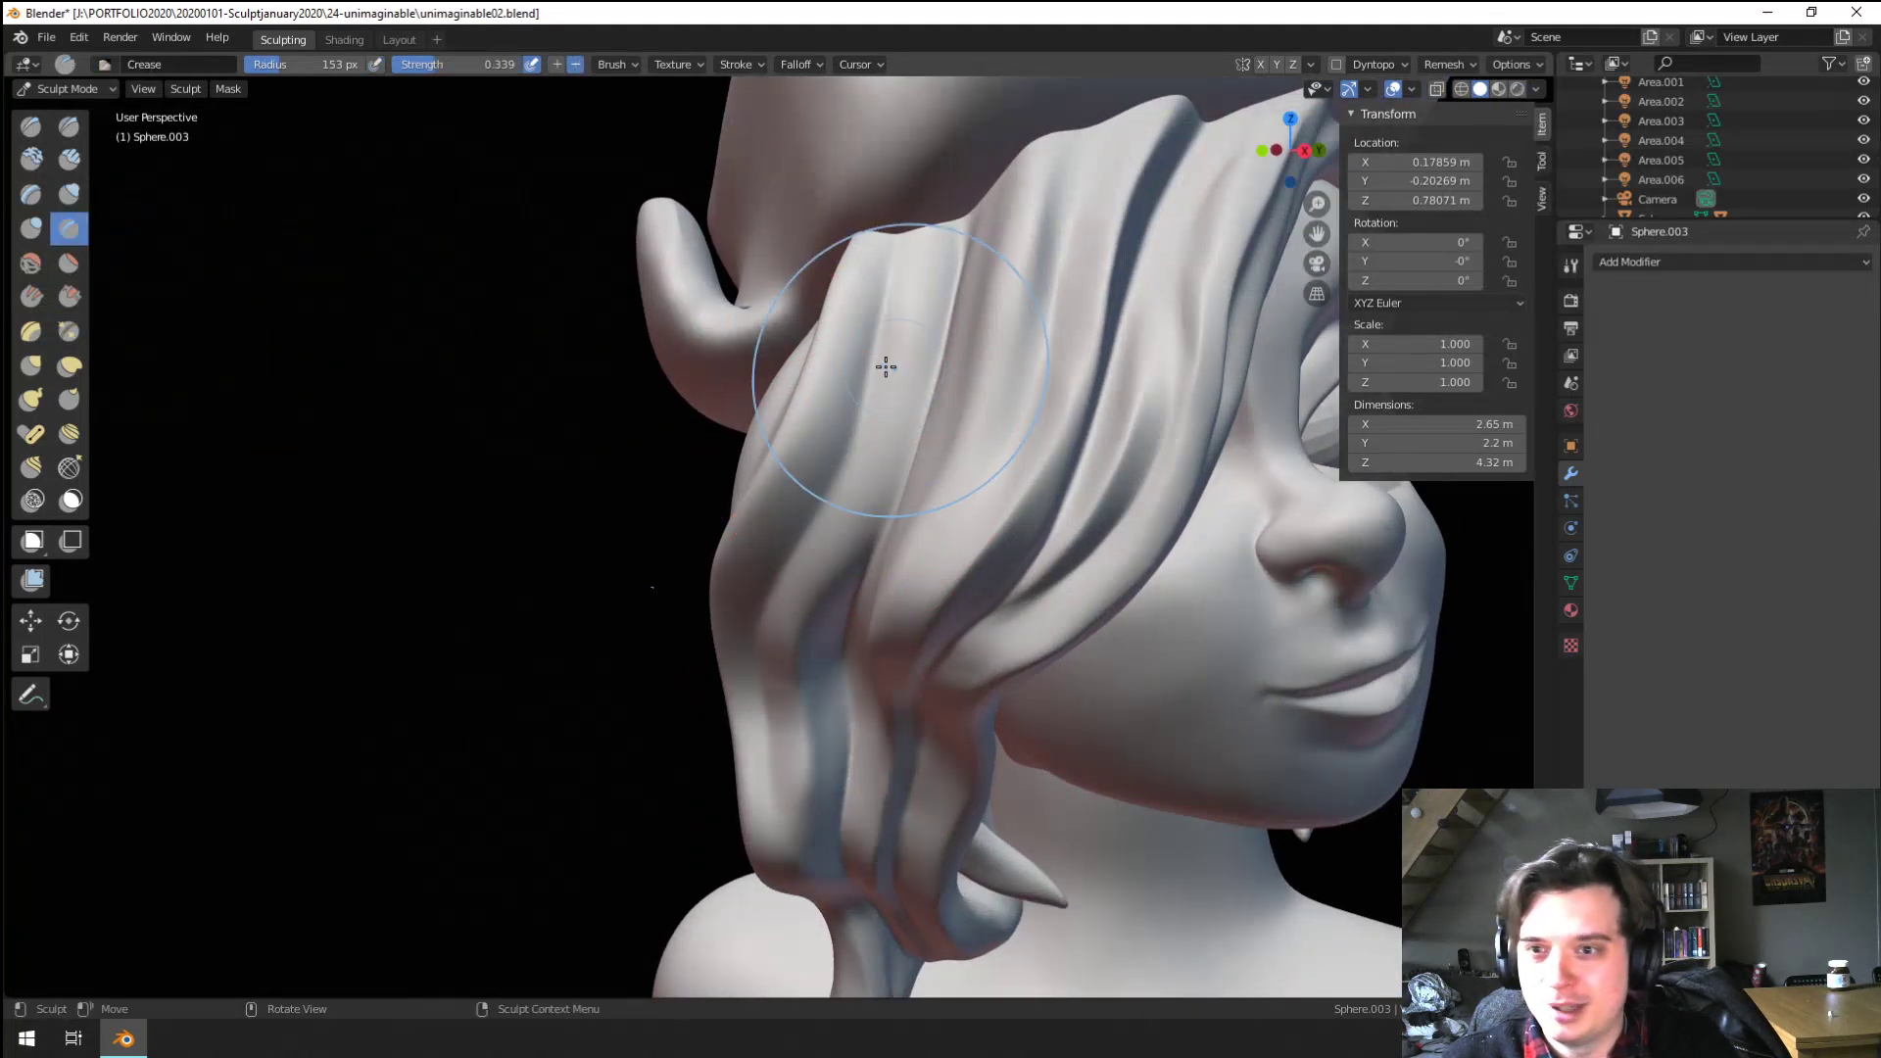
key("g")
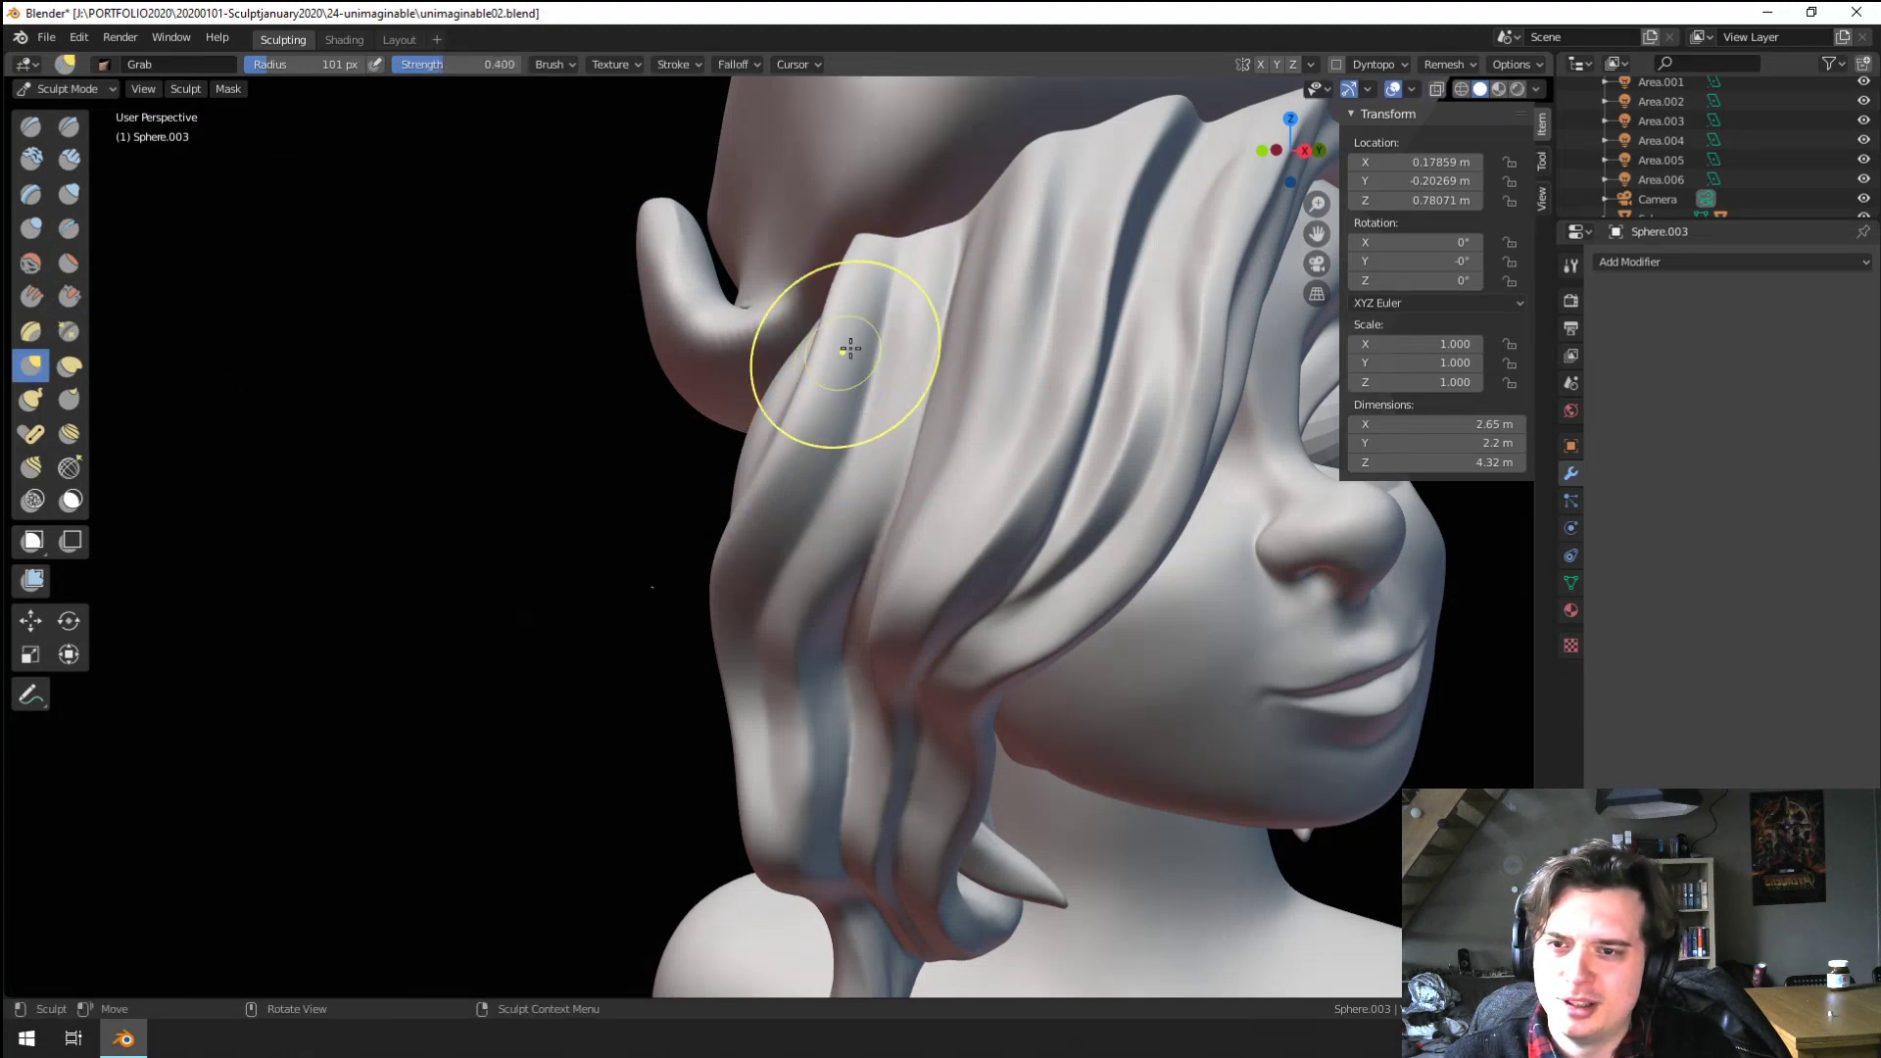
left_click_drag(848, 351, 869, 335)
key("f")
left_click(862, 292)
middle_click_drag(847, 335, 763, 365)
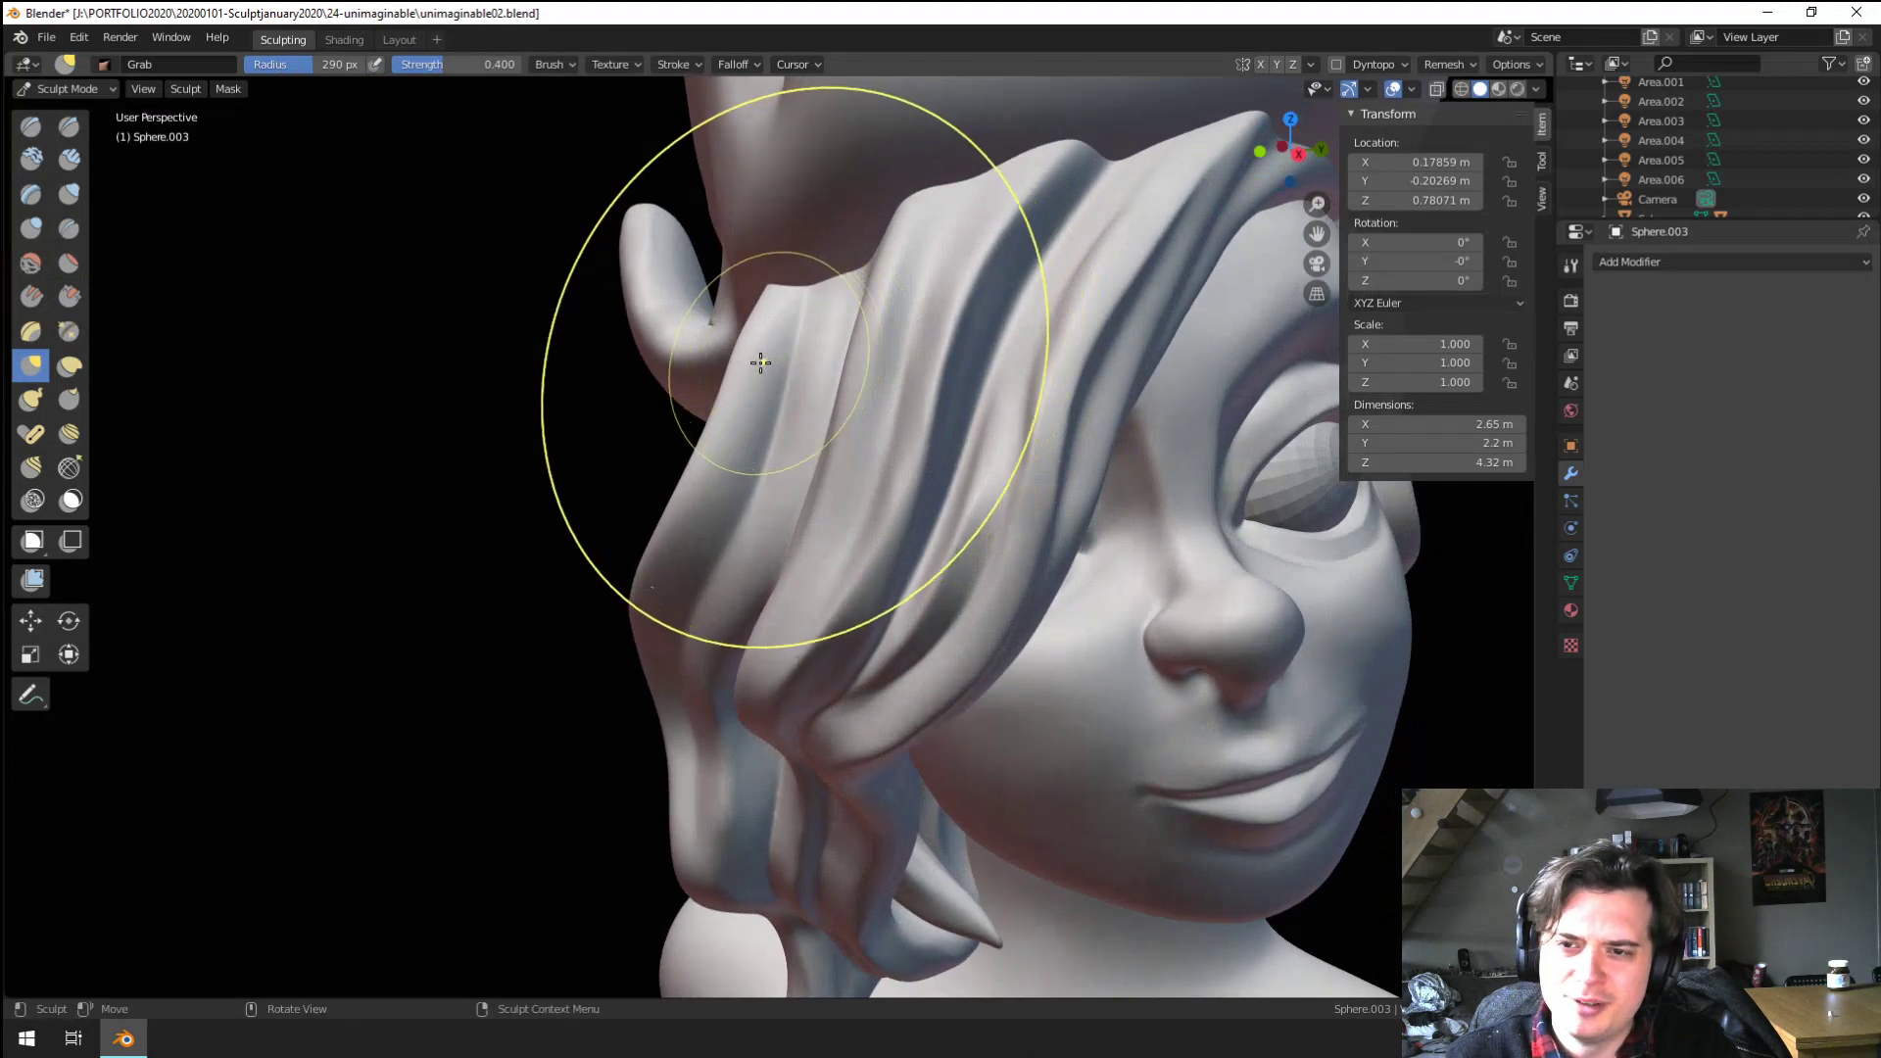
mouse_move(753, 367)
left_mouse_down()
mouse_move(789, 323)
mouse_move(772, 359)
left_mouse_up()
Pull the upper outer edge of the side hair up and inward with the Grab brush at a 205 px radius
key("f")
left_click(743, 354)
mouse_move(759, 367)
middle_mouse_down("ctrl")
mouse_move(728, 525)
mouse_move(664, 581)
mouse_move(706, 521)
mouse_move(726, 400)
mouse_move(733, 441)
middle_mouse_up("ctrl")
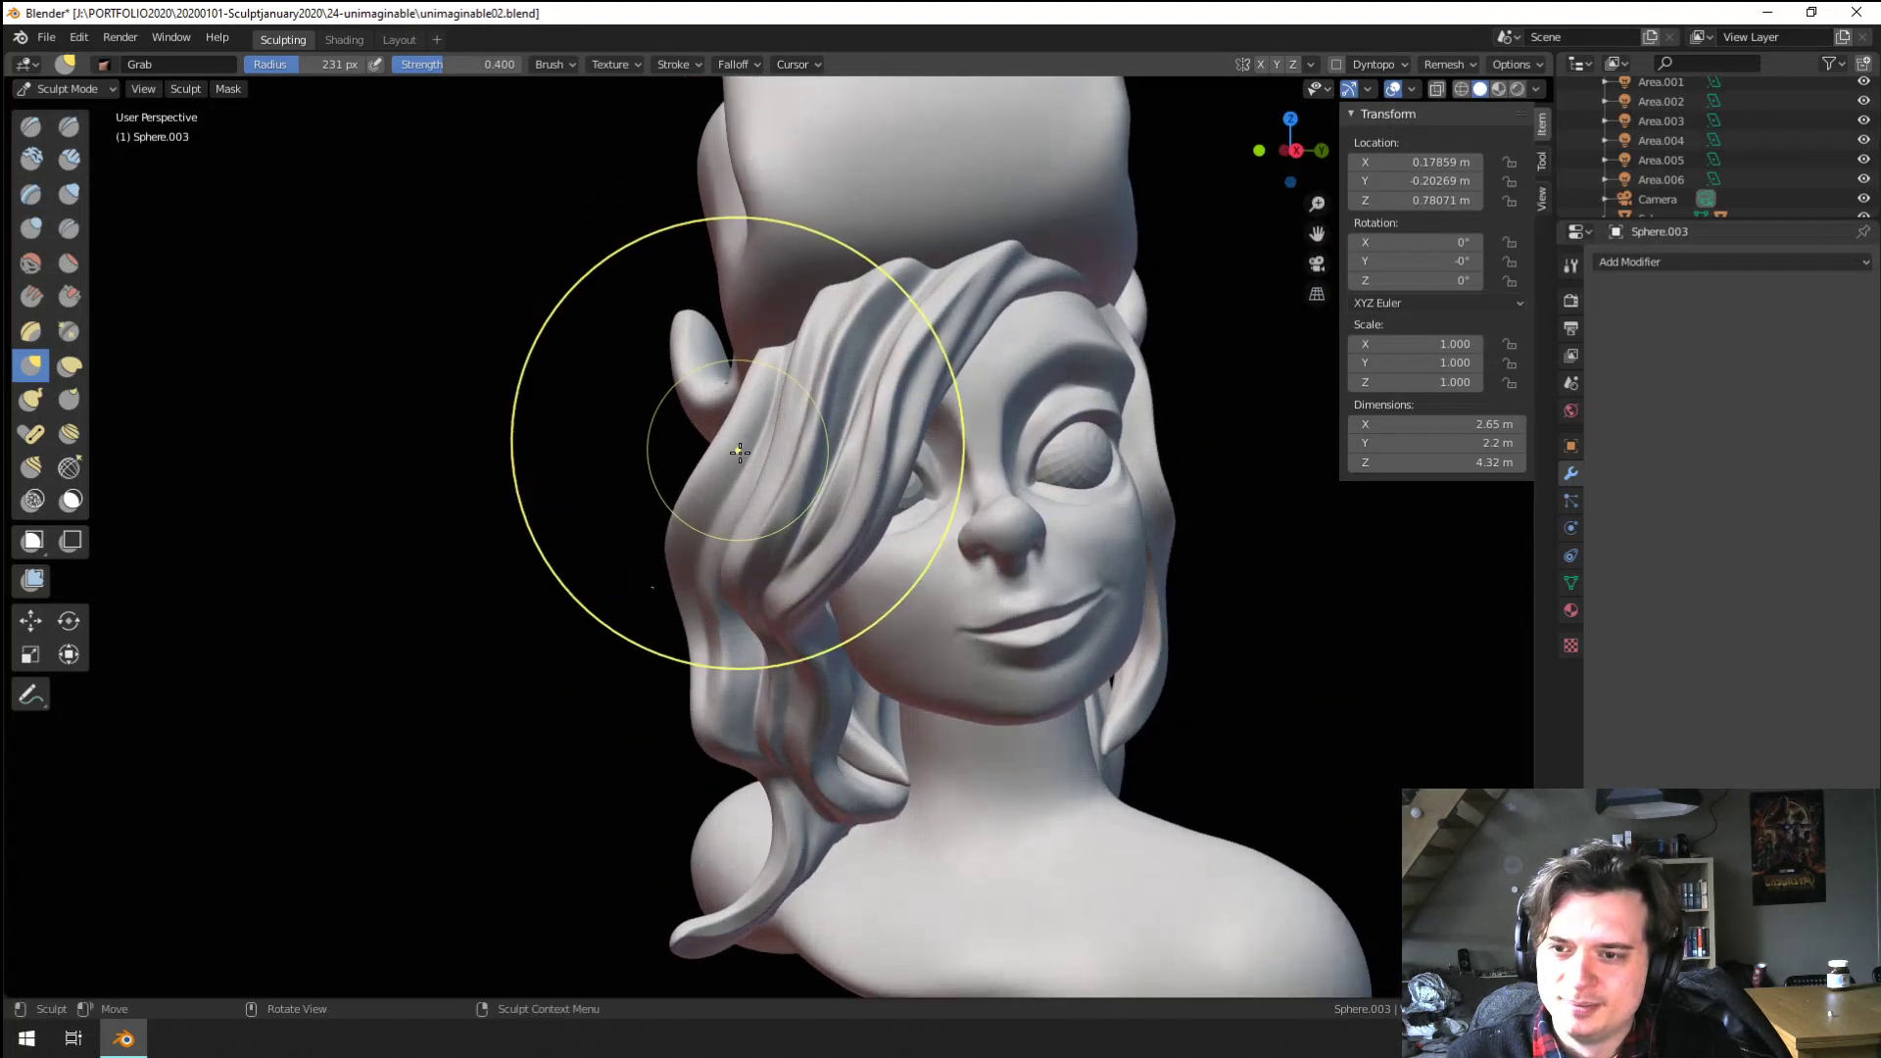
key("f")
left_click(698, 444)
left_click_drag(708, 443, 743, 410)
middle_click_drag(751, 395, 758, 411)
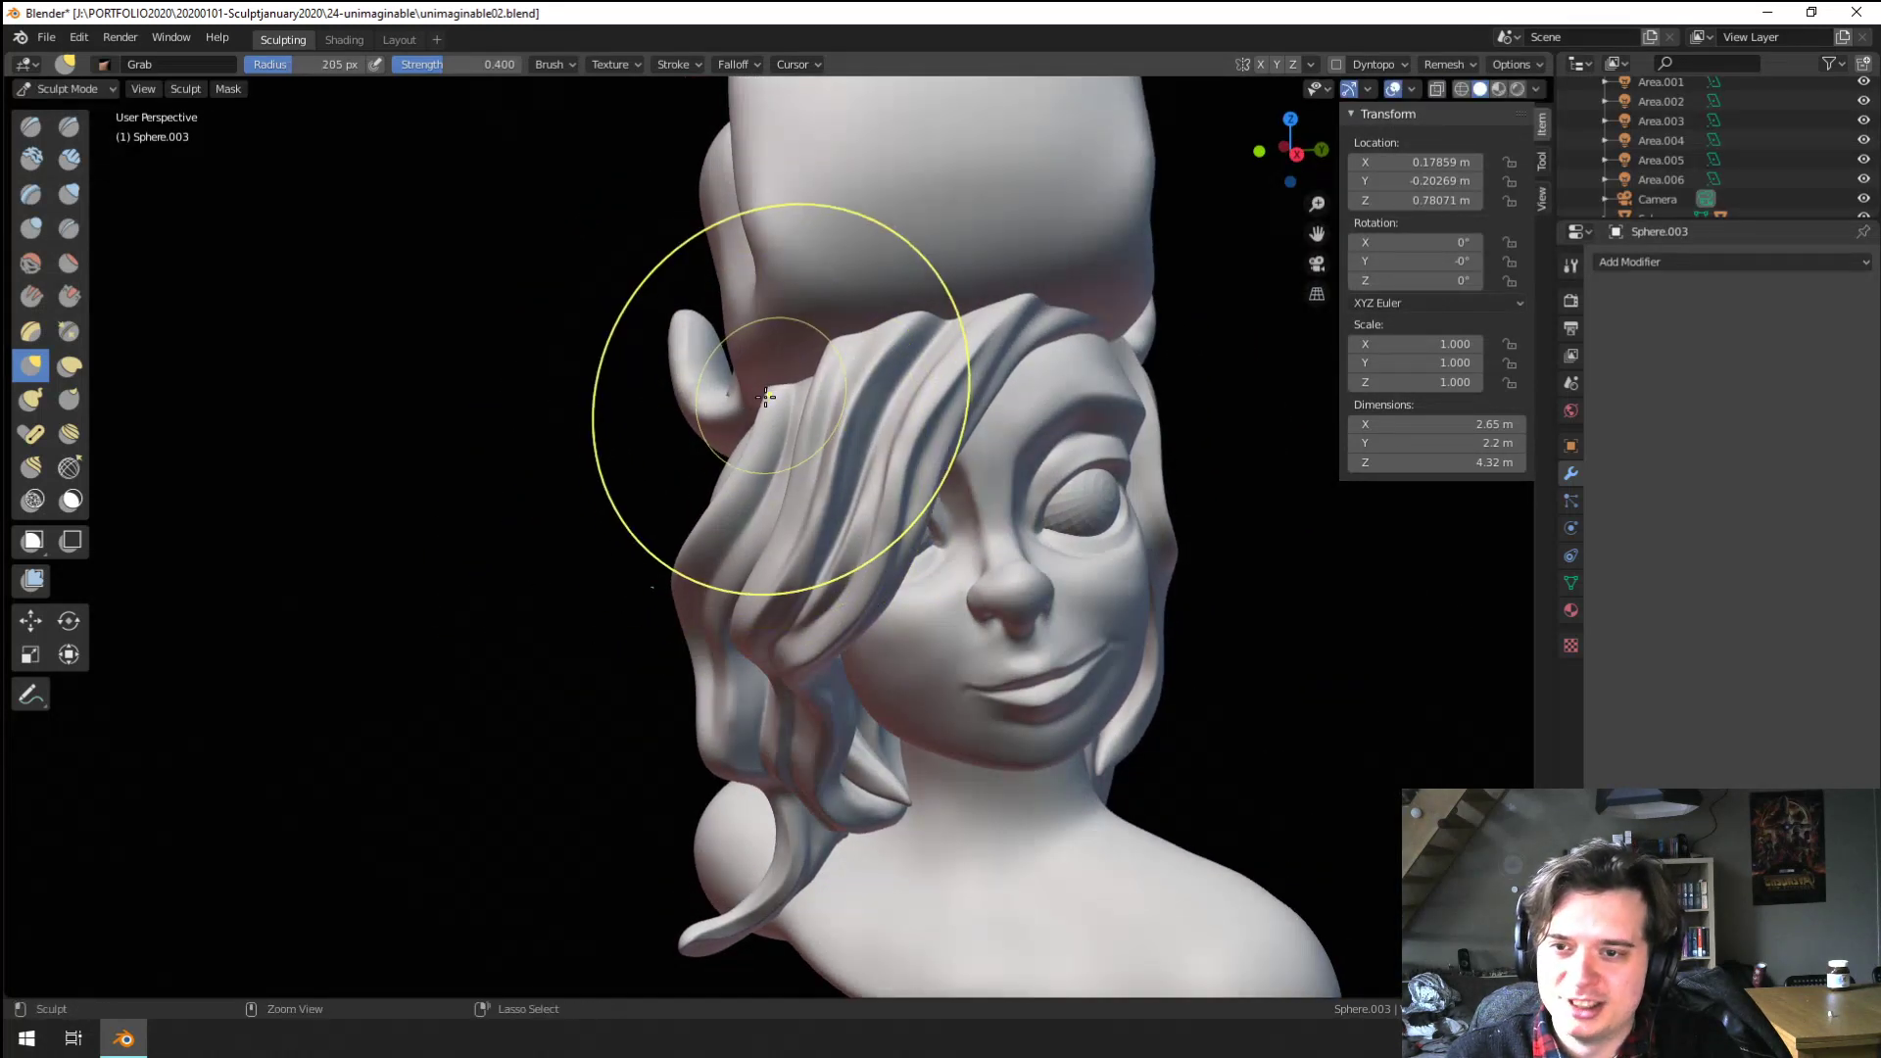
scroll(725, 362, "down", 1)
mouse_move(926, 592)
middle_mouse_down("ctrl")
mouse_move(929, 487)
mouse_move(901, 613)
middle_mouse_up("ctrl")
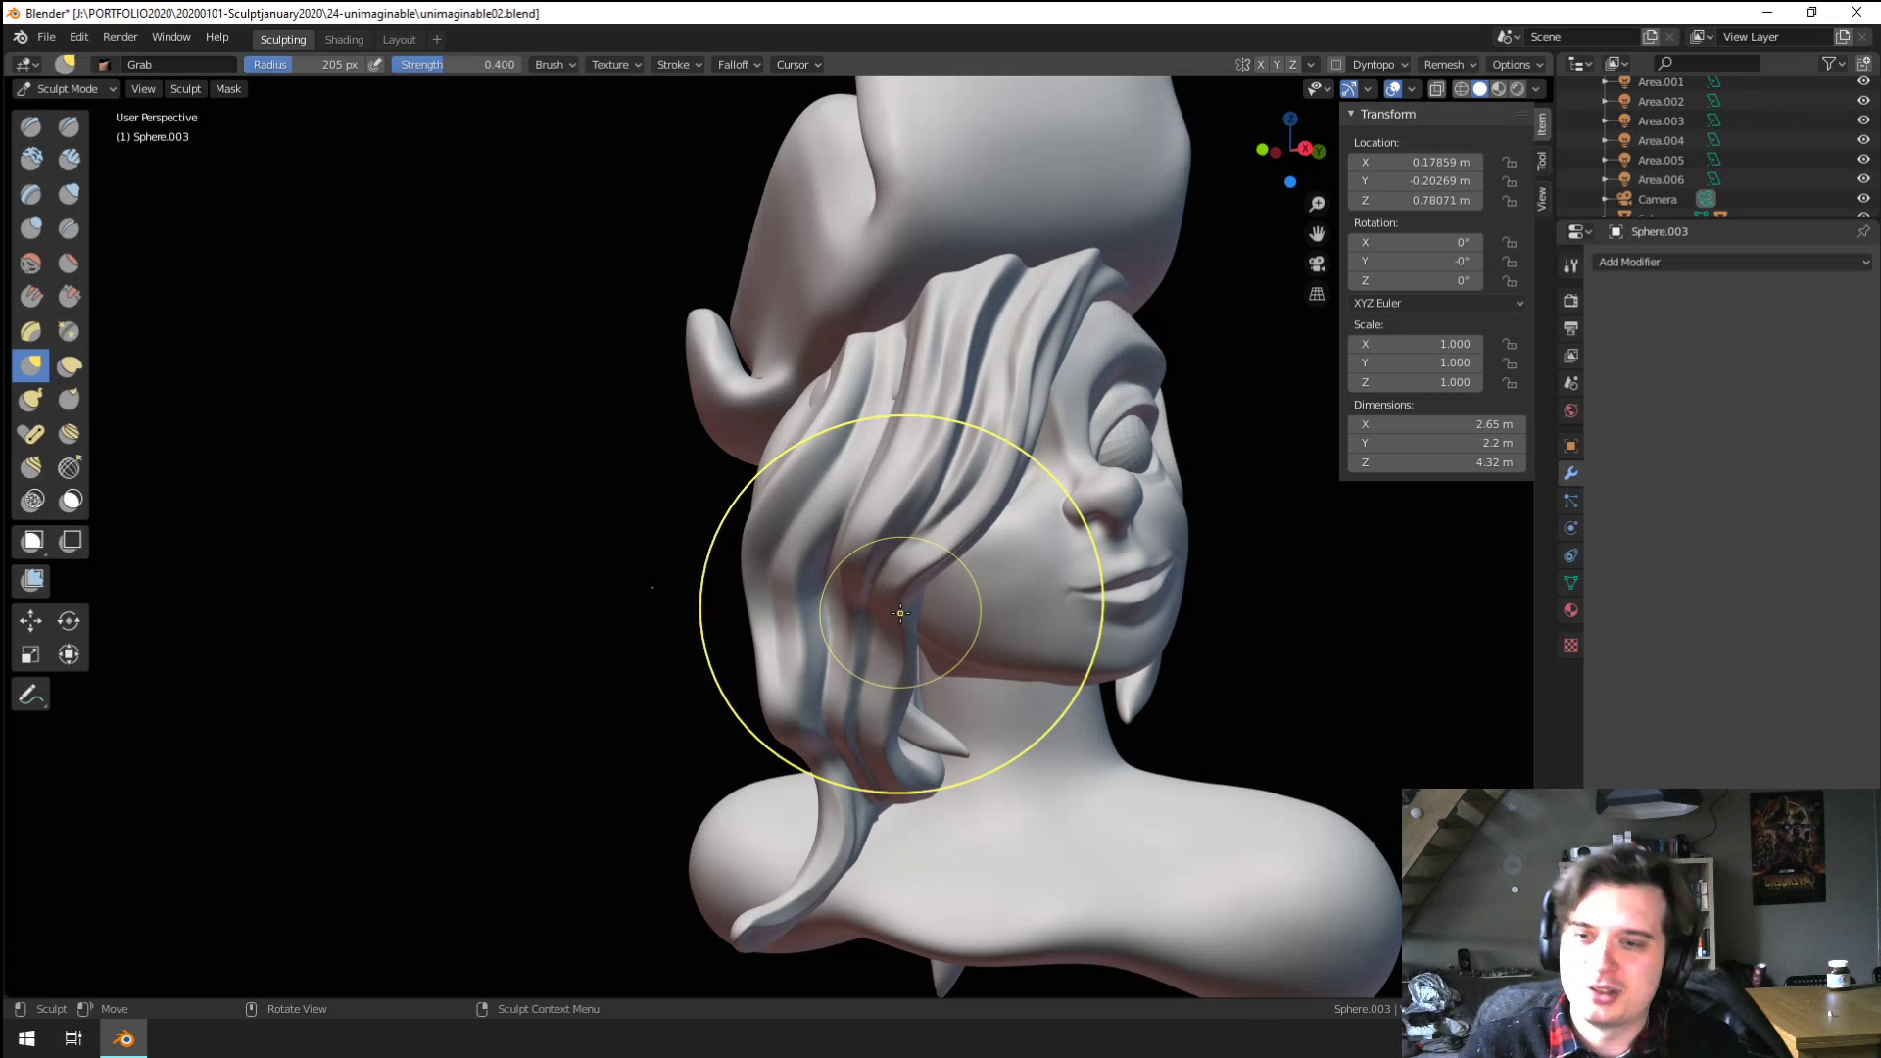
Push the lower outer wave of the side hair inward with the Grab brush at a 162 px radius
middle_click_drag(900, 613, 851, 561)
key("f")
left_click(620, 593)
middle_click_drag(648, 598, 629, 639)
key("f")
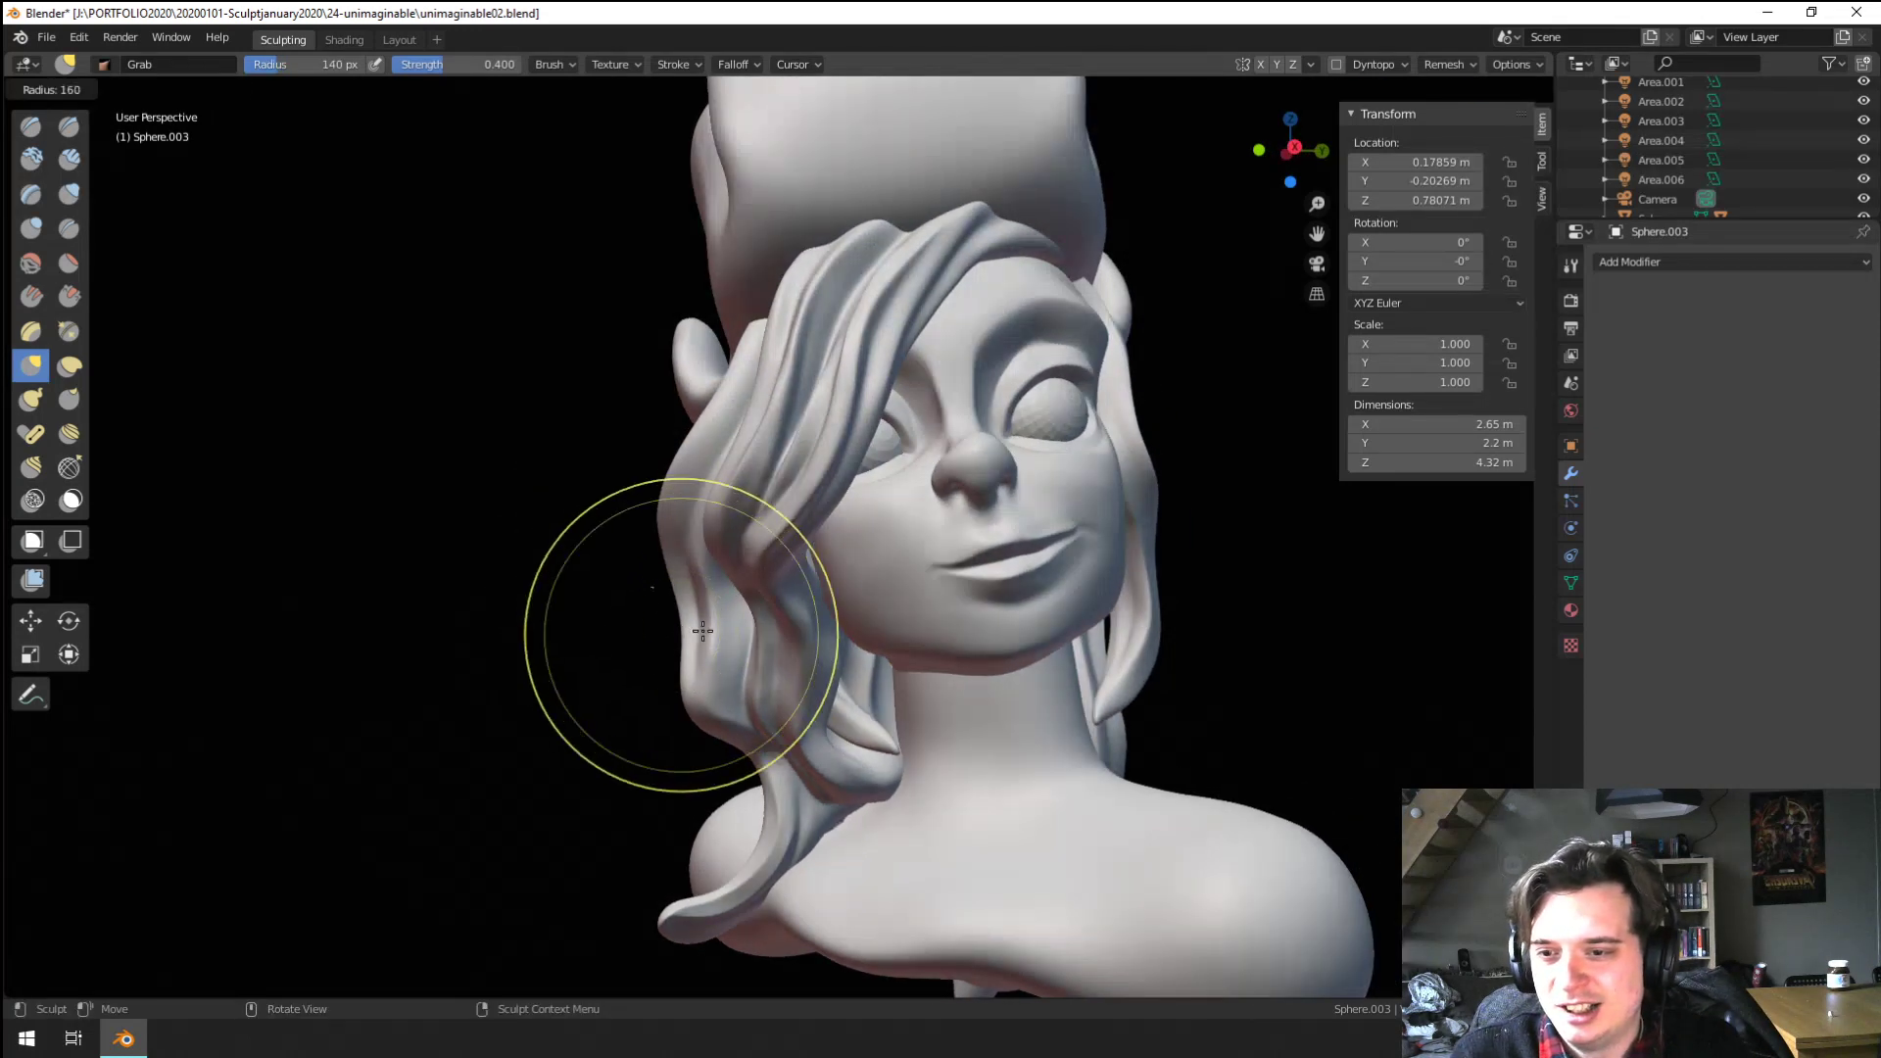
left_click(704, 631)
left_click_drag(687, 633, 710, 629)
middle_click_drag(706, 623, 676, 680, "ctrl")
Examine the overall shape of the hair around the head from the side and the front
mouse_move(659, 676)
middle_mouse_down()
mouse_move(726, 680)
mouse_move(742, 586)
middle_mouse_up()
middle_click_drag(743, 586, 779, 580)
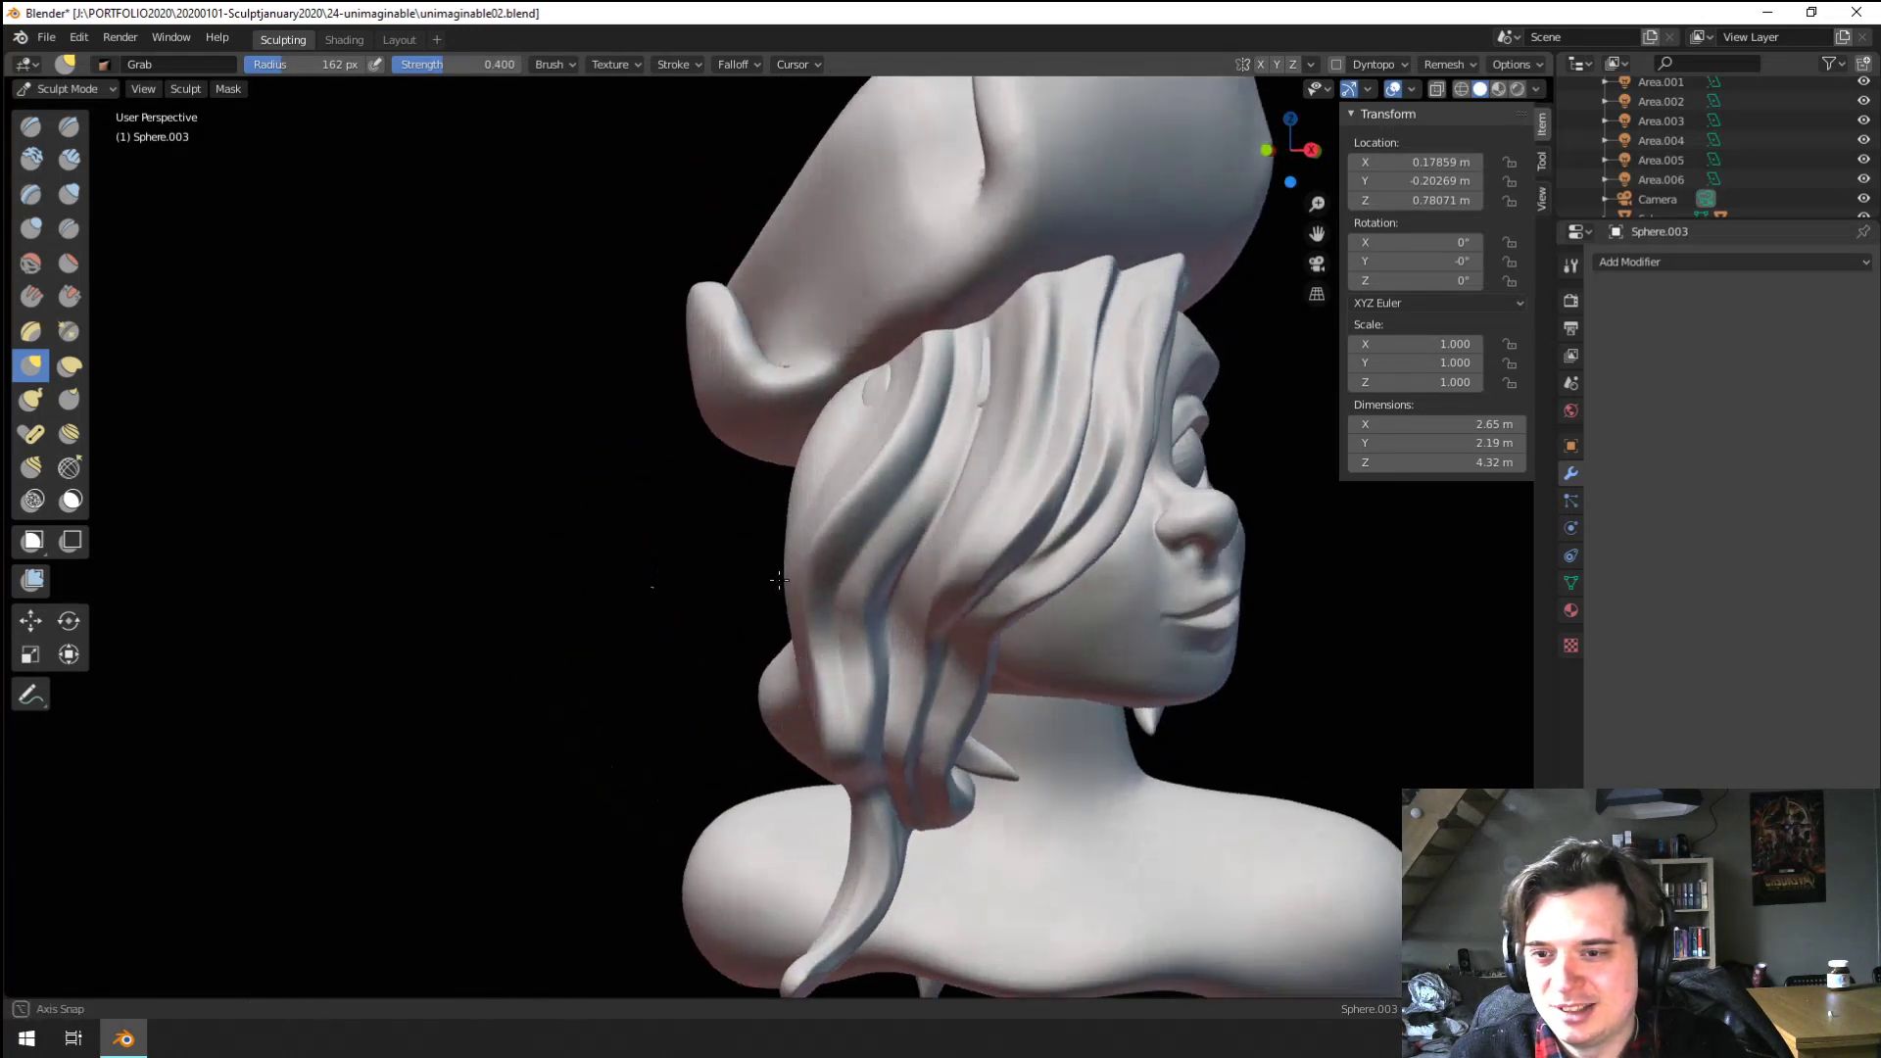
scroll(779, 579, "up", 3)
left_click(68, 296)
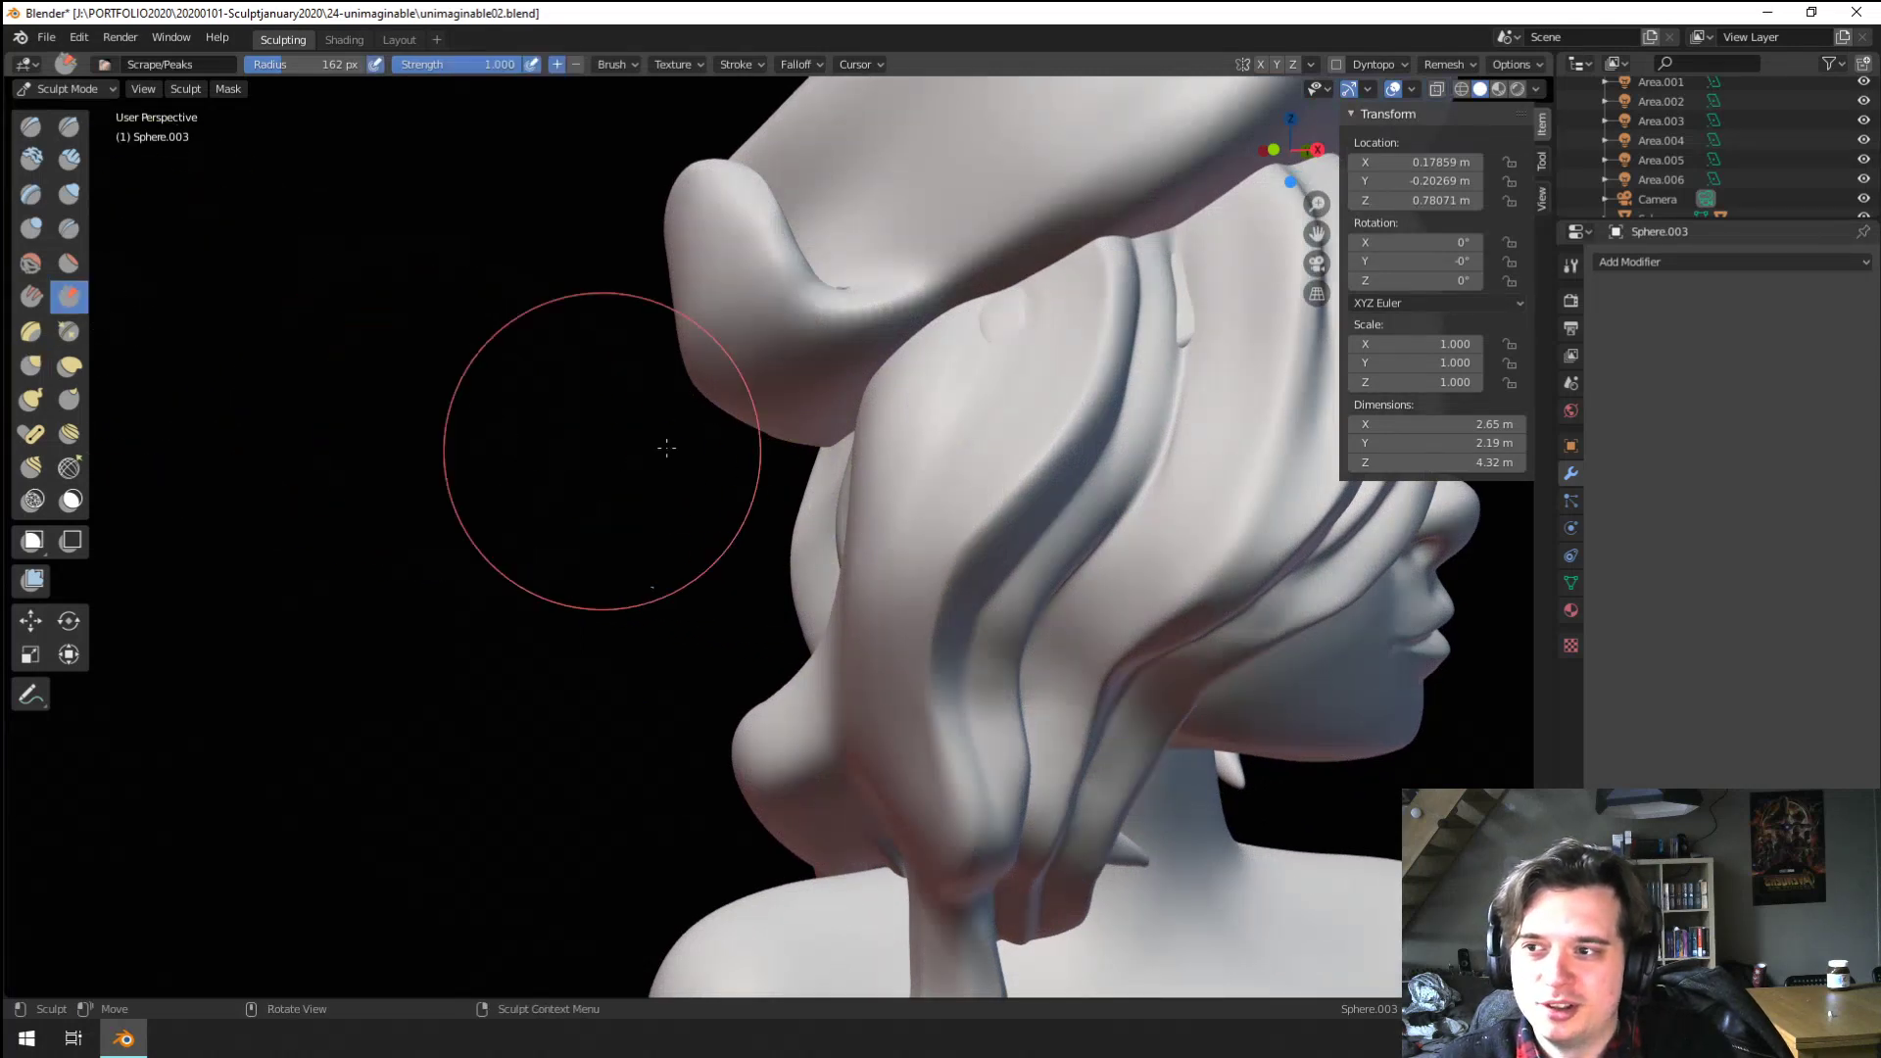
mouse_move(872, 495)
middle_mouse_down()
mouse_move(797, 516)
mouse_move(826, 500)
mouse_move(823, 562)
mouse_move(911, 562)
middle_mouse_up()
key("f")
left_click(779, 509)
key("g")
key("f")
left_click(938, 485)
mouse_move(938, 488)
middle_mouse_down()
mouse_move(874, 552)
mouse_move(852, 637)
mouse_move(769, 722)
mouse_move(706, 566)
middle_mouse_up()
key("f")
left_click(934, 558)
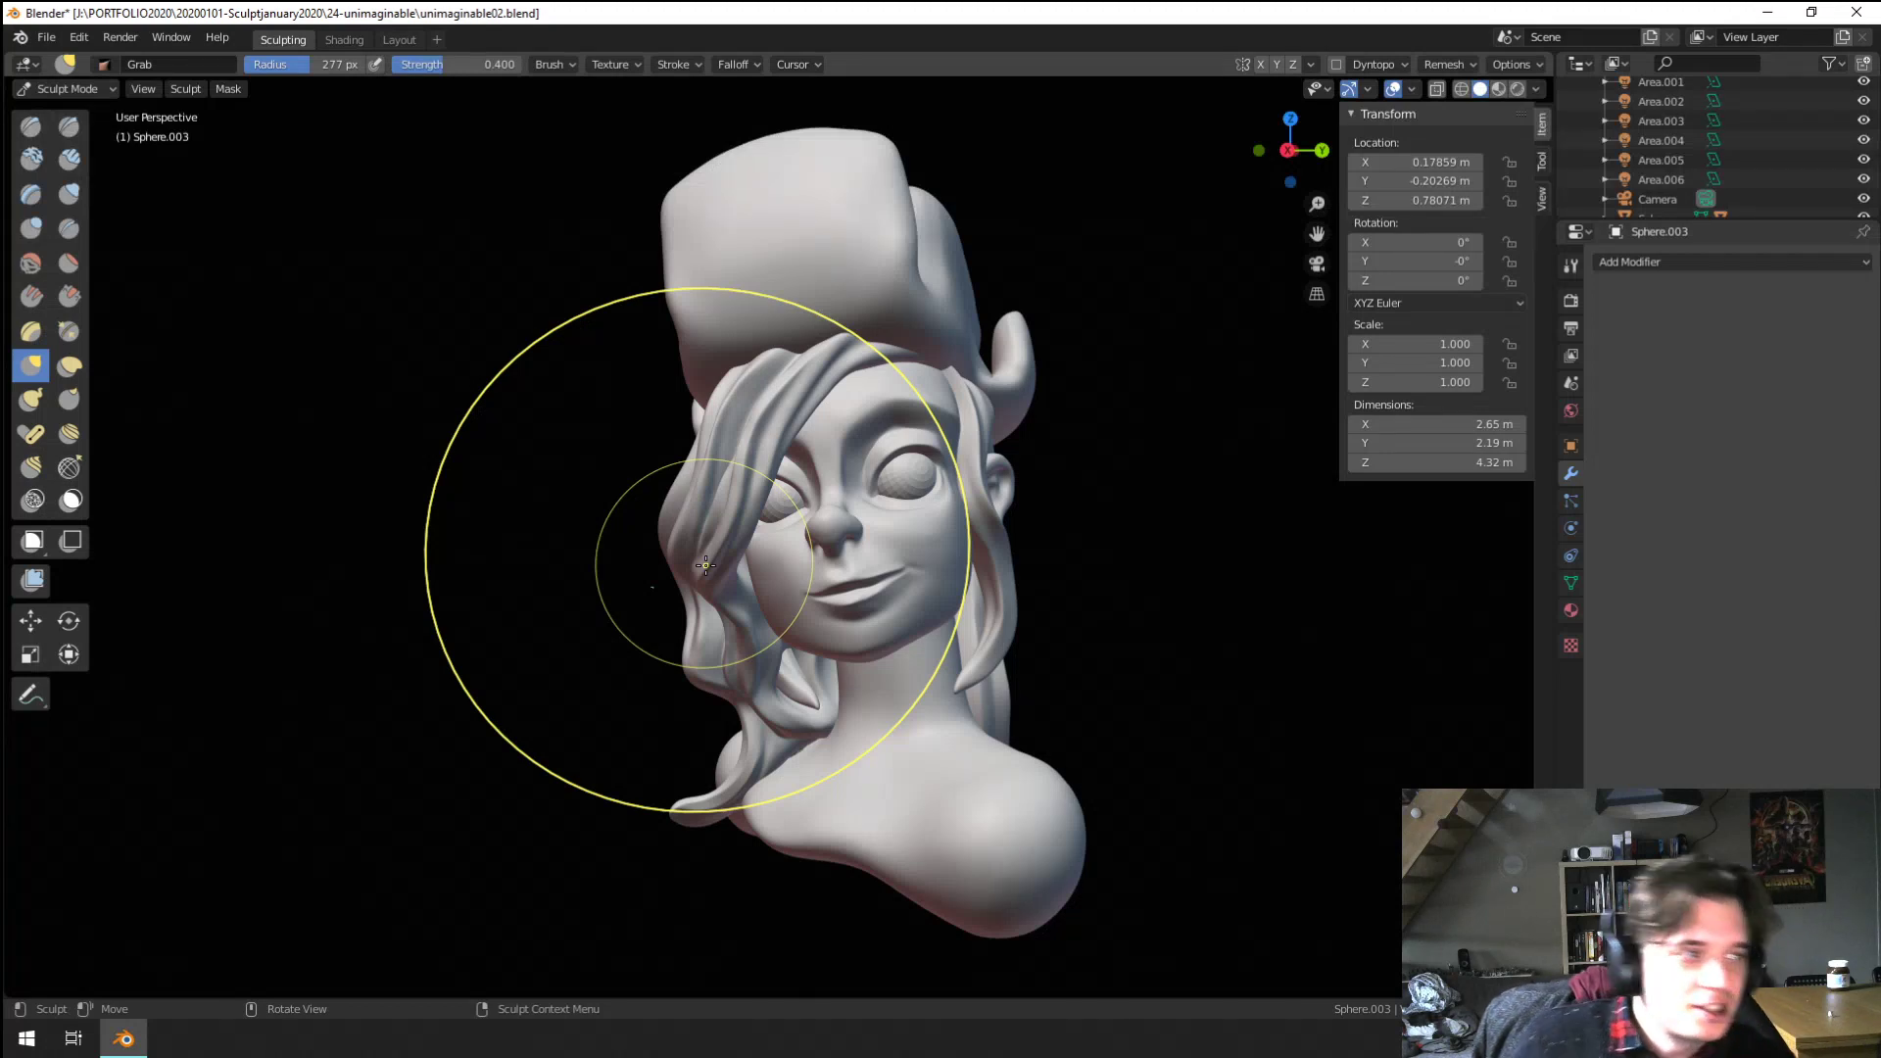
middle_click_drag(613, 601, 684, 608)
scroll(717, 530, "up", 2)
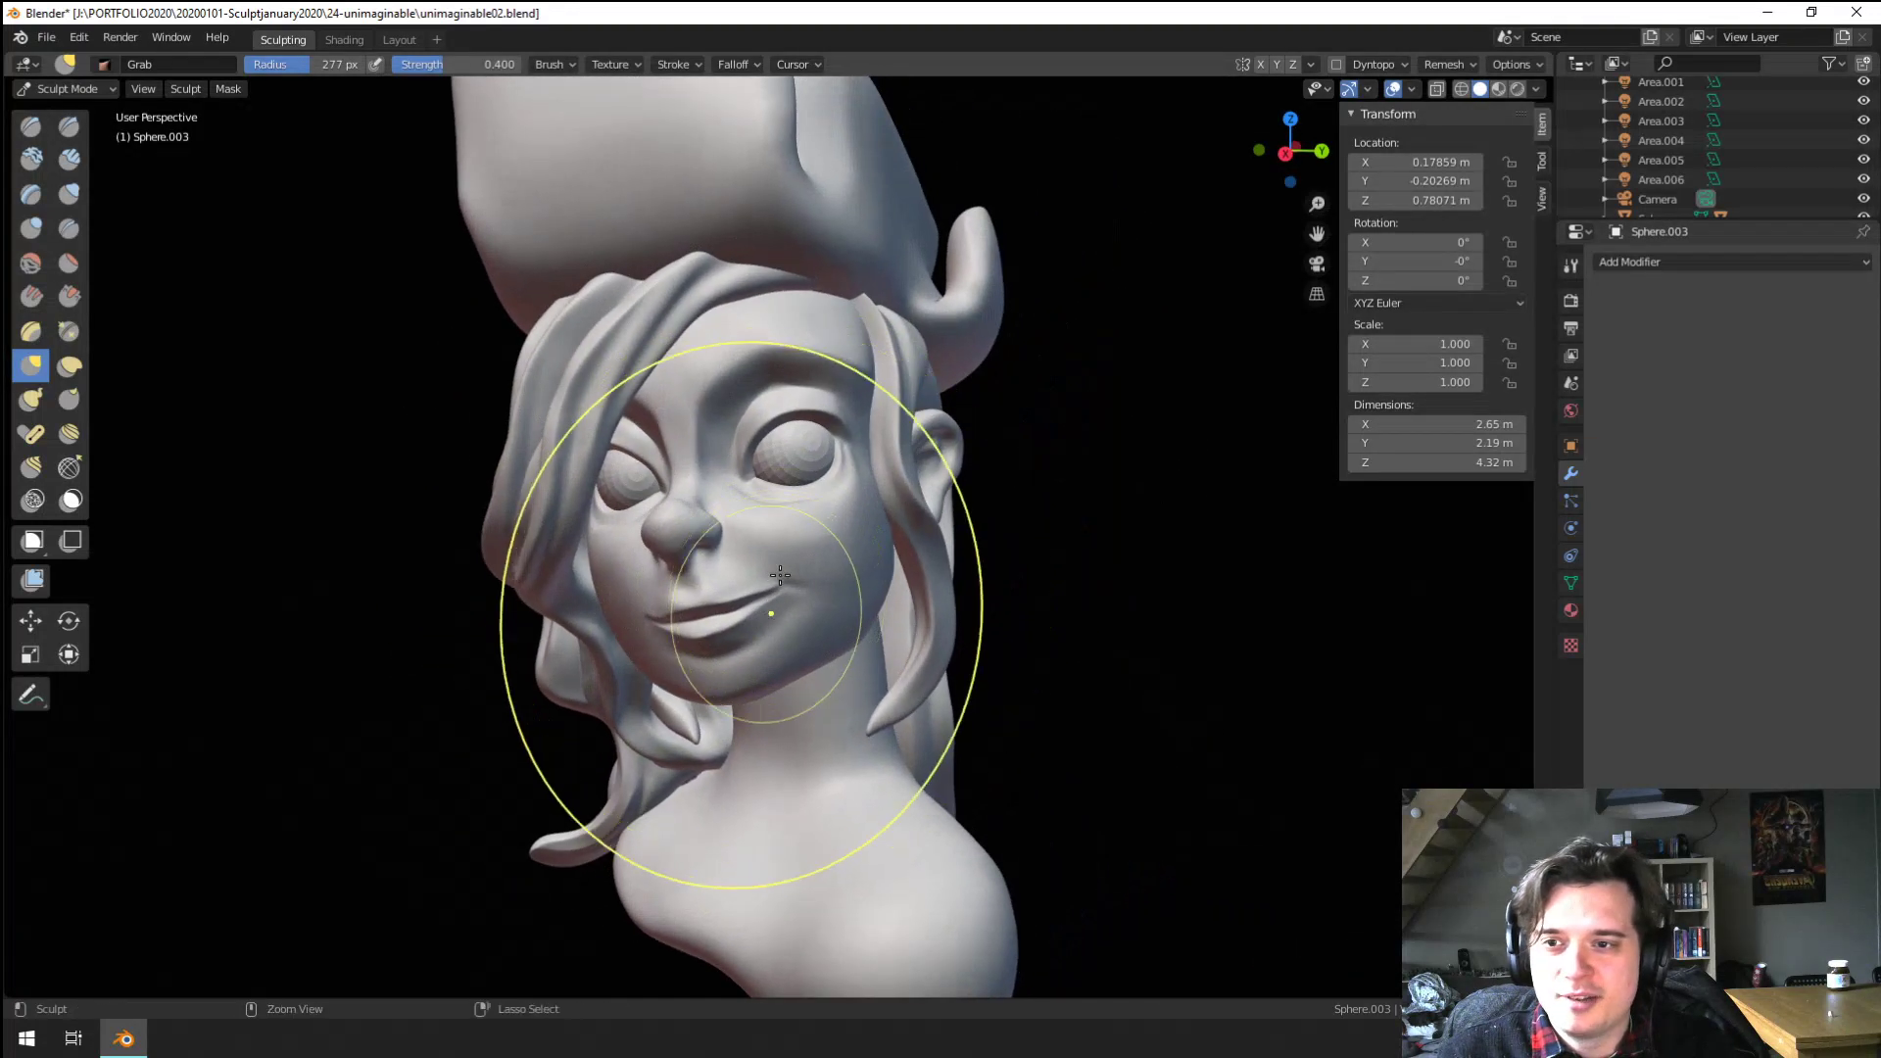
scroll(813, 497, "up", 3)
scroll(813, 498, "down", 2)
middle_click_drag(895, 529, 525, 398)
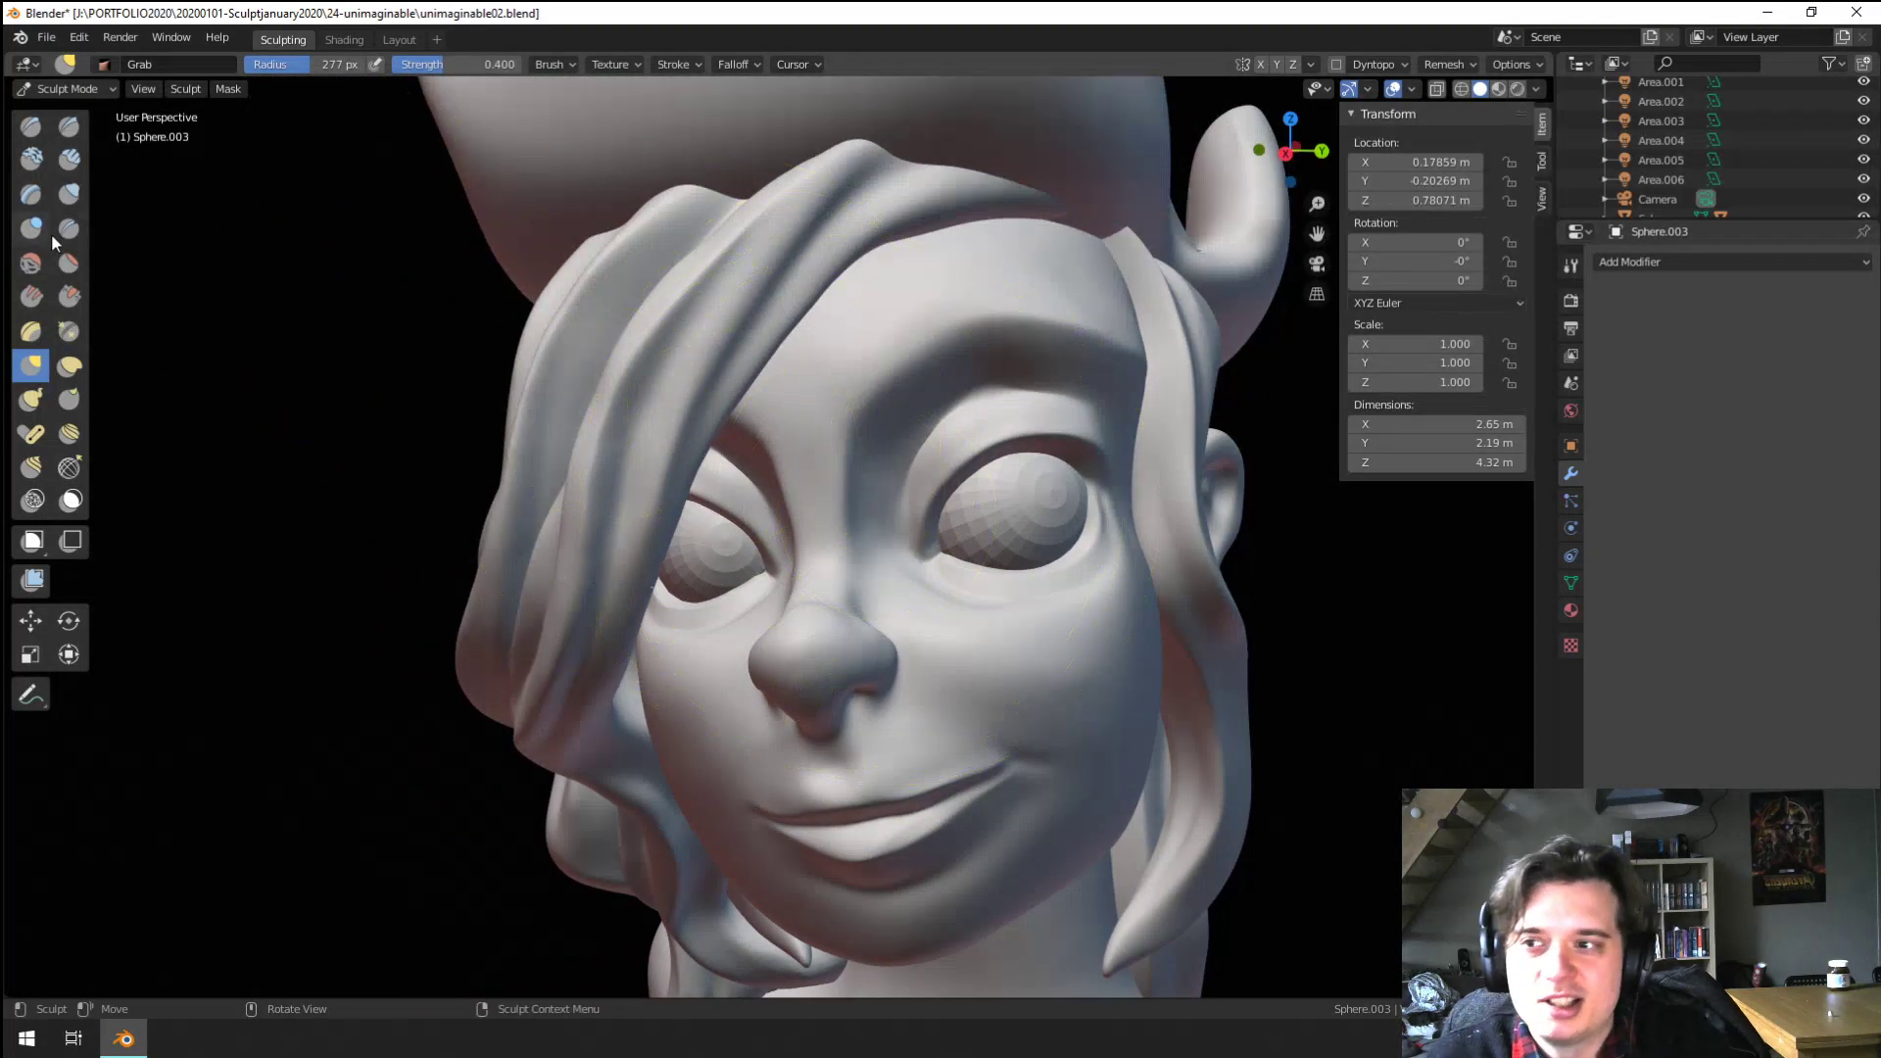
Flatten the front lock's strand beside the covered eye with the Flatten/Contrast brush at a 111 px radius
left_click(68, 263)
scroll(441, 460, "up", 2)
key("f")
left_click(431, 480)
key("f")
left_click(475, 505)
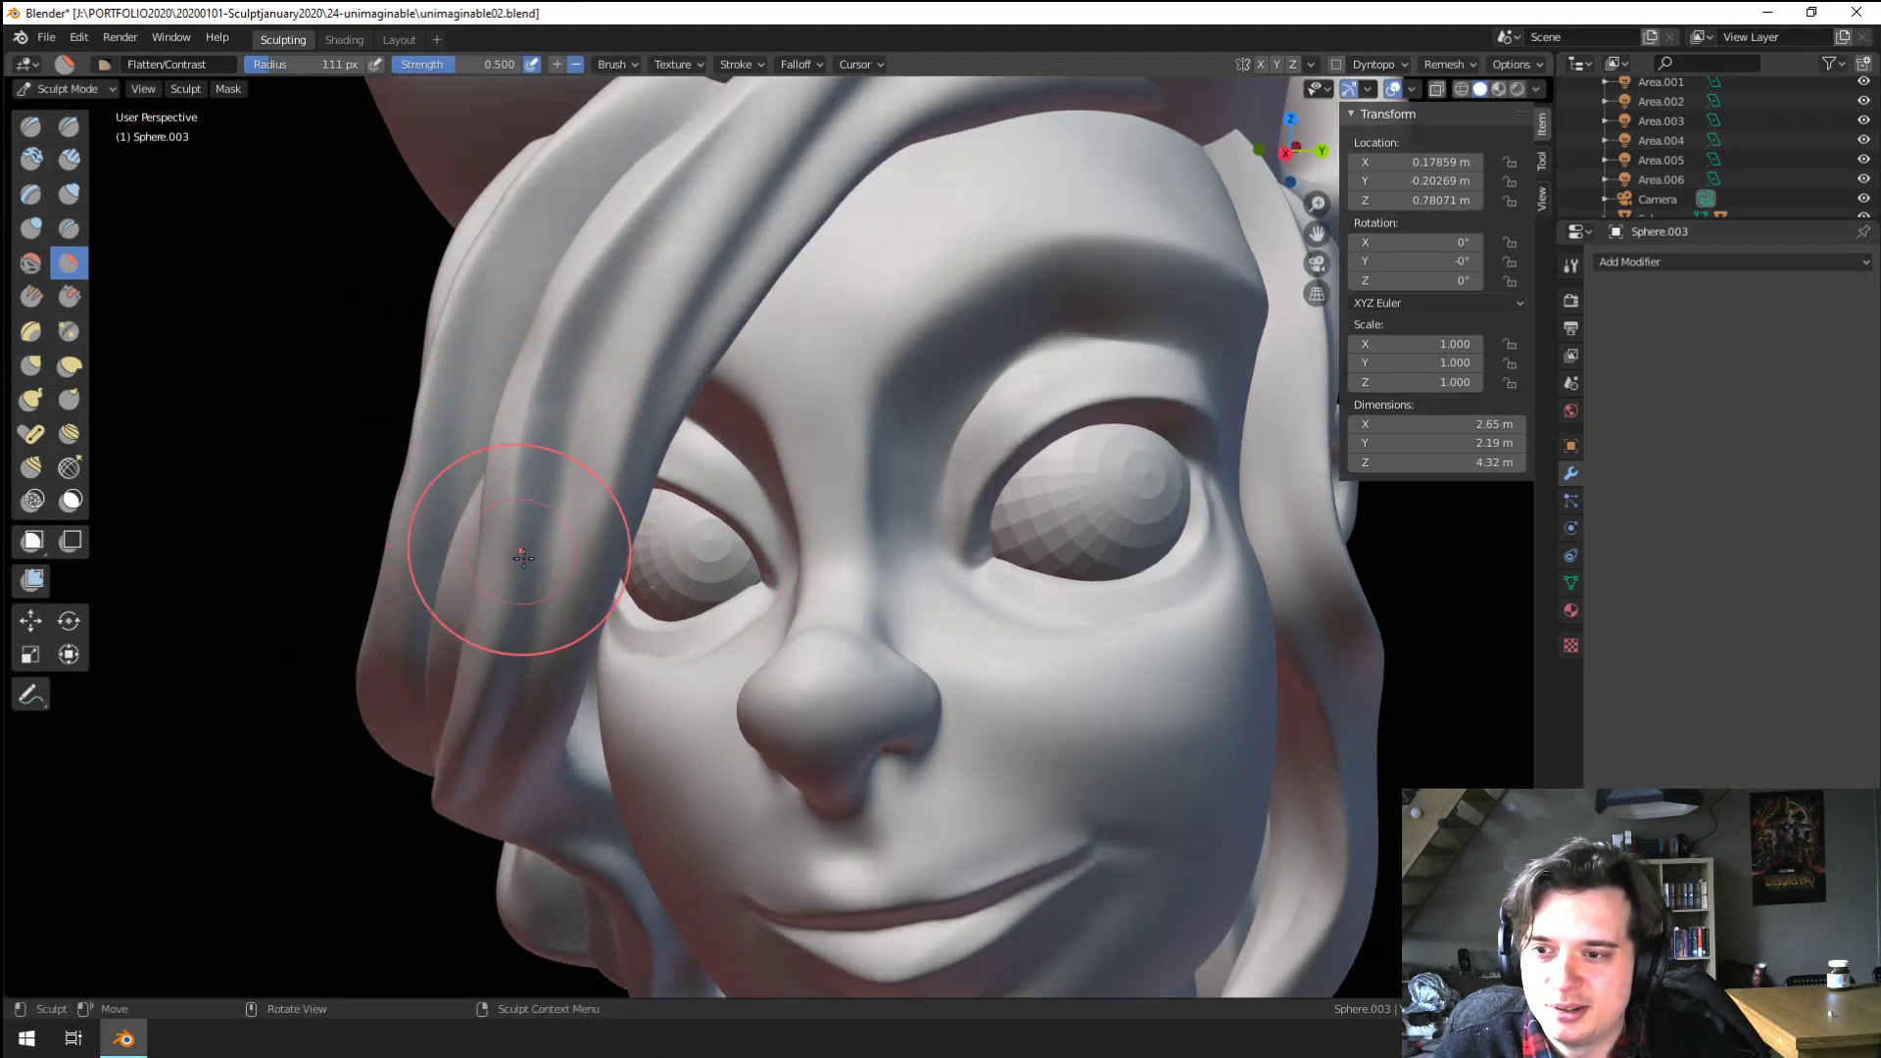
left_click_drag(554, 393, 571, 390)
Flatten the front lock's middle strand down toward its bend with the Flatten/Contrast brush, using radii from 120 to 175 px
key("f")
left_click(633, 428)
middle_click_drag(573, 368, 924, 462)
key("f")
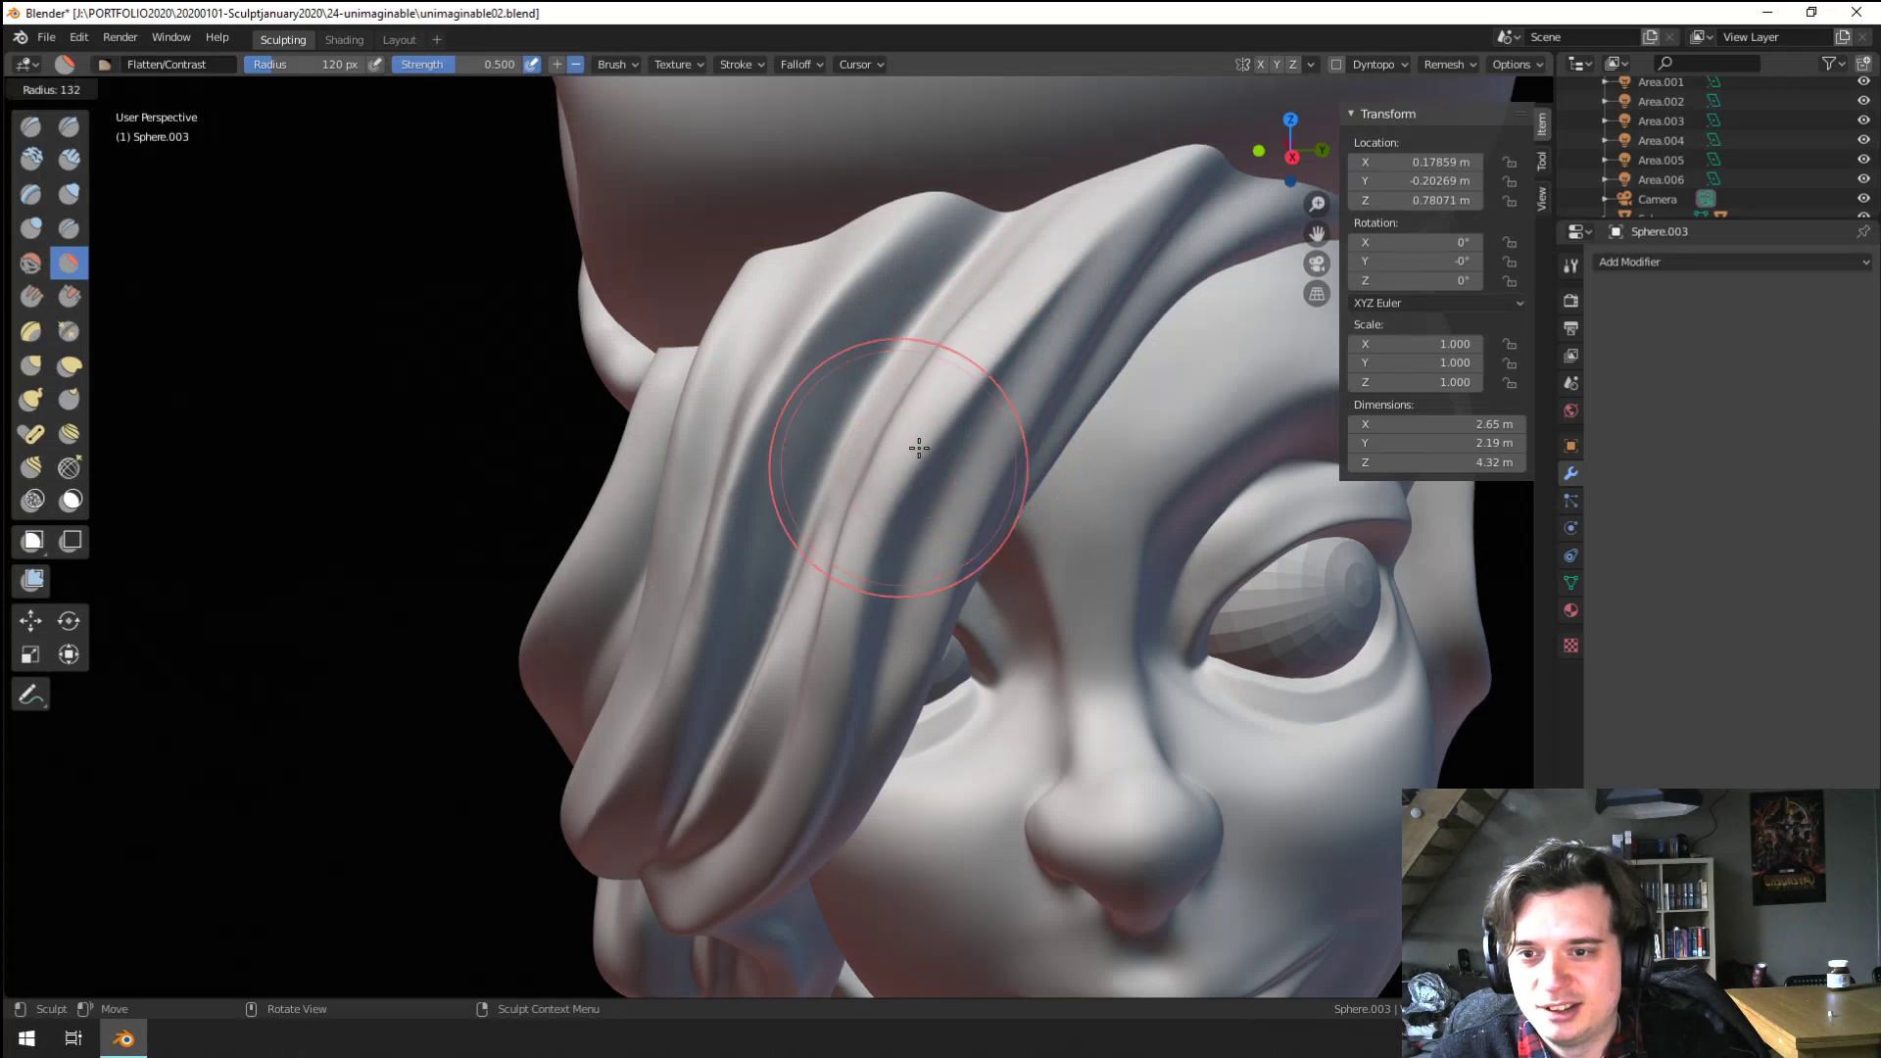
left_click_drag(830, 647, 821, 668)
left_click_drag(916, 441, 825, 655)
scroll(808, 676, "down", 3)
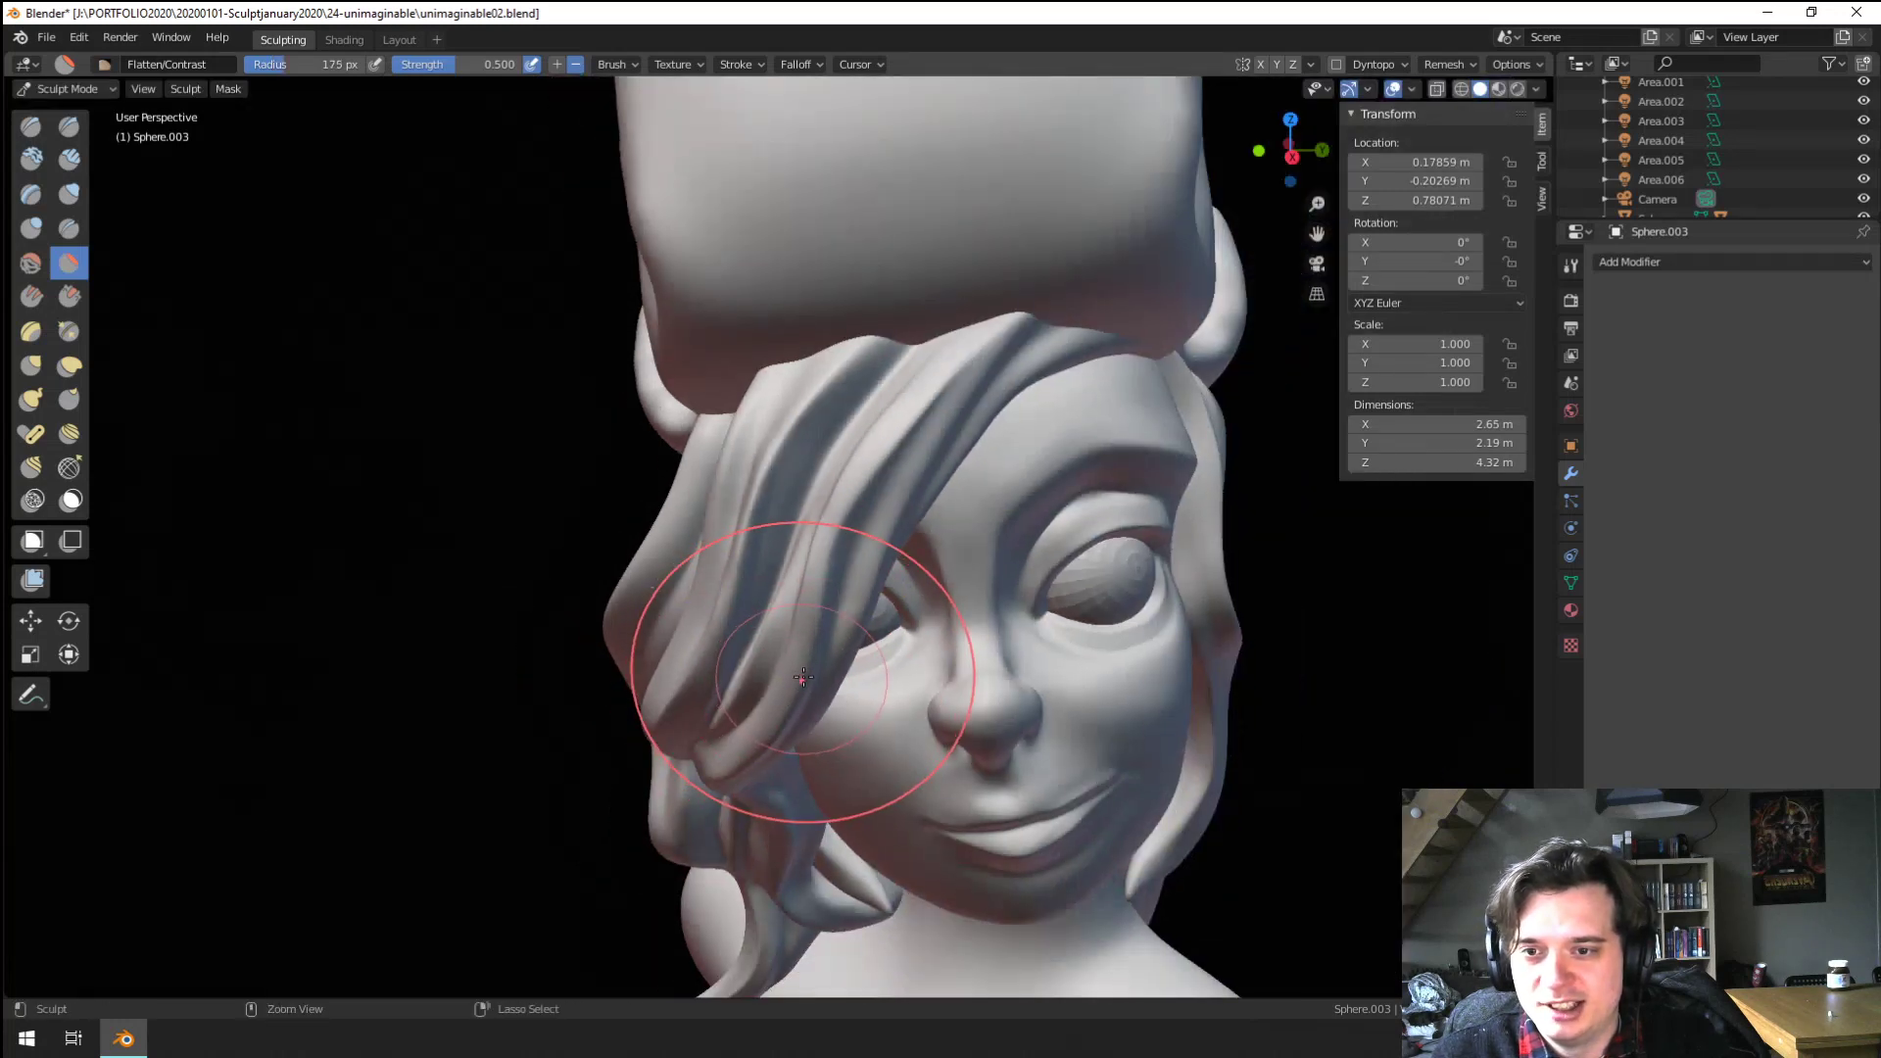
Even out the strands around the front lock's lower bend with the Flatten/Contrast brush at a 91 px radius
key("f")
left_click(787, 588)
key("f")
mouse_move(789, 585)
middle_mouse_down()
mouse_move(875, 574)
mouse_move(915, 538)
middle_mouse_up()
left_click(860, 571)
scroll(924, 510, "up", 4)
middle_click_drag(928, 620, 949, 568)
key("f")
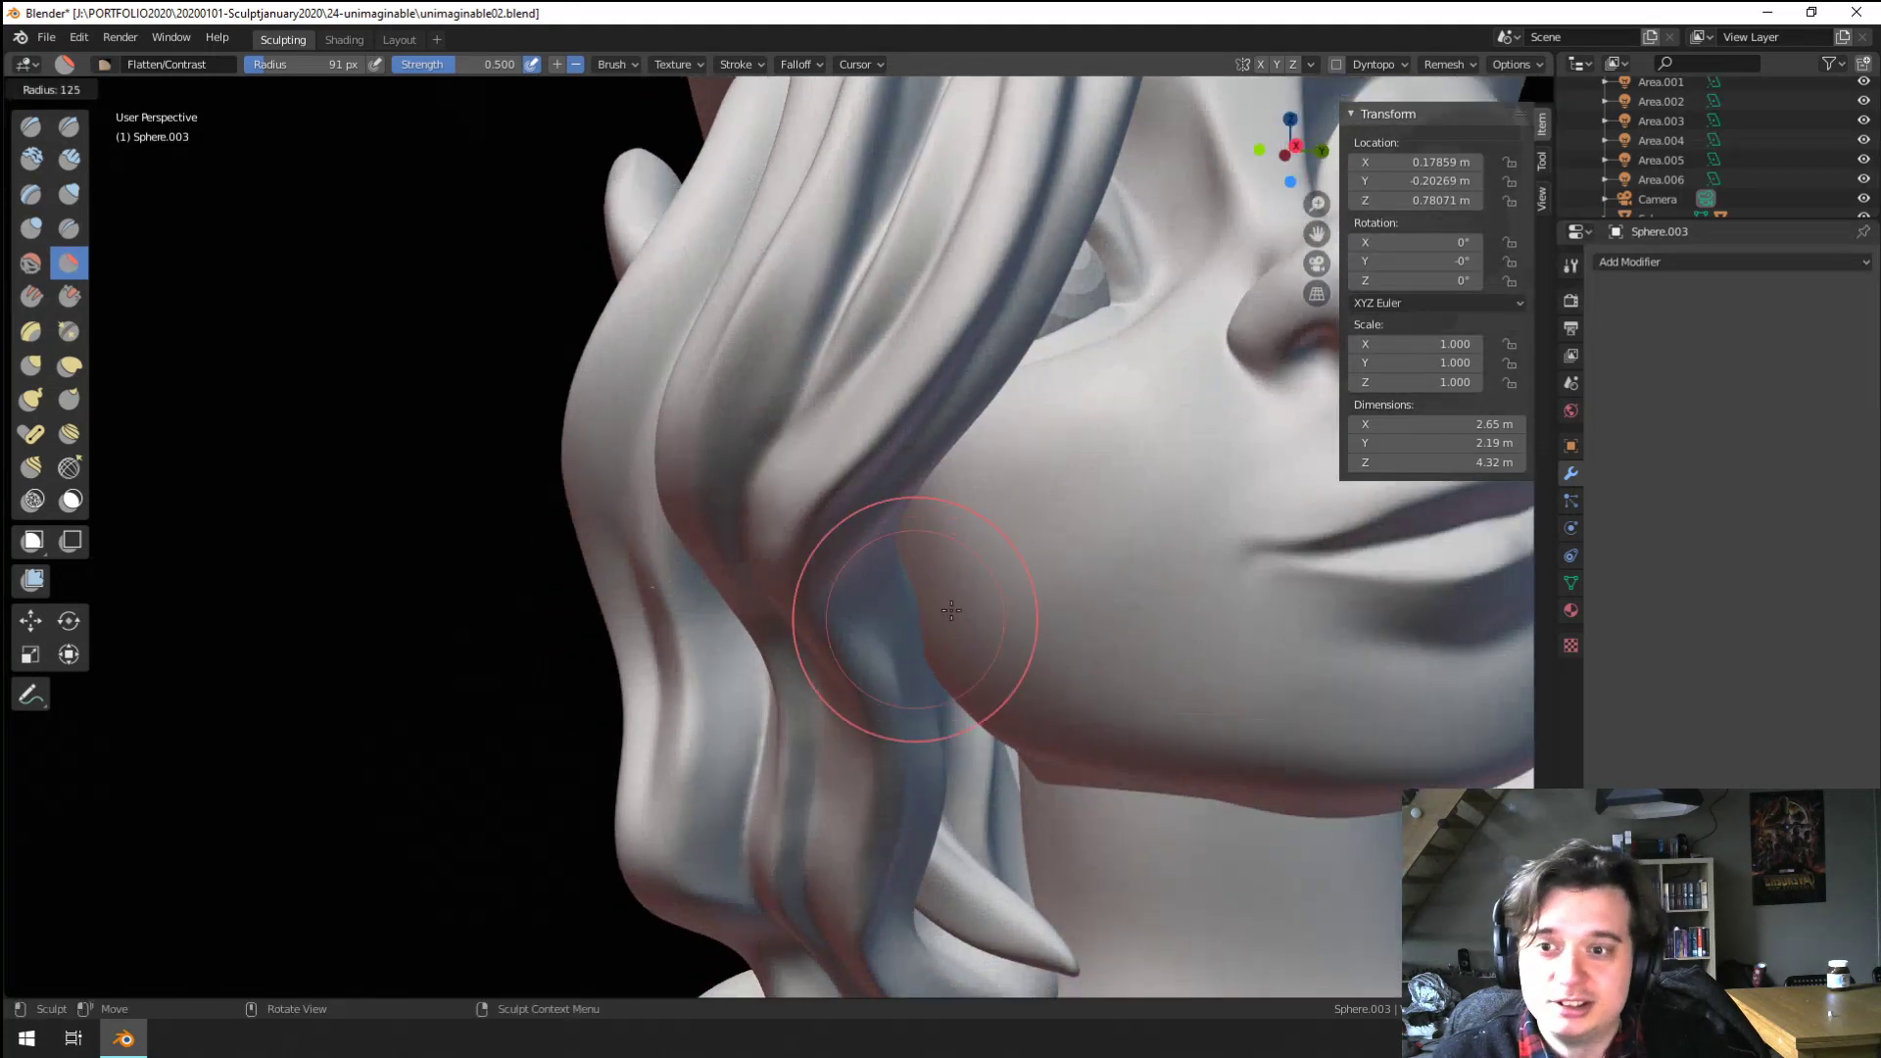
left_click(951, 610)
mouse_move(894, 370)
middle_mouse_down()
mouse_move(804, 687)
mouse_move(705, 598)
middle_mouse_up()
Sharpen the creases between the front lock's strands above the covered eye with the Crease brush, reducing its radius from 100 to 45 px
key("f")
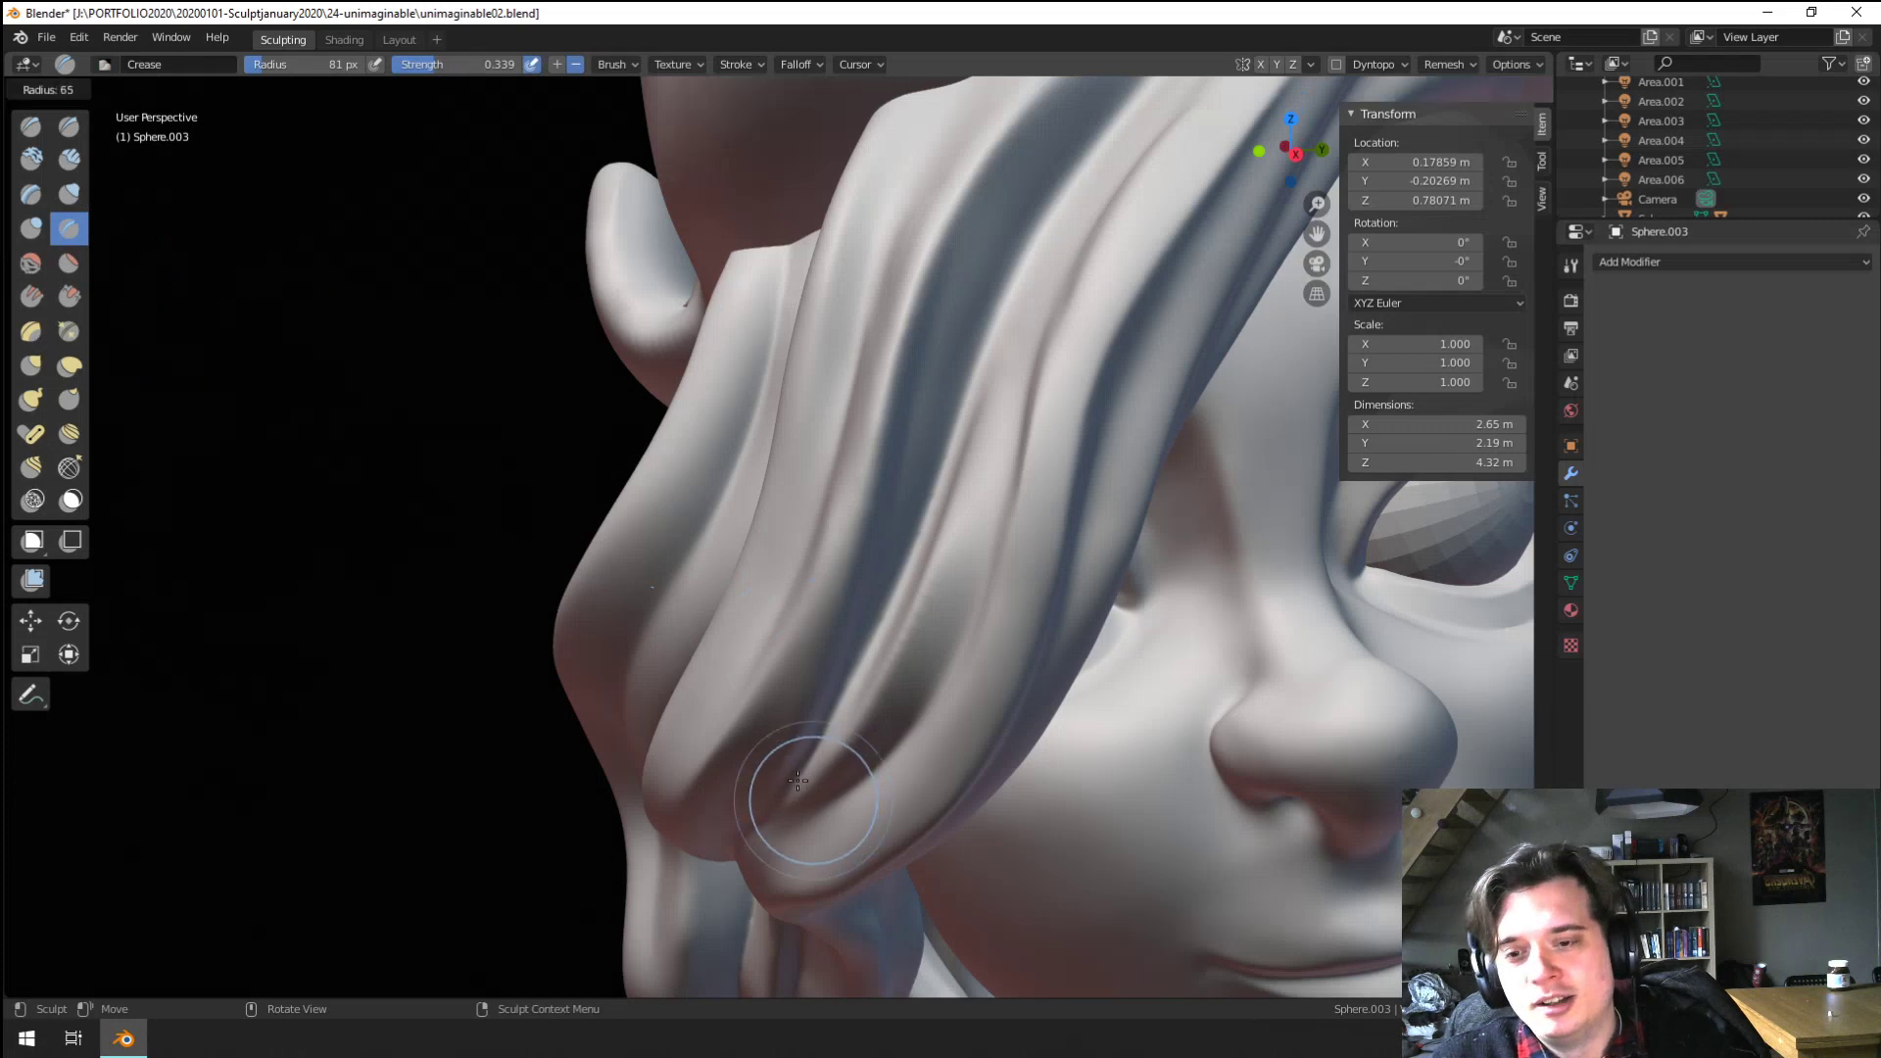
left_click(901, 794)
middle_click_drag(956, 606, 901, 607)
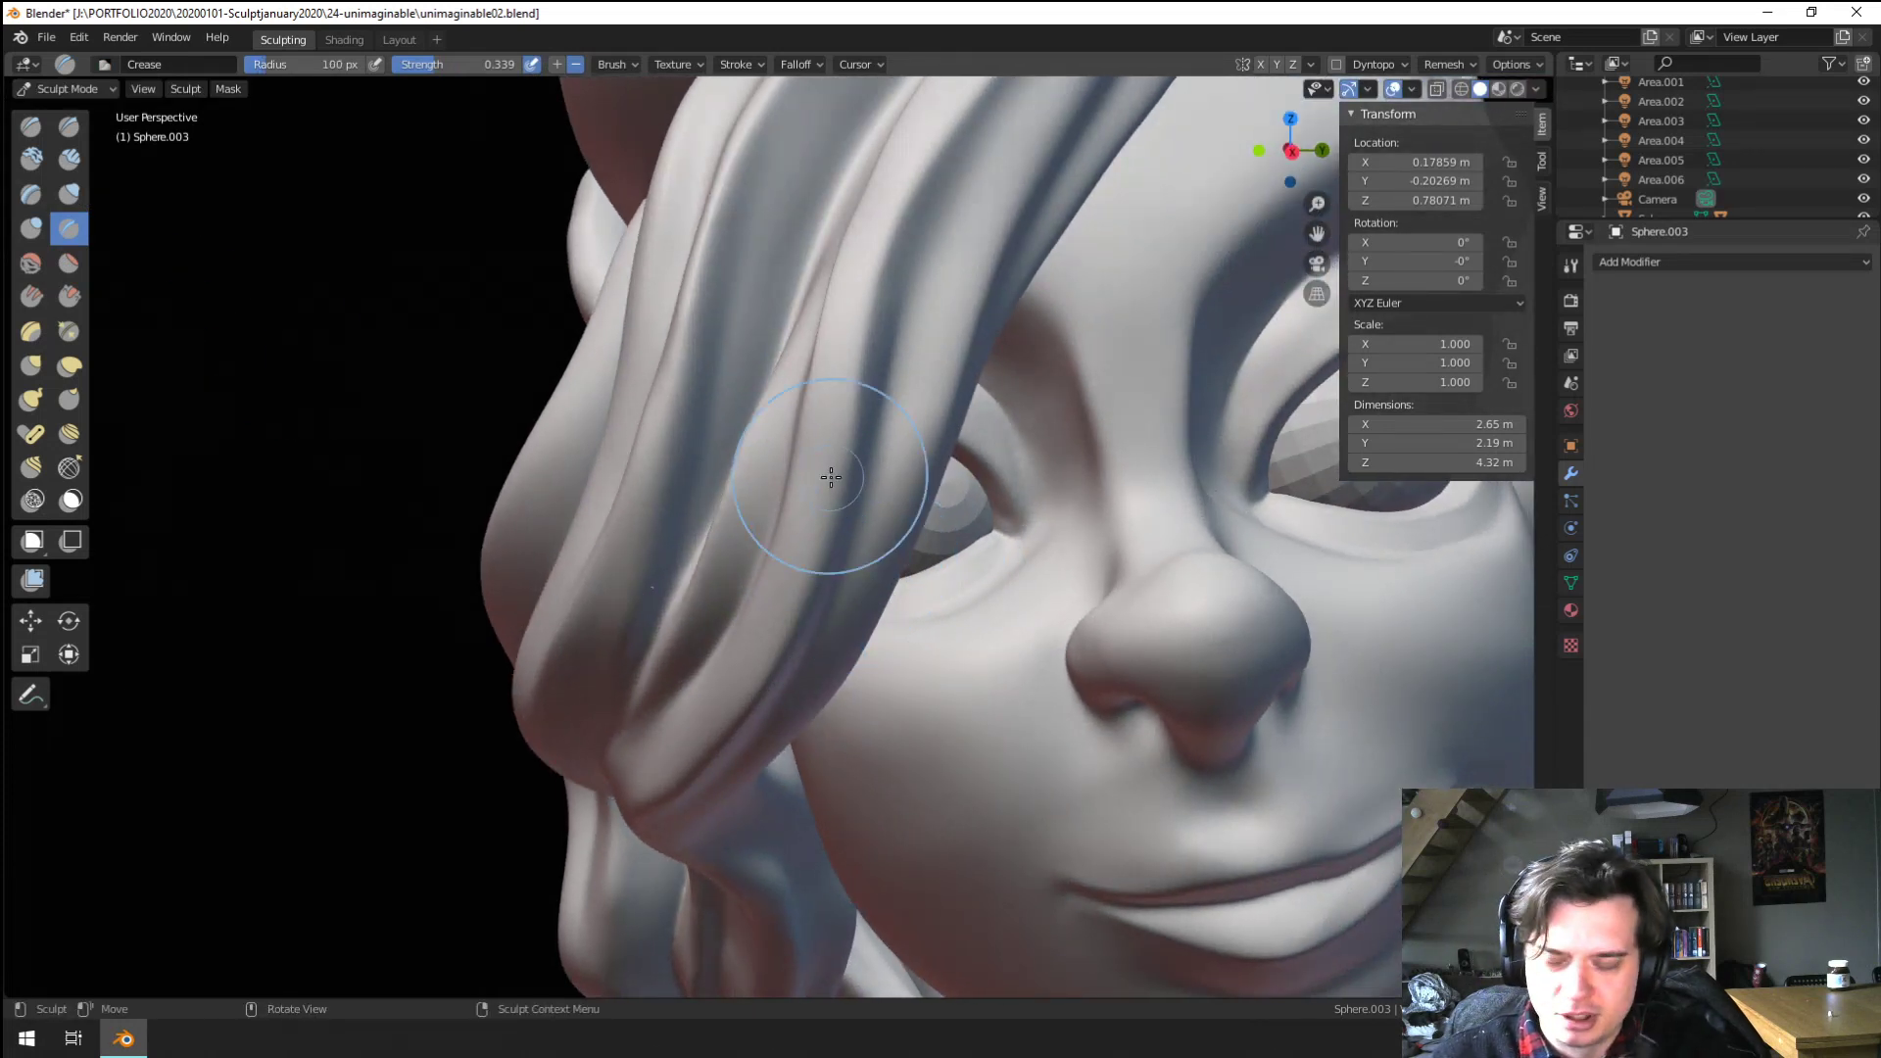
mouse_move(833, 324)
middle_mouse_down("ctrl")
mouse_move(886, 382)
mouse_move(882, 614)
middle_mouse_up("ctrl")
key("f")
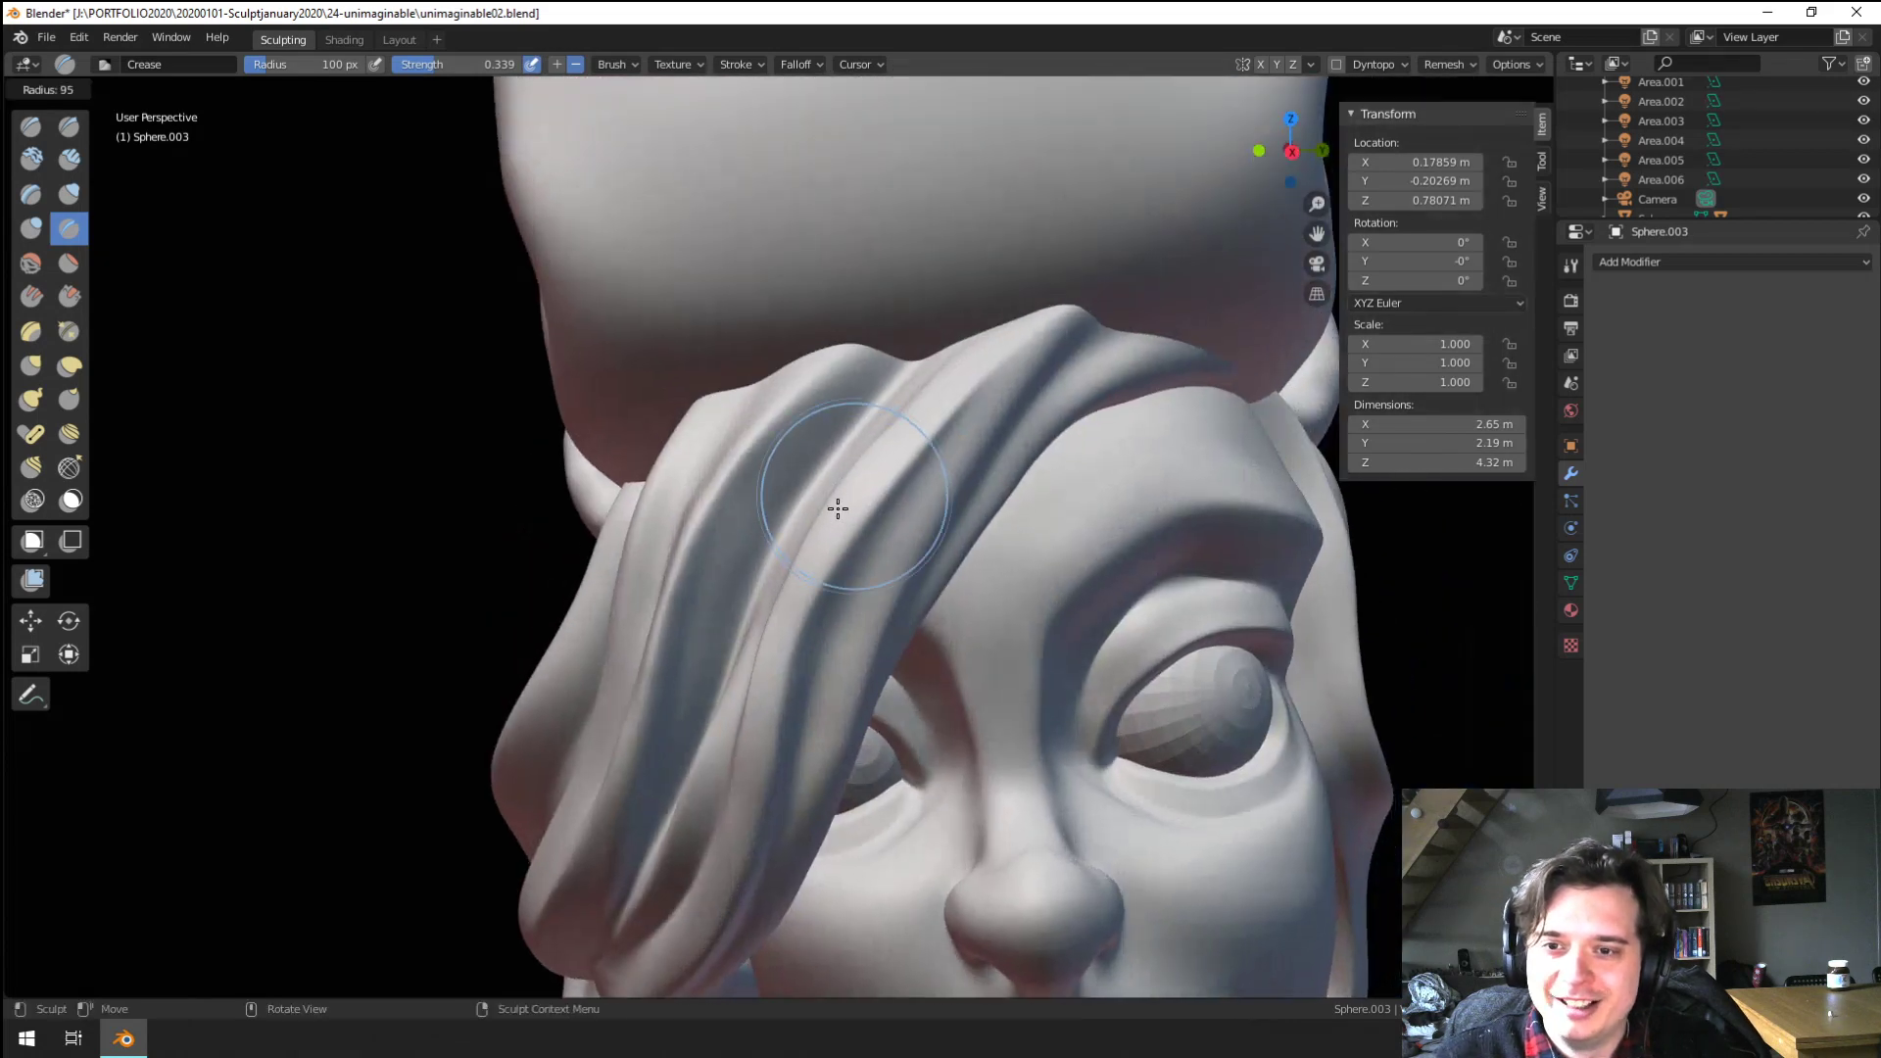
left_click(833, 519)
key("f")
left_click(897, 612)
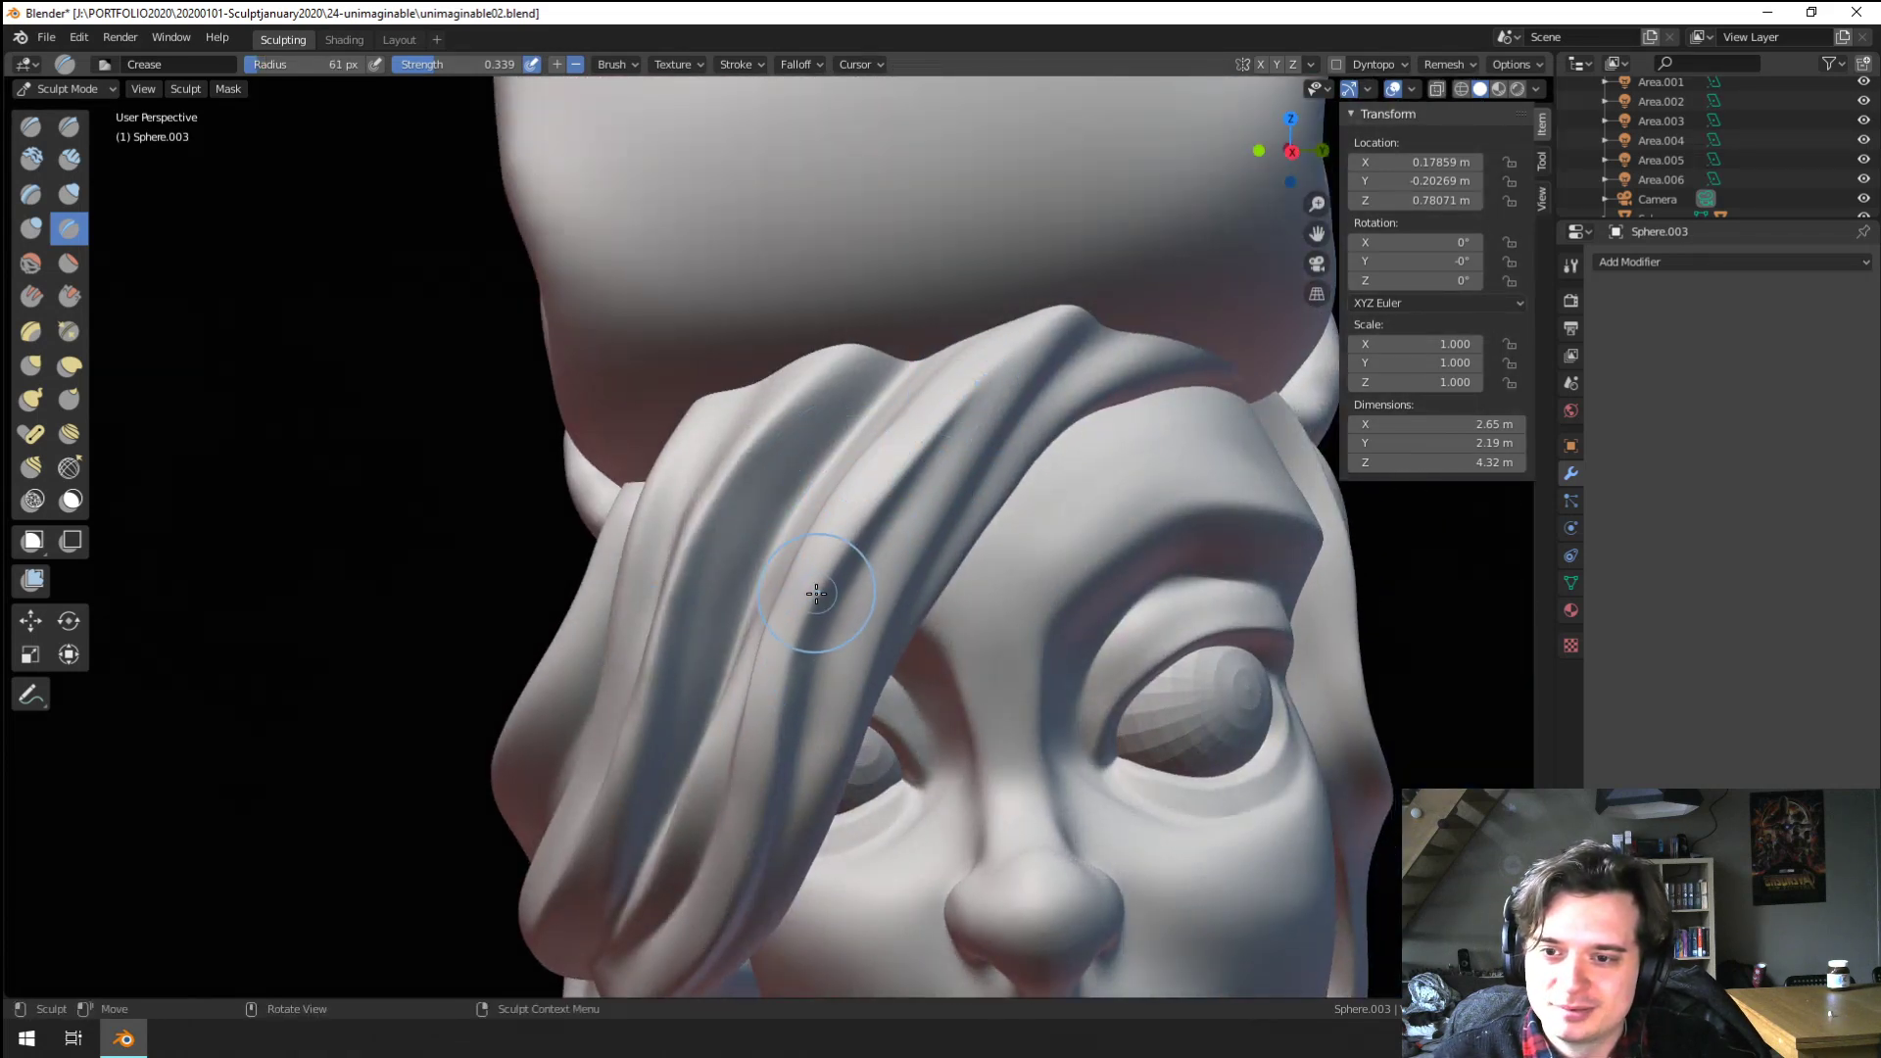
key("f")
left_click(952, 453)
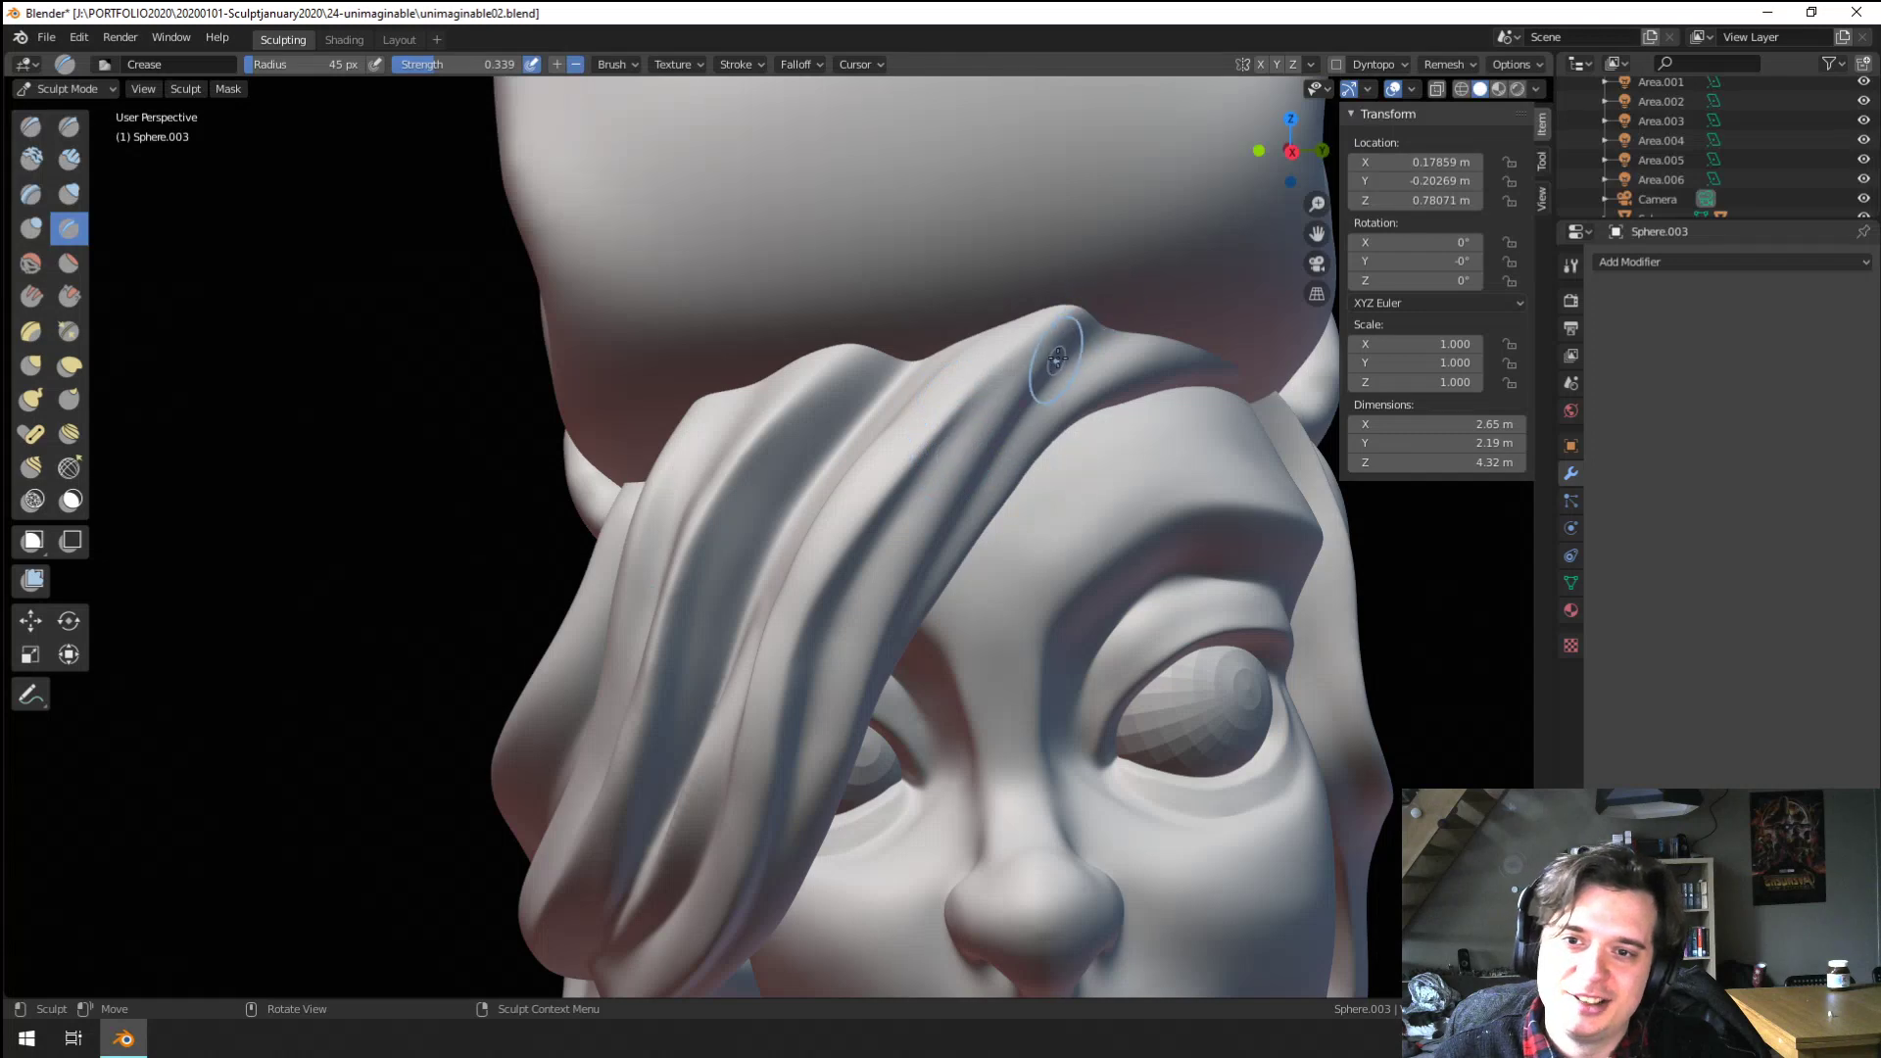
Deepen the creases of the front lock where its strands emerge from under the hat at the forehead with the Crease brush, down to 35 px
middle_click_drag(1057, 359, 945, 425)
mouse_move(1027, 448)
left_mouse_down()
mouse_move(1016, 493)
mouse_move(1070, 455)
mouse_move(965, 529)
left_mouse_up()
key("f")
left_click(1068, 459)
left_click_drag(1082, 456, 1009, 468)
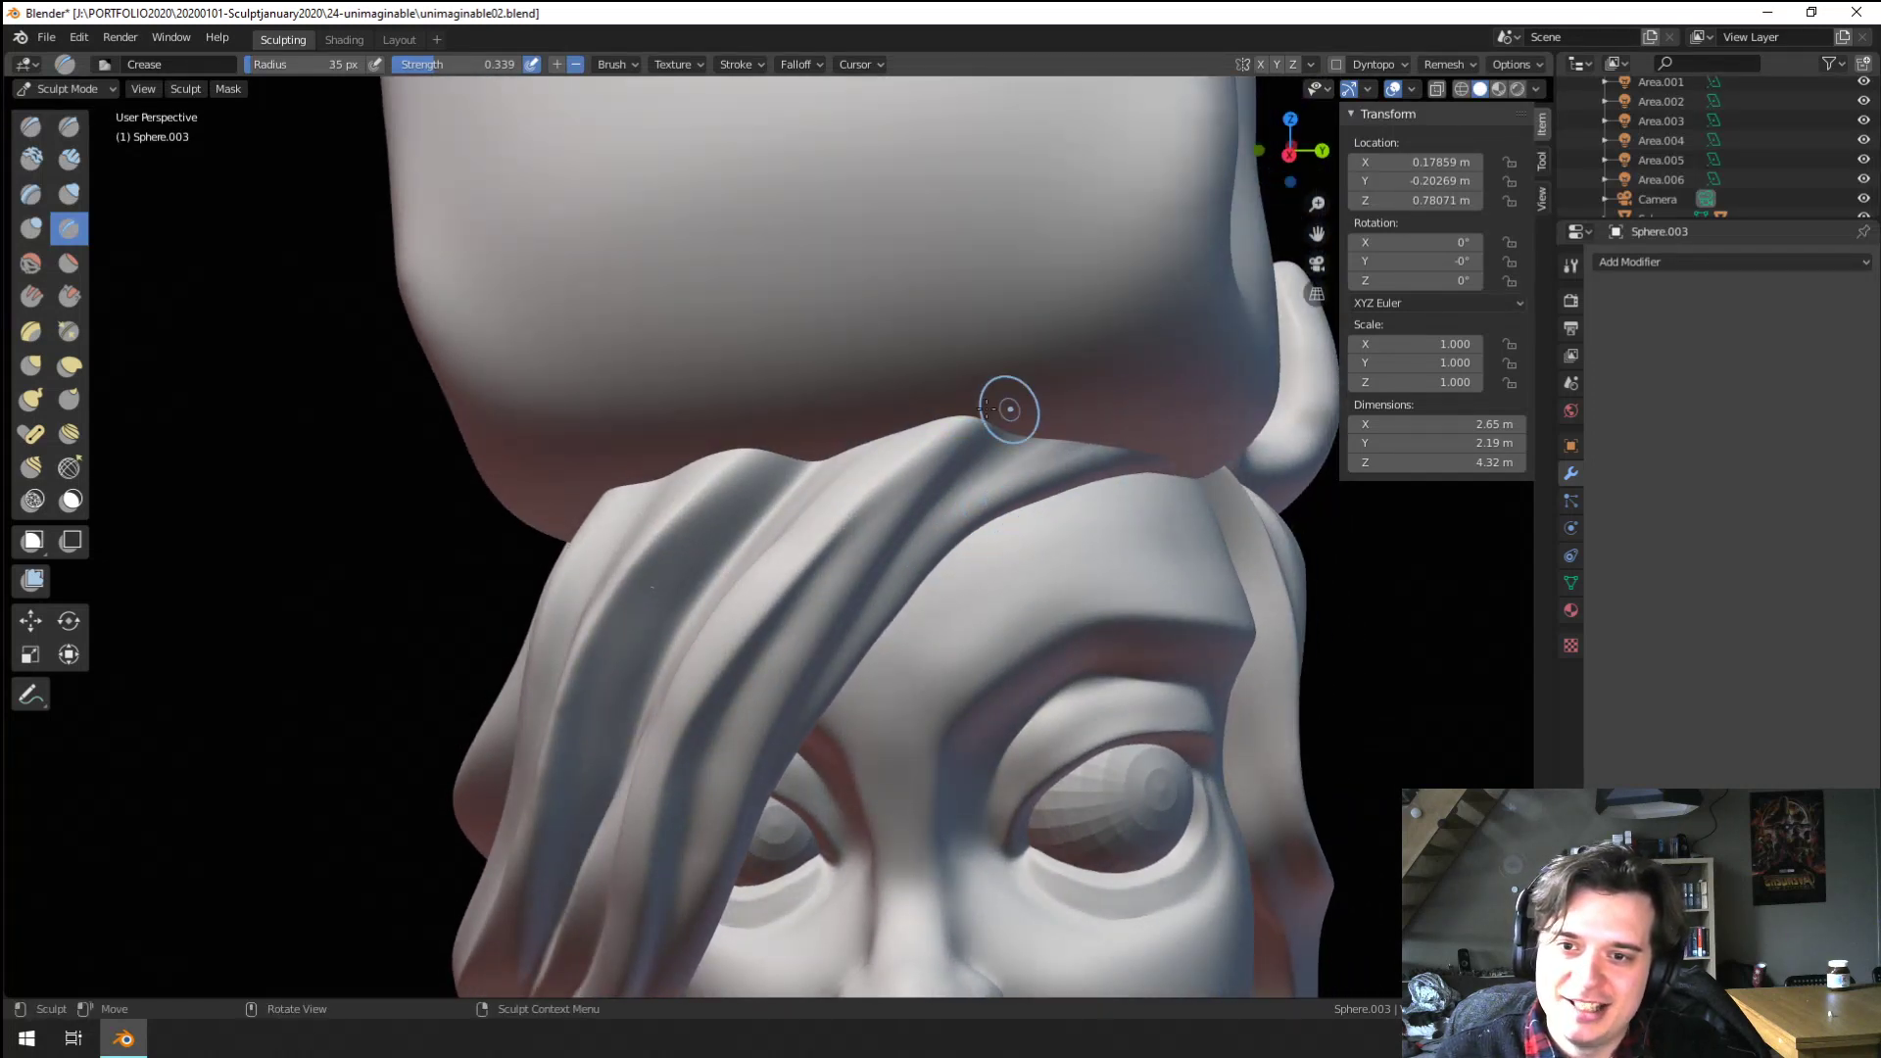
middle_click_drag(990, 455, 1011, 484)
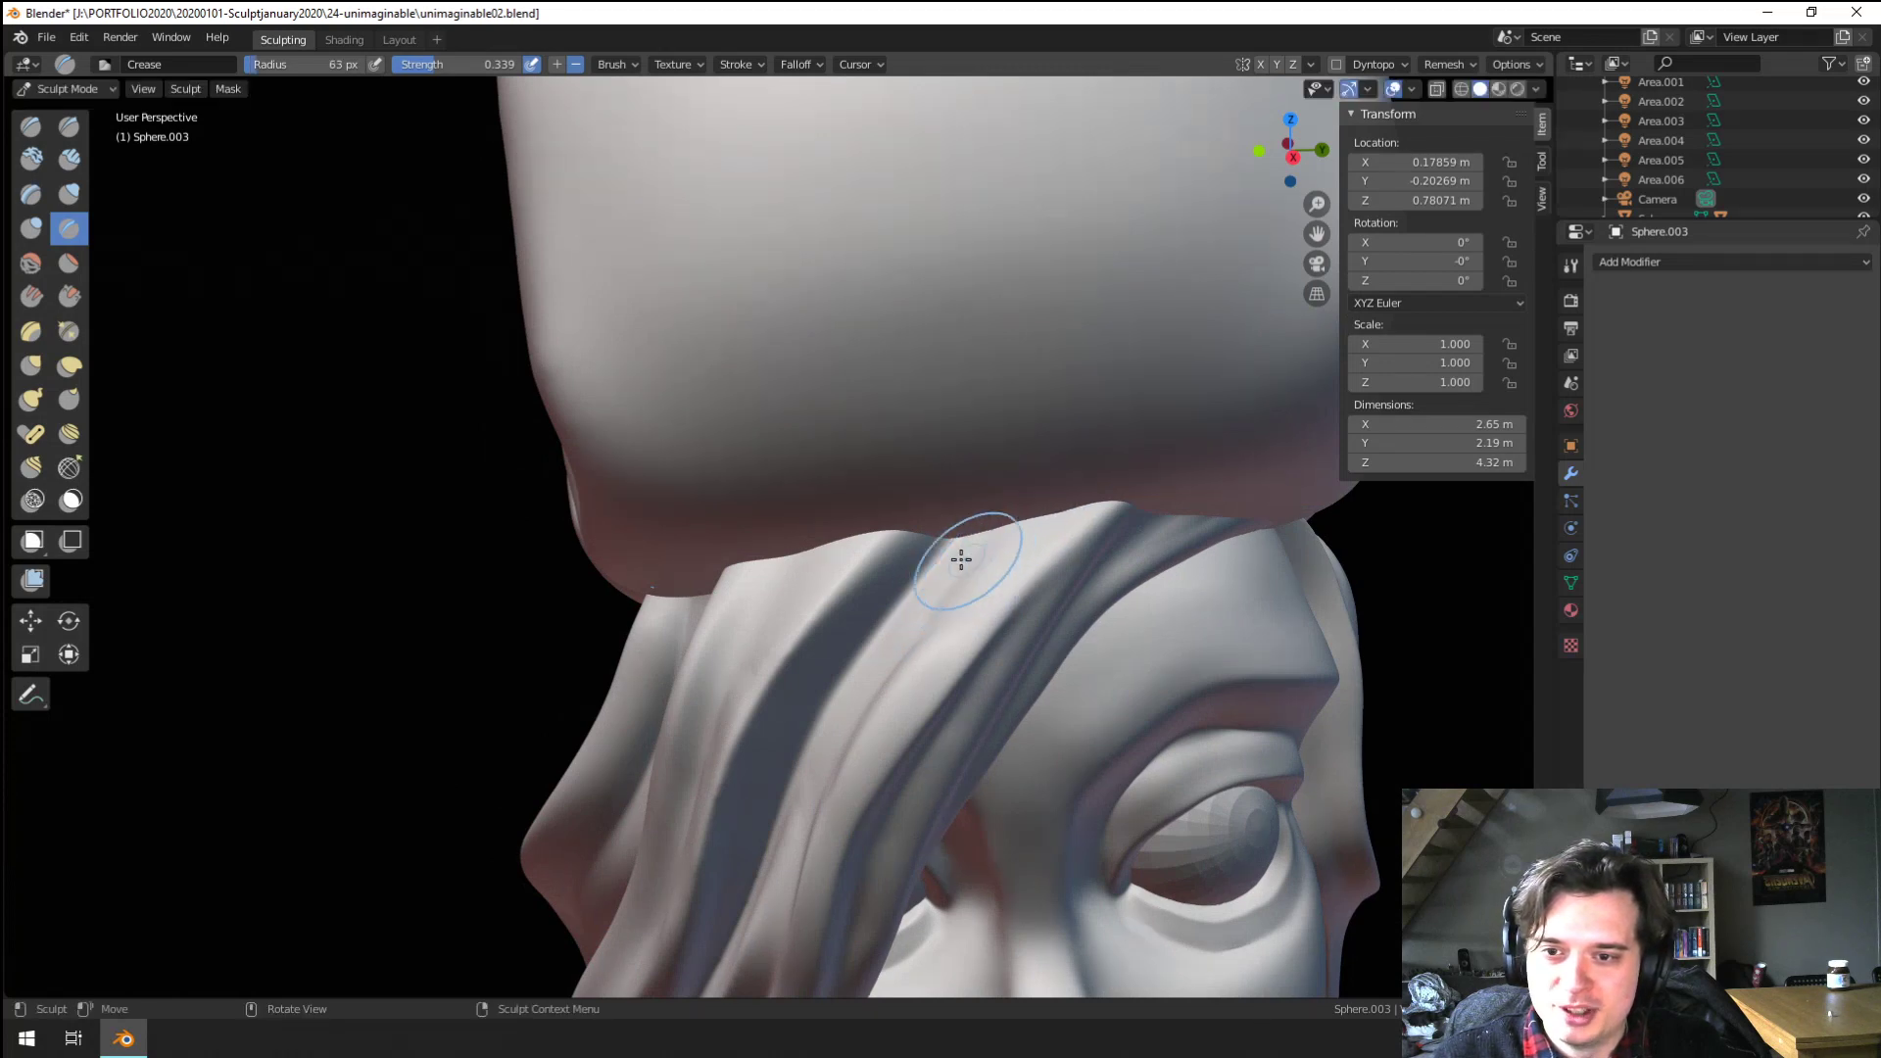
Crease the front lock's outer strands just below the hat brim with the Crease brush at a 56 px radius
key("f")
left_click(947, 515)
left_click_drag(861, 521, 796, 585)
middle_click_drag(790, 580, 798, 633, "ctrl")
middle_click_drag(803, 625, 903, 526)
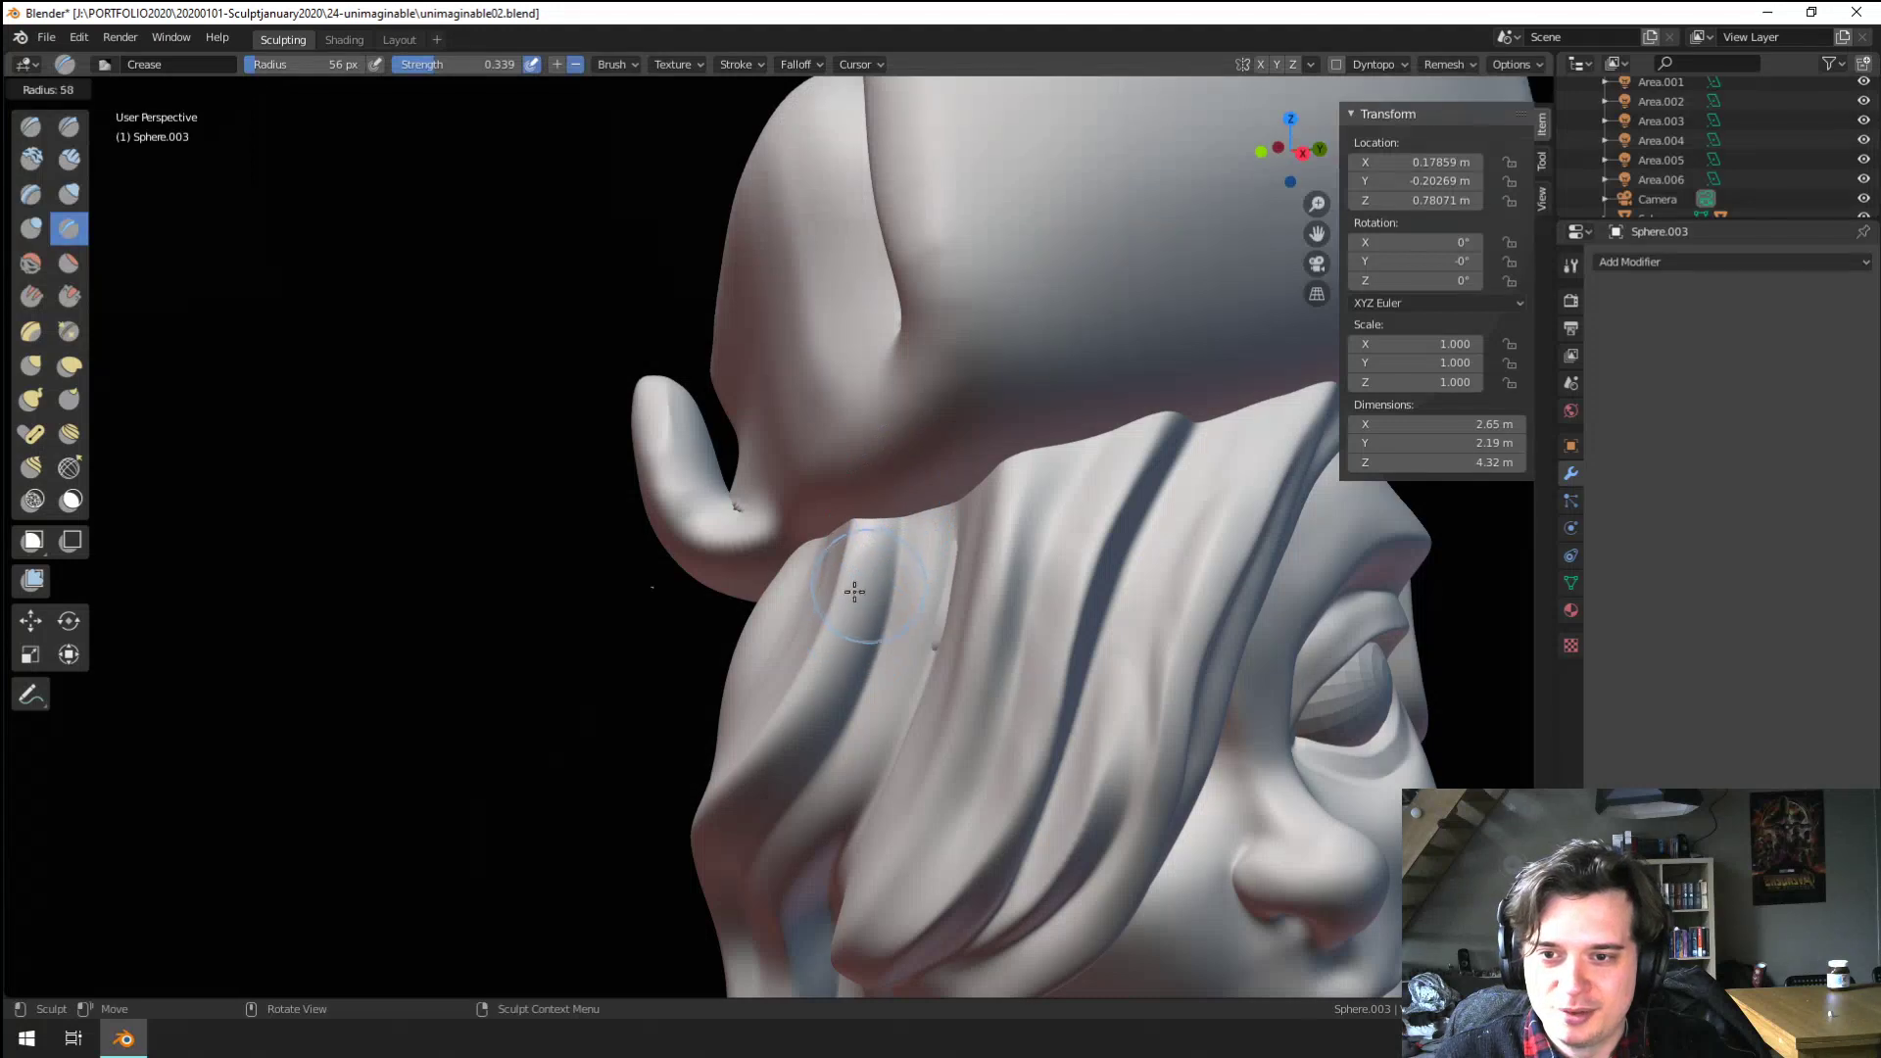
key("f")
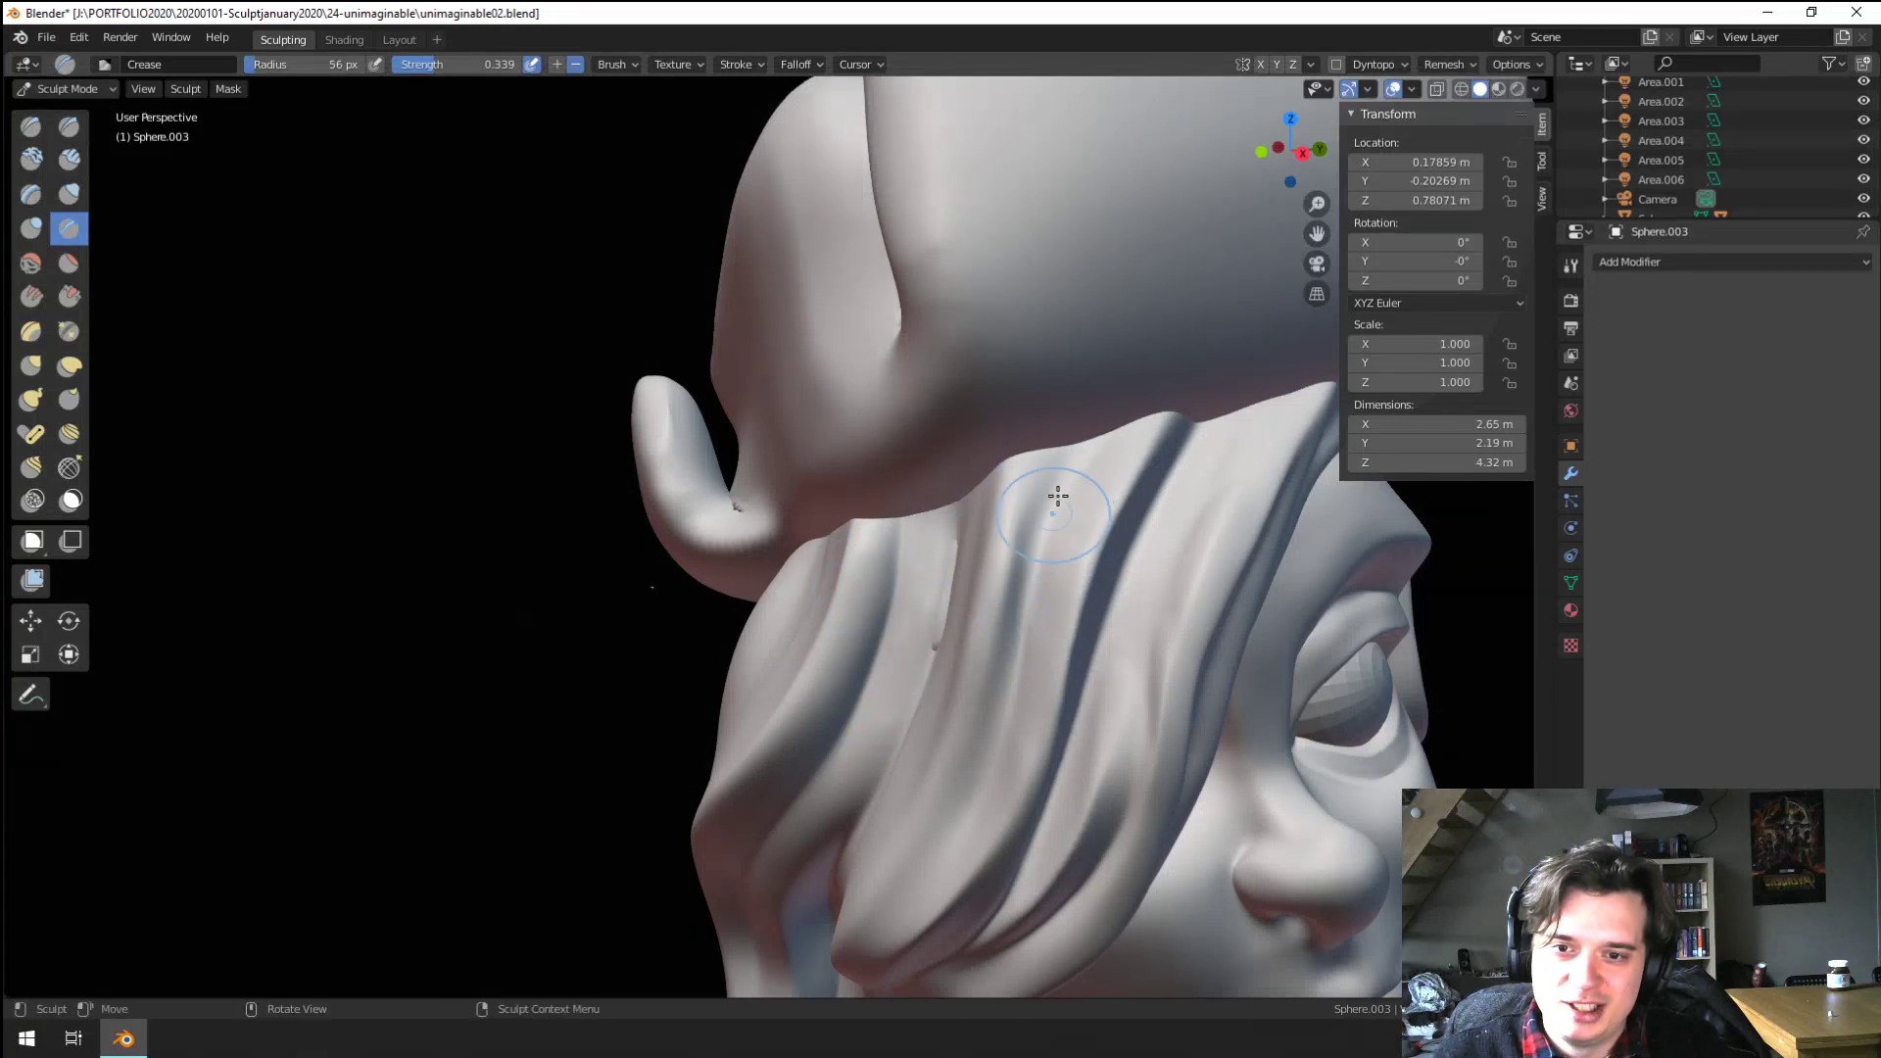
Flatten the side strands beneath the hat brim with the Flatten/Contrast brush, using radii from 68 to 80 px
key("g")
mouse_move(1009, 567)
middle_mouse_down()
mouse_move(814, 582)
mouse_move(819, 637)
middle_mouse_up()
middle_click_drag(819, 627, 874, 644)
middle_click_drag(874, 637, 880, 524, "ctrl")
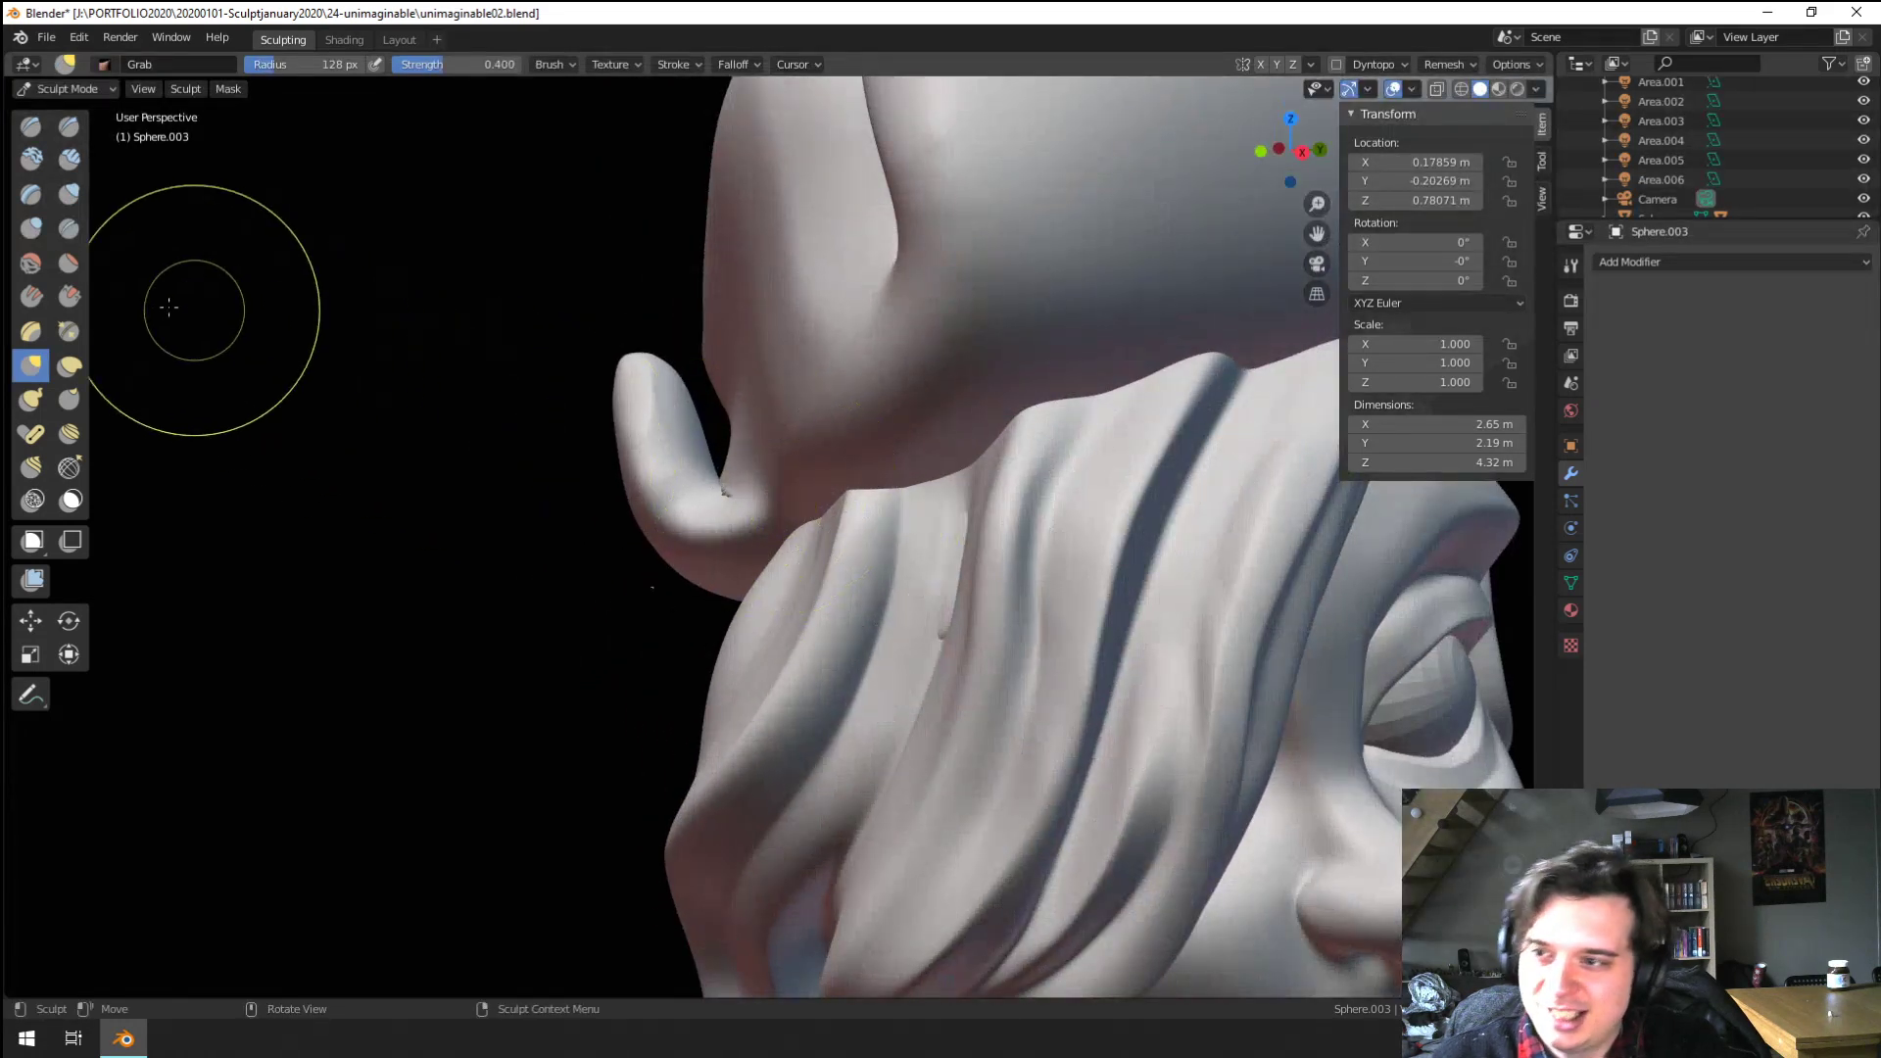
left_click(69, 263)
mouse_move(755, 370)
middle_mouse_down()
mouse_move(881, 503)
mouse_move(881, 440)
middle_mouse_up()
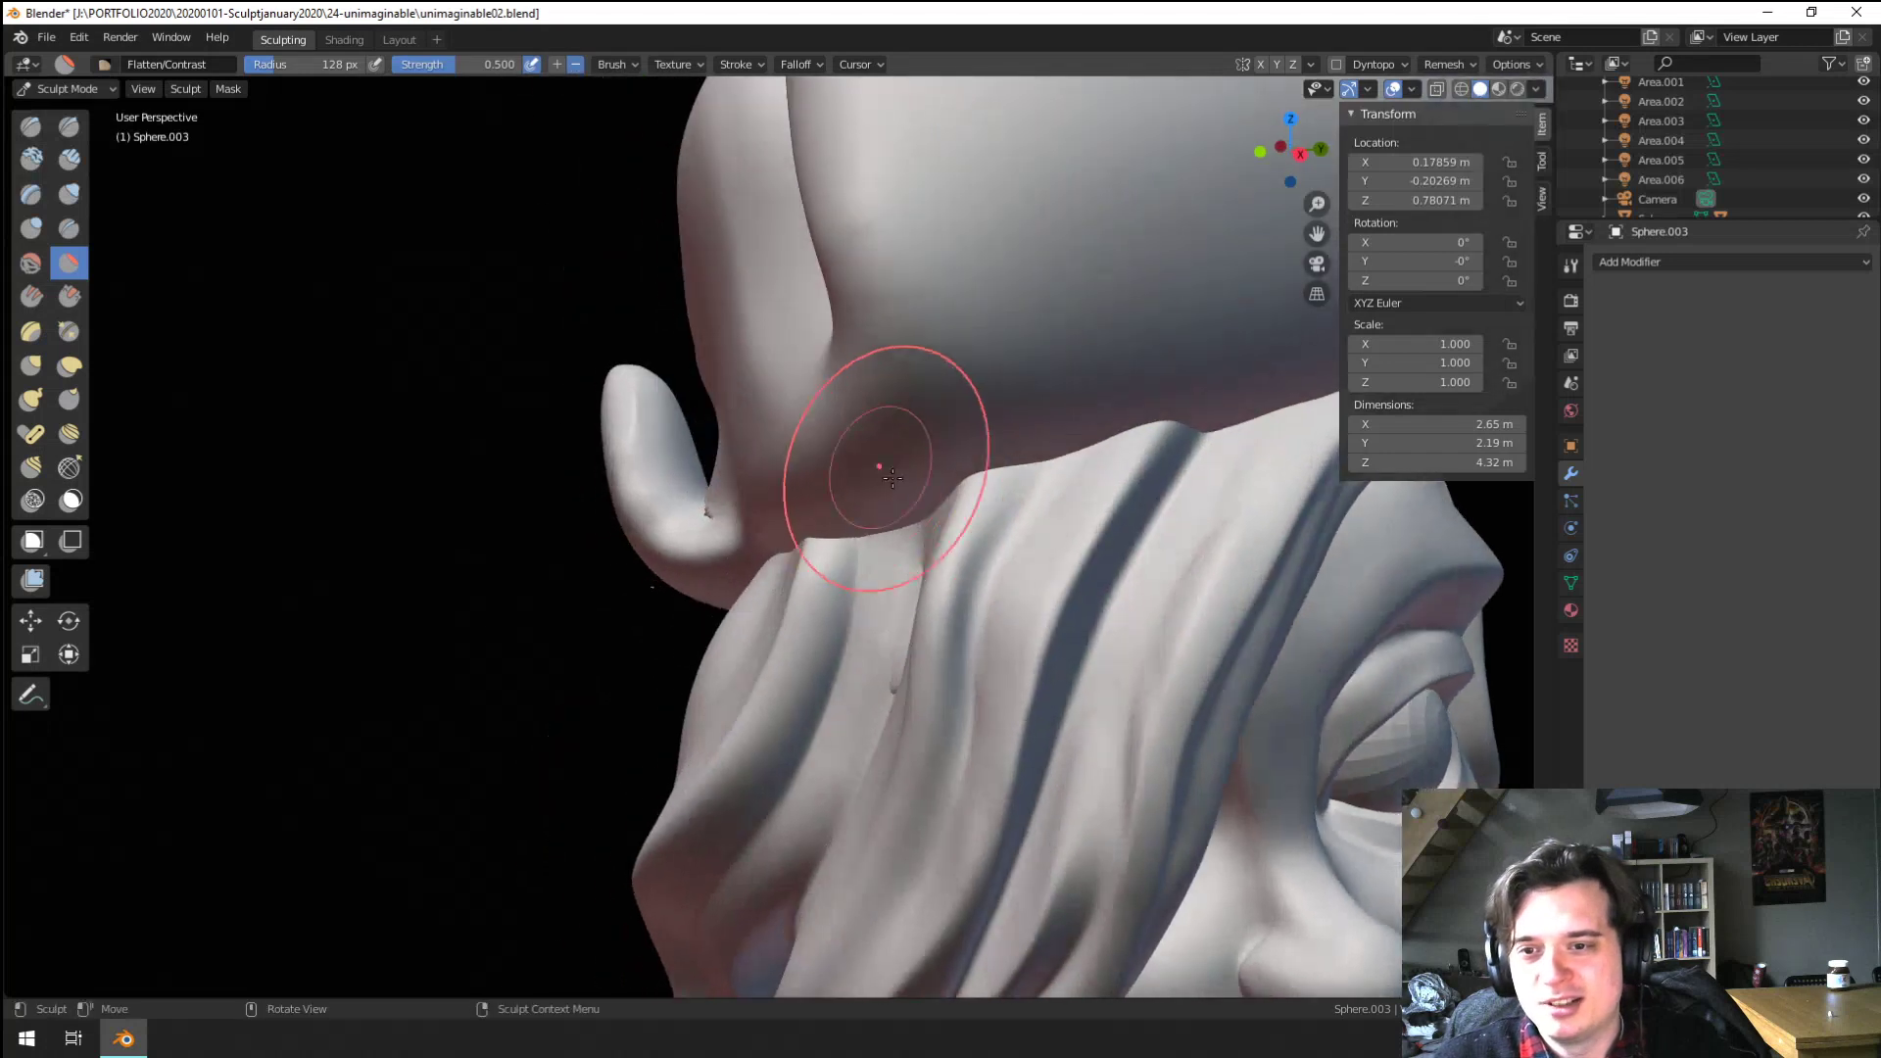
key("f")
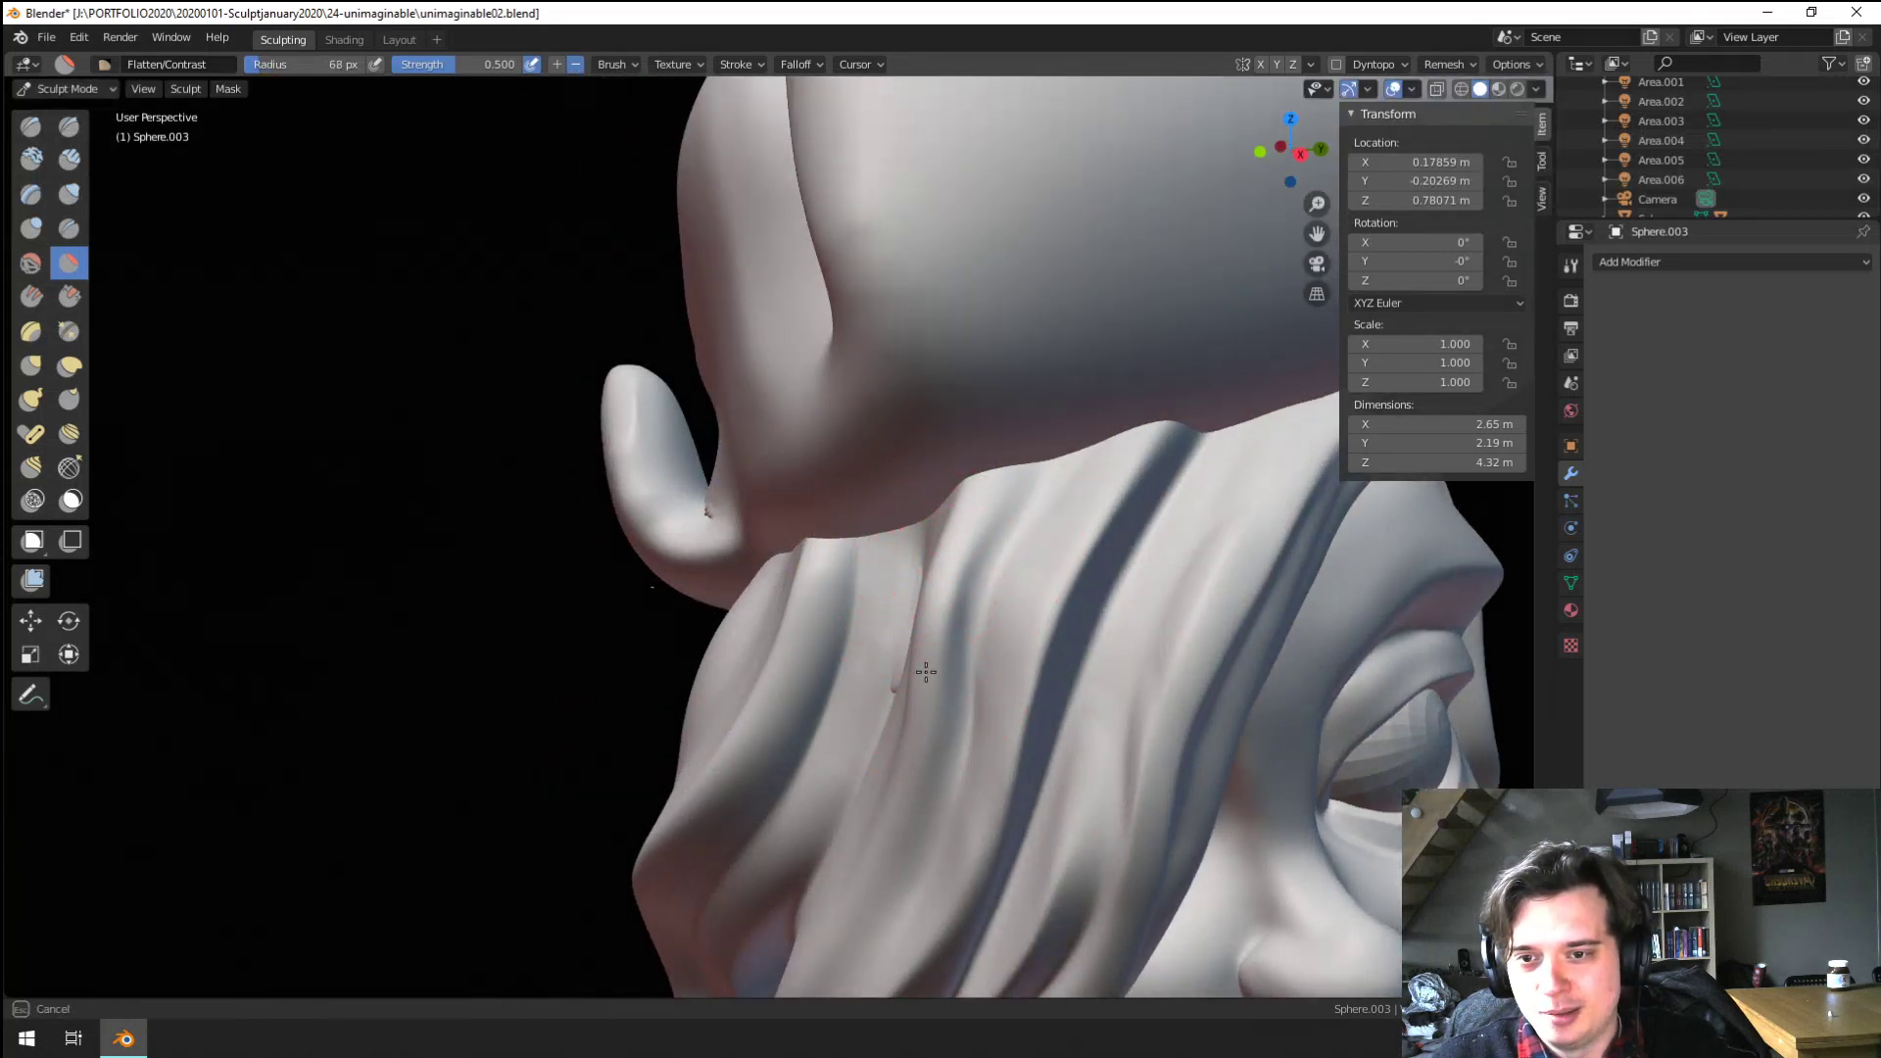
mouse_move(930, 541)
middle_mouse_down()
mouse_move(1191, 543)
mouse_move(729, 609)
middle_mouse_up()
key("f")
left_click(1208, 511)
left_click(1092, 584)
middle_click_drag(164, 321, 546, 466)
scroll(523, 403, "up", 1)
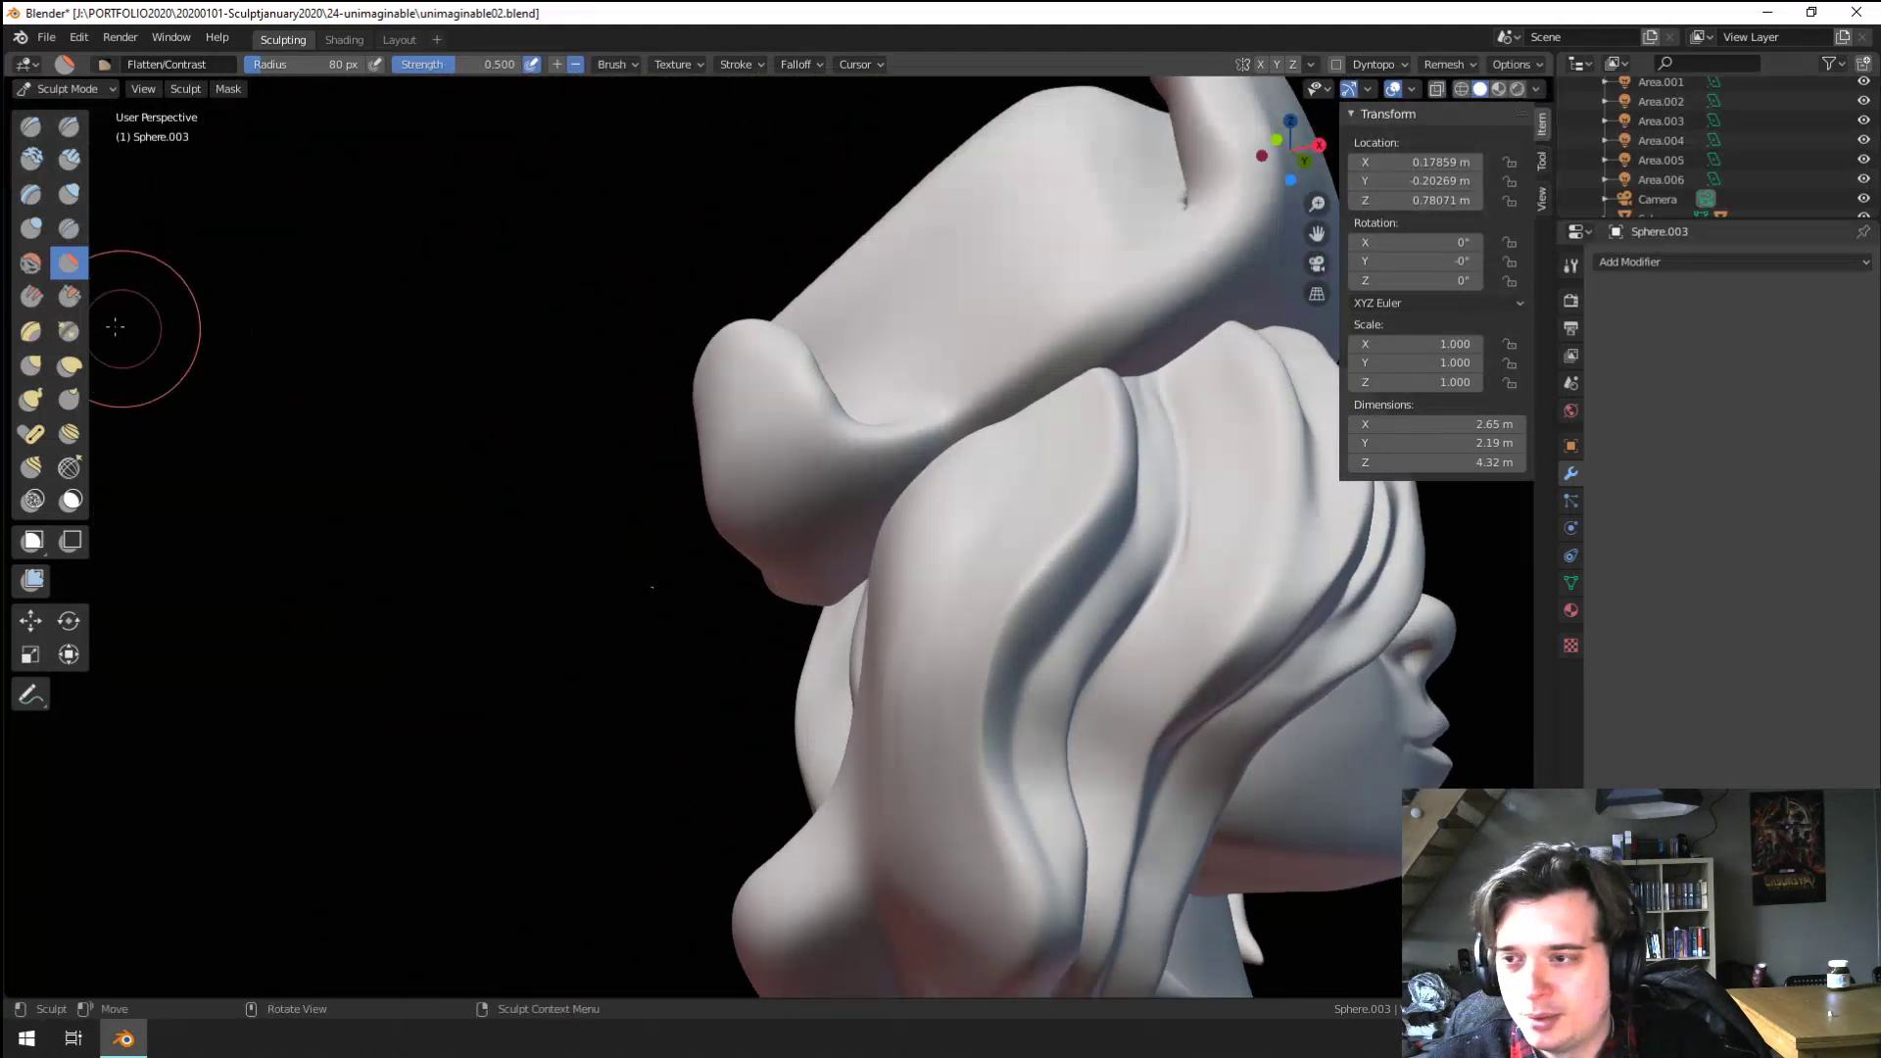
Carve and raise fine strand lines running down the side hair from the hat brim with the Crease brush at a 46 px radius
left_click(74, 226)
middle_click_drag(926, 497, 860, 525)
middle_click_drag(988, 454, 1029, 485)
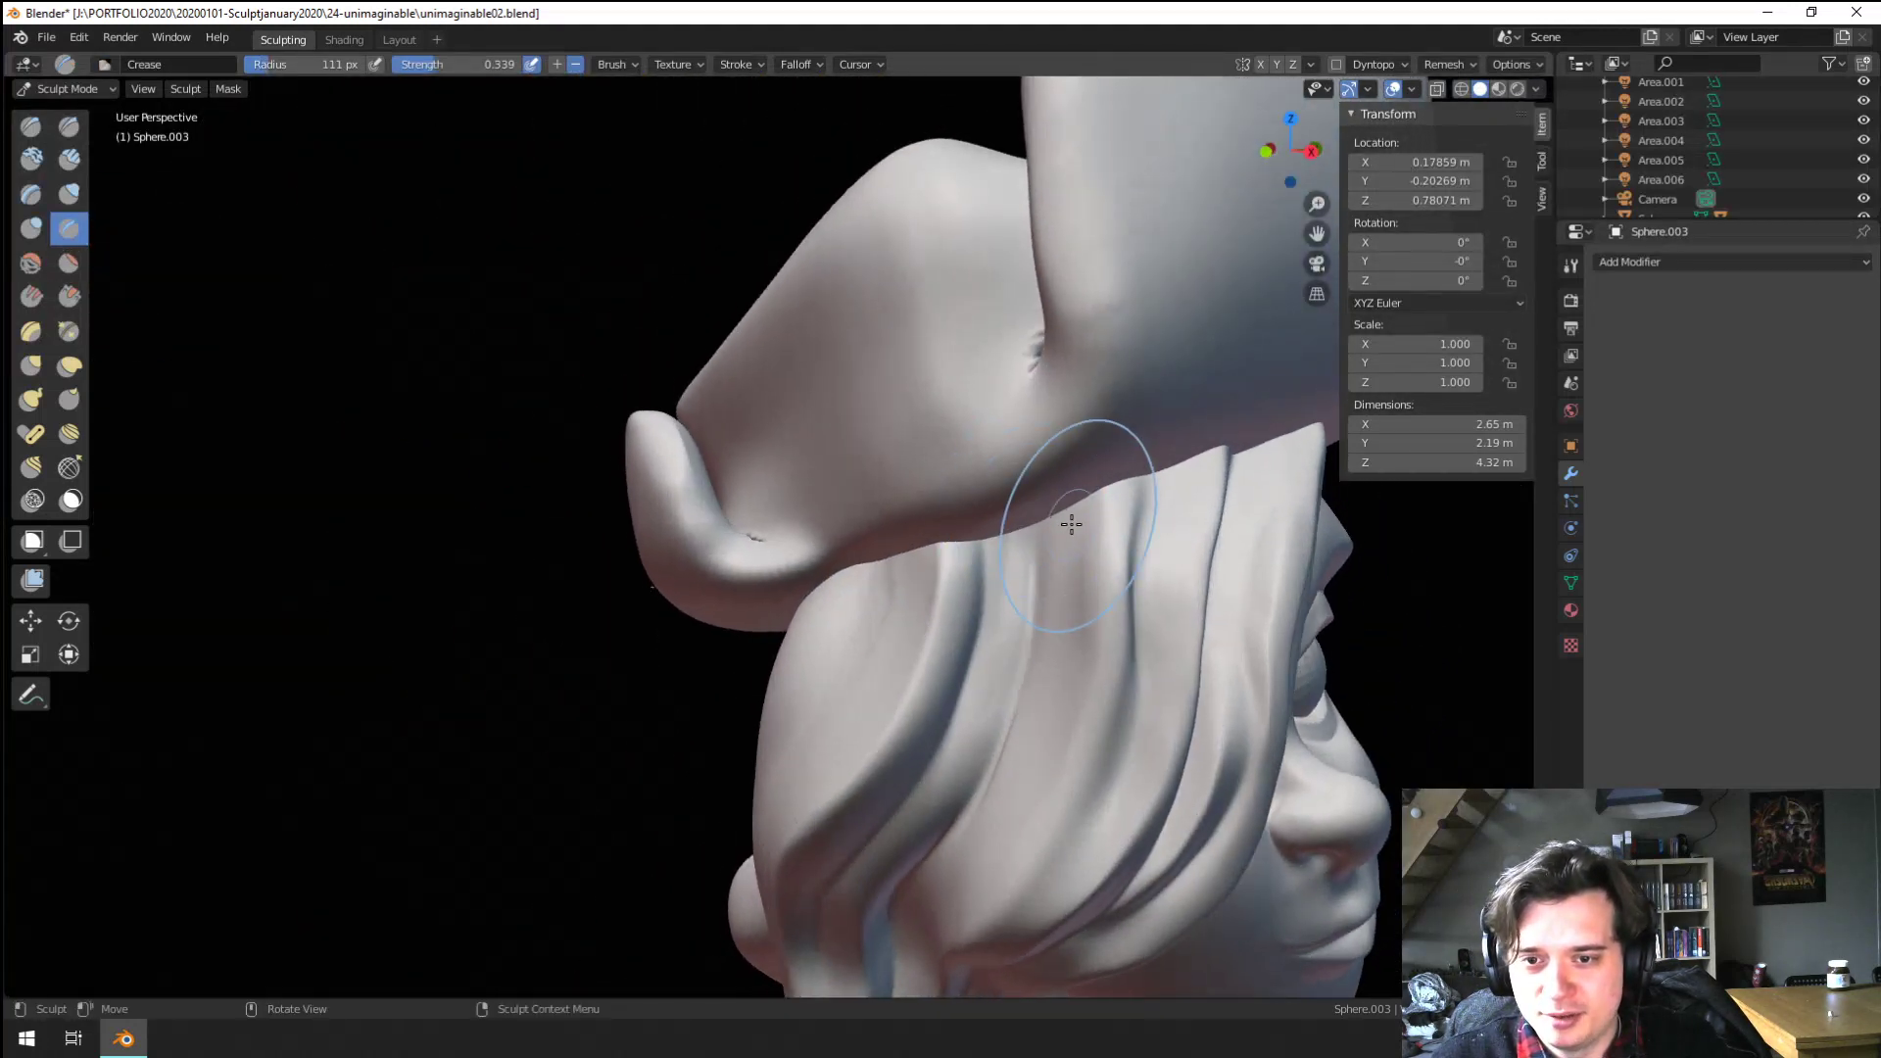
key("f")
left_click(1168, 521)
left_click_drag(1058, 508, 1061, 588)
mouse_move(1099, 485)
left_mouse_down()
mouse_move(1076, 599)
mouse_move(1088, 647)
left_mouse_up()
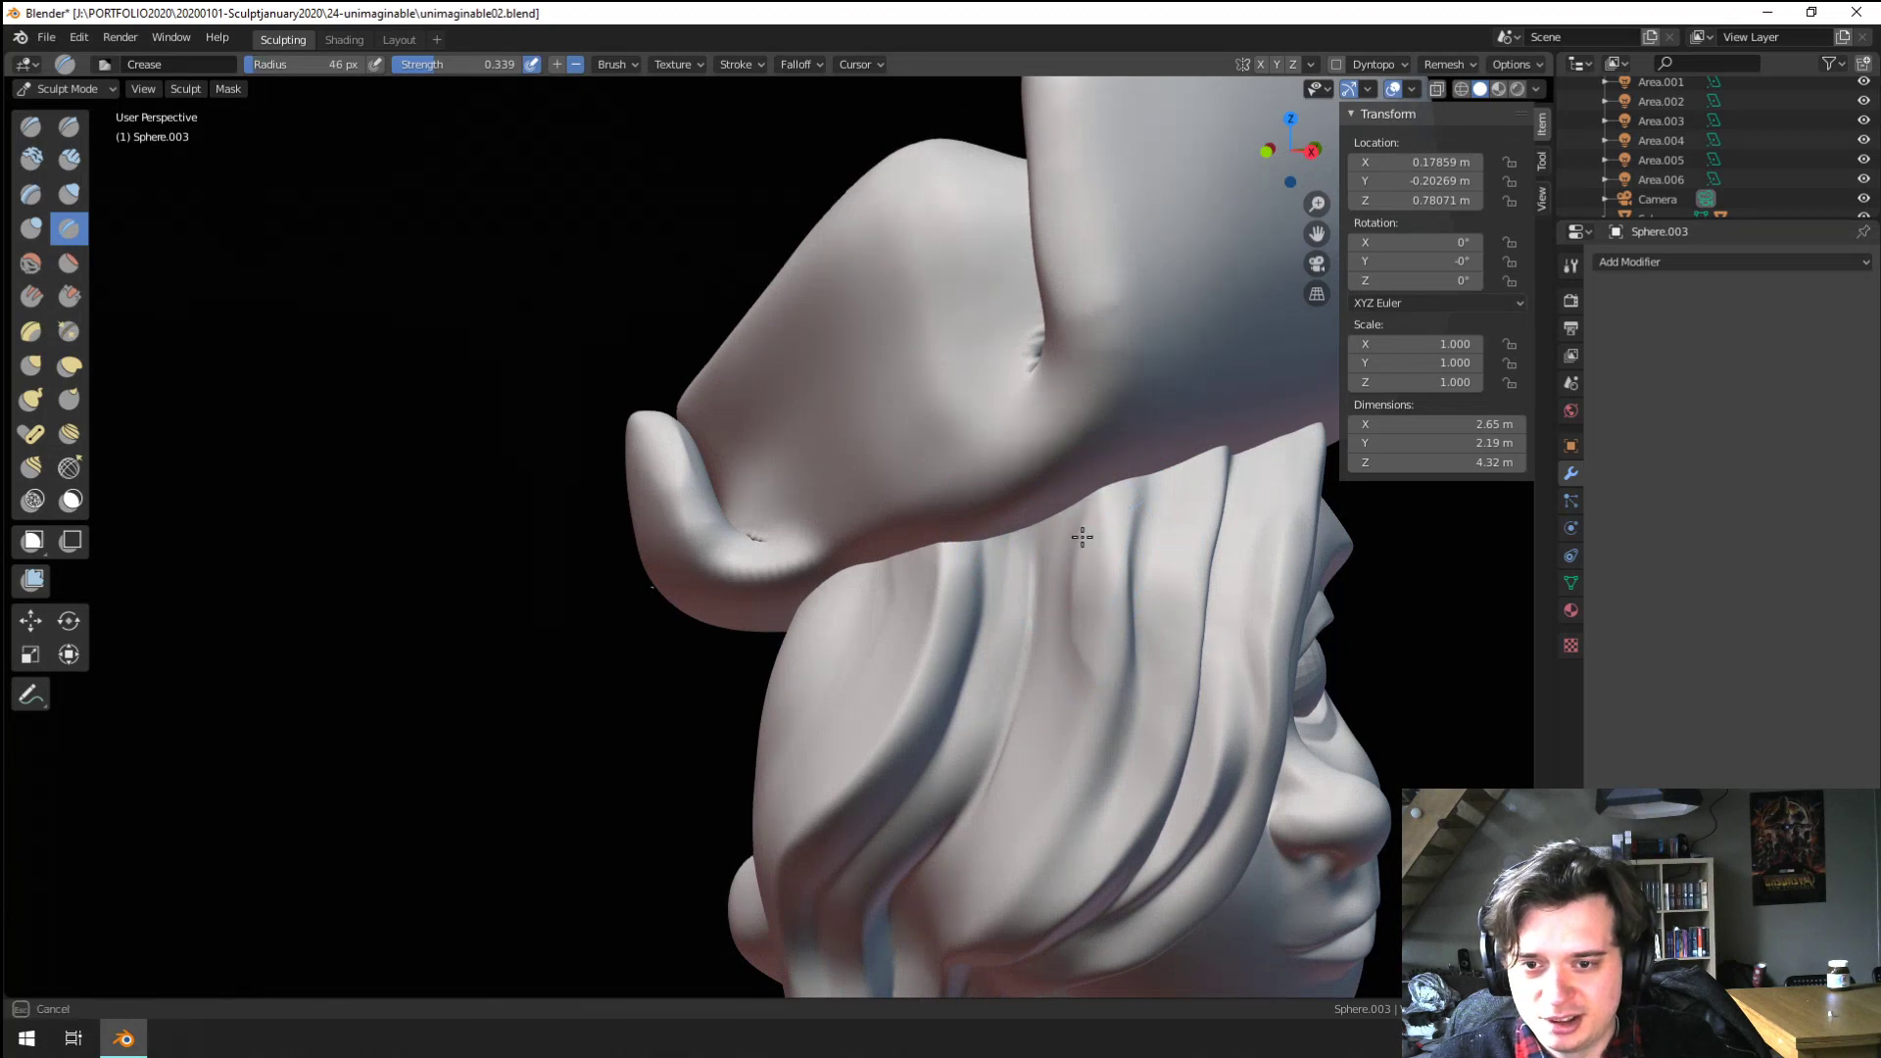
left_click_drag(1100, 559, 1088, 652, "ctrl")
left_click_drag(1105, 498, 1059, 758, "ctrl")
left_click_drag(1092, 655, 990, 862, "ctrl")
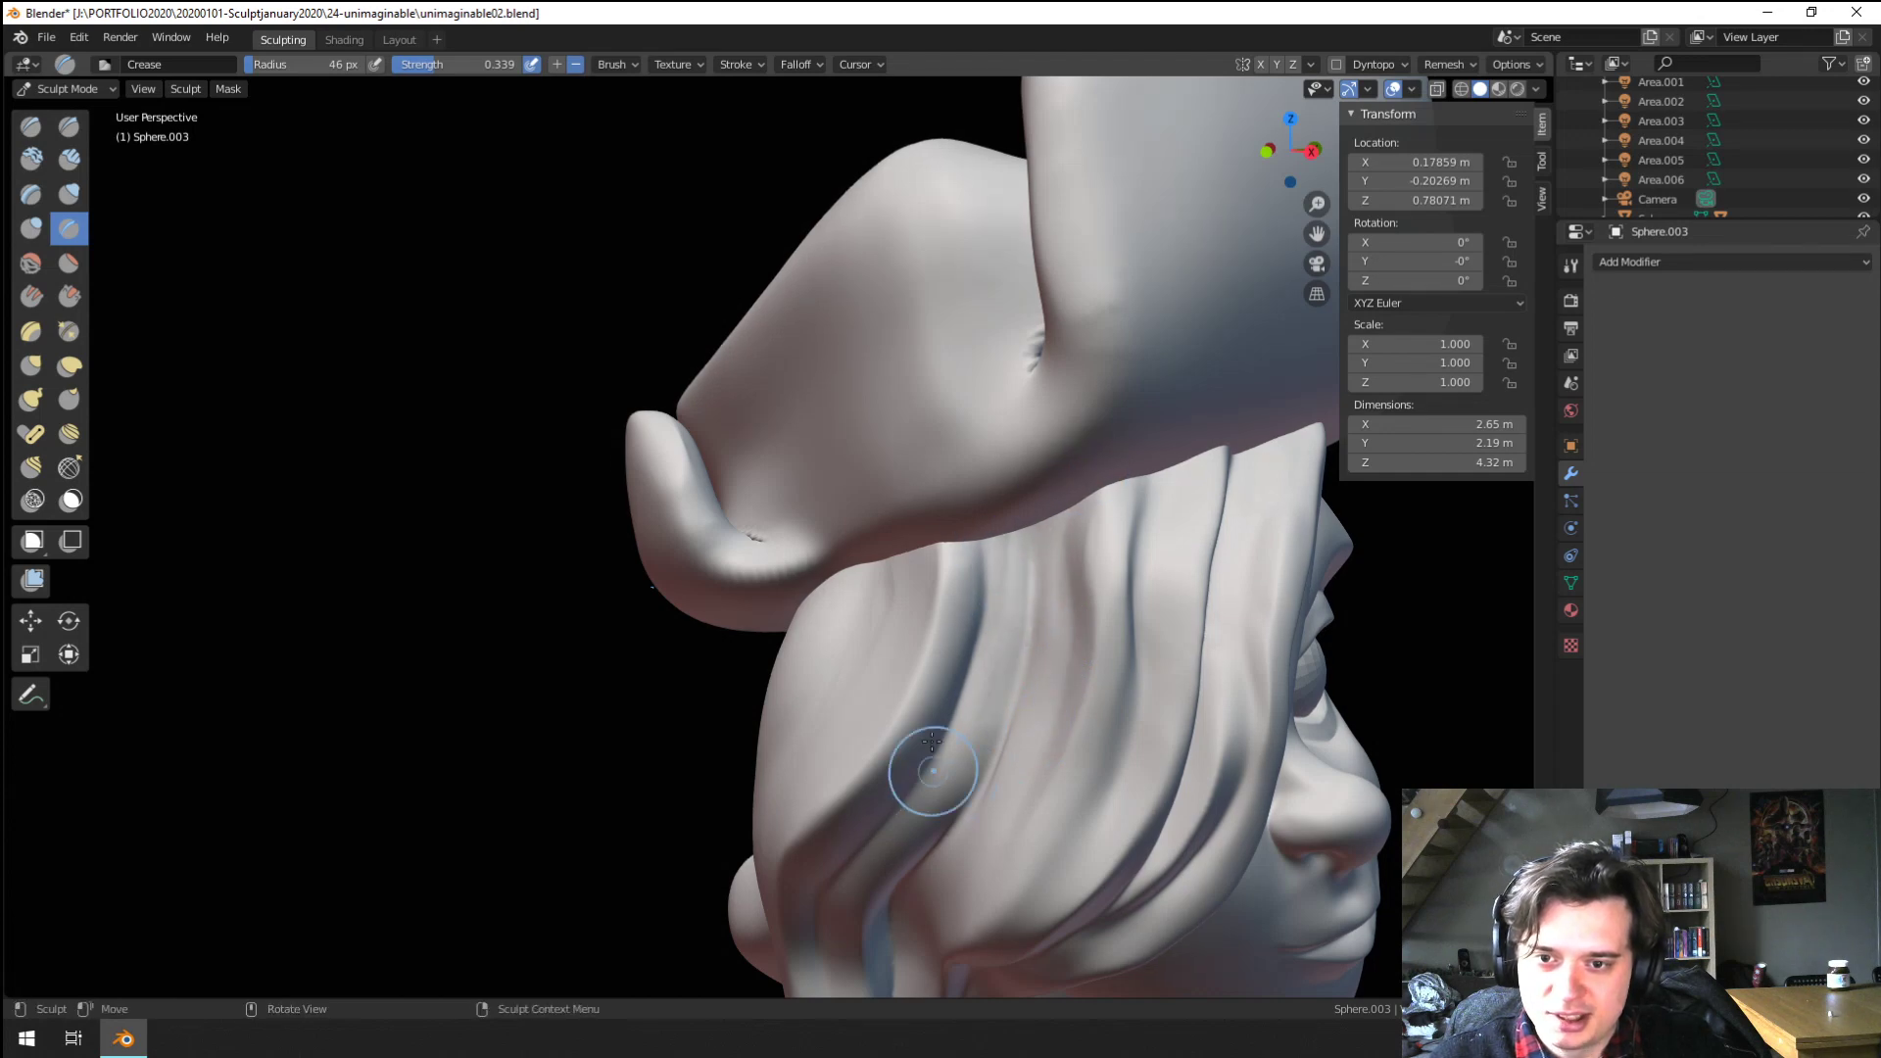
Sharpen the front lock's strands with the Scrape/Peaks brush at a 113 px radius and check the remesh settings
scroll(921, 759, "down", 2)
middle_click_drag(921, 759, 643, 817)
scroll(755, 705, "down", 2)
scroll(703, 518, "up", 5)
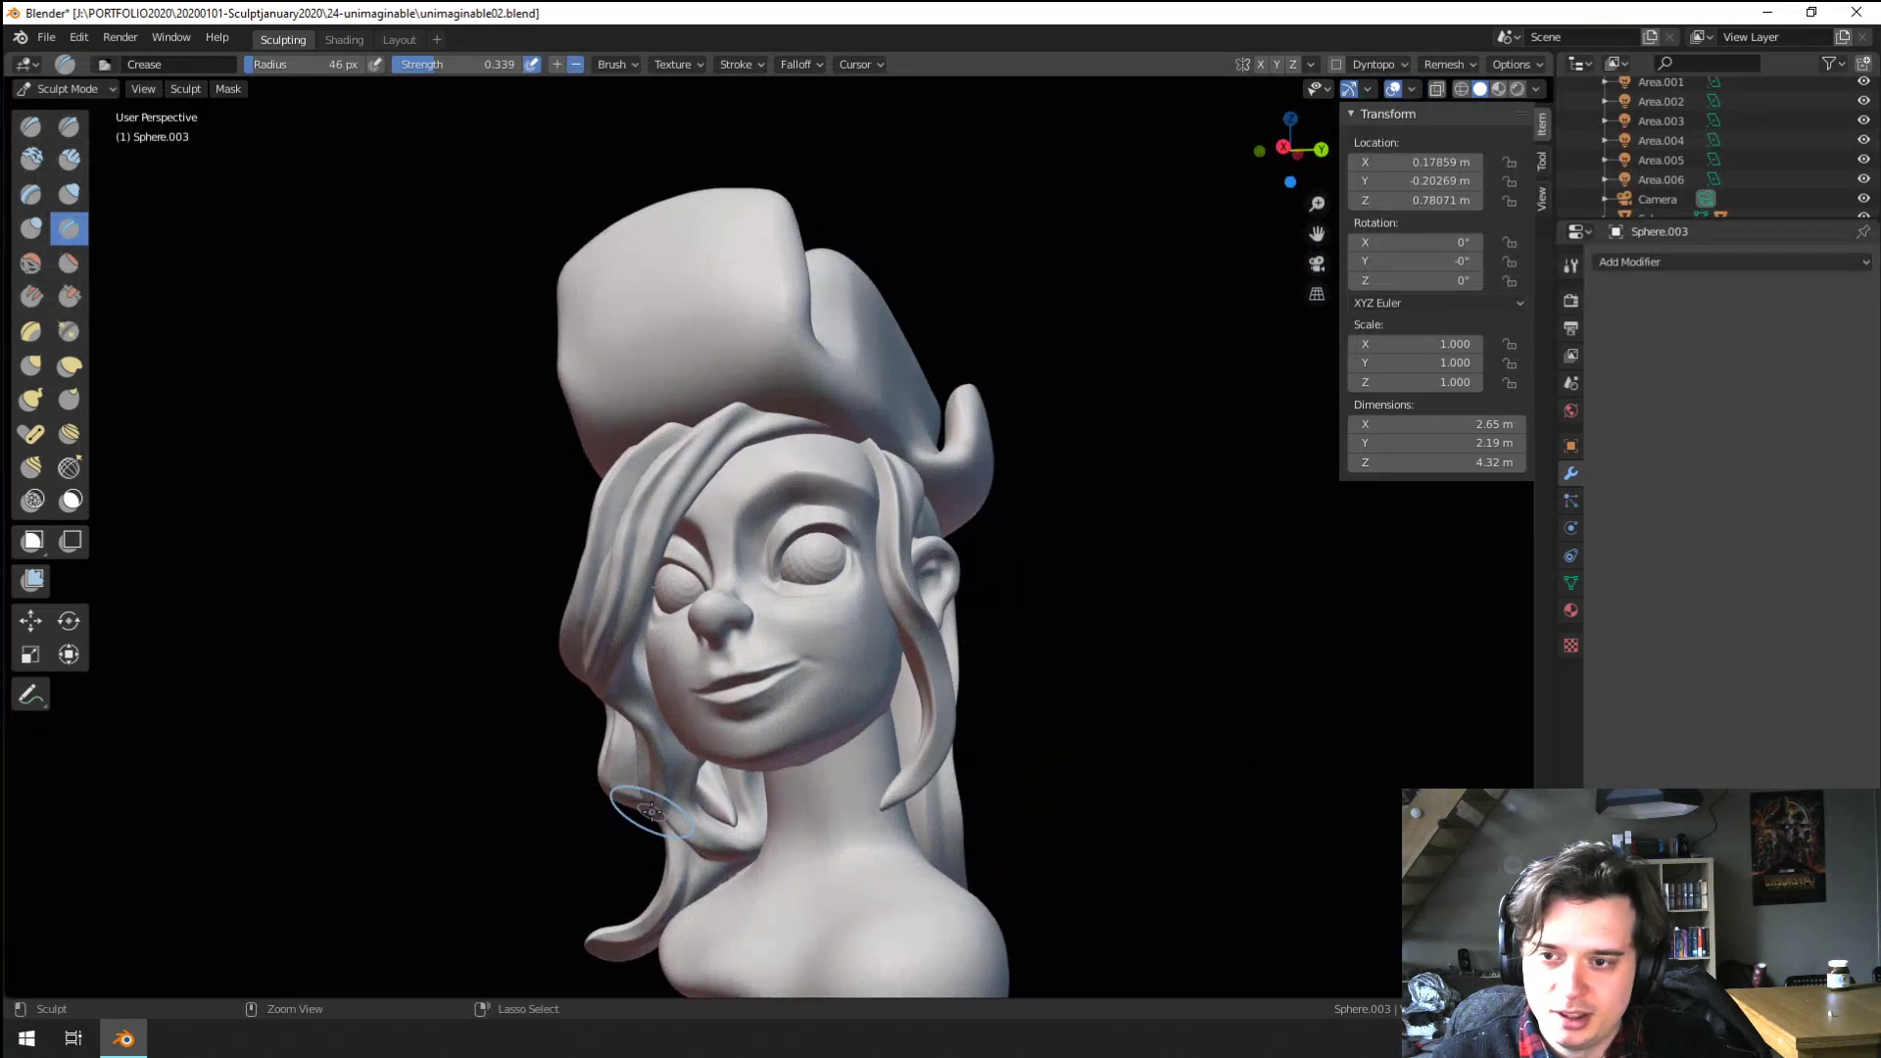
key("g")
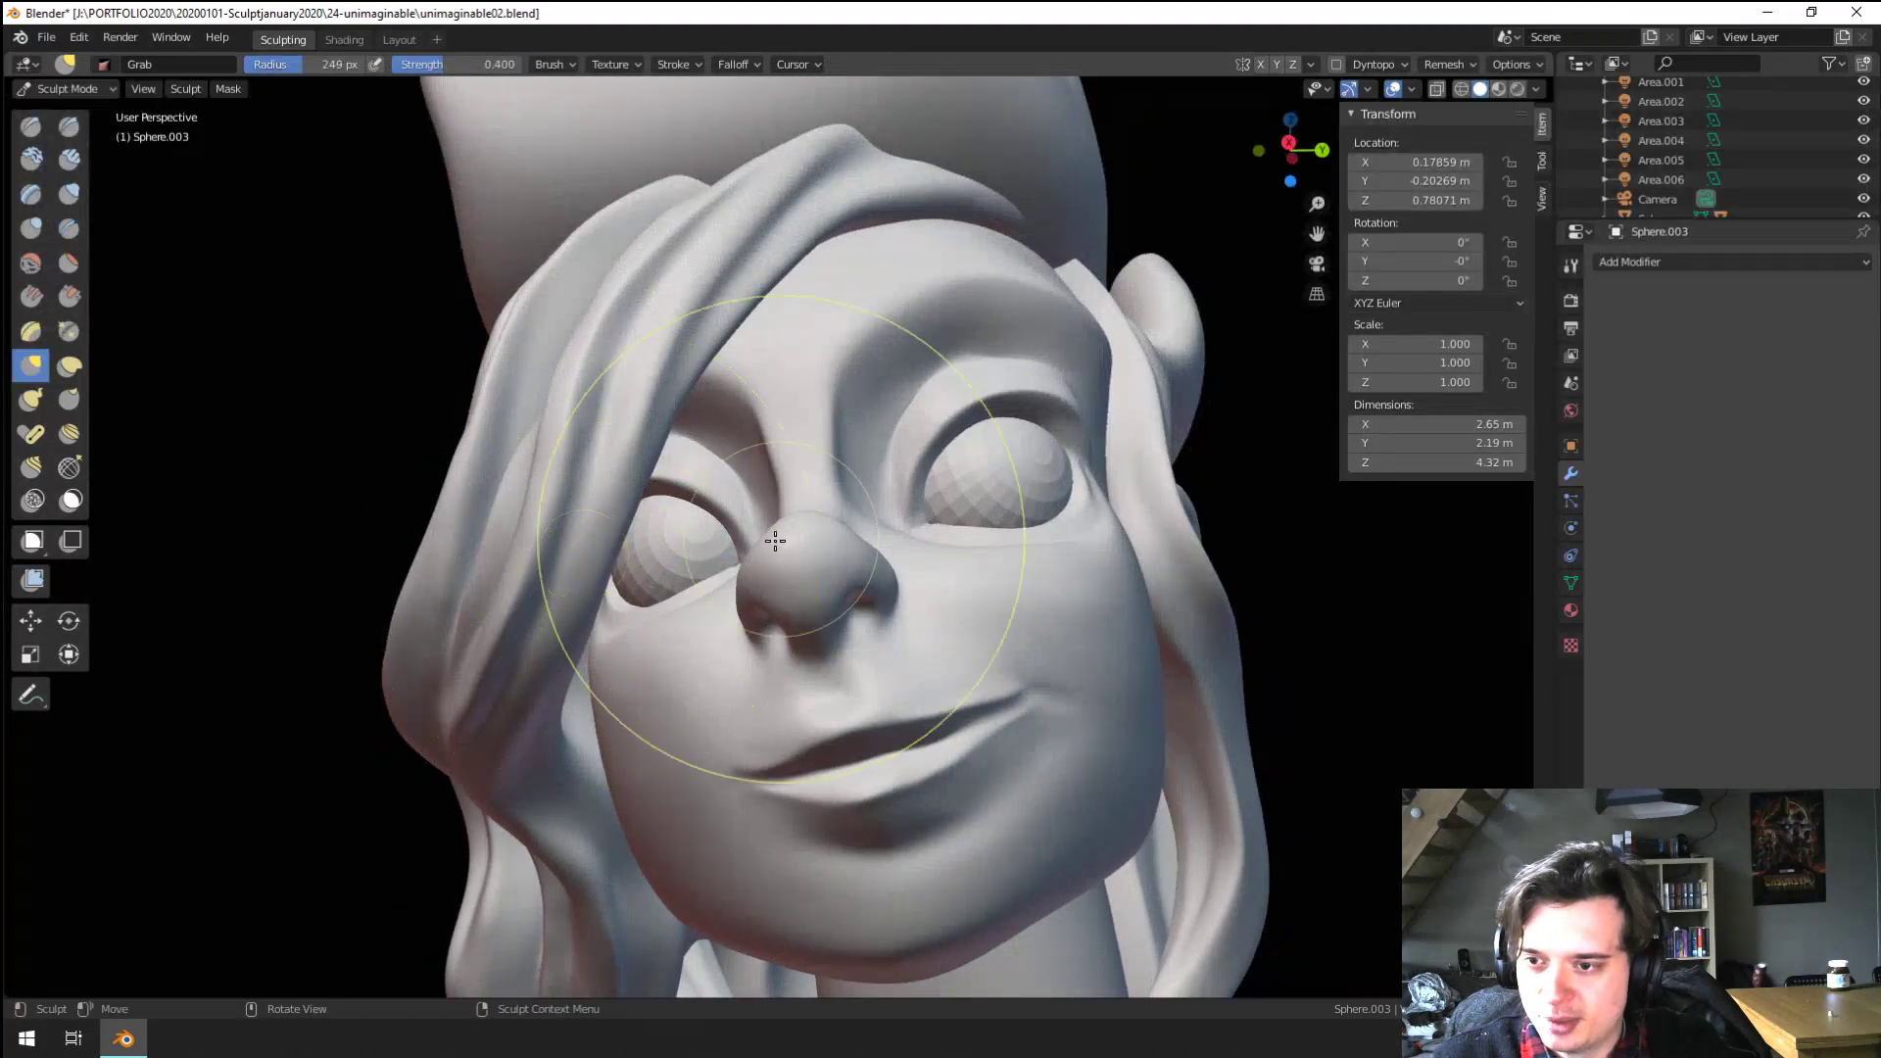
middle_click_drag(777, 538, 609, 588)
left_click(69, 296)
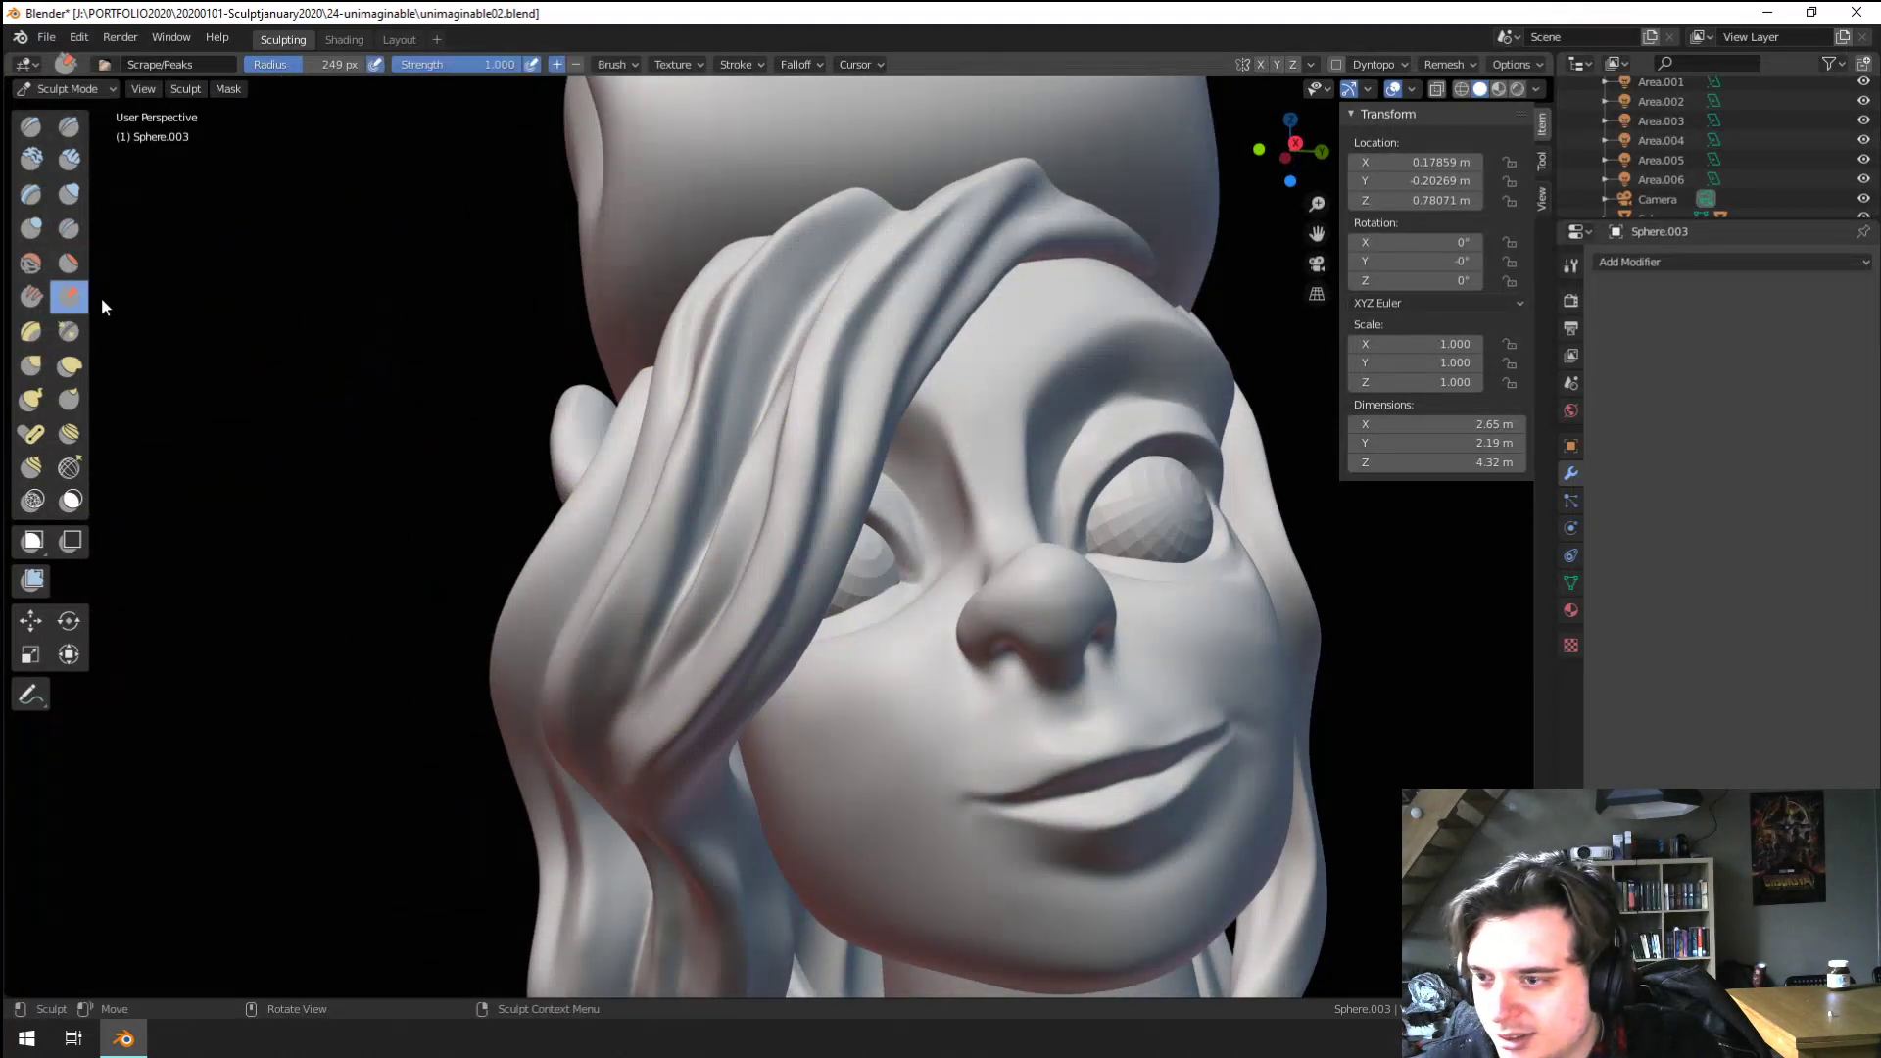
left_click(1465, 65)
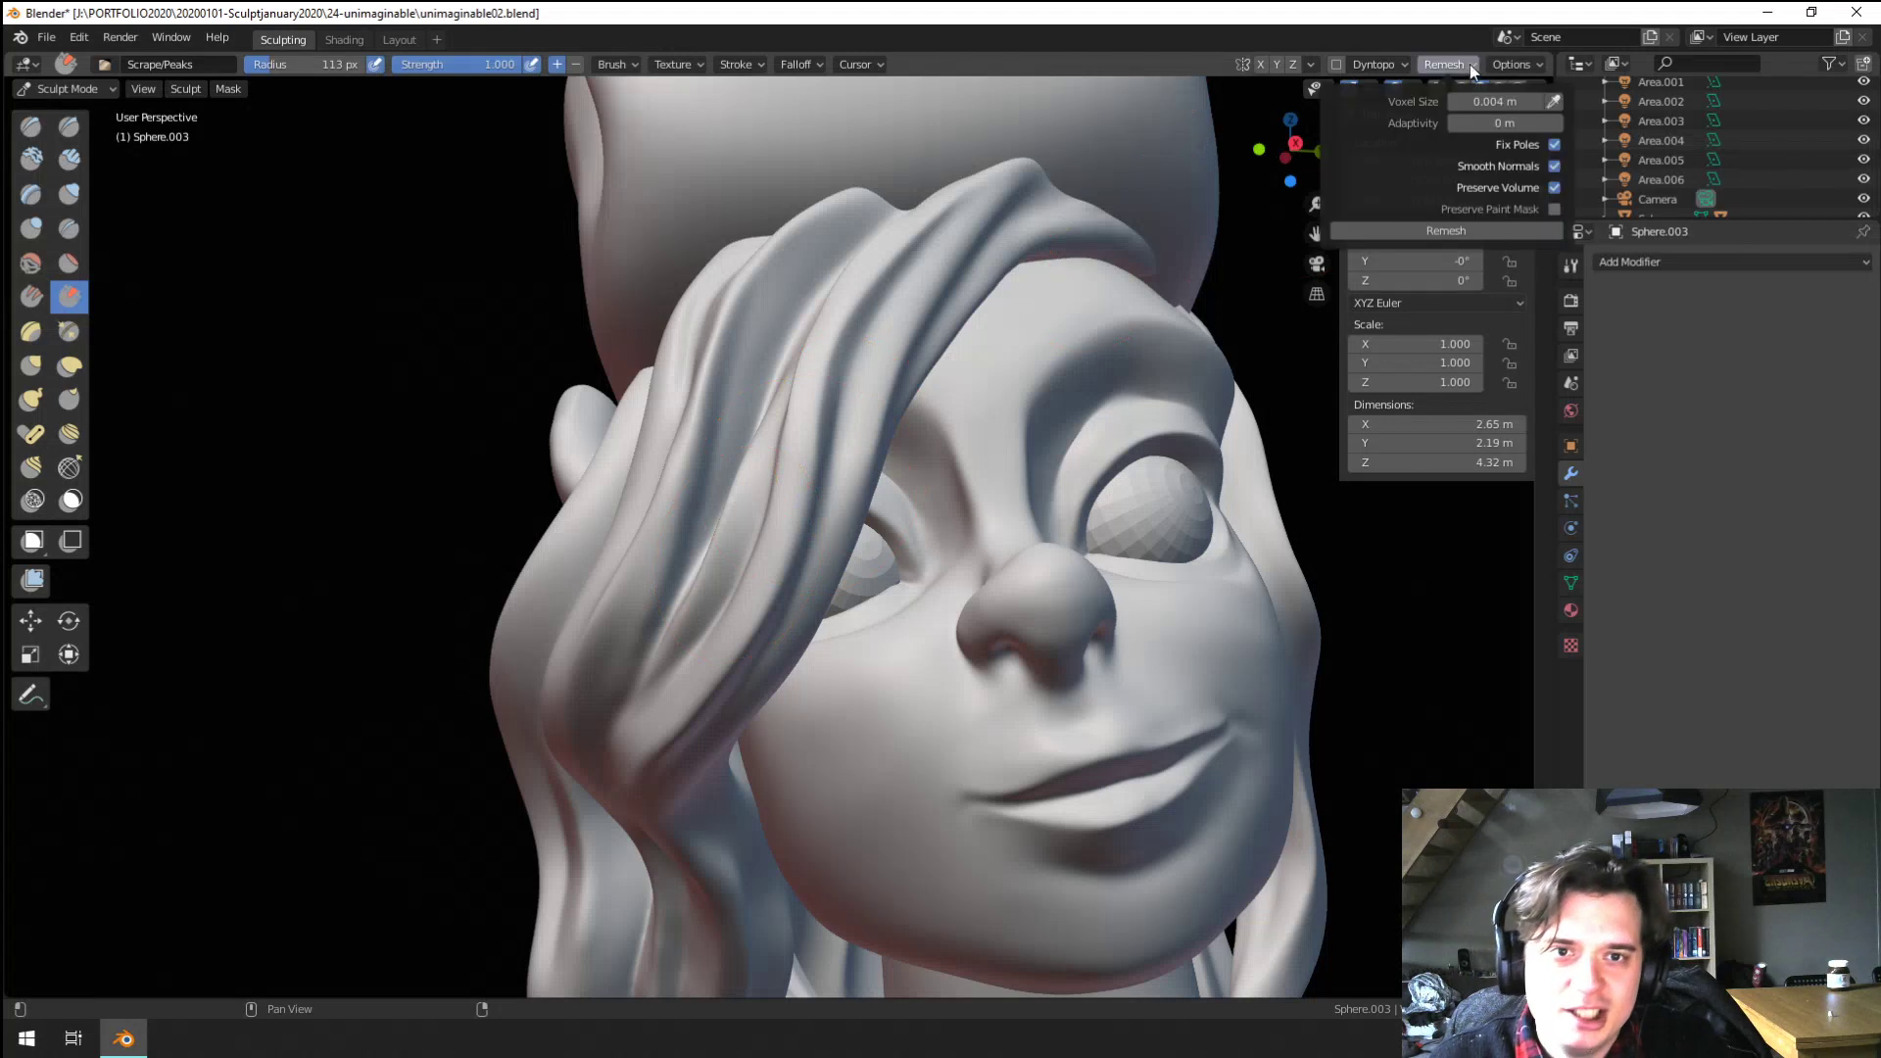
scroll(1206, 336, "down", 3)
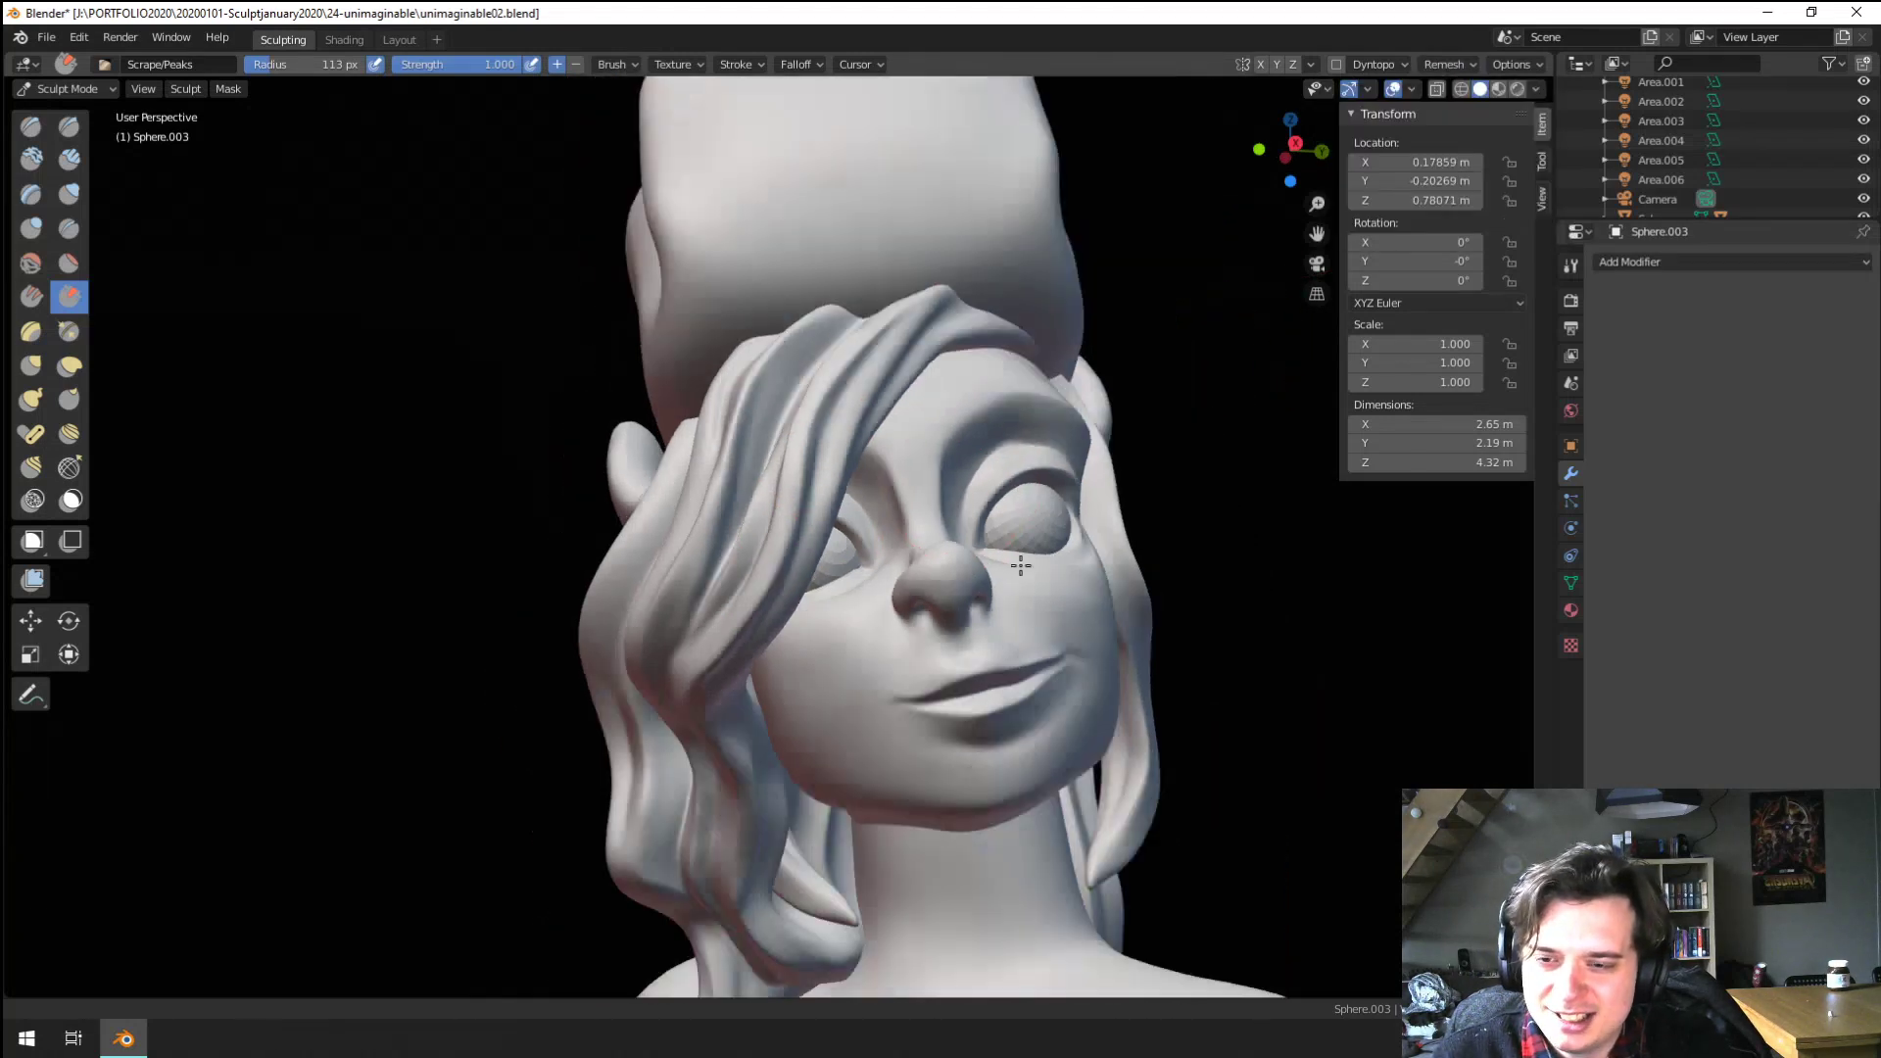
Pull the long hanging lock at the back of the head up and inward with the Grab brush at a 230 px radius
mouse_move(1205, 336)
middle_mouse_down()
mouse_move(1265, 526)
mouse_move(1071, 609)
mouse_move(1084, 516)
mouse_move(820, 692)
middle_mouse_up()
key("g")
left_click_drag(748, 767, 864, 675)
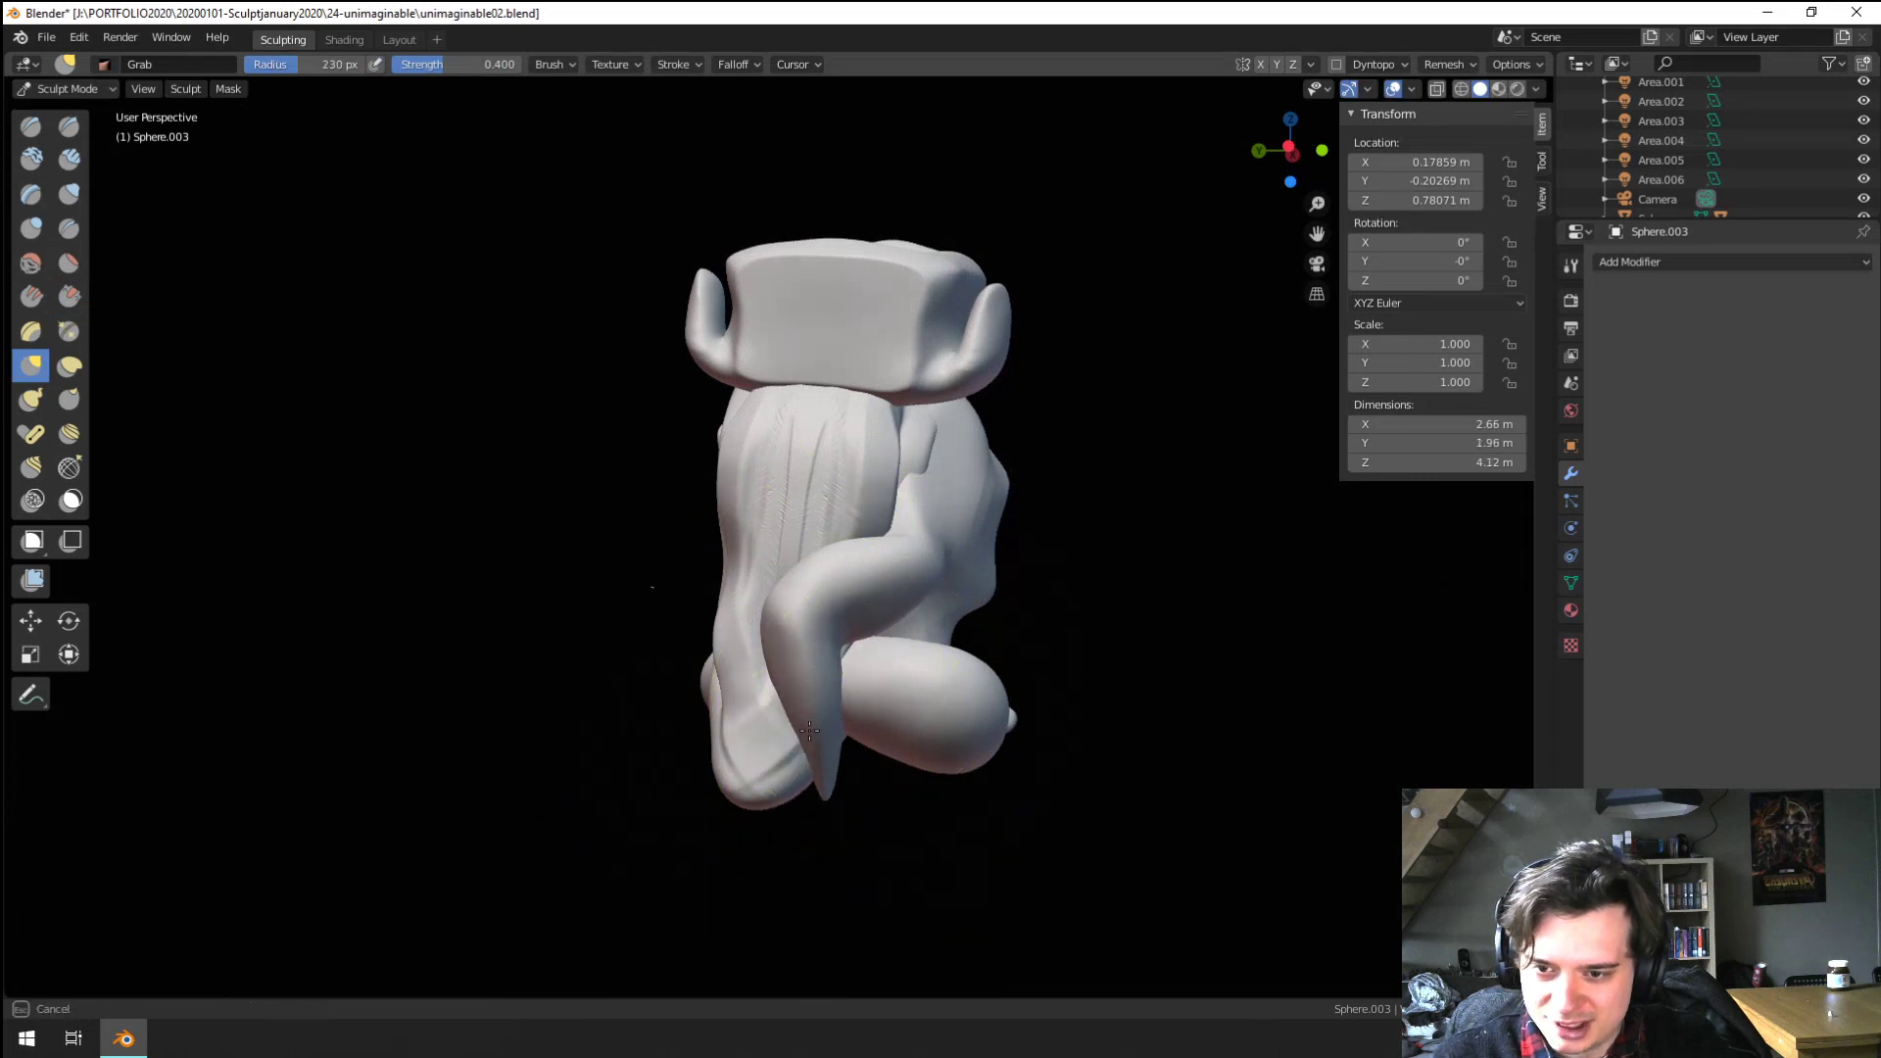
left_click_drag(809, 730, 865, 623)
middle_click_drag(865, 624, 719, 676)
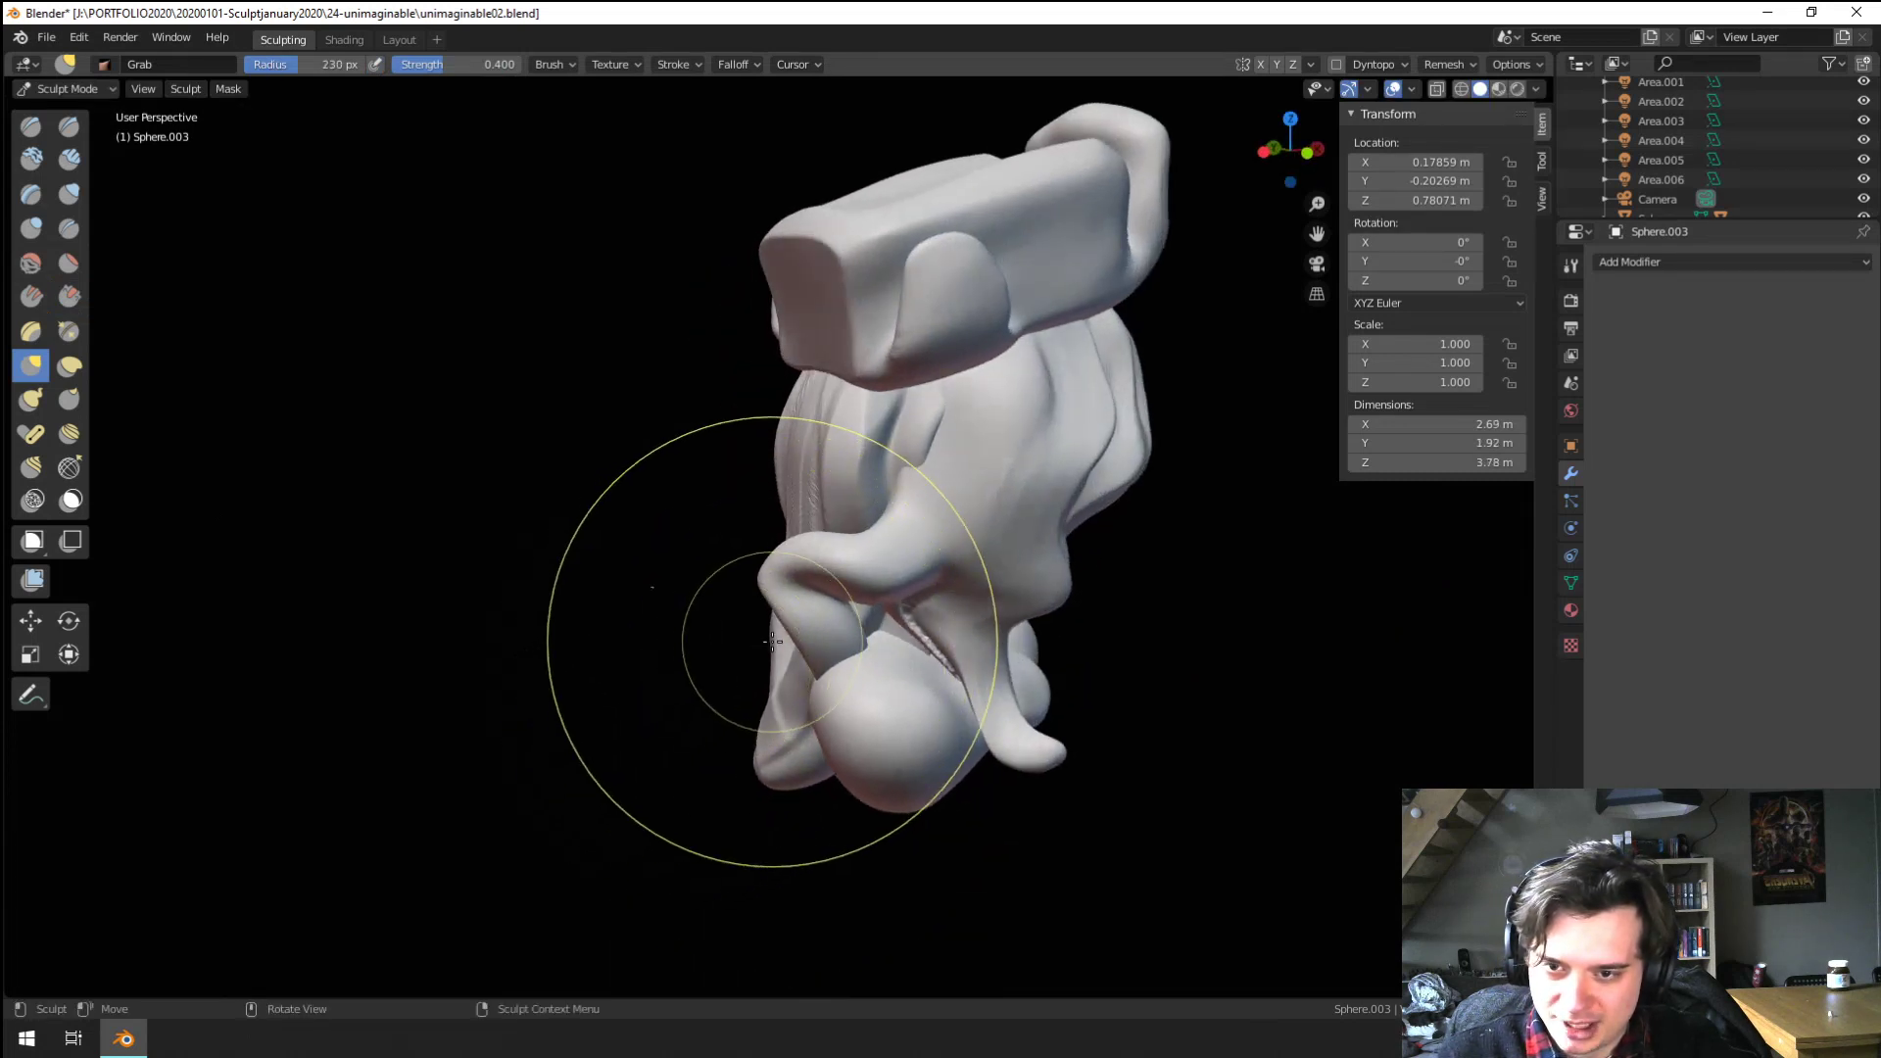
left_click_drag(796, 566, 892, 670)
mouse_move(892, 671)
middle_mouse_down()
mouse_move(927, 666)
mouse_move(921, 650)
middle_mouse_up()
Push the shortened back lock's bend and end in toward the side hair with the Grab brush, starting at a 140 px radius
key("f")
left_click(816, 611)
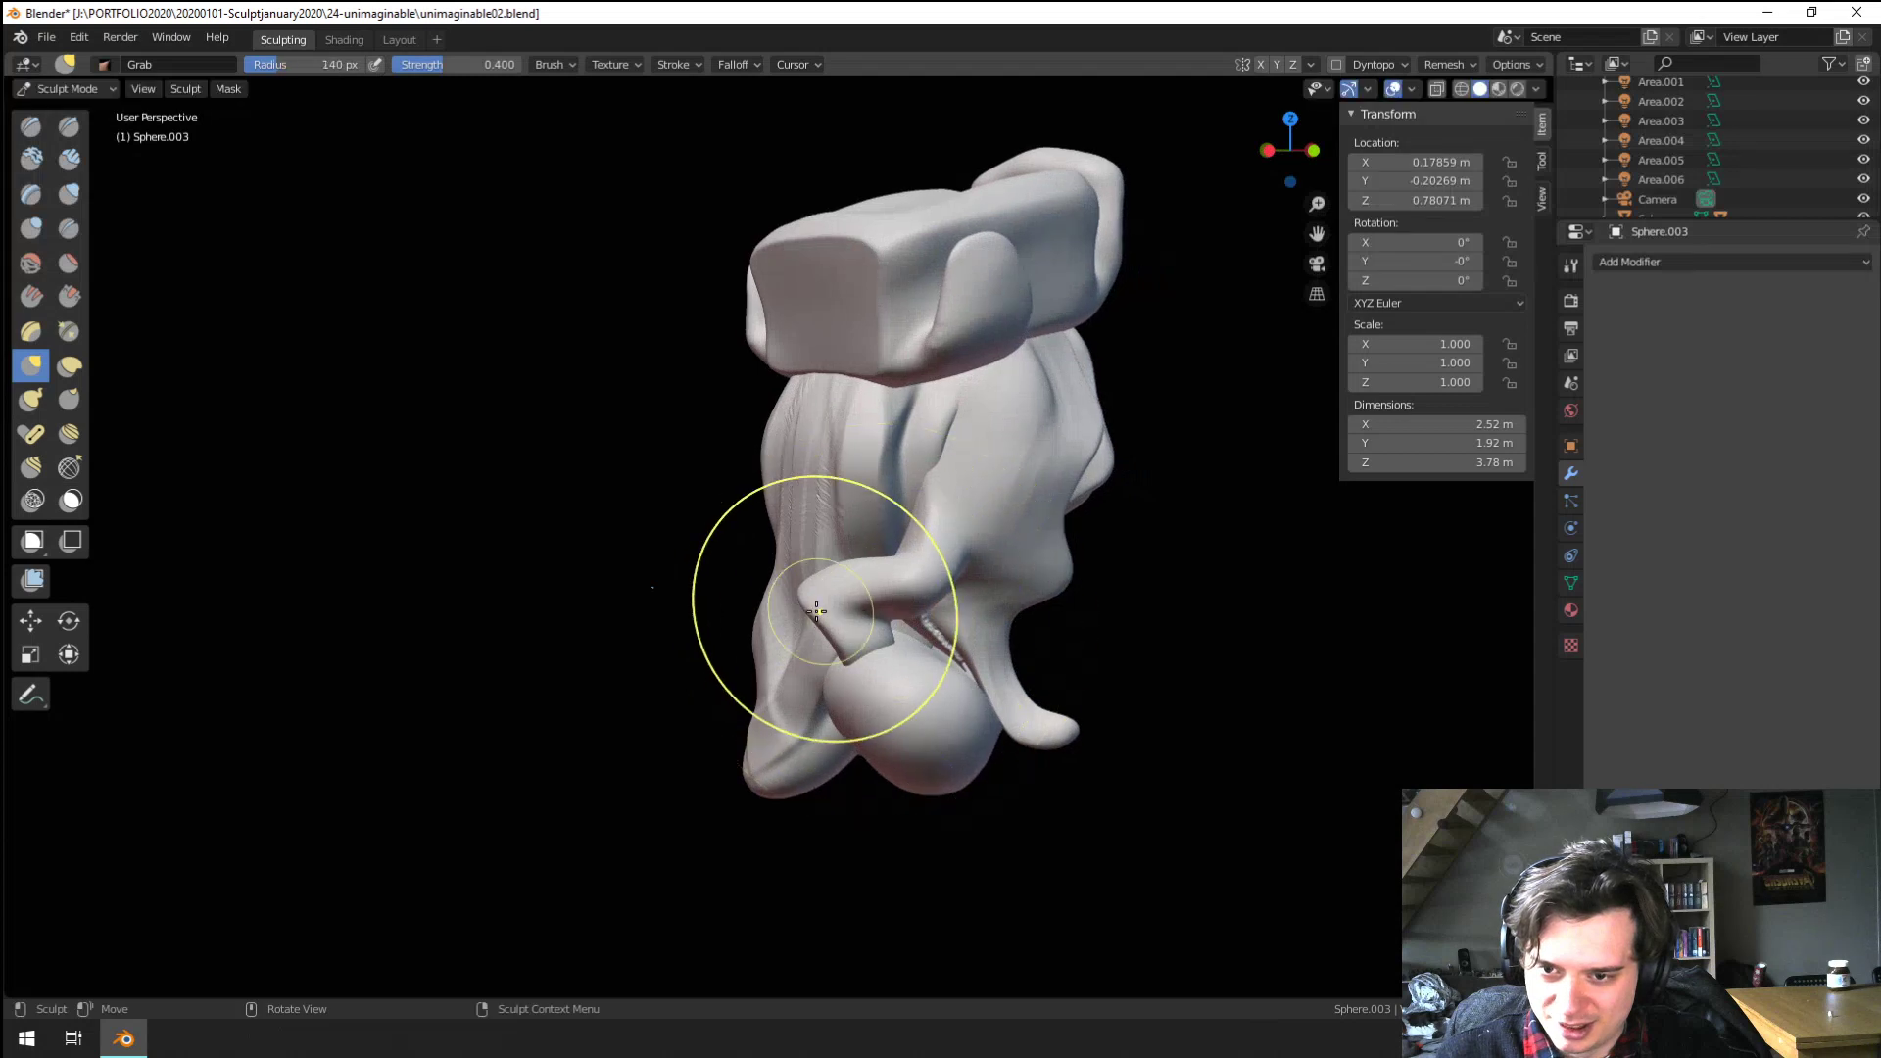
left_click_drag(816, 612, 917, 586)
mouse_move(848, 643)
left_mouse_down()
mouse_move(898, 617)
mouse_move(962, 639)
left_mouse_up()
middle_click_drag(962, 639, 941, 653)
key("f")
left_click(924, 653)
left_click_drag(924, 652, 950, 622)
mouse_move(950, 623)
middle_mouse_down()
mouse_move(574, 581)
mouse_move(588, 666)
mouse_move(609, 657)
middle_mouse_up()
left_click_drag(611, 659, 594, 653)
mouse_move(594, 652)
middle_mouse_down()
mouse_move(958, 608)
mouse_move(915, 630)
middle_mouse_up()
Try to inflate the collapsed end of the back lock with the Inflate/Deflate brush at a 121 px radius
scroll(915, 630, "up", 4)
key("i")
left_click_drag(984, 572, 1024, 563)
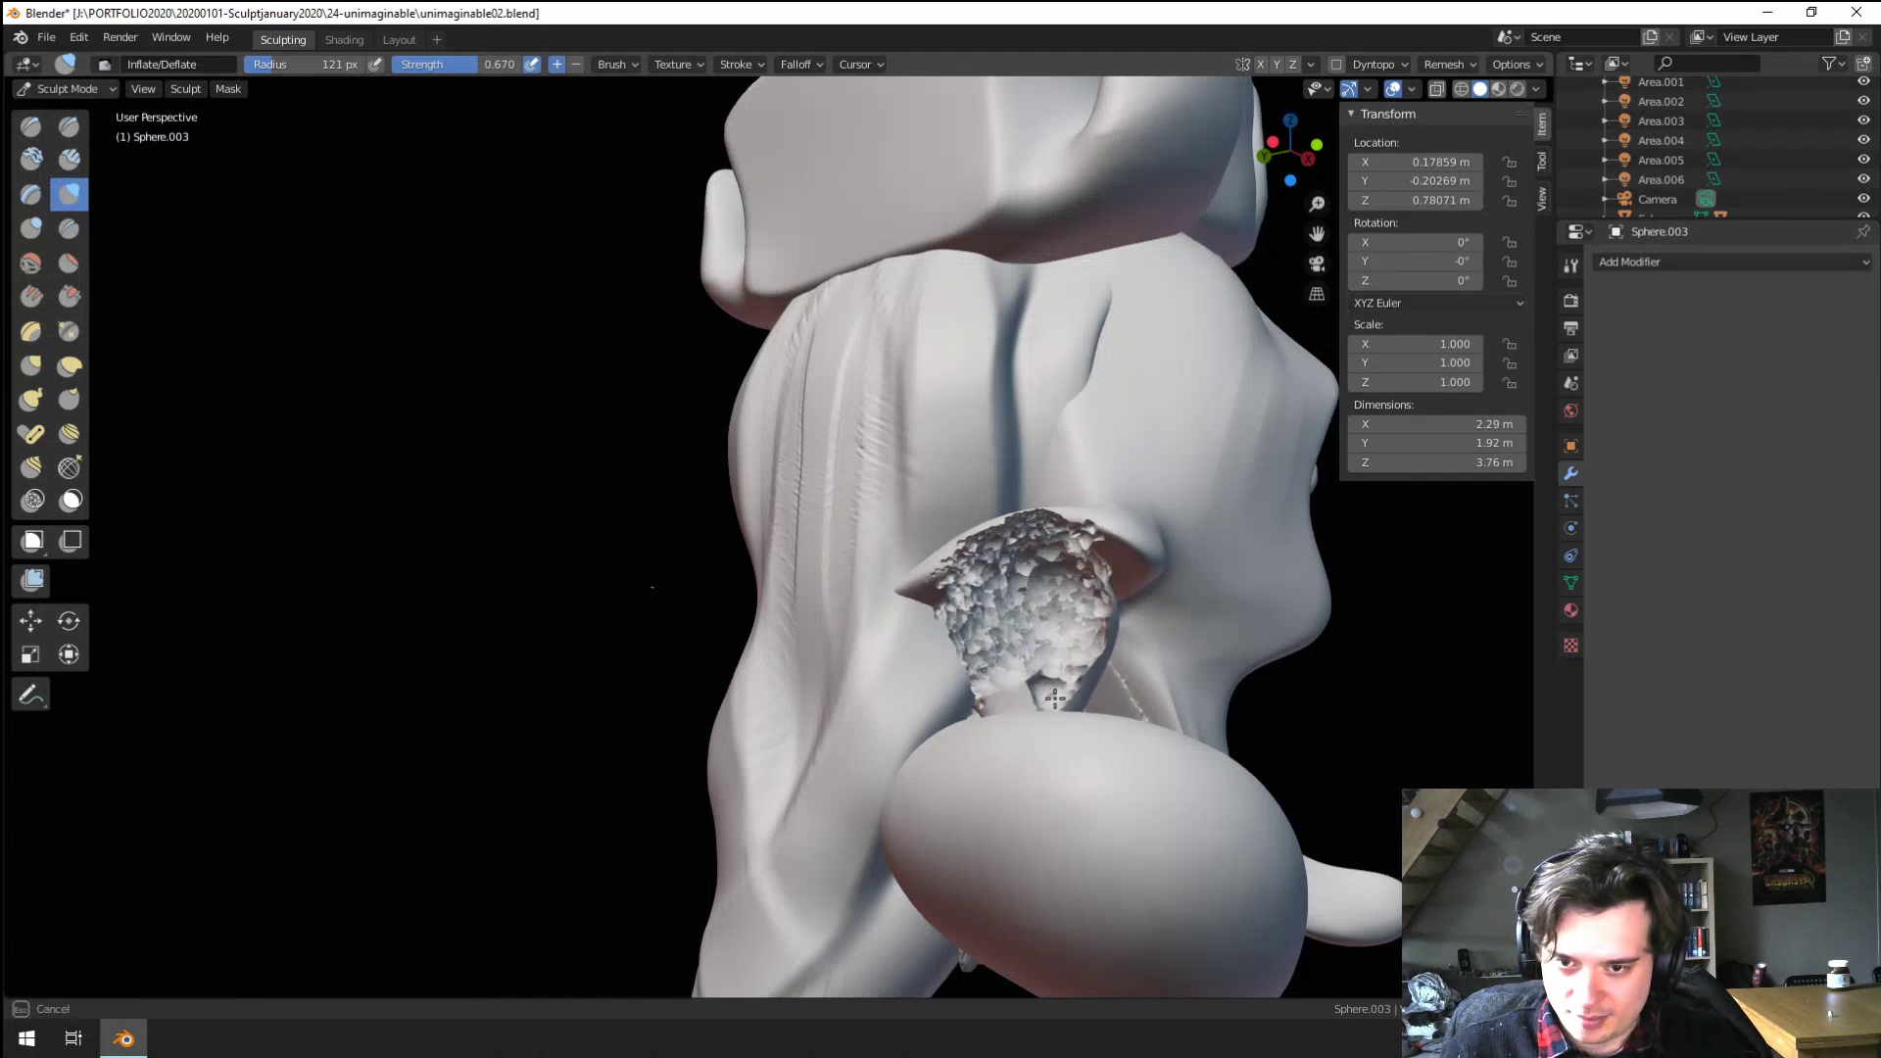
key("Escape")
Tuck the collapsed lock's pointed flap and lower edge in under the side hair with the Grab brush, using radii from 121 to 182 px
key("g")
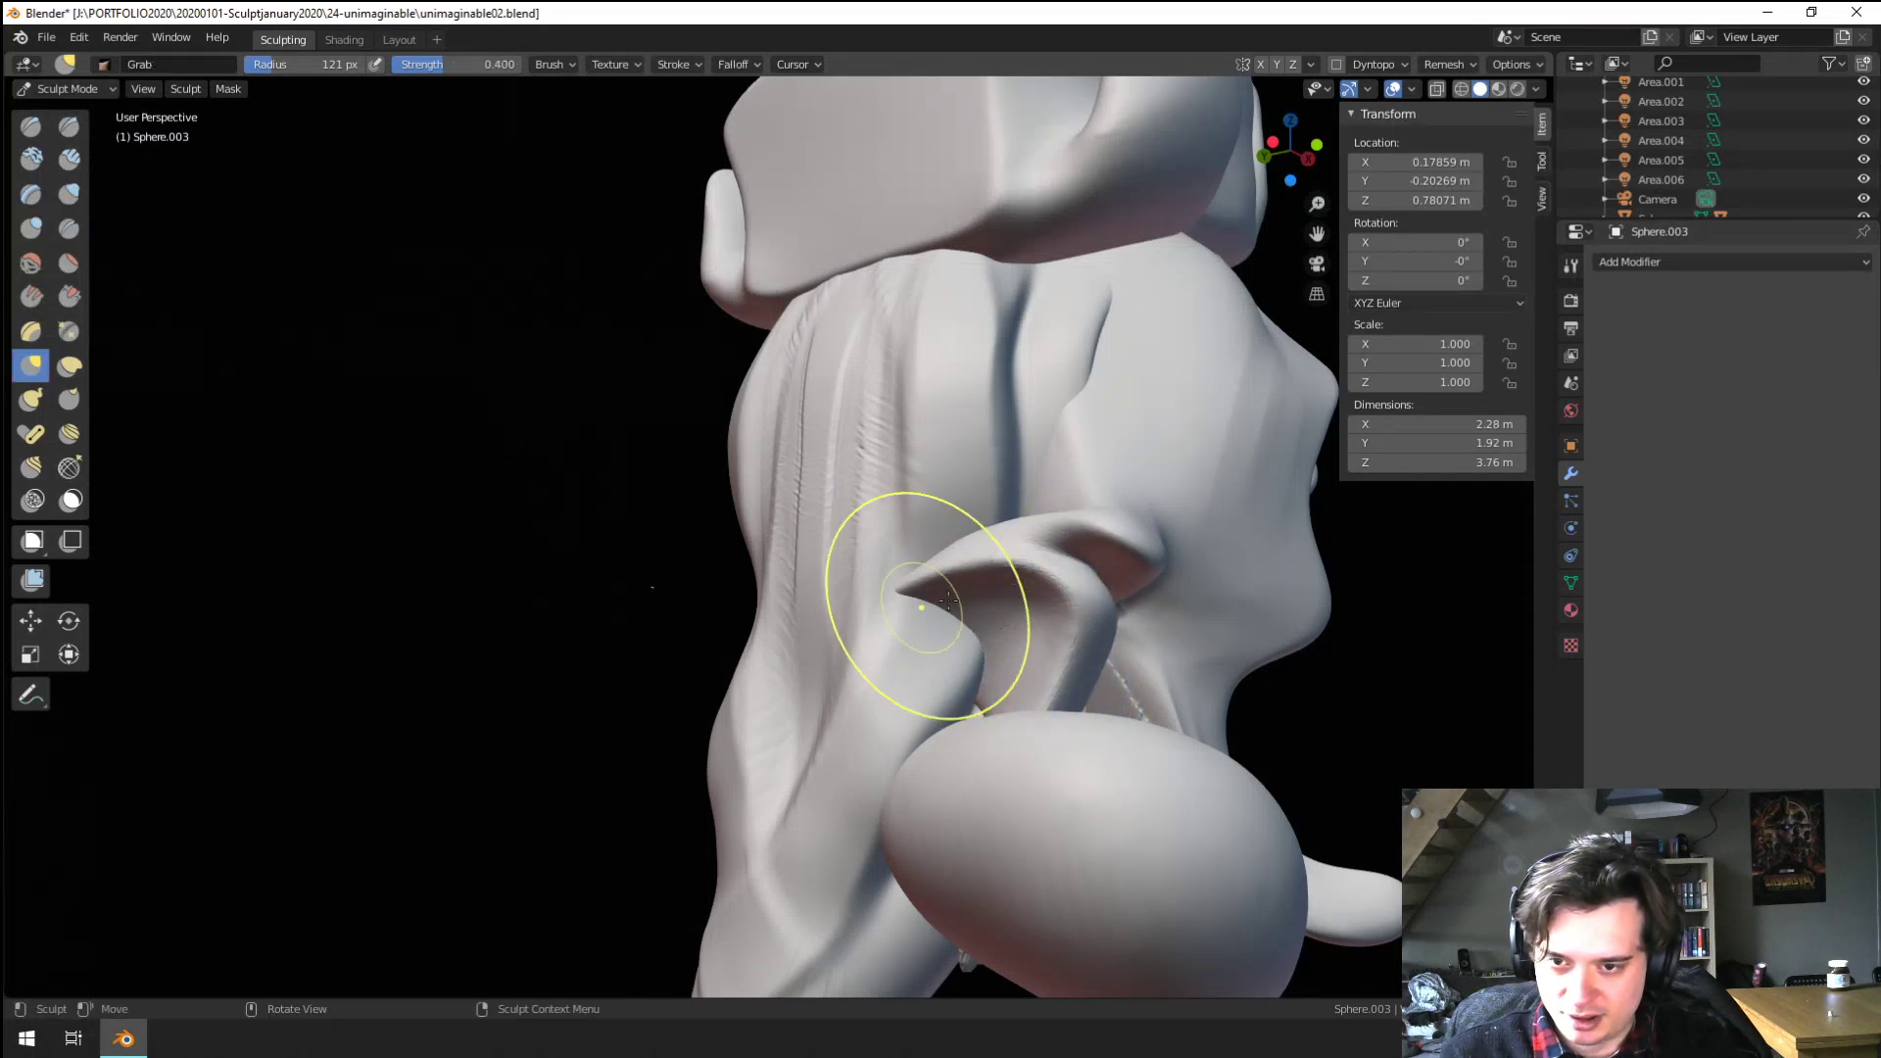
left_click_drag(949, 600, 1012, 625)
left_click_drag(1124, 666, 1134, 645)
middle_click_drag(1039, 639, 1002, 684)
left_click_drag(973, 760, 1014, 702)
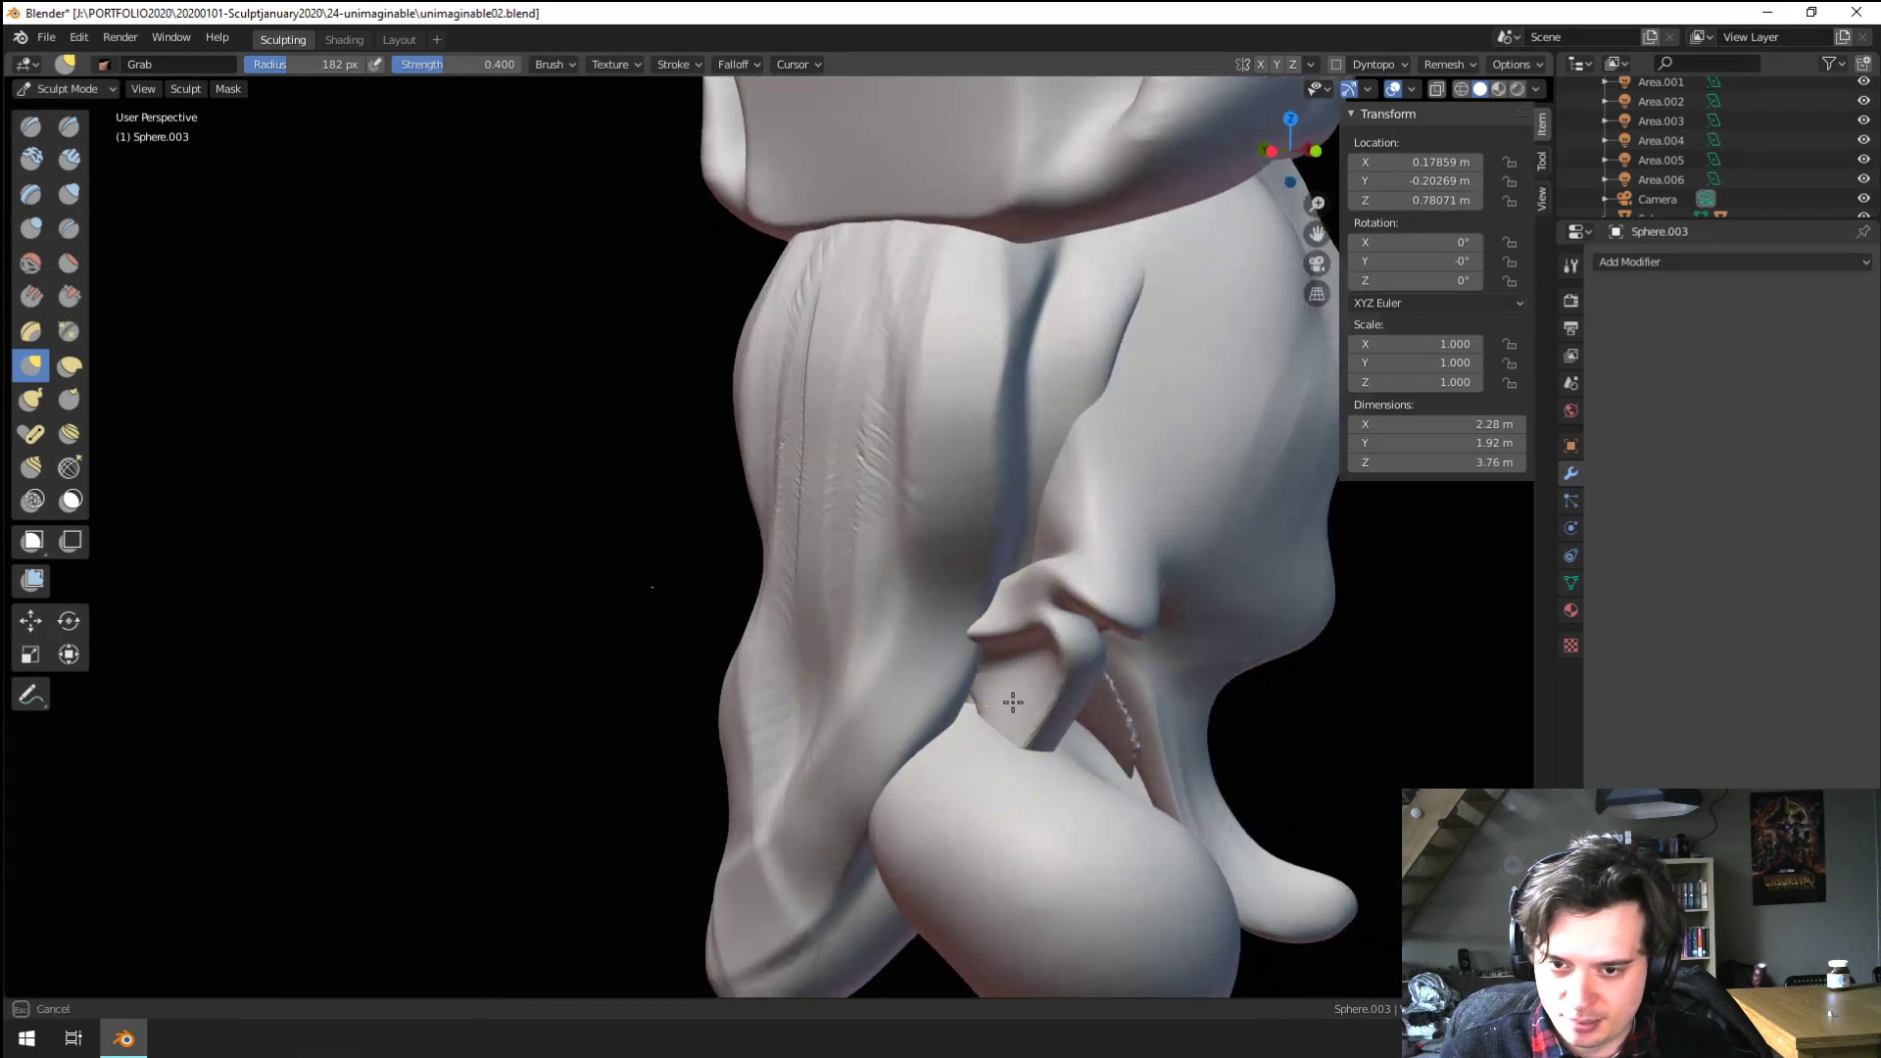
left_click_drag(1035, 548, 1038, 541)
mouse_move(994, 744)
left_mouse_down()
mouse_move(1064, 578)
mouse_move(1009, 716)
mouse_move(1025, 666)
left_mouse_up()
Squeeze the remaining stump of the back lock inward above the shoulder with the Grab brush, ending at a 163 px radius
key("f")
left_click(956, 748)
left_click_drag(1015, 725, 982, 828)
key("f")
left_click(1154, 724)
mouse_move(1000, 744)
left_mouse_down()
mouse_move(1009, 700)
mouse_move(1003, 715)
left_mouse_up()
middle_click_drag(976, 788, 997, 692)
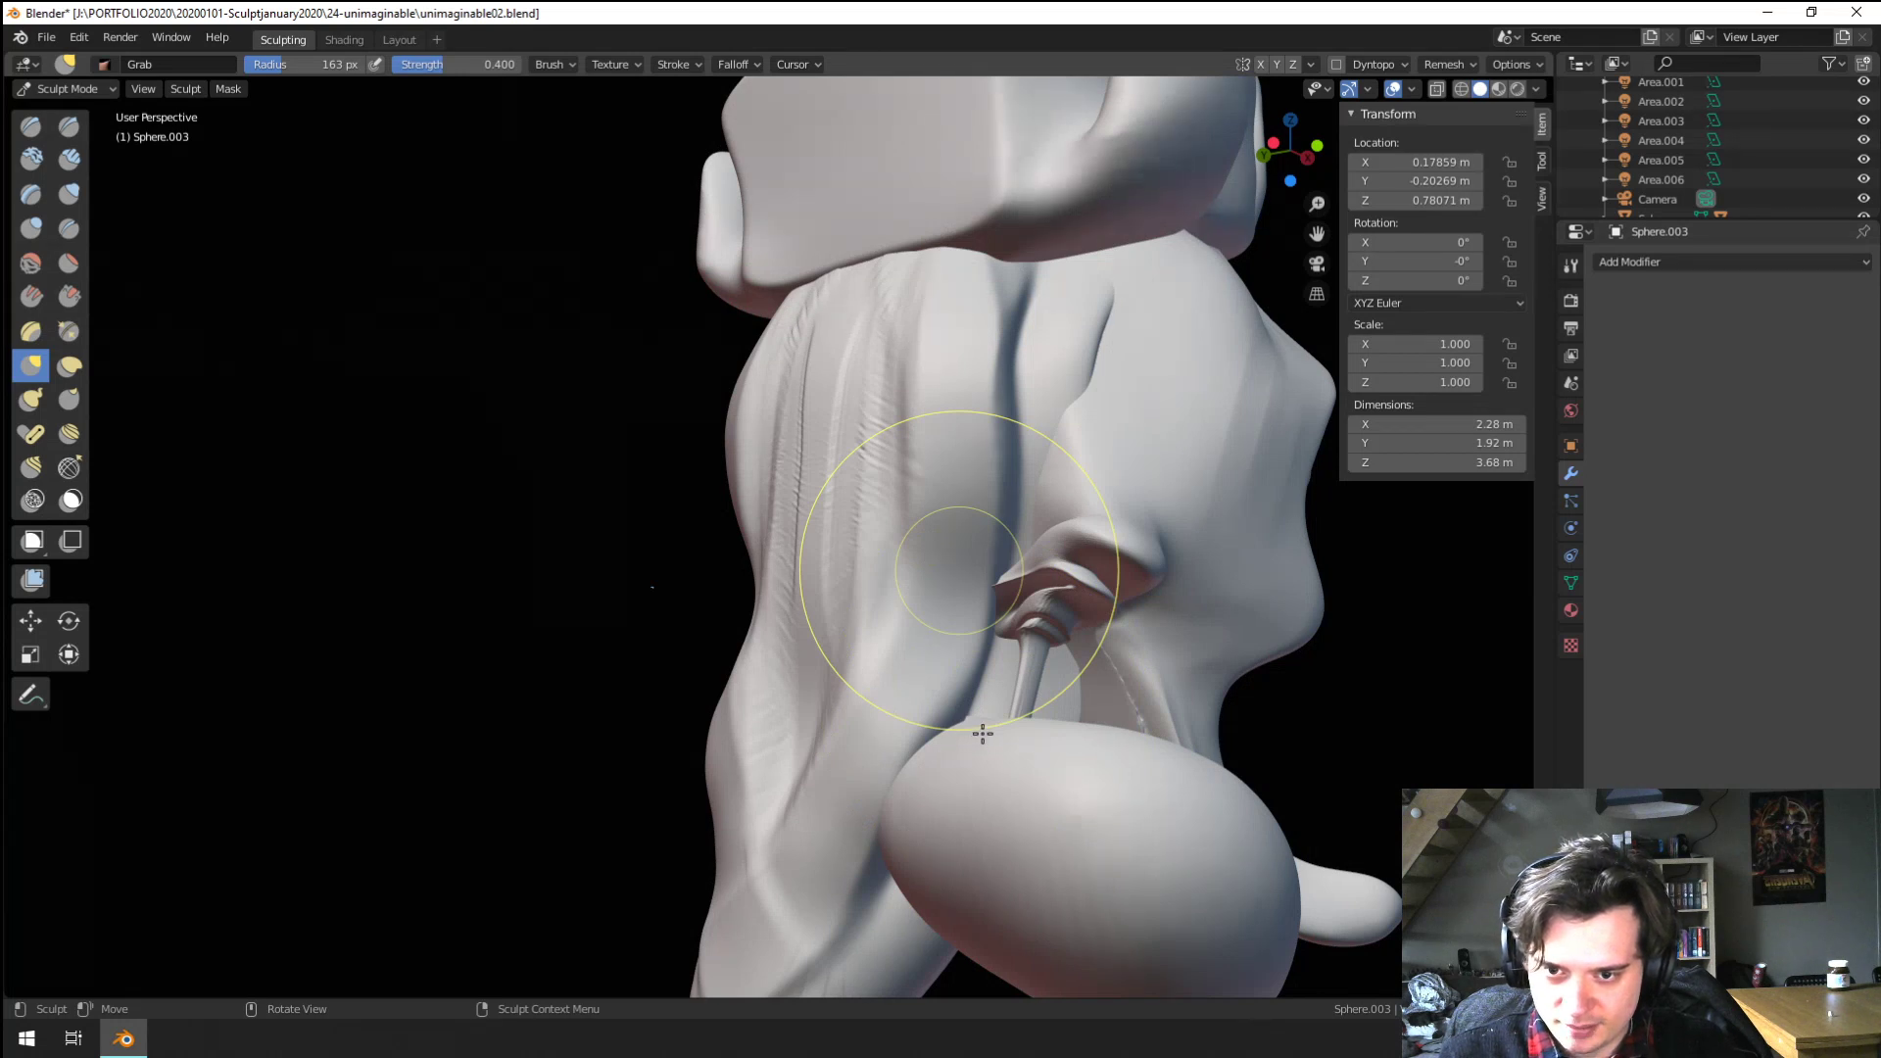
Isolate the hair piece in local view and push its thin downward spike up into the opening with the Grab brush at 109 px
key("KP_Divide")
middle_click_drag(987, 714, 1082, 768)
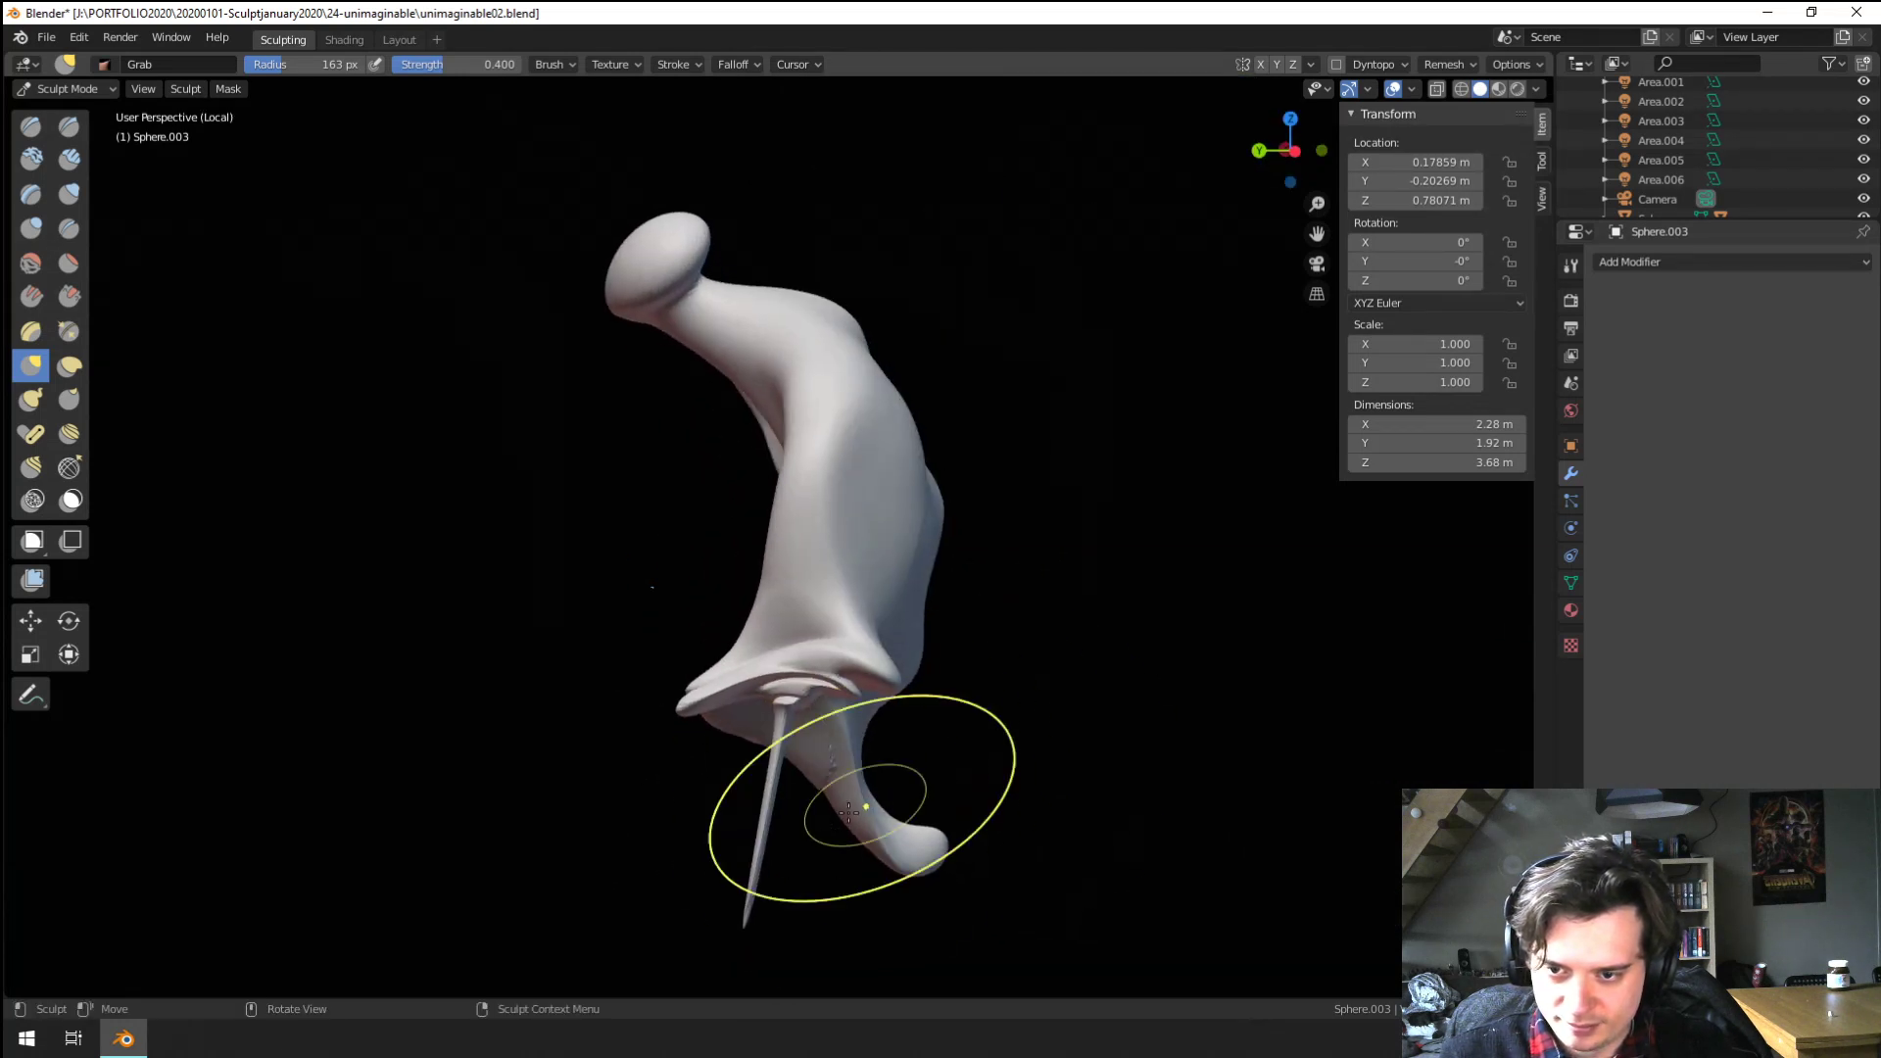
key("f")
left_click(911, 847)
middle_click_drag(764, 896, 769, 819, "shift")
left_click_drag(755, 826, 807, 625)
left_click_drag(782, 702, 840, 401)
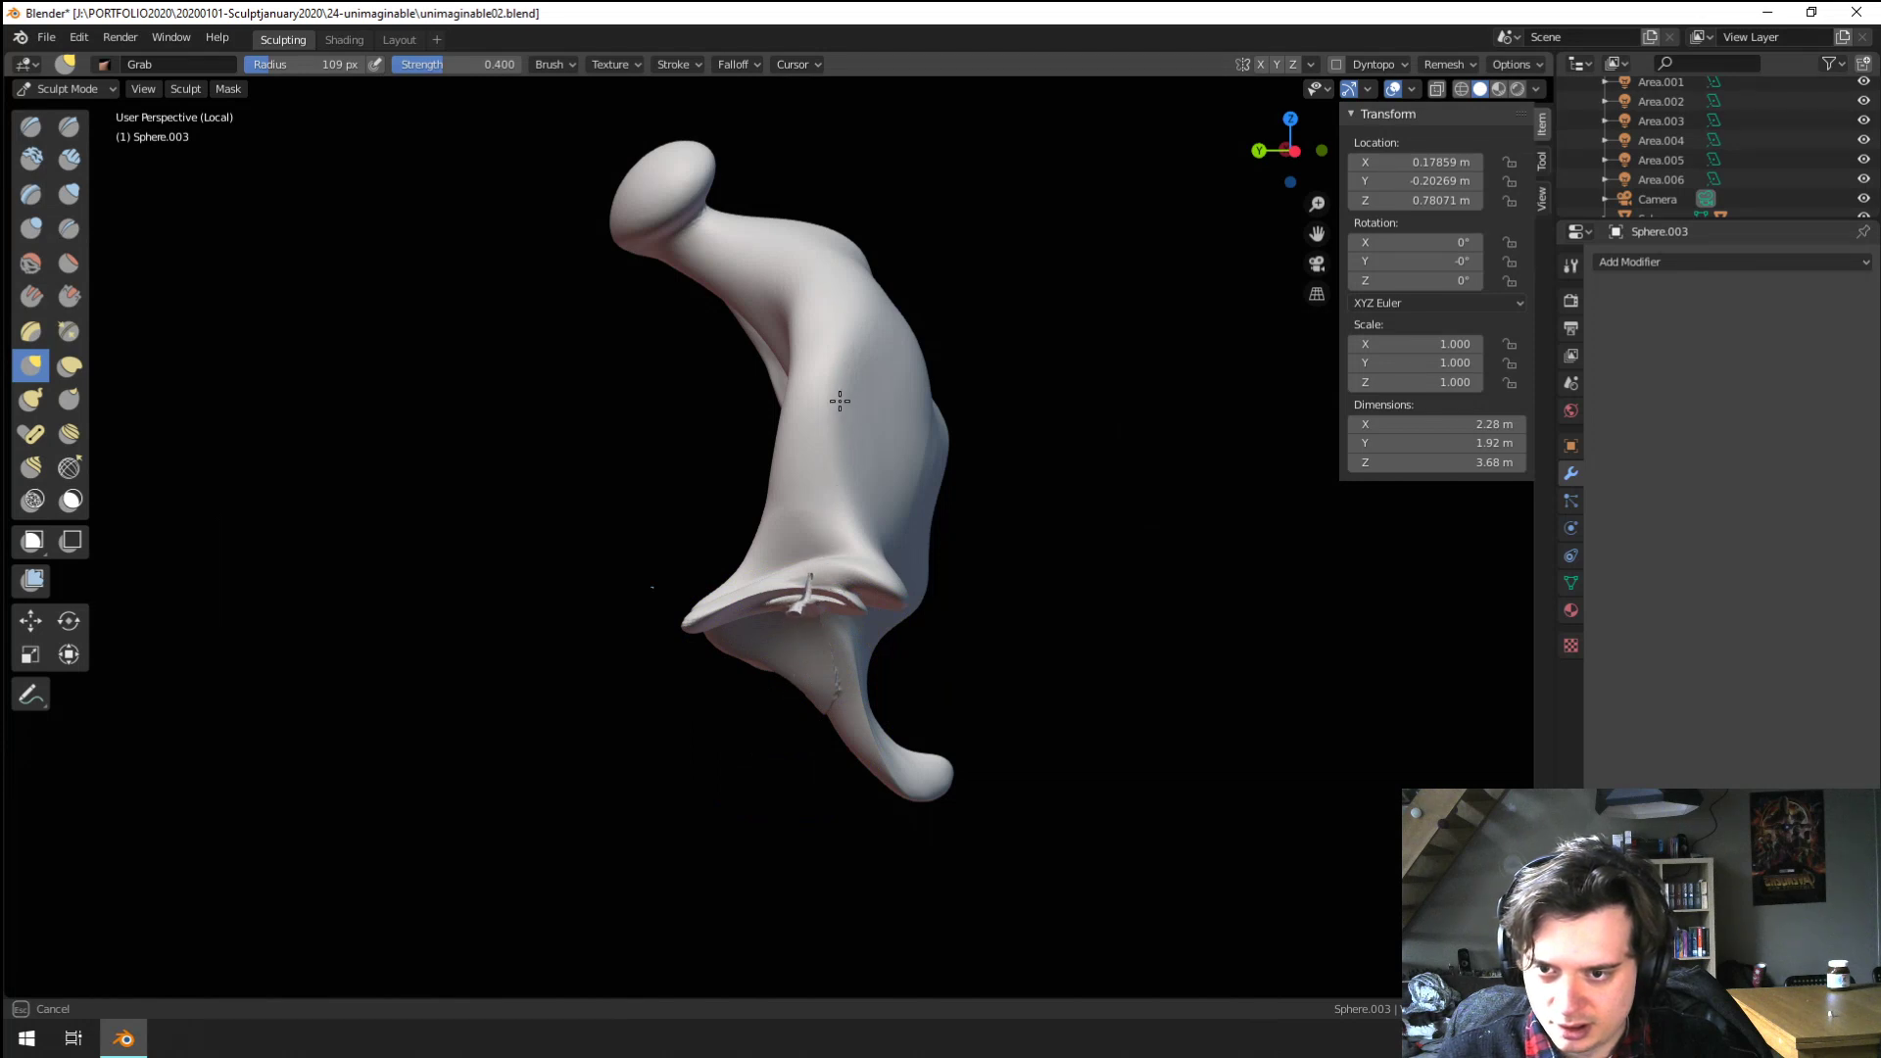
Push the leftover folds inside the hair piece's lower opening inward with the Grab brush
middle_click_drag(840, 401, 737, 535)
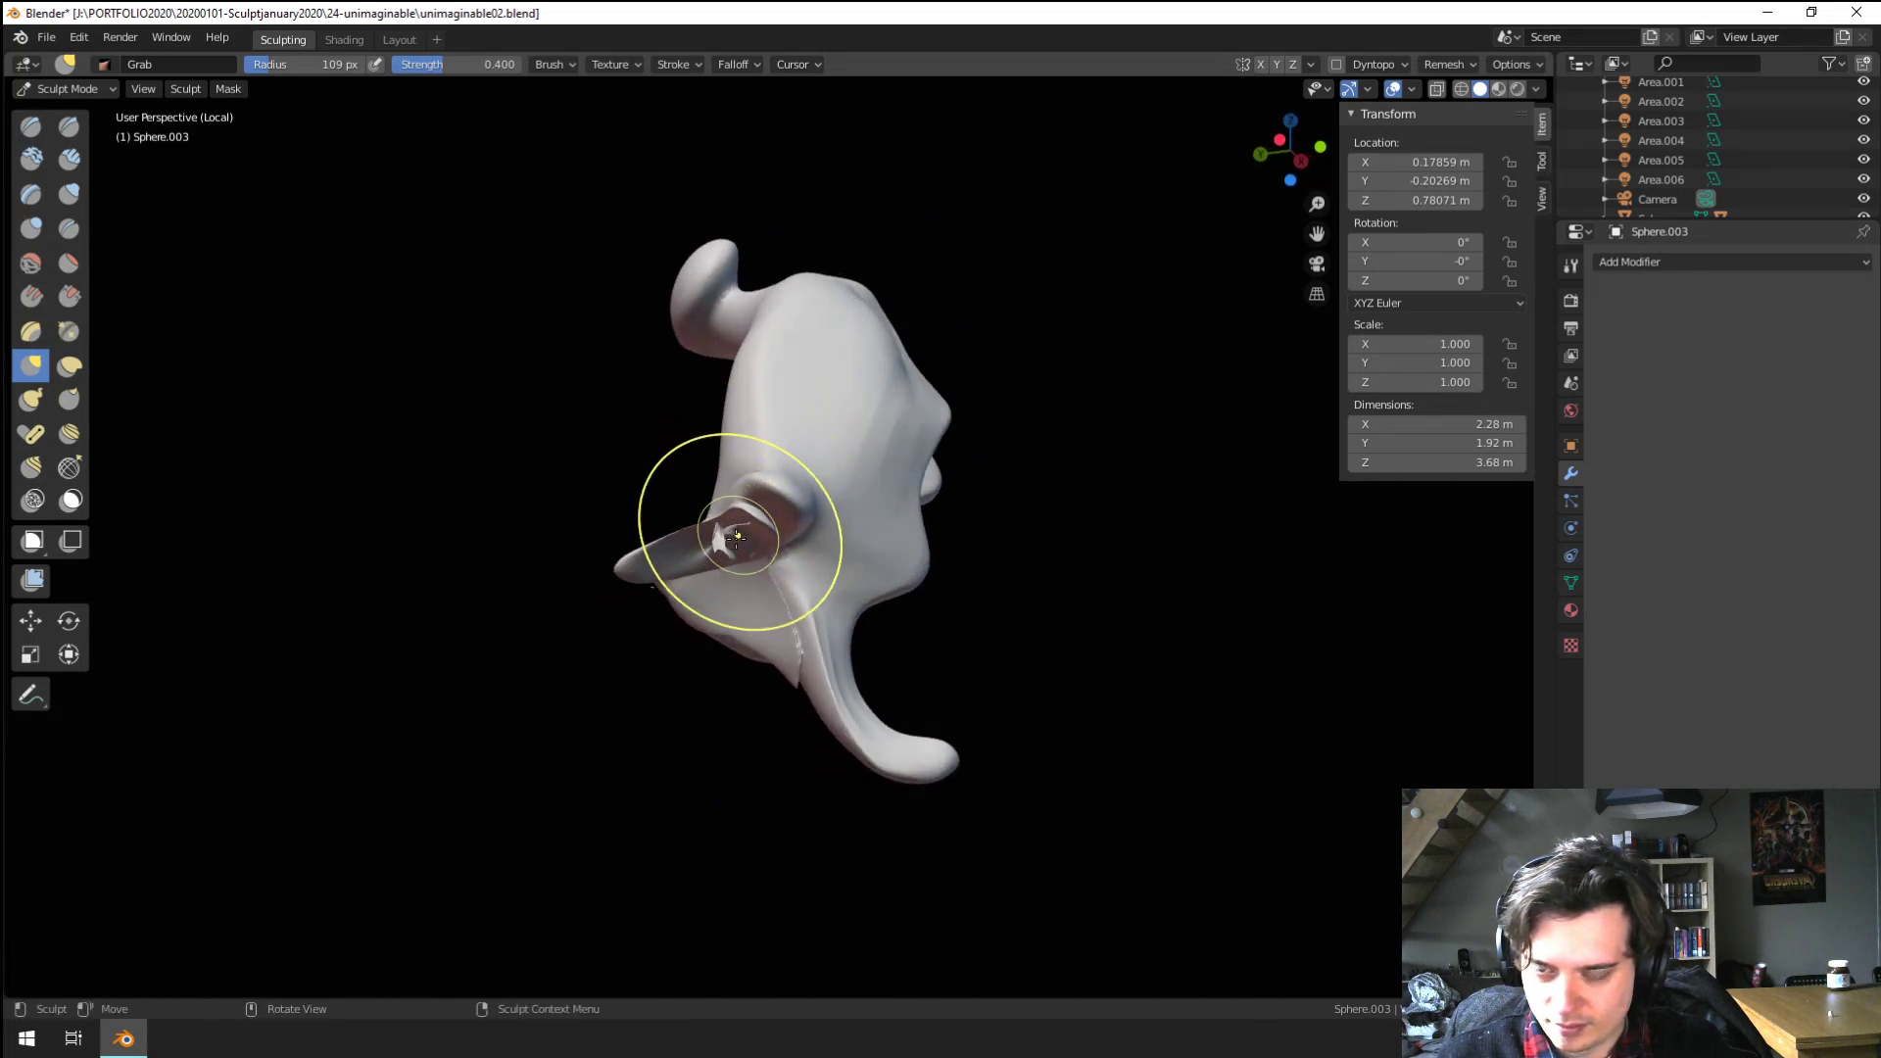
scroll(736, 536, "up", 3)
mouse_move(698, 507)
left_mouse_down()
mouse_move(660, 560)
mouse_move(722, 539)
left_mouse_up()
scroll(720, 546, "down", 2)
middle_click_drag(720, 550, 807, 654)
Remesh the isolated hair piece with a voxel size of 0.003 m
left_click(1469, 68)
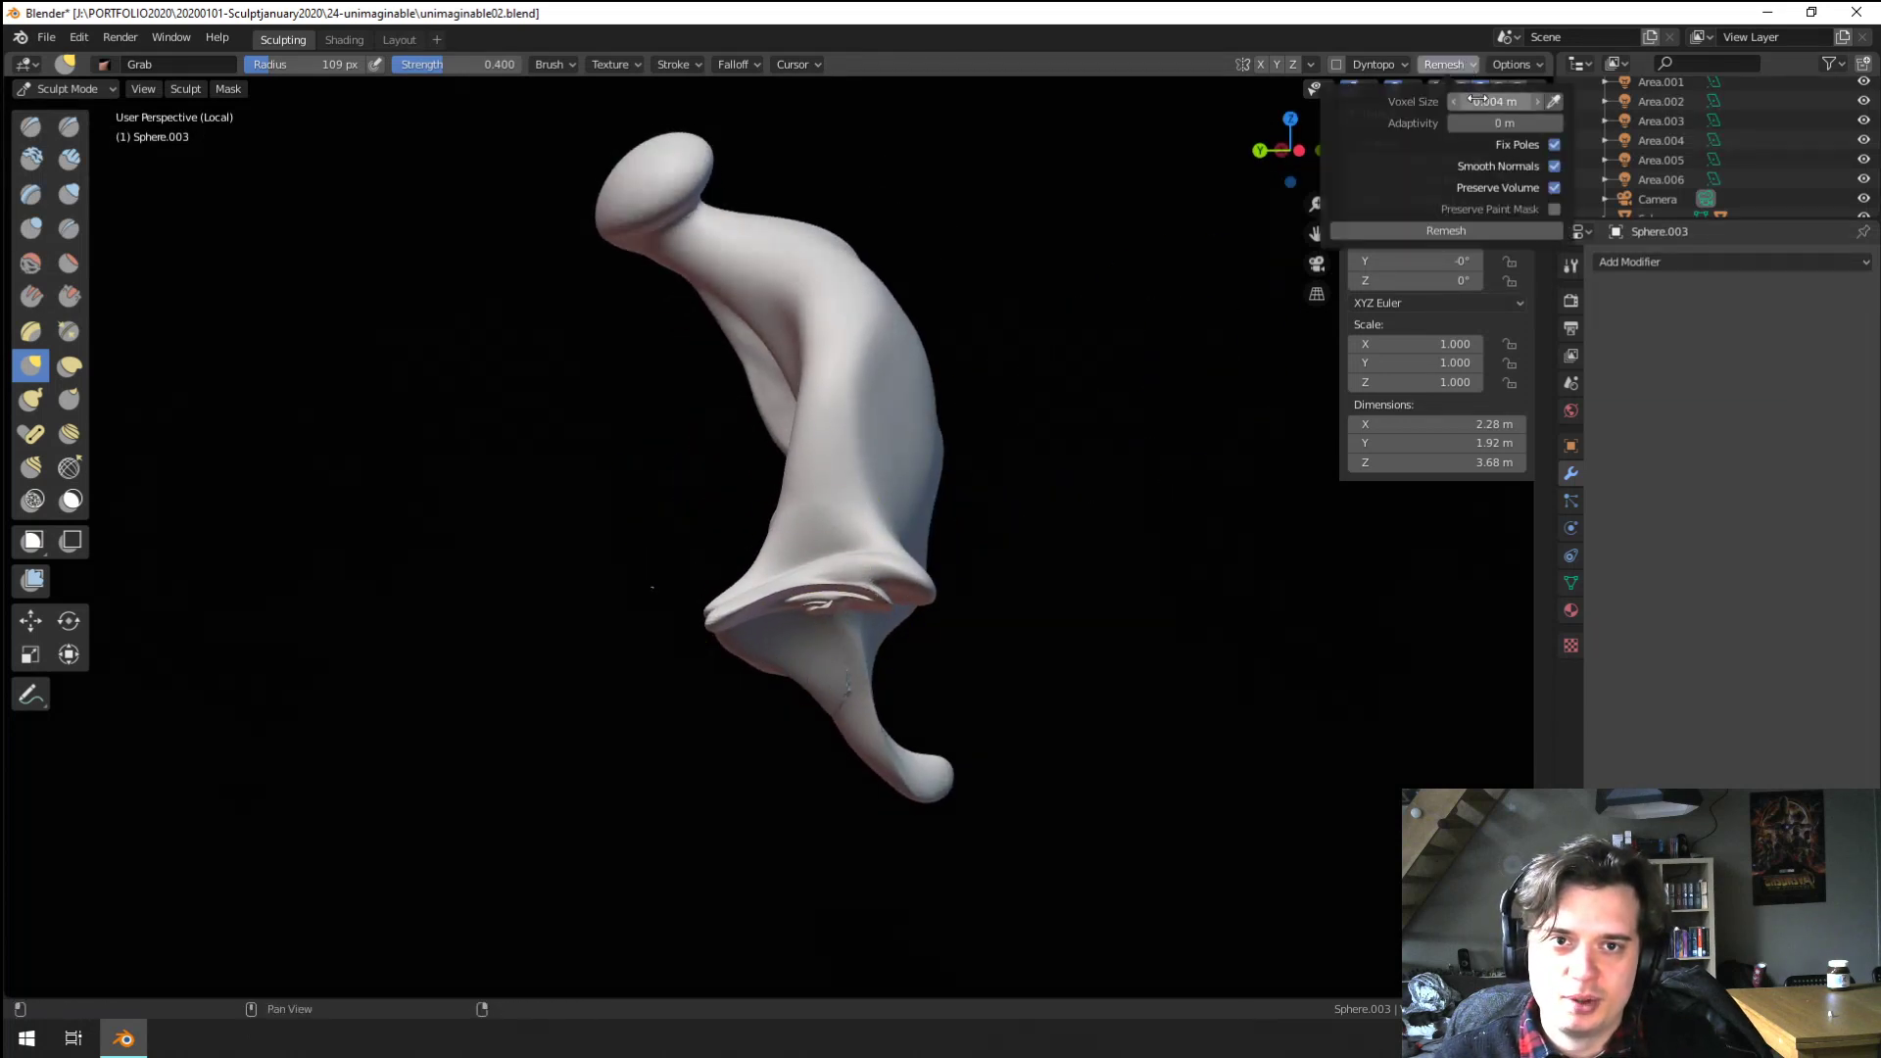
left_click(1477, 99)
type(".003")
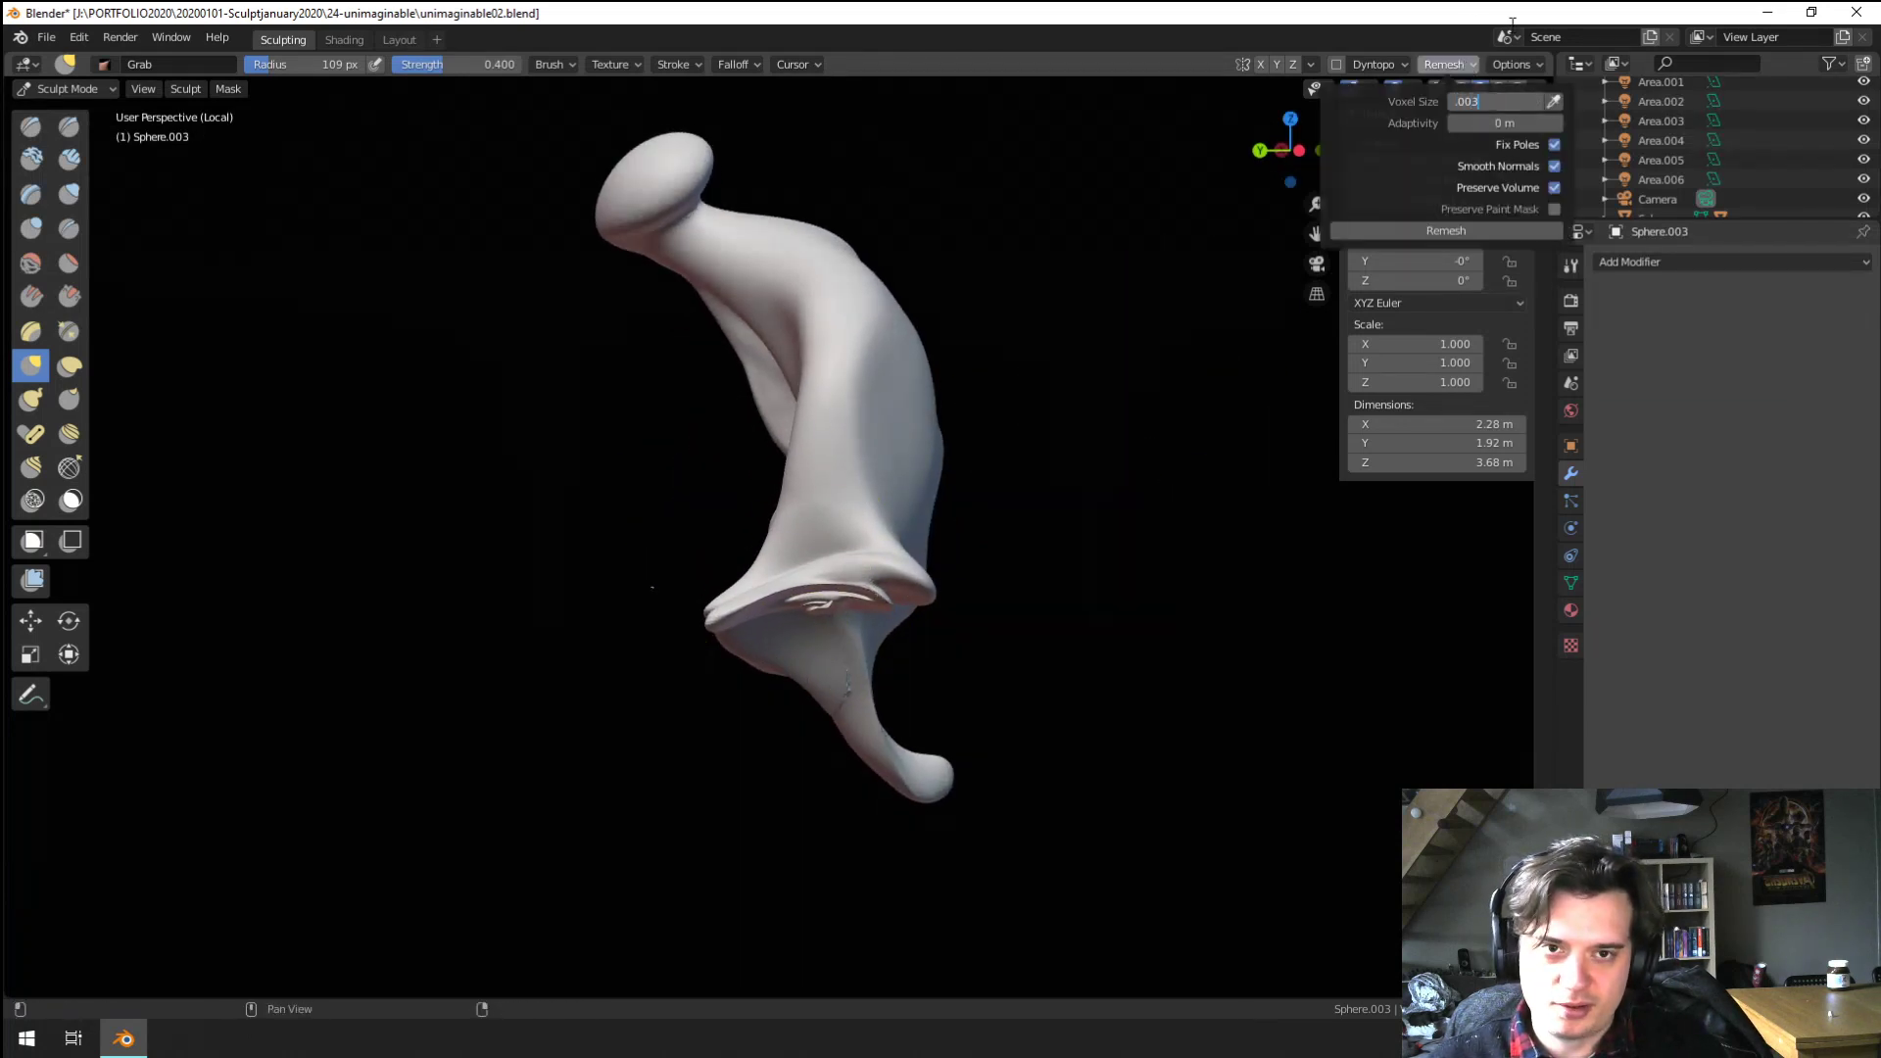
key("Return")
left_click(1409, 232)
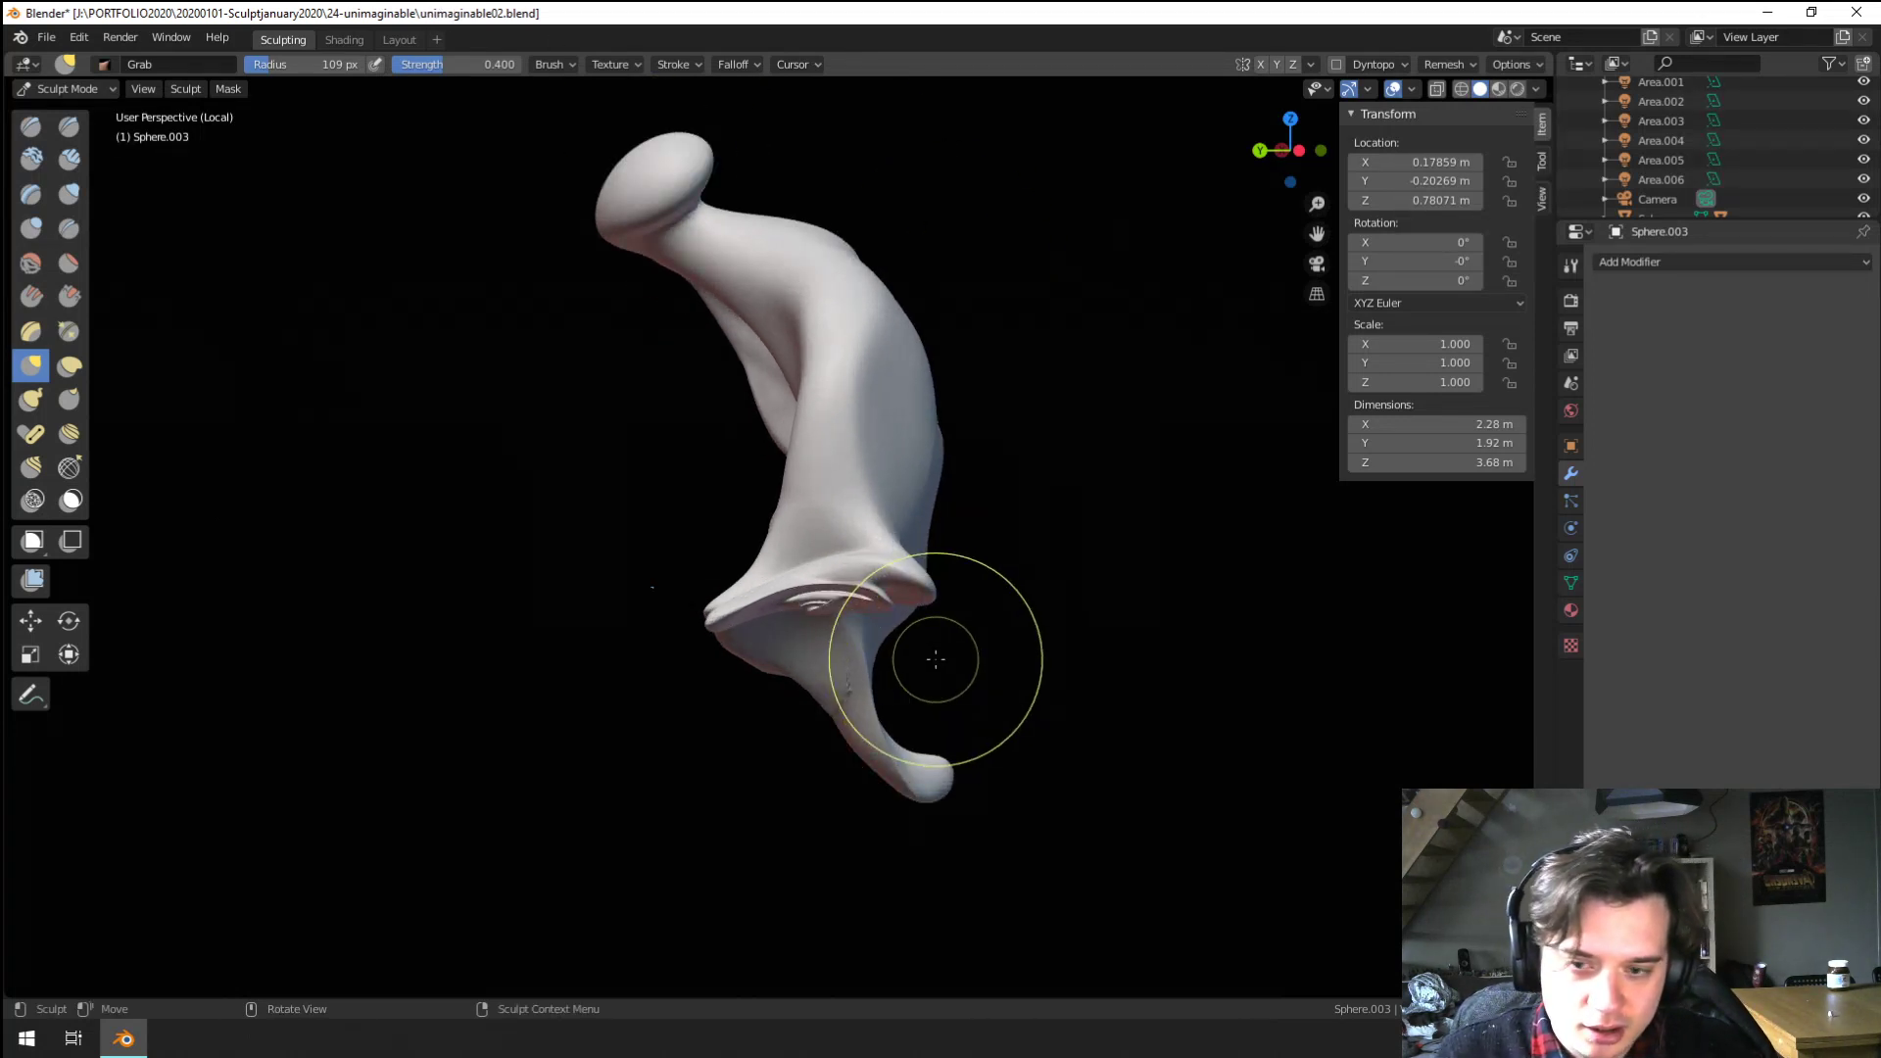
Nudge the folded rim of the isolated hair piece's lower opening sideways with the Grab brush at 109 px
middle_click_drag(811, 743, 805, 607)
scroll(844, 533, "up", 3)
left_click_drag(864, 553, 892, 545)
middle_click_drag(892, 545, 860, 502)
scroll(827, 457, "up", 4)
Scrape down the small spike and bump inside the hair piece's lower opening with the Scrape/Peaks brush at full strength
left_click(70, 297)
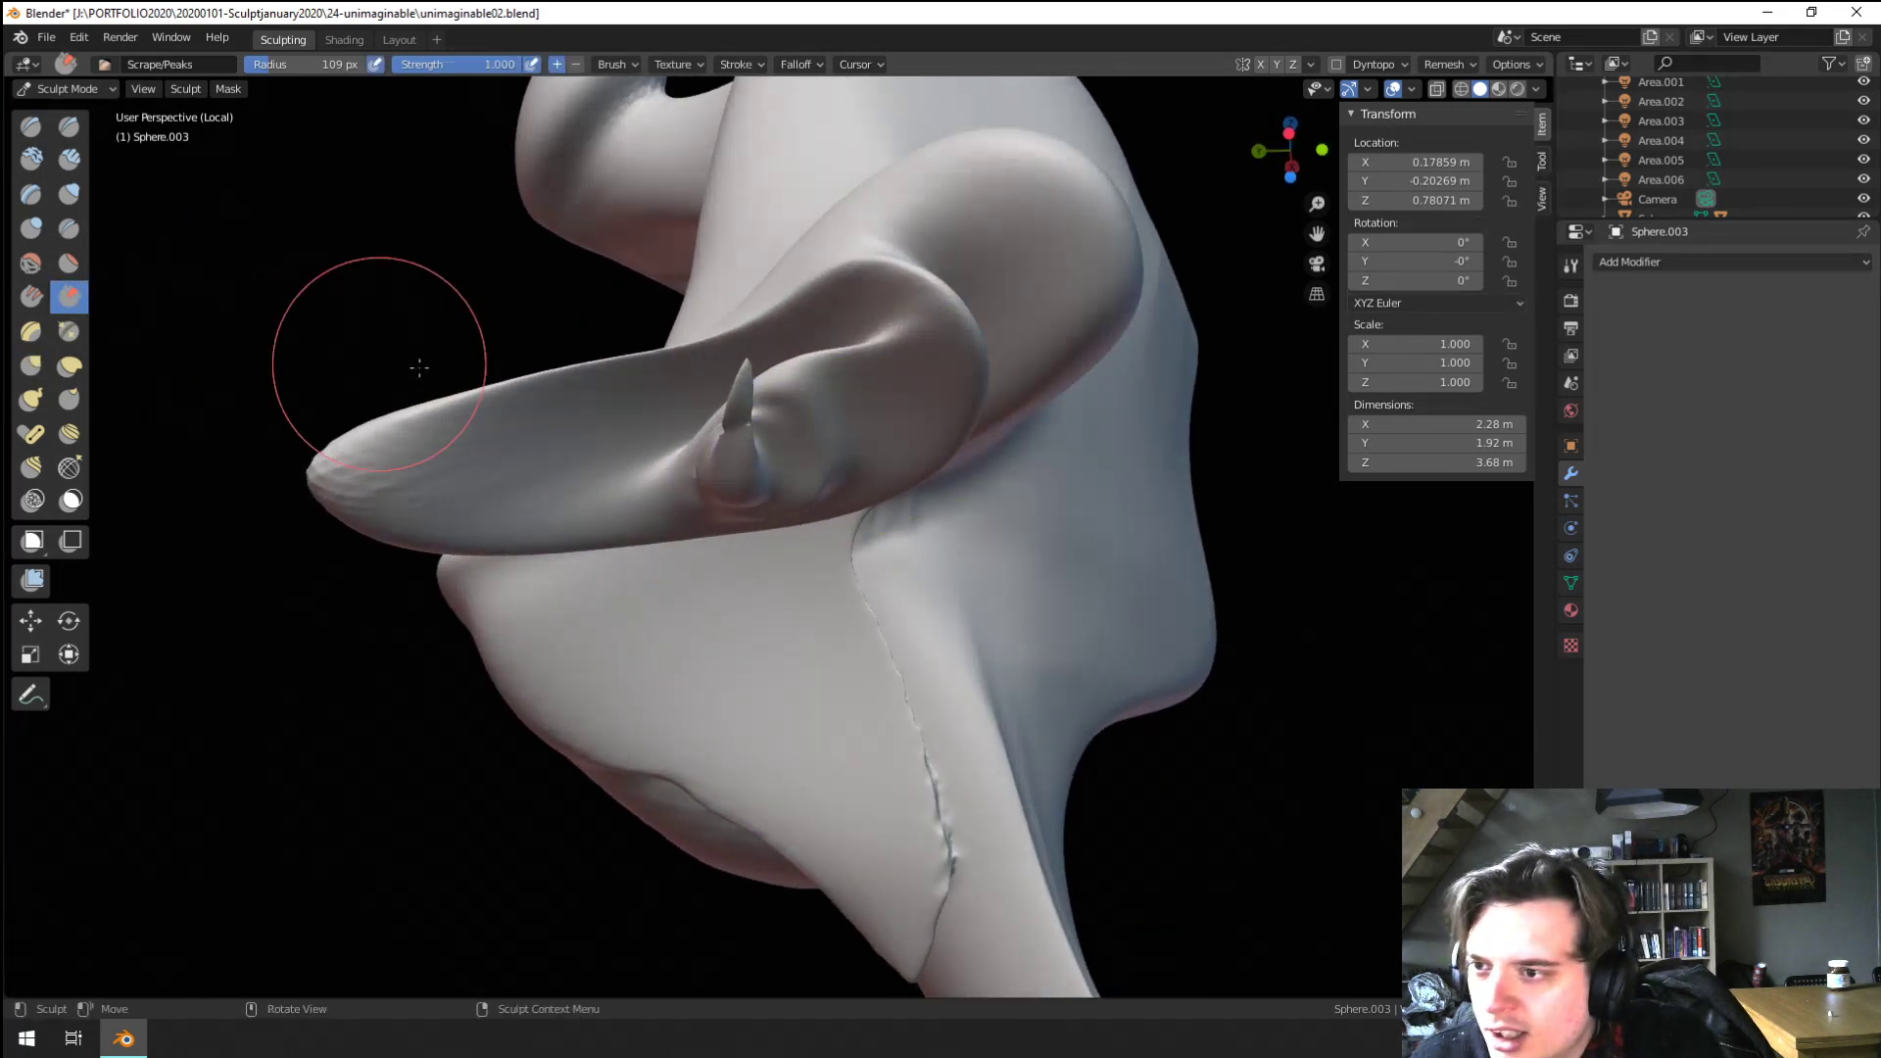
key("f")
left_click(784, 429)
mouse_move(770, 431)
left_mouse_down()
mouse_move(750, 423)
mouse_move(651, 487)
mouse_move(482, 497)
mouse_move(676, 441)
left_mouse_up()
middle_click_drag(749, 397, 858, 506)
key("f")
left_click(782, 597)
mouse_move(783, 569)
left_mouse_down()
mouse_move(785, 552)
mouse_move(924, 538)
mouse_move(818, 560)
left_mouse_up()
Scrape the protruding lock stump above the lower opening with the Scrape/Peaks brush at 201 px
scroll(698, 632, "down", 3)
middle_click_drag(706, 647, 615, 668)
key("f")
left_click(788, 630)
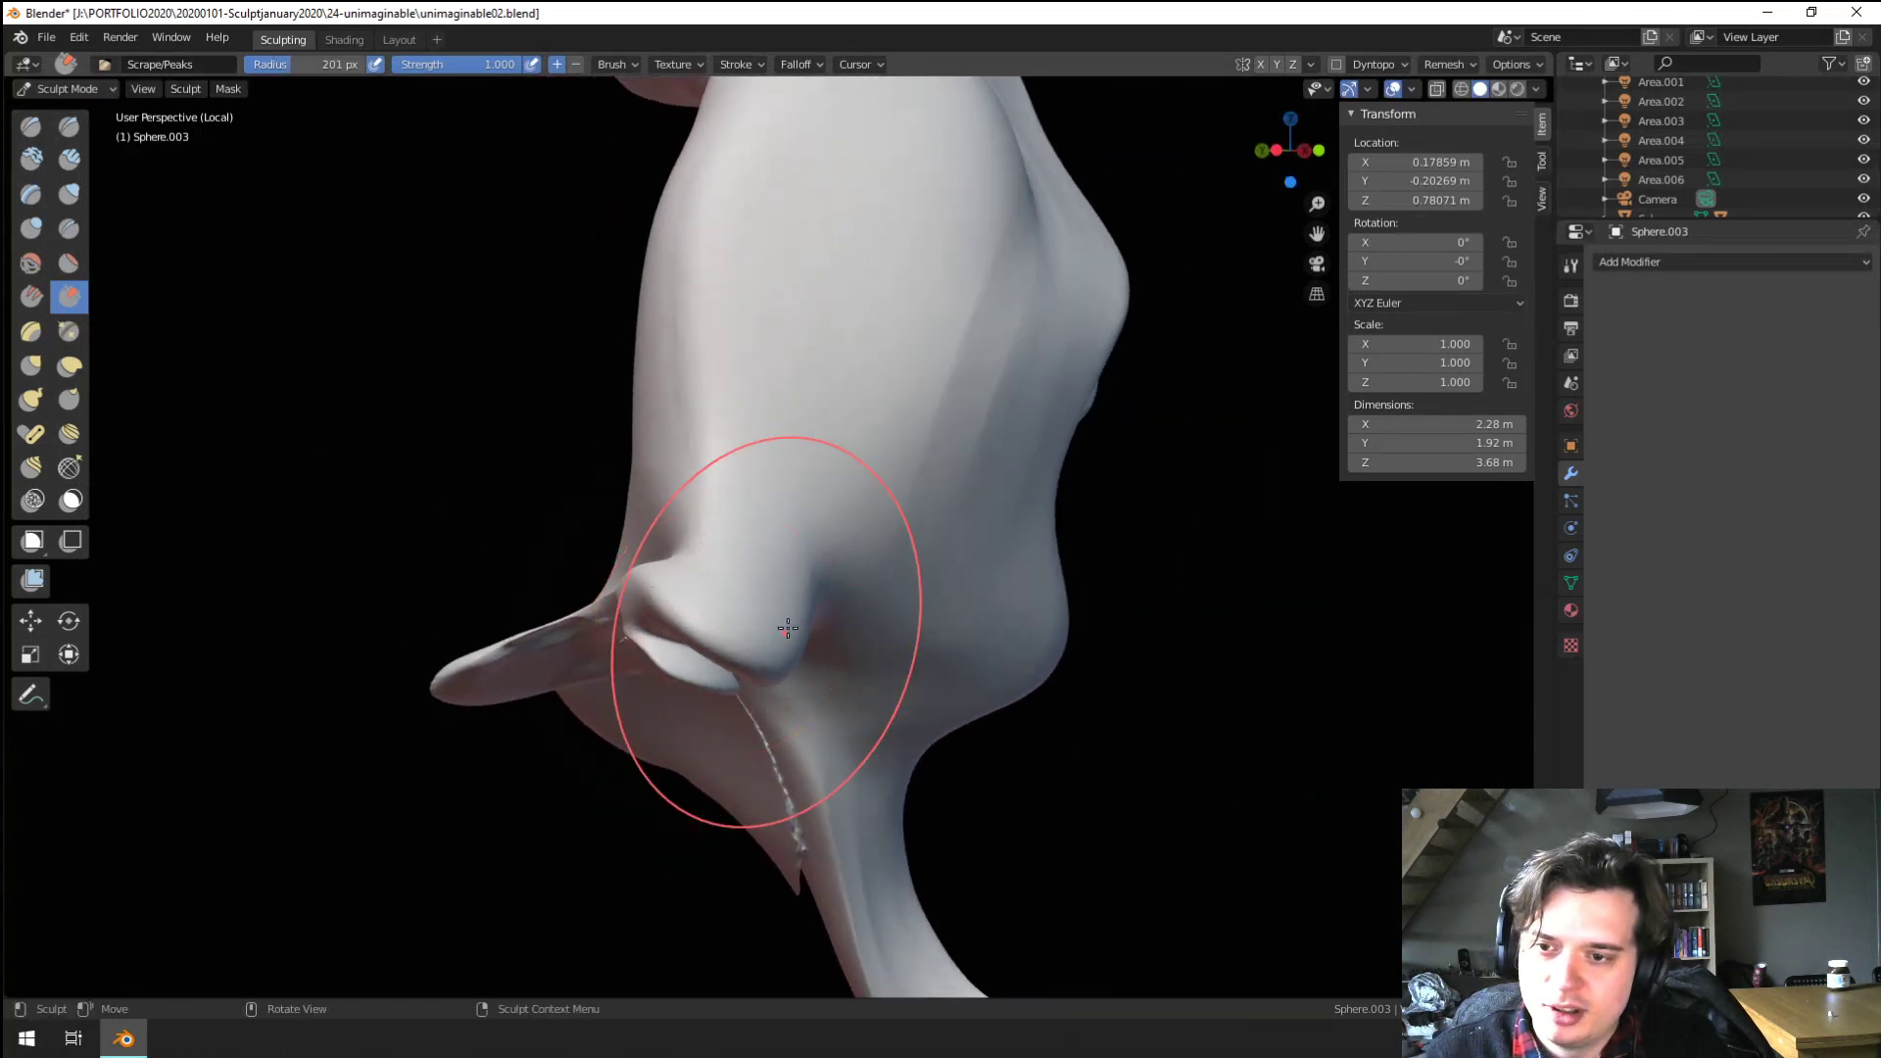
left_click_drag(788, 628, 737, 566)
middle_click_drag(647, 637, 958, 680)
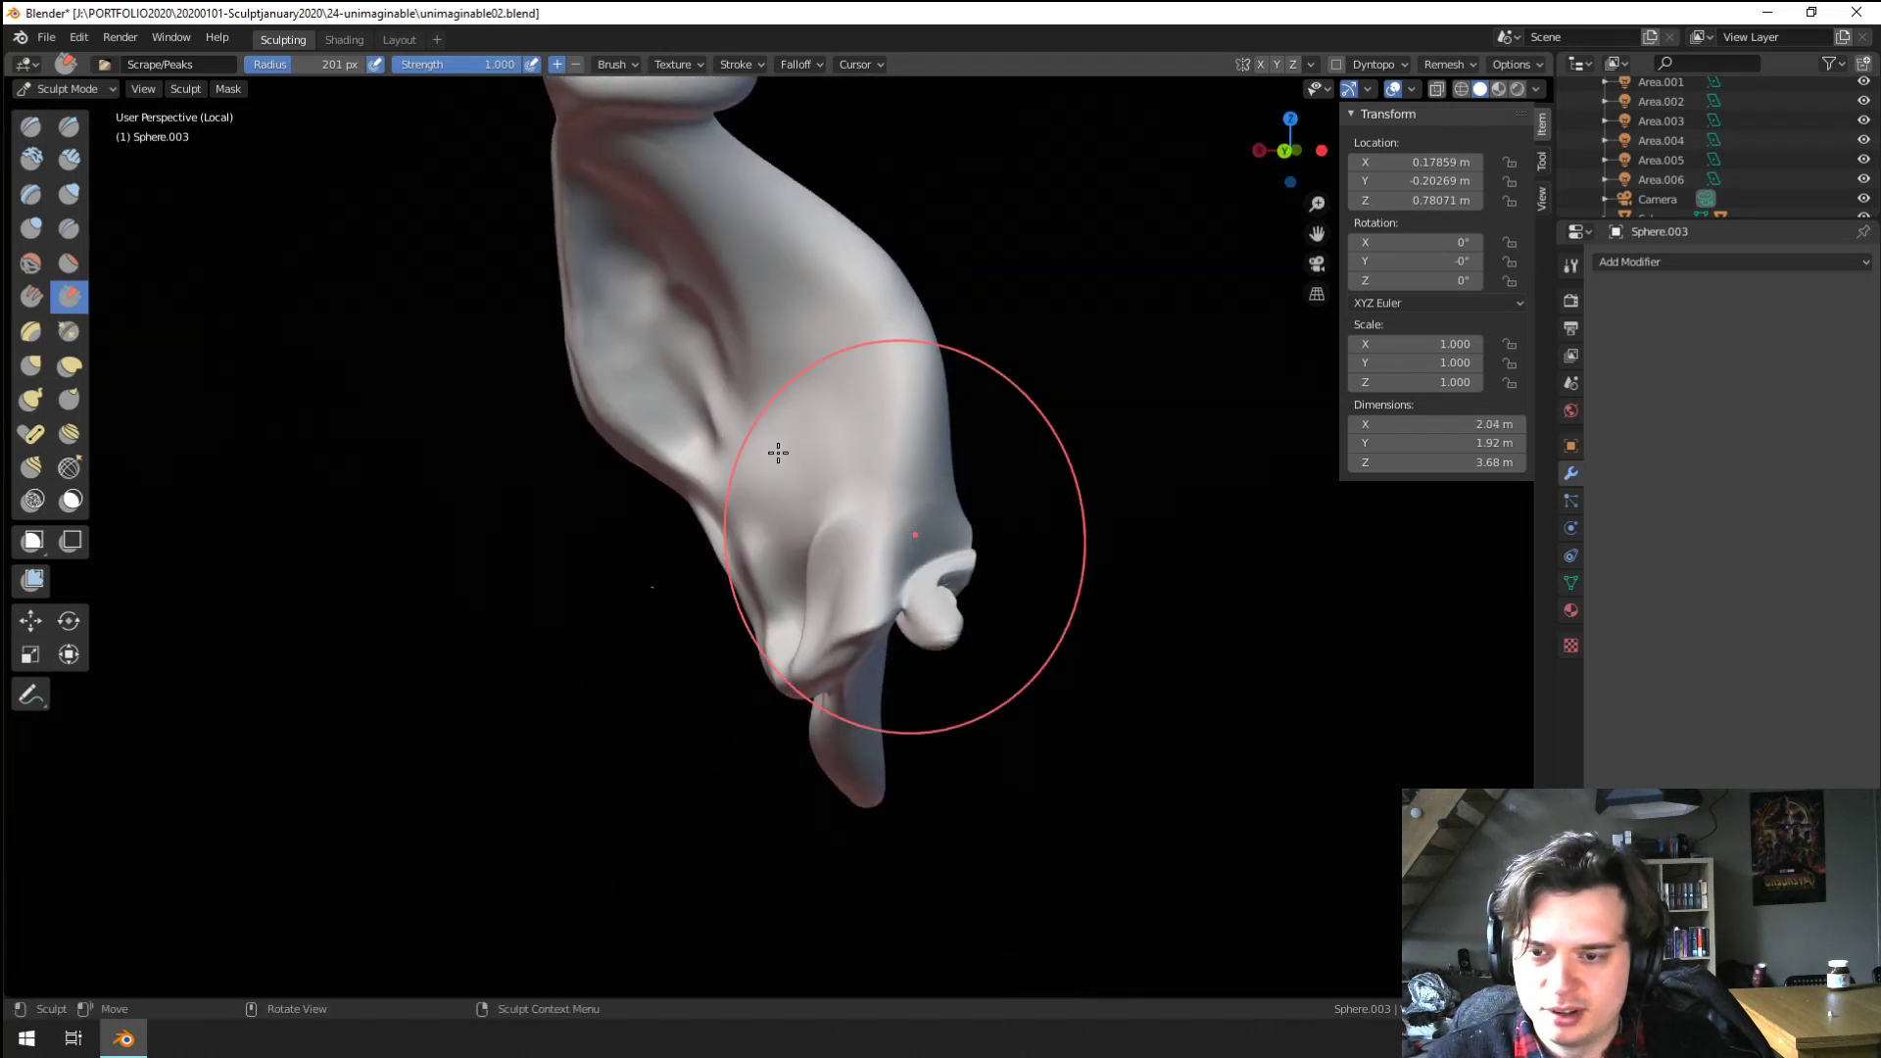
Leave local view and pull the back lock's stump down and inward with the Grab brush
key("KP_Divide")
middle_click_drag(849, 650, 994, 627)
mouse_move(995, 627)
middle_mouse_down("ctrl")
mouse_move(990, 567)
mouse_move(903, 651)
mouse_move(1144, 640)
mouse_move(1078, 632)
mouse_move(1034, 659)
mouse_move(966, 630)
middle_mouse_up("ctrl")
scroll(990, 566, "down", 4)
key("g")
mouse_move(979, 592)
left_mouse_down()
mouse_move(919, 643)
mouse_move(946, 663)
mouse_move(895, 706)
left_mouse_up()
Push the hair around the back stump up and inward with the Grab brush, ending at a 237 px radius
key("f")
left_click(931, 644)
mouse_move(892, 706)
middle_mouse_down()
mouse_move(759, 681)
mouse_move(674, 690)
middle_mouse_up()
key("f")
left_click(733, 698)
mouse_move(733, 697)
left_mouse_down()
mouse_move(695, 710)
mouse_move(683, 655)
left_mouse_up()
mouse_move(683, 666)
middle_mouse_down("ctrl")
mouse_move(676, 790)
mouse_move(882, 823)
mouse_move(886, 686)
middle_mouse_up("ctrl")
middle_click_drag(887, 685, 932, 621)
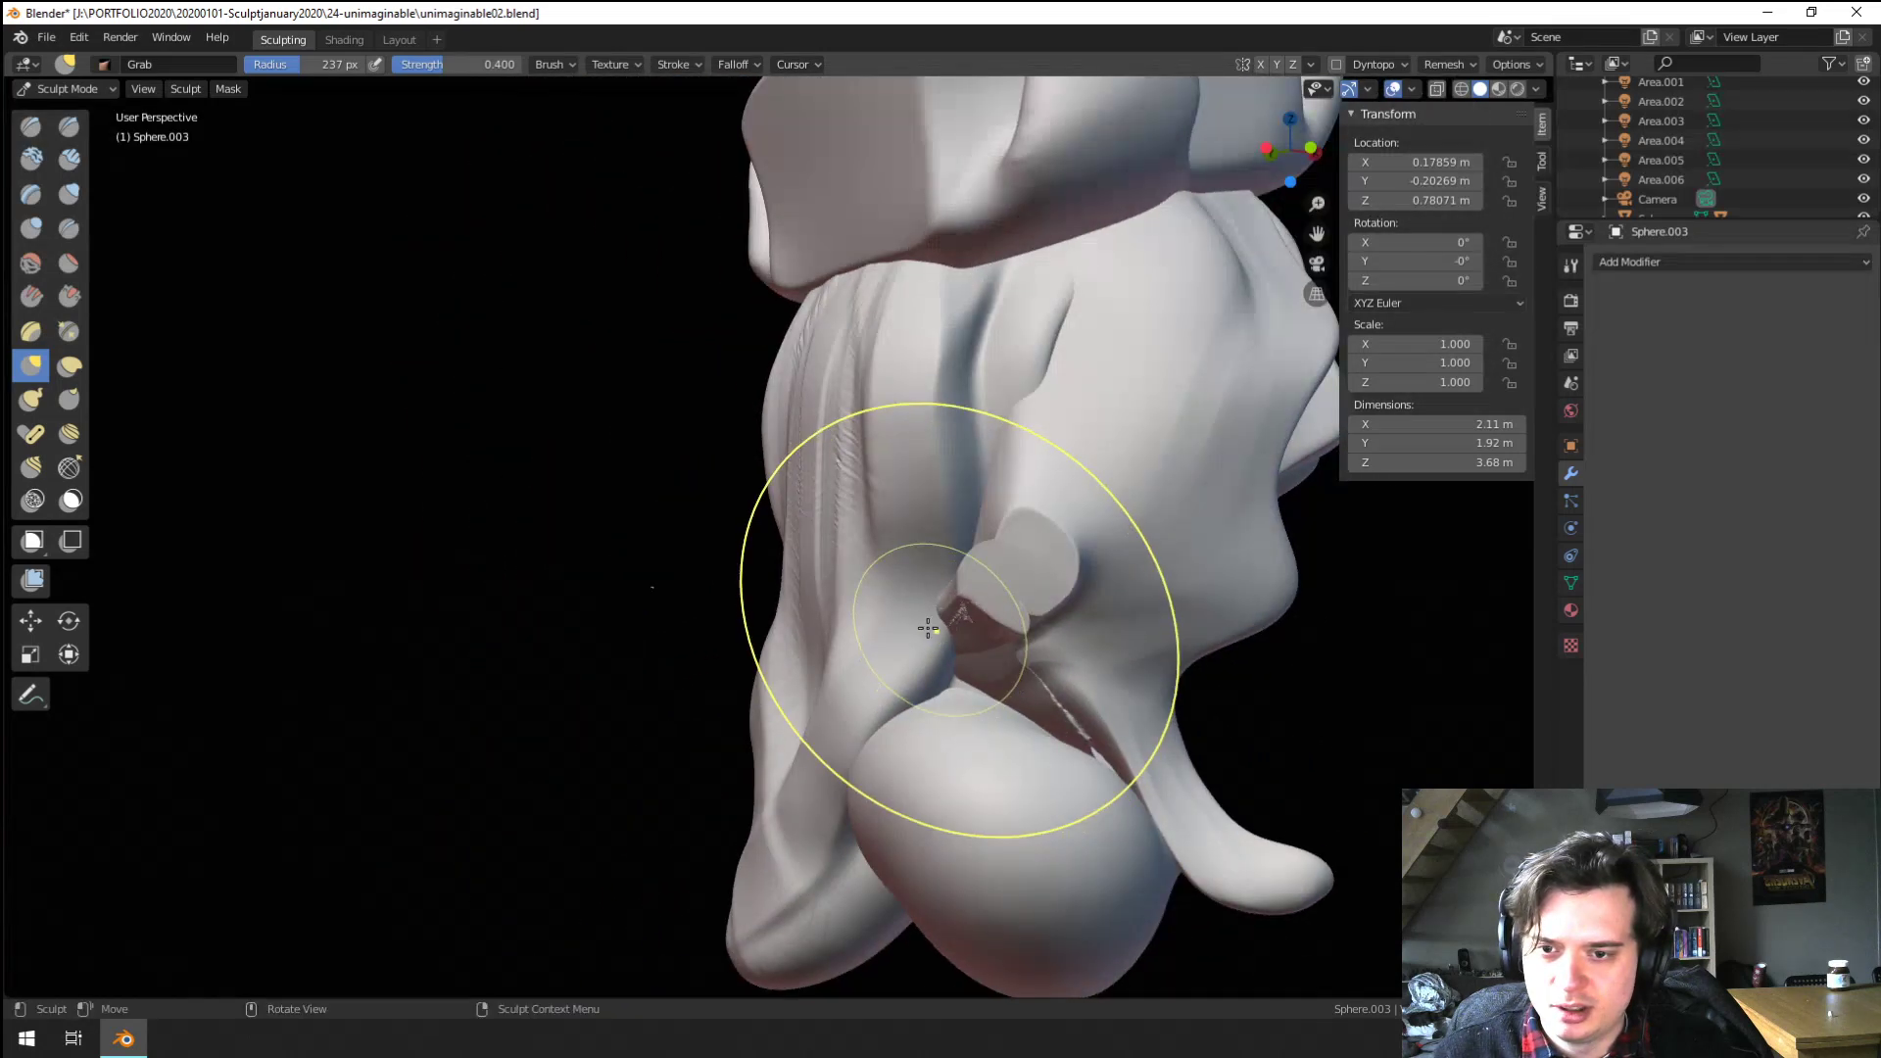
Flatten the rounded end of the back lock's stump into the surrounding hair with the Scrape/Peaks brush at 167 px
left_click(68, 296)
key("f")
left_click(868, 592)
mouse_move(980, 548)
left_mouse_down()
mouse_move(1050, 592)
mouse_move(1029, 618)
mouse_move(970, 584)
left_mouse_up()
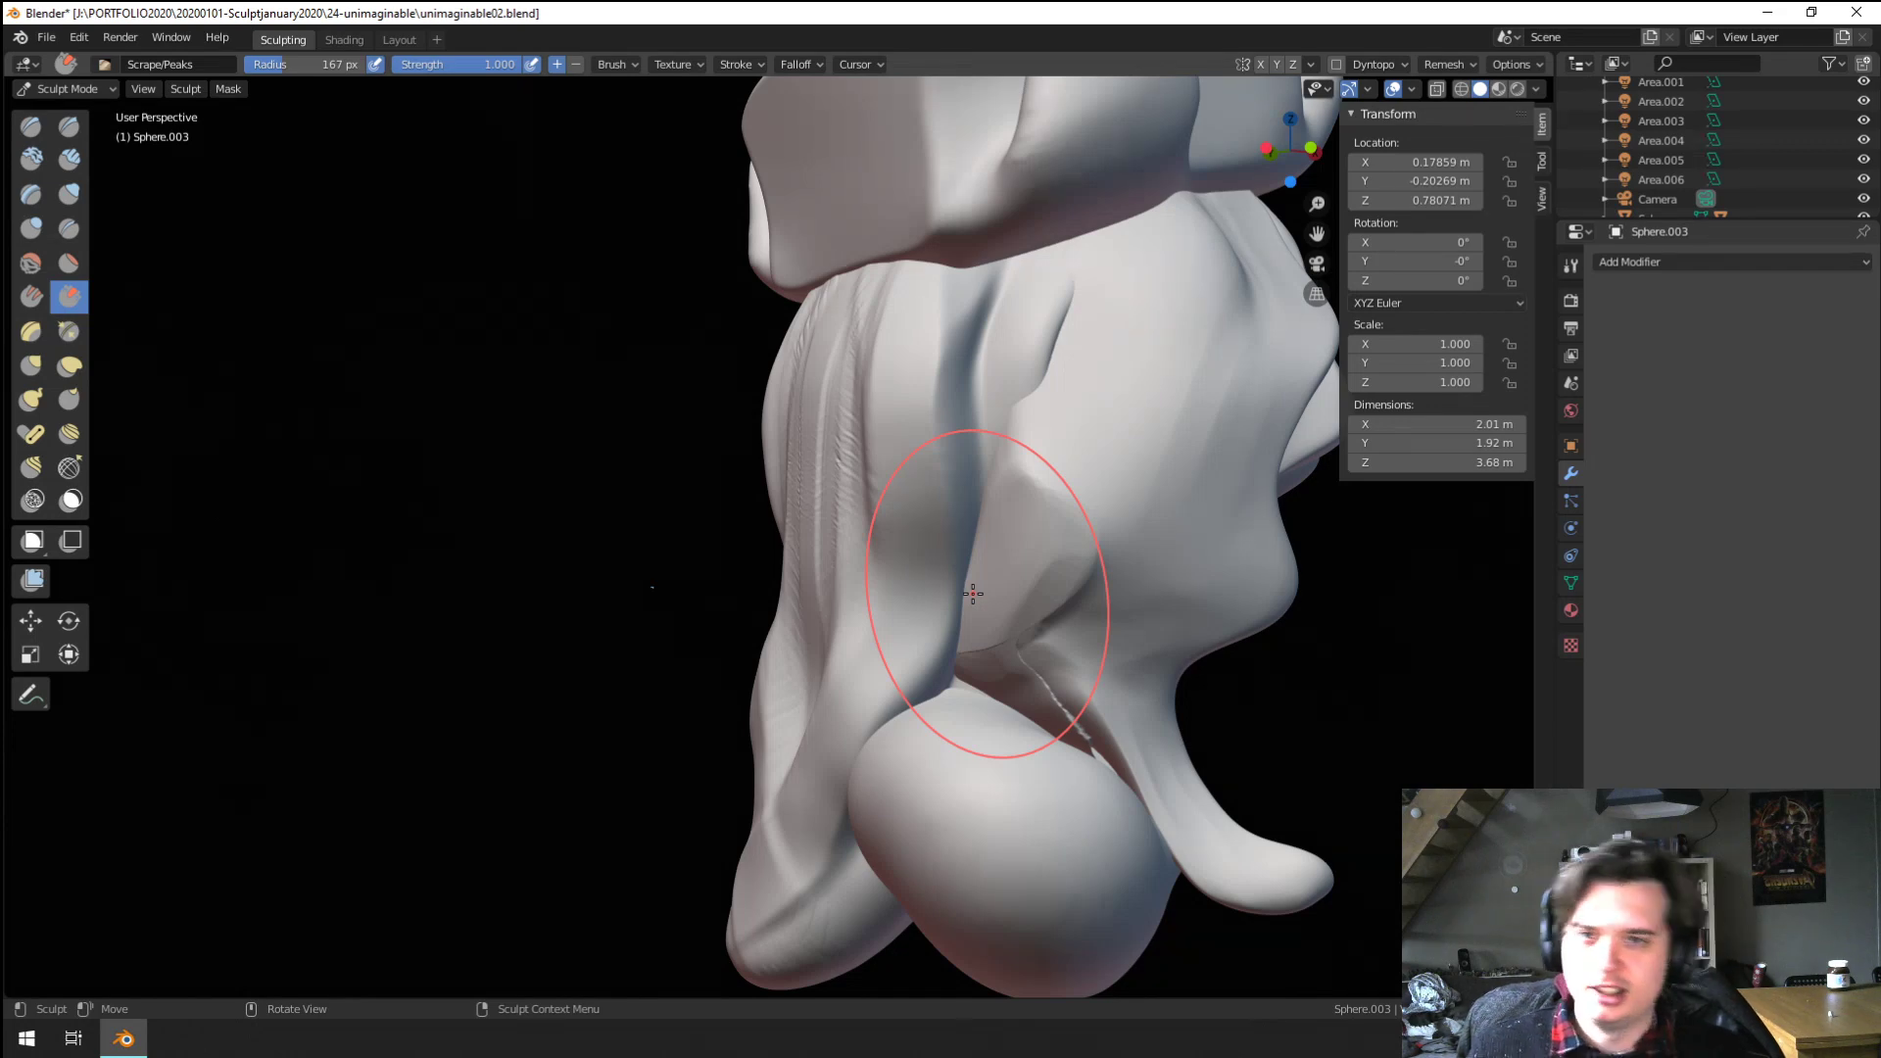
Scrape the front strands running down beside the forehead with the Scrape/Peaks brush, starting at a 163 px radius
mouse_move(790, 633)
middle_mouse_down()
mouse_move(965, 637)
mouse_move(764, 693)
mouse_move(992, 651)
mouse_move(896, 616)
mouse_move(771, 621)
mouse_move(722, 685)
middle_mouse_up()
scroll(770, 621, "down", 1)
scroll(781, 572, "up", 3)
scroll(722, 685, "up", 1)
middle_click_drag(780, 498, 755, 533)
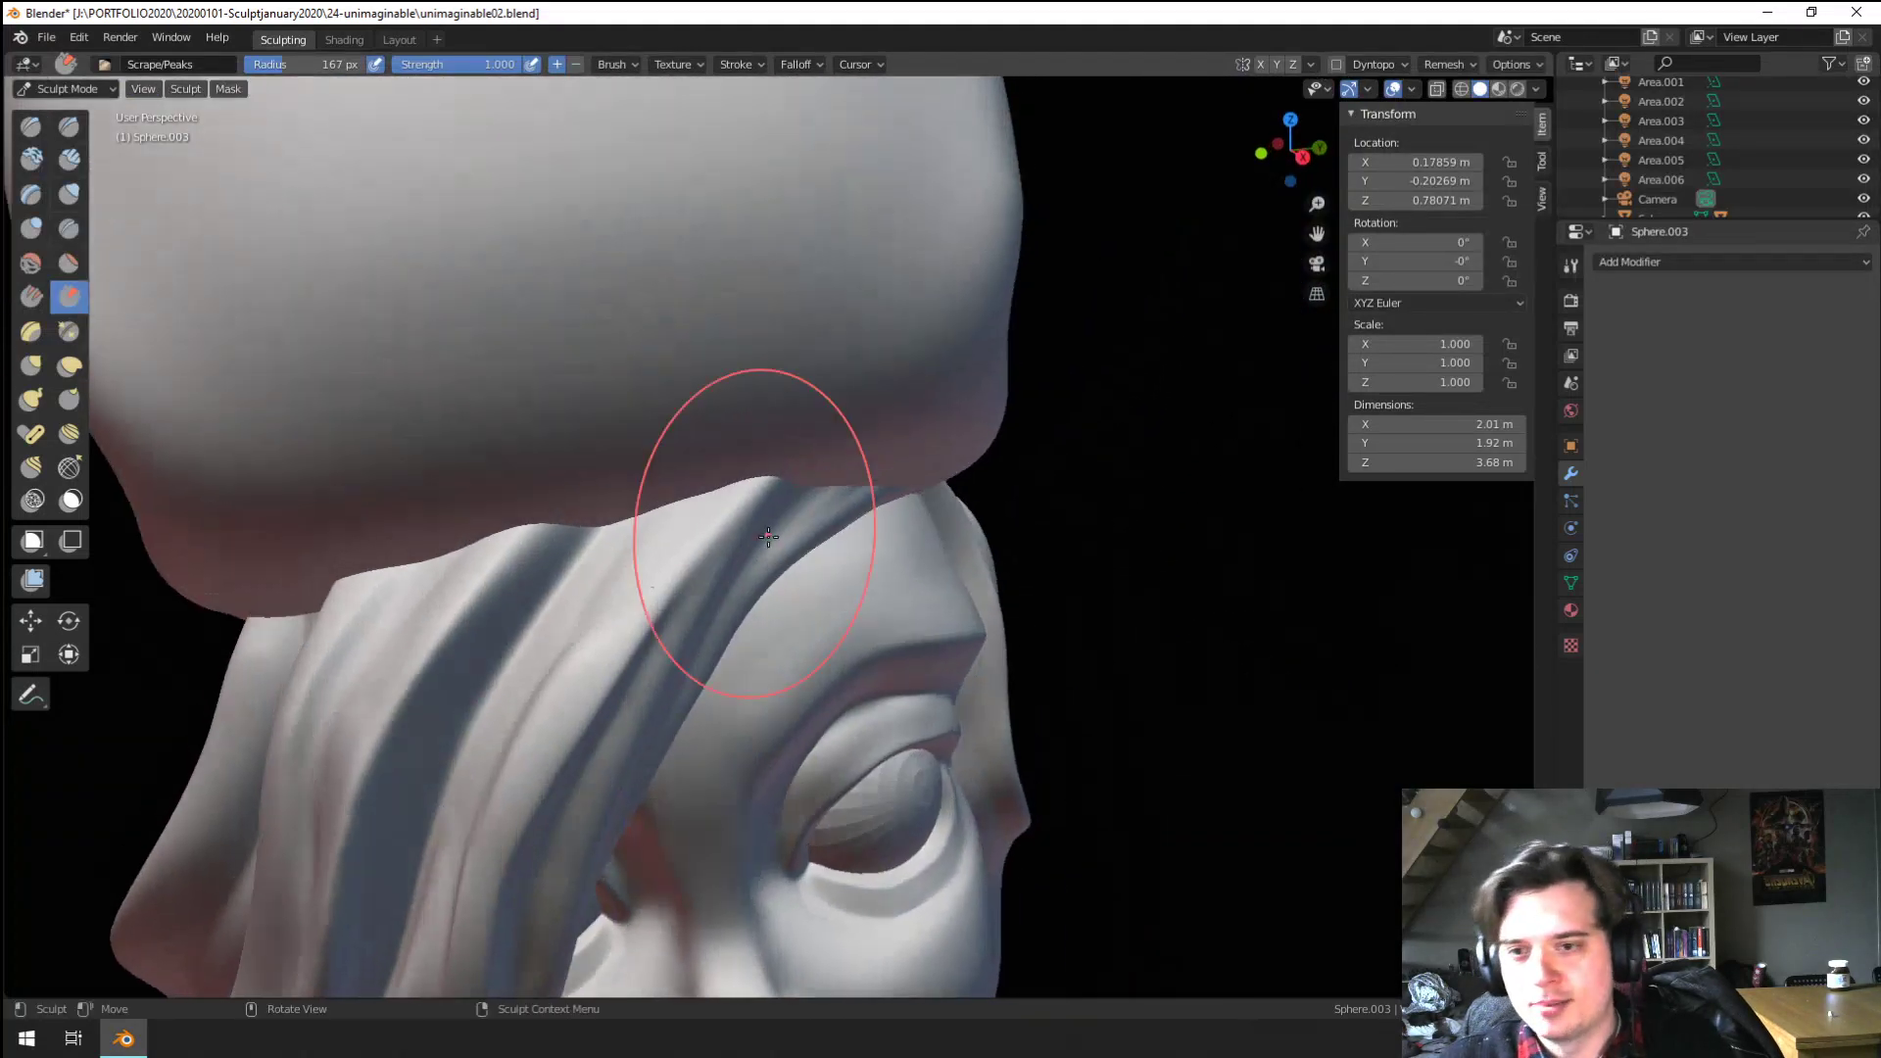
key("f")
left_click(575, 680)
key("f")
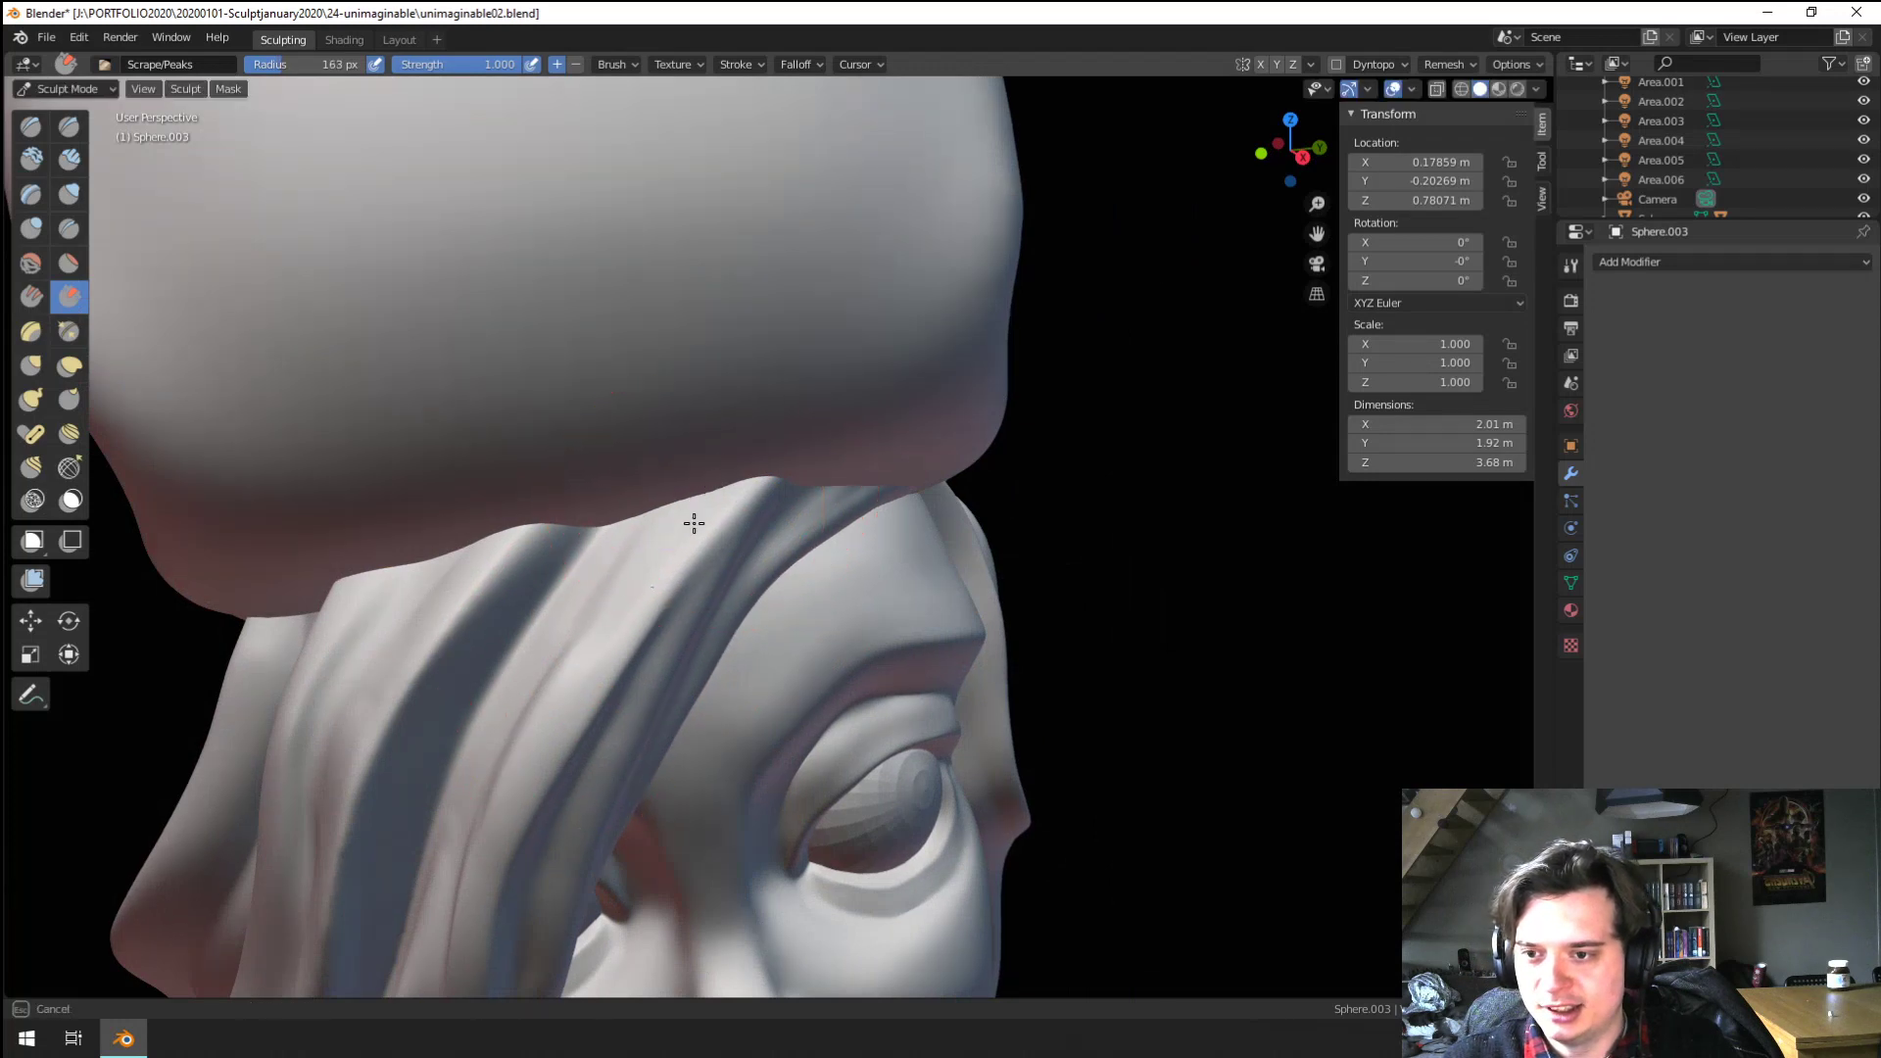
left_click(693, 521)
mouse_move(694, 519)
left_mouse_down()
mouse_move(610, 730)
mouse_move(586, 766)
mouse_move(559, 756)
left_mouse_up()
Plane the broad front strands over the temple with repeated Scrape/Peaks strokes, enlarging the brush to 184 px
mouse_move(559, 754)
middle_mouse_down()
mouse_move(576, 720)
mouse_move(568, 798)
middle_mouse_up()
key("f")
left_click(725, 484)
left_click_drag(749, 367, 656, 588)
left_click_drag(742, 333, 668, 641)
left_click_drag(706, 424, 659, 637)
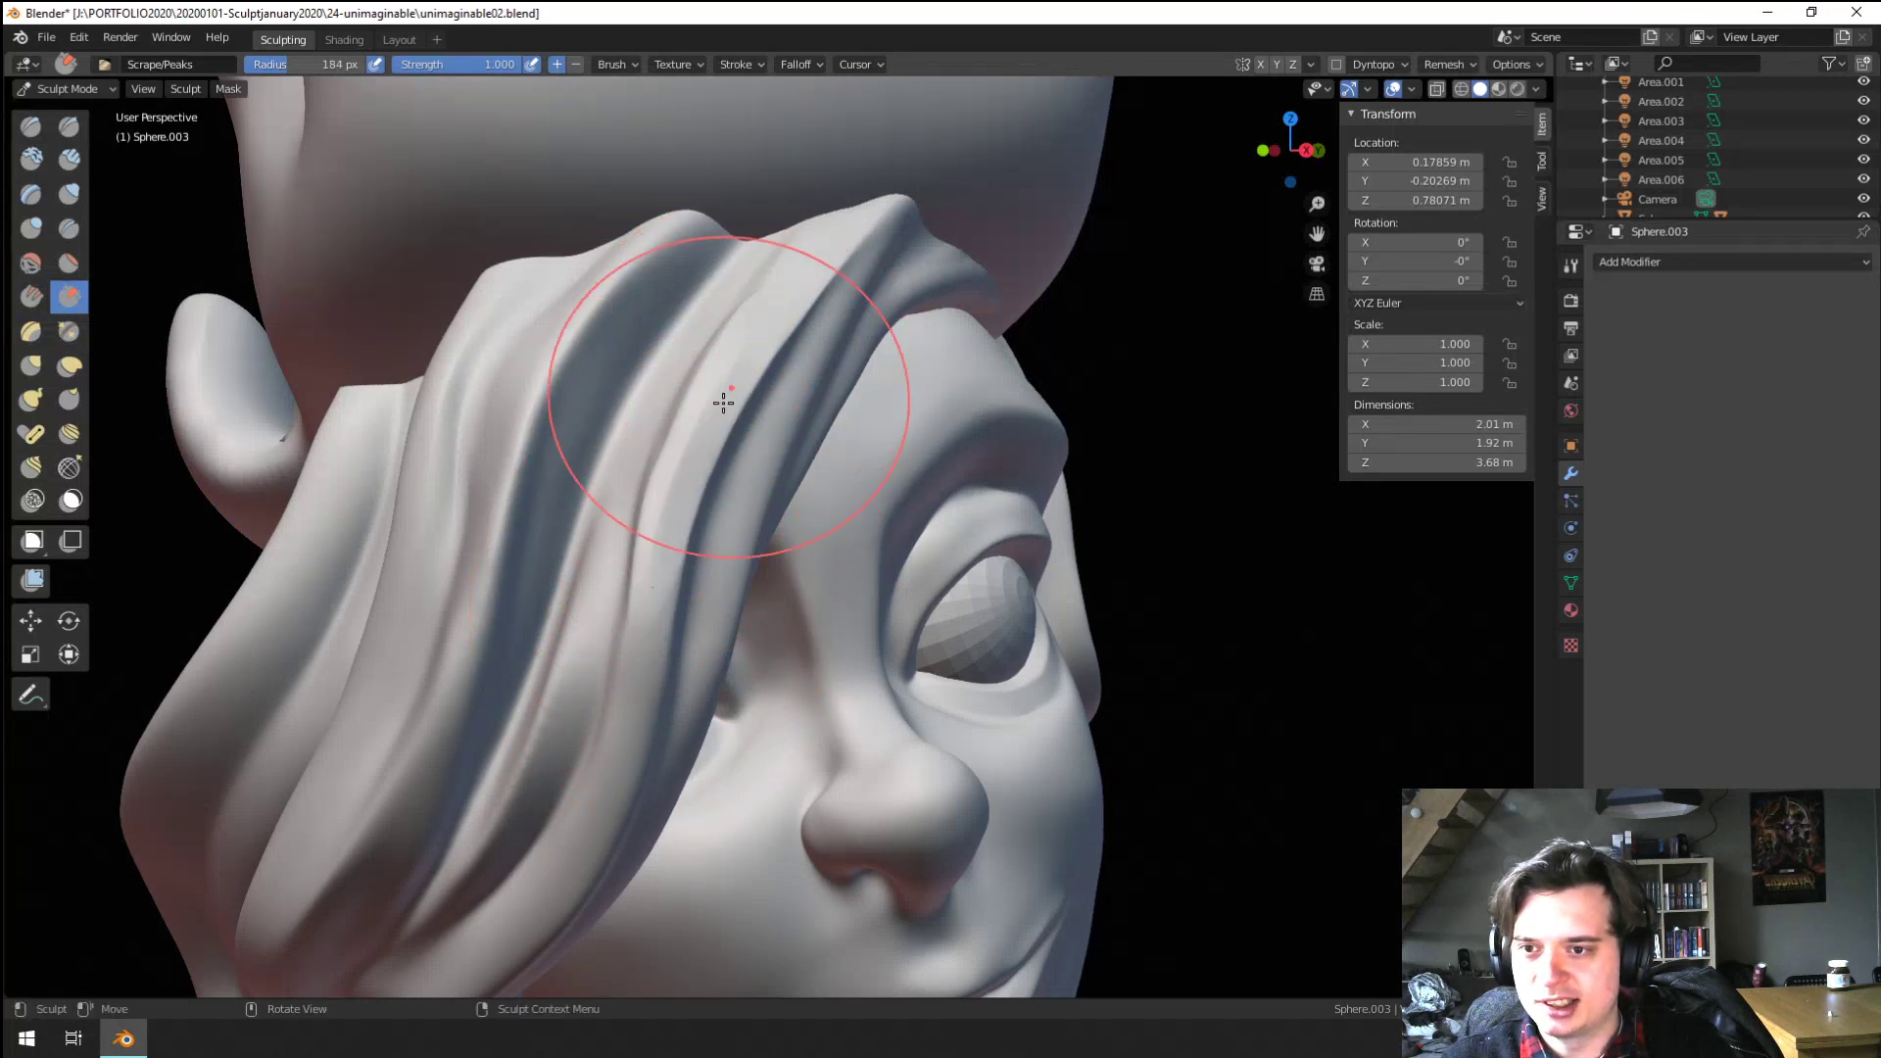
key("f")
left_click(667, 495)
mouse_move(686, 470)
left_mouse_down()
mouse_move(797, 265)
mouse_move(676, 524)
left_mouse_up()
mouse_move(677, 521)
middle_mouse_down()
mouse_move(673, 549)
mouse_move(487, 540)
middle_mouse_up()
Carve a sharp groove along the front strand beside the forehead with the Crease brush at 112 px, reducing it to 74 px
left_click(69, 229)
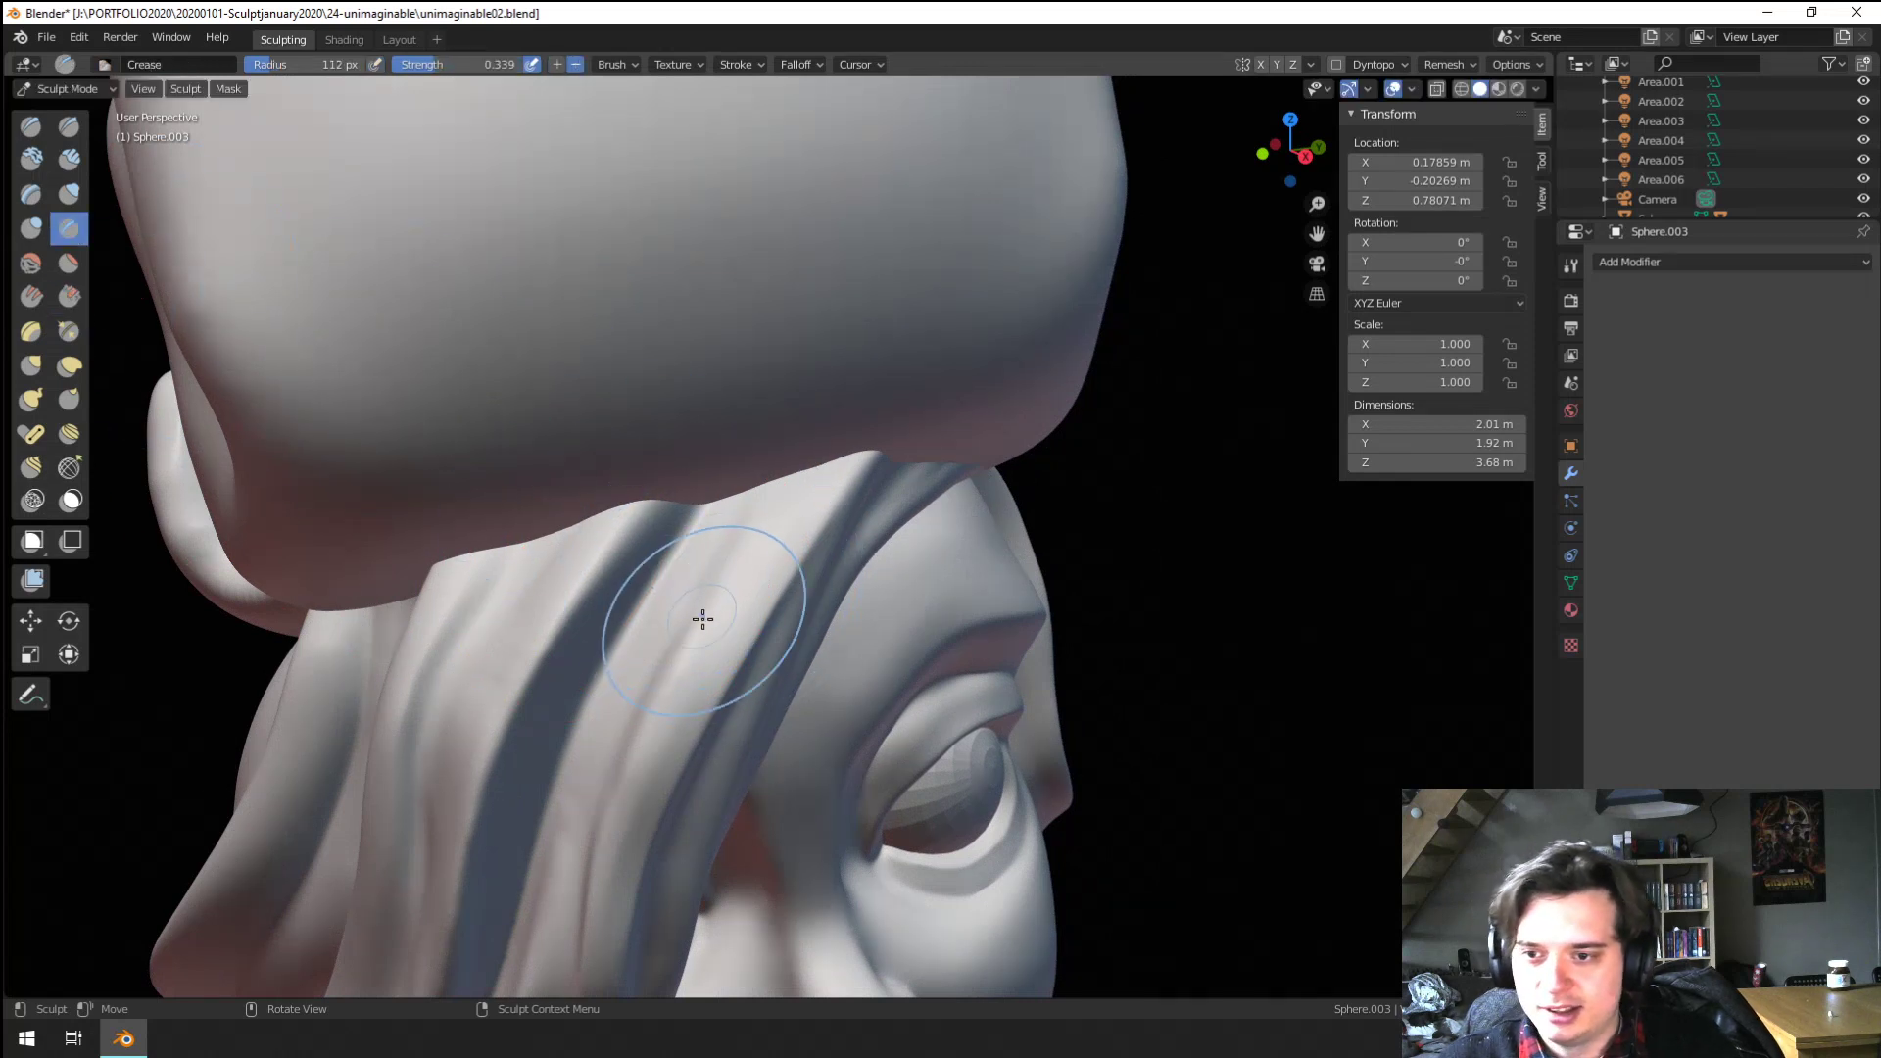
left_click_drag(794, 456, 681, 730)
mouse_move(679, 733)
left_mouse_down()
mouse_move(672, 684)
mouse_move(798, 465)
left_mouse_up()
middle_click_drag(735, 541, 781, 534)
key("f")
left_click(829, 439)
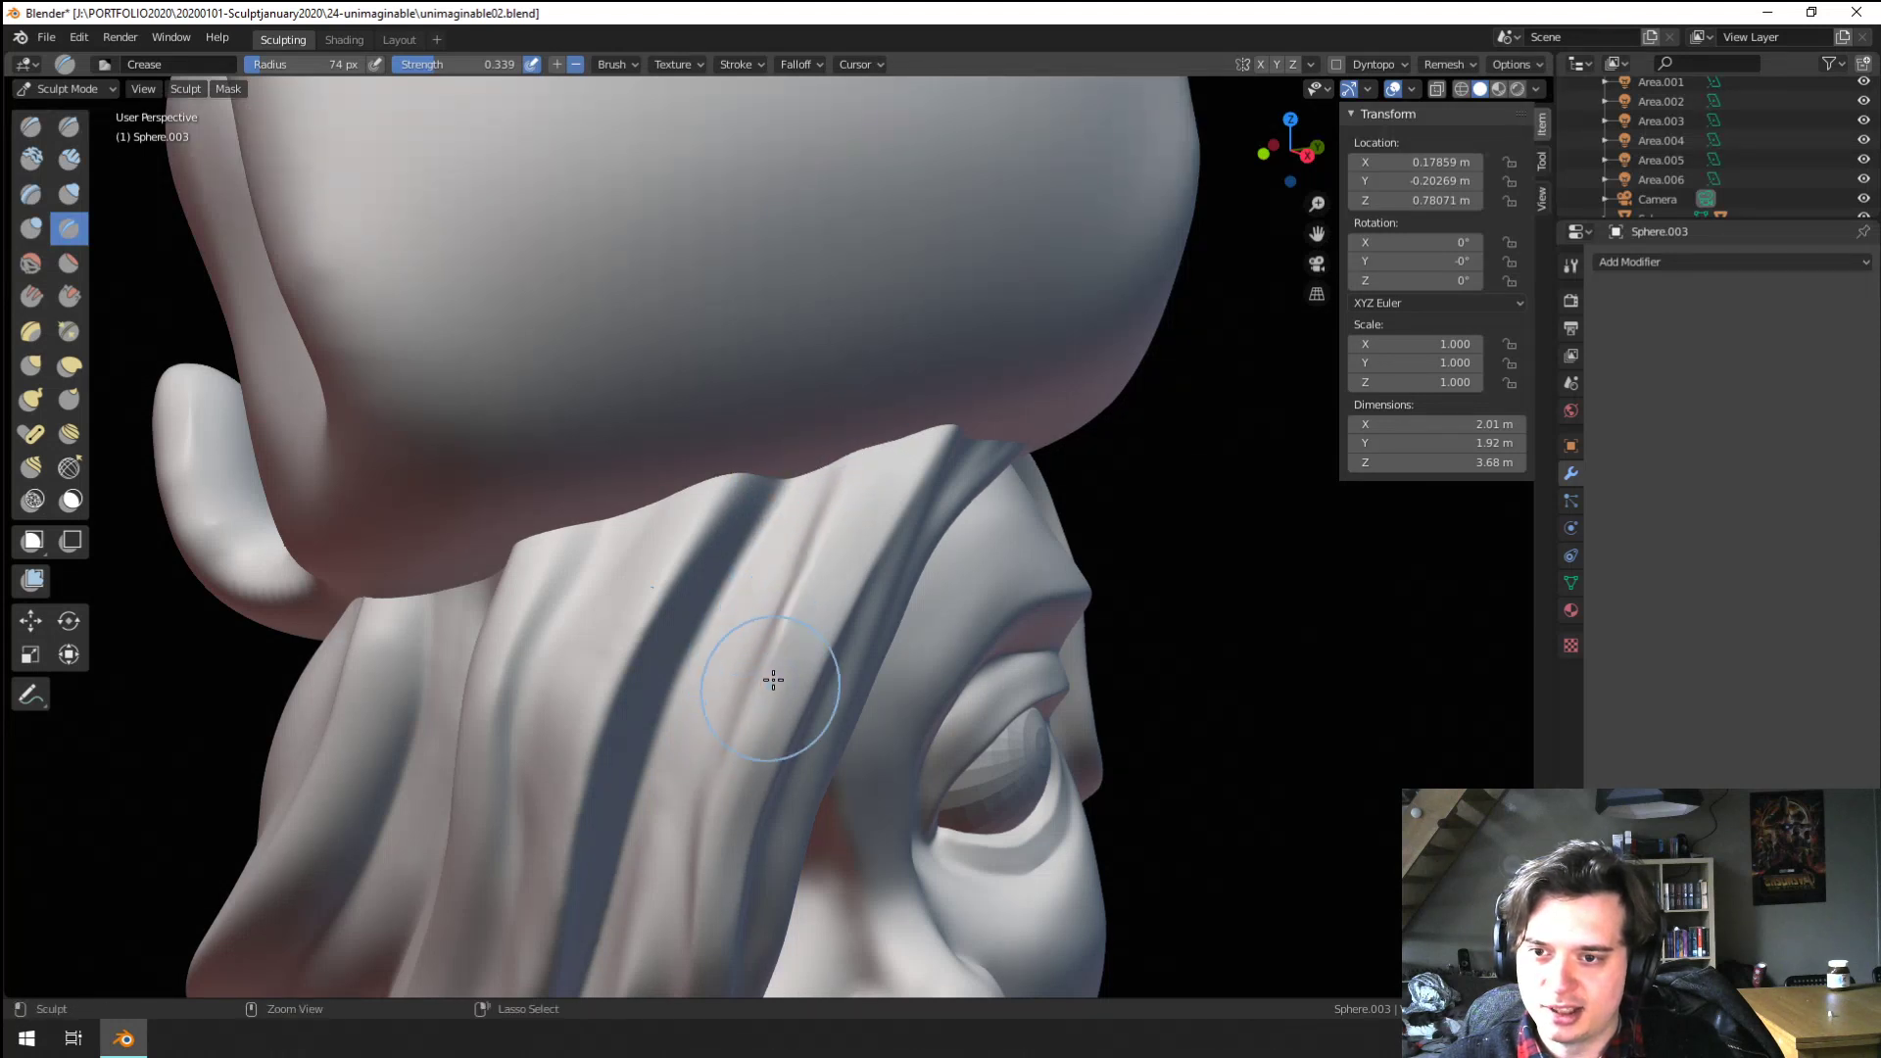
middle_click_drag(722, 747, 709, 524)
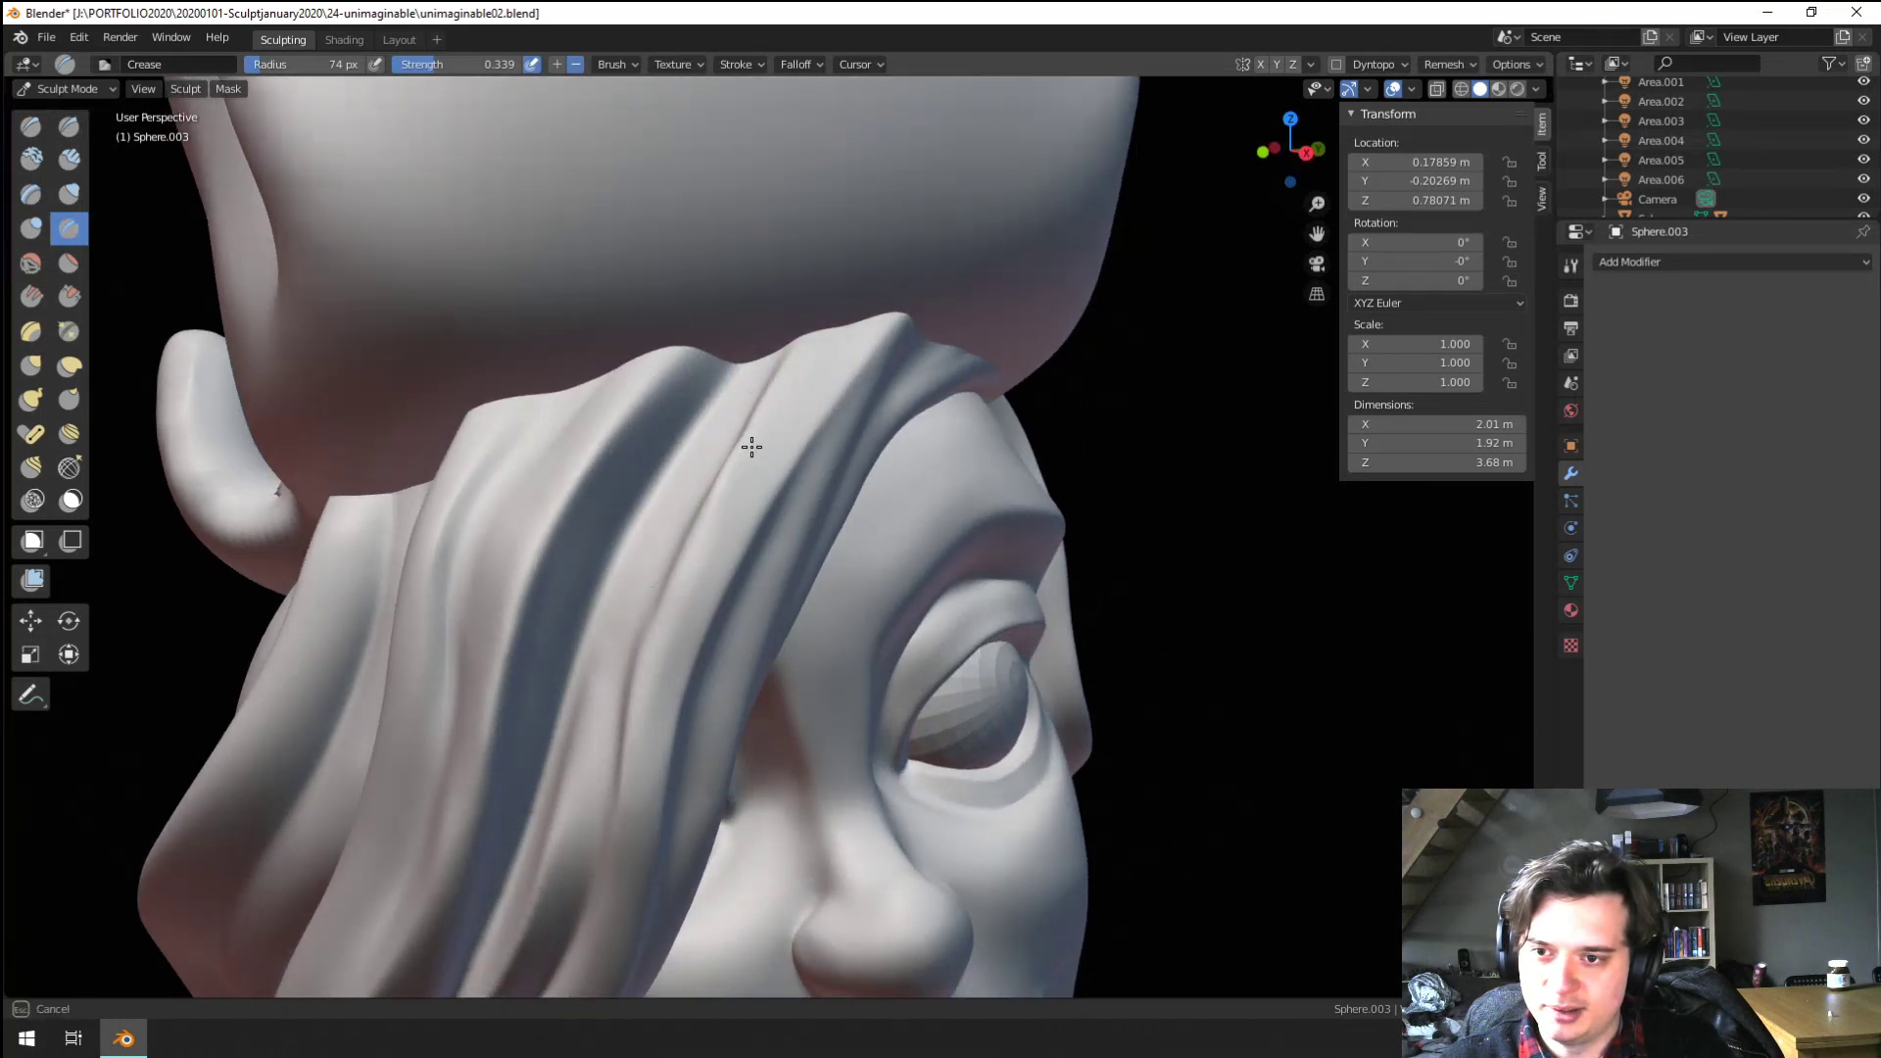
mouse_move(751, 447)
middle_mouse_down()
mouse_move(760, 491)
mouse_move(645, 452)
middle_mouse_up()
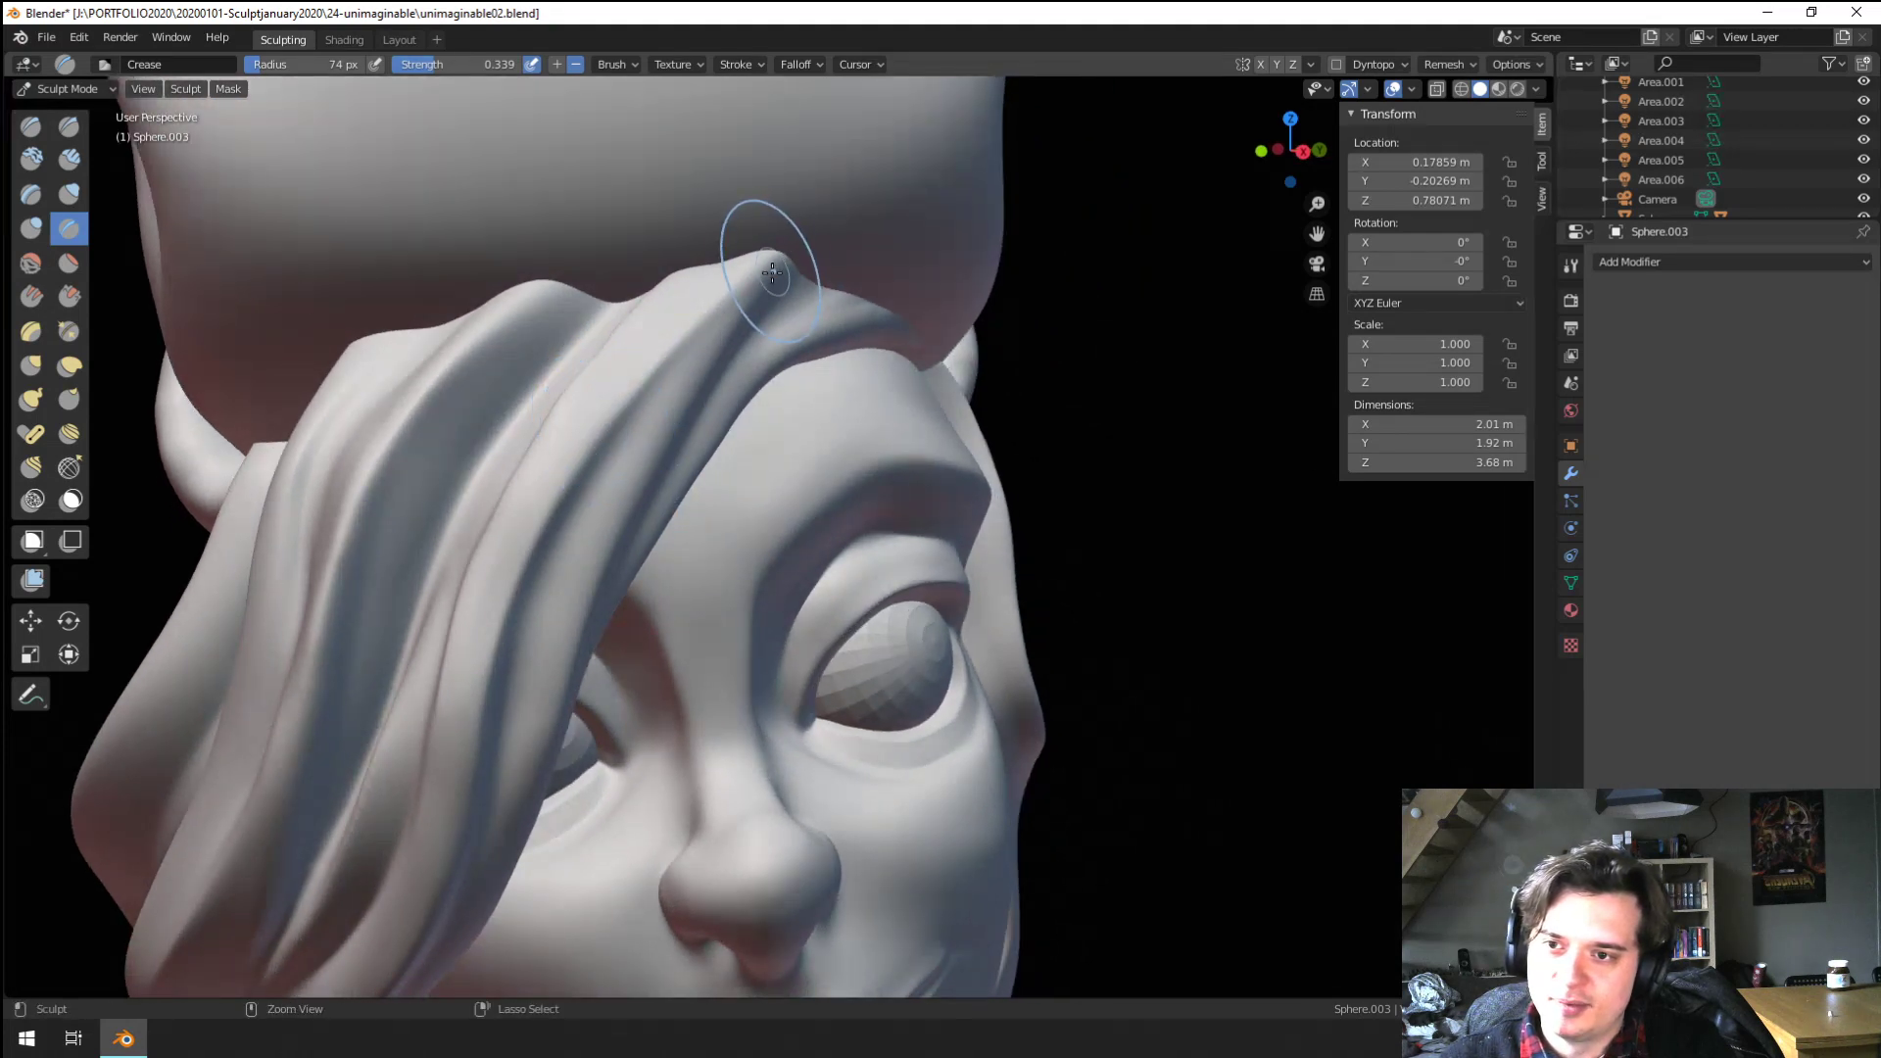
Crease the strand edges over the temple with the Crease brush, varying its radius between 62, 90 and 59 px
key("f")
left_click(655, 403)
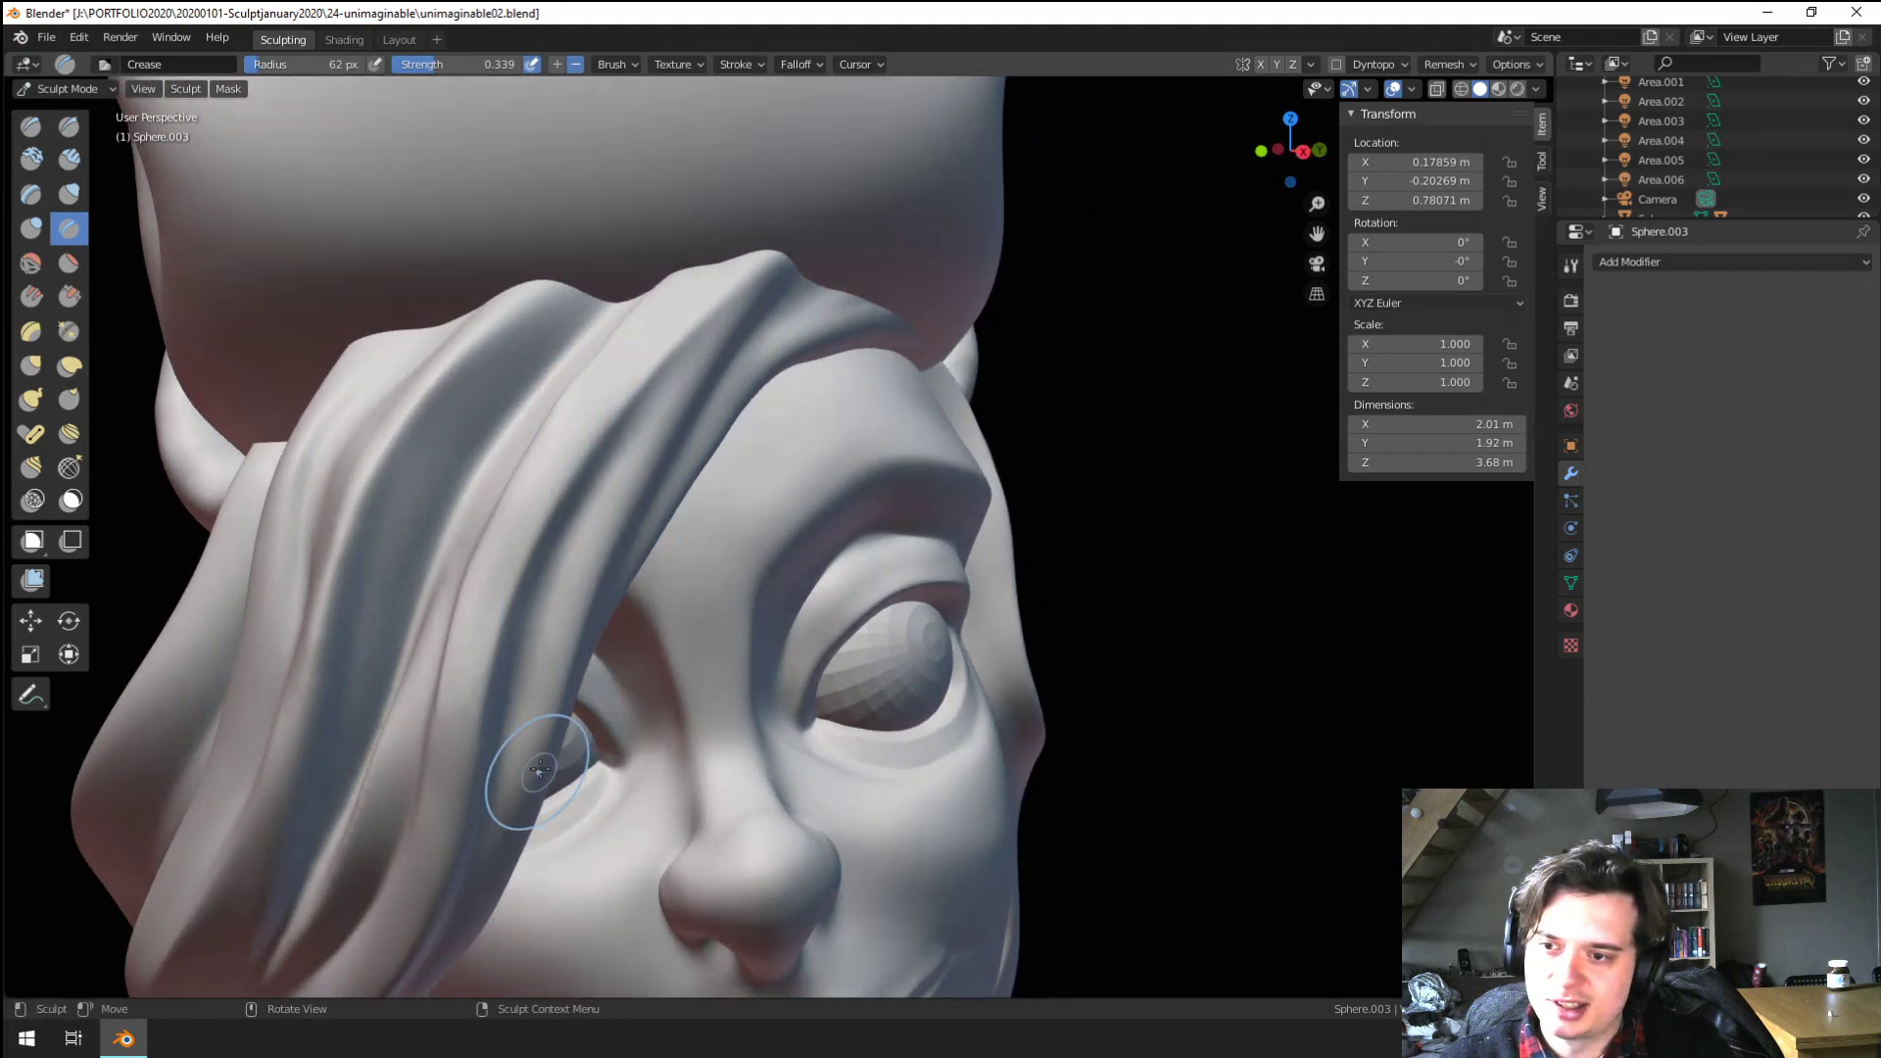
middle_click_drag(643, 421, 632, 552, "ctrl")
middle_click_drag(632, 552, 670, 441, "ctrl")
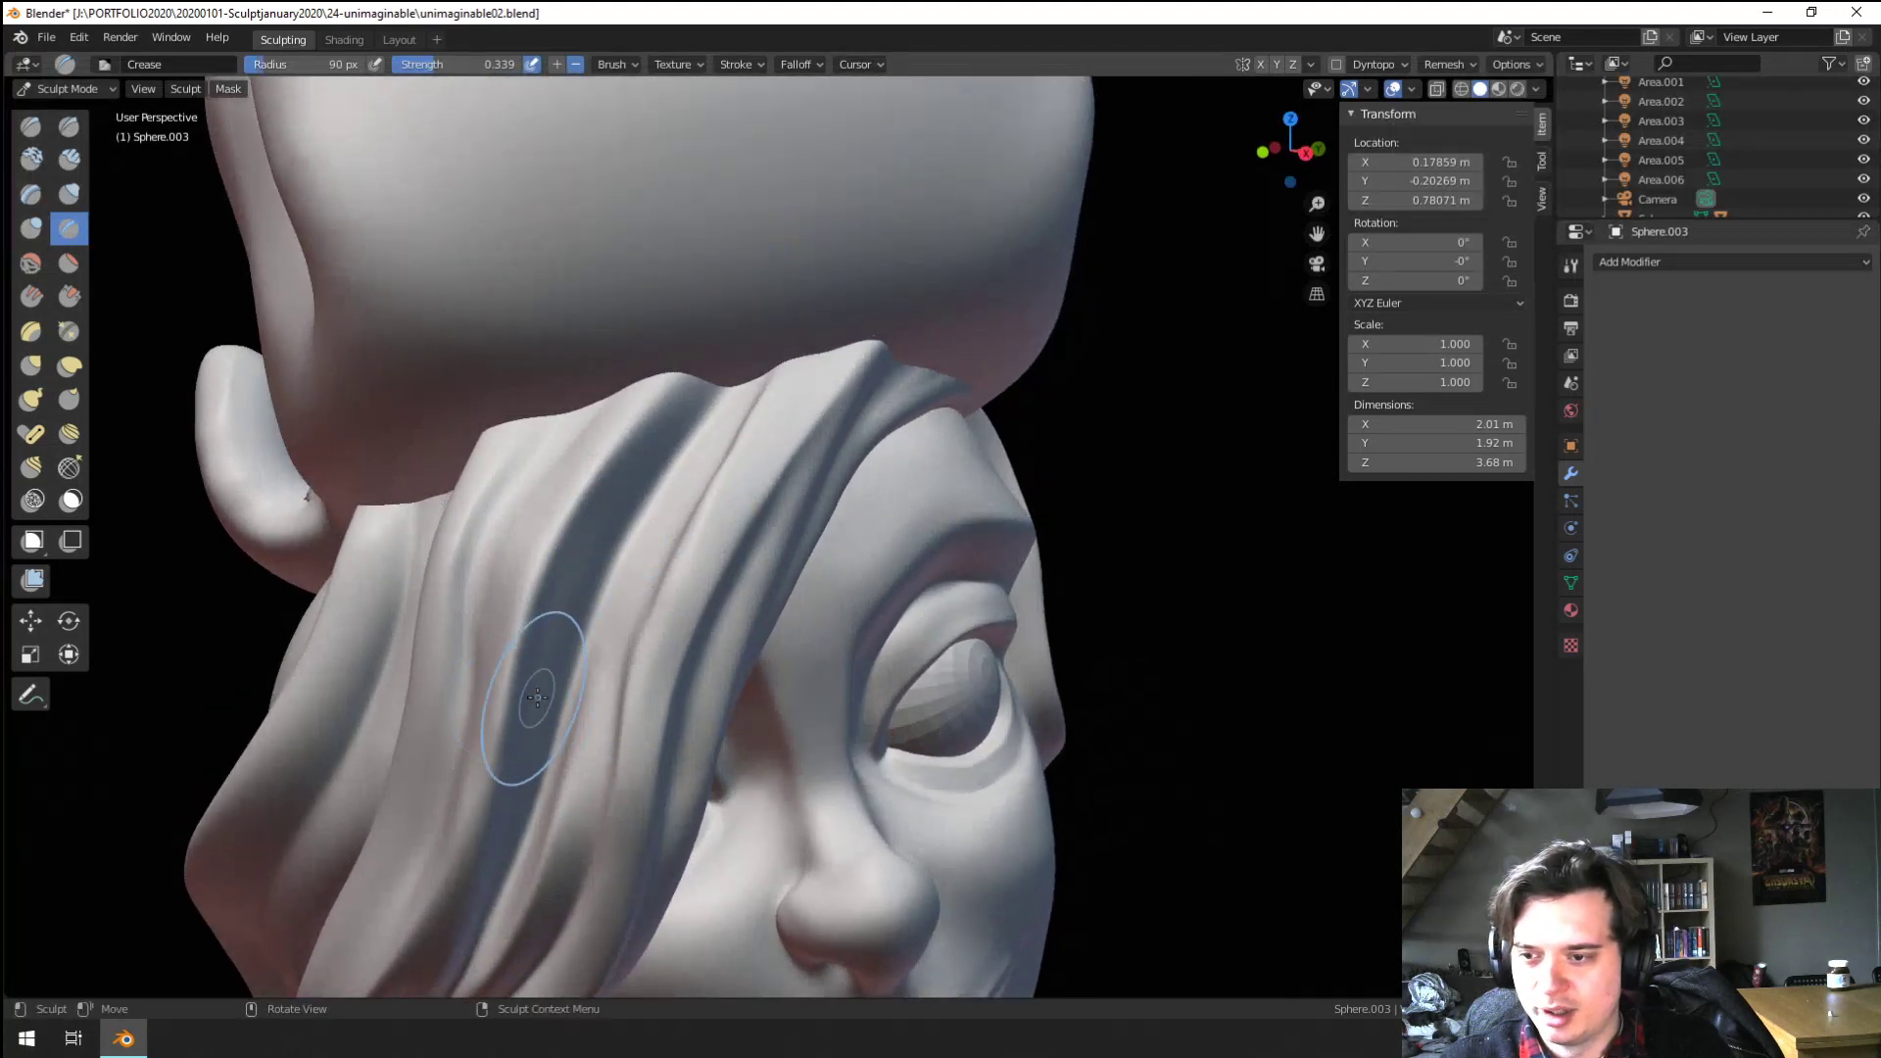
mouse_move(474, 759)
left_mouse_down()
mouse_move(588, 495)
mouse_move(578, 539)
left_mouse_up()
key("f")
left_click(685, 433)
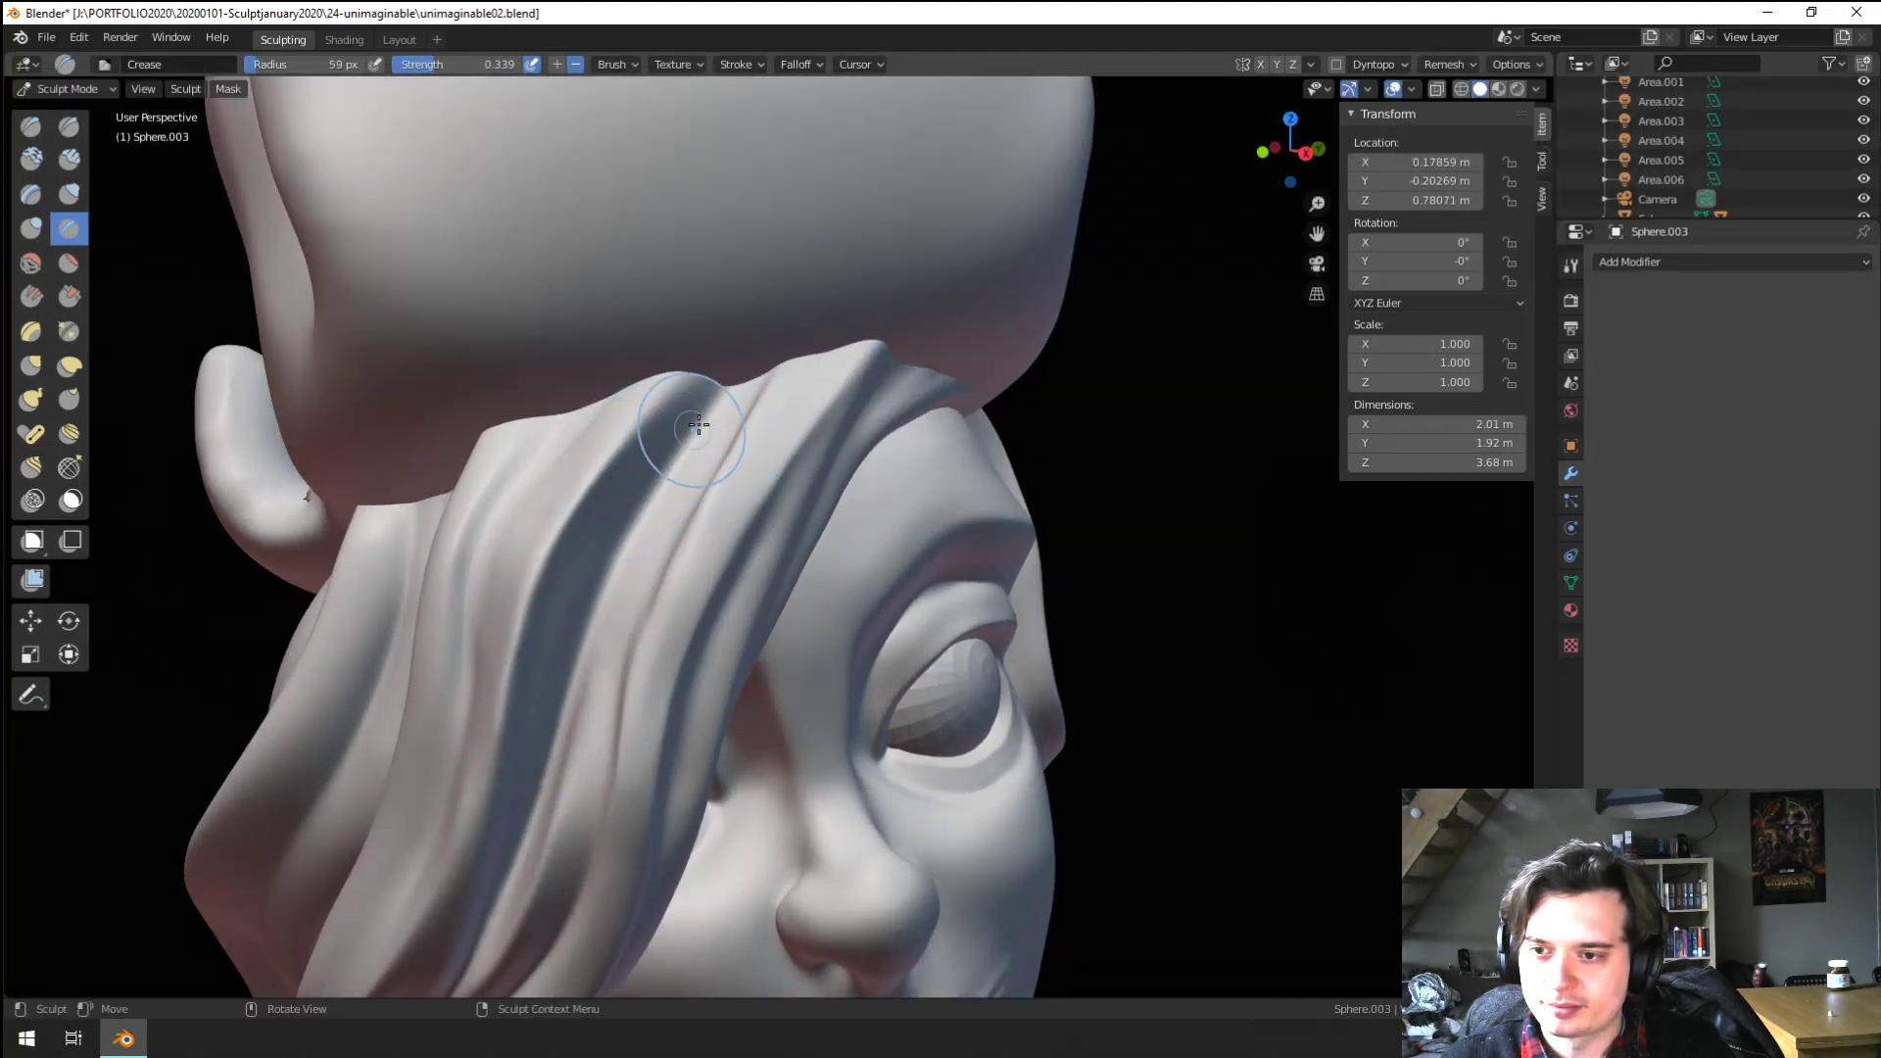
Smooth along the wide valley between the front strands from the temple up to the hairline
middle_click_drag(525, 755, 521, 630)
middle_click_drag(483, 567, 362, 534)
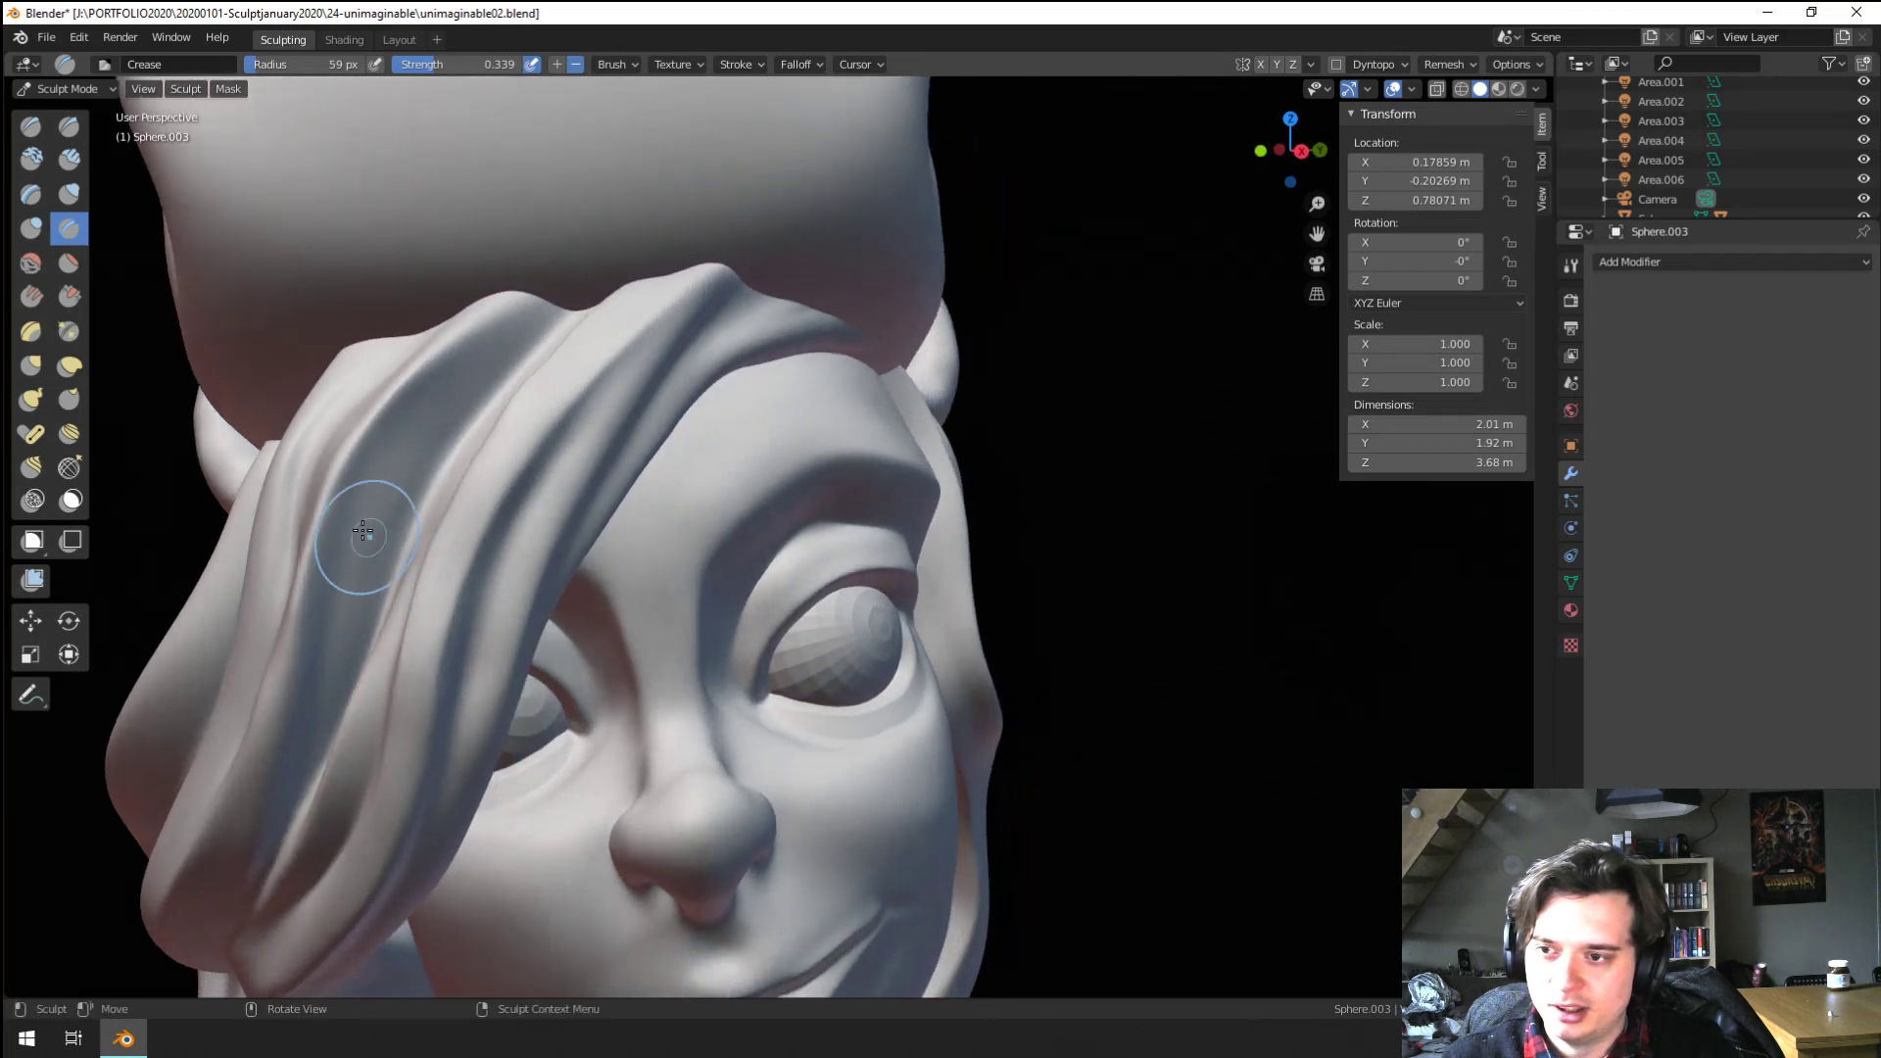
key("f")
left_click(350, 596)
left_click_drag(351, 595, 529, 360, "shift")
Sharpen the valley between the front strands up to the hairline with Crease strokes at 55 px and 60 px
key("f")
left_click(373, 516)
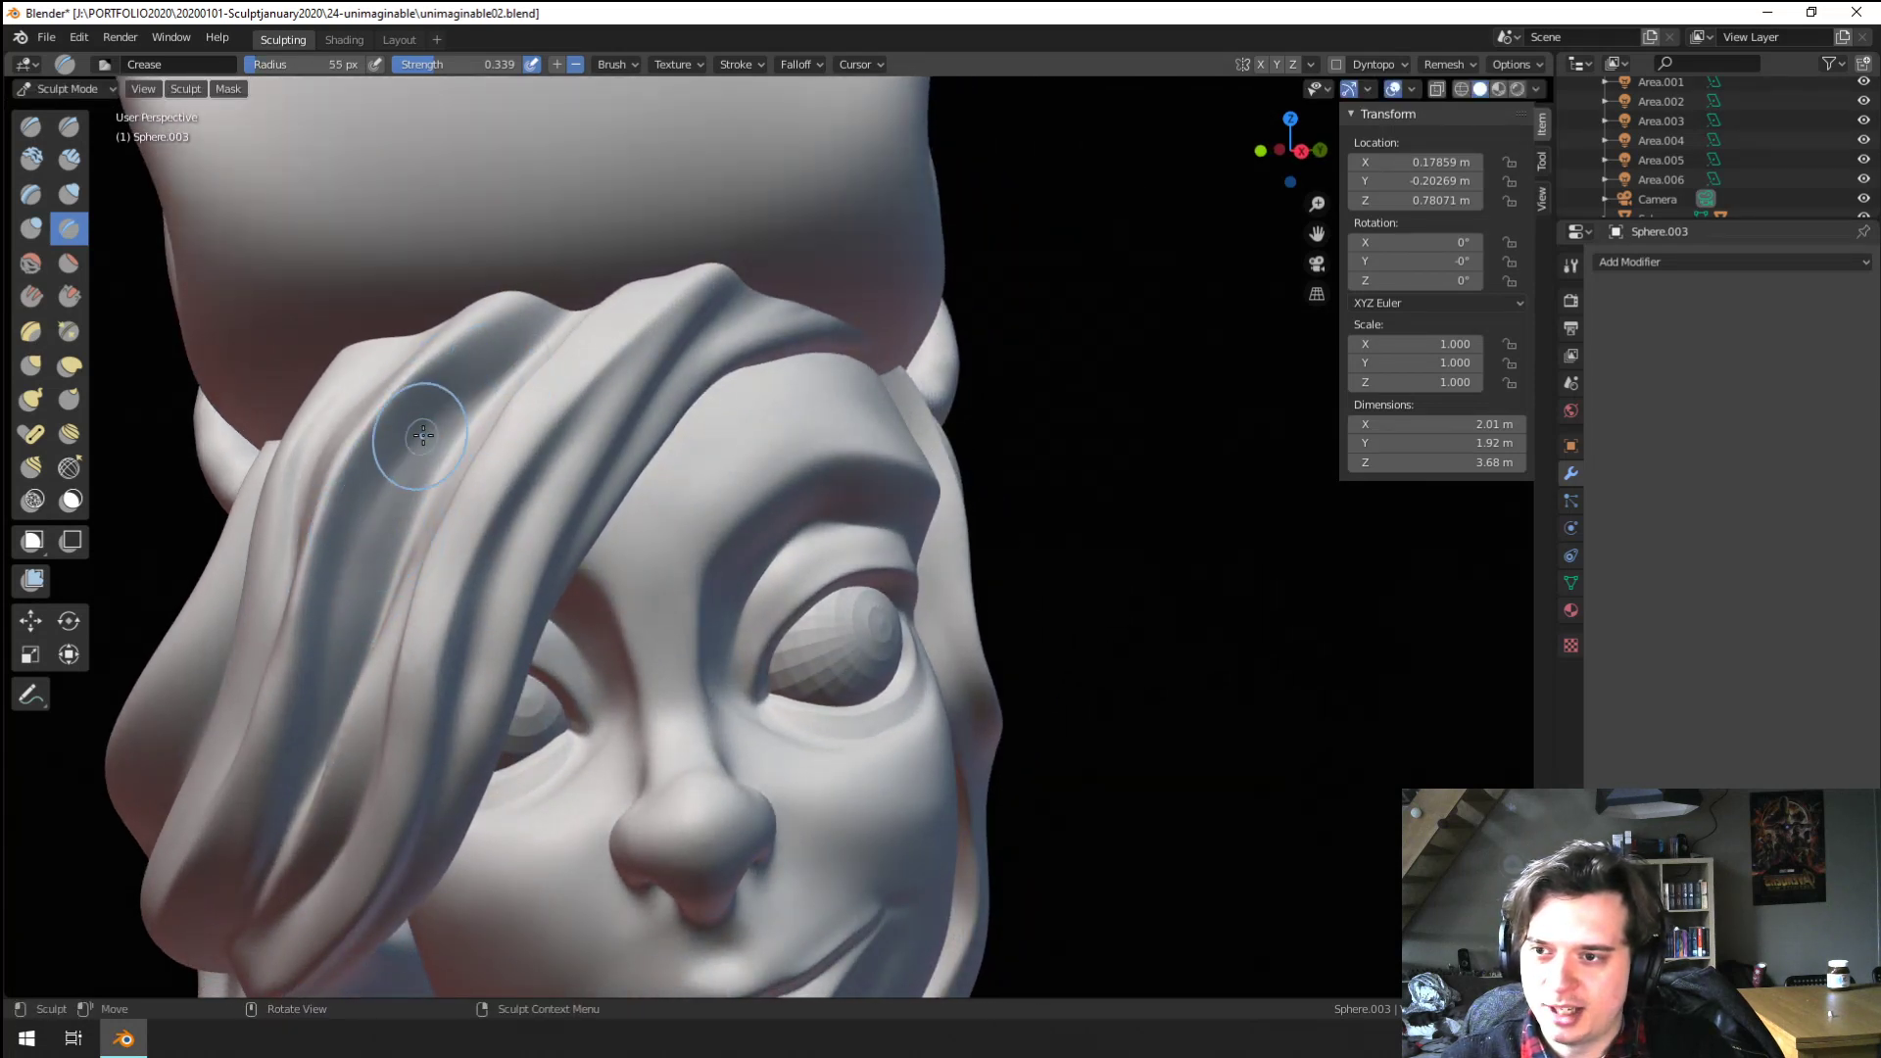
left_click_drag(422, 436, 554, 326)
middle_click_drag(383, 487, 423, 480)
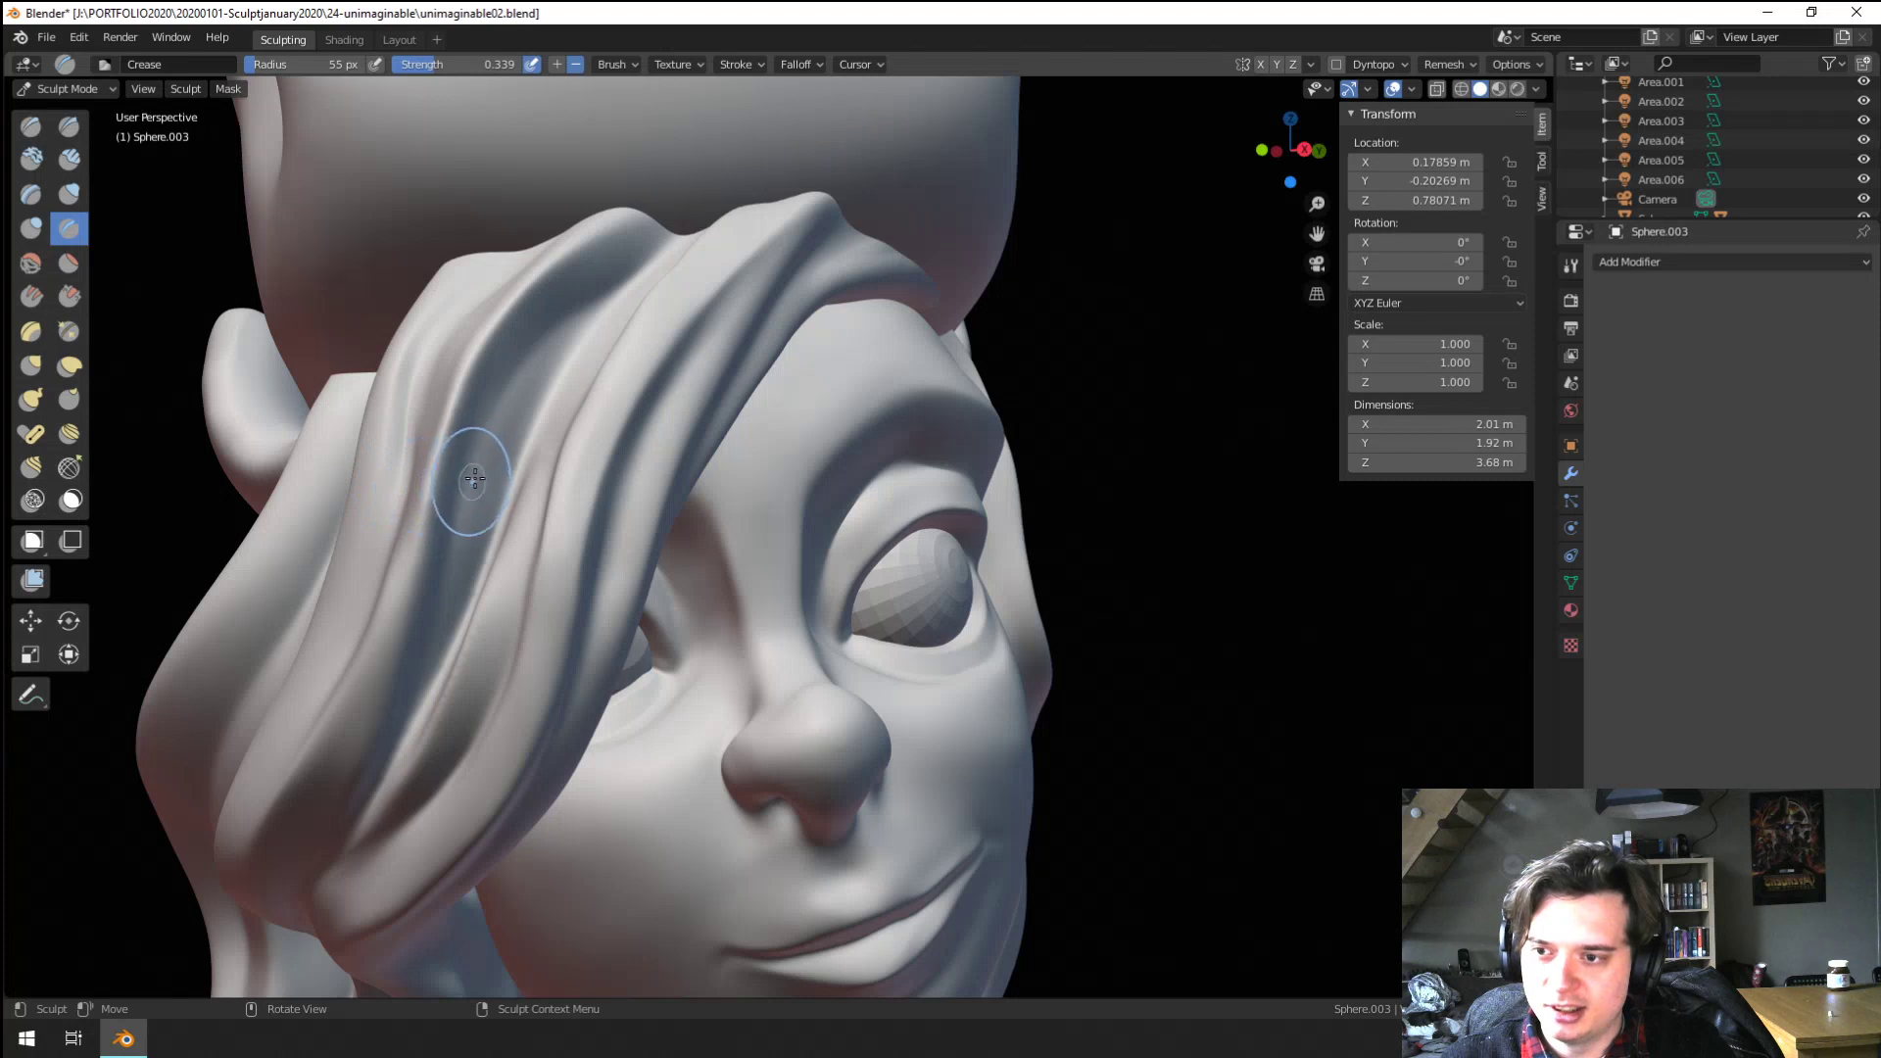
key("f")
left_click(458, 558)
mouse_move(458, 555)
left_mouse_down()
mouse_move(490, 455)
mouse_move(608, 303)
left_mouse_up()
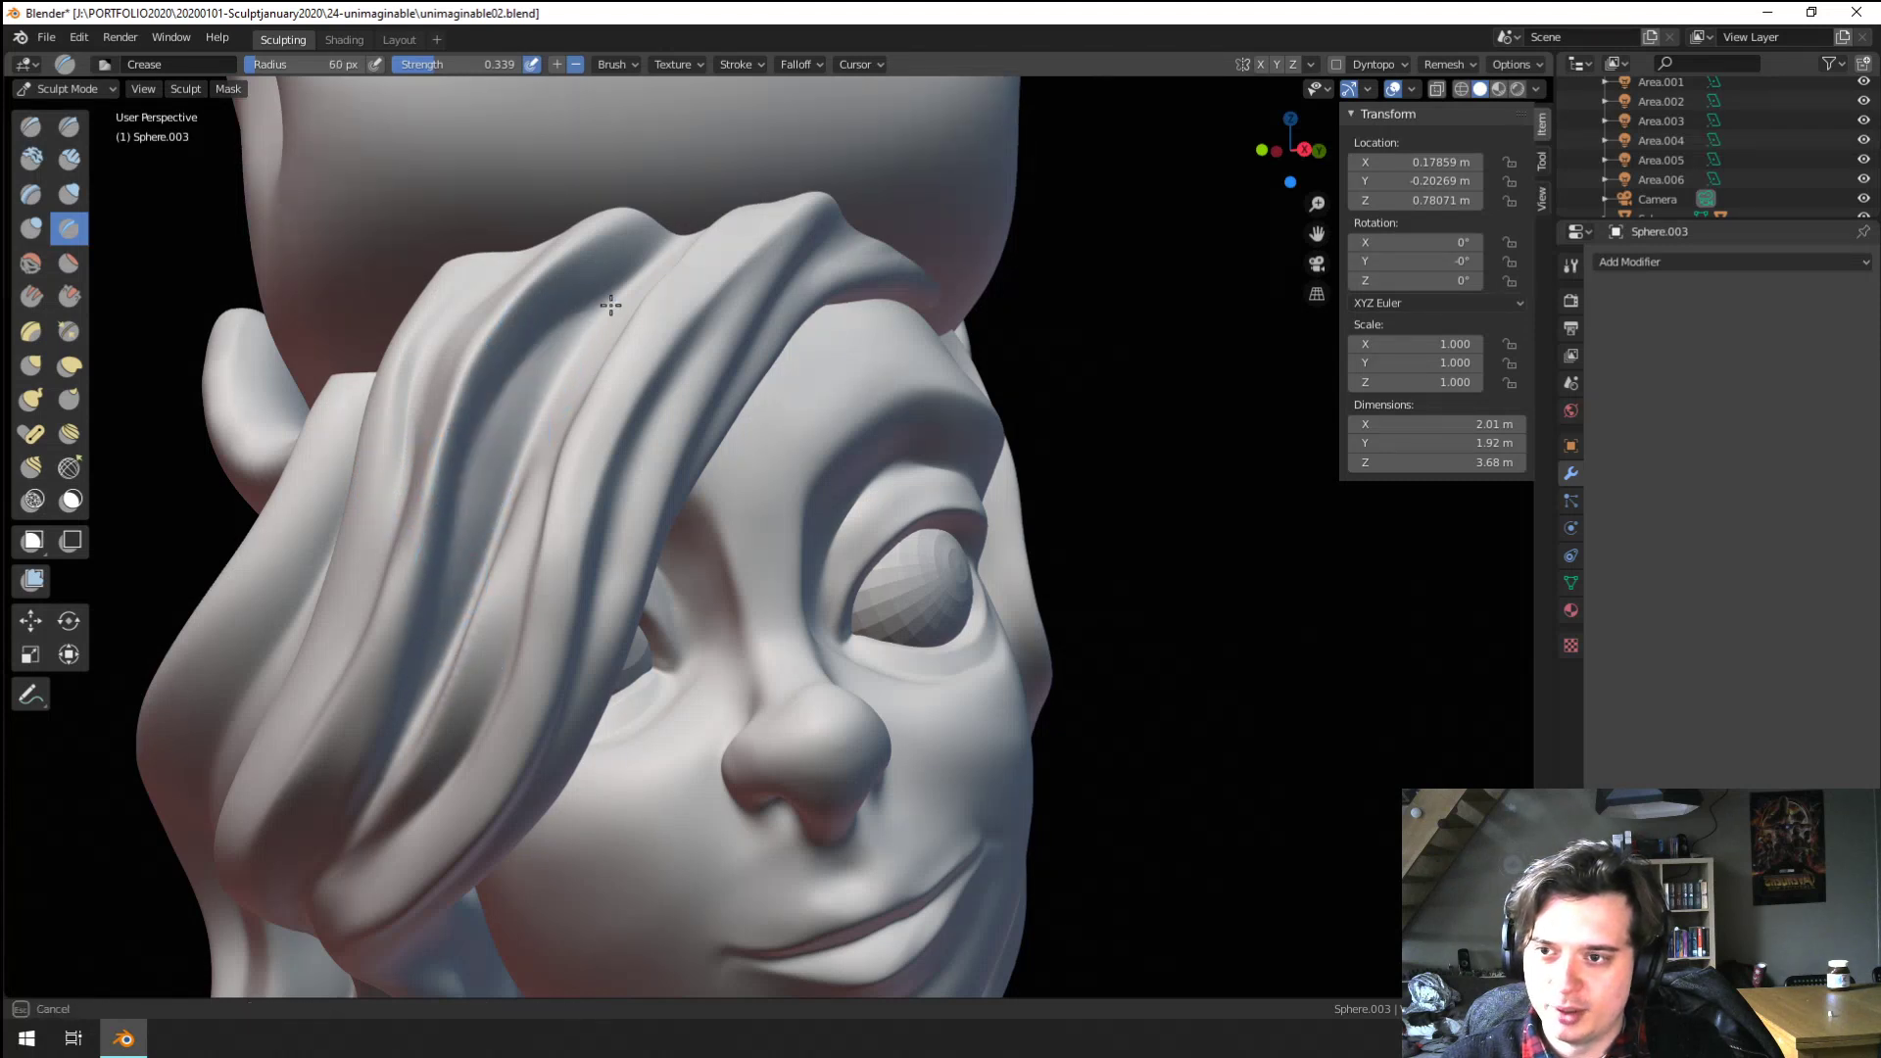
middle_click_drag(463, 527, 462, 542)
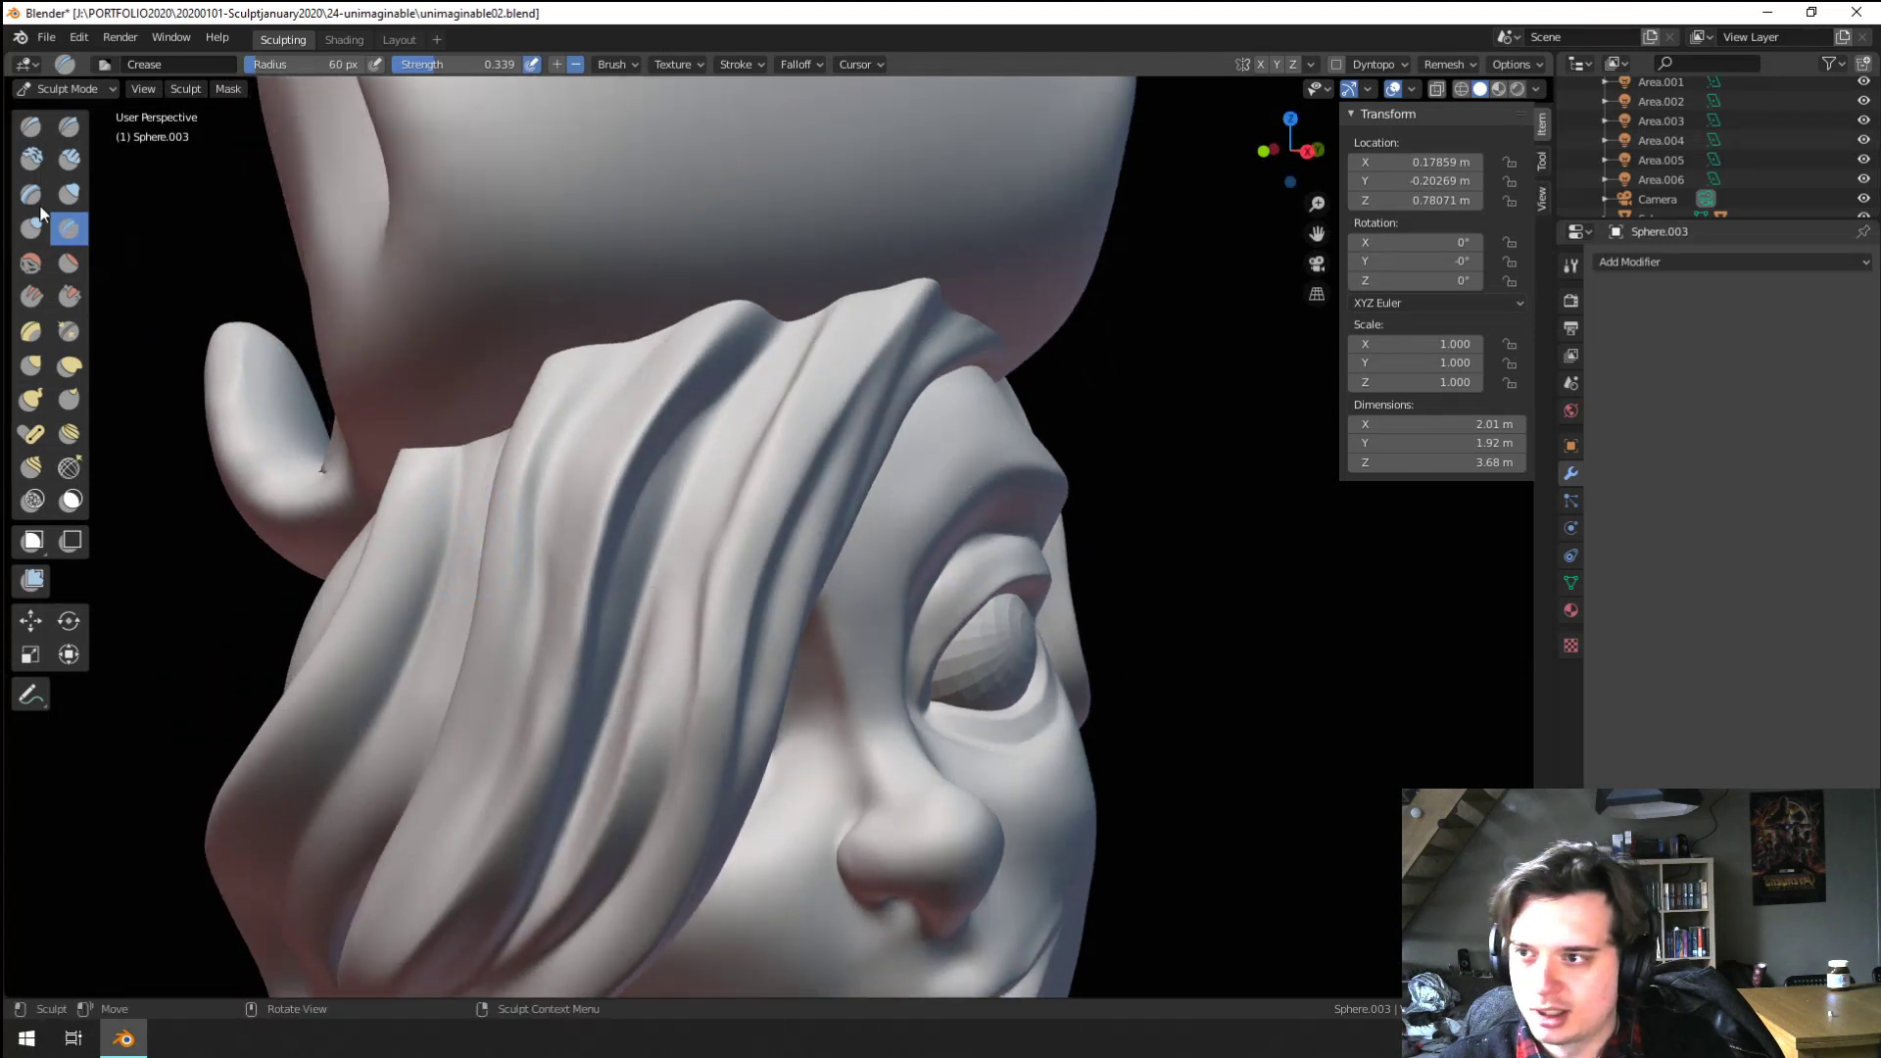
Pull the upper side hair above the temple slightly outward with the Grab brush at 248 px
left_click(69, 296)
mouse_move(126, 294)
middle_mouse_down()
mouse_move(781, 490)
mouse_move(915, 563)
mouse_move(805, 552)
middle_mouse_up()
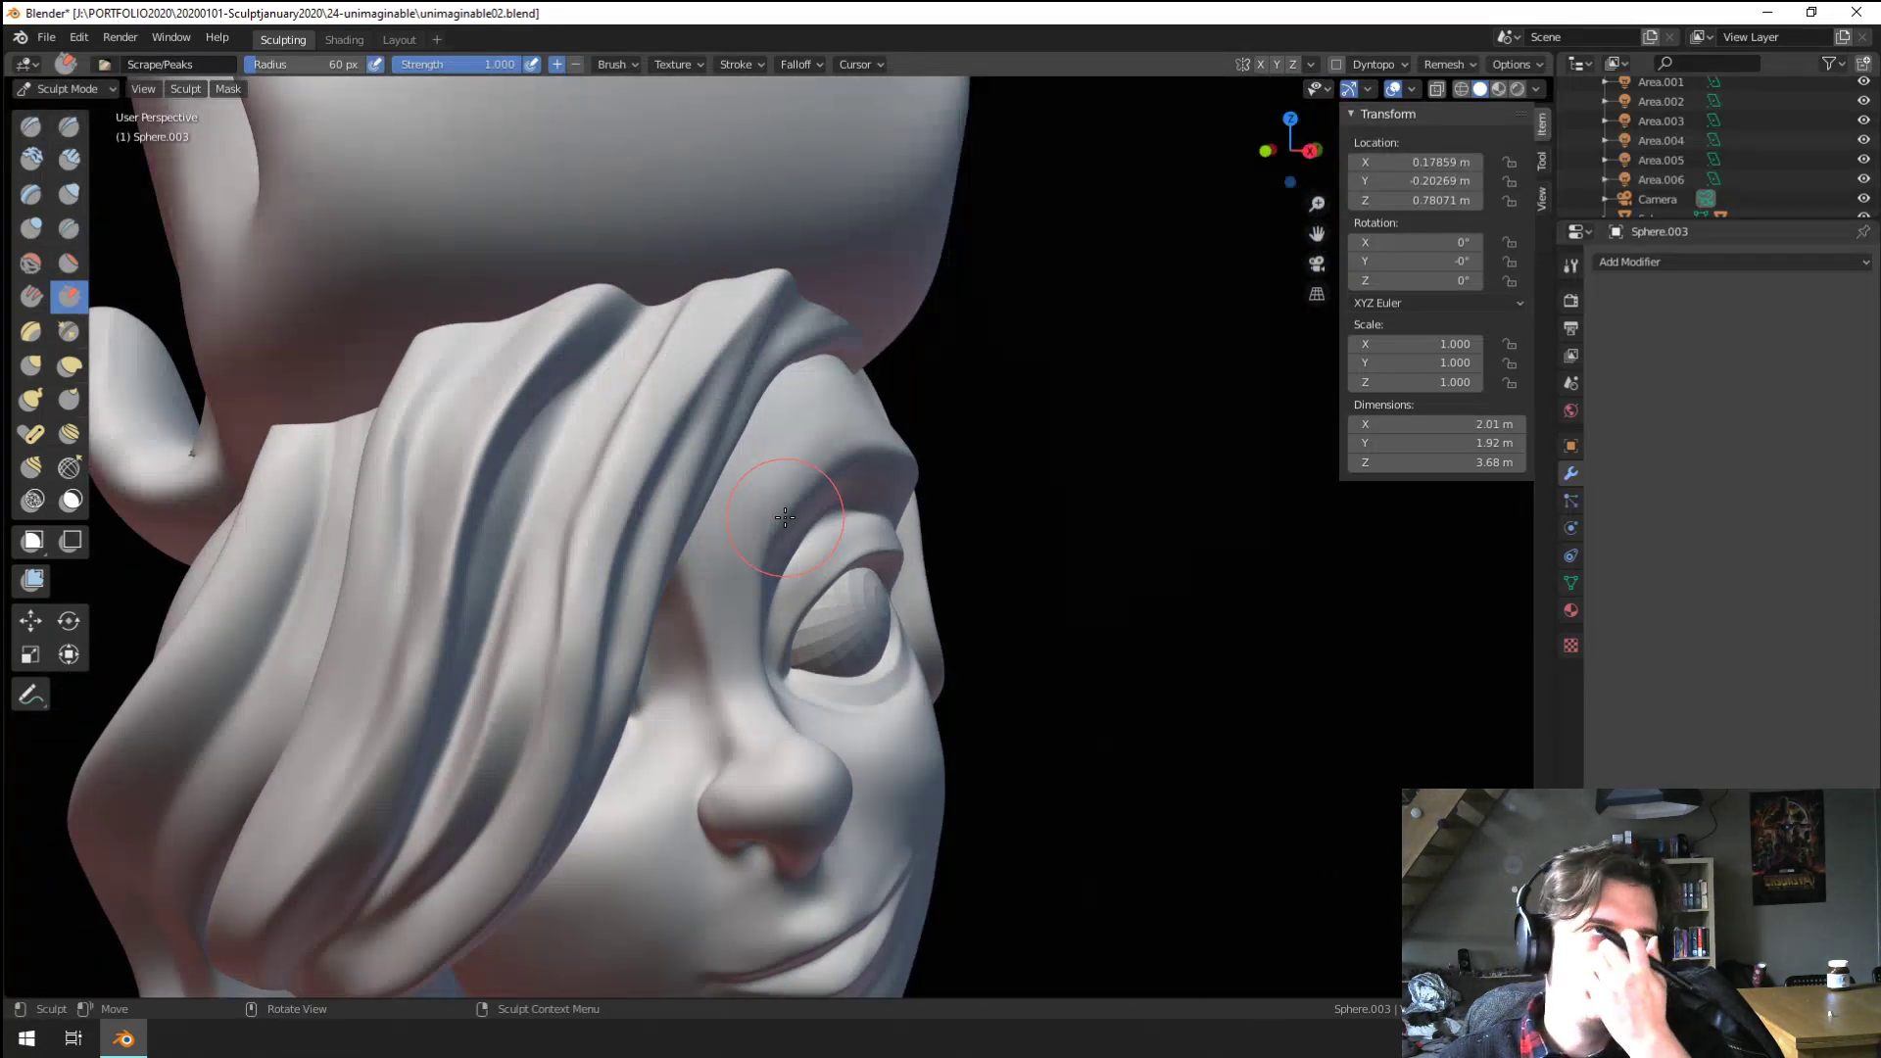
mouse_move(906, 477)
middle_mouse_down()
mouse_move(957, 487)
mouse_move(685, 244)
mouse_move(693, 621)
mouse_move(514, 369)
mouse_move(533, 567)
mouse_move(260, 386)
middle_mouse_up()
key("g")
key("f")
left_click(485, 456)
mouse_move(485, 456)
middle_mouse_down()
mouse_move(386, 399)
mouse_move(392, 378)
mouse_move(487, 379)
middle_mouse_up()
left_click_drag(554, 375, 492, 374)
Build up the strand ridge beside the wide valley with the Blob brush, starting at a 53 px radius
left_click(41, 240)
middle_click_drag(453, 282, 520, 379)
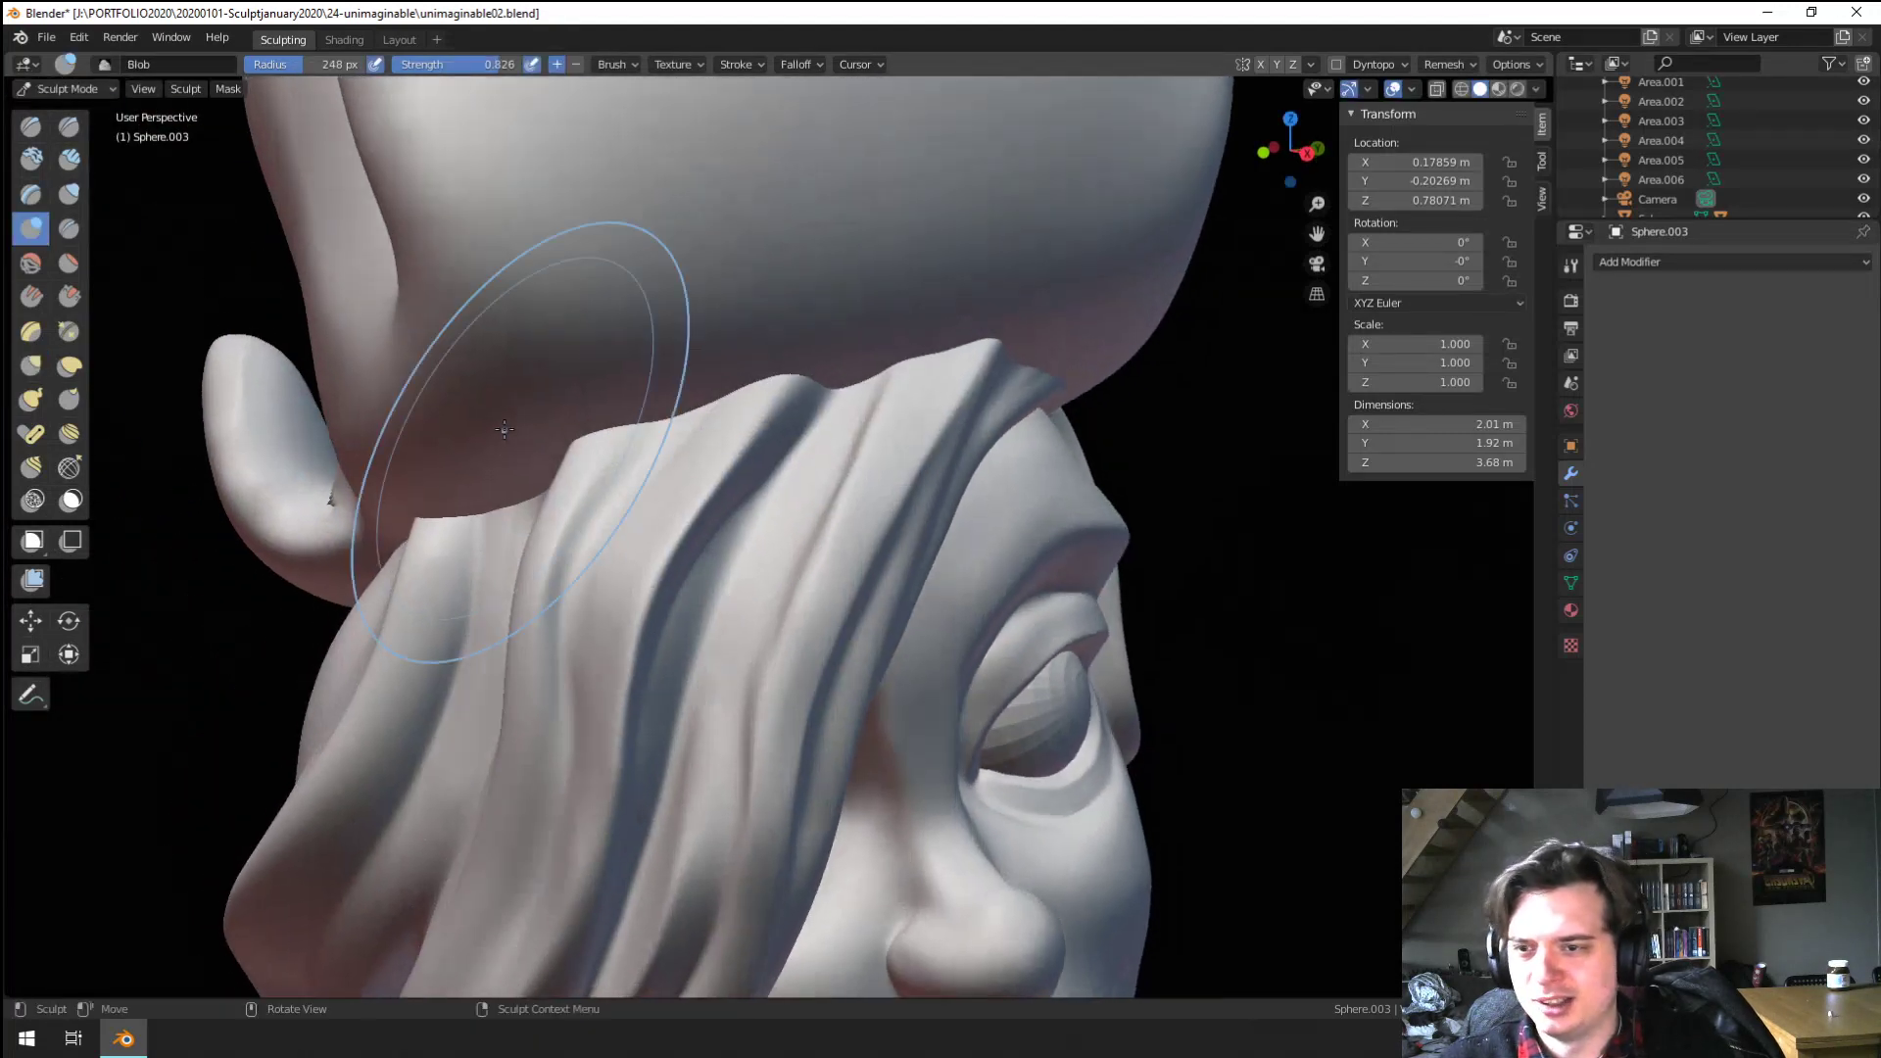
key("f")
left_click(555, 573)
key("f")
left_click(632, 666)
left_click_drag(627, 665, 622, 653)
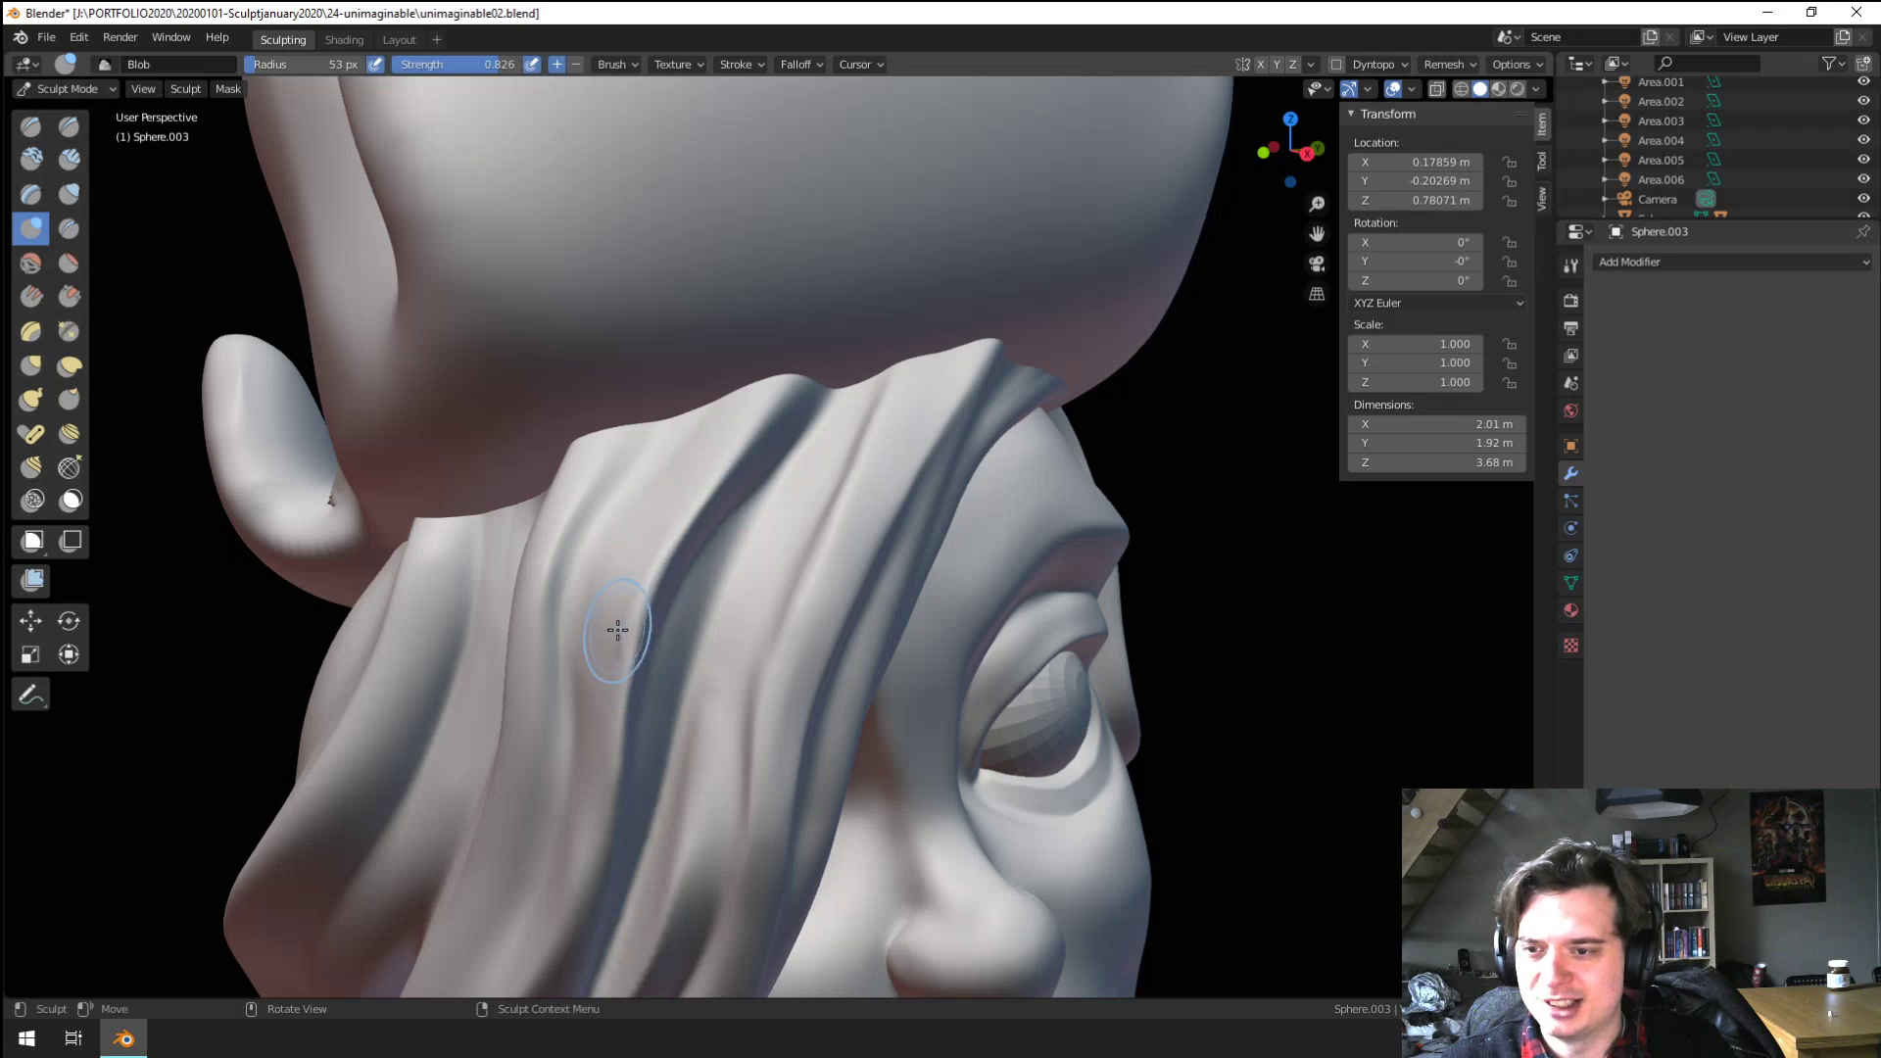
left_click(618, 671)
key("f")
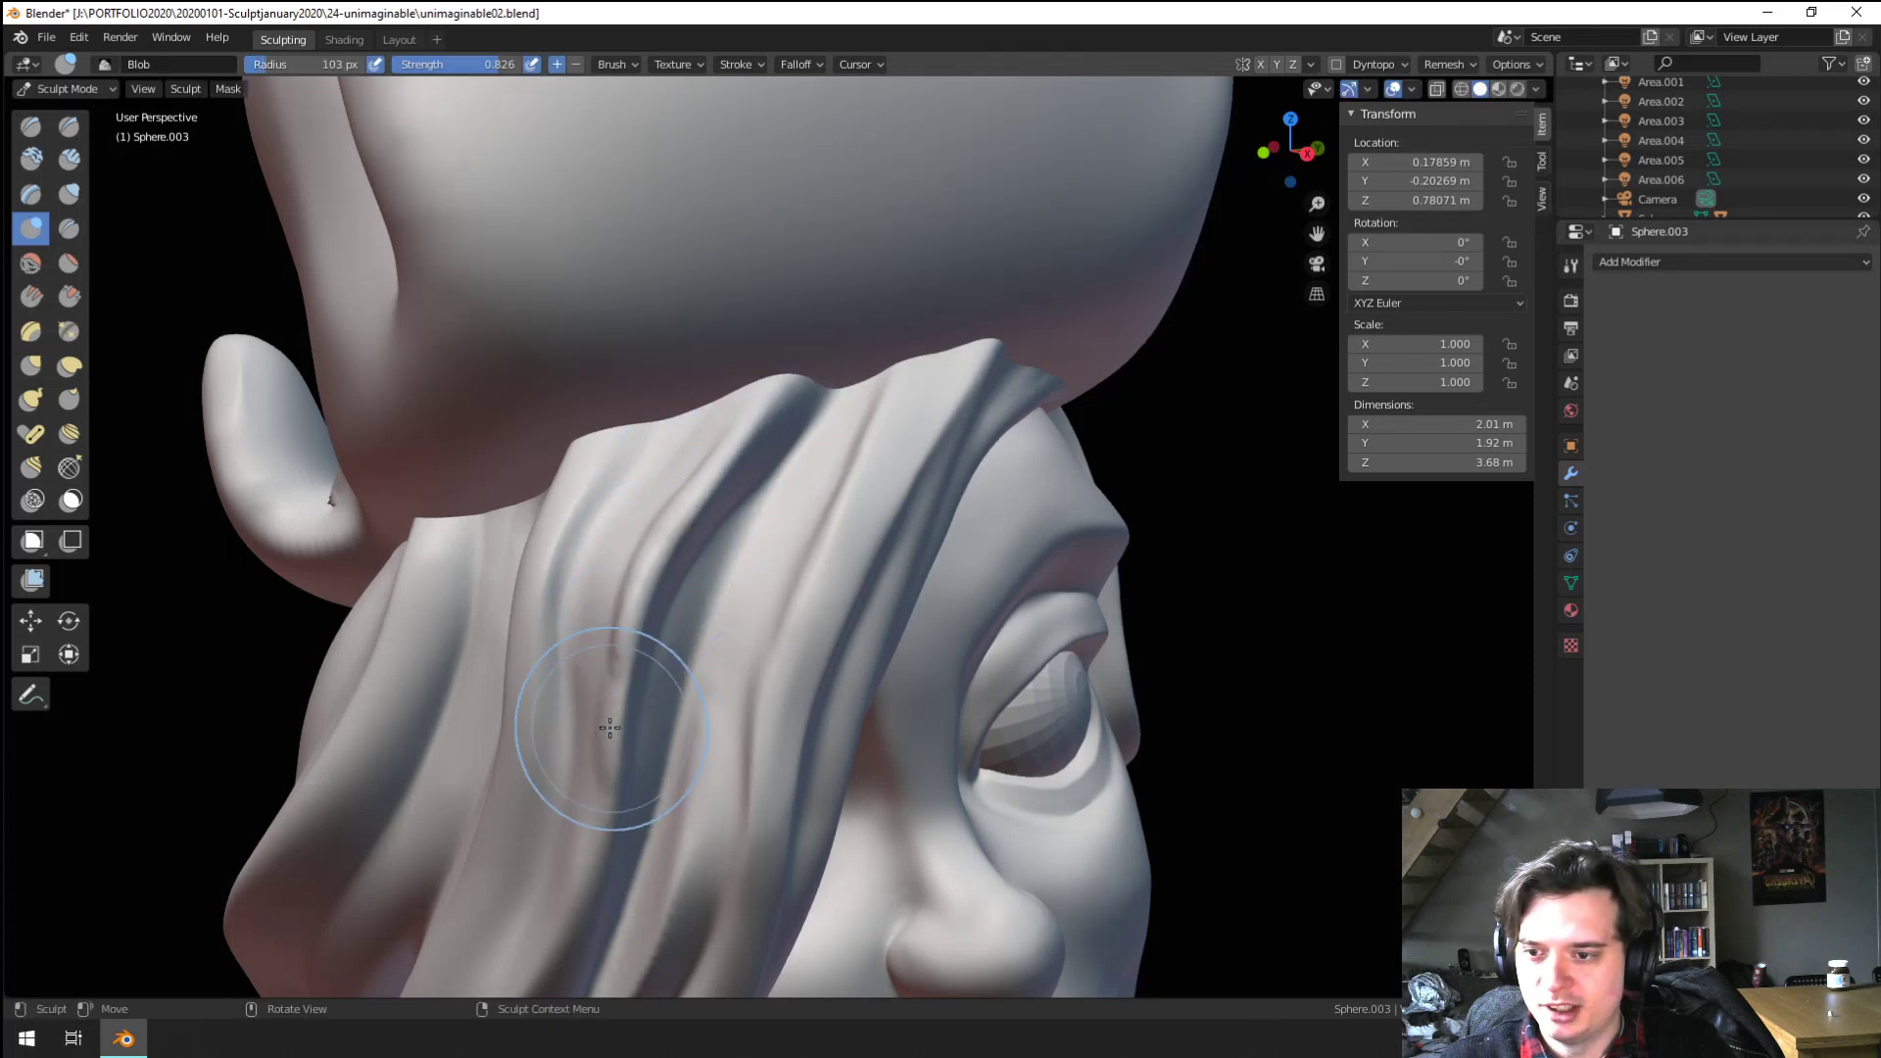
mouse_move(617, 630)
middle_mouse_down()
mouse_move(591, 643)
mouse_move(594, 488)
middle_mouse_up()
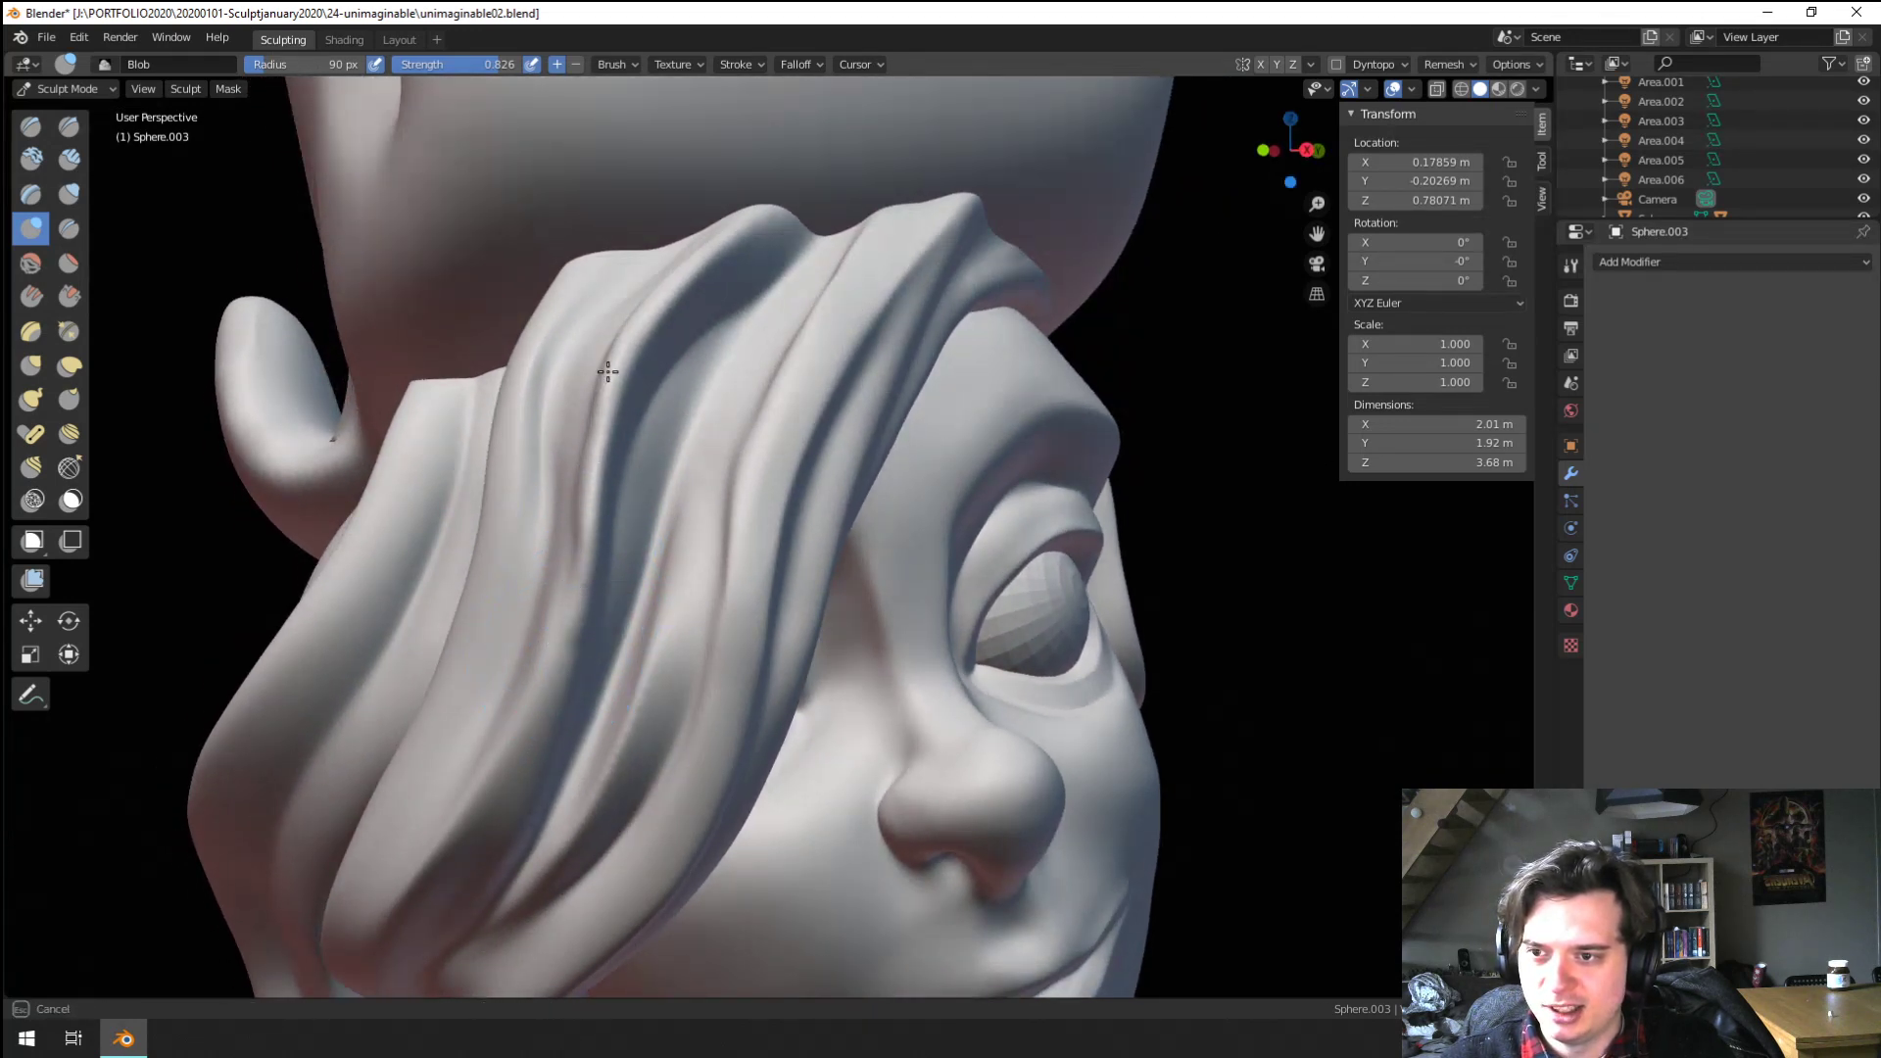
Flatten the built-up strand ridge down toward the cheek with the Flatten/Contrast brush at 122 px and 114 px
left_click(69, 262)
key("f")
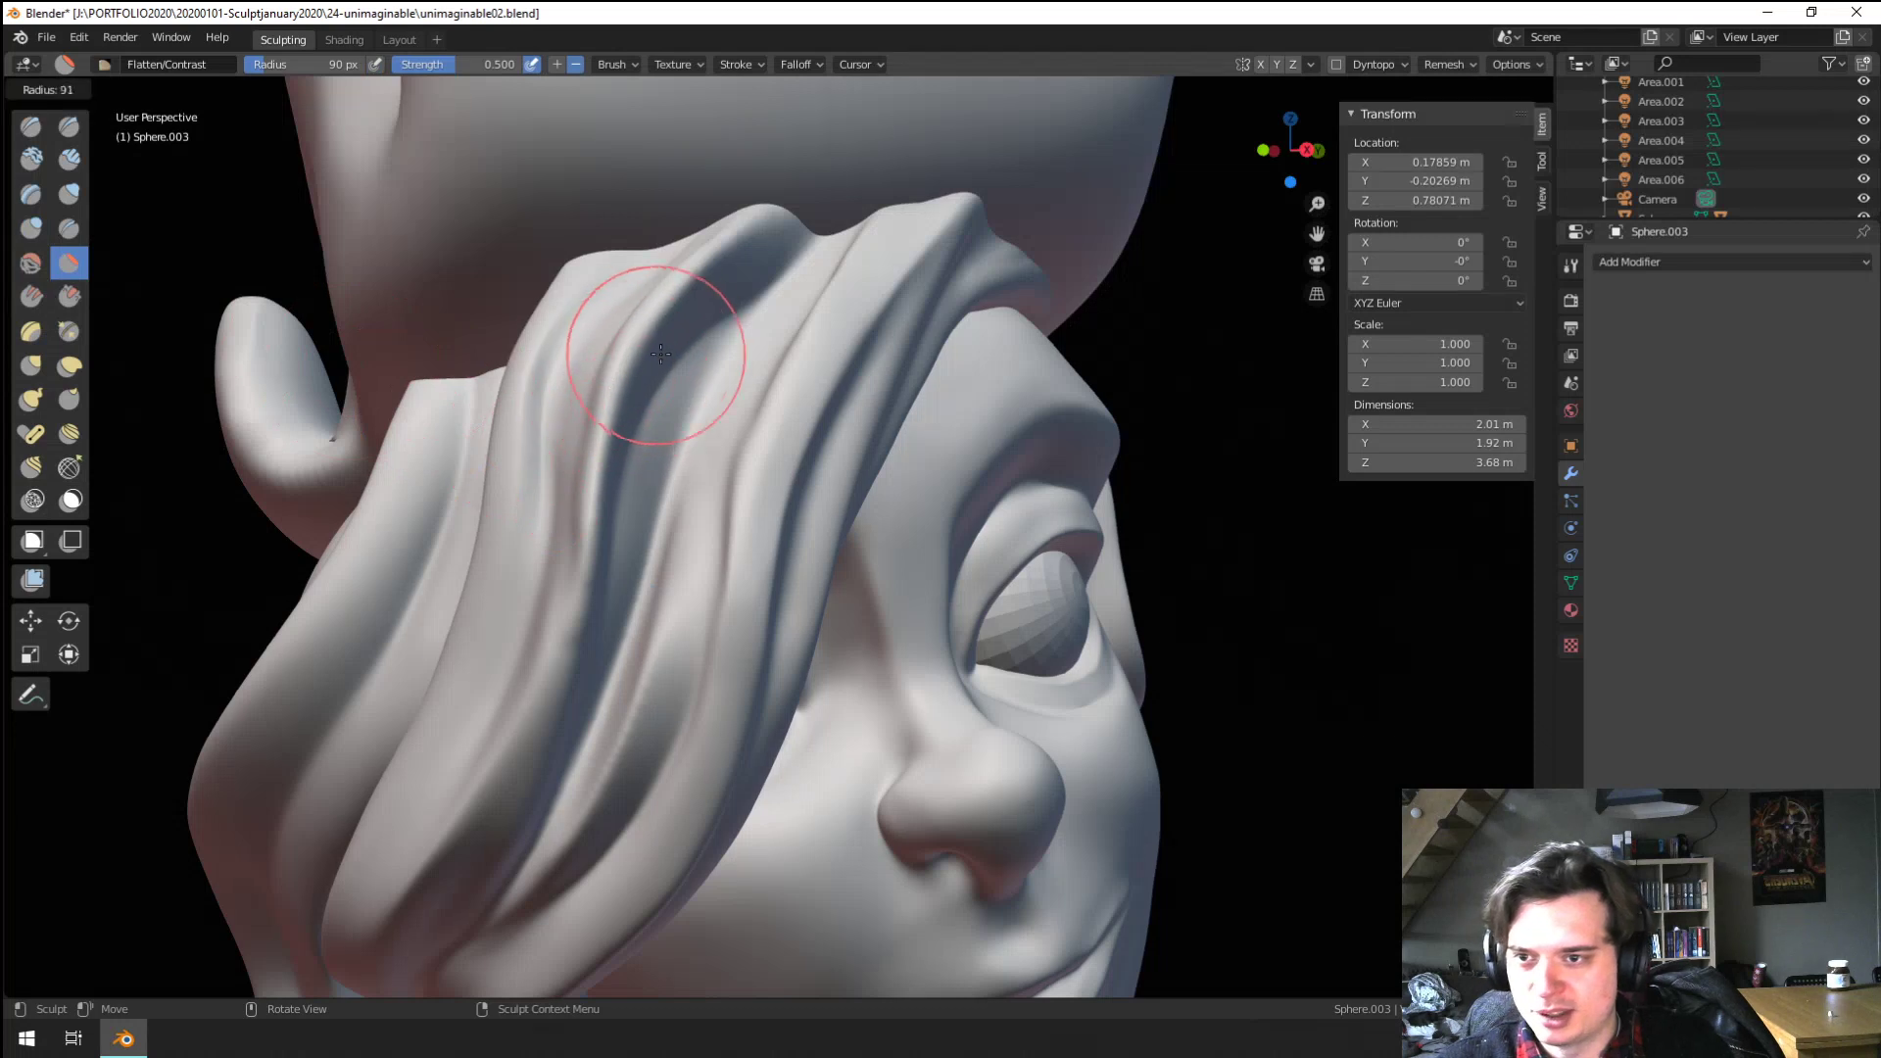
mouse_move(602, 400)
left_mouse_down()
mouse_move(653, 303)
mouse_move(592, 461)
left_mouse_up()
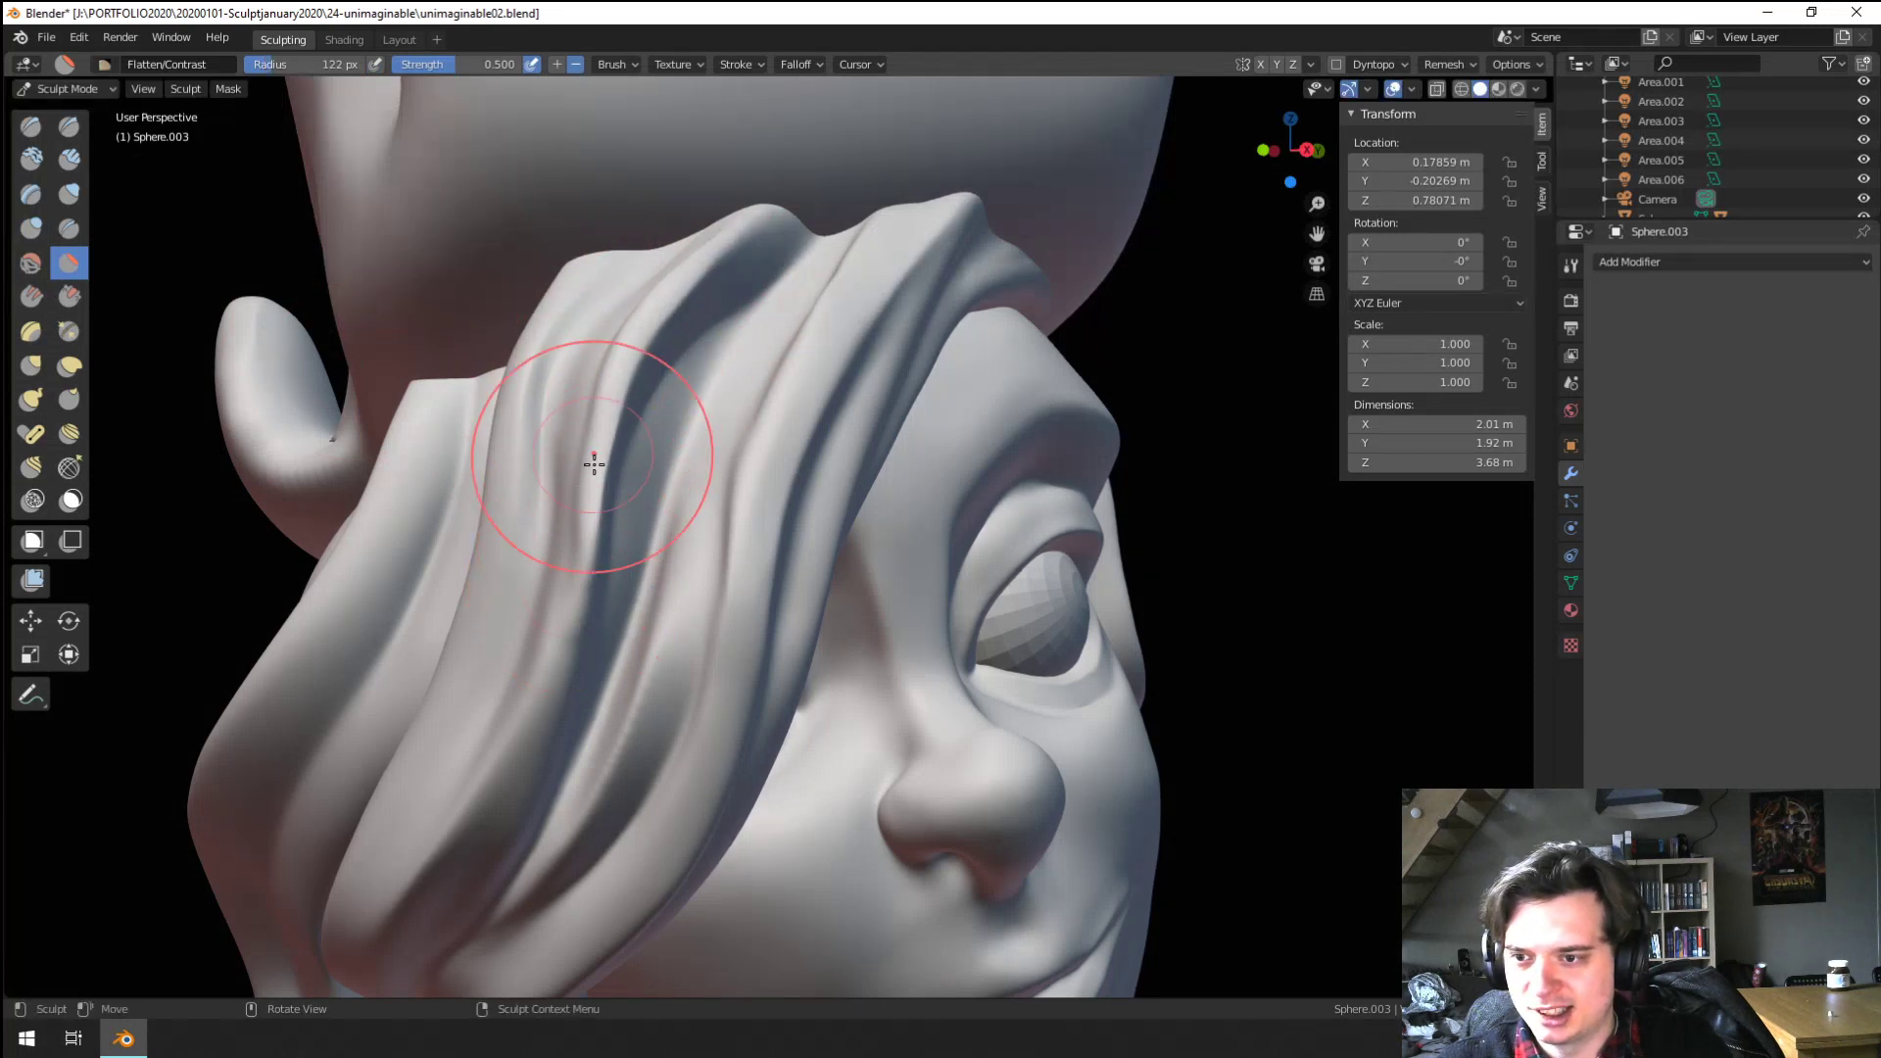
key("f")
left_click(571, 546)
left_click_drag(571, 546, 531, 647)
middle_click_drag(531, 648, 538, 507)
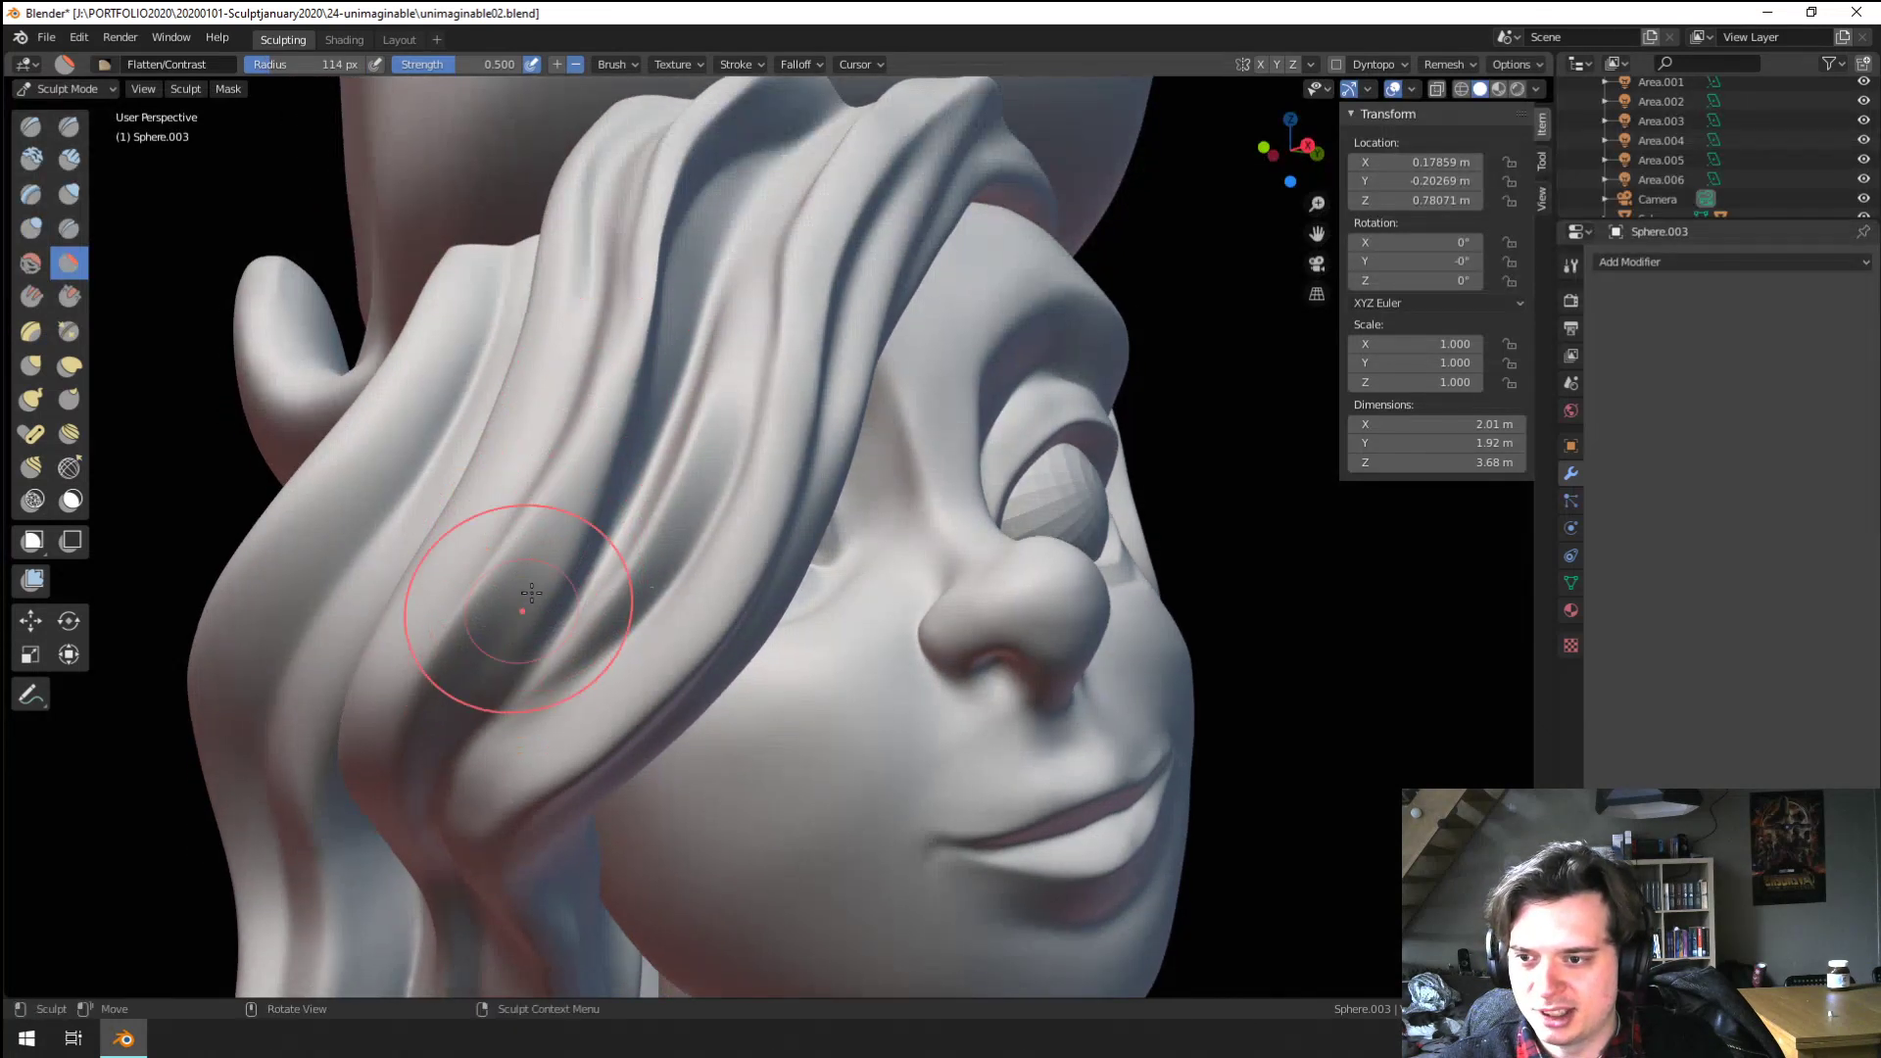
Flatten the upper part of the strand ridge beside the wide valley, reducing the Flatten/Contrast brush to 85 px
middle_click_drag(531, 593, 625, 578)
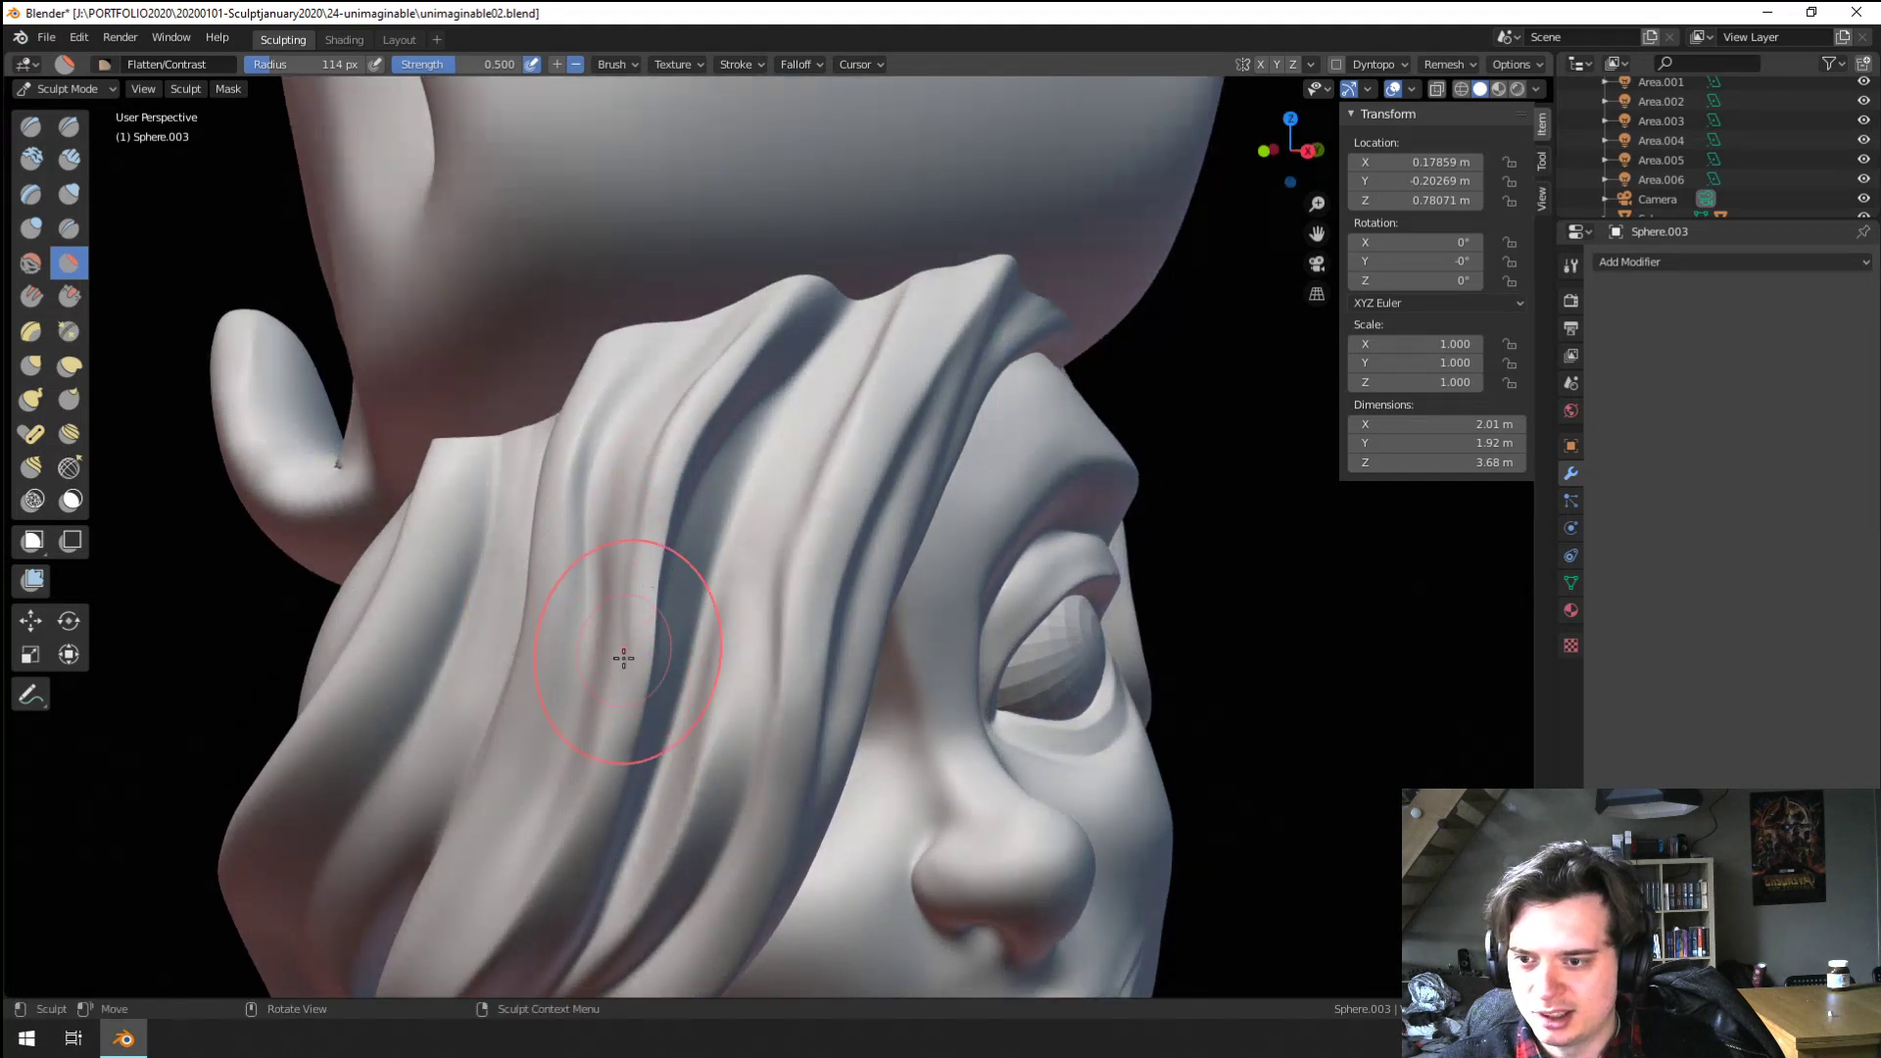
left_click_drag(667, 485, 710, 409)
middle_click_drag(646, 422, 547, 451)
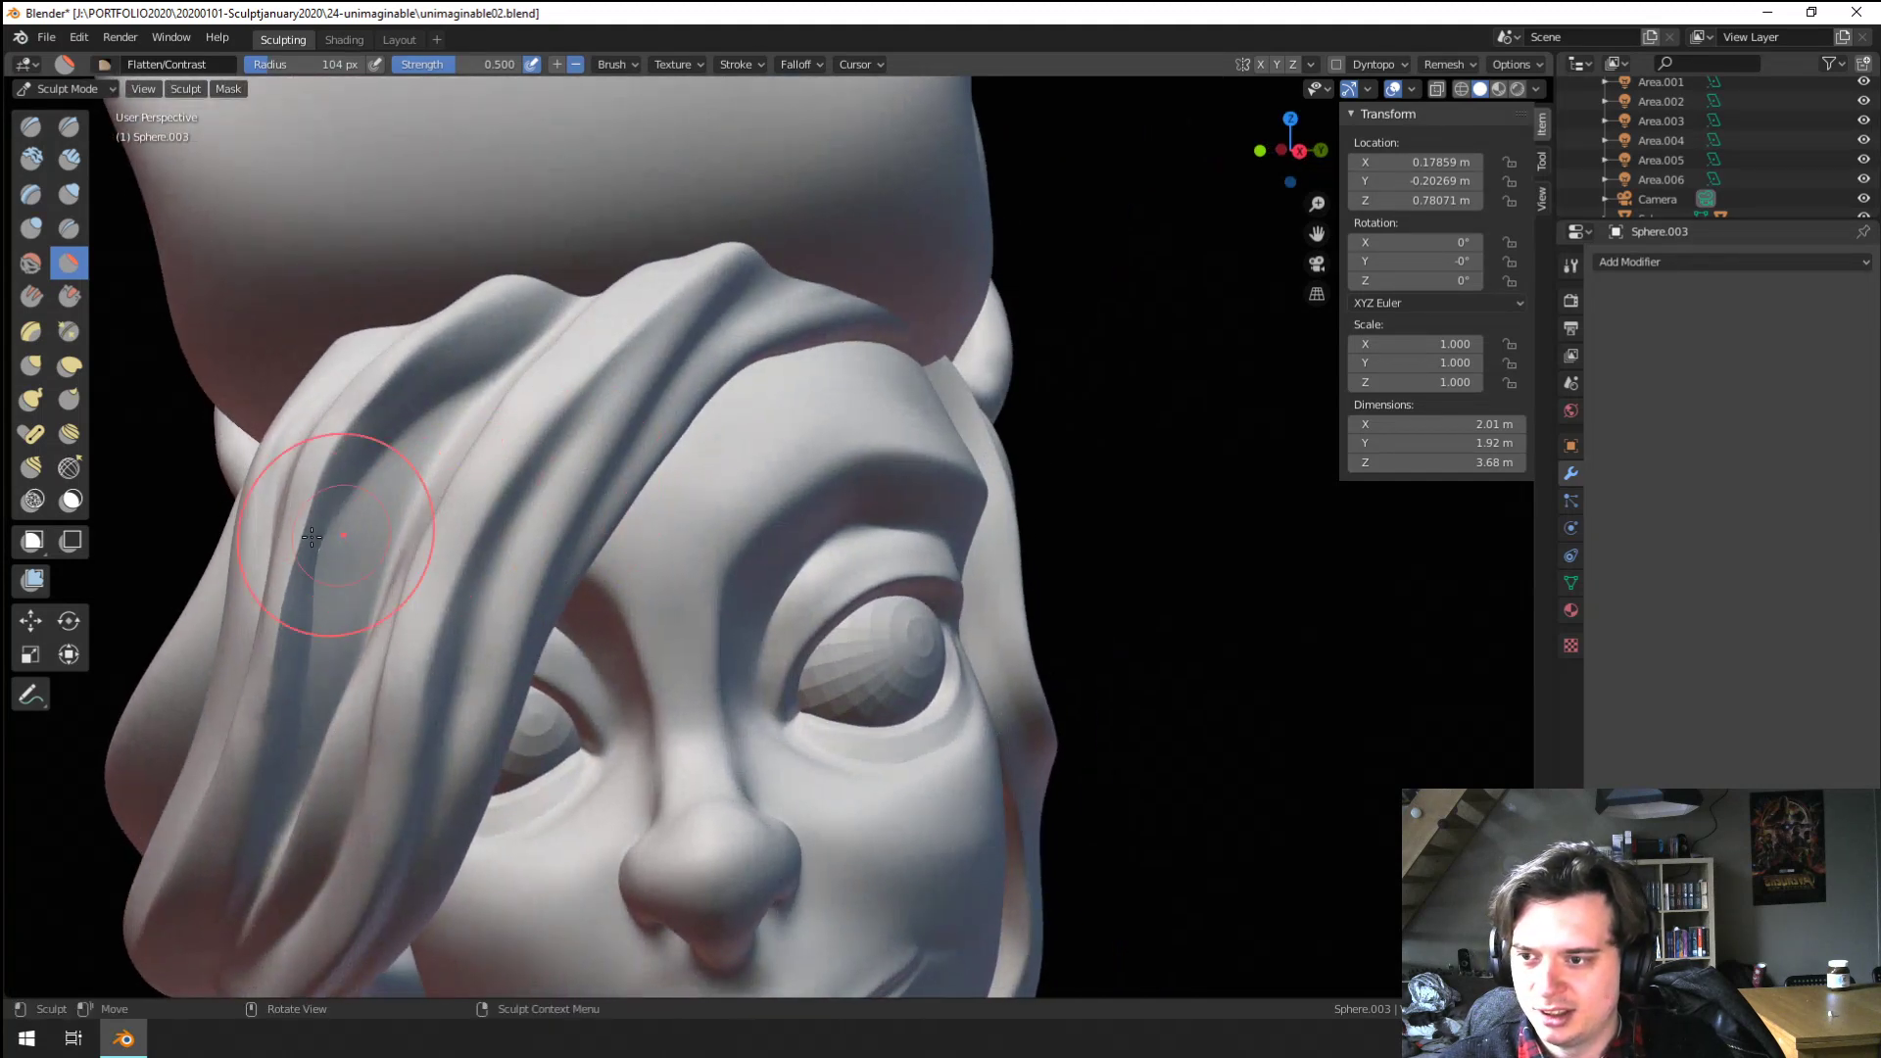
middle_click_drag(335, 529, 390, 488)
key("f")
left_click(368, 488)
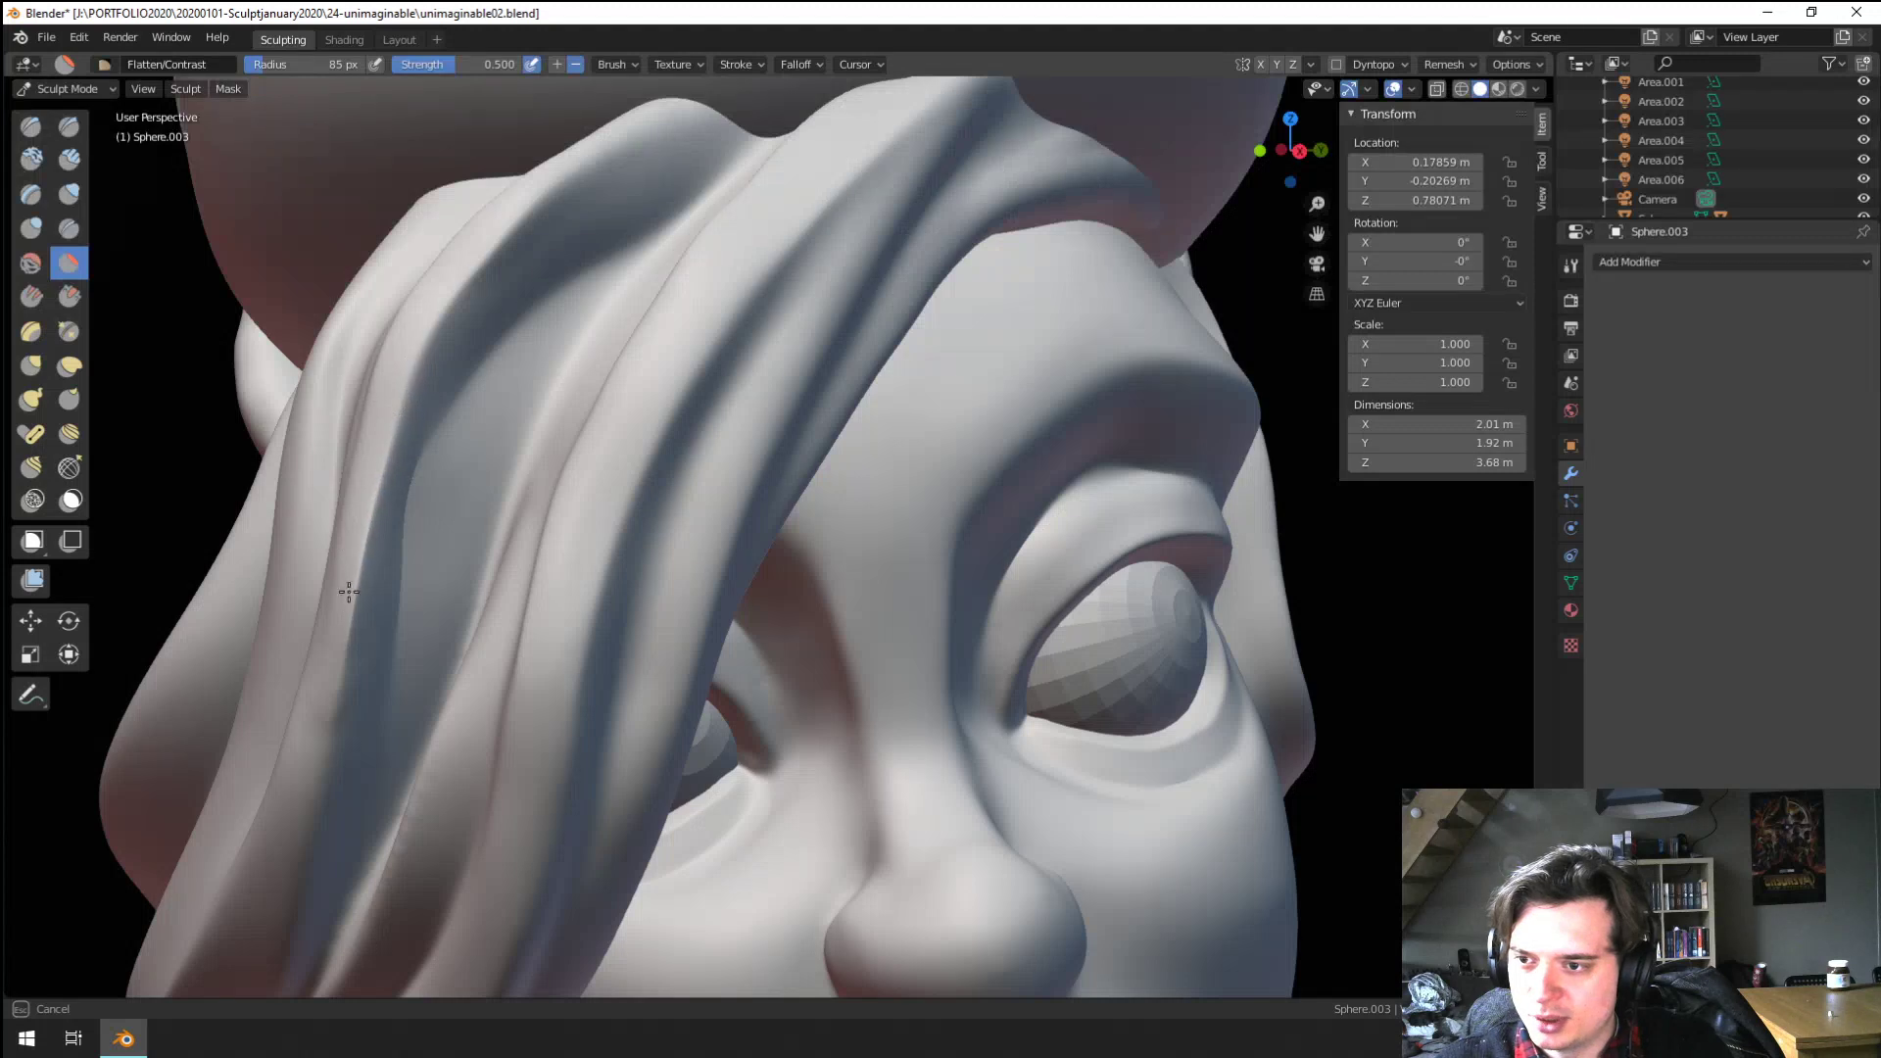
Even out the lower length of the outer strand with an upward Flatten/Contrast stroke
key("f")
left_click(298, 784)
left_click_drag(288, 790, 316, 579)
mouse_move(316, 578)
middle_mouse_down("ctrl")
mouse_move(327, 613)
mouse_move(379, 565)
middle_mouse_up("ctrl")
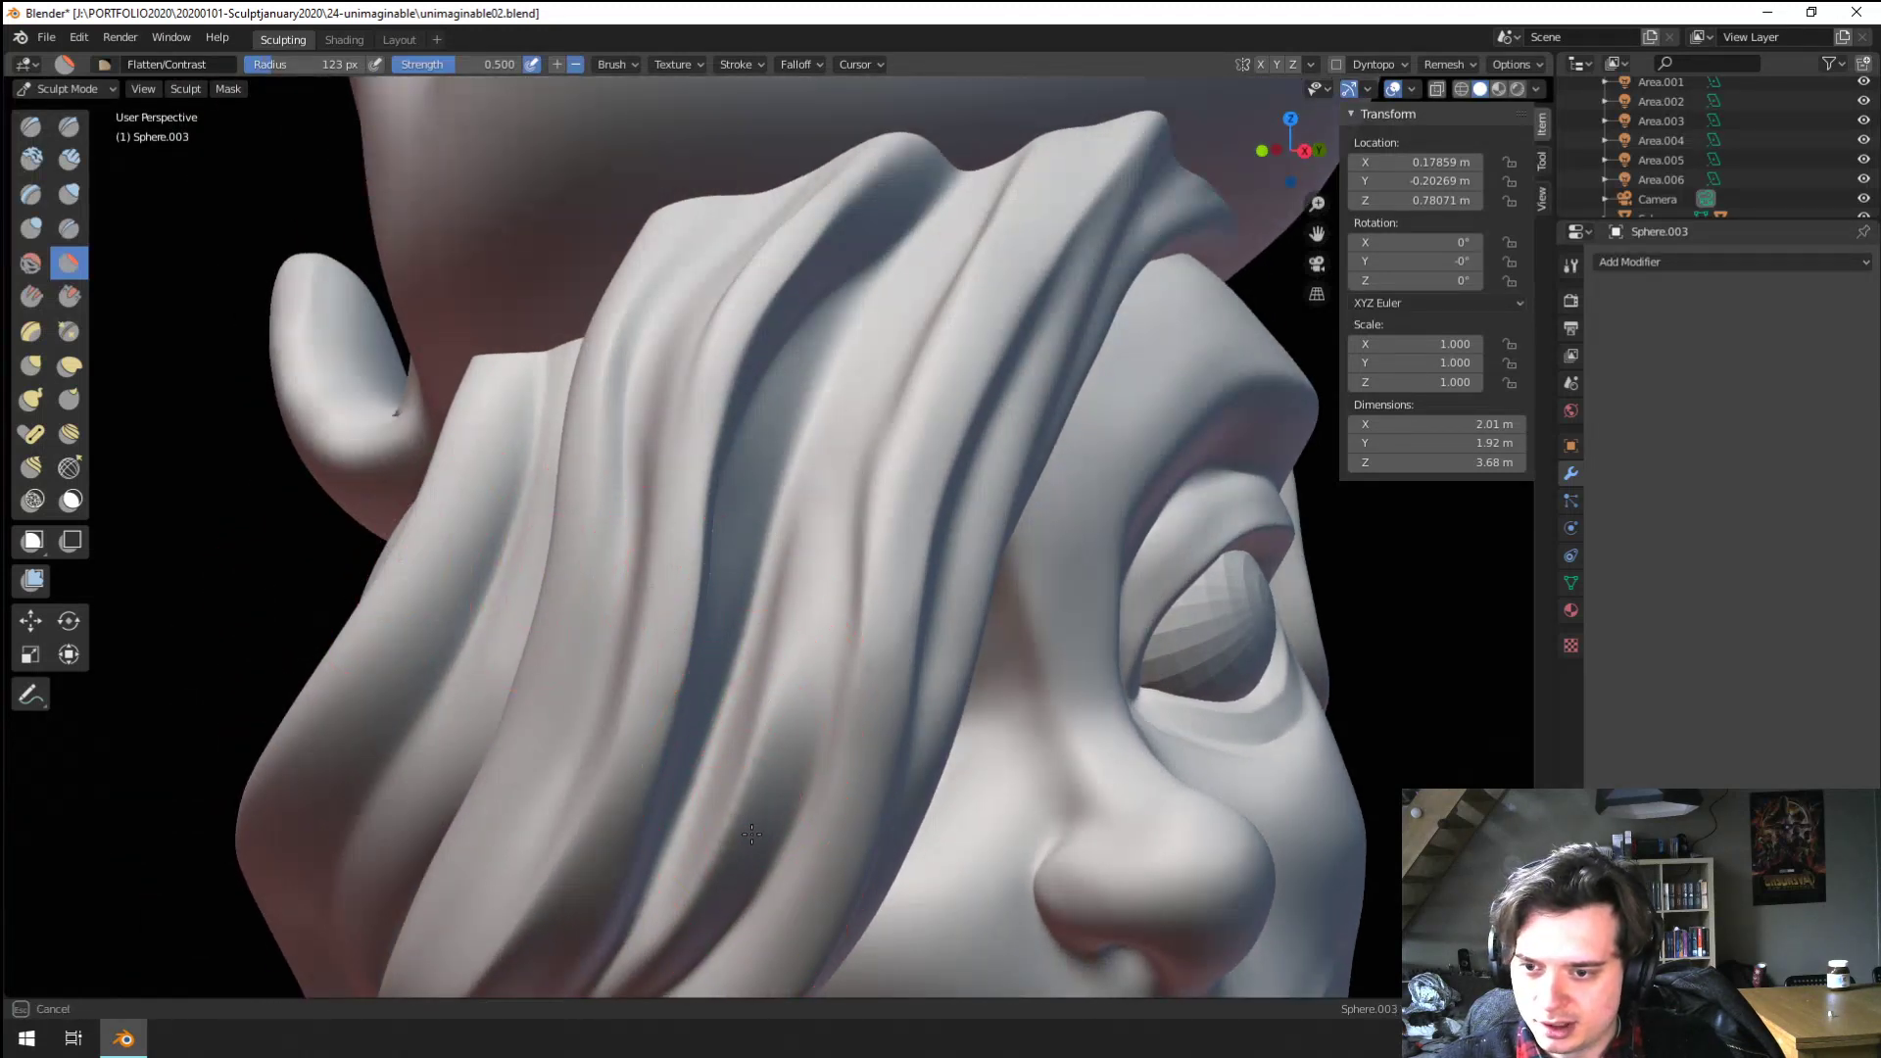
middle_click_drag(669, 579, 673, 451, "shift")
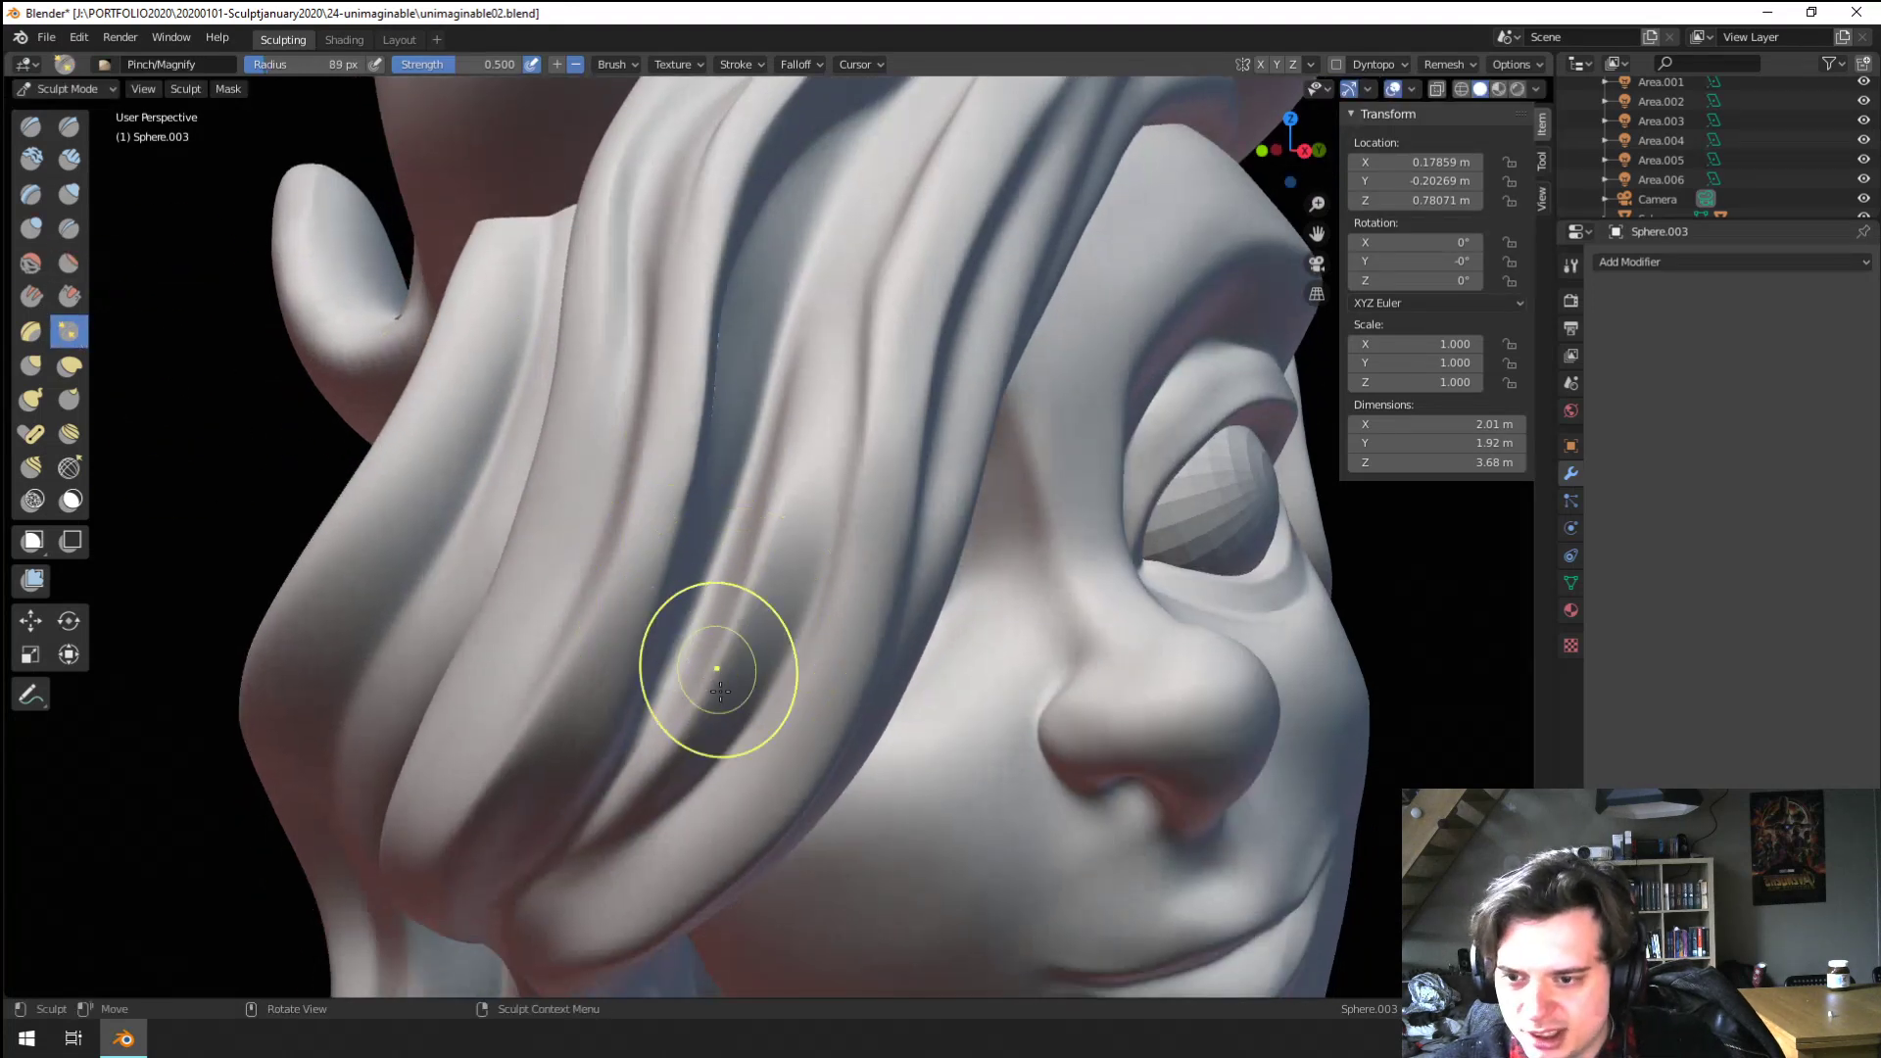
Pinch the front strand ridges beside the wide valley with the Pinch/Magnify brush, varying its radius between 98 px and 37 px
left_click_drag(639, 776, 769, 505)
key("f")
left_click(776, 515)
left_click_drag(768, 667, 772, 425)
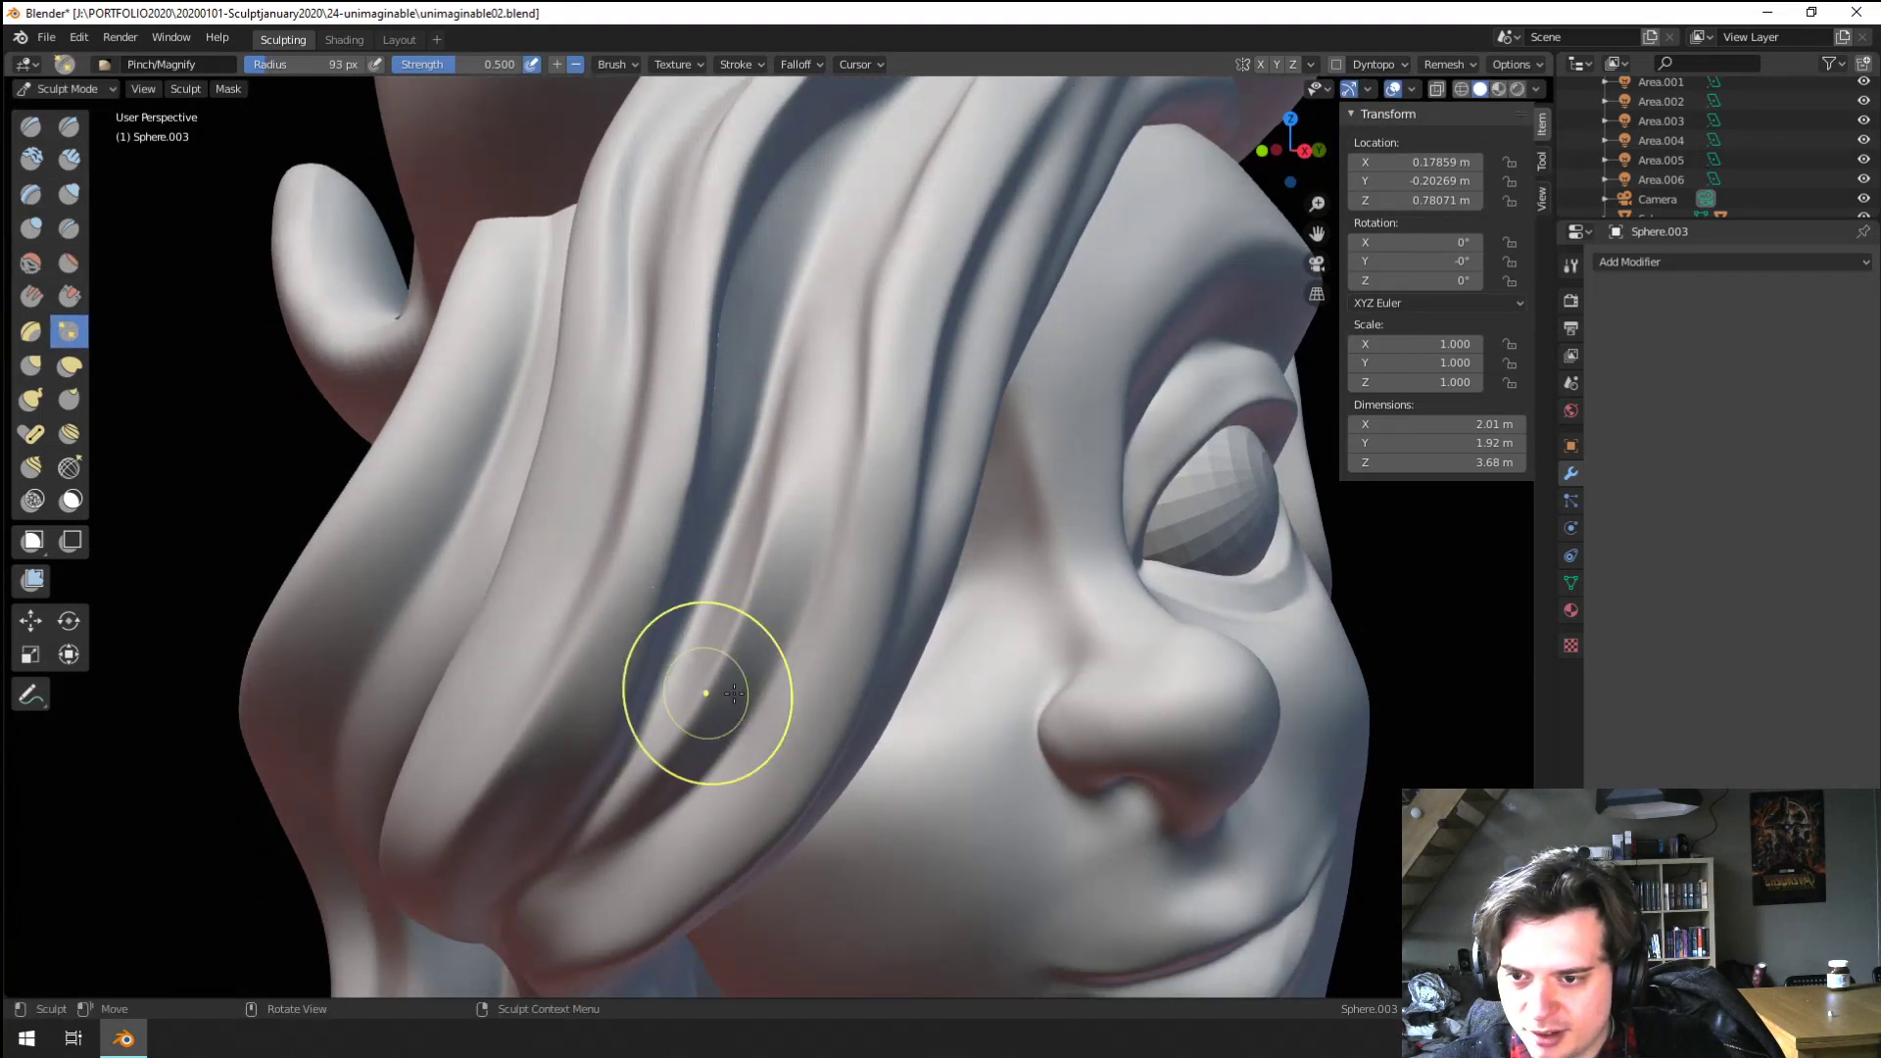
middle_click_drag(835, 441, 777, 777)
key("f")
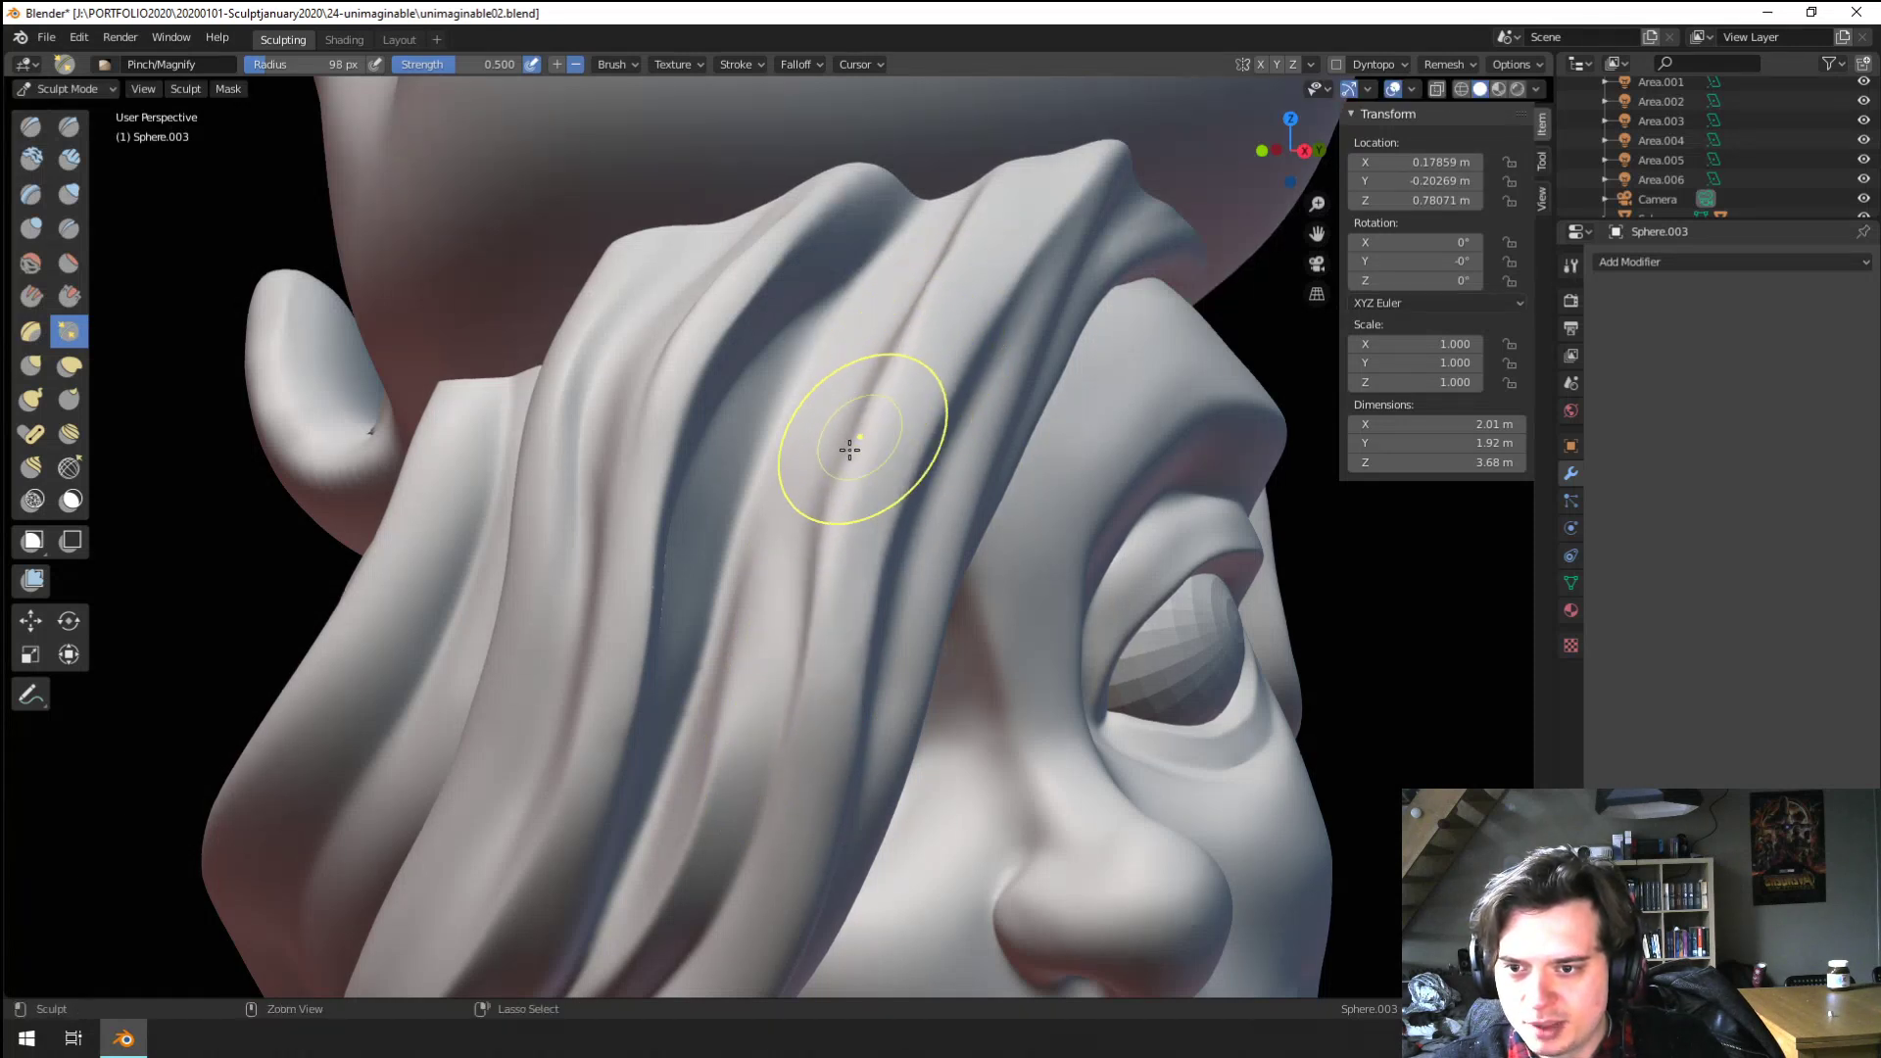
left_click(828, 503)
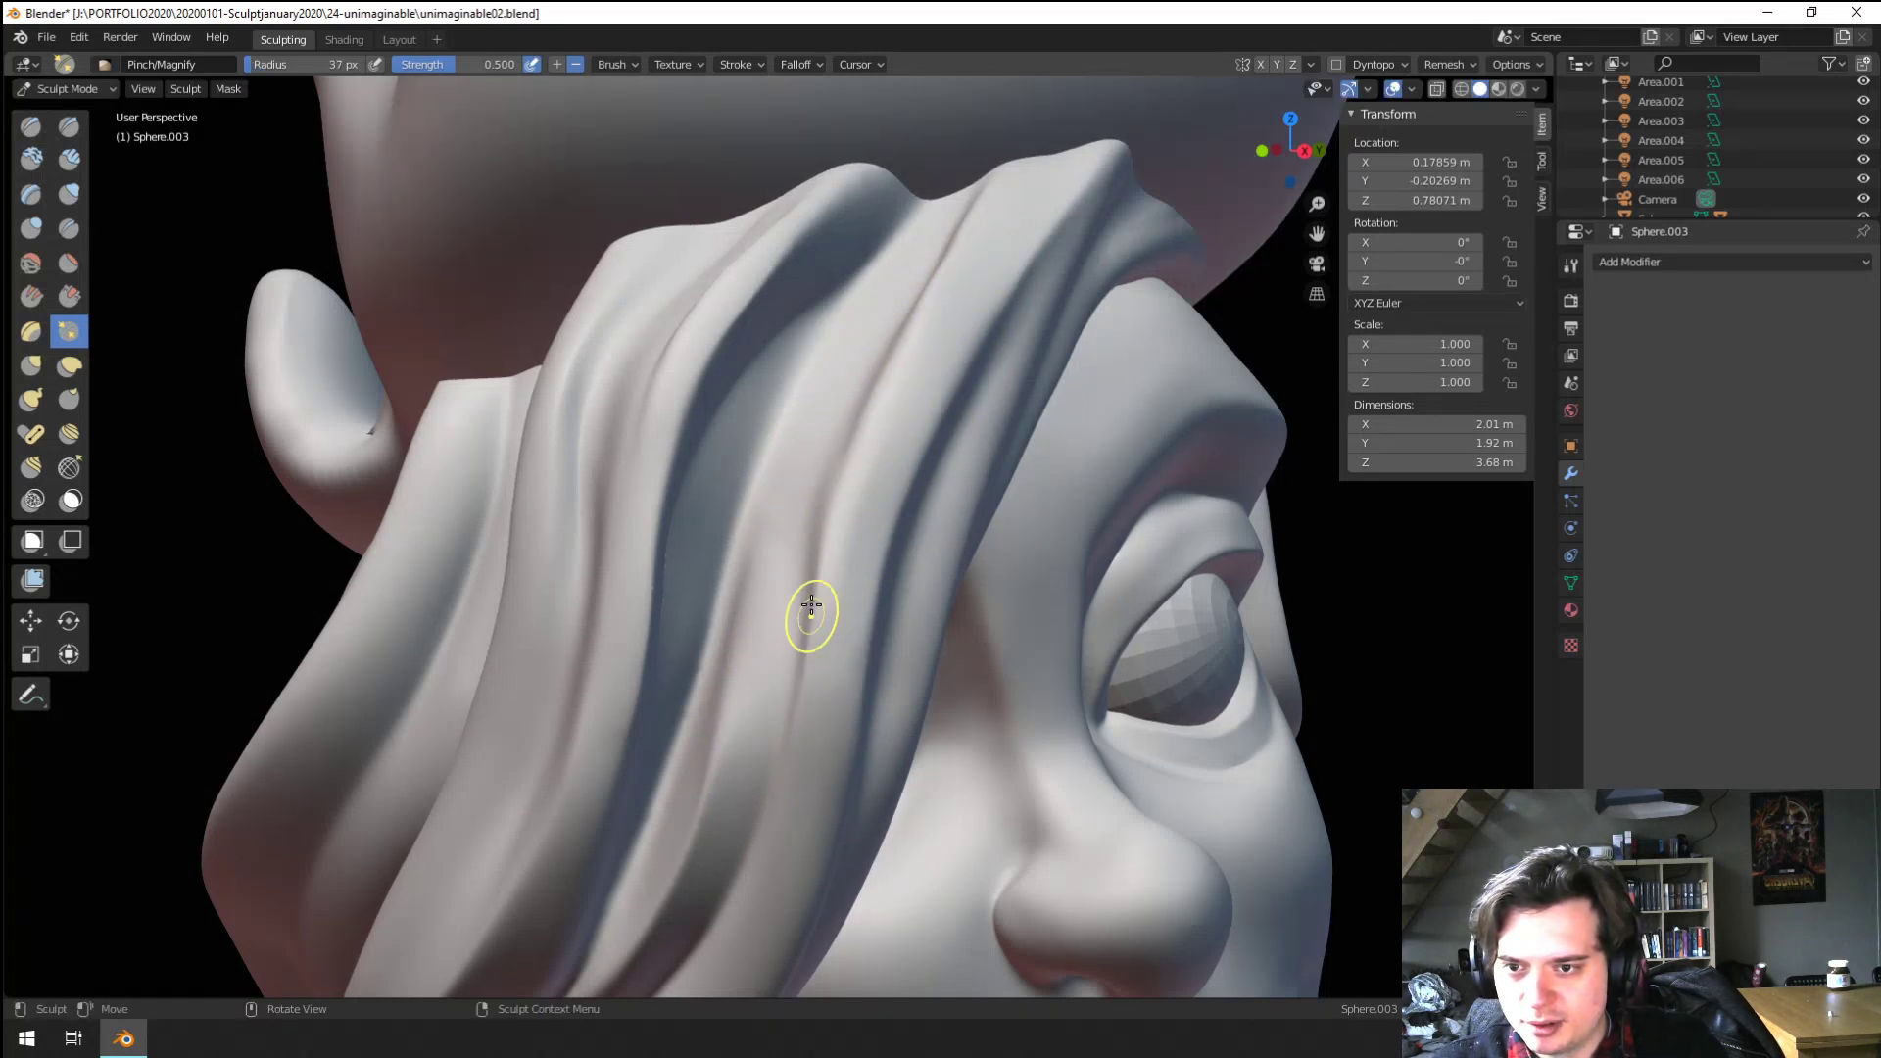
Nudge the outer contour of the side-swept hair slightly outward with the Grab brush
middle_click_drag(863, 449, 850, 573, "ctrl")
middle_click_drag(851, 573, 800, 590)
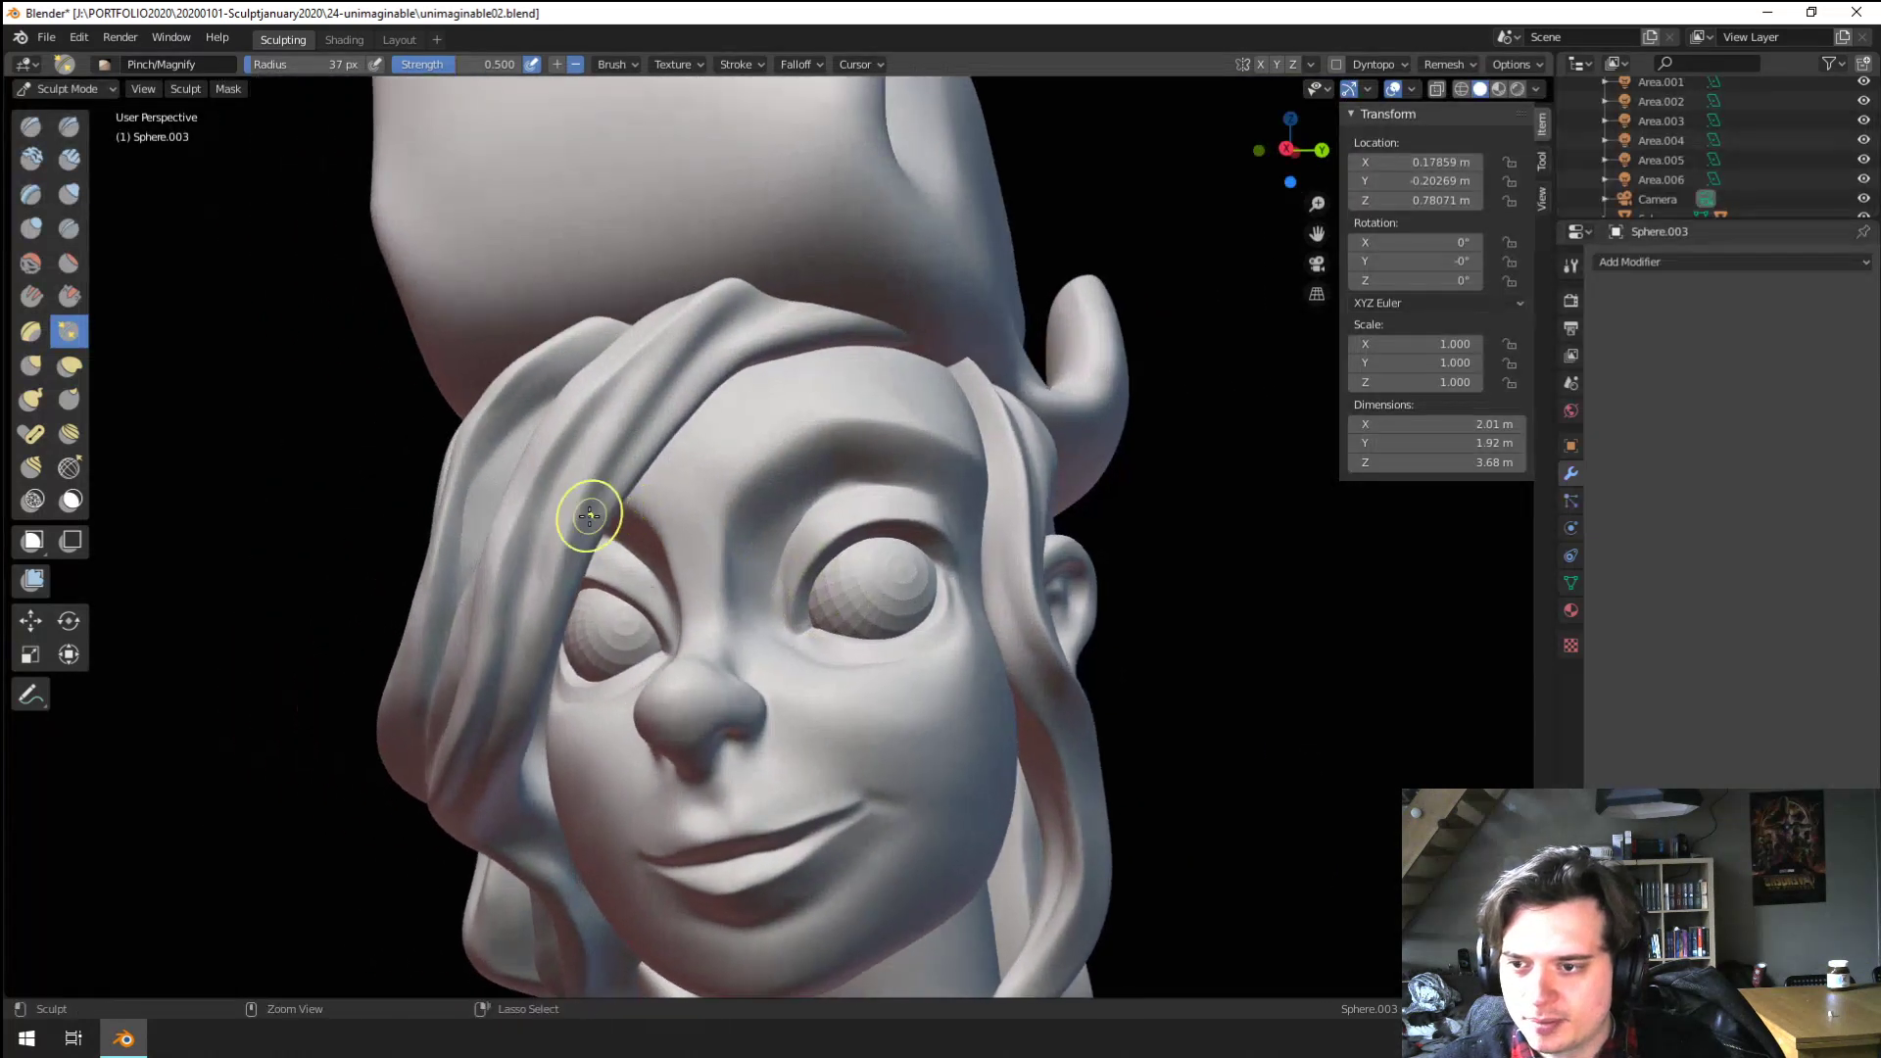
middle_click_drag(588, 517, 512, 461)
middle_click_drag(402, 460, 558, 476, "shift")
middle_click_drag(529, 495, 500, 463)
key("g")
left_click_drag(483, 434, 467, 426)
Scrape down the length of the side-swept front strands with the Scrape/Peaks brush at 132 px
mouse_move(449, 538)
middle_mouse_down()
mouse_move(483, 567)
mouse_move(529, 499)
mouse_move(522, 468)
mouse_move(563, 474)
middle_mouse_up()
left_click(69, 296)
key("f")
left_click(911, 482)
mouse_move(865, 384)
left_mouse_down()
mouse_move(876, 329)
mouse_move(803, 421)
left_mouse_up()
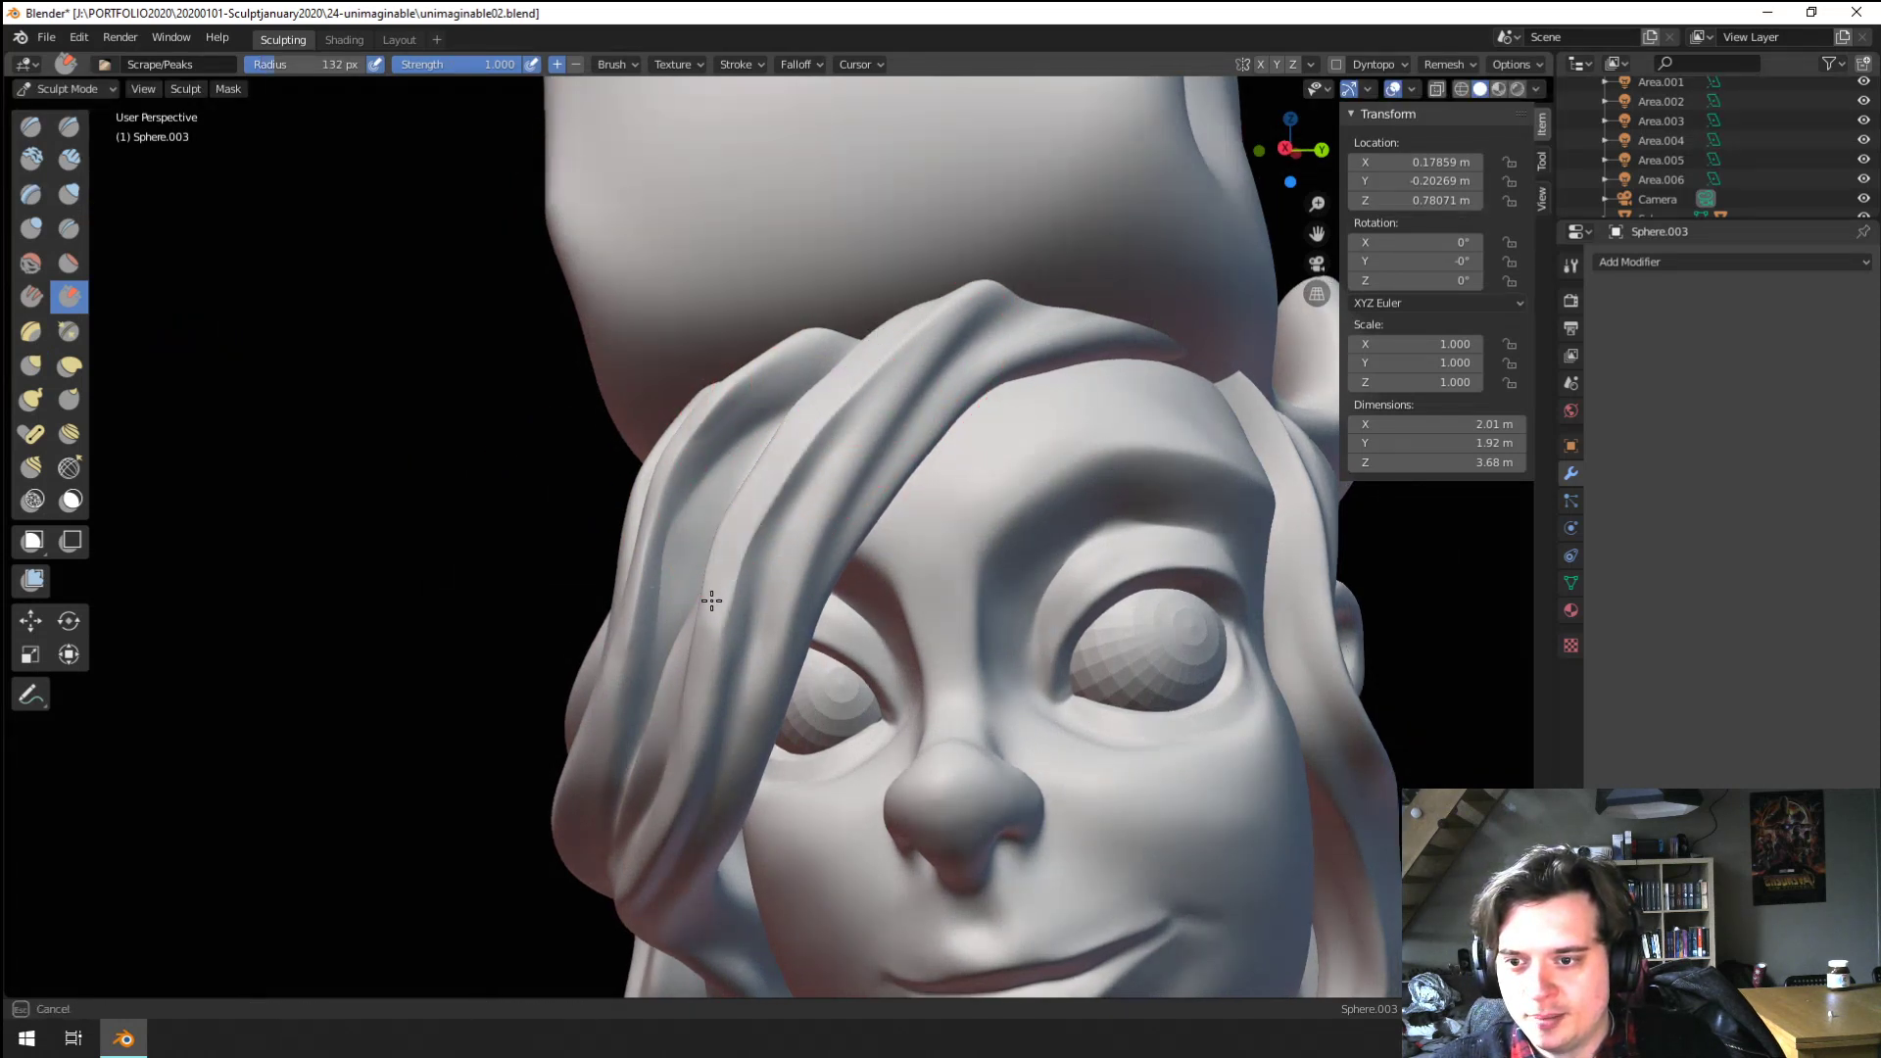
left_click_drag(693, 705, 600, 840)
Reshape the upper outer contour of the side-swept hair with the Grab brush, working at 168 px
mouse_move(601, 839)
middle_mouse_down()
mouse_move(539, 805)
mouse_move(555, 672)
mouse_move(405, 539)
mouse_move(470, 483)
middle_mouse_up()
key("g")
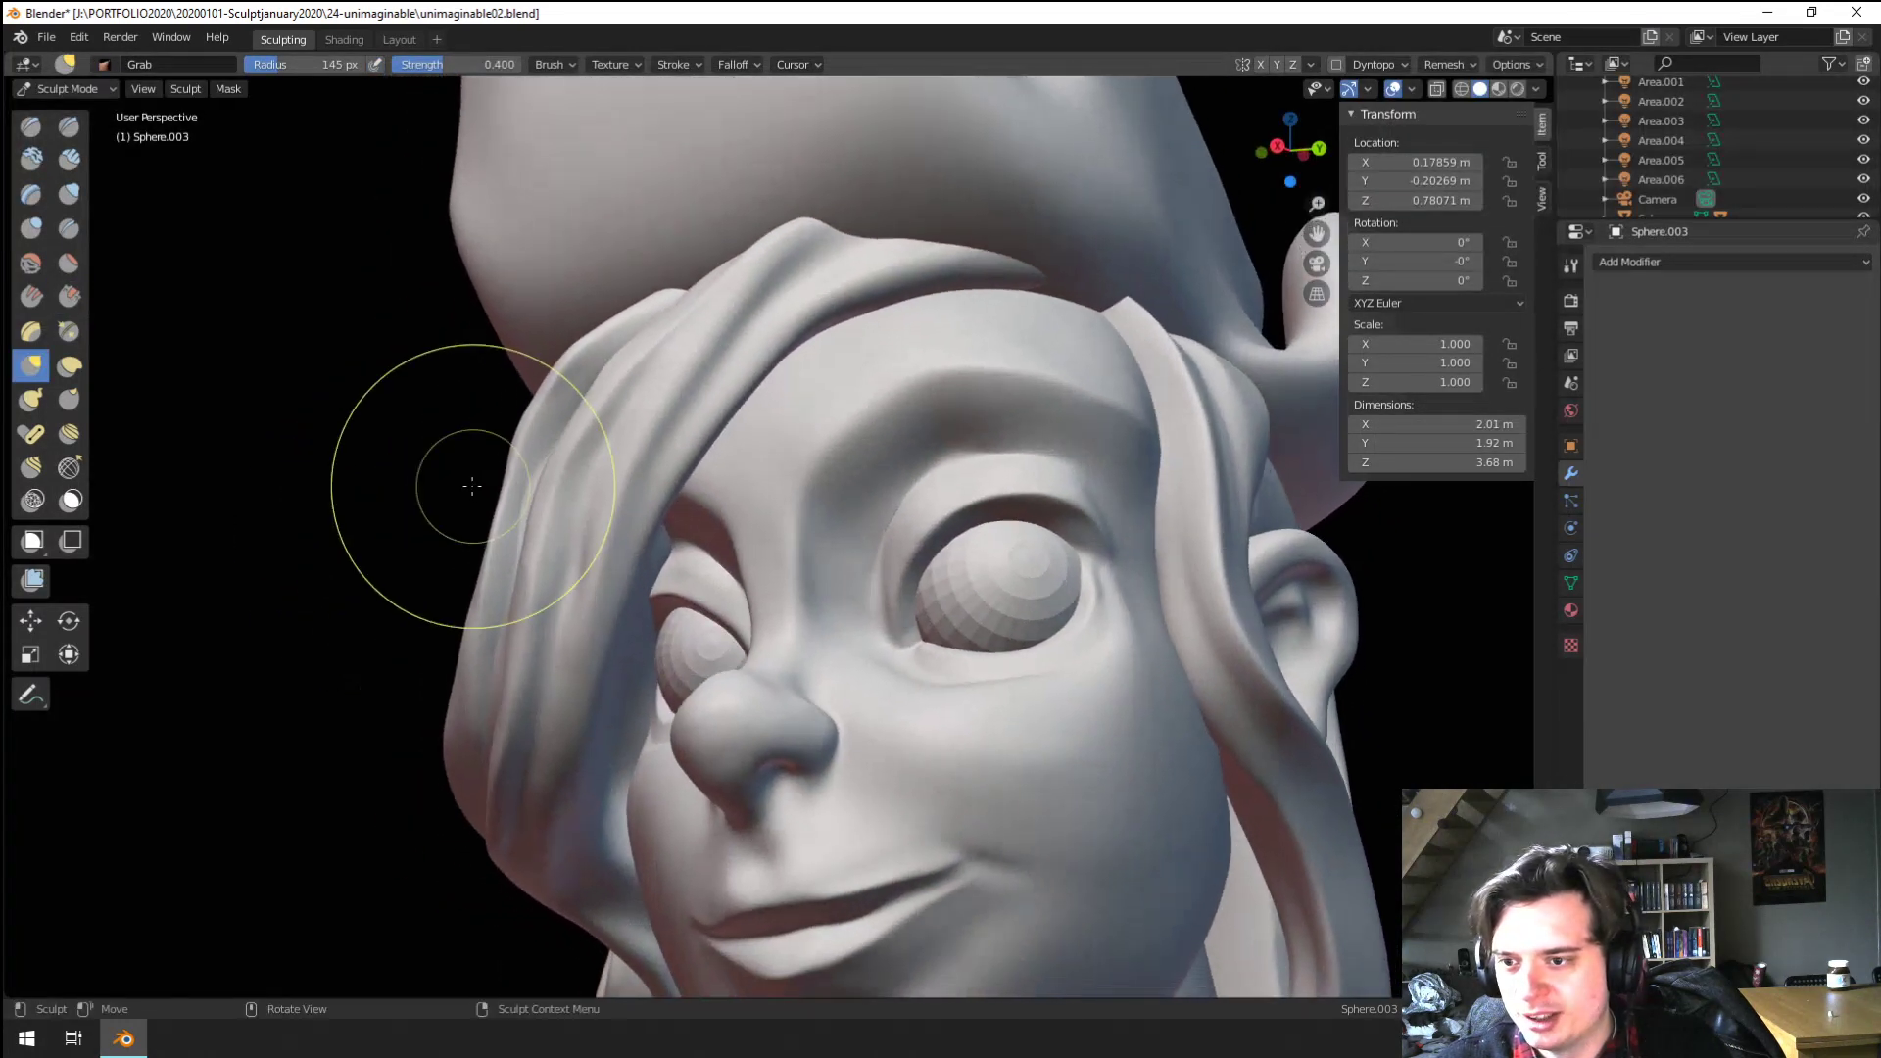
key("f")
left_click(524, 407)
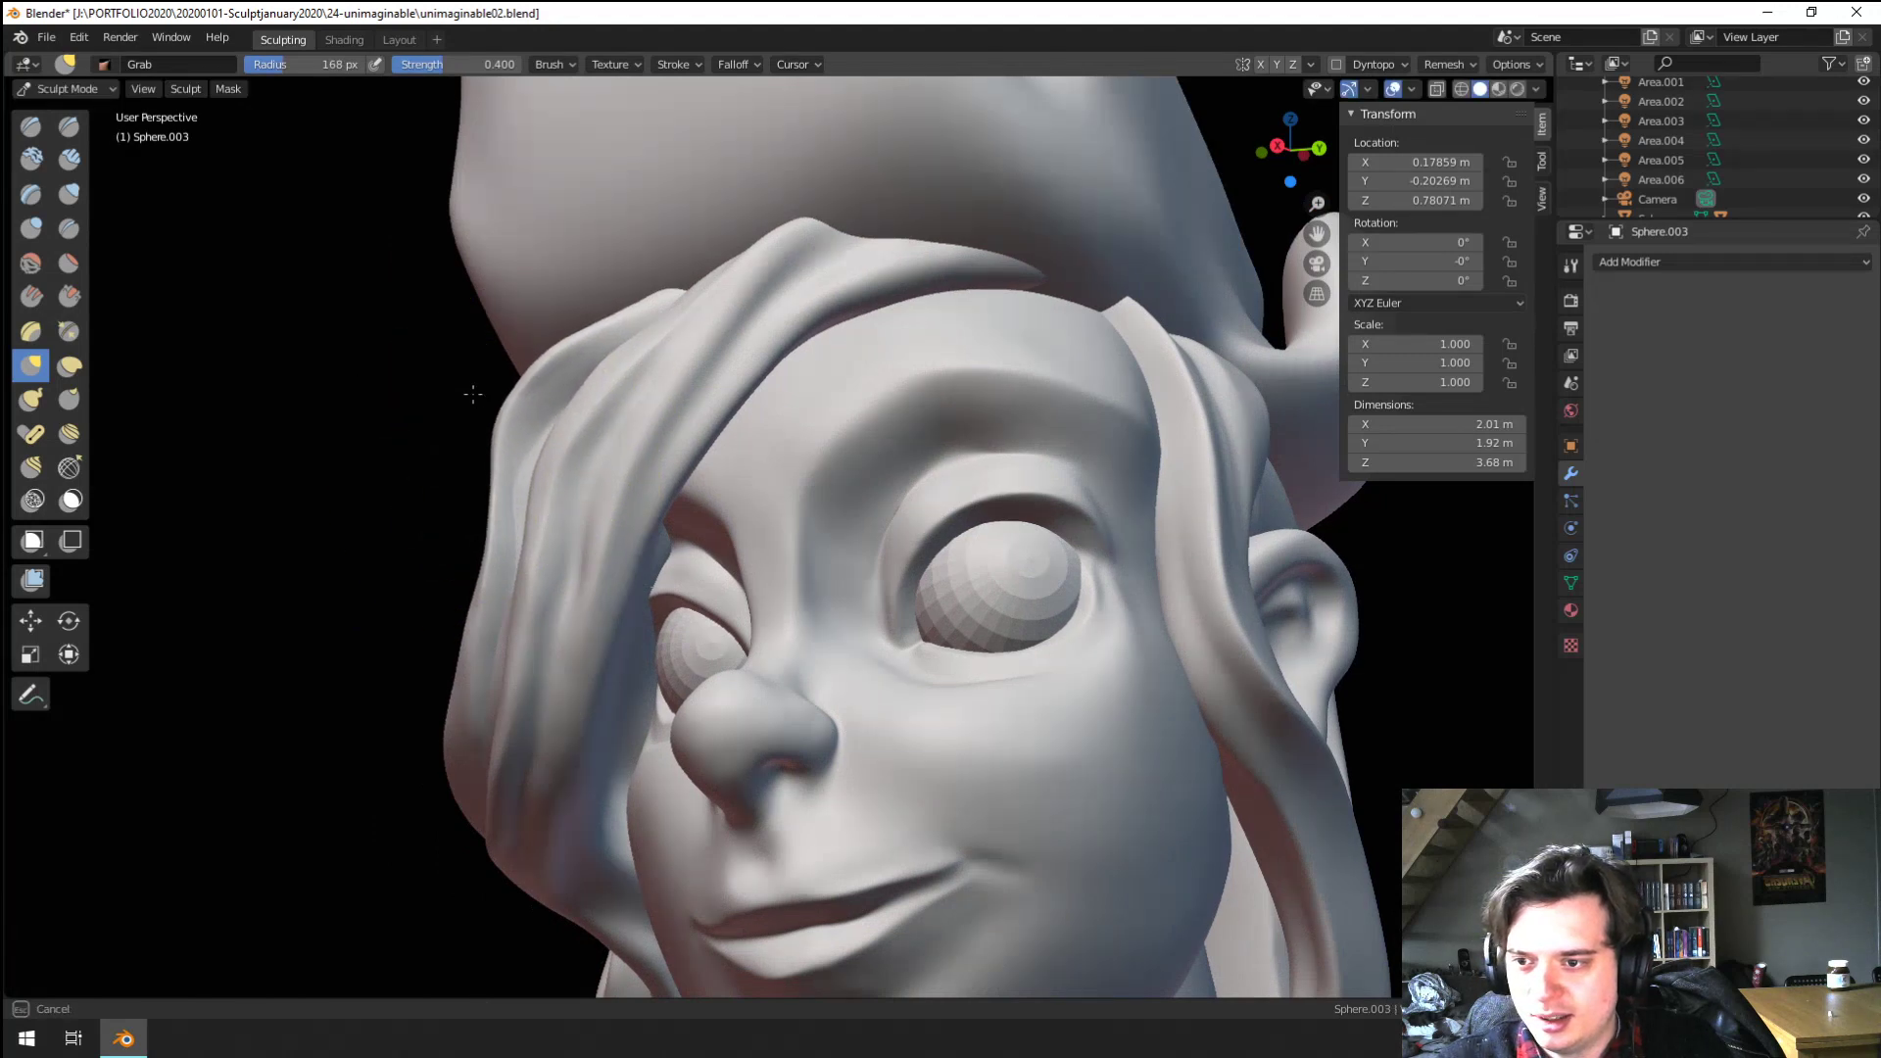
key("f")
left_click(500, 468)
mouse_move(492, 565)
middle_mouse_down()
mouse_move(426, 629)
mouse_move(413, 598)
mouse_move(462, 567)
mouse_move(495, 592)
middle_mouse_up()
key("f")
left_click(403, 537)
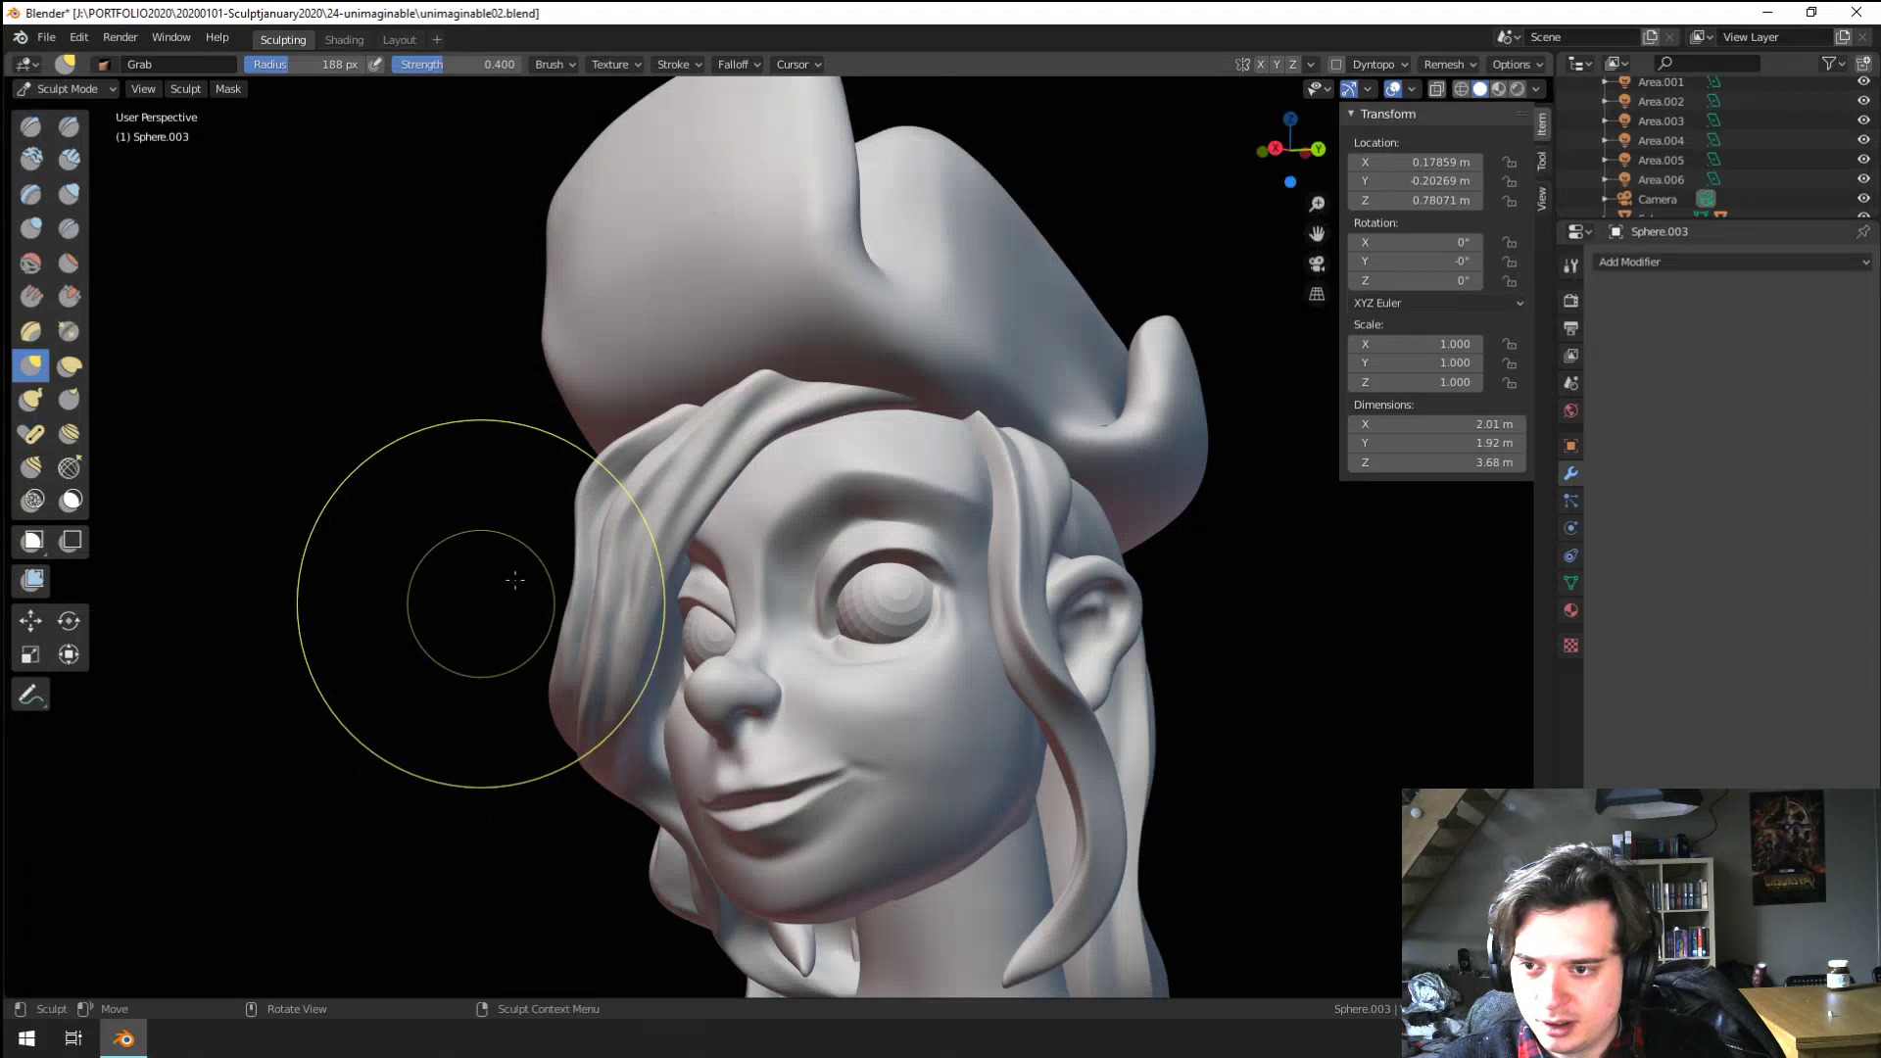
Pull the outer contour of the hair beside the covered eye outward with the Grab brush at 167 px
key("f")
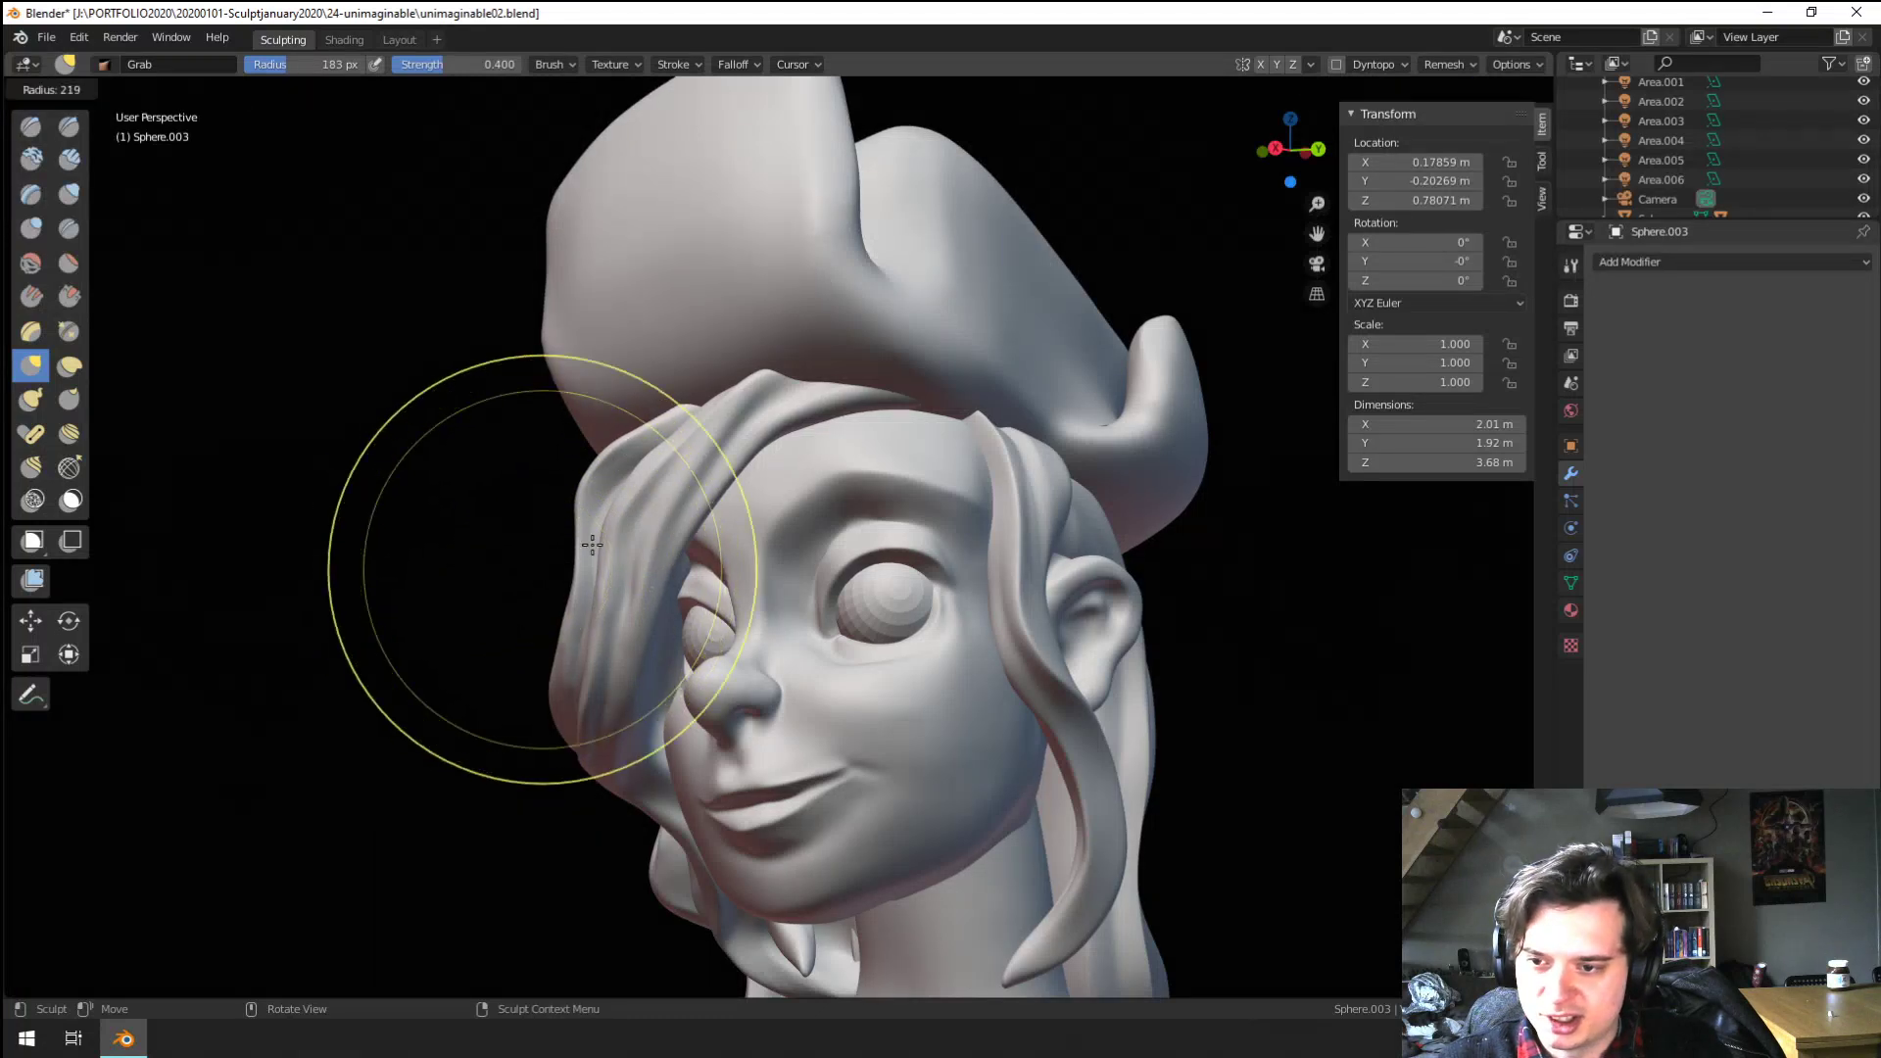
left_click(597, 531)
key("f")
left_click(578, 531)
left_click_drag(621, 530, 574, 534)
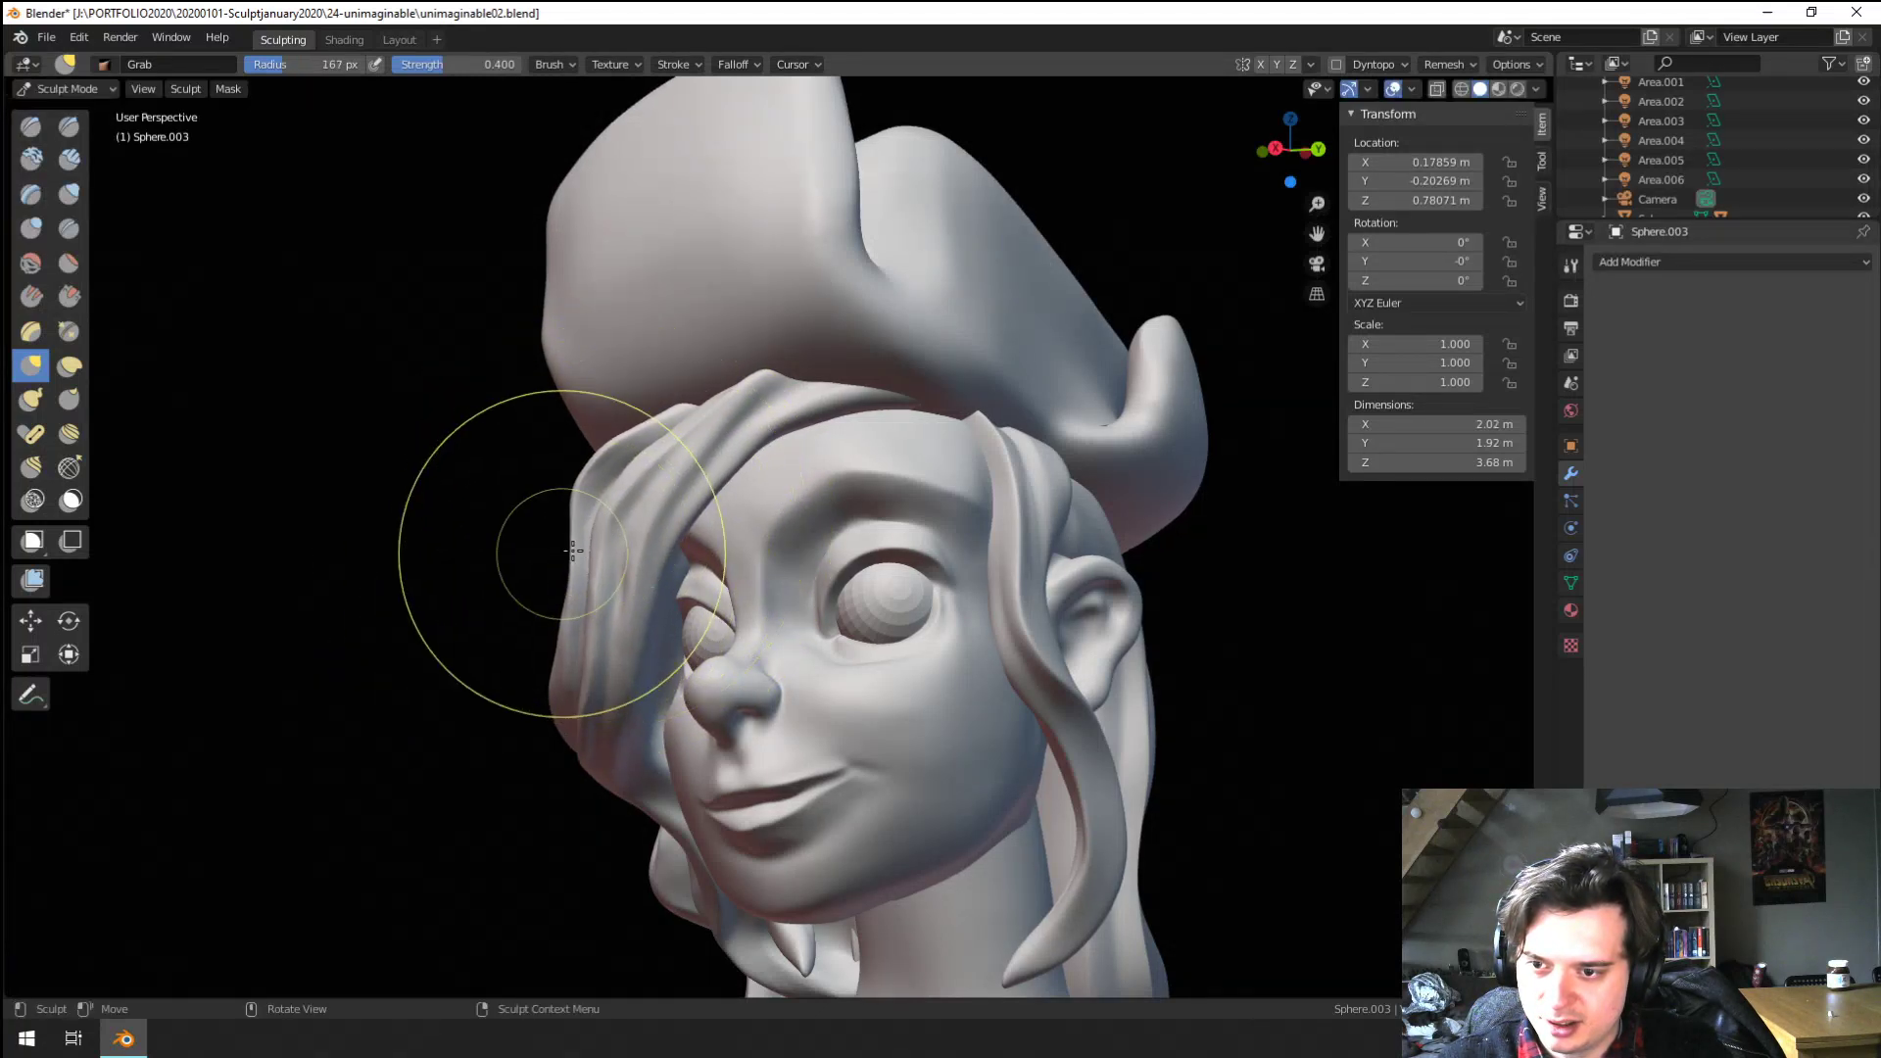
mouse_move(606, 647)
left_mouse_down()
mouse_move(591, 786)
mouse_move(560, 790)
left_mouse_up()
Adjust the hair silhouette around the lower bend of the front lock with Grab strokes, finishing at a 202 px radius
scroll(540, 792, "down", 1)
key("f")
left_click(578, 769)
left_click_drag(649, 712, 629, 730)
key("f")
left_click(648, 729)
left_click_drag(621, 591, 639, 595)
Crease the underside of the front strand down toward its bend with the Crease brush, reducing the radius to 60 px
scroll(618, 667, "down", 1)
mouse_move(619, 668)
middle_mouse_down()
mouse_move(734, 474)
mouse_move(748, 483)
mouse_move(737, 446)
middle_mouse_up()
scroll(686, 564, "up", 3)
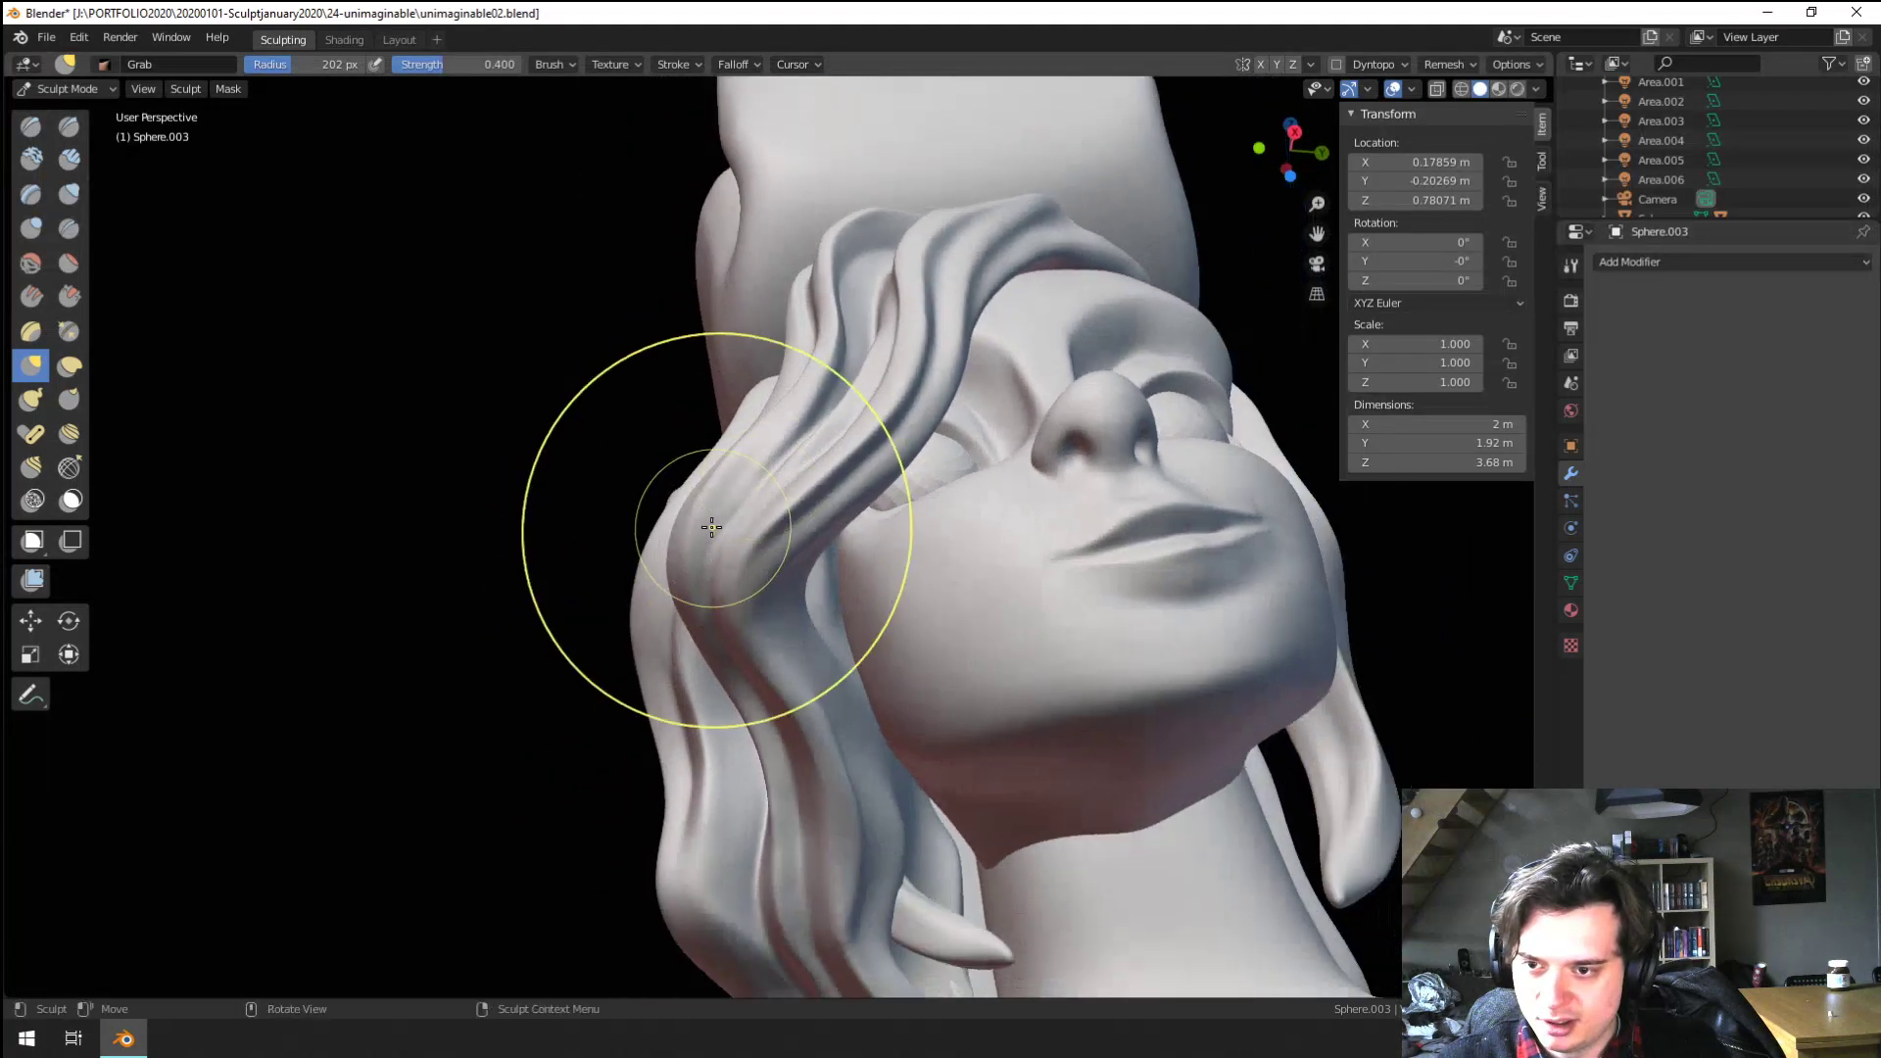
scroll(711, 527, "up", 2)
left_click(68, 228)
scroll(716, 570, "up", 3)
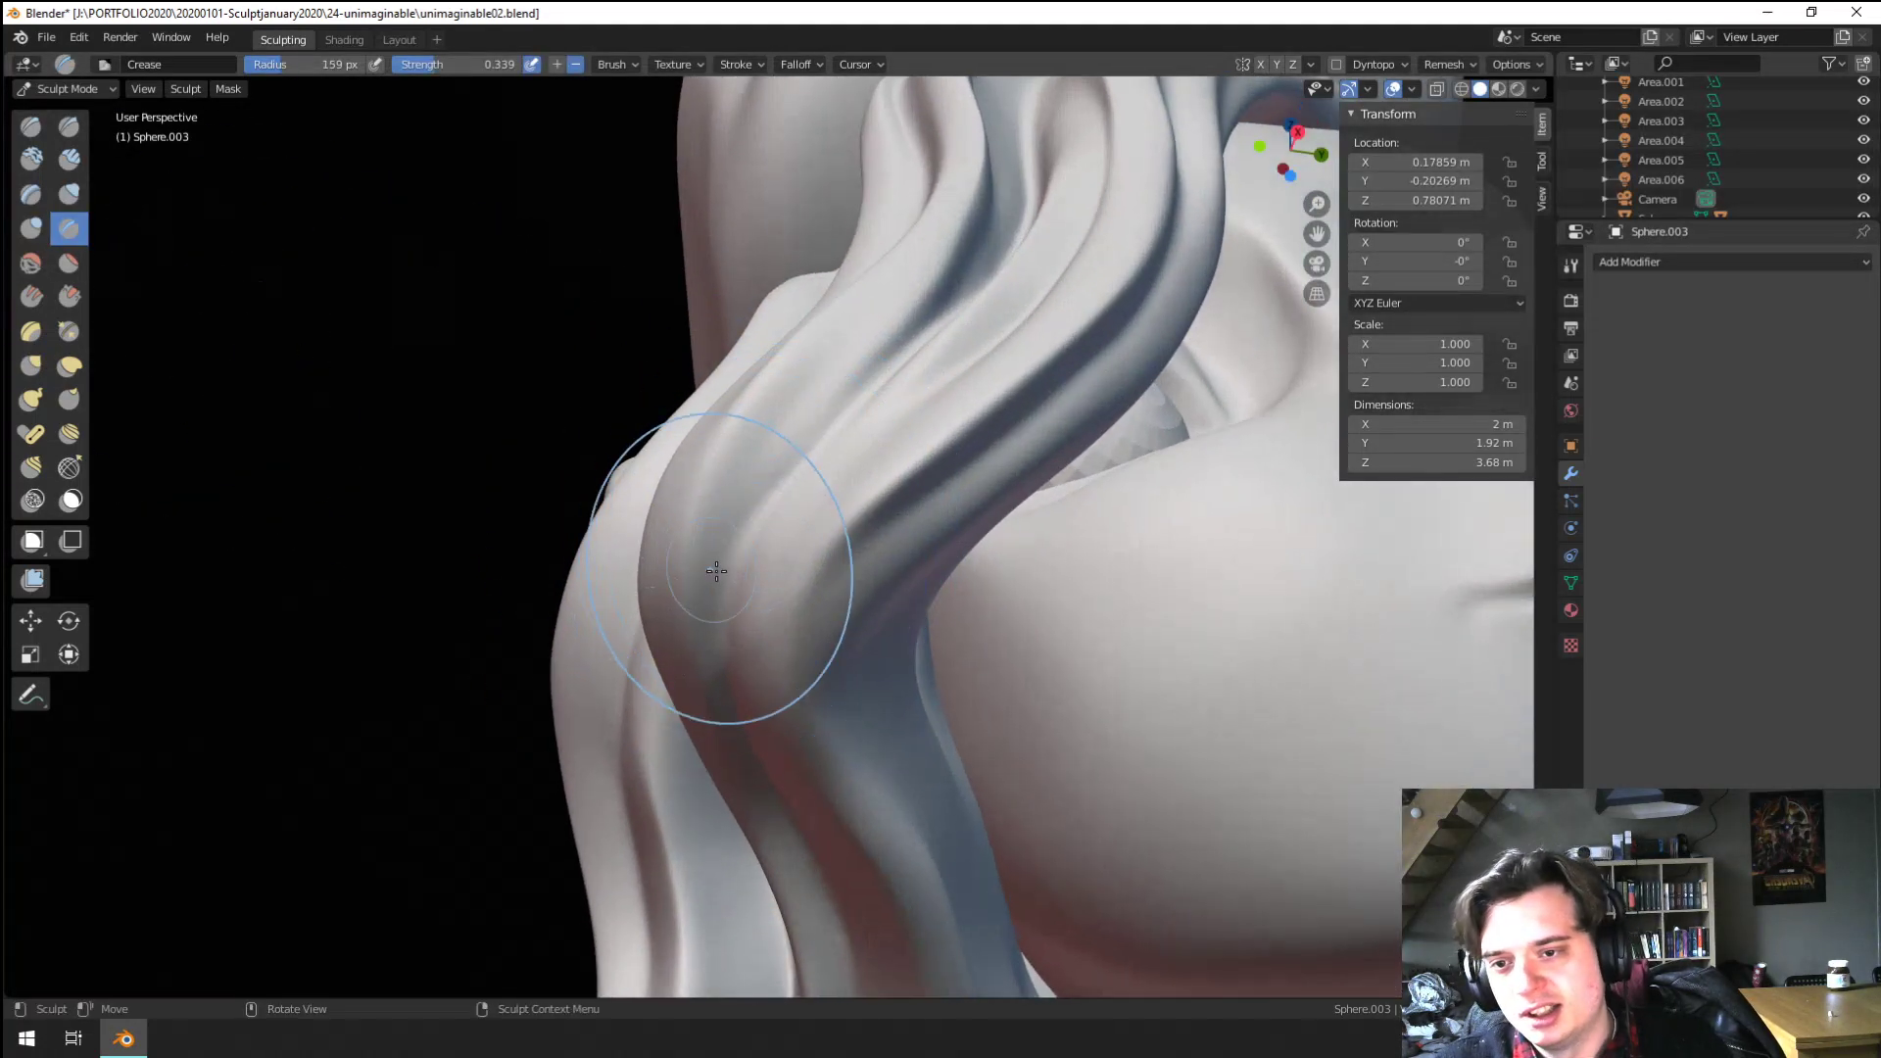
key("f")
left_click(705, 553)
mouse_move(852, 425)
middle_mouse_down()
mouse_move(760, 550)
mouse_move(705, 698)
middle_mouse_up()
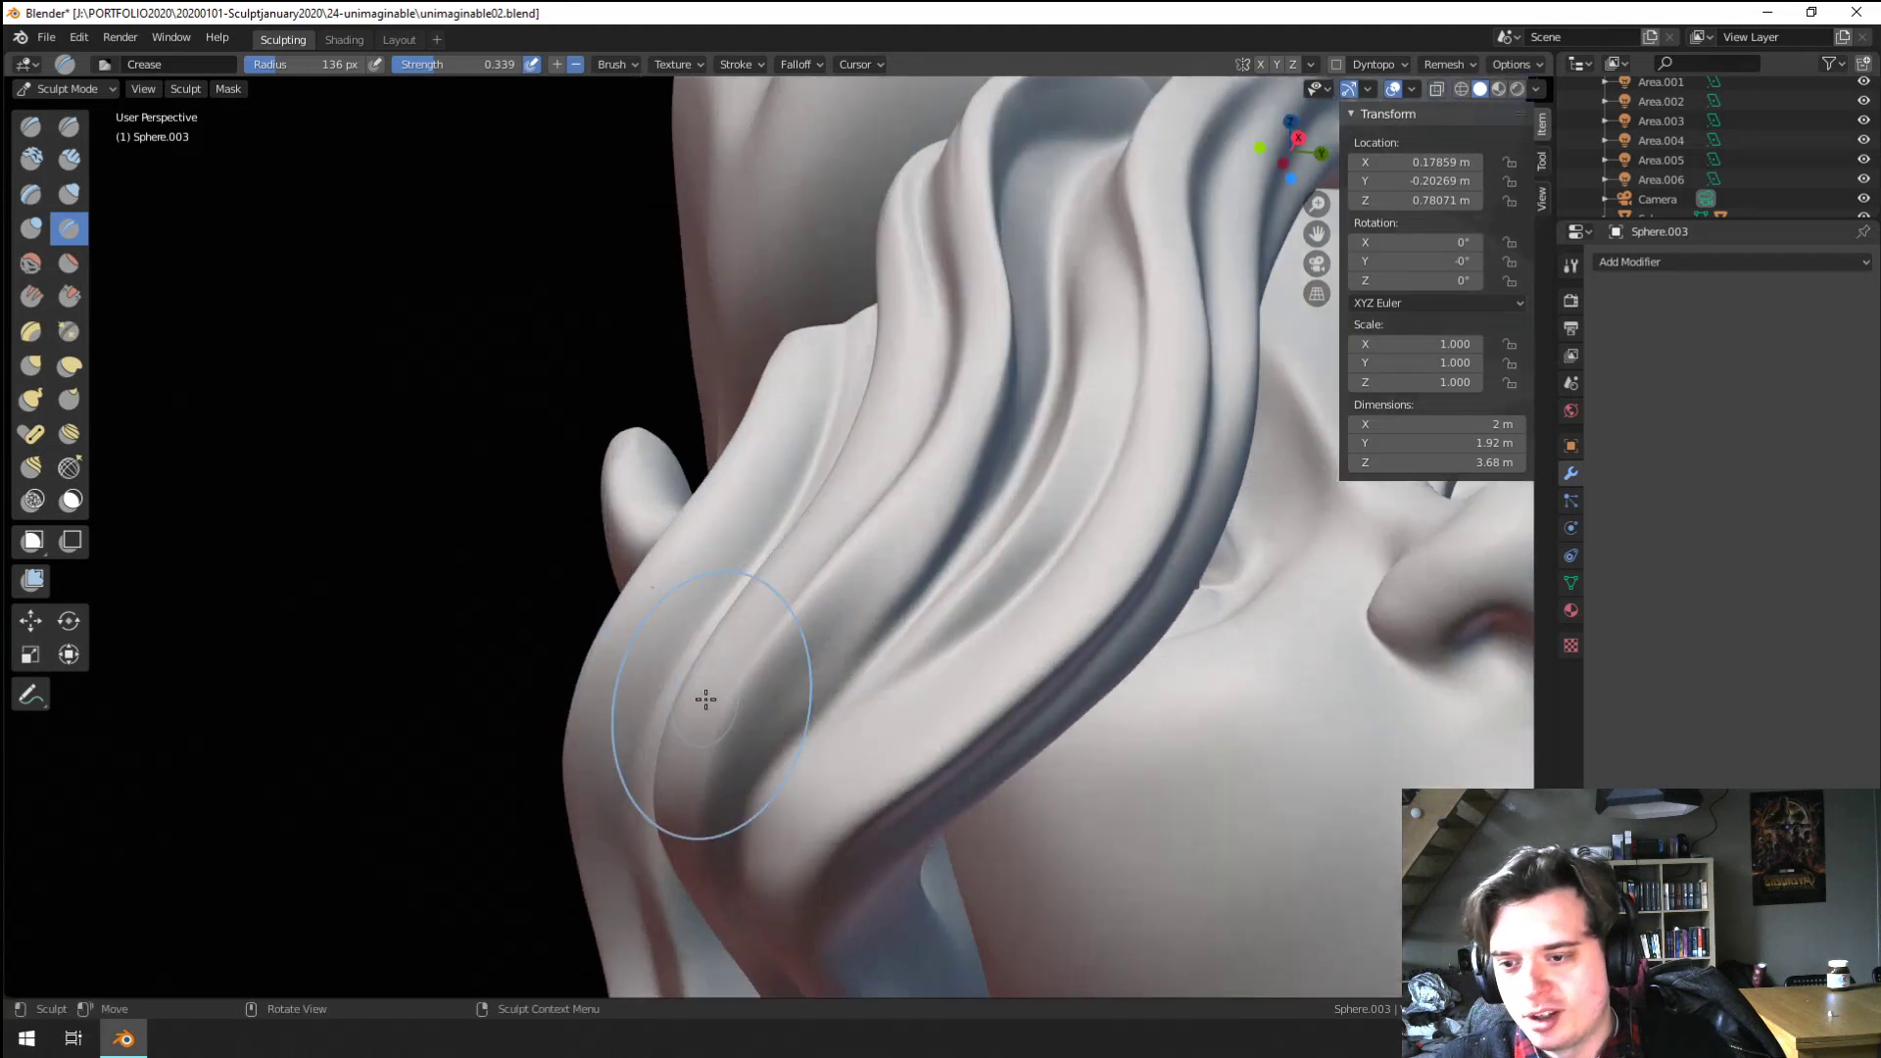
middle_click_drag(674, 840, 710, 708)
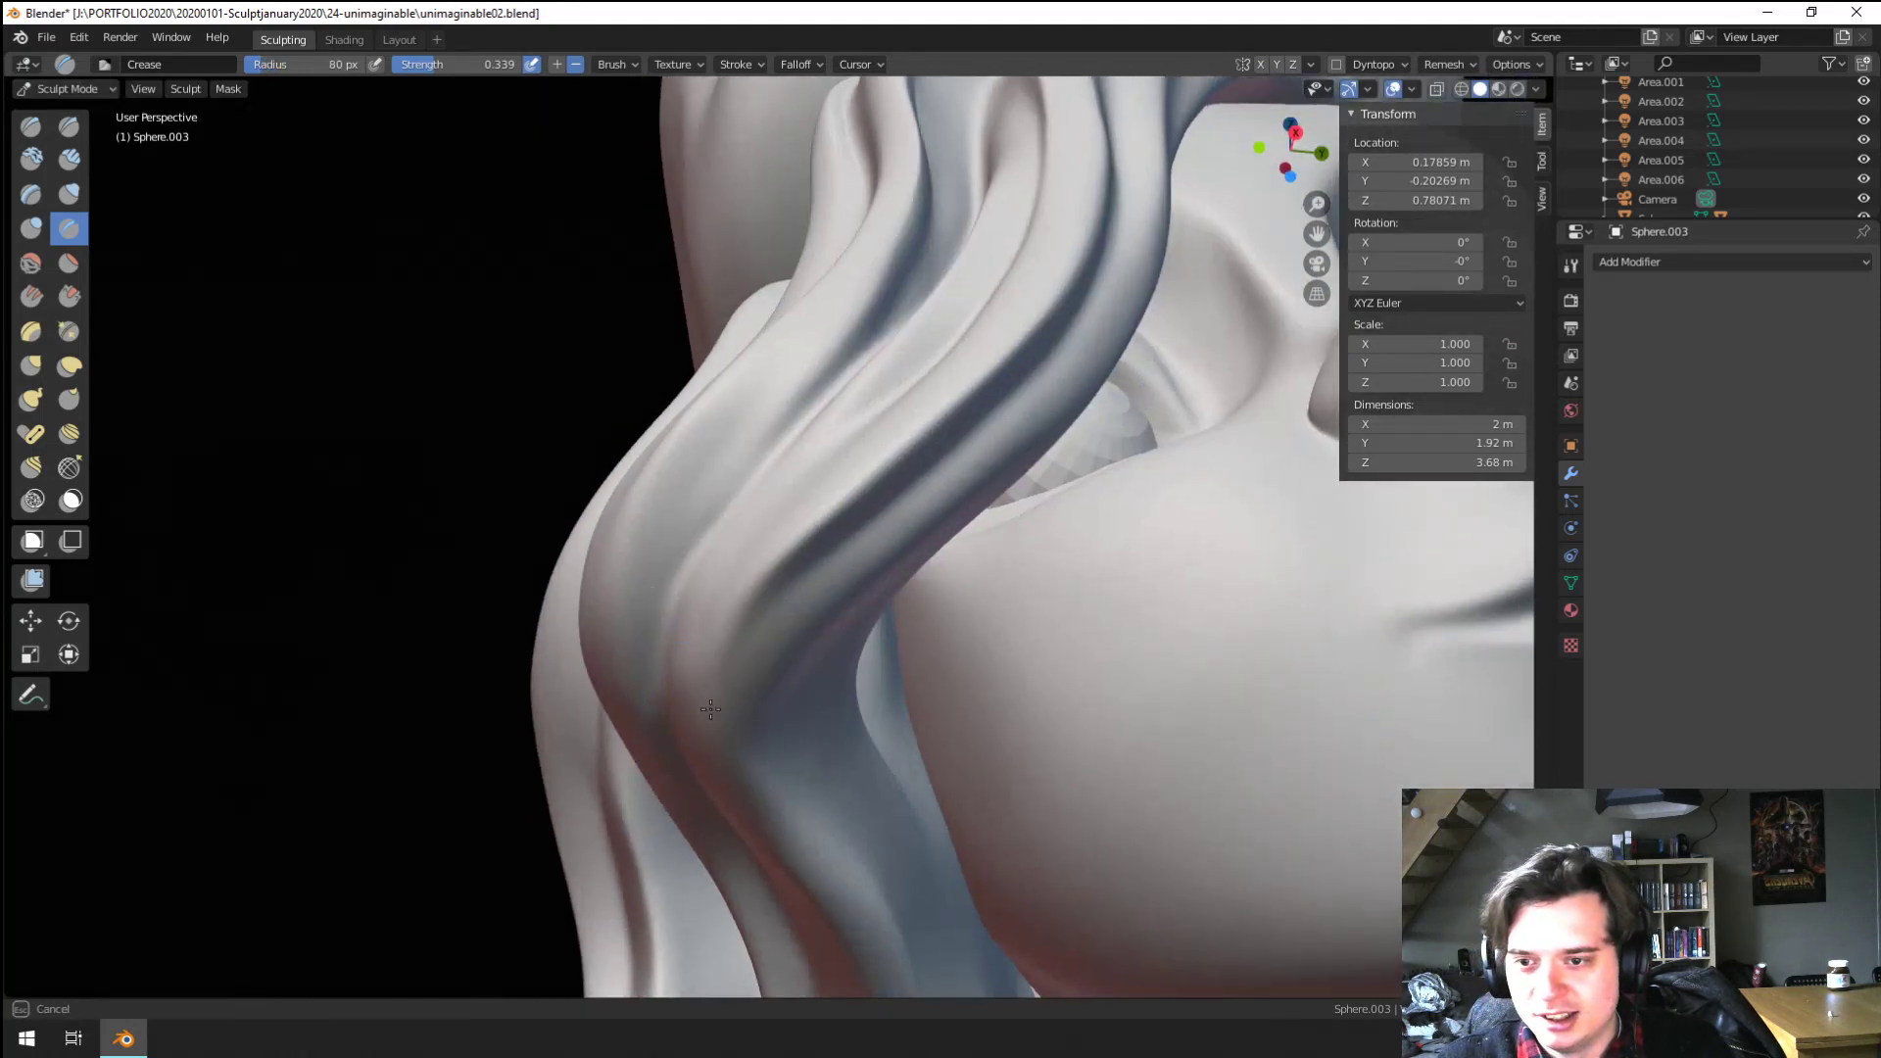
key("f")
left_click(815, 655)
left_click_drag(874, 560, 770, 779)
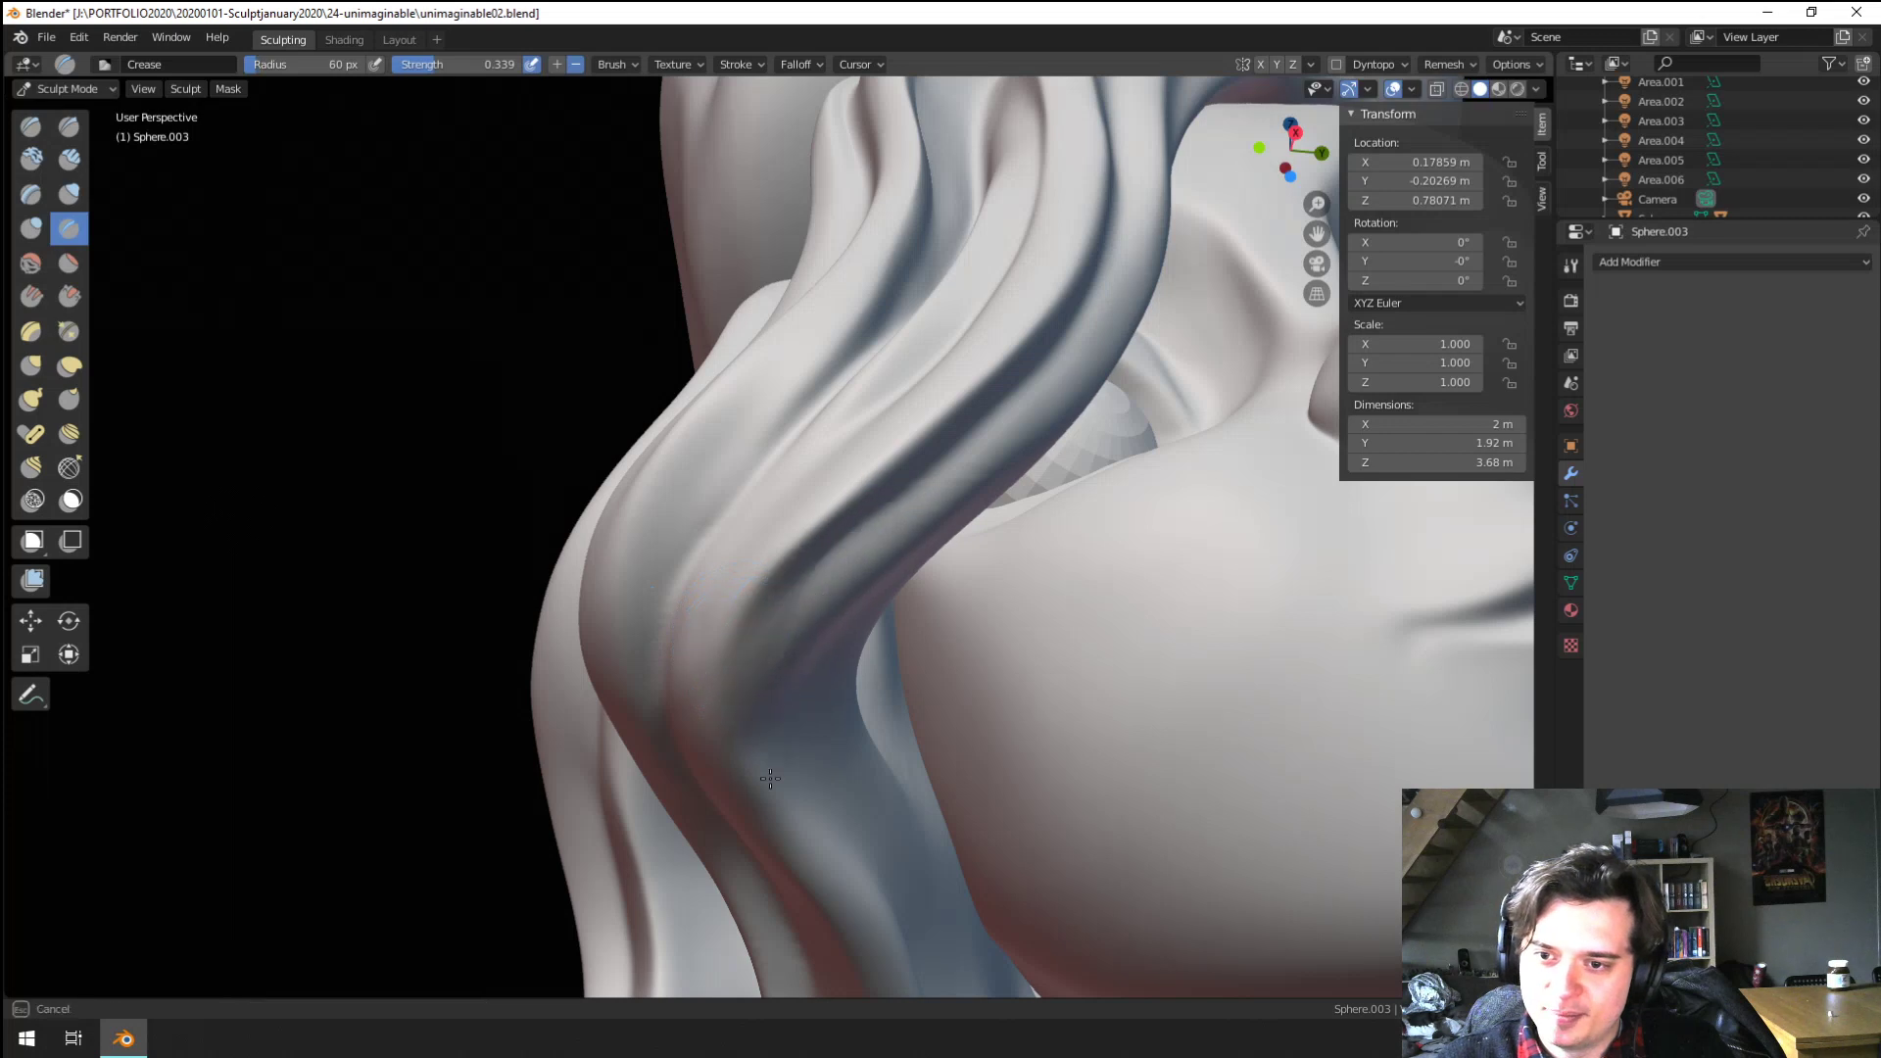
left_click_drag(783, 609, 750, 674)
Carve a groove around the inner side of the front lock's bend with the Crease brush at 89 px and 77 px
mouse_move(759, 651)
middle_mouse_down()
mouse_move(705, 588)
mouse_move(651, 566)
middle_mouse_up()
key("f")
left_click(673, 561)
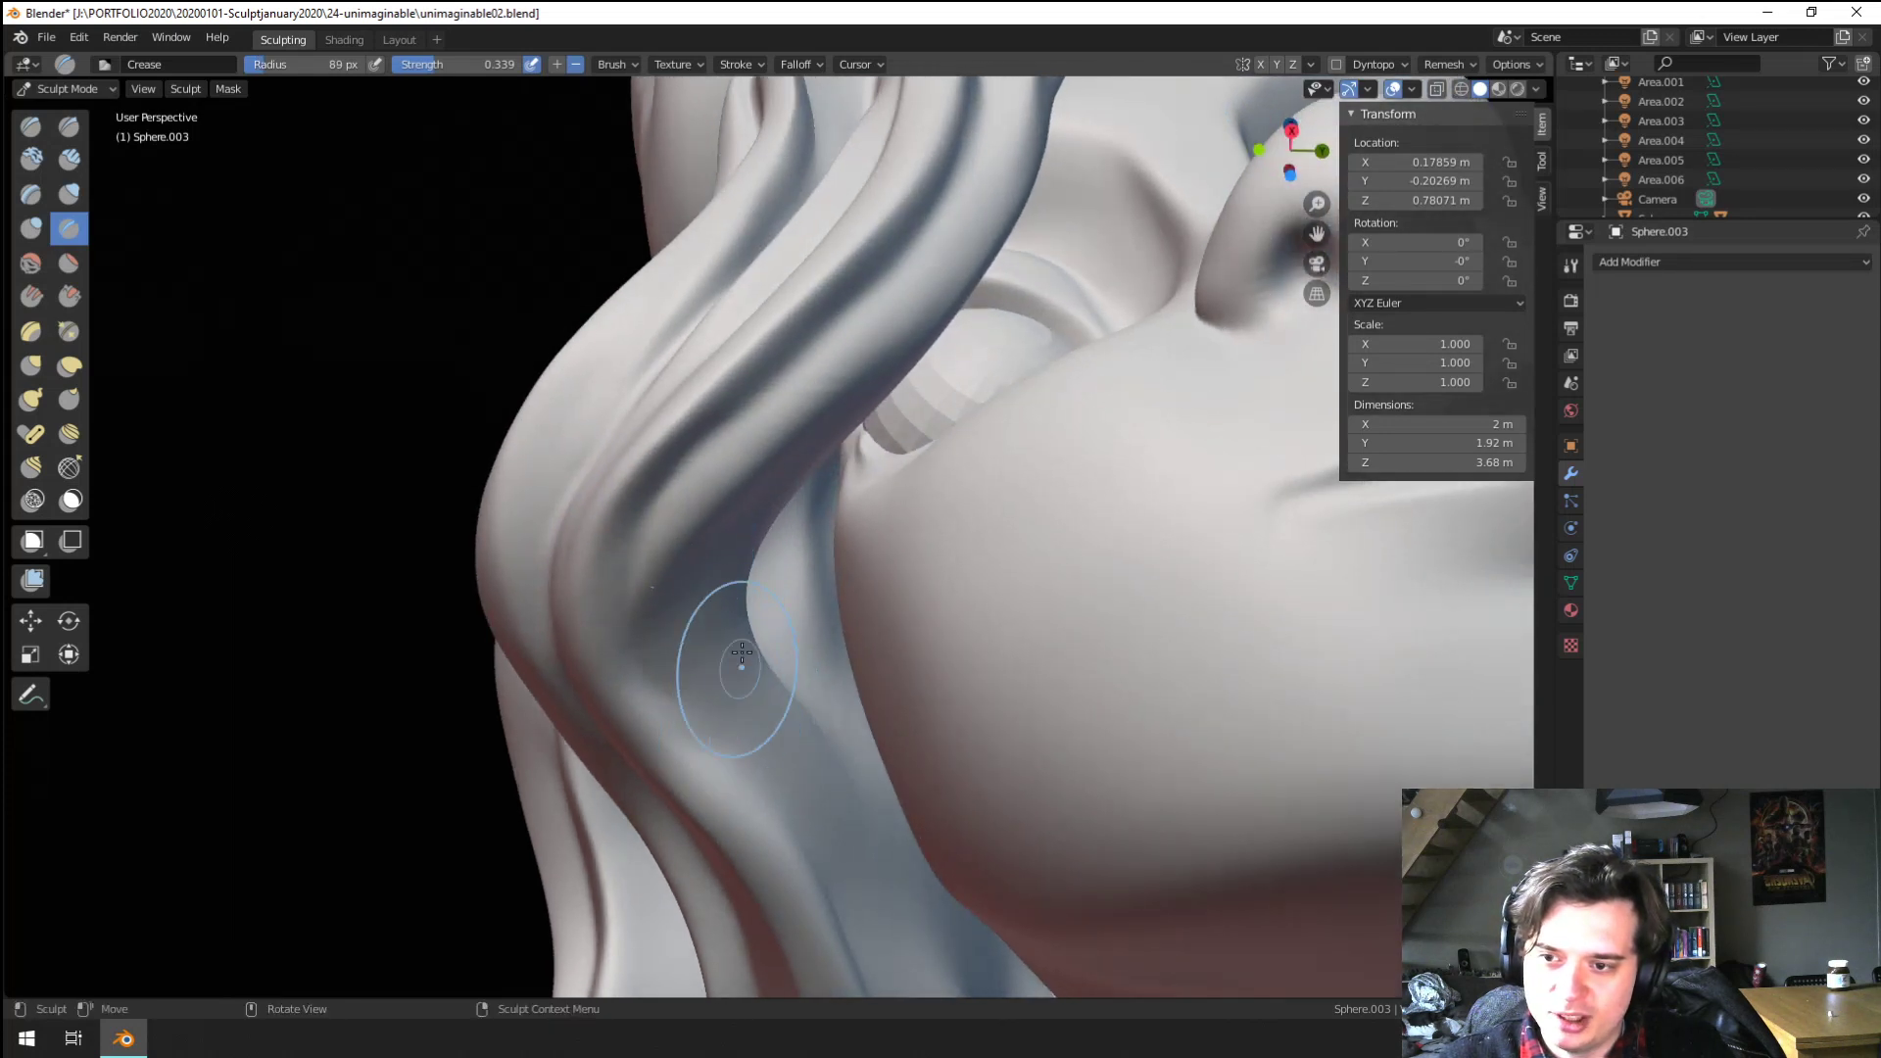
left_click_drag(742, 653, 722, 703)
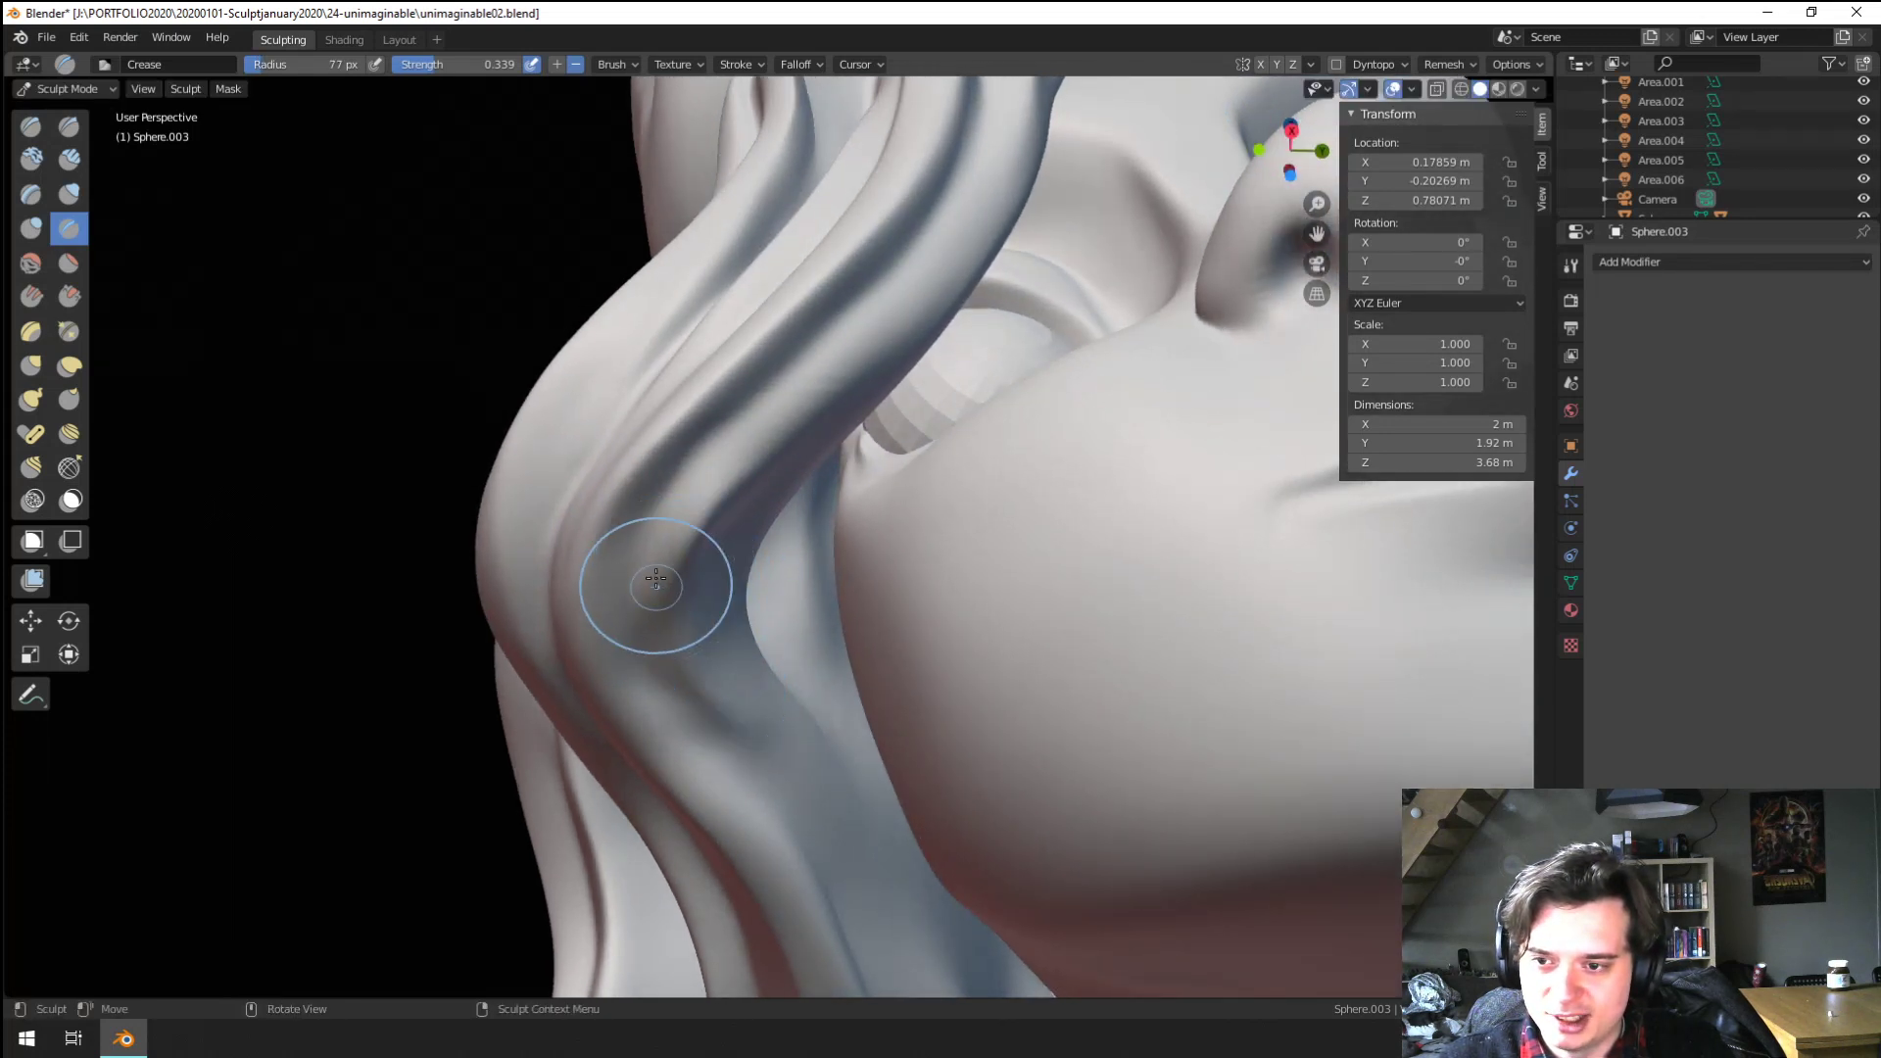
left_click_drag(655, 579, 726, 726)
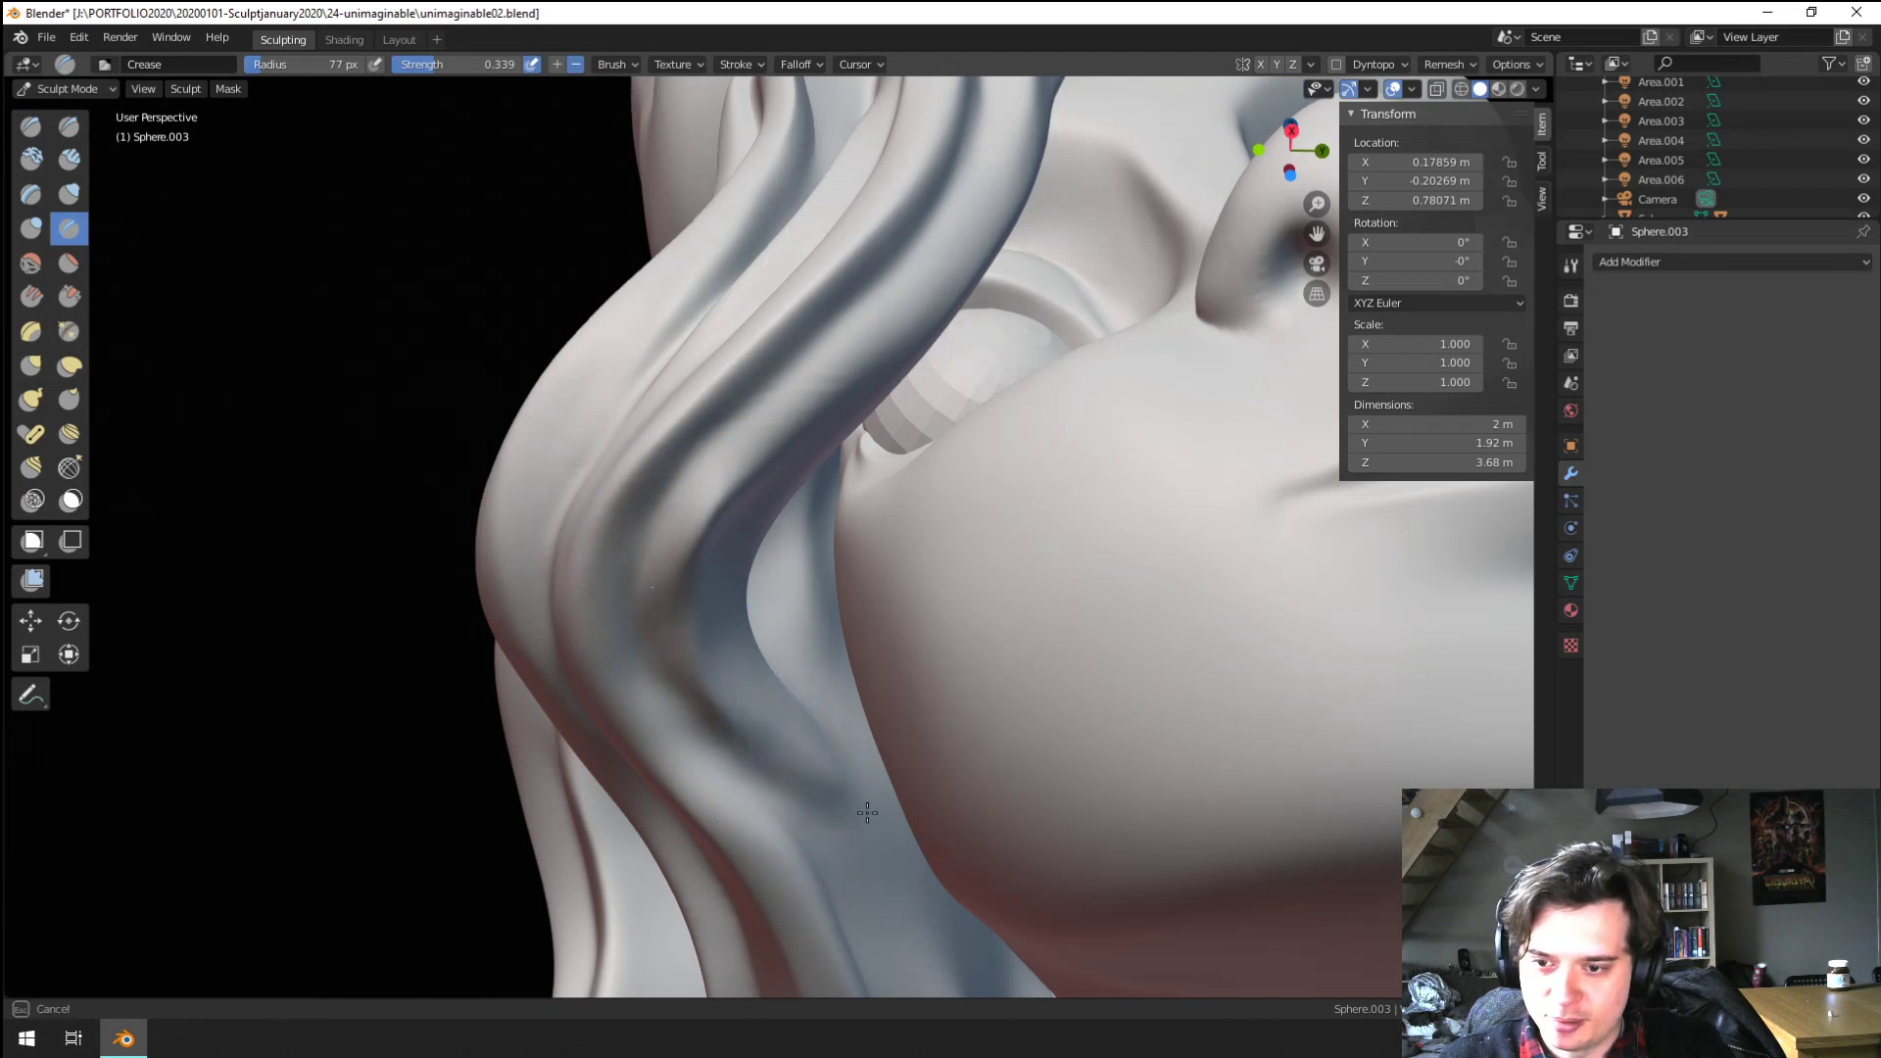
Deepen and extend the groove below the front lock's bend with the Crease brush at 57 px and 43 px
middle_click_drag(886, 867, 774, 799)
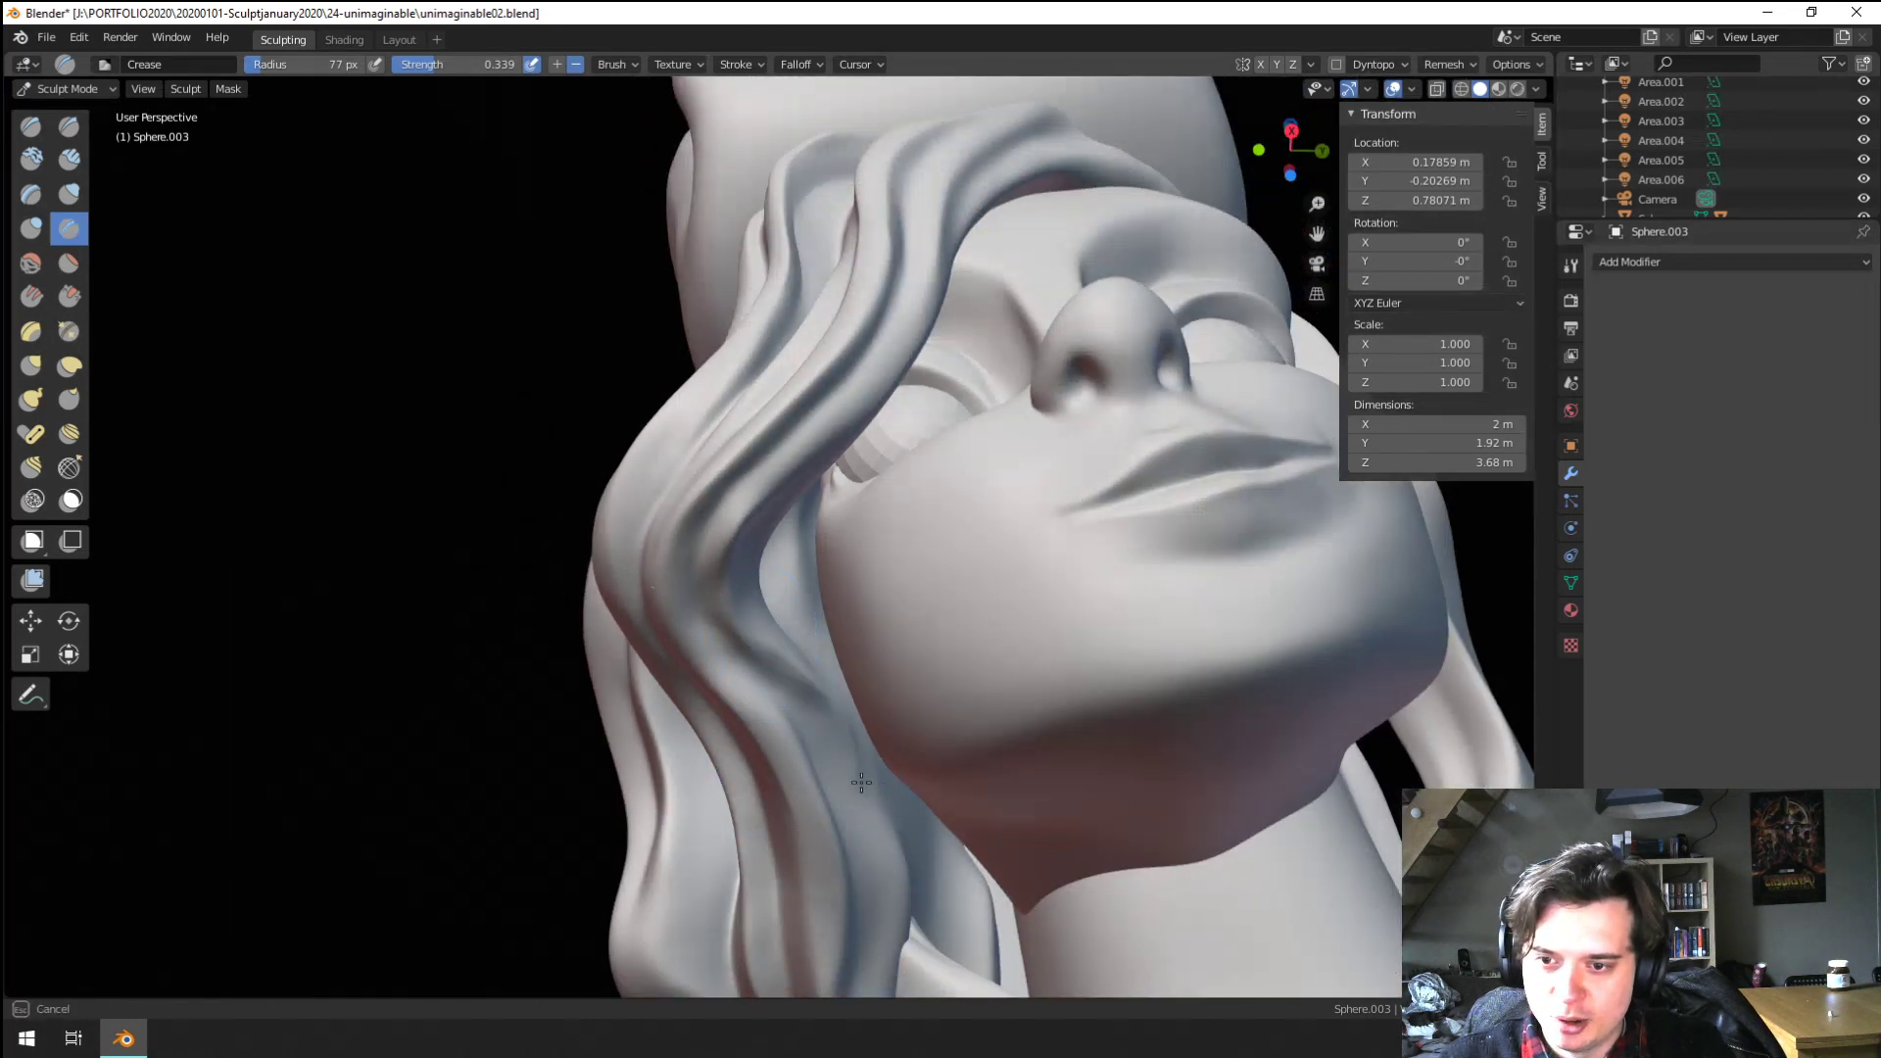
key("f")
left_click(723, 651)
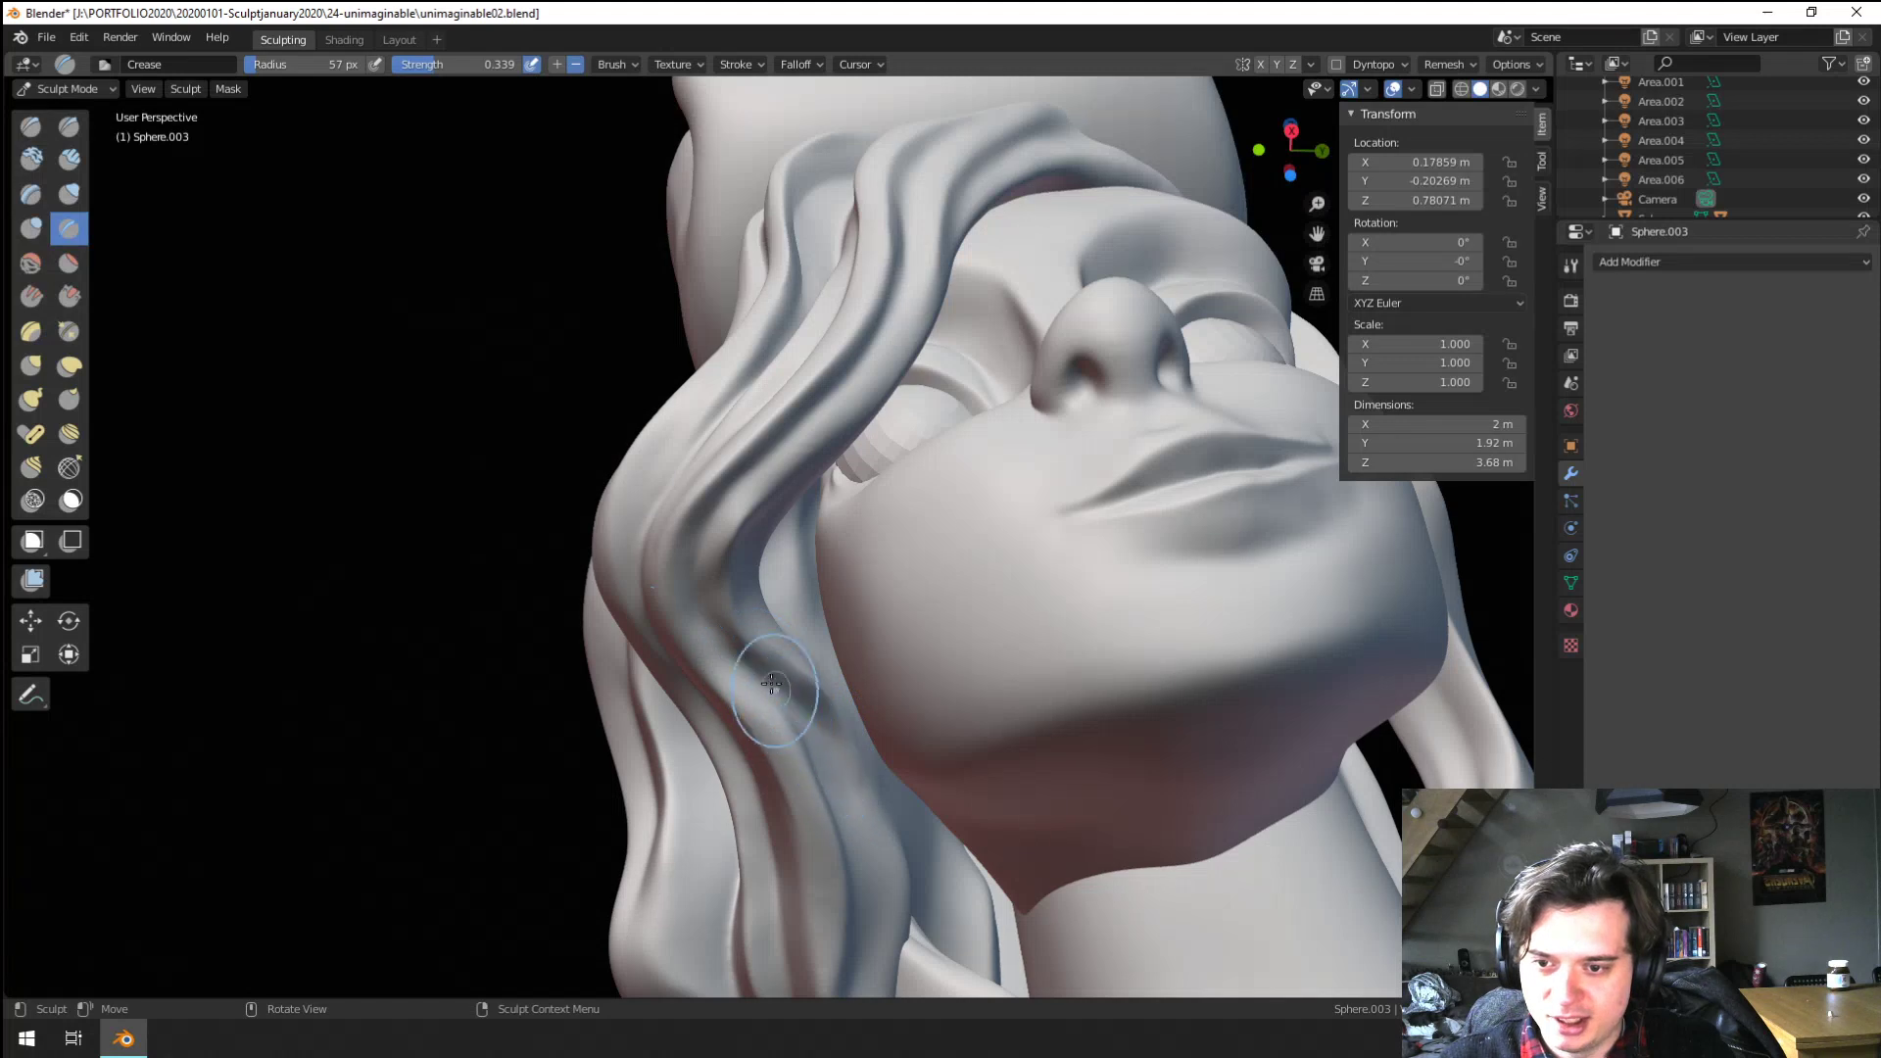
left_click_drag(738, 634, 828, 720)
key("f")
left_click(795, 642)
left_click_drag(723, 580, 827, 696)
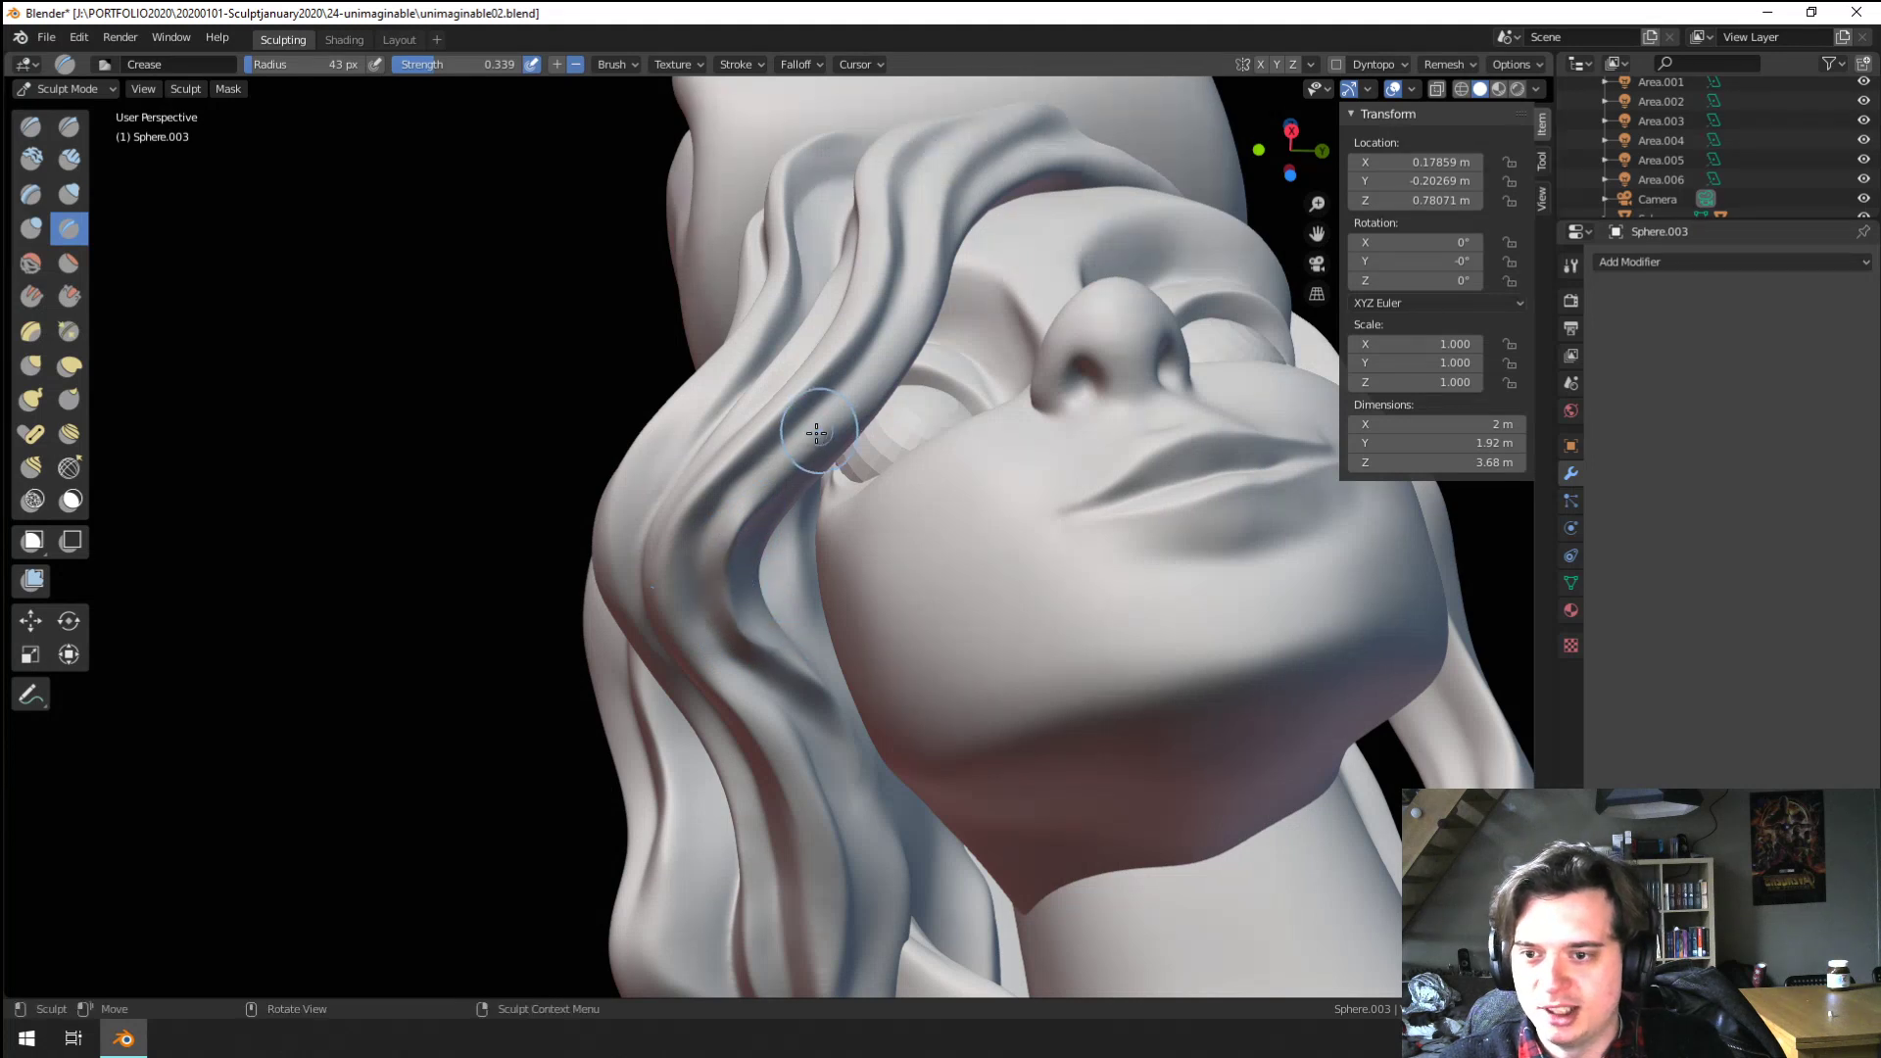
Soften the creased notch on the inner side of the front lock with the Scrape/Peaks brush at 75 px
middle_click_drag(706, 596, 792, 586)
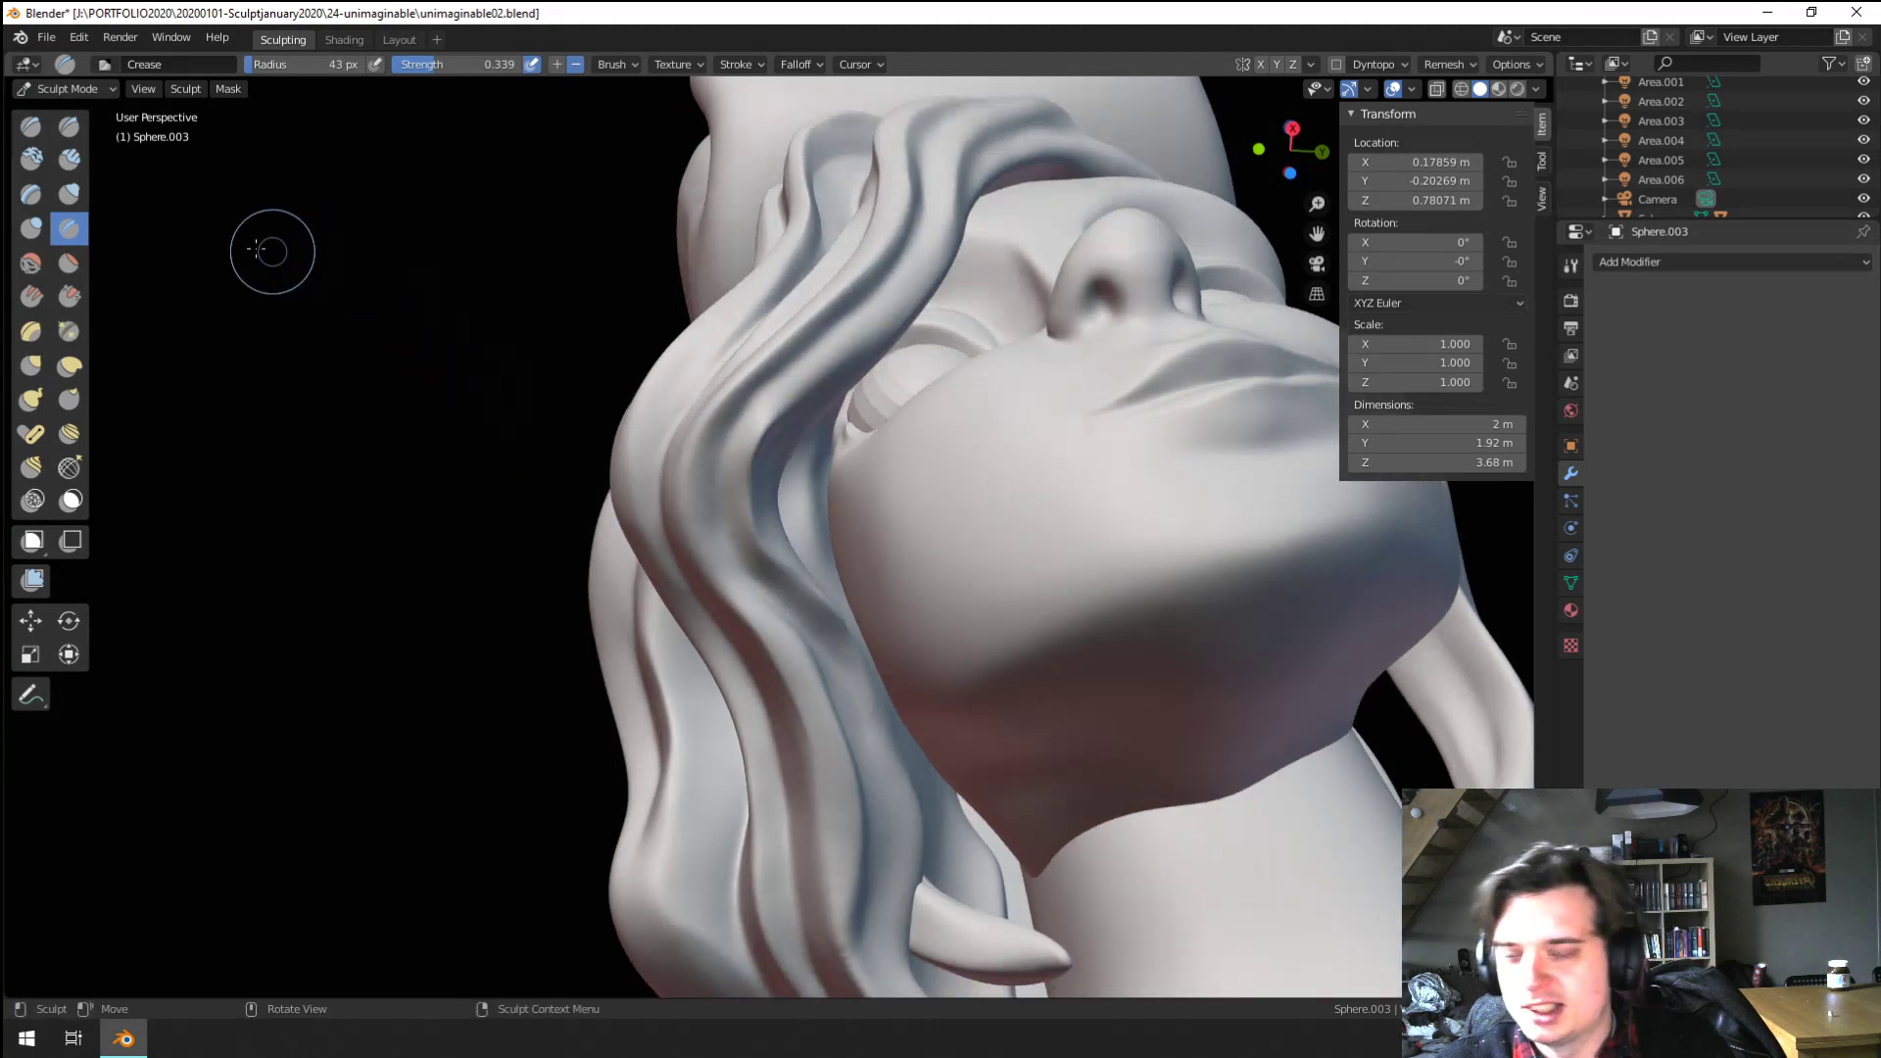
left_click(68, 293)
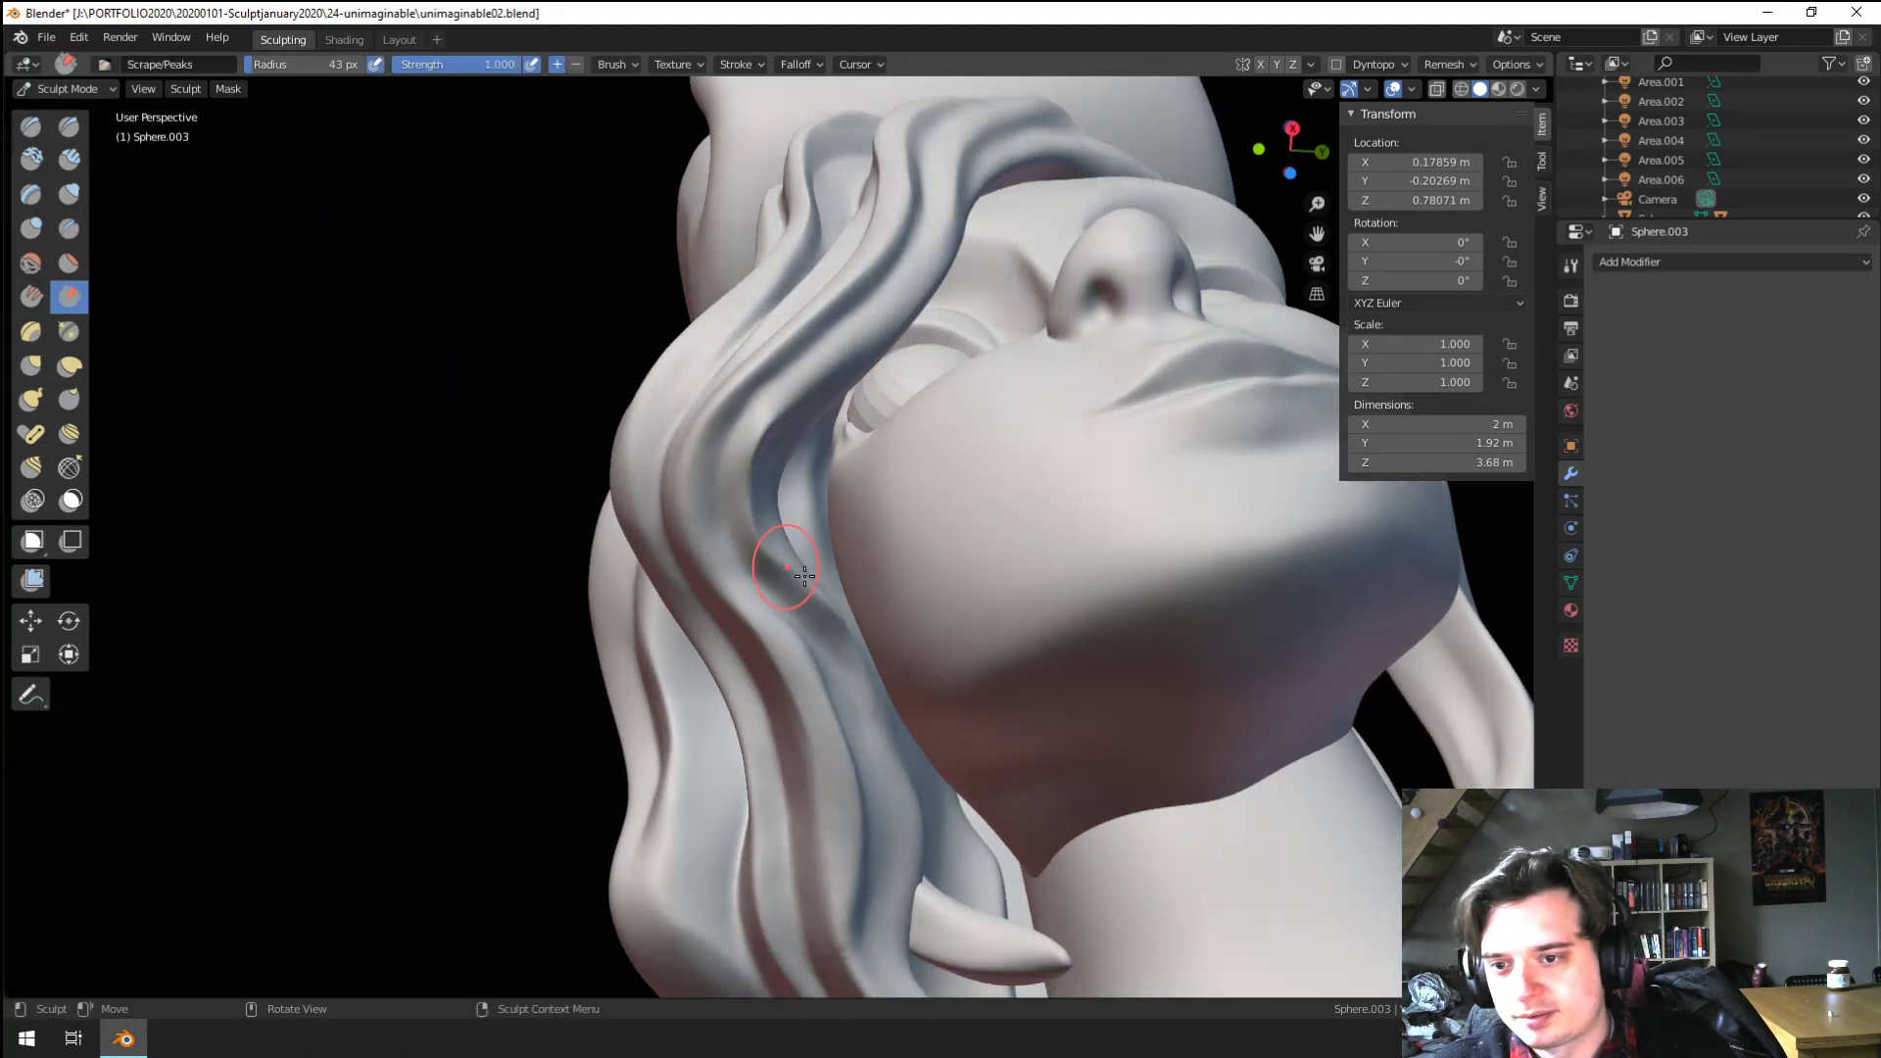
key("f")
left_click(834, 643)
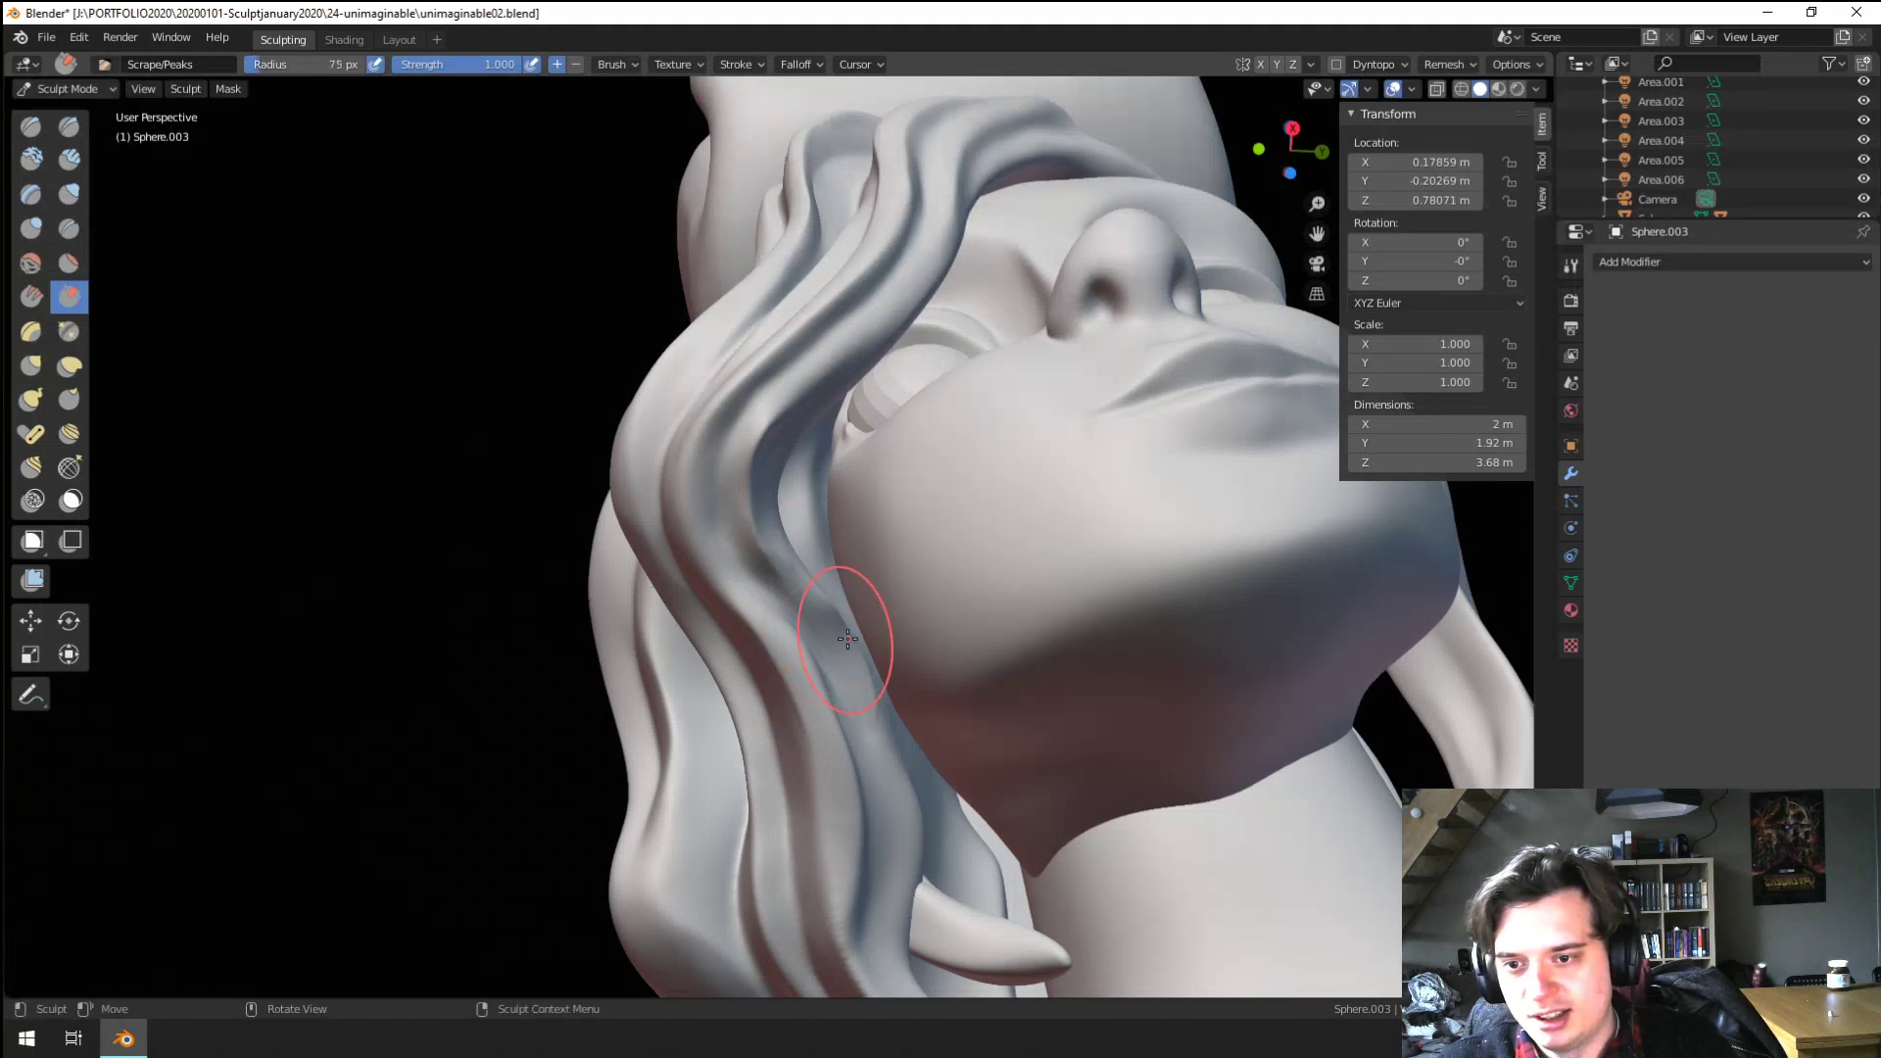
Adjust the inner edge of the front lock beside the jaw with the Grab brush at 107 px
key("g")
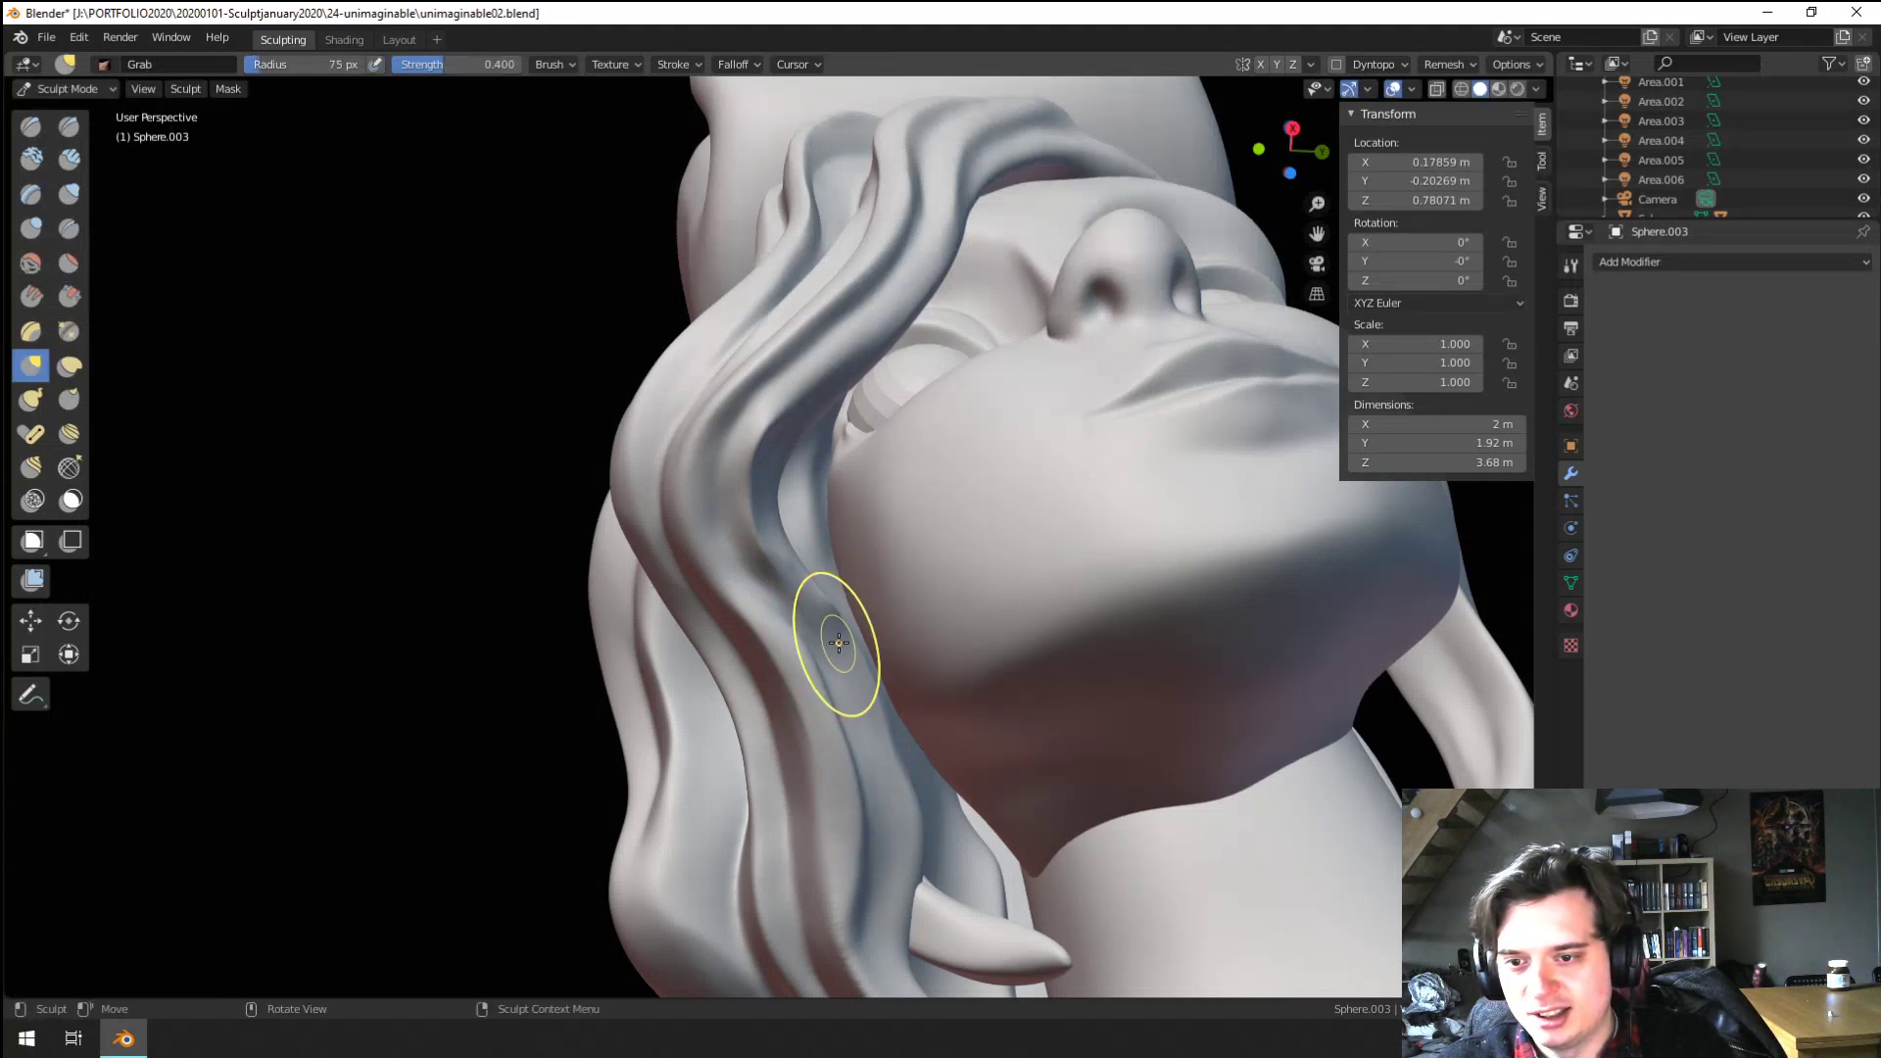
key("f")
left_click(889, 637)
key("f")
mouse_move(872, 628)
middle_mouse_down()
mouse_move(980, 632)
mouse_move(840, 672)
mouse_move(822, 622)
middle_mouse_up()
left_click(1023, 646)
left_click_drag(822, 622, 825, 619)
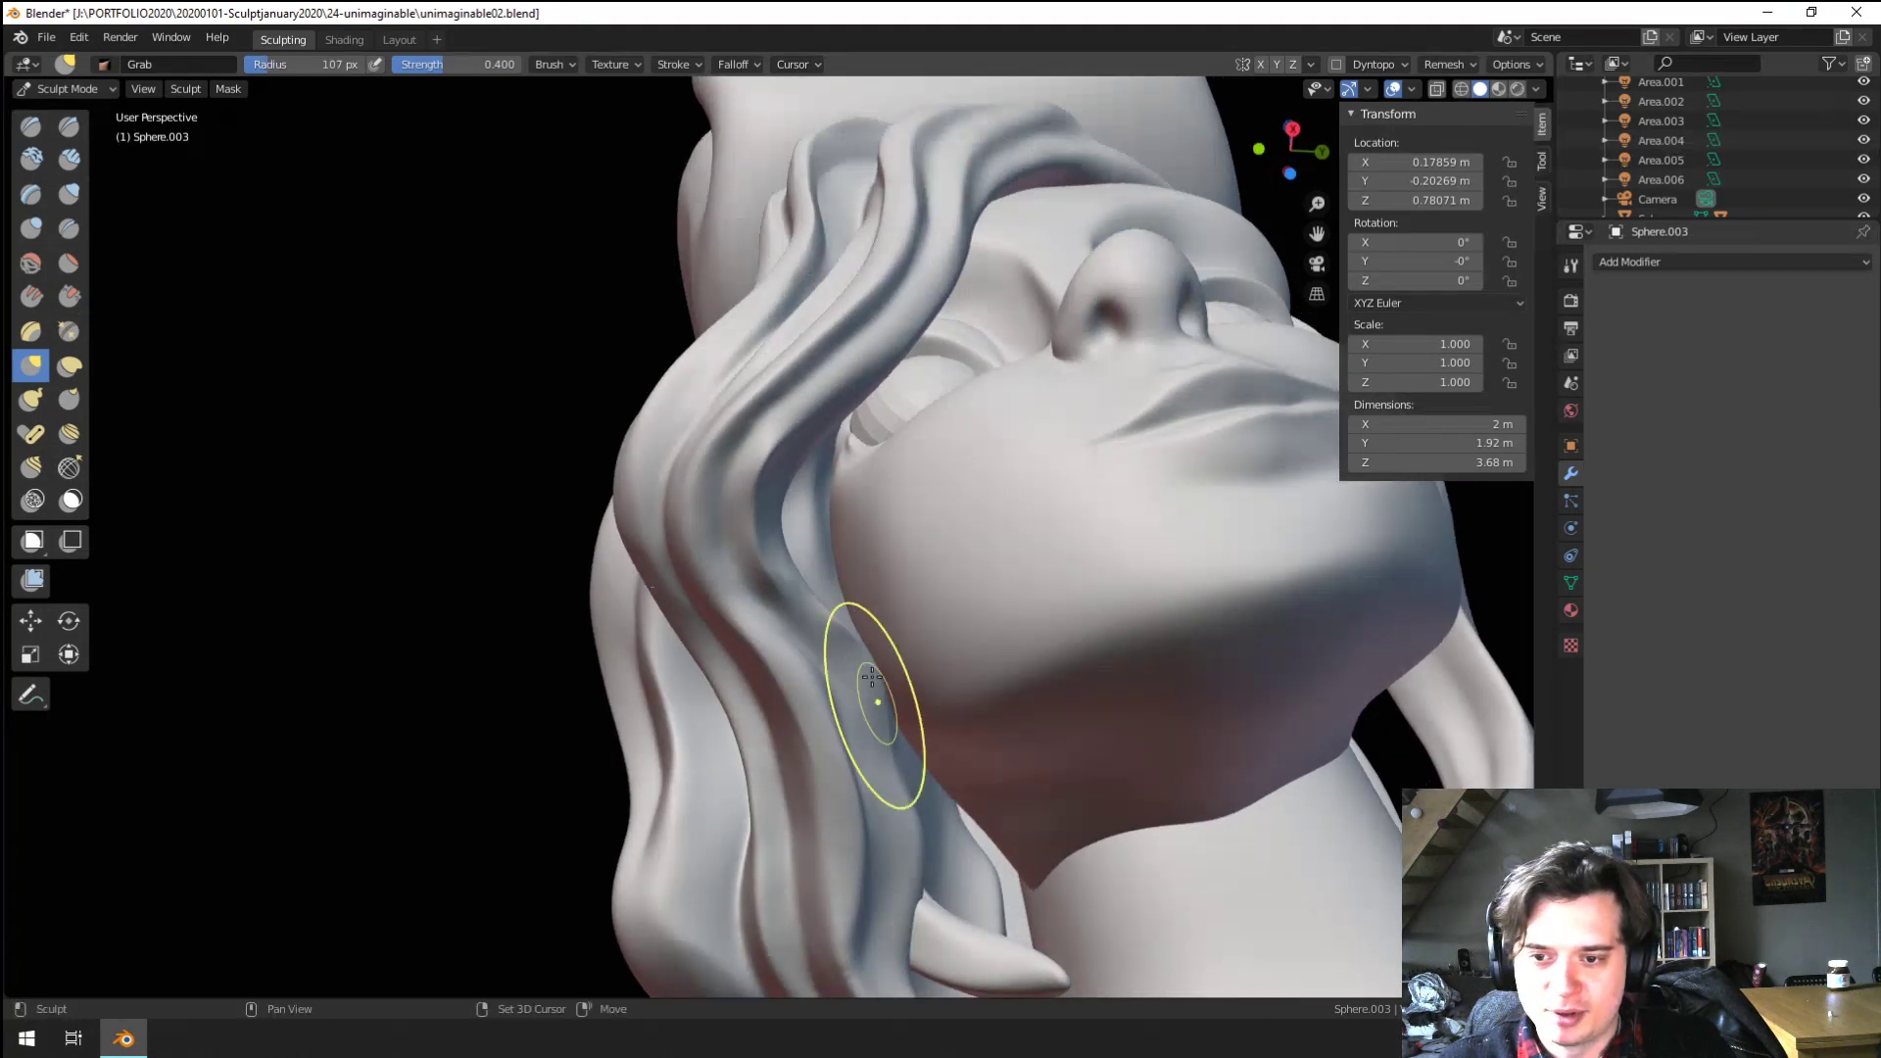
left_click_drag(873, 701, 854, 674)
Sharpen the grooves running through the front lock's bend and lower length with the Crease brush at 59 px and 68 px
middle_click_drag(770, 617, 764, 569, "ctrl")
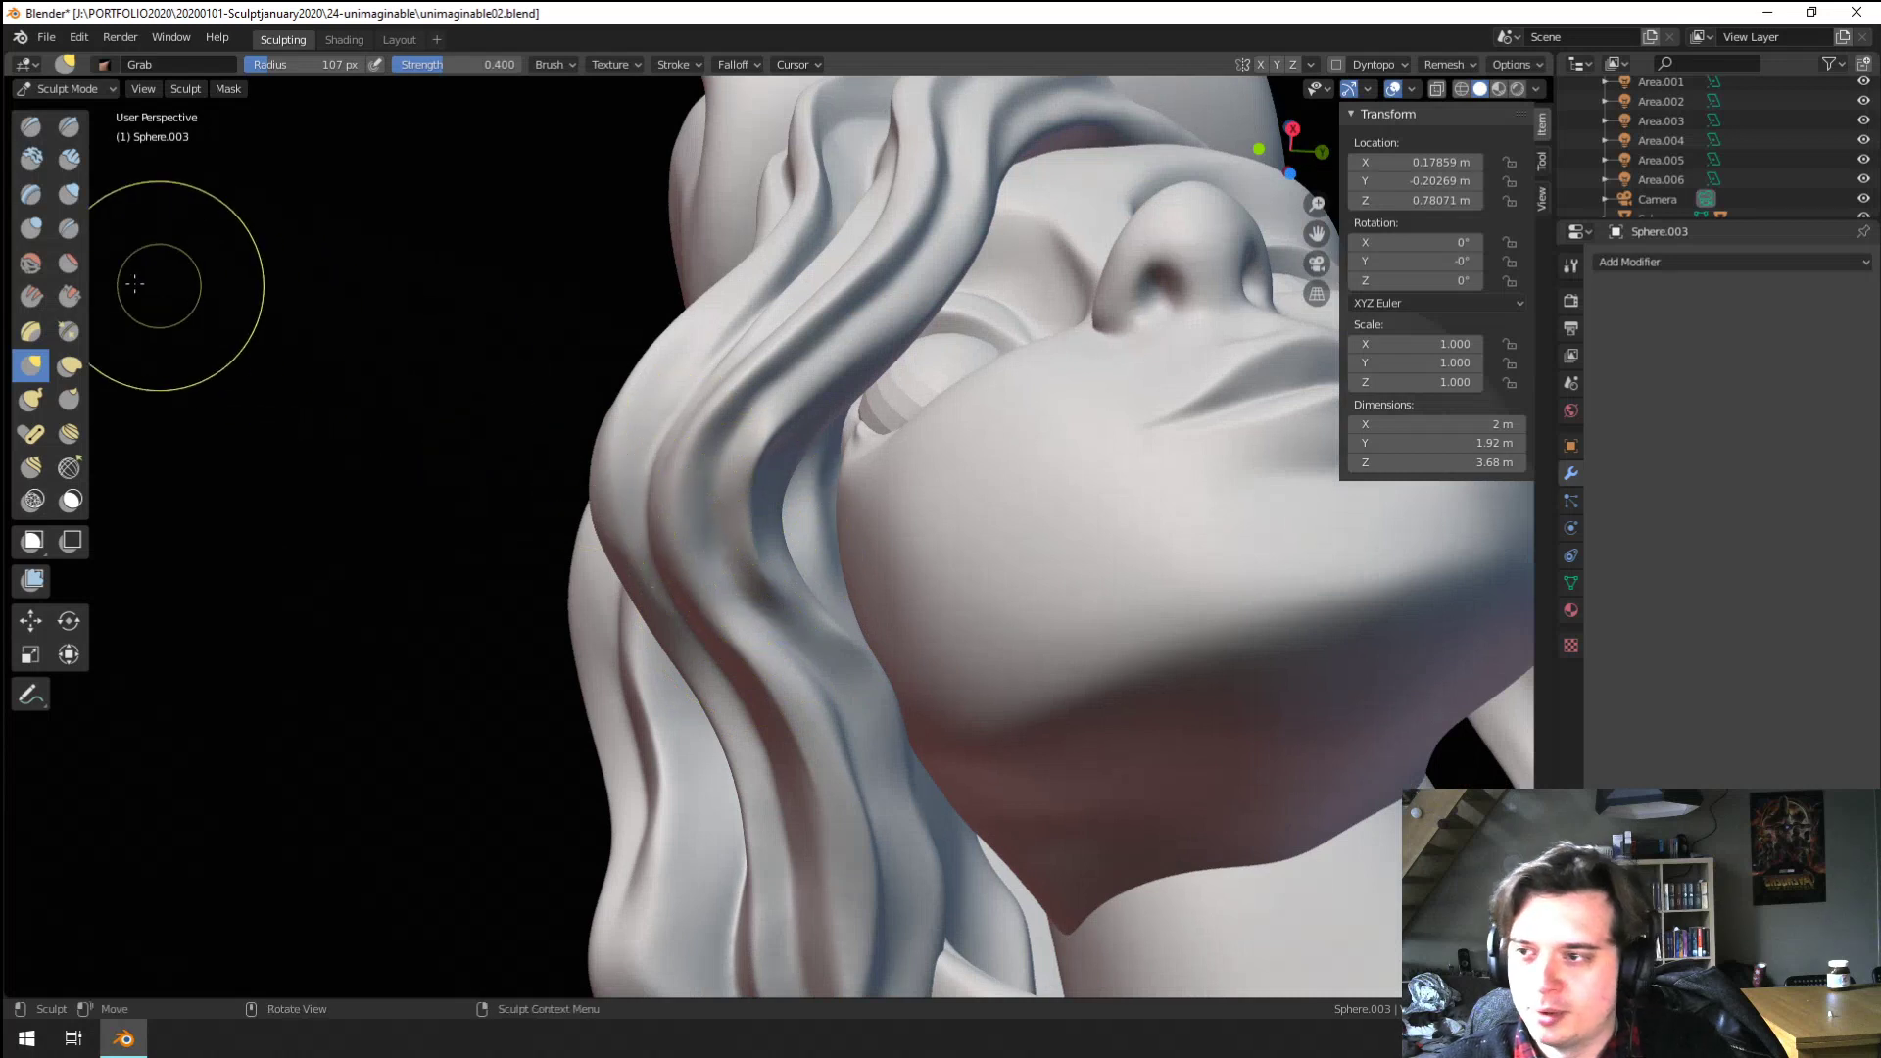
left_click(66, 229)
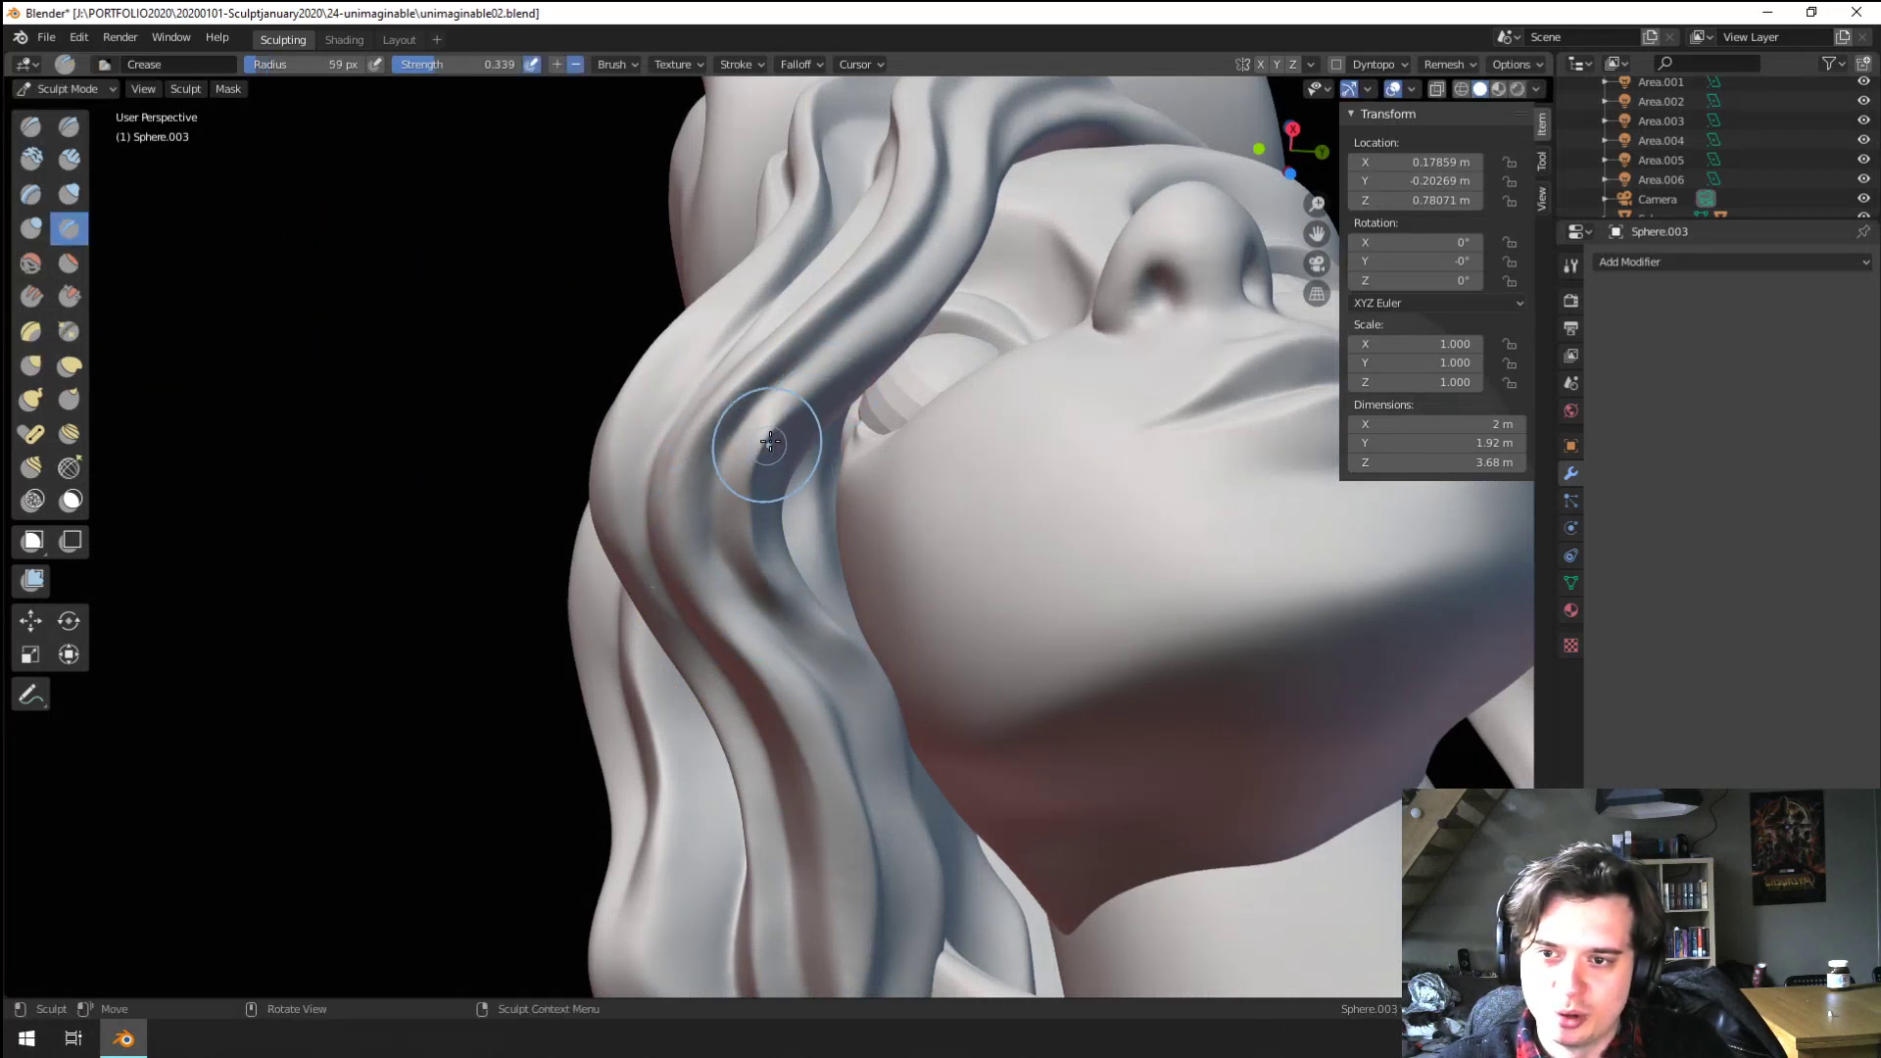
left_click_drag(770, 441, 835, 384)
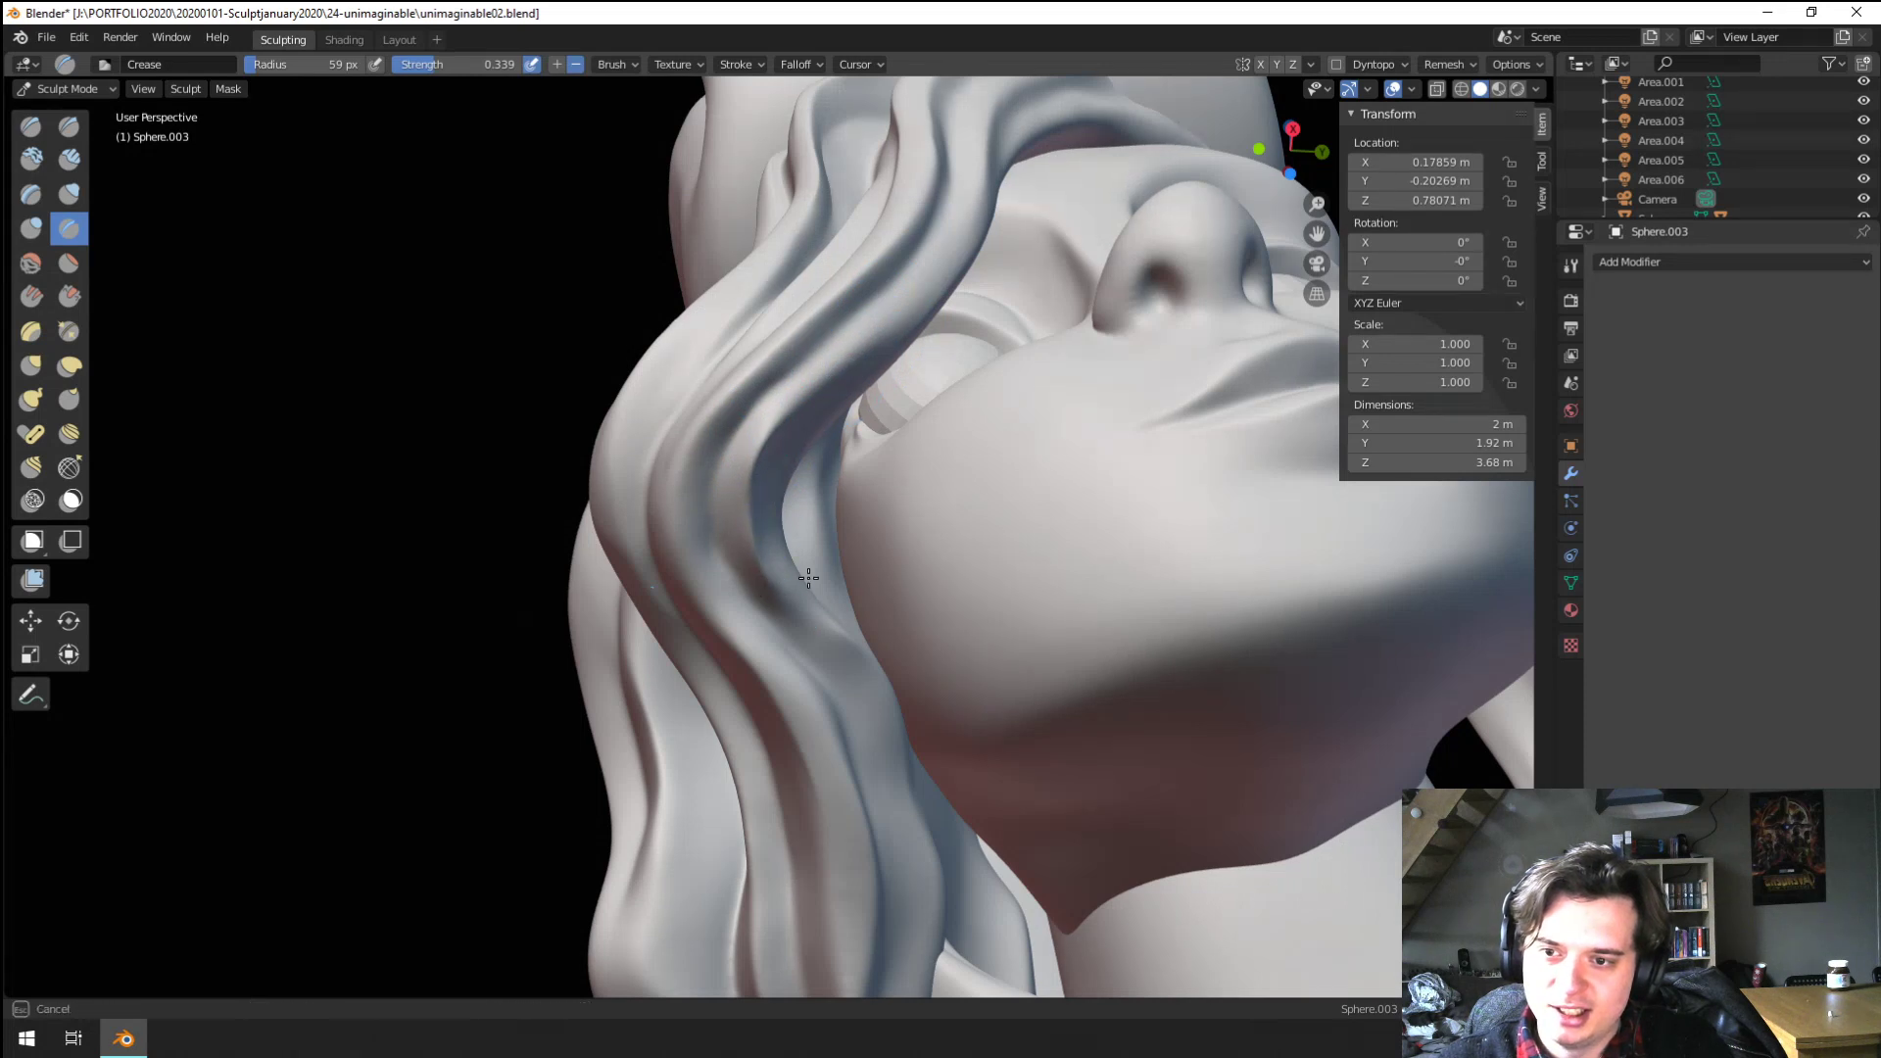
key("f")
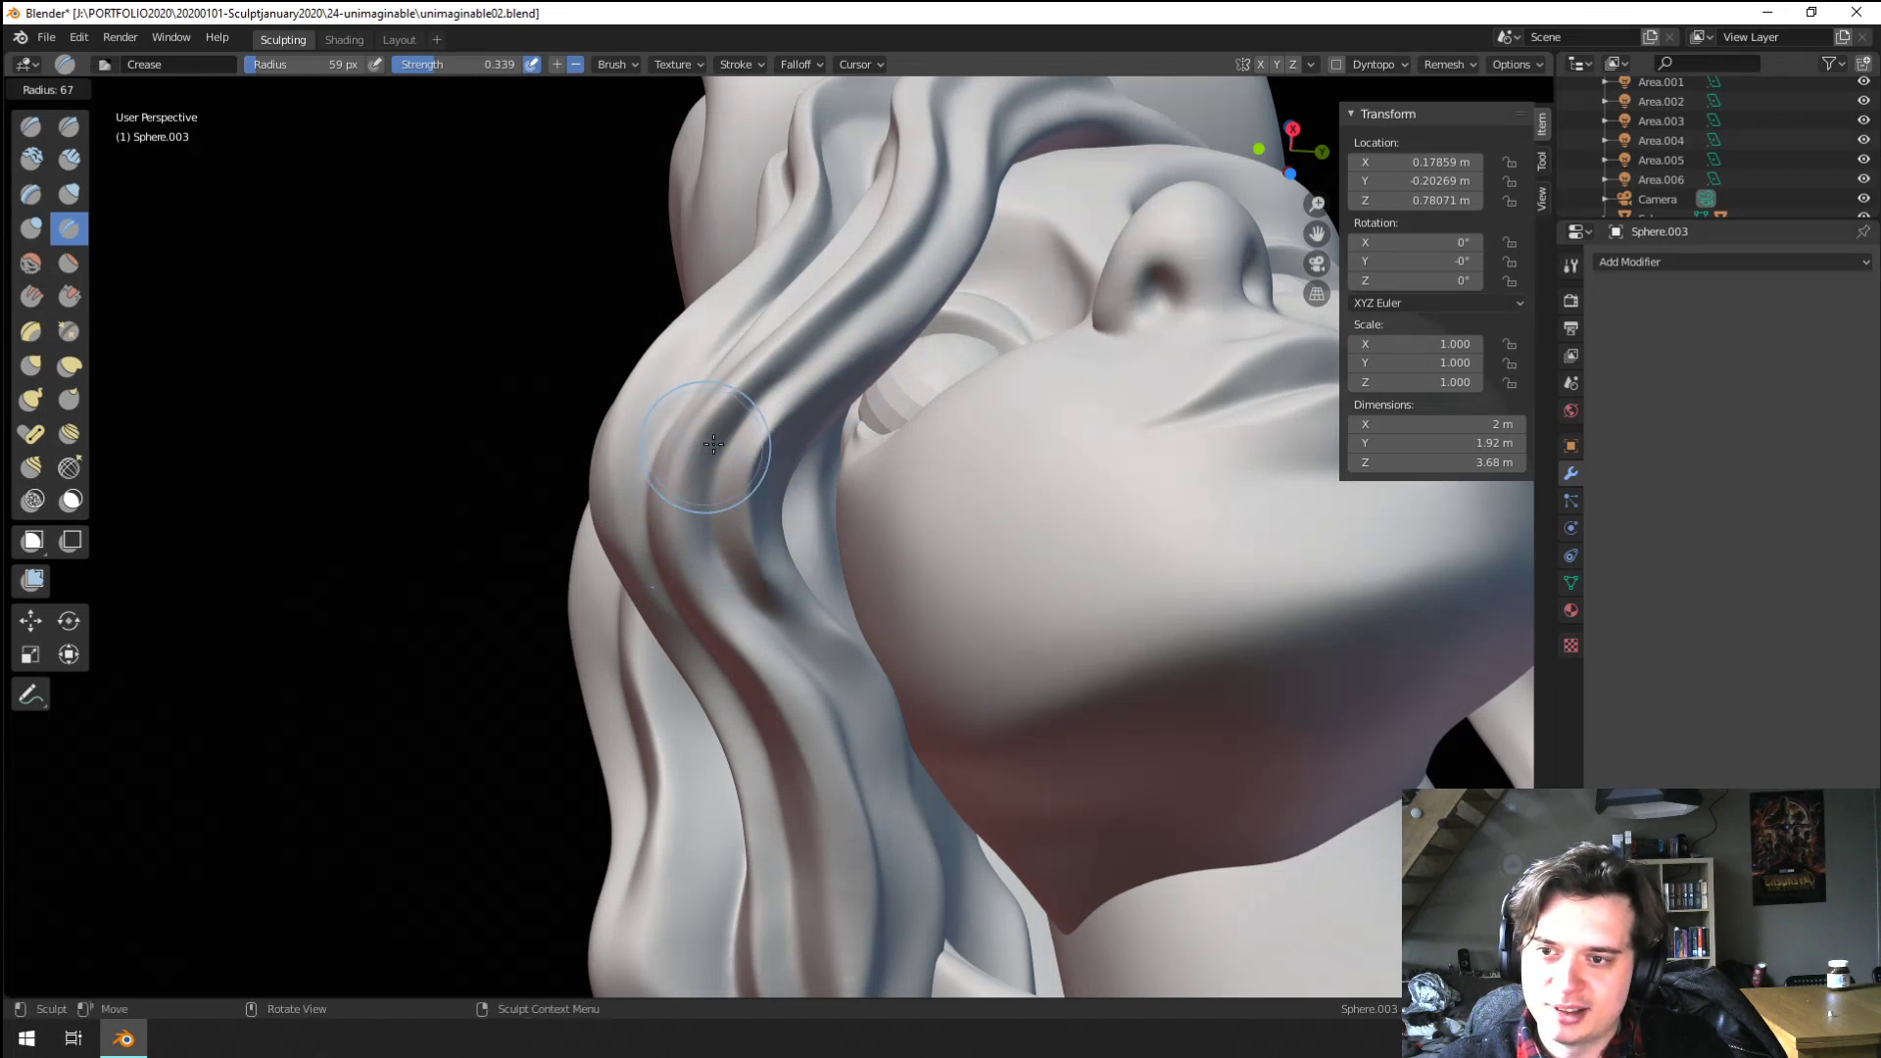
left_click(784, 482)
mouse_move(737, 402)
left_mouse_down()
mouse_move(734, 593)
mouse_move(803, 769)
left_mouse_up()
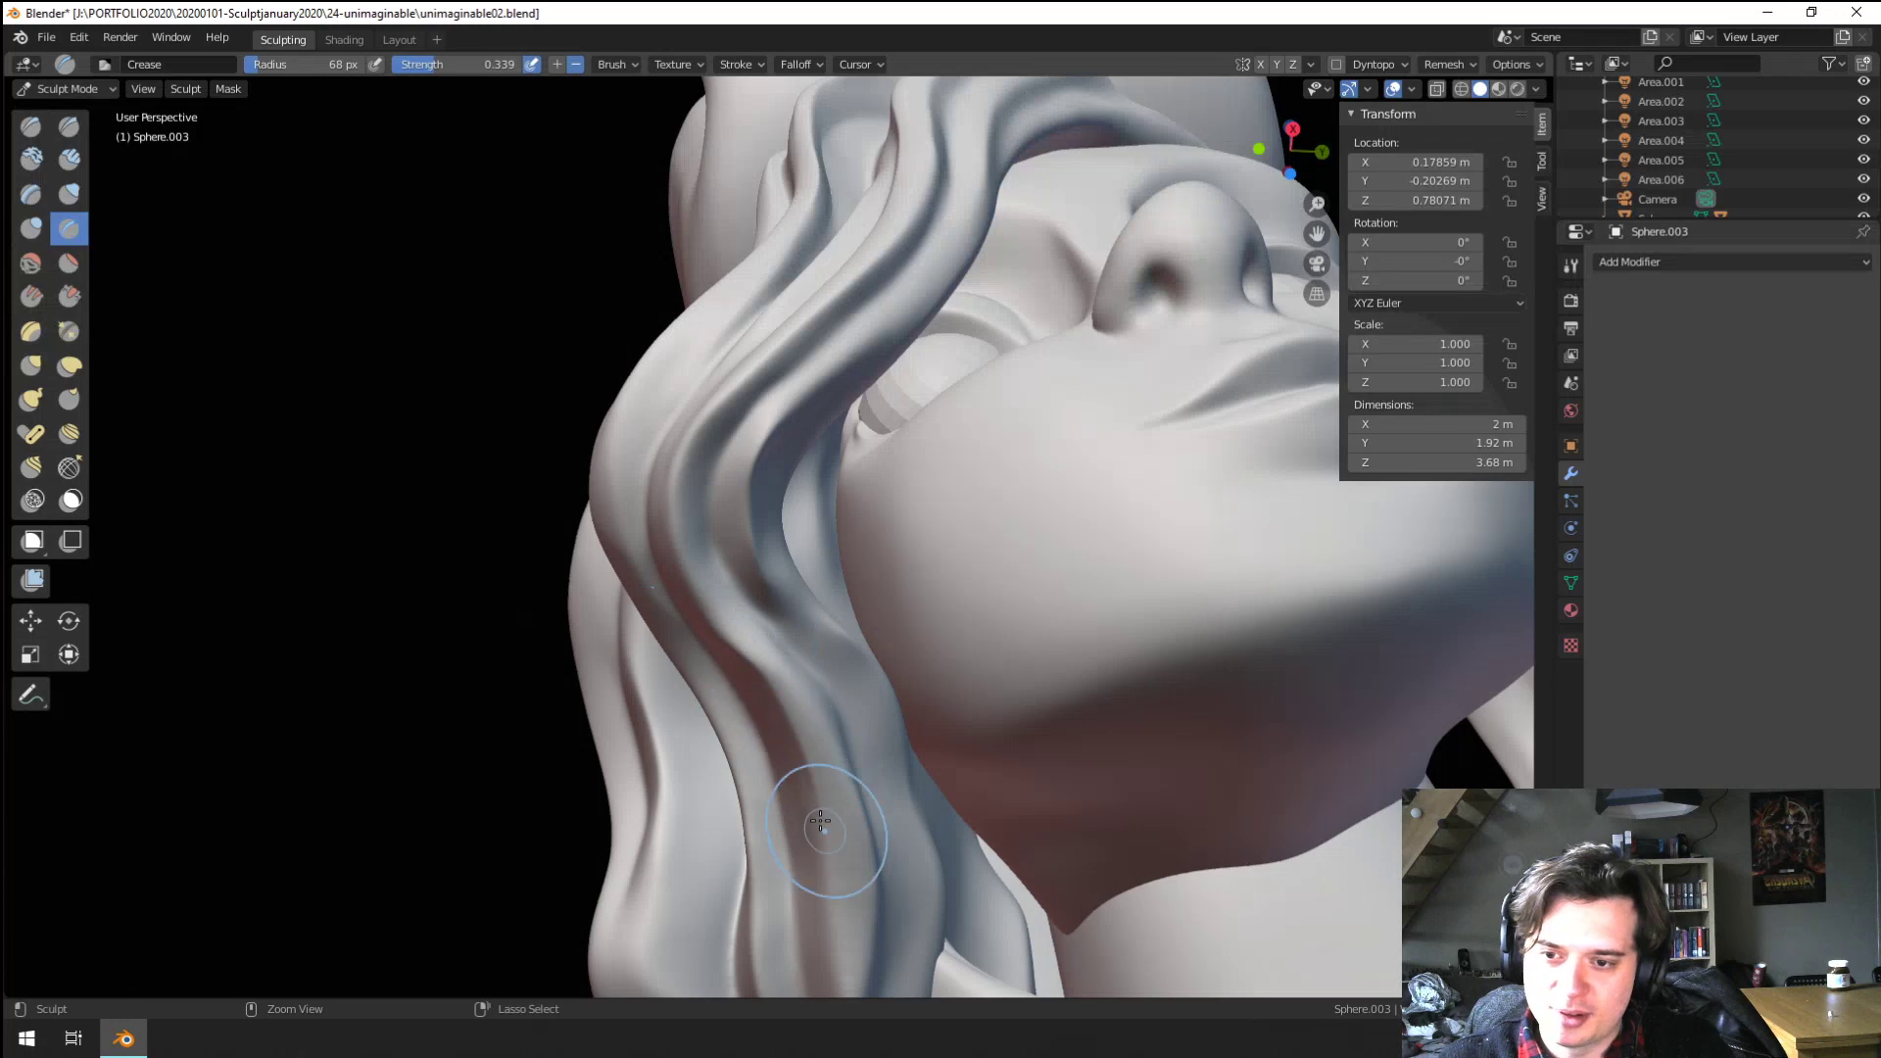
Push the outer contour of the front hair inward above the bend with the Grab brush at 193 px
middle_click_drag(779, 605, 708, 735, "ctrl")
mouse_move(708, 735)
middle_mouse_down()
mouse_move(678, 790)
mouse_move(564, 559)
middle_mouse_up()
key("g")
key("f")
left_click(683, 532)
left_click_drag(613, 538, 651, 532)
Build up the strand ridge above the front lock's bend with the Blob brush at 88 px
middle_click_drag(654, 531, 702, 534)
middle_click_drag(701, 534, 733, 472, "ctrl")
left_click(31, 229)
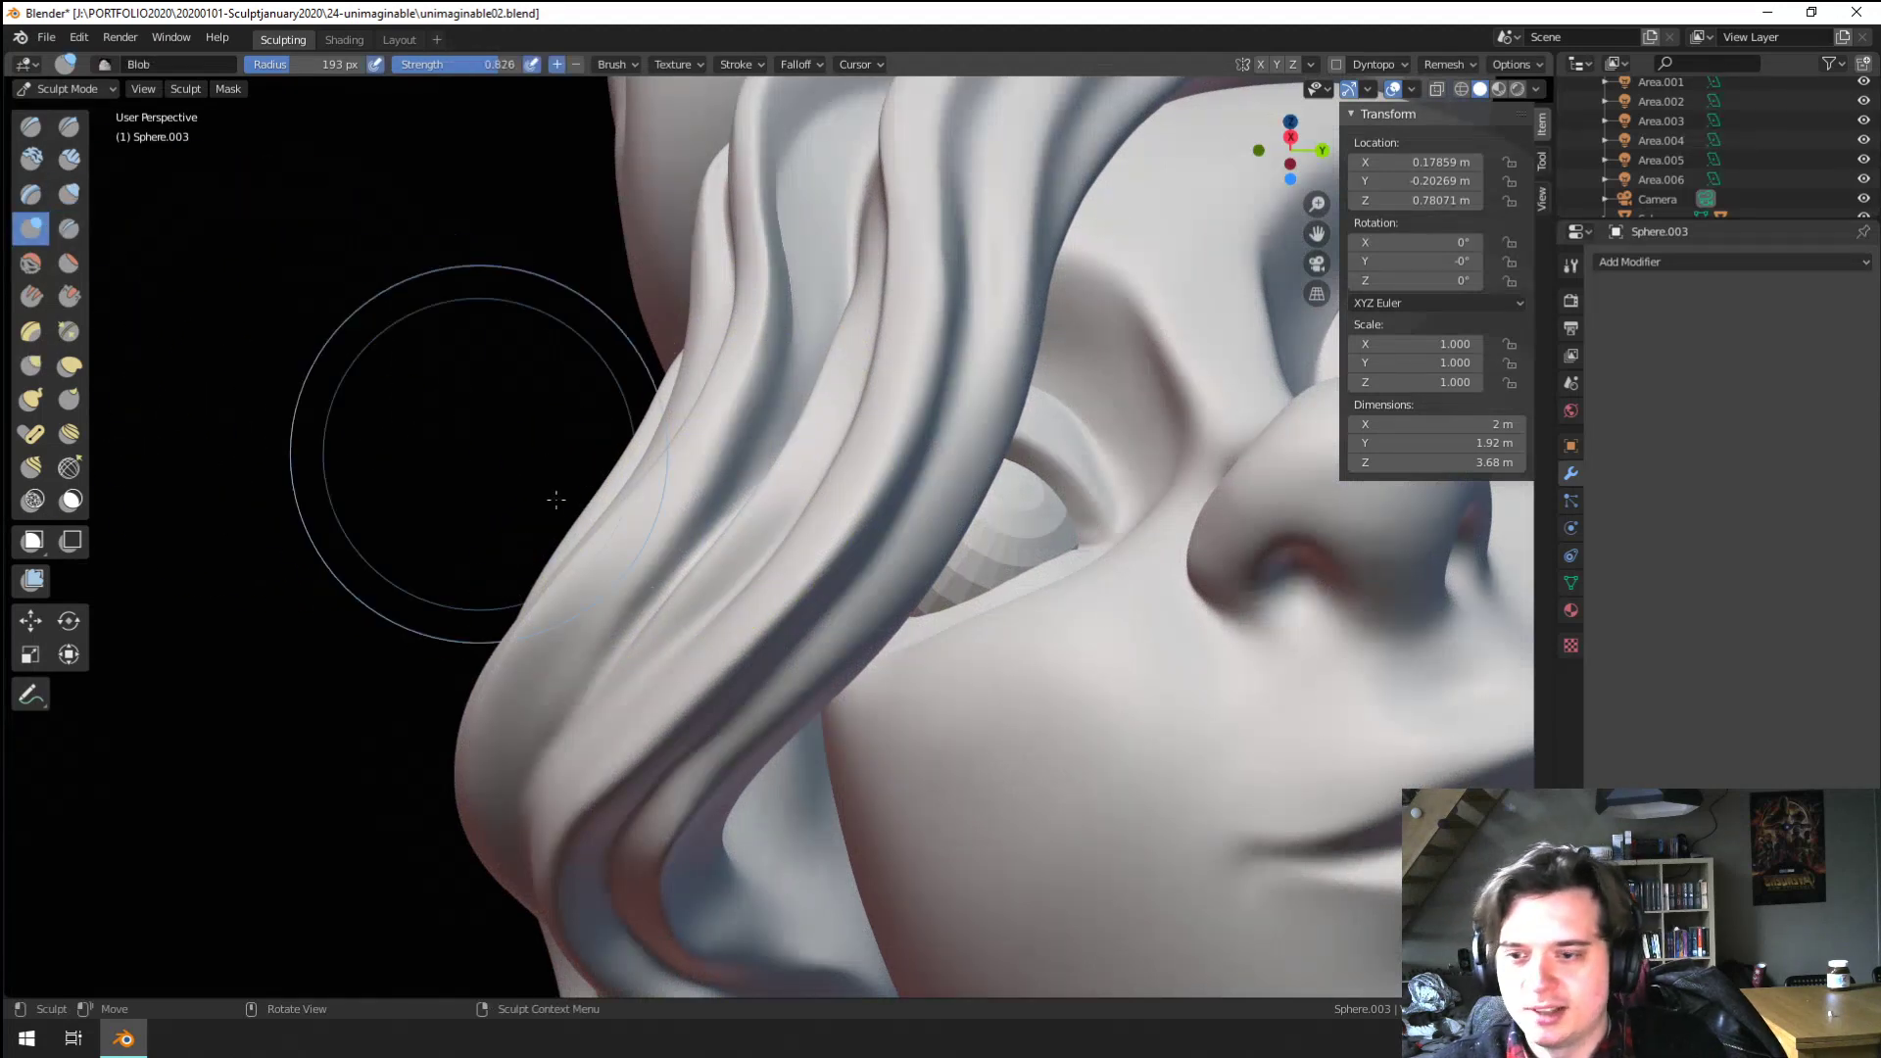
key("f")
left_click(556, 501)
left_click_drag(611, 735, 588, 795)
left_click_drag(701, 710, 559, 791)
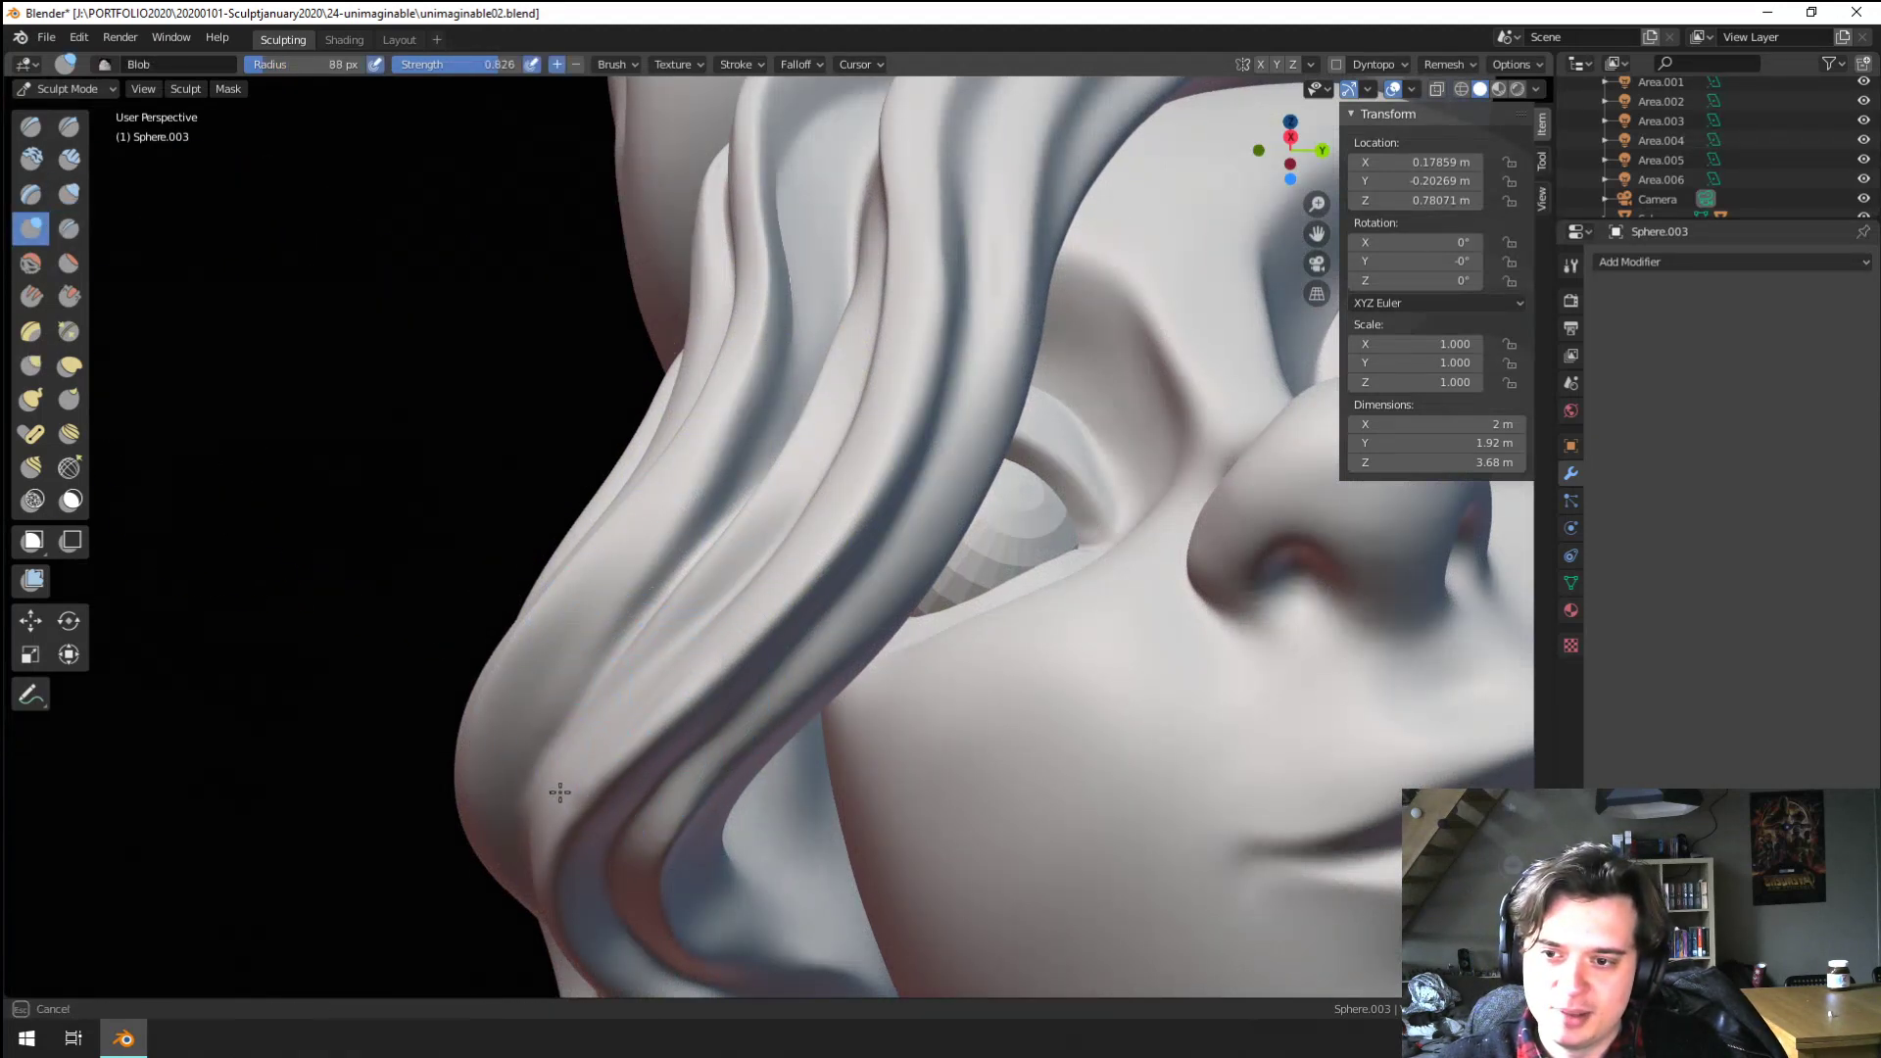
Crease the groove running upward from the front lock's bend with the Crease brush at 73 px
scroll(583, 816, "down", 3)
mouse_move(549, 750)
middle_mouse_down()
mouse_move(525, 735)
mouse_move(512, 621)
middle_mouse_up()
left_click(69, 229)
mouse_move(430, 587)
left_mouse_down()
mouse_move(496, 538)
mouse_move(611, 257)
left_mouse_up()
key("f")
left_click(387, 644)
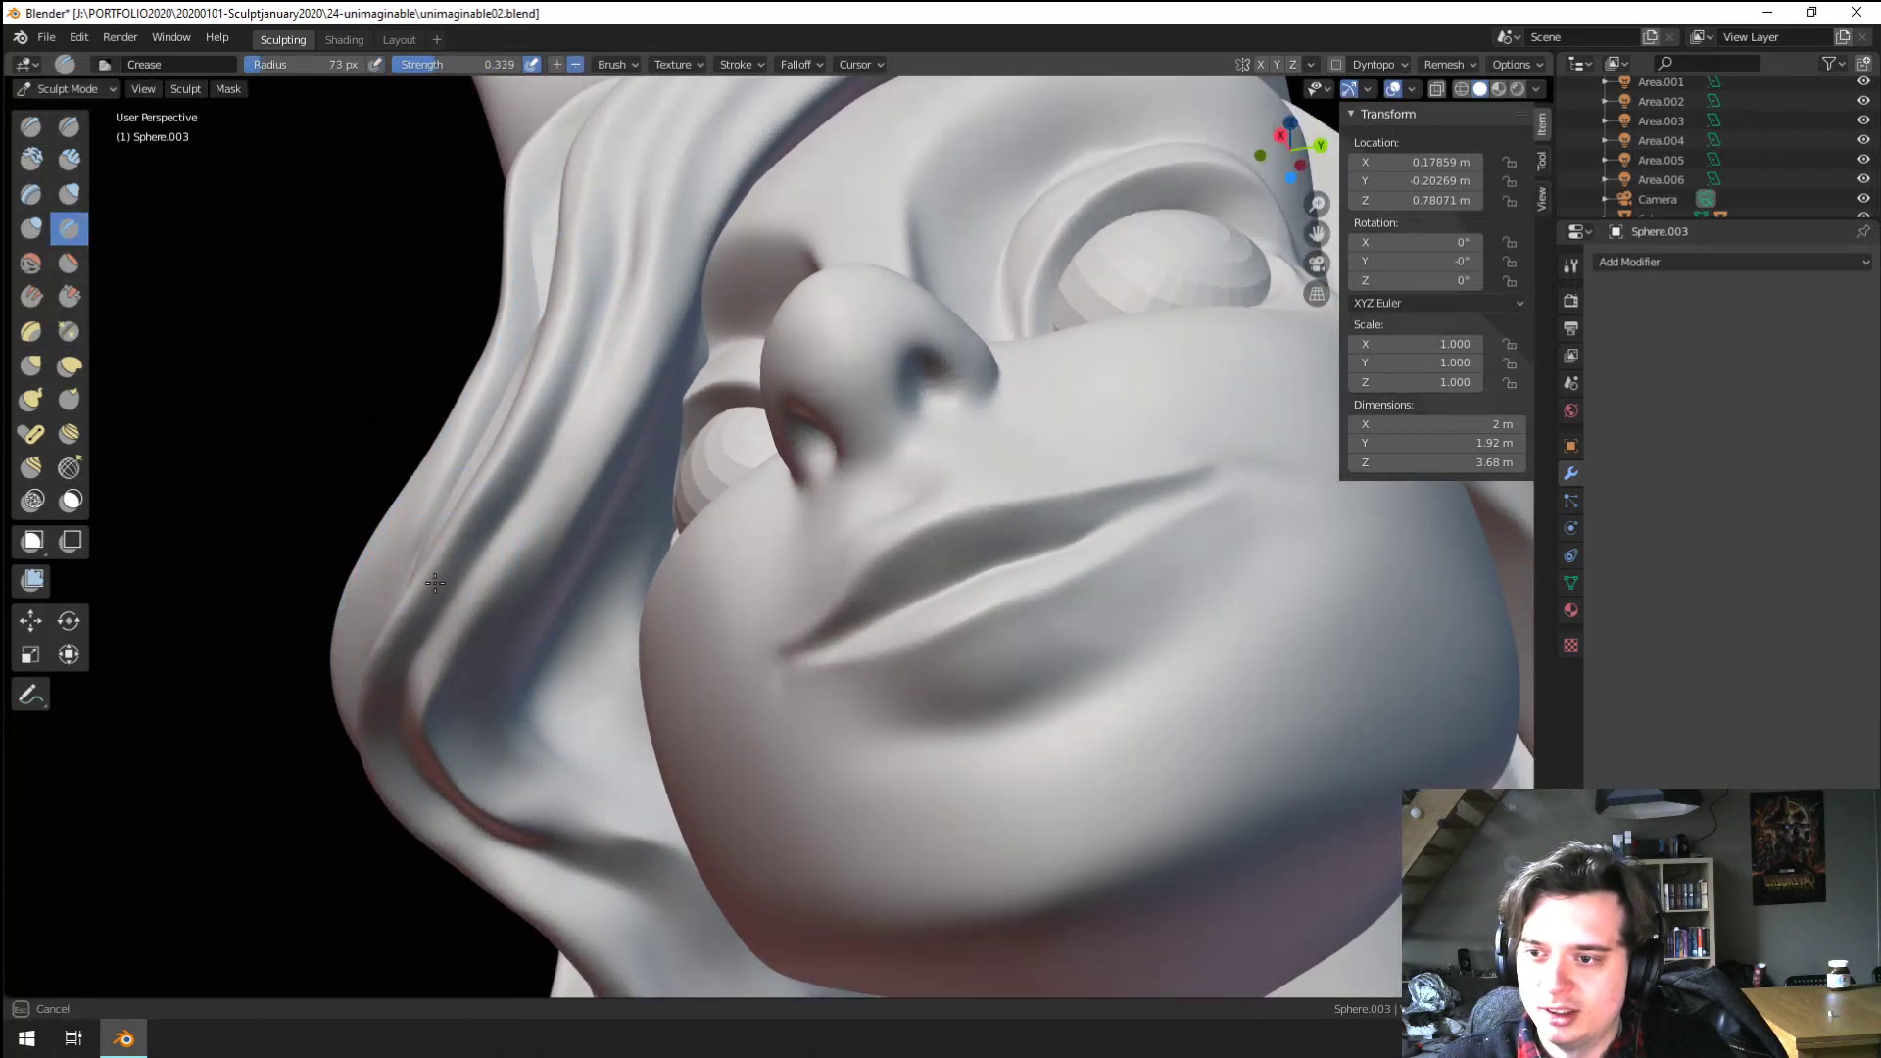
Scrape the strand ridge upward from the front lock's bend with the Scrape/Peaks brush at 133 px
left_click(69, 296)
mouse_move(432, 620)
left_mouse_down()
mouse_move(453, 525)
mouse_move(525, 391)
left_mouse_up()
middle_click_drag(525, 391, 579, 552)
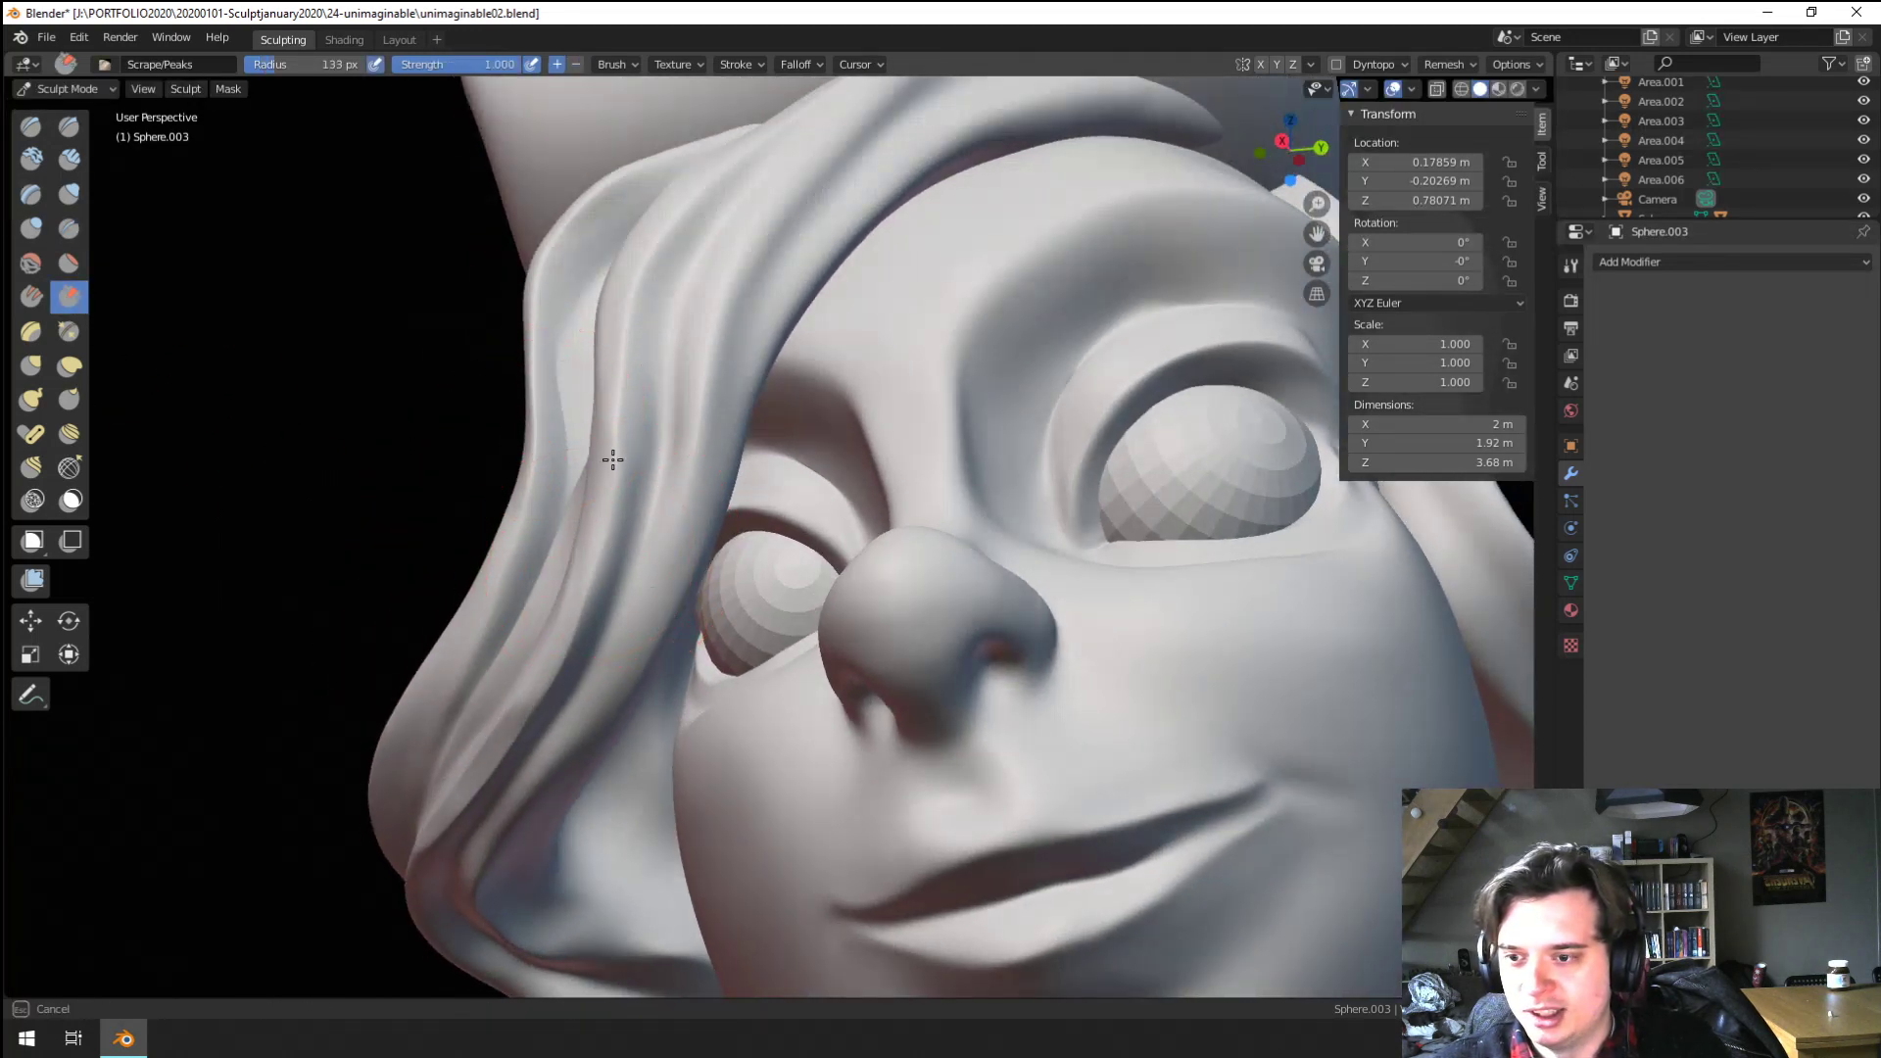
Scrape the strand ridges at and just above the front lock's bend with the Scrape/Peaks brush at 133 px and 97 px
left_click_drag(470, 774, 448, 809)
middle_click_drag(560, 659, 582, 617)
key("f")
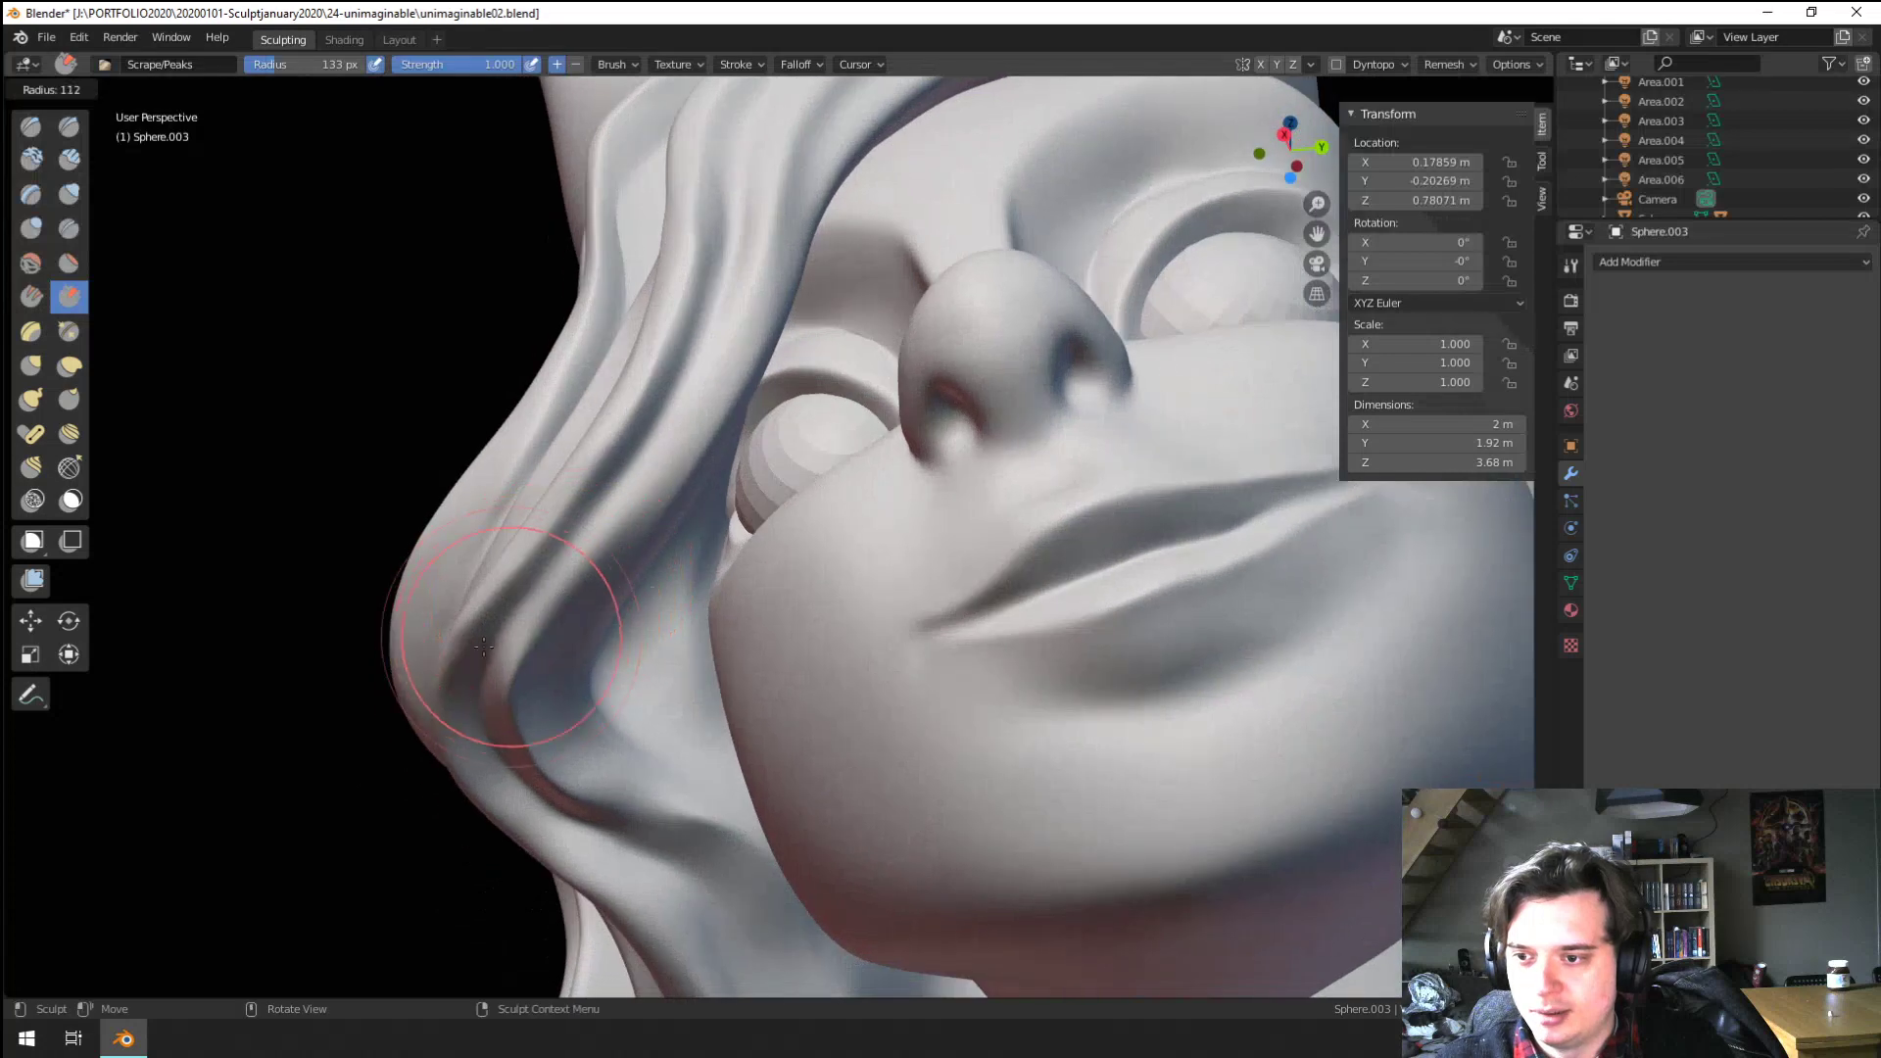
left_click(600, 632)
left_click_drag(473, 676, 455, 751)
left_click_drag(545, 546, 574, 489)
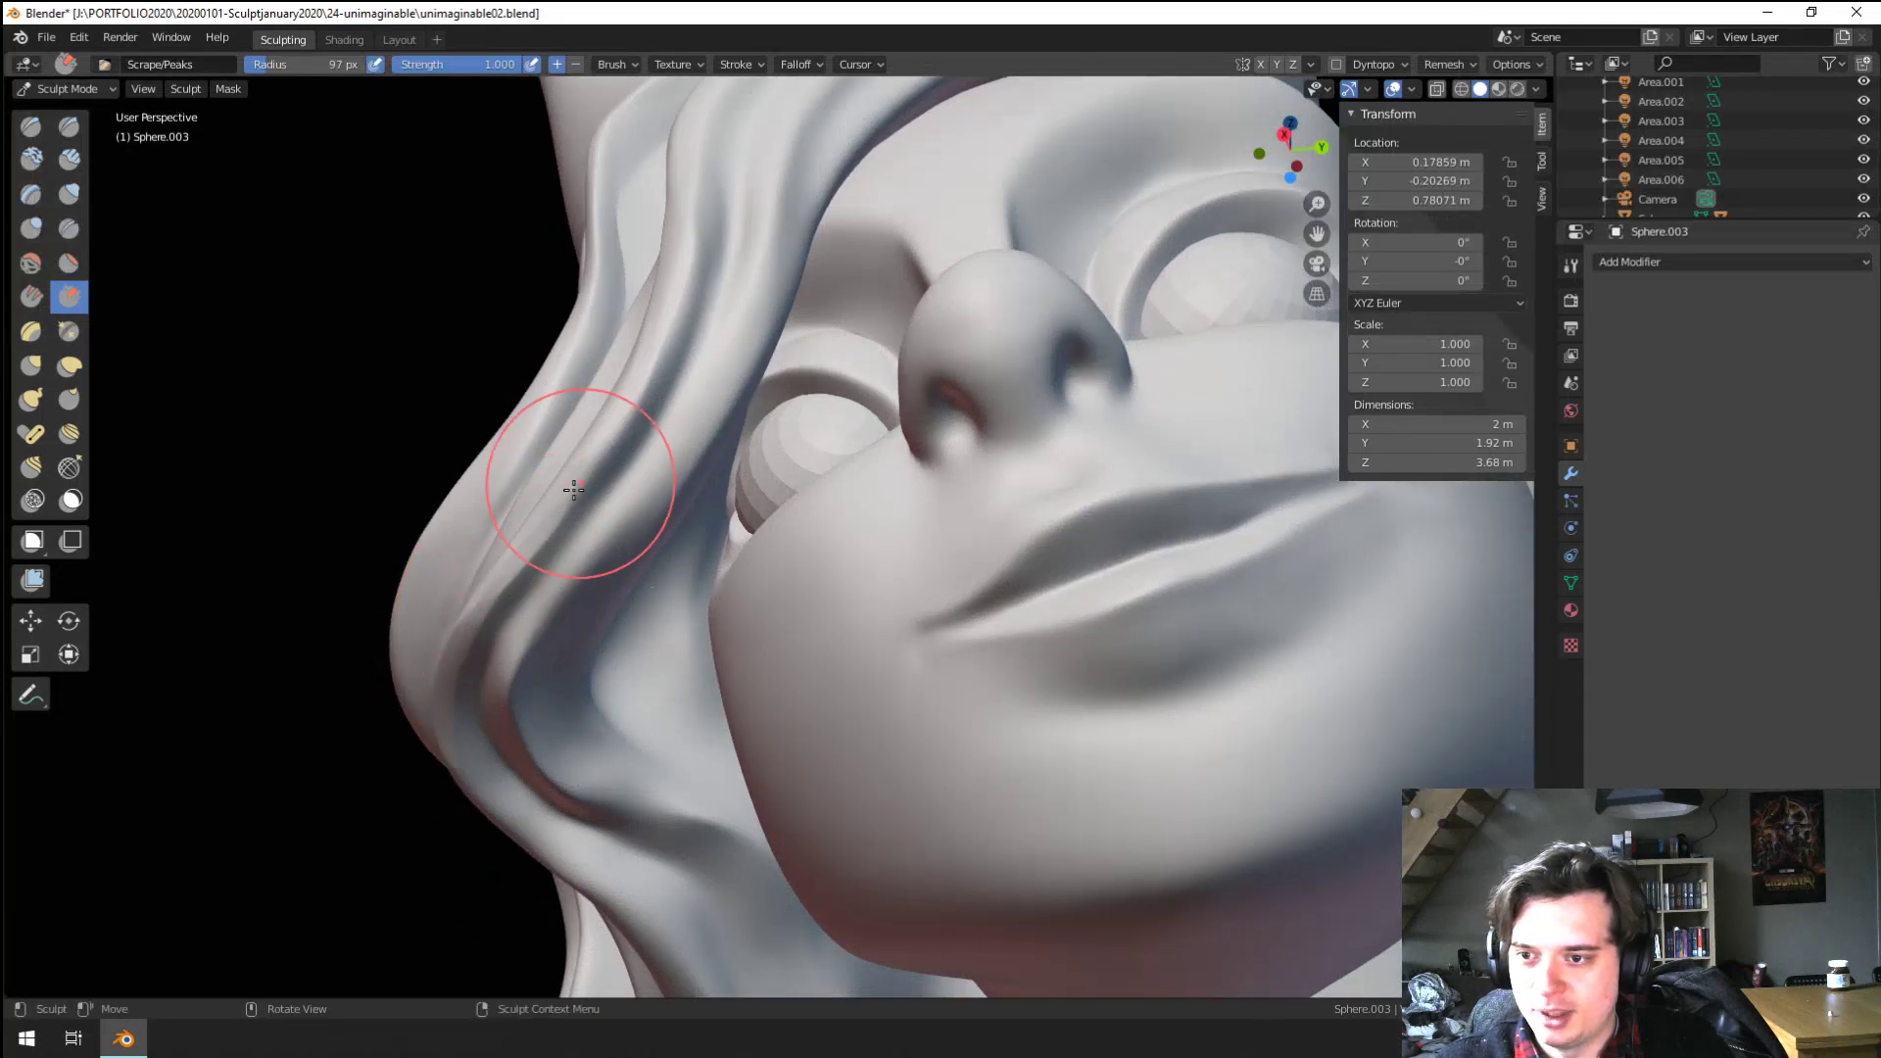
left_click_drag(505, 554, 476, 697)
scroll(474, 735, "down", 3)
scroll(520, 644, "up", 4)
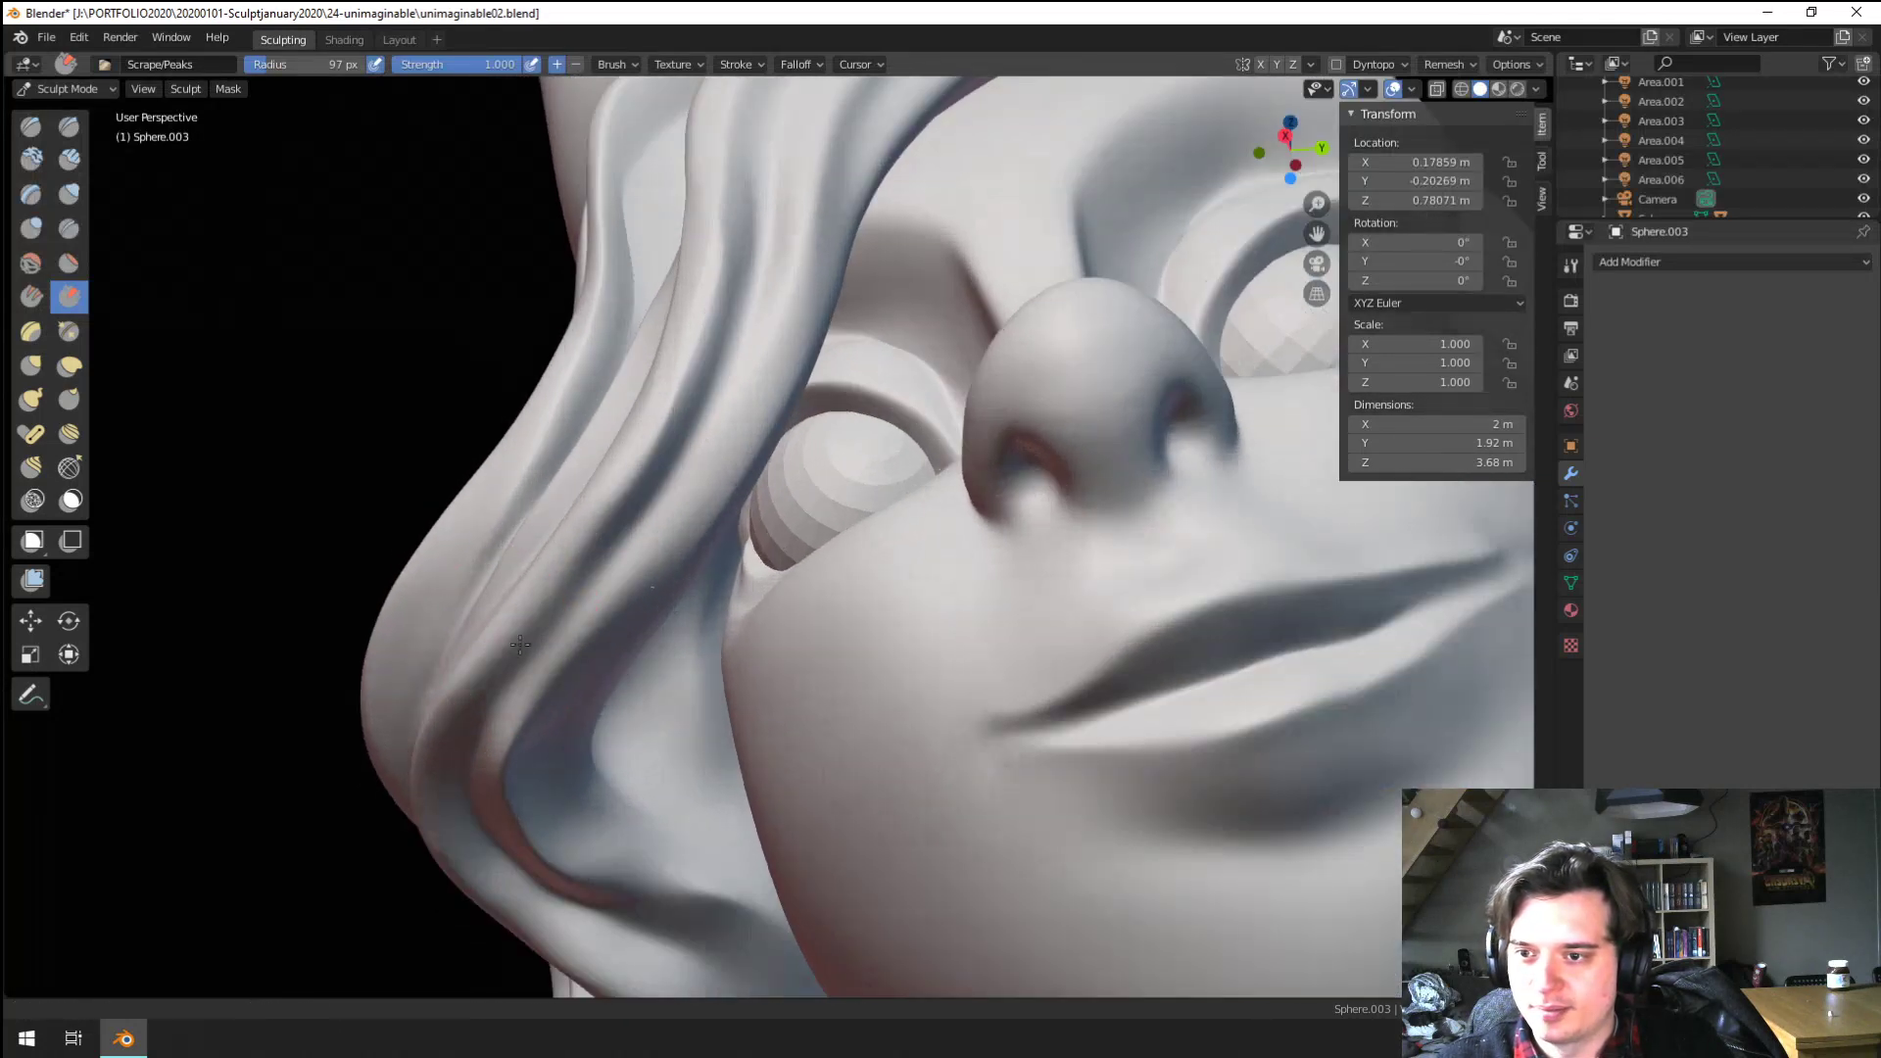
Crease the groove running up from the front lock's bend toward the eye with the Crease brush at 73 px and 80 px
key("shift+c")
key("f")
left_click(516, 701)
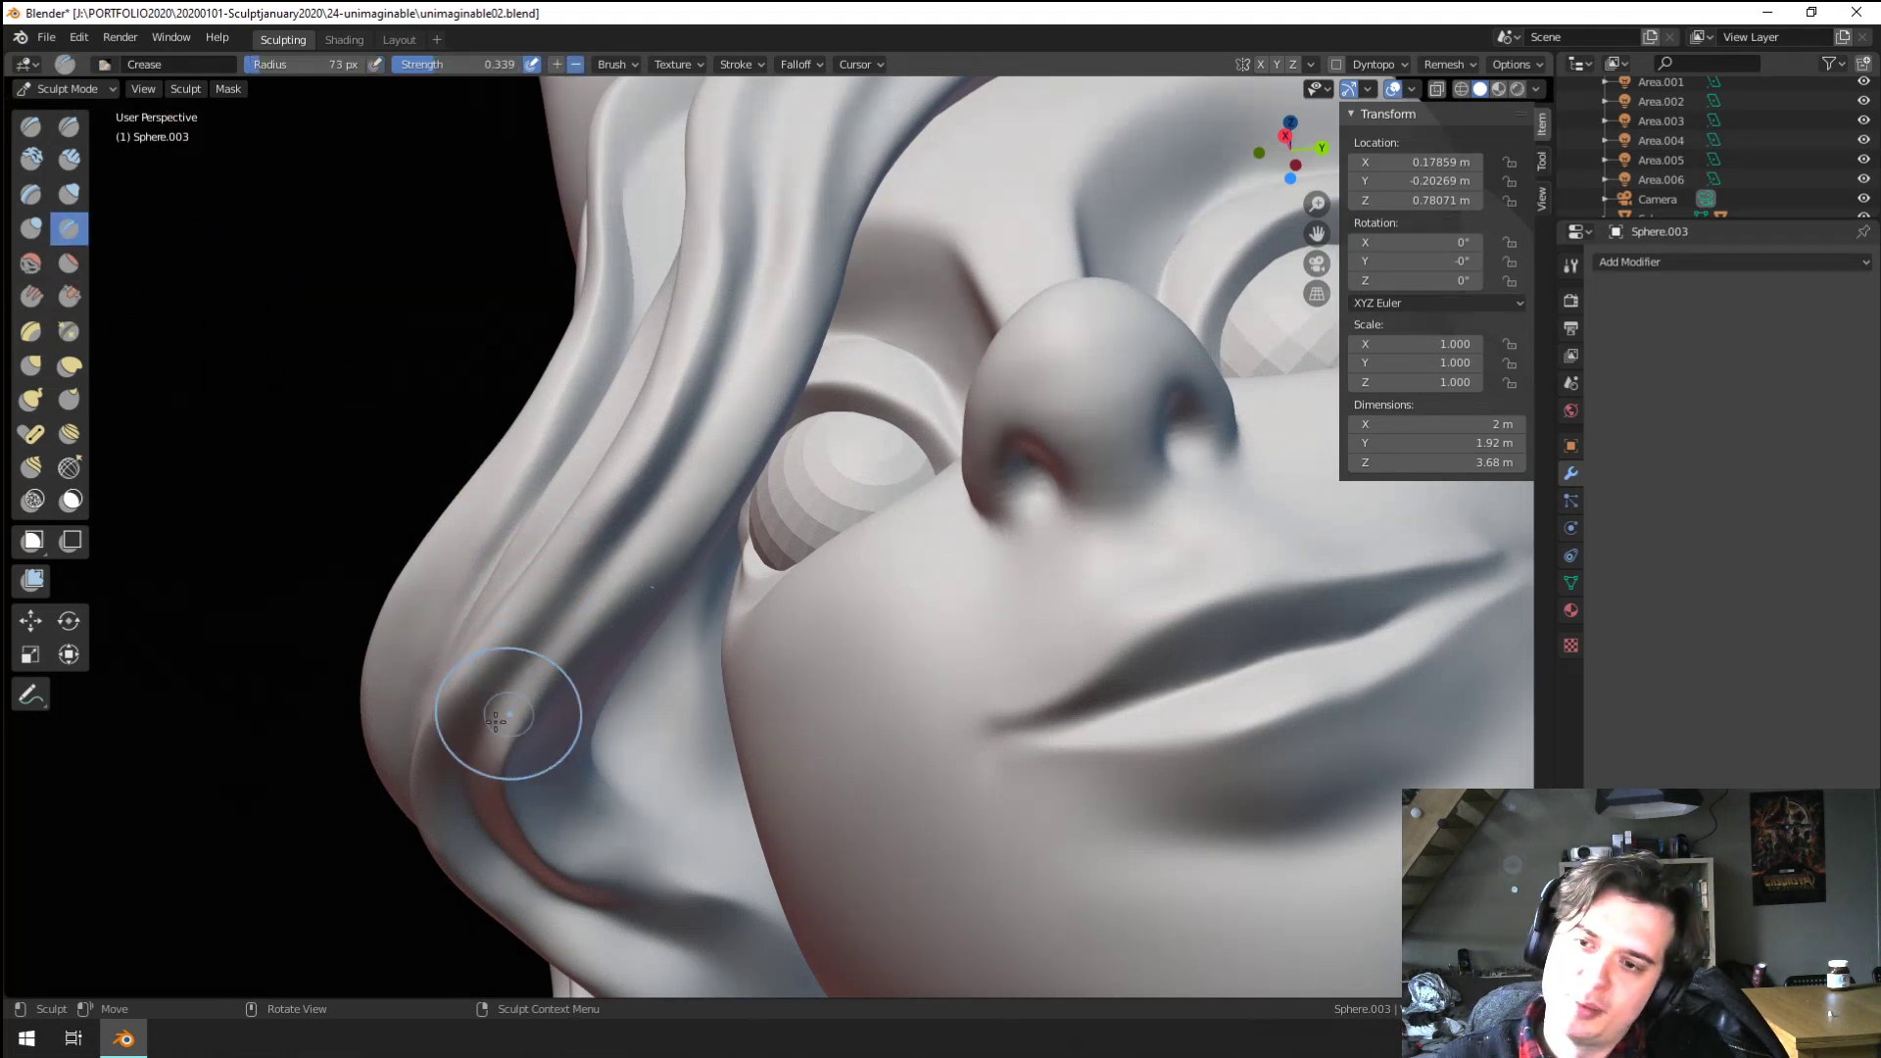
mouse_move(508, 686)
left_mouse_down()
mouse_move(627, 490)
mouse_move(607, 539)
mouse_move(678, 524)
mouse_move(743, 428)
left_mouse_up()
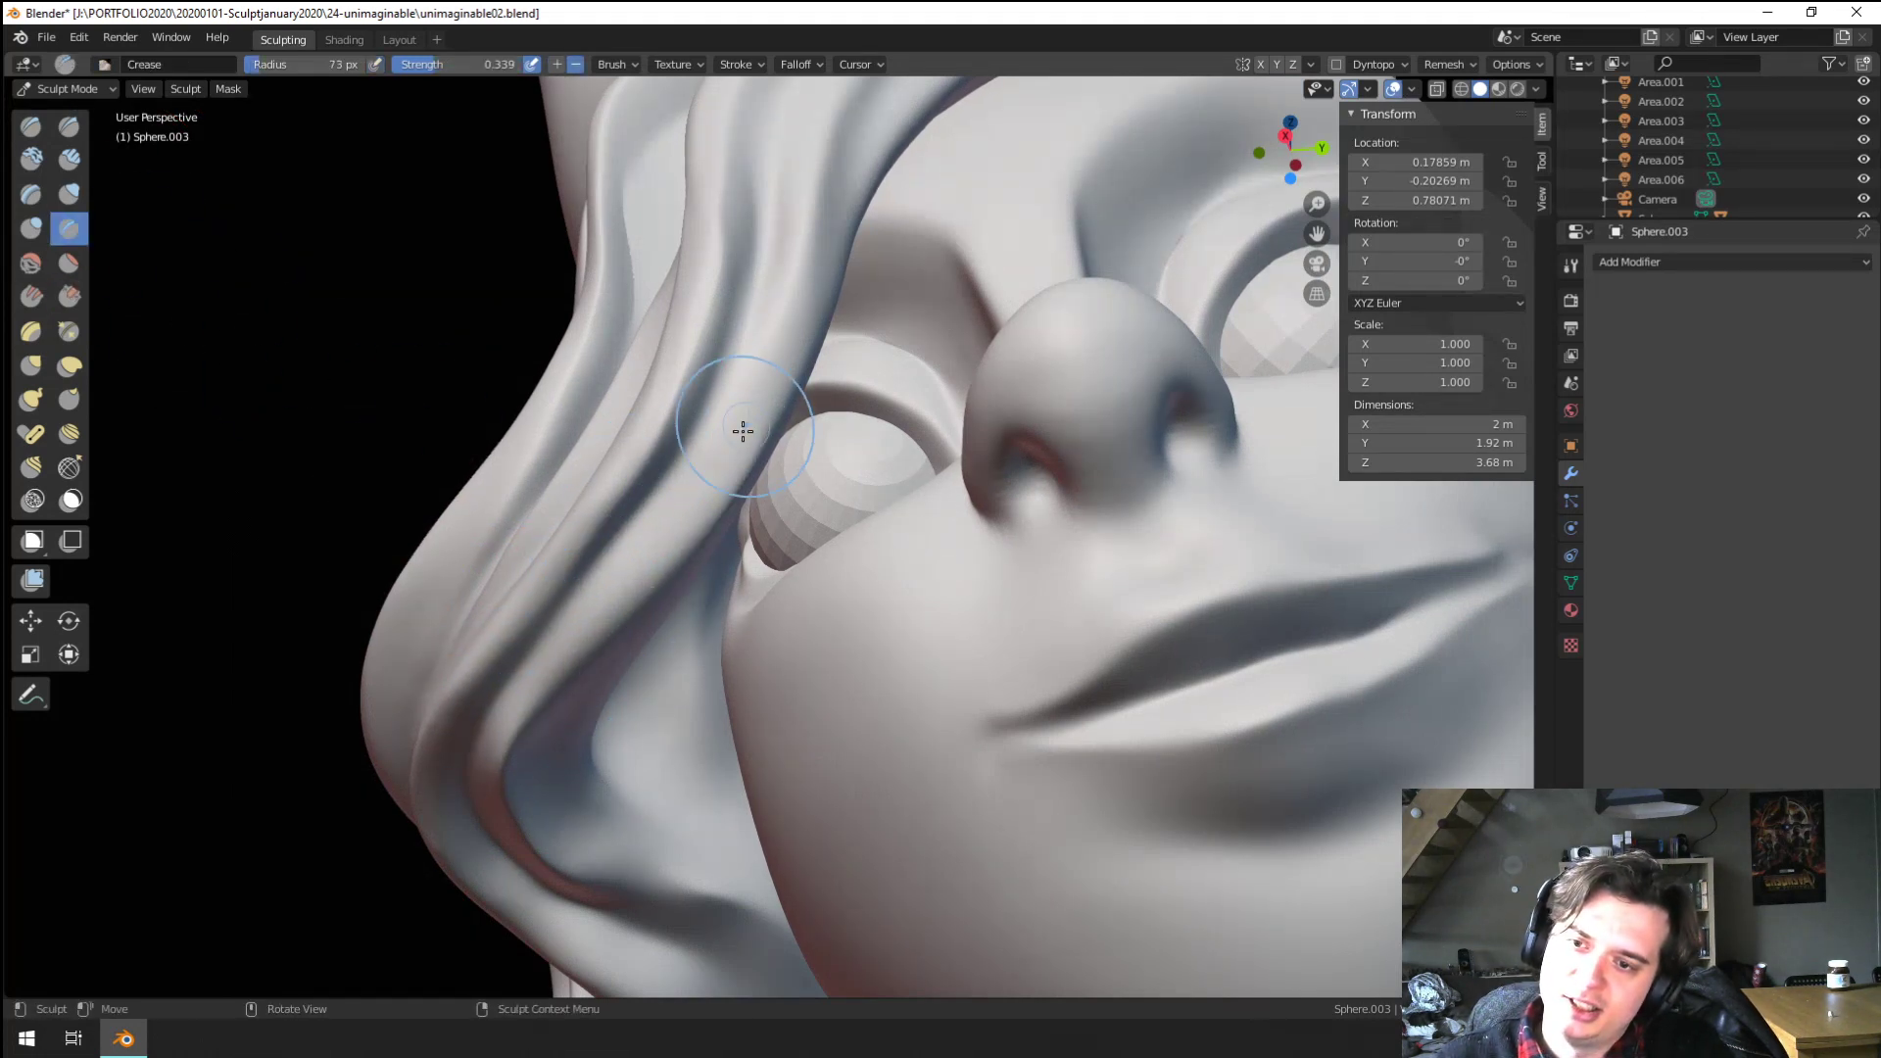
mouse_move(743, 428)
middle_mouse_down("ctrl")
mouse_move(591, 696)
mouse_move(654, 549)
middle_mouse_up("ctrl")
left_click_drag(585, 683, 666, 586)
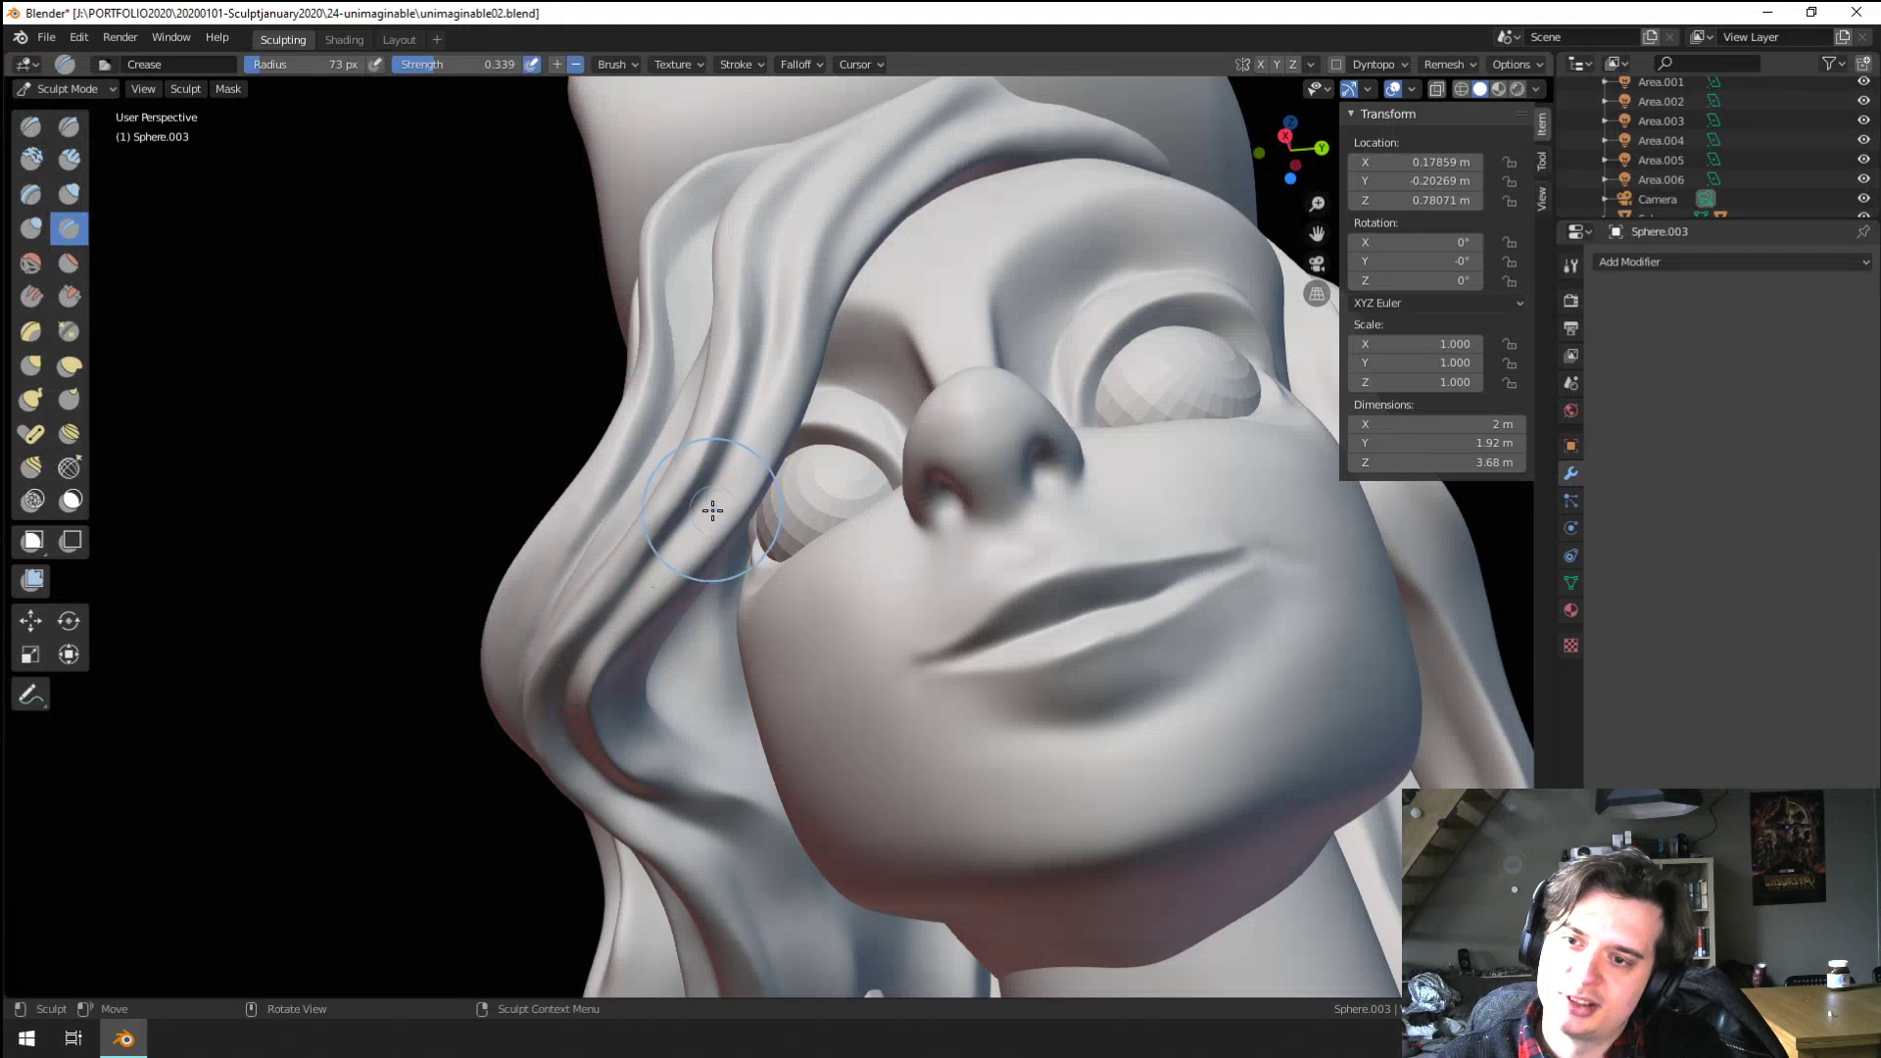
key("f")
left_click(632, 645)
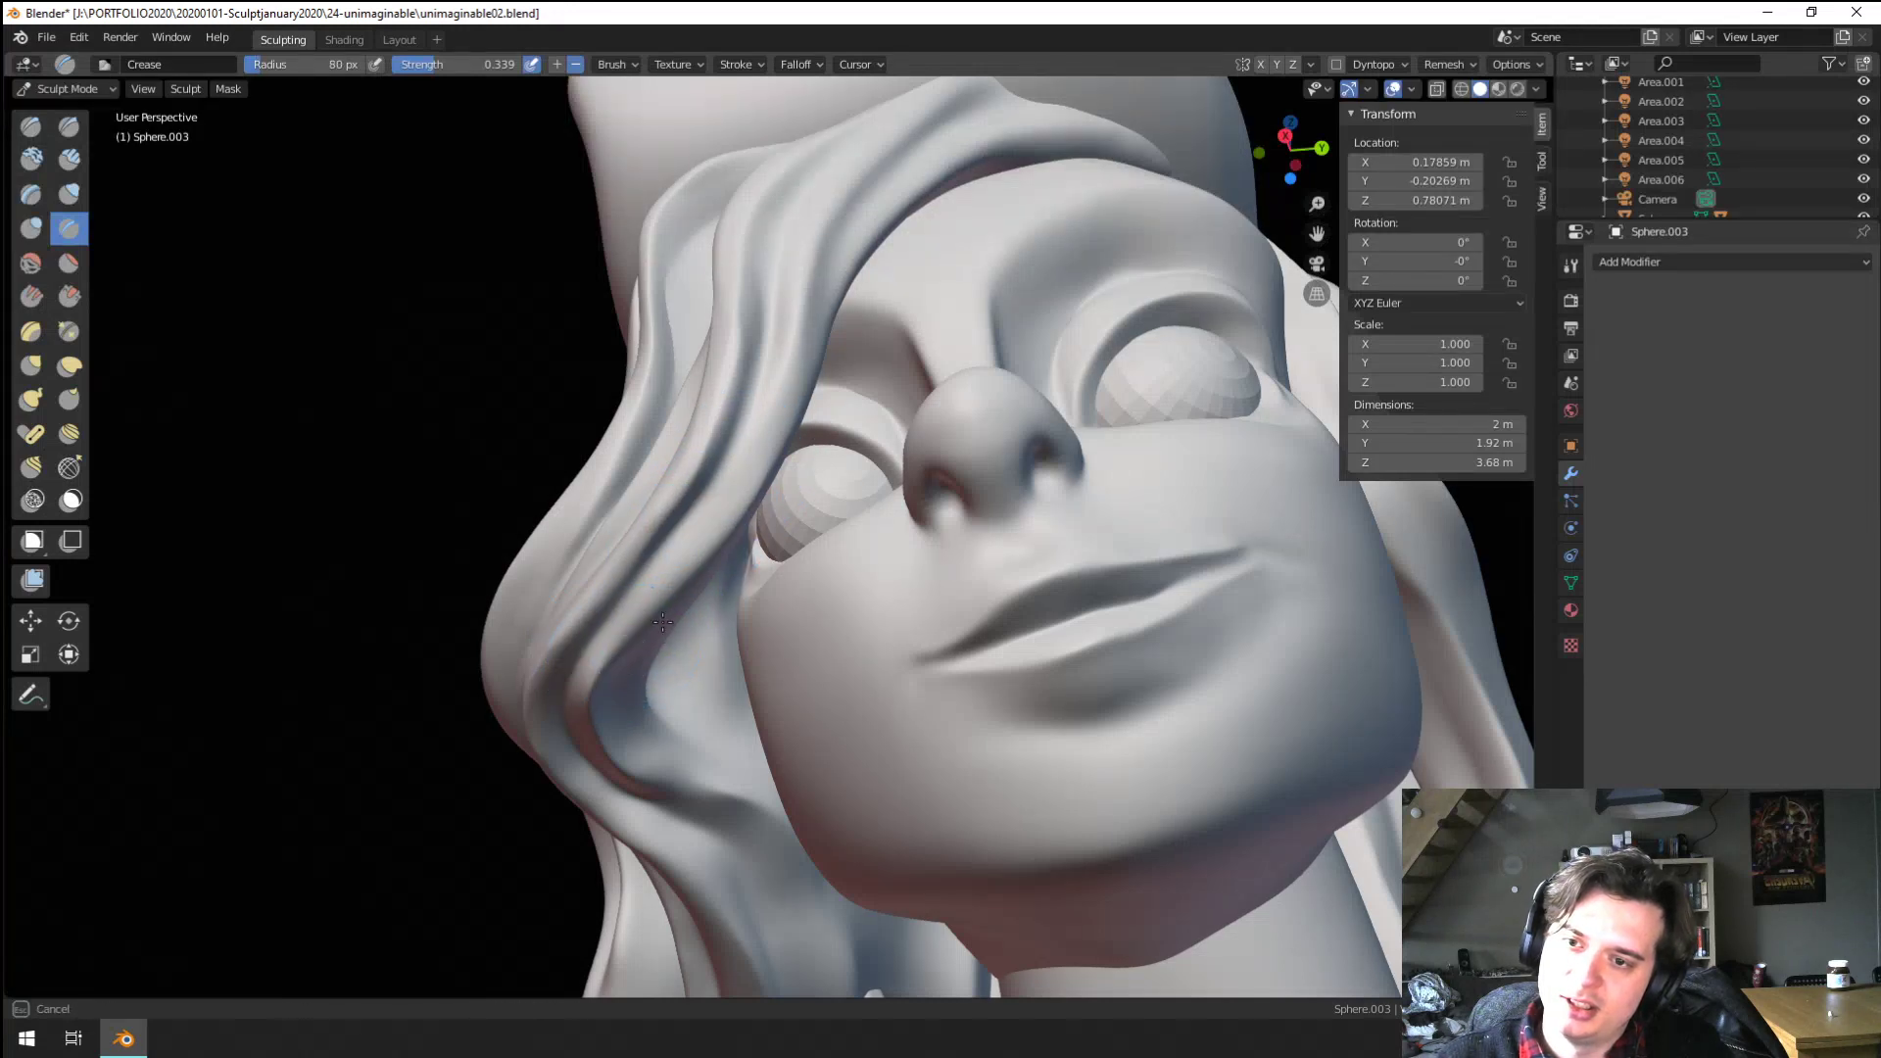
left_click_drag(662, 622, 733, 519)
Crease the strand groove along the upper front lock up to its crest below the hat with the Crease brush at 71 px
middle_click_drag(733, 490, 700, 563)
key("f")
left_click(697, 562)
middle_click_drag(852, 324, 837, 424)
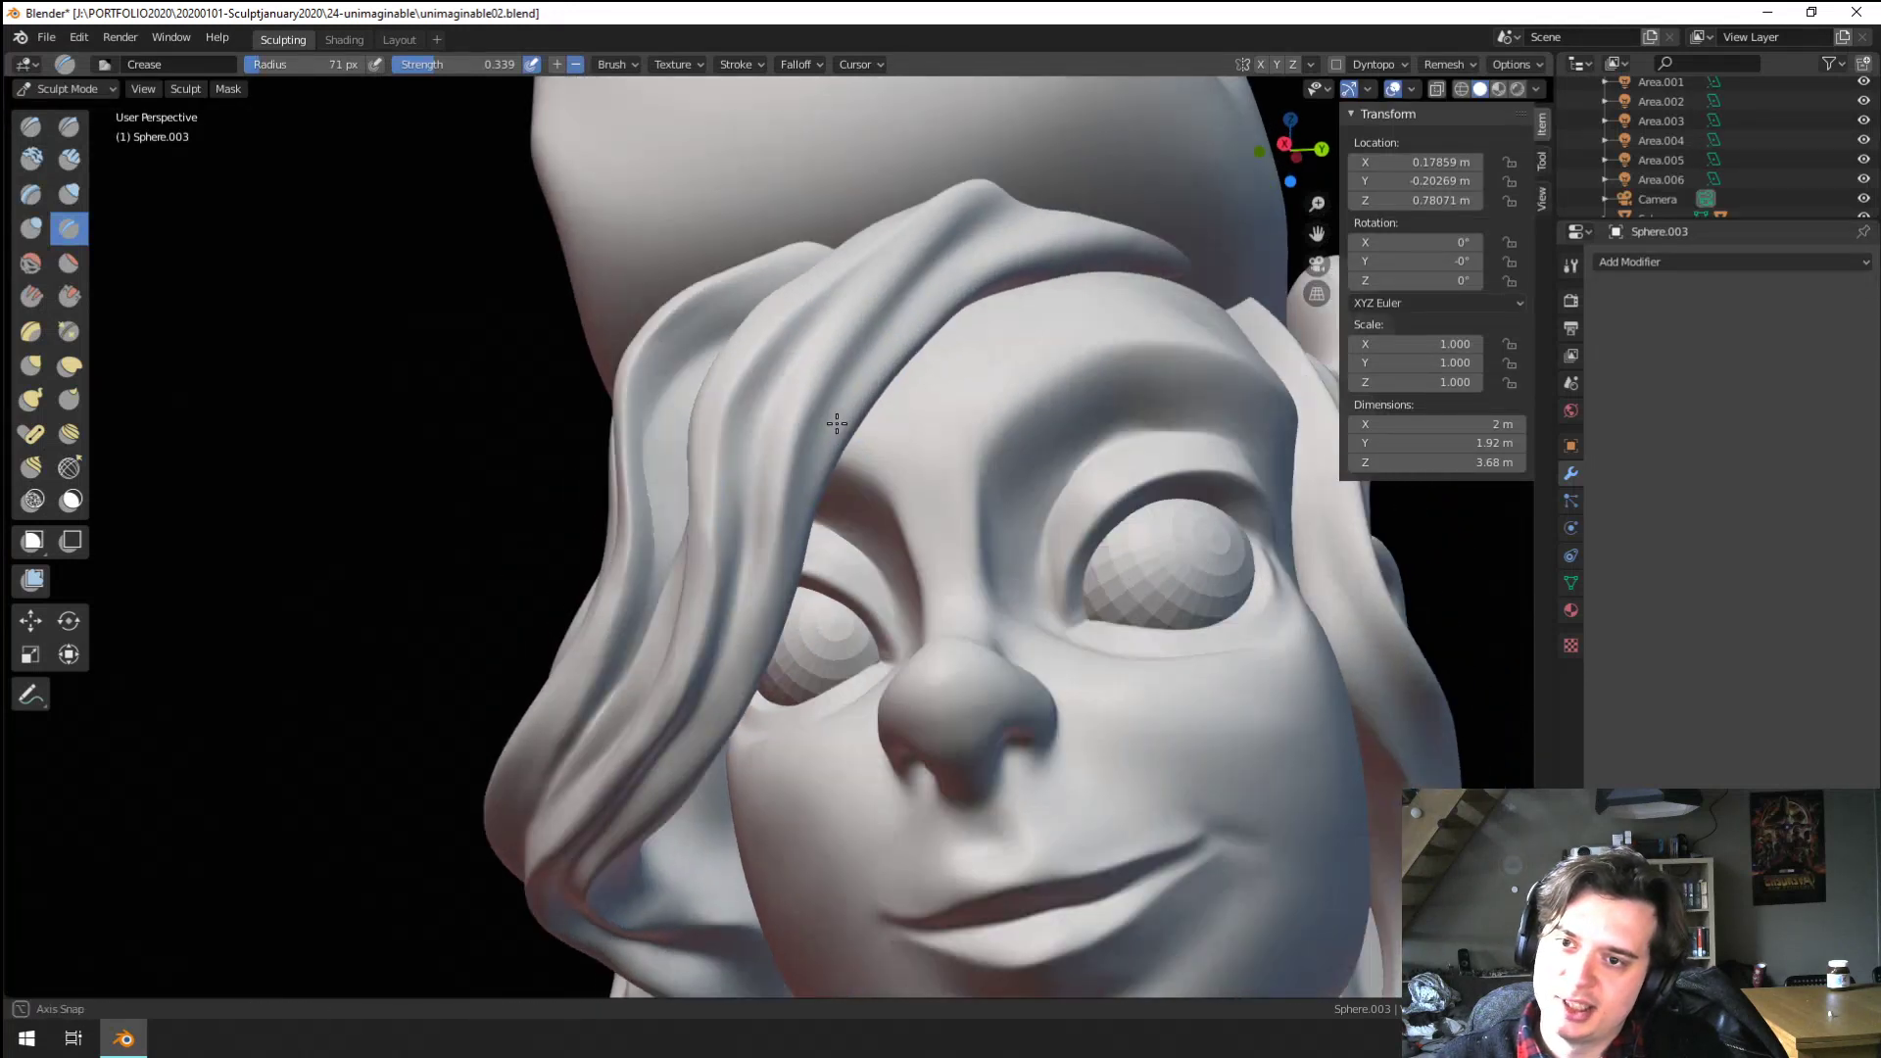
left_click_drag(853, 343, 982, 189)
mouse_move(978, 194)
left_mouse_down()
mouse_move(925, 241)
mouse_move(784, 470)
left_mouse_up()
Deepen the grooves running through the front lock's bend with the Crease brush at 56 px and 66 px
middle_click_drag(733, 566, 756, 531)
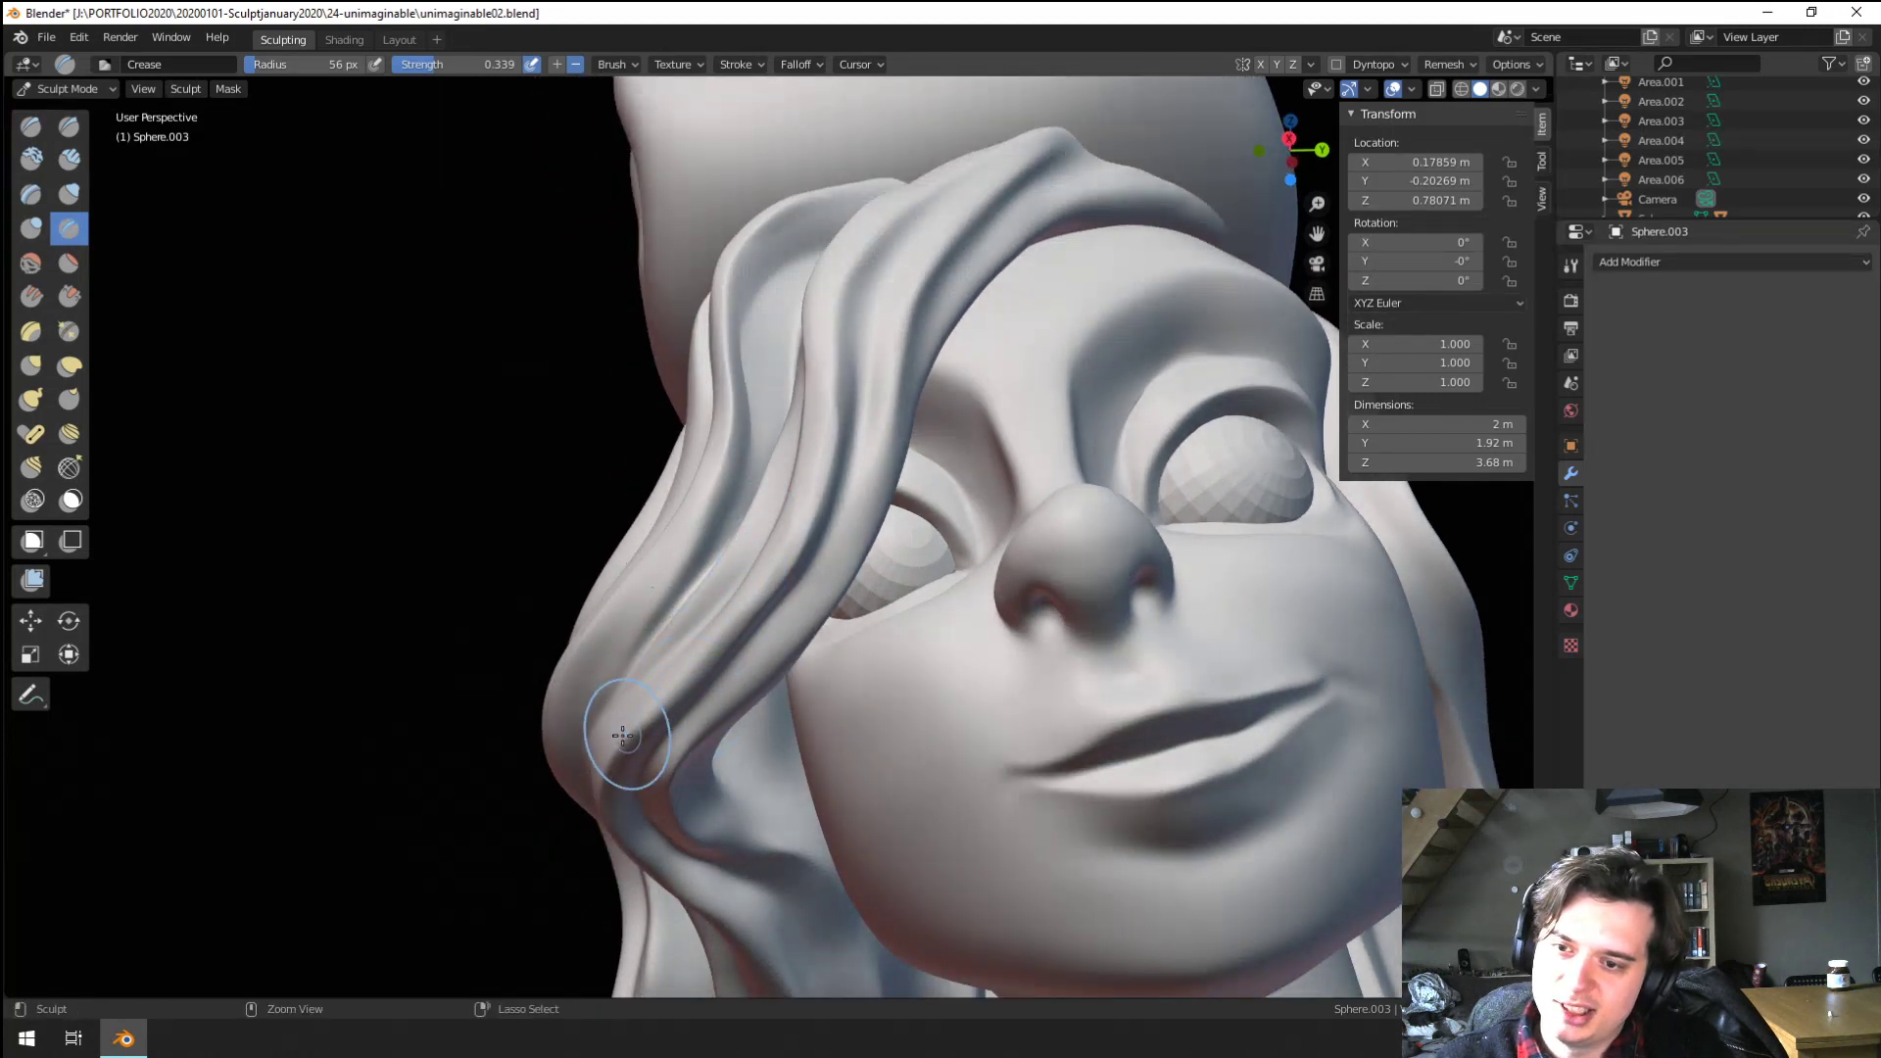
left_click_drag(703, 655, 681, 681)
middle_click_drag(678, 720, 673, 677)
key("f")
left_click(693, 677)
left_click_drag(619, 678, 720, 779)
middle_click_drag(685, 685, 687, 656)
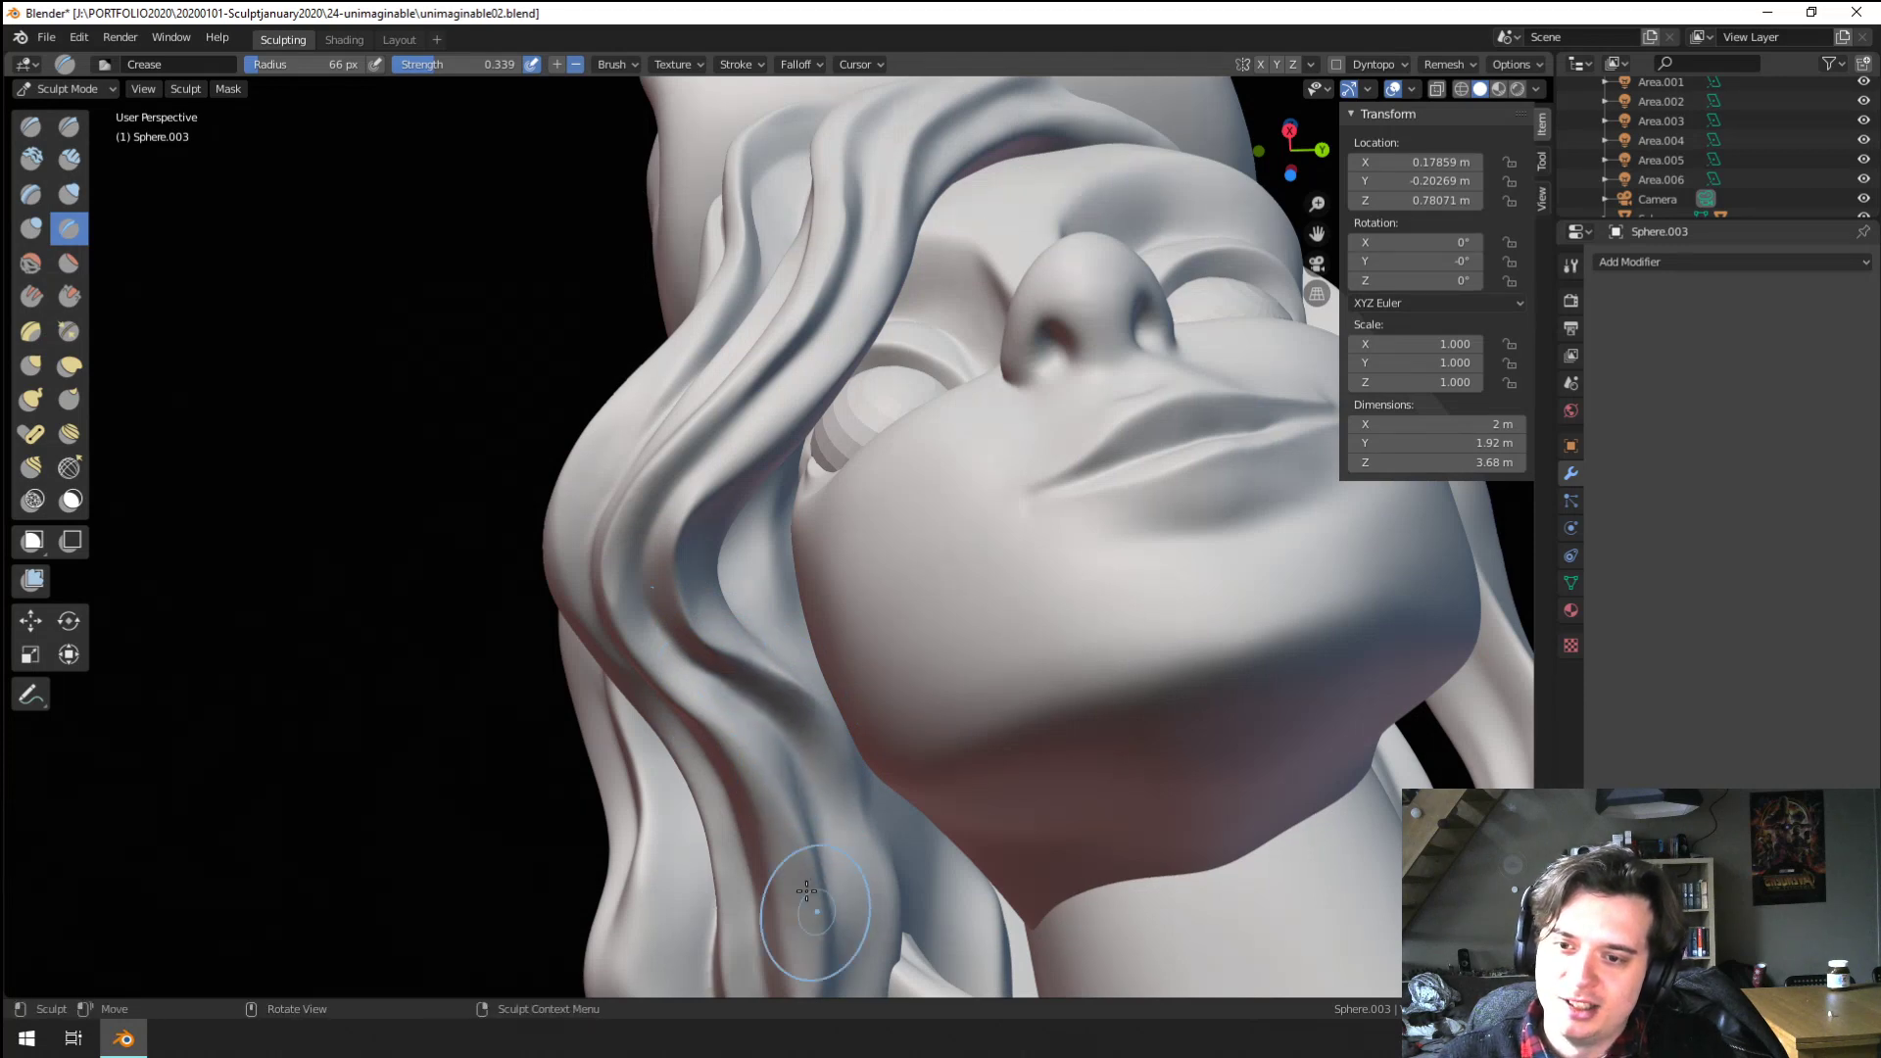
Pull the hair below the front lock's bend slightly toward the jaw with the Grab brush
mouse_move(820, 902)
middle_mouse_down()
mouse_move(791, 701)
mouse_move(833, 735)
mouse_move(777, 789)
mouse_move(828, 786)
middle_mouse_up()
key("g")
left_click_drag(828, 786, 857, 764)
mouse_move(840, 670)
middle_mouse_down("ctrl")
mouse_move(739, 836)
mouse_move(794, 784)
mouse_move(790, 669)
mouse_move(680, 494)
middle_mouse_up("ctrl")
key("f")
left_click(769, 825)
Crease the grooves in the lower hair lock beside the jaw with the Crease brush at 75 px
left_click(69, 229)
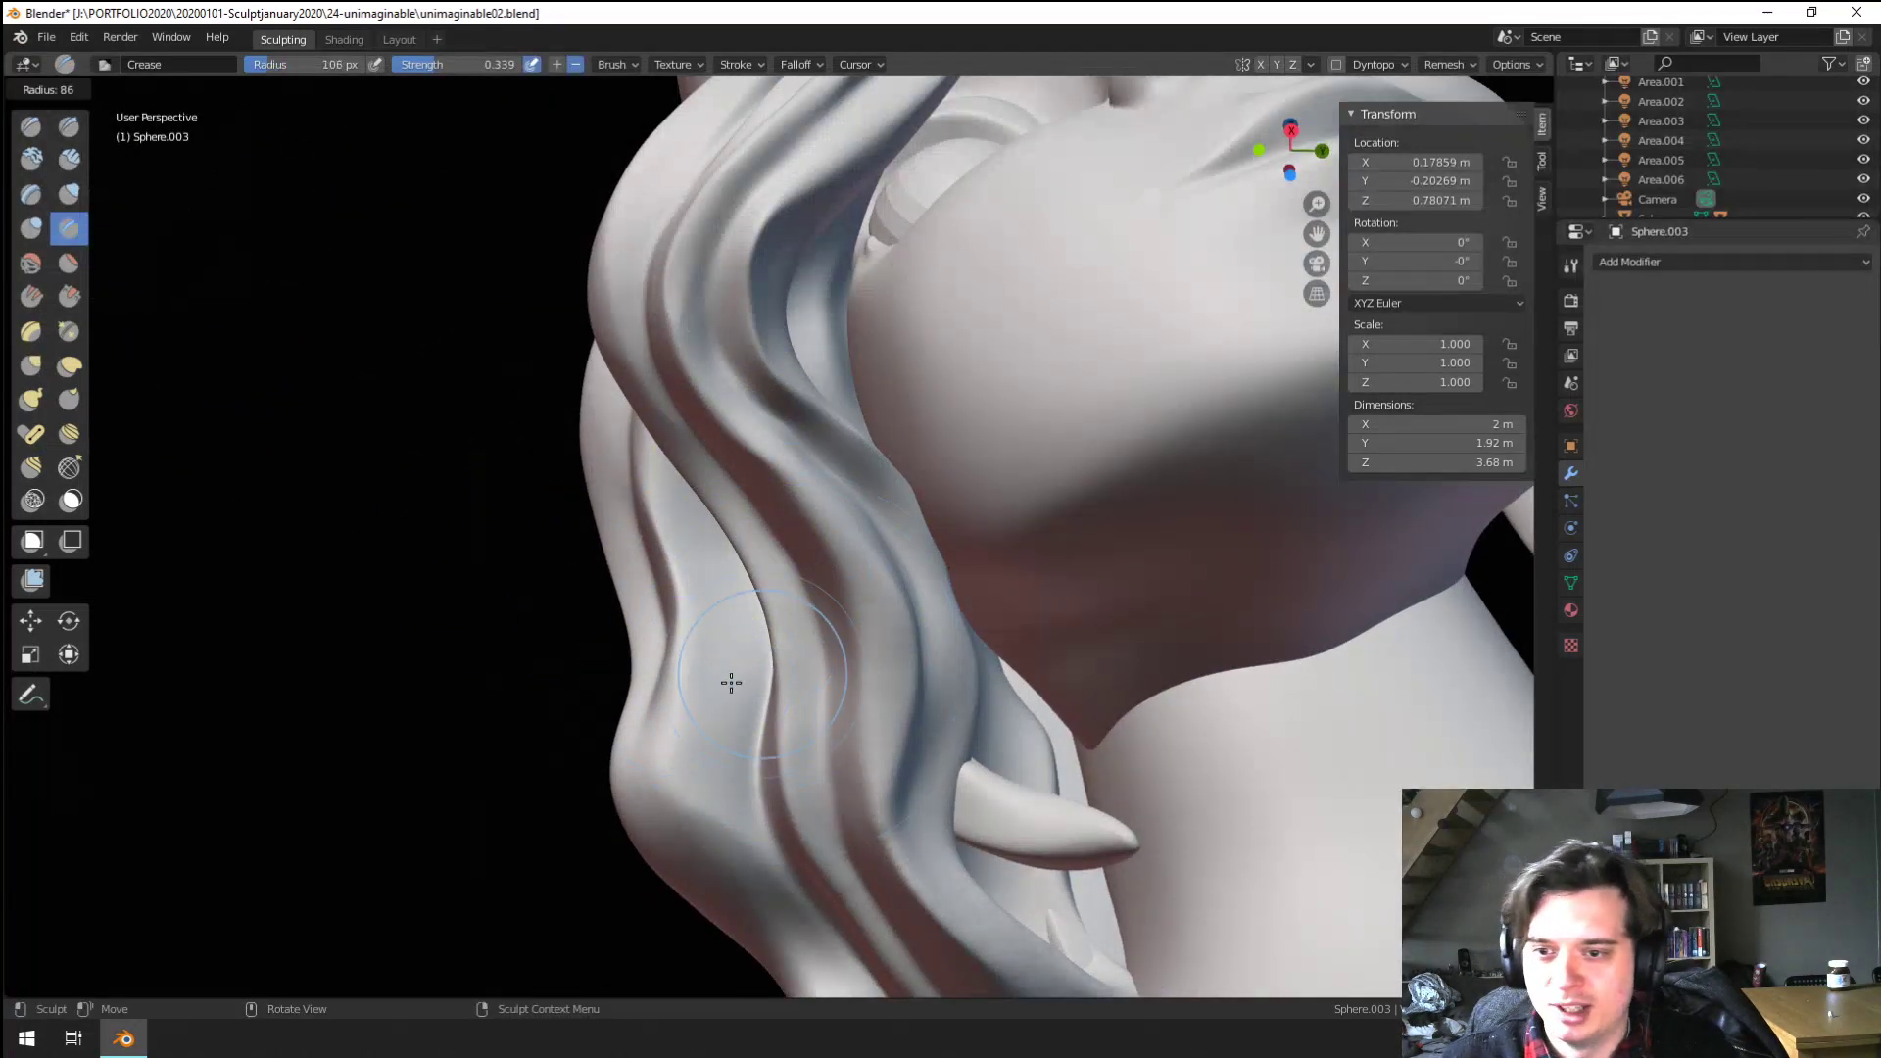
key("f")
left_click(799, 615)
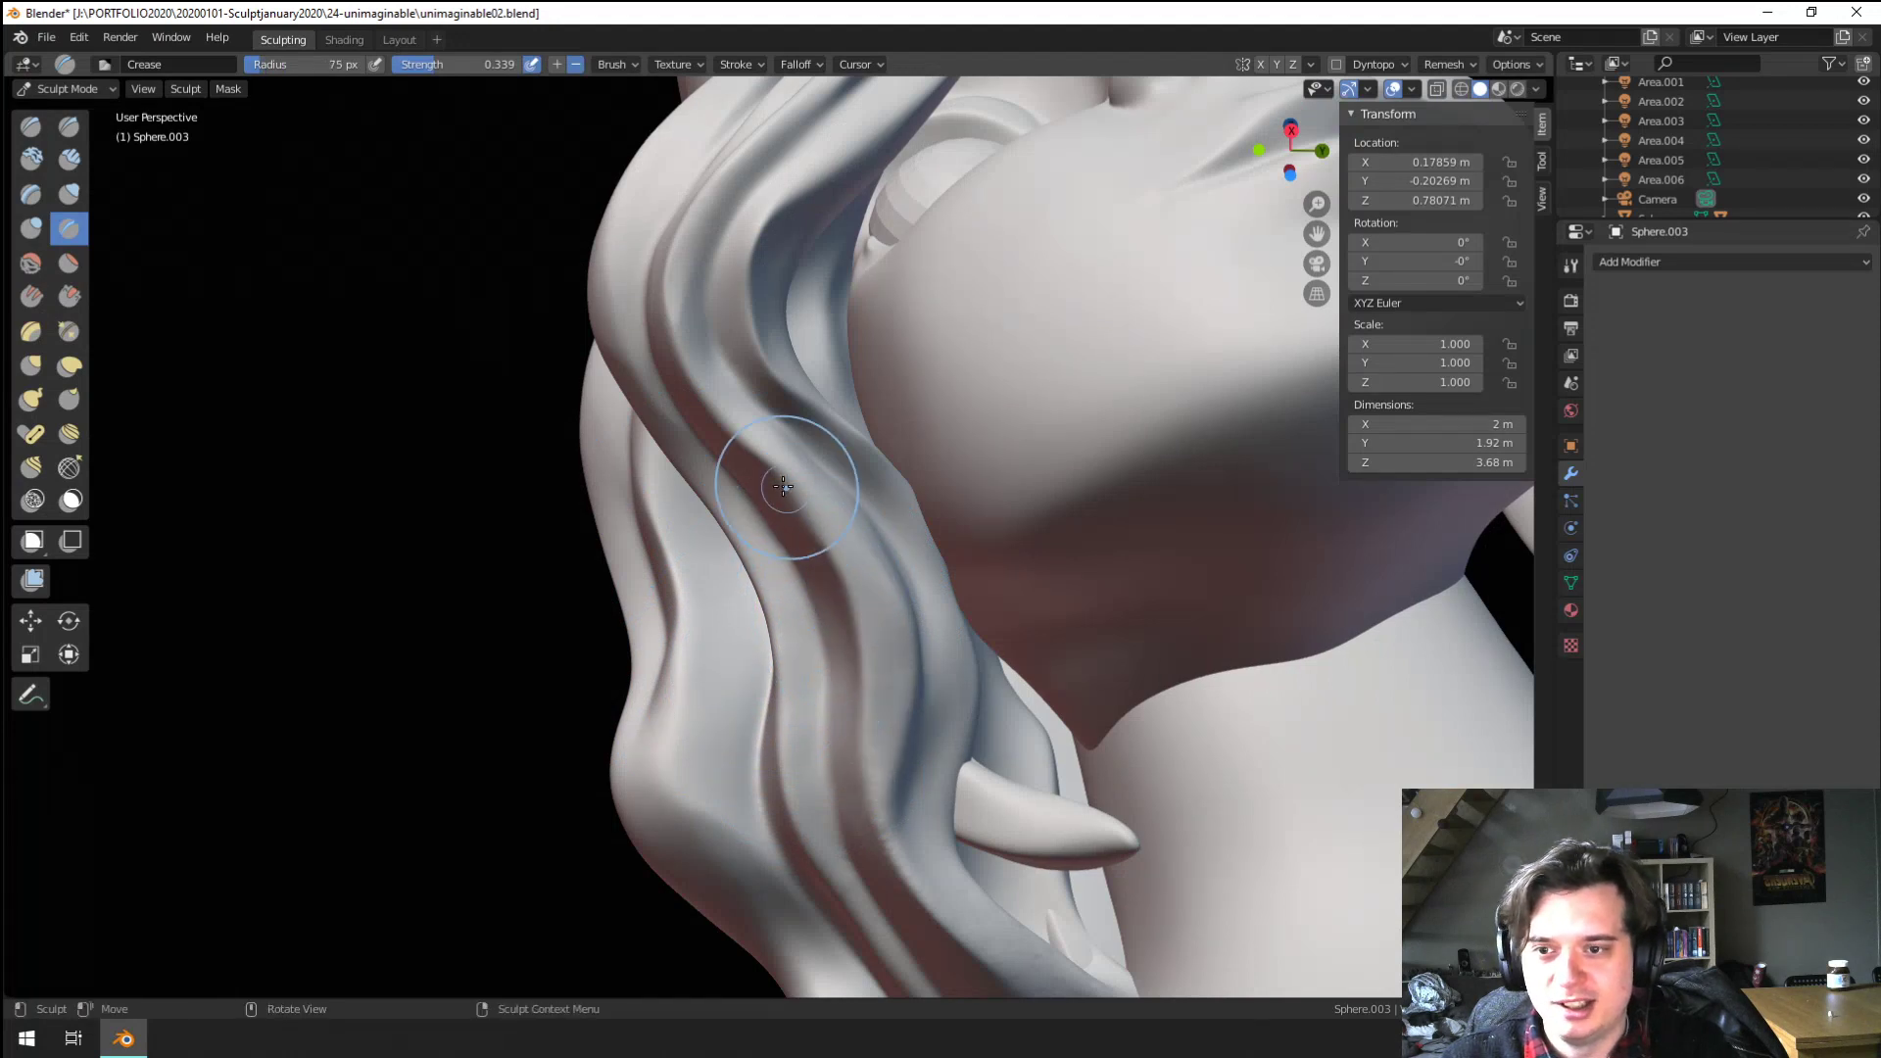
Flatten the strand surfaces of the lower hair lock beside the jaw with the Flatten/Contrast brush at 98 px
left_click(69, 262)
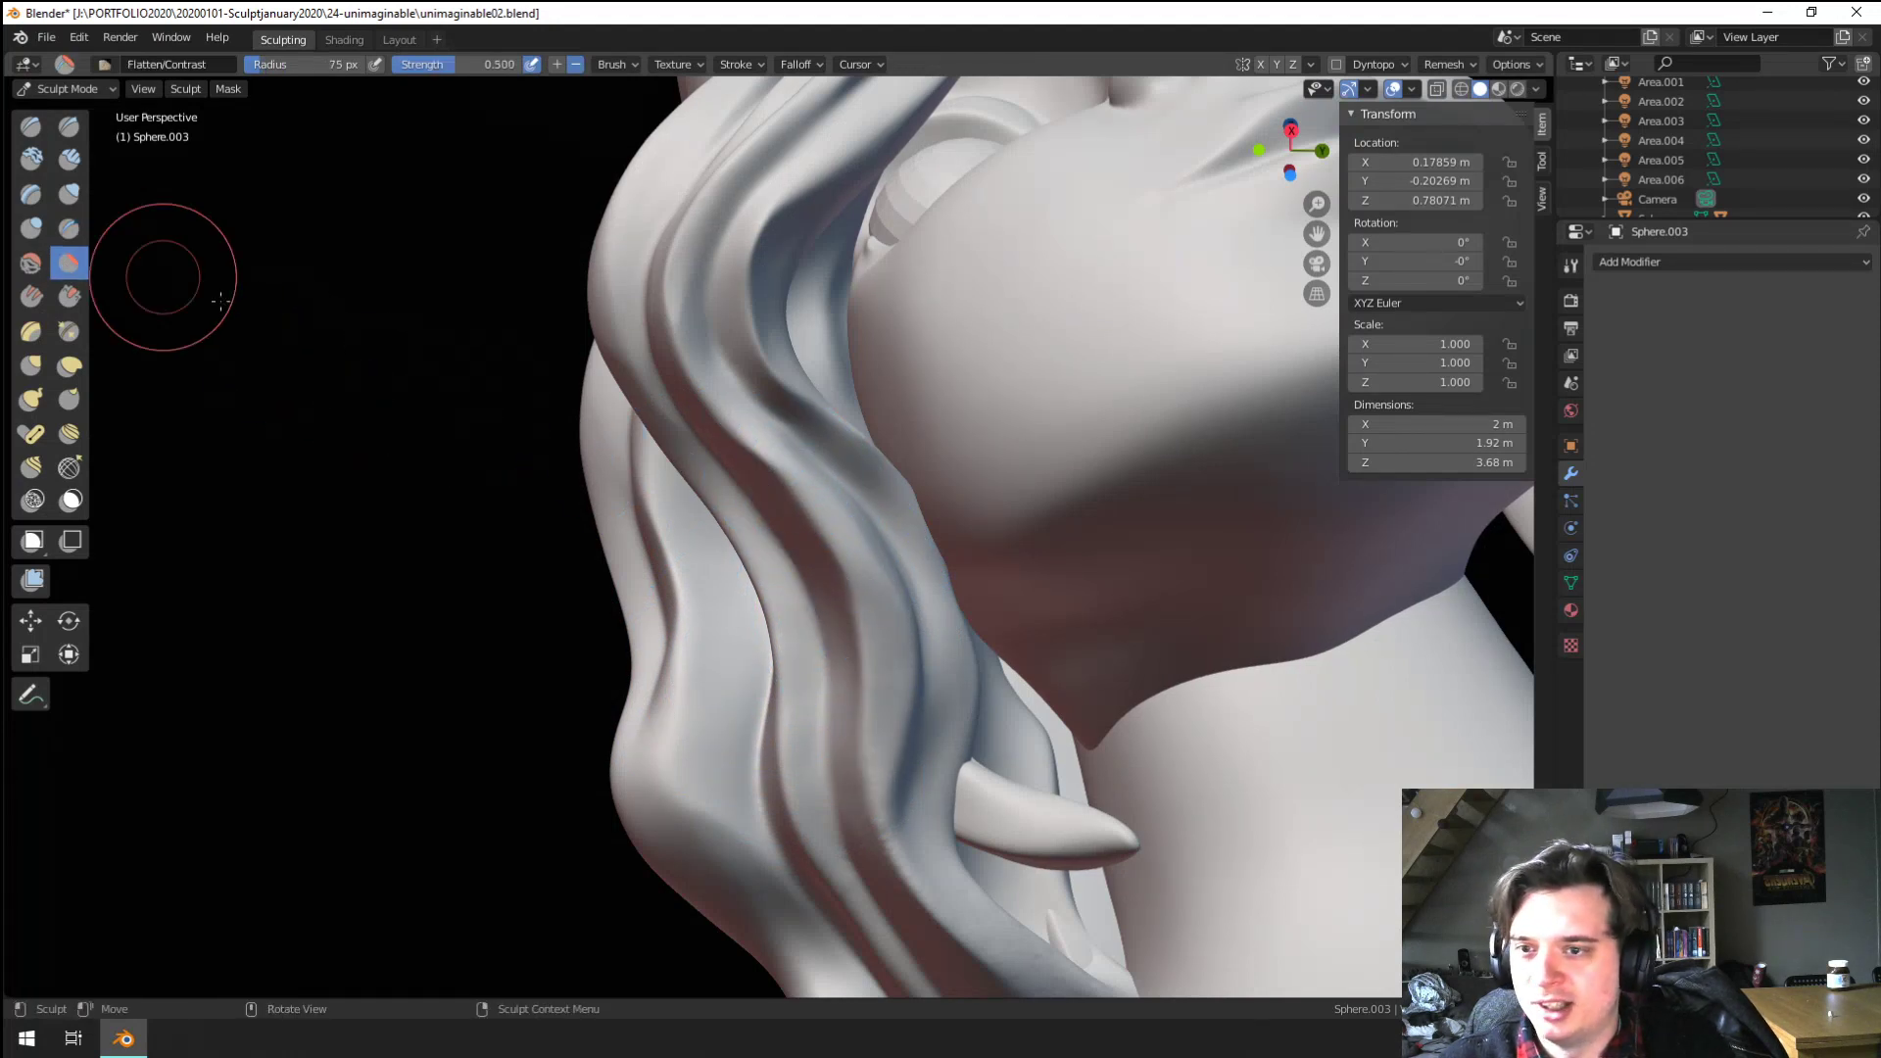
middle_click_drag(780, 443, 755, 462)
key("f")
left_click(759, 499)
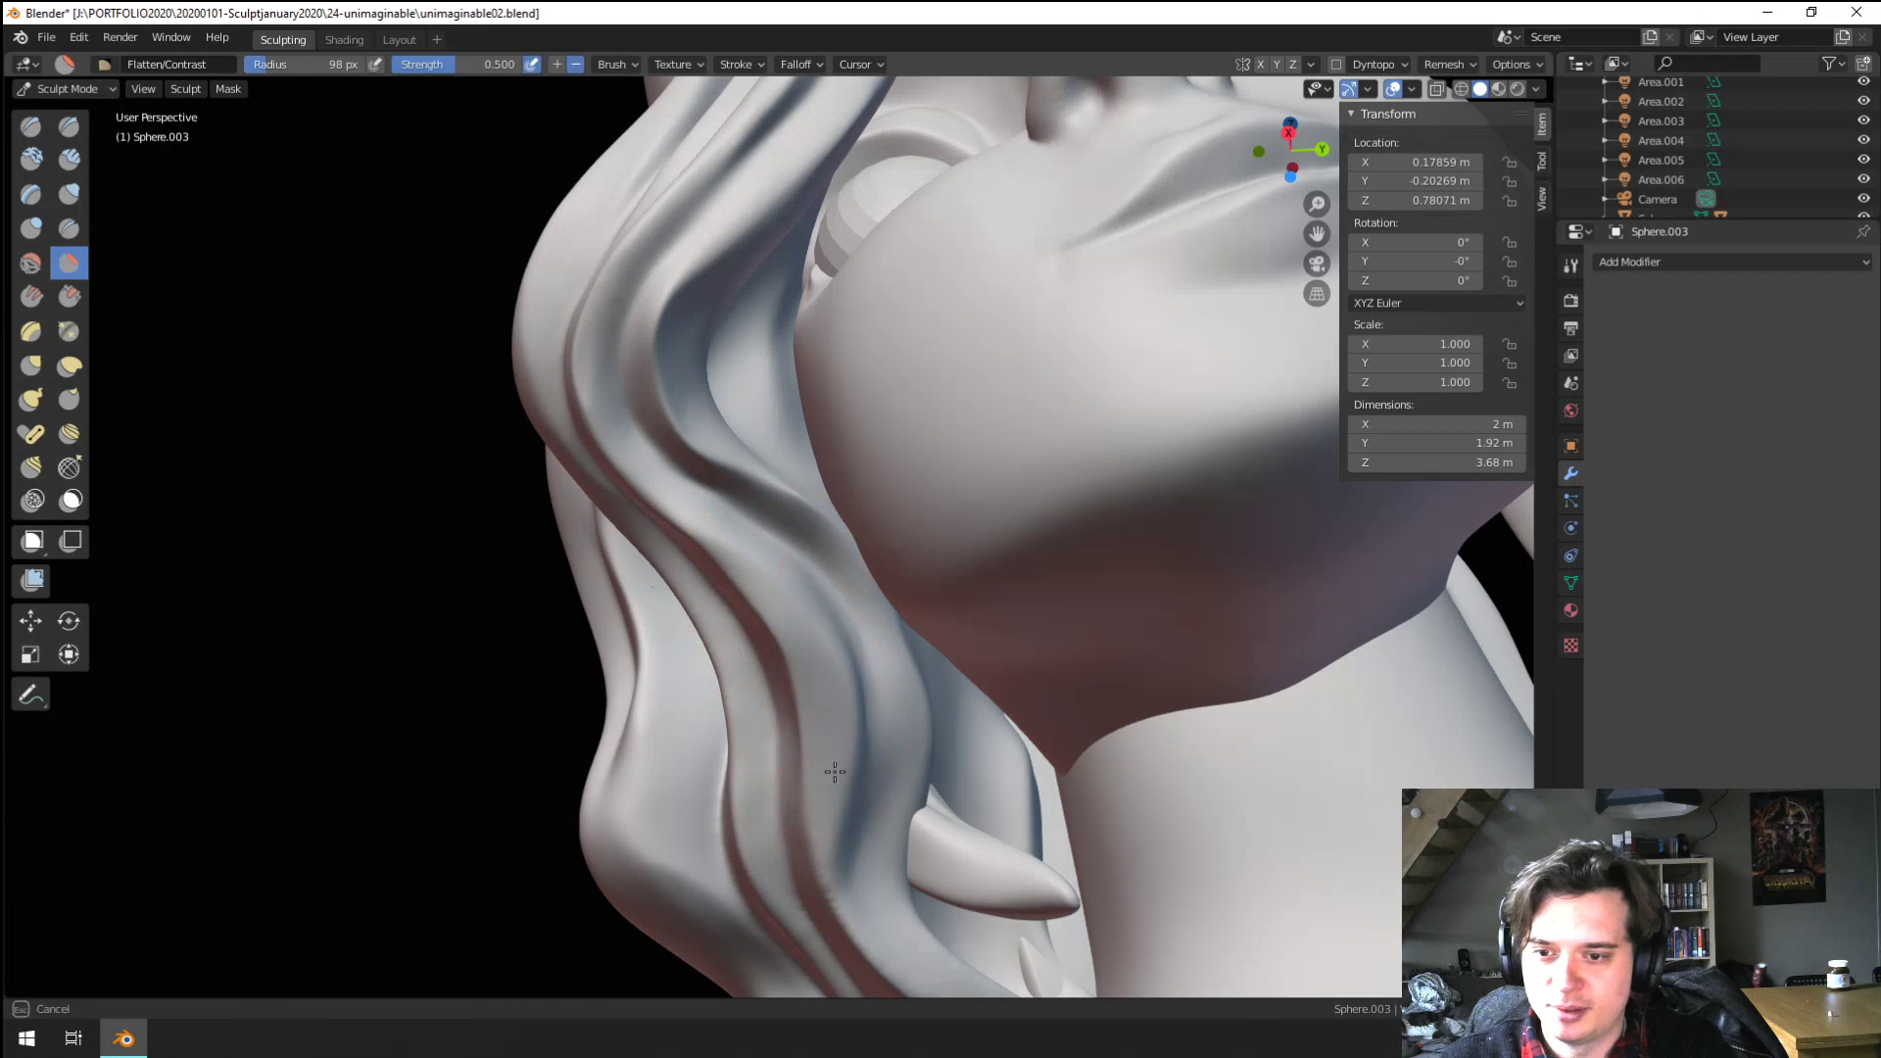
middle_click_drag(702, 512, 694, 686, "ctrl")
mouse_move(657, 563)
middle_mouse_down()
mouse_move(696, 617)
mouse_move(785, 621)
mouse_move(725, 742)
mouse_move(632, 654)
middle_mouse_up()
scroll(632, 654, "down", 4)
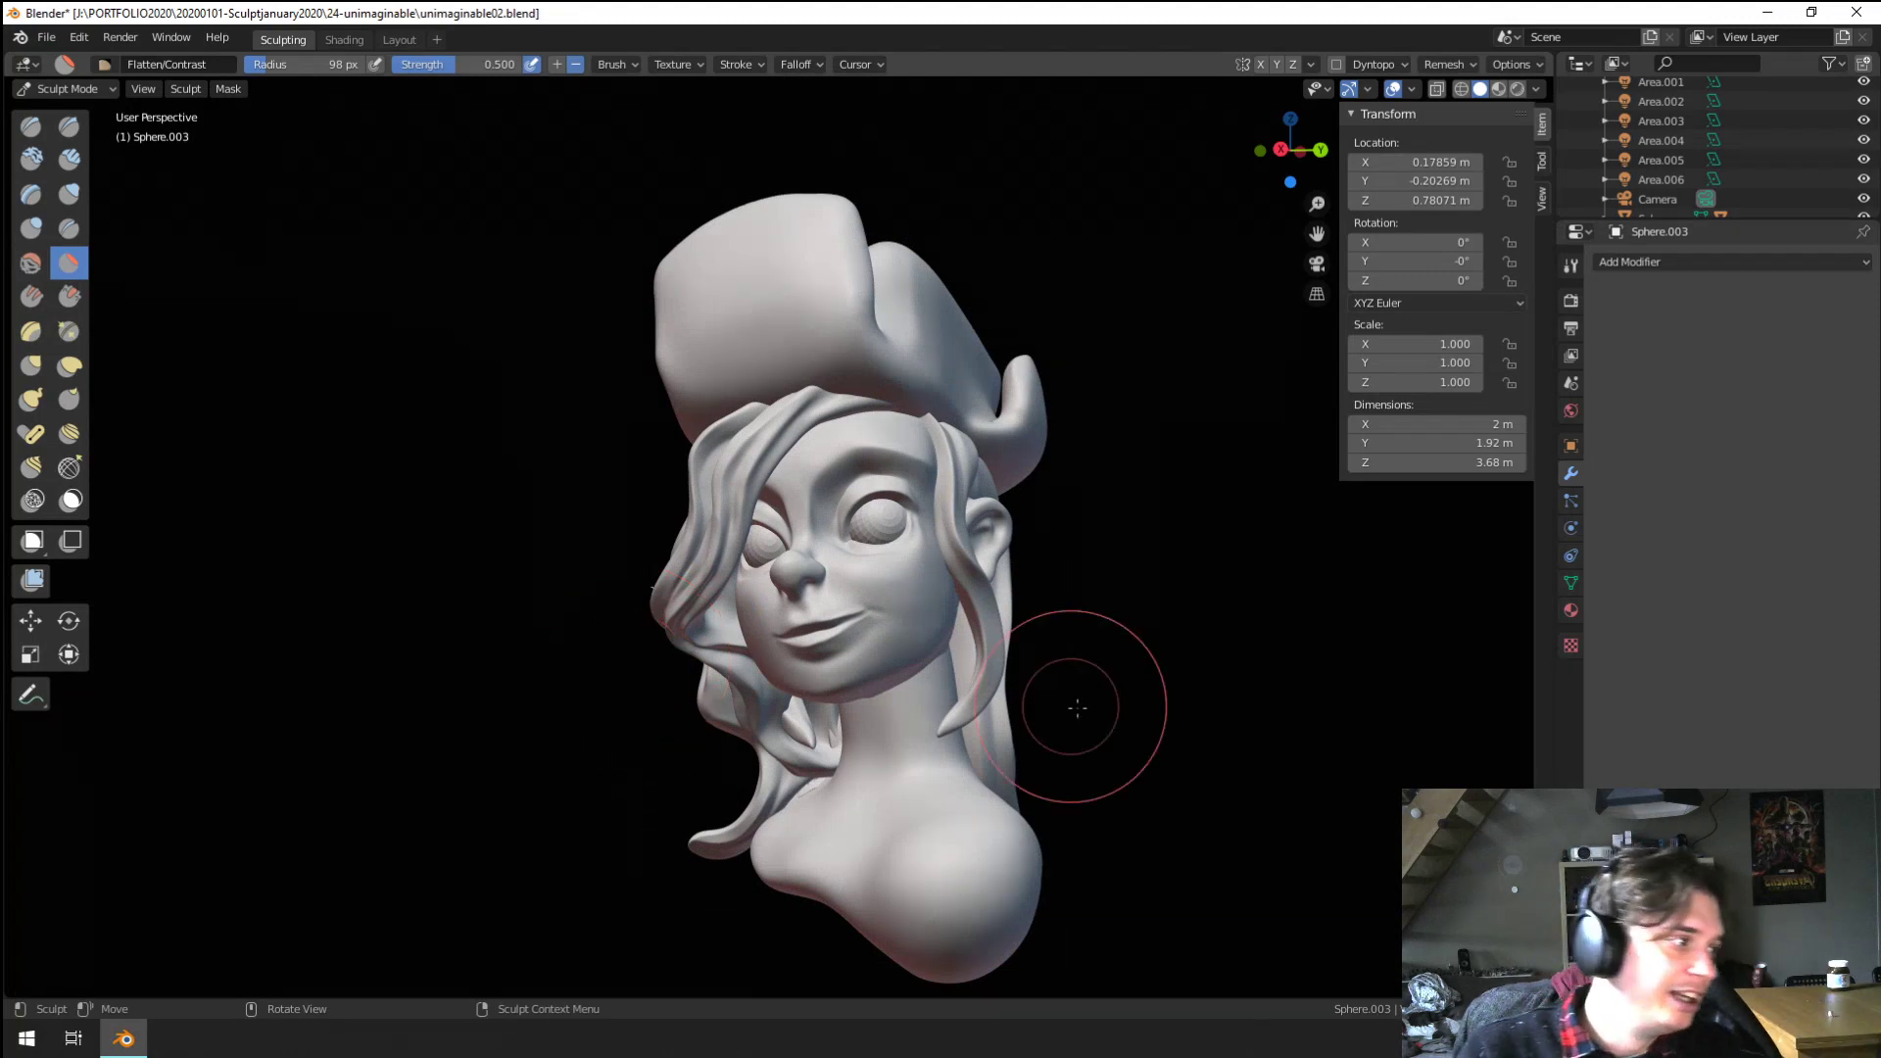
Crease the grooves in the upper front hair just below the hat with the Crease brush at 61 px and 80 px
mouse_move(835, 619)
middle_mouse_down("ctrl")
mouse_move(865, 369)
mouse_move(861, 491)
mouse_move(838, 377)
middle_mouse_up("ctrl")
left_click(68, 228)
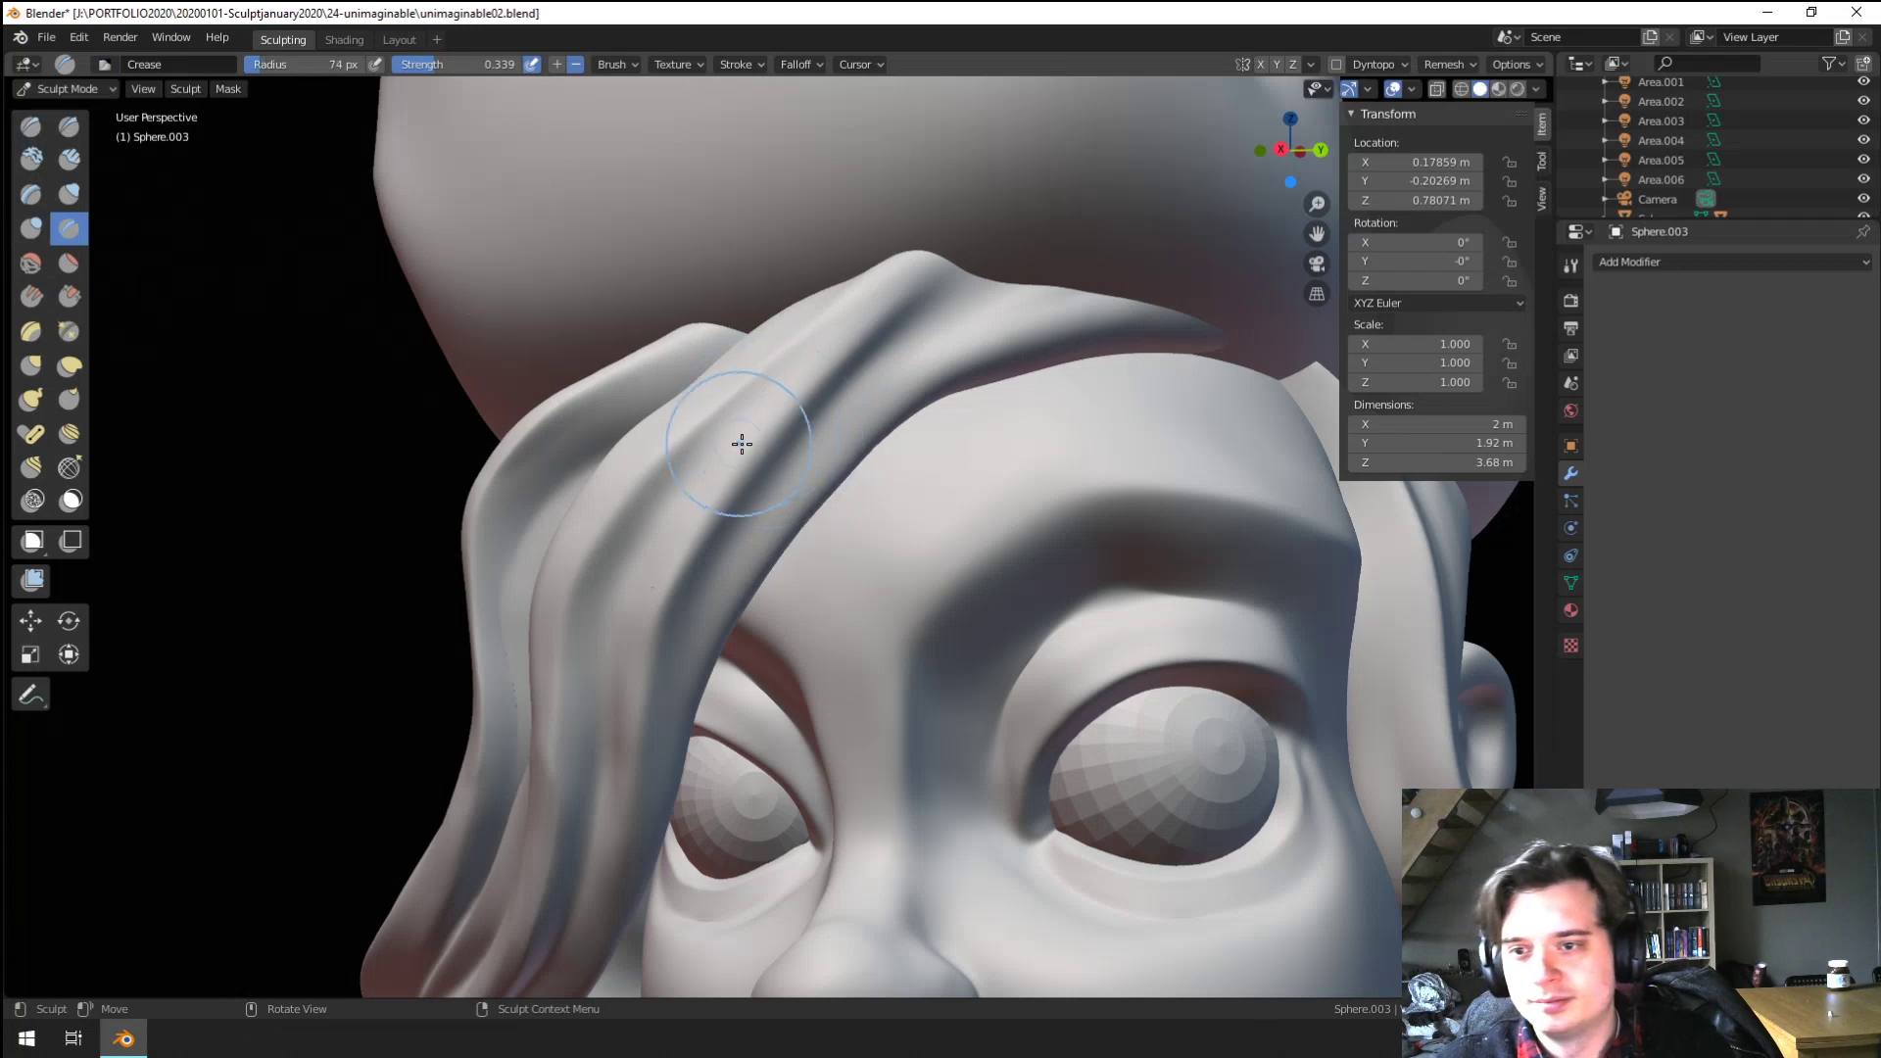
middle_click_drag(619, 587, 757, 620)
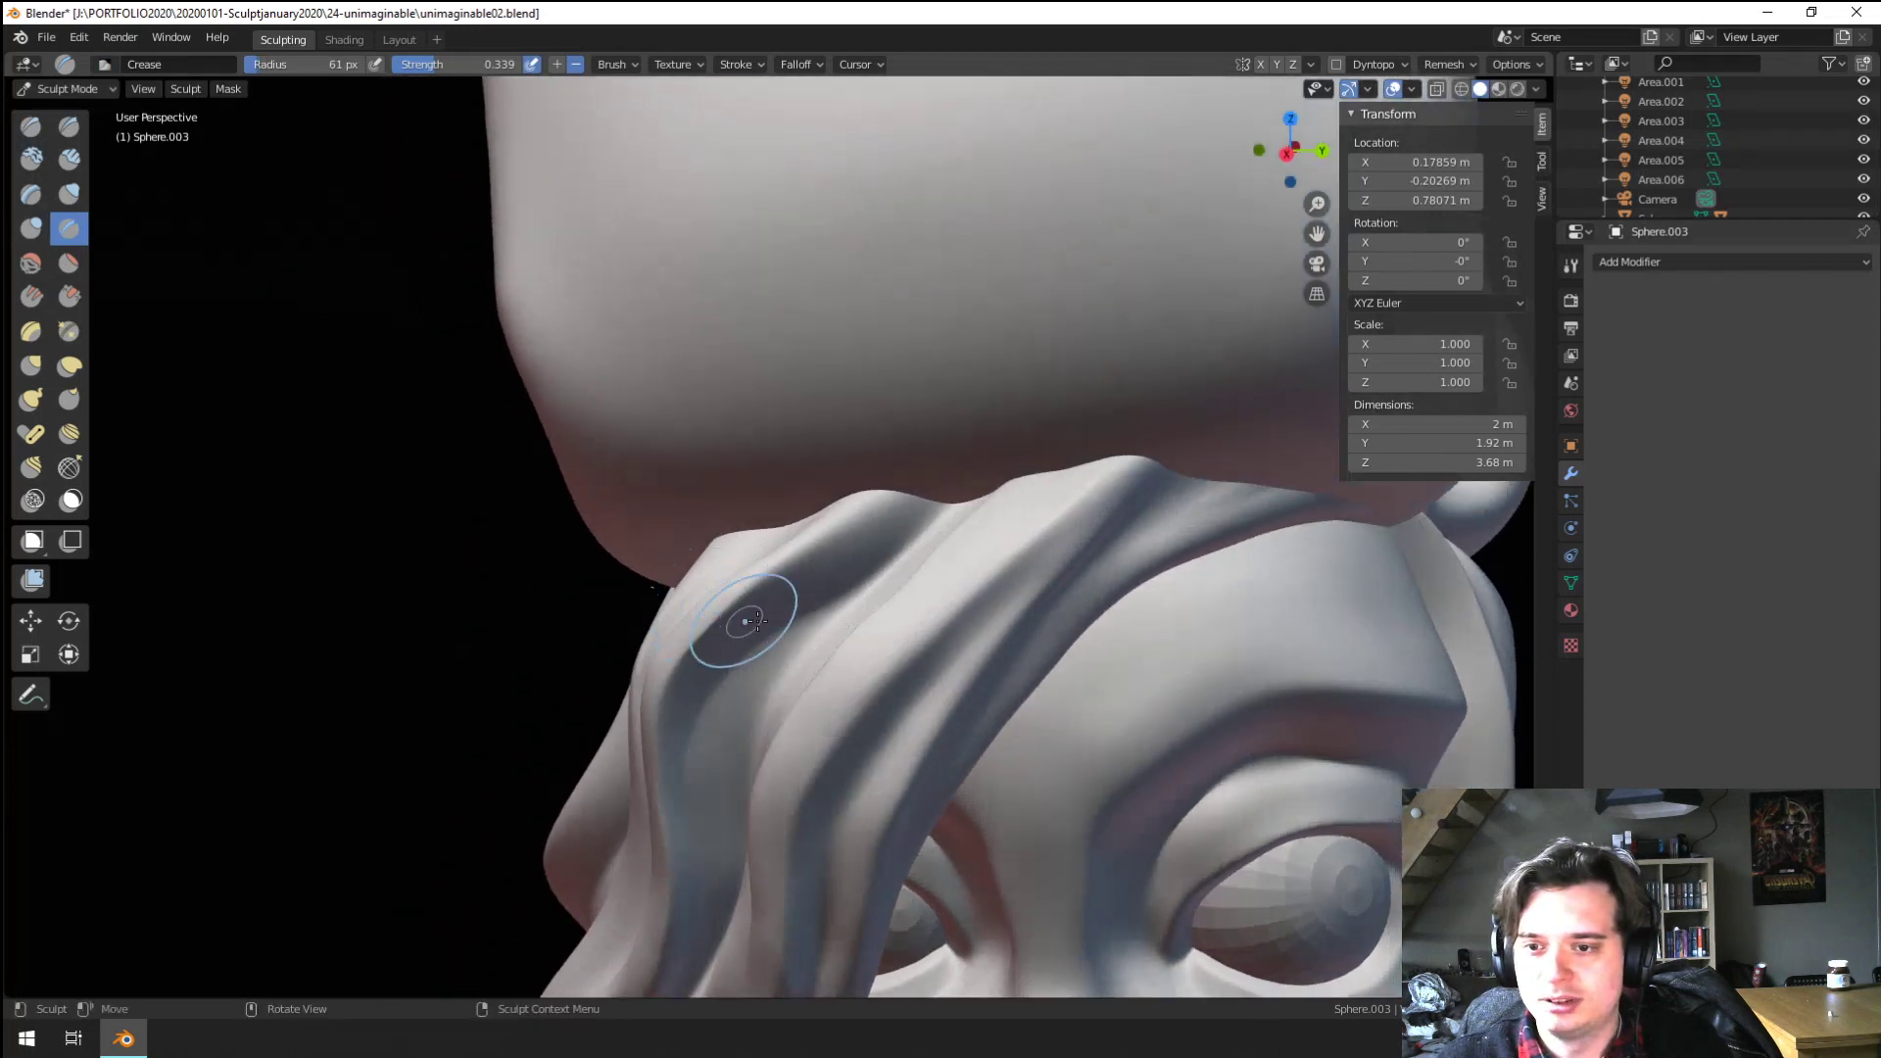
key("f")
left_click(850, 658)
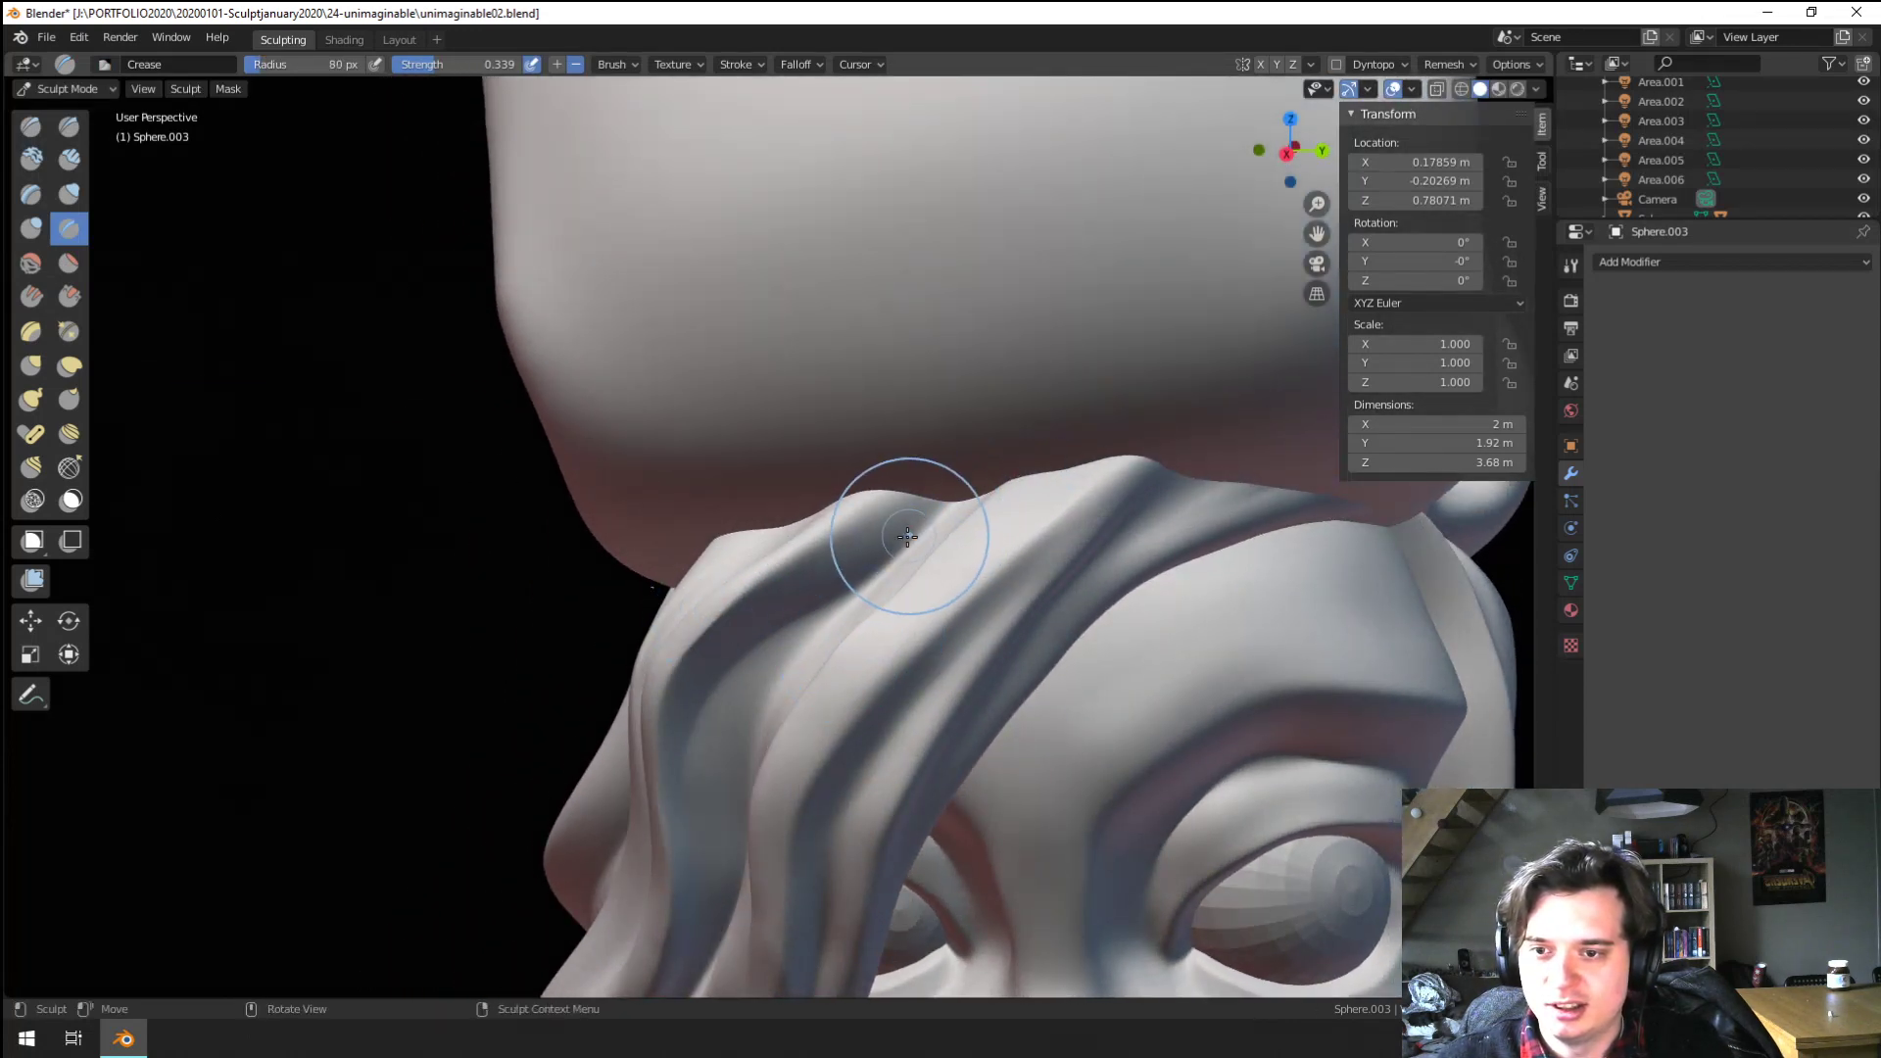
Adjust the upper contour of the side strands beneath the hat with the Grab brush at 94 px
mouse_move(1052, 414)
middle_mouse_down("ctrl")
mouse_move(965, 568)
mouse_move(783, 461)
middle_mouse_up("ctrl")
key("g")
key("f")
left_click(815, 462)
left_click_drag(823, 474, 849, 481)
middle_click_drag(850, 490, 839, 500)
key("f")
left_click(792, 520)
left_click_drag(771, 505, 773, 506)
mouse_move(772, 507)
middle_mouse_down("ctrl")
mouse_move(765, 474)
mouse_move(745, 550)
middle_mouse_up("ctrl")
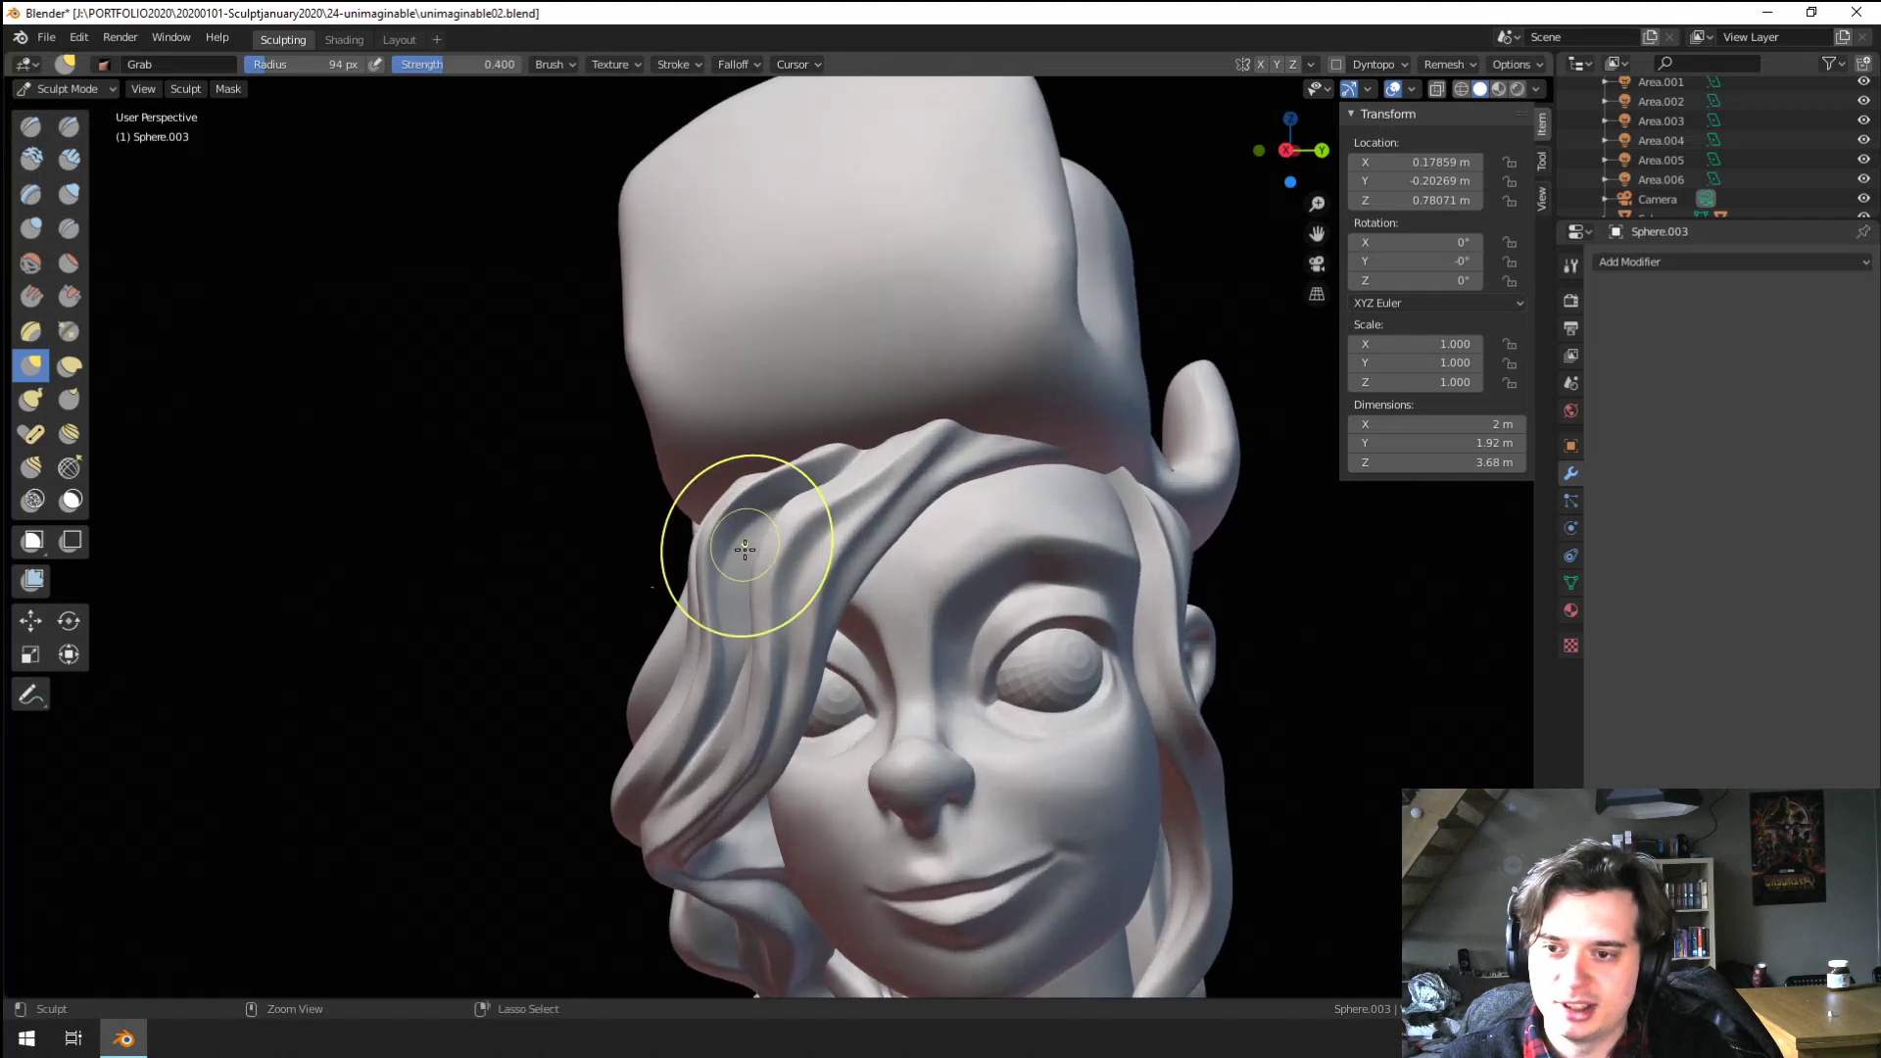
Scrape the strand ridges on the upper front lock below the hat with the Scrape/Peaks brush at 122 px
left_click(69, 297)
middle_click_drag(769, 421, 751, 566, "ctrl")
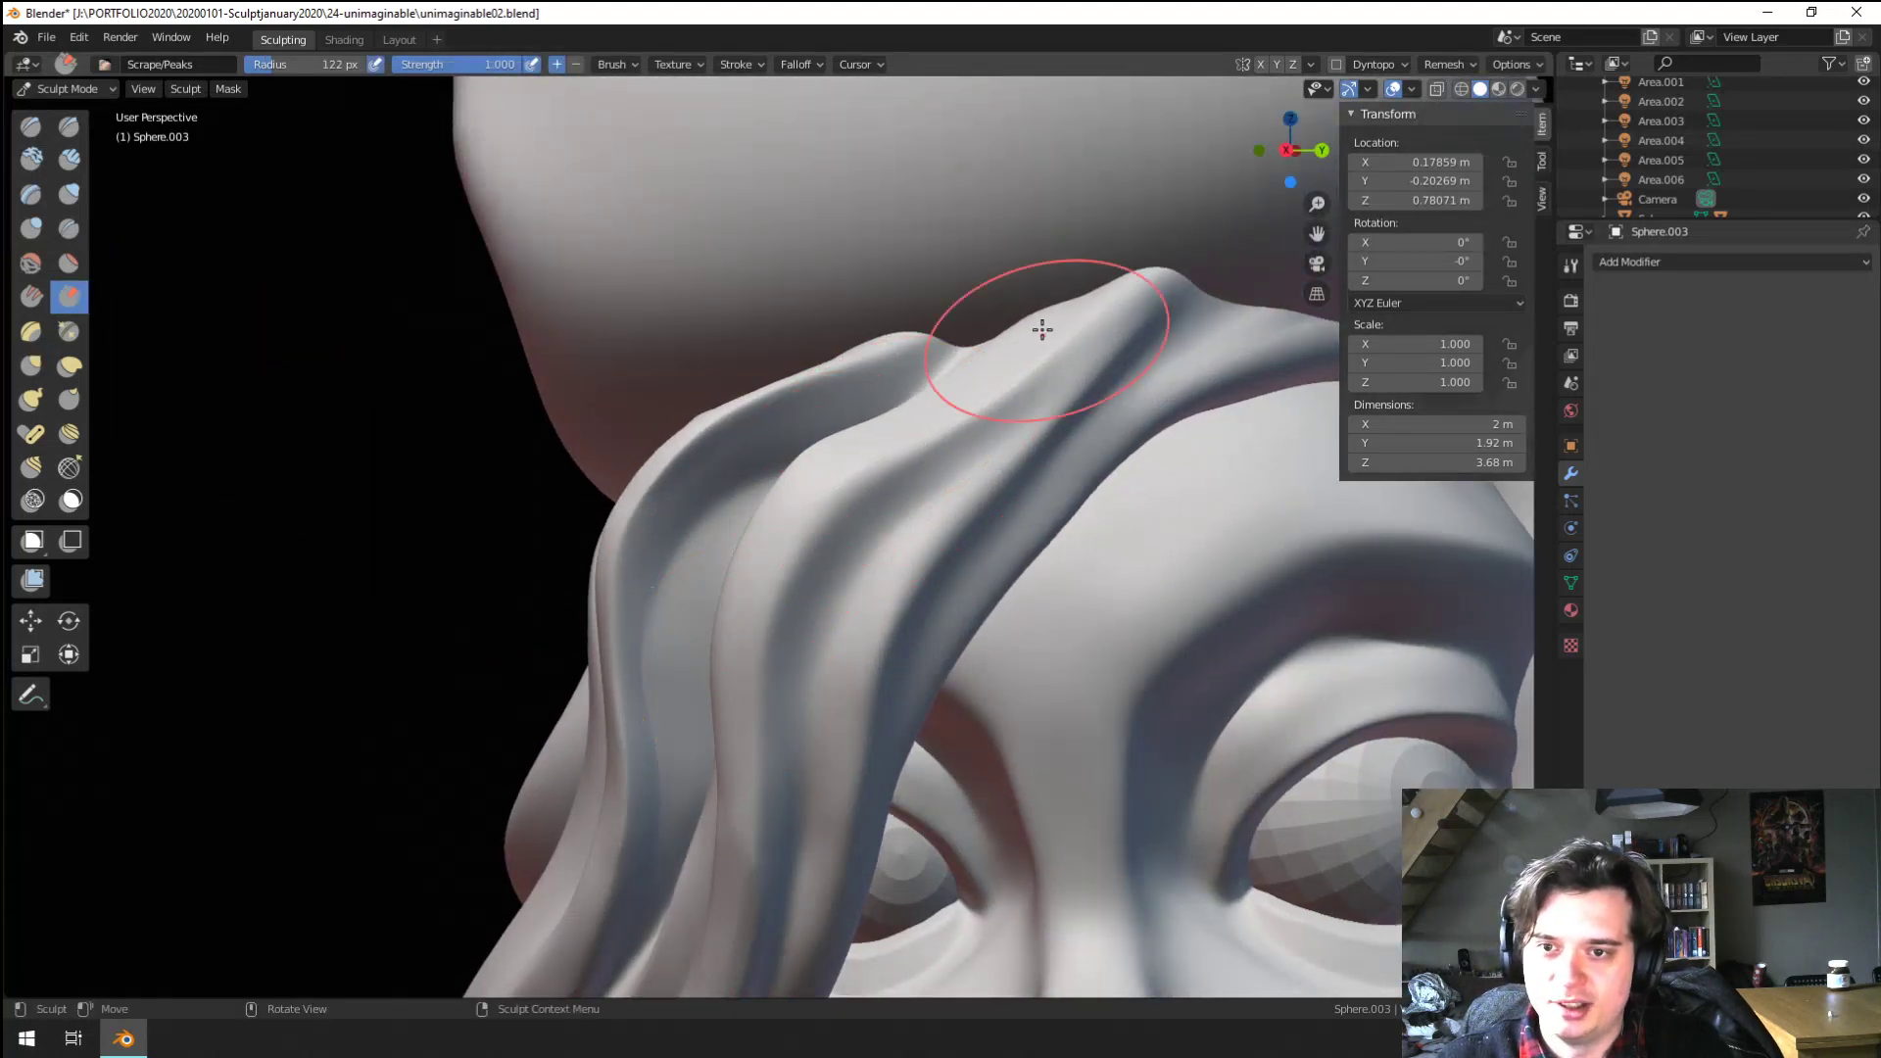
scroll(795, 541, "down", 4)
scroll(777, 504, "up", 3)
Sharpen the narrow grooves down the middle of the front lock beside the eye with the Crease brush at 45 px
left_click(69, 230)
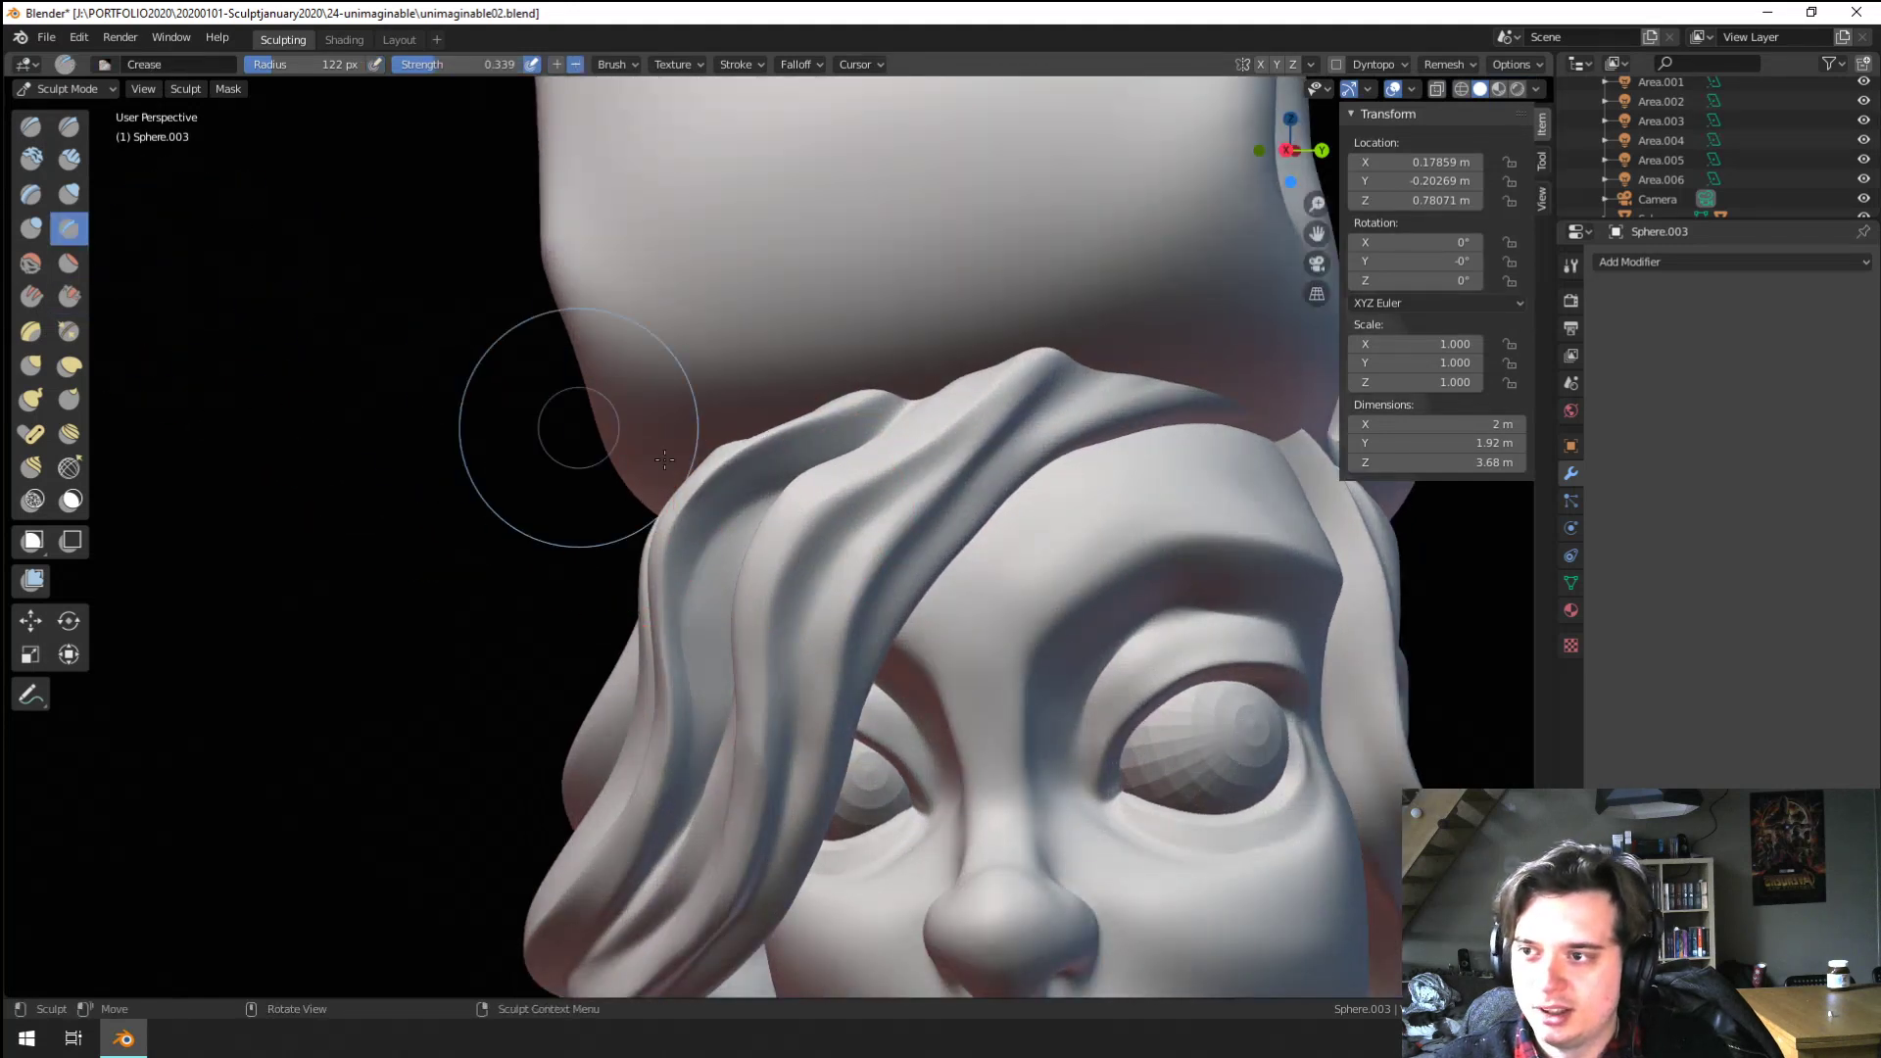
key("f")
left_click(777, 565)
key("f")
left_click(755, 566)
left_click_drag(823, 558, 819, 581)
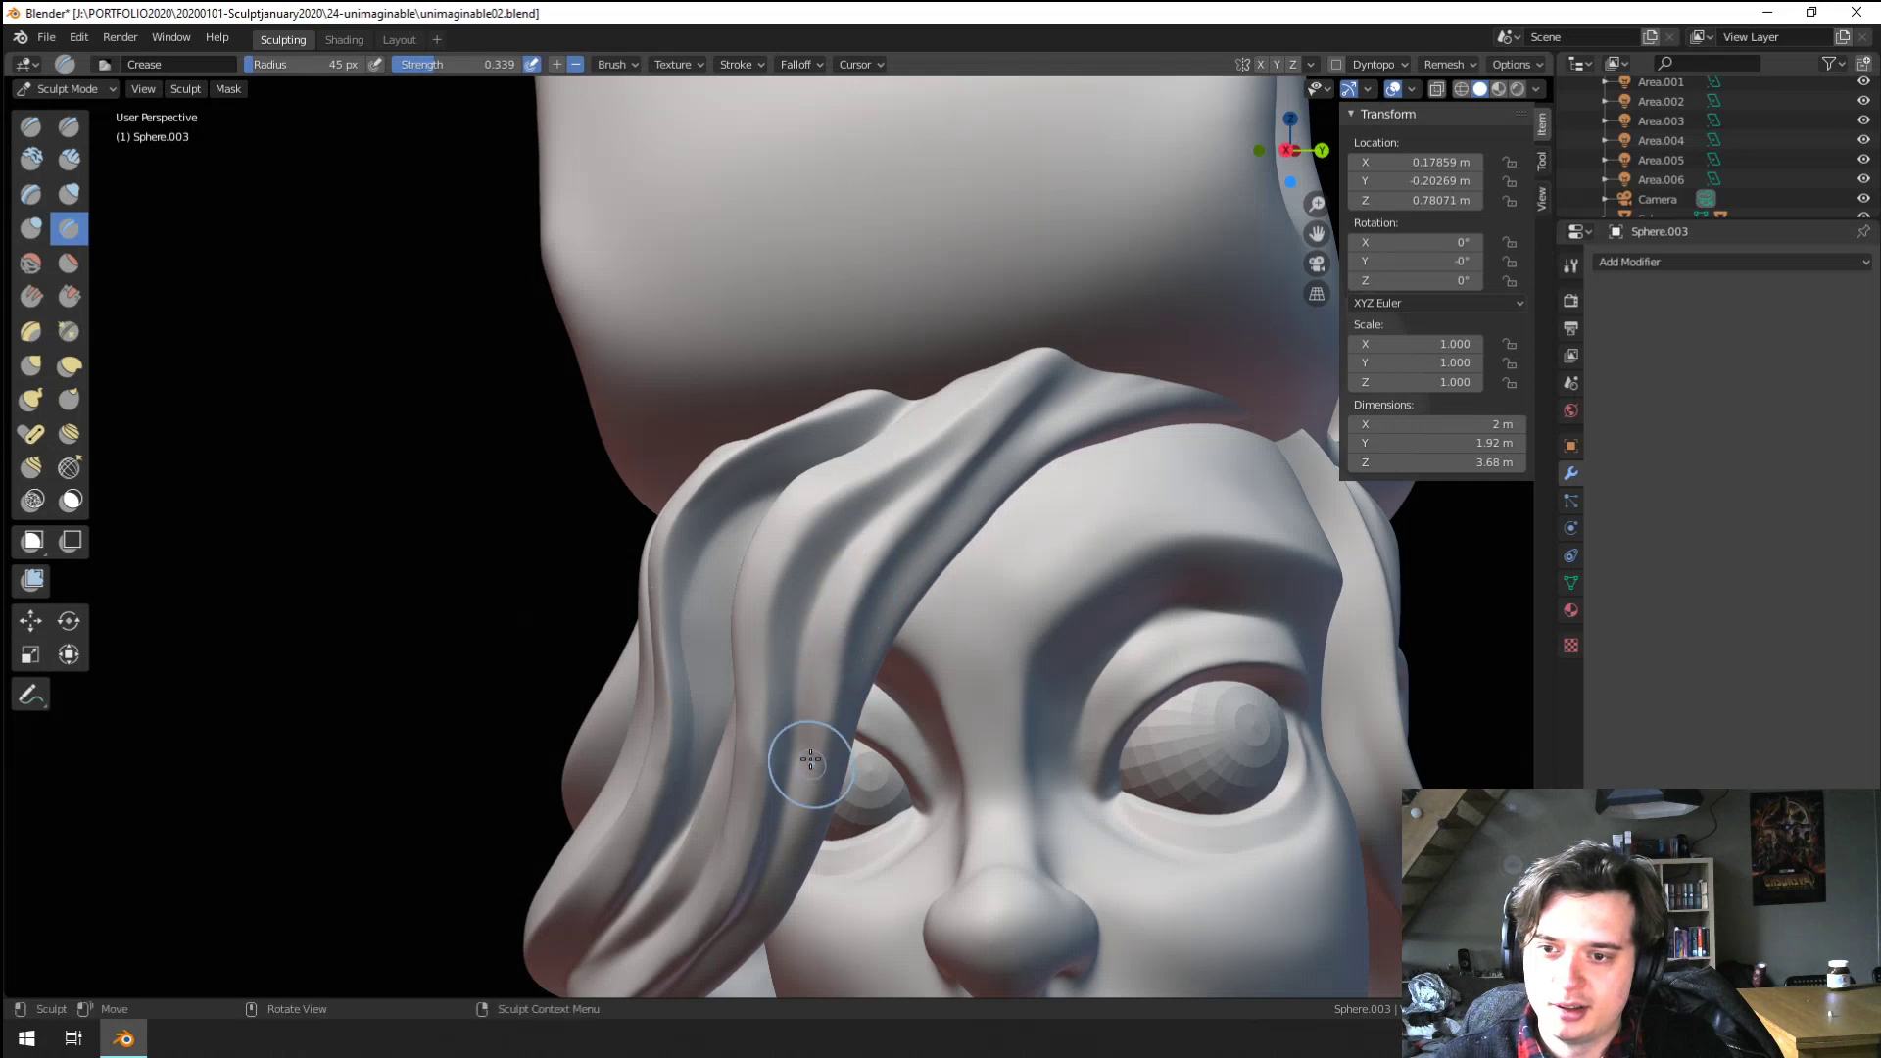
middle_click_drag(883, 556, 834, 538)
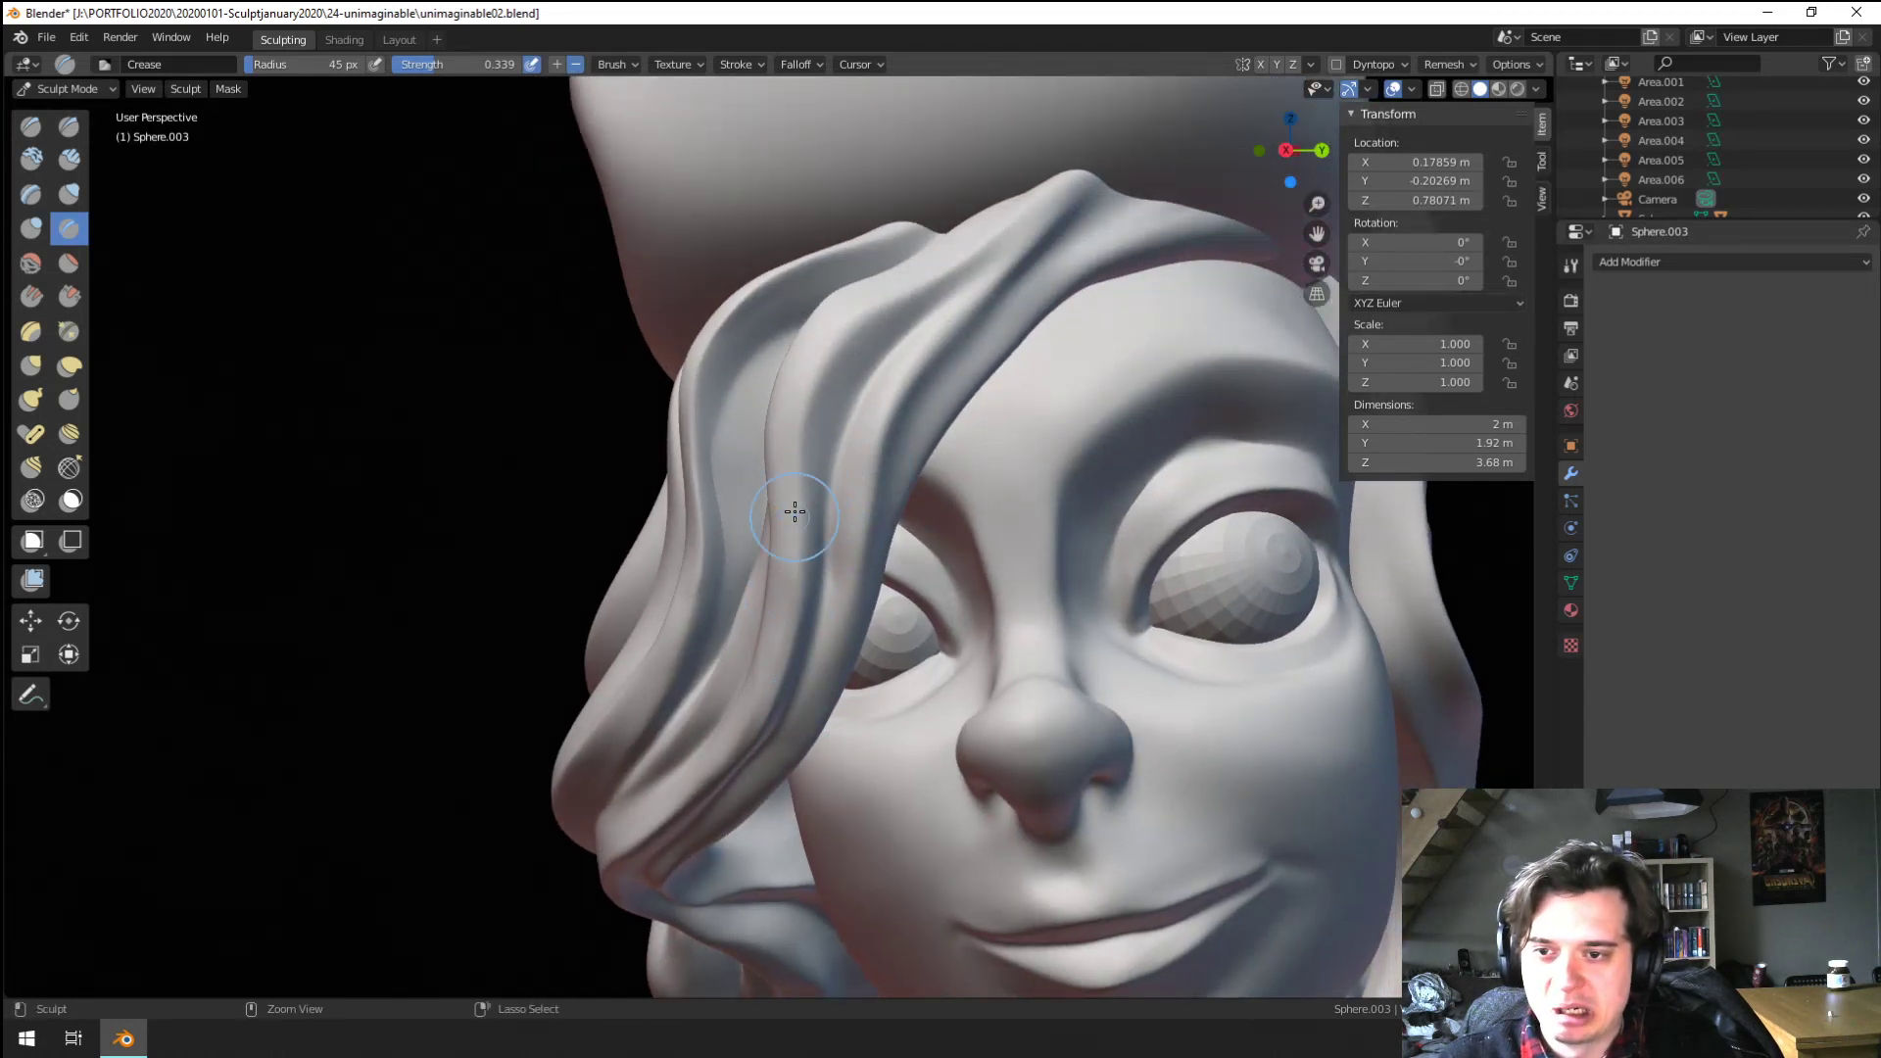
middle_click_drag(759, 673, 782, 641)
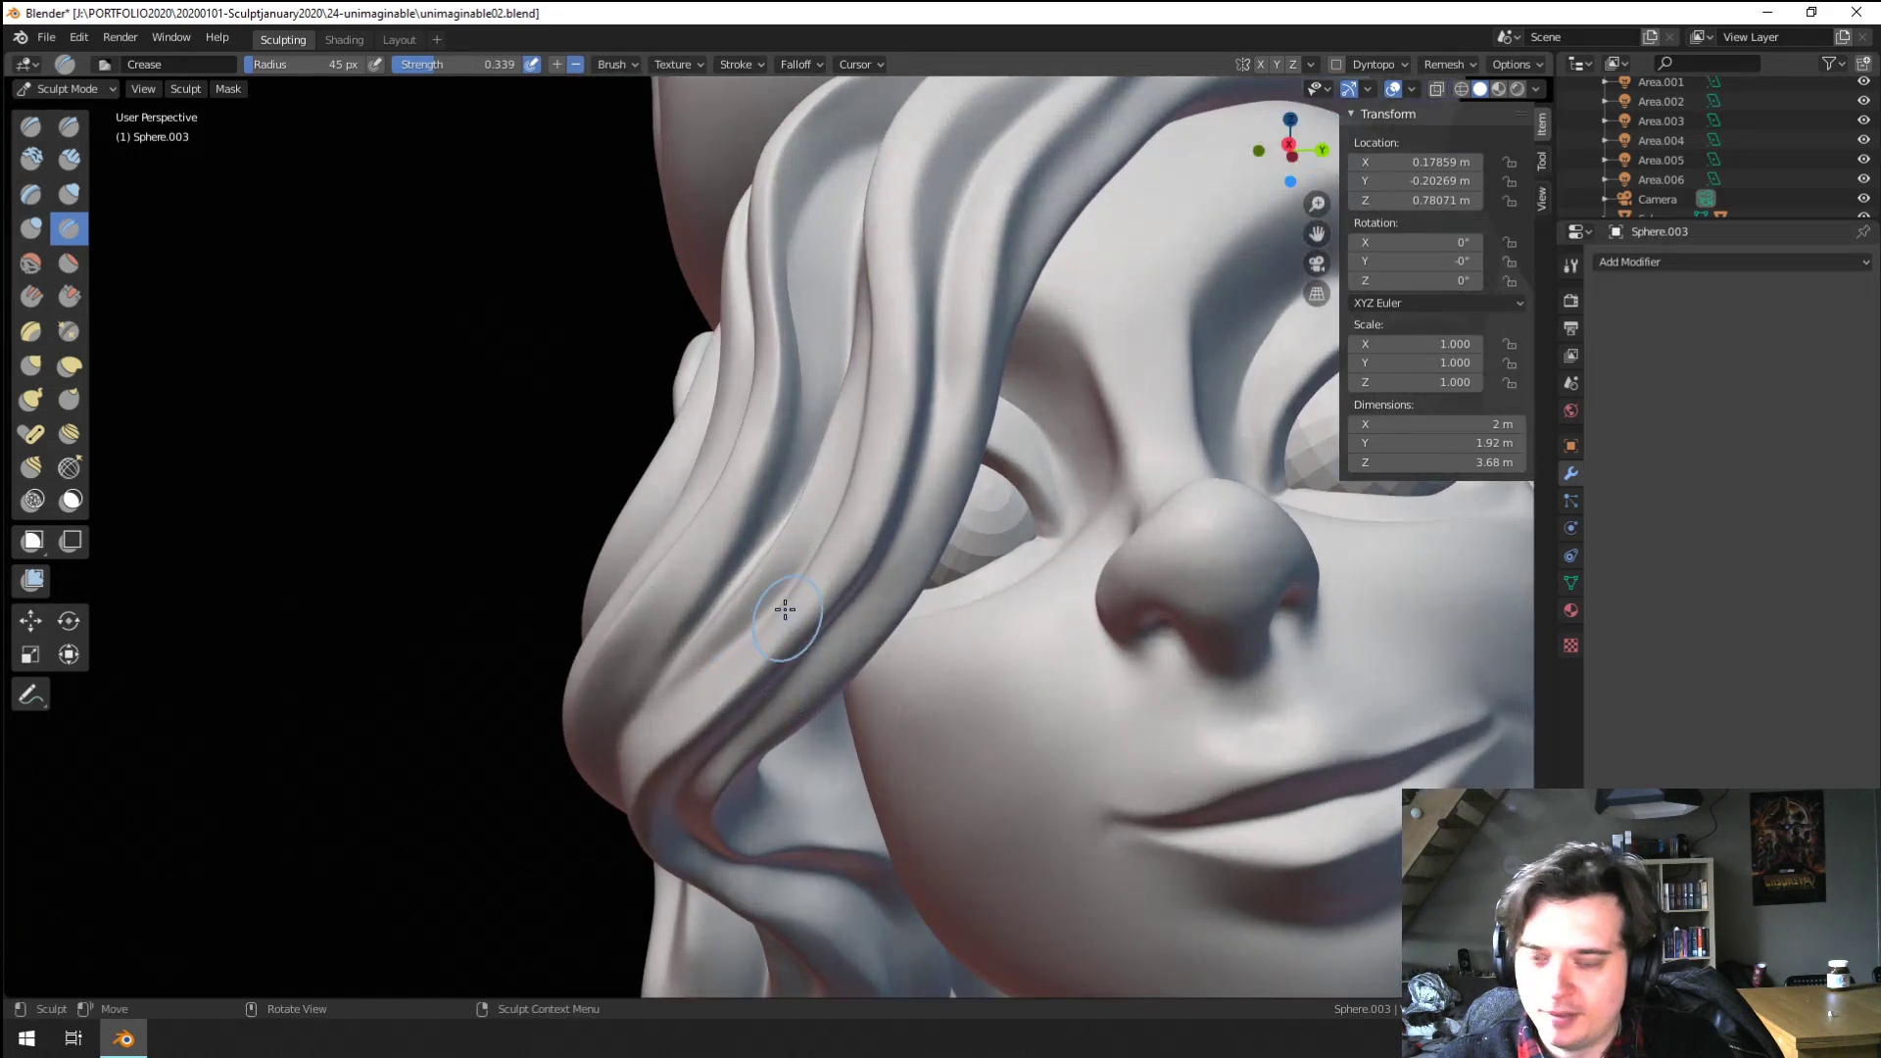
Scrape the strand ridges between the eye and the front lock's bend with the Scrape/Peaks brush at 105 px, undoing one stroke
left_click(69, 296)
left_click_drag(706, 696, 791, 607)
key("f")
left_click(823, 594)
left_click_drag(843, 490, 872, 428)
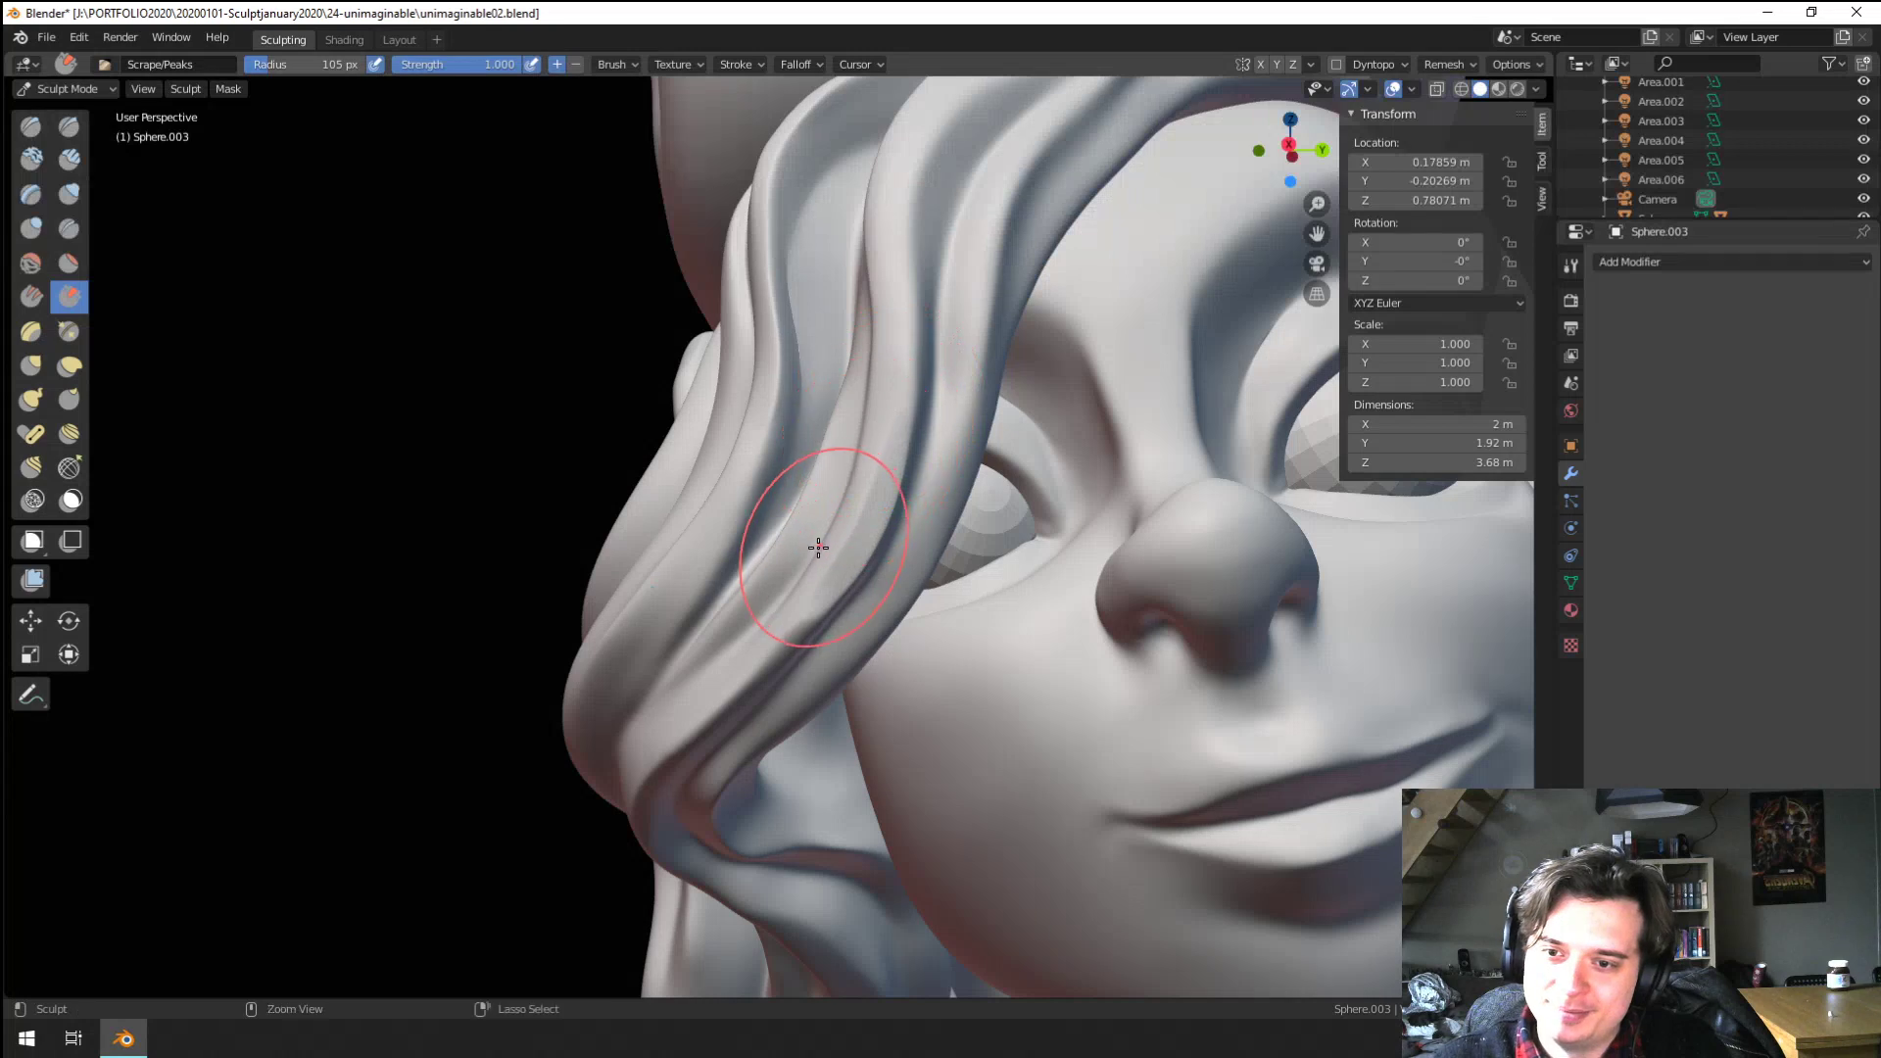
key("ctrl+z")
key("f")
left_click(759, 622)
key("f")
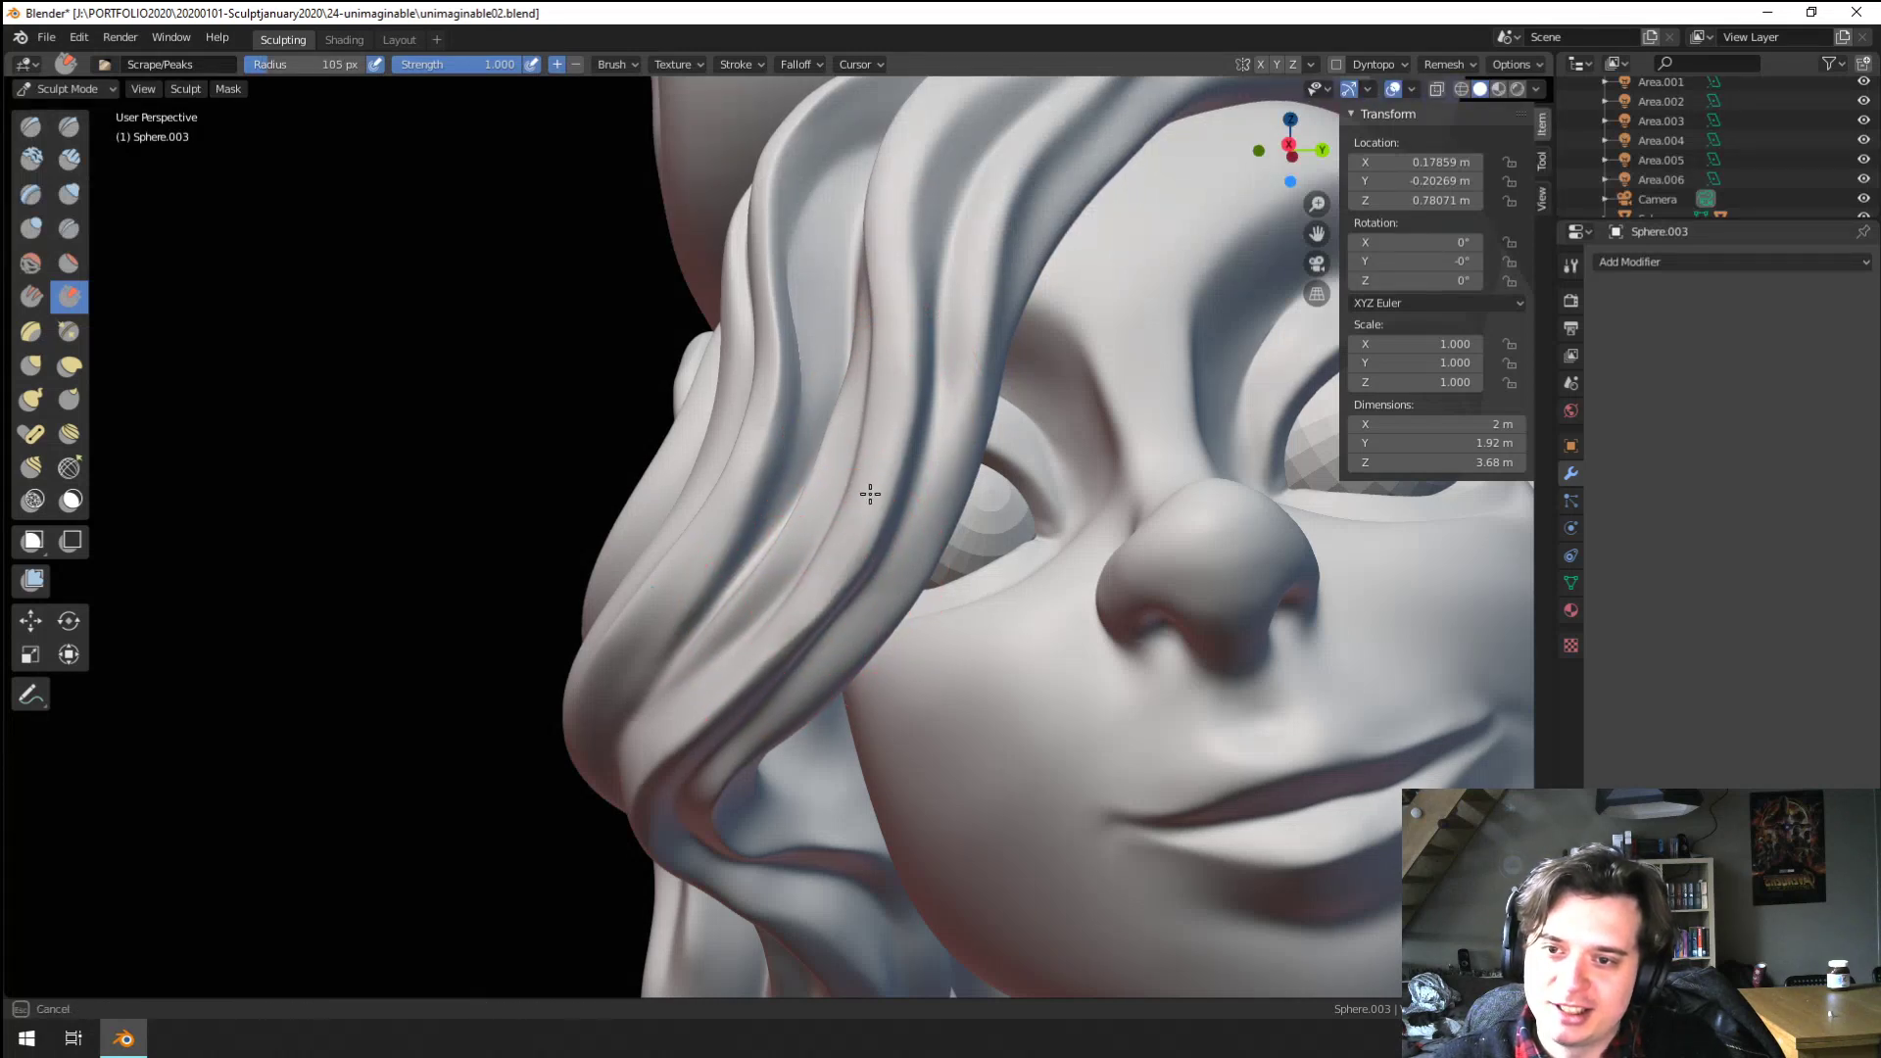
left_click_drag(849, 546, 802, 605)
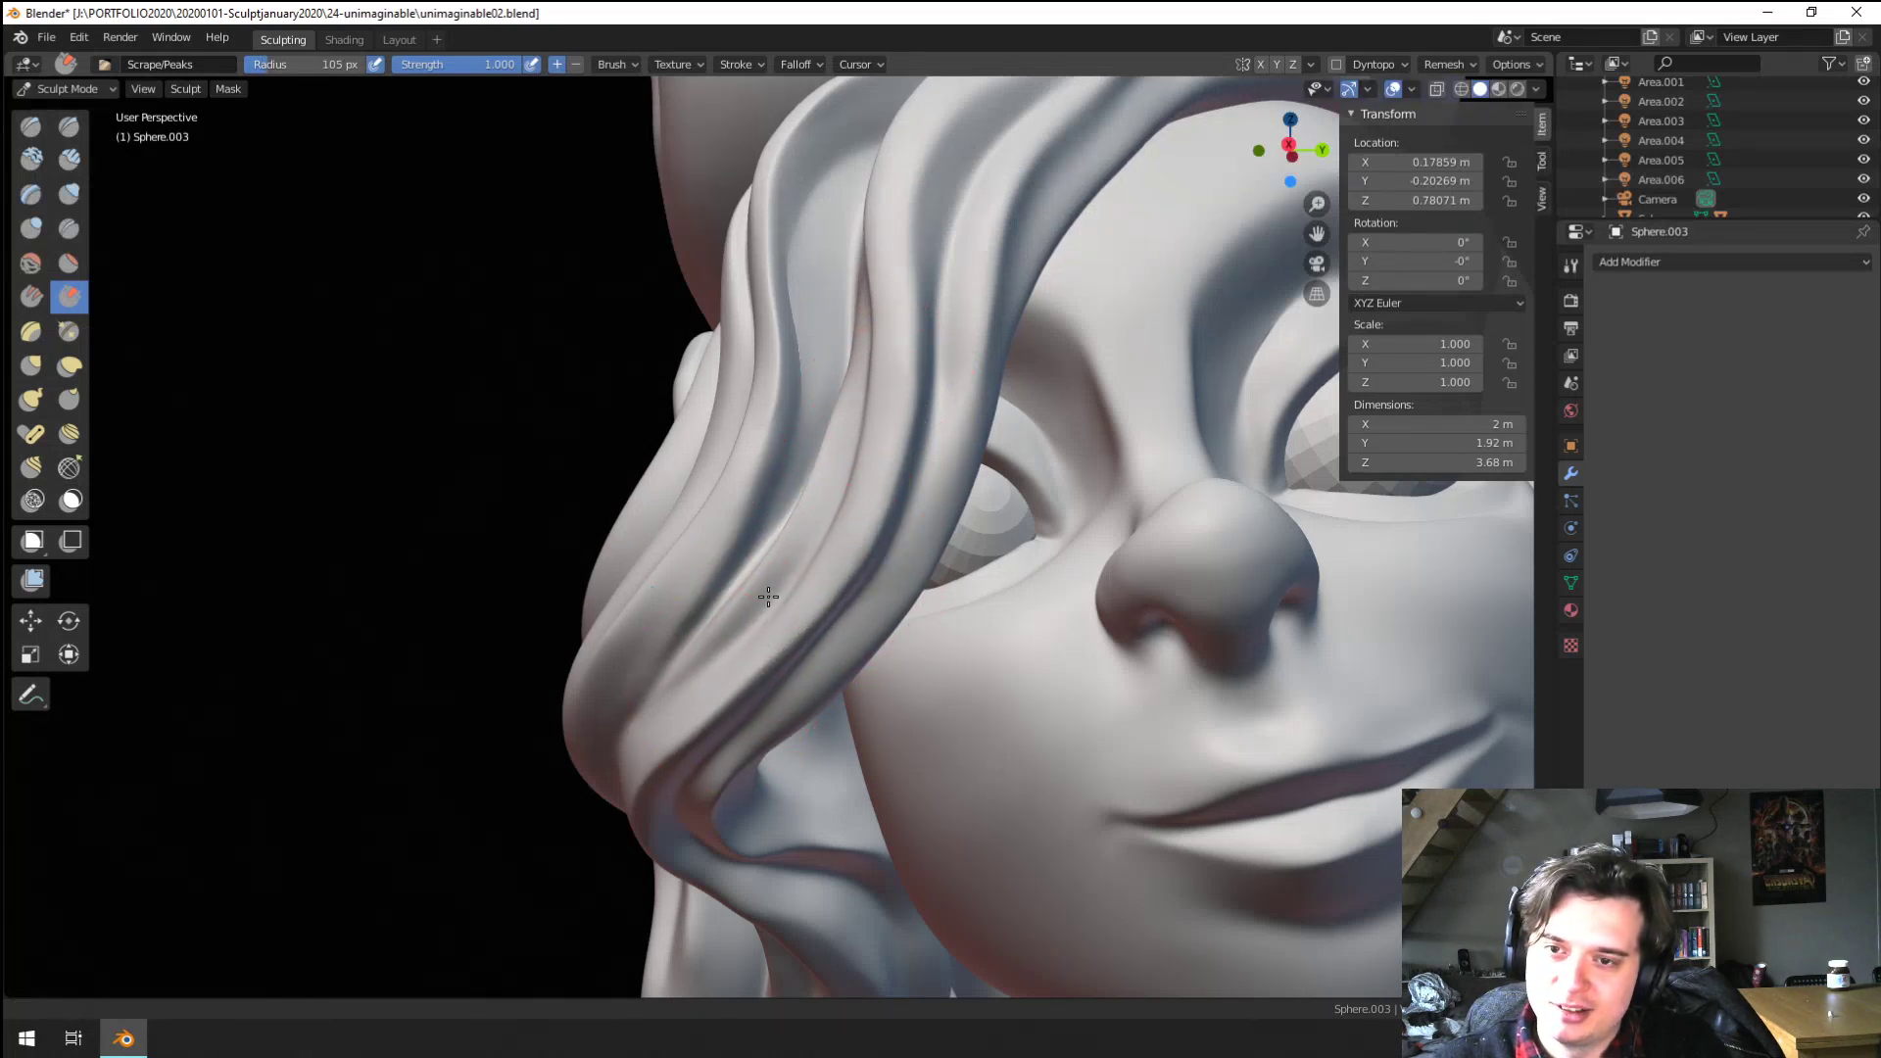
scroll(768, 597, "down", 6)
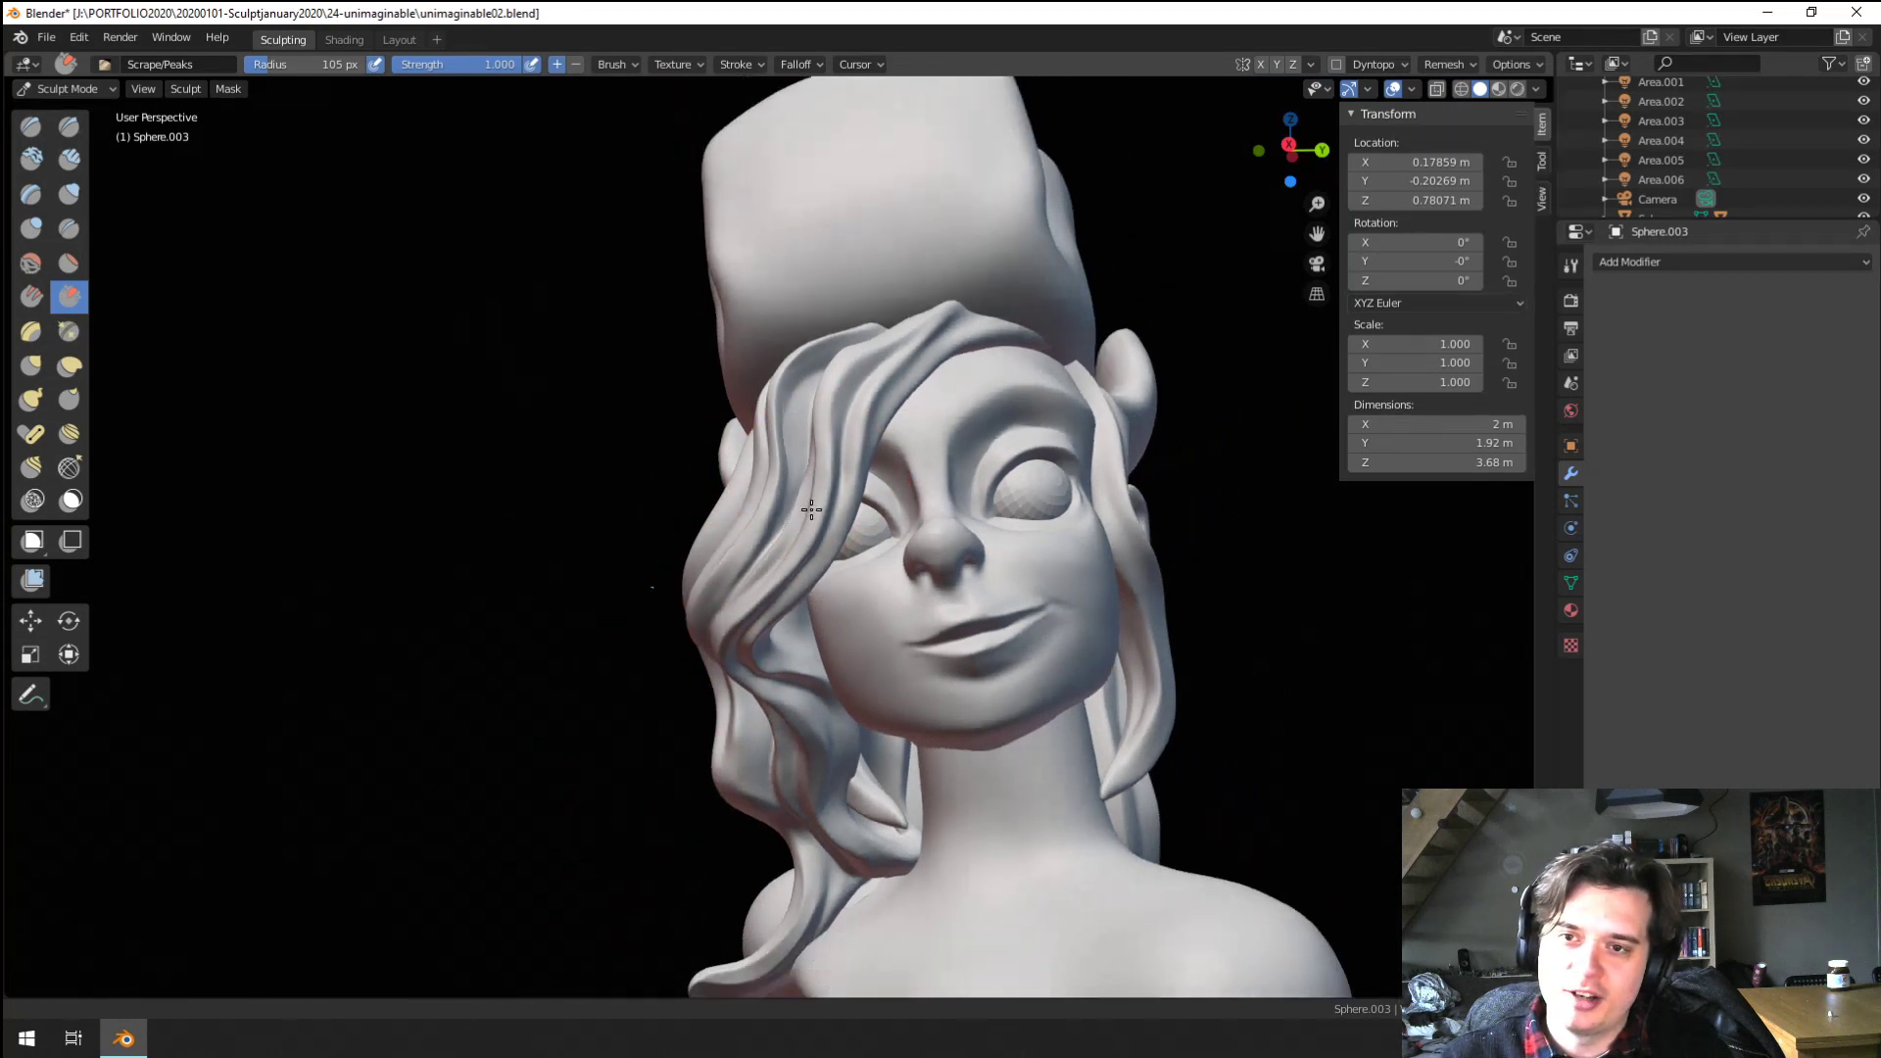
Crease a new groove along the front lock up to its crest above the forehead with the Crease brush
scroll(811, 509, "up", 6)
key("shift+c")
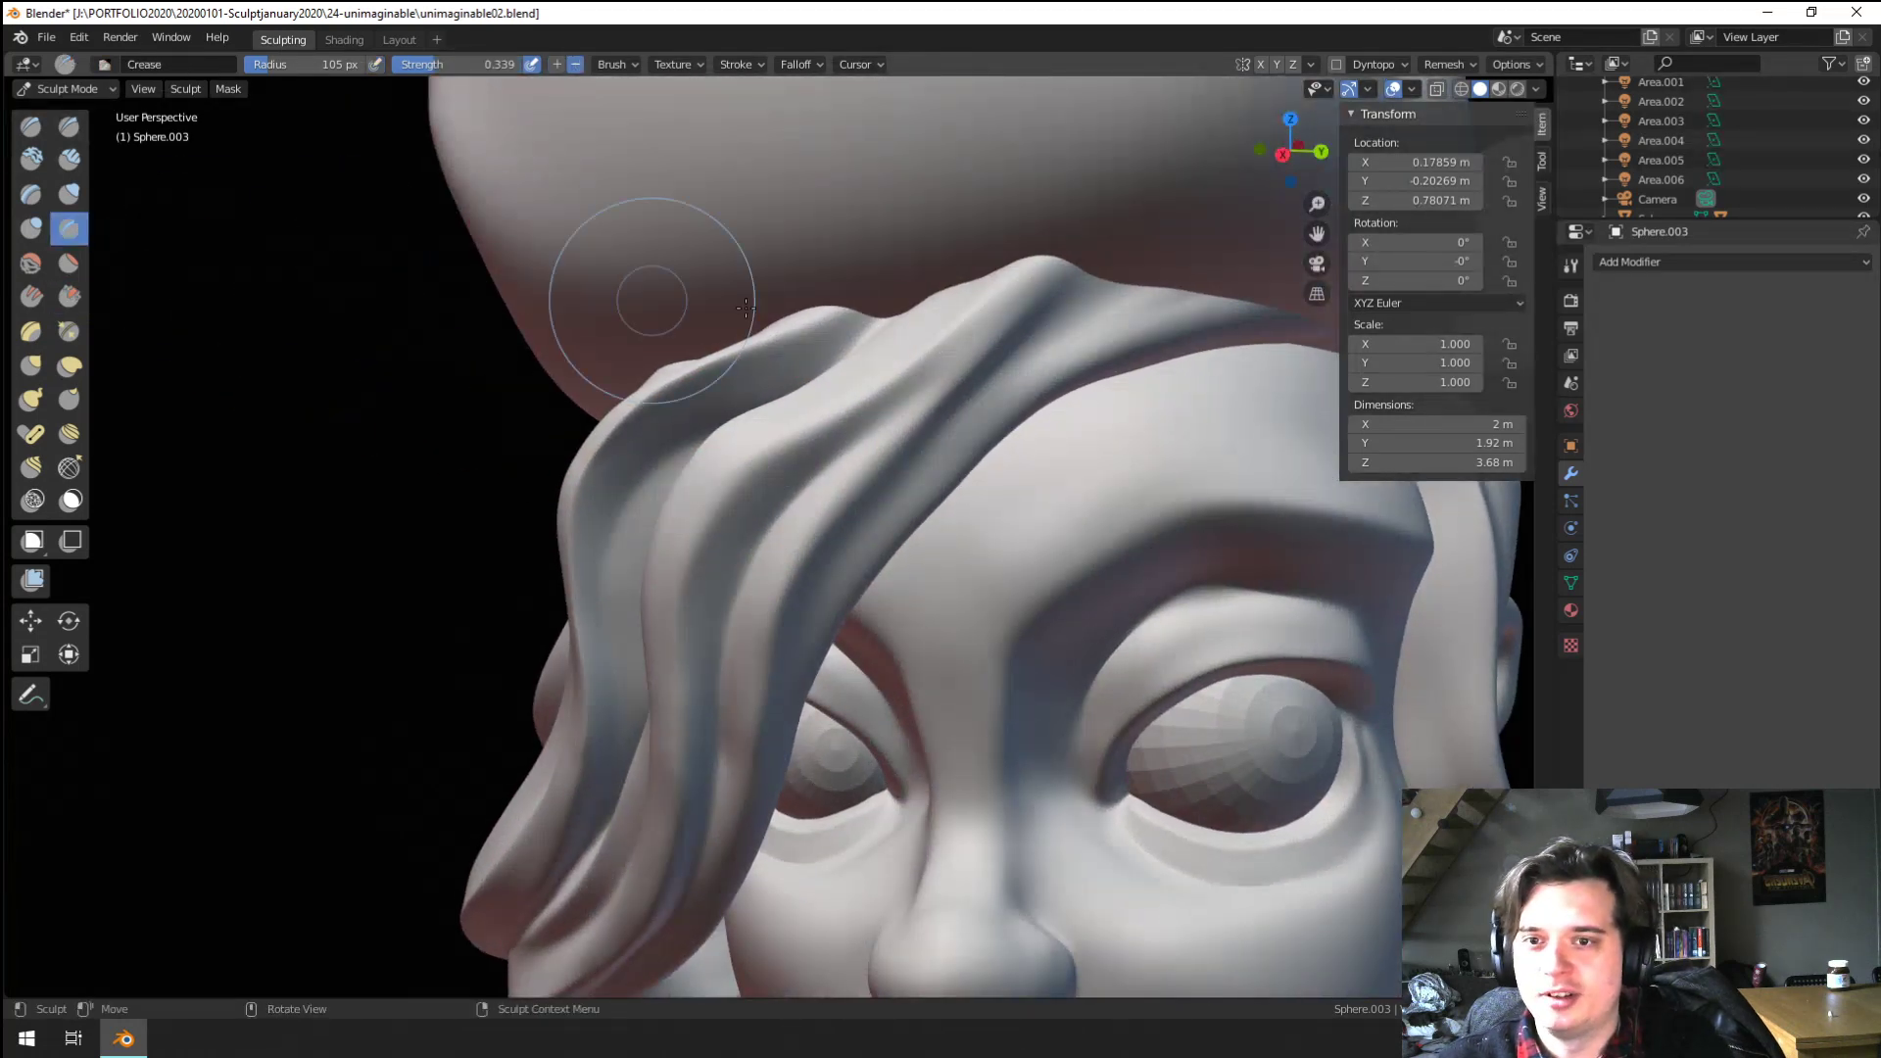
key("f")
left_click(915, 366)
left_click_drag(932, 382, 1040, 286)
left_click_drag(934, 413, 1053, 316)
left_click_drag(927, 381, 1048, 294)
Reshape the front lock's crest and forehead edge beneath the hat with the Grab brush, enlarging it to 268 px
key("g")
key("f")
left_click(1147, 250)
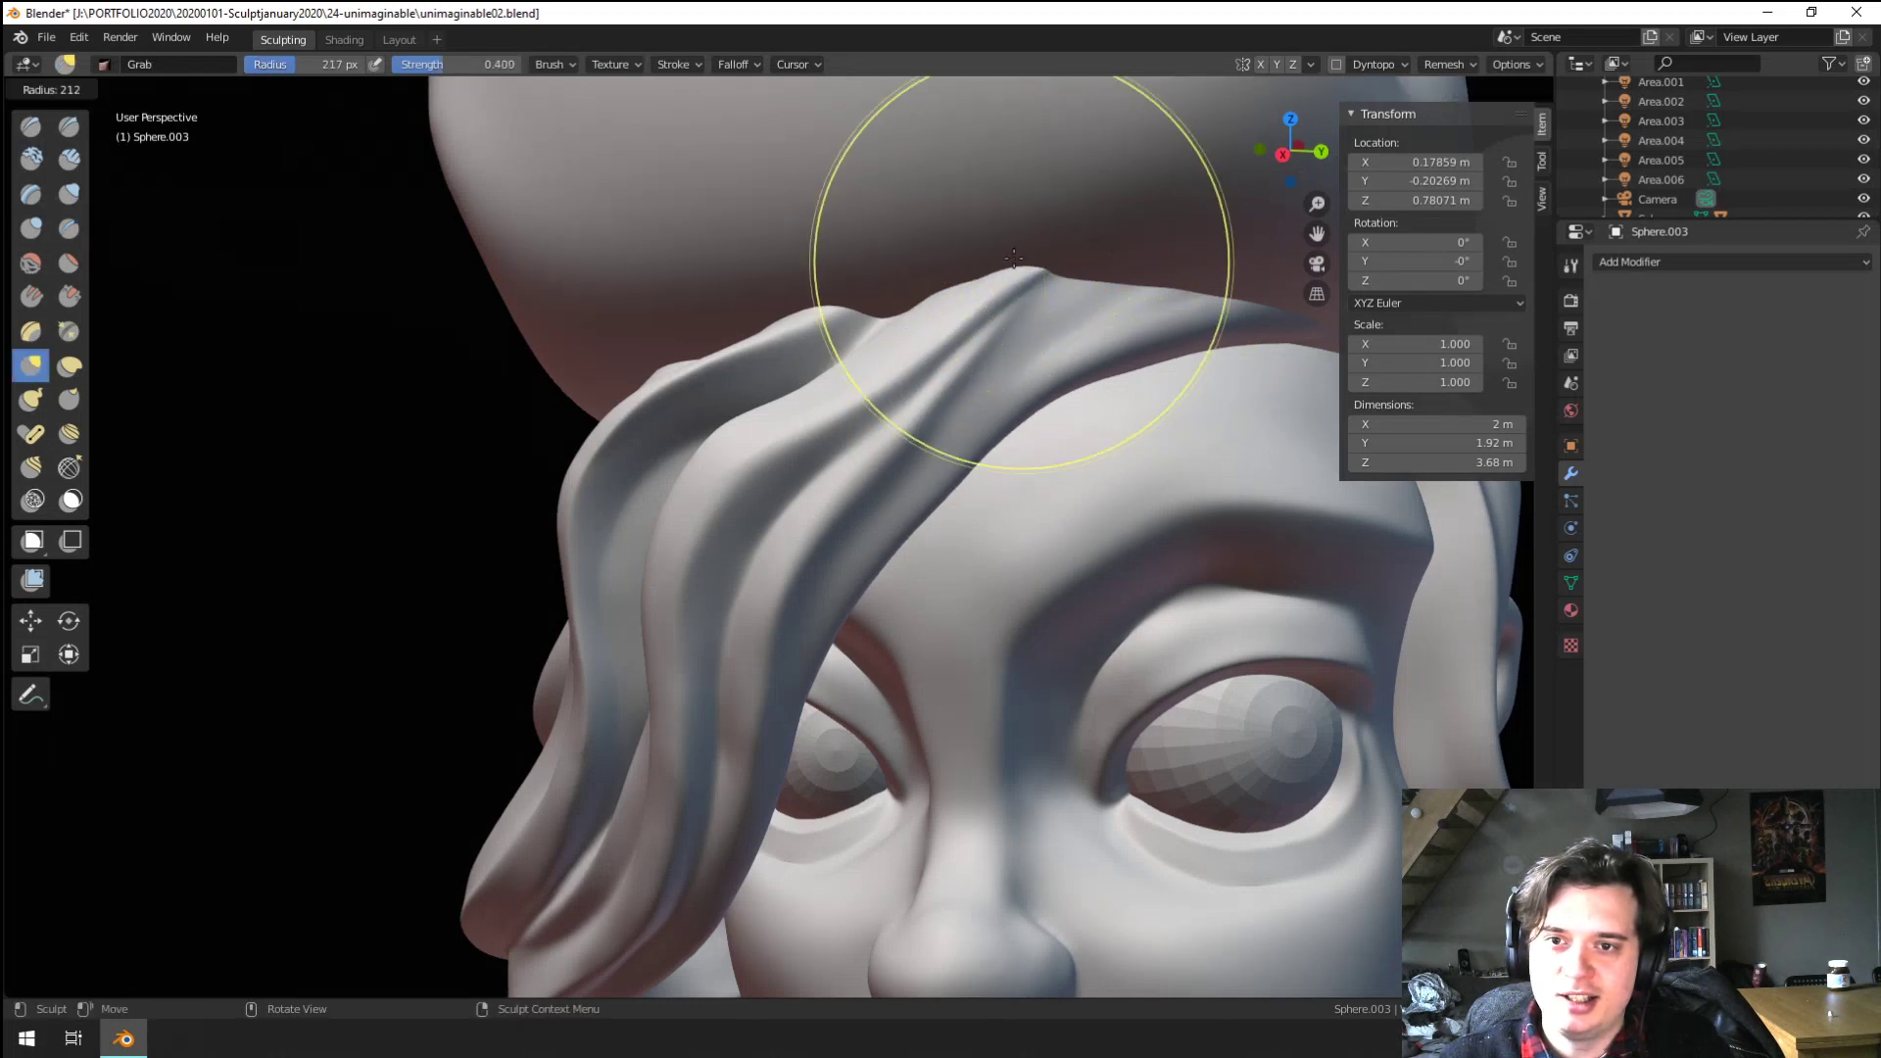
left_click(1320, 263)
key("f")
left_click(1274, 247)
left_click_drag(1019, 256, 1066, 274)
key("f")
left_click(1046, 336)
key("f")
left_click(1093, 374)
left_click_drag(1101, 378, 1099, 318)
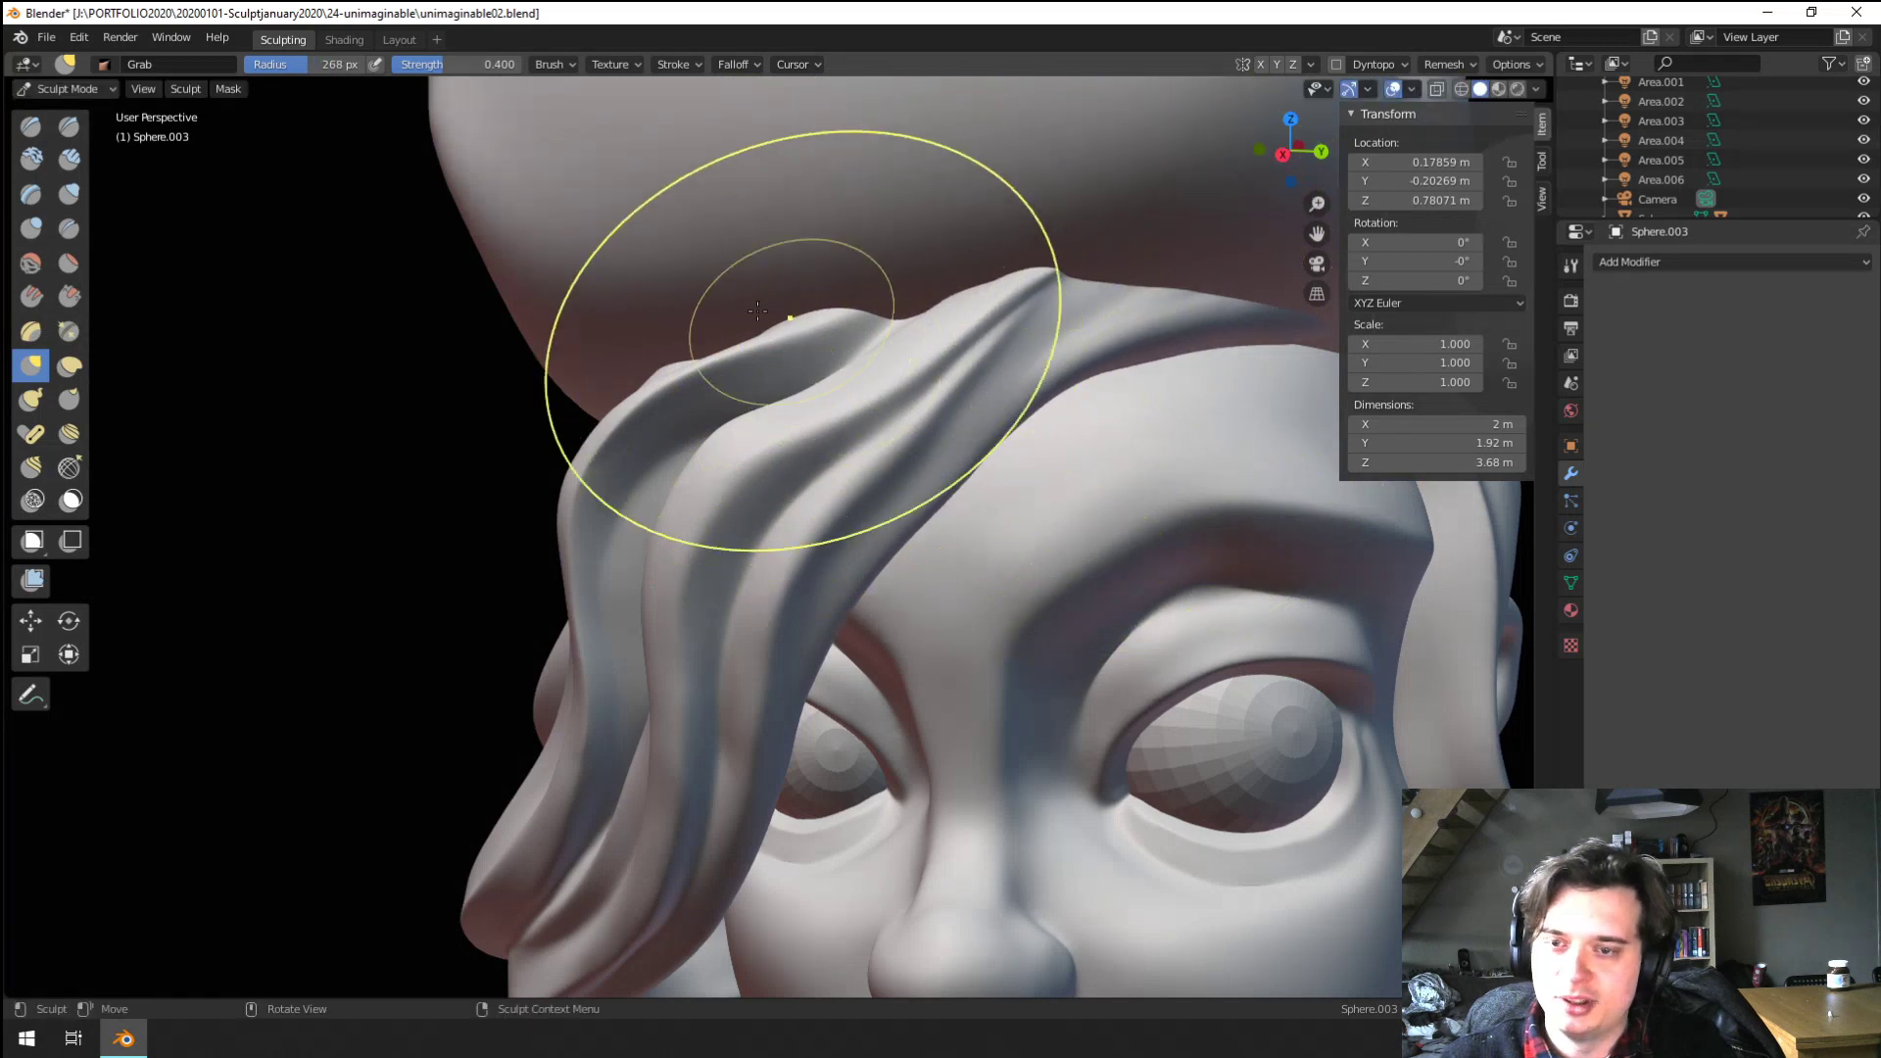
Build up a strand ridge along the upper front lock across its crest with the Blob brush at 69 px and 59 px
left_click(31, 228)
key("f")
left_click(862, 428)
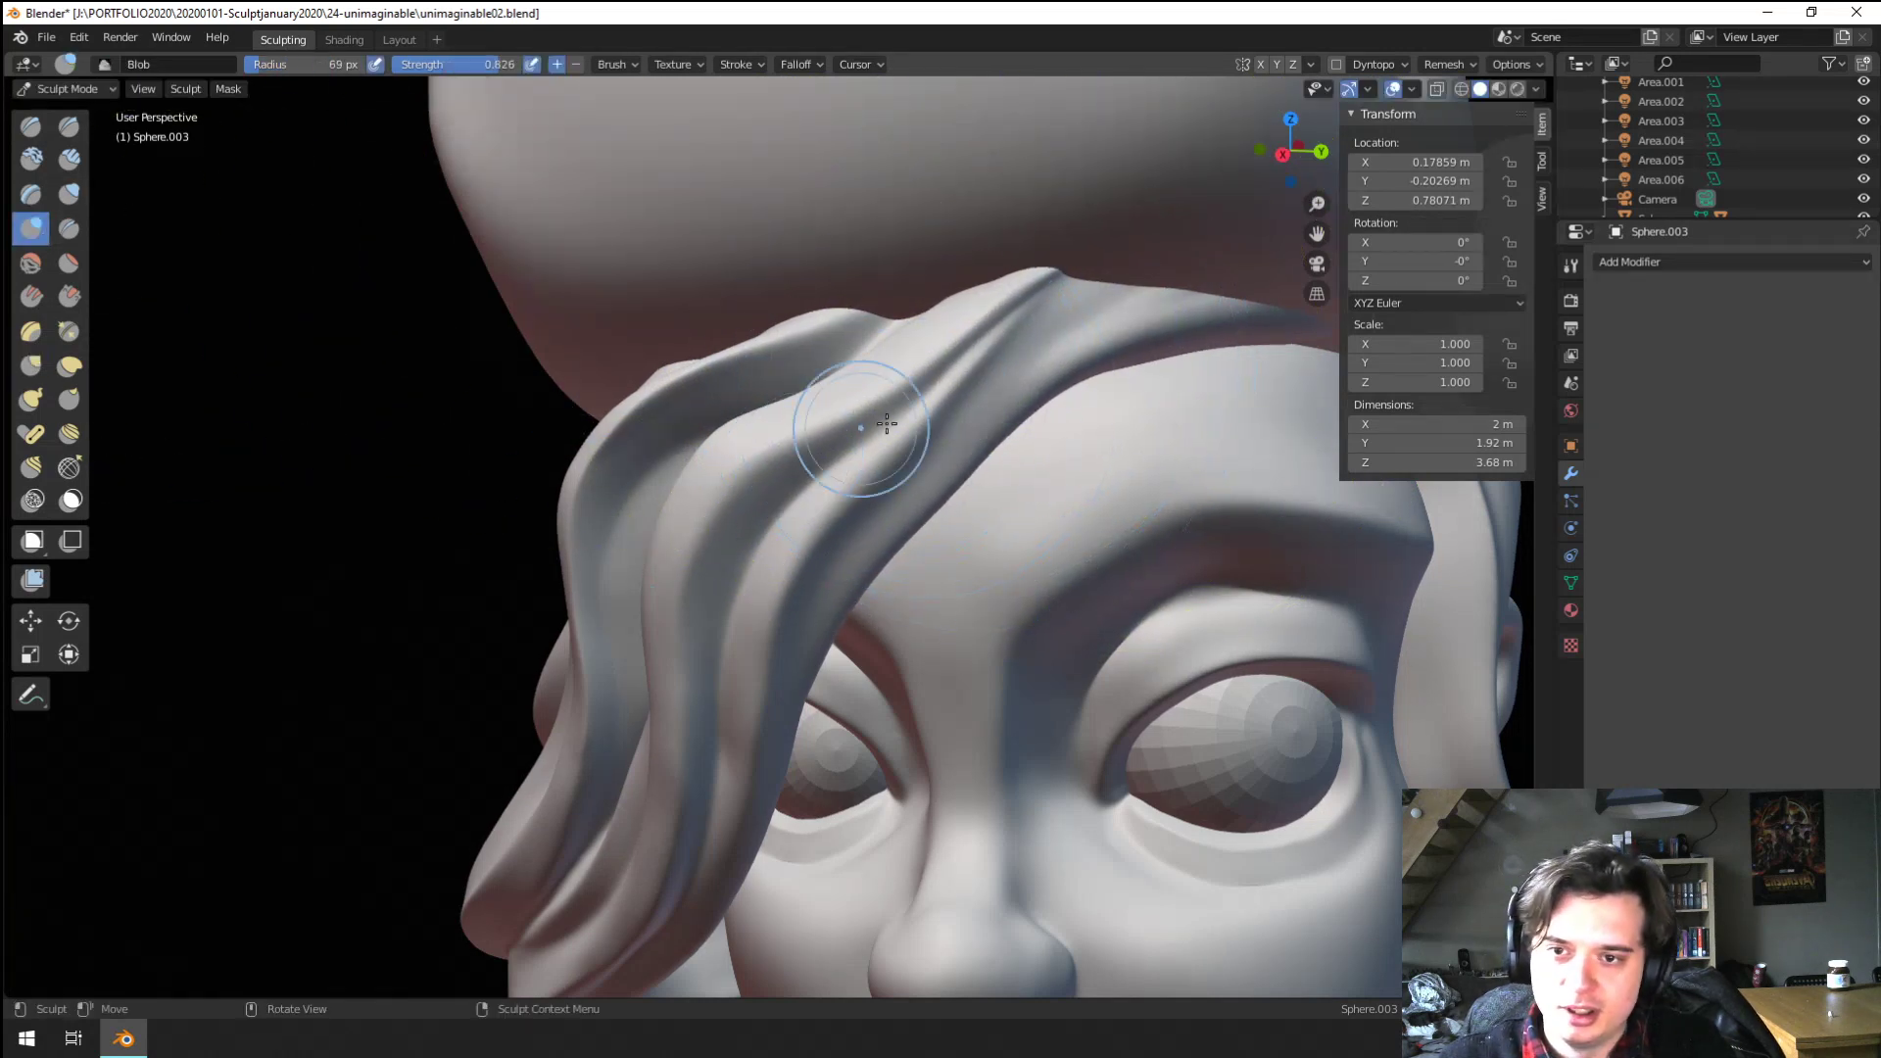
left_click_drag(1026, 350, 1138, 295)
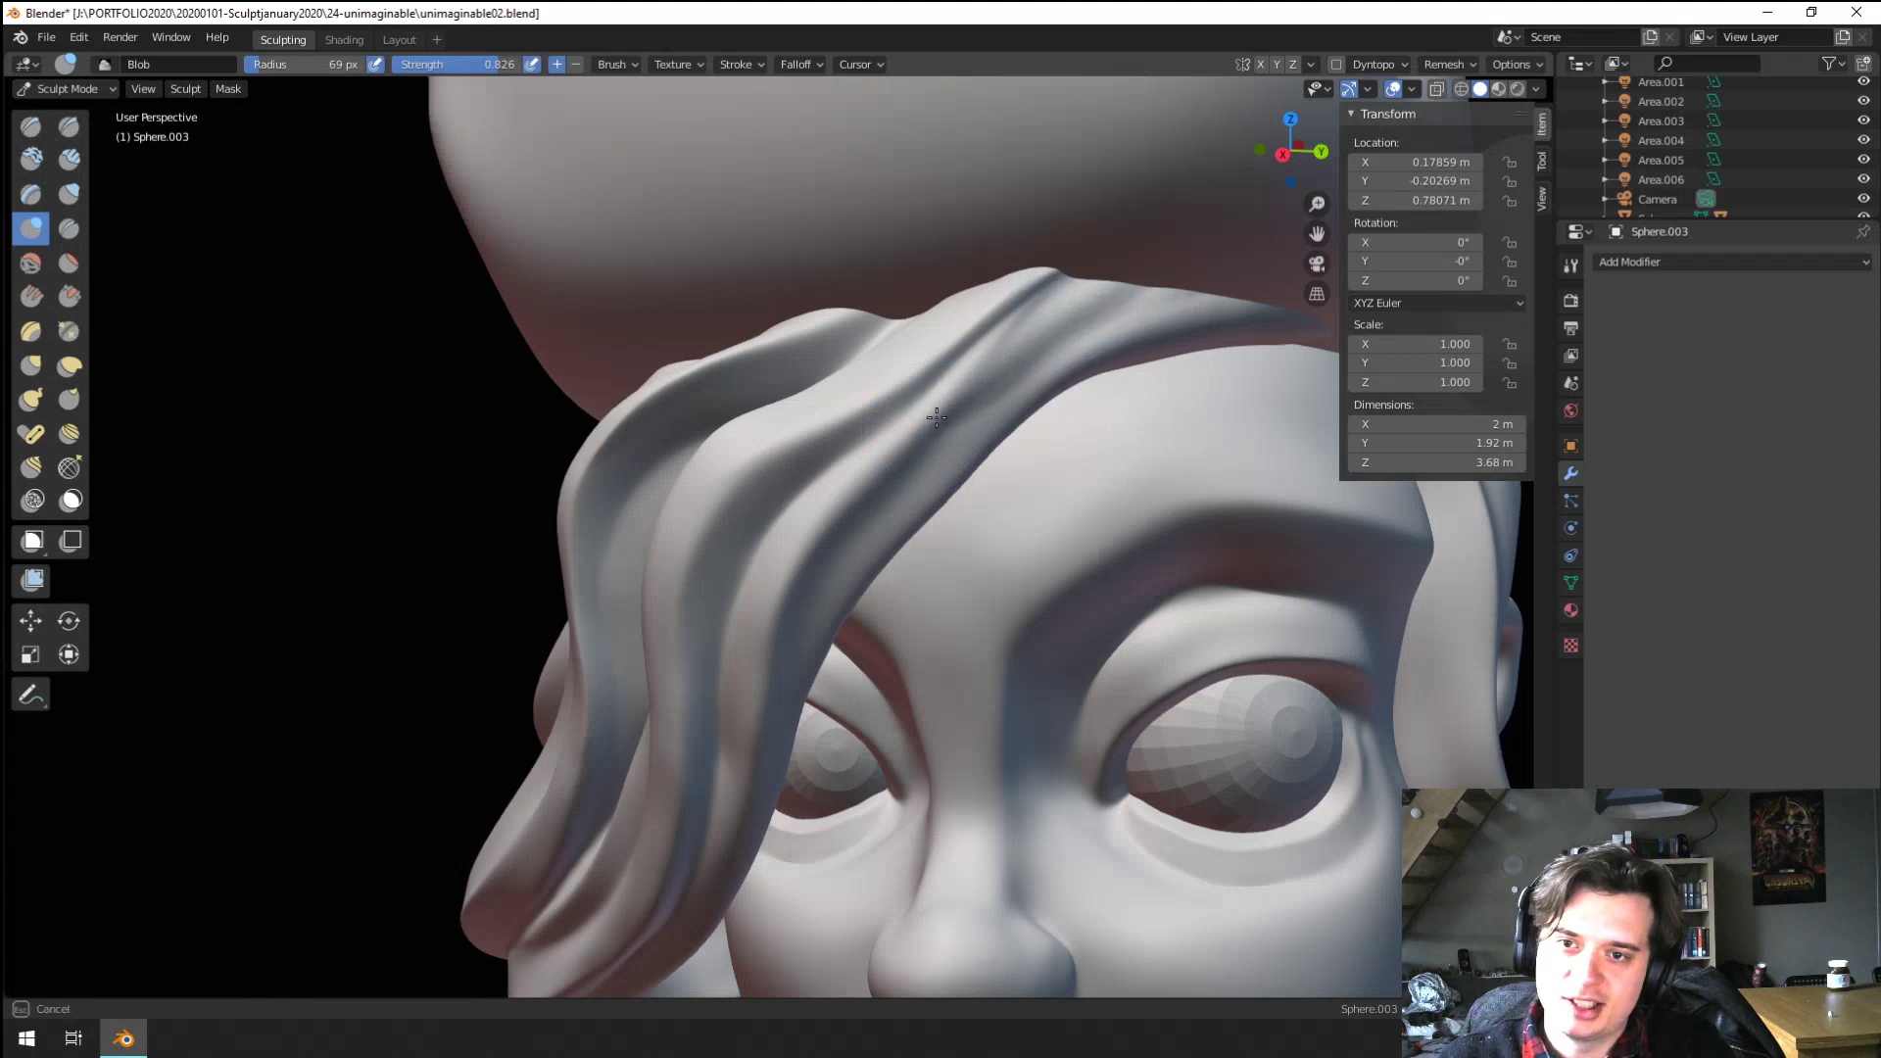
key("f")
left_click(1056, 370)
left_click_drag(951, 404, 1141, 261)
left_click_drag(1161, 257, 1182, 258)
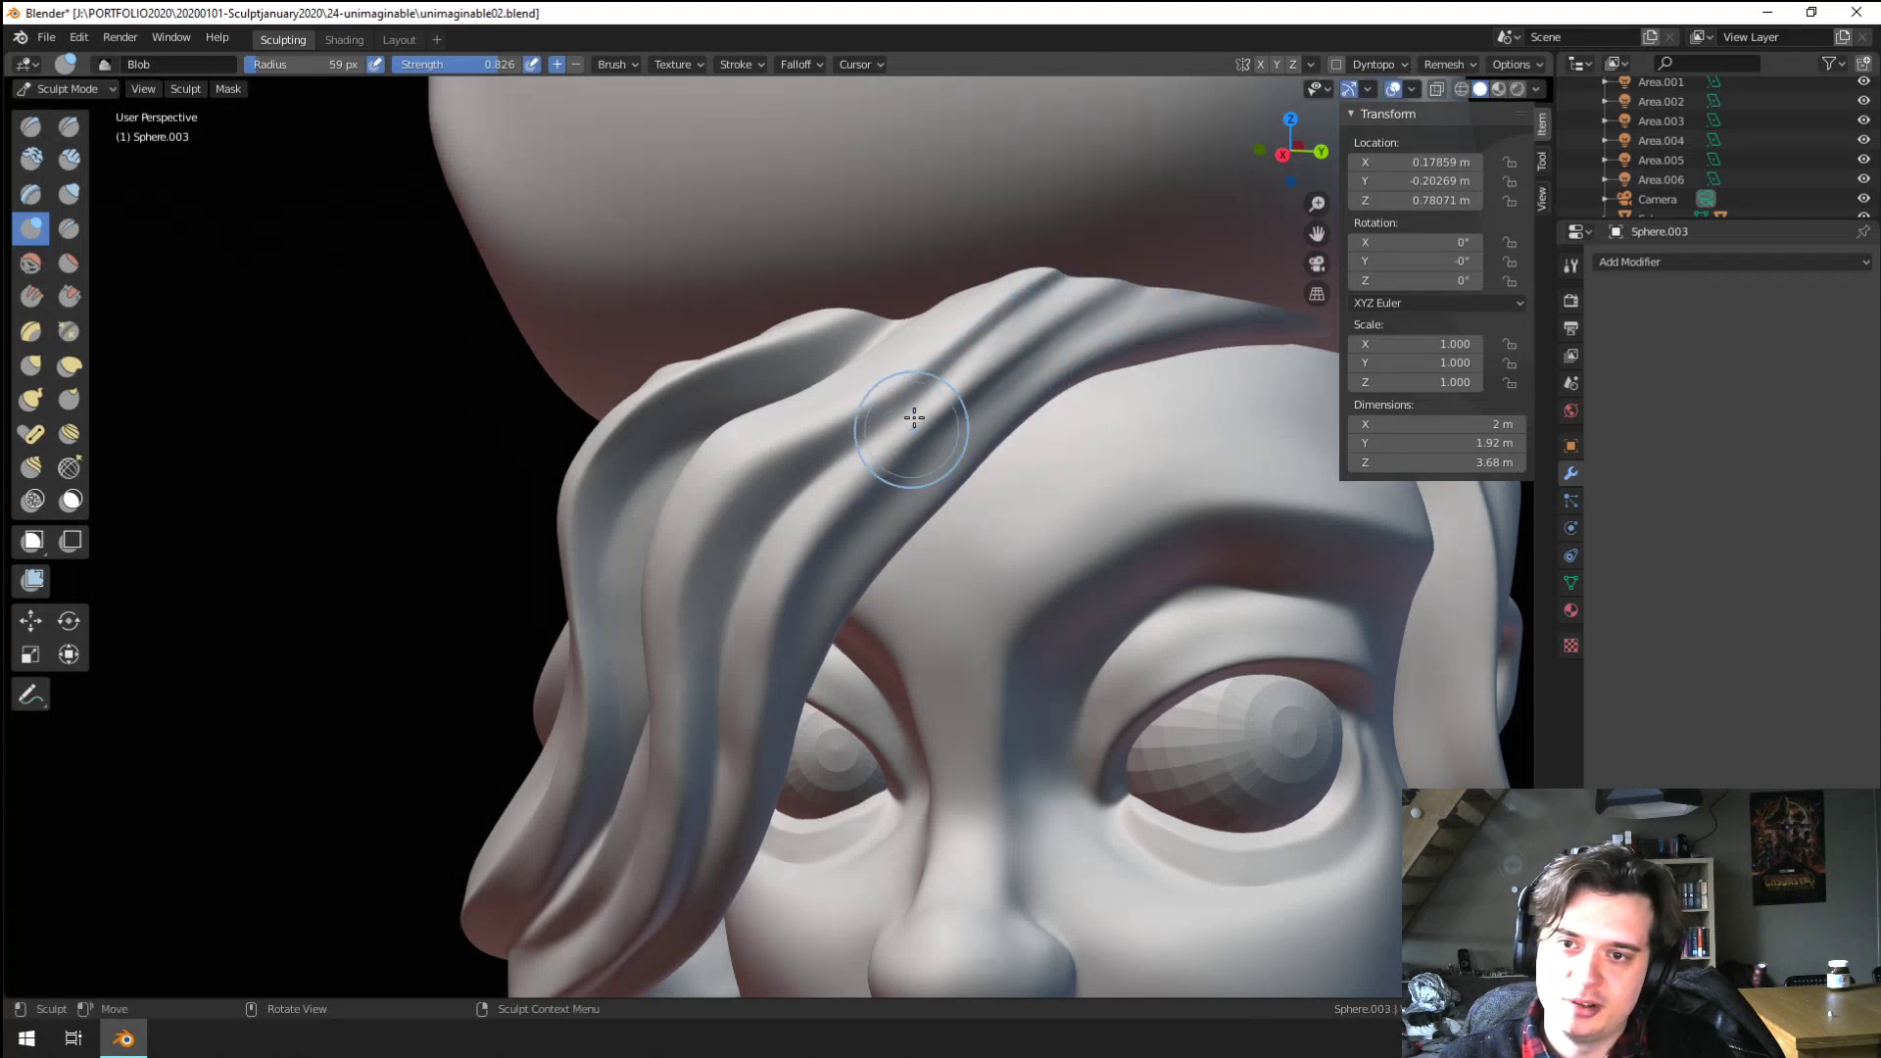
Reshape the front lock's crest beneath the hat with the Grab brush at 201 px and 266 px
scroll(882, 460, "down", 5)
scroll(798, 568, "up", 4)
key("g")
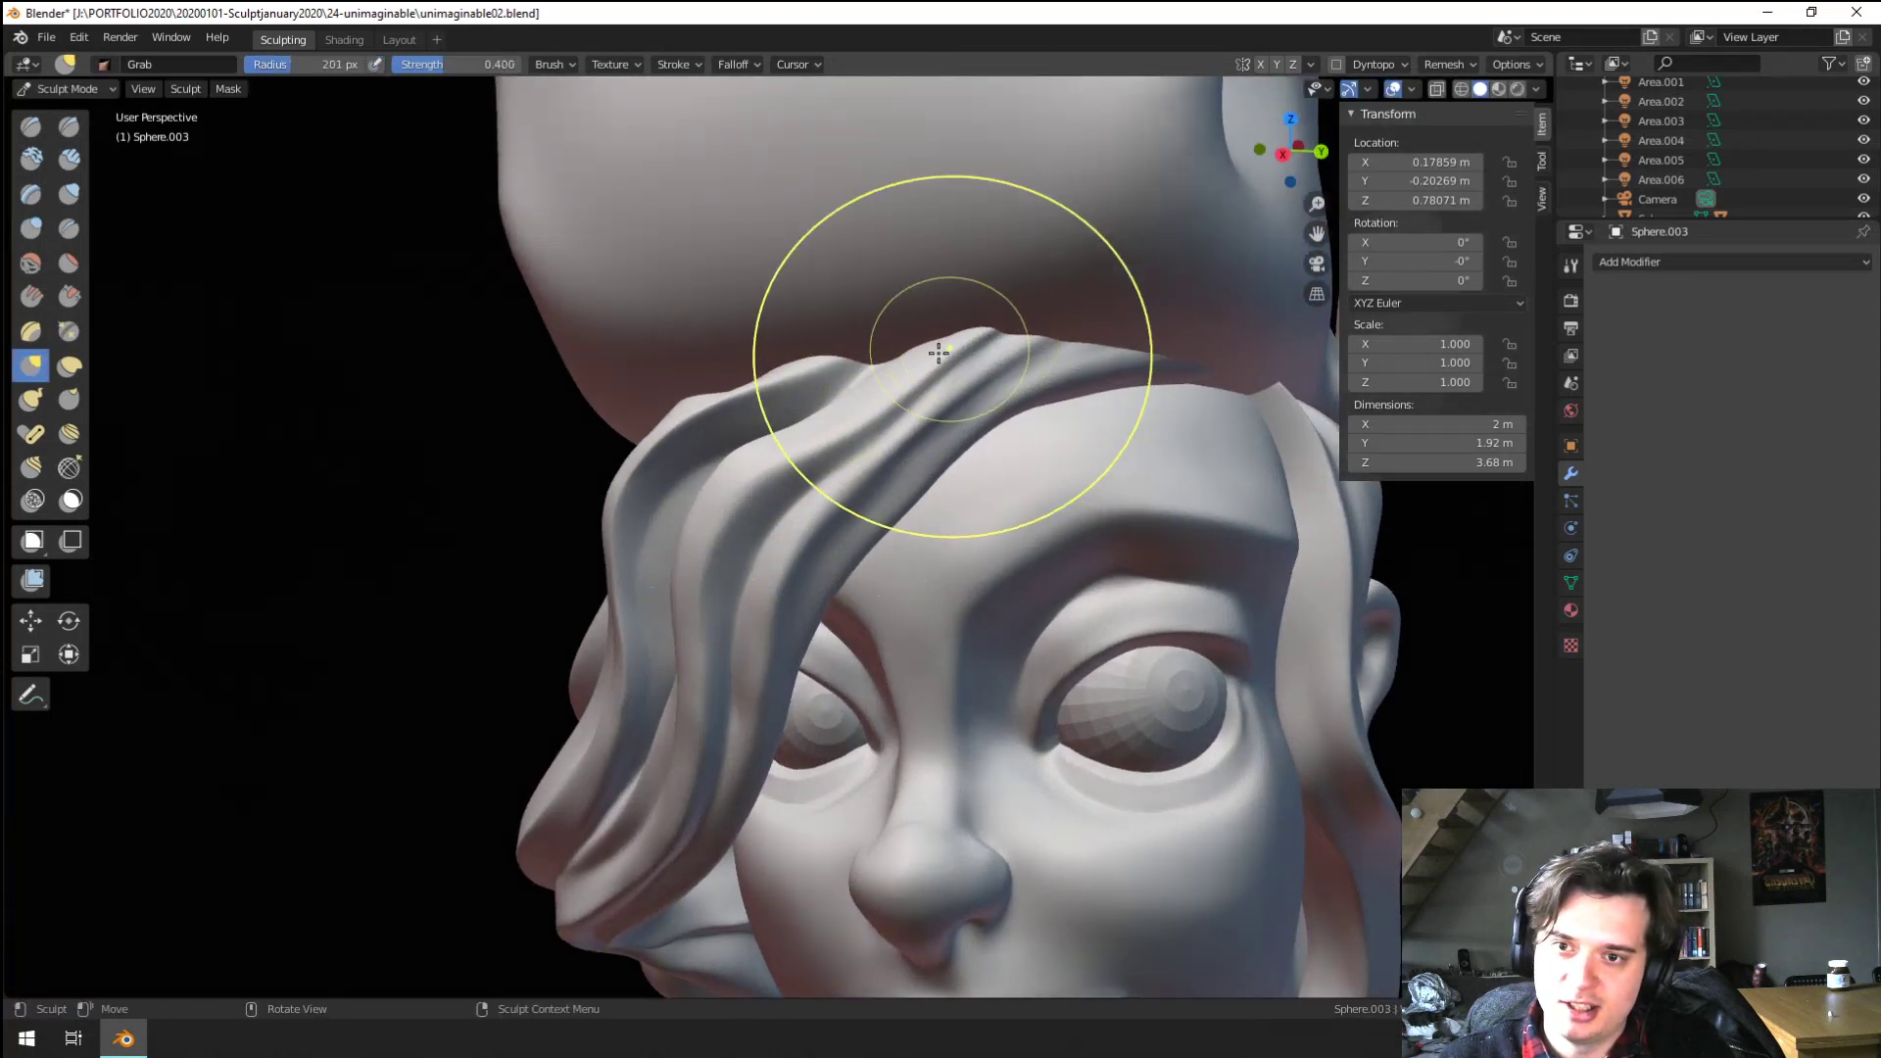
left_click_drag(910, 385, 942, 376)
key("f")
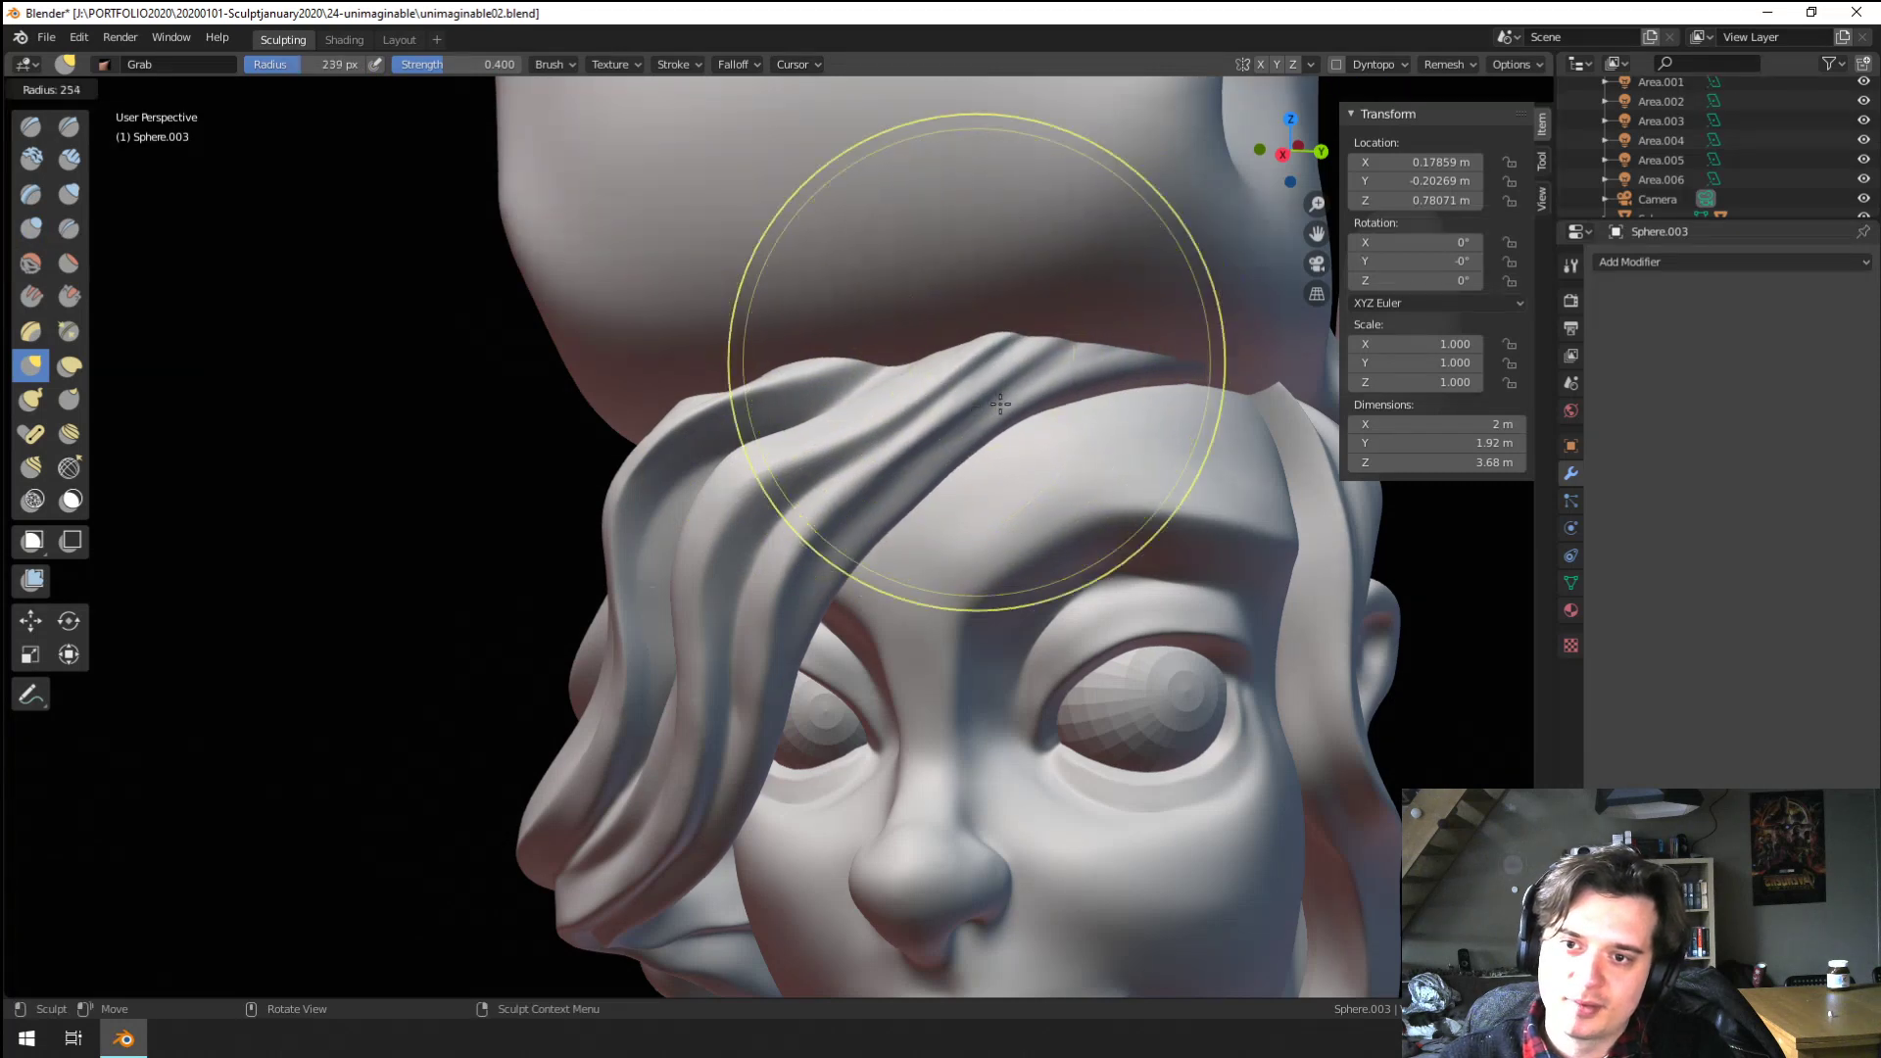
left_click(1234, 362)
left_click_drag(910, 448, 899, 394)
middle_click_drag(895, 416, 781, 548, "ctrl")
scroll(781, 545, "up", 5)
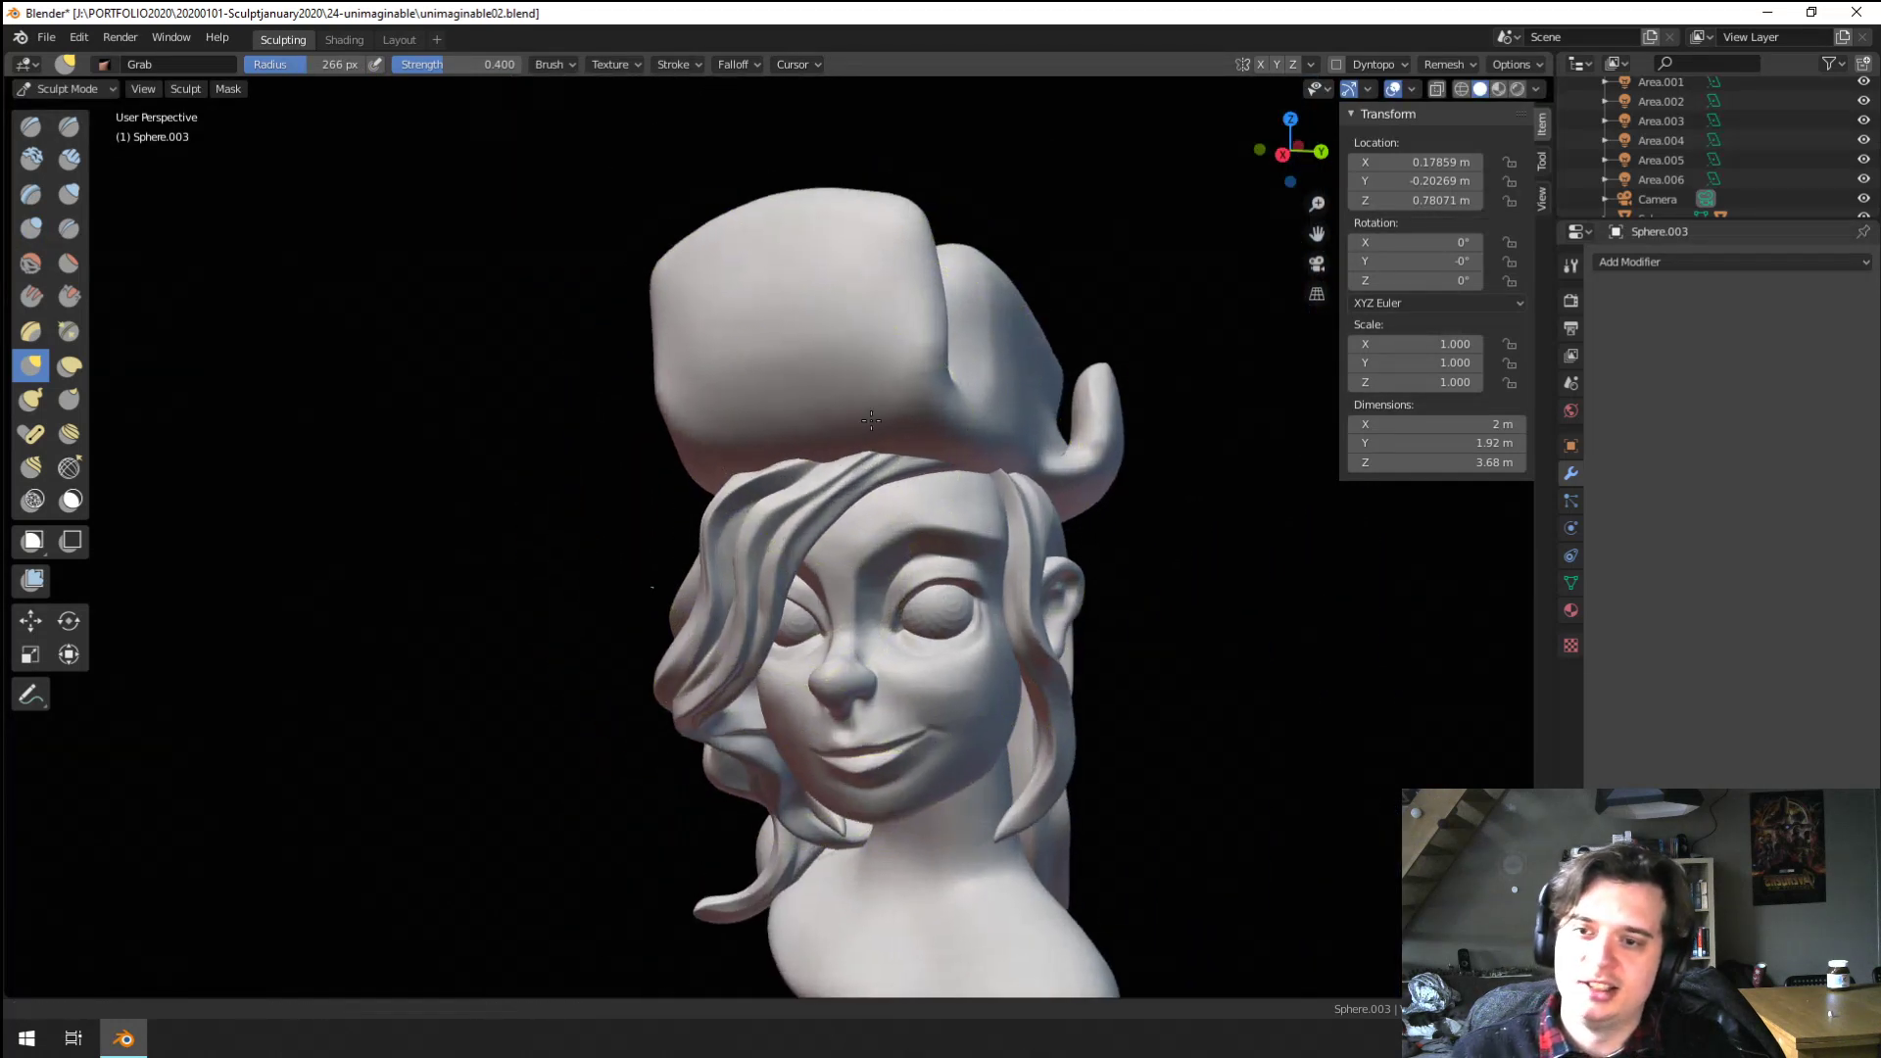
Scrape the wavy hair strands below the front lock's bend beside the jaw with the Scrape/Peaks brush at 135 px and 108 px
scroll(735, 563, "down", 3)
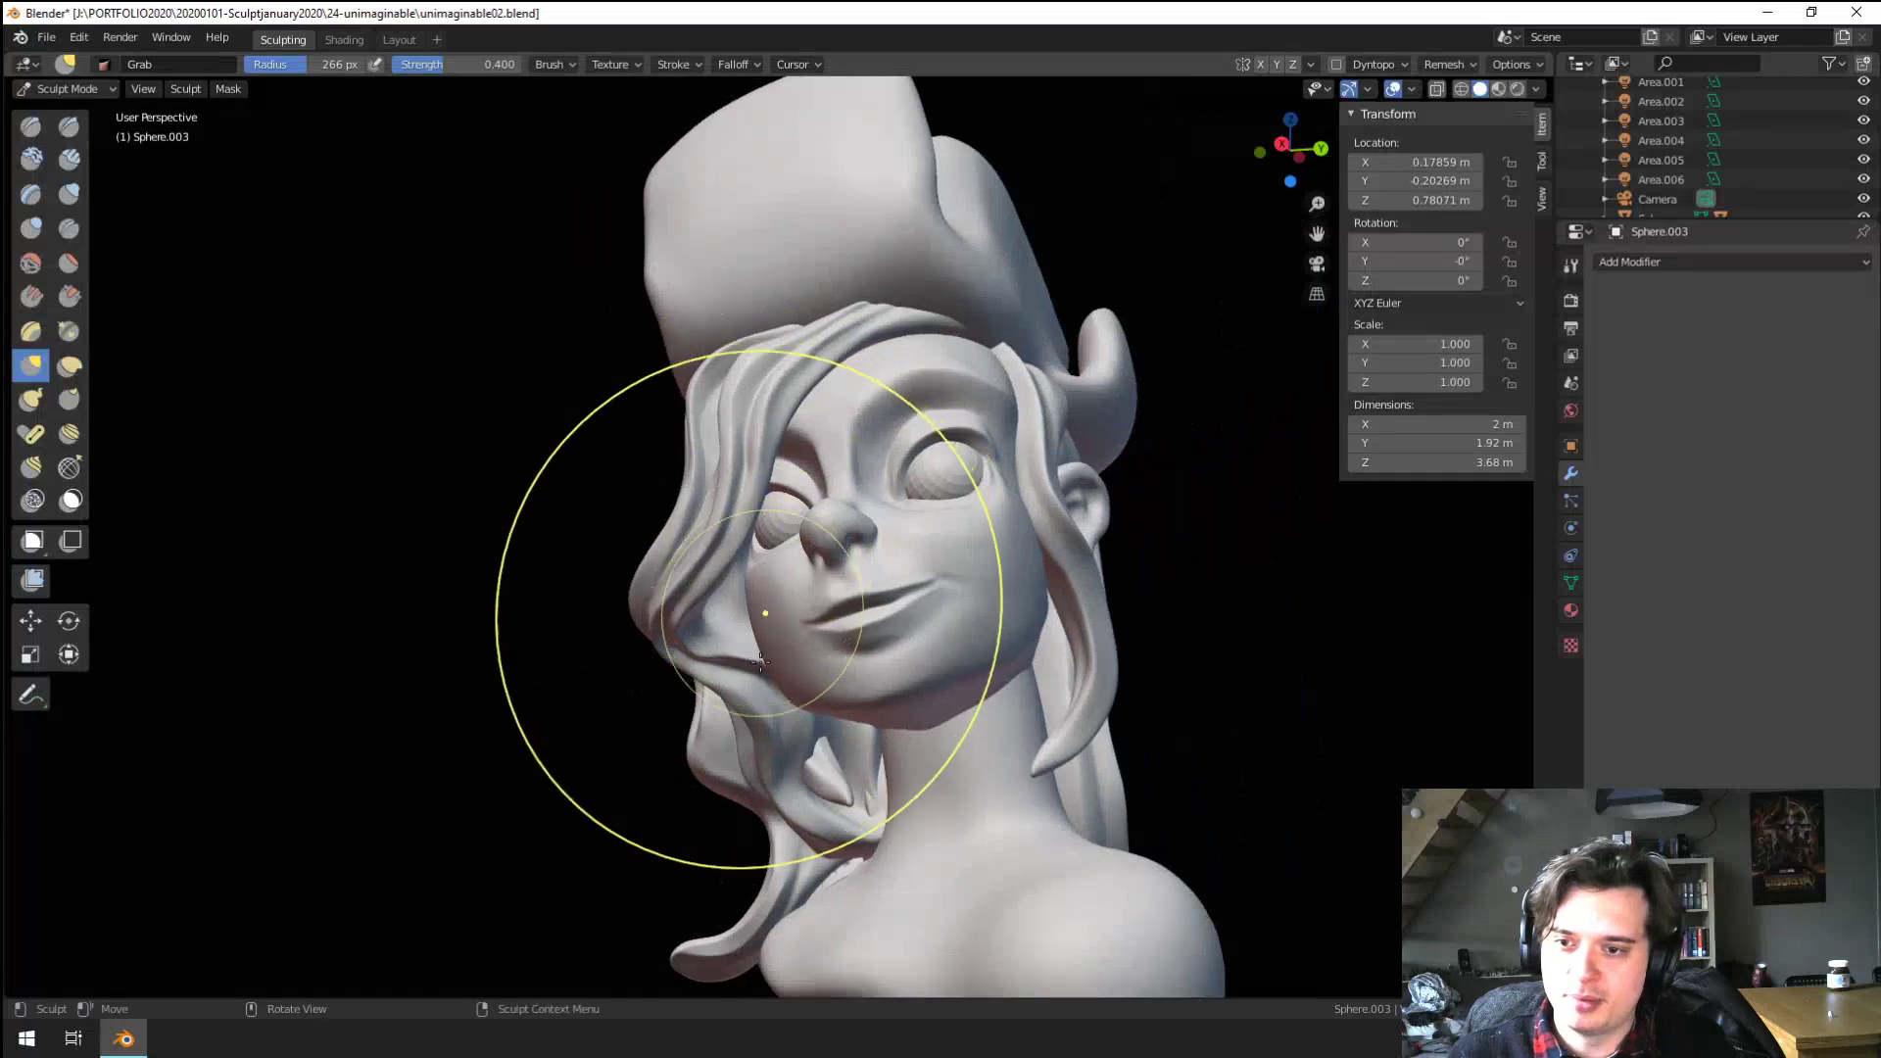
middle_click_drag(734, 563, 784, 521)
scroll(784, 479, "up", 5)
scroll(759, 486, "up", 3)
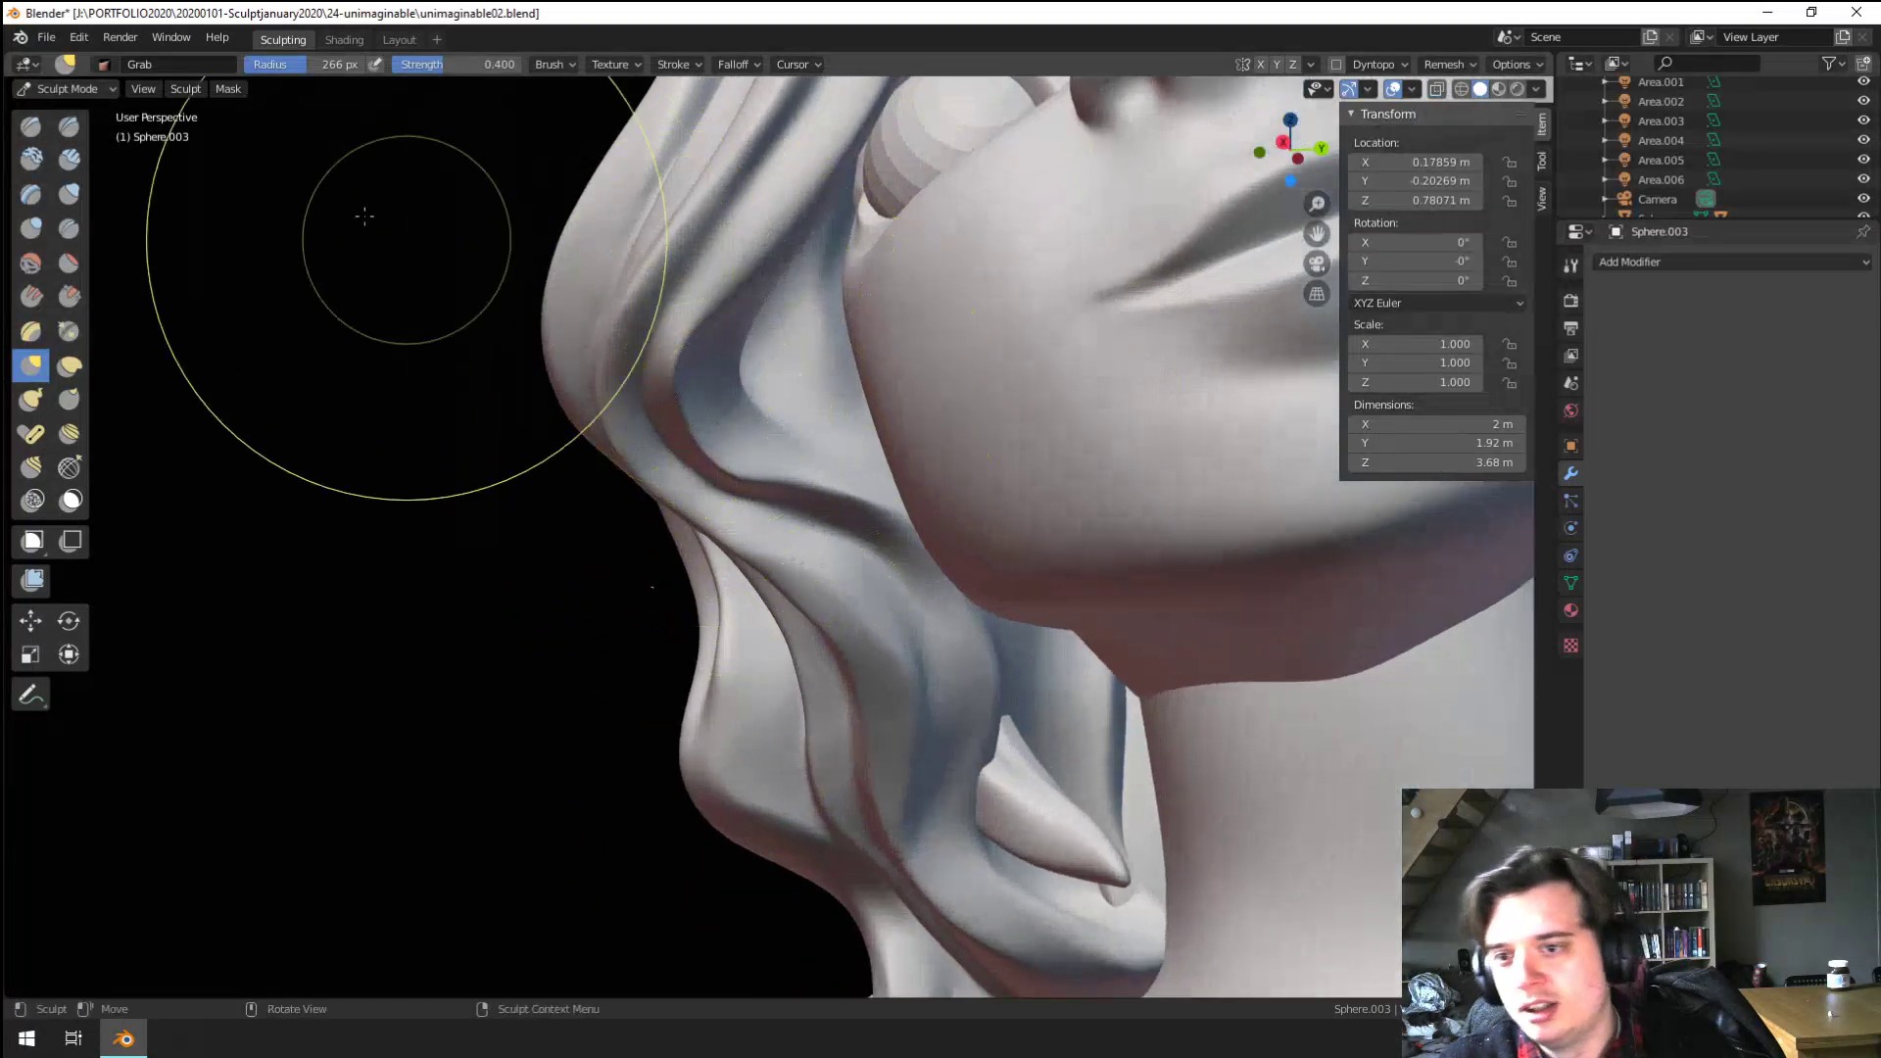
left_click(69, 296)
key("f")
left_click(683, 380)
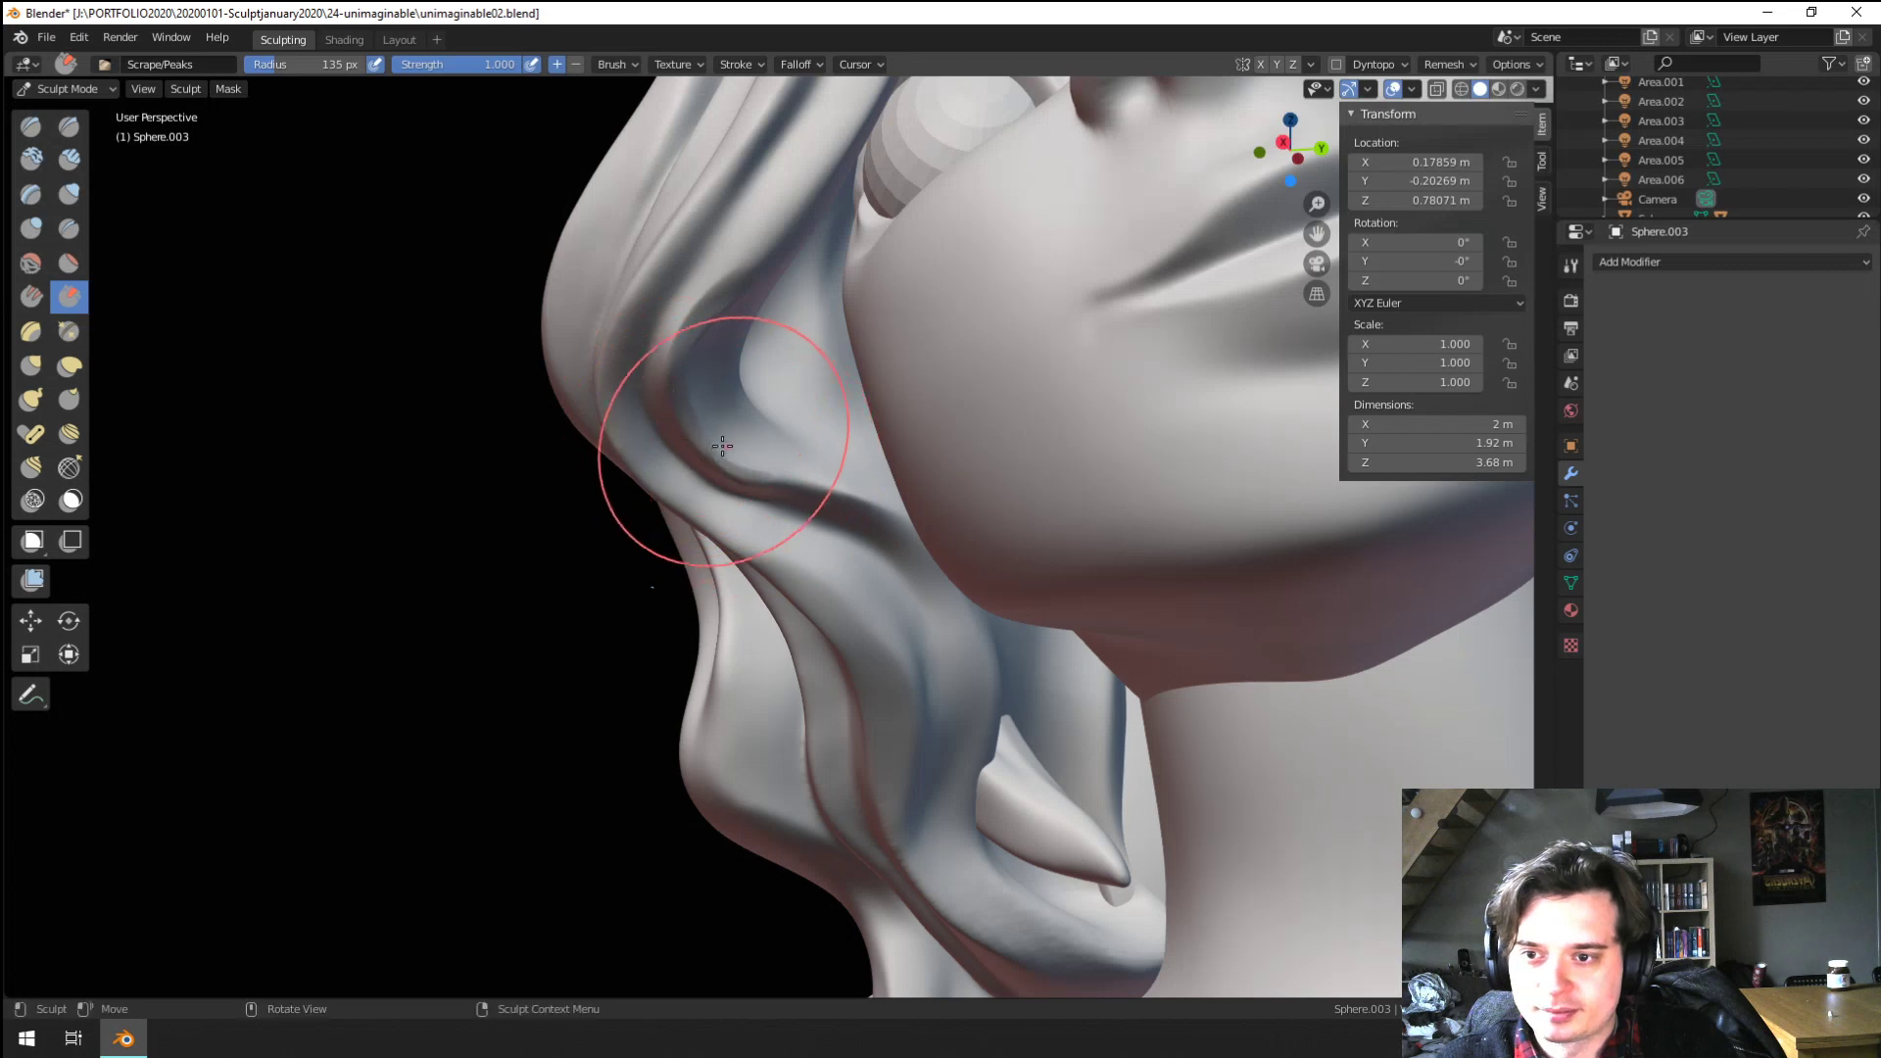
left_click_drag(857, 495, 857, 515)
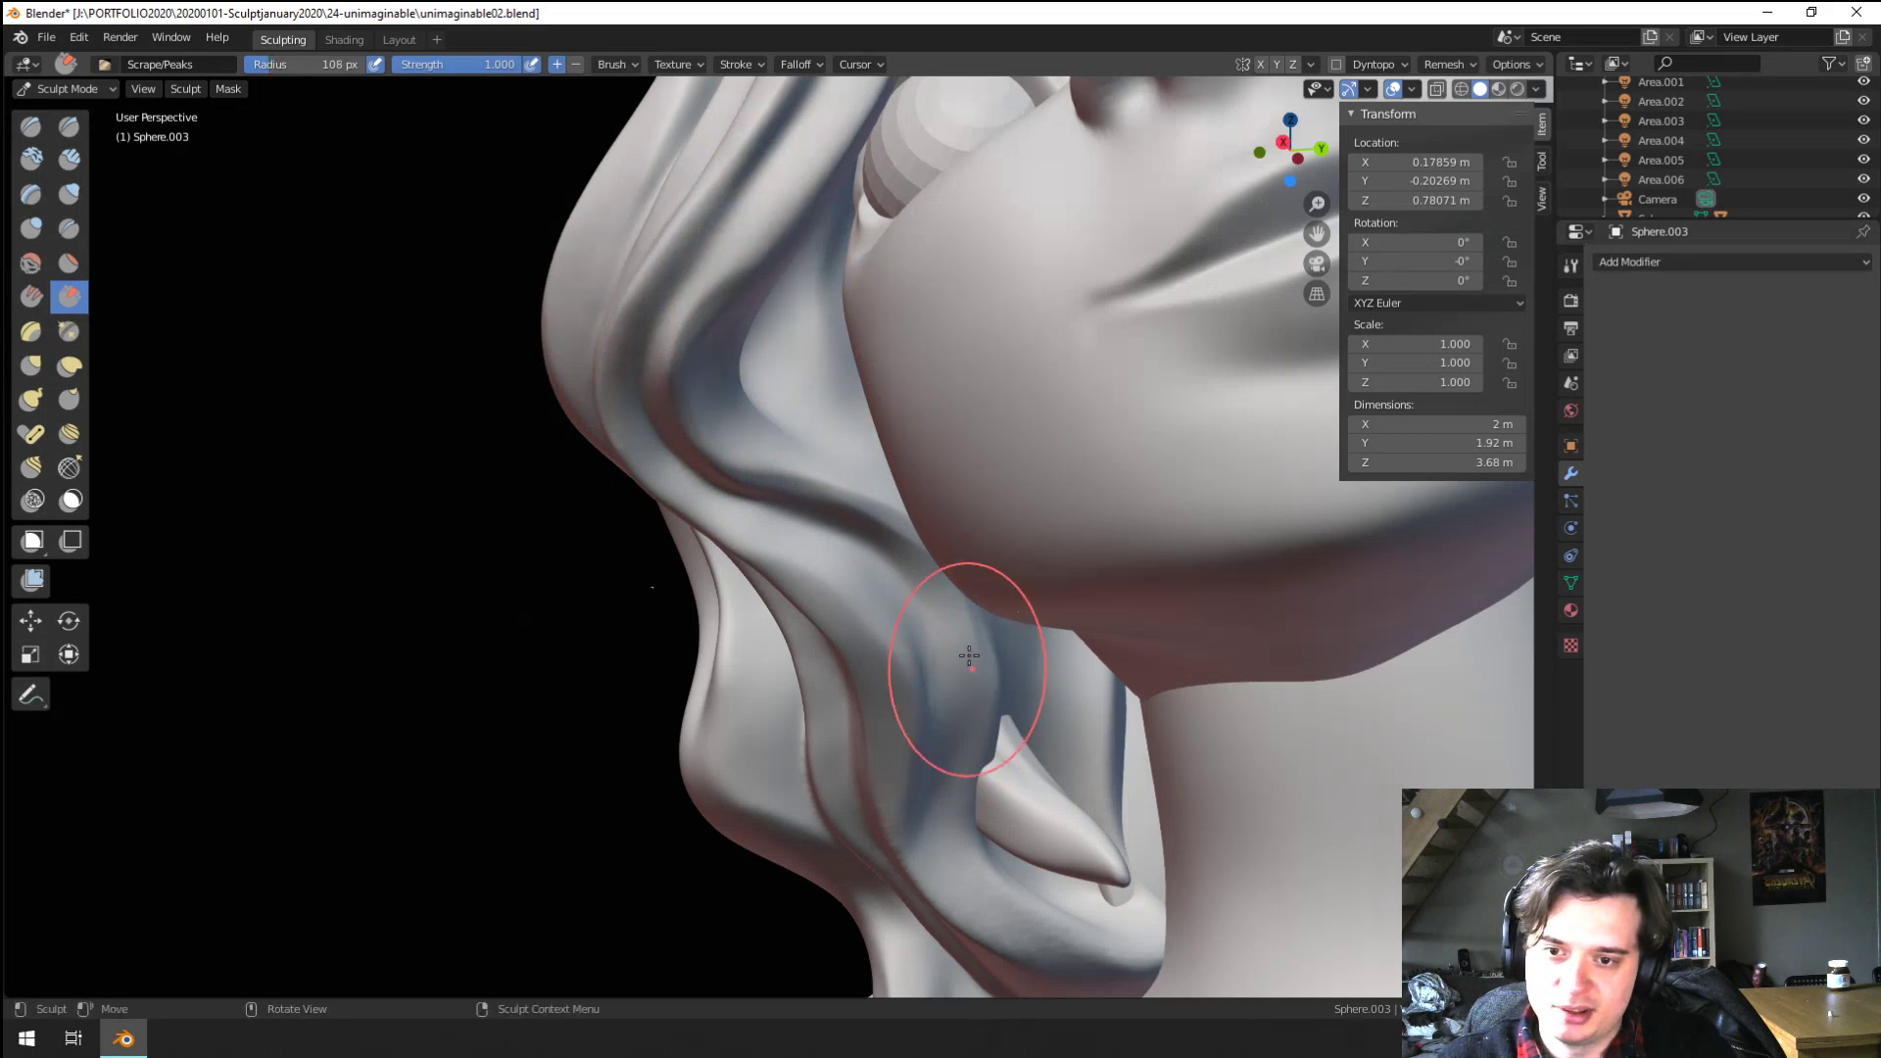
Scrape the front lock's inner strand between the eye and the bend with the Scrape/Peaks brush at 123 px
mouse_move(939, 534)
middle_mouse_down("ctrl")
mouse_move(916, 718)
mouse_move(868, 402)
mouse_move(783, 536)
middle_mouse_up("ctrl")
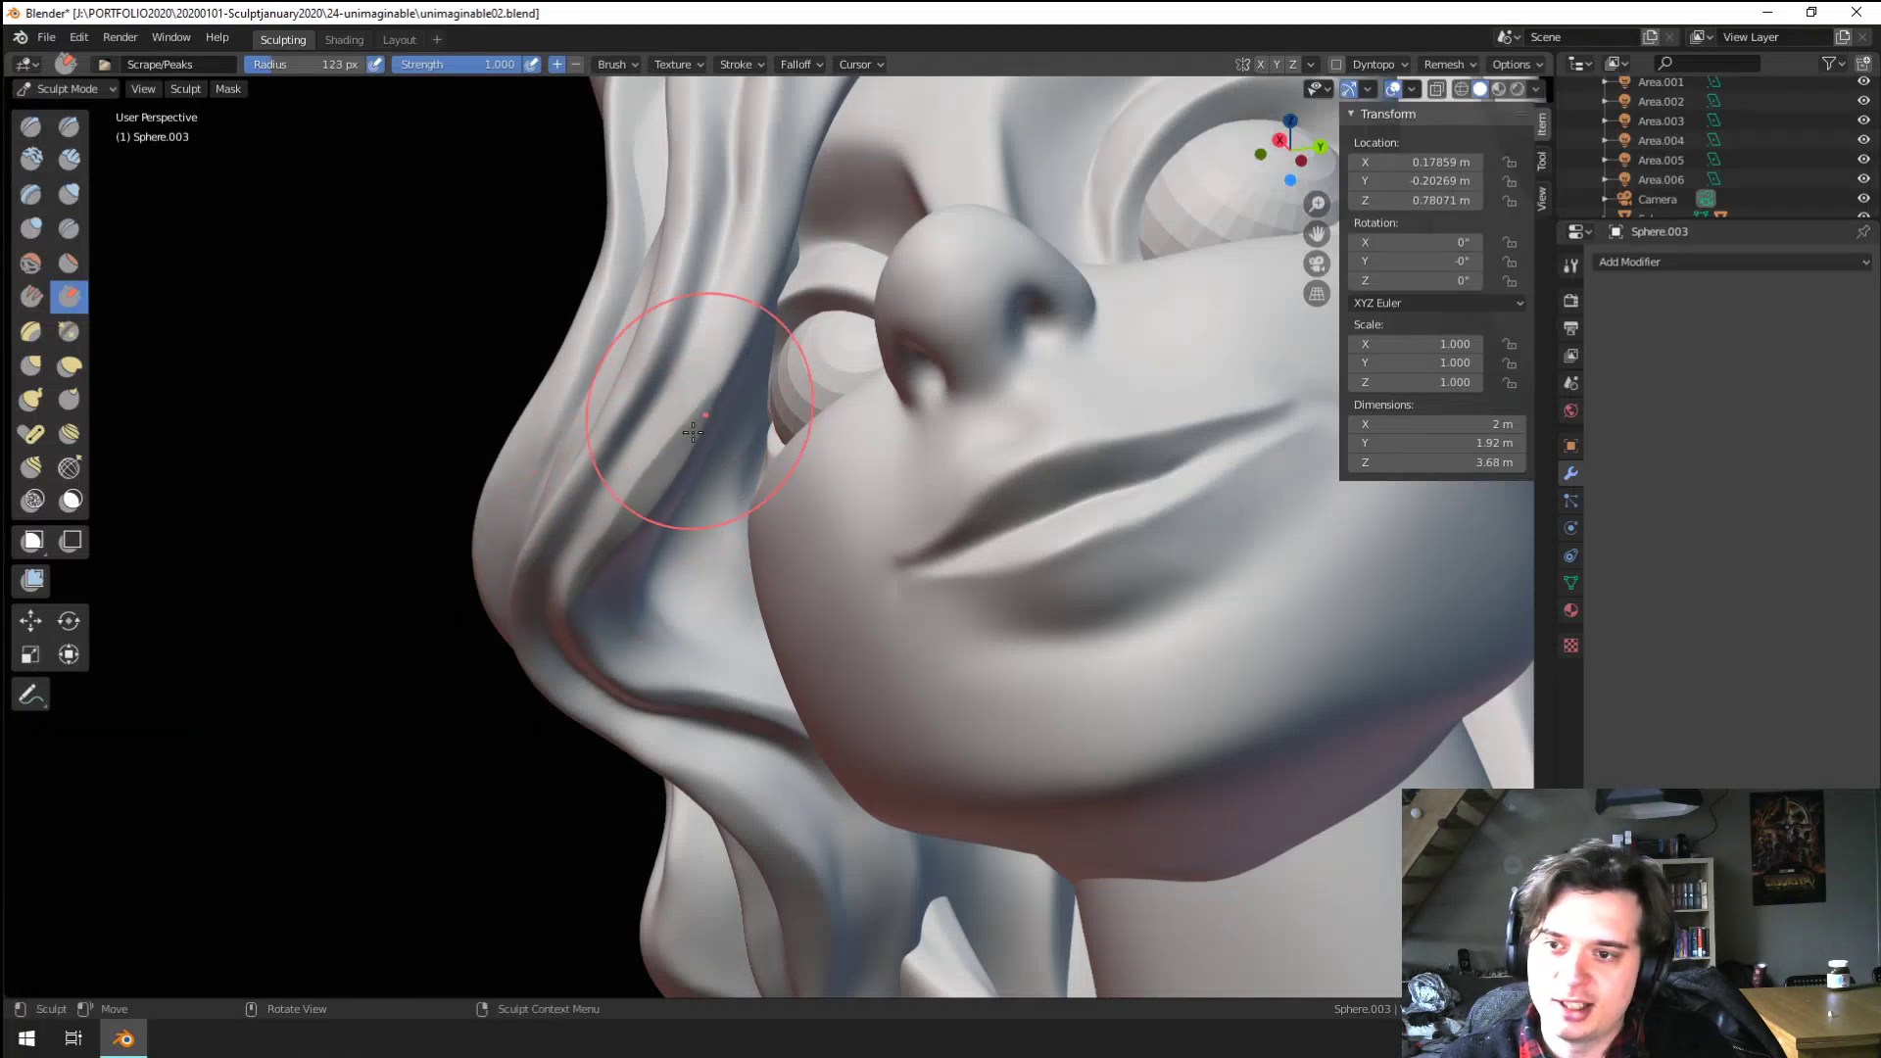
mouse_move(710, 404)
left_mouse_down()
mouse_move(749, 286)
mouse_move(692, 436)
left_mouse_up()
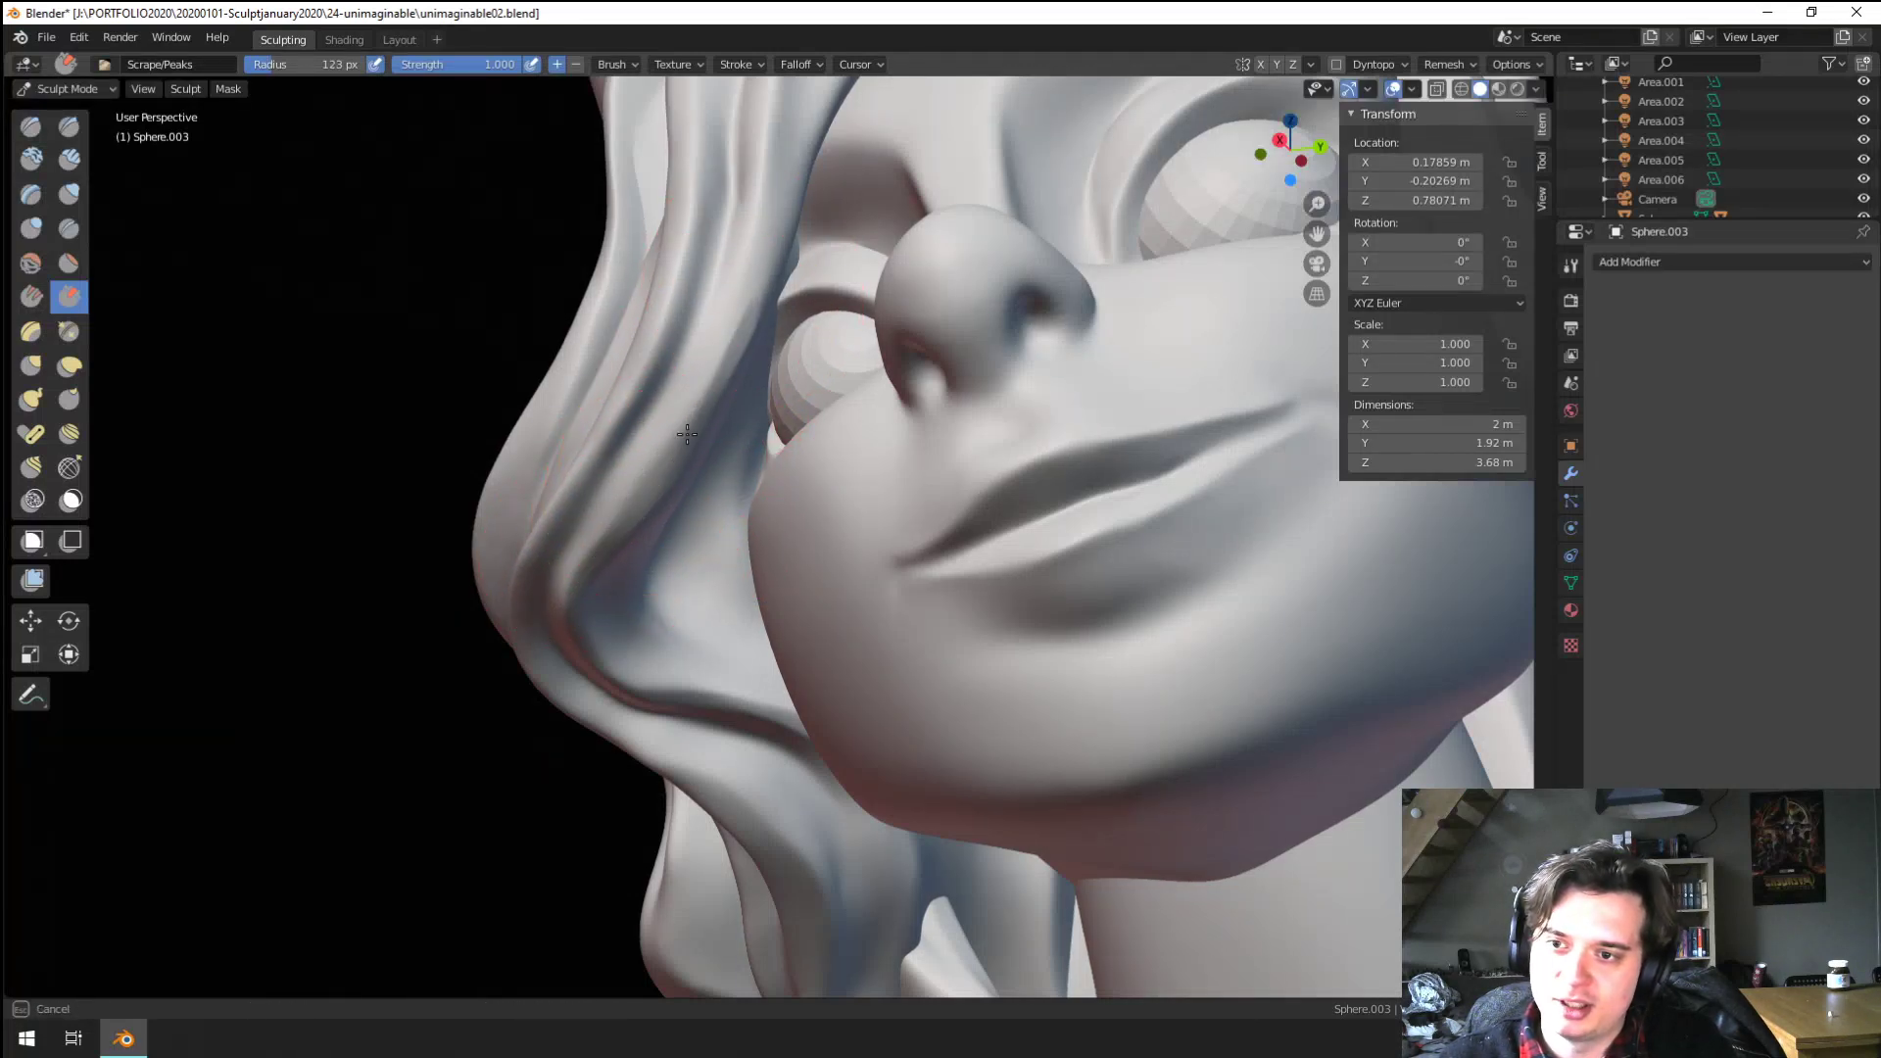
scroll(687, 435, "down", 5)
scroll(636, 548, "up", 5)
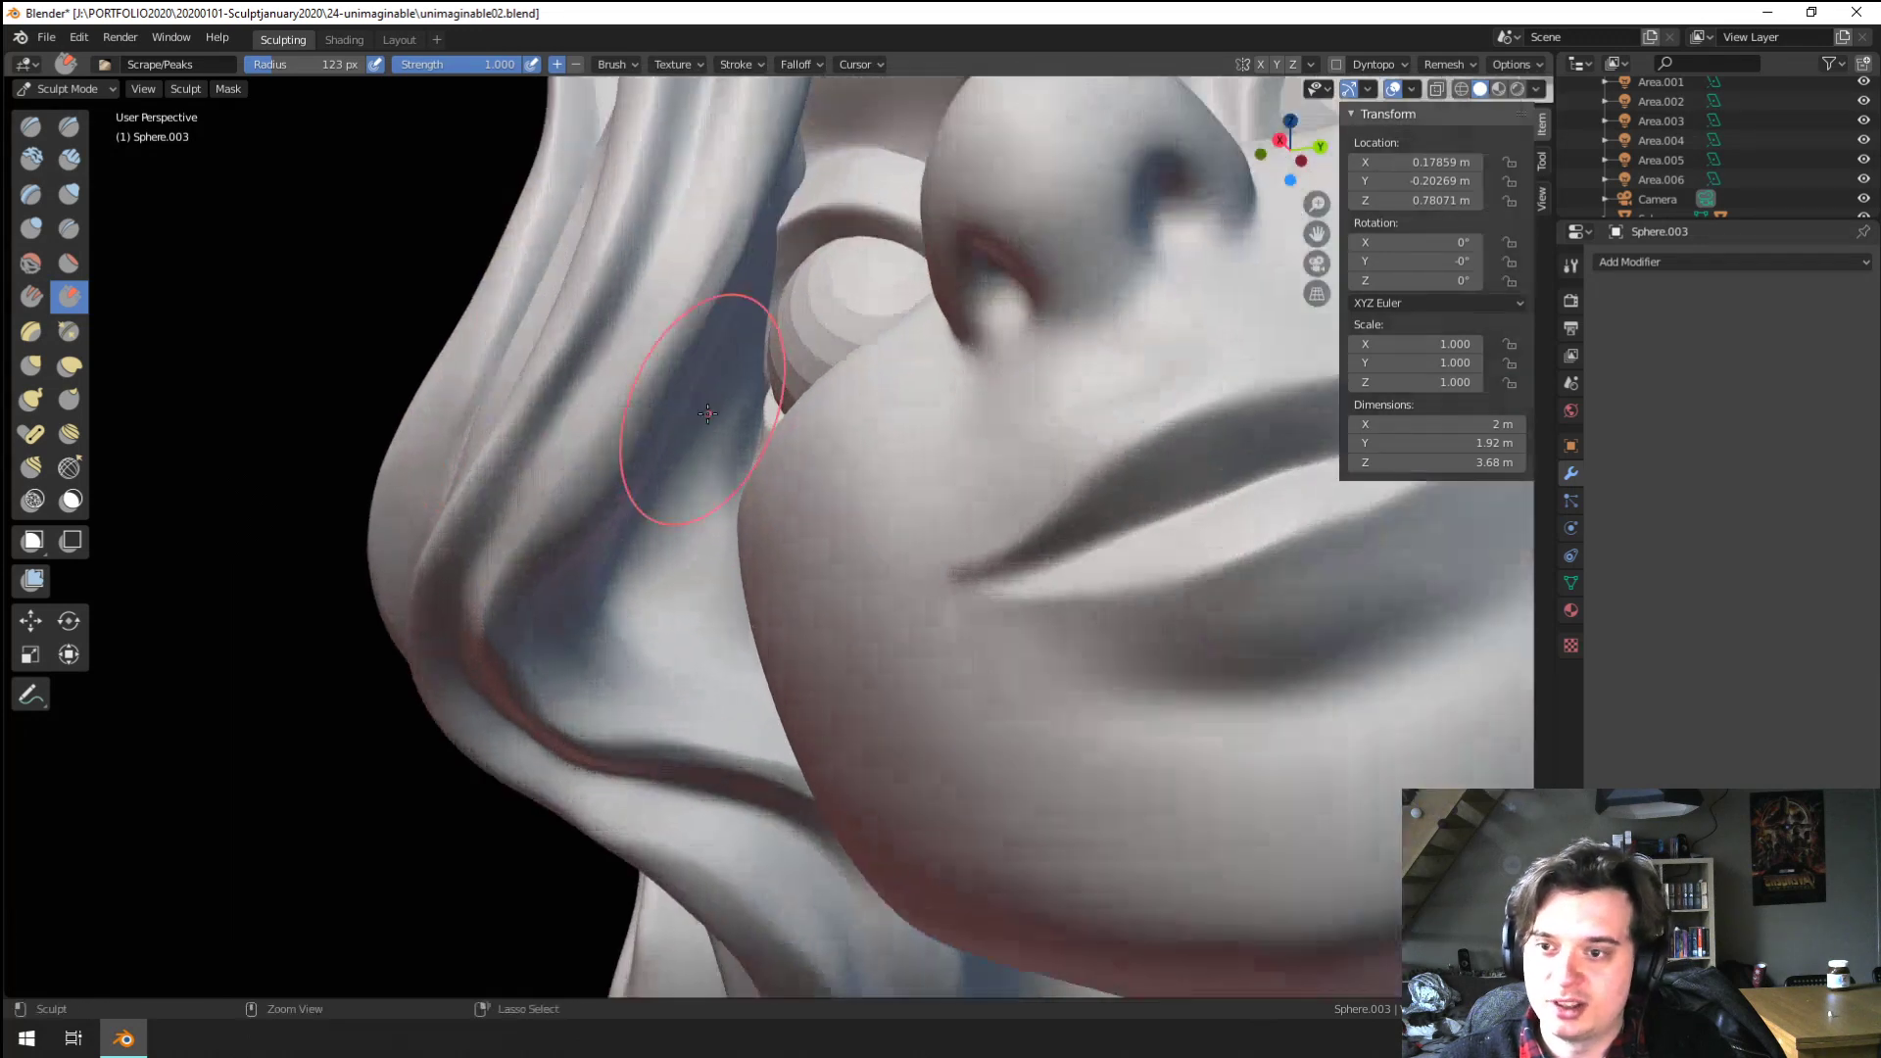
Sharpen the front lock's inner edge and the groove beside the eye with the Crease brush at 97 px and 73 px
left_click(69, 229)
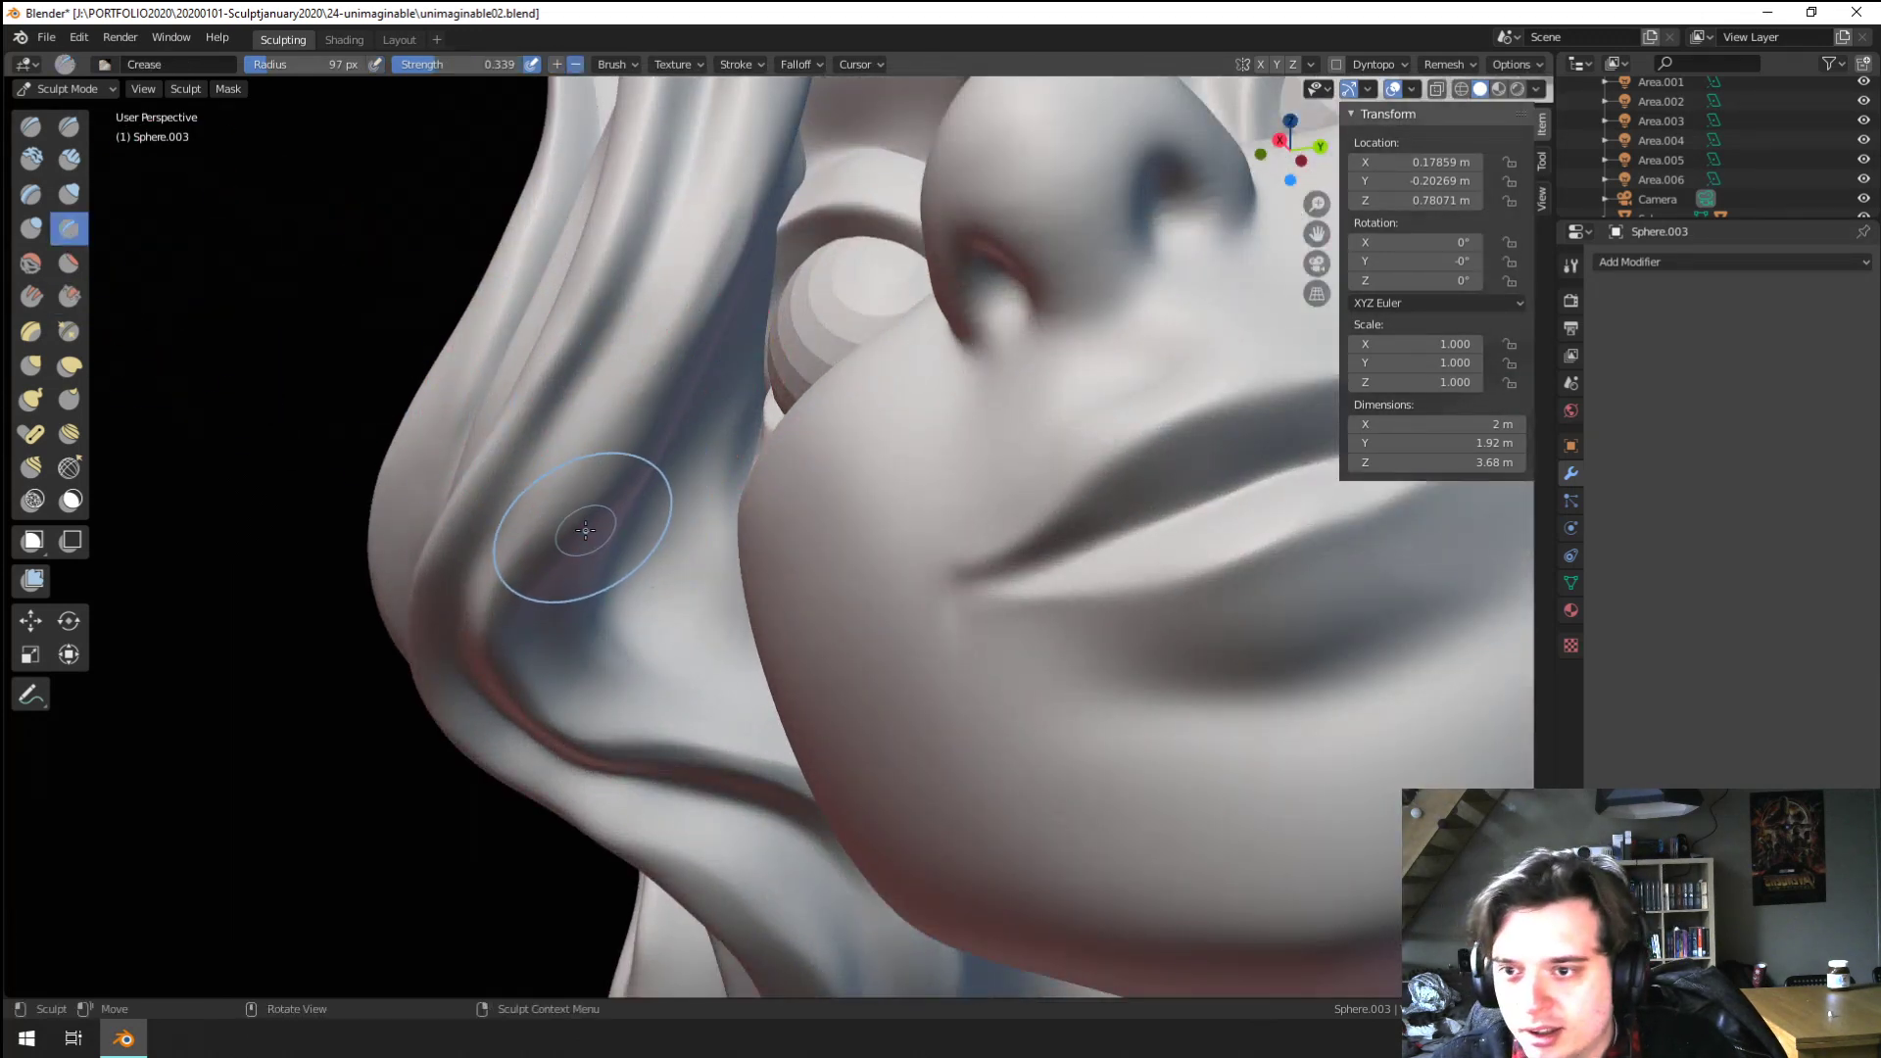
left_click_drag(565, 506, 681, 323, "ctrl")
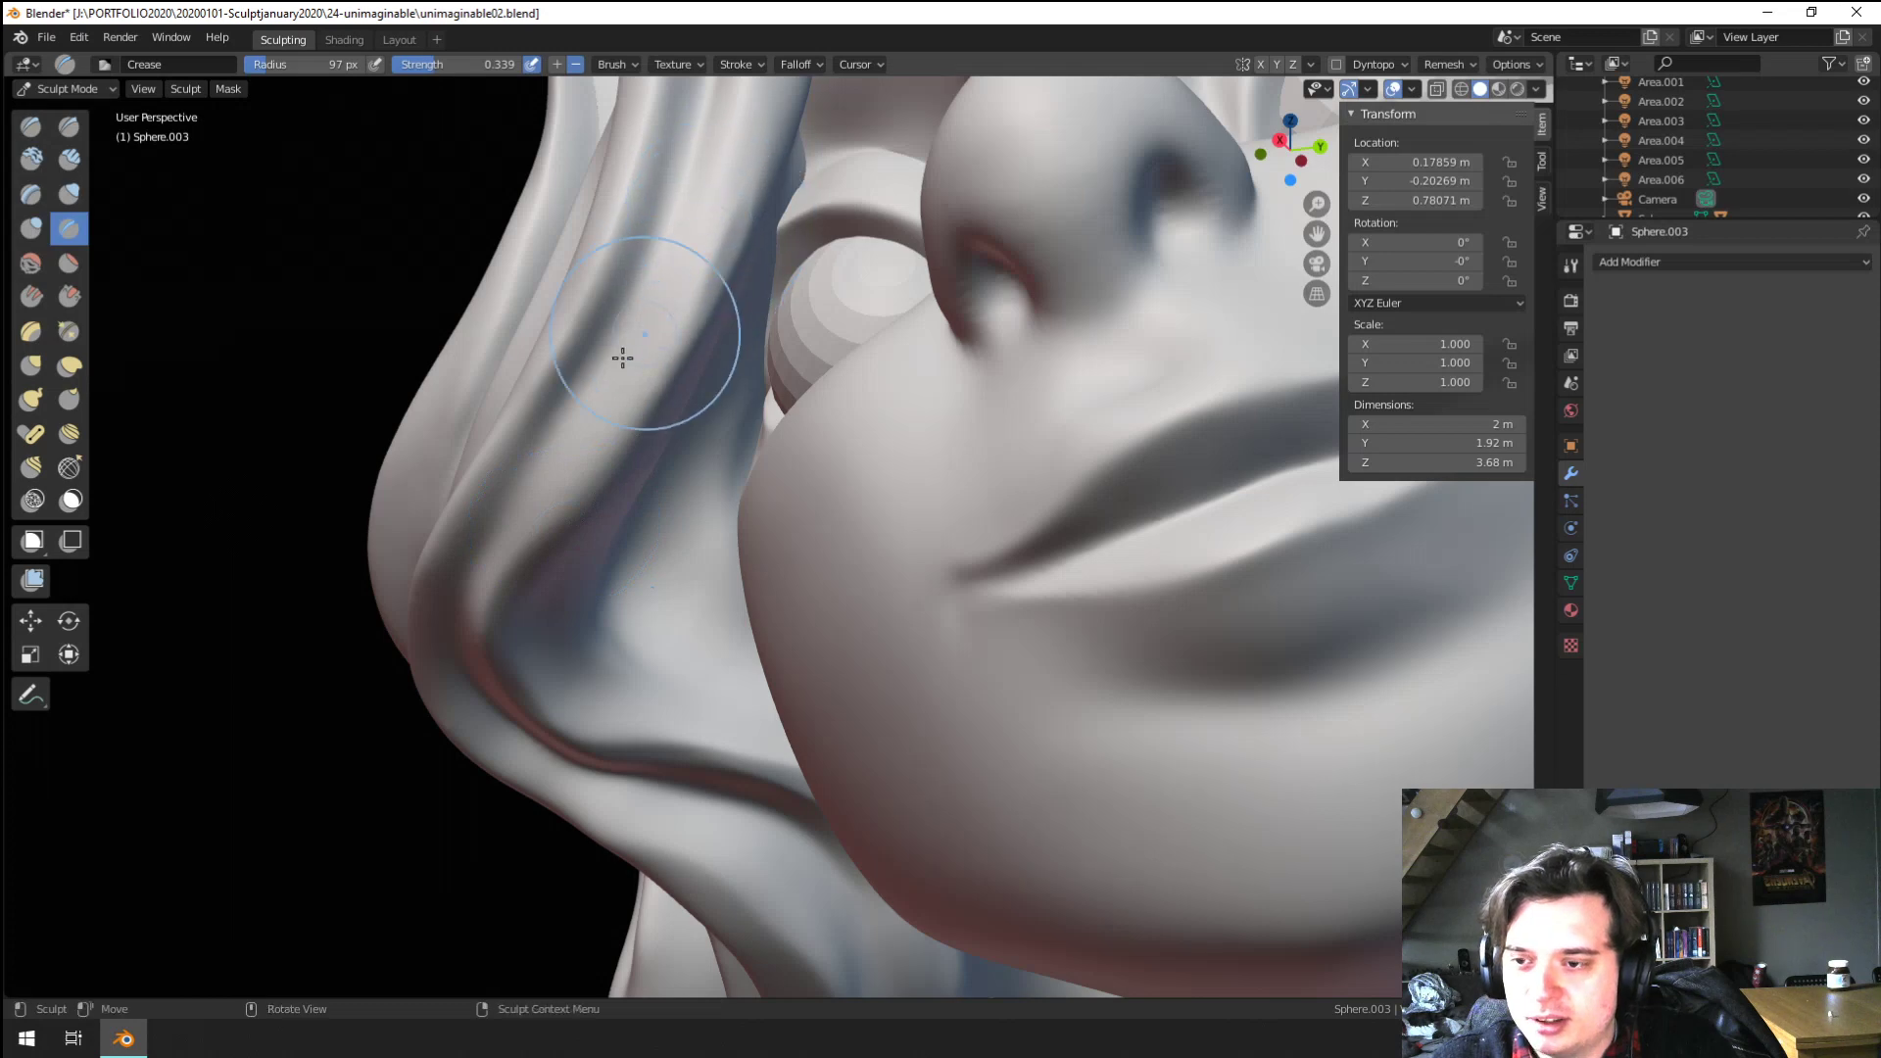
middle_click_drag(621, 357, 592, 504)
key("f")
left_click(466, 715)
left_click_drag(461, 720, 596, 432)
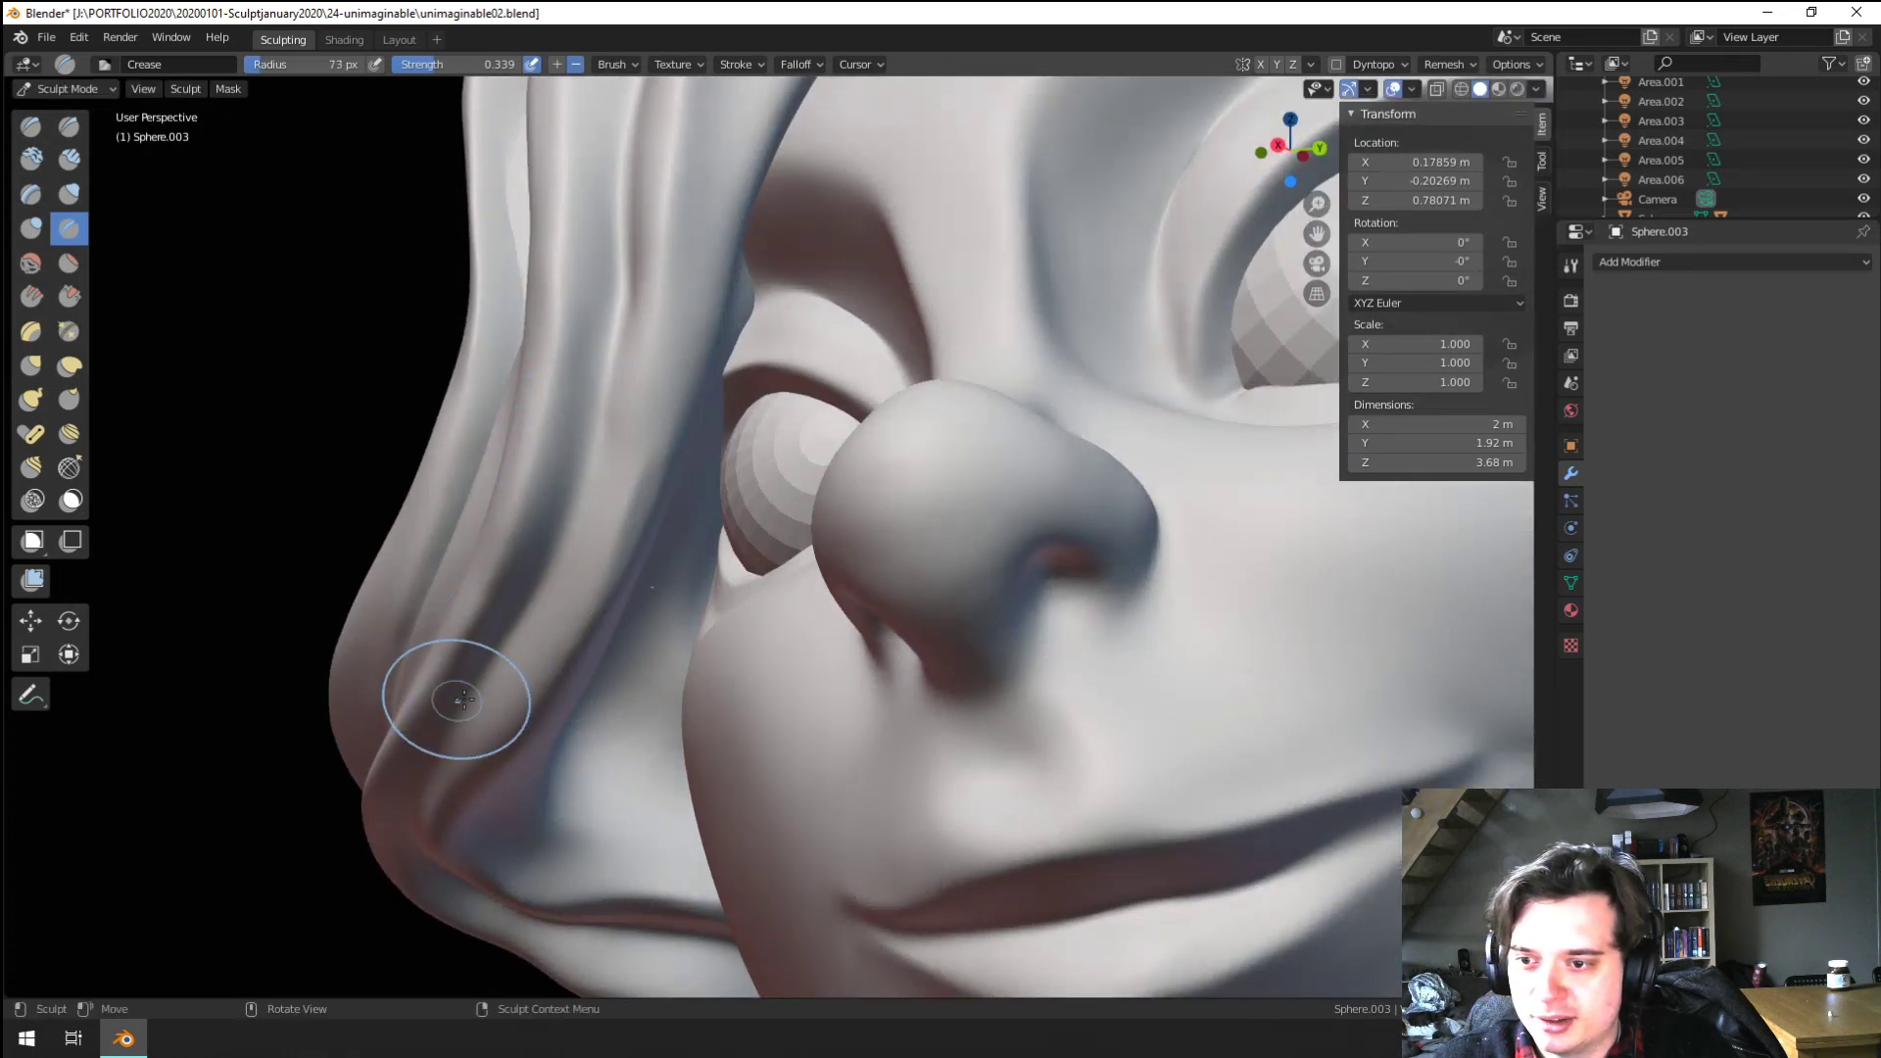
left_click_drag(442, 753, 687, 377)
middle_click_drag(632, 488, 542, 714, "ctrl")
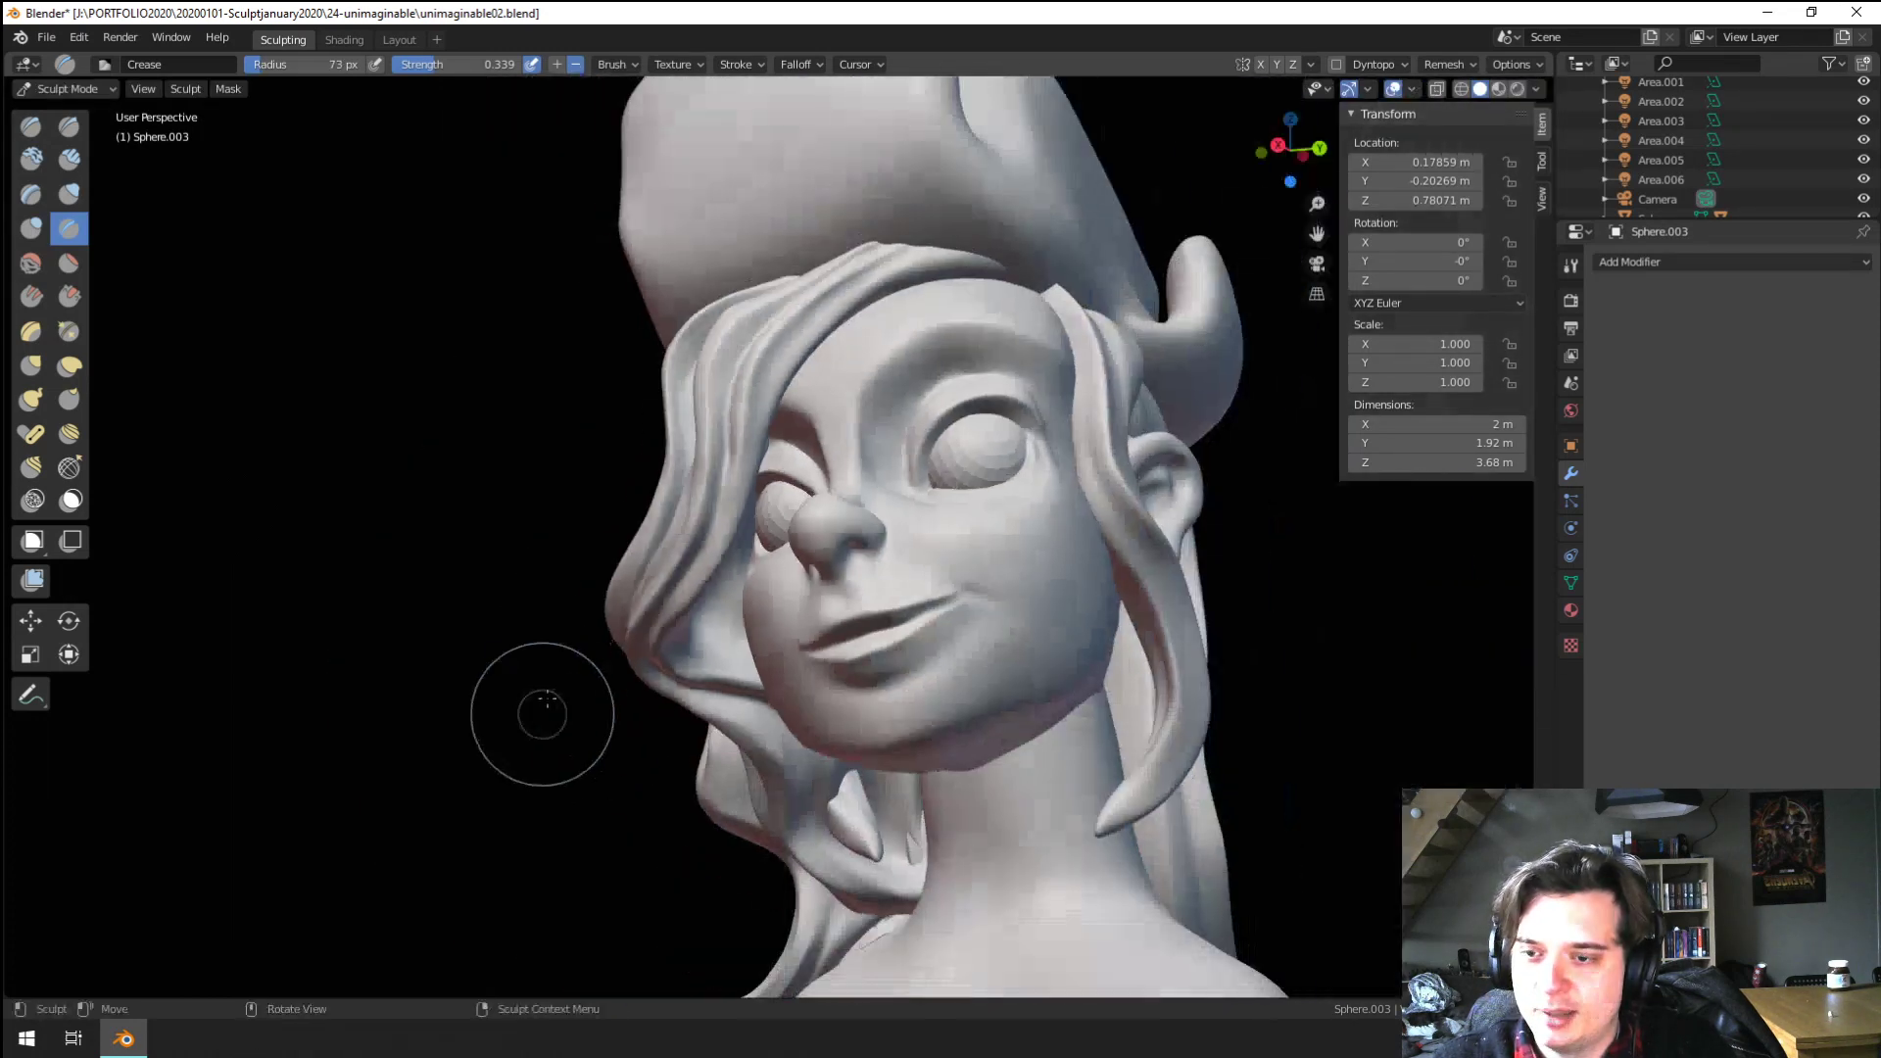
Crease the grooves between the strands on the front lock's outer side, varying the brush radius between 19 px and 84 px
middle_click_drag(557, 645, 709, 548, "ctrl")
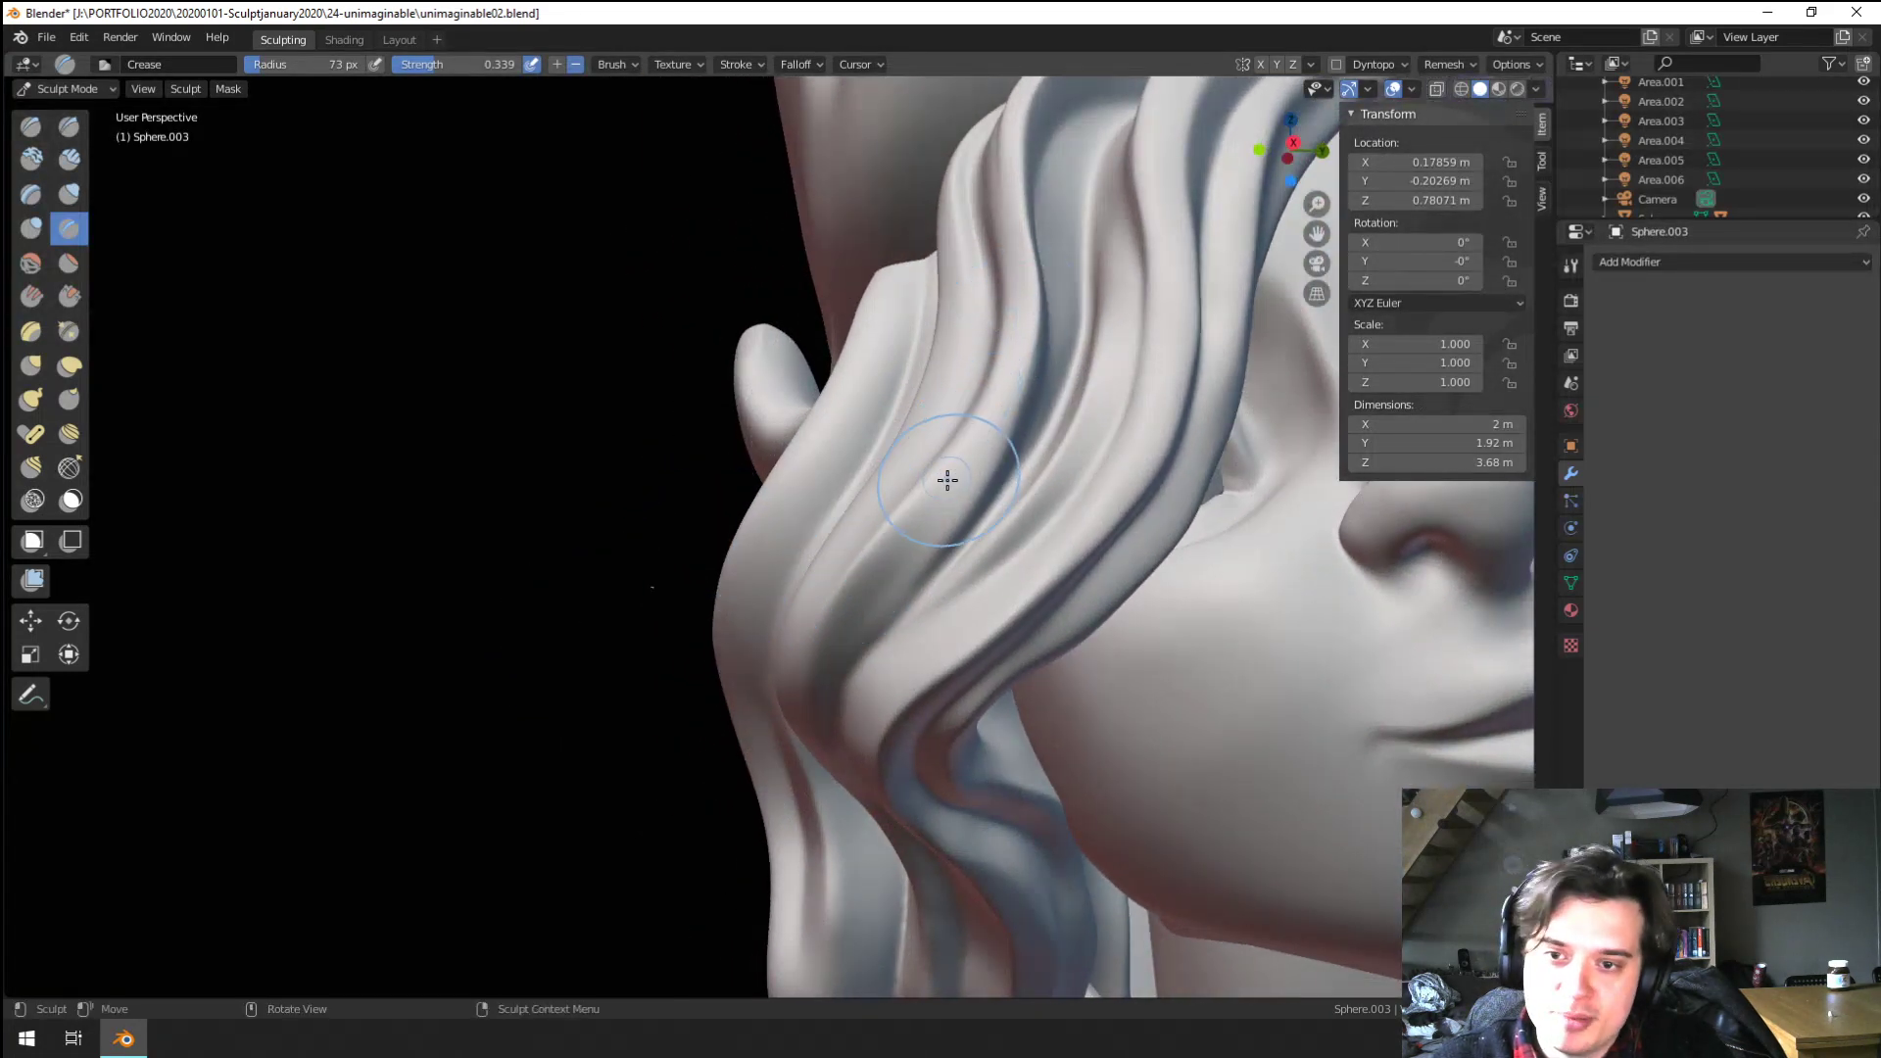
key("f")
left_click(947, 600)
left_click_drag(884, 621, 1020, 442)
key("f")
left_click(959, 510)
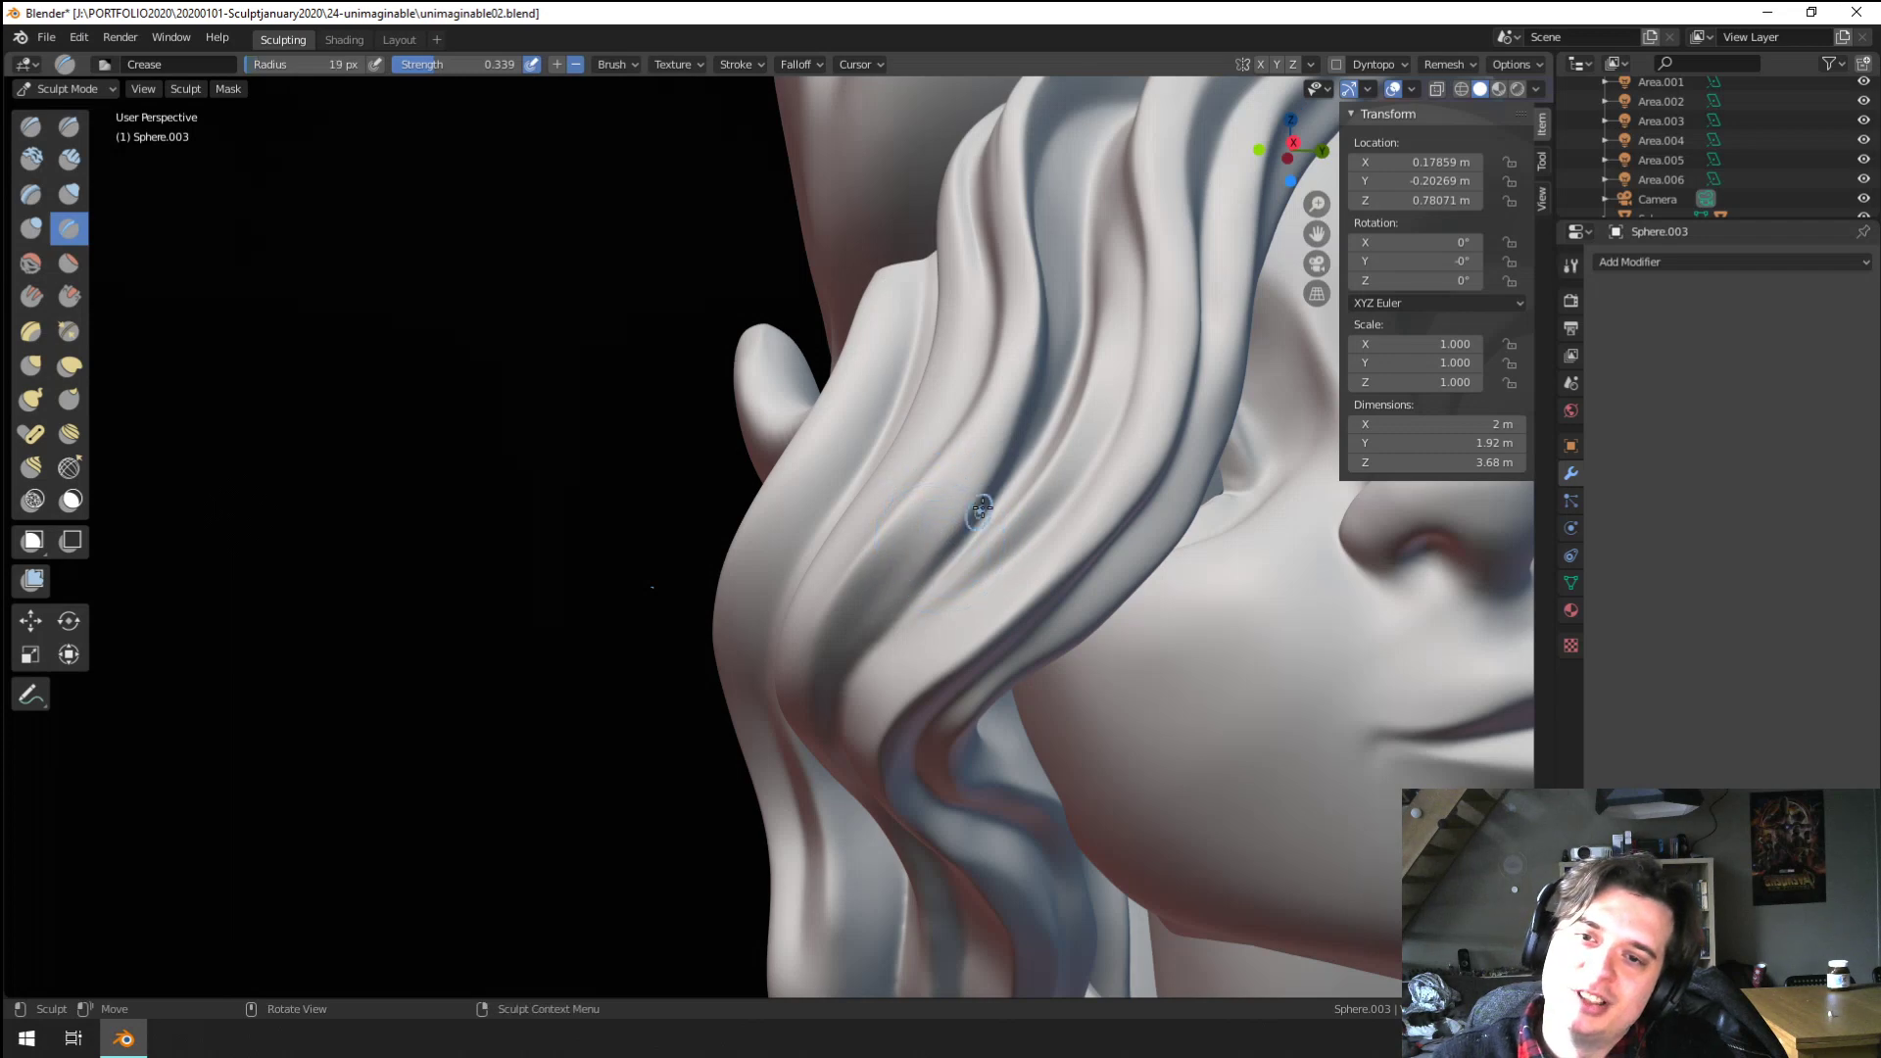
middle_click_drag(978, 511, 980, 473)
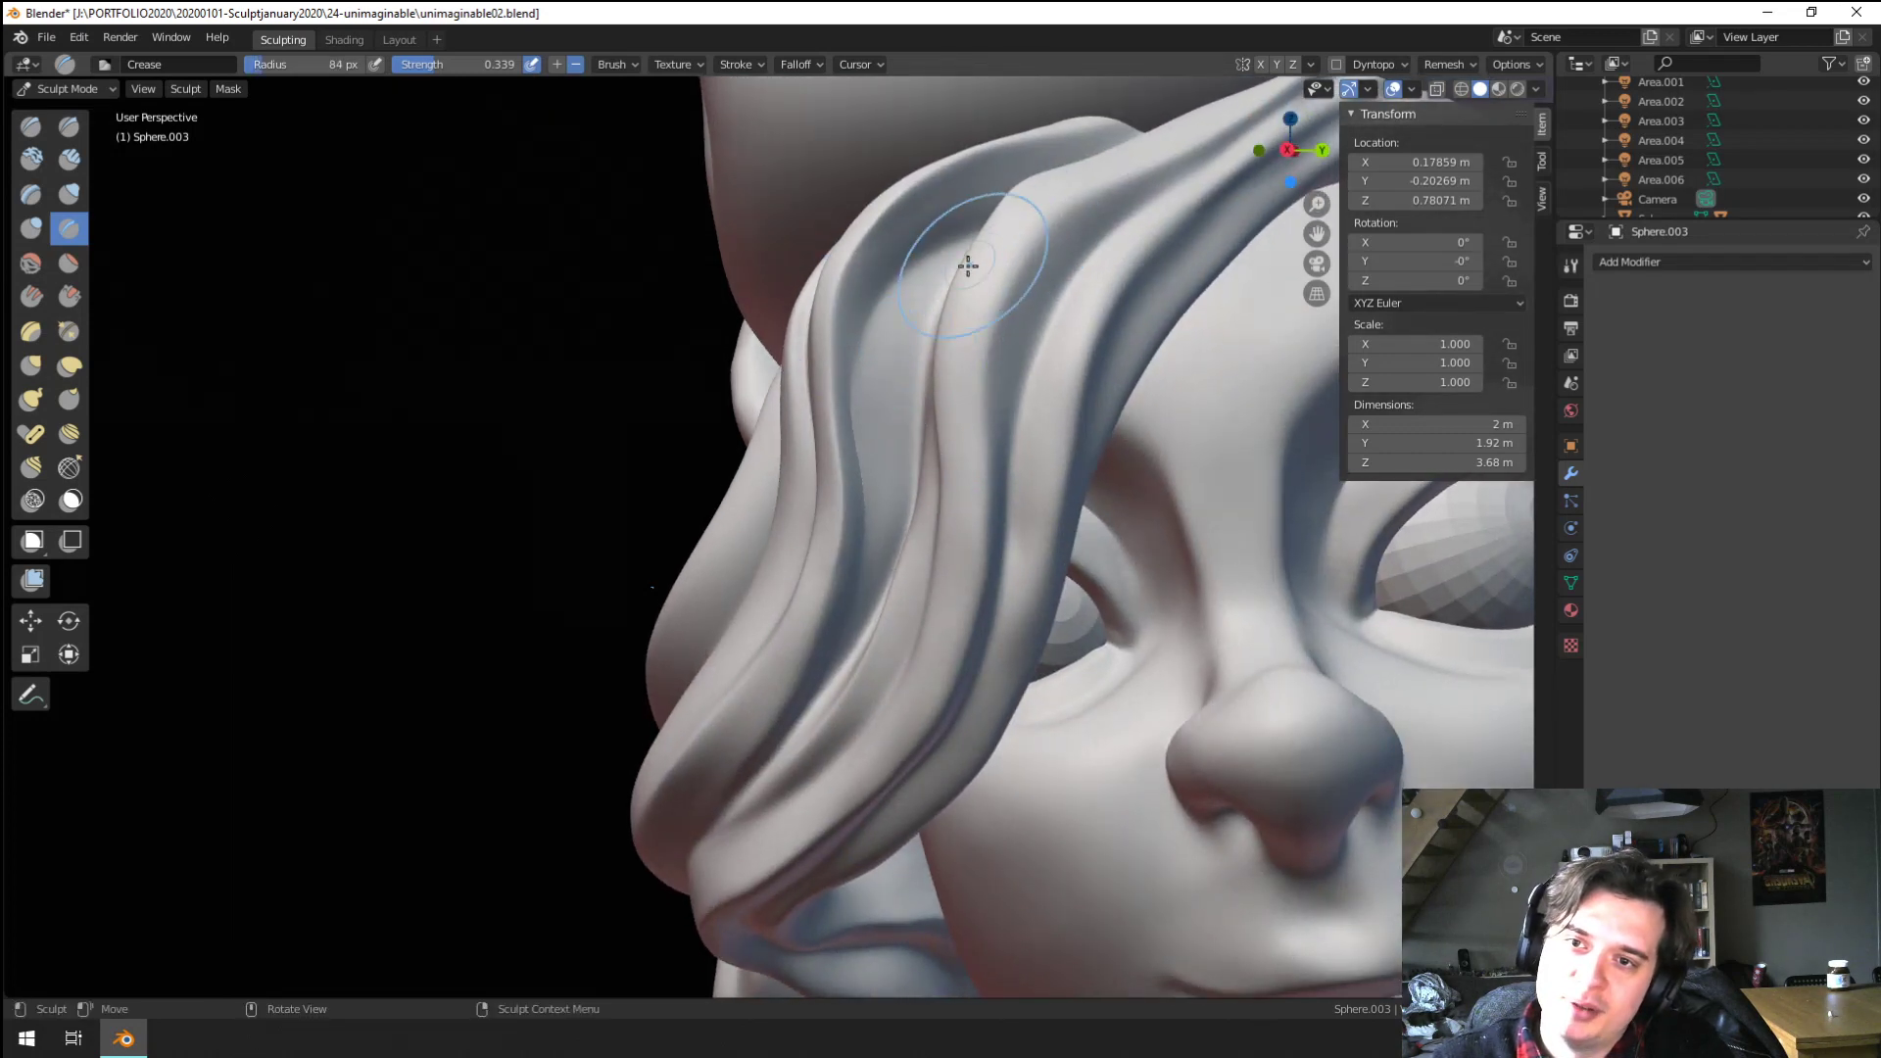
middle_click_drag(967, 264, 932, 277)
Adjust the front lock's outline beside the face with the Grab brush, resizing the brush between strokes
mouse_move(1080, 235)
middle_mouse_down()
mouse_move(1063, 386)
mouse_move(986, 442)
mouse_move(912, 549)
middle_mouse_up()
mouse_move(862, 548)
middle_mouse_down()
mouse_move(806, 533)
mouse_move(844, 527)
mouse_move(831, 560)
mouse_move(984, 579)
mouse_move(920, 588)
mouse_move(872, 554)
middle_mouse_up()
key("g")
key("f")
left_click(931, 578)
key("f")
left_click(1039, 559)
left_click_drag(877, 554, 859, 553)
mouse_move(856, 556)
middle_mouse_down()
mouse_move(715, 592)
mouse_move(638, 701)
mouse_move(686, 598)
middle_mouse_up()
scroll(735, 512, "up", 5)
middle_click_drag(757, 513, 795, 467, "ctrl")
Crease the groove from the front lock's upper curve down toward the eye with the Crease brush at 57 px
left_click(70, 235)
key("f")
left_click(744, 448)
scroll(844, 373, "down", 2)
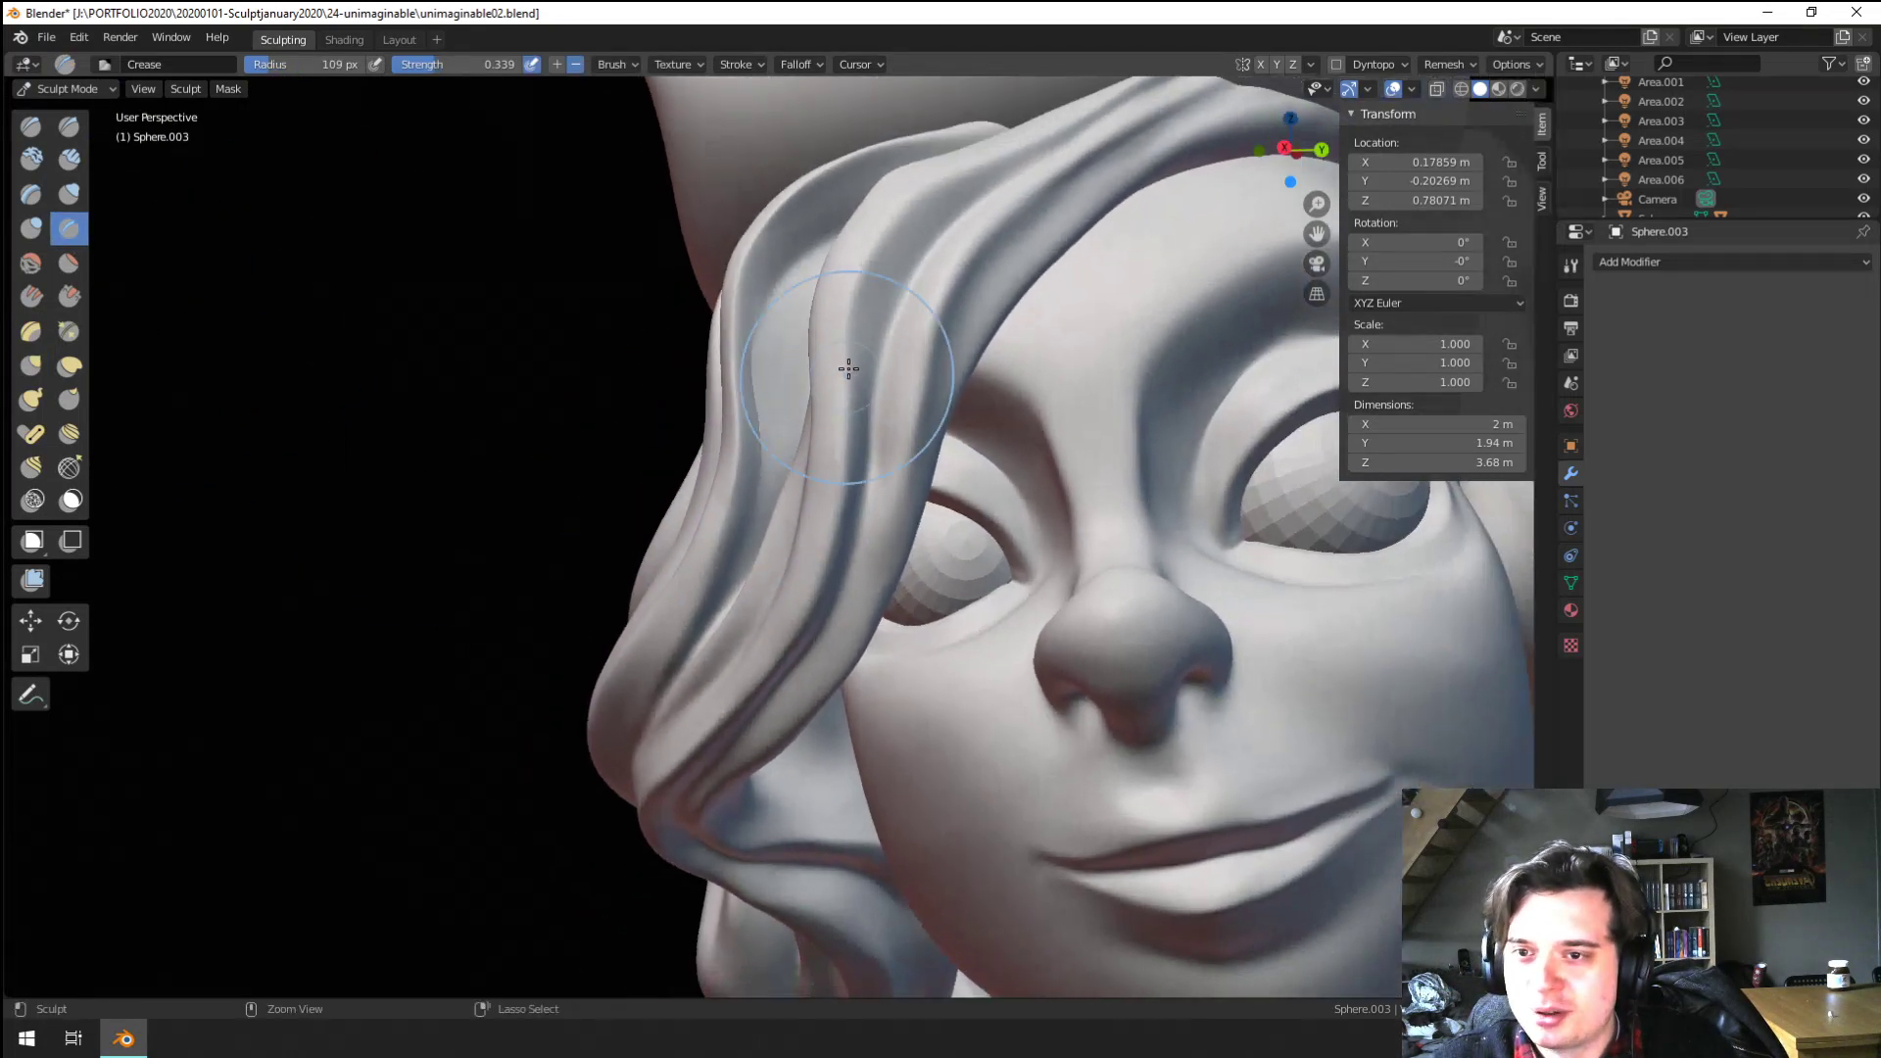
key("f")
left_click(819, 344)
left_click_drag(931, 208, 872, 431)
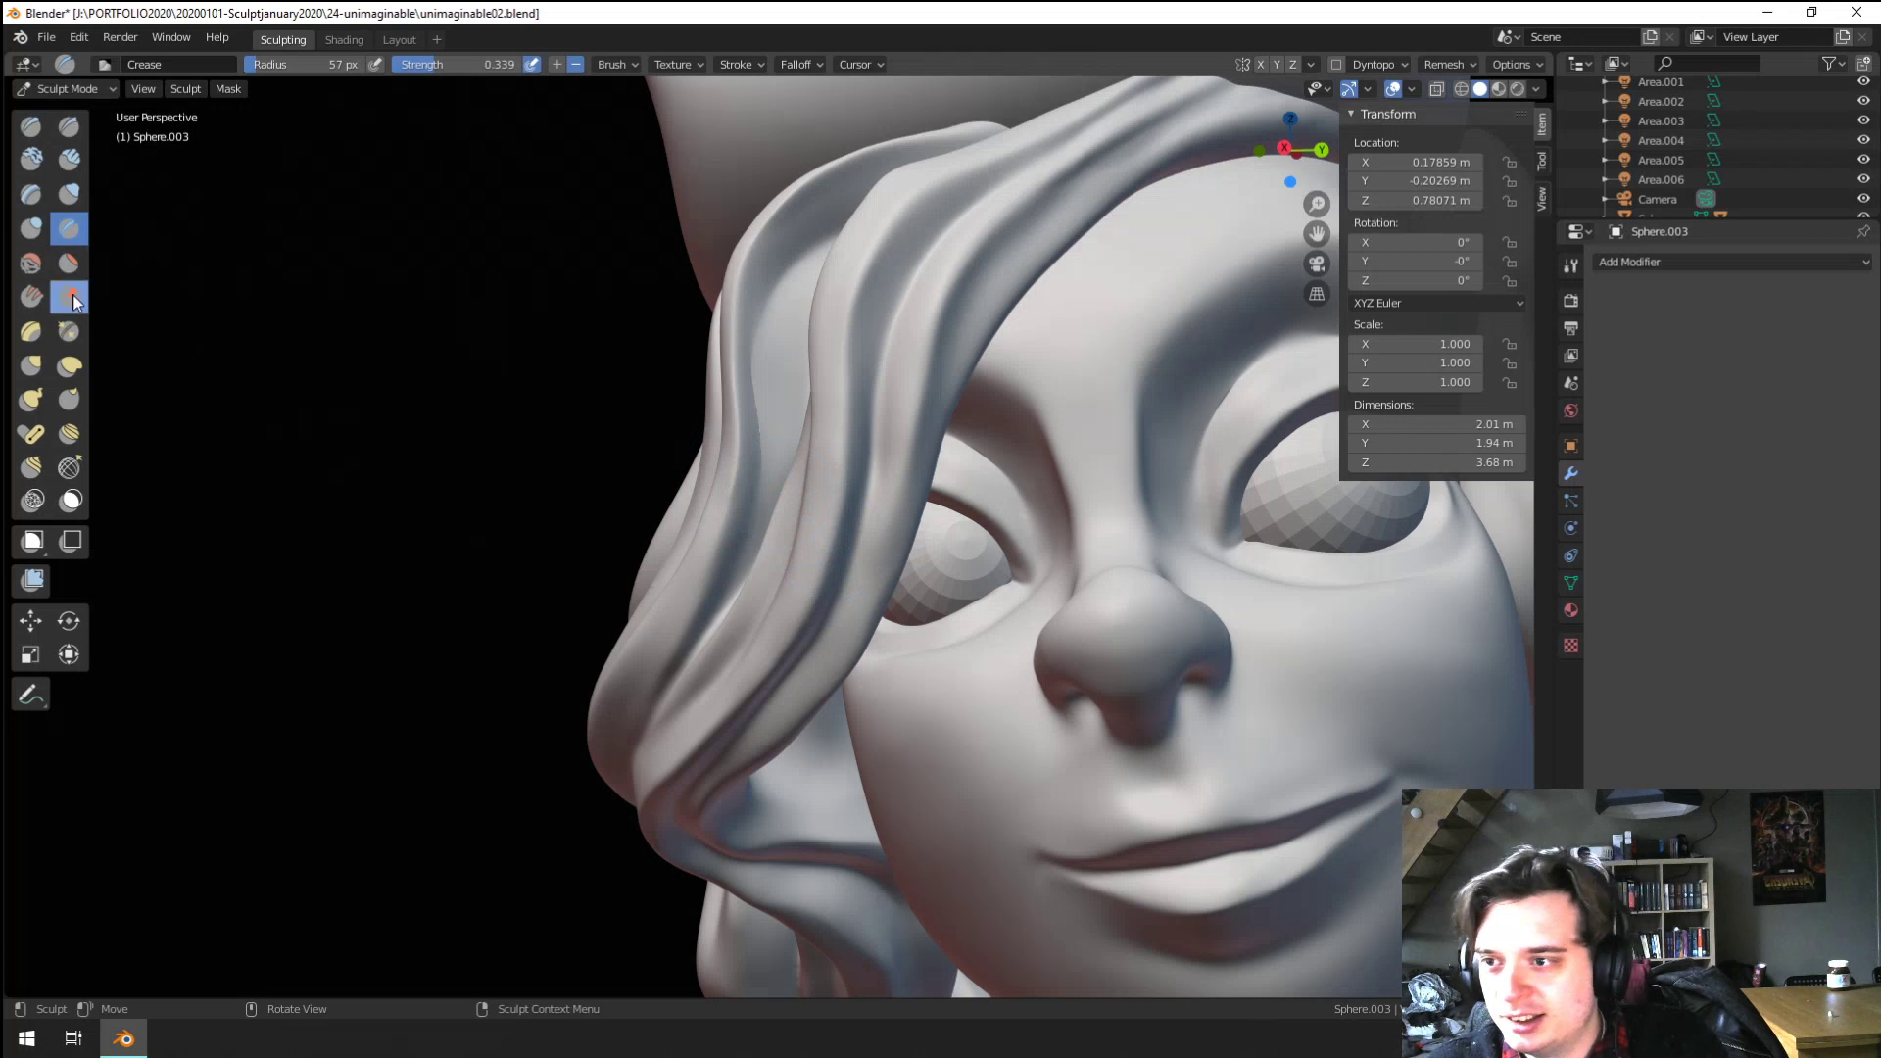
Scrape the front lock's strand ridges beside the eye with the Scrape/Peaks brush at 65 px and 91 px
left_click(74, 301)
middle_click_drag(833, 500, 893, 461)
key("f")
left_click(978, 524)
left_click_drag(946, 510, 972, 418)
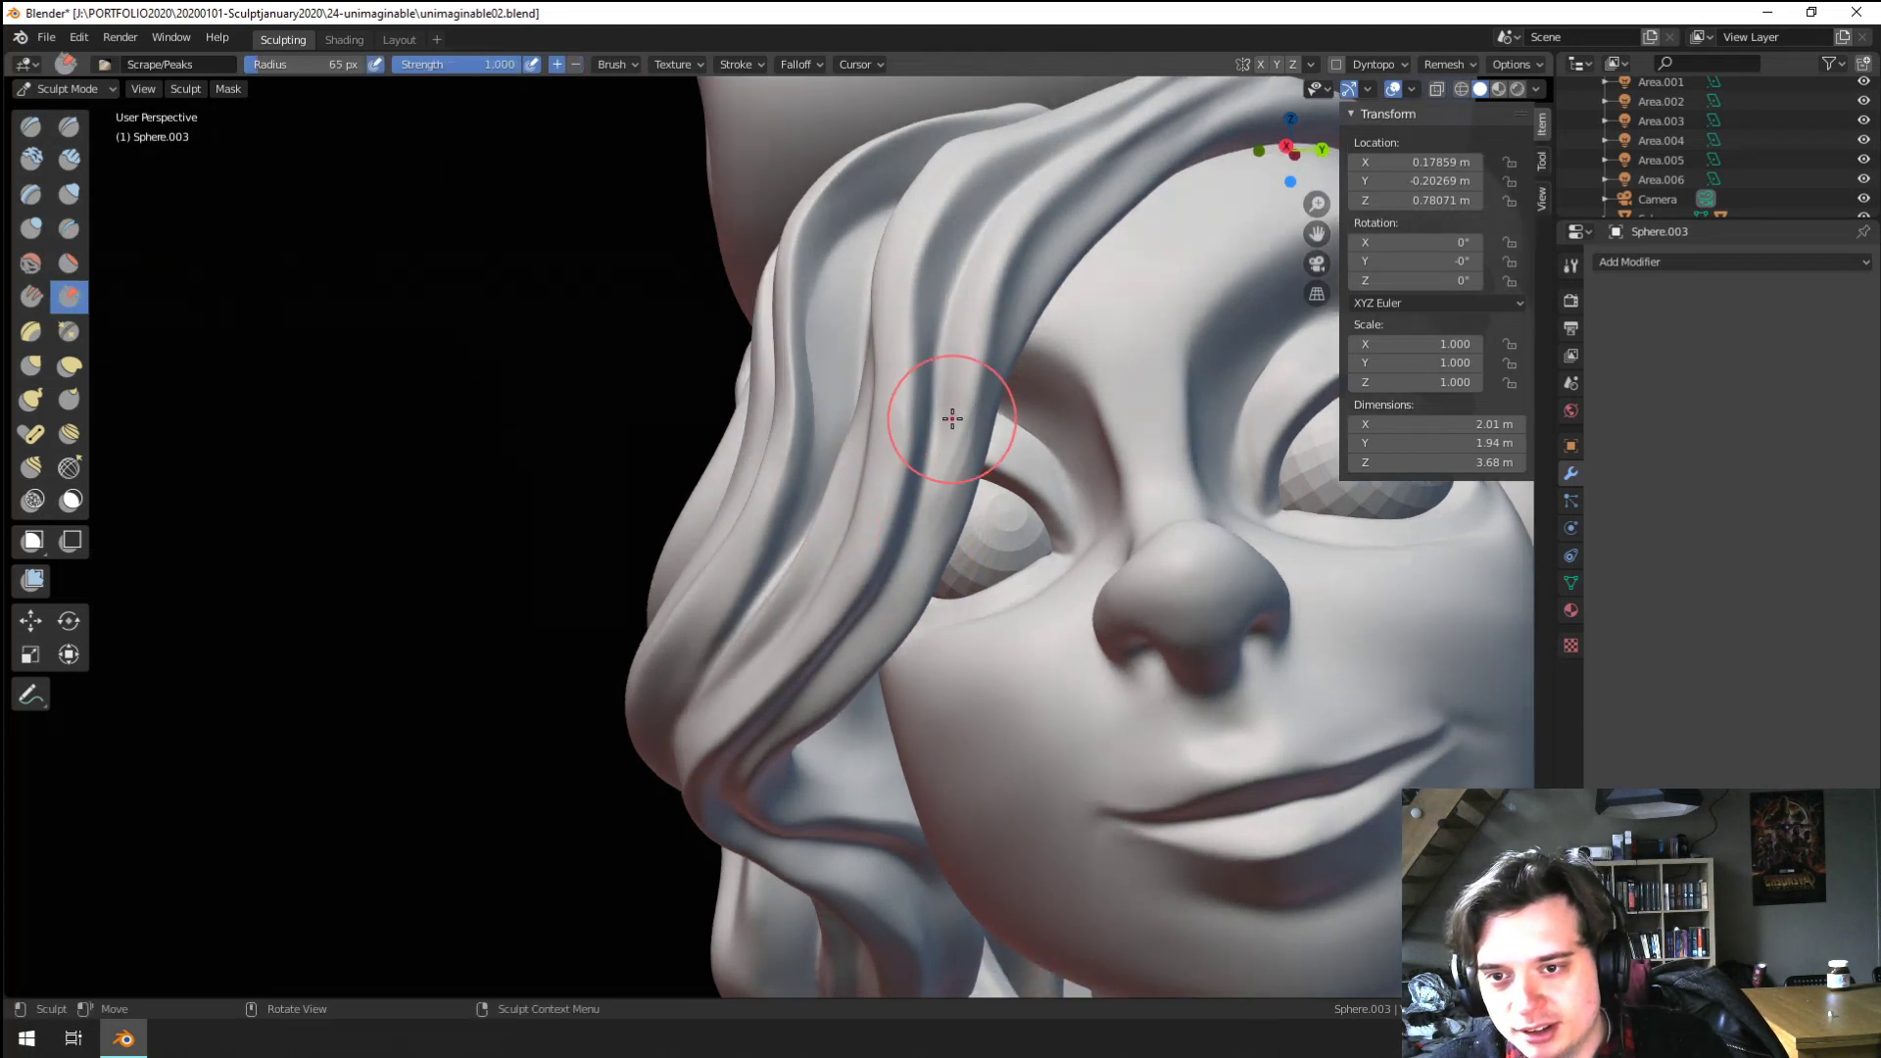
key("f")
left_click(957, 434)
key("bracketright")
key("bracketright")
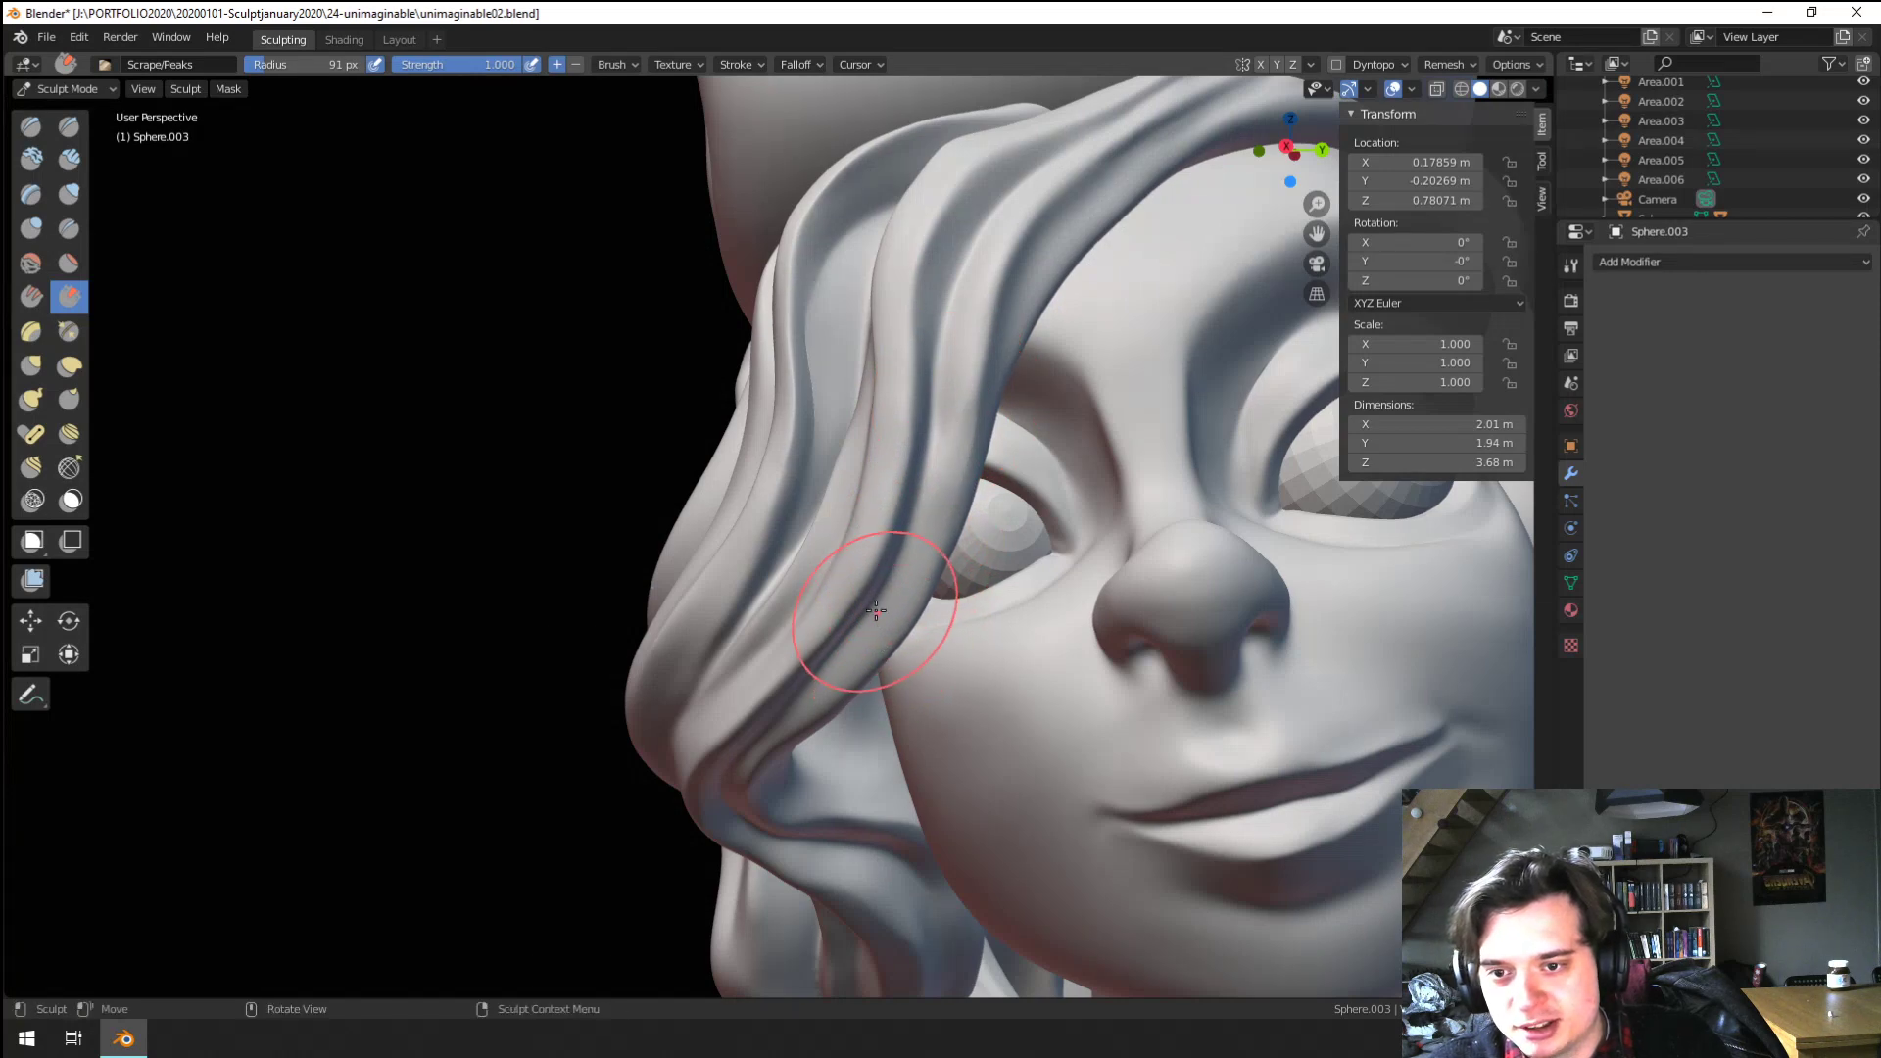
Deepen the groove running down the front lock to its bend with the Crease brush at 91 px
mouse_move(877, 609)
middle_mouse_down()
mouse_move(795, 625)
mouse_move(817, 549)
middle_mouse_up()
left_click(69, 228)
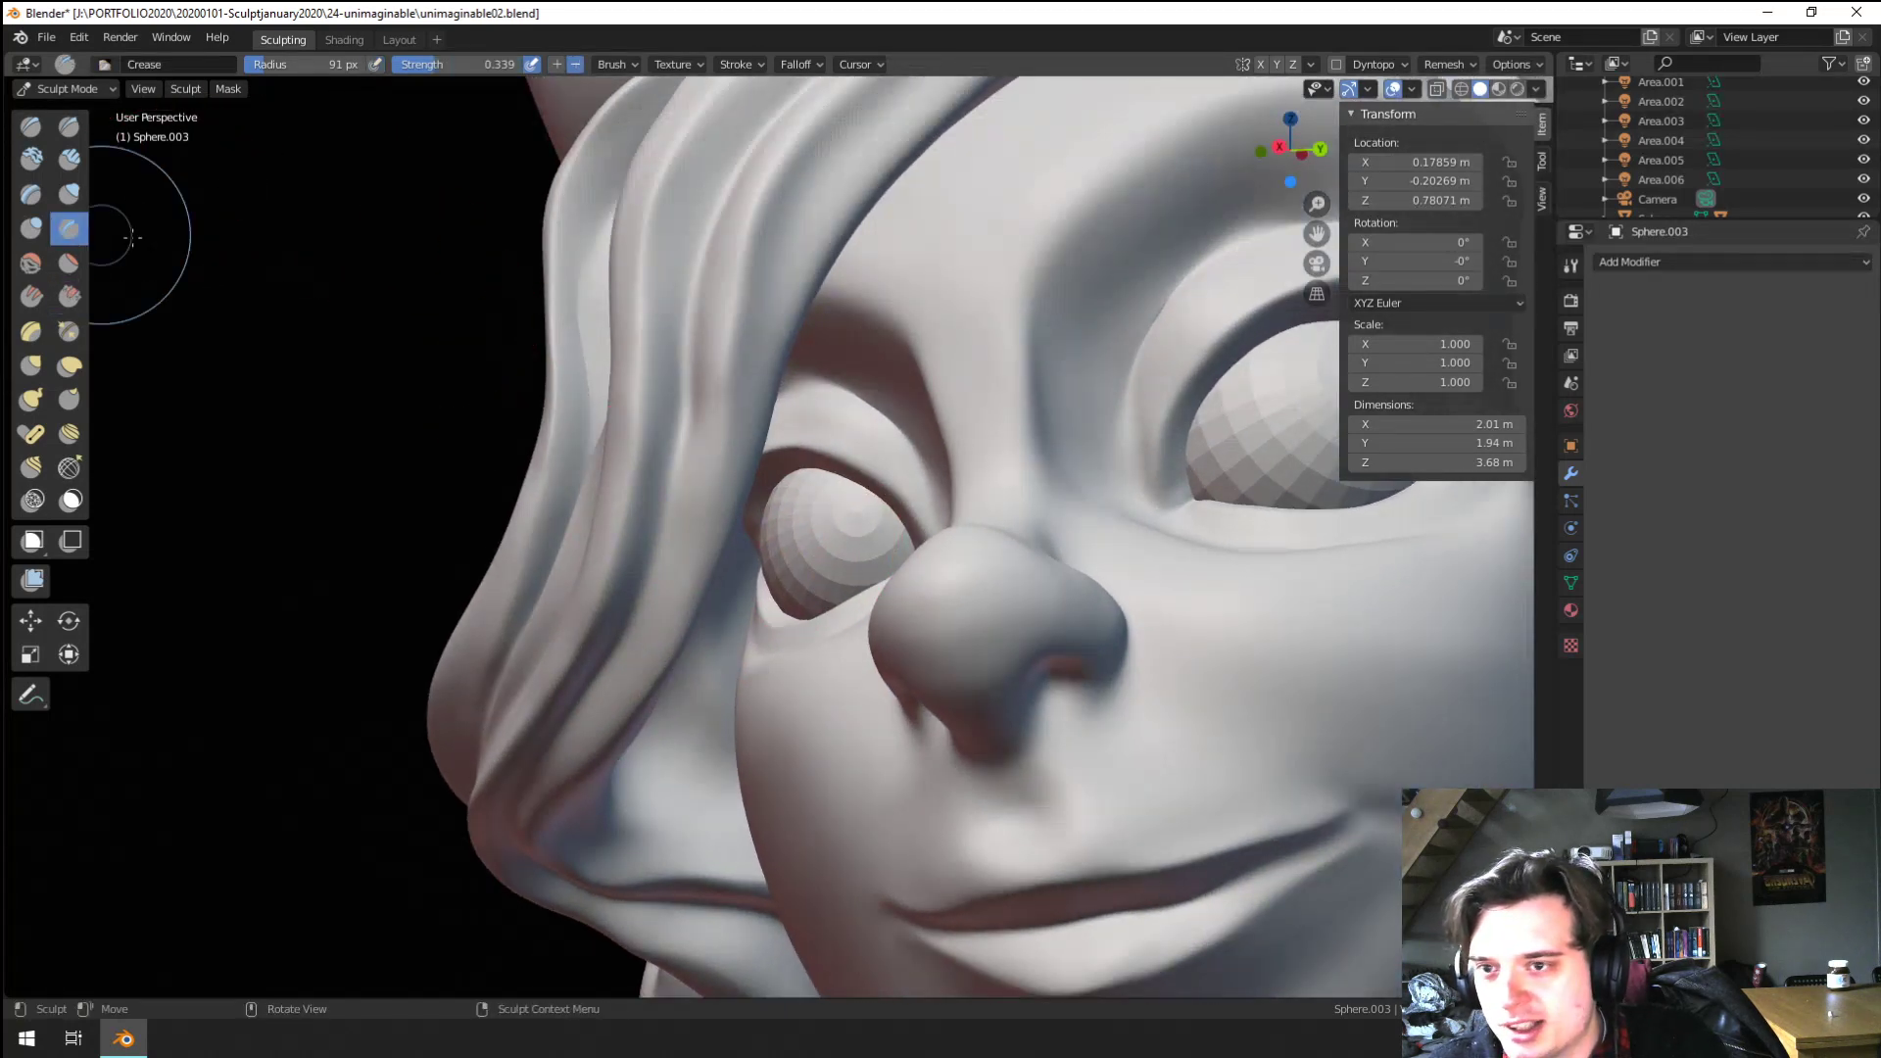
mouse_move(740, 244)
left_mouse_down()
mouse_move(735, 420)
mouse_move(685, 525)
mouse_move(635, 753)
left_mouse_up()
scroll(630, 673, "down", 4)
scroll(689, 543, "up", 2)
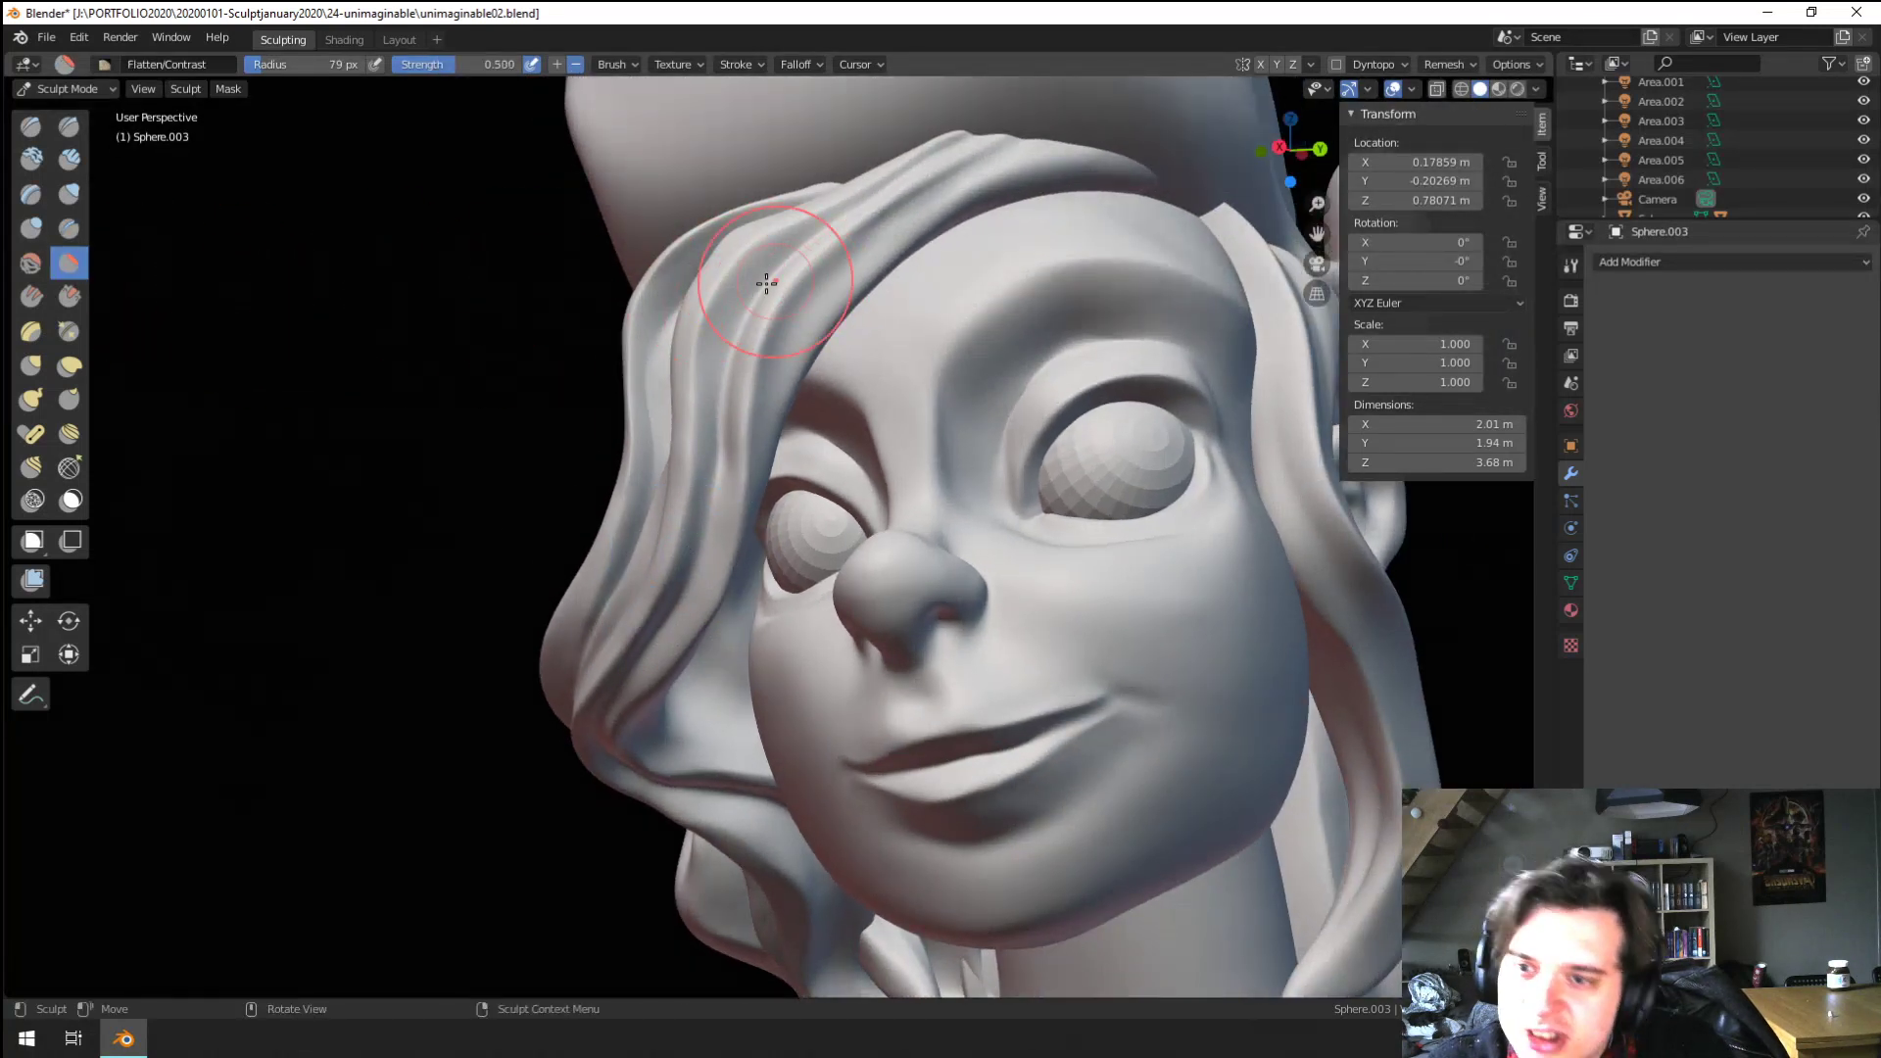
Work over the front lock's strands above and beside the eye with the Flatten/Contrast brush at 89 px and 106 px
key("f")
left_click(893, 306)
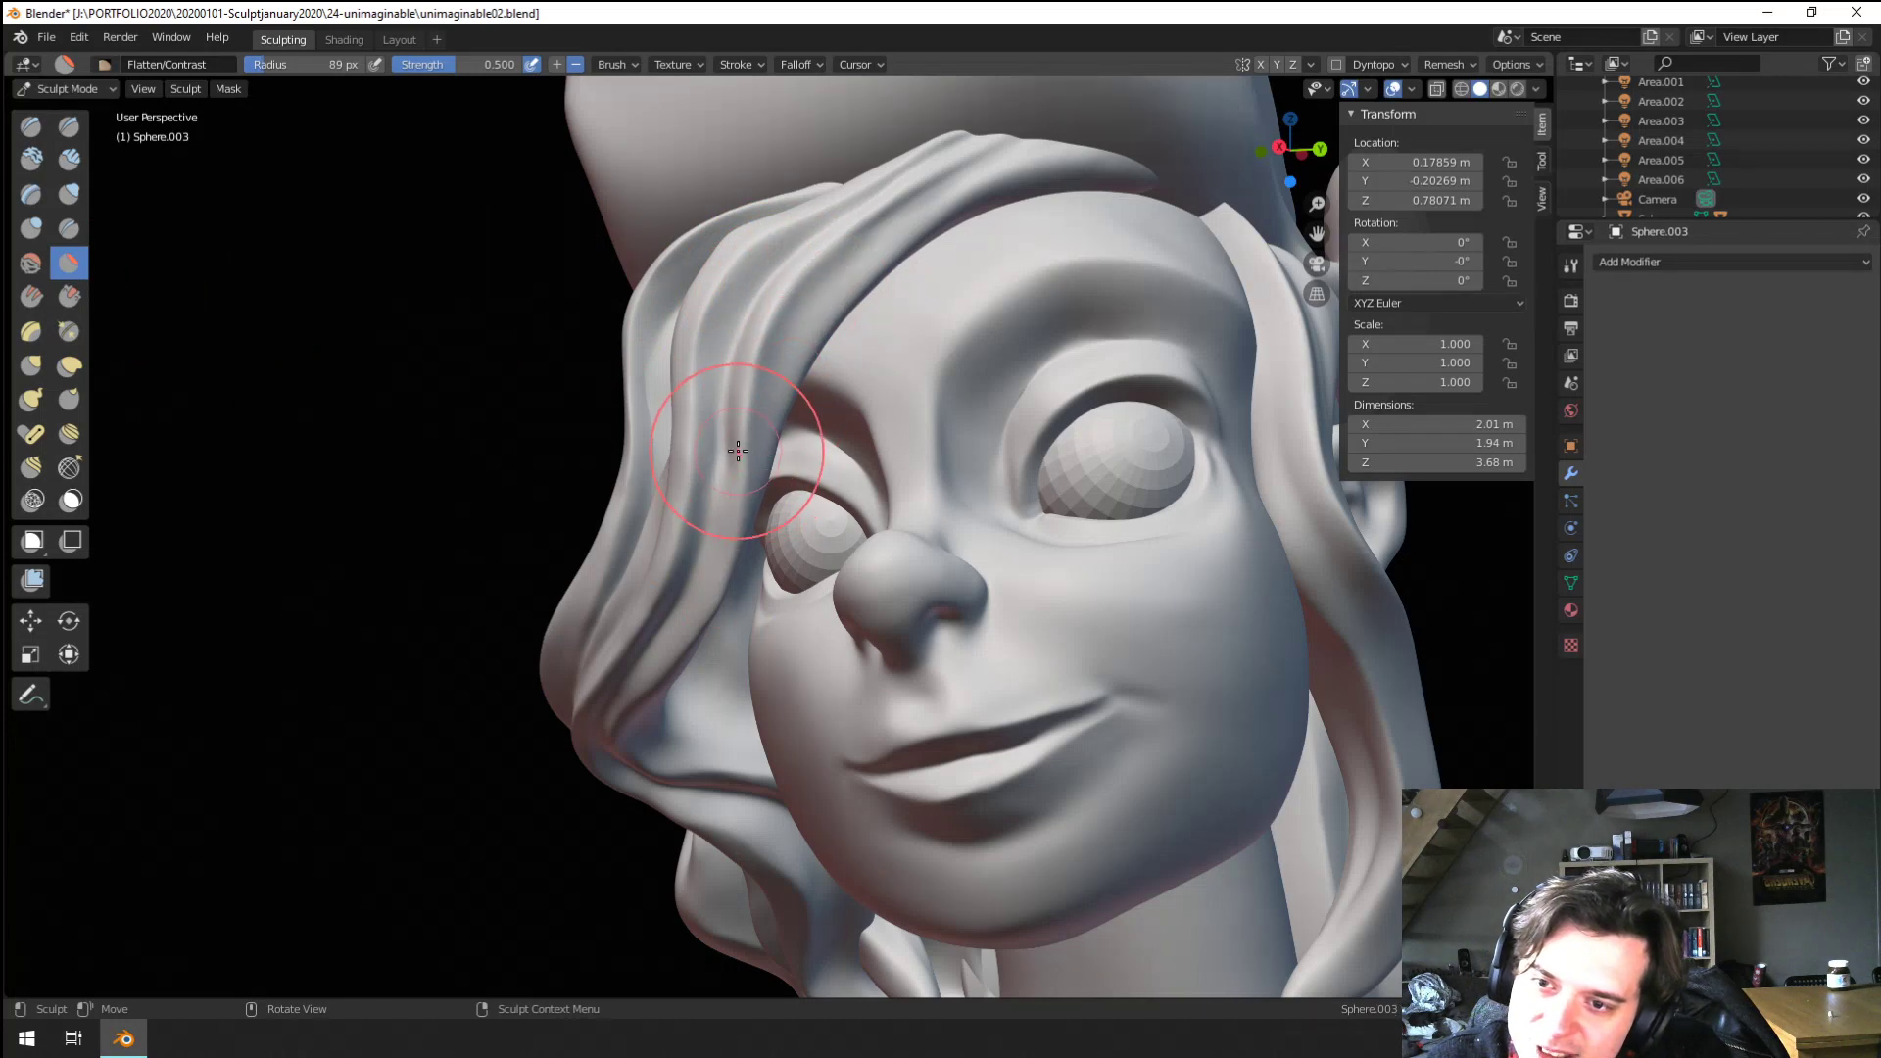
key("f")
left_click(835, 406)
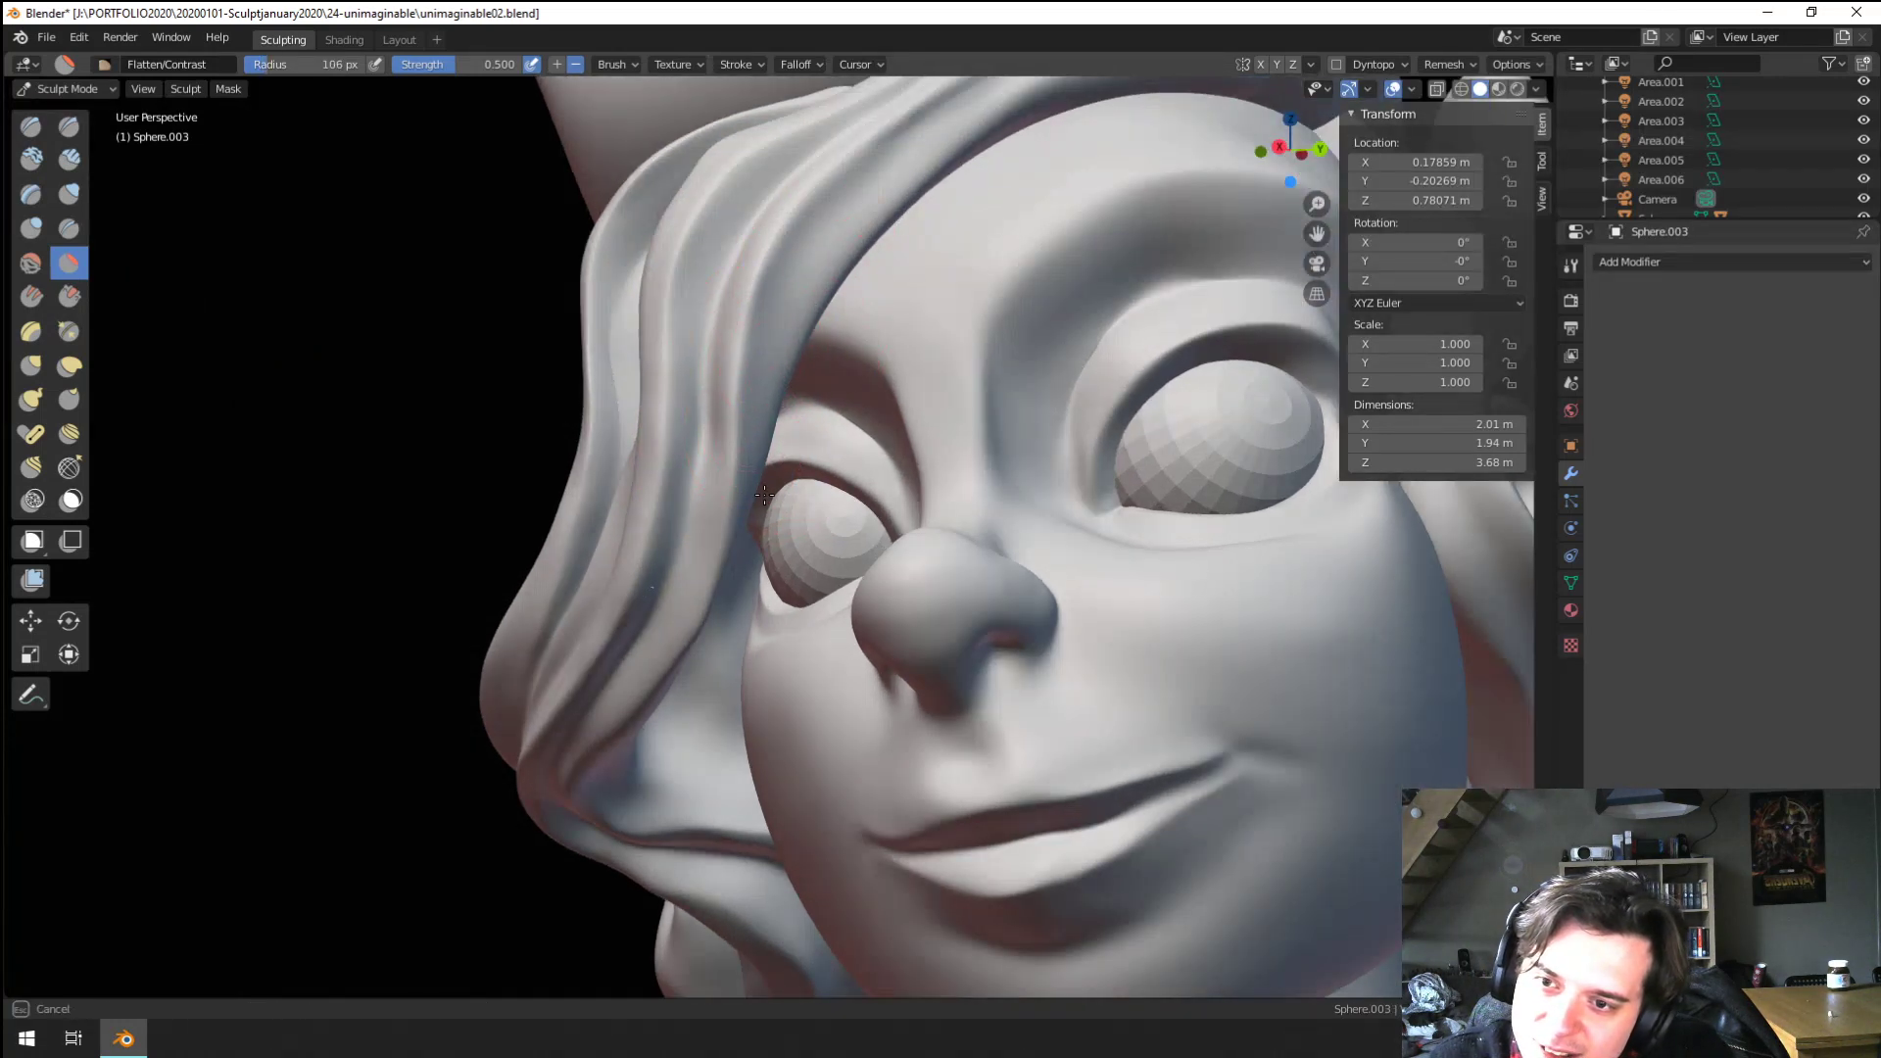
middle_click_drag(731, 609, 732, 647, "ctrl")
middle_click_drag(733, 647, 691, 646)
scroll(732, 647, "up", 10)
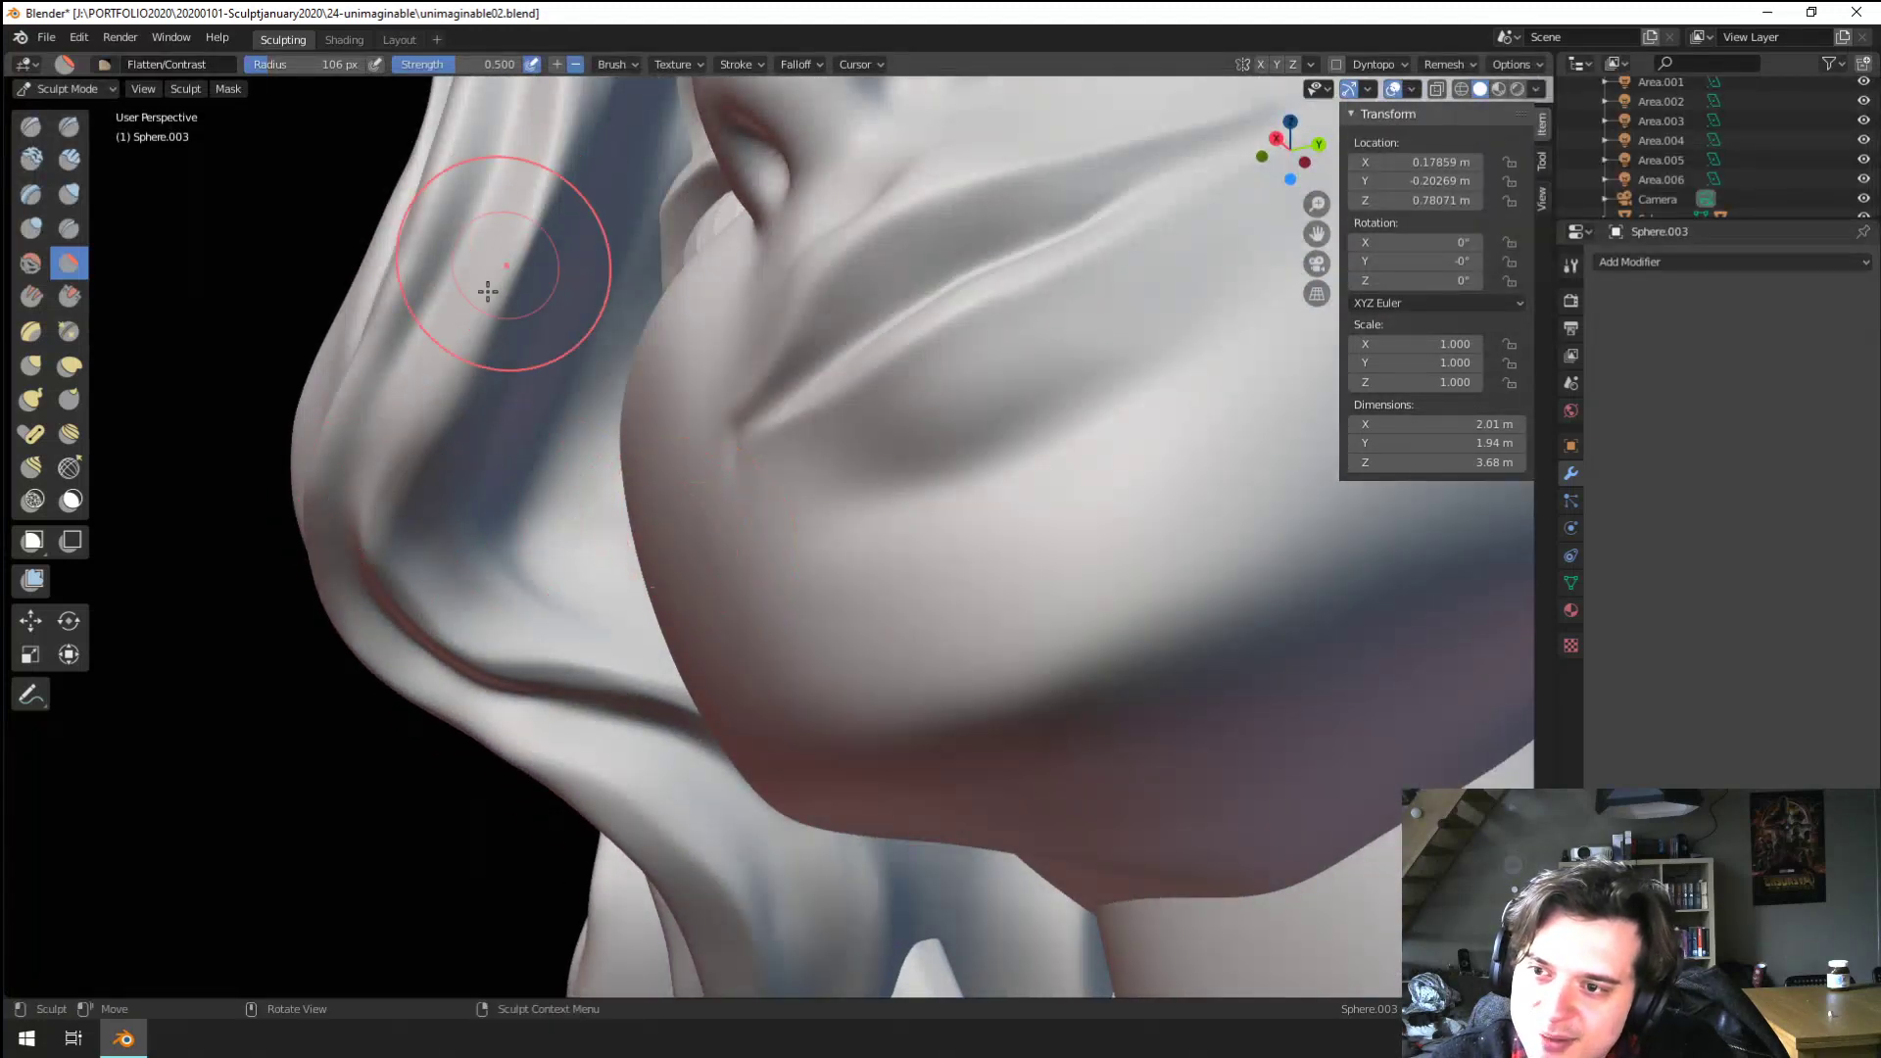
Refine the front lock's strand above the bend beside the cheek with the Flatten/Contrast brush at 90 px
middle_click_drag(557, 286, 544, 429, "ctrl")
mouse_move(545, 429)
middle_mouse_down()
mouse_move(541, 451)
mouse_move(643, 412)
middle_mouse_up()
scroll(567, 419, "up", 3)
scroll(643, 411, "up", 4)
key("f")
left_click(533, 588)
left_click_drag(629, 394, 596, 495)
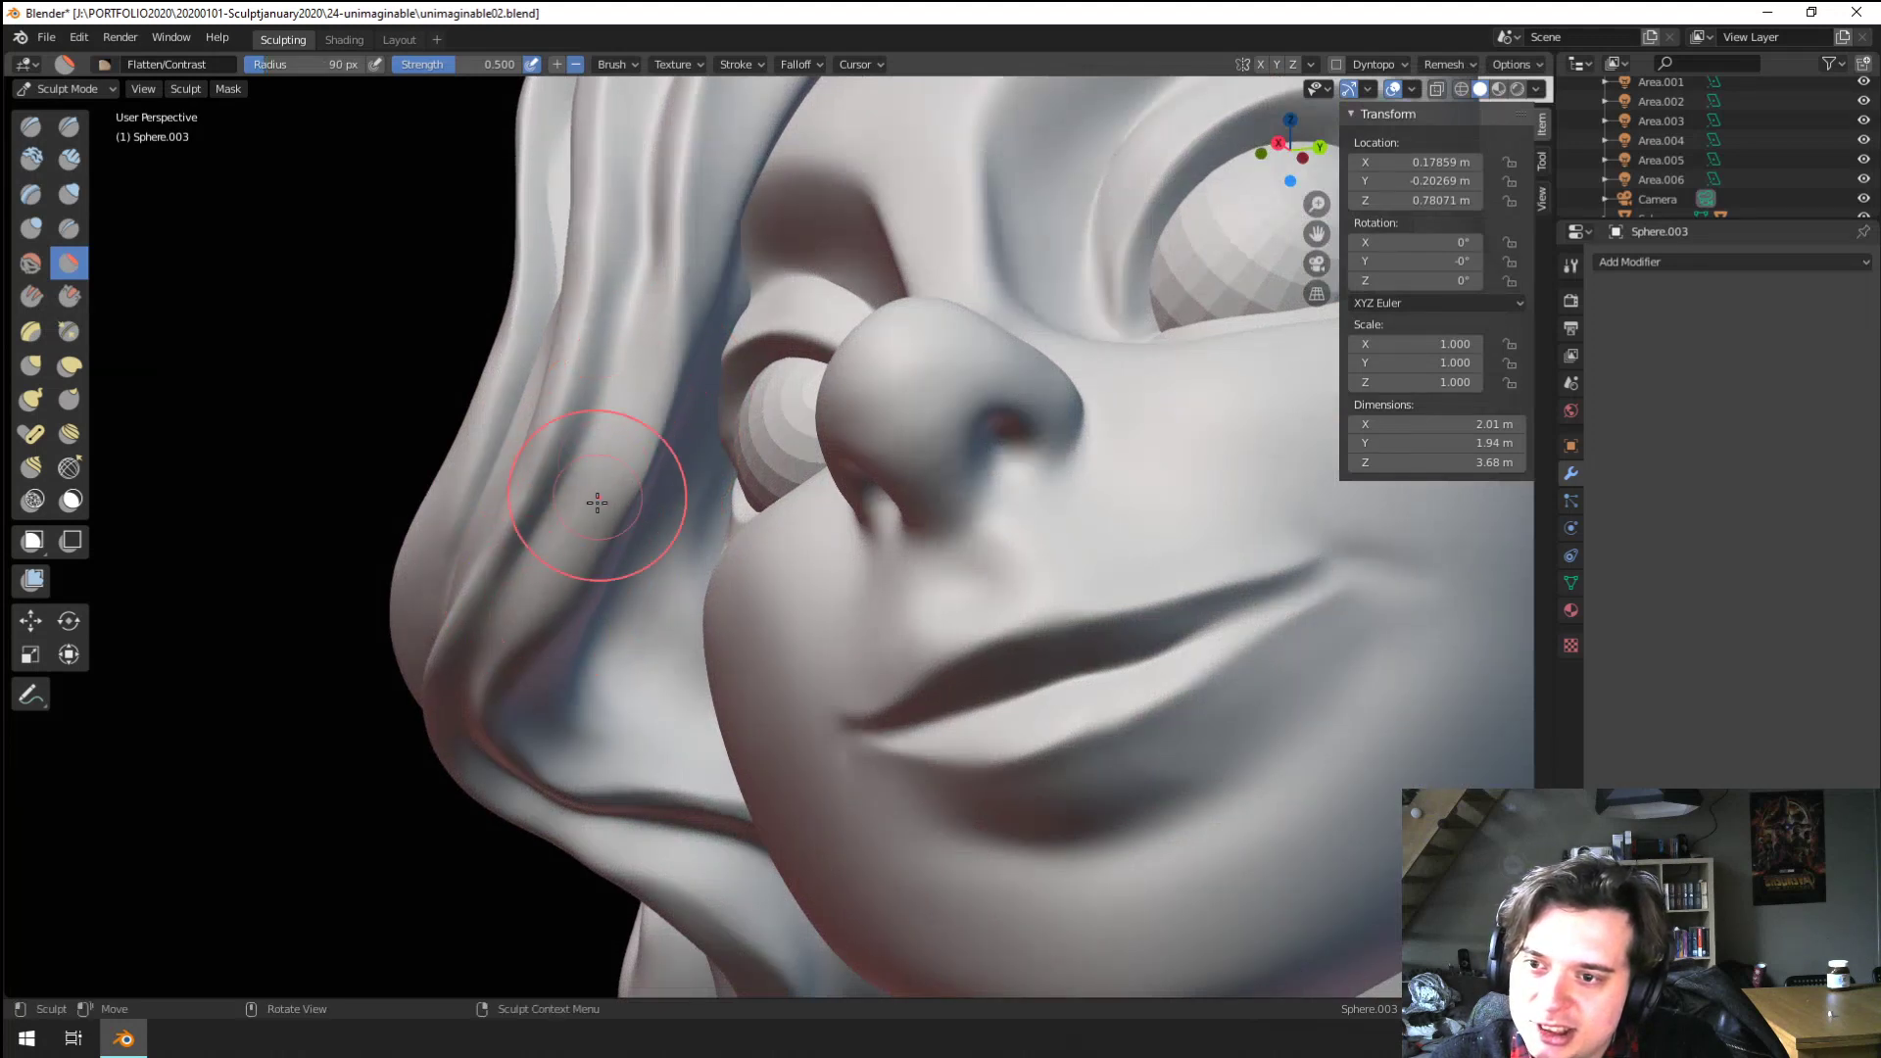
left_click_drag(618, 386, 594, 533)
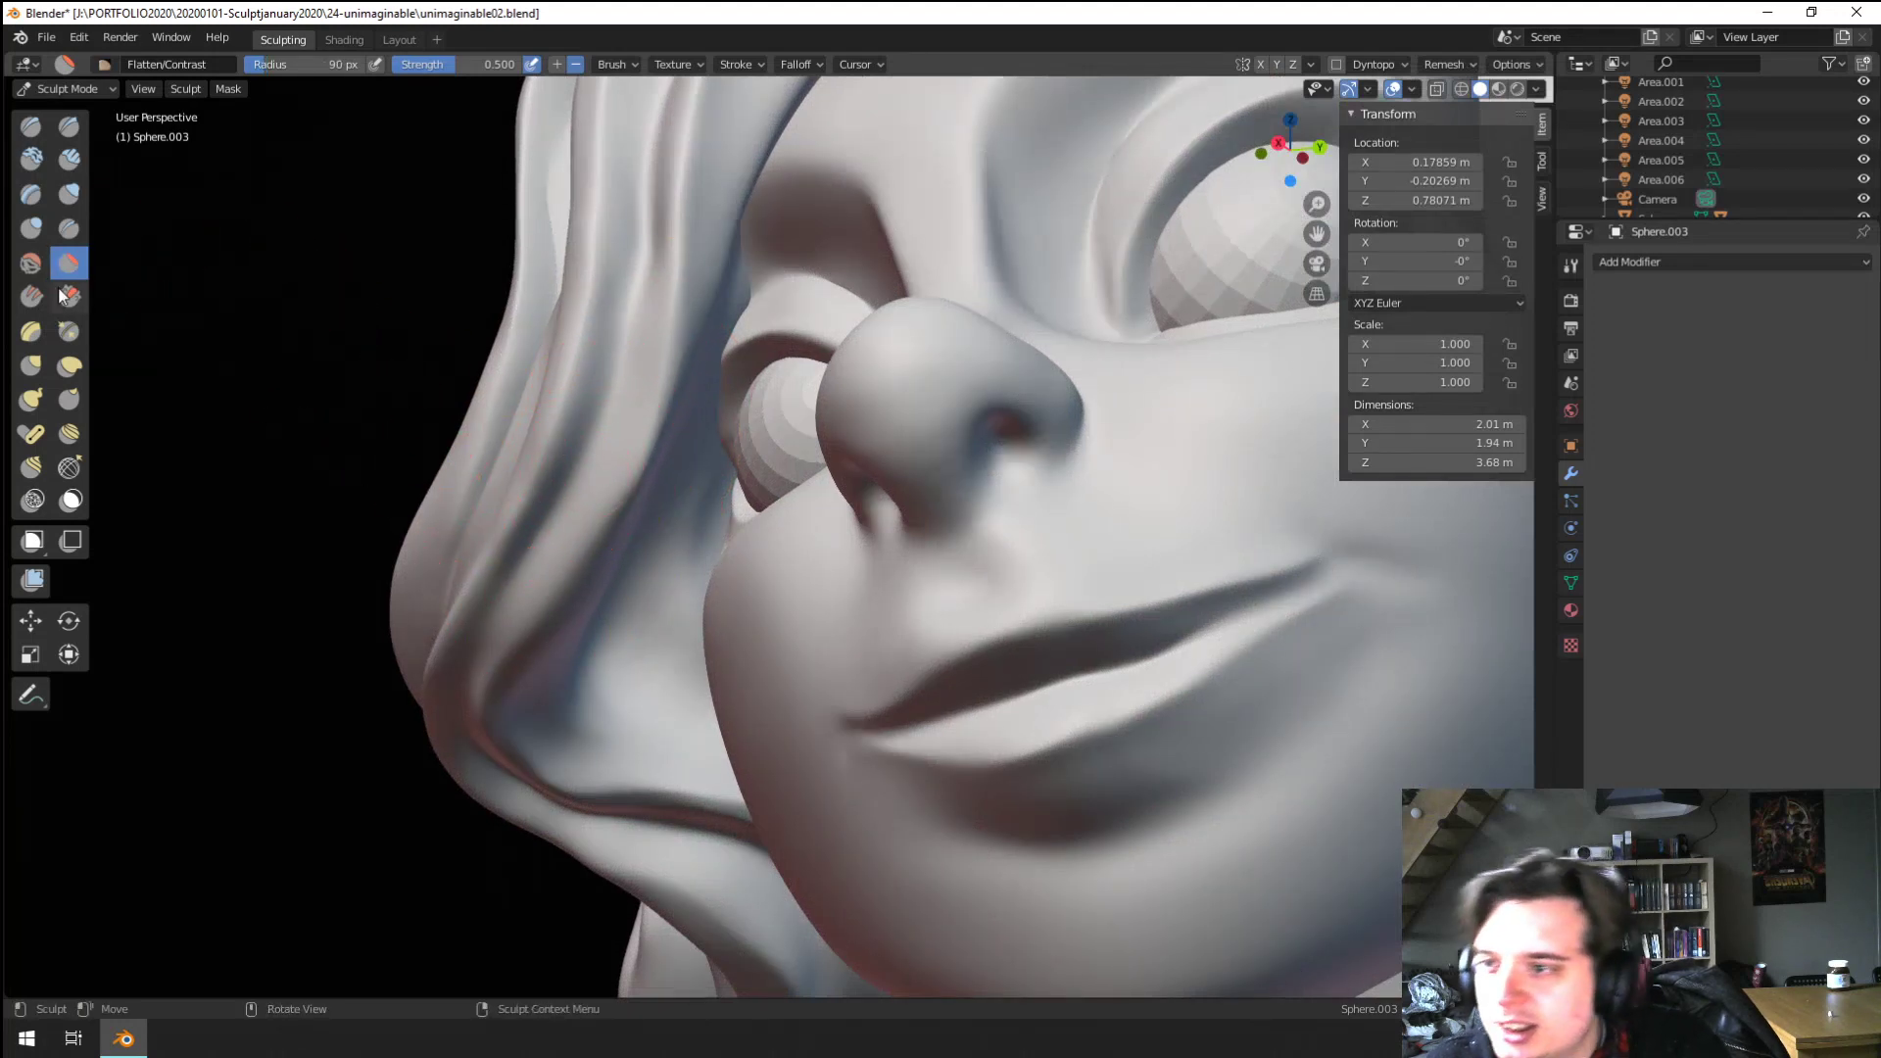
Crease the groove from beside the eye down to the front lock's bend with the Crease brush at 66 px
left_click(69, 228)
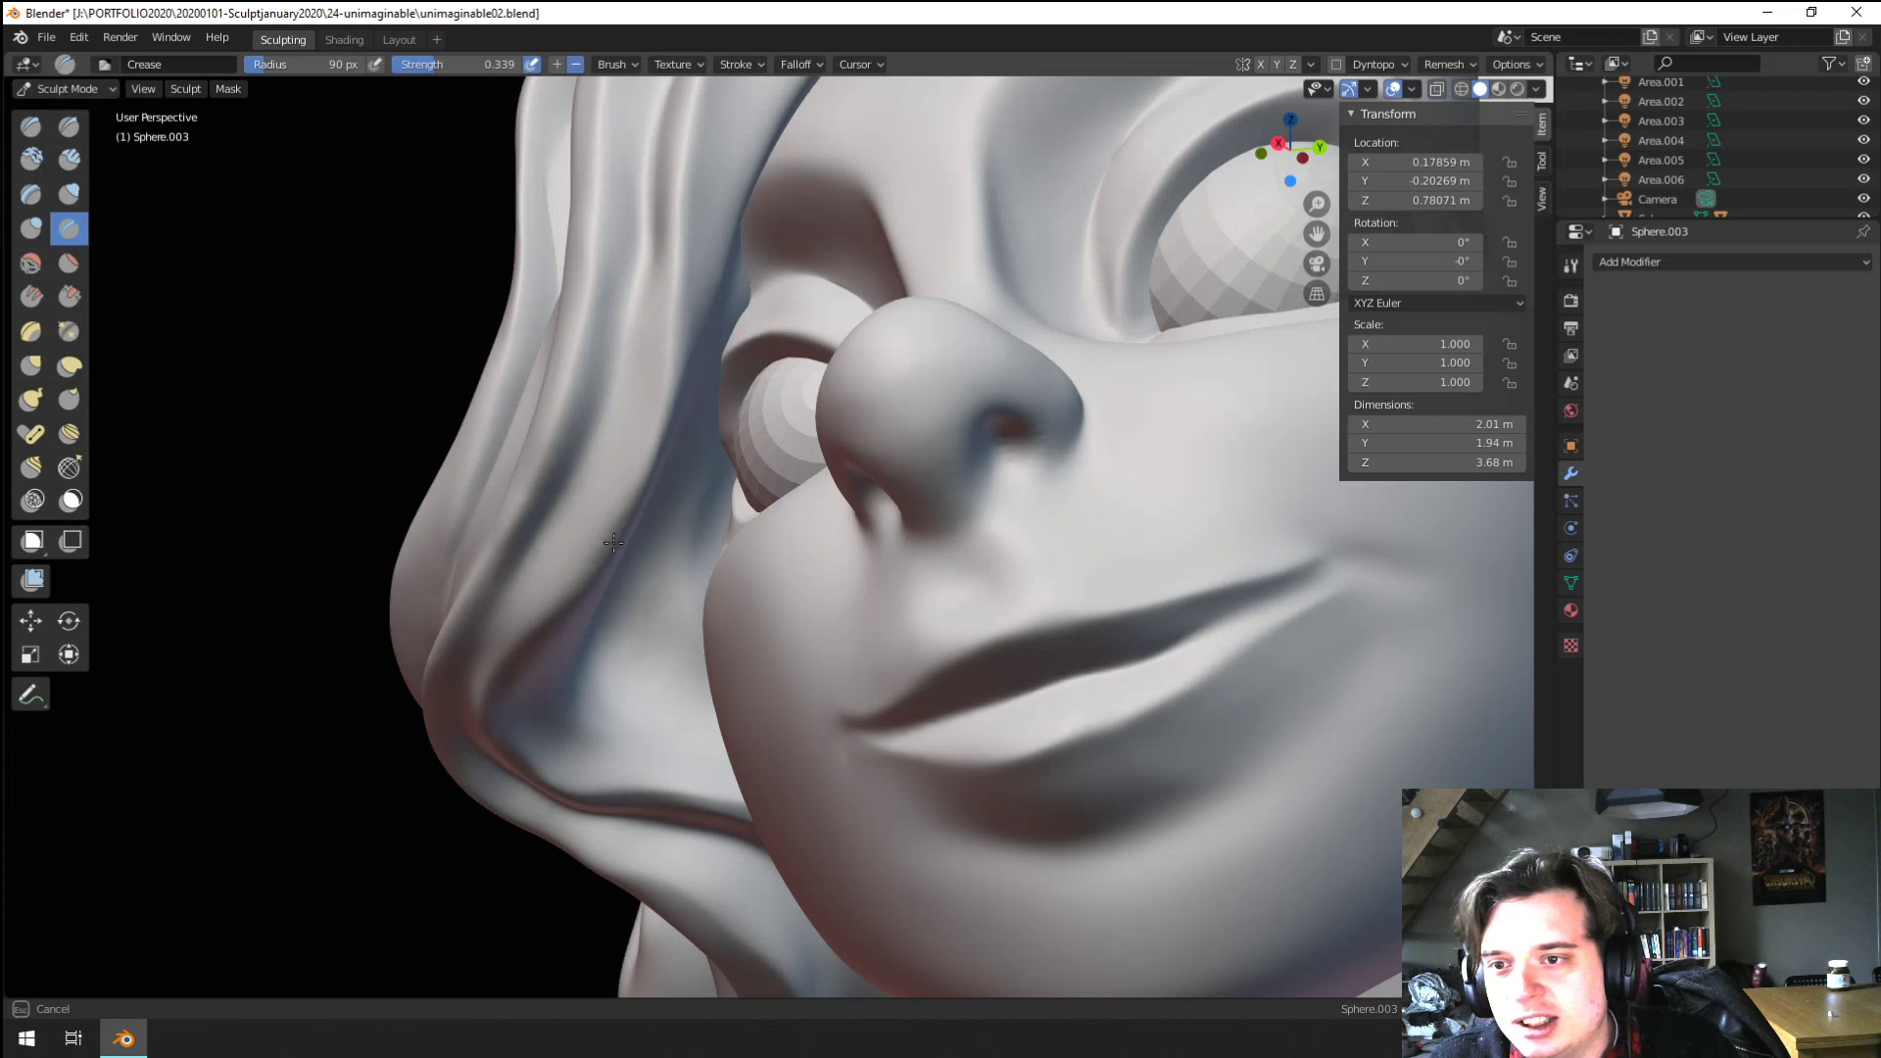
middle_click_drag(661, 377, 670, 413)
key("f")
left_click(818, 314)
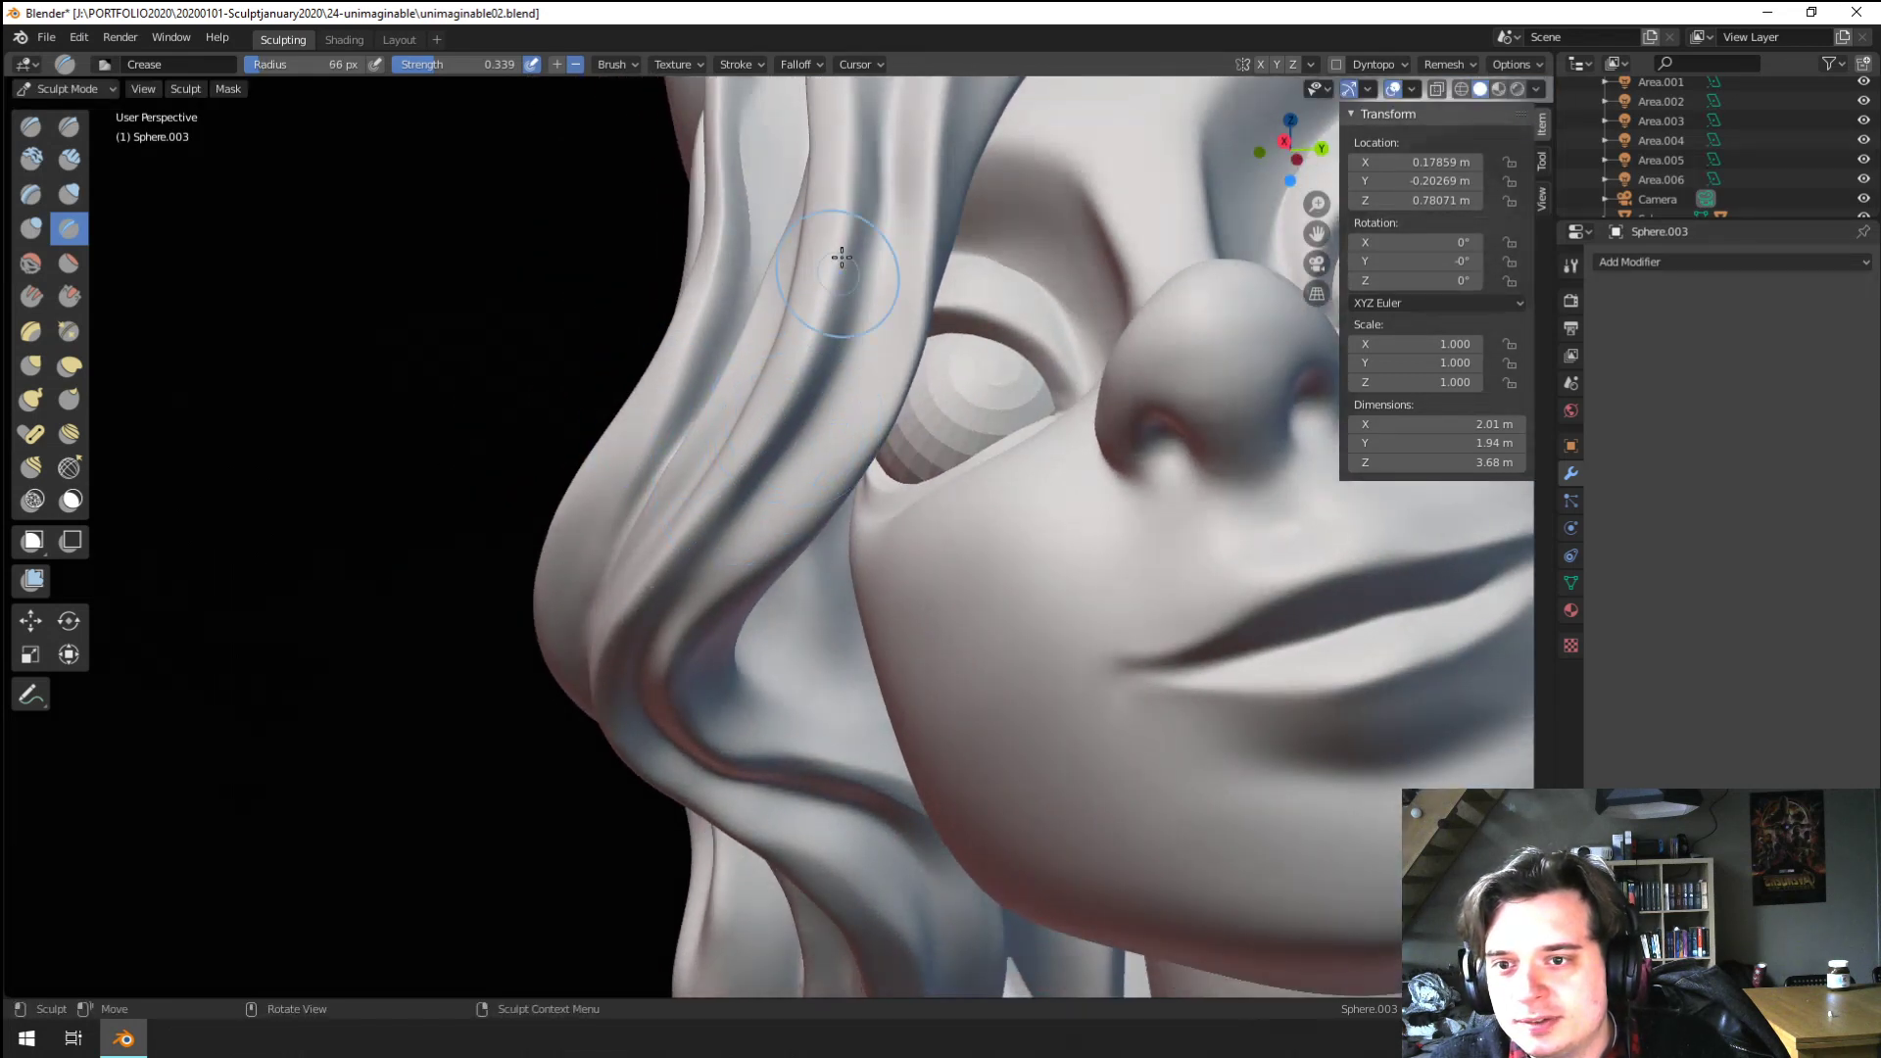
left_click_drag(840, 255, 659, 596)
scroll(833, 343, "down", 8)
mouse_move(809, 456)
middle_mouse_down()
mouse_move(894, 468)
mouse_move(872, 460)
middle_mouse_up()
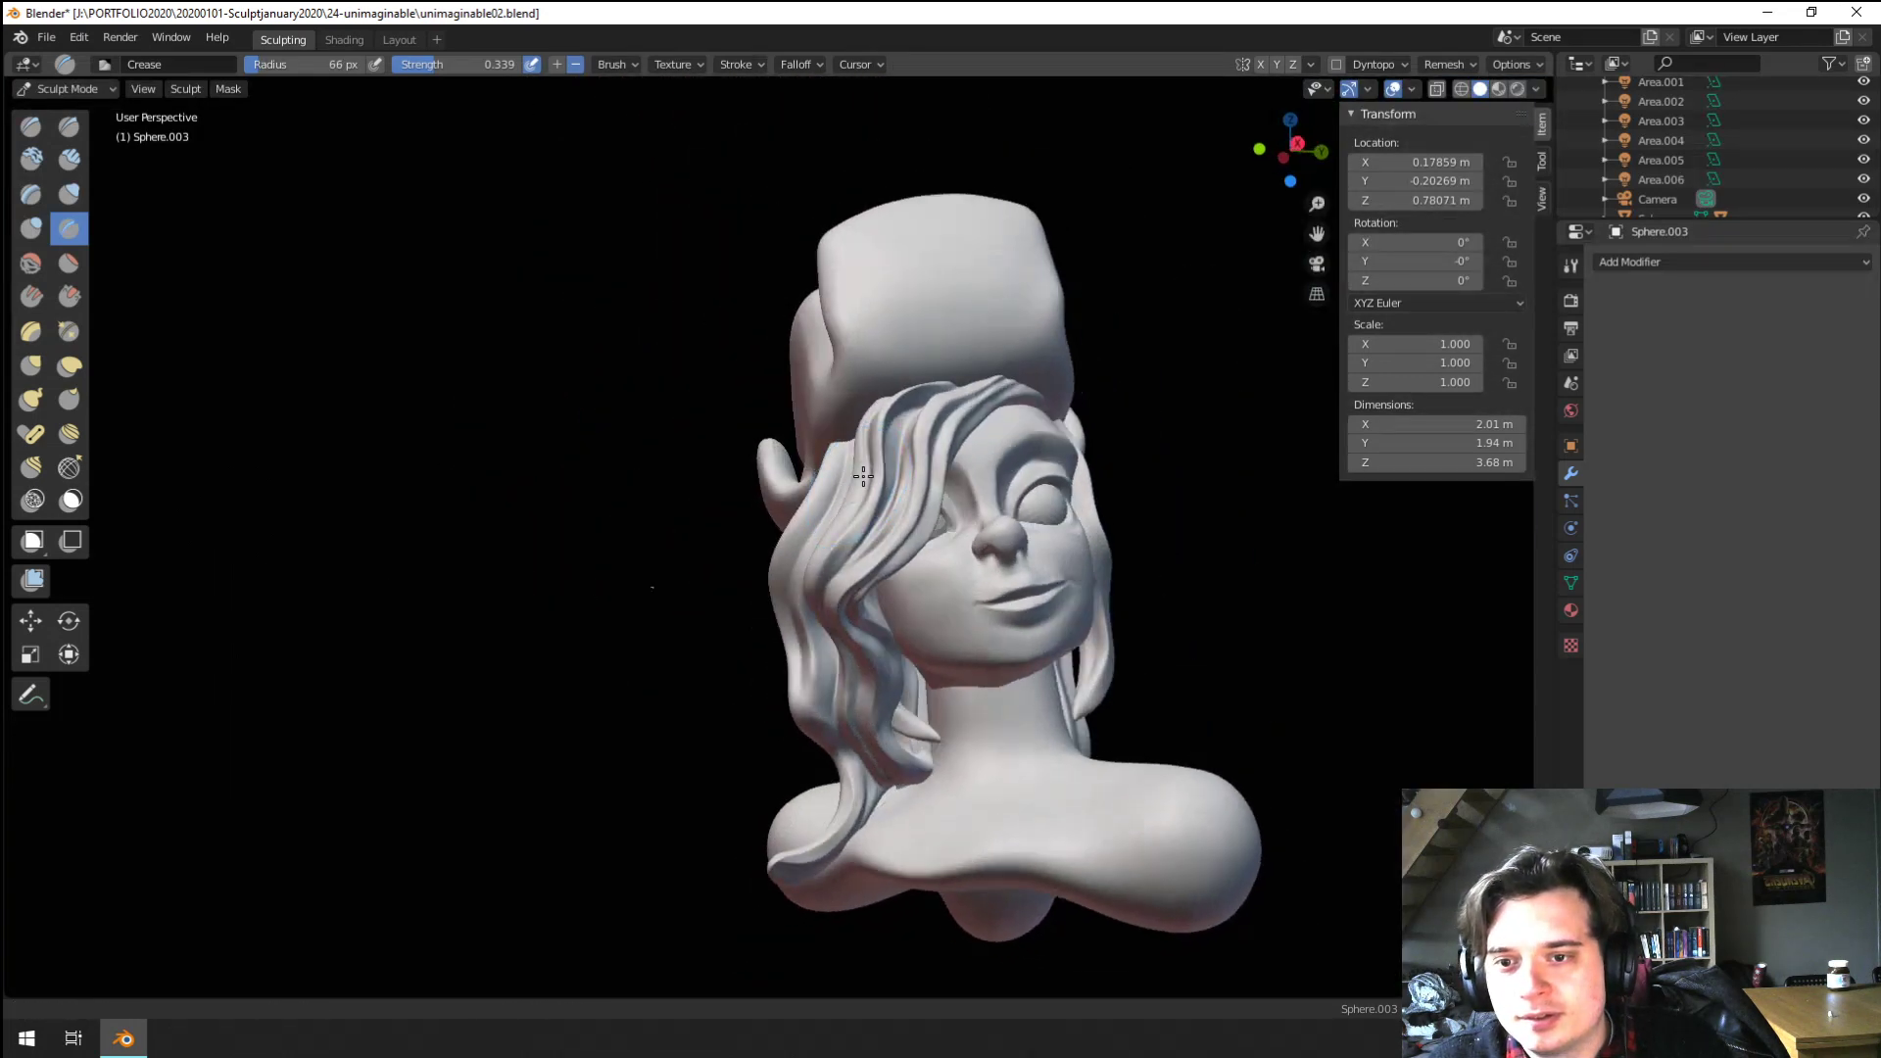
scroll(862, 392, "up", 8)
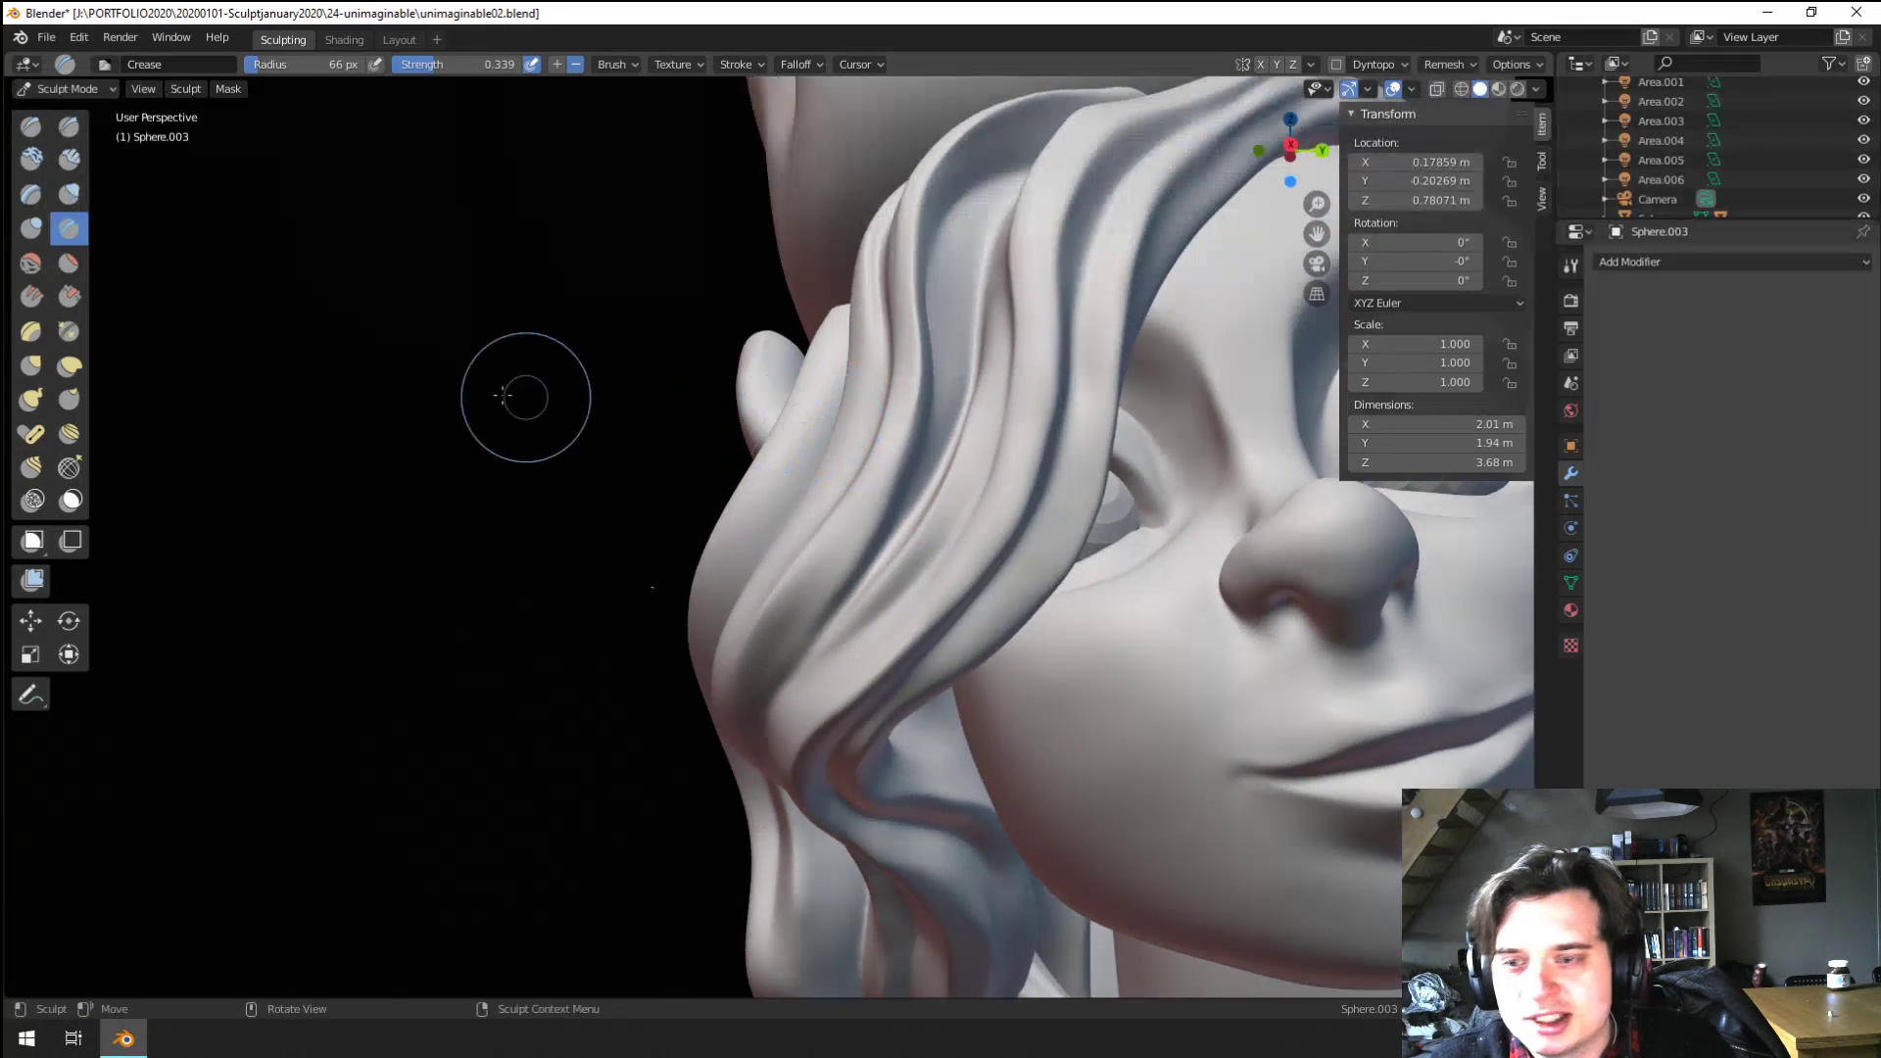
Scrape the strand ridges of the upper front lock with the Scrape/Peaks brush at 125 px
left_click(69, 296)
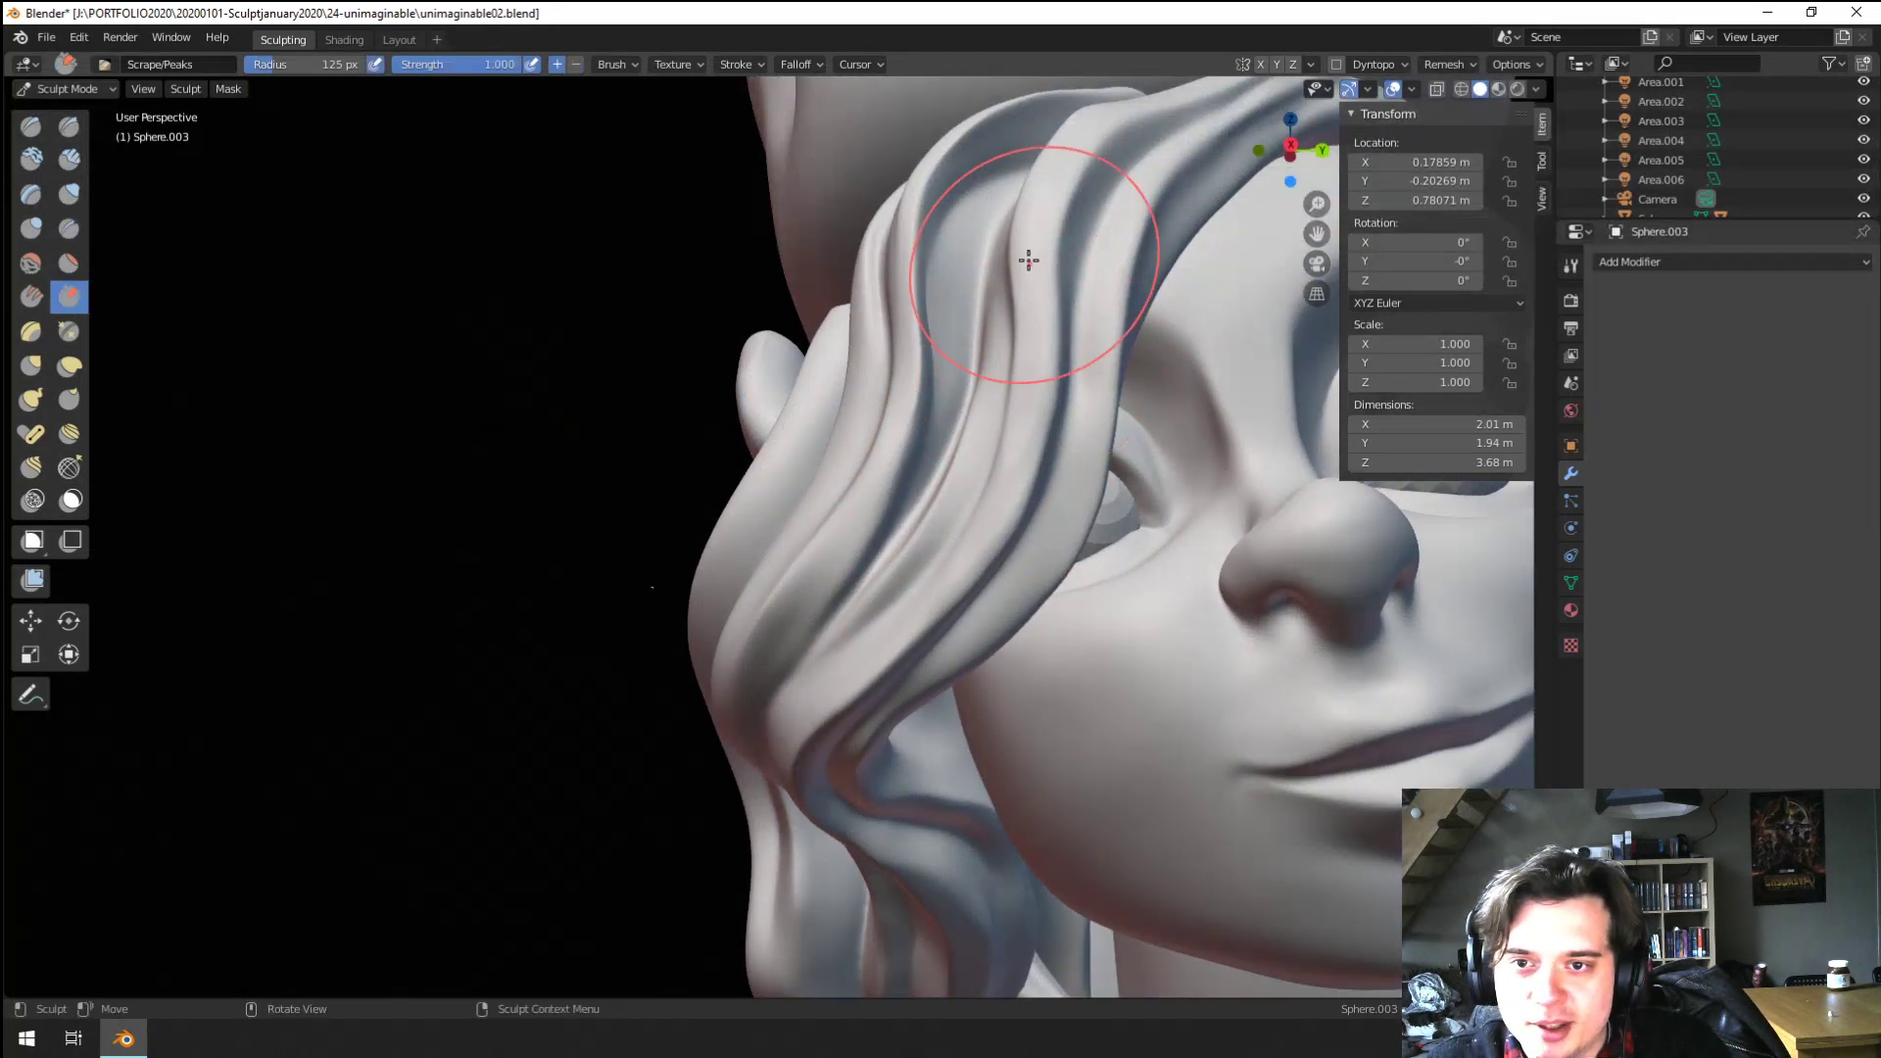
scroll(1012, 336, "down", 6)
mouse_move(797, 344)
middle_mouse_down()
mouse_move(825, 484)
mouse_move(795, 645)
middle_mouse_up()
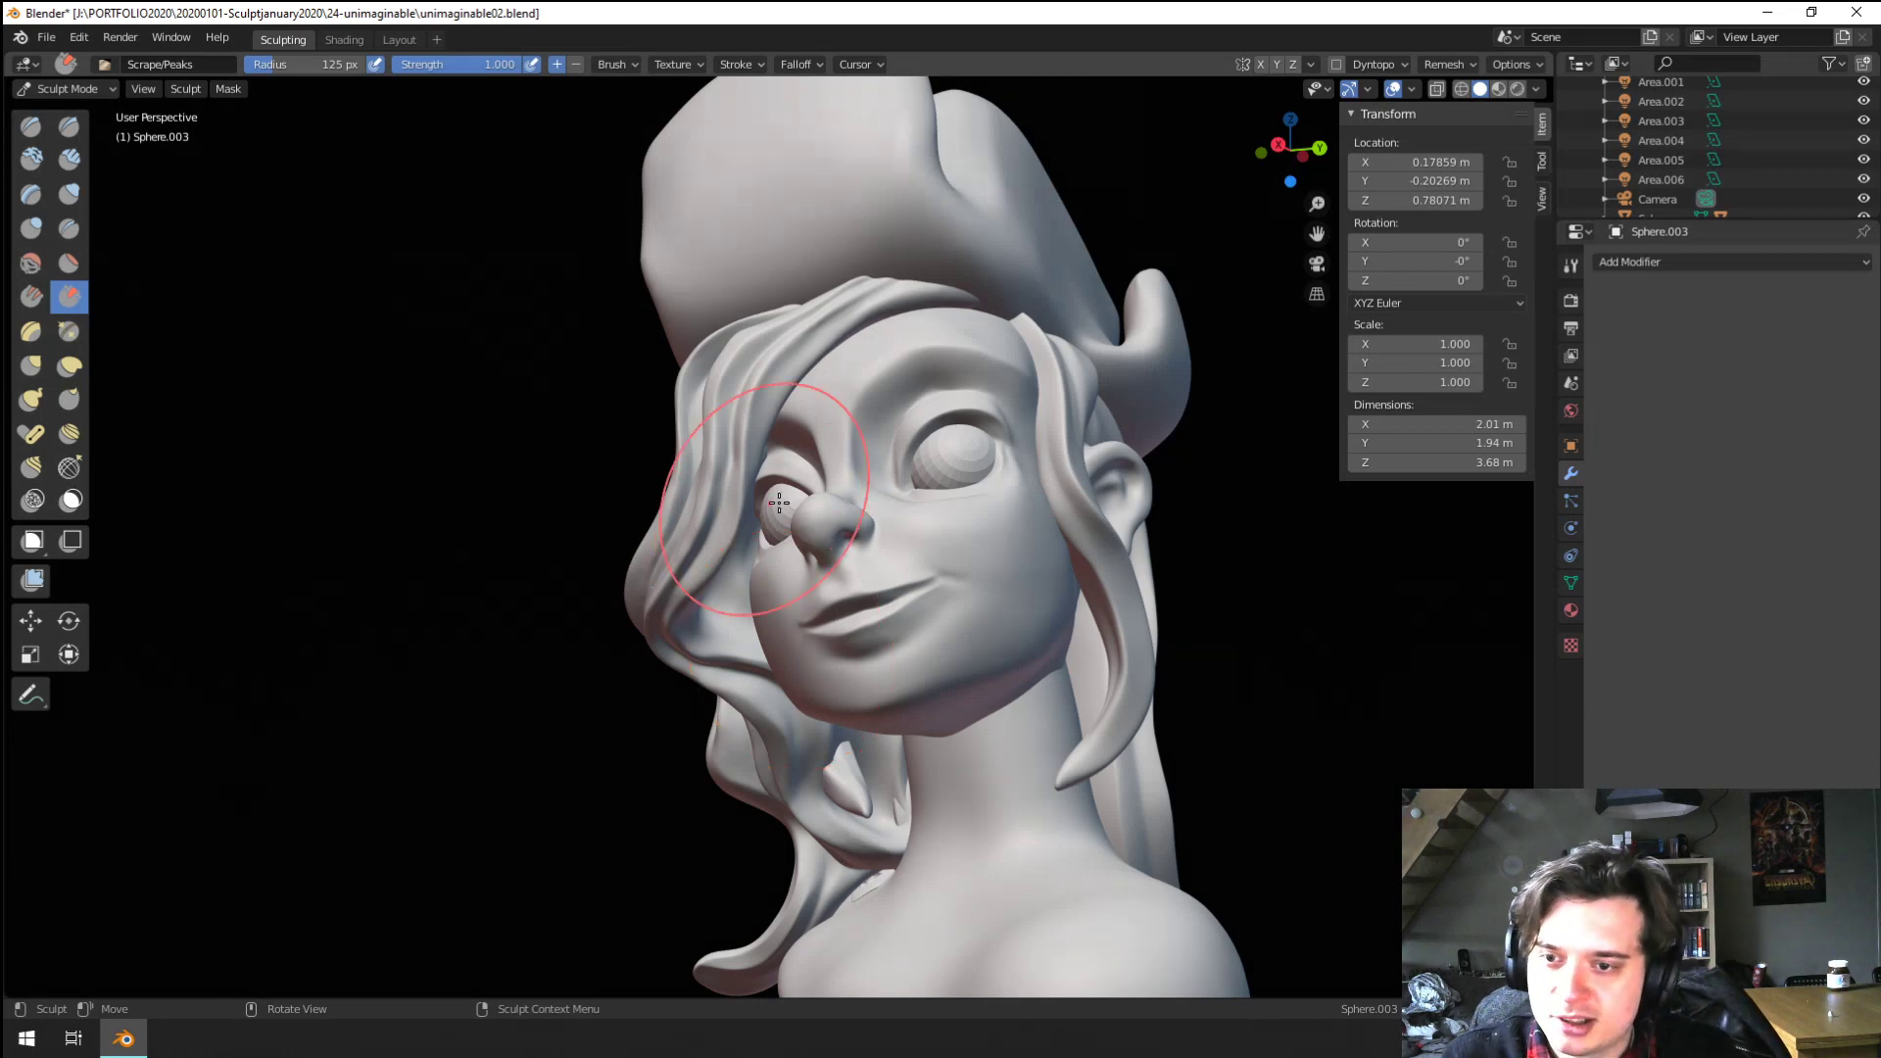
Flatten the upper front lock's strand between the hat and the eye with the Flatten/Contrast brush
mouse_move(756, 461)
middle_mouse_down()
mouse_move(831, 483)
mouse_move(816, 469)
mouse_move(823, 597)
mouse_move(788, 548)
mouse_move(715, 715)
mouse_move(777, 735)
middle_mouse_up()
key("g")
middle_click_drag(789, 803, 774, 845, "ctrl")
middle_click_drag(745, 686, 697, 724)
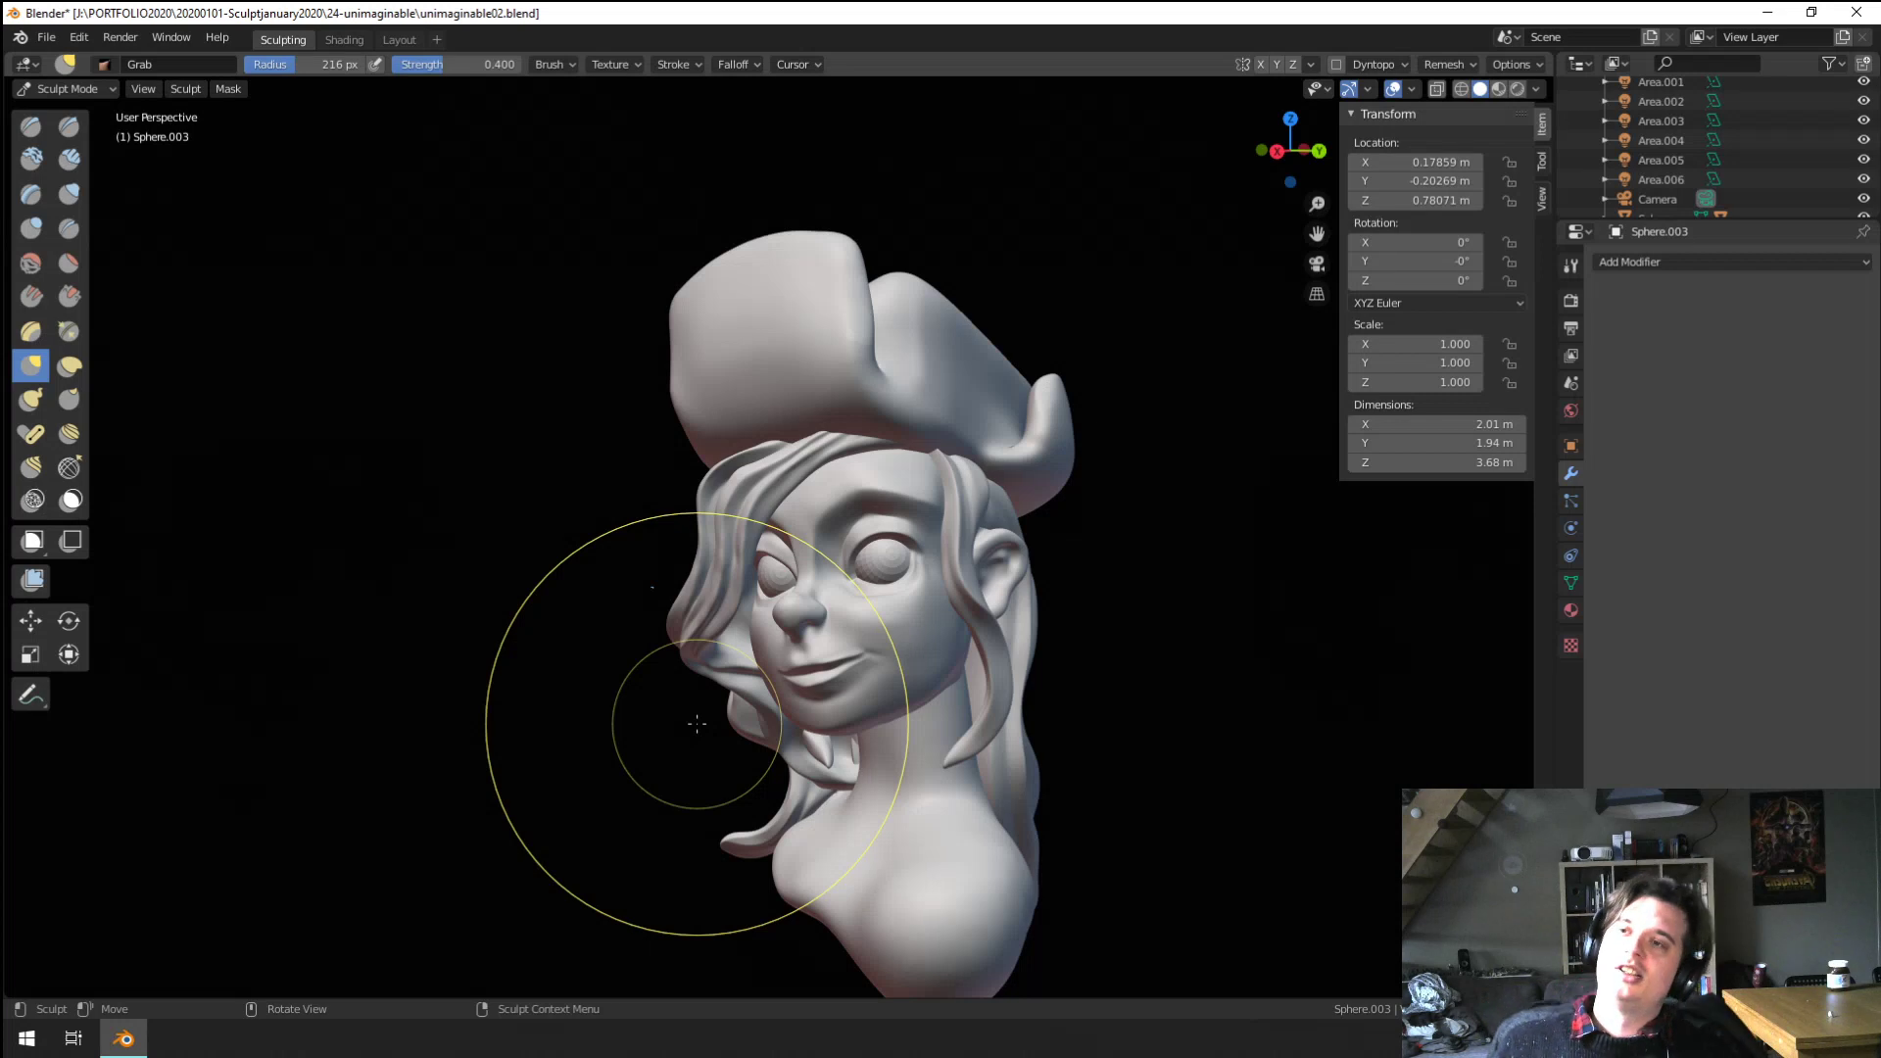
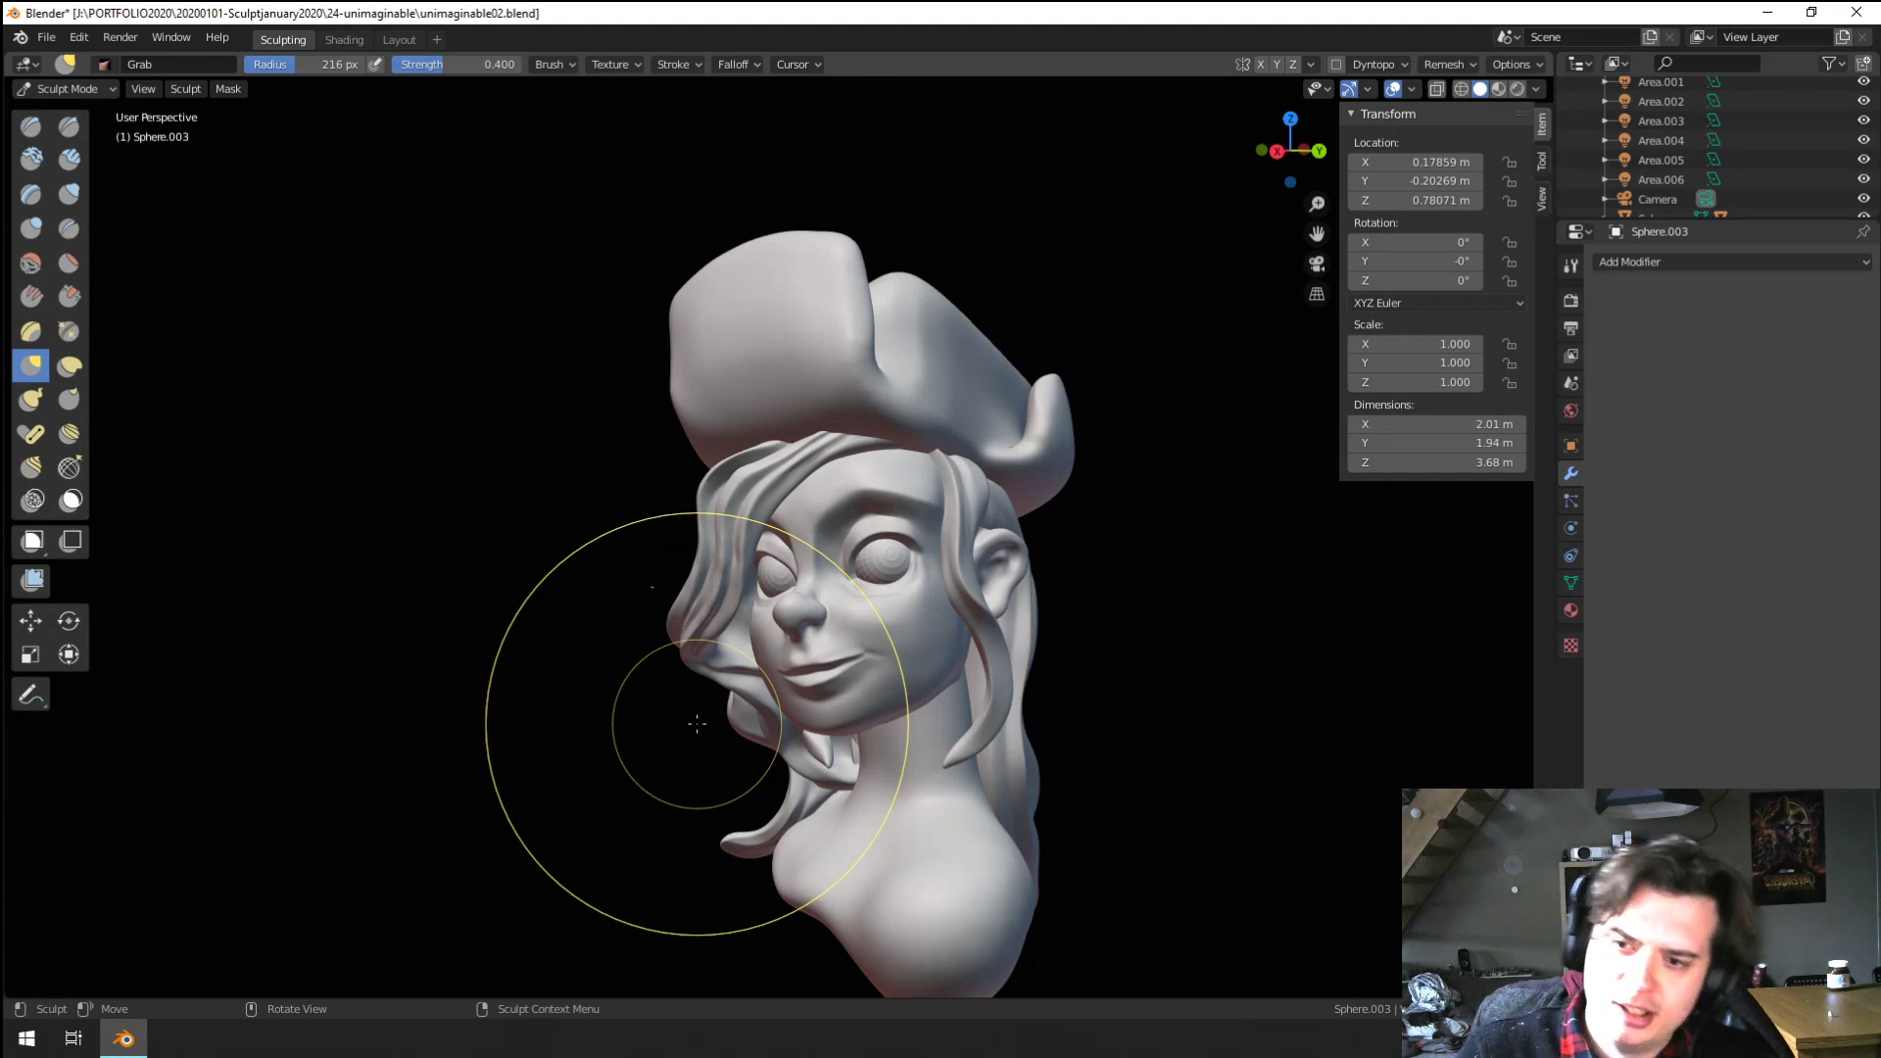
mouse_move(525, 735)
middle_mouse_down("ctrl")
mouse_move(589, 575)
mouse_move(601, 588)
mouse_move(597, 524)
middle_mouse_up("ctrl")
mouse_move(598, 524)
middle_mouse_down("shift")
mouse_move(617, 588)
mouse_move(575, 572)
middle_mouse_up("shift")
left_click(69, 263)
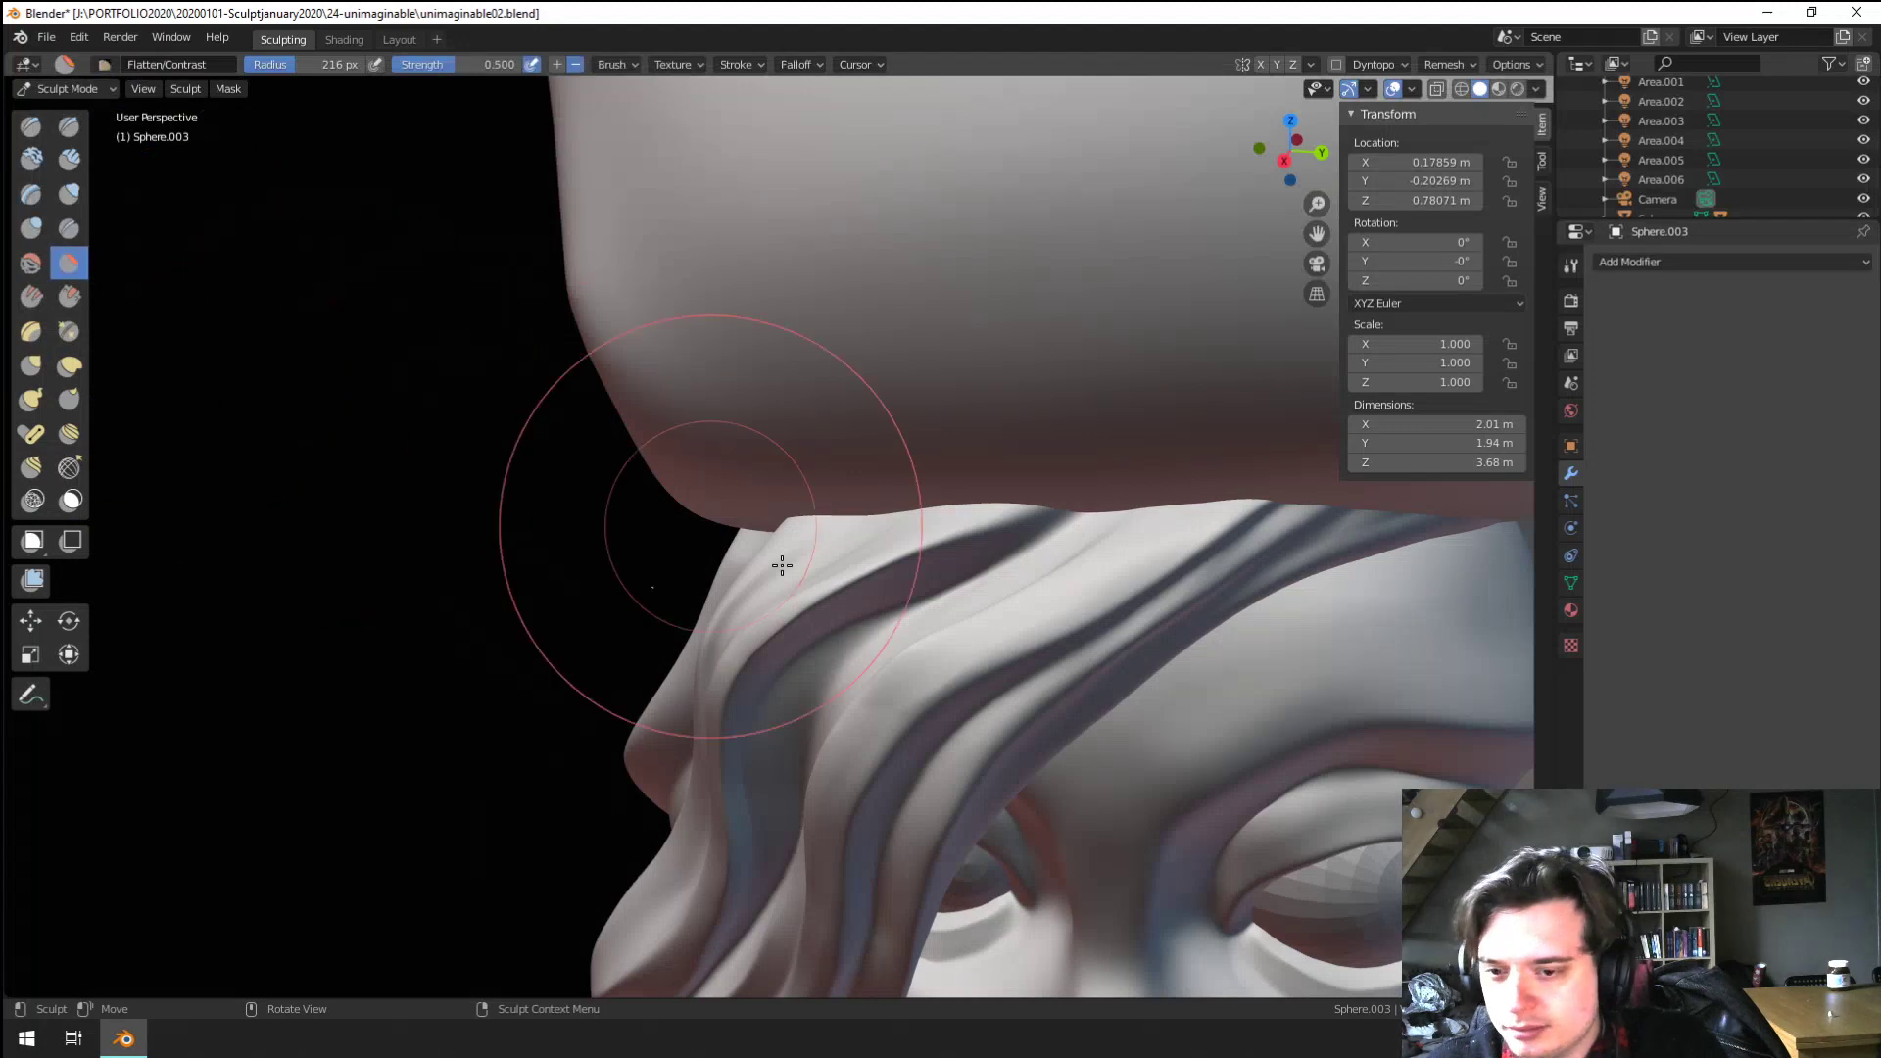
key("bracketleft")
key("bracketleft")
key("bracketleft")
key("bracketleft")
mouse_move(833, 745)
left_mouse_down()
mouse_move(944, 643)
mouse_move(1050, 617)
mouse_move(1167, 512)
mouse_move(999, 597)
left_mouse_up()
Smooth the strands on the side of the front lock below the hat with the Flatten/Contrast brush at 78 px and 101 px
mouse_move(999, 596)
middle_mouse_down()
mouse_move(931, 680)
mouse_move(1058, 601)
mouse_move(915, 663)
mouse_move(960, 643)
mouse_move(932, 601)
mouse_move(902, 608)
middle_mouse_up()
key("bracketleft")
key("bracketleft")
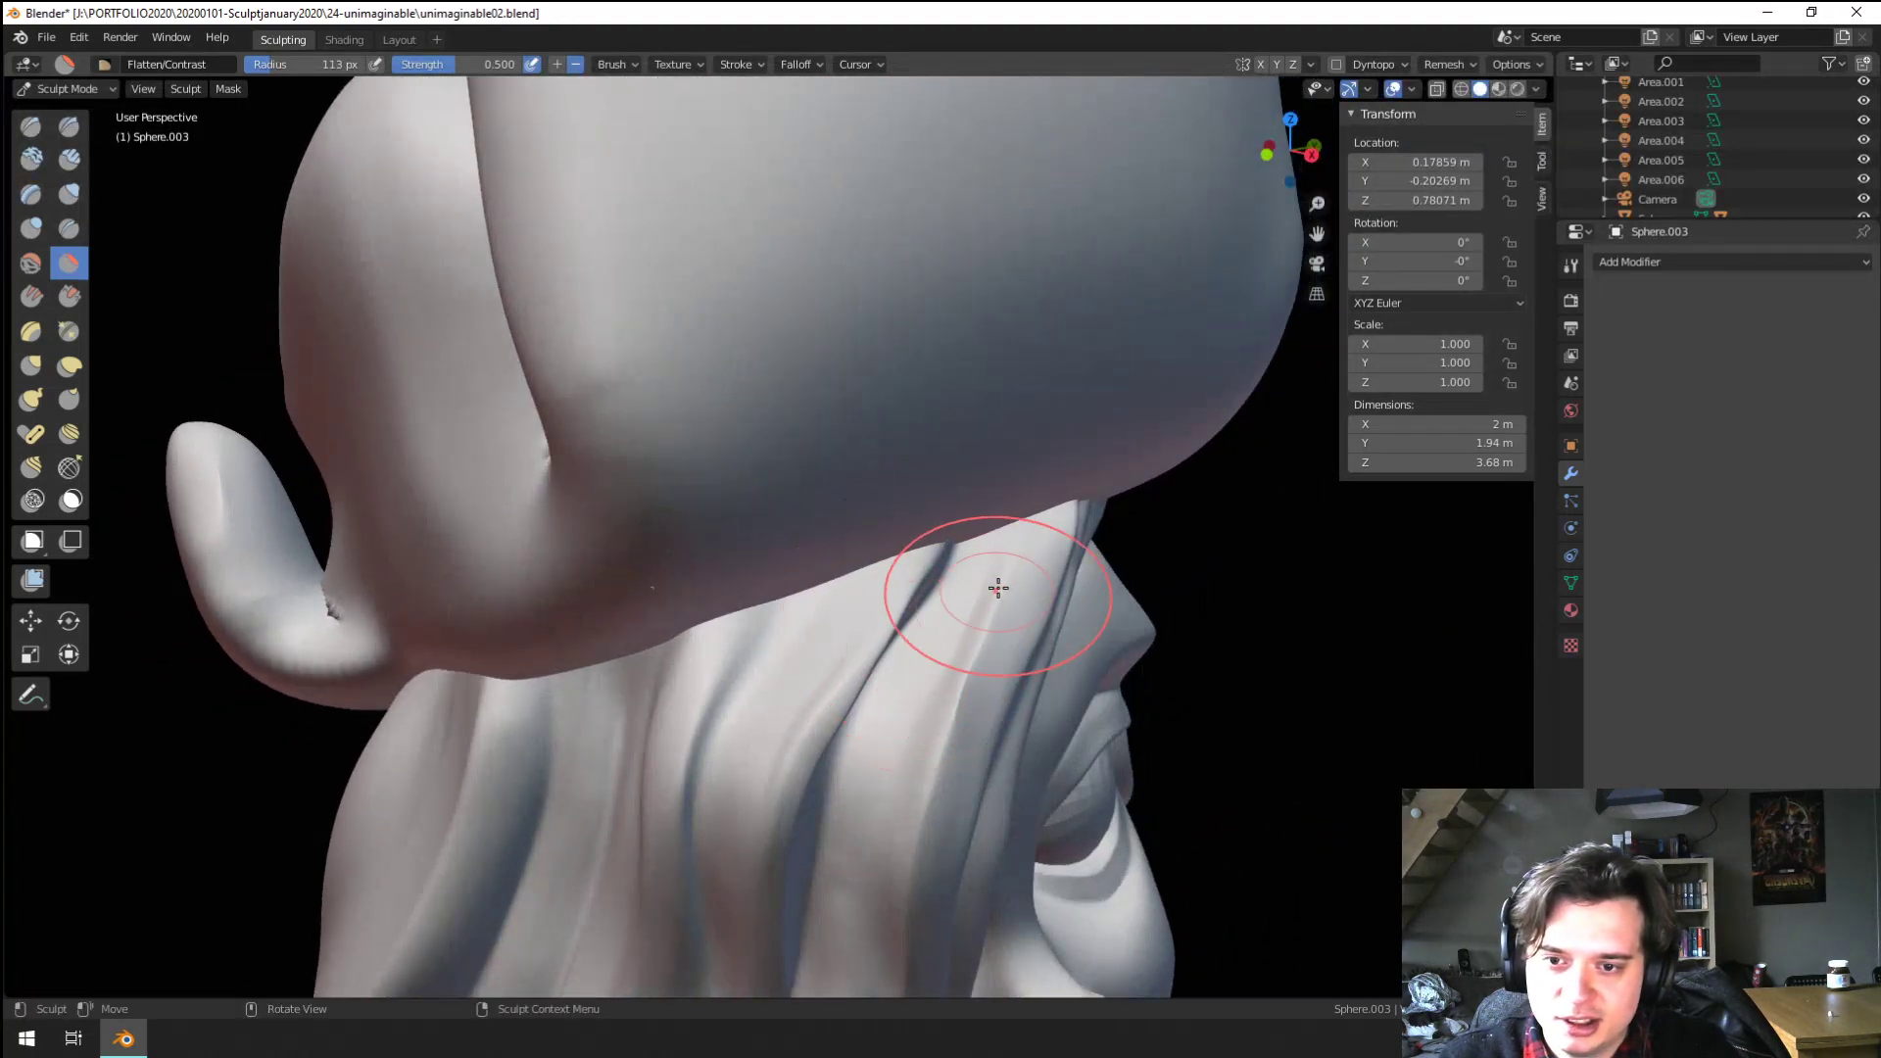
key("bracketleft")
key("bracketleft")
middle_click_drag(957, 685, 1020, 655)
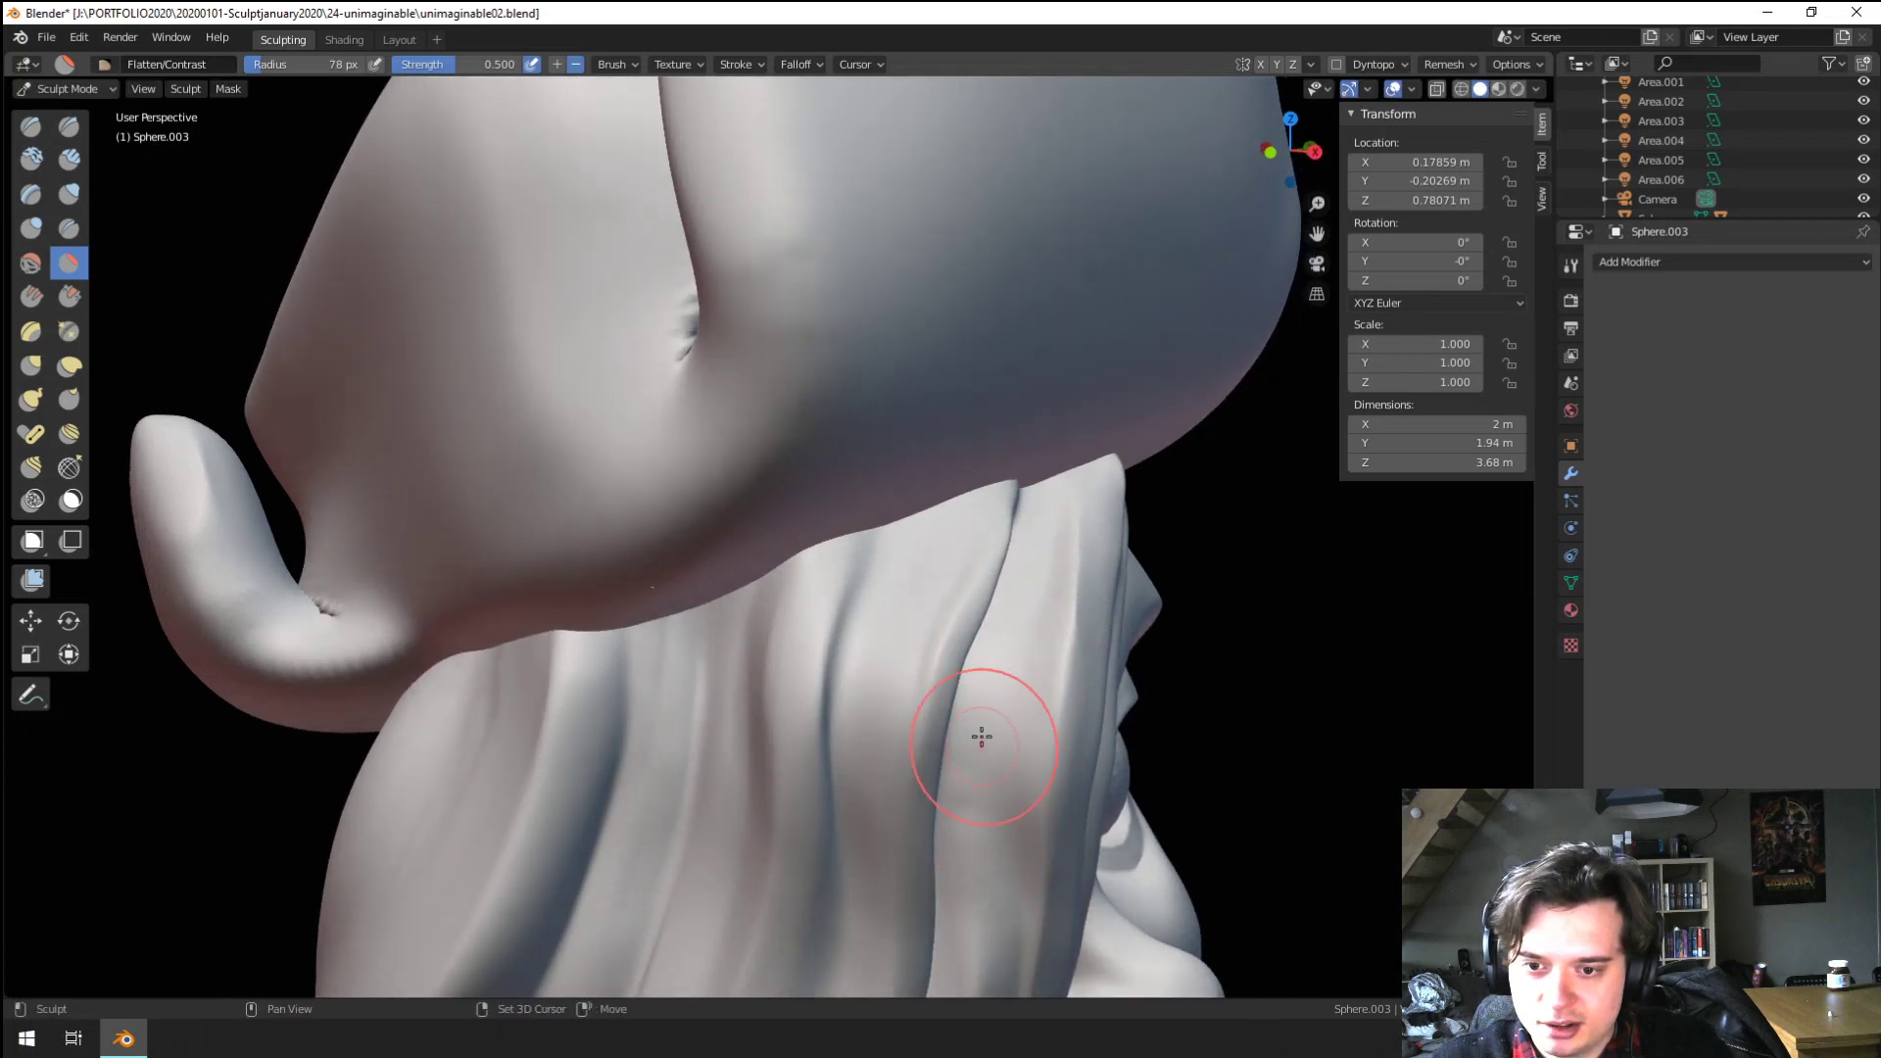
middle_click_drag(981, 736, 999, 636, "shift")
key("bracketright")
key("bracketright")
key("bracketright")
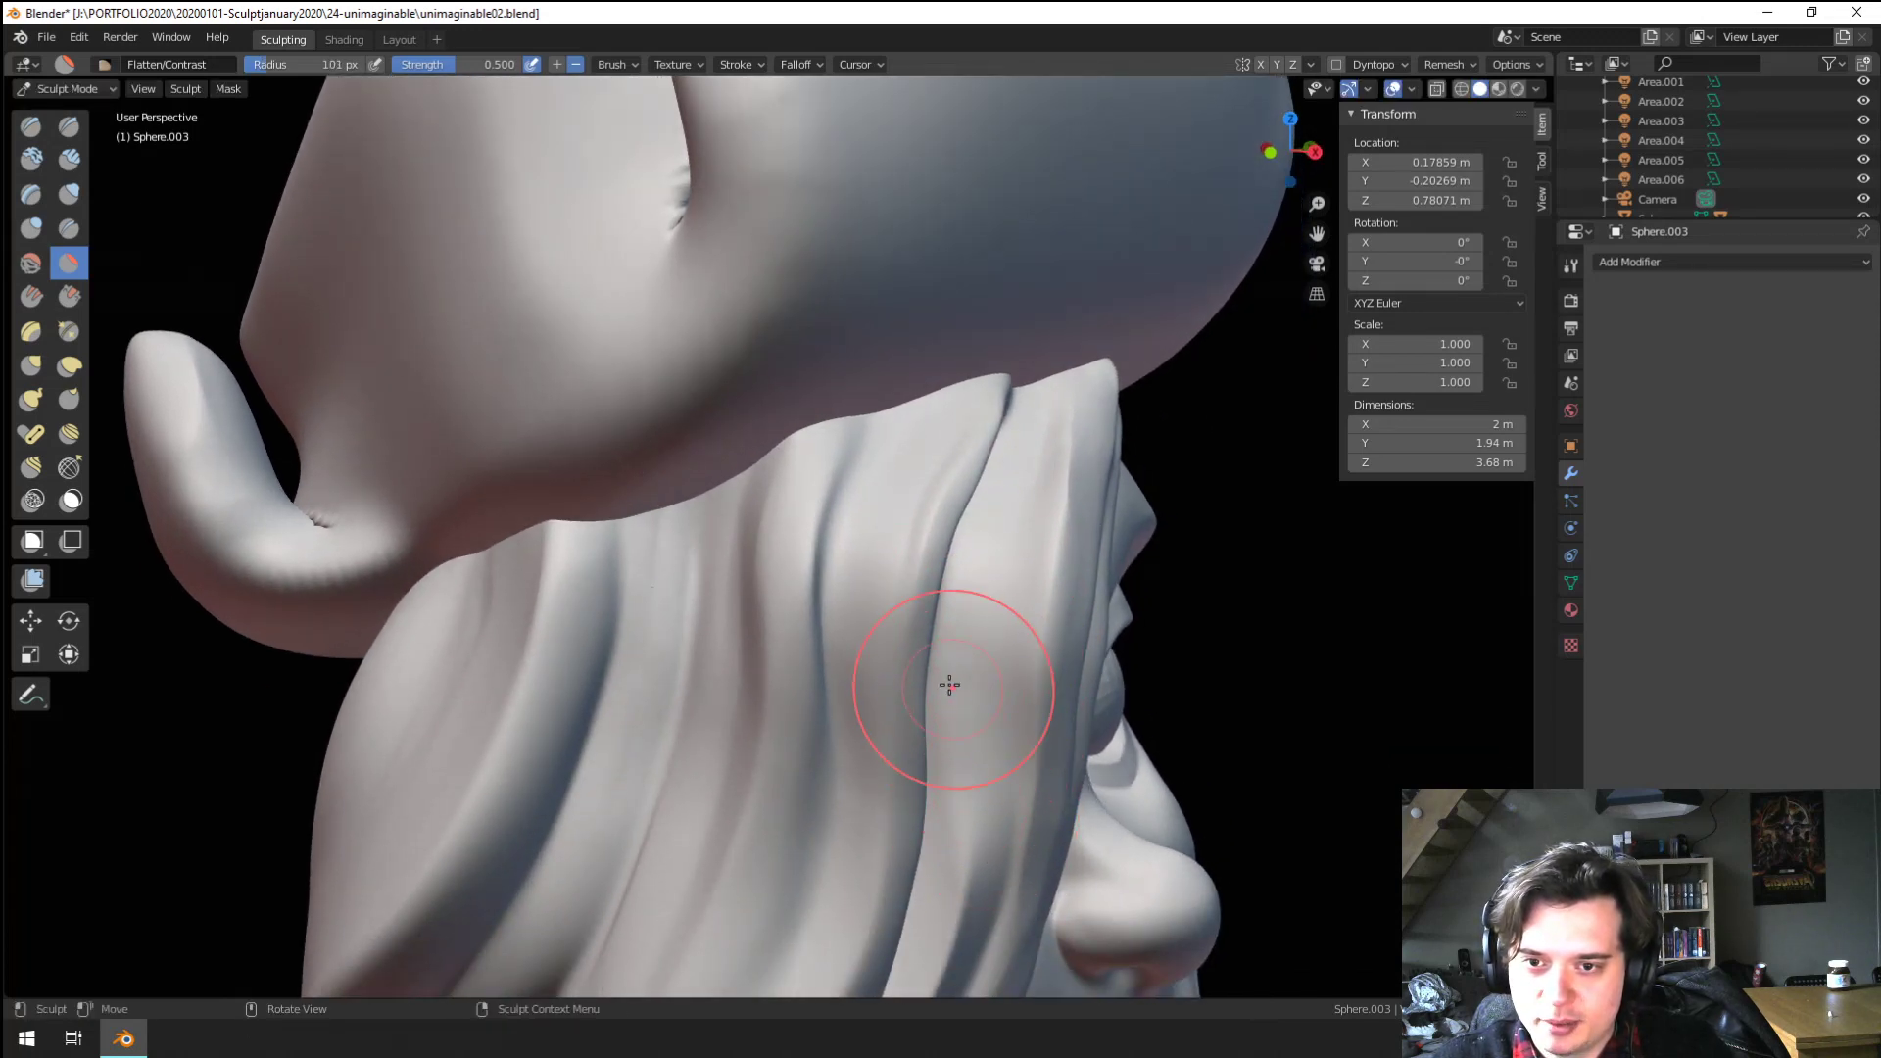
Sharpen the strand grooves on the side and upper part of the front lock with the Crease brush at 60 px and 55 px
left_click(85, 226)
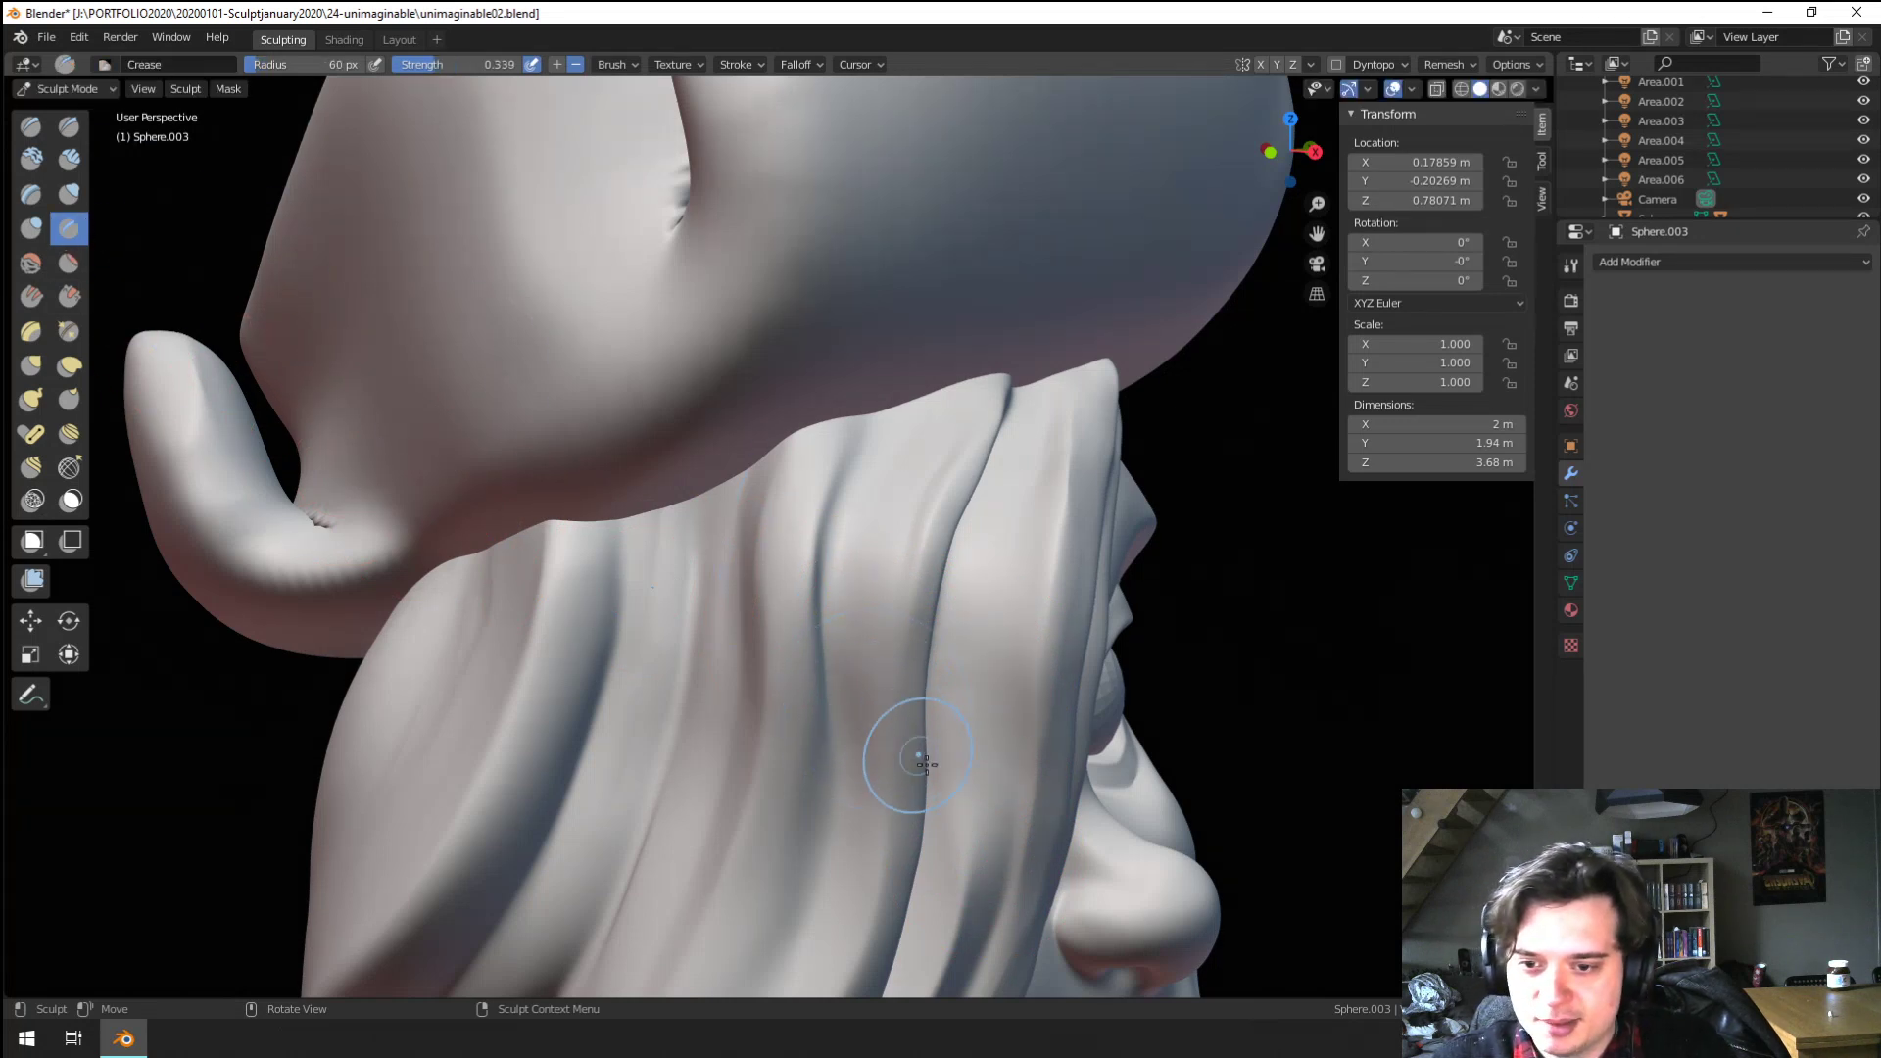
left_click_drag(966, 853, 963, 773)
key("bracketleft")
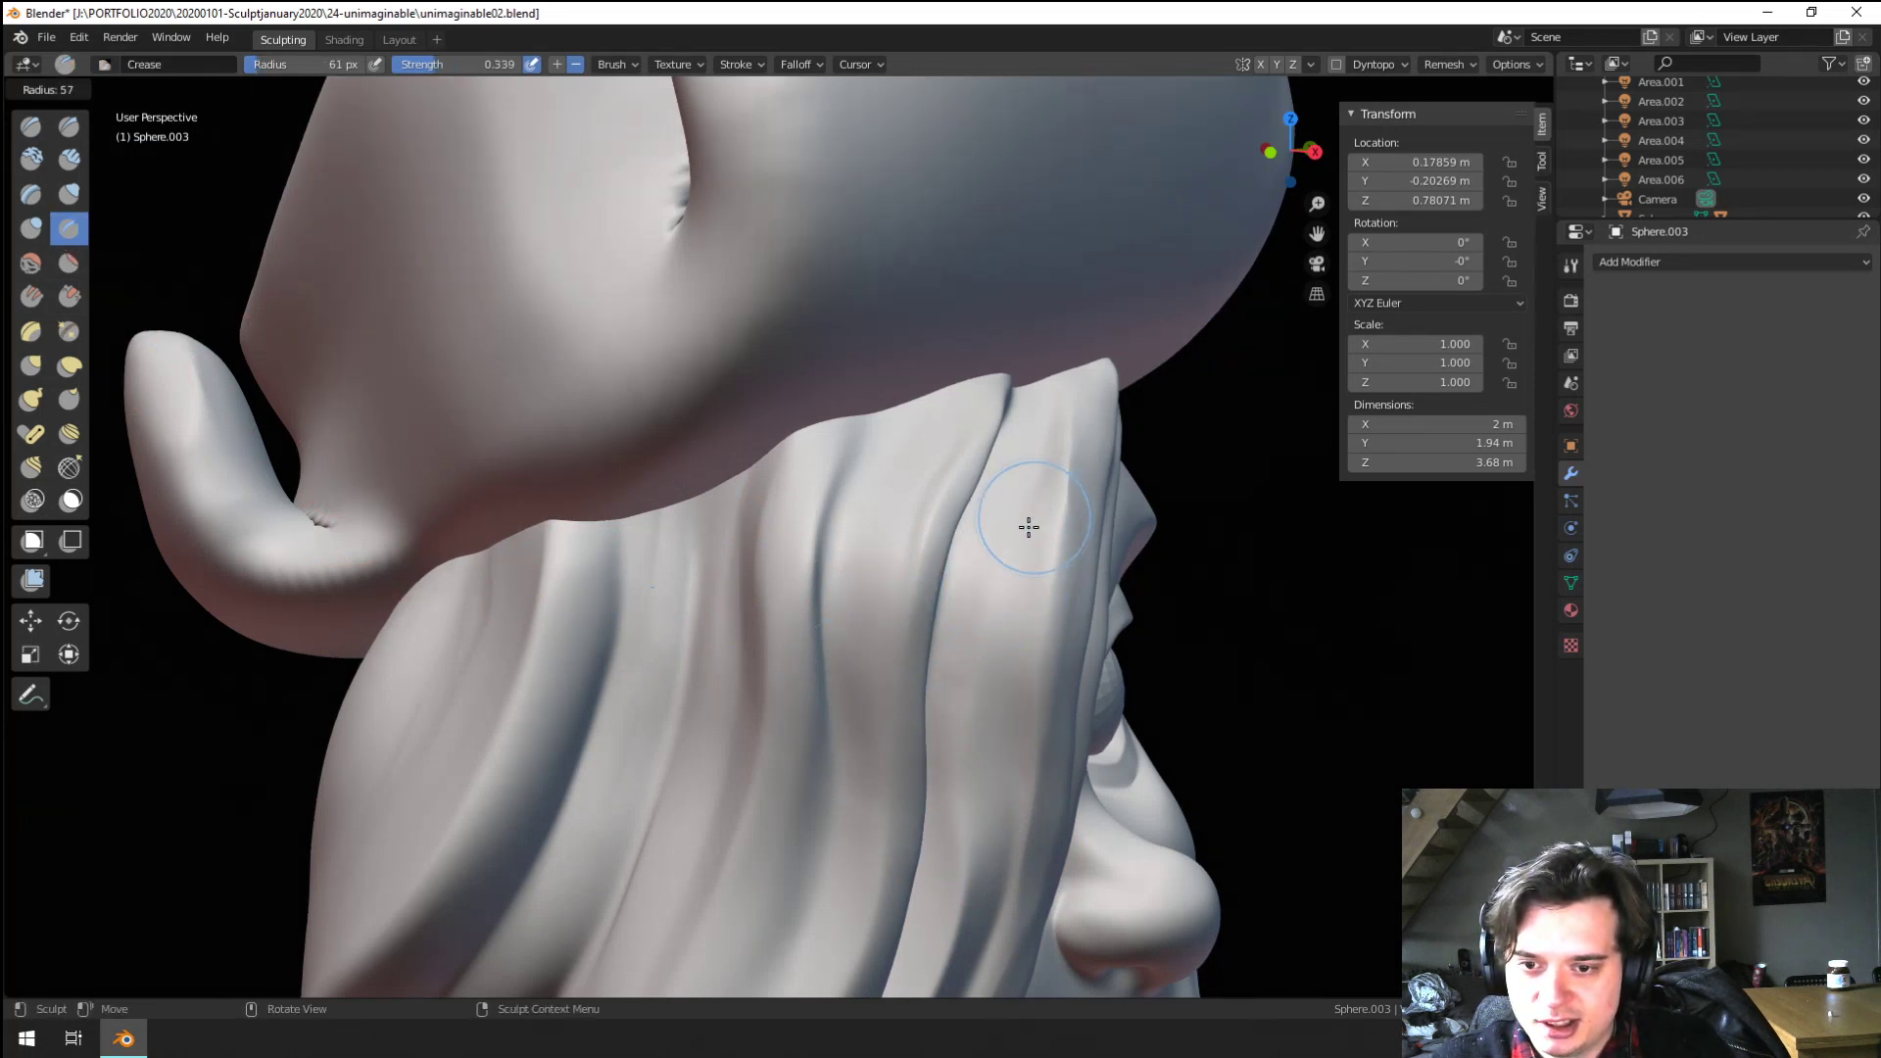
mouse_move(1008, 794)
middle_mouse_down()
mouse_move(916, 703)
mouse_move(823, 700)
middle_mouse_up()
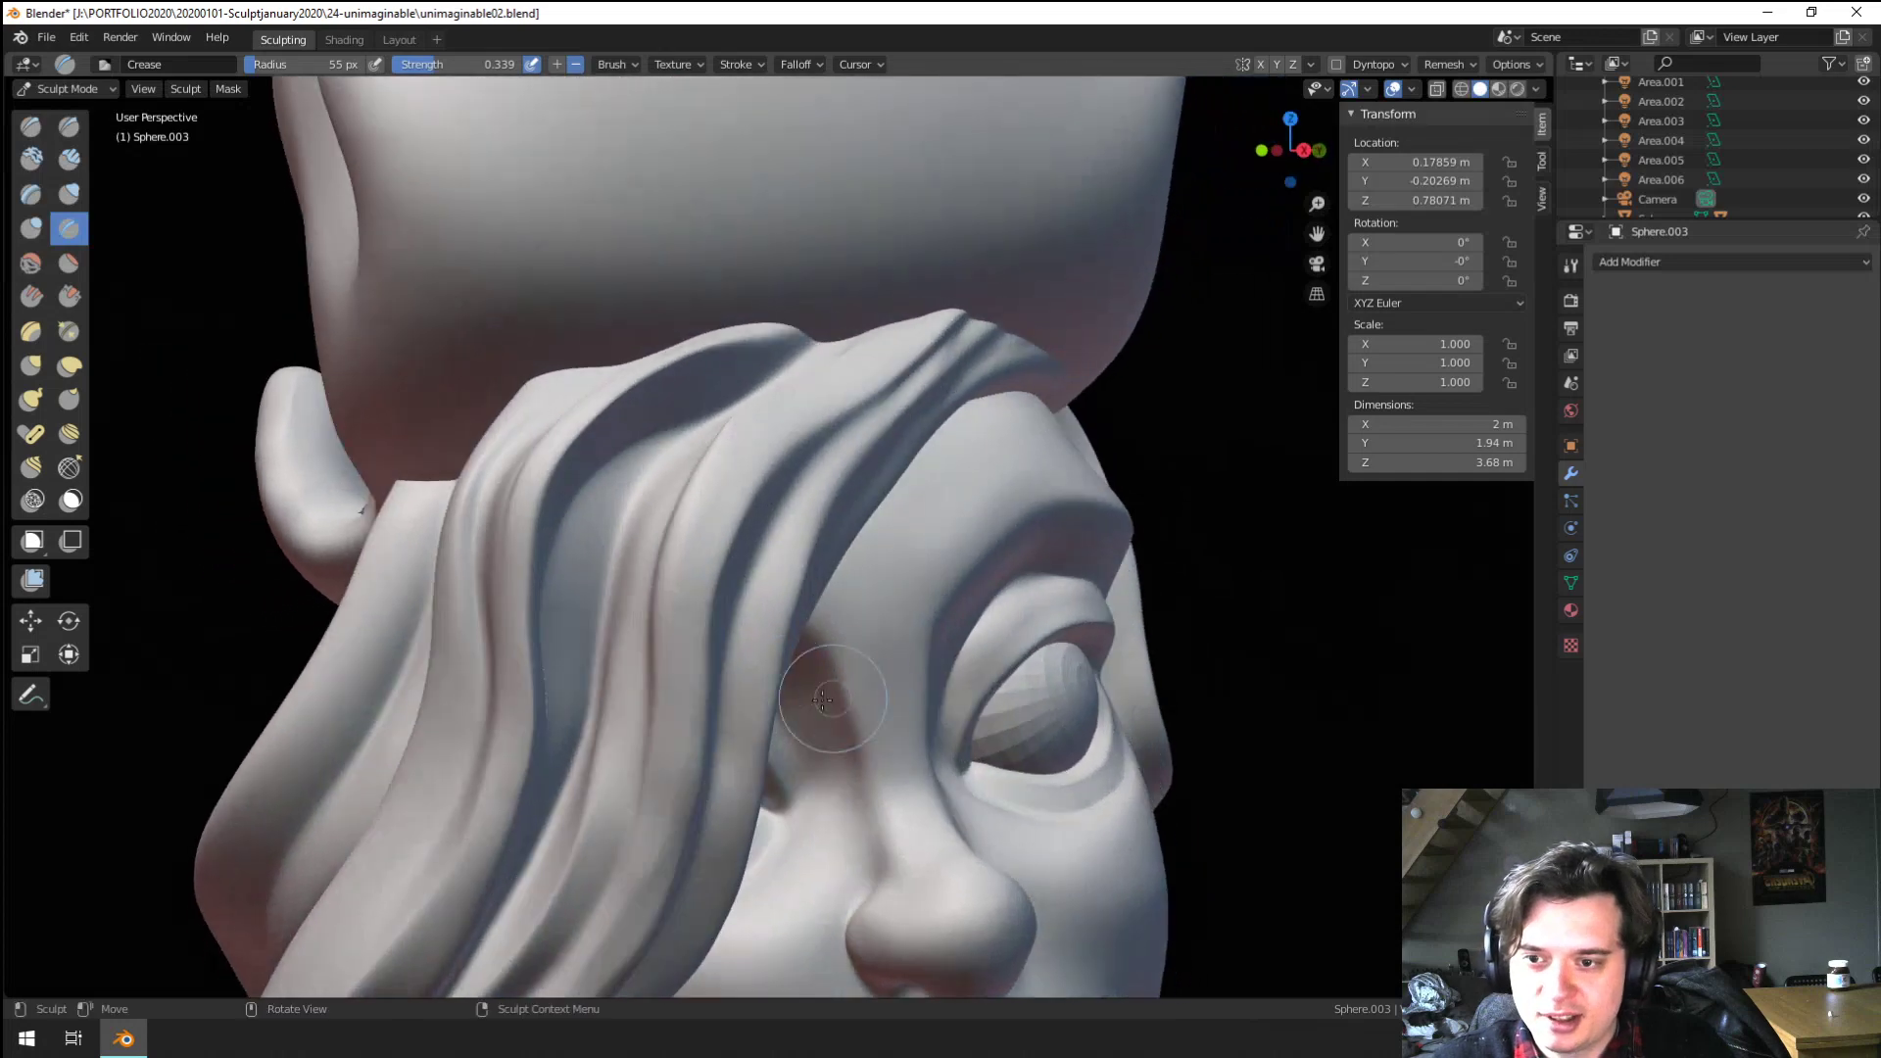
middle_click_drag(690, 615, 770, 733)
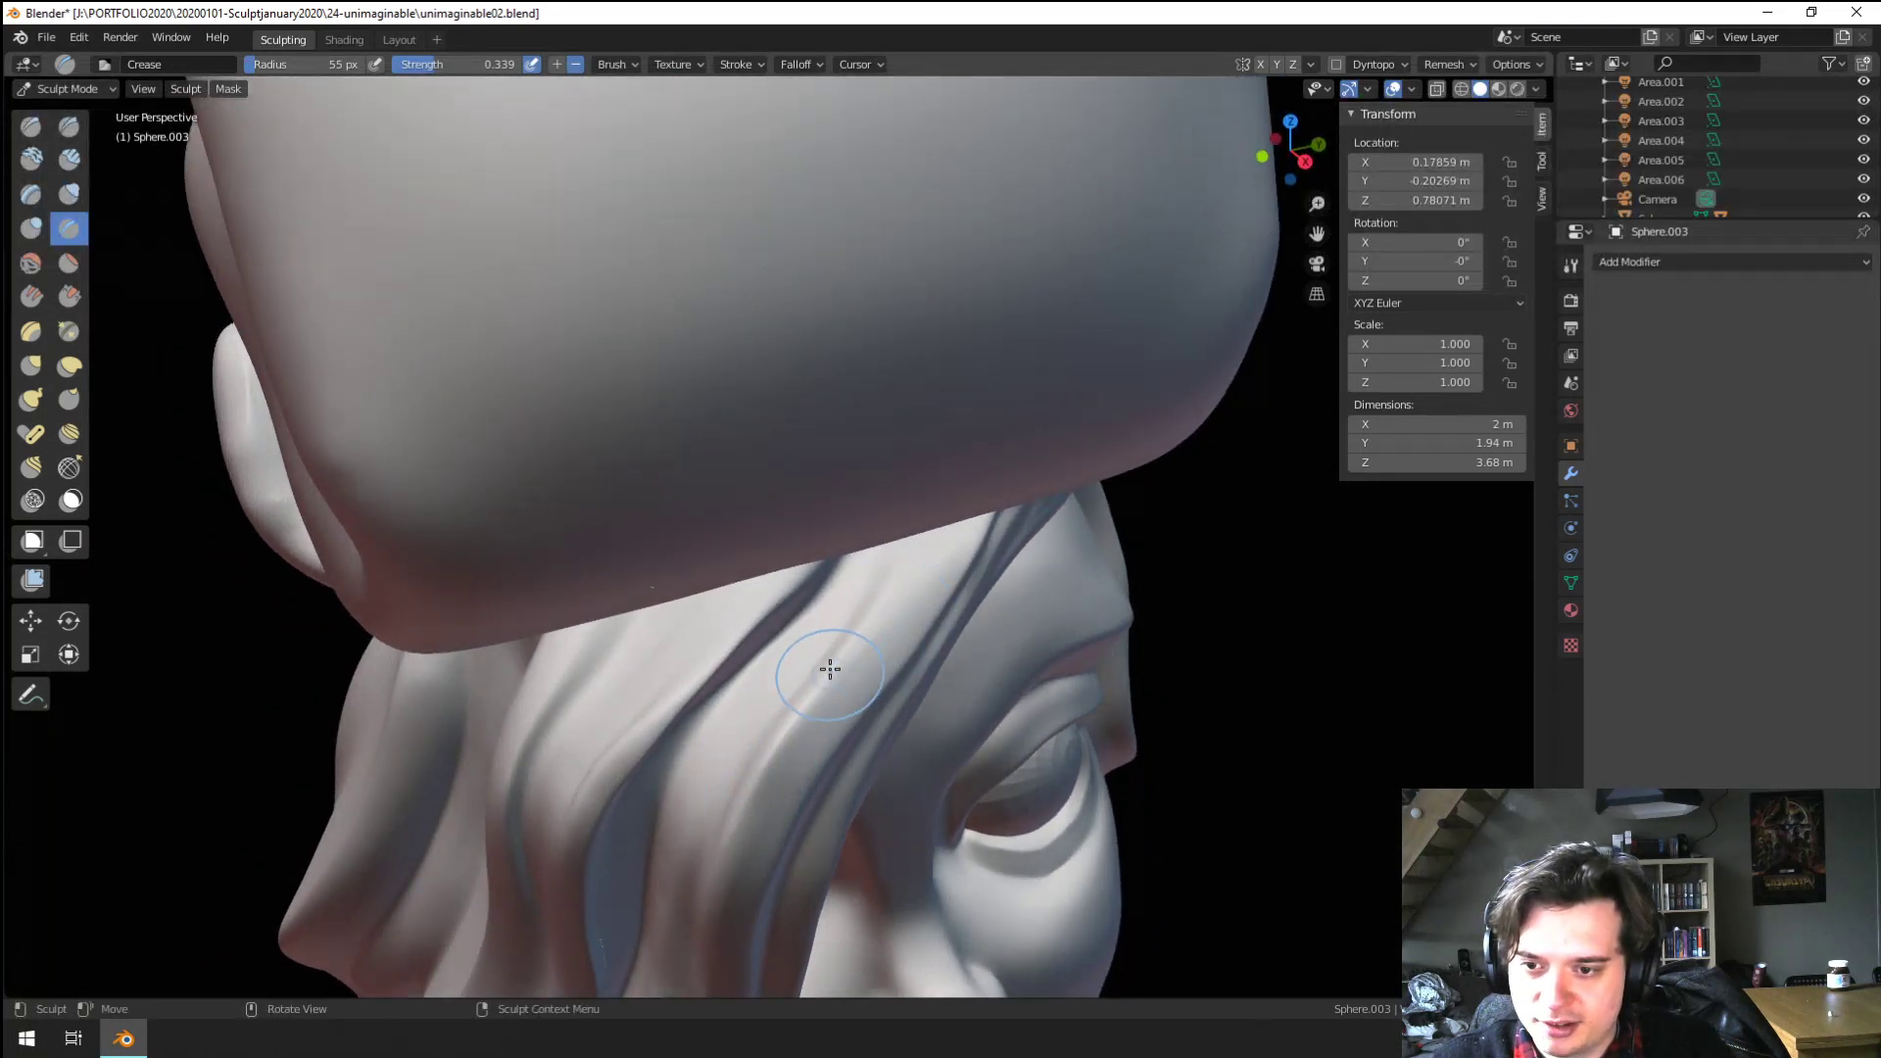
middle_click_drag(827, 659, 813, 634)
left_click_drag(709, 669, 710, 700)
left_click_drag(733, 713, 726, 799)
Define the fine grooves of the front lock above the half-covered eye with the Crease brush at 53 px and 44 px
middle_click_drag(726, 788, 664, 667)
middle_click_drag(614, 523, 629, 594)
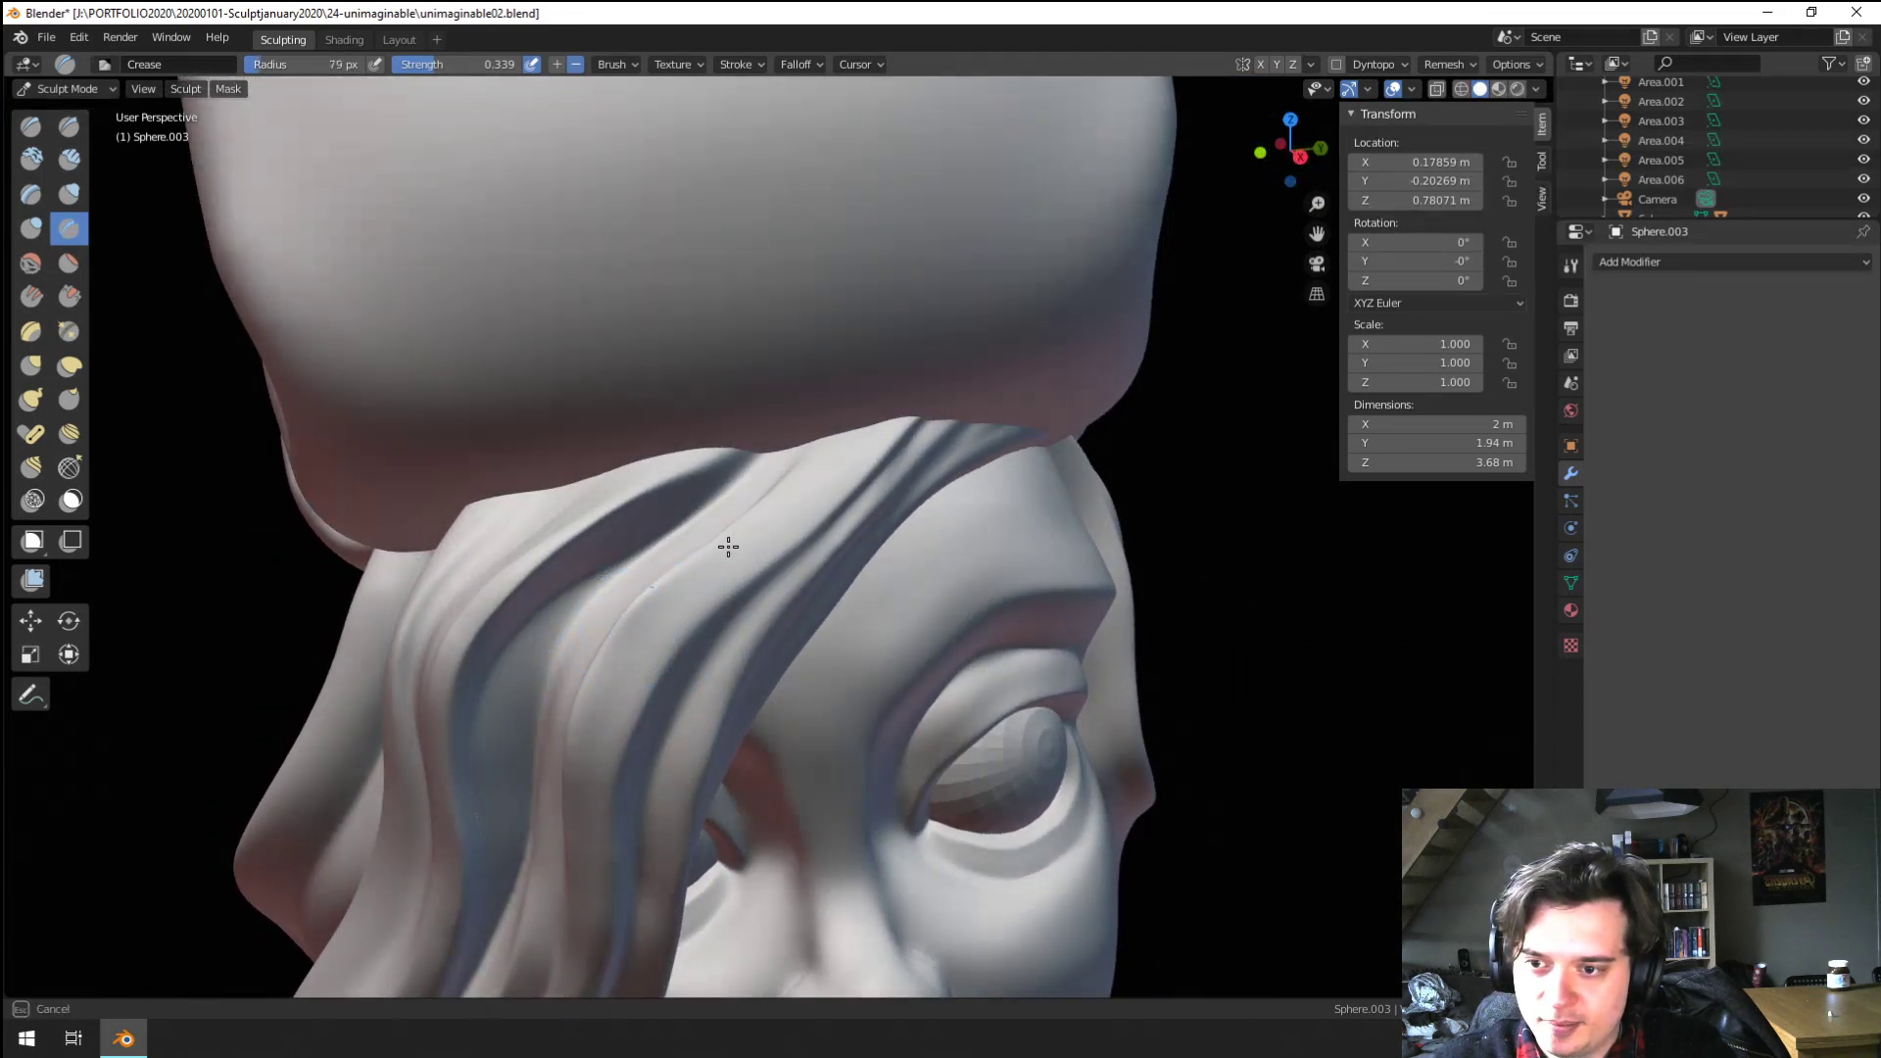
key("f")
left_click(642, 650)
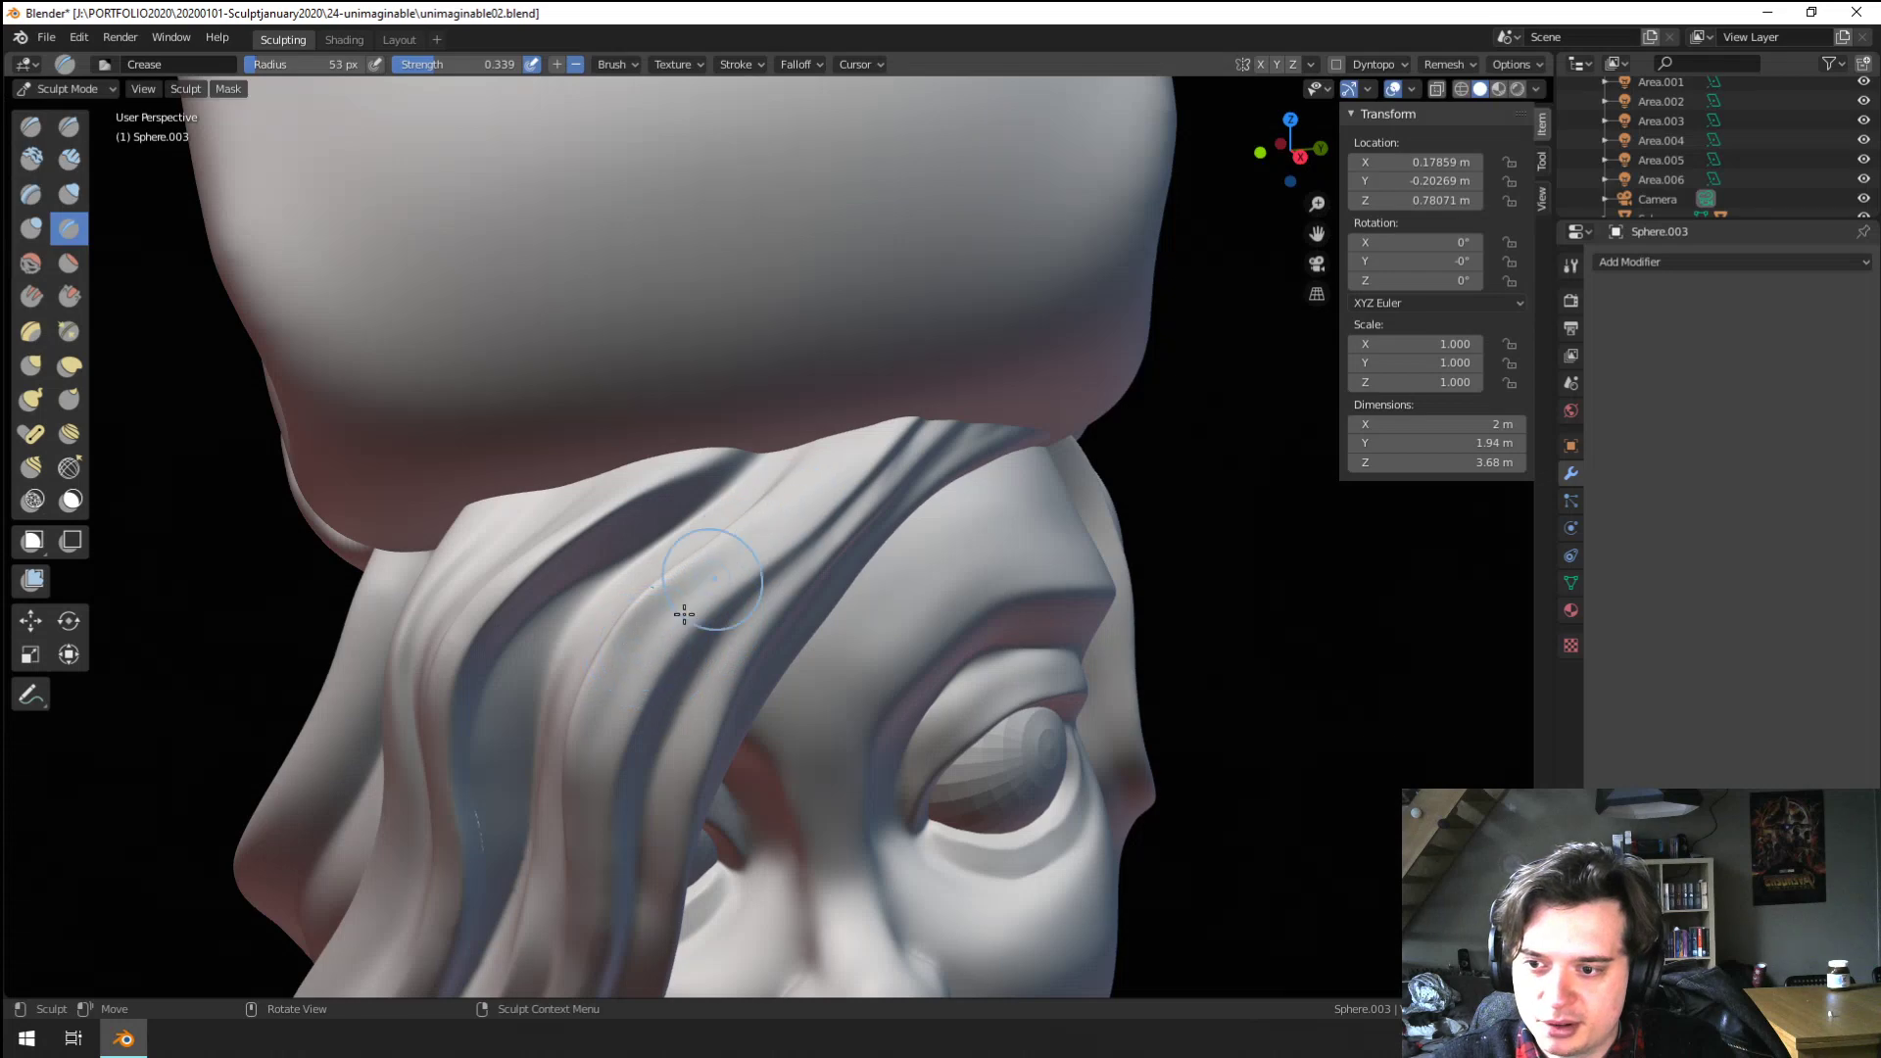
middle_click_drag(632, 698, 600, 667)
middle_click_drag(389, 685, 396, 694)
key("f")
left_click(389, 694)
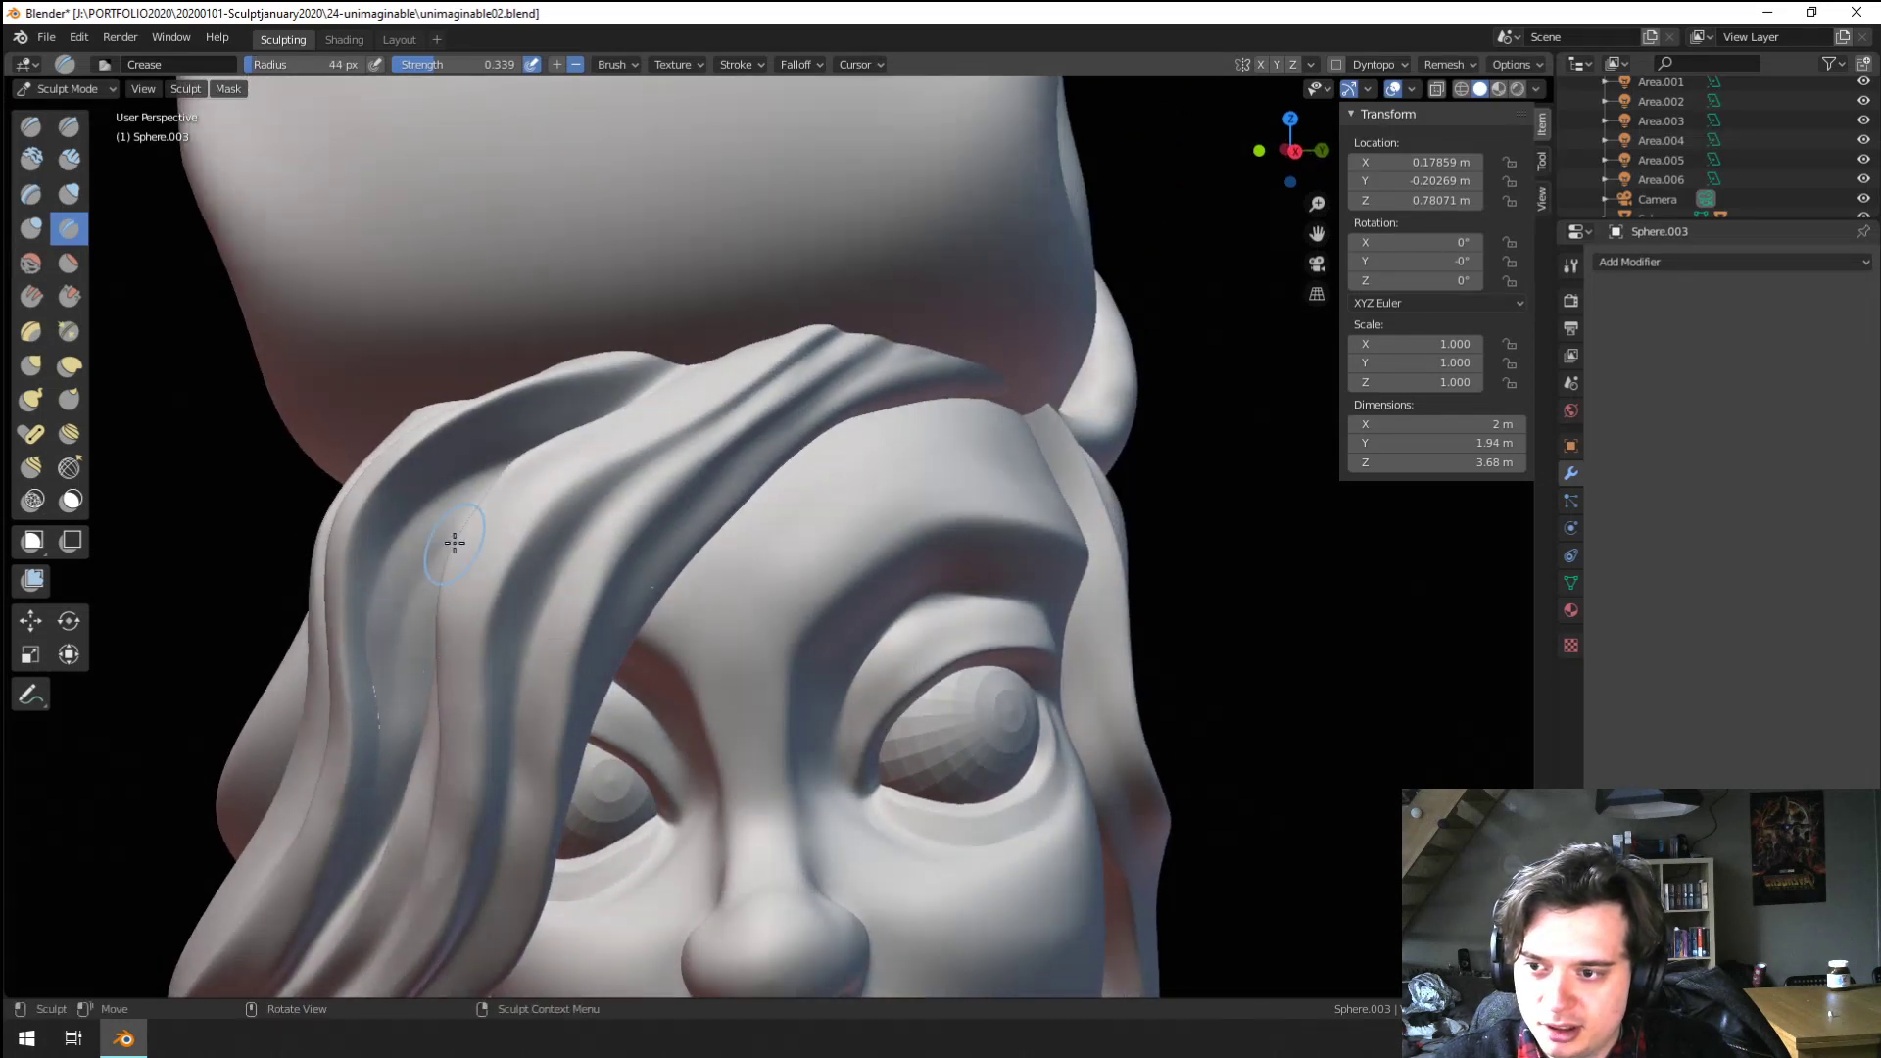
Flatten the front lock's inner strands beside the eye with the Flatten/Contrast brush at 60 px and 49 px
scroll(487, 514, "down", 3)
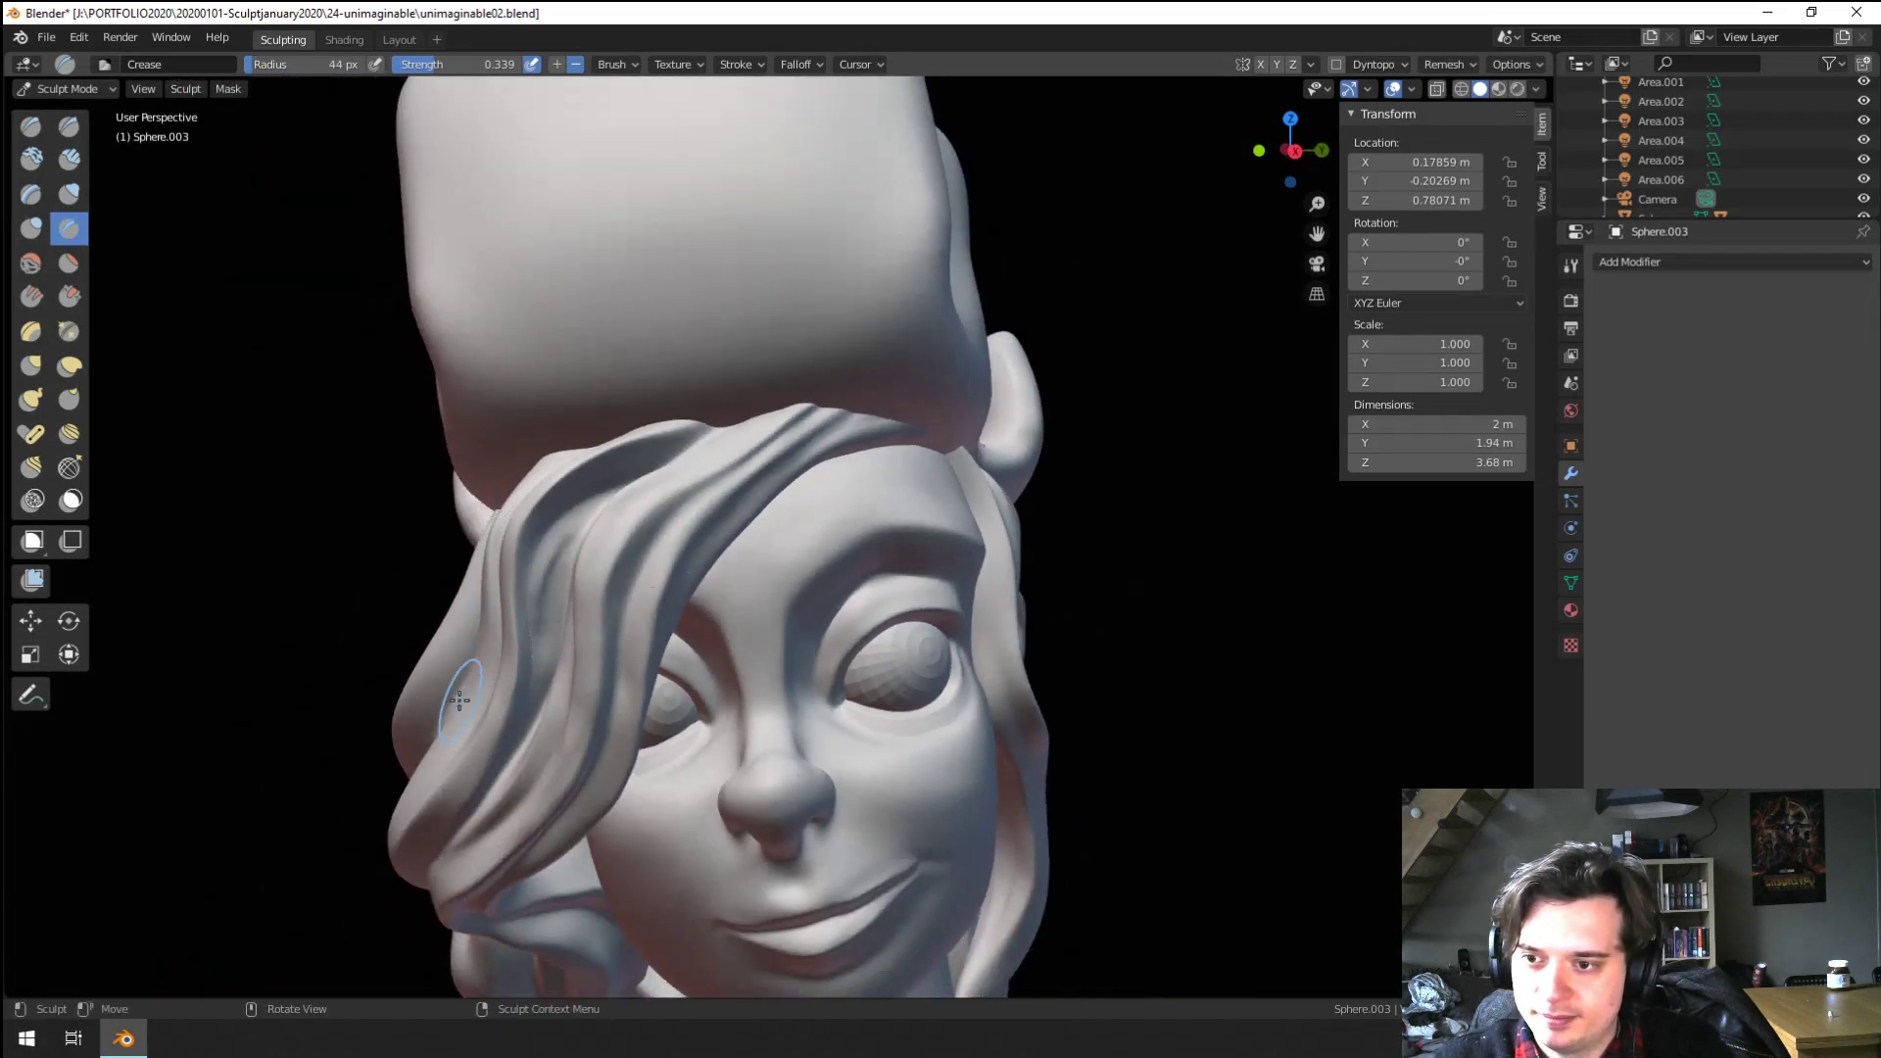
middle_click_drag(462, 692, 365, 726)
scroll(363, 739, "down", 1)
scroll(372, 742, "up", 6)
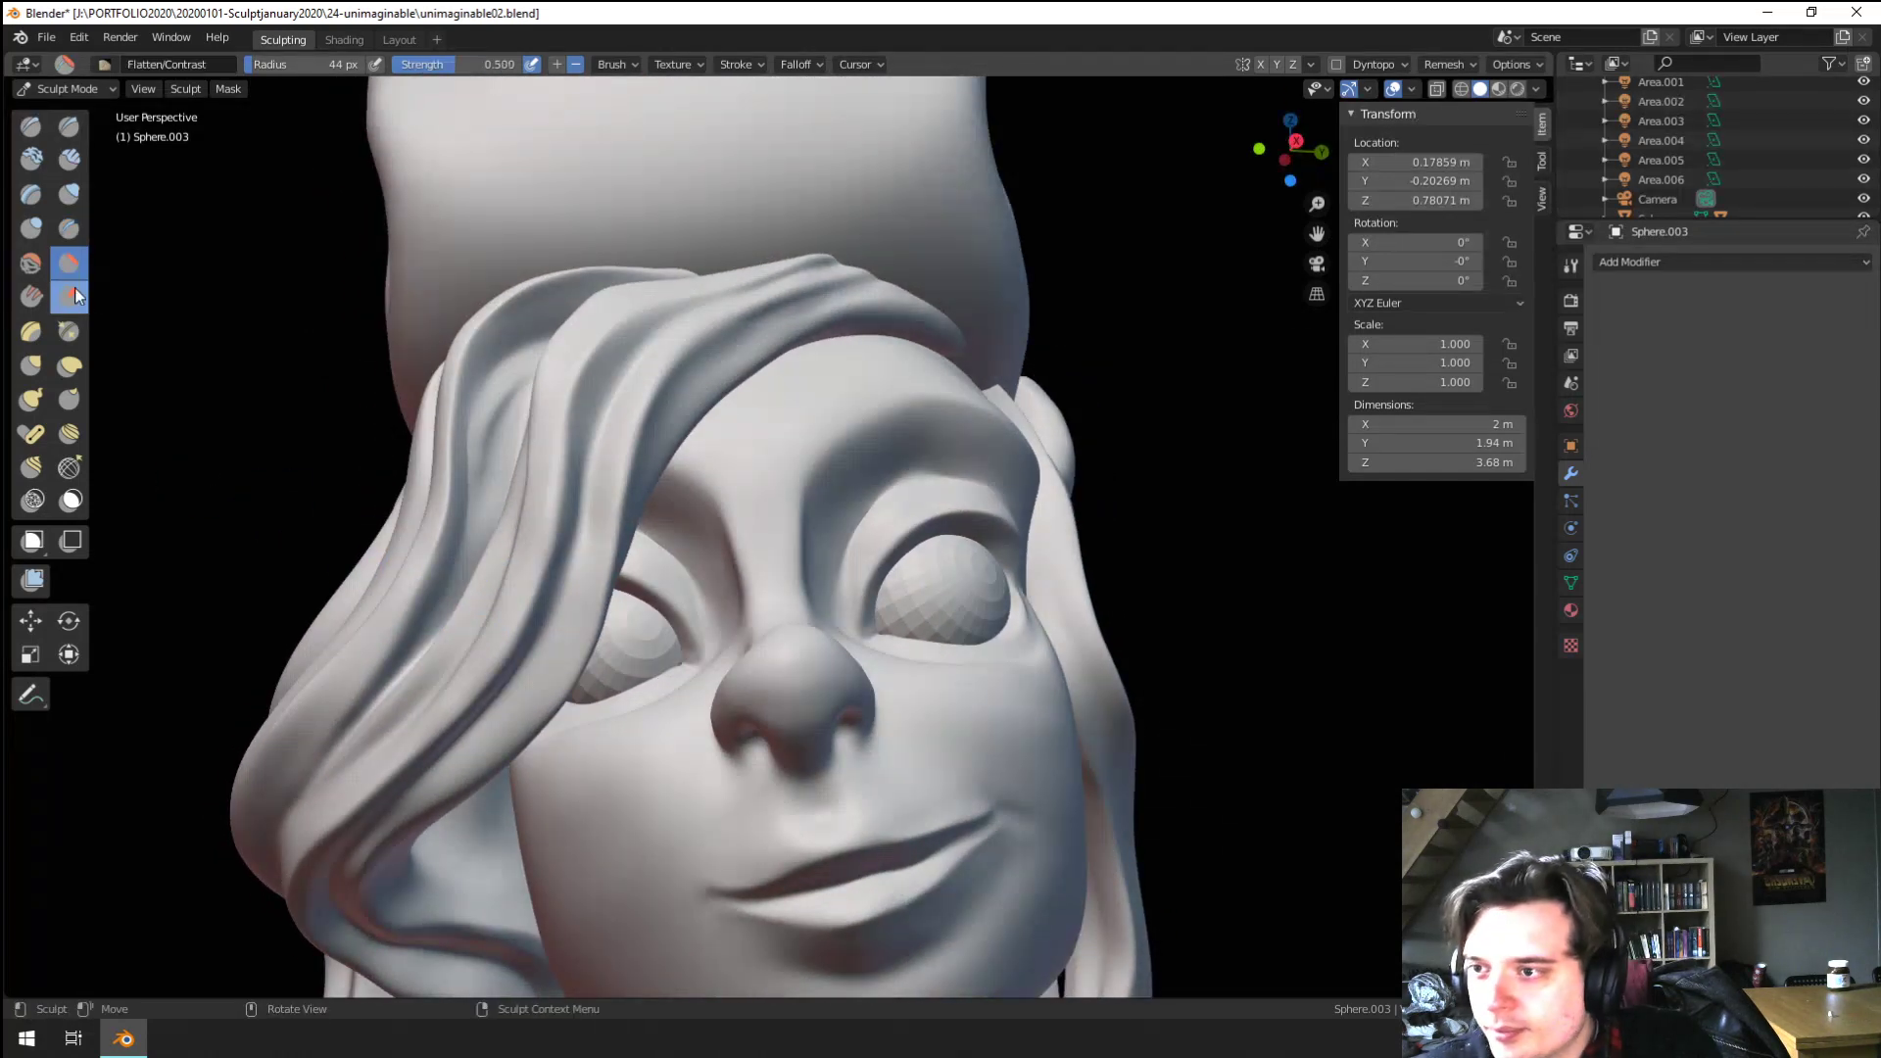
key("f")
left_click(608, 467)
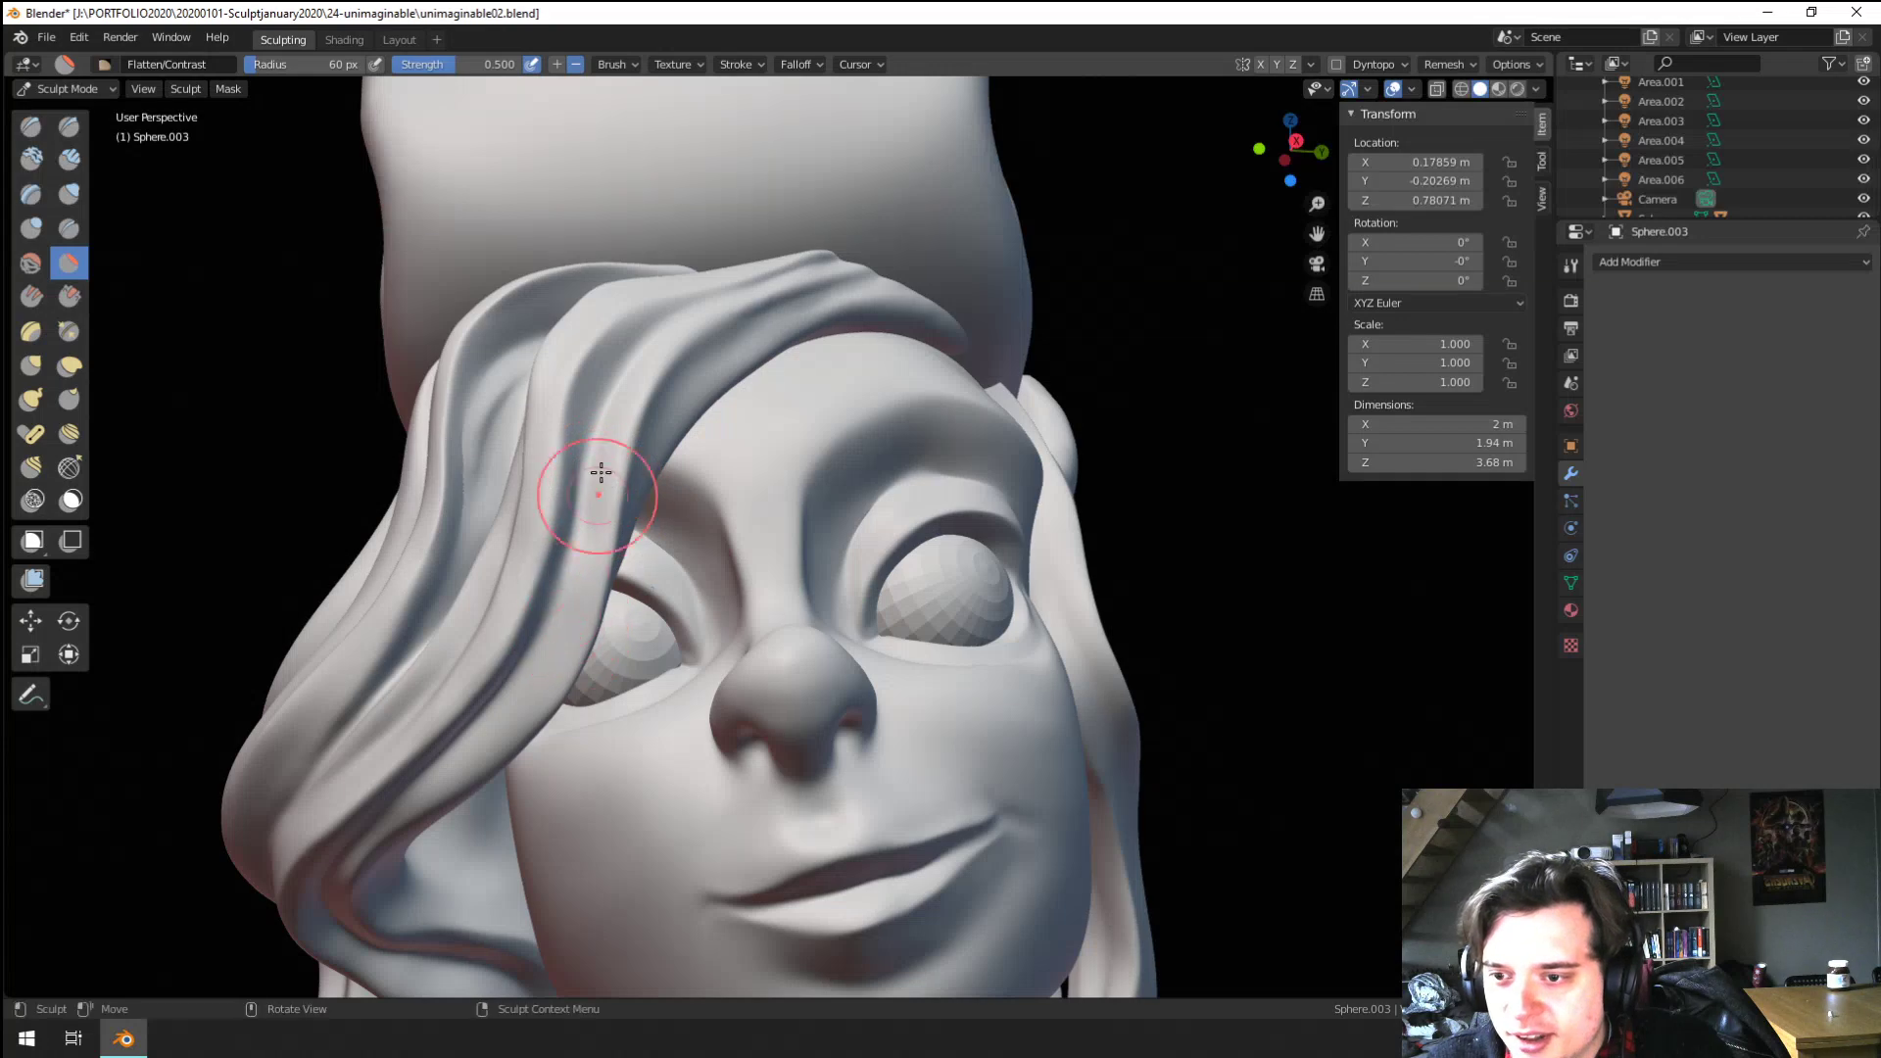
left_click_drag(601, 473, 582, 583)
middle_click_drag(552, 650, 443, 549)
middle_click_drag(415, 478, 362, 609)
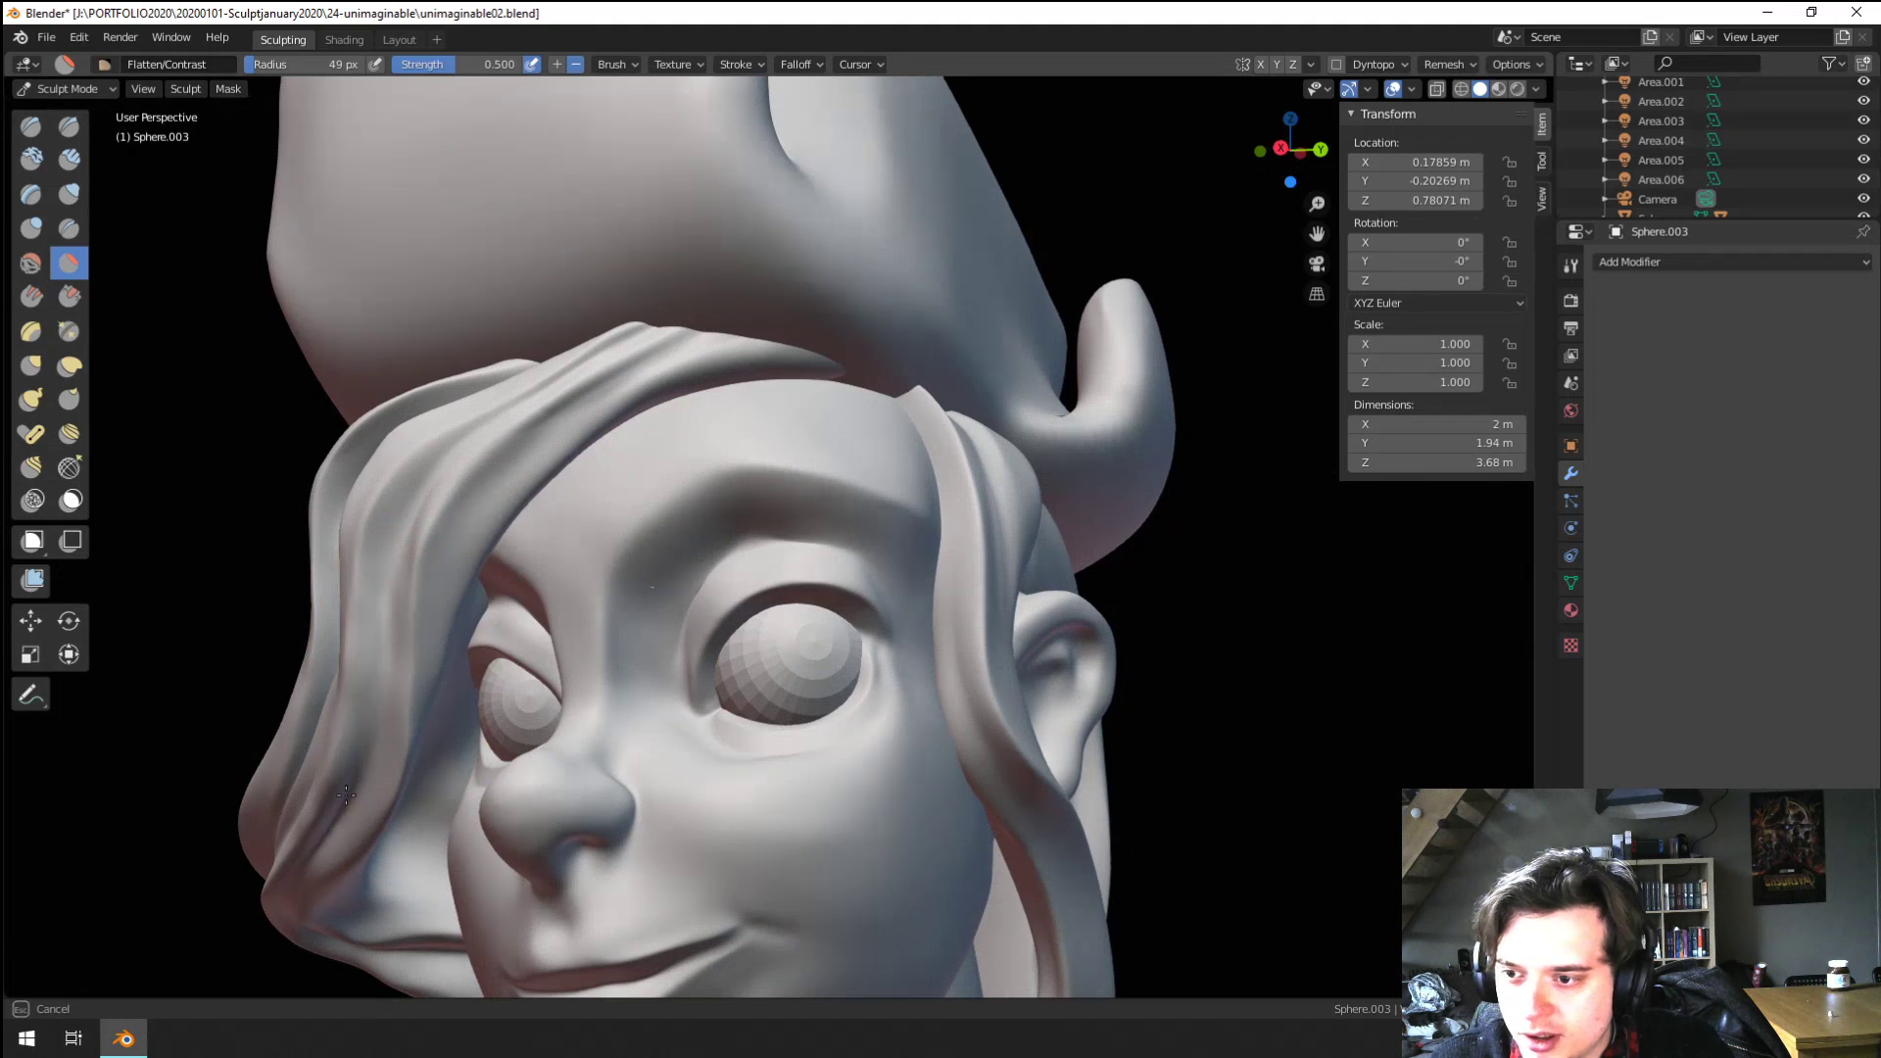
middle_click_drag(365, 601, 480, 663)
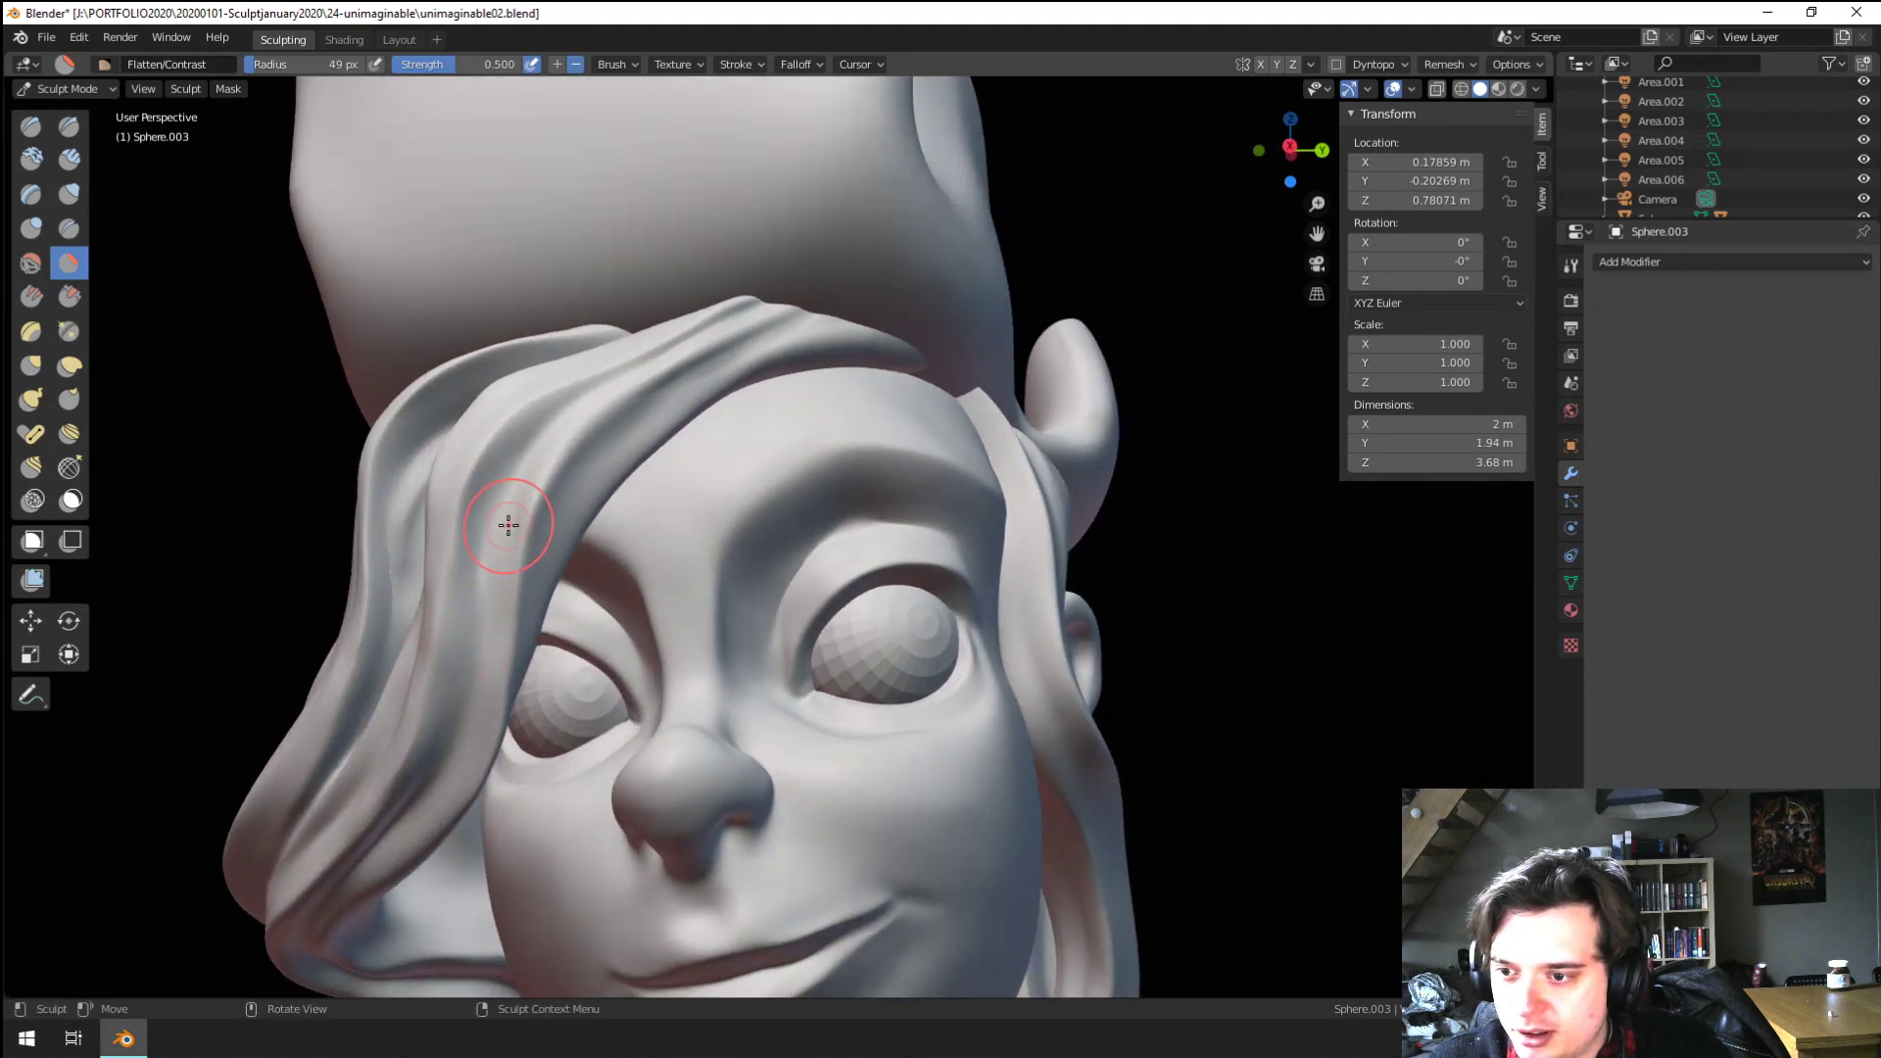
mouse_move(508, 525)
middle_mouse_down()
mouse_move(401, 503)
mouse_move(387, 526)
middle_mouse_up()
Crease the grooves between the front lock's strands from the hairline down past the eye with the Crease brush at 49 px
left_click(68, 228)
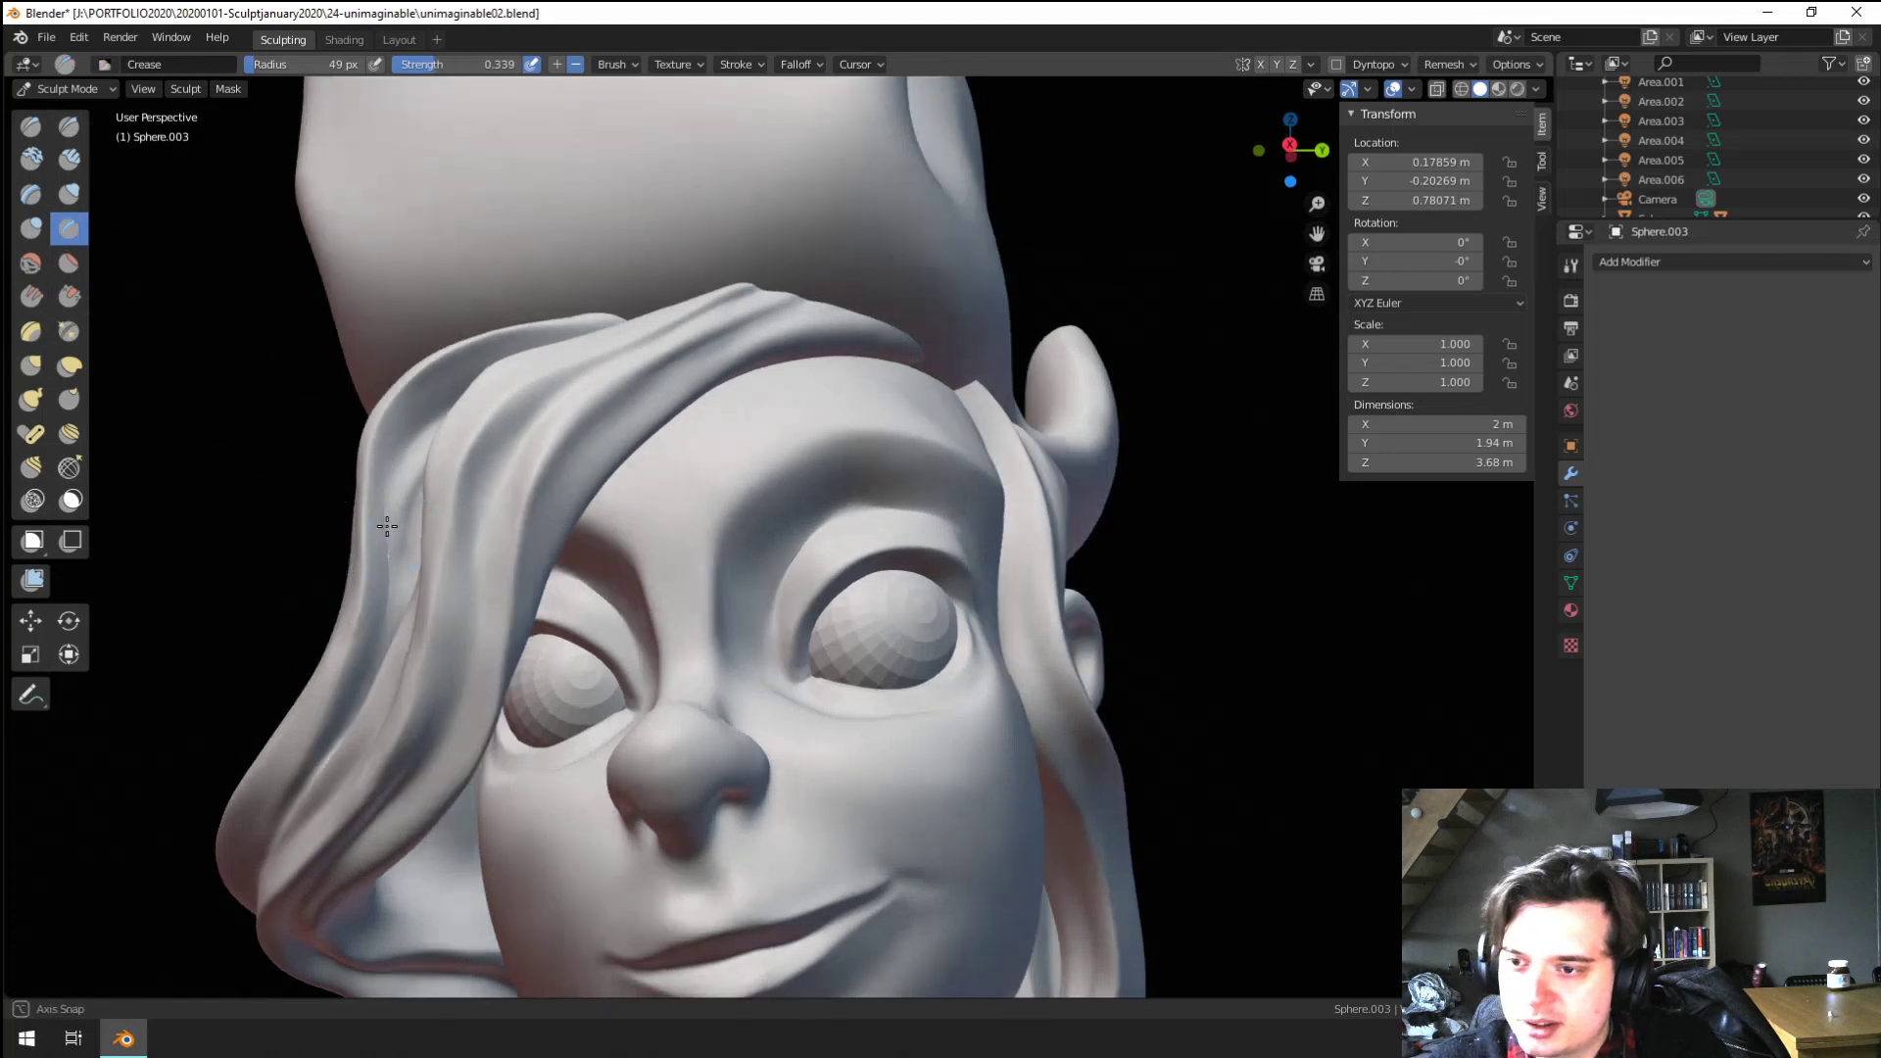
mouse_move(485, 503)
left_mouse_down()
mouse_move(466, 575)
mouse_move(479, 519)
left_mouse_up()
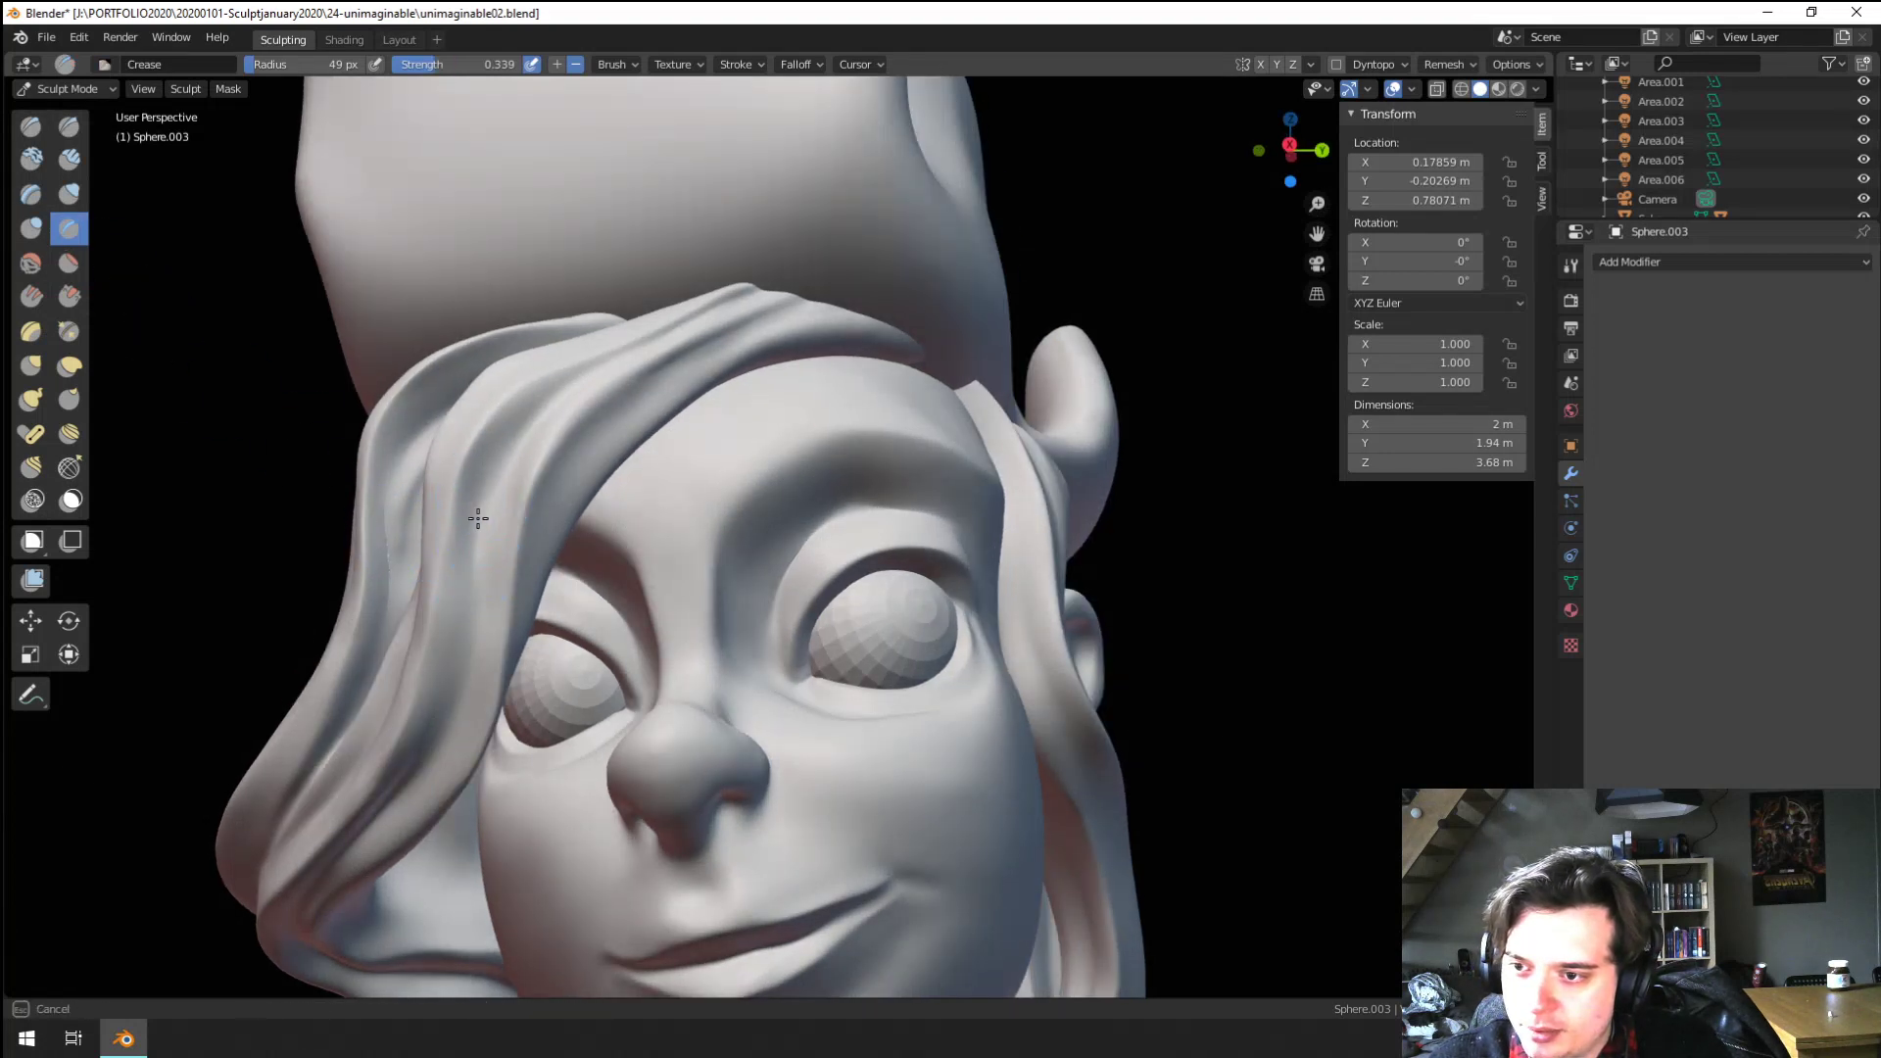
mouse_move(414, 777)
left_mouse_down()
mouse_move(451, 705)
mouse_move(492, 468)
left_mouse_up()
mouse_move(478, 658)
left_mouse_down()
mouse_move(496, 483)
mouse_move(467, 672)
left_mouse_up()
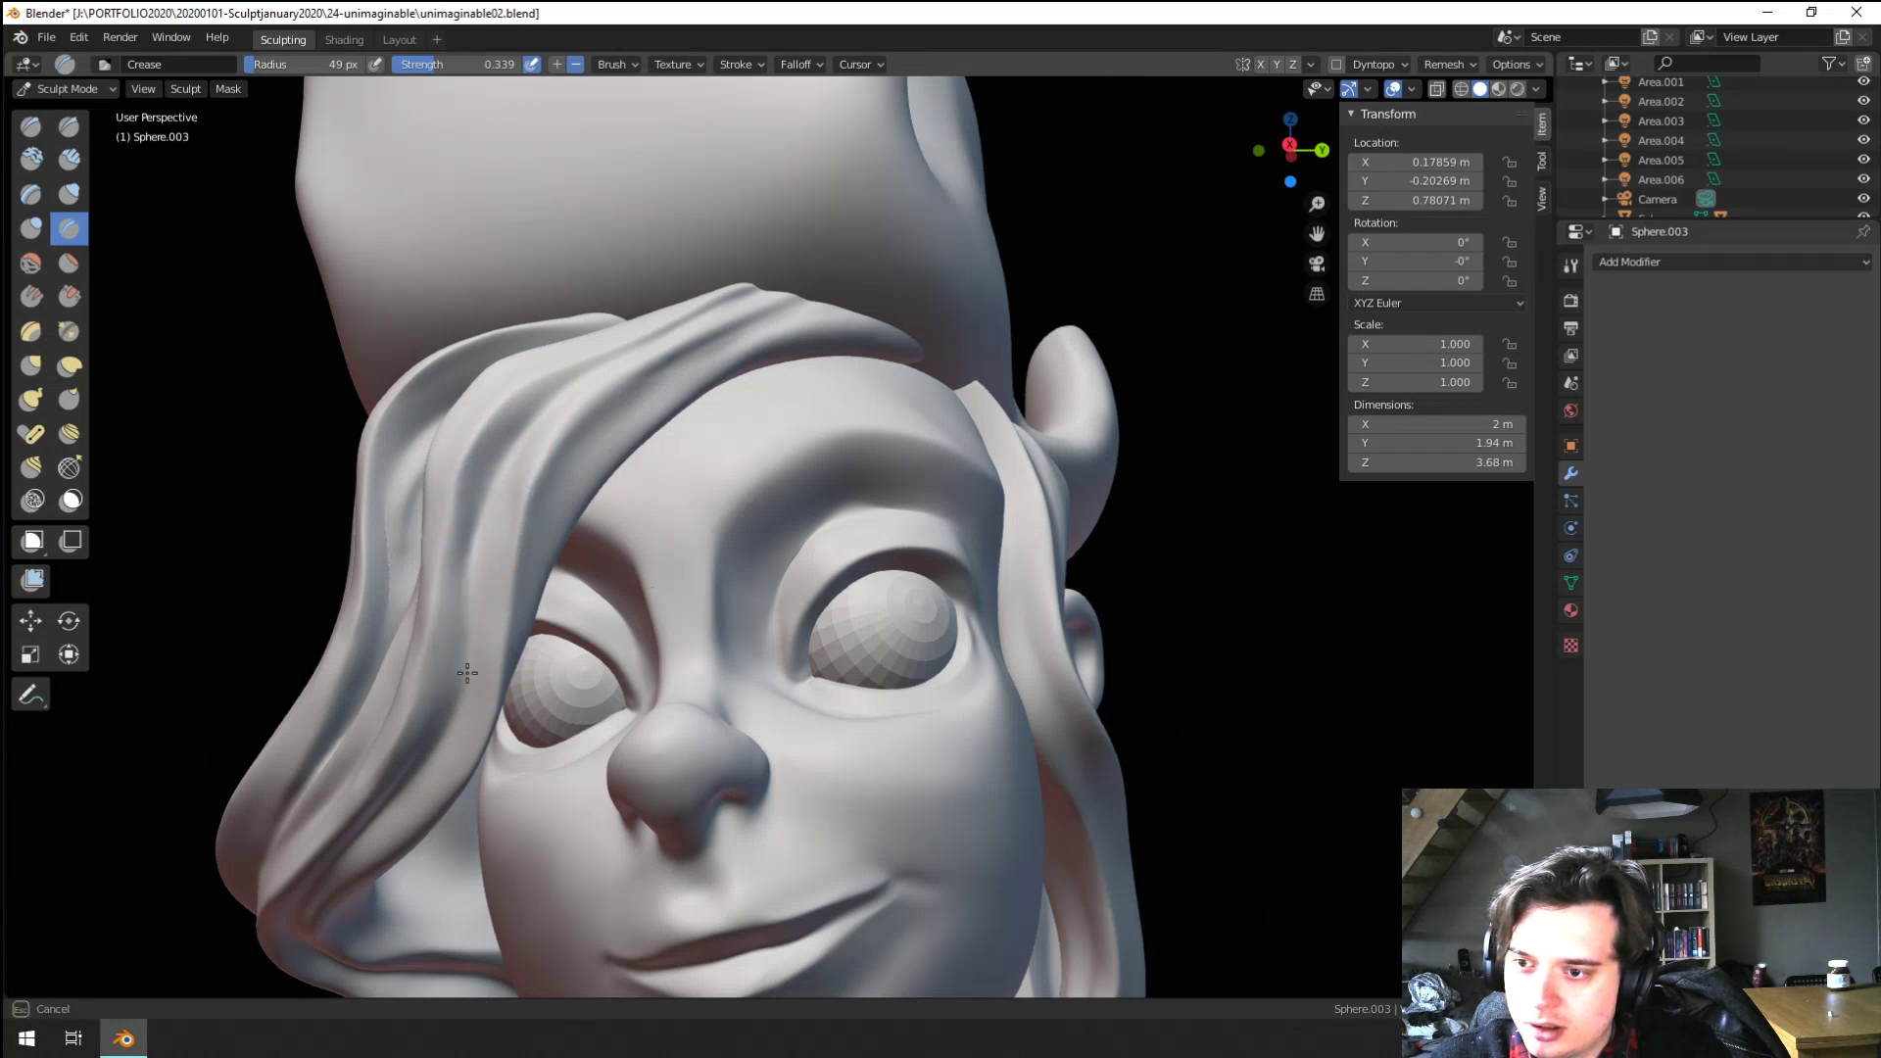
left_click_drag(441, 507, 495, 402)
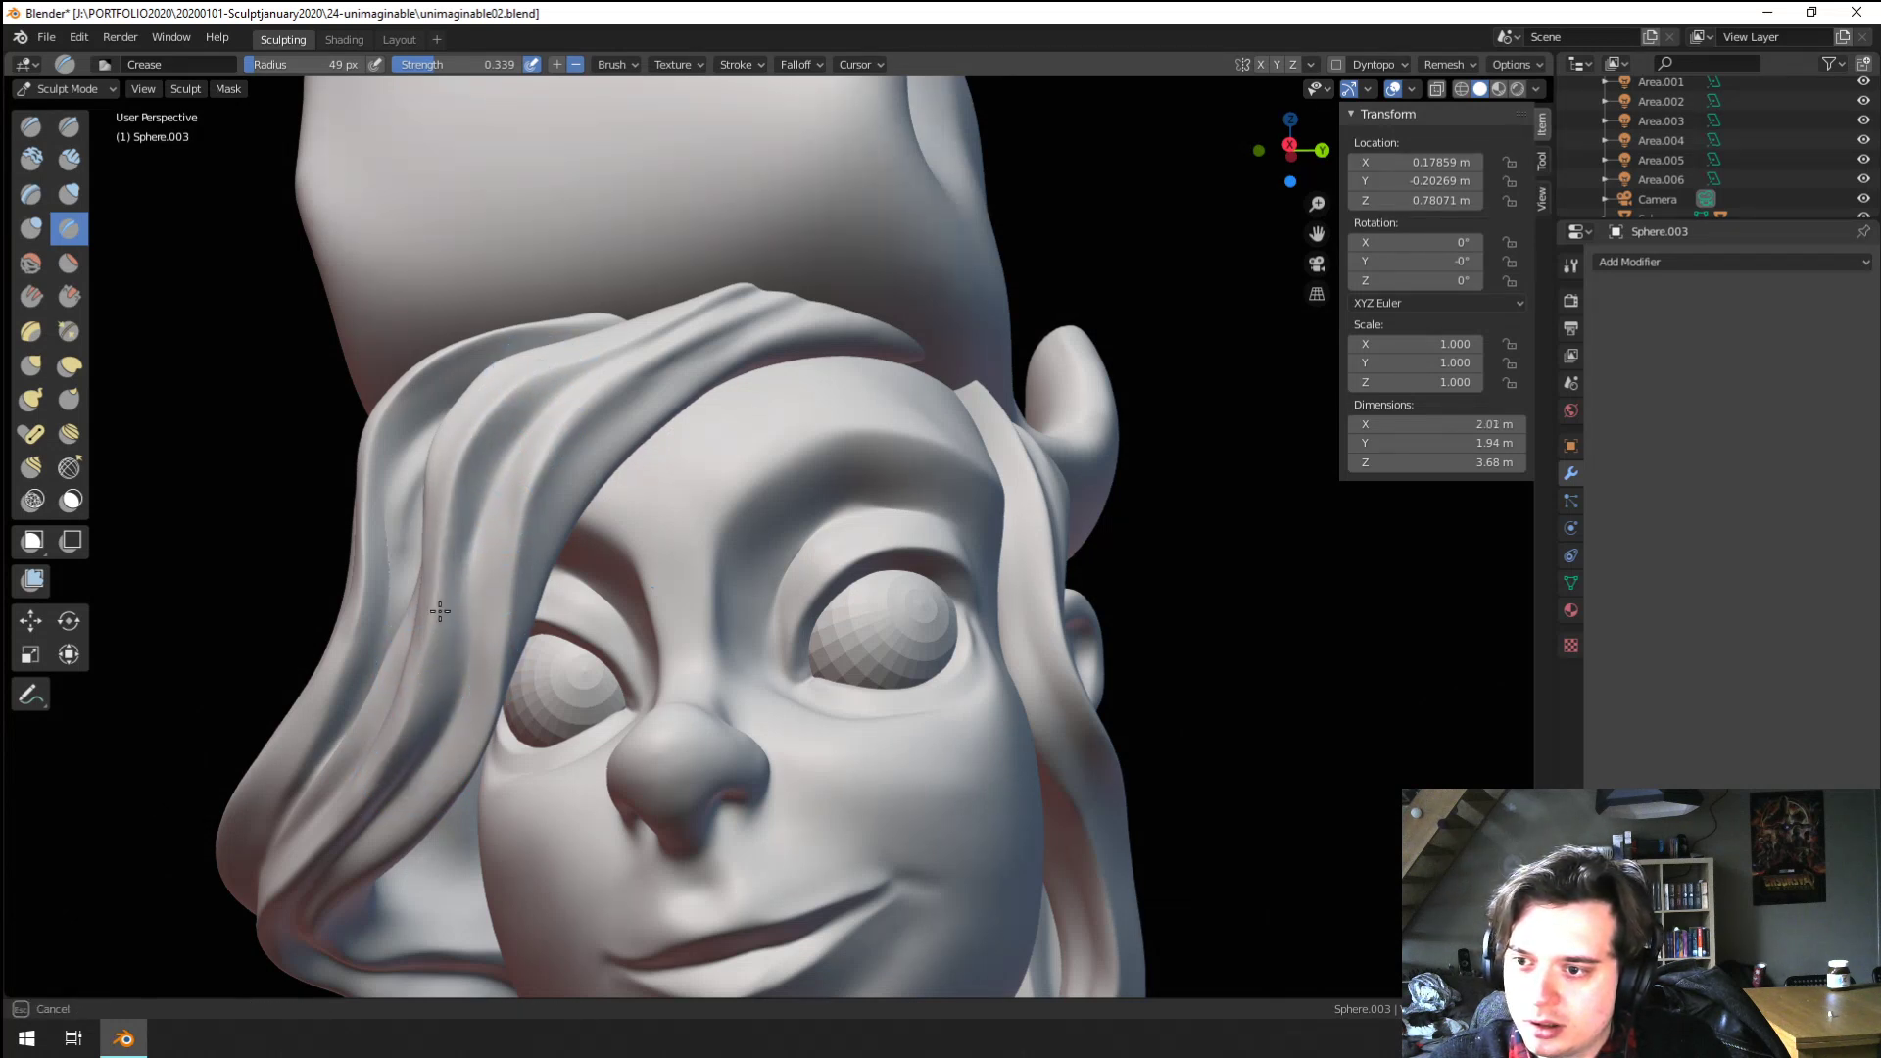
mouse_move(440, 611)
left_mouse_down()
mouse_move(380, 780)
mouse_move(441, 578)
mouse_move(382, 784)
mouse_move(431, 560)
left_mouse_up()
Even out the front lock's strands from the hairline toward the bend with the Flatten/Contrast brush at 93 px and 36 px
mouse_move(453, 578)
middle_mouse_down()
mouse_move(392, 597)
mouse_move(437, 543)
mouse_move(481, 529)
mouse_move(461, 514)
middle_mouse_up()
scroll(378, 602, "down", 2)
scroll(371, 600, "up", 2)
scroll(437, 544, "up", 2)
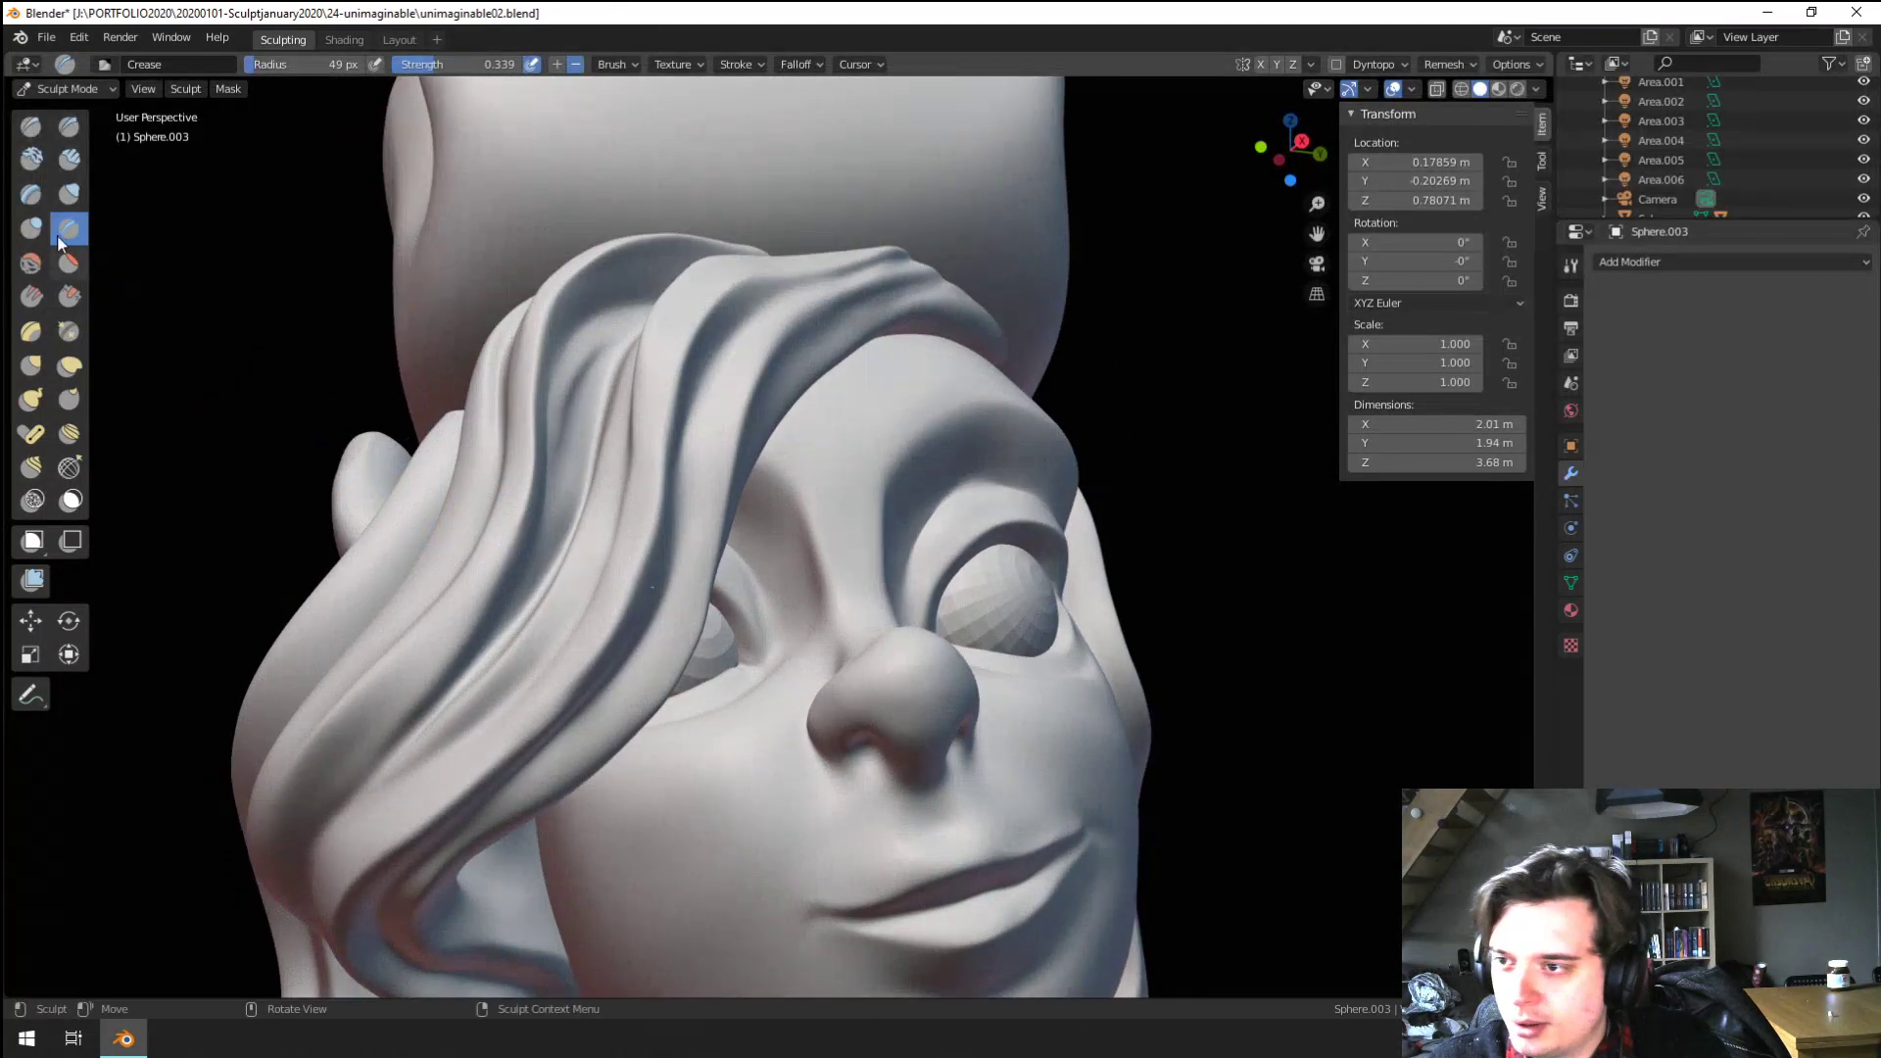
left_click(69, 262)
key("f")
left_click(649, 553)
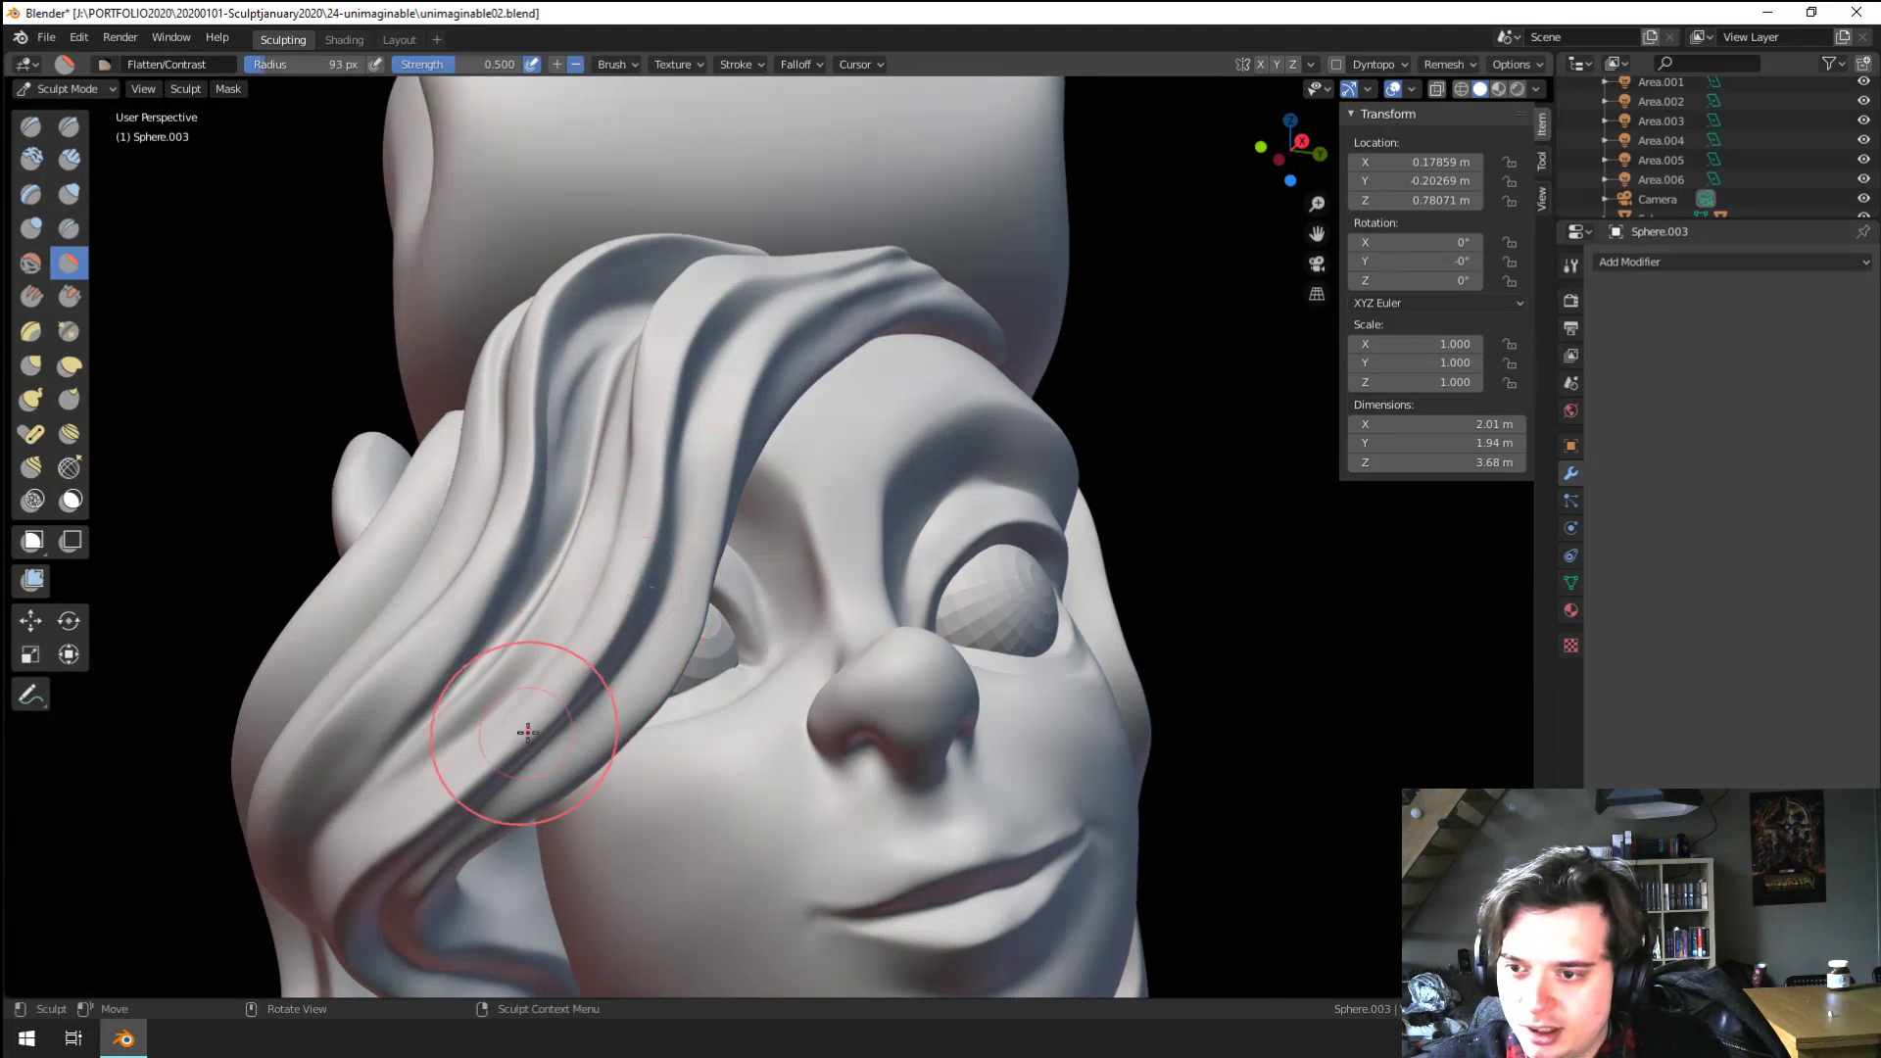
mouse_move(525, 731)
left_mouse_down()
mouse_move(617, 584)
mouse_move(672, 327)
left_mouse_up()
middle_click_drag(661, 407, 639, 454)
mouse_move(638, 453)
left_mouse_down()
mouse_move(601, 558)
mouse_move(585, 521)
left_mouse_up()
middle_click_drag(585, 520, 539, 490)
key("f")
left_click(453, 571)
left_click_drag(420, 607, 401, 649)
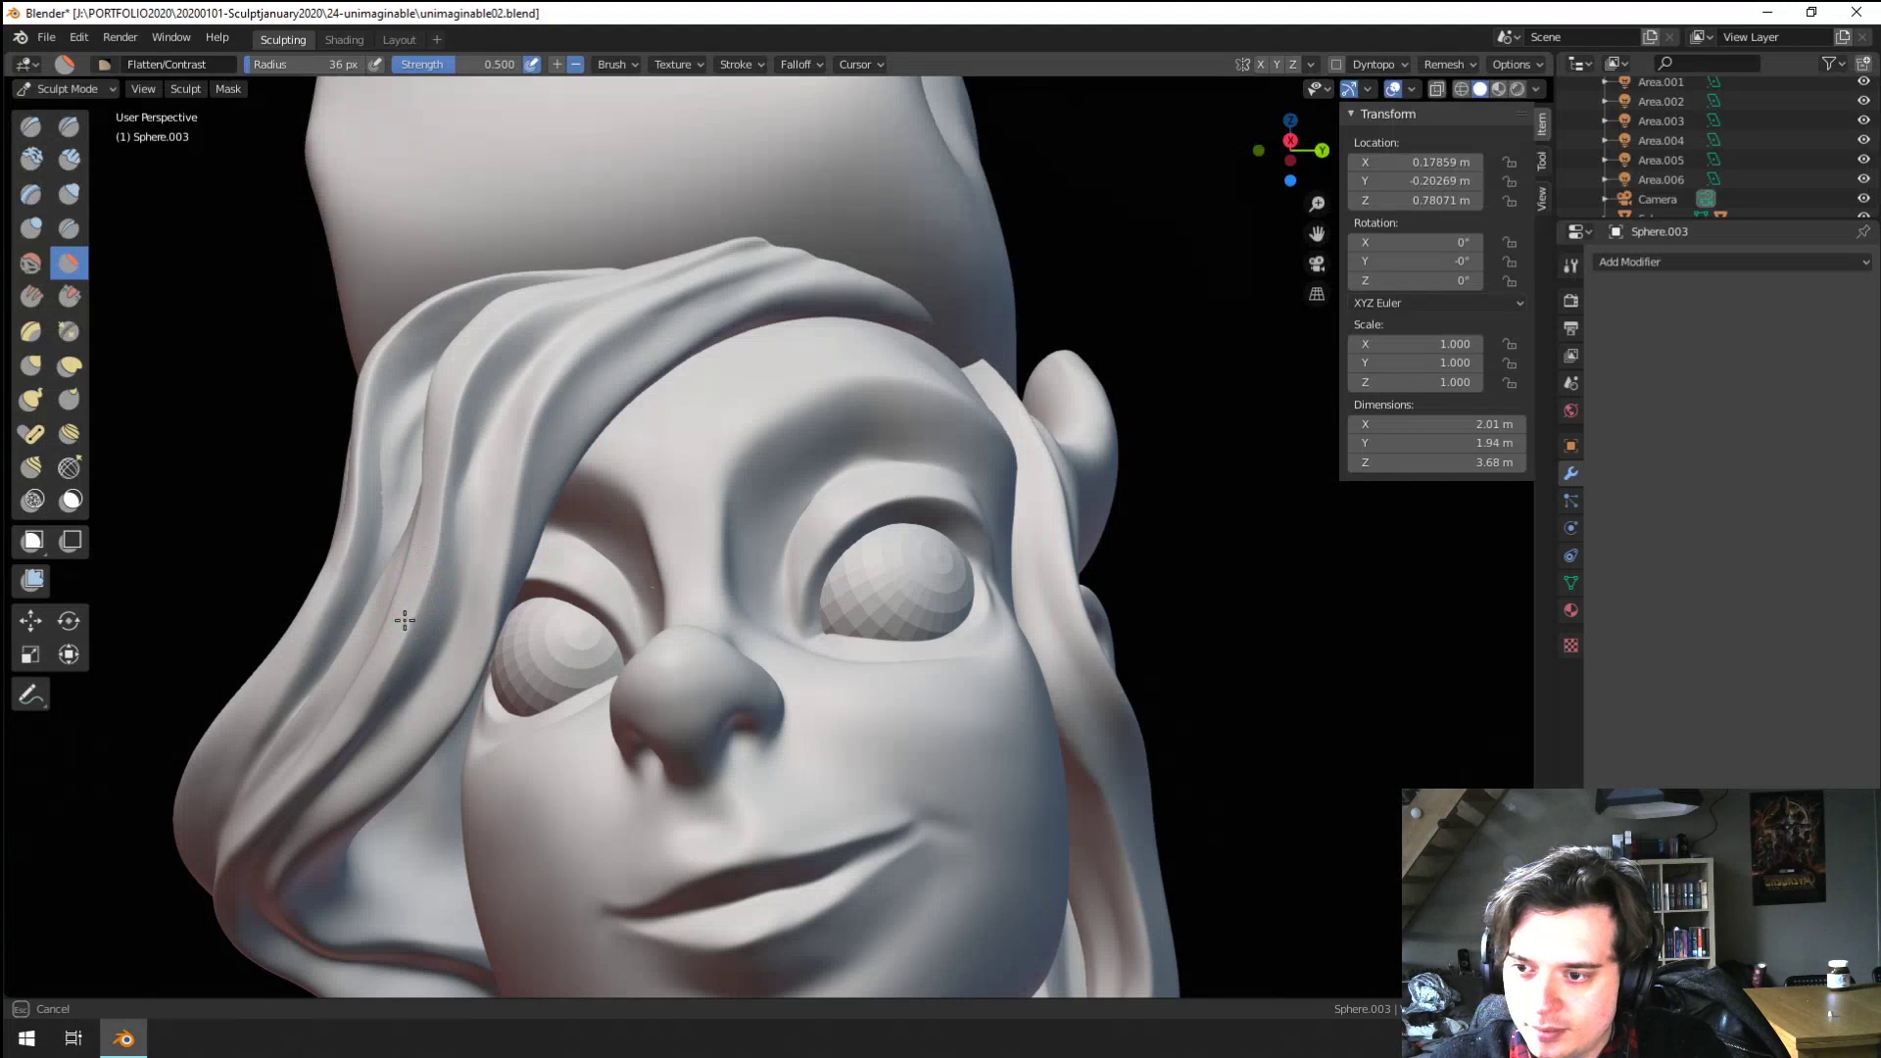
Crease the long strand lines from beside the eye down toward the front lock's bend with the Crease brush at 36 px
mouse_move(404, 620)
middle_mouse_down()
mouse_move(387, 666)
mouse_move(279, 604)
middle_mouse_up()
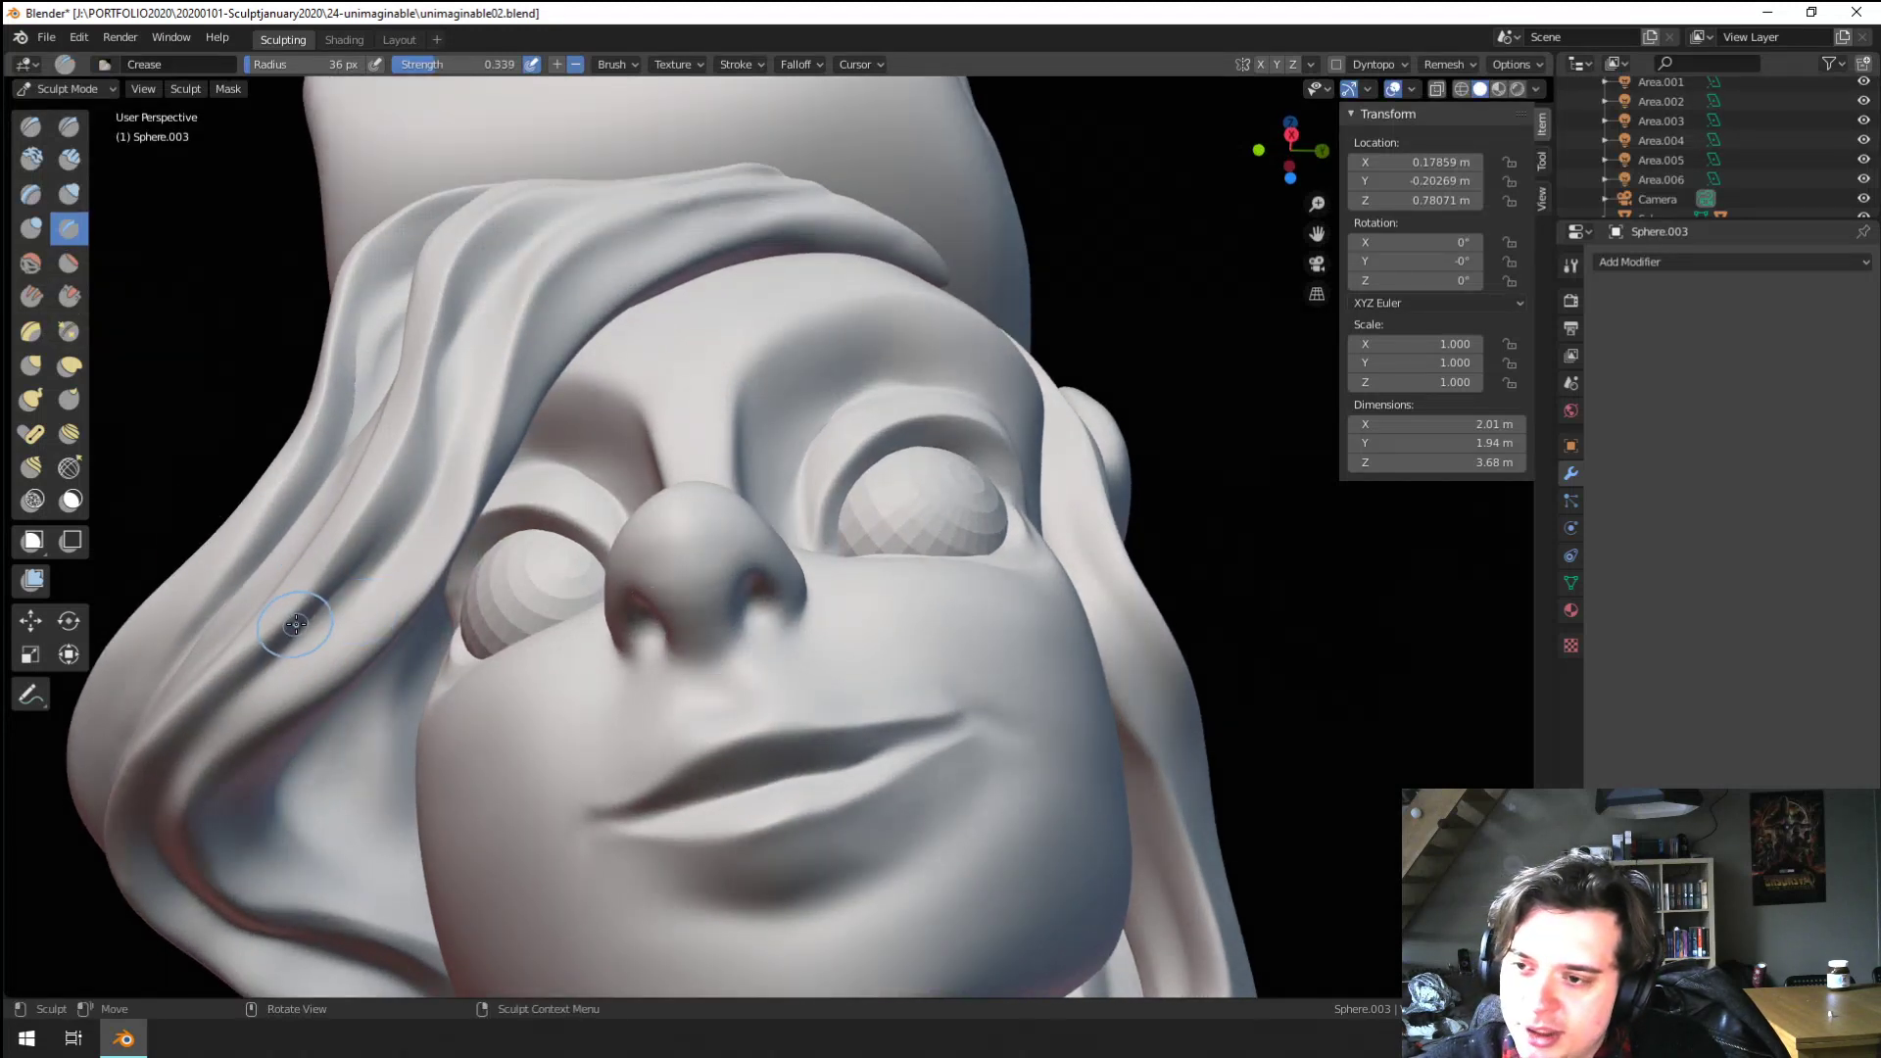
mouse_move(348, 537)
left_mouse_down("ctrl")
mouse_move(238, 676)
mouse_move(380, 495)
left_mouse_up("ctrl")
left_click_drag(316, 631, 438, 497)
left_click_drag(429, 520, 188, 735)
left_click_drag(227, 693, 368, 571)
Sharpen the front lock's lower edges and grooves around the bend beside the cheek with the Crease brush at 48 px
middle_click_drag(222, 702, 244, 680)
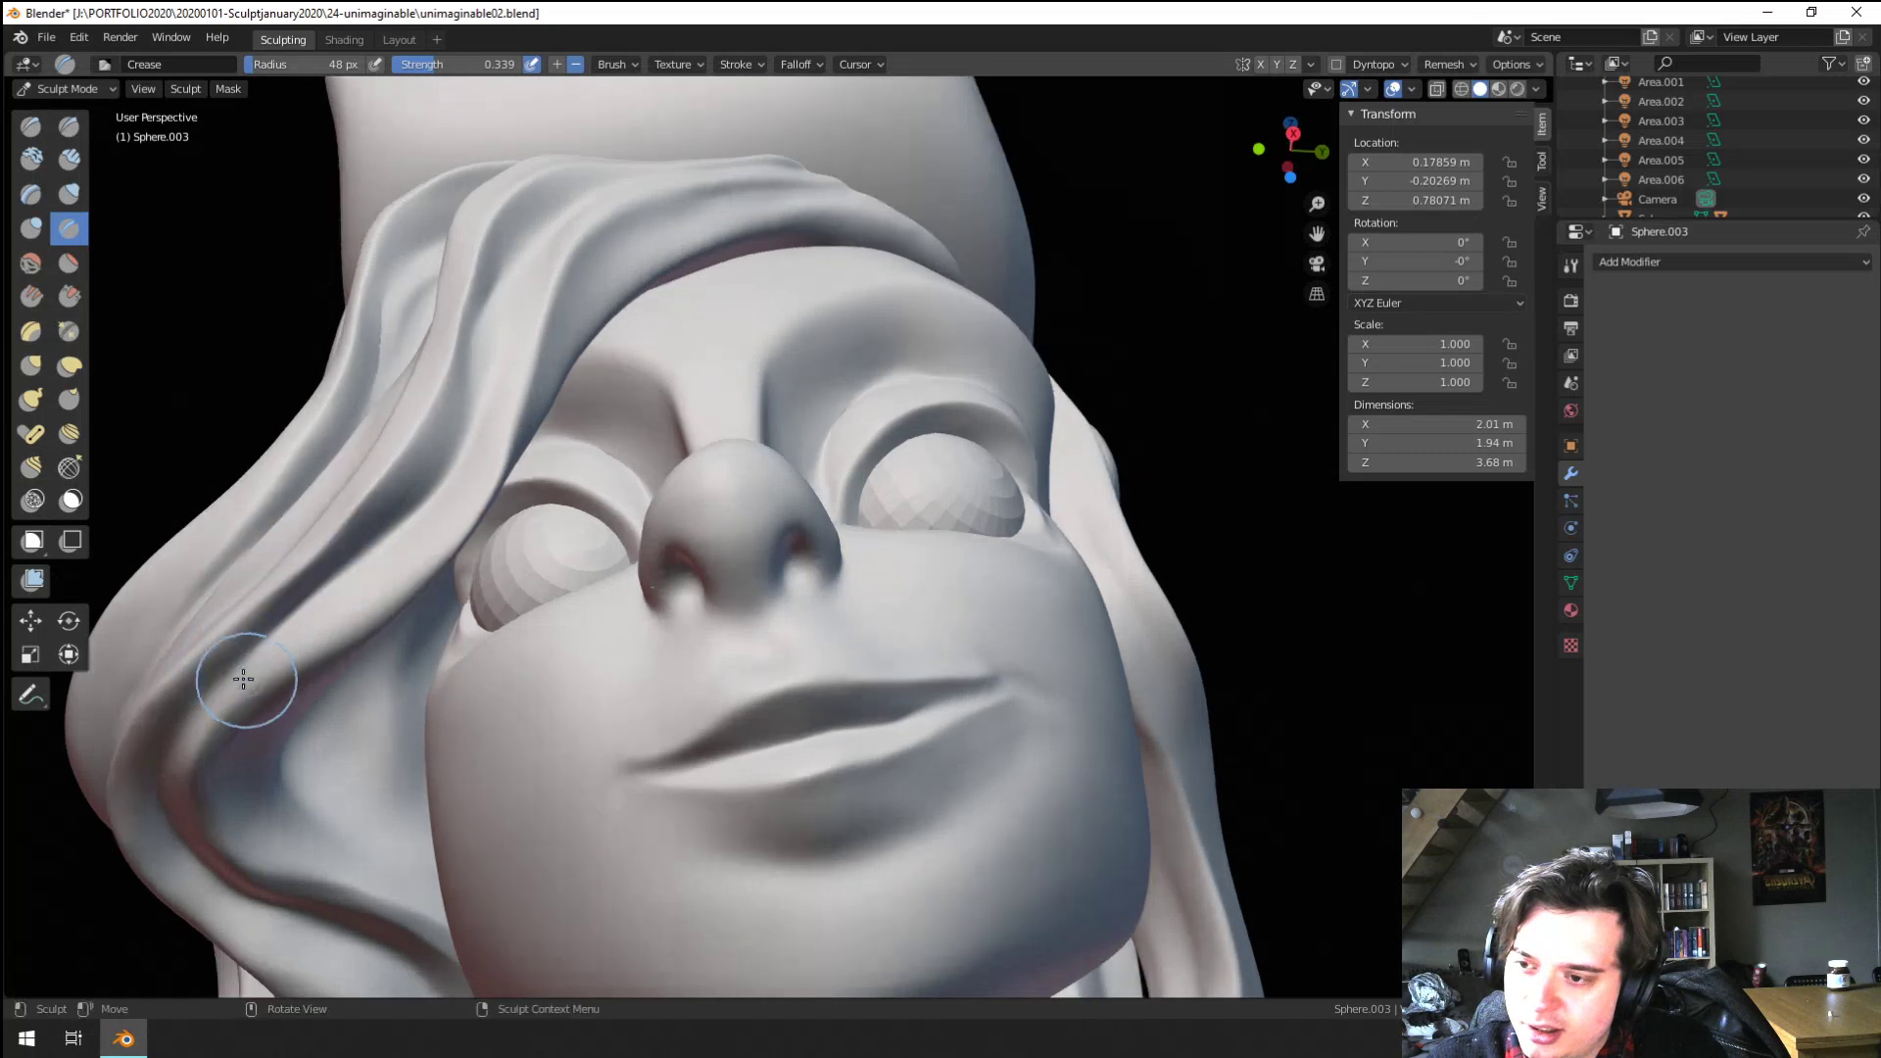
left_click_drag(166, 691, 264, 600)
left_click_drag(343, 541, 366, 519)
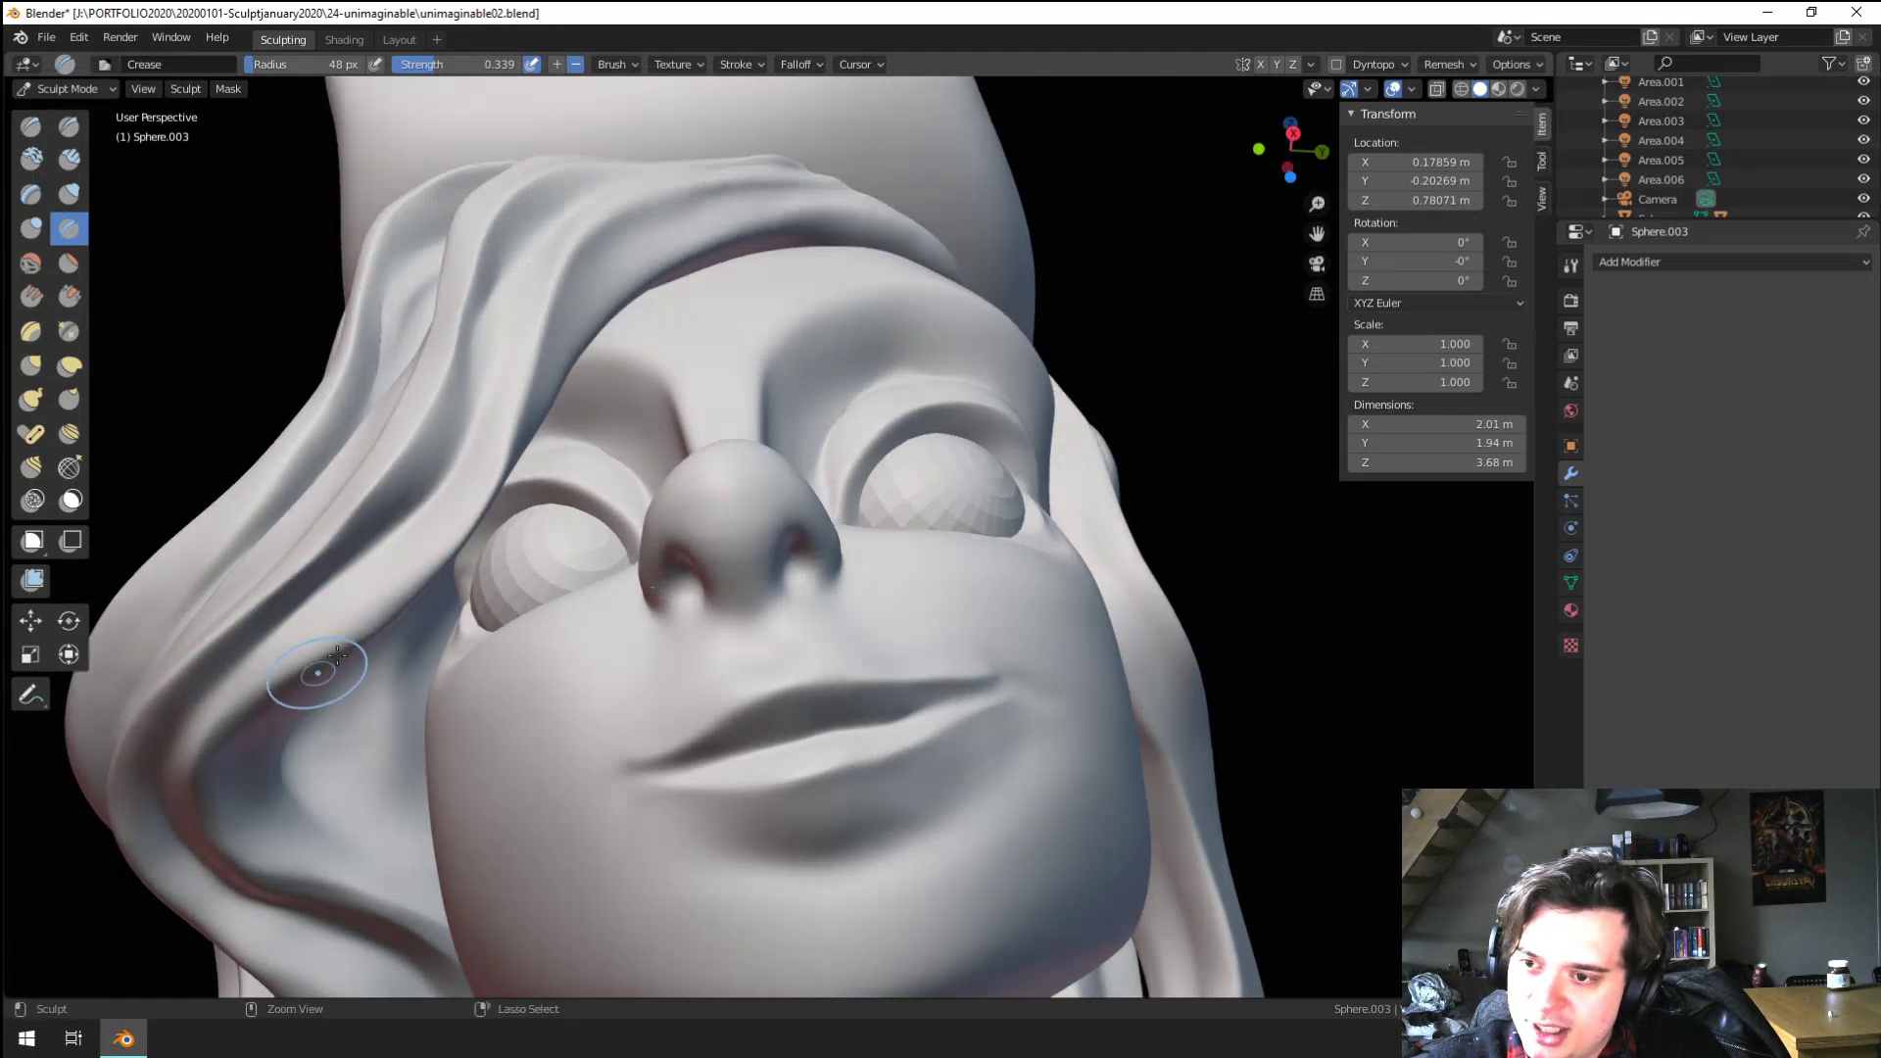
left_click_drag(204, 751, 217, 741)
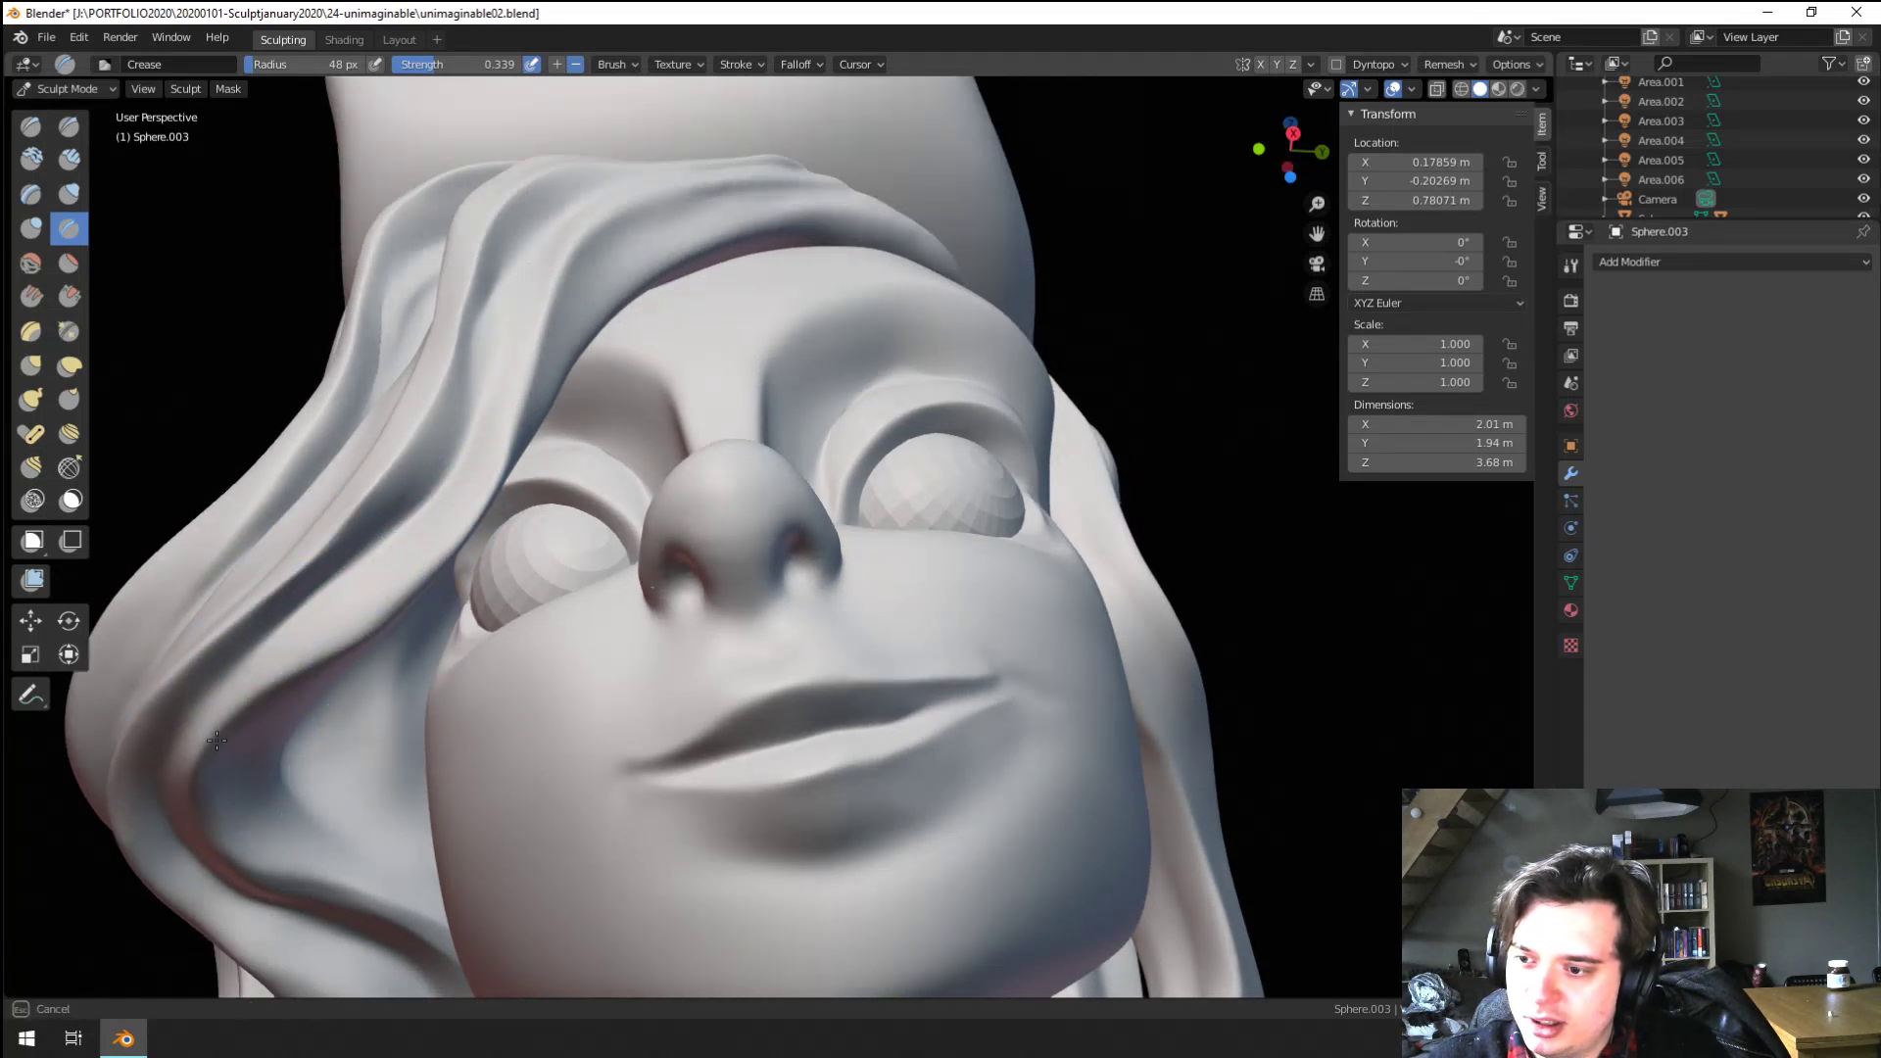
left_click_drag(221, 849, 318, 846)
Crease the hair behind the front lock where it meets the cheek, adjusting the Crease brush radius to 45 px
scroll(245, 750, "down", 5)
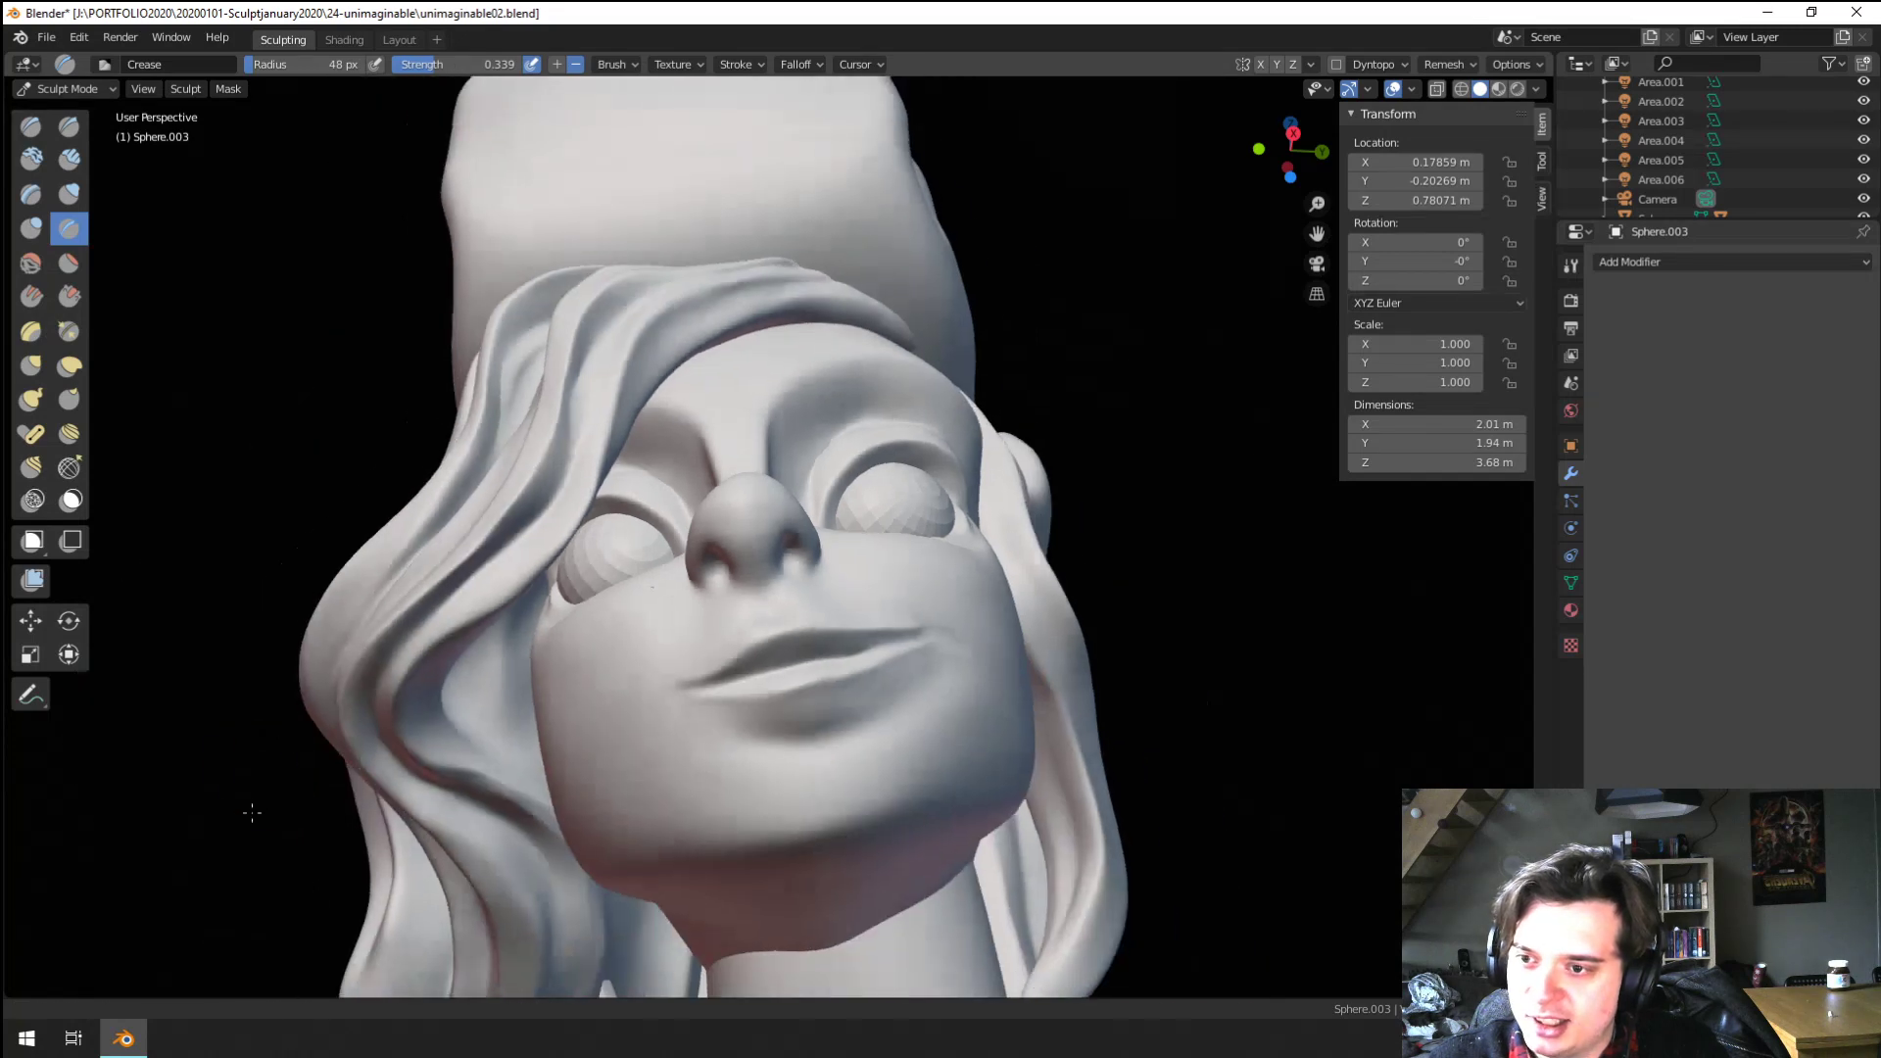
mouse_move(241, 779)
middle_mouse_down()
mouse_move(234, 814)
mouse_move(254, 781)
middle_mouse_up()
scroll(233, 814, "up", 2)
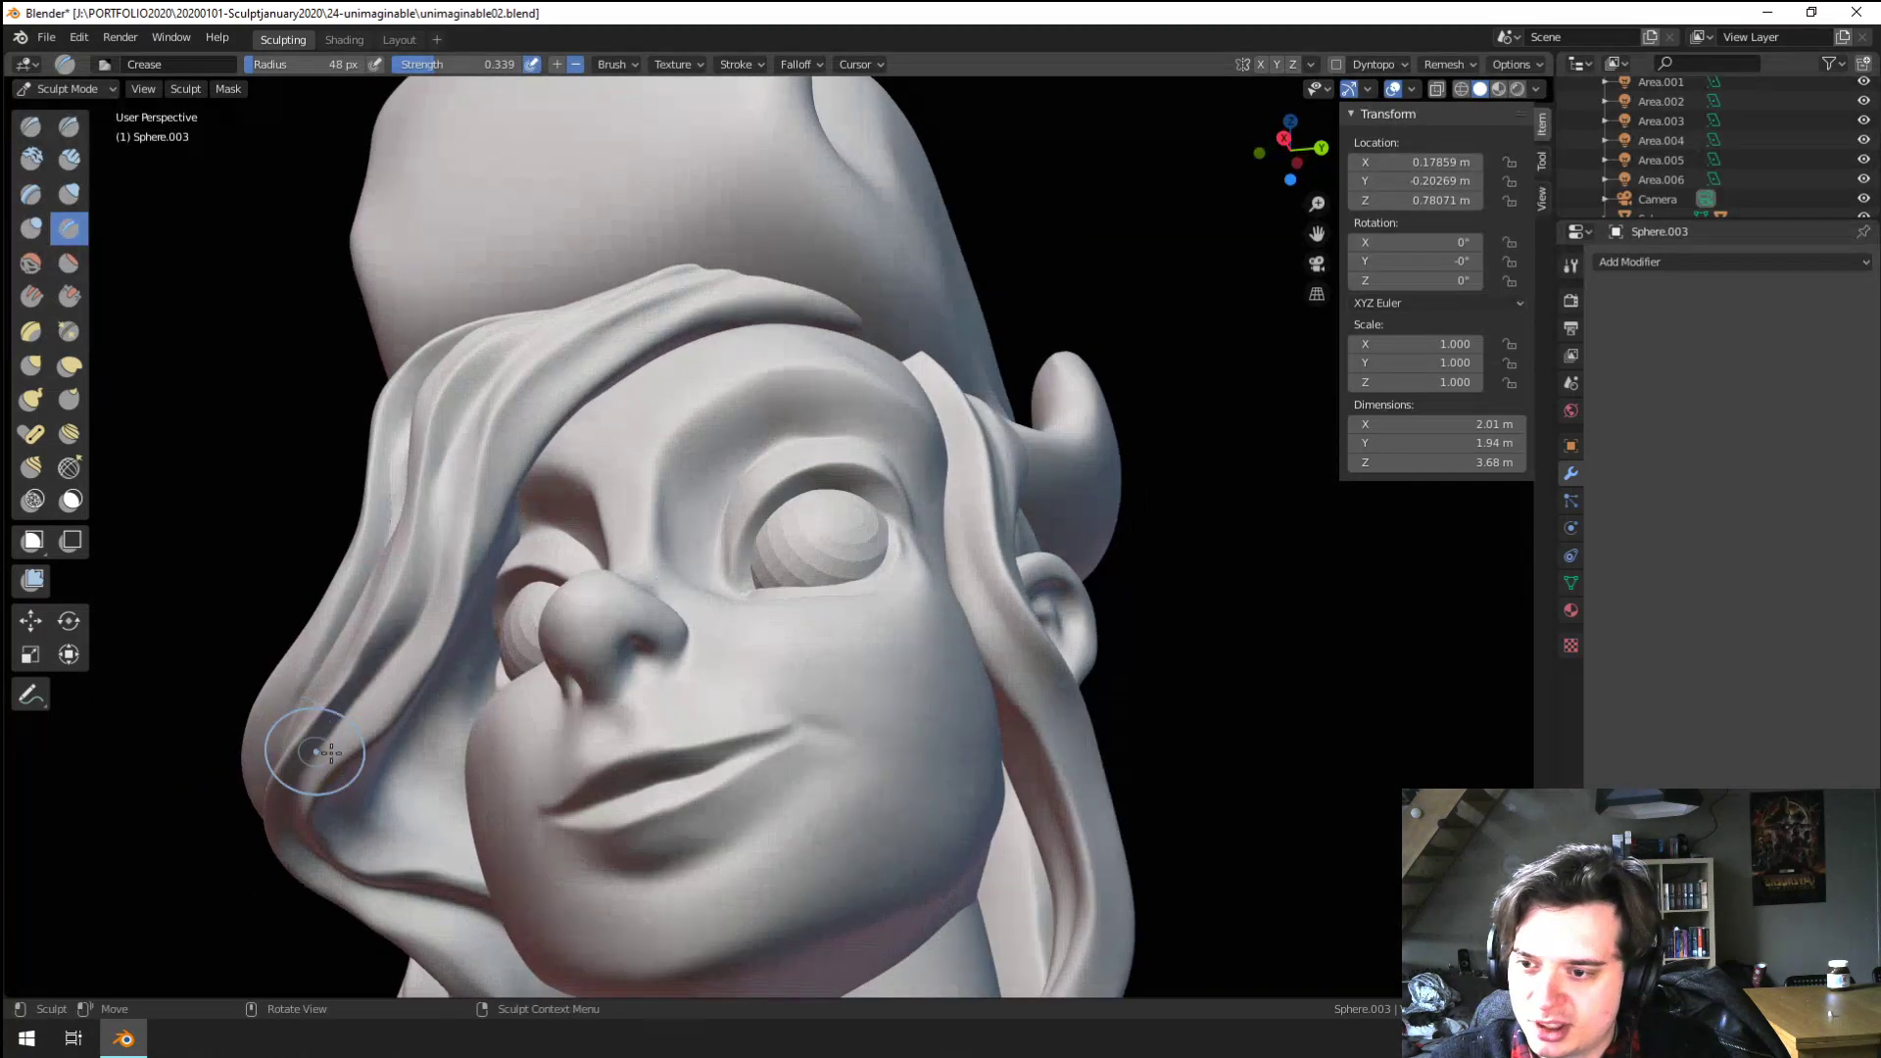
key("f")
left_click(472, 764)
mouse_move(469, 685)
left_mouse_down()
mouse_move(480, 755)
mouse_move(449, 832)
mouse_move(486, 638)
mouse_move(485, 773)
mouse_move(508, 827)
left_mouse_up()
key("f")
left_click(408, 815)
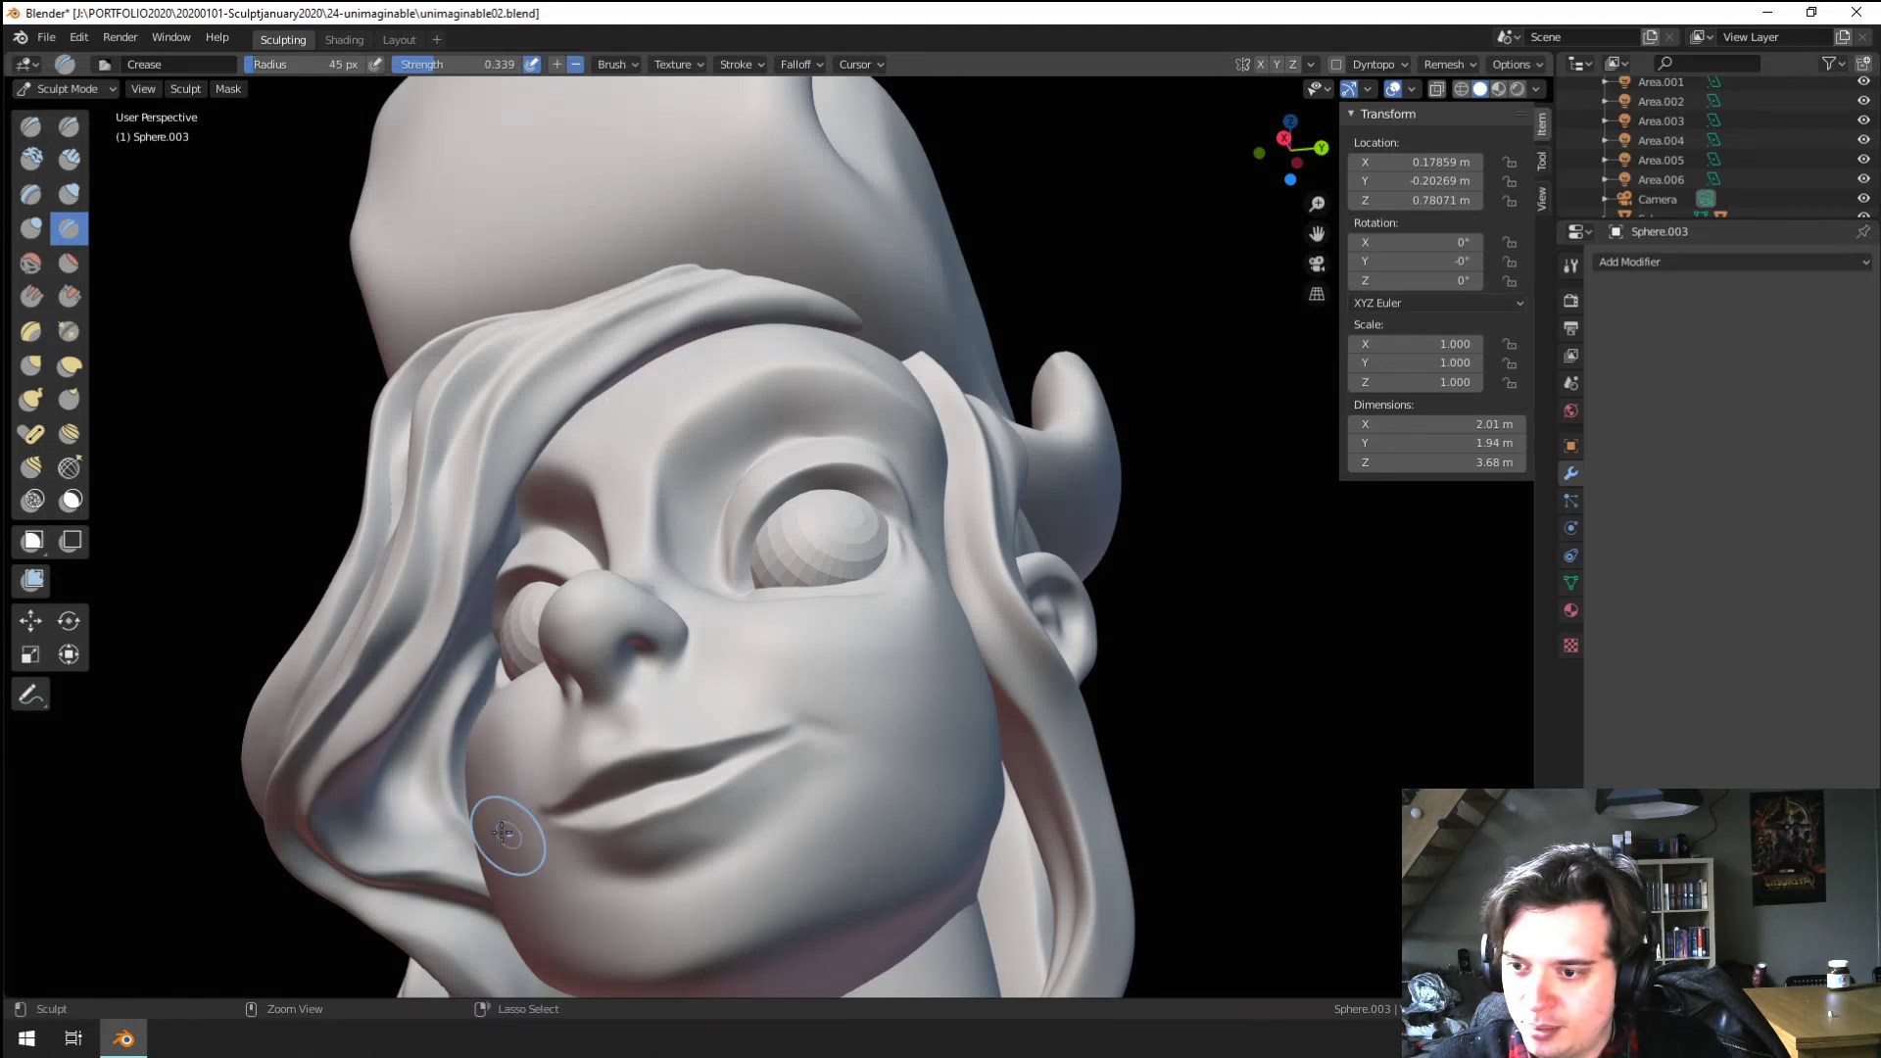
Adjust the overall shape of the hair around the face with the Grab brush enlarged to 240 px
scroll(376, 805, "down", 3)
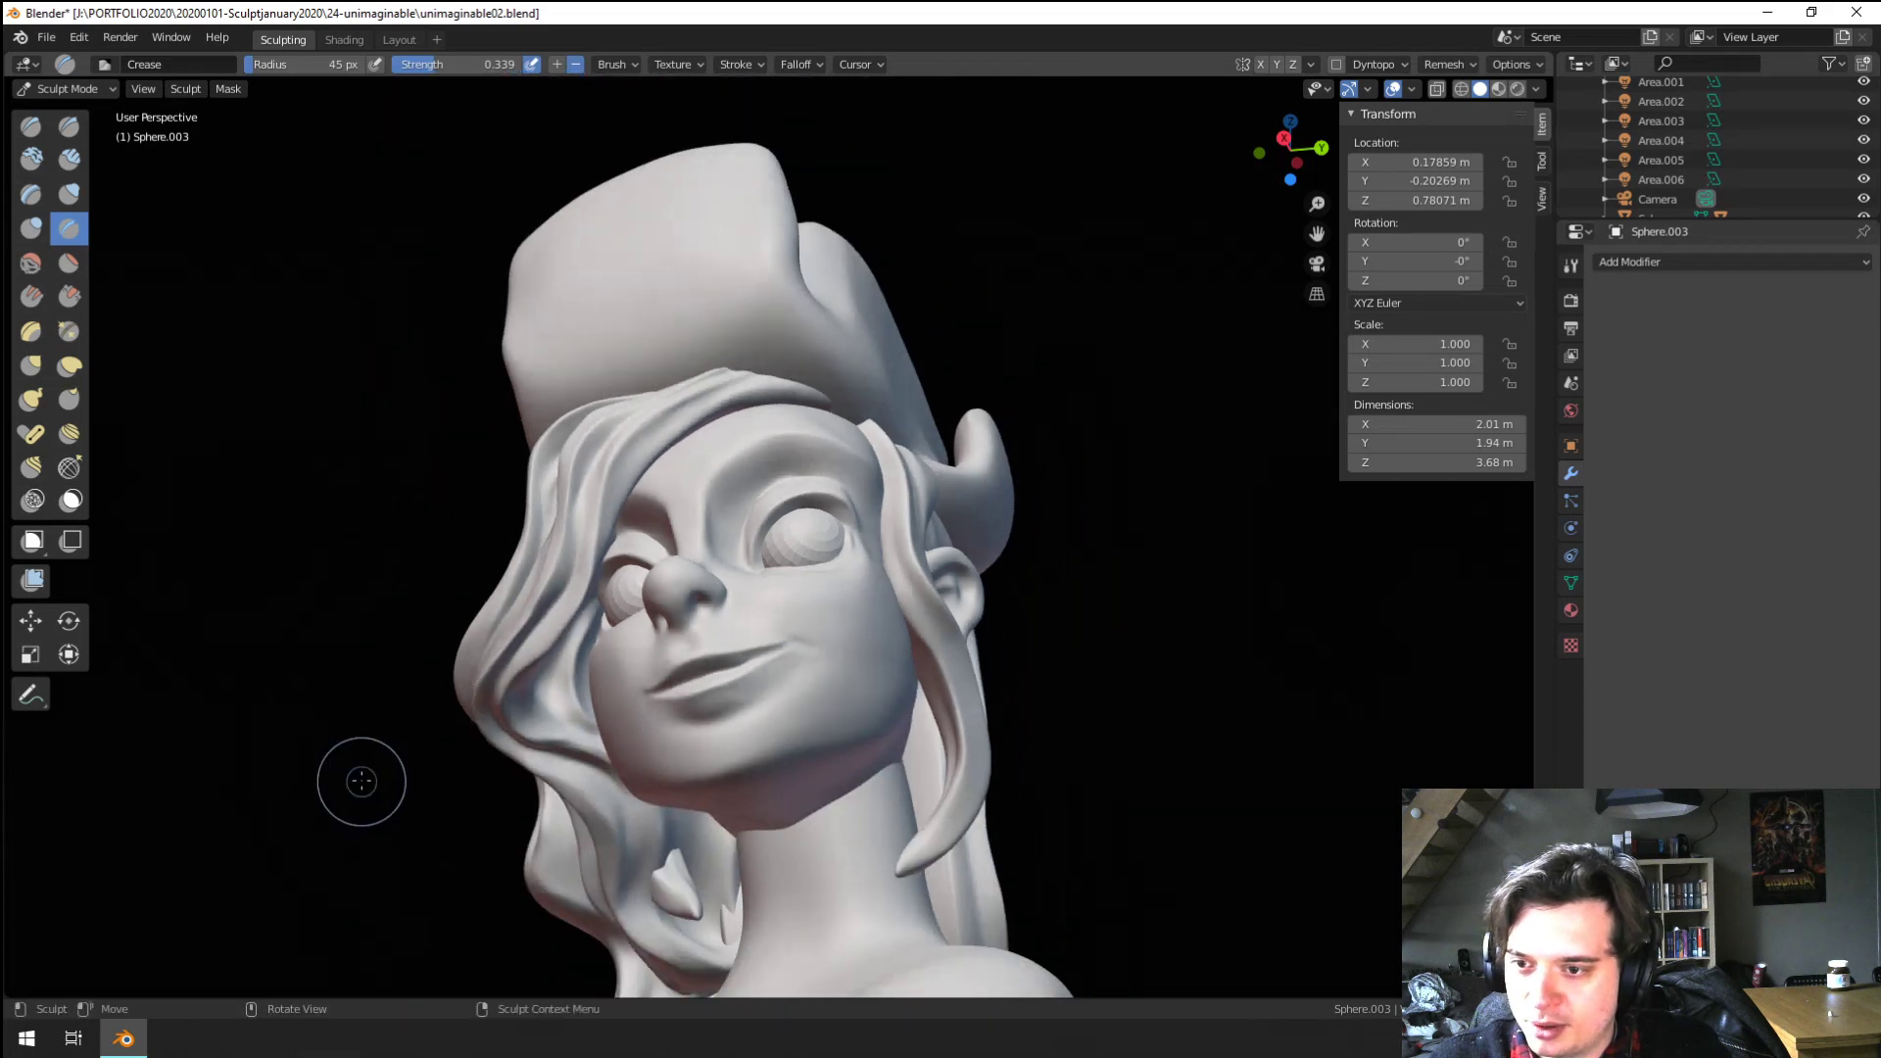
scroll(362, 783, "down", 1)
mouse_move(366, 799)
middle_mouse_down()
mouse_move(353, 811)
mouse_move(416, 707)
mouse_move(370, 821)
middle_mouse_up()
scroll(370, 759, "up", 1)
scroll(400, 751, "down", 4)
scroll(405, 710, "up", 2)
key("g")
key("f")
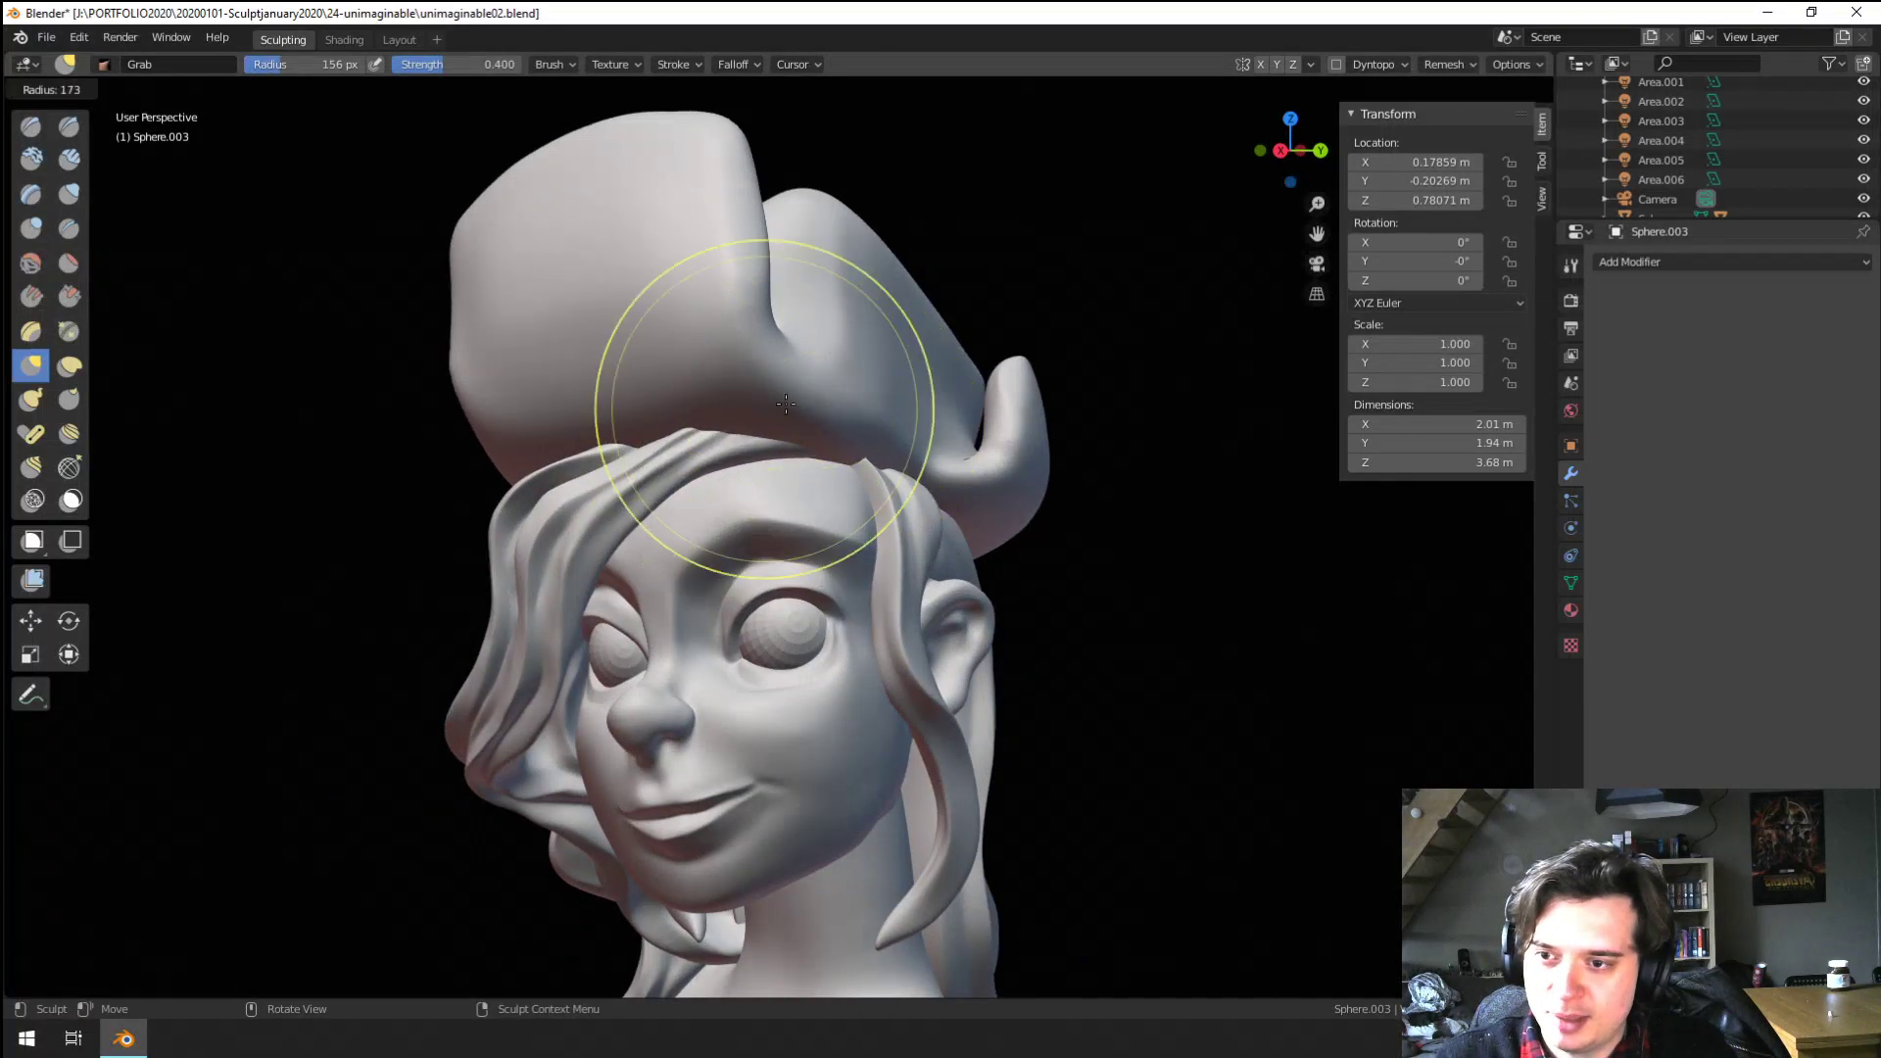
left_click(726, 439)
key("f")
left_click(745, 446)
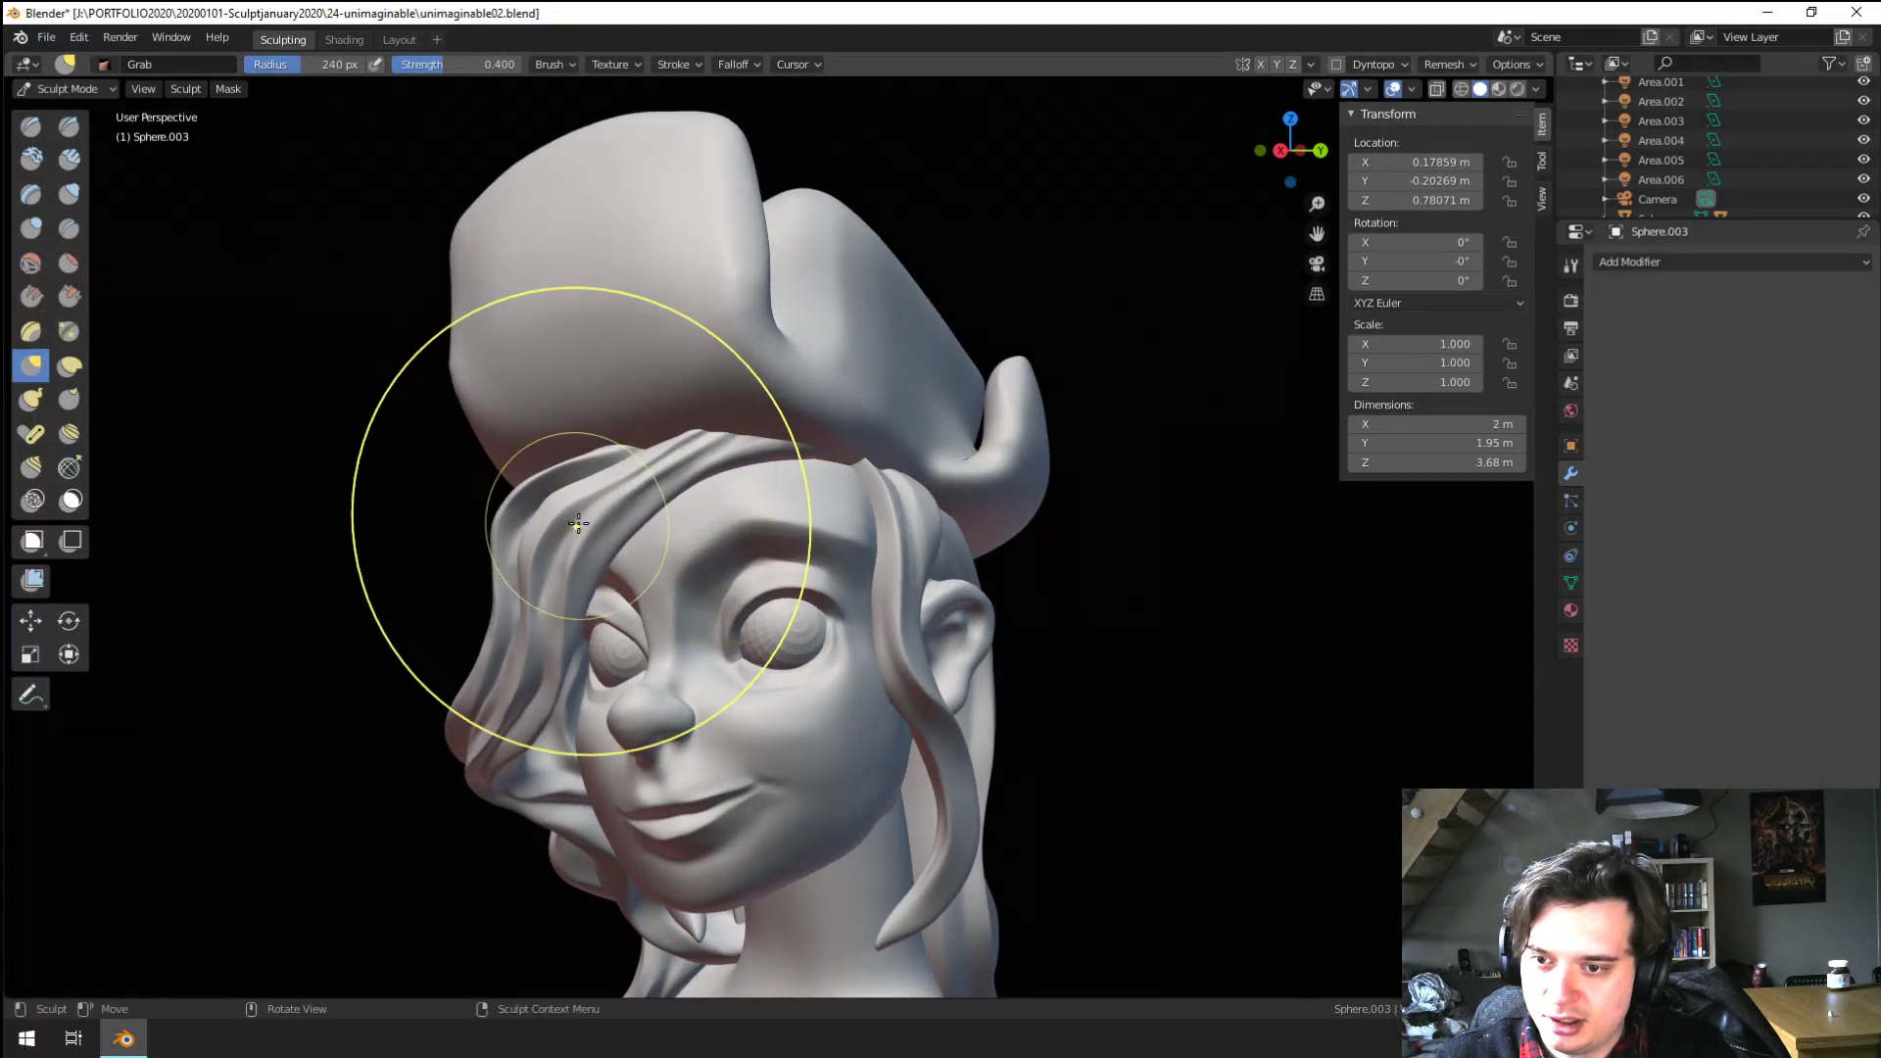
scroll(534, 637, "down", 4)
scroll(534, 647, "up", 2)
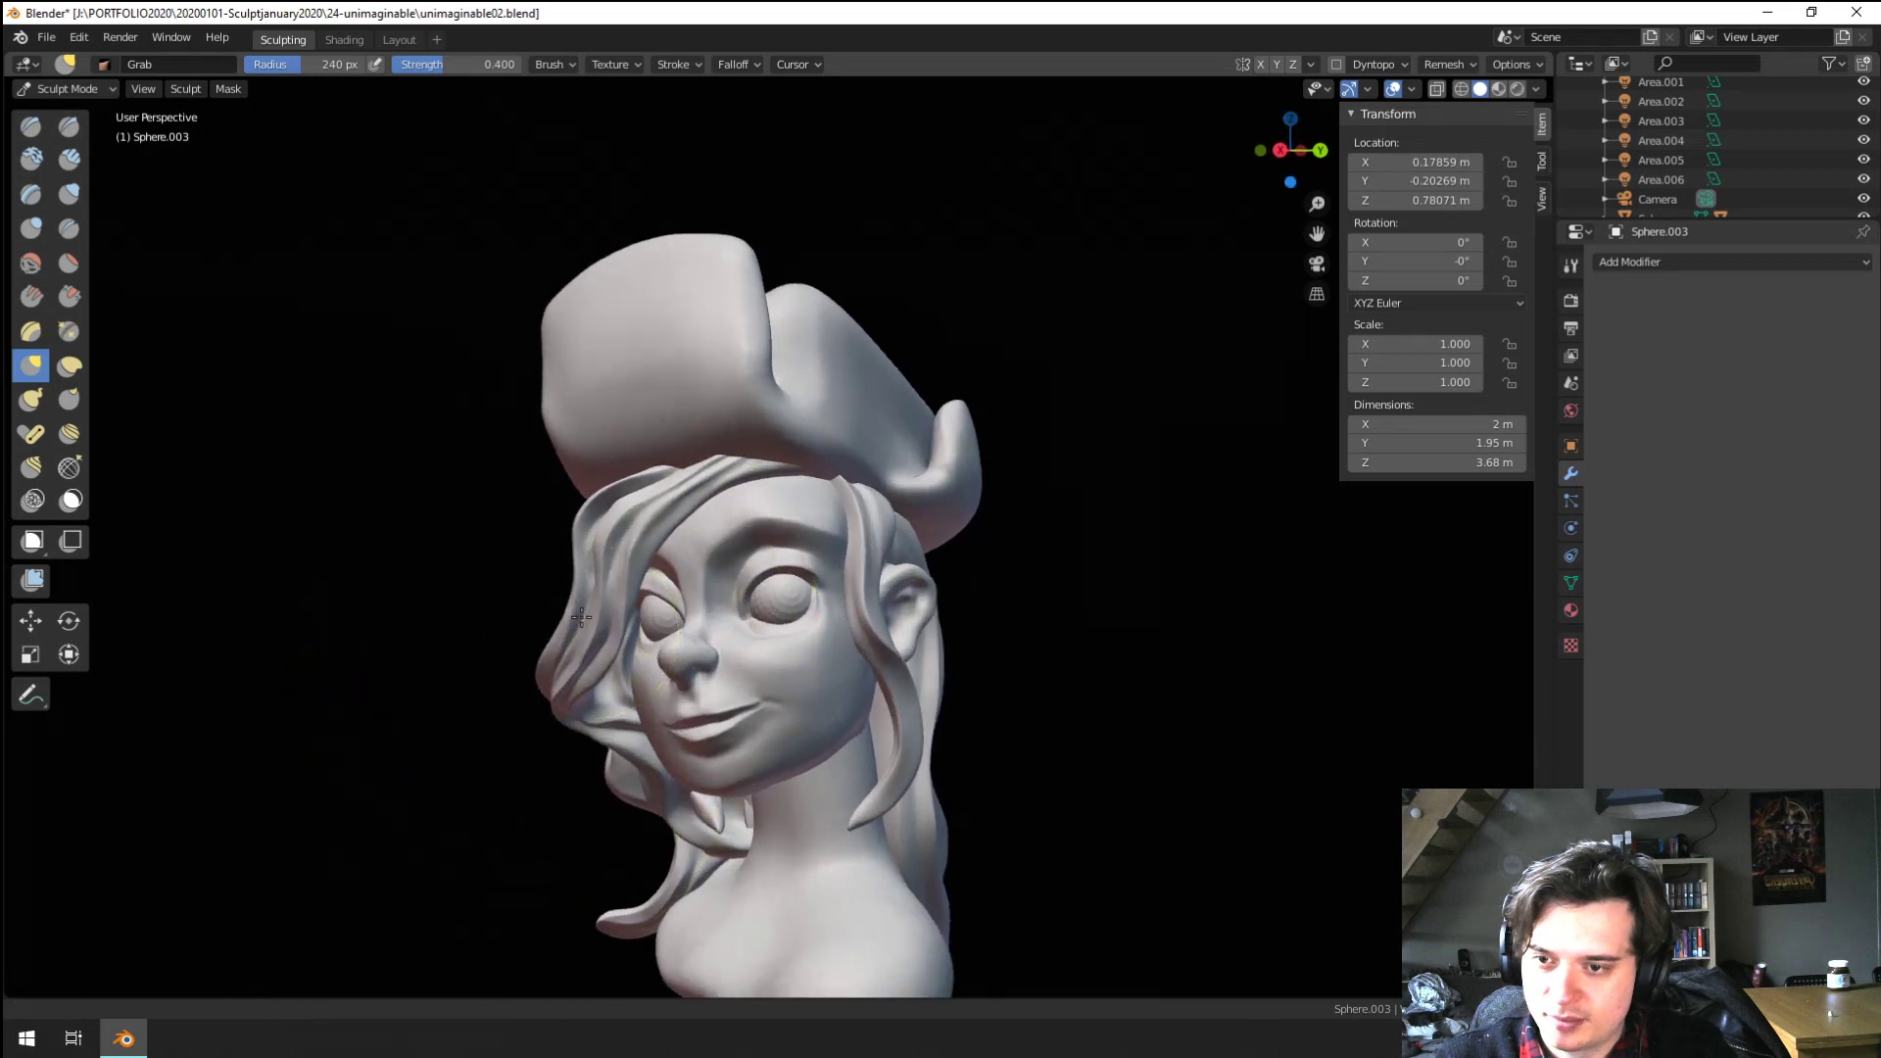
Select the hat in Object Mode and scale it up uniformly by about 1.04
left_click(67, 91)
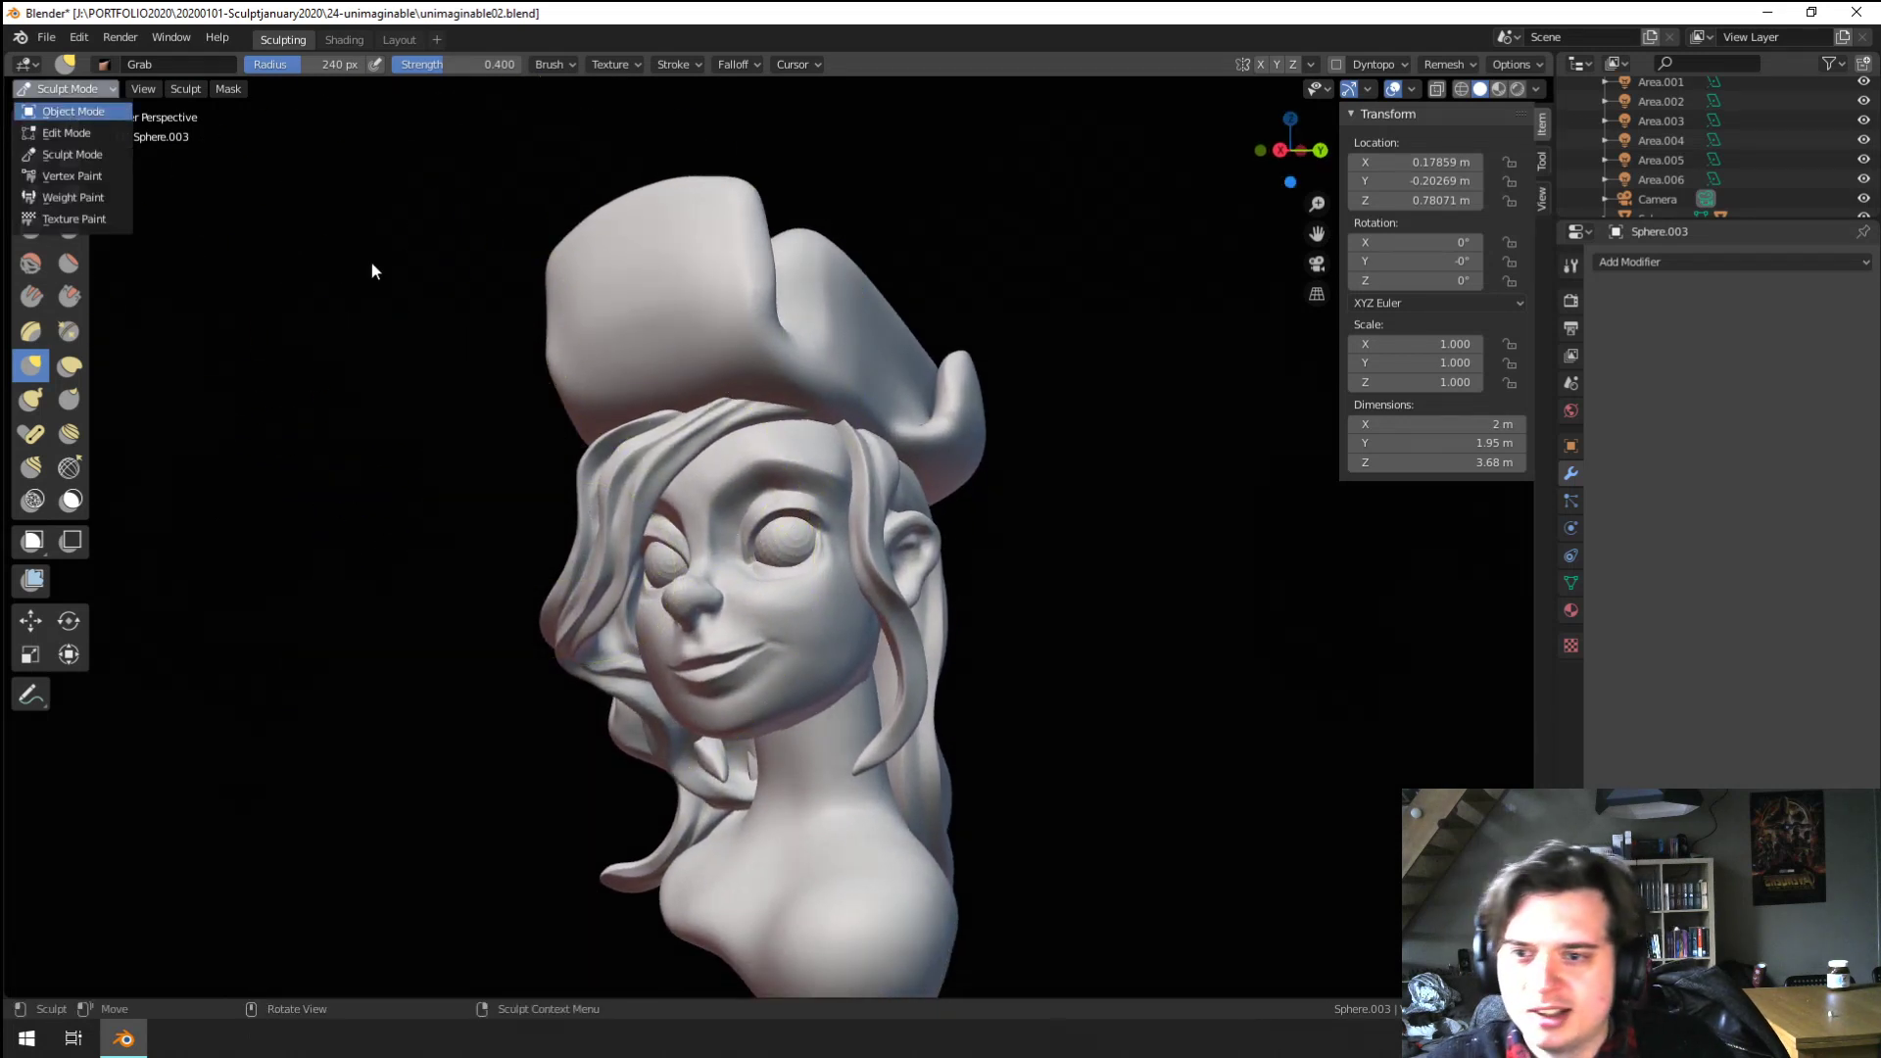
left_click(623, 226)
middle_click_drag(637, 355, 1117, 510)
key("s")
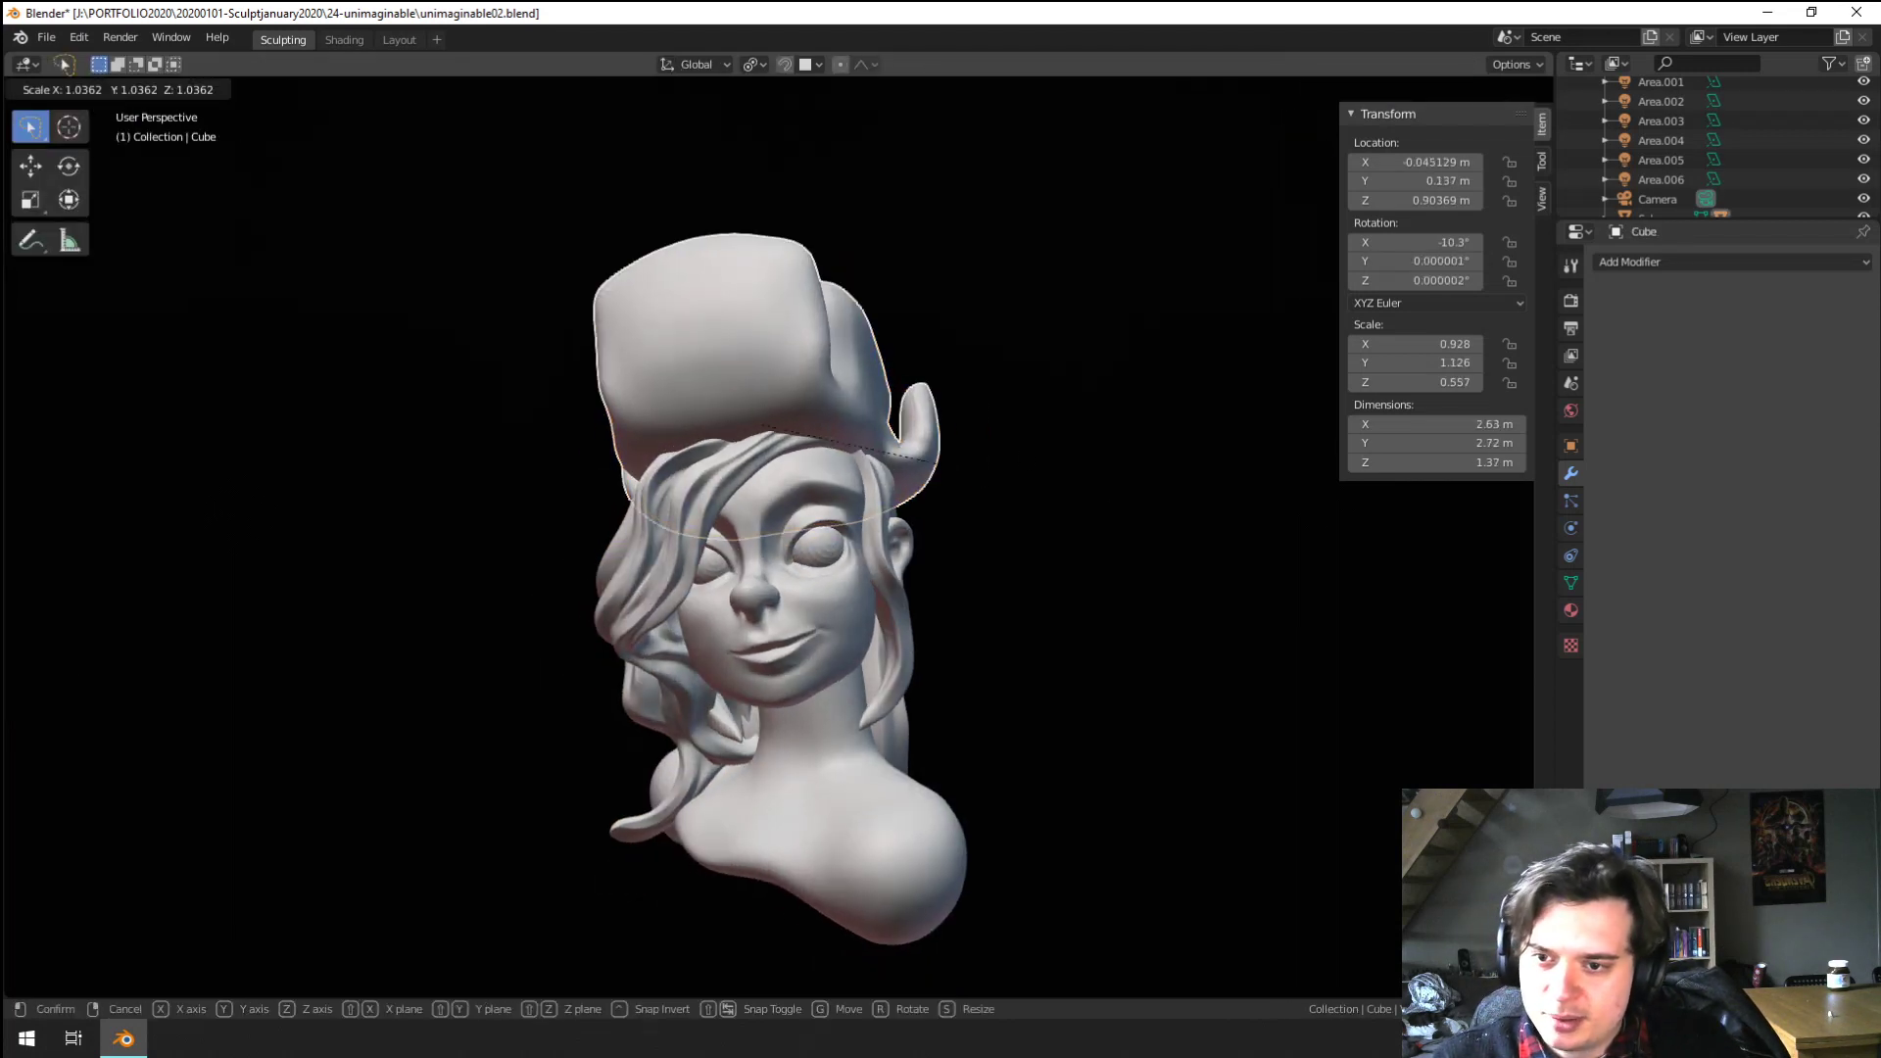
left_click(1125, 503)
Put the hat into Sculpt Mode and enable X-axis symmetry for sculpting
middle_click_drag(1125, 503, 482, 460)
scroll(256, 208, "up", 2)
left_click(84, 89)
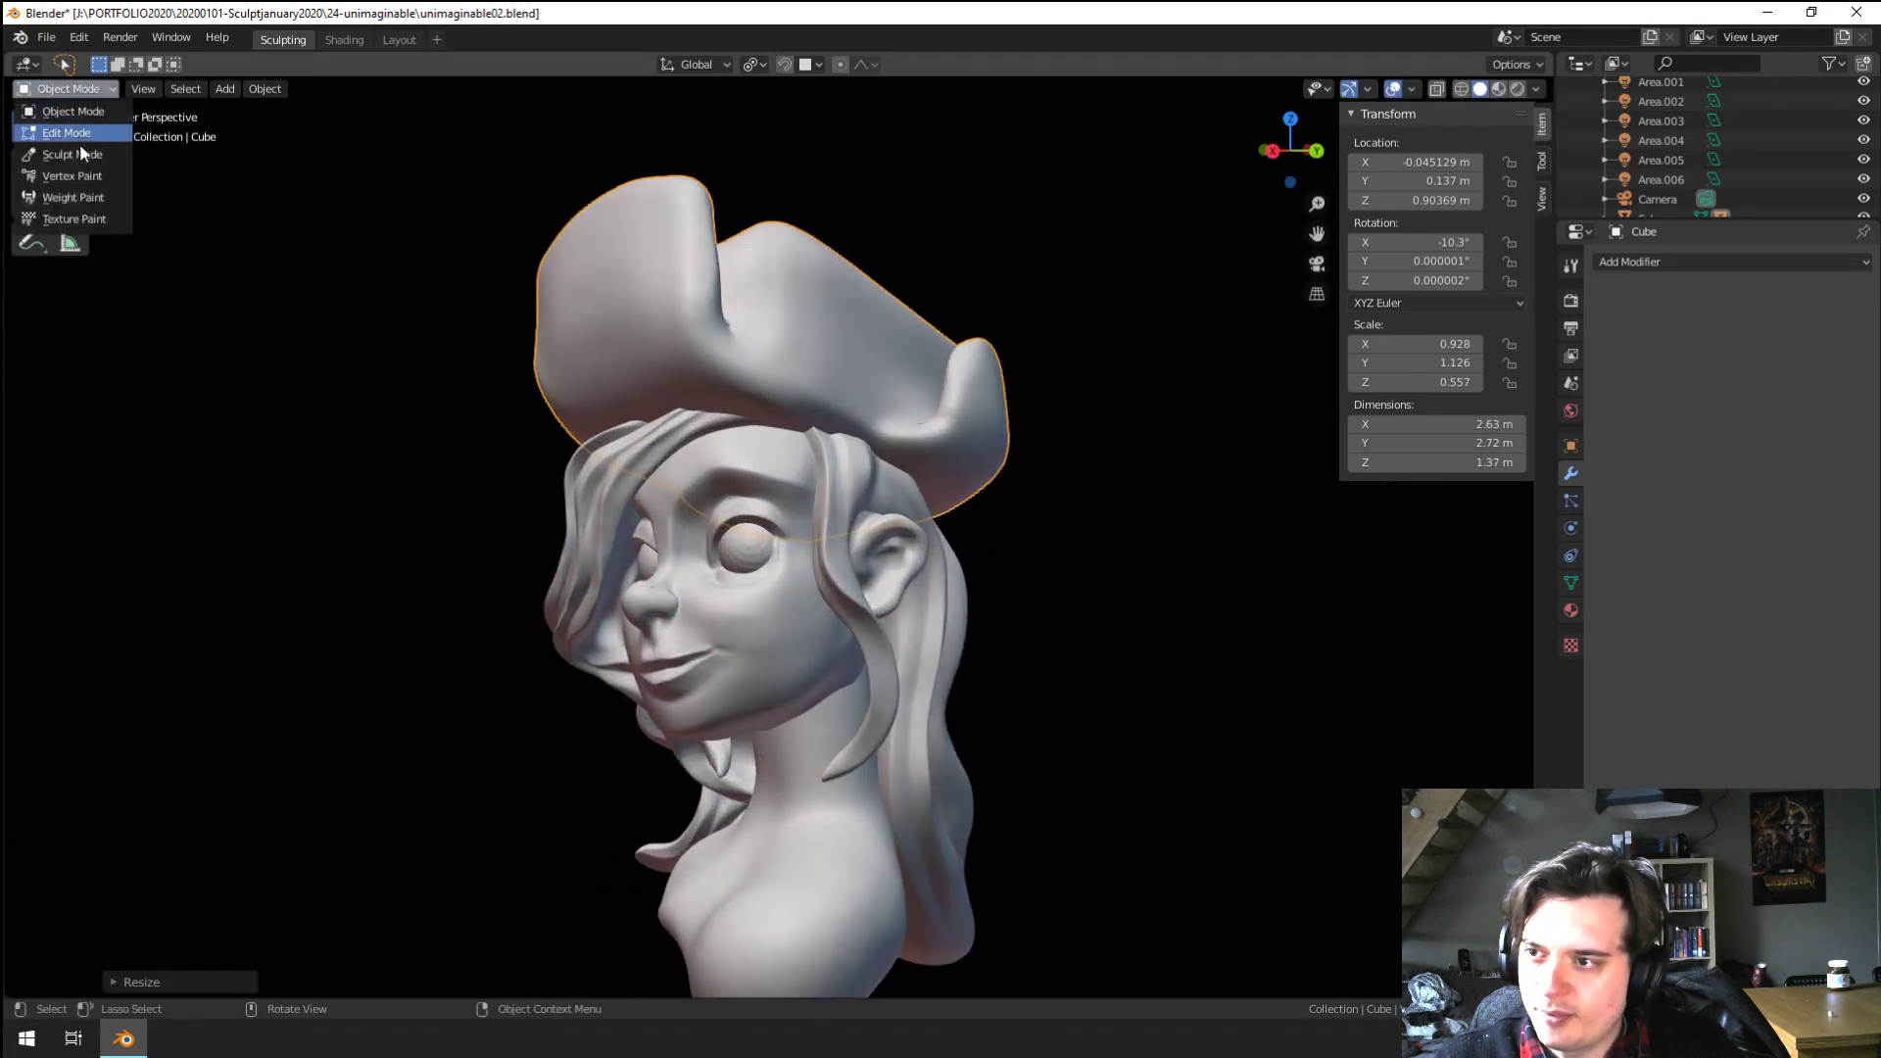
left_click(81, 149)
left_click(1444, 65)
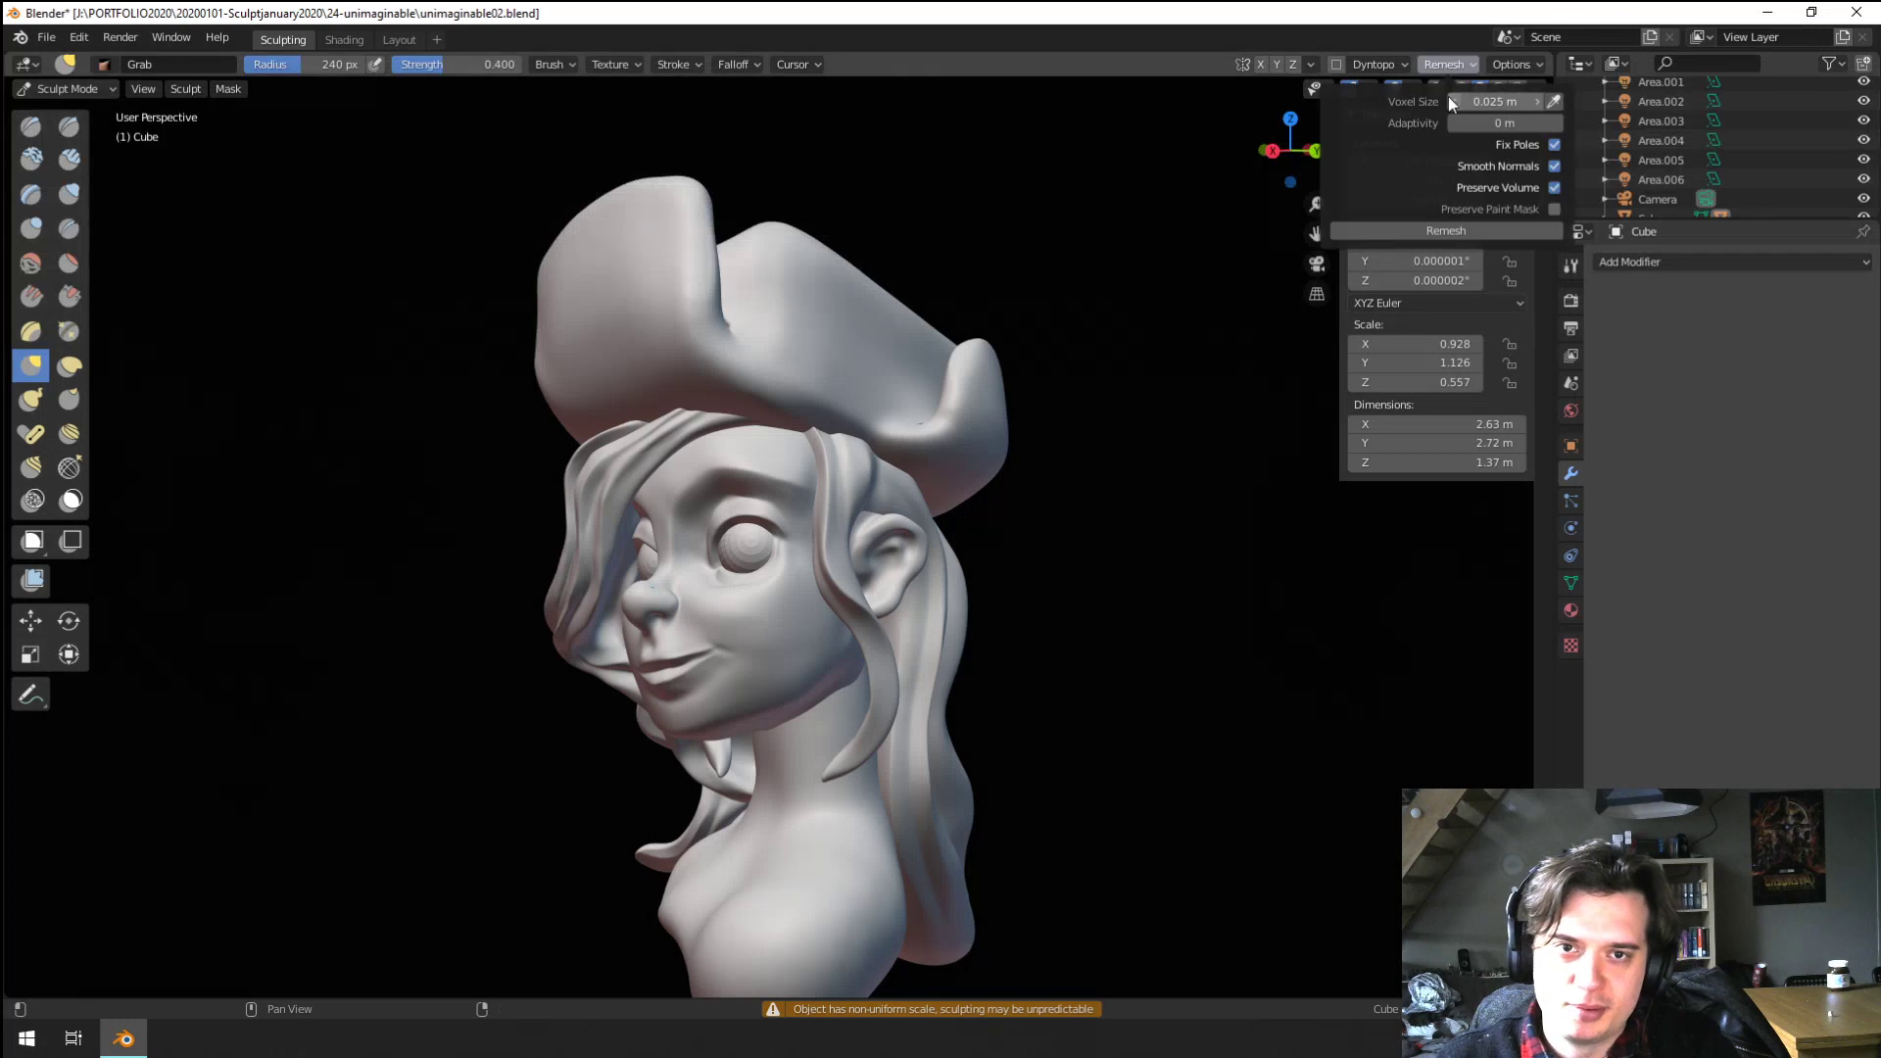
left_click(1261, 65)
left_click(1390, 69)
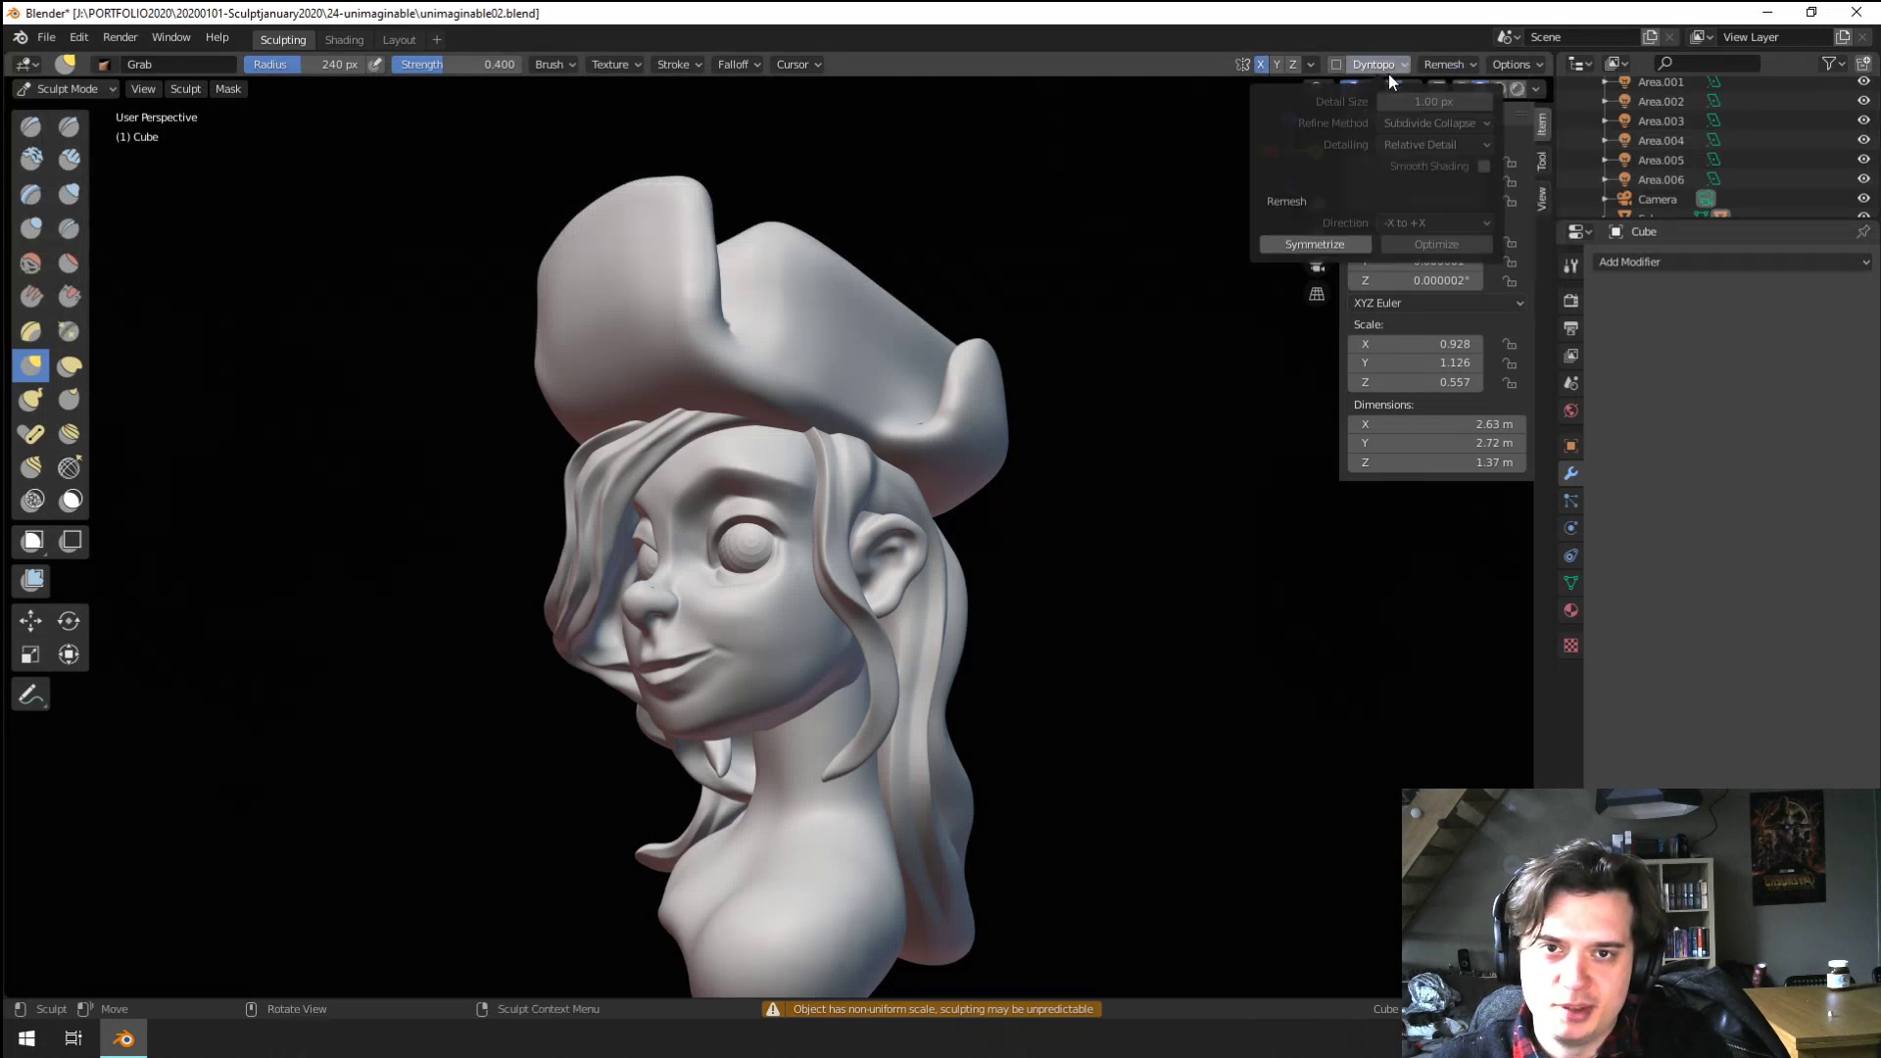
left_click(1450, 64)
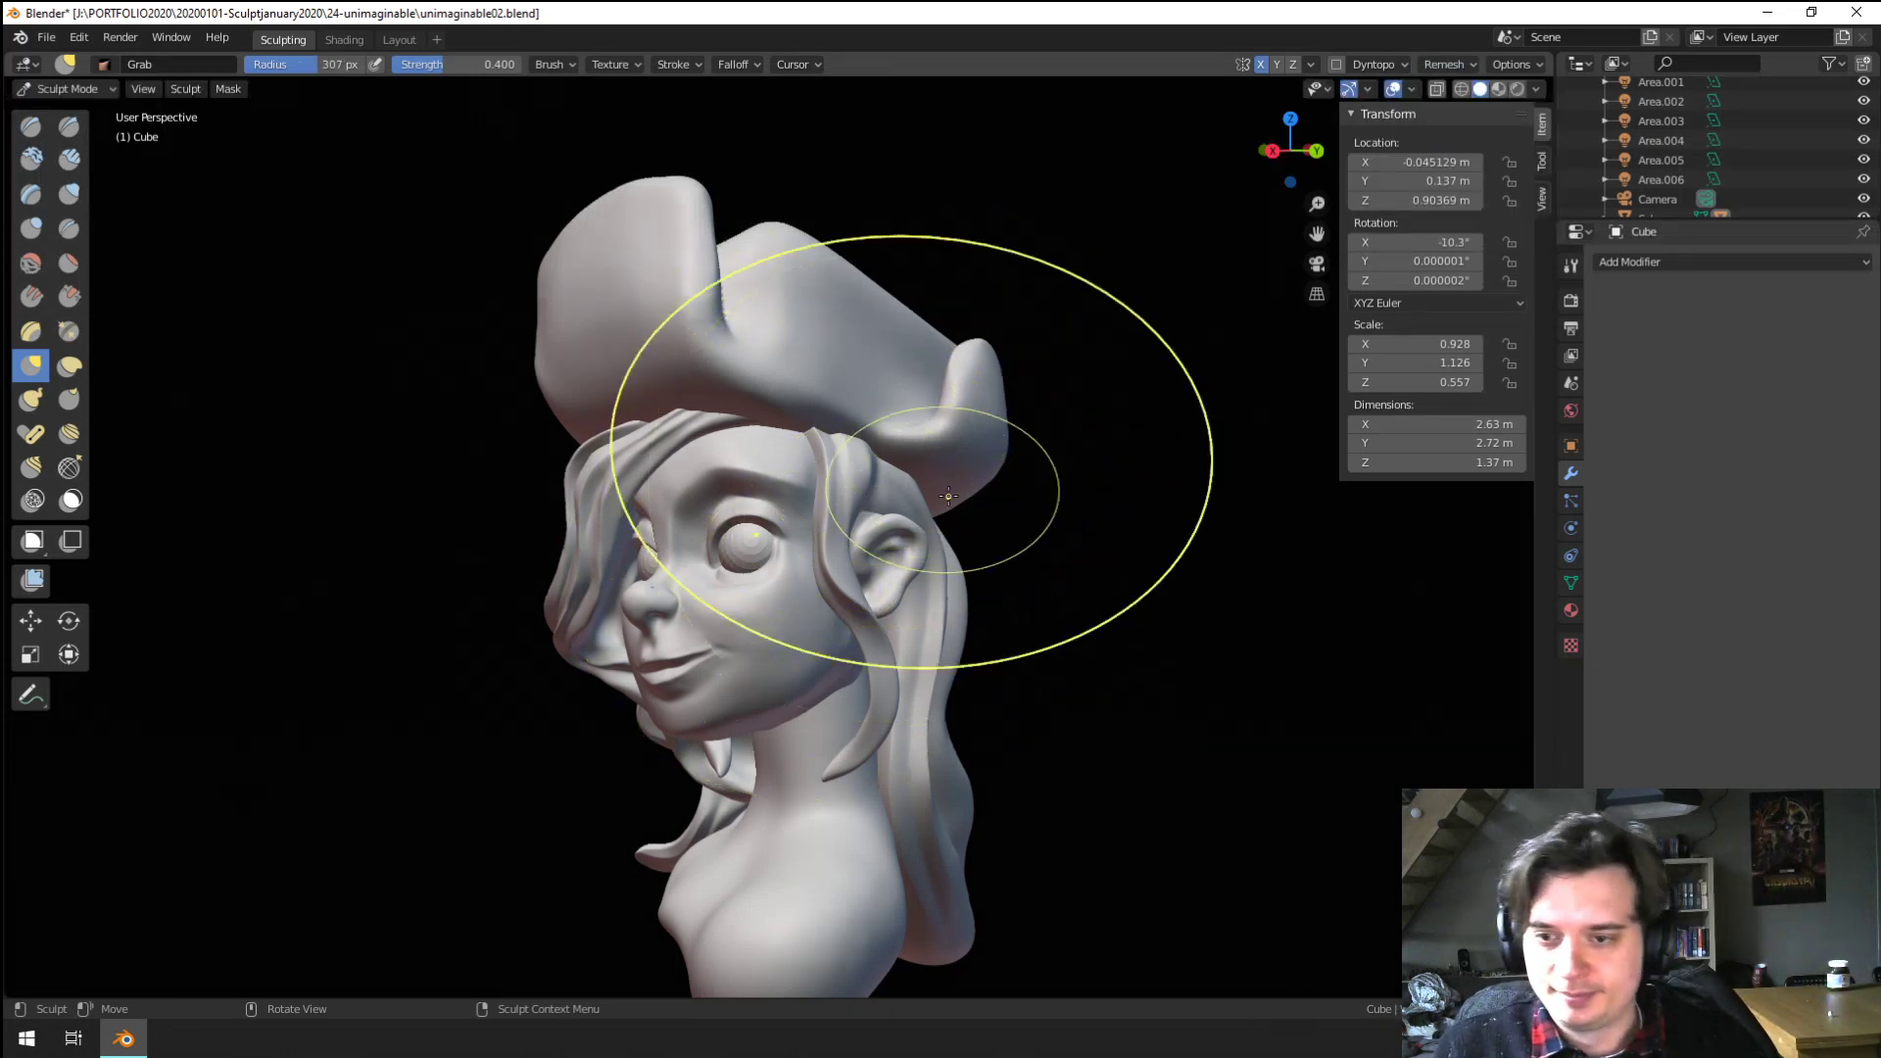
Reshape the hat's side brim around the ear with the Grab brush at 384 px and 370 px
middle_click_drag(948, 497, 888, 500)
key("f")
left_click(1227, 502)
mouse_move(958, 499)
left_mouse_down()
mouse_move(934, 500)
mouse_move(933, 535)
left_mouse_up()
middle_click_drag(928, 533, 856, 533)
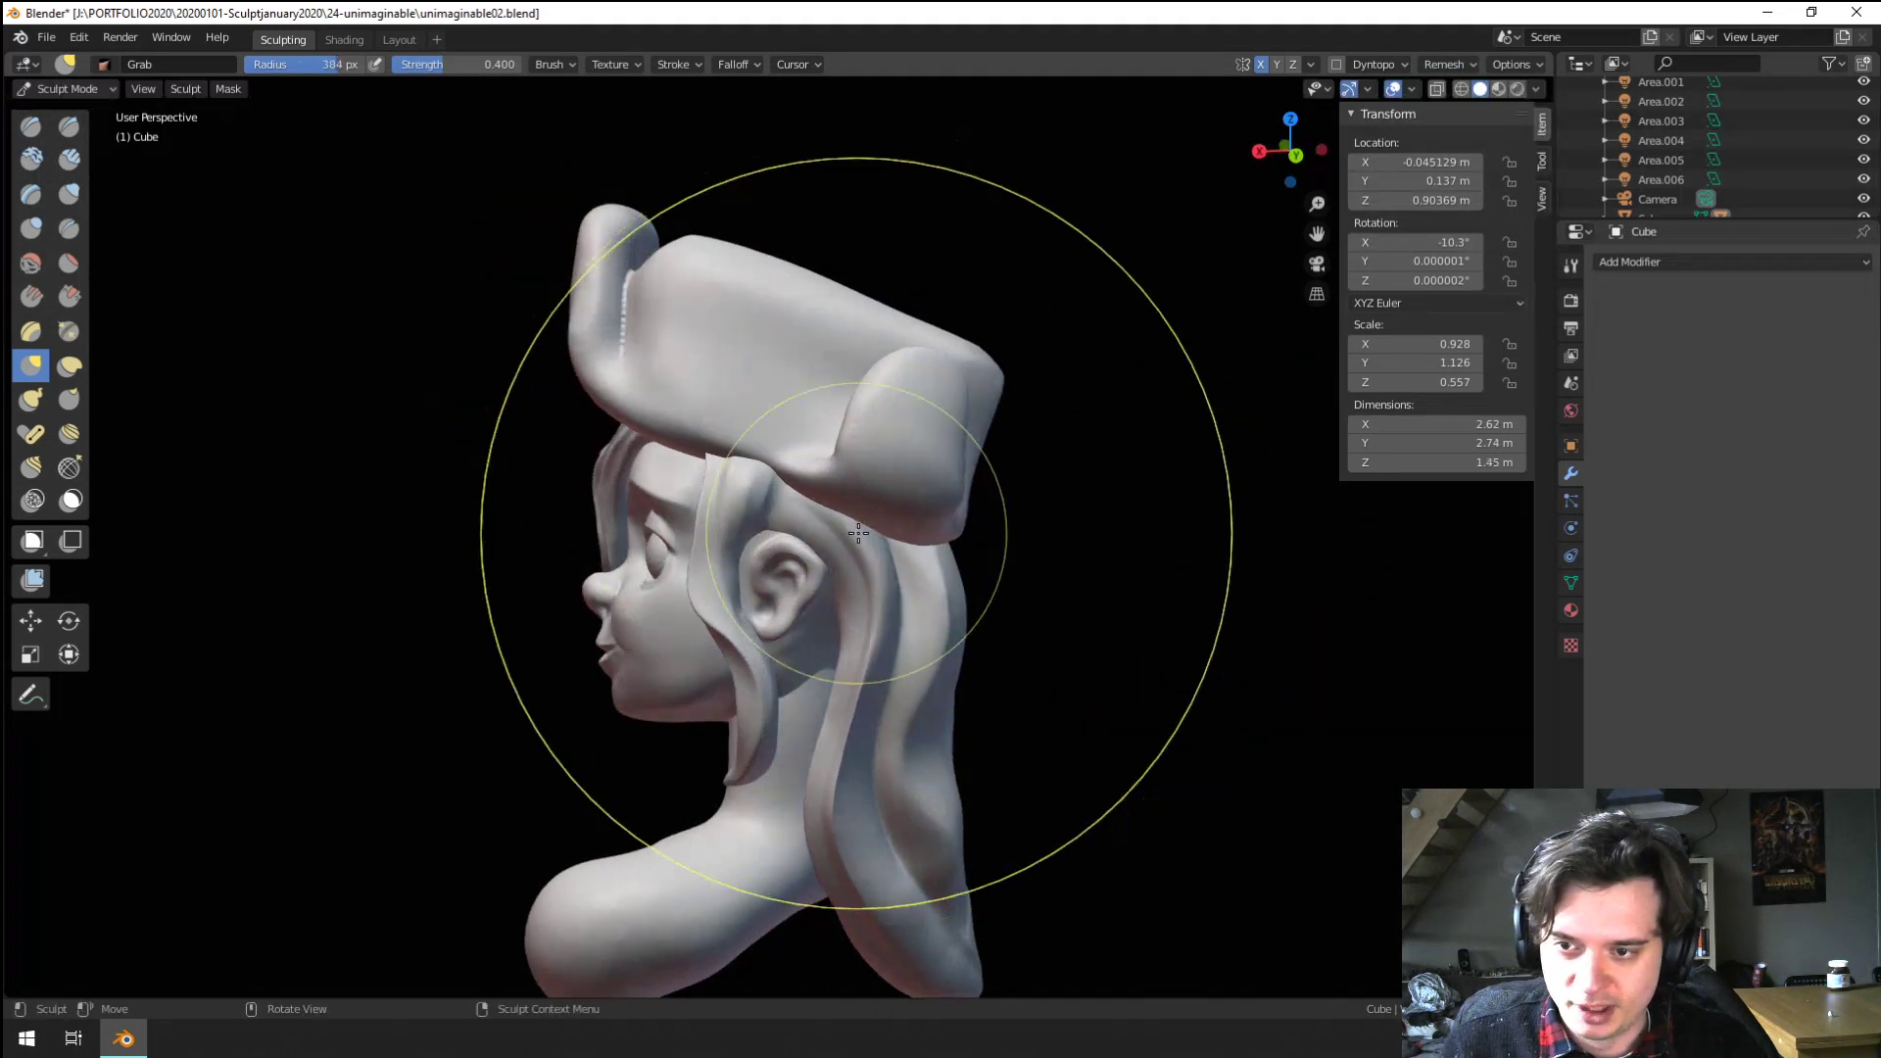
left_click_drag(866, 523, 858, 494)
mouse_move(843, 492)
middle_mouse_down()
mouse_move(932, 491)
mouse_move(846, 485)
mouse_move(852, 394)
middle_mouse_up()
left_click_drag(852, 394, 887, 388)
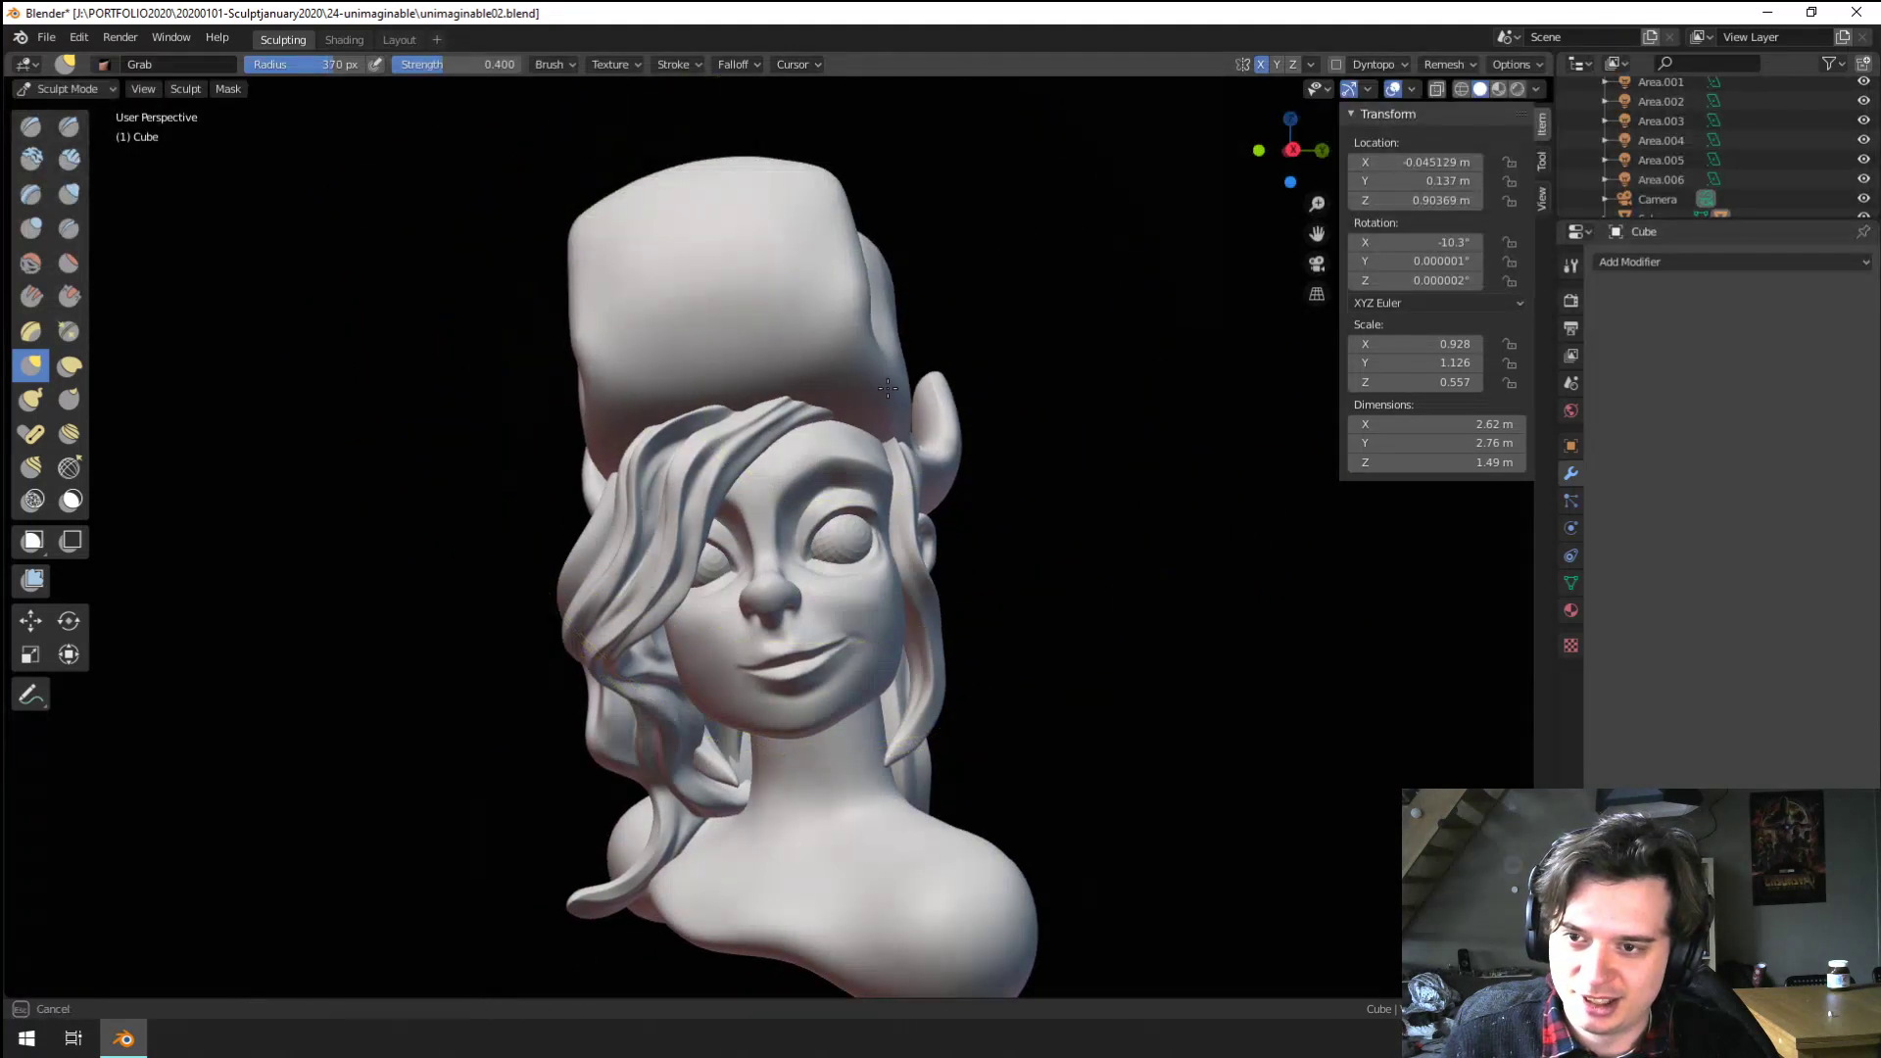
Reshape the outline of the hat's upturned front brim with the Grab brush at 309 px and 252 px
mouse_move(899, 380)
middle_mouse_down()
mouse_move(999, 366)
mouse_move(970, 377)
middle_mouse_up()
key("f")
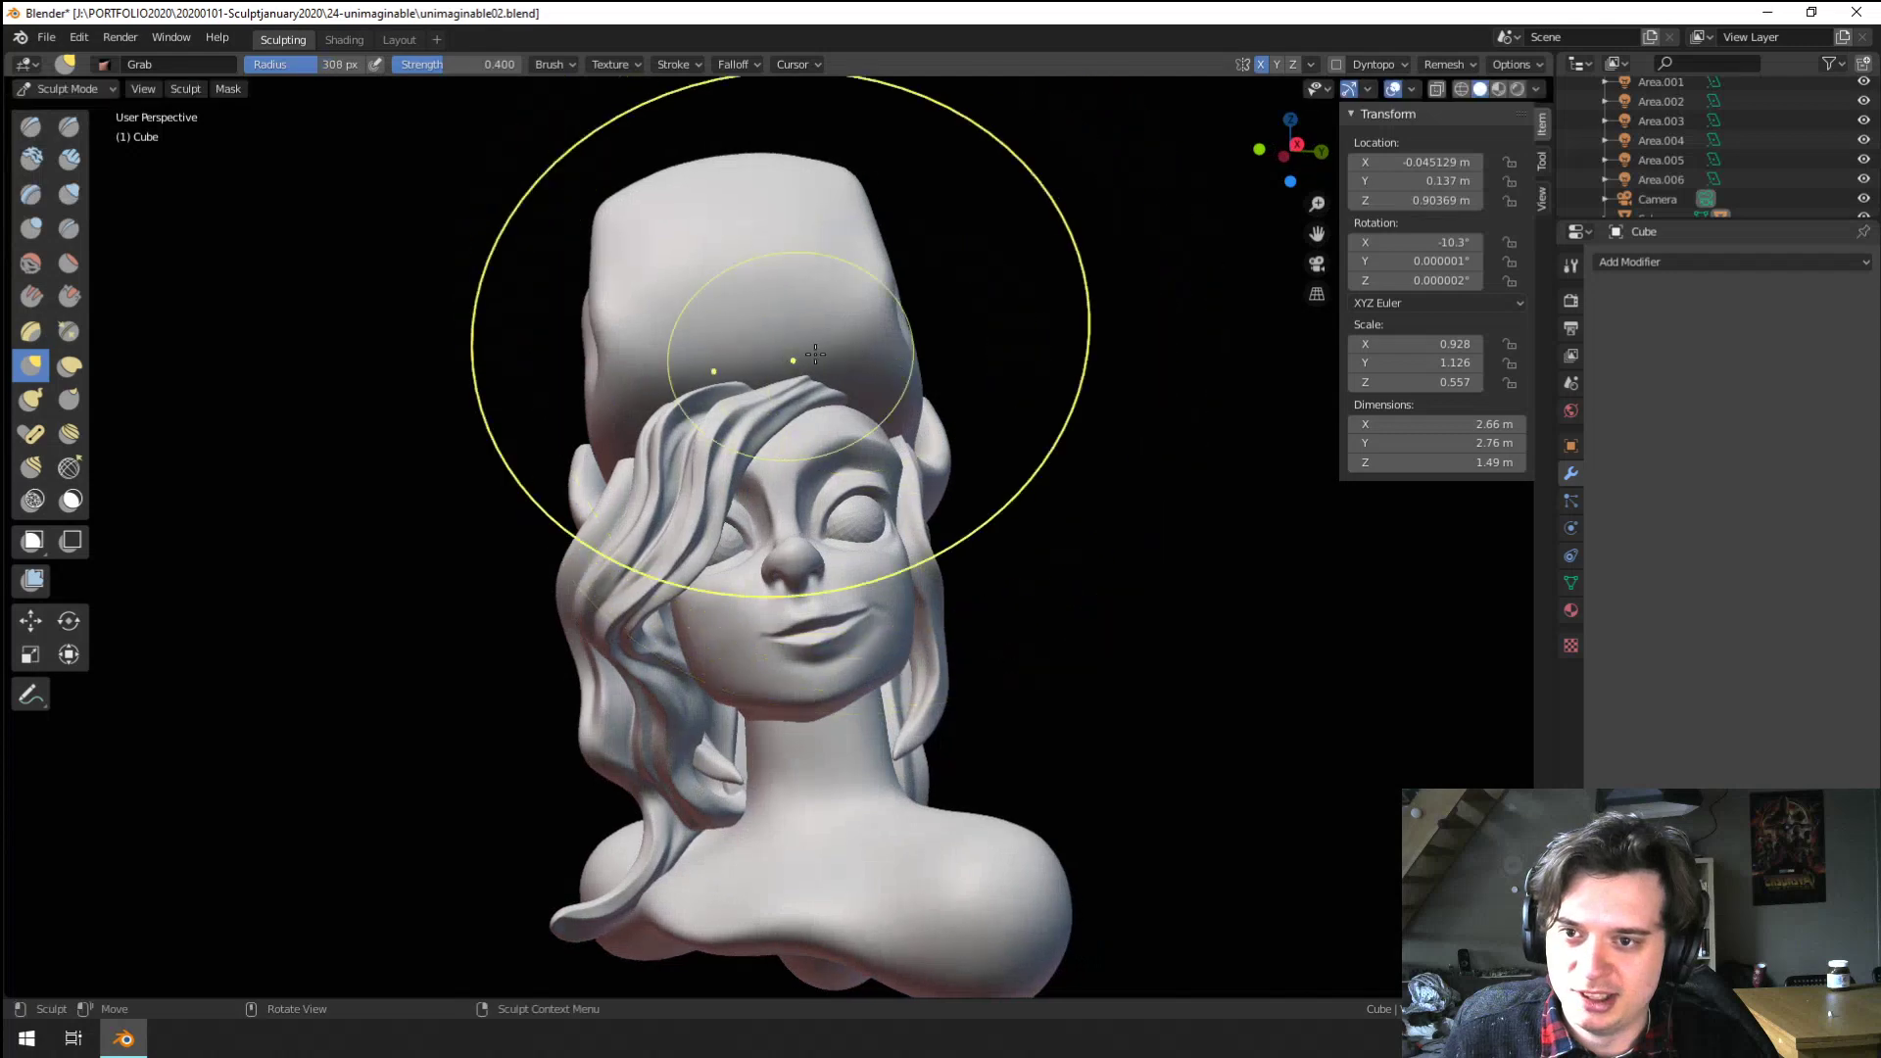
left_click(787, 405)
left_click_drag(850, 377, 834, 353)
mouse_move(852, 343)
middle_mouse_down("shift")
mouse_move(815, 437)
mouse_move(875, 390)
middle_mouse_up("shift")
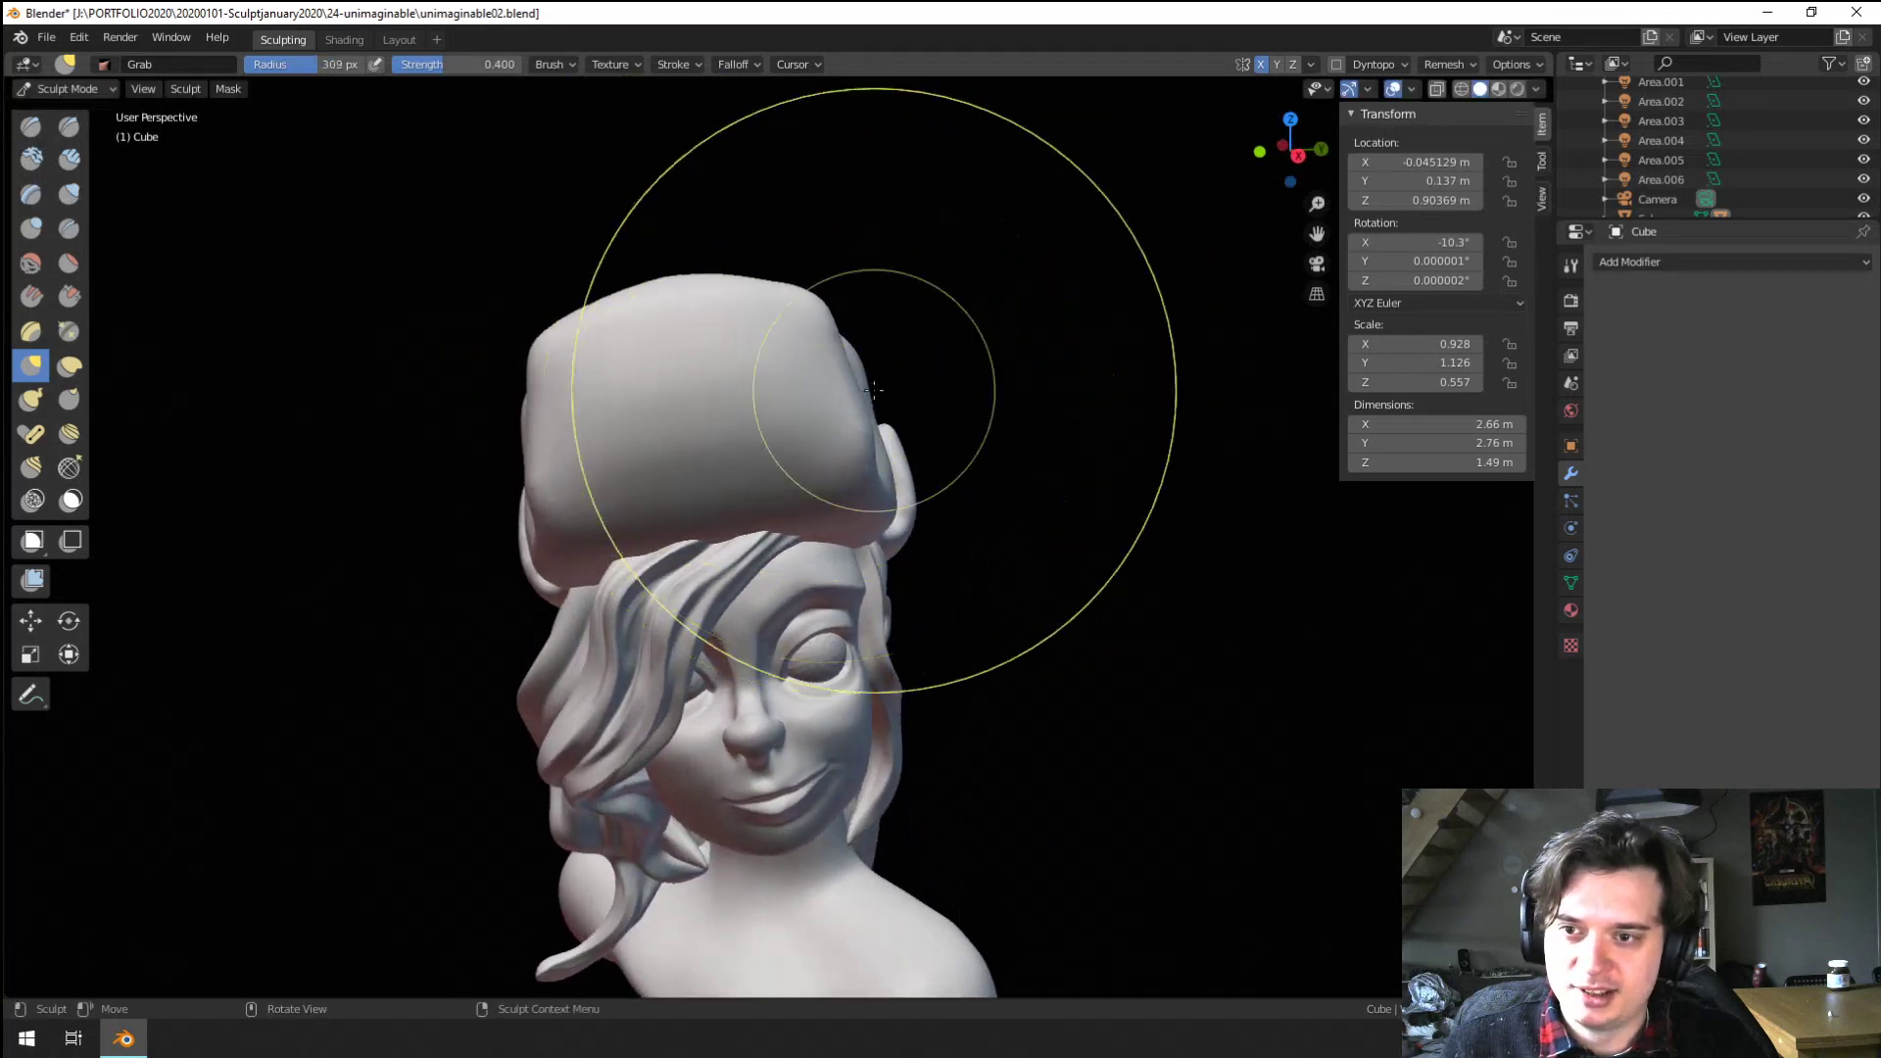
mouse_move(855, 366)
left_mouse_down()
mouse_move(829, 355)
mouse_move(854, 335)
left_mouse_up()
key("f")
left_click(761, 355)
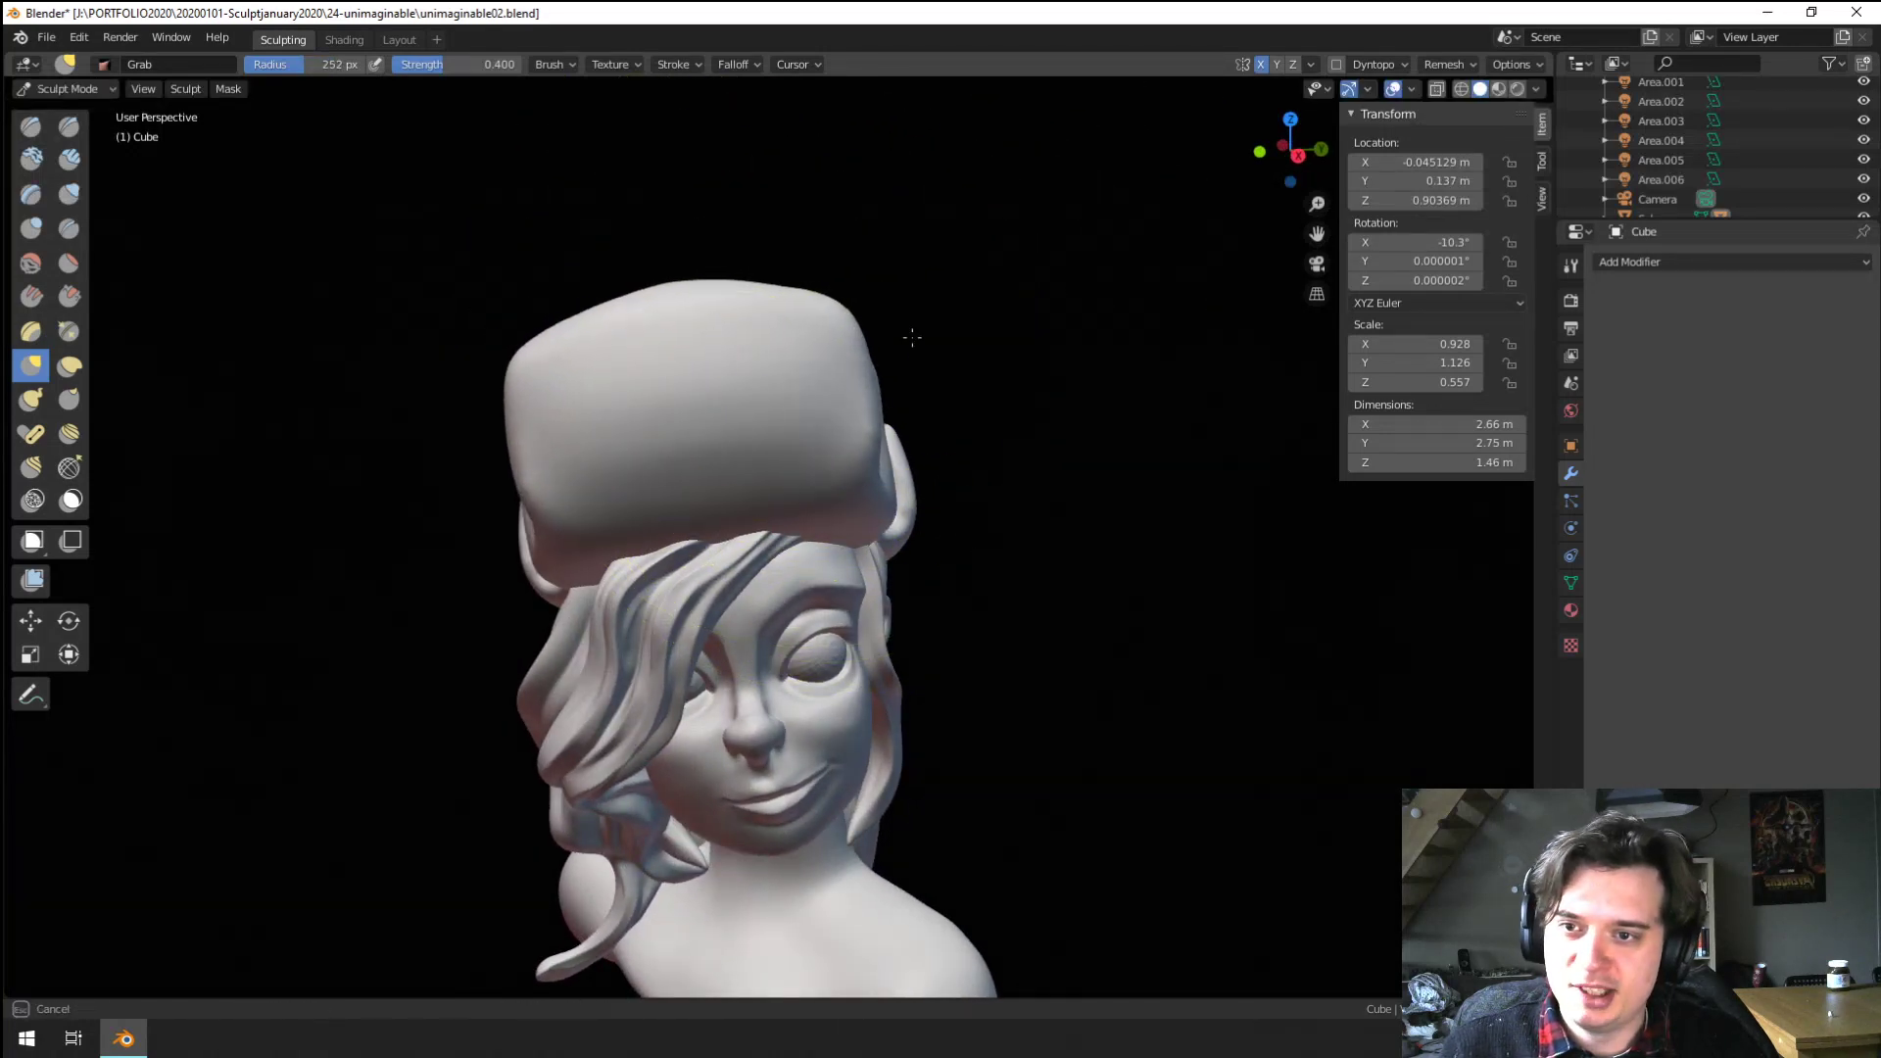
Adjust the hat's crown and its front corners behind the brim with the Grab brush at 285 px and 211 px
mouse_move(883, 464)
middle_mouse_down()
mouse_move(669, 374)
mouse_move(606, 425)
middle_mouse_up()
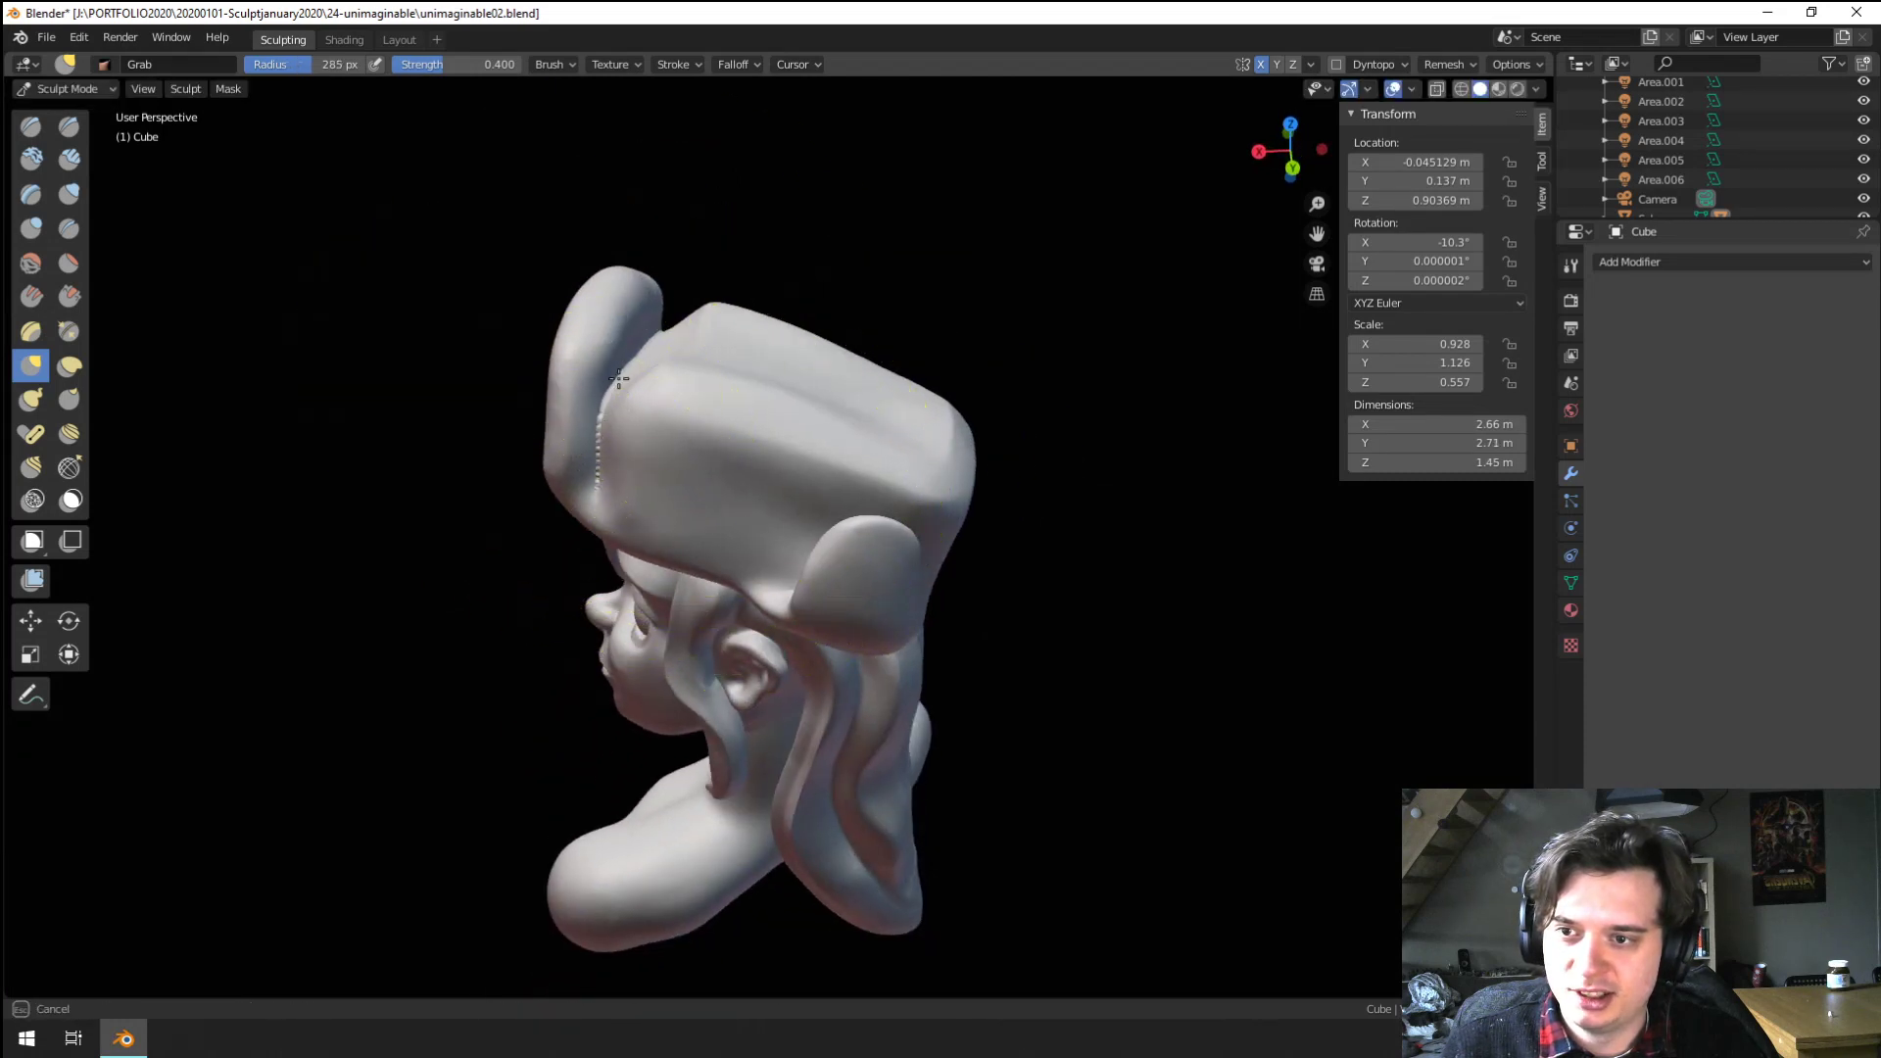
left_click_drag(618, 378, 623, 380)
middle_click_drag(913, 411, 895, 500)
key("f")
left_click(824, 495)
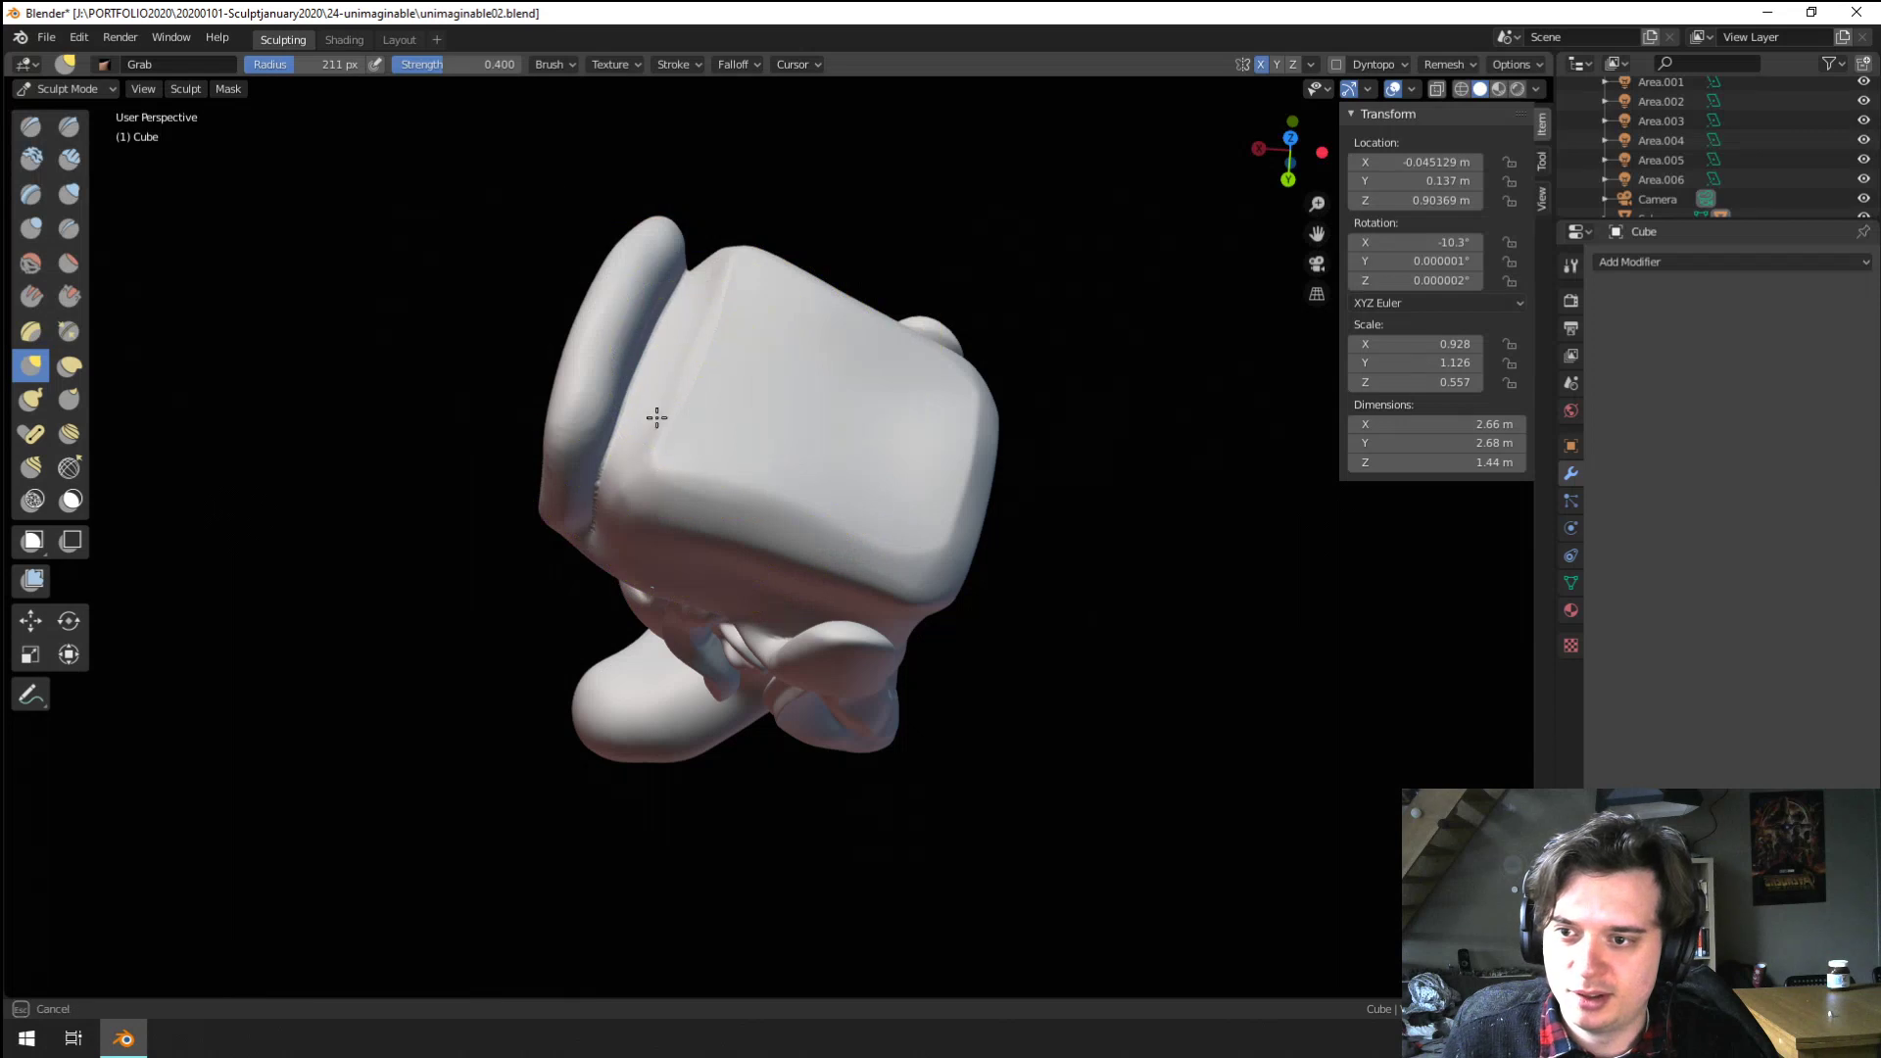
mouse_move(657, 417)
middle_mouse_down()
mouse_move(725, 352)
mouse_move(664, 437)
mouse_move(735, 452)
mouse_move(822, 438)
middle_mouse_up()
key("f")
left_click(655, 454)
key("f")
left_click(646, 465)
Refine the front brim and the crown behind it with the Grab brush at 198 px, 327 px and 257 px
mouse_move(680, 448)
middle_mouse_down()
mouse_move(718, 478)
mouse_move(780, 464)
middle_mouse_up()
key("f")
left_click(766, 478)
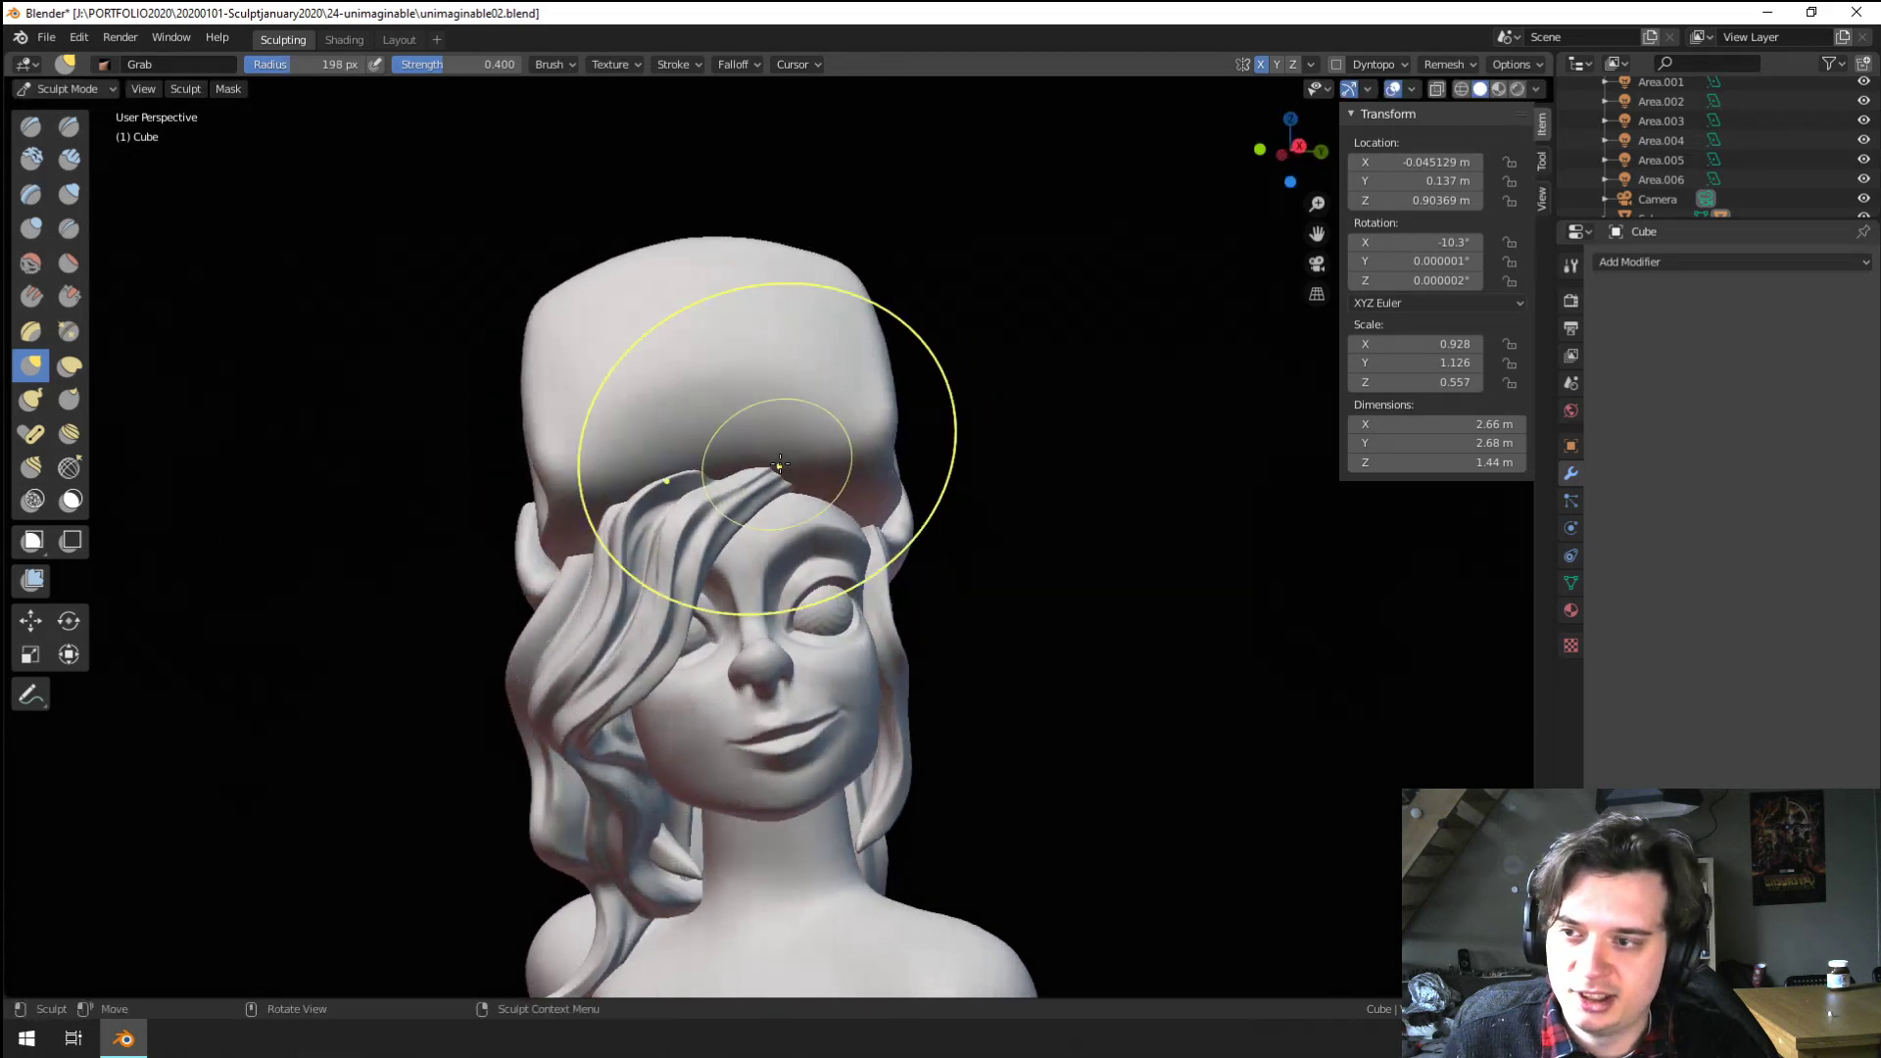
left_click(68, 229)
scroll(546, 454, "up", 2)
mouse_move(546, 454)
middle_mouse_down()
mouse_move(595, 448)
mouse_move(527, 511)
mouse_move(548, 446)
mouse_move(579, 452)
mouse_move(561, 469)
mouse_move(659, 399)
mouse_move(601, 491)
middle_mouse_up()
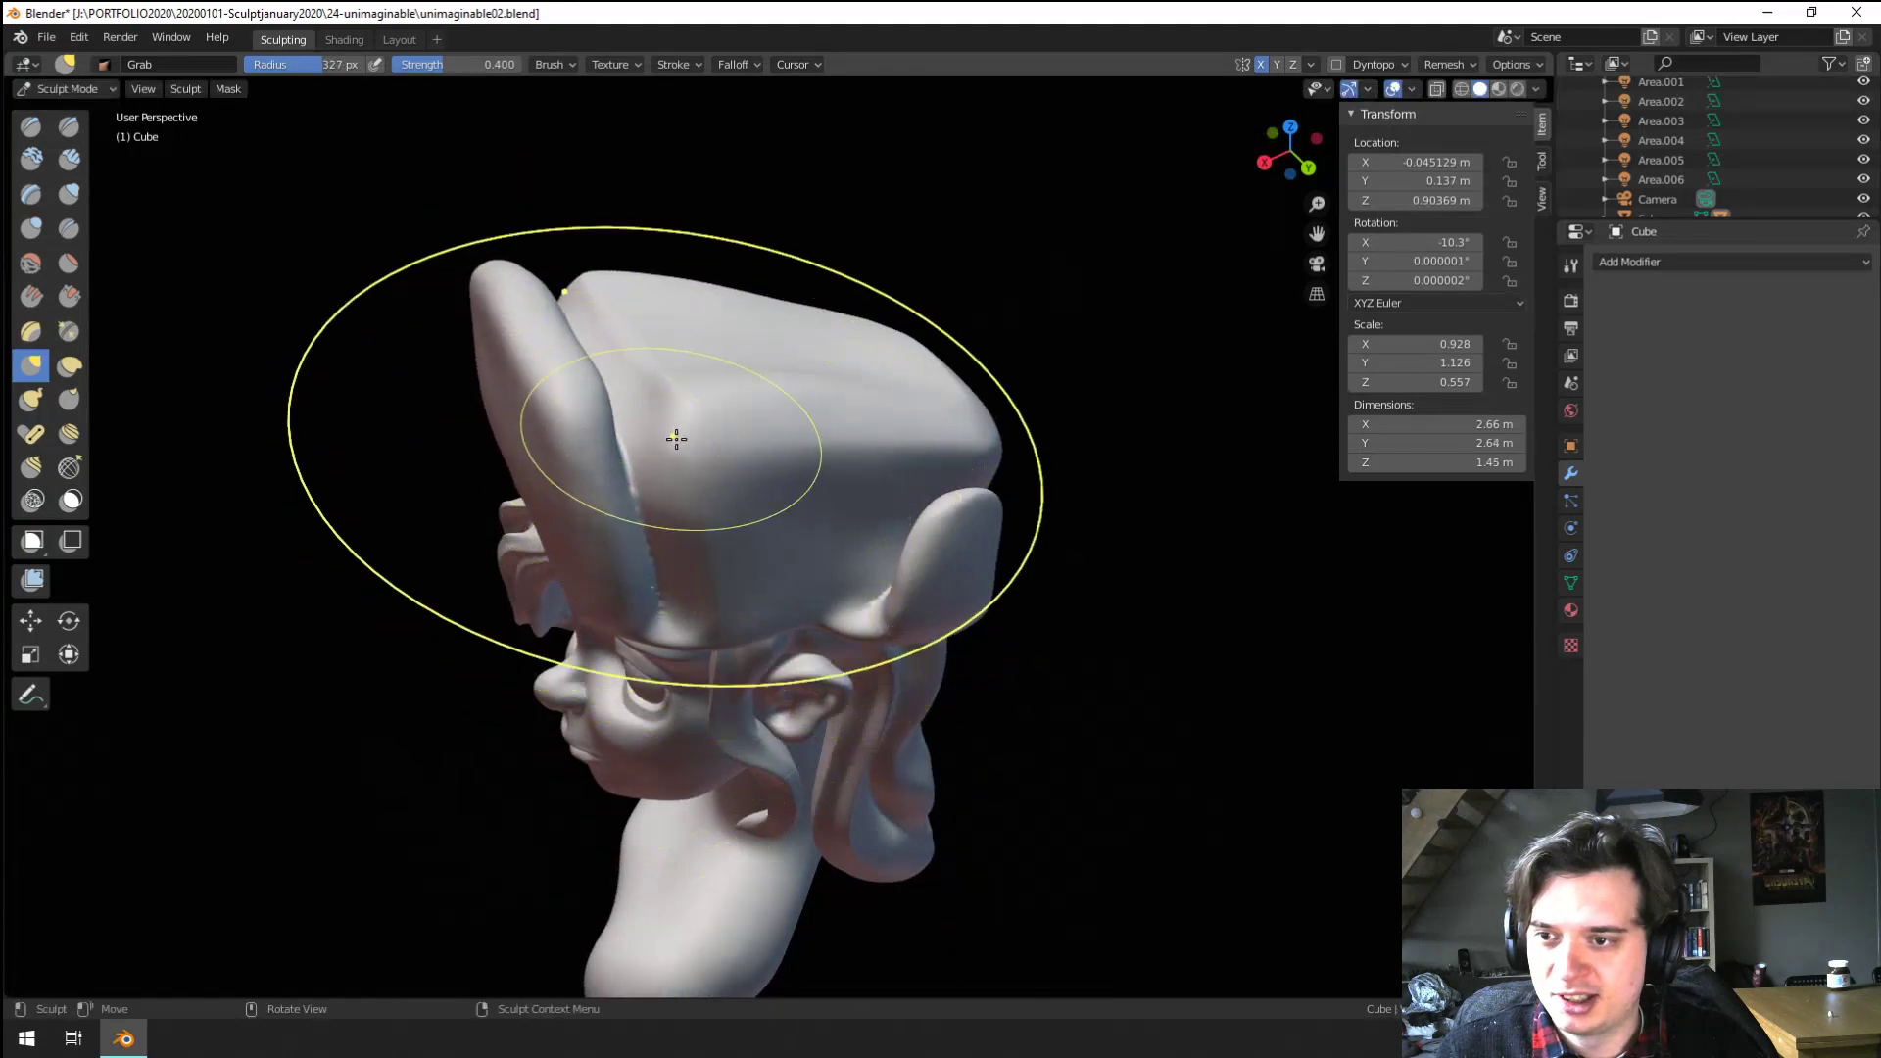
mouse_move(676, 439)
middle_mouse_down()
mouse_move(593, 559)
mouse_move(747, 415)
mouse_move(856, 378)
mouse_move(739, 420)
middle_mouse_up()
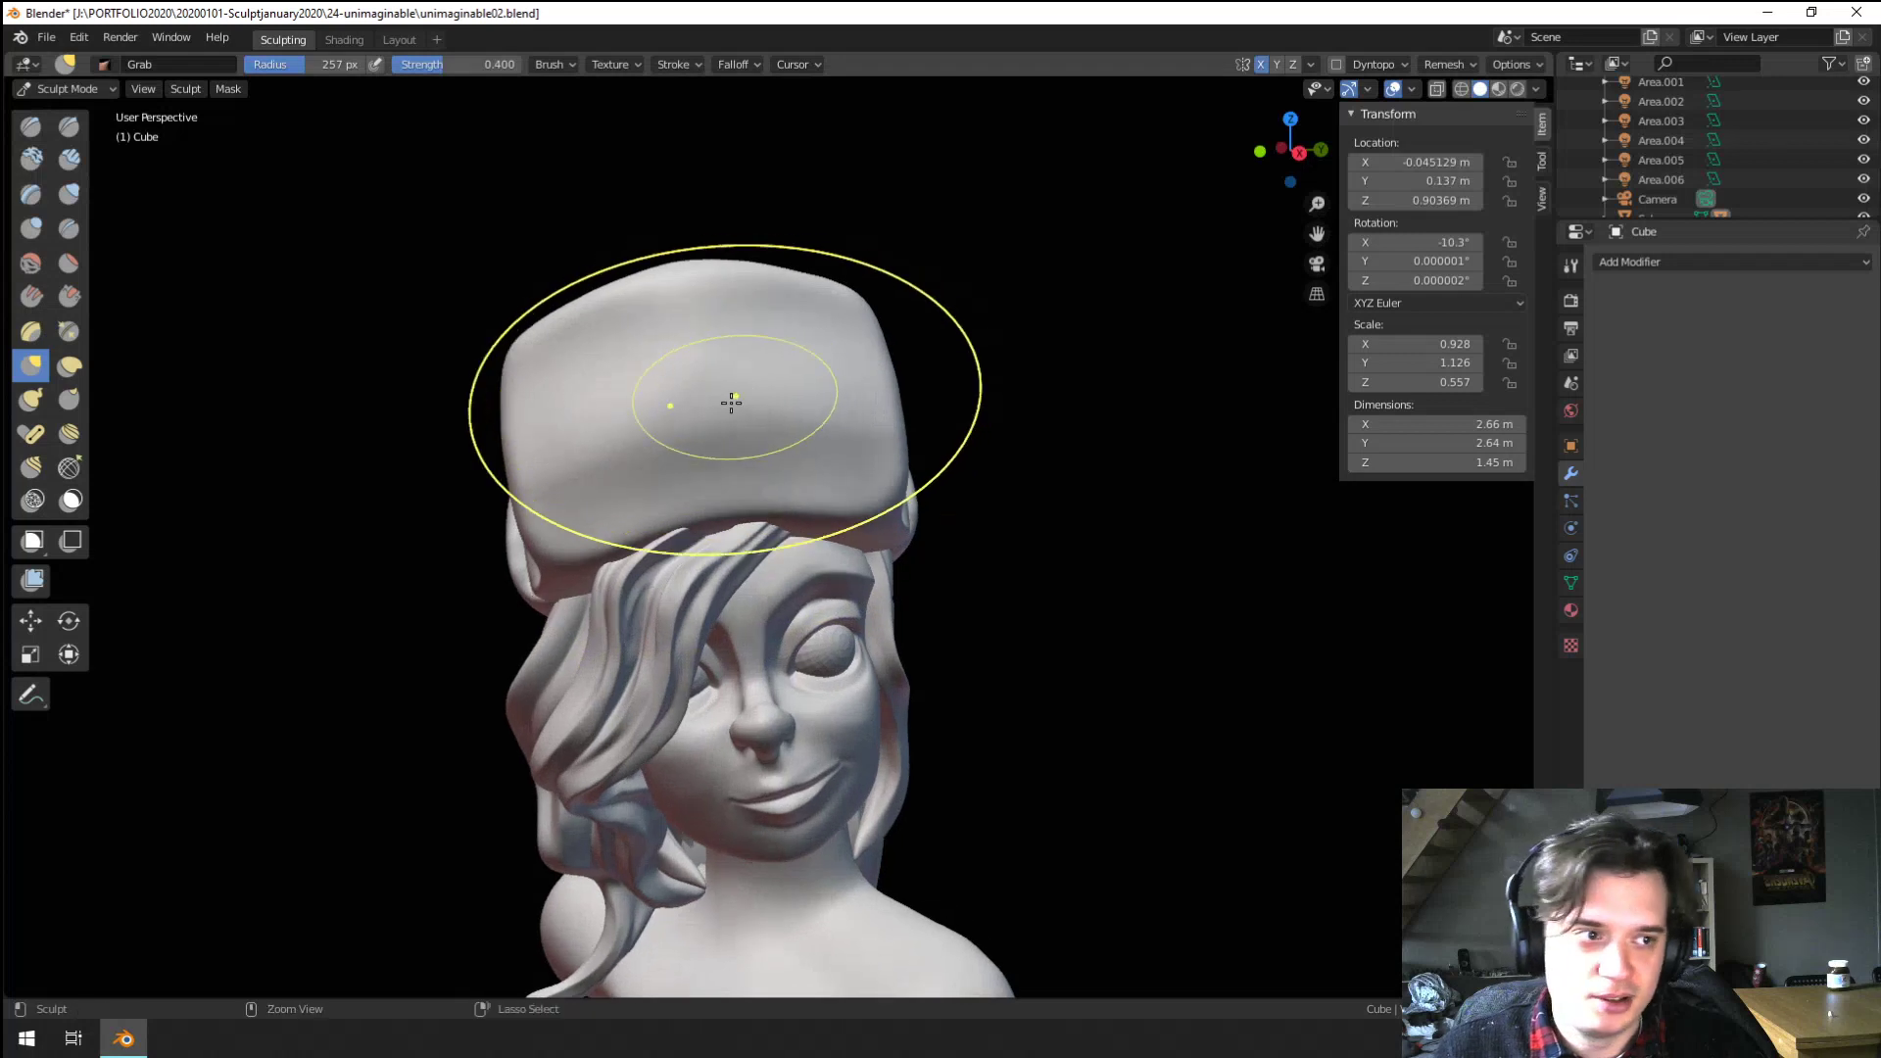
Even out the surface of the hat's front brim with the Flatten/Contrast brush at 186 px
scroll(723, 391, "up", 4)
left_click(66, 266)
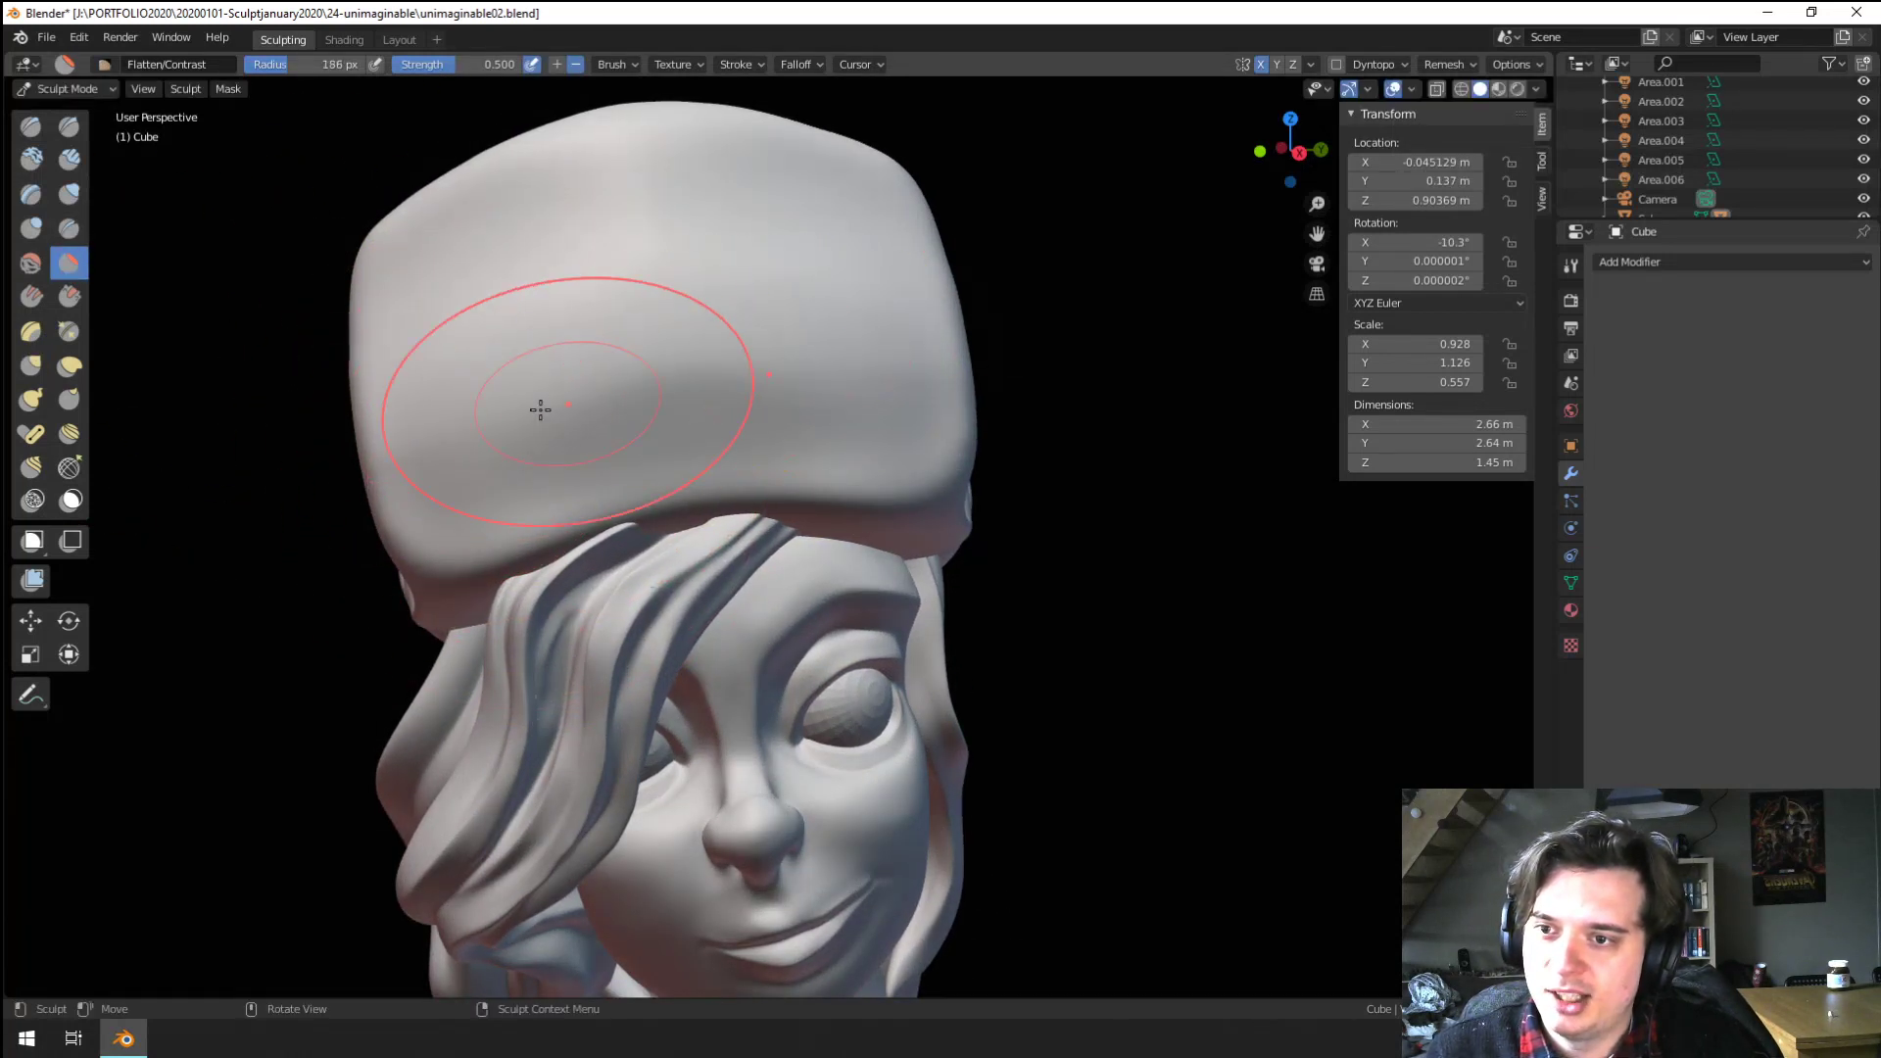
mouse_move(719, 397)
middle_mouse_down()
mouse_move(660, 391)
mouse_move(574, 466)
mouse_move(674, 436)
mouse_move(650, 525)
mouse_move(722, 467)
mouse_move(644, 430)
mouse_move(588, 450)
mouse_move(760, 470)
middle_mouse_up()
Pull the hat's upturned side brims outward with the Grab brush at 195 px
scroll(571, 480, "down", 2)
key("g")
scroll(644, 430, "up", 2)
key("f")
left_click(892, 420)
middle_click_drag(926, 429, 998, 420)
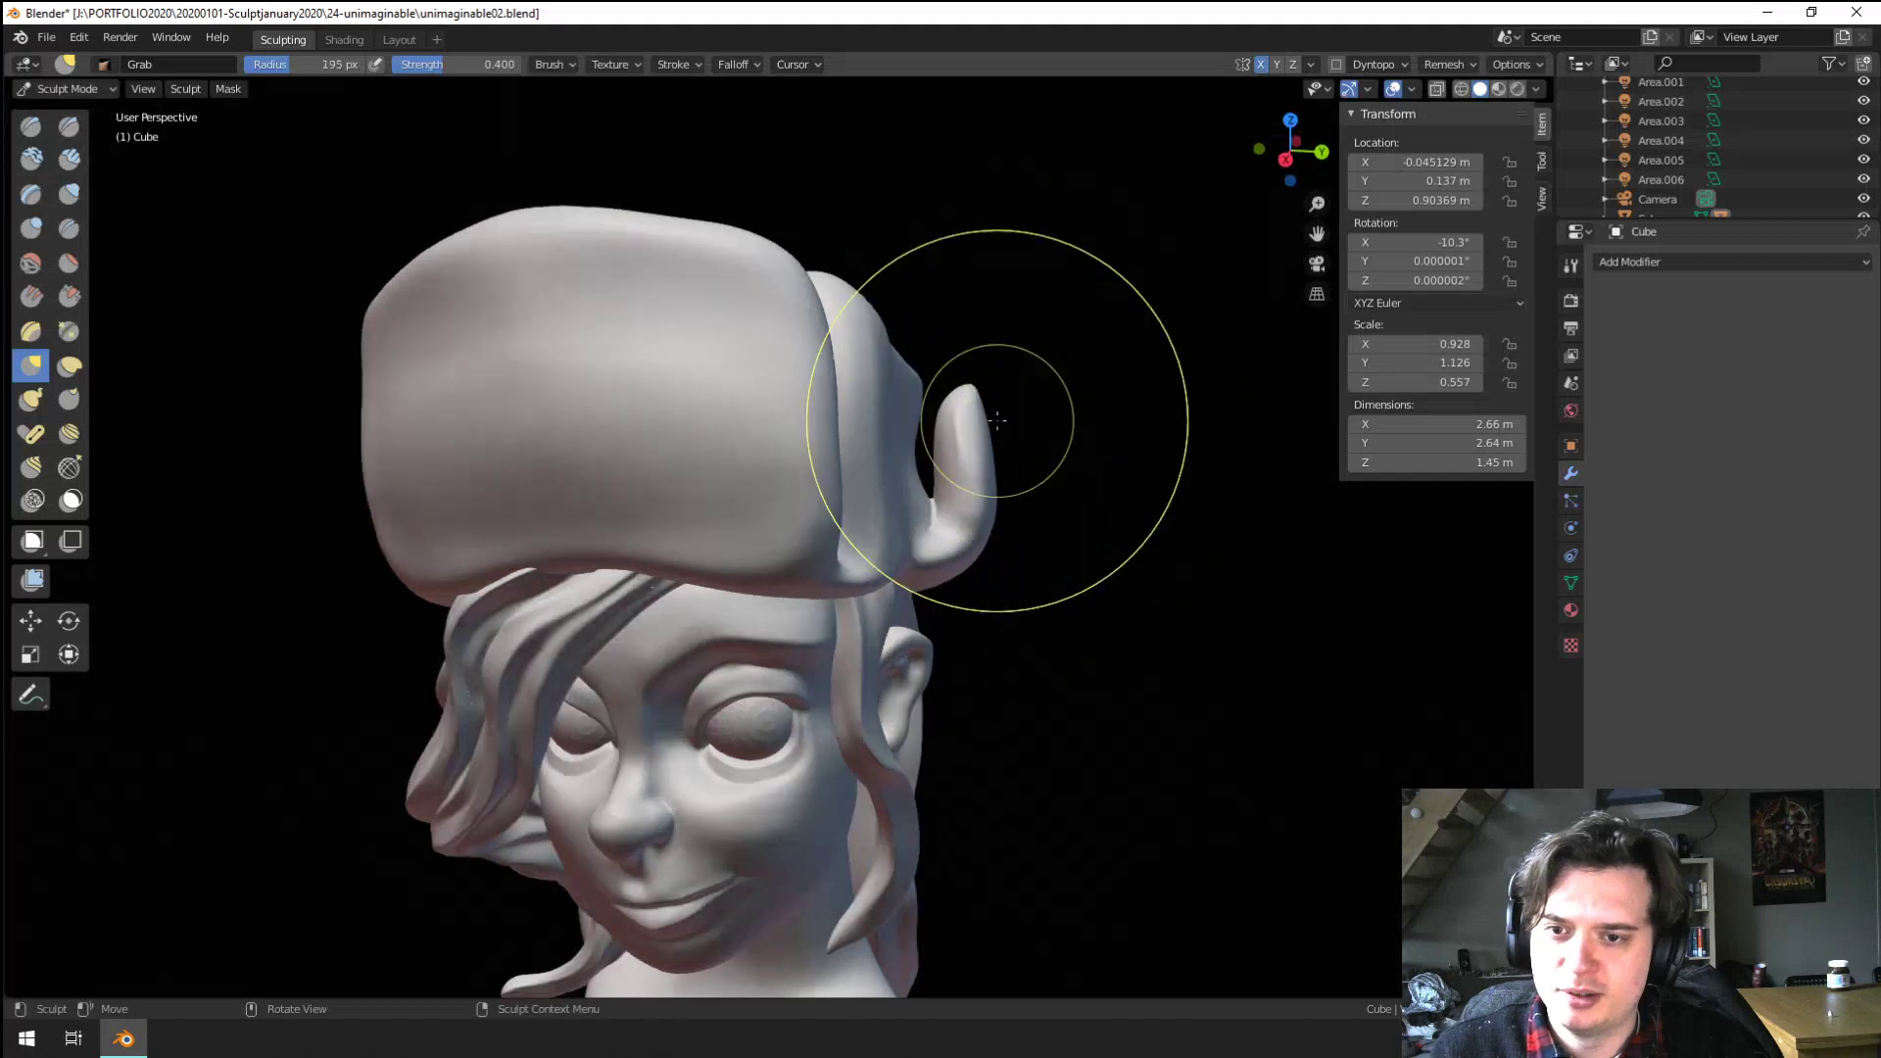
left_click_drag(1016, 415, 1047, 416)
Spread the tips of the side brims further outward from behind with the Grab brush at 119 px
mouse_move(1046, 416)
middle_mouse_down()
mouse_move(931, 413)
mouse_move(882, 495)
mouse_move(965, 445)
mouse_move(971, 585)
mouse_move(823, 632)
mouse_move(663, 679)
mouse_move(498, 588)
middle_mouse_up()
key("f")
left_click(972, 479)
left_click_drag(581, 488, 562, 479)
middle_click_drag(563, 479, 564, 492)
left_click_drag(564, 490, 541, 479)
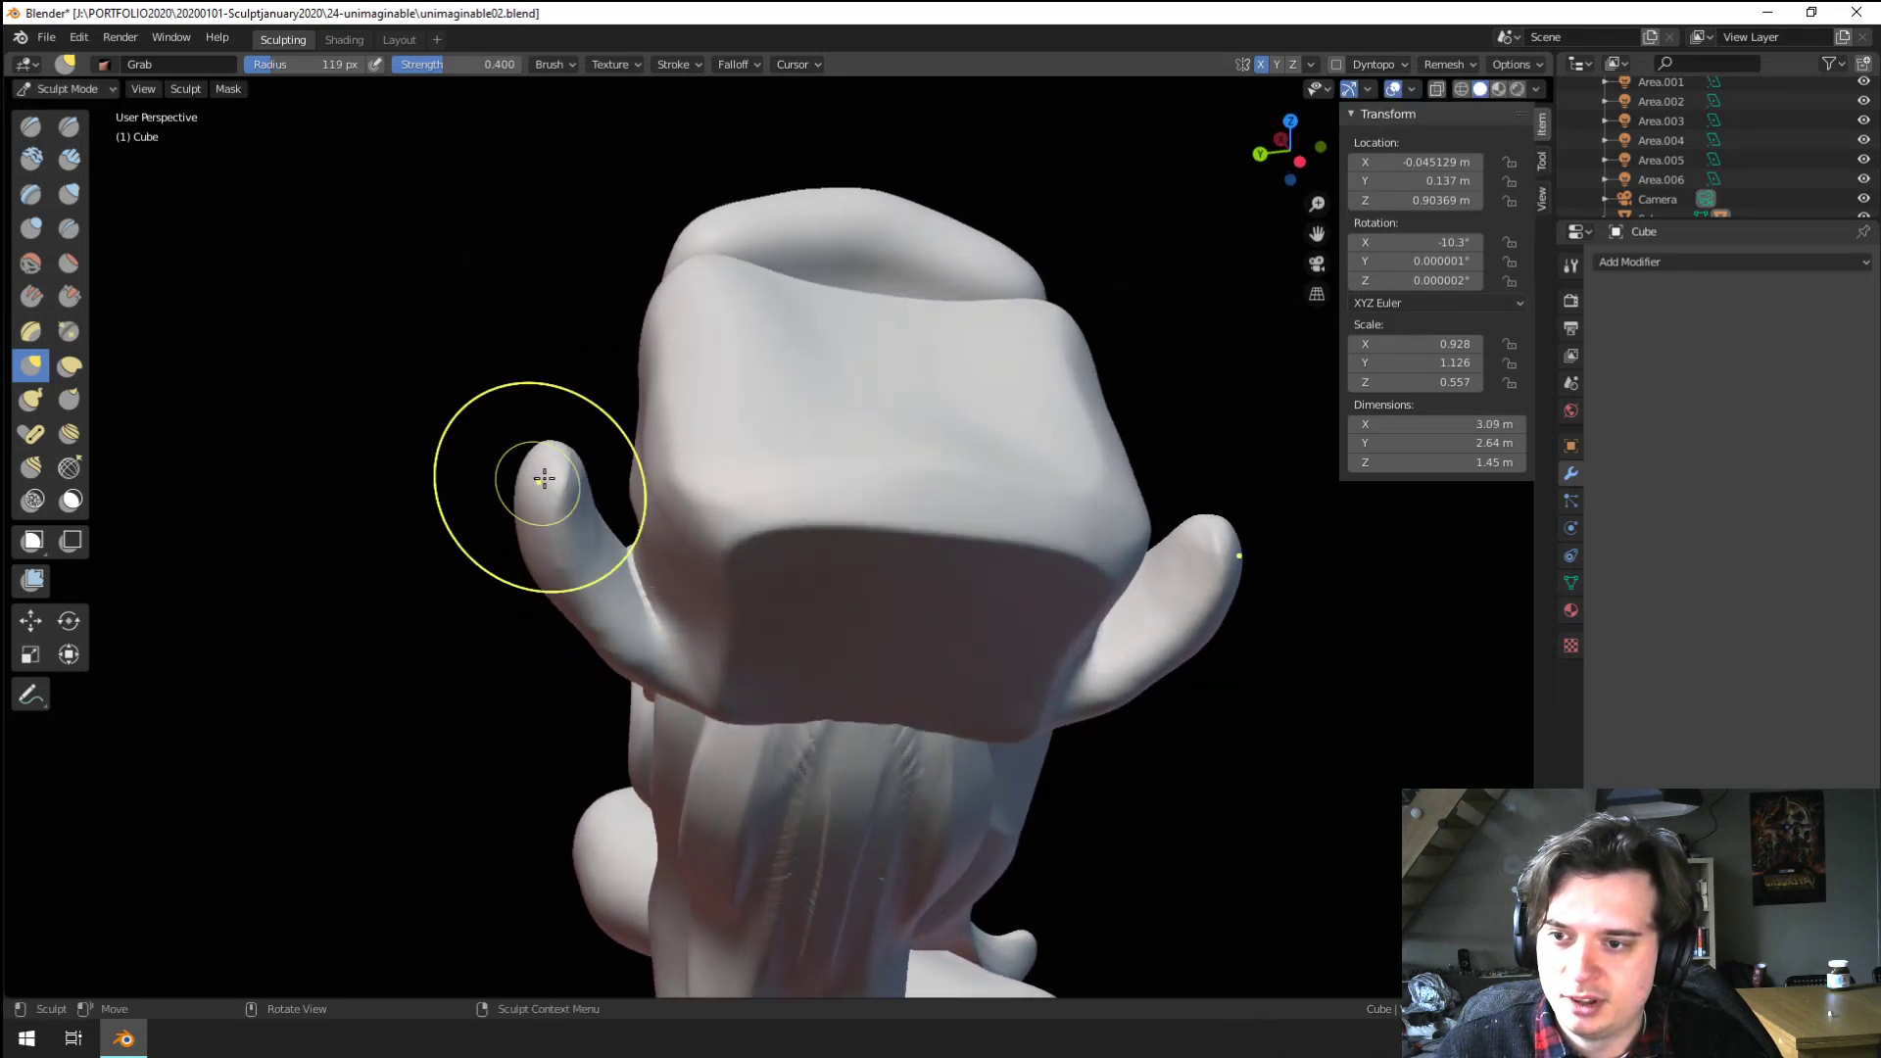
Scrape the hat crown's side and rear corner with the Scrape/Peaks brush at 119 px and 140 px
mouse_move(542, 479)
middle_mouse_down()
mouse_move(626, 479)
mouse_move(583, 482)
middle_mouse_up()
left_click(69, 296)
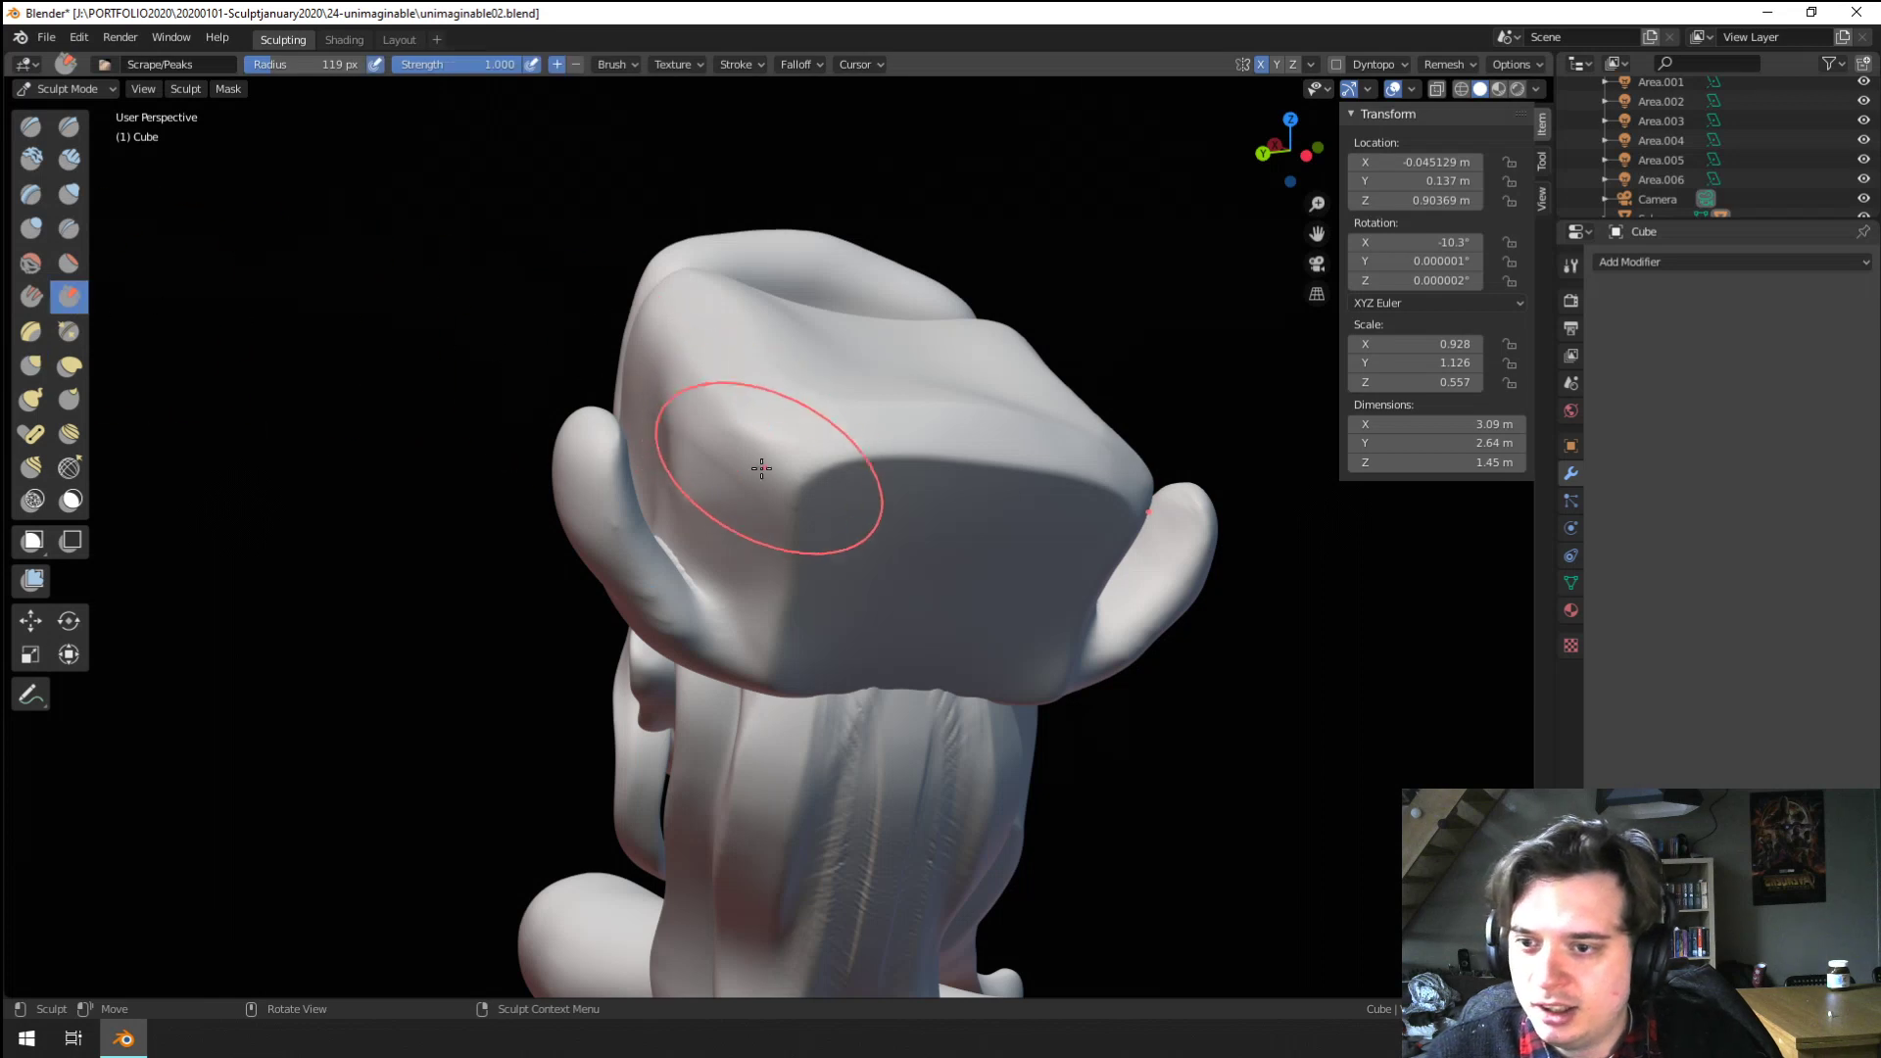
left_click_drag(652, 398, 737, 470)
key("f")
left_click(862, 453)
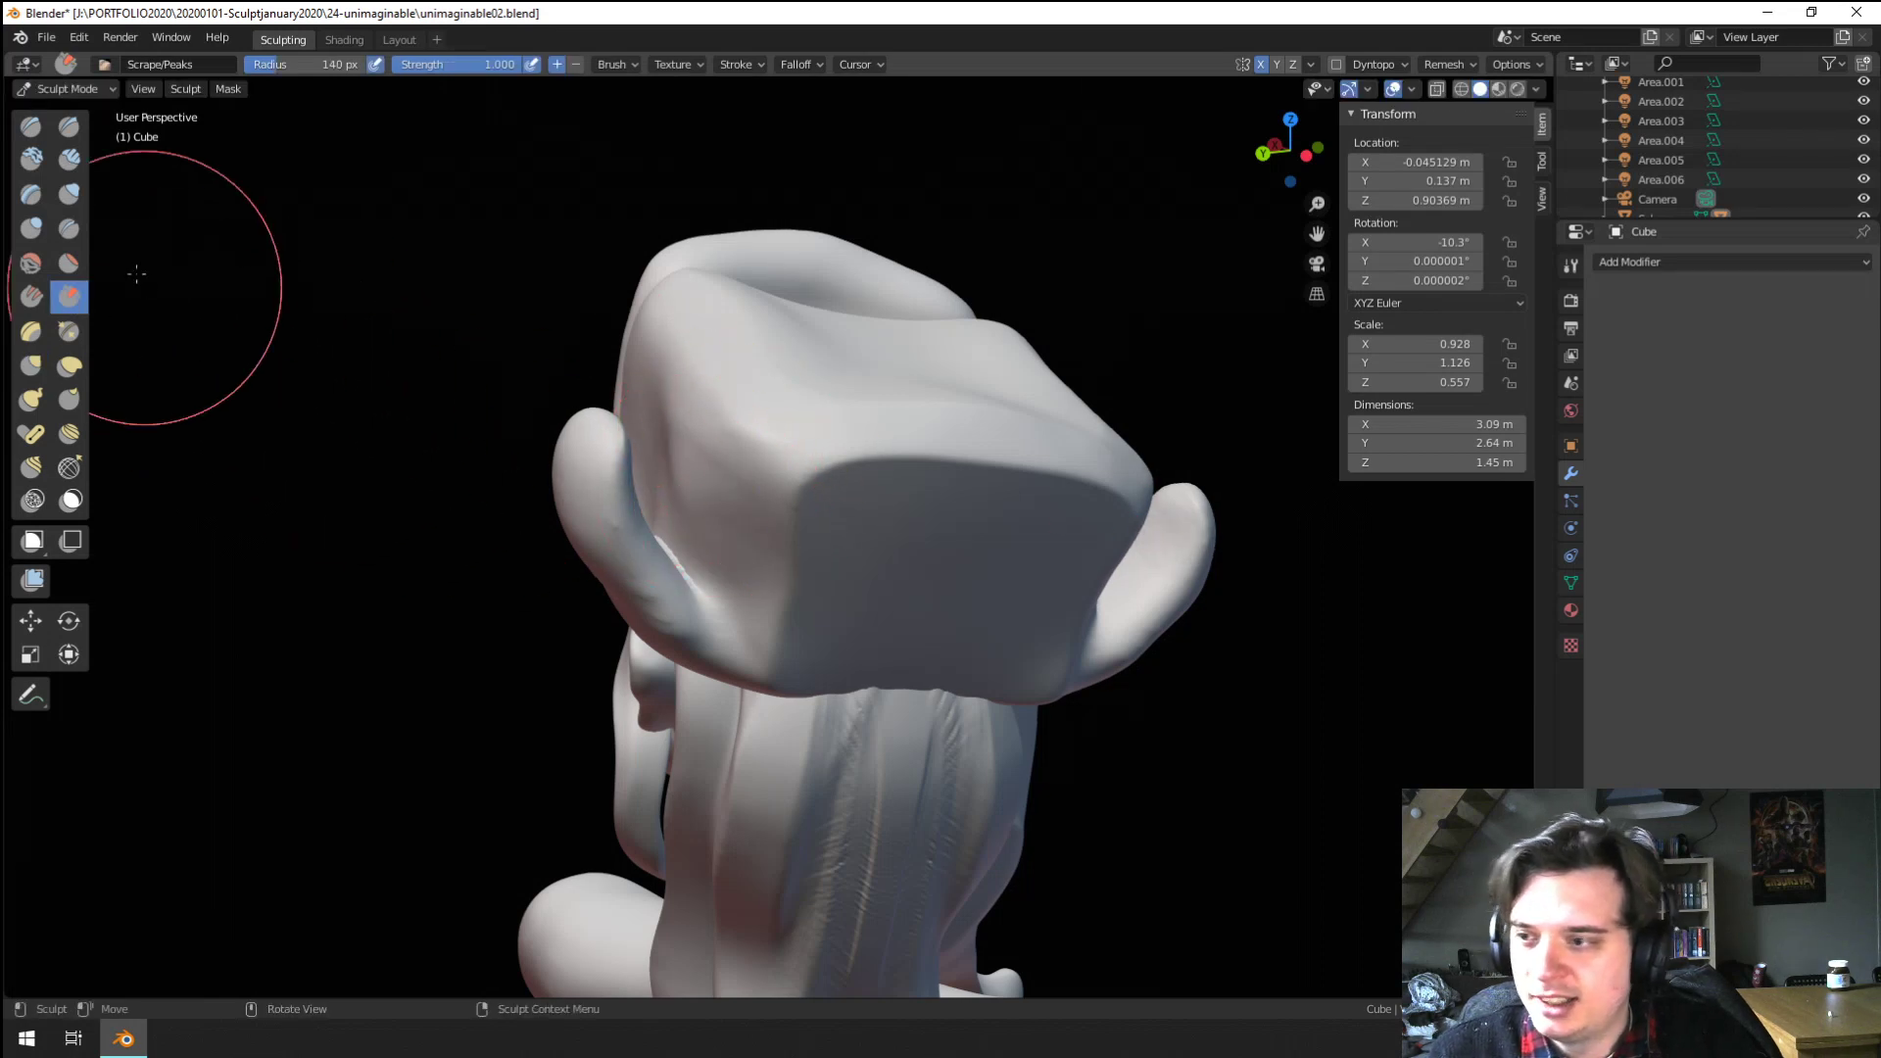
left_click(669, 406)
Flatten the crown's side and upper edges with the Flatten/Contrast brush at 134 px and 182 px
mouse_move(669, 406)
middle_mouse_down()
mouse_move(714, 503)
mouse_move(694, 547)
mouse_move(722, 453)
mouse_move(832, 420)
mouse_move(773, 686)
mouse_move(853, 533)
middle_mouse_up()
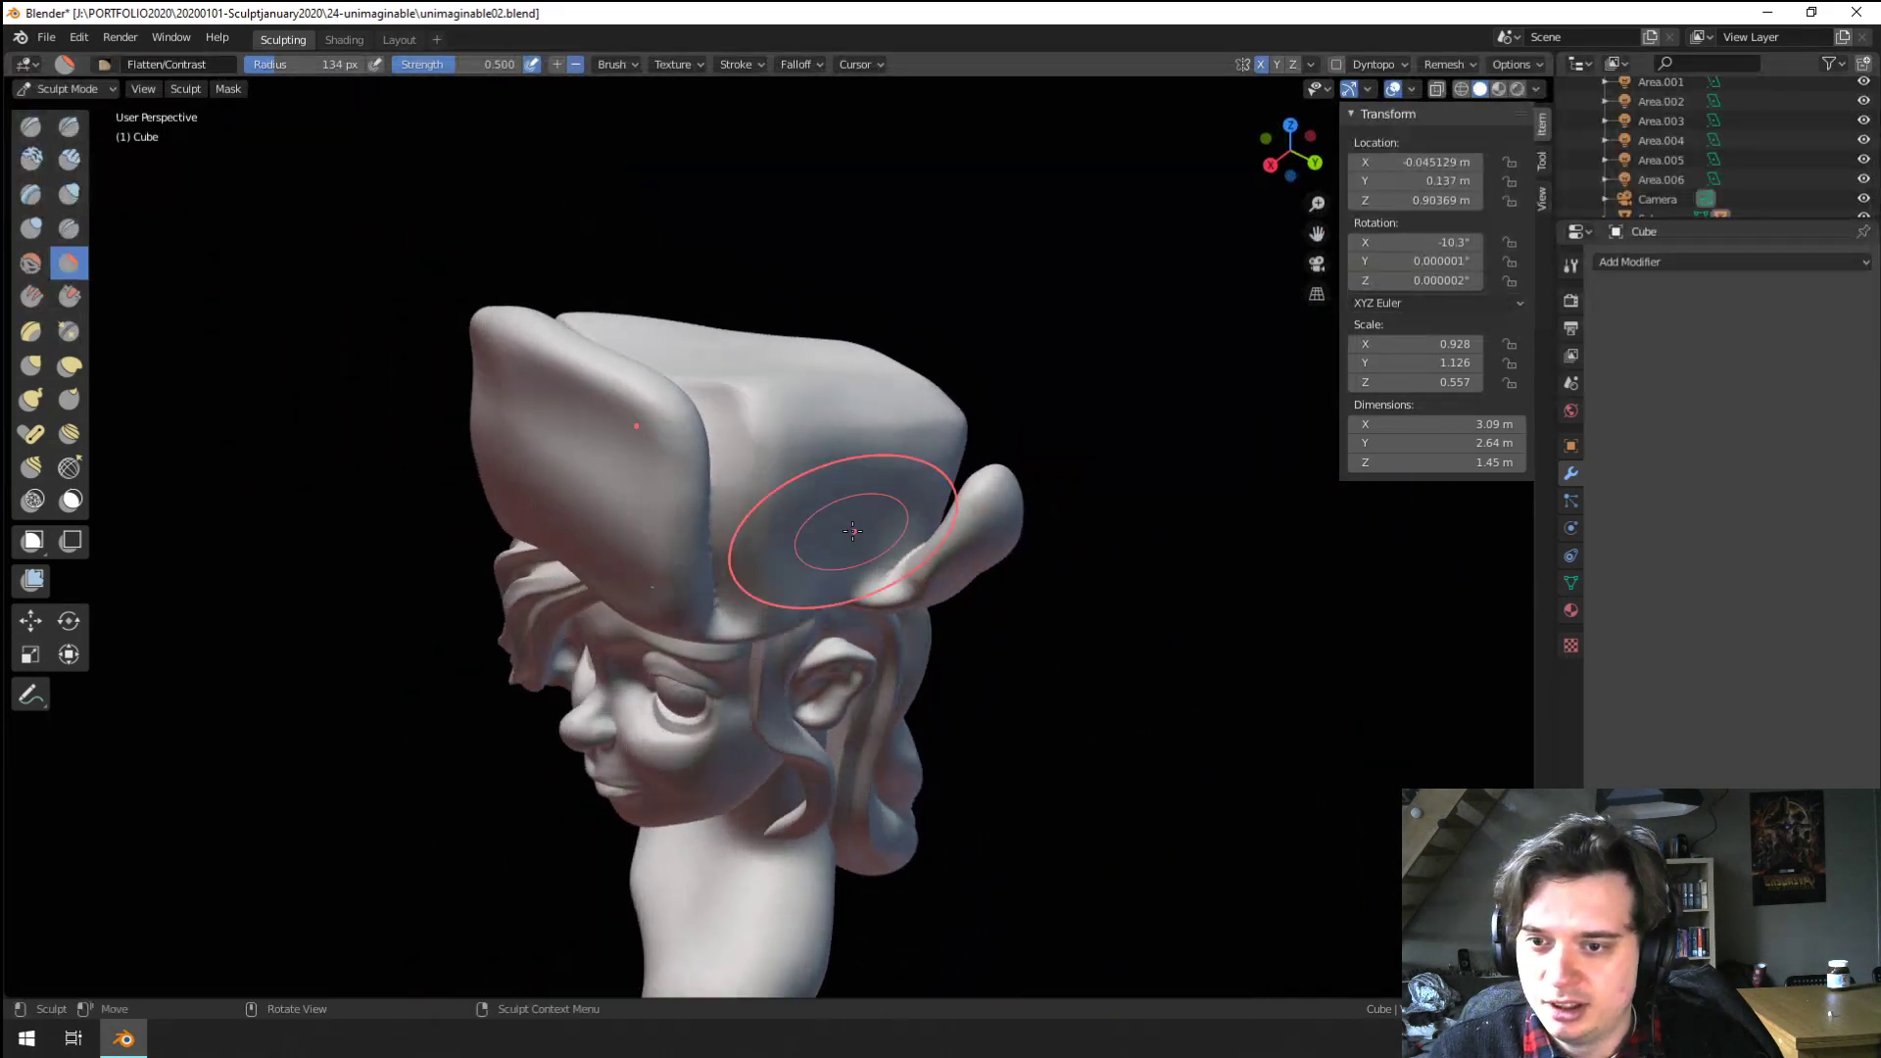
scroll(849, 519, "up", 3)
left_click_drag(843, 456, 791, 513)
middle_click_drag(818, 262, 758, 439)
key("f")
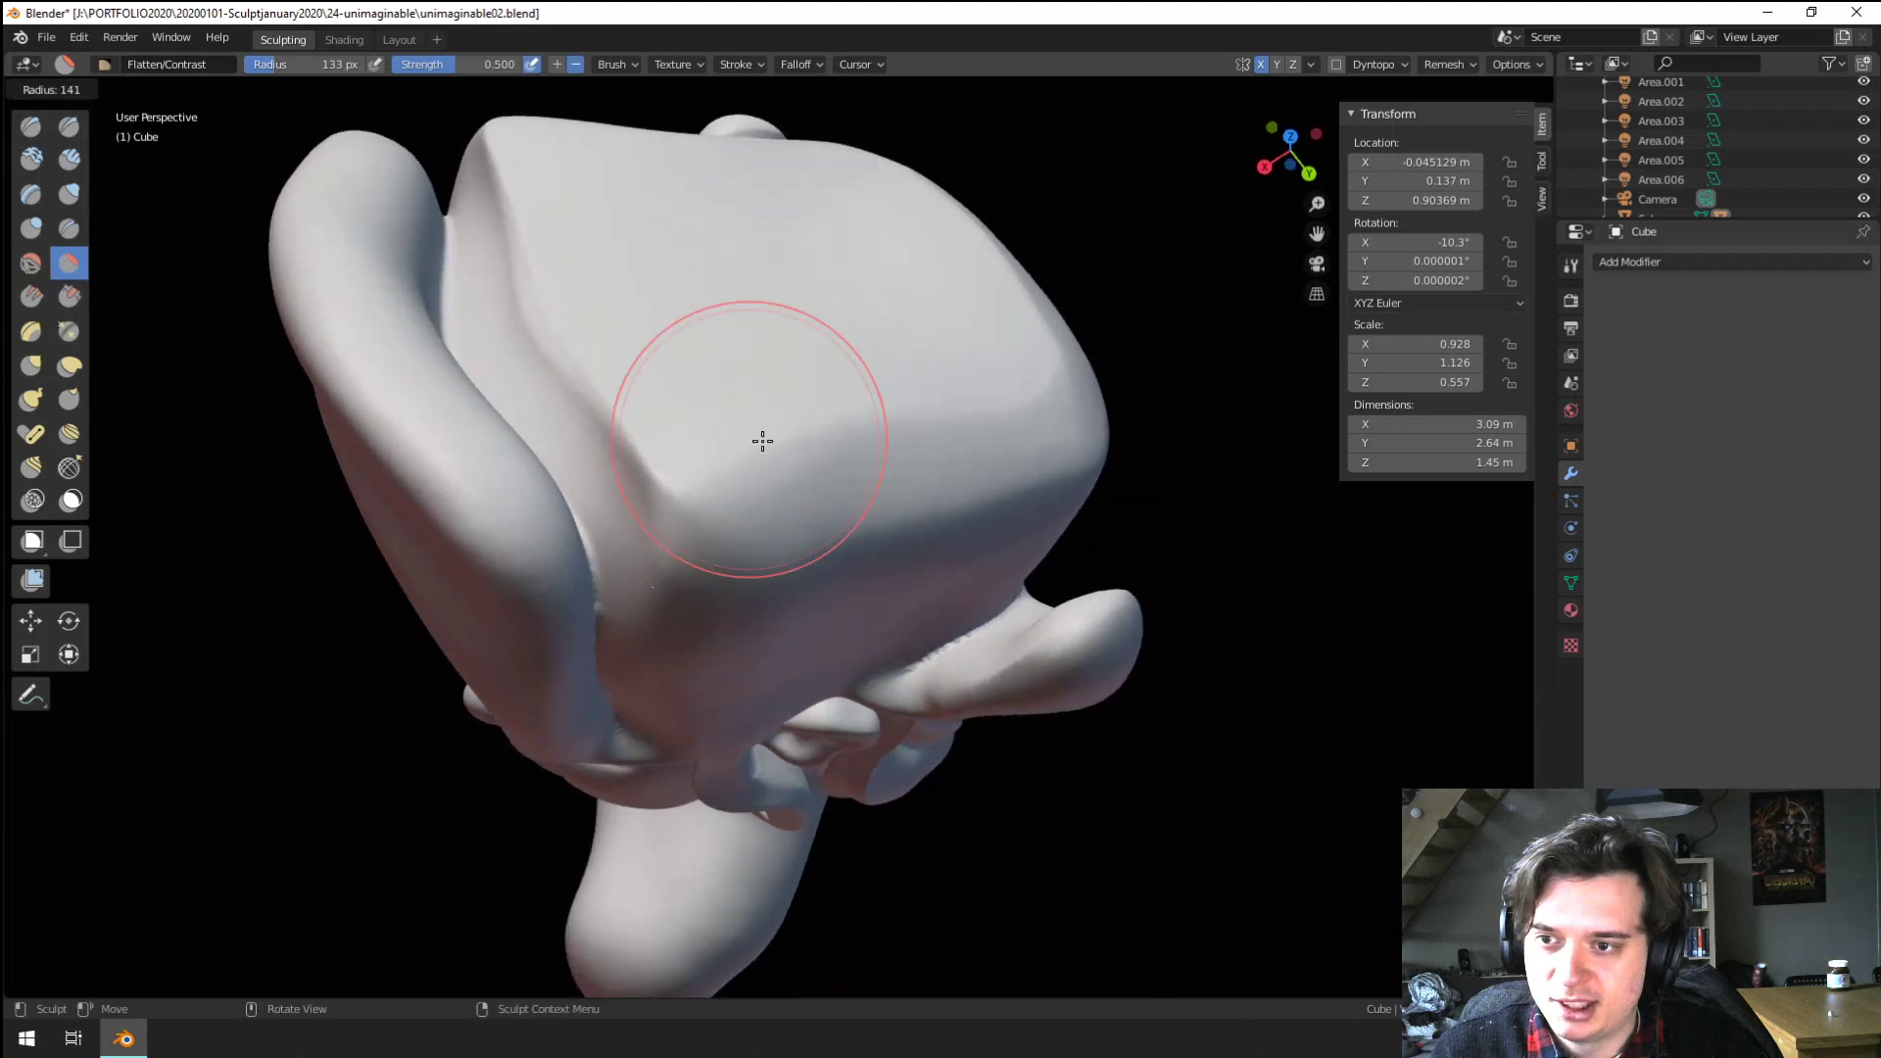
left_click(764, 441)
middle_click_drag(874, 468, 745, 412)
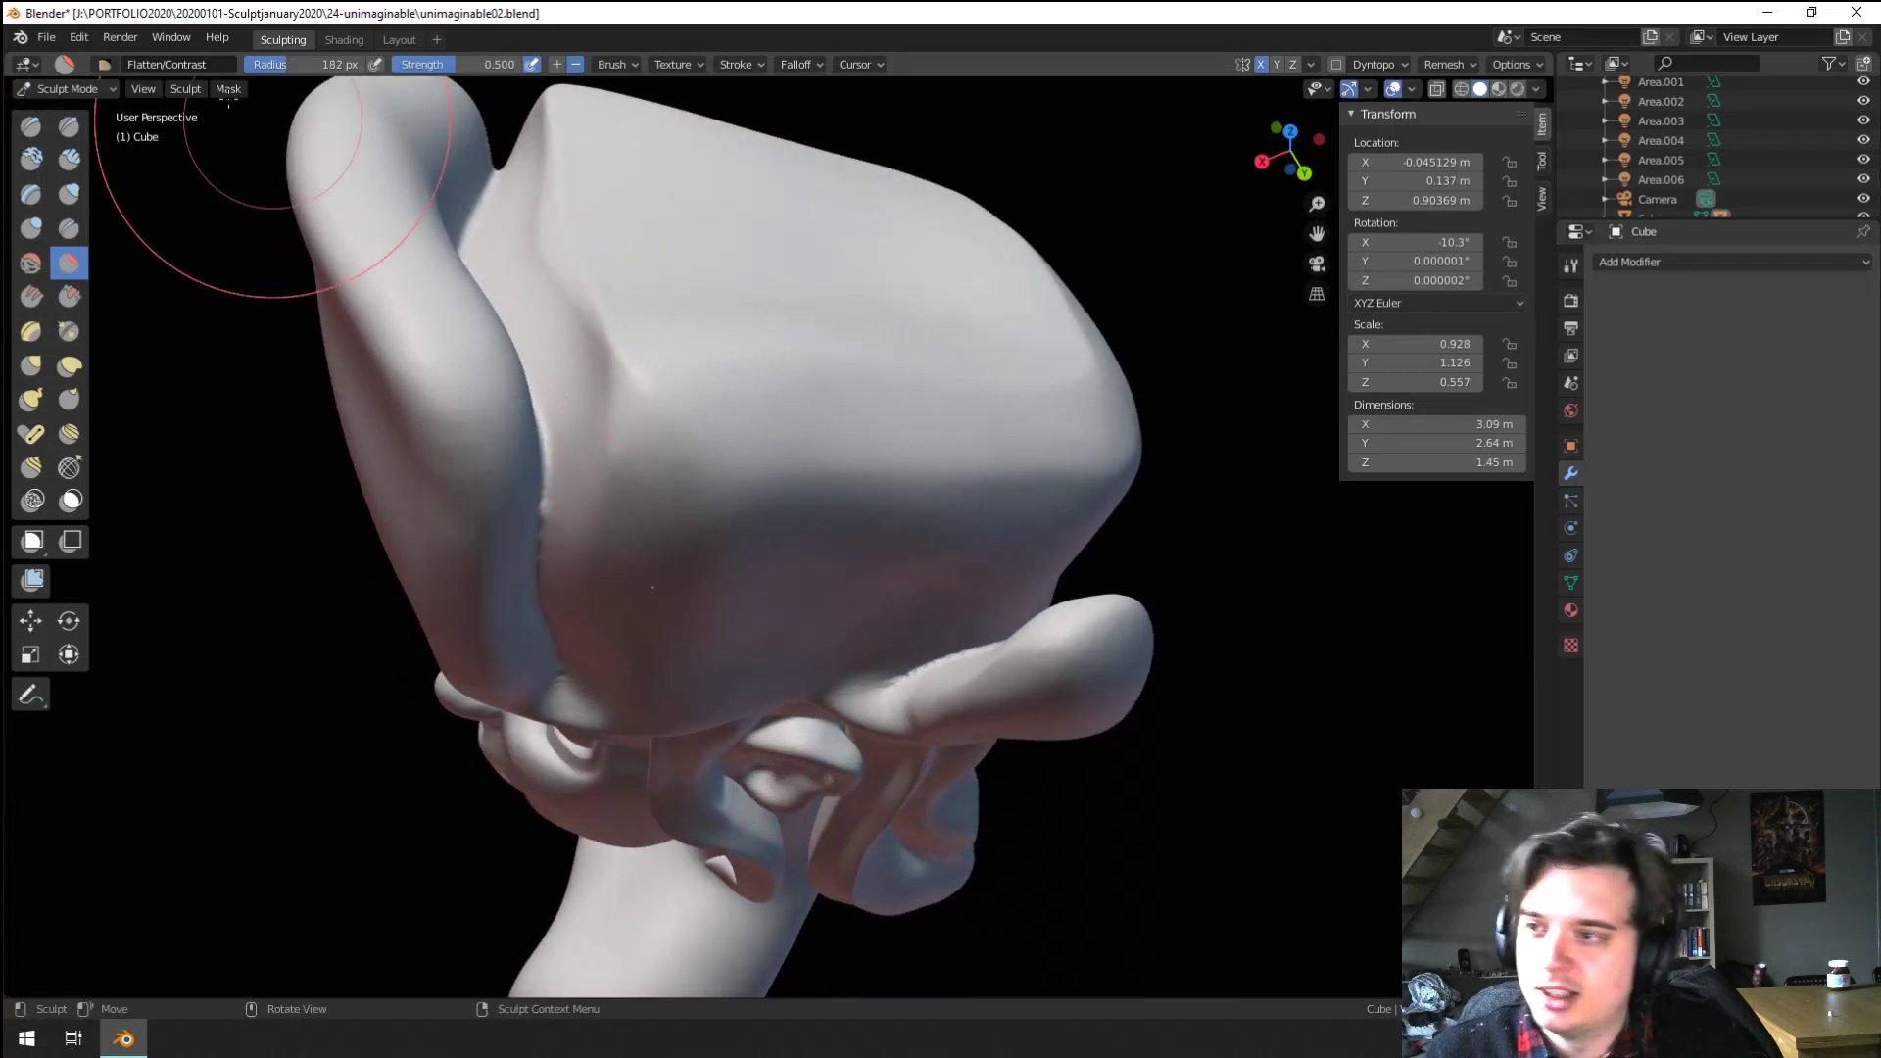
middle_click_drag(896, 475, 687, 393)
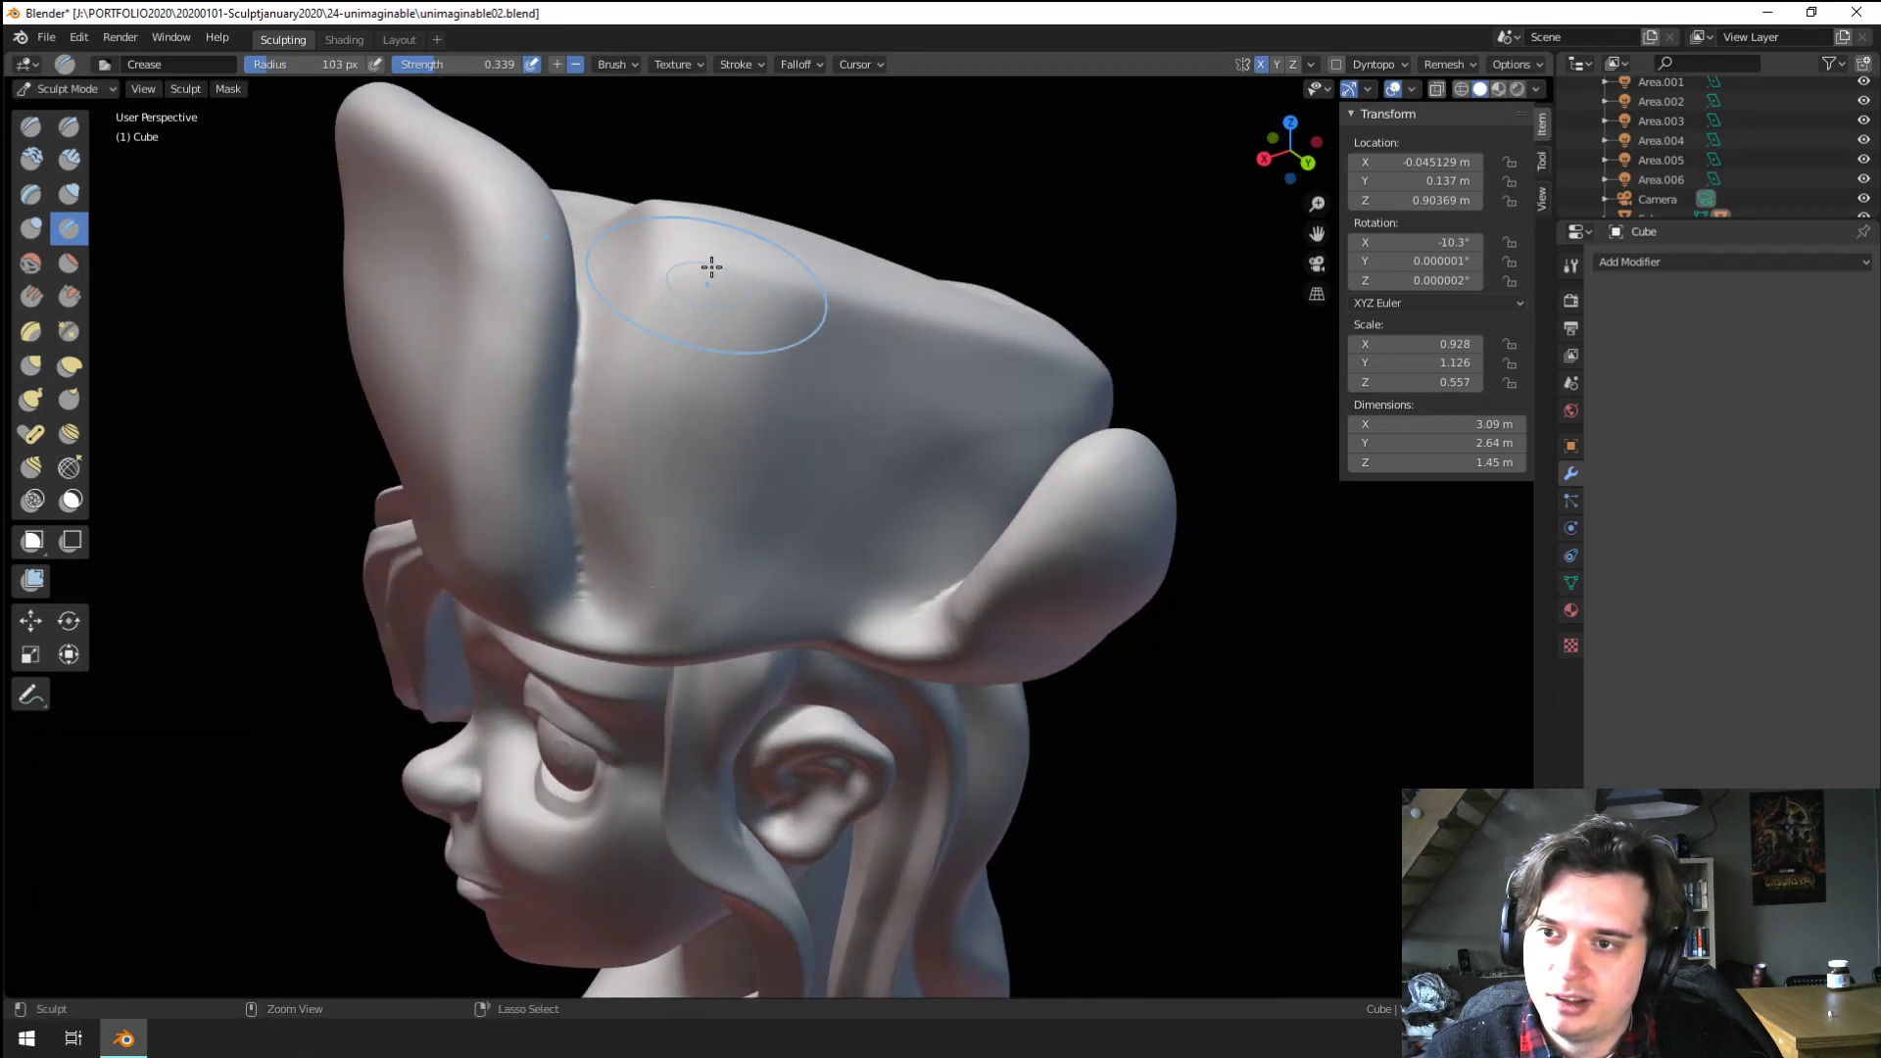
Lower and round the hat's front brim above the face with the Grab brush at about 259 px
mouse_move(674, 515)
middle_mouse_down()
mouse_move(640, 476)
mouse_move(705, 386)
mouse_move(628, 404)
mouse_move(718, 400)
mouse_move(714, 353)
mouse_move(761, 361)
mouse_move(790, 437)
mouse_move(842, 434)
mouse_move(839, 336)
middle_mouse_up()
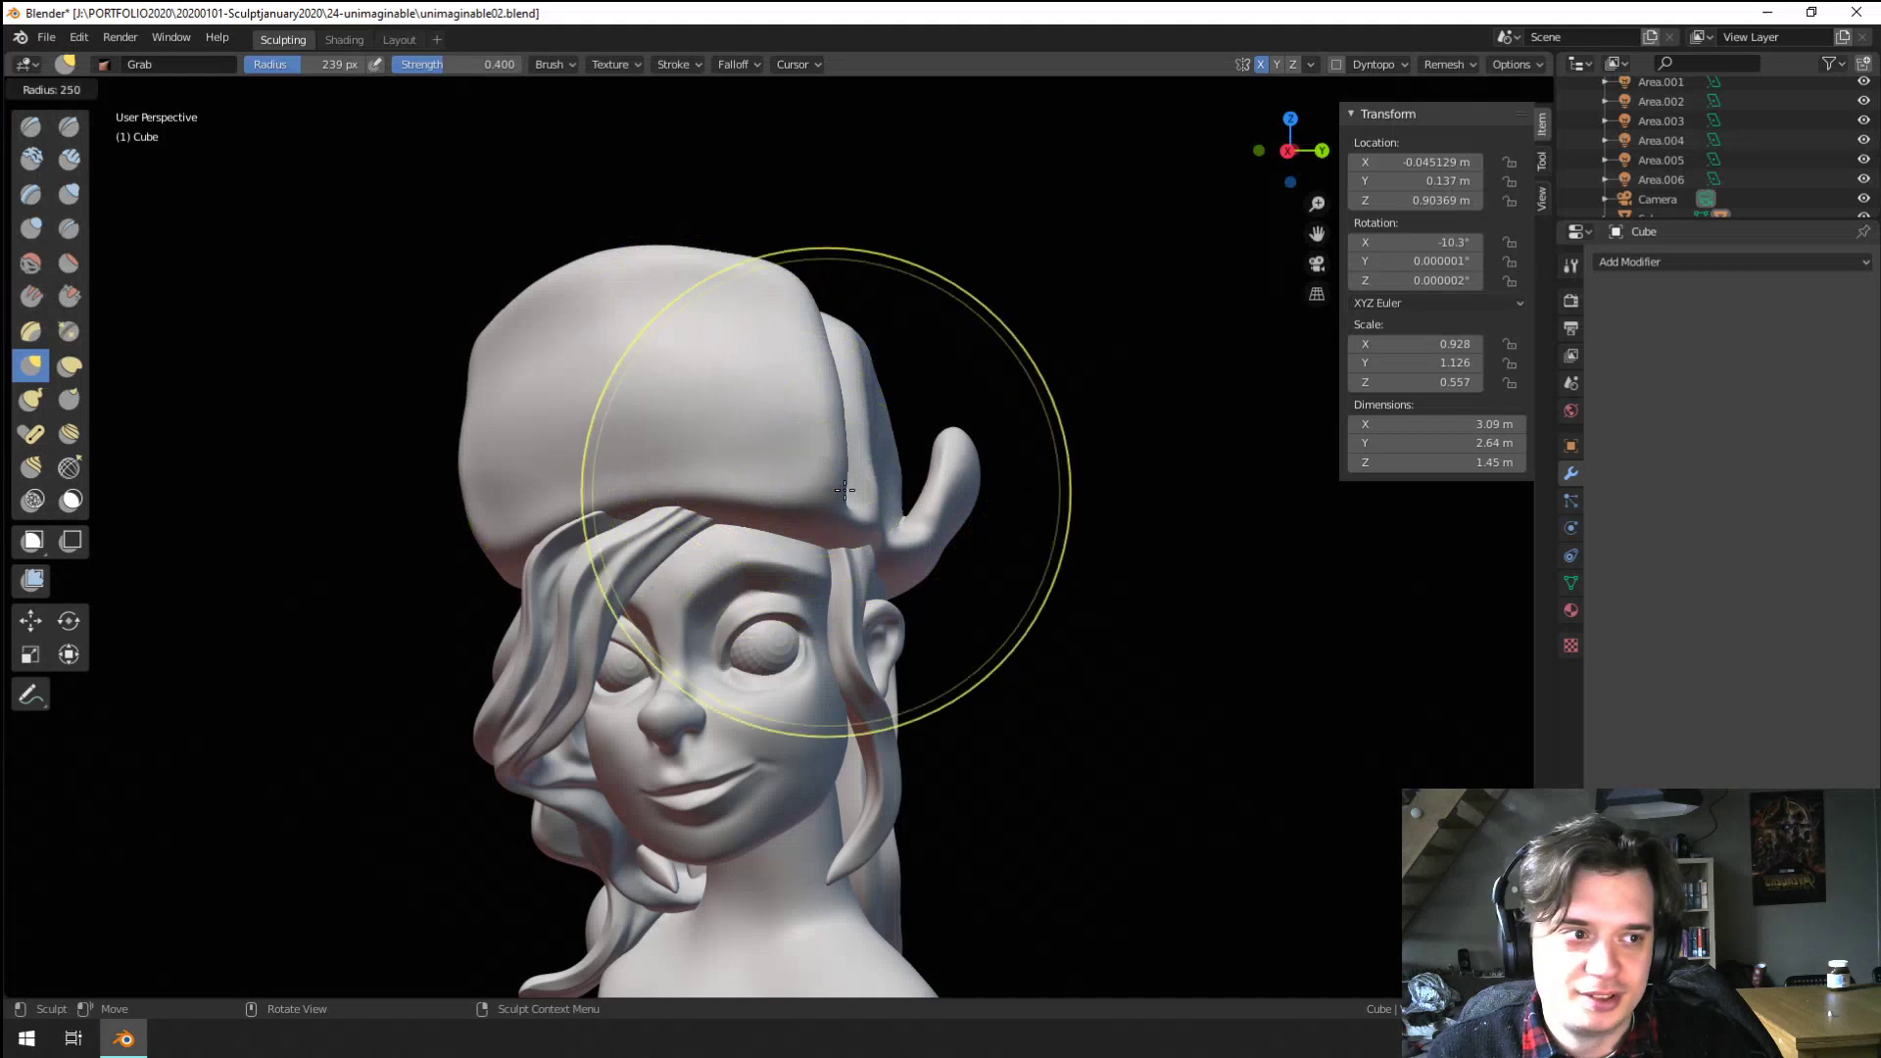
middle_click_drag(777, 468, 796, 518)
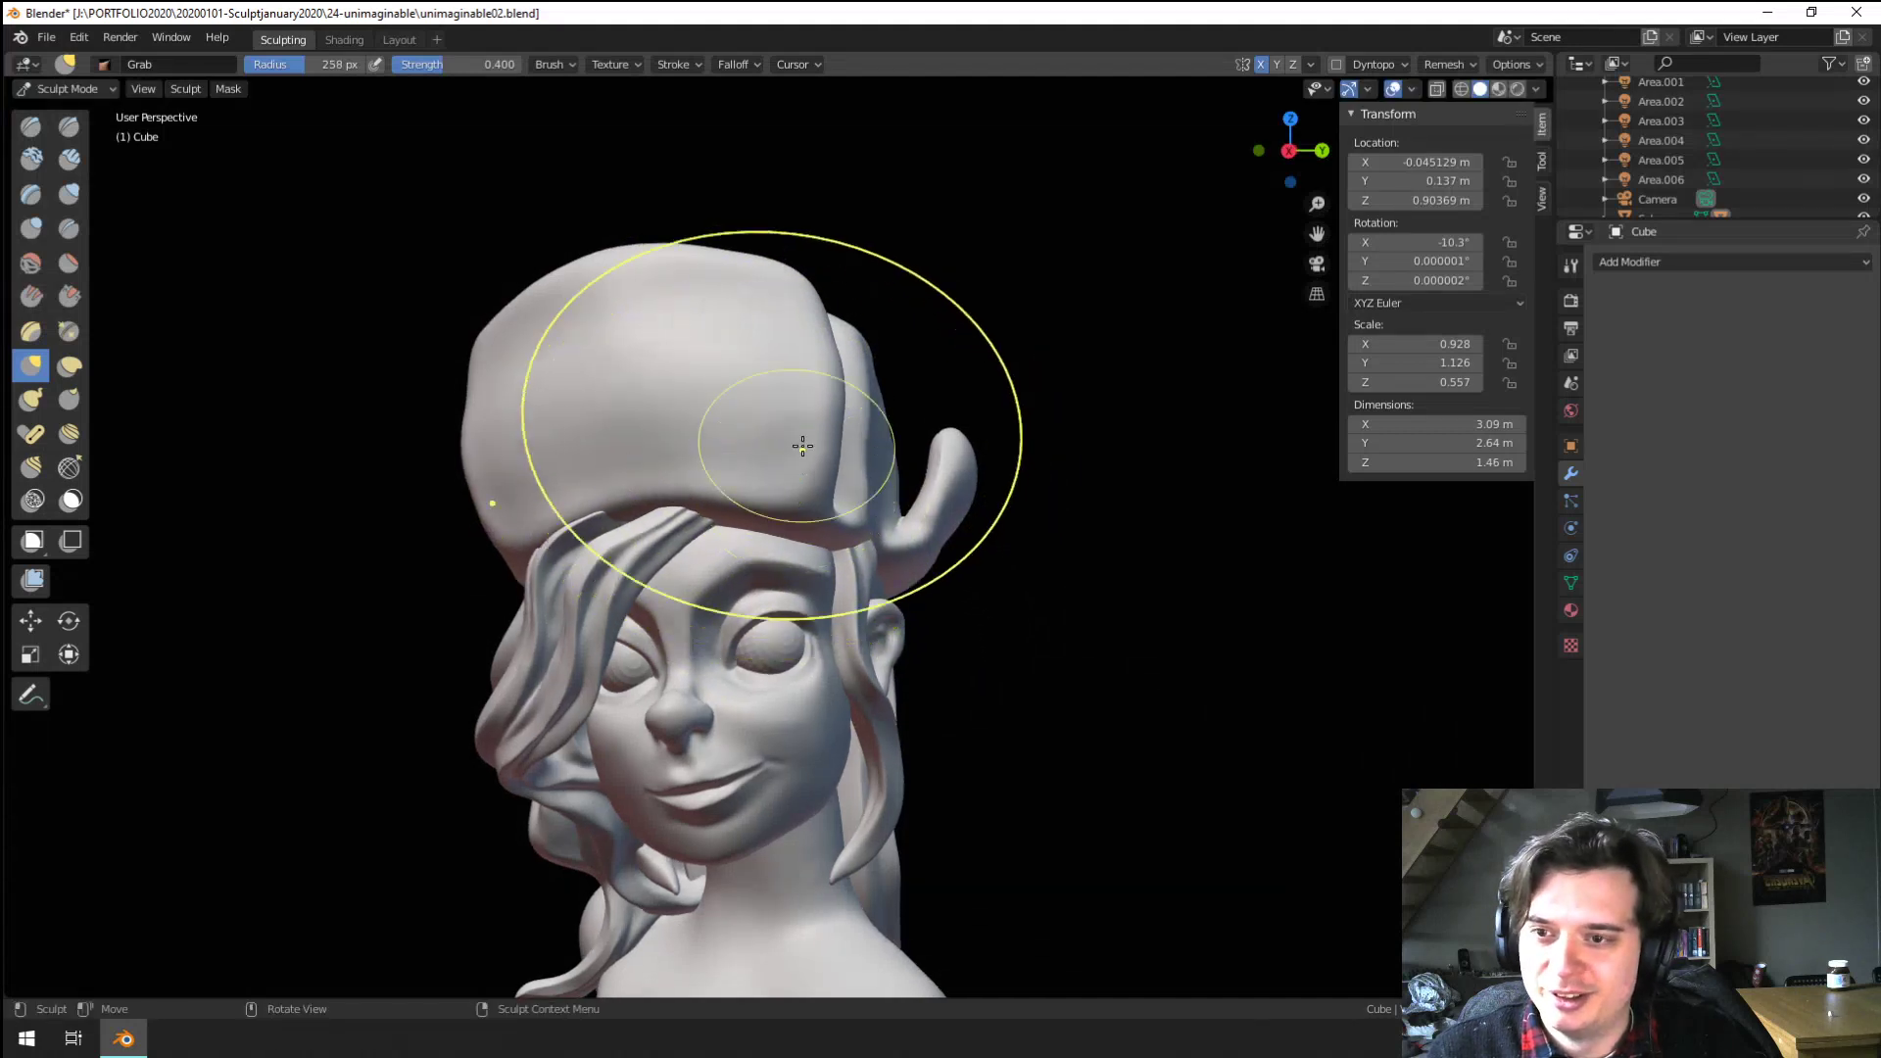
key("f")
left_click(772, 294)
mouse_move(792, 374)
middle_mouse_down()
mouse_move(722, 412)
mouse_move(558, 428)
mouse_move(781, 419)
mouse_move(823, 391)
middle_mouse_up()
key("bracketleft")
scroll(823, 390, "up", 3)
Smooth out the front brim's broad planes with the Flatten/Contrast brush at 216 px
left_click(60, 265)
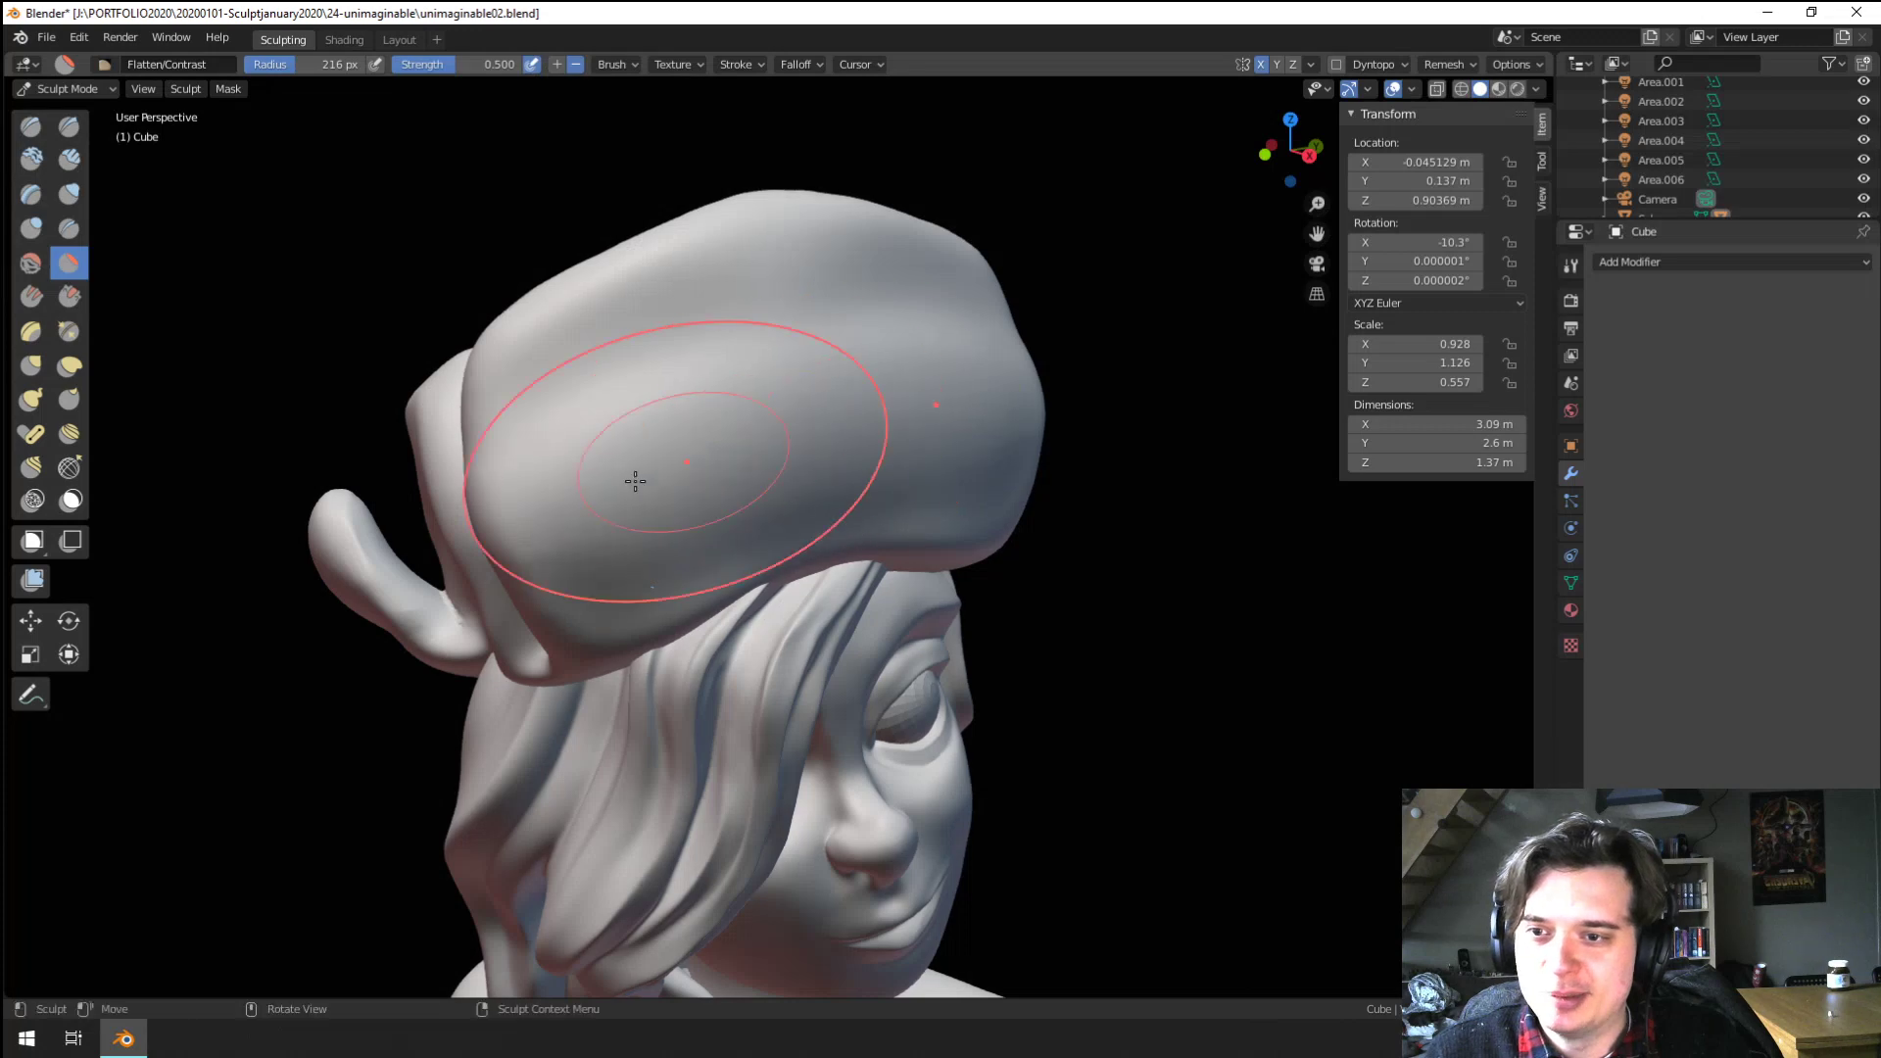
middle_click_drag(654, 273, 679, 454)
middle_click_drag(780, 414, 813, 428)
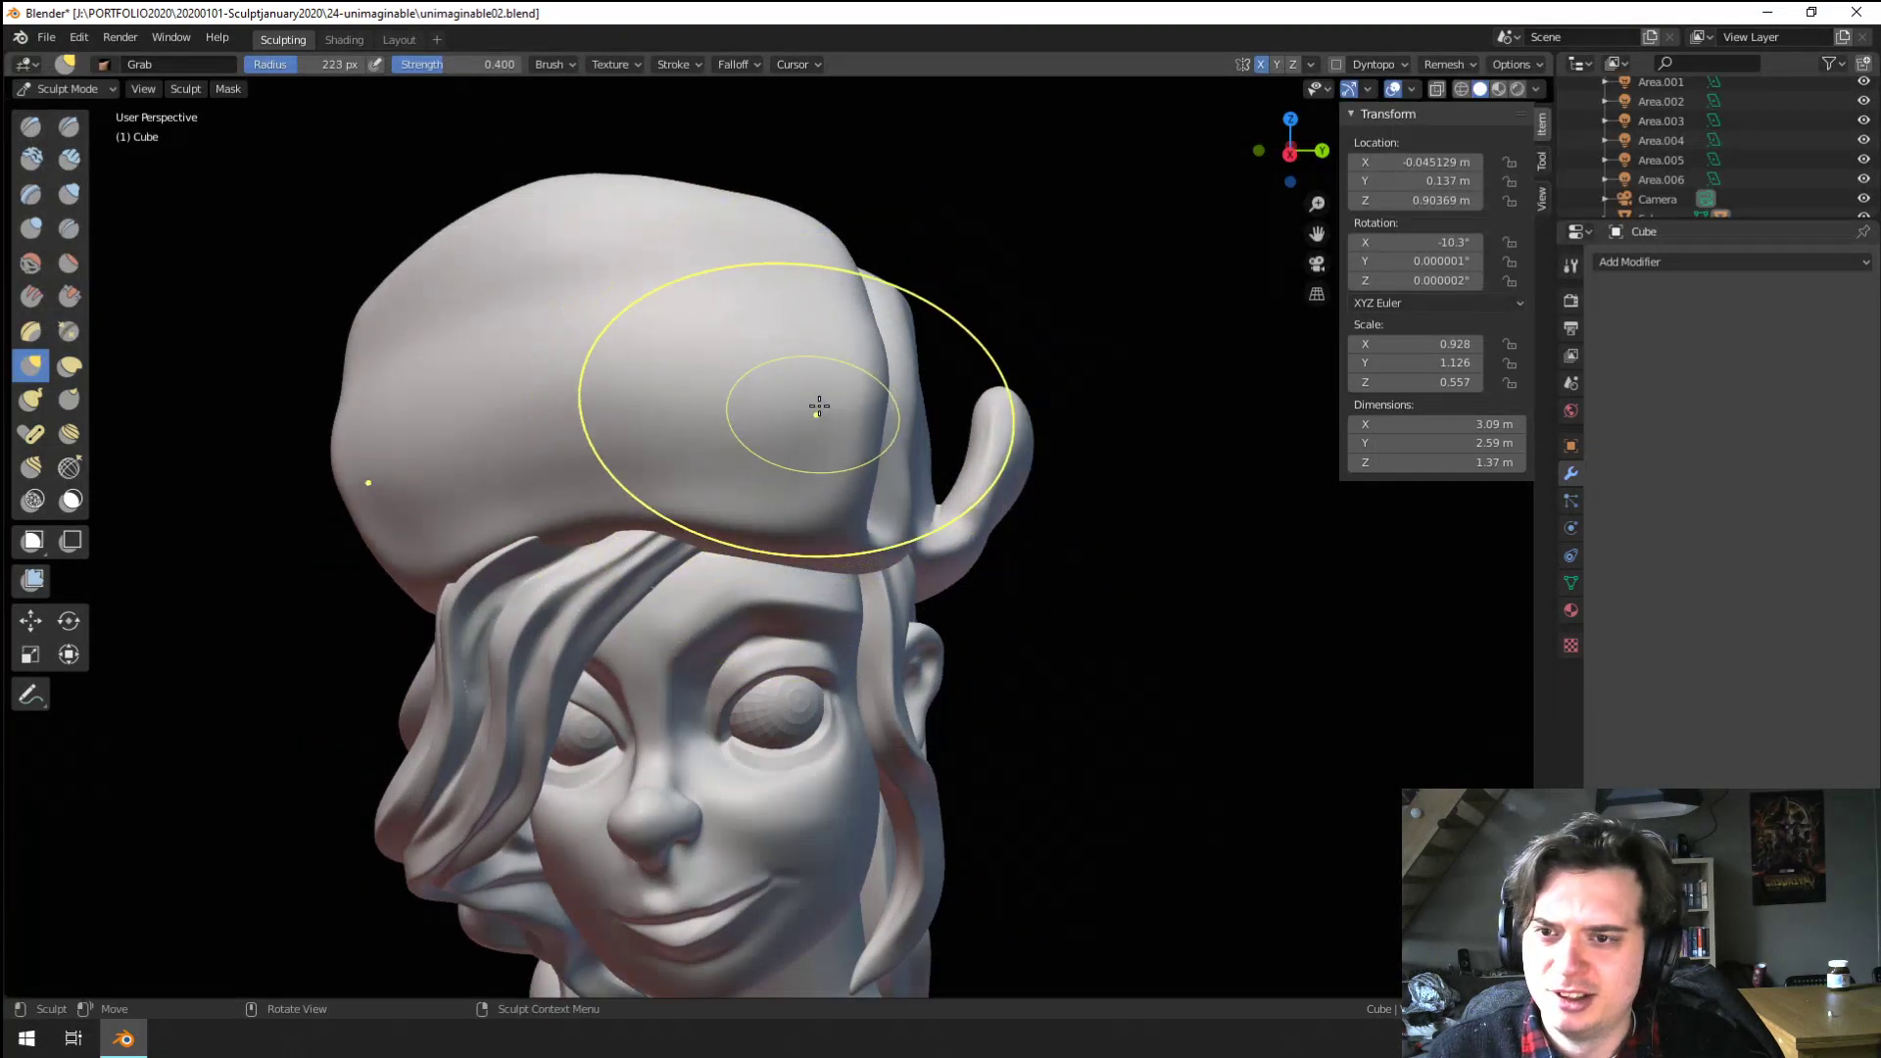
Fine-tune the front brim's side edge and corner with the Grab brush at 252 px and 209 px
key("f")
left_click(858, 291)
left_click_drag(840, 290, 906, 282)
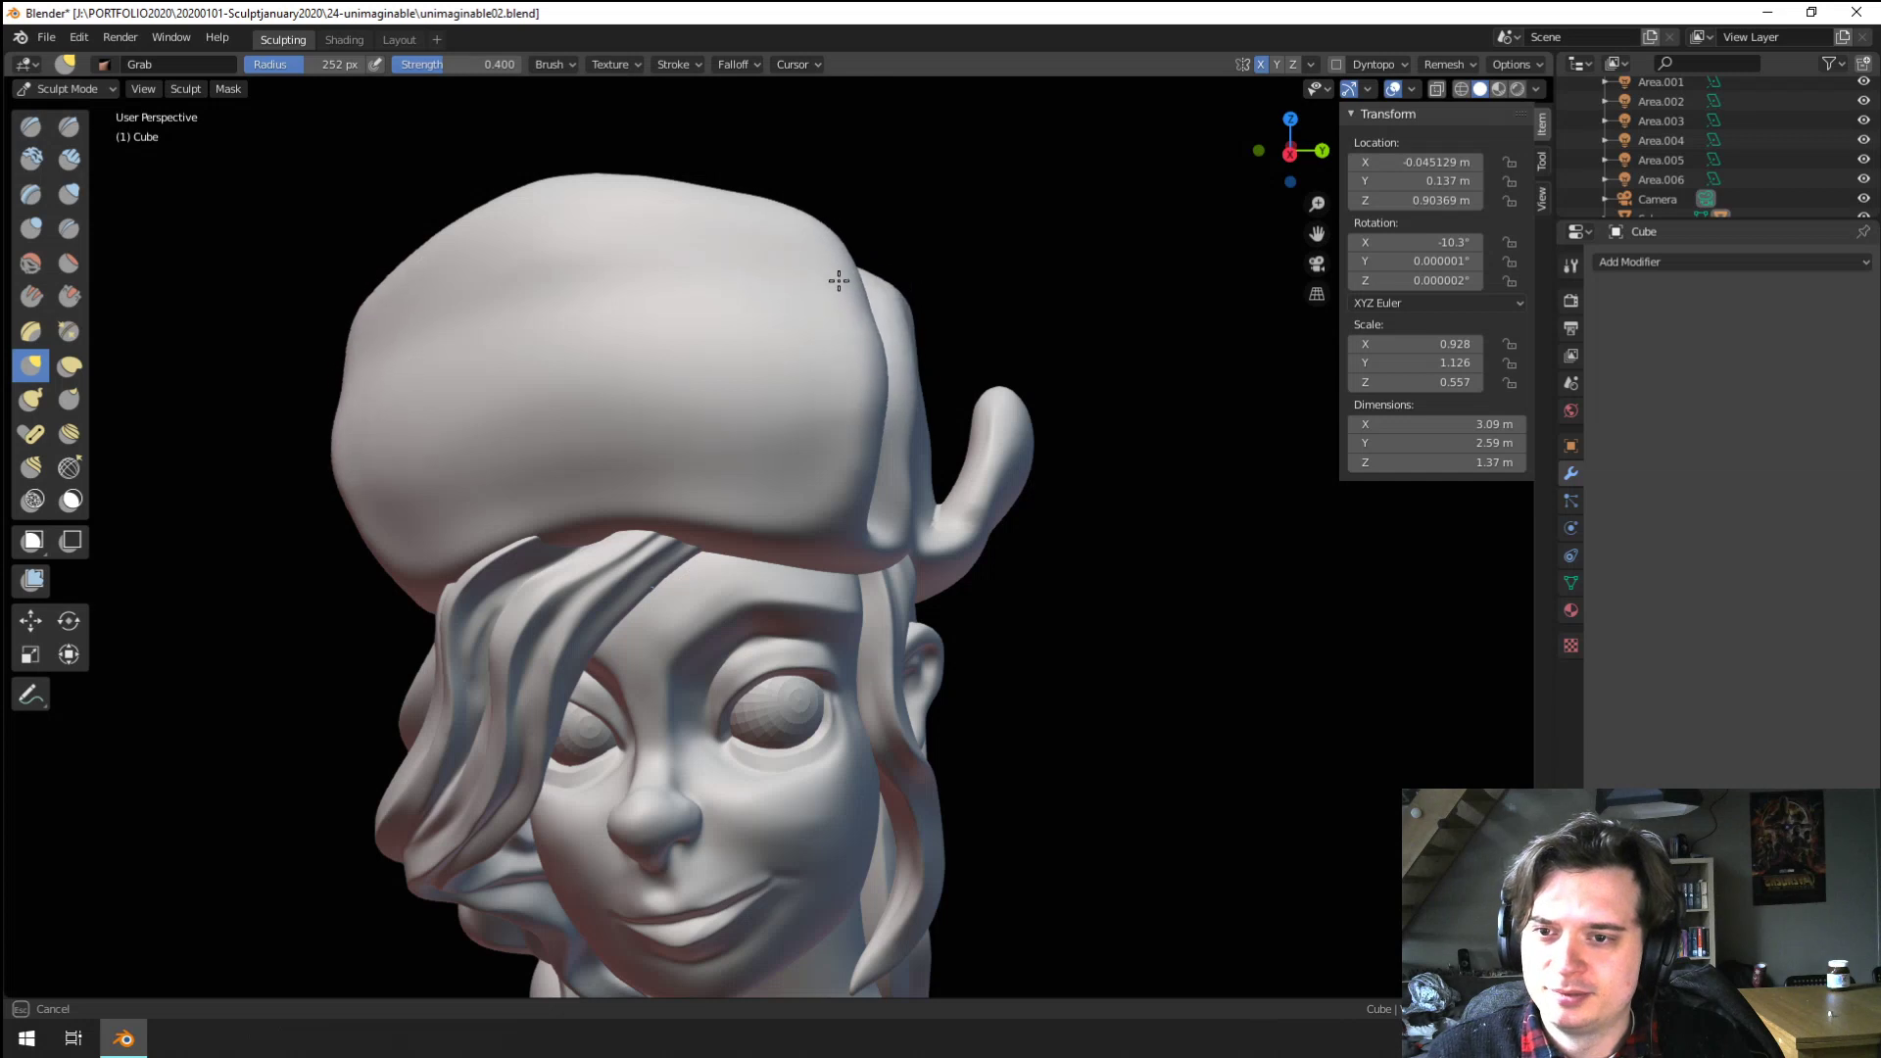
left_click_drag(855, 371, 843, 384)
scroll(819, 412, "down", 3)
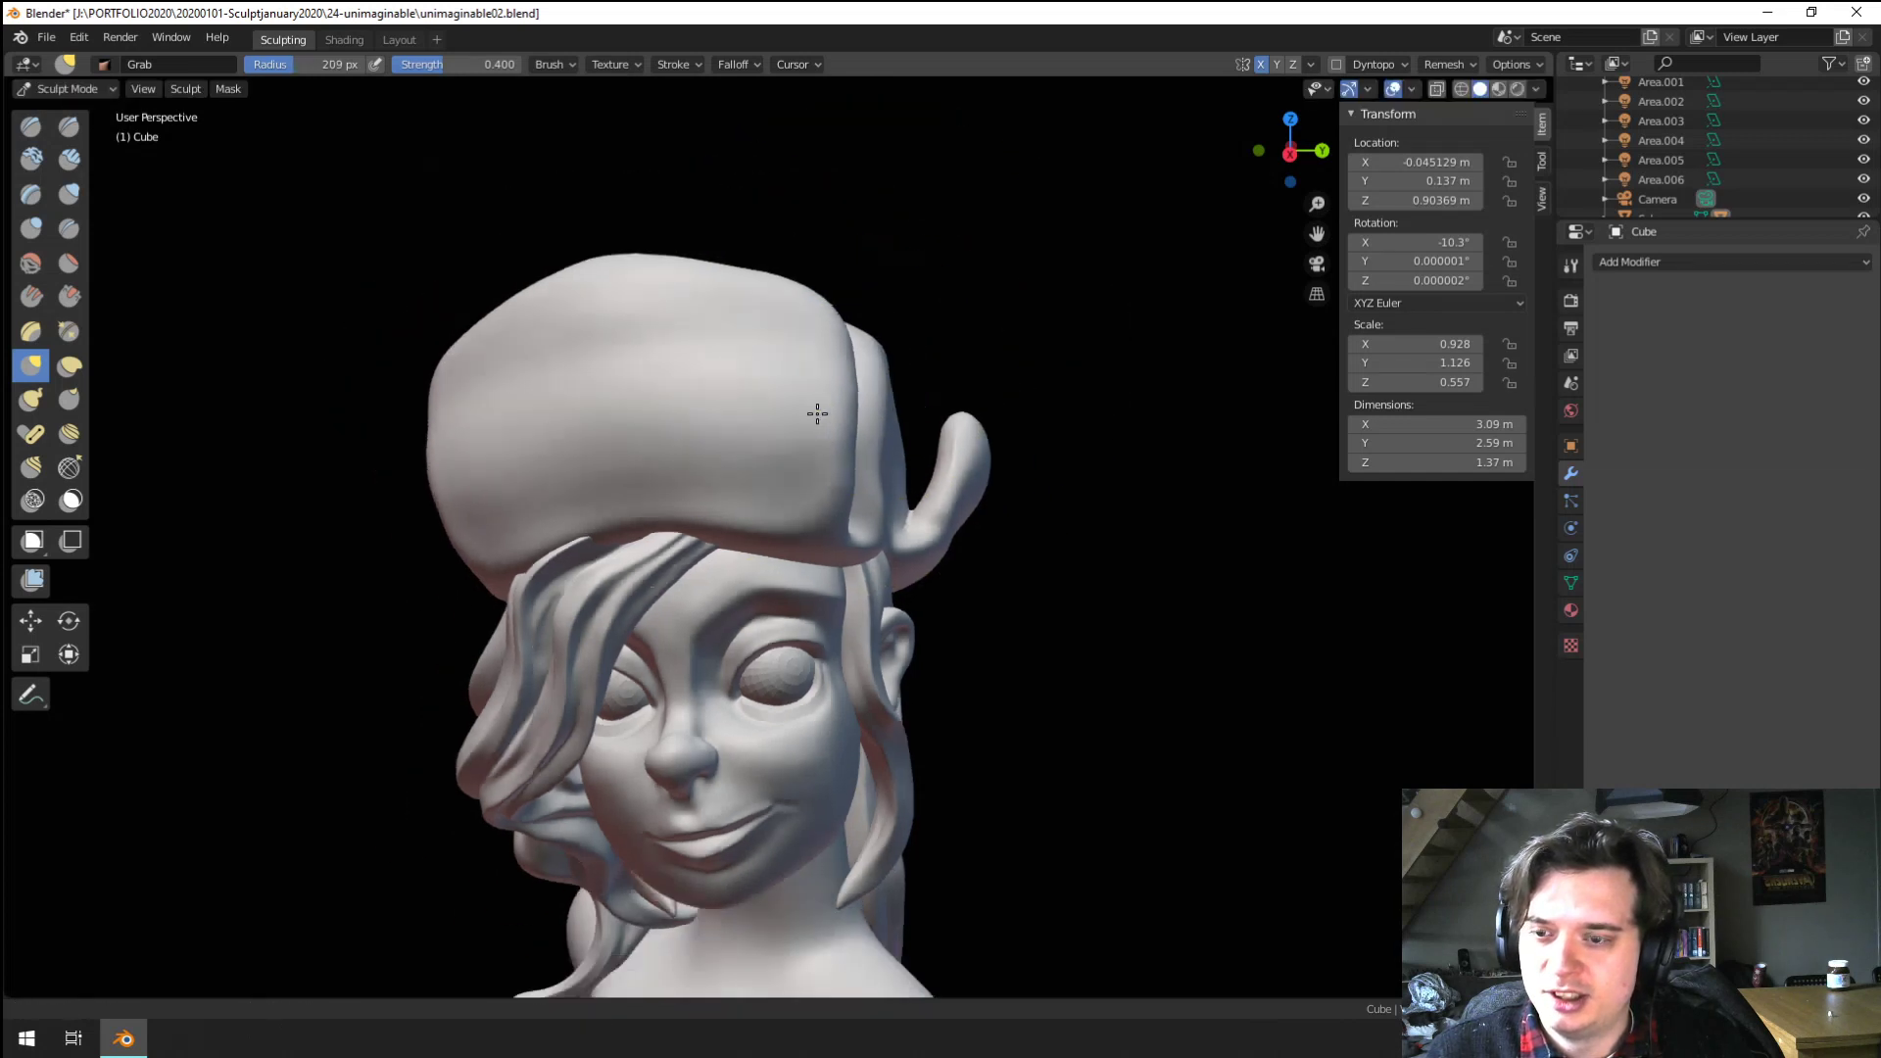
Scrape a flat band across the hat's front brim with the Scrape/Peaks brush at 242 px, undoing the stroke along its upper edge
mouse_move(745, 406)
middle_mouse_down()
mouse_move(856, 391)
mouse_move(785, 424)
mouse_move(690, 426)
middle_mouse_up()
scroll(857, 393, "down", 1)
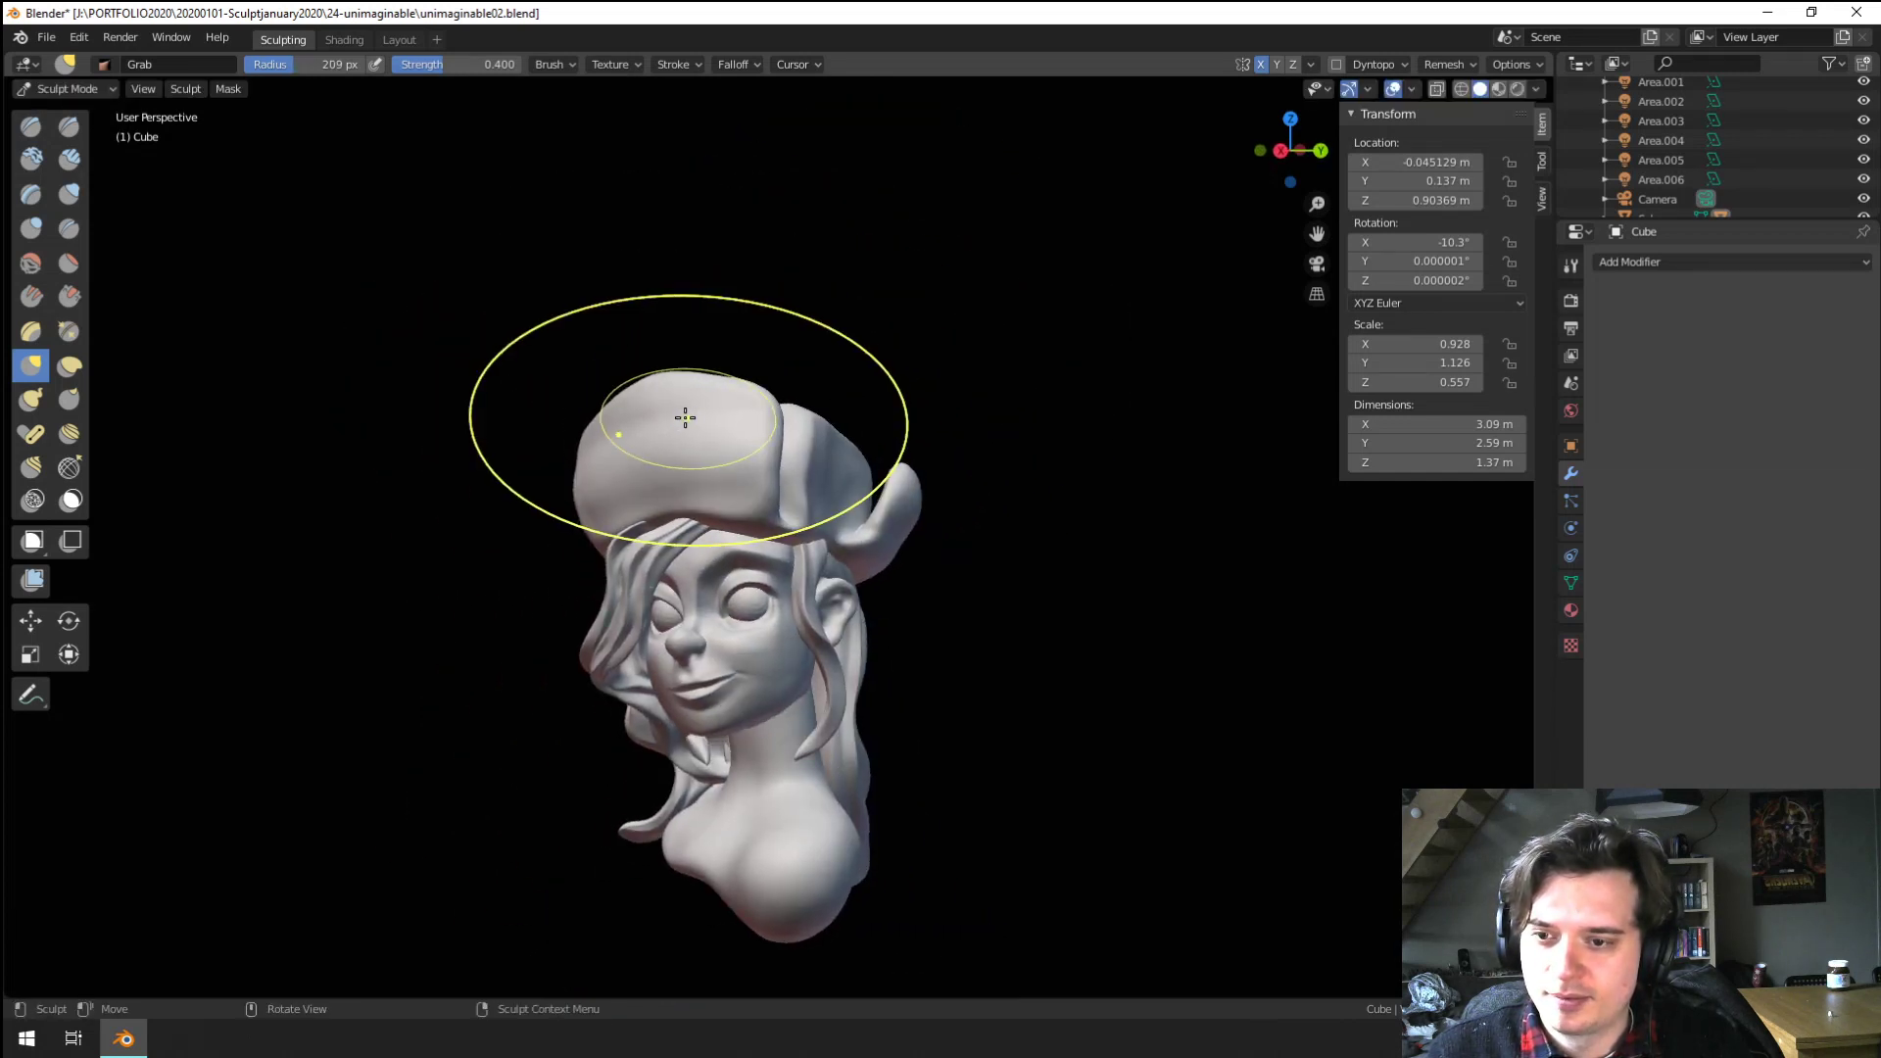
scroll(685, 416, "up", 3)
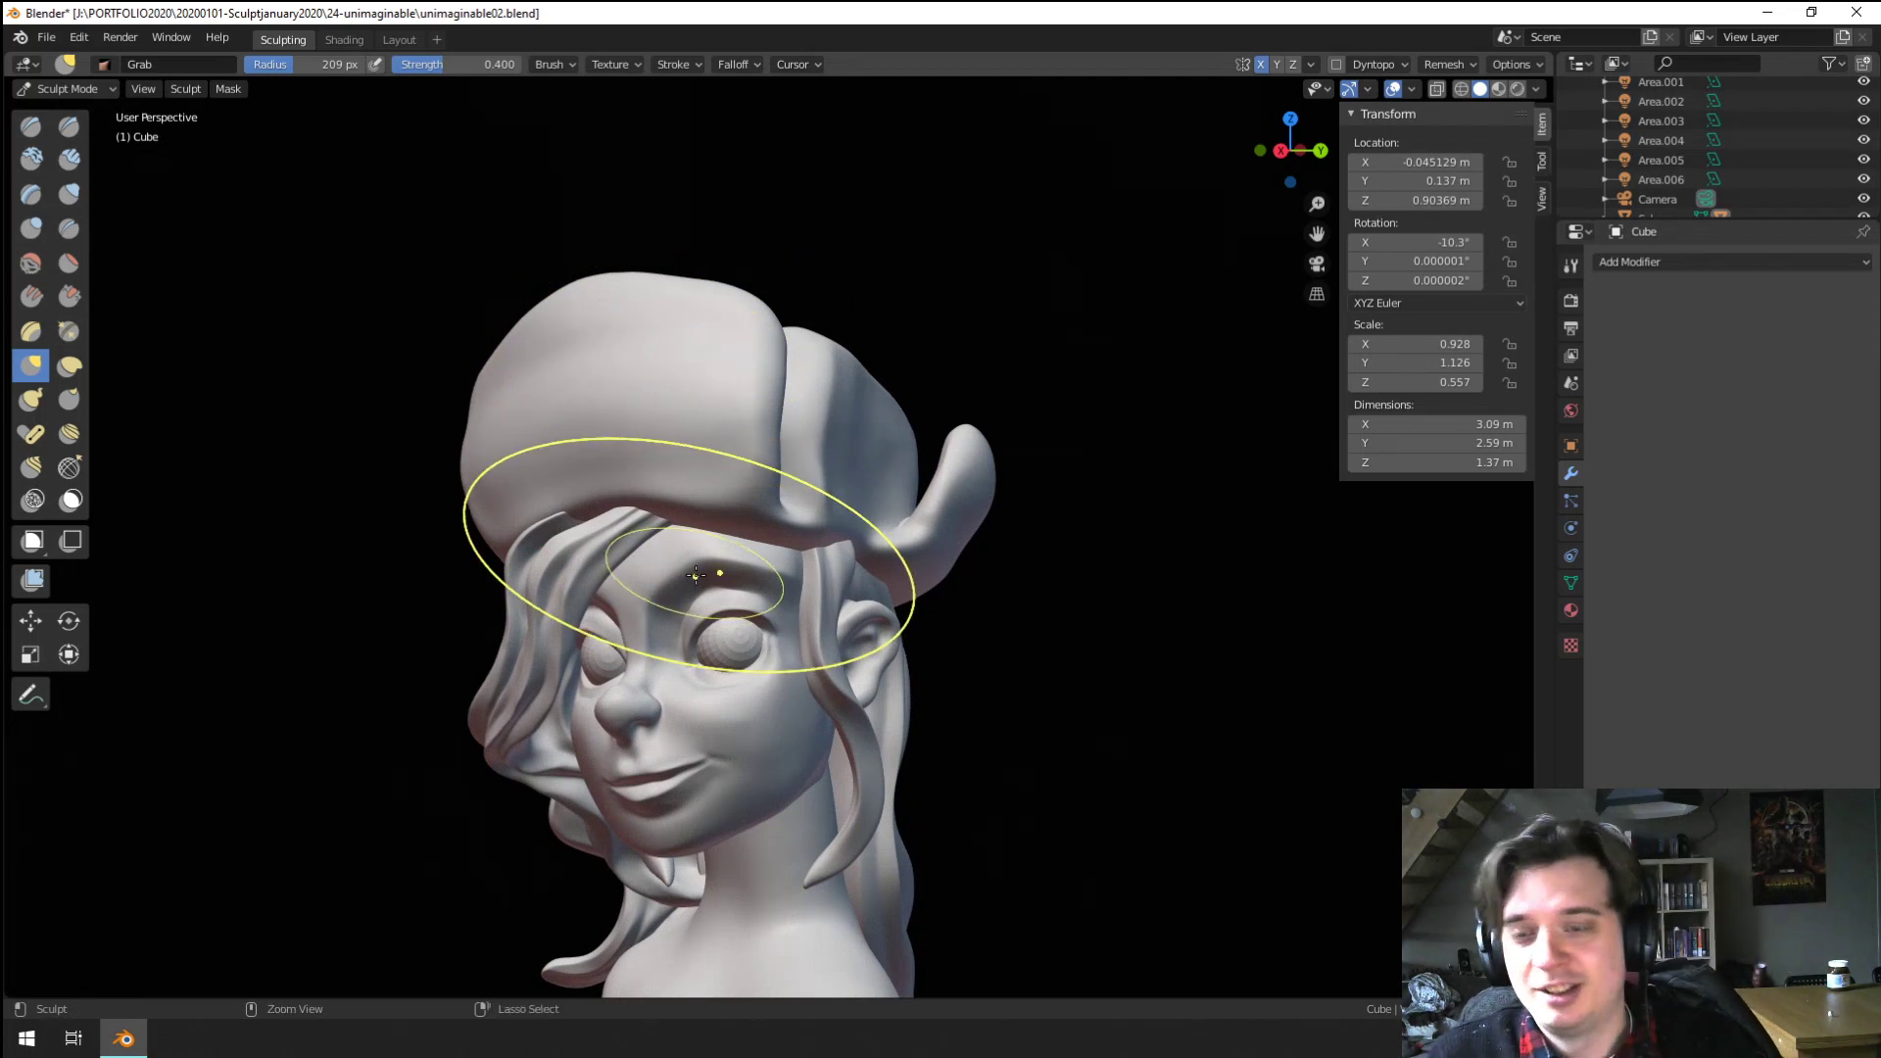
mouse_move(696, 574)
middle_mouse_down()
mouse_move(733, 436)
mouse_move(650, 593)
middle_mouse_up()
left_click(68, 296)
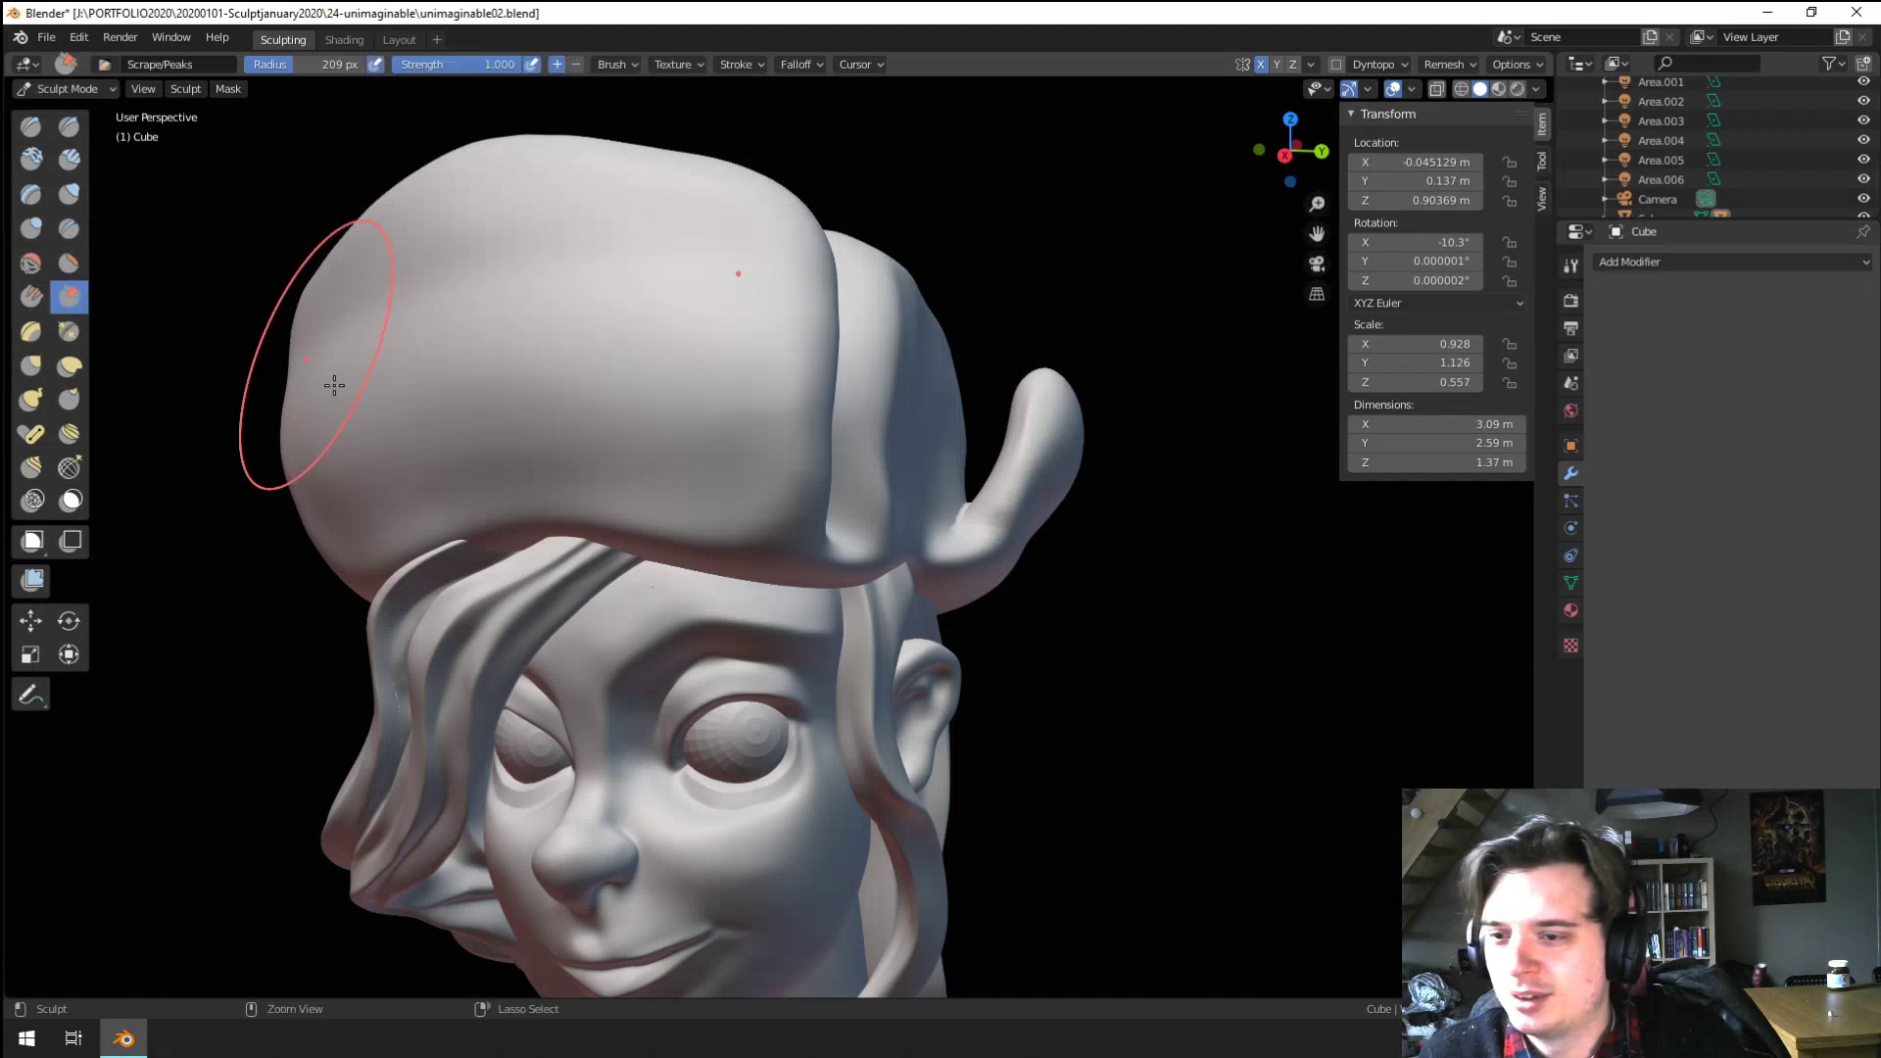
middle_click_drag(334, 385, 392, 446, "ctrl")
middle_click_drag(529, 460, 583, 471)
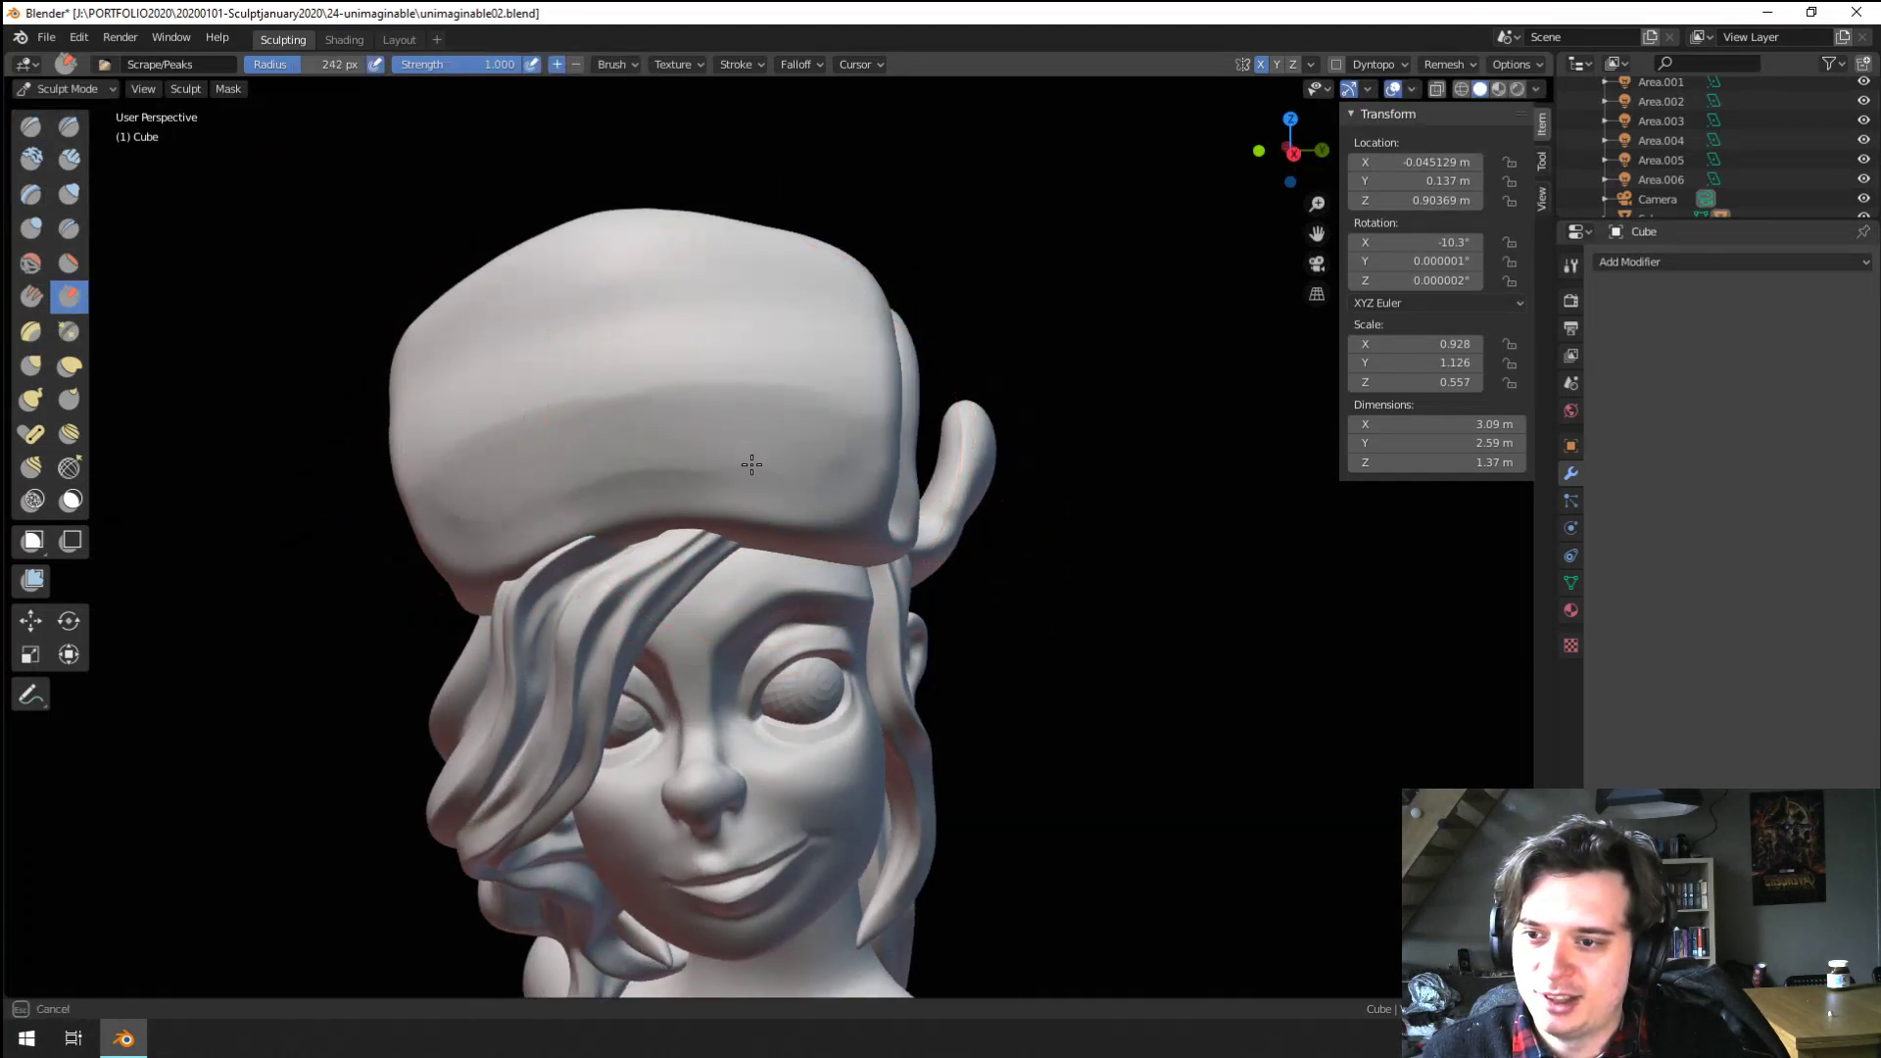
mouse_move(751, 465)
left_mouse_down()
mouse_move(785, 403)
mouse_move(714, 349)
mouse_move(784, 303)
mouse_move(639, 254)
left_mouse_up()
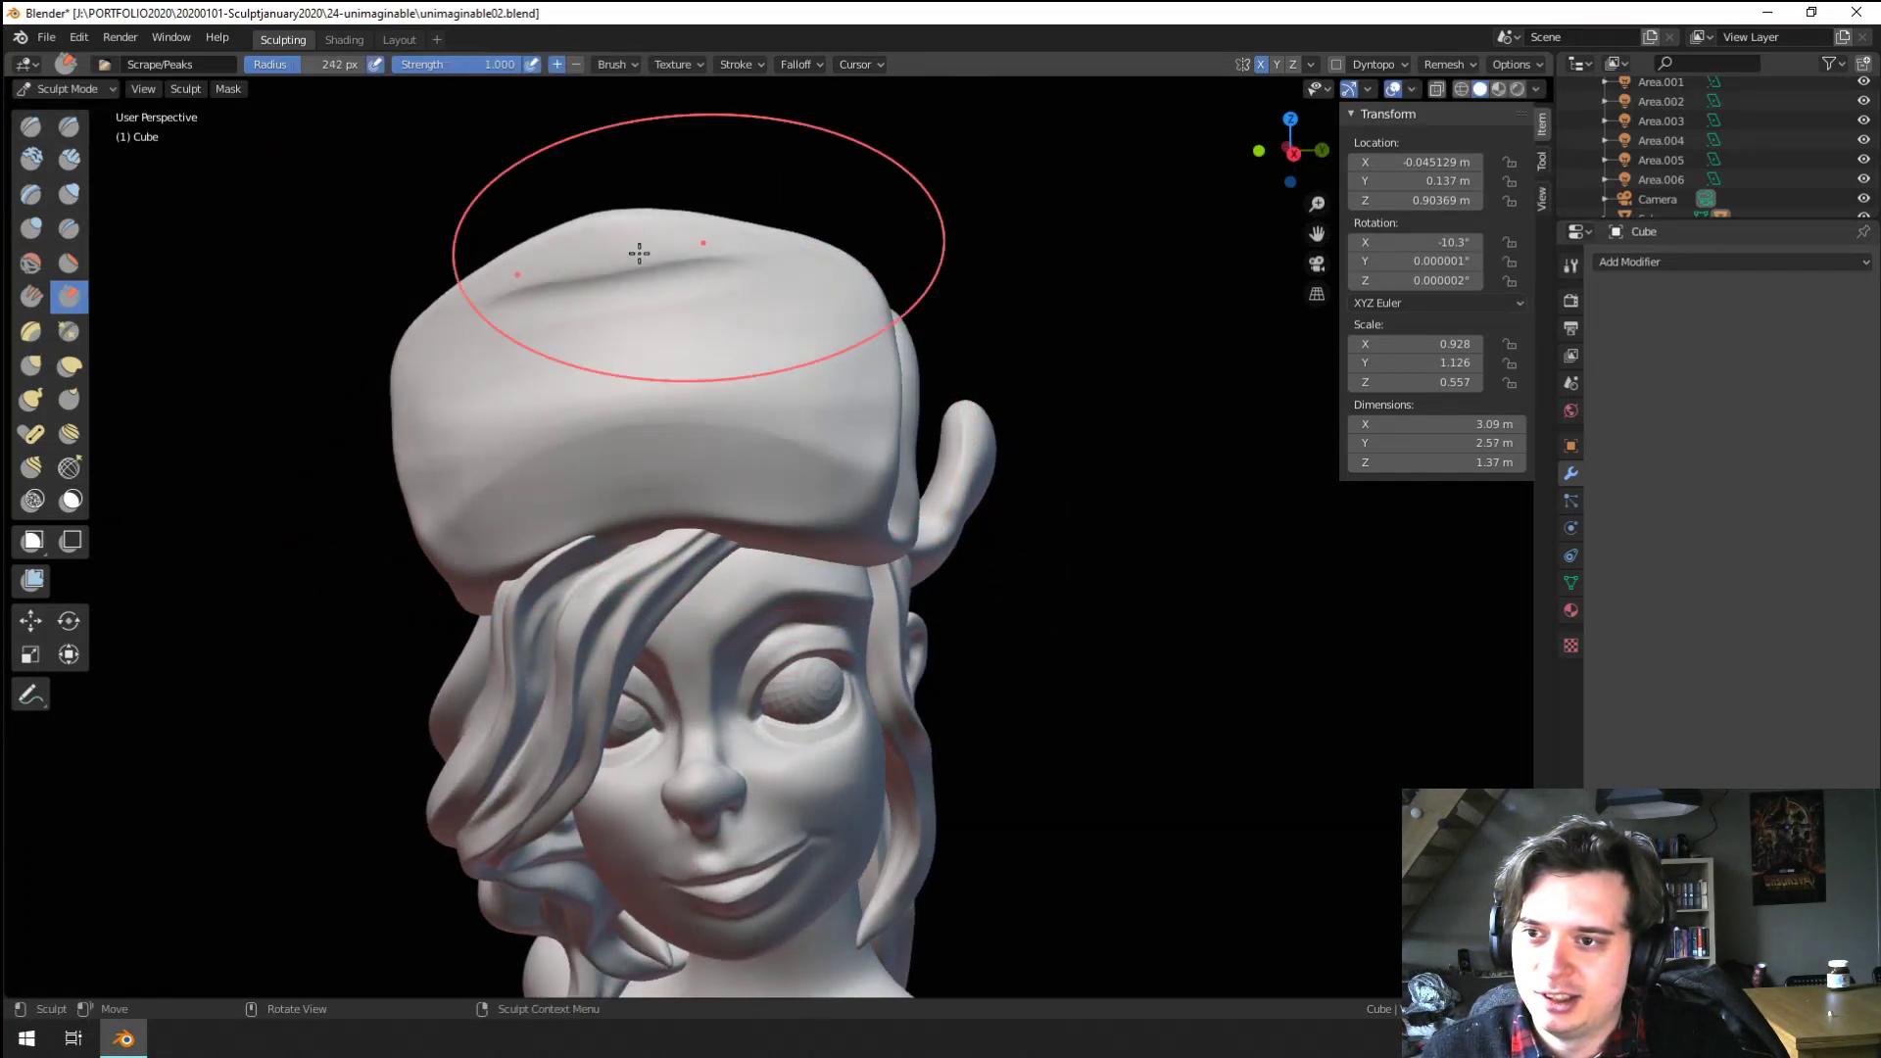
key("ctrl+z")
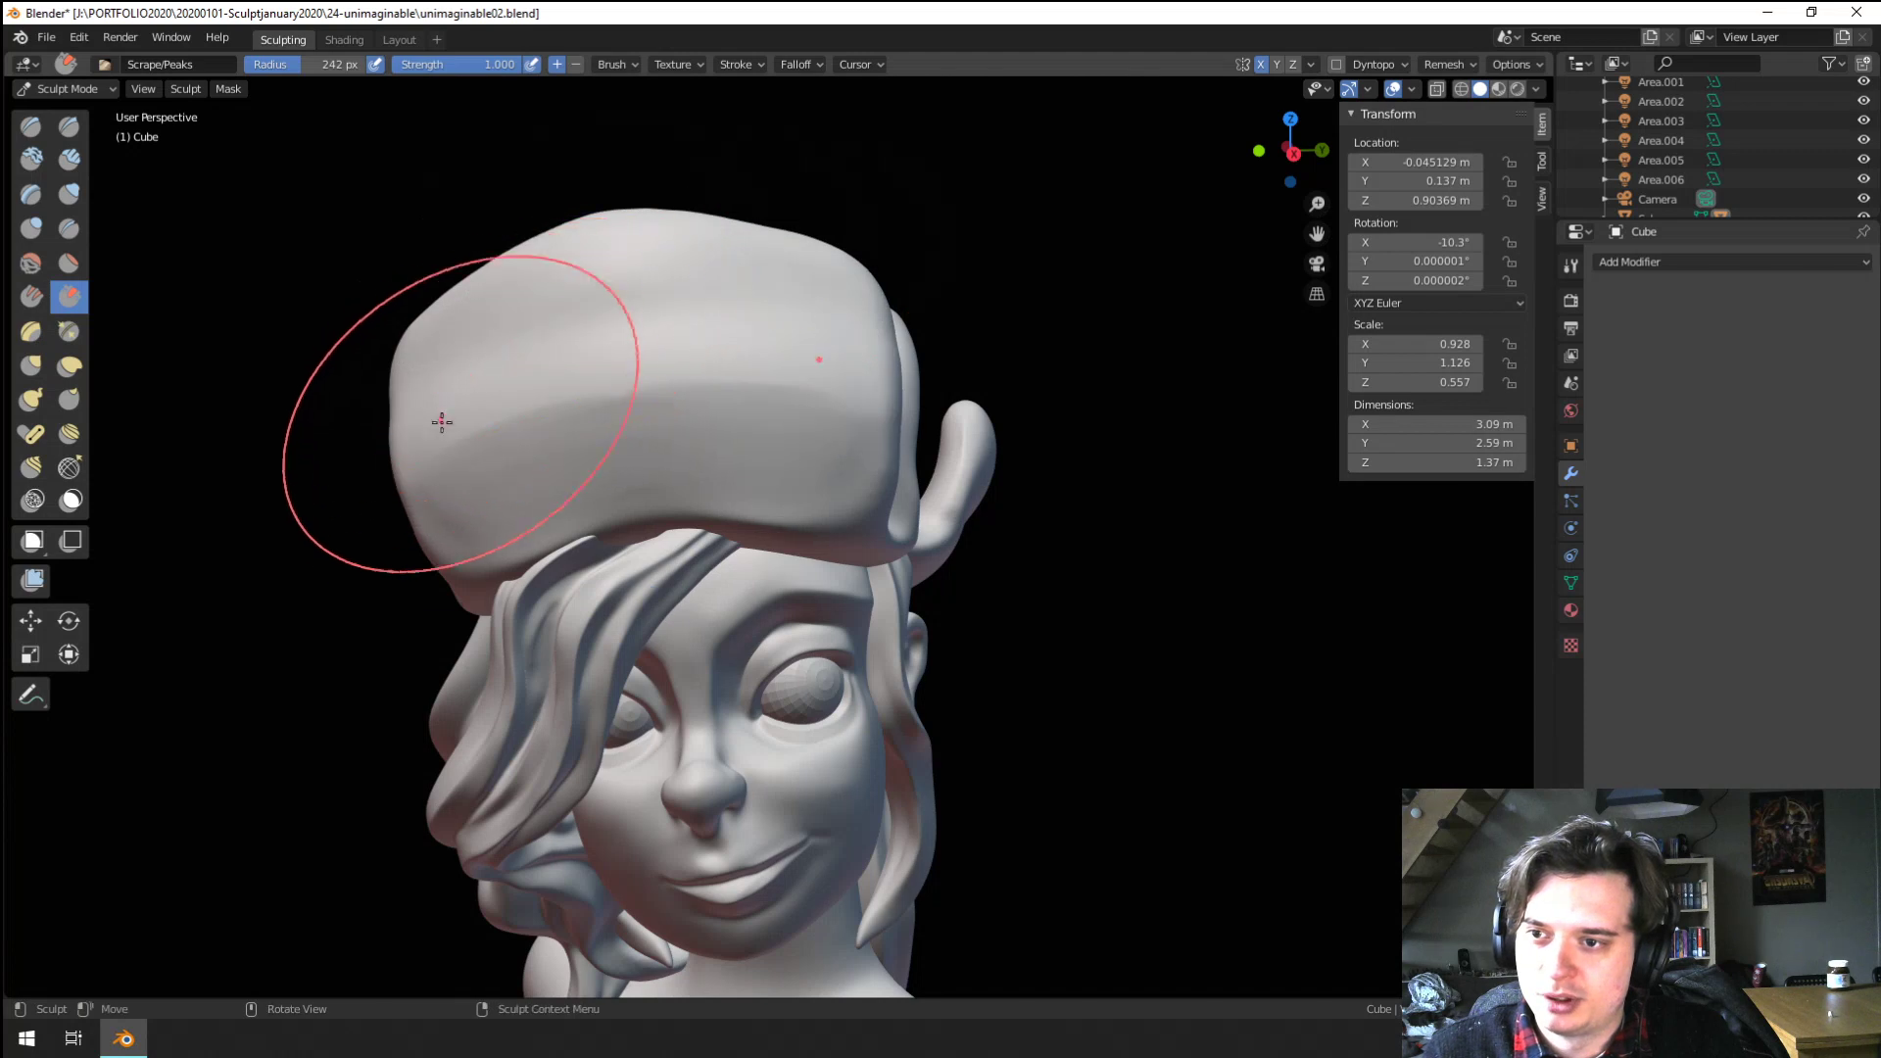
Deepen the seam between the front brim's side edge and the crown with the Crease brush at 158 px
mouse_move(703, 420)
middle_mouse_down()
mouse_move(545, 421)
mouse_move(516, 459)
middle_mouse_up()
key("shift+c")
mouse_move(245, 288)
middle_mouse_down()
mouse_move(564, 318)
mouse_move(601, 299)
mouse_move(540, 333)
middle_mouse_up()
scroll(600, 299, "up", 2)
key("f")
left_click(457, 363)
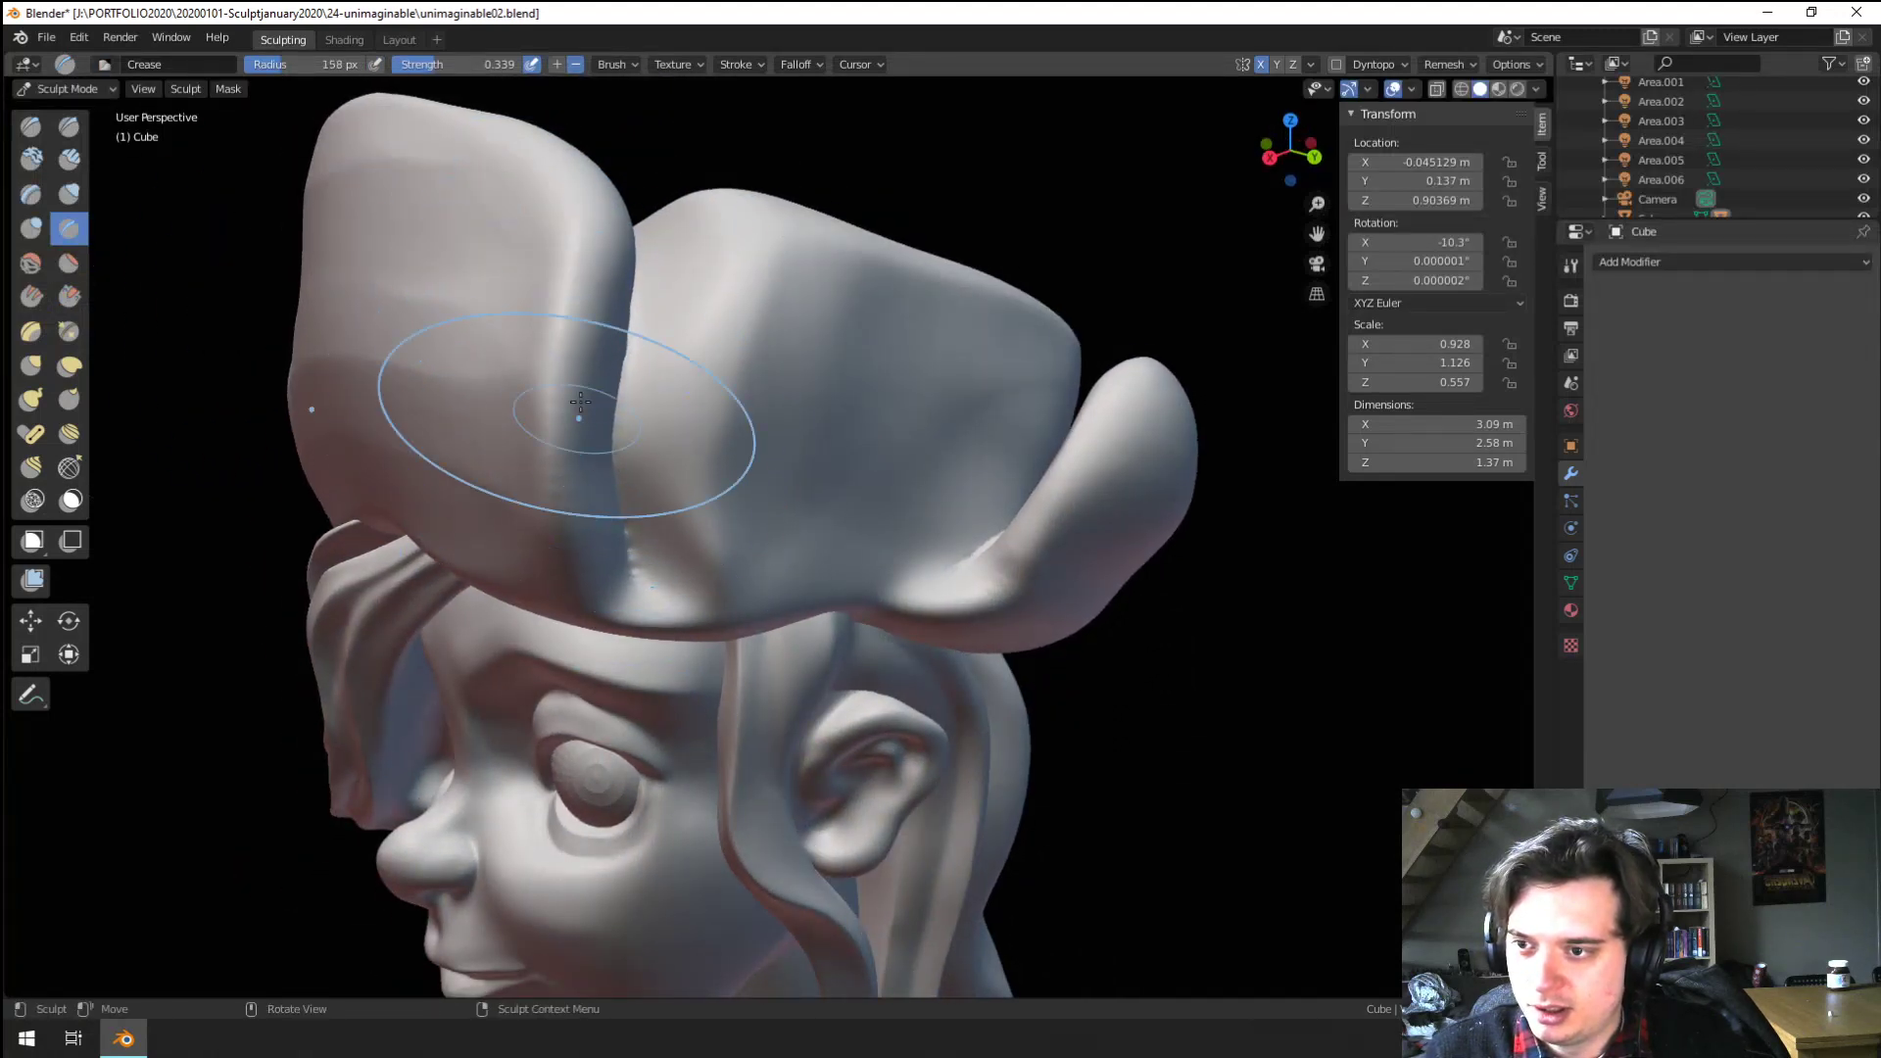
left_click_drag(563, 502, 566, 520)
Nudge the lower side corner of the front brim into shape with the Grab brush at 260 px
mouse_move(519, 446)
middle_mouse_down()
mouse_move(471, 462)
mouse_move(454, 507)
middle_mouse_up()
key("g")
key("f")
left_click(553, 505)
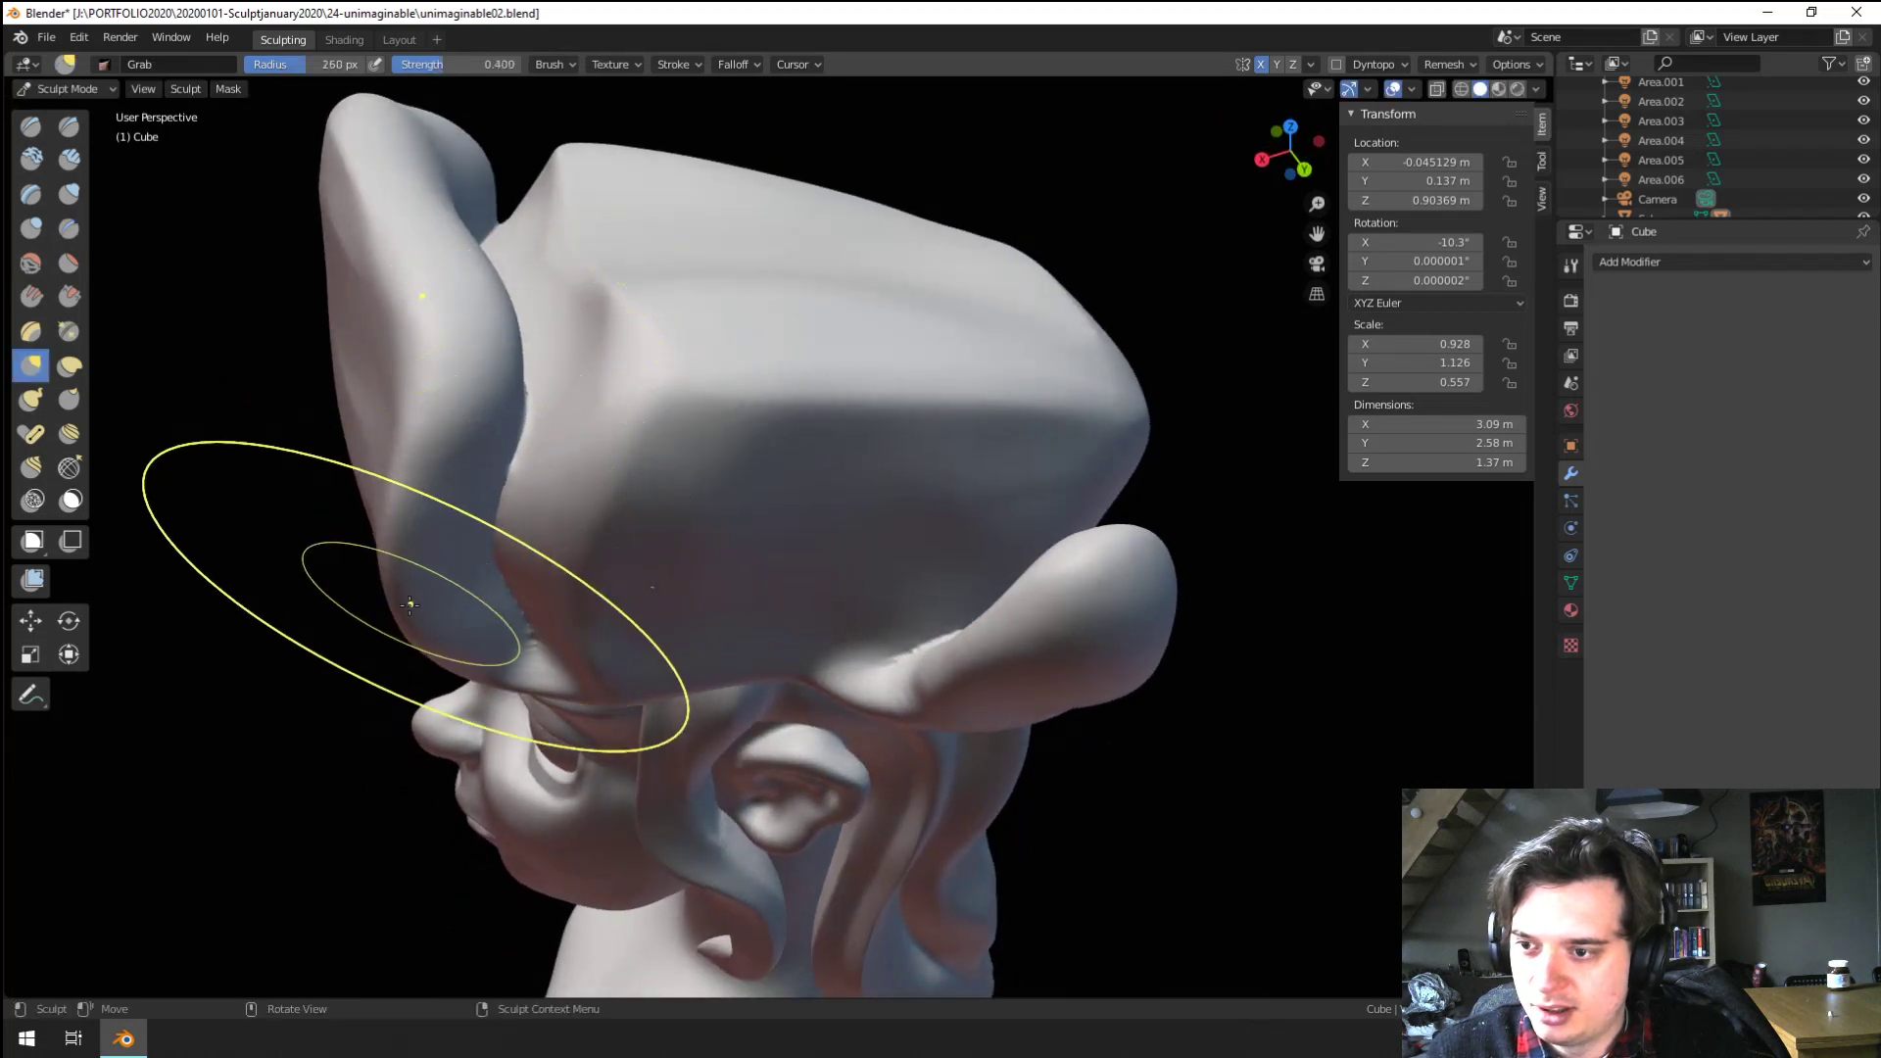
left_click_drag(469, 591, 492, 587)
Reshape the front brim's side edge and upper corner in the front view with the Grab brush at 221 px and 128 px
key("f")
left_click(465, 489)
mouse_move(493, 525)
middle_mouse_down()
mouse_move(504, 492)
mouse_move(383, 464)
mouse_move(546, 391)
mouse_move(544, 437)
middle_mouse_up()
scroll(494, 389, "down", 3)
scroll(520, 314, "down", 3)
scroll(542, 443, "down", 2)
scroll(627, 446, "up", 2)
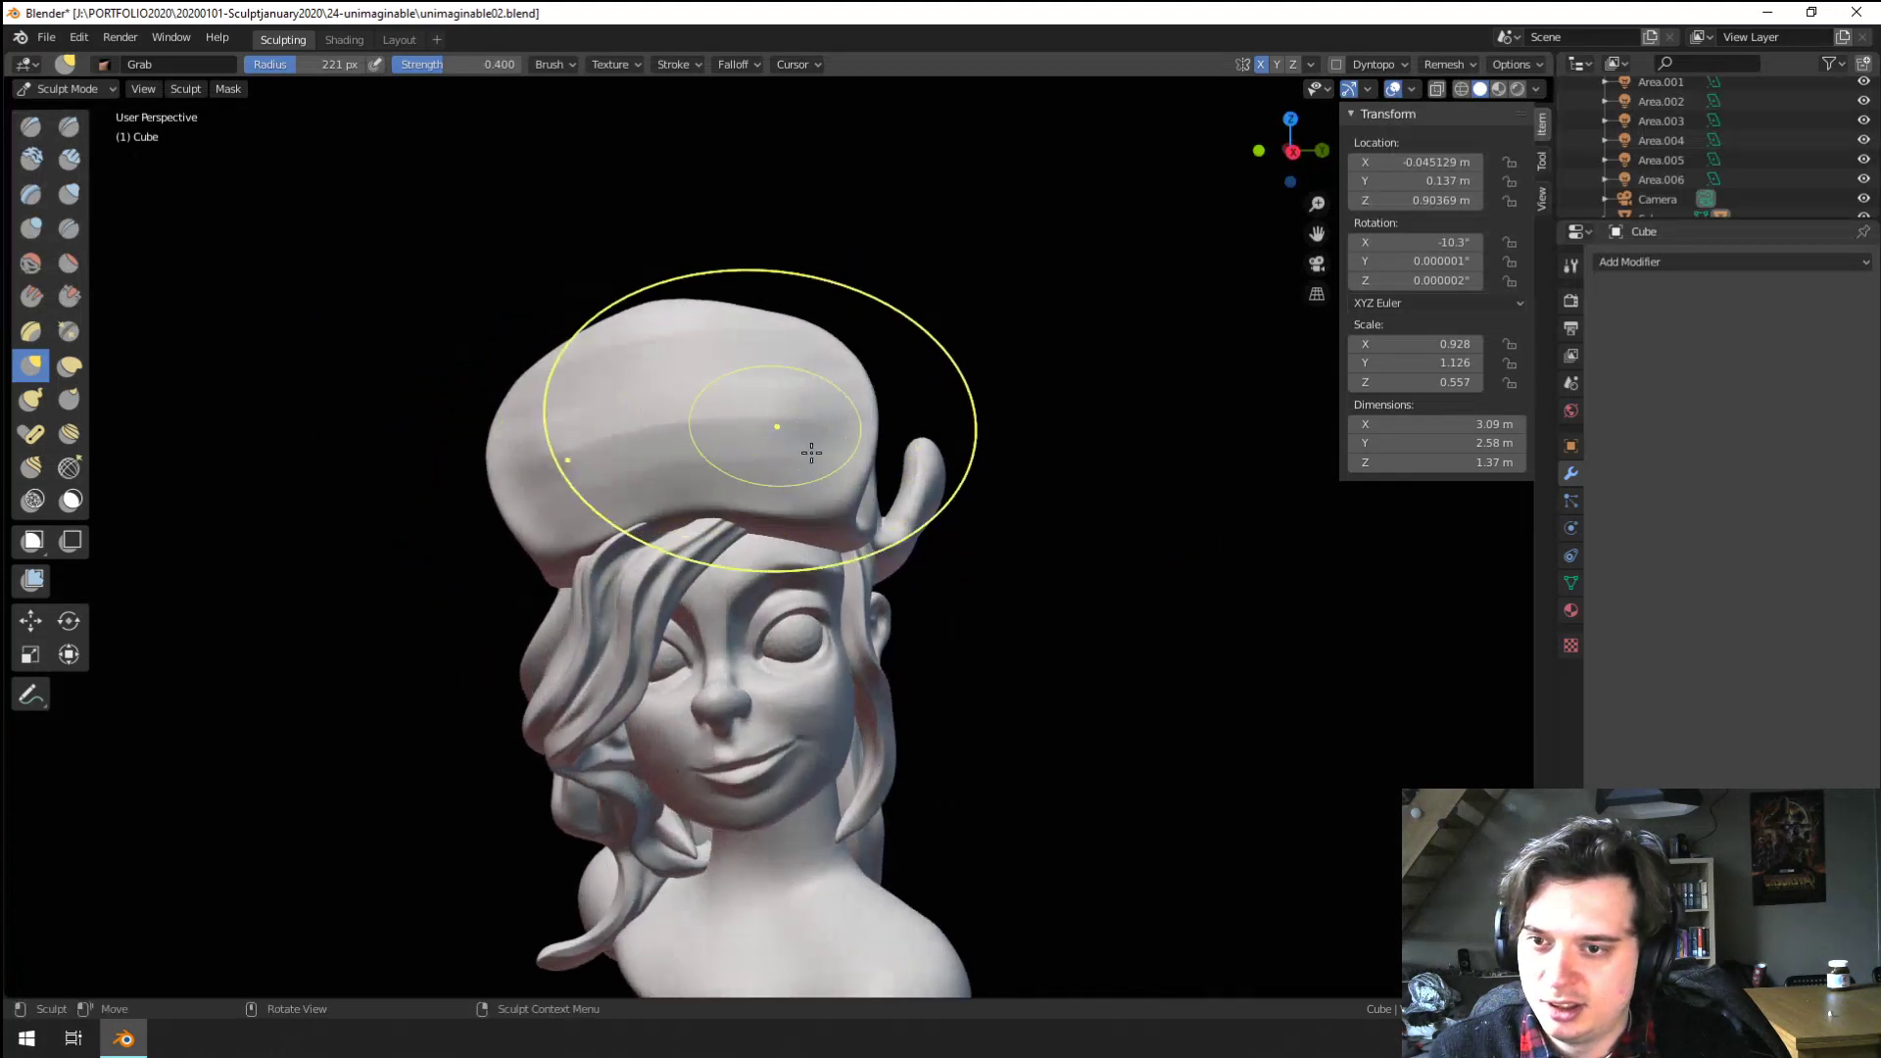
mouse_move(847, 517)
left_mouse_down()
mouse_move(874, 424)
mouse_move(828, 404)
left_mouse_up()
middle_click_drag(828, 392, 843, 421)
left_click_drag(844, 420, 828, 410)
middle_click_drag(821, 403, 794, 379)
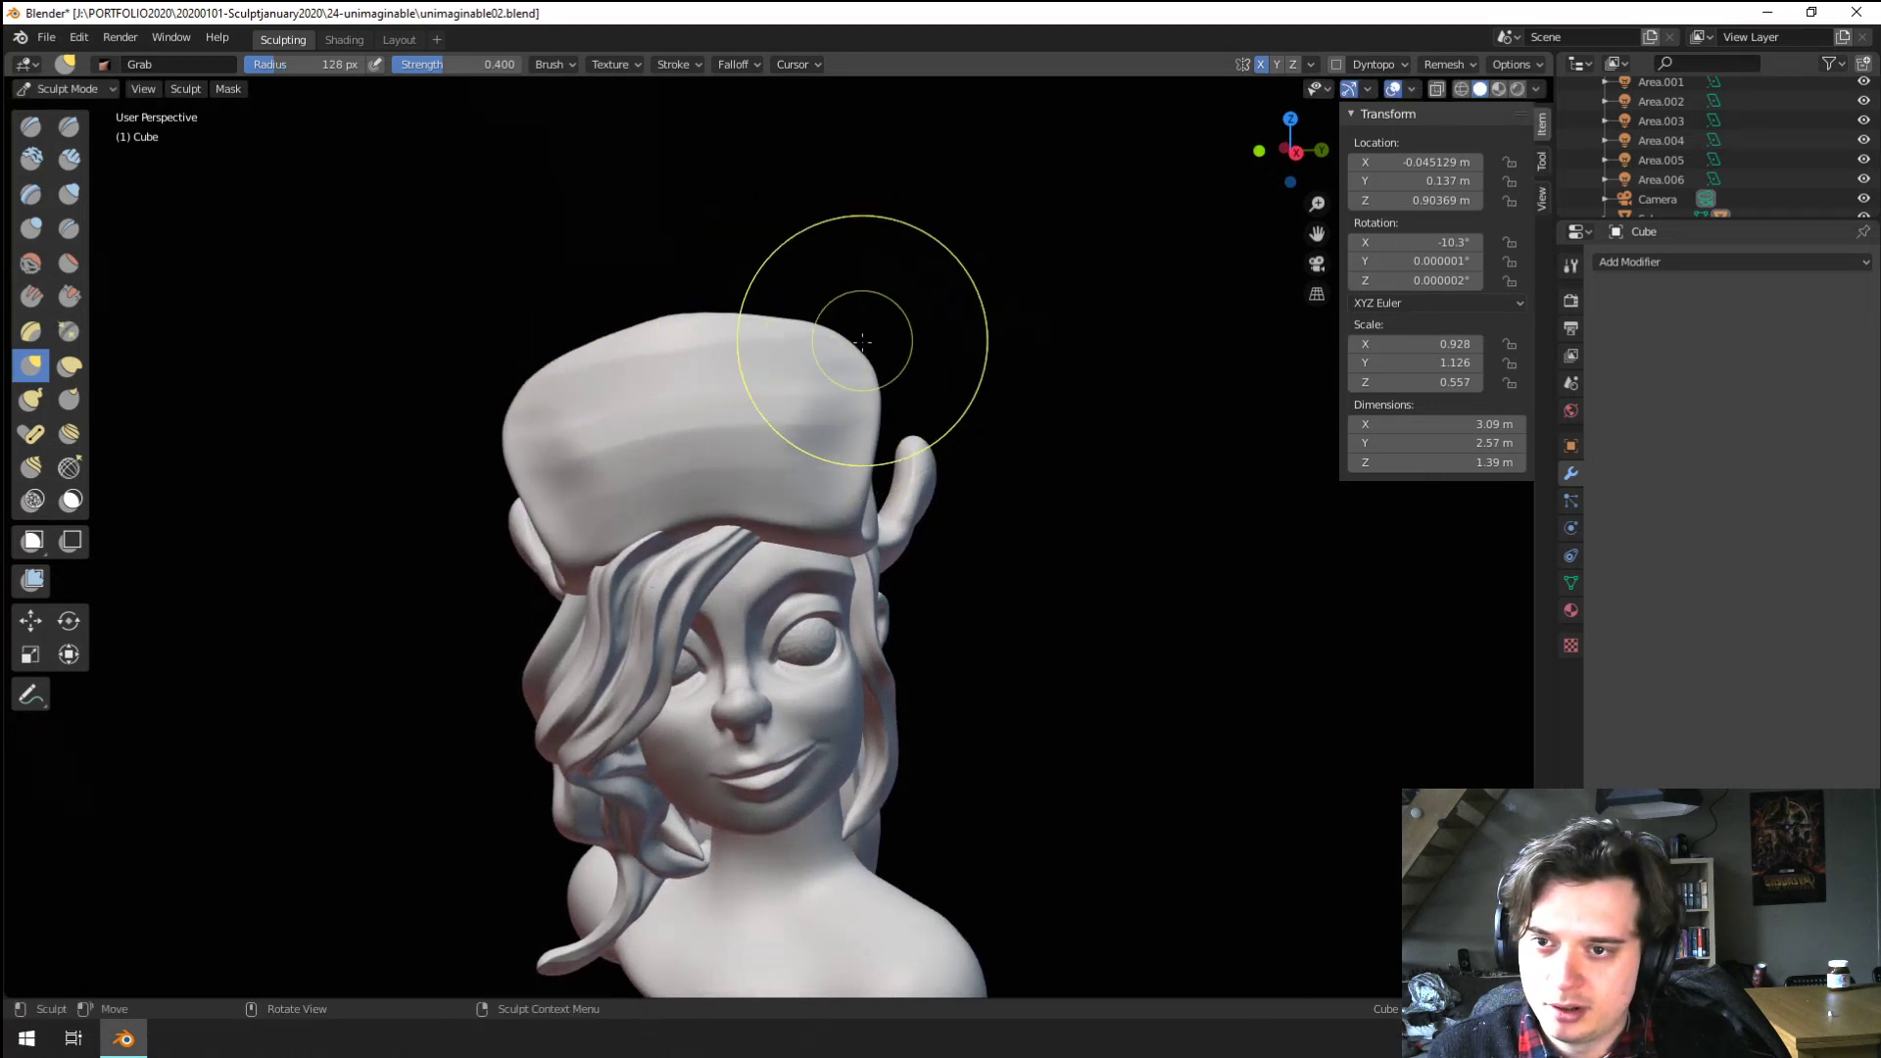
mouse_move(866, 337)
middle_mouse_down()
mouse_move(696, 378)
mouse_move(726, 353)
mouse_move(841, 409)
middle_mouse_up()
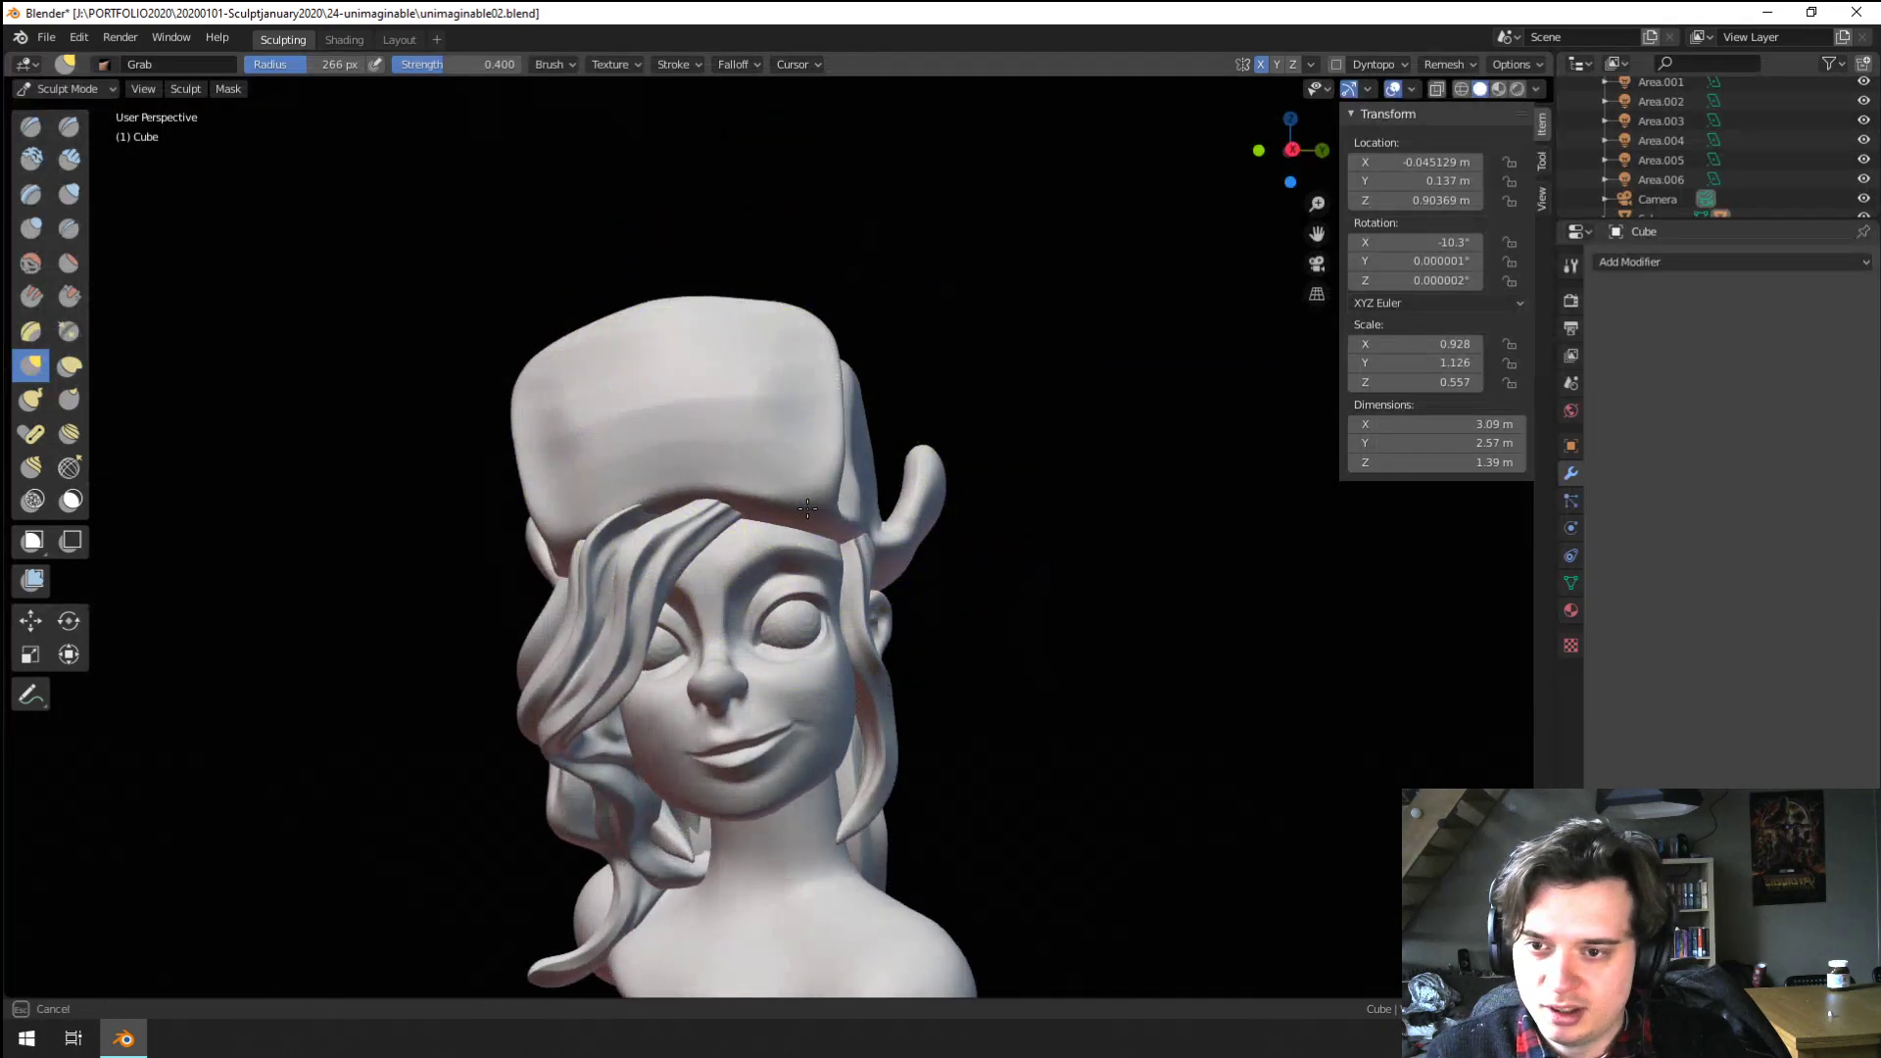
Pull up the front brim's lower edge beside the temple and above the forehead with the Grab brush at 216 px
middle_click_drag(797, 500, 611, 509)
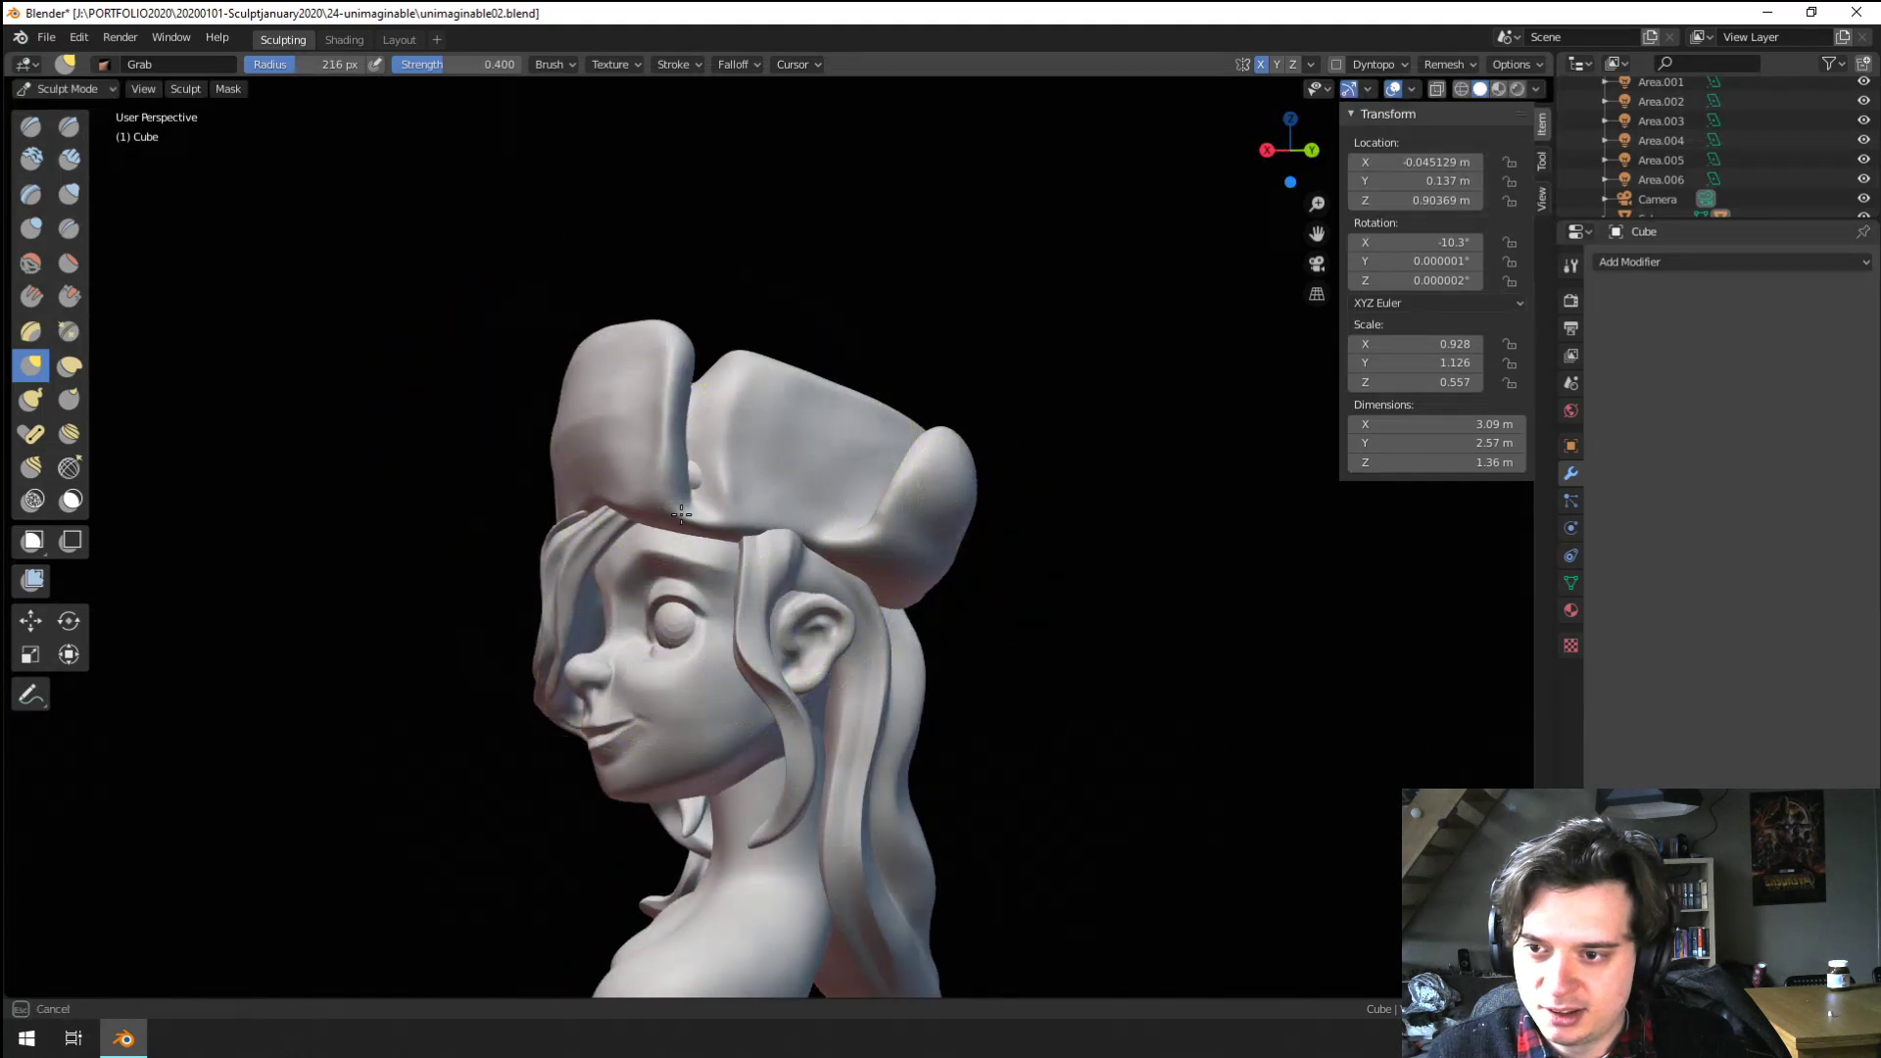
left_click_drag(681, 515, 680, 509)
middle_click_drag(680, 509, 803, 497)
middle_click_drag(691, 471, 828, 480)
left_click_drag(721, 545, 715, 533)
middle_click_drag(833, 519, 581, 524)
scroll(627, 500, "up", 2)
middle_click_drag(710, 441, 772, 433)
Adjust the brim's underside around the hair strand above the forehead with the Grab brush at 338 px and 382 px
key("f")
left_click(828, 491)
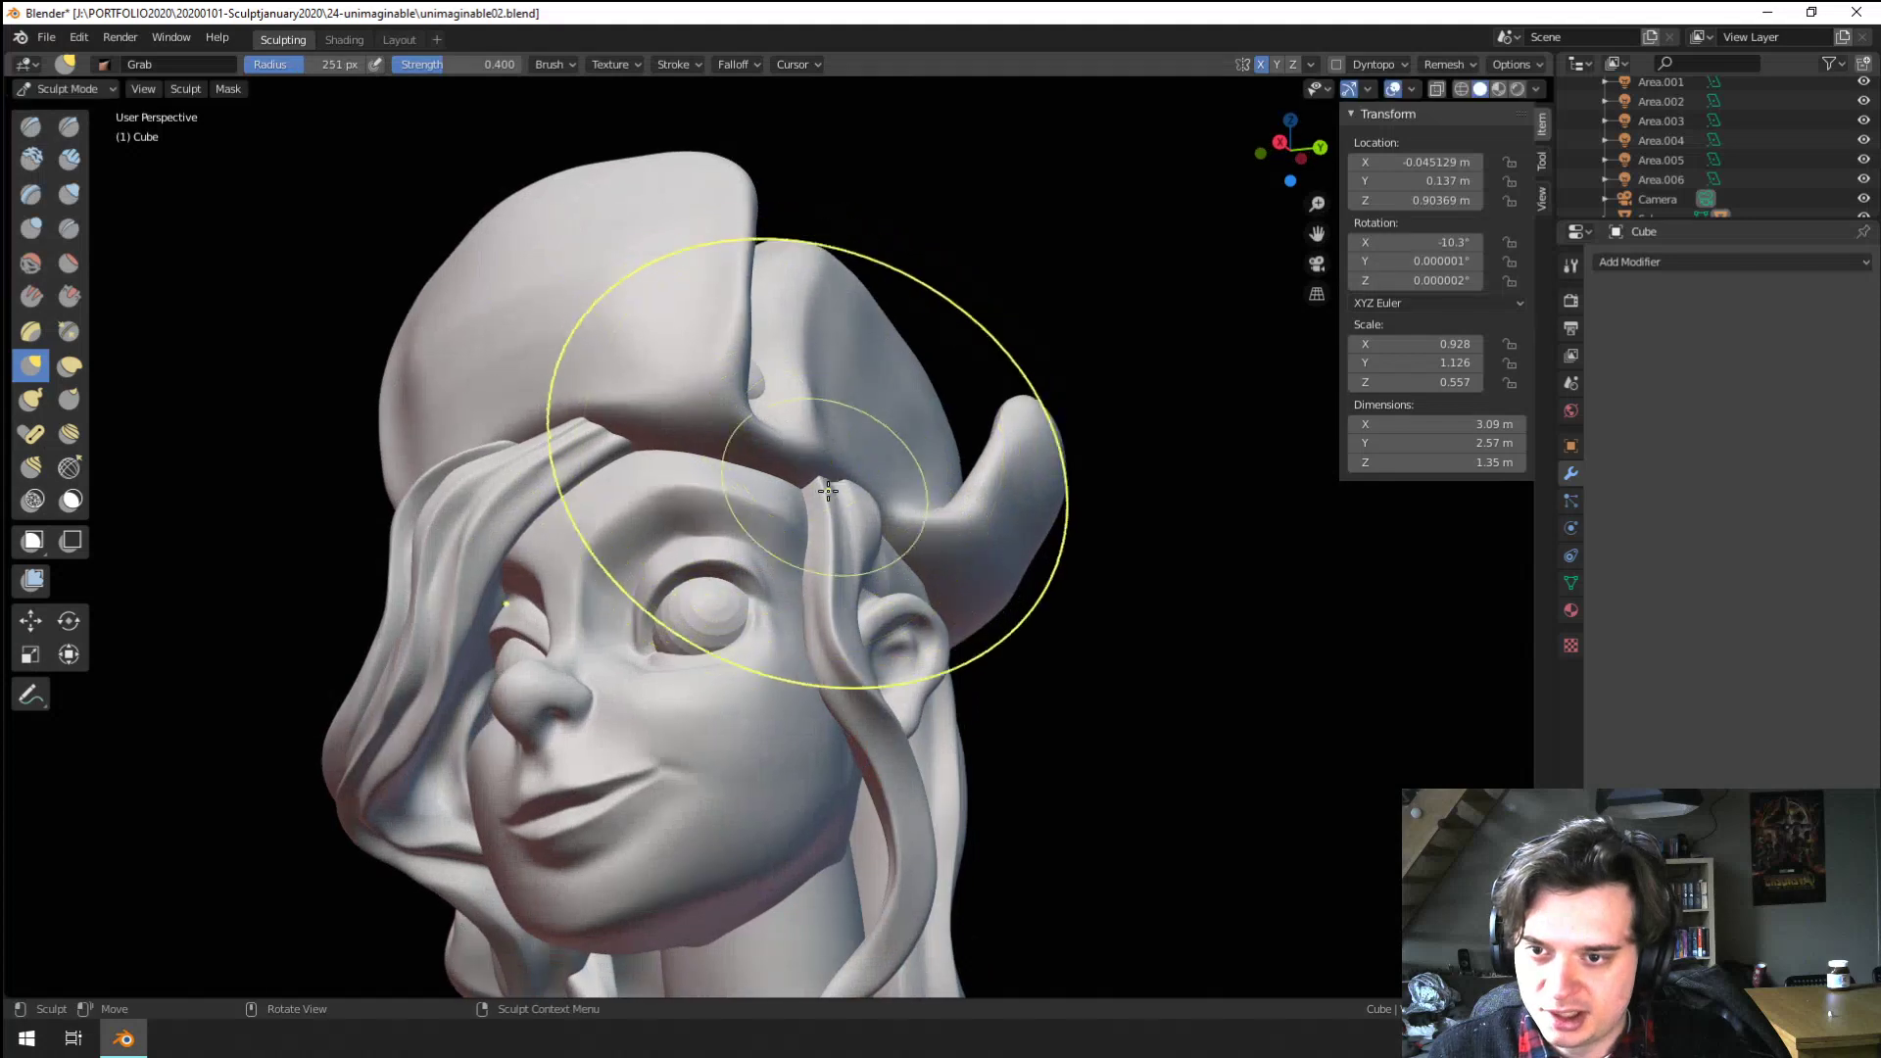
scroll(828, 456, "up", 3)
mouse_move(473, 339)
middle_mouse_down()
mouse_move(469, 305)
mouse_move(541, 294)
middle_mouse_up()
key("f")
left_click(514, 305)
left_click_drag(541, 292, 477, 218)
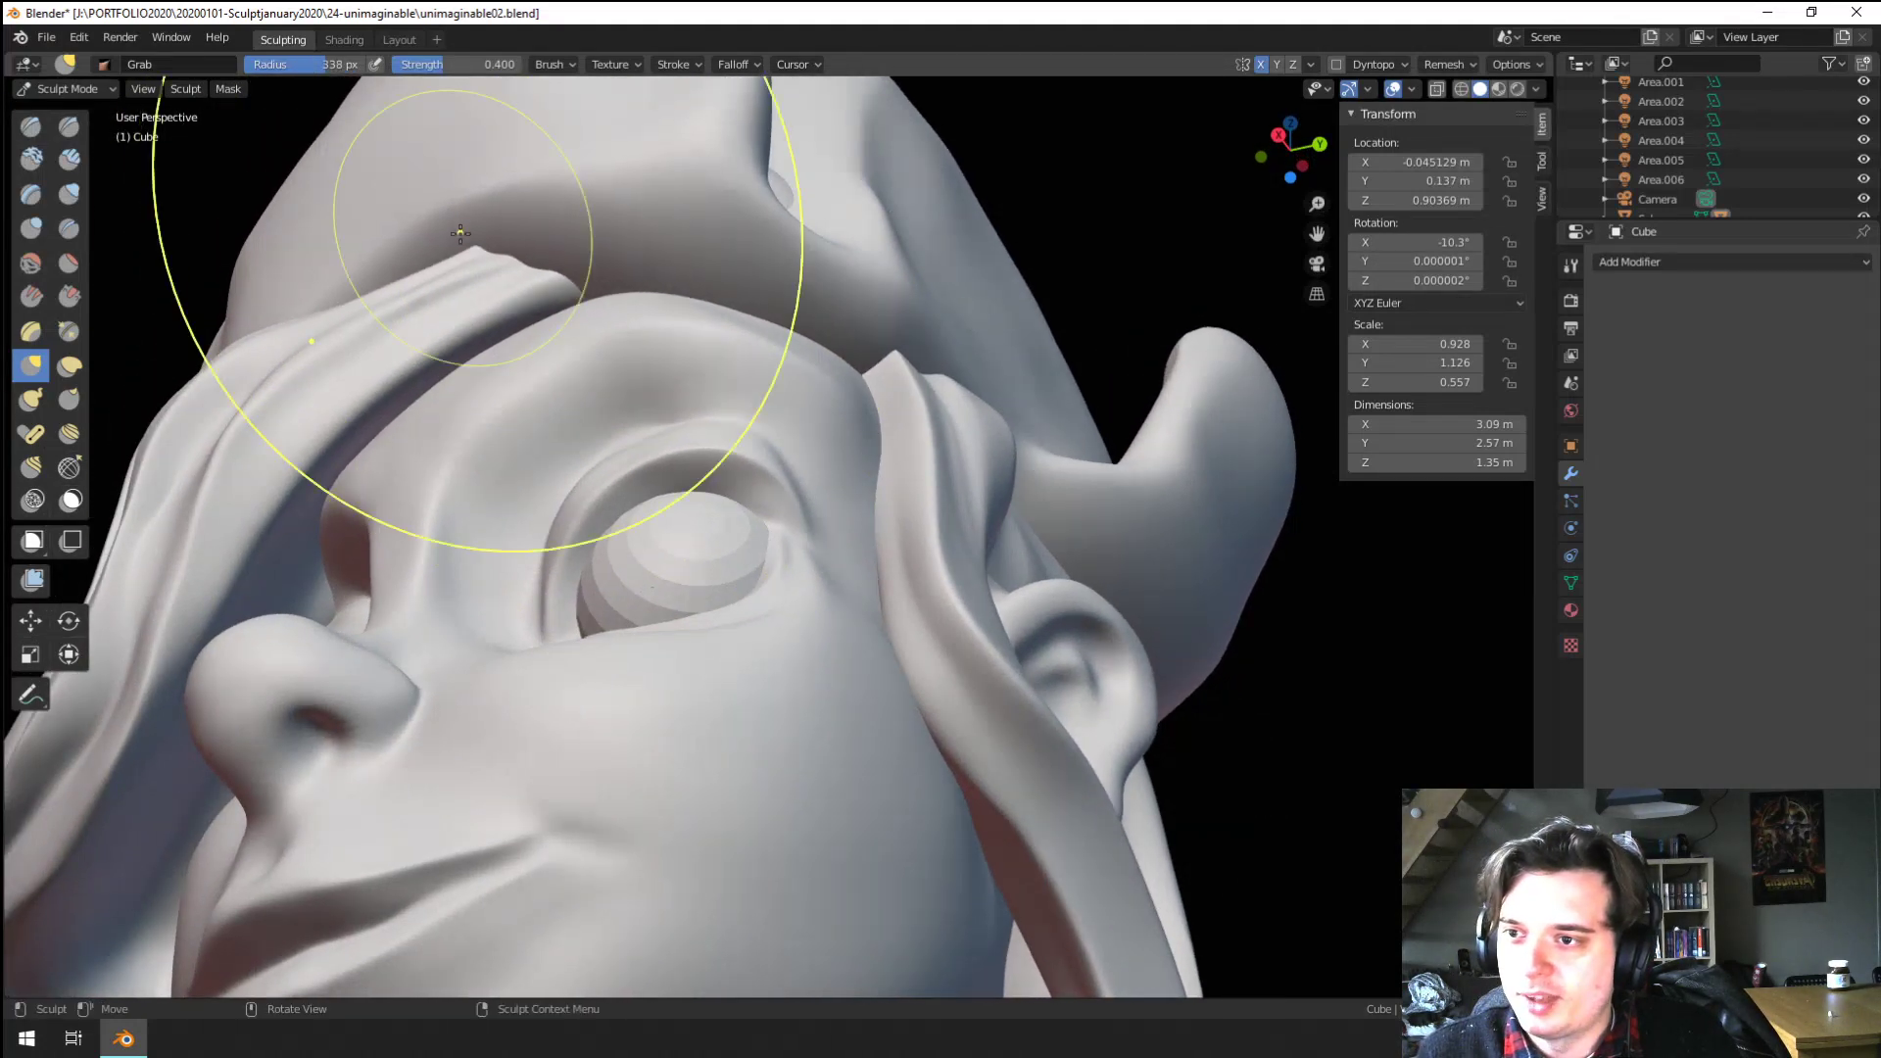
middle_click_drag(492, 274, 398, 278)
key("f")
left_click(424, 343)
left_click_drag(415, 330, 380, 367)
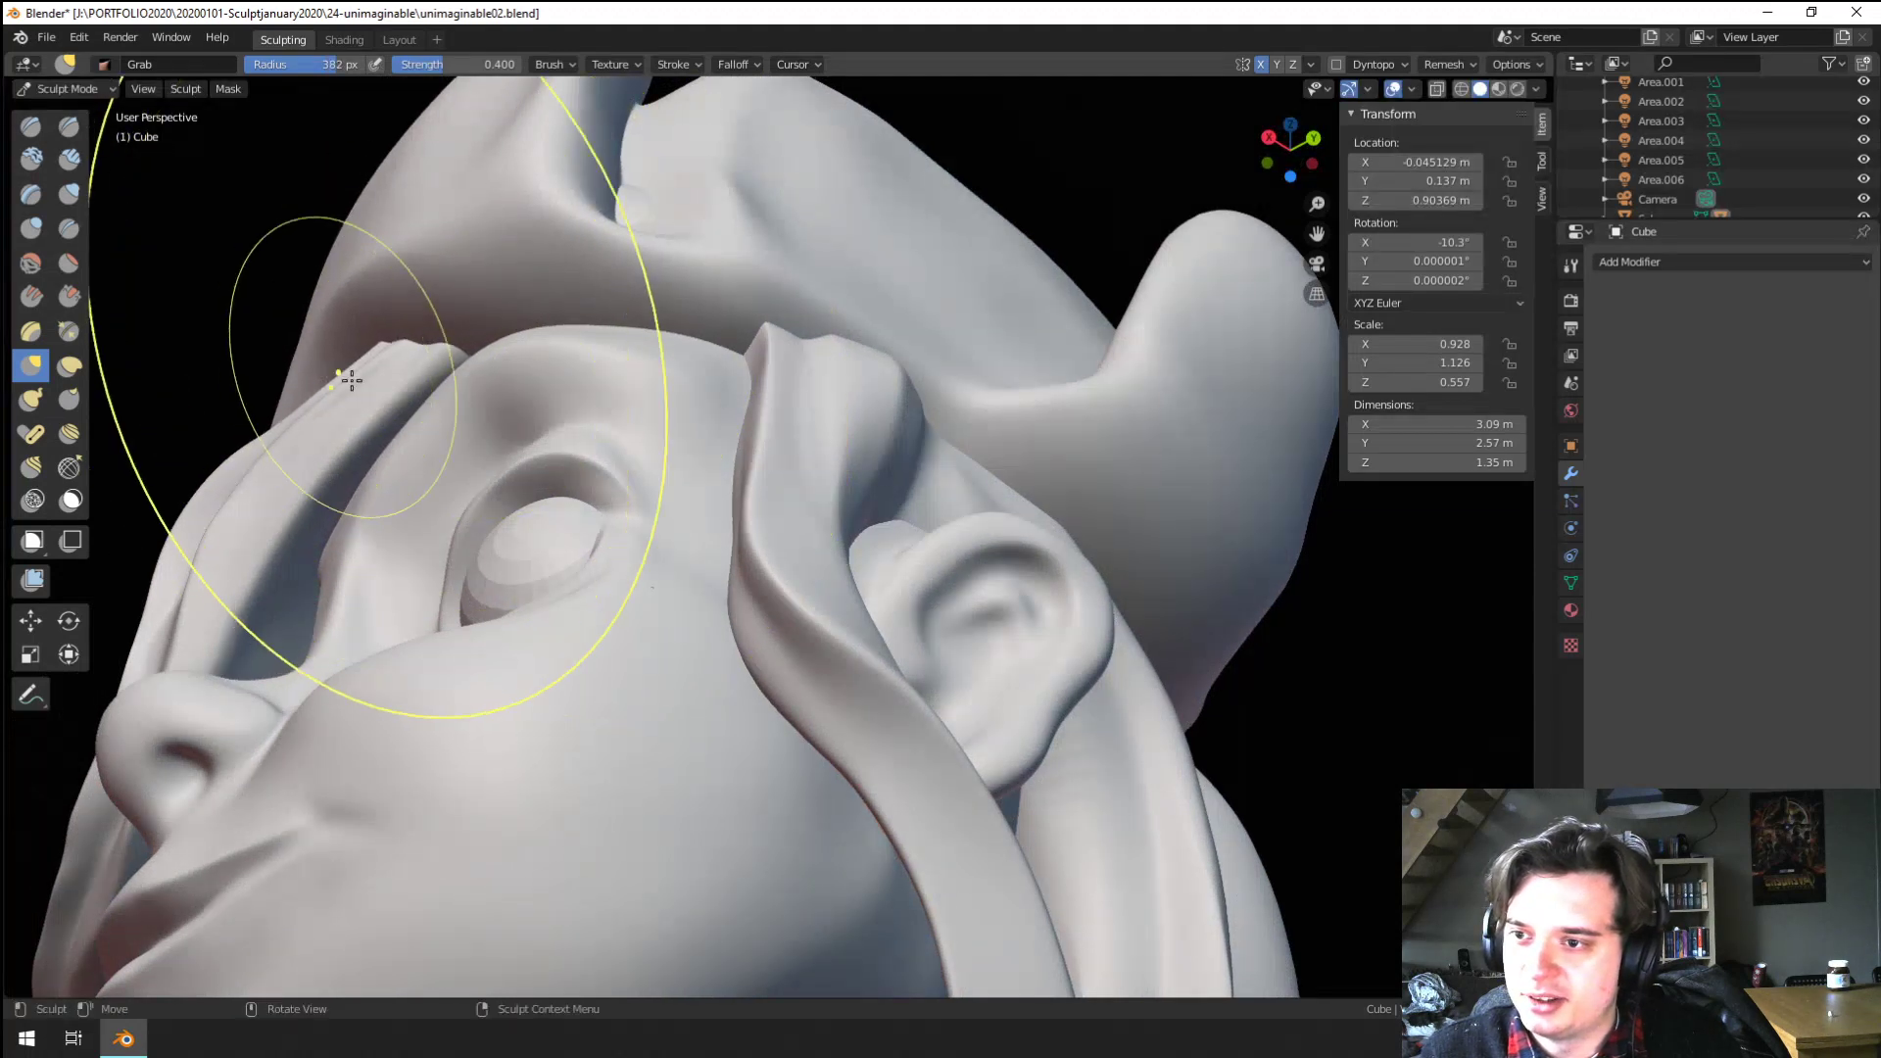
middle_click_drag(362, 374, 443, 372)
scroll(443, 373, "up", 2)
Carve back the hat's underside along the hair strand and forehead with the Blob brush at 100 px, 178 px and 148 px
left_click(30, 228)
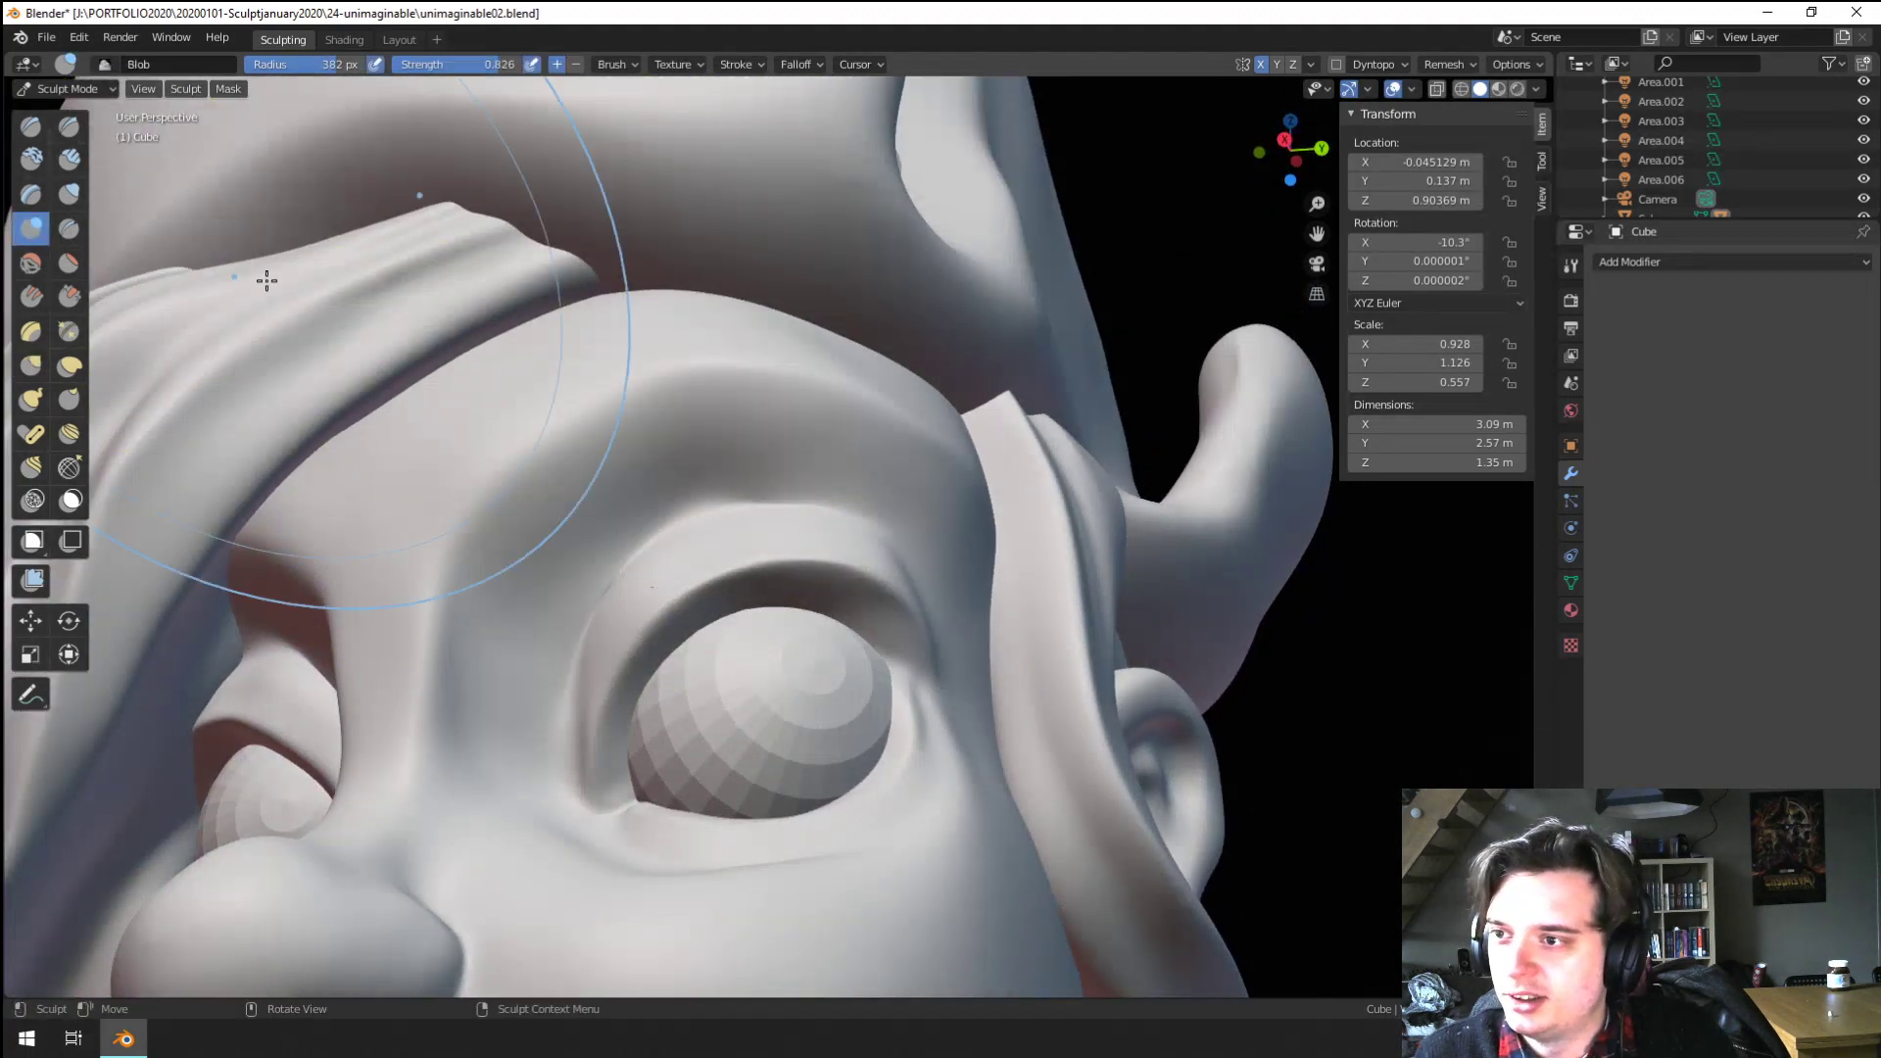
left_click_drag(439, 236, 611, 299)
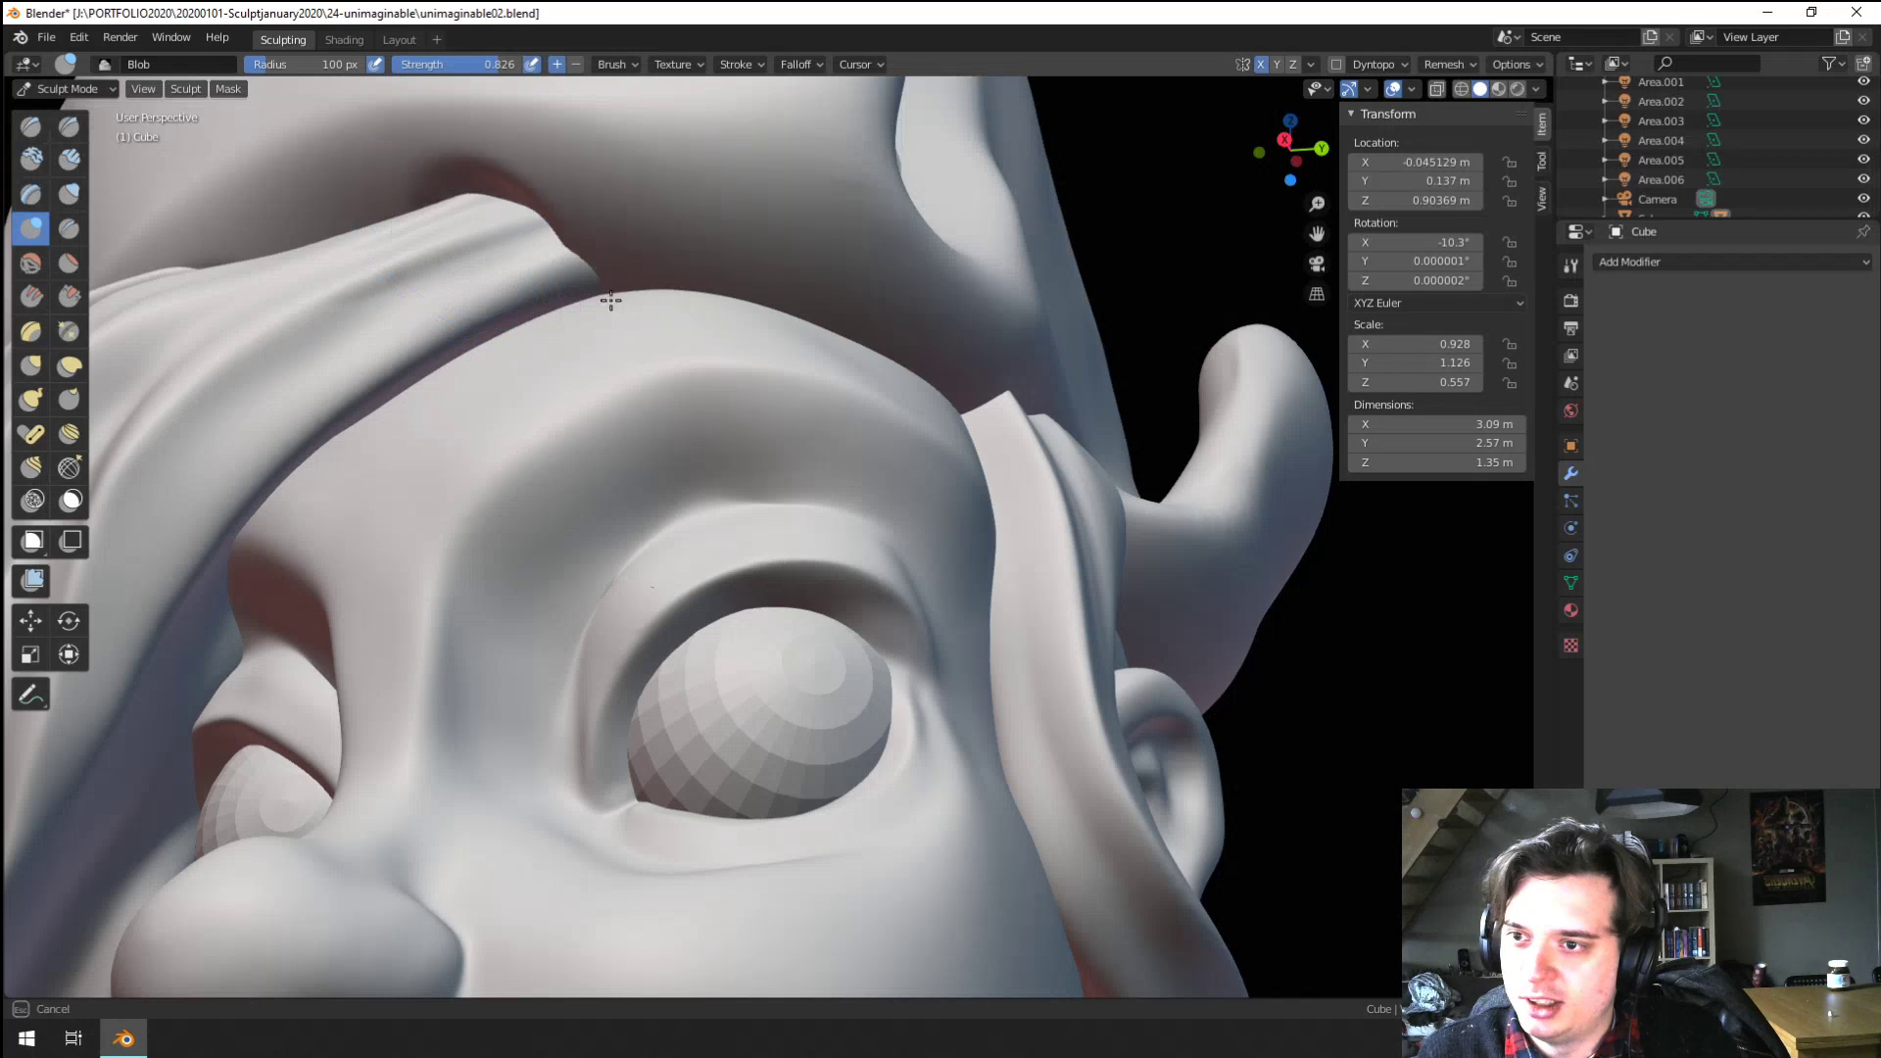
key("f")
left_click(394, 278)
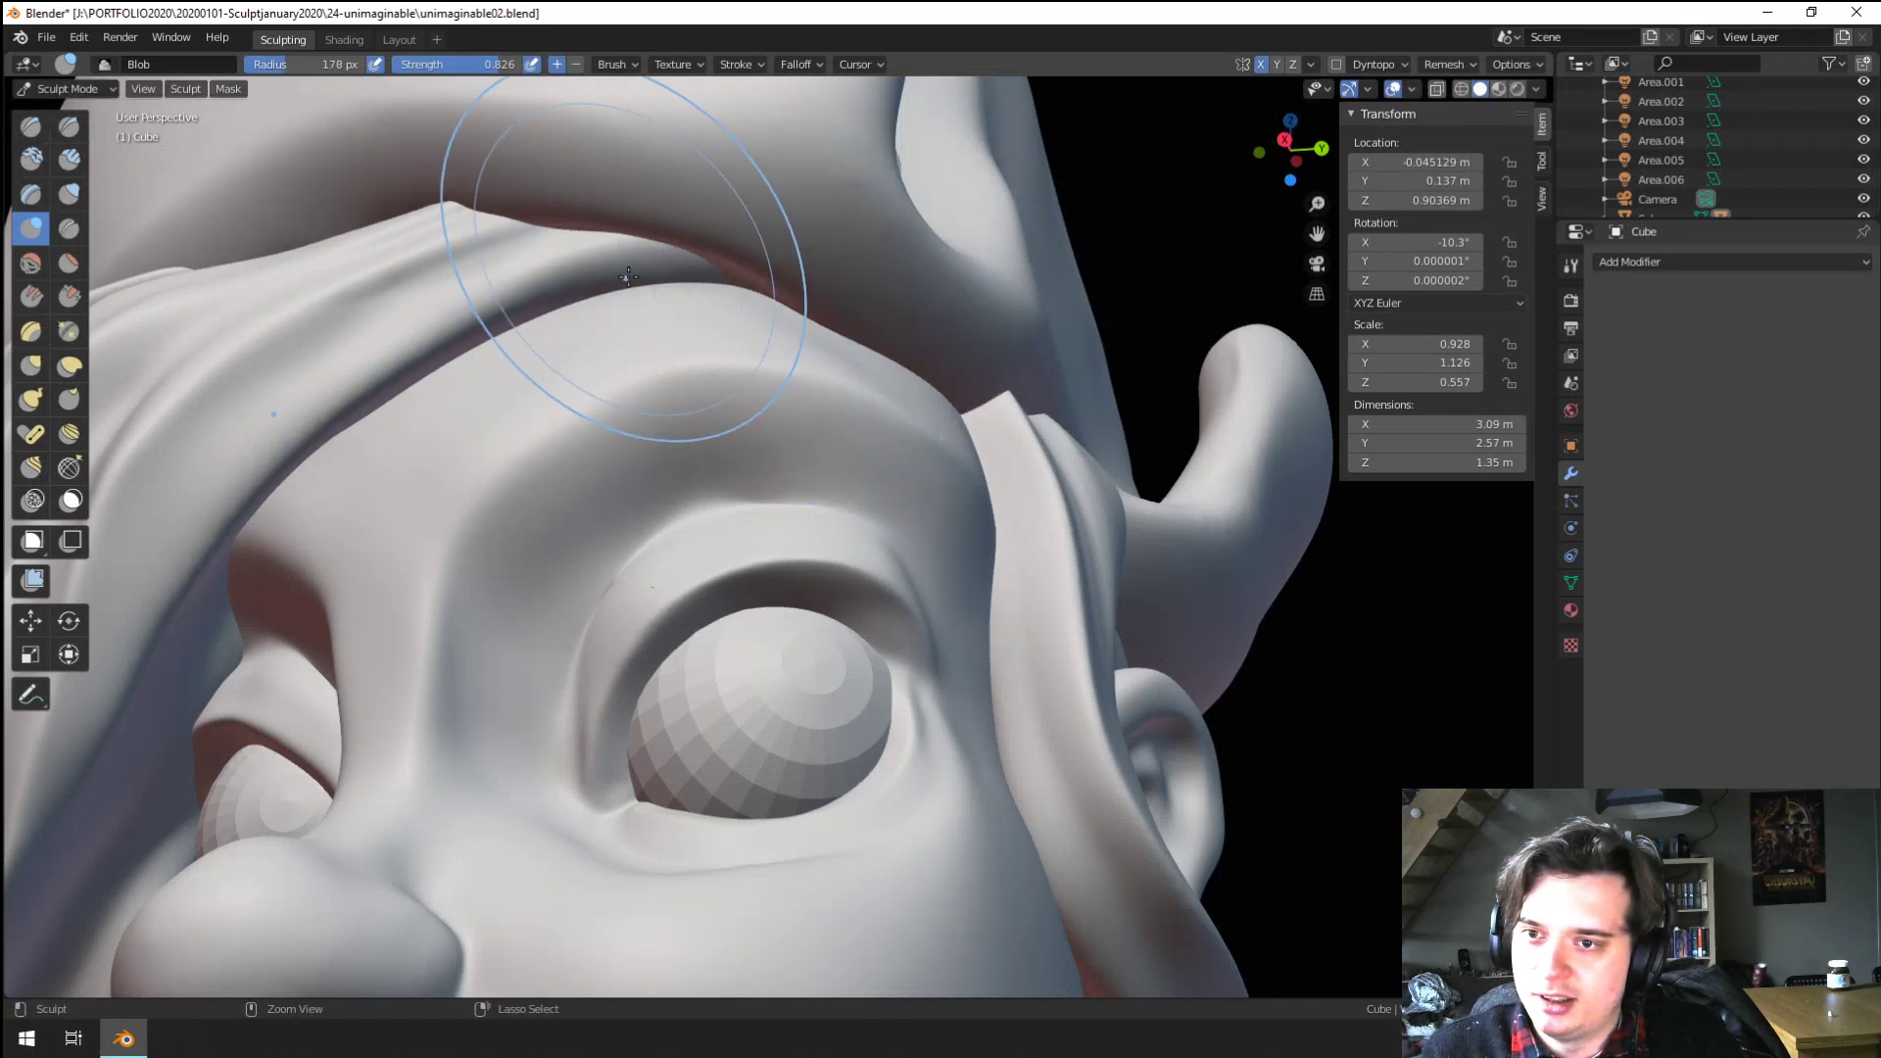
key("f")
left_click(751, 310)
left_click_drag(732, 296, 864, 363)
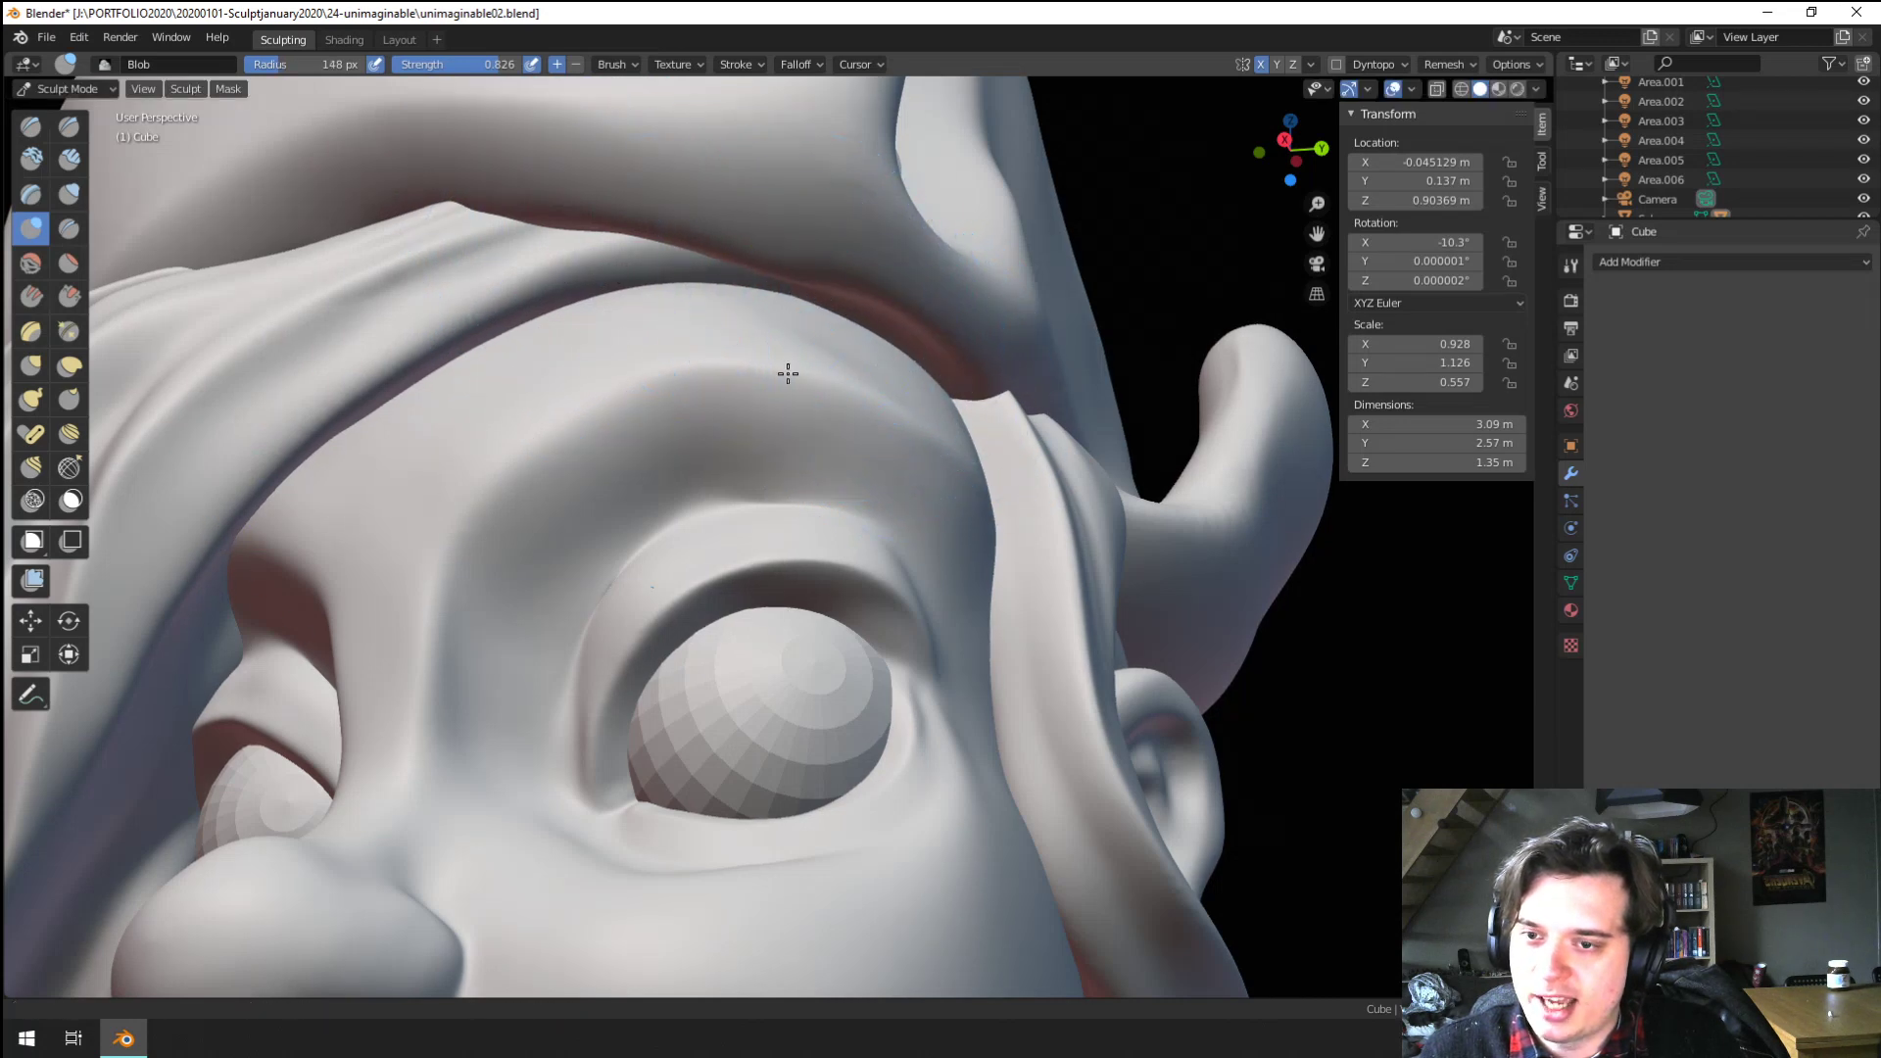
Carve more of the hat's underside away above the fringe with the Blob brush at 102 px
scroll(788, 374, "down", 3)
middle_click_drag(788, 373, 827, 415)
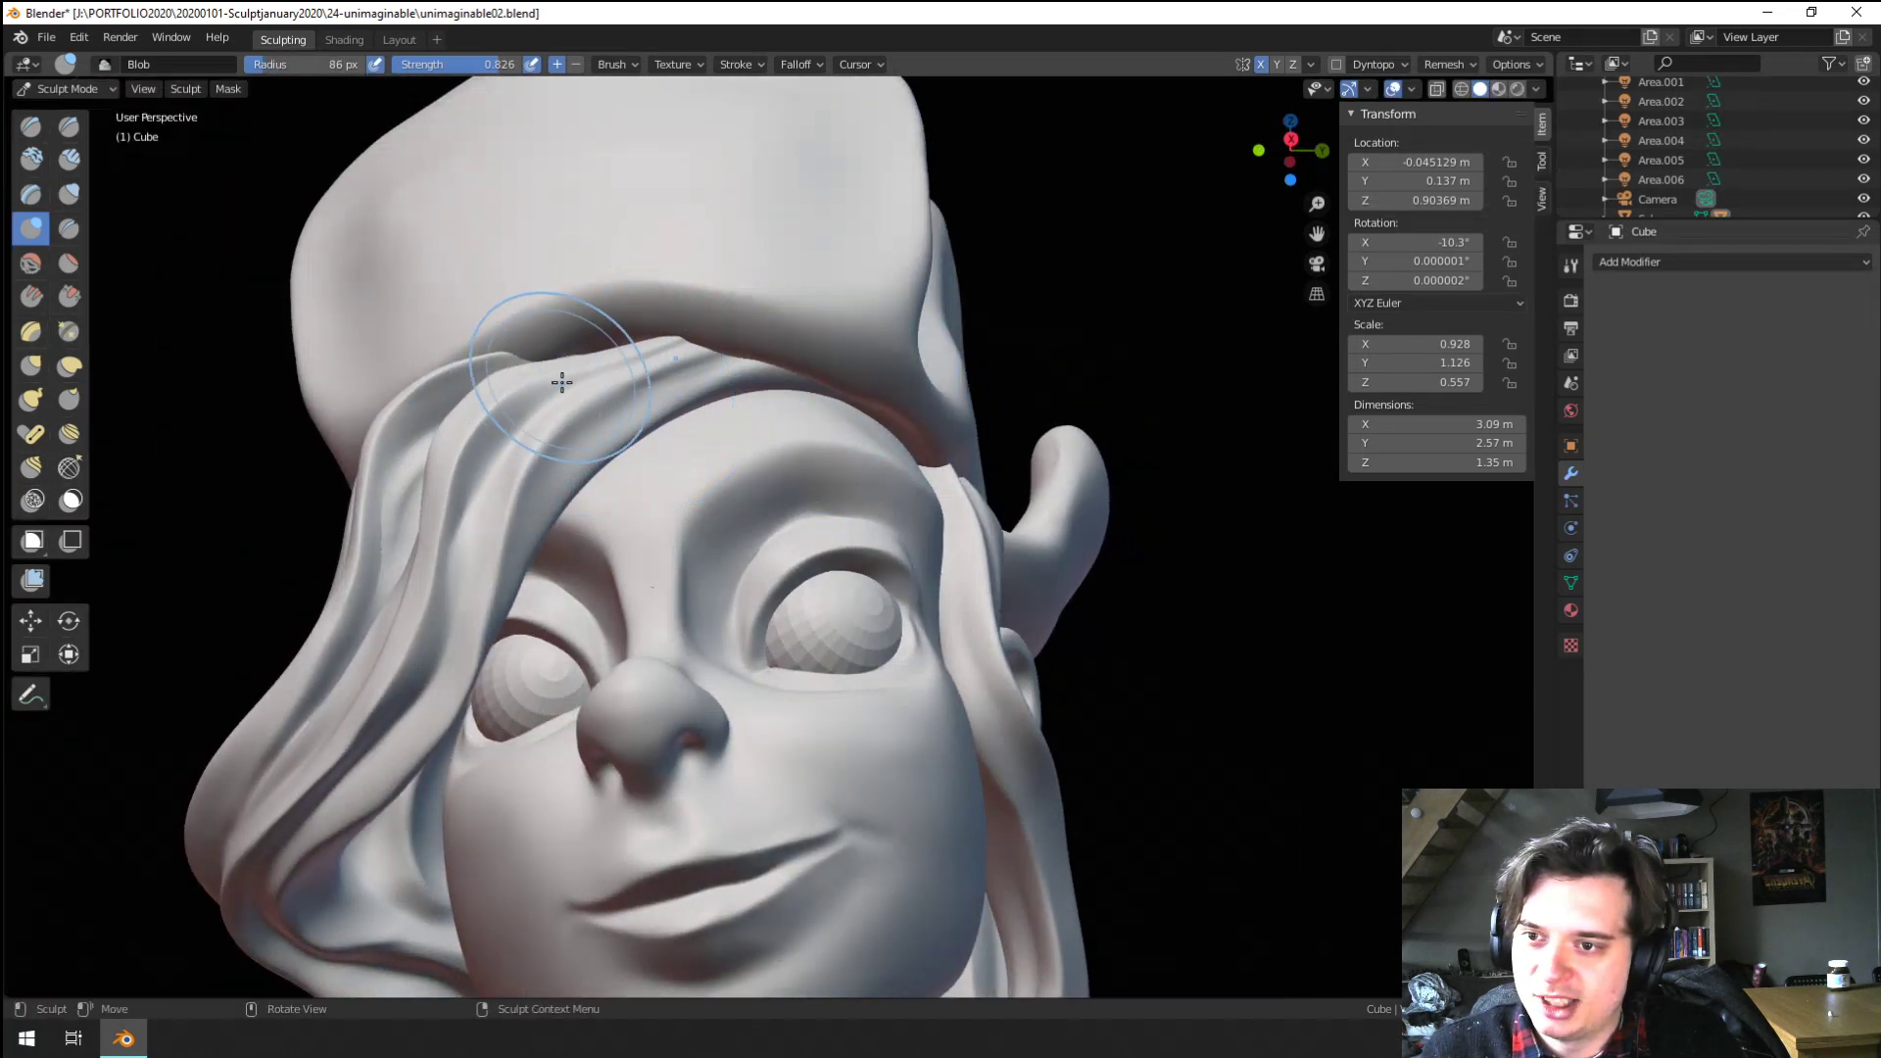
key("f")
left_click(635, 352)
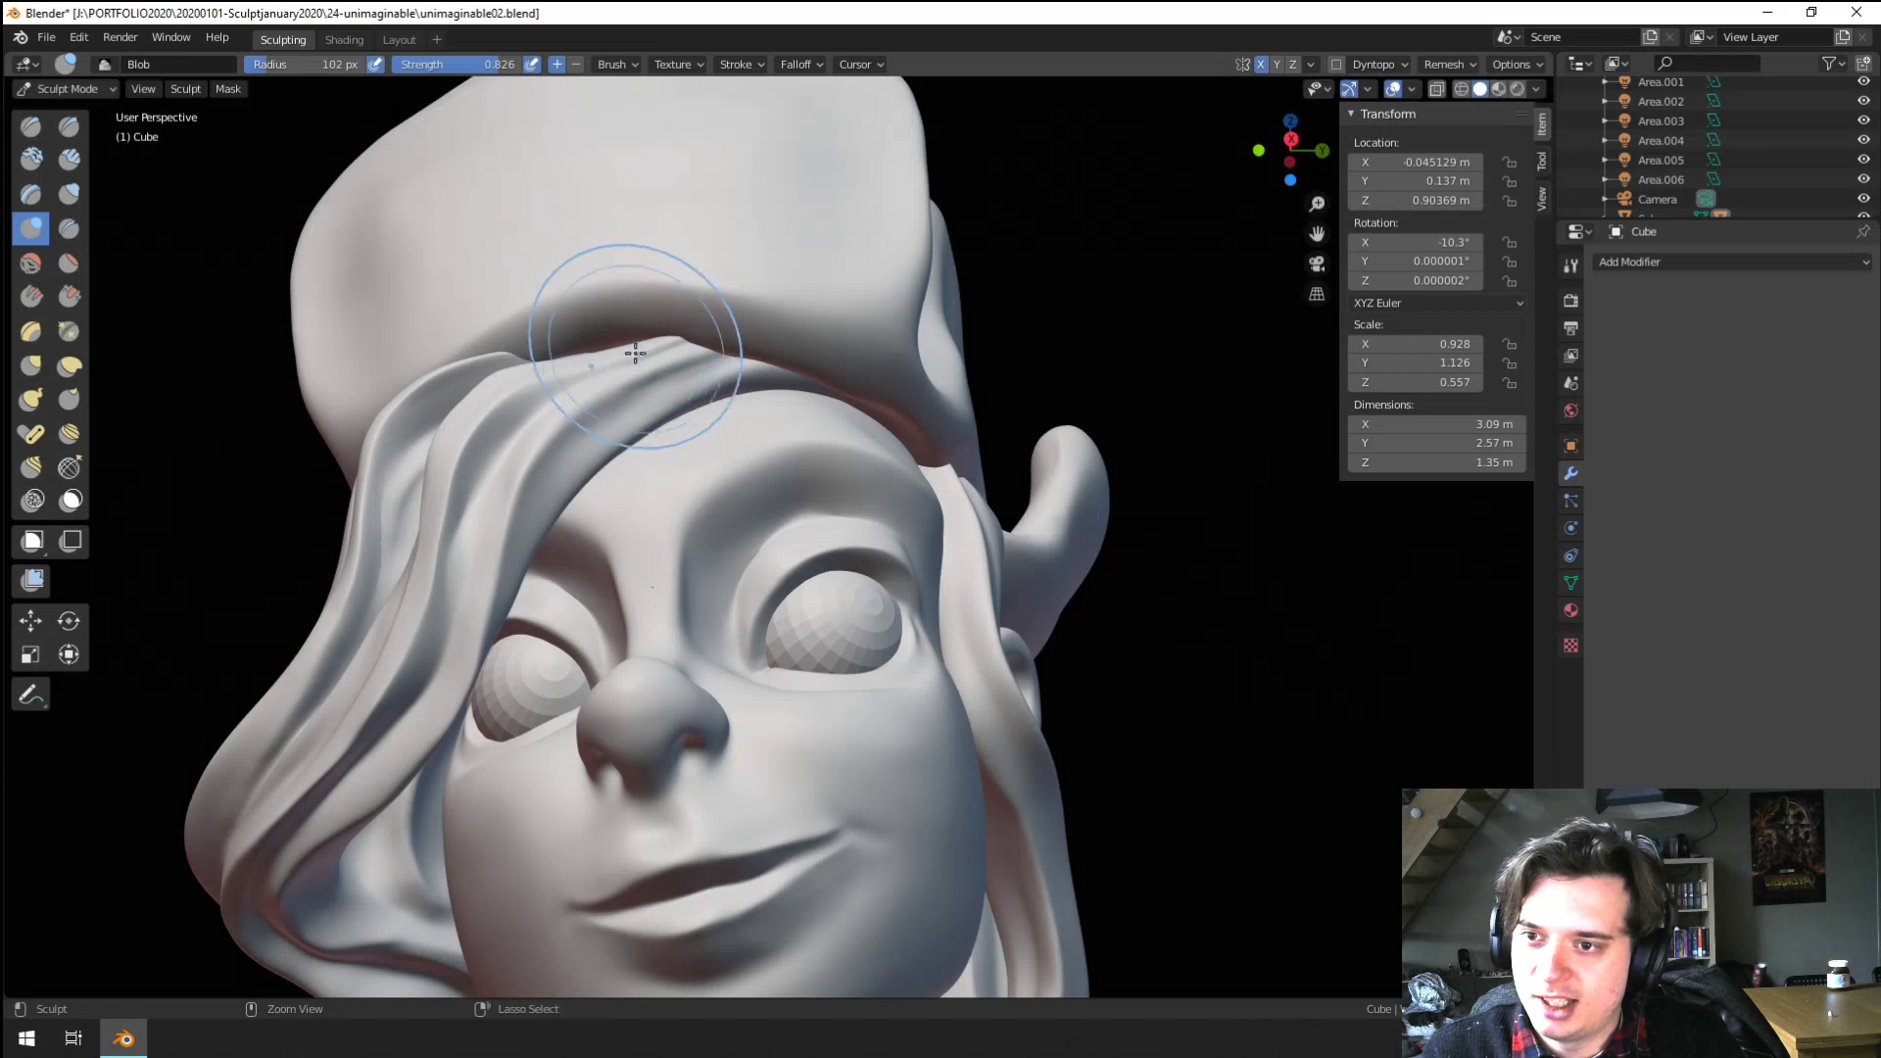
left_click_drag(659, 345, 680, 338, "ctrl")
mouse_move(680, 323)
middle_mouse_down()
mouse_move(663, 344)
mouse_move(676, 303)
middle_mouse_up()
scroll(676, 304, "up", 2)
key("f")
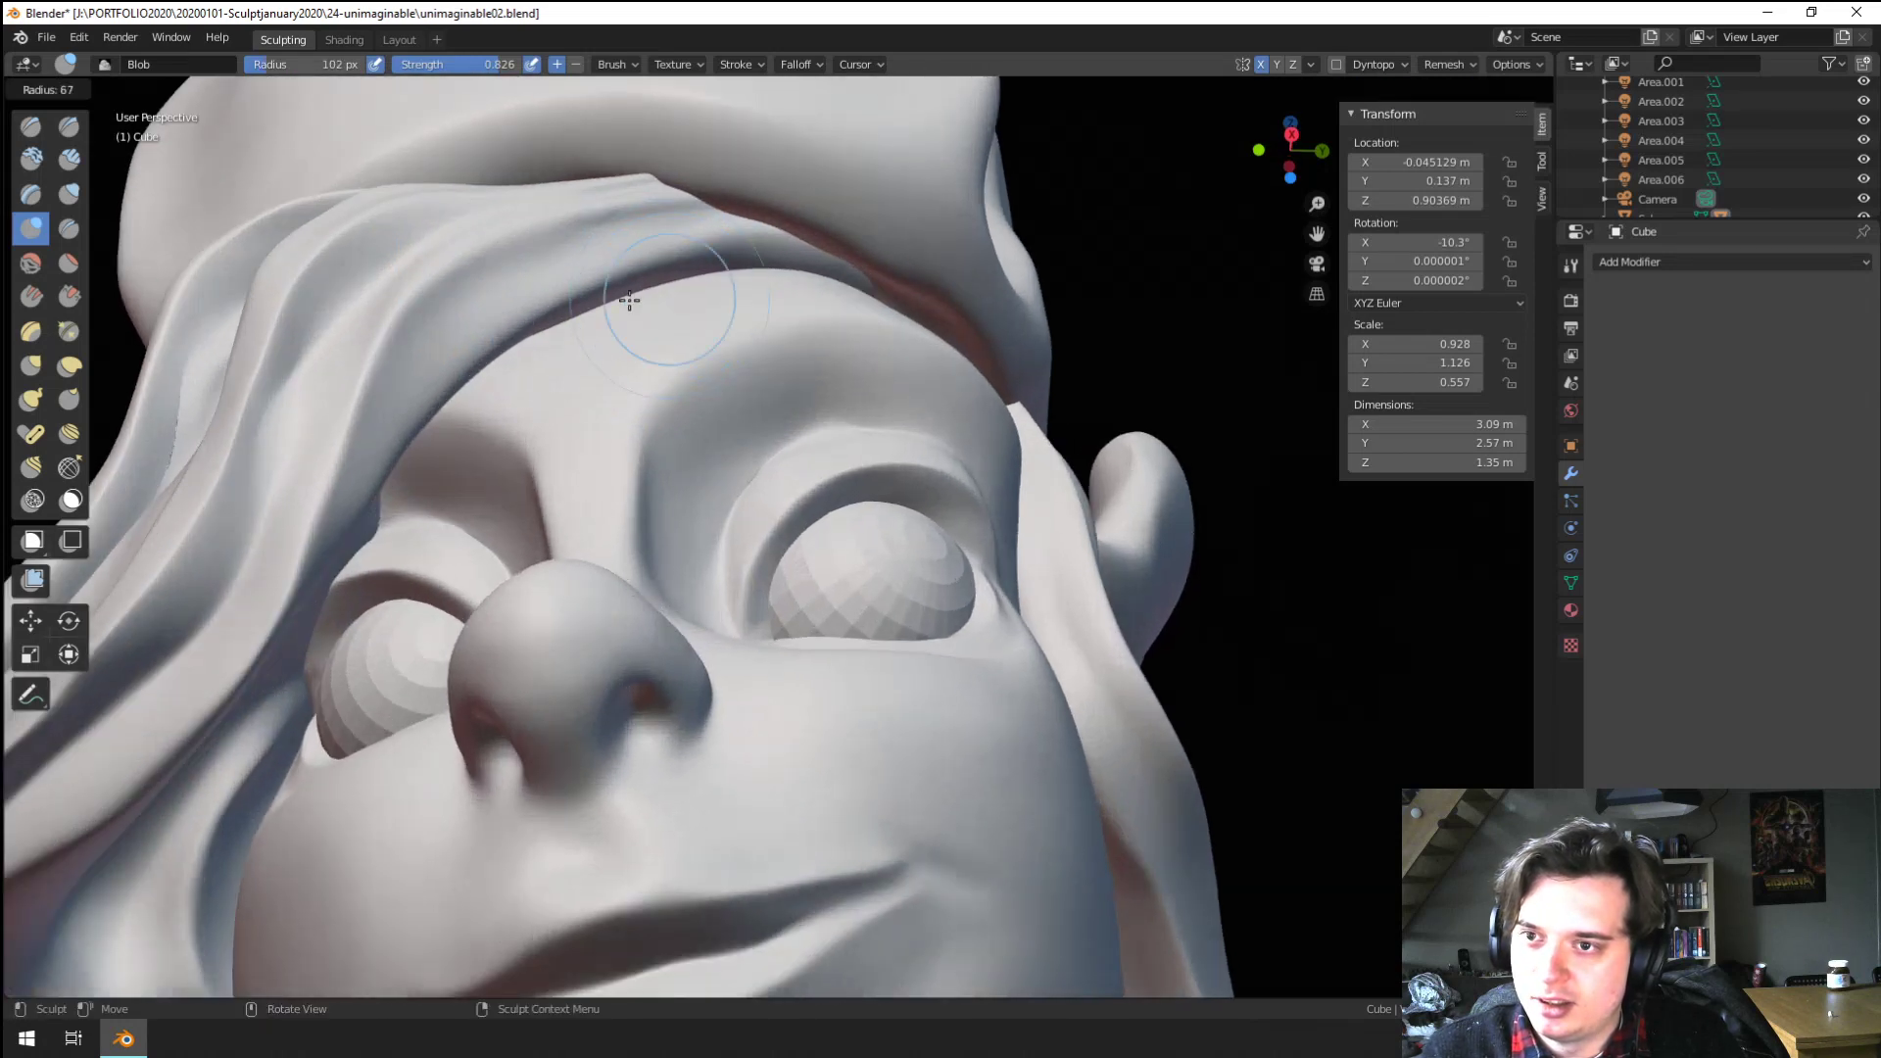
left_click(686, 294)
Isolate the hat in local view and hollow out its underside with the Blob brush at 135 px
key("KP_Divide")
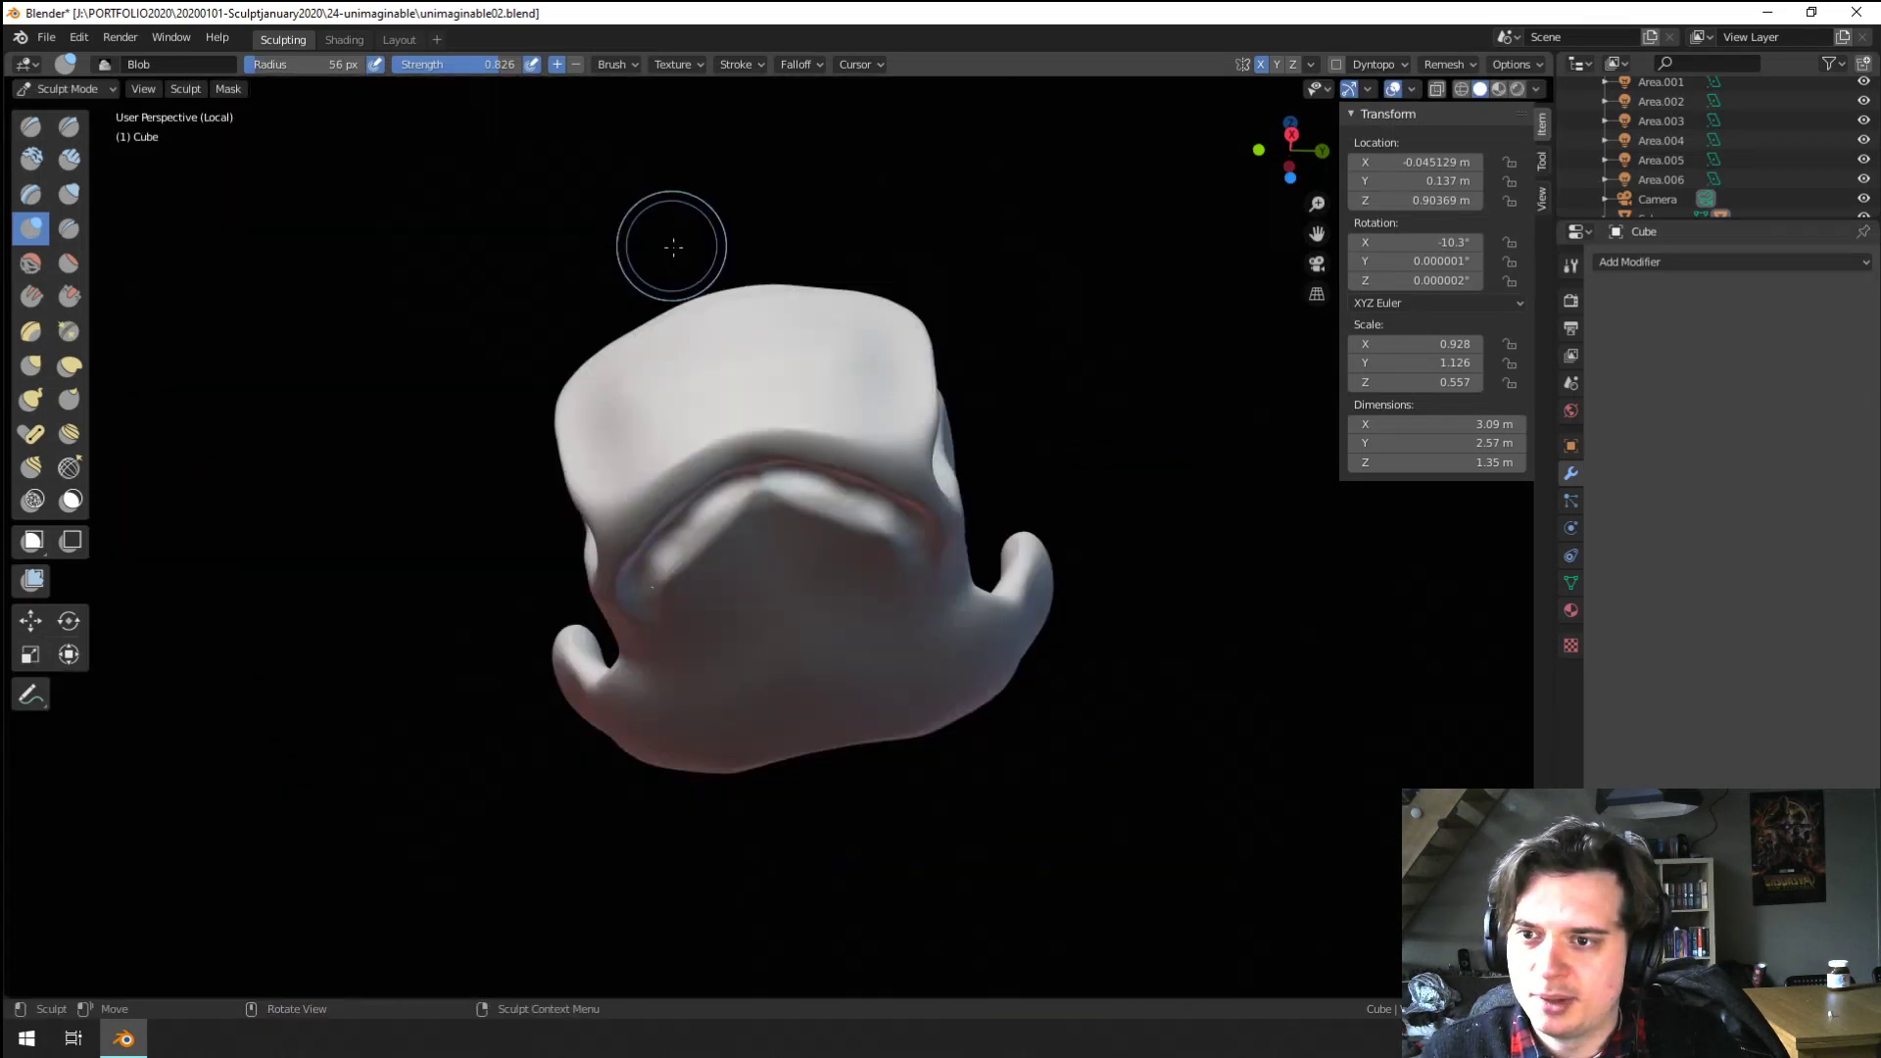
scroll(705, 412, "up", 3)
key("f")
left_click(845, 460)
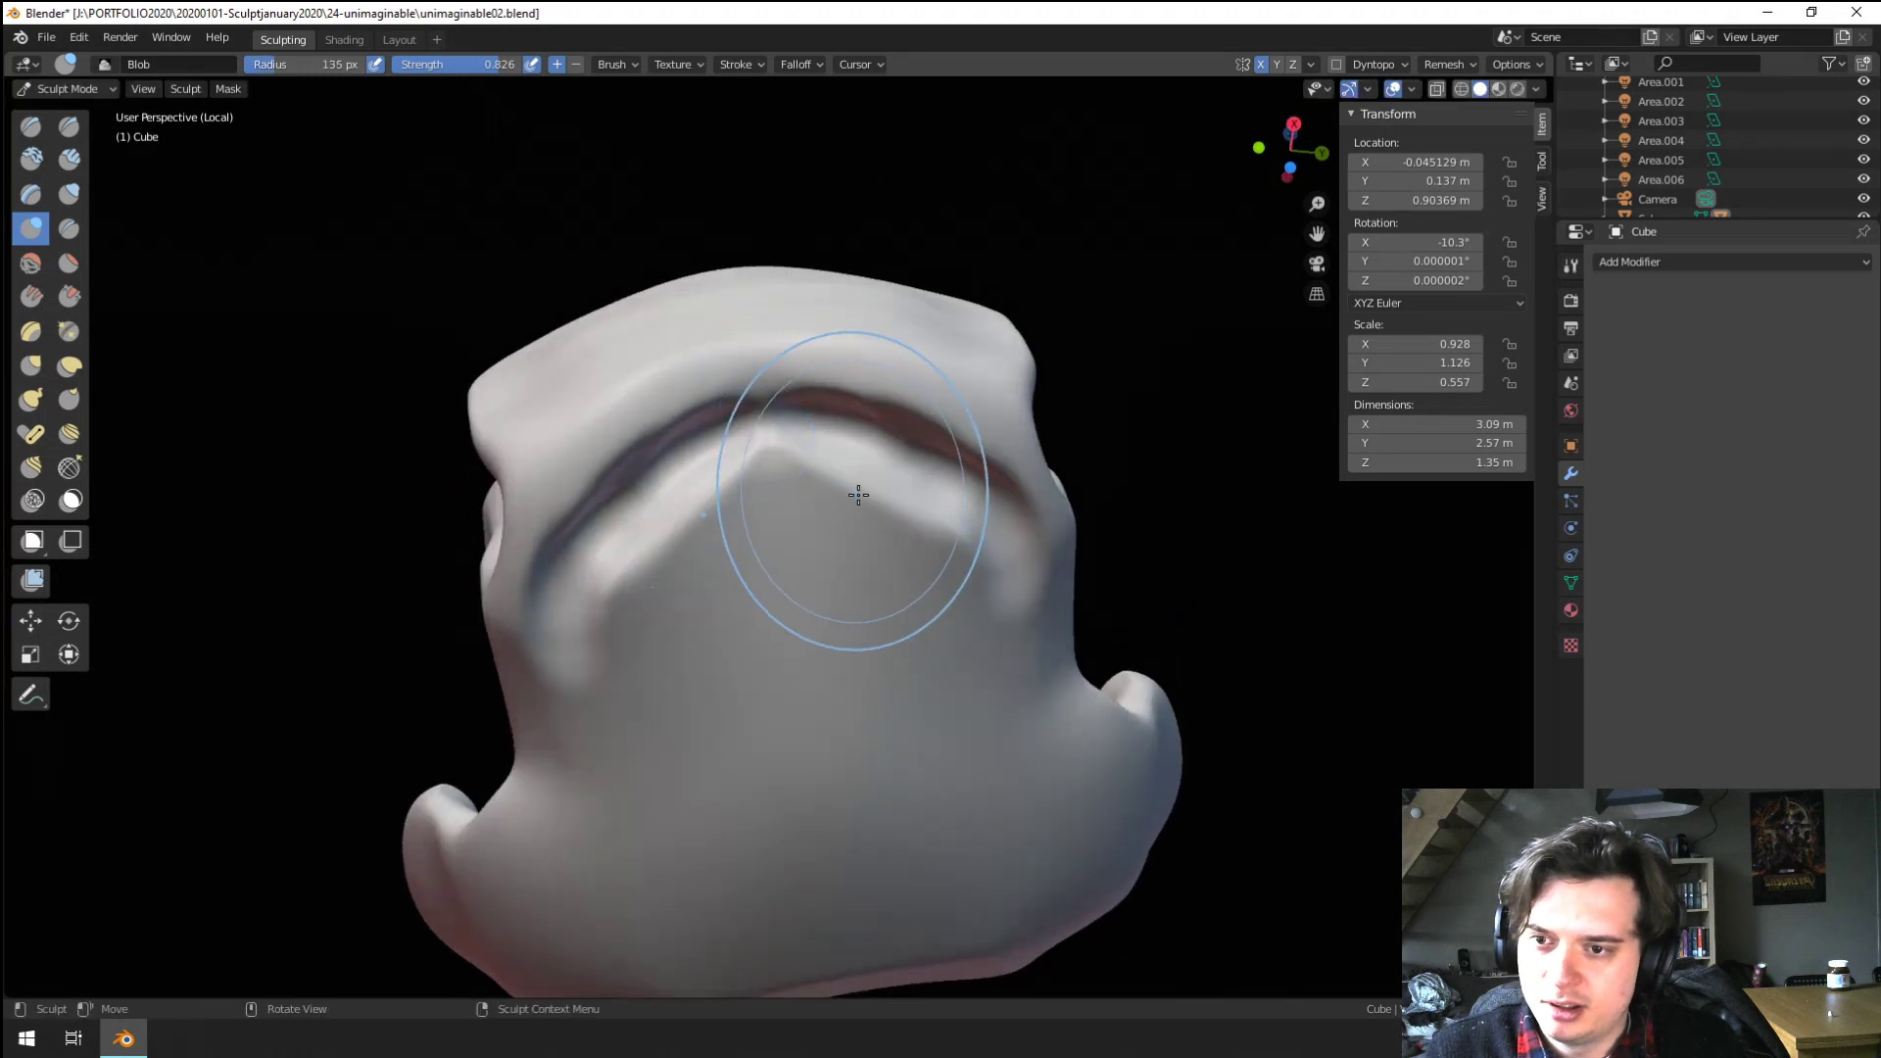
mouse_move(857, 493)
left_mouse_down()
mouse_move(750, 591)
mouse_move(735, 650)
mouse_move(840, 494)
mouse_move(764, 568)
mouse_move(742, 525)
left_mouse_up()
Even out the hollow under the hat with the Flatten/Contrast brush at 135 px
key("s")
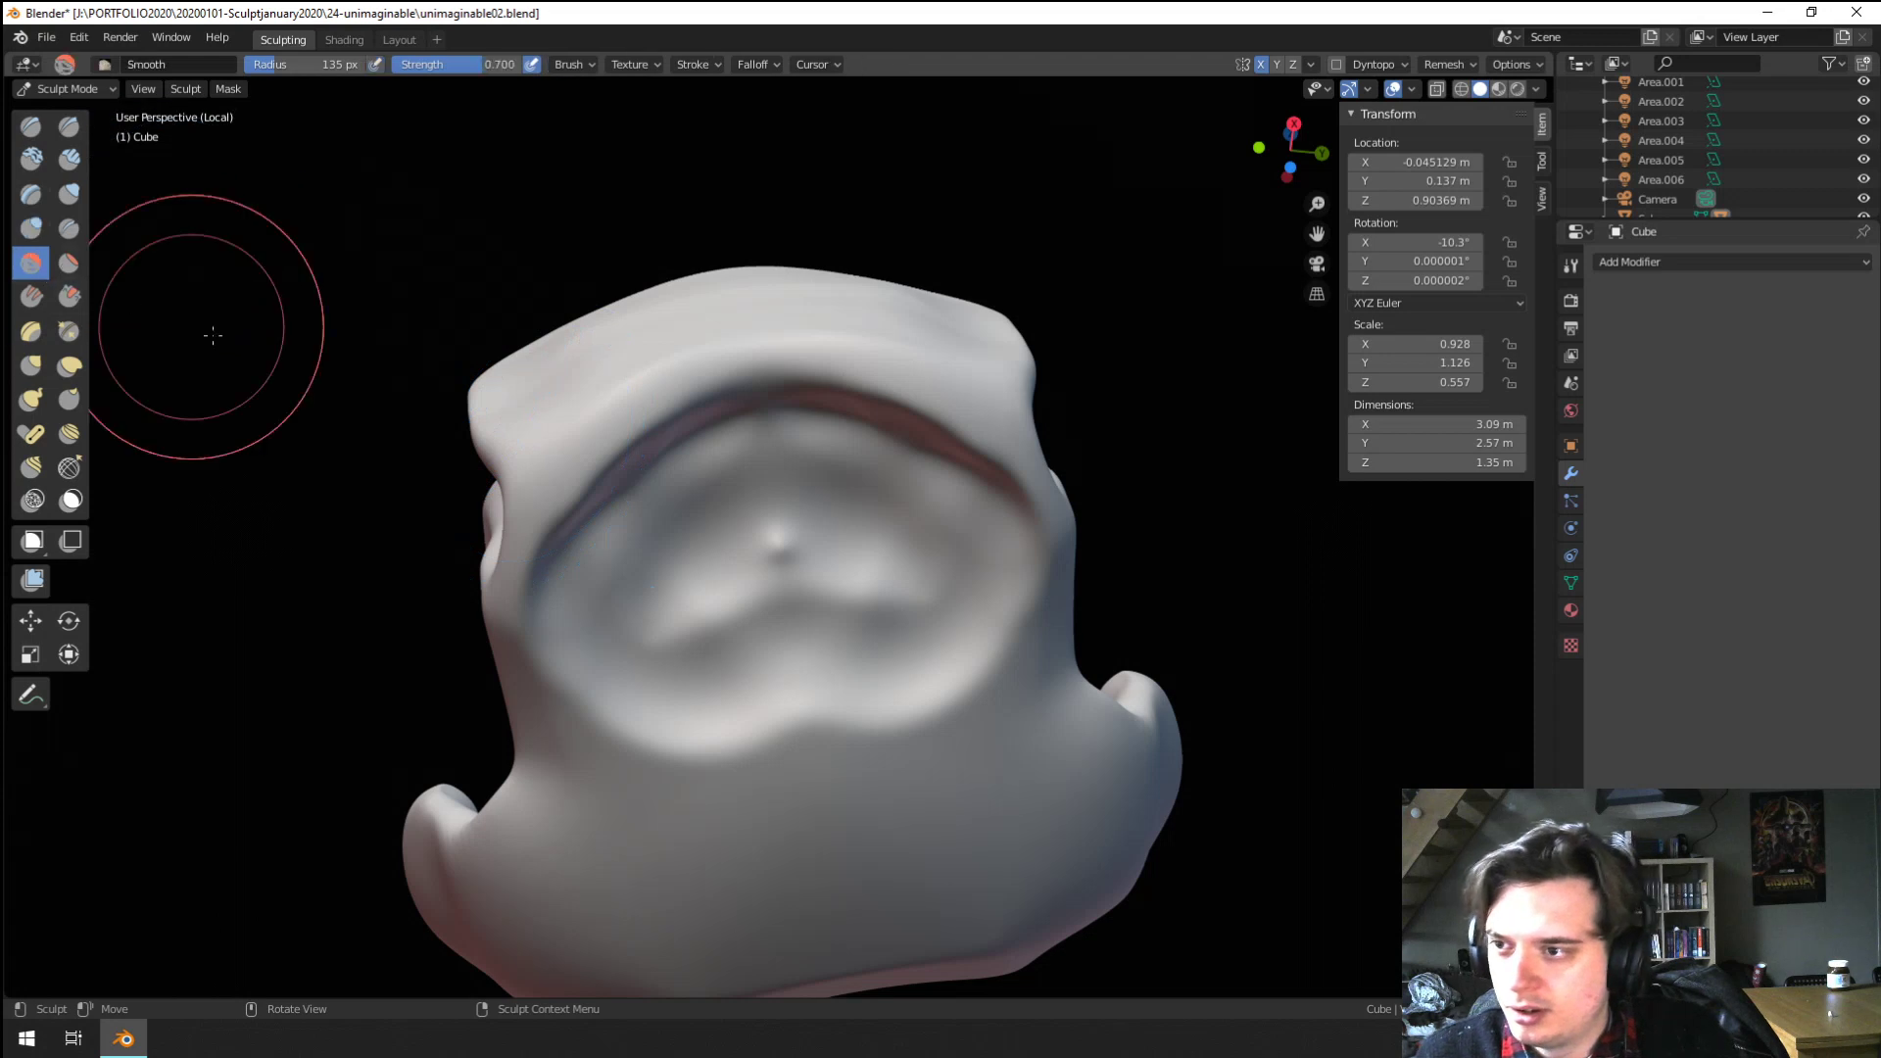
key("shift+t")
mouse_move(747, 588)
left_mouse_down()
mouse_move(733, 614)
mouse_move(727, 599)
left_mouse_up()
mouse_move(772, 487)
middle_mouse_down()
mouse_move(726, 376)
mouse_move(706, 501)
middle_mouse_up()
scroll(703, 503, "up", 2)
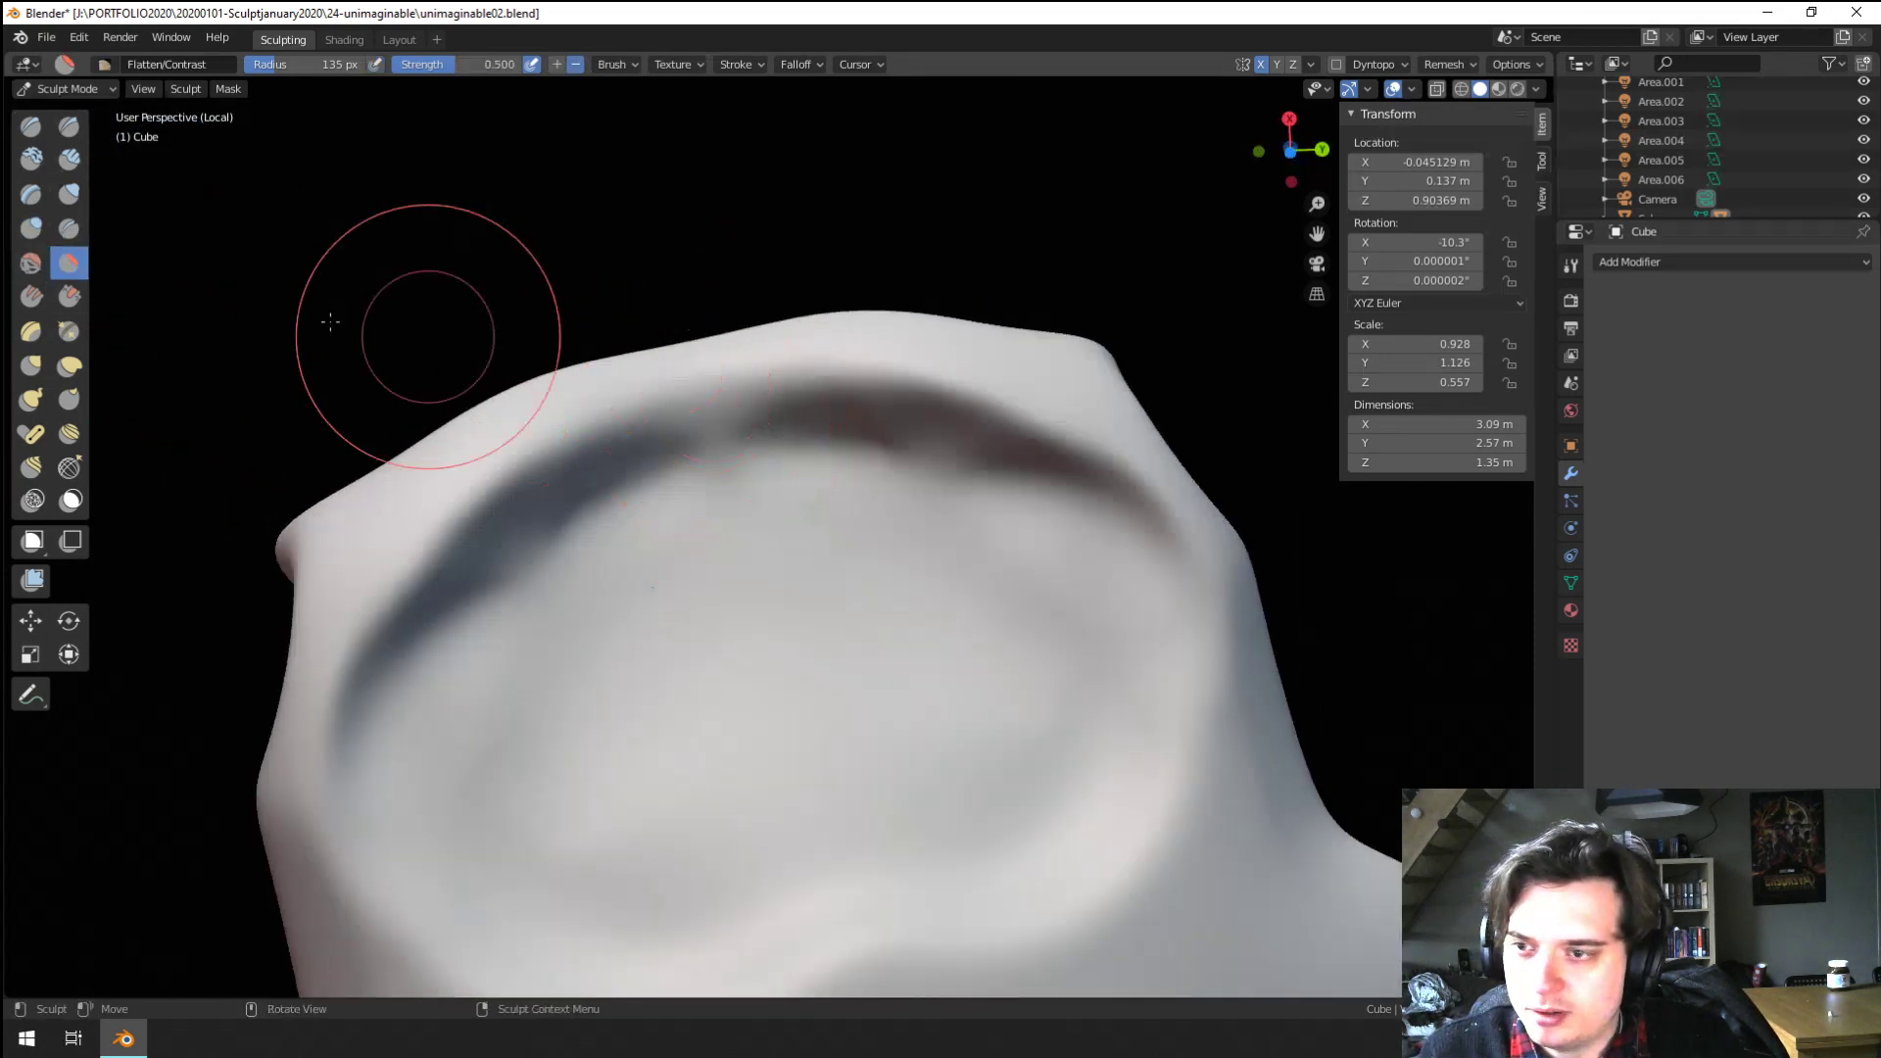
Sharpen the inner rim of the hat's opening with the Crease brush at 102 px, and leave local view
left_click(64, 227)
mouse_move(479, 433)
left_mouse_down()
mouse_move(731, 378)
mouse_move(441, 517)
mouse_move(392, 610)
mouse_move(797, 450)
mouse_move(520, 474)
mouse_move(898, 391)
mouse_move(437, 627)
left_mouse_up()
middle_click_drag(437, 627, 445, 708)
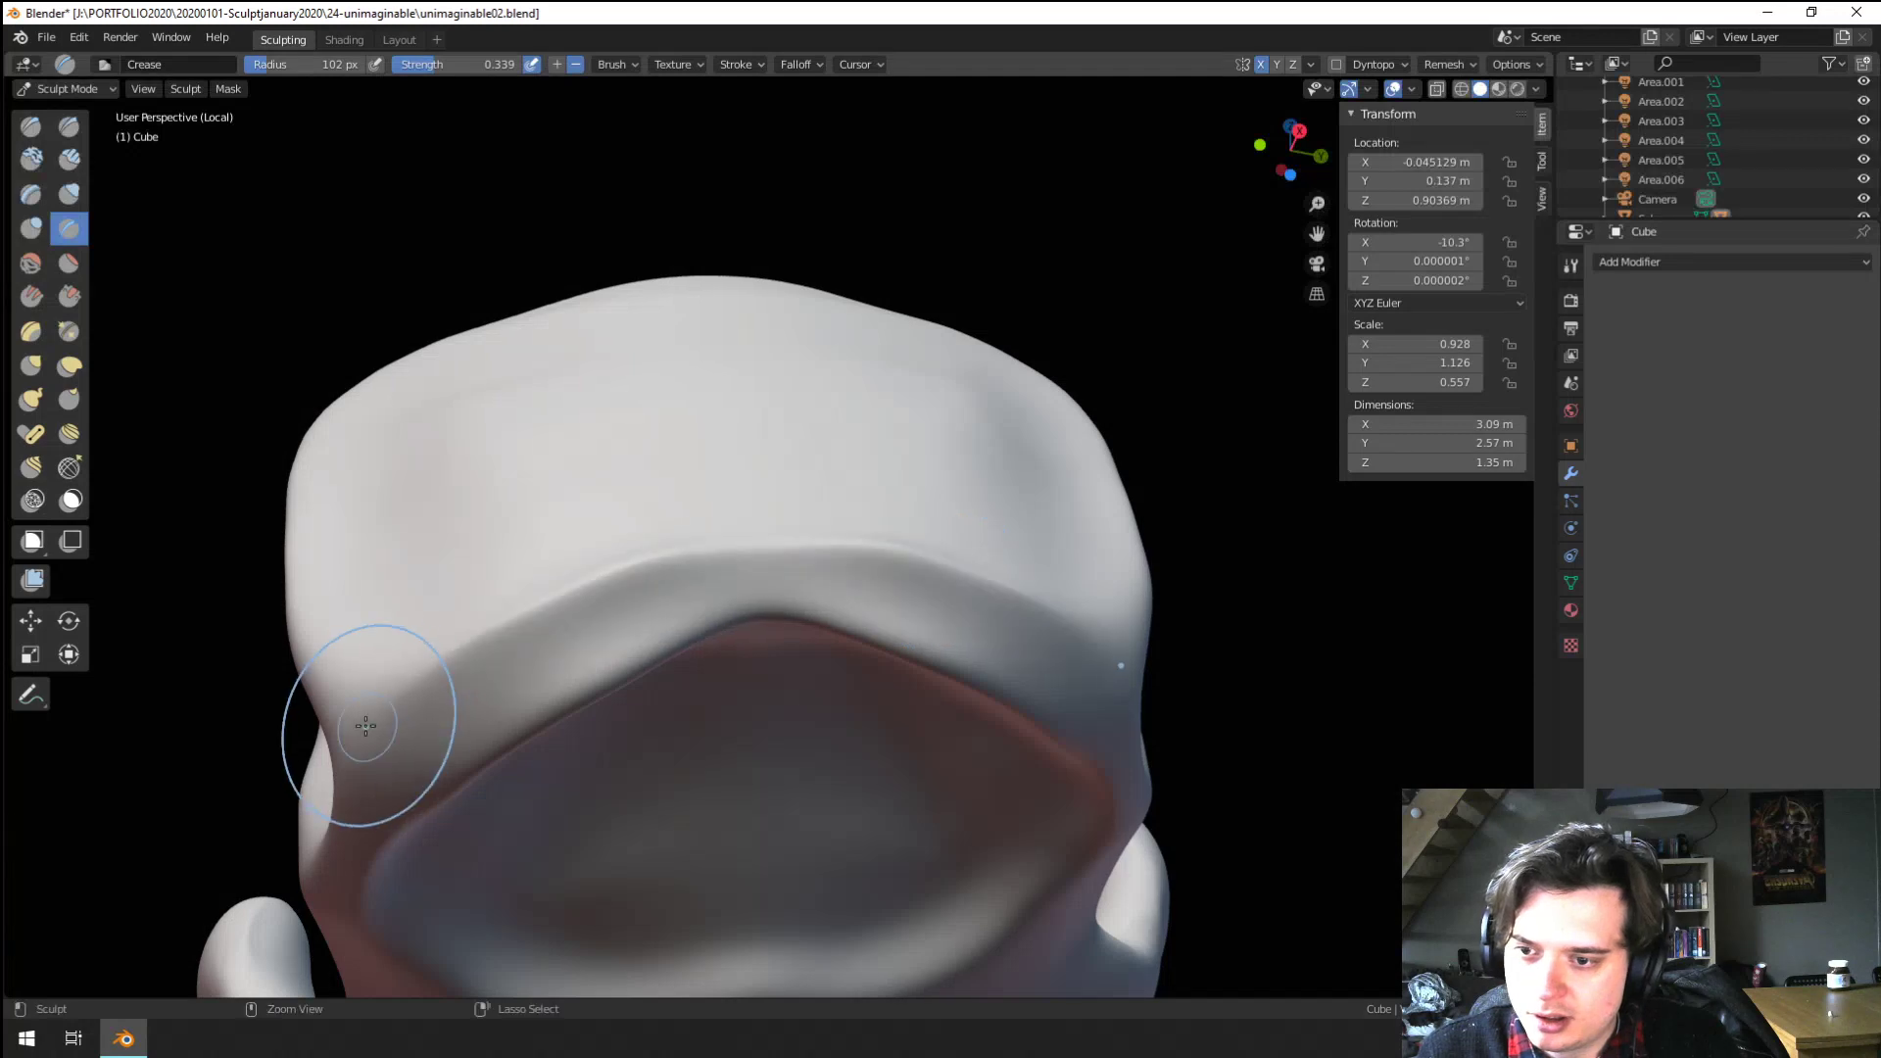
key("KP_Divide")
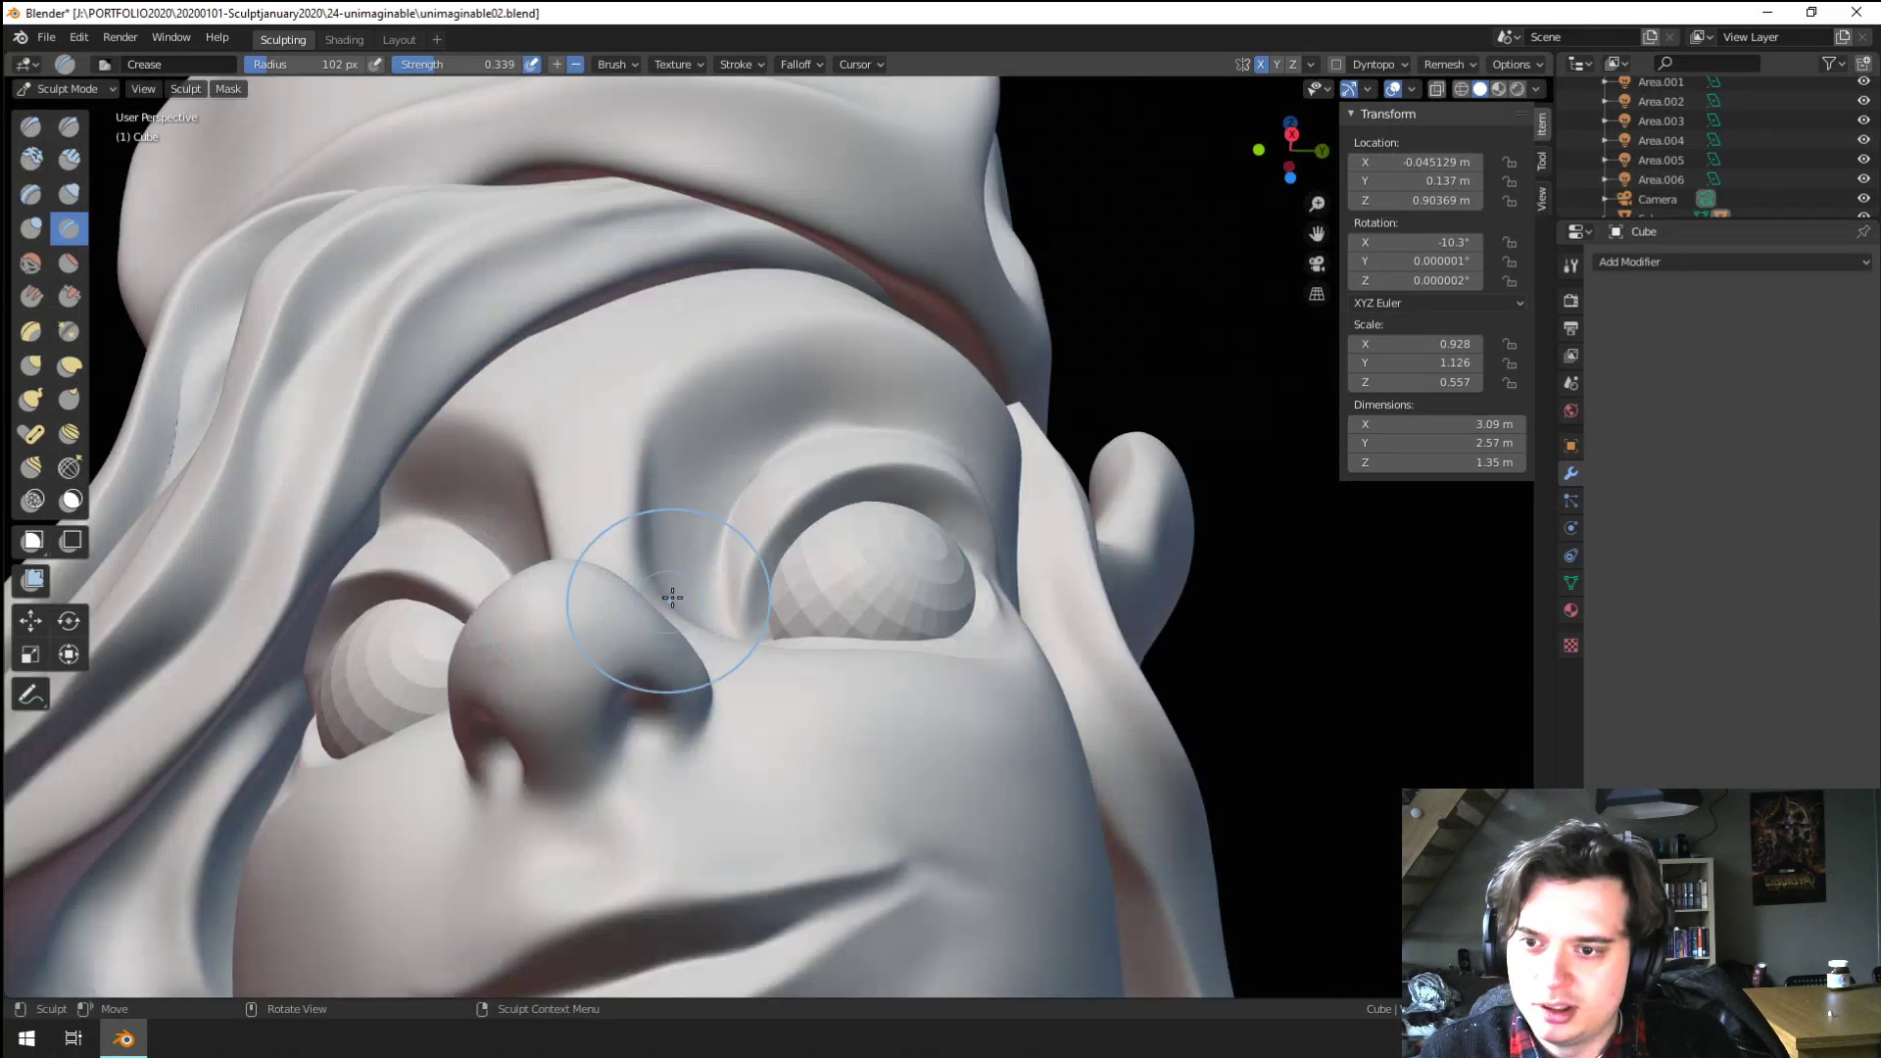
Fit the front brim's lower edge over the hair with the Grab brush at 126 px and 106 px
middle_click_drag(672, 601, 713, 479)
scroll(626, 619, "down", 5)
middle_click_drag(625, 619, 605, 565)
scroll(609, 529, "up", 3)
key("g")
key("f")
left_click(660, 466)
middle_click_drag(660, 466, 659, 436)
key("bracketleft")
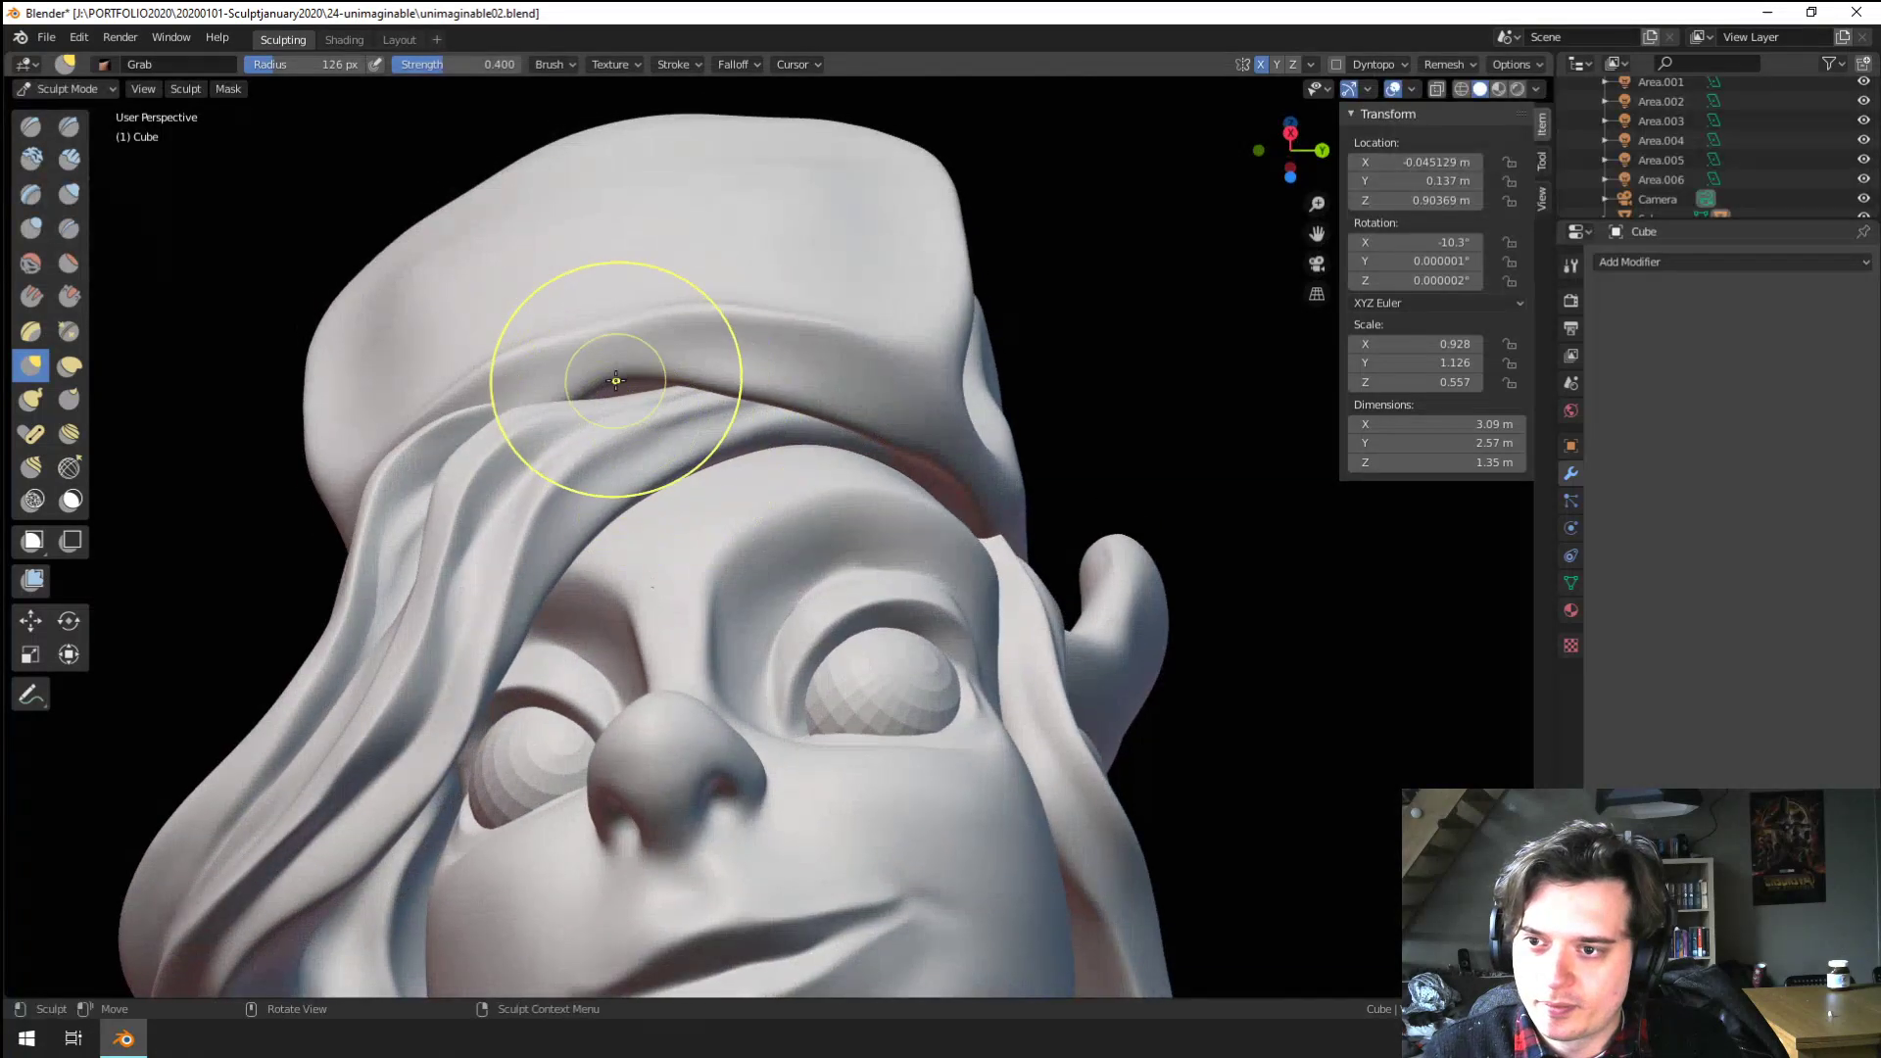
key("f")
left_click(590, 311)
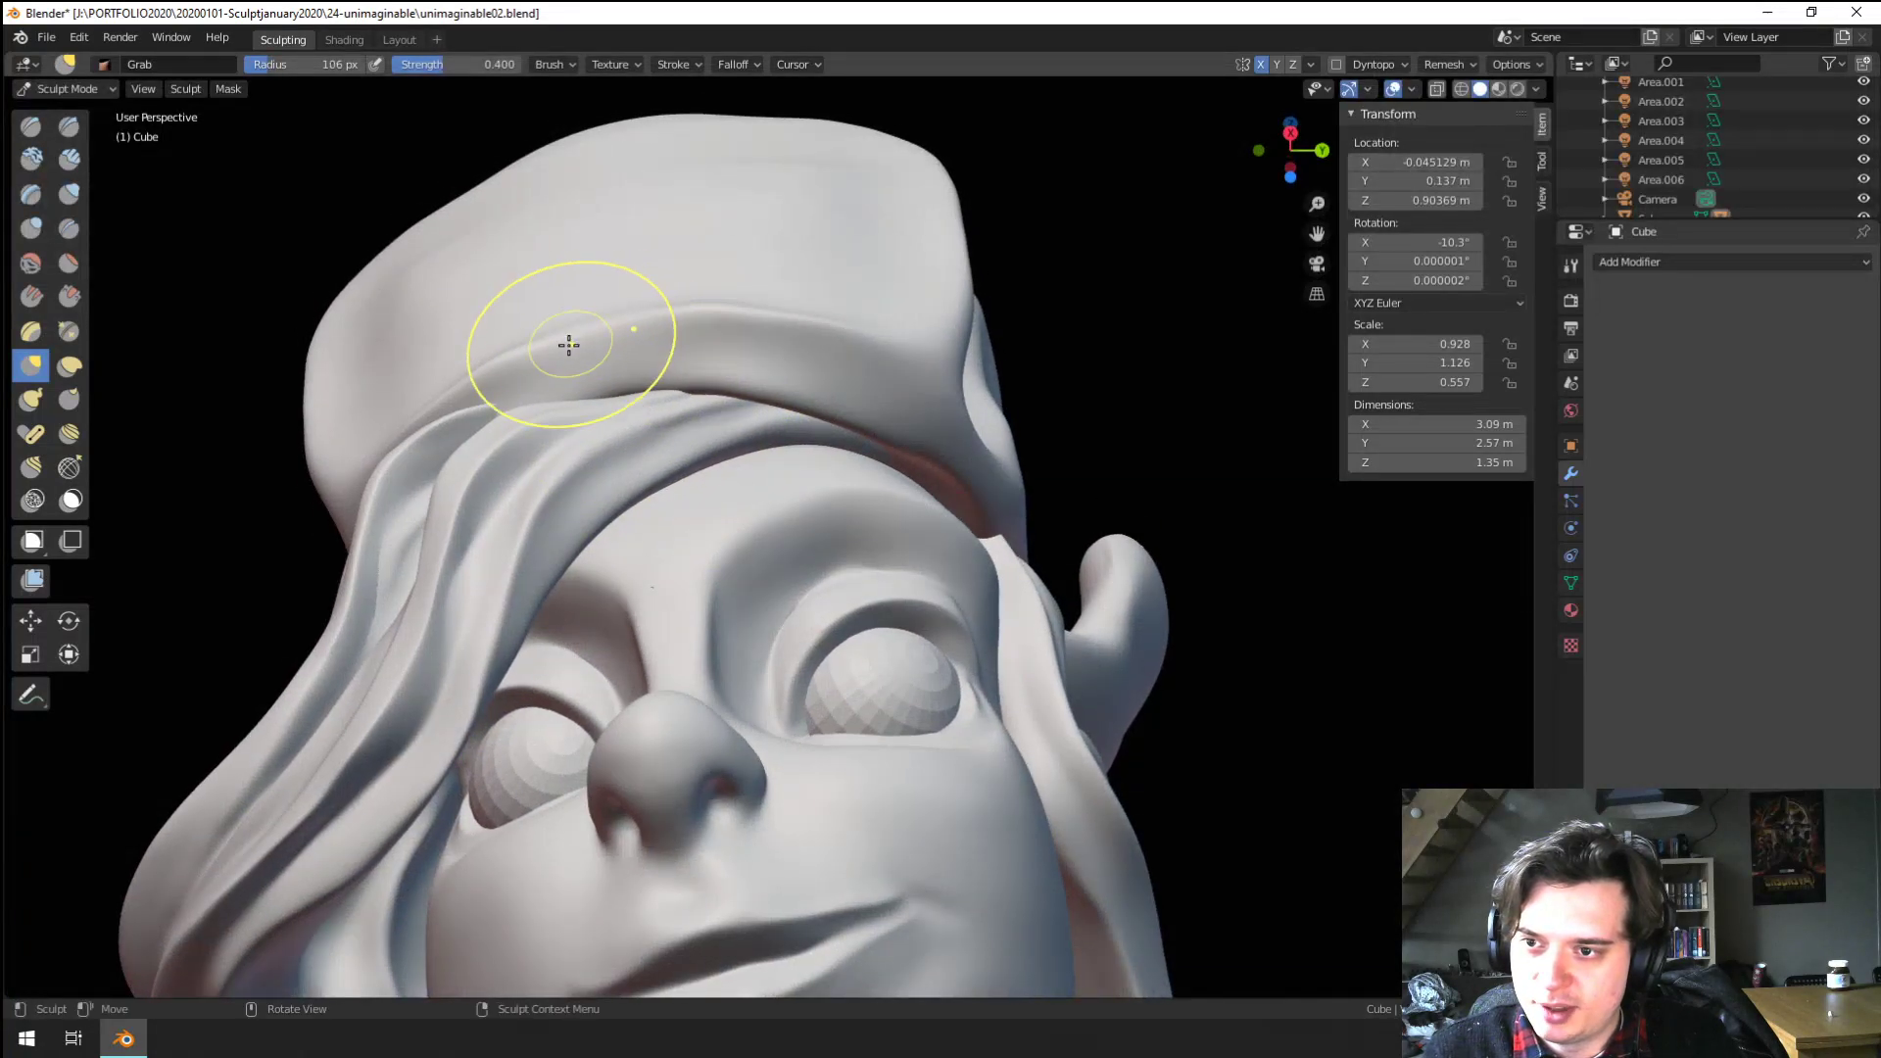
Flatten the front brim's face and lower border with the Flatten/Contrast brush at 155 px
middle_click_drag(711, 344, 162, 312)
left_click(68, 264)
mouse_move(392, 372)
middle_mouse_down()
mouse_move(495, 398)
mouse_move(468, 373)
middle_mouse_up()
middle_click_drag(610, 313, 538, 461)
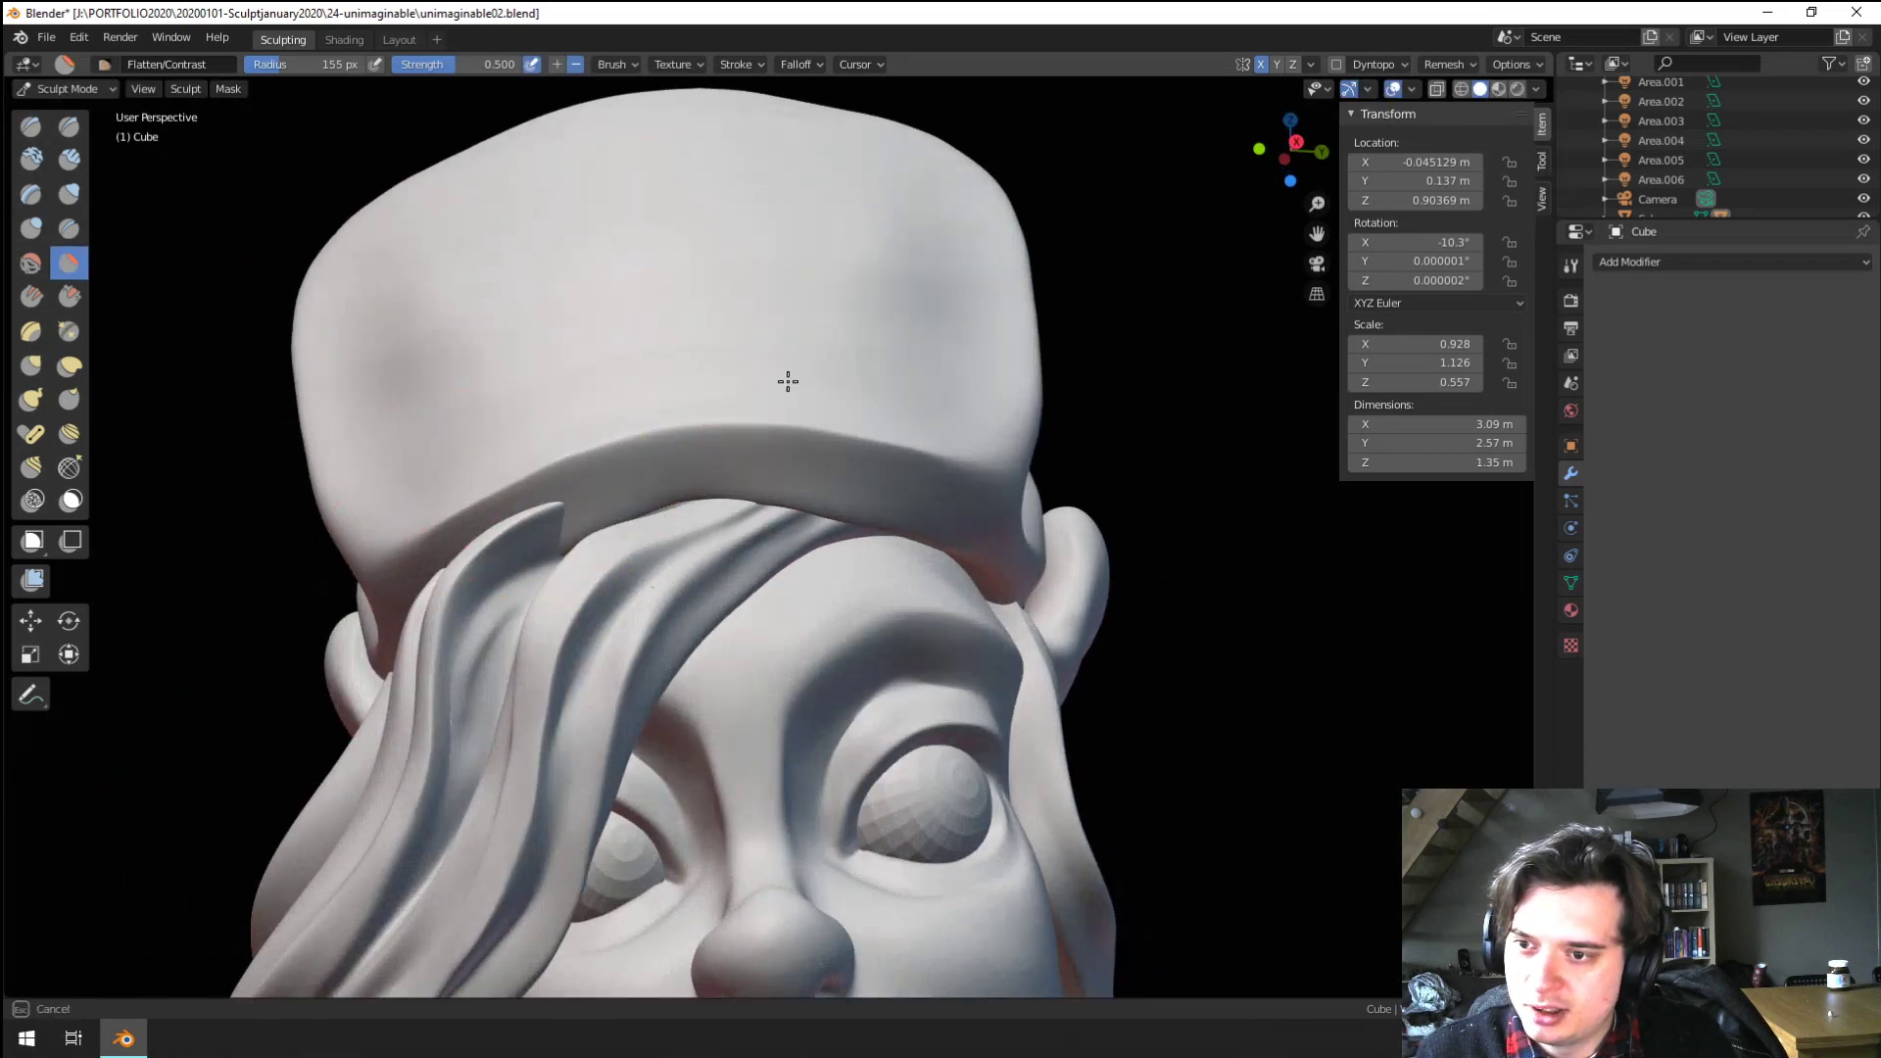
middle_click_drag(865, 434, 607, 412)
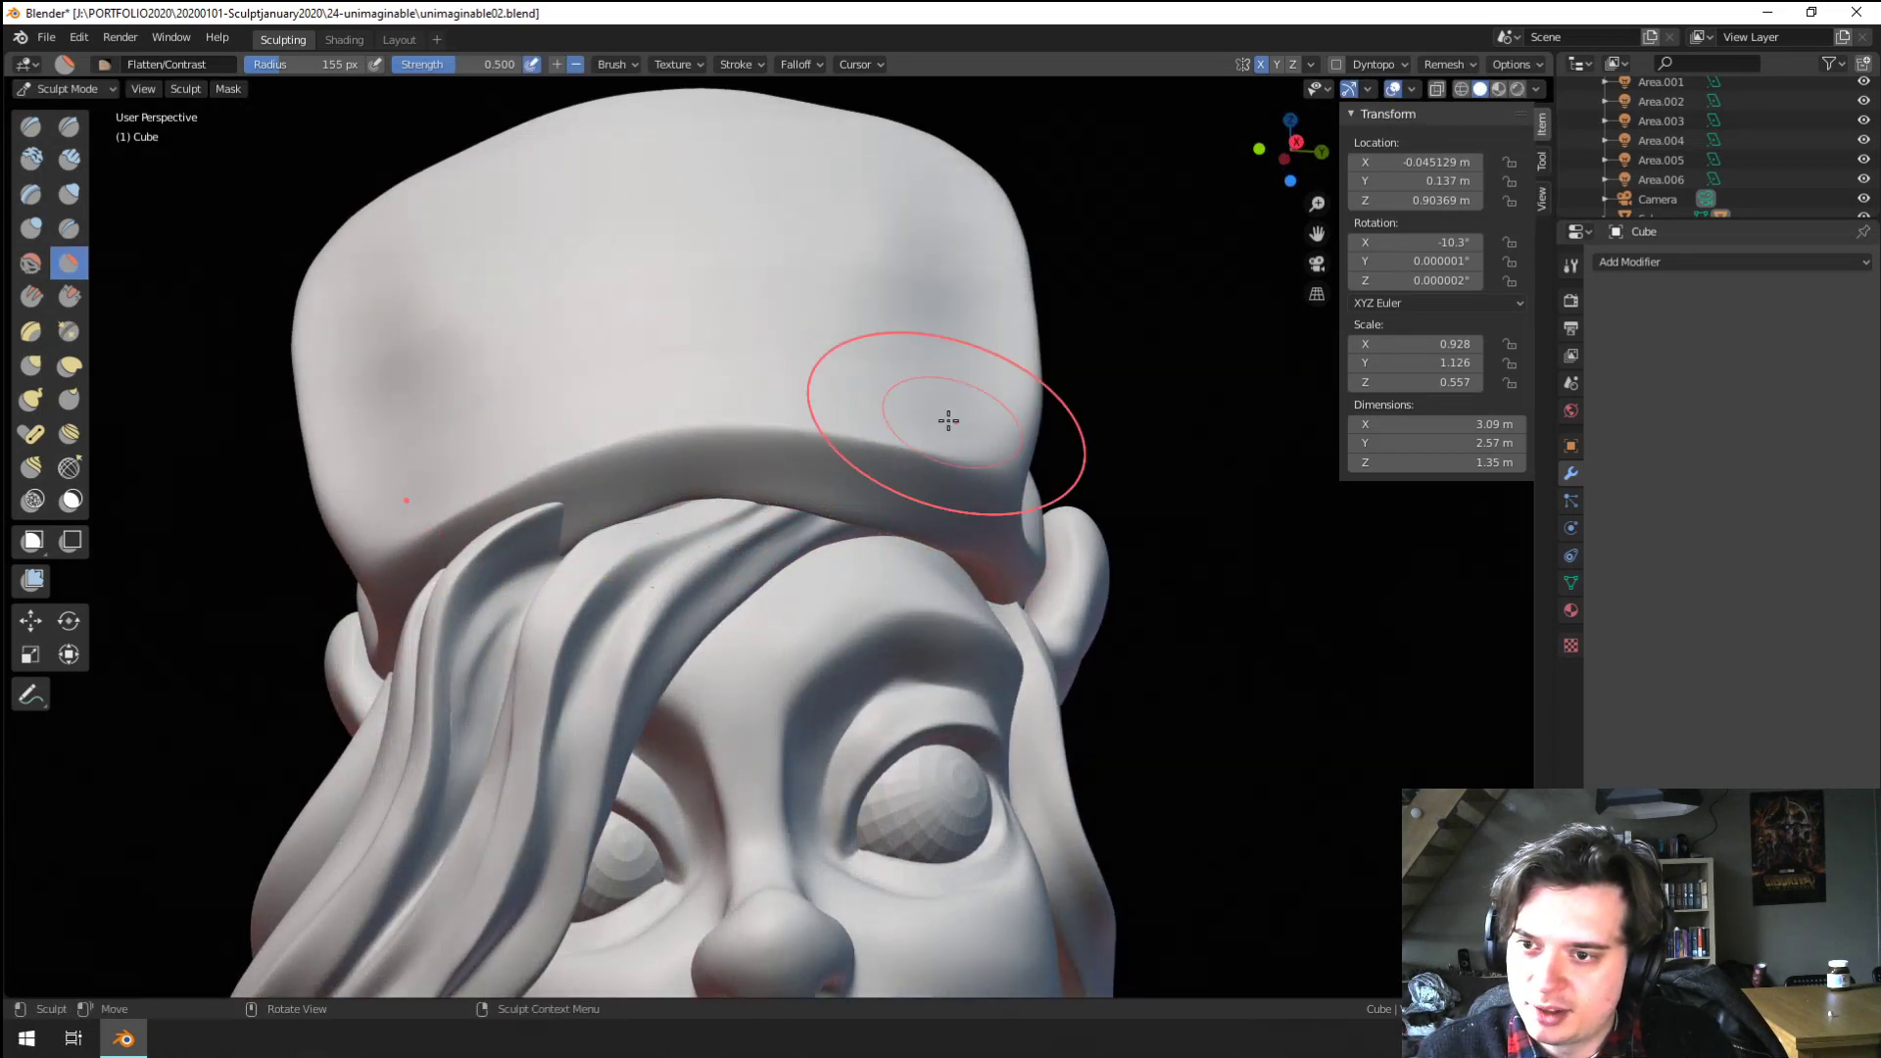
middle_click_drag(950, 421, 748, 454)
scroll(748, 454, "down", 3)
scroll(588, 510, "up", 2)
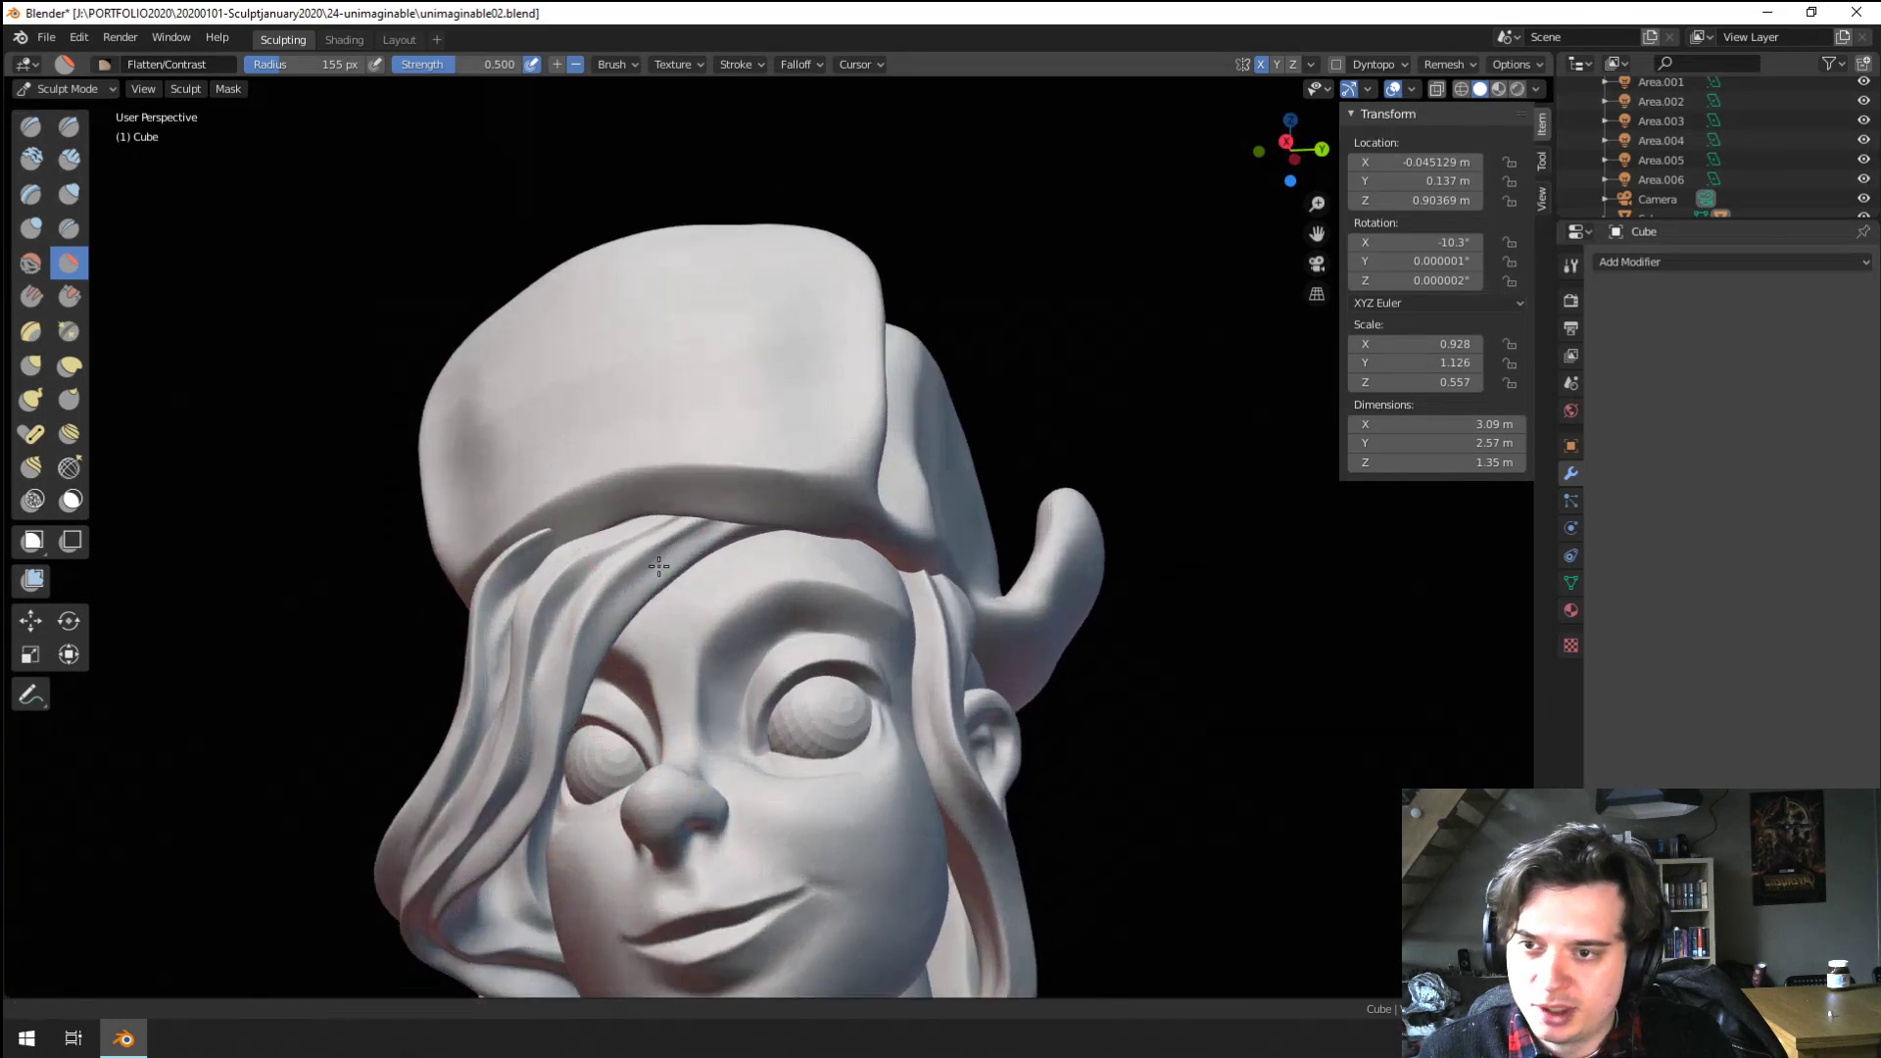
Flatten the front brim's side edge facing the crown with the Flatten/Contrast brush at 114 px
middle_click_drag(480, 446, 510, 507)
mouse_move(443, 421)
middle_mouse_down()
mouse_move(693, 433)
mouse_move(823, 323)
mouse_move(660, 461)
mouse_move(453, 471)
middle_mouse_up()
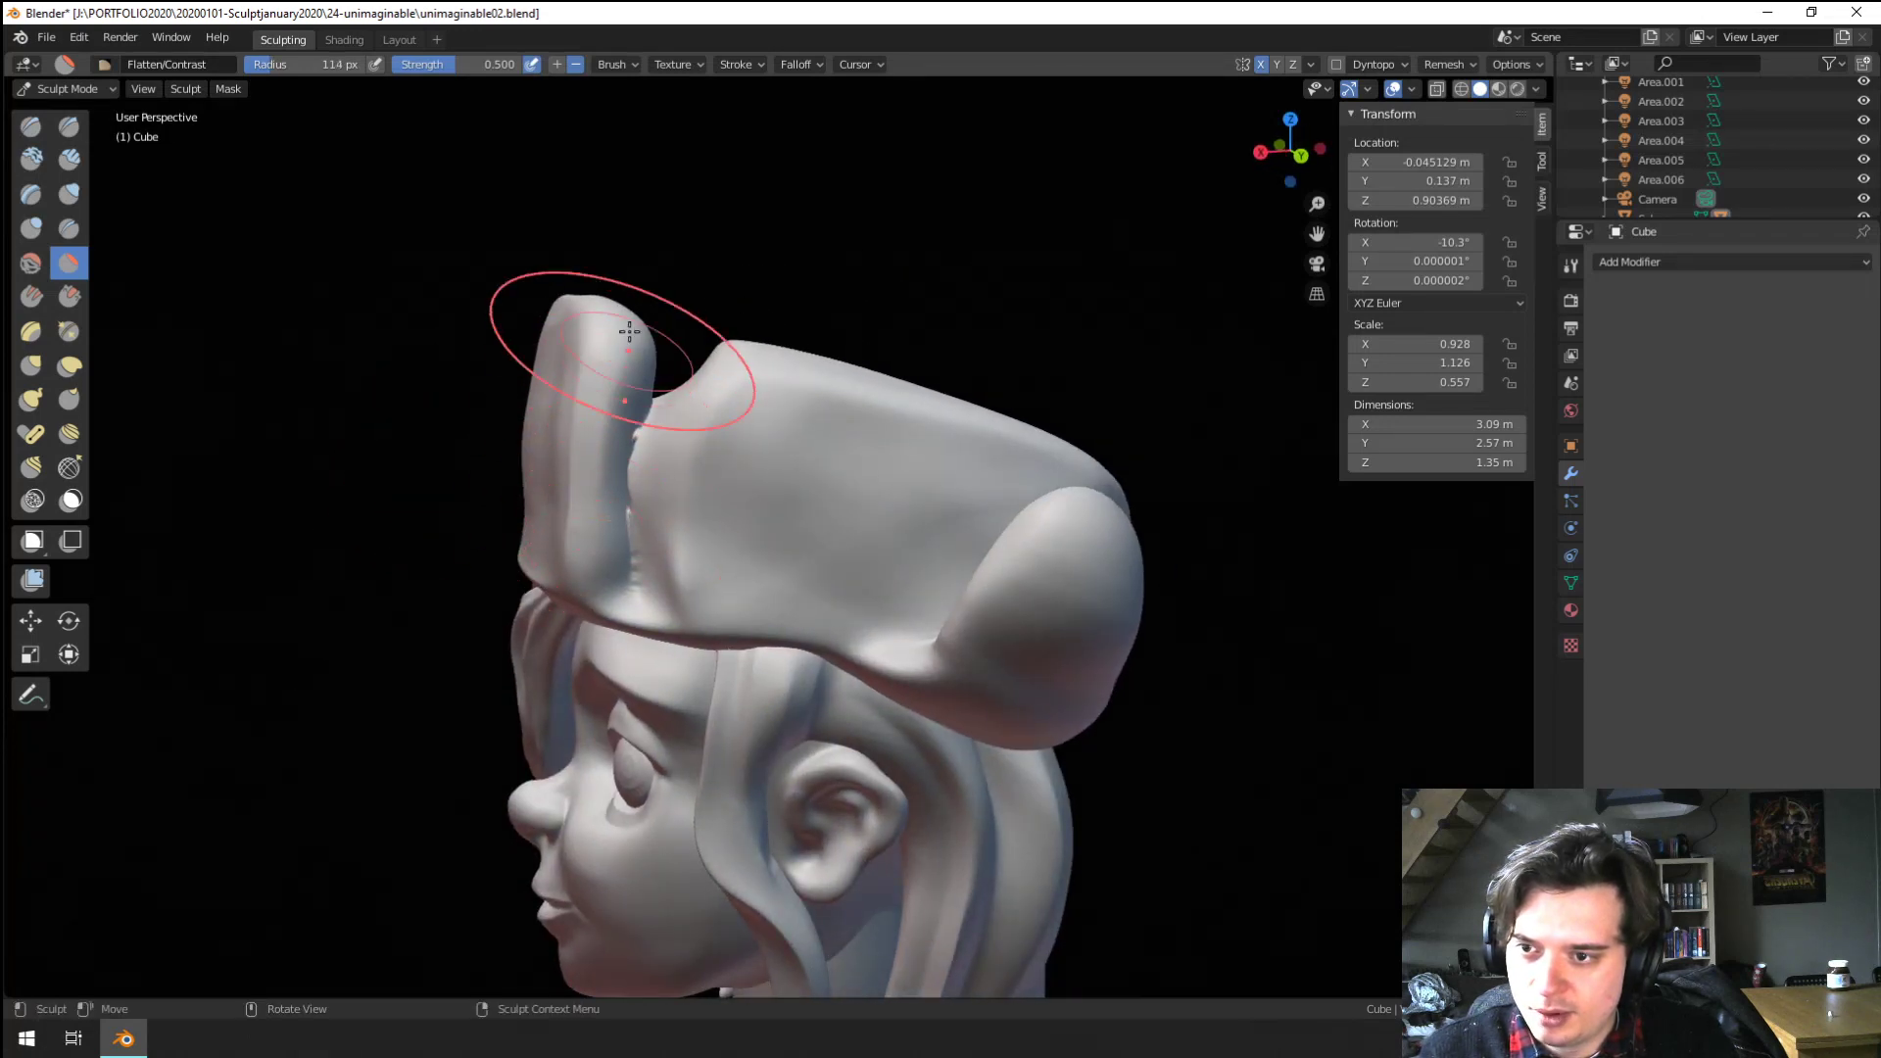
middle_click_drag(627, 355, 733, 386)
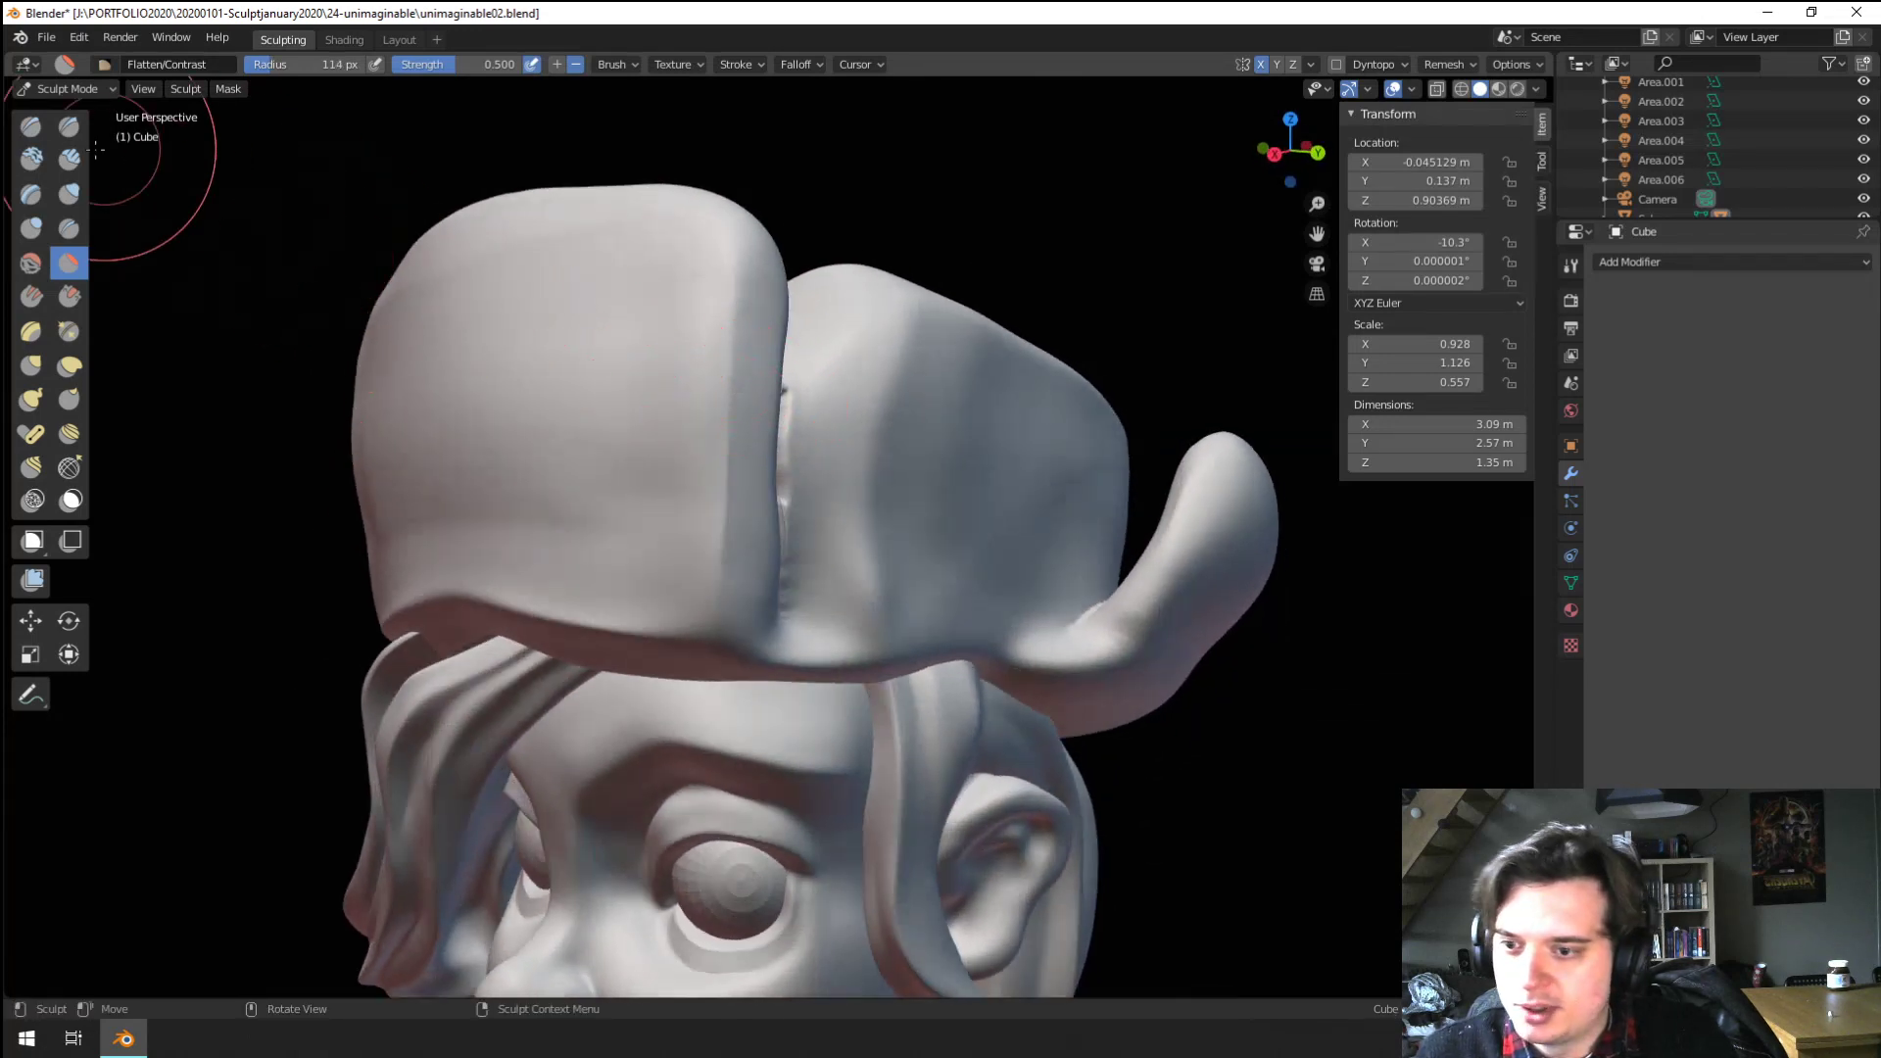
Sharpen the front brim's lower edge with the Crease brush at 114 px, and set the brush radius to 99 px
middle_click_drag(539, 509, 600, 503)
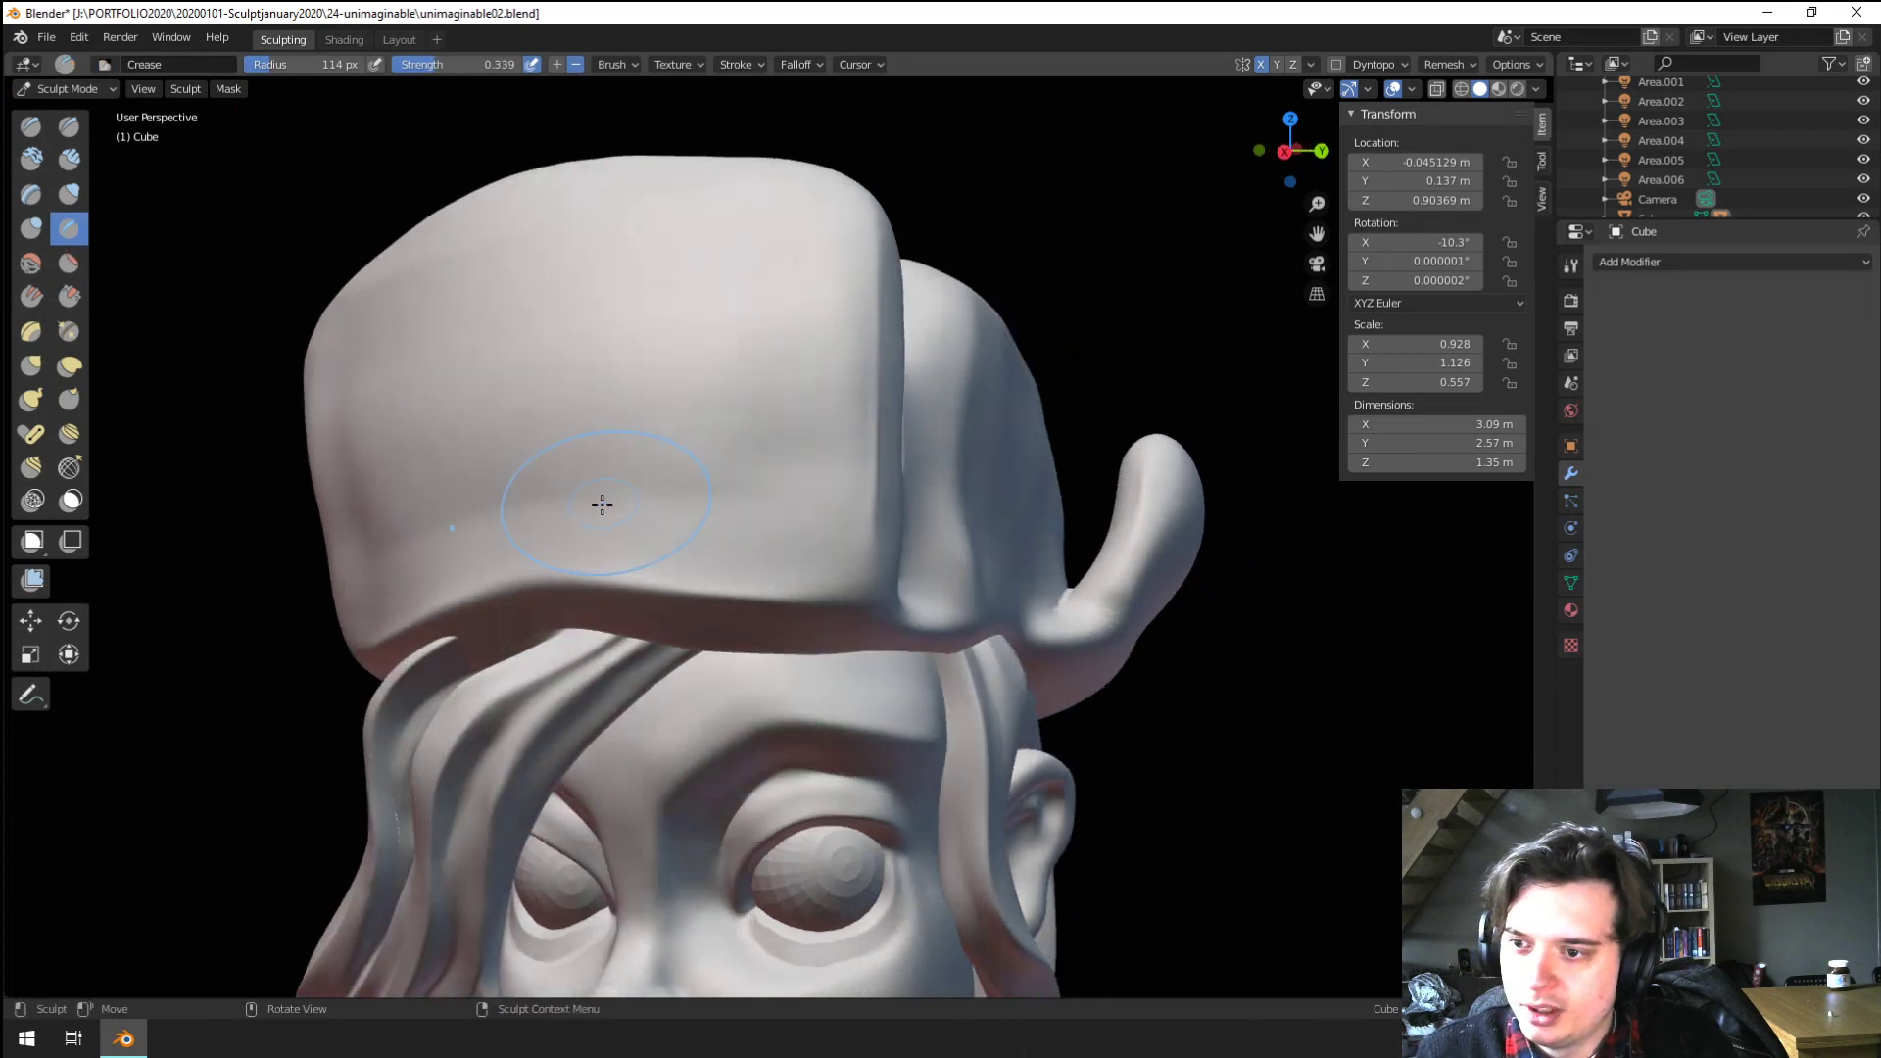
mouse_move(457, 615)
left_mouse_down()
mouse_move(680, 555)
mouse_move(781, 580)
left_mouse_up()
key("ctrl+z")
mouse_move(483, 621)
left_mouse_down()
mouse_move(768, 621)
mouse_move(339, 667)
left_mouse_up()
left_click_drag(790, 601, 637, 610)
mouse_move(636, 609)
middle_mouse_down()
mouse_move(549, 549)
mouse_move(617, 324)
mouse_move(609, 525)
mouse_move(637, 534)
mouse_move(806, 424)
middle_mouse_up()
key("f")
left_click(813, 427)
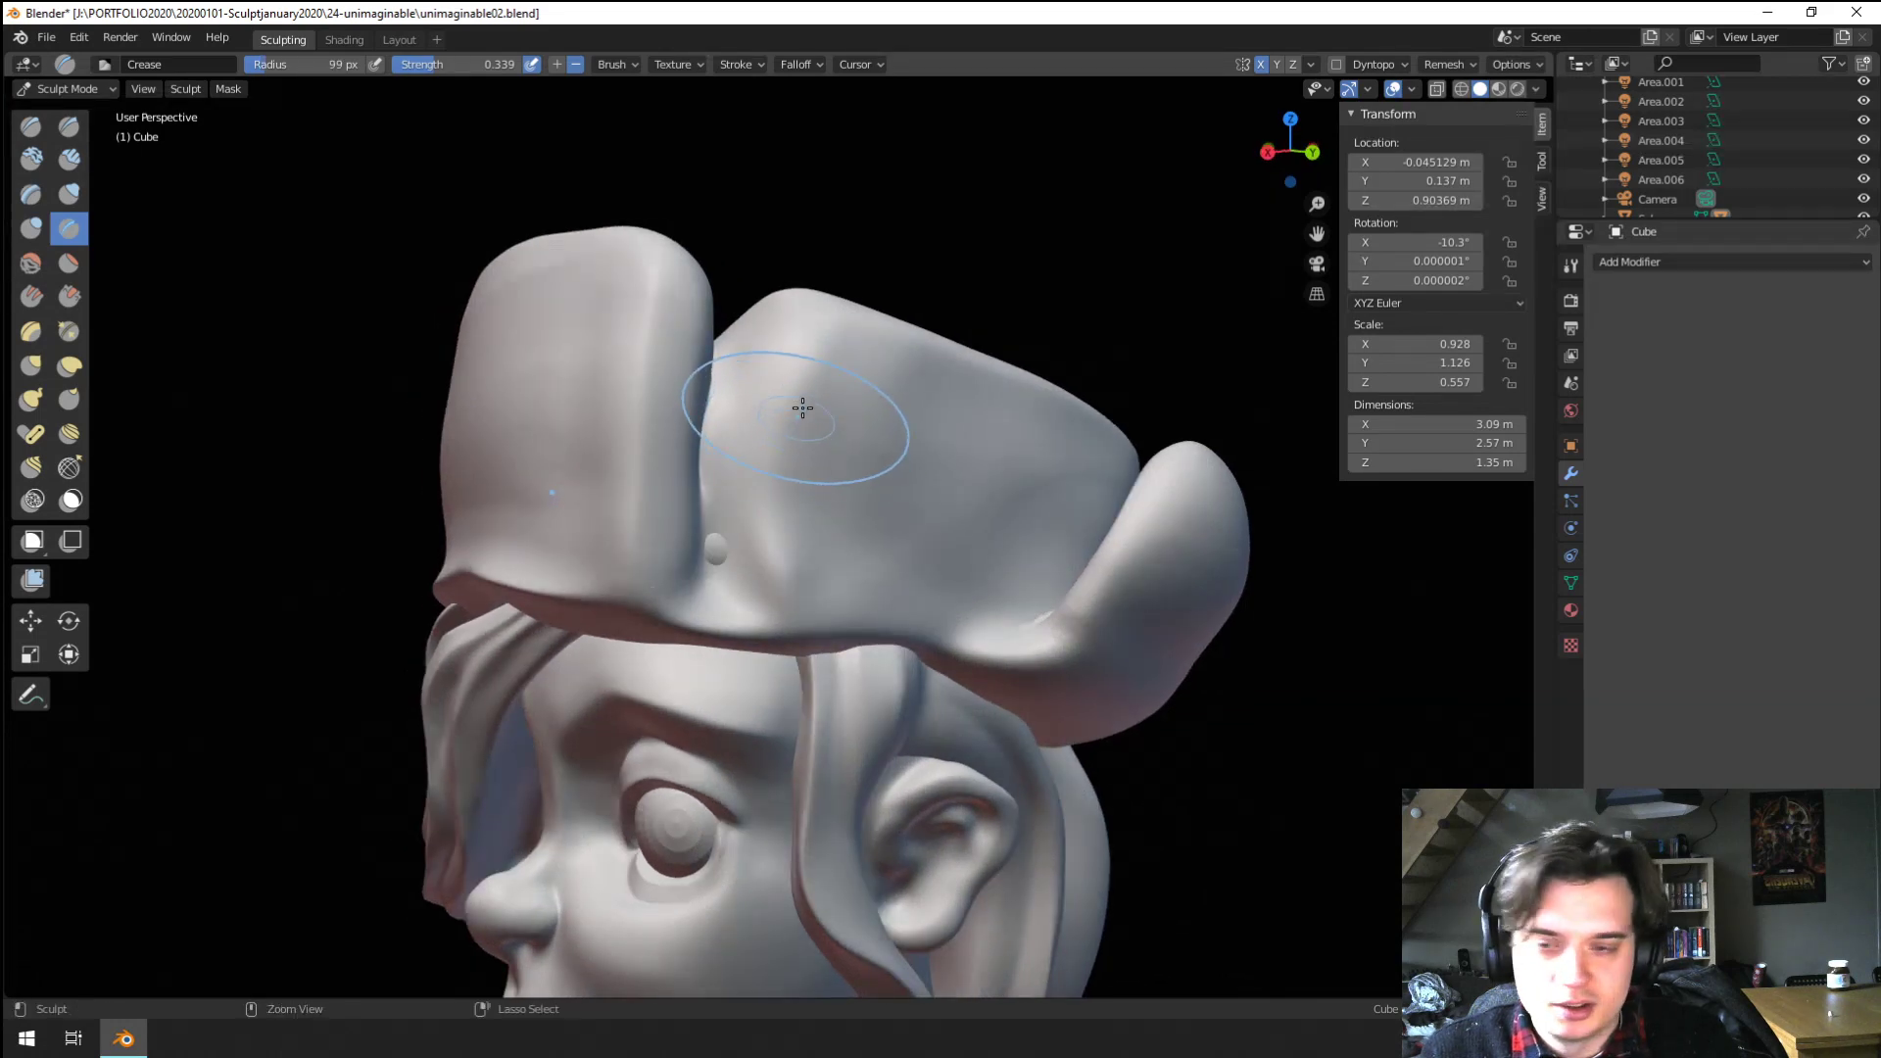
Thicken the brim's underside above the brow and temple with the Inflate/Deflate brush at 153 px
mouse_move(768, 521)
middle_mouse_down()
mouse_move(802, 424)
mouse_move(739, 414)
mouse_move(756, 398)
mouse_move(686, 372)
middle_mouse_up()
left_click(69, 194)
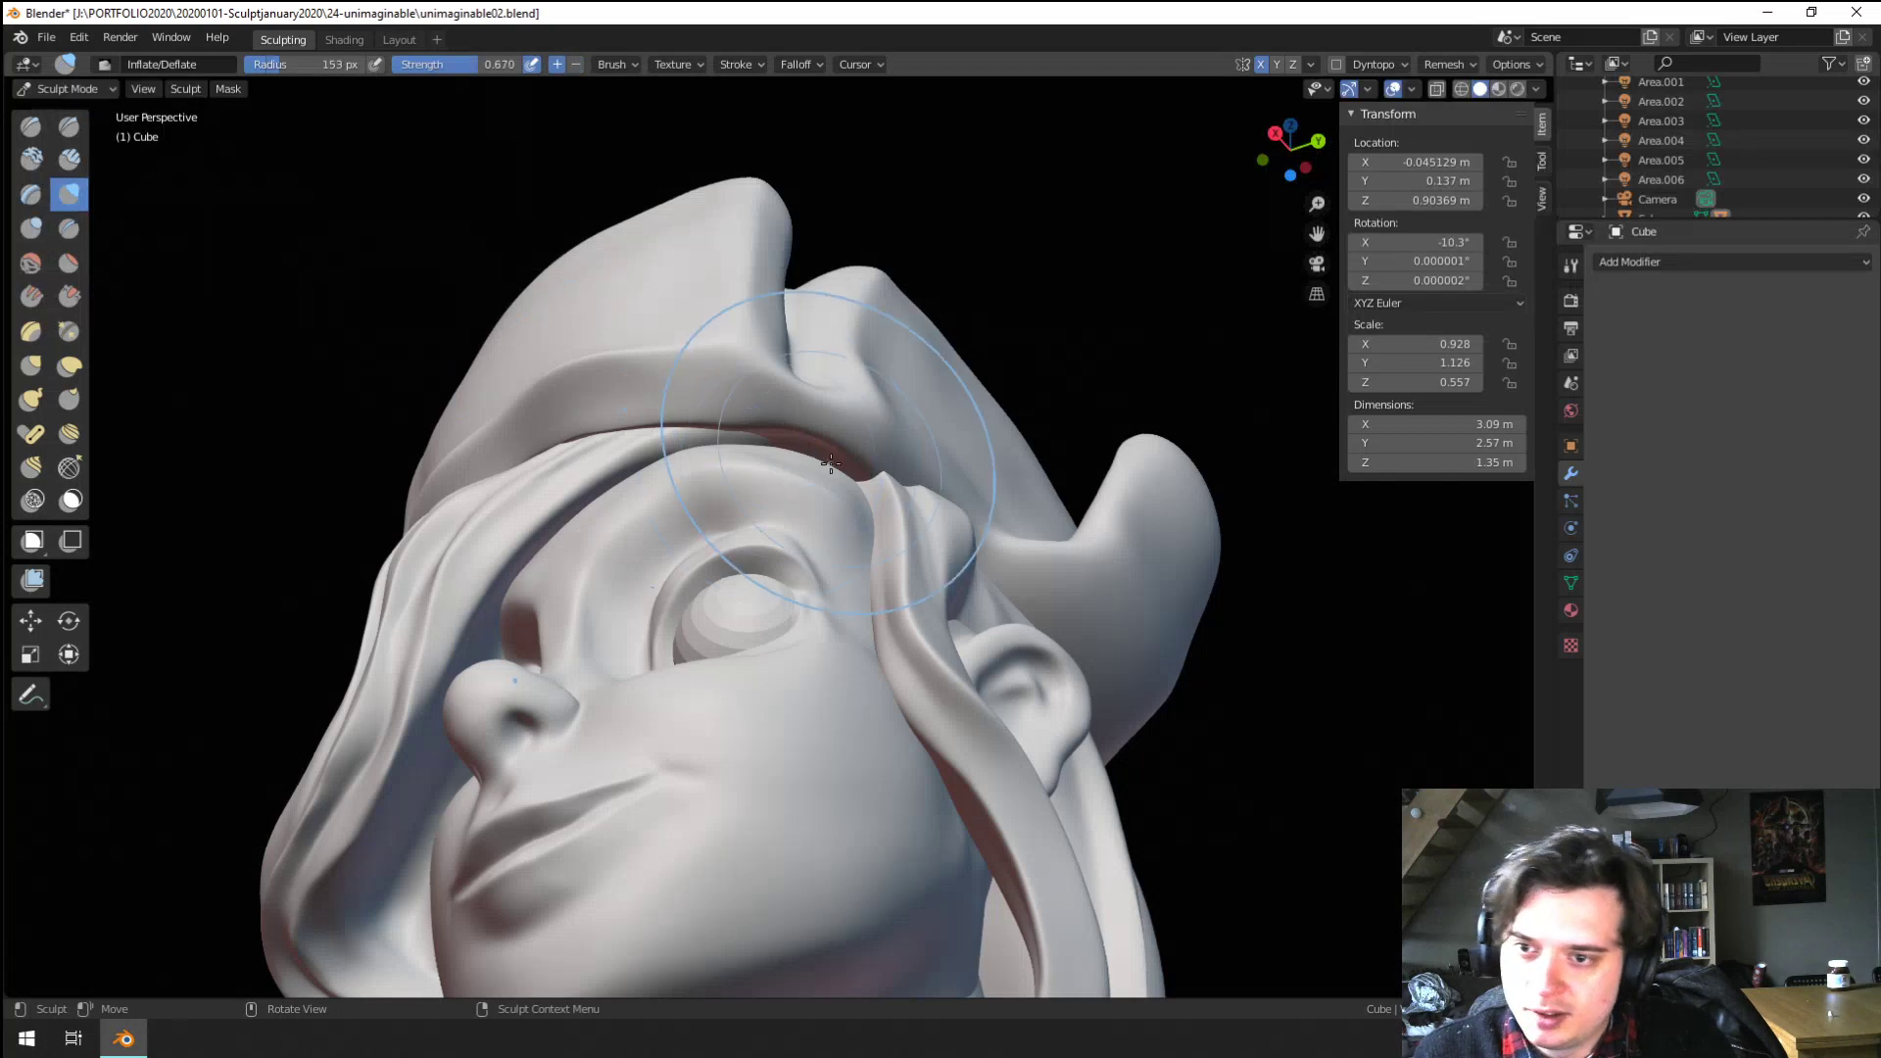
left_click_drag(831, 462, 797, 420)
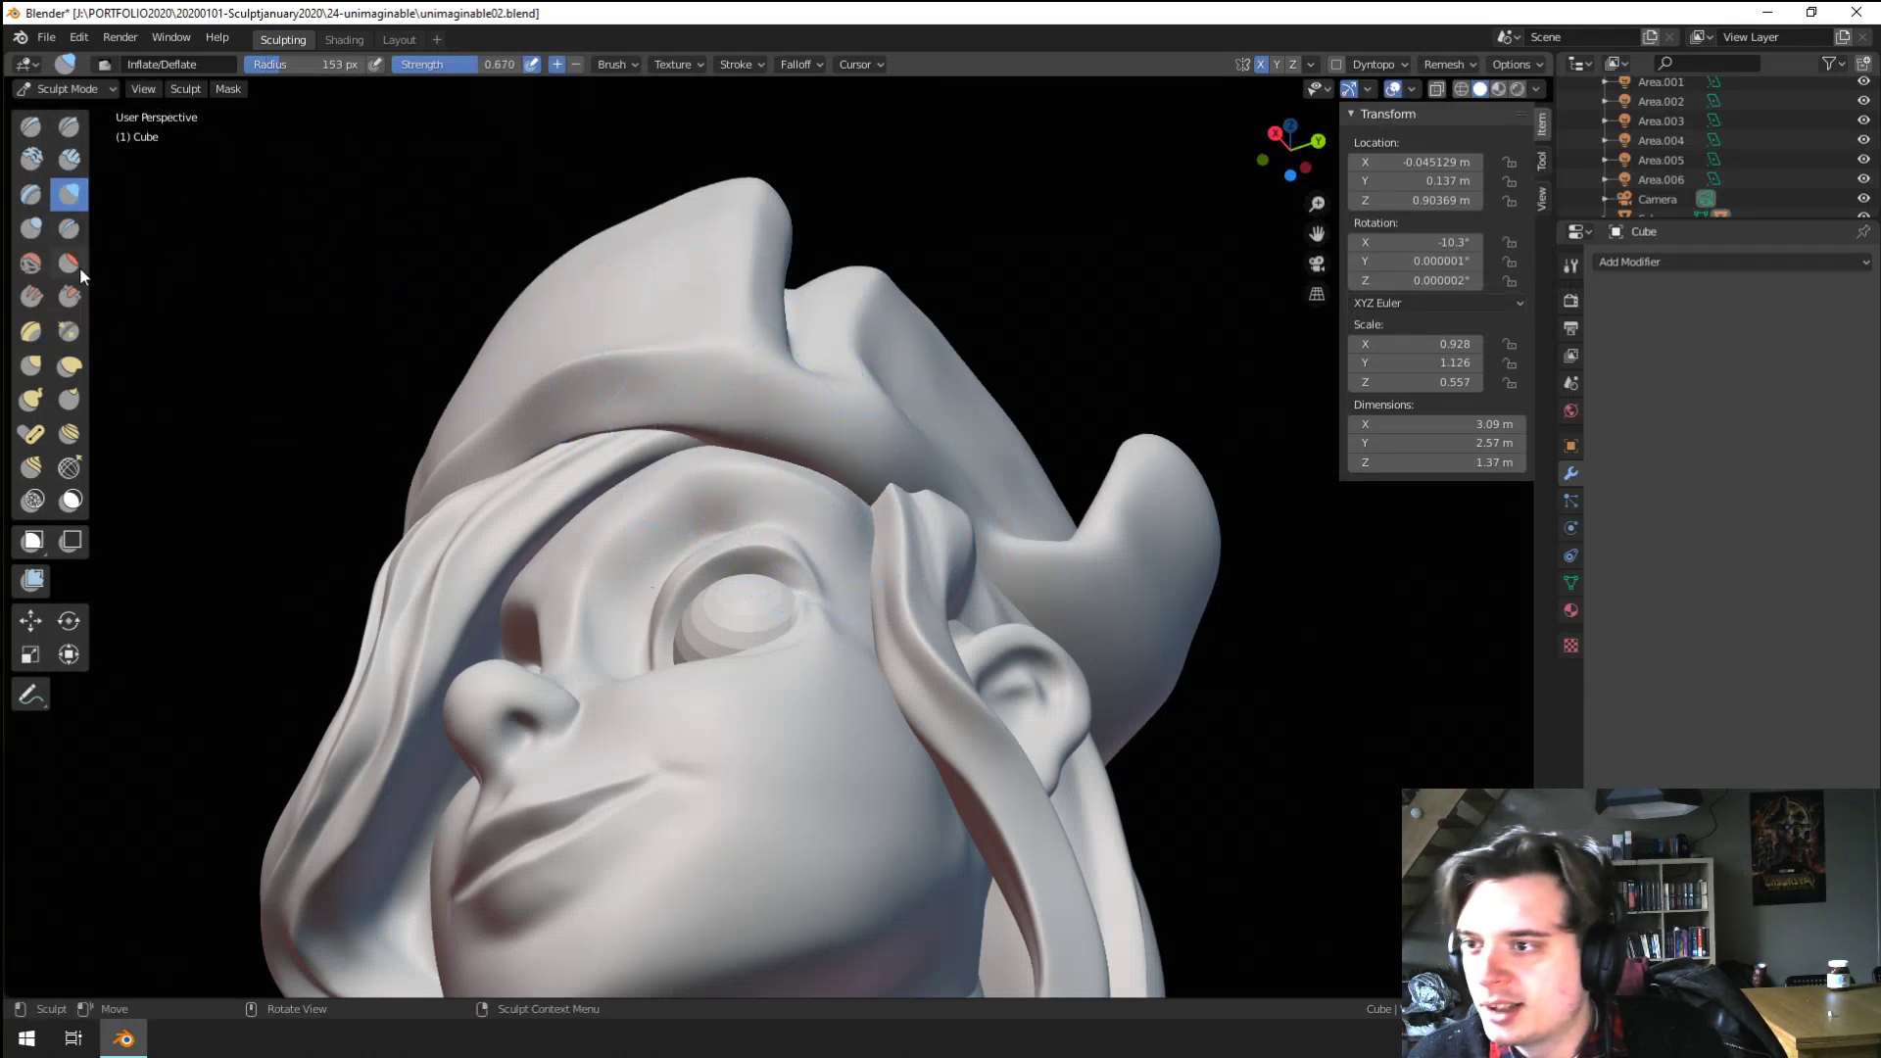
Flatten the underside of the front brim with the Scrape/Peaks brush at 153 px and 117 px
left_click(68, 296)
mouse_move(651, 379)
left_mouse_down()
mouse_move(722, 394)
mouse_move(637, 407)
left_mouse_up()
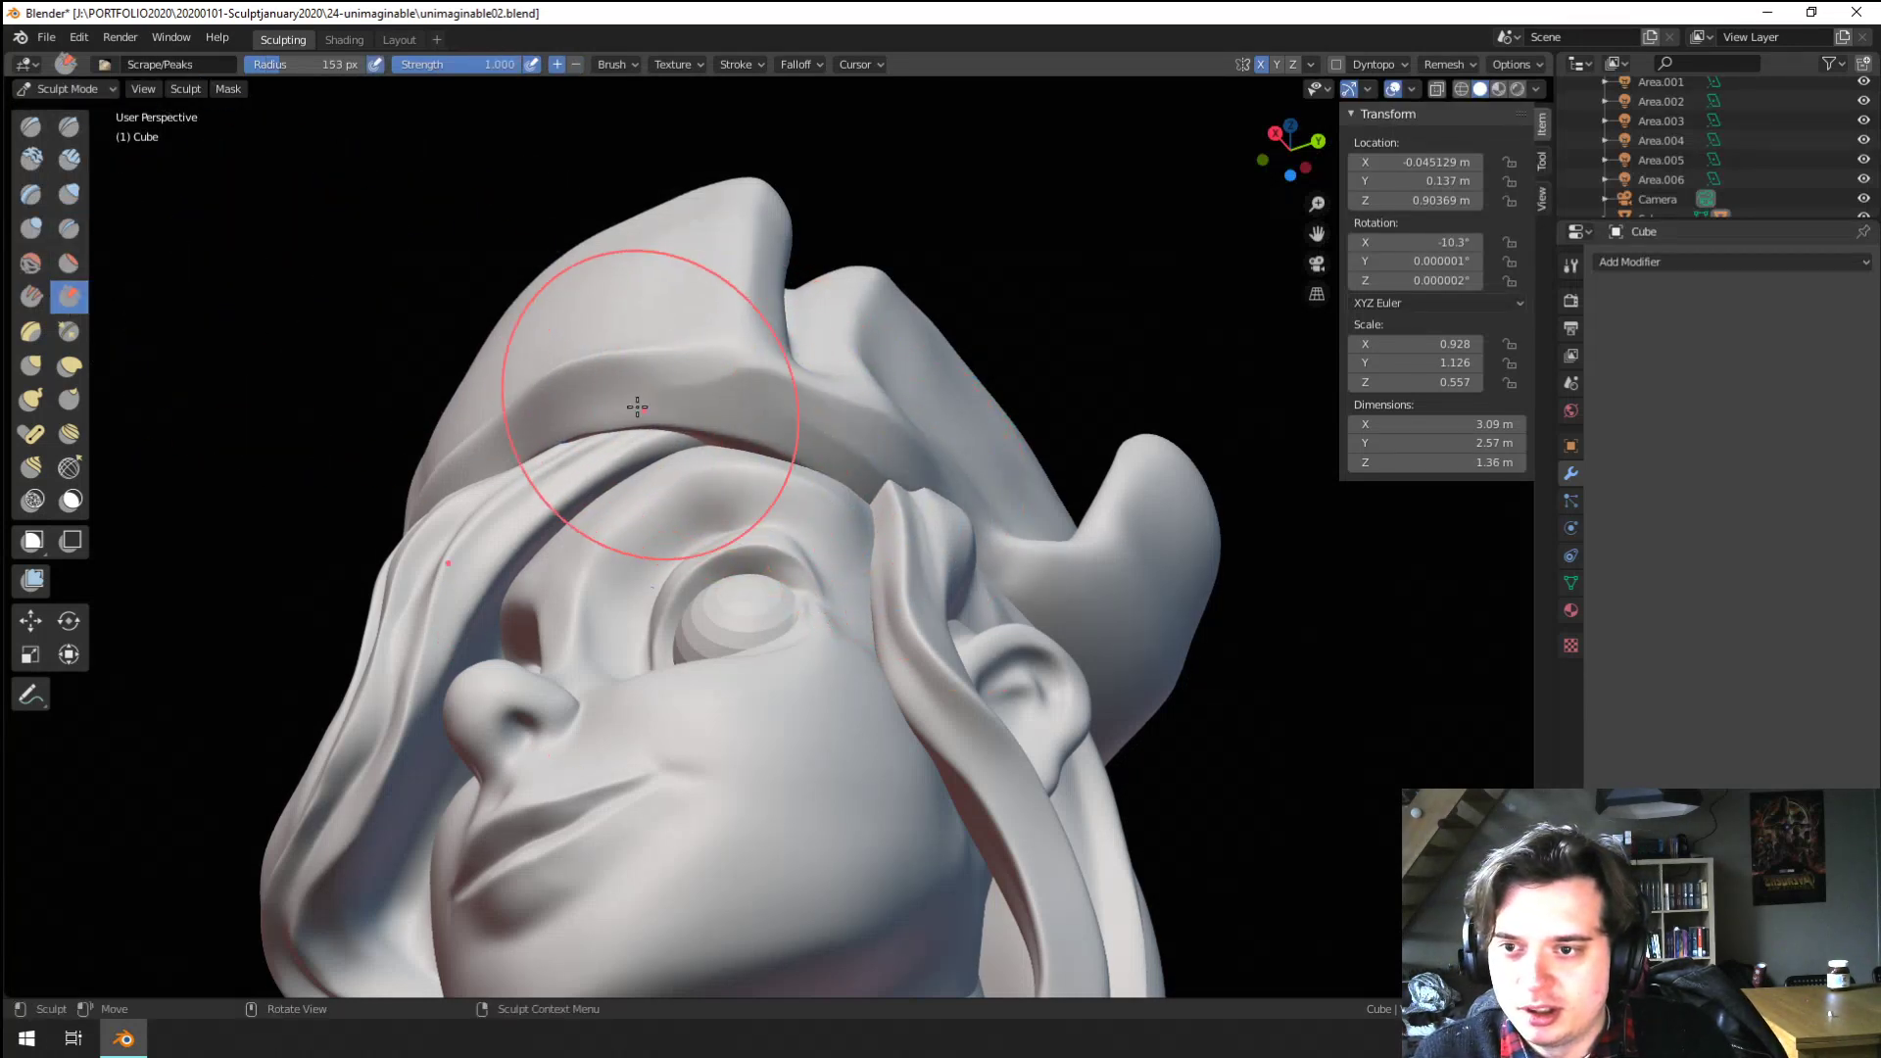
mouse_move(850, 478)
middle_mouse_down()
mouse_move(936, 534)
mouse_move(857, 504)
middle_mouse_up()
key("f")
left_click(821, 504)
left_click_drag(815, 500, 821, 504)
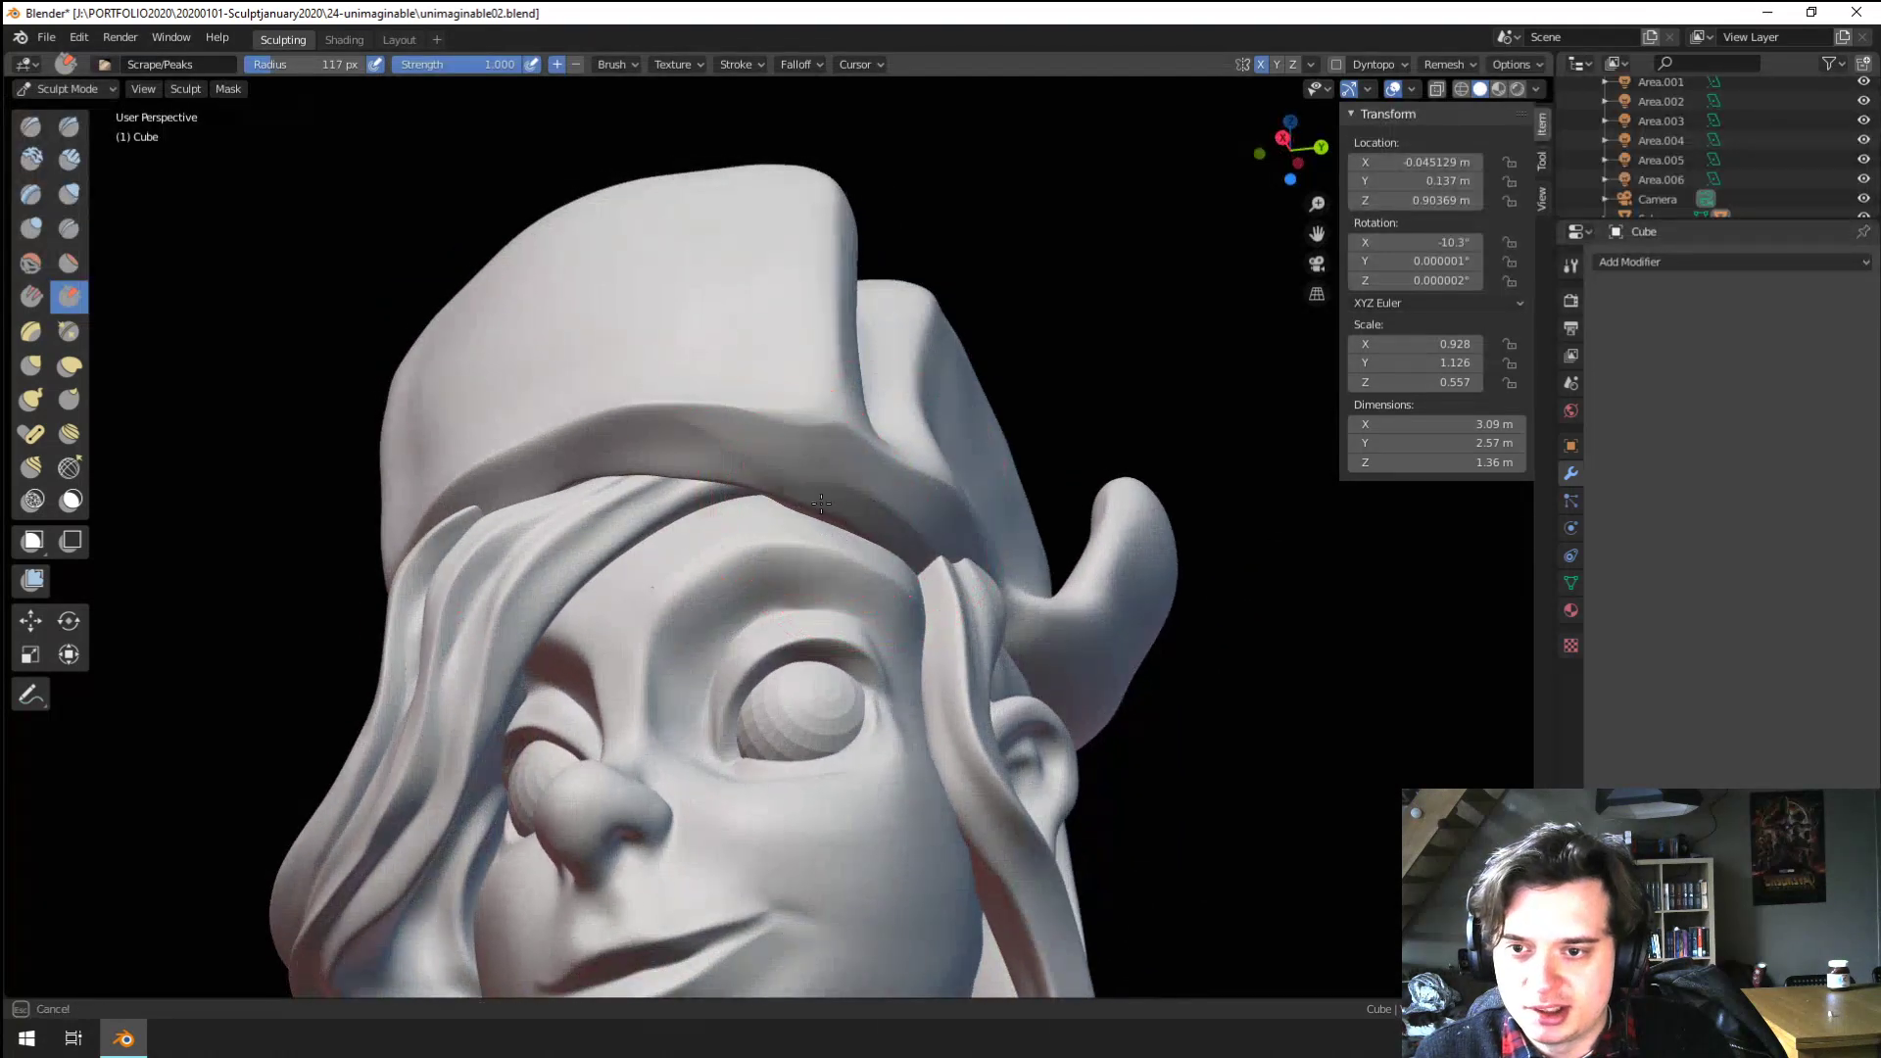
Adjust the hat's lower side edge between the temple and the side flap with the Grab brush
key("g")
key("f")
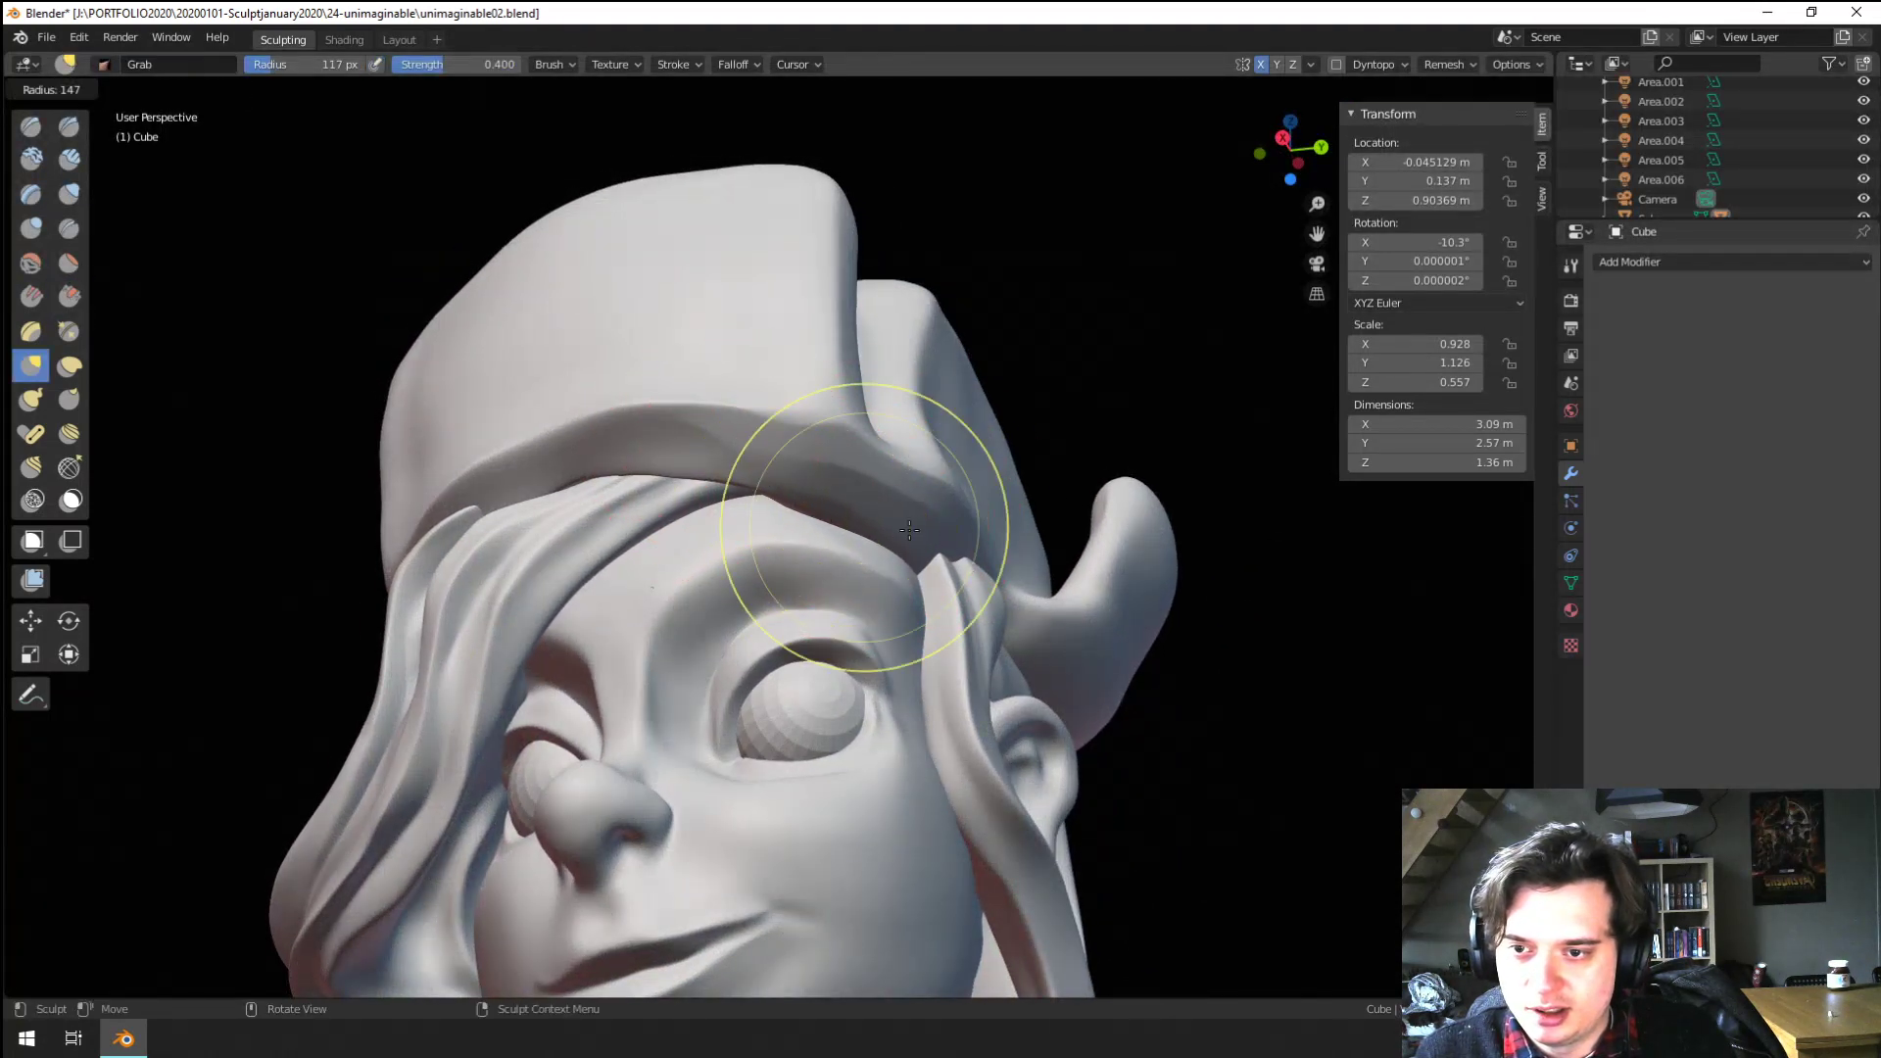
left_click(1024, 529)
middle_click_drag(999, 538, 1044, 564)
key("f")
left_click(970, 598)
mouse_move(919, 594)
left_mouse_down()
mouse_move(960, 564)
mouse_move(982, 596)
left_mouse_up()
key("f")
left_click(1181, 593)
mouse_move(985, 596)
middle_mouse_down()
mouse_move(883, 635)
mouse_move(926, 583)
mouse_move(869, 538)
mouse_move(109, 192)
middle_mouse_up()
Flatten the outer face of the side flap with the Scrape/Peaks brush at 161 px
key("f")
left_click(1054, 628)
key("f")
left_click(67, 306)
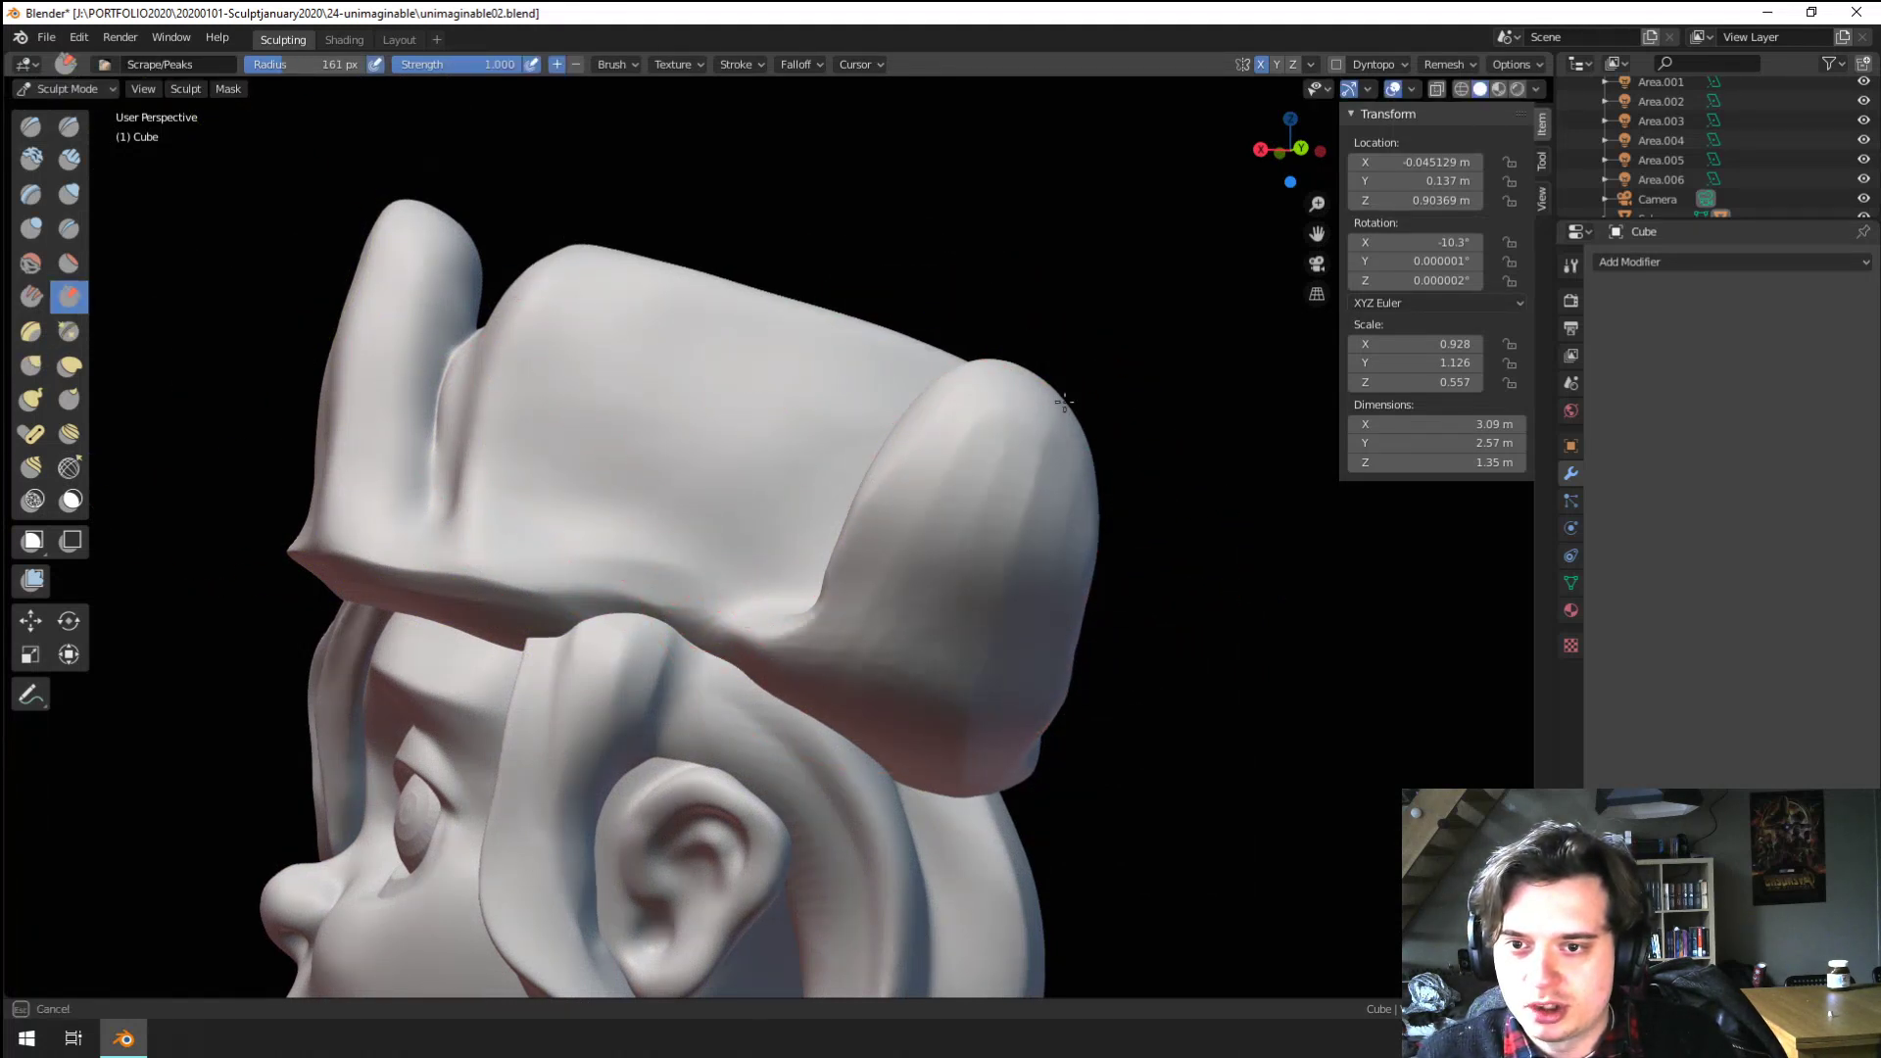
middle_click_drag(874, 585, 987, 630)
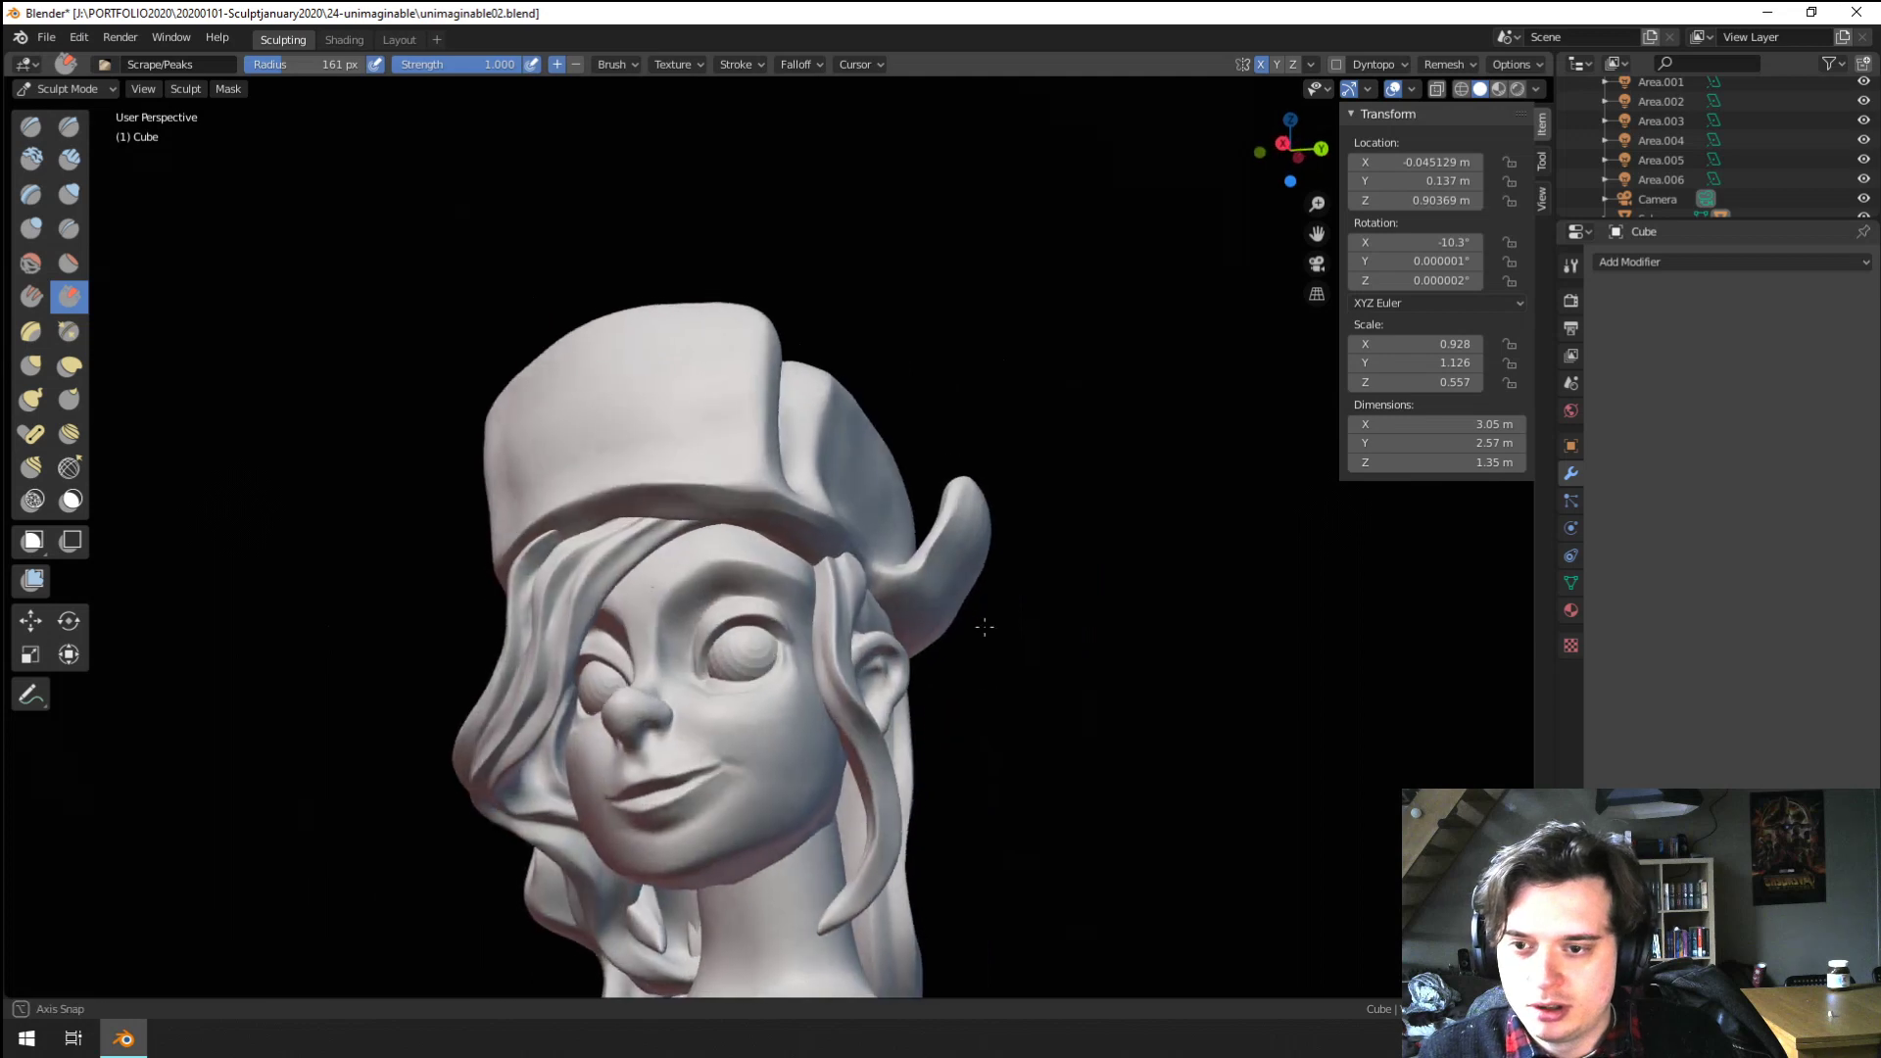
Reshape the hat's side around the temple and flap base with the Grab brush at 232 px and 256 px
key("g")
key("f")
left_click(888, 647)
left_click_drag(890, 647, 857, 603)
mouse_move(850, 595)
middle_mouse_down()
mouse_move(759, 578)
mouse_move(882, 622)
middle_mouse_up()
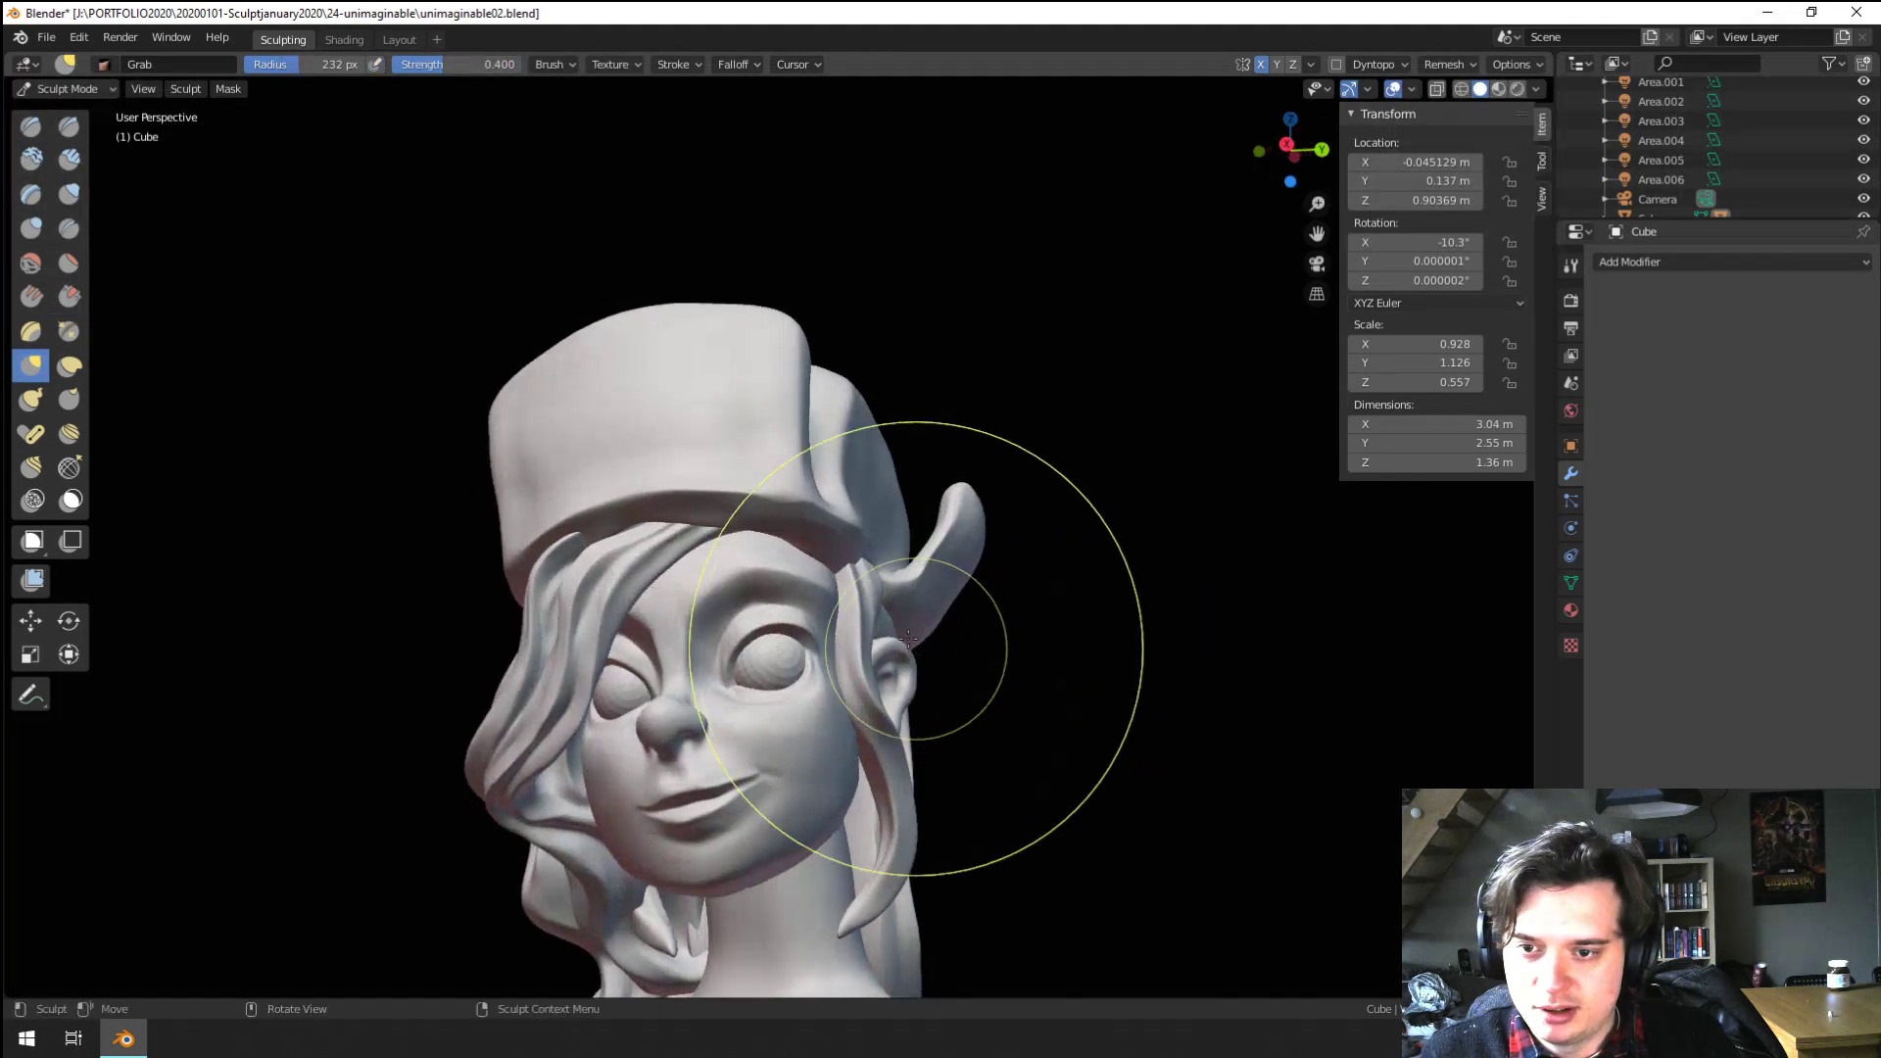
key("f")
left_click(935, 639)
mouse_move(909, 629)
left_mouse_down()
mouse_move(900, 603)
mouse_move(941, 591)
left_mouse_up()
middle_click_drag(854, 561, 859, 548)
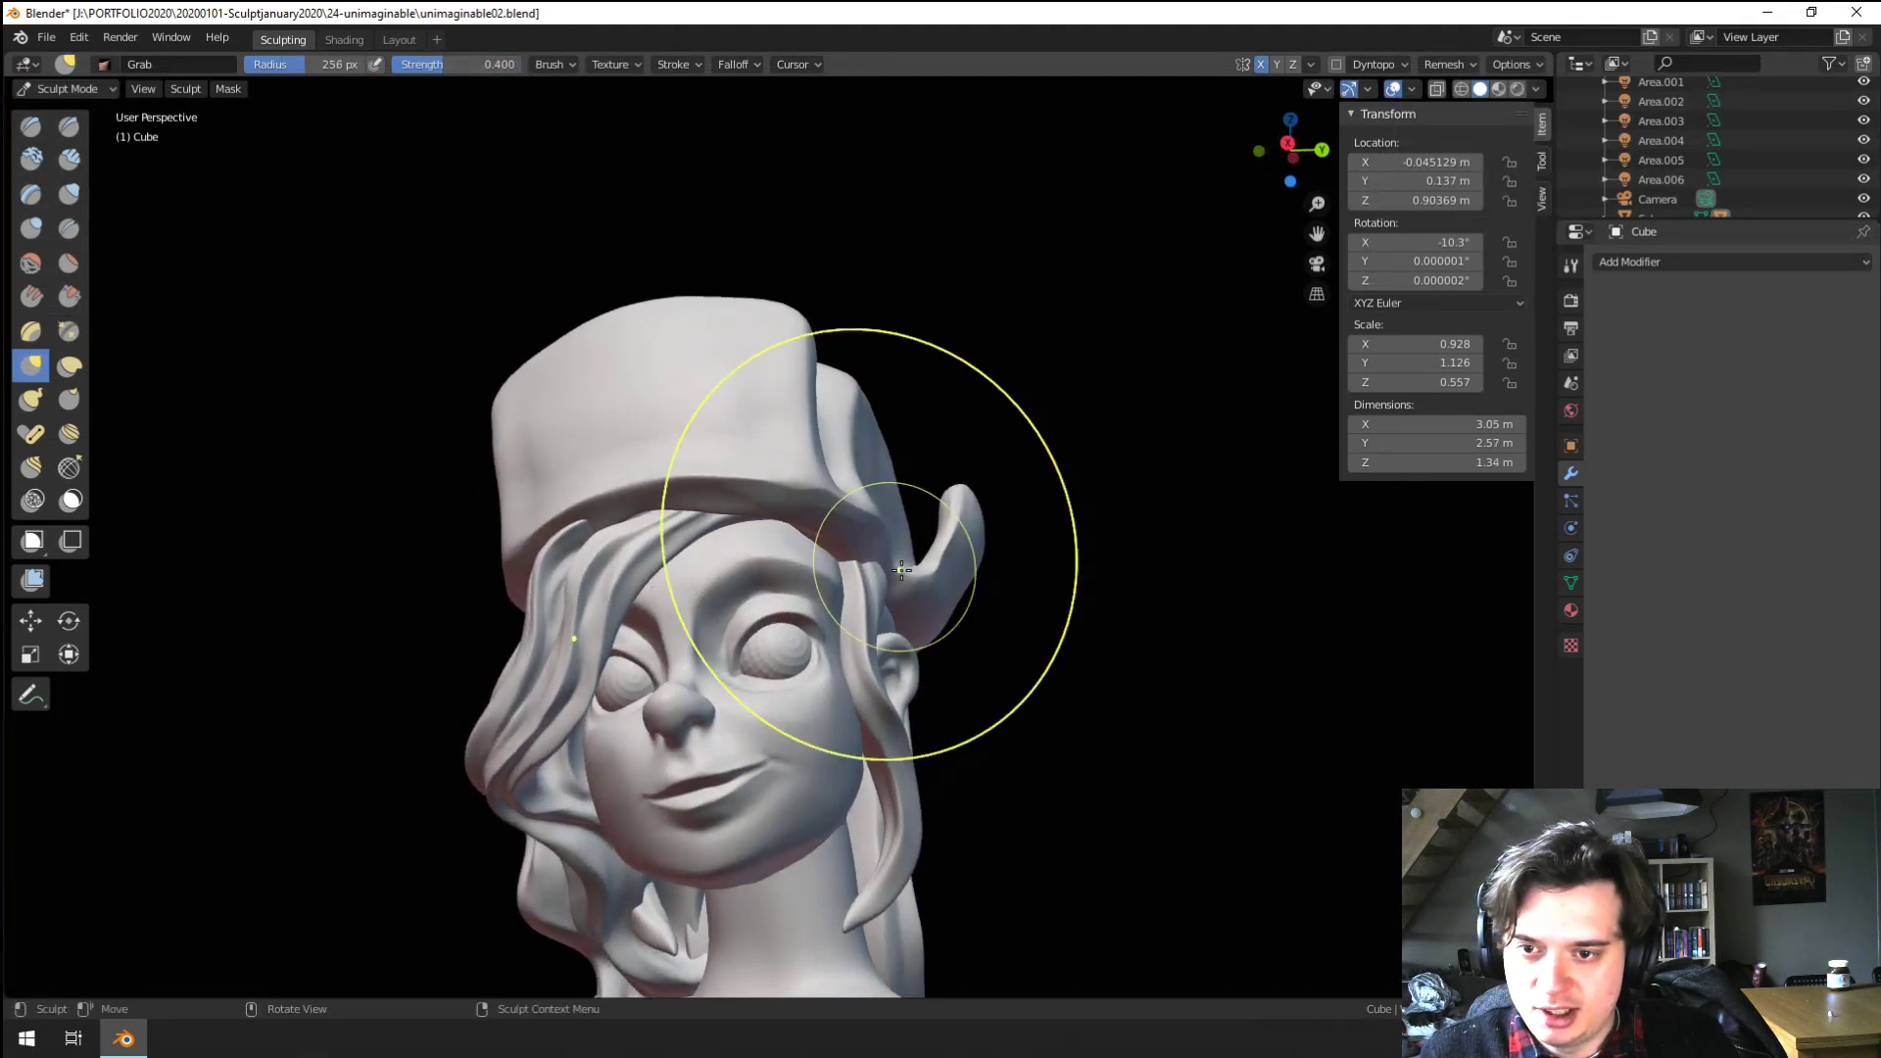
mouse_move(869, 541)
left_mouse_down()
mouse_move(868, 525)
mouse_move(829, 547)
left_mouse_up()
Fit the brim's lower edge closer over the temple hair with the Grab brush at 175 px and 155 px
key("f")
left_click(1068, 555)
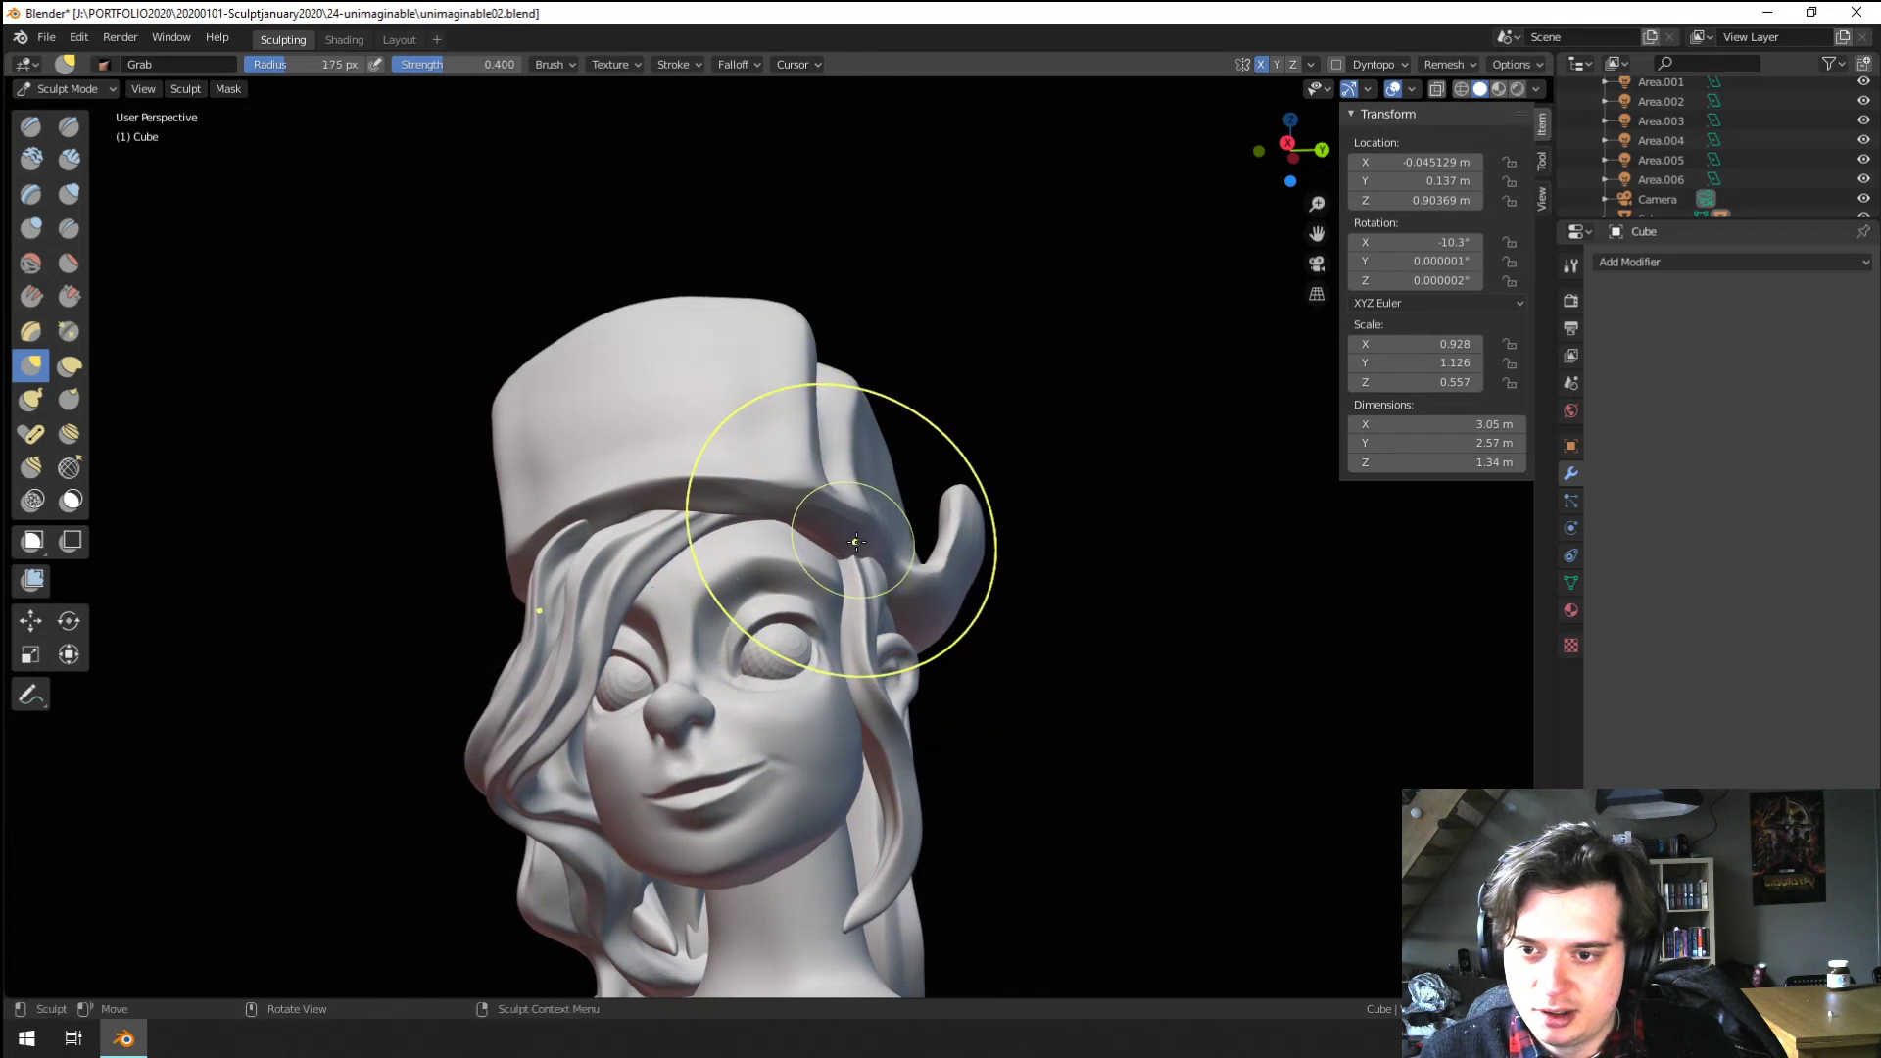
middle_click_drag(853, 540, 855, 498)
key("f")
left_click(1030, 539)
left_click_drag(895, 576, 913, 566)
middle_click_drag(904, 565, 785, 579)
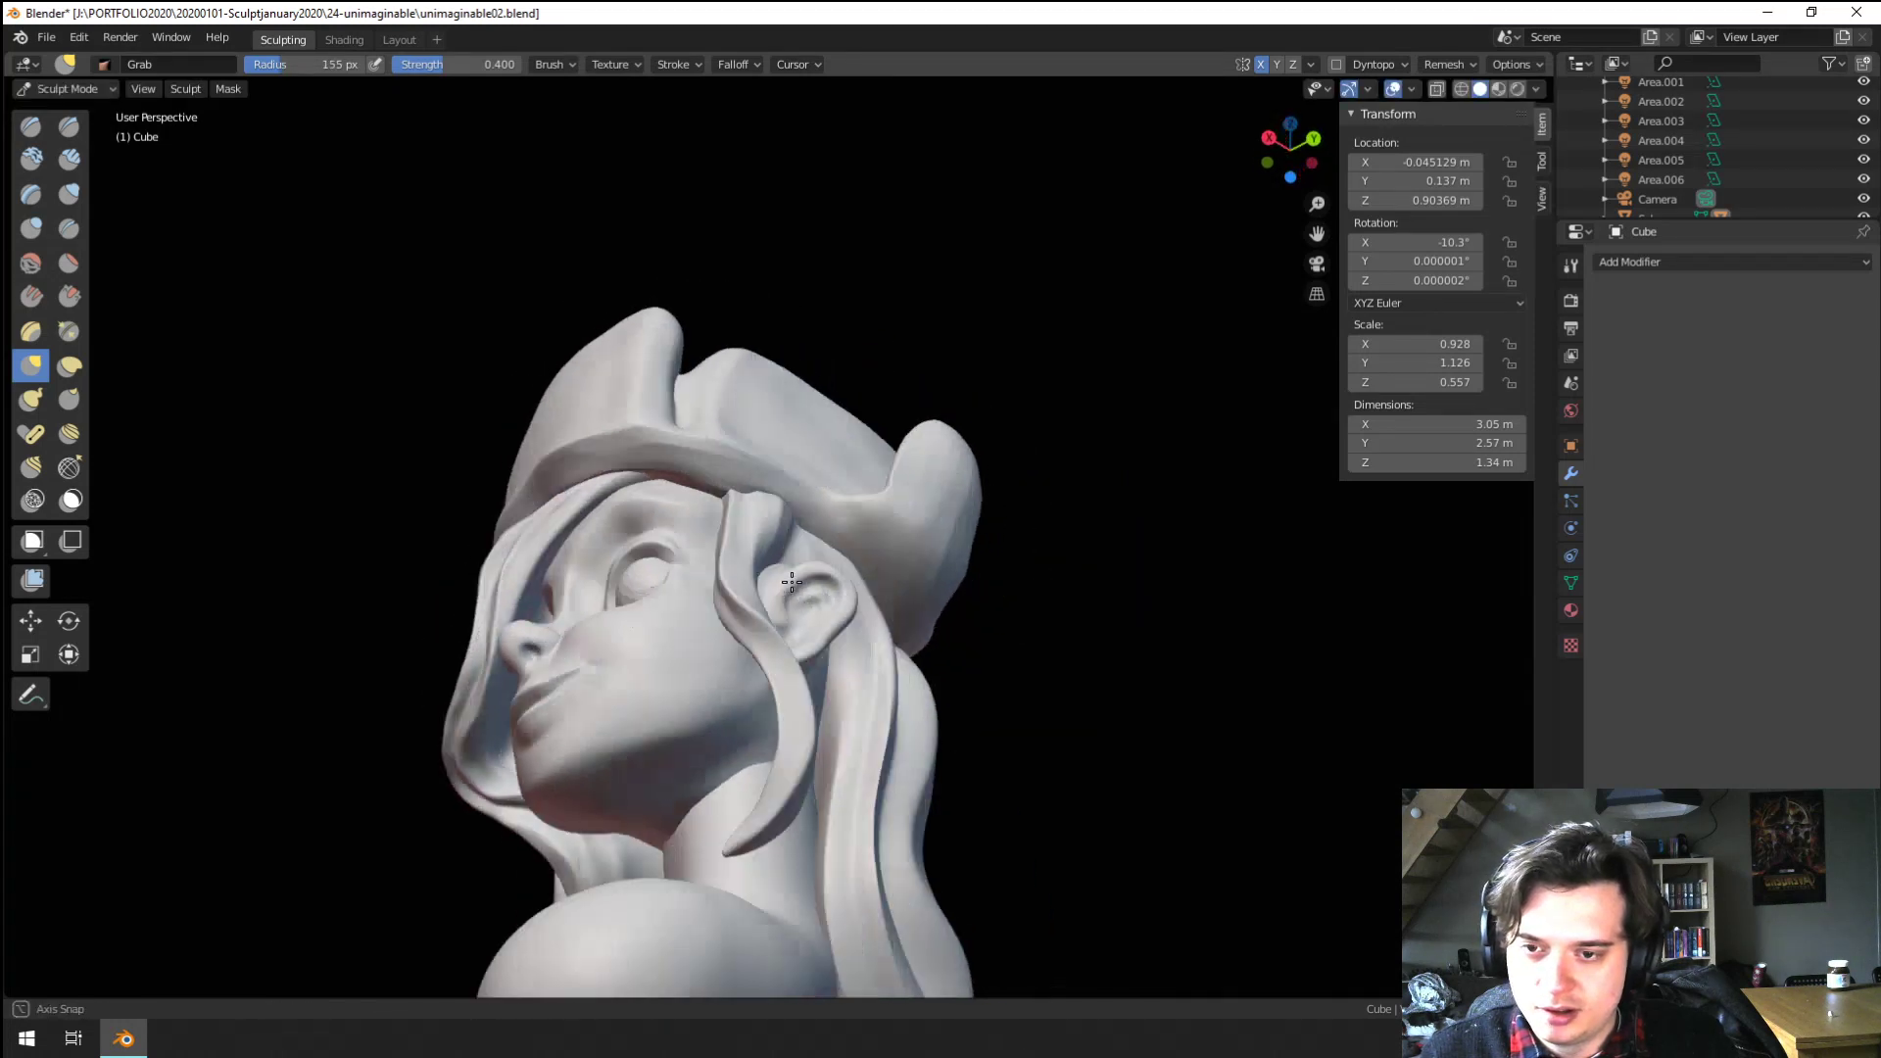
Build up the brim's underside where it meets the forehead and temple hair with the Blob brush at 102 px and 66 px
scroll(850, 527, "up", 3)
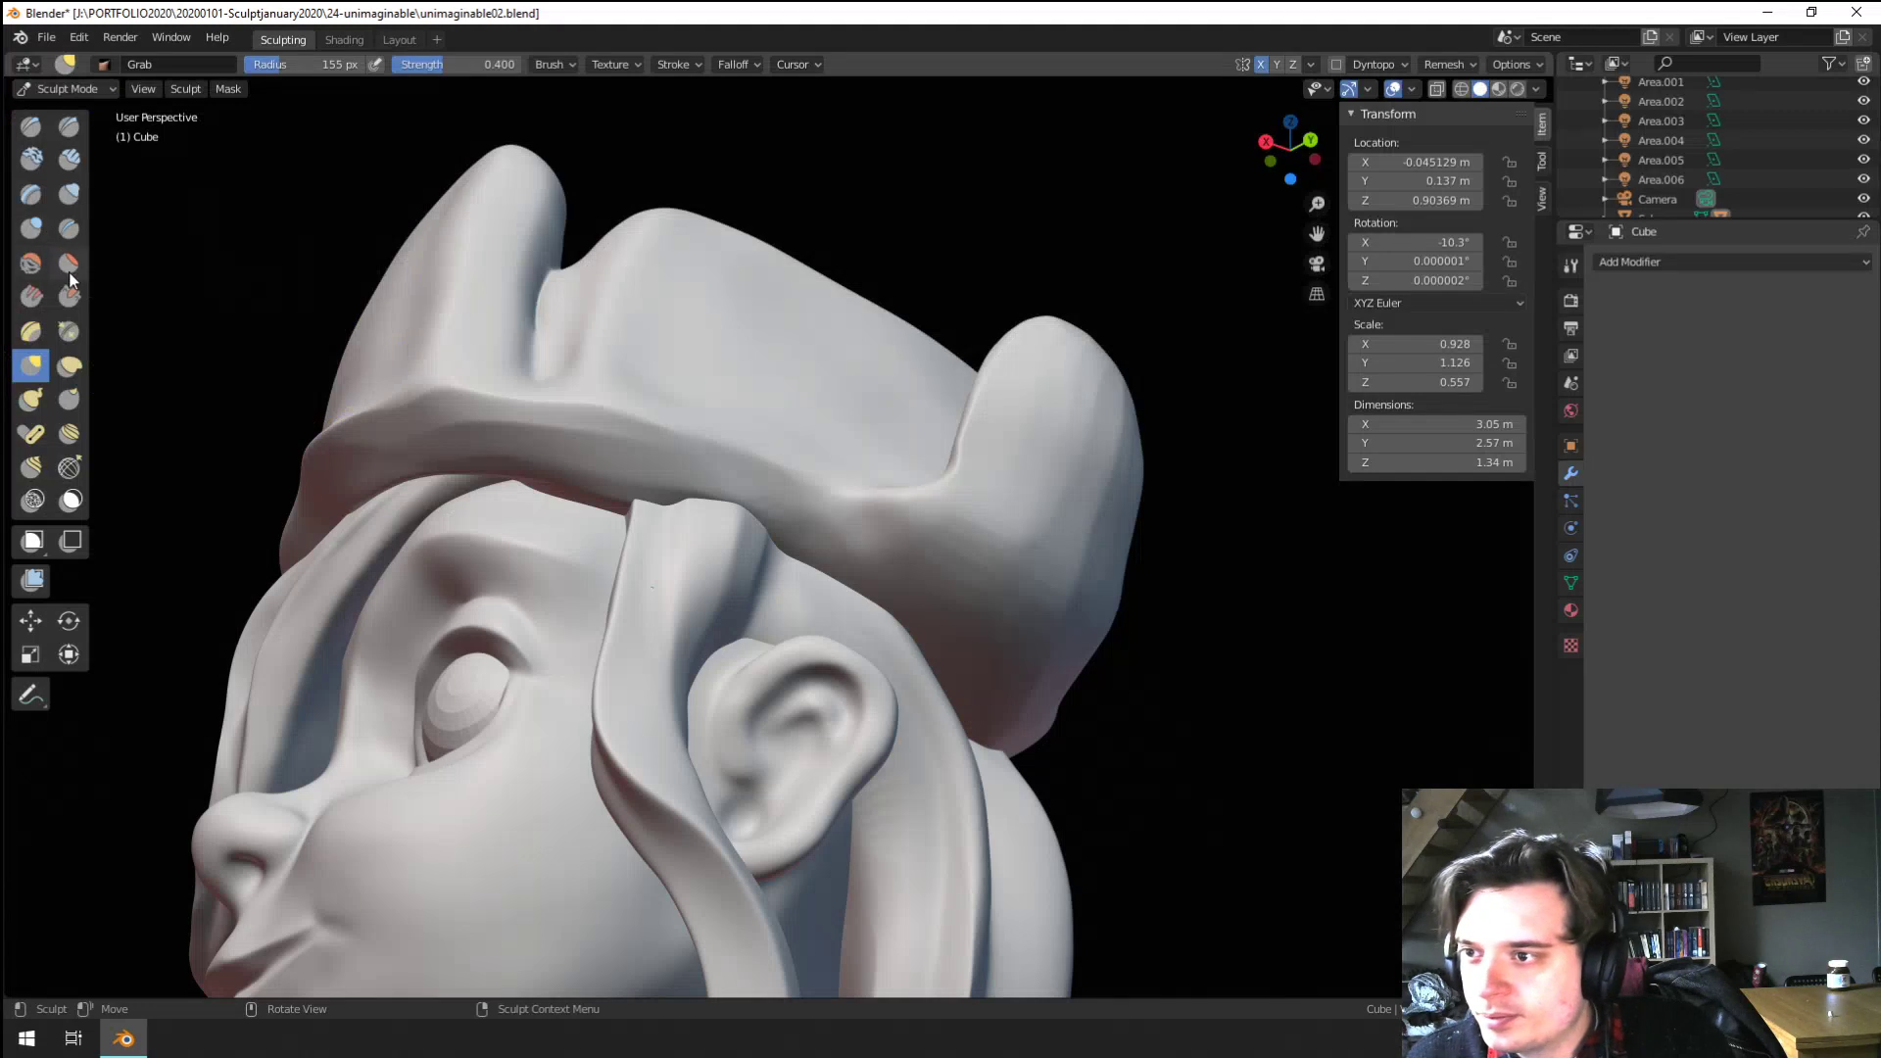
left_click(45, 230)
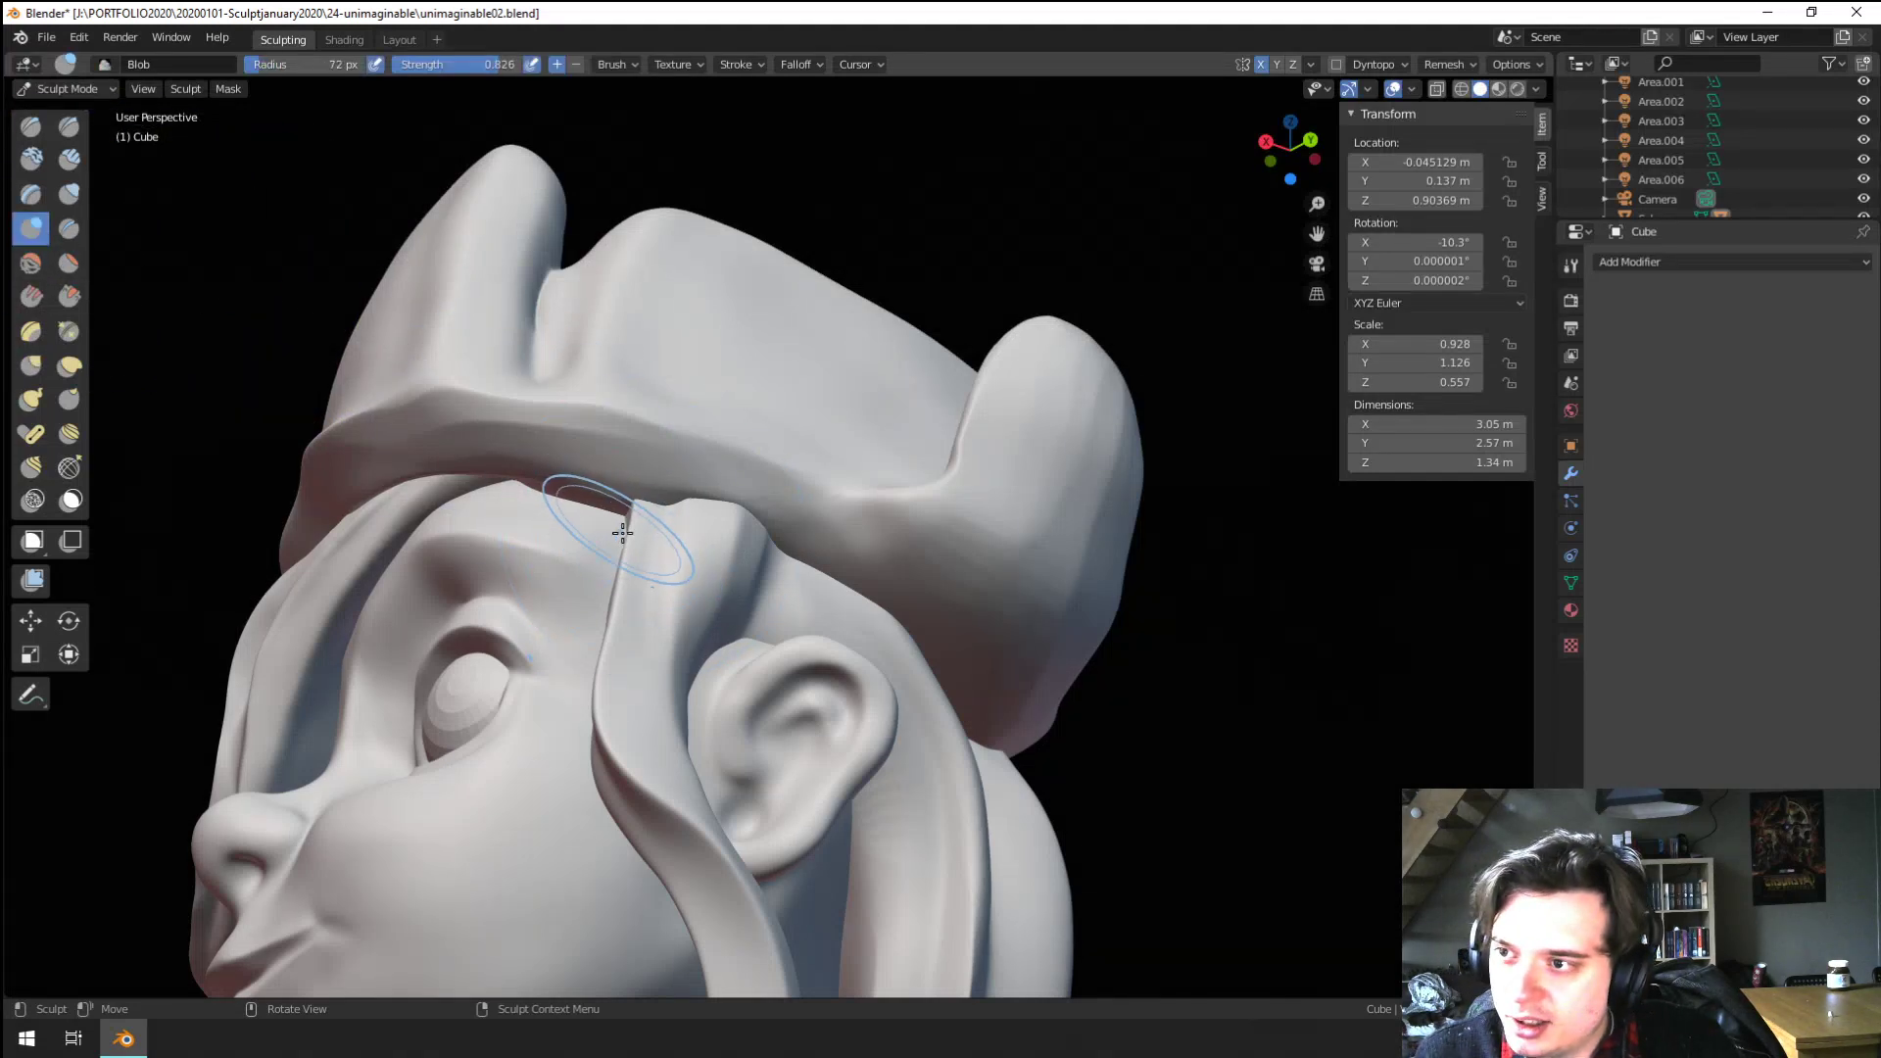
middle_click_drag(622, 532, 669, 449)
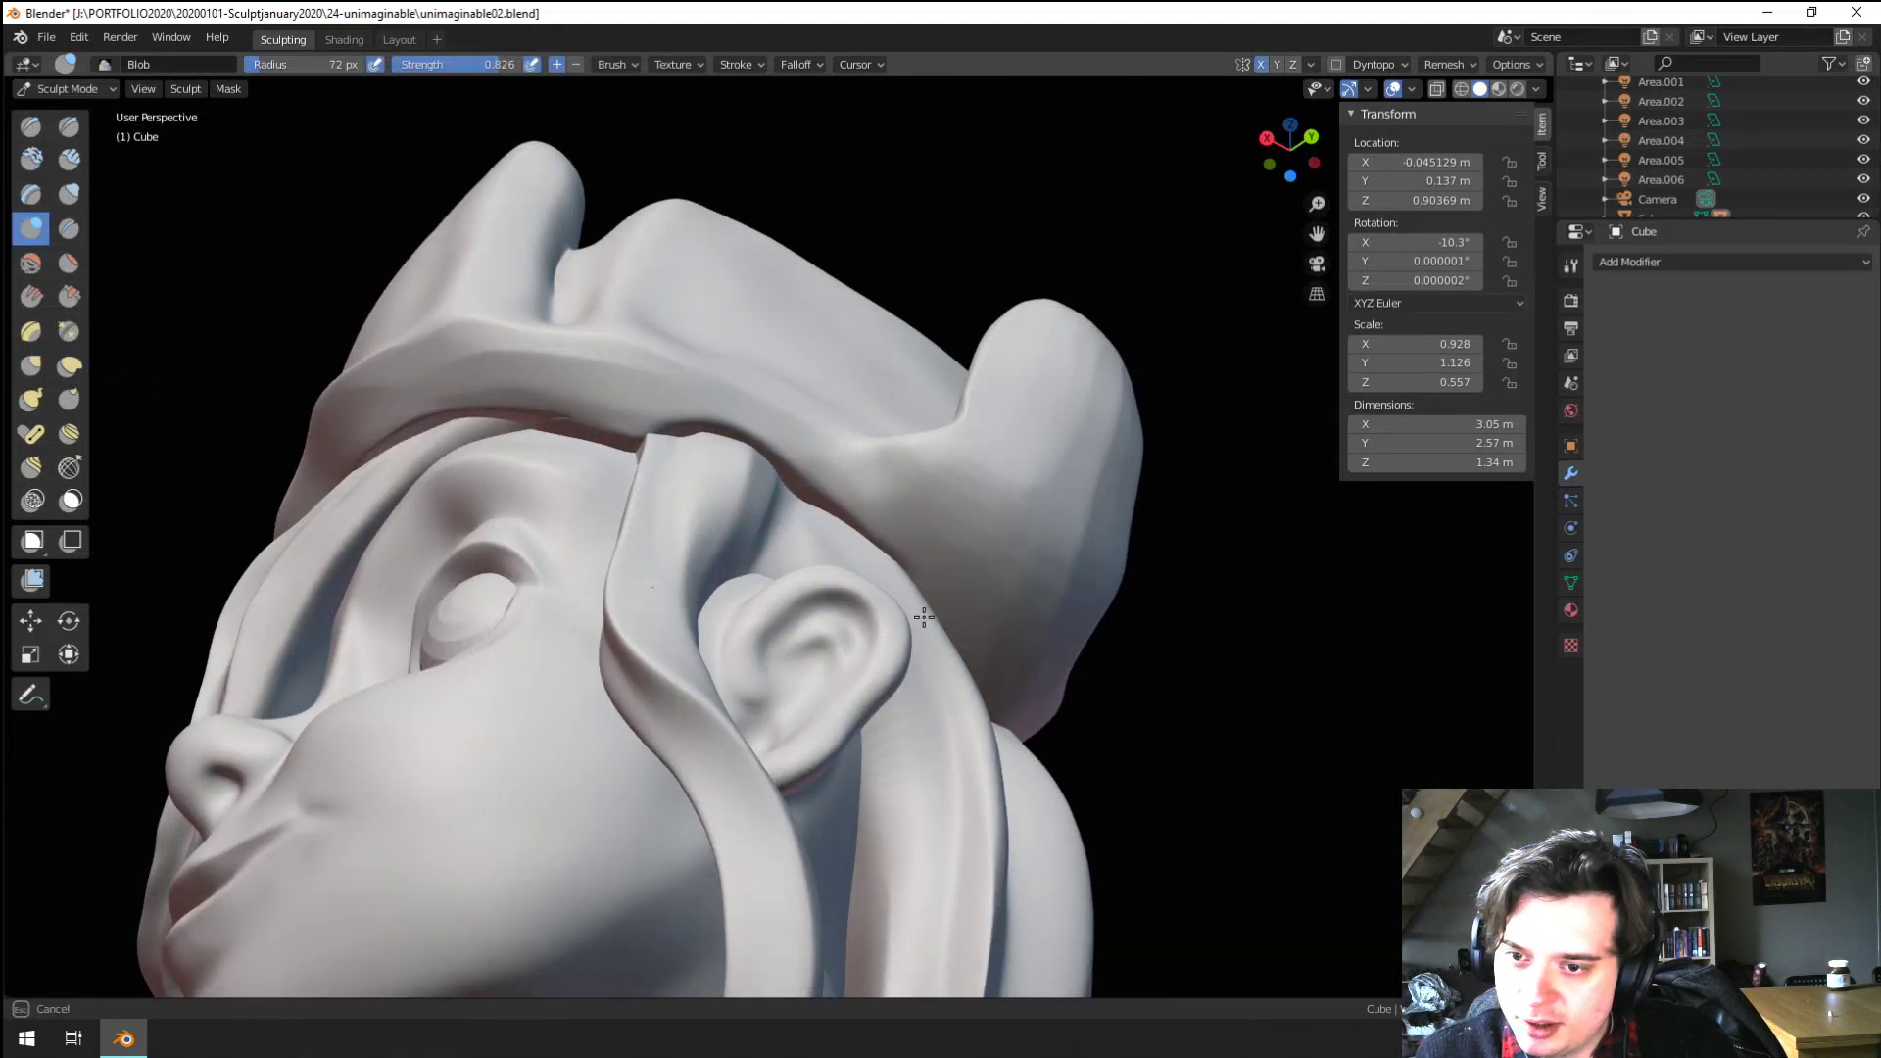
middle_click_drag(734, 511, 761, 446)
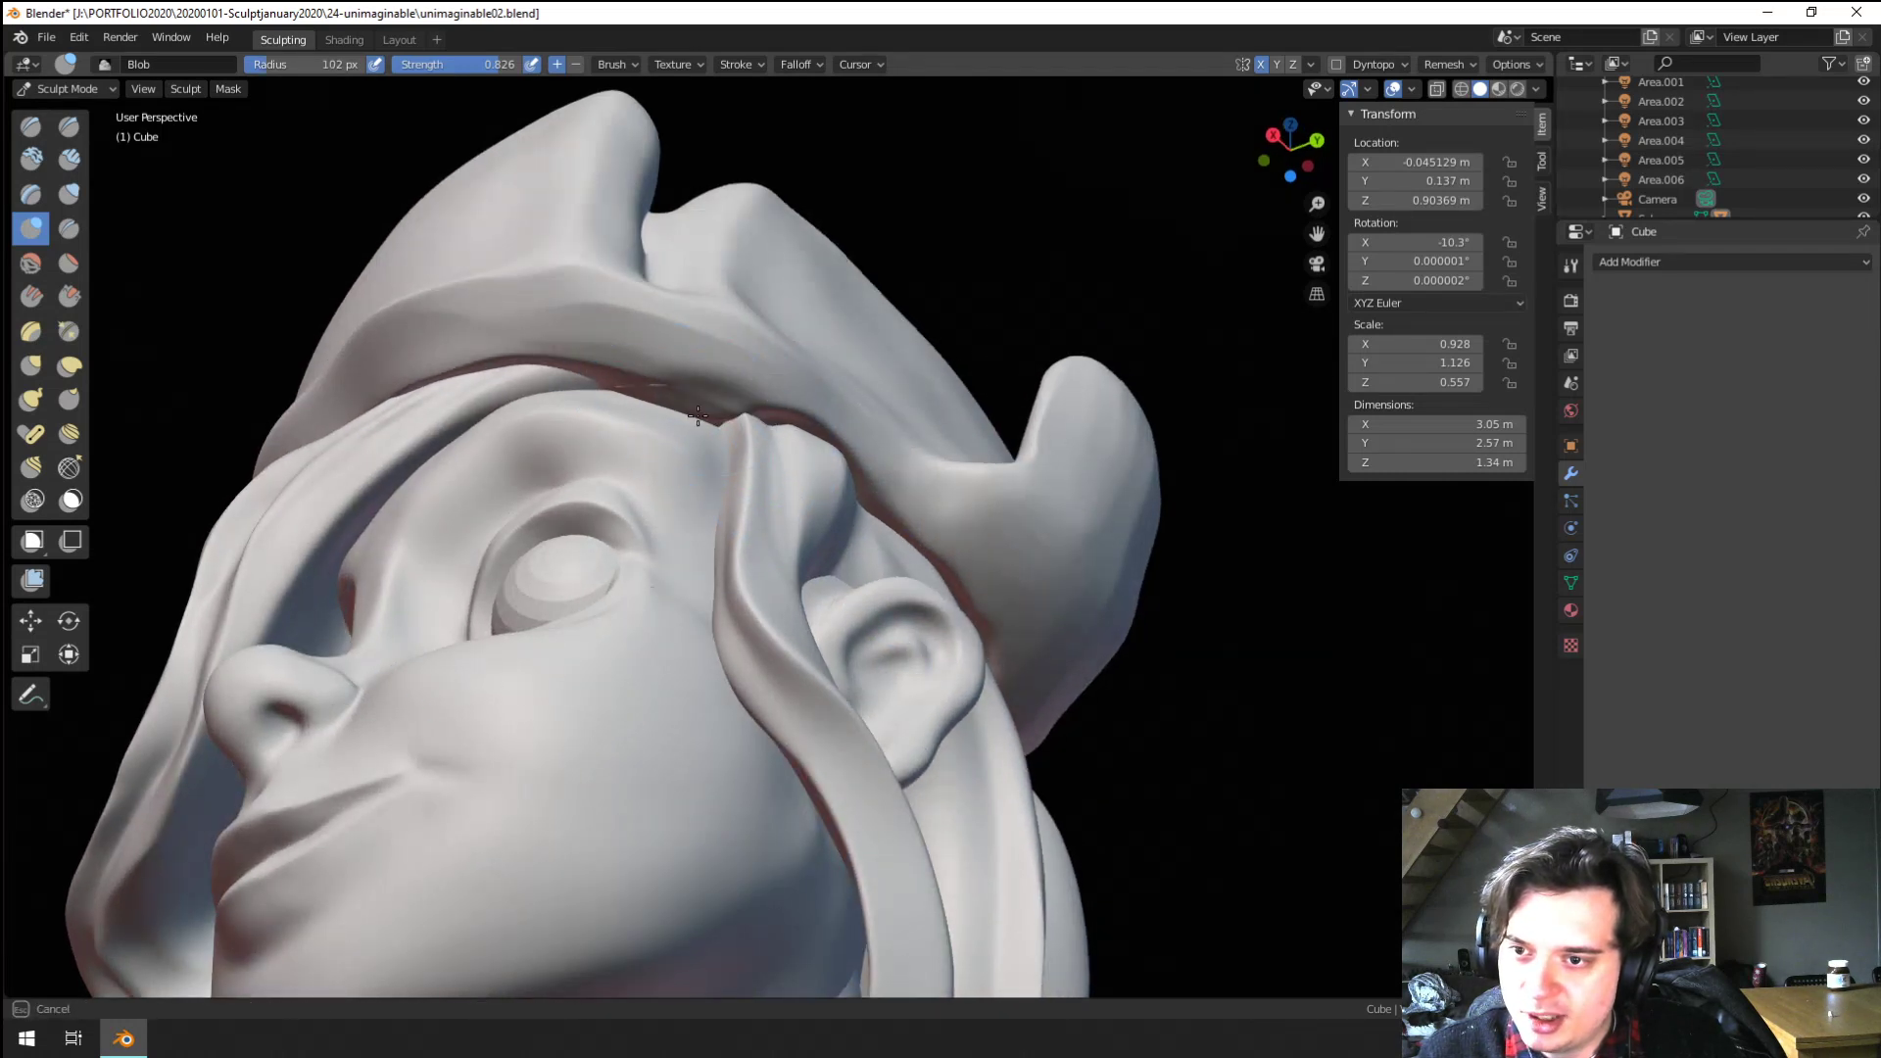
key("f")
left_click(678, 437)
left_click_drag(682, 422, 707, 419)
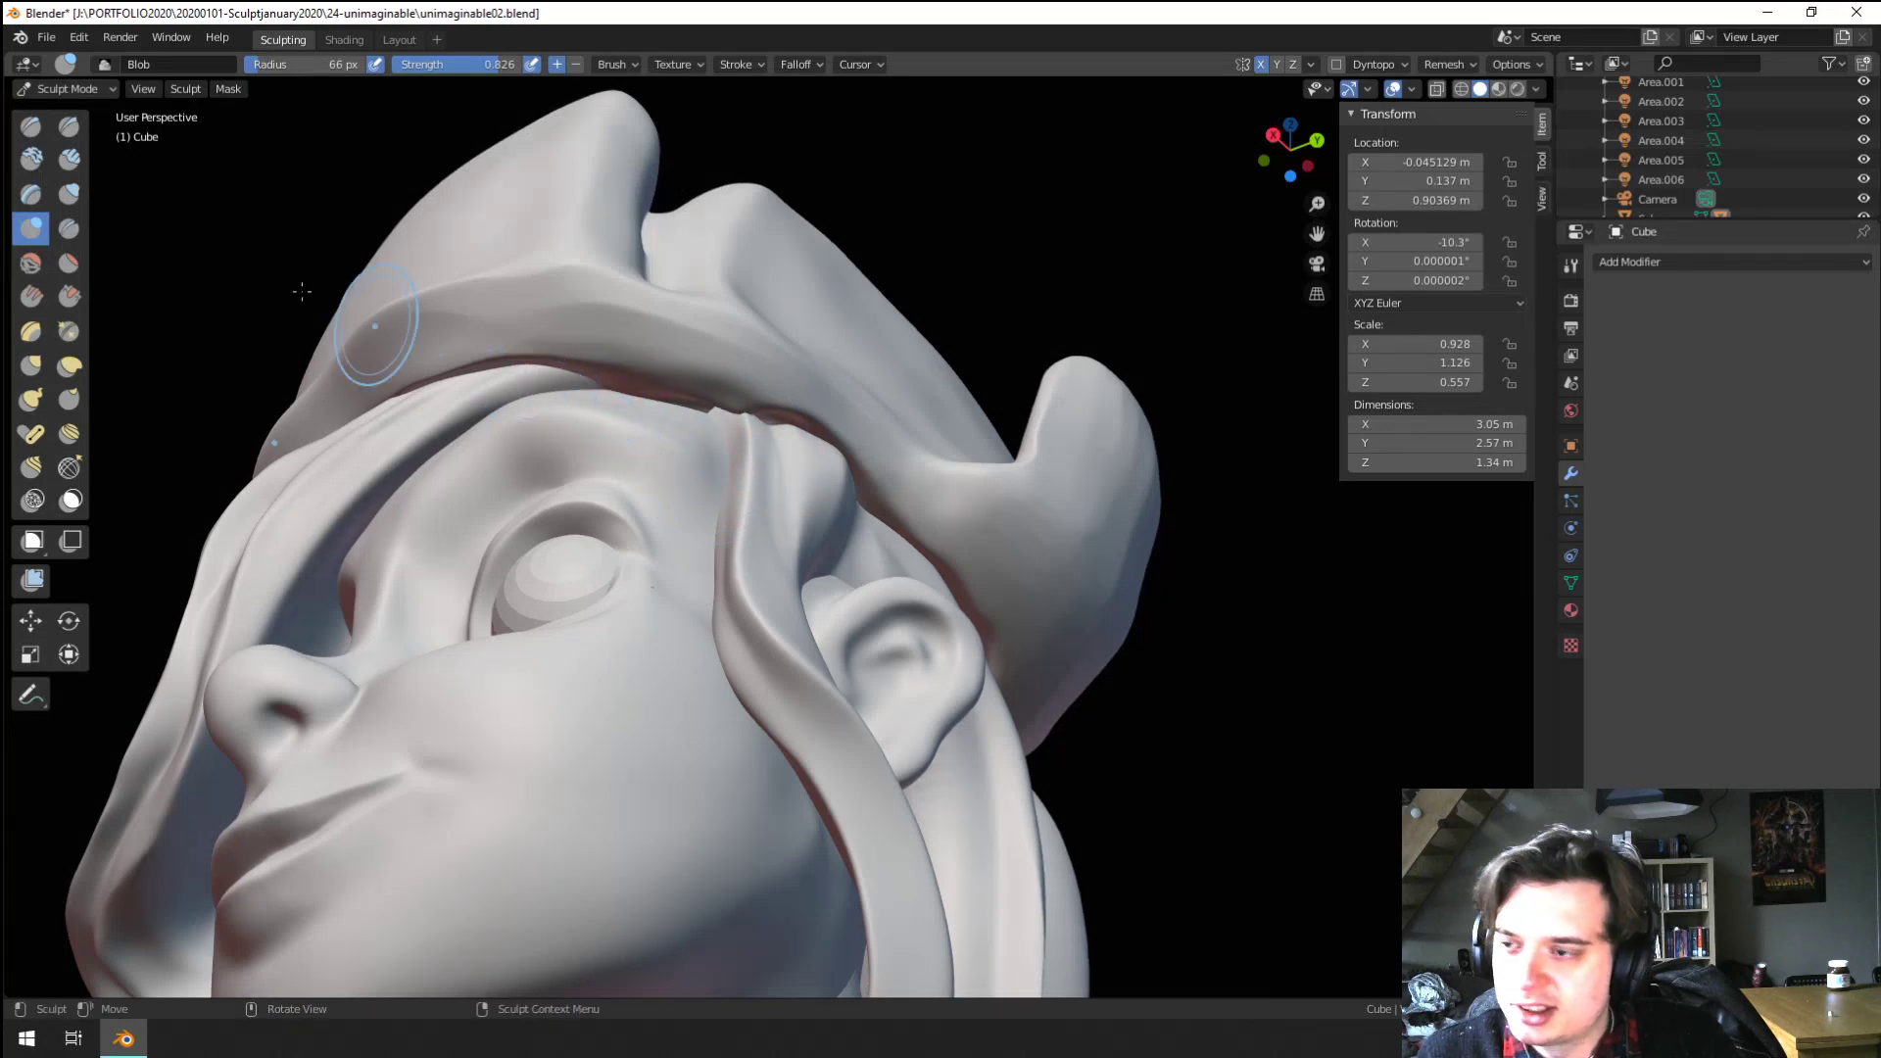
Refine the brim's inner edge along the forehead and temple with the Crease and Inflate/Deflate brushes at 66 px
mouse_move(617, 388)
left_mouse_down()
mouse_move(787, 412)
mouse_move(862, 451)
left_mouse_up()
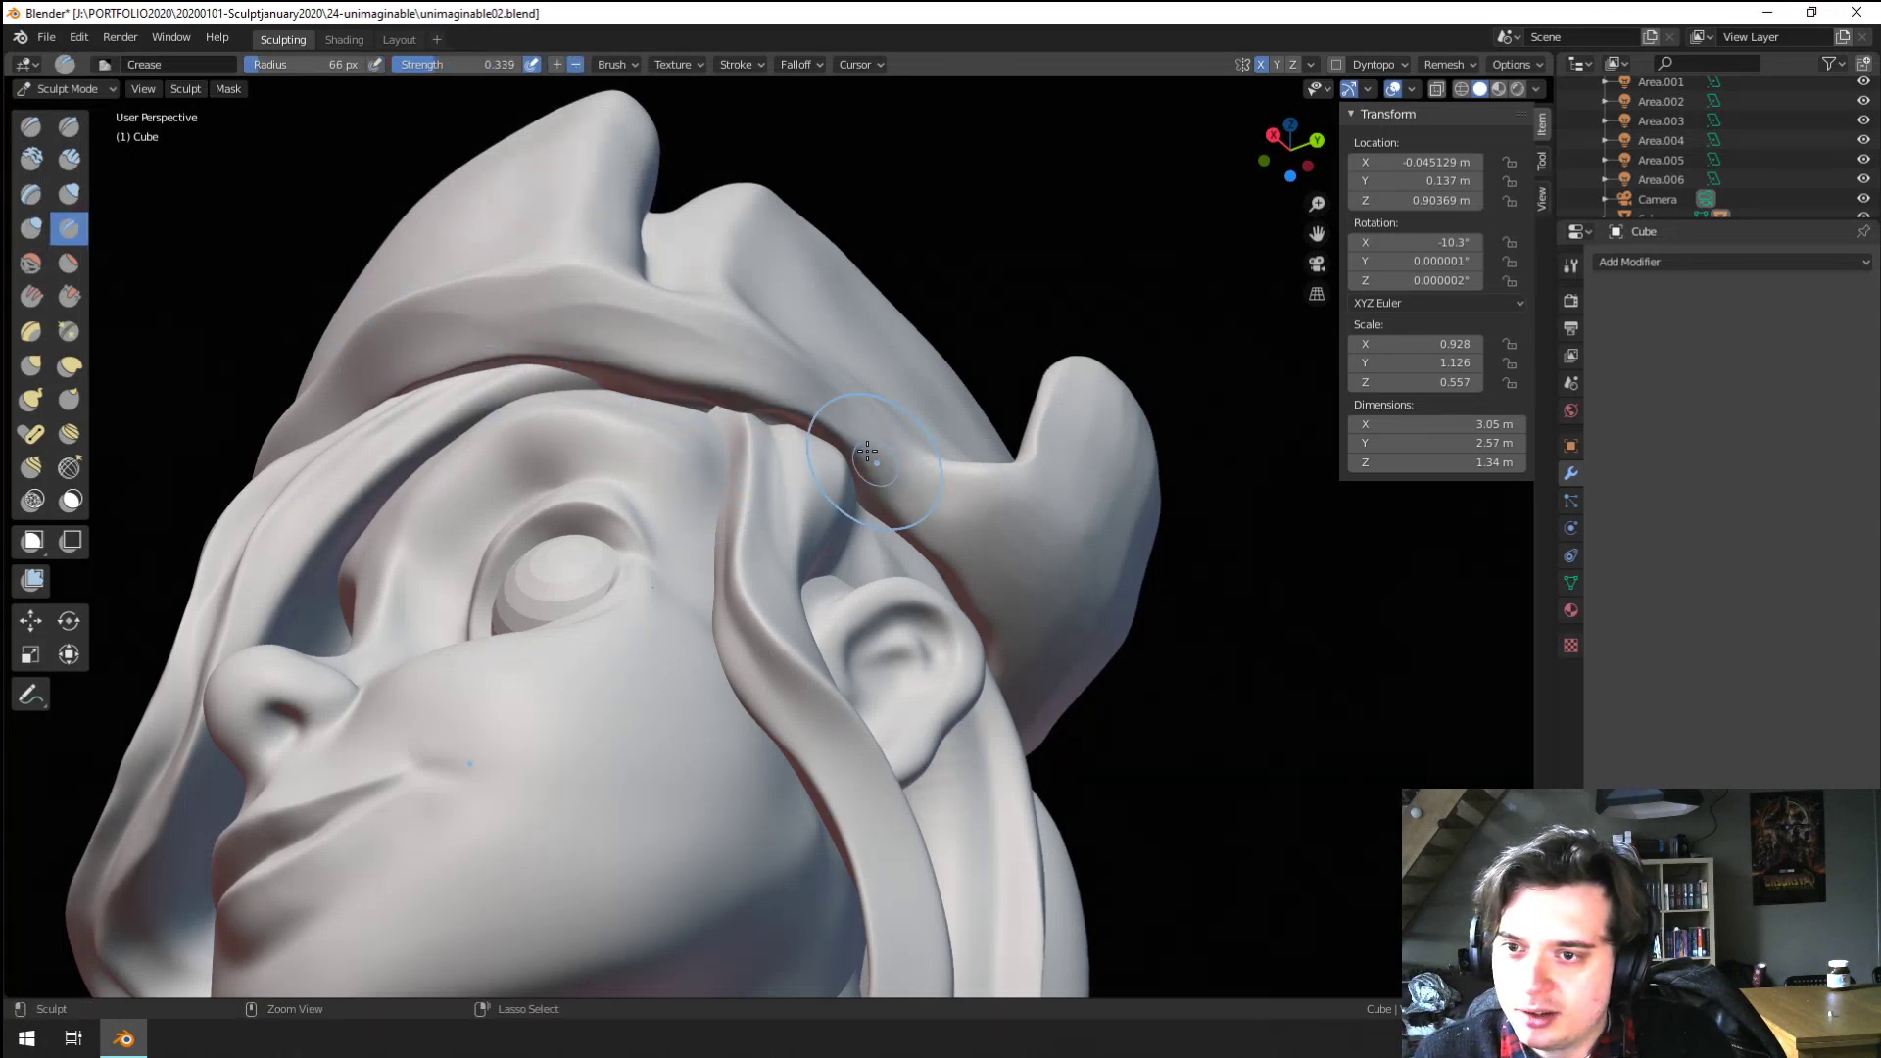
mouse_move(768, 438)
middle_mouse_down()
mouse_move(765, 476)
mouse_move(771, 431)
middle_mouse_up()
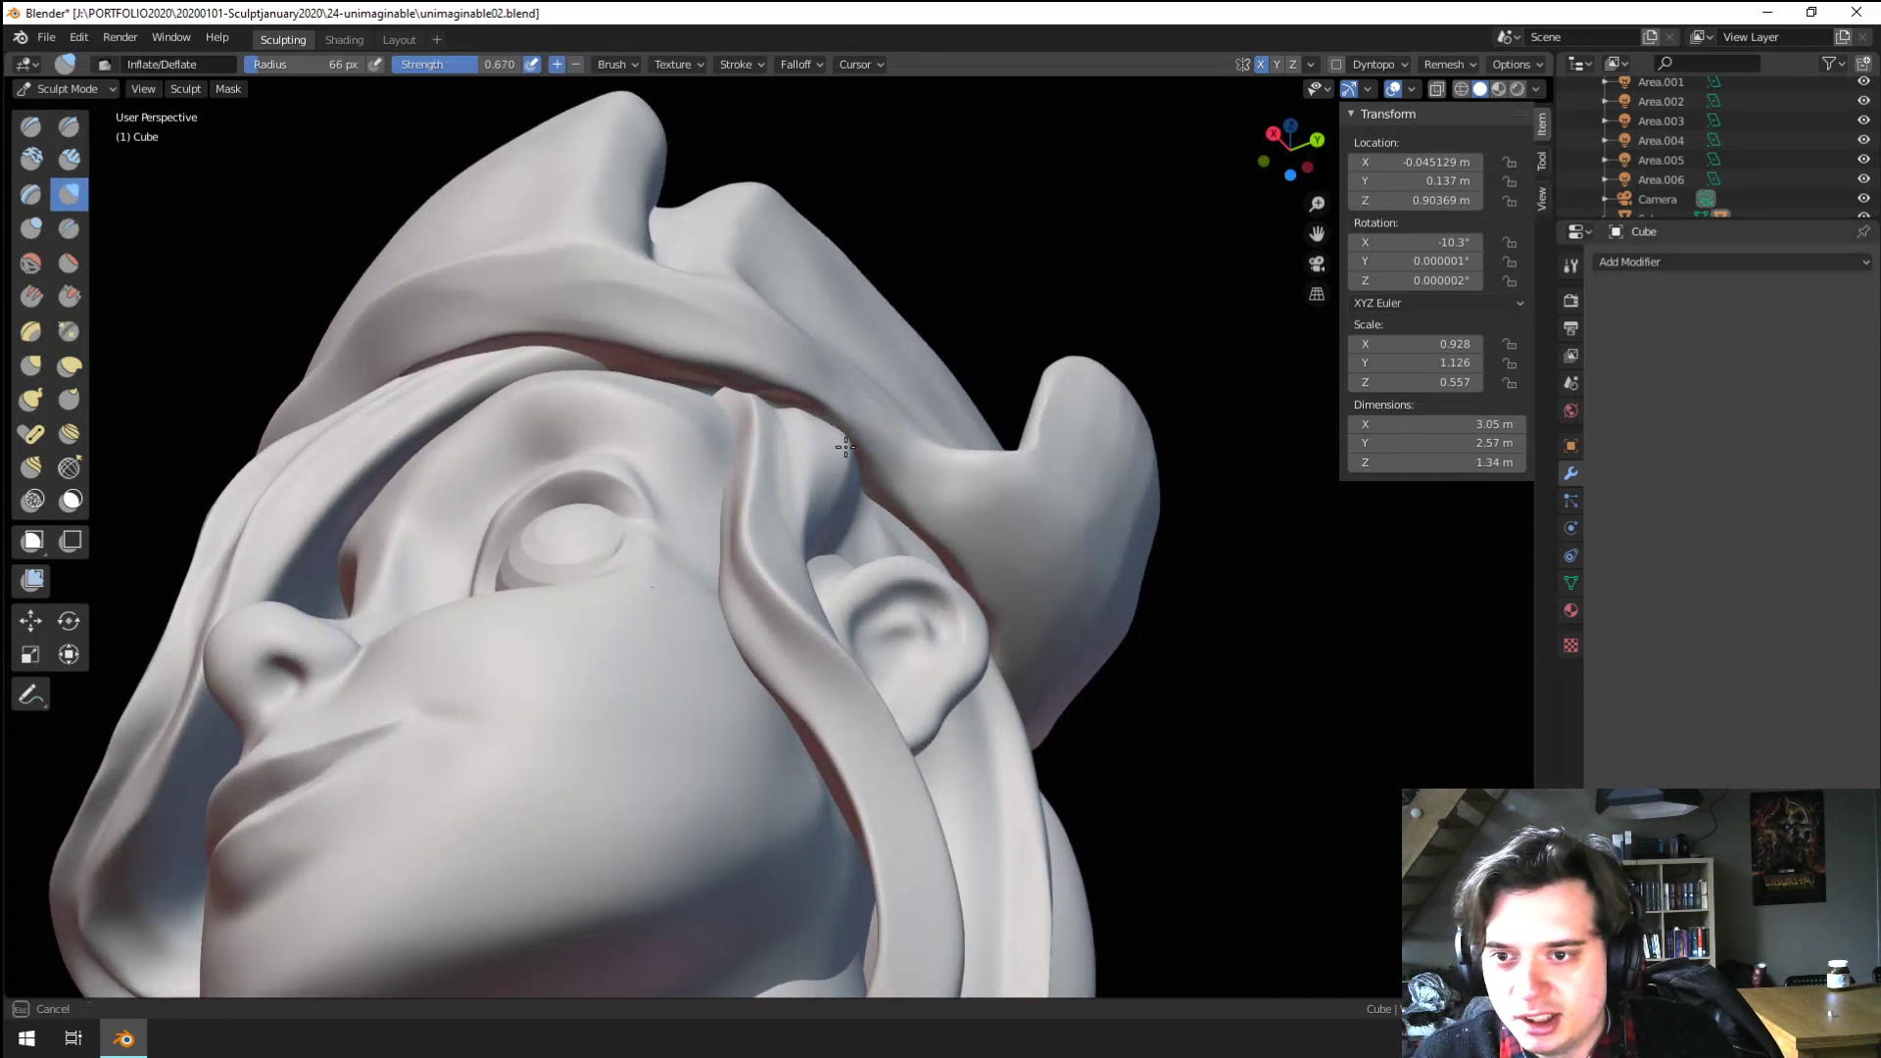
middle_click_drag(738, 380, 623, 436)
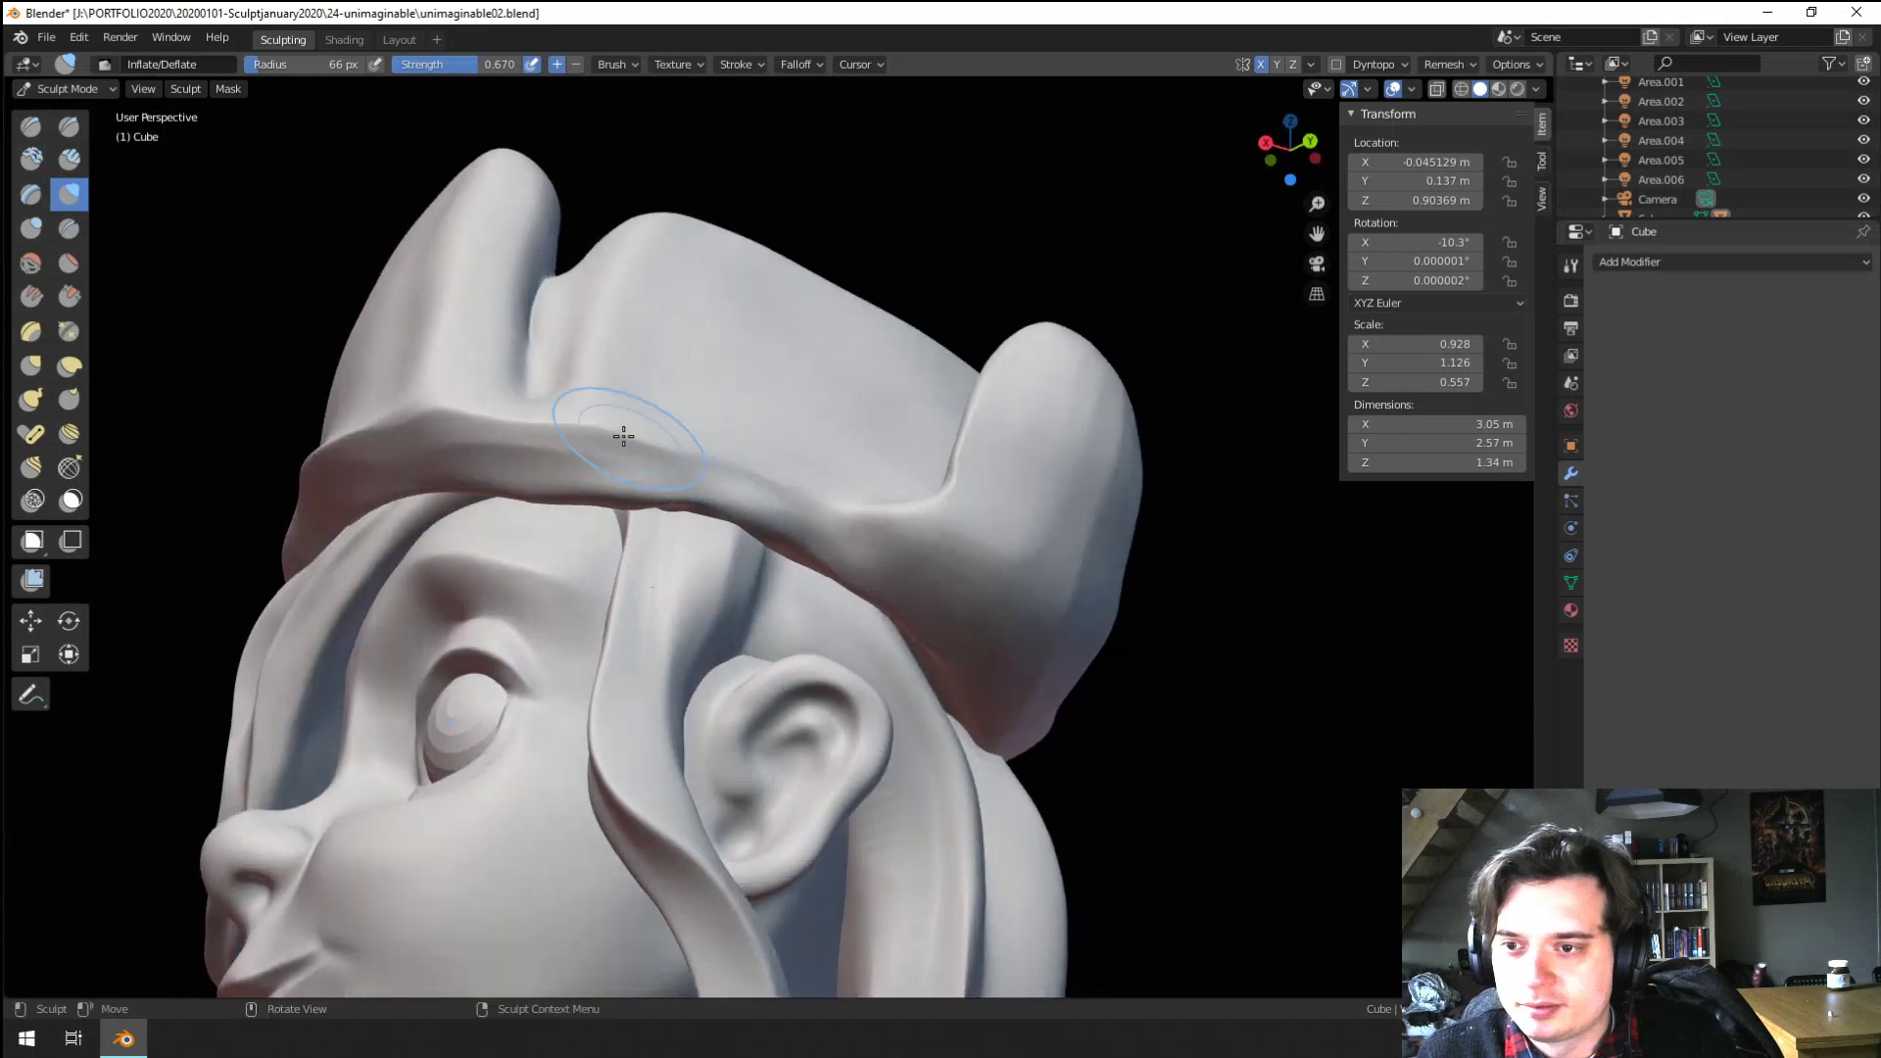
Sharpen the hat's lower side edge from the temple back to the side flap with the Crease brush at 66 px
left_click(68, 228)
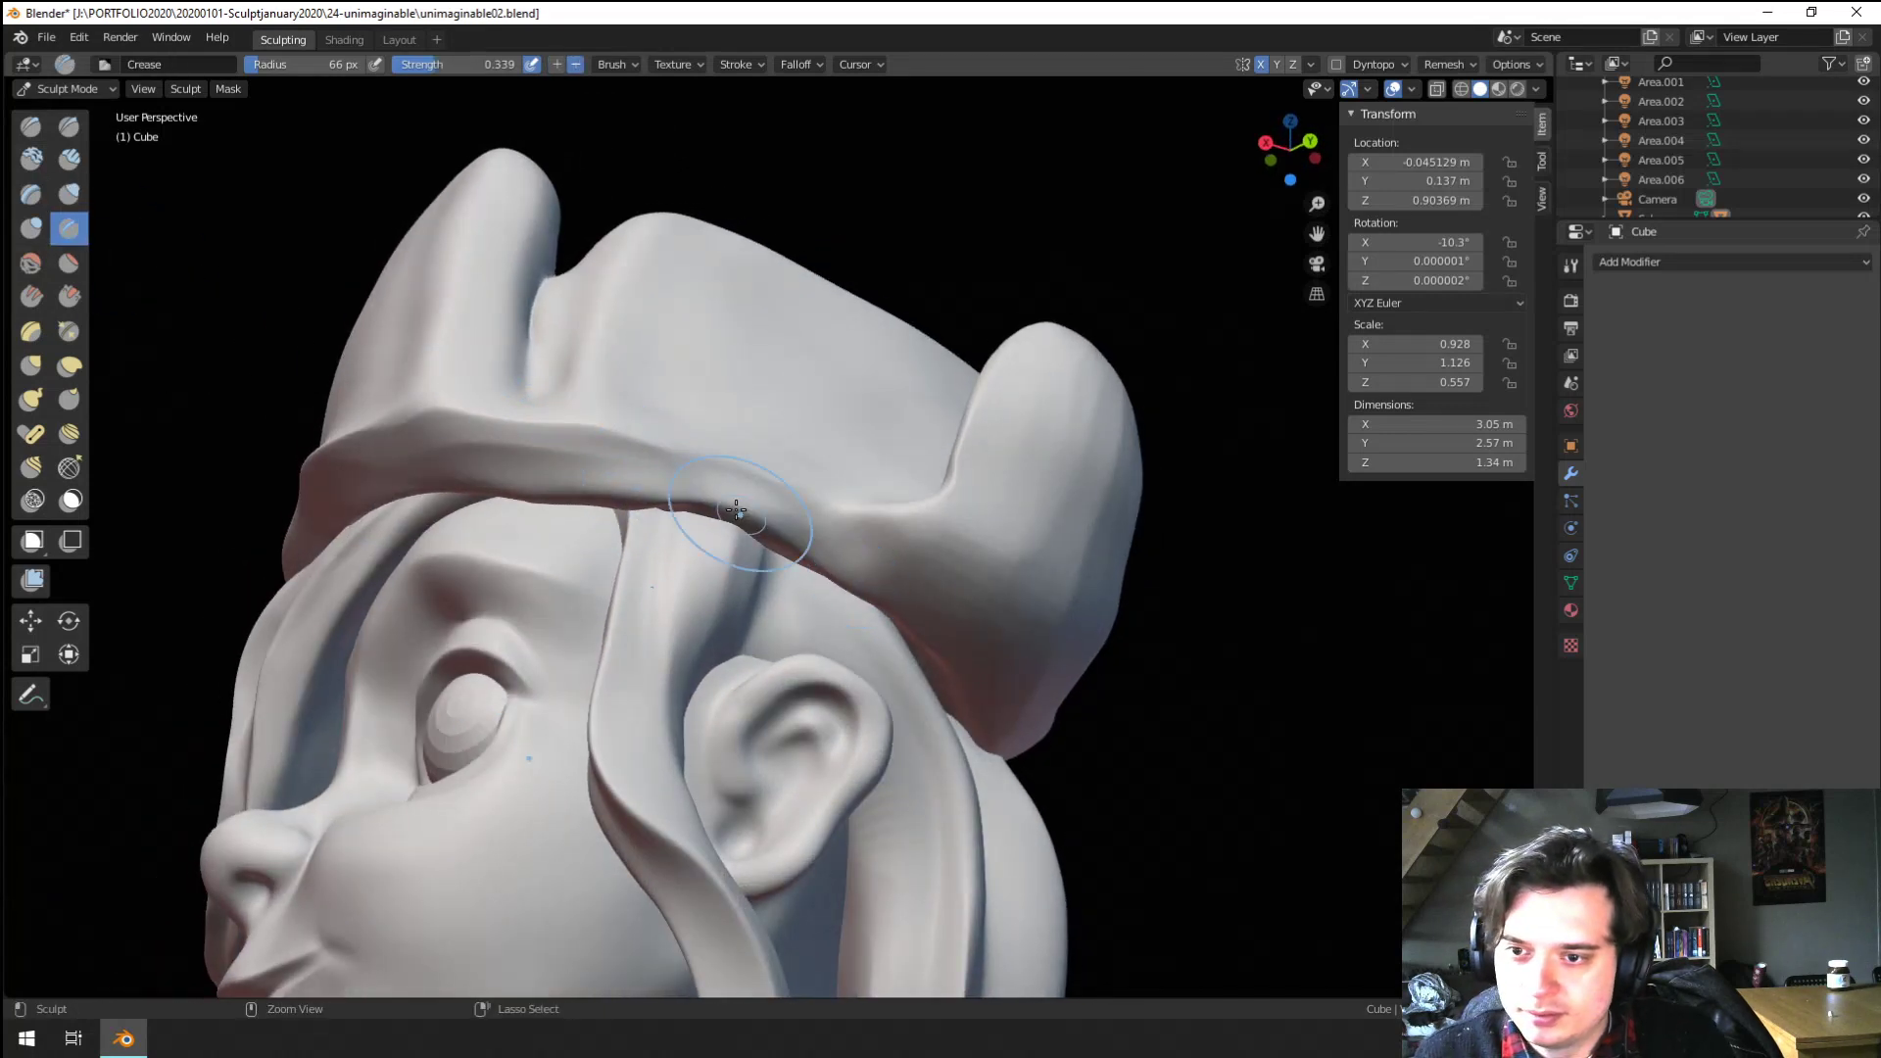
left_click_drag(736, 511, 921, 594)
middle_click_drag(764, 513, 749, 560)
left_click_drag(560, 595, 827, 613)
left_click_drag(625, 599, 862, 634)
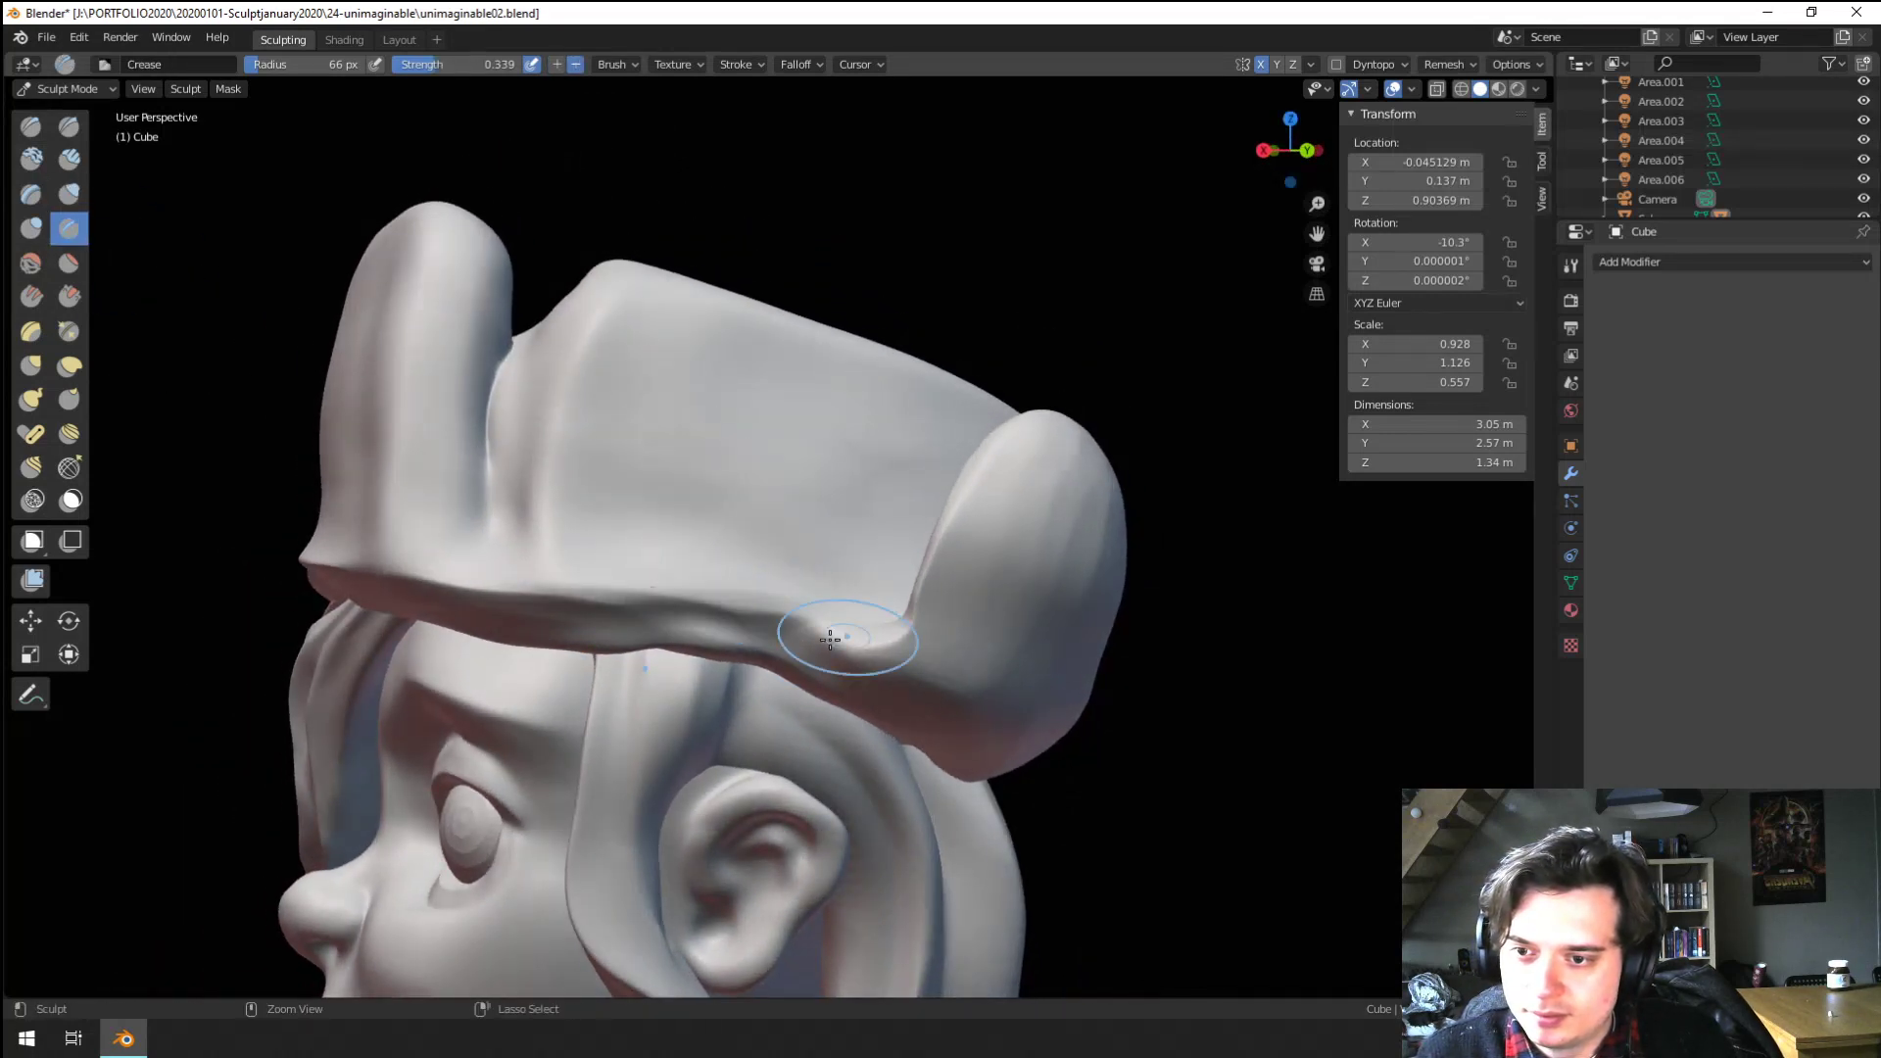
Flatten the lower border of the brim above the brow and temple with the Flatten/Contrast brush at 139 px
middle_click_drag(539, 589, 558, 506)
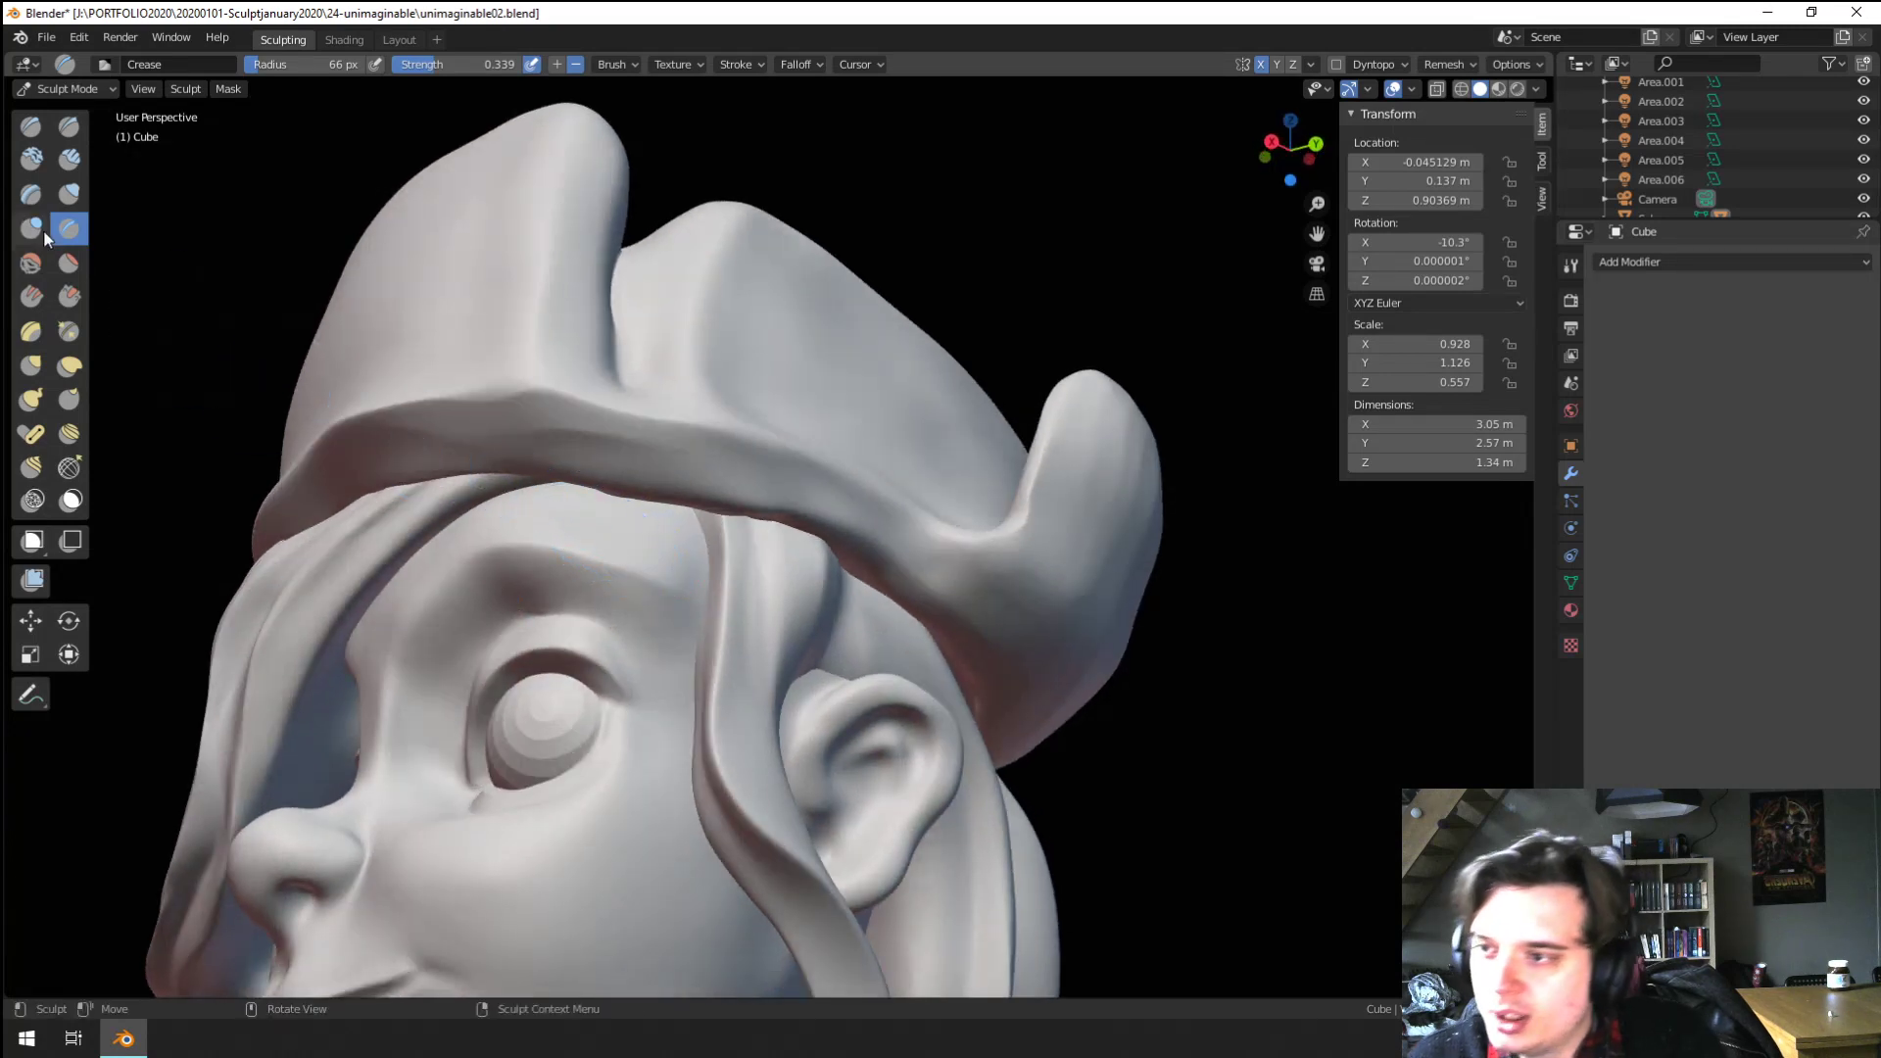
key("f")
left_click(633, 455)
mouse_move(531, 446)
left_mouse_down()
mouse_move(713, 490)
mouse_move(823, 479)
left_mouse_up()
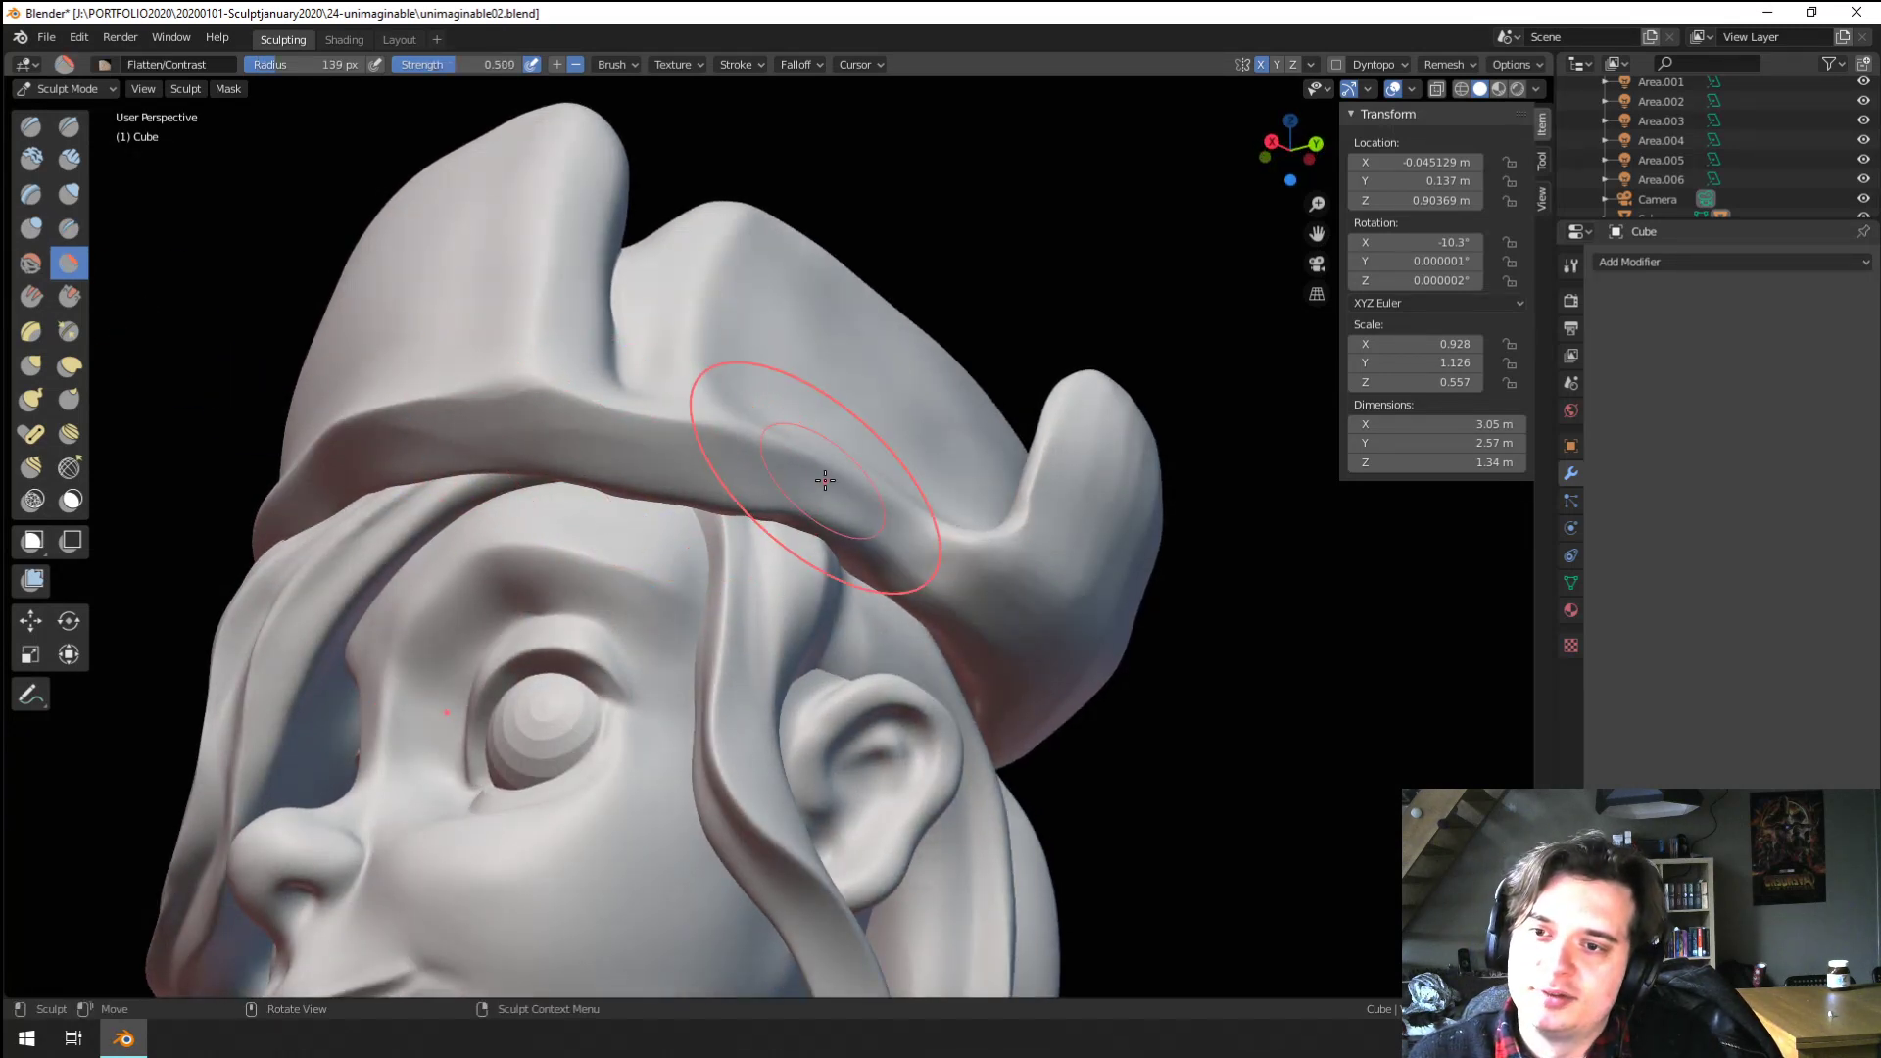
Flatten the side flap's outer surface and lower edge with the Flatten/Contrast brush at 170 px
middle_click_drag(720, 495, 612, 508)
mouse_move(764, 520)
middle_mouse_down()
mouse_move(907, 530)
mouse_move(861, 613)
mouse_move(917, 585)
middle_mouse_up()
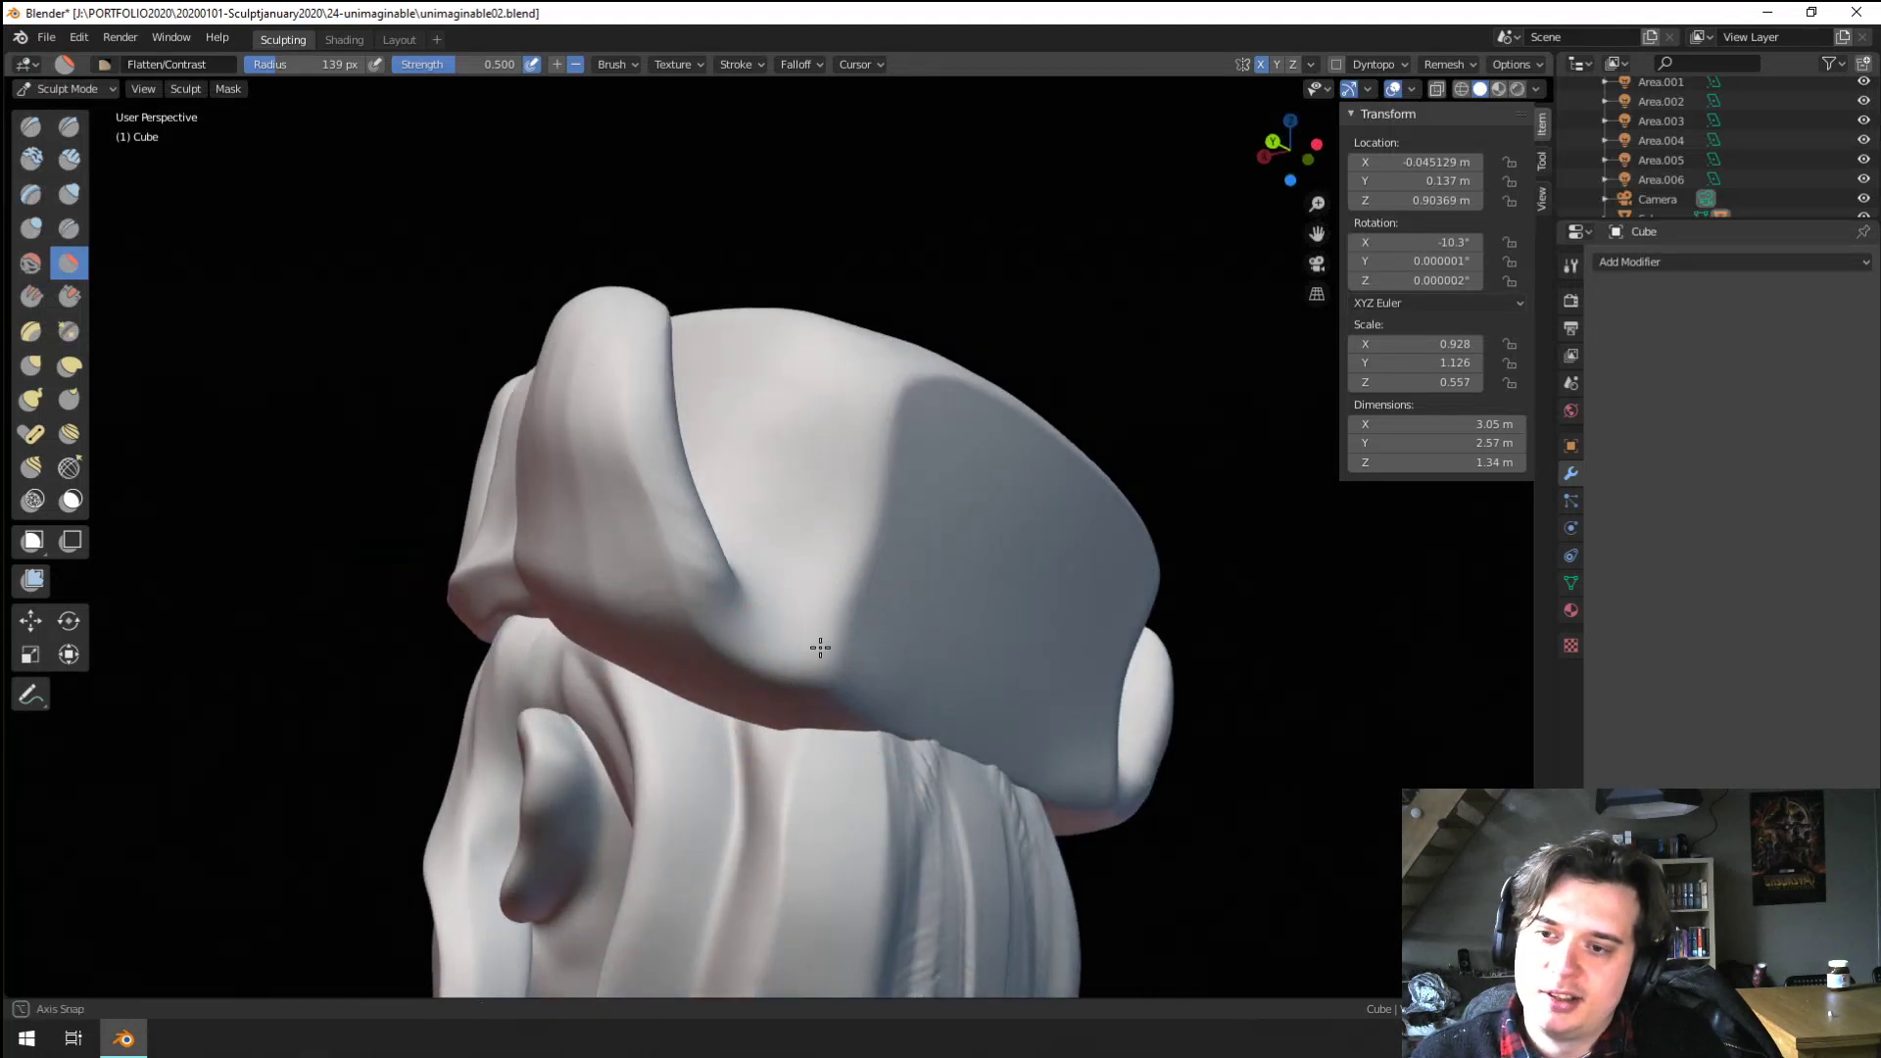
middle_click_drag(820, 648, 916, 619)
middle_click_drag(815, 263, 811, 392)
key("f")
left_click(845, 445)
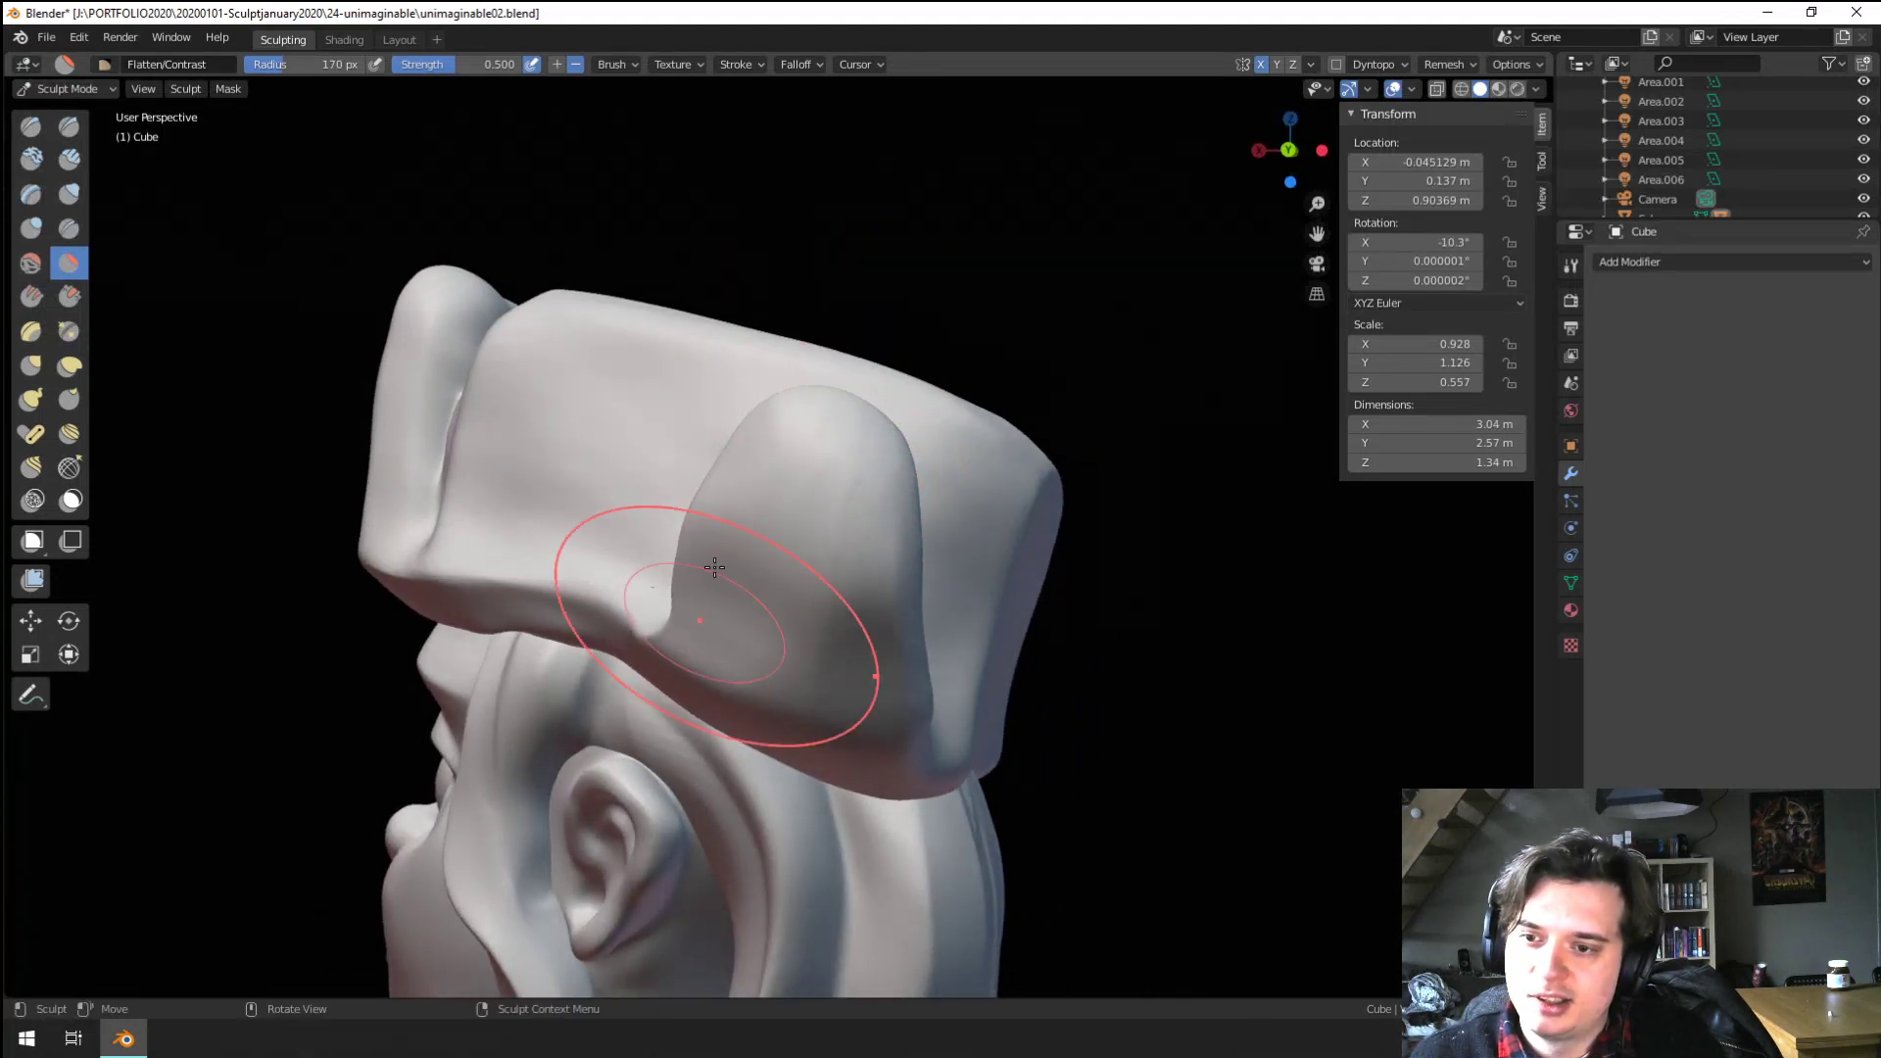
middle_click_drag(715, 568, 894, 526)
Adjust the tip of the side flap with the Grab brush at 108 px
mouse_move(857, 589)
middle_mouse_down()
mouse_move(995, 588)
mouse_move(827, 575)
mouse_move(797, 630)
middle_mouse_up()
key("g")
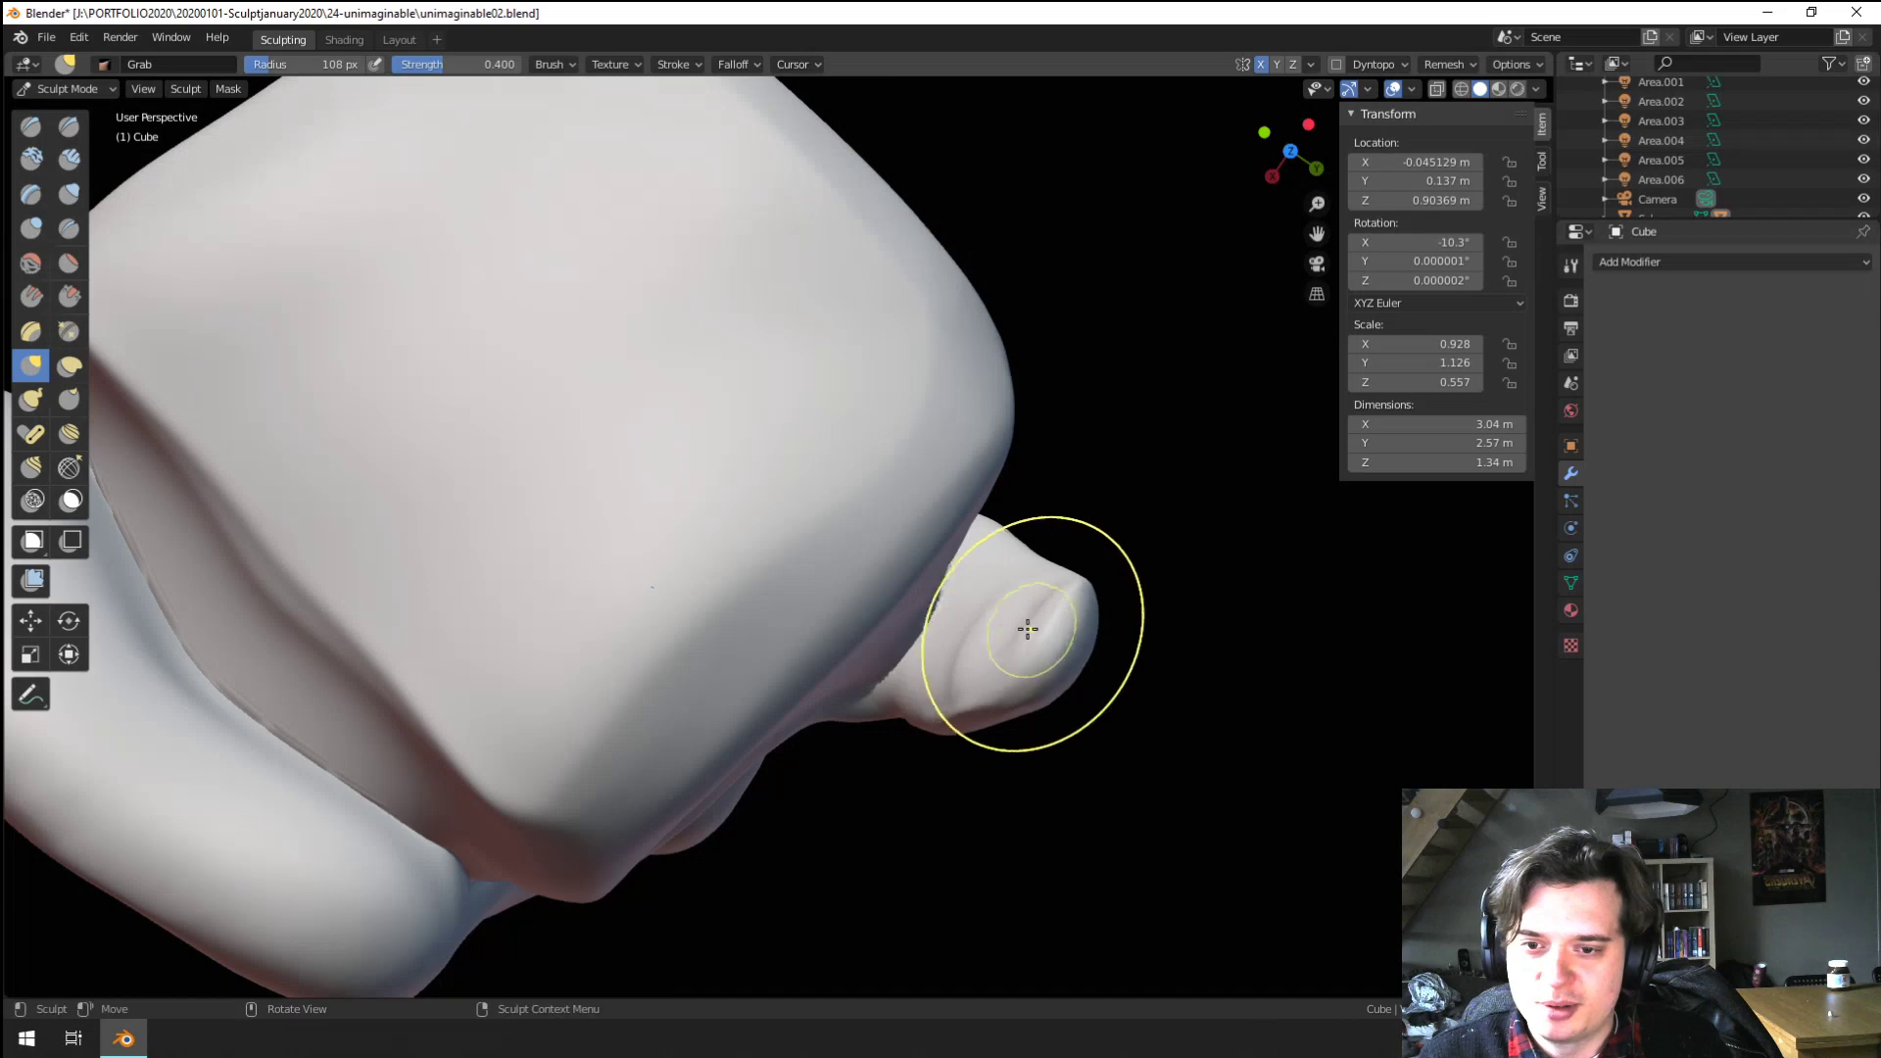
mouse_move(999, 641)
middle_mouse_down()
mouse_move(968, 679)
mouse_move(811, 487)
mouse_move(659, 421)
mouse_move(952, 463)
mouse_move(437, 435)
middle_mouse_up()
Even out the crown's side above the flap with the Flatten/Contrast brush at 108 px and 153 px
left_click(71, 262)
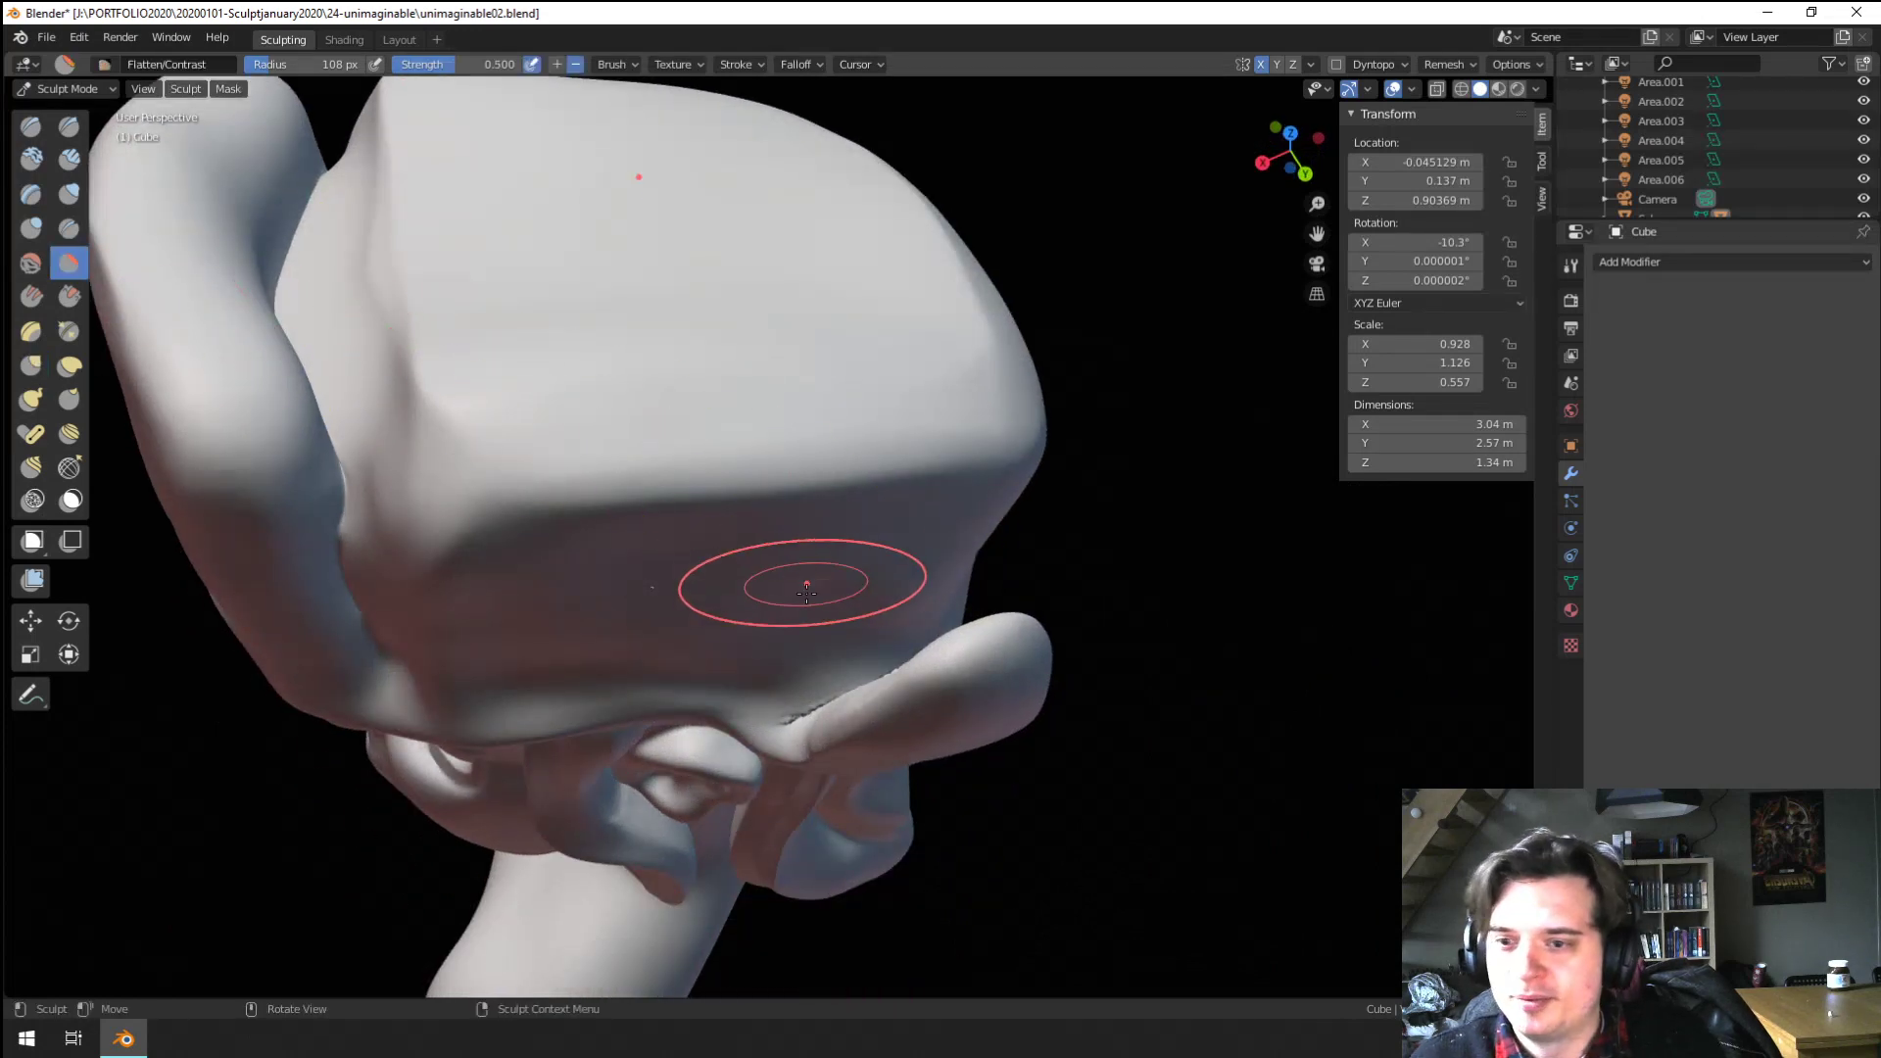
mouse_move(896, 487)
middle_mouse_down()
mouse_move(901, 537)
mouse_move(990, 554)
middle_mouse_up()
middle_click_drag(918, 626, 931, 576)
mouse_move(820, 635)
middle_mouse_down()
mouse_move(693, 576)
mouse_move(676, 588)
middle_mouse_up()
key("f")
left_click(678, 586)
mouse_move(705, 506)
left_mouse_down()
mouse_move(689, 520)
mouse_move(702, 493)
left_mouse_up()
Reshape the crown's upper front corner and top behind the front brim with the Grab brush at 107 px and 123 px
key("g")
mouse_move(702, 491)
middle_mouse_down()
mouse_move(649, 451)
mouse_move(734, 432)
middle_mouse_up()
key("f")
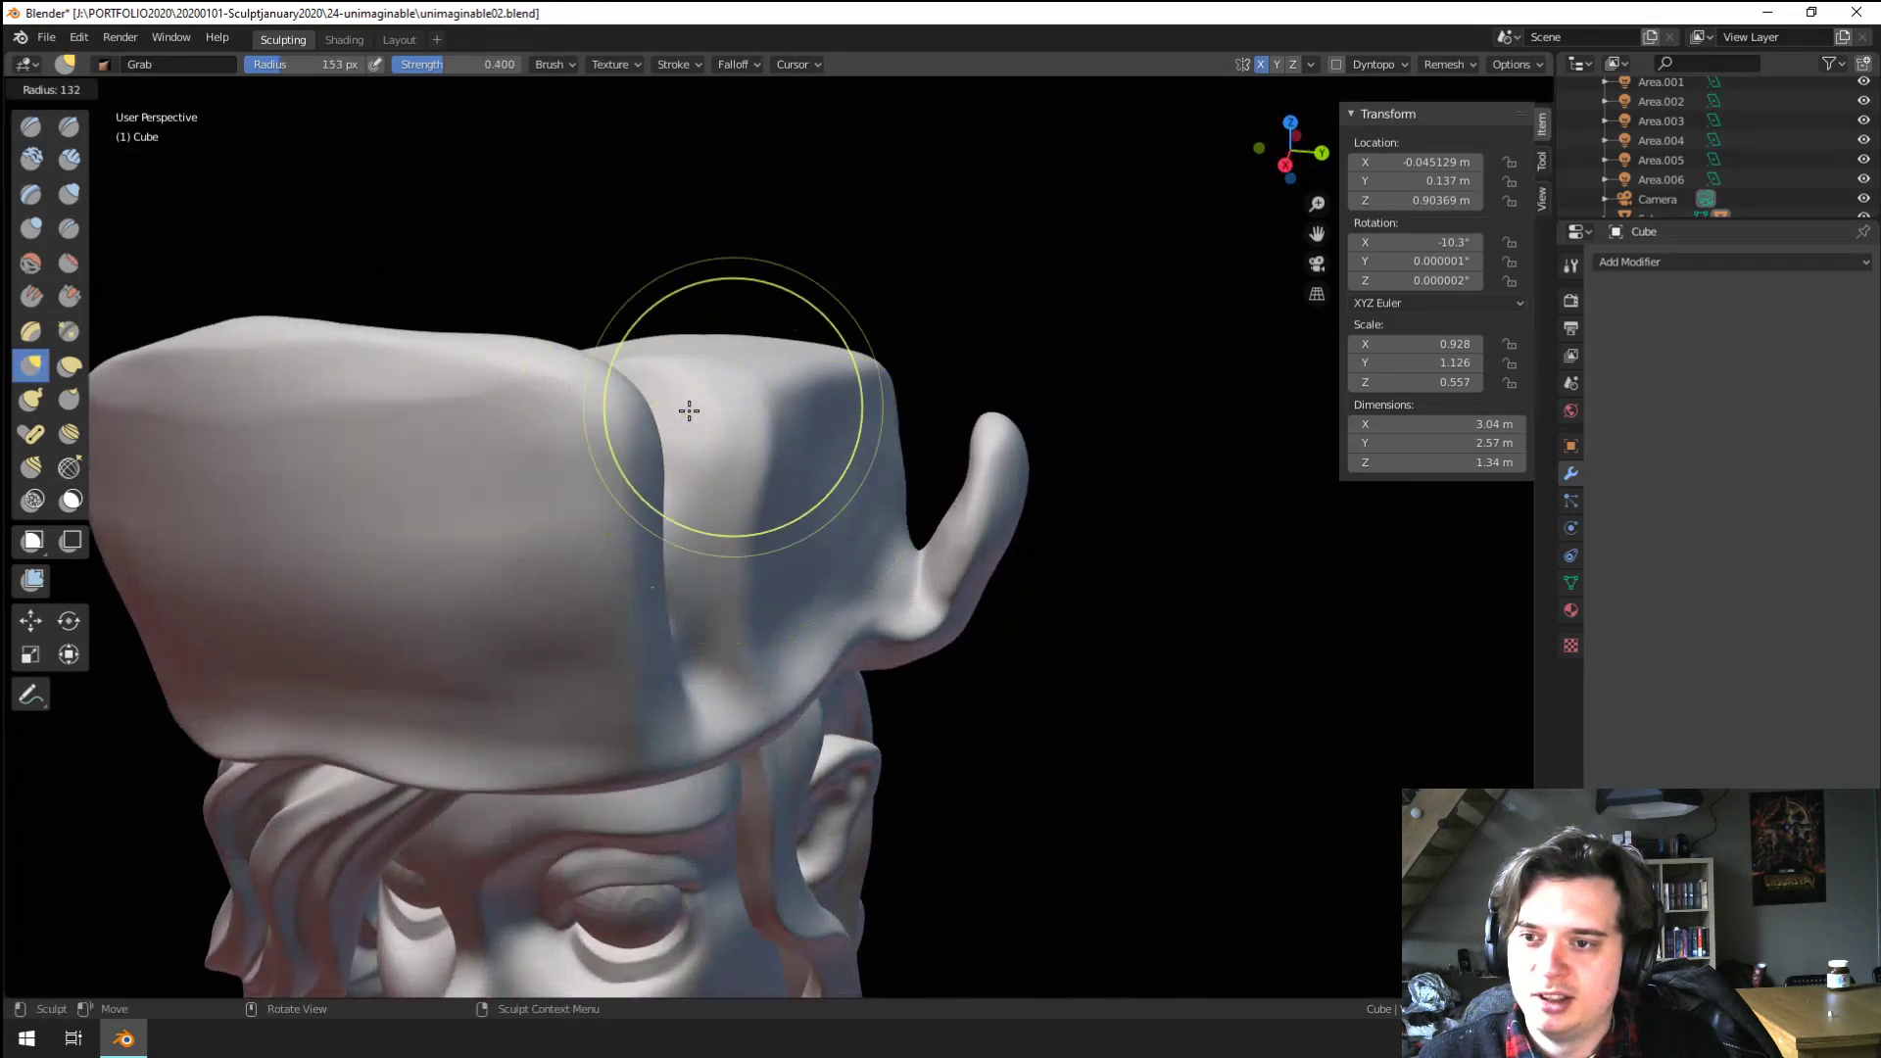
left_click(669, 409)
left_click_drag(729, 370, 751, 338)
mouse_move(734, 364)
middle_mouse_down()
mouse_move(663, 411)
mouse_move(638, 499)
mouse_move(680, 437)
mouse_move(618, 527)
mouse_move(873, 533)
mouse_move(731, 520)
mouse_move(843, 496)
mouse_move(825, 481)
middle_mouse_up()
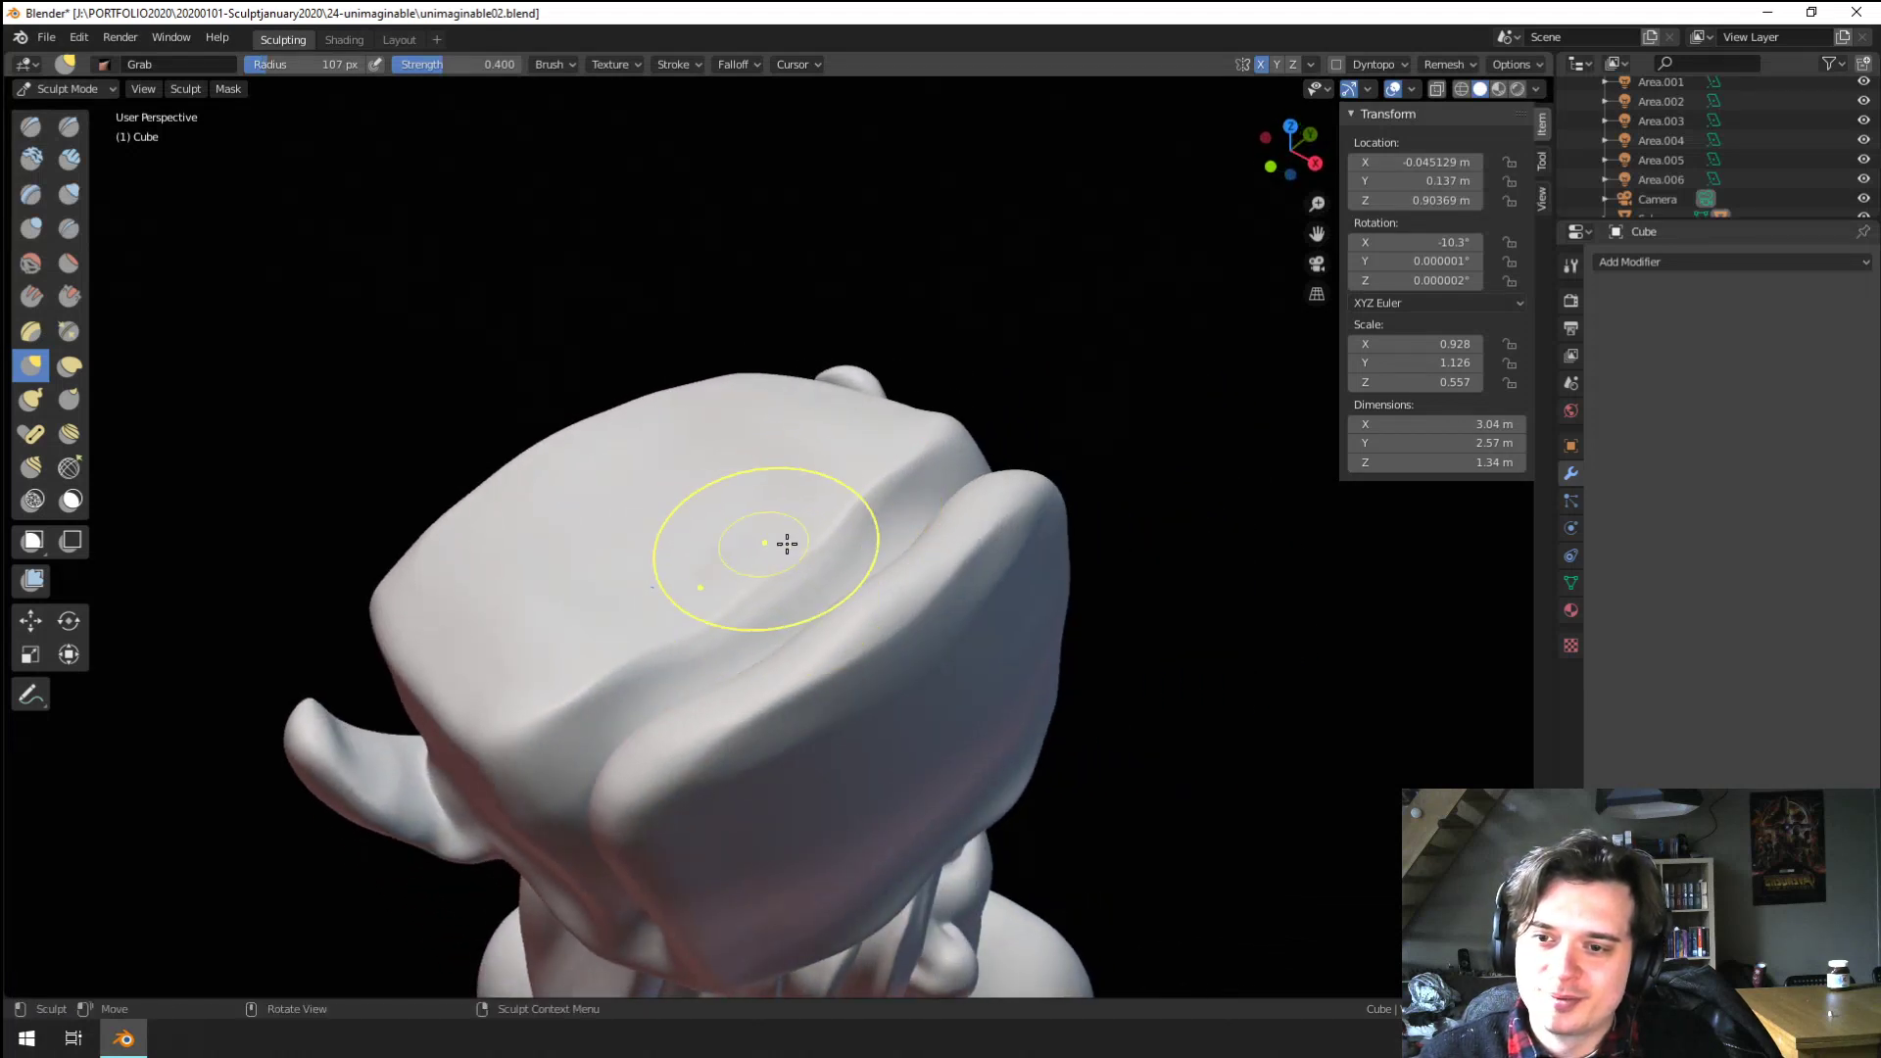
mouse_move(781, 559)
middle_mouse_down()
mouse_move(685, 546)
mouse_move(629, 638)
mouse_move(498, 635)
middle_mouse_up()
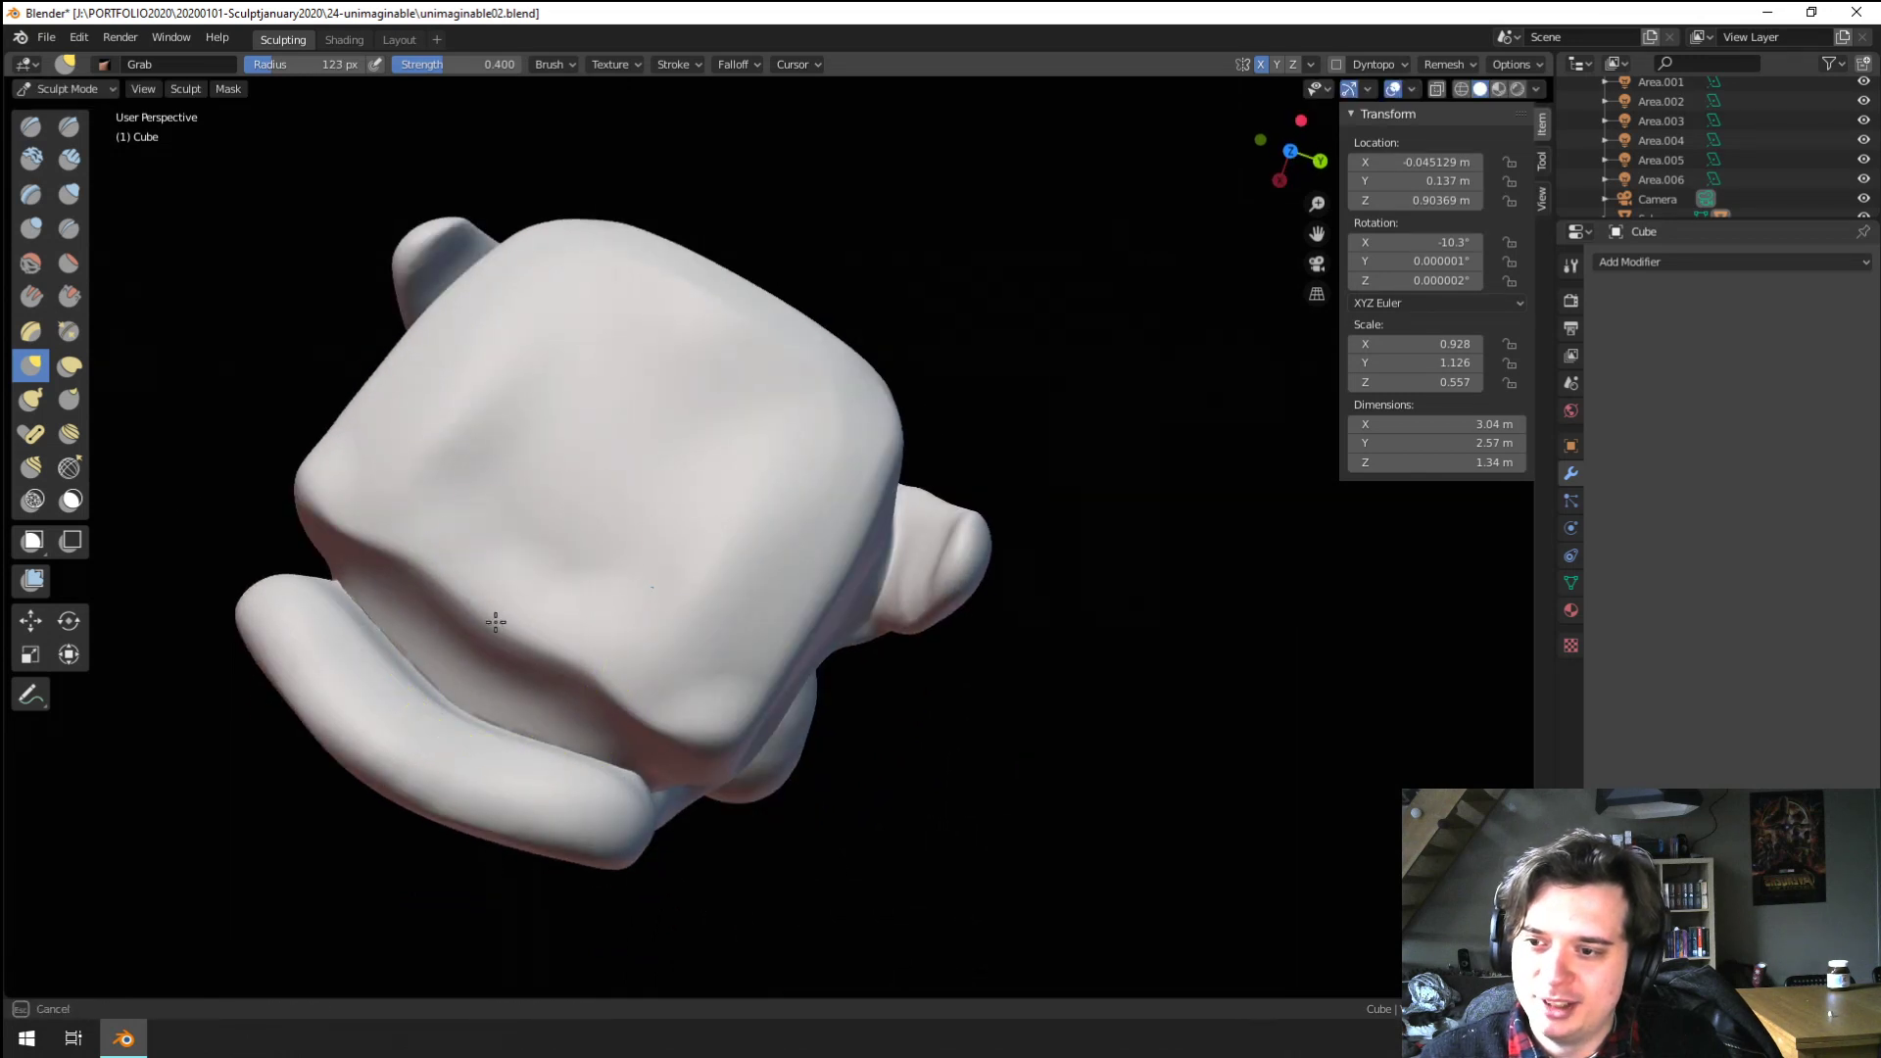
Define the base of the groove between the front brim and crown with the Crease brush at 64 px and 82 px
mouse_move(426, 580)
middle_mouse_down()
mouse_move(391, 461)
mouse_move(503, 450)
mouse_move(555, 483)
mouse_move(592, 455)
middle_mouse_up()
middle_click_drag(592, 454, 571, 400, "ctrl")
left_click(68, 229)
middle_click_drag(405, 413, 369, 480)
key("f")
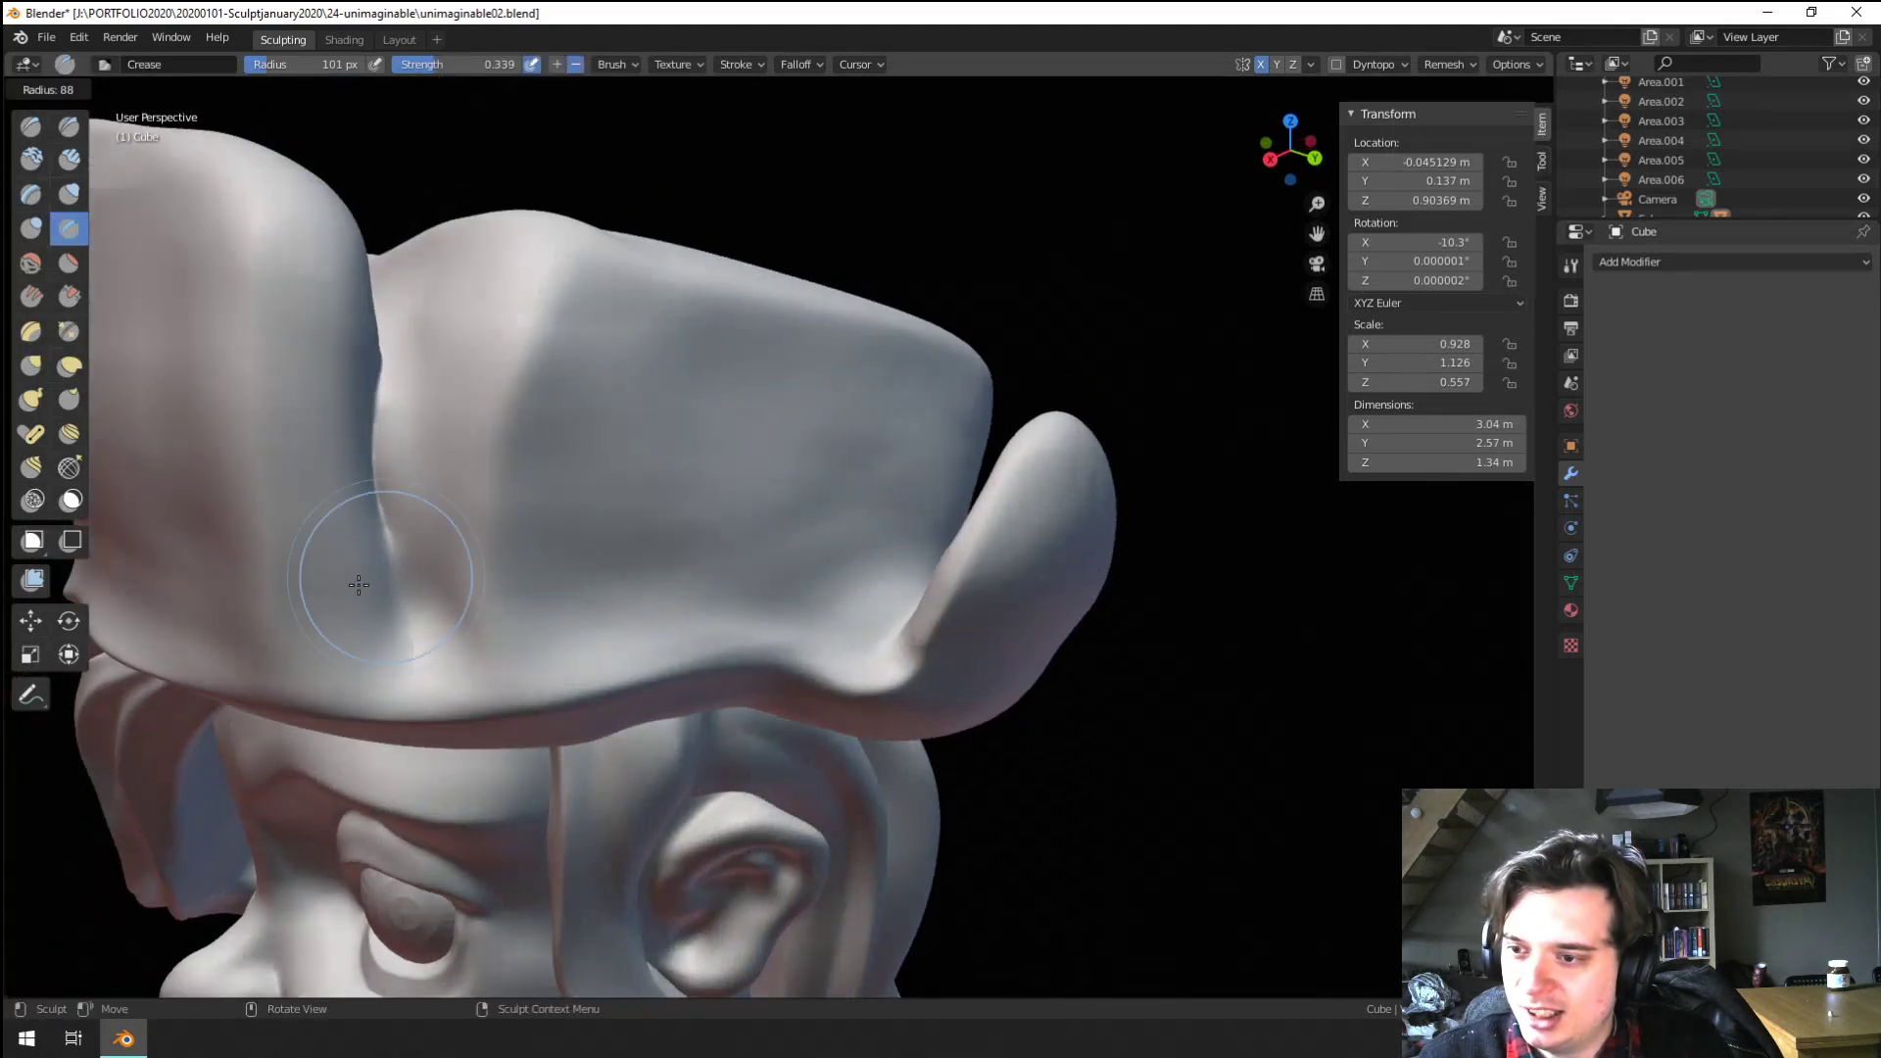
left_click(439, 567)
left_click_drag(340, 598, 416, 627)
key("f")
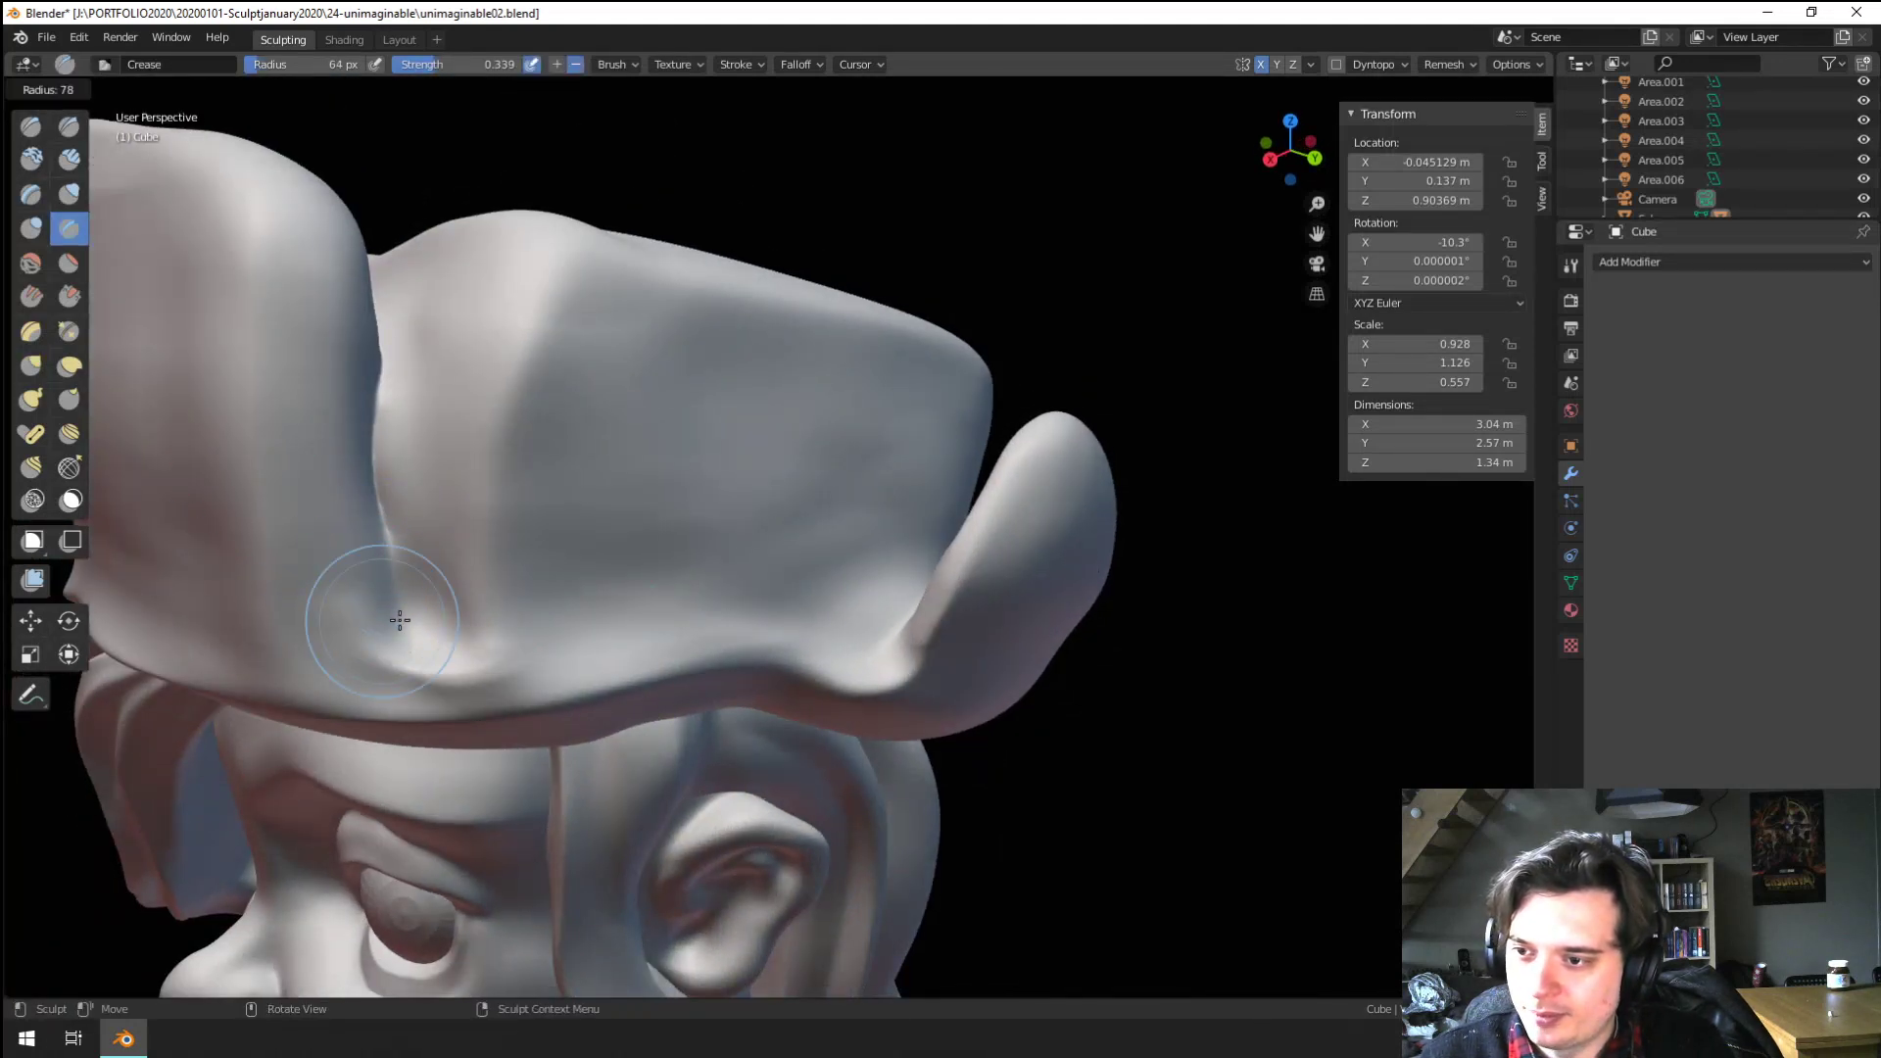
left_click(456, 619)
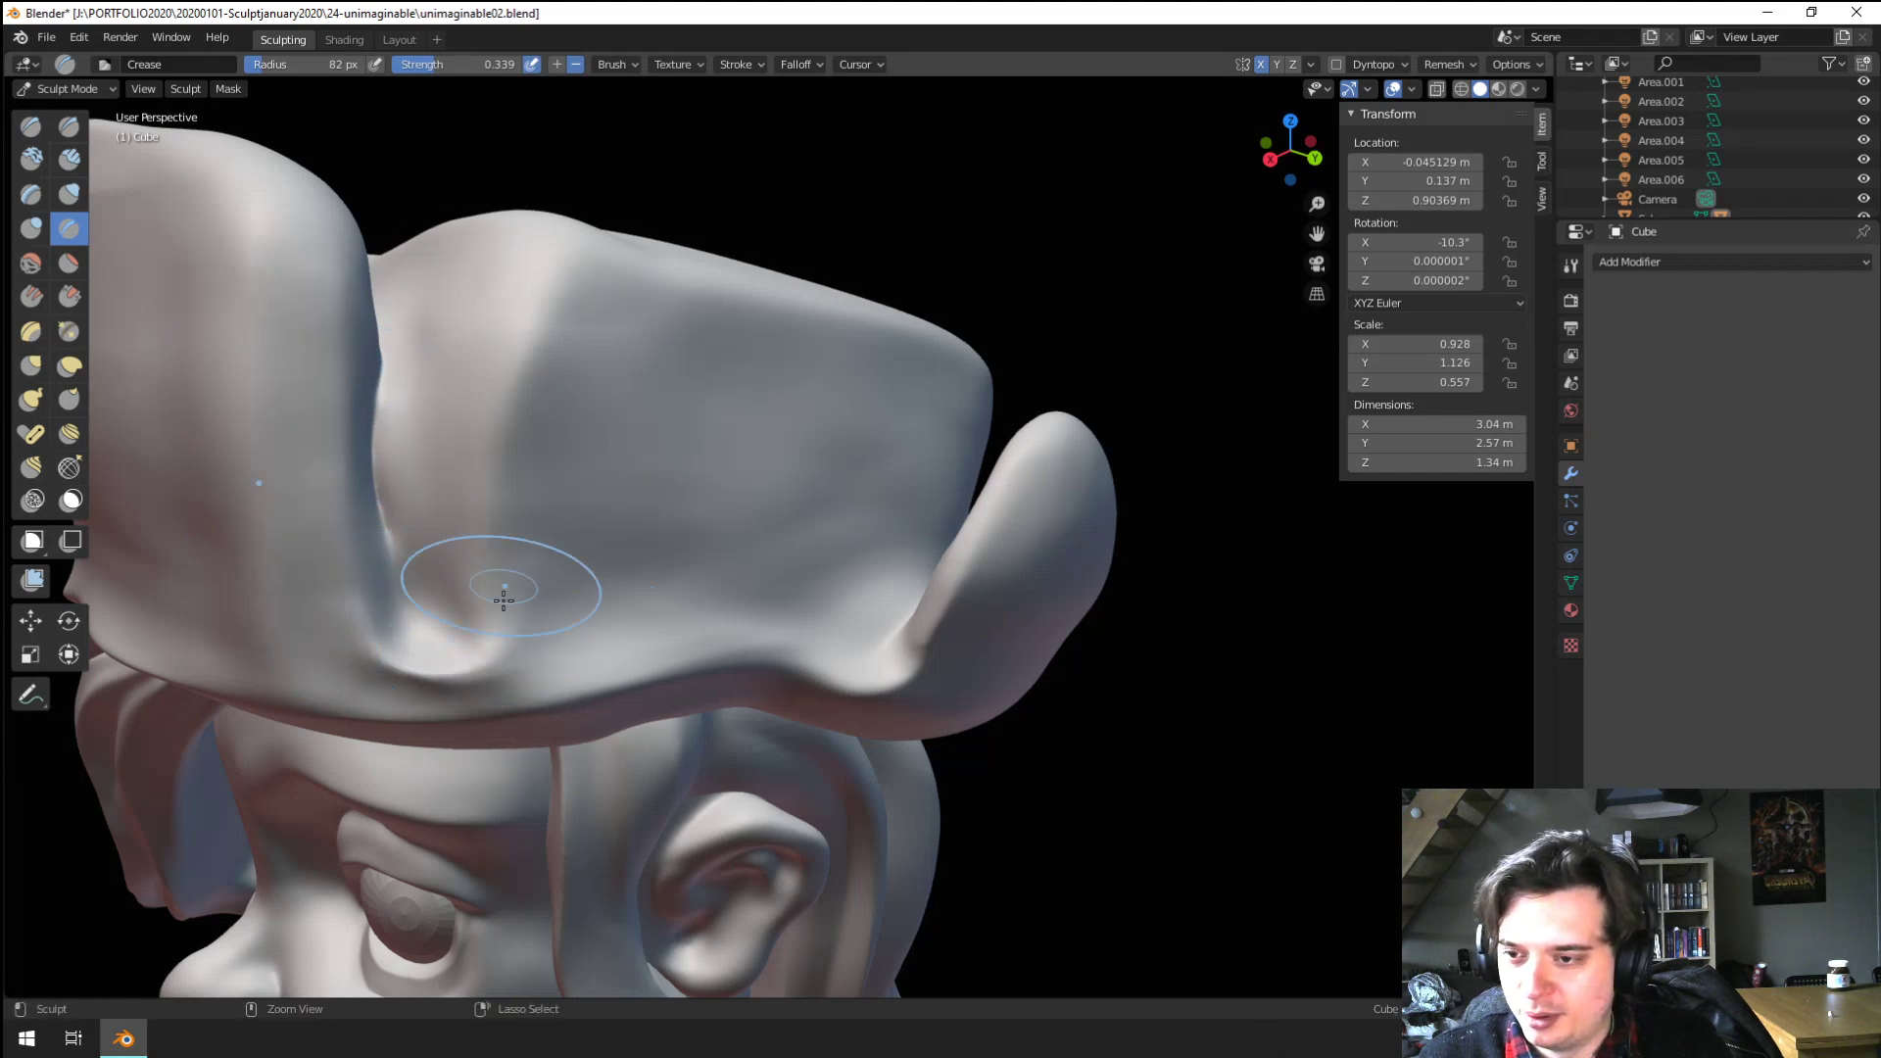
Deepen the lower end of the groove between the front brim and crown with the Crease brush at 82 px and 67 px
mouse_move(471, 579)
left_mouse_down()
mouse_move(546, 285)
mouse_move(461, 663)
mouse_move(436, 674)
left_mouse_up()
left_click_drag(386, 629, 366, 441)
middle_click_drag(437, 598, 496, 537)
left_click_drag(532, 618, 646, 566)
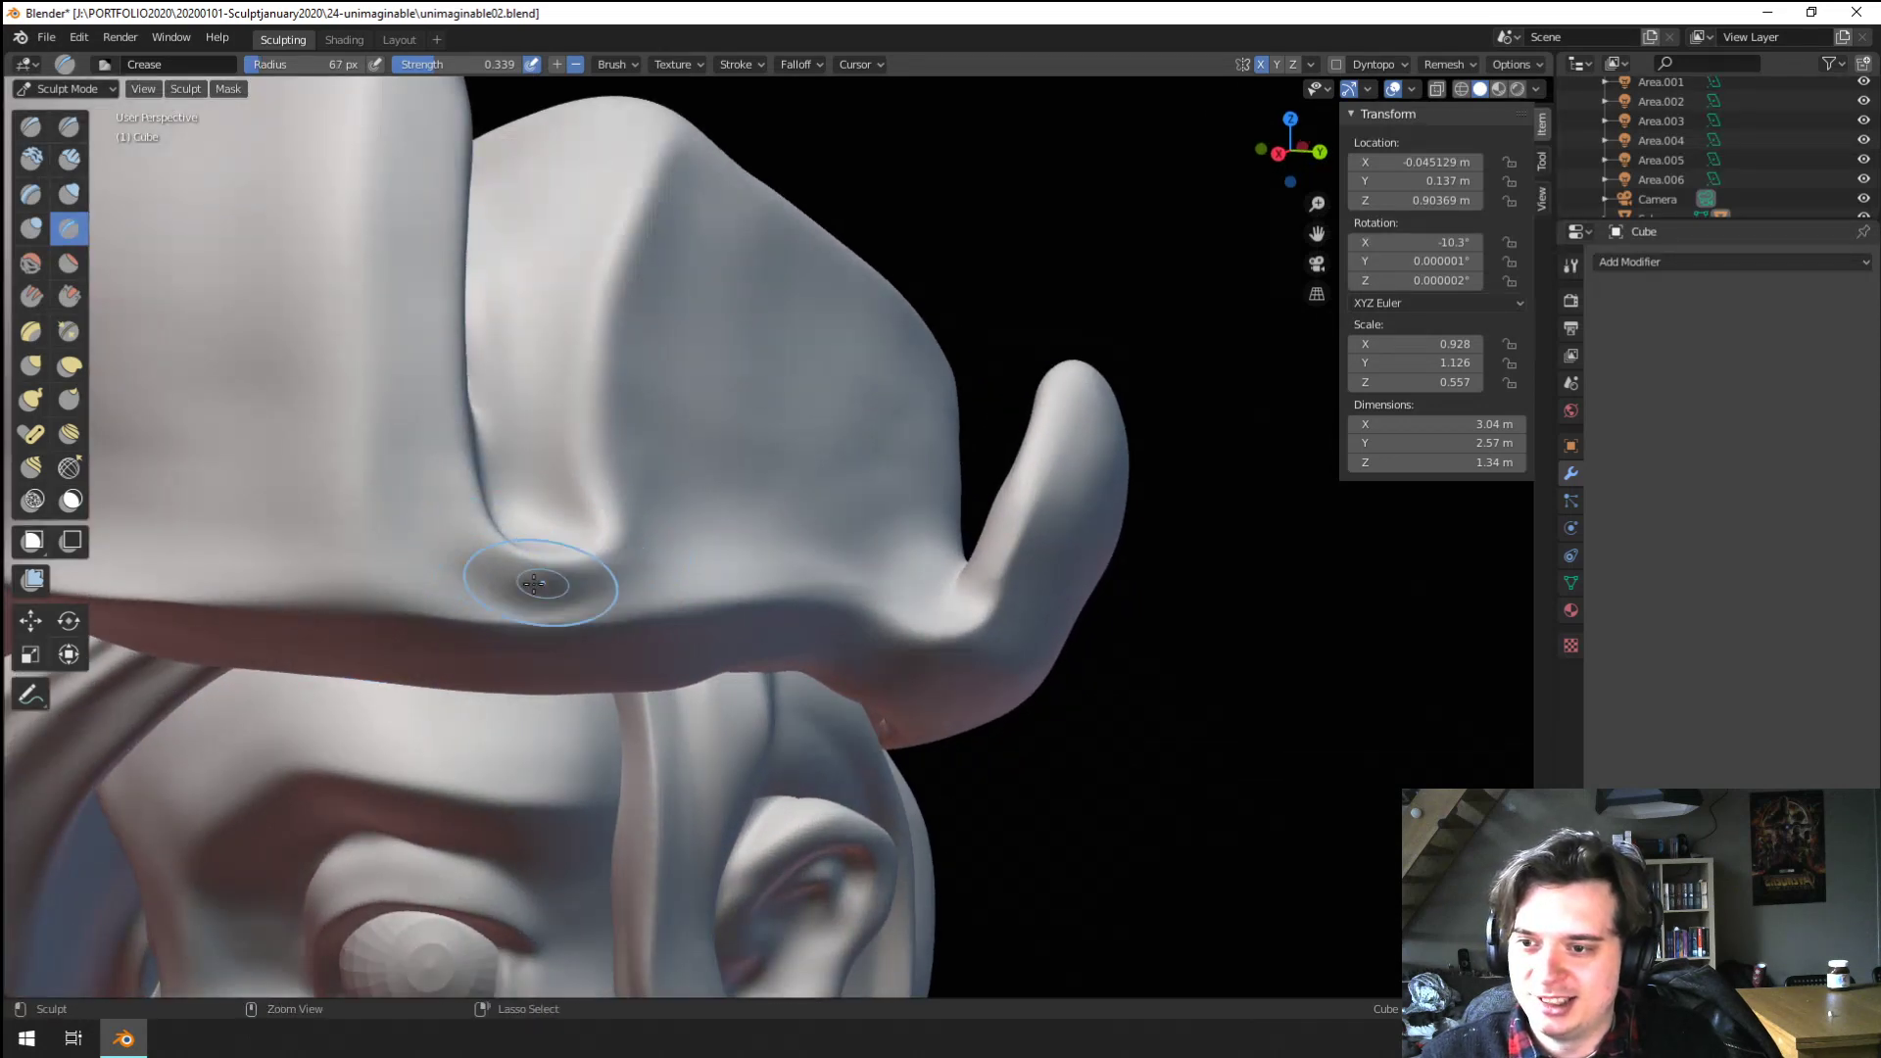
left_click_drag(519, 586, 632, 529)
middle_click_drag(562, 528, 545, 560)
Swell the bottom of the groove behind the front brim with the Inflate/Deflate brush at 67 px, and enlarge the radius to 108 px
left_click(69, 194)
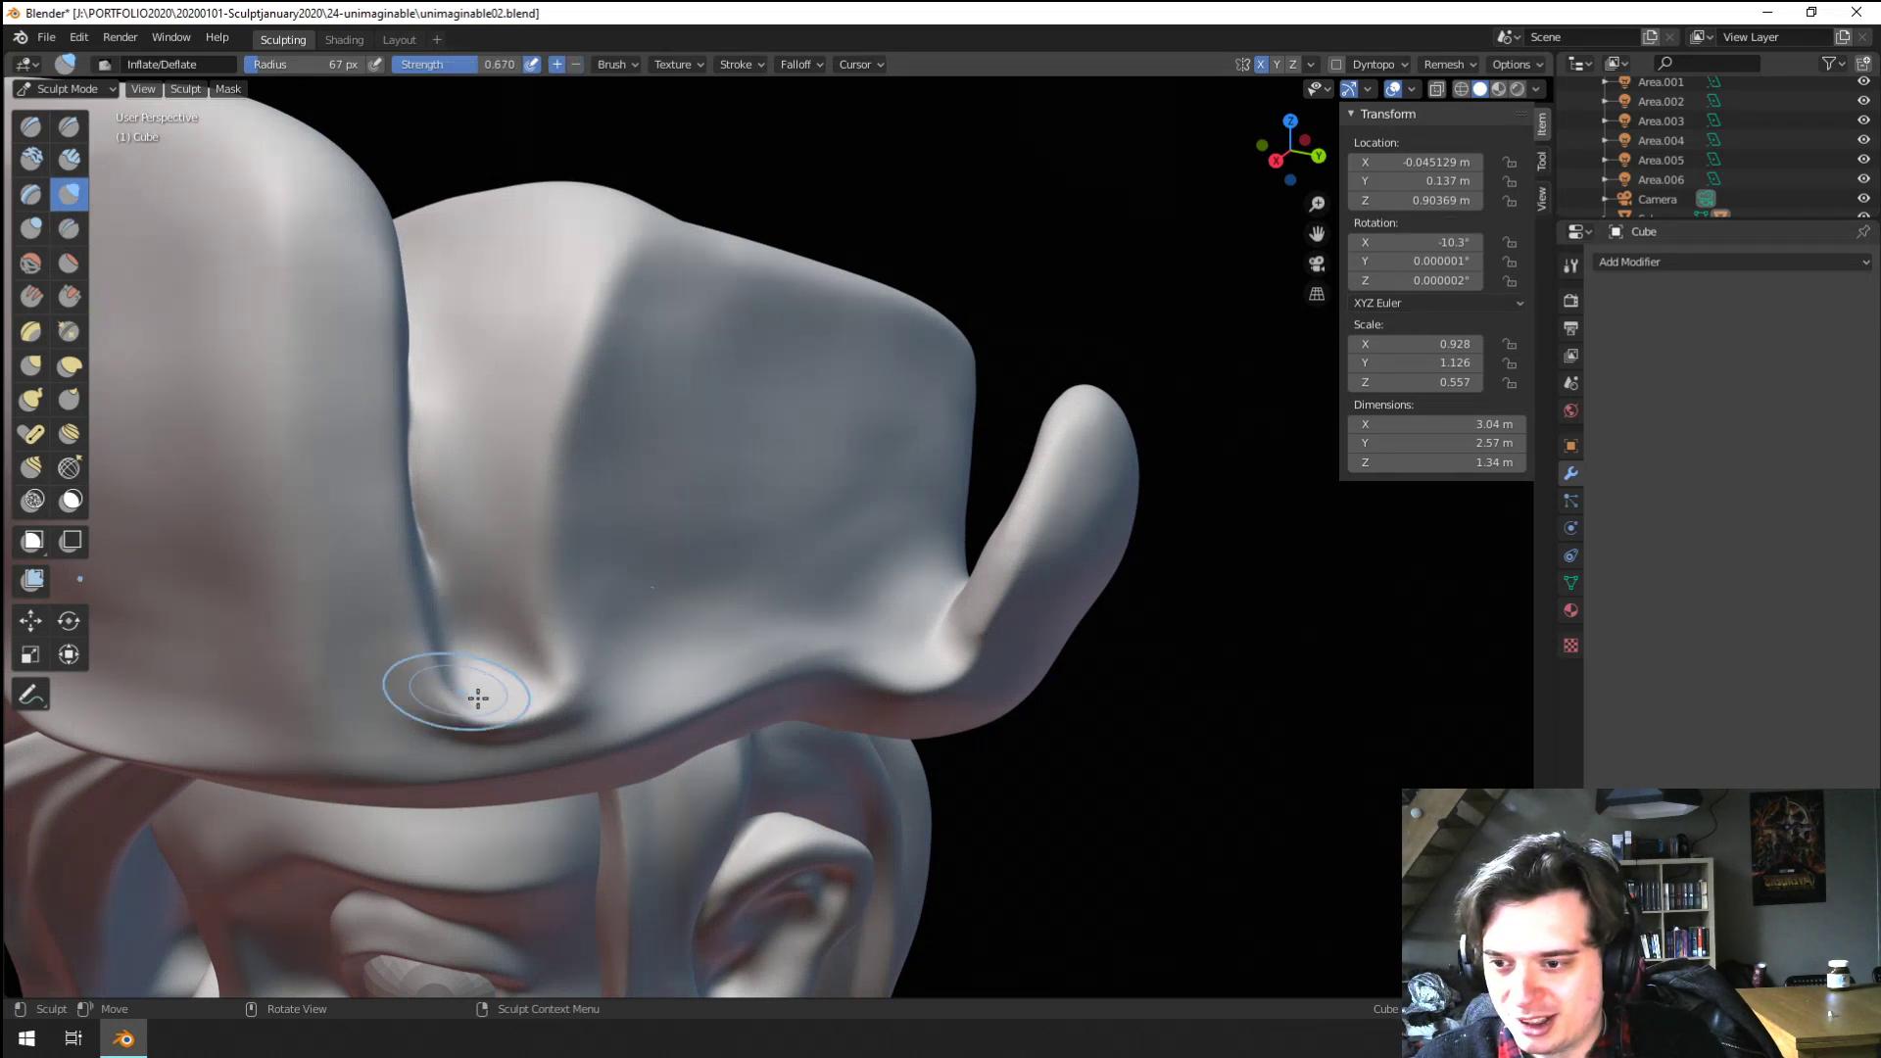
mouse_move(480, 696)
left_mouse_down()
mouse_move(533, 699)
mouse_move(479, 706)
mouse_move(480, 625)
left_mouse_up()
key("f")
left_click(514, 596)
middle_click_drag(500, 591, 490, 641, "ctrl")
middle_click_drag(489, 642, 441, 627)
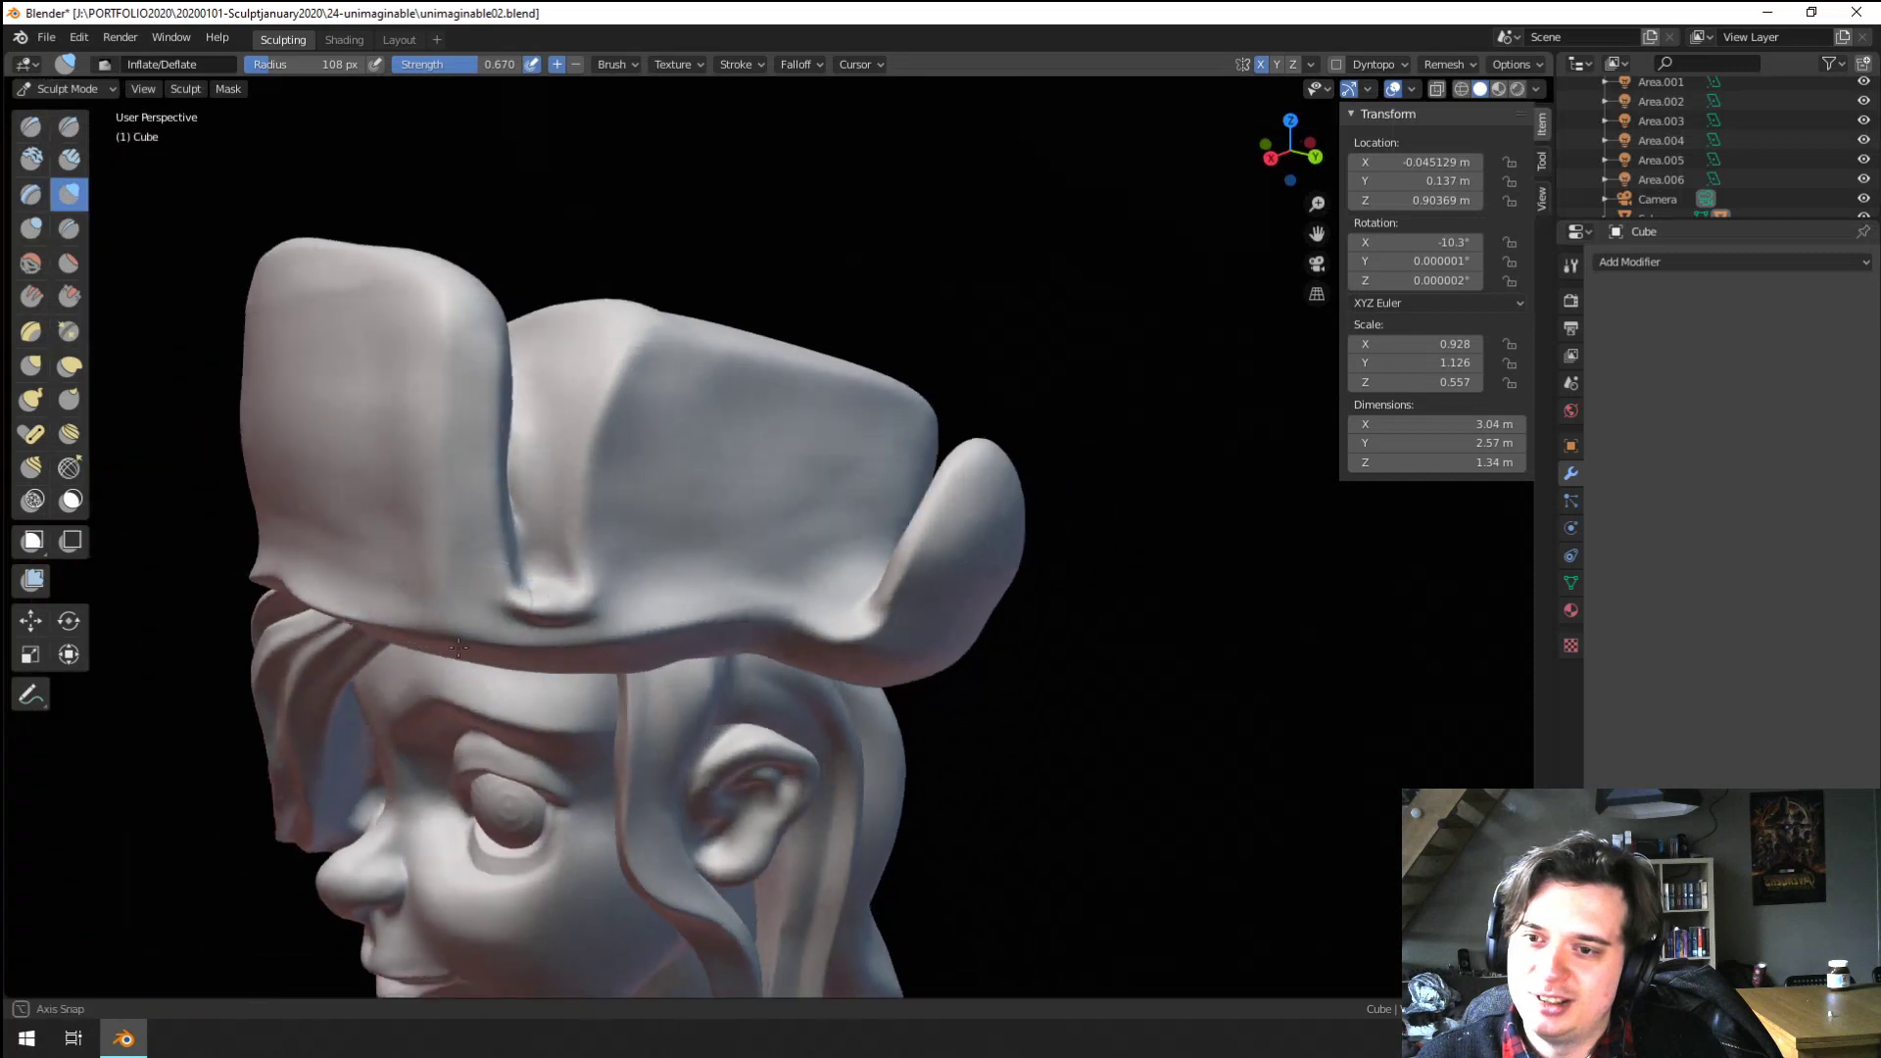
Even out the side panel of the crown with the Scrape/Peaks and Flatten/Contrast brushes at 168 px
middle_click_drag(421, 548, 324, 431, "ctrl")
left_click(71, 294)
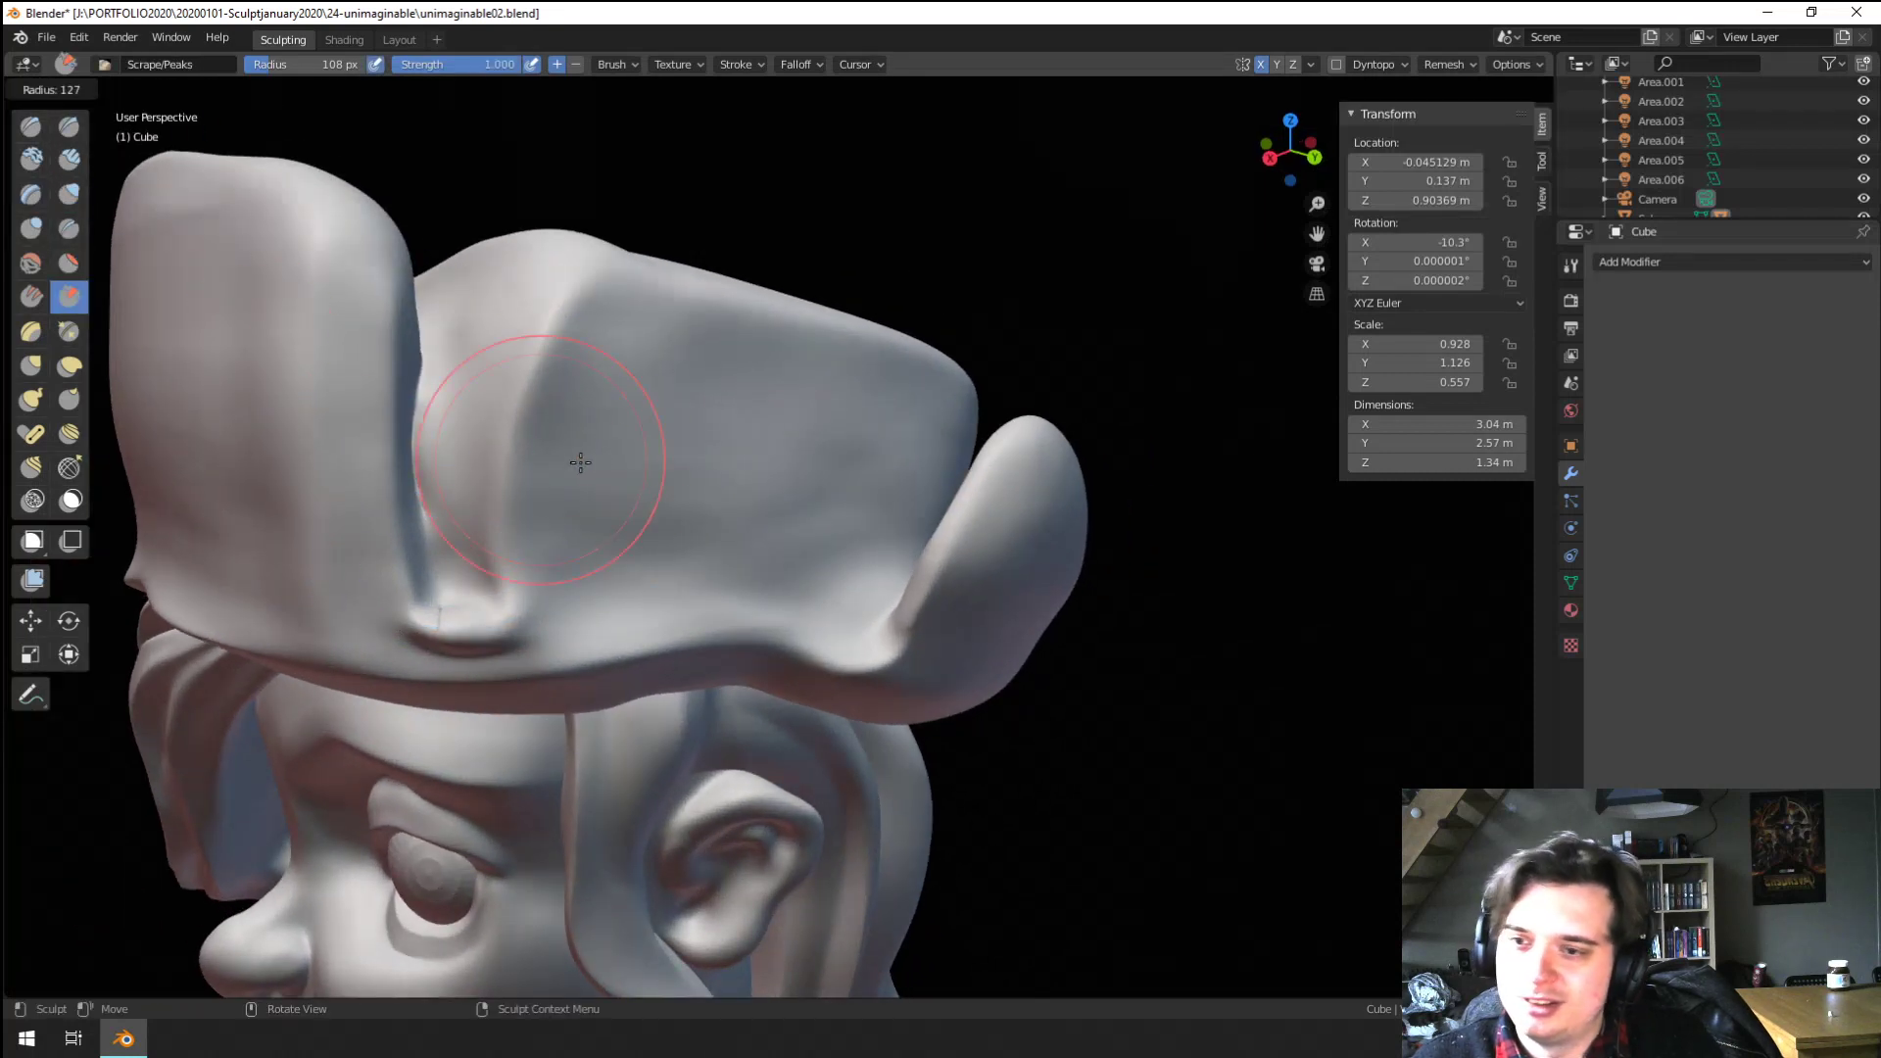
mouse_move(579, 420)
left_mouse_down()
mouse_move(567, 513)
mouse_move(780, 404)
left_mouse_up()
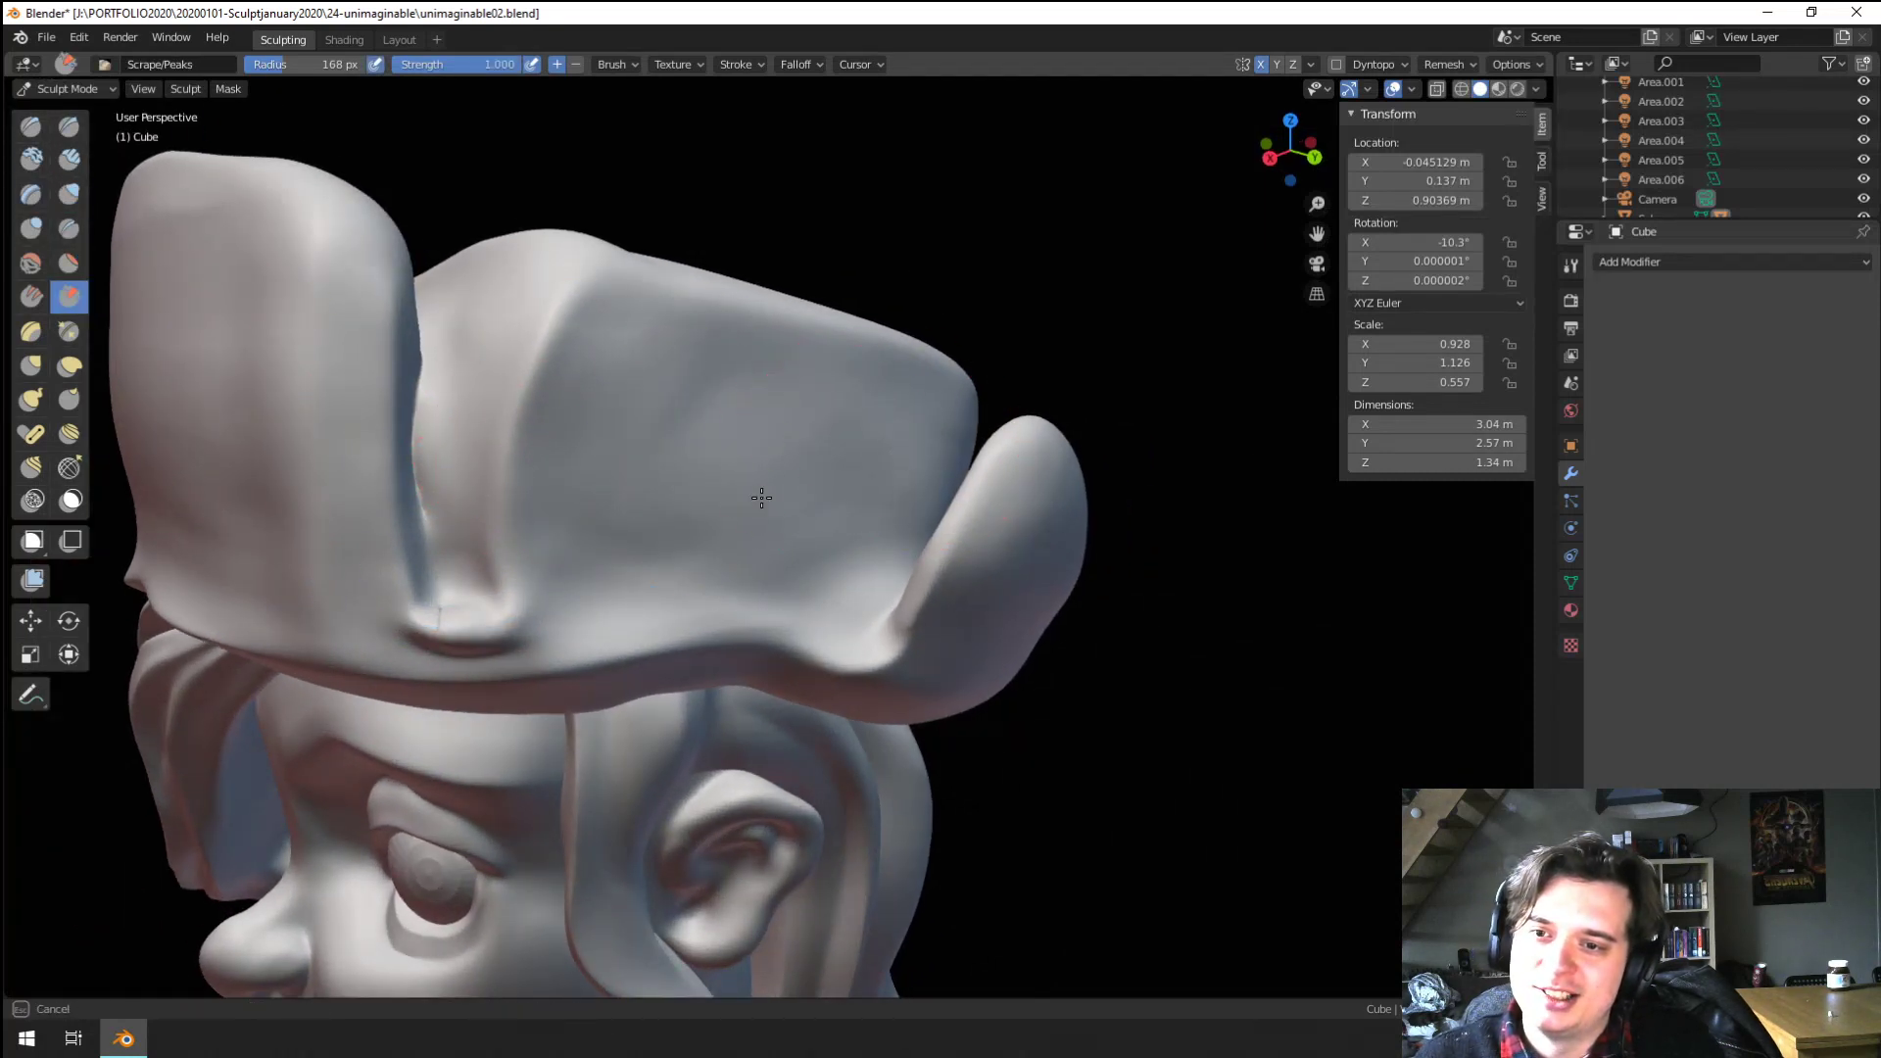
left_click_drag(761, 498, 689, 343)
left_click(68, 263)
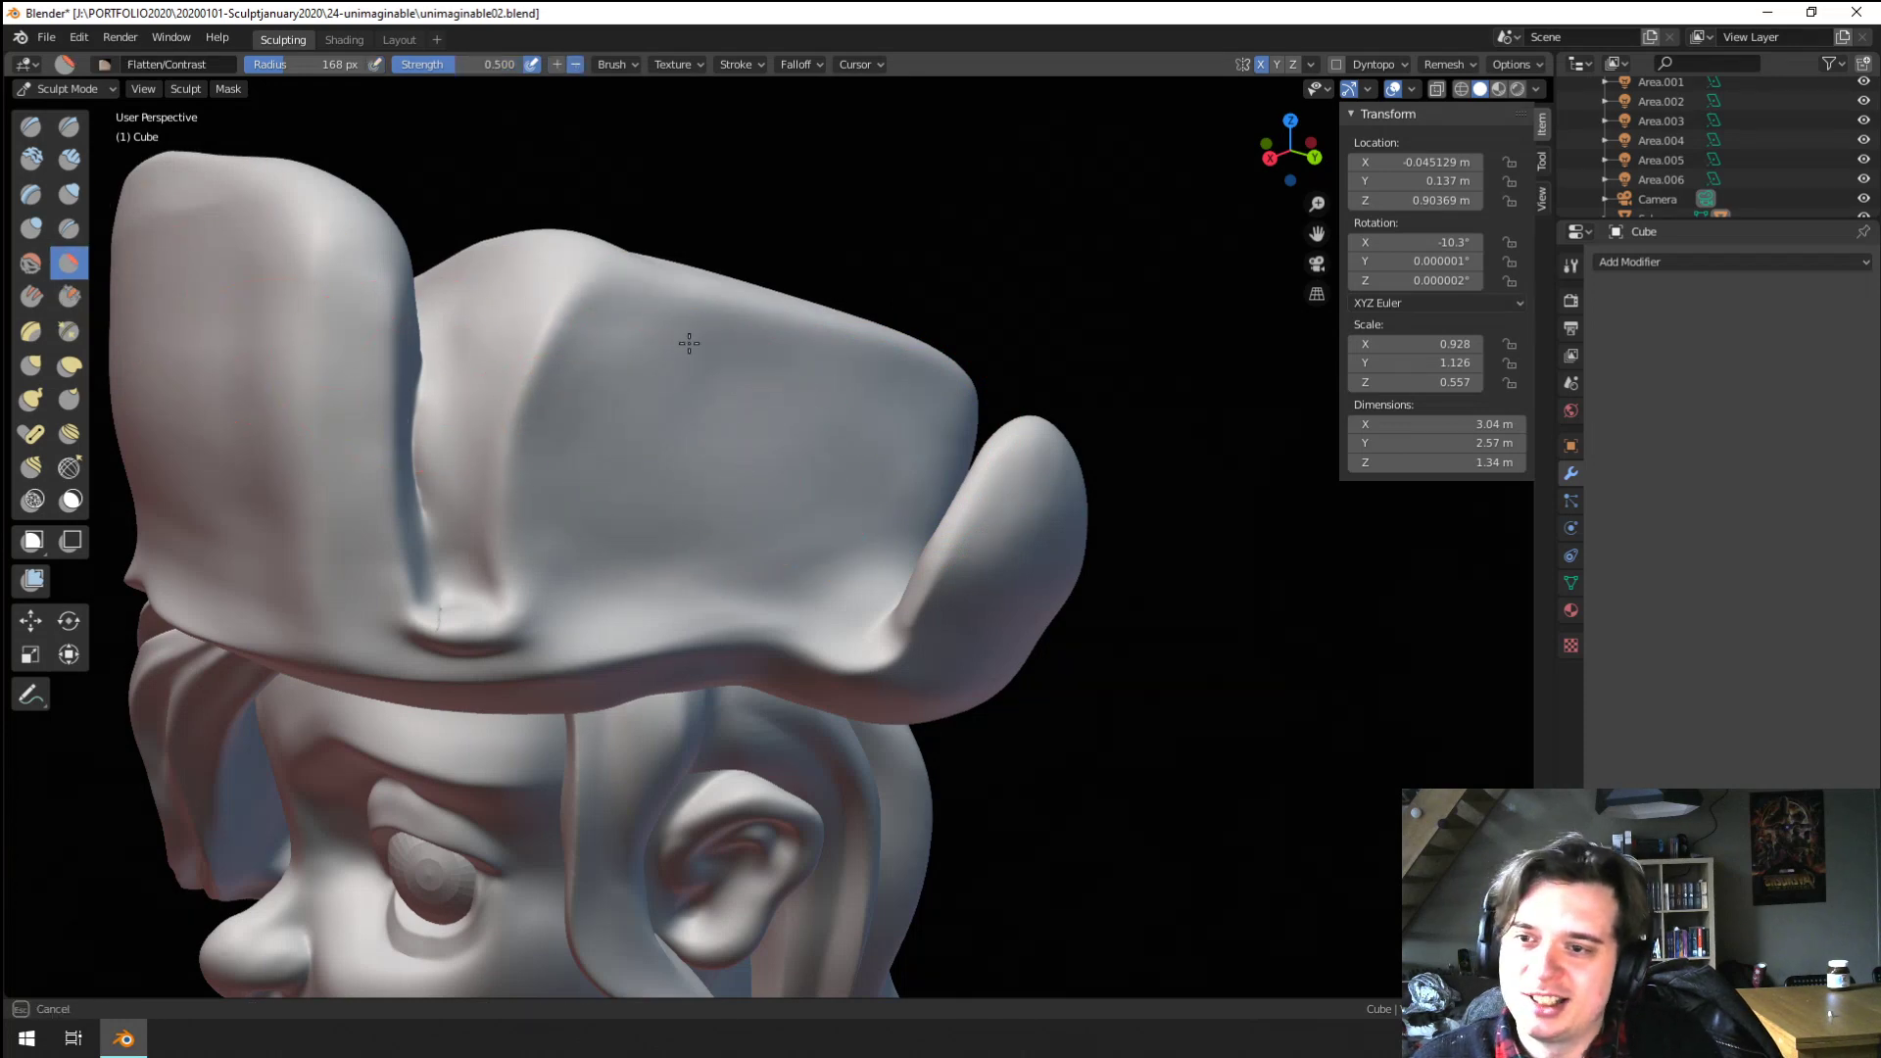
left_click_drag(855, 397, 880, 452)
middle_click_drag(720, 474, 776, 473)
middle_click_drag(735, 480, 671, 564, "ctrl")
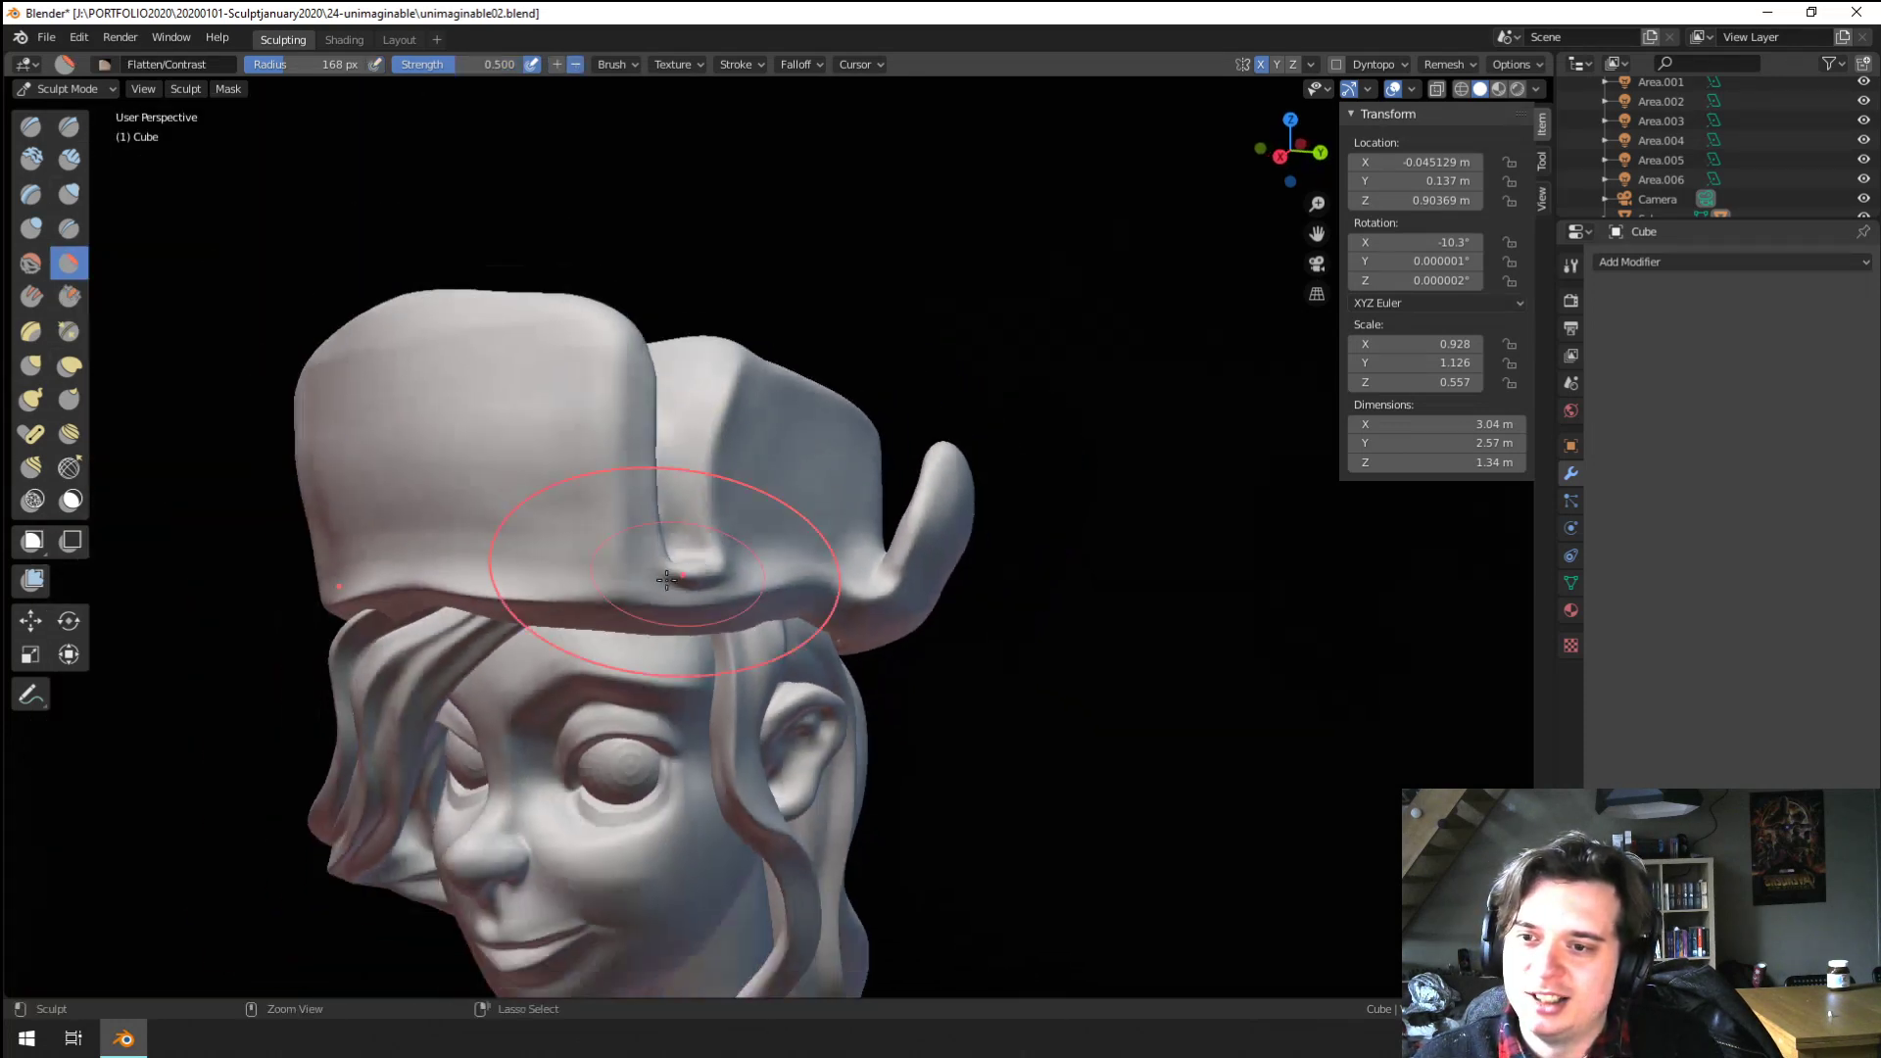
Apply the hat's scale in Object Mode and return to Sculpt Mode
left_click(67, 88)
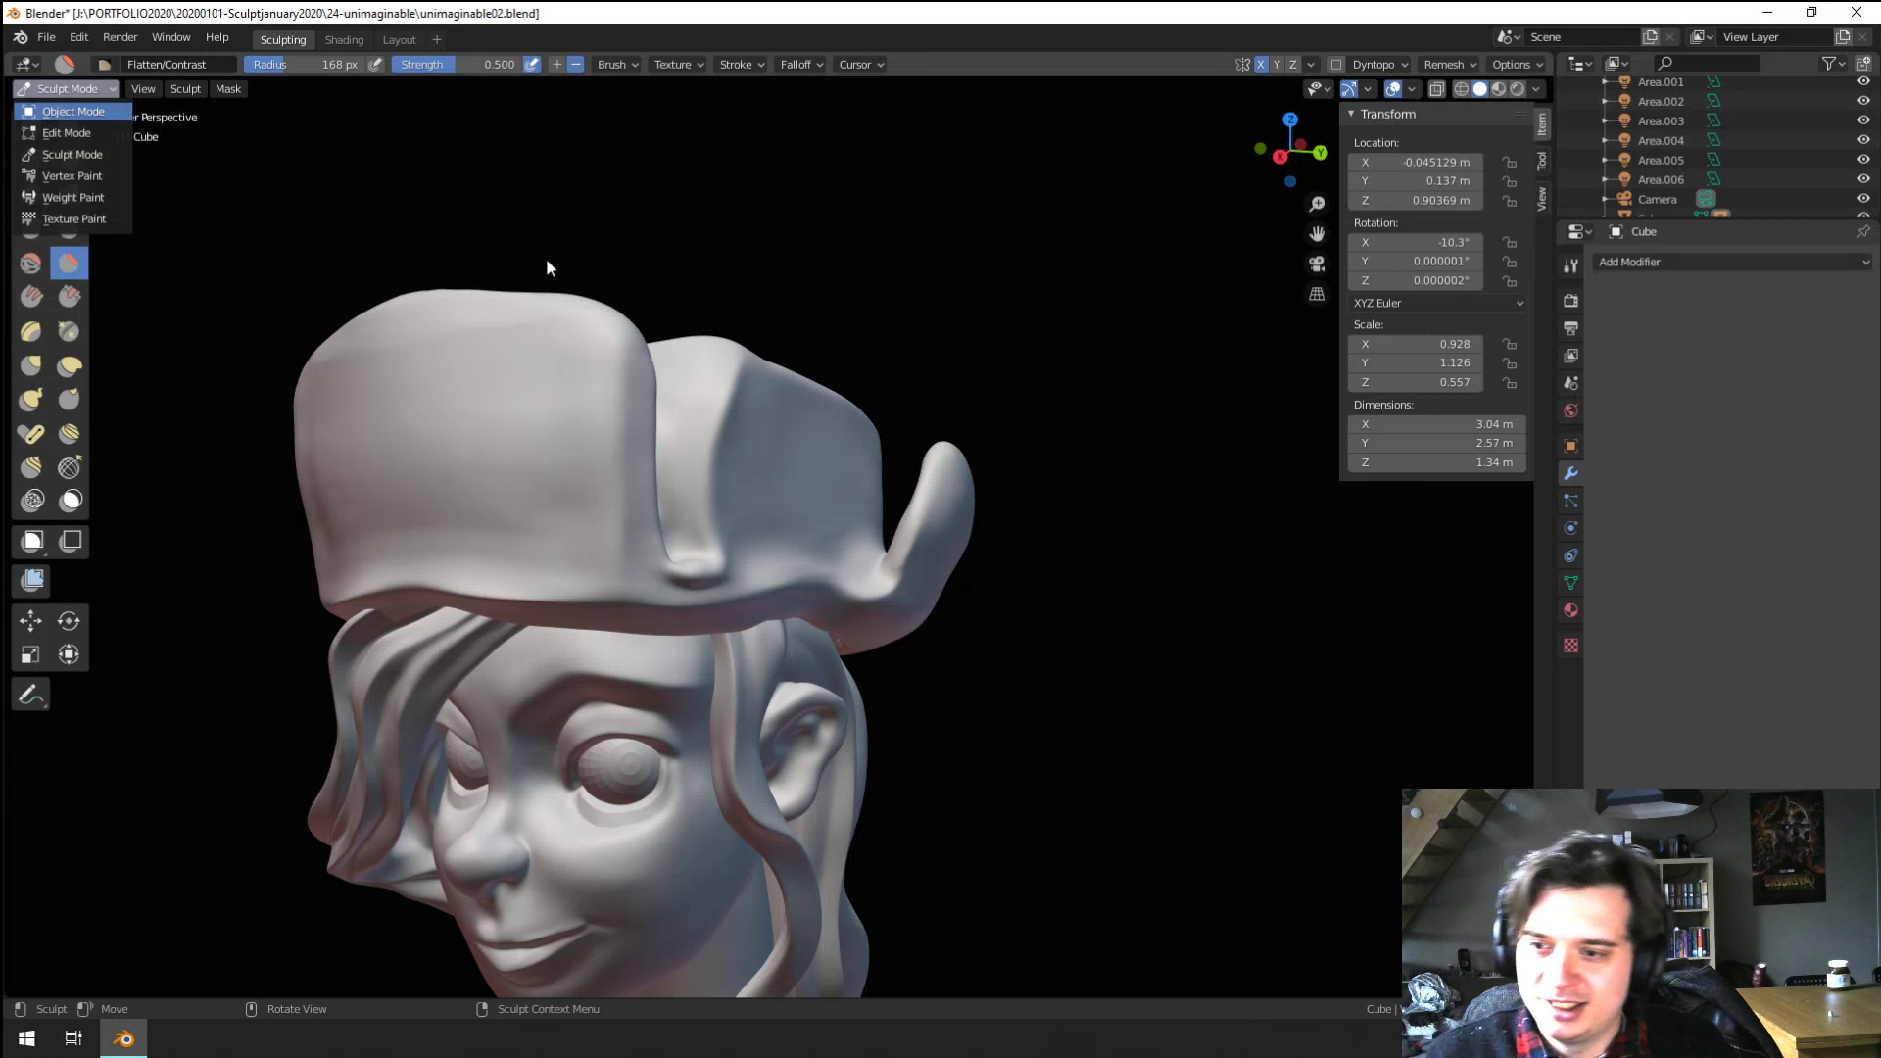
key("Return")
key("ctrl+a")
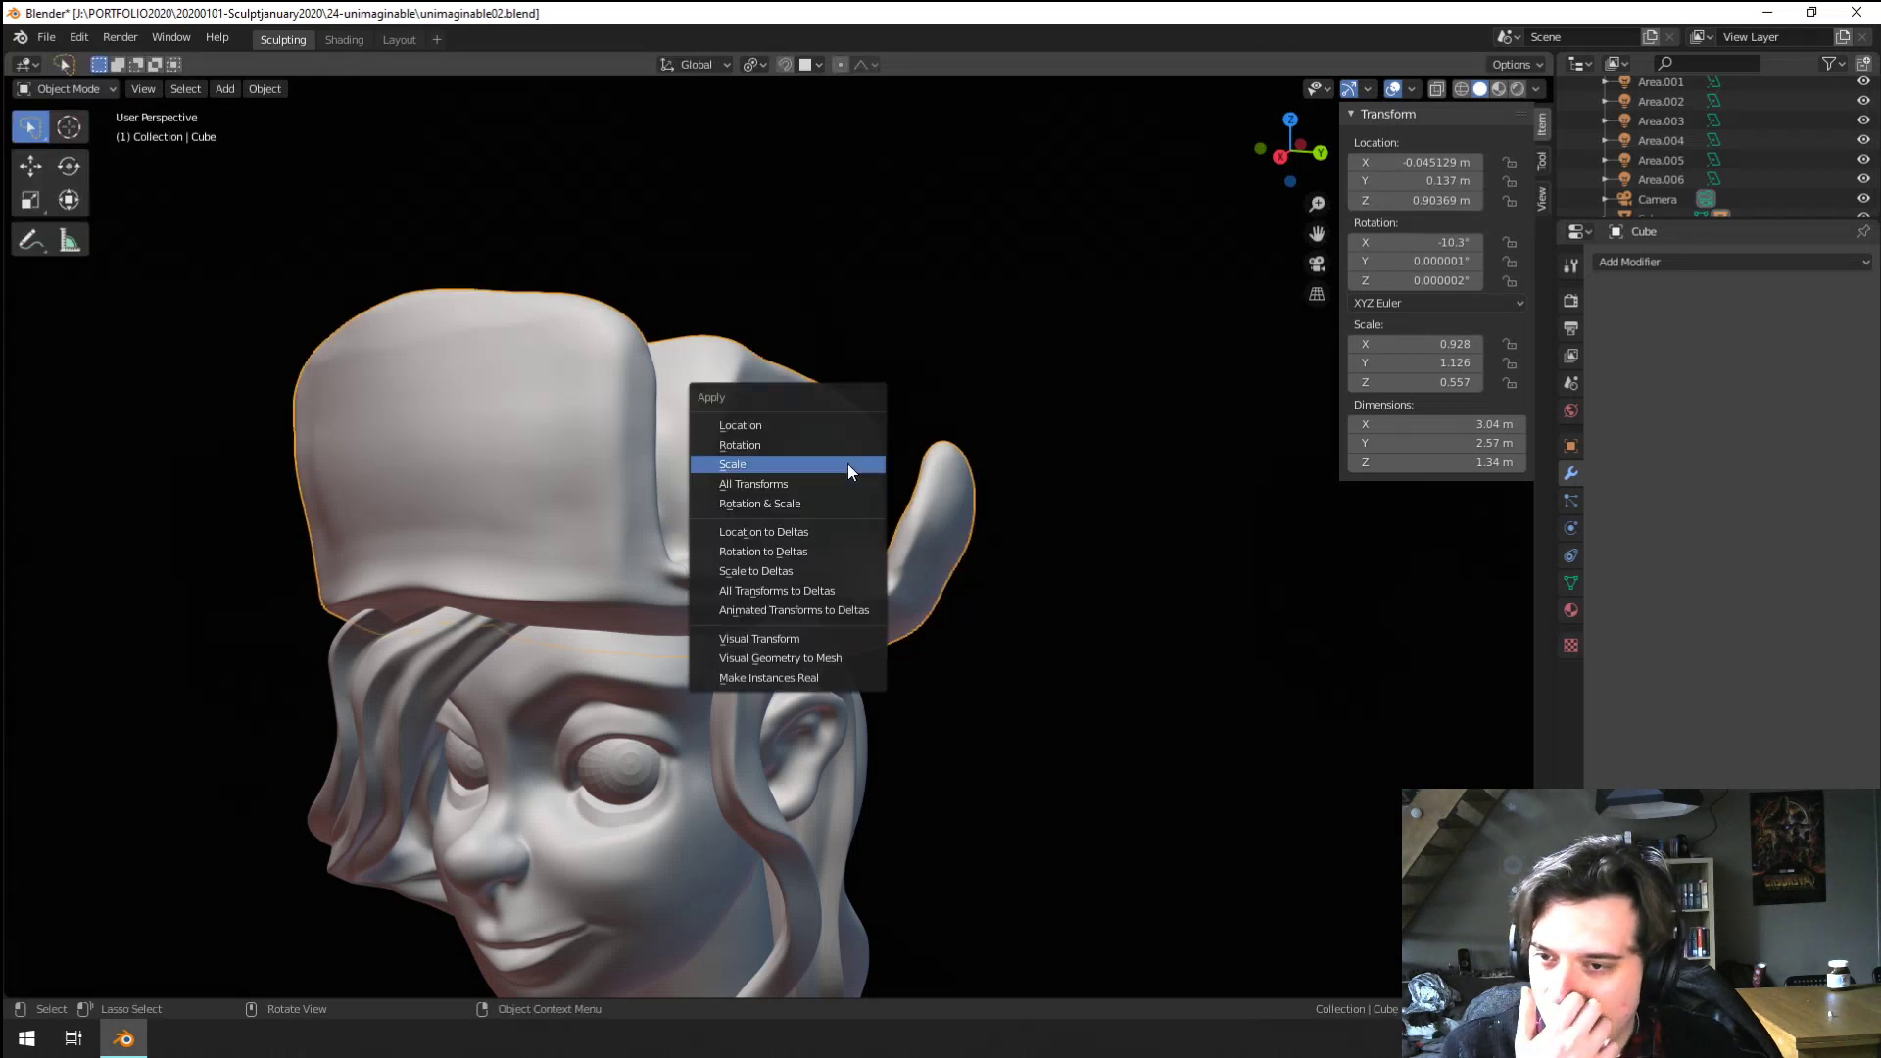
left_click(848, 462)
left_click(108, 93)
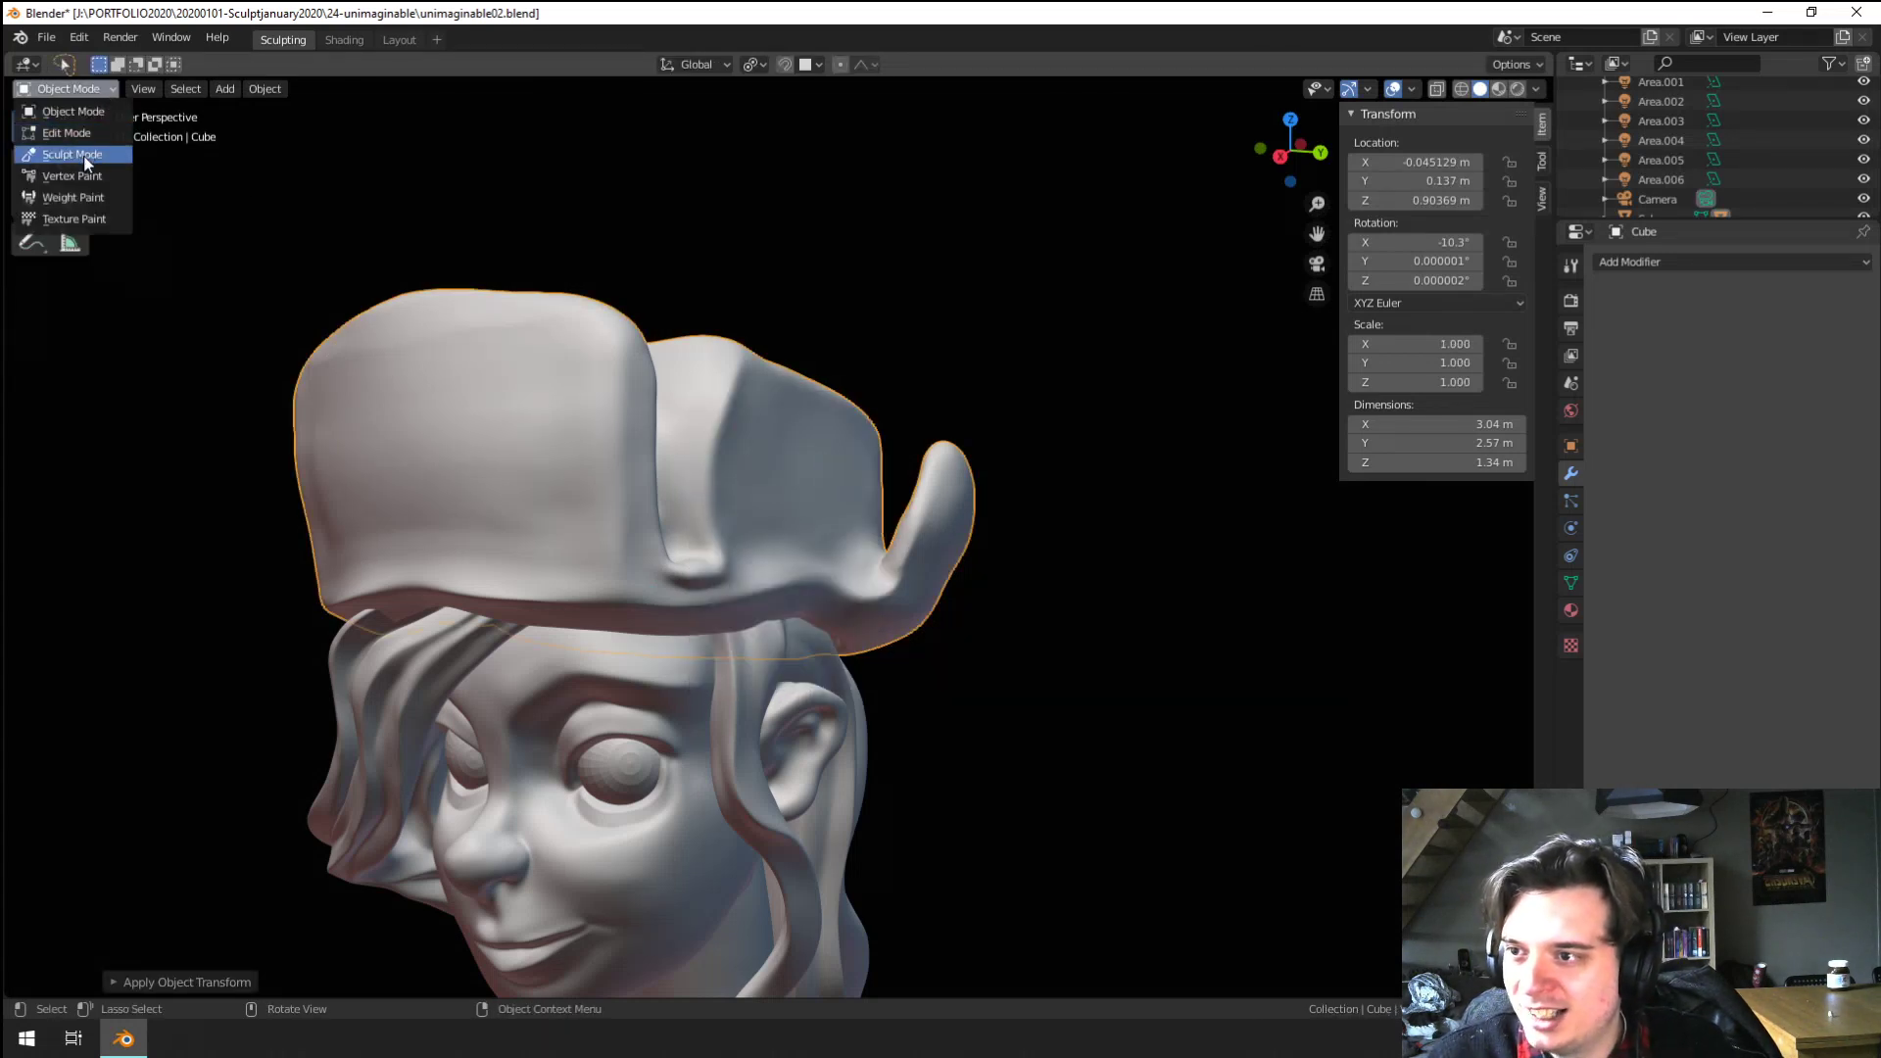
left_click(86, 157)
Level the hat's lower rim above the forehead and ear with the Scrape/Peaks and Flatten/Contrast brushes at 168 px
mouse_move(861, 609)
middle_mouse_down()
mouse_move(722, 503)
mouse_move(779, 419)
mouse_move(617, 575)
middle_mouse_up()
mouse_move(706, 386)
middle_mouse_down("alt")
mouse_move(798, 232)
mouse_move(613, 348)
mouse_move(483, 315)
middle_mouse_up("alt")
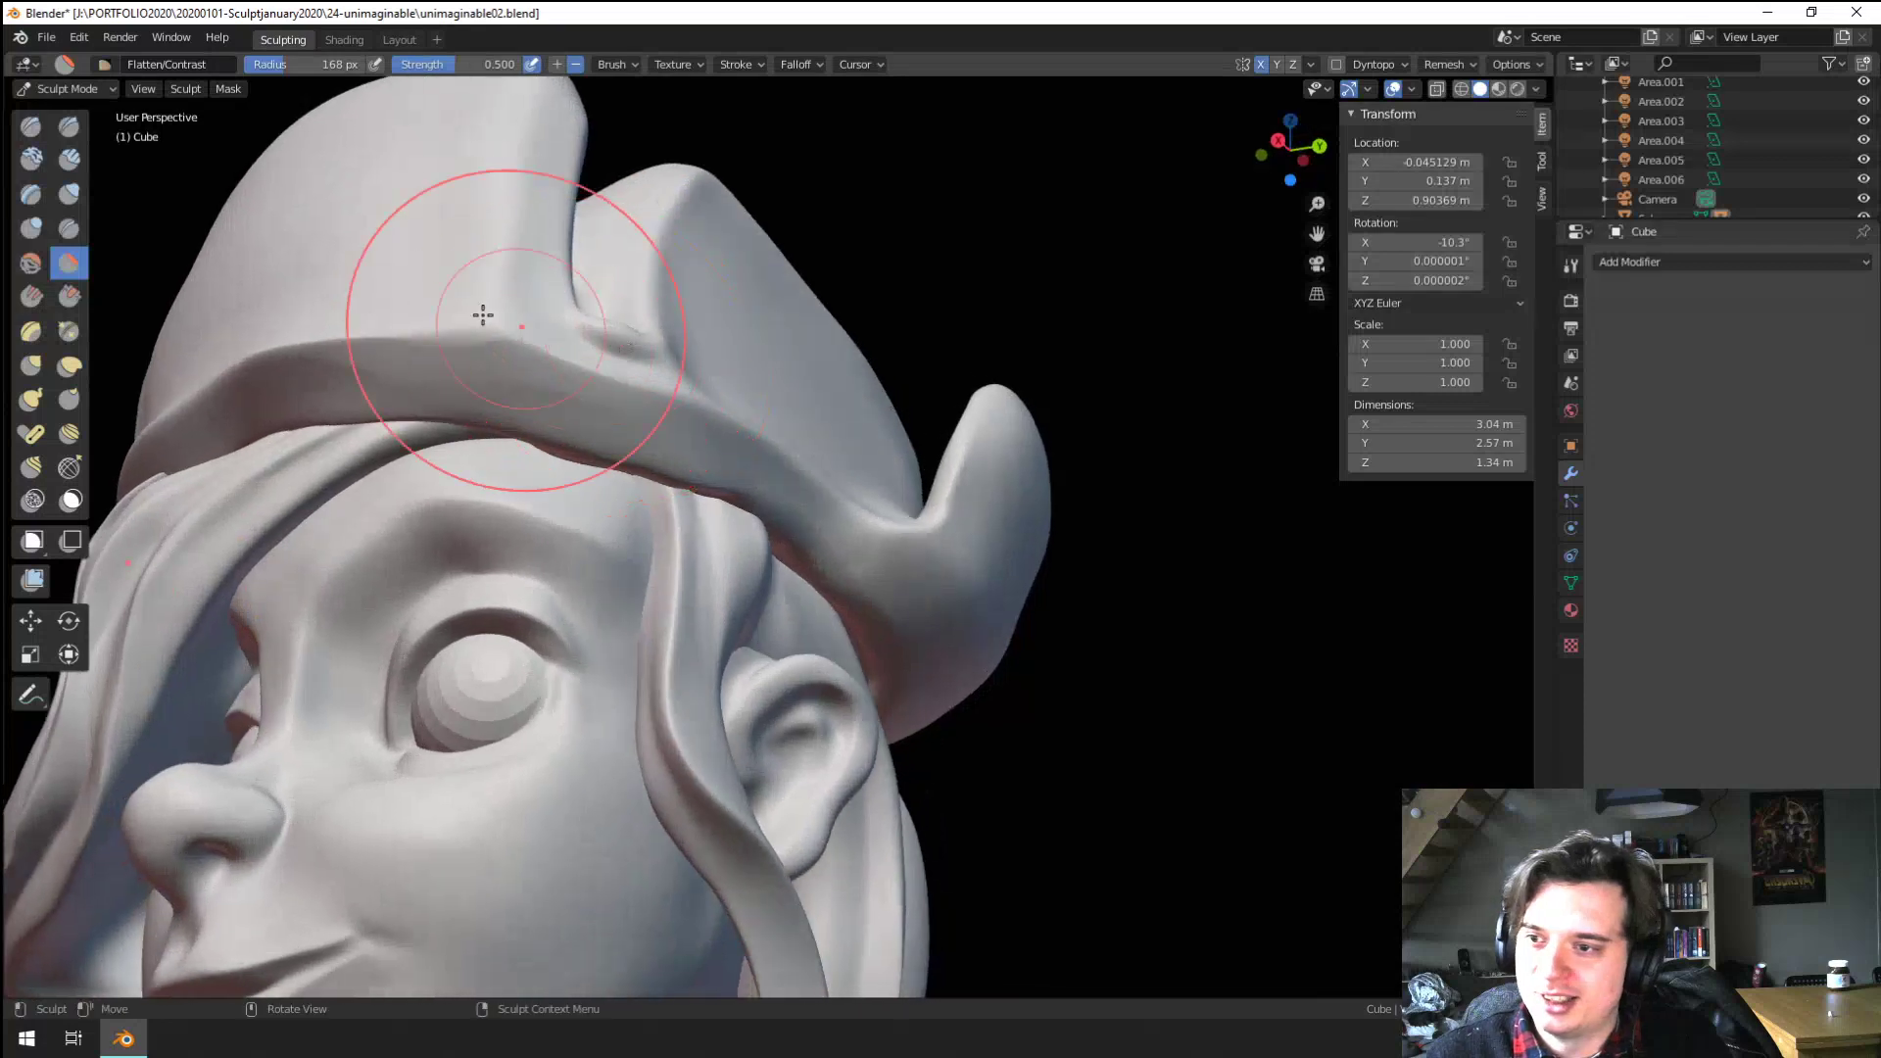
left_click(68, 296)
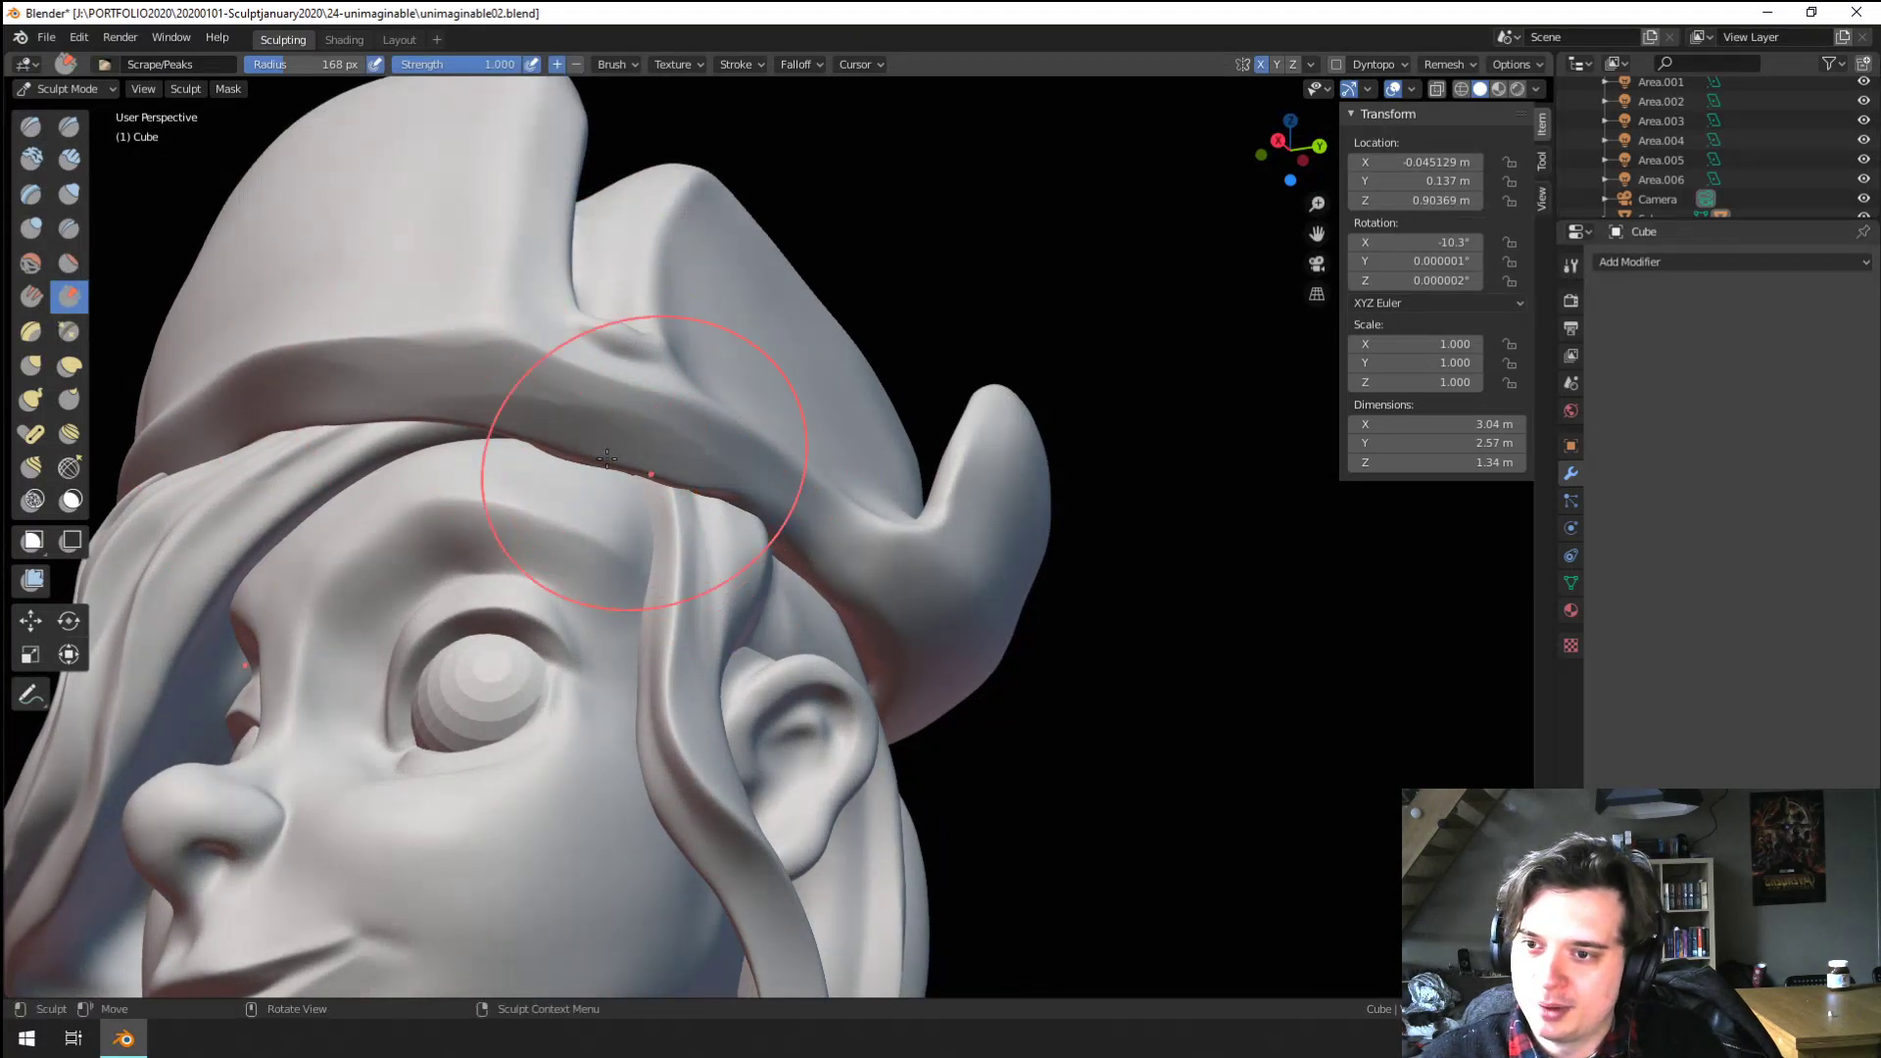
left_click_drag(470, 399, 602, 451)
left_click(69, 262)
mouse_move(304, 382)
left_mouse_down()
mouse_move(650, 424)
mouse_move(834, 572)
left_mouse_up()
Refine the lower rim's edge from the front to the groove with the Flatten/Contrast brush at 117 px
mouse_move(673, 529)
middle_mouse_down()
mouse_move(741, 543)
mouse_move(725, 537)
middle_mouse_up()
key("bracketleft")
mouse_move(289, 382)
left_mouse_down()
mouse_move(491, 340)
mouse_move(727, 365)
left_mouse_up()
left_click_drag(617, 334, 727, 377)
Remesh the hat with a voxel size of 0.007 m
mouse_move(727, 392)
middle_mouse_down("ctrl")
mouse_move(732, 549)
mouse_move(637, 534)
mouse_move(692, 597)
mouse_move(661, 597)
middle_mouse_up("ctrl")
scroll(661, 596, "up", 3)
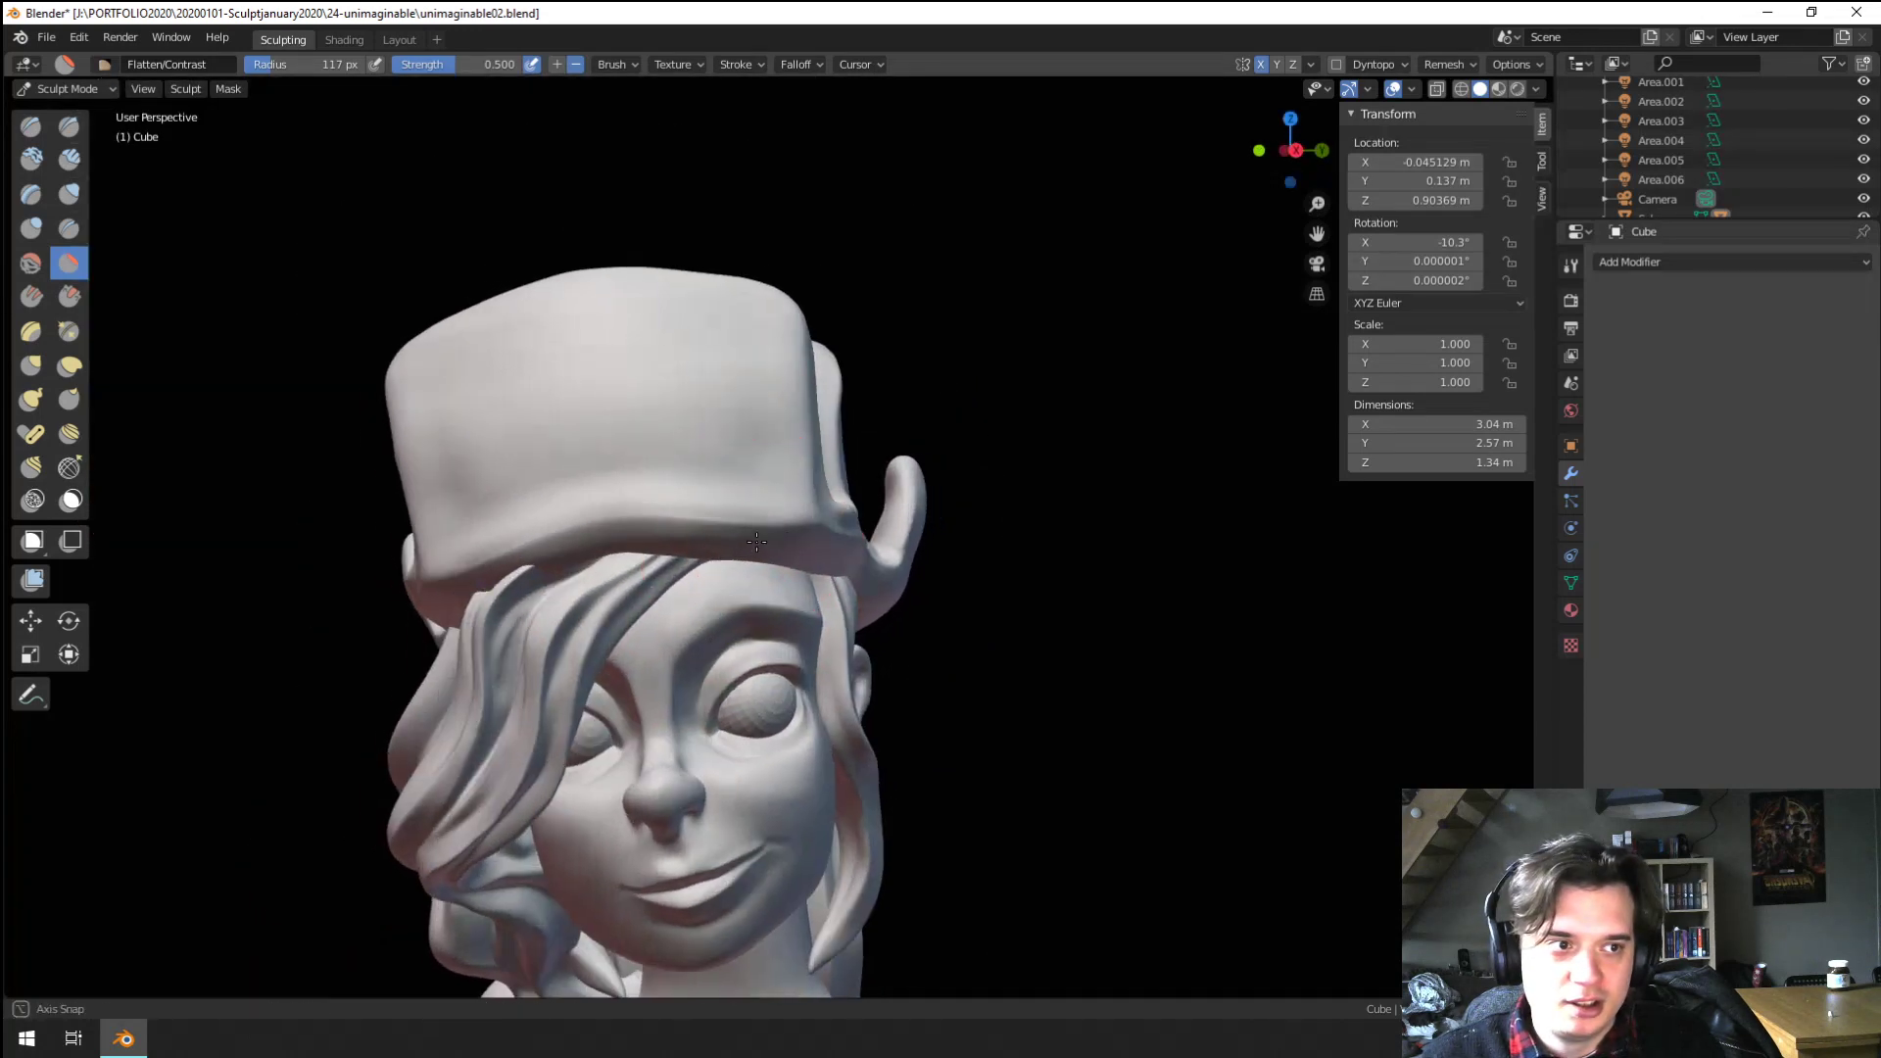
middle_click_drag(538, 366, 600, 449)
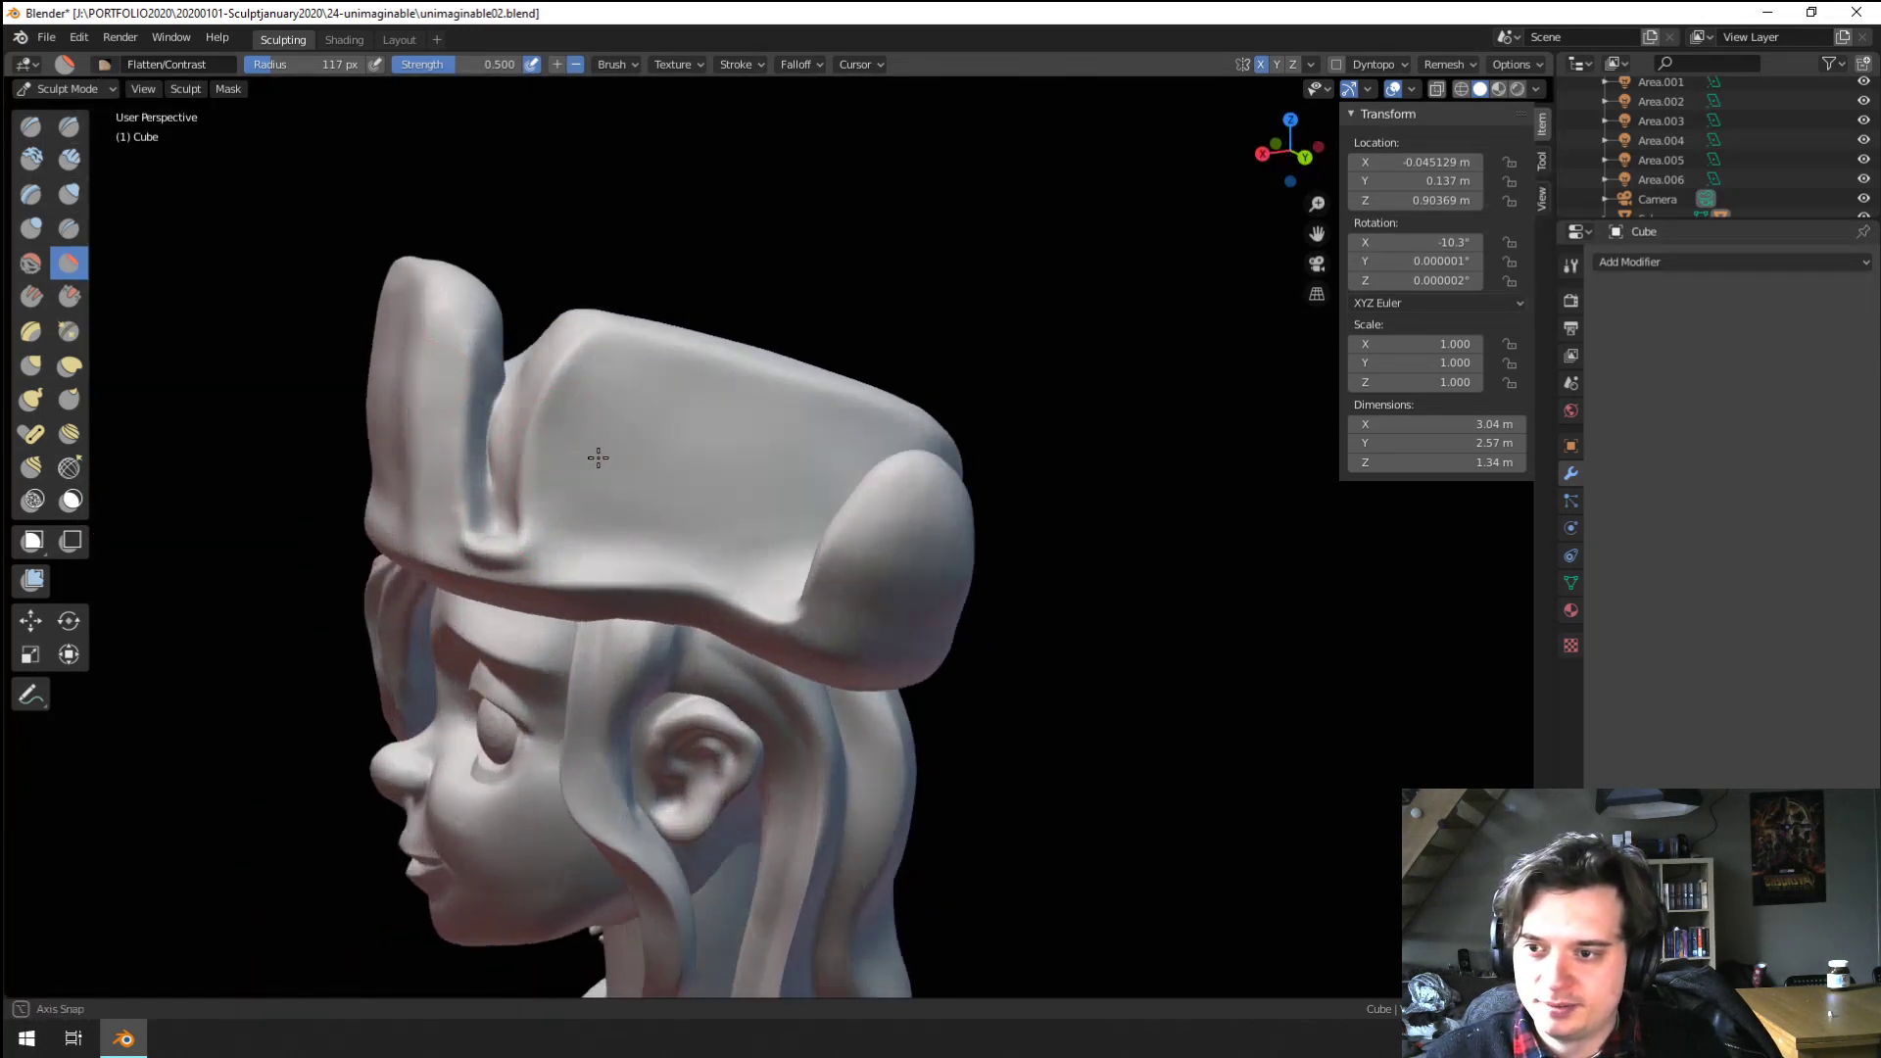
scroll(600, 448, "up", 2)
left_click(1445, 63)
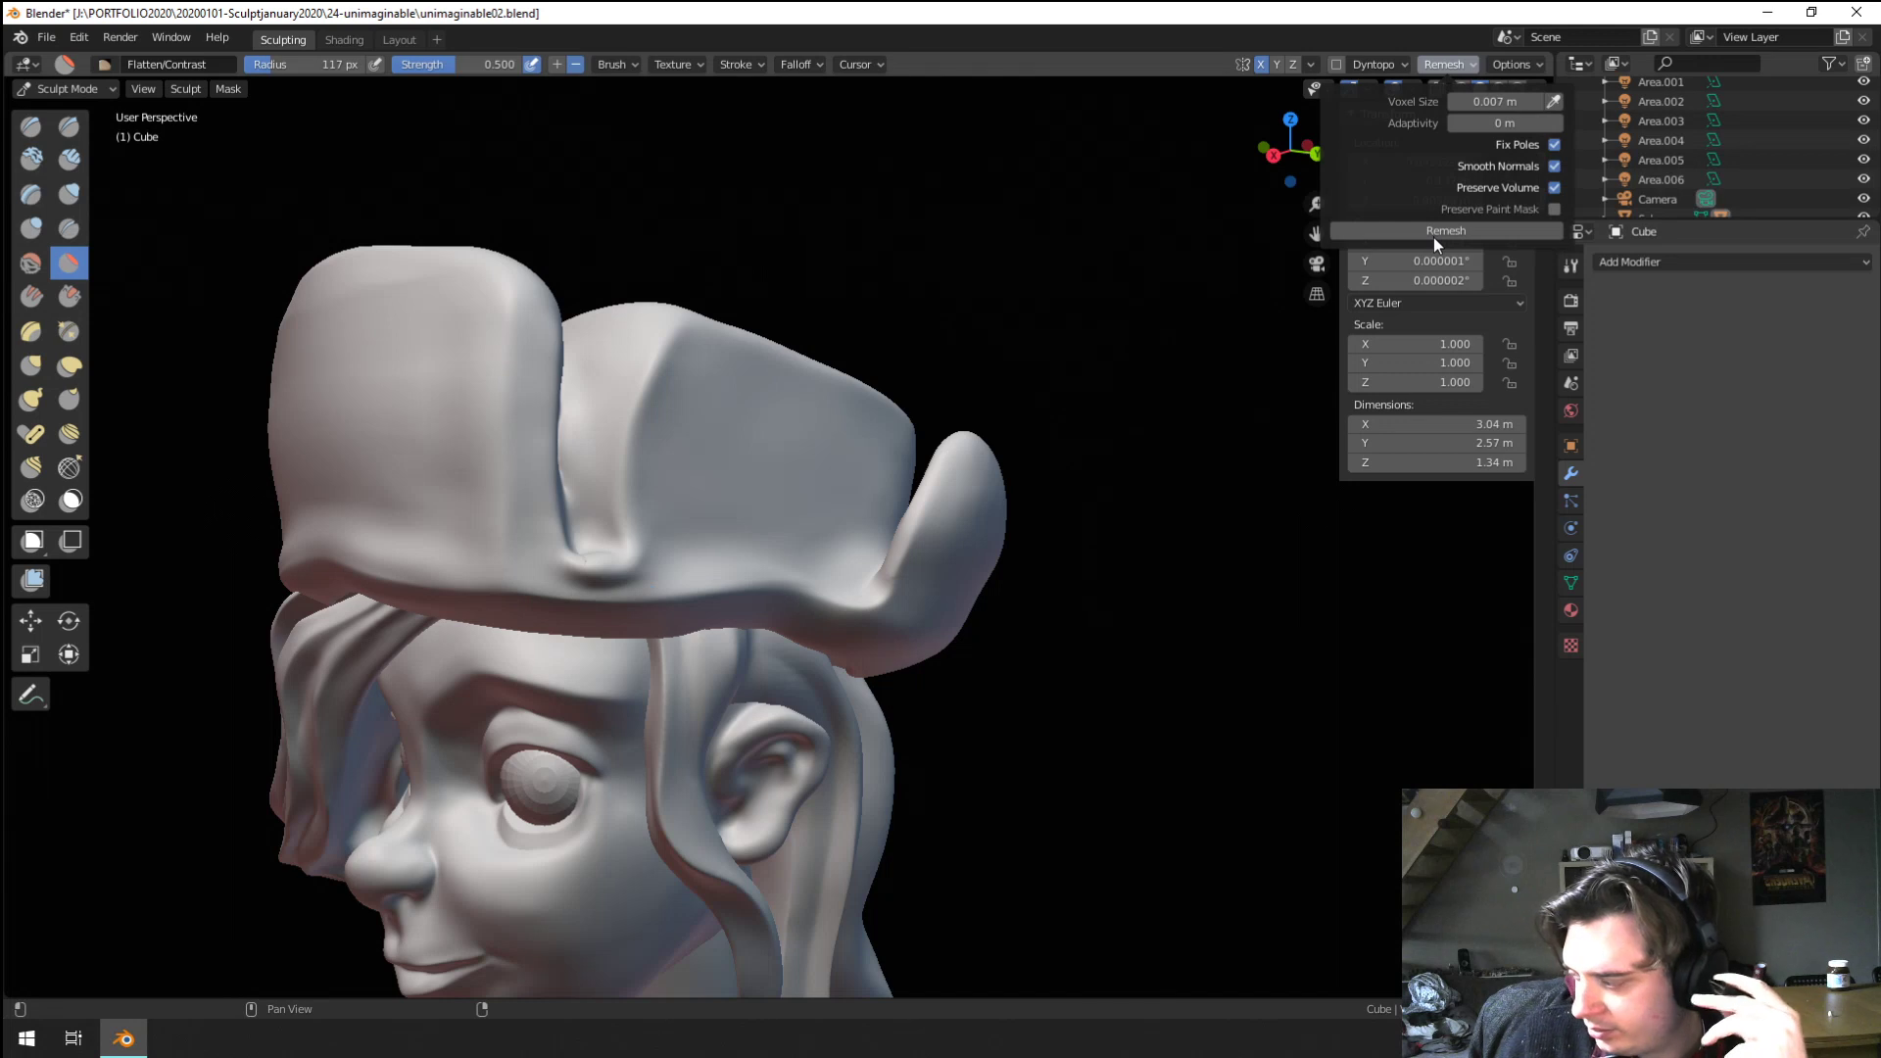
left_click(1435, 239)
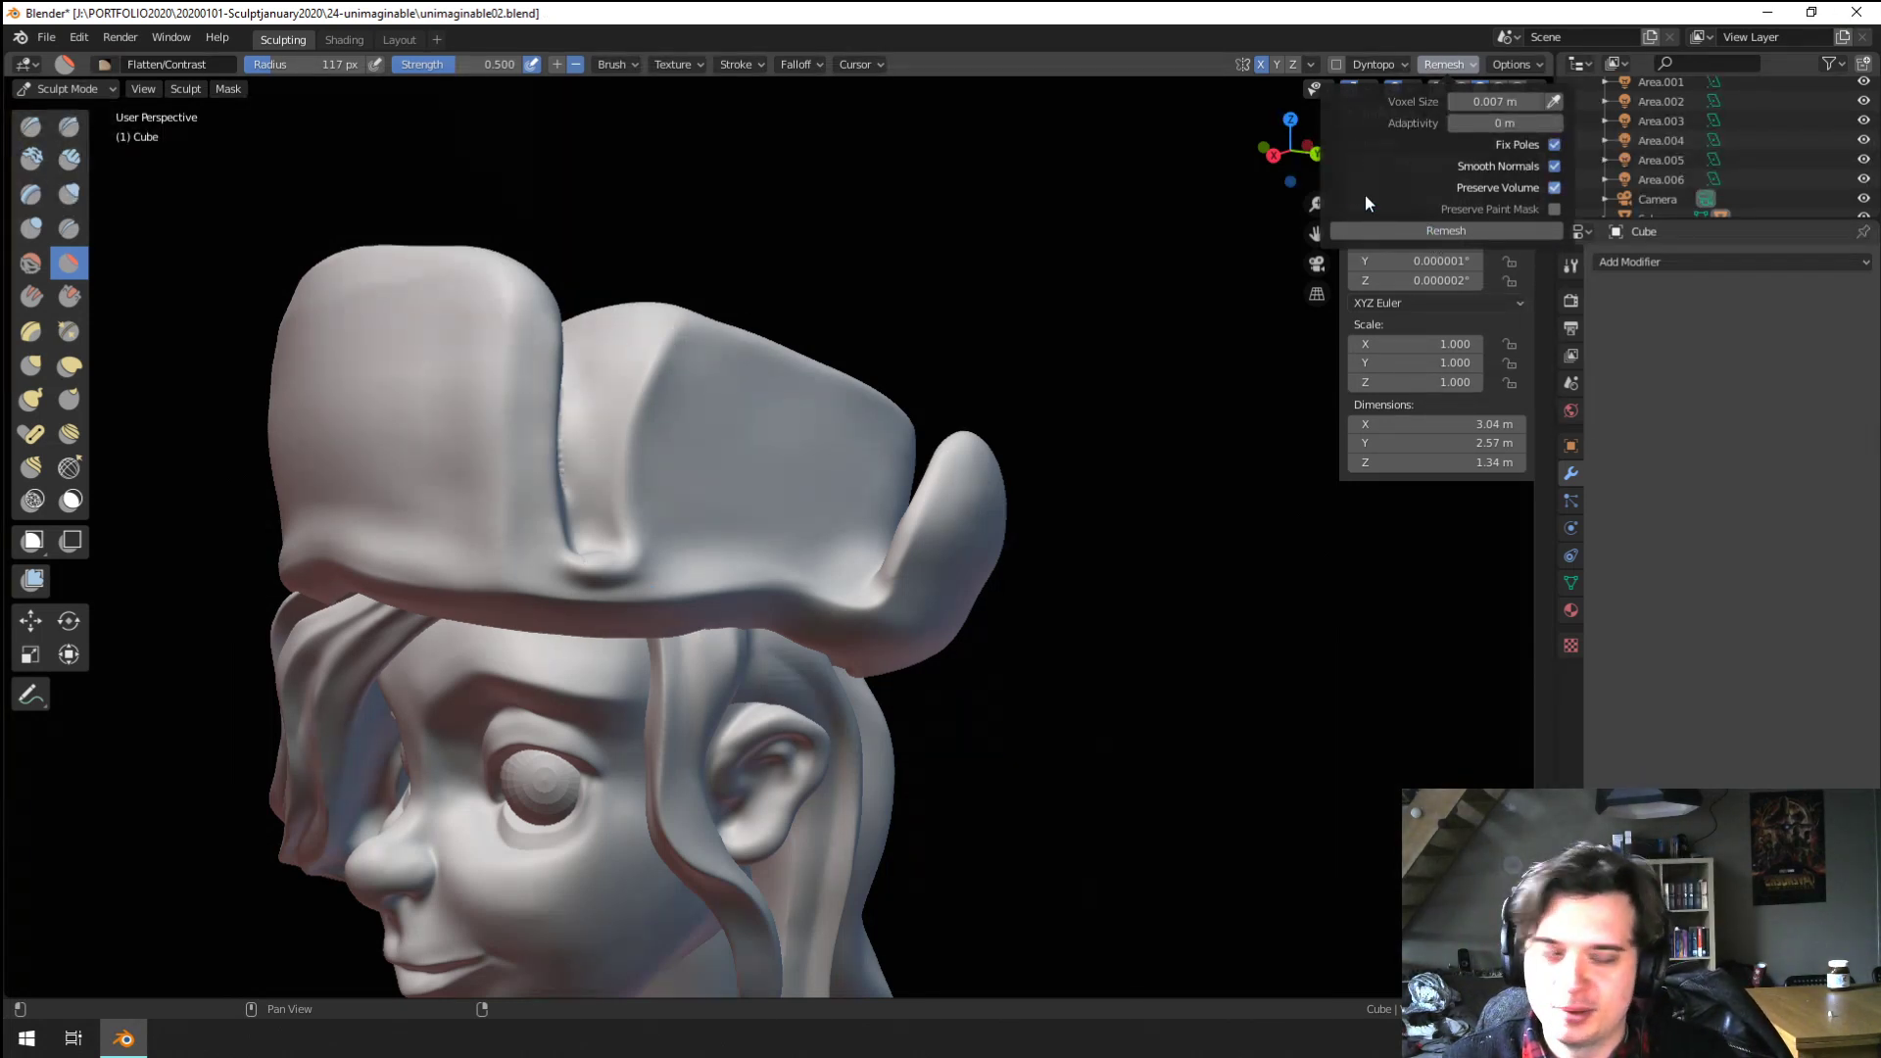
Switch to the Grab brush and nudge the hat's lower rim upward
middle_click_drag(745, 765, 773, 617)
mouse_move(735, 421)
middle_mouse_down("shift")
mouse_move(693, 627)
mouse_move(783, 543)
middle_mouse_up("shift")
key("g")
key("f")
left_click(850, 544)
left_click_drag(729, 544, 729, 511)
Adjust the hat's rim above the forehead and temple with the Grab brush, ending at a 205 px radius
mouse_move(727, 524)
middle_mouse_down()
mouse_move(688, 515)
mouse_move(613, 562)
mouse_move(575, 699)
mouse_move(499, 737)
middle_mouse_up()
key("f")
left_click(639, 519)
key("f")
left_click(611, 681)
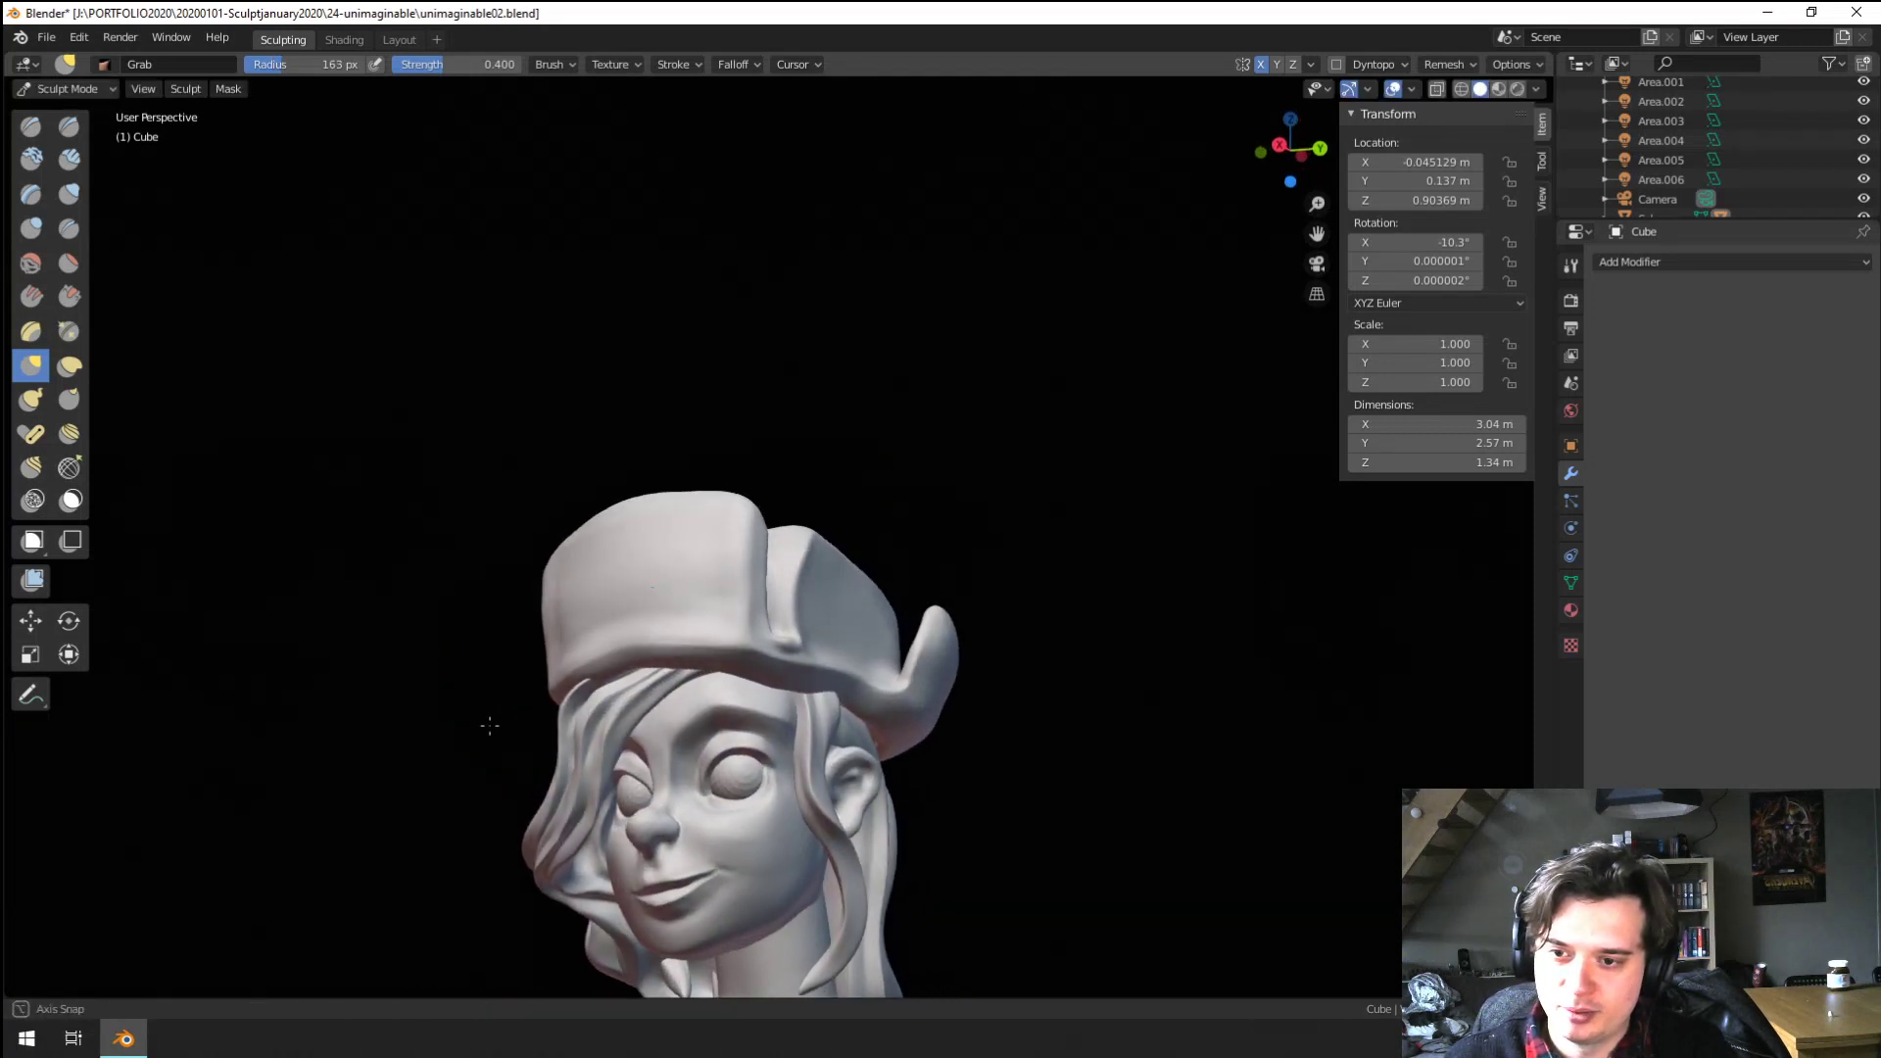
scroll(555, 630, "up", 5)
mouse_move(590, 553)
middle_mouse_down()
mouse_move(700, 480)
mouse_move(774, 471)
middle_mouse_up()
key("f")
left_click(742, 479)
left_click_drag(856, 465, 862, 460)
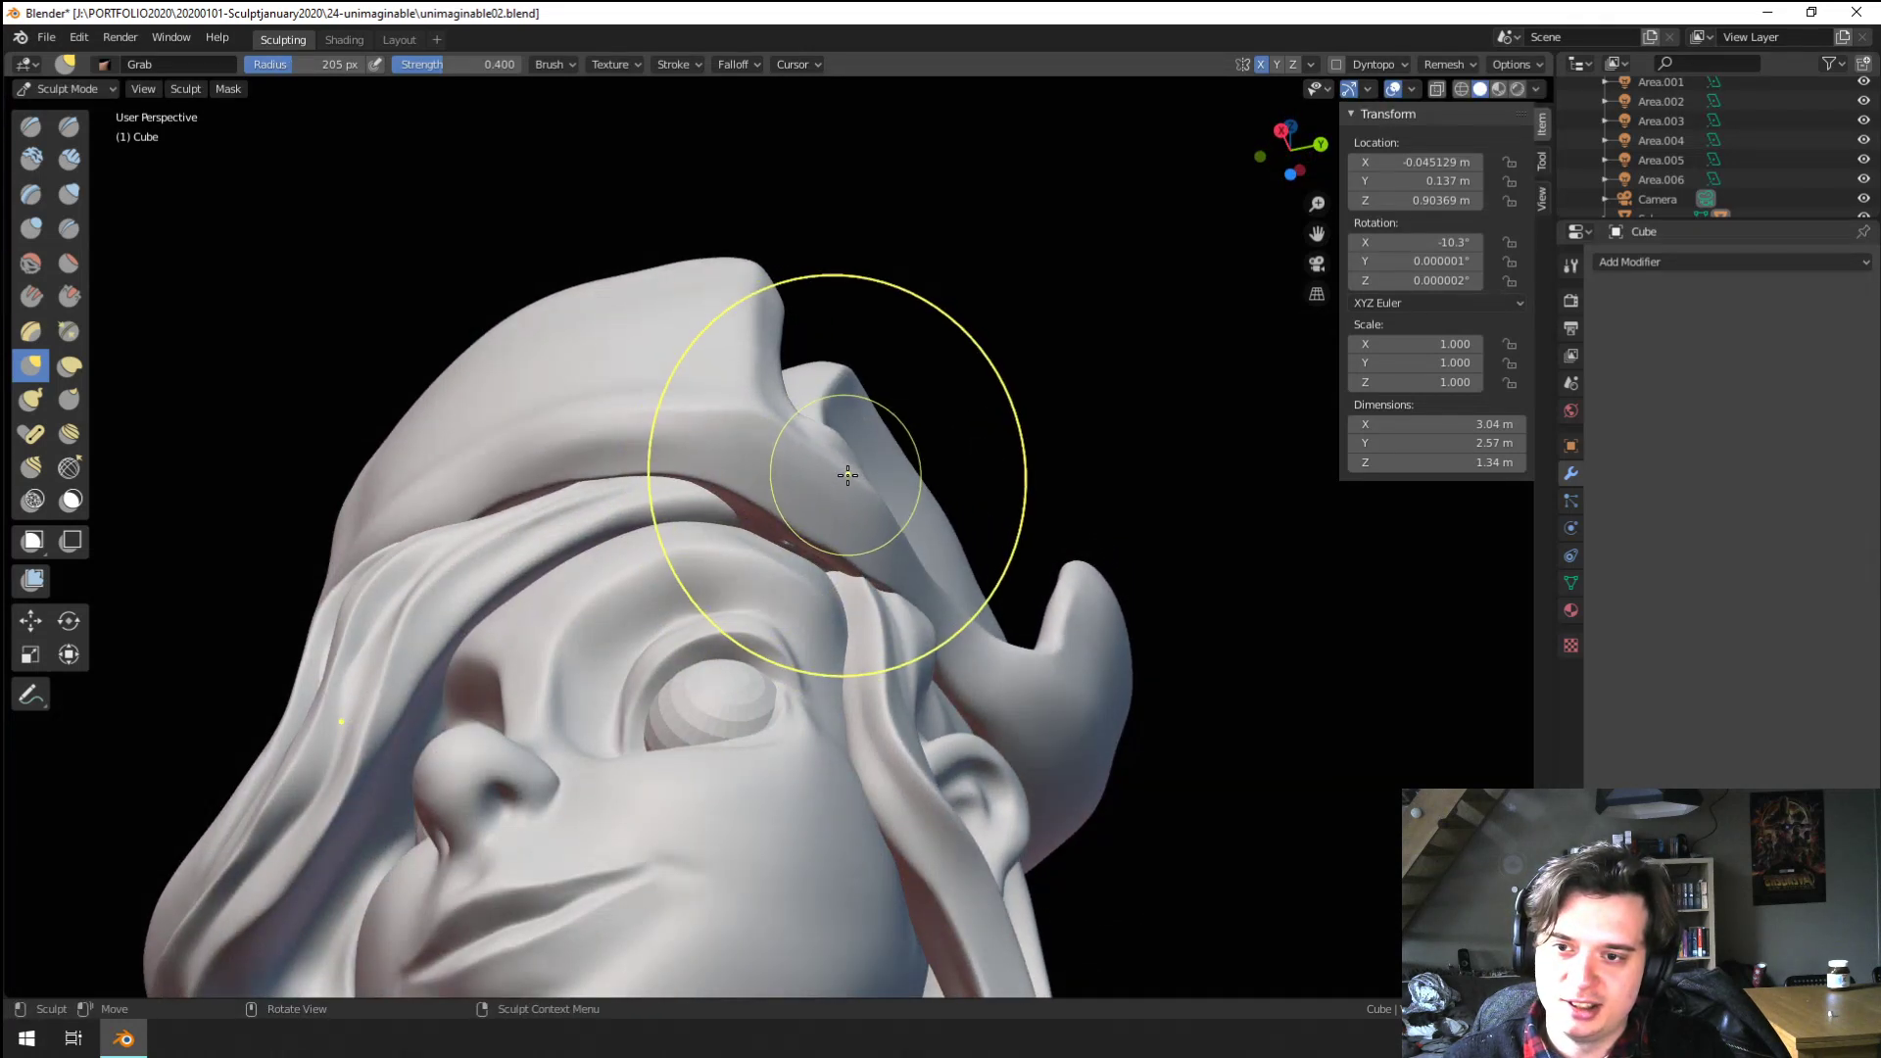
Fine-tune the side of the hat's rim with the Grab brush at a 136 px radius
middle_click_drag(849, 474, 768, 508)
key("f")
left_click(718, 532)
left_click_drag(714, 531, 708, 528)
mouse_move(708, 528)
middle_mouse_down()
mouse_move(907, 522)
mouse_move(878, 626)
mouse_move(843, 630)
mouse_move(836, 508)
mouse_move(801, 513)
mouse_move(961, 584)
mouse_move(891, 617)
mouse_move(878, 533)
mouse_move(896, 529)
middle_mouse_up()
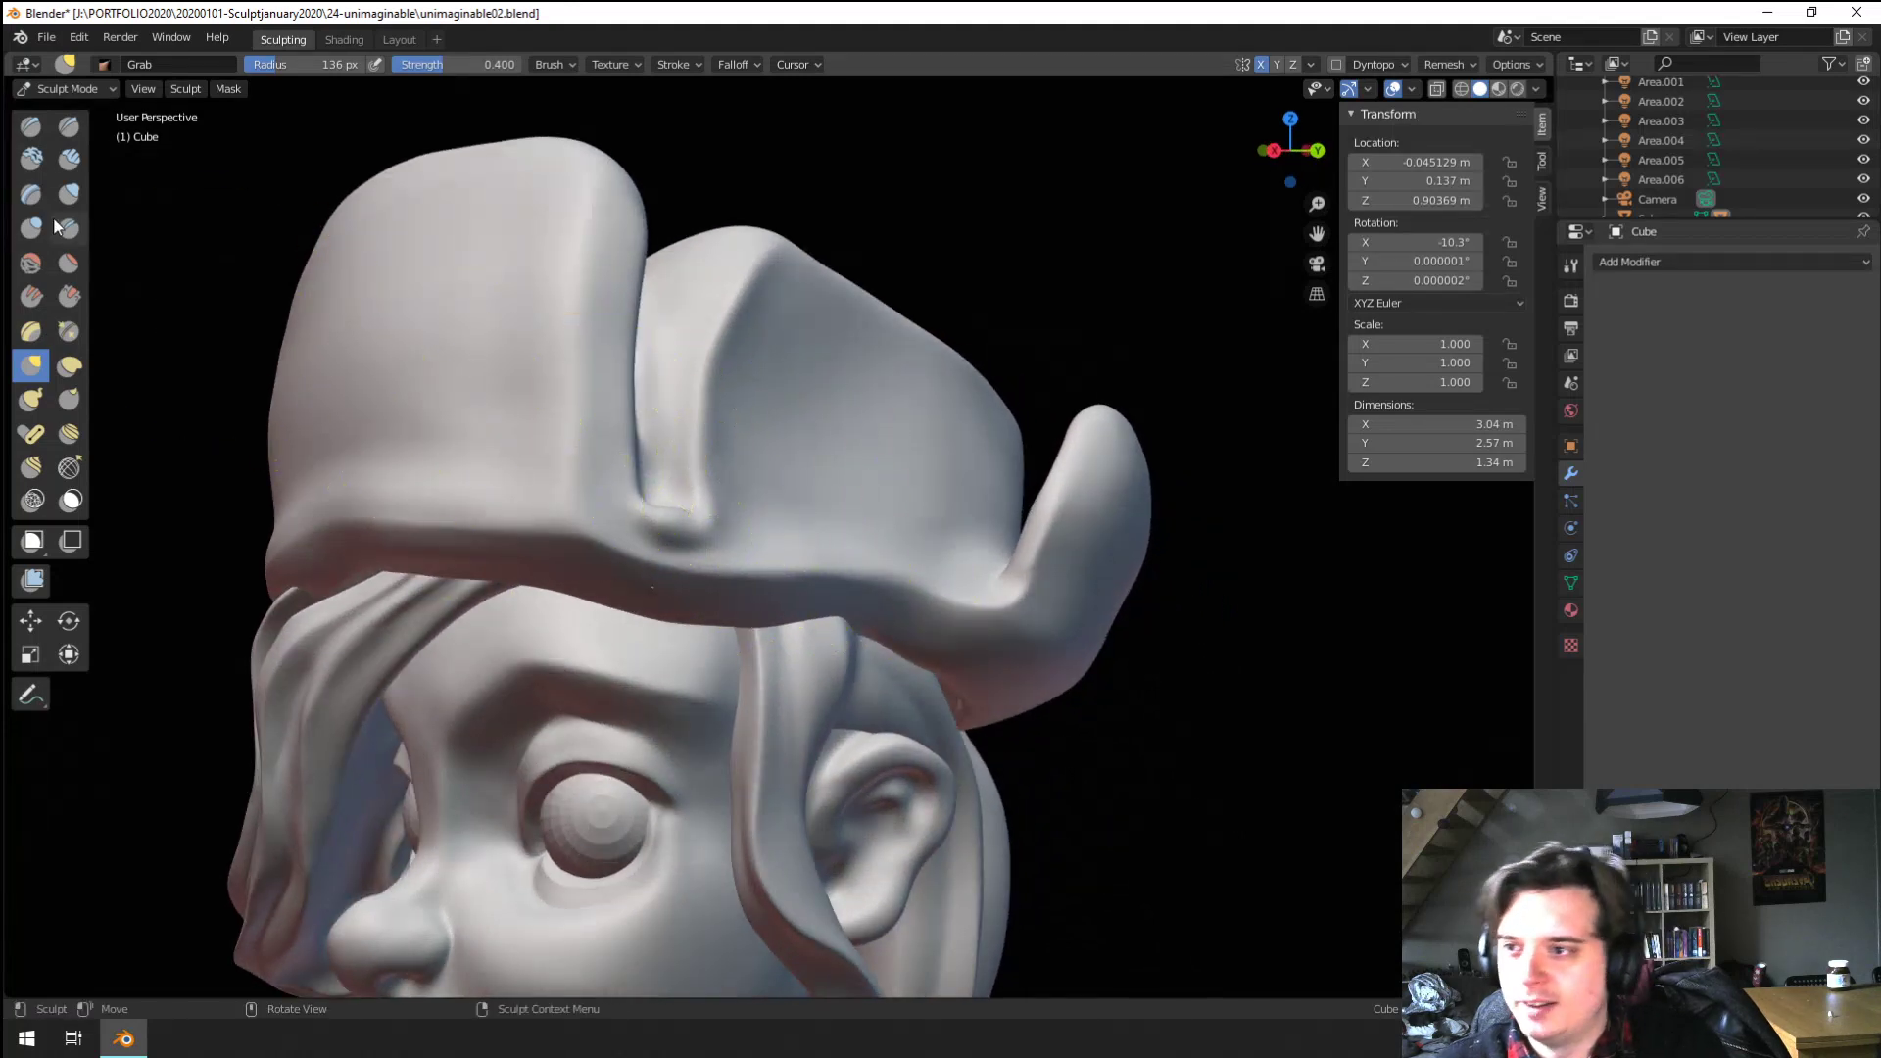
Pull the hat's raised ear flap toward the back with the Grab brush at a 184 px radius
left_click(69, 227)
middle_click_drag(672, 546, 656, 526)
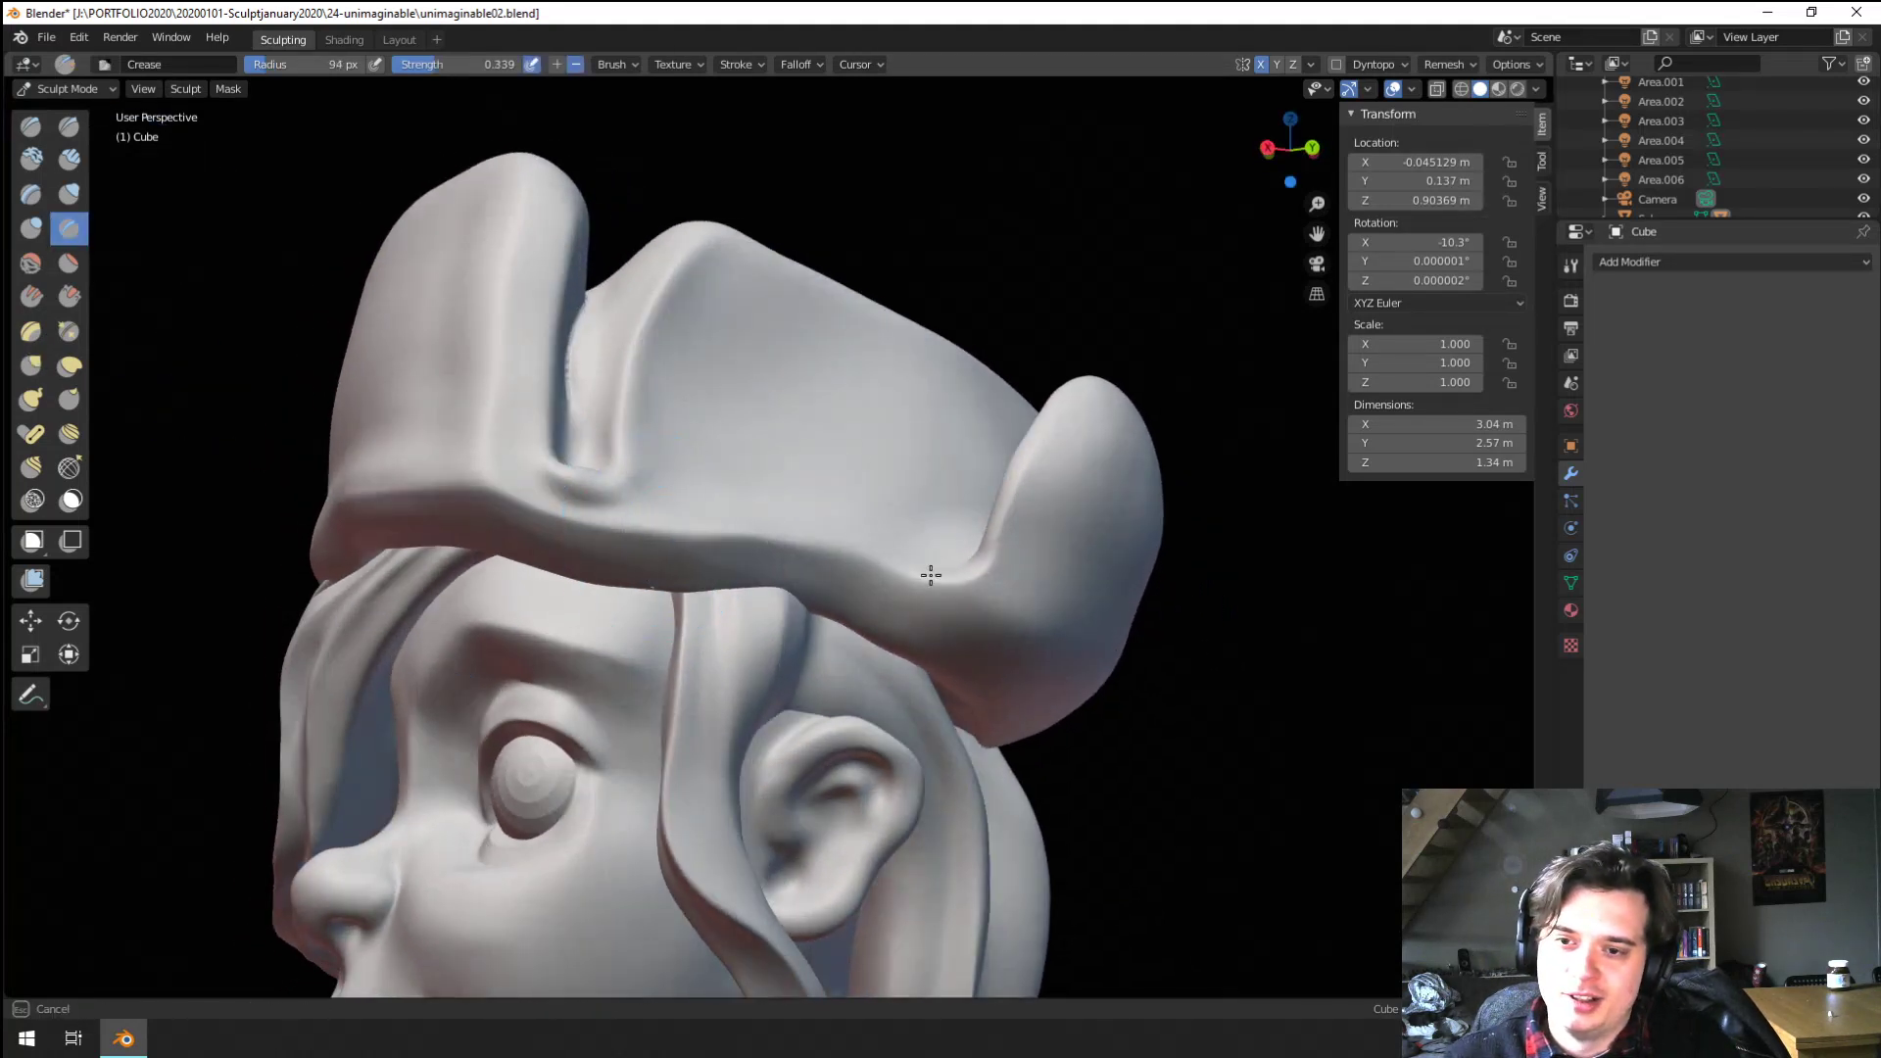
mouse_move(1073, 385)
middle_mouse_down()
mouse_move(925, 504)
mouse_move(886, 487)
mouse_move(922, 438)
middle_mouse_up()
key("g")
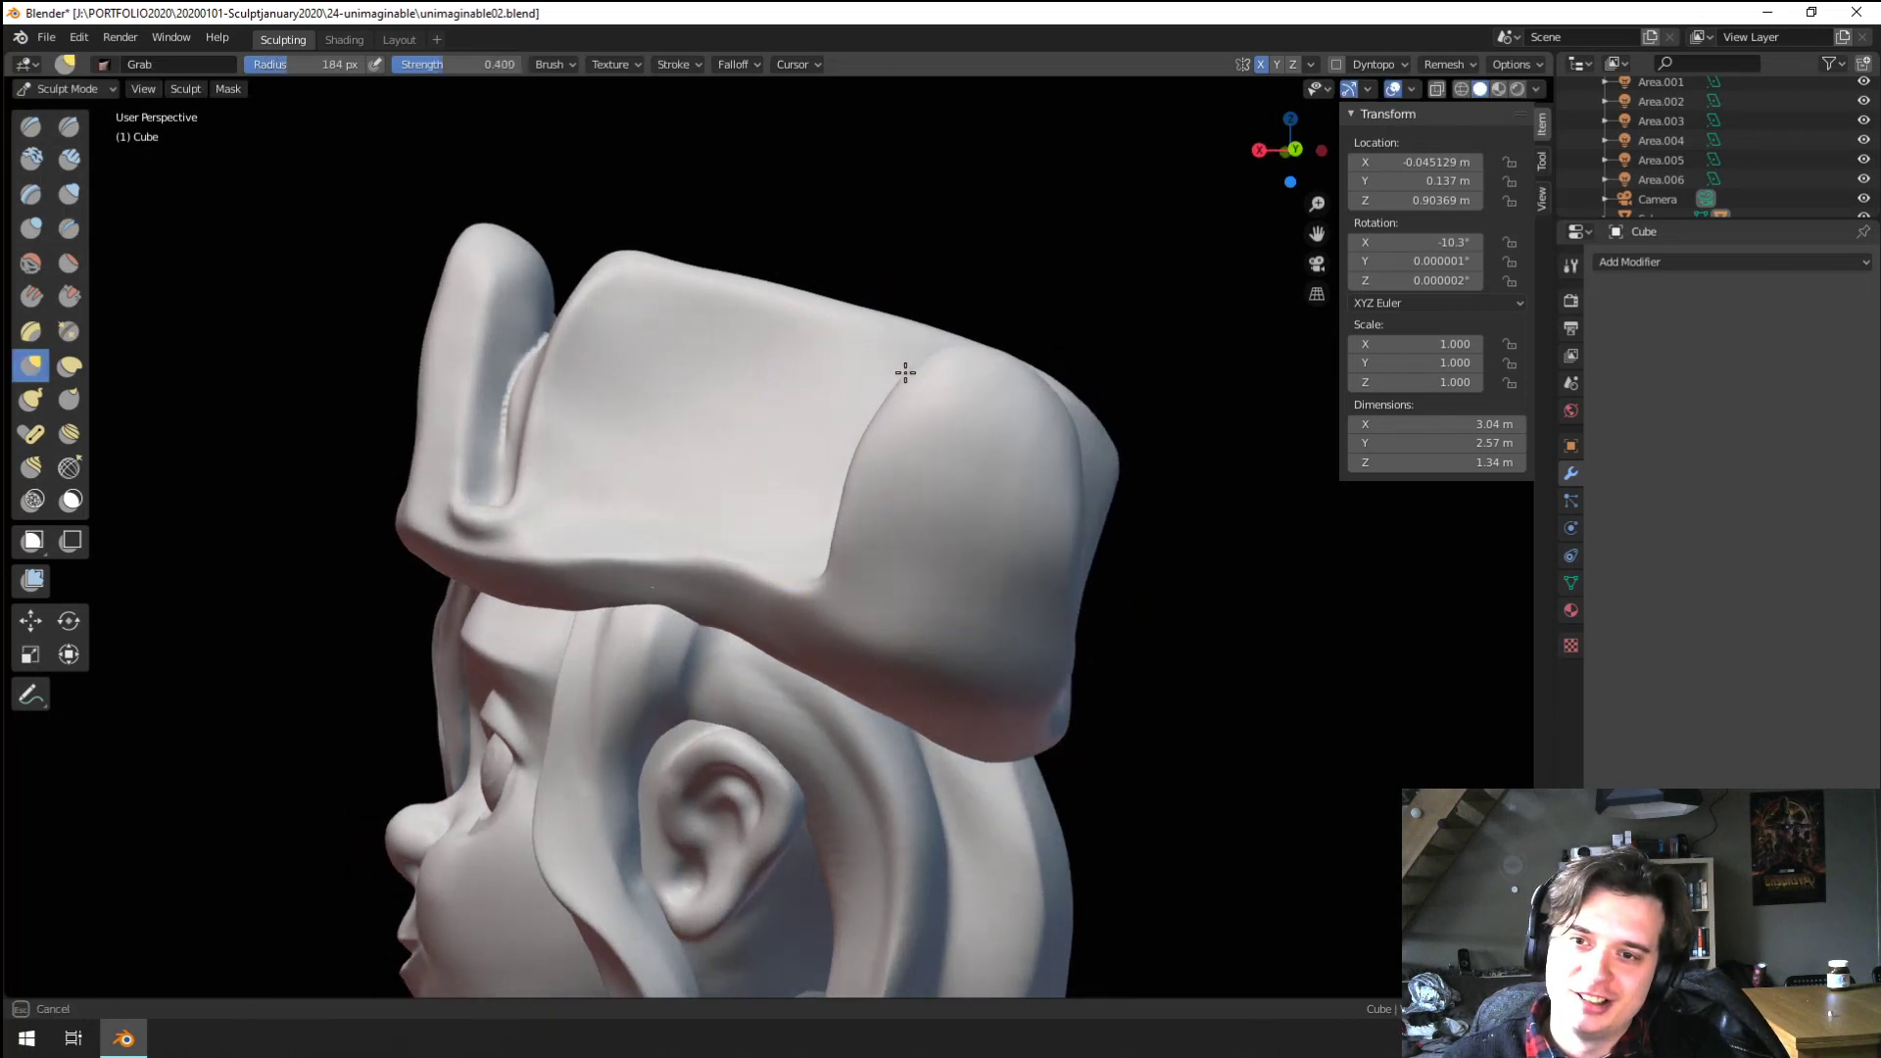
mouse_move(910, 385)
left_mouse_down()
mouse_move(1046, 437)
mouse_move(1064, 481)
left_mouse_up()
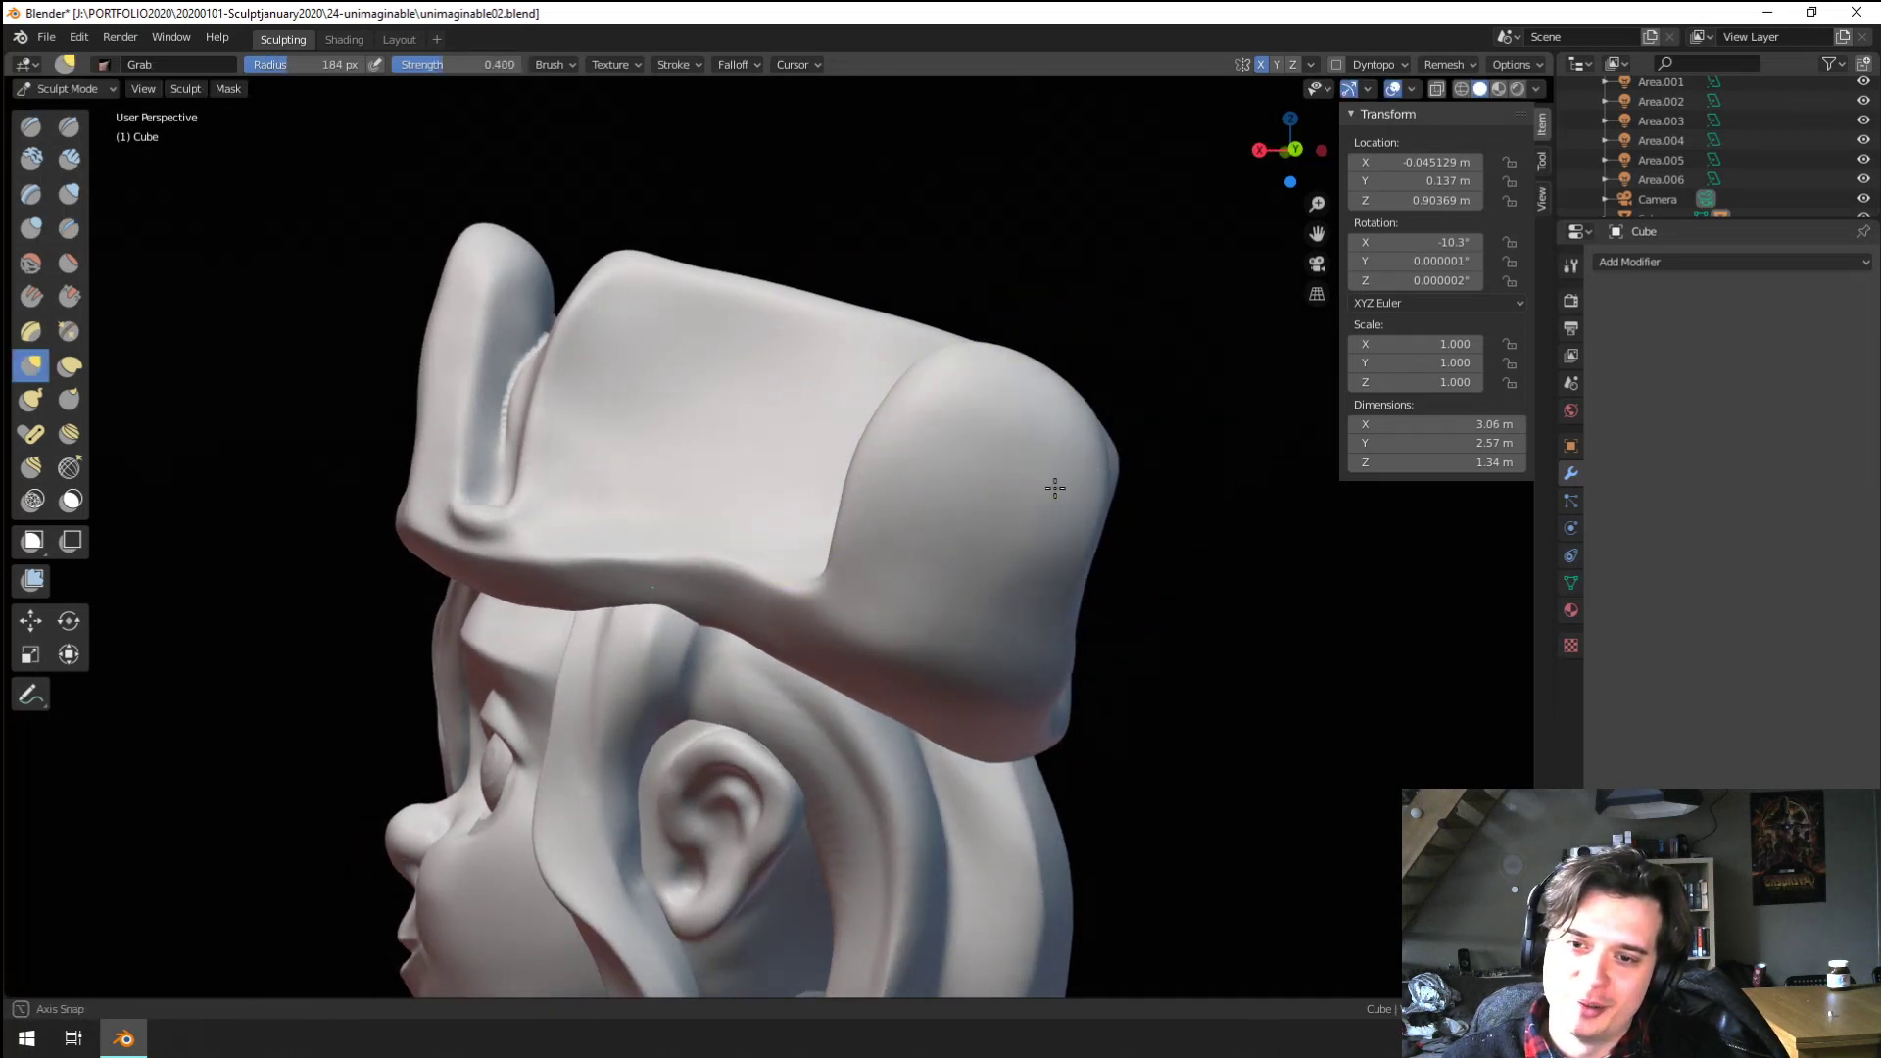
Reshape the hat's ear flap and rear rim from behind with the Grab brush at a 314 px radius
mouse_move(1055, 488)
middle_mouse_down()
mouse_move(1042, 463)
mouse_move(802, 512)
mouse_move(767, 464)
middle_mouse_up()
key("f")
left_click(852, 441)
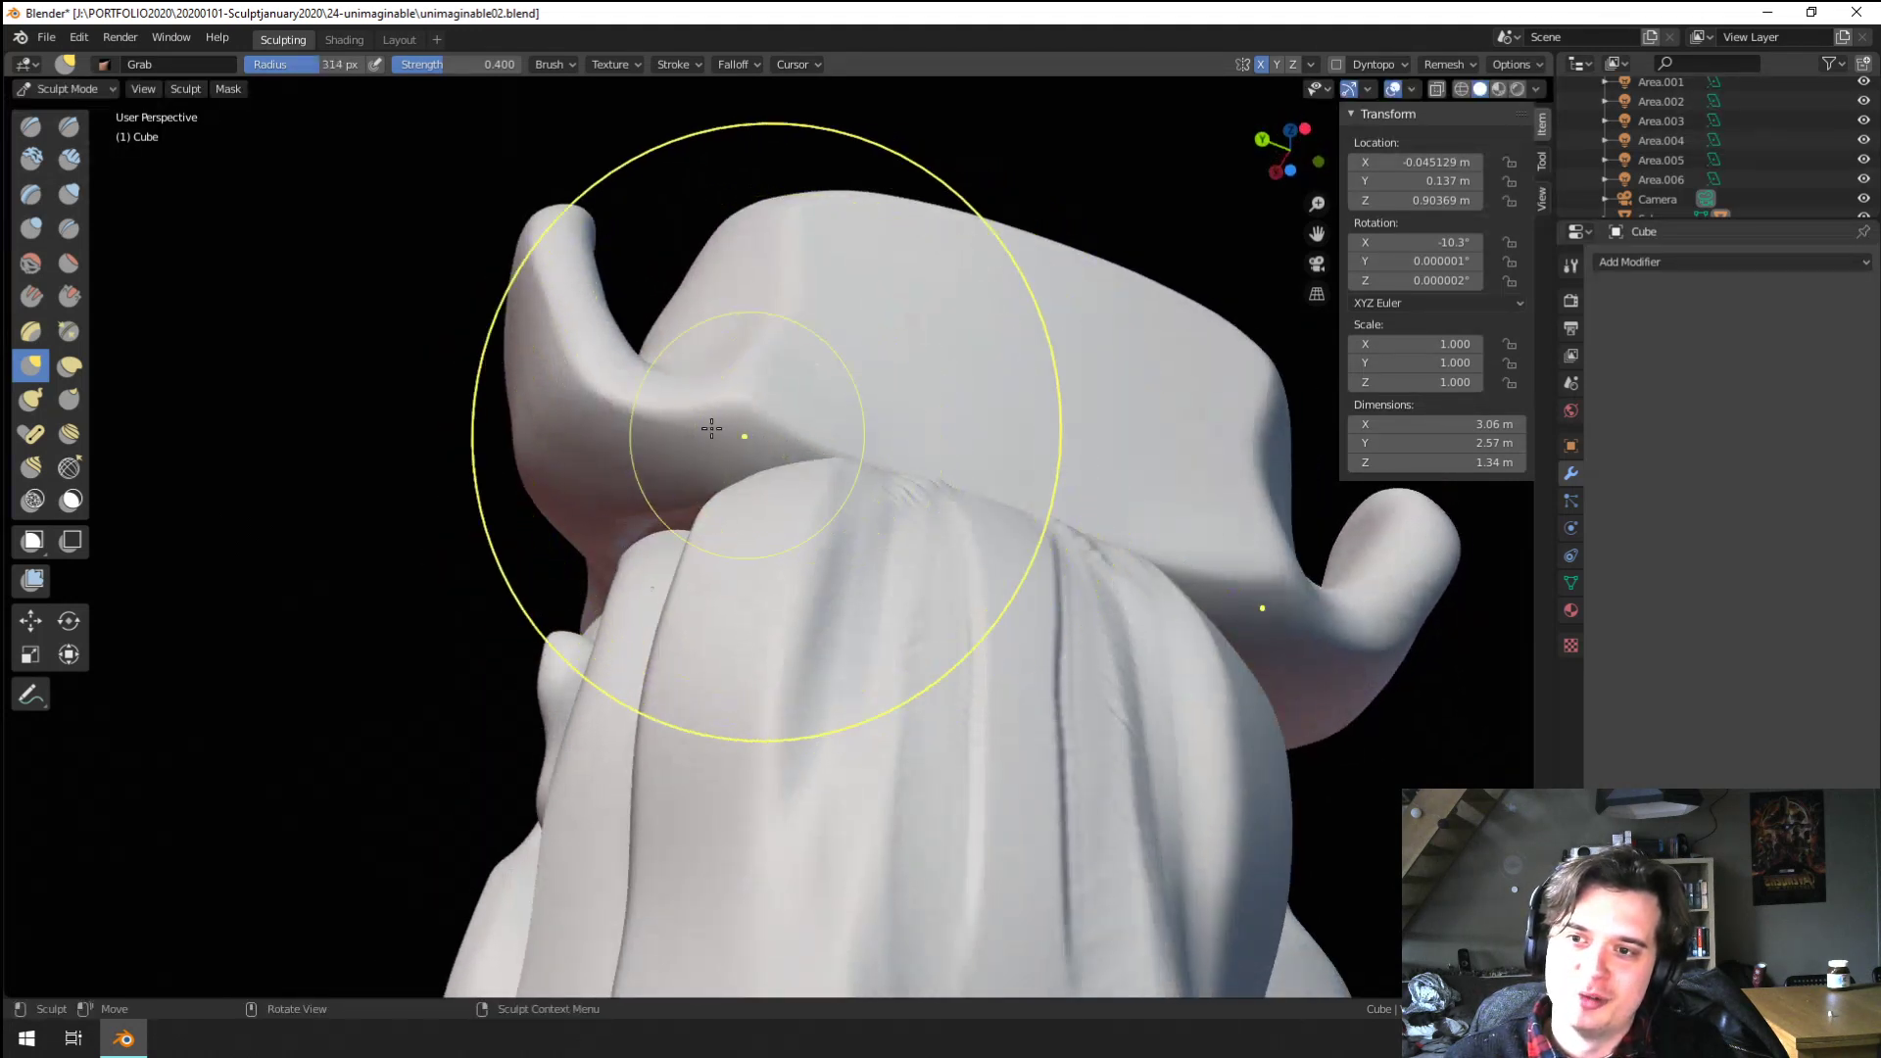
left_click(712, 428)
middle_click_drag(705, 407, 1104, 392)
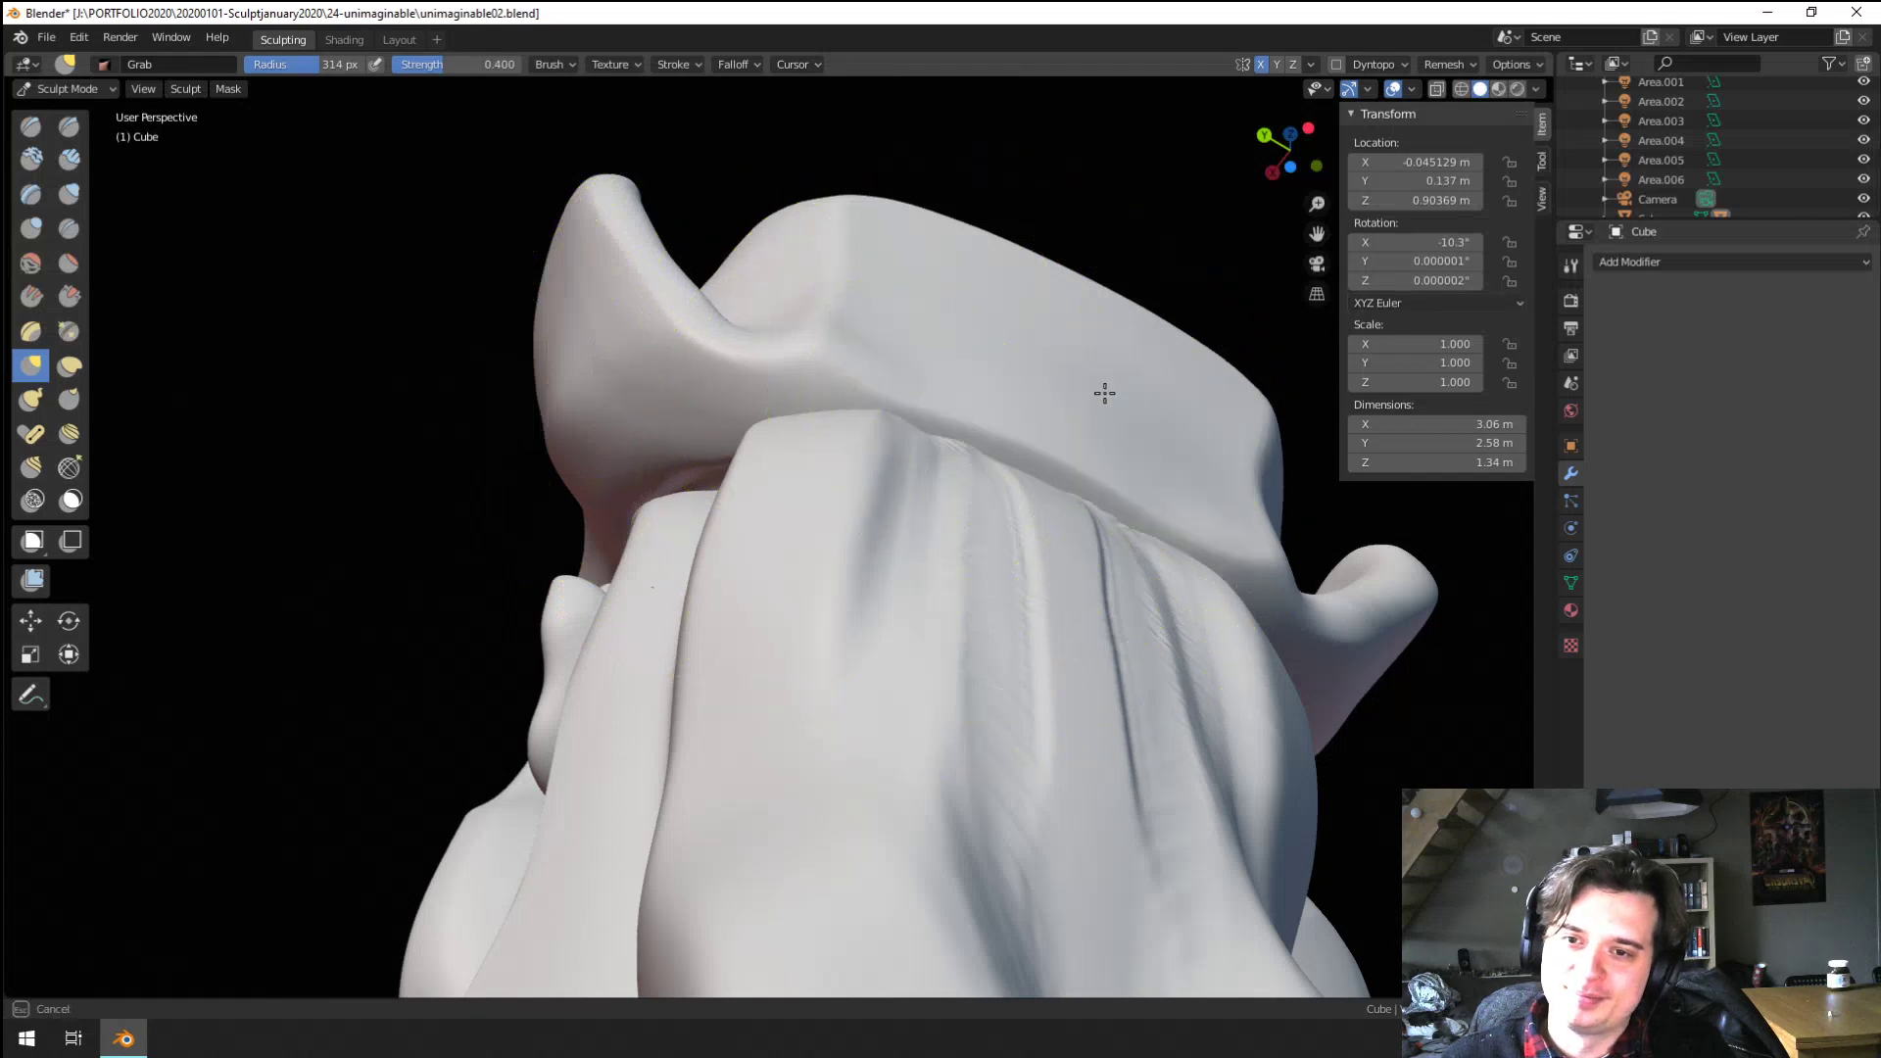
Move the back of the hat into shape with the Grab brush at a 286 px radius
key("f")
left_click(907, 365)
key("f")
left_click(924, 315)
middle_click_drag(924, 314, 838, 432)
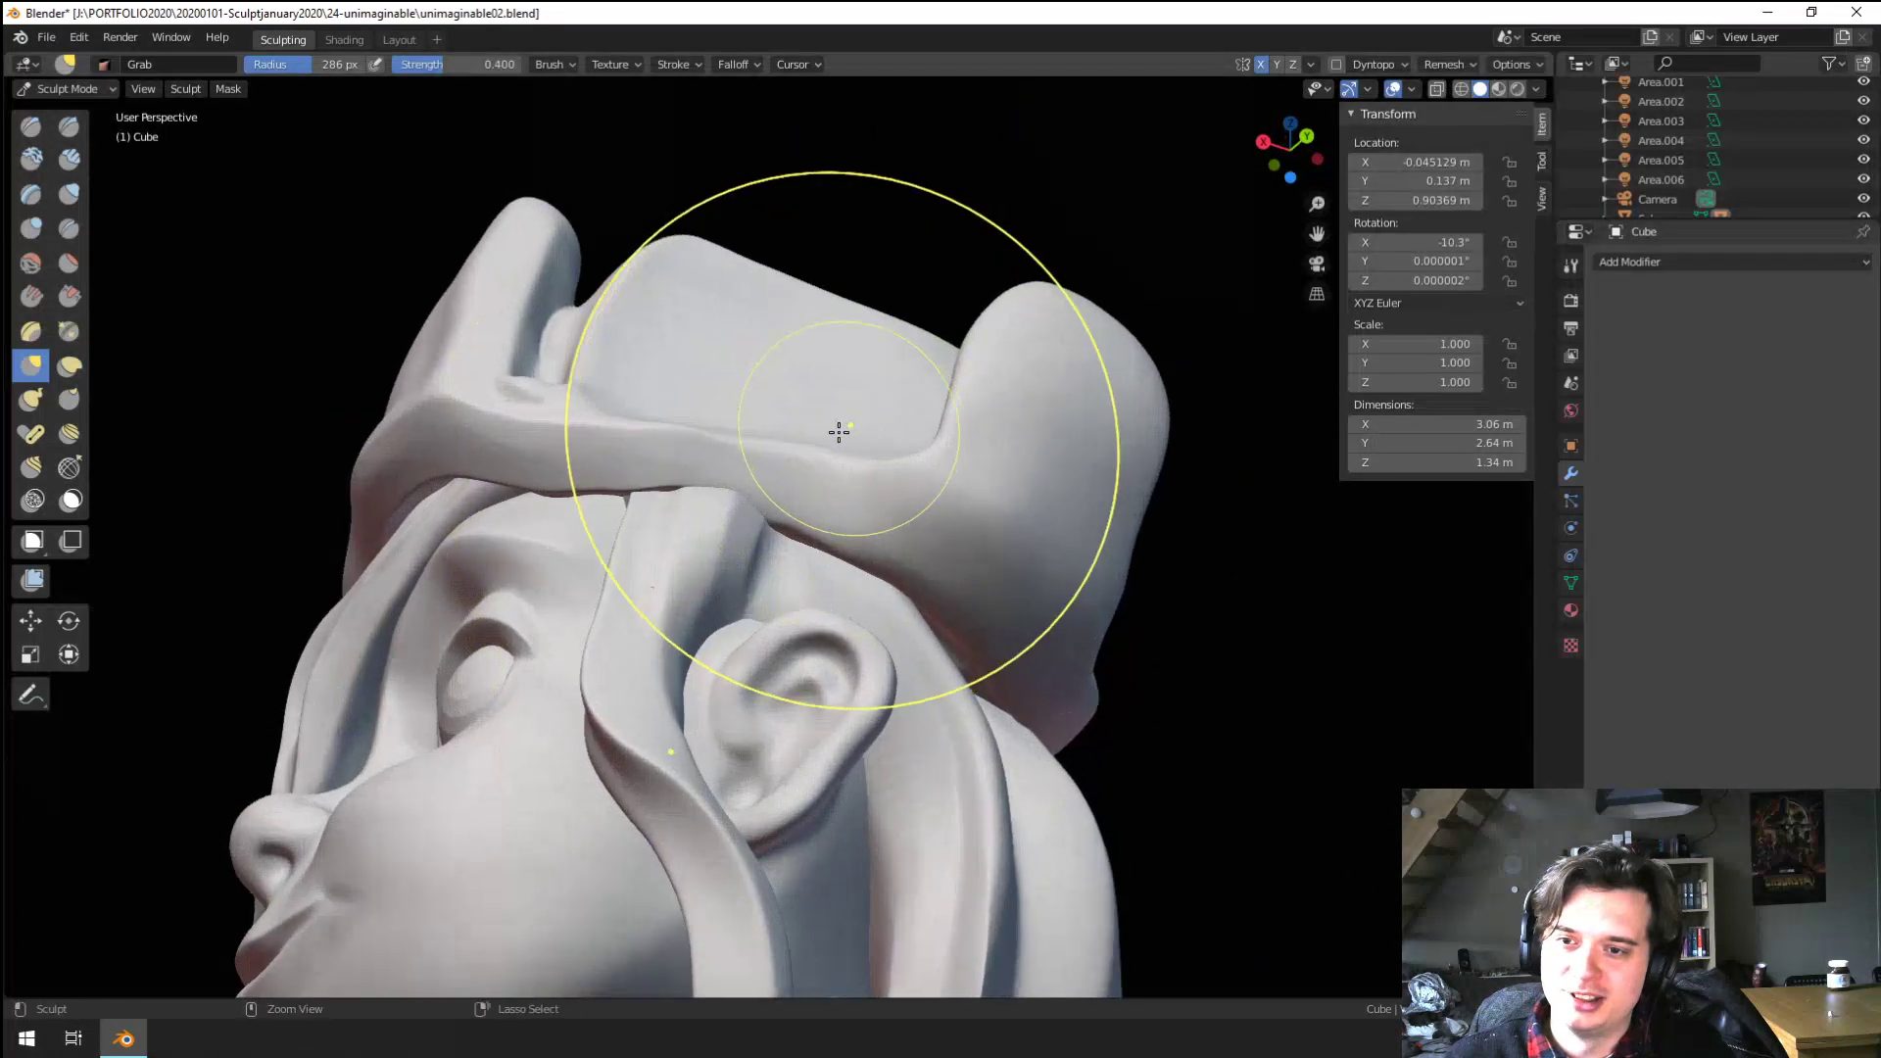
Flatten the hat's lower side rim with the Flatten/Contrast brush at a 128 px radius
key("f")
left_click(472, 477)
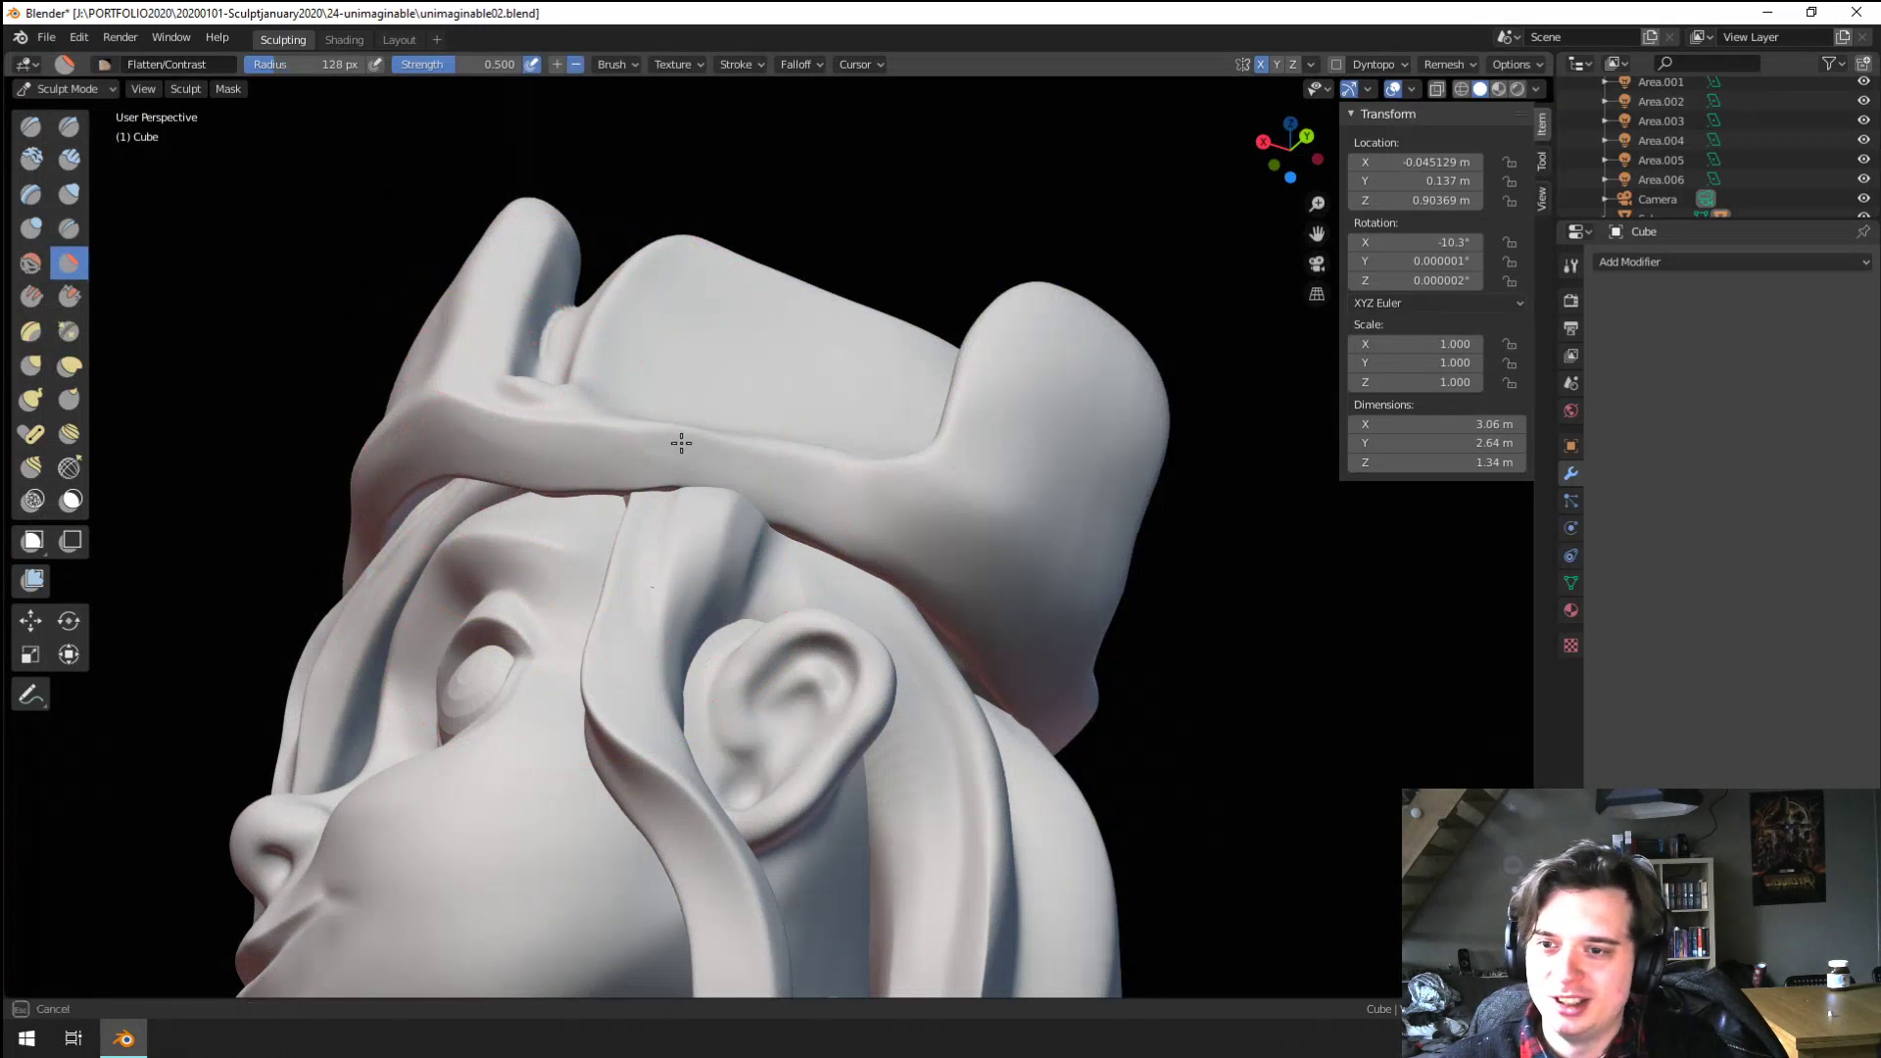
mouse_move(899, 573)
middle_mouse_down()
mouse_move(907, 504)
mouse_move(1056, 696)
mouse_move(970, 627)
mouse_move(862, 581)
mouse_move(957, 559)
mouse_move(945, 618)
mouse_move(882, 686)
mouse_move(860, 584)
middle_mouse_up()
Refine the hat's overall silhouette above the face with a large-radius Grab brush
key("g")
key("f")
left_click(1189, 592)
middle_click_drag(1188, 592, 1158, 585)
key("f")
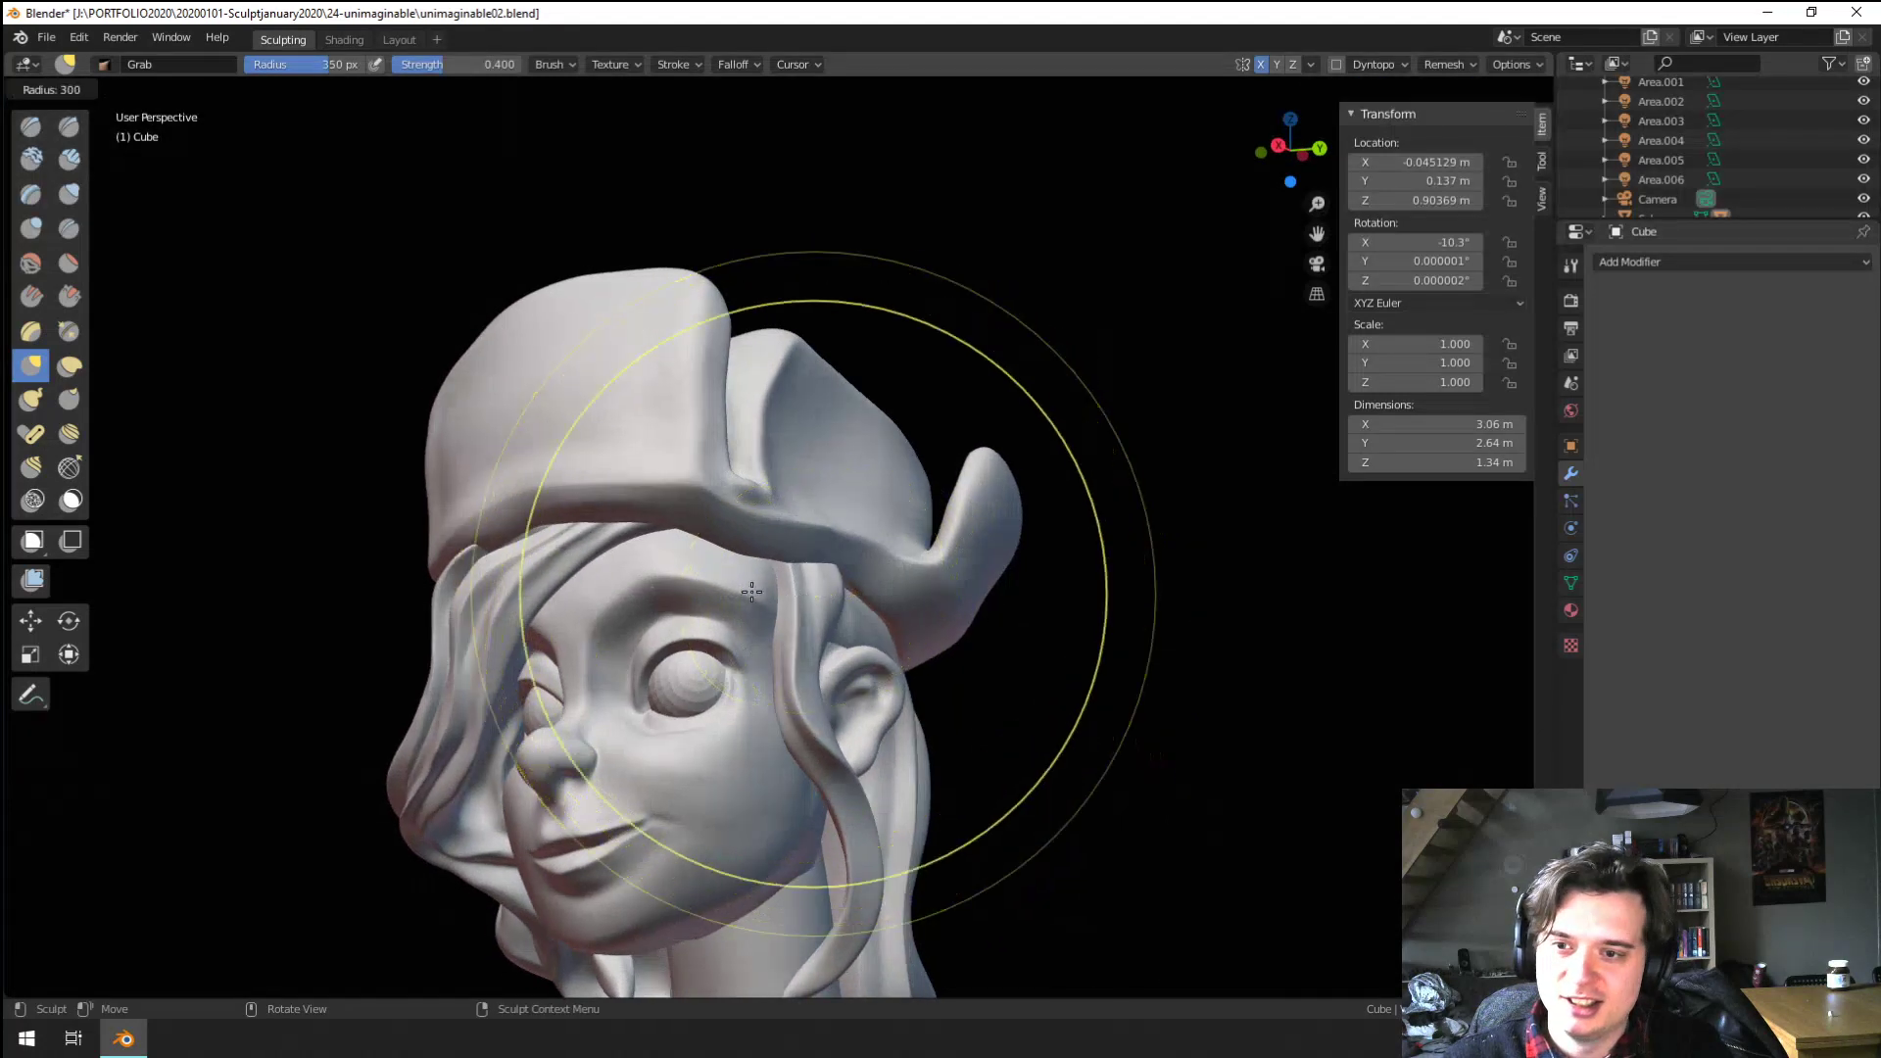
left_click(1021, 585)
key("f")
left_click(675, 558)
mouse_move(755, 528)
middle_mouse_down()
mouse_move(710, 557)
mouse_move(797, 483)
mouse_move(681, 481)
mouse_move(676, 537)
mouse_move(650, 546)
mouse_move(672, 483)
mouse_move(751, 493)
mouse_move(742, 475)
mouse_move(713, 502)
mouse_move(704, 545)
mouse_move(879, 506)
middle_mouse_up()
Adjust the hat's rim between the front flap and ear flap with the Grab brush at a 106 px radius
key("f")
left_click(699, 520)
key("f")
left_click(758, 527)
key("f")
left_click(855, 517)
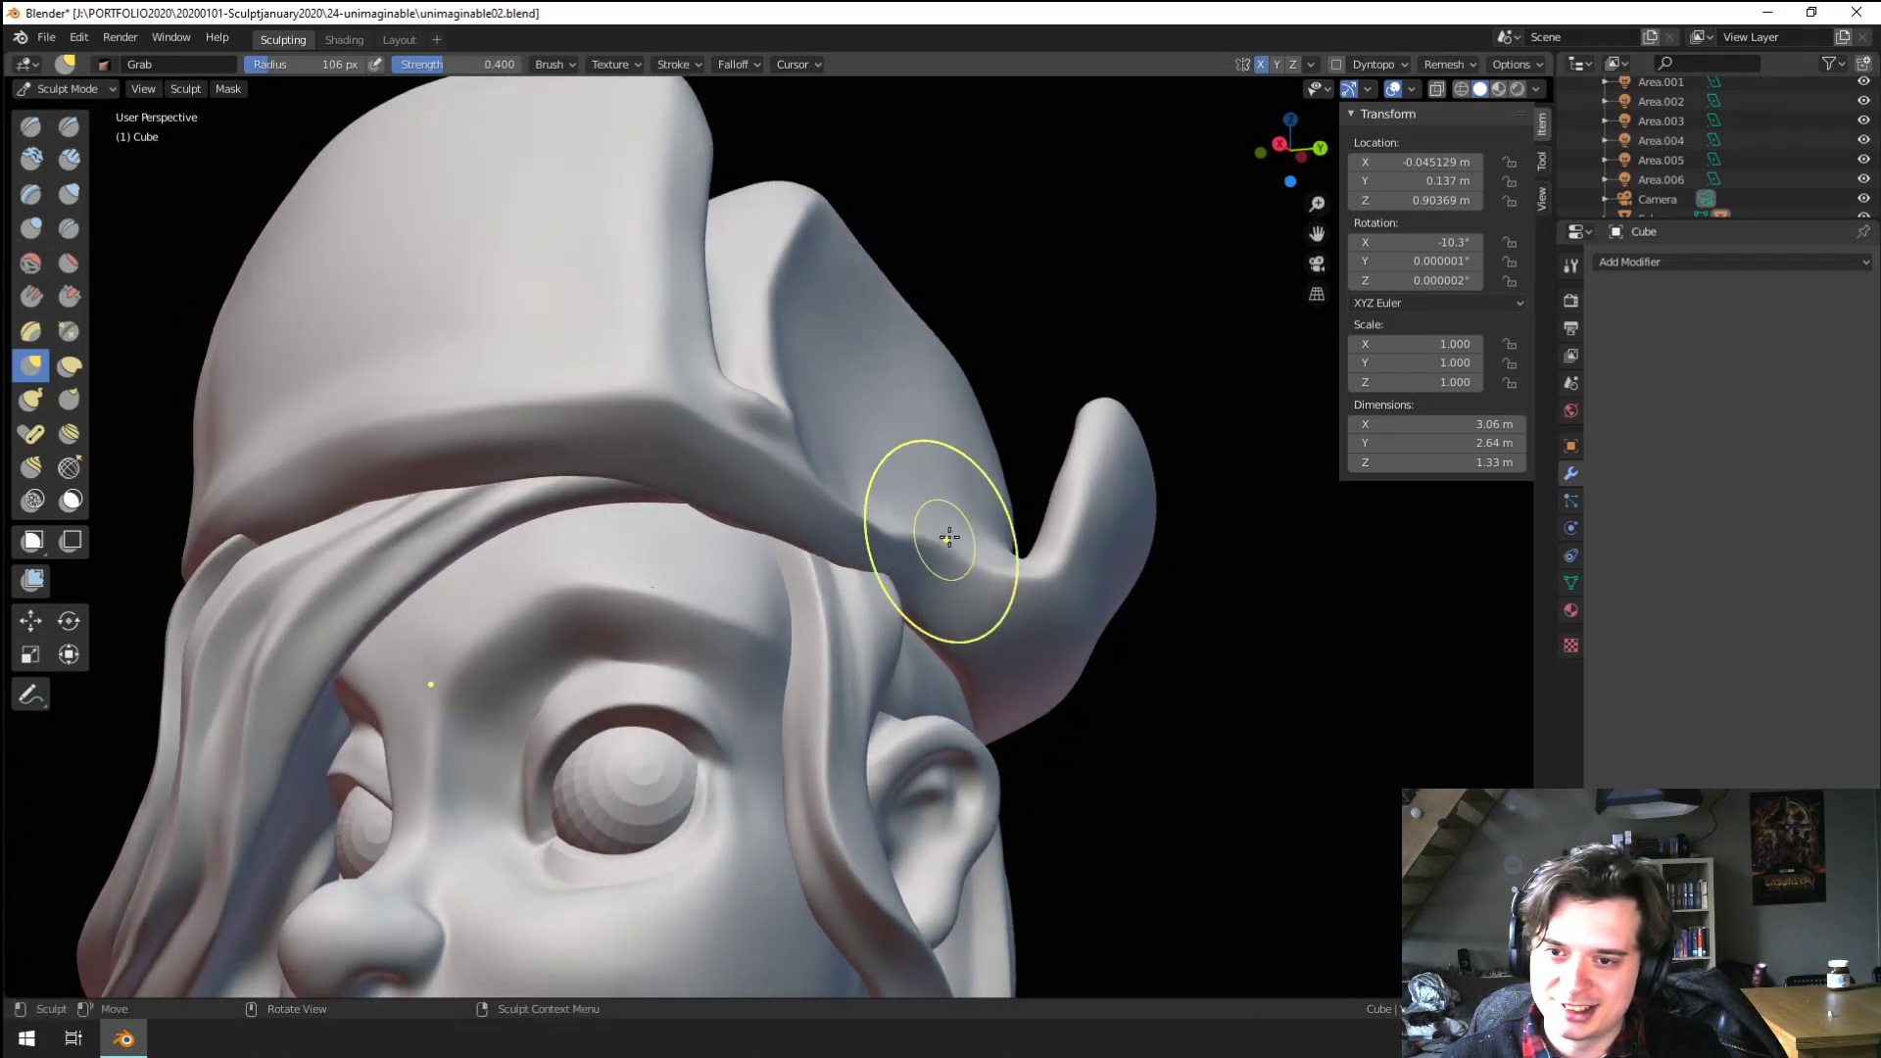
middle_click_drag(961, 564, 862, 586)
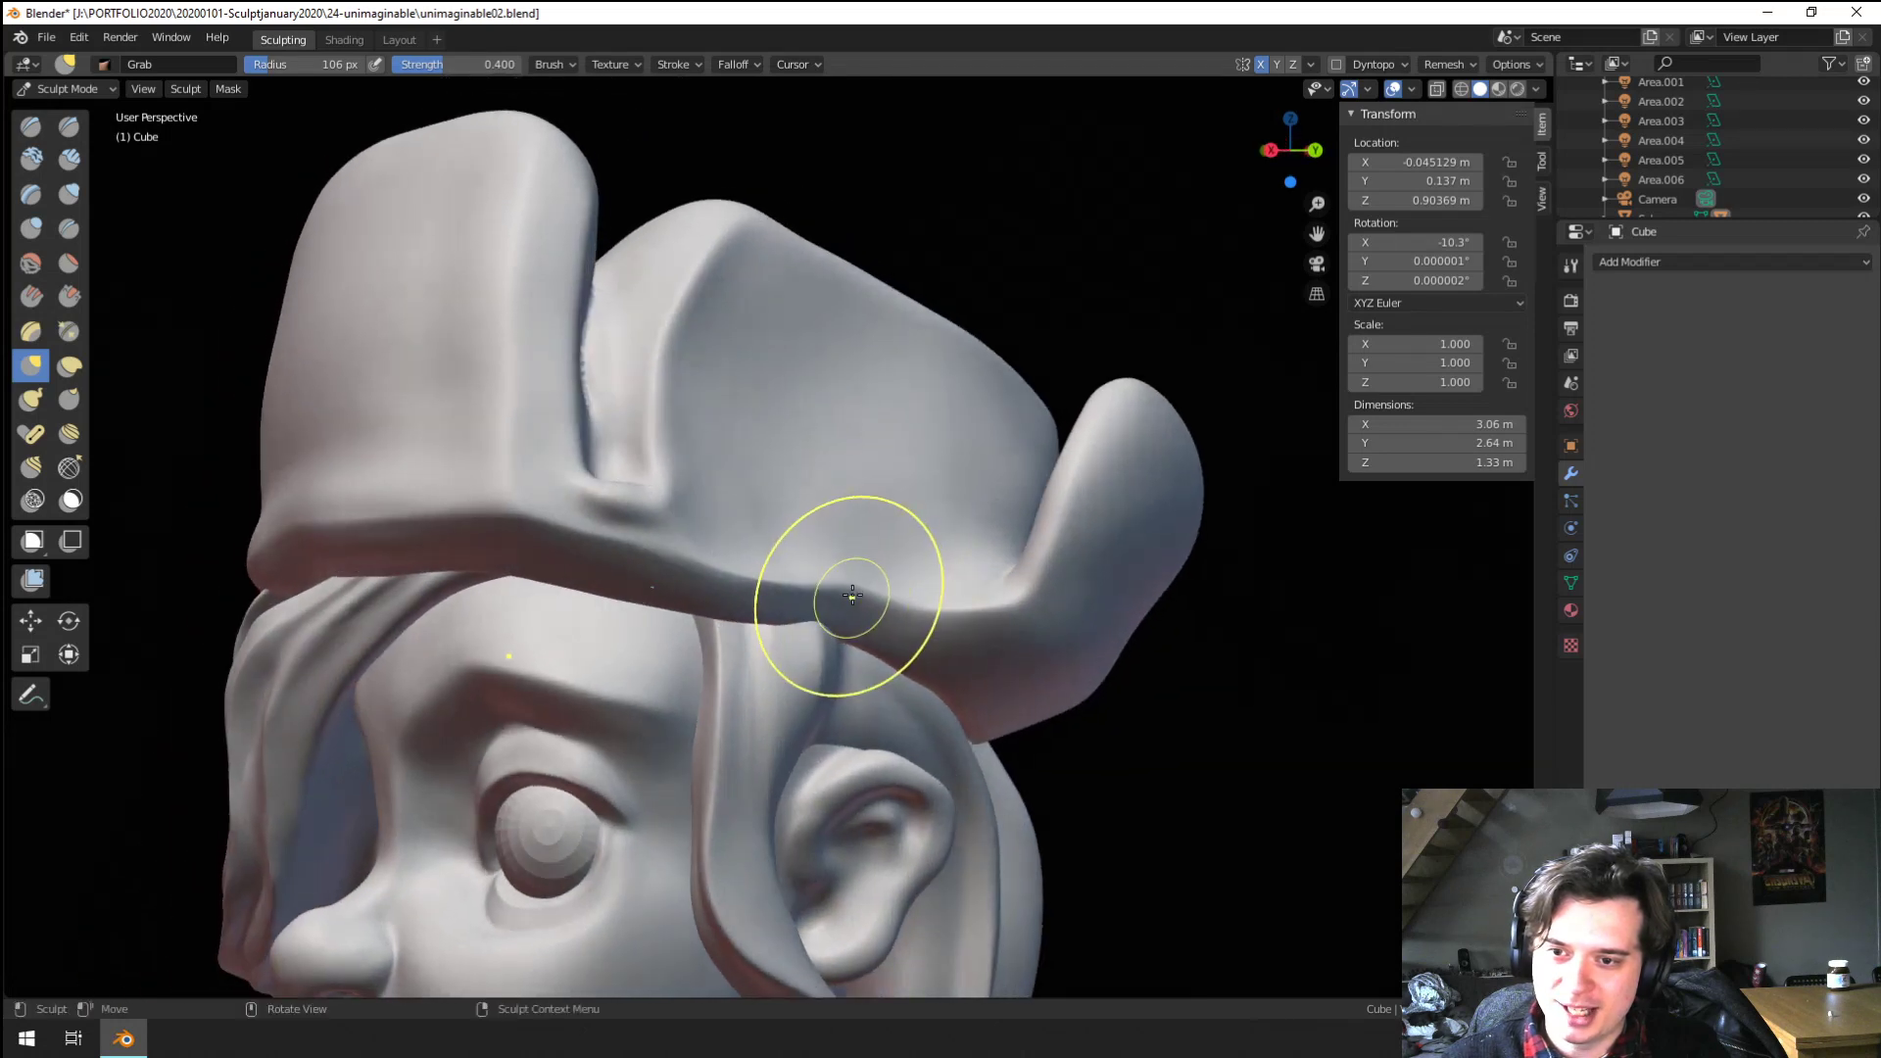
left_click_drag(854, 608, 858, 600)
Even out the curve of the hat's rim above the ear with the Grab brush at a 196 px radius
middle_click_drag(872, 621, 1013, 542)
key("f")
left_click(956, 602)
key("f")
left_click(1050, 542)
scroll(879, 538, "down", 4)
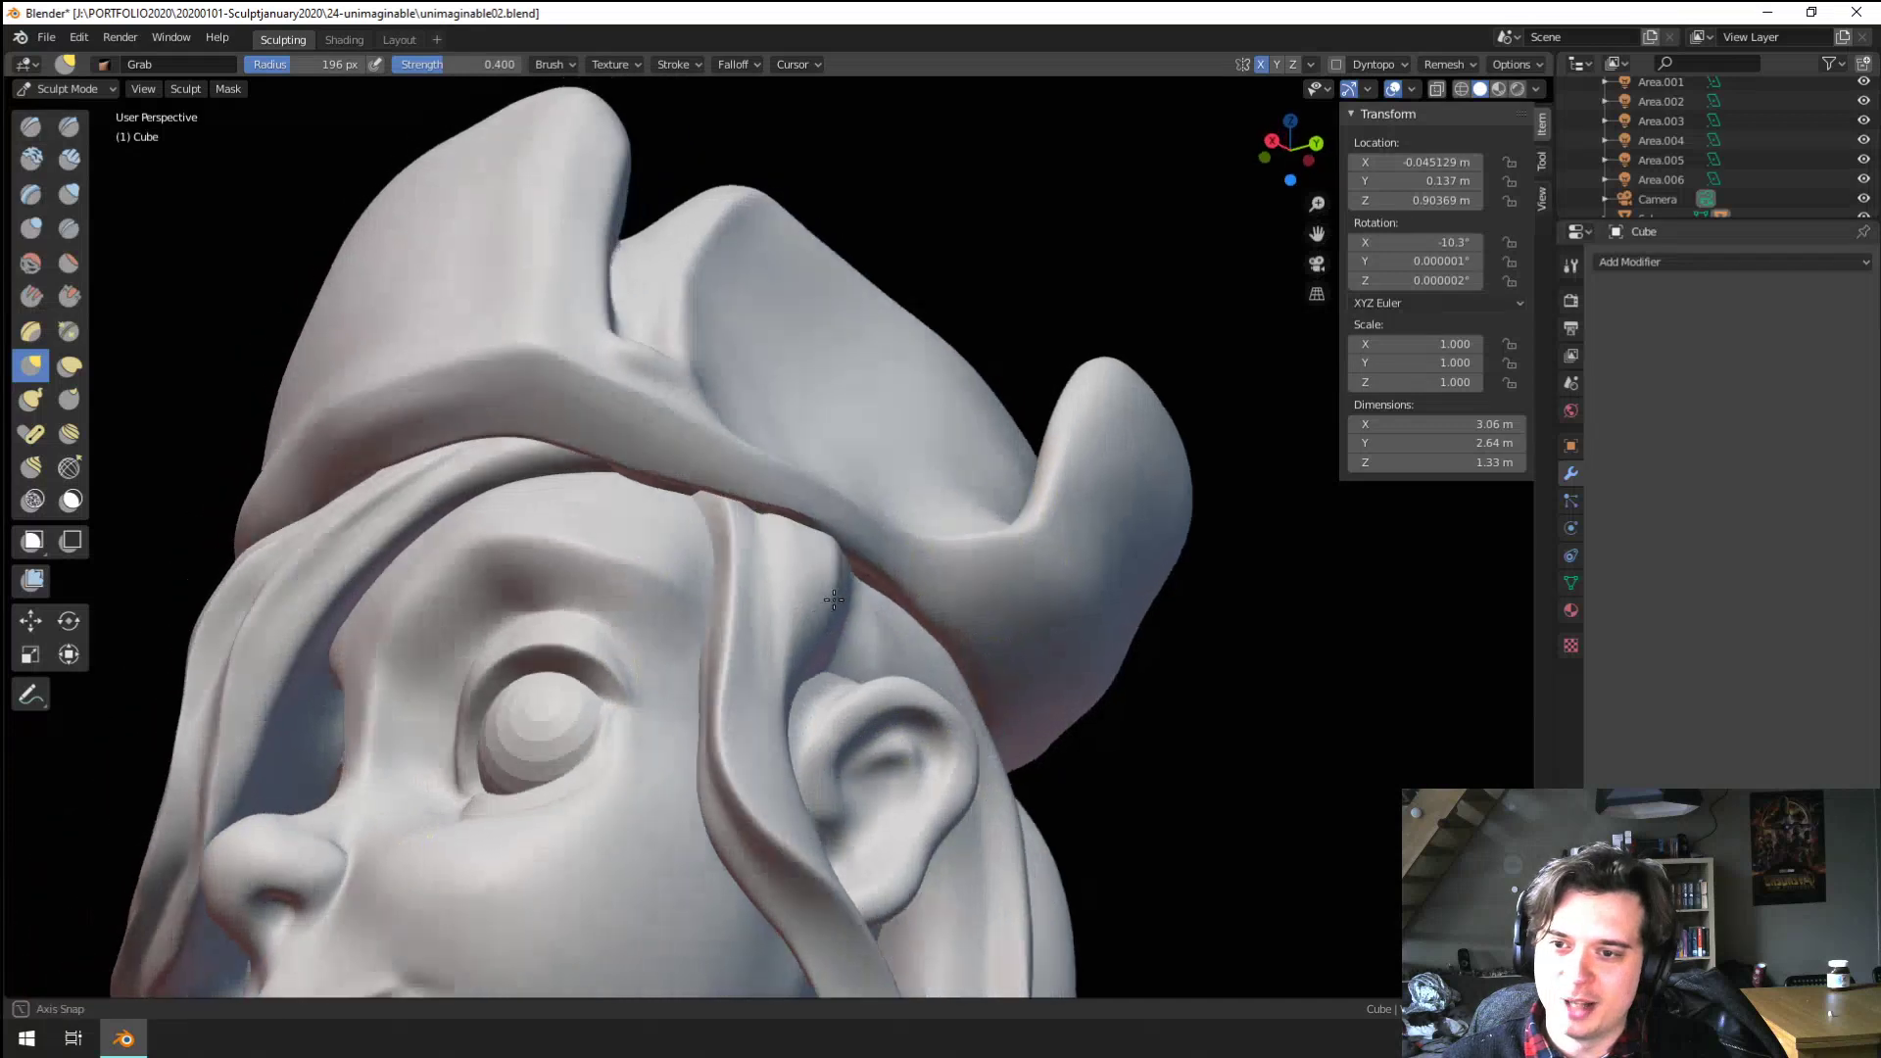
Sharpen the hat's lower rim edge from the front flap to the ear flap with the Pinch/Magnify brush at 140 px
middle_click_drag(878, 538, 630, 525)
key("p")
mouse_move(507, 442)
left_mouse_down()
mouse_move(706, 549)
mouse_move(867, 592)
left_mouse_up()
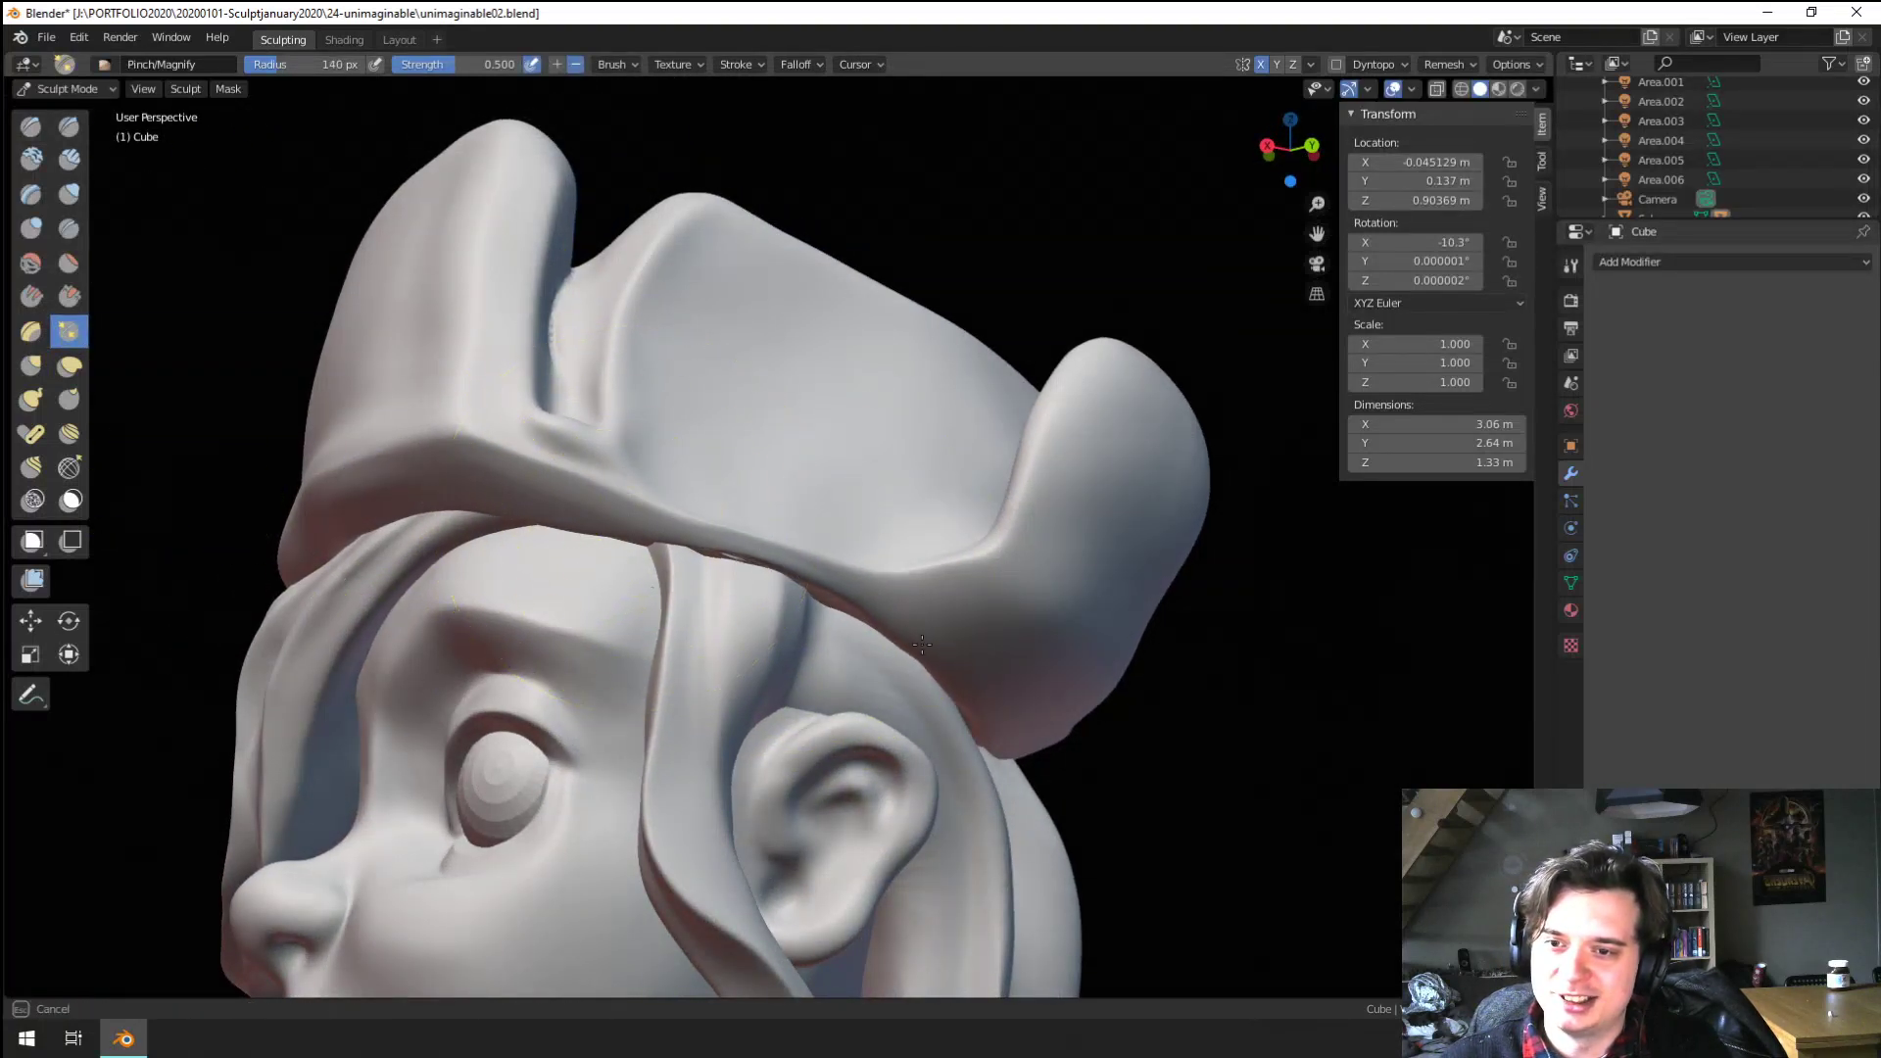
mouse_move(628, 521)
middle_mouse_down()
mouse_move(755, 556)
mouse_move(692, 663)
mouse_move(797, 683)
mouse_move(813, 659)
mouse_move(744, 621)
middle_mouse_up()
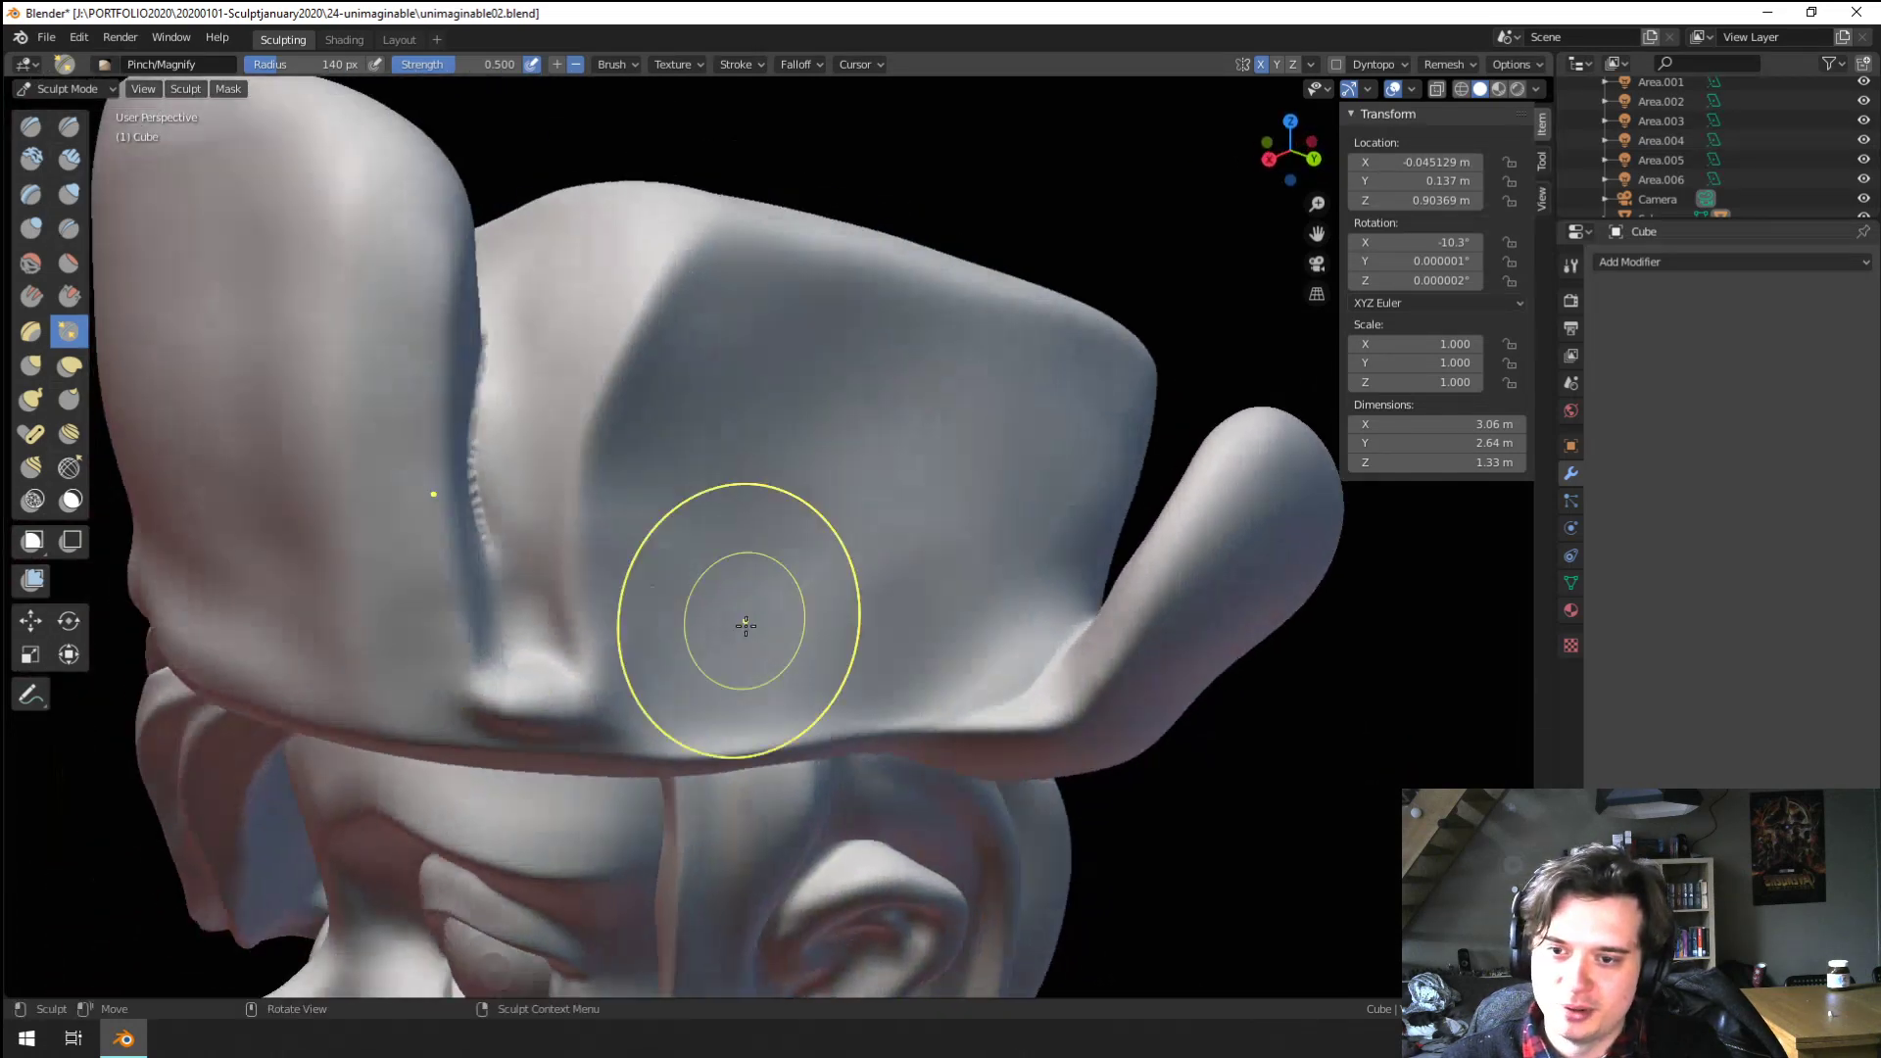
Deepen the corner at the base of the hat's front flap with the Crease brush at an 84 px radius
left_click(510, 401)
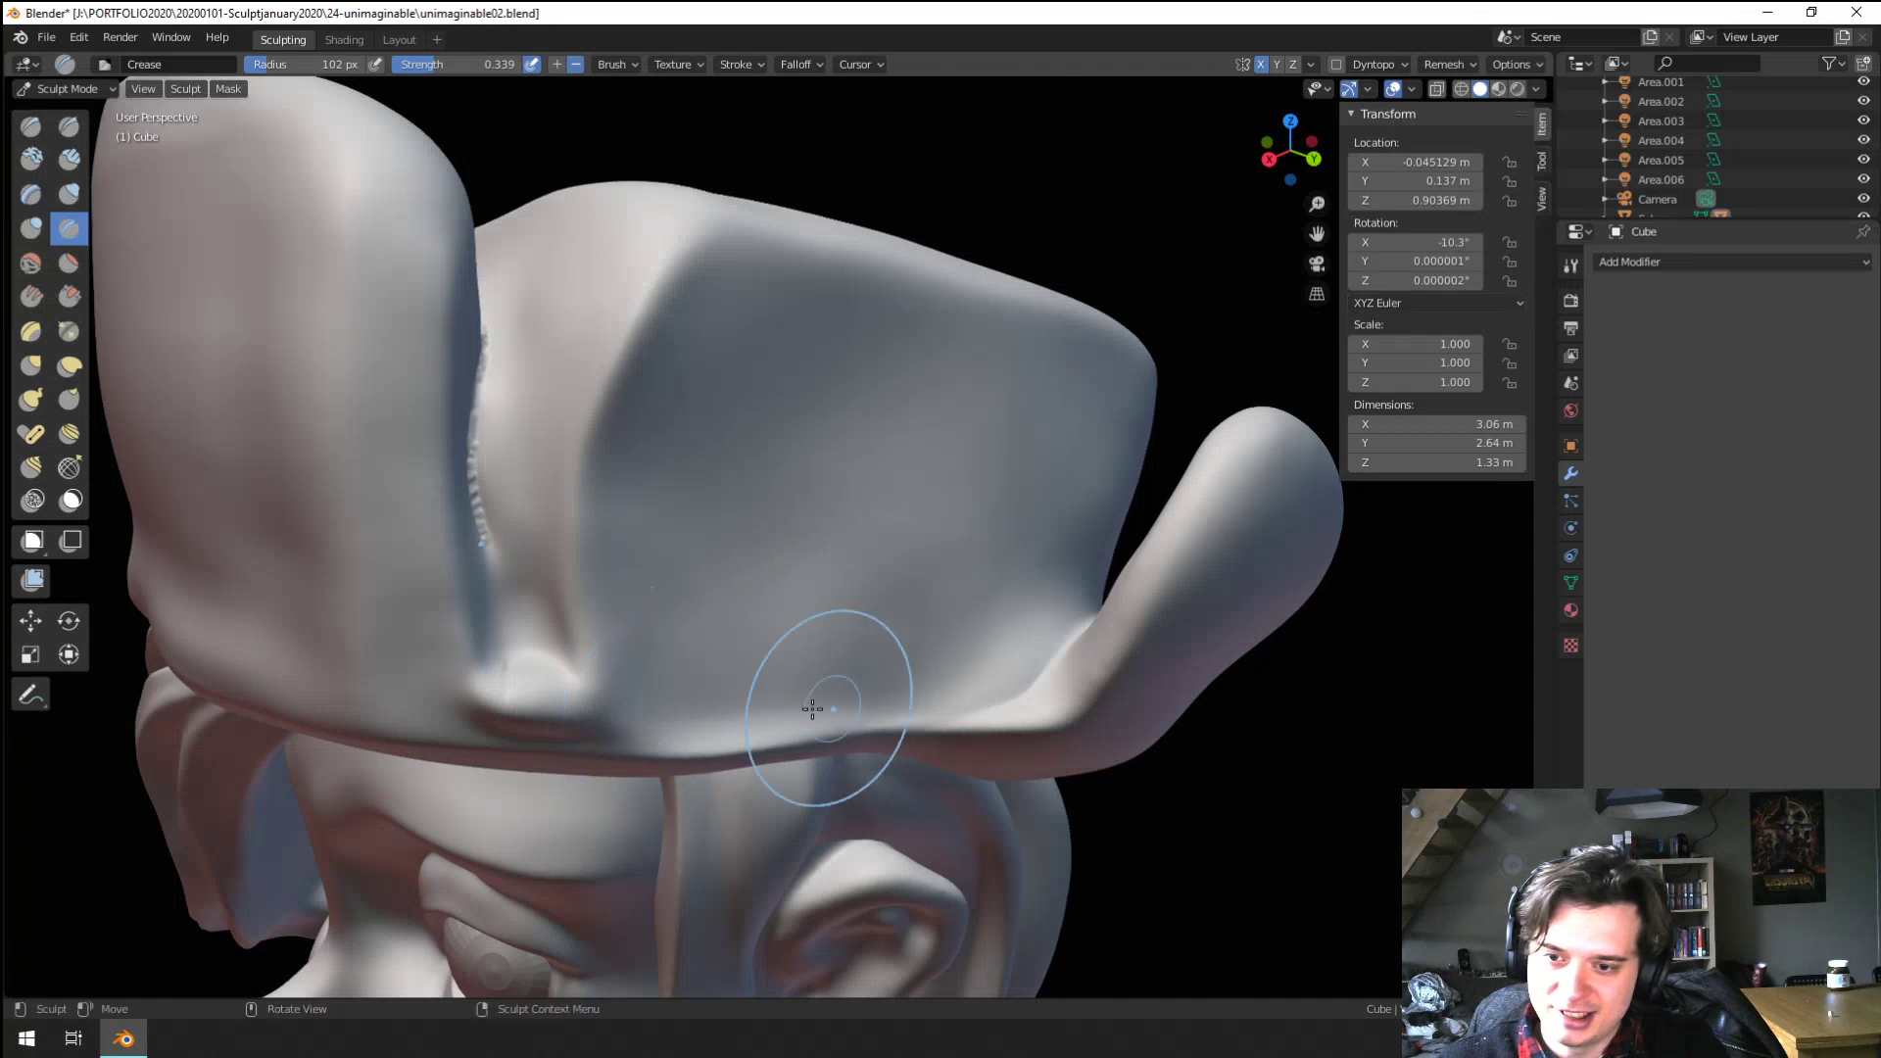
key("f")
left_click(512, 666)
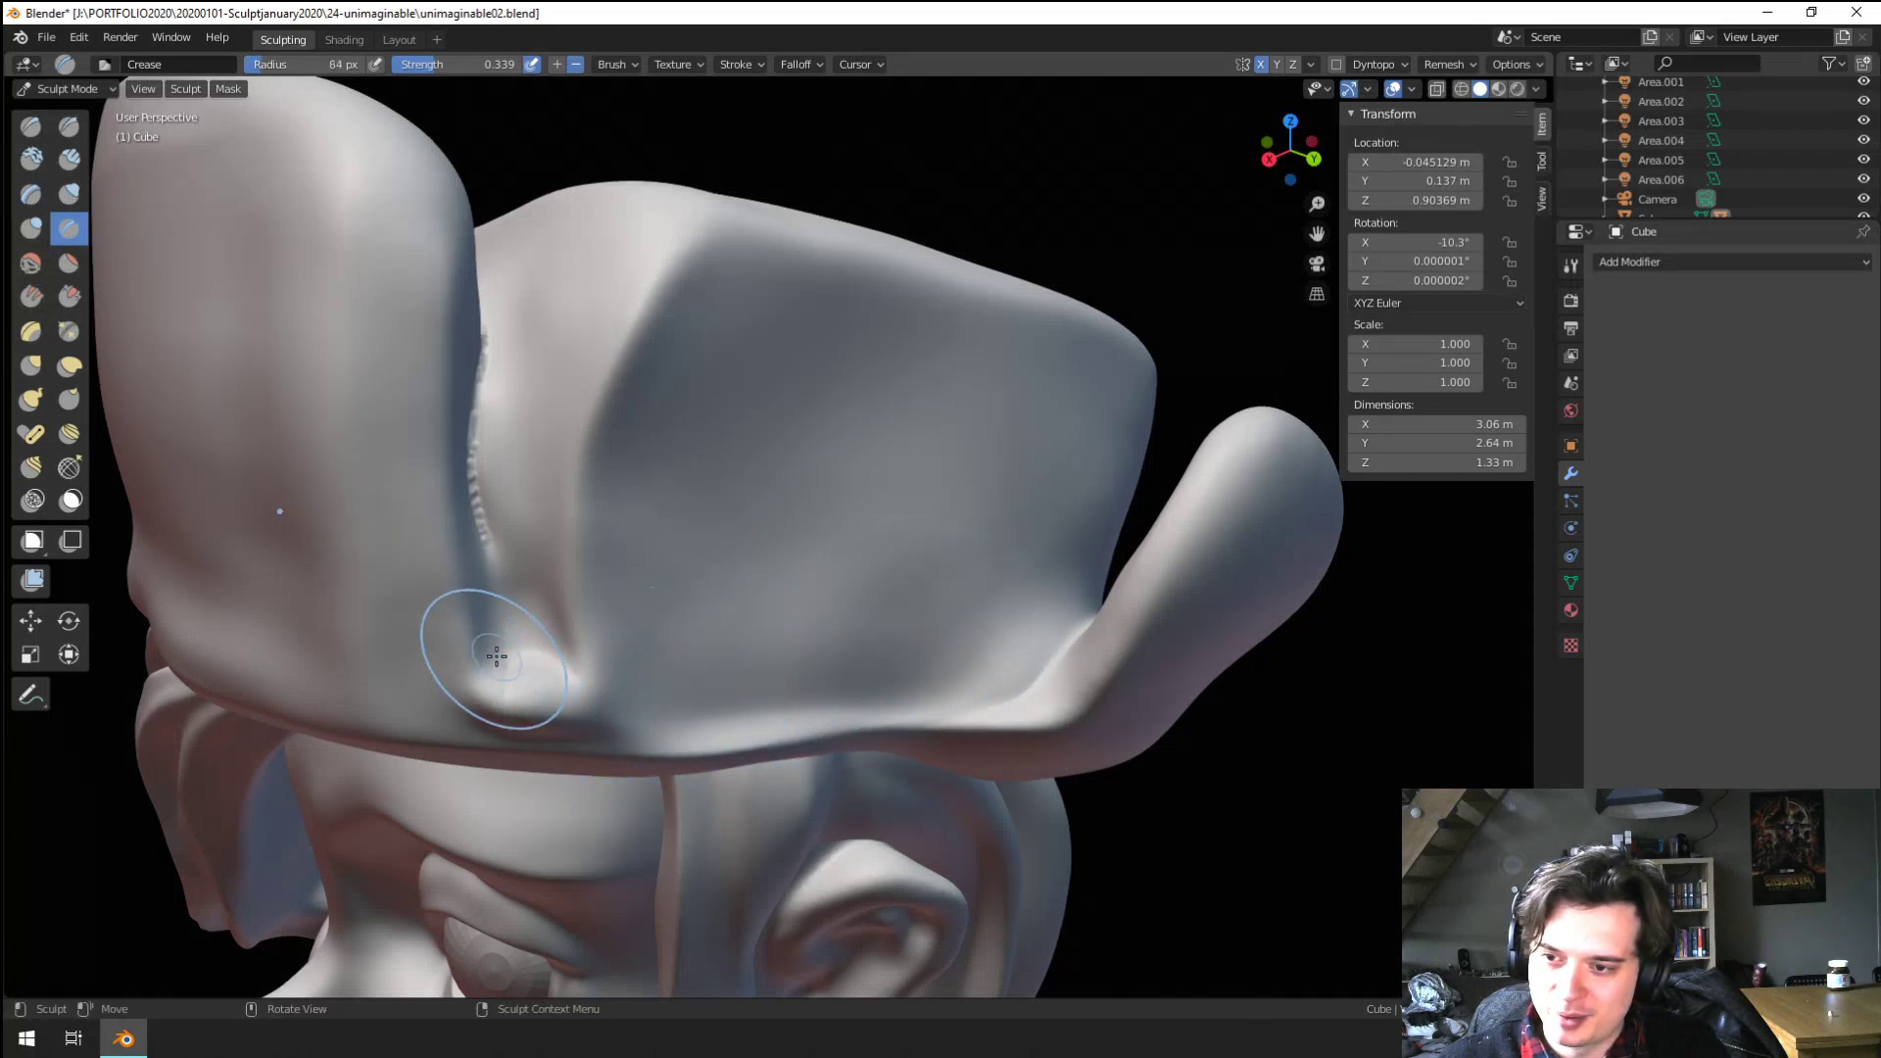
middle_click_drag(516, 666, 418, 540)
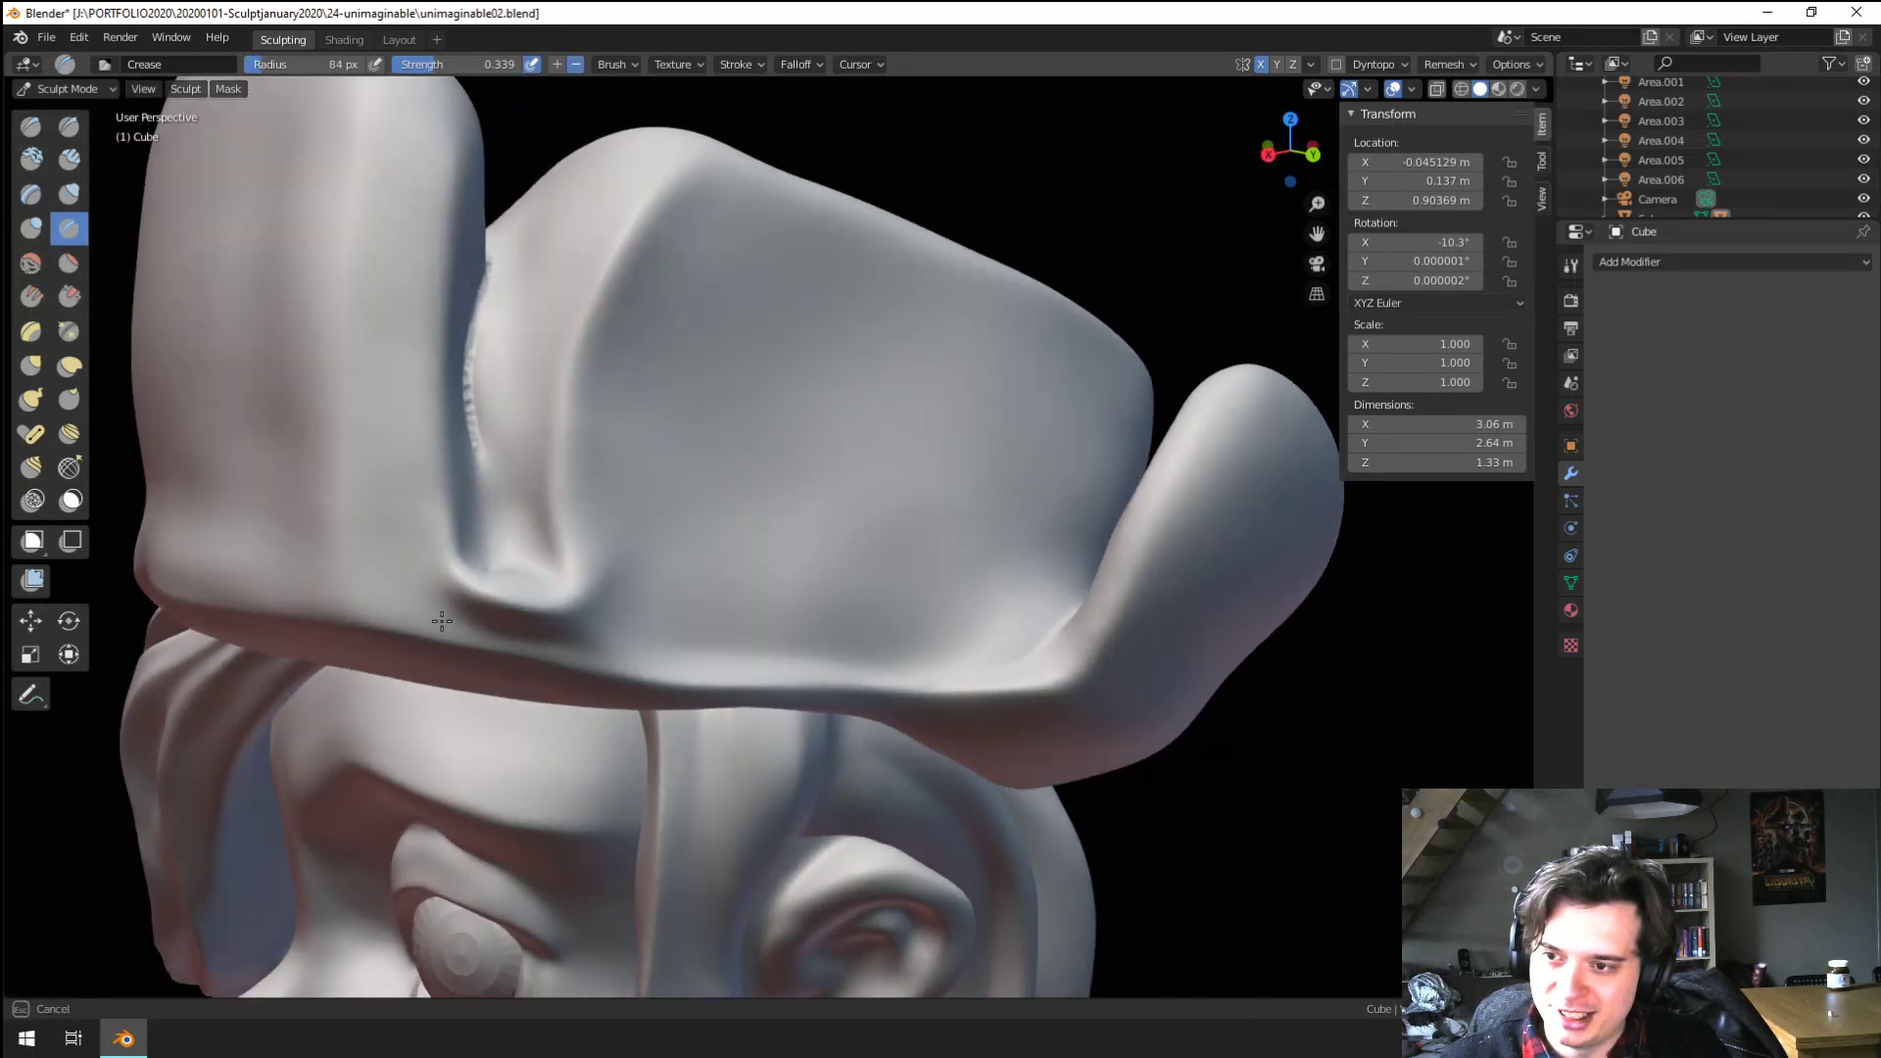
middle_click_drag(427, 422, 384, 316)
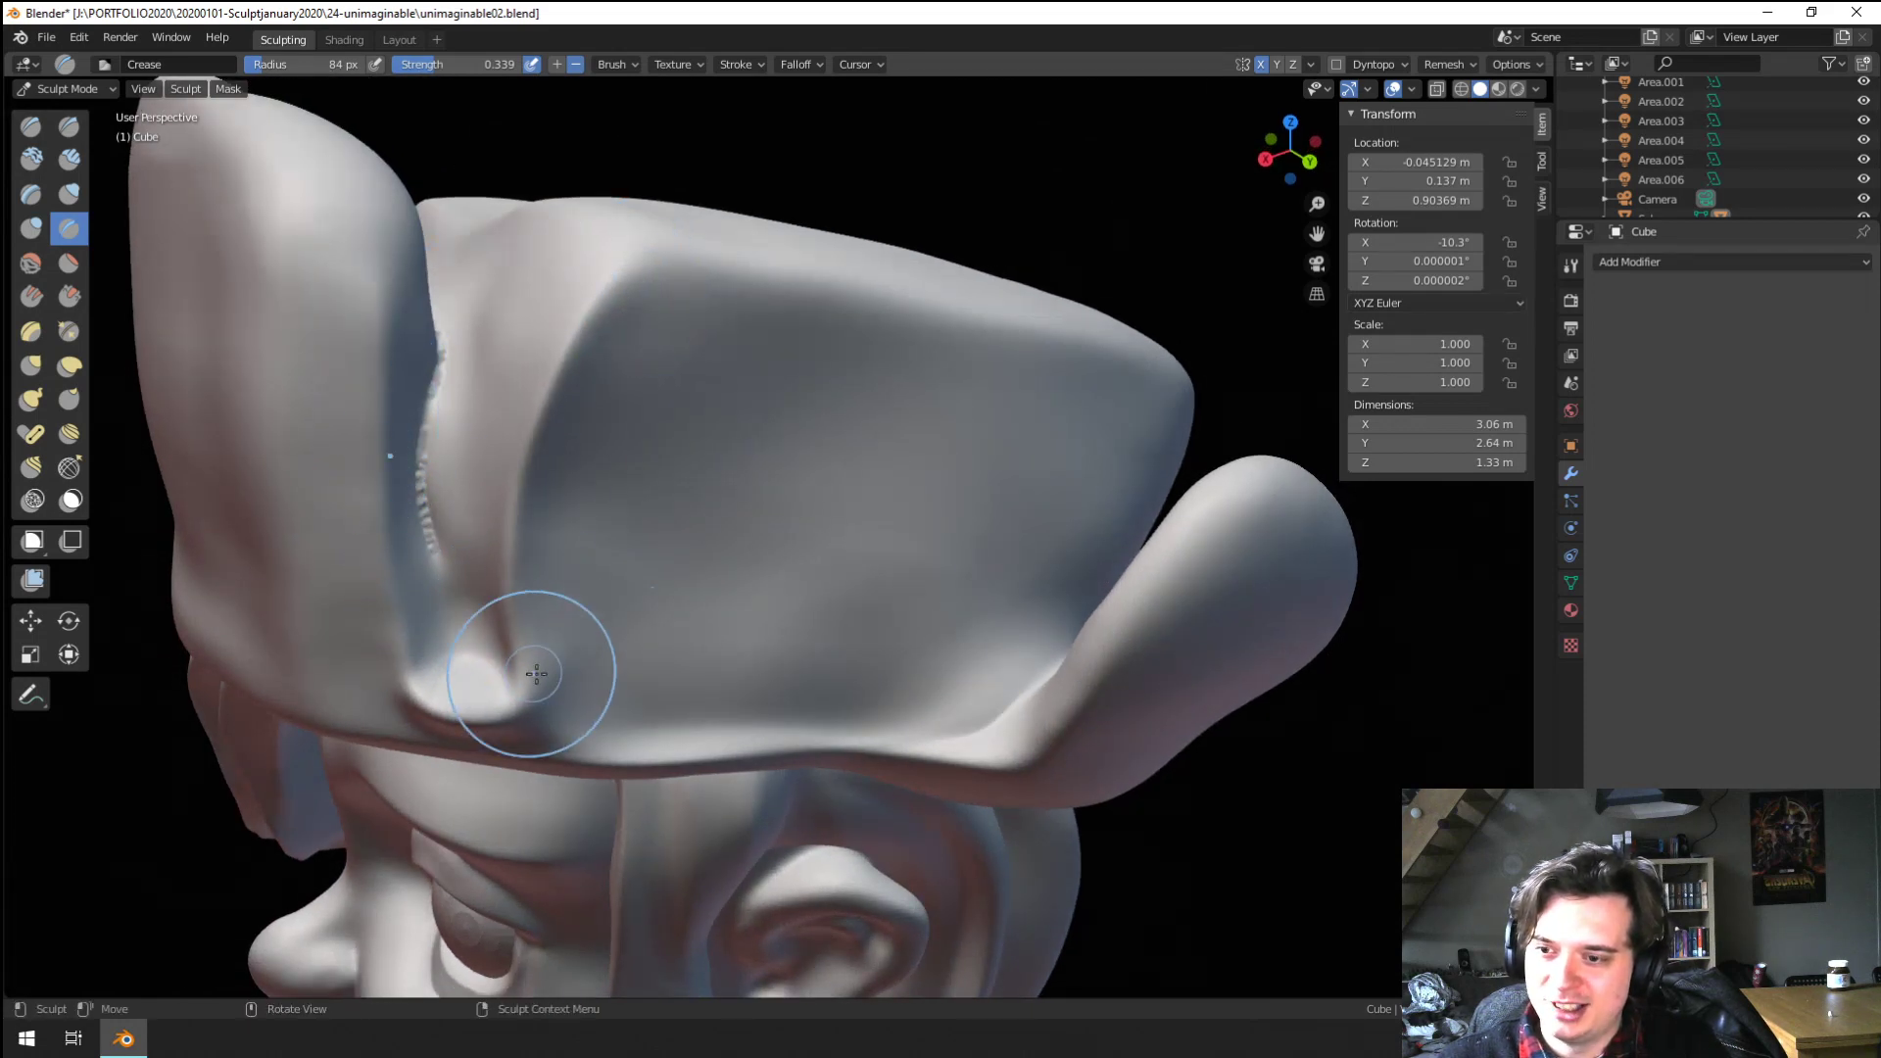
Crease the groove between the hat's front flap and crown with the Crease brush, using a 103 px radius
left_click_drag(548, 479, 534, 529)
middle_click_drag(519, 559, 511, 578)
key("f")
left_click(457, 642)
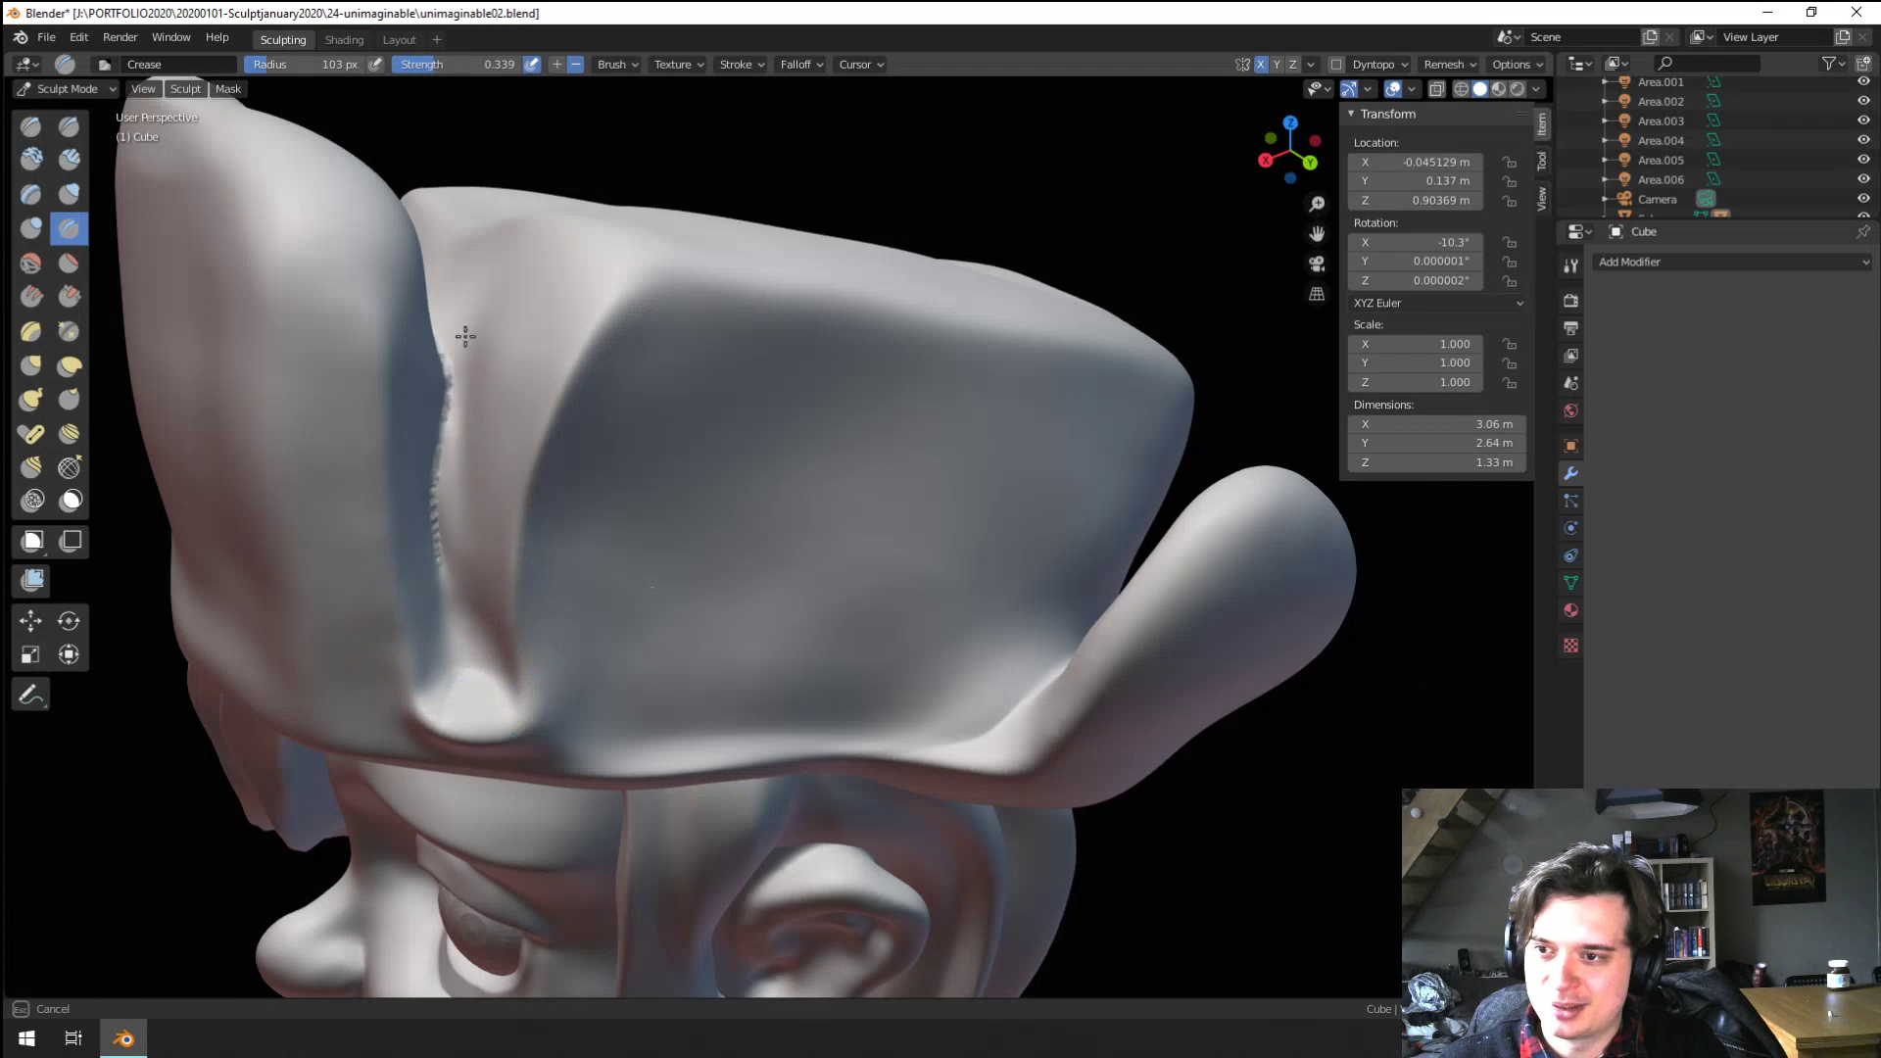
middle_click_drag(424, 473, 400, 571)
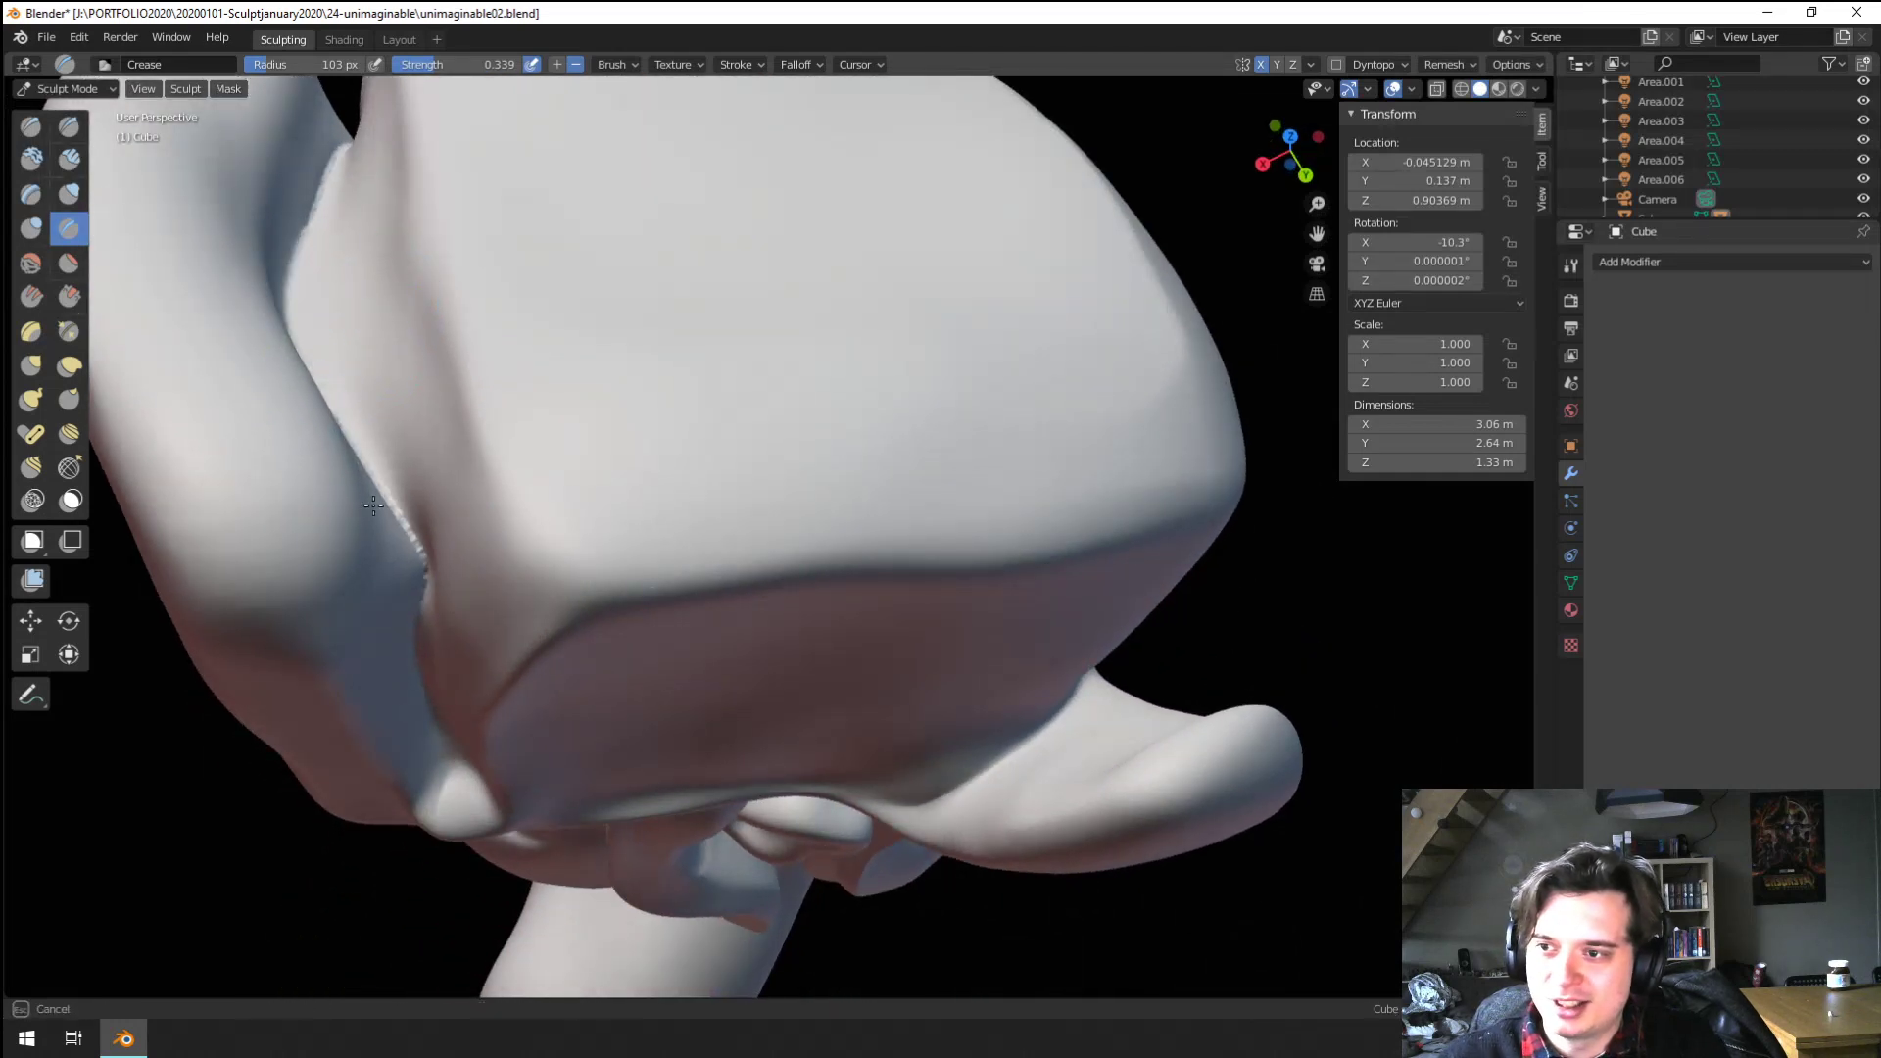
left_click_drag(430, 661, 424, 598)
mouse_move(422, 558)
middle_mouse_down()
mouse_move(407, 411)
mouse_move(411, 487)
middle_mouse_up()
Reshape the side of the hat's front flap with the Grab brush
key("g")
key("f")
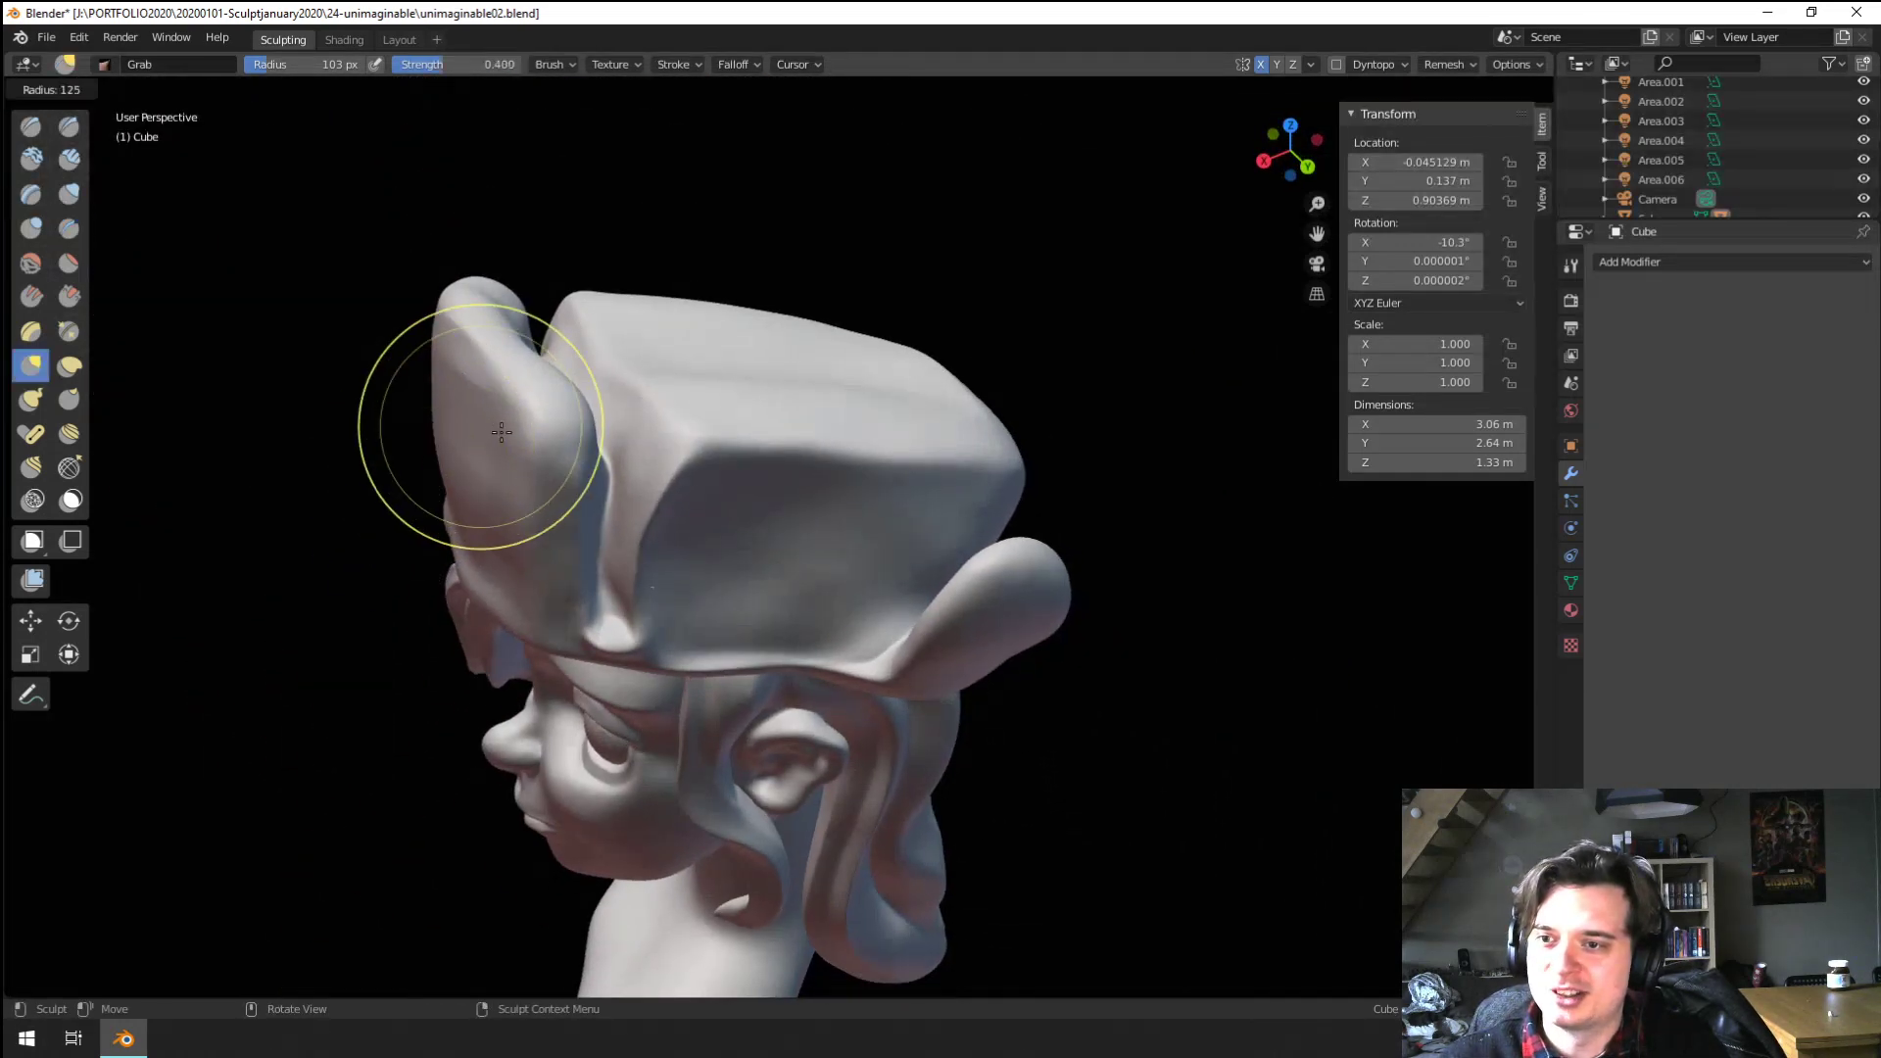
left_click(503, 433)
middle_click_drag(504, 432, 529, 545)
key("f")
left_click(553, 542)
left_click_drag(554, 542, 530, 544)
Adjust the thickness and curve of the front flap from above with the Grab brush at an 83 px radius
middle_click_drag(531, 545, 533, 571)
key("f")
left_click(497, 567)
key("f")
left_click(588, 577)
mouse_move(525, 579)
left_mouse_down()
mouse_move(530, 541)
mouse_move(493, 498)
left_mouse_up()
left_click_drag(496, 427, 496, 408)
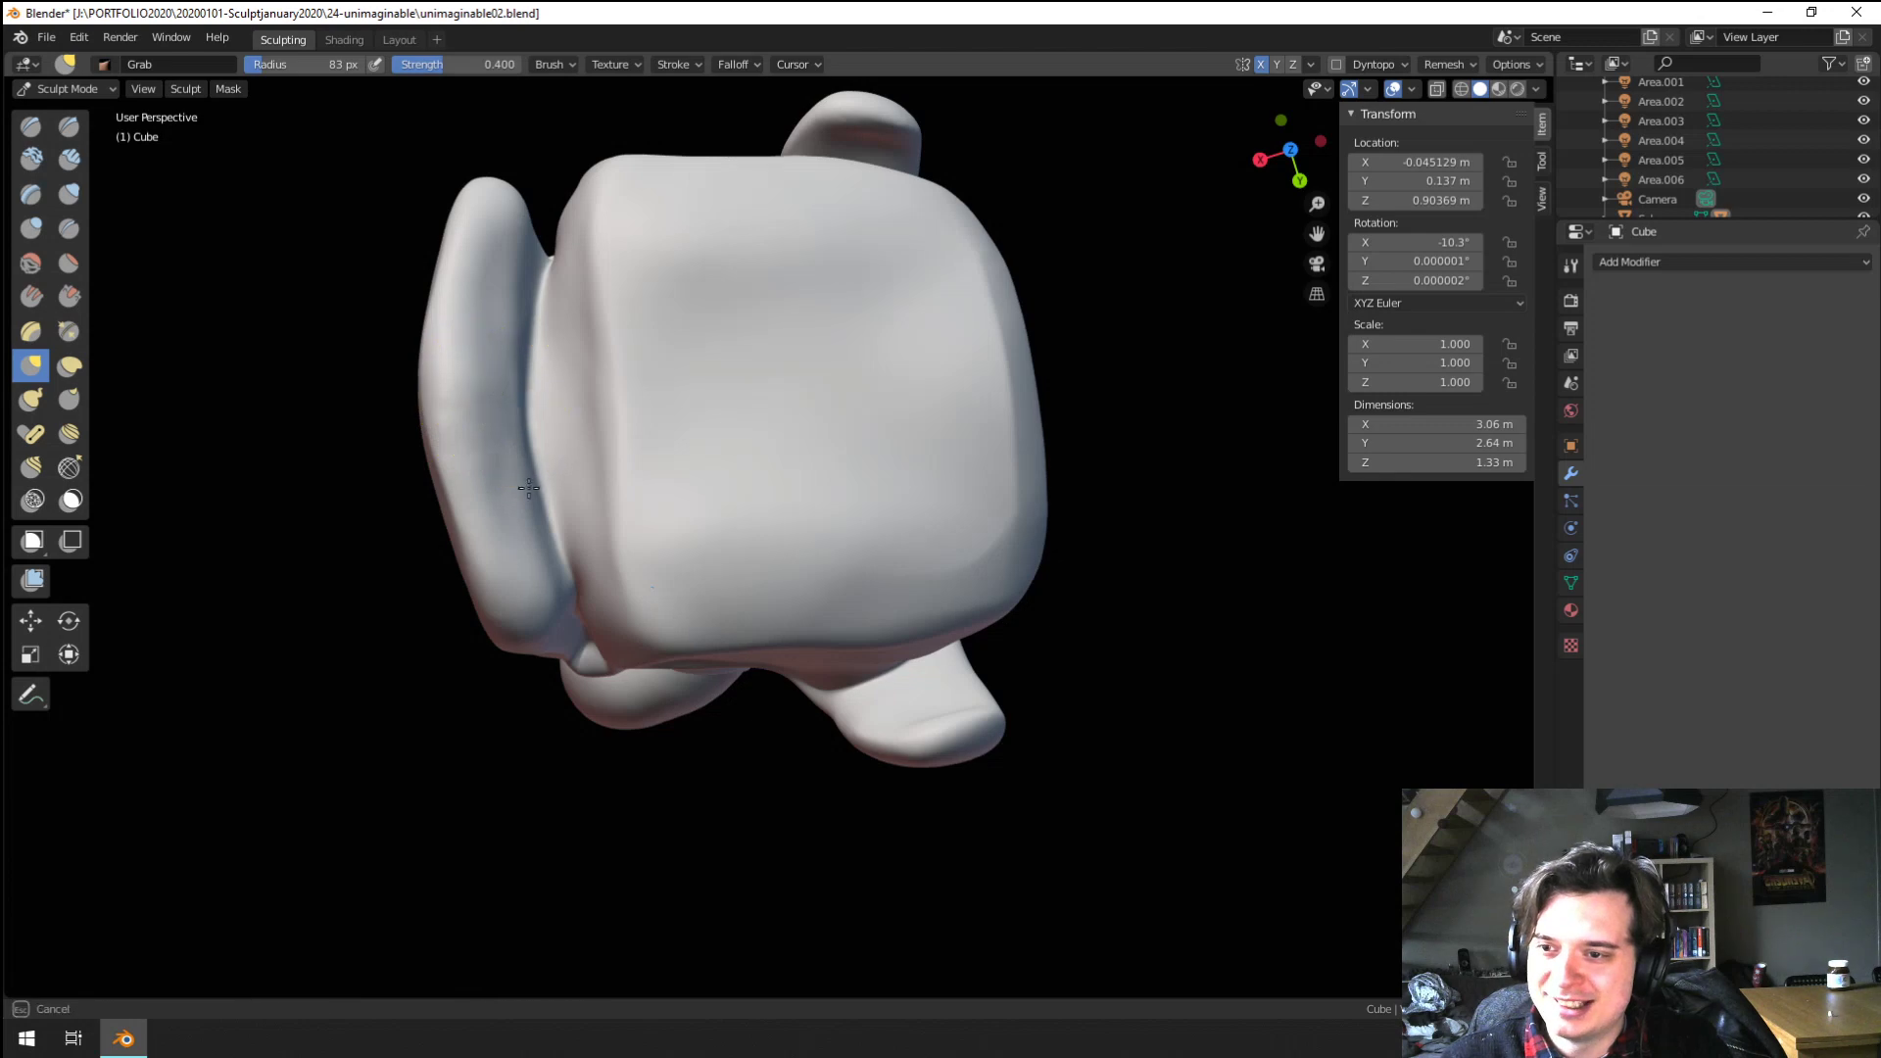
Refine the hat's front flap and brim from the front with the Grab brush at 132 px and 172 px radii
mouse_move(496, 408)
middle_mouse_down()
mouse_move(608, 328)
mouse_move(738, 279)
mouse_move(660, 365)
middle_mouse_up()
key("f")
left_click(558, 416)
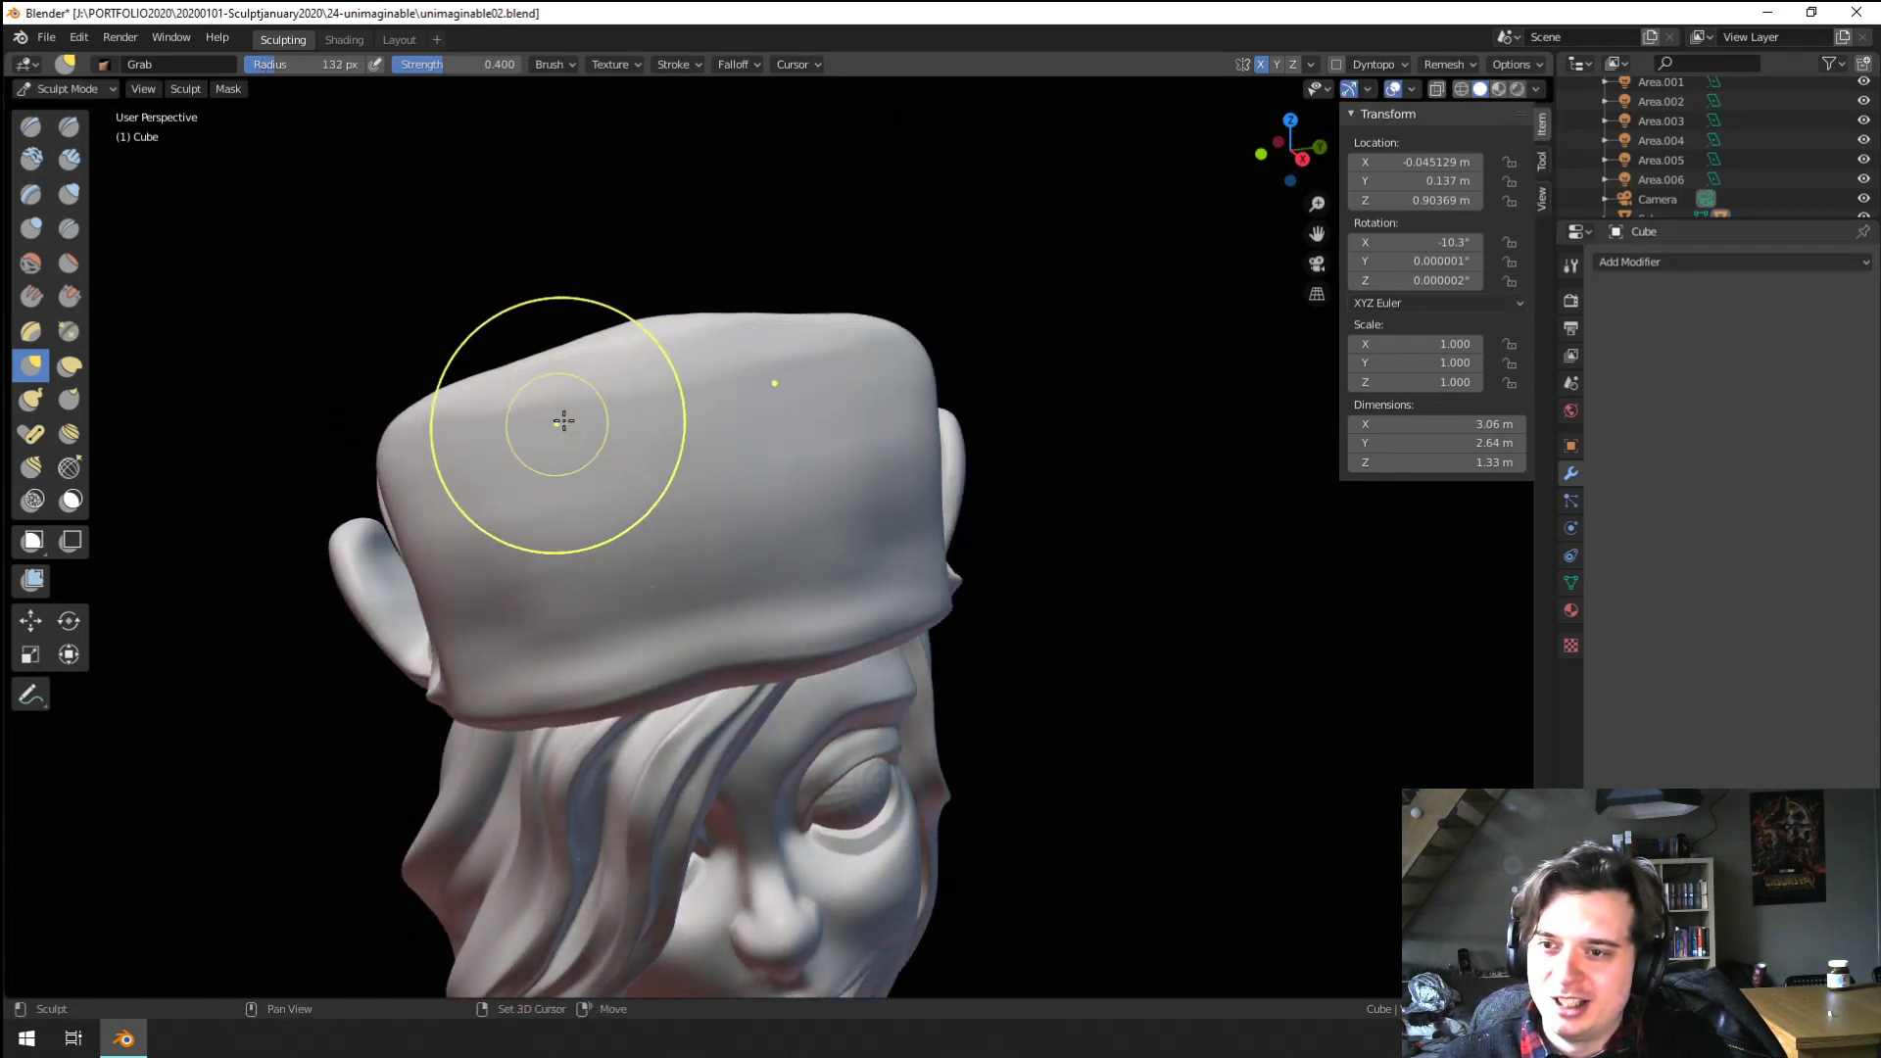
mouse_move(756, 407)
middle_mouse_down()
mouse_move(654, 468)
mouse_move(651, 413)
middle_mouse_up()
scroll(642, 431, "up", 6)
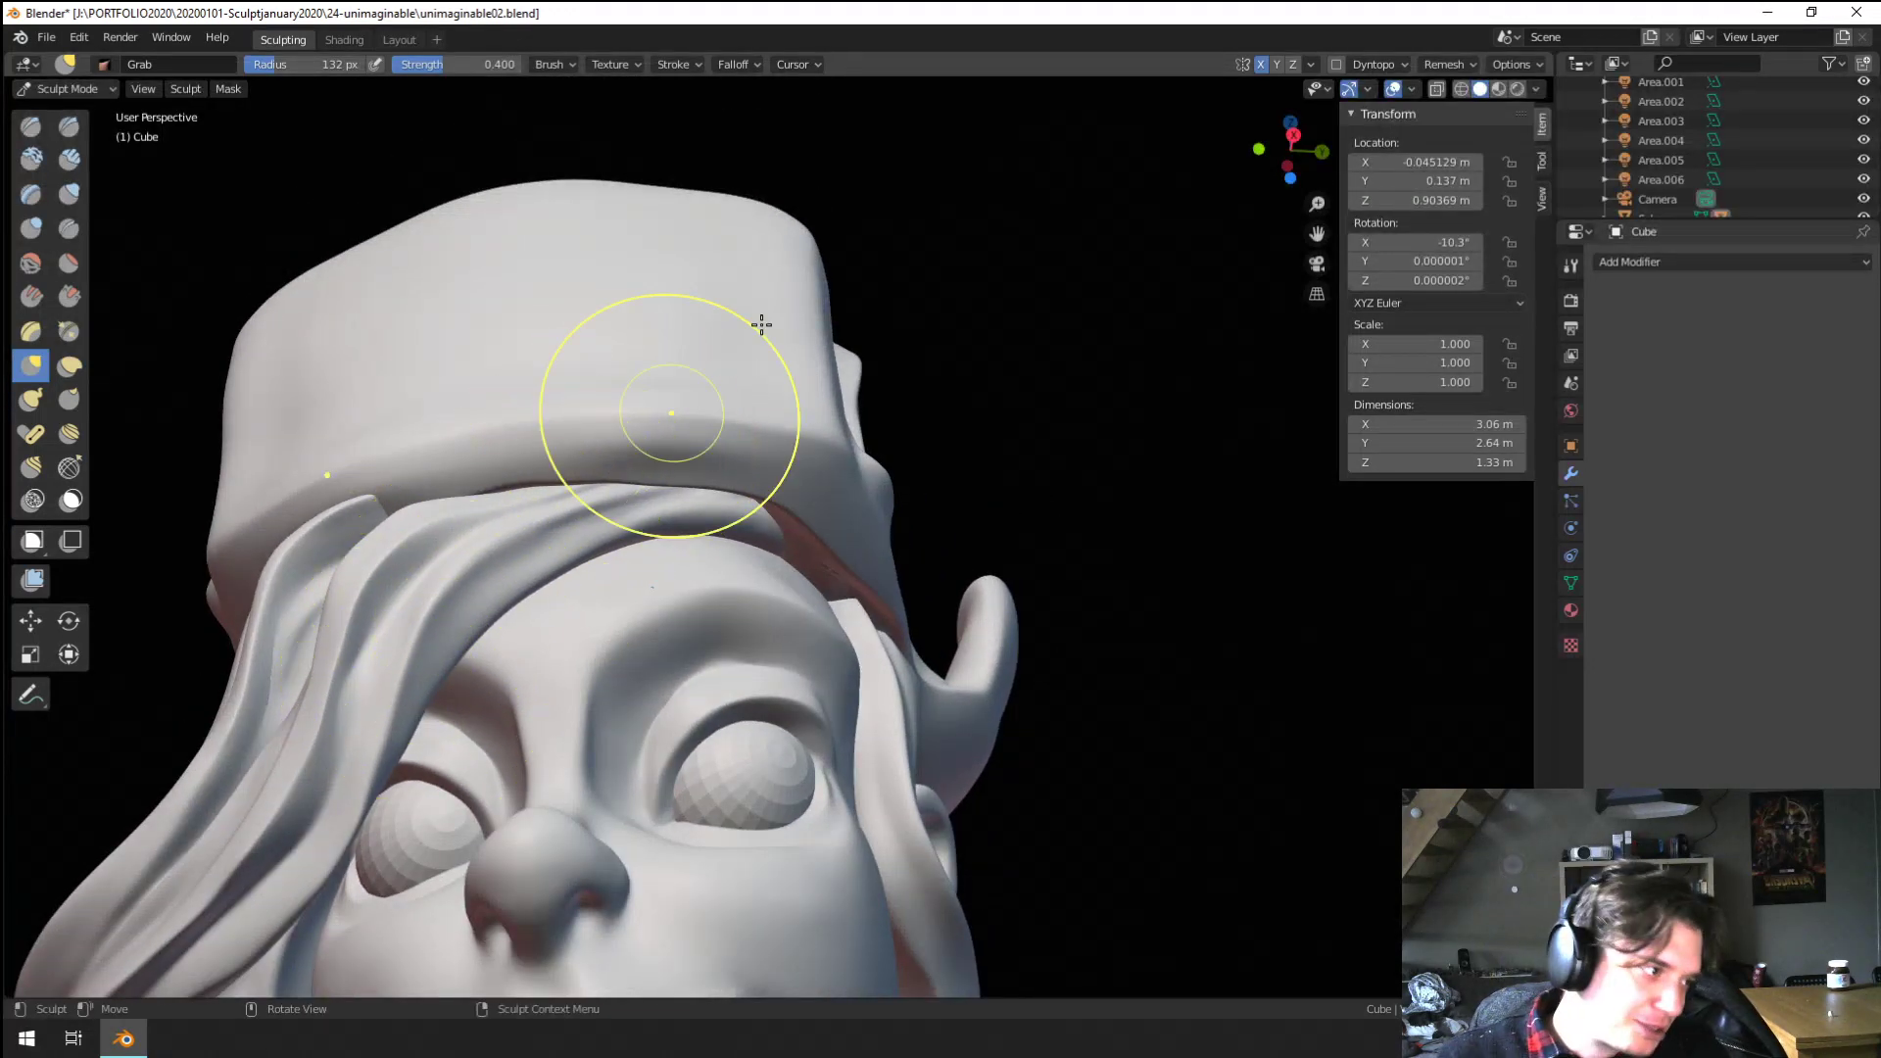
scroll(586, 475, "up", 1)
mouse_move(584, 474)
middle_mouse_down()
mouse_move(614, 500)
mouse_move(719, 394)
middle_mouse_up()
scroll(630, 466, "down", 3)
key("f")
left_click(670, 463)
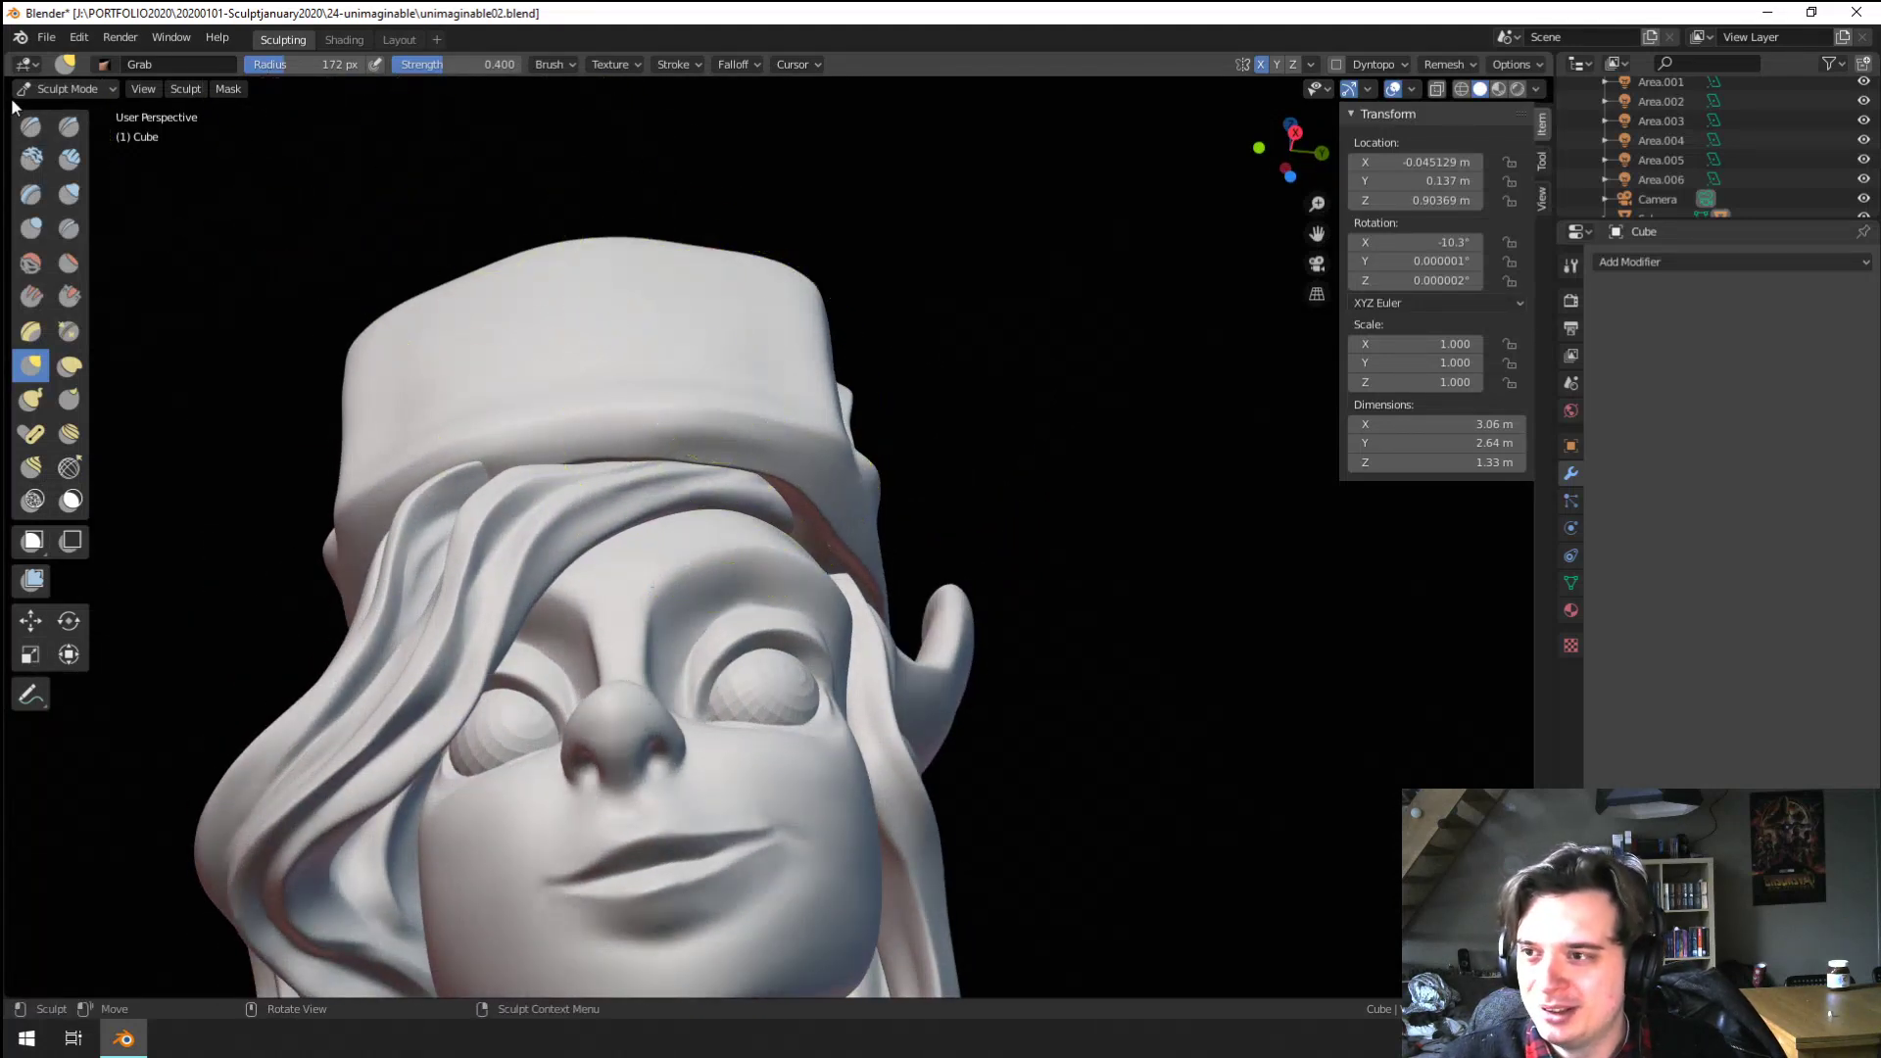
Leave sculpting on the hat, select the hair object Sphere.003 and enter Sculpt Mode on it
left_click(61, 89)
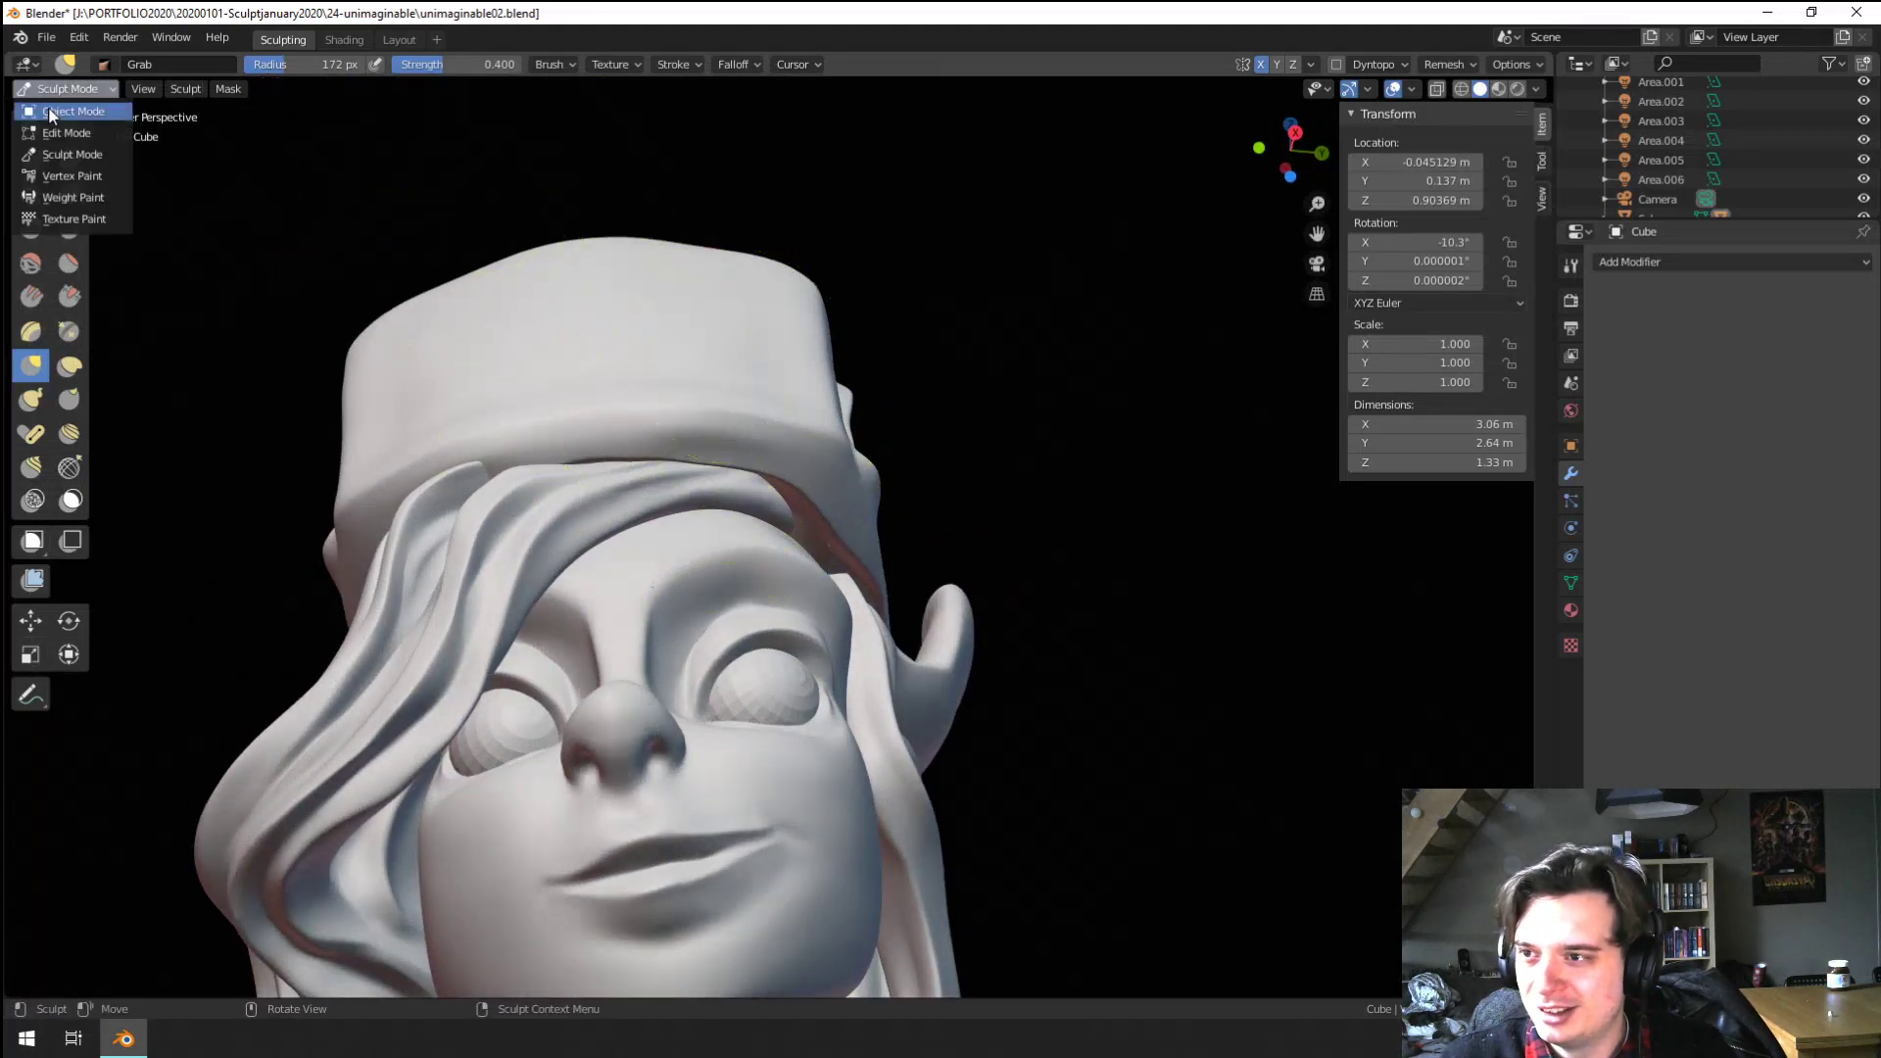
key("Return")
left_click(497, 555)
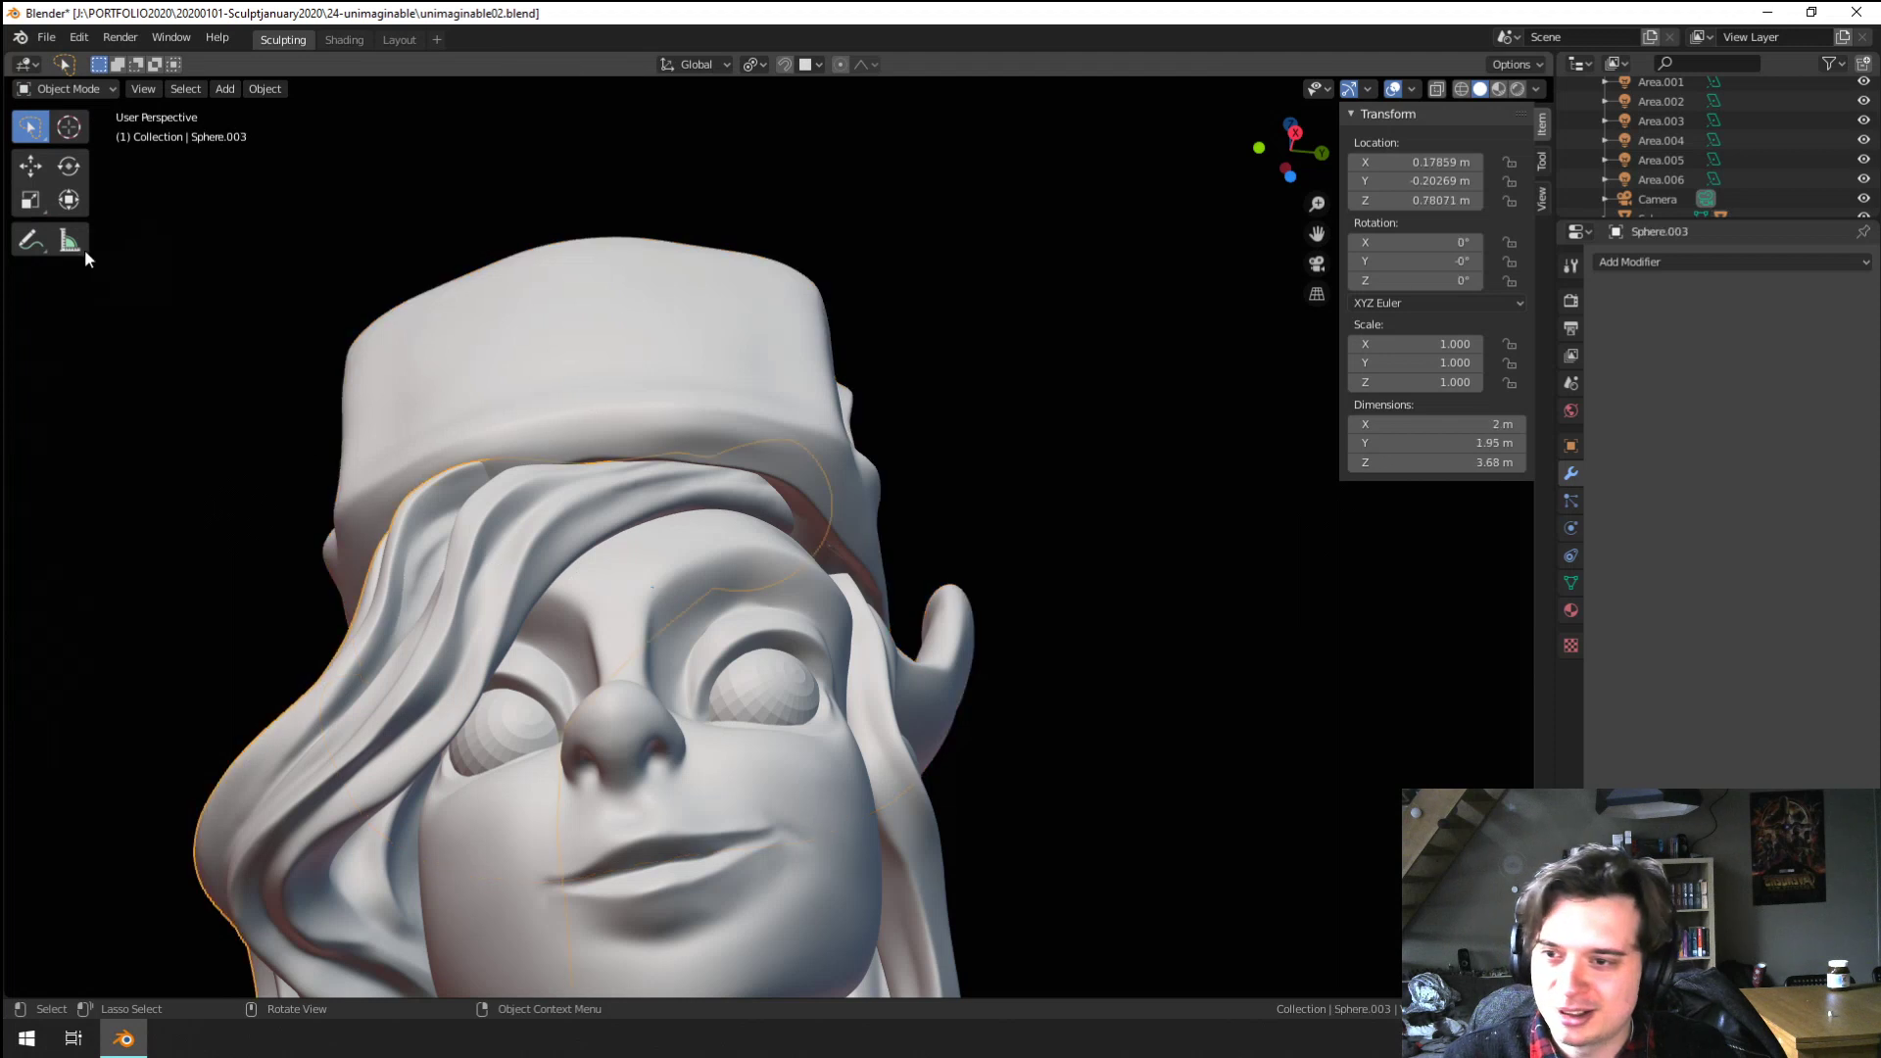
left_click(68, 90)
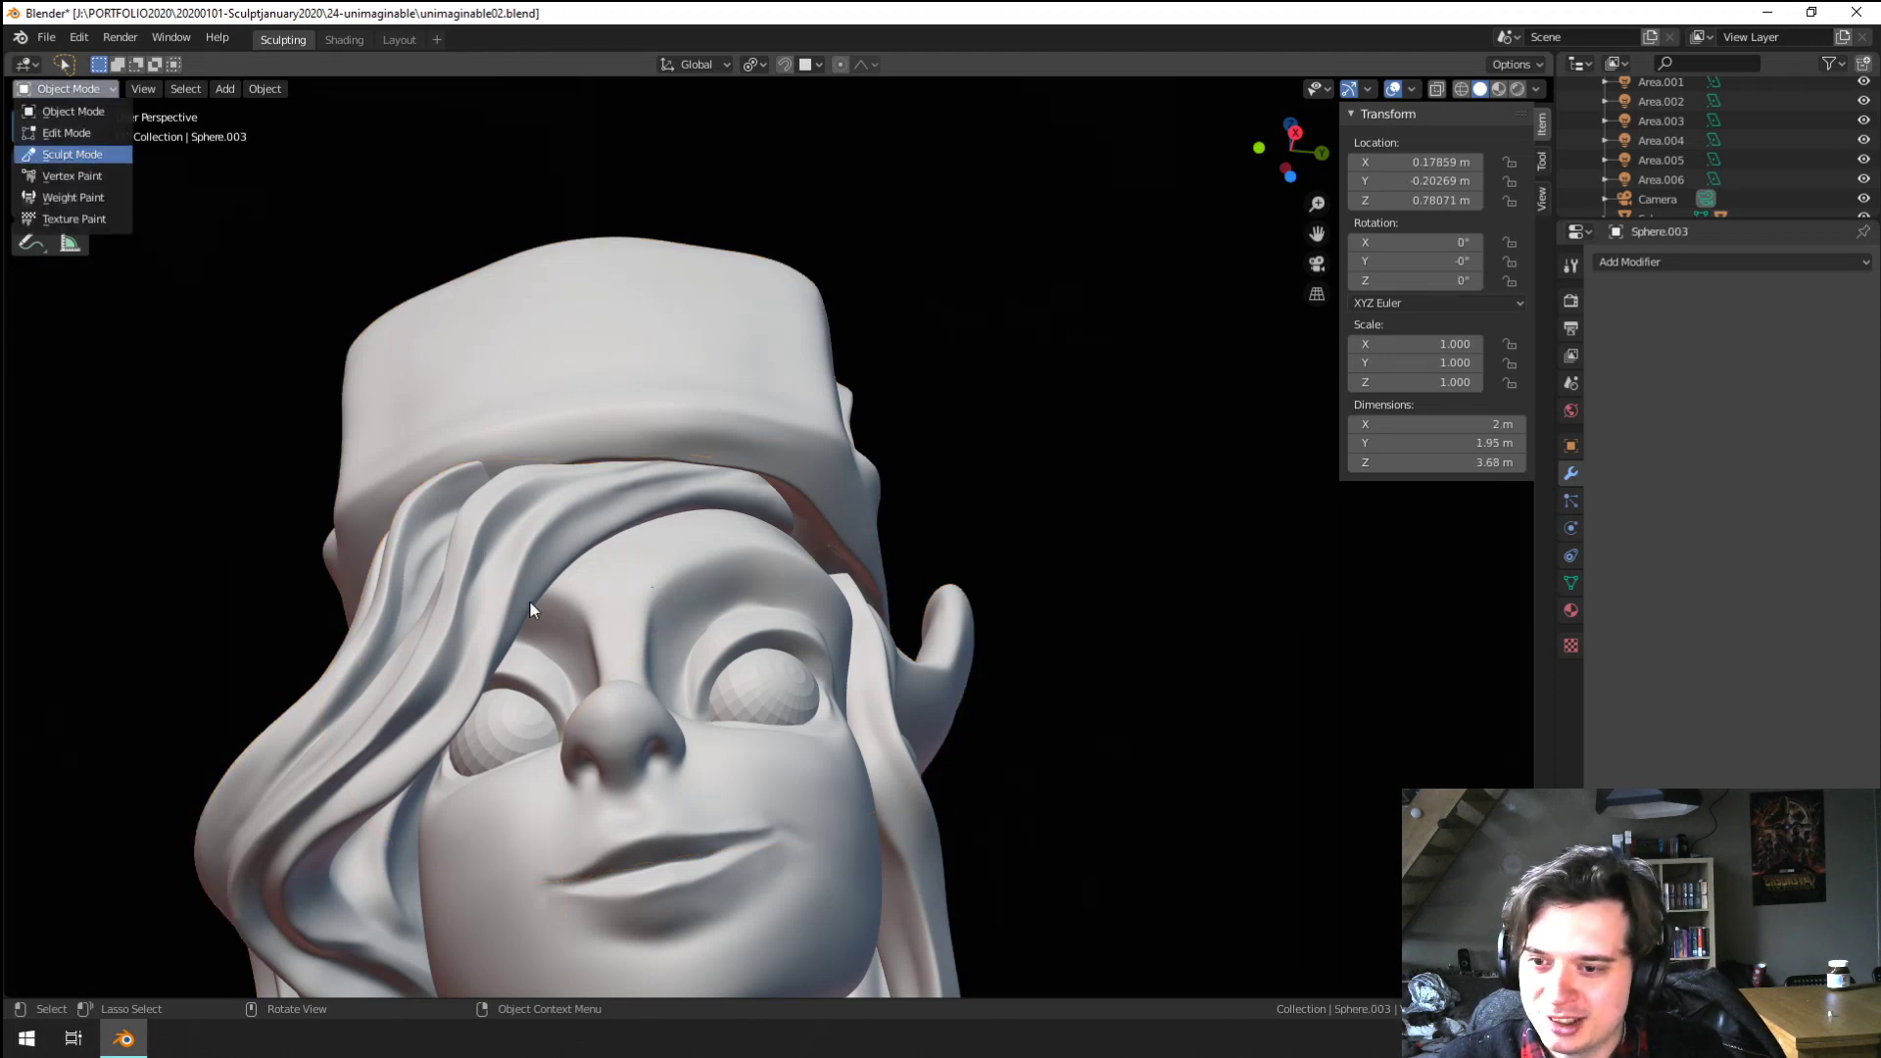
Pull the top of the hair up toward the hat's brim with the Grab brush at a 223 px radius
key("f")
left_click(371, 446)
middle_click_drag(374, 455, 416, 403)
key("f")
left_click(454, 403)
key("f")
left_click(491, 388)
mouse_move(489, 388)
left_mouse_down()
mouse_move(482, 409)
mouse_move(494, 362)
left_mouse_up()
Turn off X symmetry and move the side of the fringe inward beneath the hat
left_click(1262, 65)
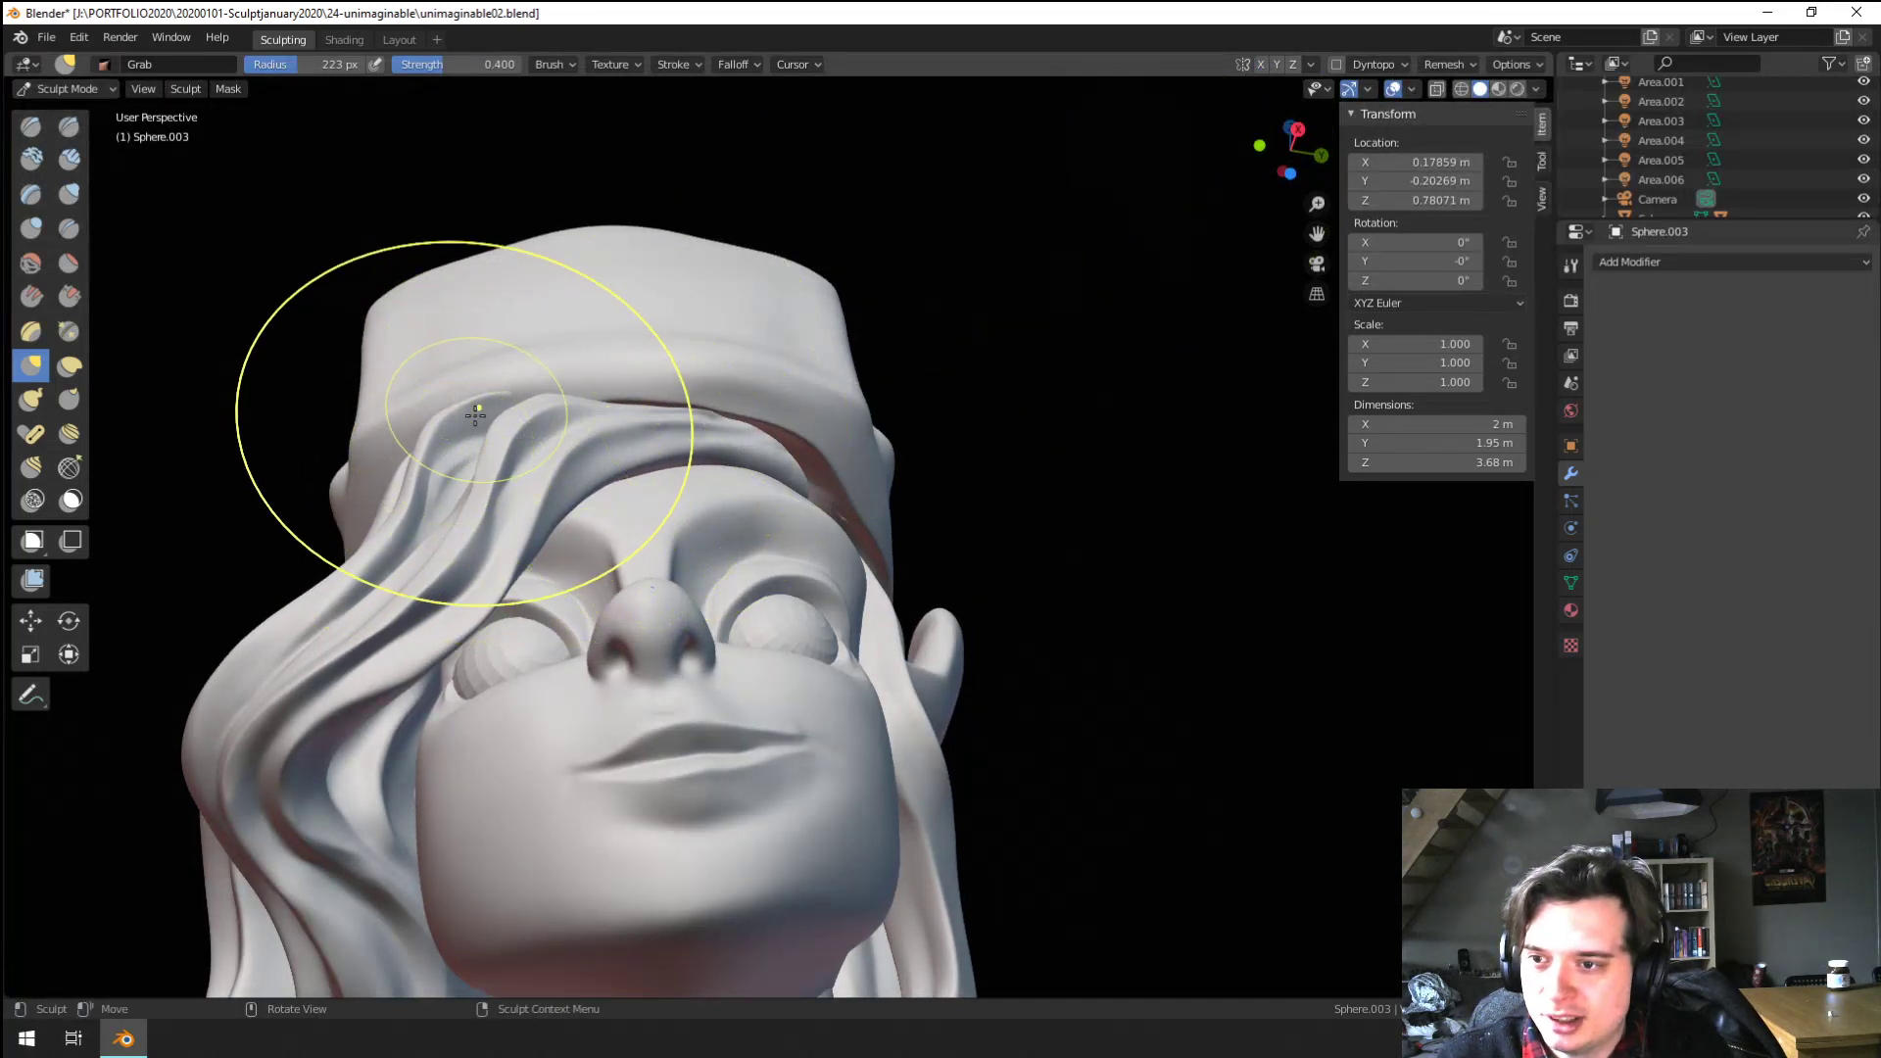
left_click_drag(465, 461, 510, 478)
middle_click_drag(511, 478, 591, 451)
Tuck the hair strands under the hat's brim with the Grab brush at a 193 px radius
key("f")
left_click(568, 450)
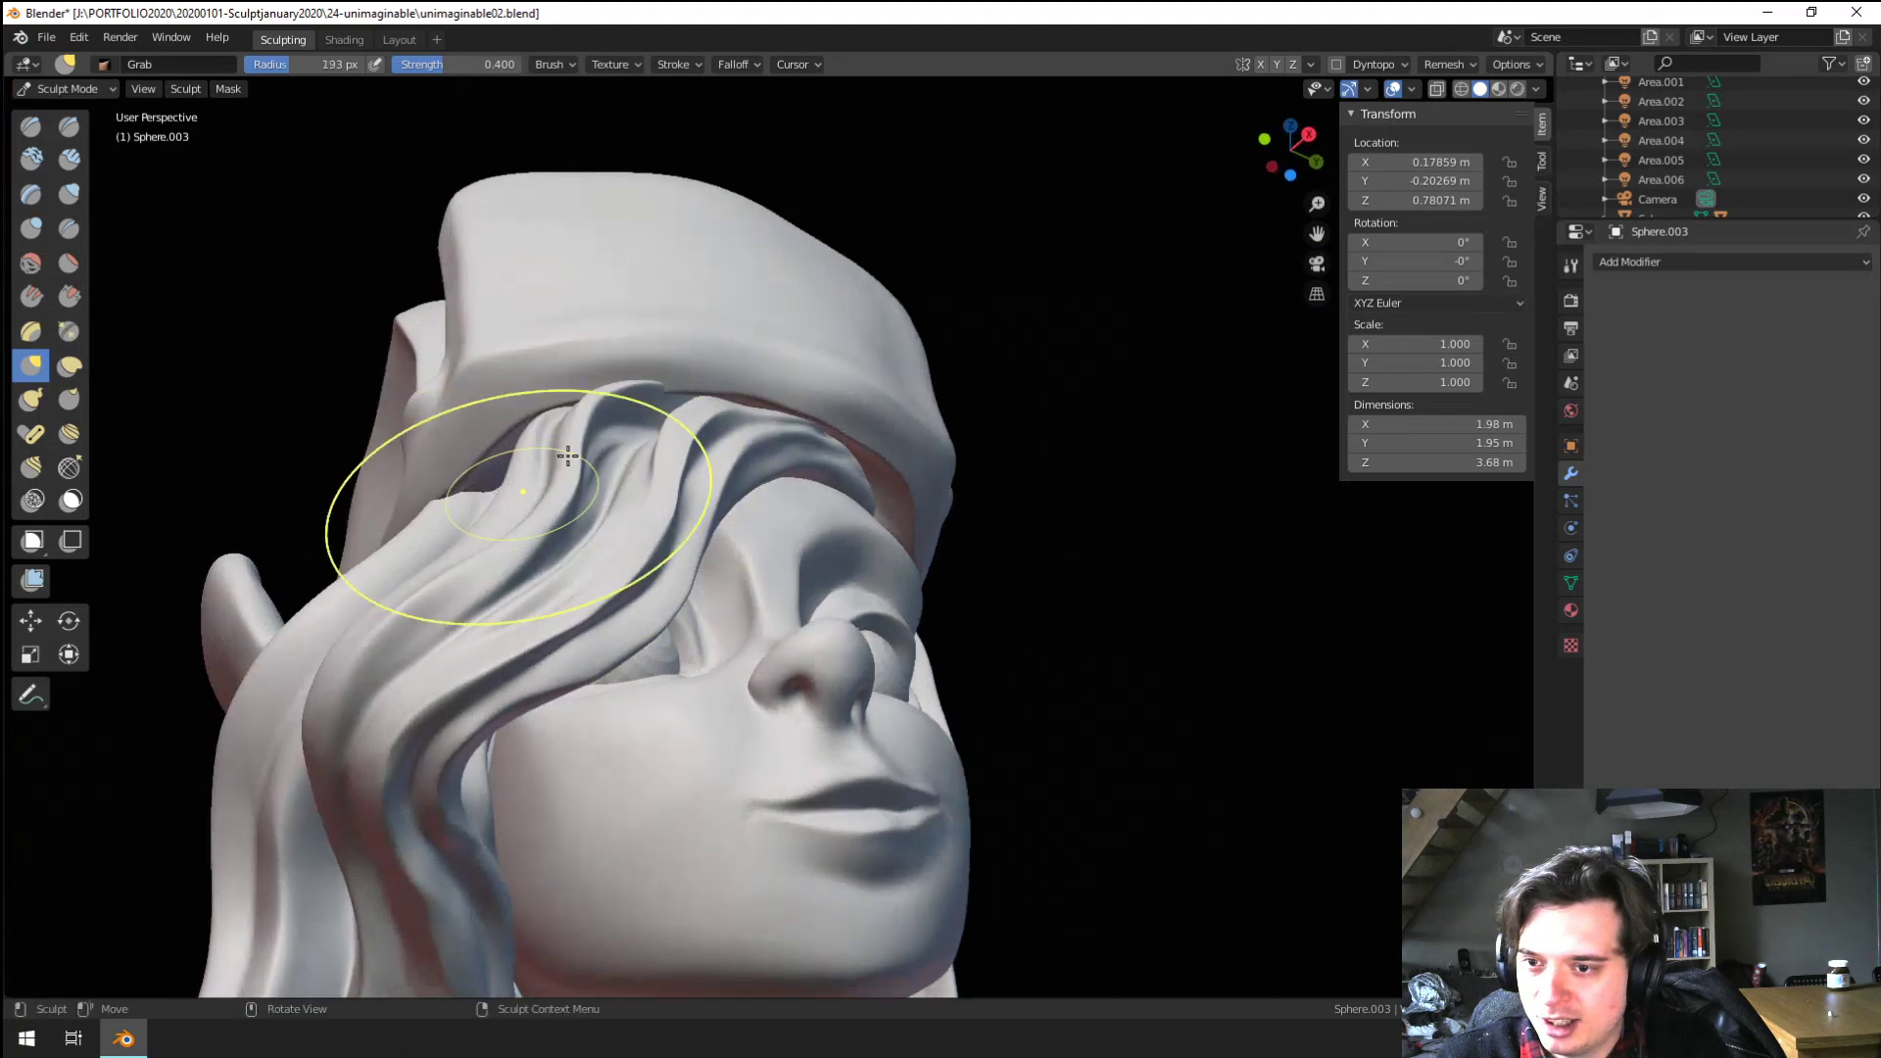
left_click_drag(612, 425, 588, 462)
mouse_move(580, 456)
middle_mouse_down()
mouse_move(587, 480)
mouse_move(651, 496)
mouse_move(641, 526)
mouse_move(546, 516)
middle_mouse_up()
Pull the outer hair lock outward with the Grab brush at a 151 px radius, and return to Object Mode
key("f")
left_click(739, 508)
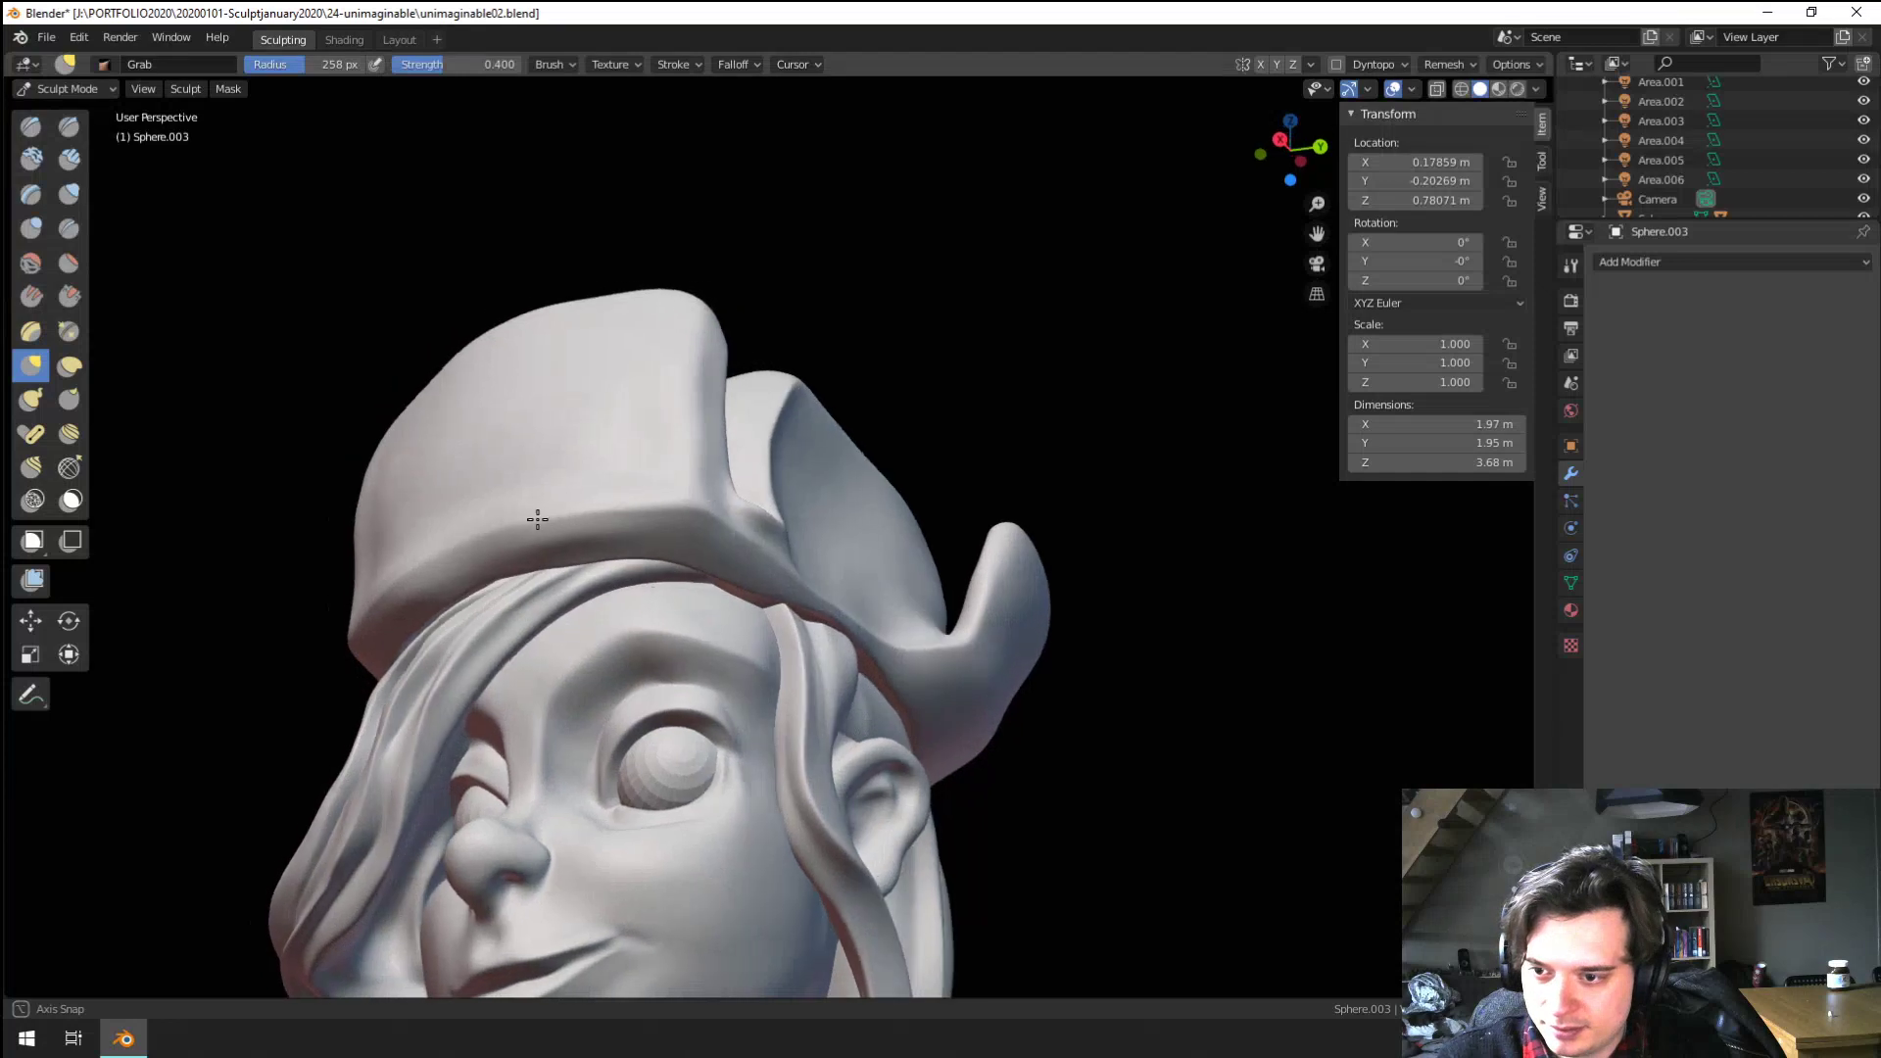
key("f")
left_click(372, 704)
left_click_drag(372, 704, 321, 665)
mouse_move(321, 658)
middle_mouse_down("ctrl")
mouse_move(326, 839)
mouse_move(336, 862)
mouse_move(382, 853)
mouse_move(357, 621)
mouse_move(370, 529)
middle_mouse_up("ctrl")
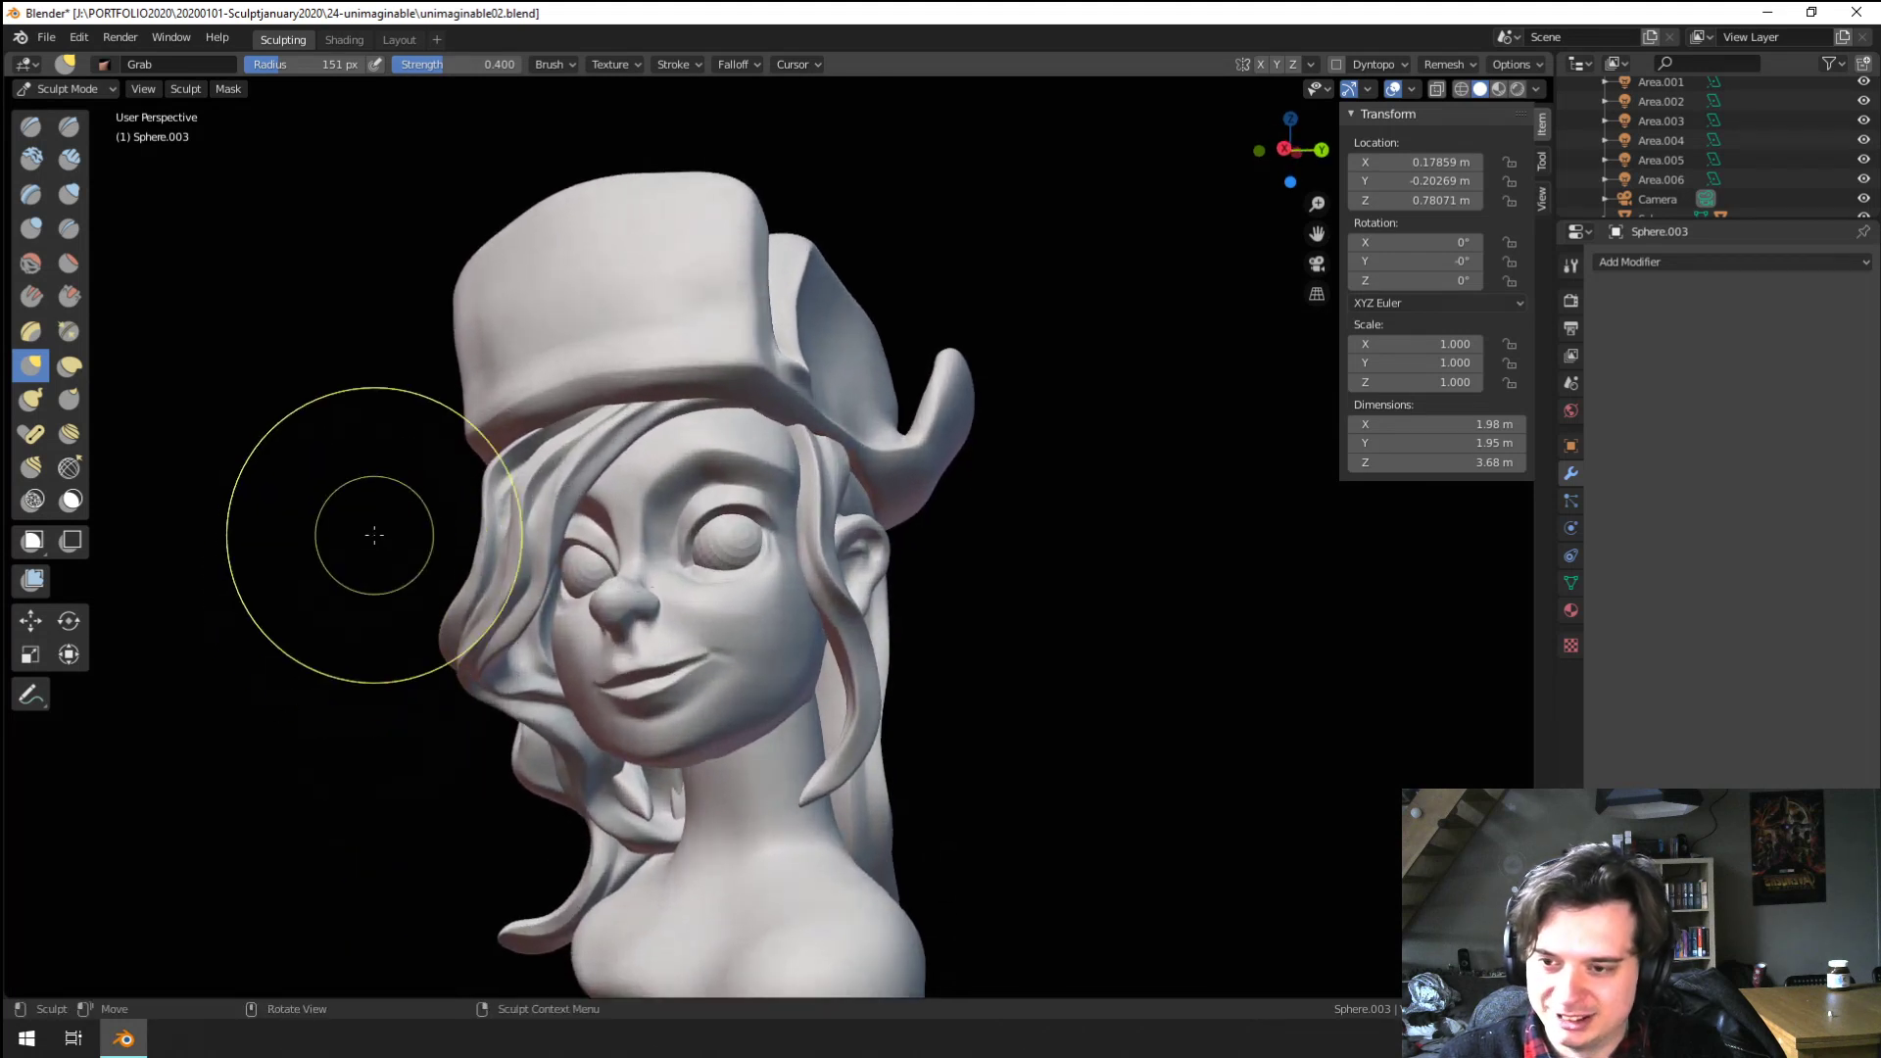
left_click(61, 90)
key("Return")
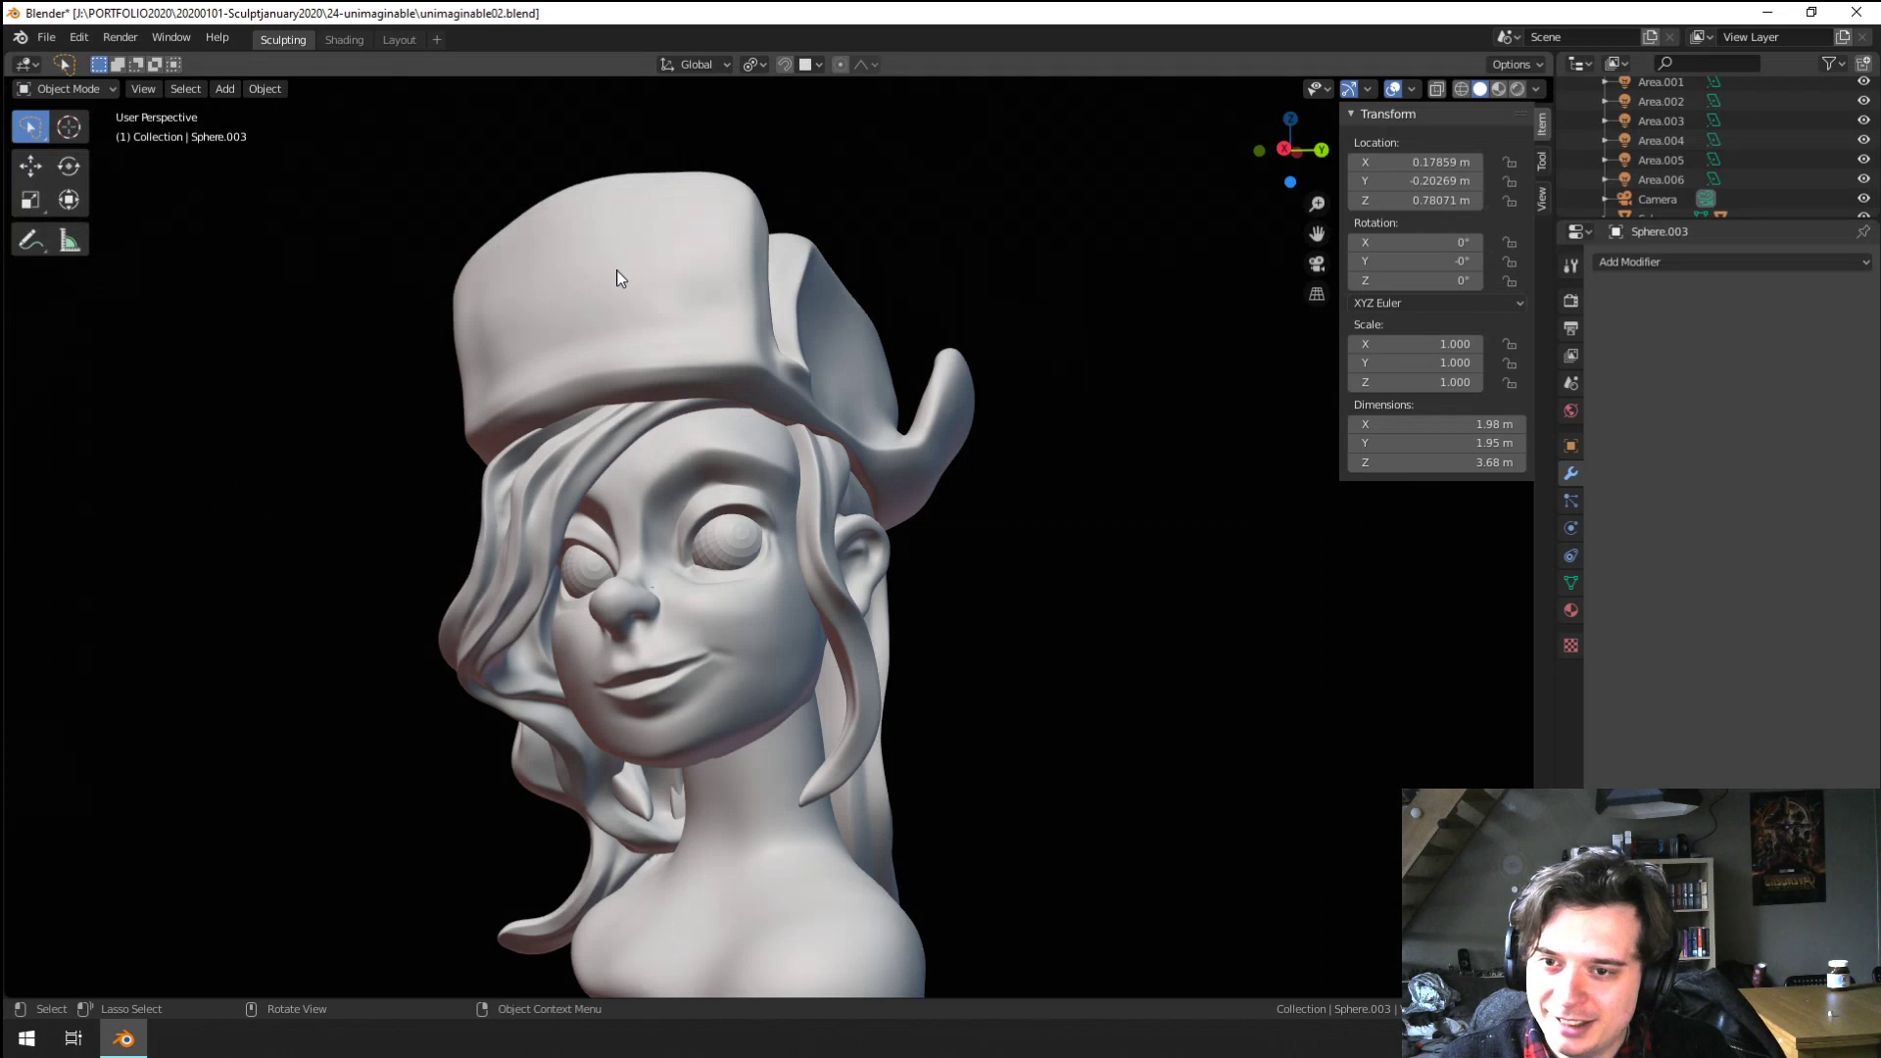
Select the hat, enter Sculpt Mode and try a Crease brush stroke along the ear flap's edge
left_click(630, 260)
left_click(90, 94)
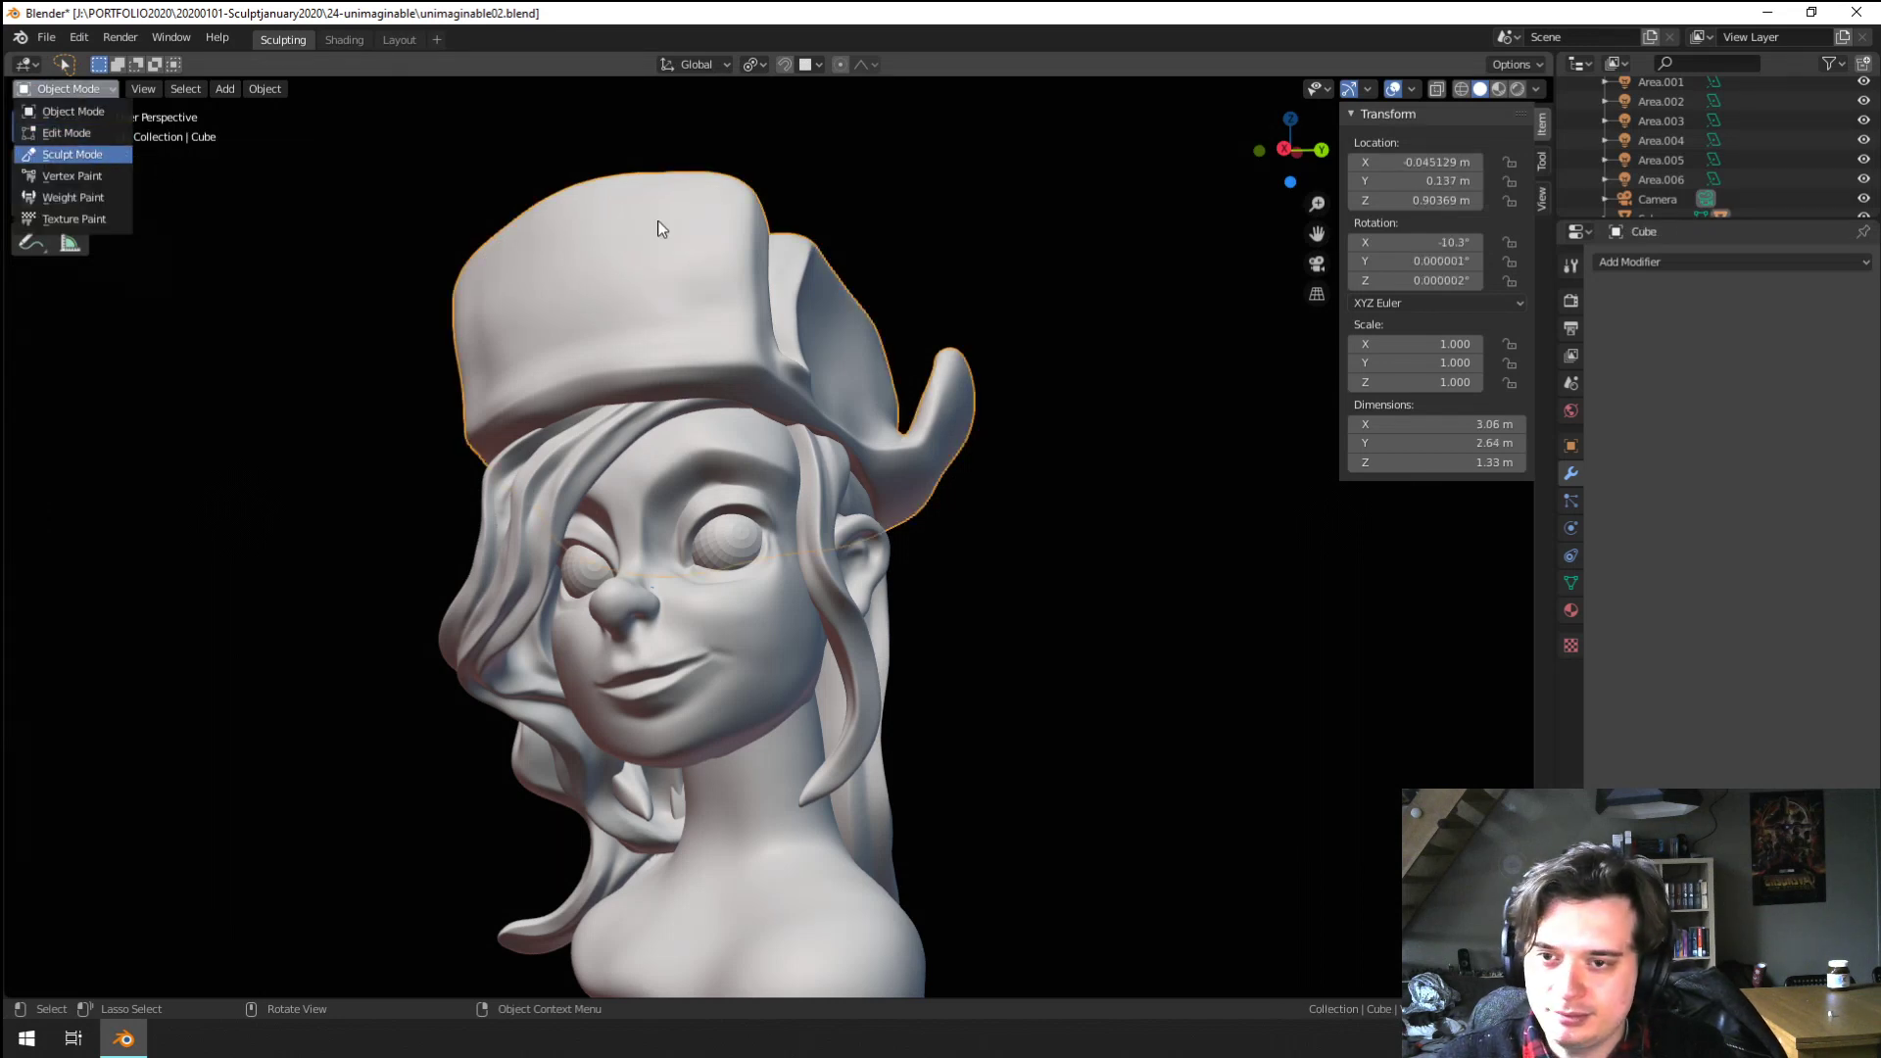
middle_click_drag(926, 561, 706, 628, "shift")
mouse_move(706, 628)
middle_mouse_down("ctrl")
mouse_move(685, 480)
mouse_move(516, 441)
middle_mouse_up("ctrl")
left_click(69, 229)
mouse_move(737, 367)
left_mouse_down()
mouse_move(931, 331)
mouse_move(907, 377)
left_mouse_up()
key("ctrl+z")
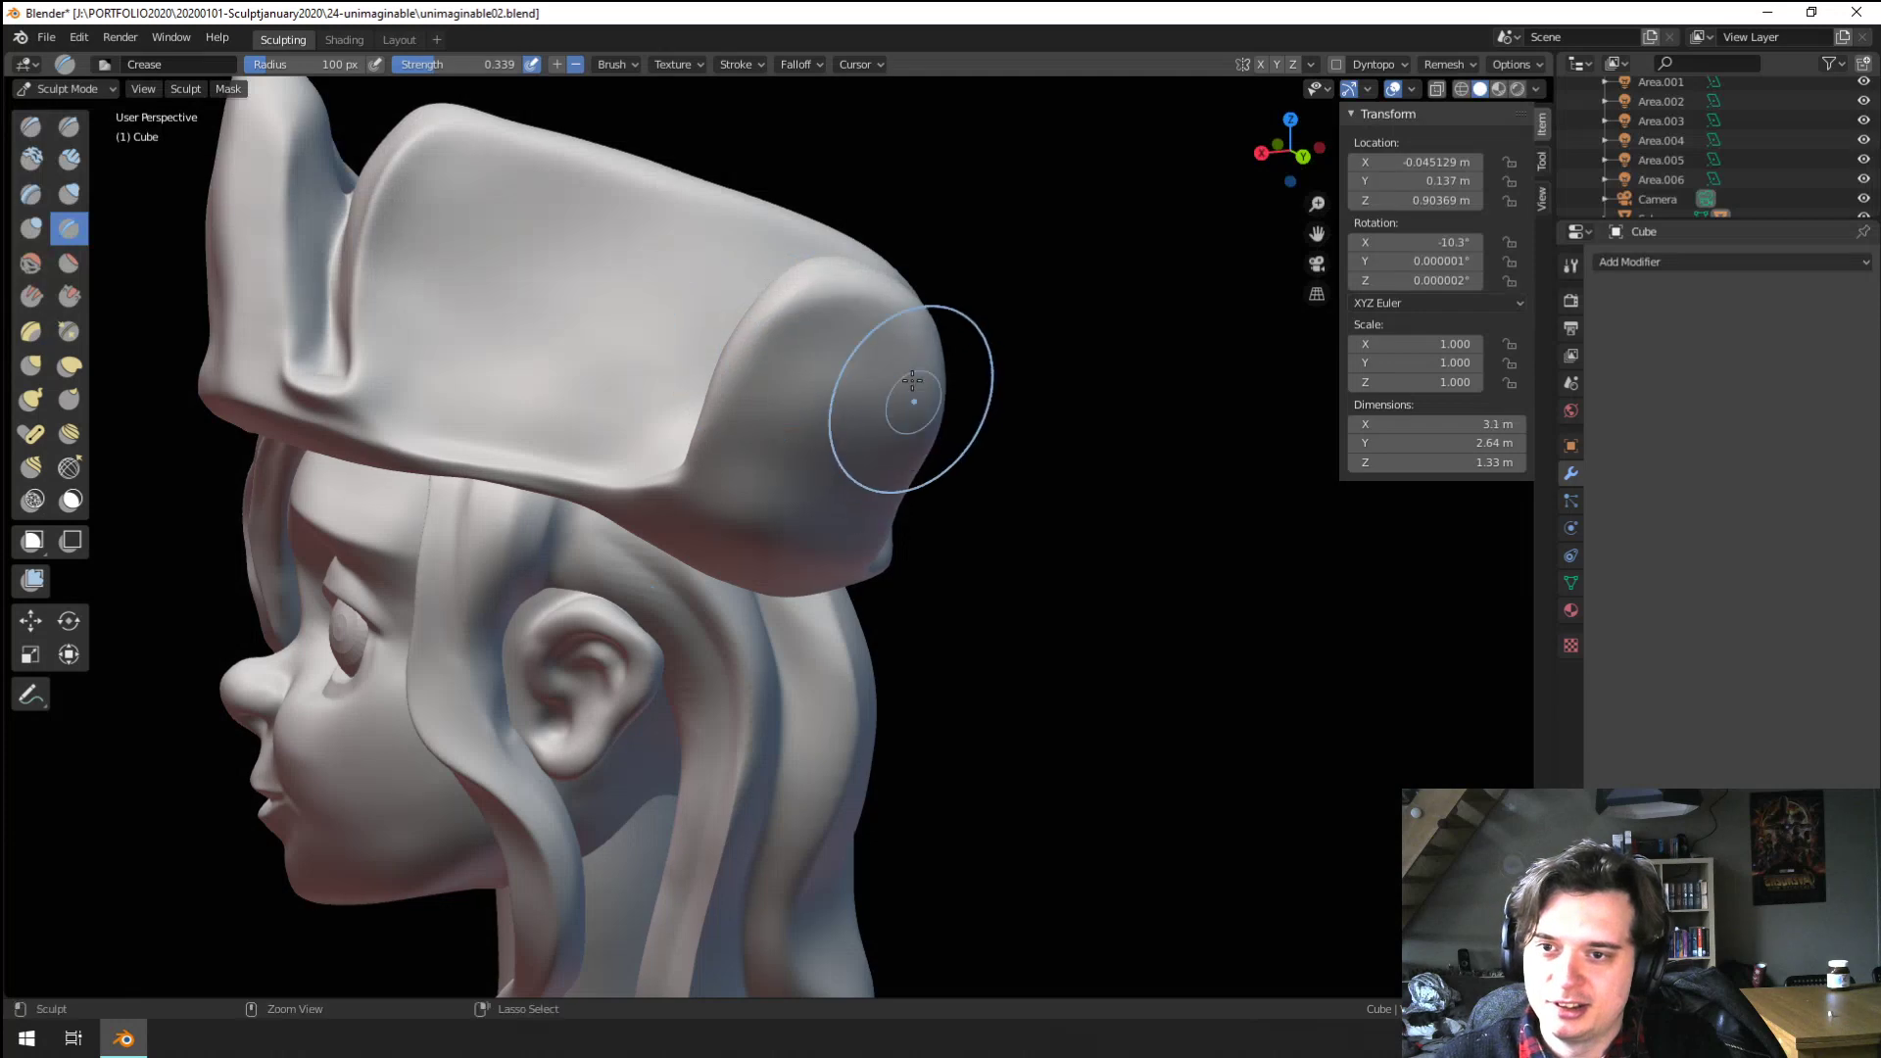
Sharpen the rim of the ear flap with inverted Crease brush strokes at a 100 px radius
middle_click_drag(913, 381, 974, 361)
left_click_drag(998, 410, 863, 343, "ctrl")
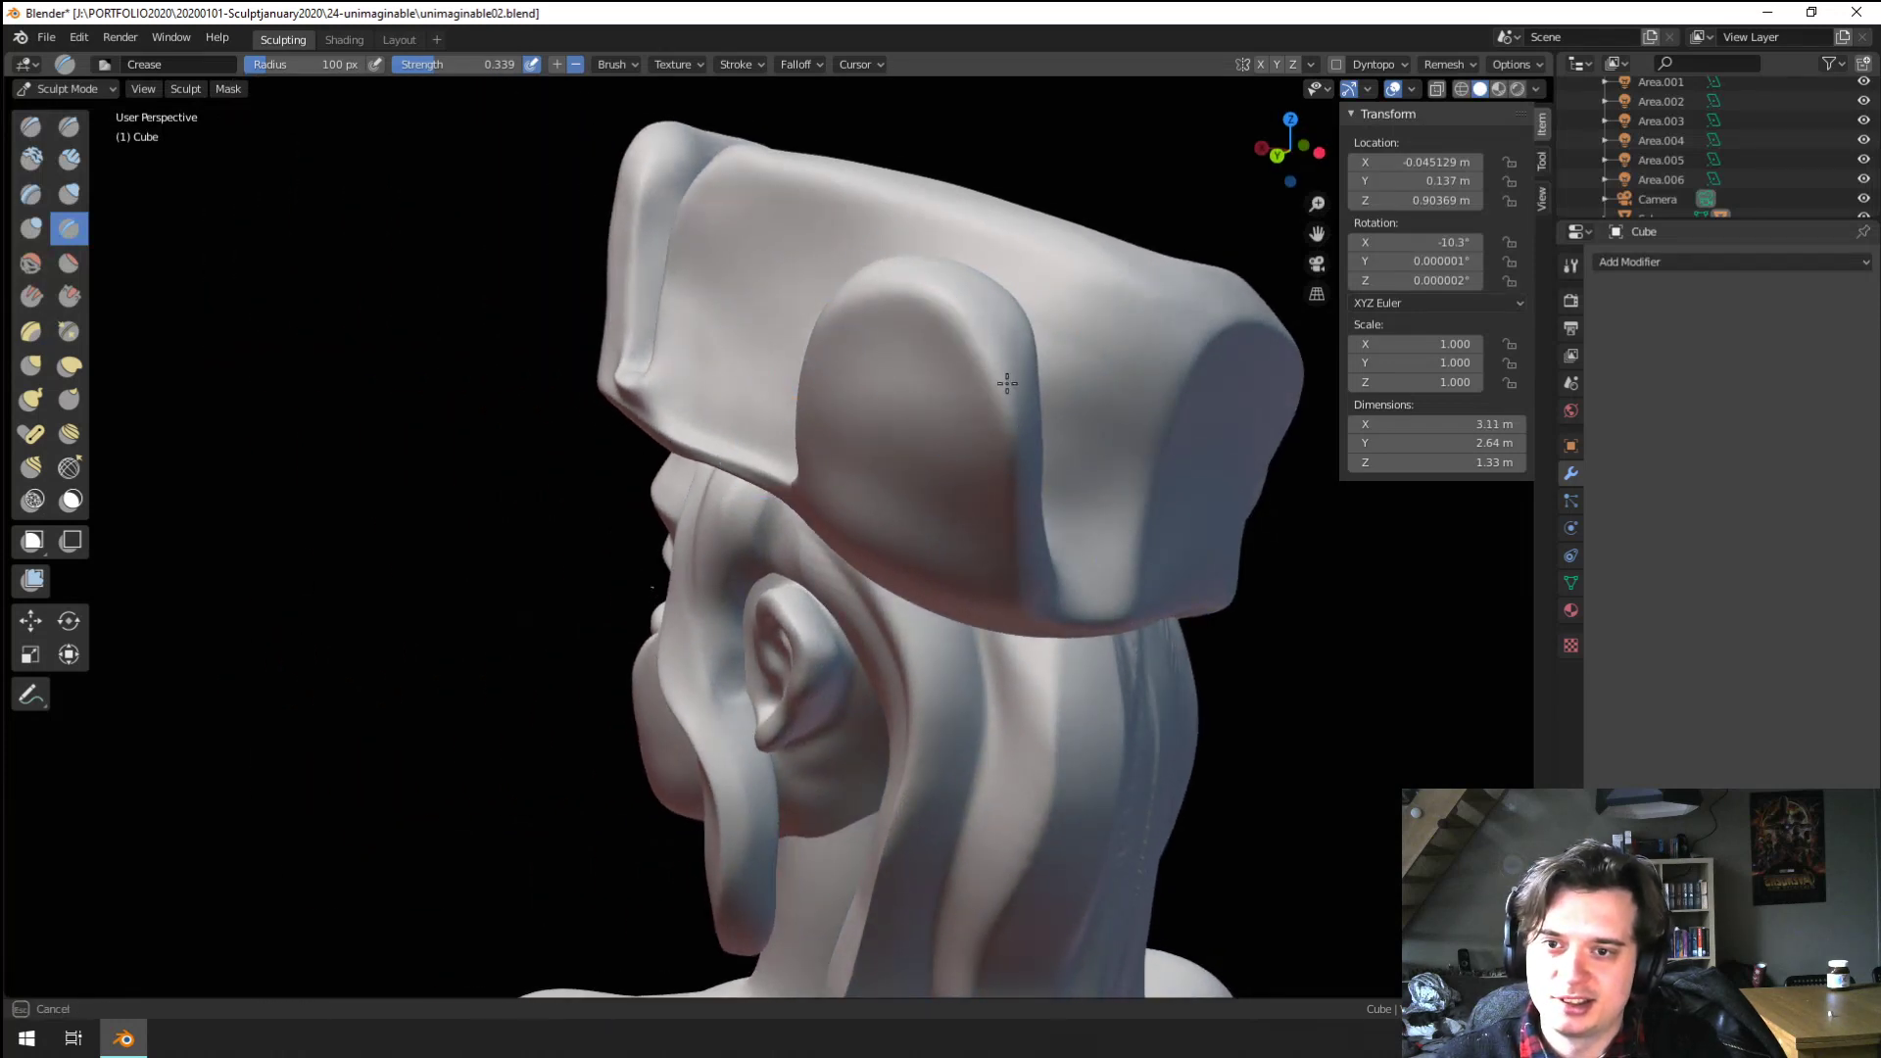
middle_click_drag(882, 392, 986, 390)
left_click_drag(727, 335, 744, 348)
mouse_move(744, 348)
middle_mouse_down()
mouse_move(811, 386)
mouse_move(865, 479)
middle_mouse_up()
Flatten the surface of the ear flap with the Scrape/Peaks brush at a 127 px radius
left_click(68, 296)
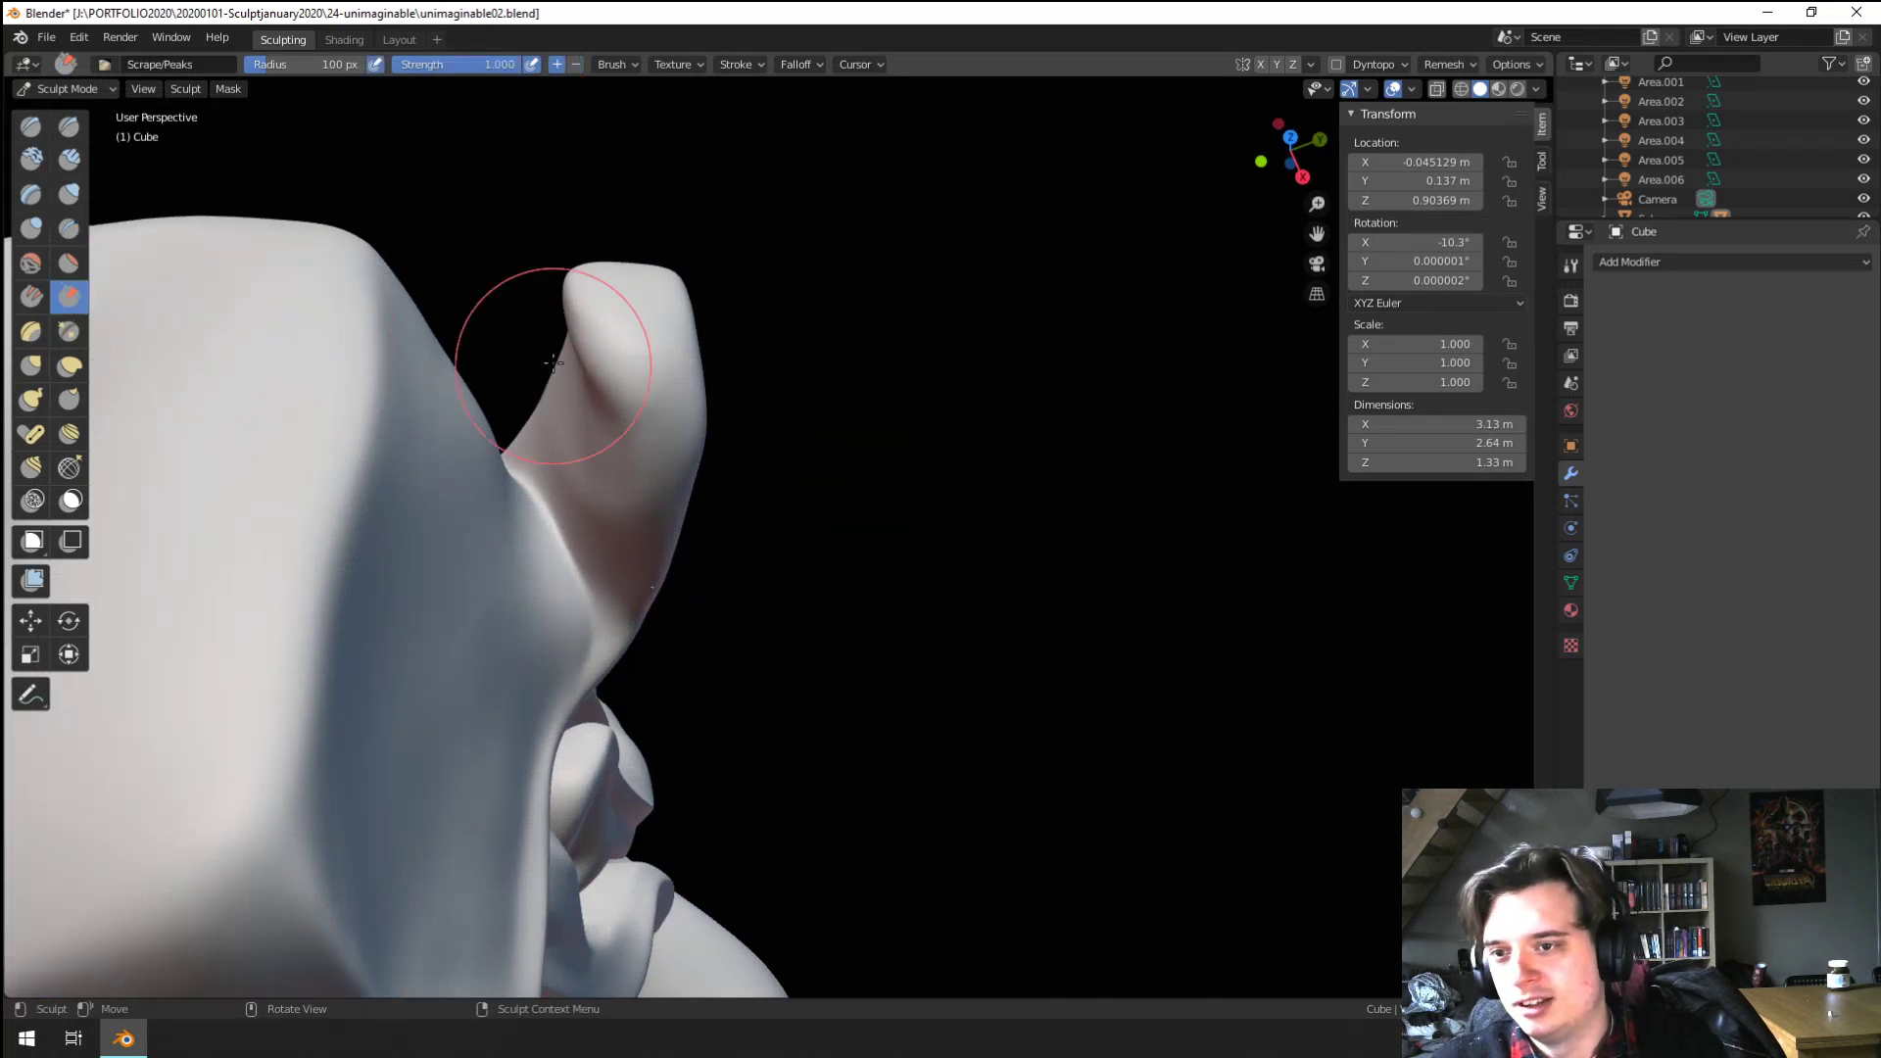
middle_click_drag(613, 380, 554, 361)
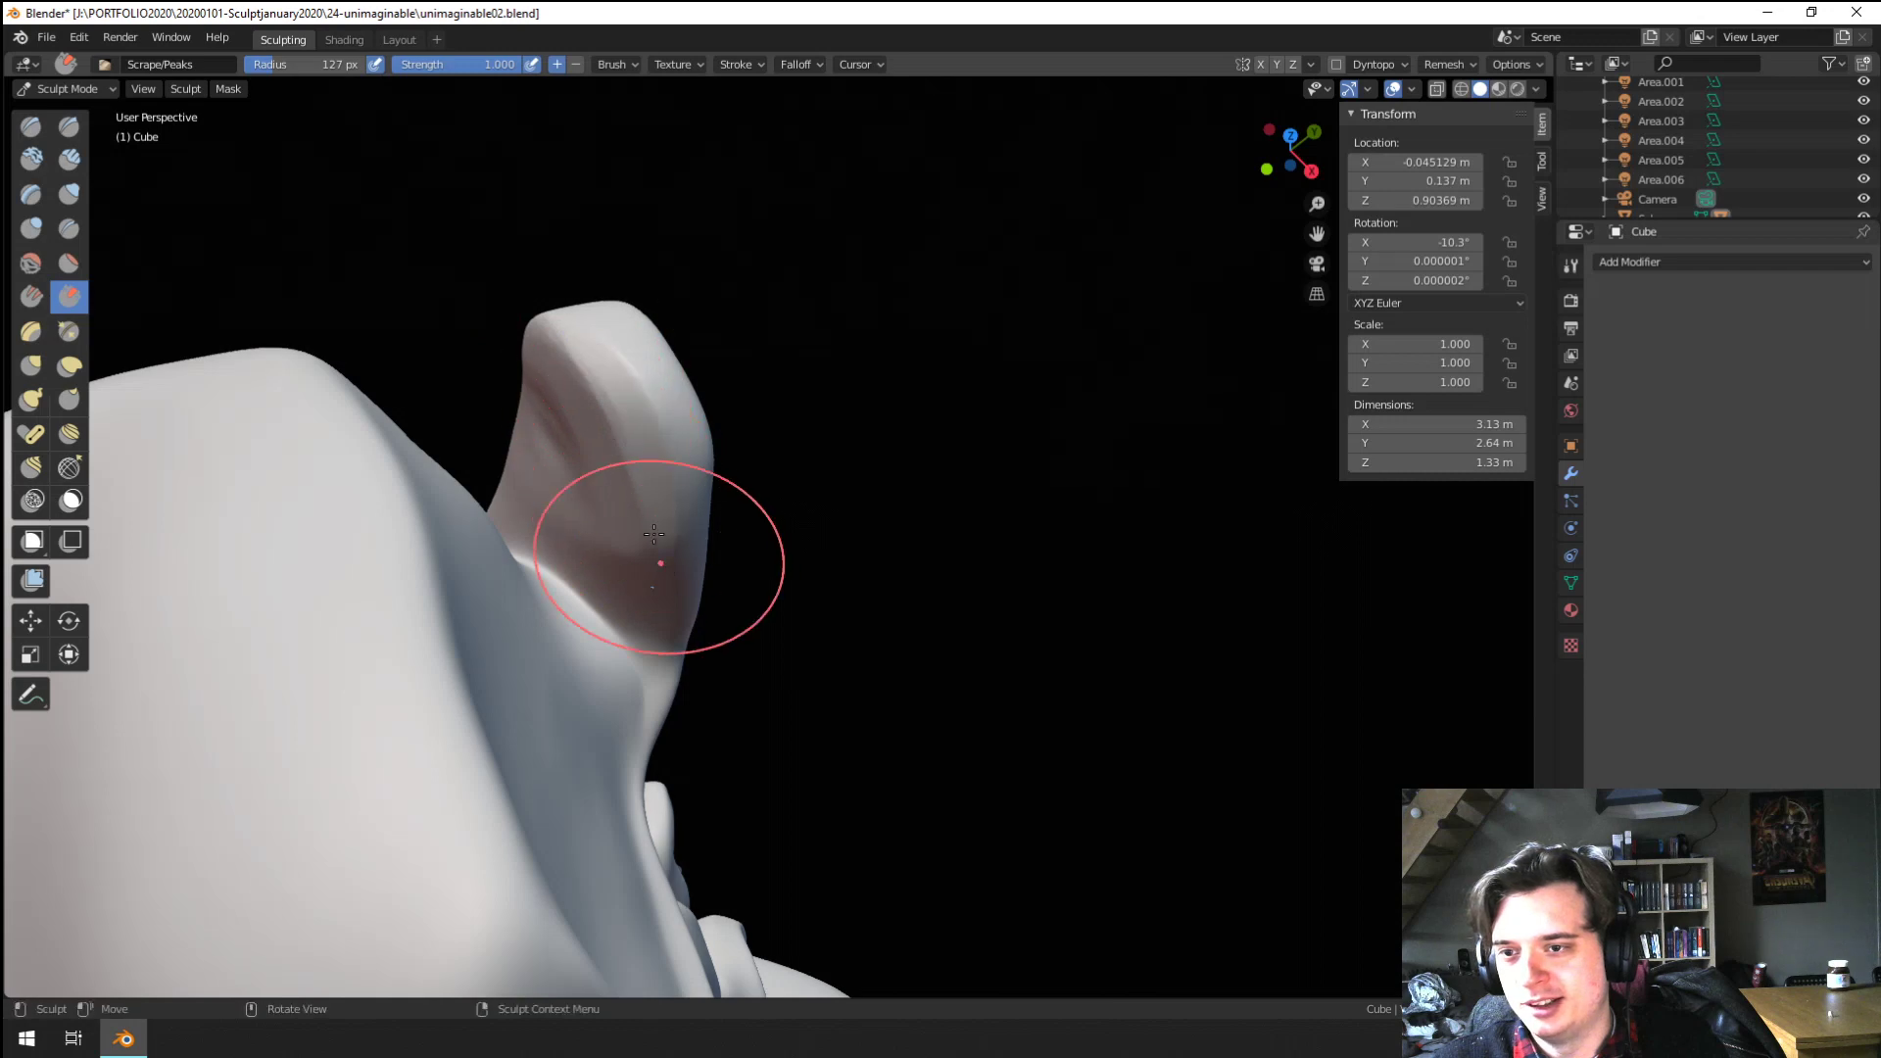
middle_click_drag(654, 534, 592, 399)
Reshape the upturned ear flap with the Grab brush at a 174 px radius
key("g")
mouse_move(573, 485)
middle_mouse_down()
mouse_move(503, 462)
mouse_move(544, 551)
mouse_move(496, 302)
mouse_move(529, 483)
mouse_move(586, 514)
mouse_move(650, 431)
mouse_move(648, 390)
middle_mouse_up()
key("f")
left_click(686, 471)
left_click_drag(697, 472, 721, 468)
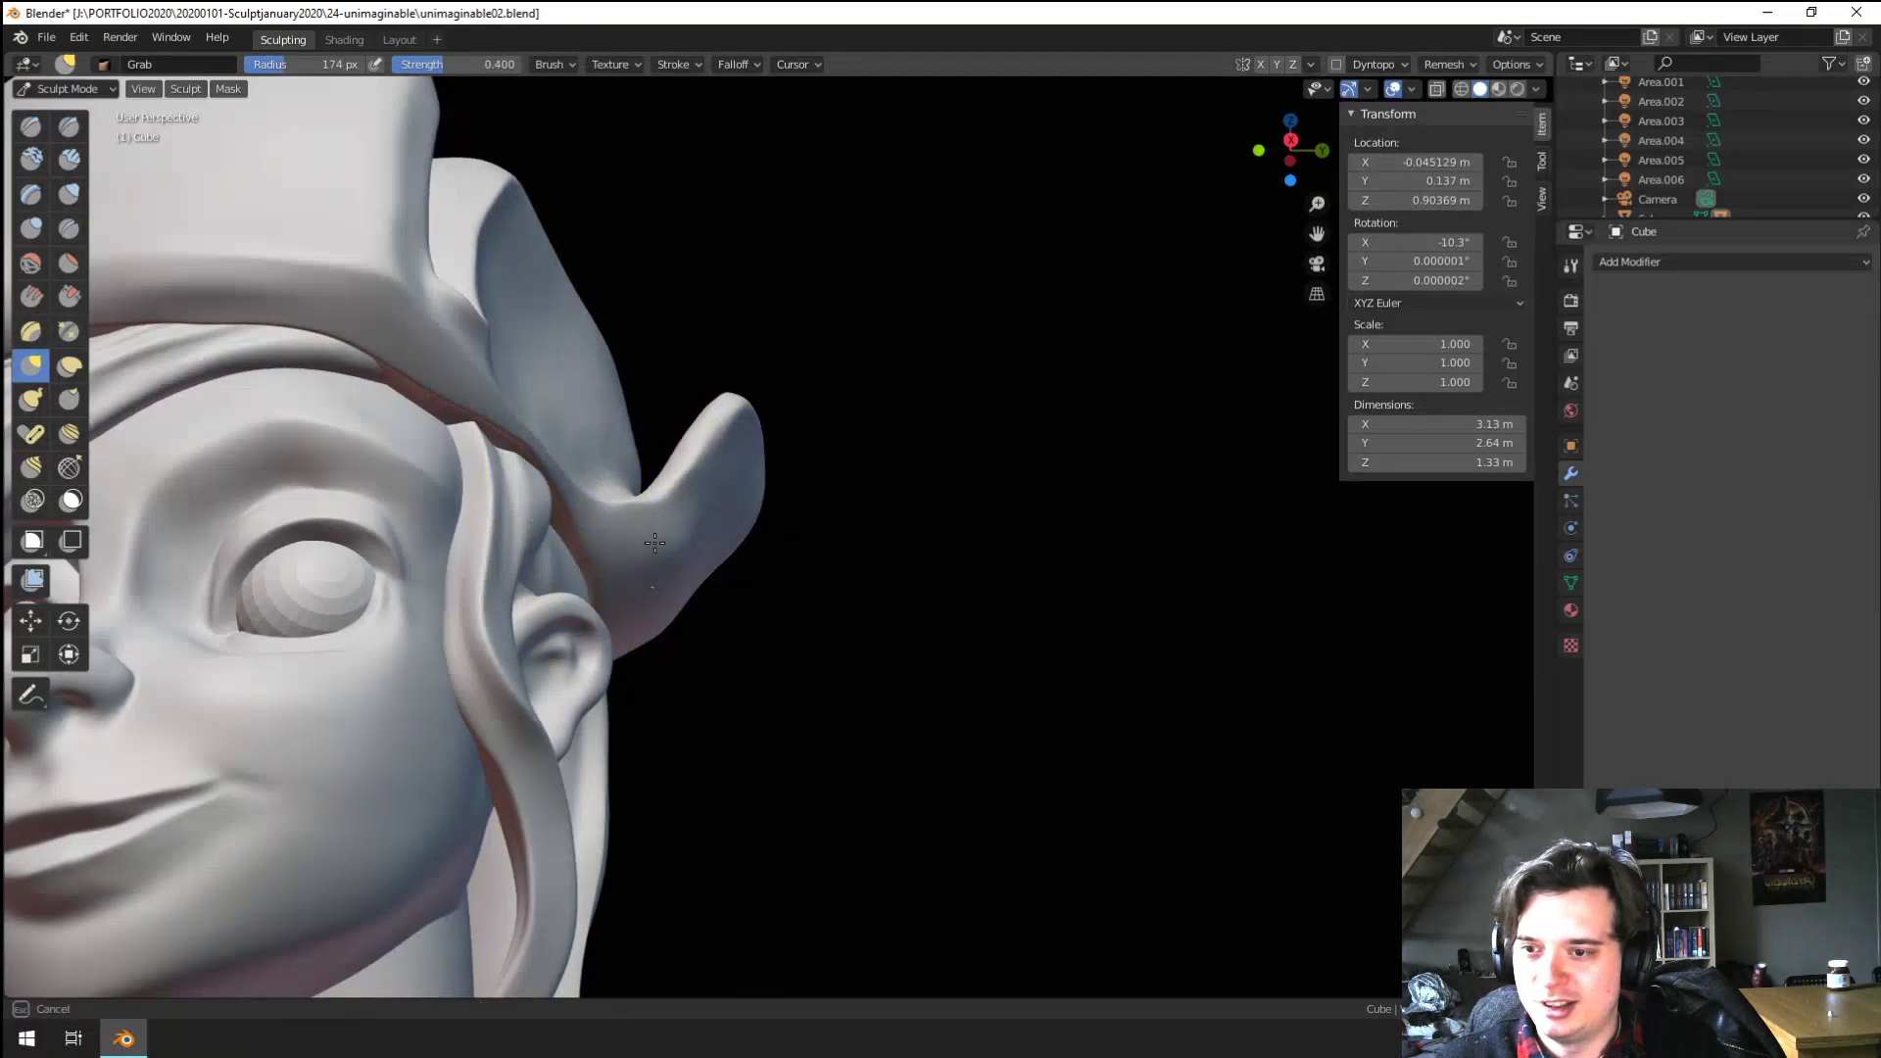
middle_click_drag(647, 412, 657, 598)
middle_click_drag(656, 597, 598, 569, "ctrl")
middle_click_drag(637, 578, 690, 505, "ctrl")
Flatten the planes of the hat's crown with the Flatten/Contrast brush
scroll(567, 378, "down", 5)
middle_click_drag(692, 415, 579, 441)
left_click(69, 262)
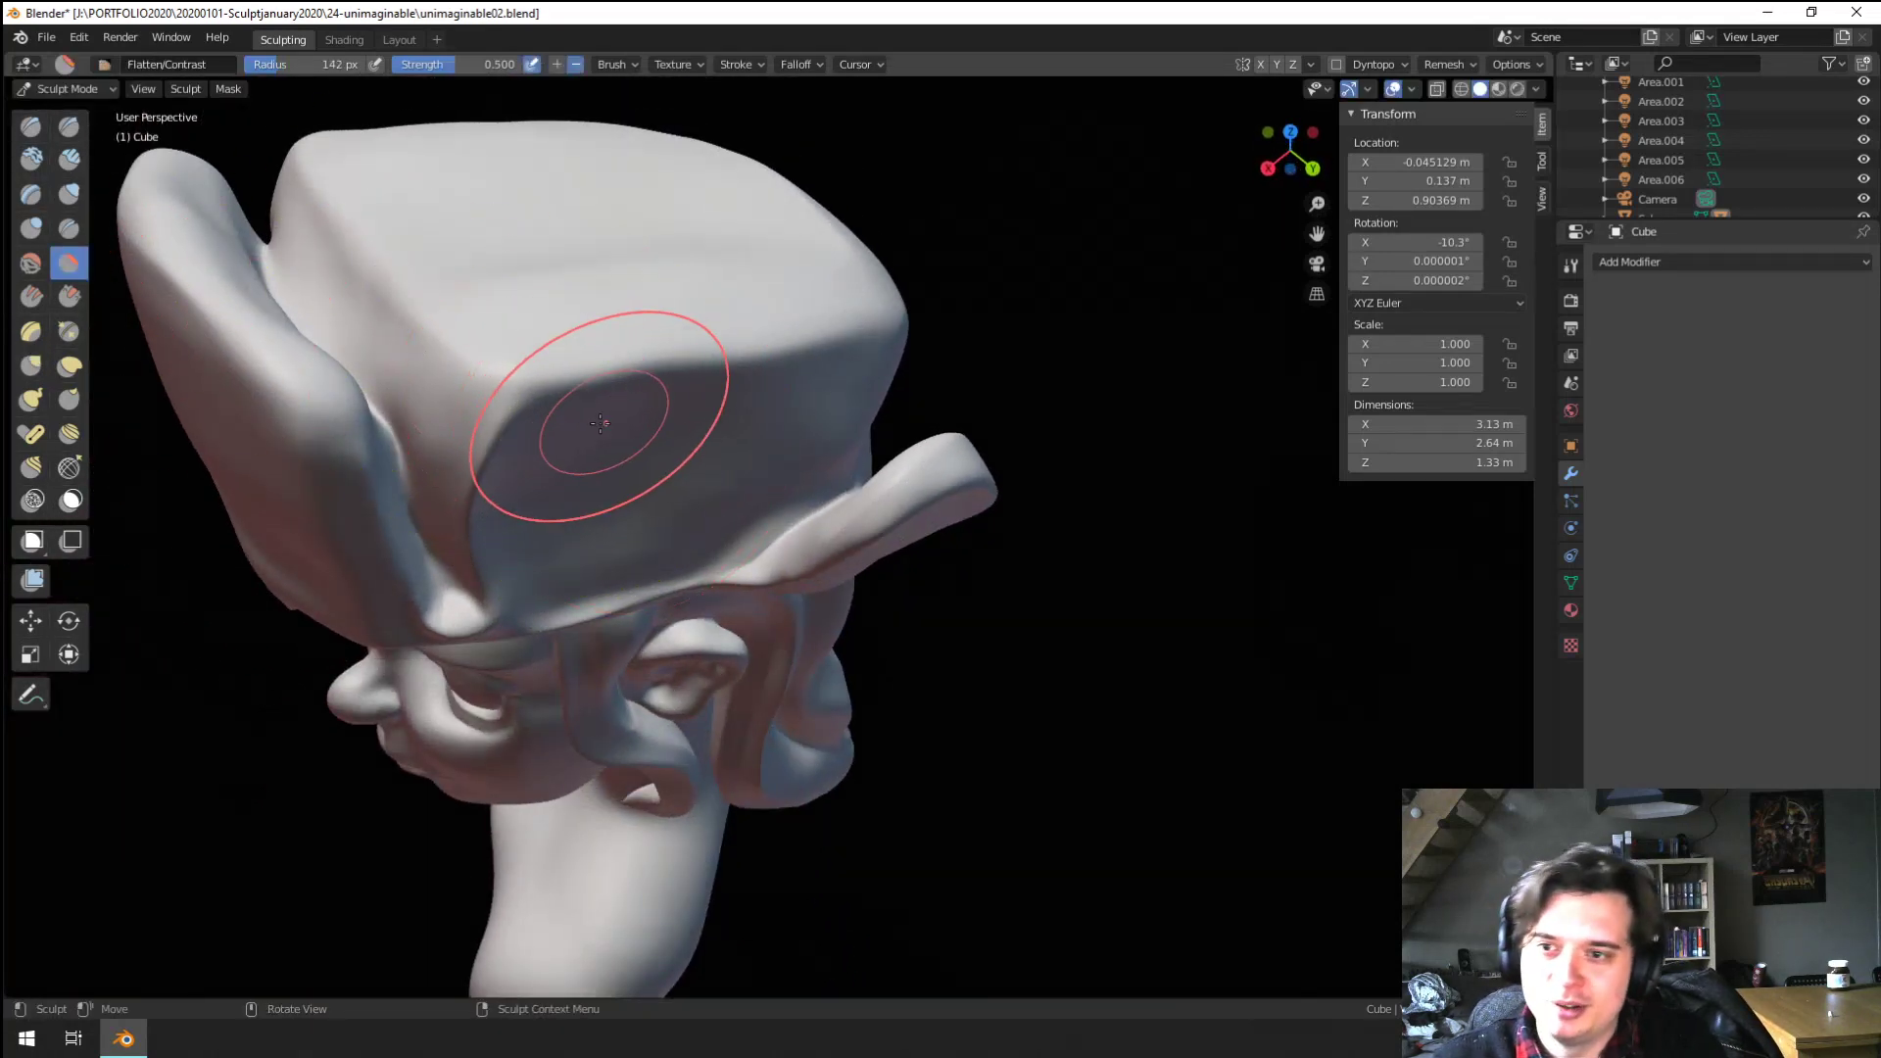
middle_click_drag(1000, 330, 336, 231)
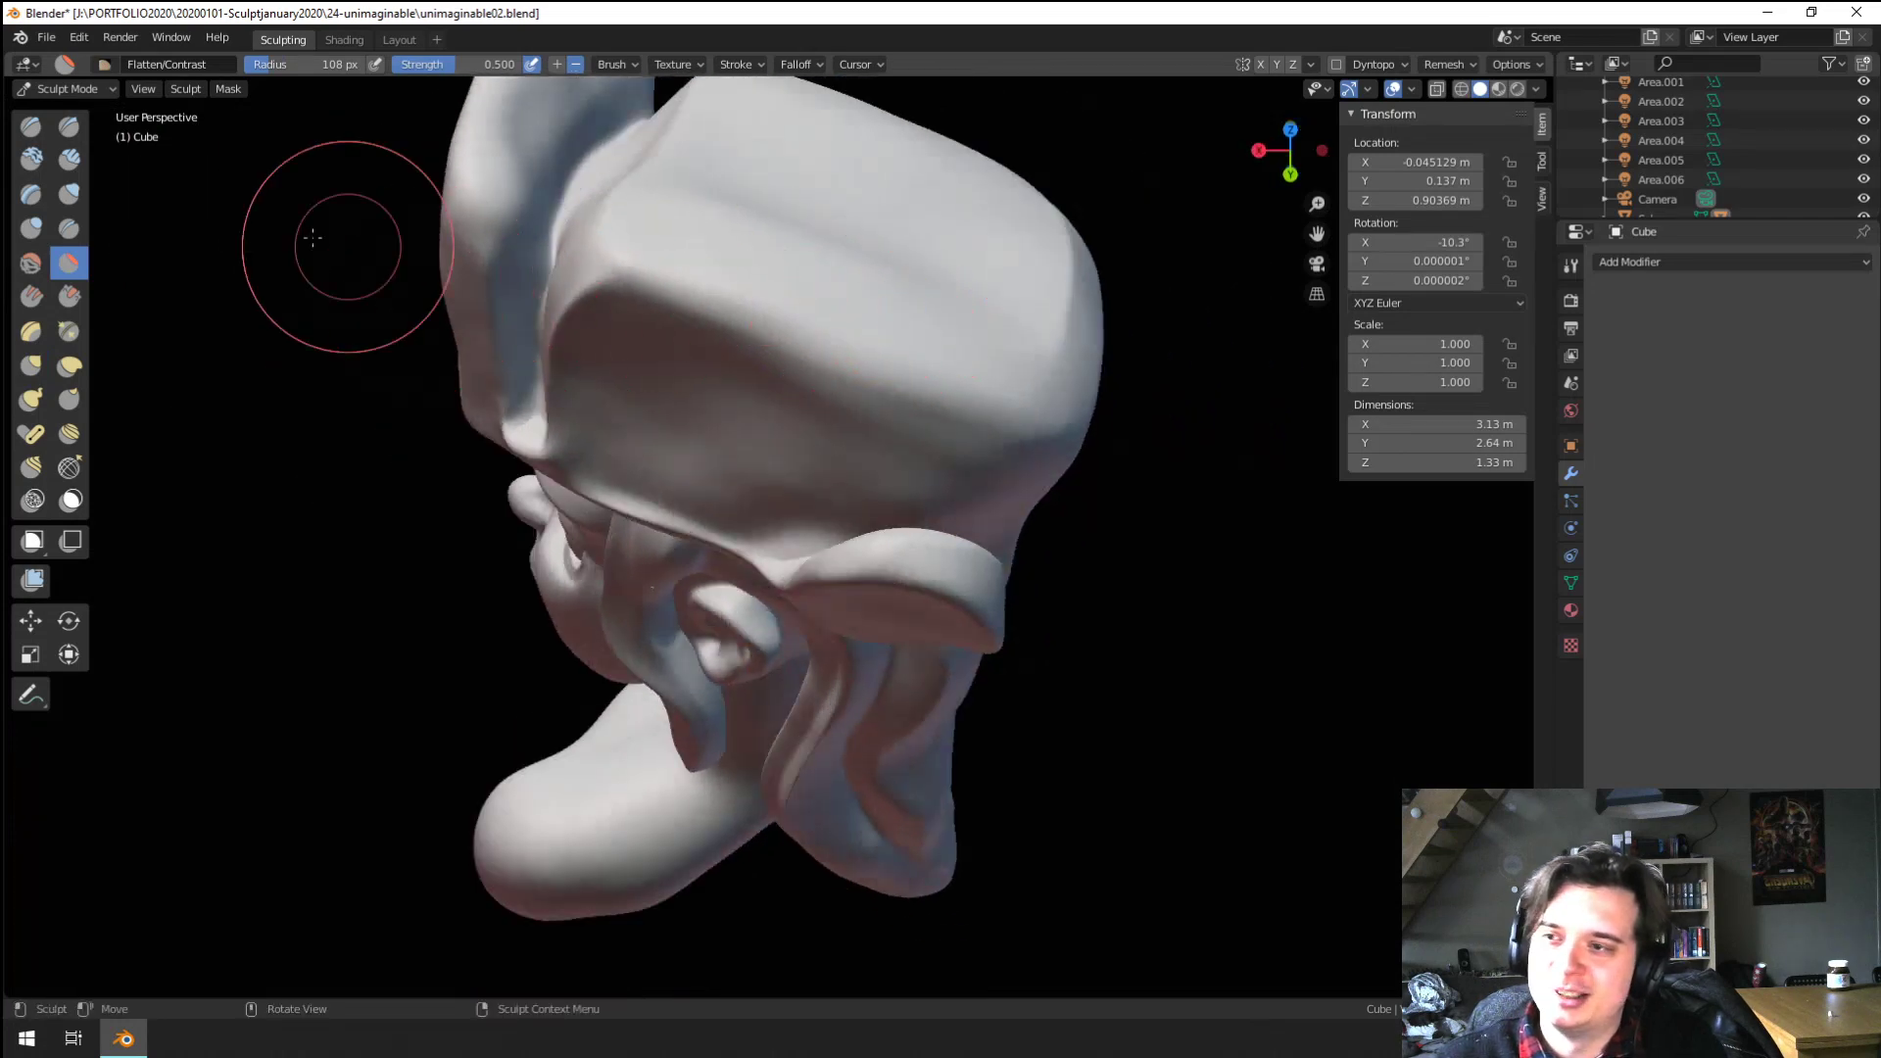
Tighten the edges of the hat's crown and lower rim with the Pinch/Magnify brush, using radii from 167 to 311 px
left_click(68, 331)
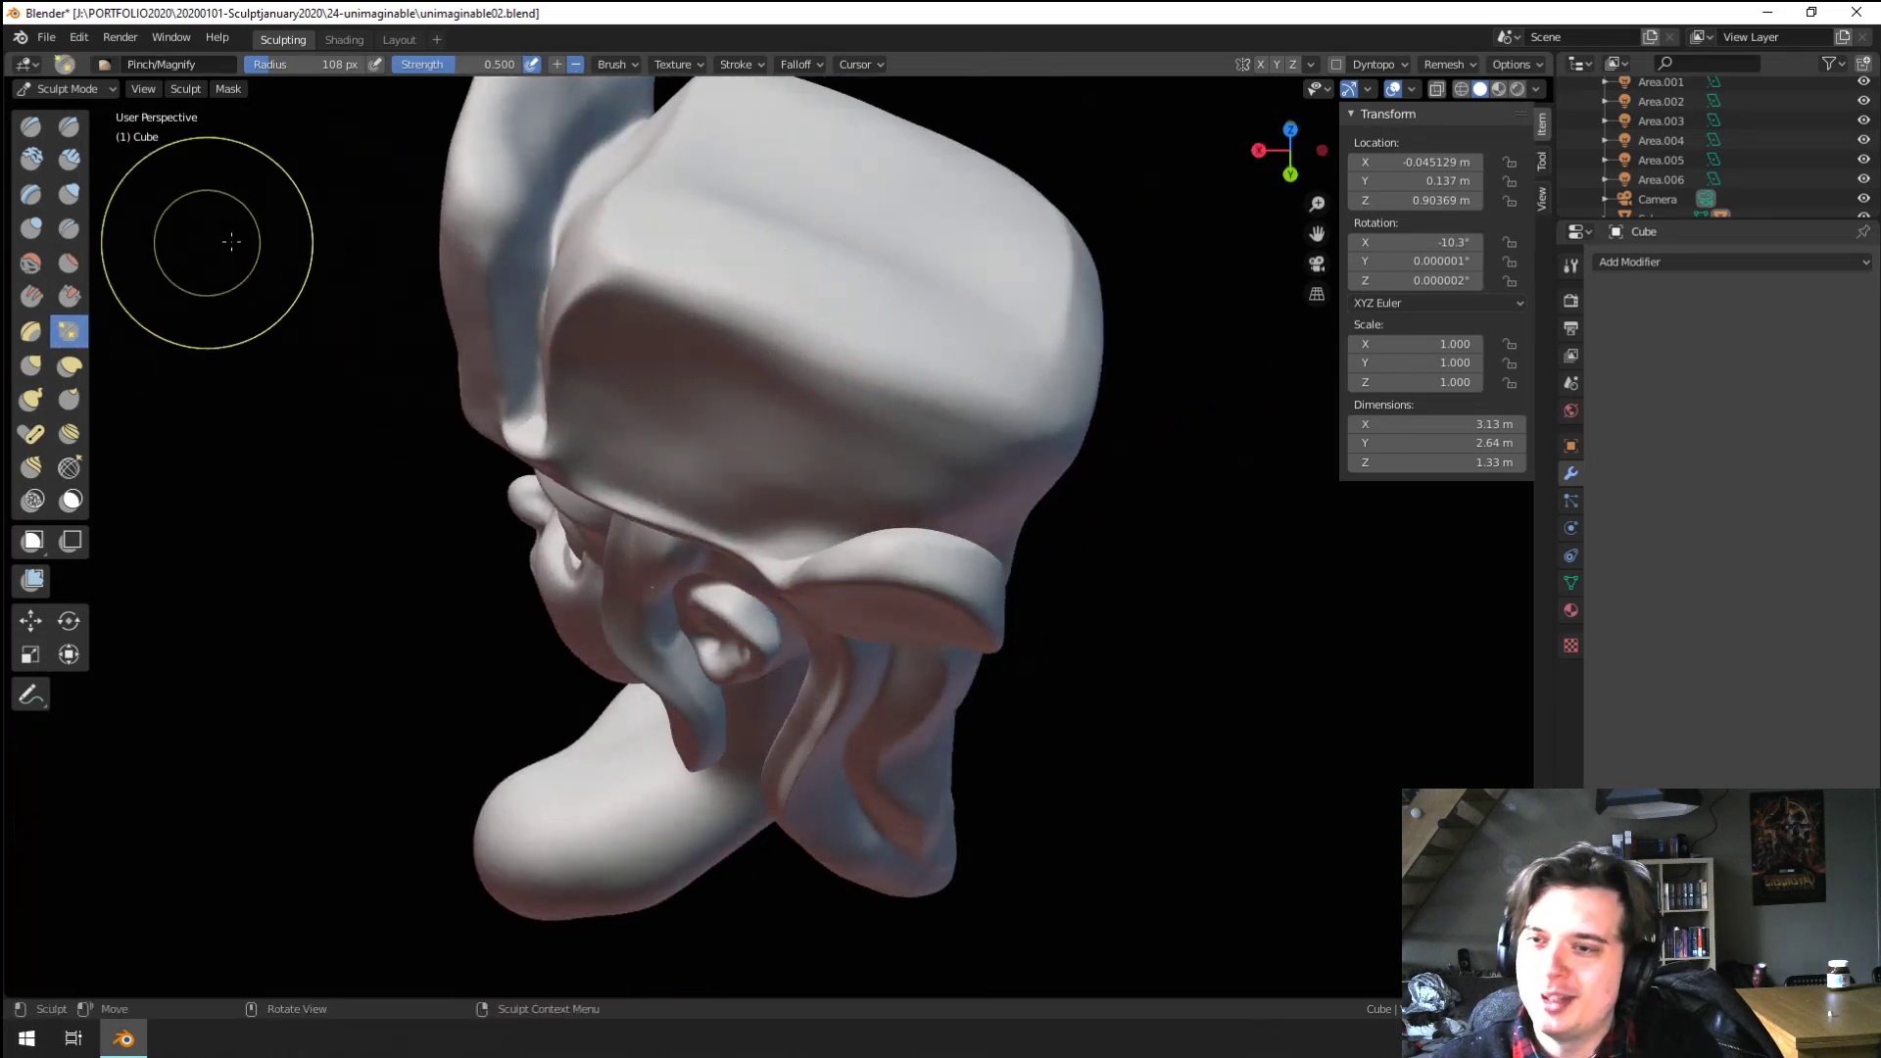
key("f")
left_click(769, 375)
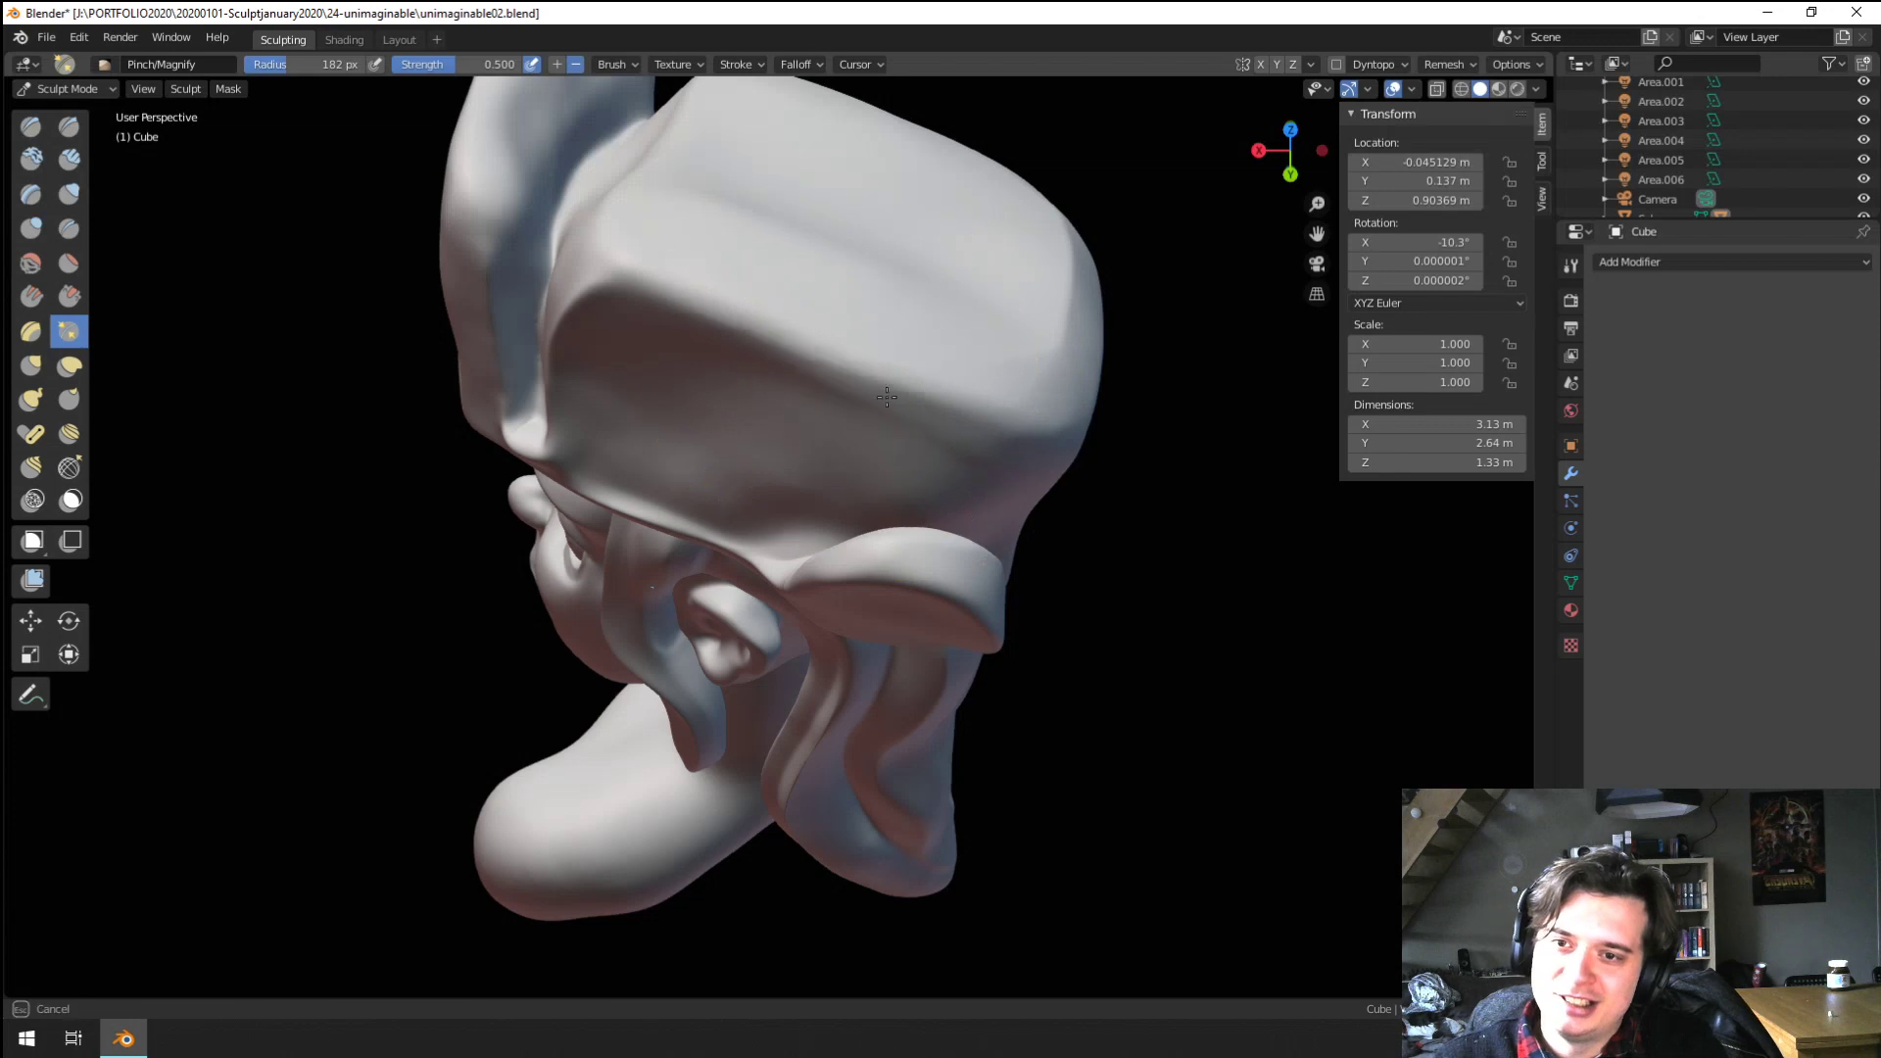
mouse_move(887, 396)
middle_mouse_down()
mouse_move(945, 399)
mouse_move(1028, 496)
mouse_move(957, 496)
middle_mouse_up()
key("f")
left_click(977, 568)
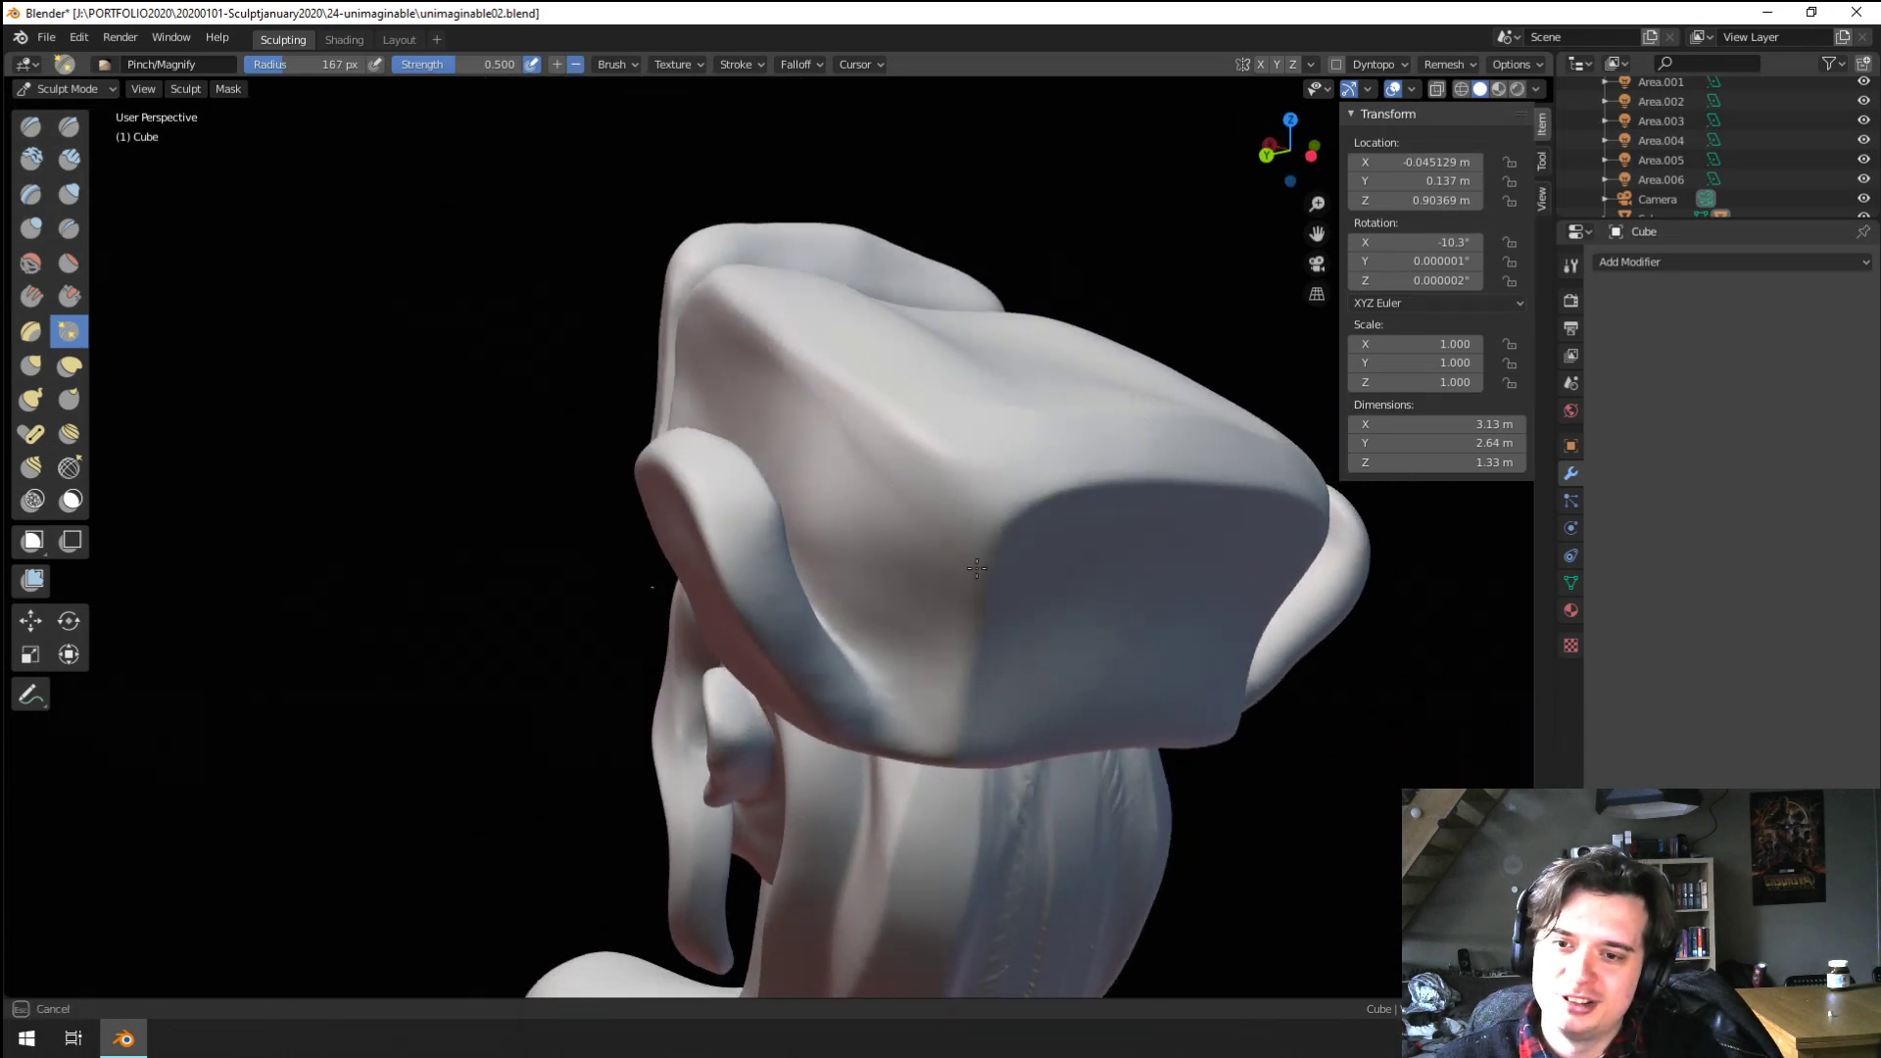
middle_click_drag(977, 568, 982, 597)
key("f")
left_click(866, 725)
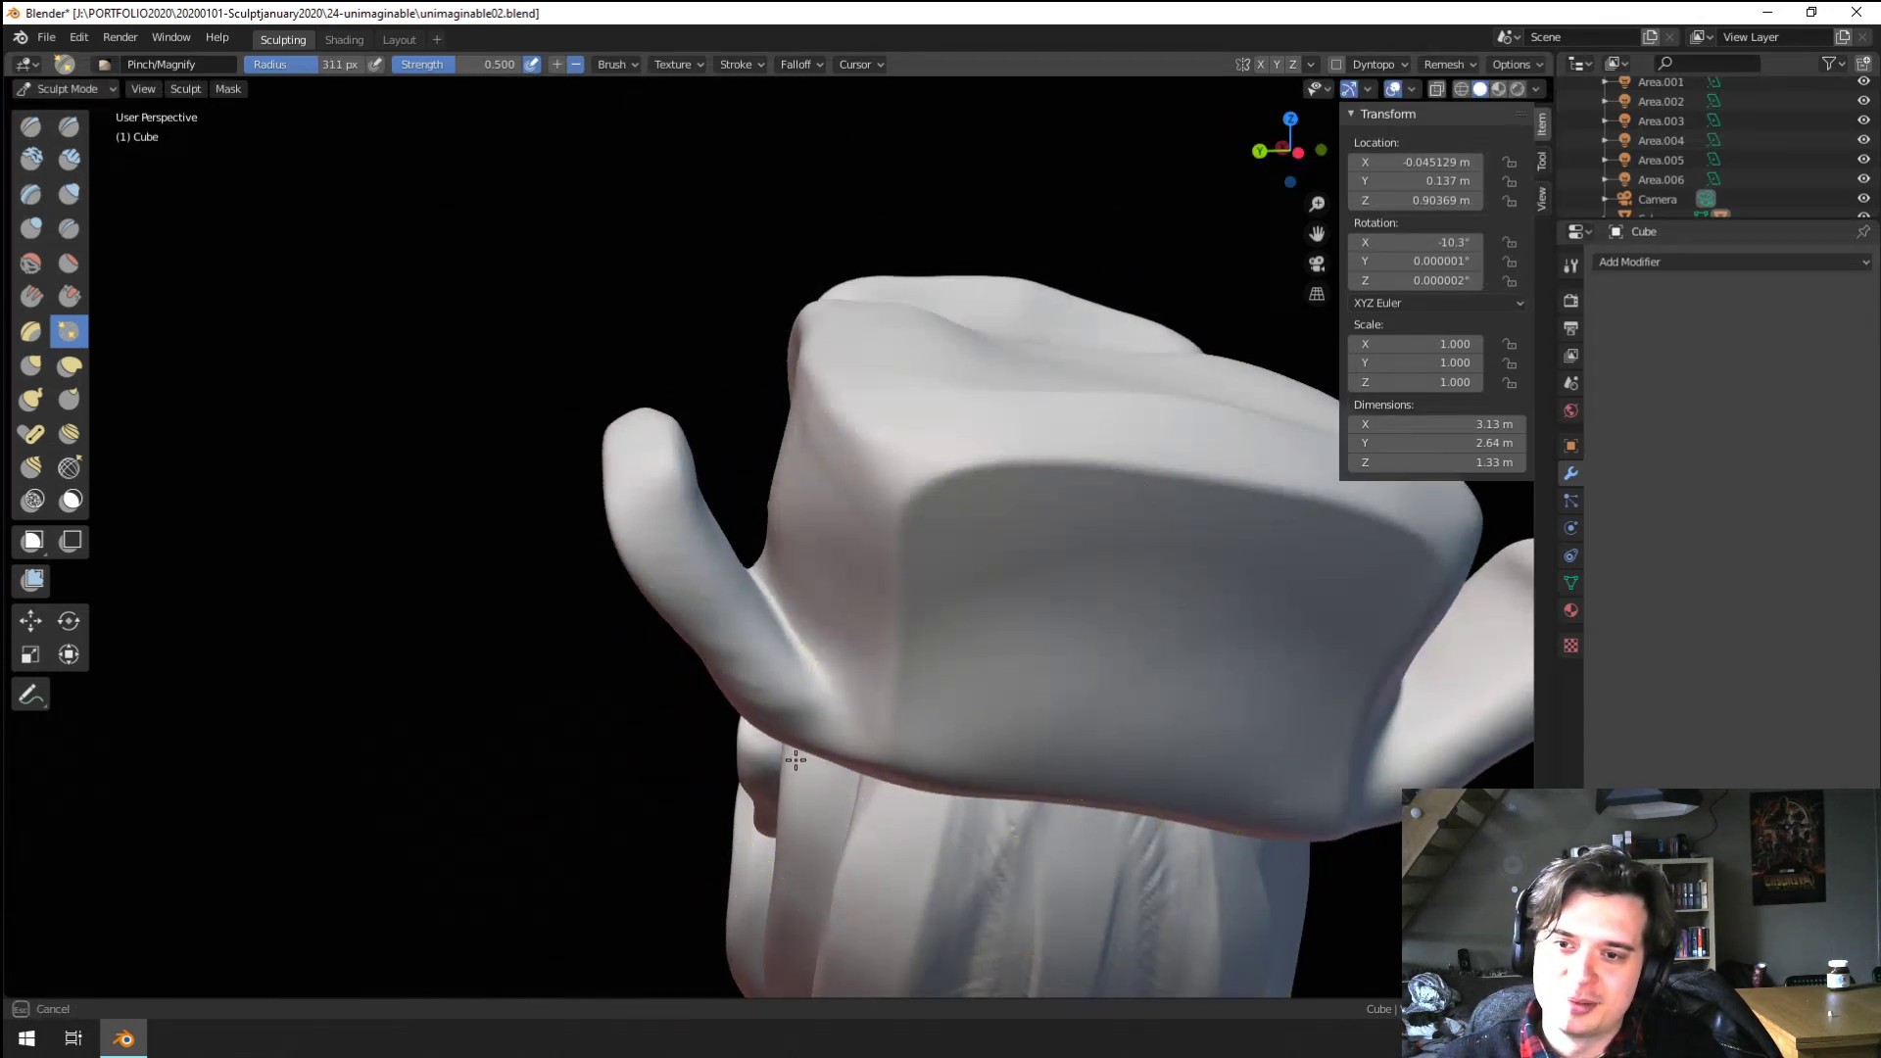
left_click_drag(796, 760, 843, 757)
Adjust the corners and sides of the hat's crown with the Grab brush, reducing its radius from 285 to 179 px
key("g")
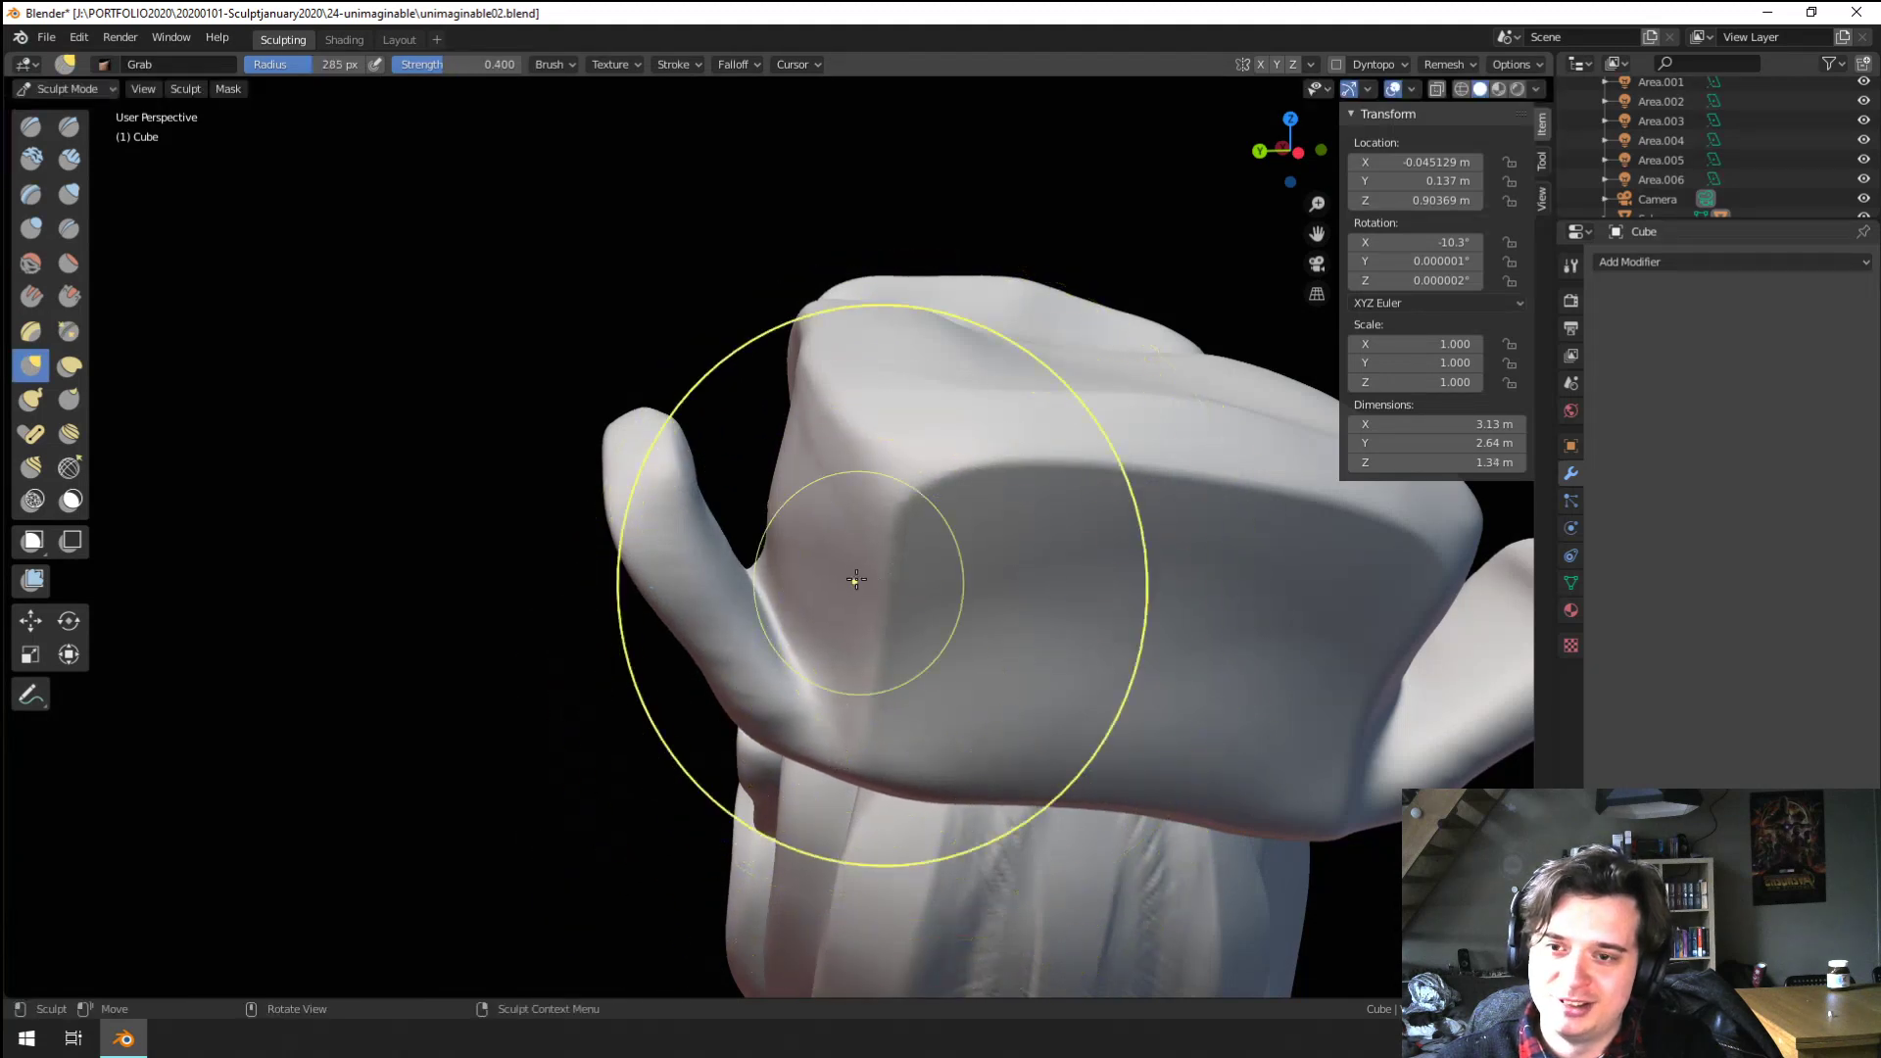
key("f")
left_click(898, 441)
mouse_move(898, 441)
middle_mouse_down()
mouse_move(828, 679)
mouse_move(814, 651)
mouse_move(825, 747)
middle_mouse_up()
scroll(814, 650, "down", 2)
key("f")
left_click(834, 515)
left_click_drag(827, 496, 806, 483)
key("f")
left_click(827, 495)
left_click_drag(812, 400, 849, 406)
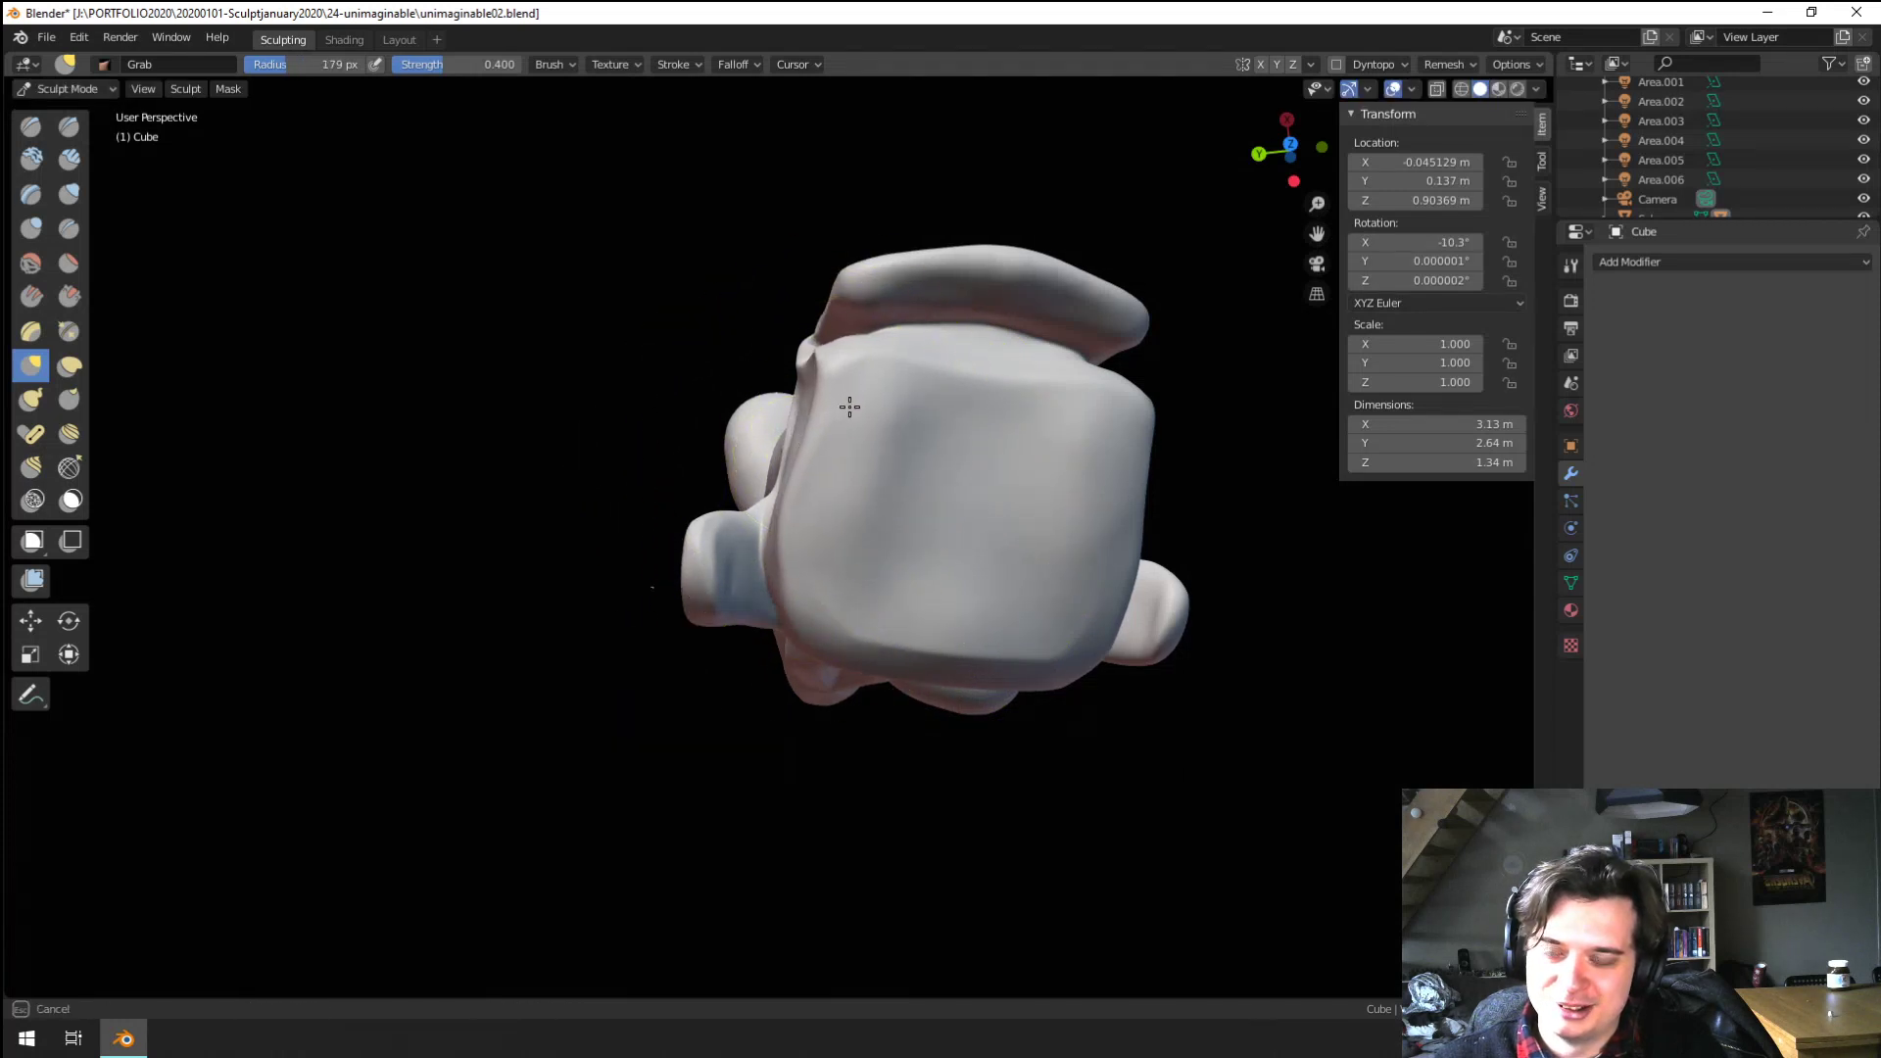
mouse_move(850, 407)
middle_mouse_down()
mouse_move(1020, 366)
mouse_move(974, 421)
middle_mouse_up()
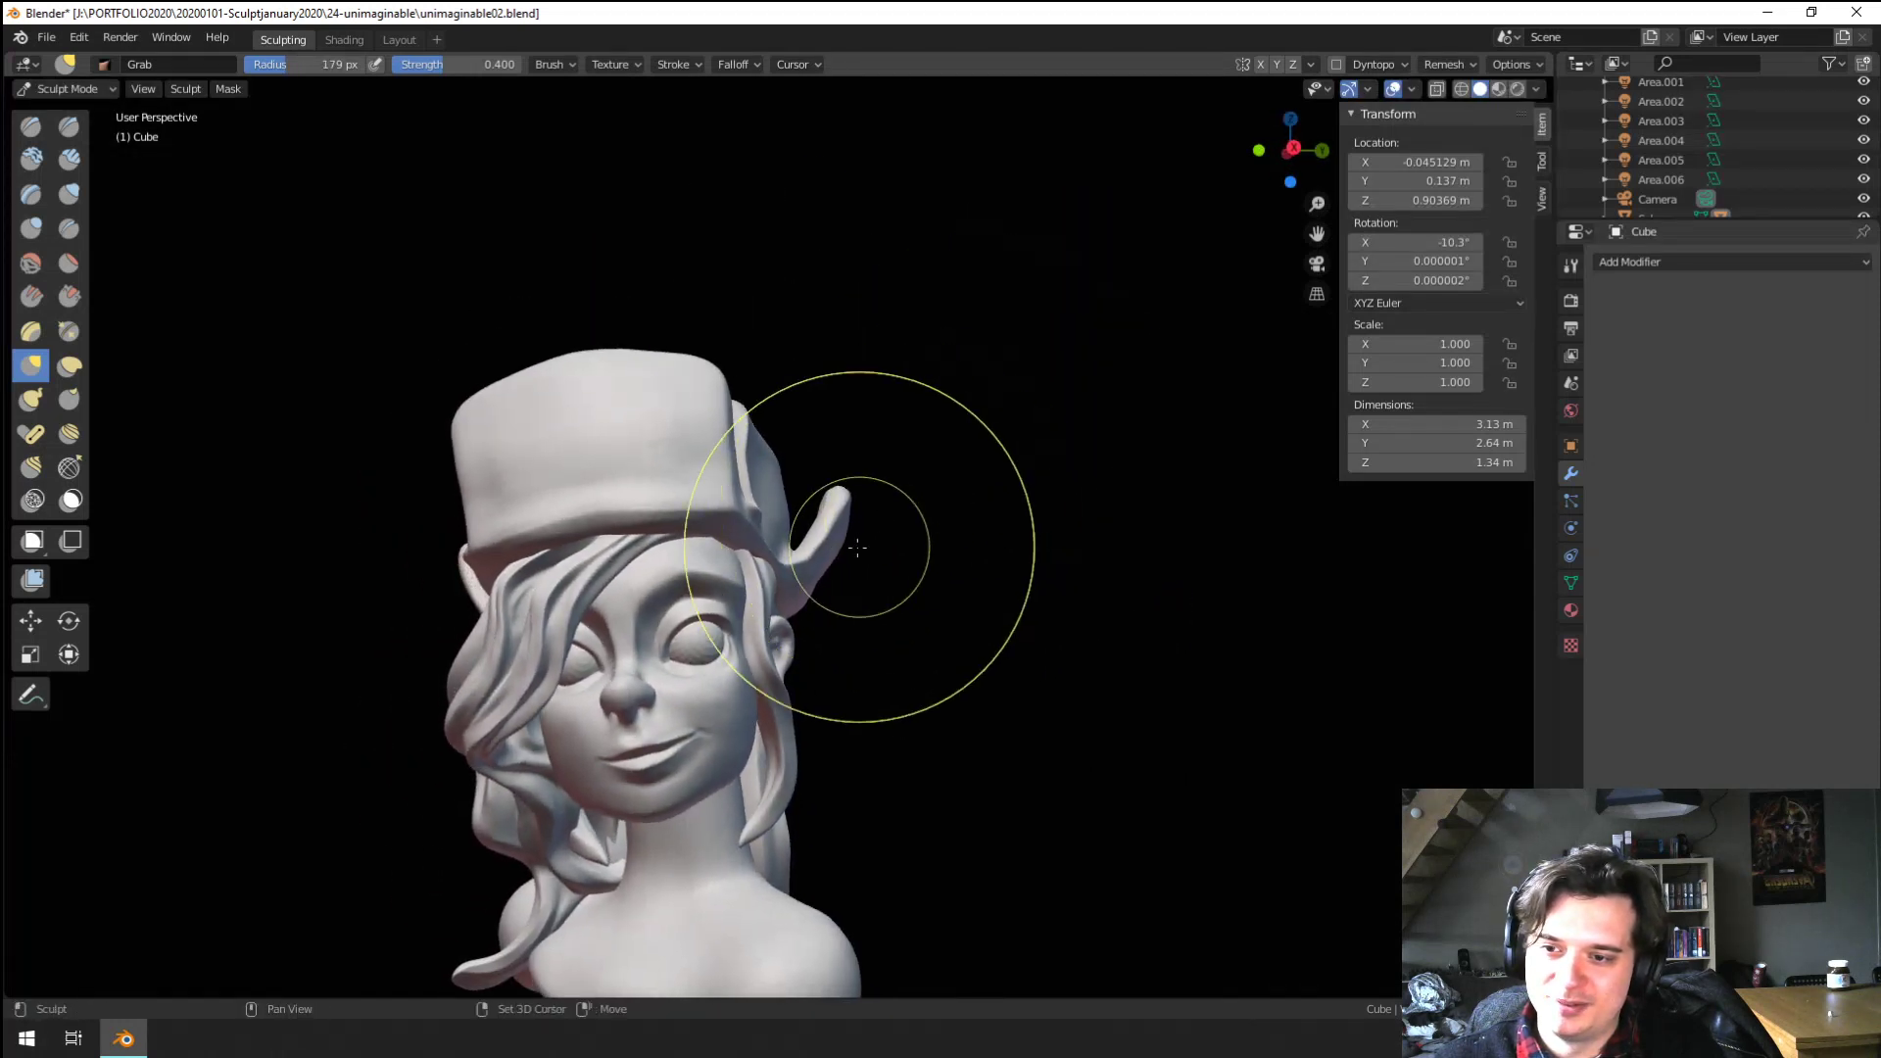
Switch to the Snake Hook brush at a 73 px radius and try pulling out the upper corner of the hat's front flap
middle_click_drag(857, 548, 857, 627, "shift")
scroll(906, 472, "up", 2)
scroll(872, 431, "up", 2)
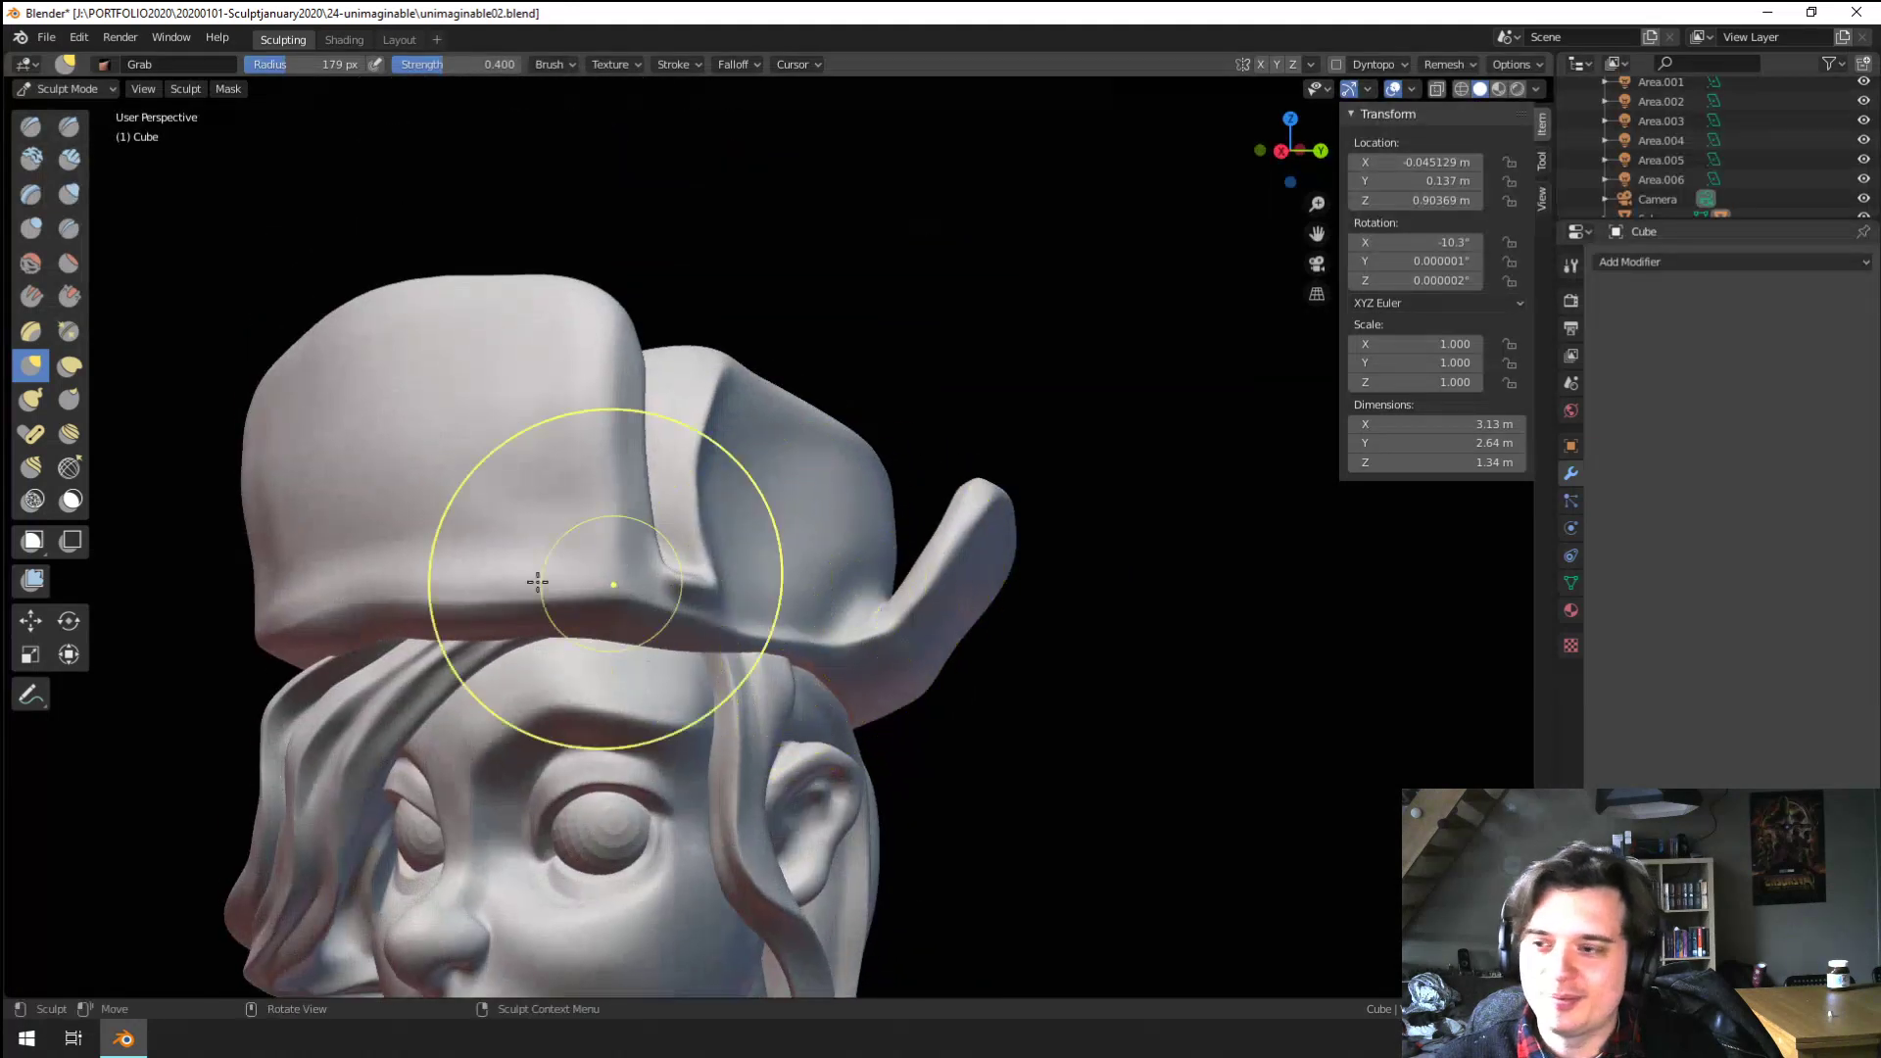
left_click(33, 400)
middle_click_drag(715, 400, 819, 408)
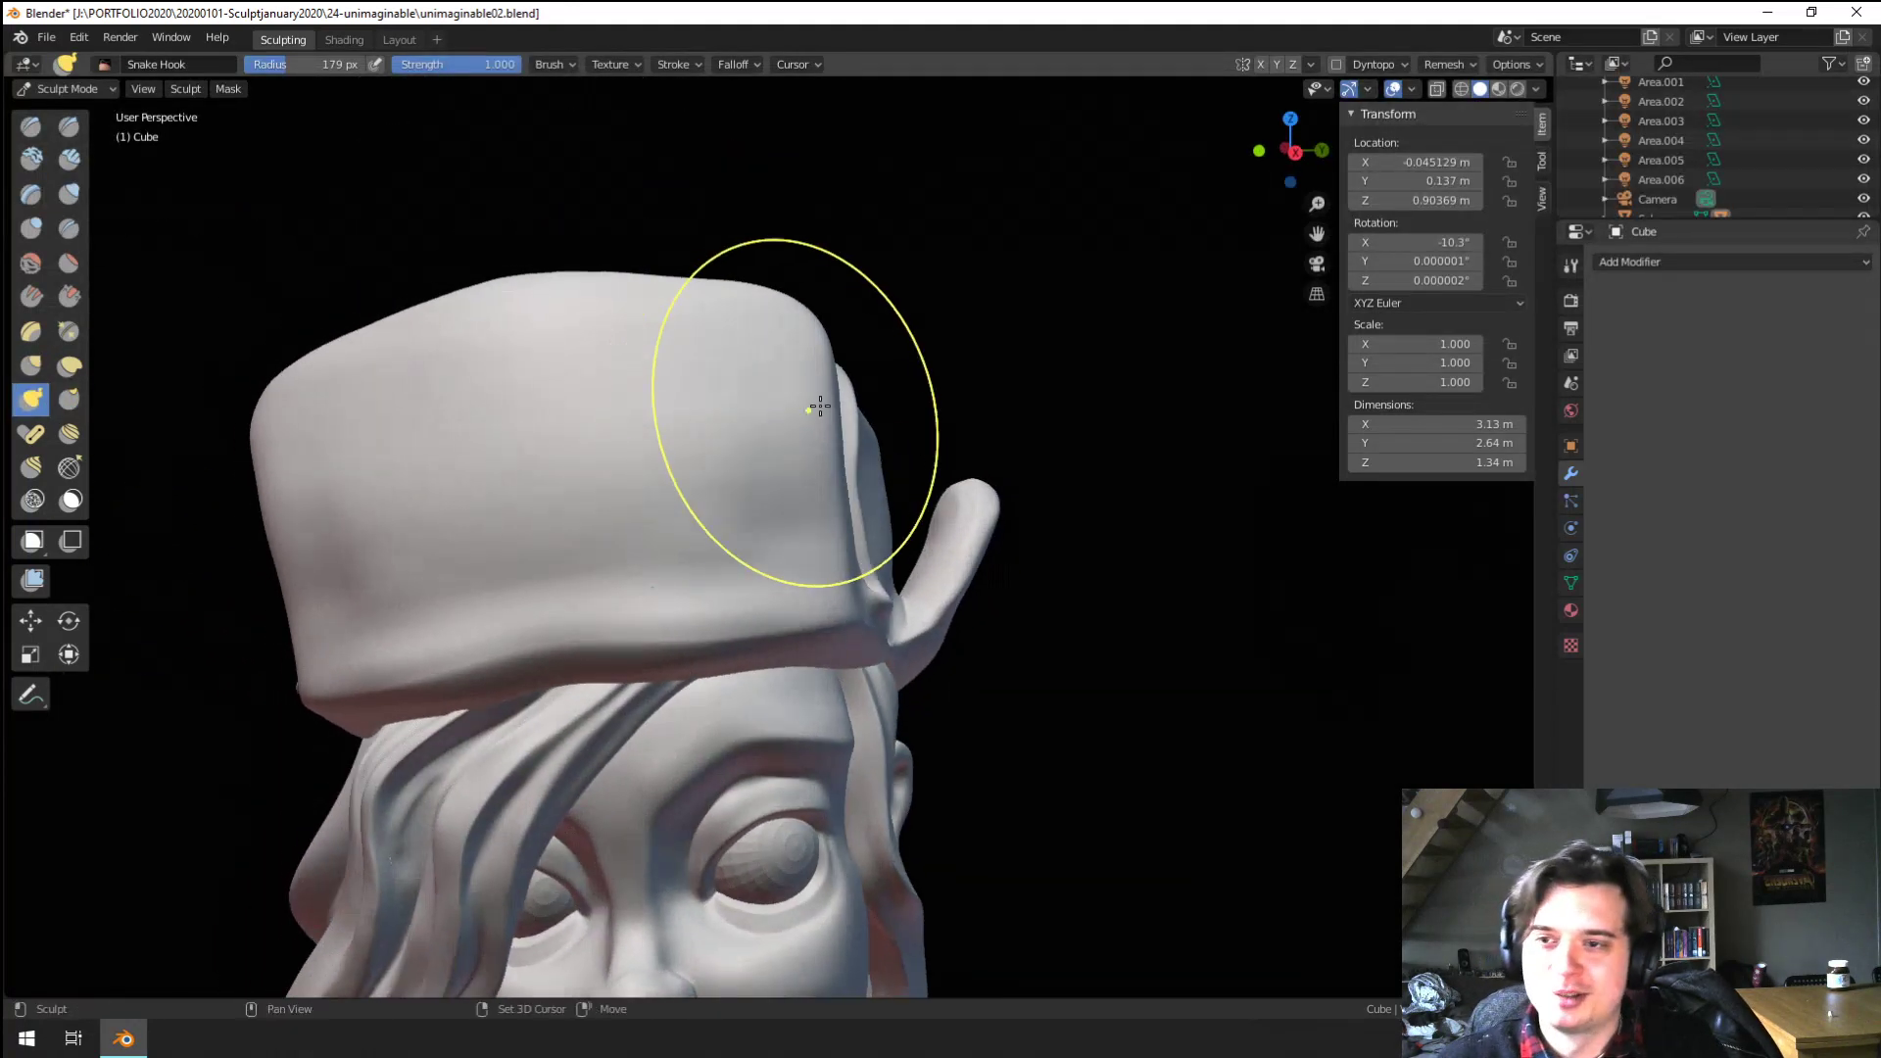
middle_click_drag(691, 545, 798, 519)
scroll(941, 402, "up", 3)
middle_click_drag(960, 274, 898, 428, "shift")
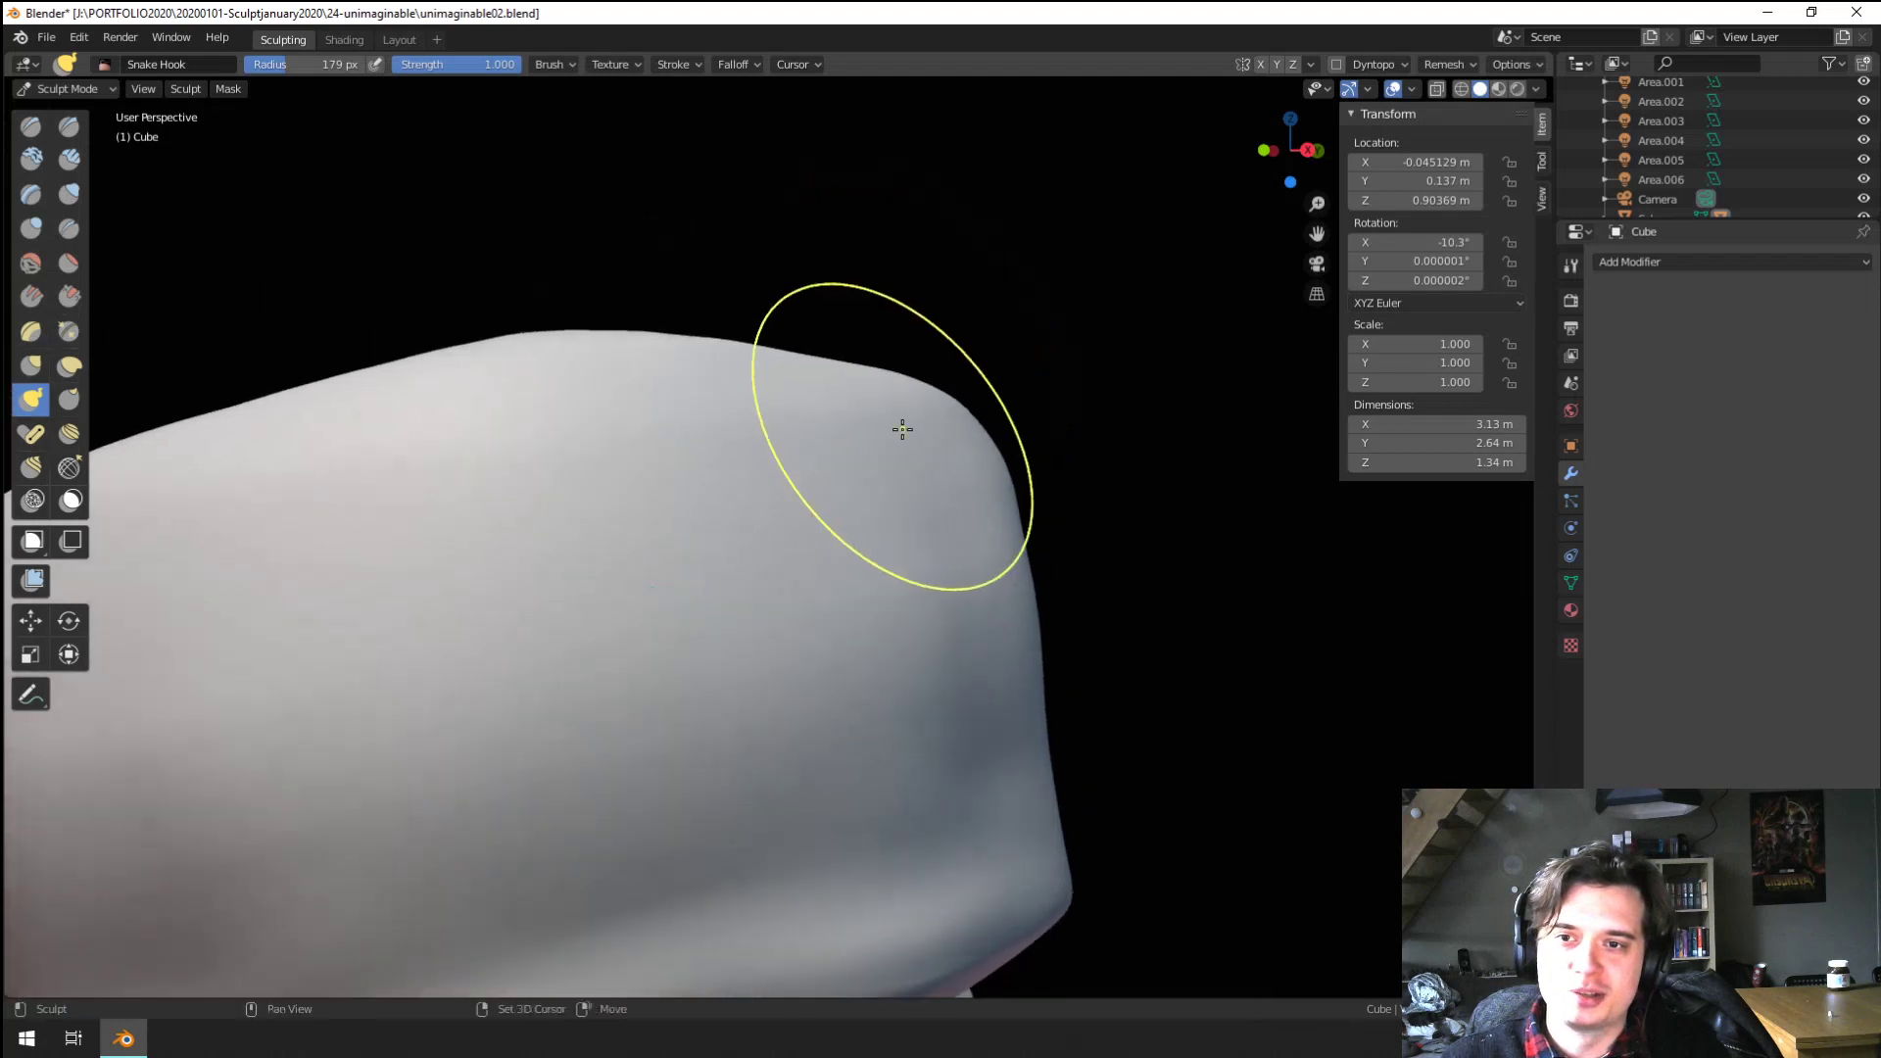
key("f")
left_click(829, 428)
key("f")
left_click(873, 429)
left_click_drag(939, 431, 963, 368)
key("ctrl+z")
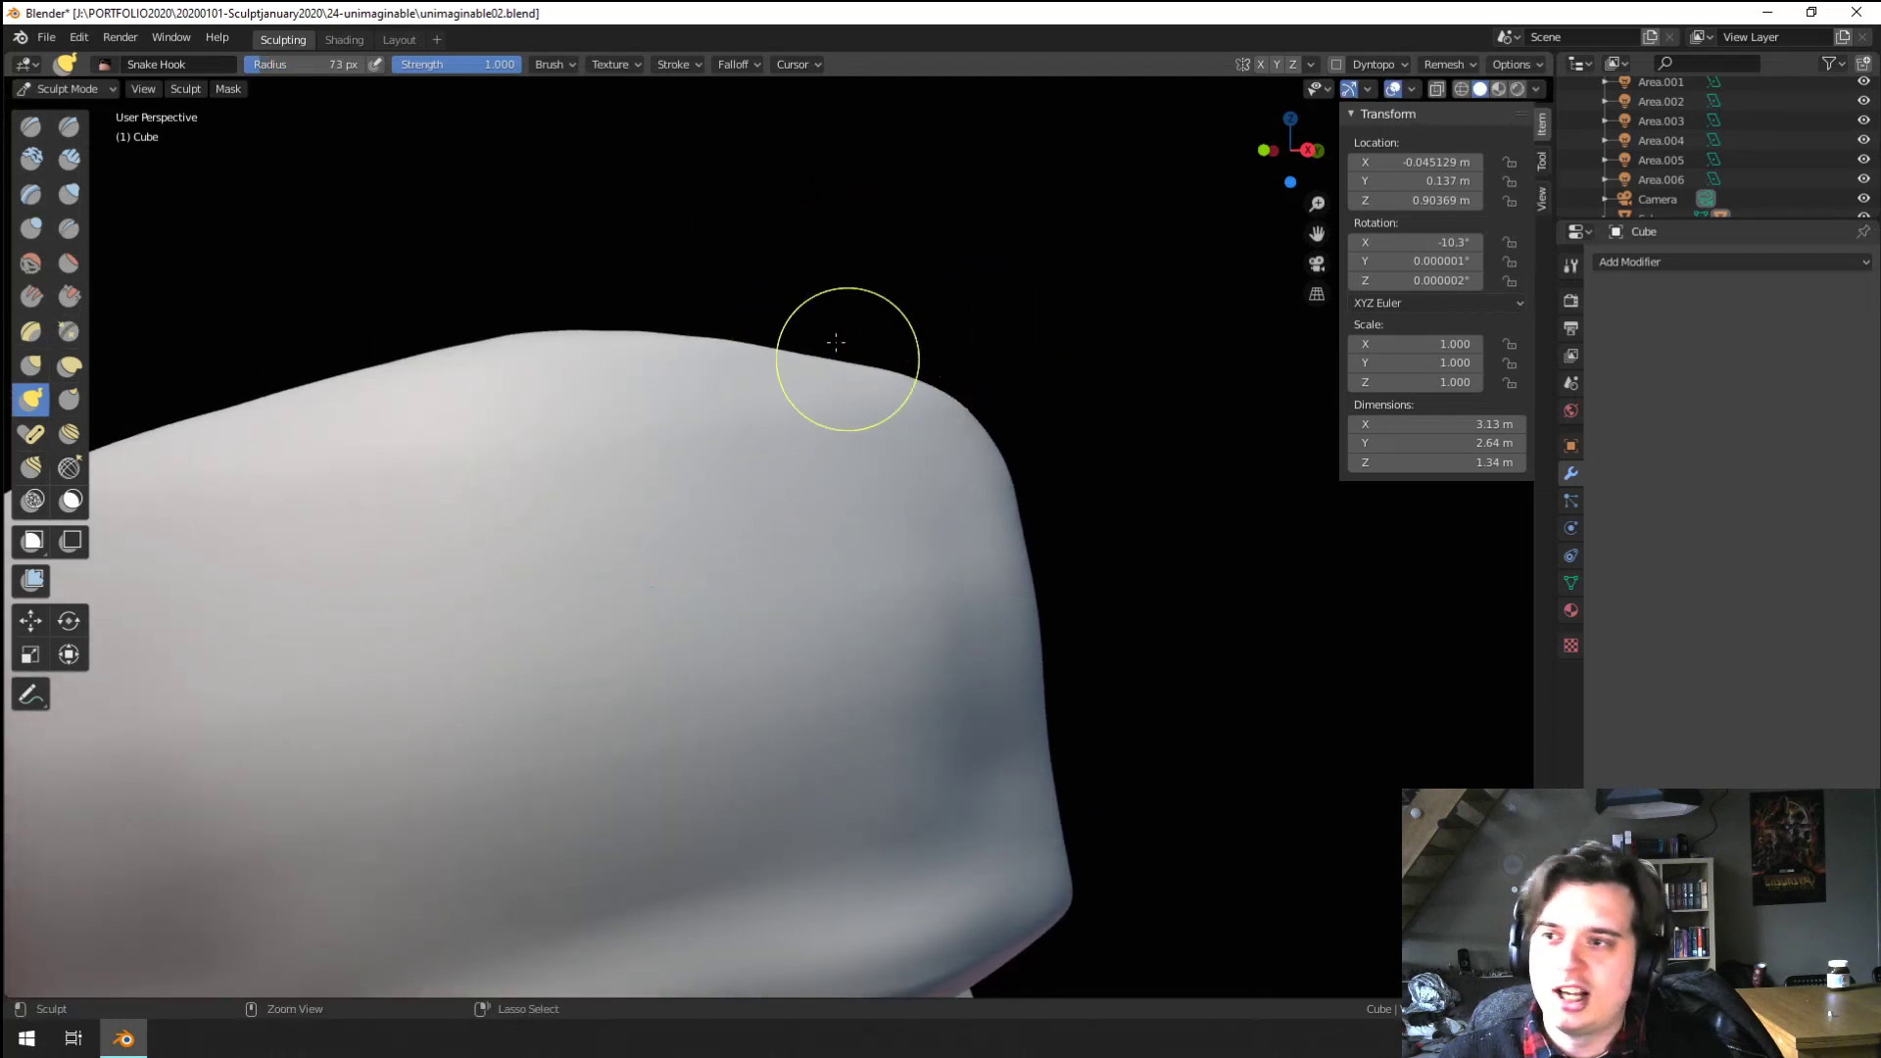
Set the Snake Hook brush's falloff to Sharp
left_click(674, 65)
left_click(700, 101)
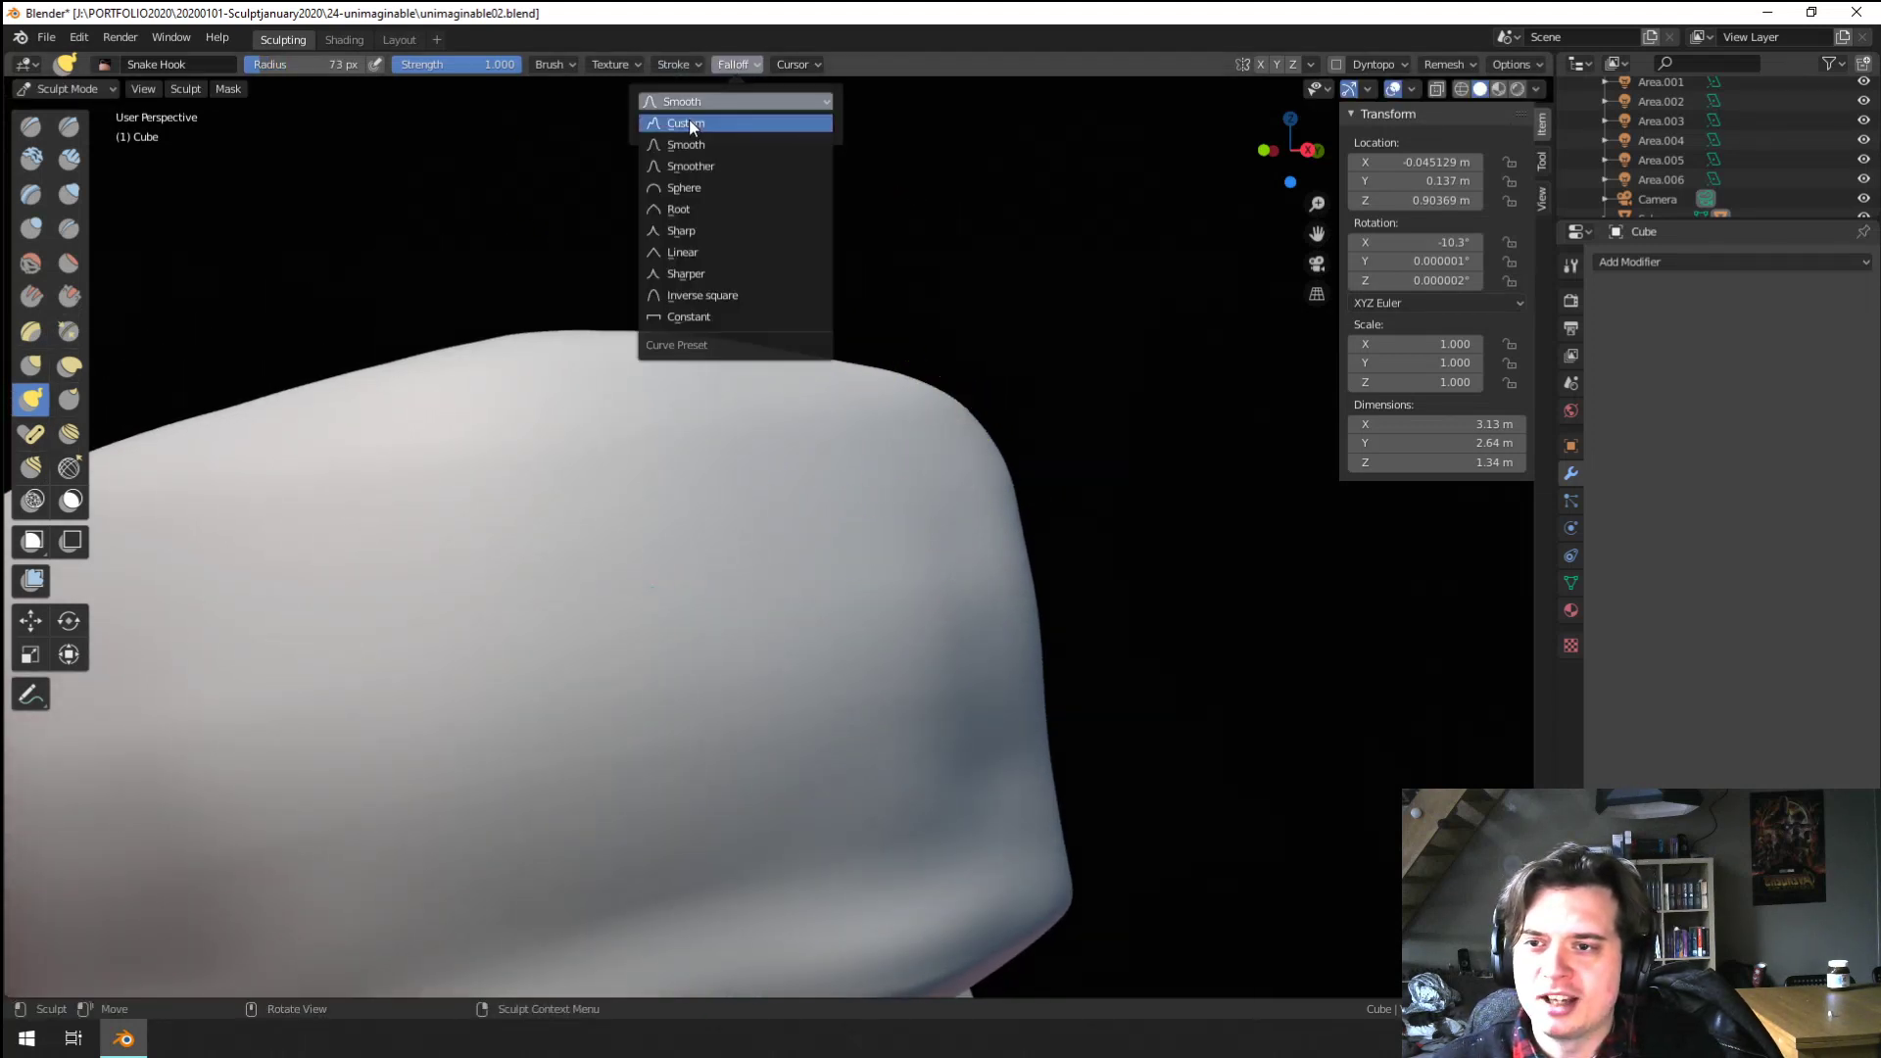
left_click(683, 231)
Try pulling tufts out of the front flap's upper corner with the sharp Snake Hook brush at a 73 px radius
scroll(970, 399, "up", 3)
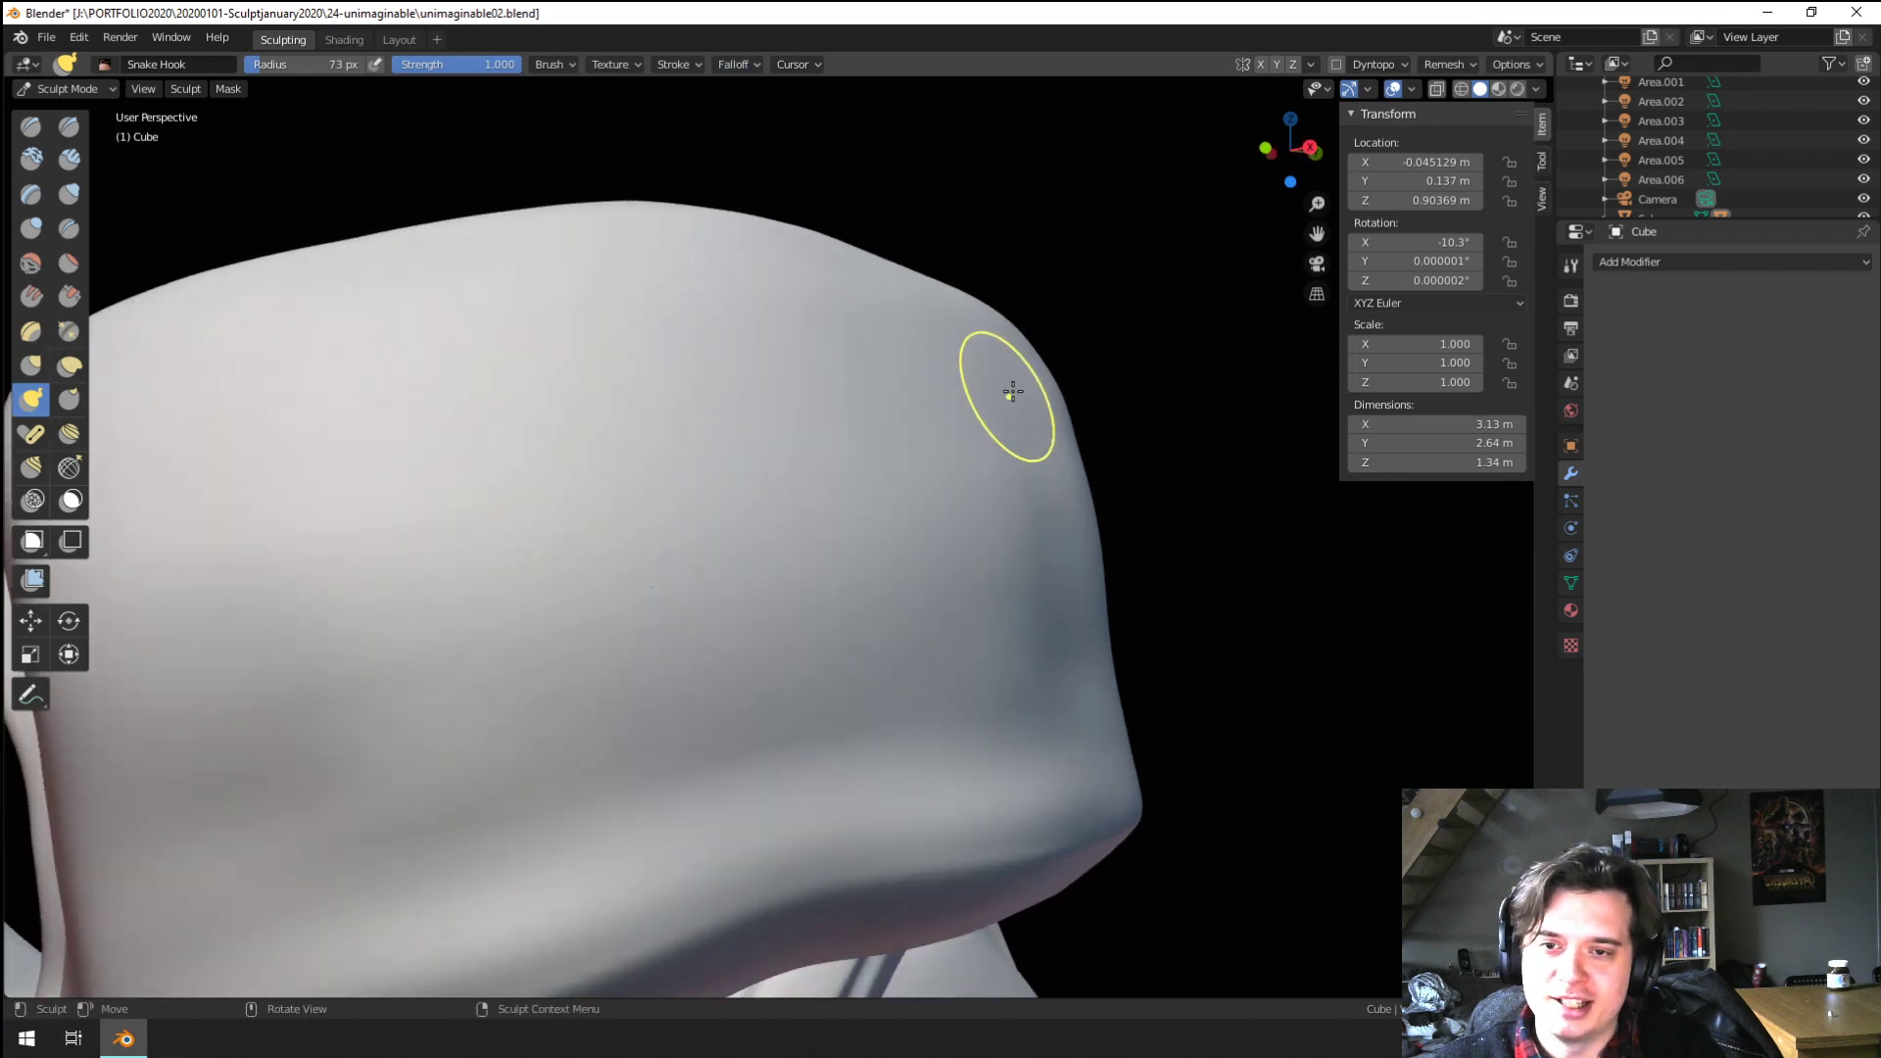
left_click_drag(1008, 391, 1031, 280)
key("ctrl+z")
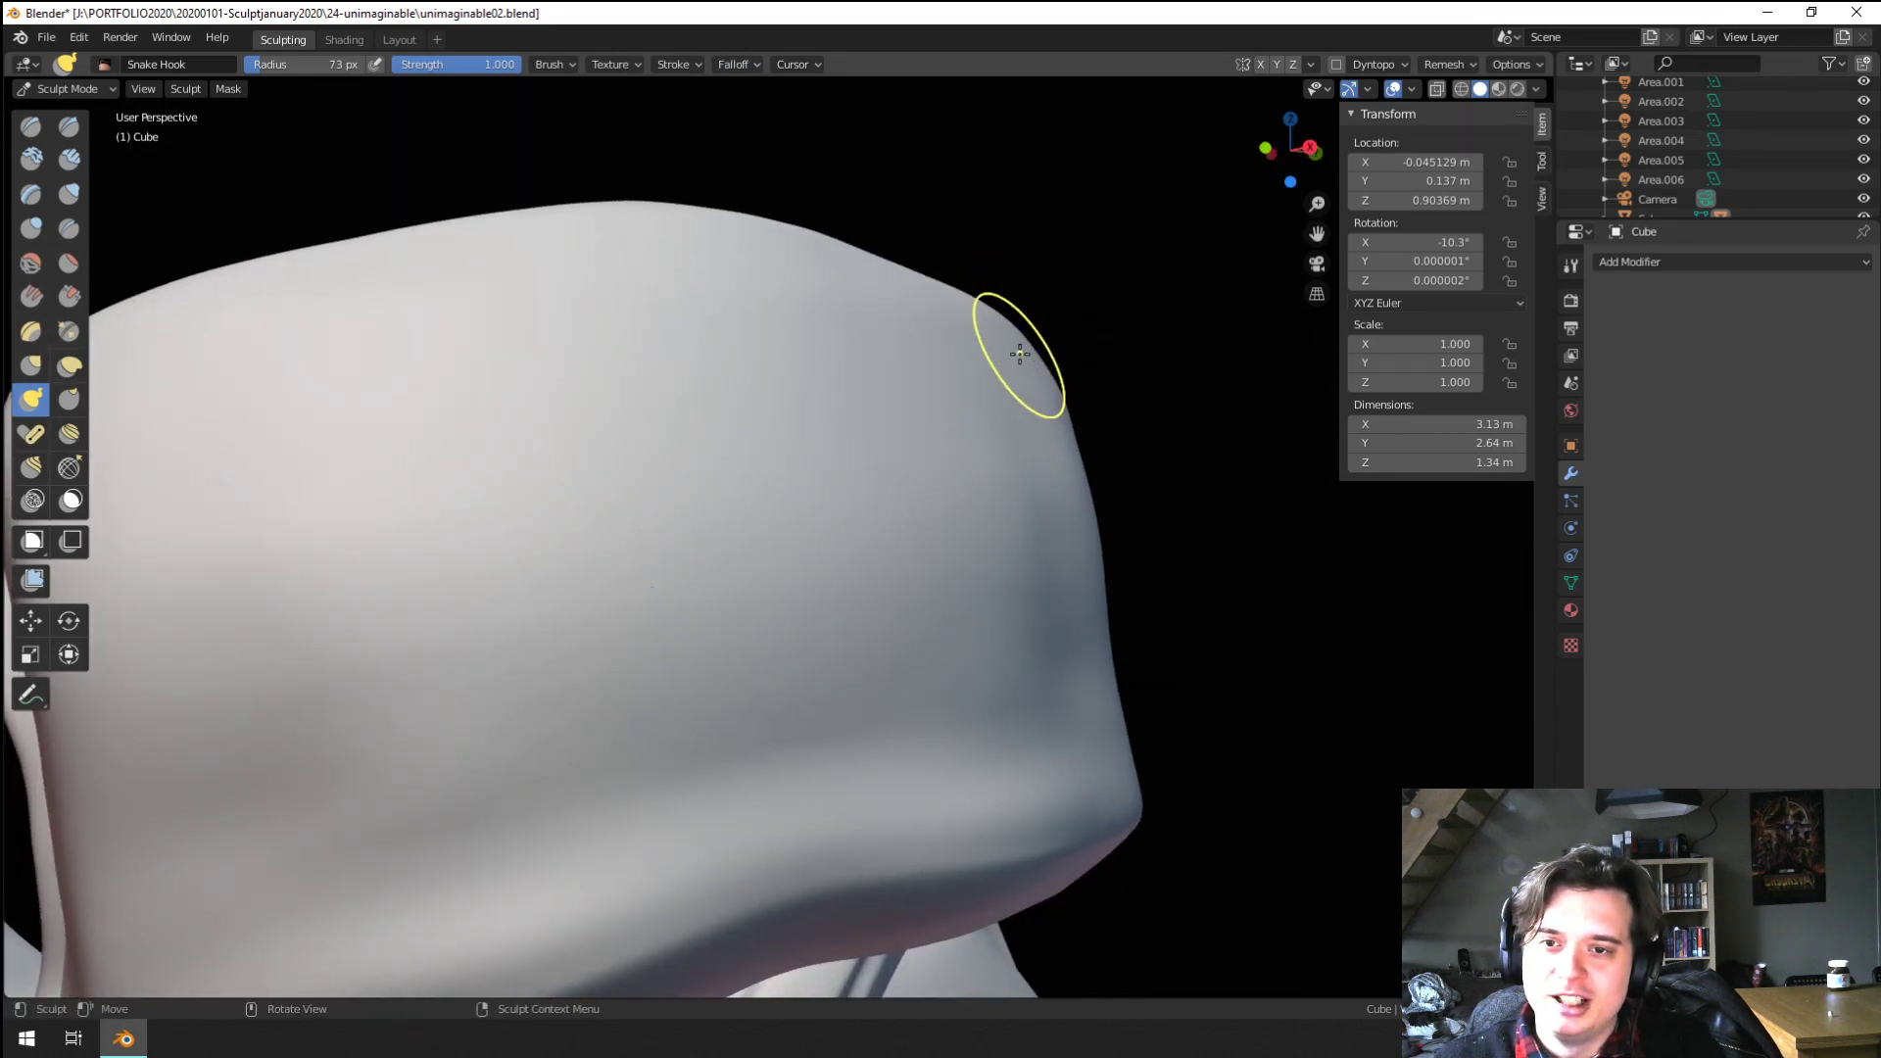
left_click_drag(1019, 355, 1027, 281)
key("ctrl+z")
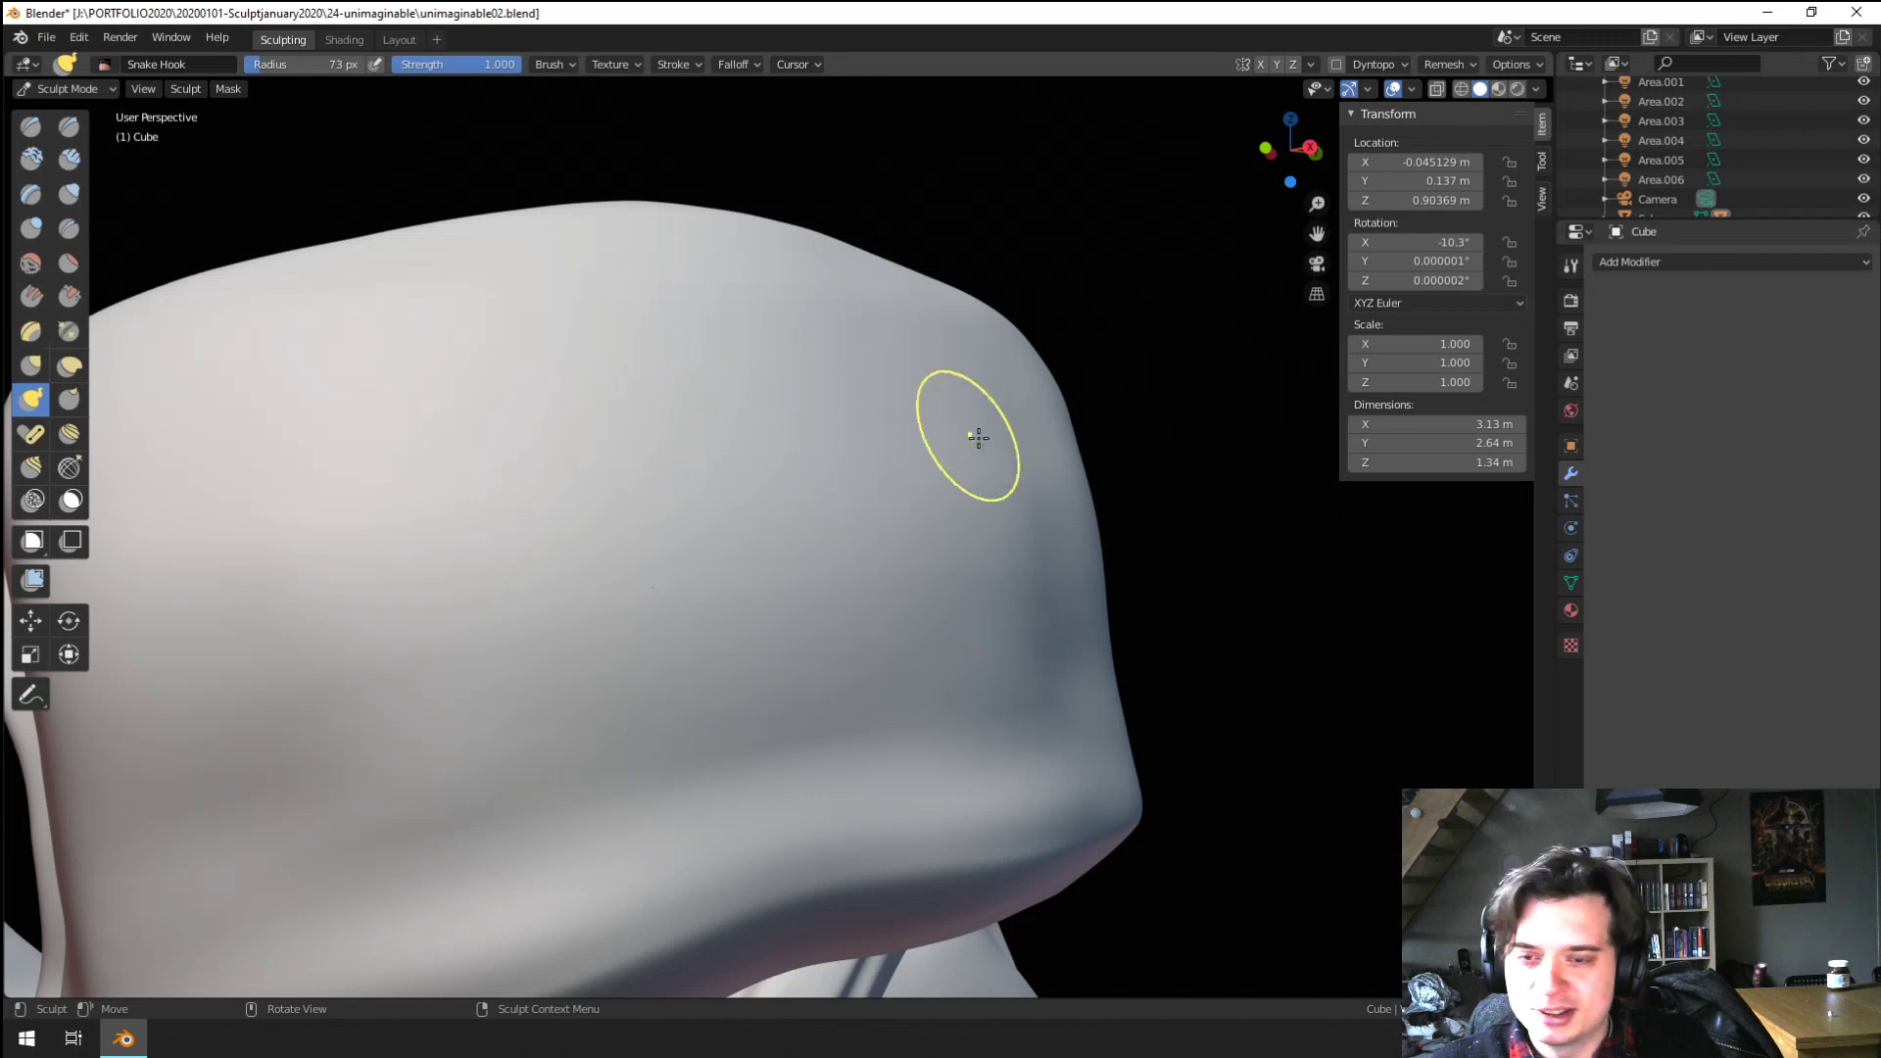
left_click_drag(974, 433, 1084, 327)
key("ctrl+z")
mouse_move(861, 377)
left_mouse_down()
mouse_move(894, 352)
mouse_move(912, 280)
left_mouse_up()
key("ctrl+z")
middle_click_drag(991, 368, 968, 493)
mouse_move(968, 494)
left_mouse_down()
mouse_move(974, 420)
mouse_move(1012, 401)
left_mouse_up()
key("ctrl+z")
key("ctrl+z")
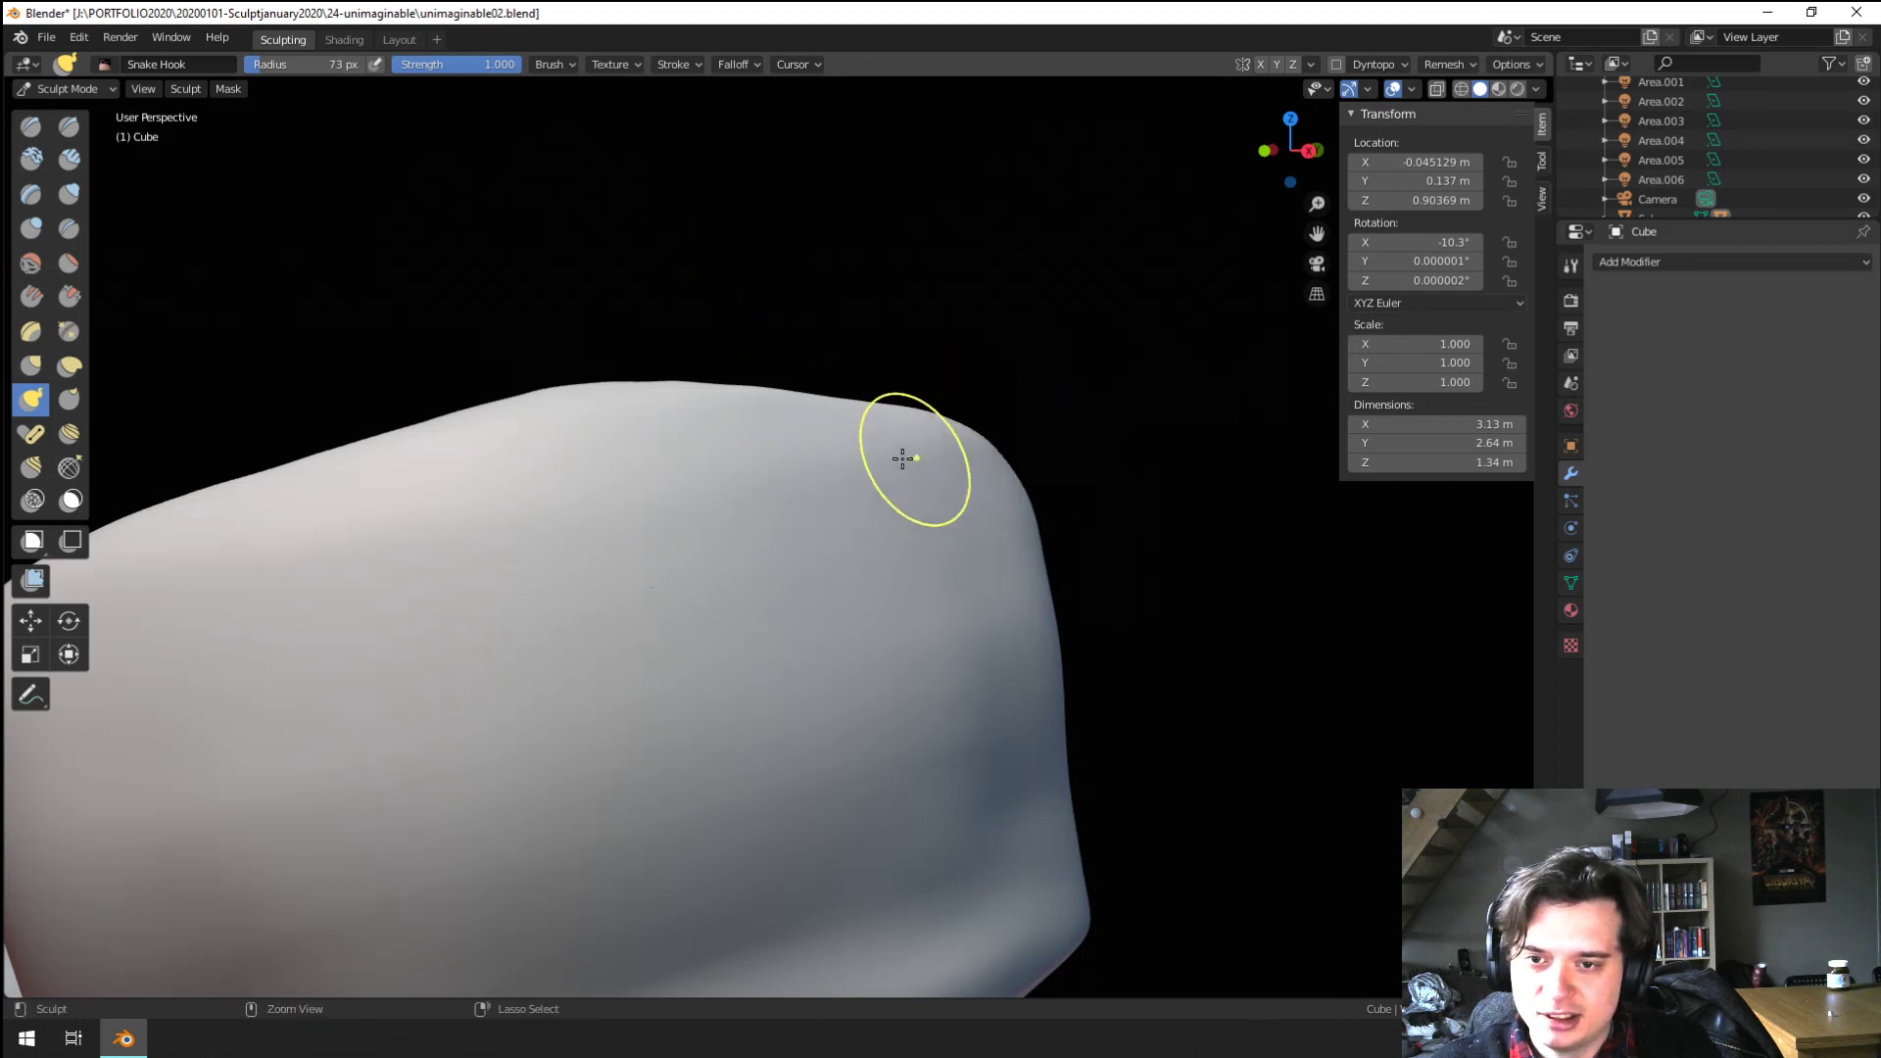
Reduce the Snake Hook radius to 53 px and set its Normal Weight to 0.417
middle_click_drag(898, 457, 886, 549, "ctrl")
middle_click_drag(887, 519, 920, 408)
key("bracketleft")
key("bracketleft")
key("bracketleft")
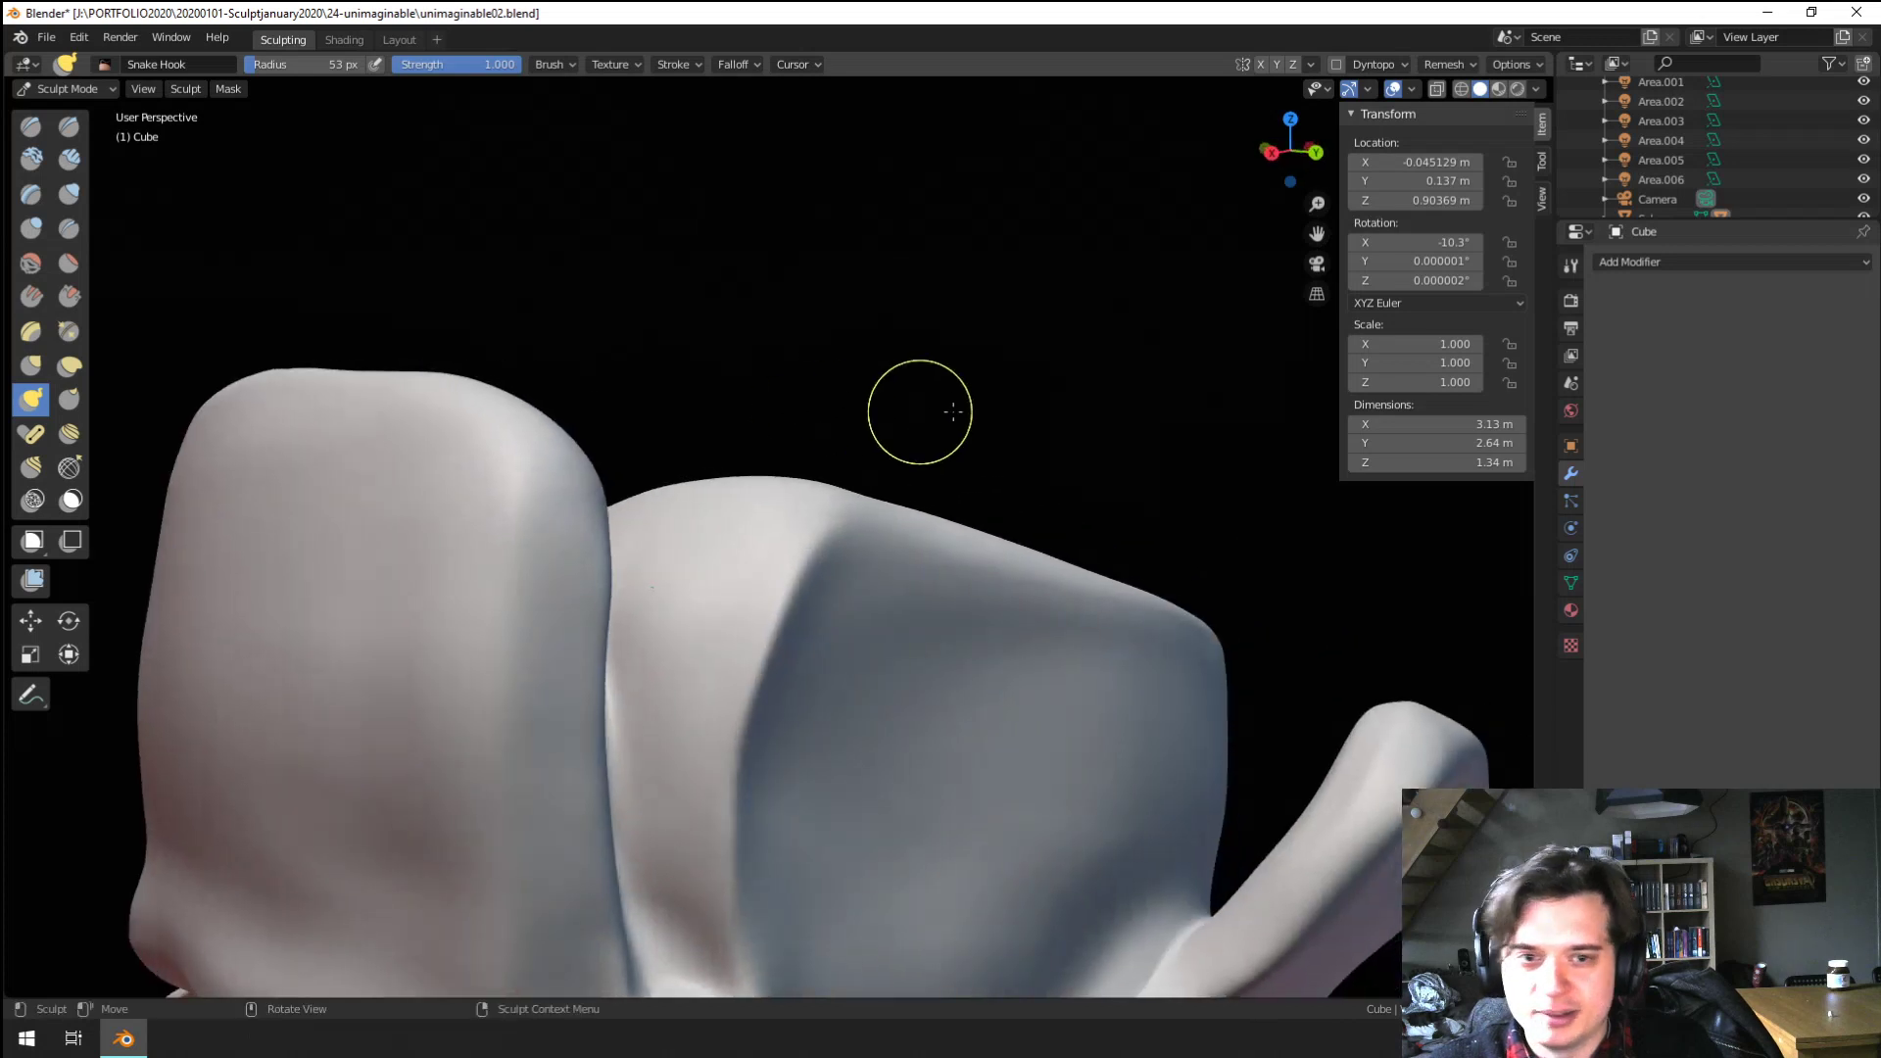
left_click(1571, 266)
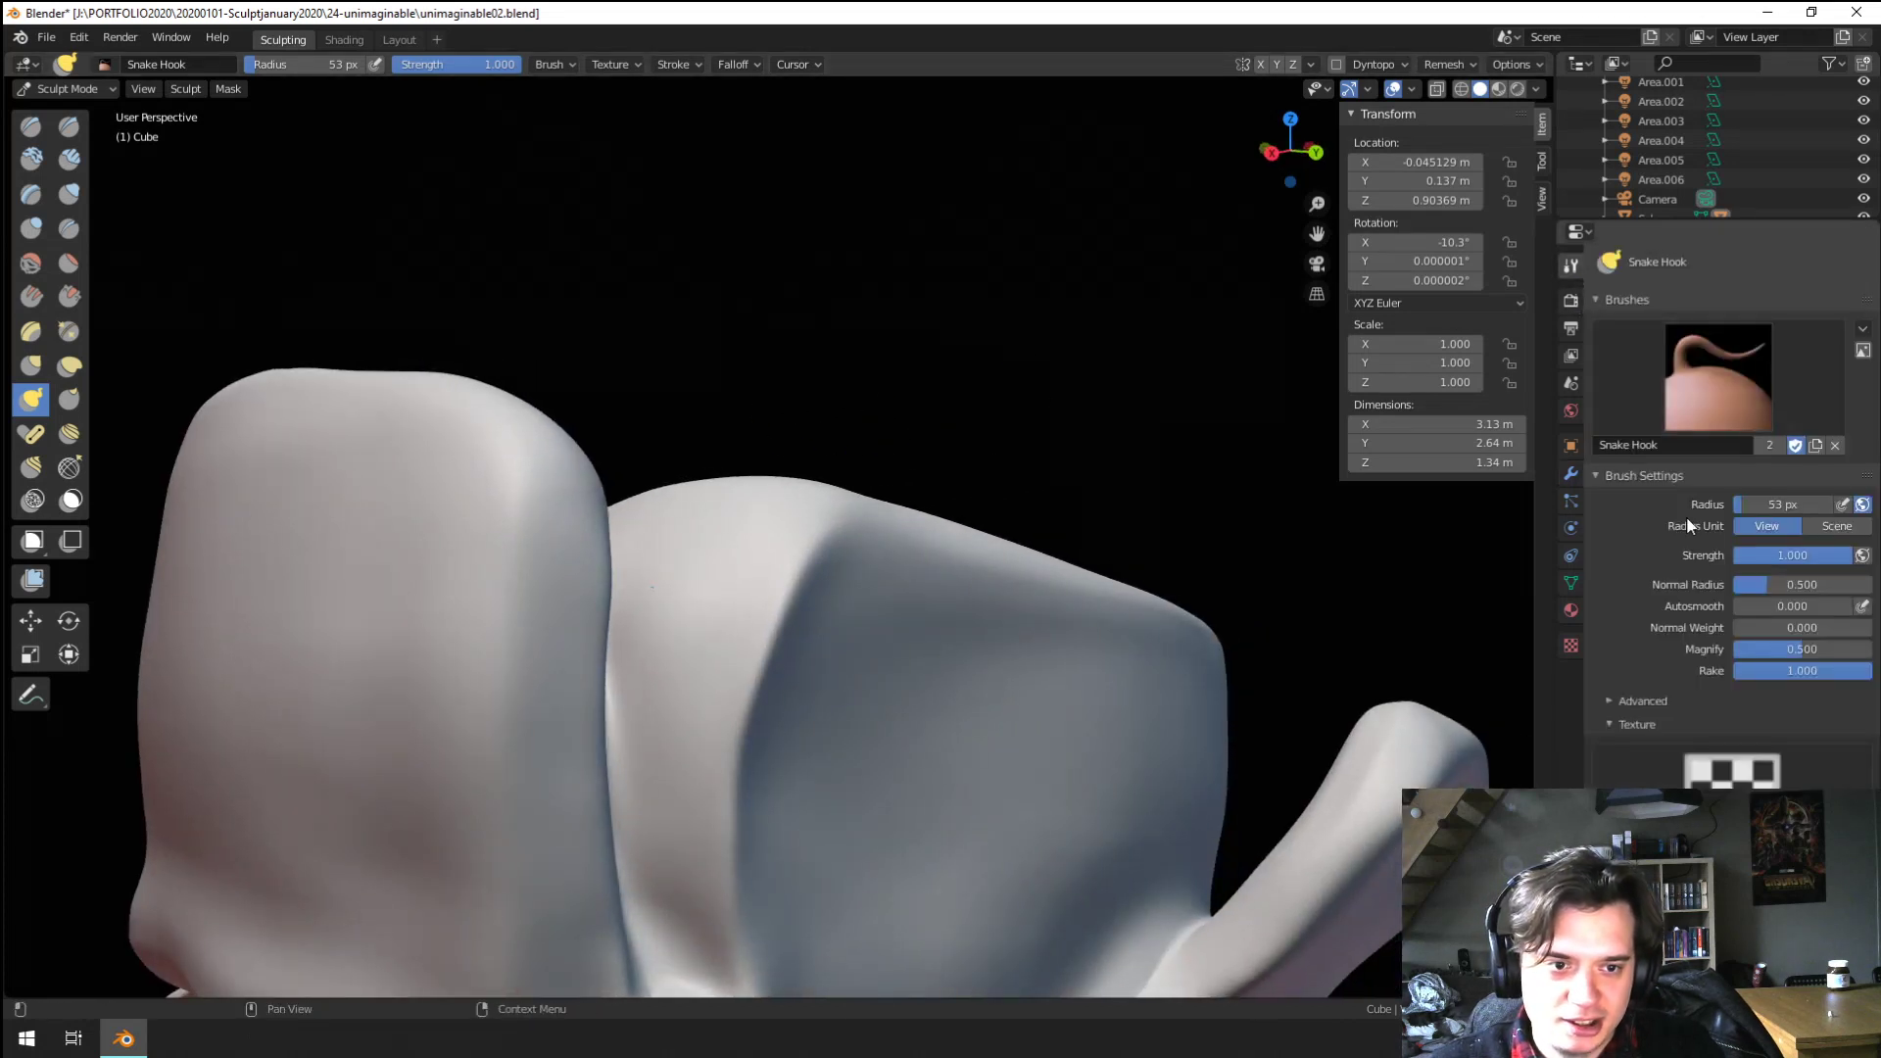
left_click_drag(1820, 633, 1823, 633)
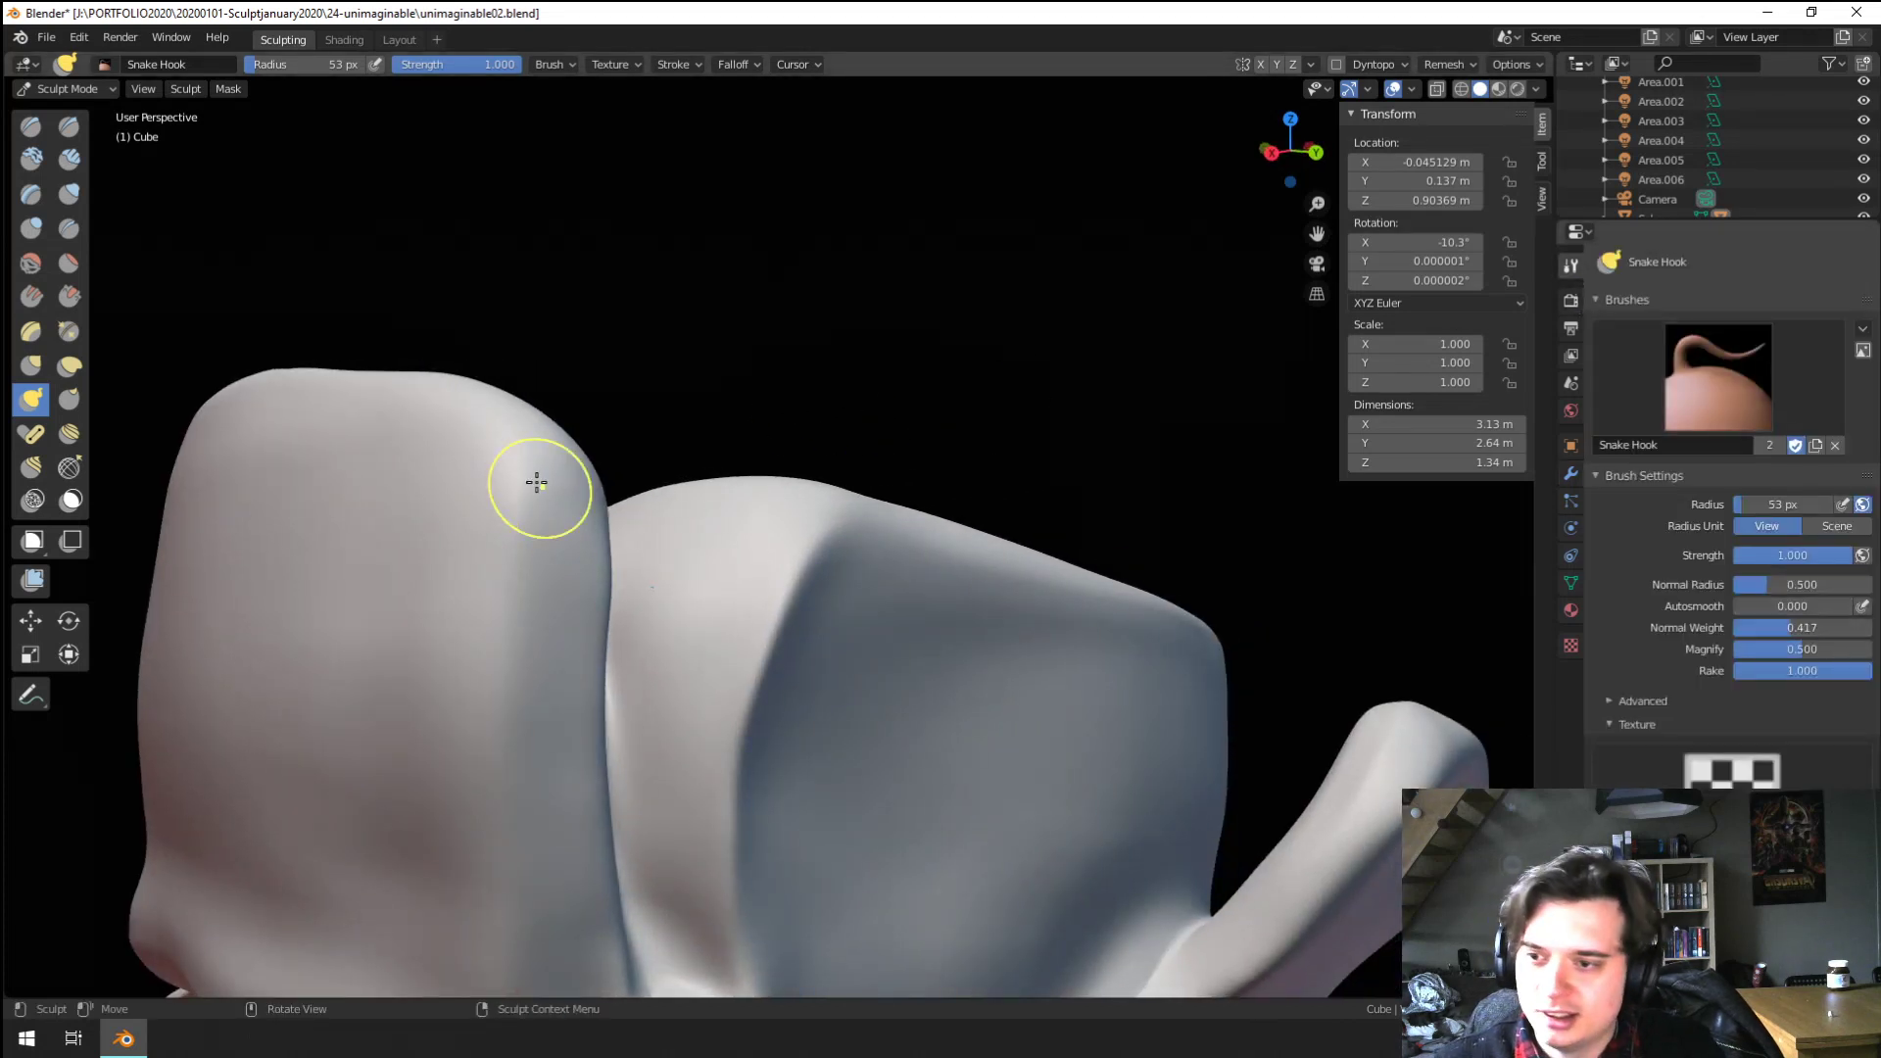
Test Snake Hook pulls on the front flap's upper edge at a 75 px radius, including one with Normal Weight at 1.000
left_click_drag(443, 465, 403, 466)
middle_click_drag(454, 382, 714, 386)
key("ctrl+z")
middle_click_drag(823, 431, 901, 474)
key("f")
left_click(950, 485)
mouse_move(874, 487)
left_mouse_down()
mouse_move(909, 428)
mouse_move(887, 377)
left_mouse_up()
mouse_move(887, 377)
middle_mouse_down()
mouse_move(862, 431)
mouse_move(814, 460)
mouse_move(852, 476)
middle_mouse_up()
scroll(849, 475, "up", 1)
key("ctrl+z")
key("f")
left_click(802, 486)
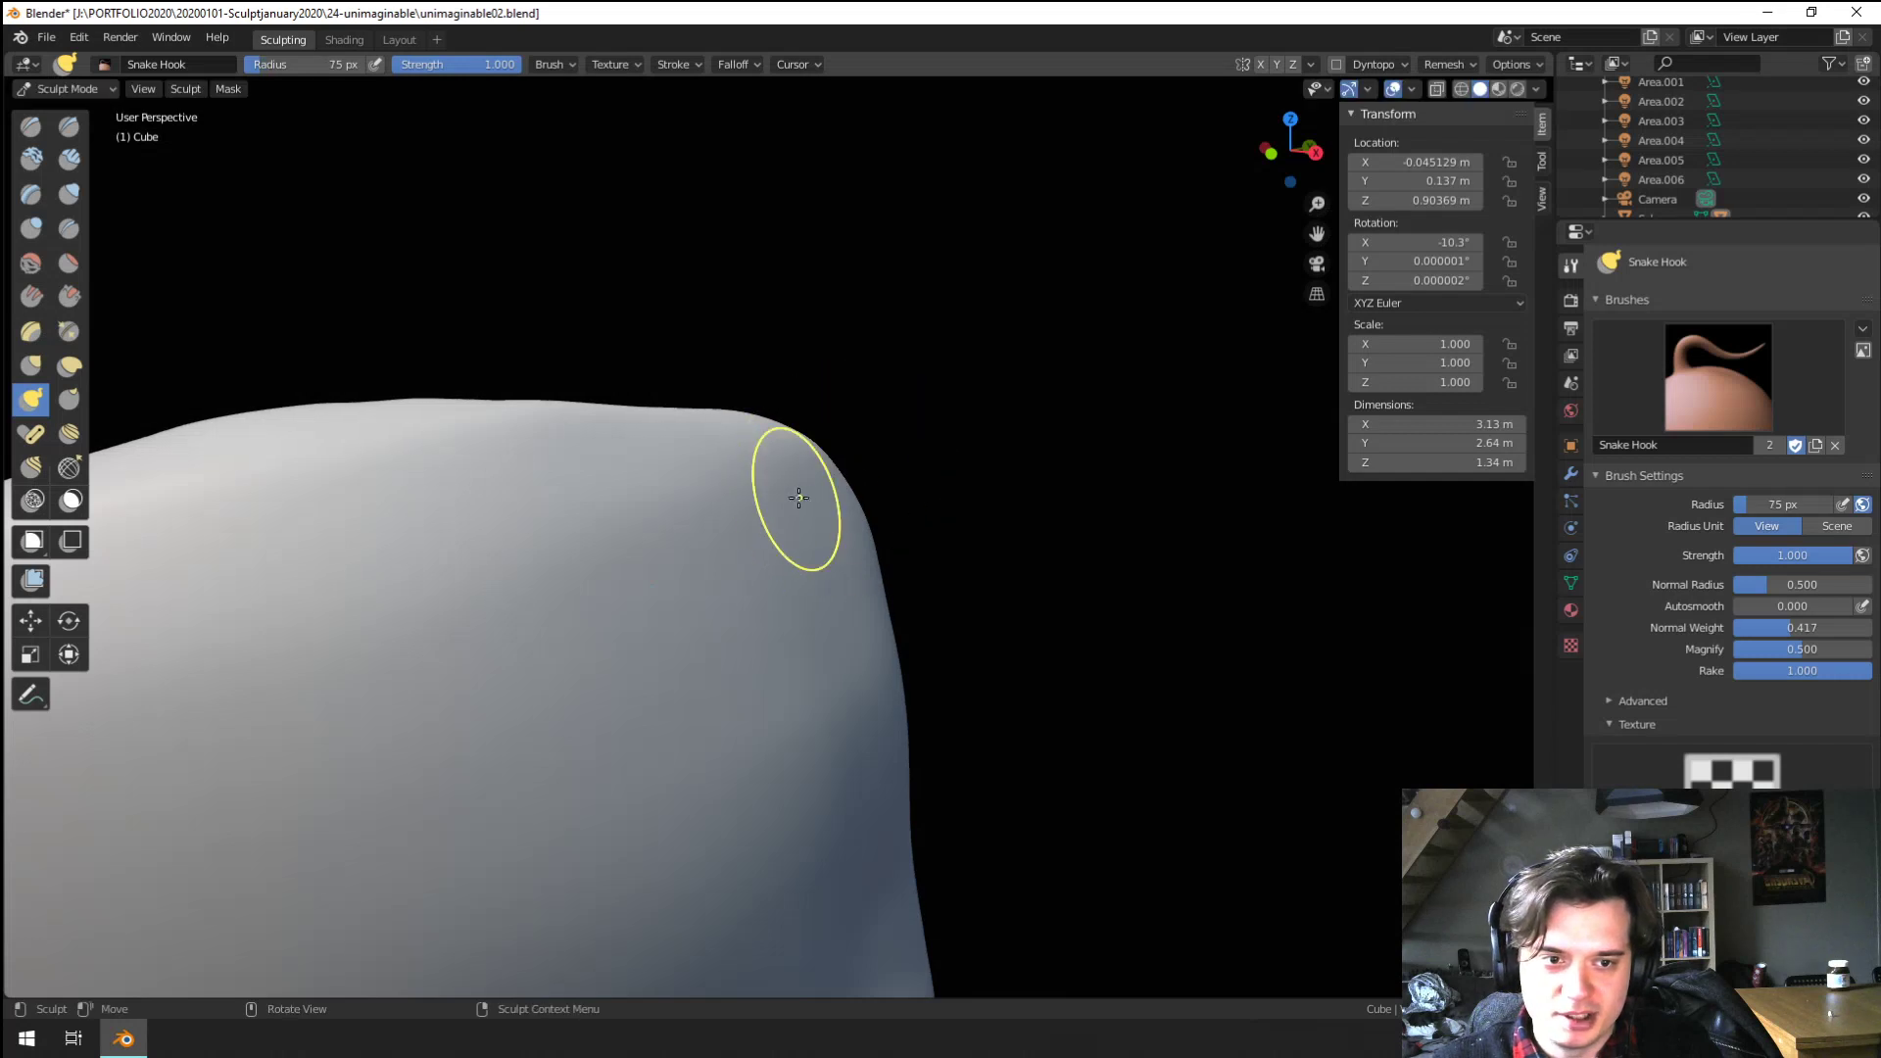
left_click_drag(742, 496, 857, 444)
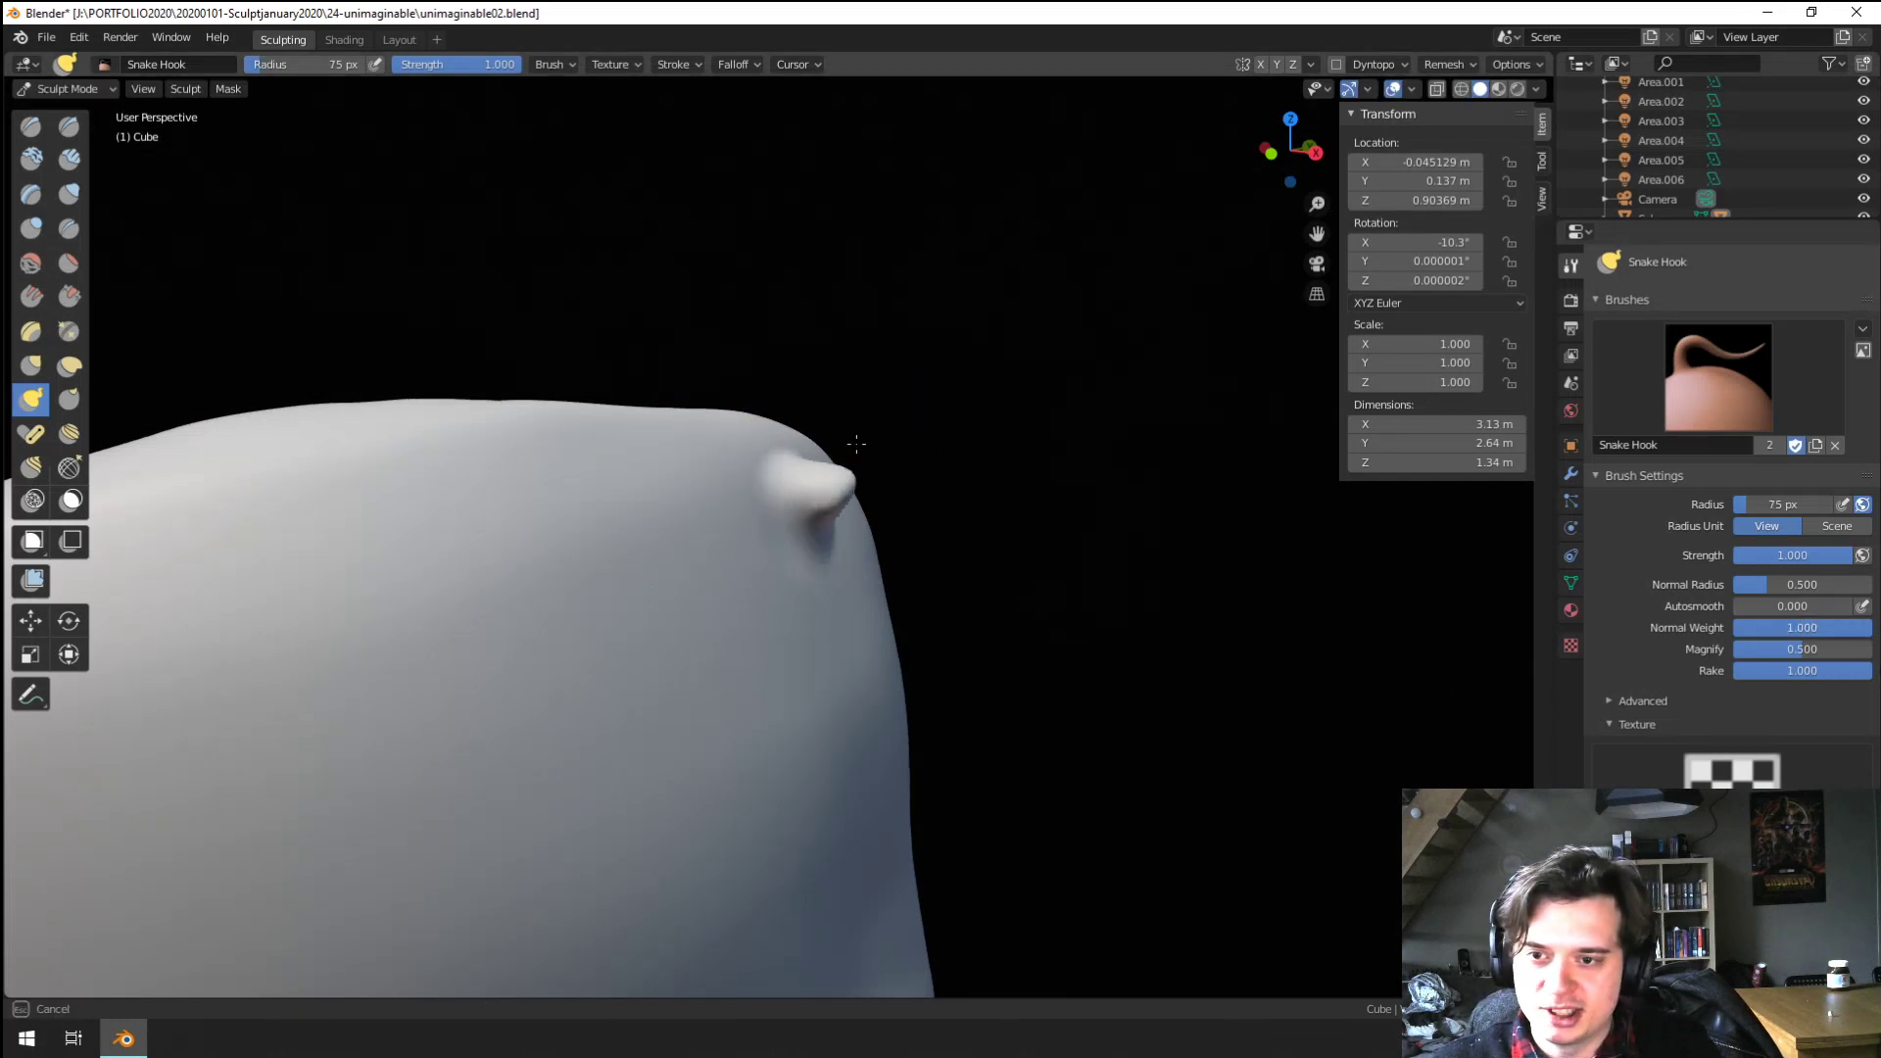
key("ctrl+z")
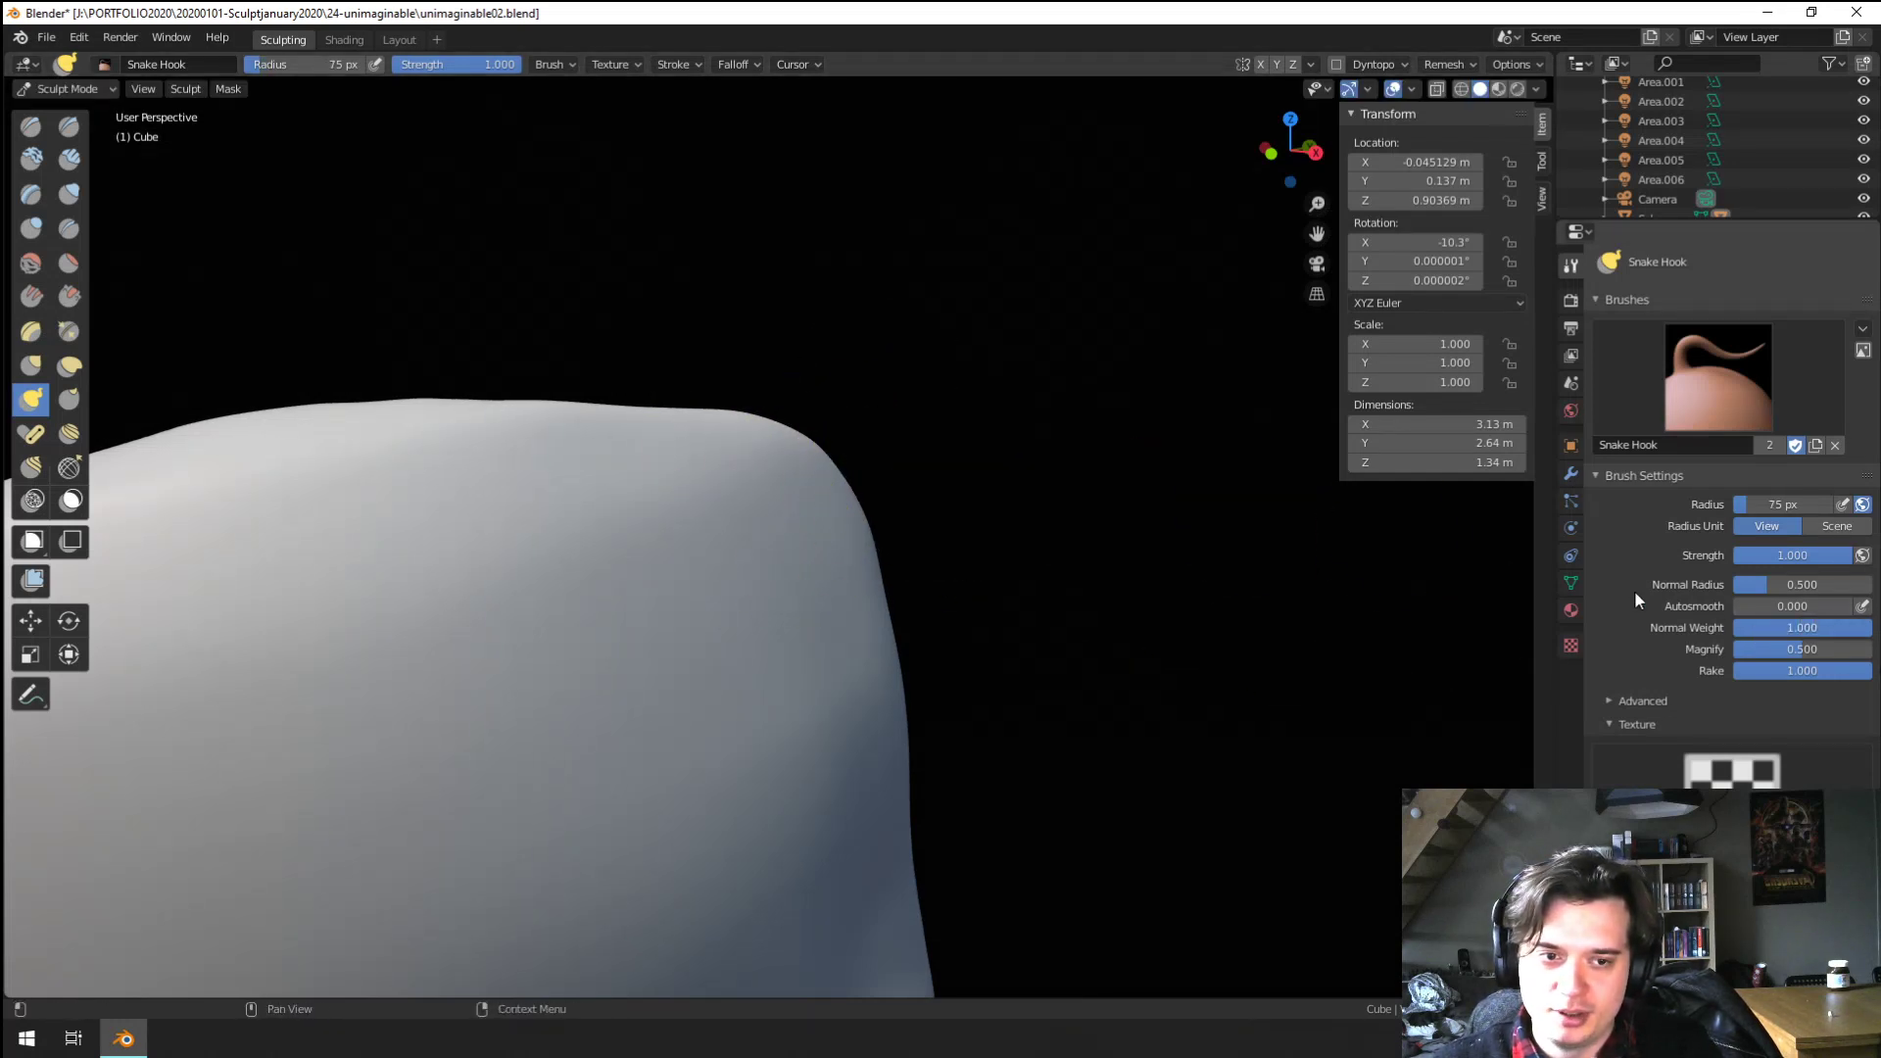
Set the Snake Hook brush's Normal Weight to 0.479 and try another pull on the flap's upper corner
left_click_drag(1808, 624, 1737, 631)
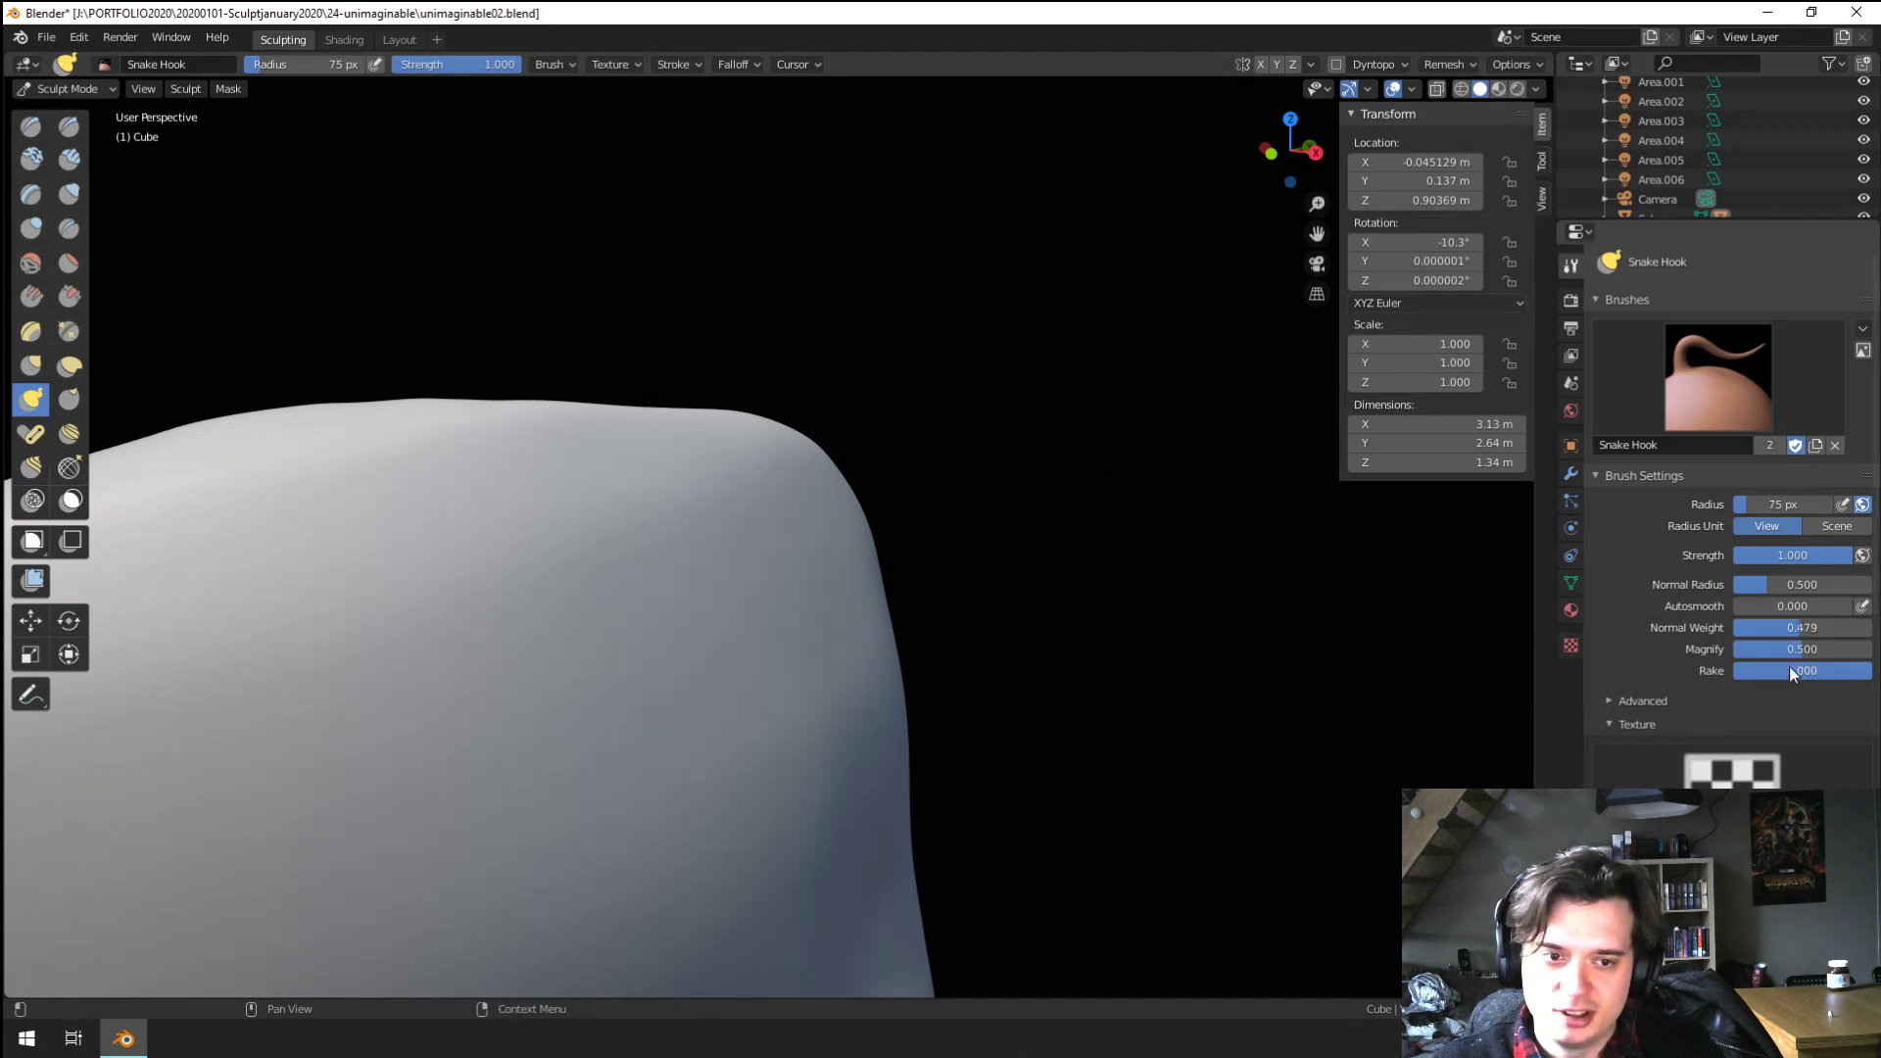
left_click(1610, 674)
left_click_drag(766, 506, 815, 463)
middle_click_drag(824, 512, 833, 499)
key("ctrl+z")
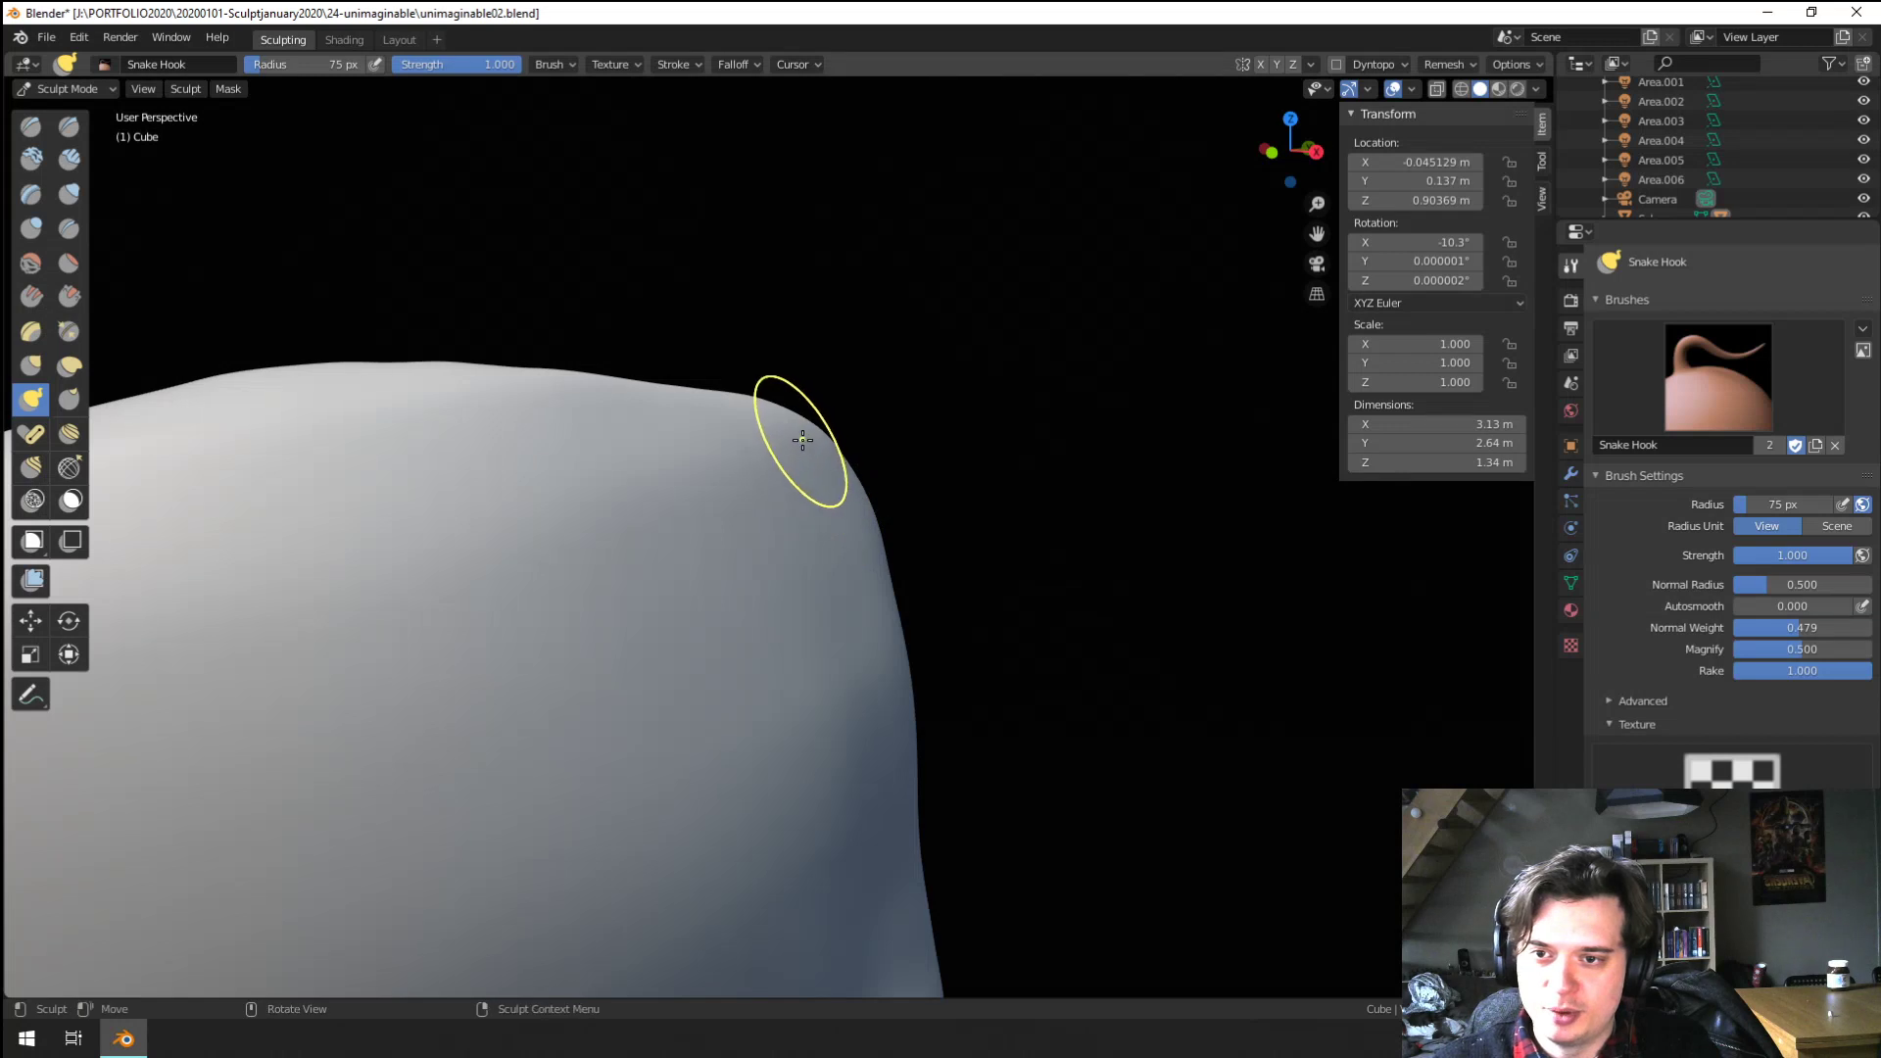
Pull several small fur tufts out of the front flap's upper corner with the Snake Hook brush at a 52 px radius
key("f")
left_click(785, 424)
mouse_move(774, 419)
left_mouse_down()
mouse_move(802, 400)
mouse_move(856, 426)
left_mouse_up()
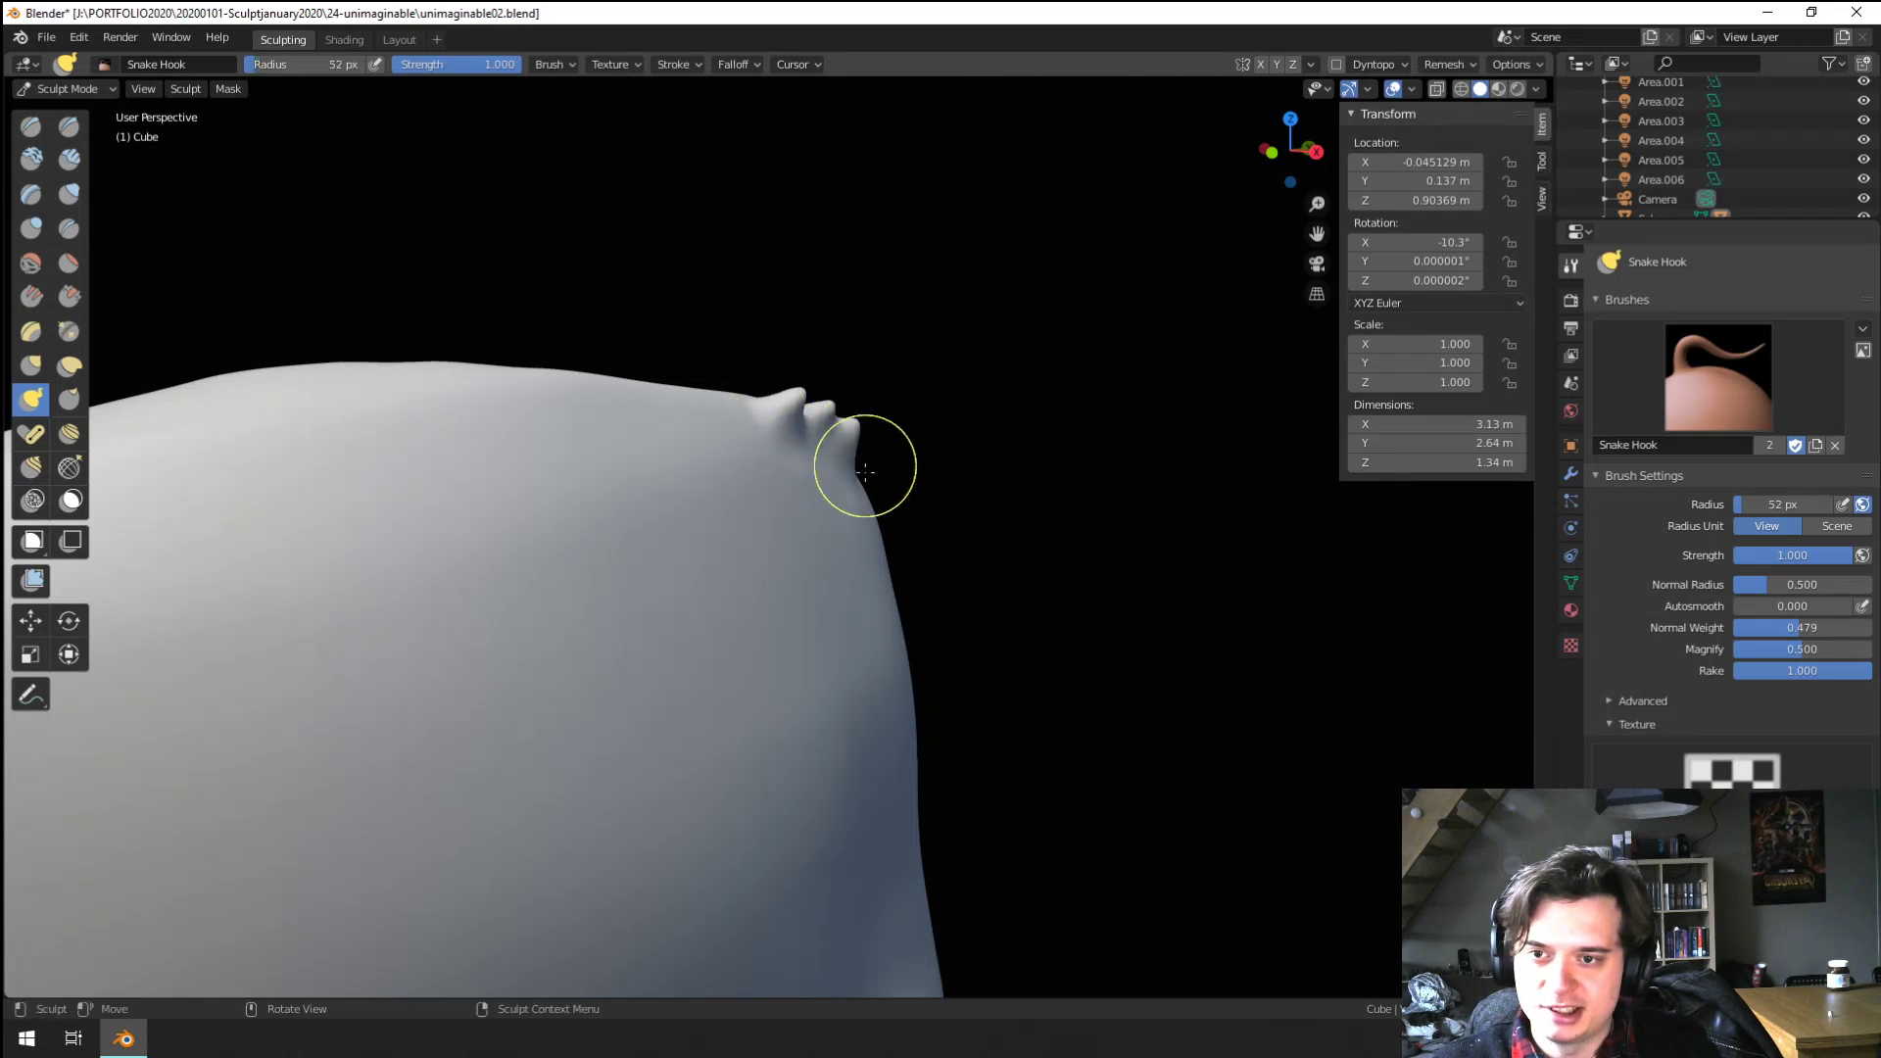
left_click_drag(837, 505, 836, 461)
middle_click_drag(869, 526, 639, 590)
scroll(639, 584, "up", 5)
middle_click_drag(605, 420, 652, 404)
left_click_drag(533, 382, 556, 314)
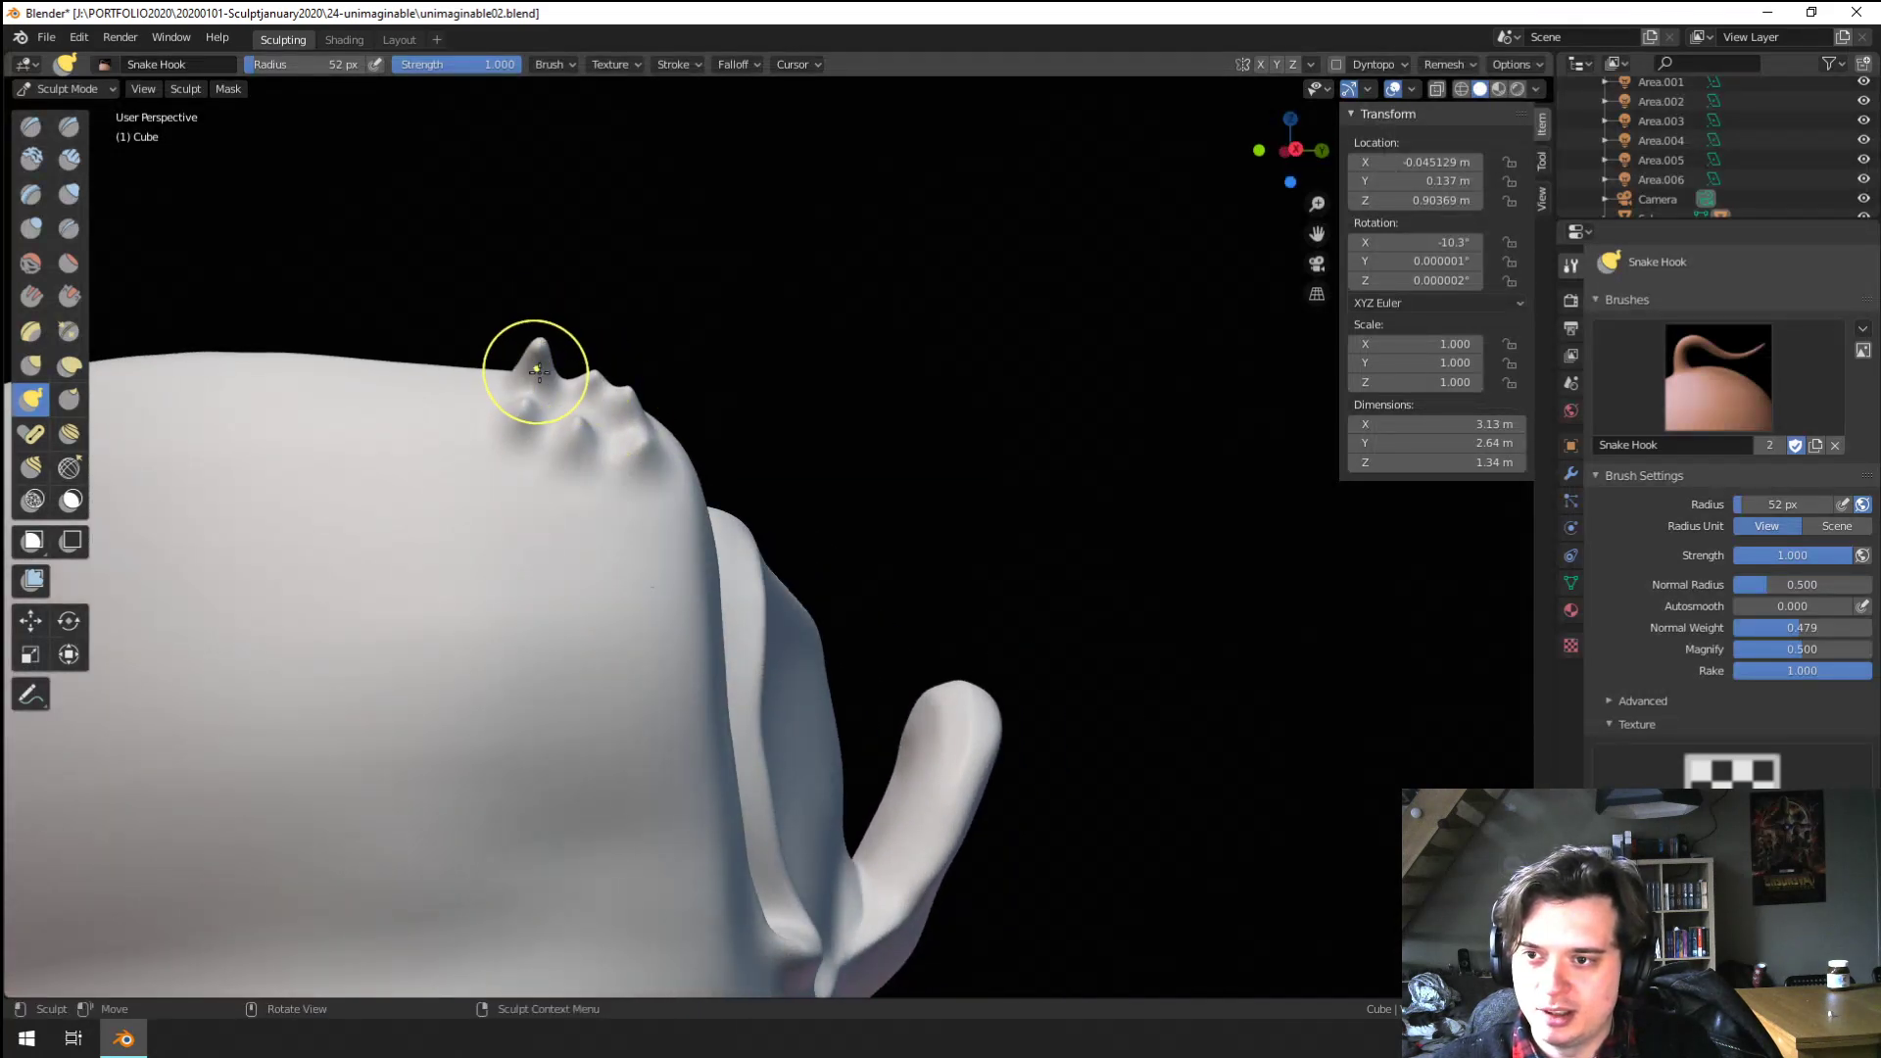
Reposition the small tufts on the front flap's upper corner with the Grab brush at a 52 px radius
key("g")
left_click_drag(592, 380, 600, 368)
mouse_move(627, 395)
left_mouse_down()
mouse_move(634, 376)
mouse_move(647, 414)
left_mouse_up()
mouse_move(541, 397)
middle_mouse_down()
mouse_move(441, 387)
mouse_move(416, 410)
middle_mouse_up()
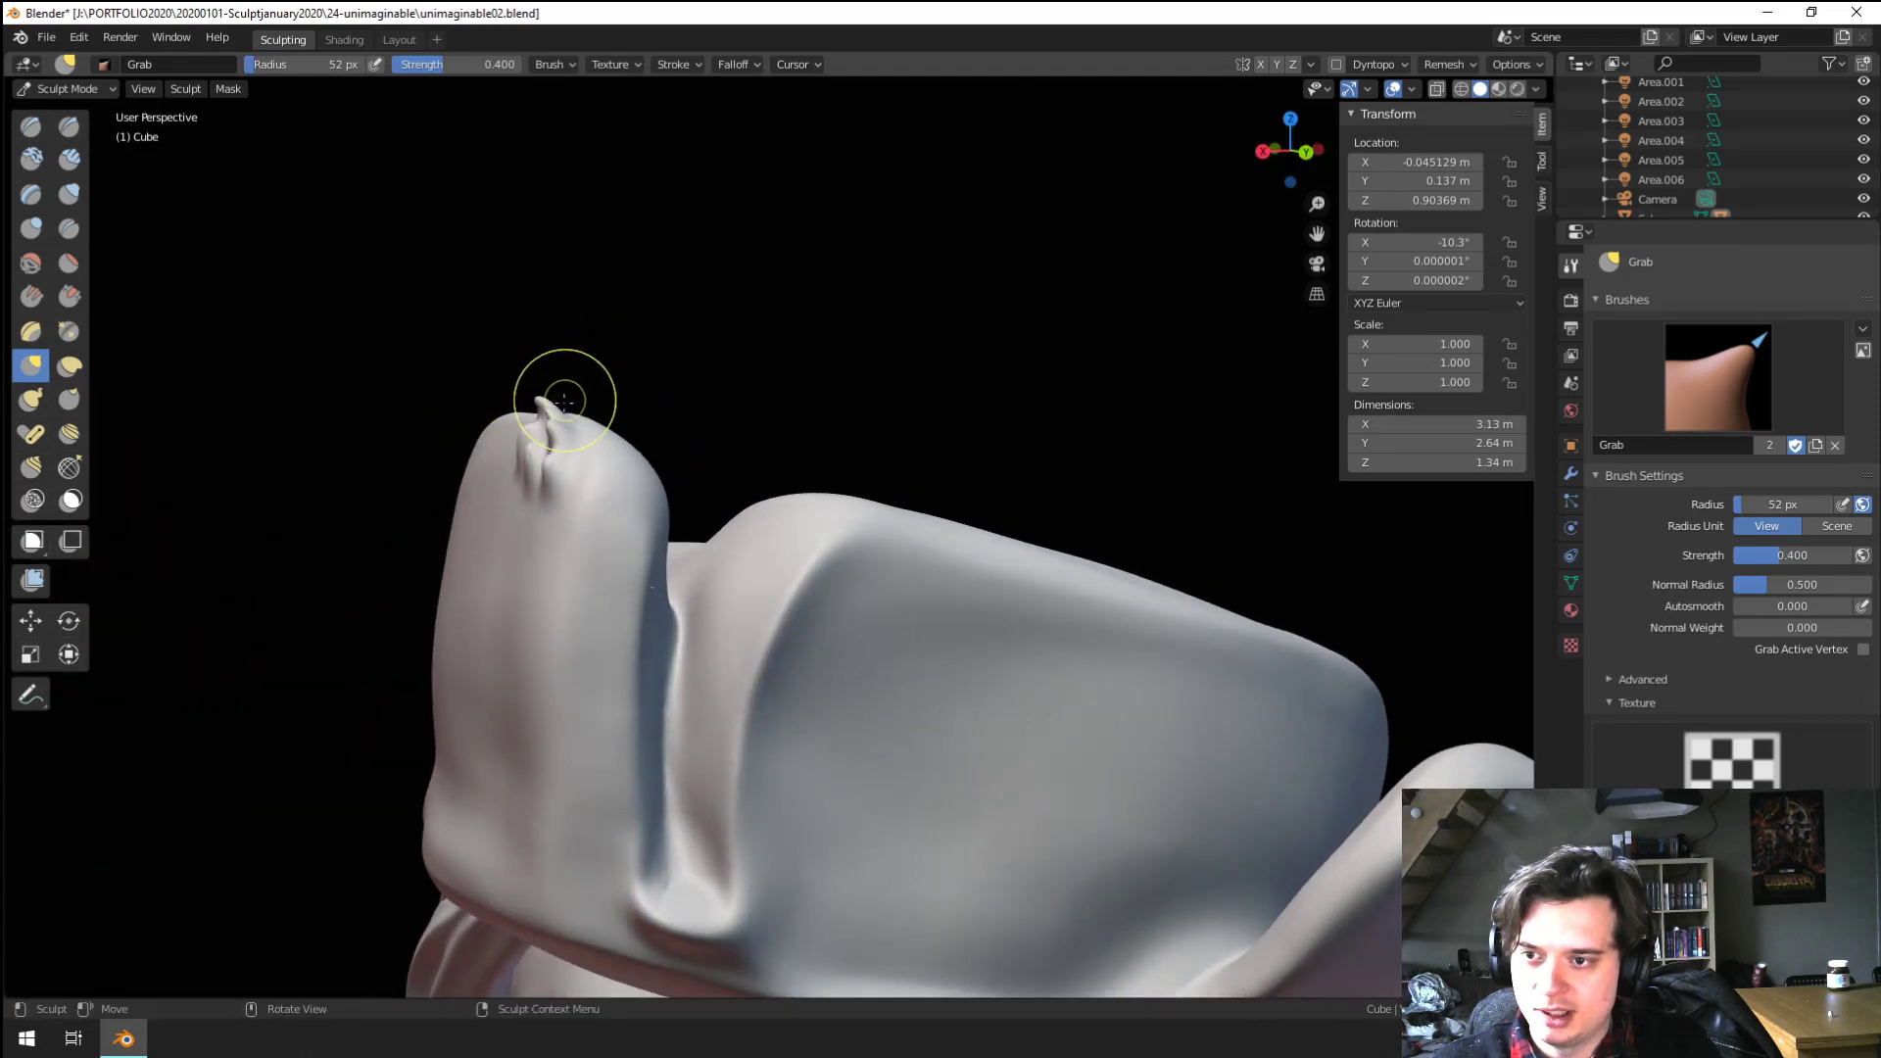
Pull new small tufts from the front flap's upper corner with Snake Hook at a 52 px radius and define them with Crease at 40 px
middle_click_drag(557, 403, 559, 399)
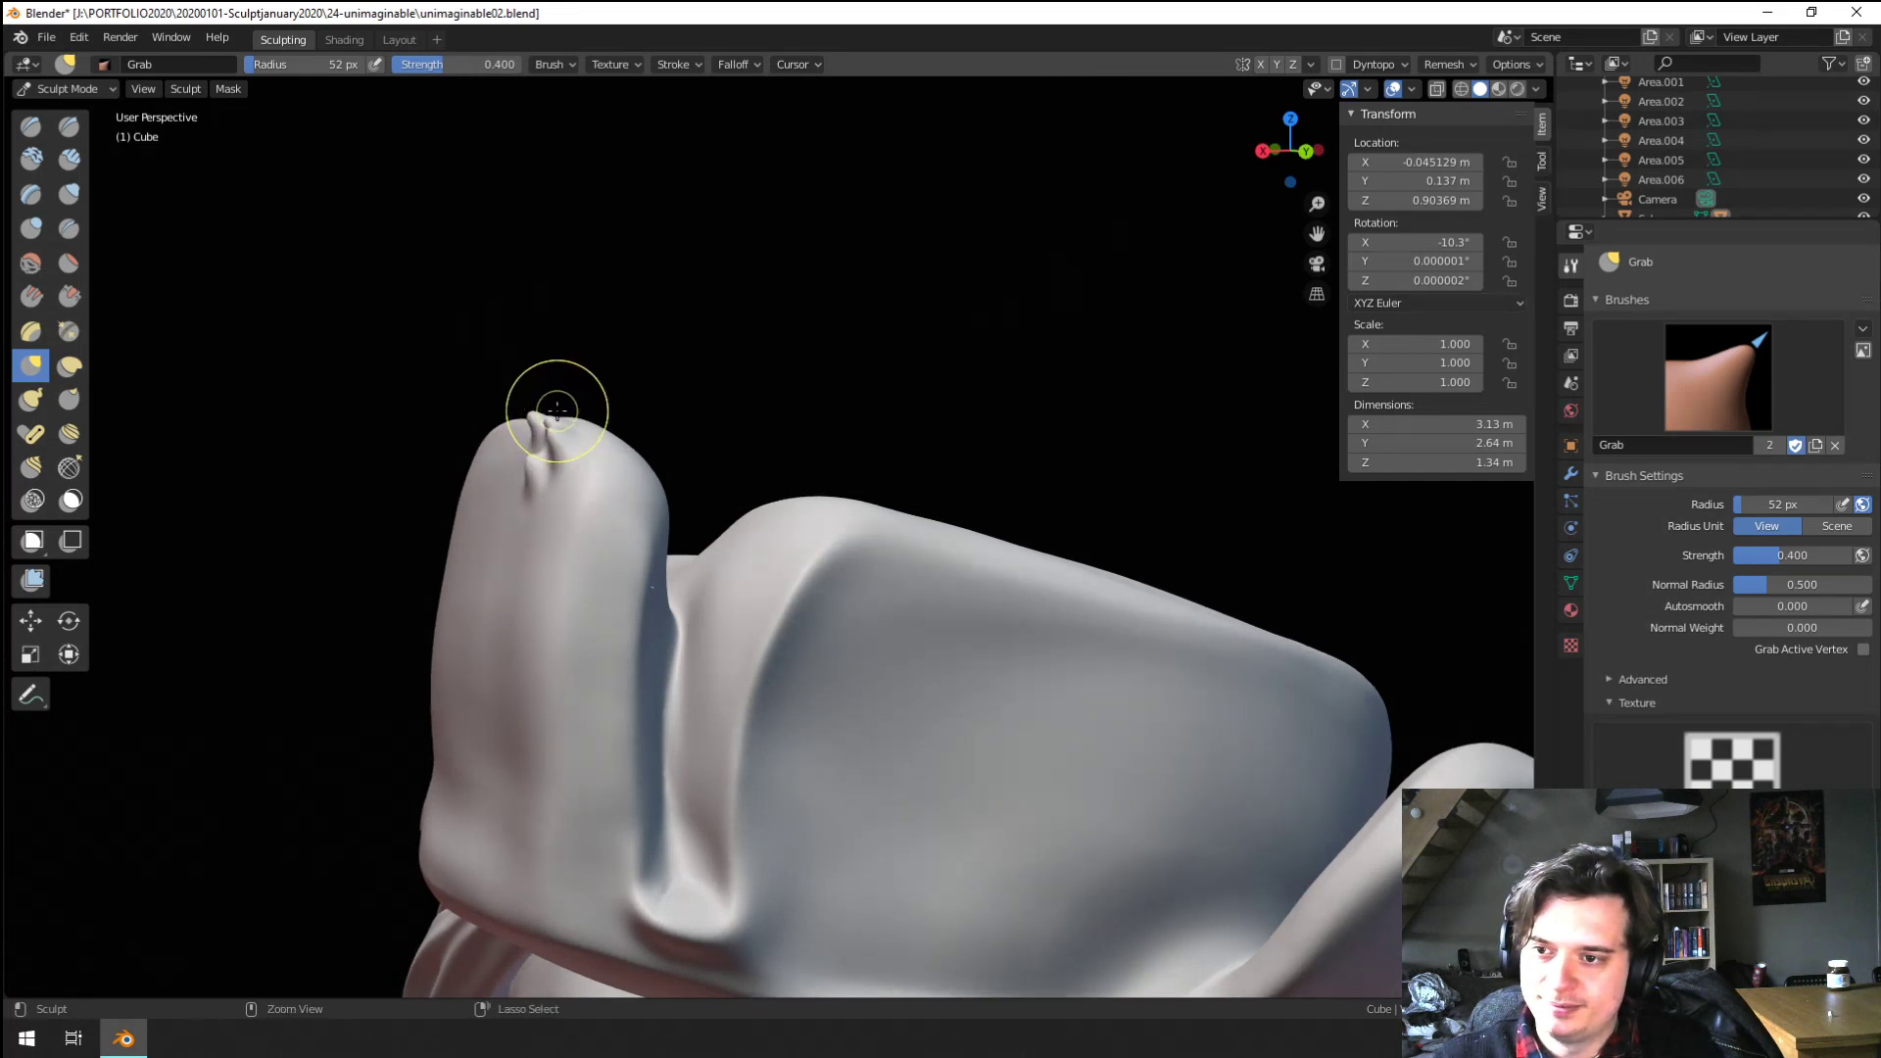
middle_click_drag(559, 422, 557, 430)
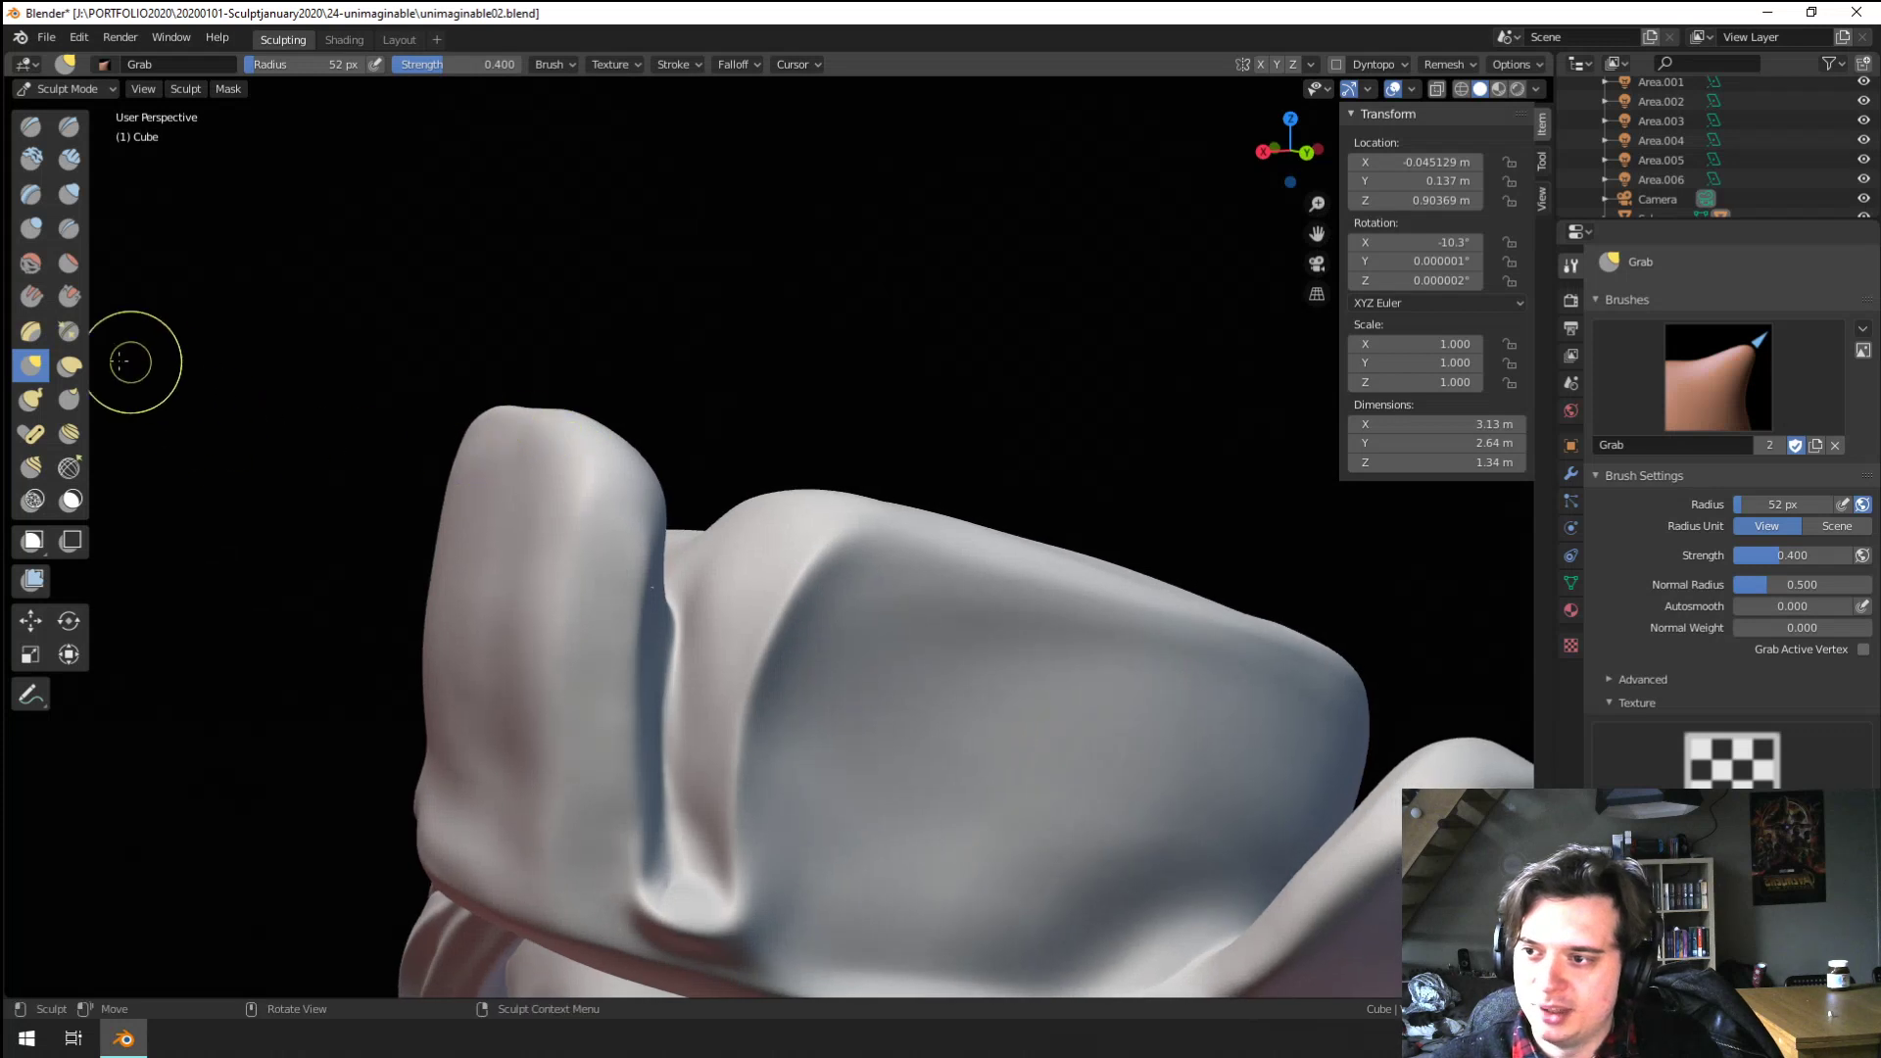
left_click(32, 399)
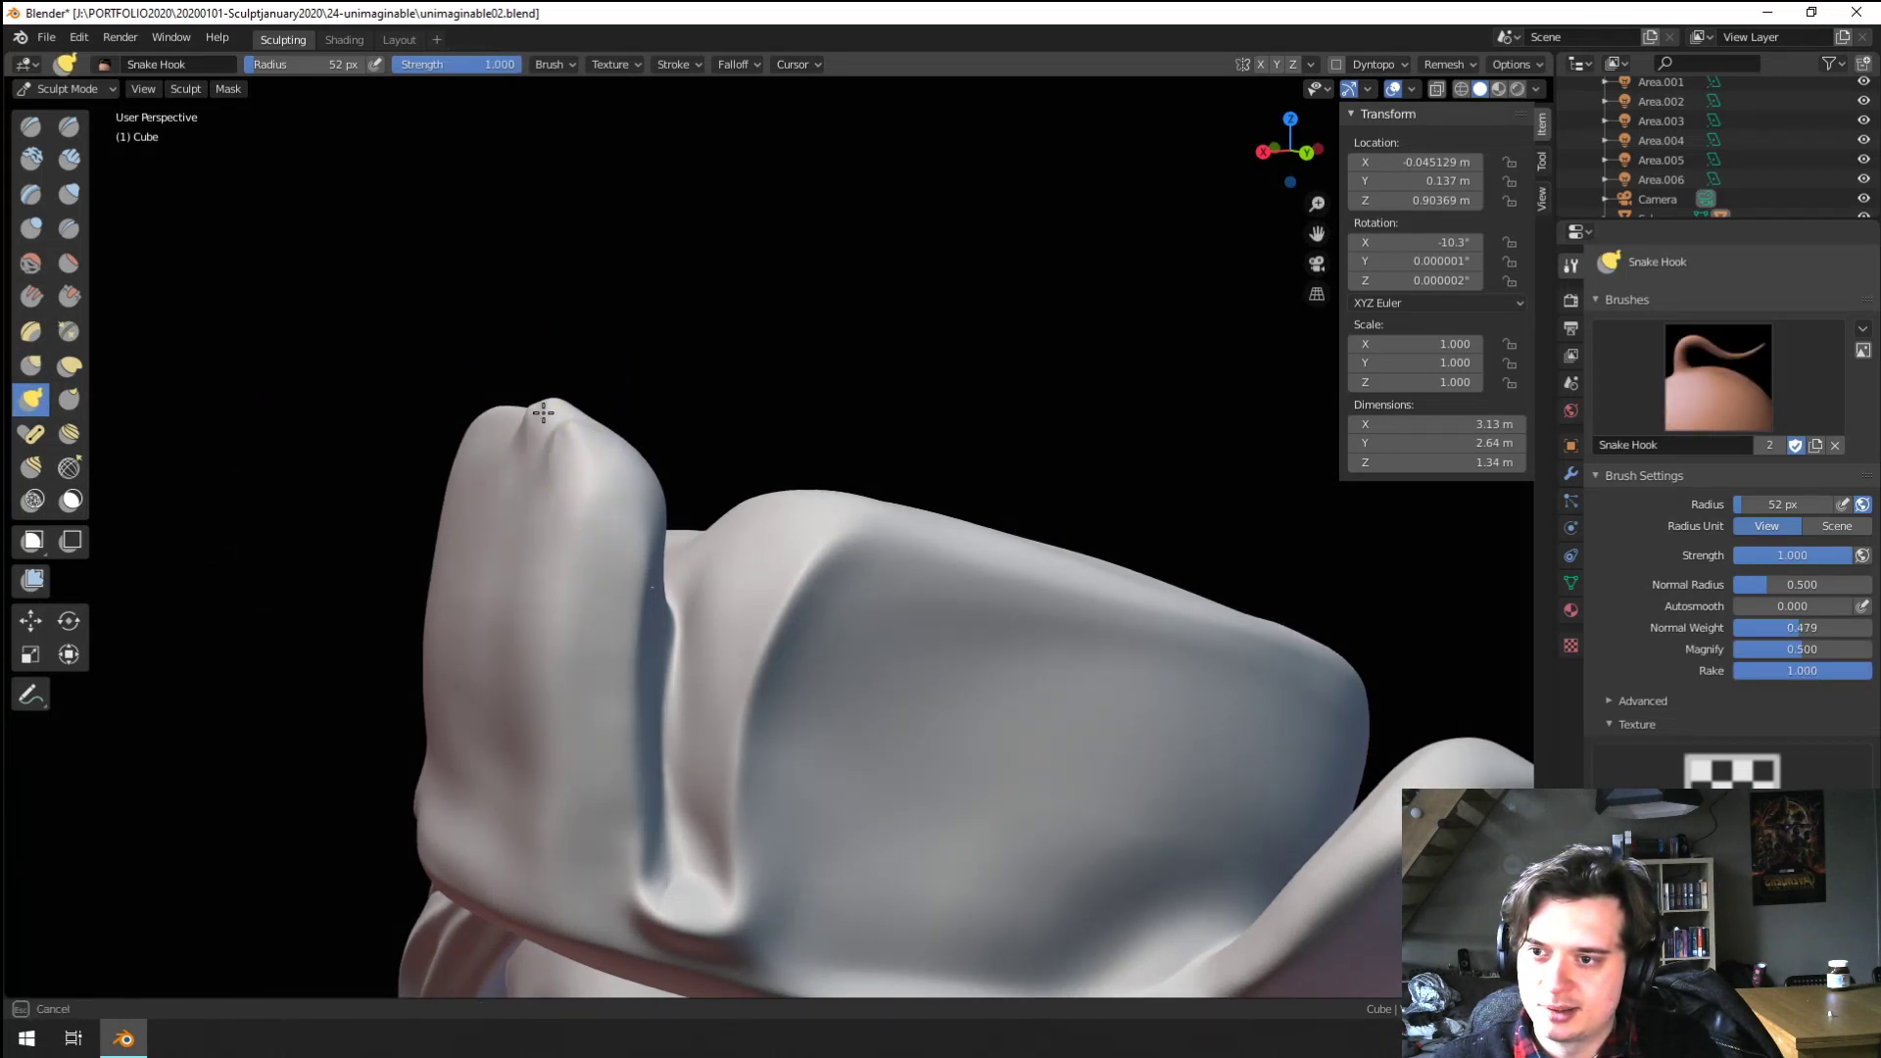
mouse_move(564, 457)
middle_mouse_down()
mouse_move(651, 462)
mouse_move(744, 432)
mouse_move(643, 609)
mouse_move(266, 372)
mouse_move(299, 361)
middle_mouse_up()
left_click(72, 237)
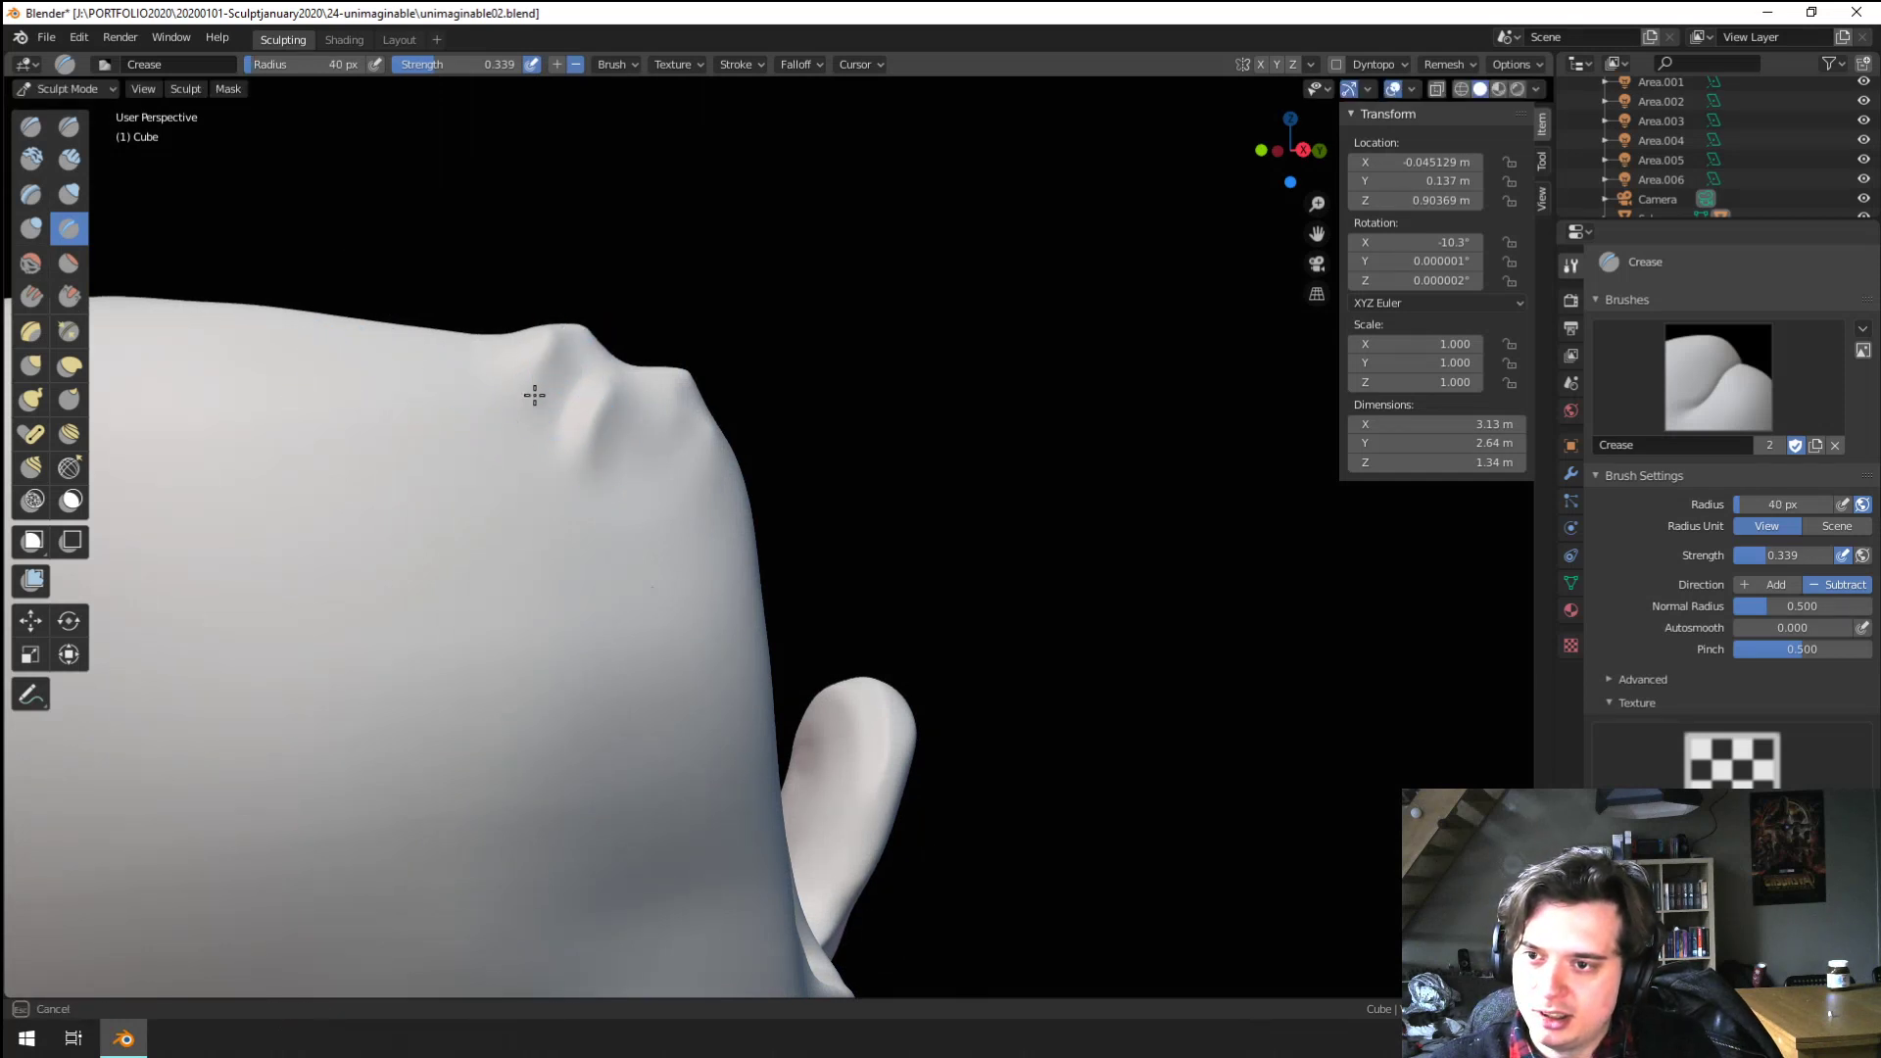
mouse_move(716, 472)
middle_mouse_down("ctrl")
mouse_move(608, 651)
mouse_move(467, 640)
mouse_move(524, 497)
mouse_move(470, 614)
mouse_move(509, 521)
middle_mouse_up("ctrl")
Pull pointed fur tufts out of the front flap's upper corner with the Snake Hook brush at 22 px and 46 px radii
left_click(31, 398)
middle_click_drag(558, 380, 782, 422)
key("f")
left_click(939, 431)
left_click_drag(862, 421, 882, 394)
key("ctrl+z")
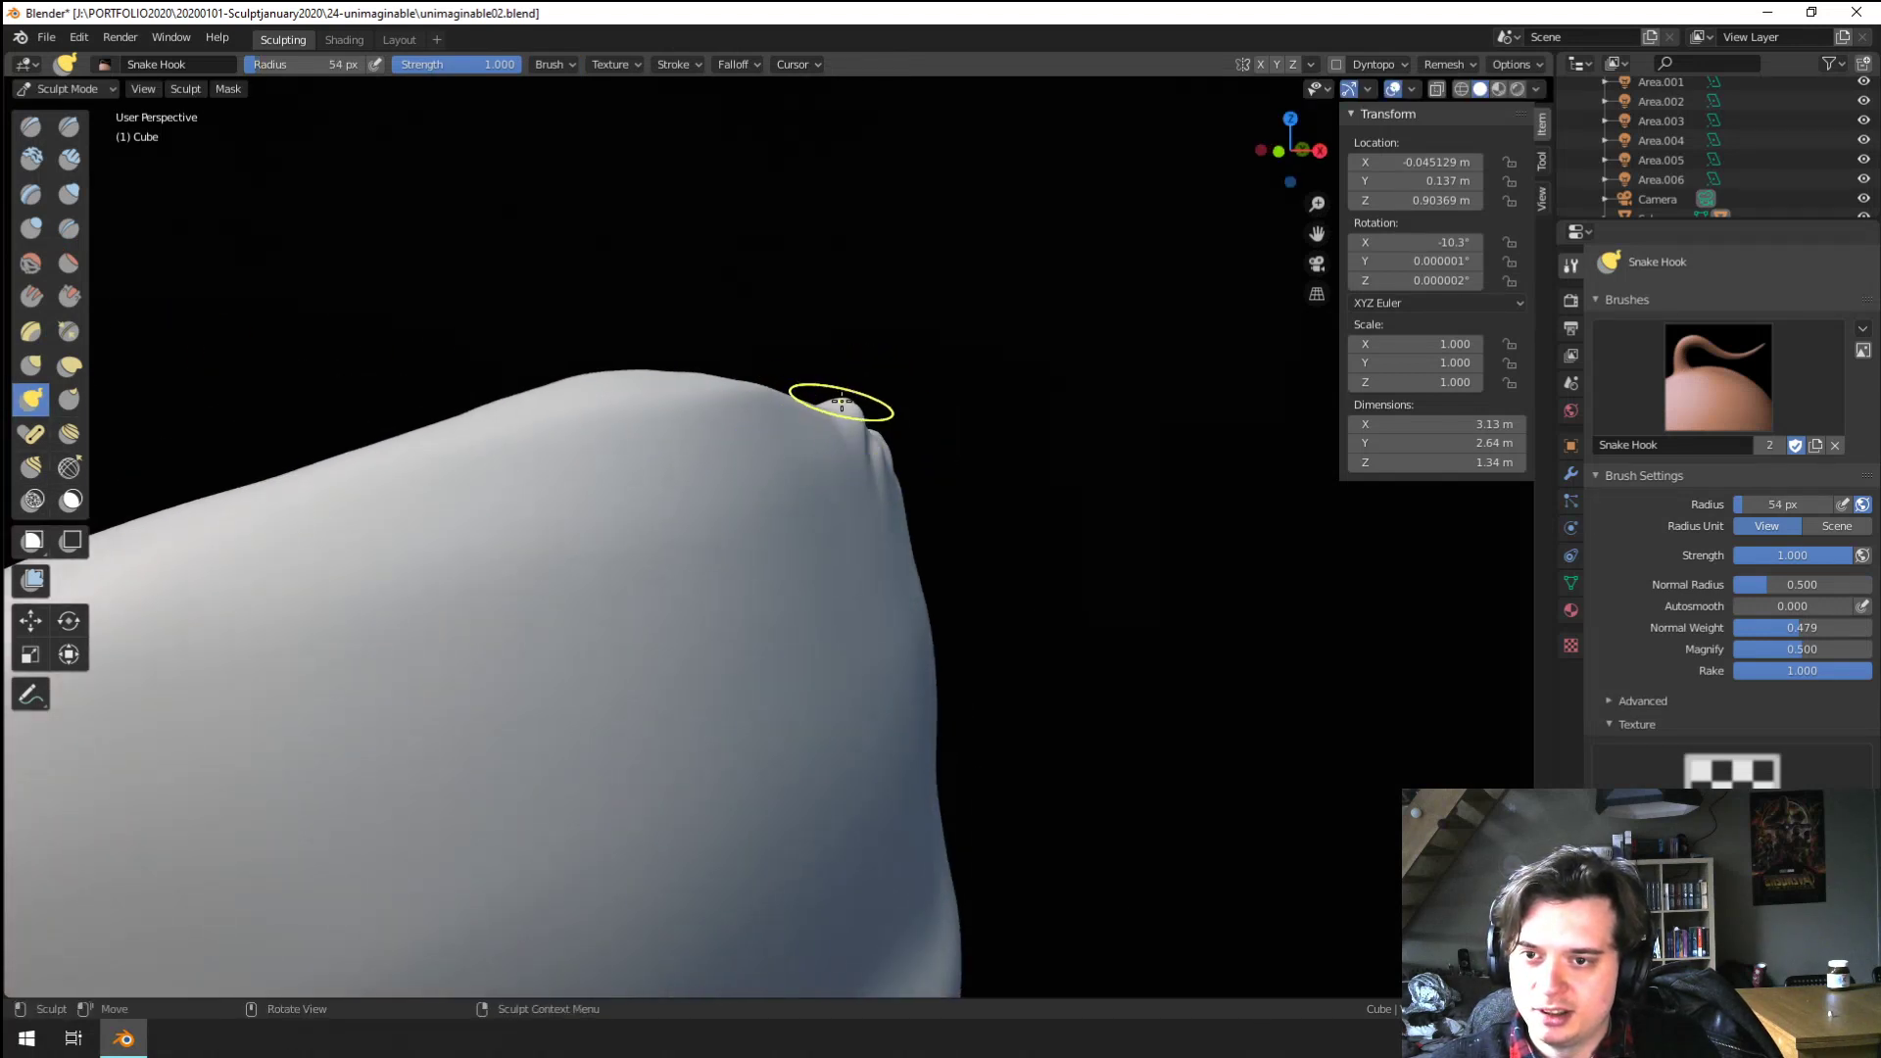
key("f")
left_click(859, 402)
middle_click_drag(857, 356, 777, 391)
key("f")
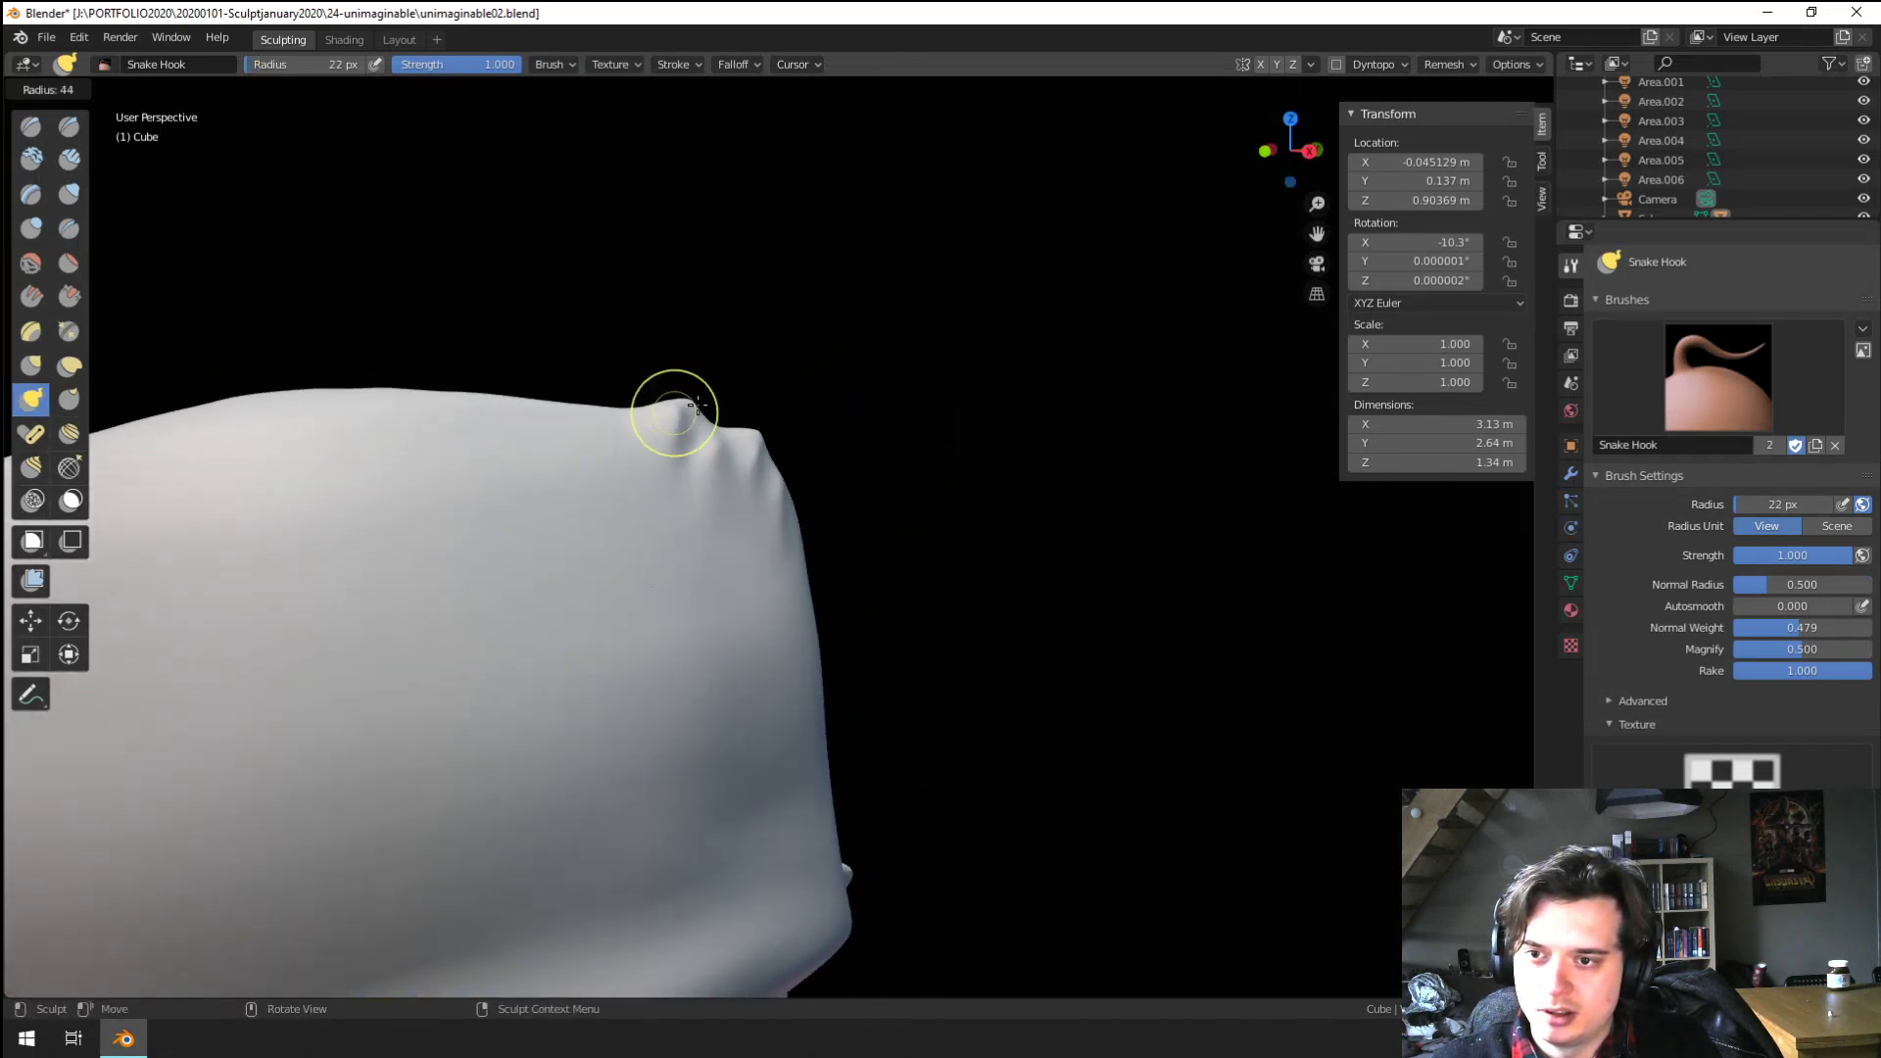
left_click(674, 406)
left_click_drag(724, 427, 728, 386)
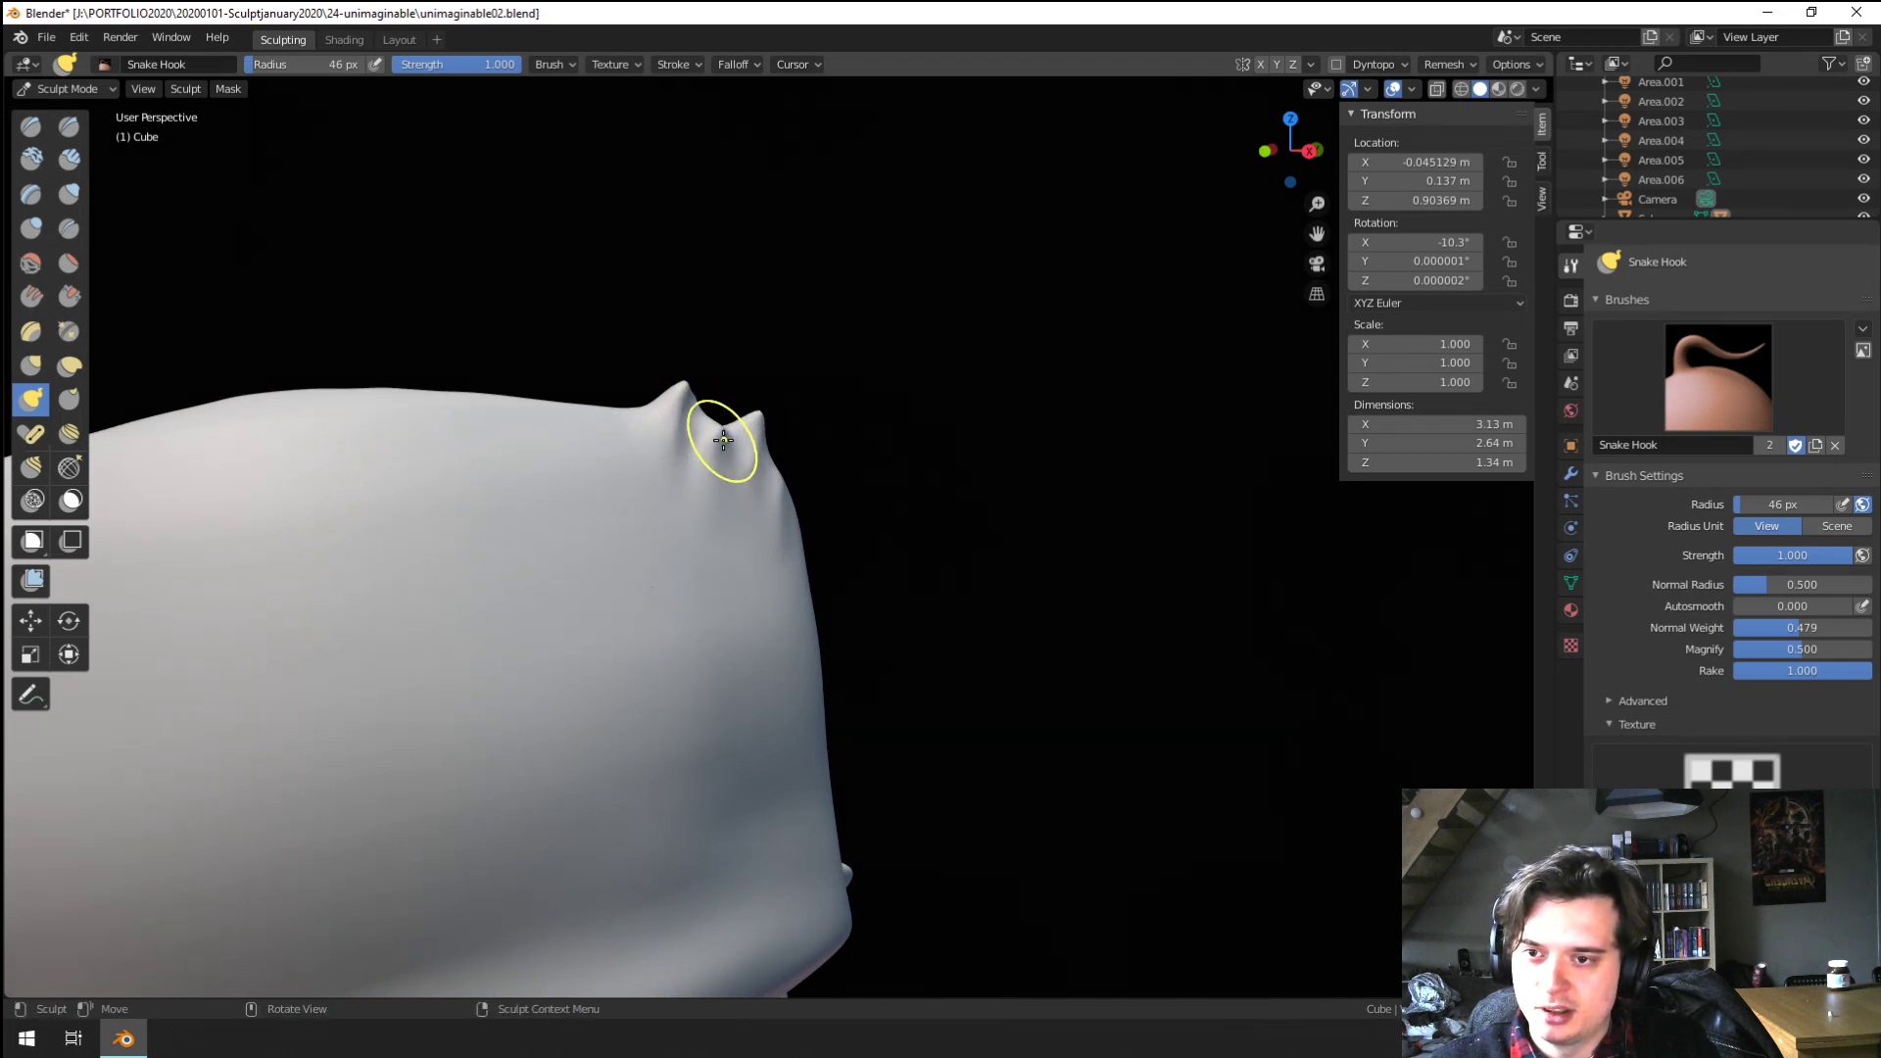
Extend the tufts down the flap's upper corner with Snake Hook at 35 px and reshape them at an 81 px radius
middle_click_drag(785, 457, 561, 617)
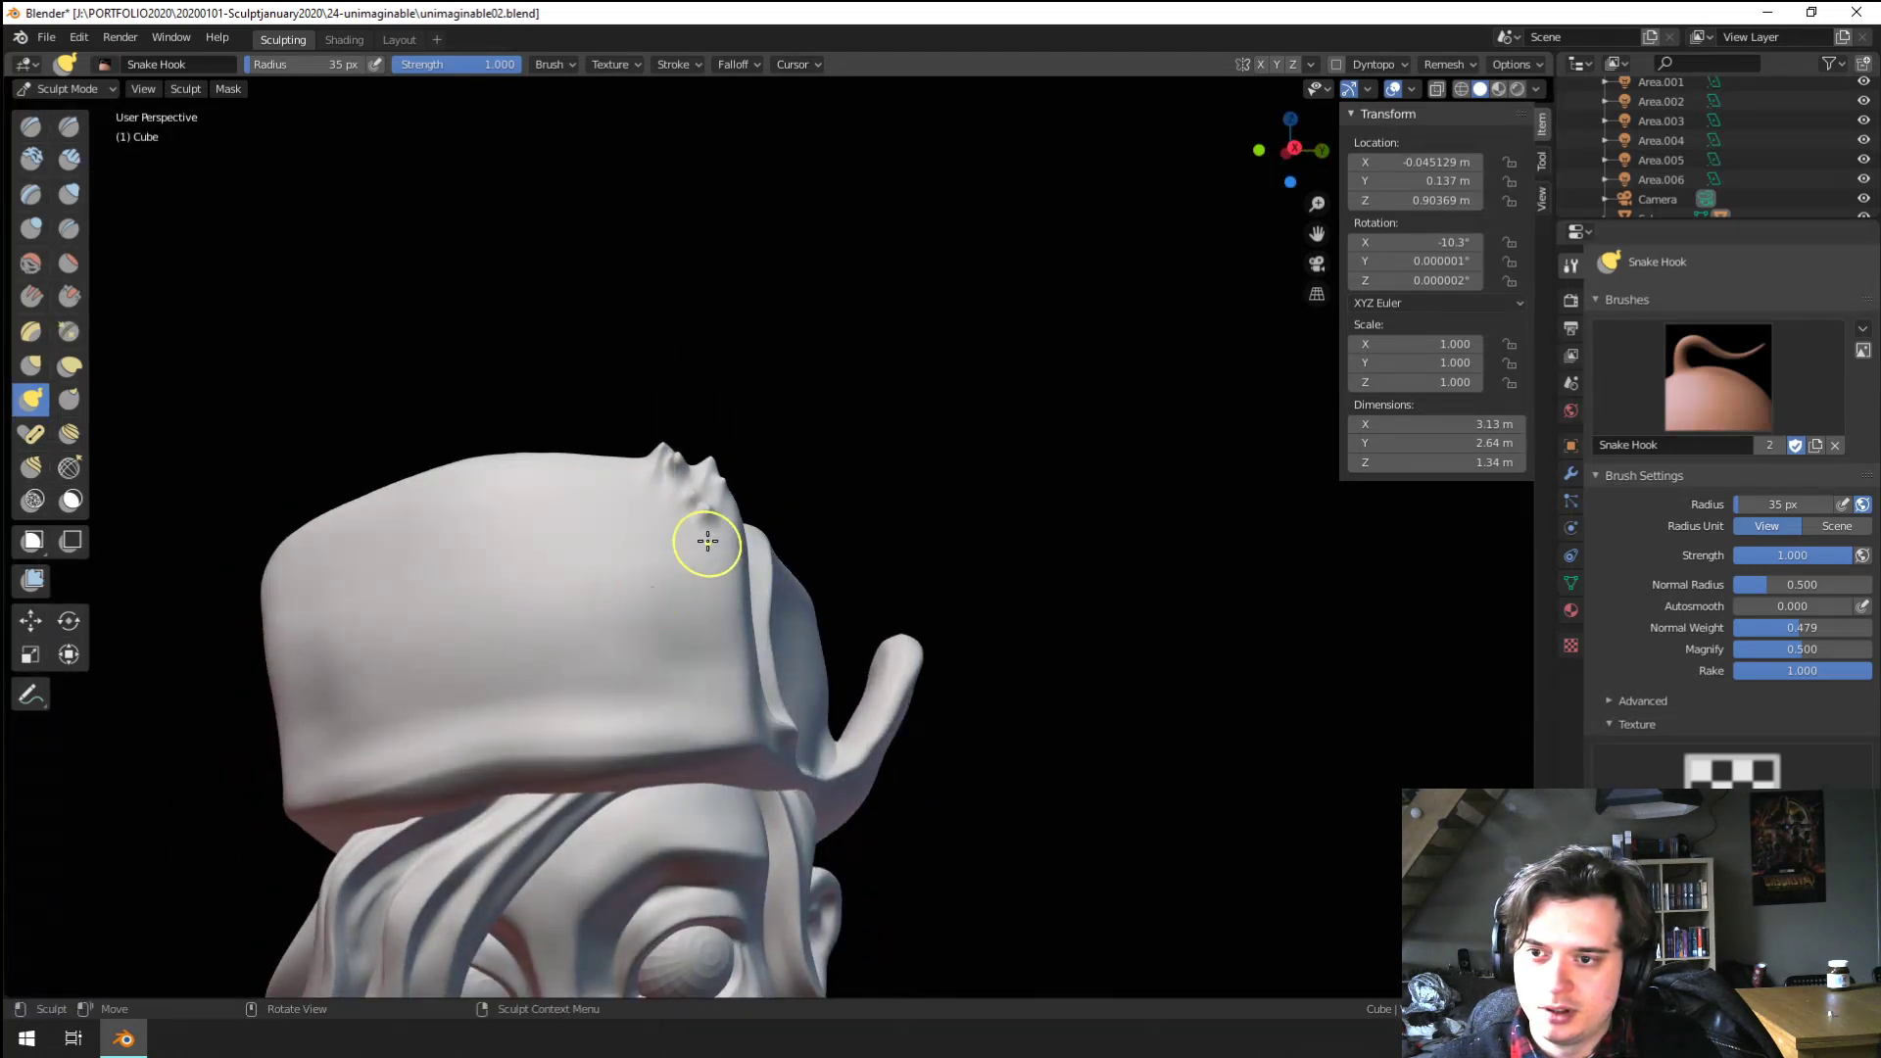
middle_click_drag(707, 540, 706, 480, "ctrl")
key("f")
left_click(751, 481)
left_click_drag(653, 486, 639, 464)
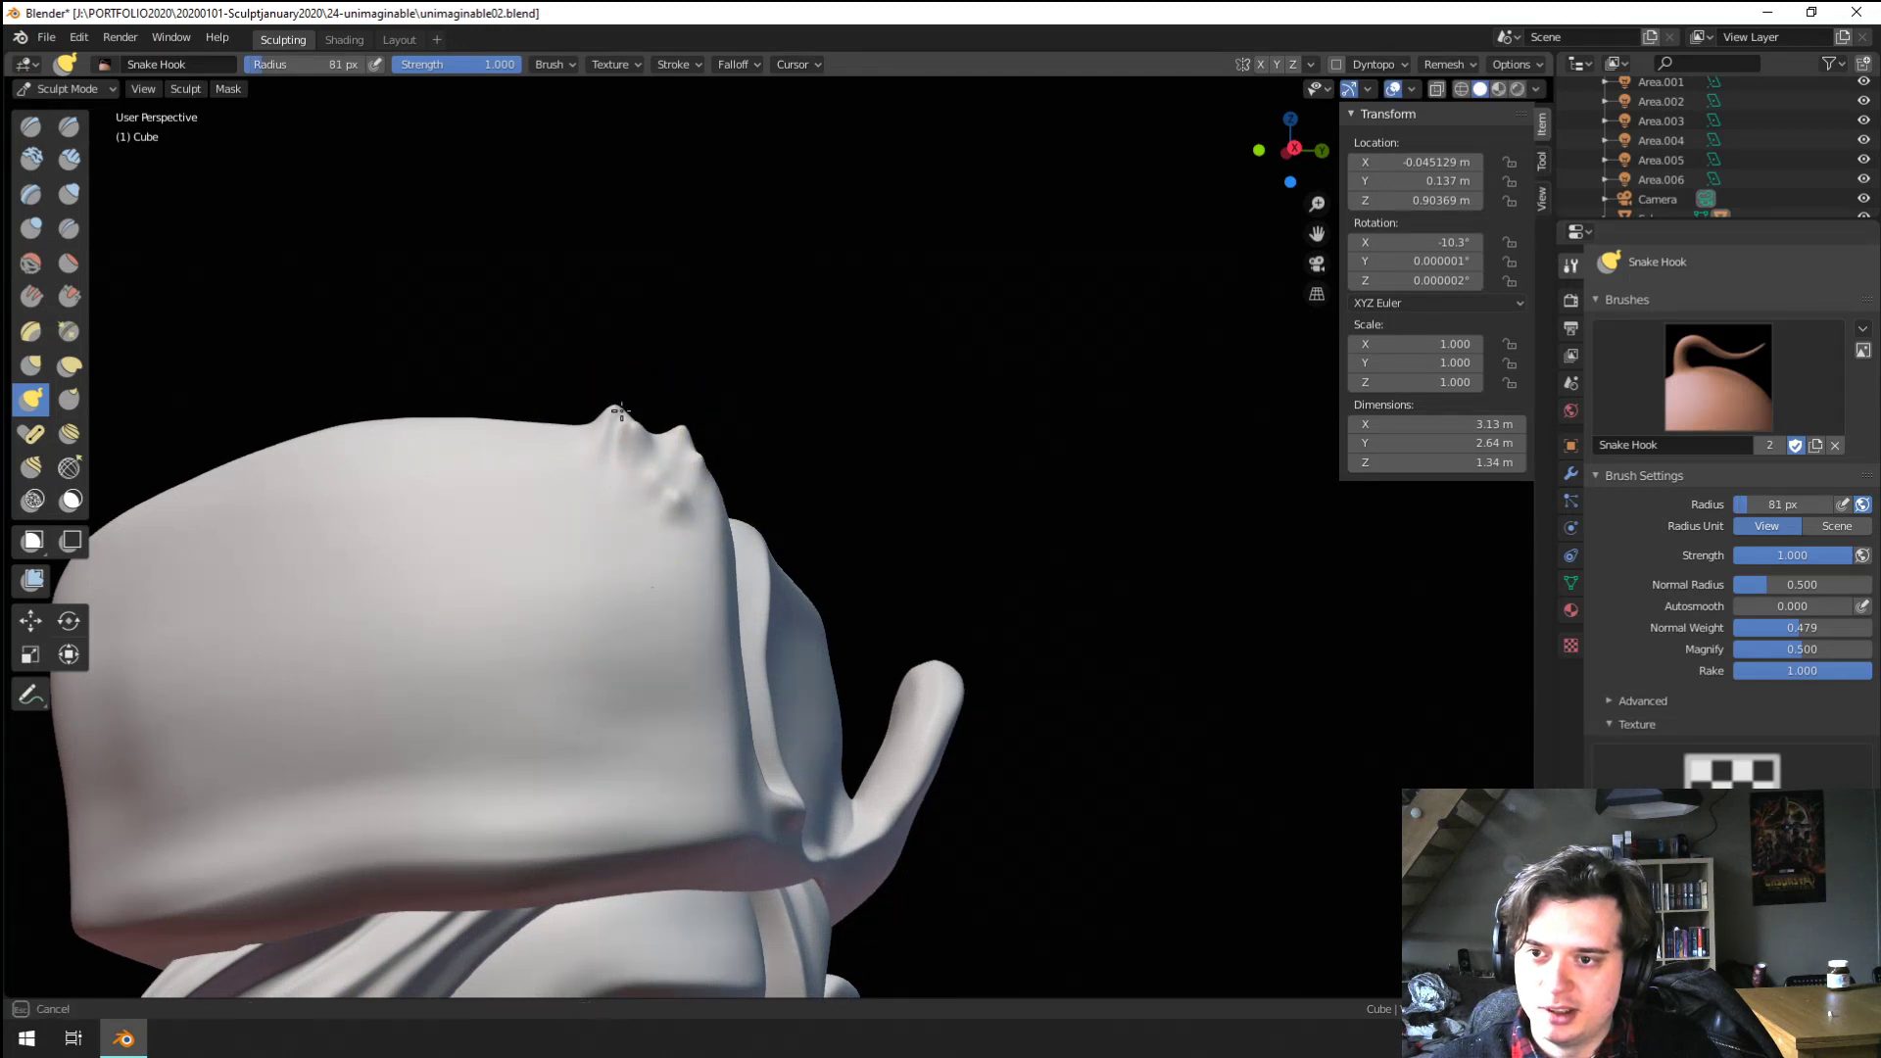
Pull a group of small fur tufts out of the front flap's opposite upper corner with Snake Hook at a 30 px radius
mouse_move(620, 412)
middle_mouse_down()
mouse_move(693, 550)
mouse_move(862, 520)
mouse_move(817, 427)
mouse_move(608, 538)
mouse_move(747, 474)
middle_mouse_up()
mouse_move(343, 419)
middle_mouse_down()
mouse_move(386, 420)
mouse_move(323, 456)
mouse_move(319, 556)
middle_mouse_up()
key("f")
left_click(358, 478)
left_click_drag(330, 560, 346, 532)
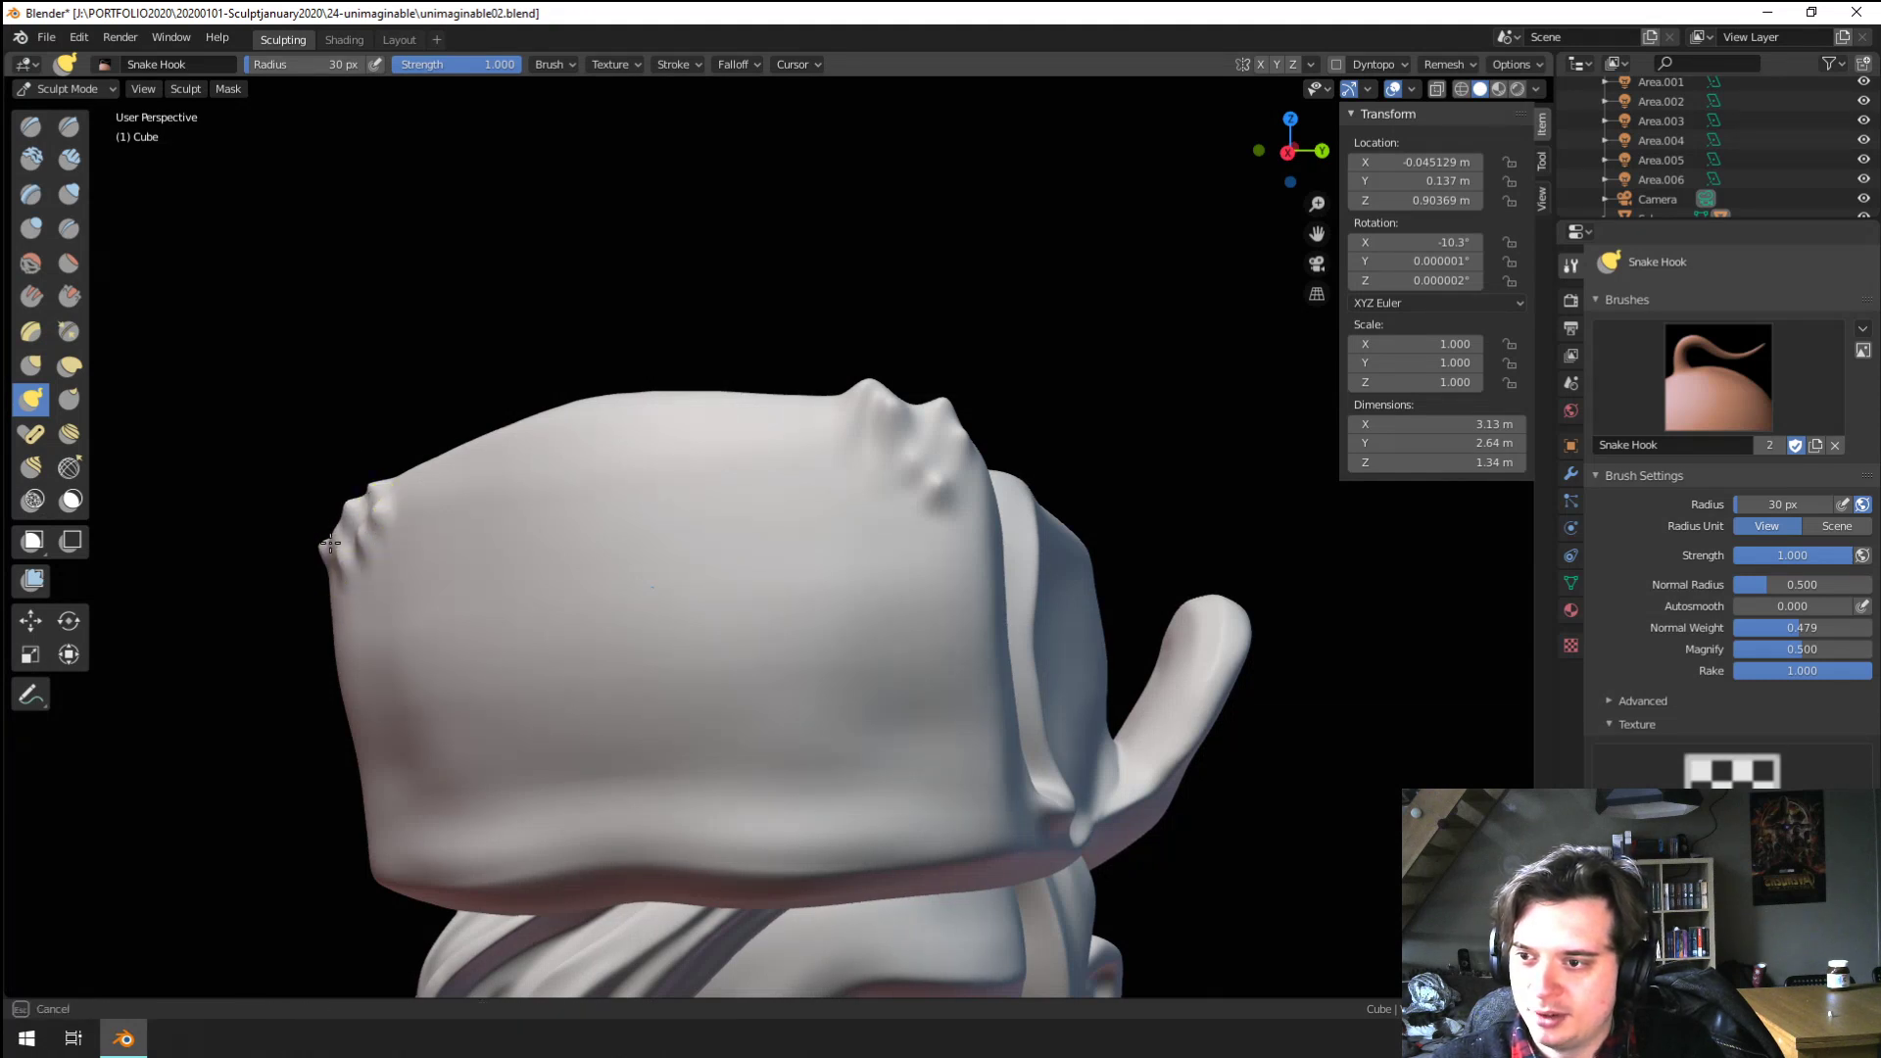
Pull small fur tufts along the side edge just above the flap's lower corner with Snake Hook at a 30 px radius
middle_click_drag(334, 525, 456, 443)
scroll(419, 475, "up", 3)
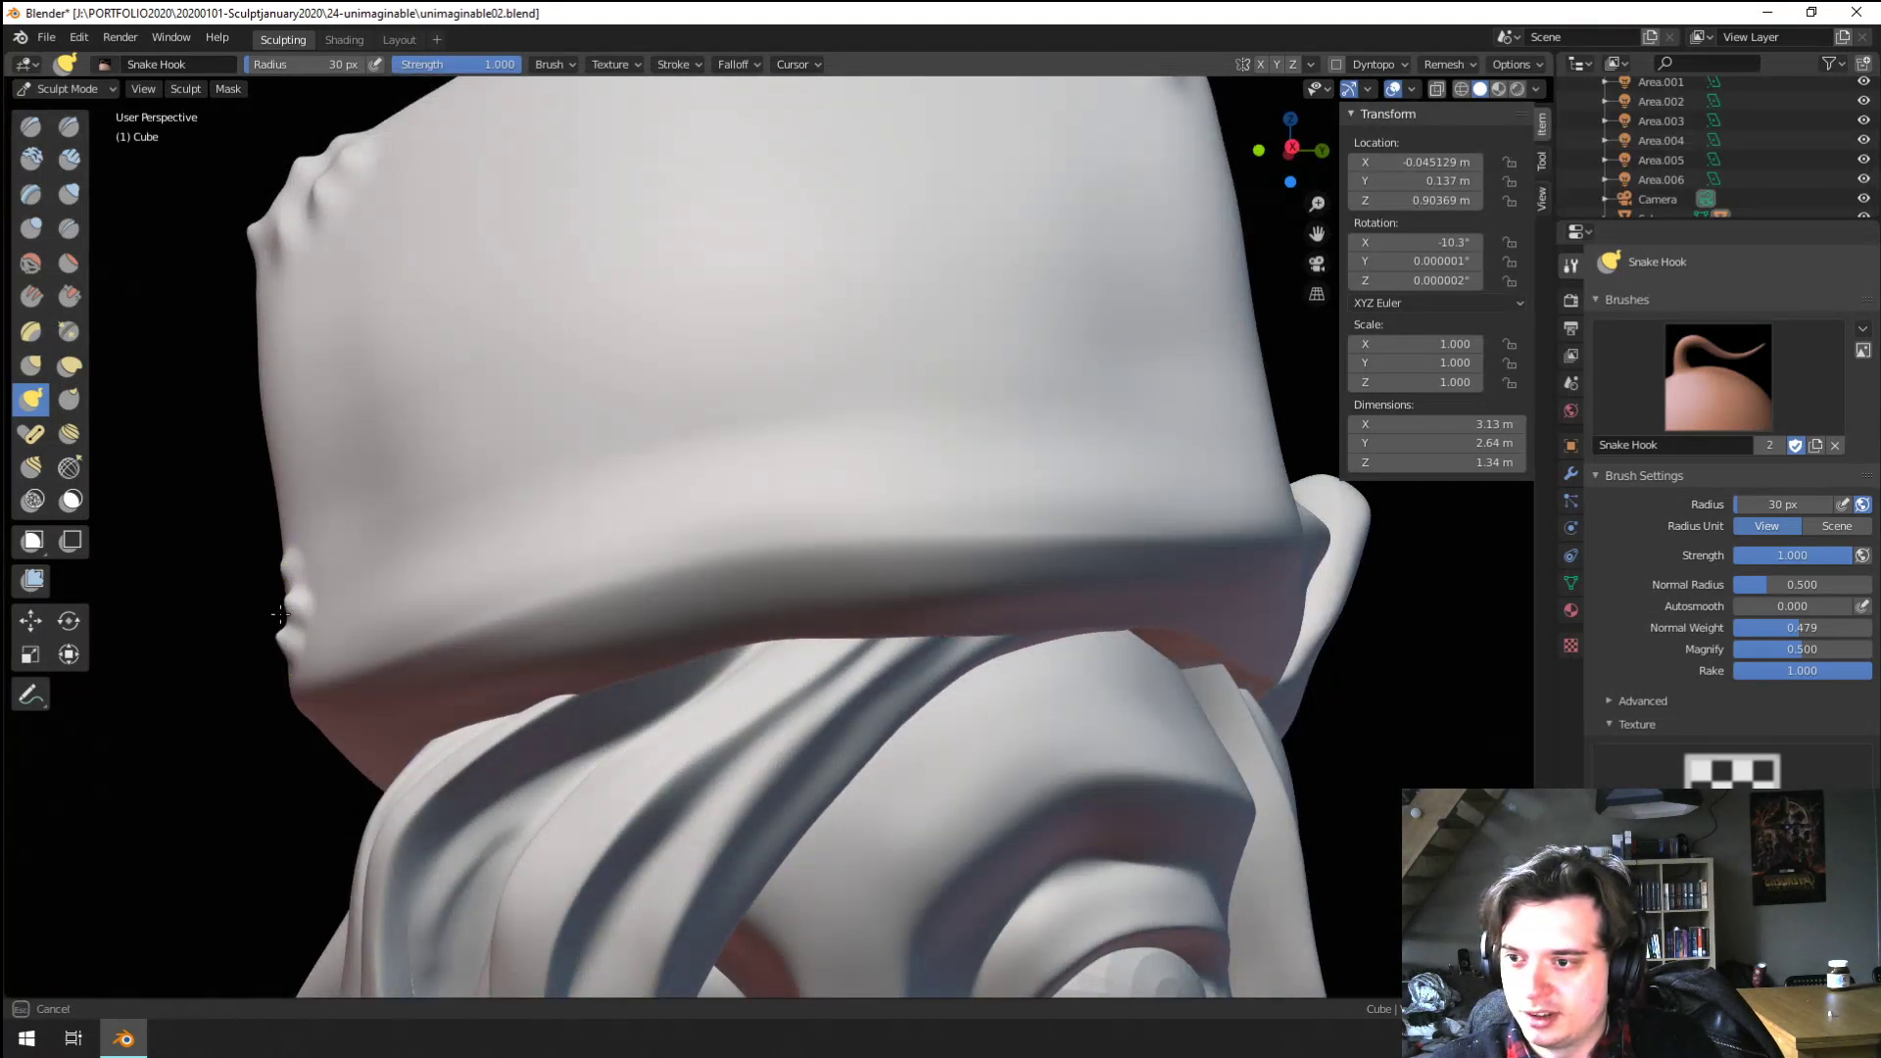
mouse_move(281, 614)
middle_mouse_down()
mouse_move(273, 660)
mouse_move(391, 601)
mouse_move(868, 506)
middle_mouse_up()
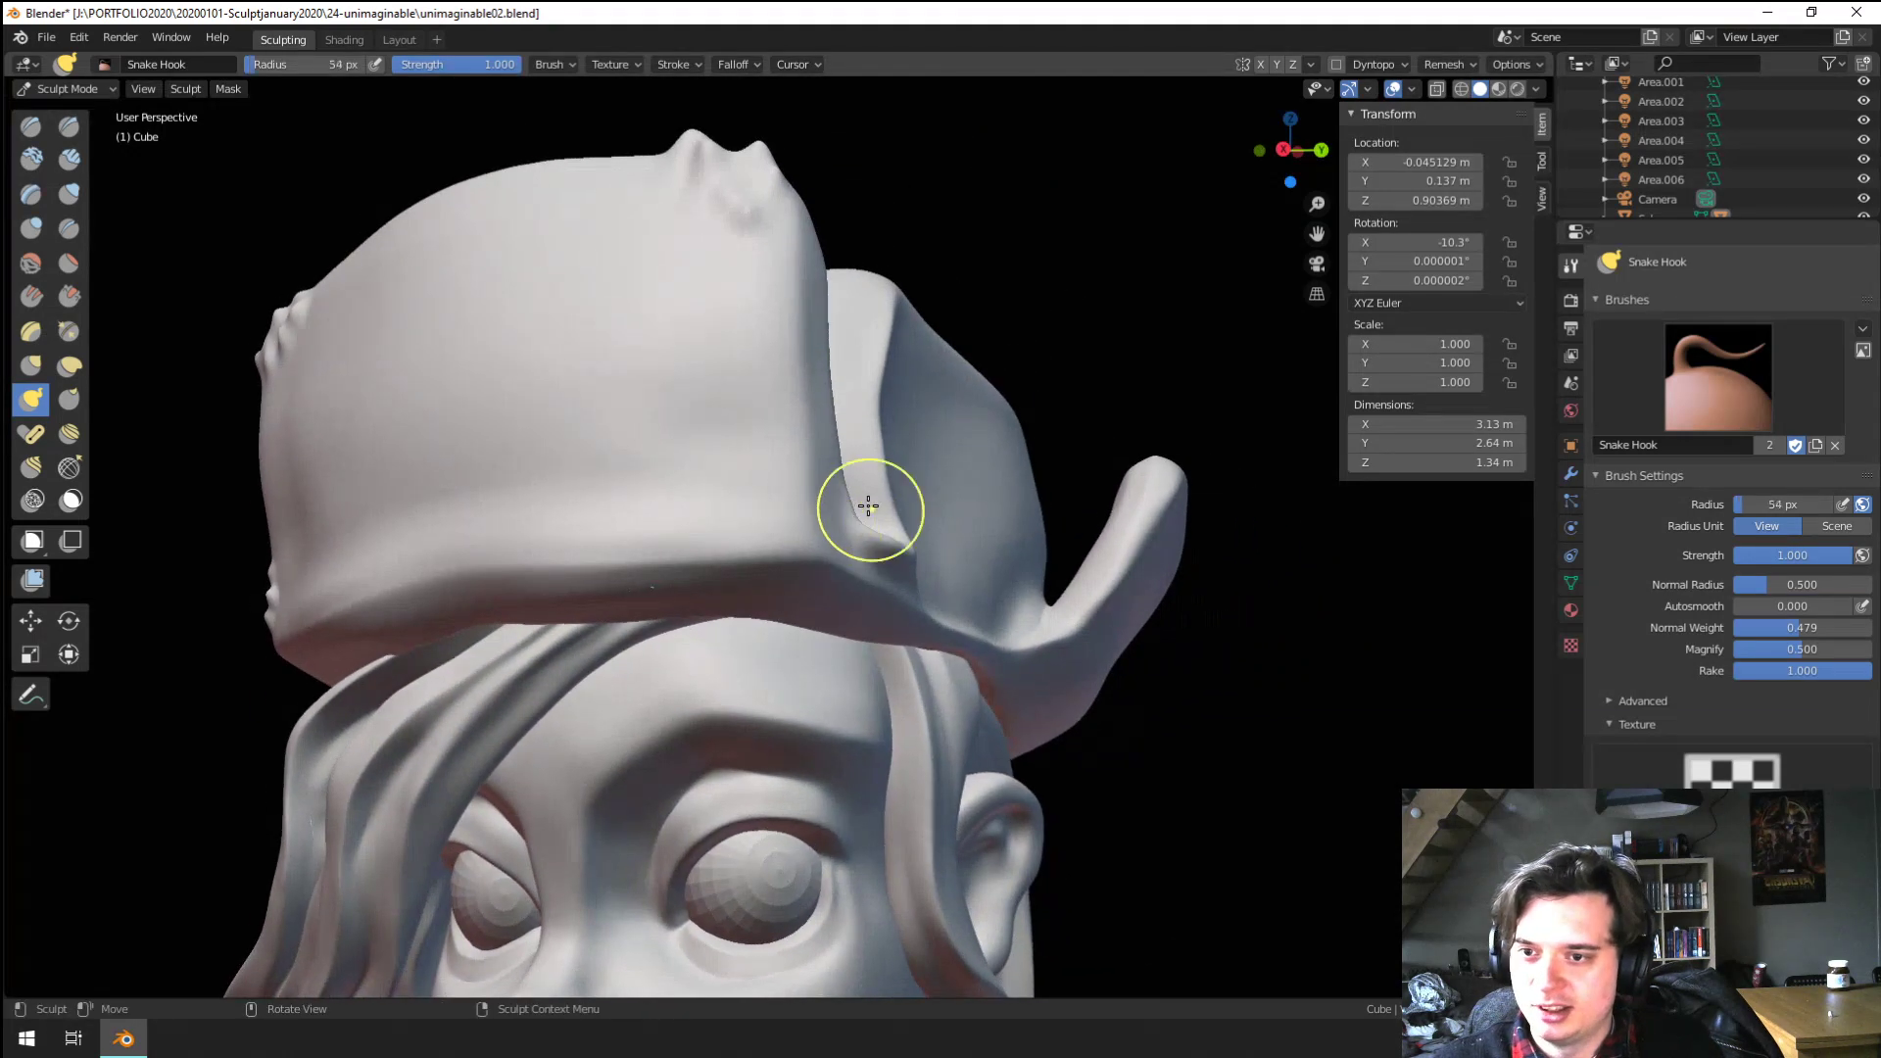
Pull small tufts from the front flap's lower corner nearest the visible ear with Snake Hook, using radii from 54 down to 24 px
mouse_move(868, 506)
left_mouse_down()
mouse_move(811, 487)
mouse_move(799, 433)
left_mouse_up()
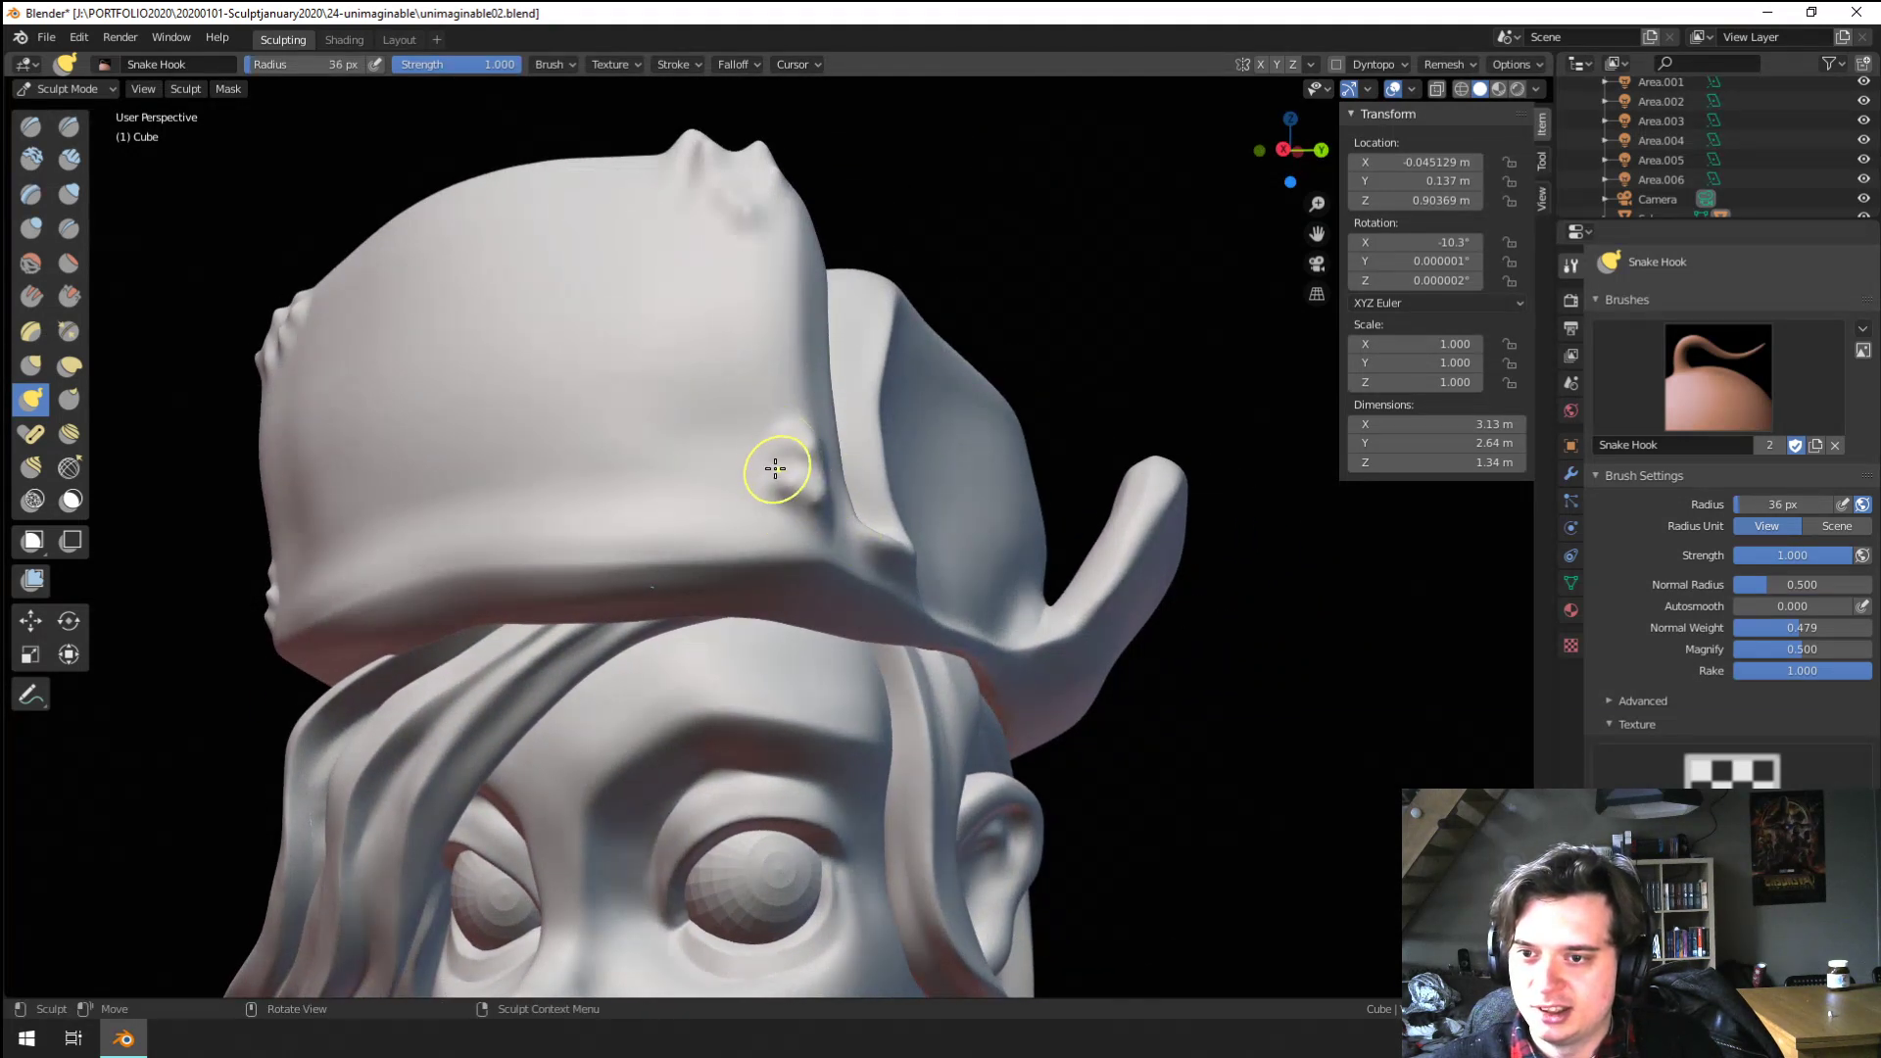
mouse_move(806, 493)
middle_mouse_down("ctrl")
mouse_move(852, 545)
mouse_move(798, 490)
middle_mouse_up("ctrl")
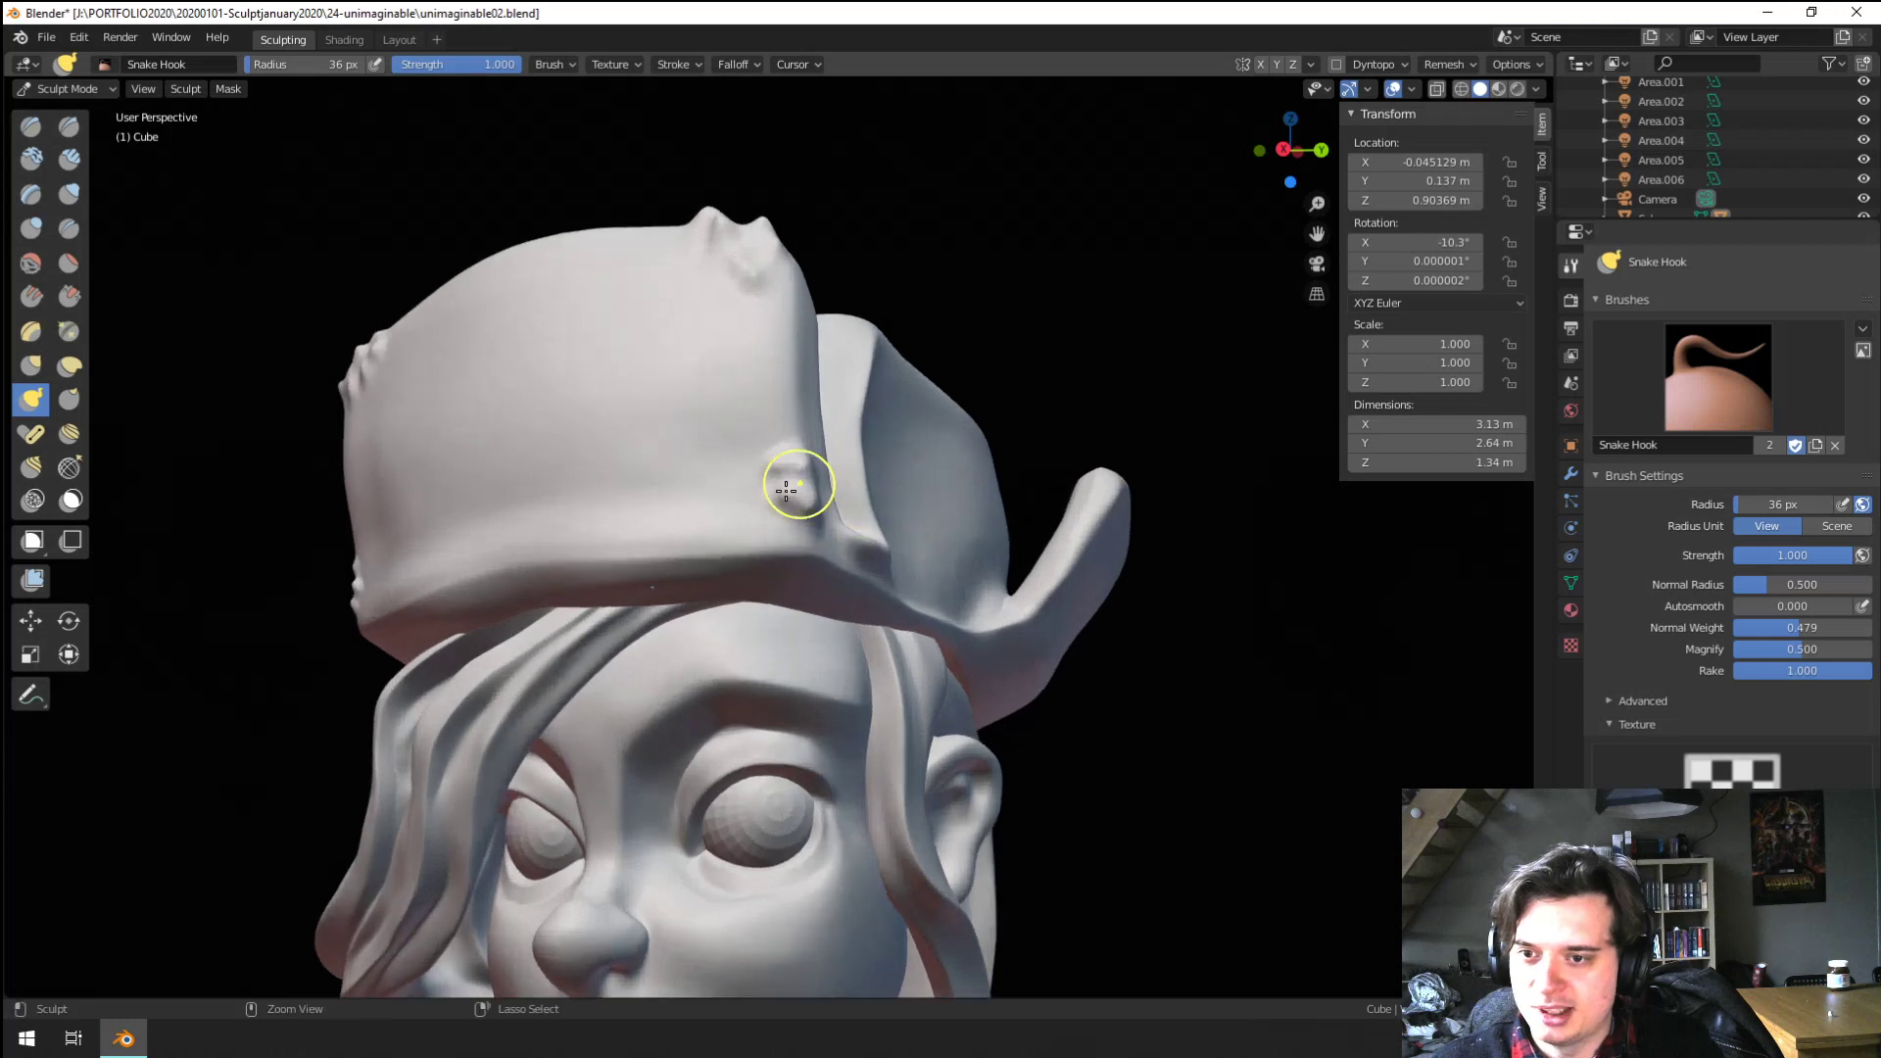
key("f")
left_click(854, 490)
left_click_drag(789, 496, 784, 504)
middle_click_drag(917, 534, 833, 507)
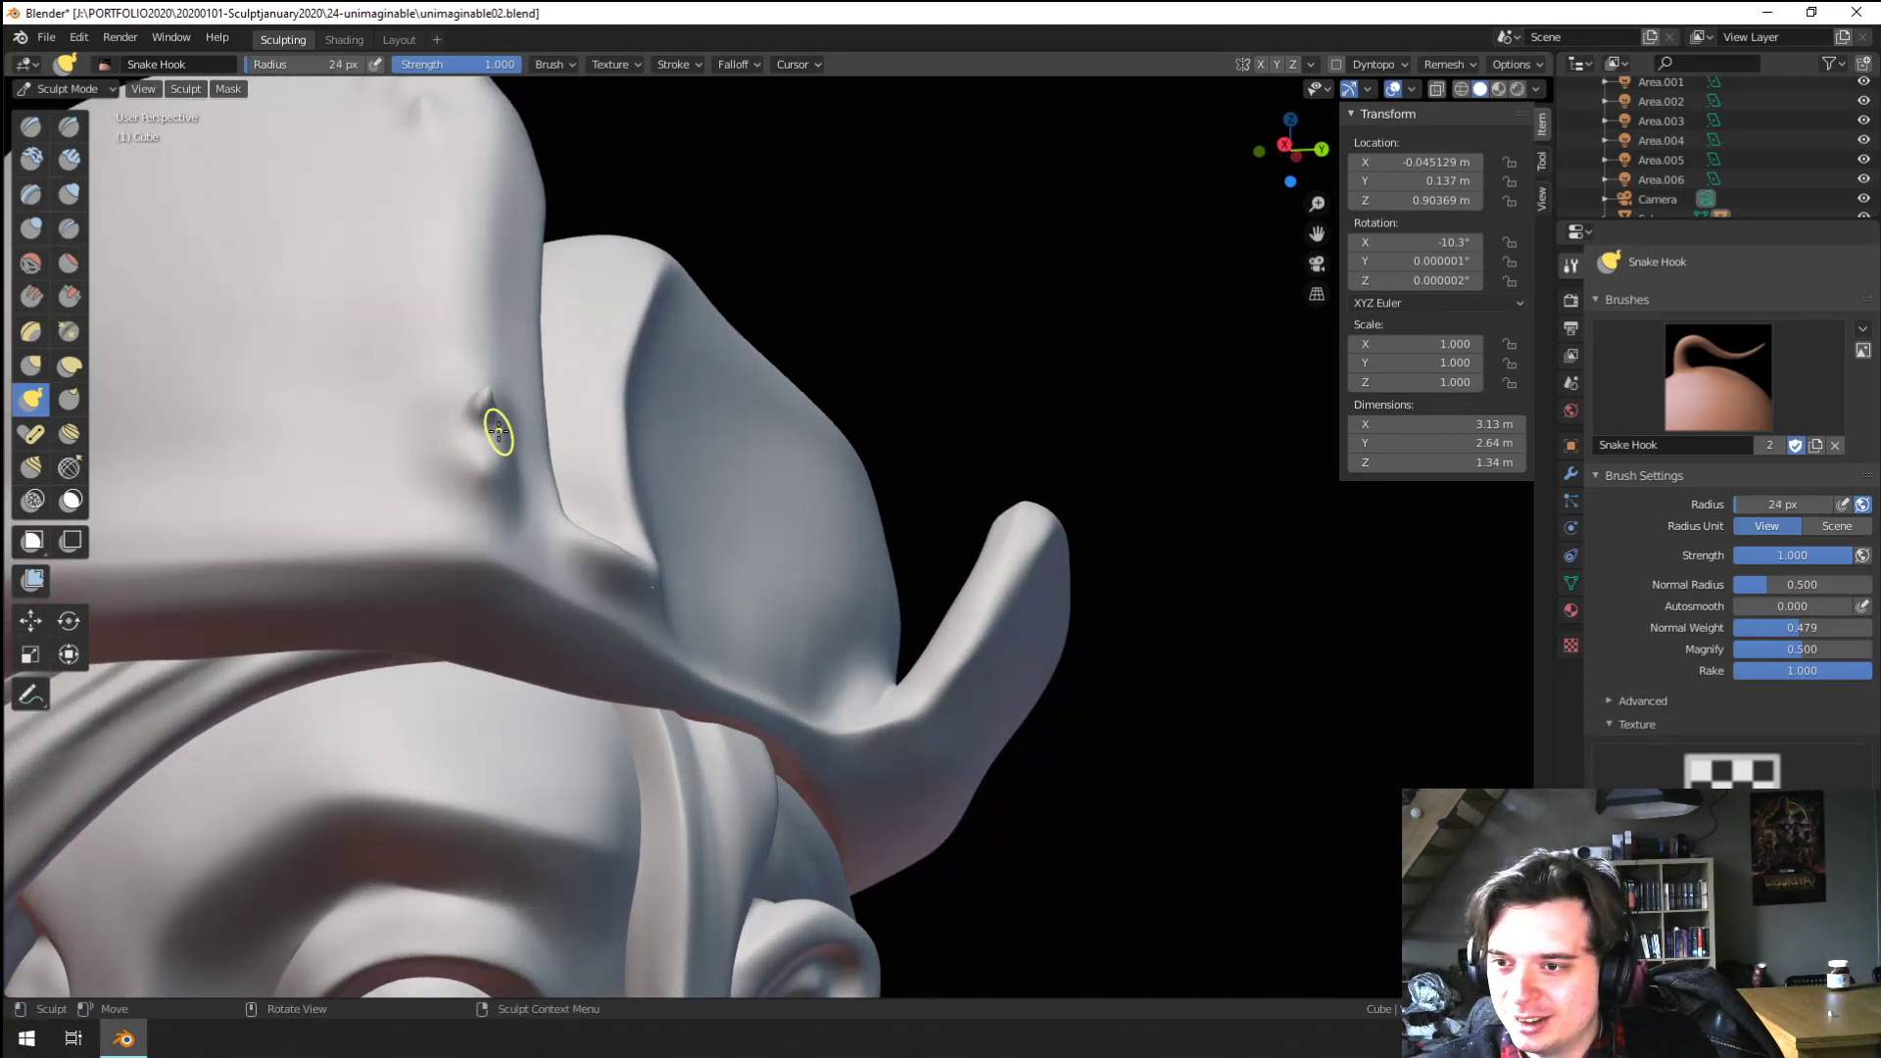
Smooth down the tufts on the flap's lower corner nearest the visible ear at a 60 px radius
scroll(489, 506, "down", 5)
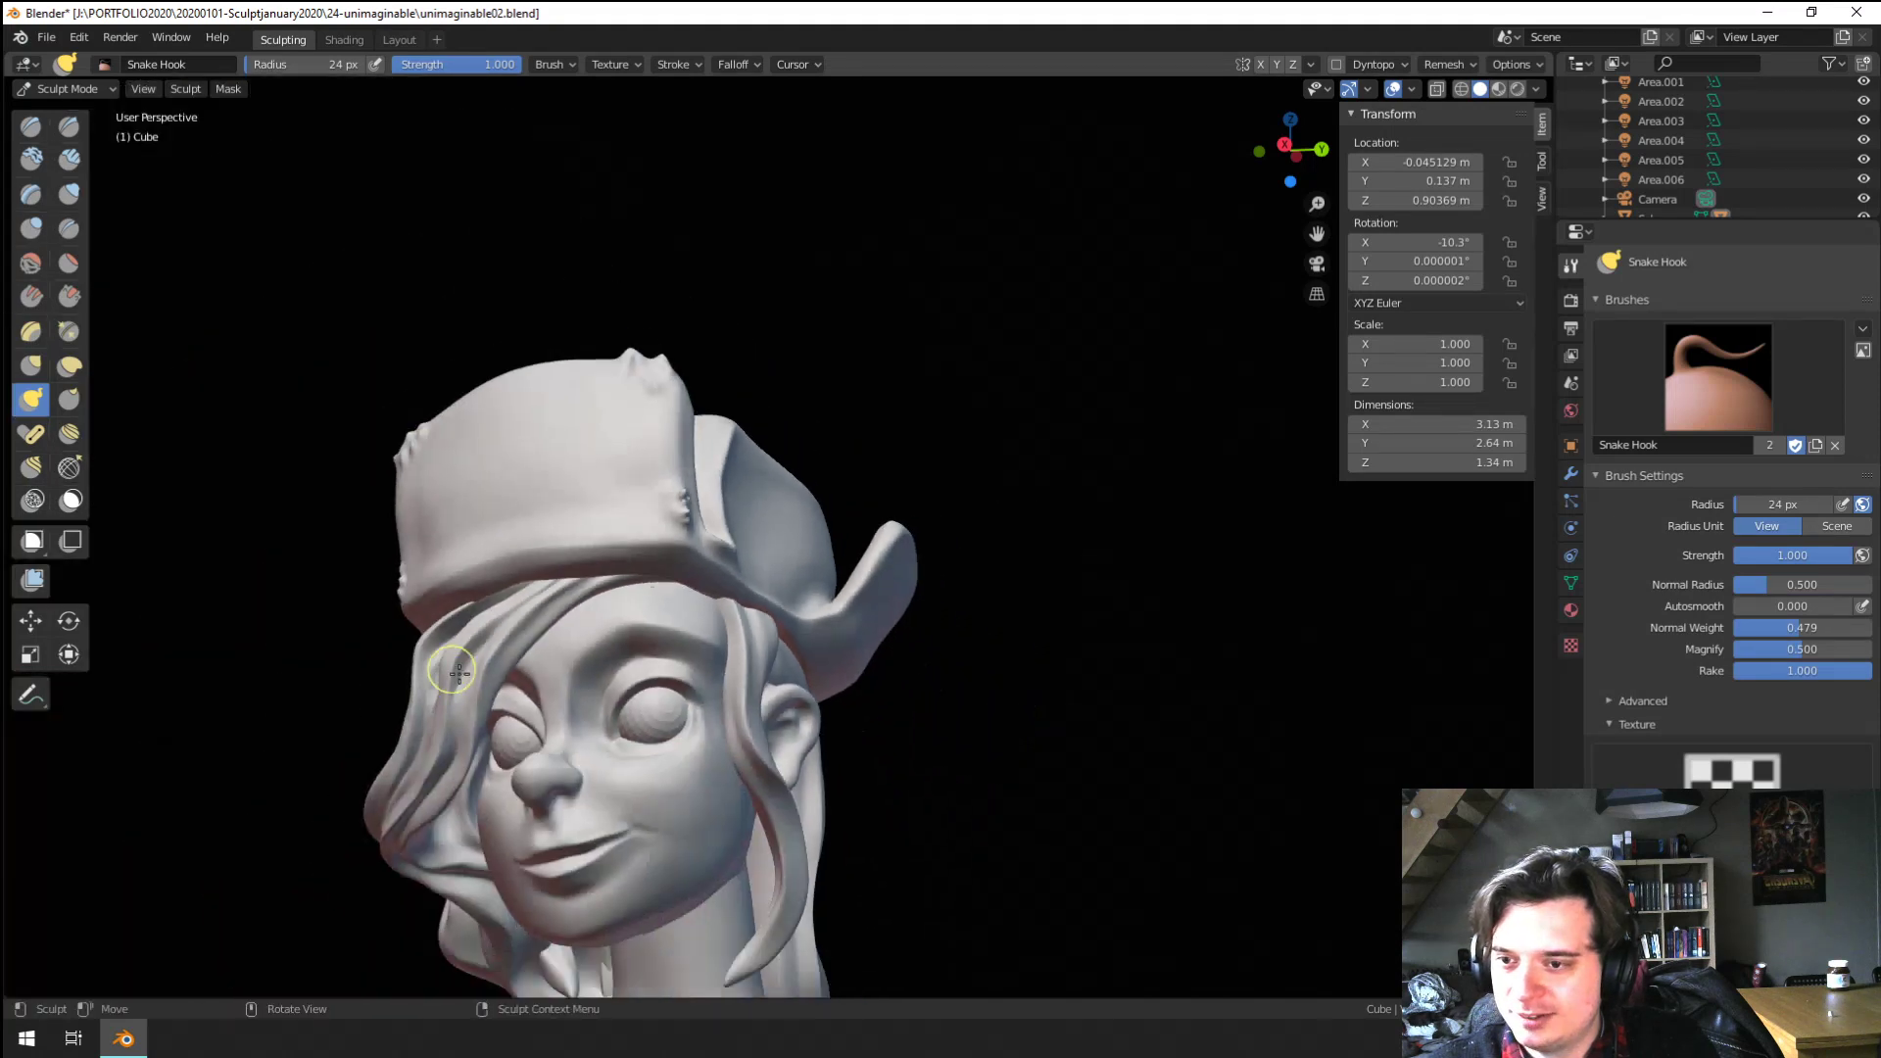
middle_click_drag(474, 647, 500, 549, "ctrl")
key("f")
left_click(569, 473)
left_click_drag(555, 451, 583, 473, "shift")
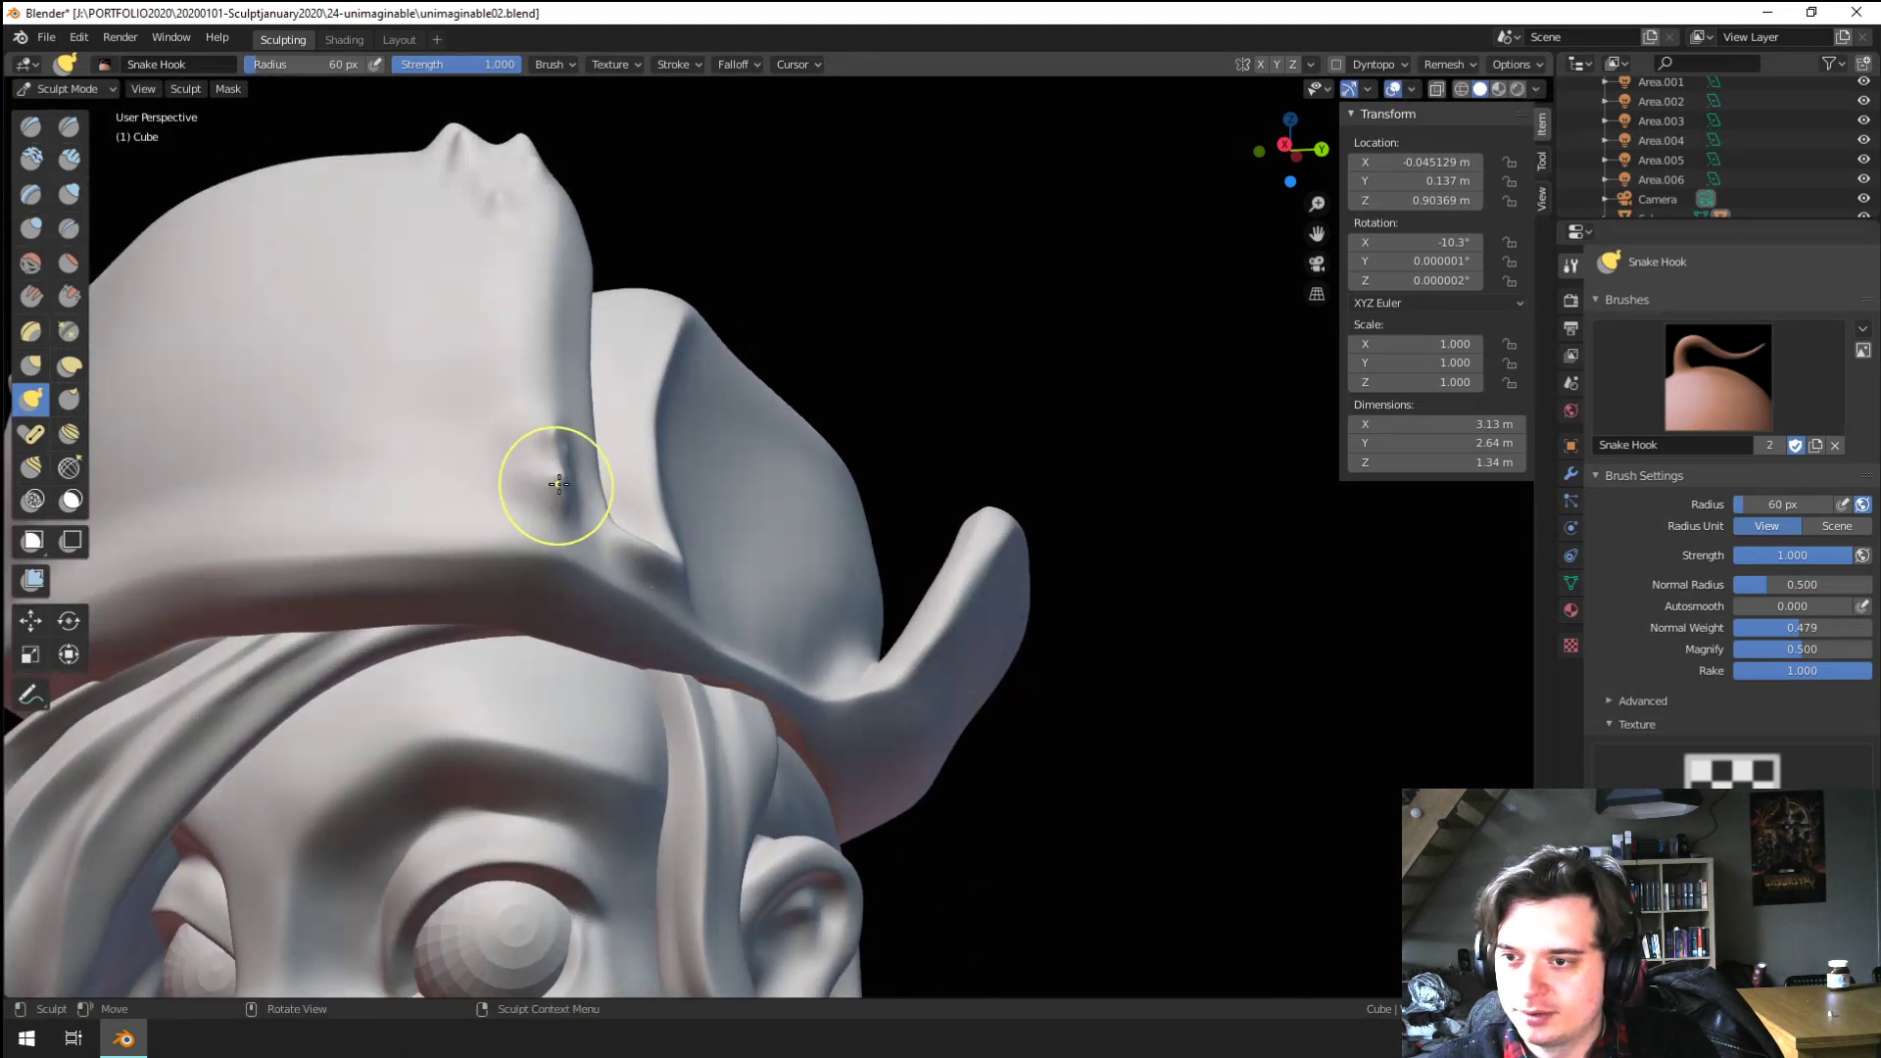
Pull fresh small tufts out of the smoothed lower corner of the flap with Snake Hook at a 22 px radius
key("f")
left_click(559, 502)
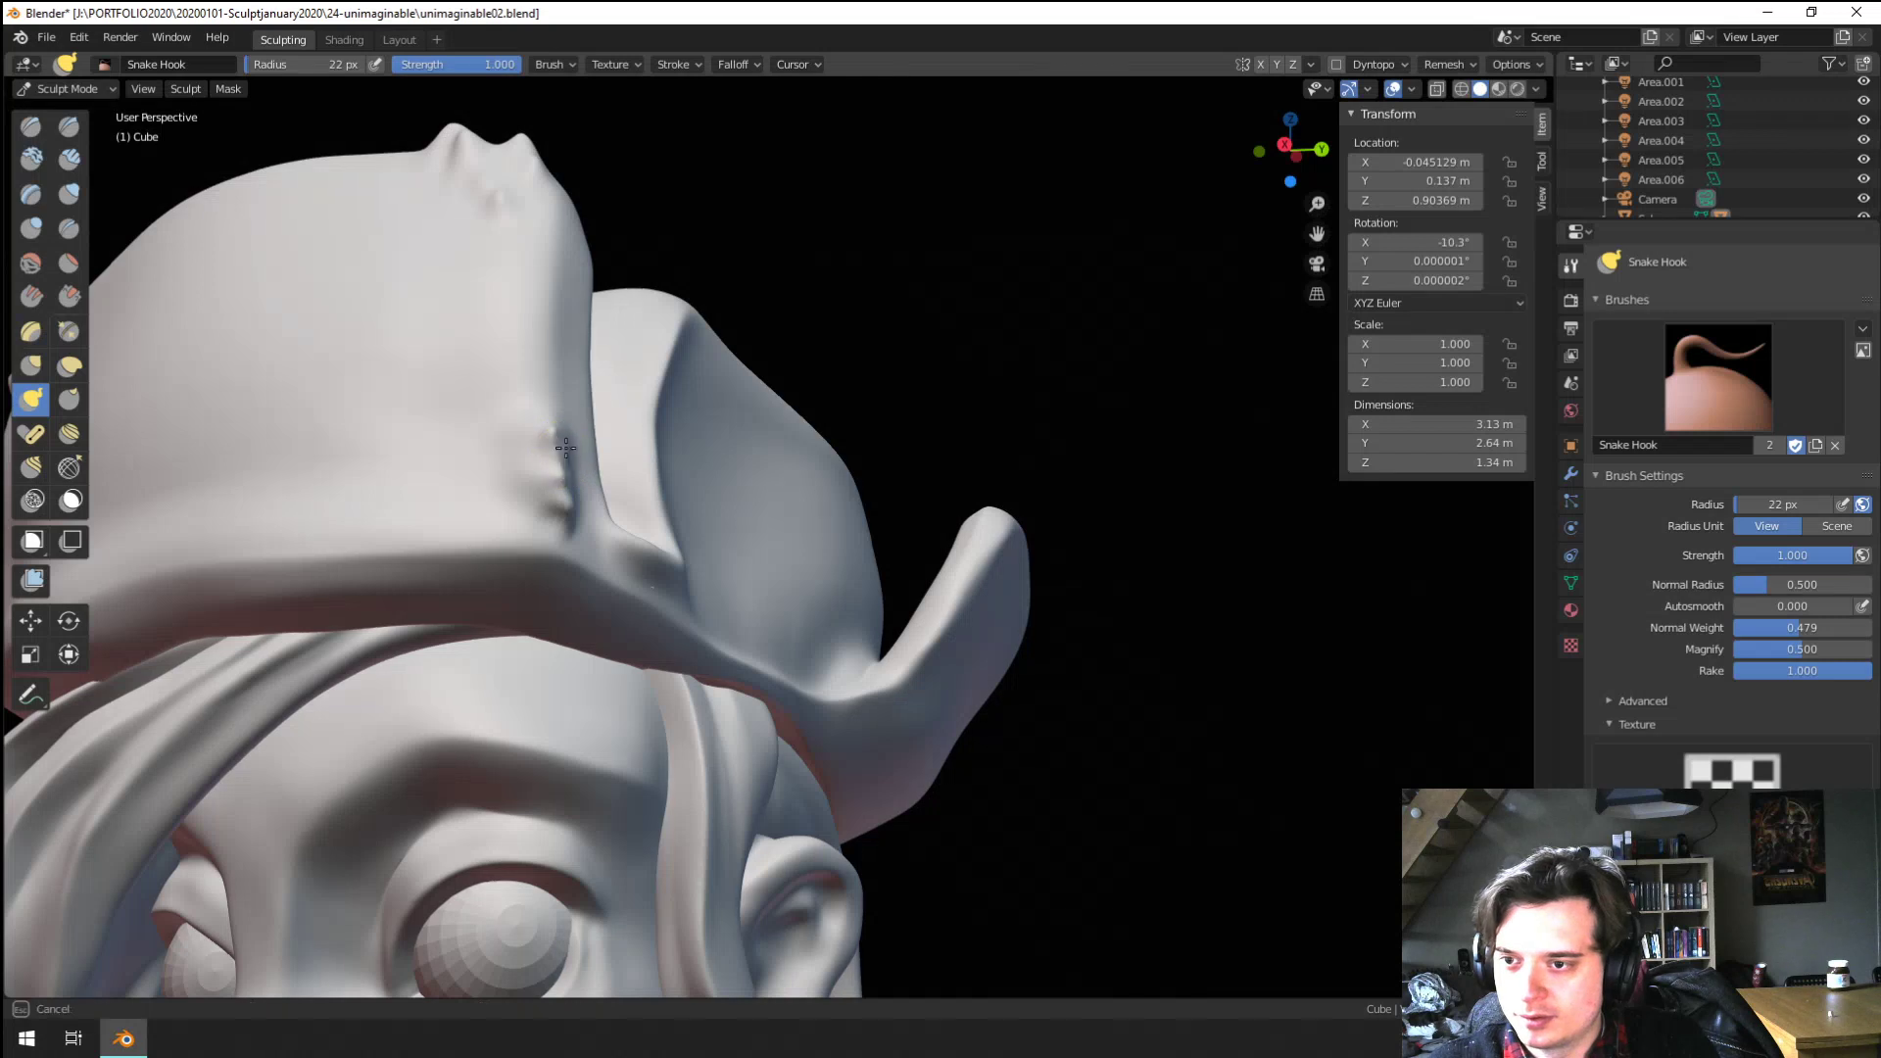
key("f")
left_click(553, 454)
scroll(534, 615, "down", 3)
scroll(588, 490, "up", 4)
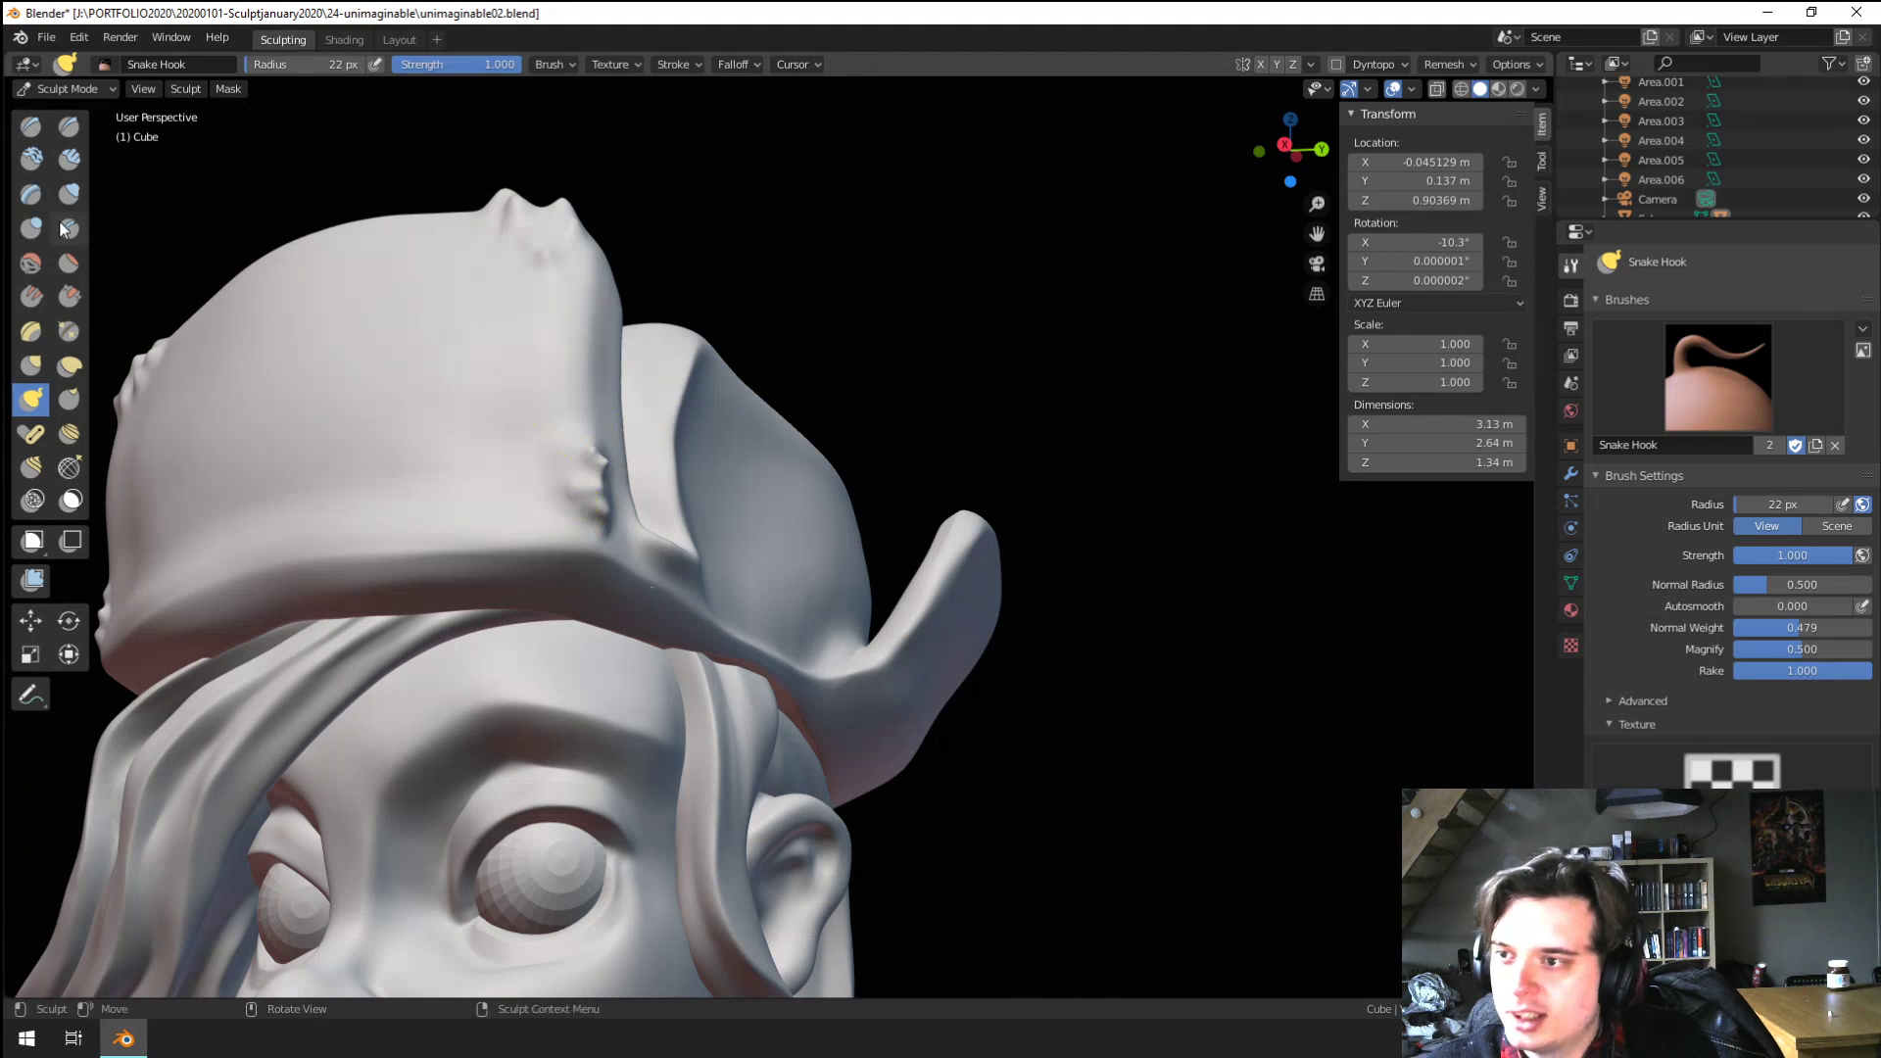
Add volume to the lower corner's tufts with the Blob brush at a 27 px radius and 0.826 strength
left_click(31, 227)
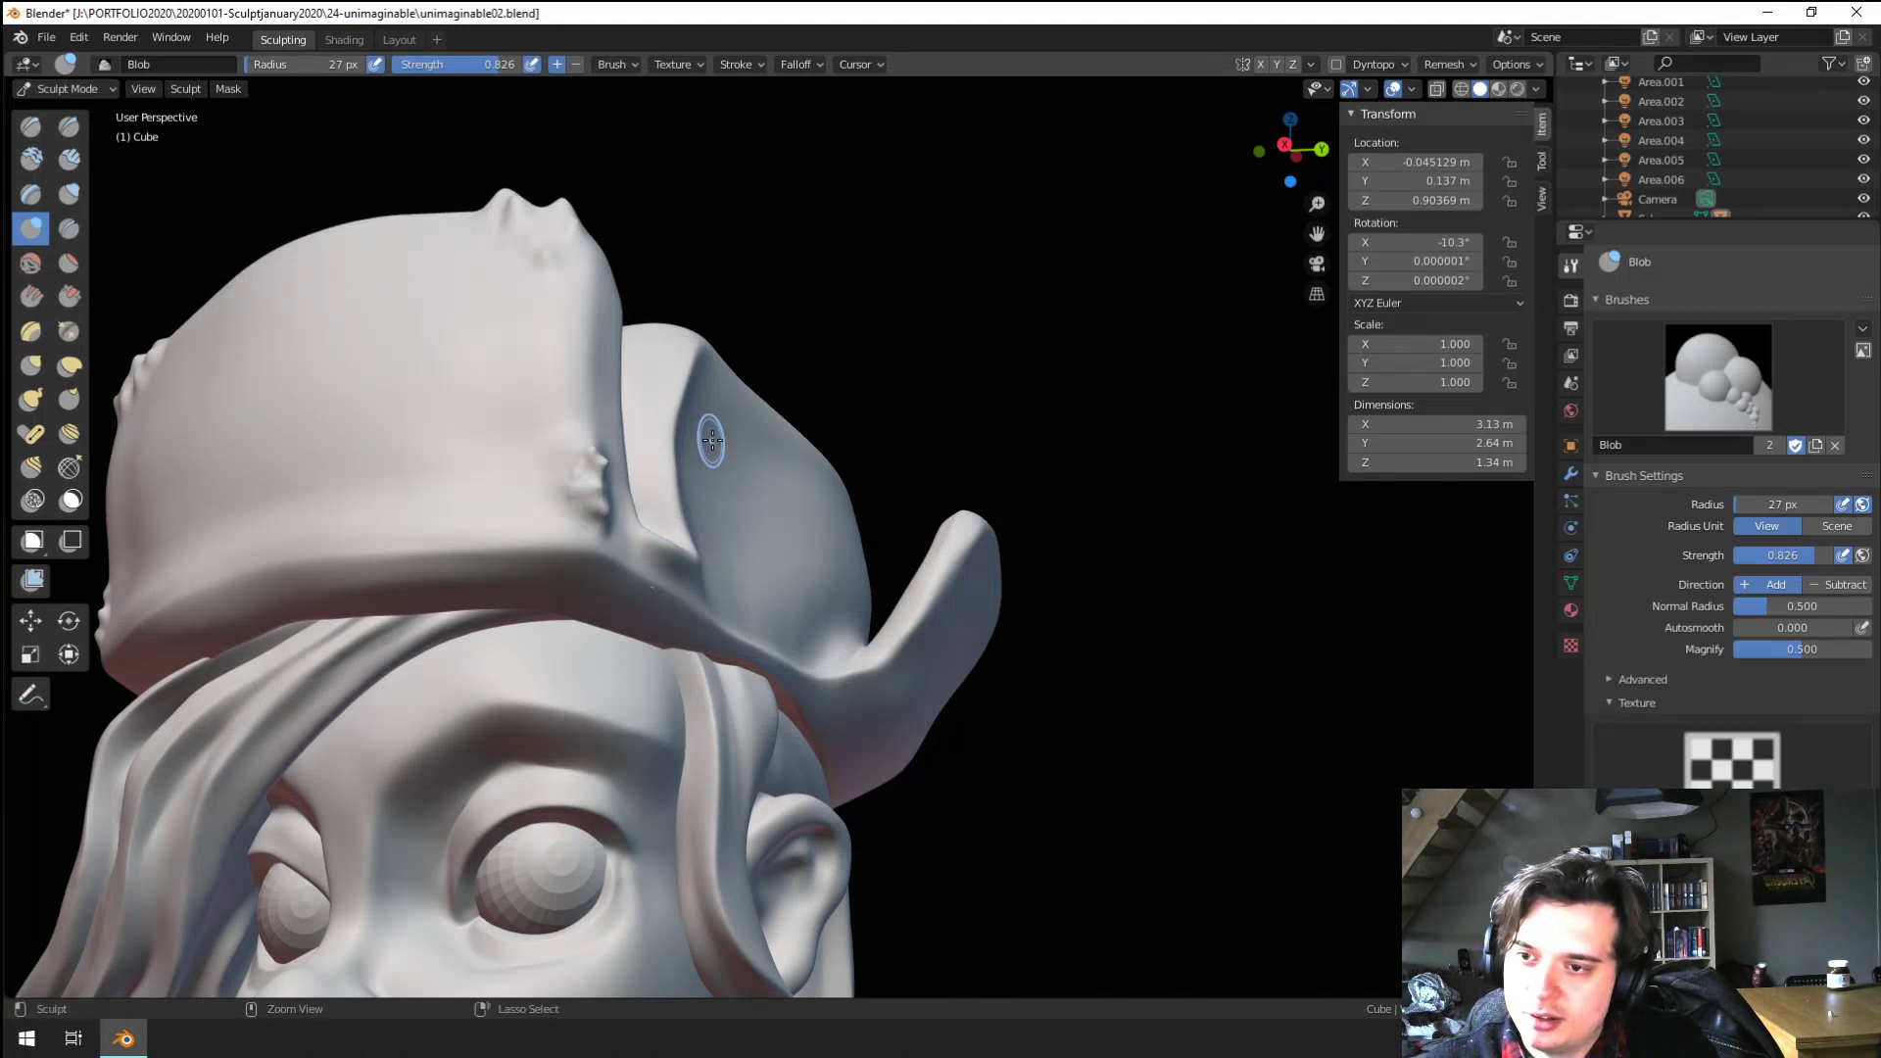
left_click_drag(579, 504, 585, 506)
scroll(608, 480, "down", 3)
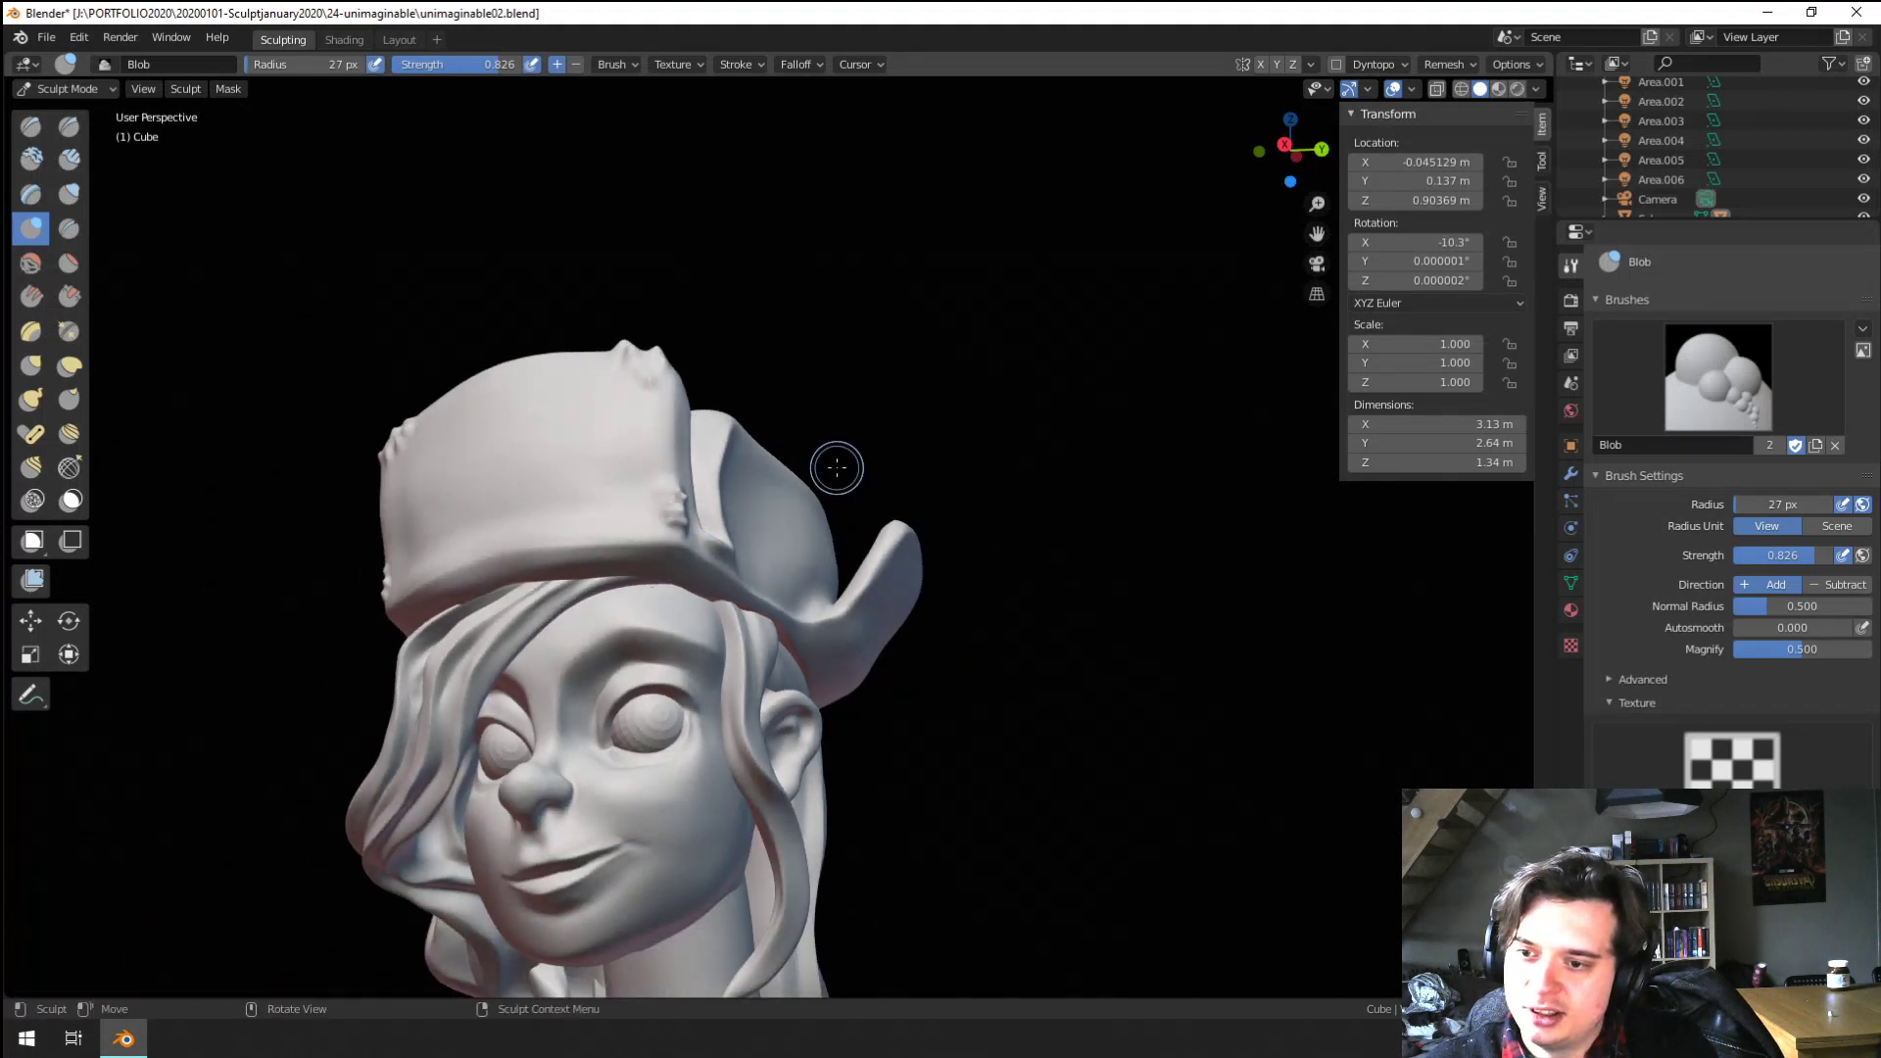
Pull several small fur tufts out of the outer edge of the side ear flap's tip with Snake Hook at a 36 px radius
middle_click_drag(837, 468, 802, 453)
scroll(874, 389, "up", 3)
middle_click_drag(874, 389, 705, 419, "shift")
scroll(693, 420, "up", 3)
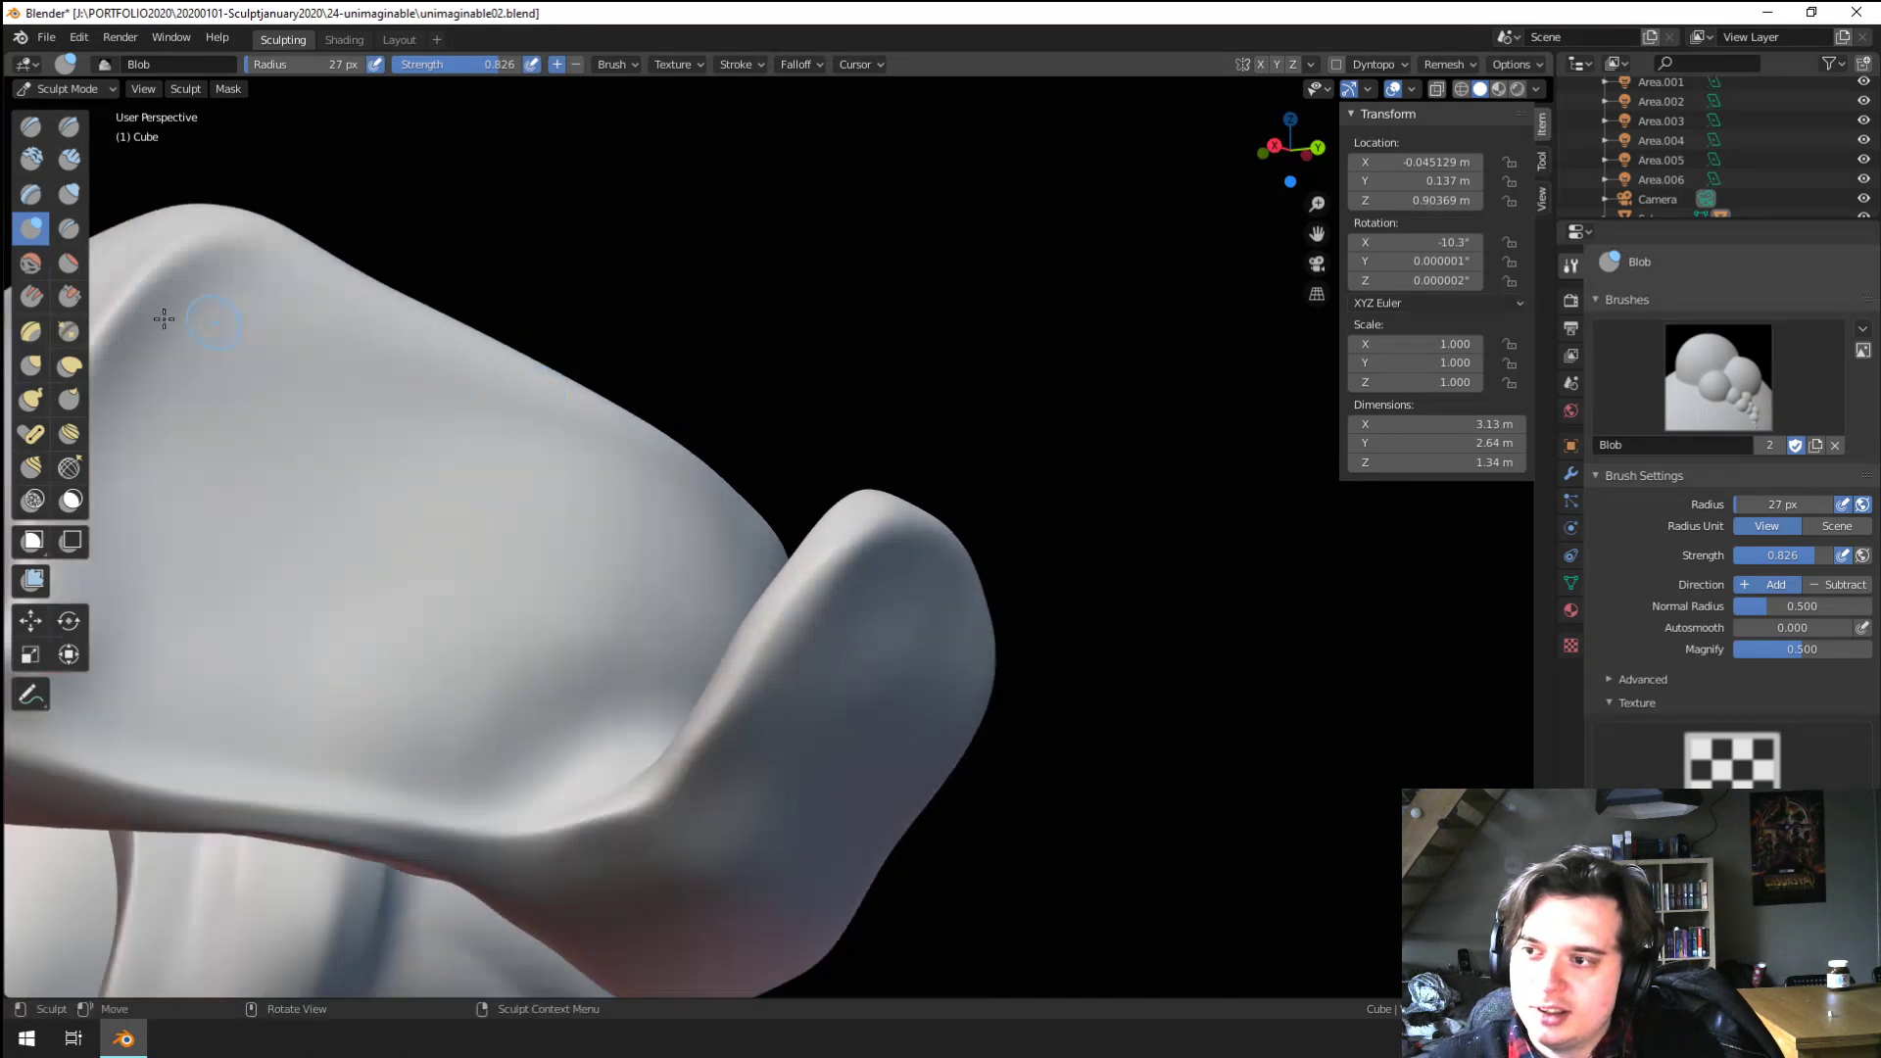
left_click(25, 404)
left_click_drag(1001, 649, 1011, 606)
key("f")
left_click(1013, 580)
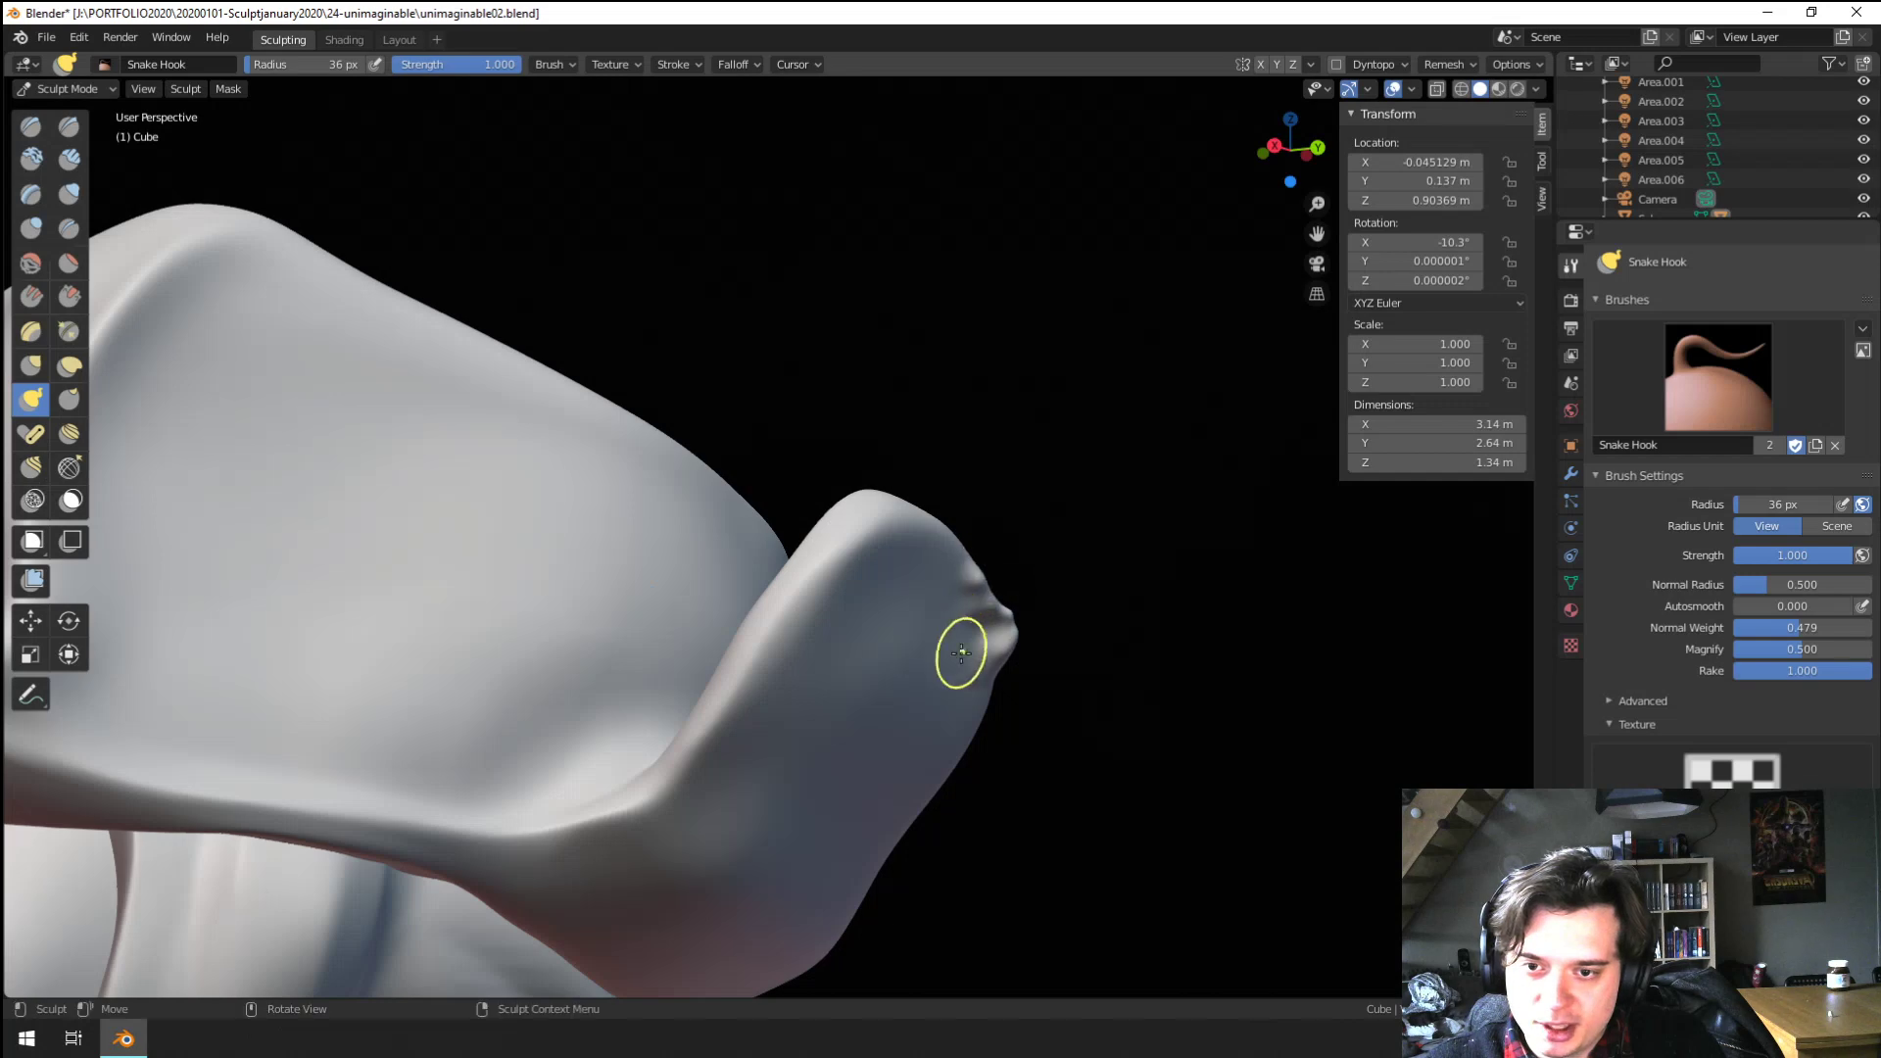
Look through the custom brush variants and choose Orb_Hammered_Metal for the Draw brush
scroll(994, 693, "down", 5)
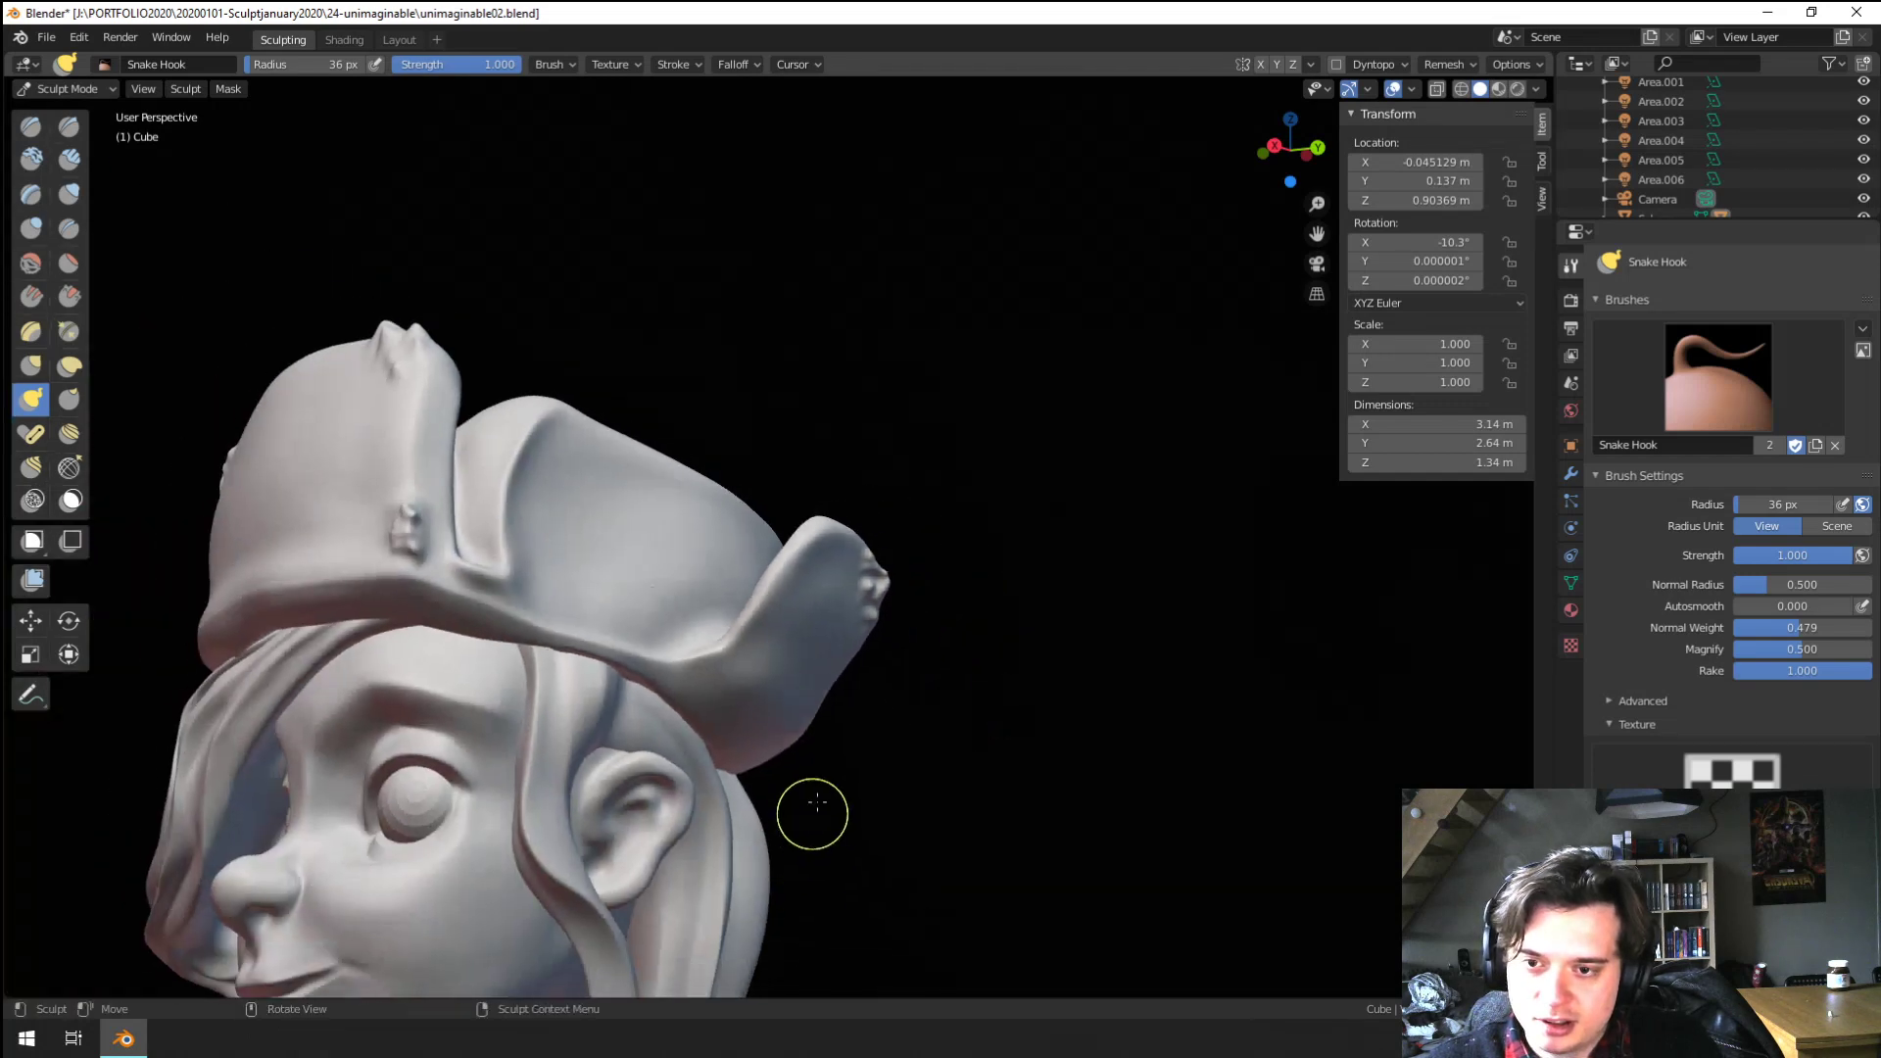
mouse_move(841, 778)
middle_mouse_down()
mouse_move(875, 765)
mouse_move(886, 692)
middle_mouse_up()
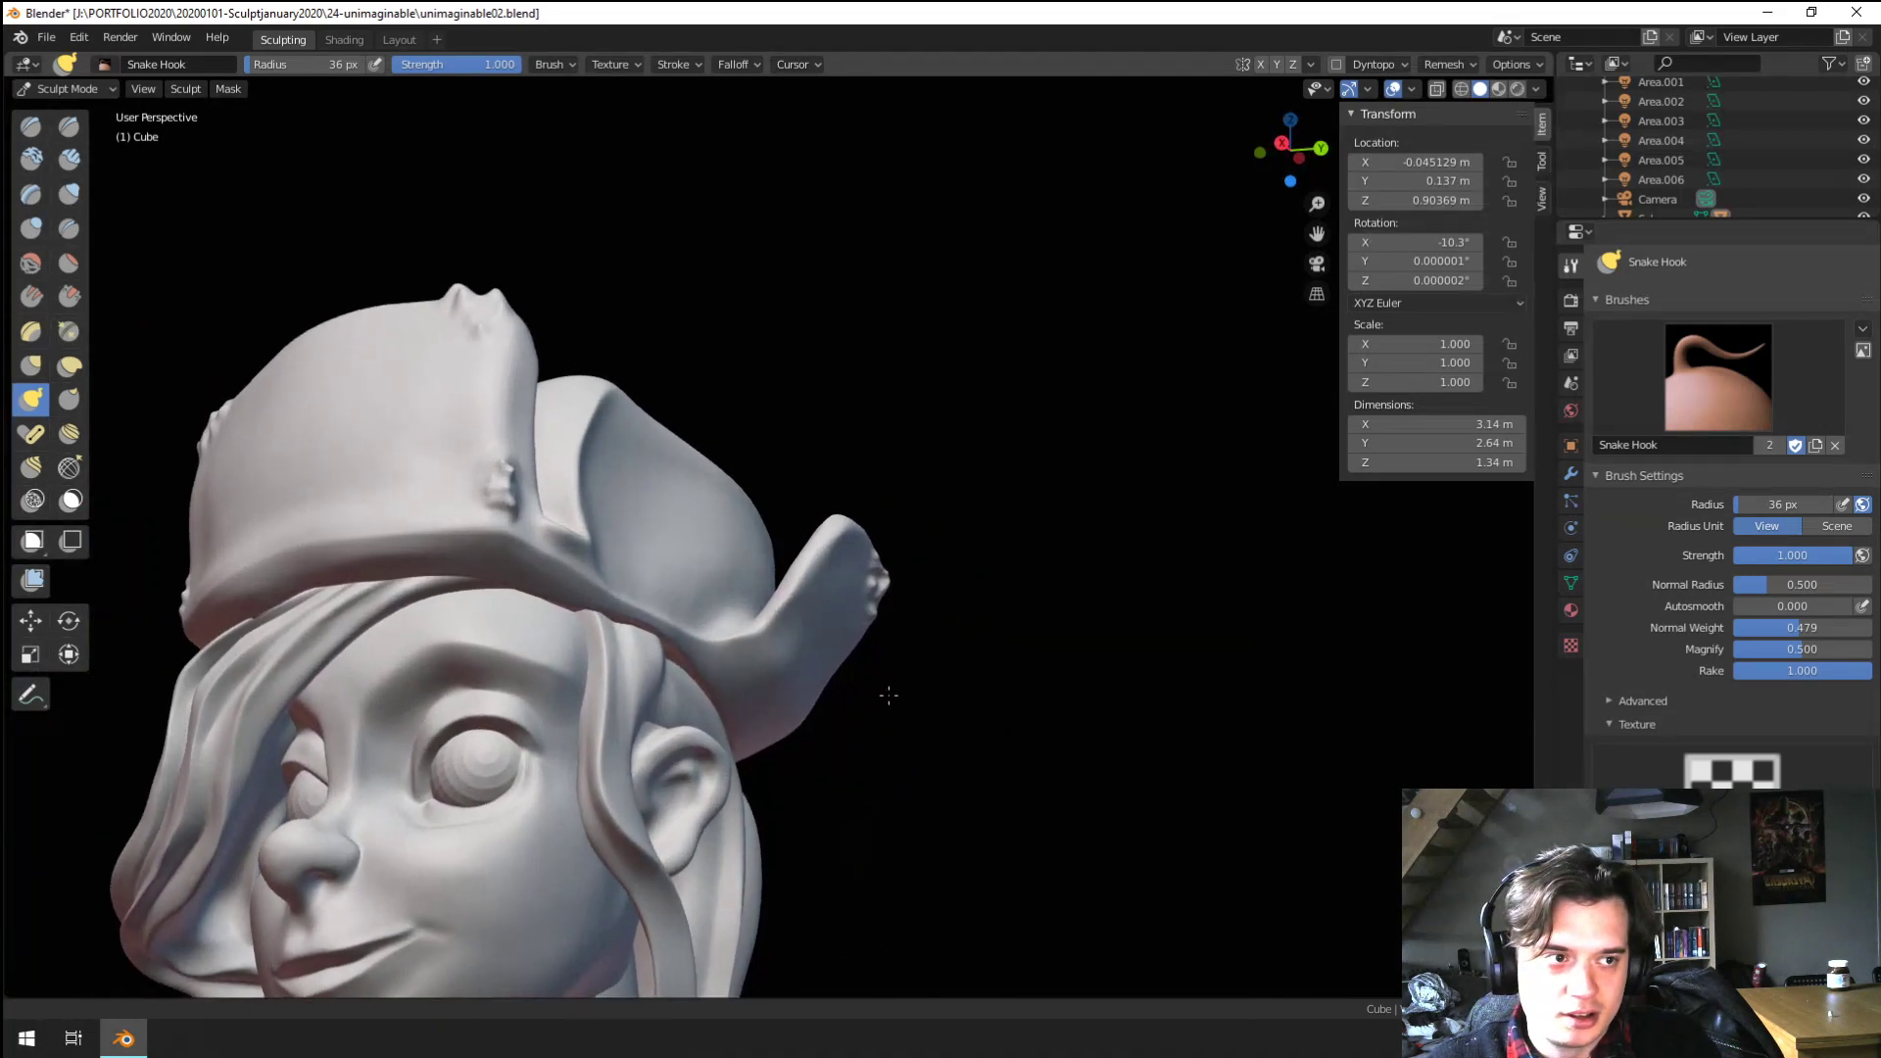
mouse_move(829, 609)
middle_mouse_down("shift")
mouse_move(883, 619)
mouse_move(1148, 564)
middle_mouse_up("shift")
middle_click_drag(182, 250, 211, 282)
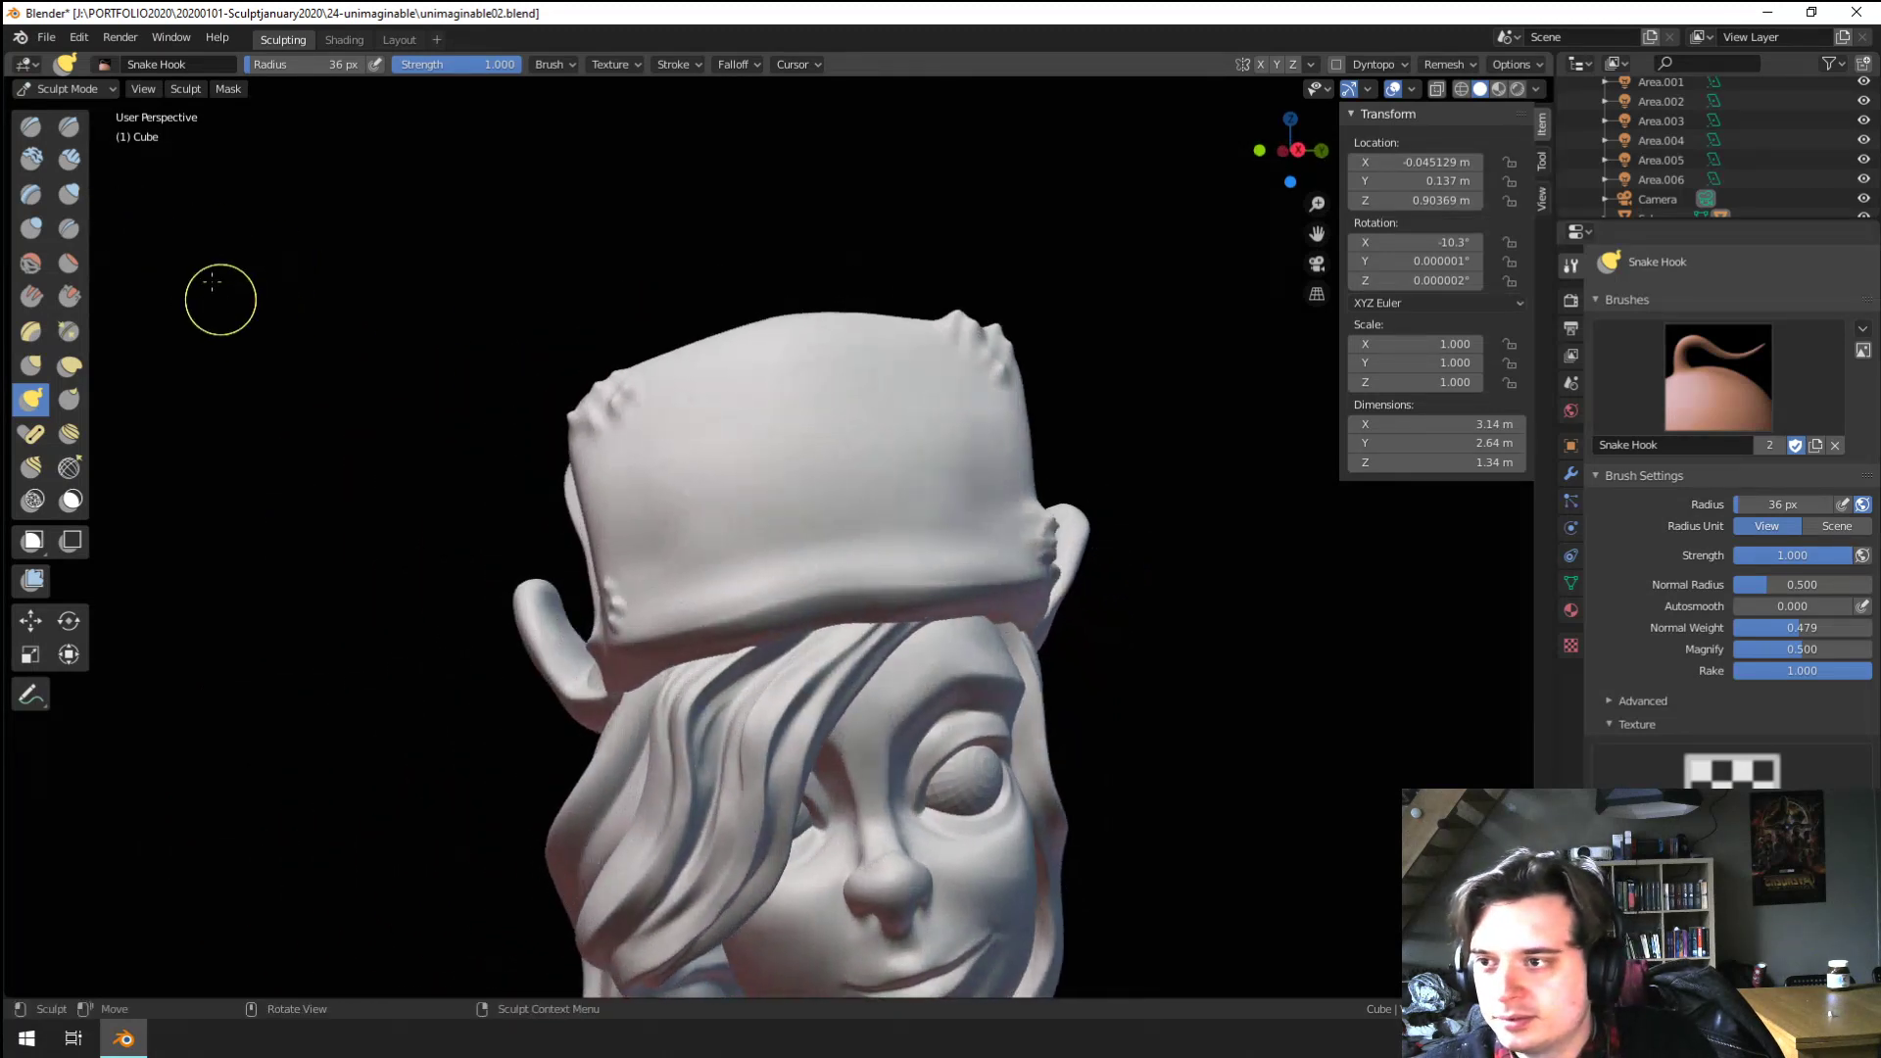
left_click(47, 156)
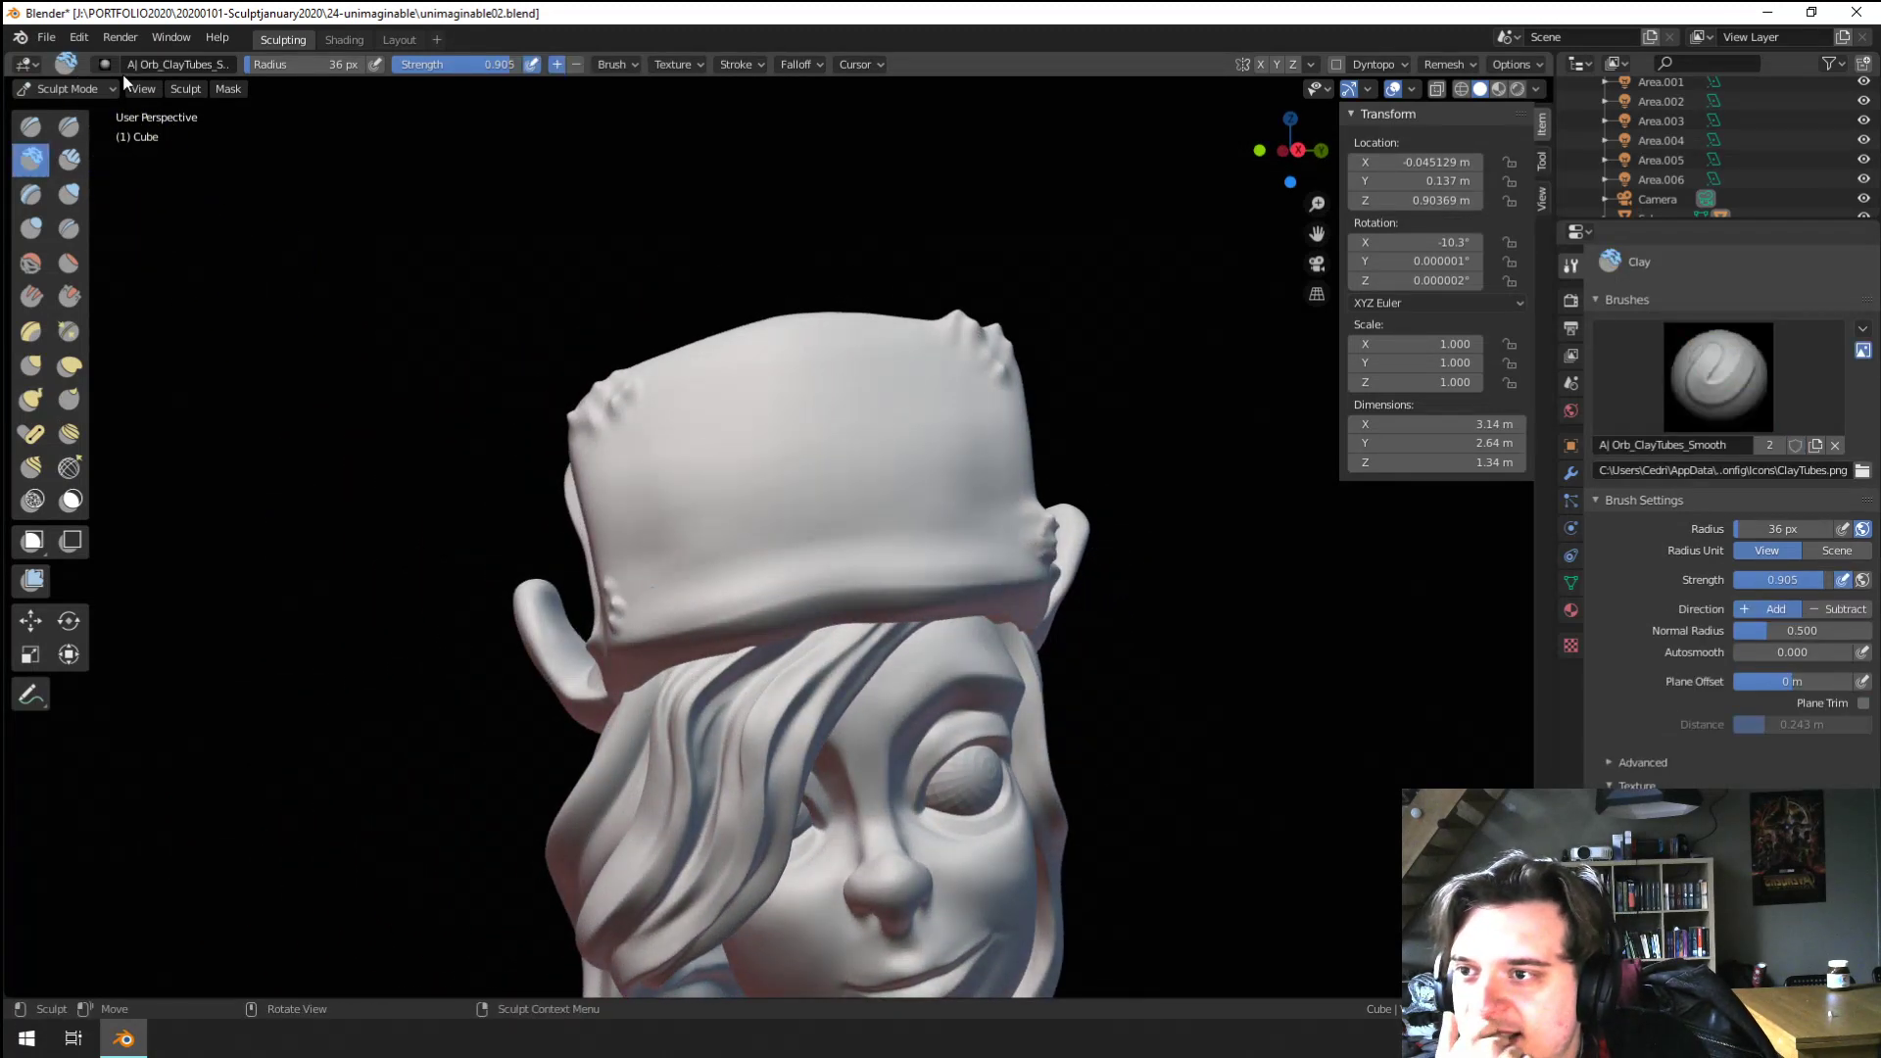
left_click(108, 67)
left_click(78, 116)
left_click(104, 64)
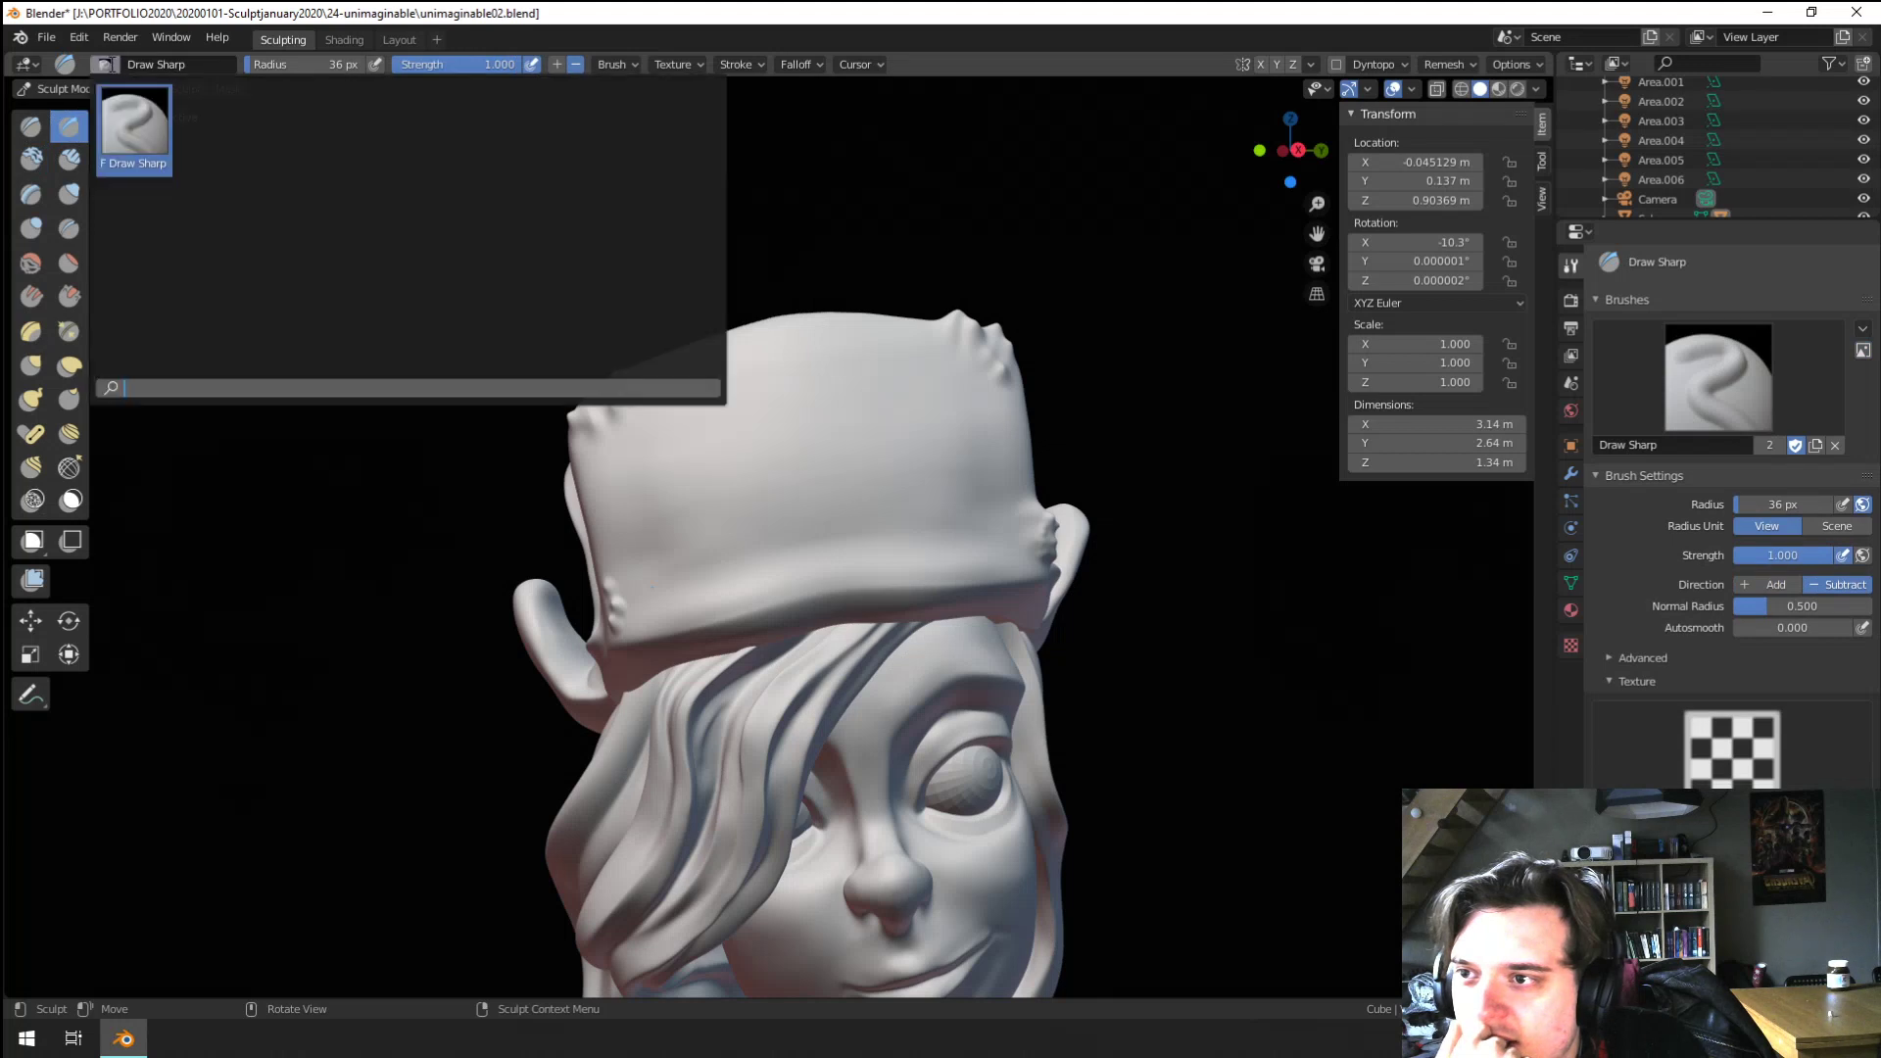
left_click(30, 126)
left_click(104, 64)
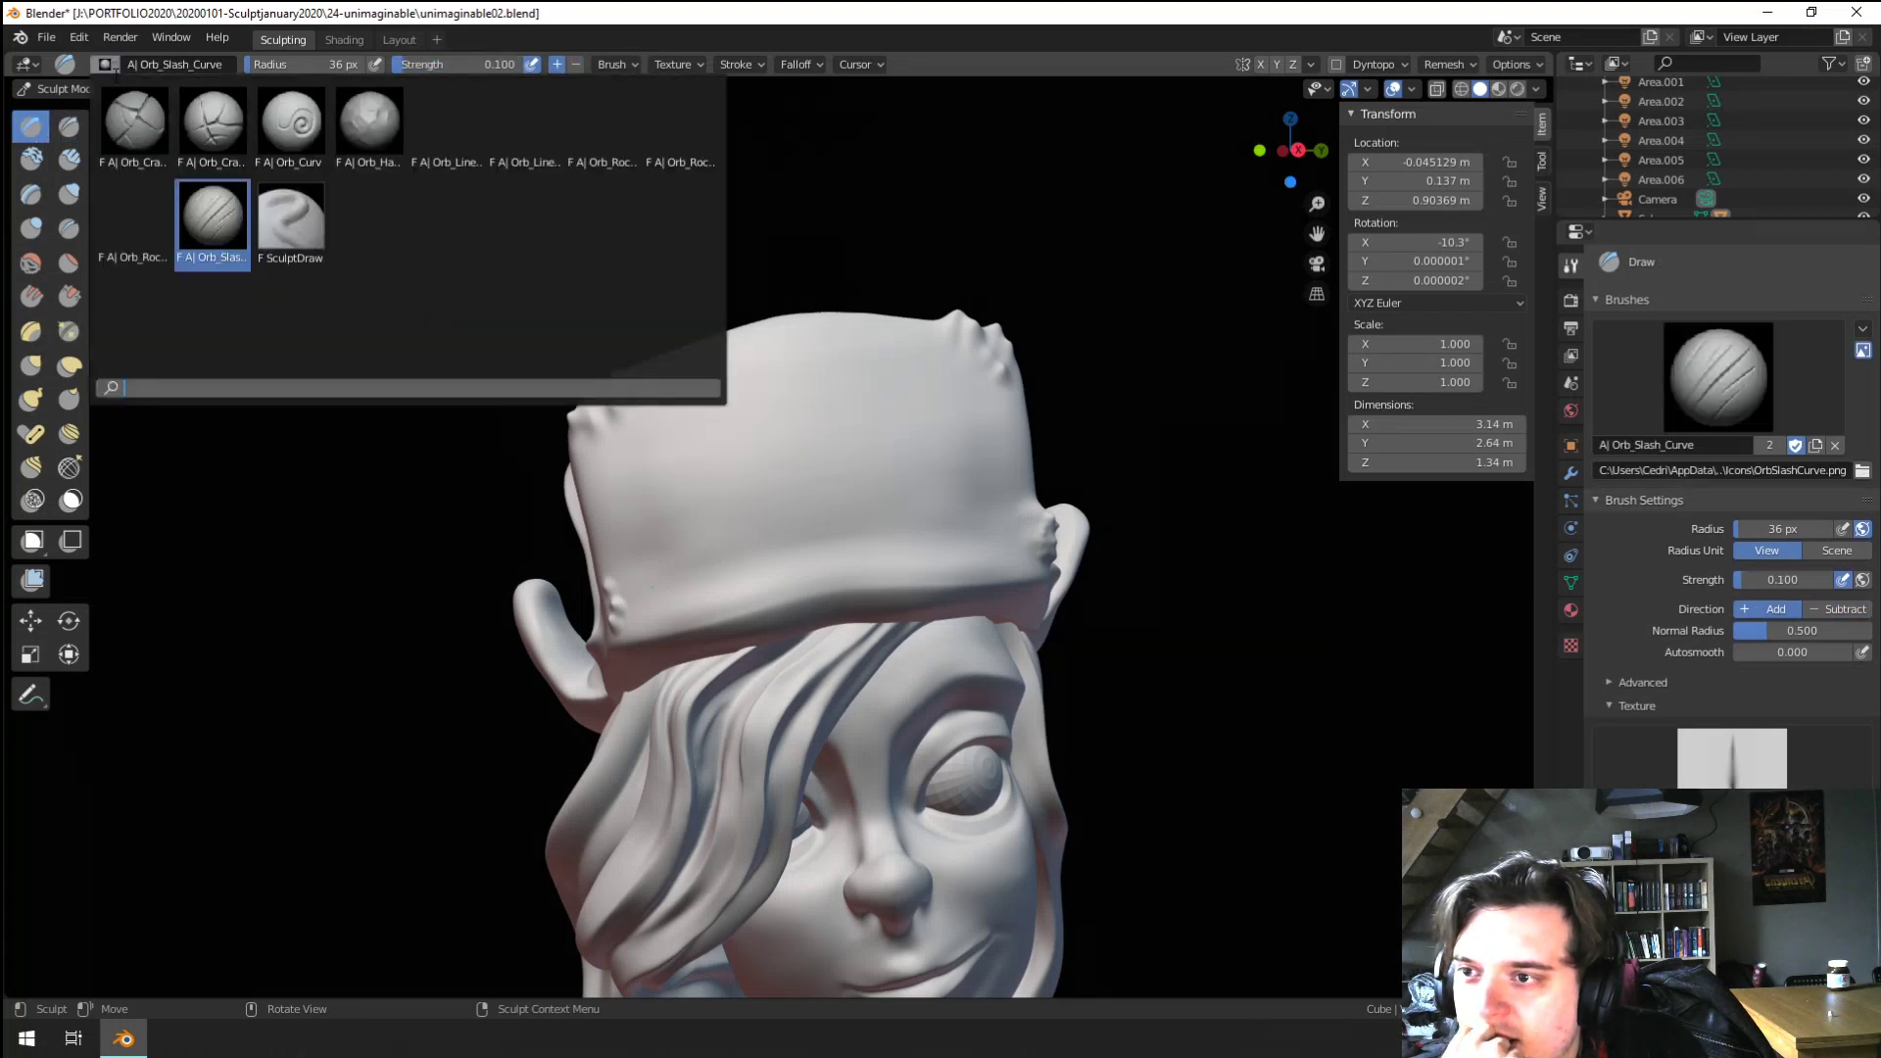
left_click(370, 123)
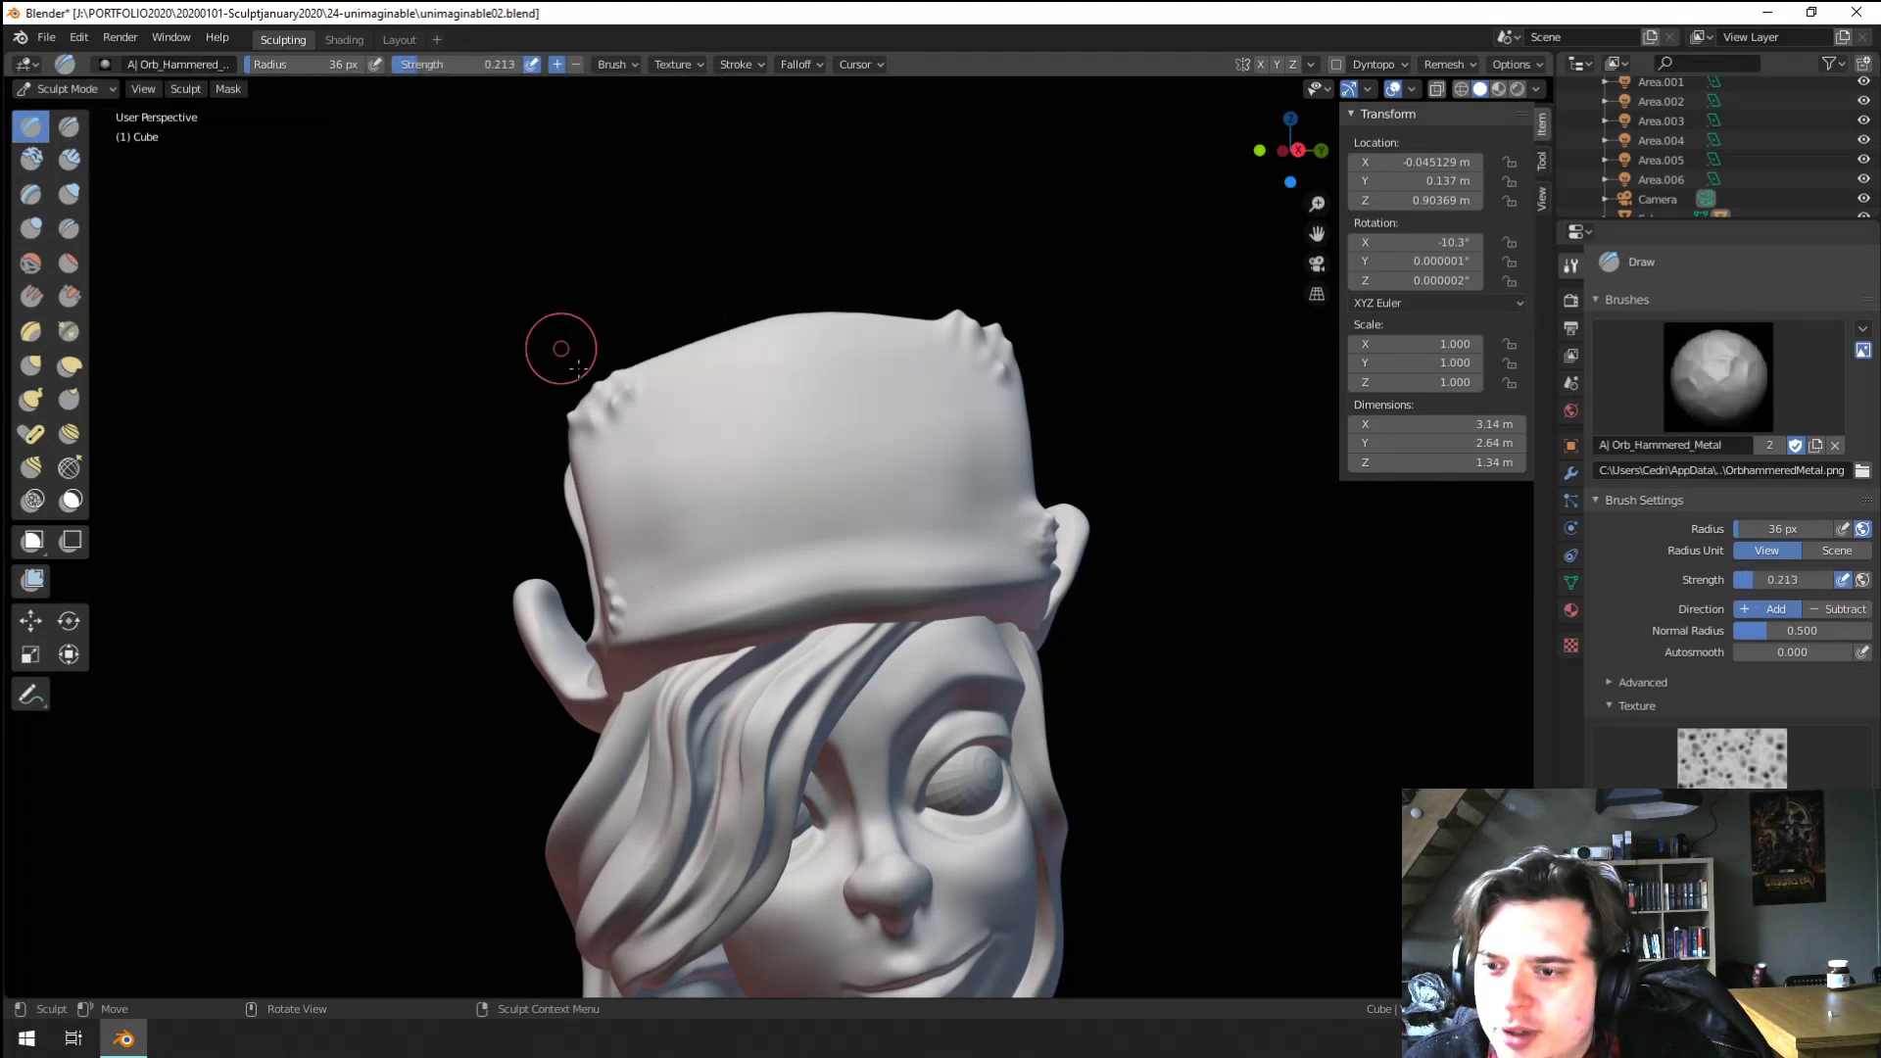
Try a hammered-metal texture stroke across the front flap at a 135 px radius and 0.213 strength
key("f")
left_click(798, 461)
mouse_move(797, 462)
left_mouse_down()
mouse_move(672, 504)
mouse_move(897, 417)
left_mouse_up()
key("ctrl+z")
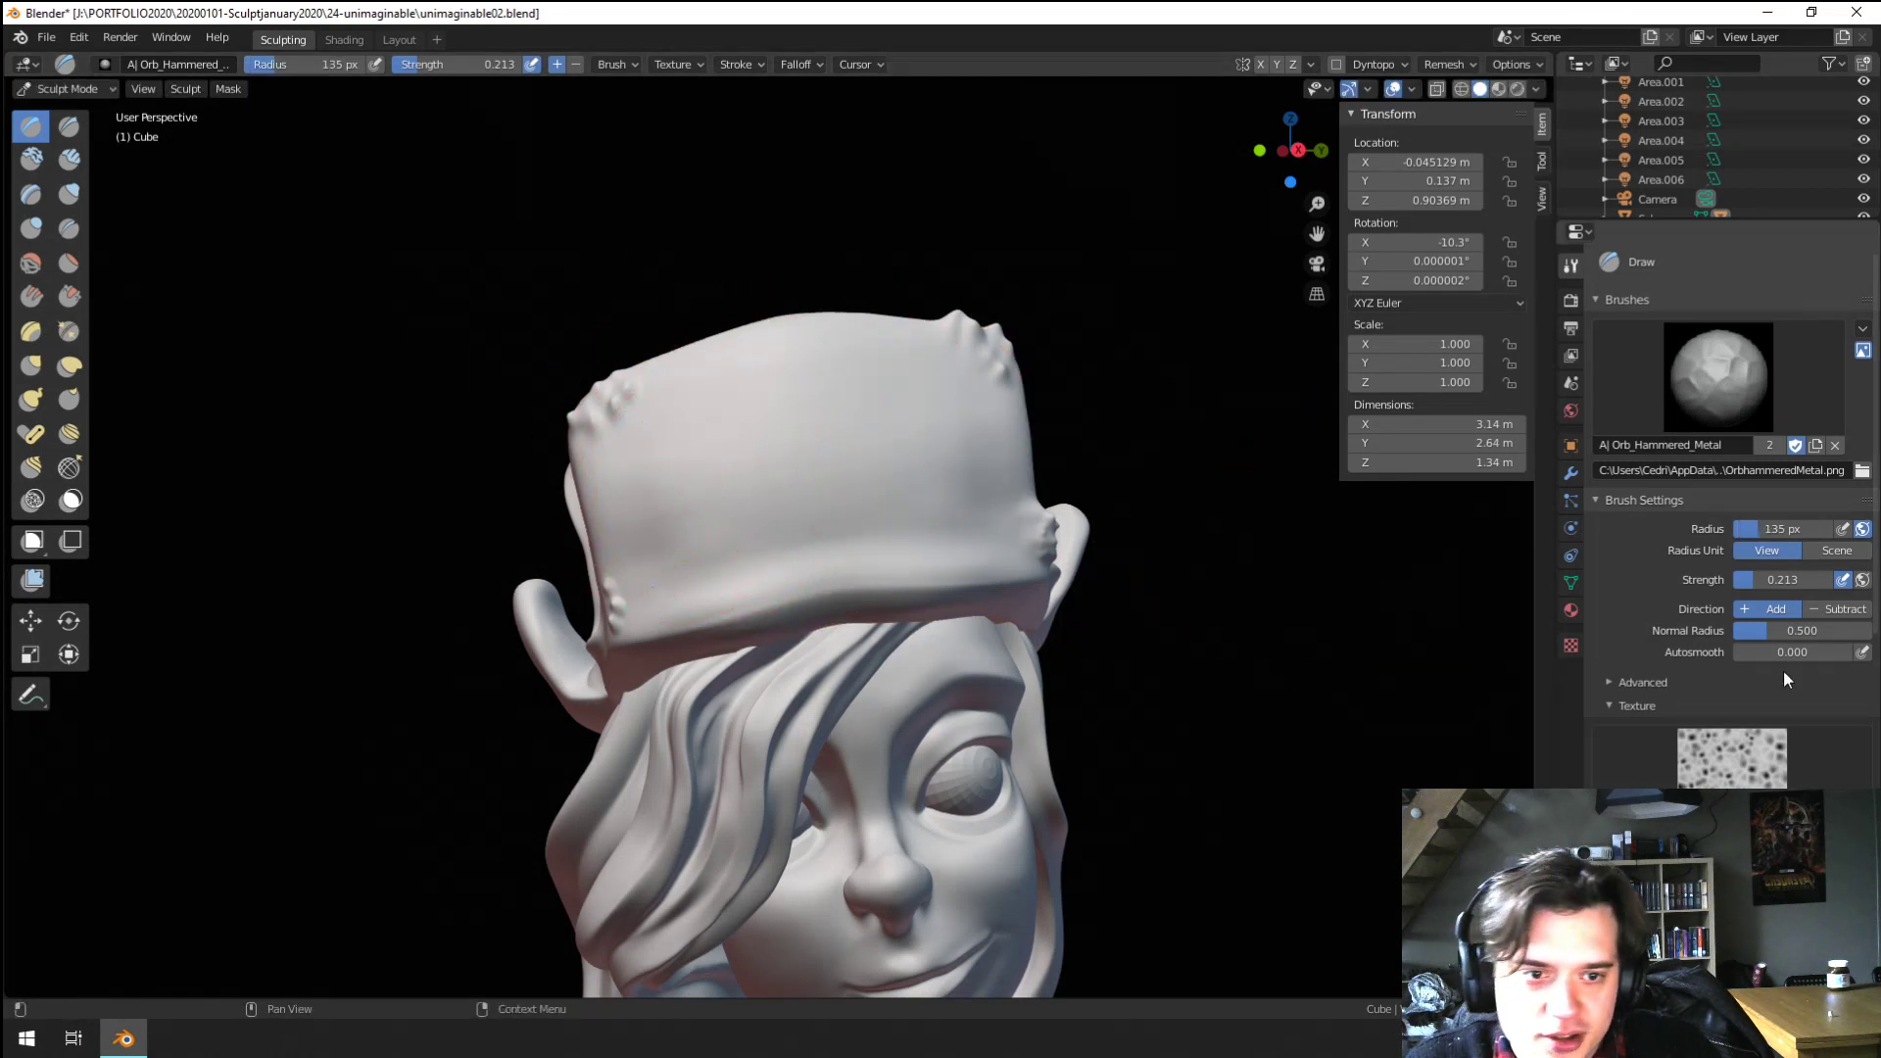
Set the hammered-metal brush to 0.073 strength and a 128 px radius, and texture part of the front flap
key("f")
left_click(683, 169)
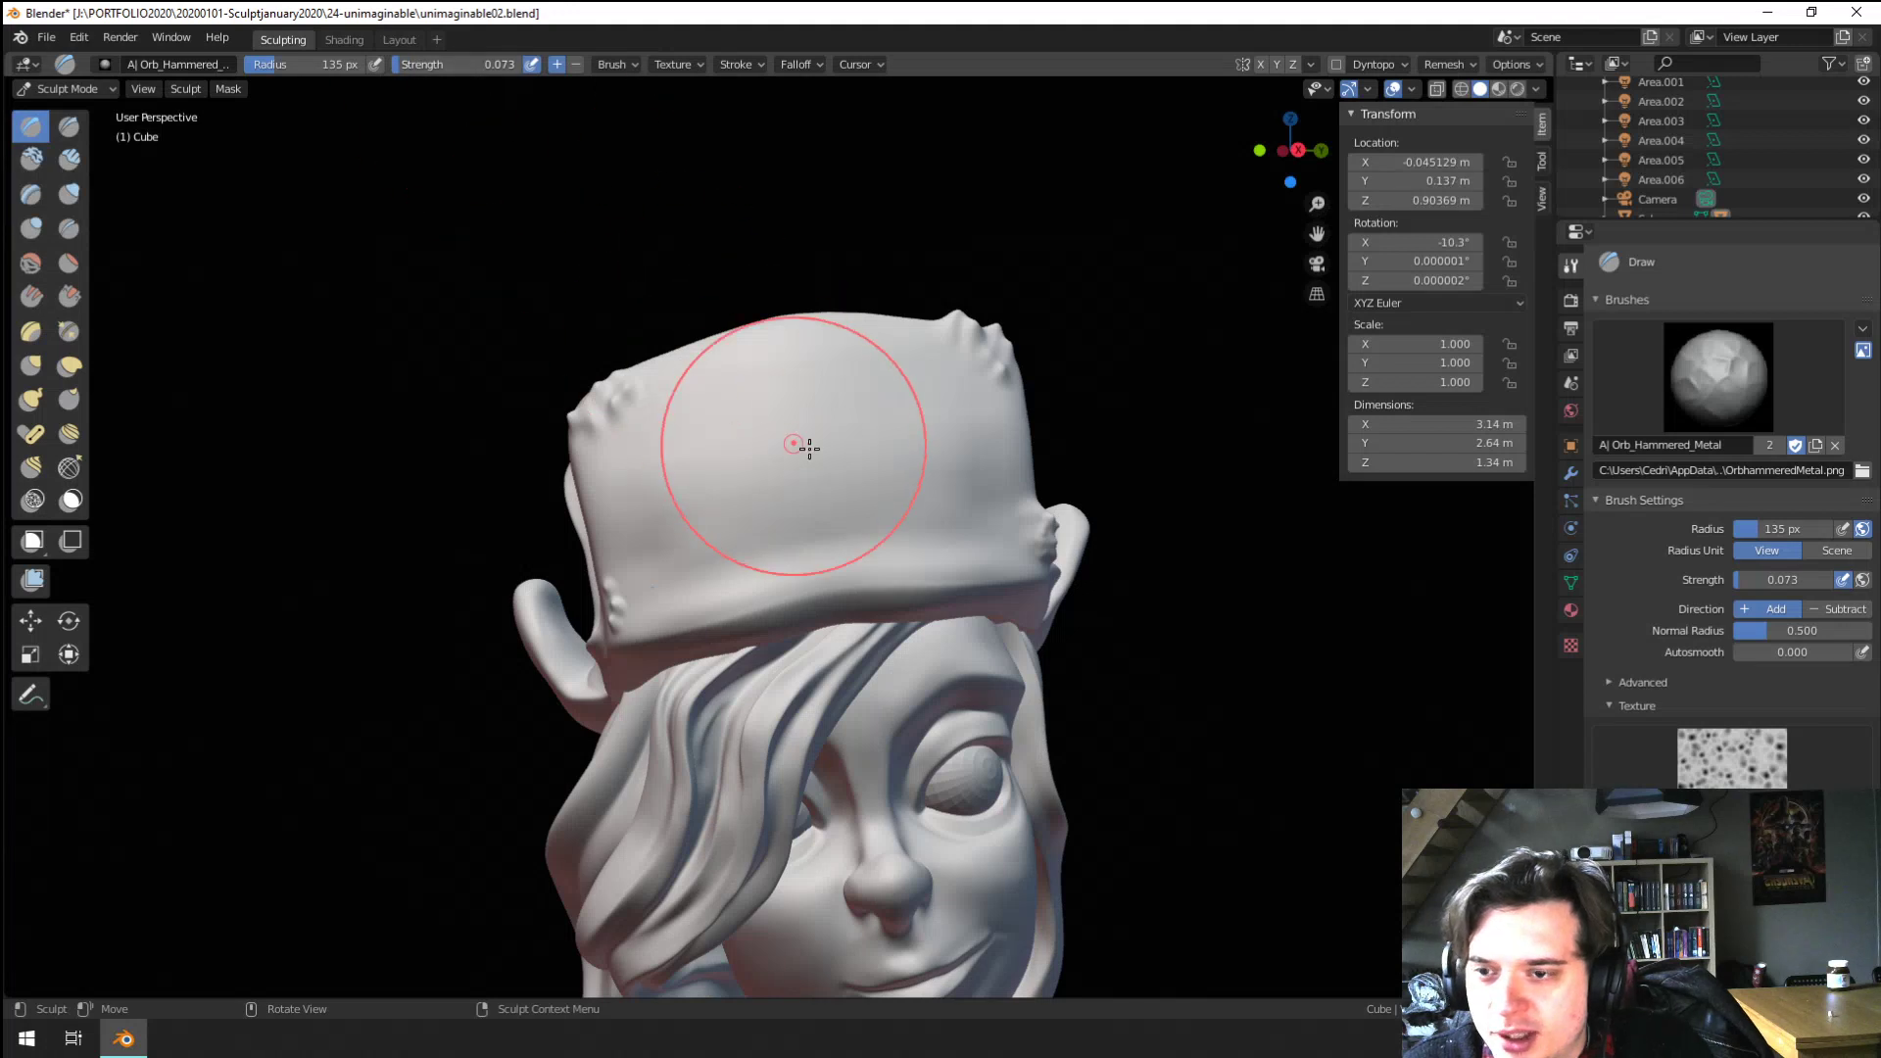
key("f")
left_click(758, 432)
left_click_drag(730, 412, 648, 457)
left_click_drag(770, 522, 845, 487)
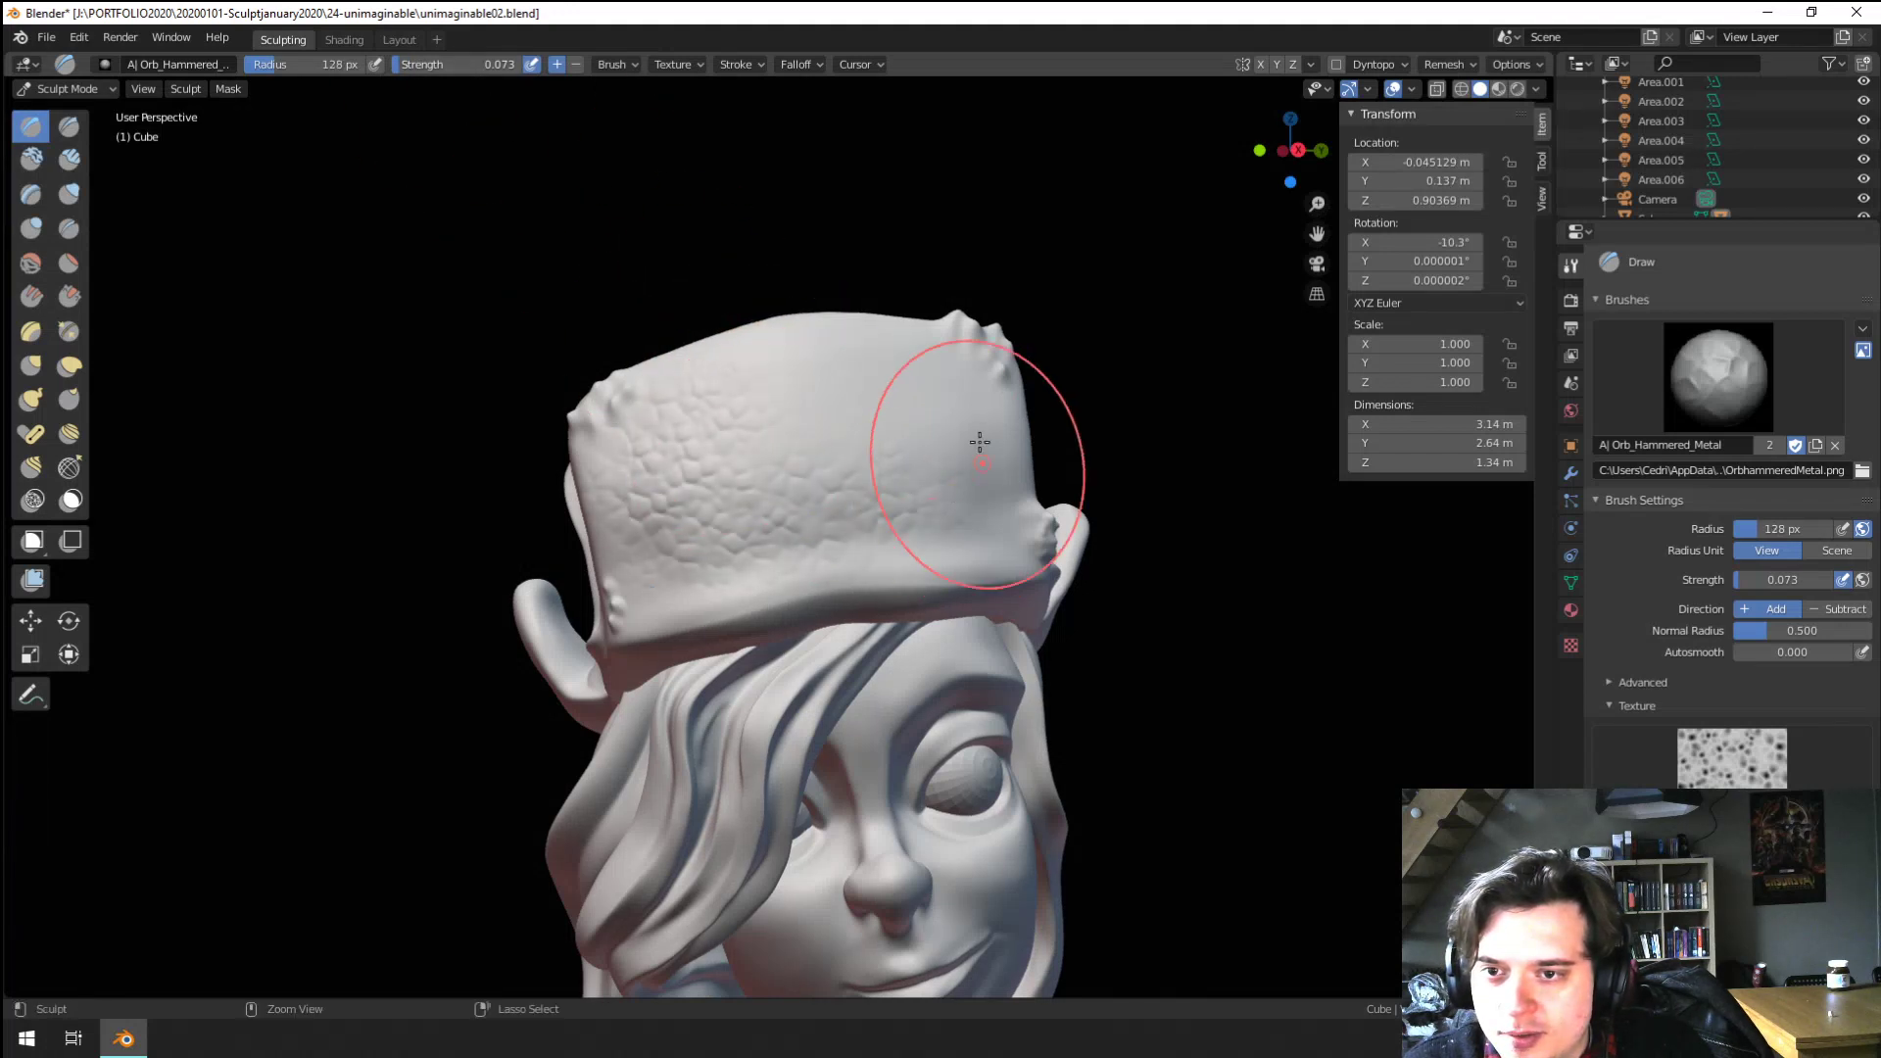
Spread the hammered-metal texture over the rest of the front flap and onto the side ear flap at 0.073 strength
mouse_move(906, 426)
left_mouse_down()
mouse_move(774, 421)
mouse_move(926, 523)
left_mouse_up()
mouse_move(971, 392)
left_mouse_down("ctrl")
mouse_move(696, 434)
mouse_move(680, 529)
mouse_move(832, 501)
left_mouse_up("ctrl")
mouse_move(832, 501)
middle_mouse_down()
mouse_move(719, 509)
mouse_move(1020, 473)
middle_mouse_up()
mouse_move(942, 504)
left_mouse_down()
mouse_move(773, 509)
mouse_move(746, 659)
left_mouse_up()
middle_click_drag(798, 472, 1088, 490)
middle_click_drag(980, 489, 873, 507, "ctrl")
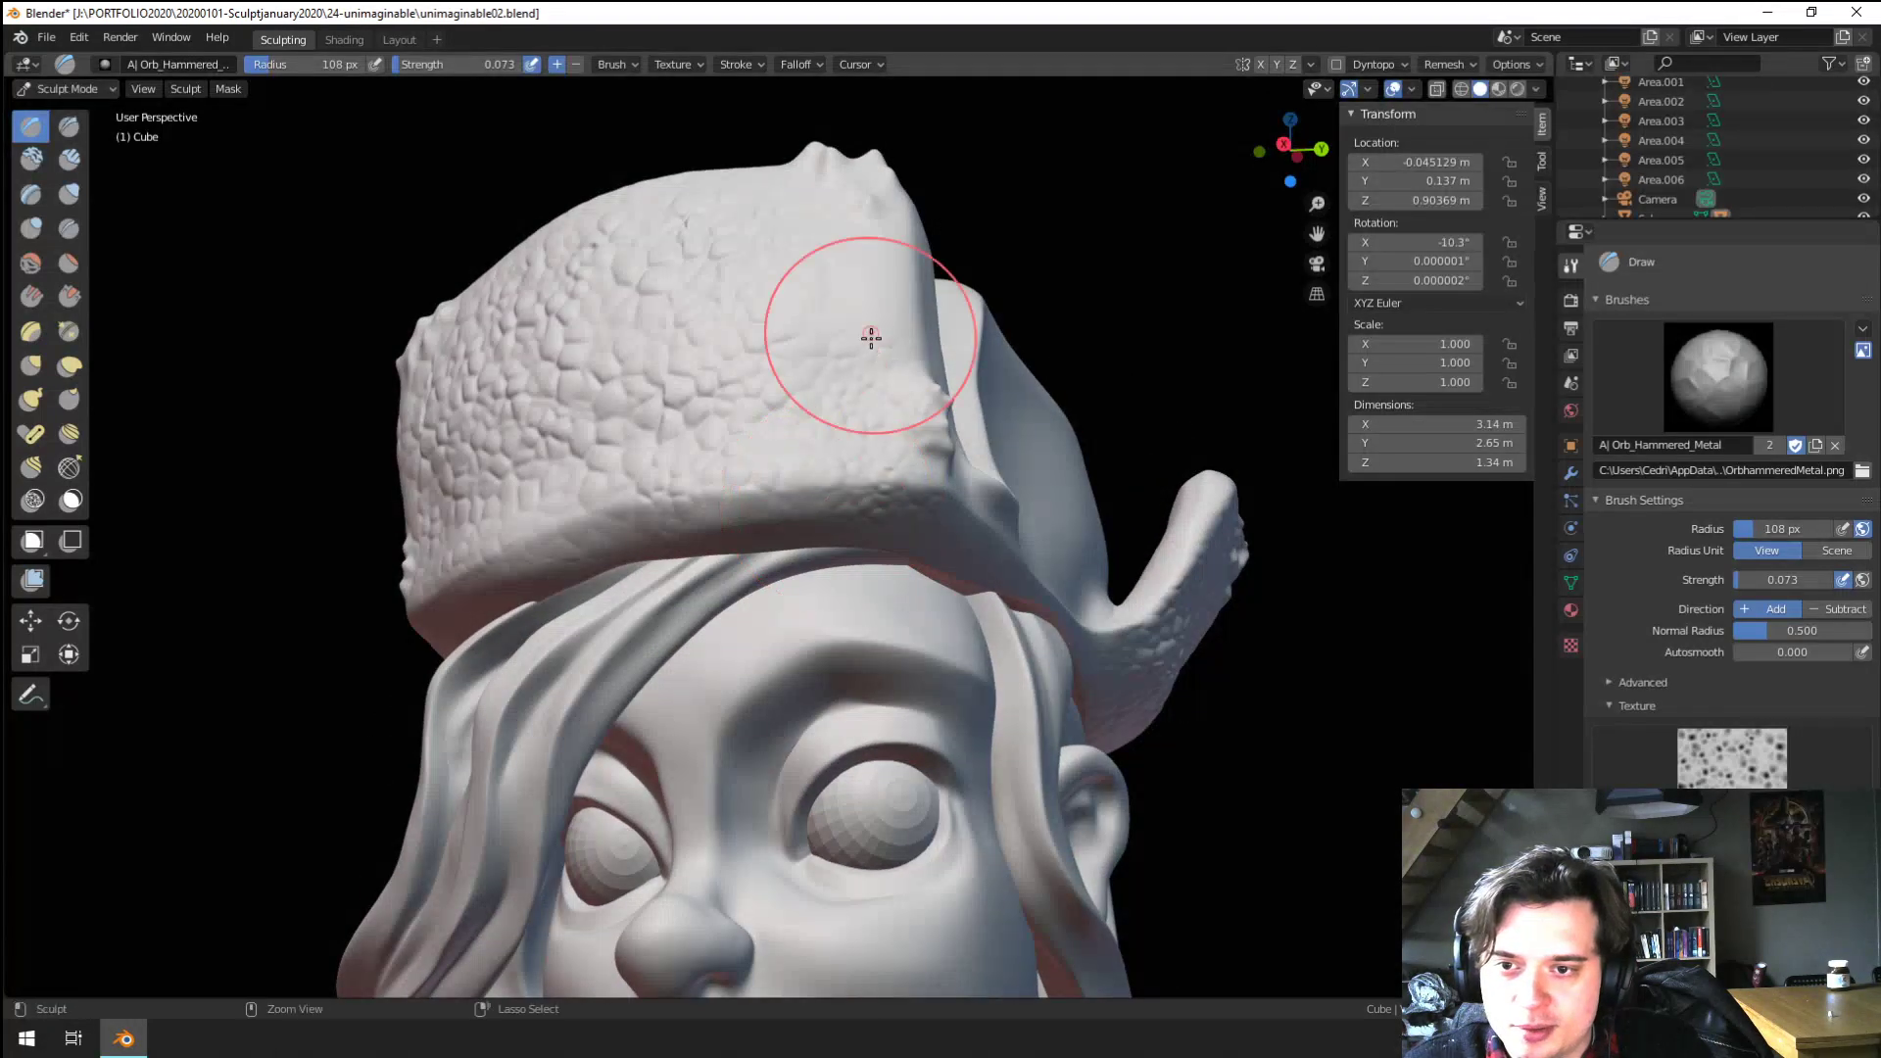
middle_click_drag(871, 338, 831, 473)
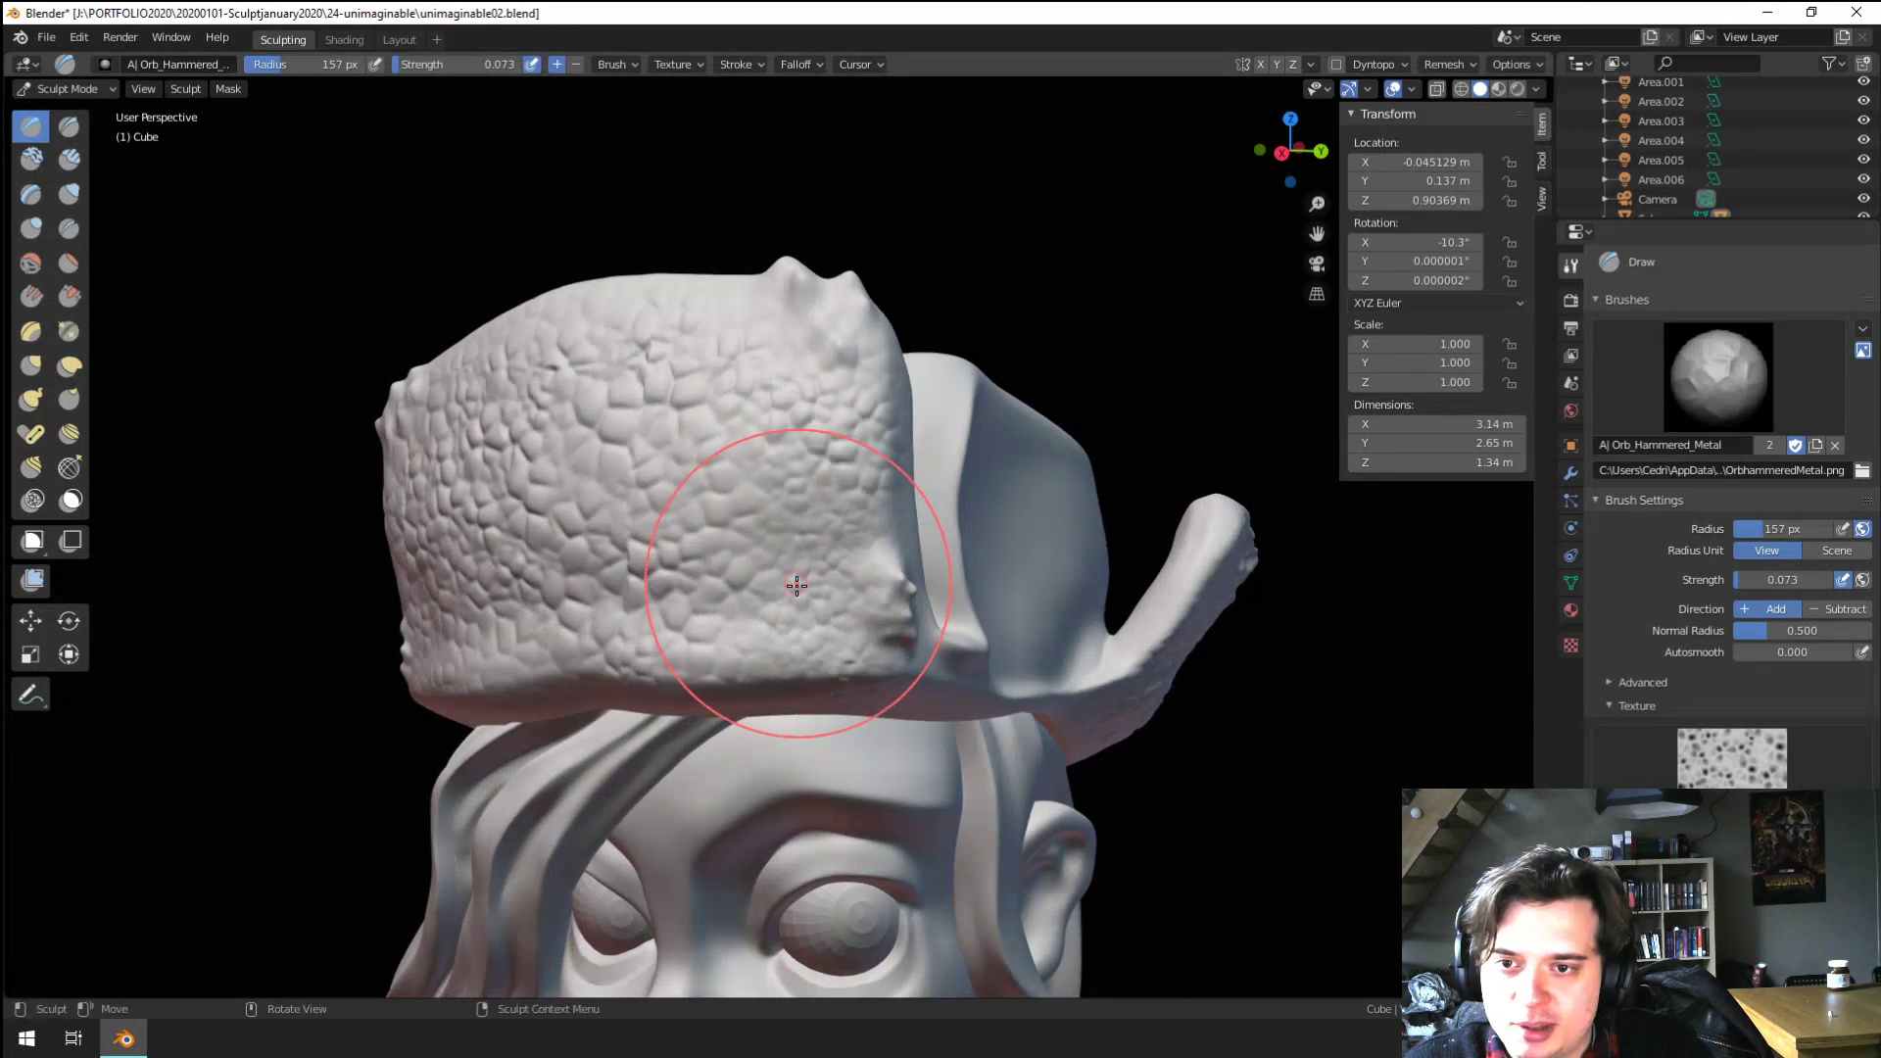
Try an Inflate stroke across the hat's textured front flap at a 157 px radius and 0.670 strength
middle_click_drag(797, 585, 830, 397)
mouse_move(819, 680)
middle_mouse_down()
mouse_move(715, 533)
mouse_move(584, 533)
middle_mouse_up()
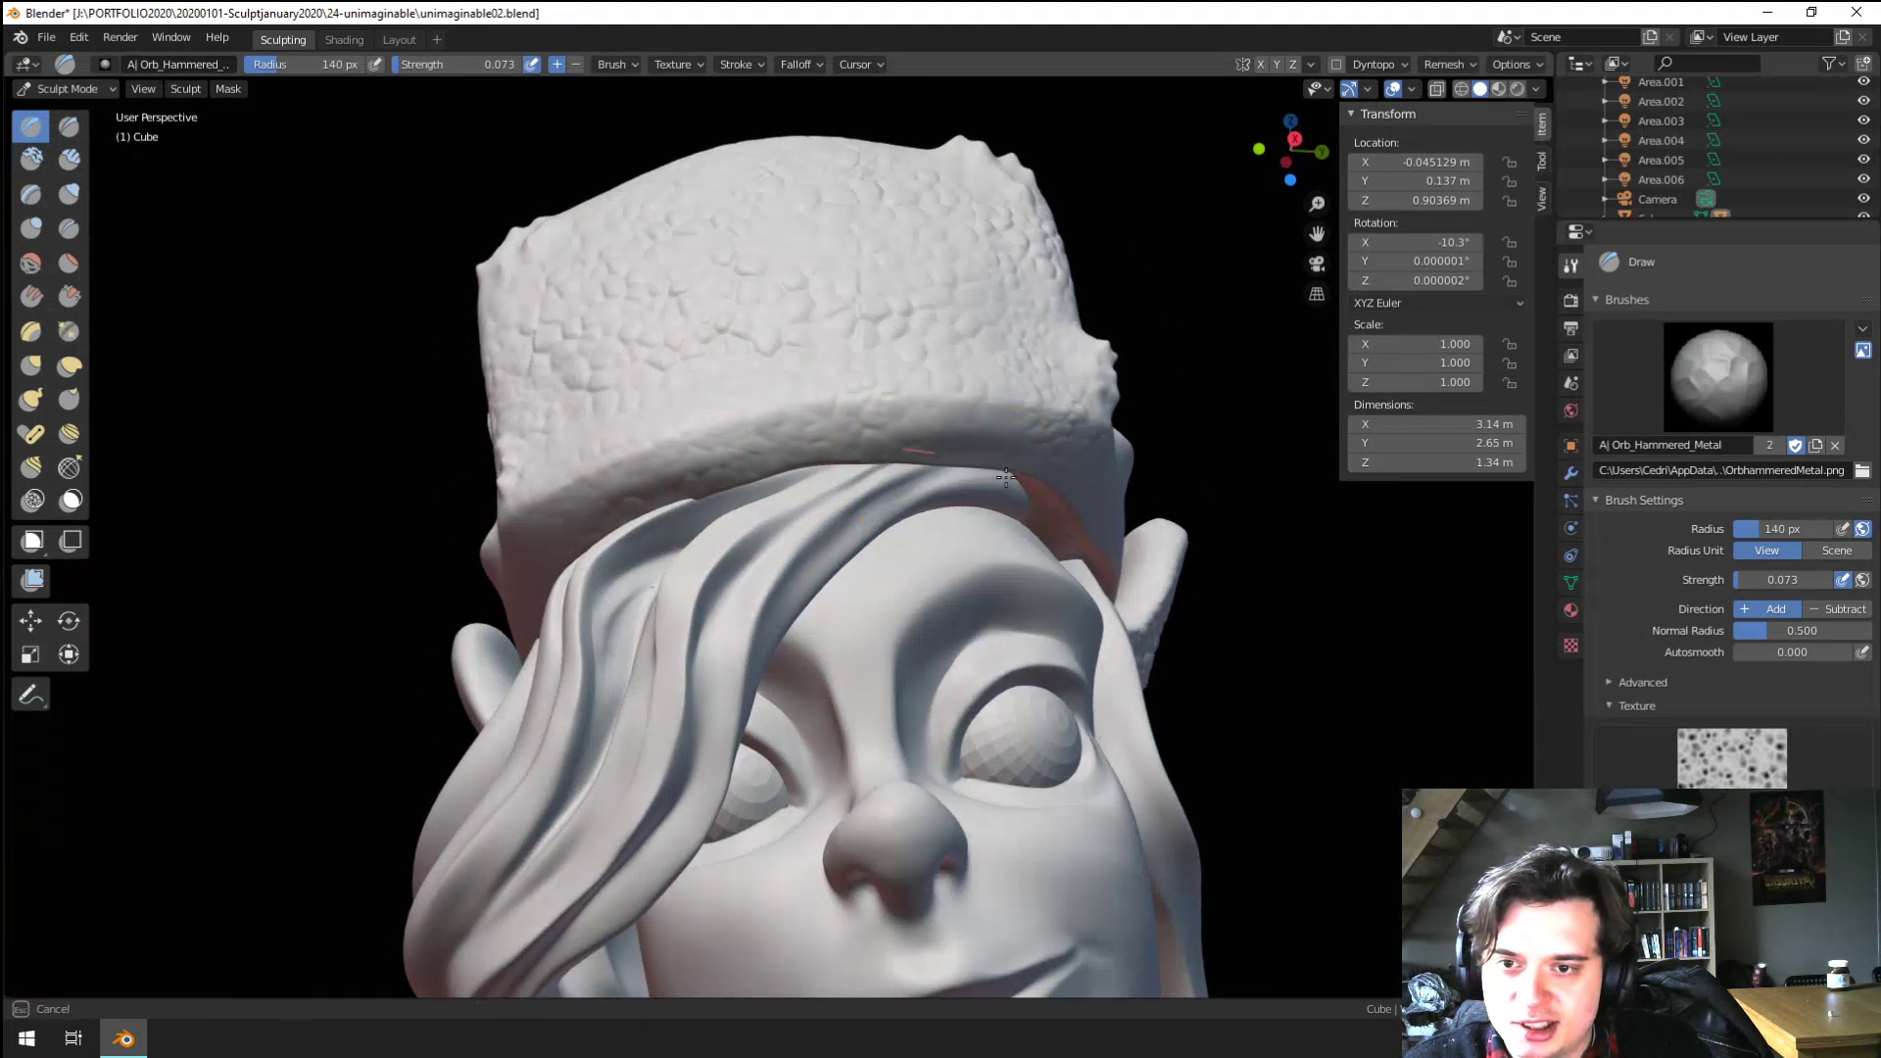
middle_click_drag(1005, 477, 609, 438)
mouse_move(789, 475)
middle_mouse_down("ctrl")
mouse_move(761, 731)
mouse_move(803, 769)
middle_mouse_up("ctrl")
mouse_move(756, 676)
middle_mouse_down()
mouse_move(685, 705)
mouse_move(779, 522)
mouse_move(838, 578)
mouse_move(909, 599)
mouse_move(912, 578)
middle_mouse_up()
left_click(69, 194)
key("f")
left_click(955, 496)
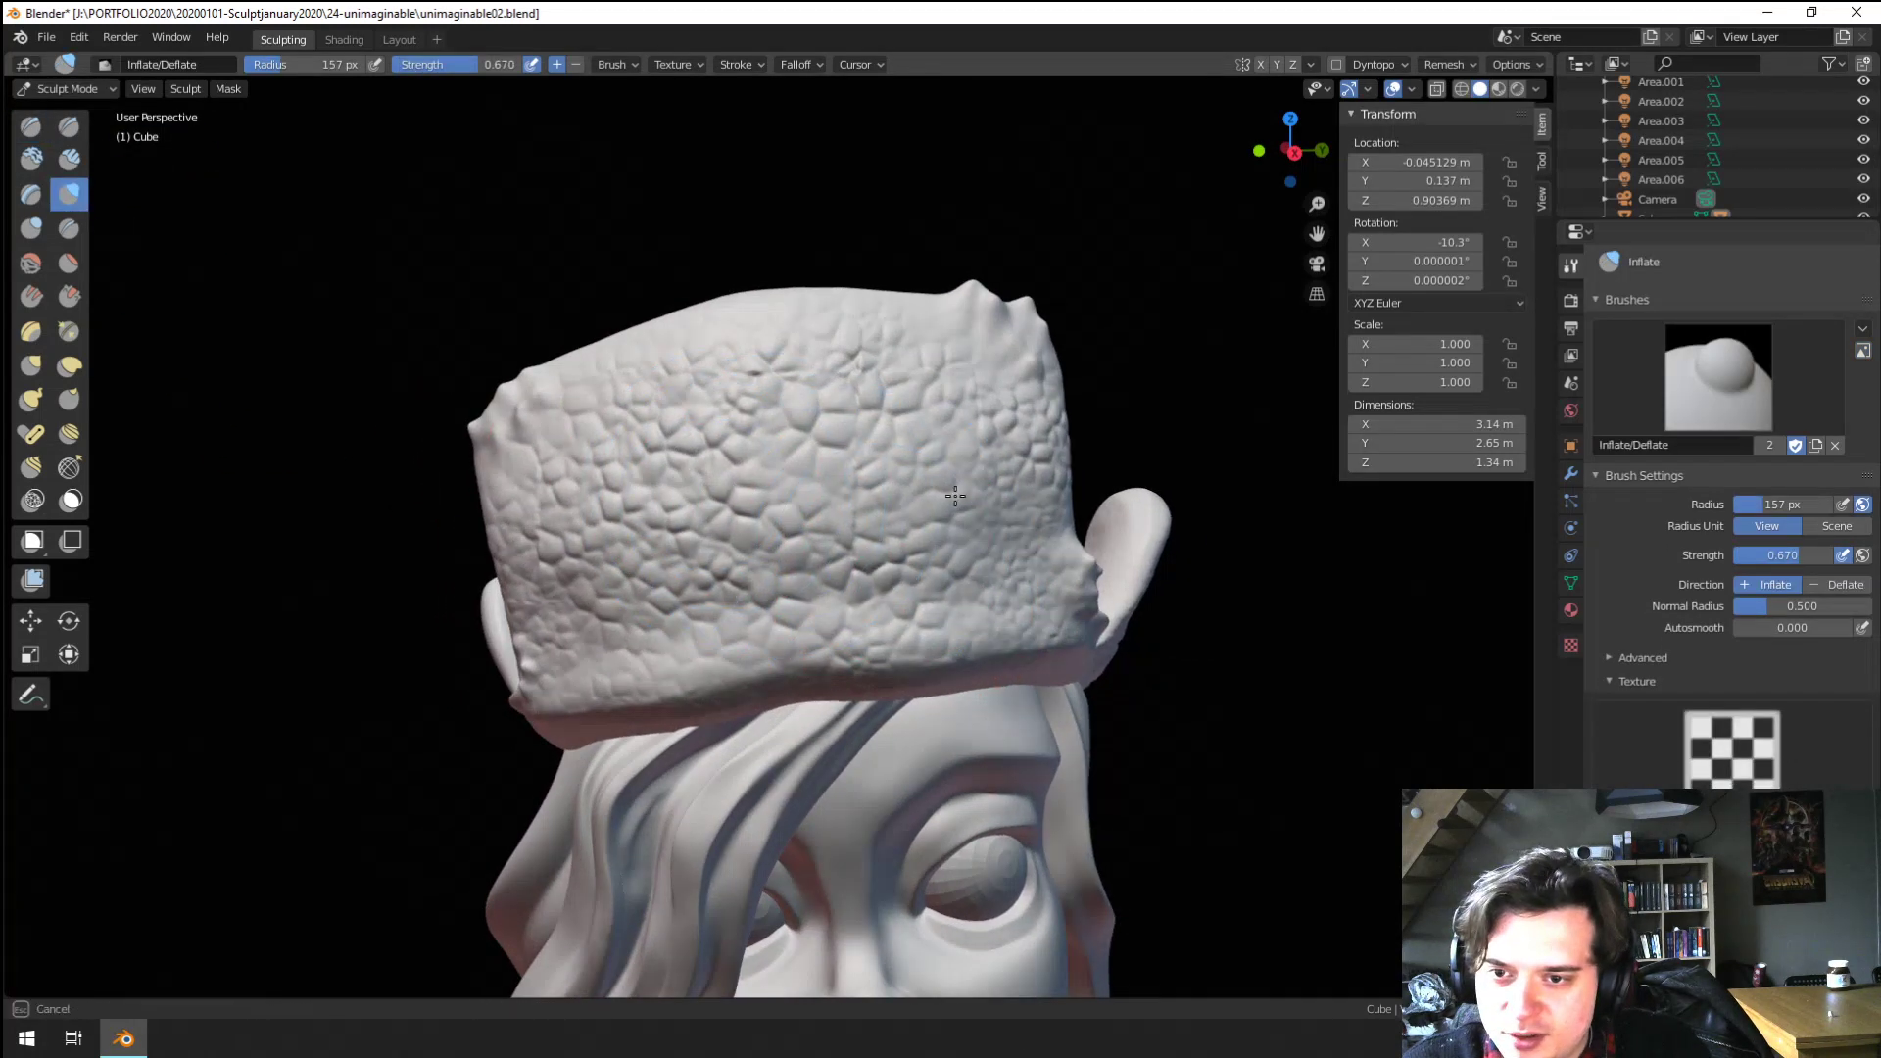
mouse_move(595, 578)
left_mouse_down()
mouse_move(936, 546)
mouse_move(714, 421)
mouse_move(958, 519)
mouse_move(839, 515)
mouse_move(1009, 593)
mouse_move(1136, 392)
left_mouse_up()
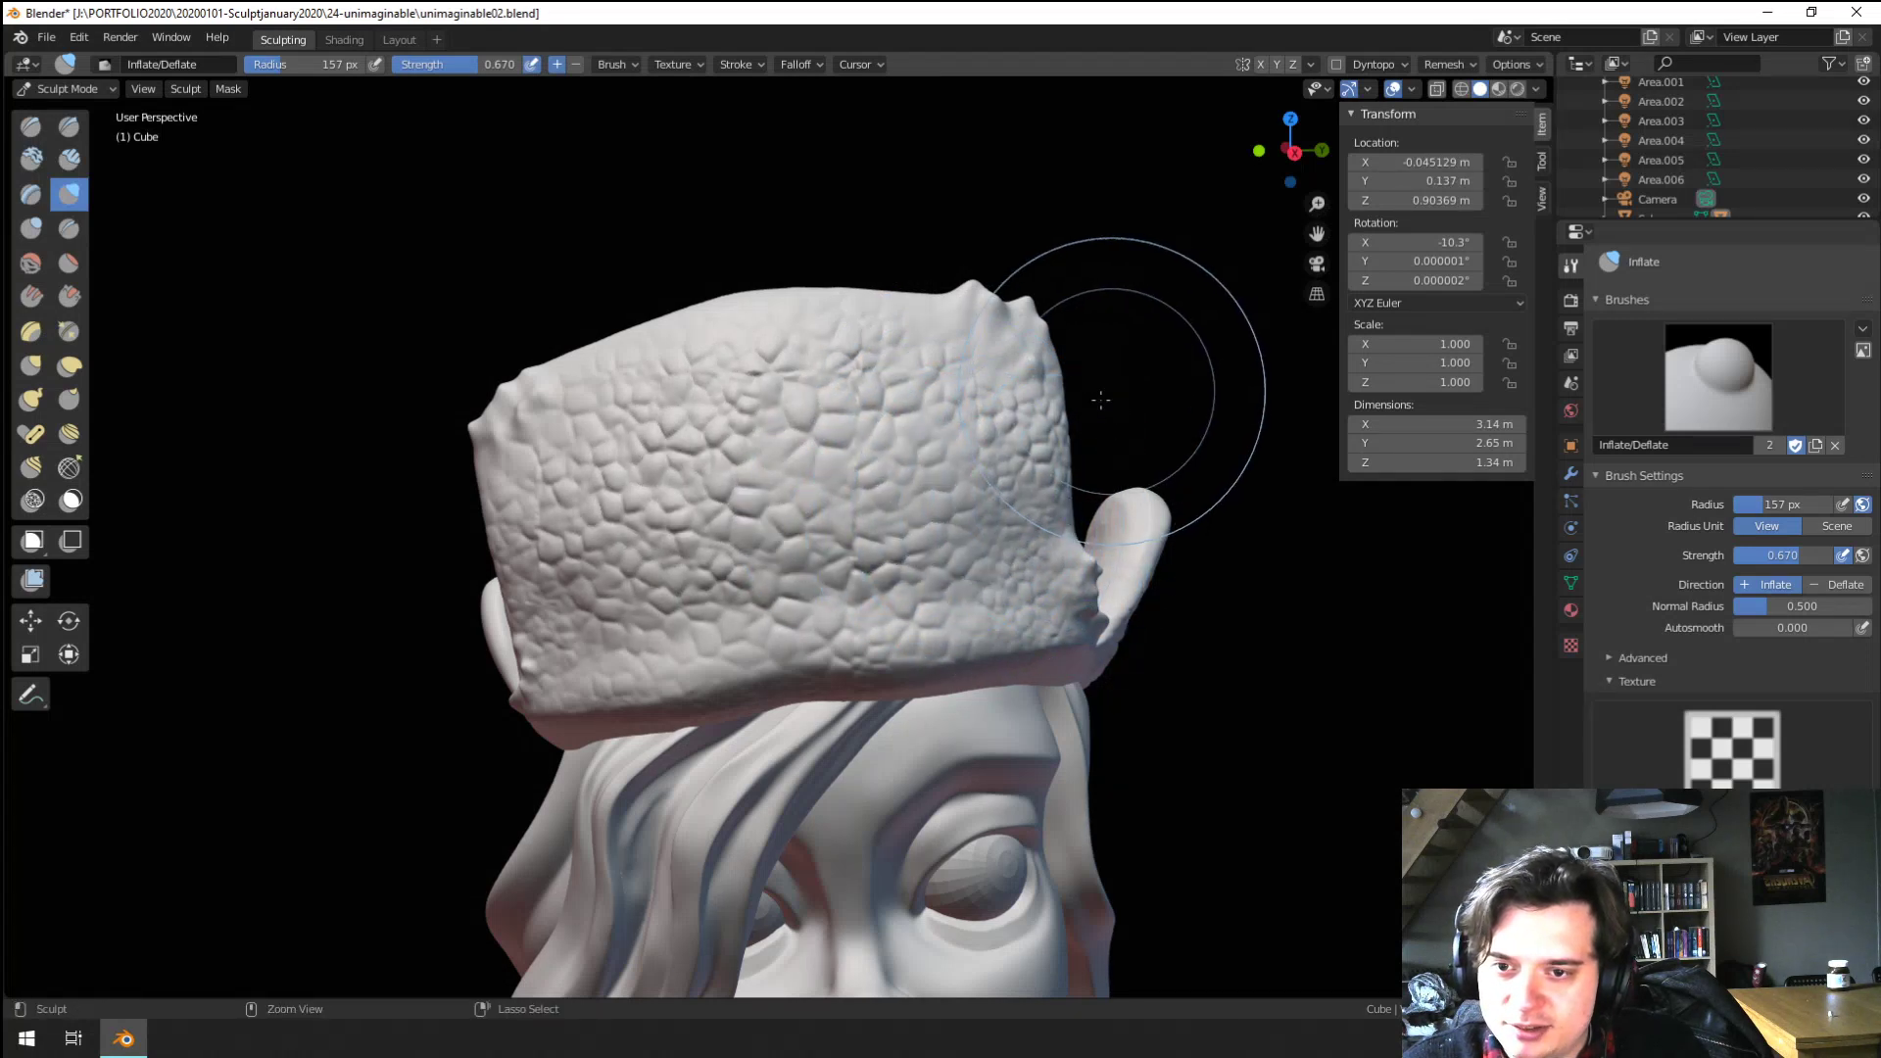
key("f")
left_click(218, 365)
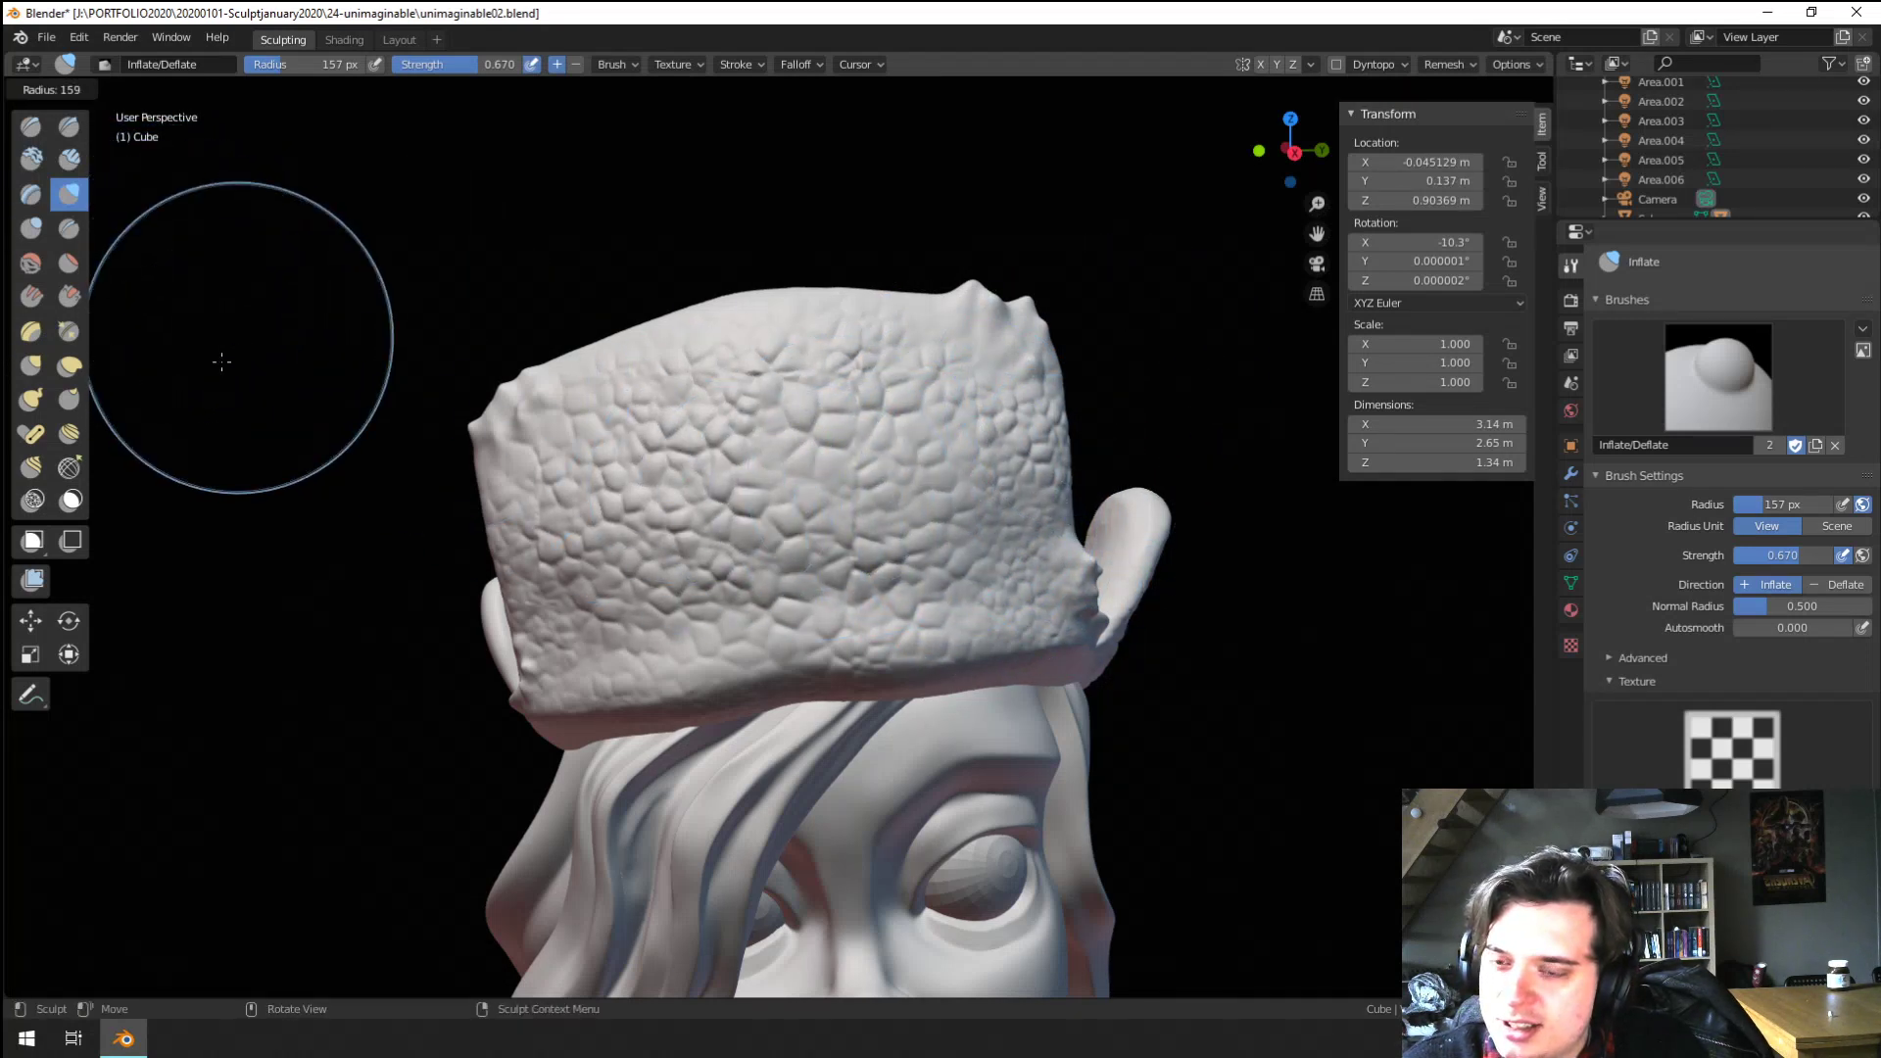
Leave the hat, select the neck-and-shoulders mesh and enter Sculpt Mode on it
scroll(498, 457, "down", 3)
mouse_move(497, 457)
middle_mouse_down()
mouse_move(588, 489)
mouse_move(555, 600)
mouse_move(637, 486)
mouse_move(483, 588)
middle_mouse_up()
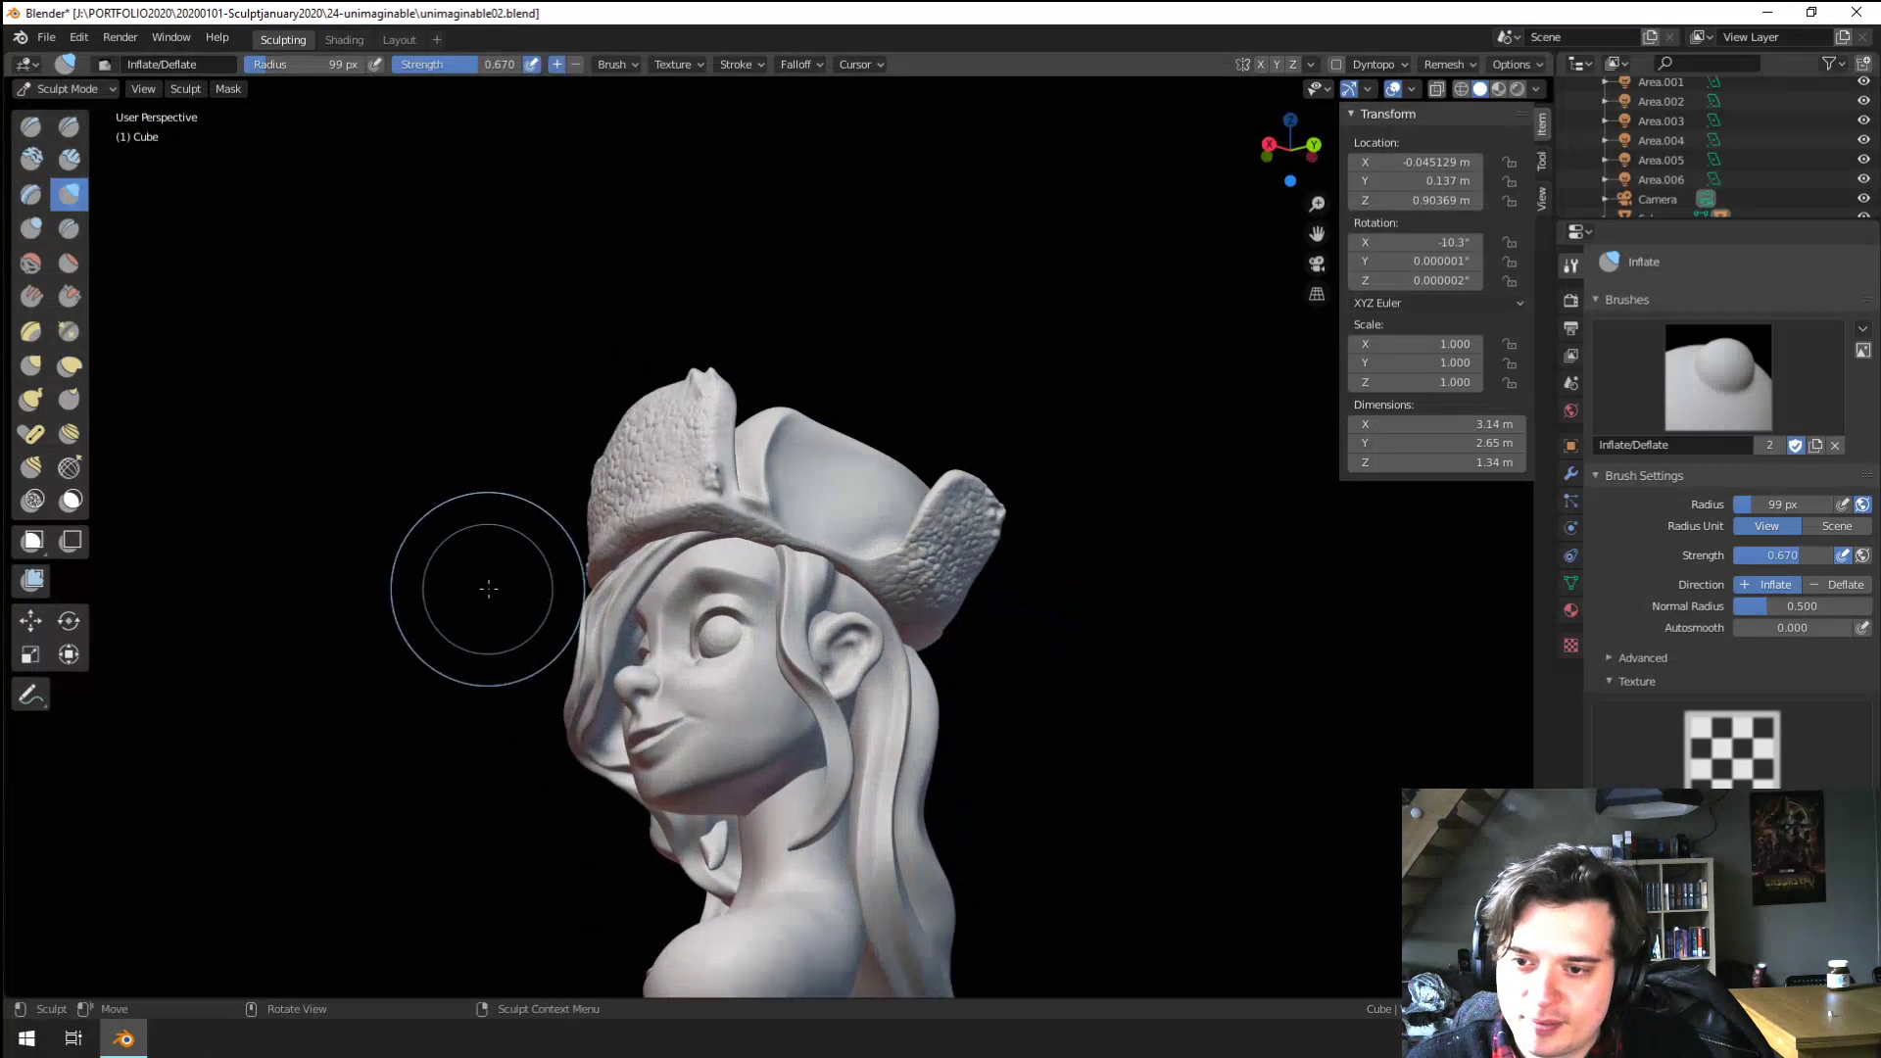
middle_click_drag(570, 632, 593, 480, "shift")
middle_click_drag(593, 480, 590, 508, "ctrl")
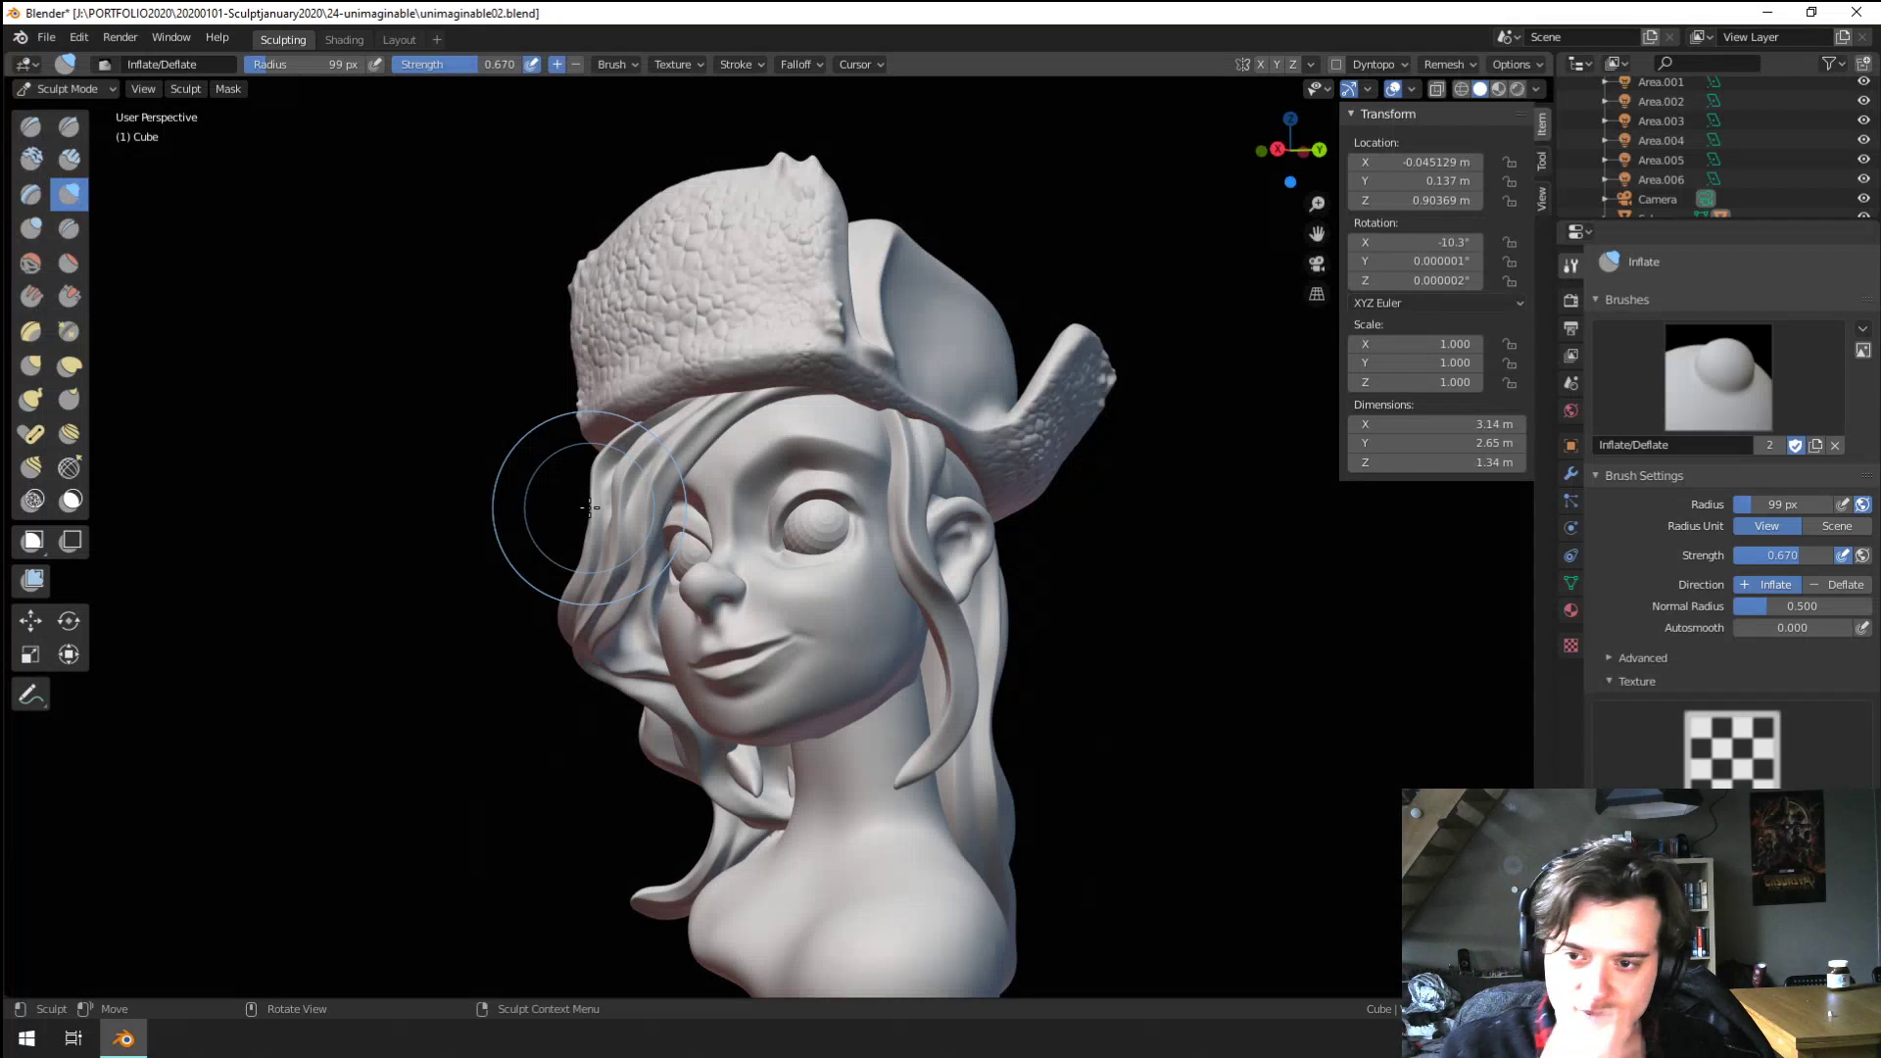
left_click(91, 90)
key("Return")
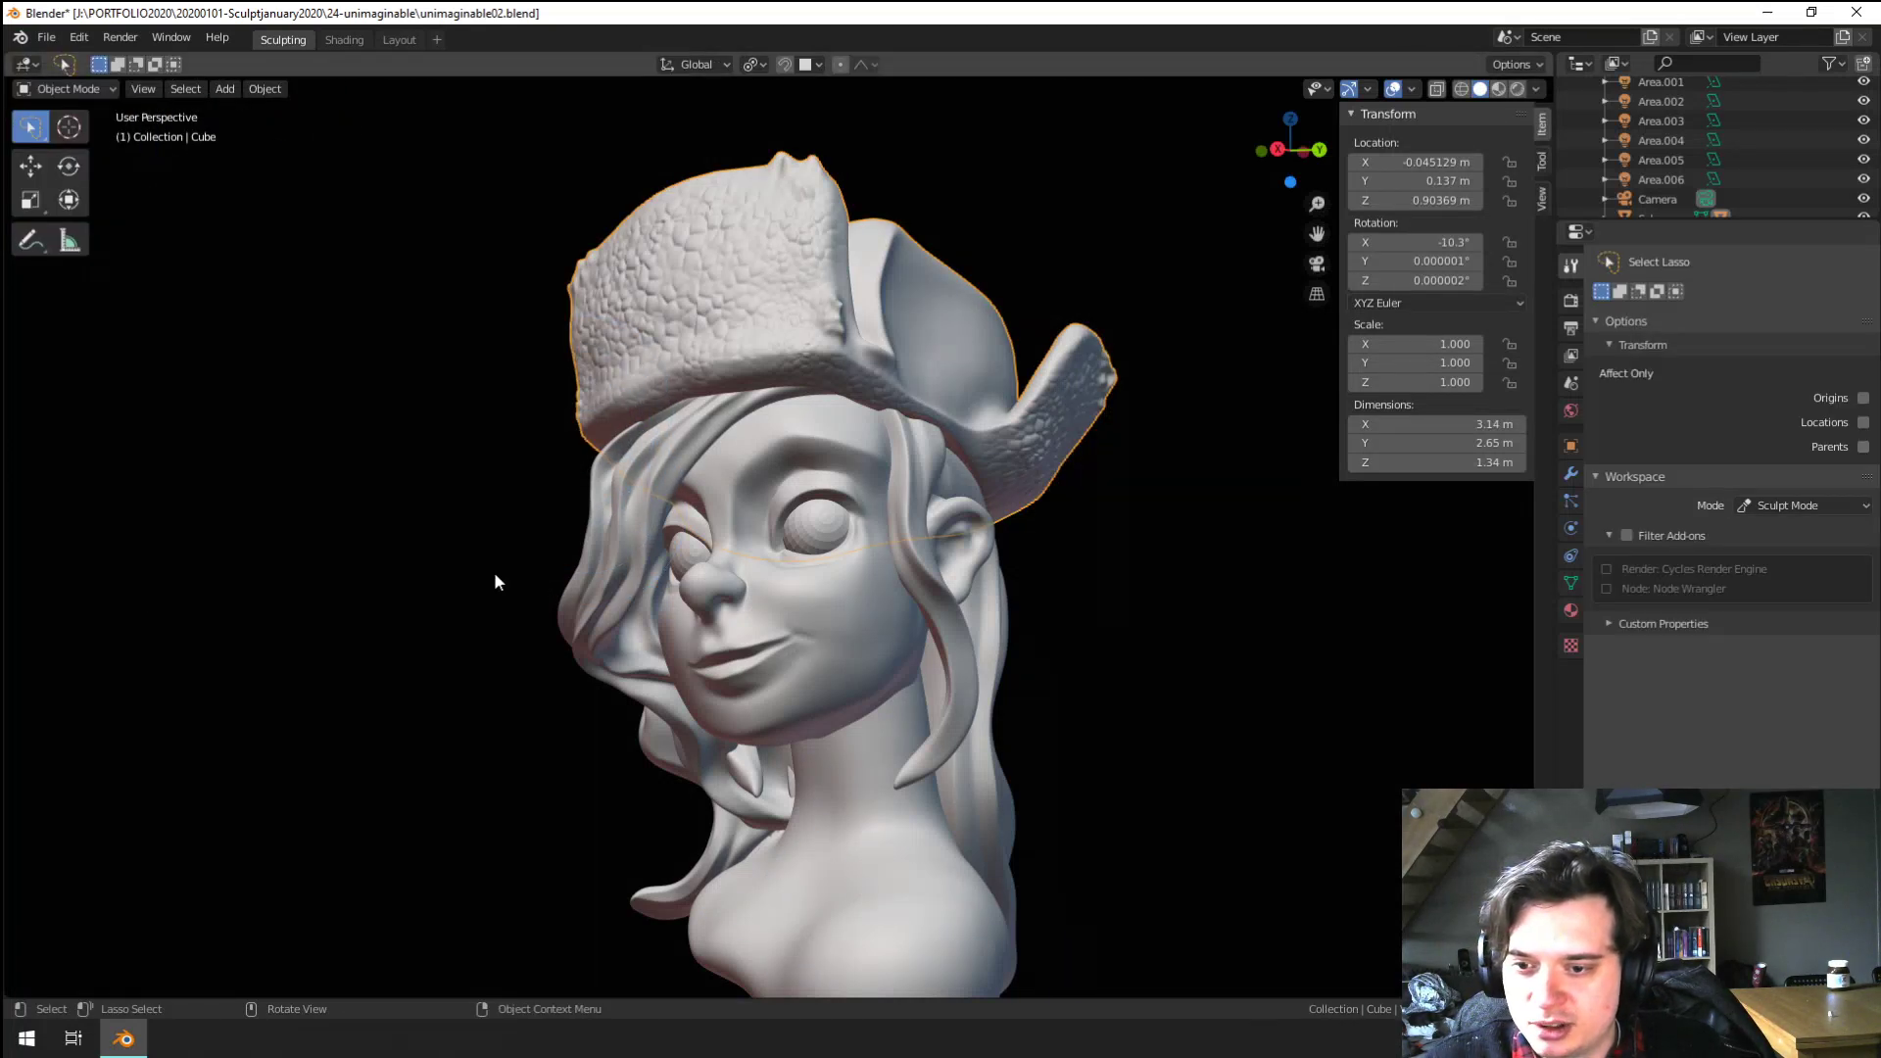
left_click(699, 612)
left_click(67, 89)
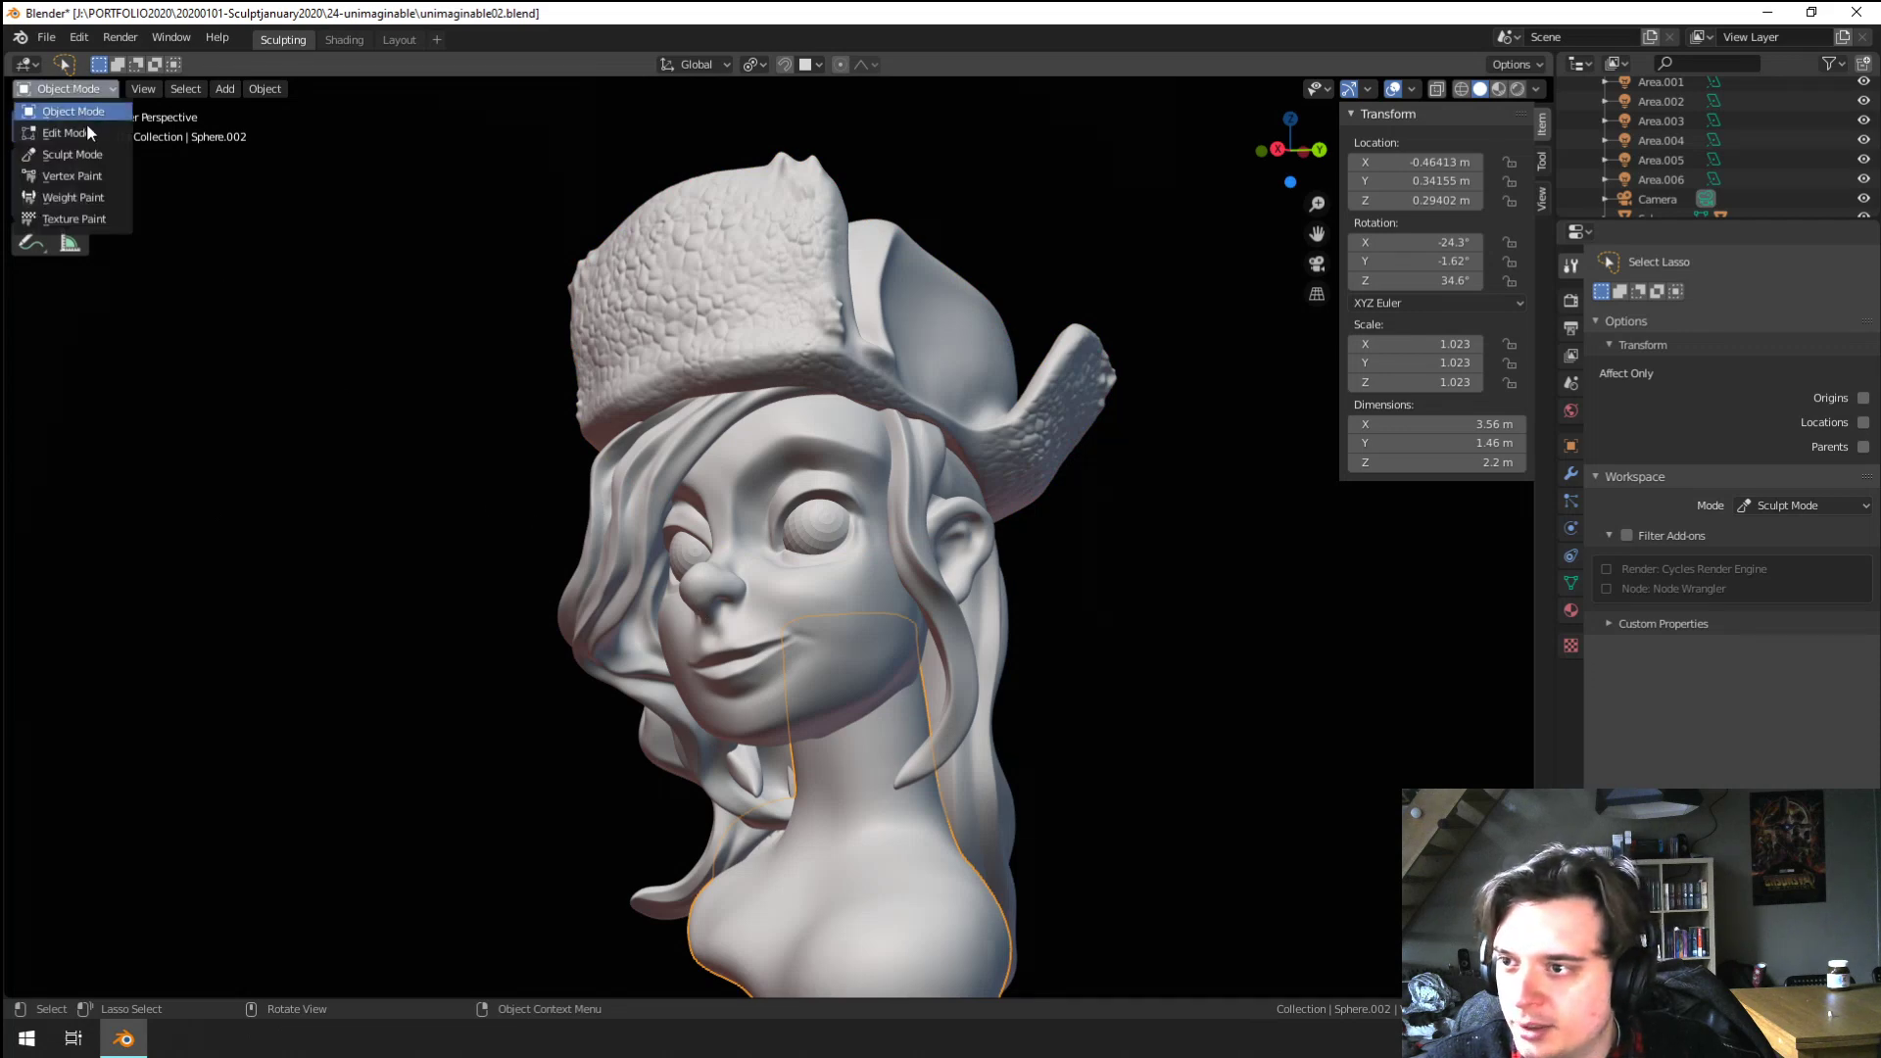
left_click(76, 150)
middle_click_drag(189, 240, 984, 686)
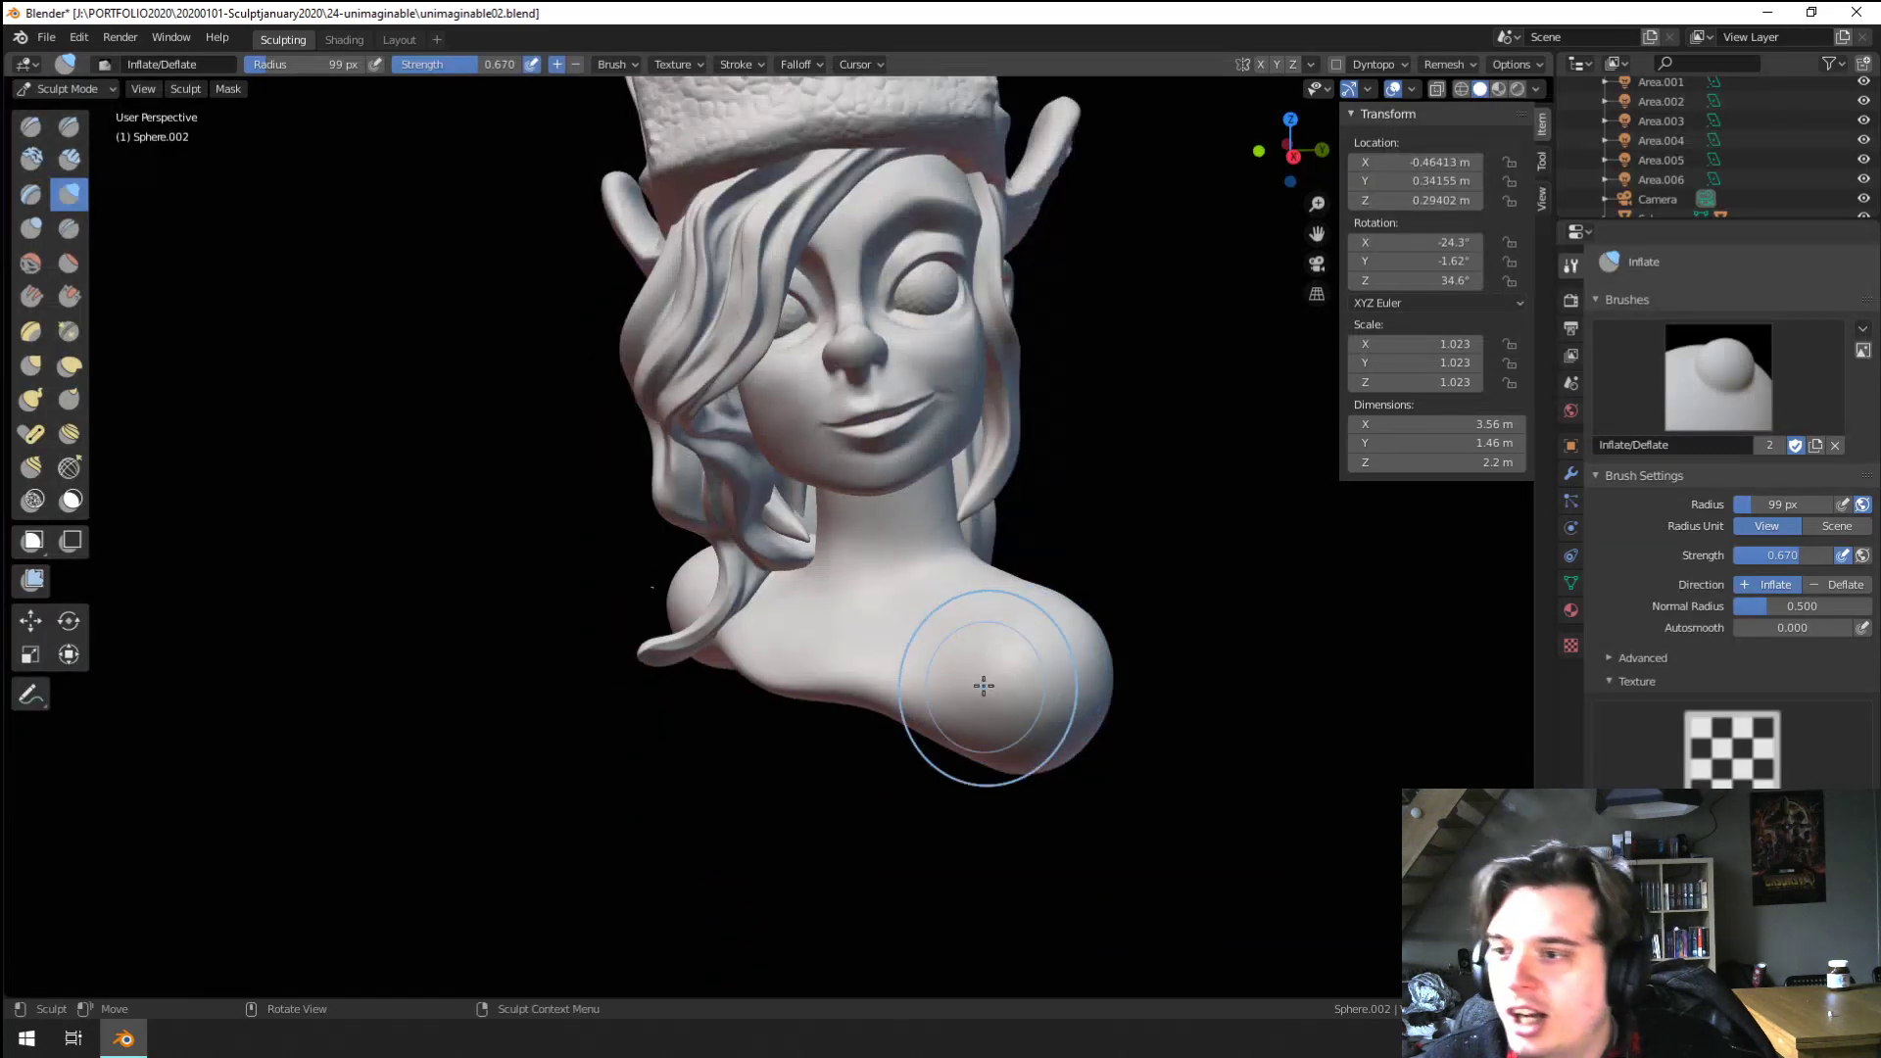
Try Blob strokes along one shoulder toward the side of the neck at a 77 px radius and 0.826 strength
left_click(31, 228)
middle_click_drag(449, 372, 694, 596)
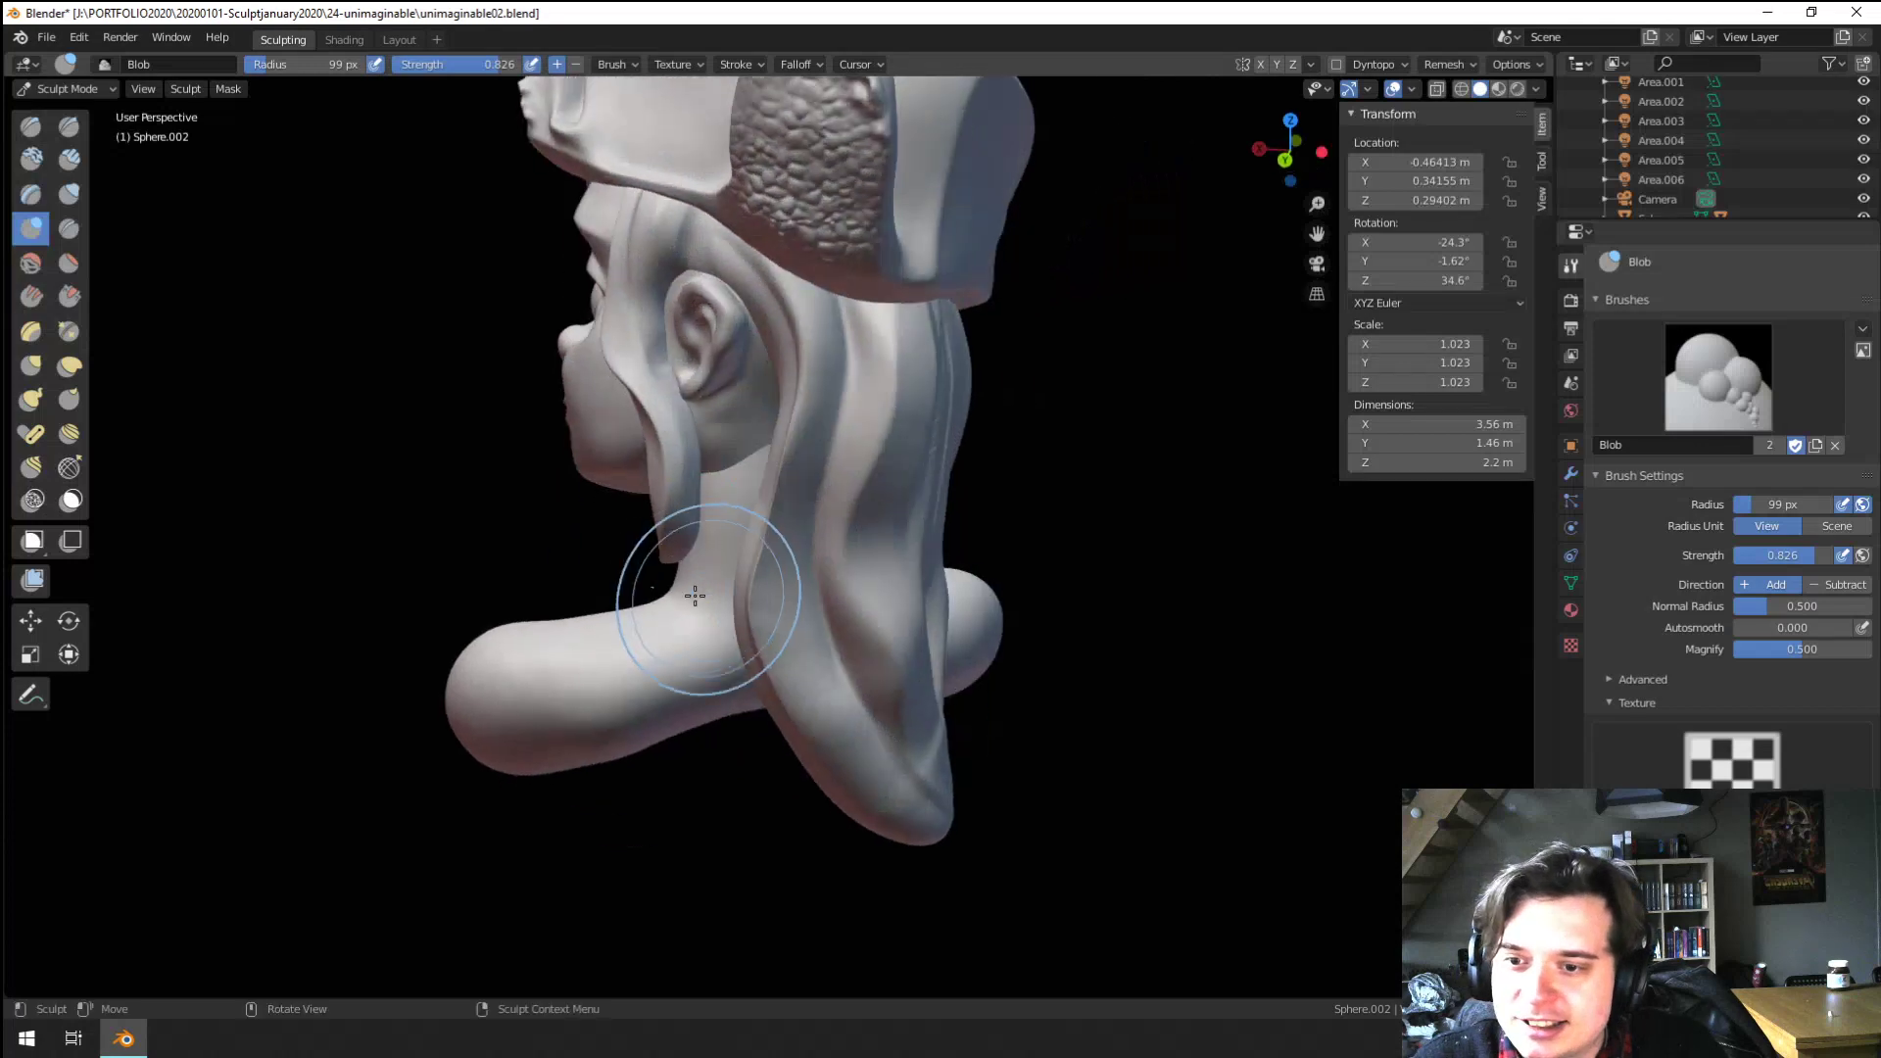
key("f")
left_click(673, 605)
mouse_move(629, 644)
left_mouse_down()
mouse_move(757, 534)
mouse_move(589, 671)
mouse_move(759, 520)
left_mouse_up()
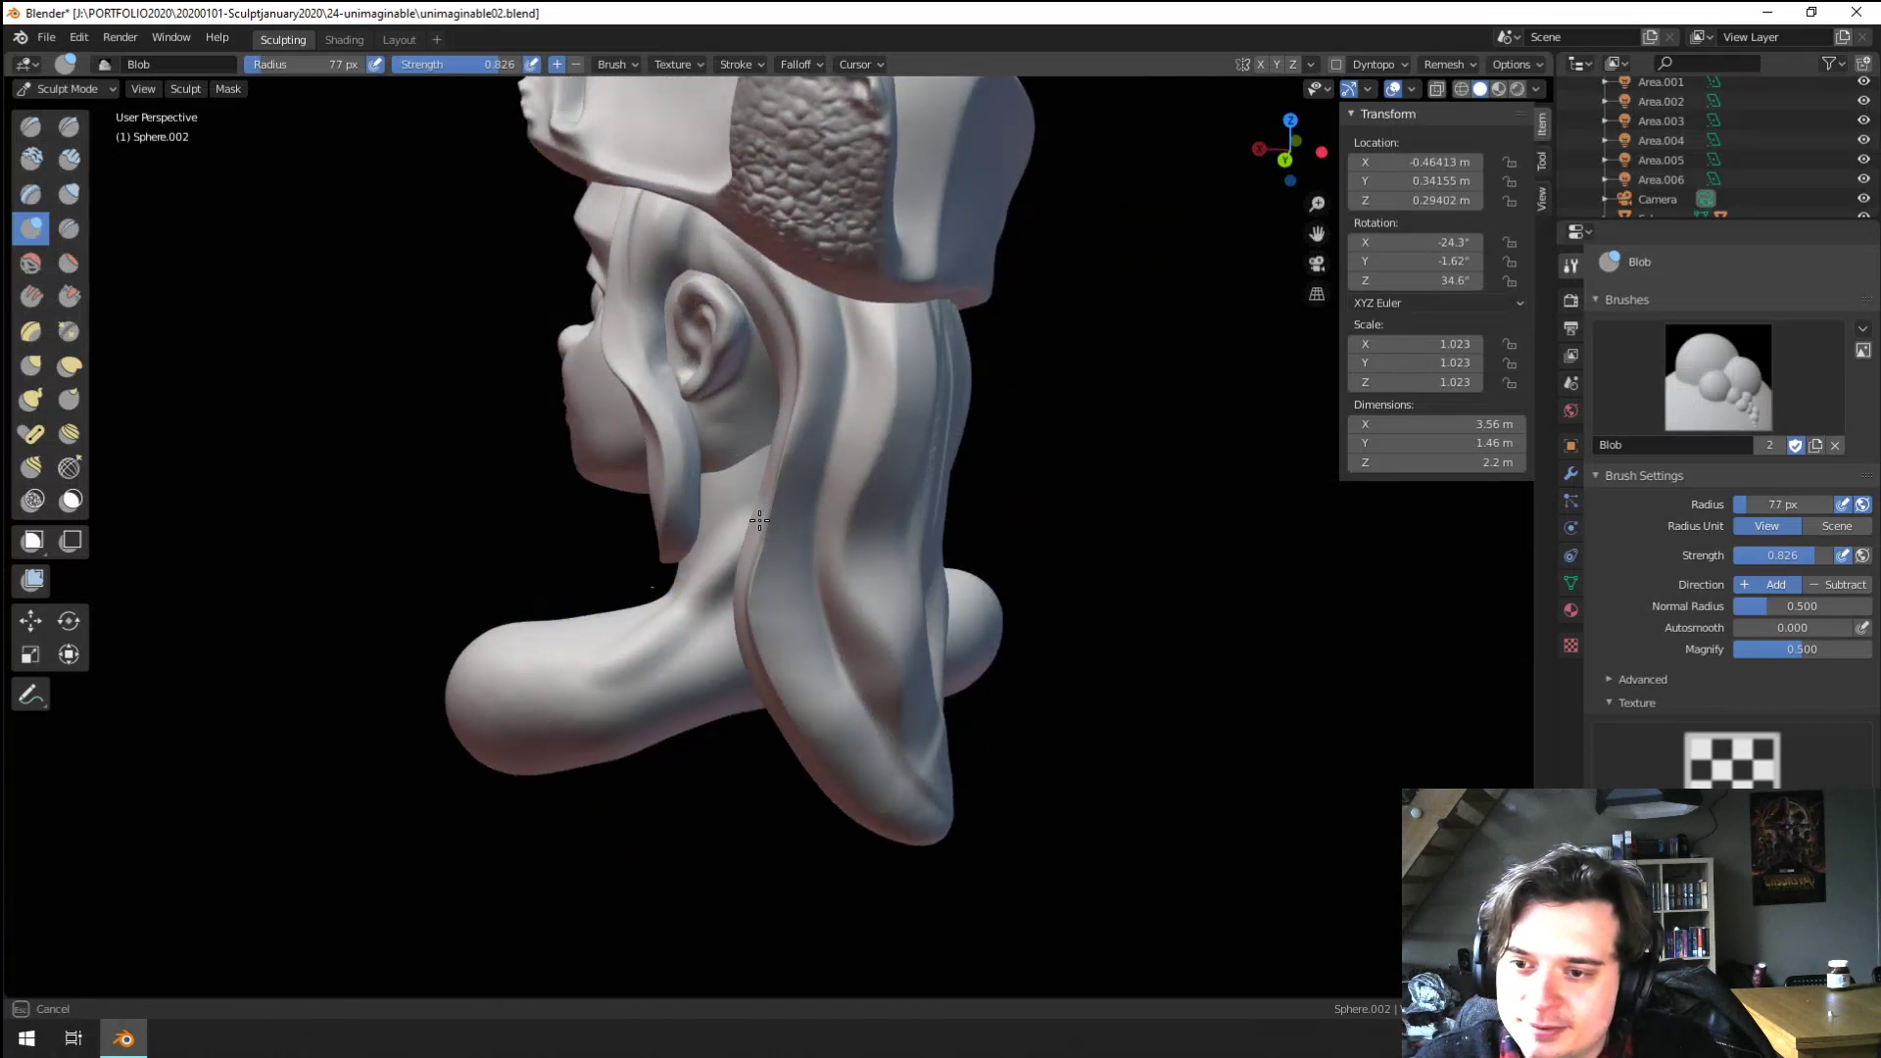
left_click_drag(545, 678, 757, 537)
left_click_drag(655, 612, 759, 539)
Enable X symmetry and shape both collarbones with the Blob brush at a 71 px radius and 0.826 strength
middle_click_drag(686, 564, 989, 580)
key("f")
left_click(949, 621)
left_click(1262, 66)
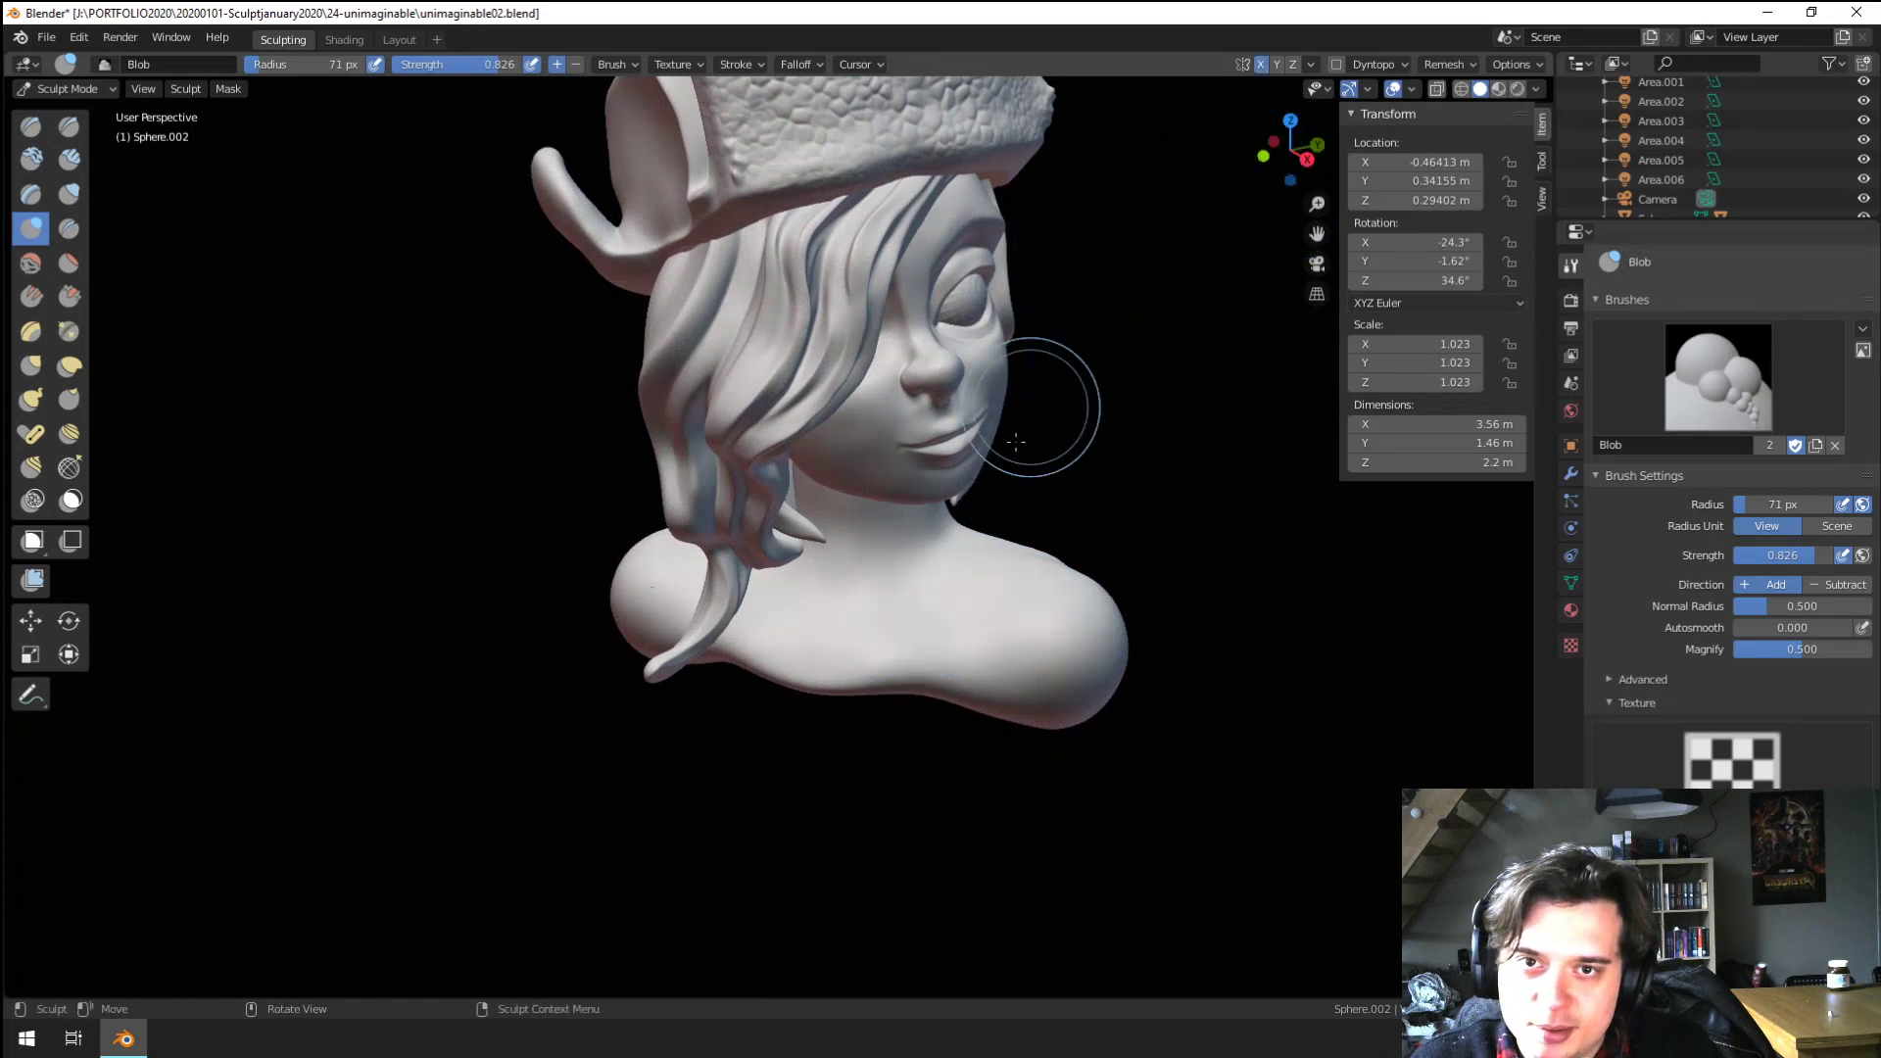
left_click_drag(884, 647, 1062, 602)
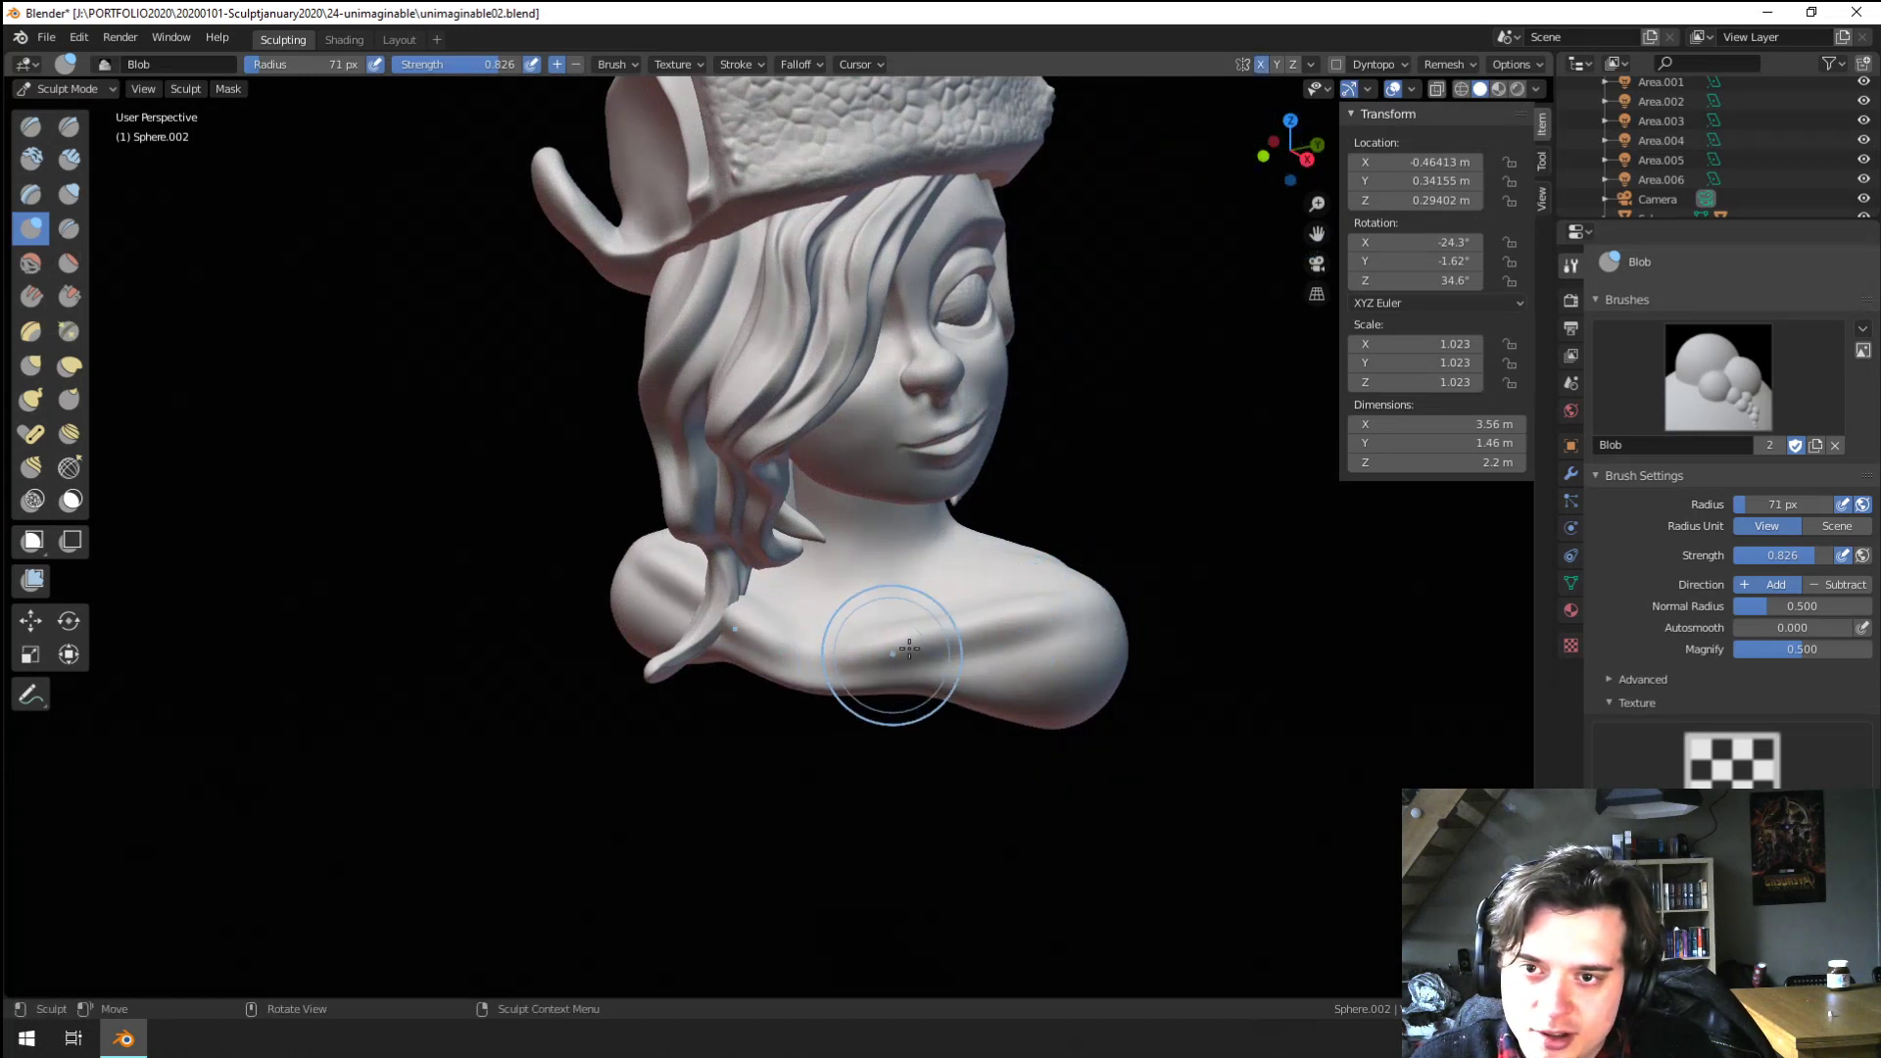
mouse_move(911, 647)
middle_mouse_down()
mouse_move(787, 636)
mouse_move(915, 642)
middle_mouse_up()
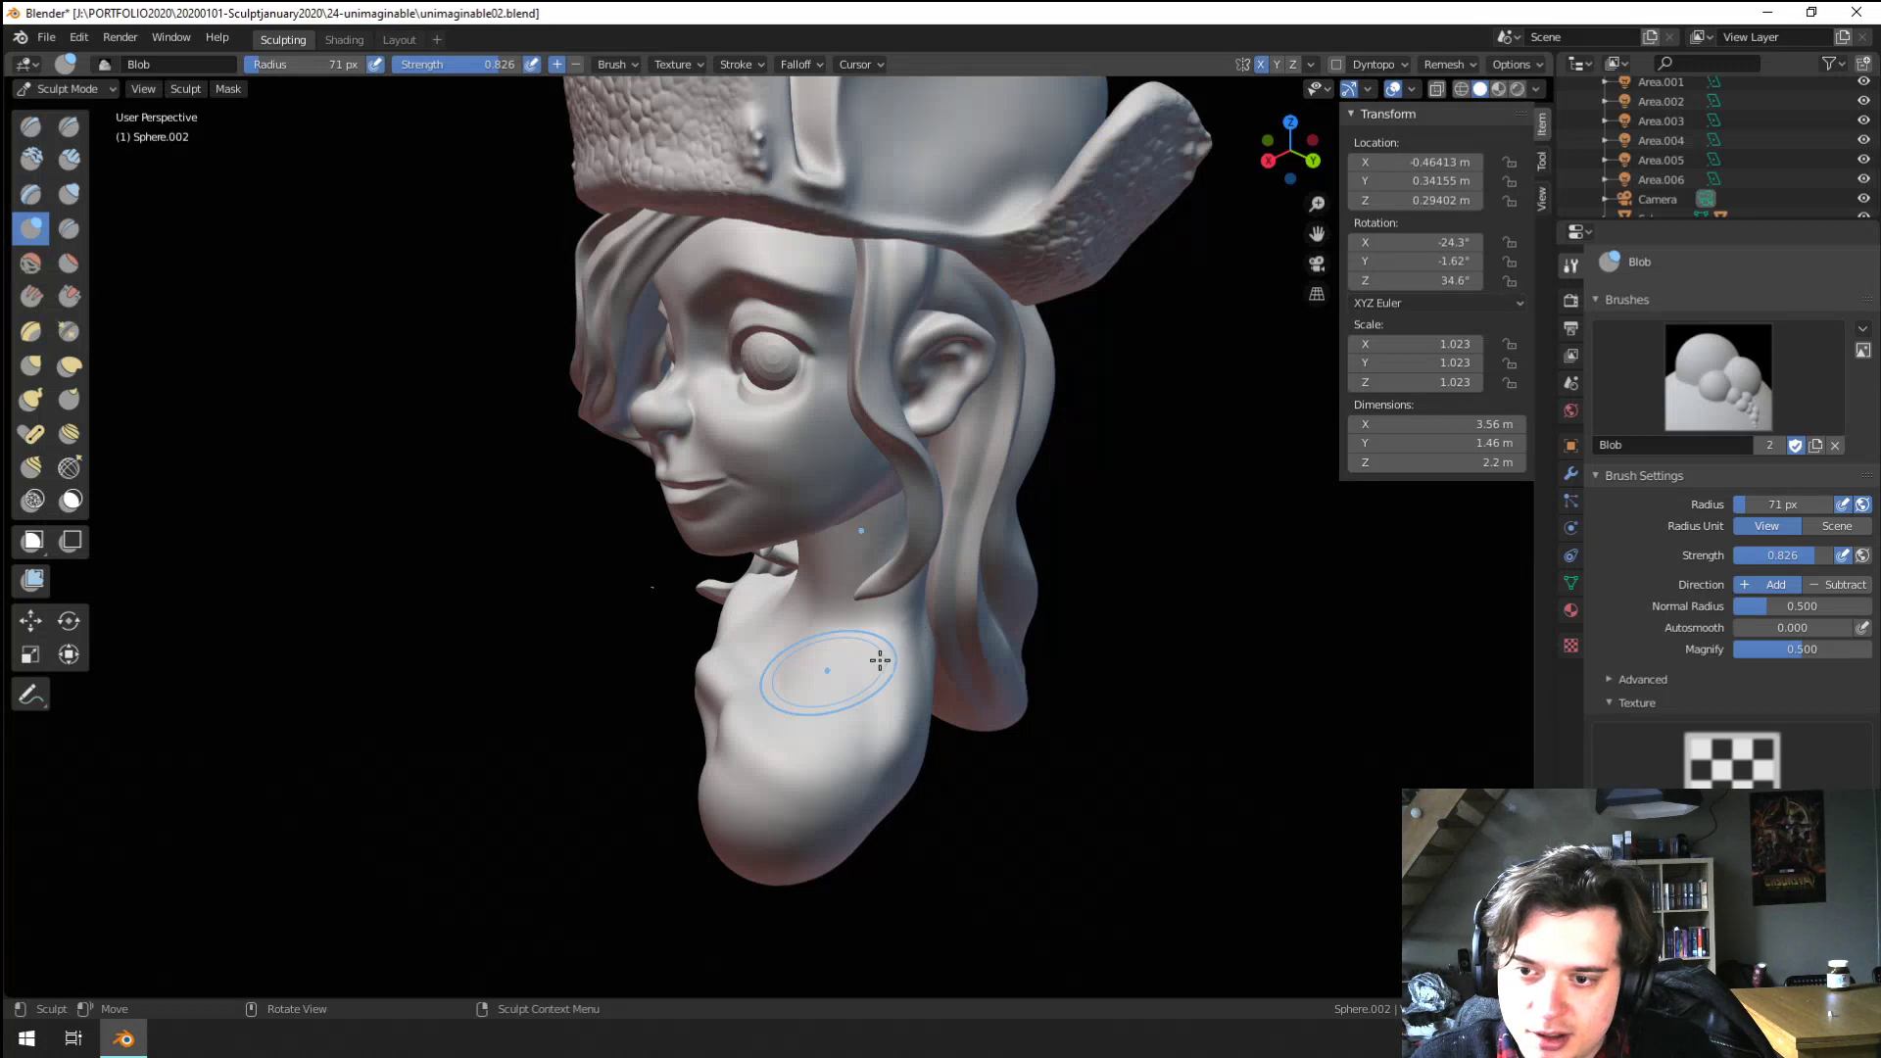
left_click_drag(854, 738, 840, 736)
Enlarge the Blob brush to 111 px and add a broader stroke across the upper chest and collarbone
middle_click_drag(823, 734, 951, 747)
key("f")
left_click(882, 688)
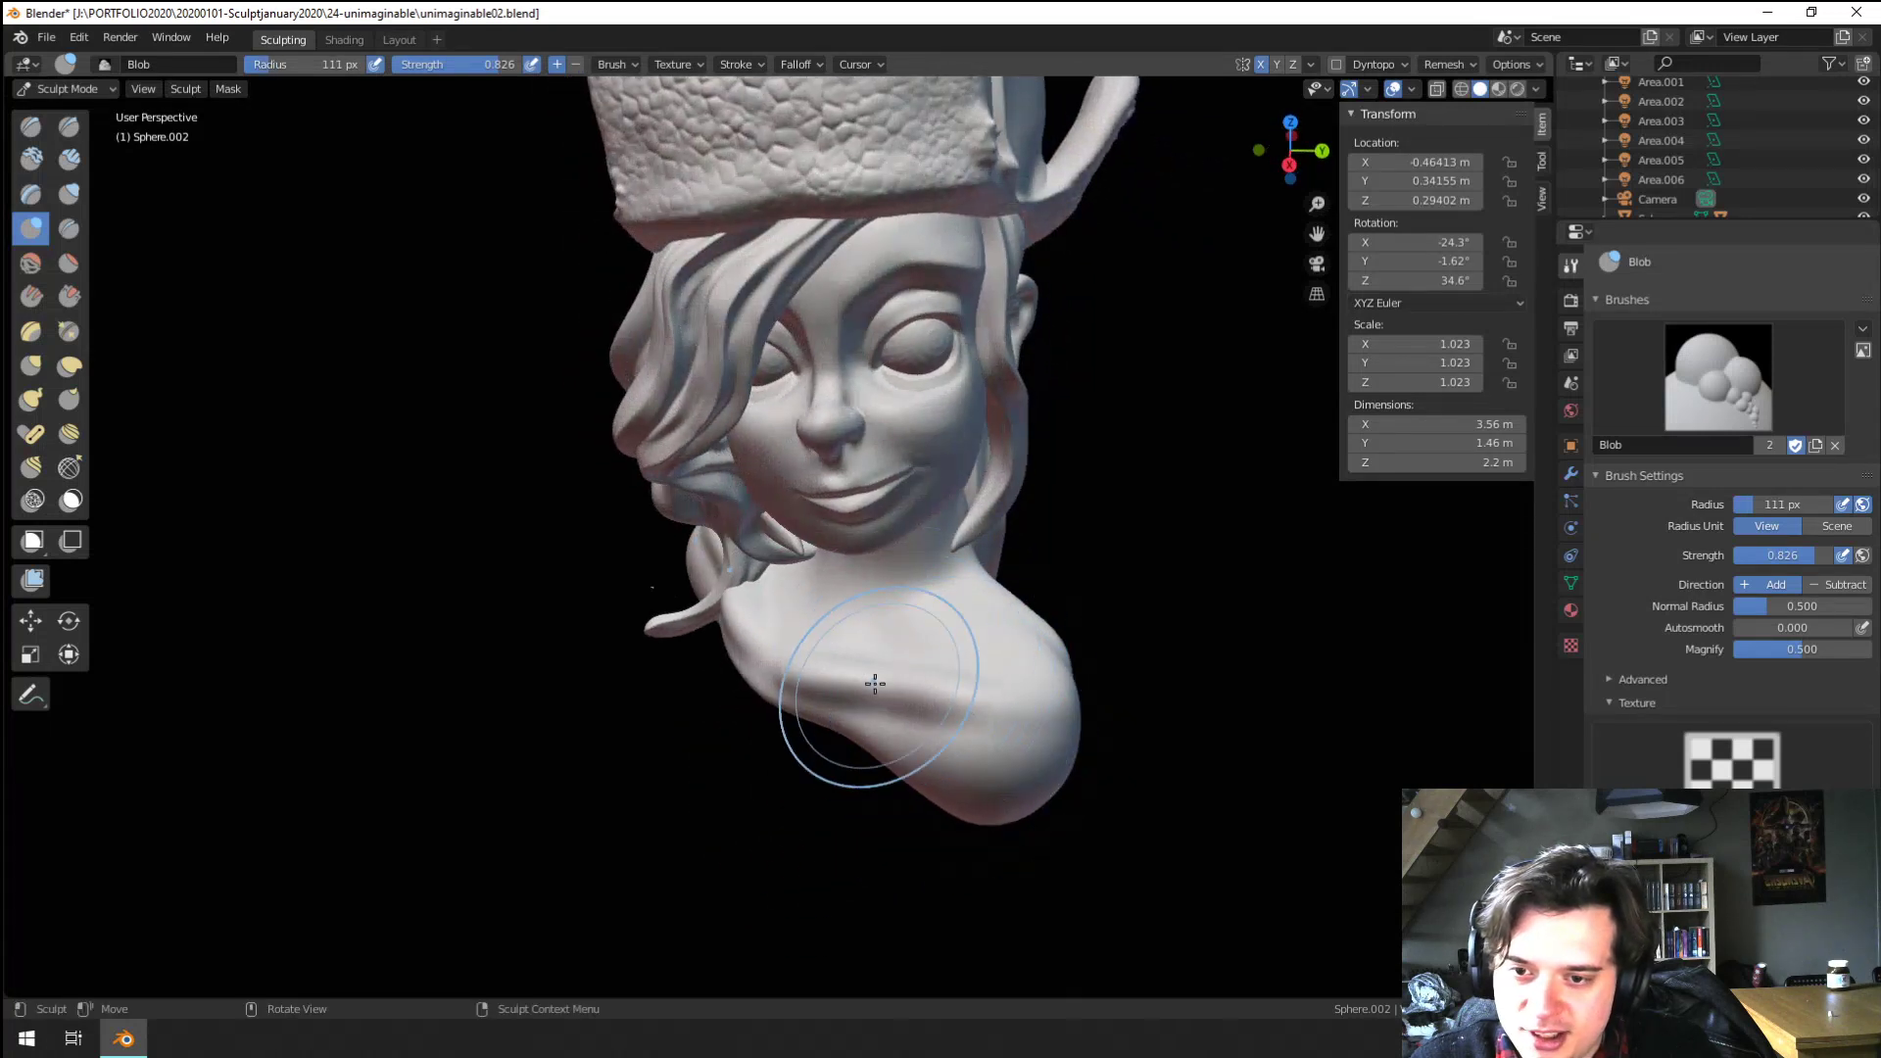
left_click_drag(878, 685, 940, 666)
Pull the middle of the chest's lower edge downward with the Grab brush at 0.400 strength
middle_click_drag(877, 654, 1010, 642)
key("g")
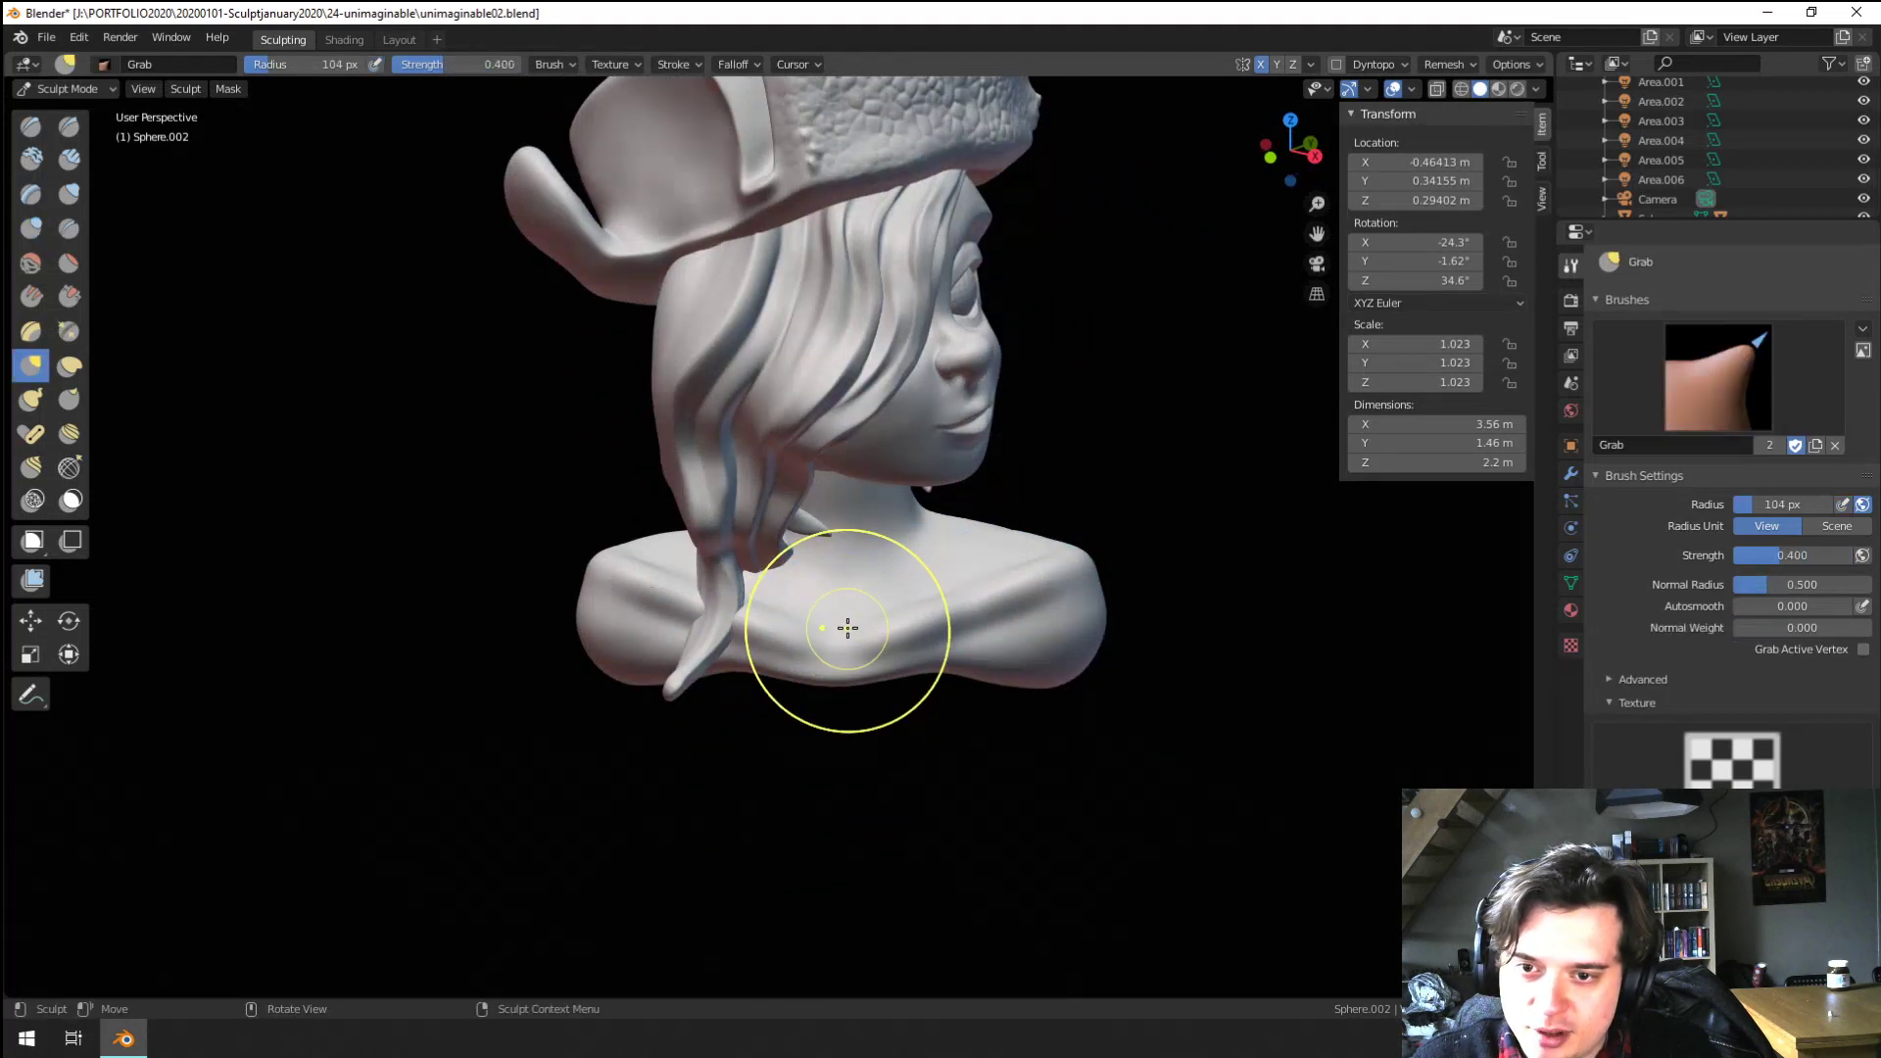
left_click_drag(869, 638, 862, 650)
middle_click_drag(858, 648, 809, 644)
scroll(803, 617, "up", 3)
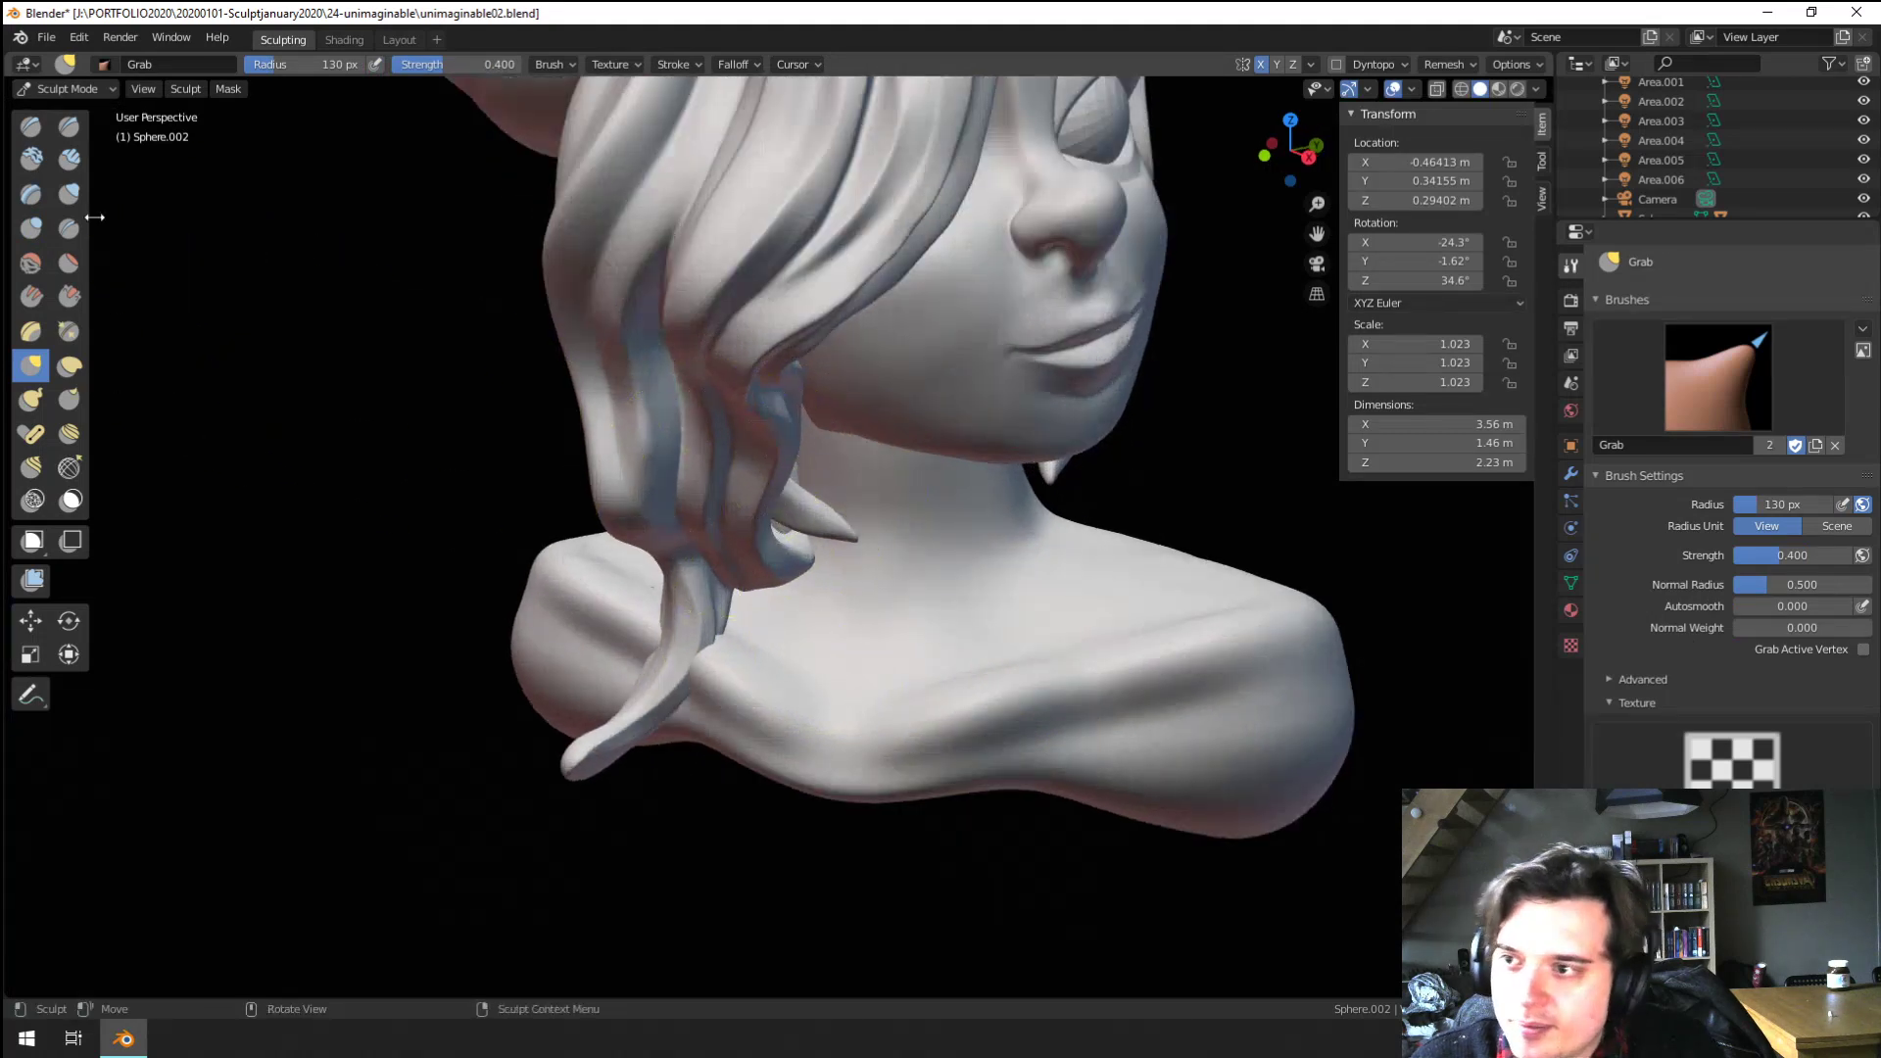
Sculpt the neck muscles from the inner collarbones upward with the Blob brush at a 130 px radius and 0.826 strength
left_click(33, 228)
middle_click_drag(906, 610, 867, 575)
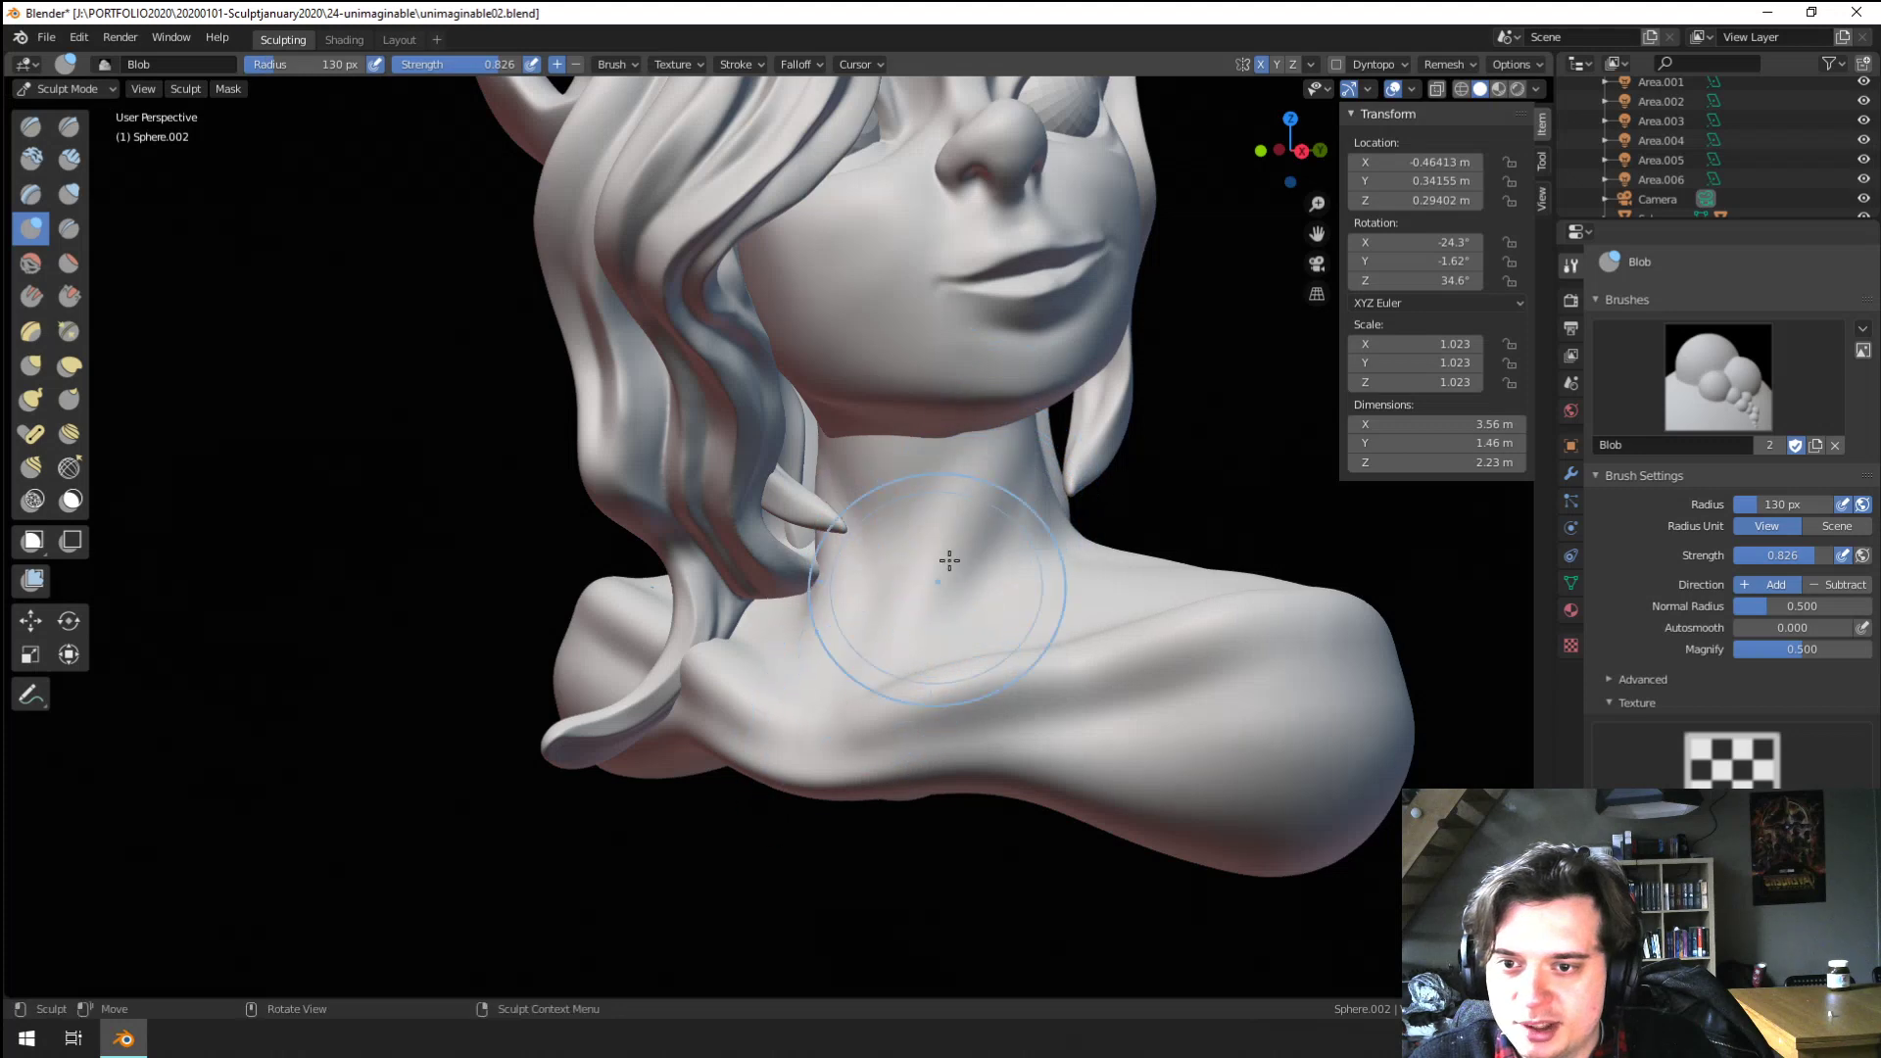
left_click_drag(885, 620, 970, 514)
scroll(930, 568, "down", 4)
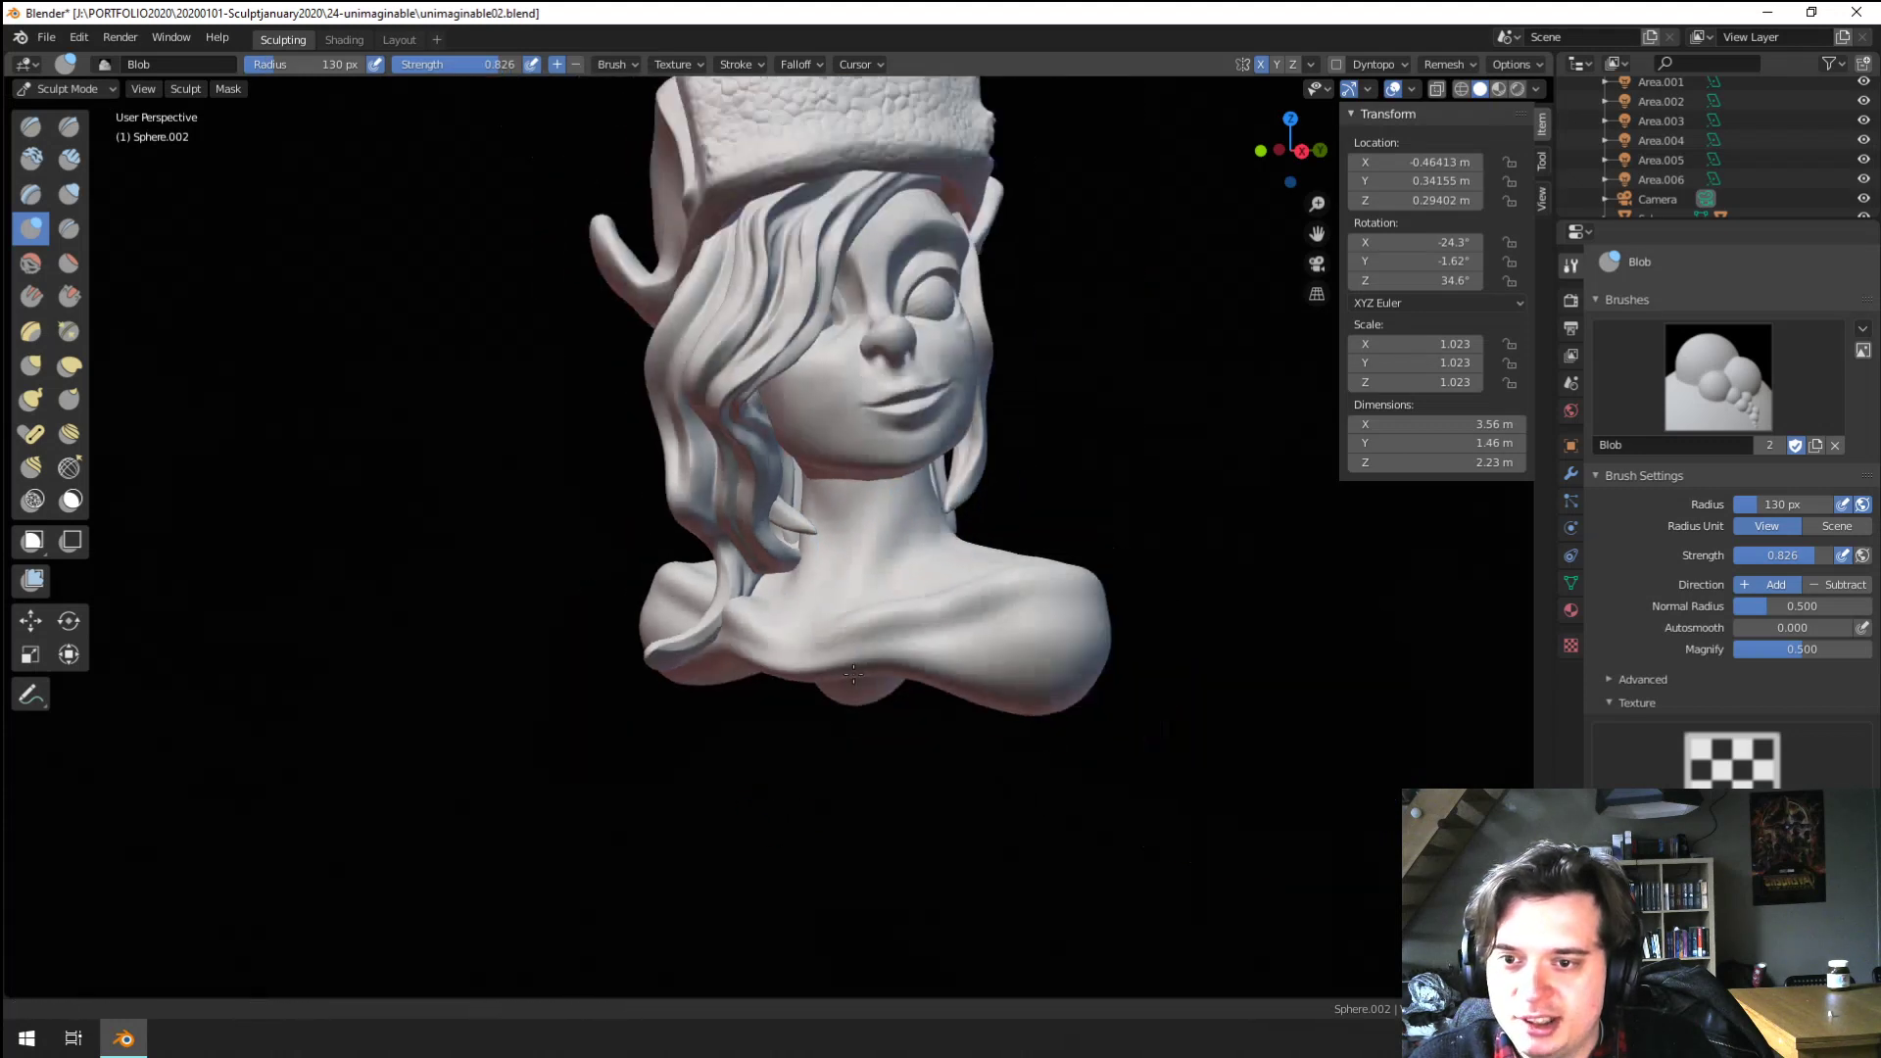
mouse_move(893, 627)
middle_mouse_down()
mouse_move(980, 632)
mouse_move(806, 676)
mouse_move(811, 659)
middle_mouse_up()
Refine the neck muscles toward the jaw with the Blob brush at 87 px and 62 px radii
scroll(849, 590, "up", 2)
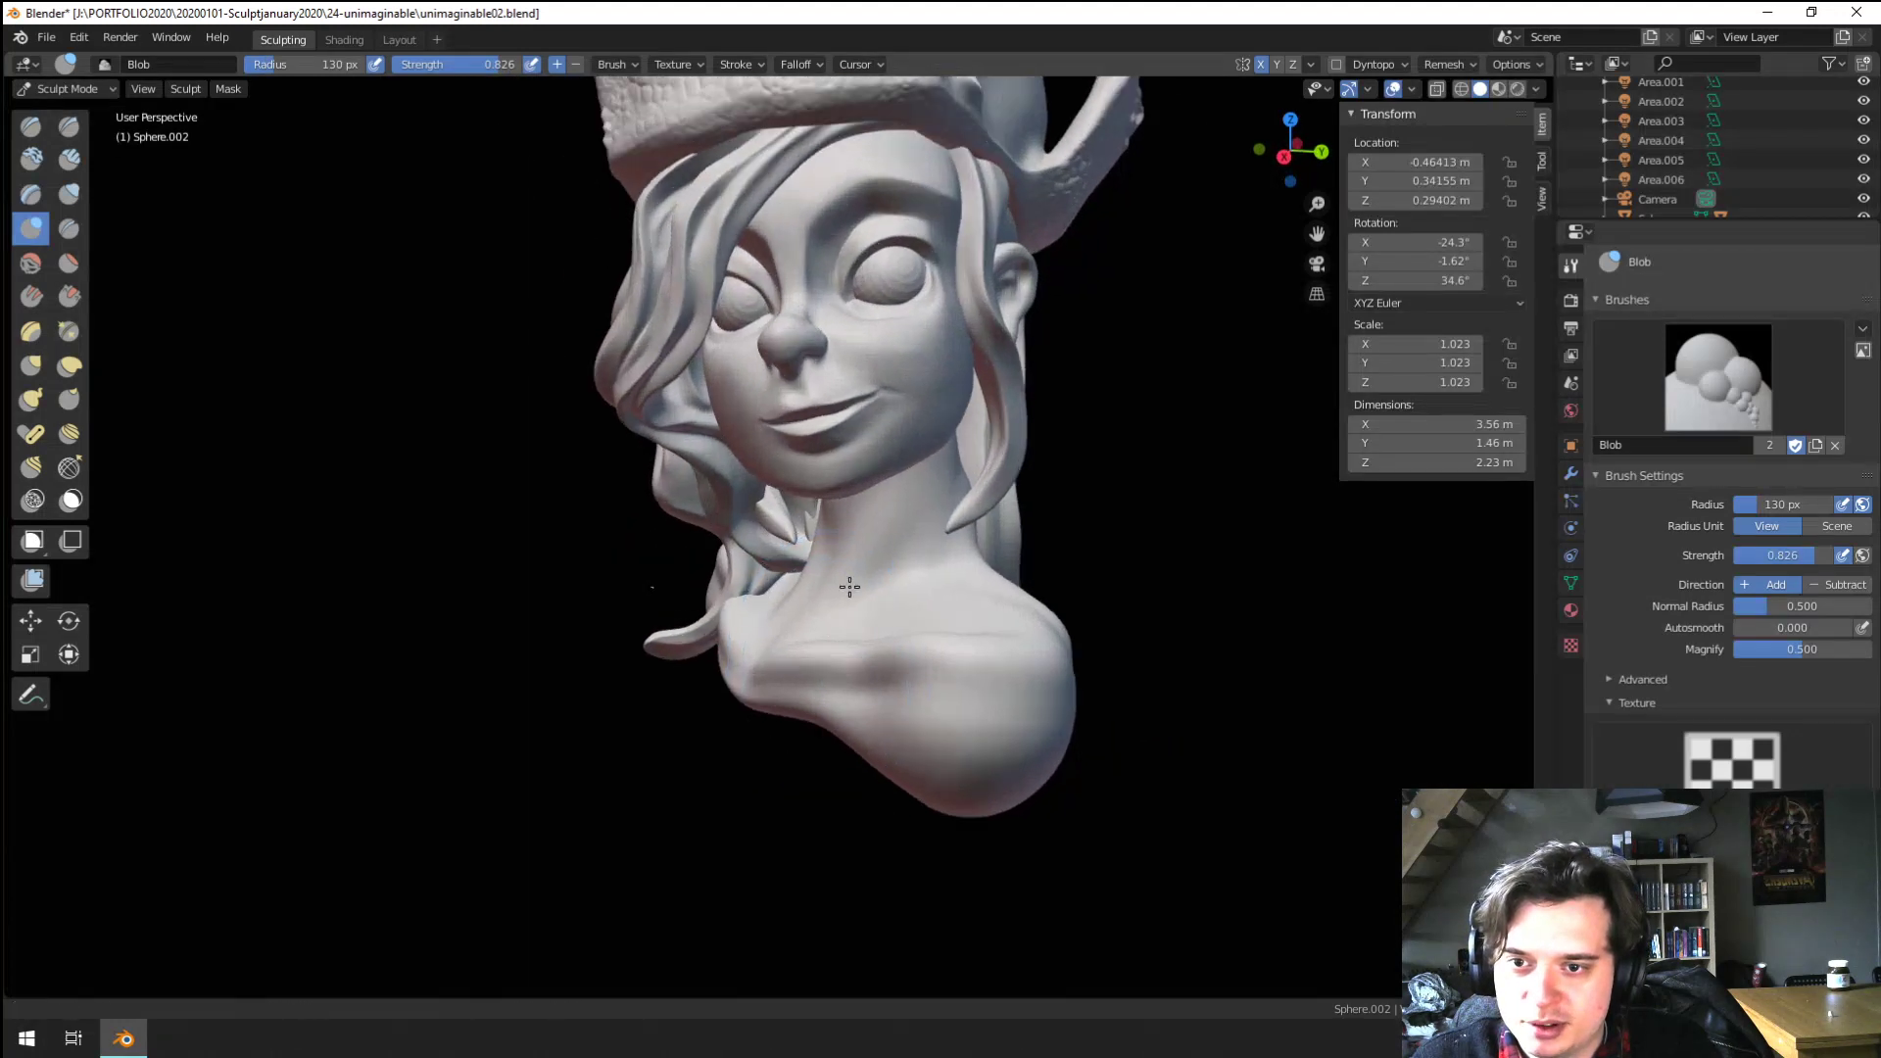
key("f")
left_click(927, 510)
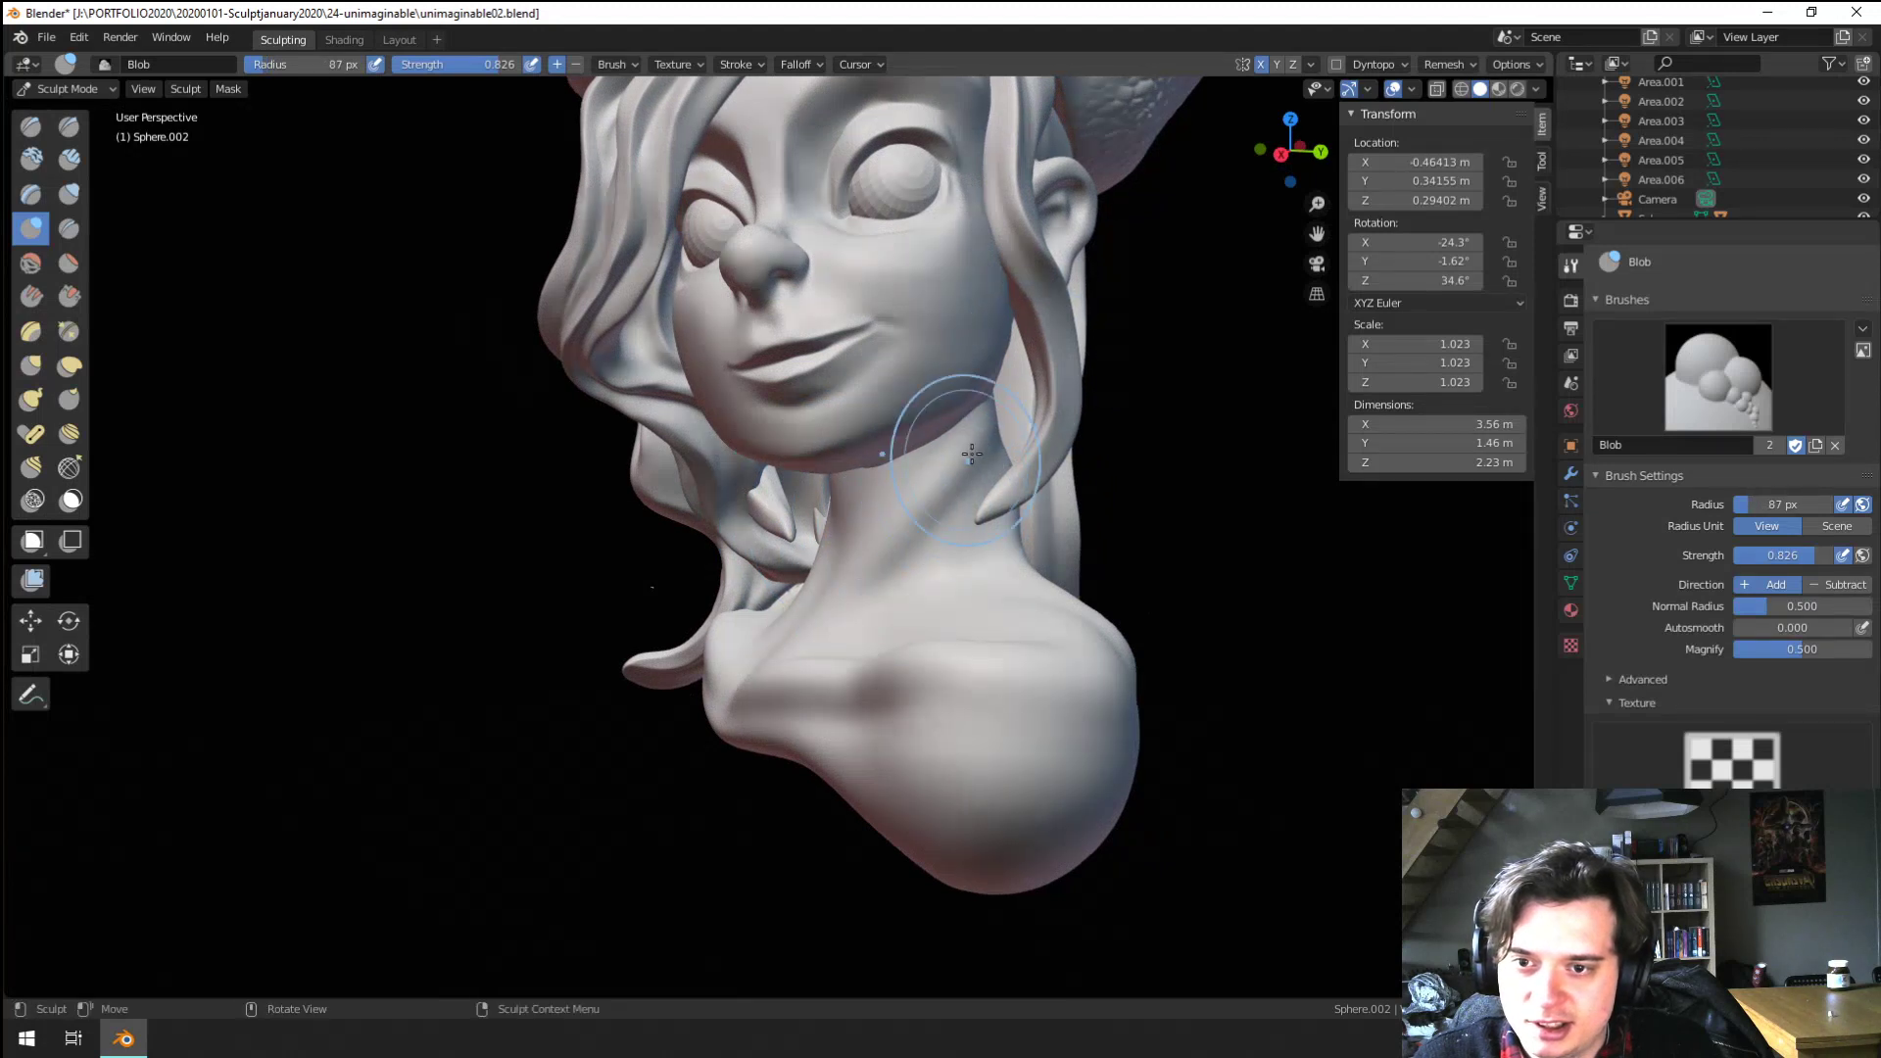
middle_click_drag(819, 557, 842, 545)
key("f")
left_click(863, 514)
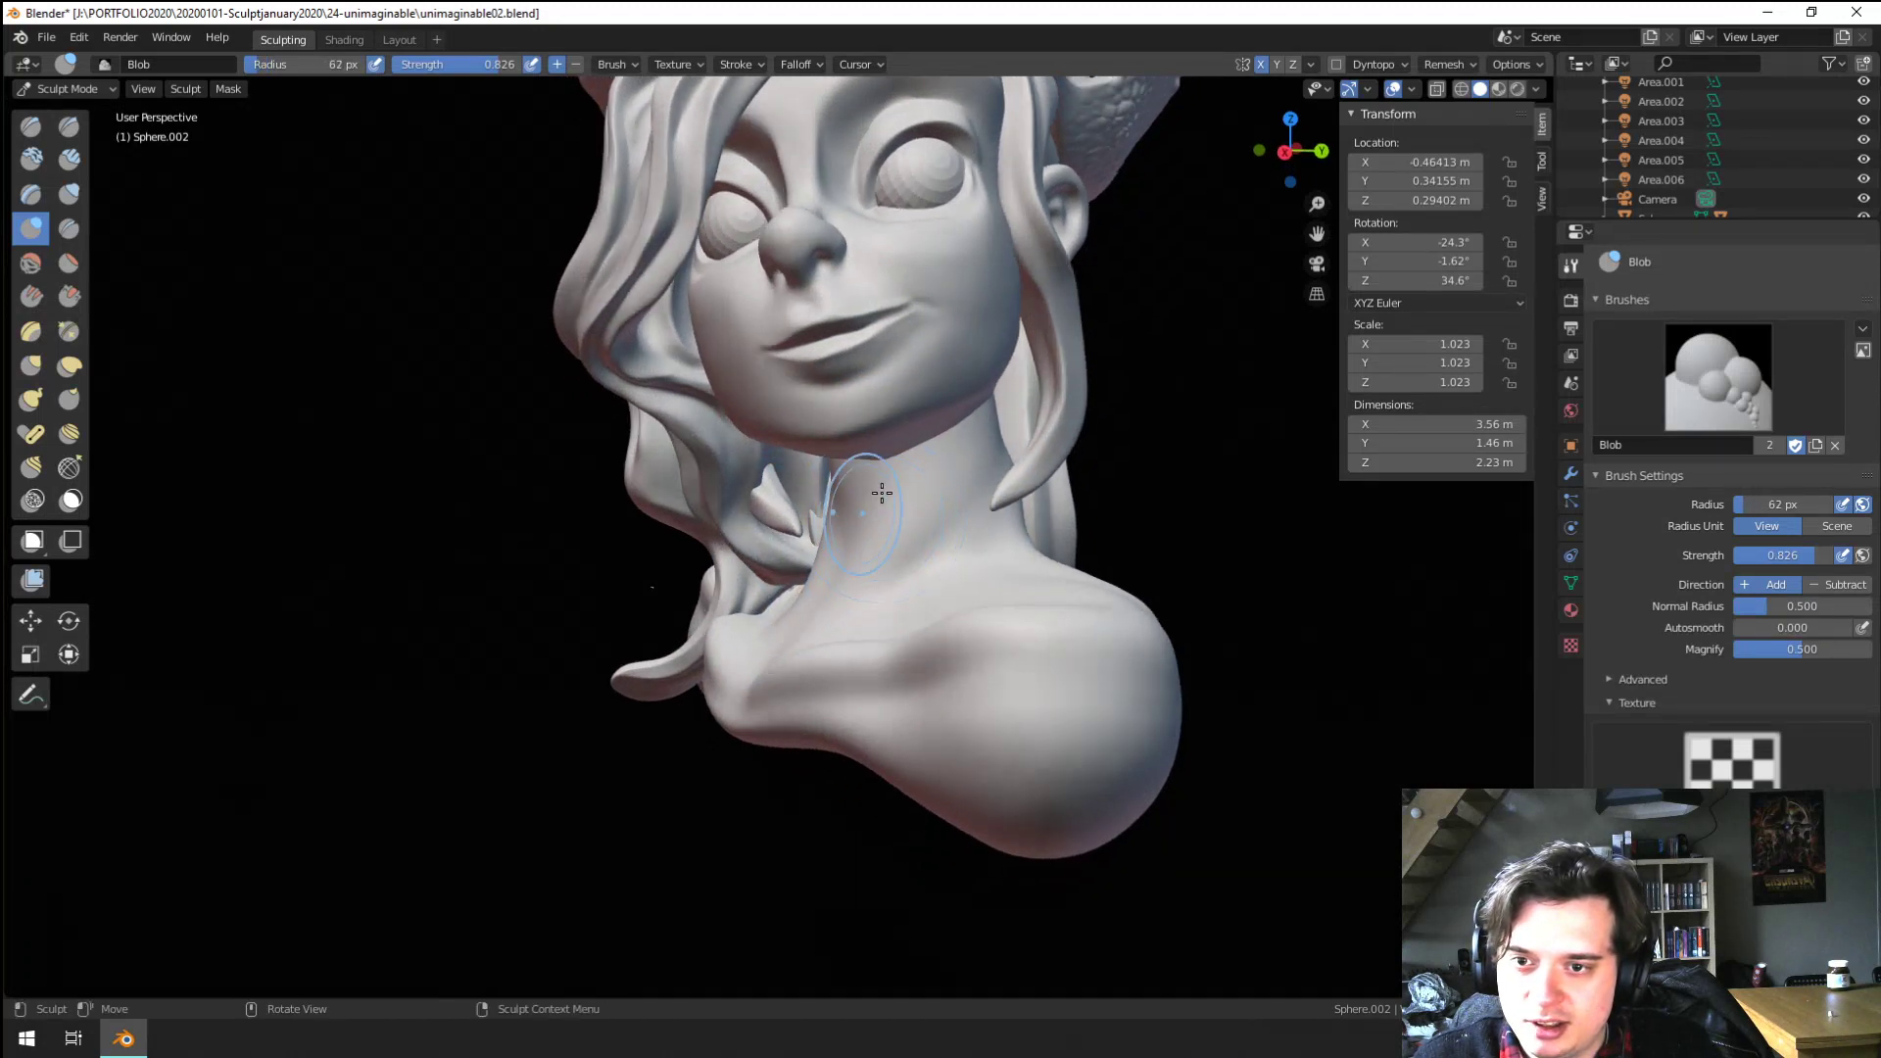
scroll(792, 637, "down", 3)
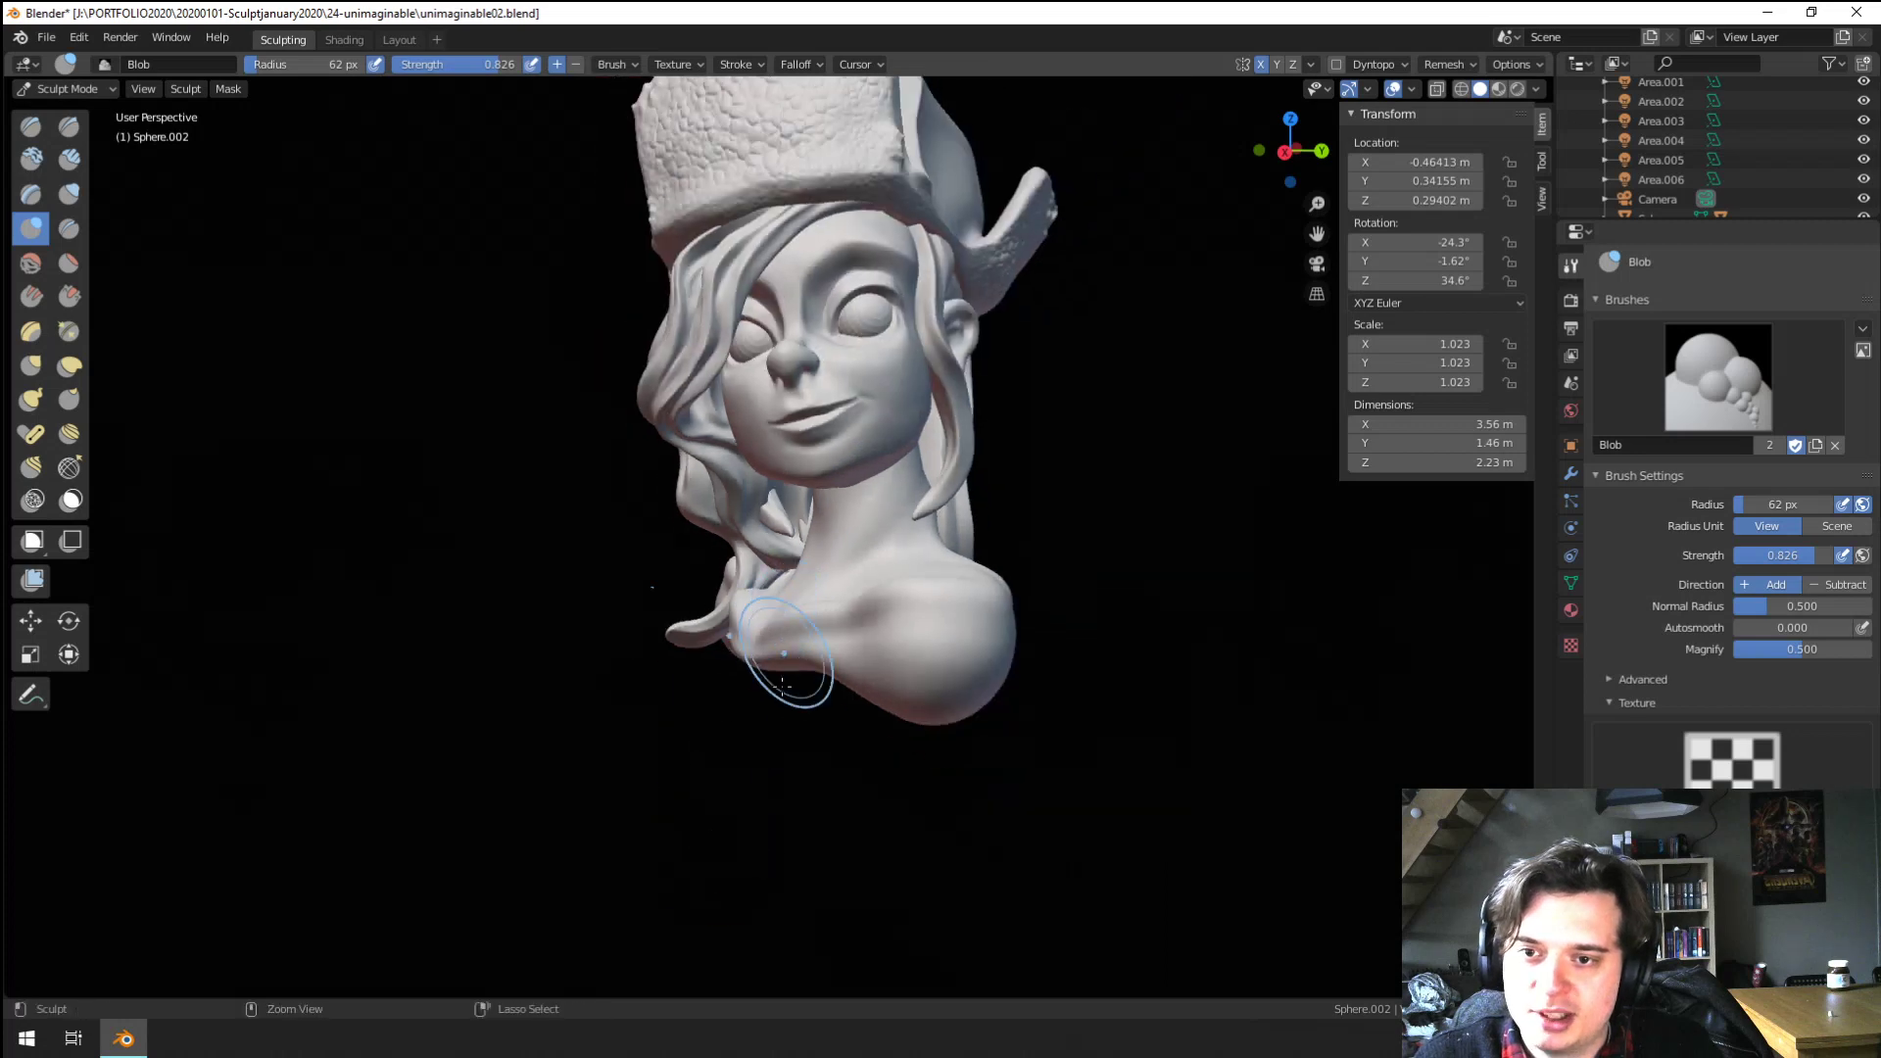
scroll(790, 676, "down", 1)
mouse_move(792, 678)
middle_mouse_down()
mouse_move(755, 773)
mouse_move(793, 685)
middle_mouse_up()
scroll(796, 676, "up", 1)
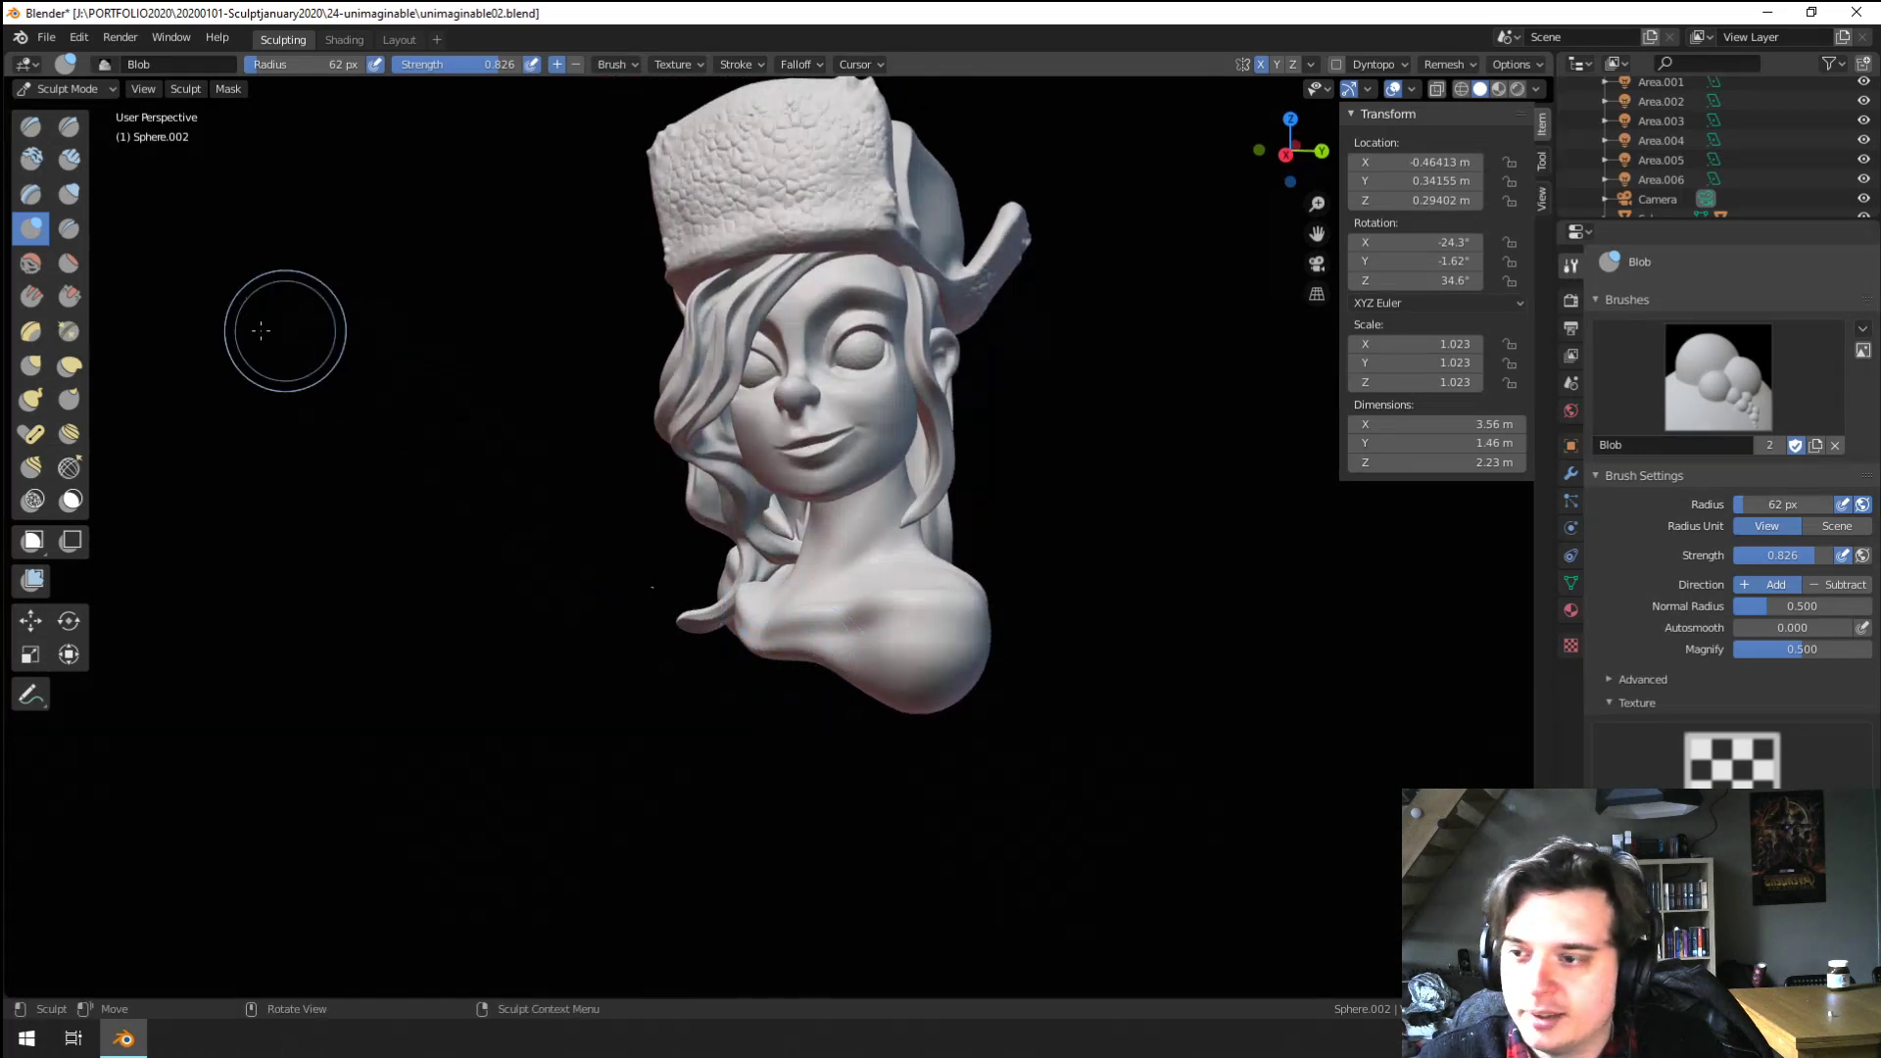
Flatten the rounded shoulder ends into clean cut planes with the Scrape brush at a 178 px radius and 1.000 strength
left_click(31, 399)
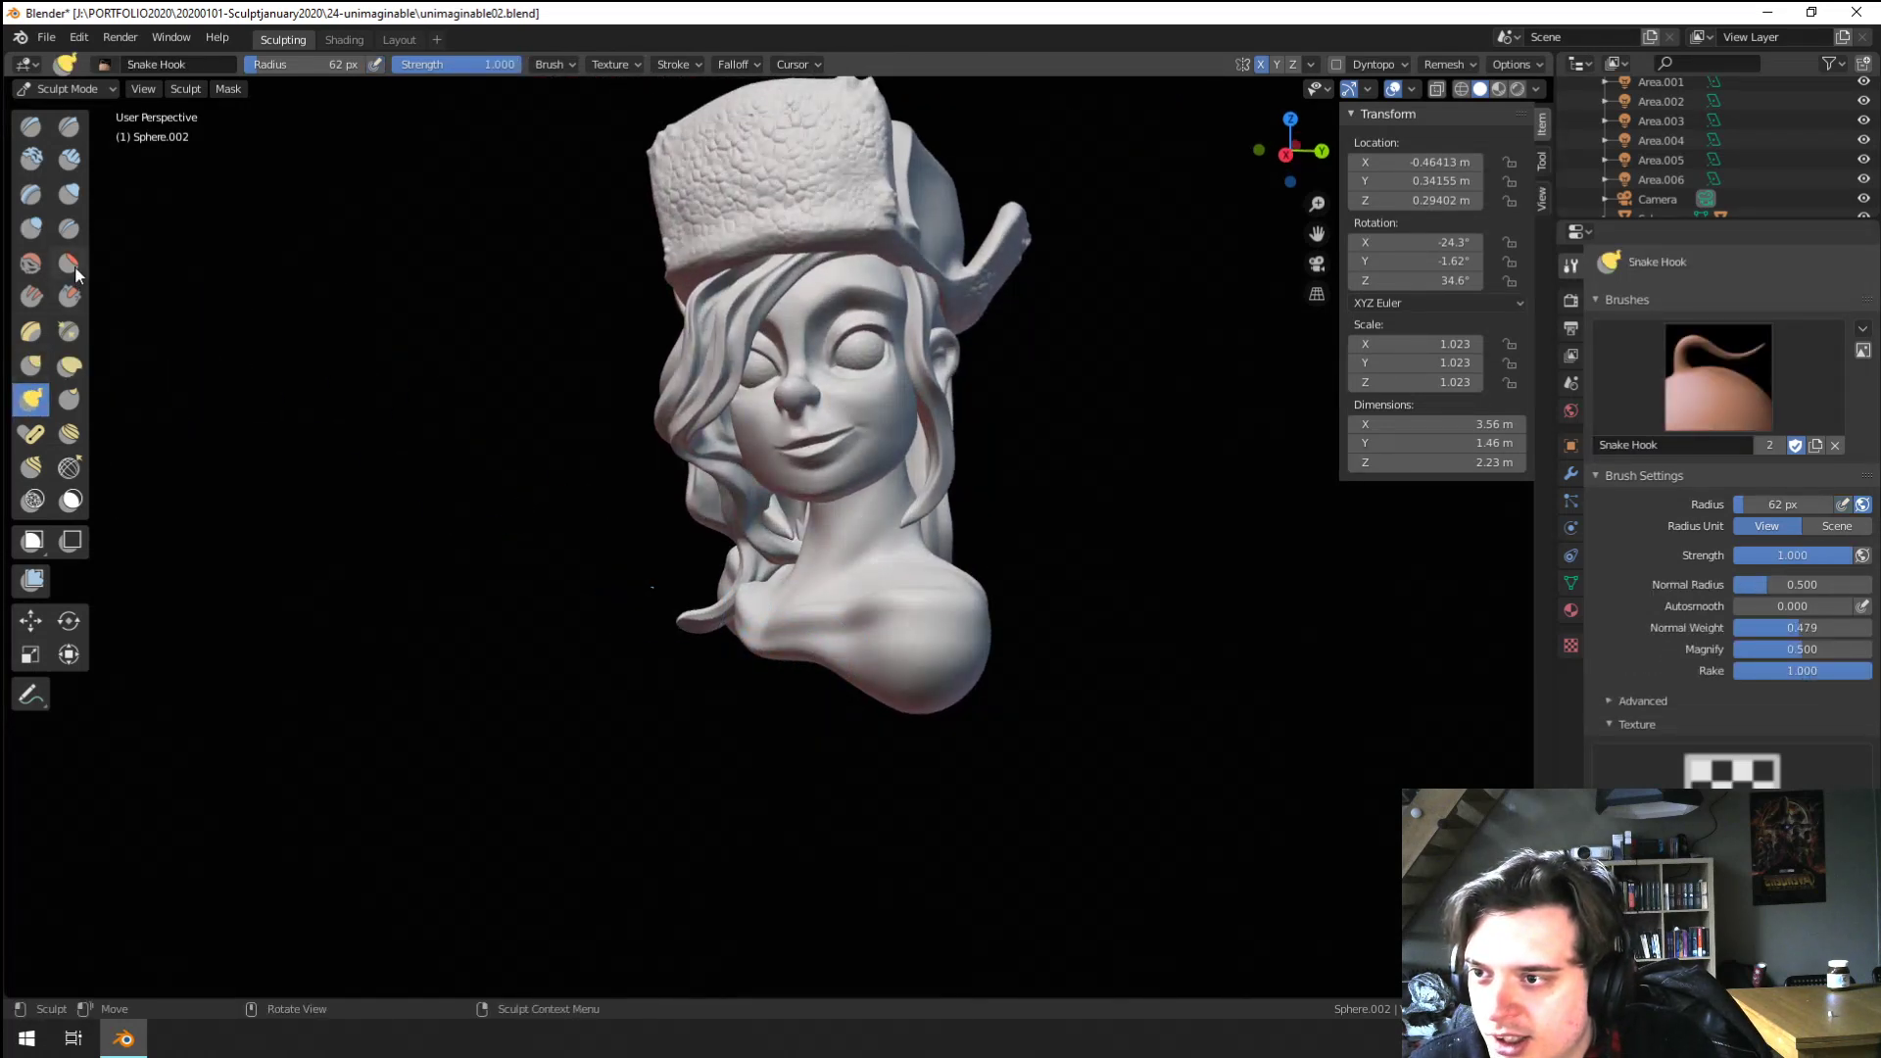
left_click(68, 296)
mouse_move(977, 636)
middle_mouse_down()
mouse_move(863, 598)
mouse_move(942, 588)
mouse_move(974, 559)
mouse_move(921, 575)
middle_mouse_up()
mouse_move(952, 574)
left_mouse_down()
mouse_move(926, 586)
mouse_move(948, 578)
left_mouse_up()
mouse_move(950, 574)
middle_mouse_down()
mouse_move(939, 675)
mouse_move(934, 628)
mouse_move(894, 613)
mouse_move(828, 627)
middle_mouse_up()
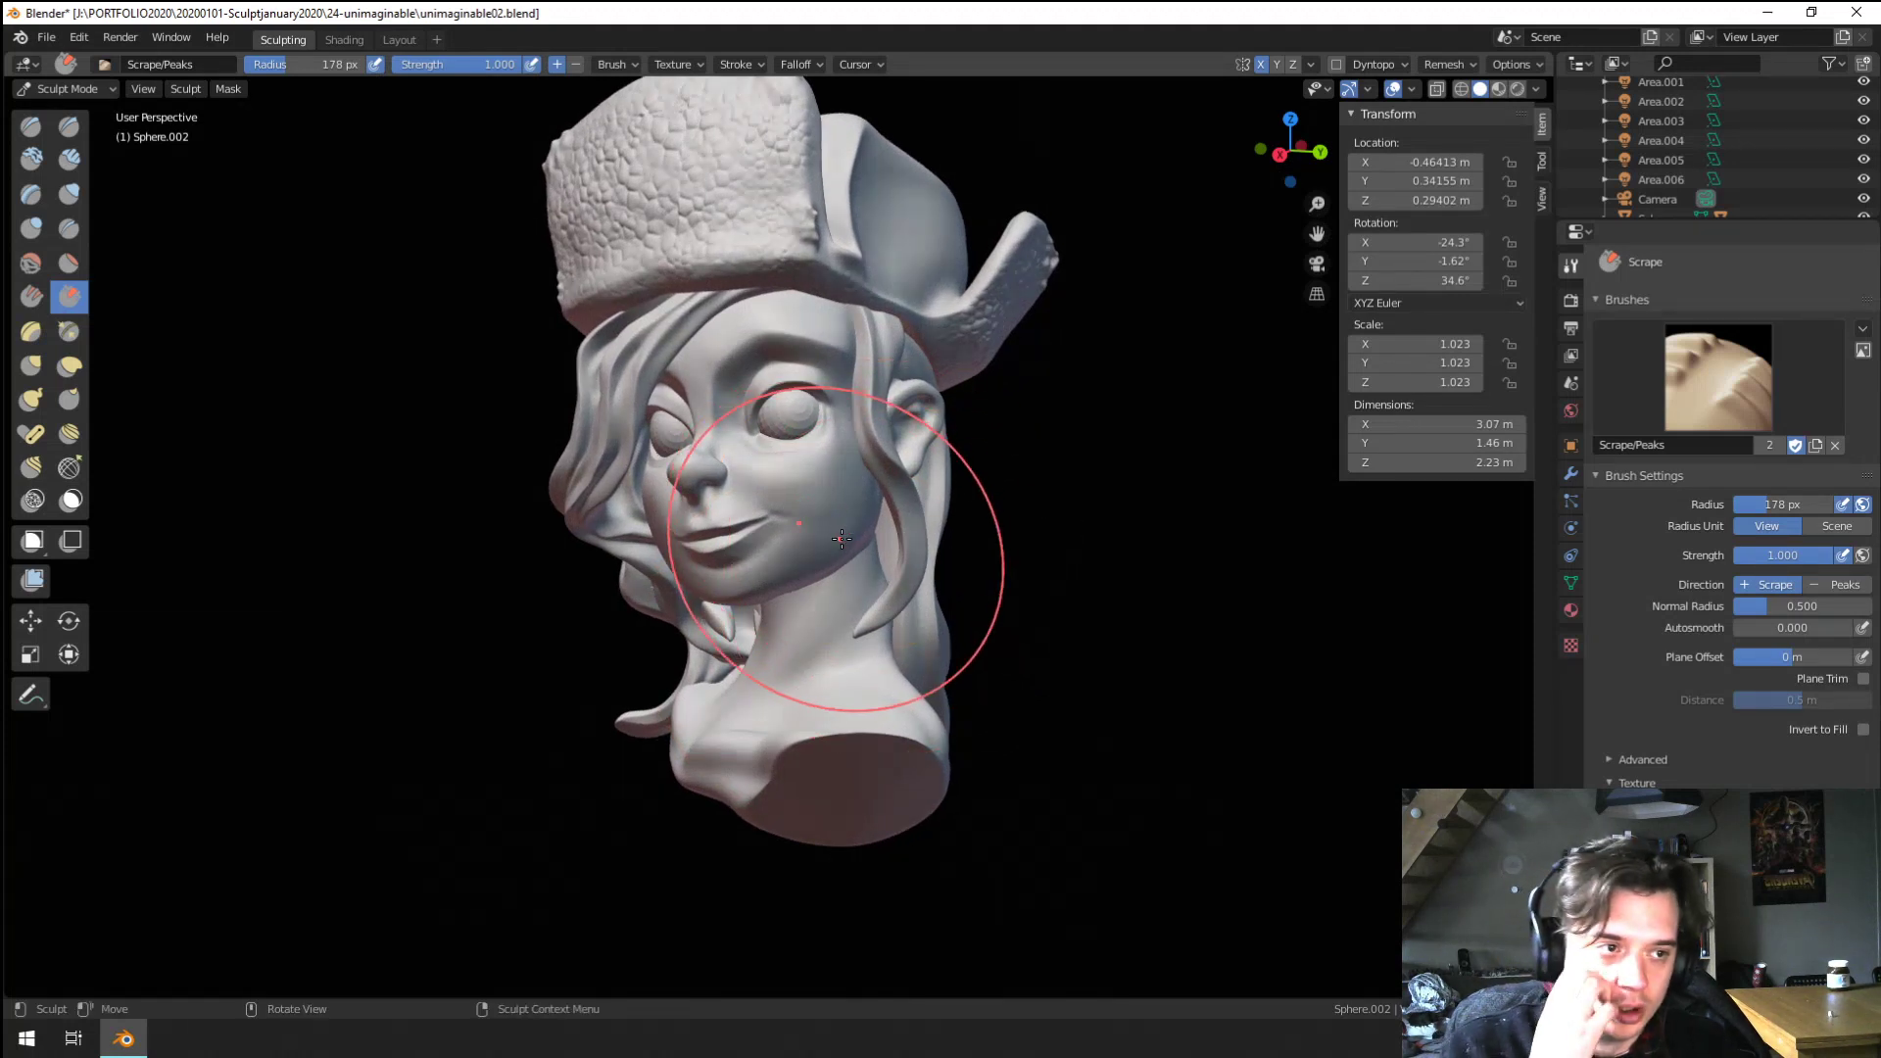
Leave the shoulders mesh, select the head mesh and enter Sculpt Mode on it
left_click(66, 89)
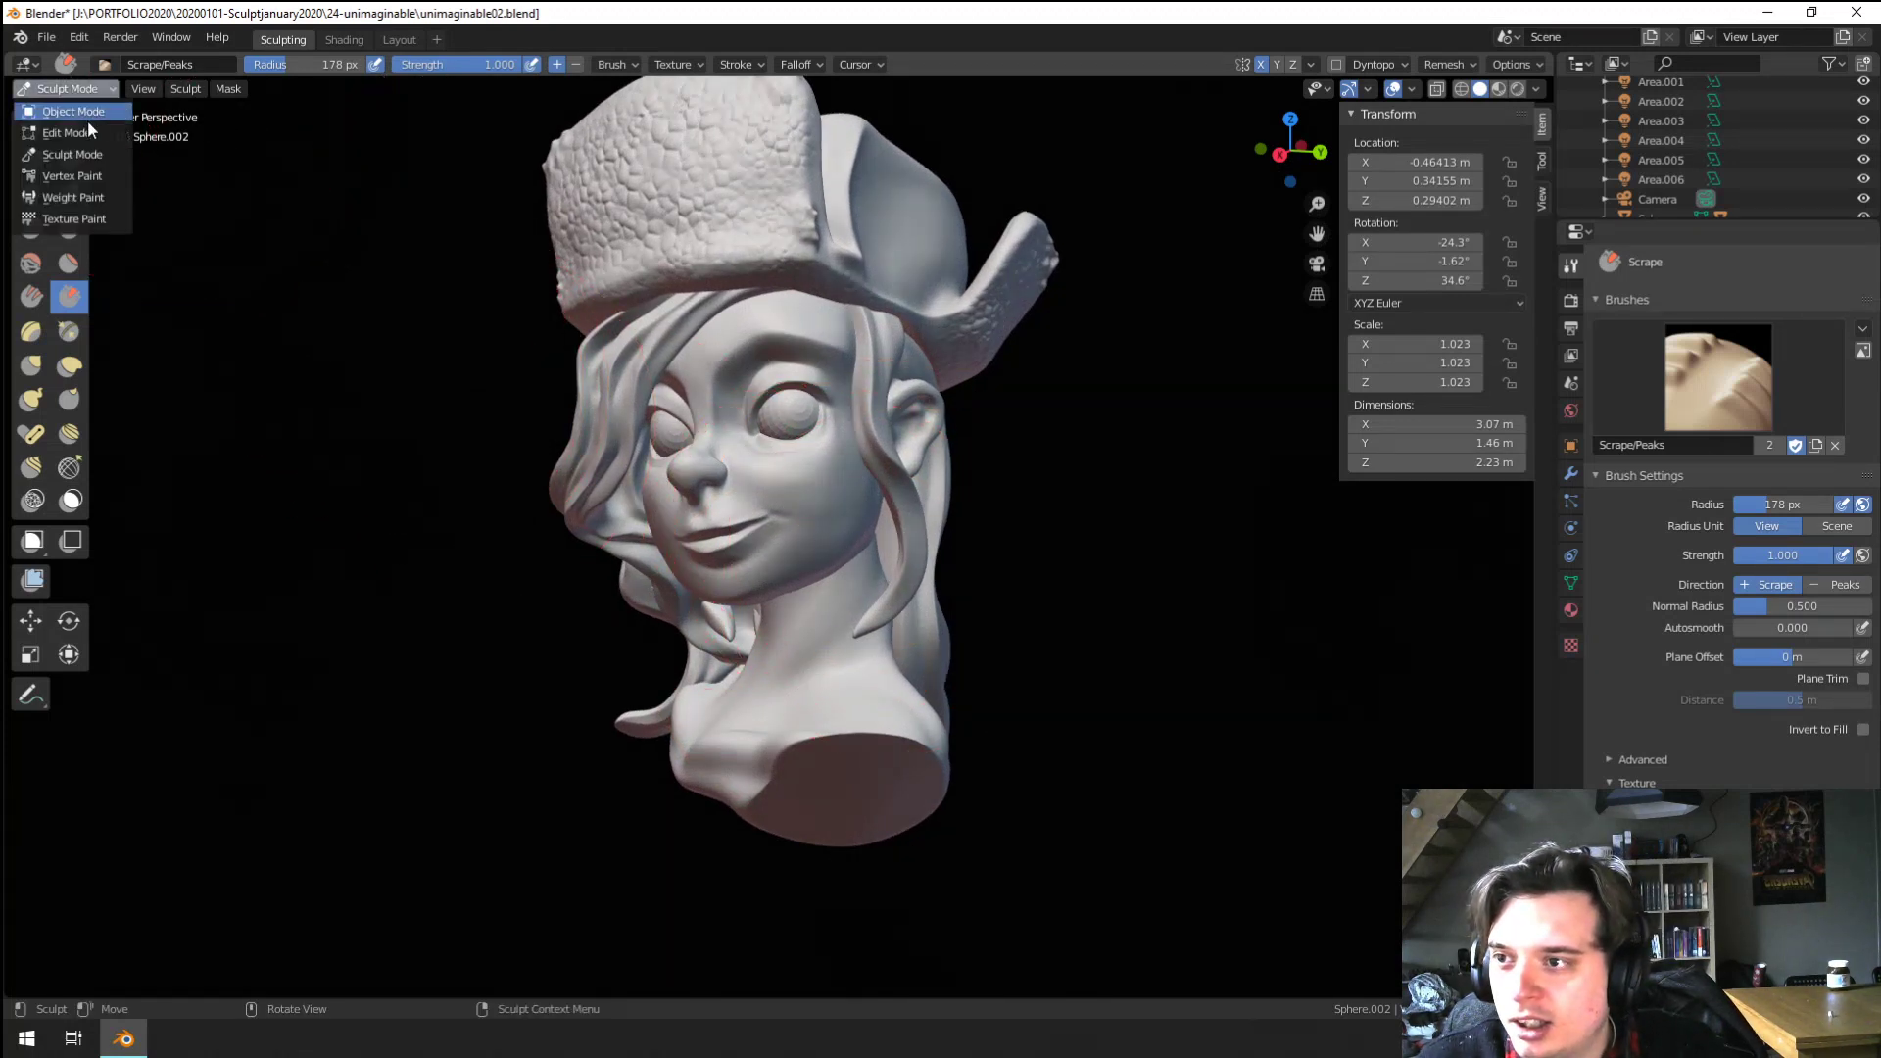
left_click(78, 116)
left_click(735, 522)
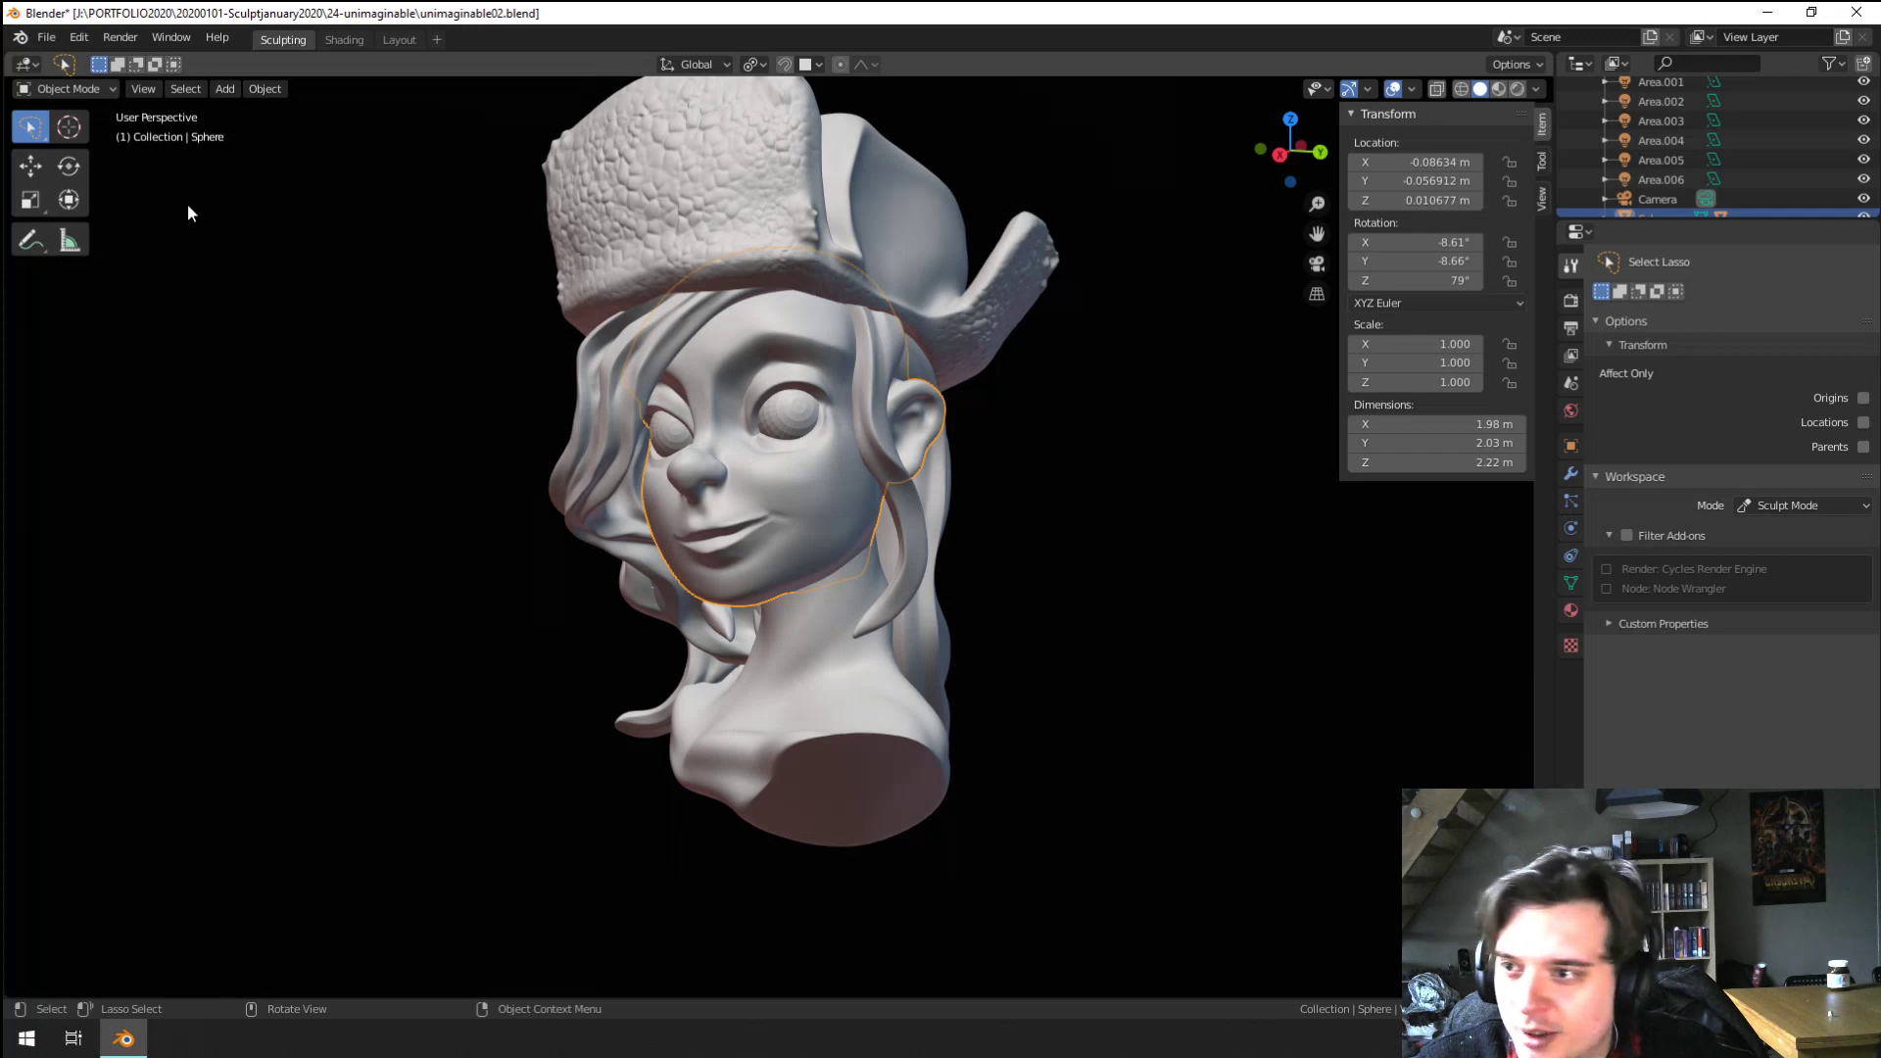
left_click(67, 88)
left_click(84, 155)
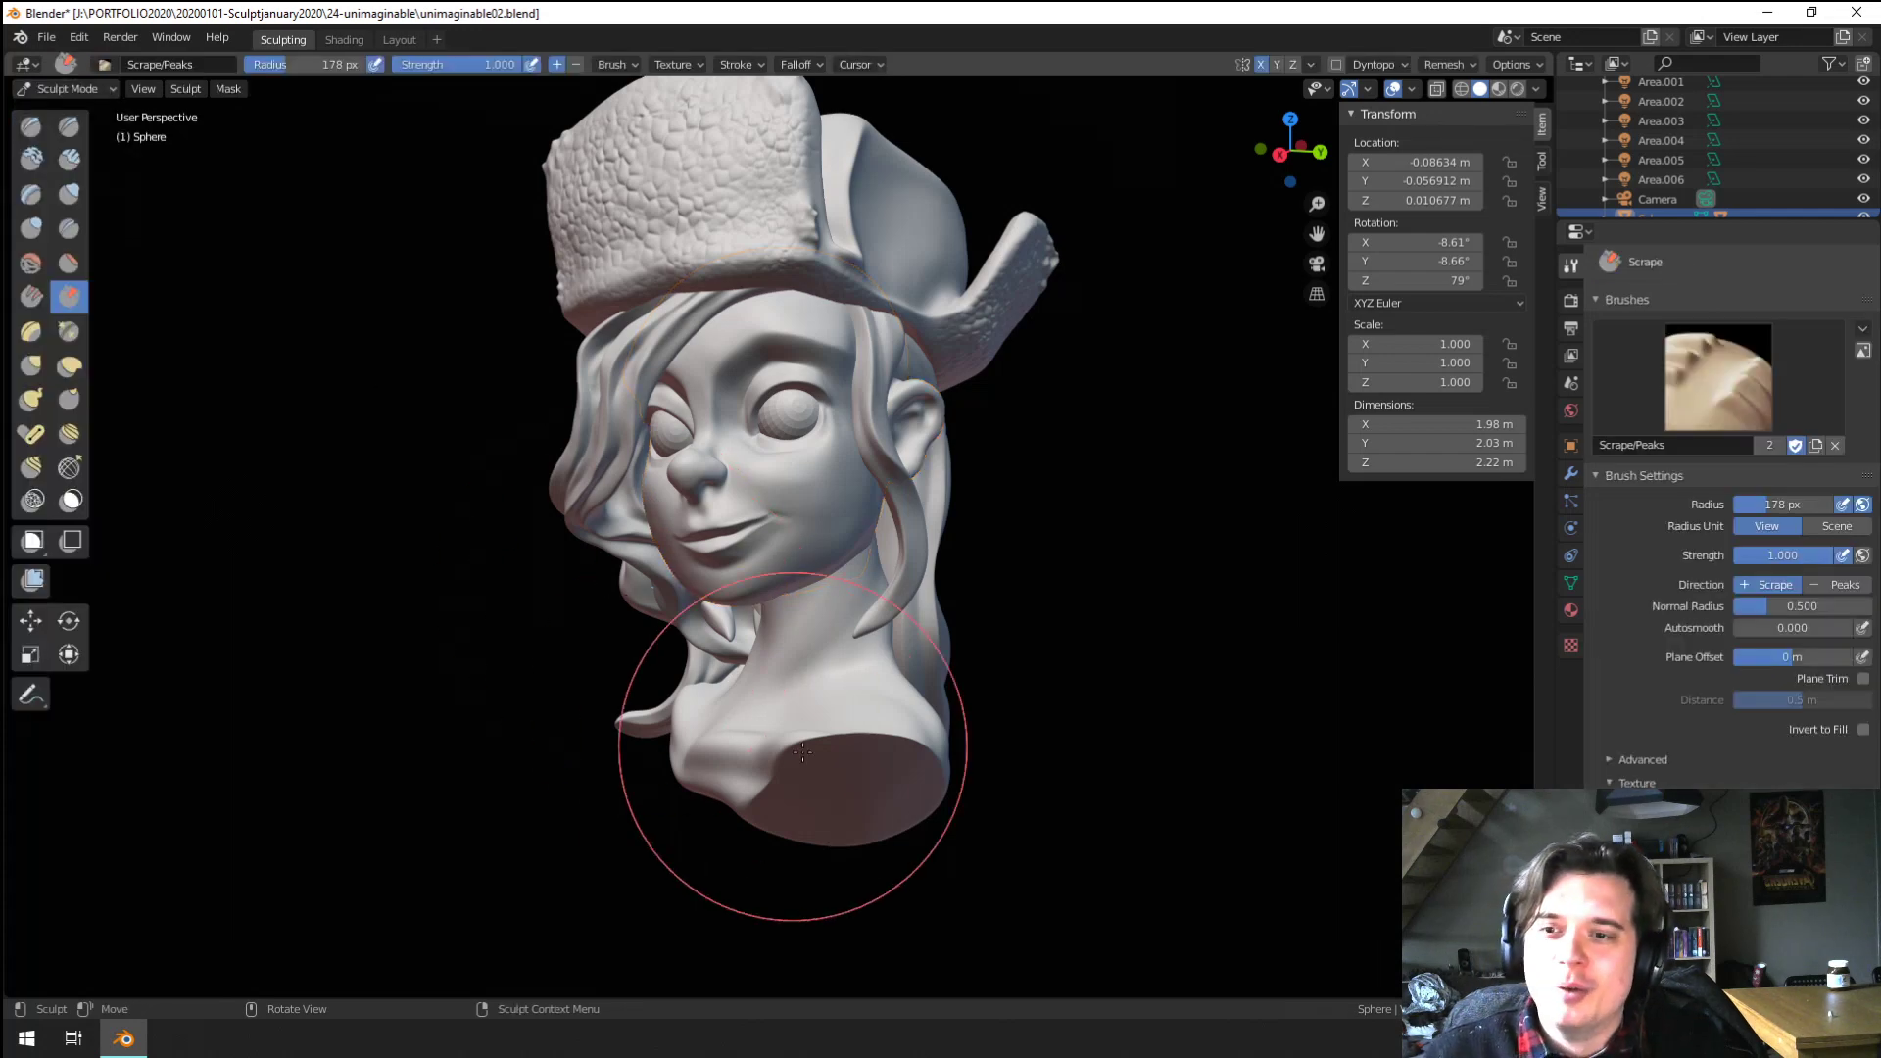
Fill out the lips with the Inflate brush at a 68 px radius and 0.670 strength
scroll(790, 756, "up", 5)
scroll(832, 454, "down", 2)
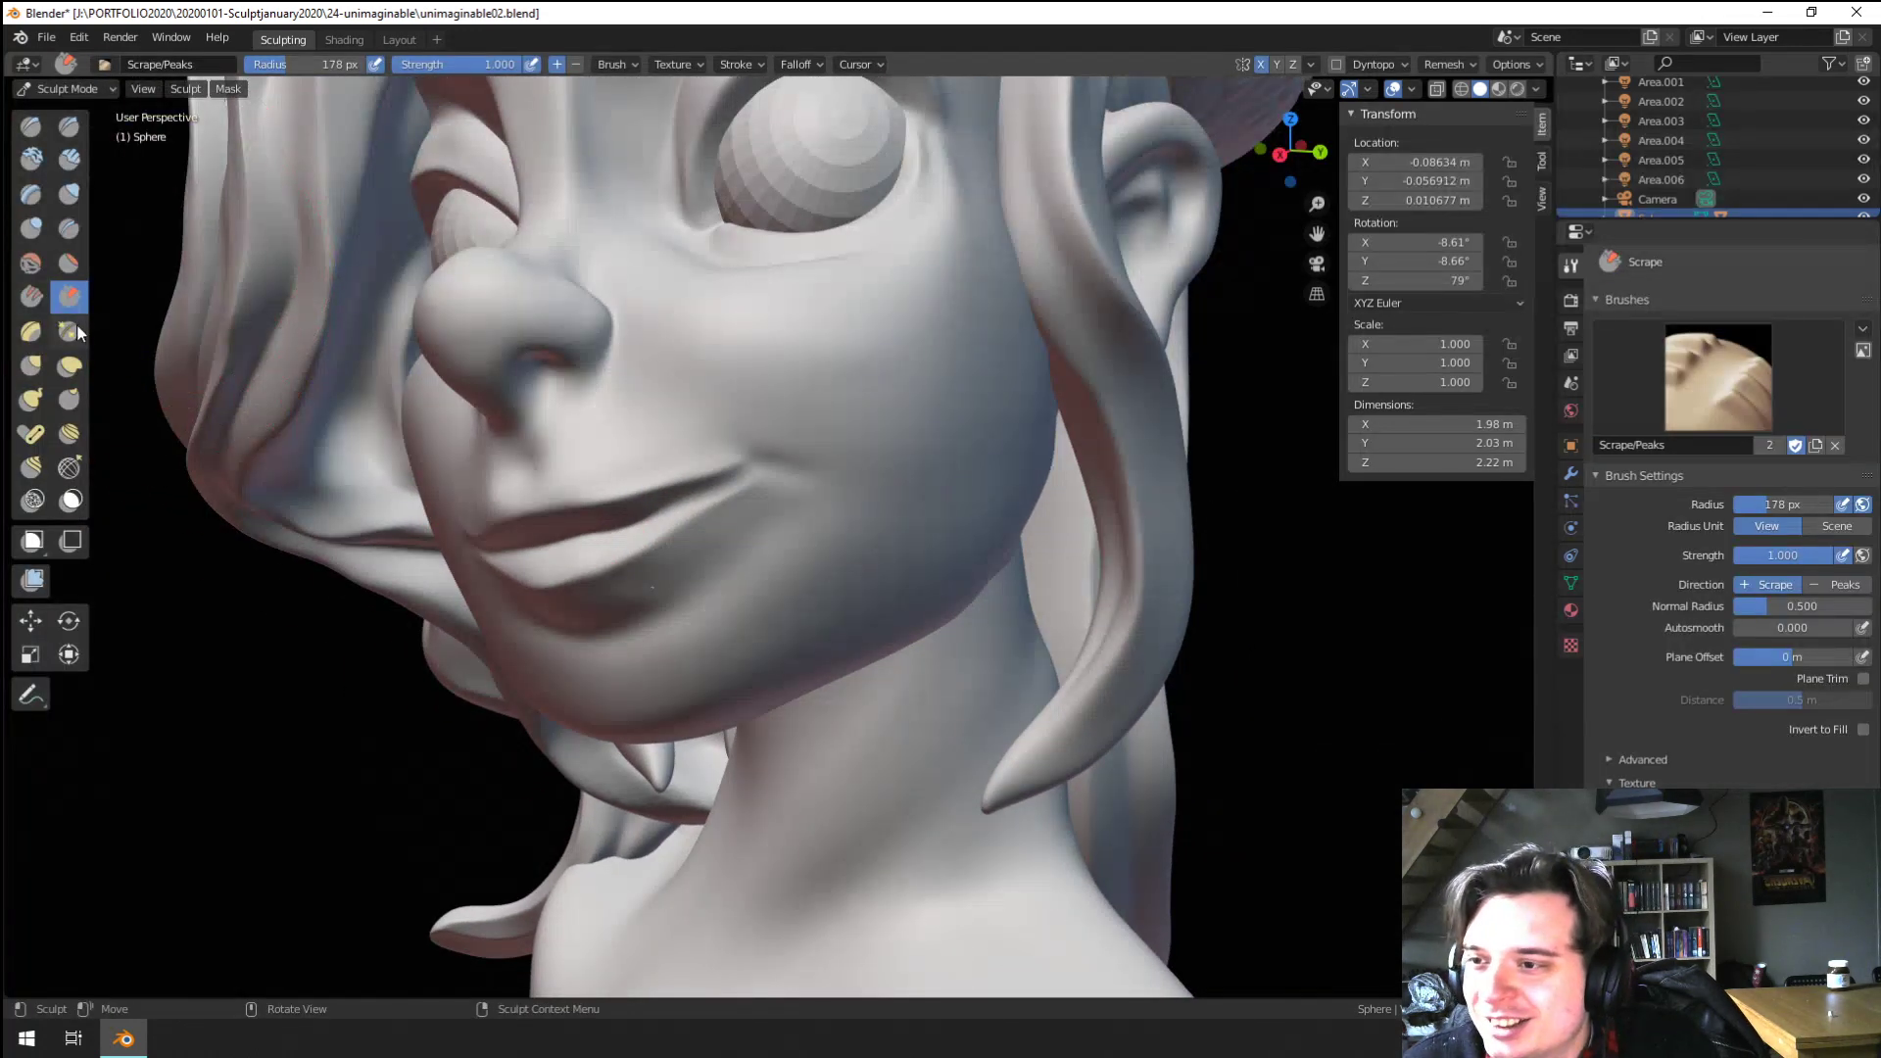
left_click(74, 330)
left_click(69, 193)
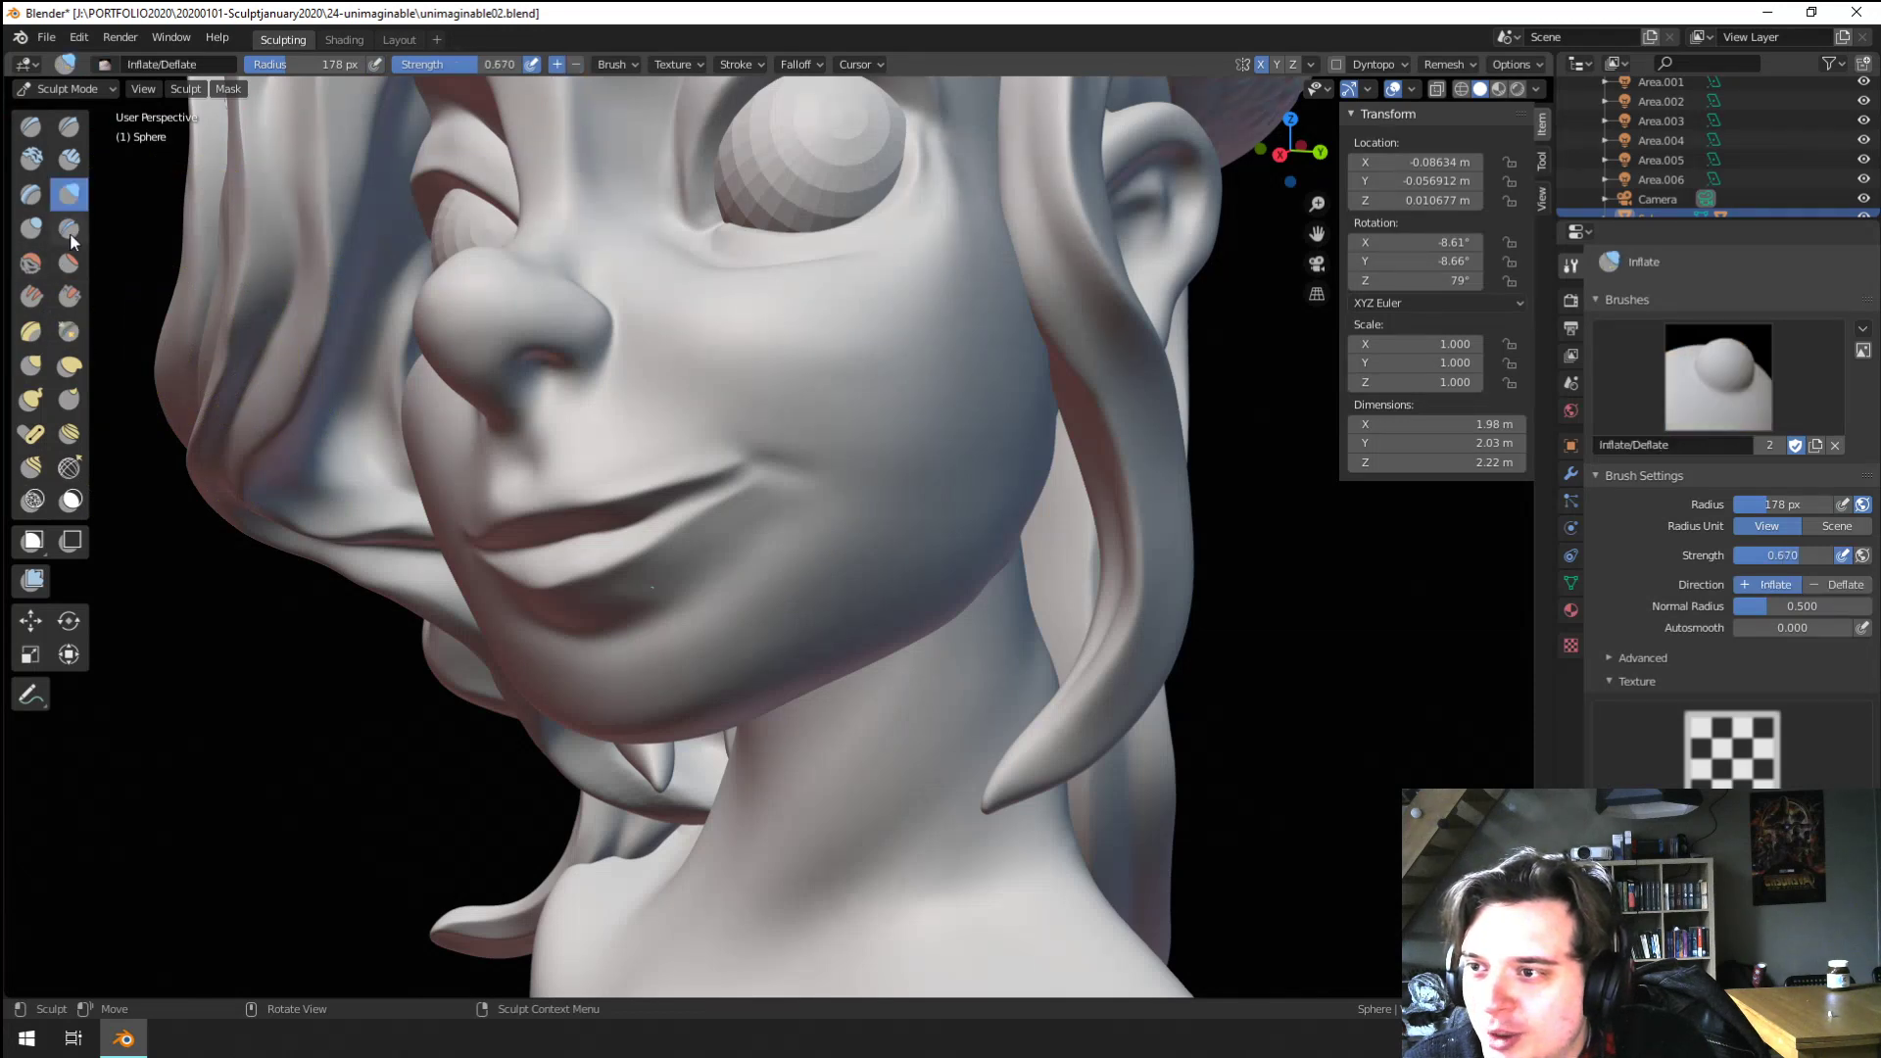
scroll(620, 353, "up", 4)
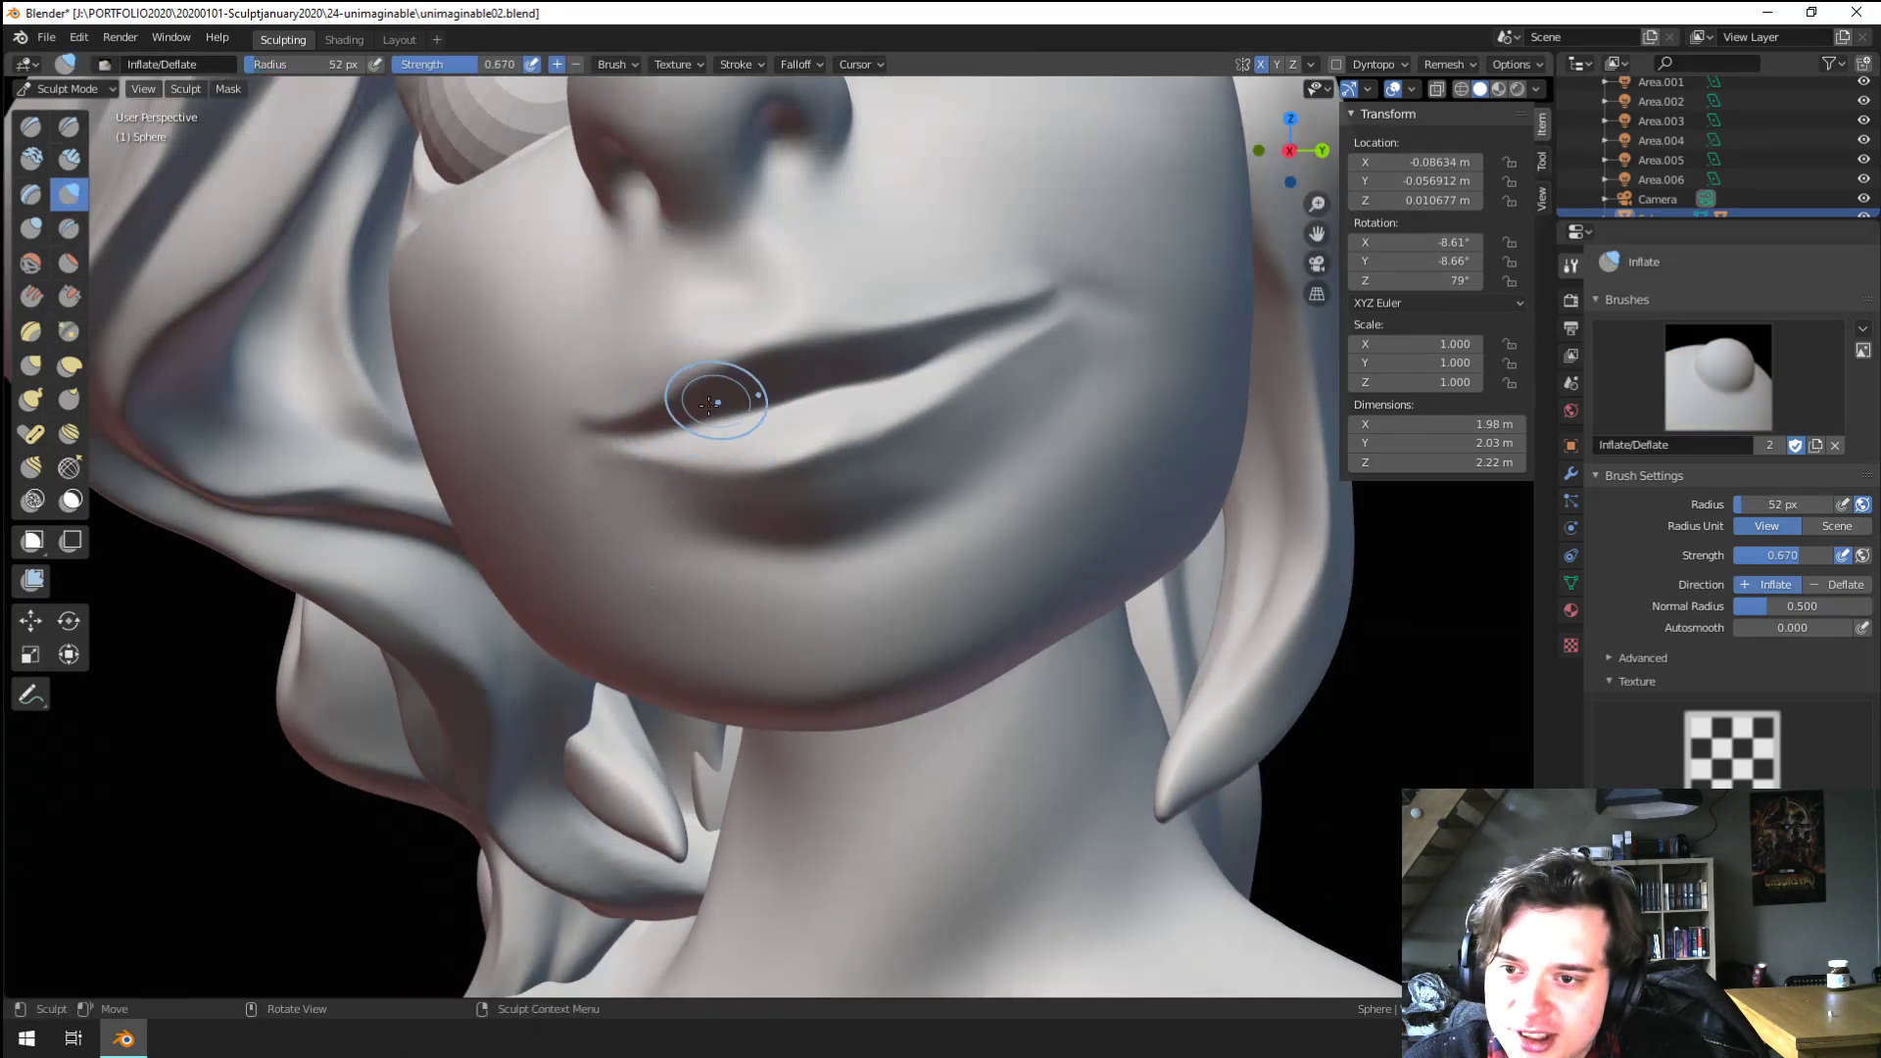
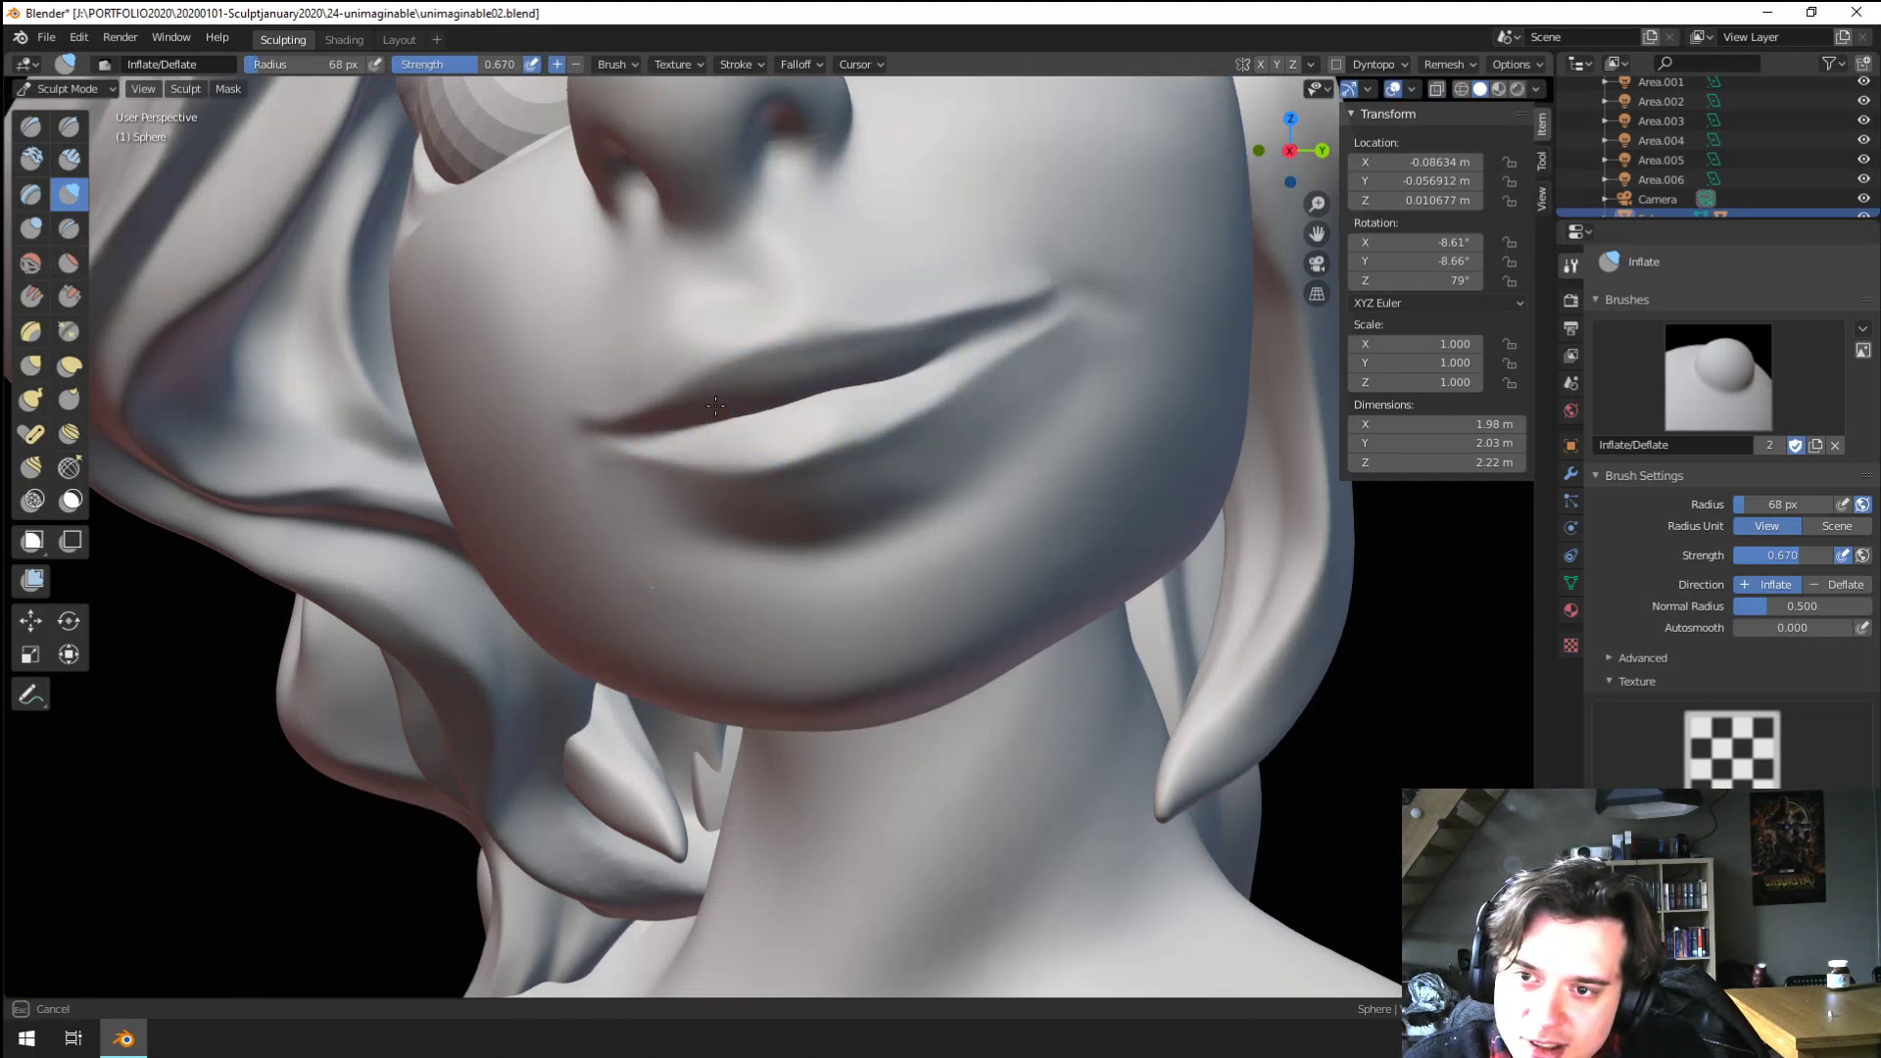
middle_click_drag(773, 385, 752, 392)
scroll(751, 402, "down", 5)
scroll(752, 421, "up", 4)
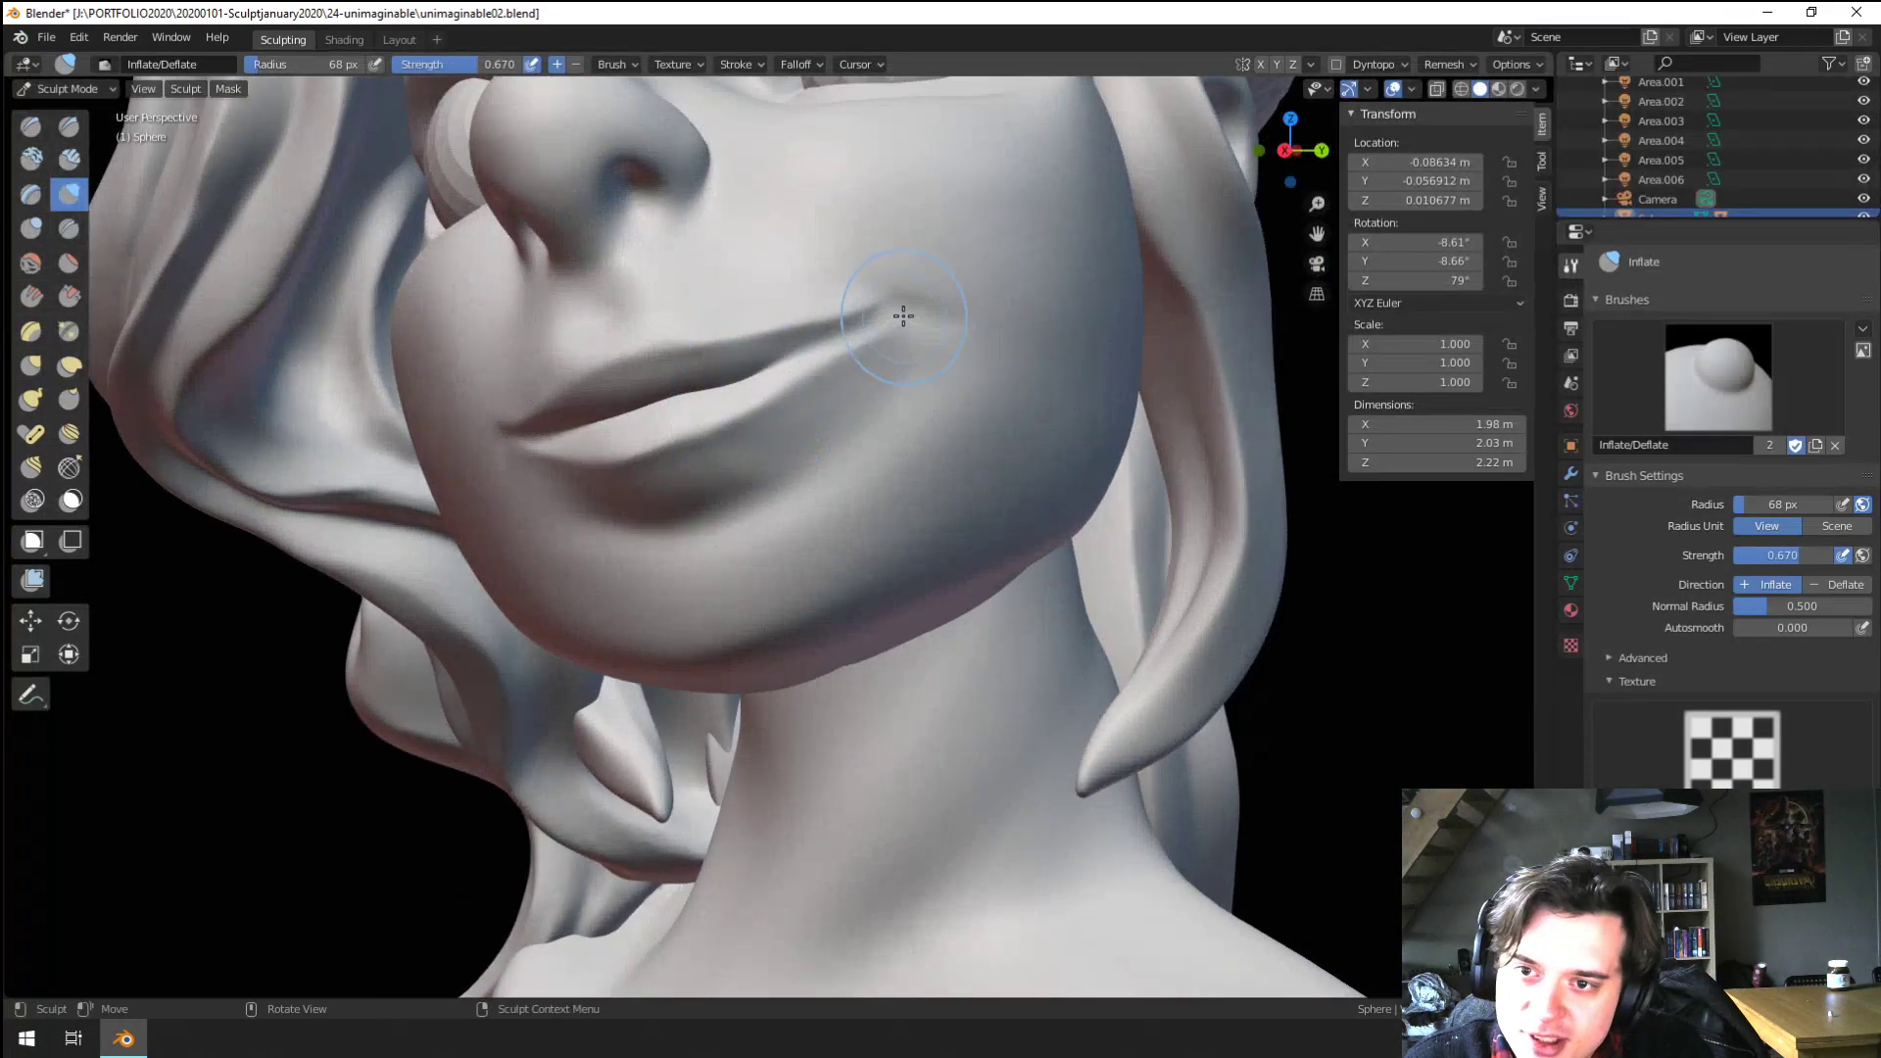
Deepen the corners of the mouth with the Crease brush at a 40 px radius and 0.339 strength
left_click(69, 228)
scroll(546, 437, "up", 2)
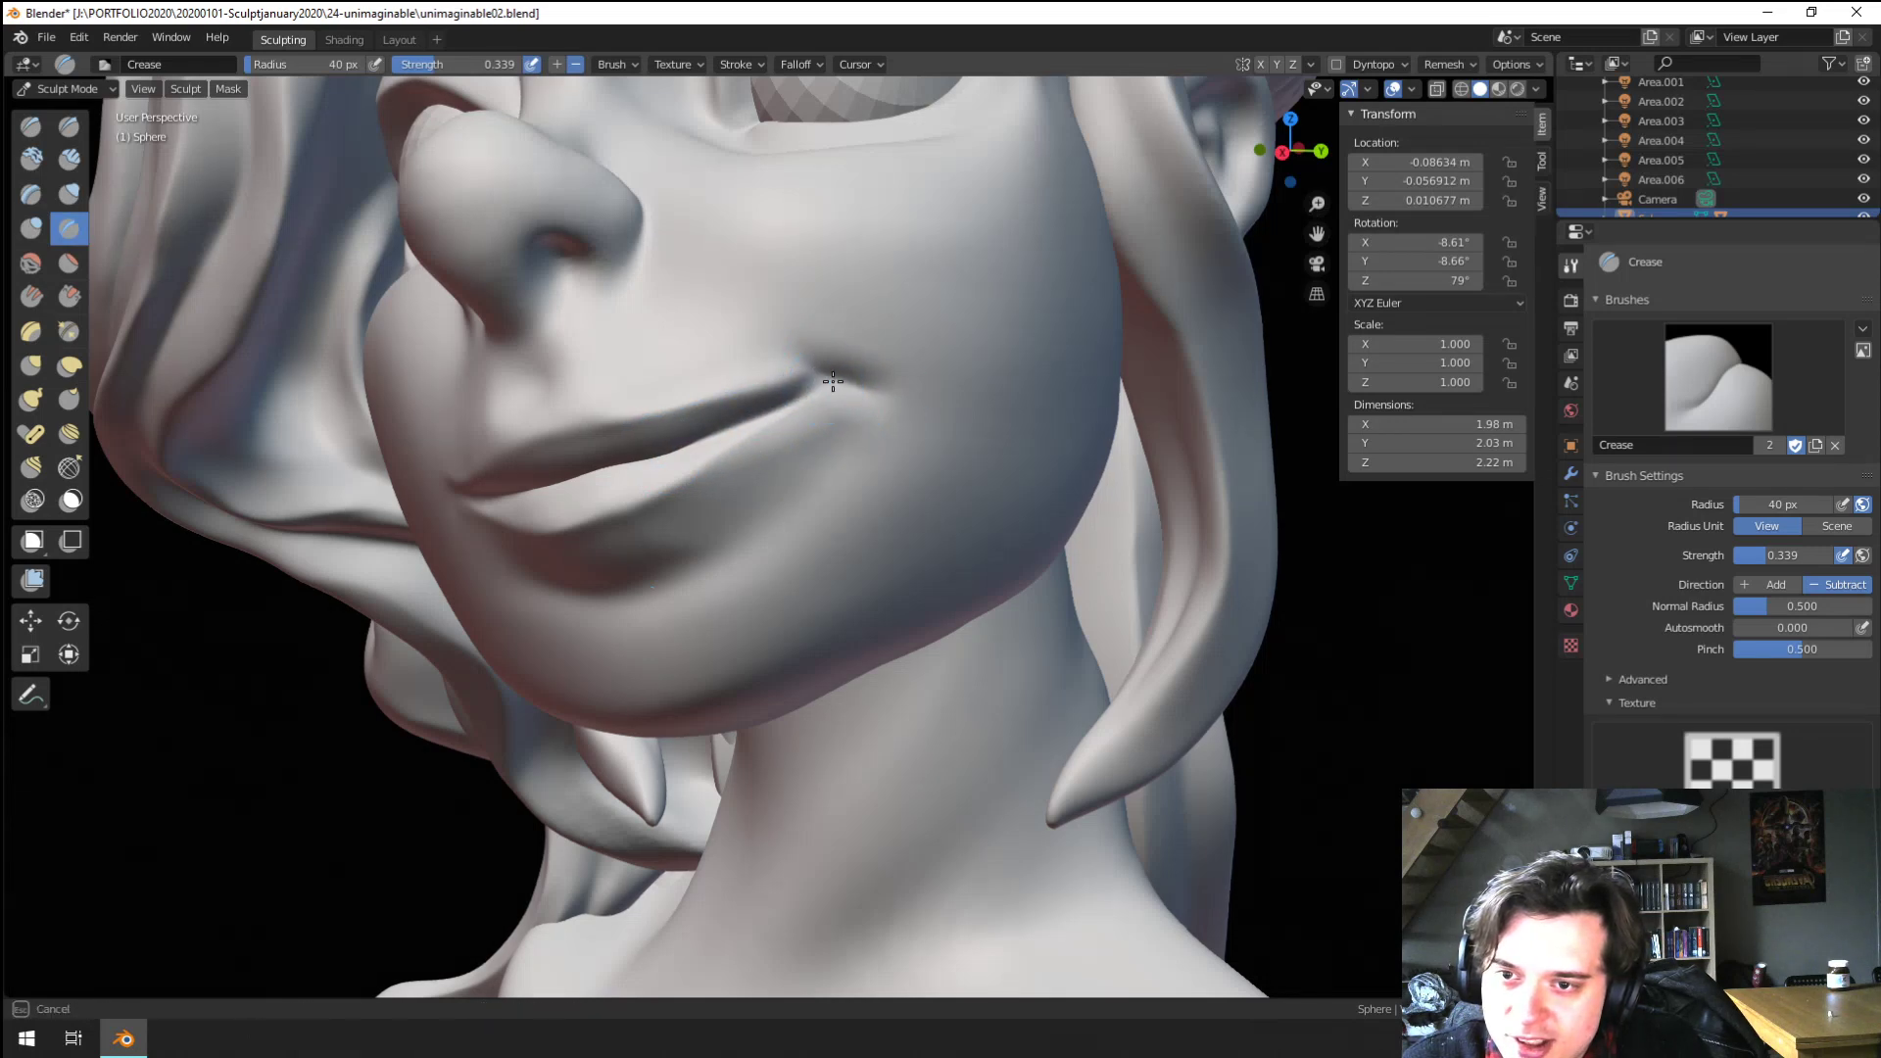
left_click_drag(833, 381, 850, 385)
scroll(764, 470, "down", 2)
mouse_move(659, 620)
middle_mouse_down()
mouse_move(706, 615)
mouse_move(761, 539)
middle_mouse_up()
scroll(715, 596, "up", 1)
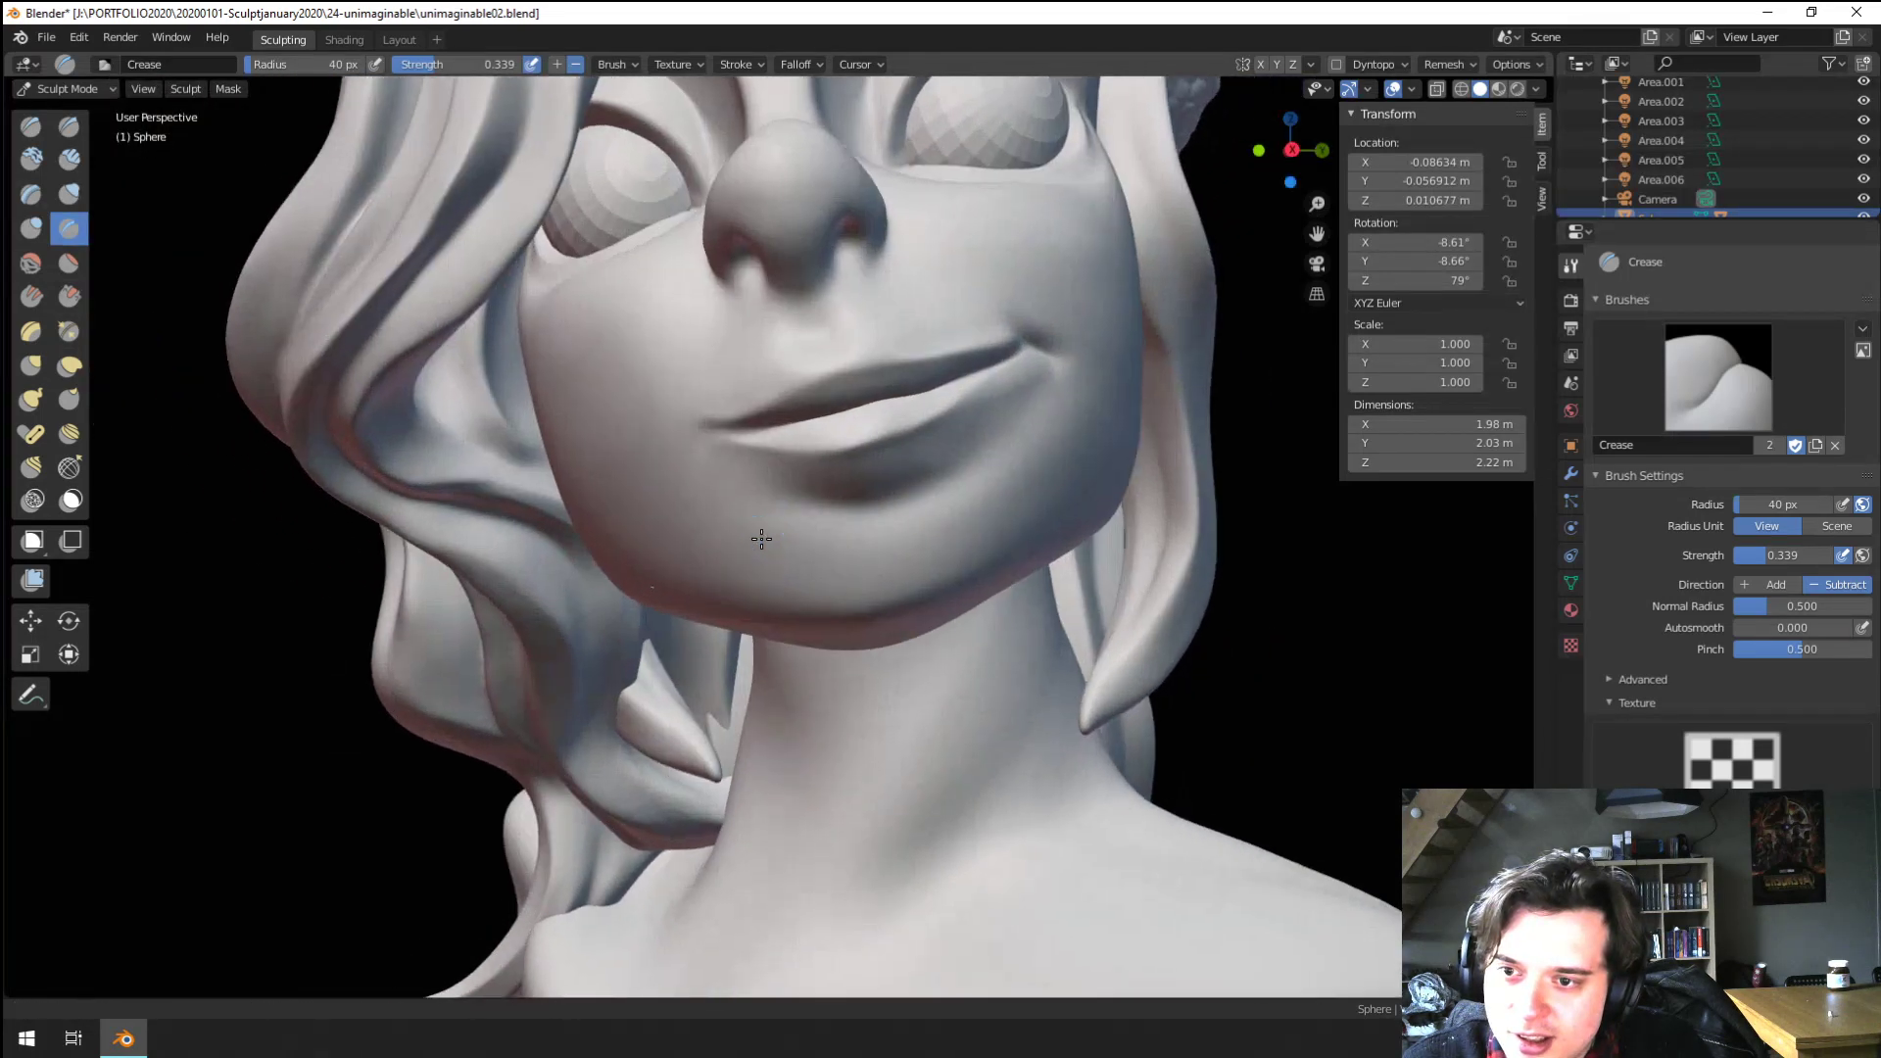
scroll(761, 539, "up", 1)
scroll(620, 459, "down", 5)
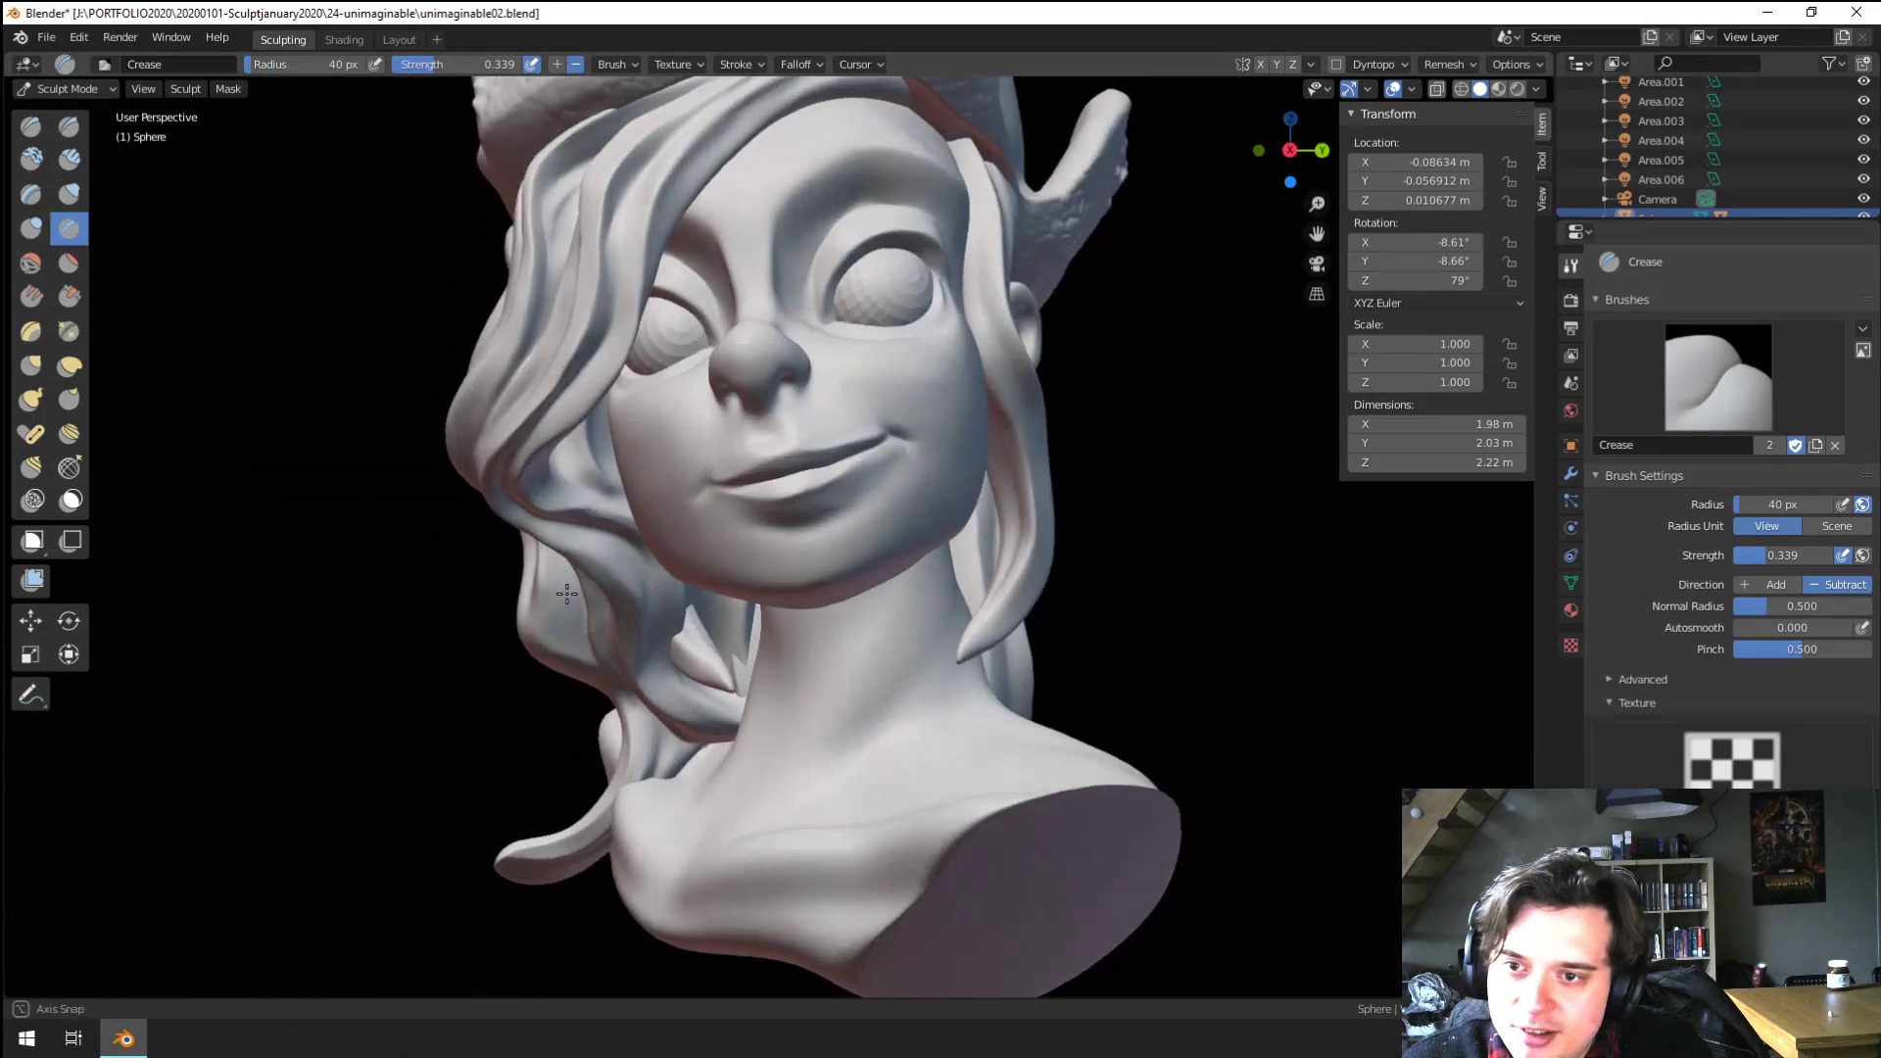
mouse_move(627, 465)
middle_mouse_down()
mouse_move(647, 490)
mouse_move(747, 453)
mouse_move(750, 423)
middle_mouse_up()
scroll(653, 497, "up", 5)
left_click_drag(745, 419, 747, 418)
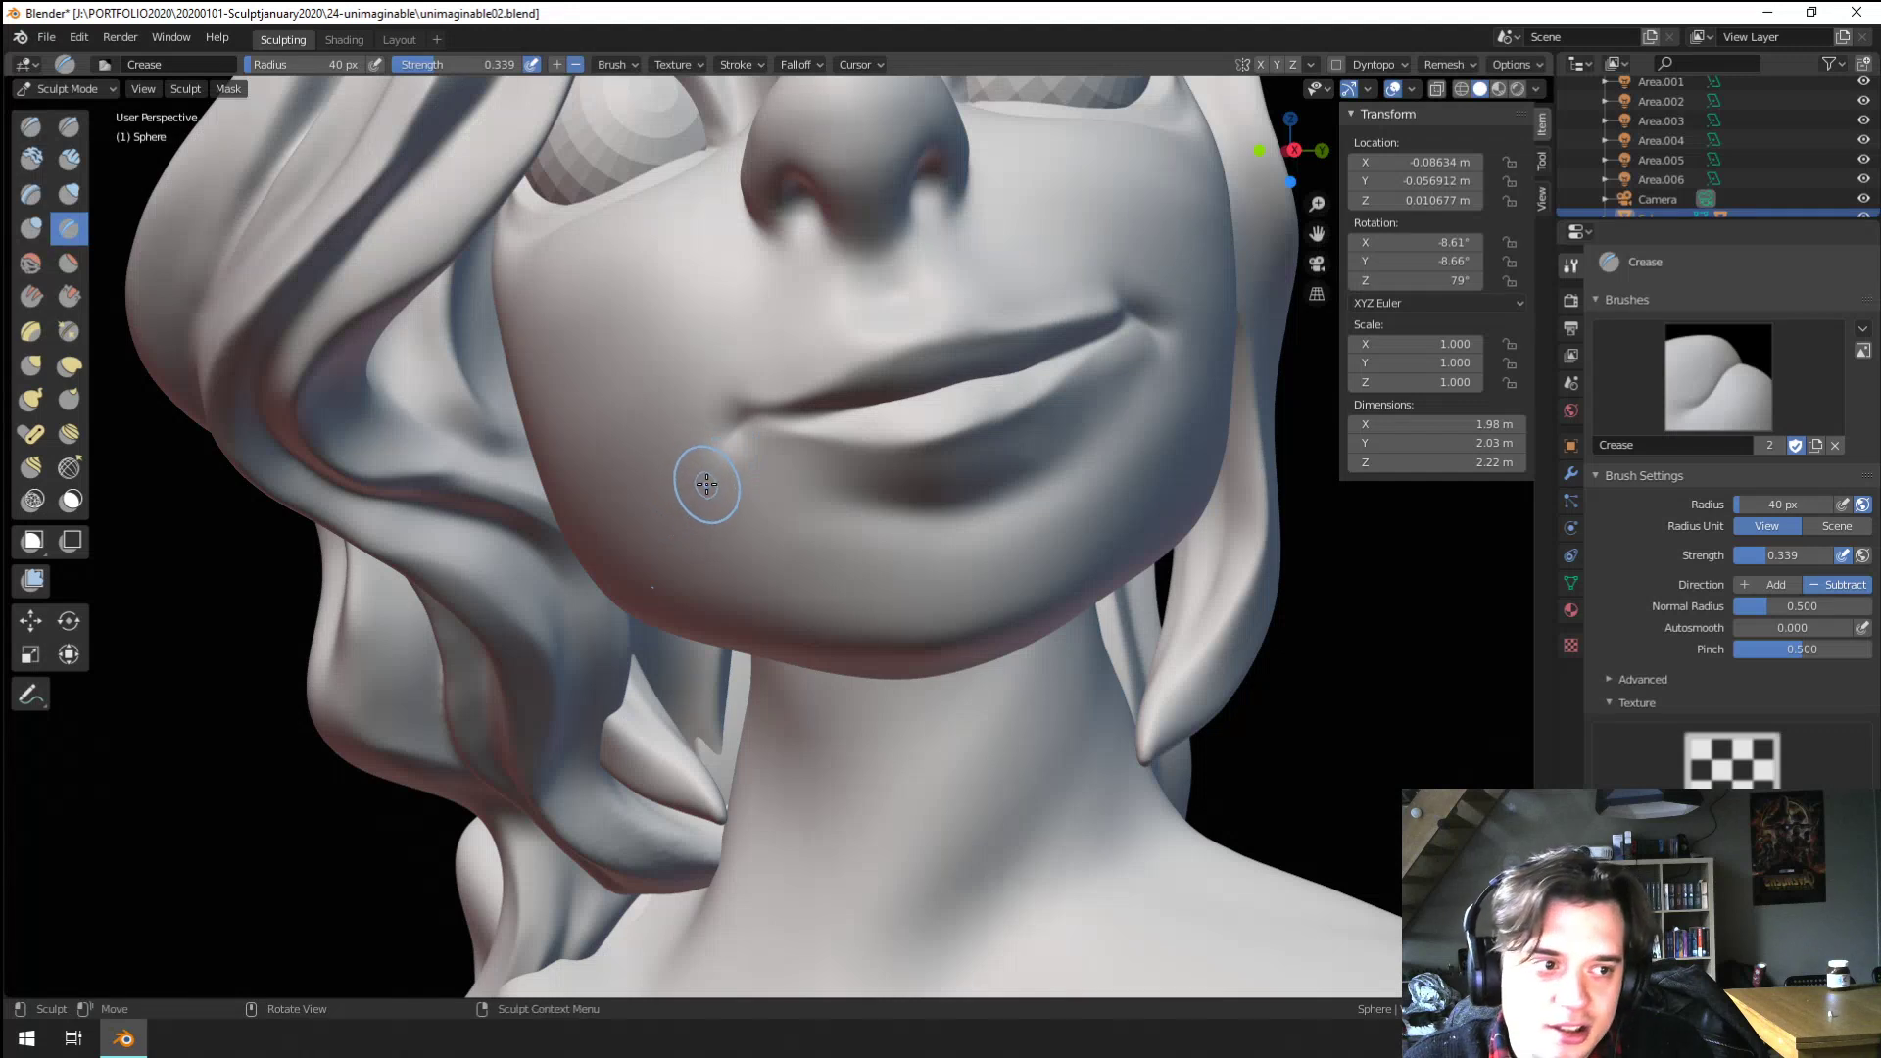
scroll(713, 471, "down", 3)
Adjust the upper lip contour with the Grab brush at a 66 px radius and 0.400 strength
key("g")
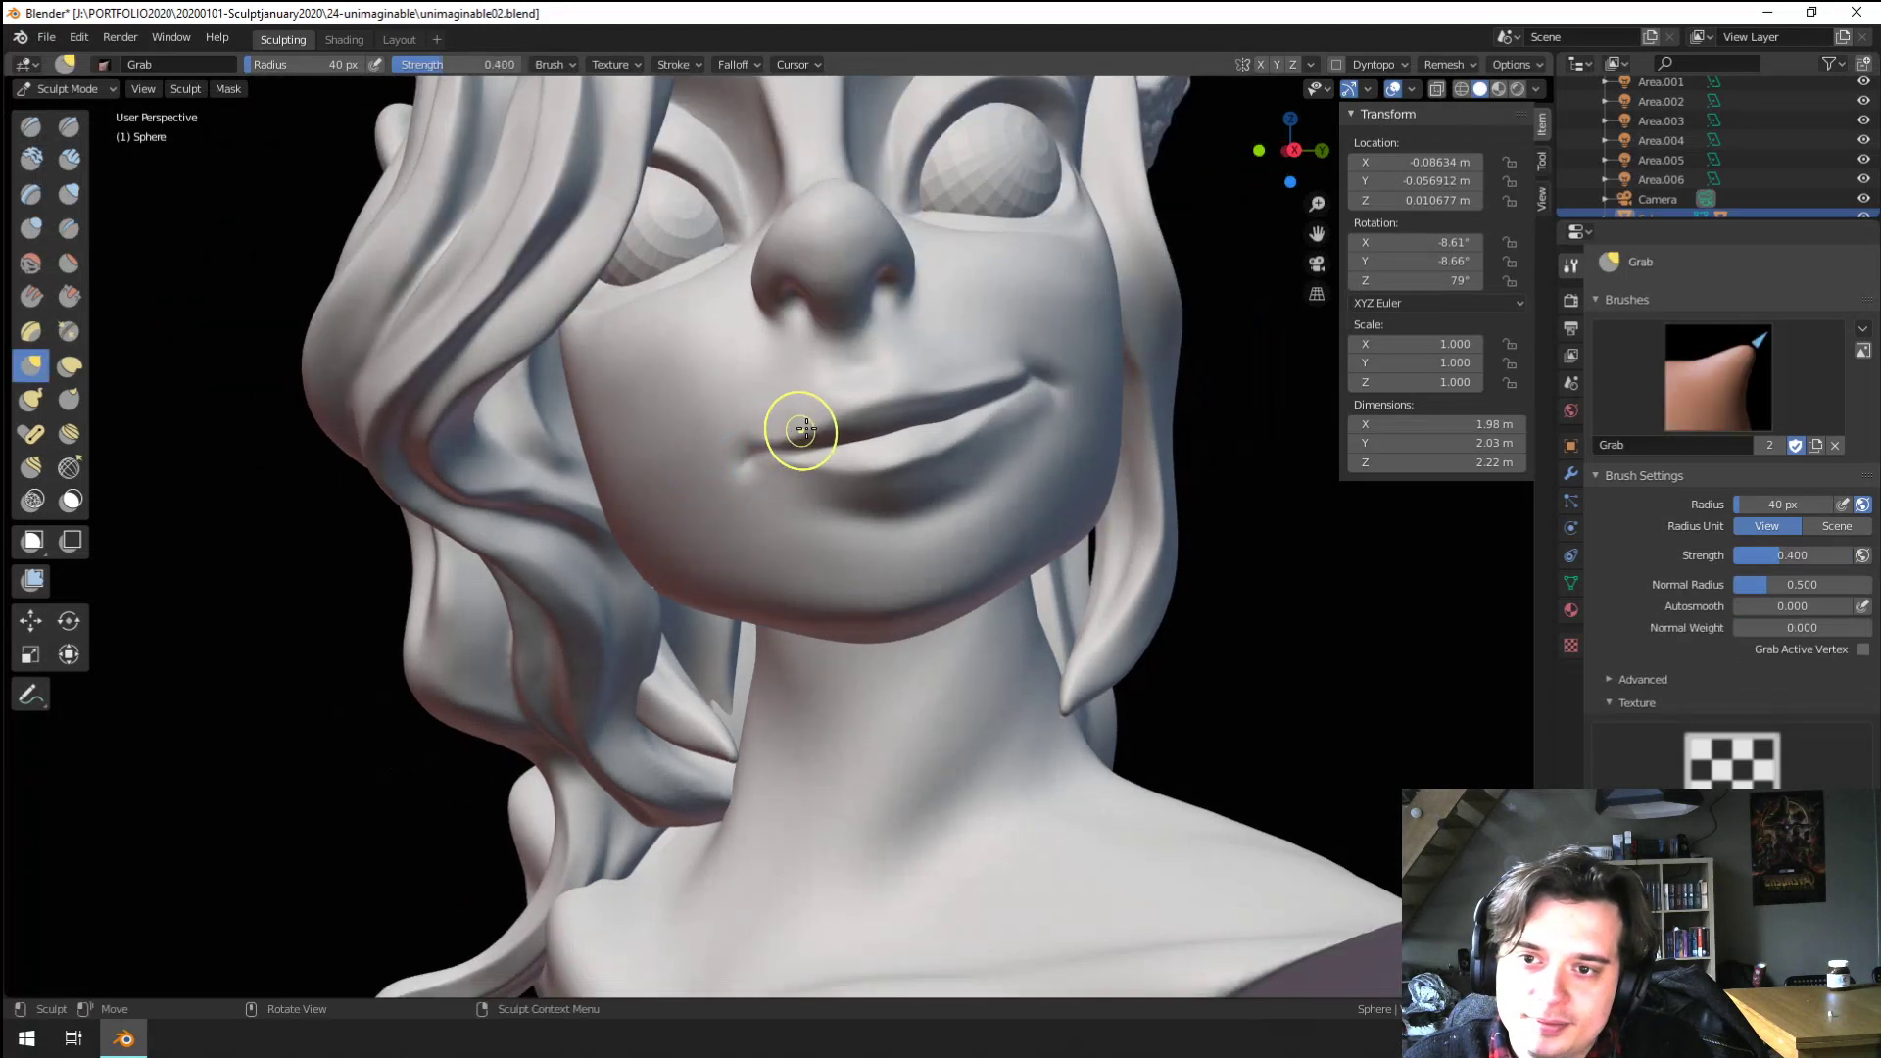
key("f")
left_click(816, 406)
left_click_drag(819, 390, 831, 378)
middle_click_drag(831, 378, 798, 408)
Reshape the area around the nose and smiling mouth with the Grab brush at 172 px and 261 px radii
key("f")
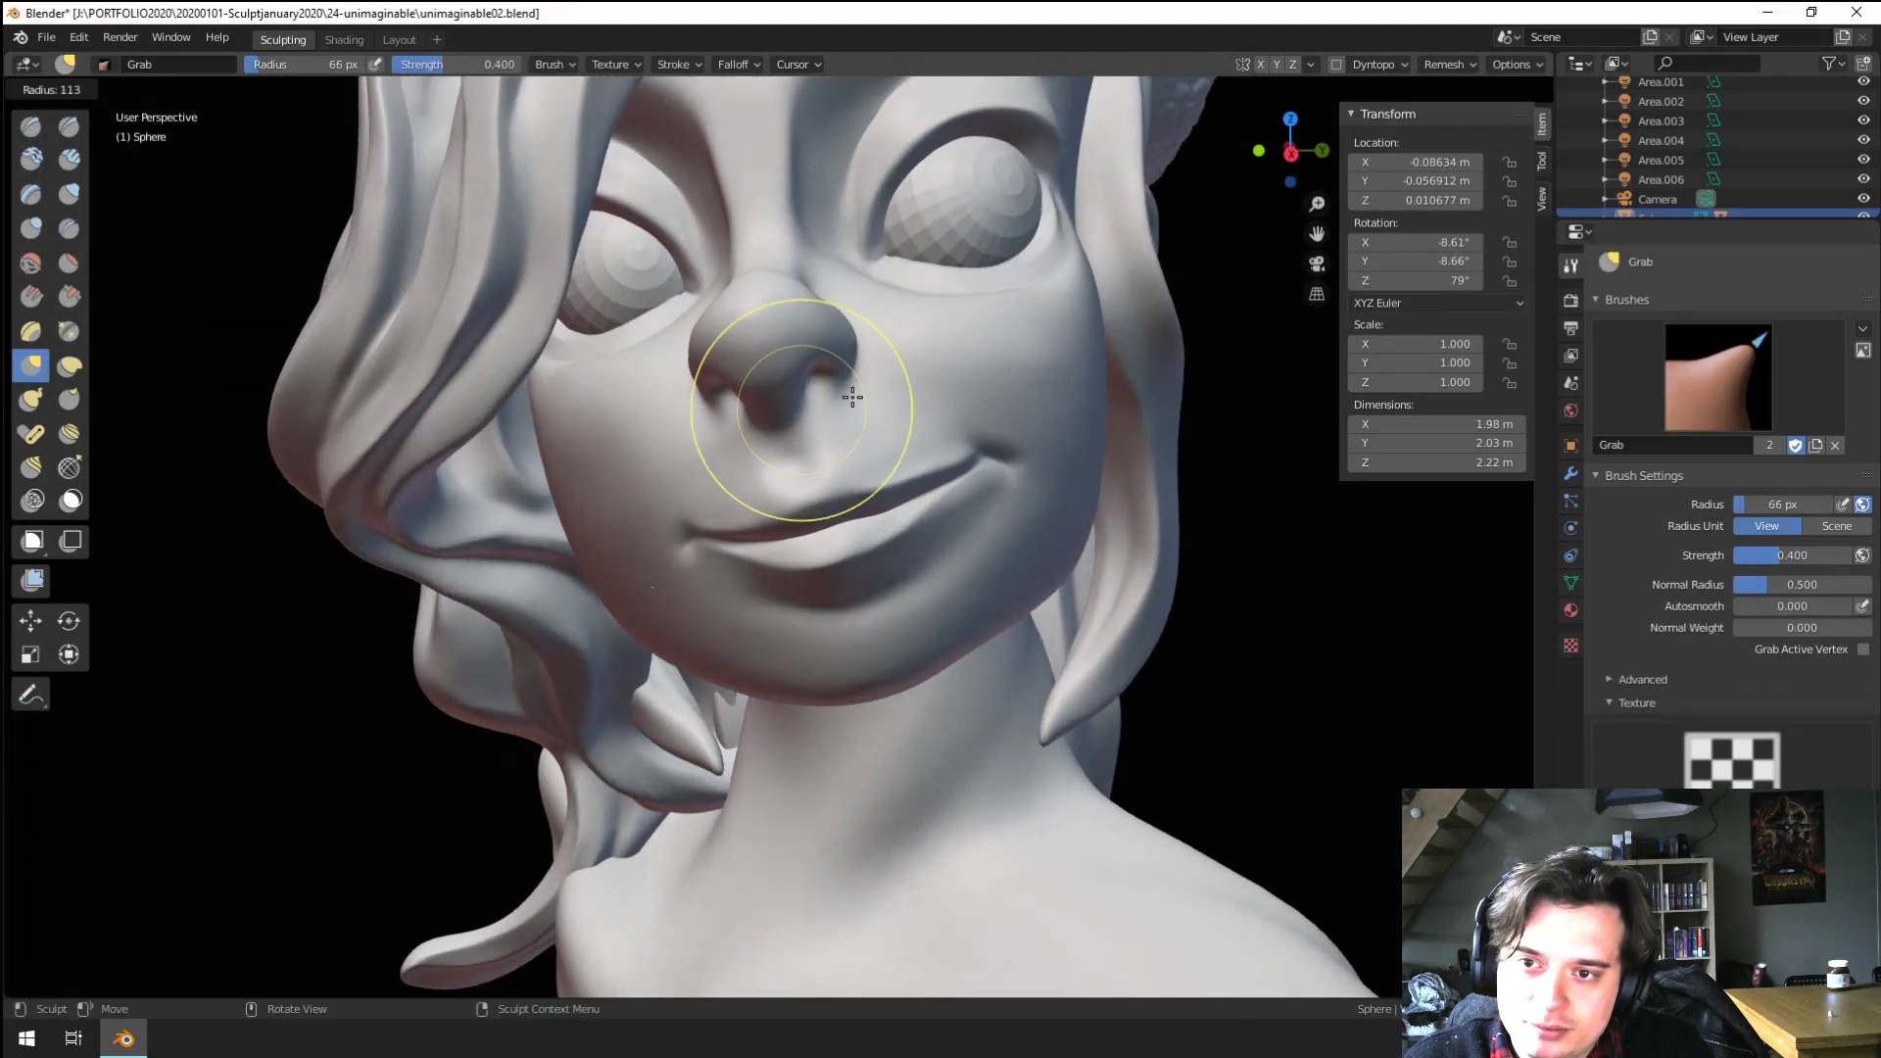
left_click(852, 395)
left_click_drag(862, 394, 862, 379)
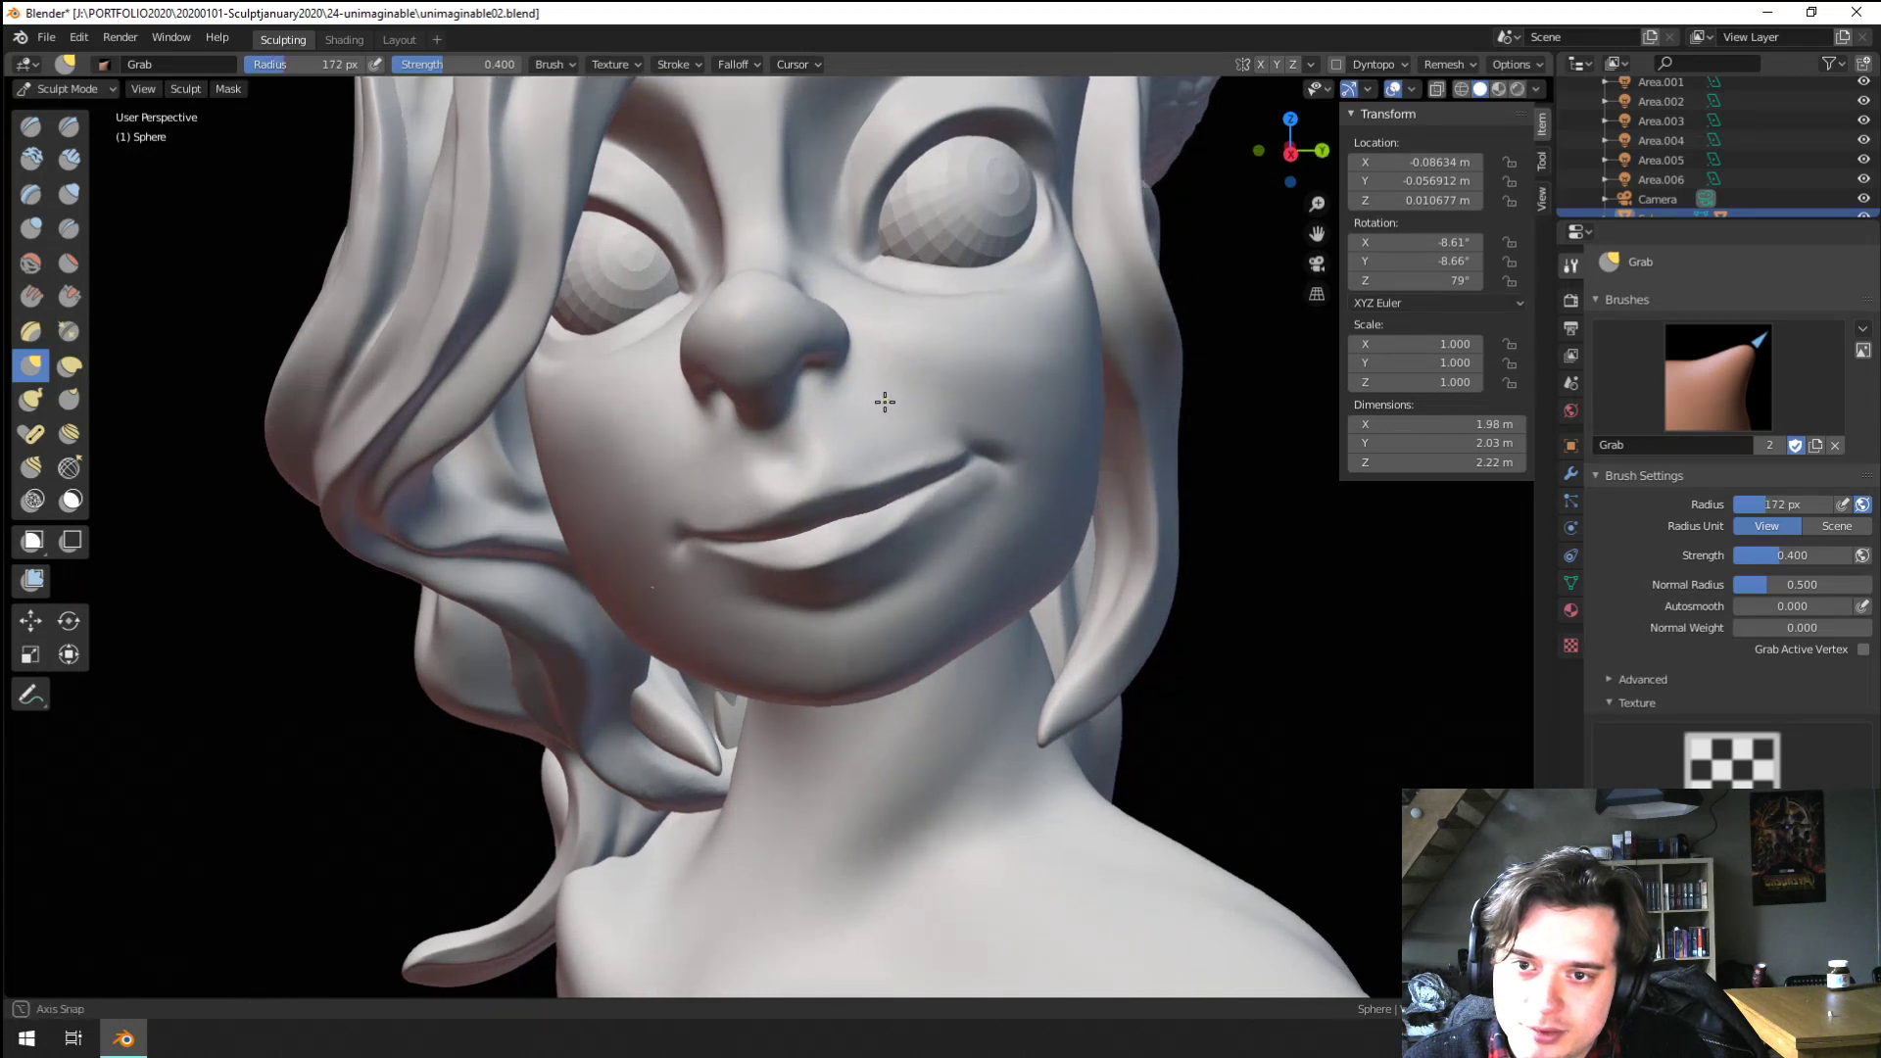
key("f")
left_click(973, 410)
scroll(973, 409, "down", 4)
middle_click_drag(794, 487, 775, 468)
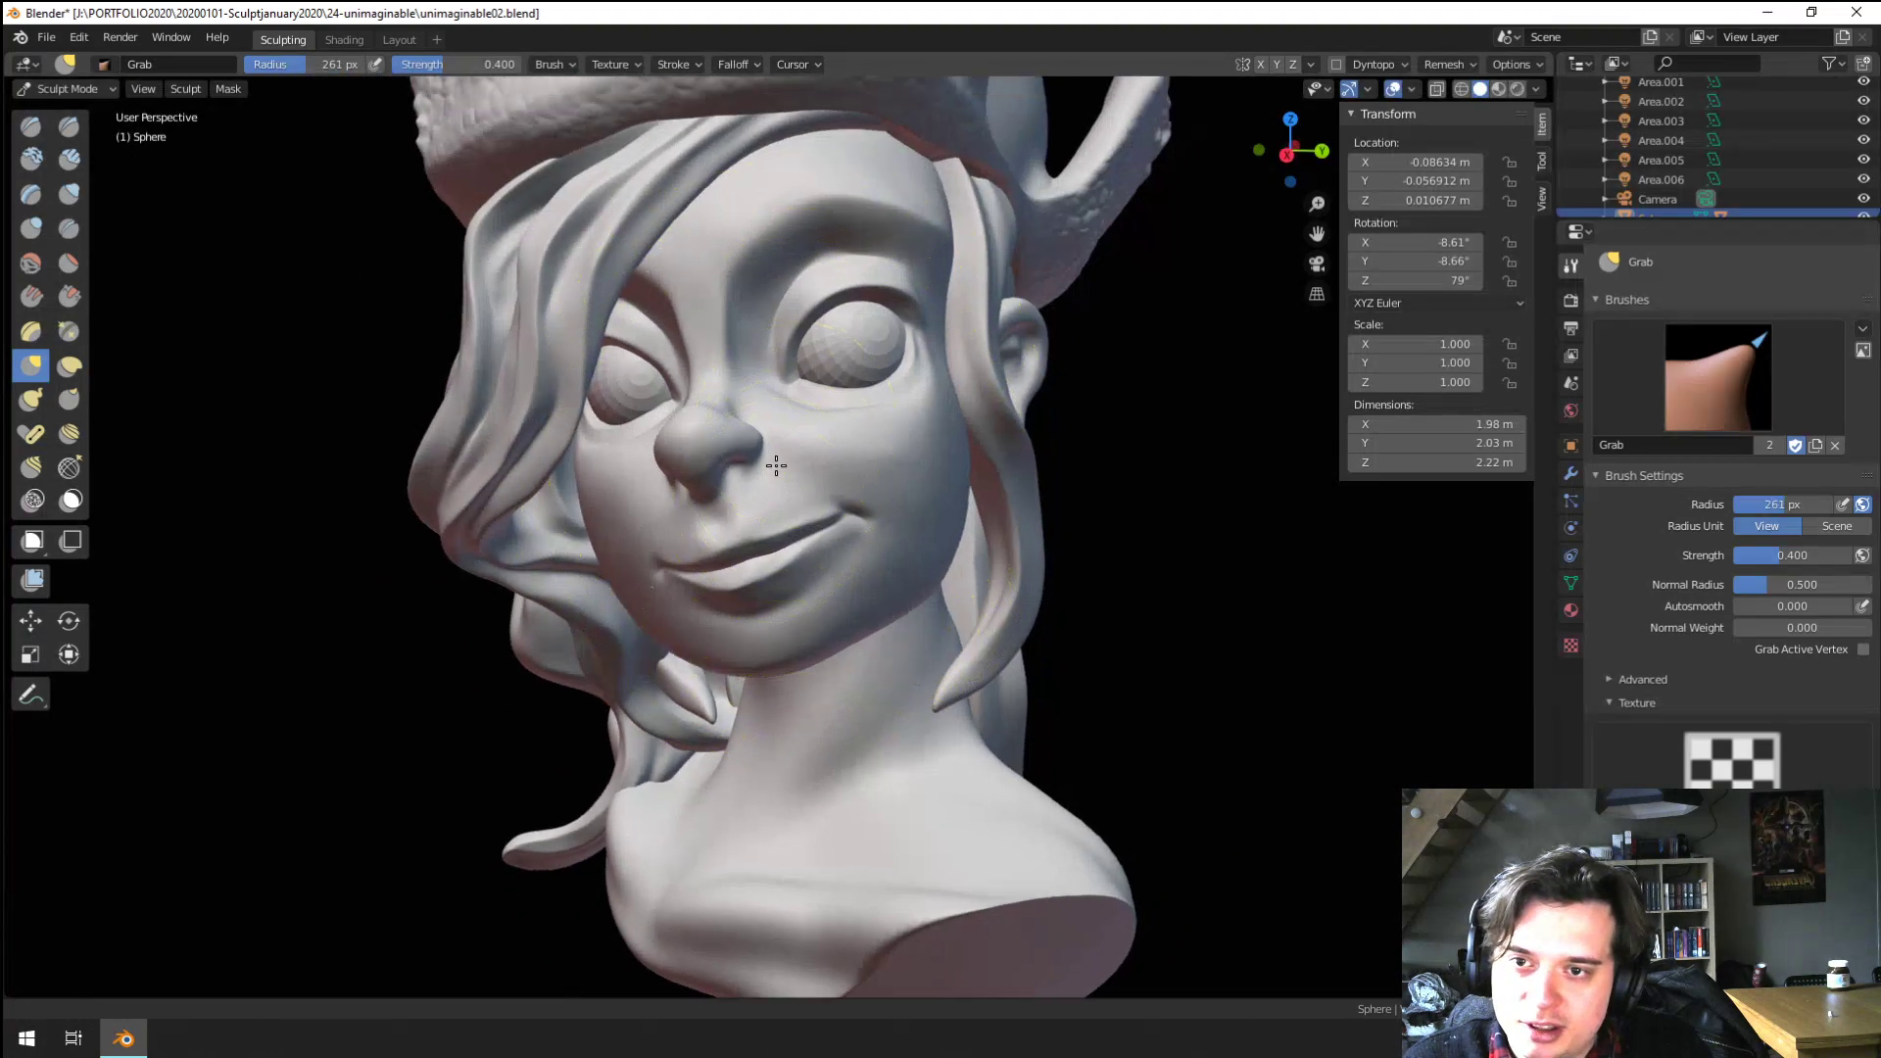
scroll(768, 474, "up", 2)
Sharpen the brow ridge above the uncovered eye with the Pinch brush at a 117 px radius and 0.500 strength
left_click(69, 331)
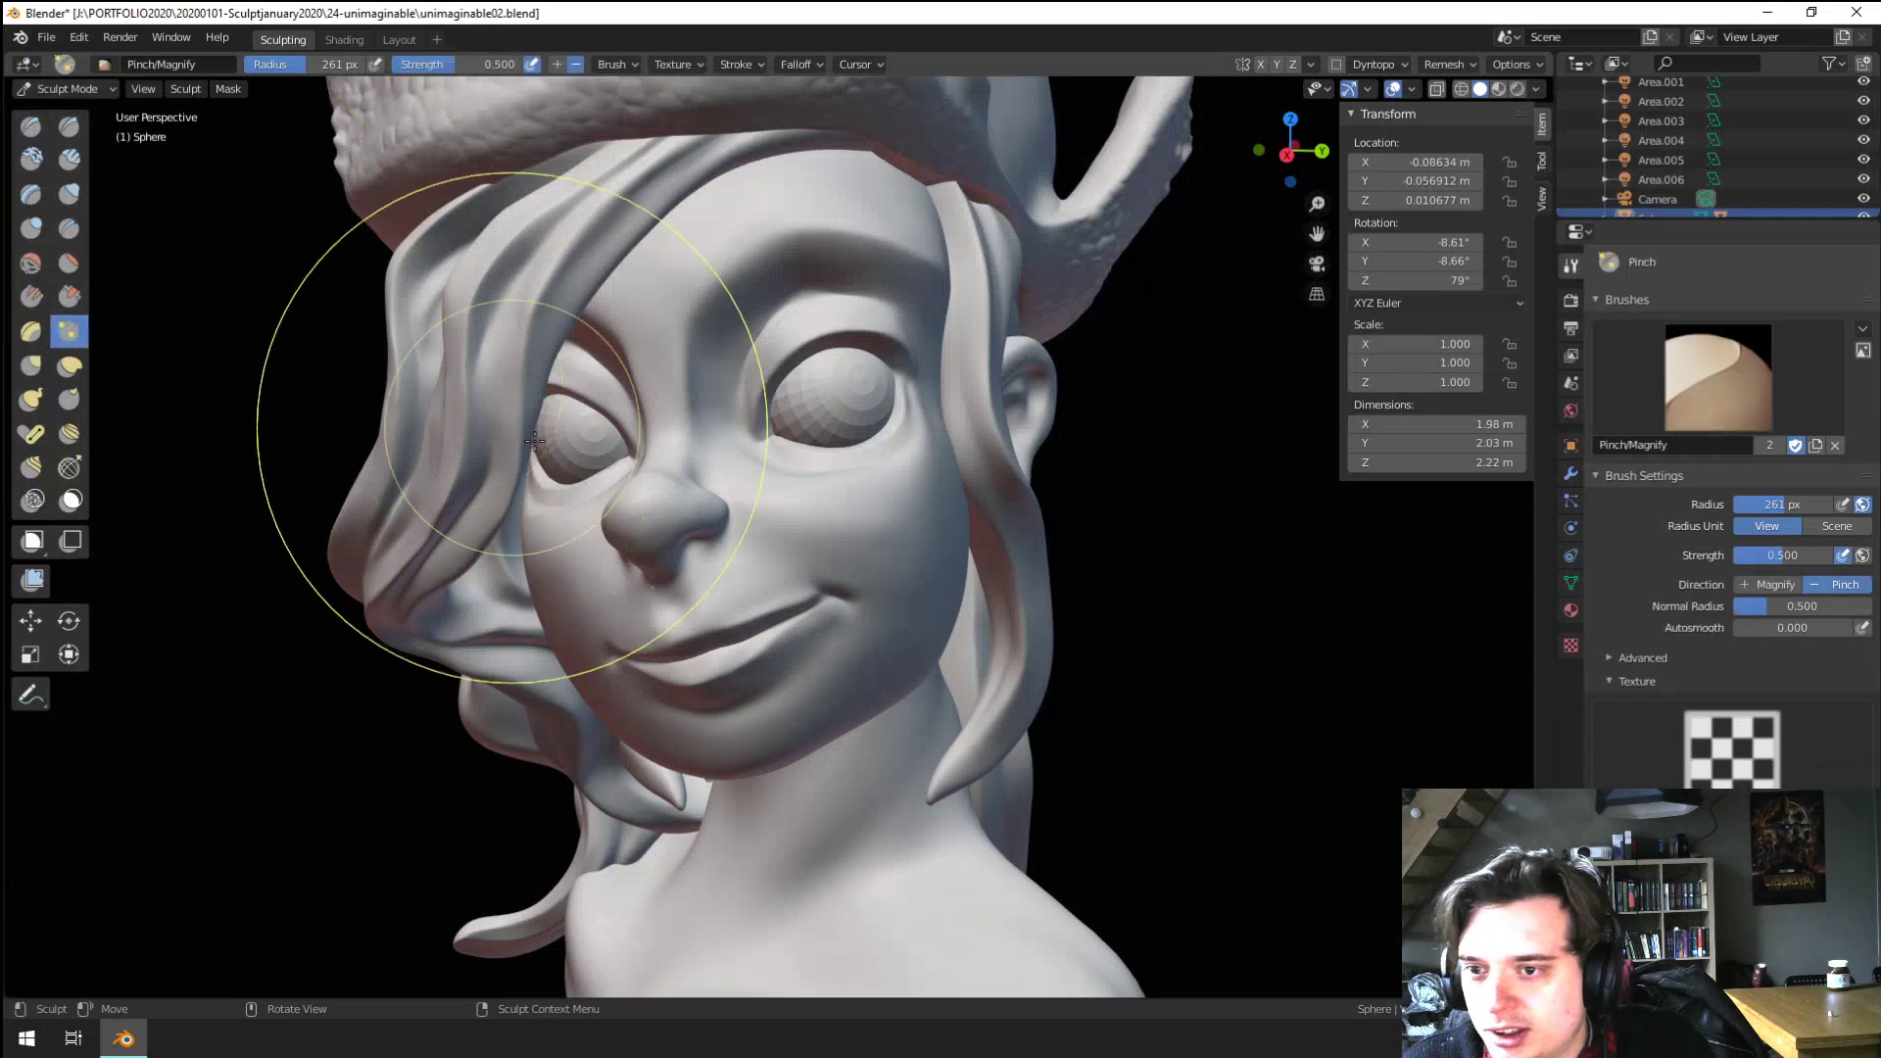
scroll(630, 392, "up", 4)
key("f")
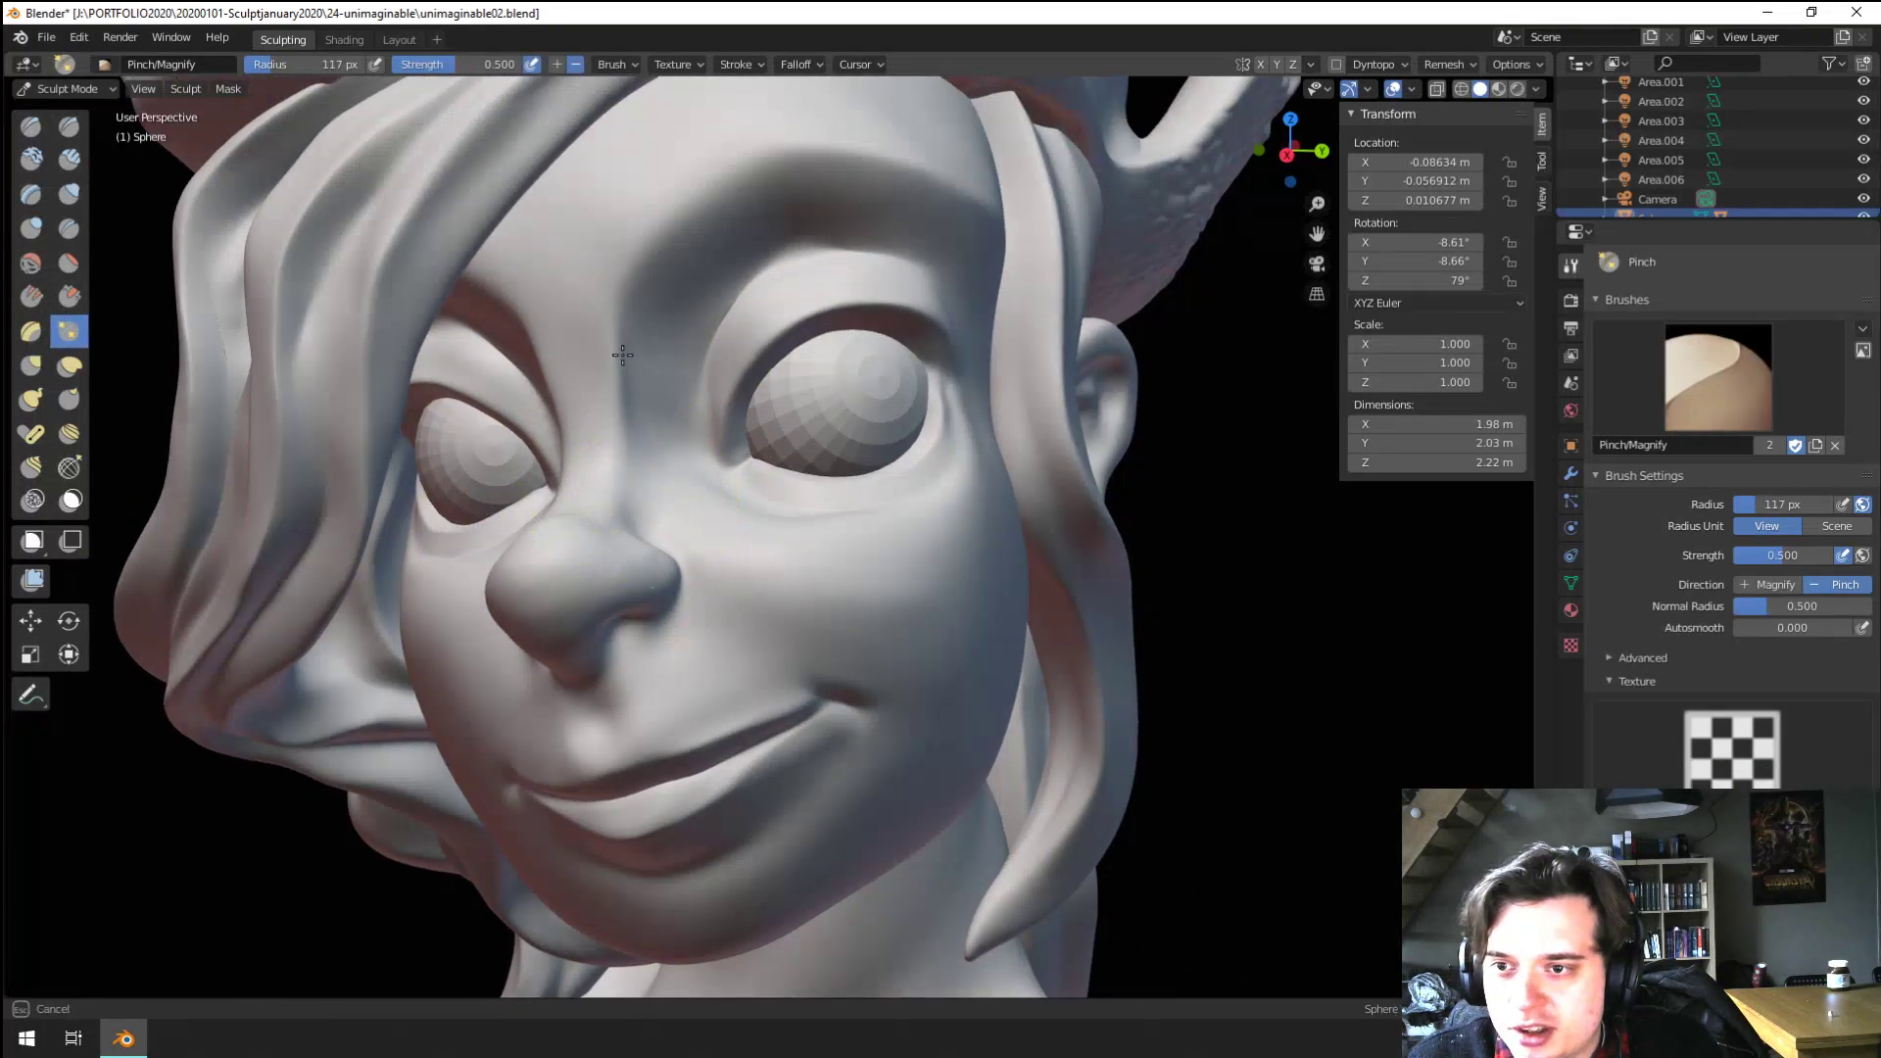
left_click_drag(622, 355, 630, 315)
left_click_drag(635, 299, 827, 152)
middle_click_drag(827, 152, 720, 166)
mouse_move(718, 171)
left_mouse_down()
mouse_move(899, 220)
mouse_move(887, 243)
left_mouse_up()
Tighten the upper eyelid fold and outer eye rim with the Pinch brush at a 47 px radius
key("f")
left_click(827, 246)
left_click_drag(704, 269, 752, 263)
middle_click_drag(752, 266, 774, 259)
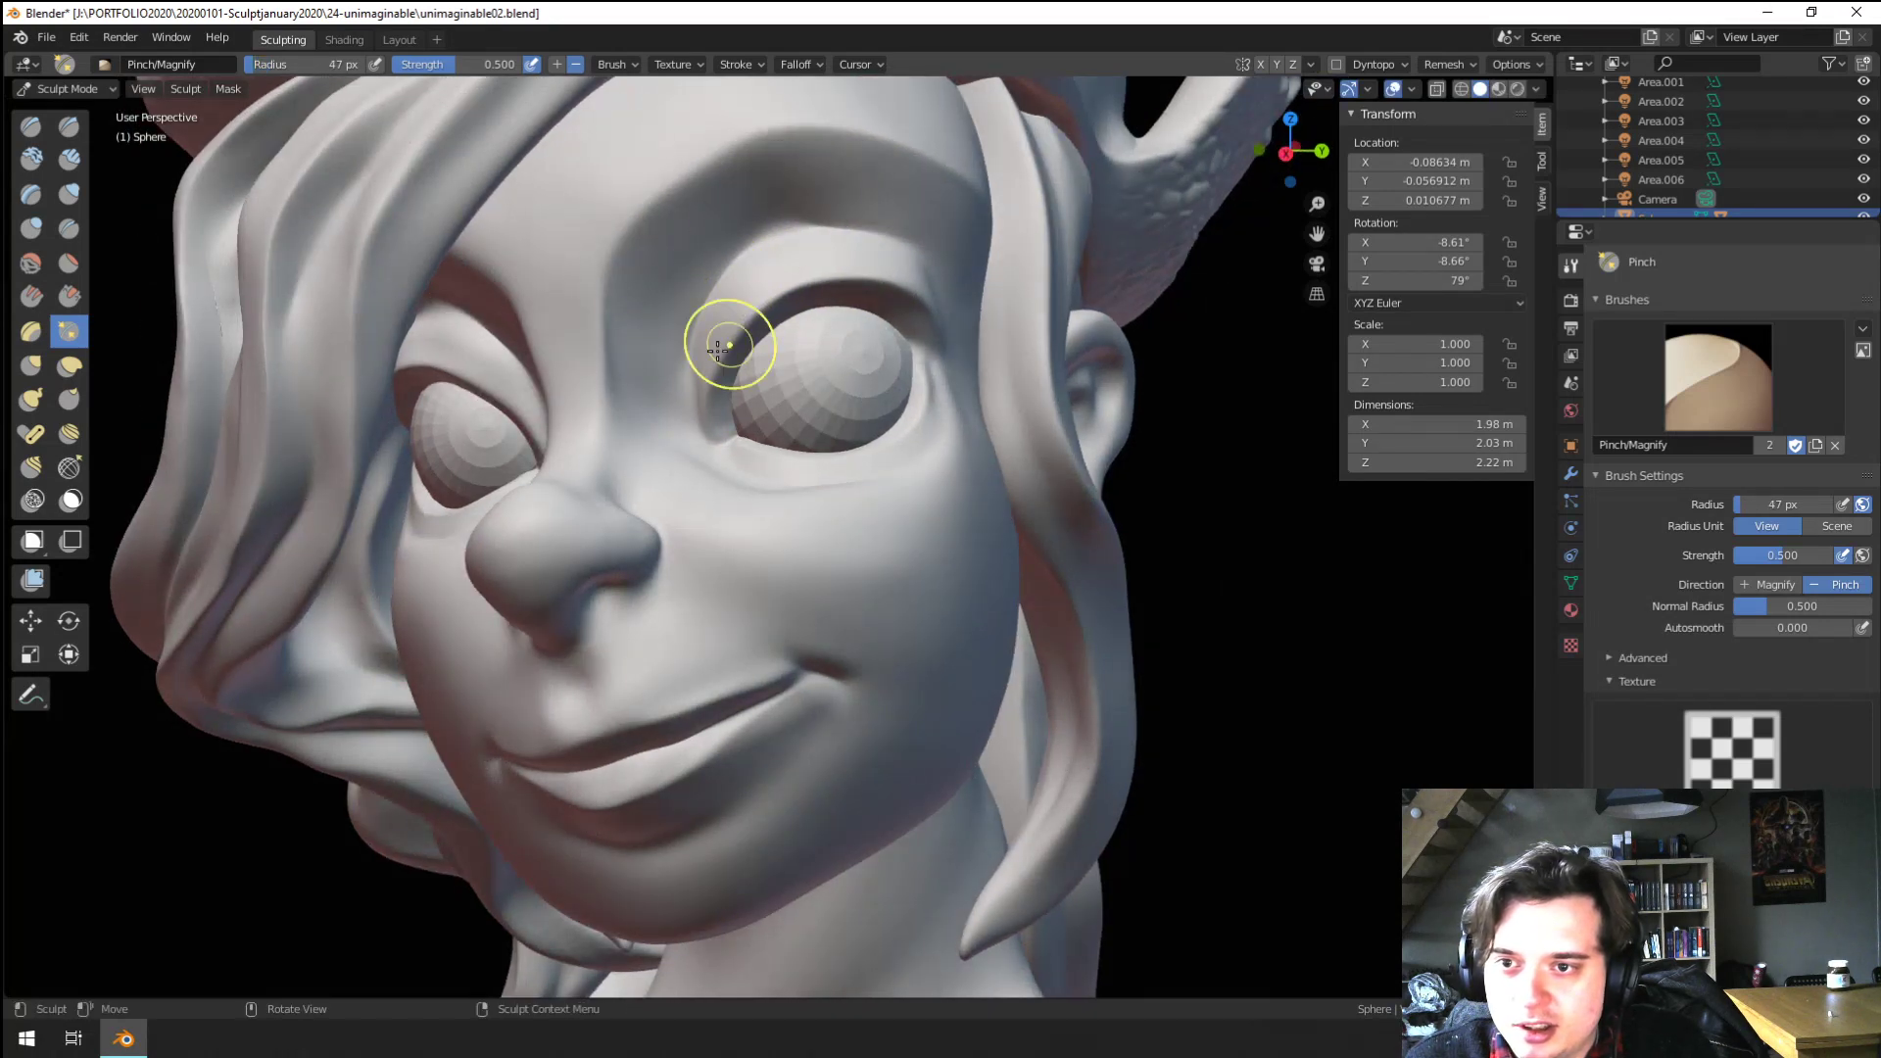
left_click_drag(912, 320, 901, 378)
mouse_move(899, 383)
middle_mouse_down()
mouse_move(861, 420)
mouse_move(863, 390)
mouse_move(824, 414)
middle_mouse_up()
Flatten and smooth the cheekbone below the eye with the Flatten brush at 97 px and 158 px radii
left_click(69, 264)
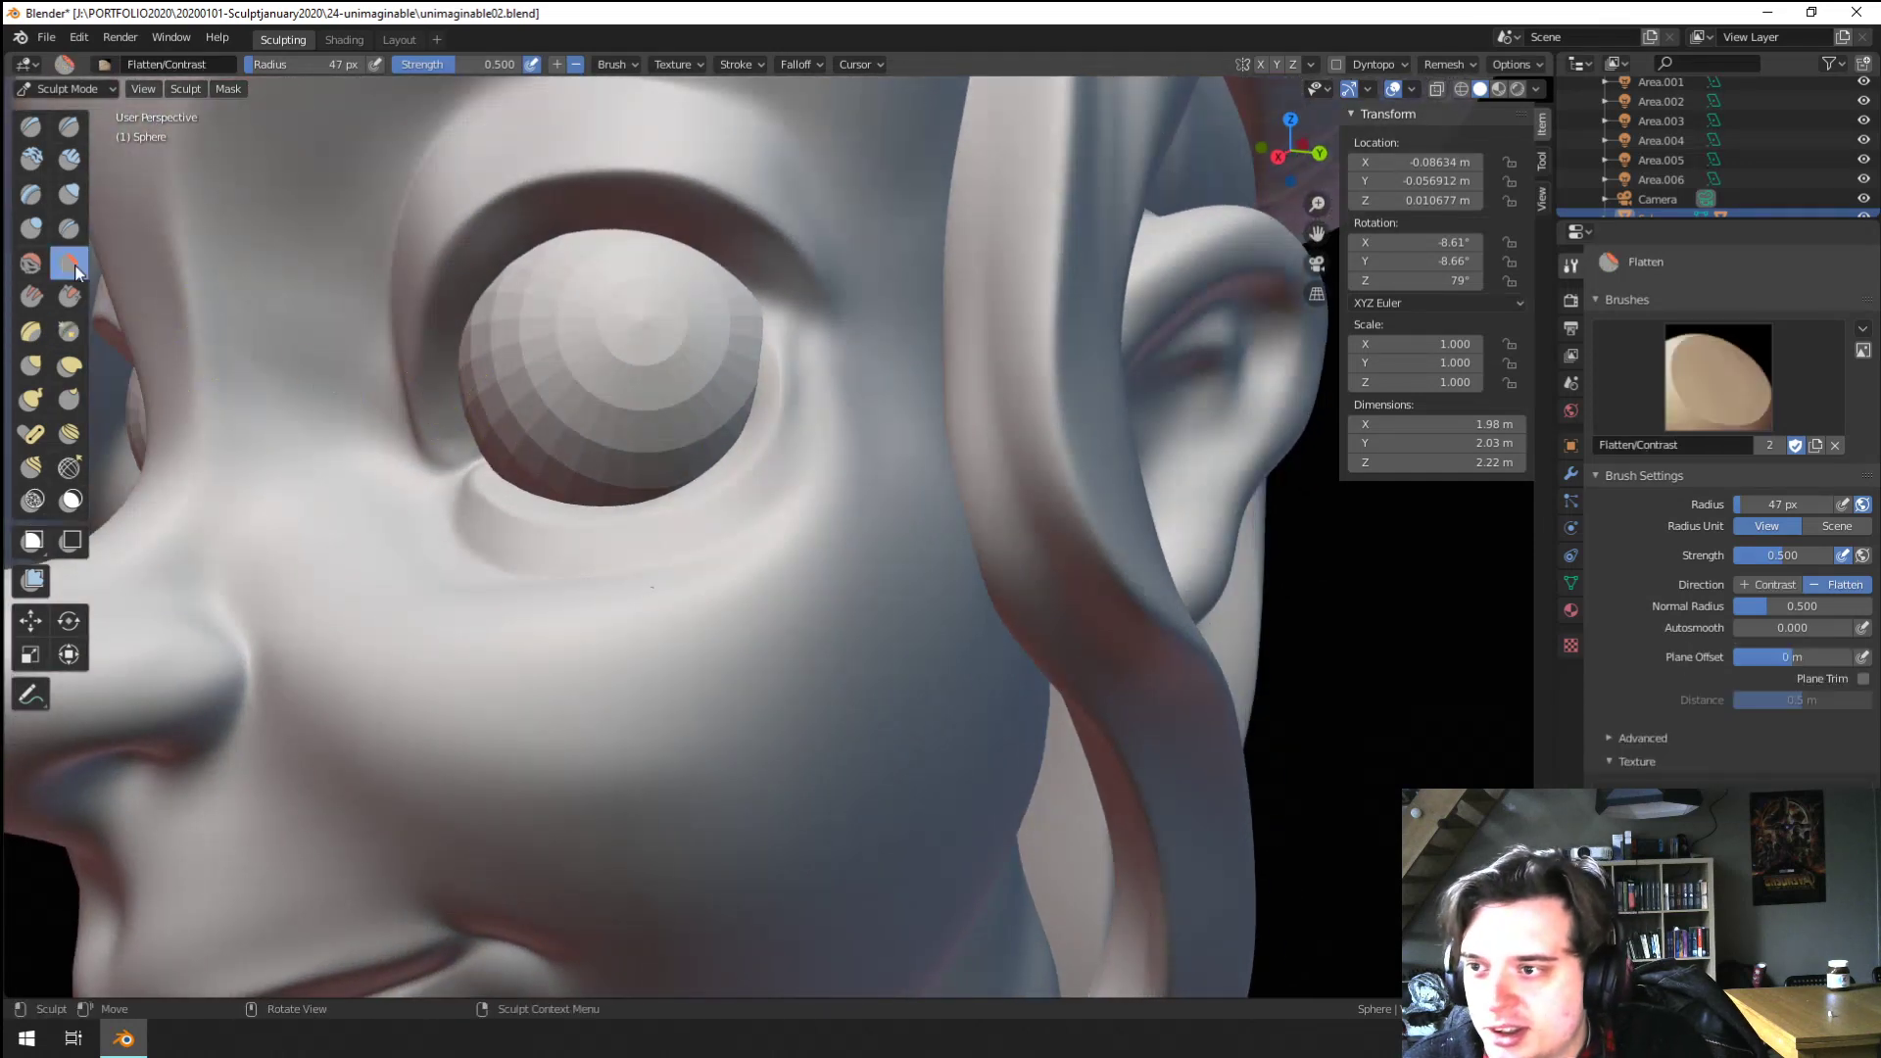
left_click_drag(845, 500, 828, 493)
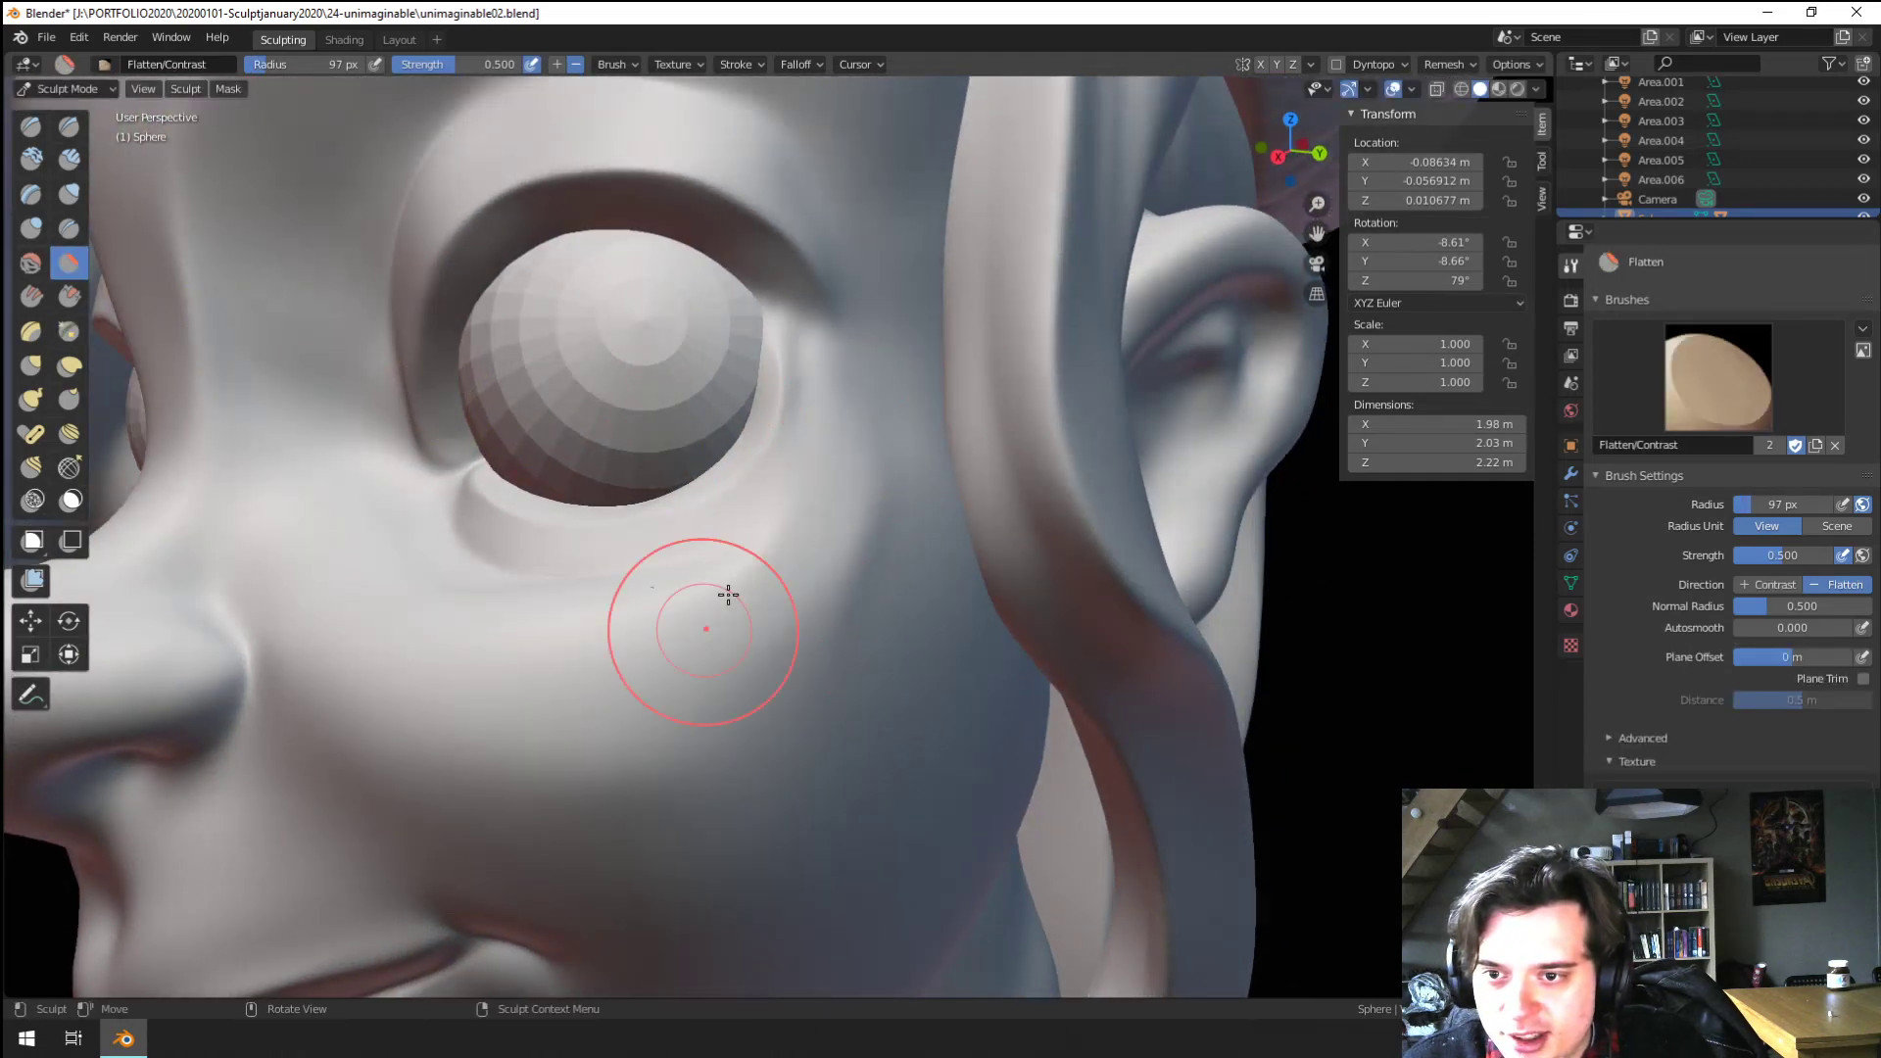
key("f")
left_click(994, 591)
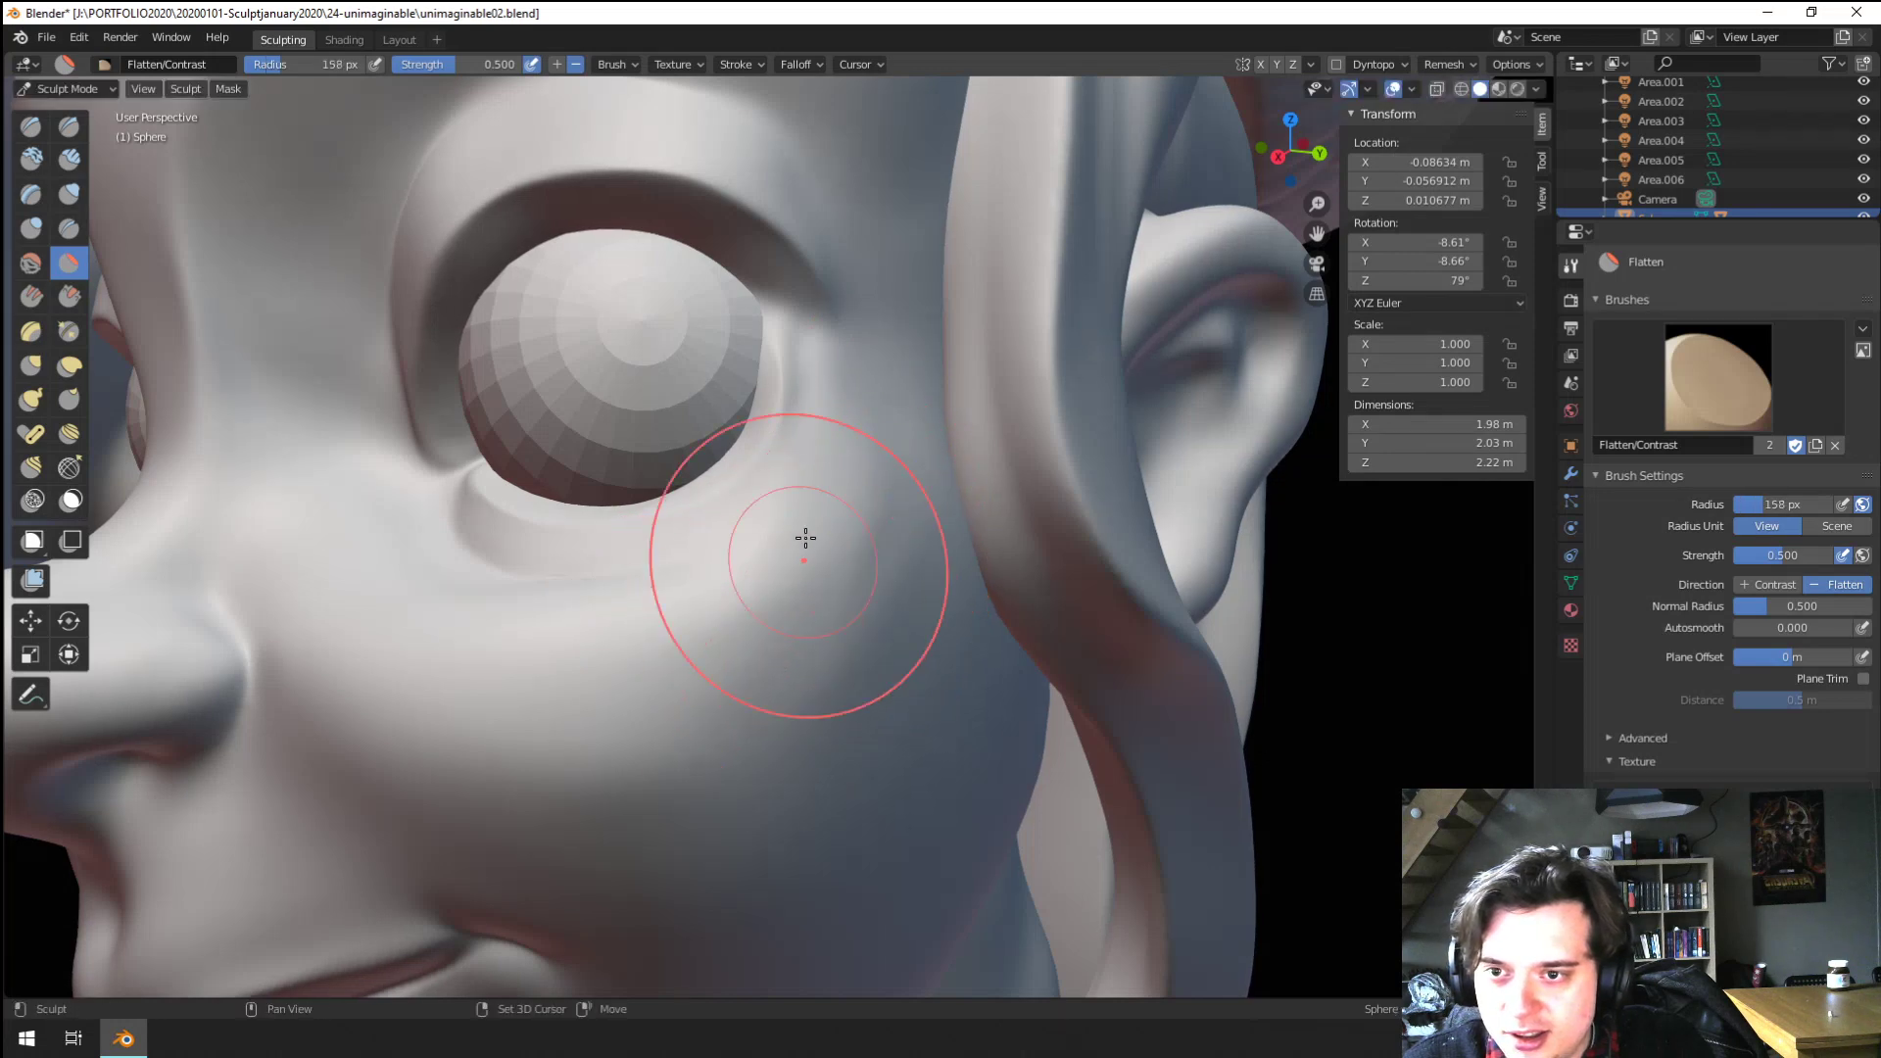
left_click_drag(806, 538, 795, 571, "shift")
Define the fold under the lower eyelid with the Crease brush at a 74 px radius and 0.339 strength
left_click(69, 228)
middle_click_drag(731, 422, 738, 445)
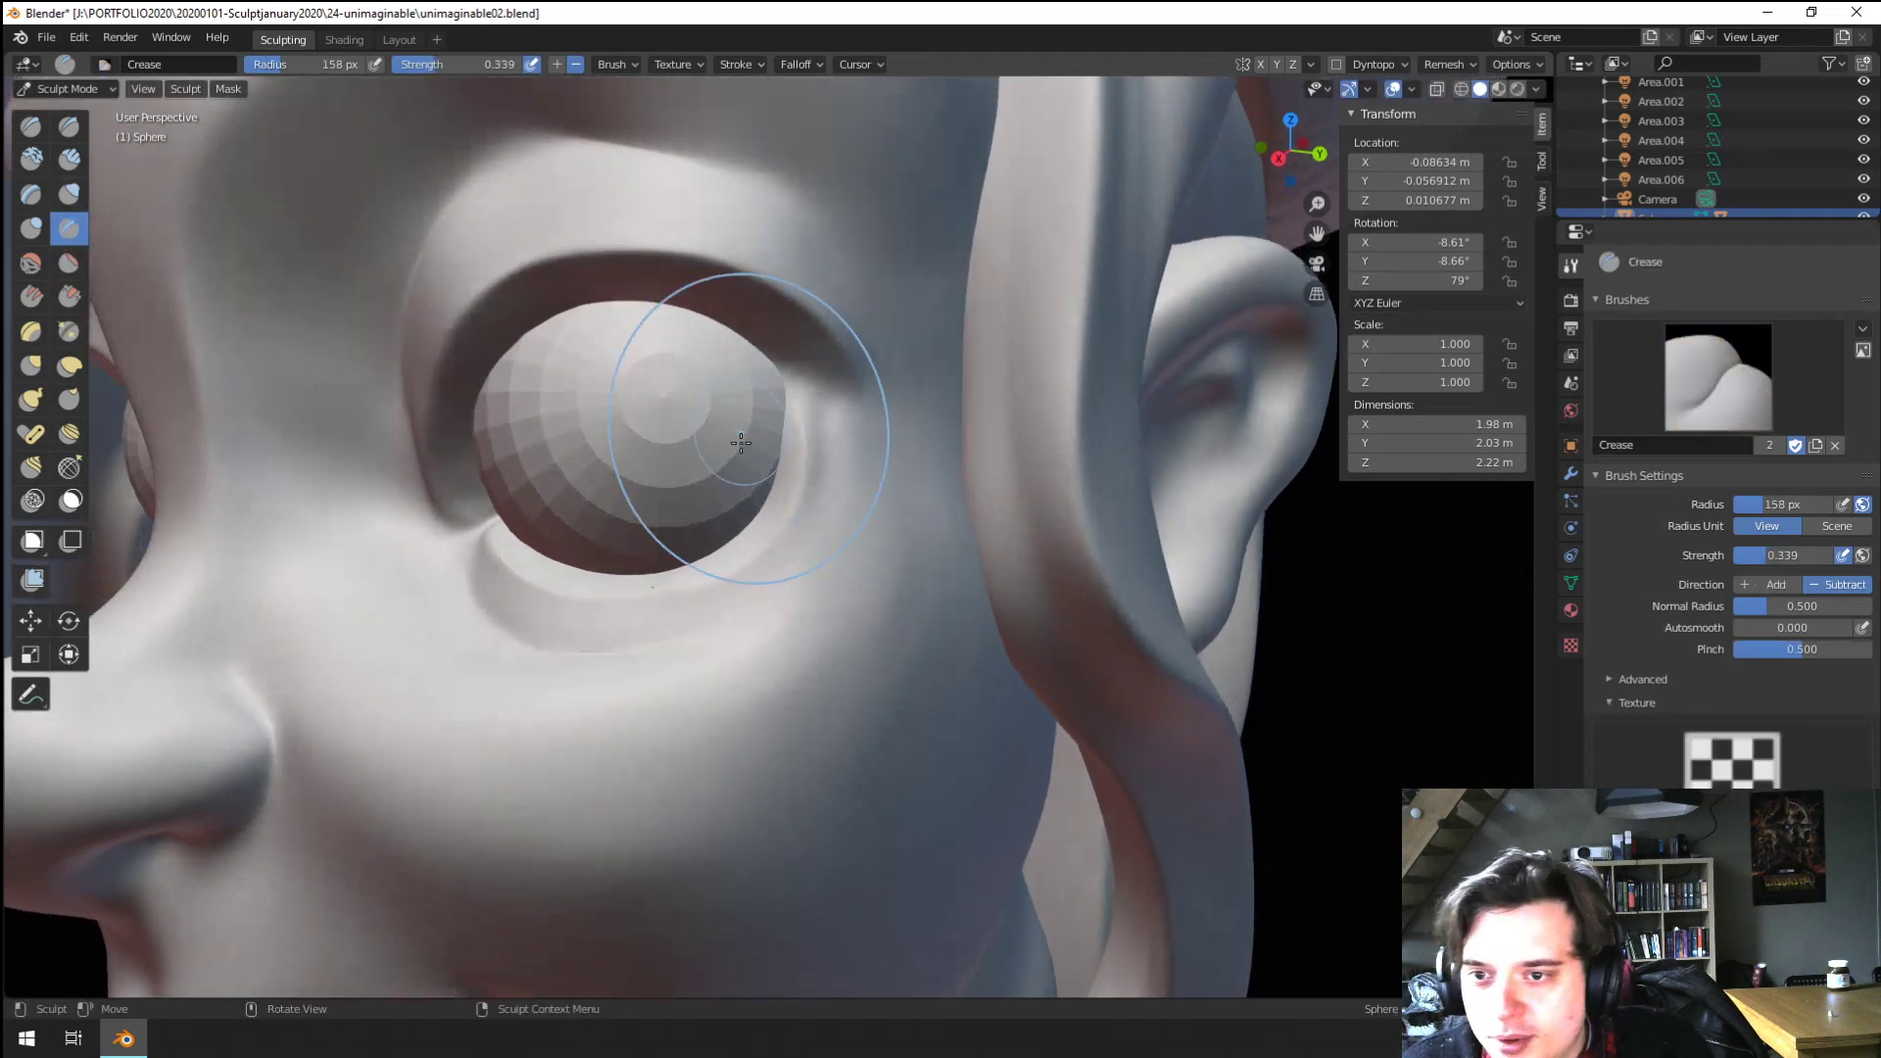
key("f")
left_click(686, 466)
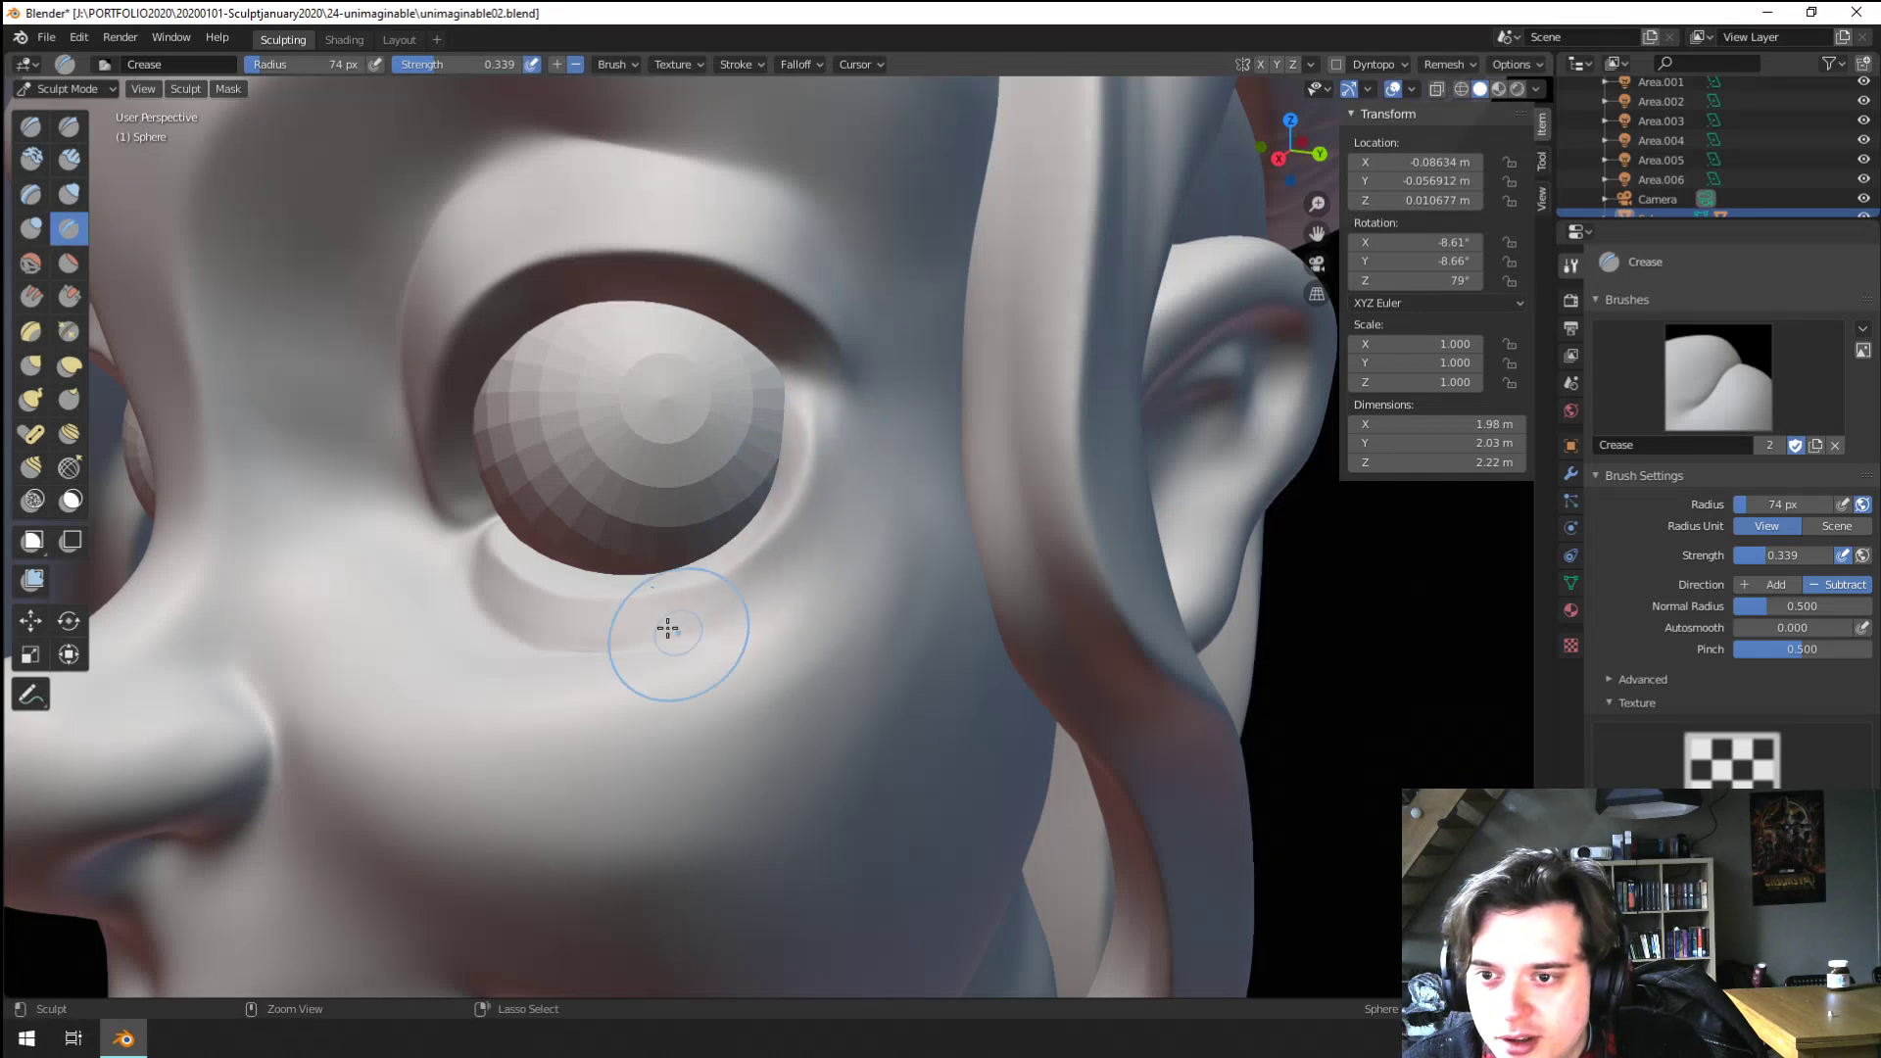
mouse_move(796, 479)
middle_mouse_down("ctrl")
mouse_move(735, 625)
mouse_move(770, 457)
middle_mouse_up("ctrl")
Pull the outer corner of the eye opening into shape with the Grab brush at a 172 px radius
left_click(71, 262)
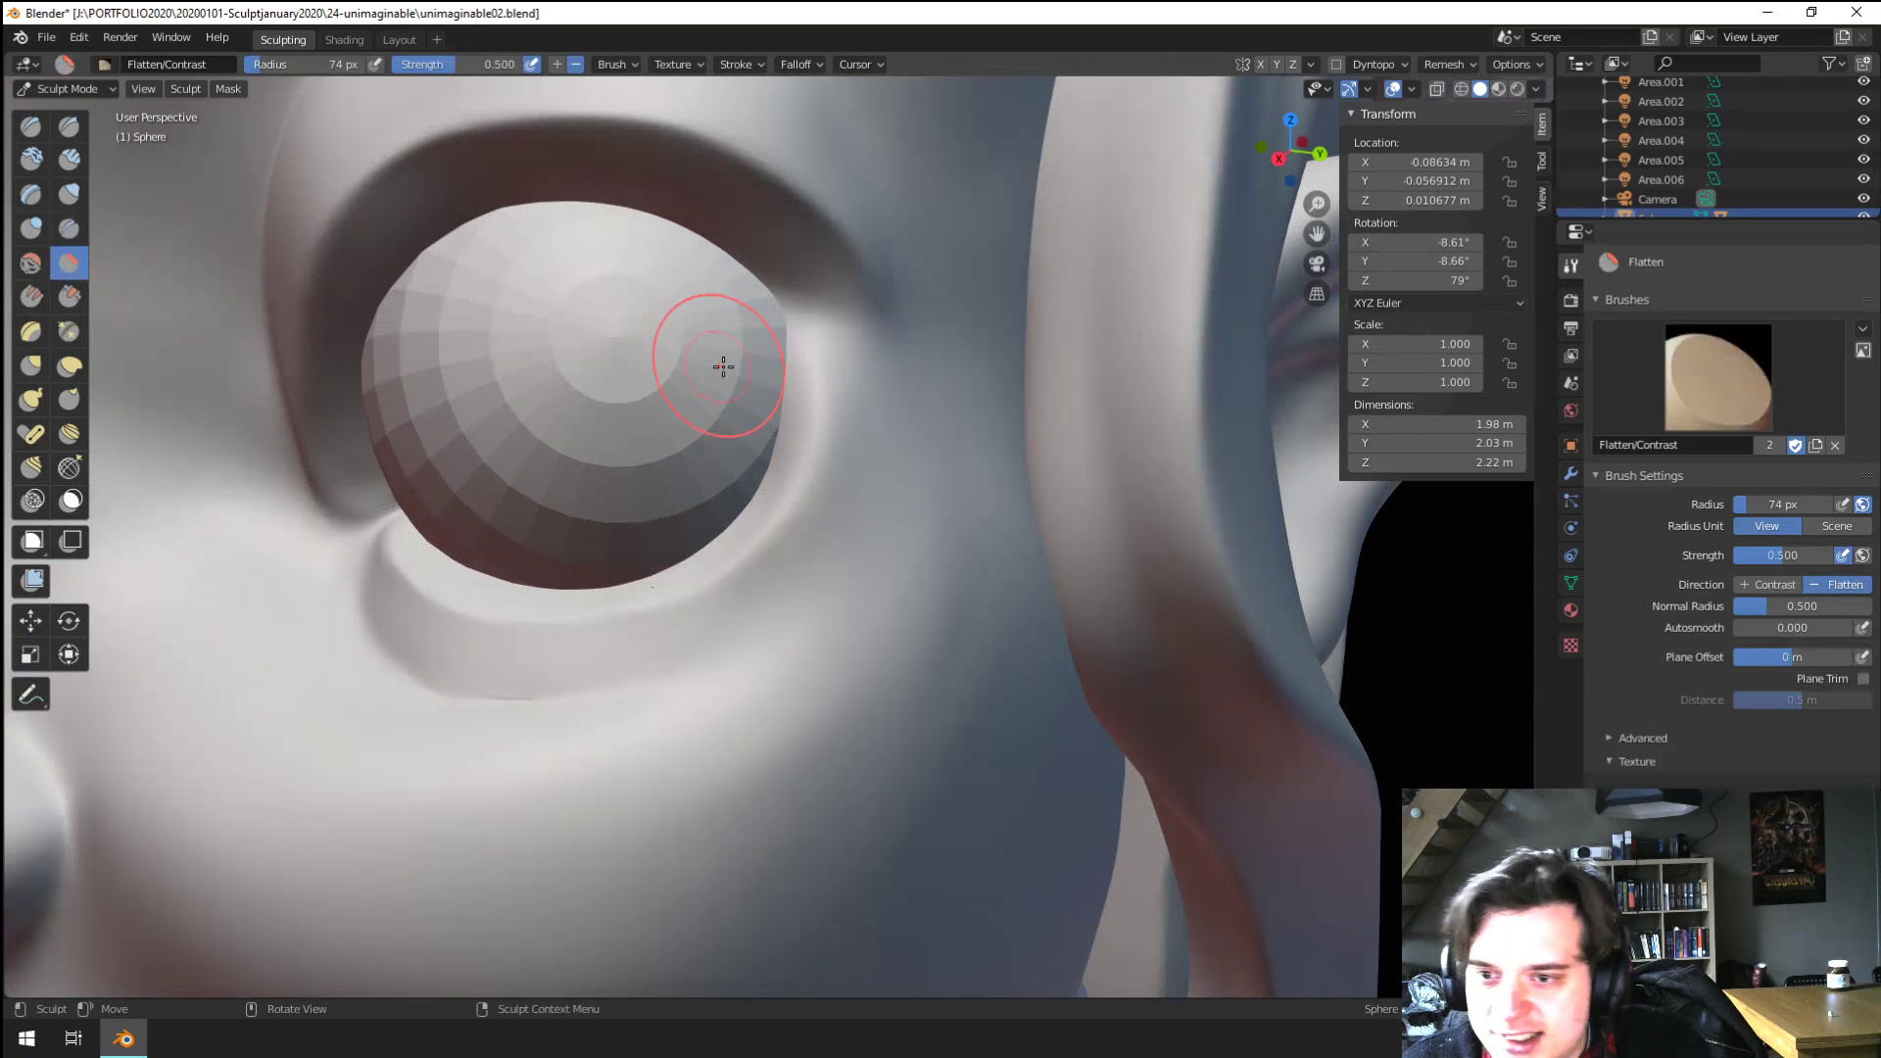
key("g")
key("f")
left_click(830, 426)
mouse_move(772, 402)
left_mouse_down()
mouse_move(795, 384)
mouse_move(780, 364)
left_mouse_up()
left_click(780, 364)
scroll(761, 370, "down", 5)
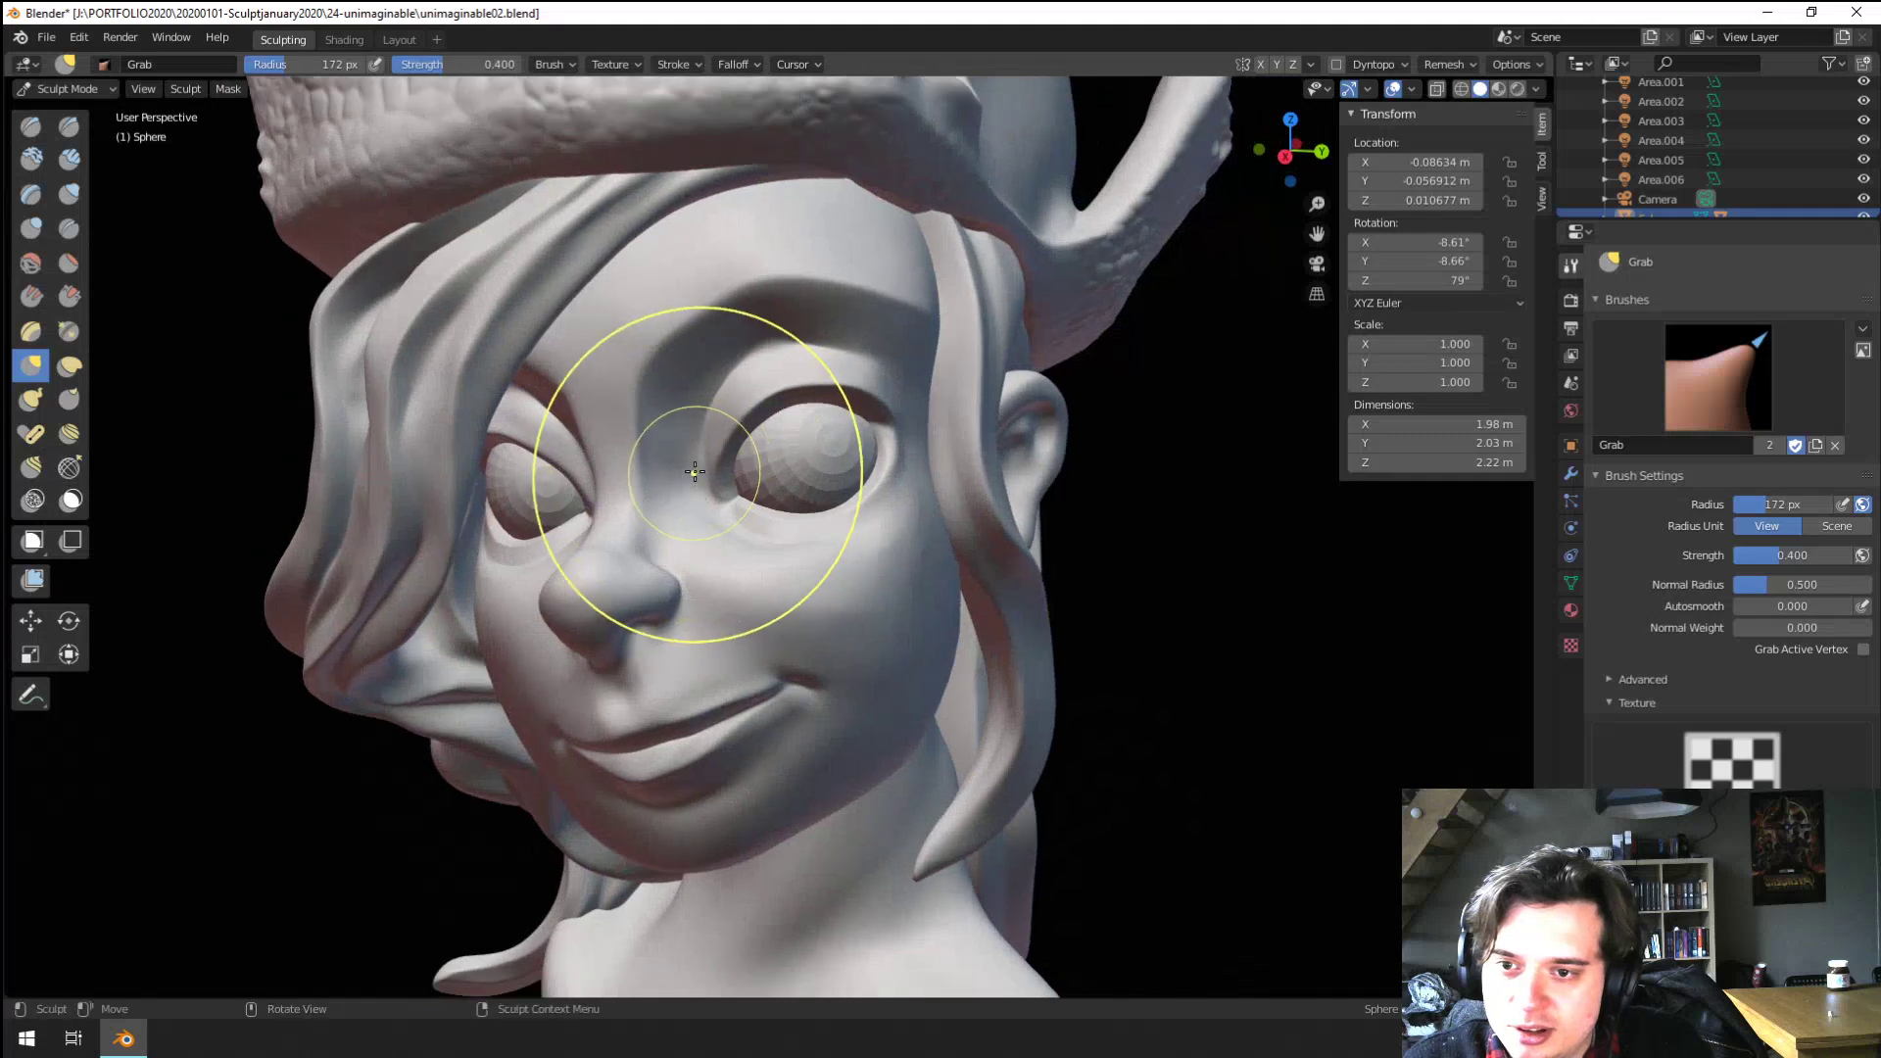
Adjust the upper eyelid's outer edge with the Grab brush at a 178 px radius
scroll(856, 373, "up", 2)
key("f")
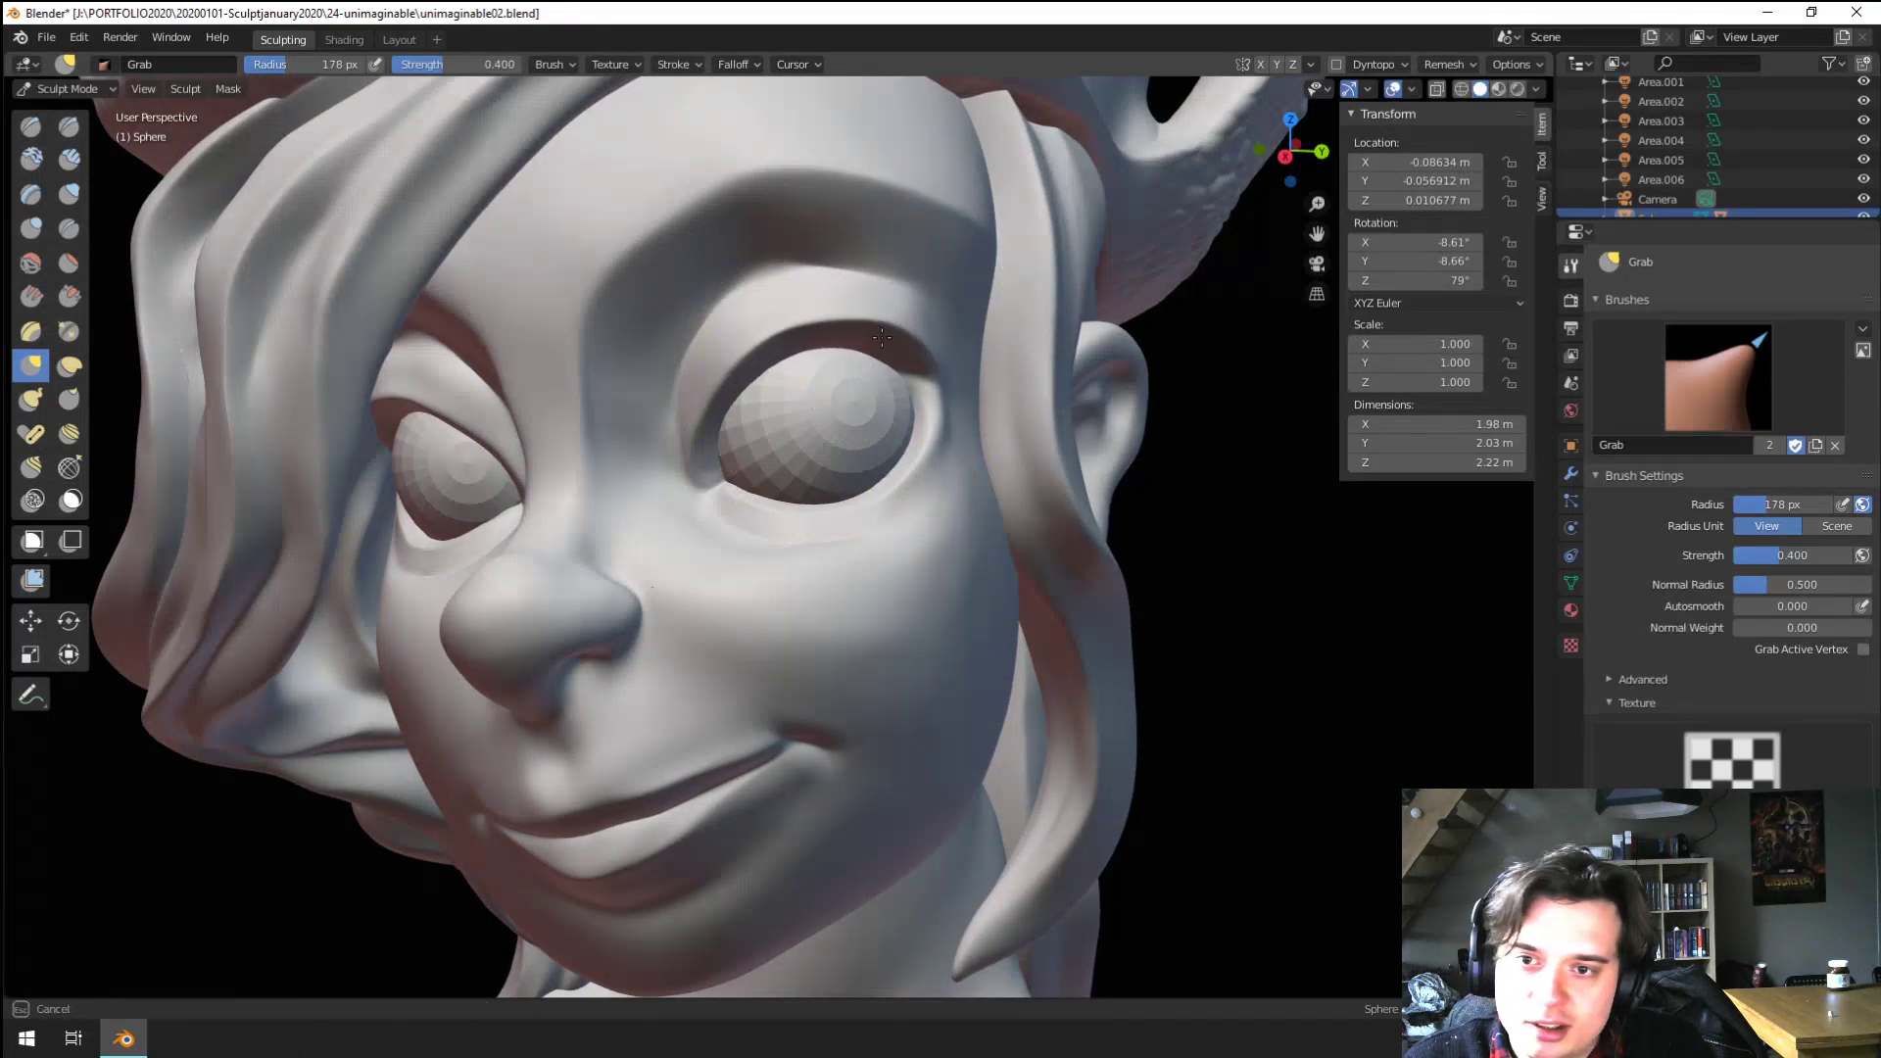
left_click_drag(877, 329, 877, 328)
scroll(764, 384, "down", 2)
middle_click_drag(760, 386, 782, 388)
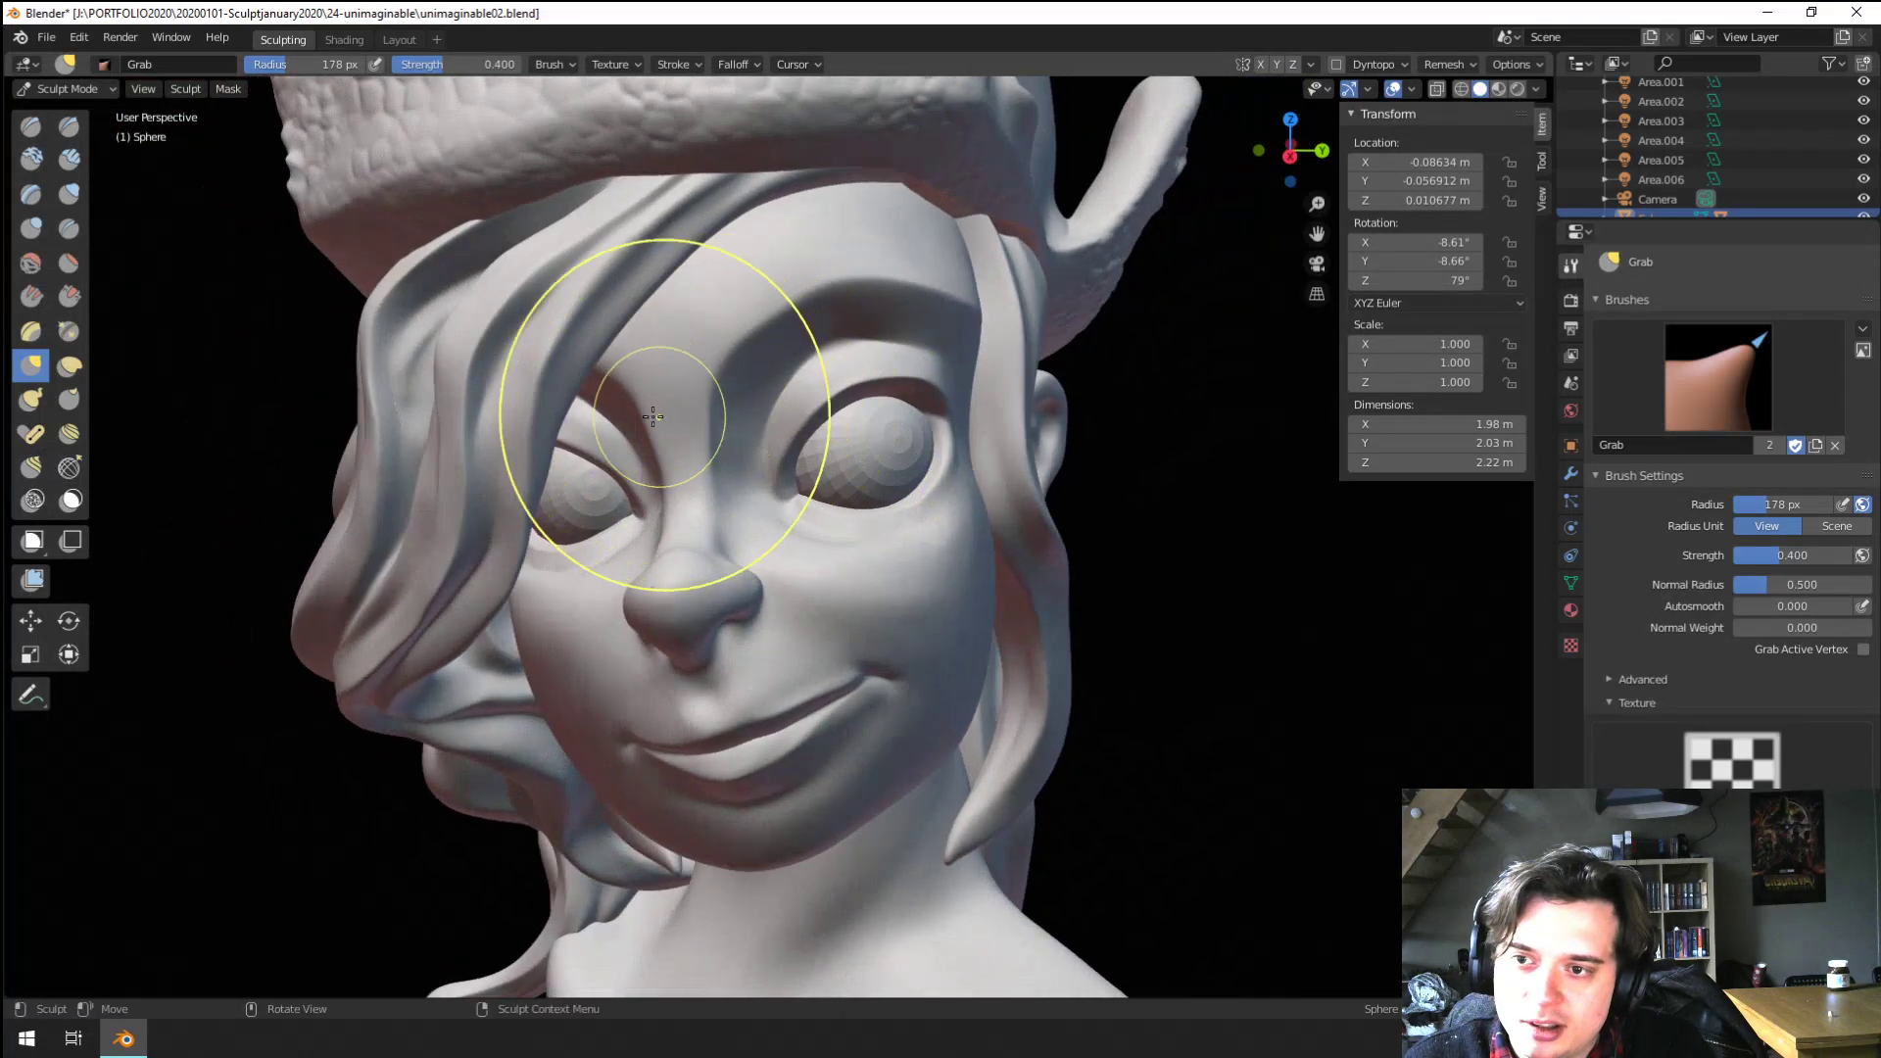
Refine the shape of both eyelids and the brow with the Grab brush at 150 px and 133 px radii
key("f")
left_click(603, 385)
middle_click_drag(588, 376, 686, 274)
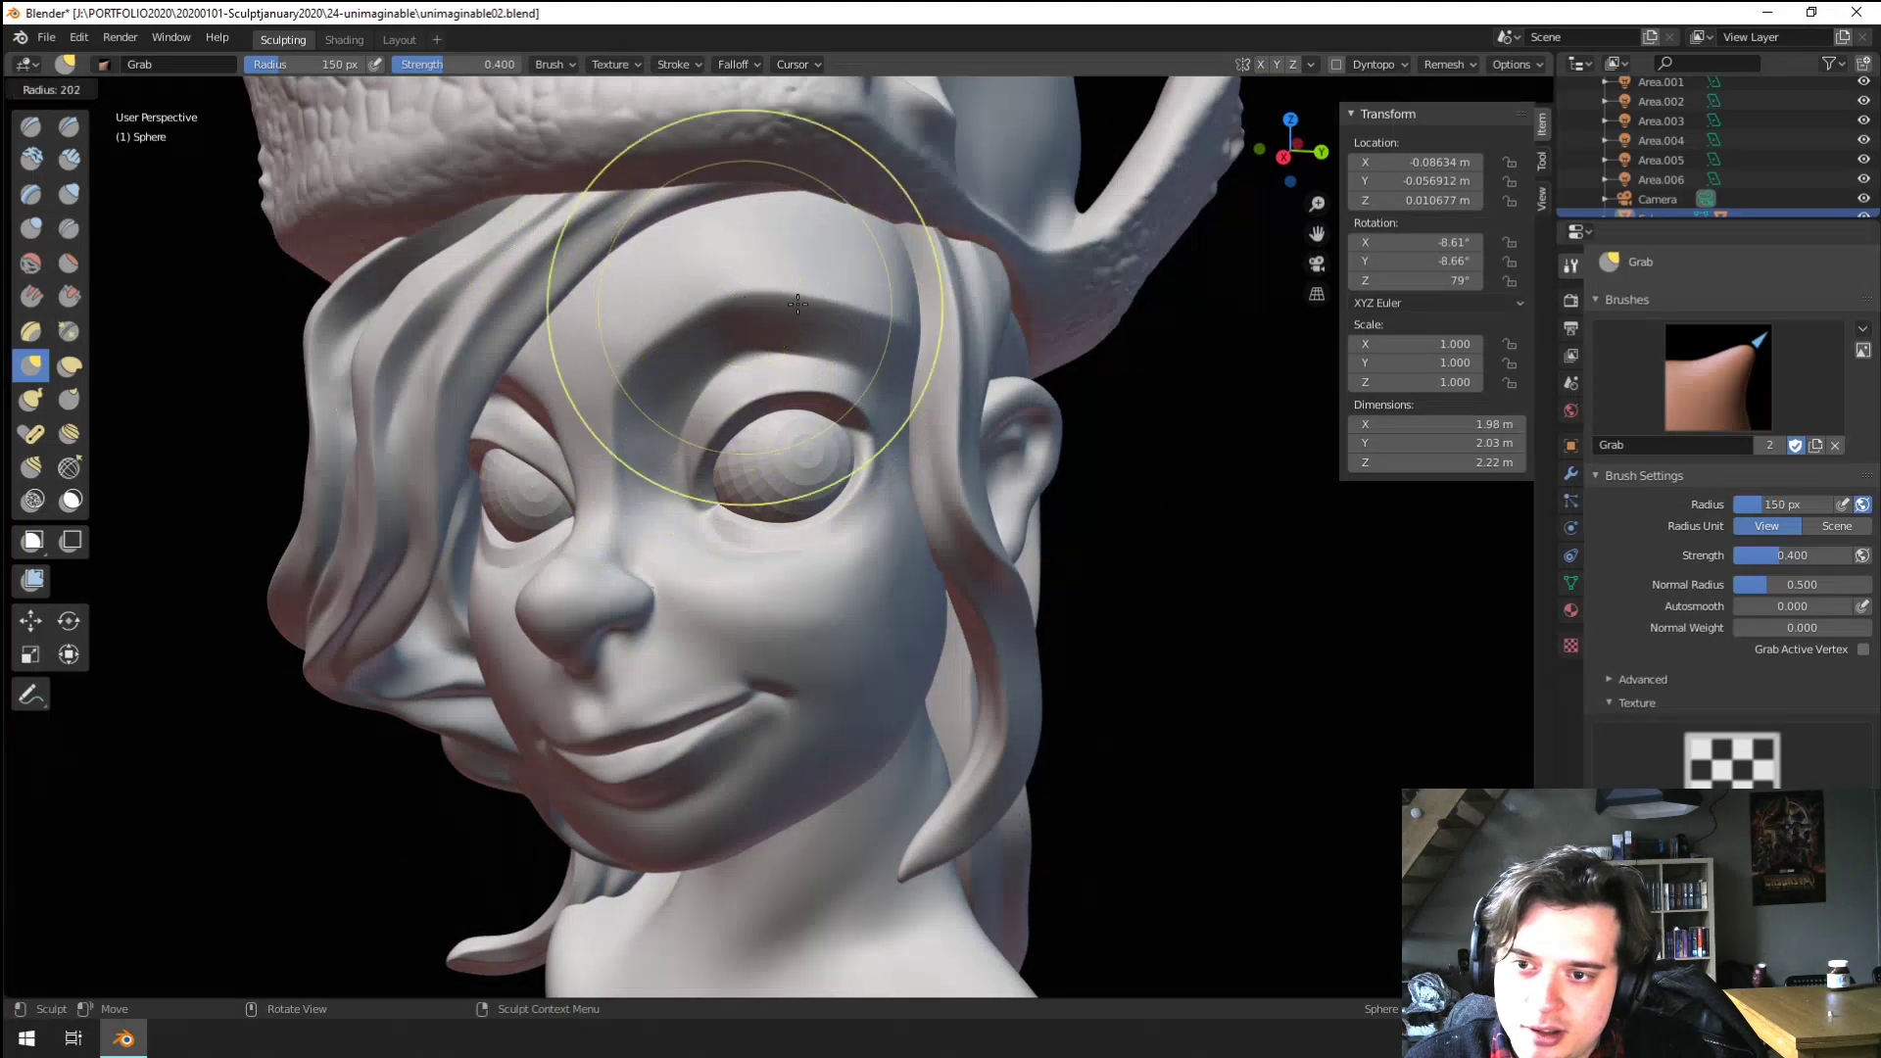
key("f")
left_click(787, 428)
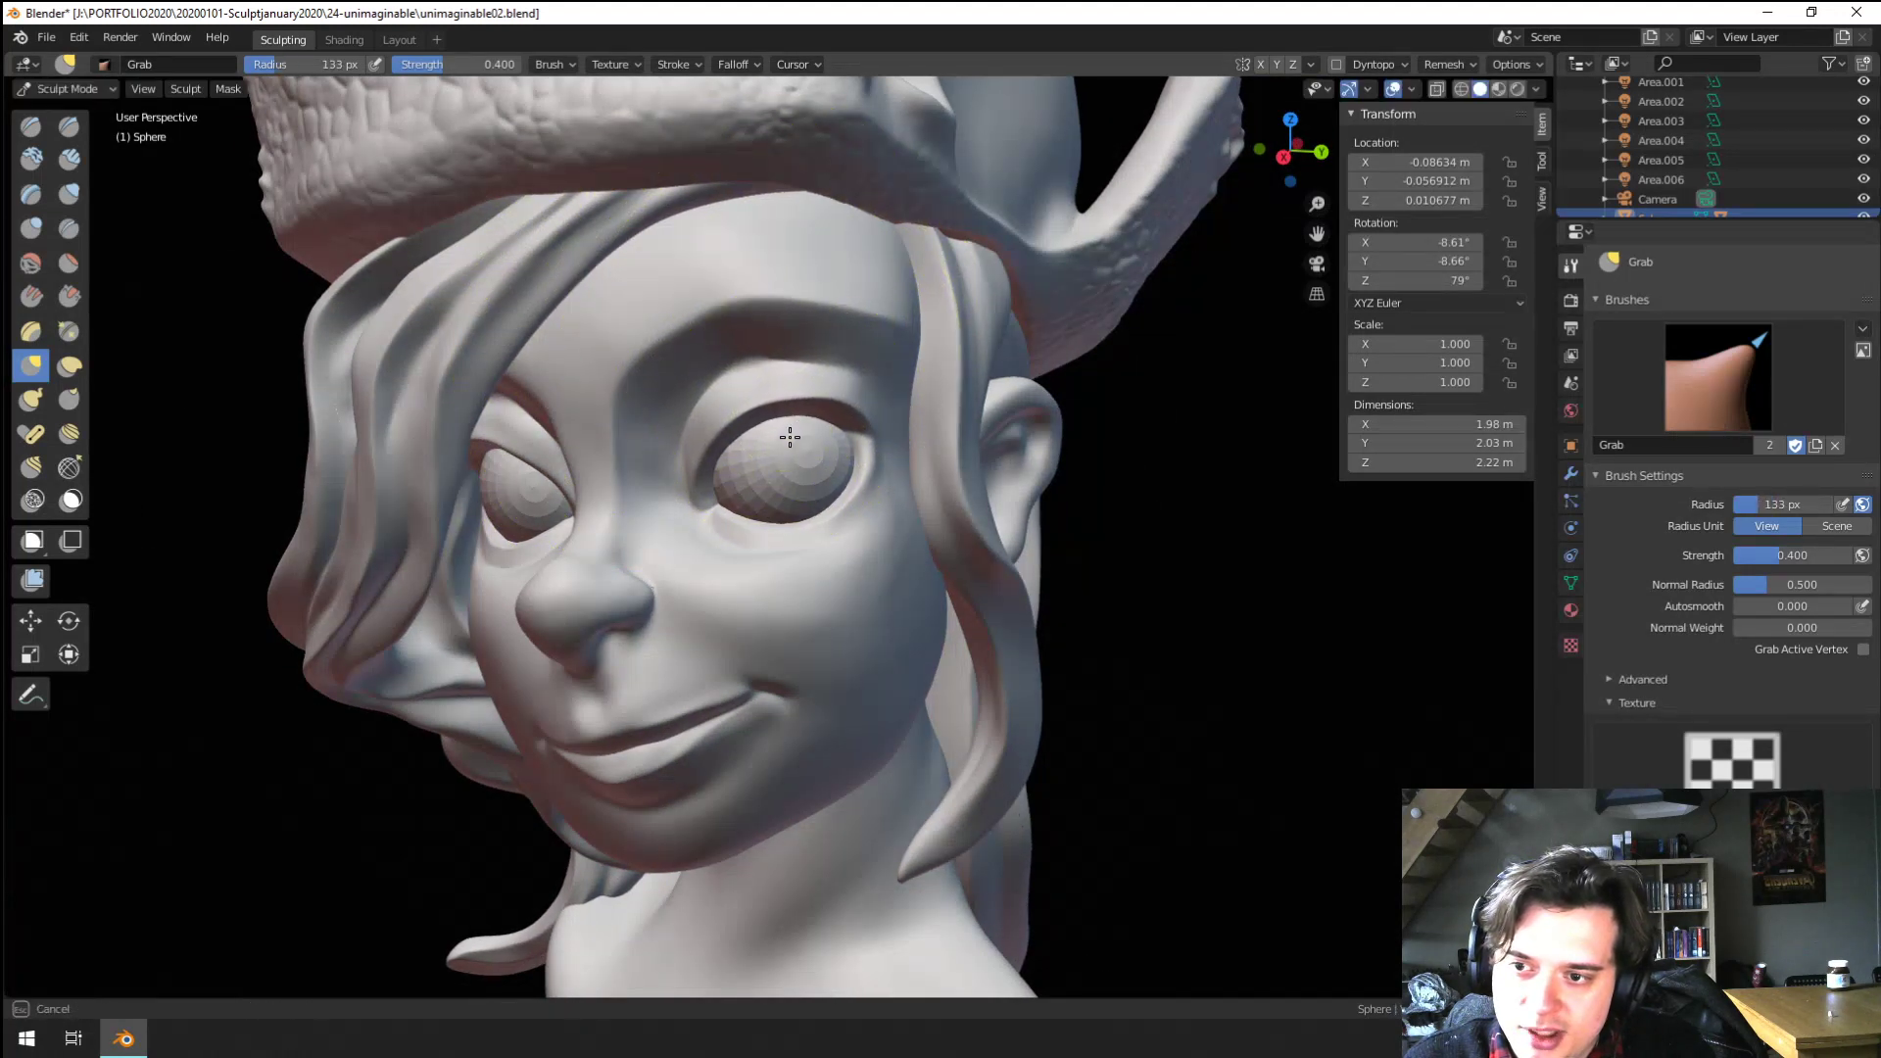
left_click_drag(512, 448, 519, 458)
mouse_move(520, 459)
middle_mouse_down("ctrl")
mouse_move(486, 565)
mouse_move(474, 533)
mouse_move(588, 408)
middle_mouse_up("ctrl")
Even out the side of the cheek beside the eye with the Flatten brush at a 175 px radius and 0.500 strength
left_click(68, 262)
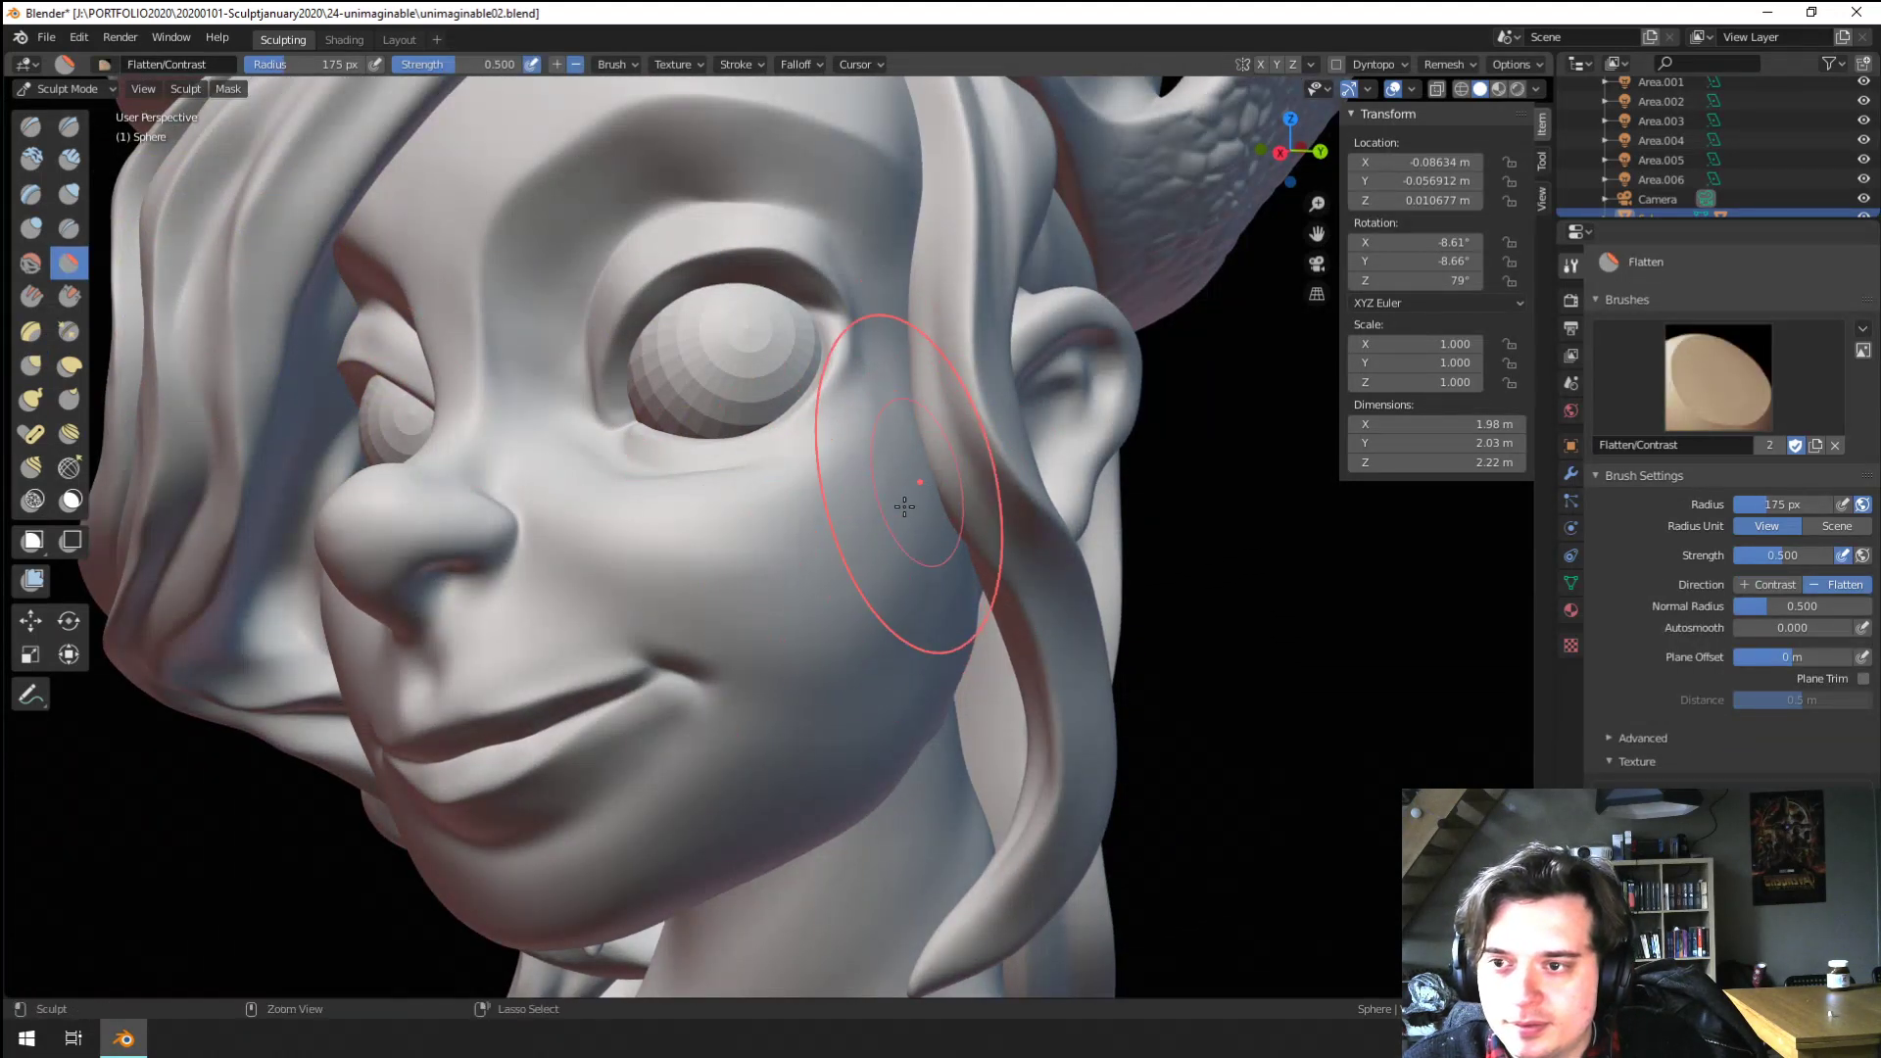
scroll(903, 506, "down", 3)
middle_click_drag(882, 490, 744, 437)
scroll(744, 437, "up", 4)
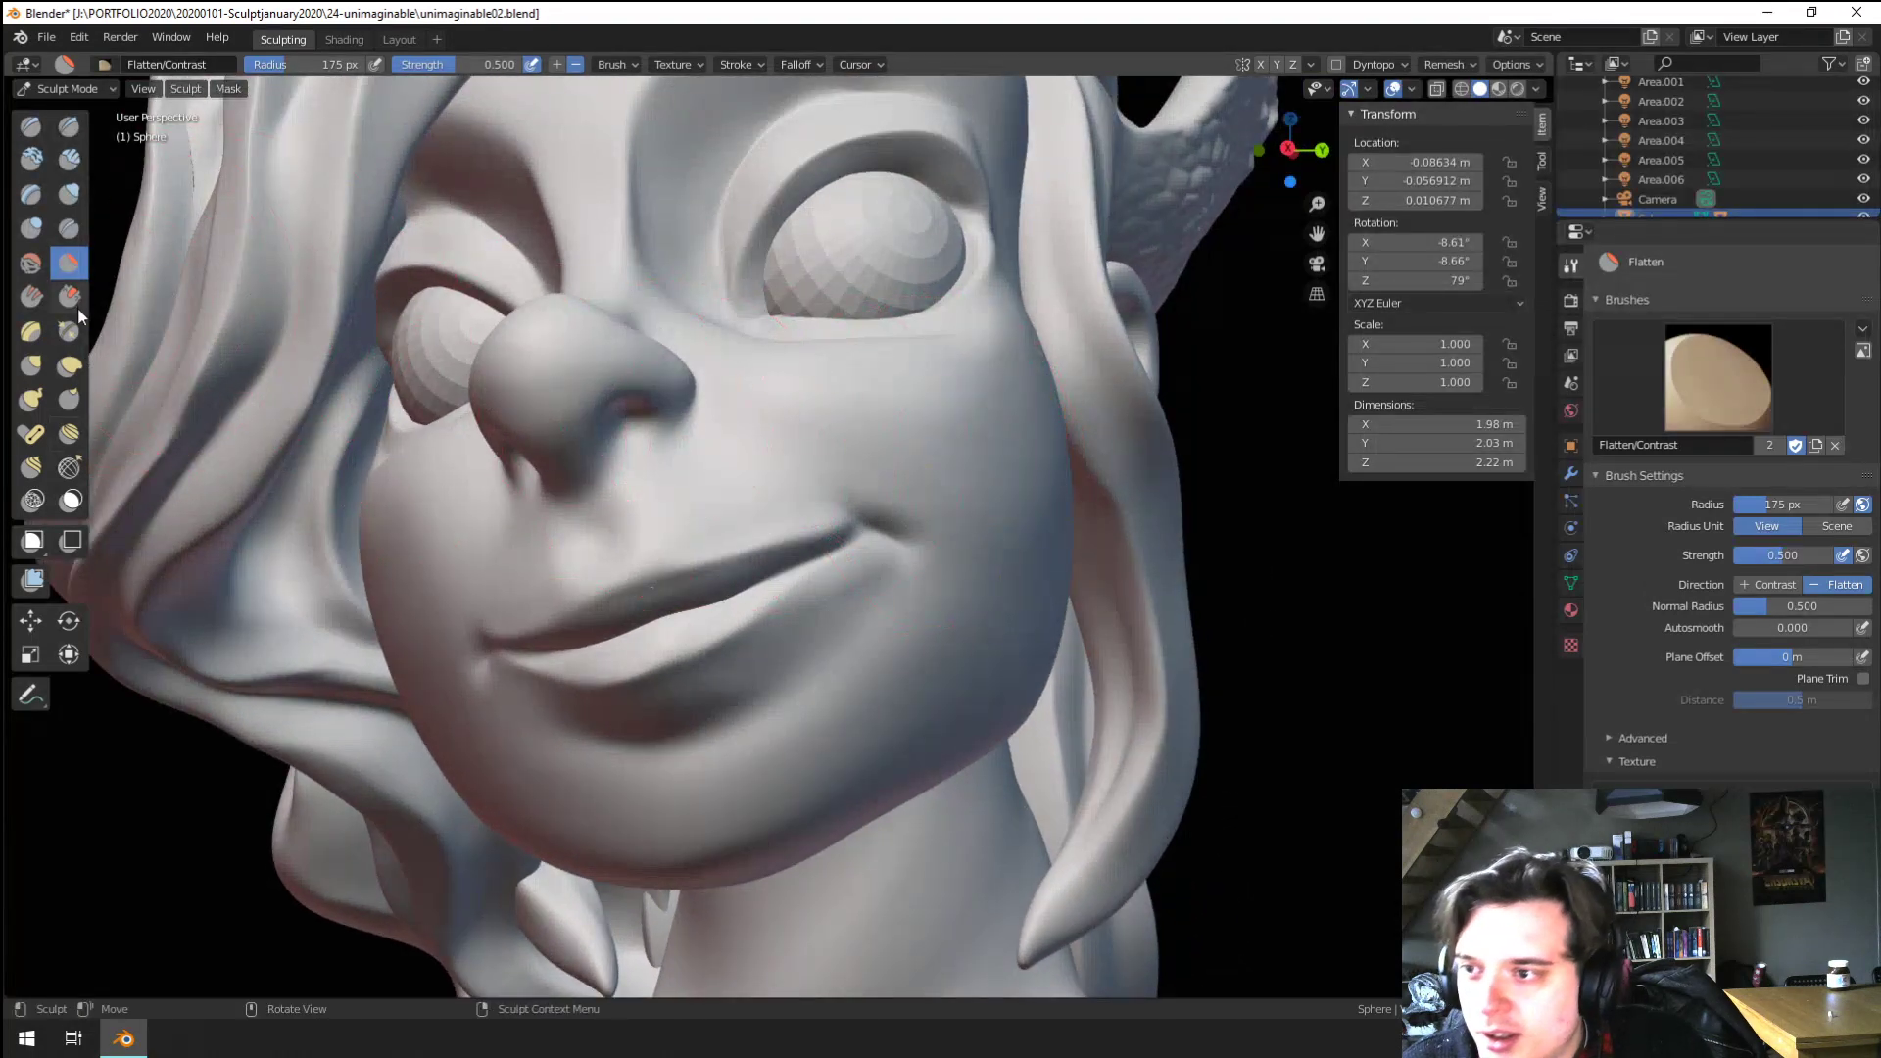
Carve the nostrils and the underside of the nose with the Crease brush at 86 px and 80 px radii
left_click(69, 228)
middle_click_drag(441, 461, 480, 475)
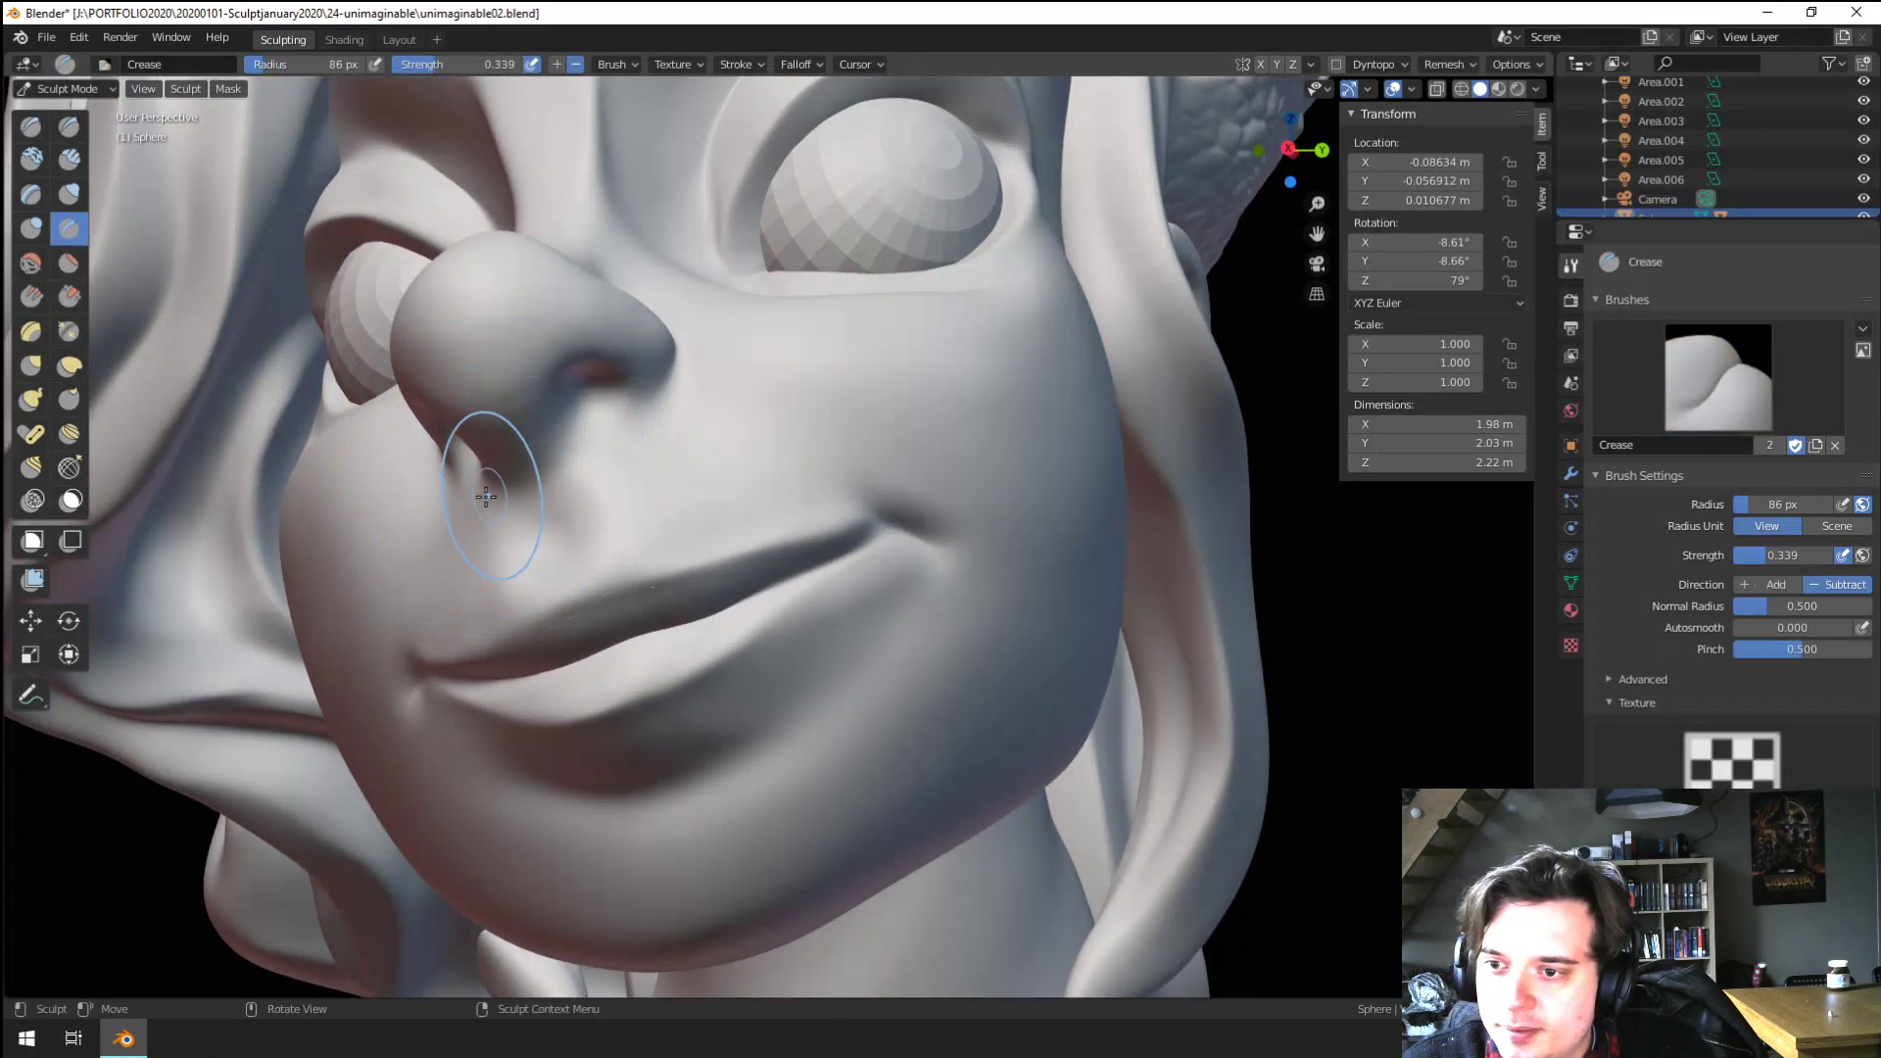
left_click_drag(571, 450, 685, 355)
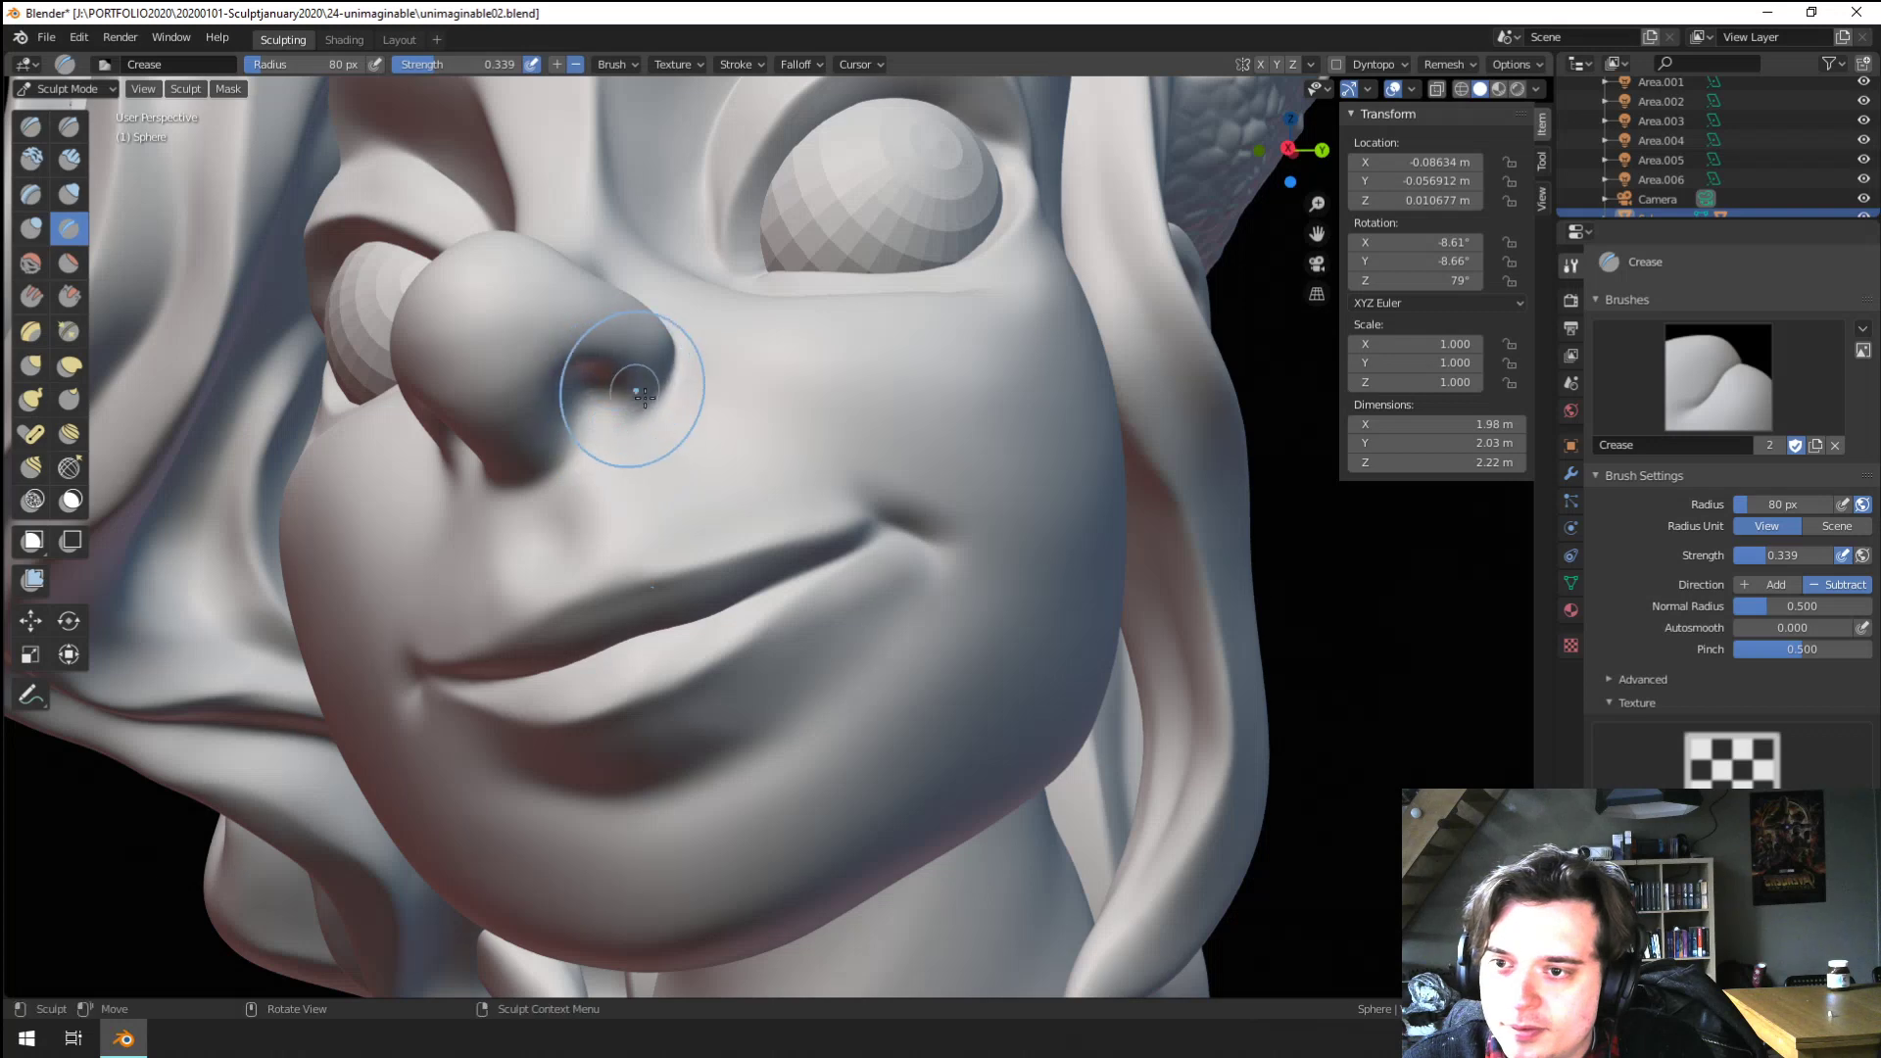
Define the creases around the nose wings and bridge with the Crease brush at a 70 px radius
middle_click_drag(644, 395, 842, 437)
middle_click_drag(896, 576, 920, 649)
key("f")
left_click(932, 654)
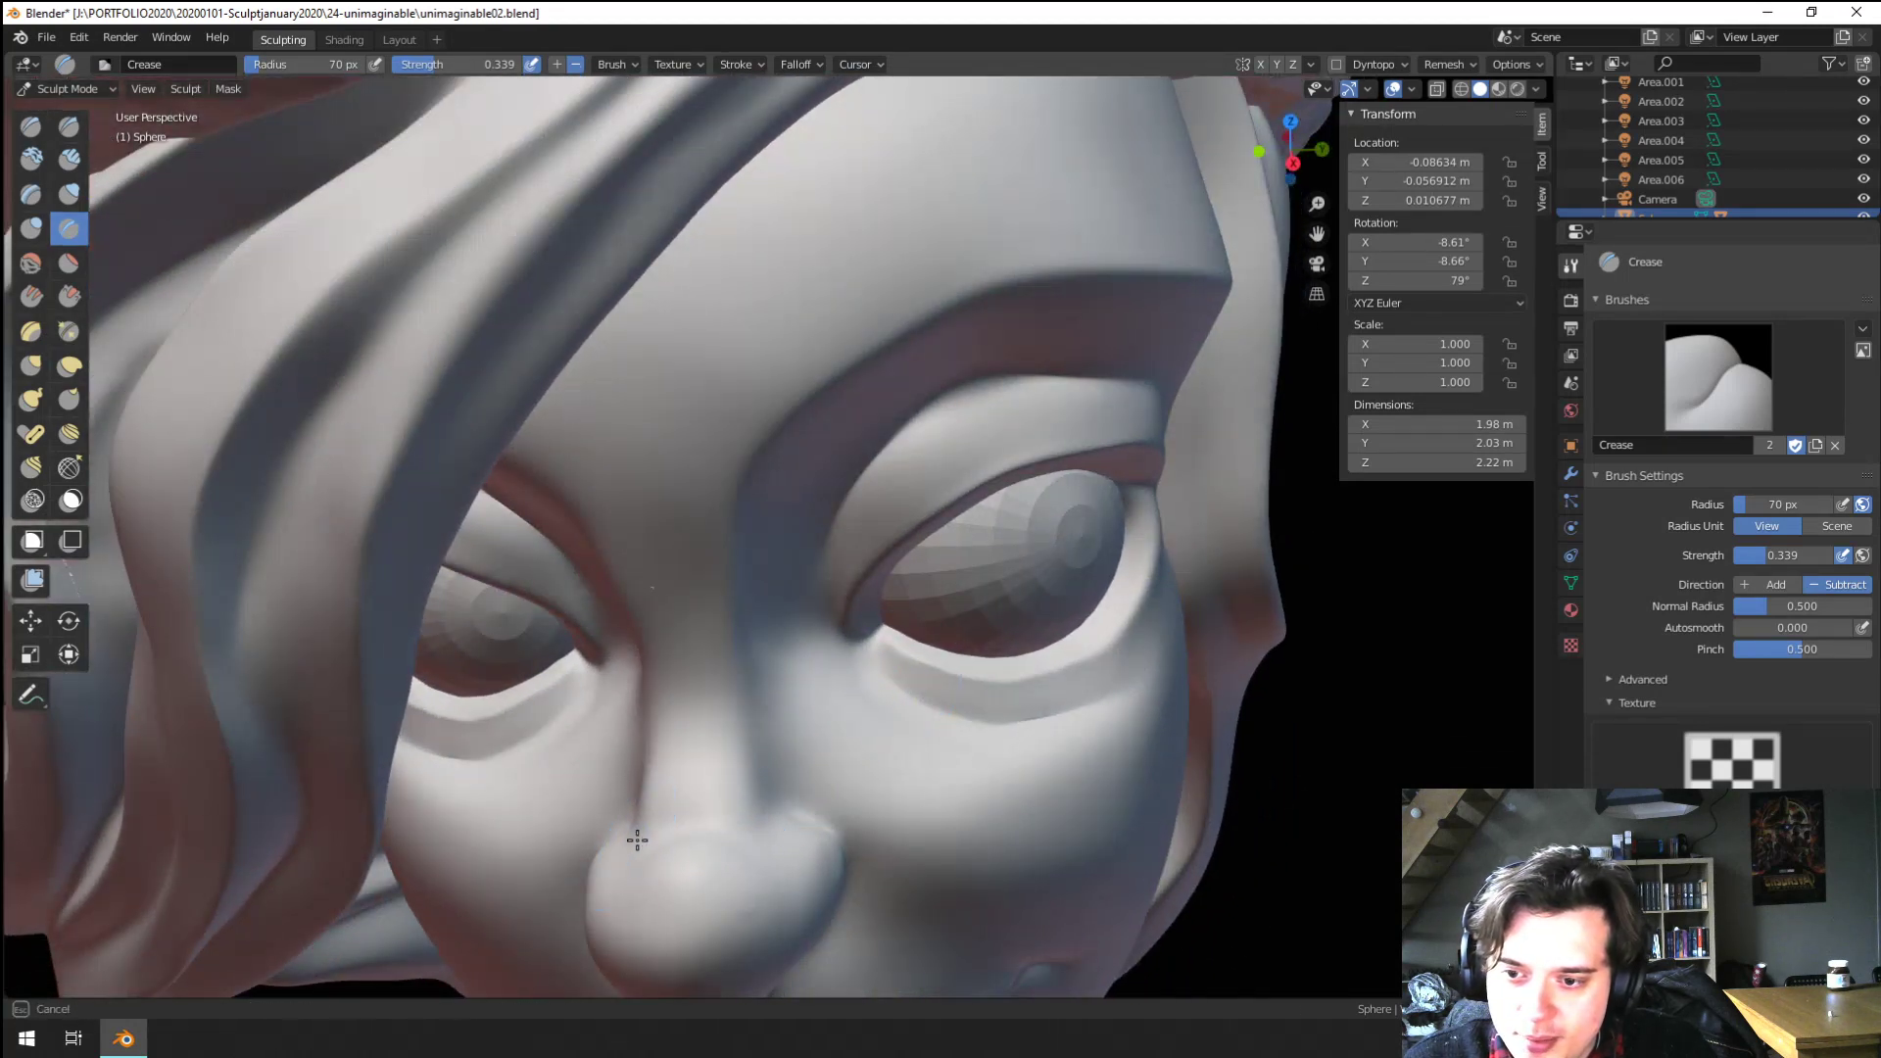
middle_click_drag(637, 840, 774, 635)
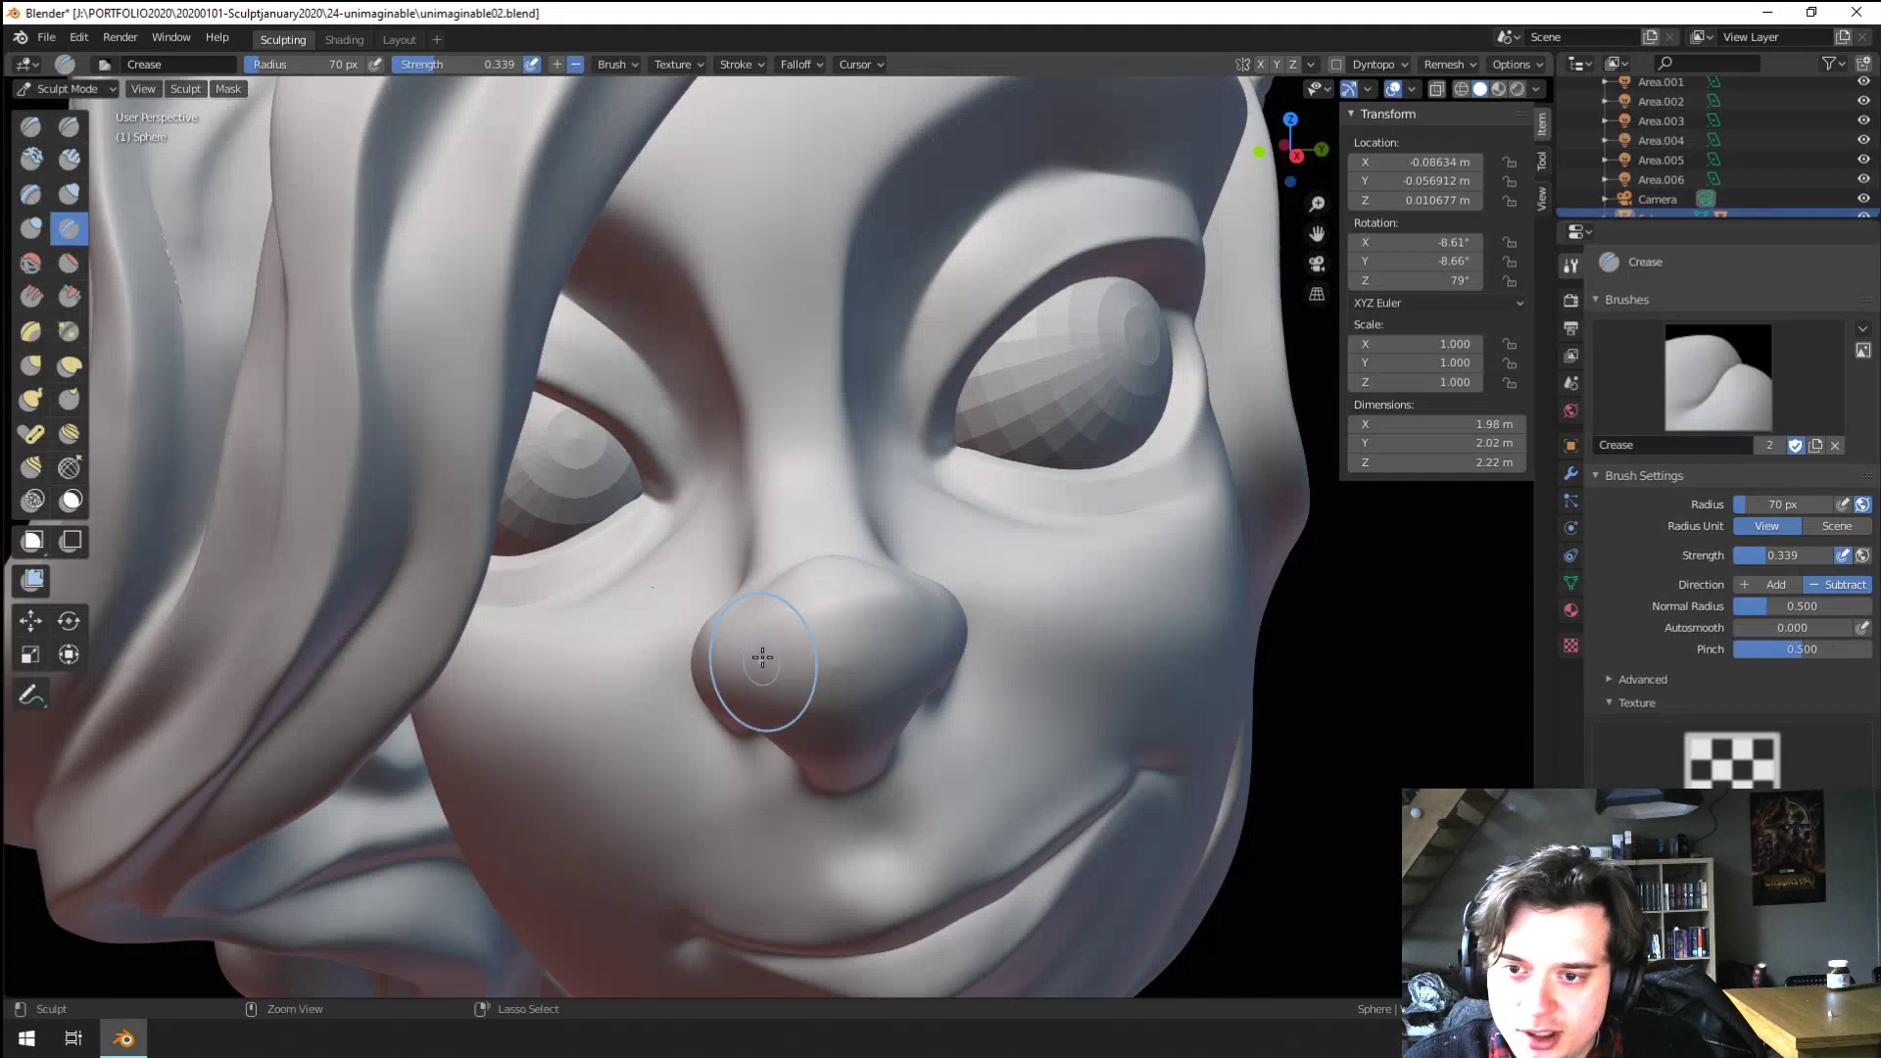
mouse_move(949, 600)
middle_mouse_down()
mouse_move(785, 725)
mouse_move(819, 621)
middle_mouse_up()
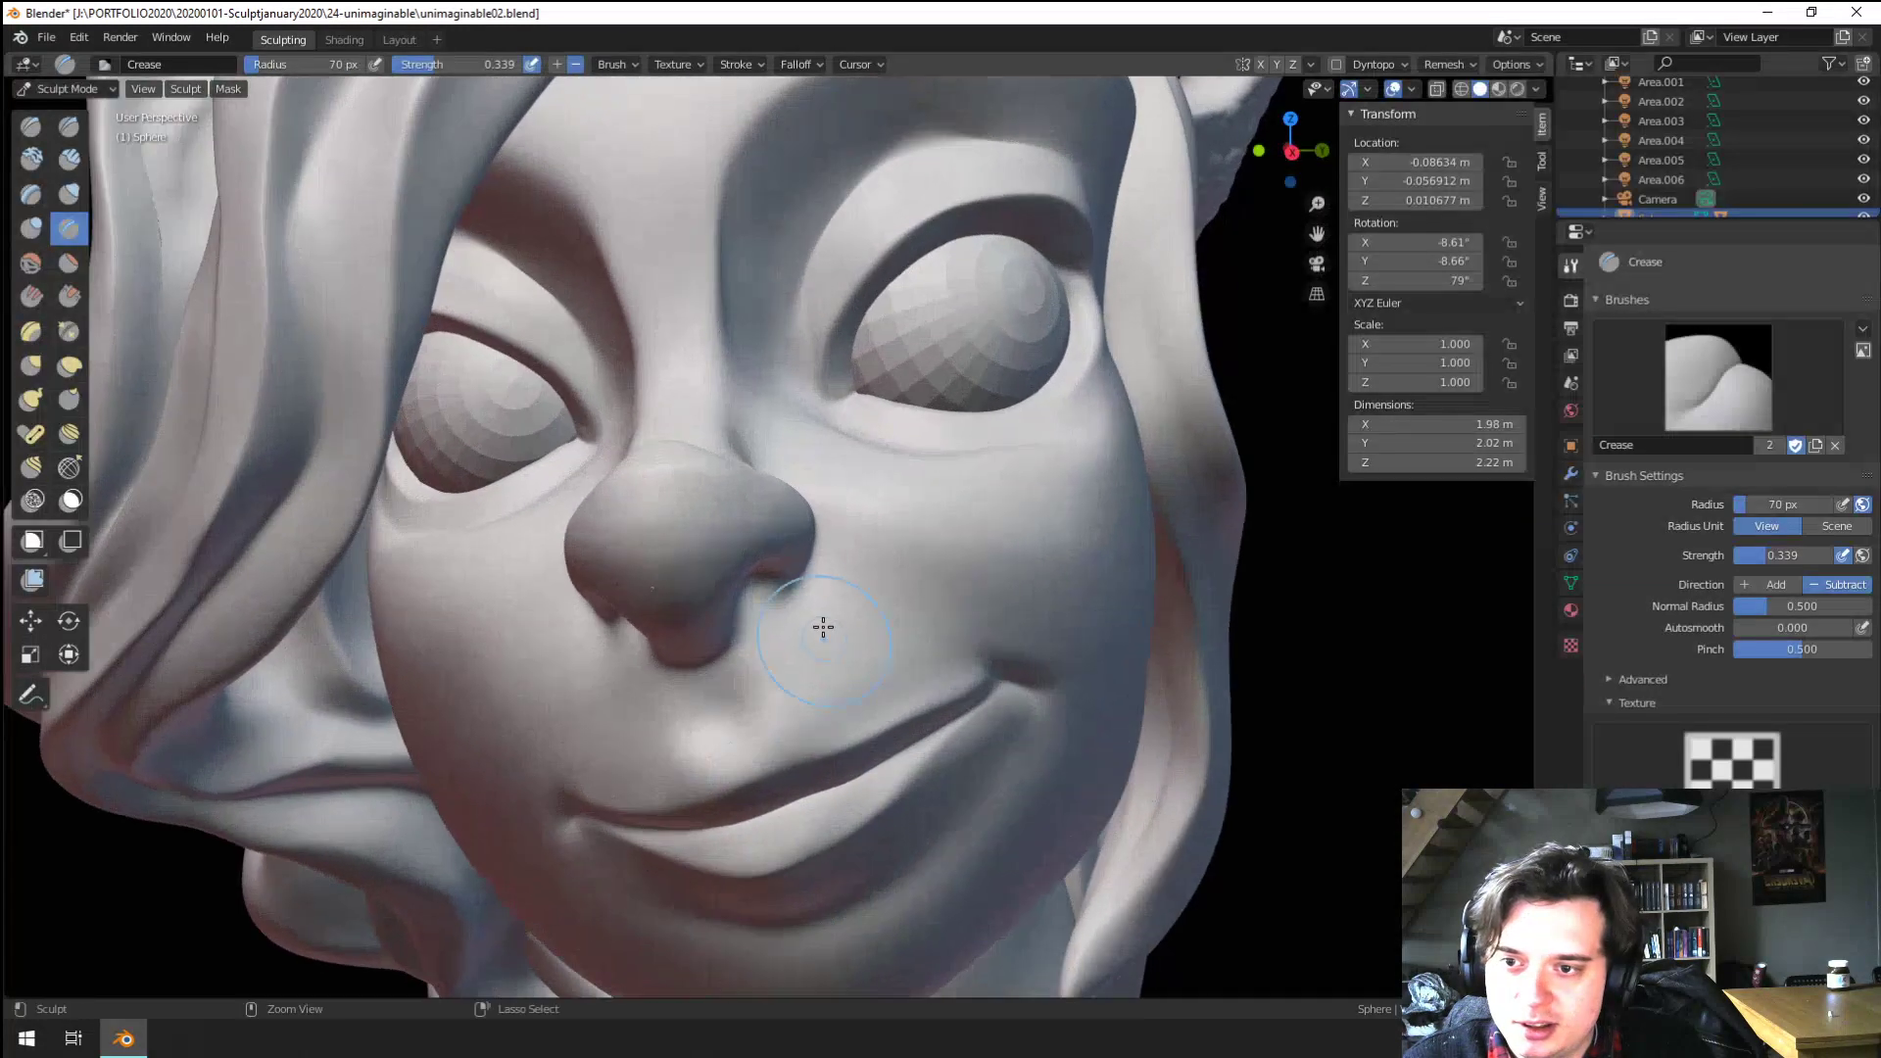
middle_click_drag(638, 555, 727, 653, "ctrl")
scroll(730, 635, "up", 4)
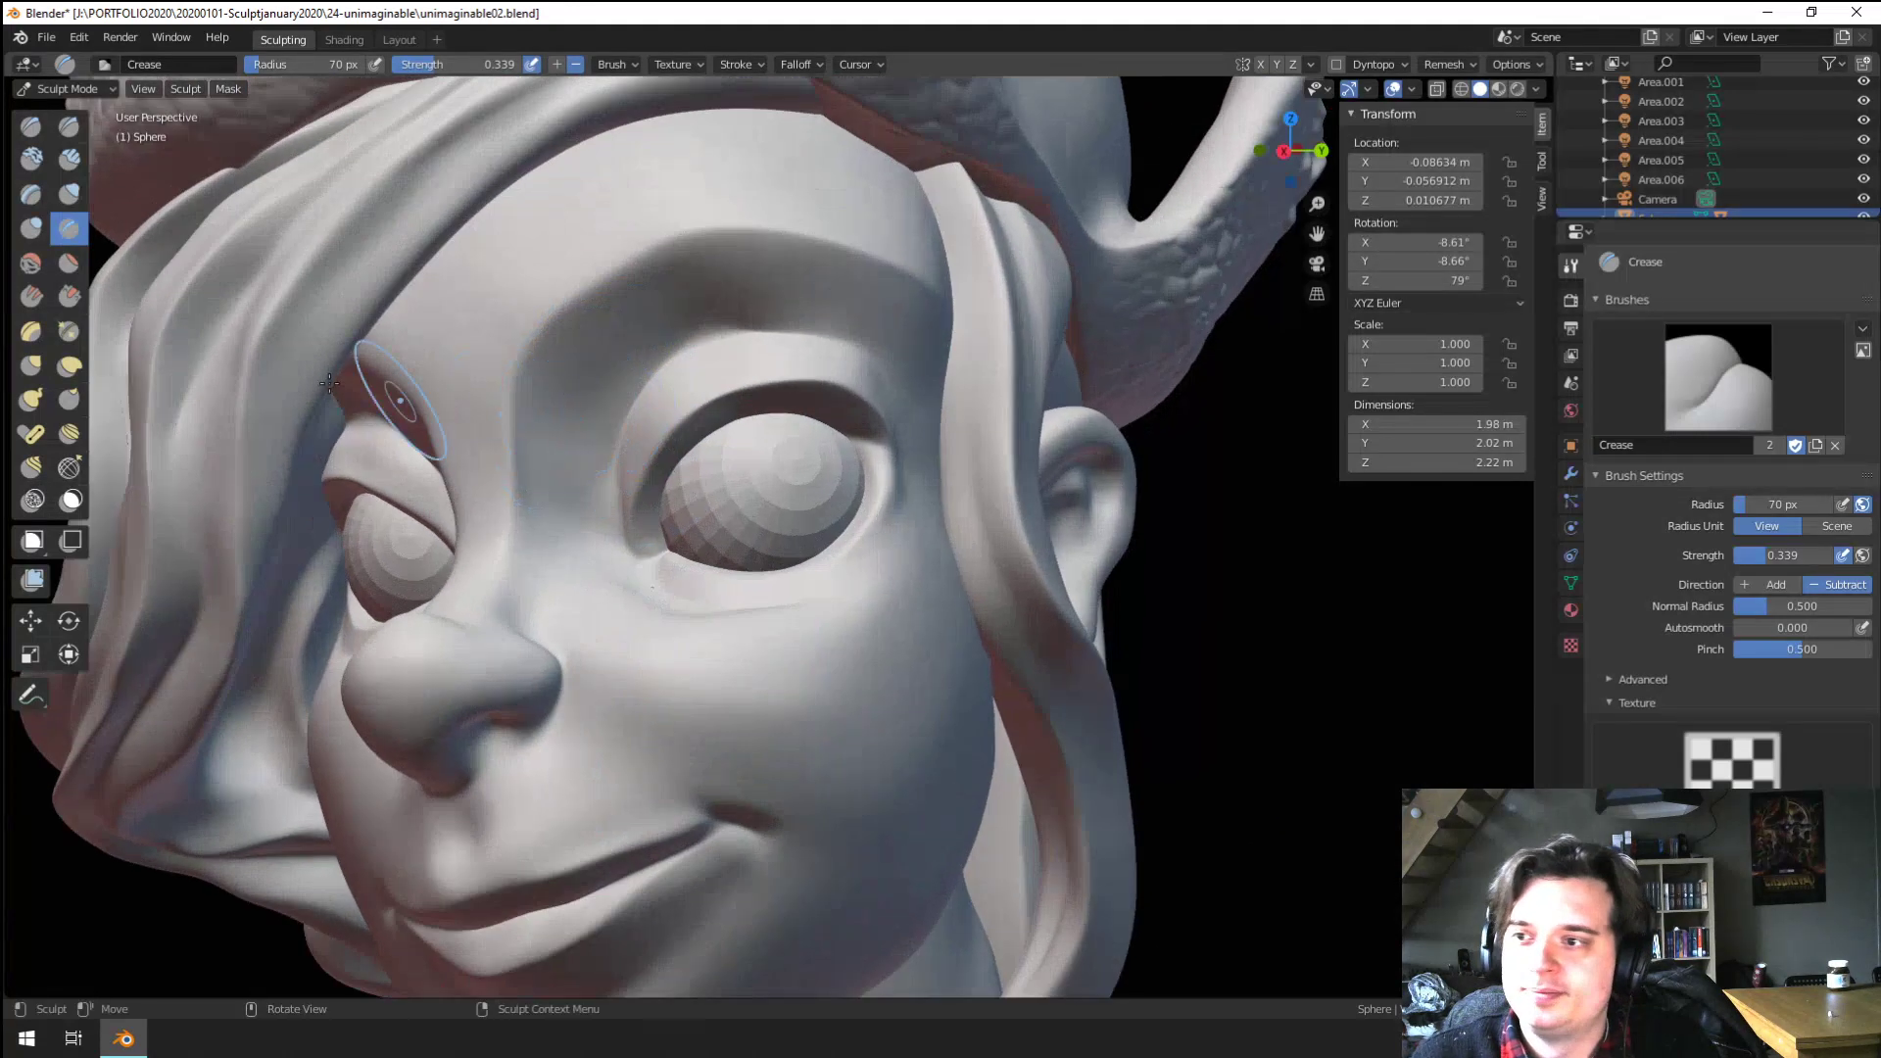
Flatten the plane below the brow ridge with the Flatten brush at a 119 px radius and 0.500 strength
left_click(69, 265)
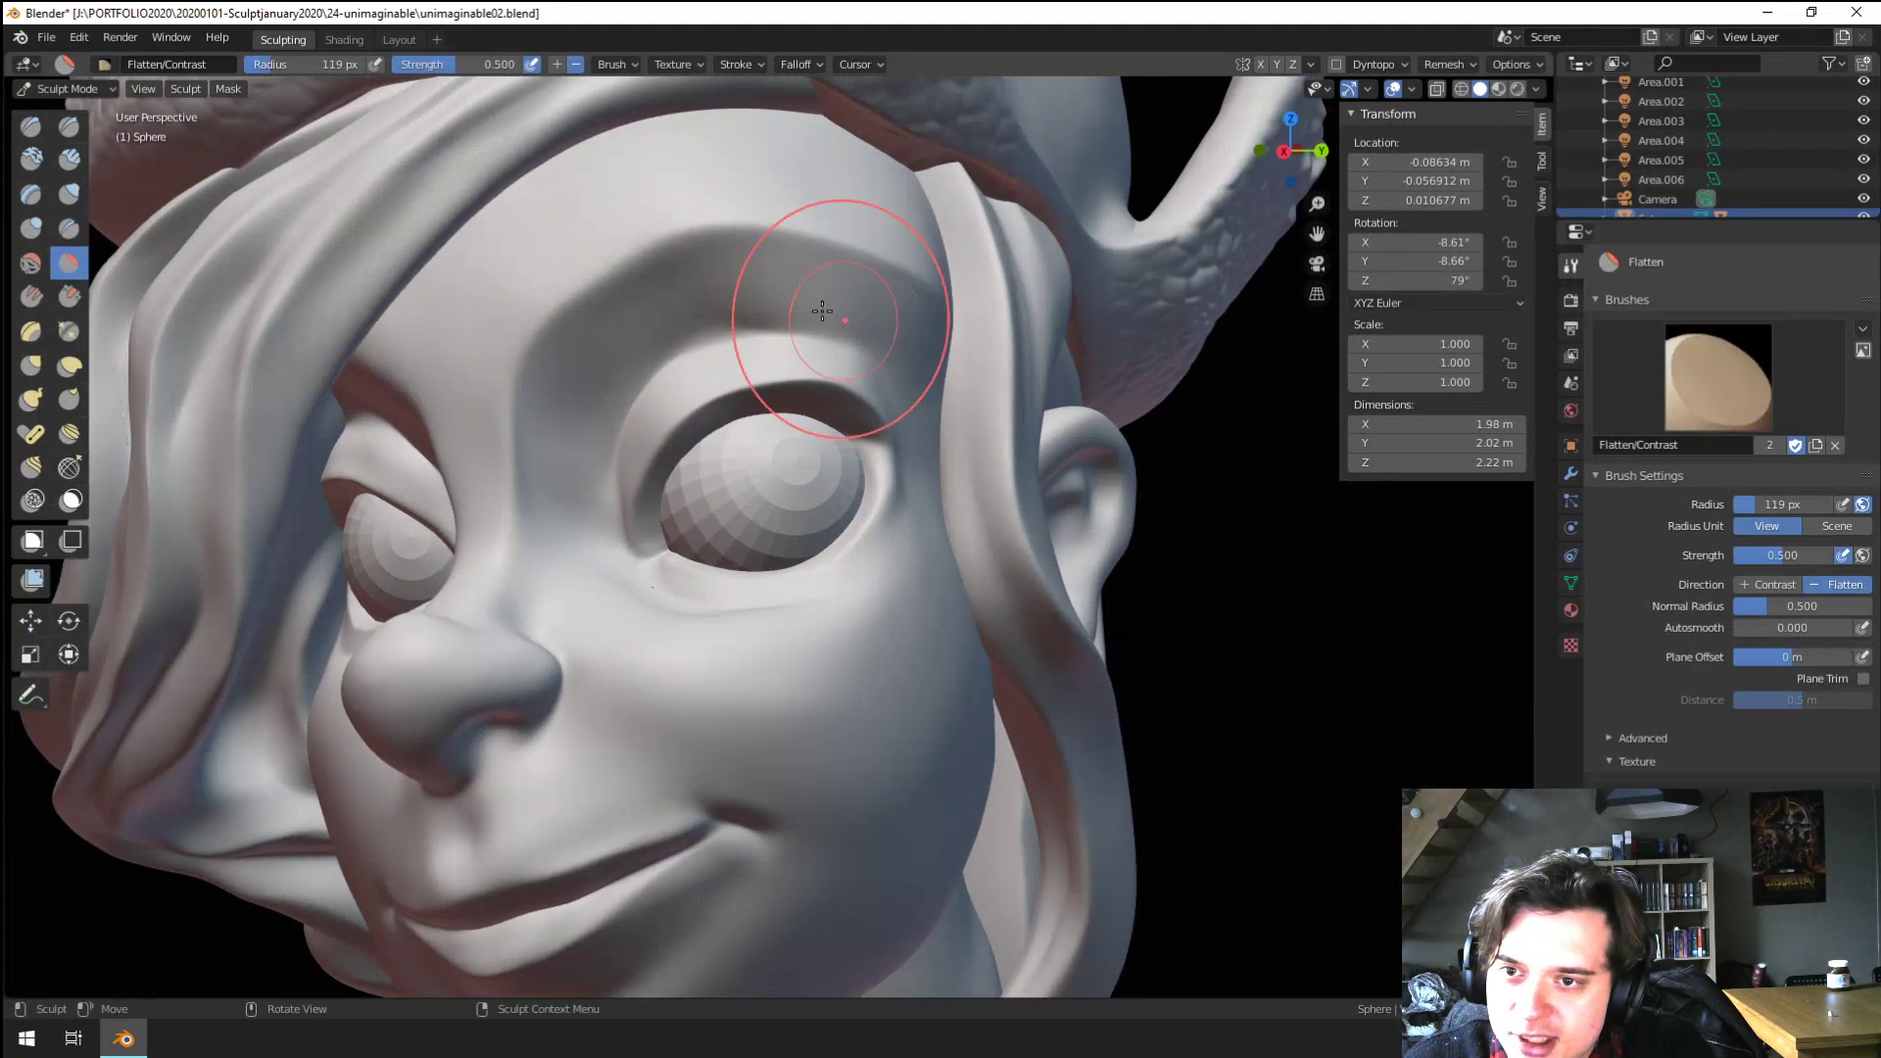
key("f")
left_click(589, 379)
Clean up the planes around the eye sockets and eyelids with the Flatten brush at 102 px and 83 px radii
key("f")
left_click(674, 661)
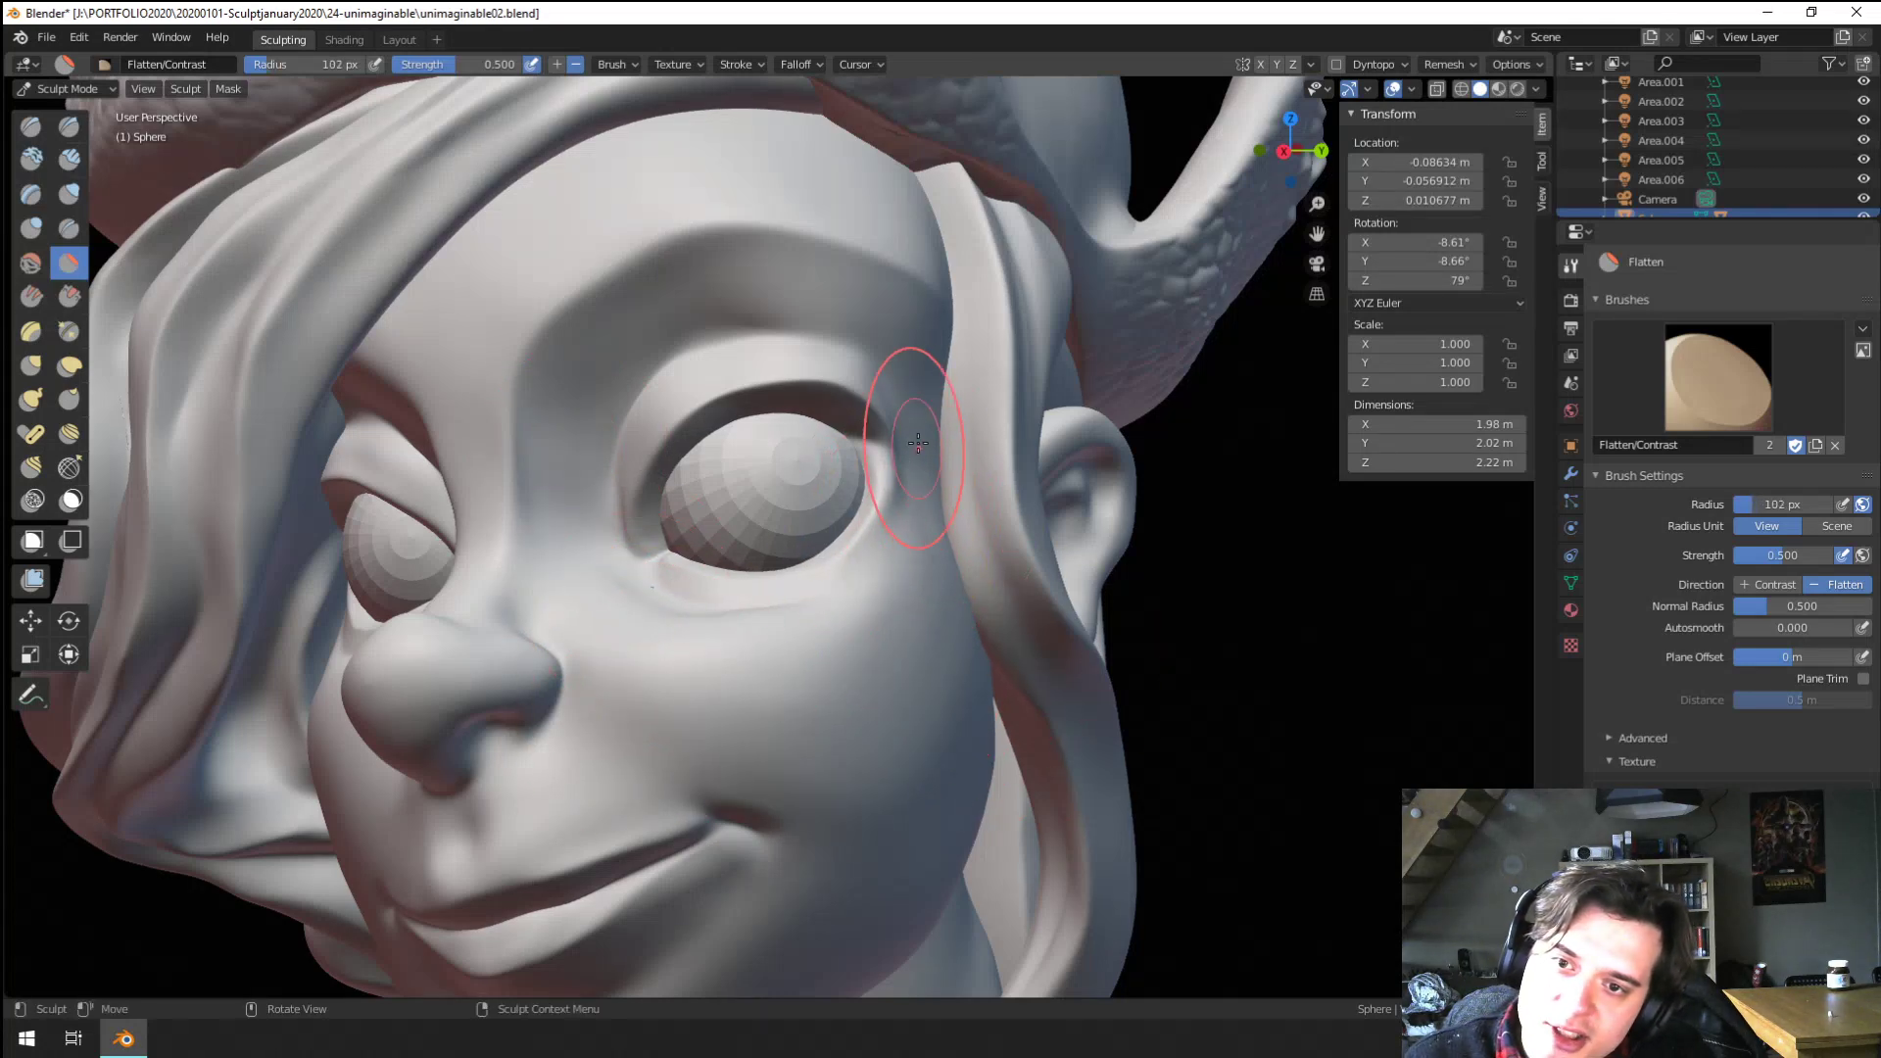
left_click_drag(873, 556, 868, 559)
middle_click_drag(871, 554, 931, 423, "ctrl")
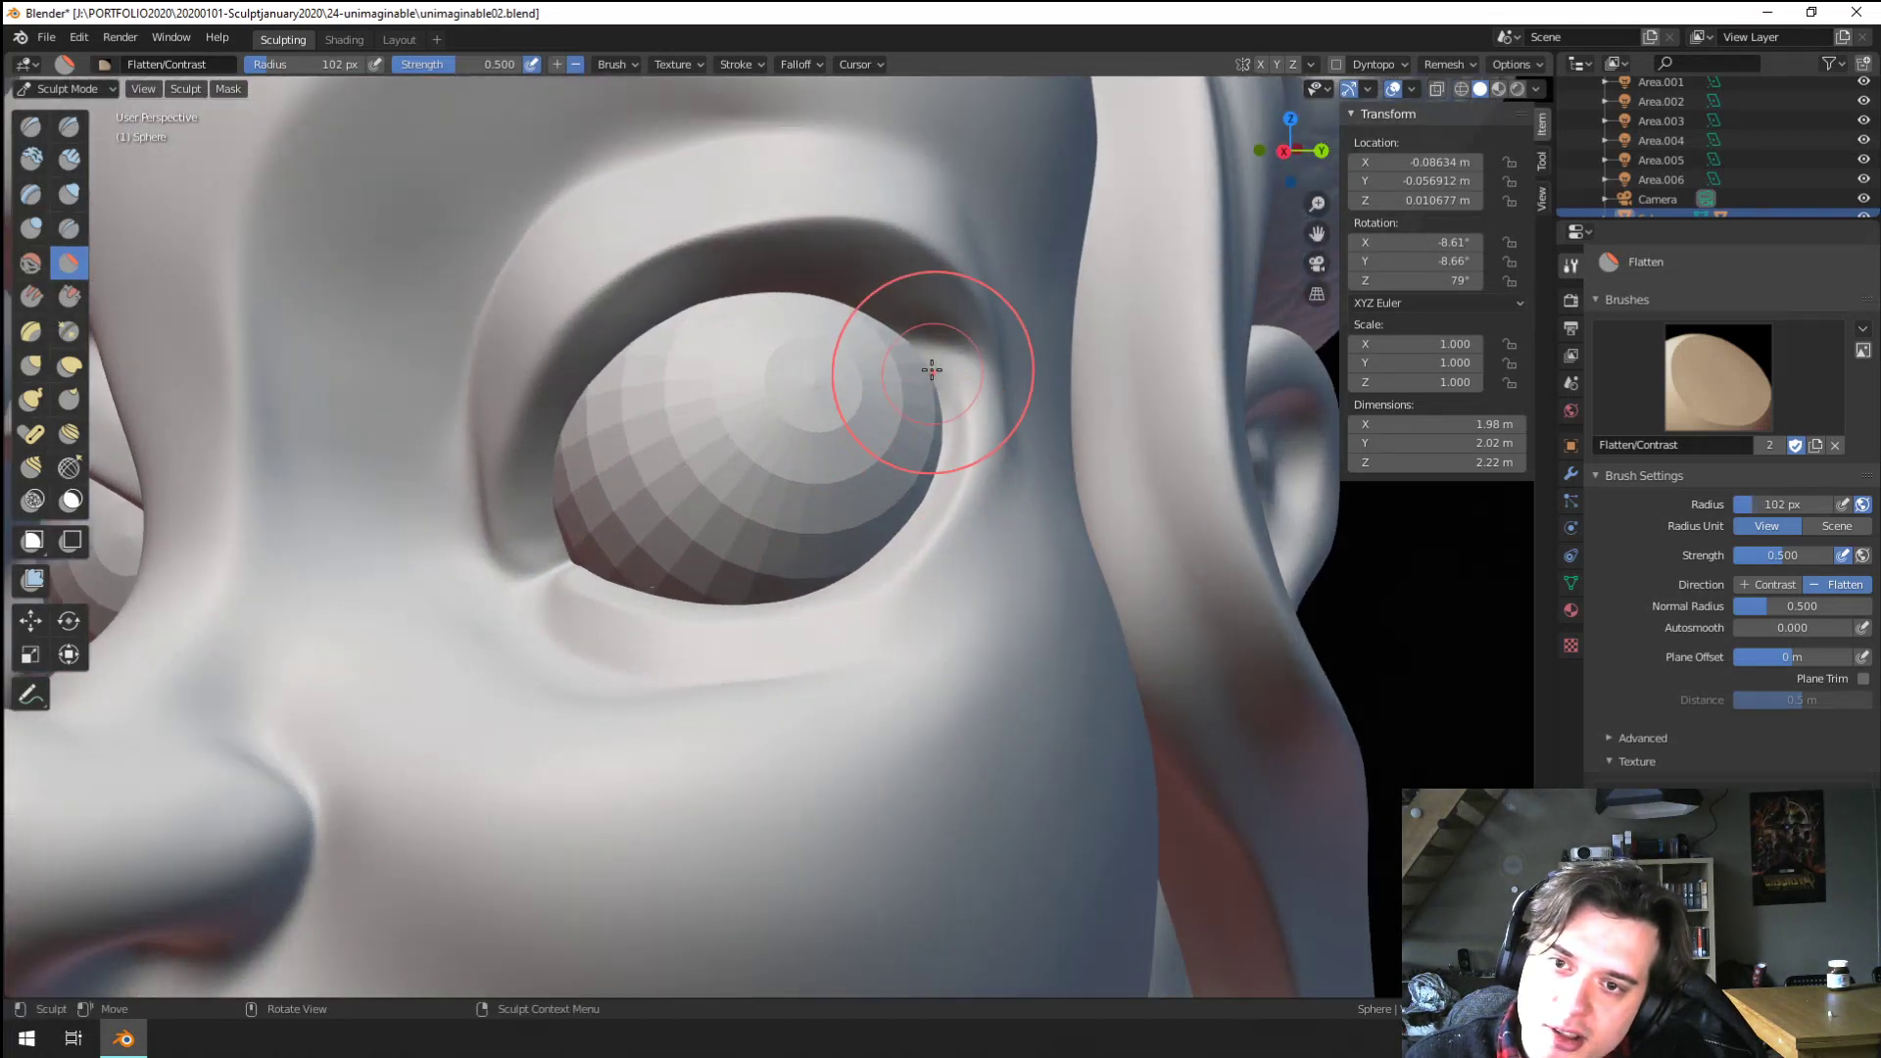
mouse_move(734, 584)
middle_mouse_down("ctrl")
mouse_move(621, 785)
mouse_move(677, 771)
mouse_move(722, 608)
mouse_move(467, 483)
middle_mouse_up("ctrl")
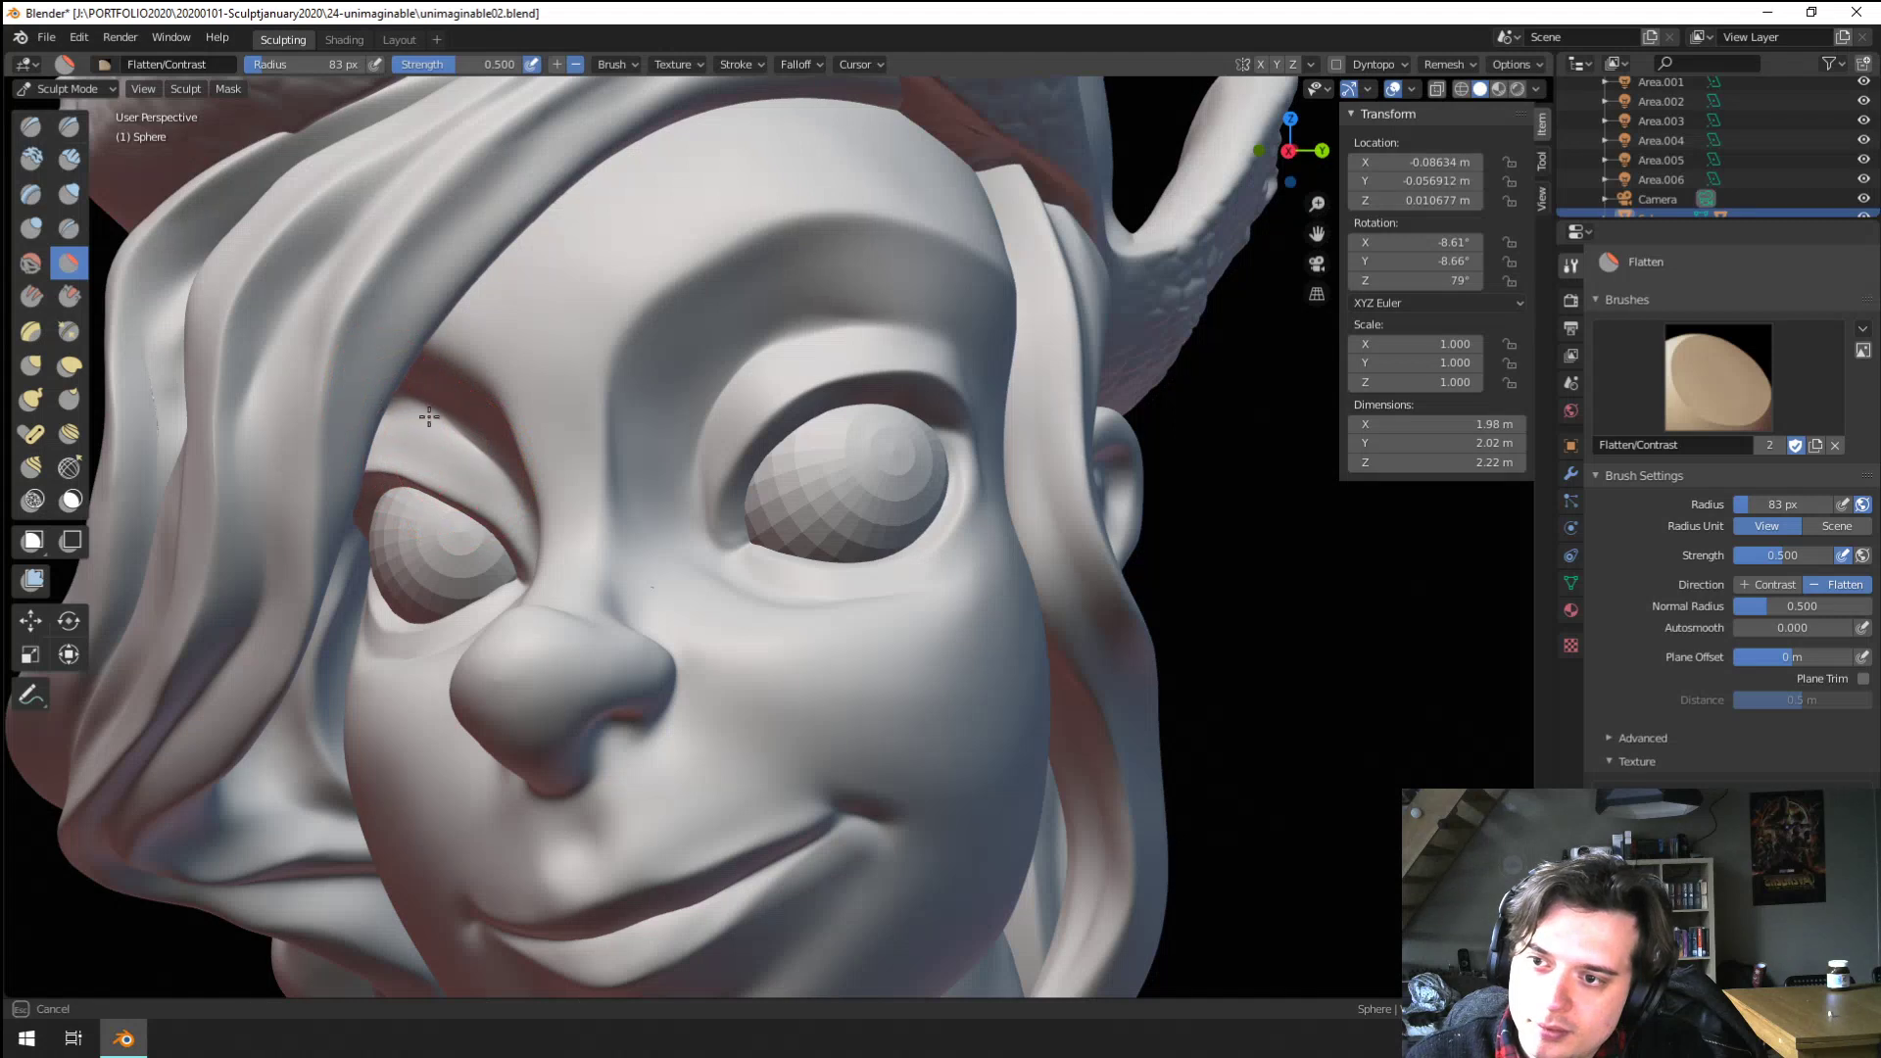
mouse_move(394, 405)
middle_mouse_down("ctrl")
mouse_move(412, 432)
mouse_move(235, 333)
middle_mouse_up("ctrl")
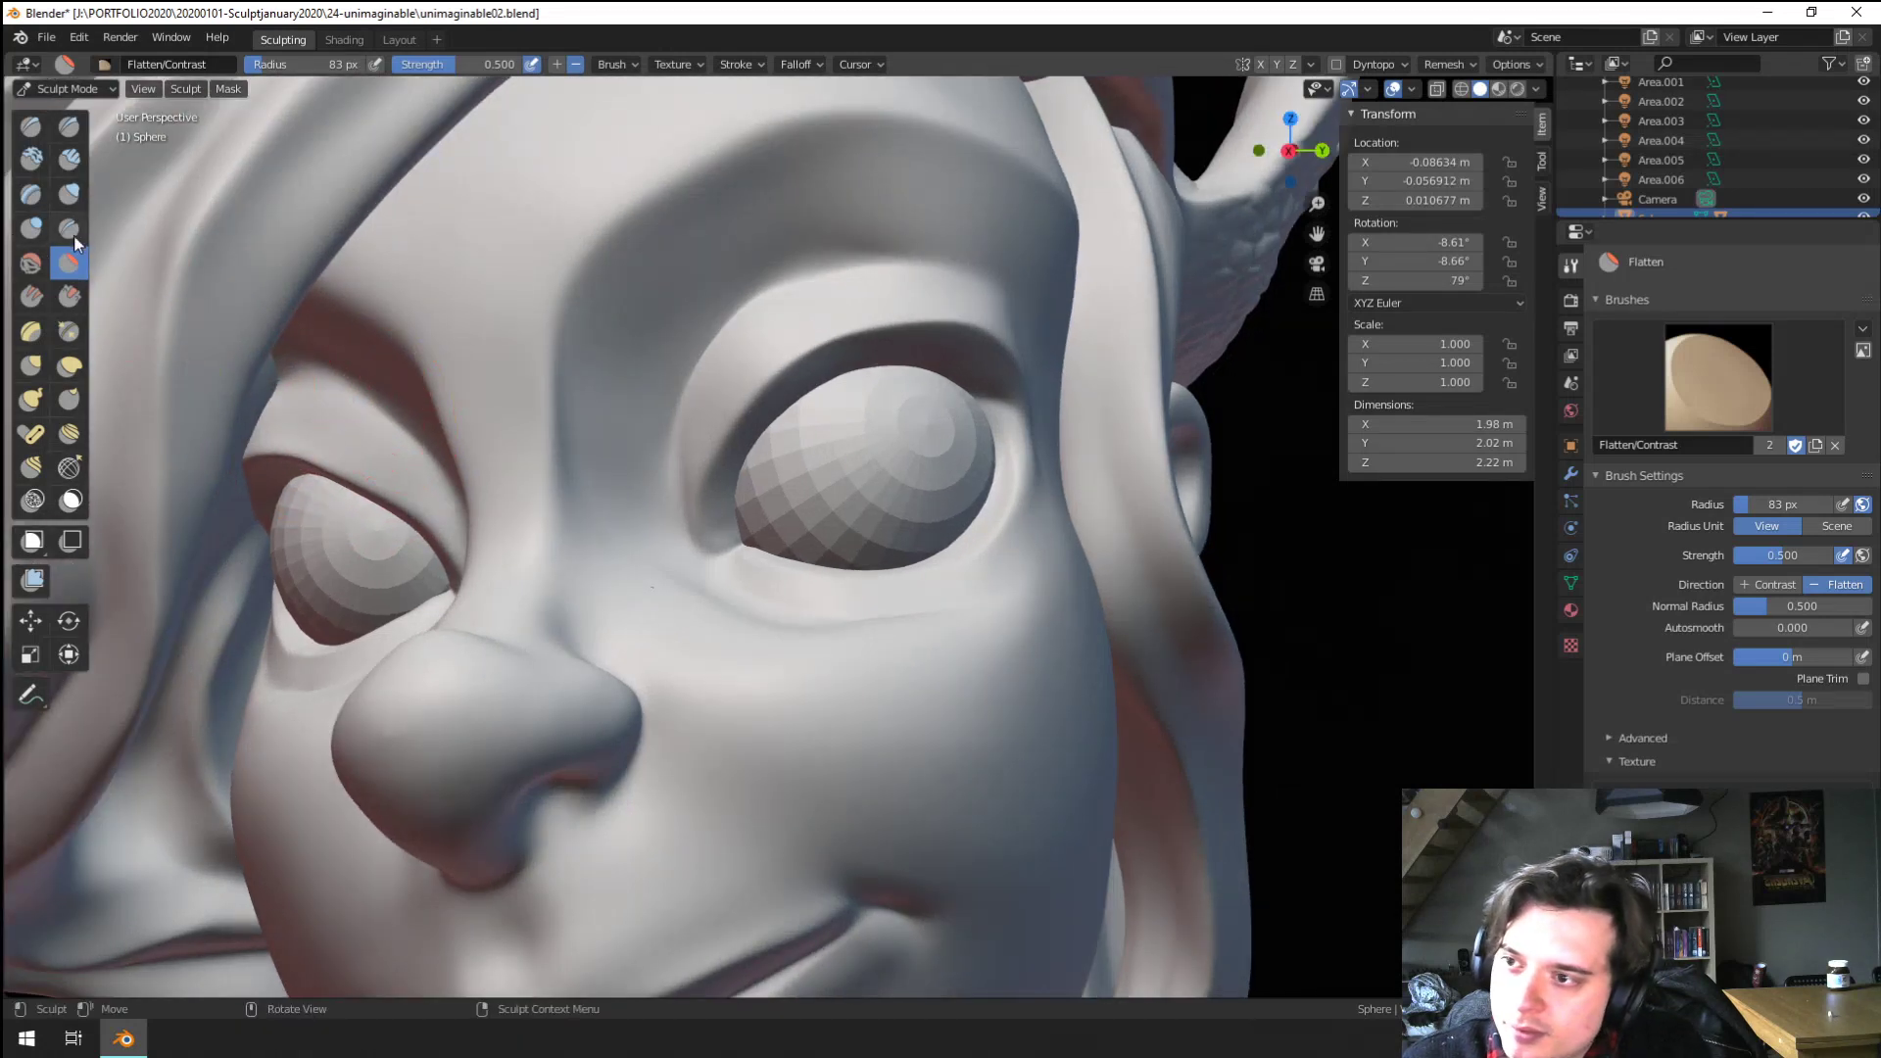
Examine the eyes and eyelids from the side, above and front, and check the whole bust from the front
left_click(72, 234)
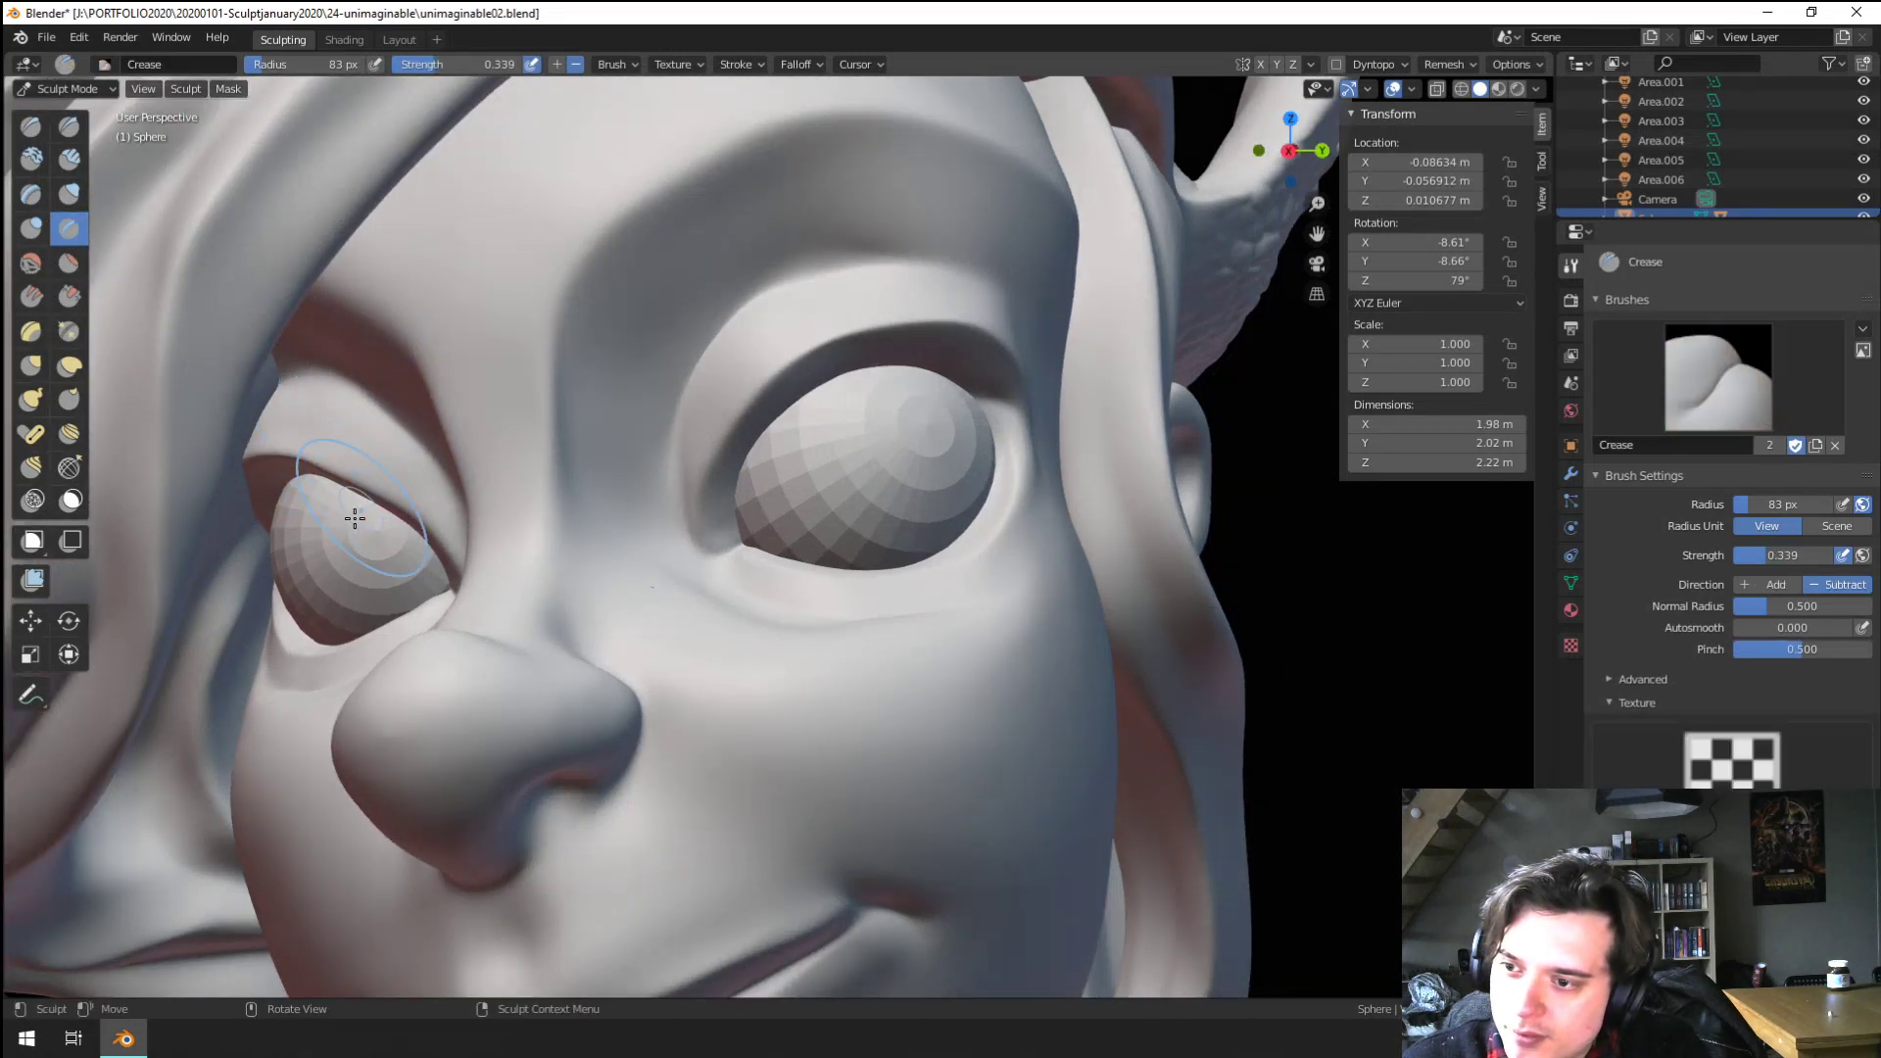
key("g")
middle_click_drag(336, 587, 206, 627)
key("f")
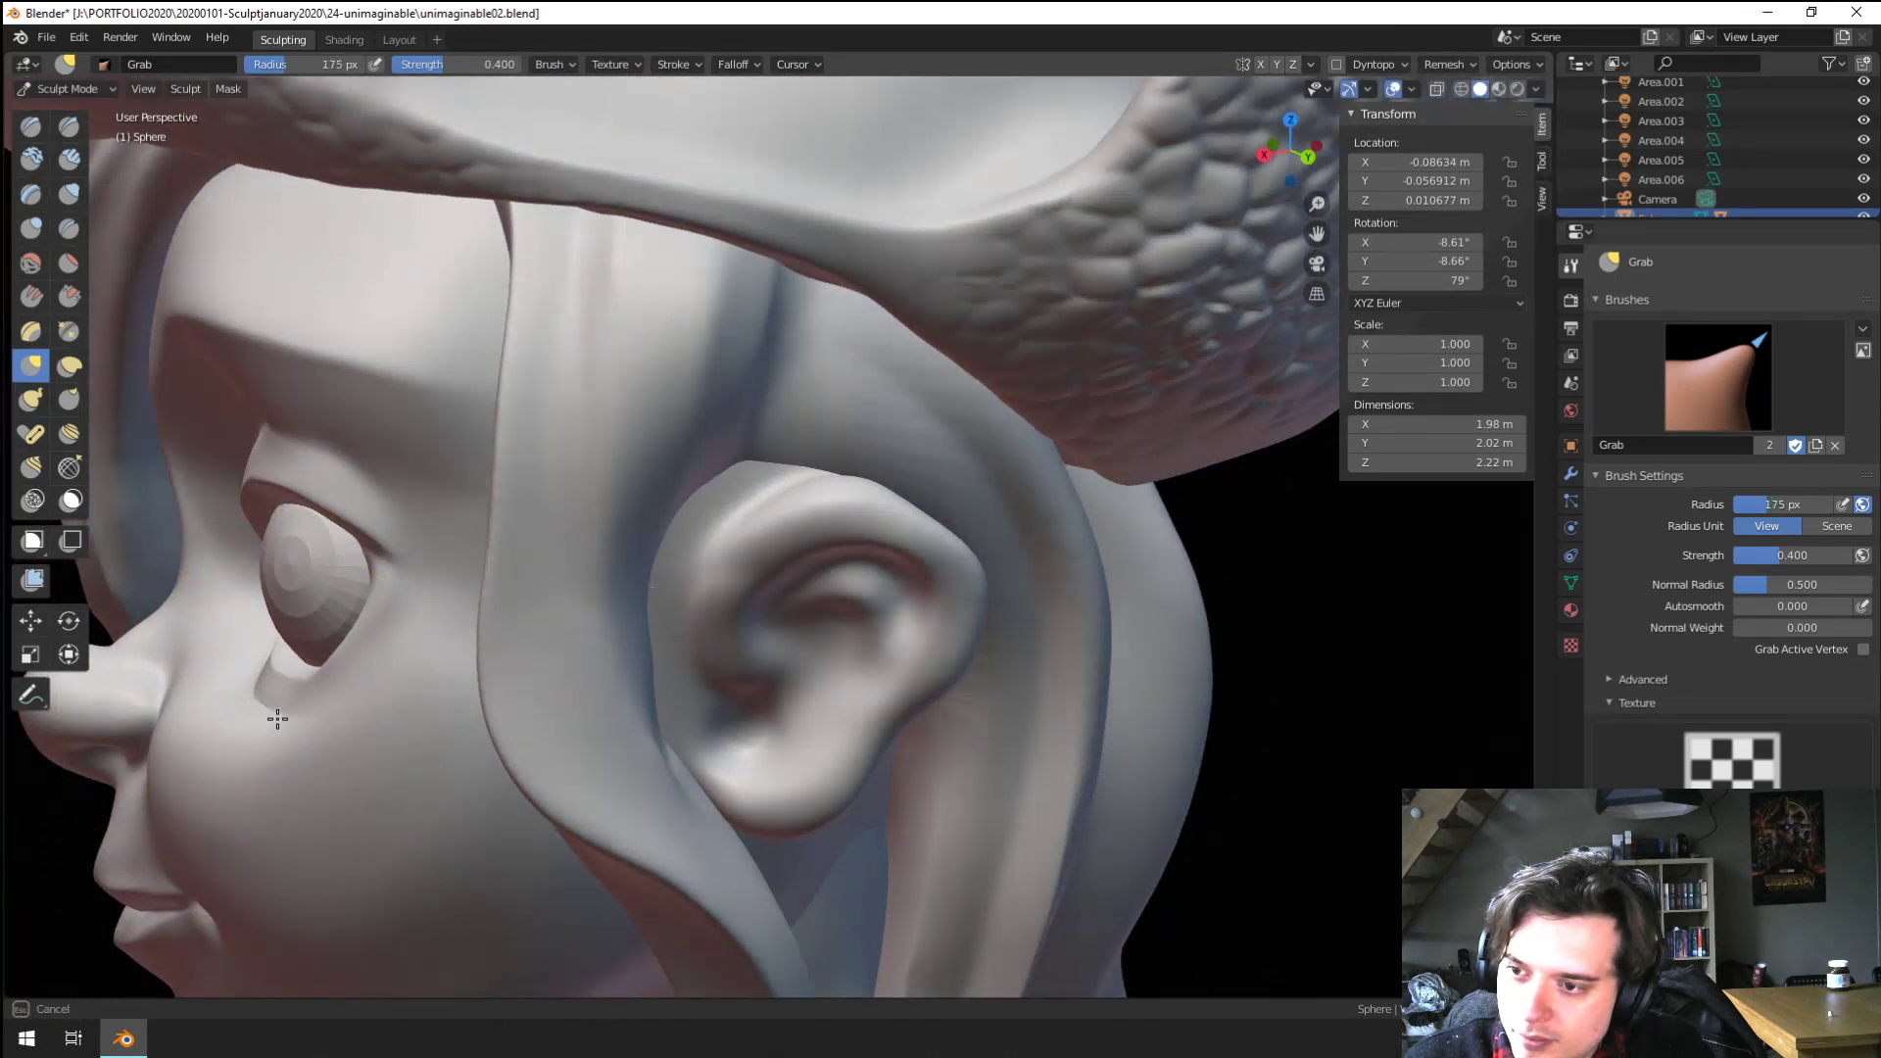
mouse_move(293, 714)
middle_mouse_down()
mouse_move(369, 685)
mouse_move(383, 834)
mouse_move(538, 676)
middle_mouse_up()
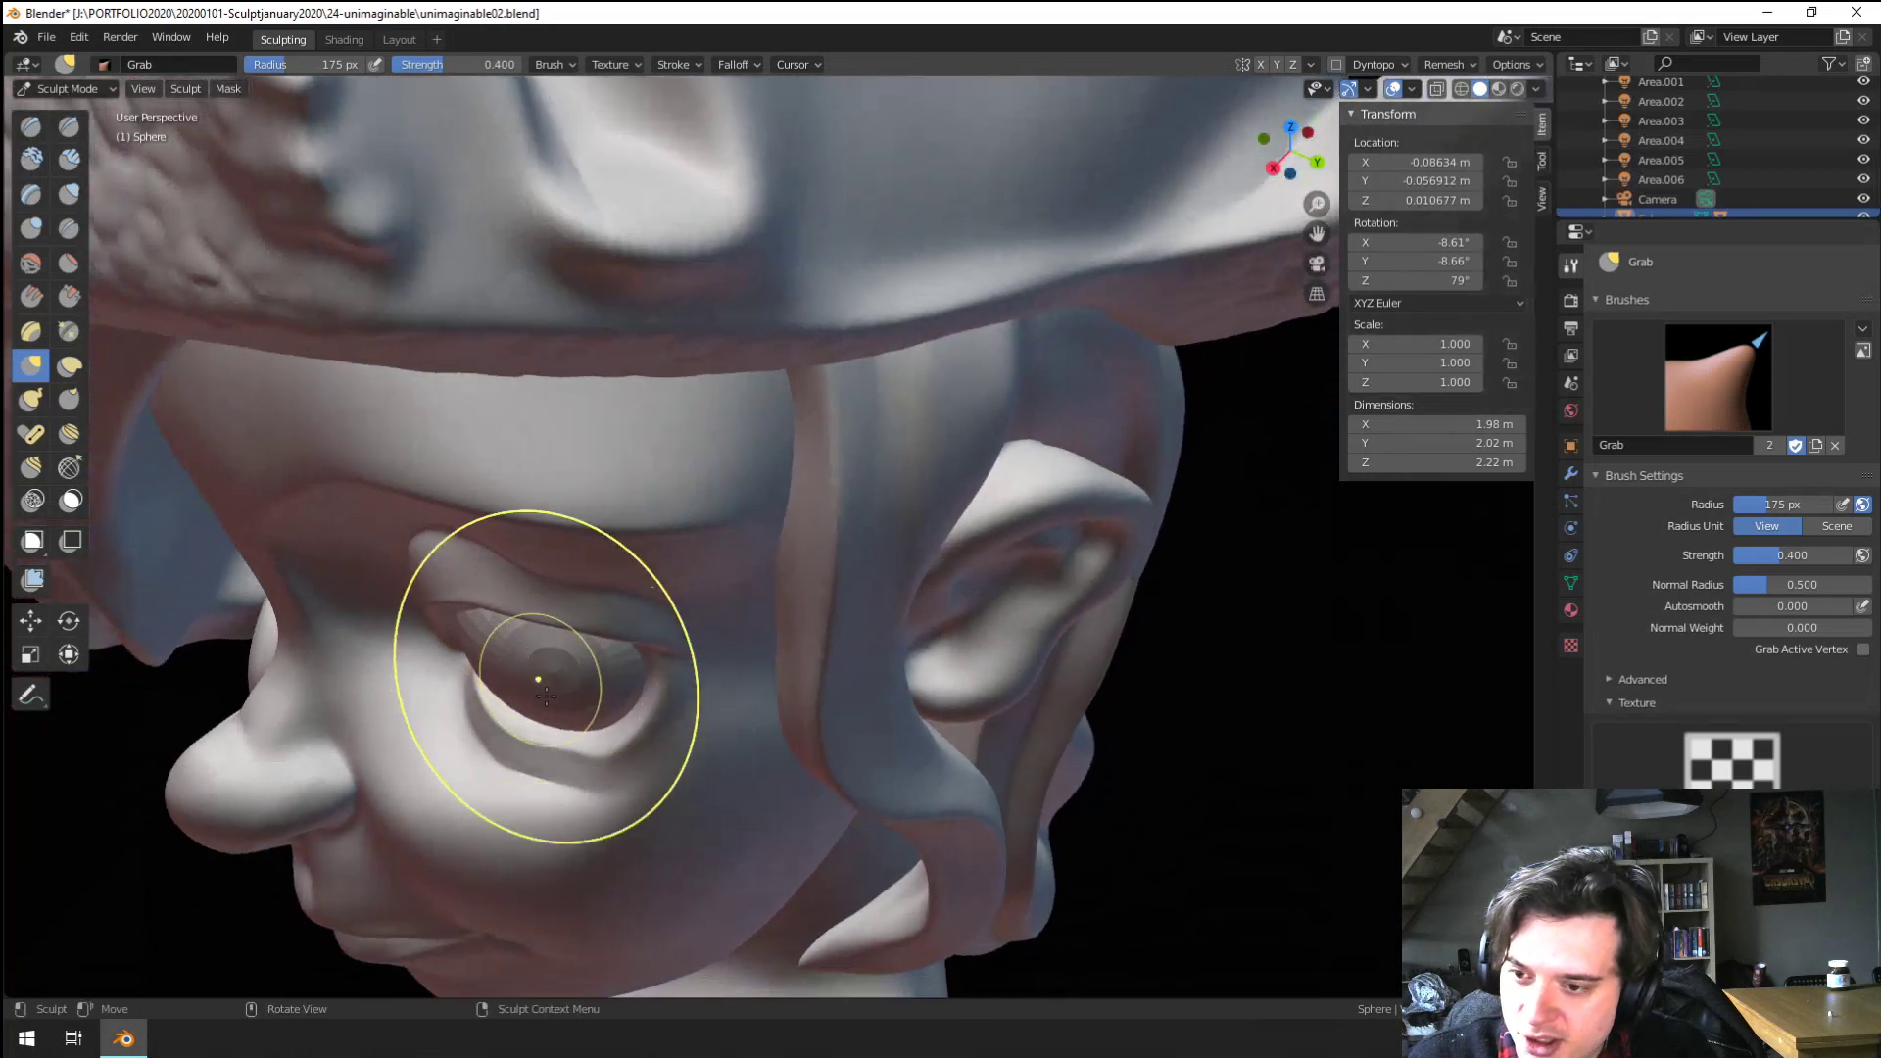
key("f")
left_click(608, 811)
mouse_move(612, 794)
middle_mouse_down()
mouse_move(701, 693)
mouse_move(768, 676)
mouse_move(842, 582)
middle_mouse_up()
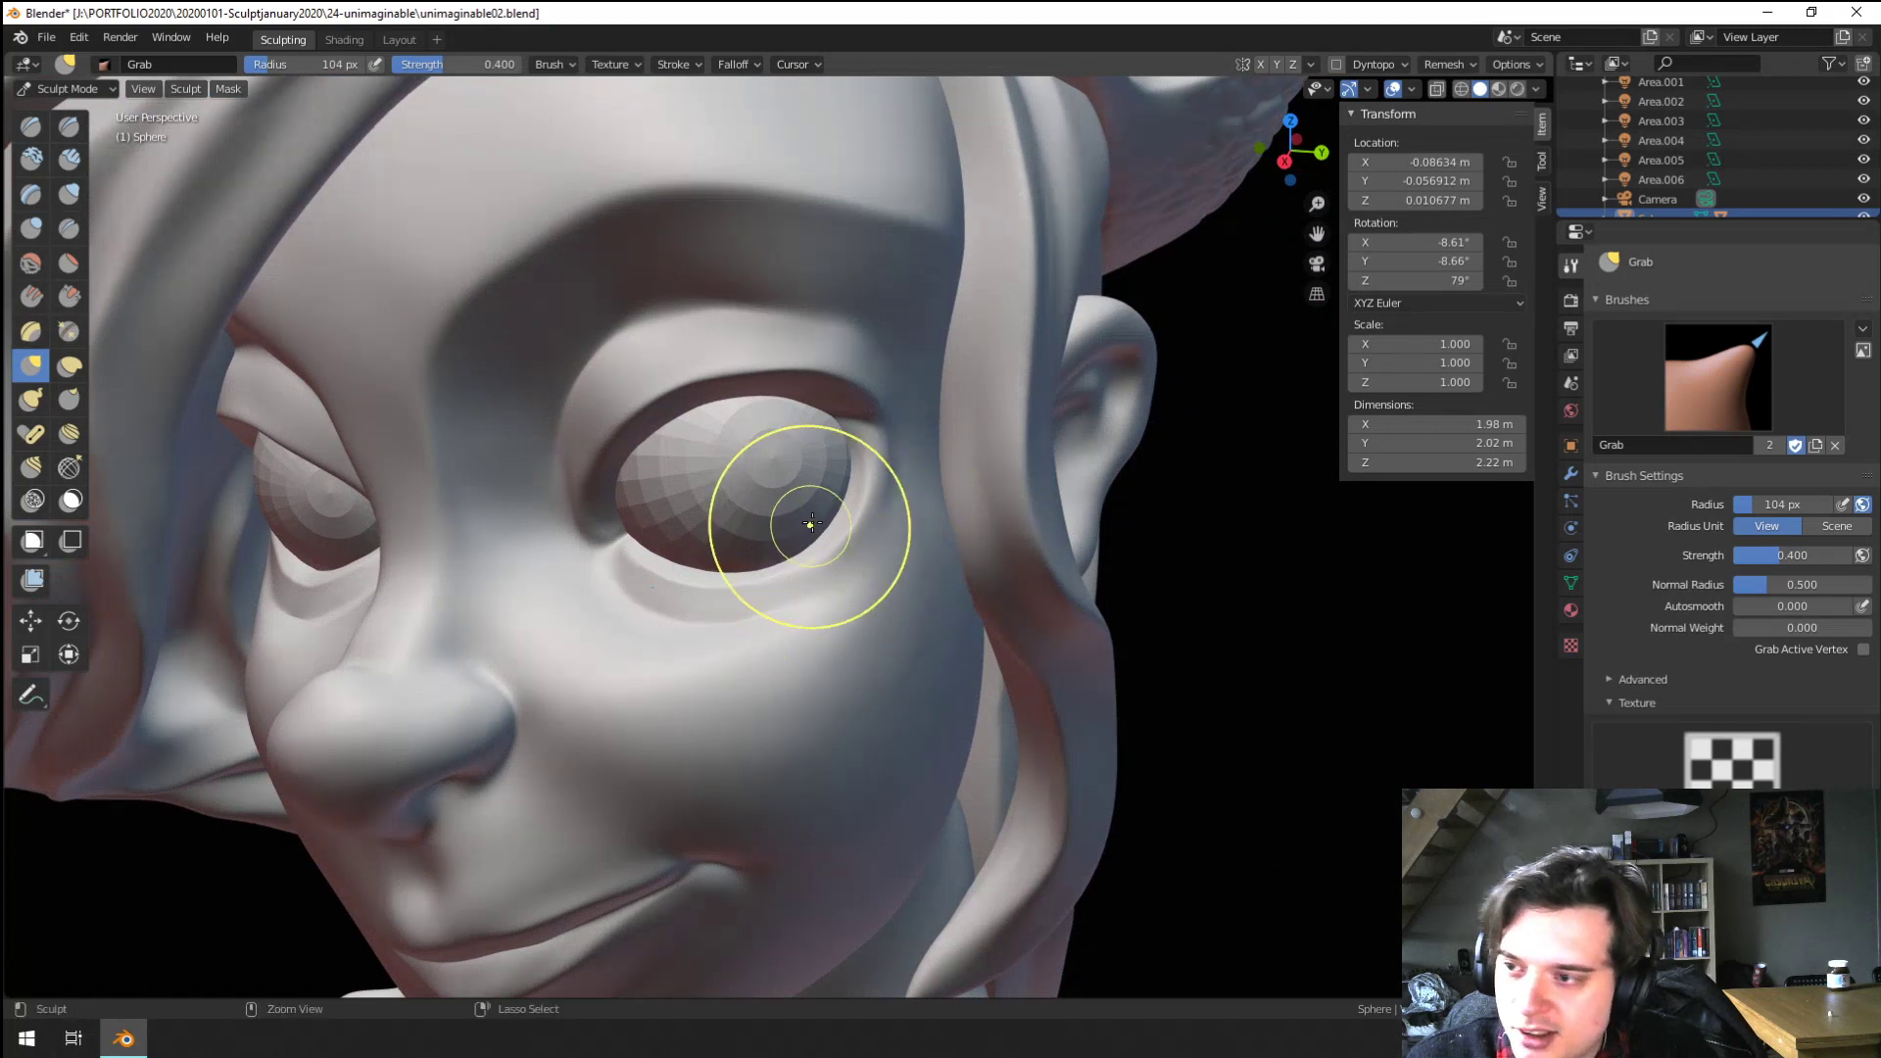
scroll(798, 504, "up", 3)
left_click(72, 233)
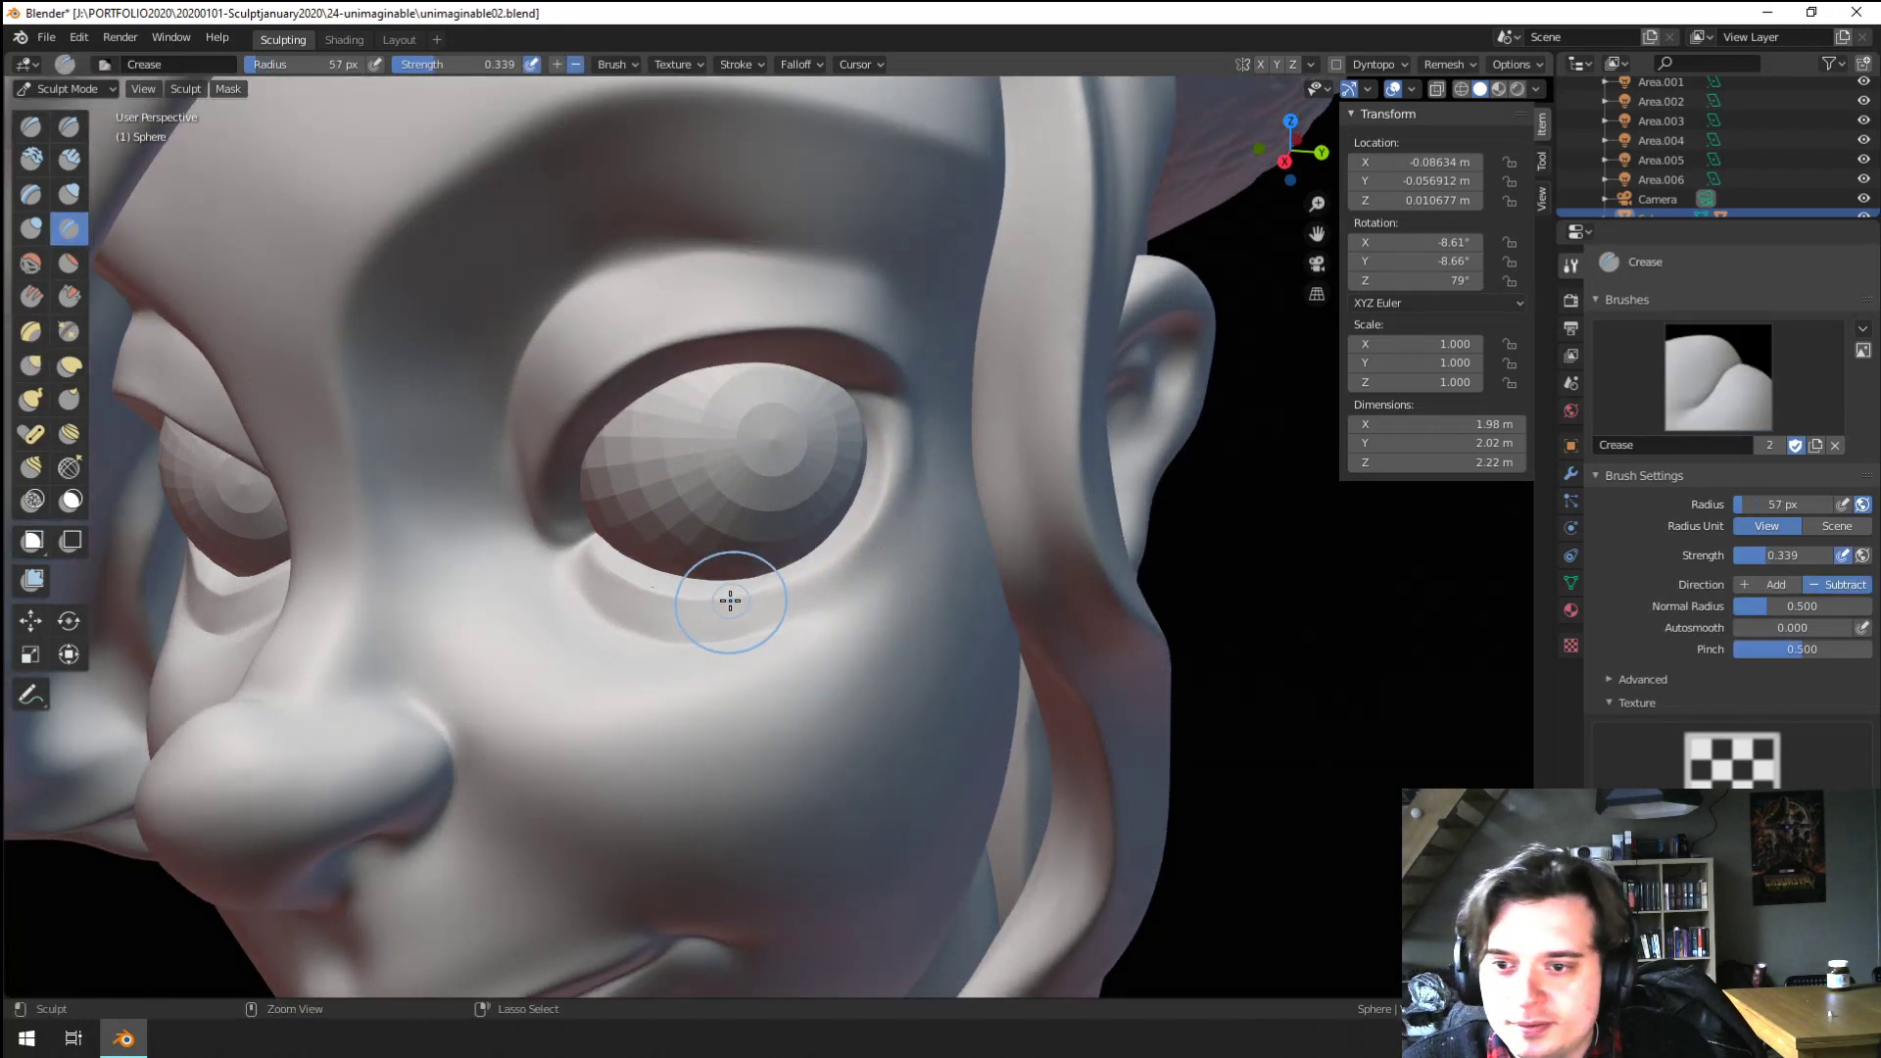
middle_click_drag(890, 476, 694, 694, "ctrl")
mouse_move(693, 694)
middle_mouse_down("ctrl")
mouse_move(713, 637)
mouse_move(658, 718)
middle_mouse_up("ctrl")
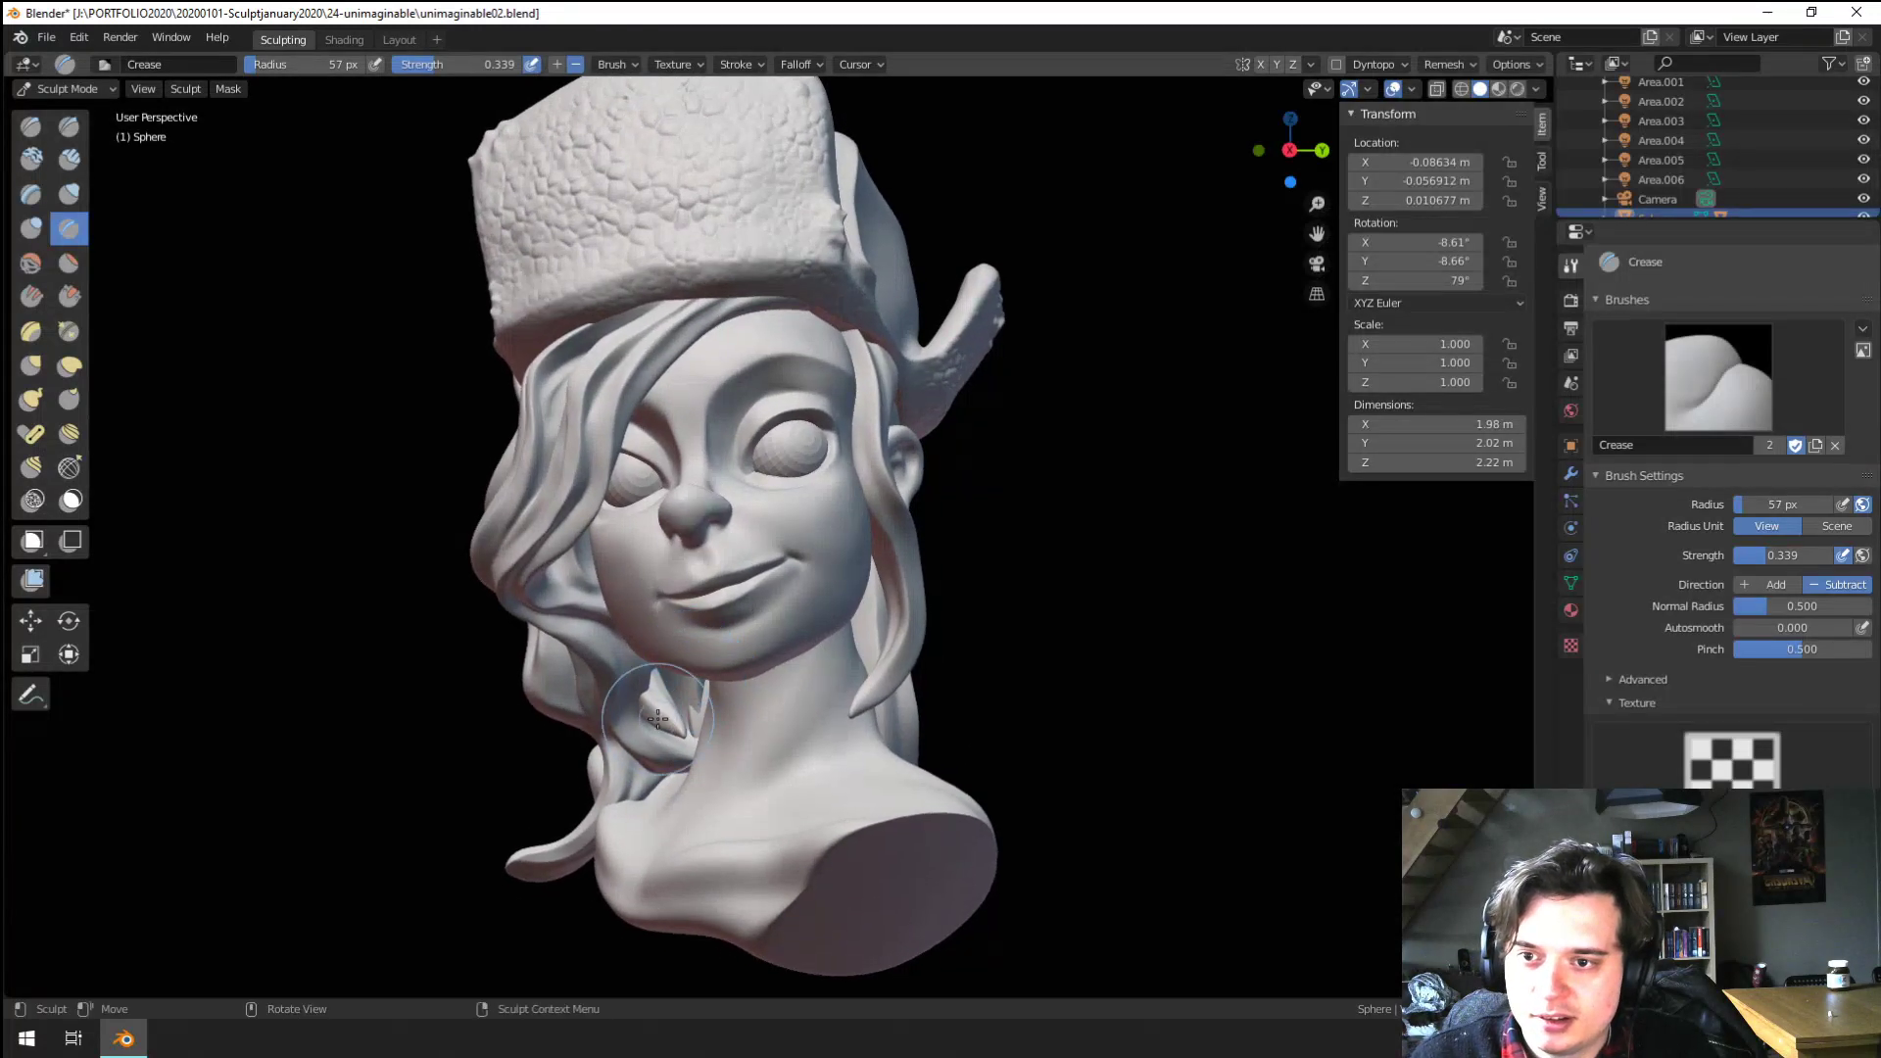
Switch to Object Mode, add a circle mesh and move it beside the bust at shoulder height
left_click(78, 90)
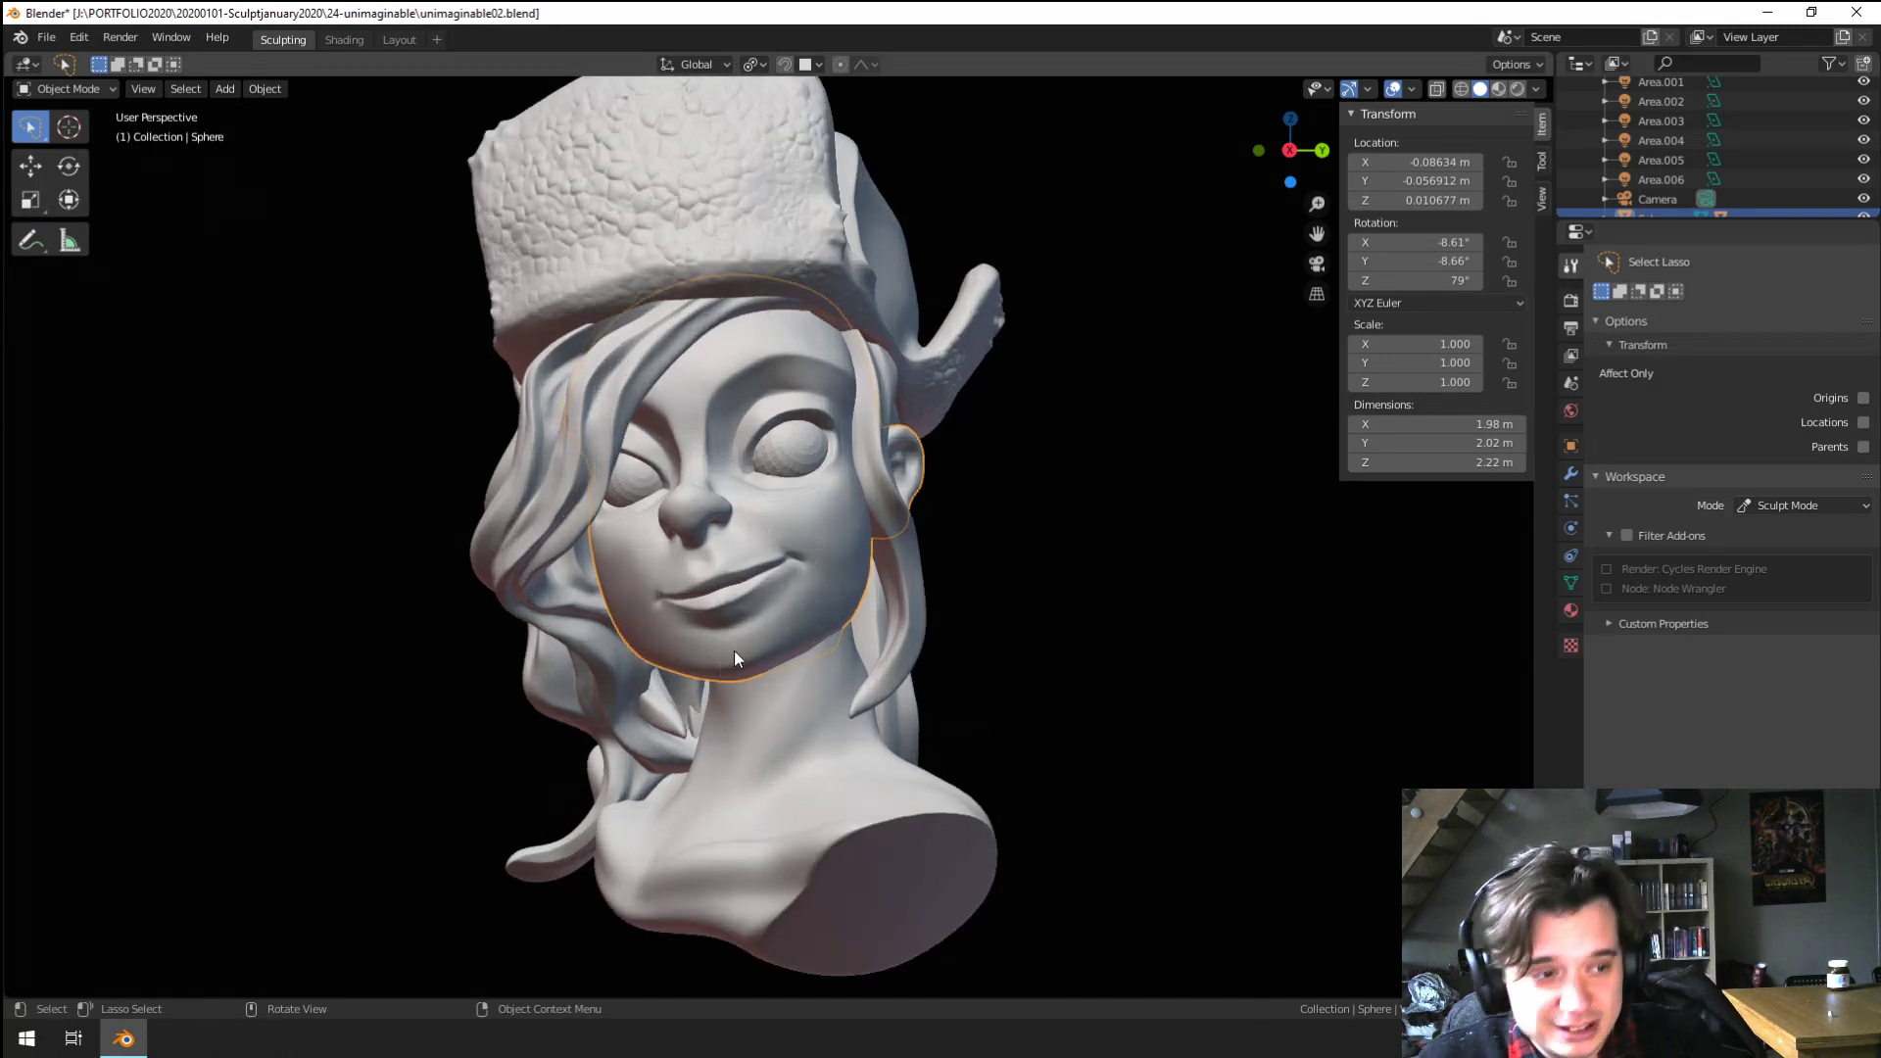
key("shift+a")
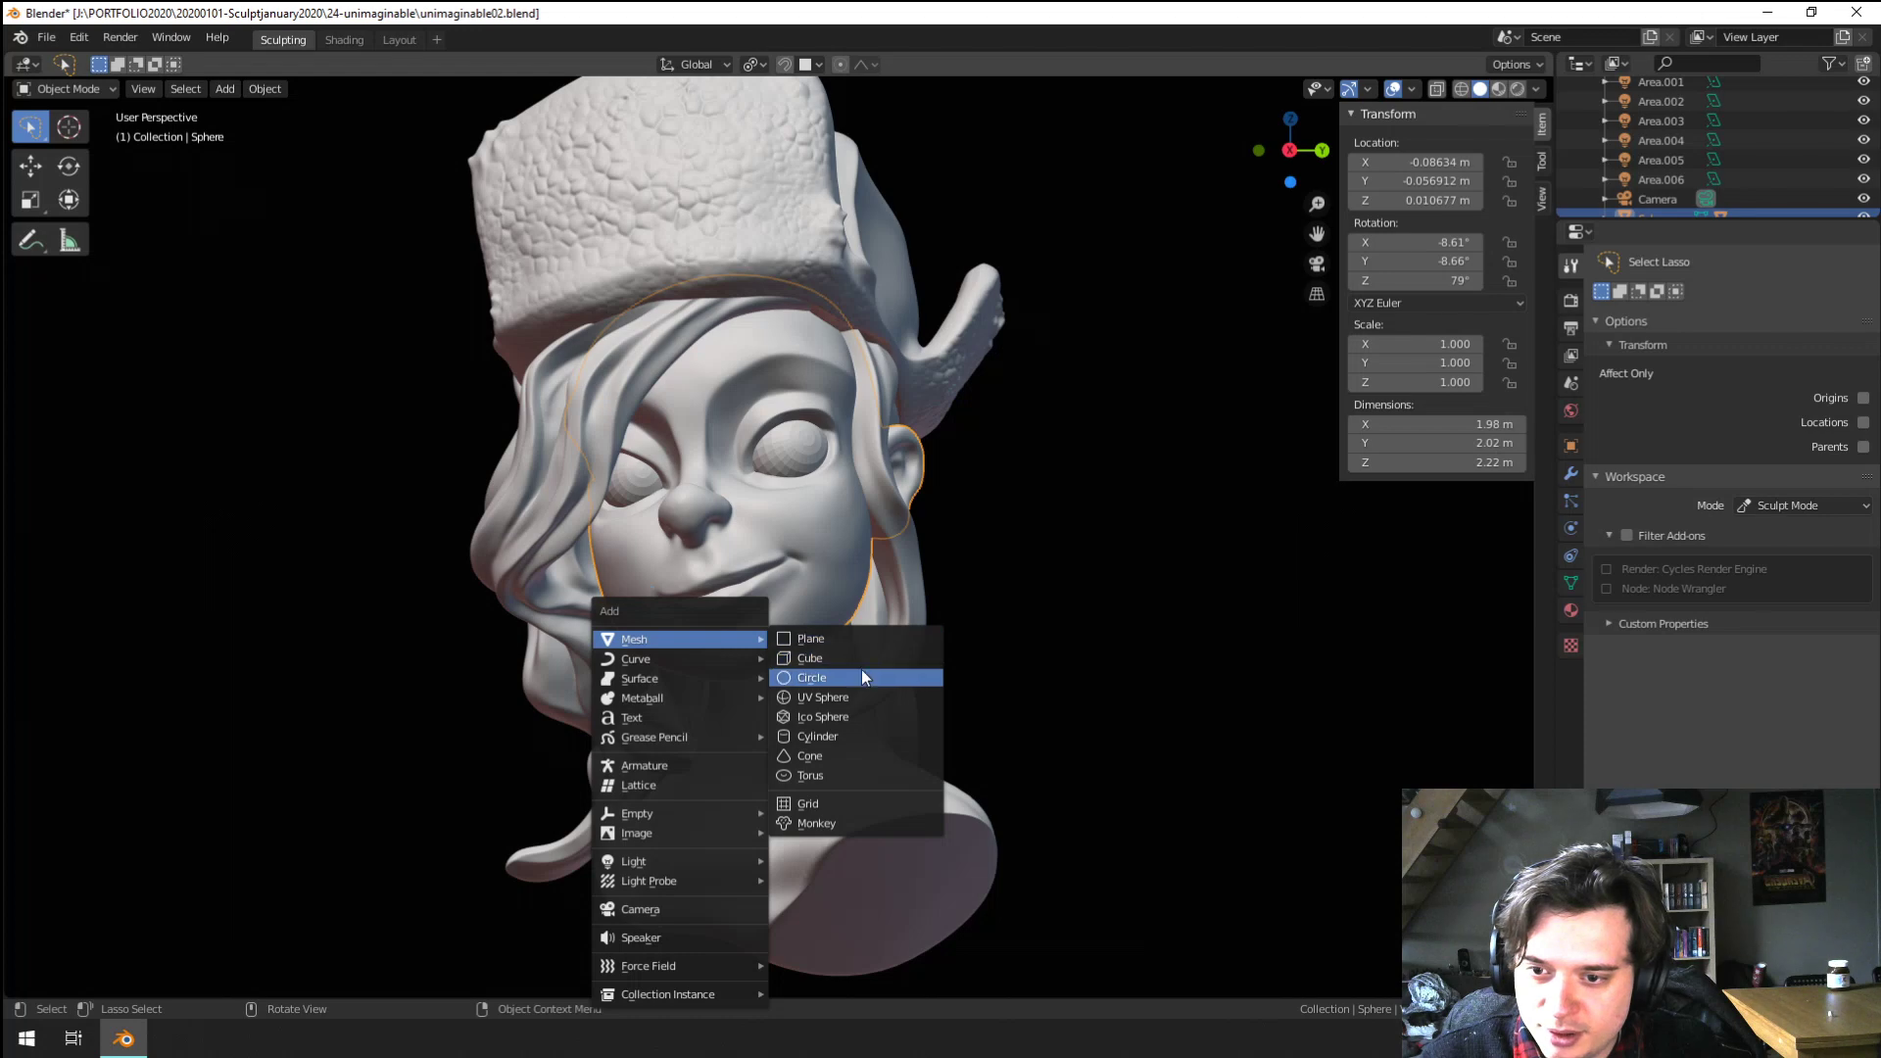
left_click(861, 678)
middle_click_drag(837, 689, 933, 632)
scroll(933, 632, "down", 3)
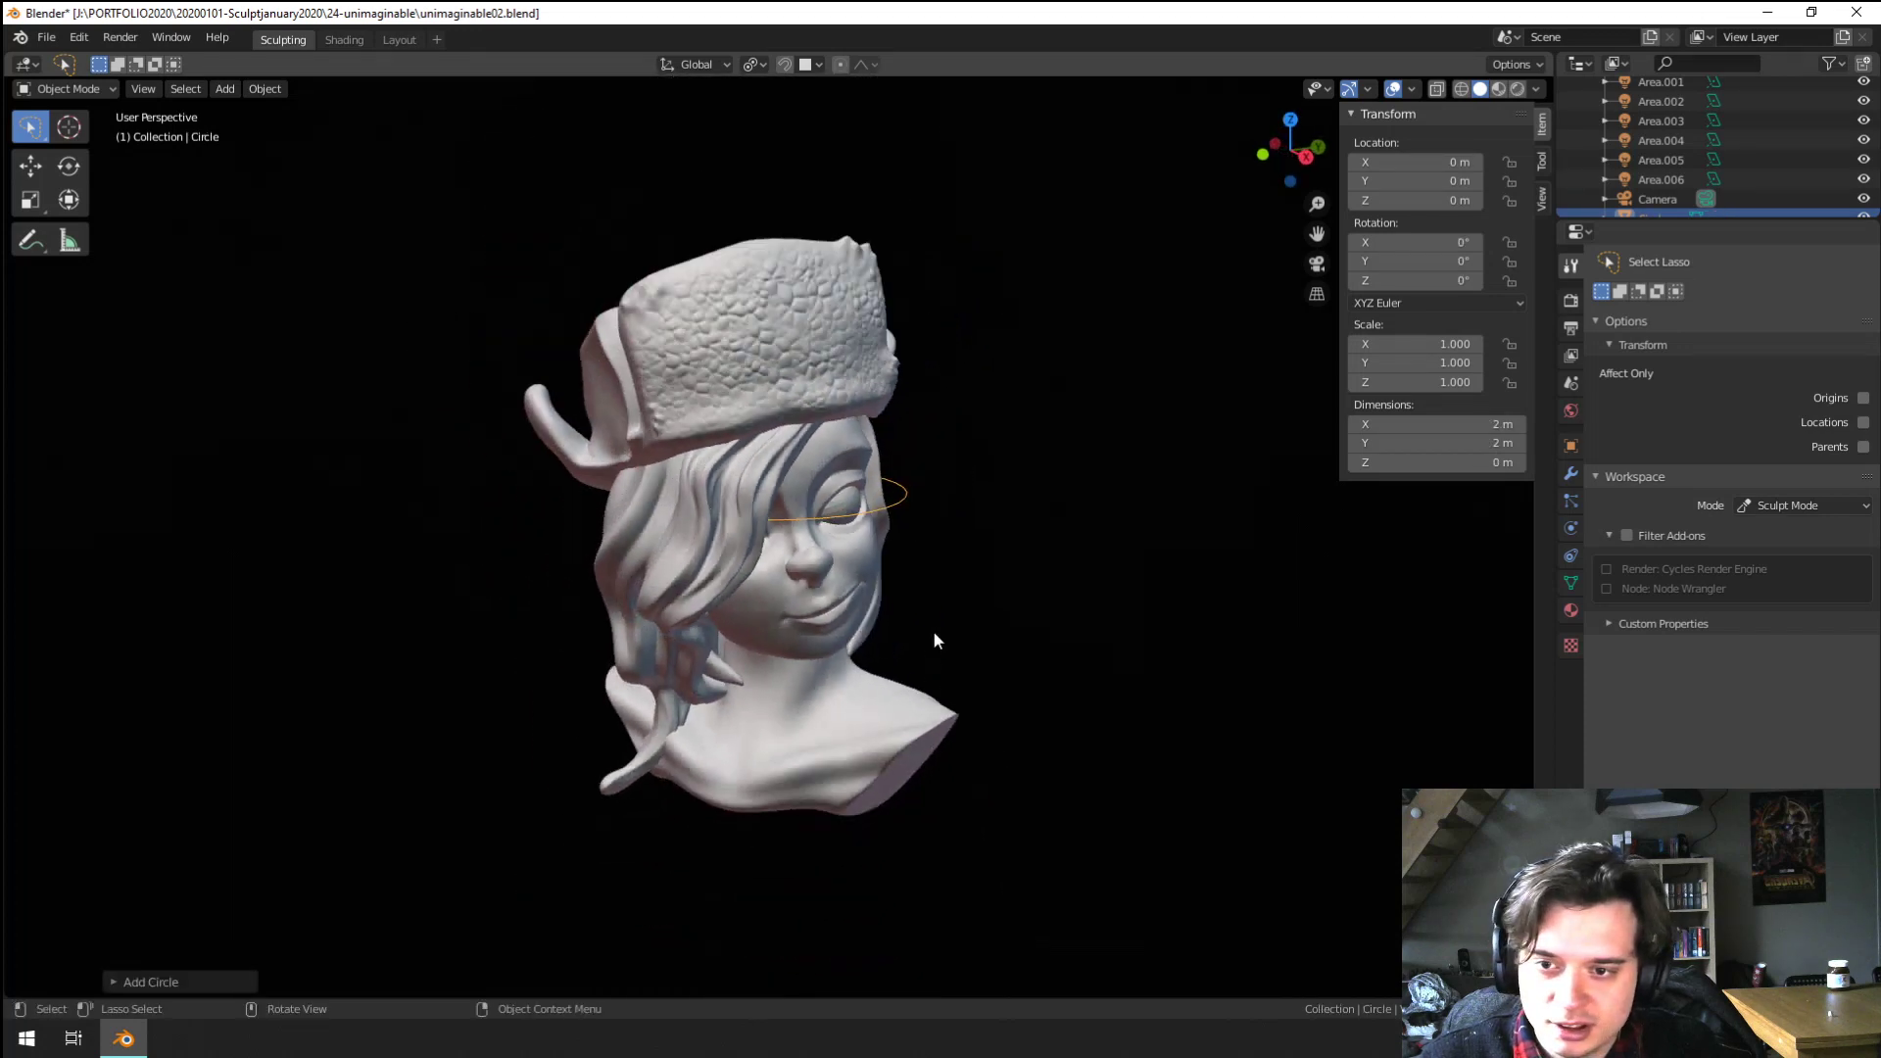
key("g")
left_click(1111, 784)
Delete the front vertices of the circle in Edit Mode to leave an open arc
key("Tab")
scroll(1082, 719, "up", 2)
scroll(1016, 684, "up", 2)
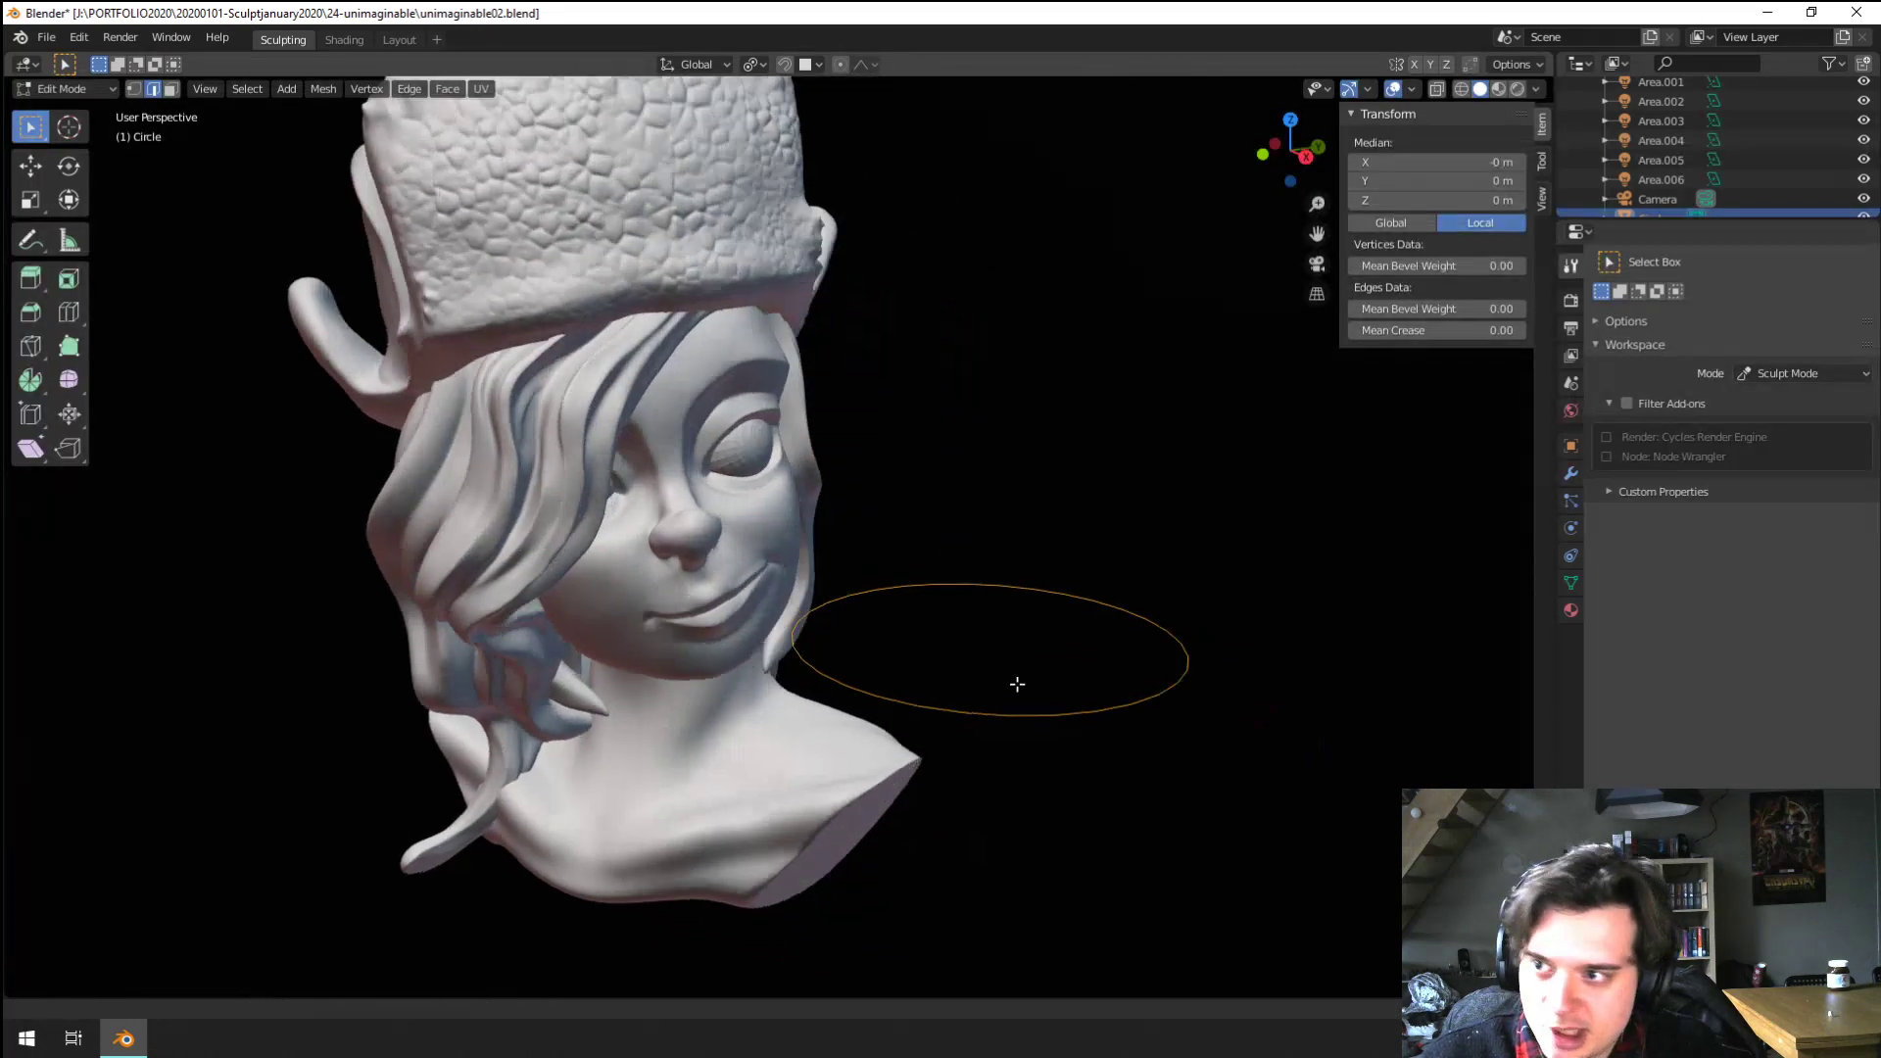
scroll(1016, 684, "up", 2)
left_click(882, 739)
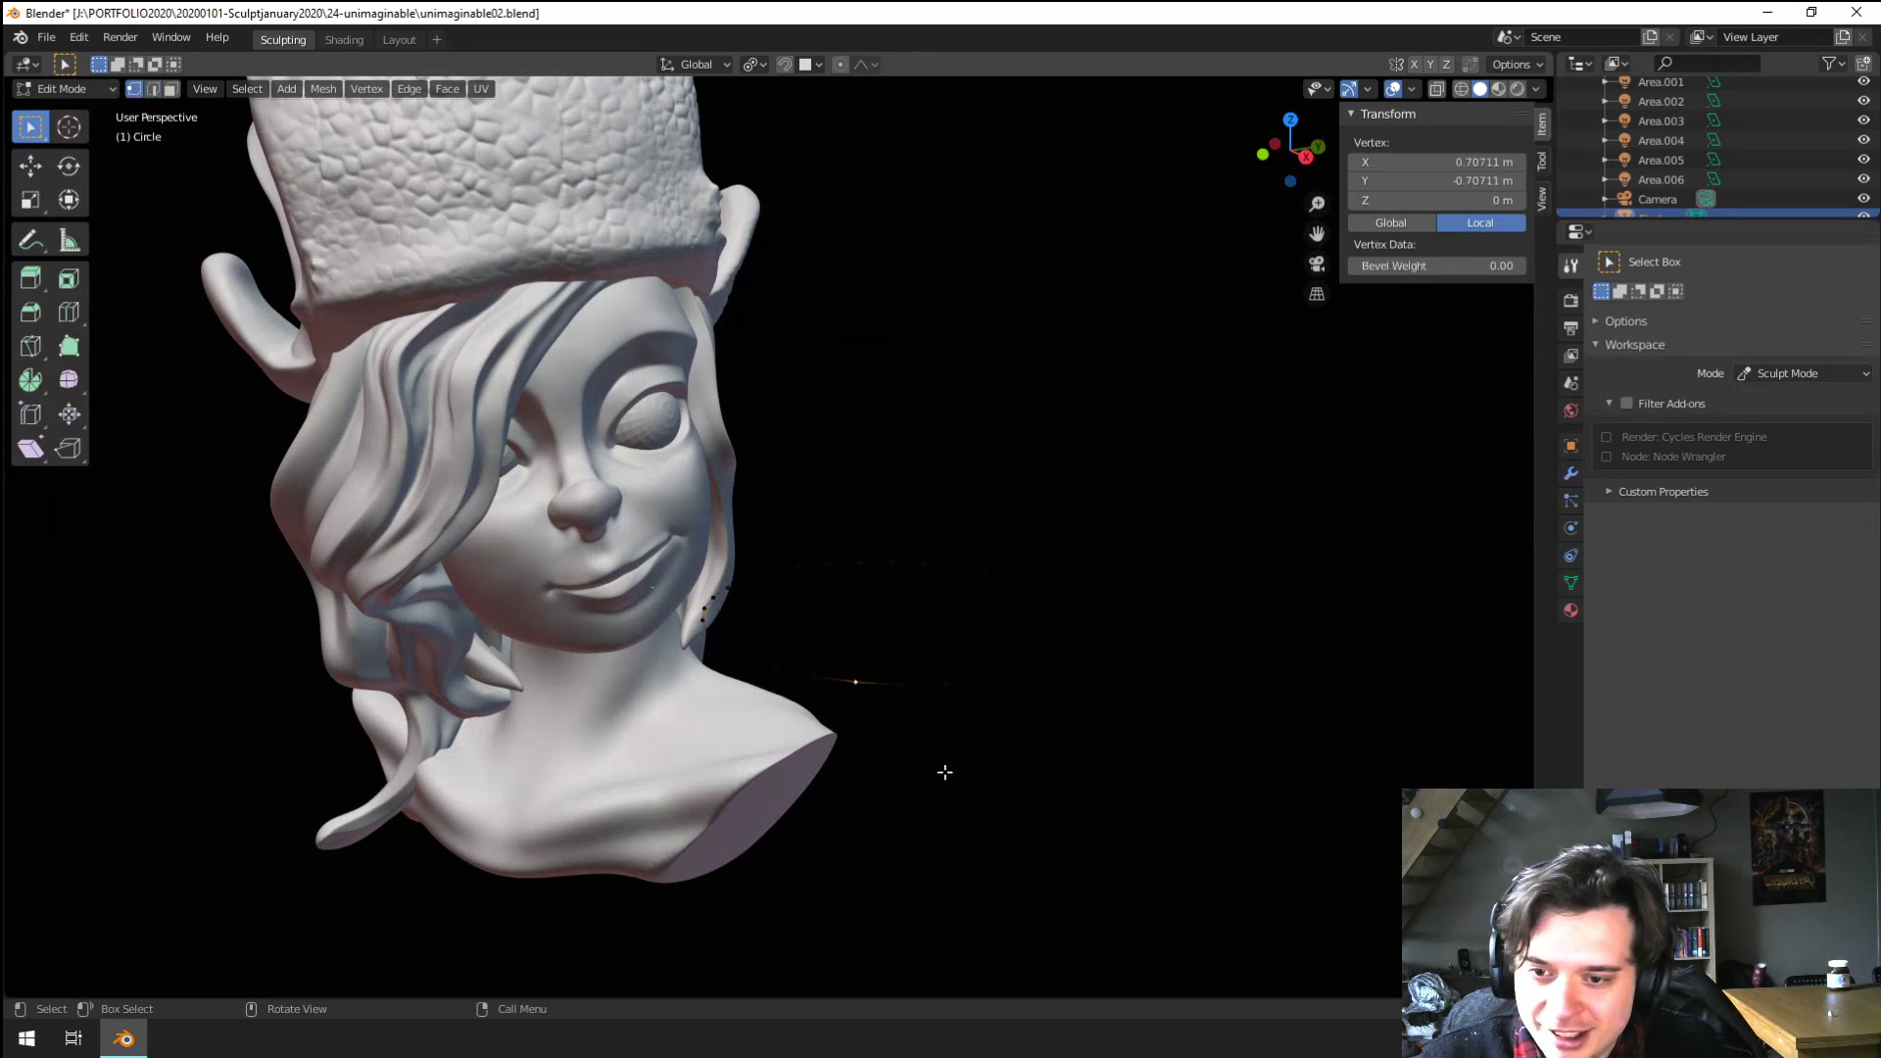
key("ctrl+KP_Add")
key("ctrl+KP_Add")
key("ctrl+KP_Add")
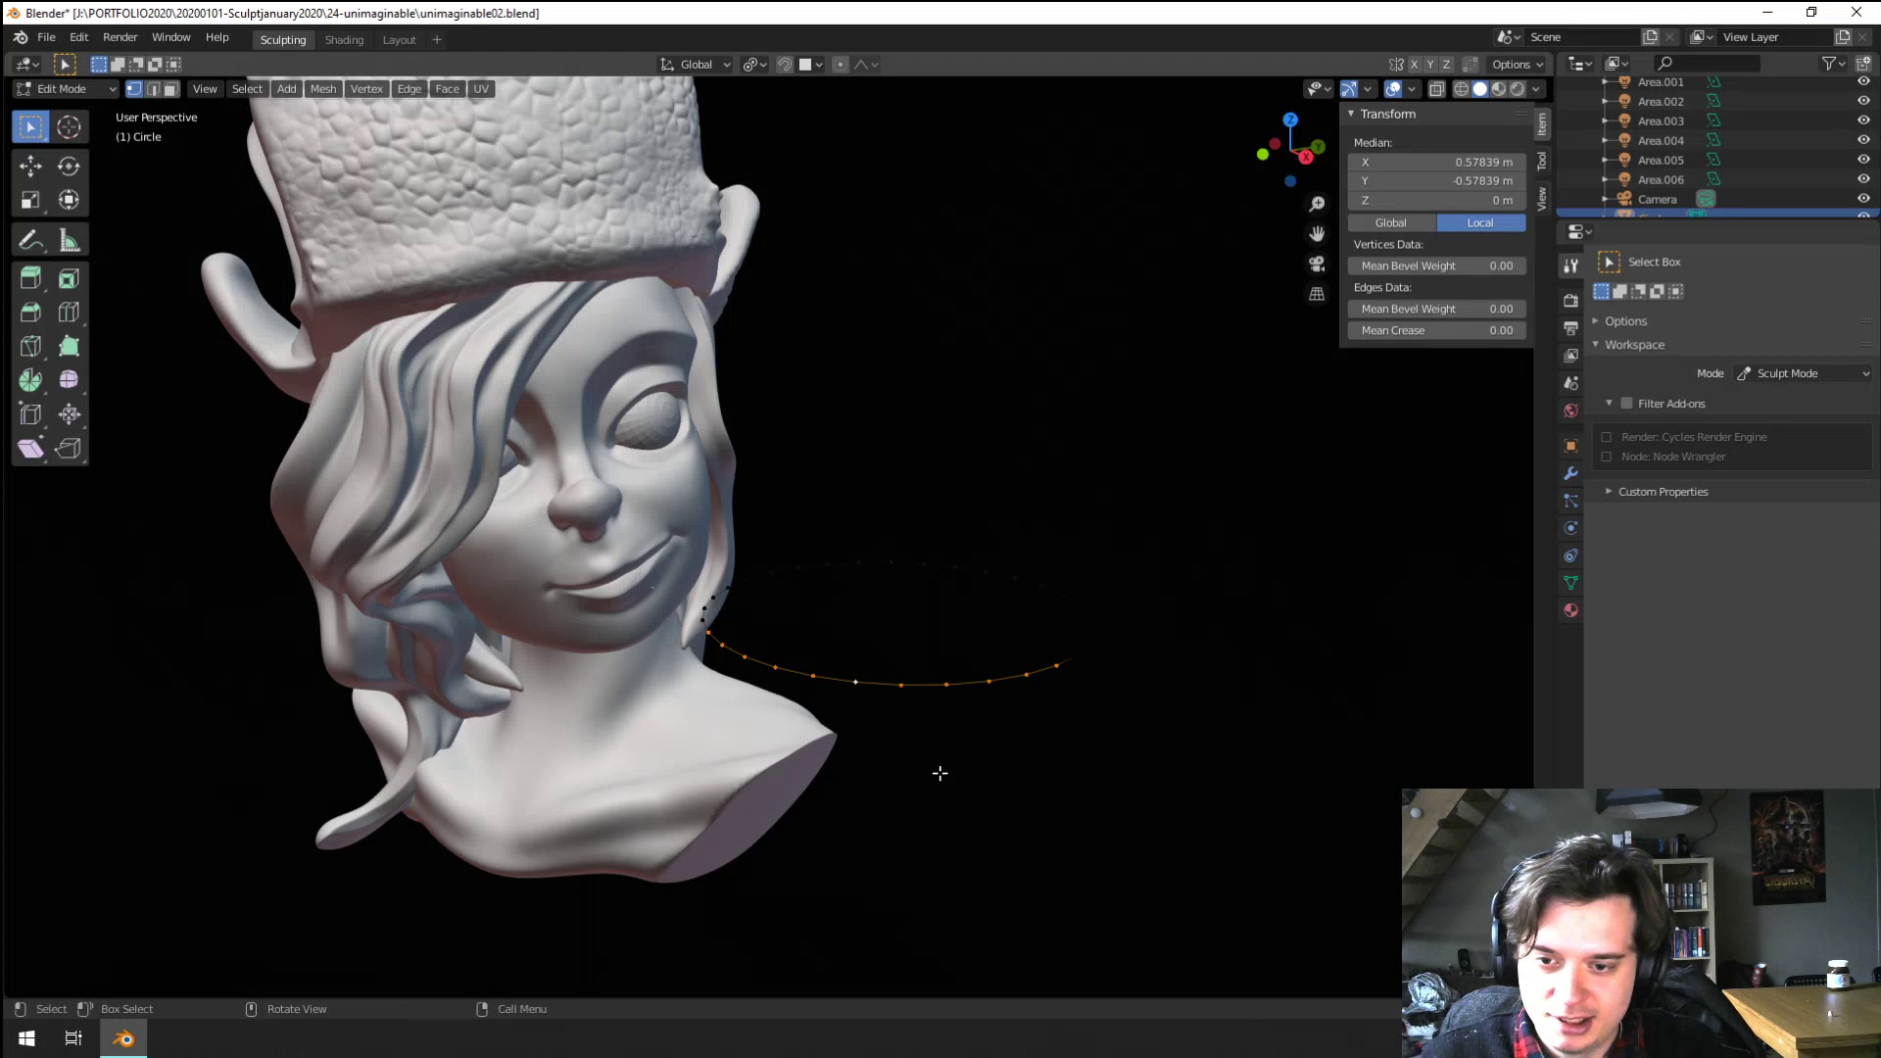
key("x")
left_click(940, 774)
Extrude the whole arc down about 0.5 m along Z to form the collar band
key("a")
key("e")
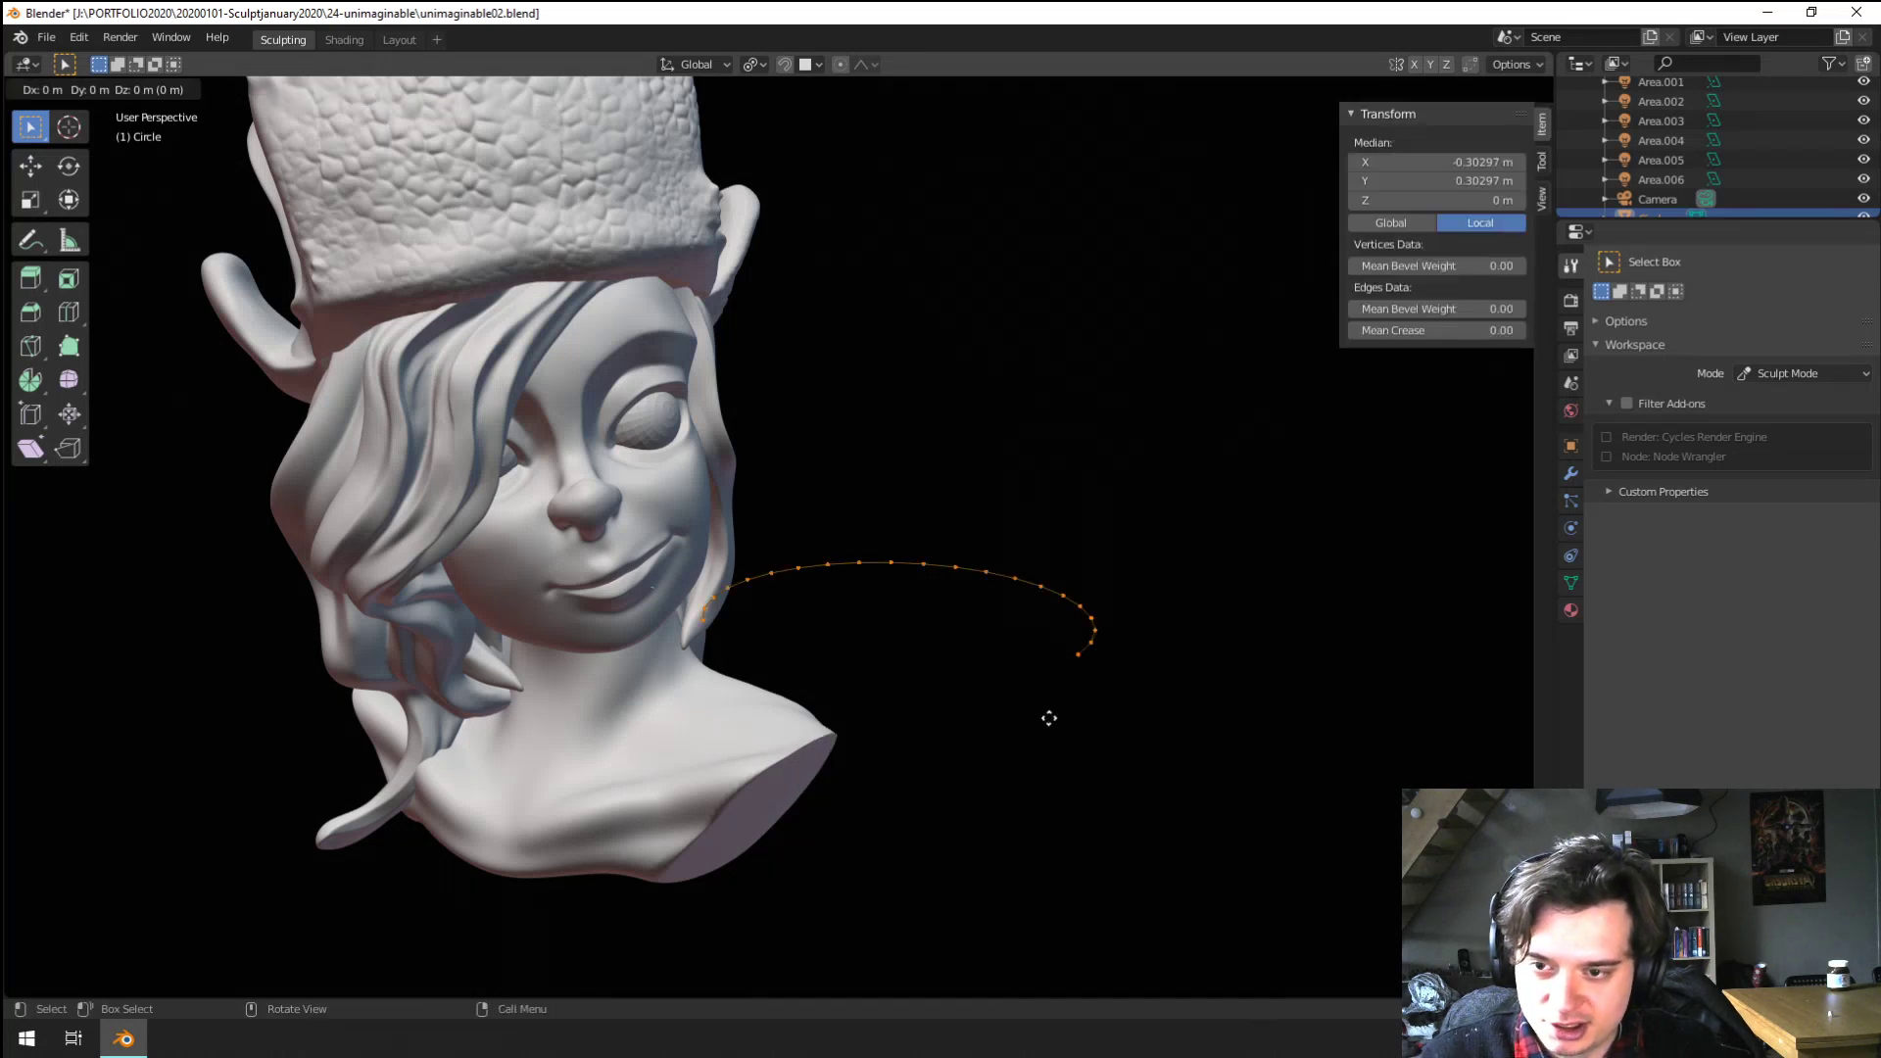
key("z")
left_click(1043, 803)
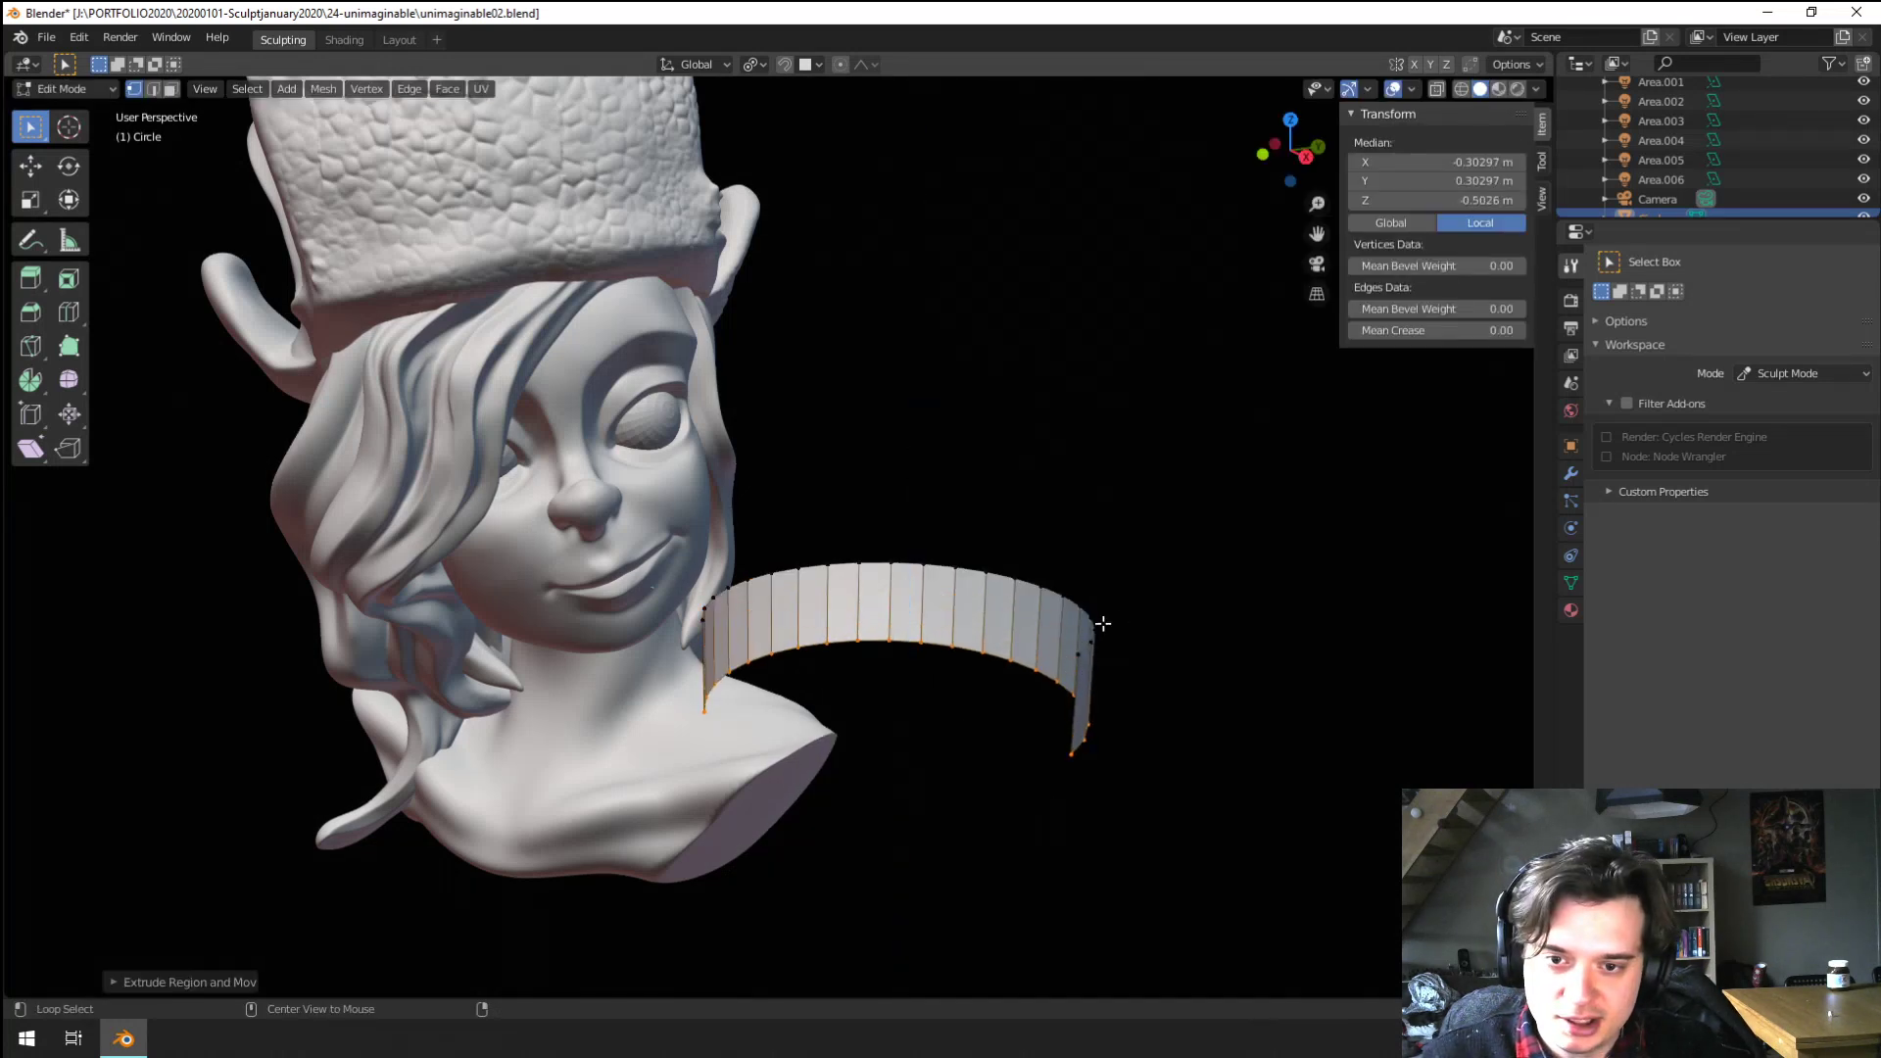
Extrude the band's upper edge down about 0.38 m along Z, flared outward as a folded collar, and recalculate all normals
key("e")
key("z")
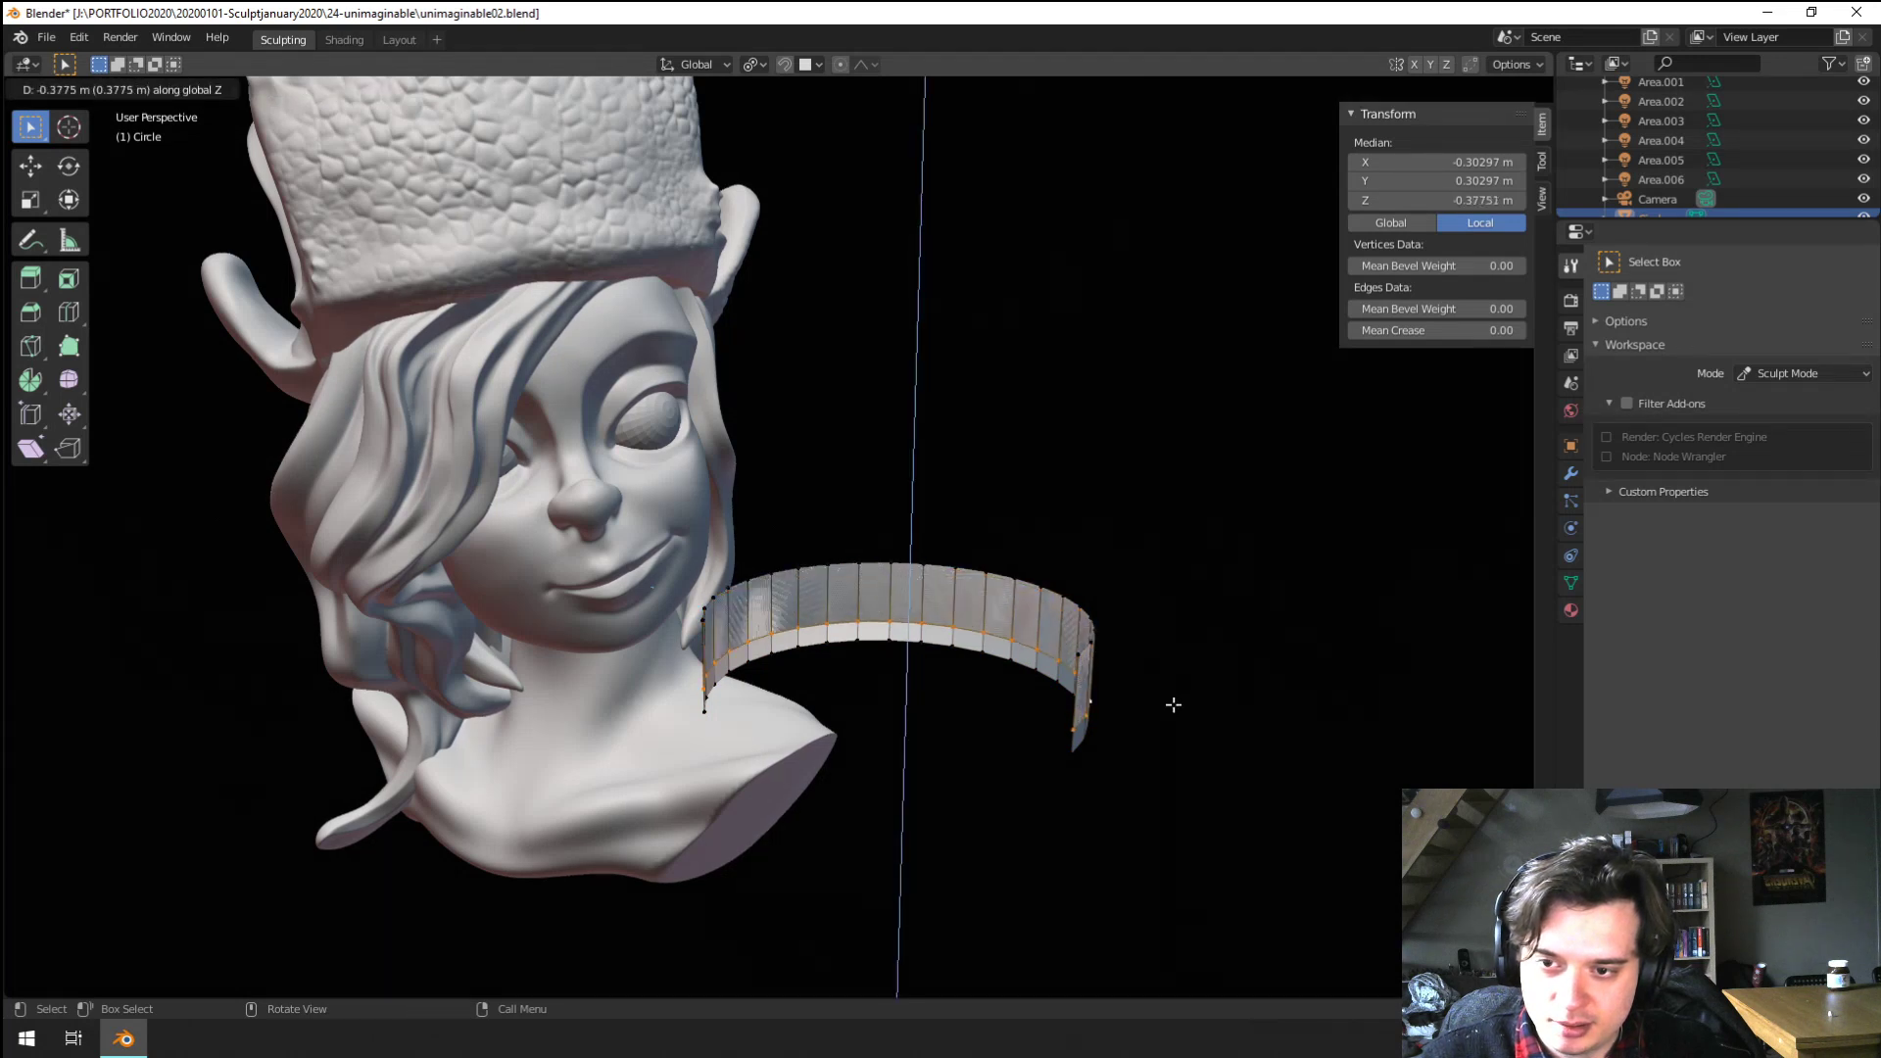
left_click(1172, 703)
key("s")
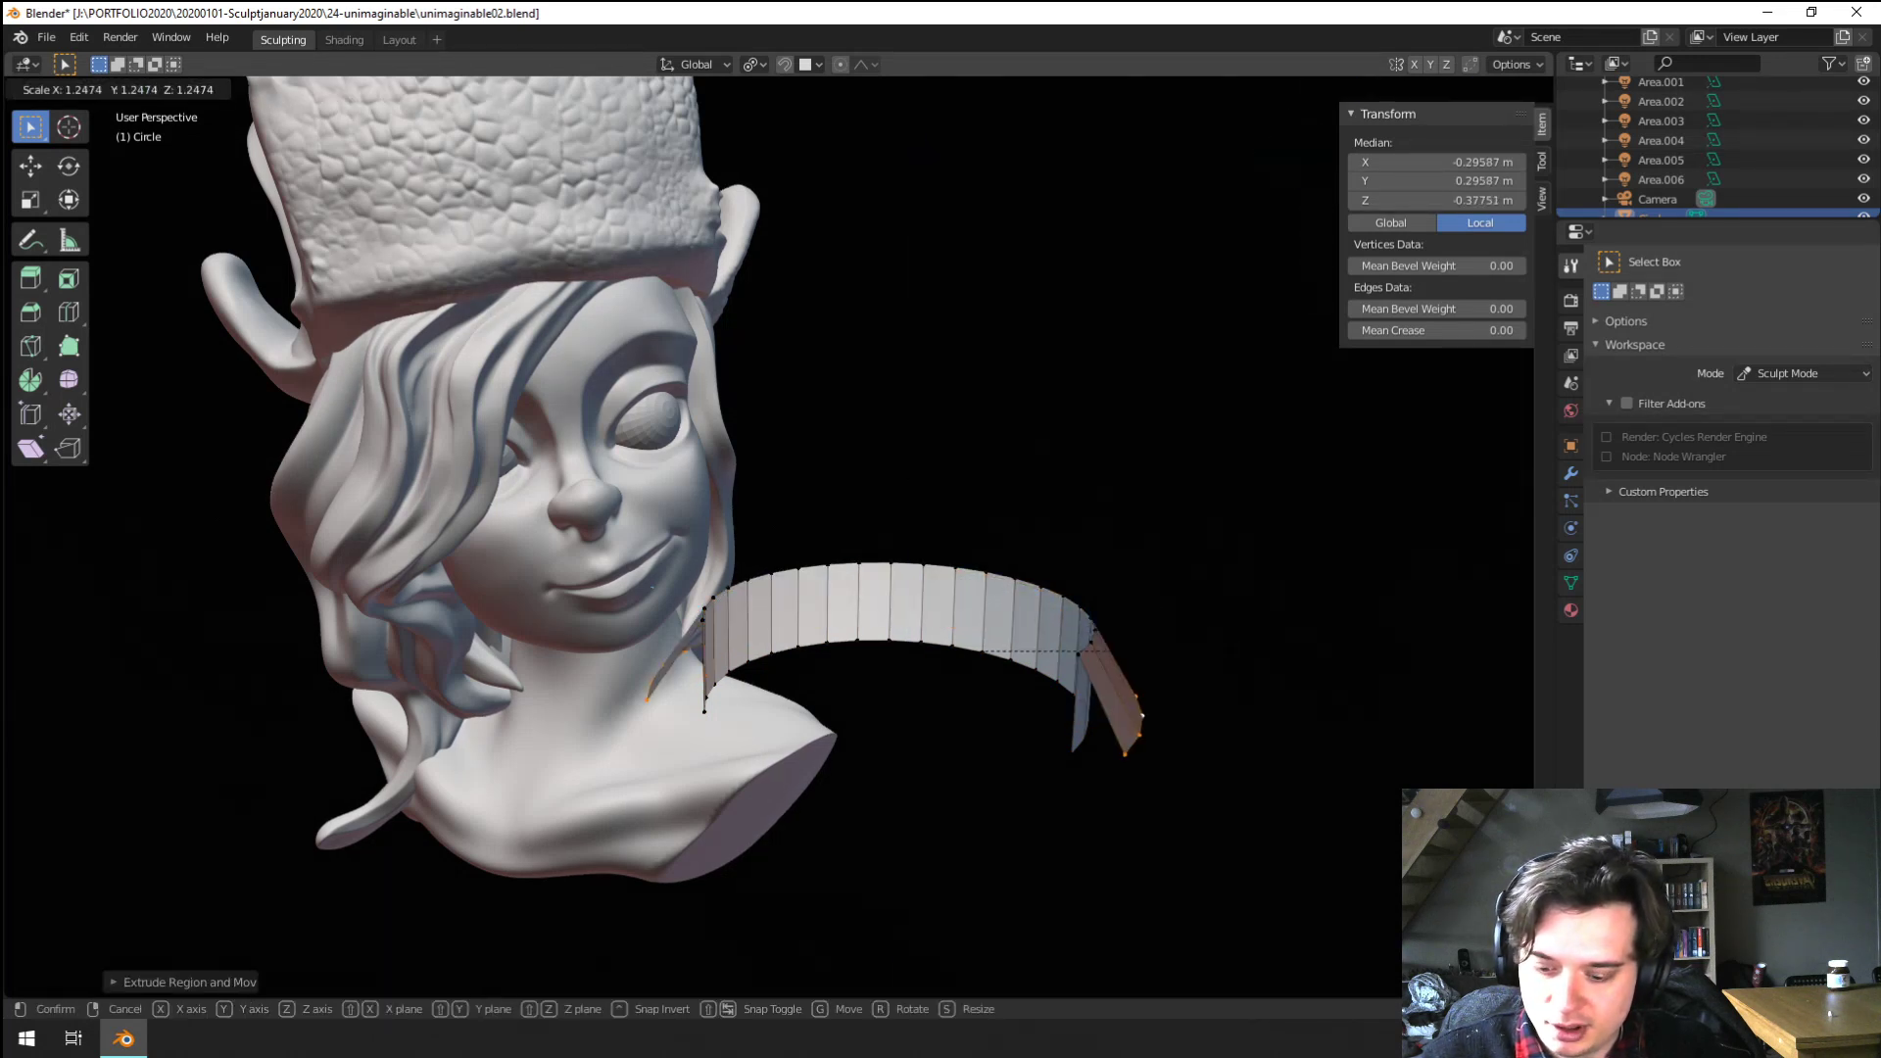
left_click(1254, 662)
key("a")
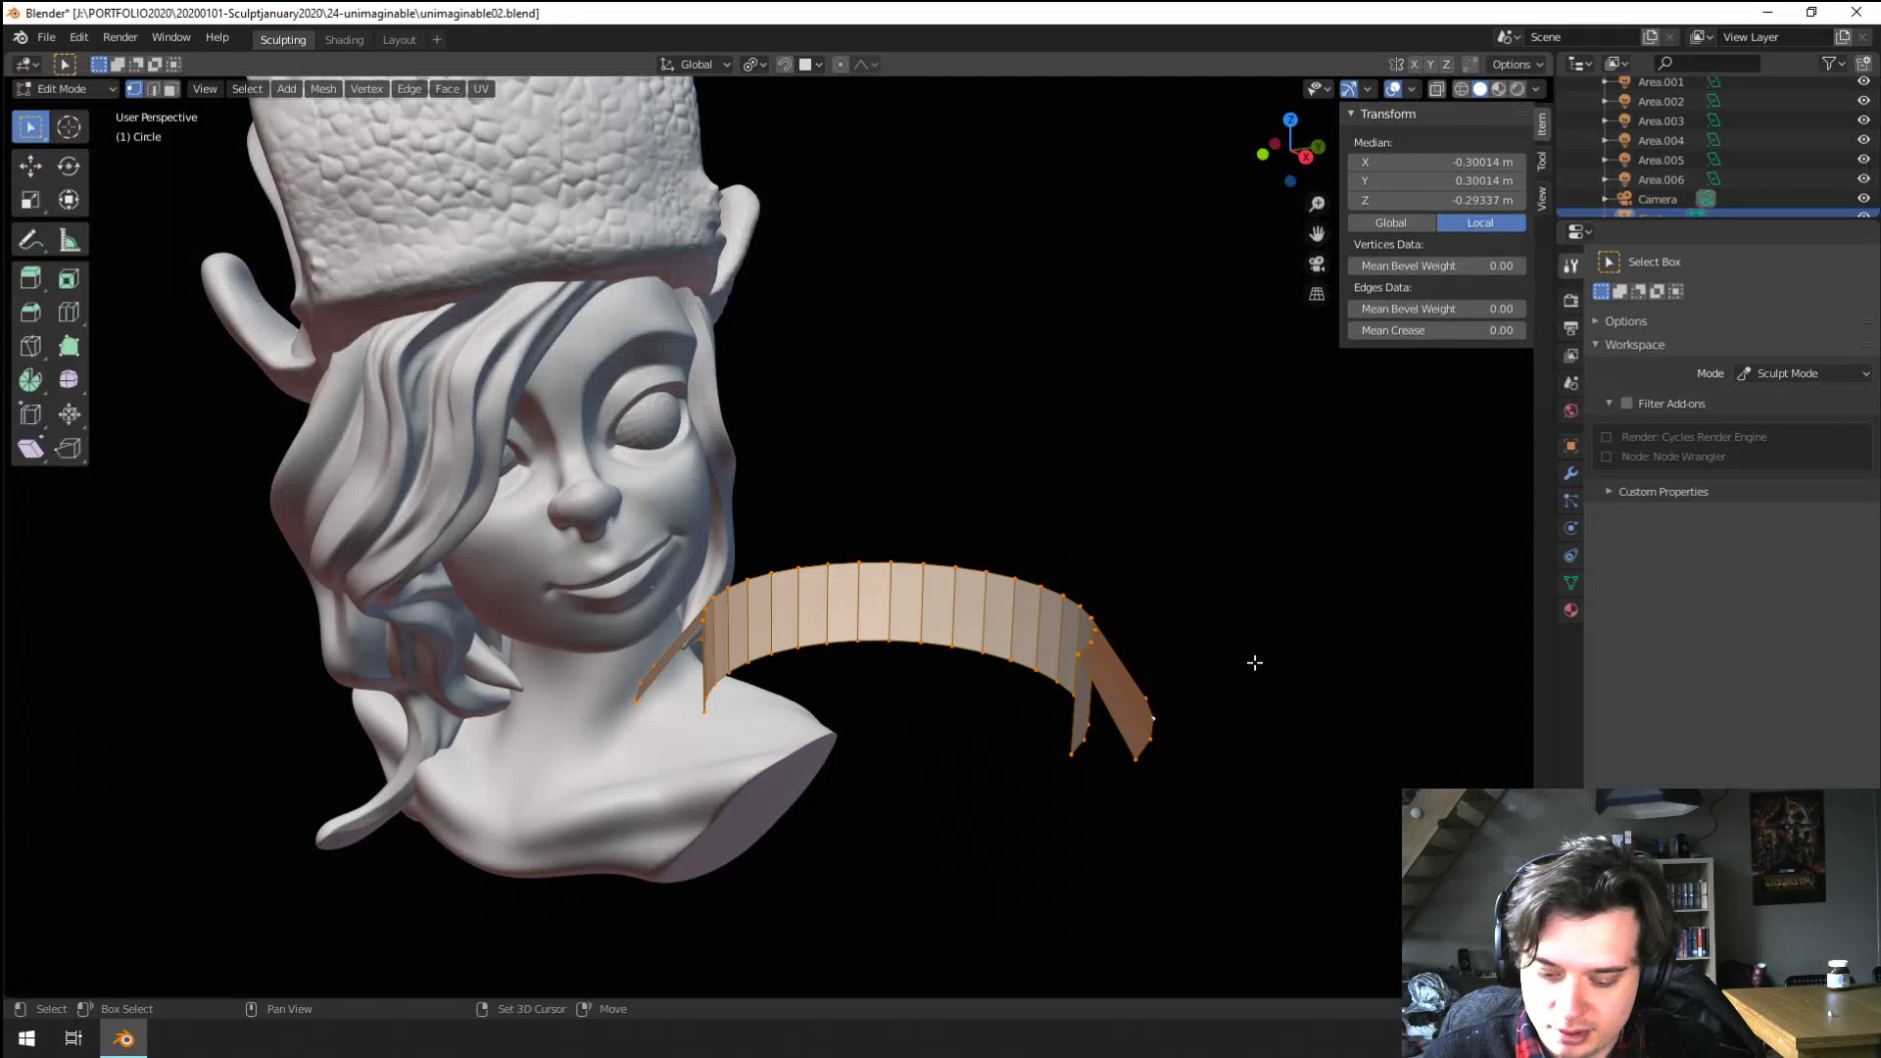
key("shift+n")
Extrude the band's lower edge downward and scale it outward into a wide shoulder flap
middle_click_drag(1101, 740, 1029, 682)
left_click(1026, 680, "alt")
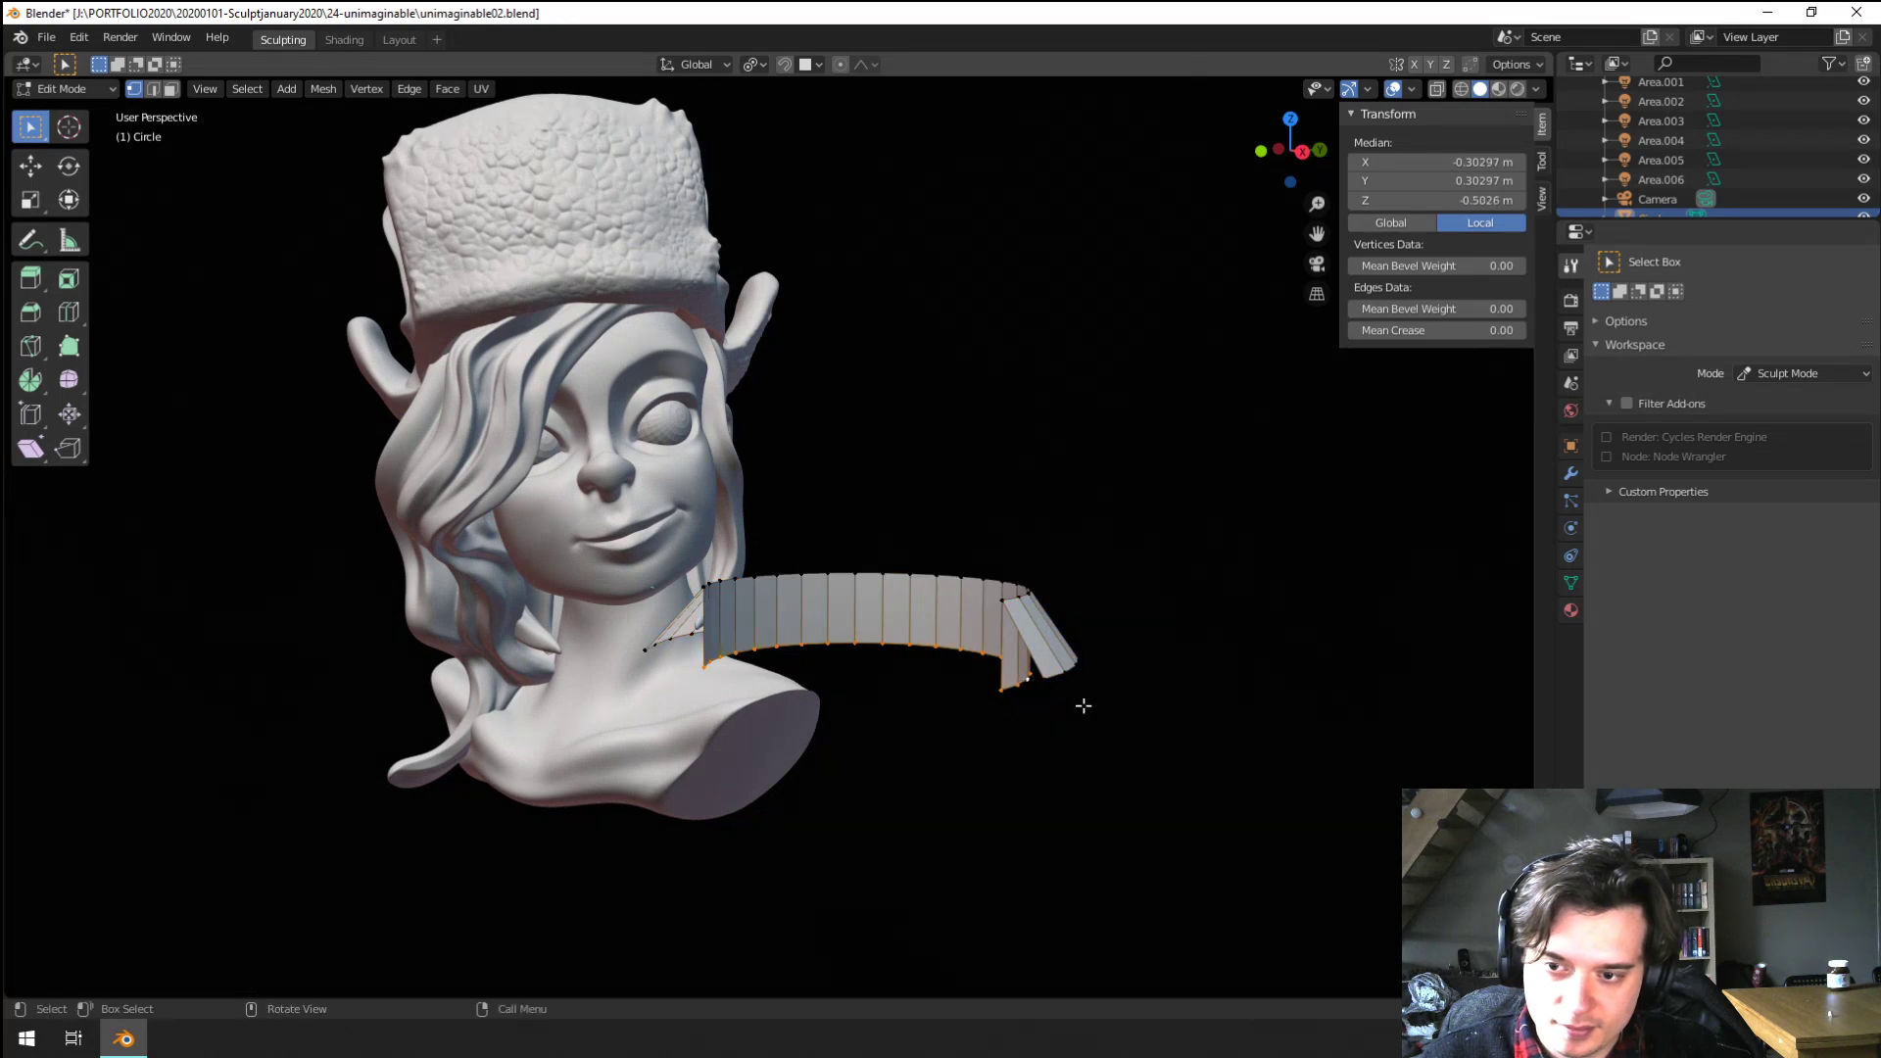
key("e")
left_click(1075, 758)
key("s")
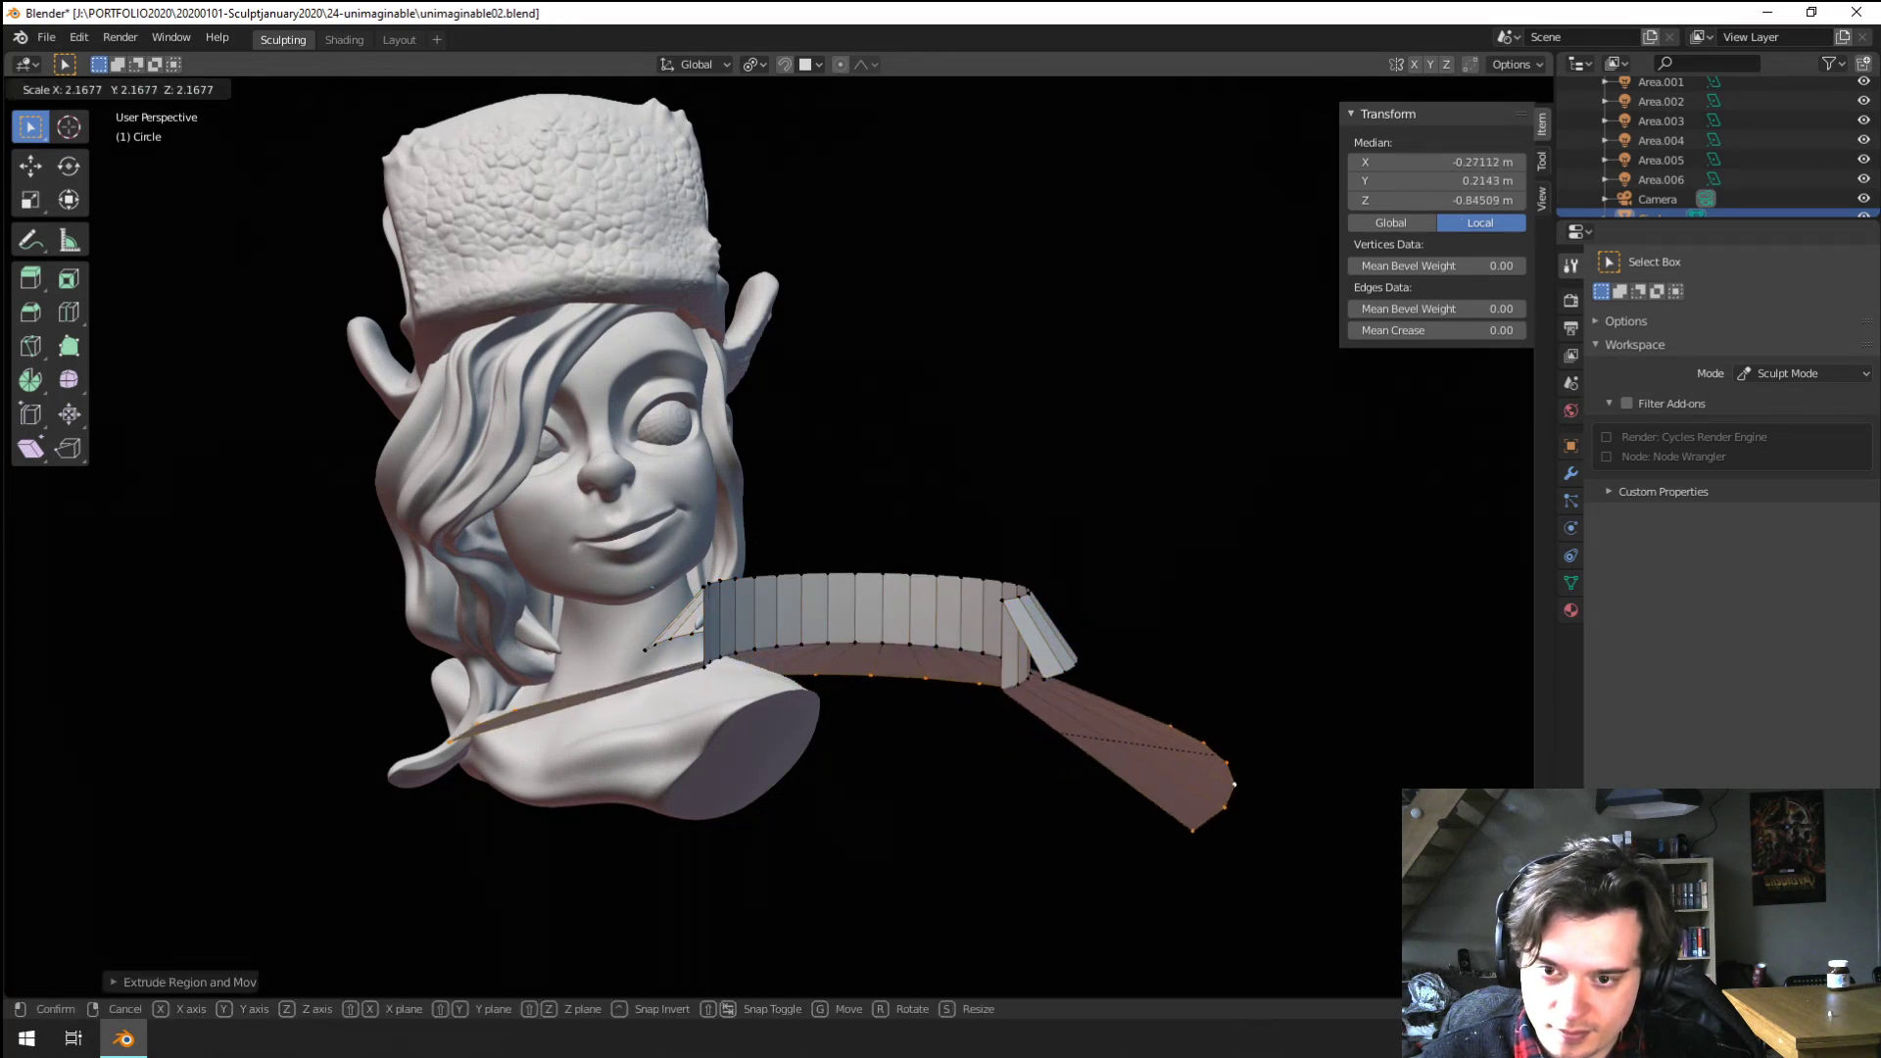
left_click(1362, 774)
Move the entire collar mesh onto the bust so it wraps around the neck
middle_click_drag(1203, 708, 1291, 736)
key("a")
key("g")
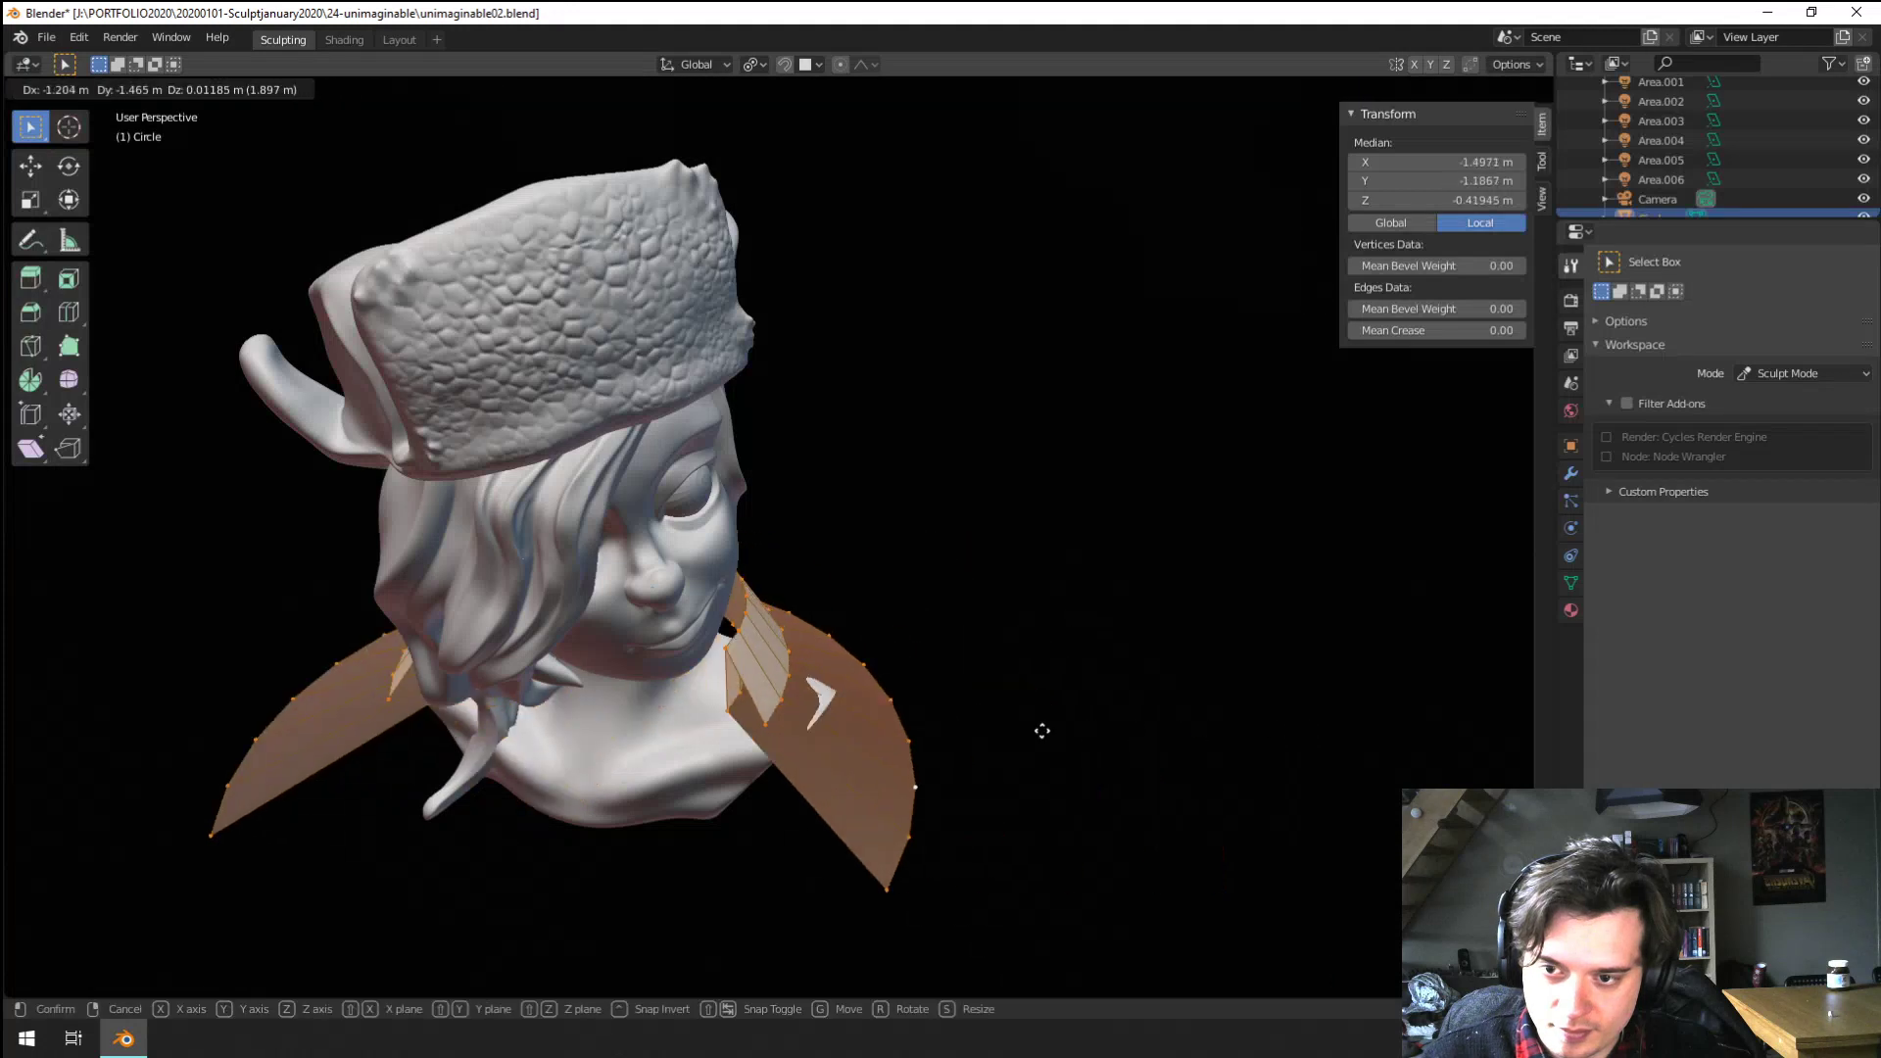
left_click(1022, 731)
mouse_move(1025, 731)
middle_mouse_down()
mouse_move(898, 676)
mouse_move(1034, 673)
middle_mouse_up()
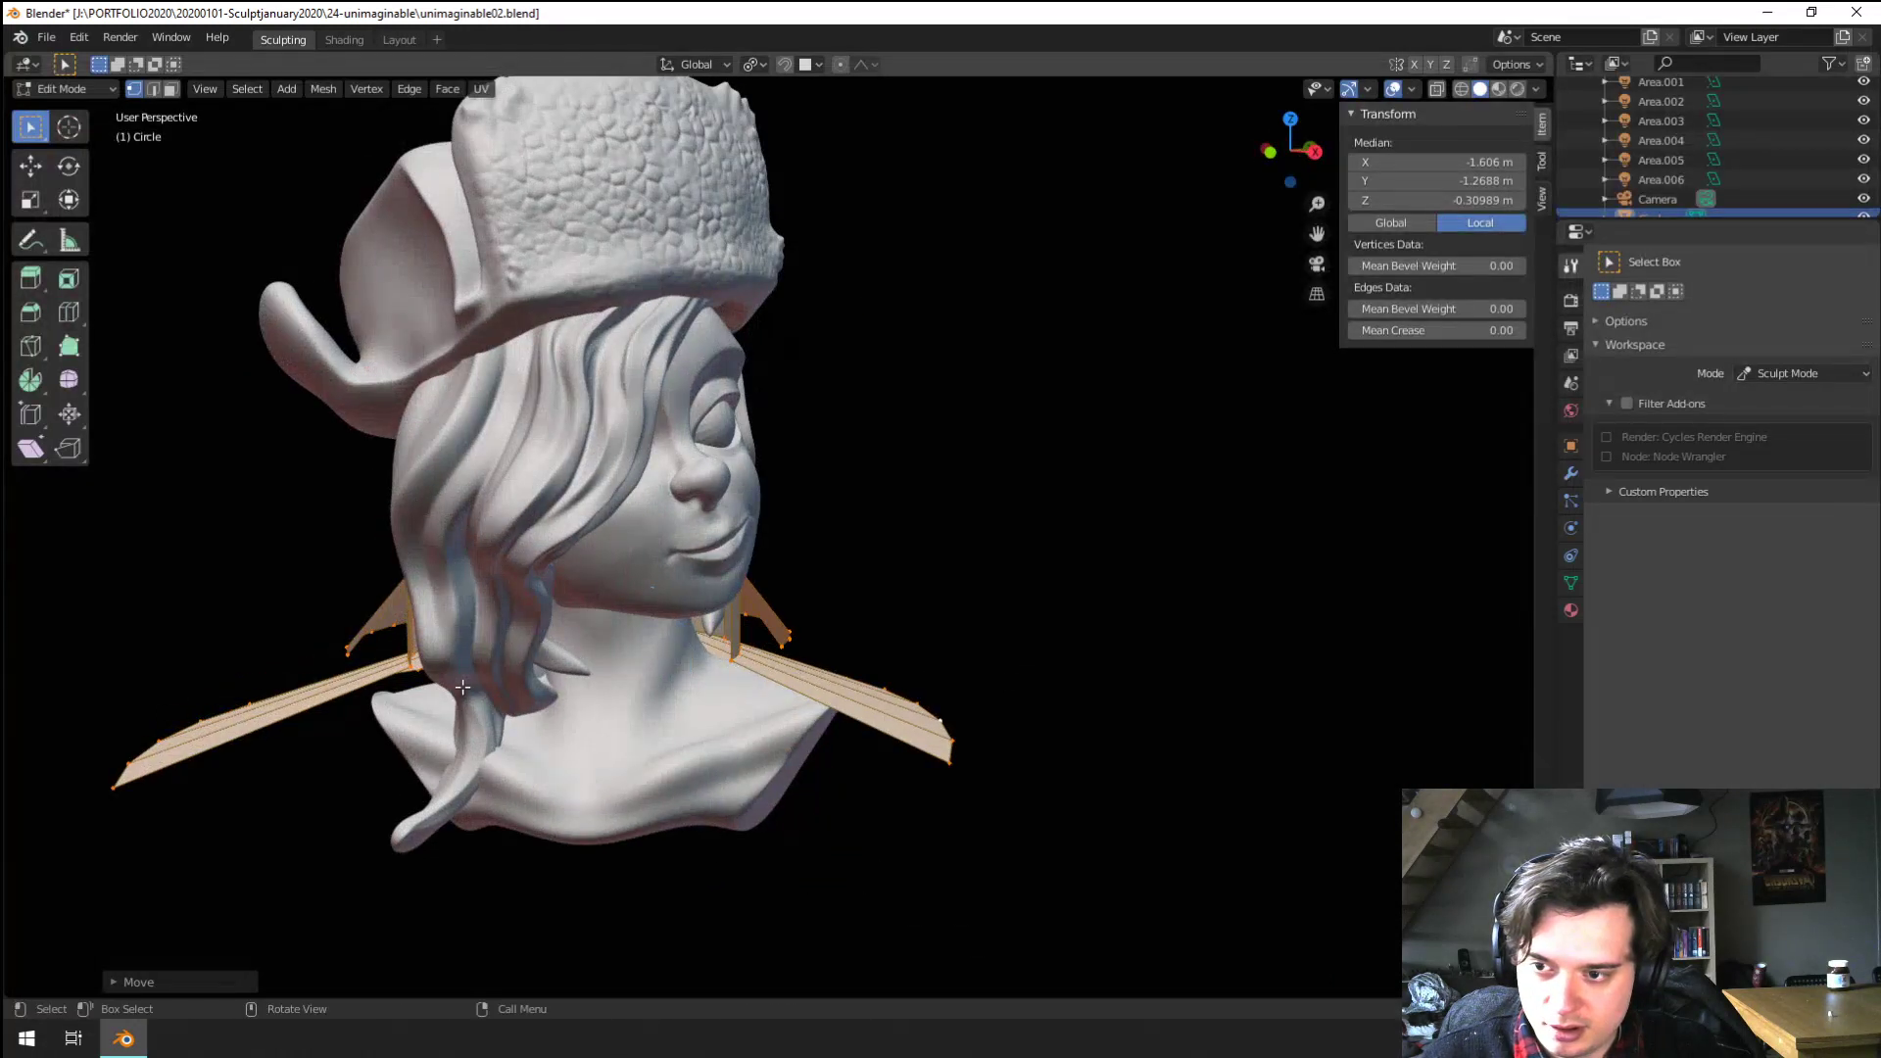
Add a Solidify modifier to the collar with a thickness of 0.03 m
key("Tab")
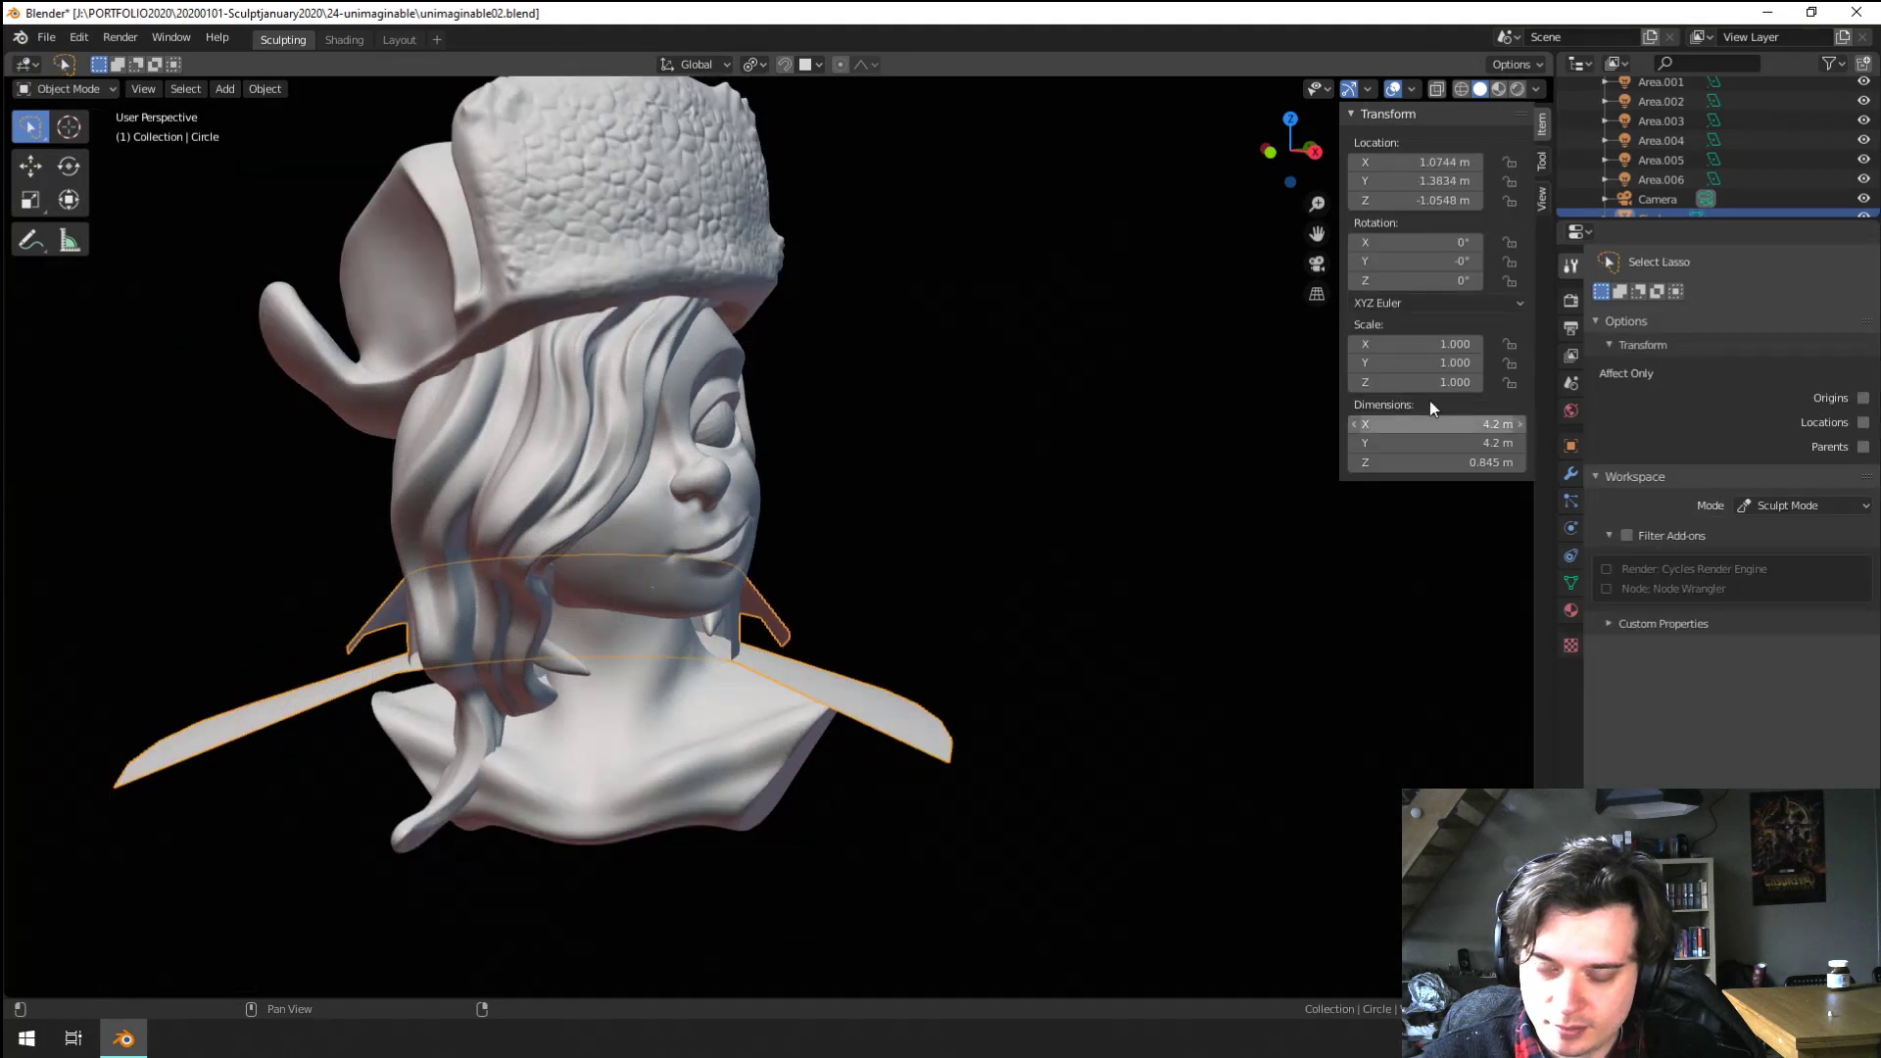
left_click(1570, 473)
left_click(1665, 261)
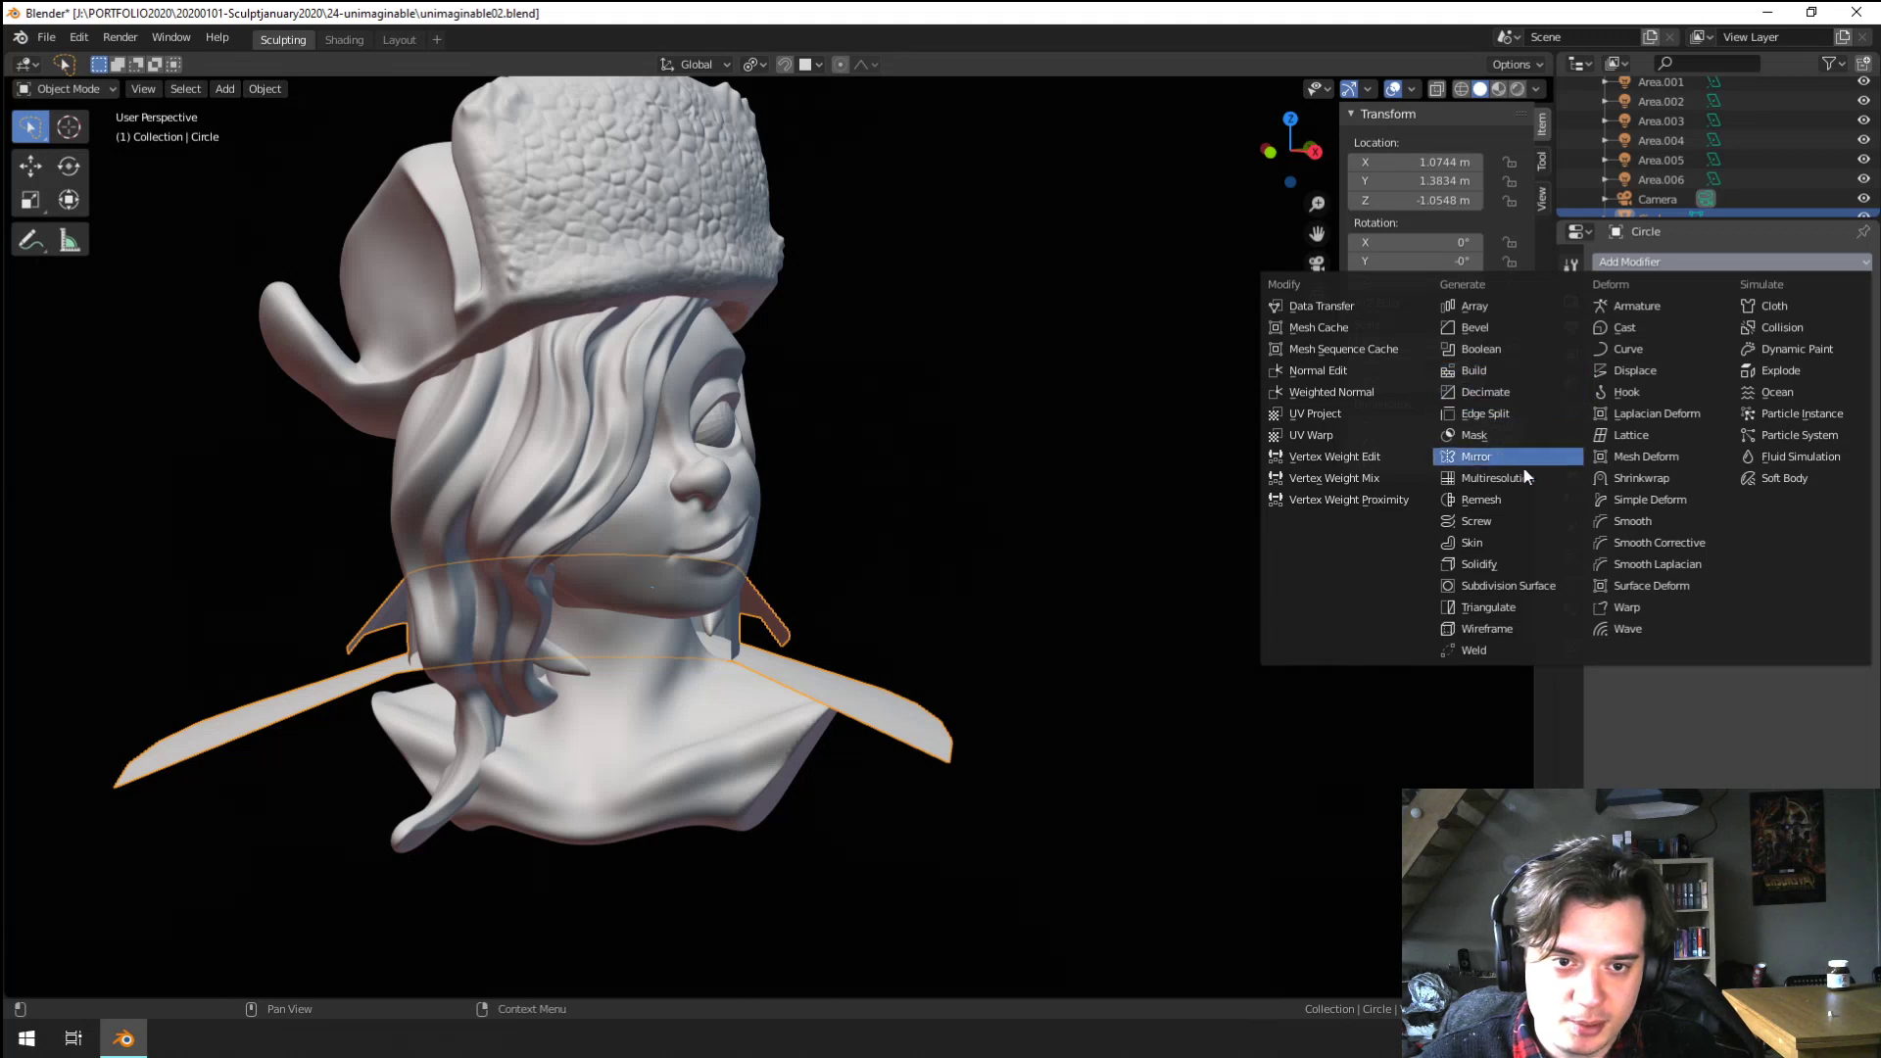
left_click(1513, 561)
middle_click_drag(1460, 557, 1743, 356)
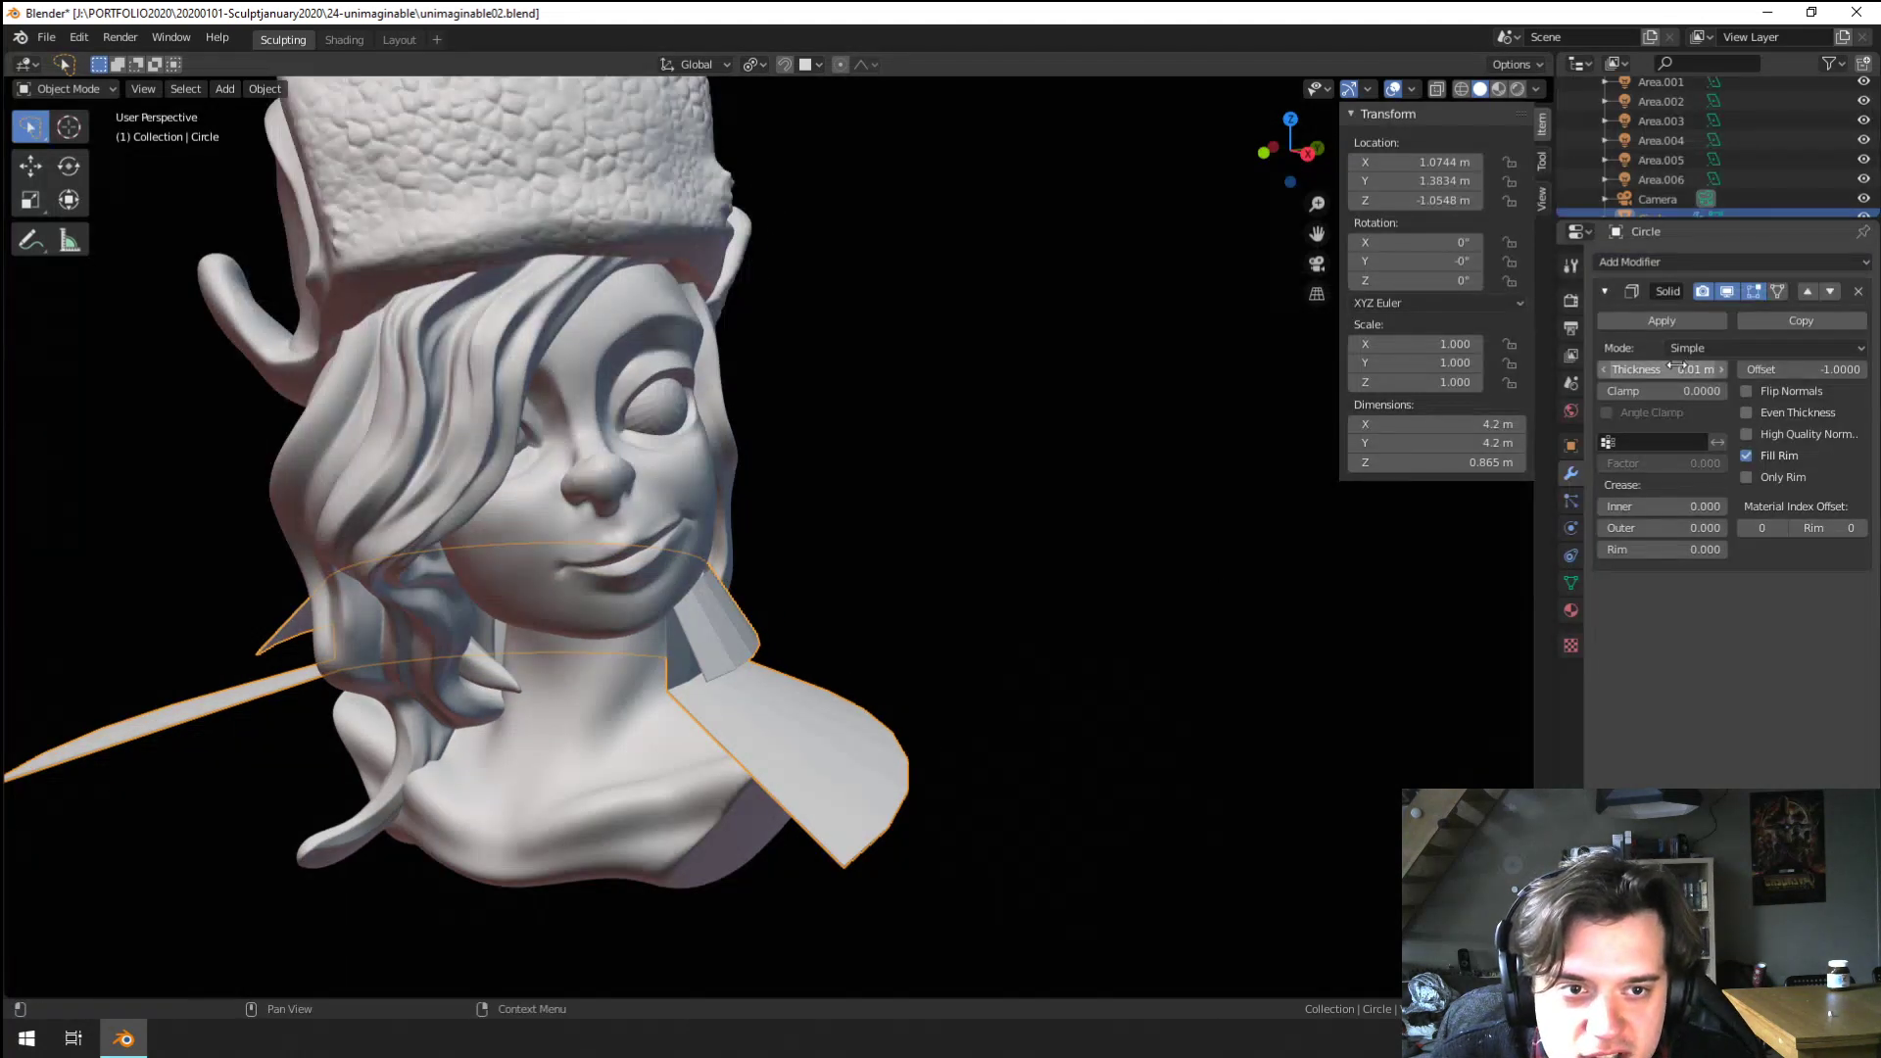
left_click_drag(1675, 368, 1710, 368)
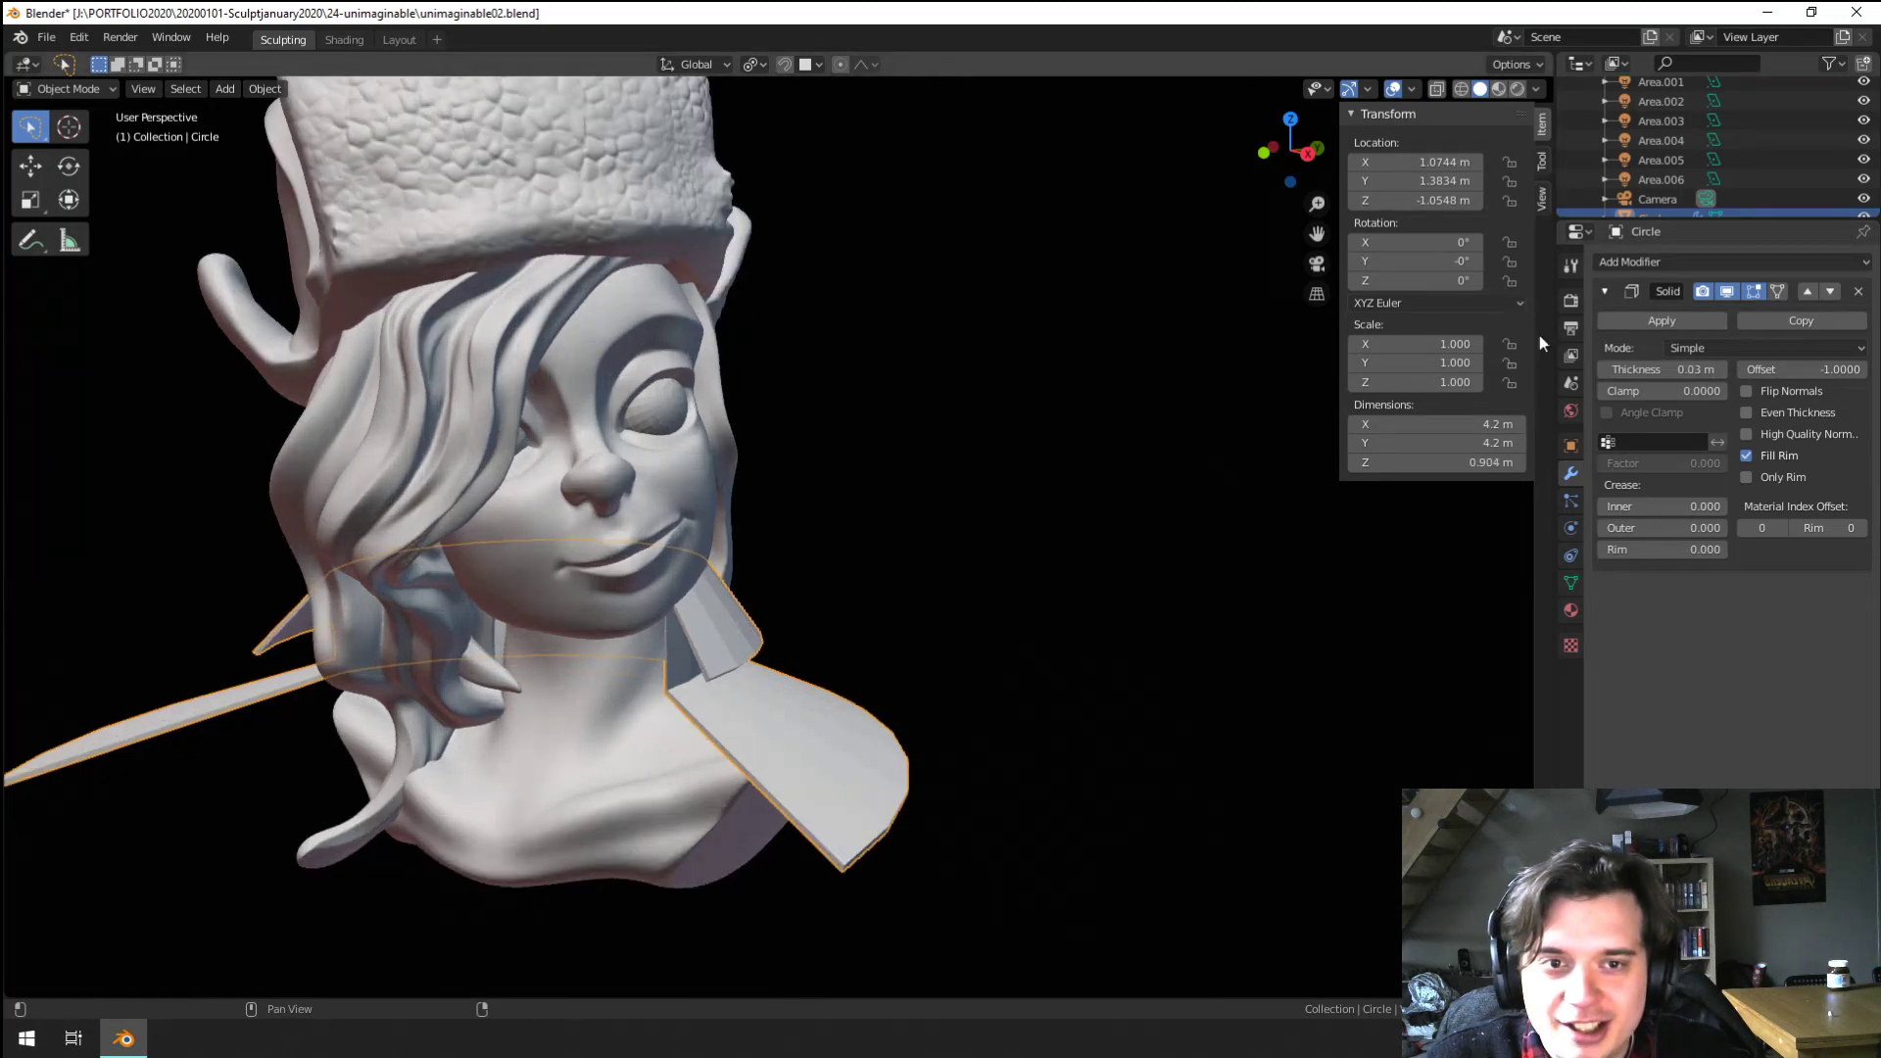
Add centred loop cuts to the collar's shoulder flap in Edit Mode and return to Object Mode
key("alt+a")
left_click(87, 89)
key("Tab")
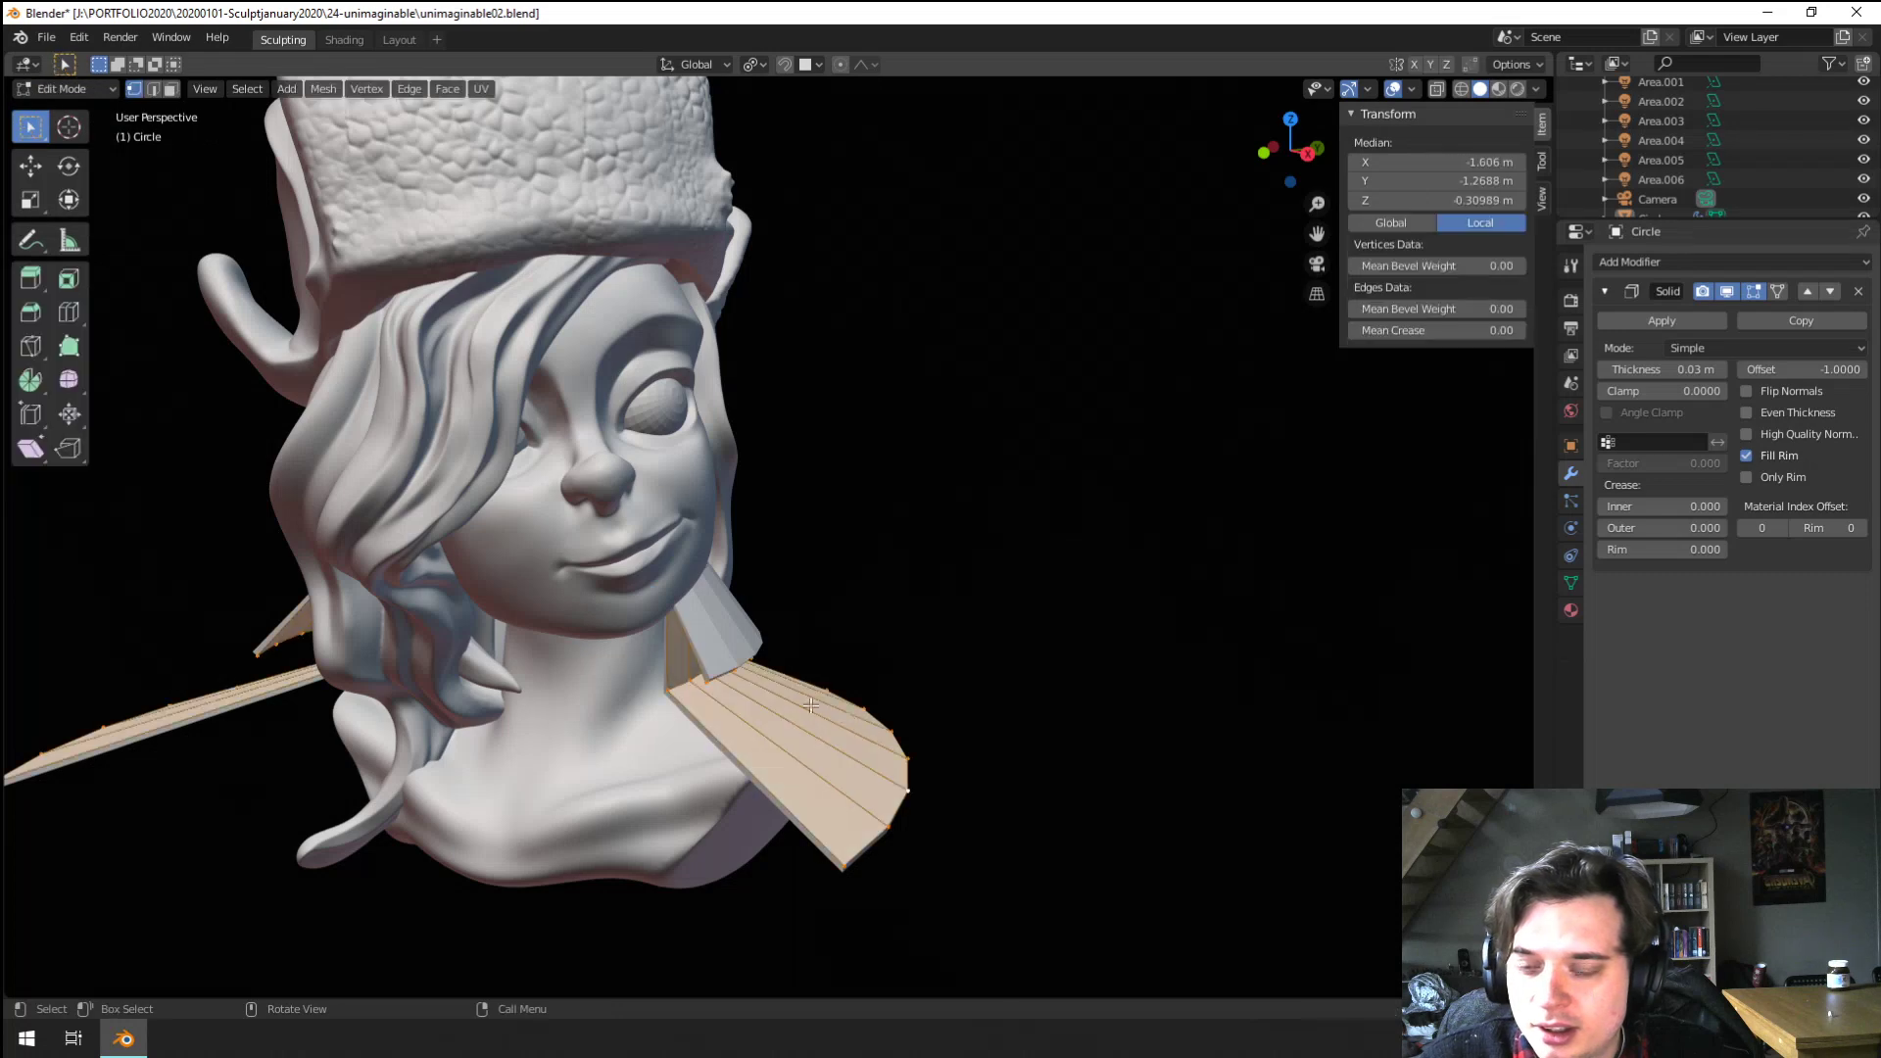
middle_click_drag(821, 750, 777, 689)
key("ctrl+r")
scroll(709, 740, "up", 1)
left_click(707, 733)
right_click(707, 733)
key("Tab")
Select the collar and switch it to Sculpt Mode
left_click(71, 88)
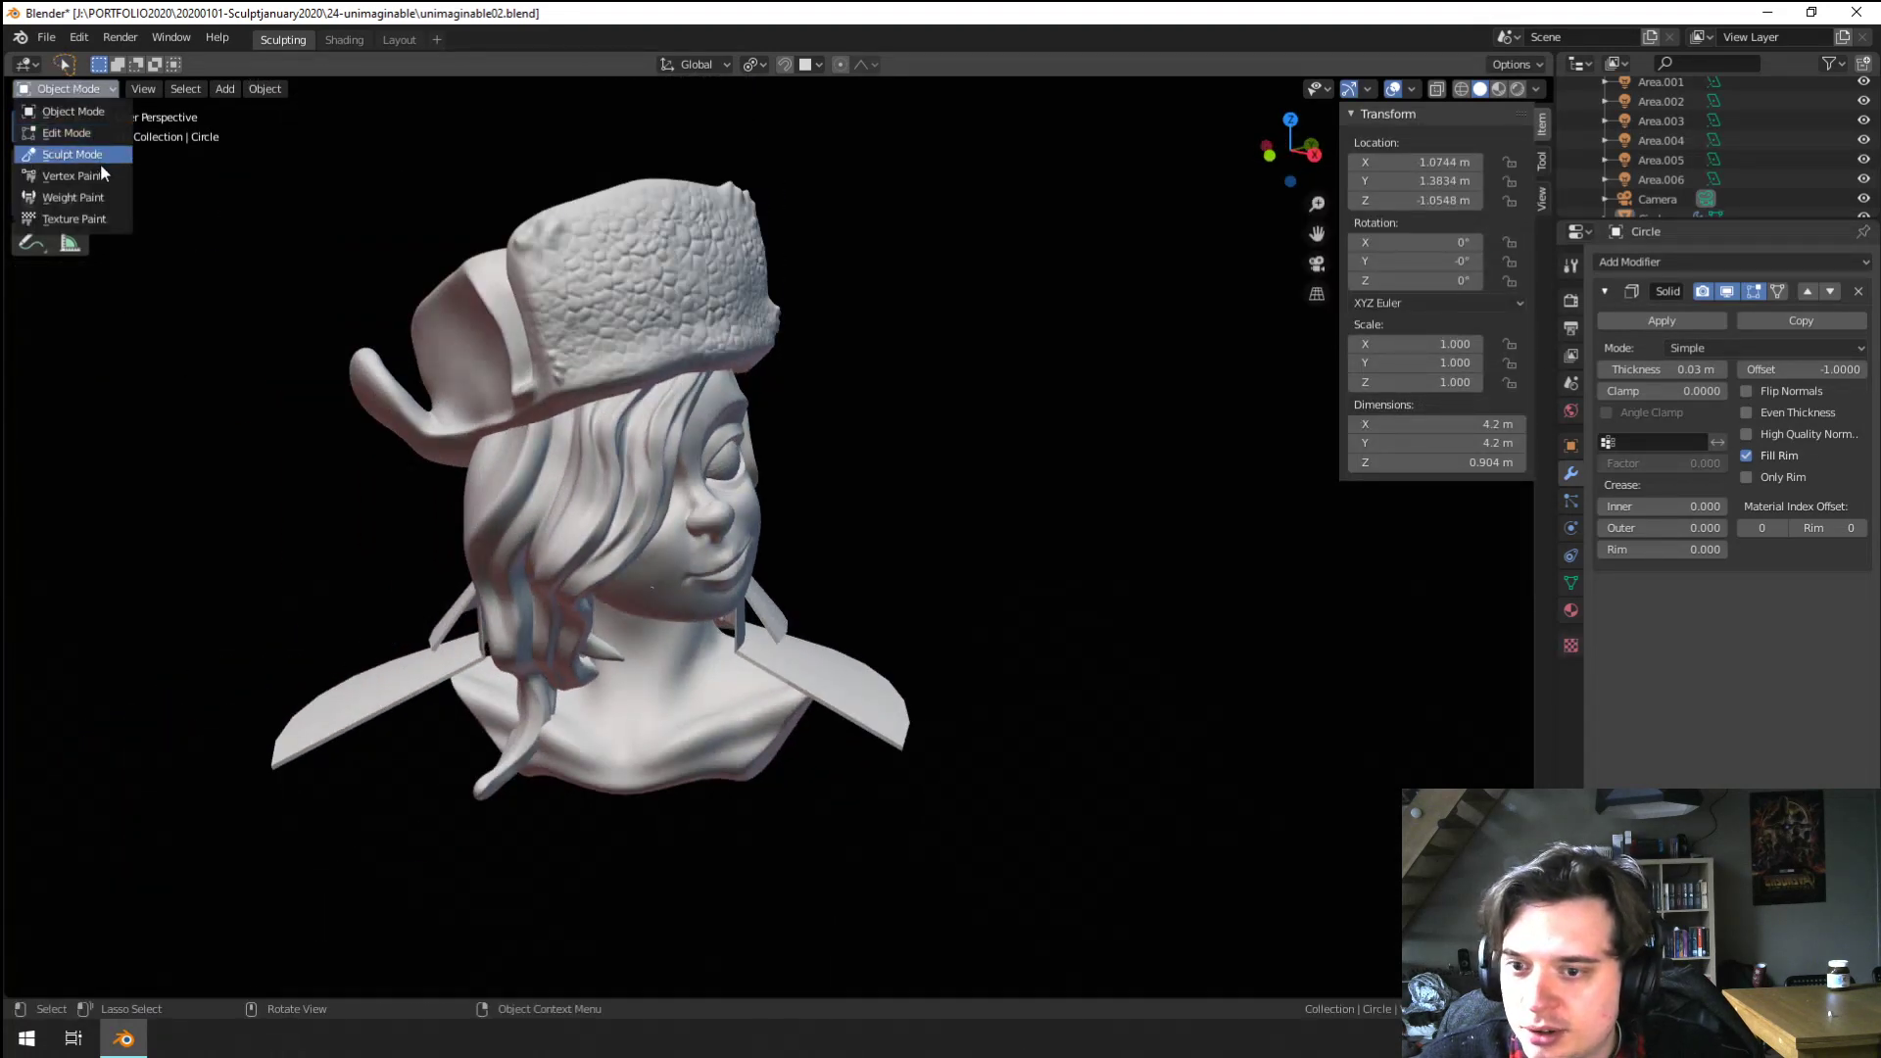
left_click(893, 706)
left_click(83, 91)
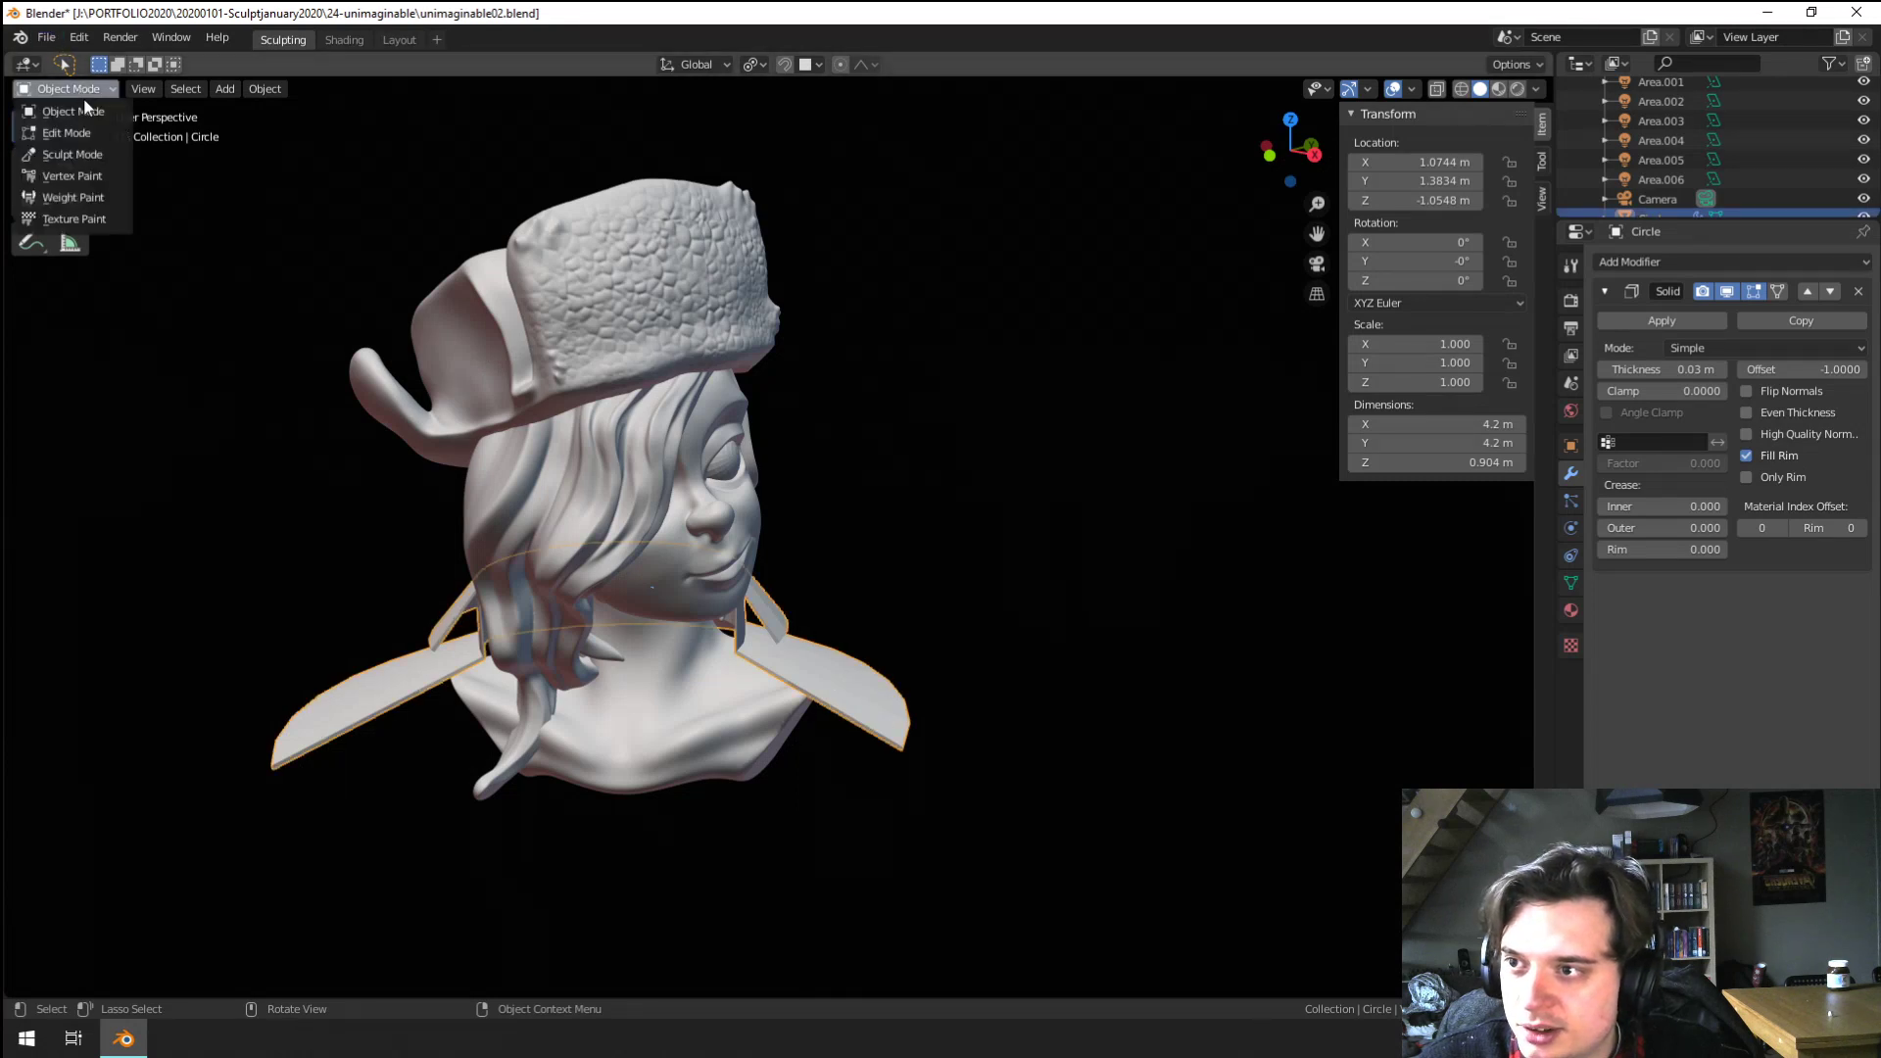
left_click(88, 154)
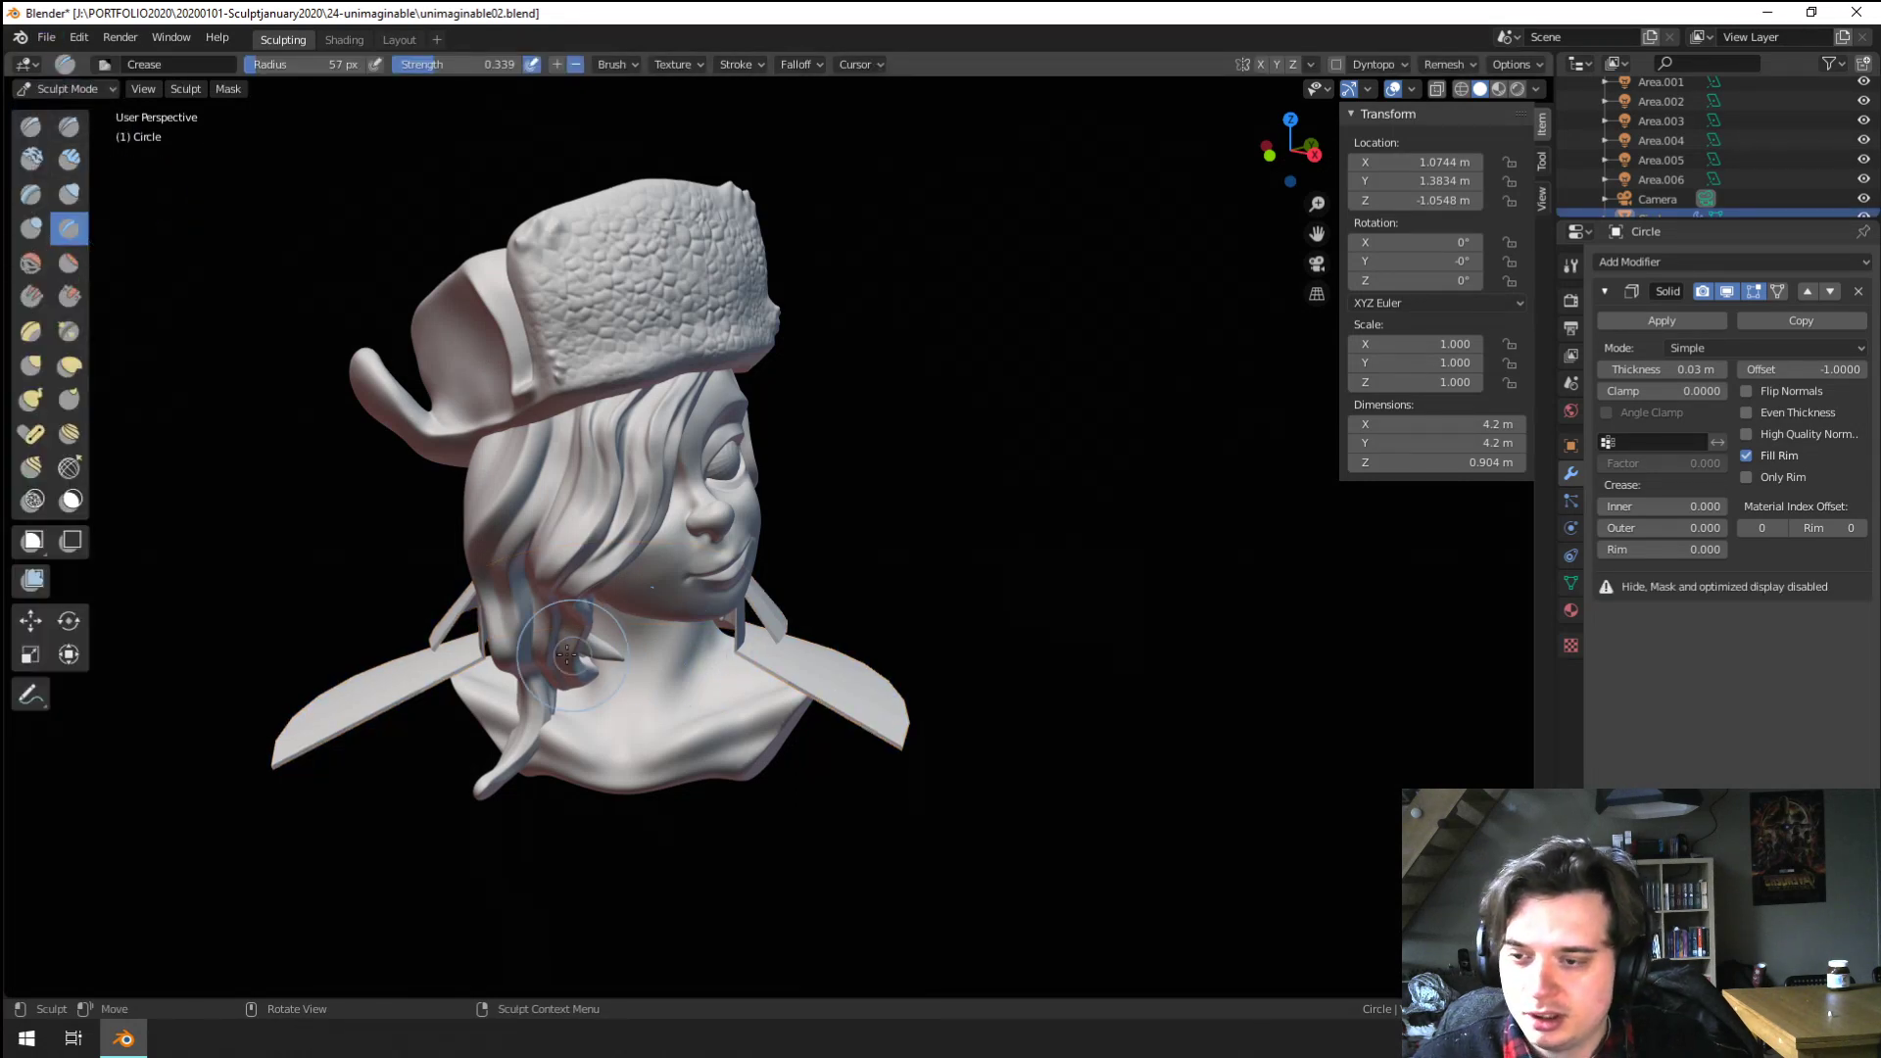
Pull the collar's outer edge in toward the hair-side shoulder and back with the Grab brush at a 299 px radius
key("g")
key("f")
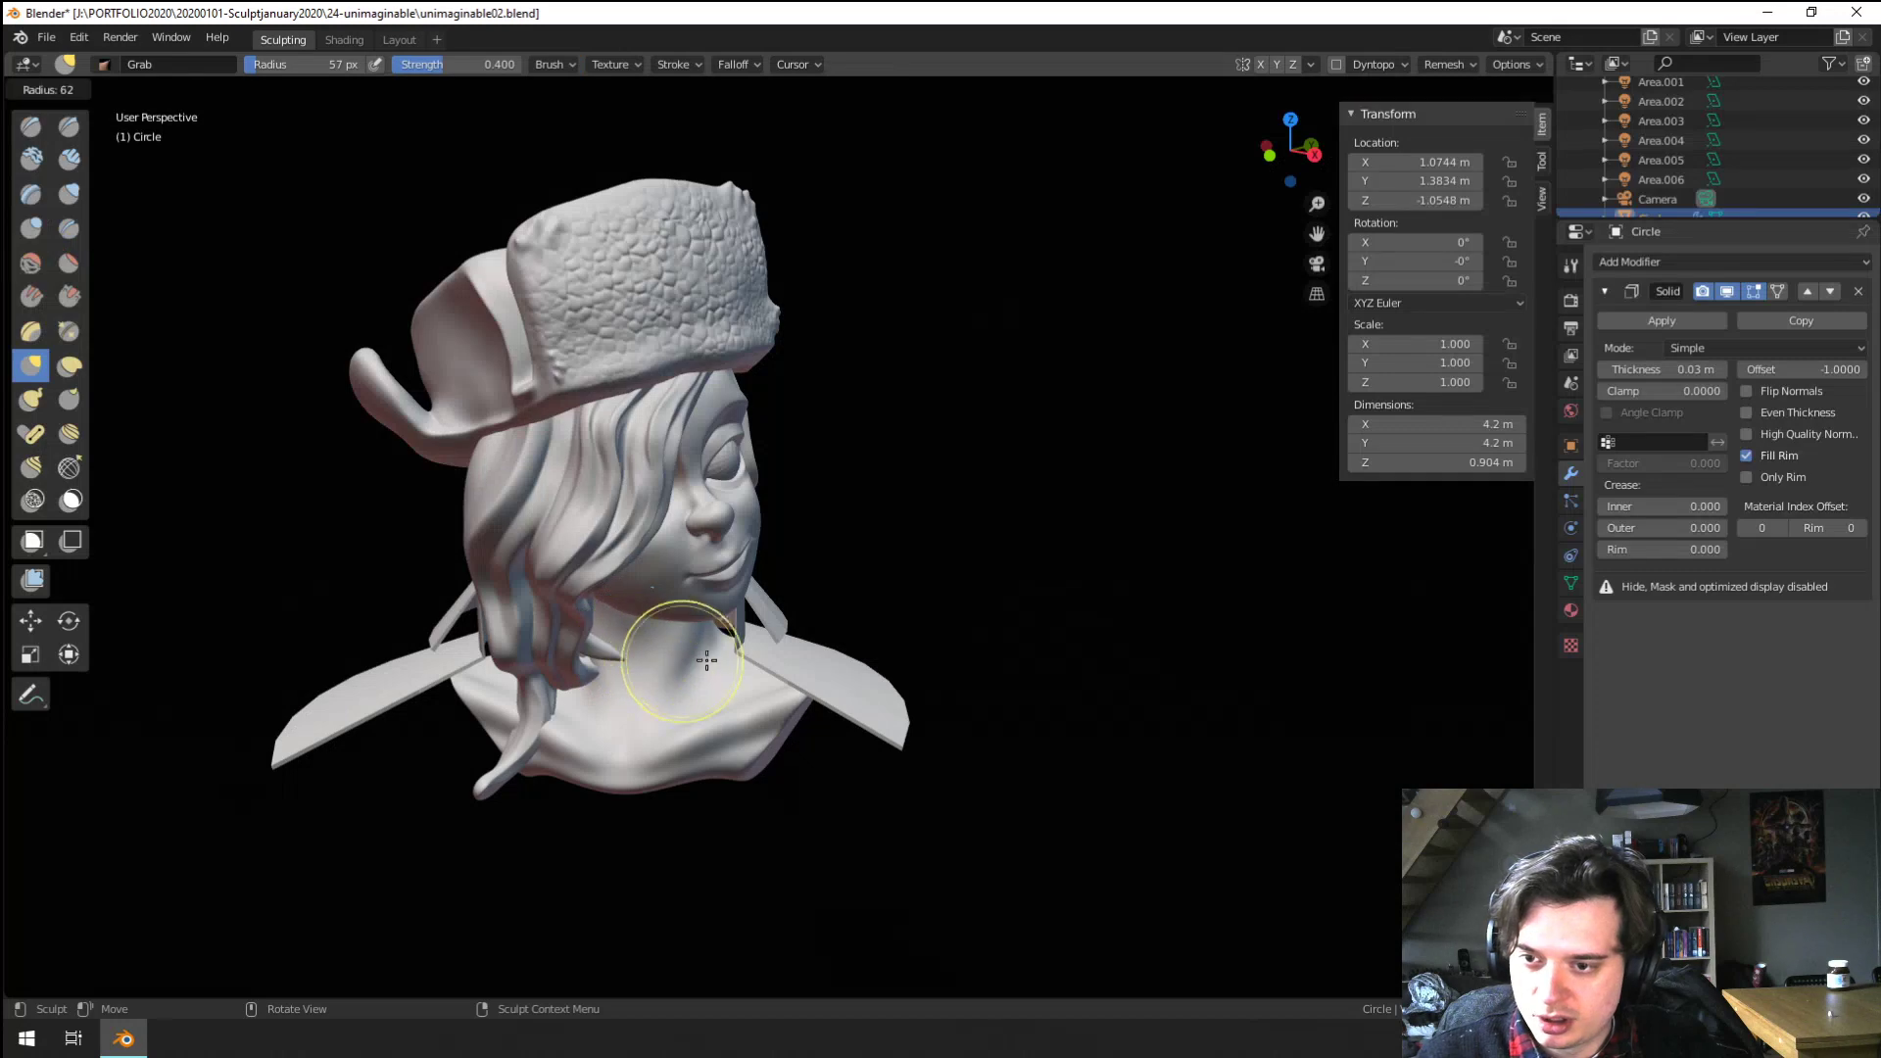
left_click(862, 665)
key("f")
left_click(716, 667)
left_click_drag(519, 666, 716, 644)
middle_click_drag(441, 689, 483, 689)
left_click_drag(325, 725, 472, 684)
left_click_drag(363, 722, 446, 694)
middle_click_drag(433, 697, 502, 665)
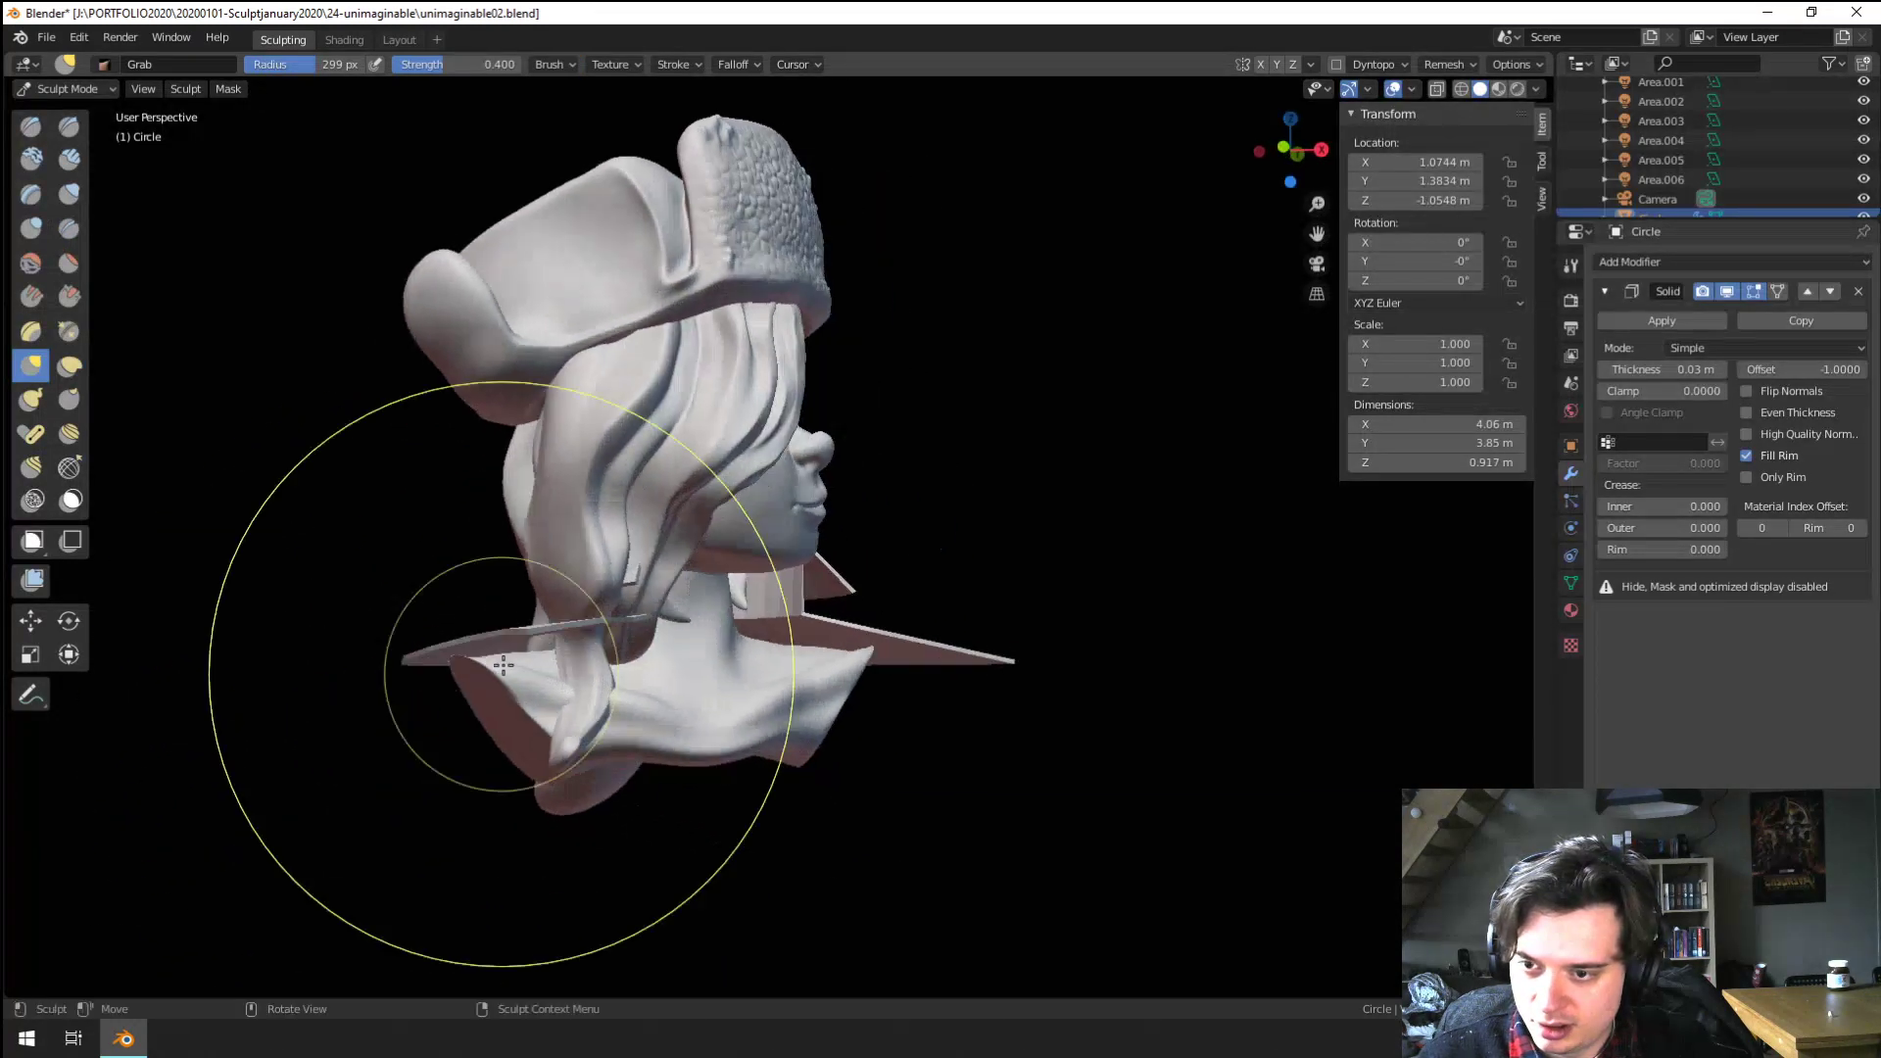
left_click_drag(503, 665, 596, 676)
Push the collar down at the side and pull its outer corner inward with the Grab brush at 256 px and 219 px radii
middle_click_drag(552, 631, 632, 599)
key("f")
left_click(797, 590)
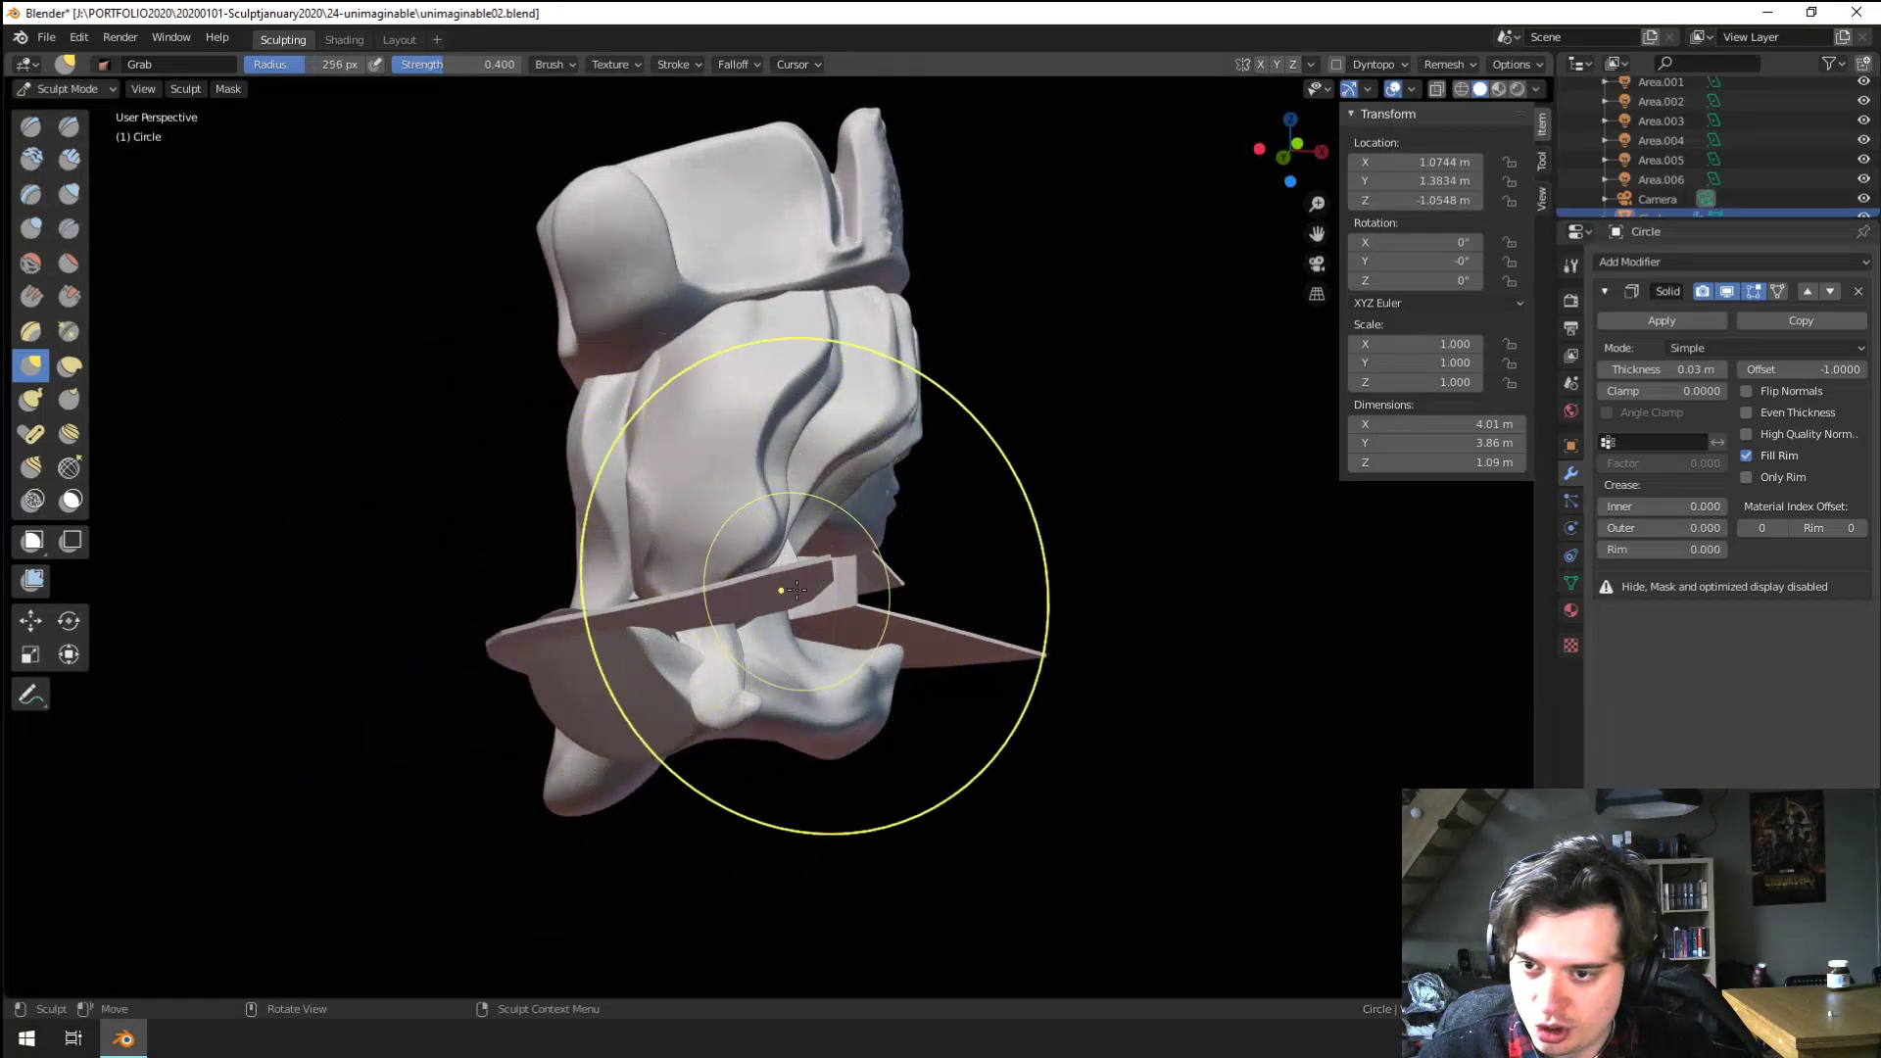
left_click_drag(797, 590, 823, 639)
middle_click_drag(825, 639, 970, 715)
key("f")
left_click(965, 749)
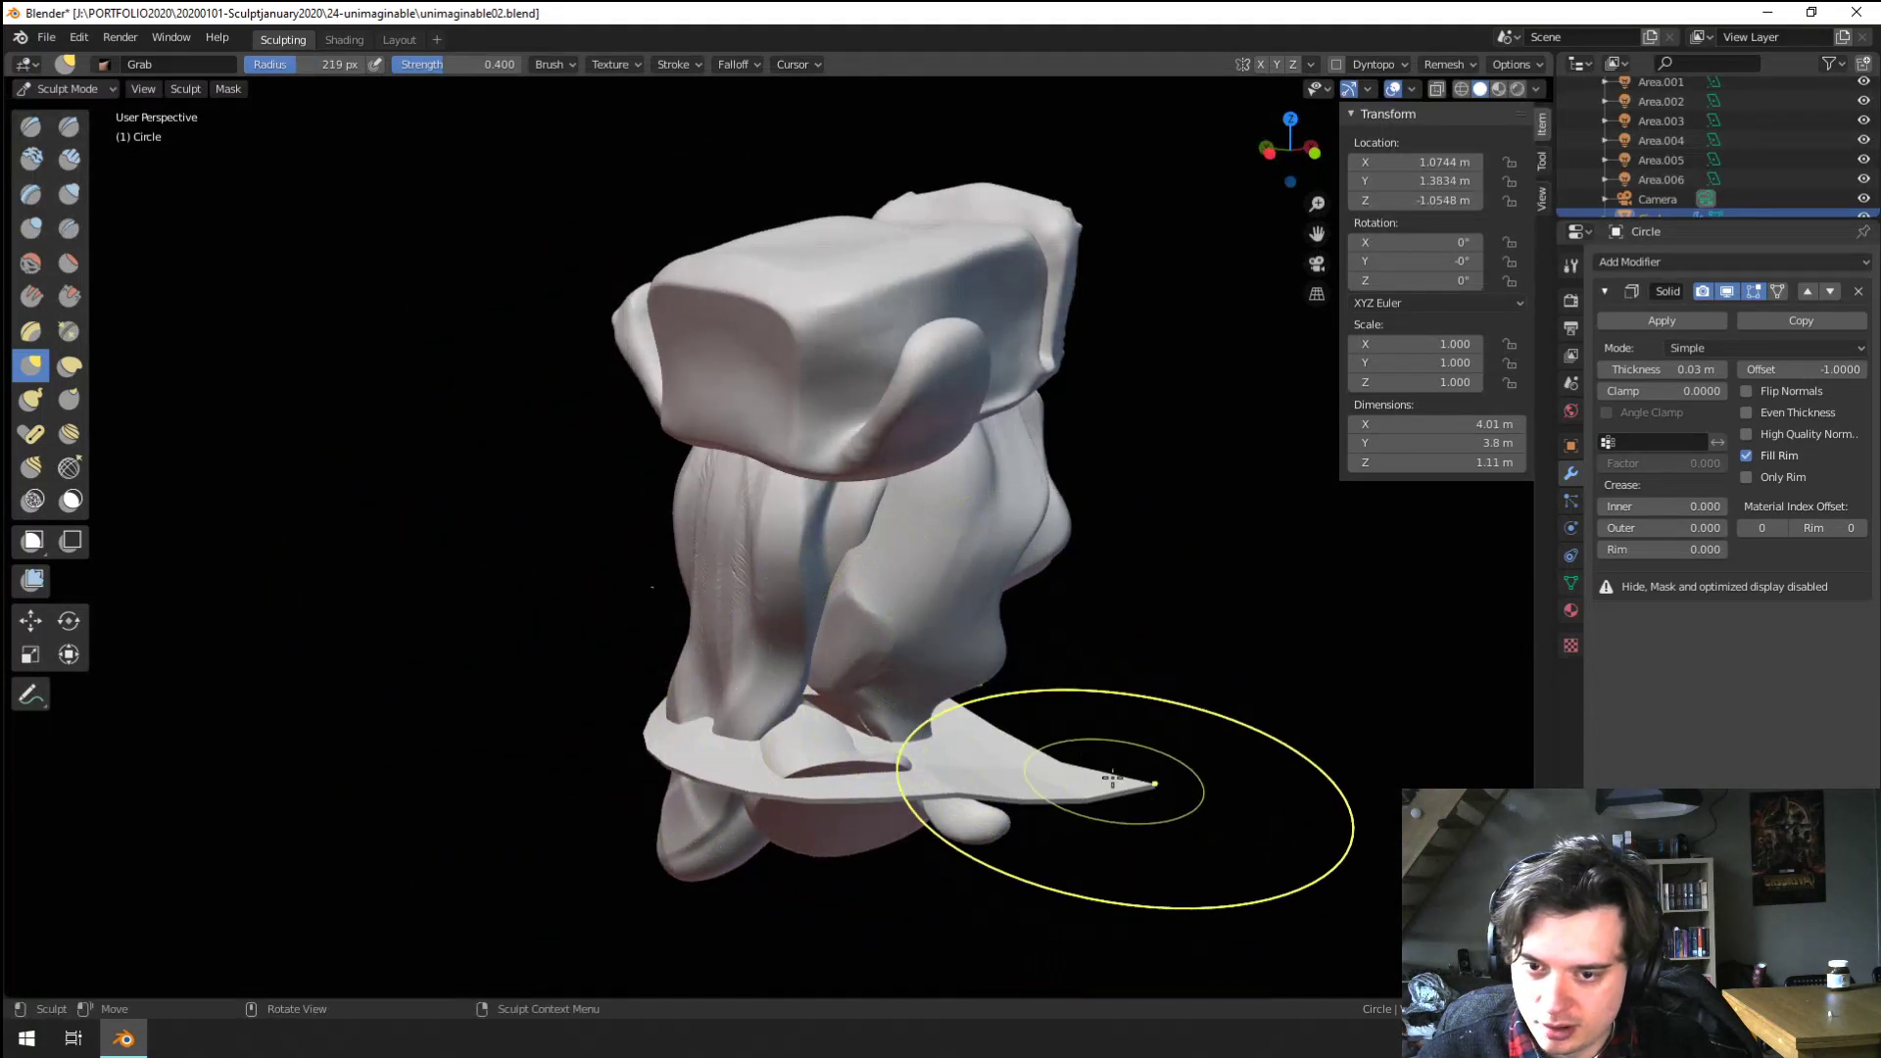
mouse_move(1117, 780)
left_mouse_down()
mouse_move(1090, 812)
mouse_move(870, 790)
mouse_move(799, 750)
left_mouse_up()
Fit the collar's back edge and arch it up over the shoulder with the Grab brush at 262 px and 288 px radii
middle_click_drag(737, 727, 774, 721)
key("f")
left_click(774, 715)
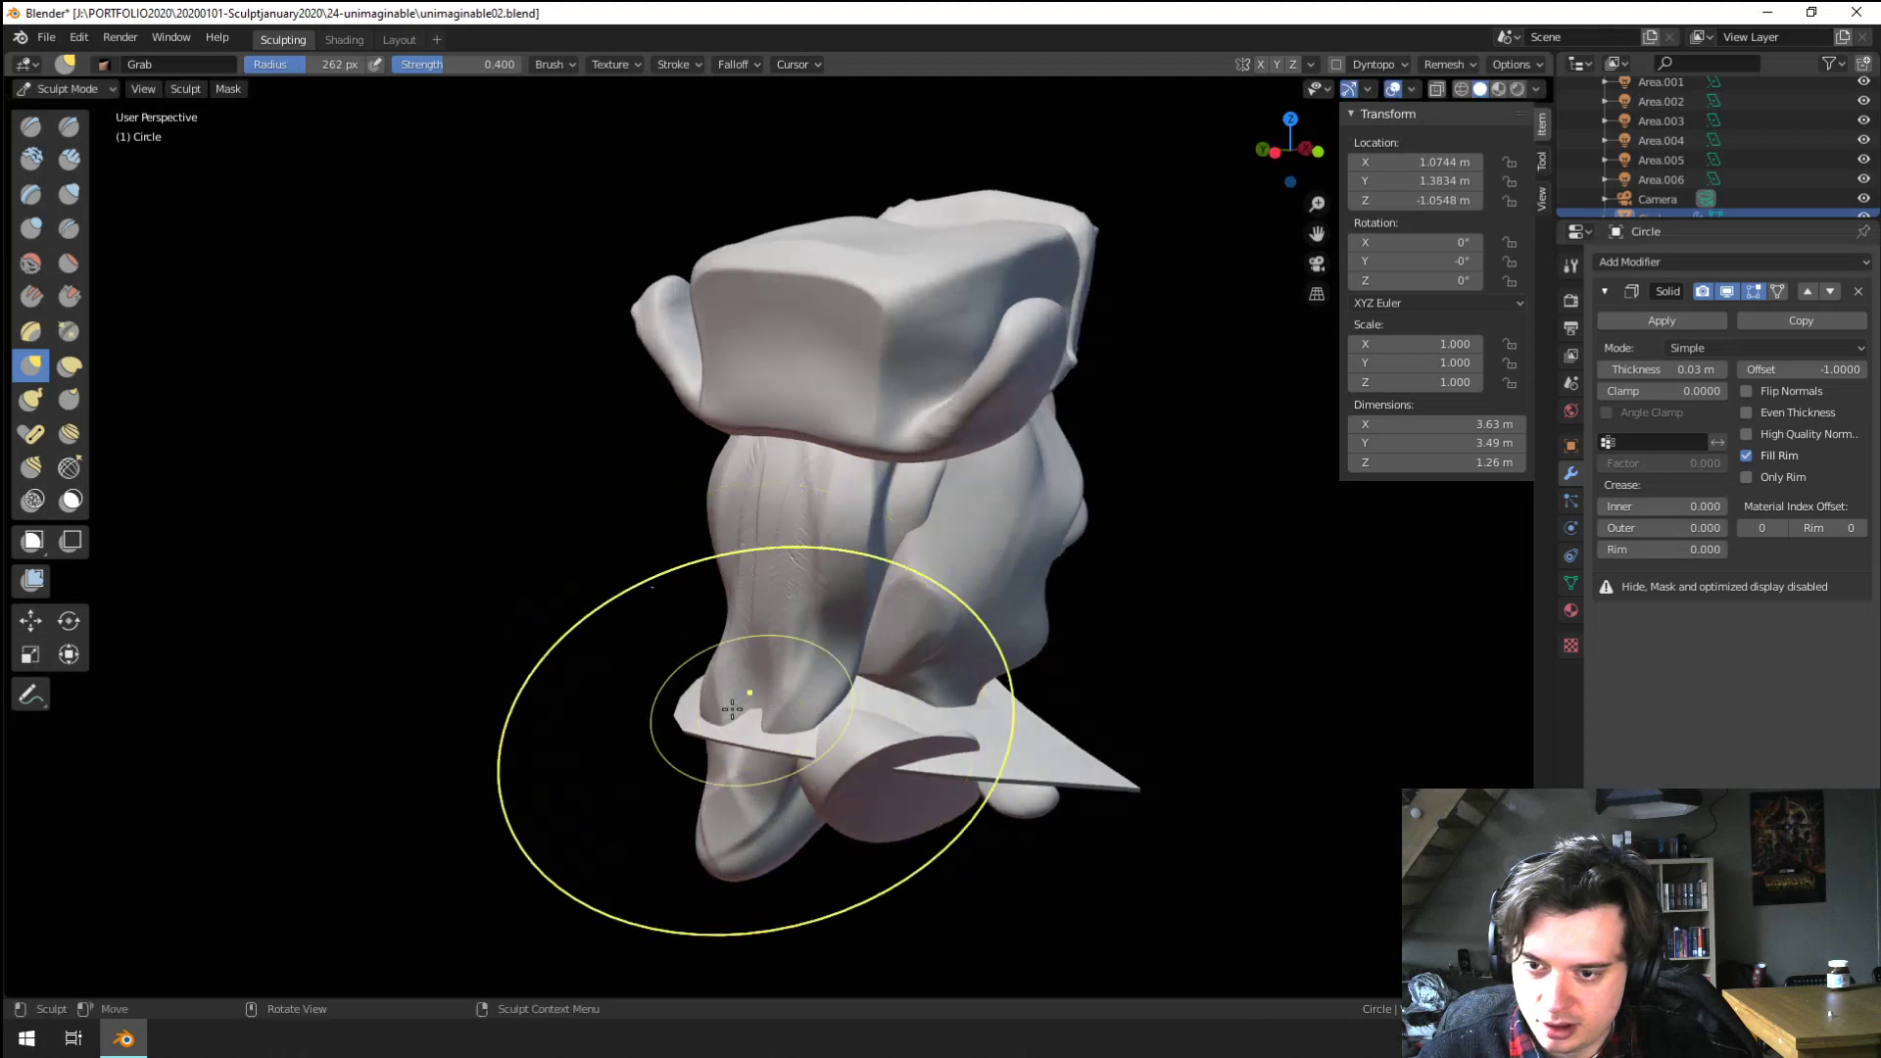
left_click_drag(732, 723, 757, 753)
middle_click_drag(774, 760, 731, 740)
key("f")
left_click(887, 737)
left_click_drag(896, 749, 905, 659)
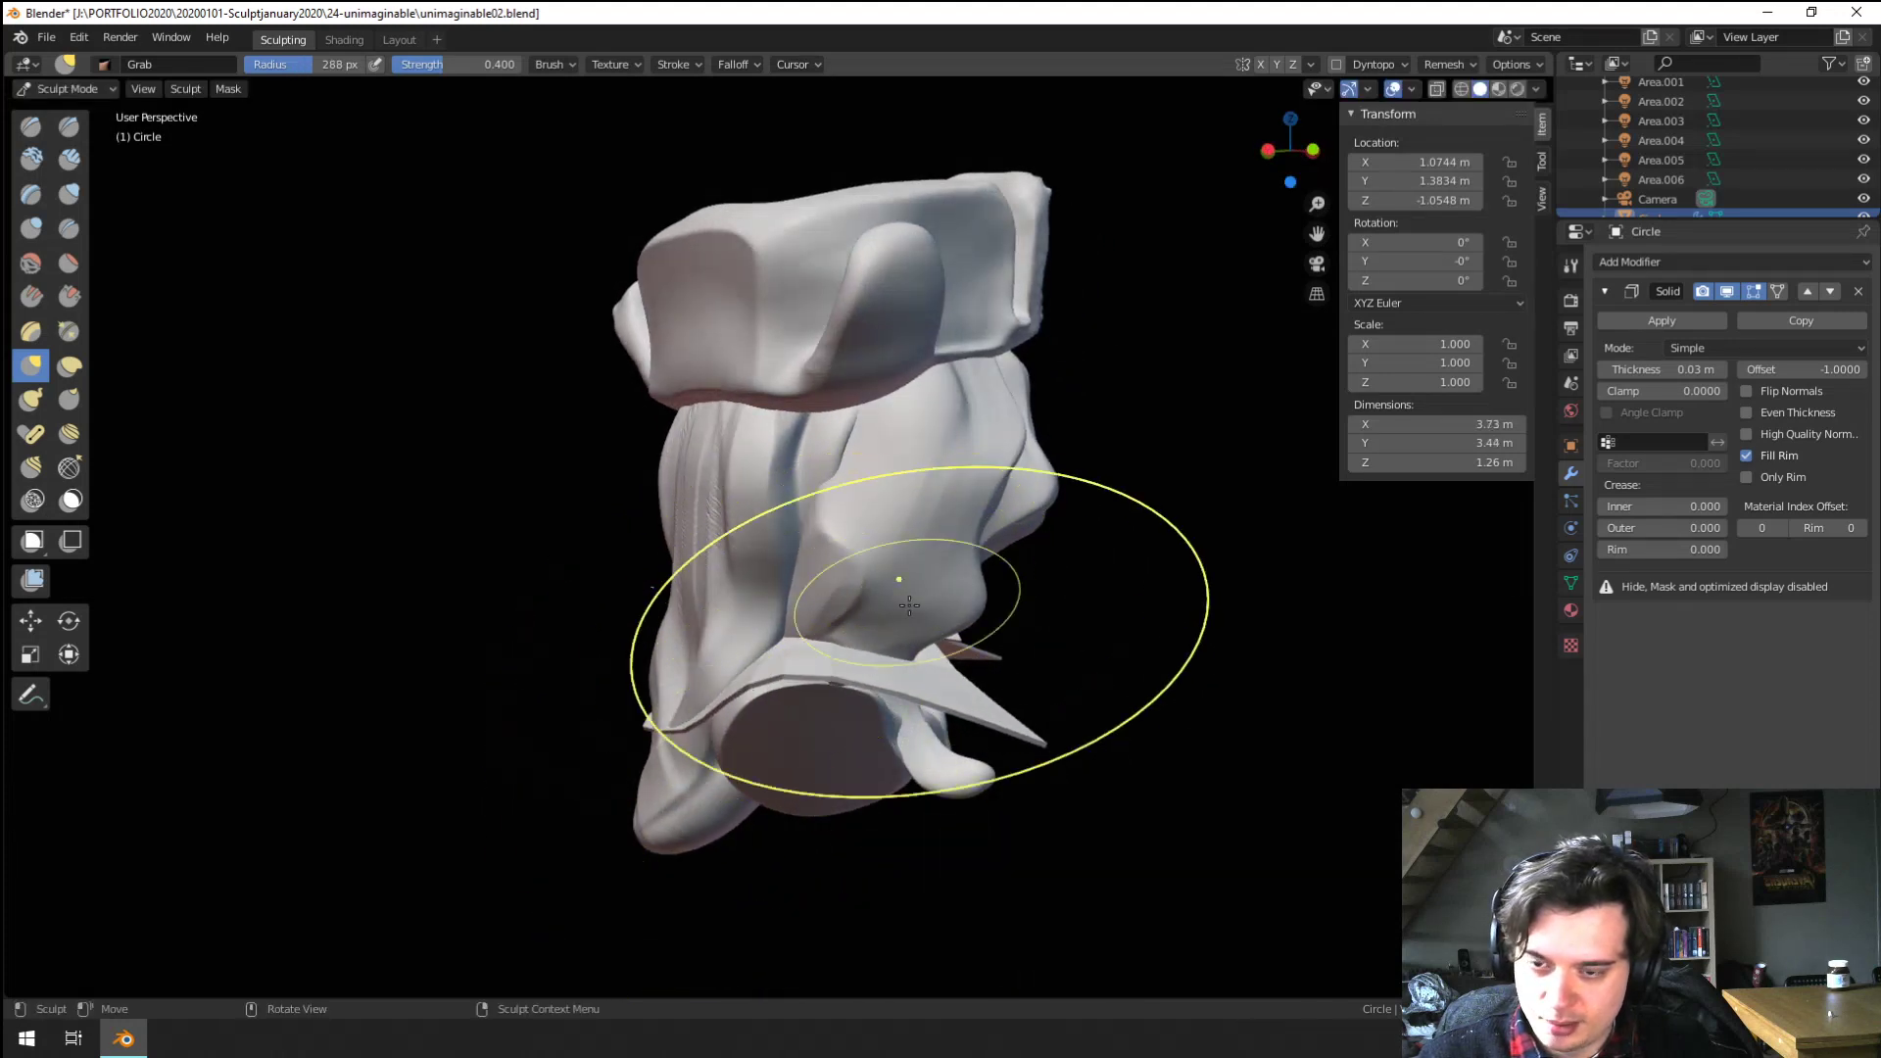
Pull the collar's hair-side corner down and in toward the shoulder with the Grab brush at 288 px and 222 px radii
middle_click_drag(910, 606, 632, 643)
left_click_drag(416, 663, 452, 715)
left_click_drag(457, 722, 465, 713)
mouse_move(408, 688)
left_mouse_down()
mouse_move(496, 739)
mouse_move(449, 737)
mouse_move(530, 745)
left_mouse_up()
middle_click_drag(530, 746, 542, 785)
key("f")
left_click(530, 784)
mouse_move(507, 735)
left_mouse_down()
mouse_move(482, 710)
mouse_move(555, 754)
left_mouse_up()
middle_click_drag(557, 754, 504, 737)
left_click_drag(539, 708, 553, 692)
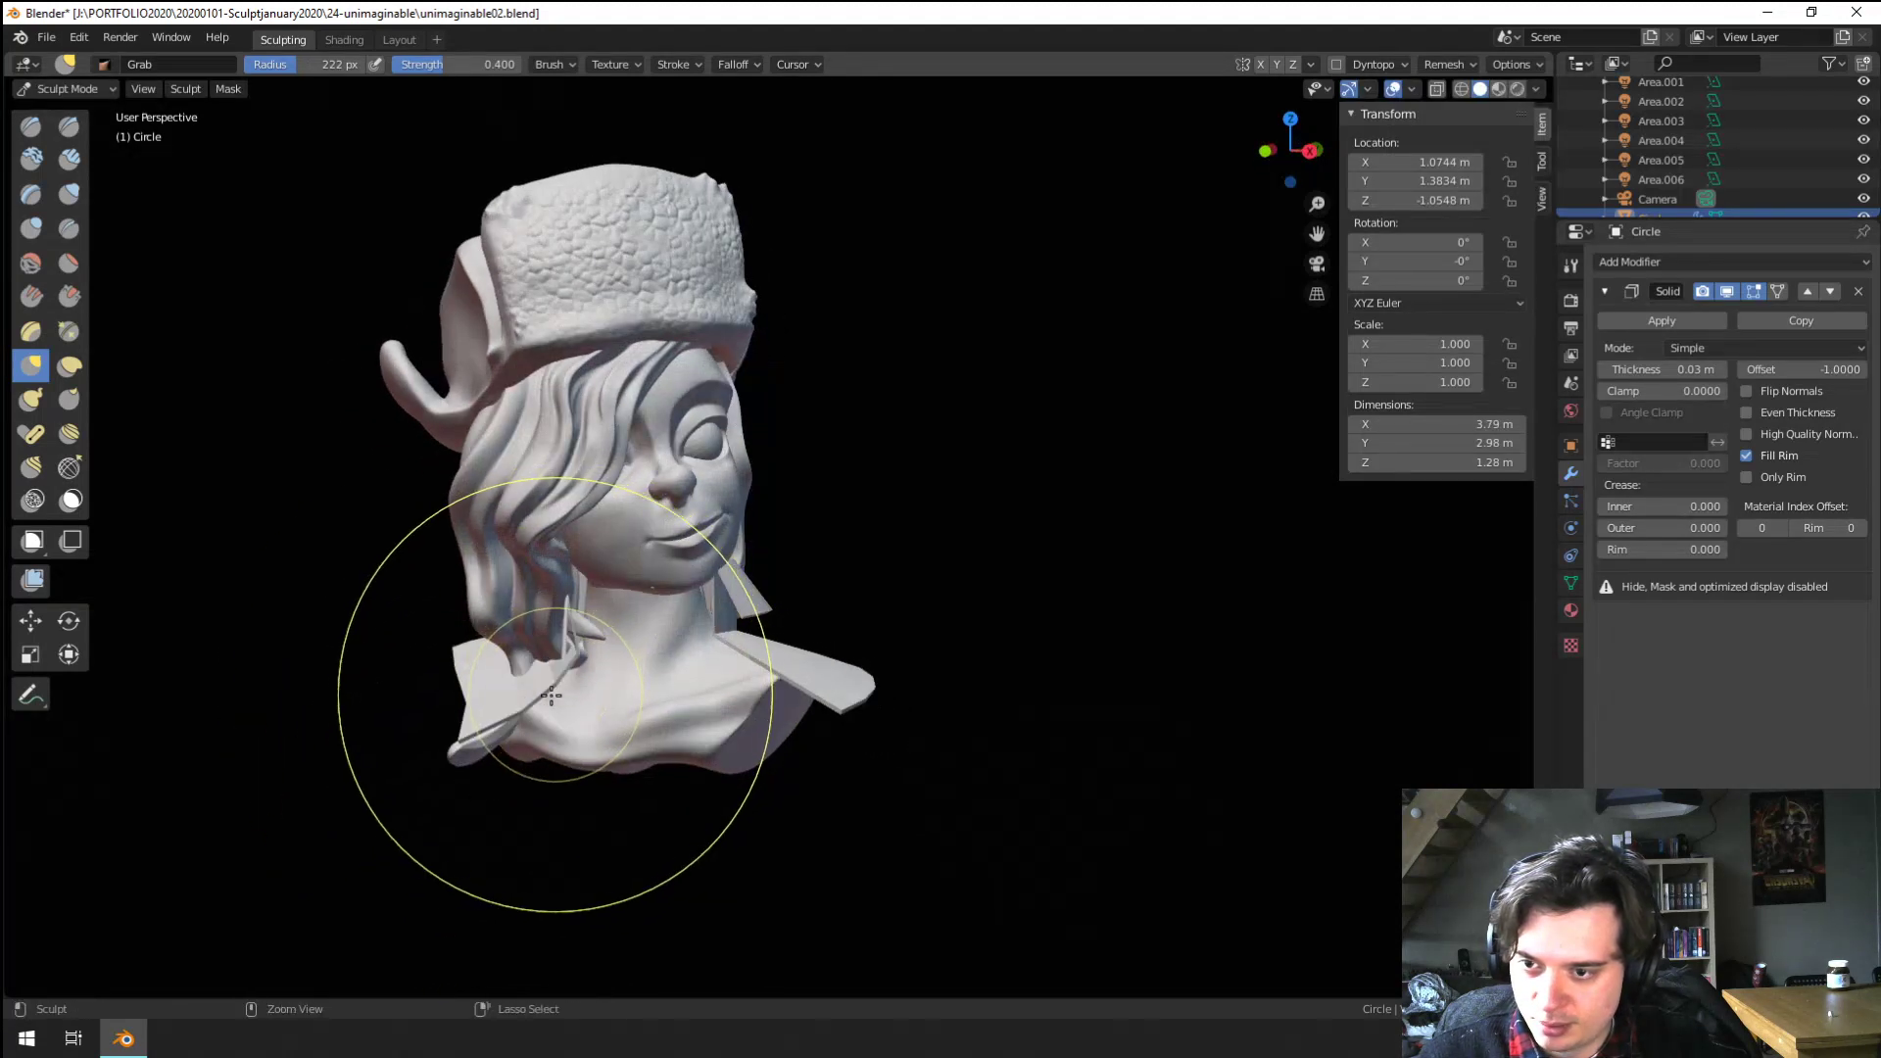
Draw the collar's ear-side edge in over the shoulder with the Grab brush, using radii of 175 px and 216 px
mouse_move(554, 713)
middle_mouse_down()
mouse_move(576, 697)
mouse_move(536, 735)
middle_mouse_up()
key("f")
left_click(531, 702)
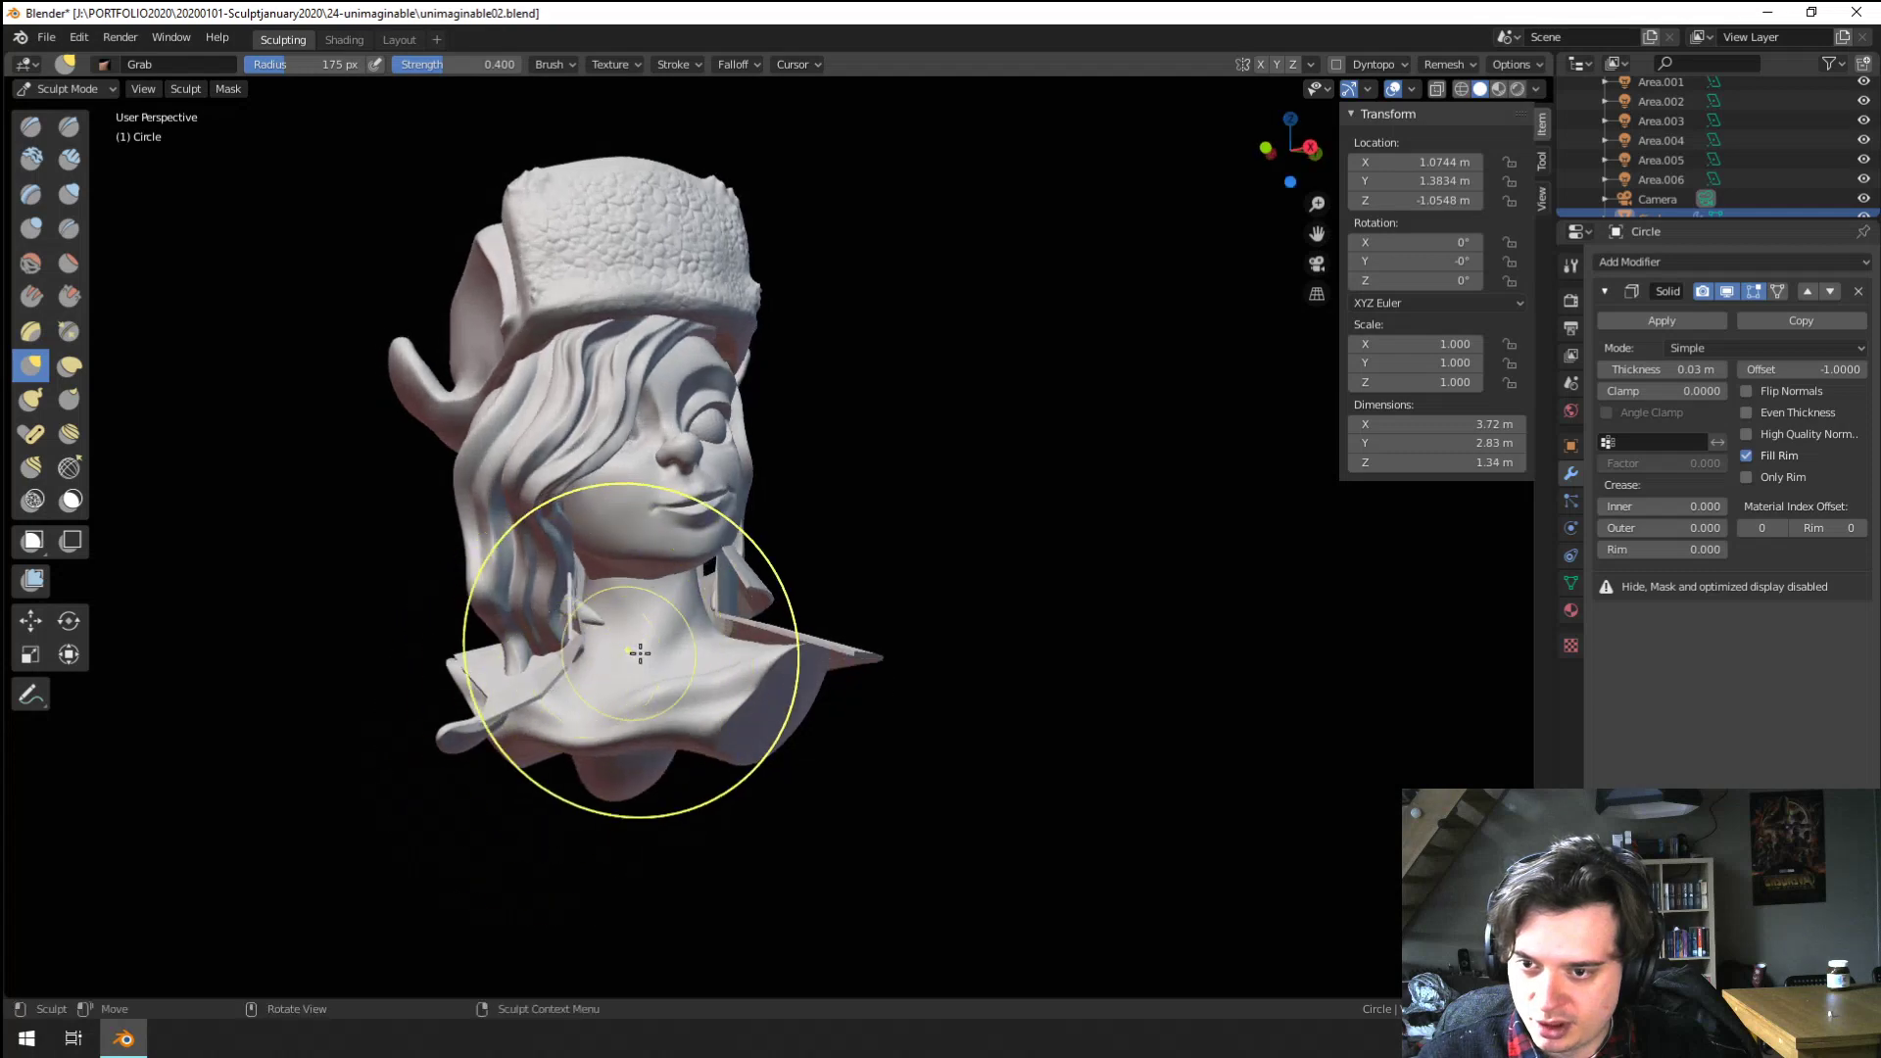
key("f")
left_click(1079, 659)
left_click_drag(803, 657, 771, 652)
middle_click_drag(749, 655, 745, 683)
key("f")
left_click(722, 676)
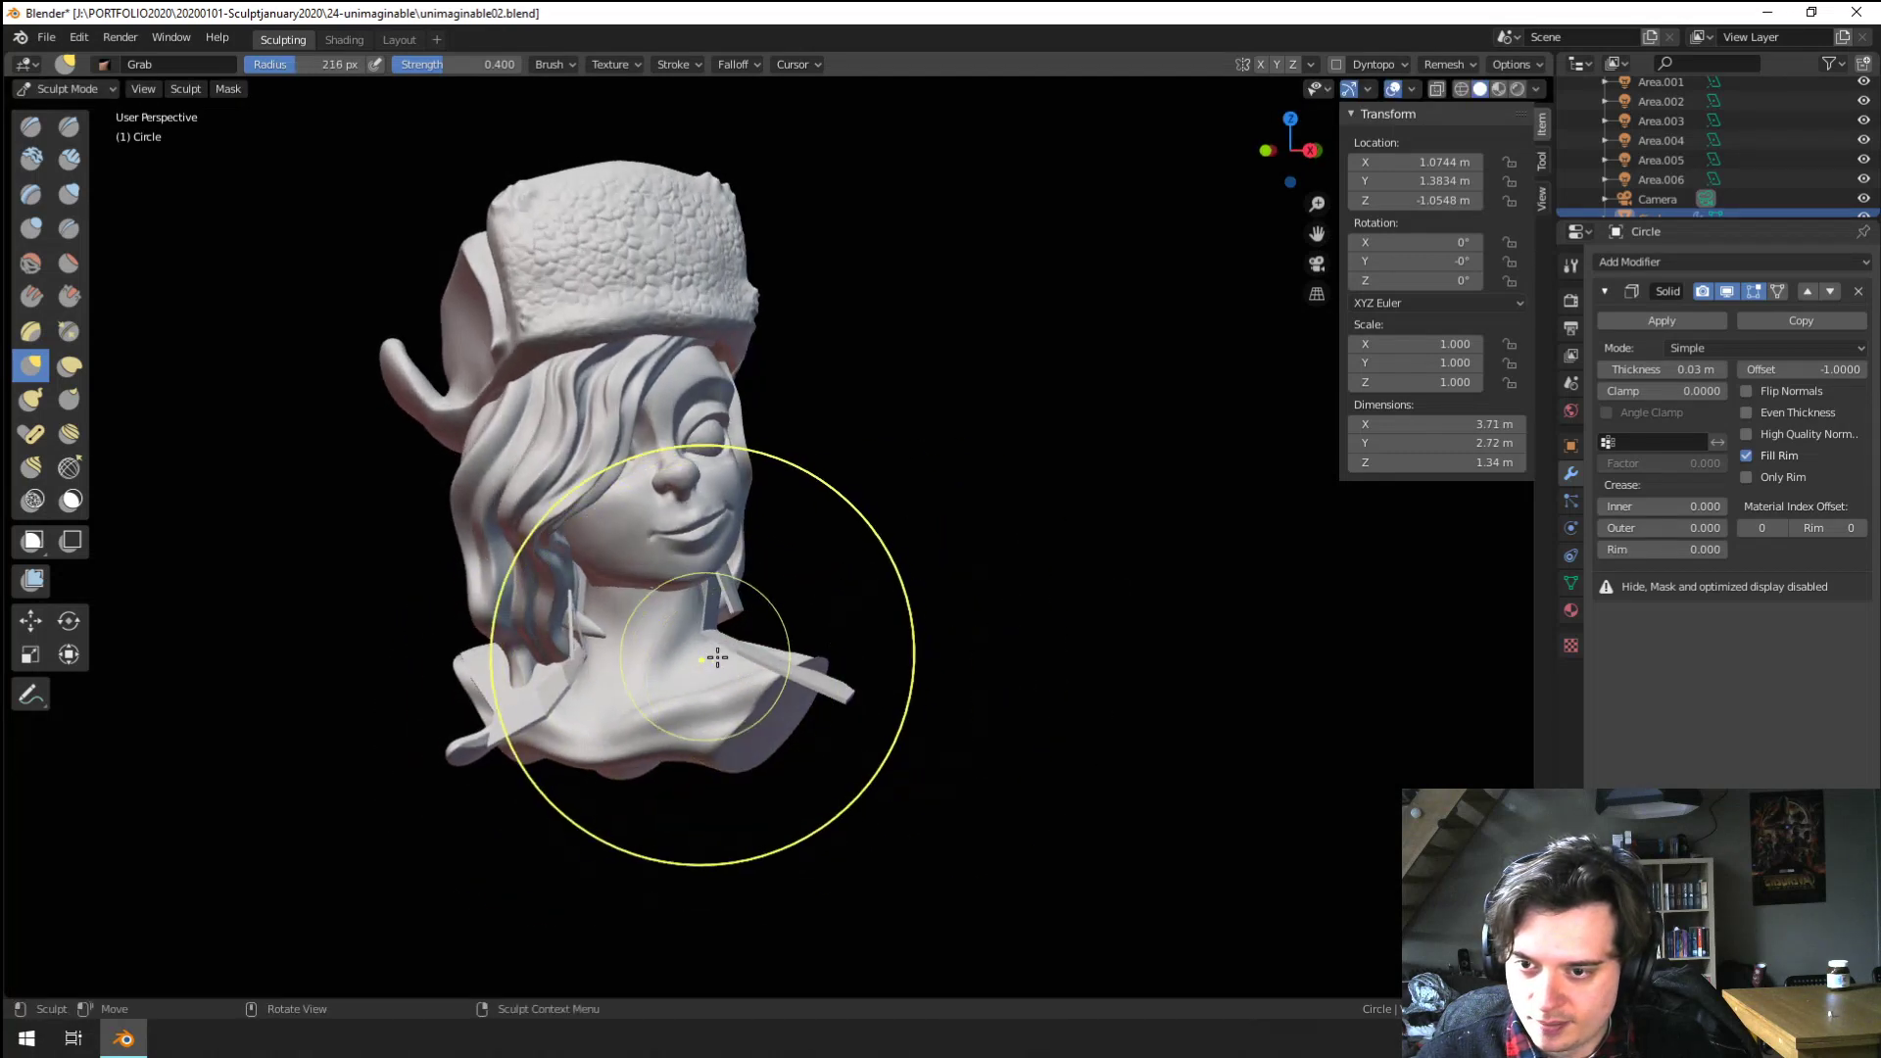
left_click_drag(716, 655, 811, 632)
Tuck the collar's back and front corners in toward the body with the Grab brush at 195 px and 227 px radii
mouse_move(820, 630)
middle_mouse_down()
mouse_move(681, 664)
mouse_move(758, 660)
middle_mouse_up()
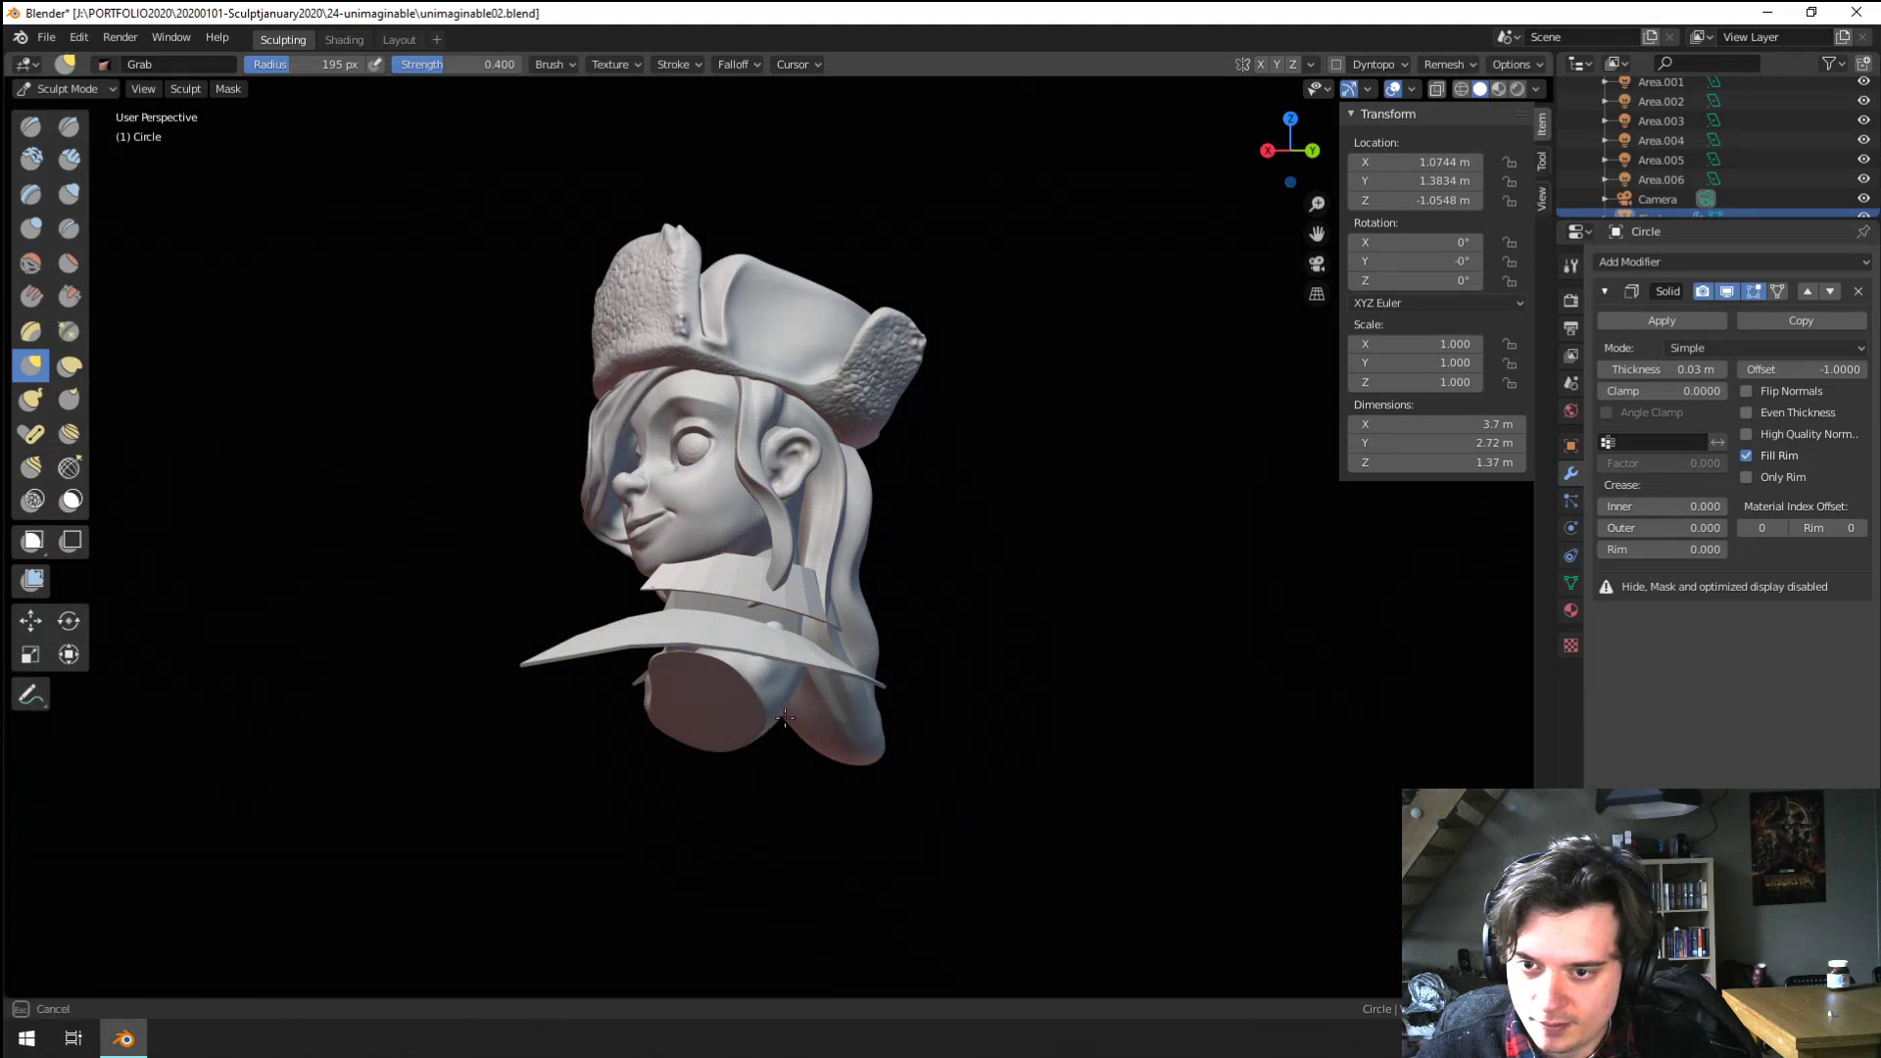
left_click_drag(785, 718, 851, 684)
key("f")
left_click(880, 683)
left_click_drag(857, 680, 850, 670)
middle_click_drag(878, 659, 839, 684)
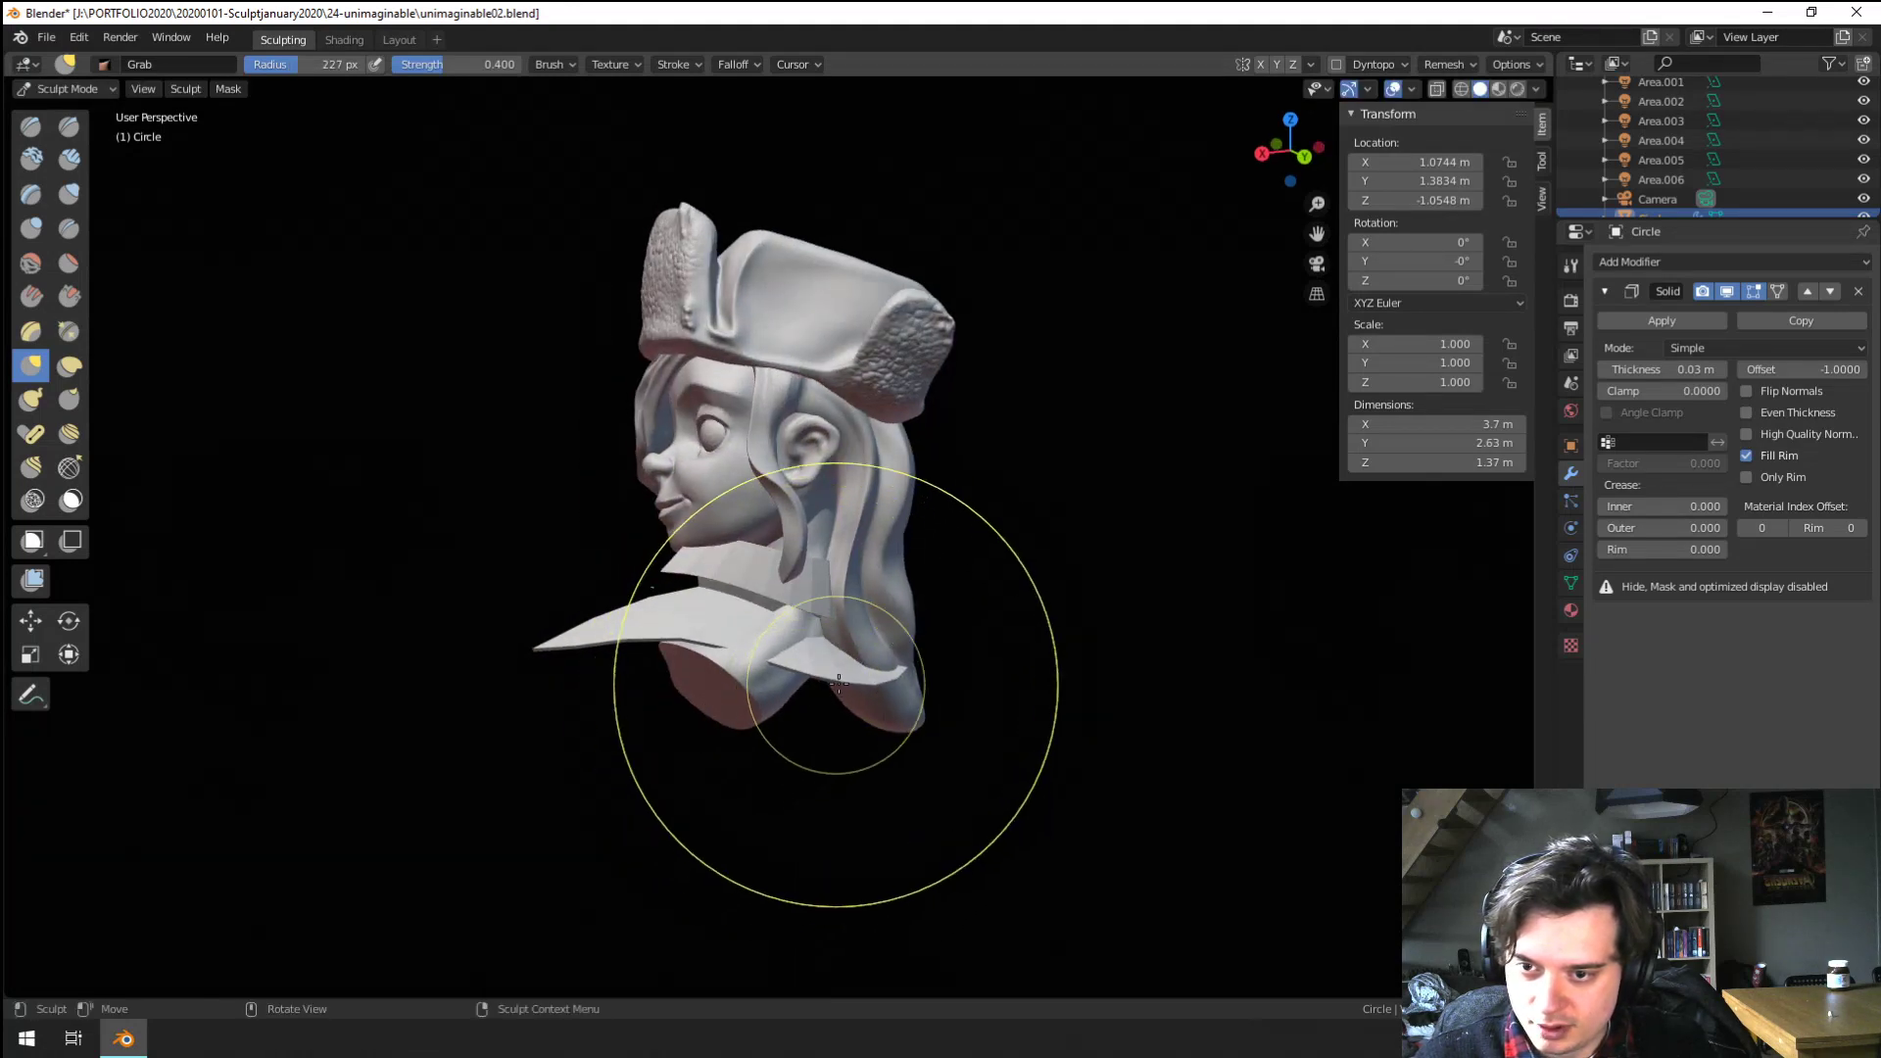
left_click_drag(855, 674, 821, 675)
middle_click_drag(819, 676, 896, 678)
left_click_drag(540, 676, 559, 680)
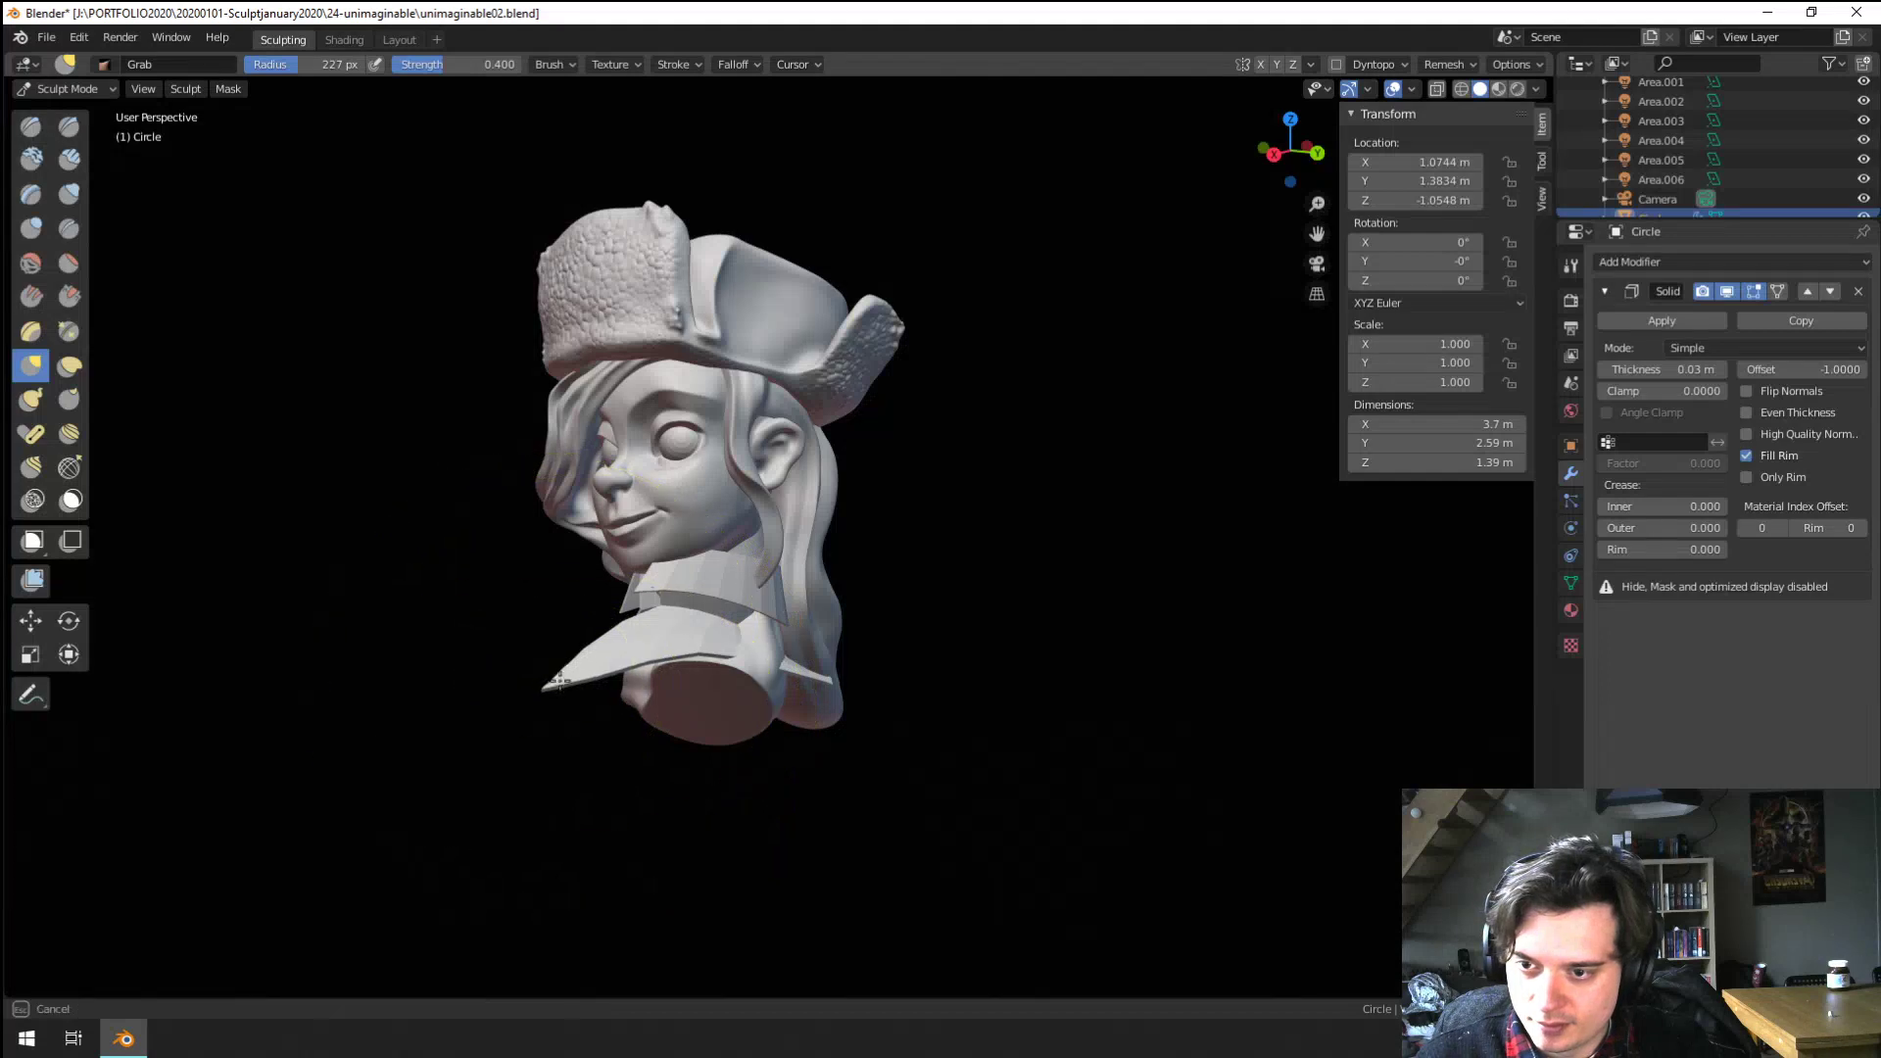
left_click_drag(732, 647, 766, 632)
mouse_move(766, 632)
middle_mouse_down()
mouse_move(793, 633)
mouse_move(762, 641)
middle_mouse_up()
Refine the collar's front flap and back corner around the shoulder with a smaller Grab brush, down to an 80 px radius
key("f")
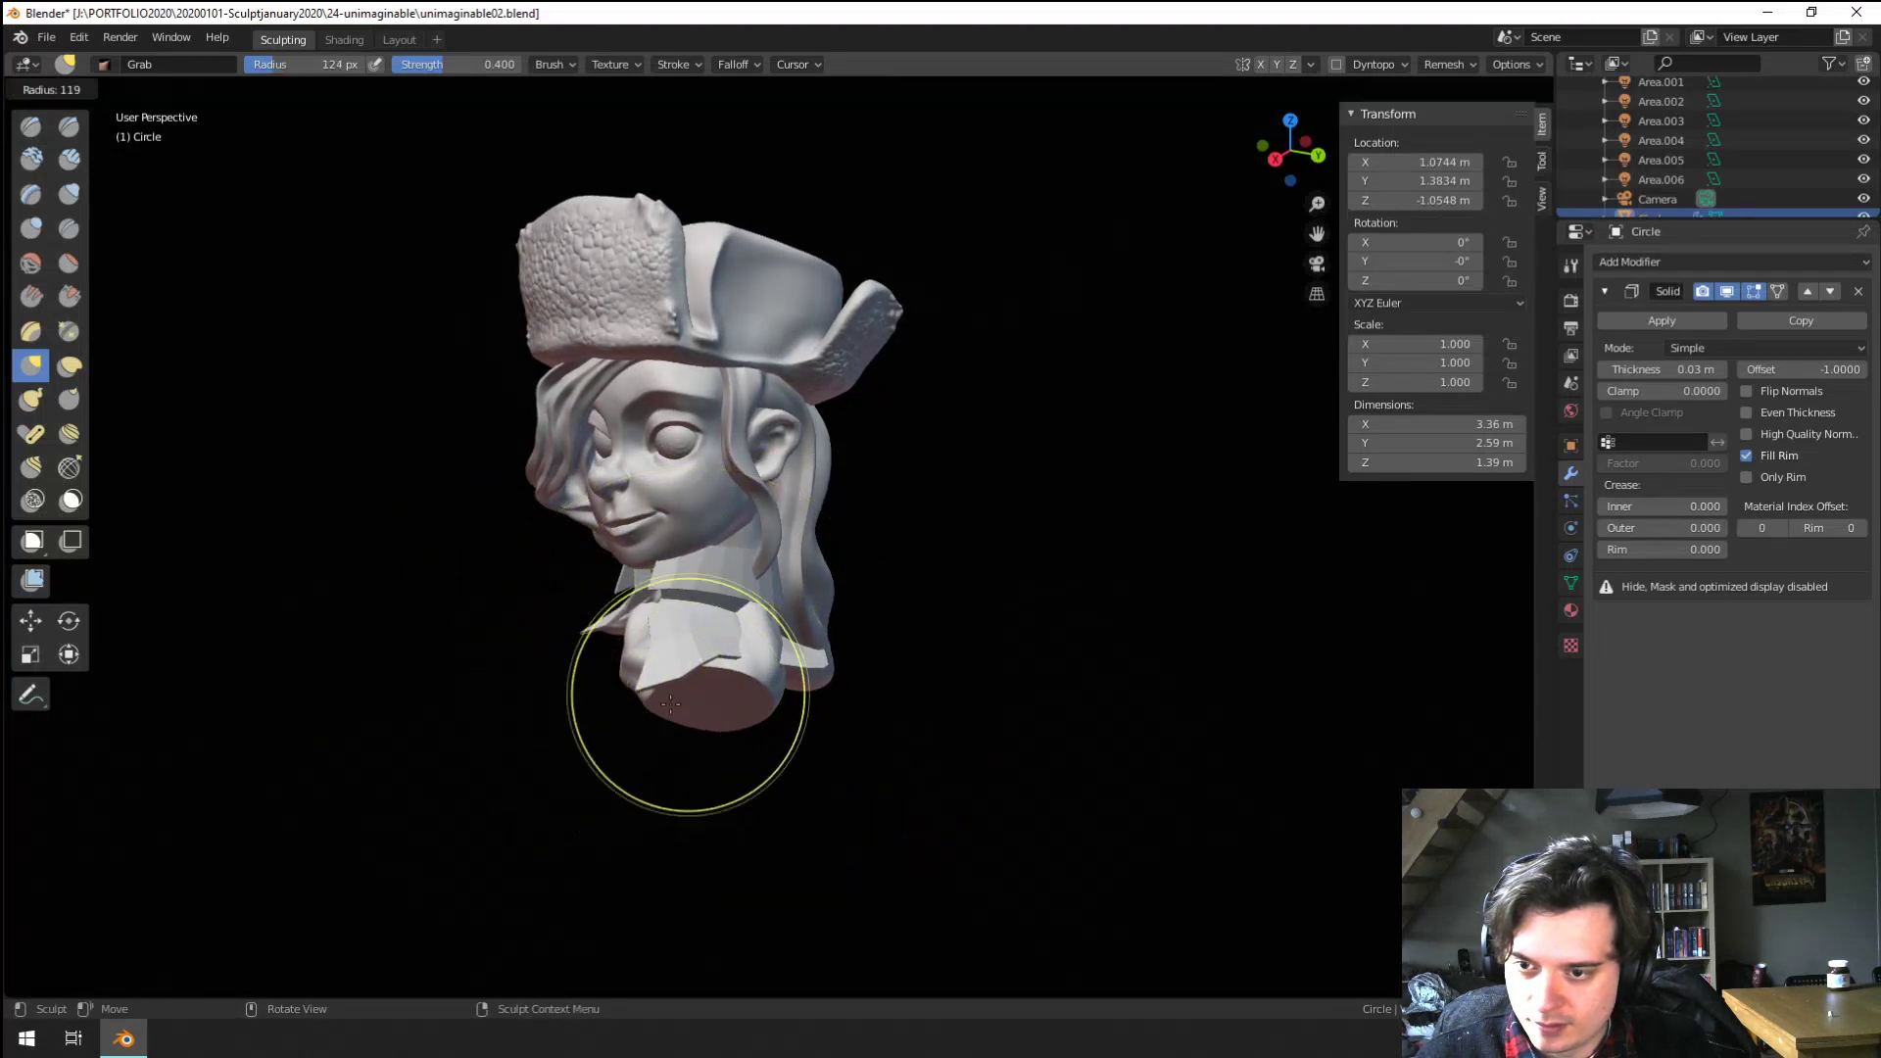
left_click(756, 694)
left_click_drag(834, 662, 839, 662)
left_click_drag(688, 680, 692, 677)
middle_click_drag(897, 615, 809, 651)
key("f")
left_click(864, 652)
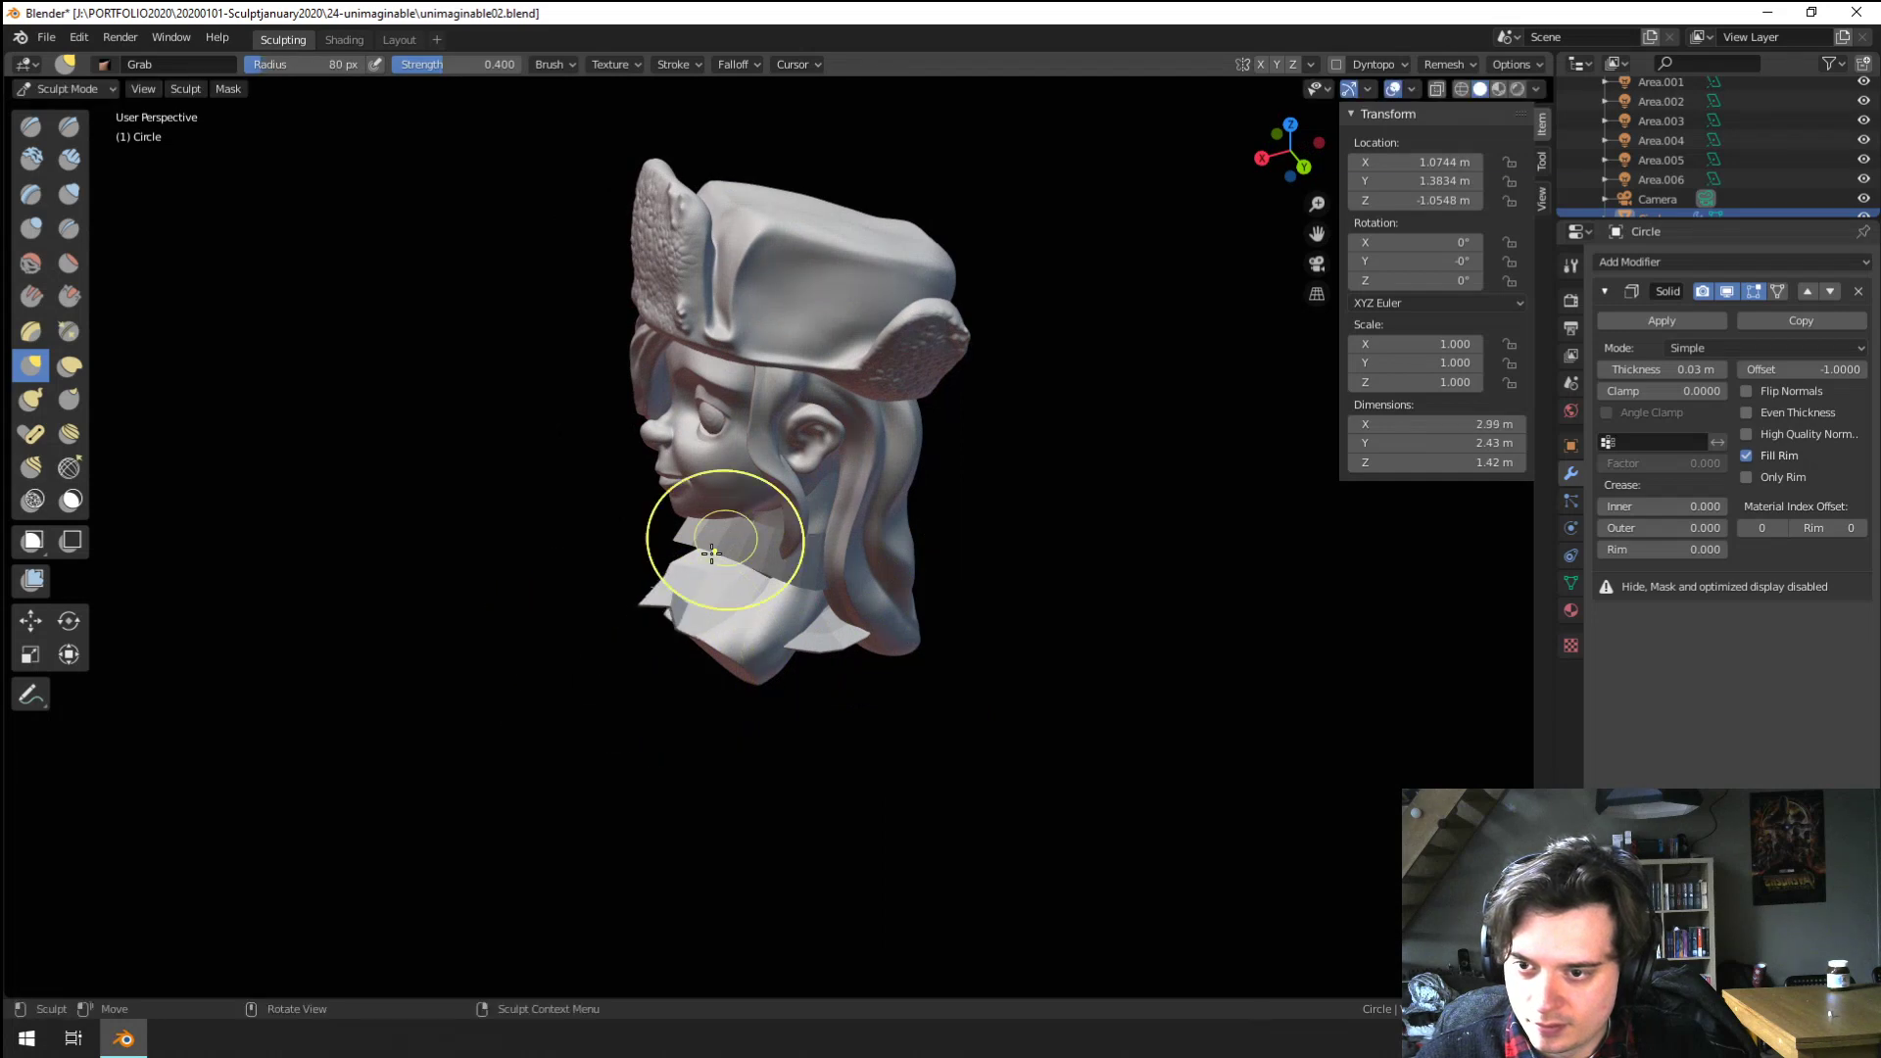
Extend the collar's front flap over the chest with the Snake Hook brush at 45 px and 114 px radii
mouse_move(643, 602)
middle_mouse_down()
mouse_move(903, 580)
mouse_move(828, 534)
mouse_move(752, 603)
middle_mouse_up()
key("f")
left_click(723, 649)
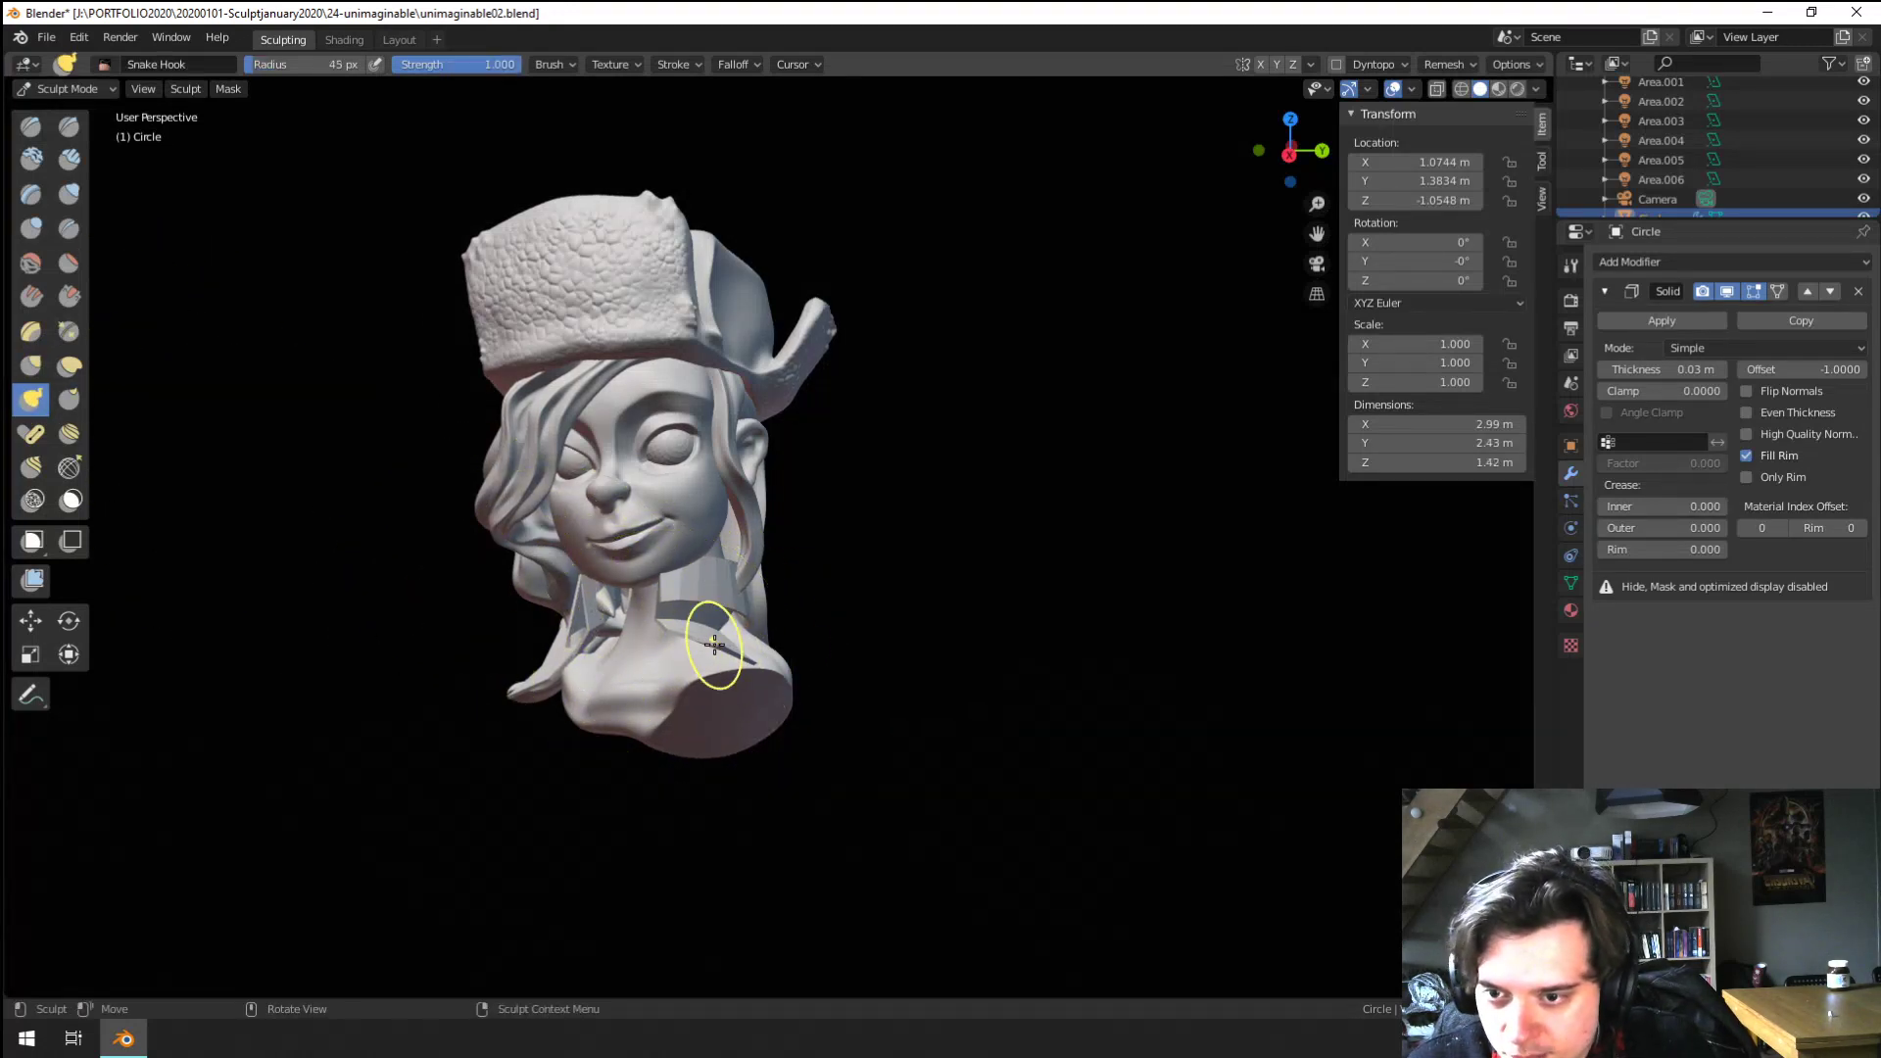
middle_click_drag(693, 656, 696, 684)
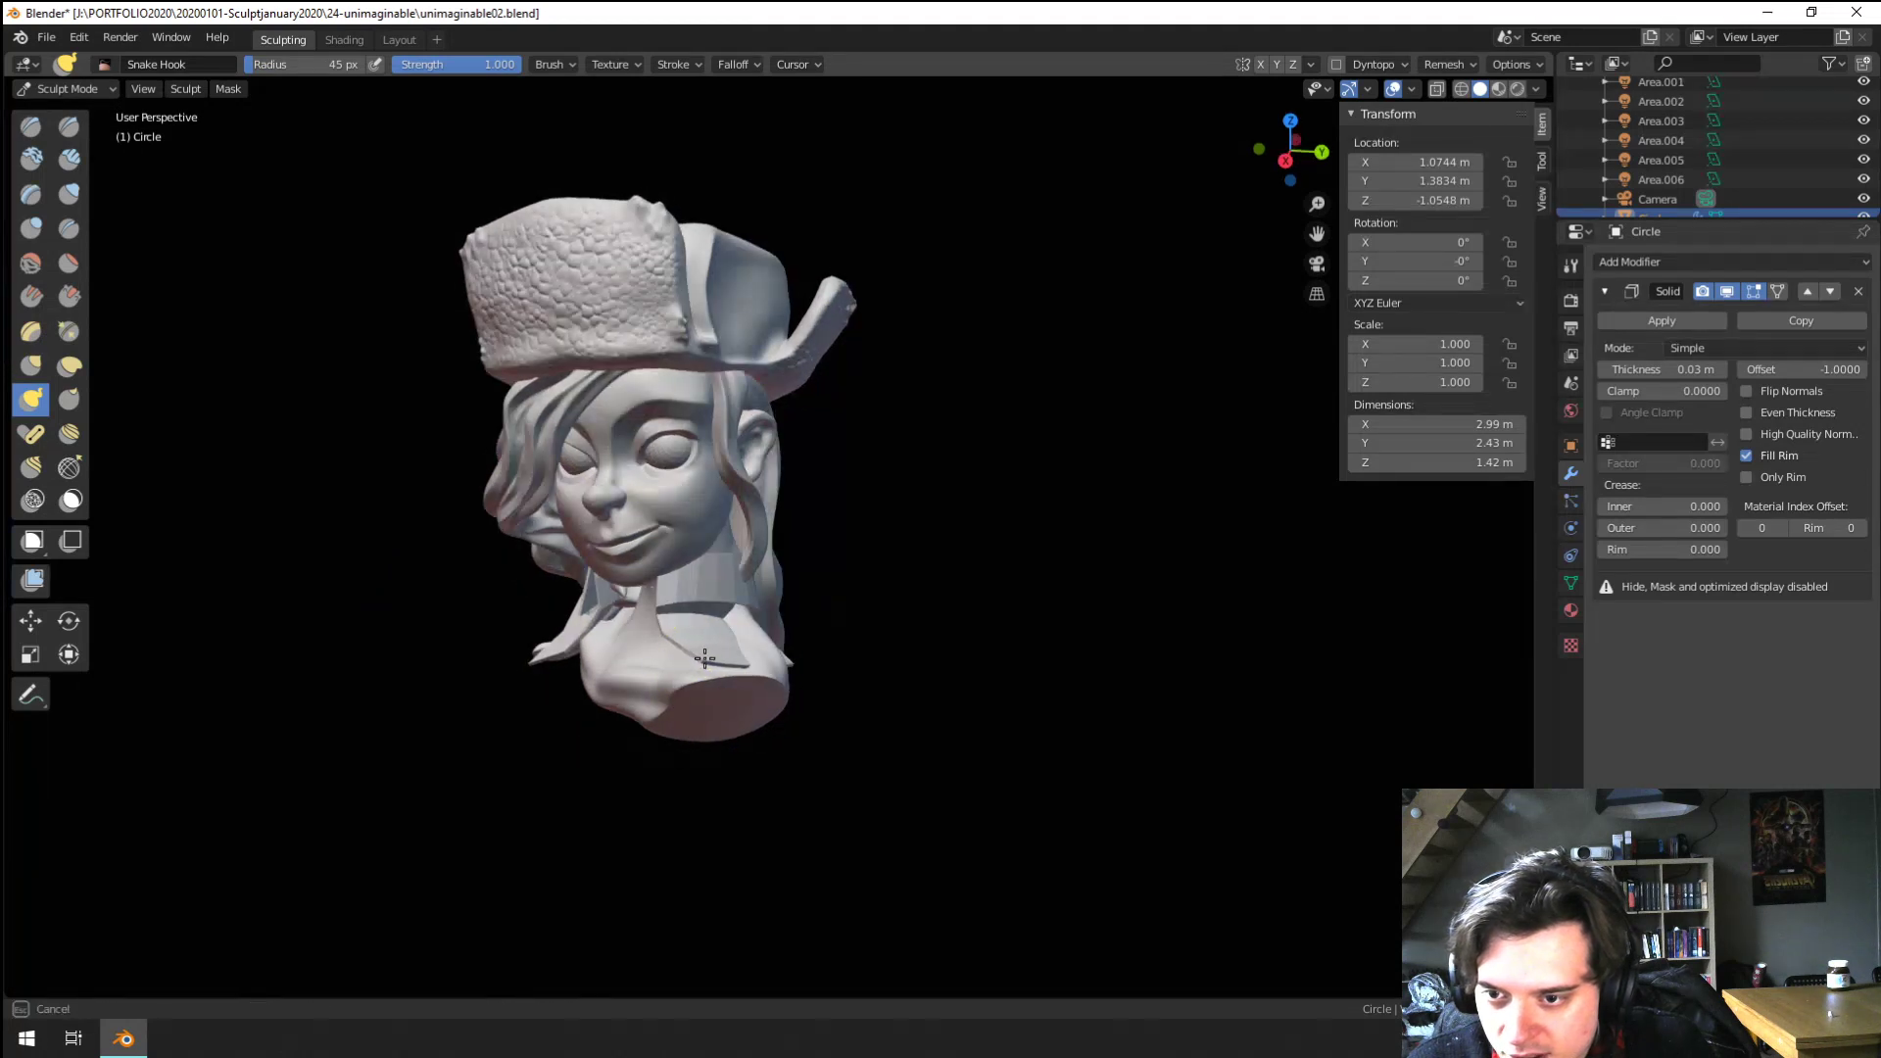
key("f")
left_click(723, 658)
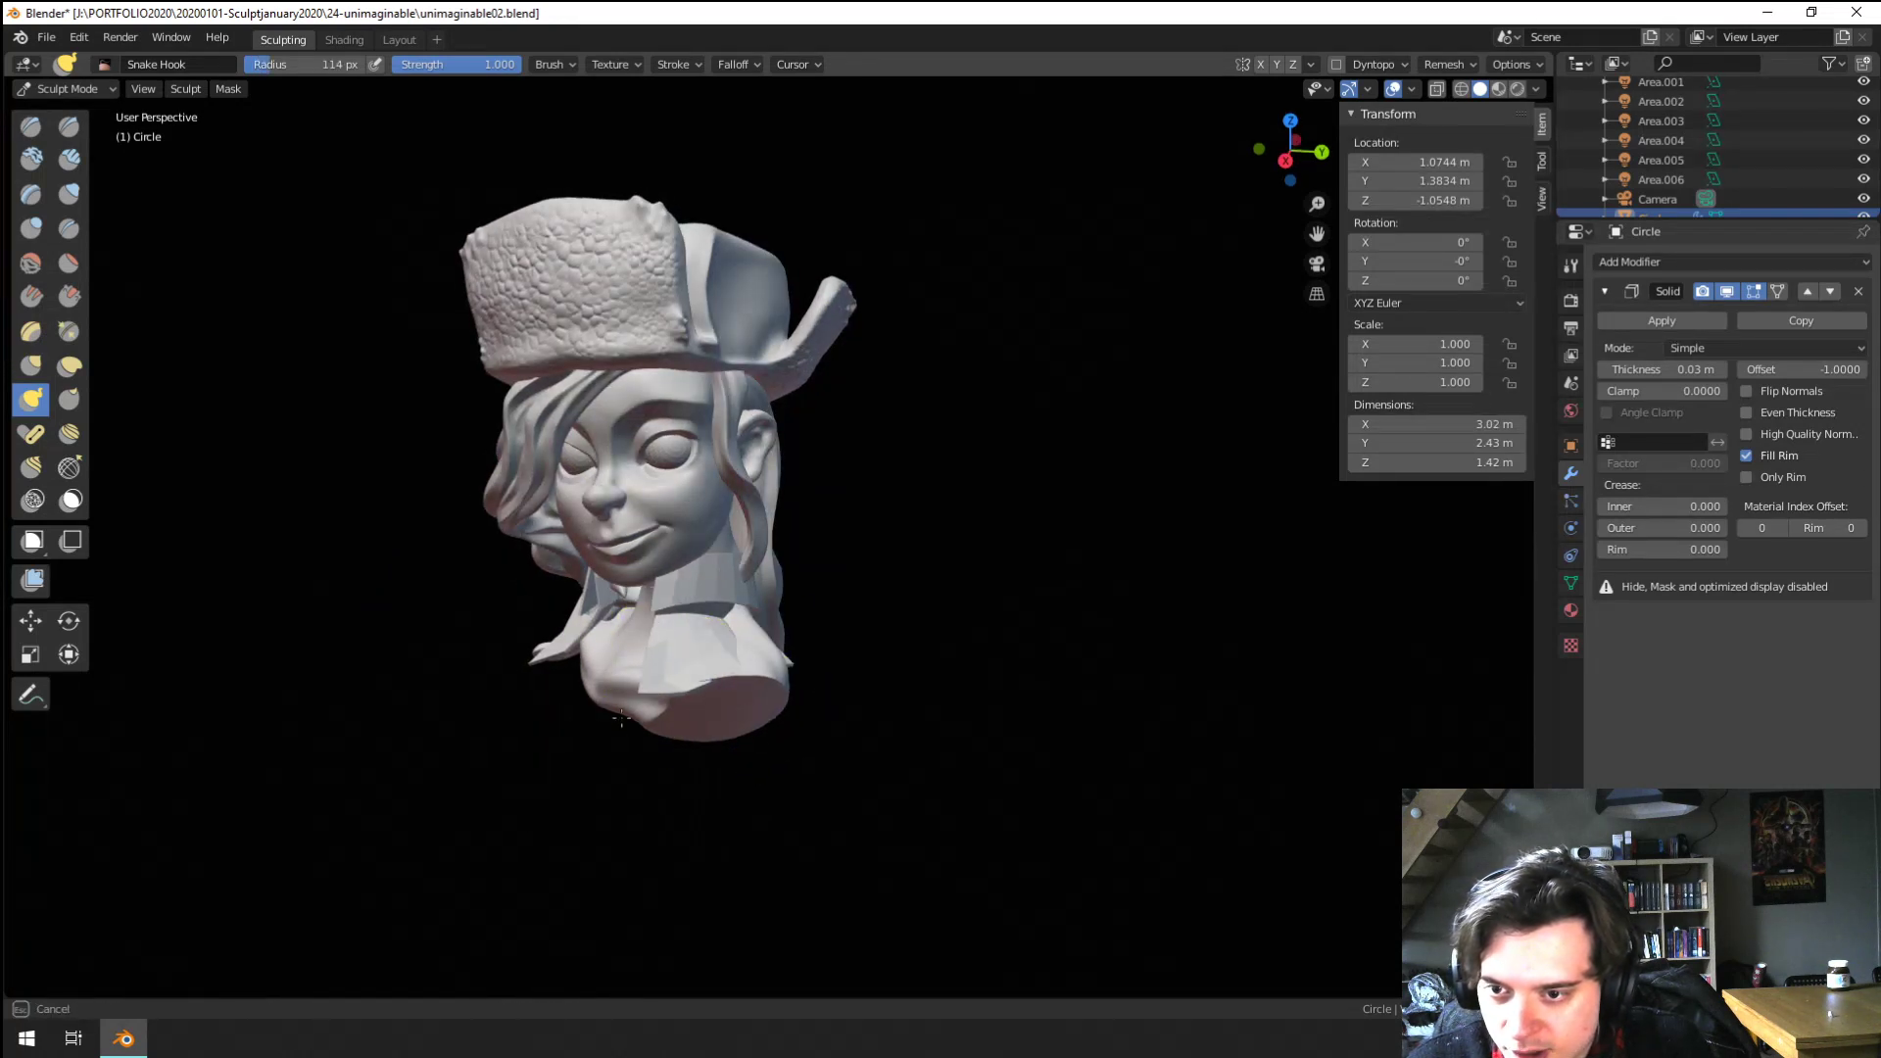
mouse_move(608, 779)
middle_mouse_down()
mouse_move(672, 673)
mouse_move(706, 693)
middle_mouse_up()
Settle the collar onto the ear-side shoulder and adjust its front flap with the Grab brush at 240 px and 134 px radii
key("g")
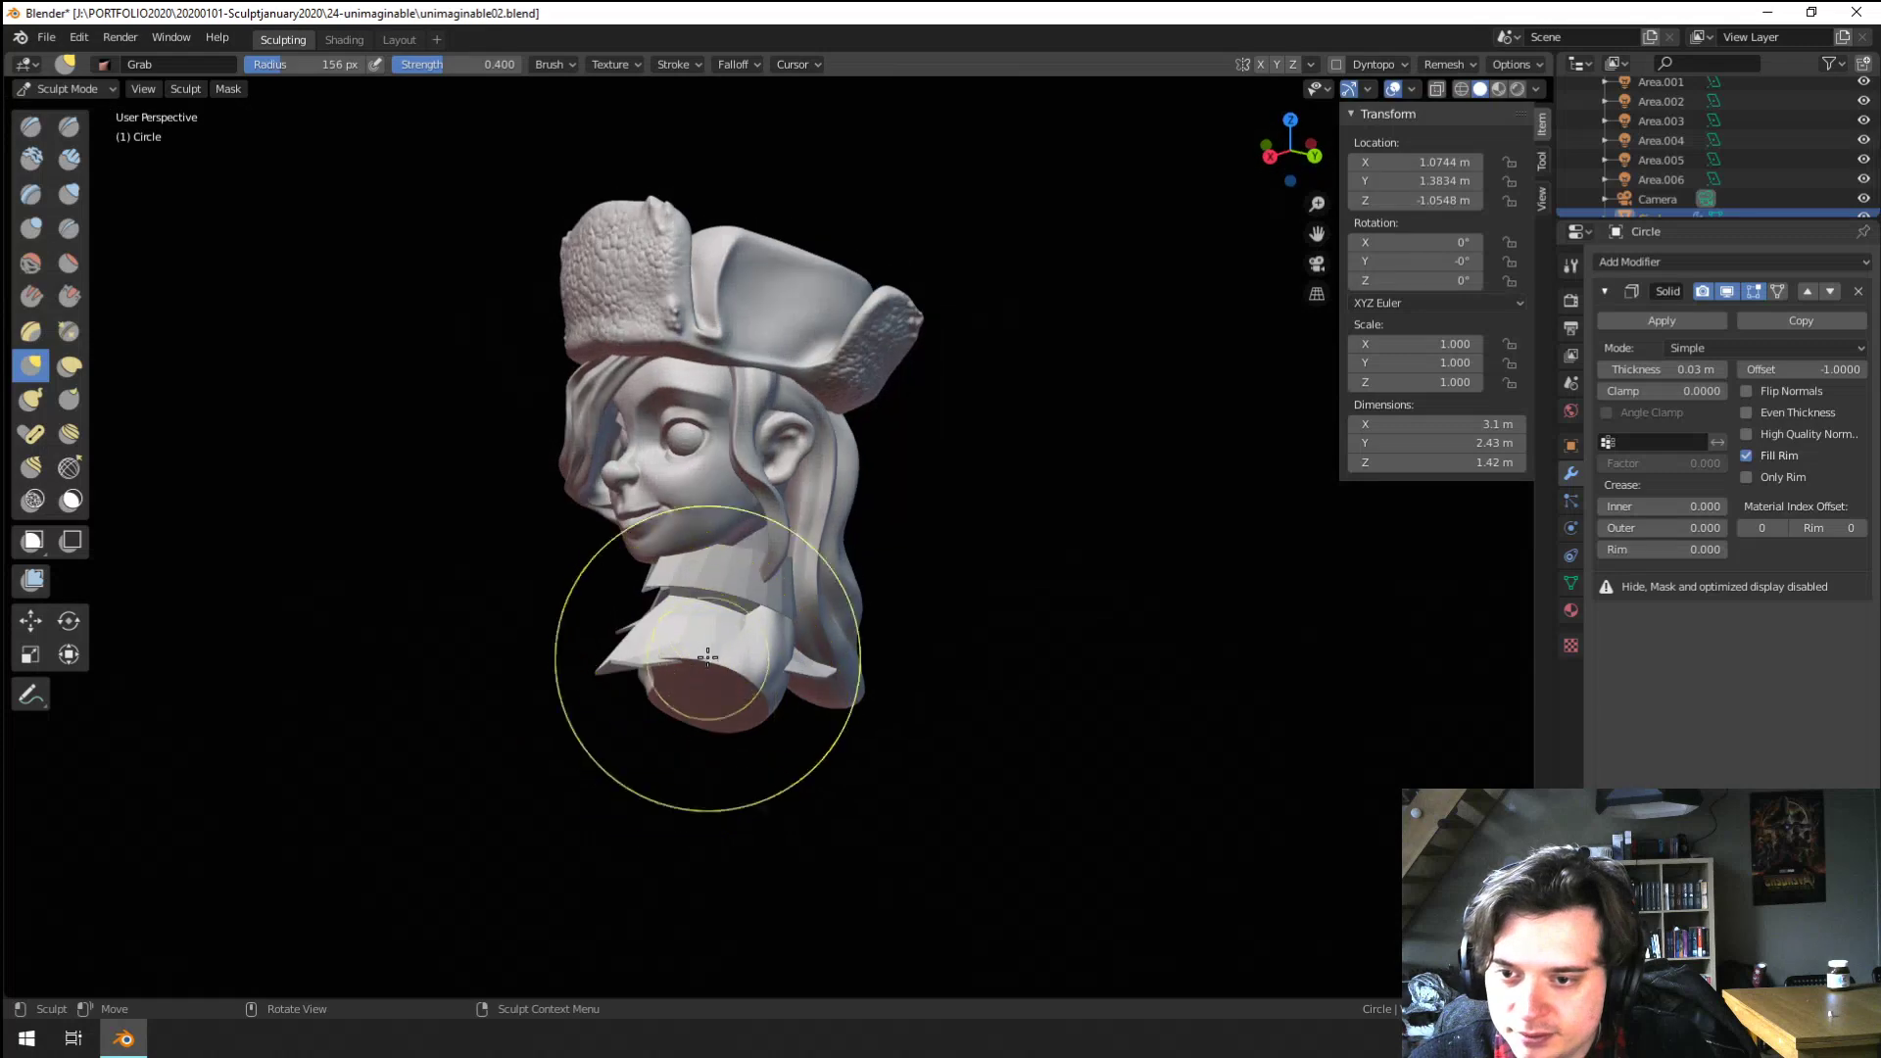
mouse_move(608, 651)
middle_mouse_down()
mouse_move(797, 614)
mouse_move(755, 614)
middle_mouse_up()
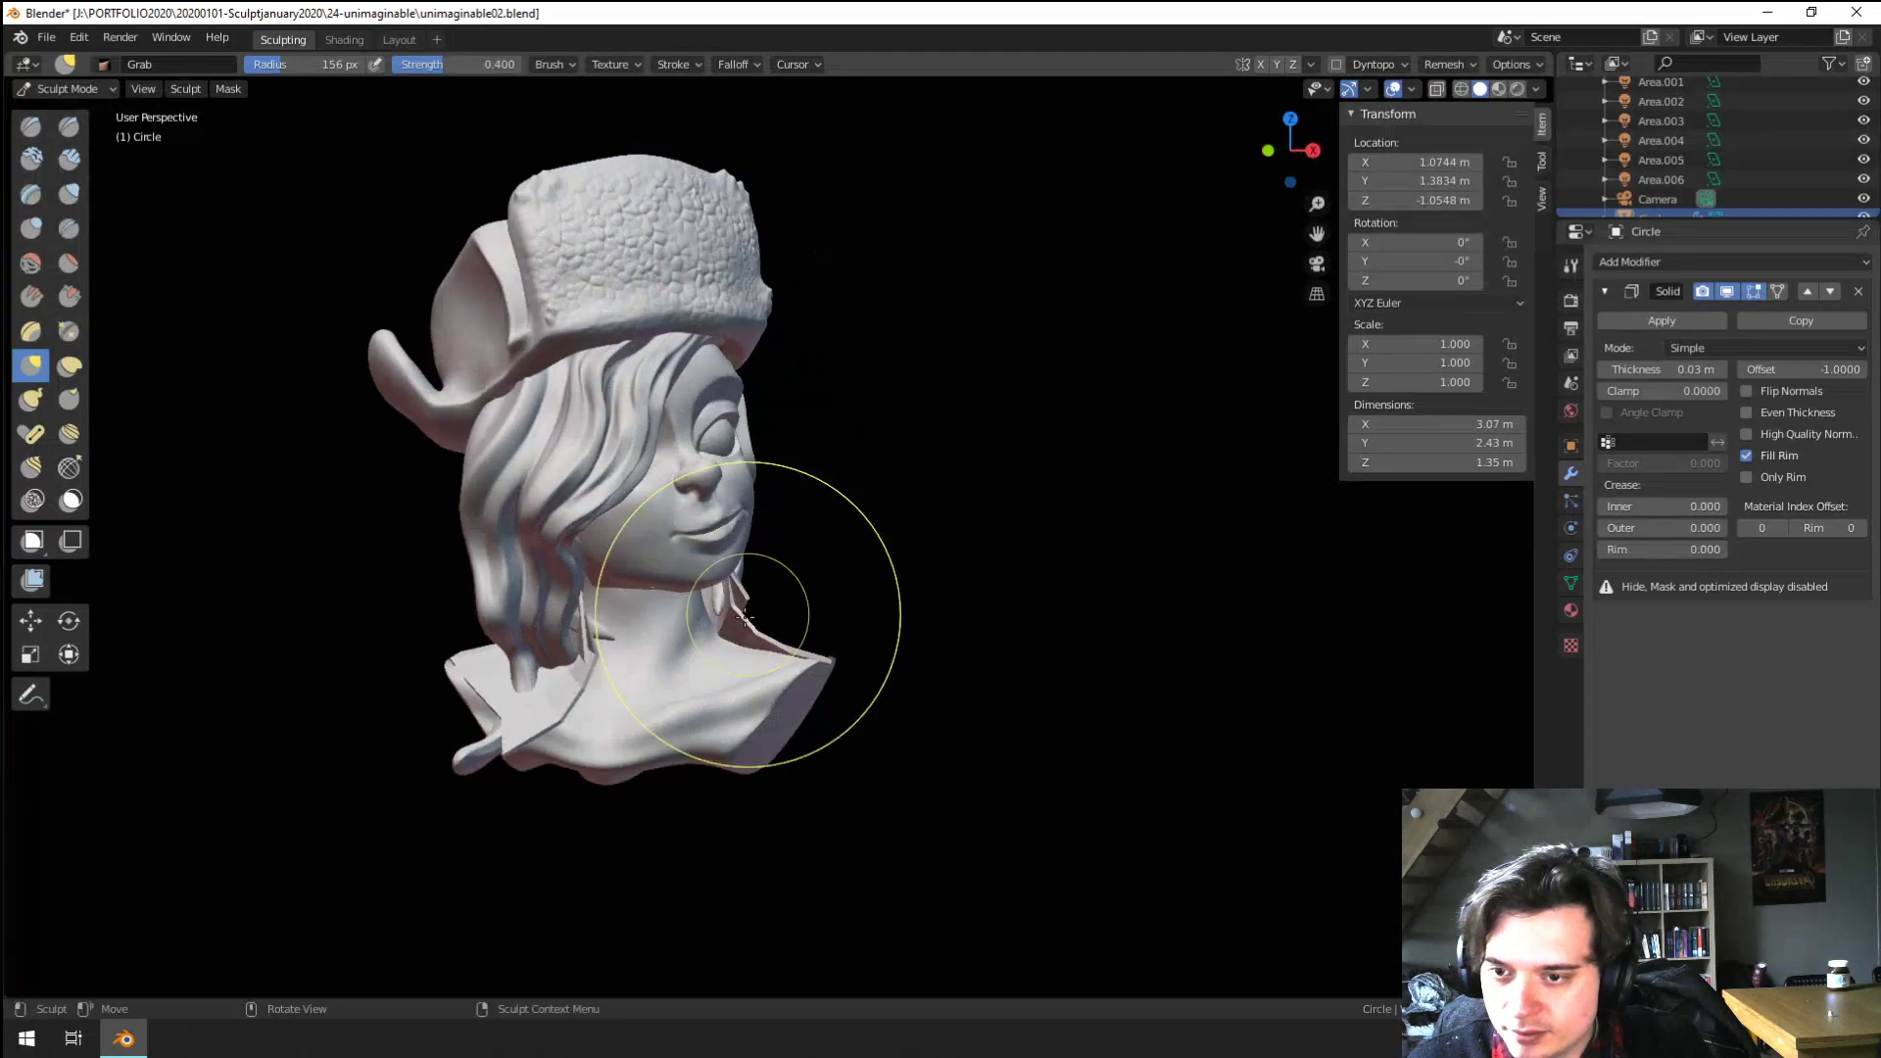
key("f")
left_click(796, 621)
left_click_drag(774, 621, 745, 649)
mouse_move(843, 637)
middle_mouse_down()
mouse_move(627, 676)
mouse_move(553, 710)
middle_mouse_up()
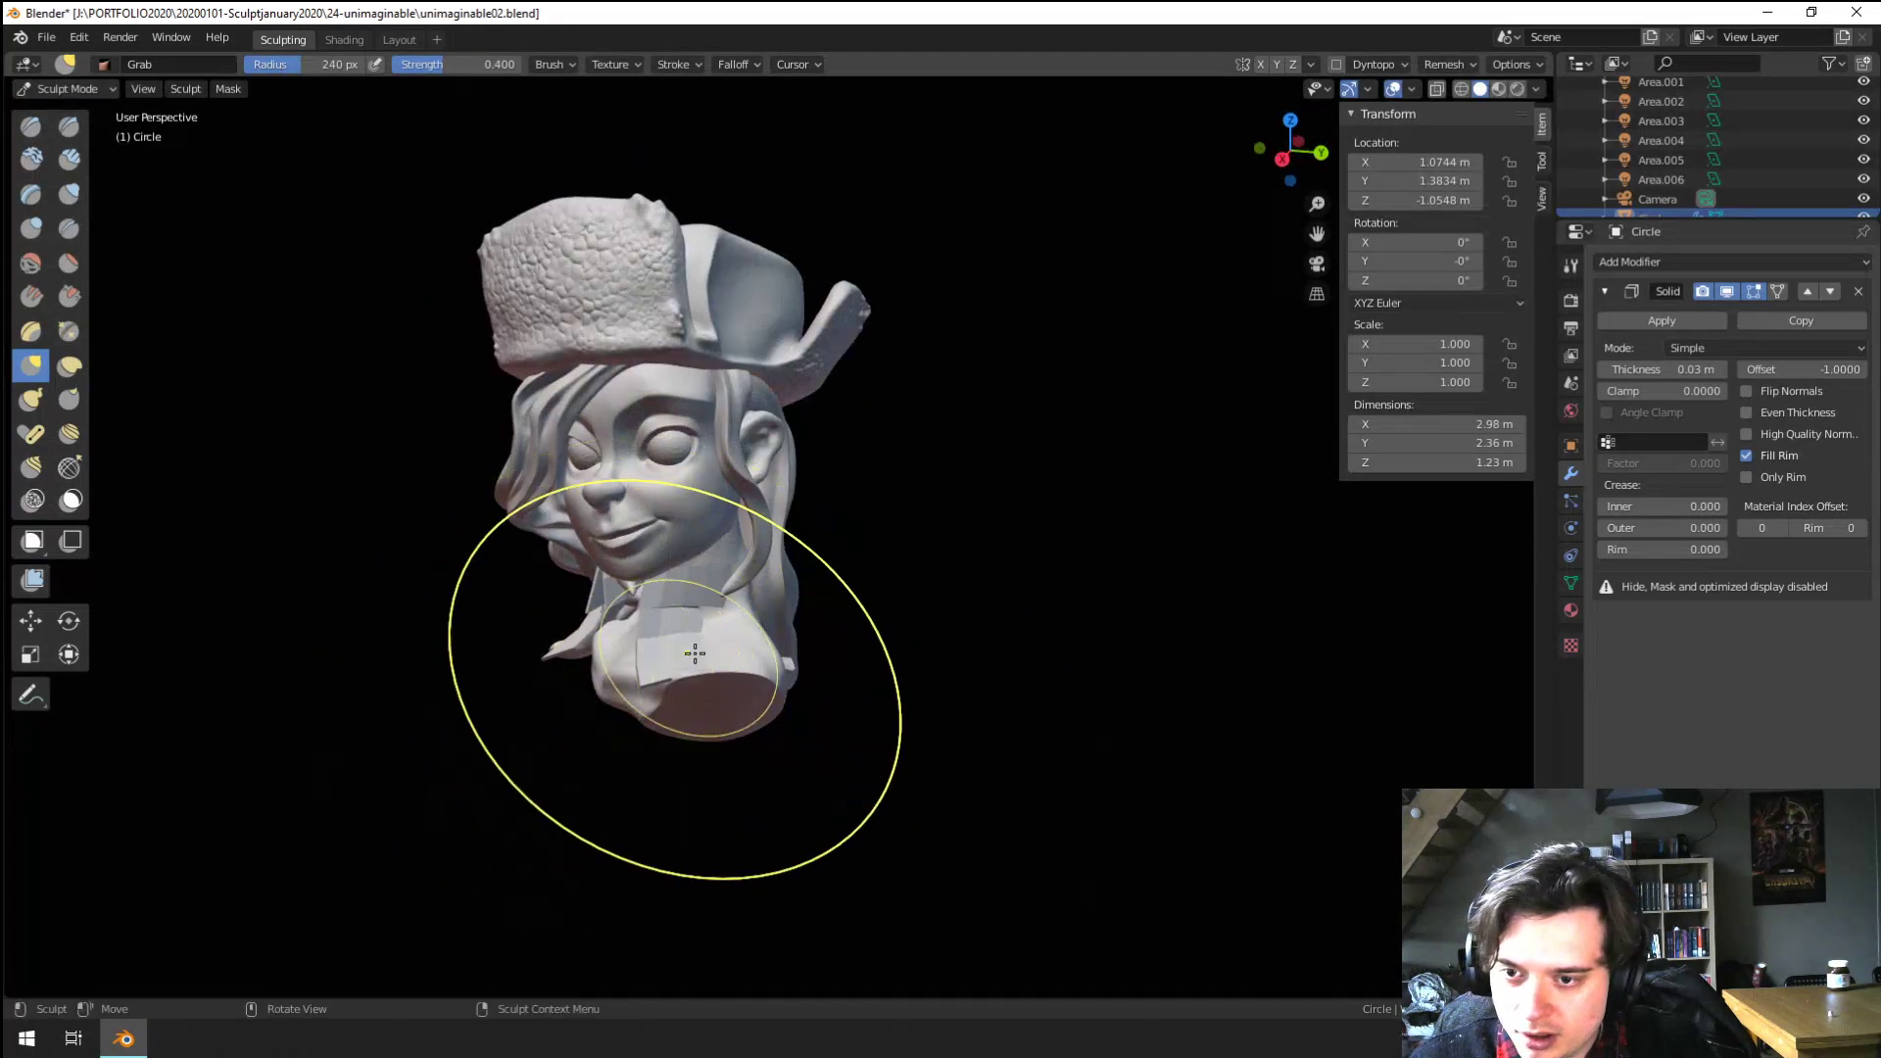
left_click_drag(642, 688, 774, 633)
key("f")
middle_click_drag(828, 577, 784, 632)
left_click(772, 644)
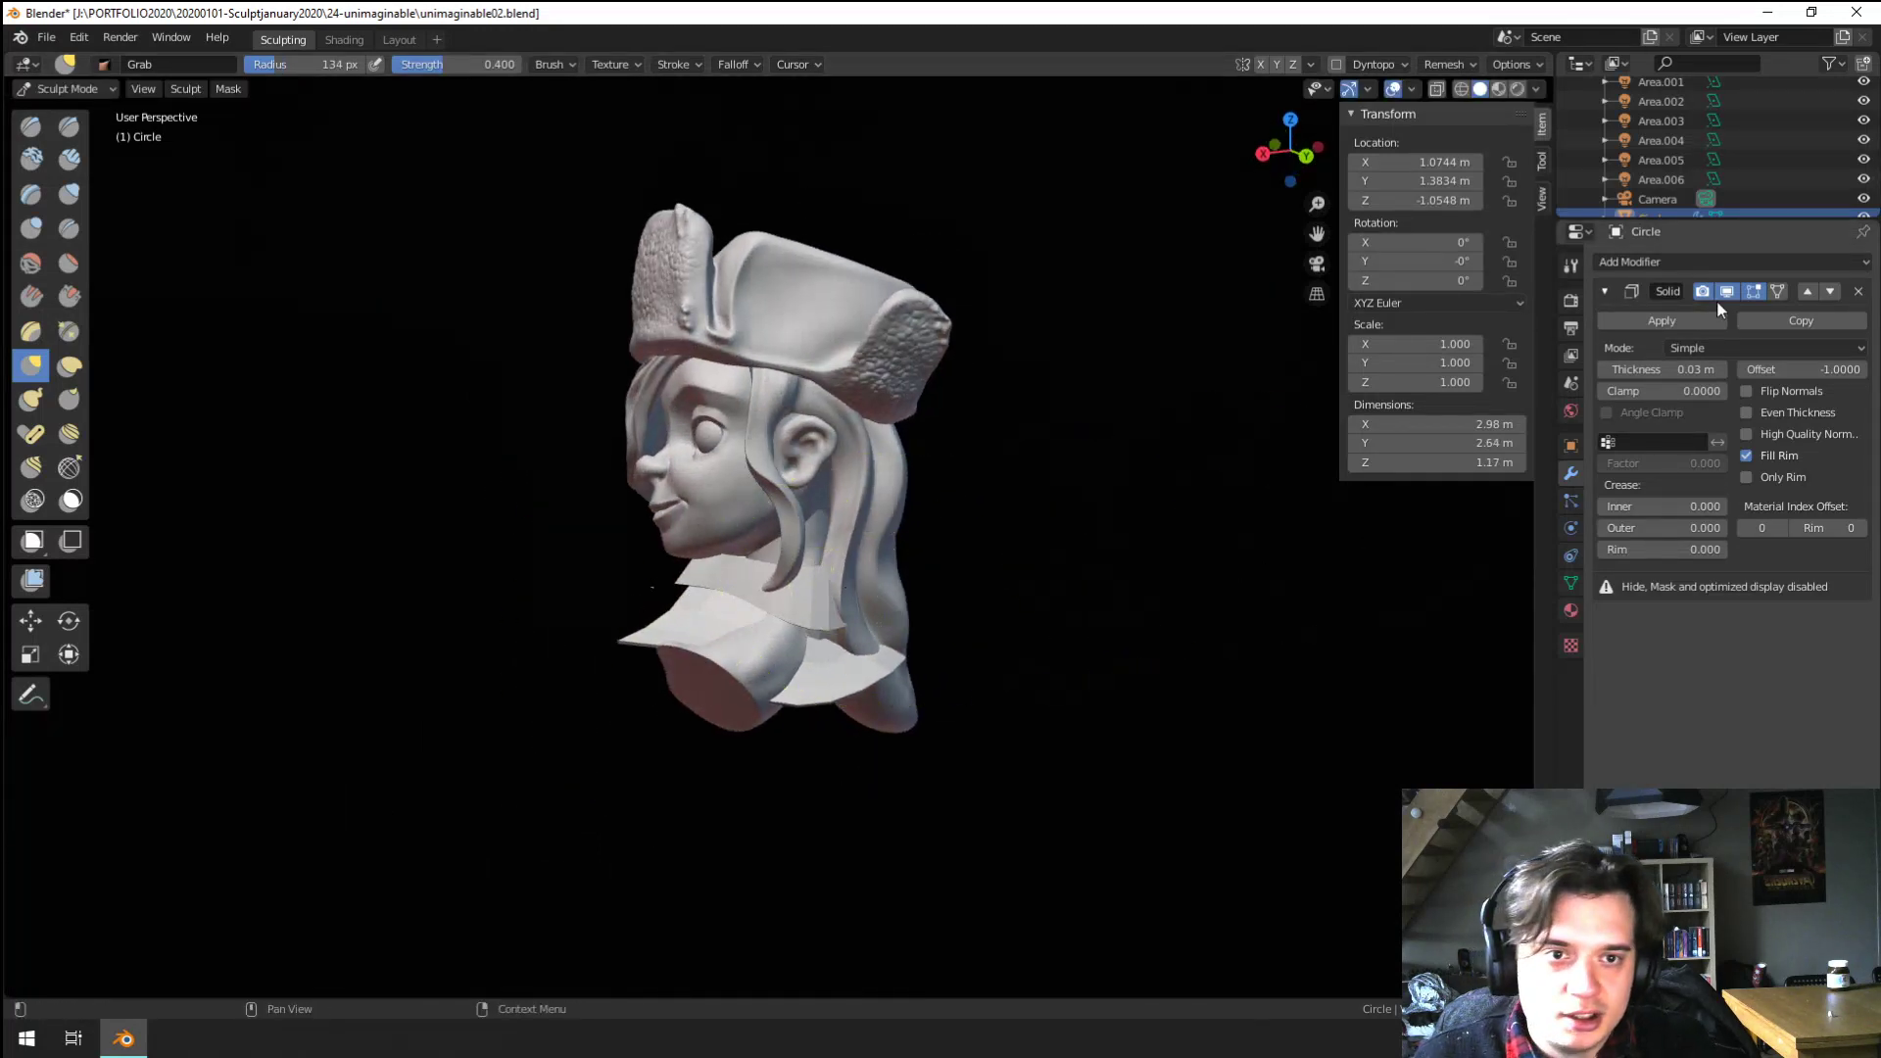
Add a Multiresolution modifier above the collar's Solidify modifier and subdivide it once
left_click(1605, 263)
left_click(1502, 479)
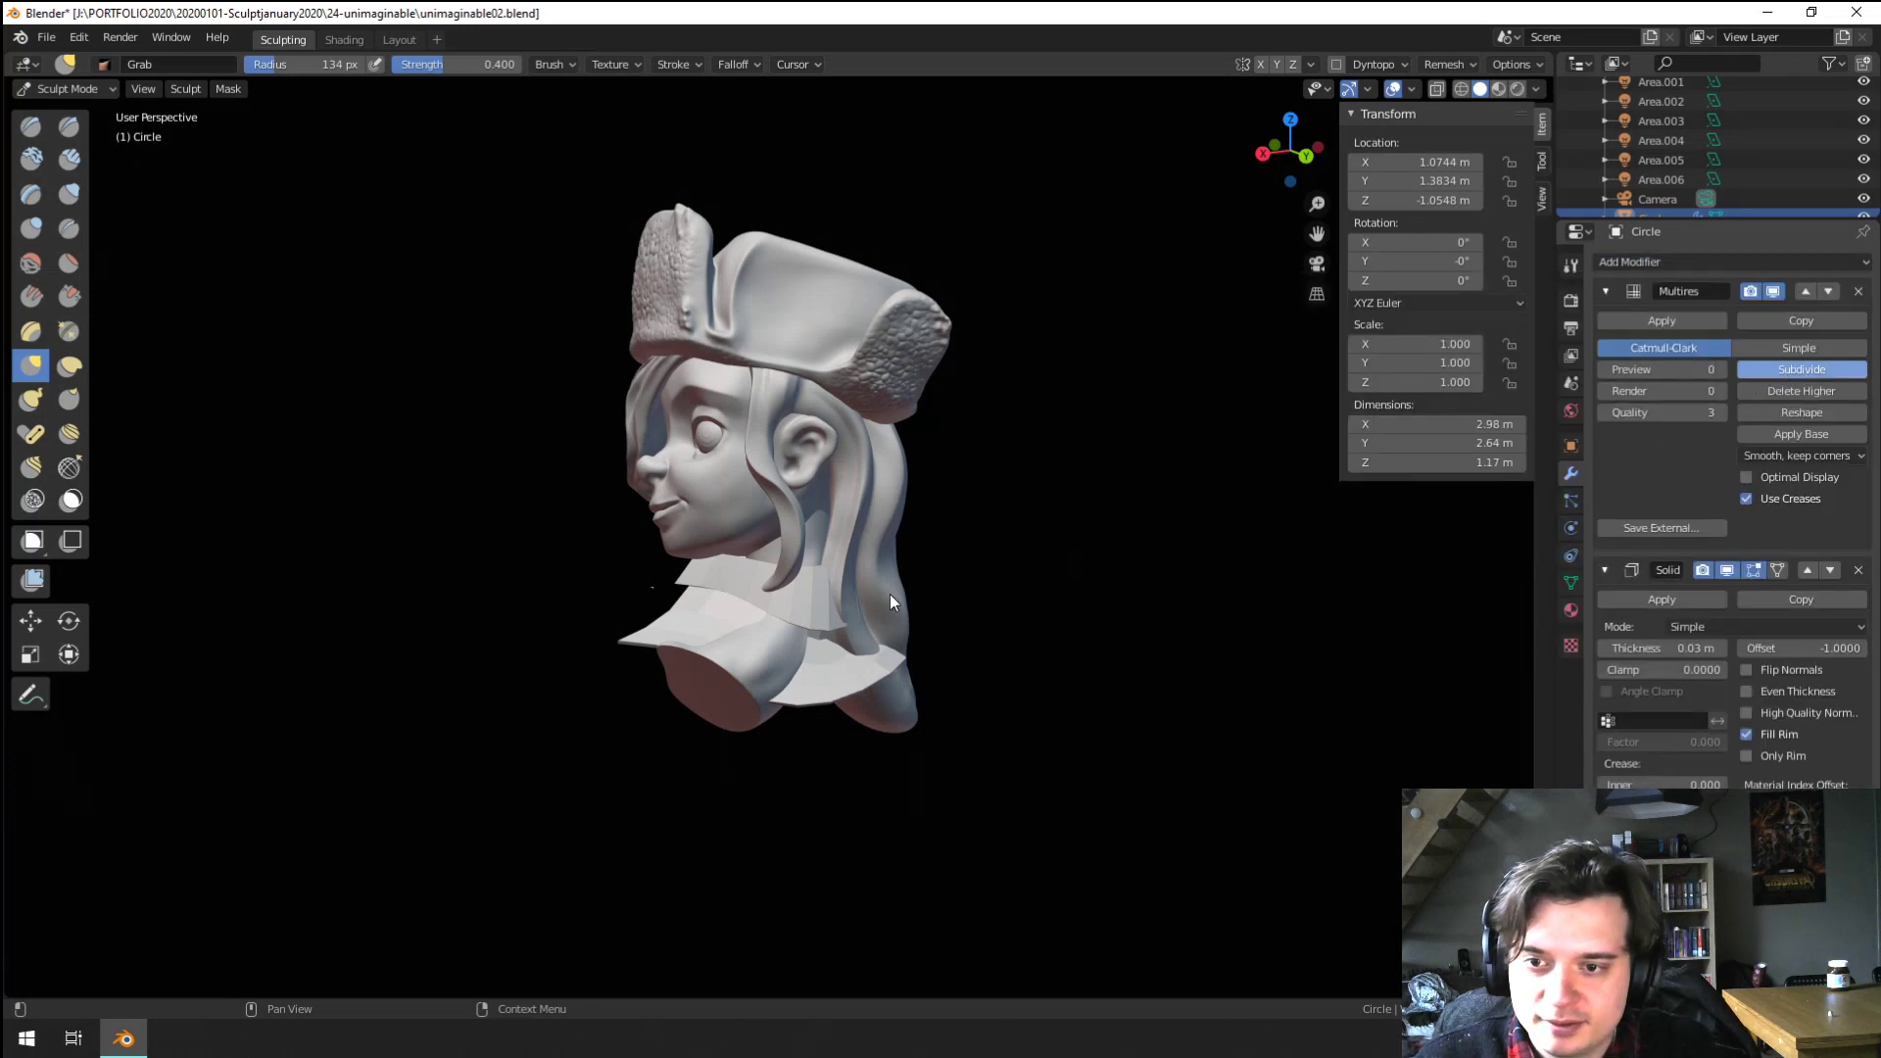
middle_click_drag(931, 567, 1012, 592)
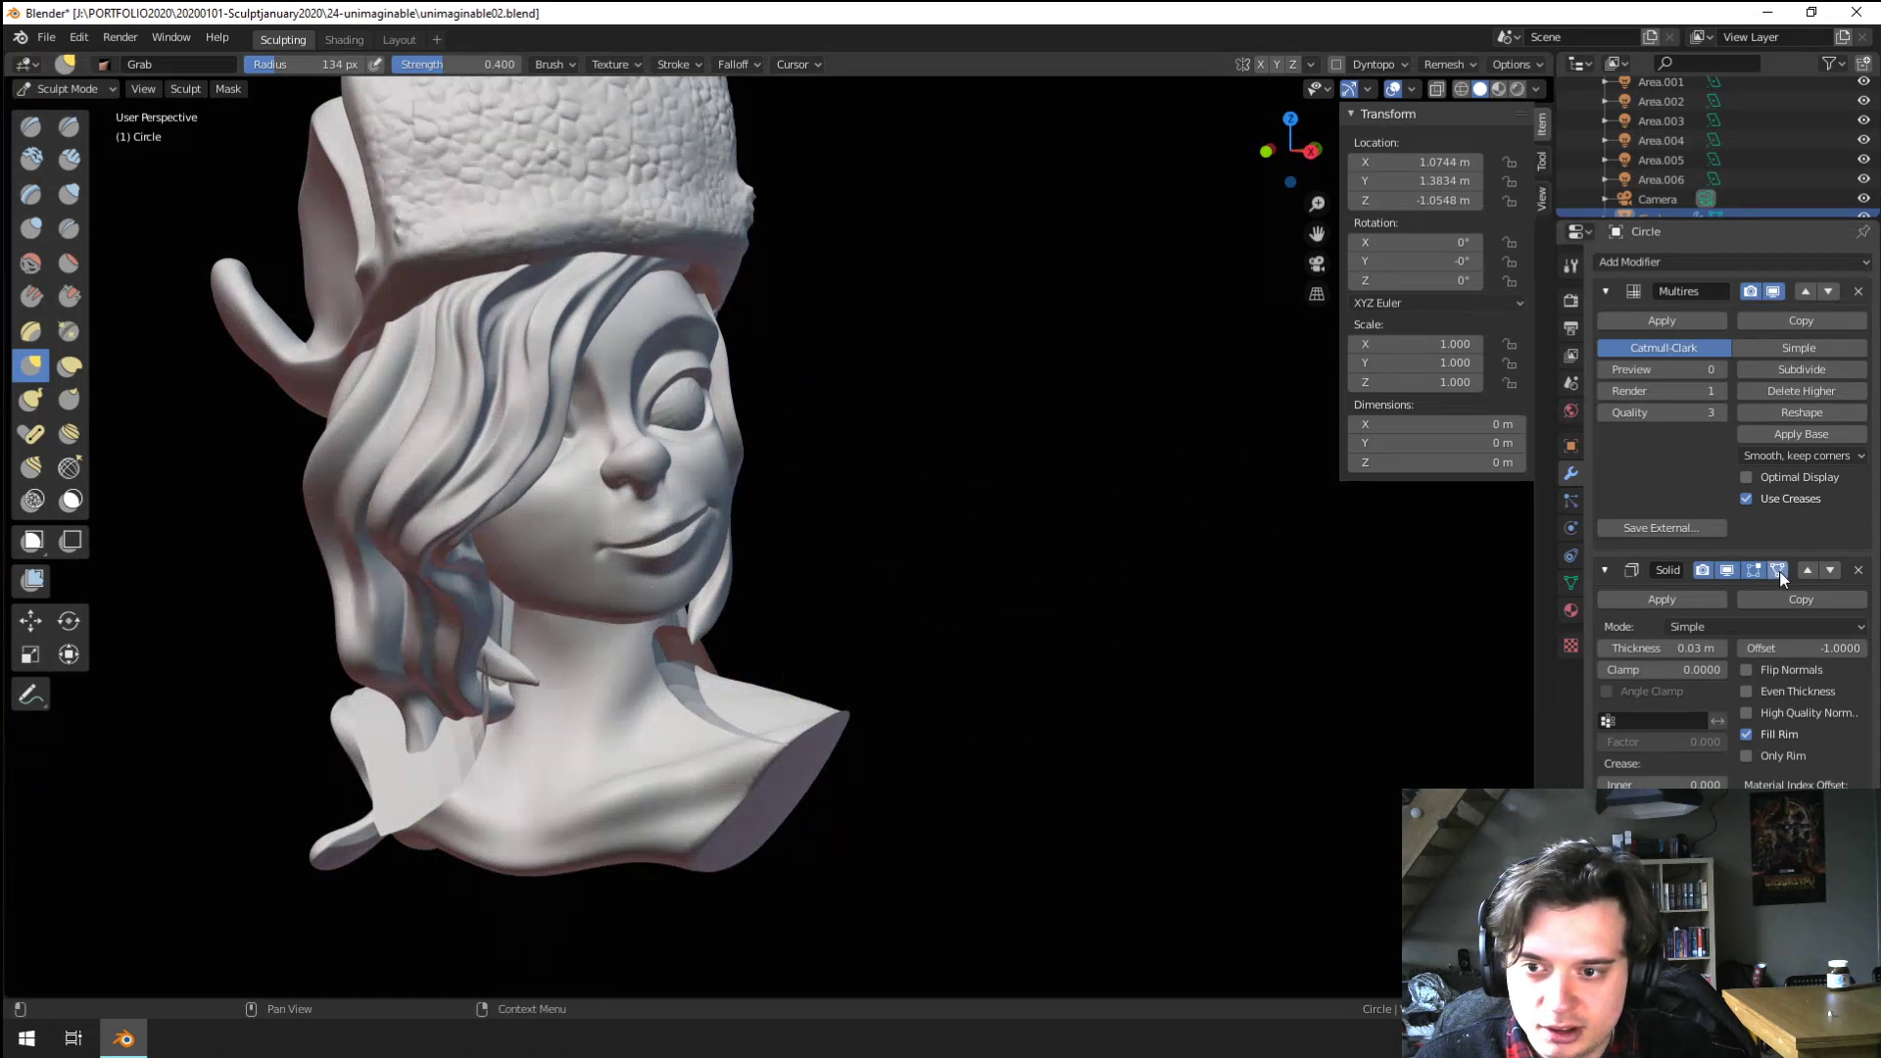
Fit the subdivided collar closer around the ear-side shoulder and neck with the Grab brush at 197 px and 256 px radii
middle_click_drag(718, 693, 725, 718)
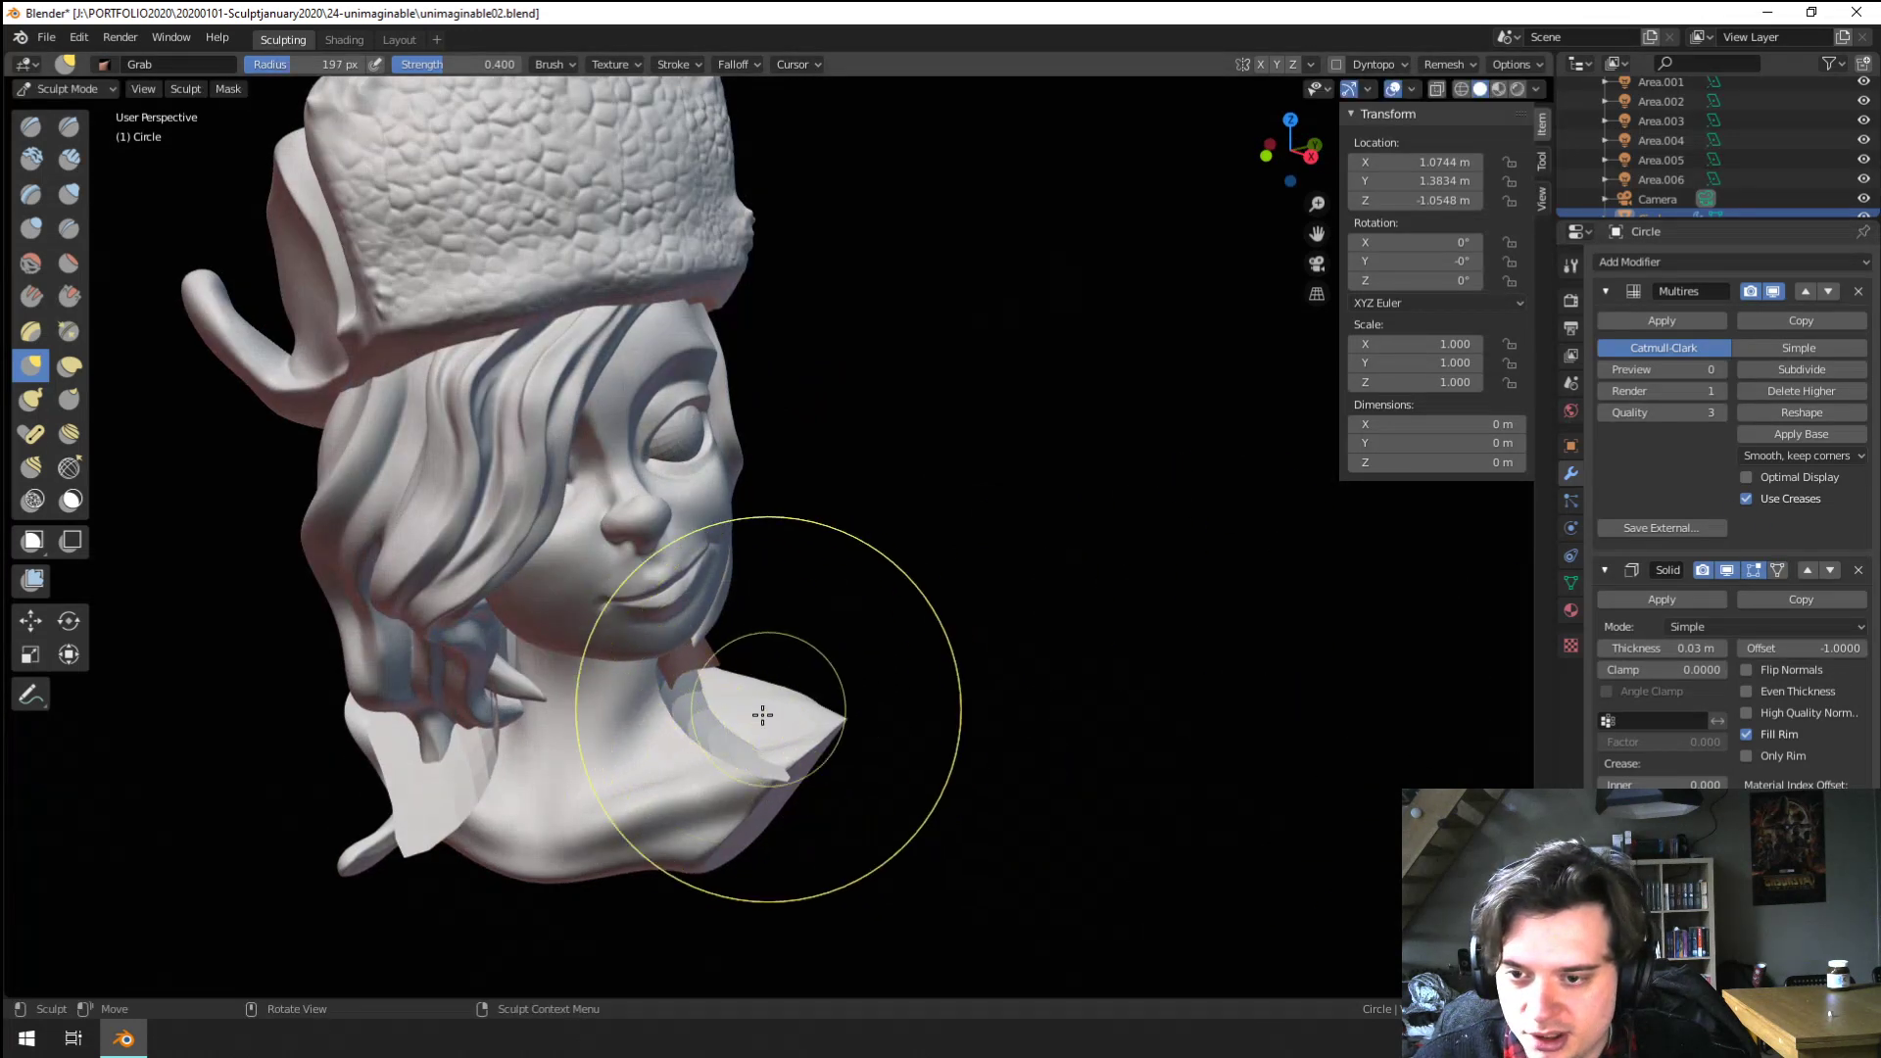
key("f")
left_click(851, 714)
left_click_drag(747, 718, 816, 614)
middle_click_drag(841, 635, 697, 655)
key("f")
left_click(777, 693)
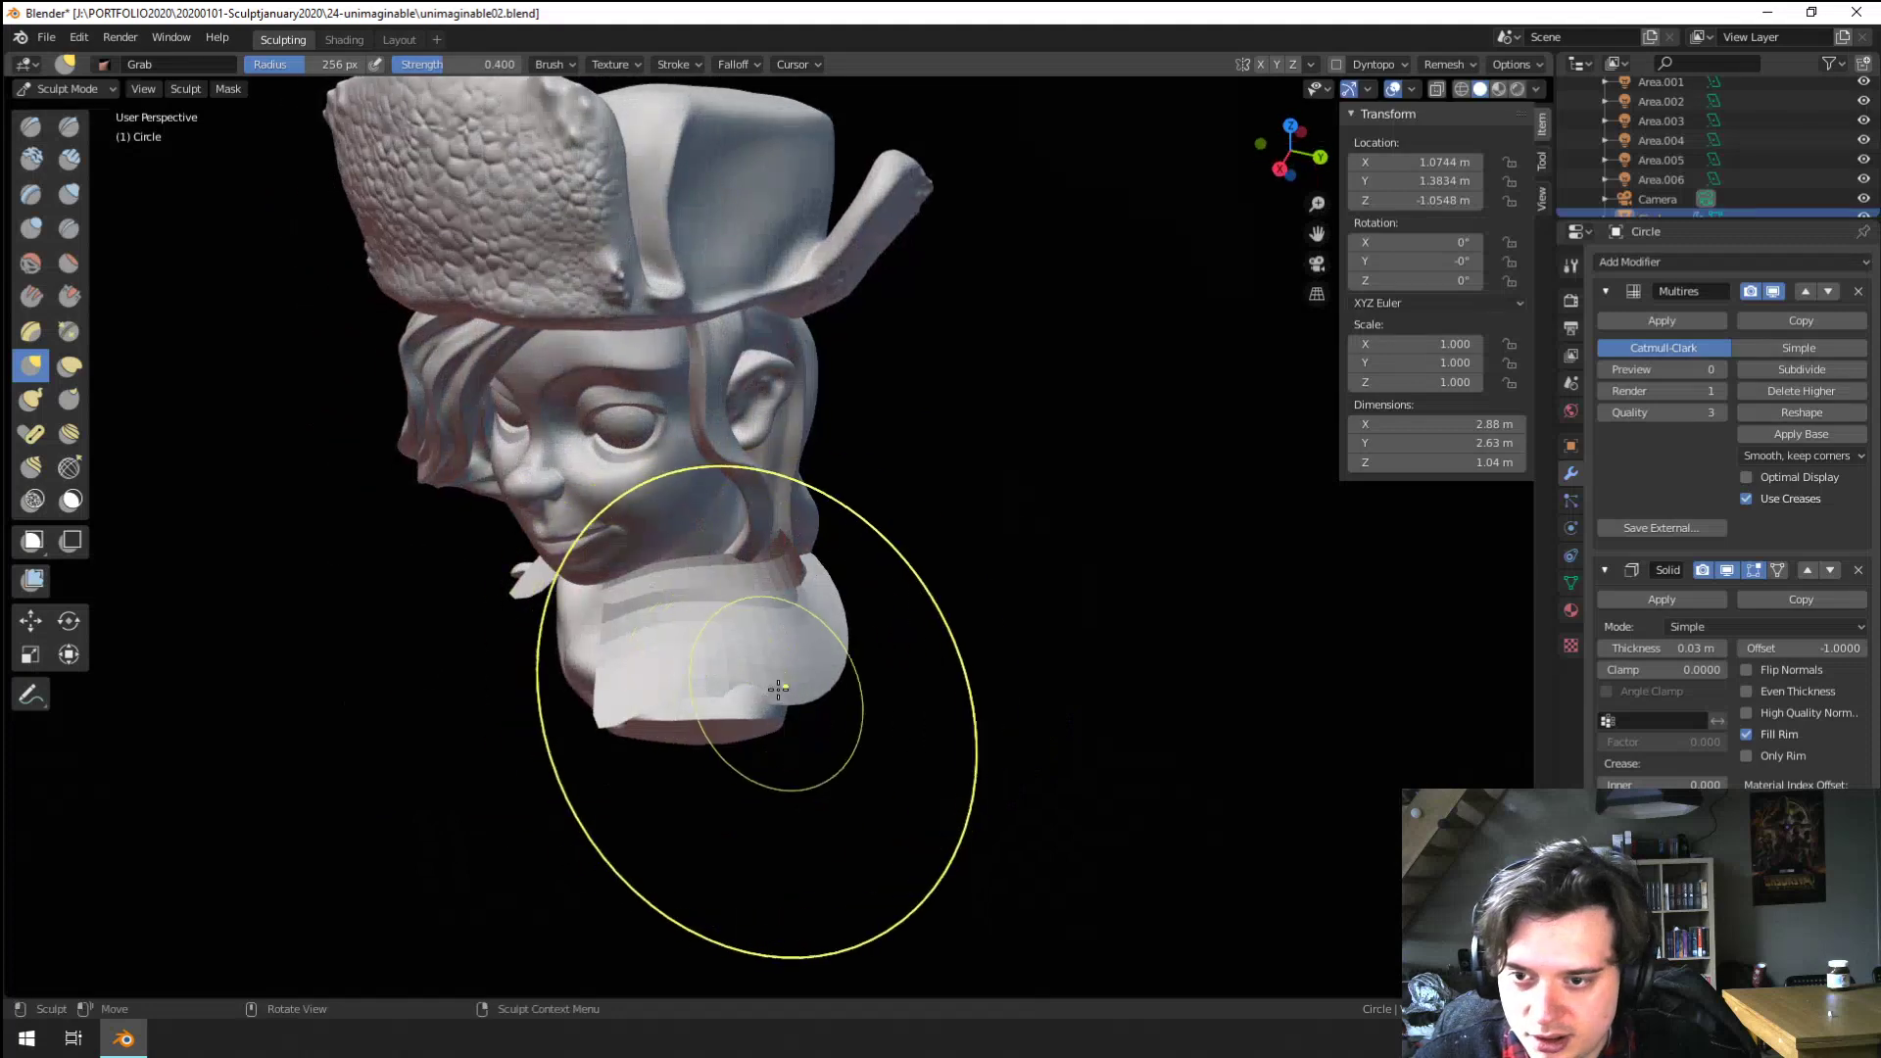
left_click_drag(777, 693, 758, 682)
middle_click_drag(686, 658, 831, 637)
left_click_drag(735, 637, 663, 704)
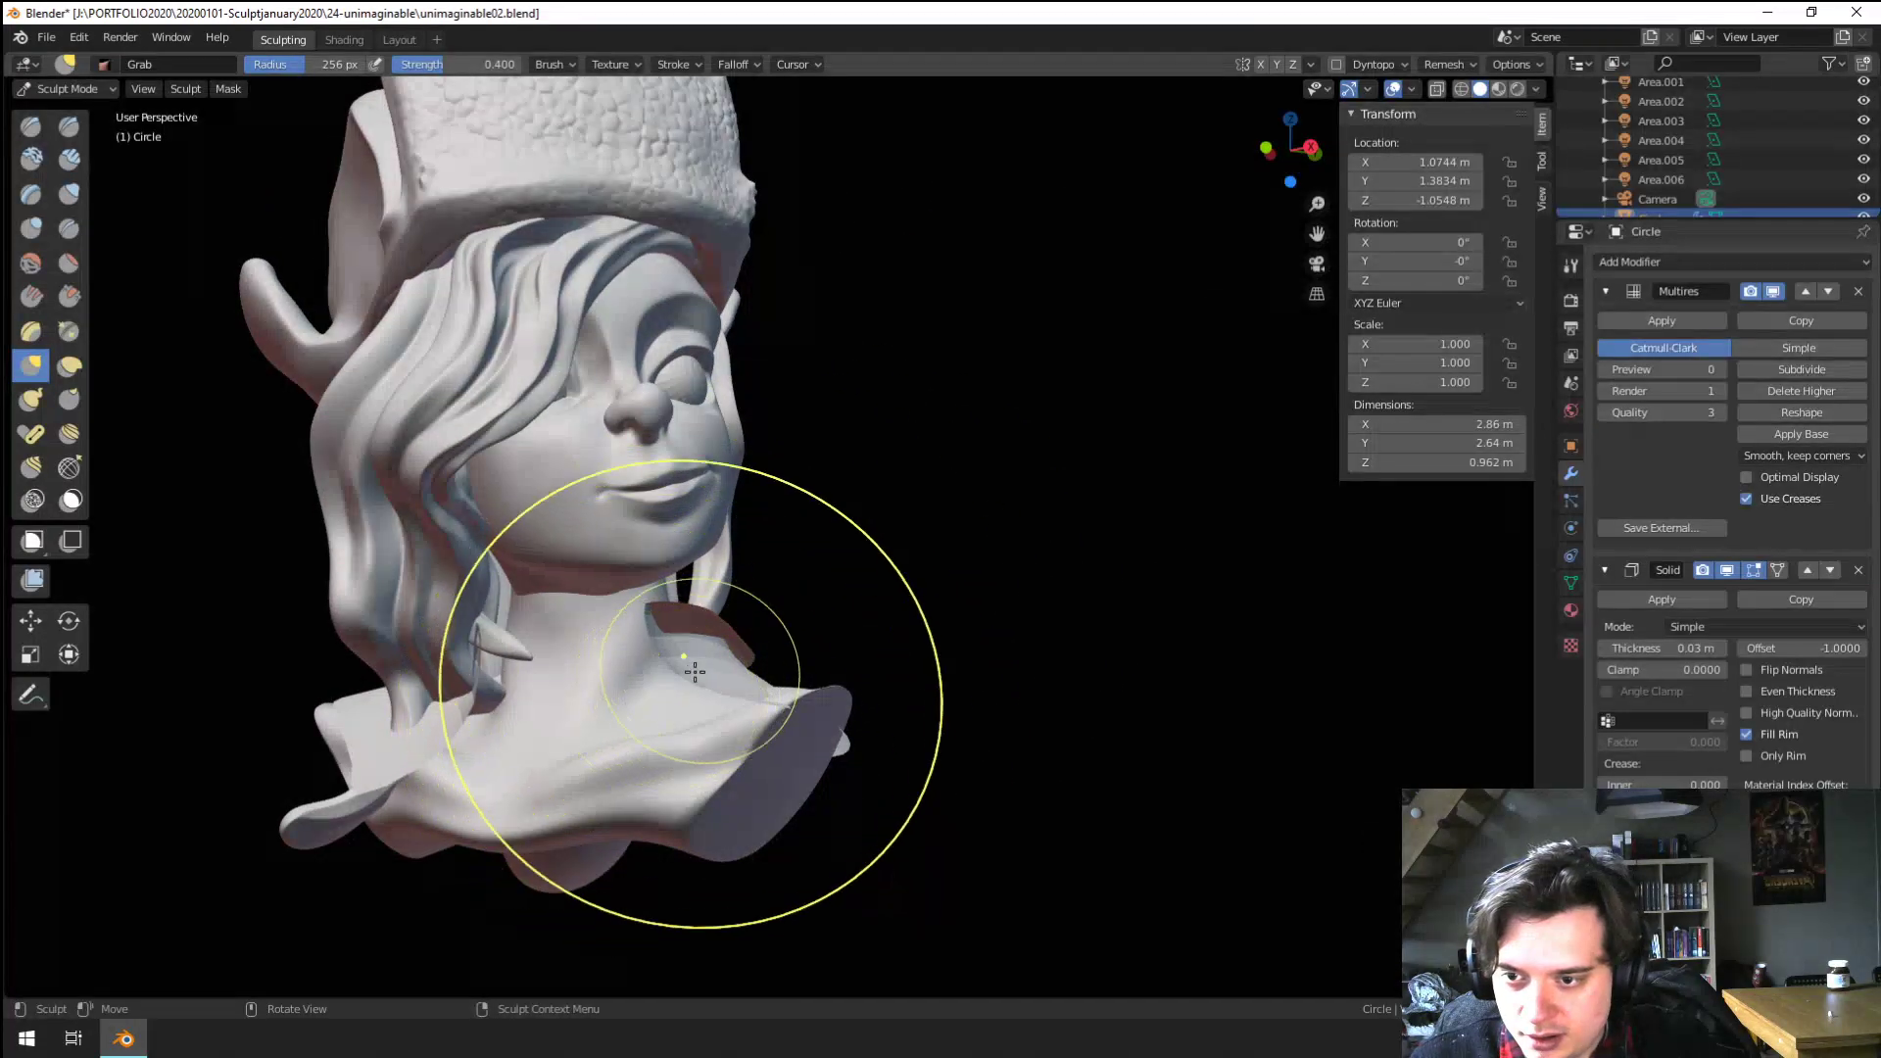
Shift the collar's upper edge beside the neck with the Grab brush at a 239 px radius
mouse_move(693, 675)
middle_mouse_down()
mouse_move(749, 663)
mouse_move(580, 769)
mouse_move(622, 714)
mouse_move(588, 705)
mouse_move(608, 676)
mouse_move(483, 839)
mouse_move(705, 813)
mouse_move(1010, 833)
mouse_move(614, 620)
mouse_move(676, 720)
middle_mouse_up()
key("f")
left_click(731, 662)
key("f")
left_click(623, 660)
scroll(615, 620, "up", 2)
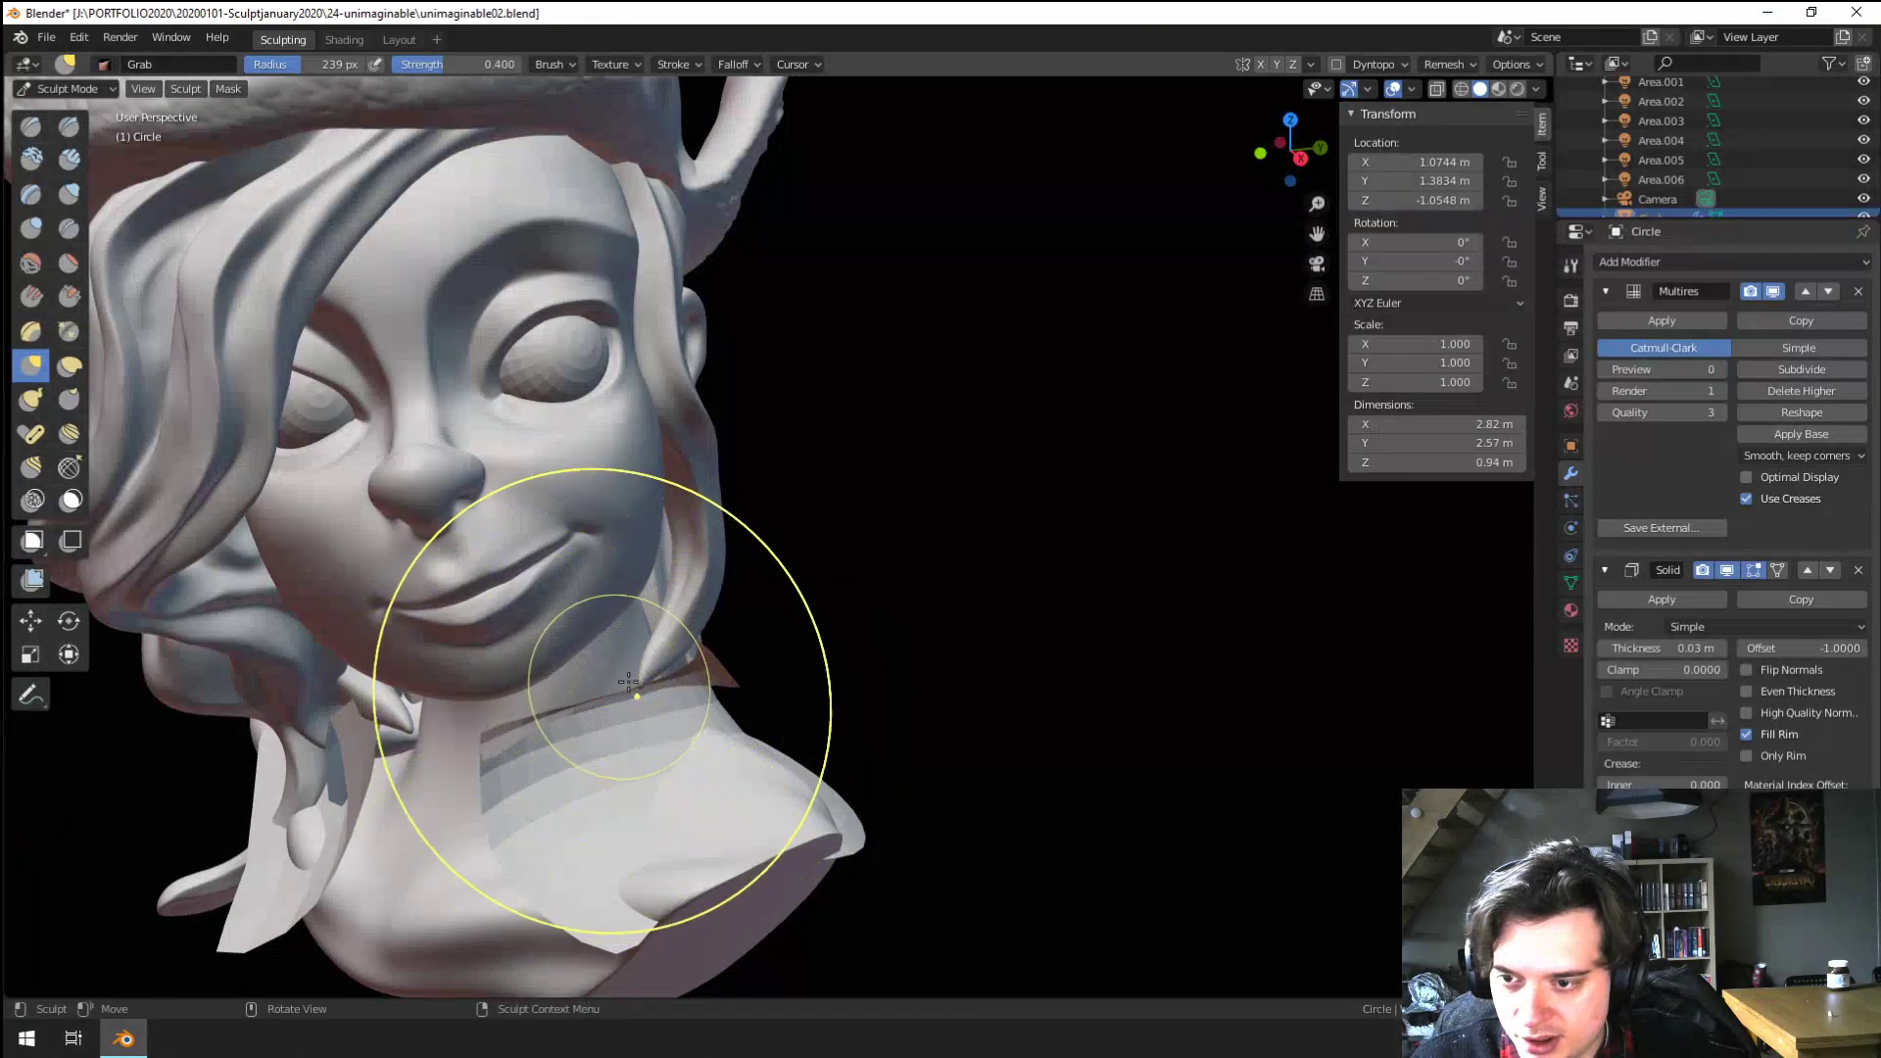
left_click_drag(605, 701, 630, 710)
middle_click_drag(627, 715, 598, 635)
Inflate the collar beside the neck at 239 px and 0.670 strength, and adjust its neckline with a 135 px Grab brush
key("i")
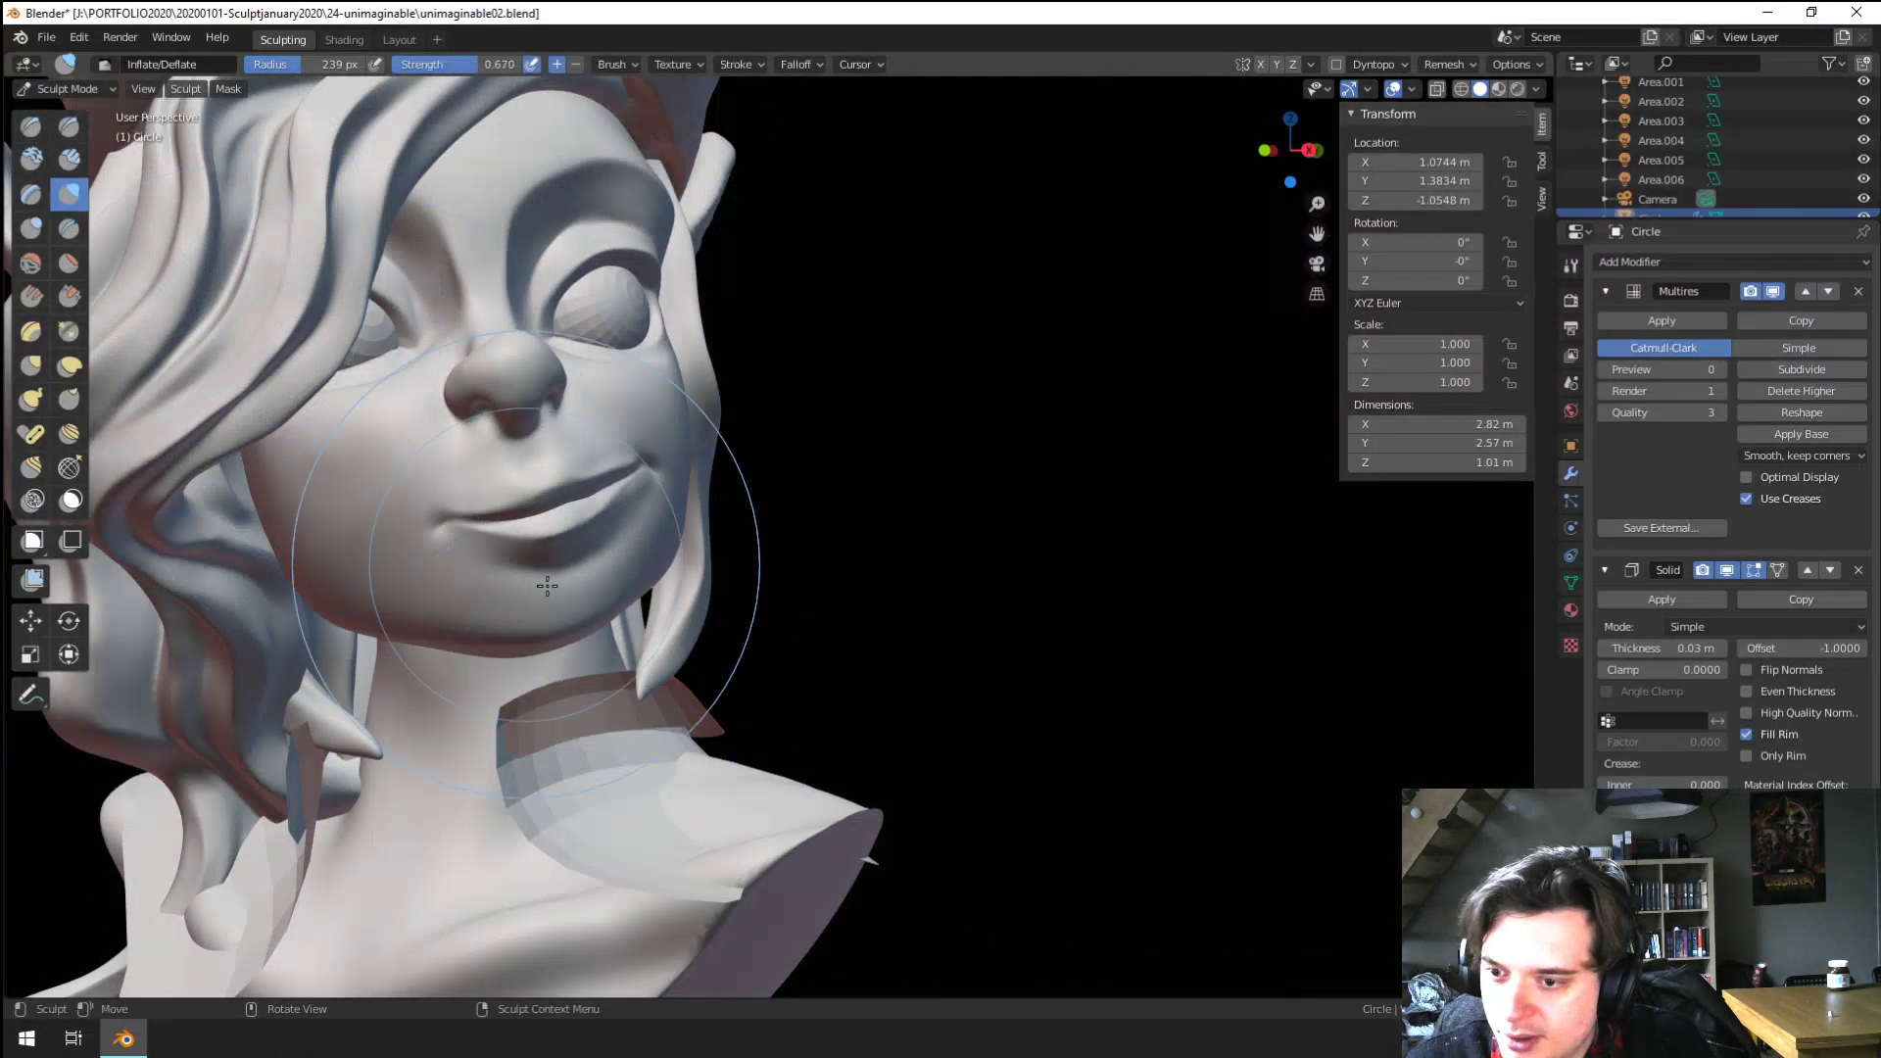
left_click_drag(668, 693, 620, 714)
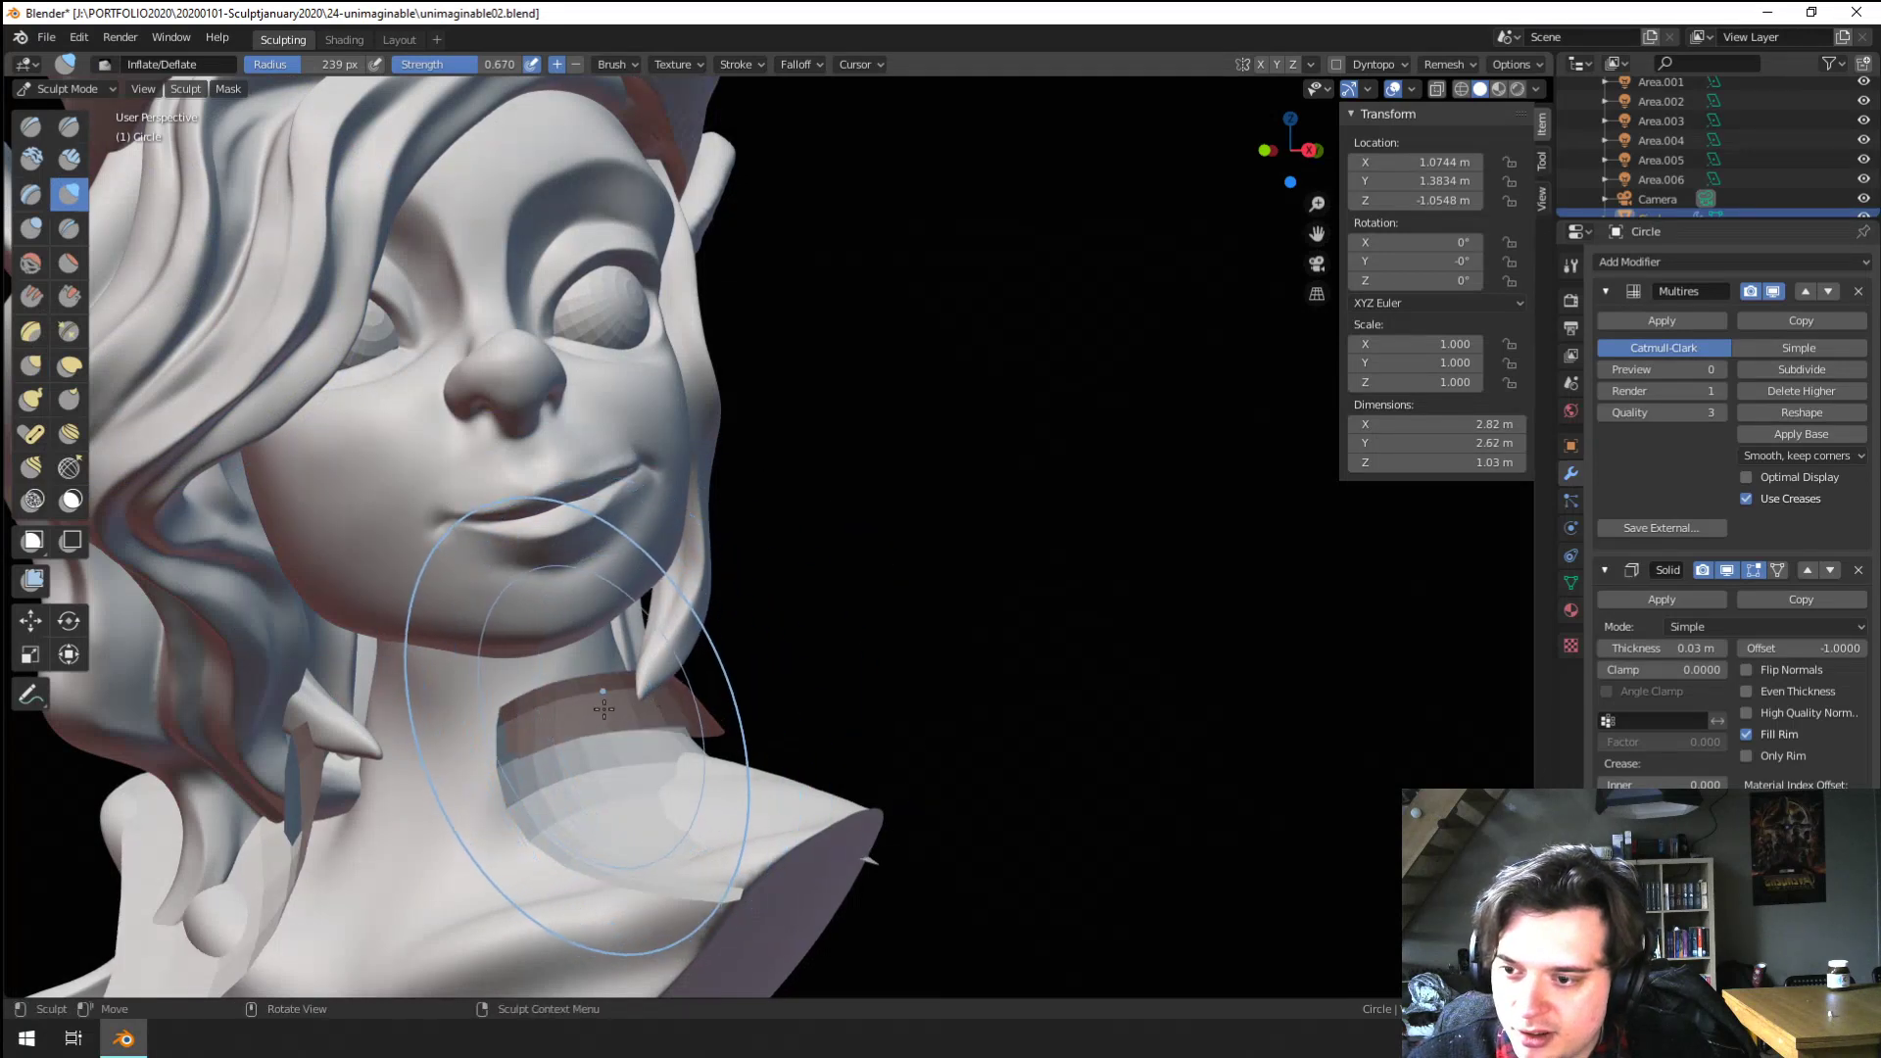
middle_click_drag(603, 708, 651, 722)
key("f")
key("g")
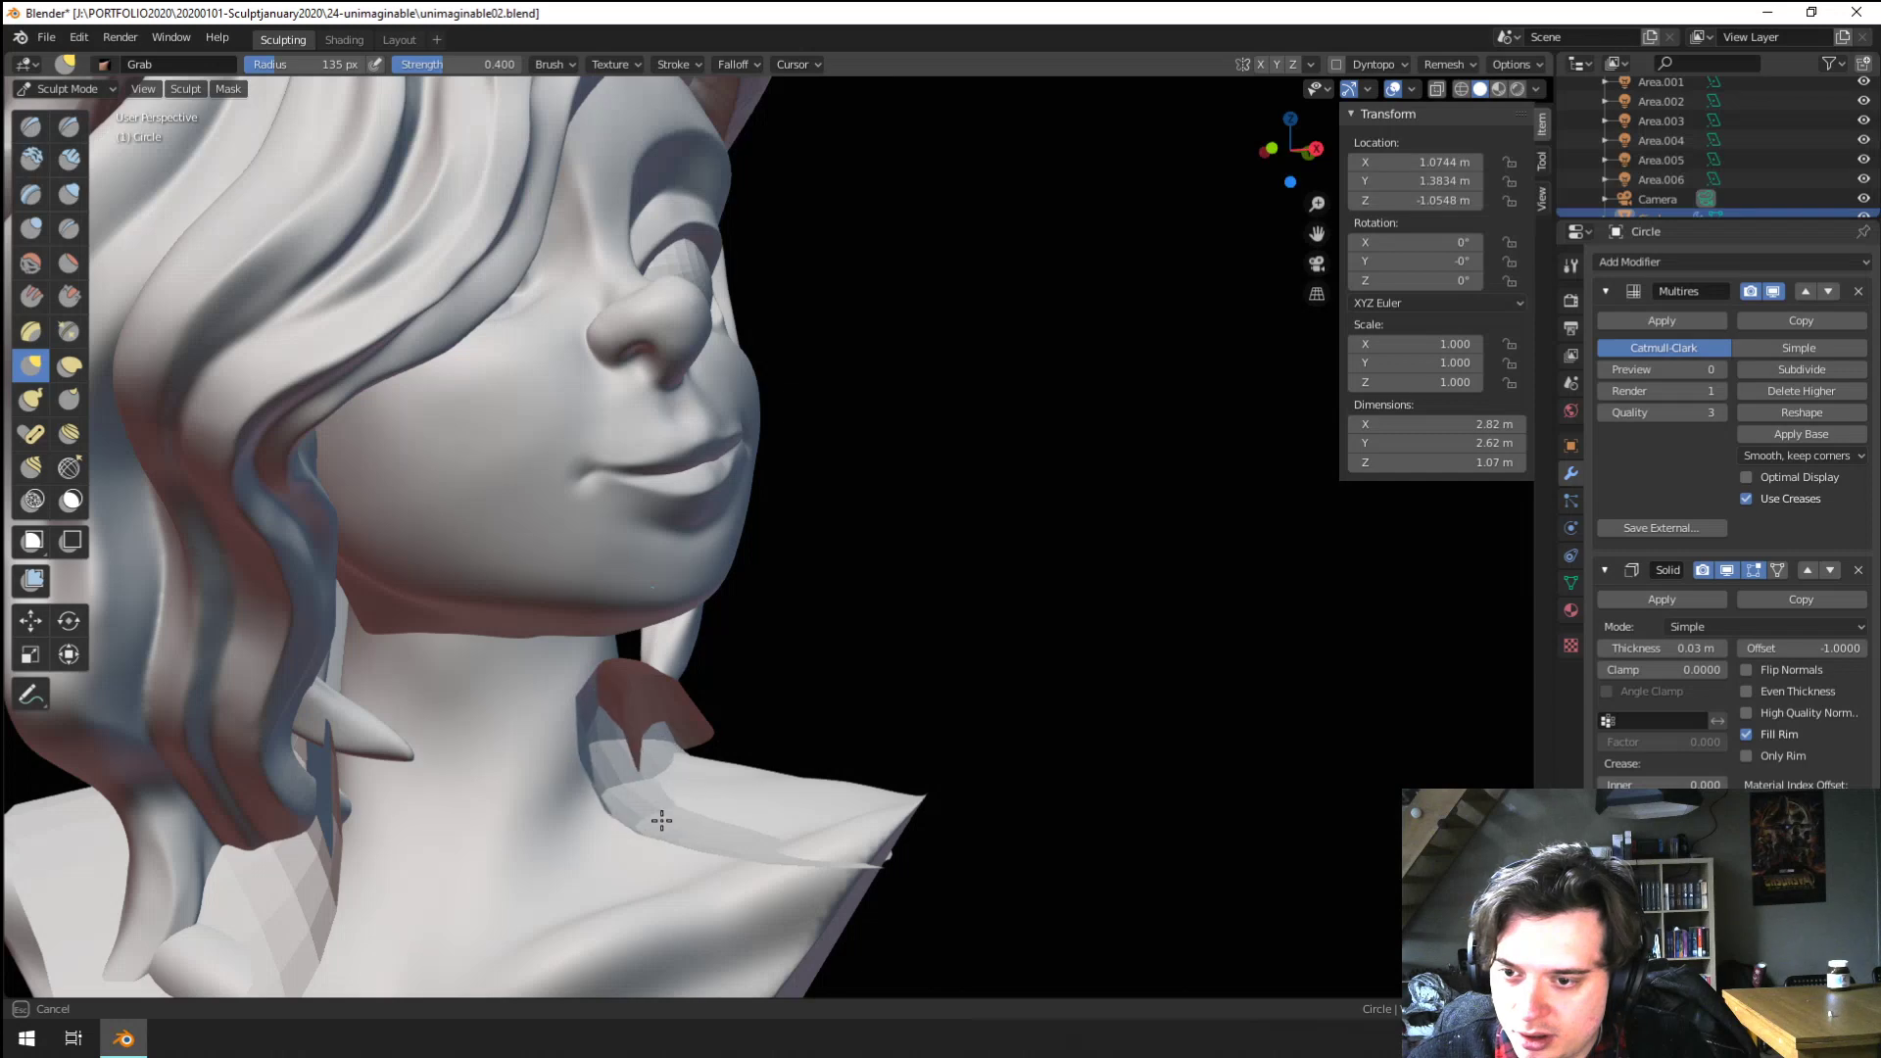
Subdivide the collar's Multiresolution modifier to level 2 and reduce the Grab brush radius to 115 px
left_click(1773, 373)
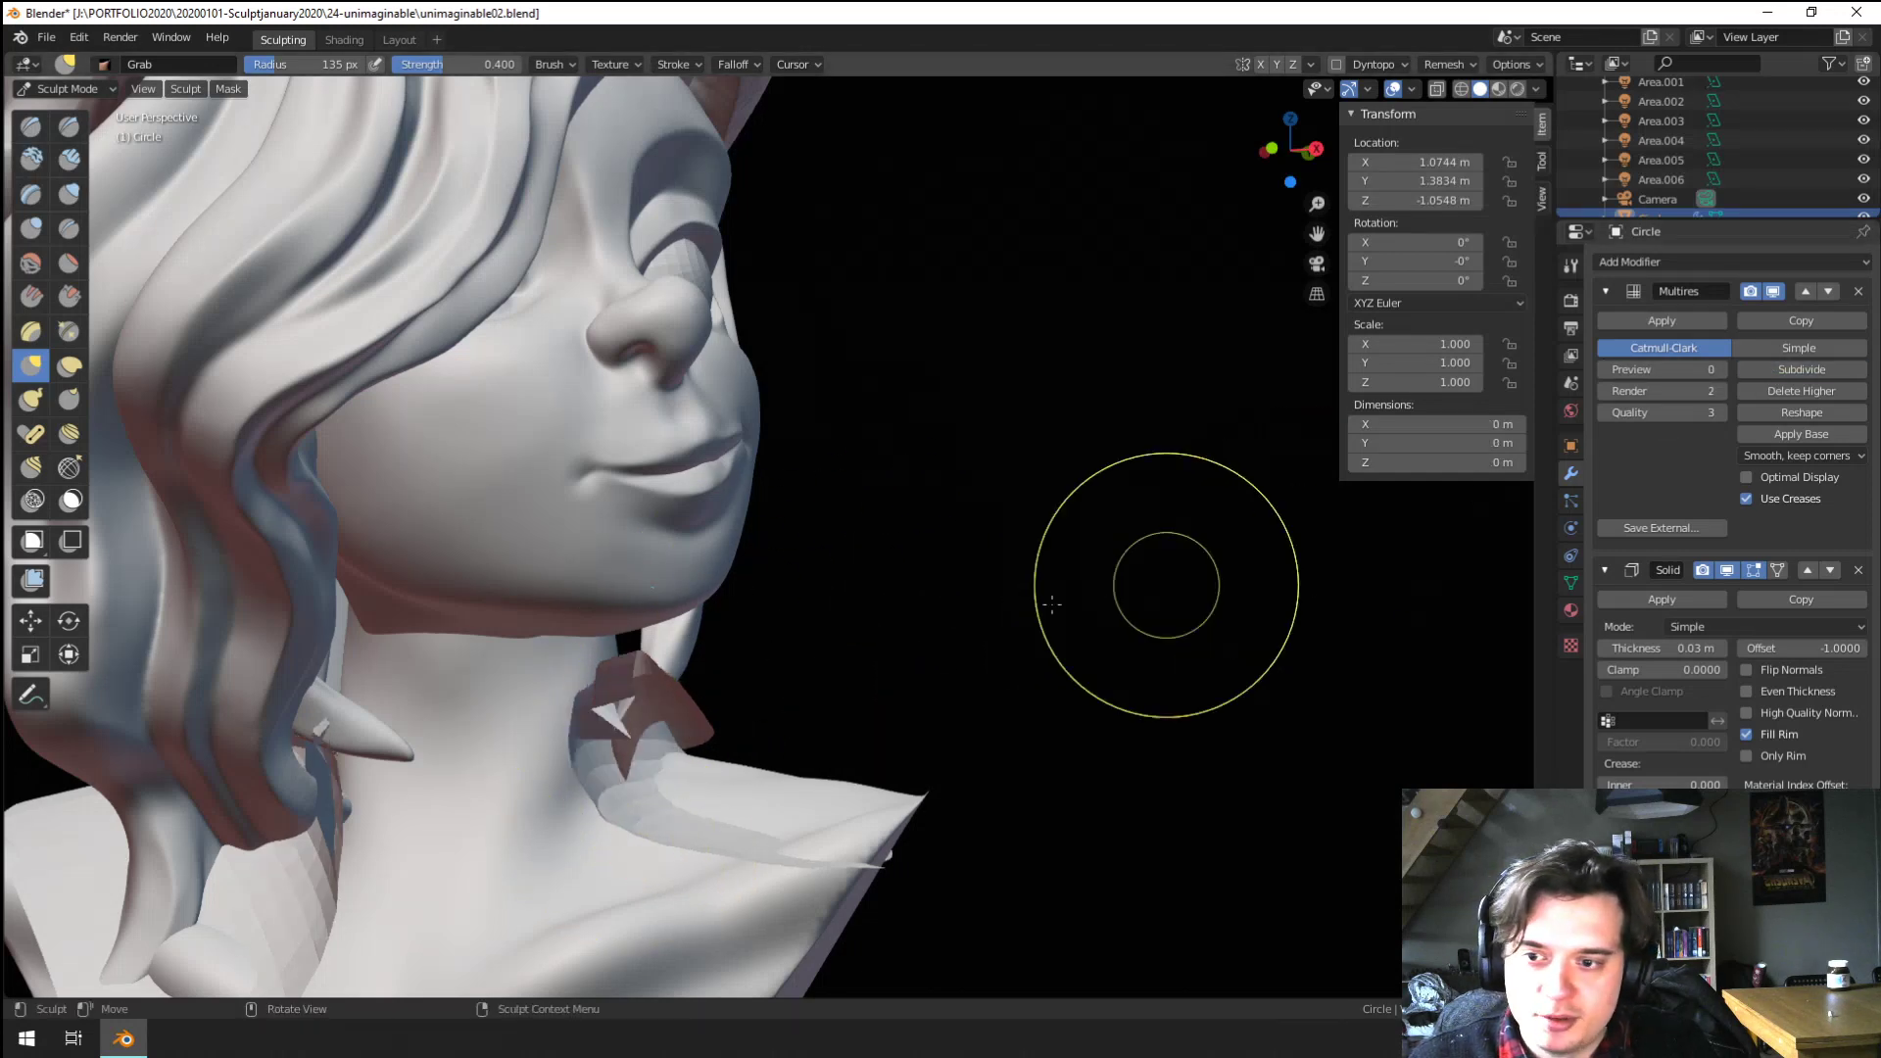
middle_click_drag(886, 578, 808, 667, "ctrl")
key("f")
left_click(844, 663)
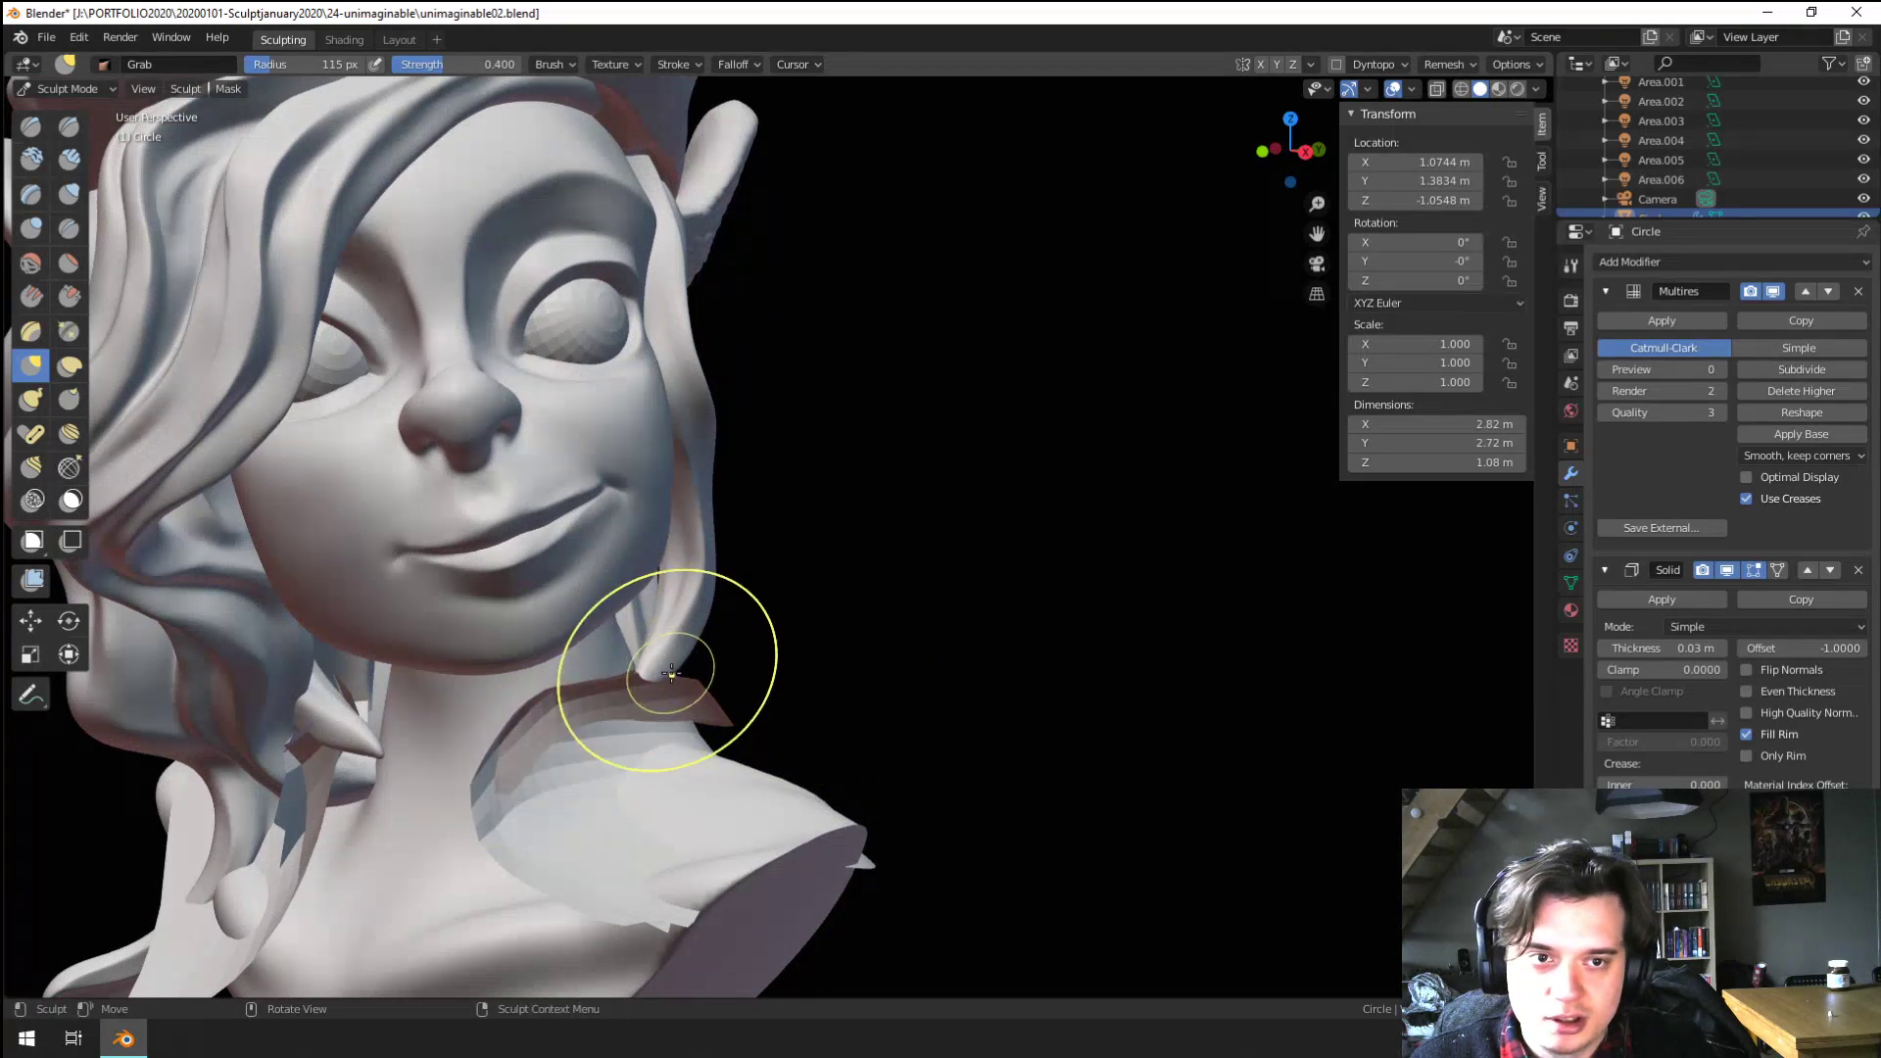
Reshape the collar's inner edge along the neck with the Grab brush at 63 px and 123 px radii
key("f")
left_click(520, 766)
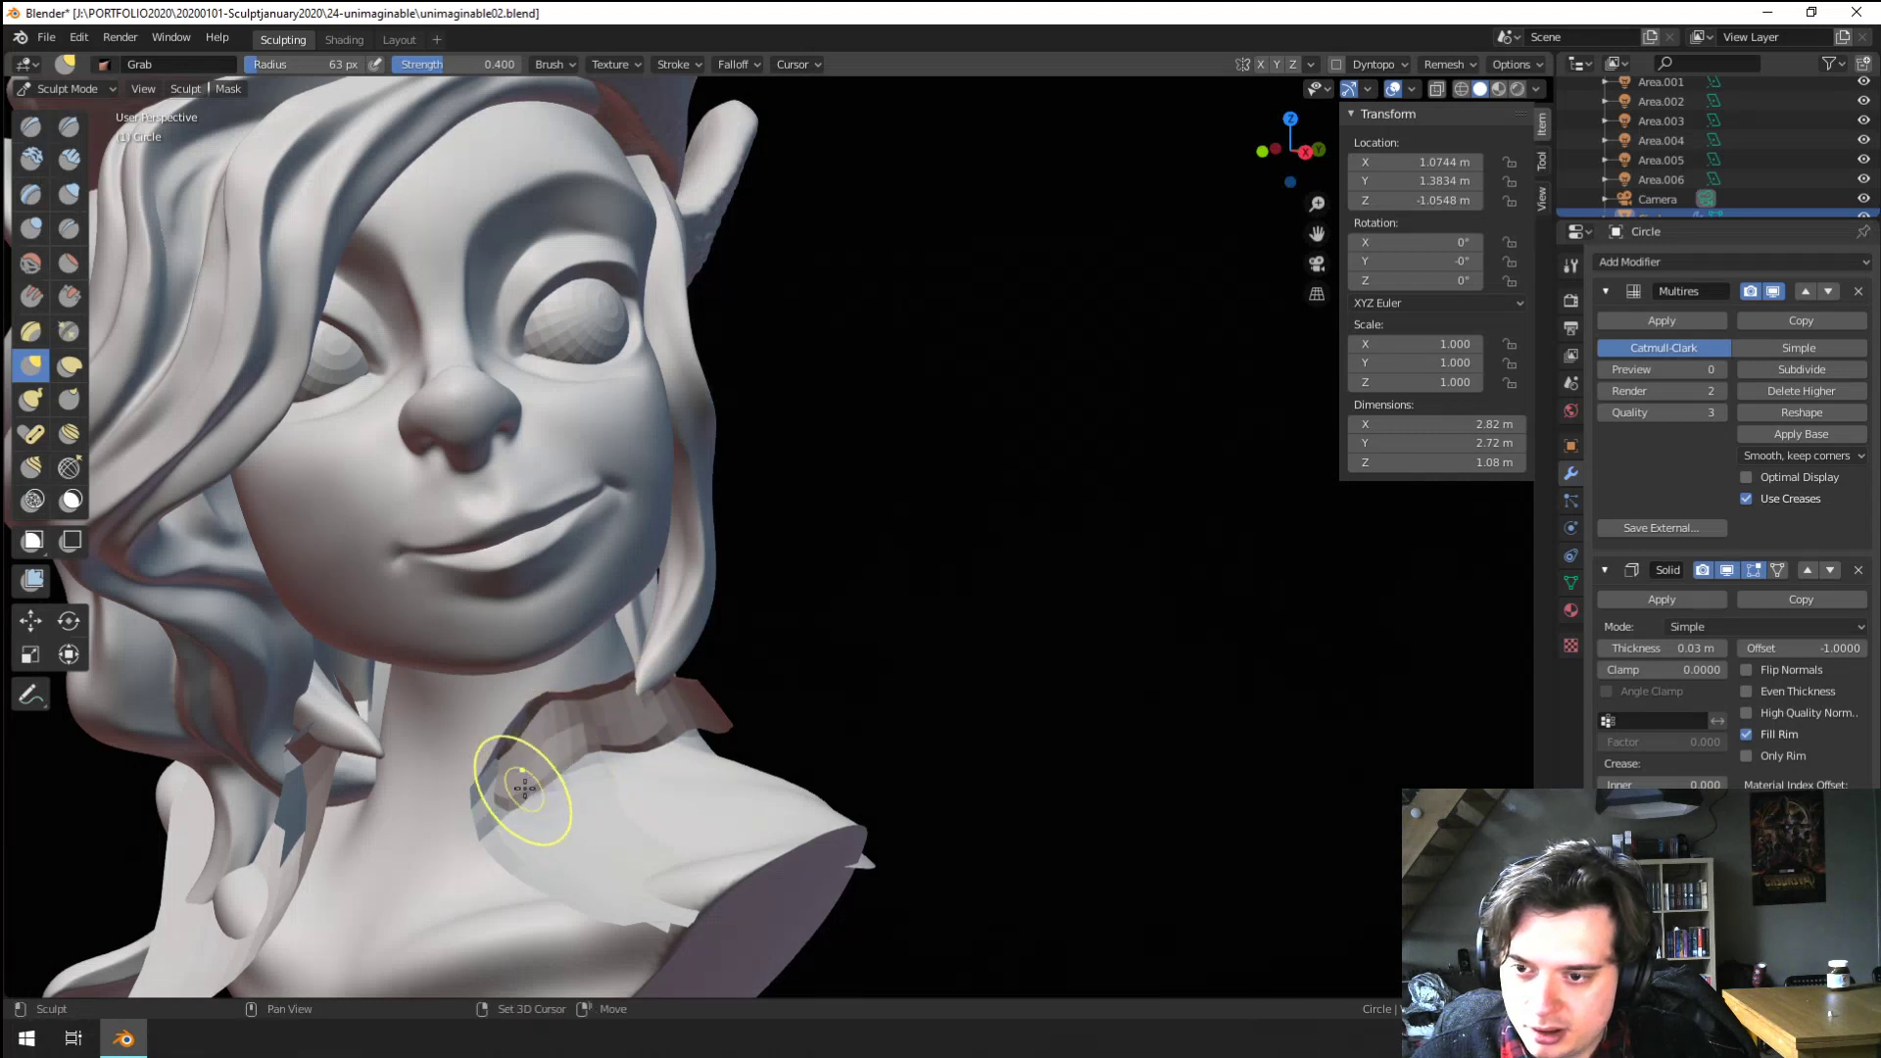
key("f")
left_click_drag(645, 720, 598, 832)
left_click(696, 733)
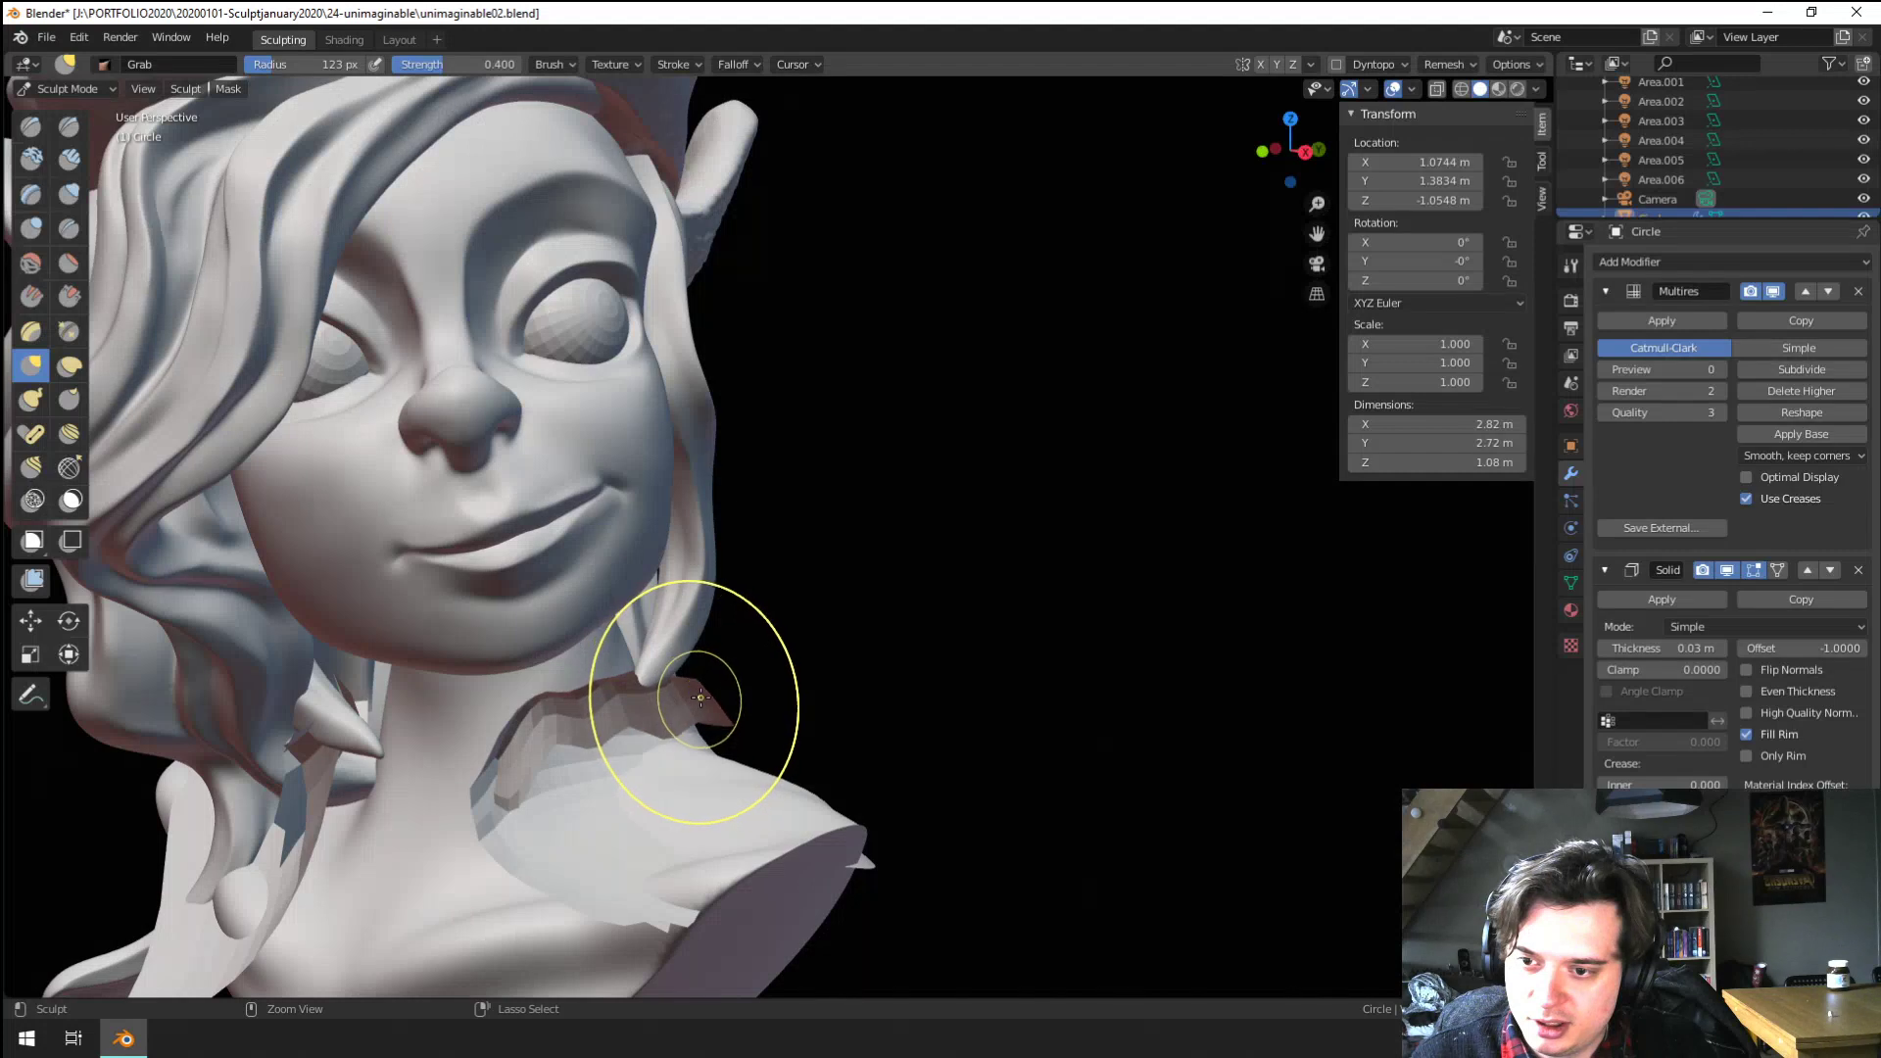
In Edit Mode, move the collar's fold vertices slightly downward beside the neck and return to Sculpt Mode
key("Tab")
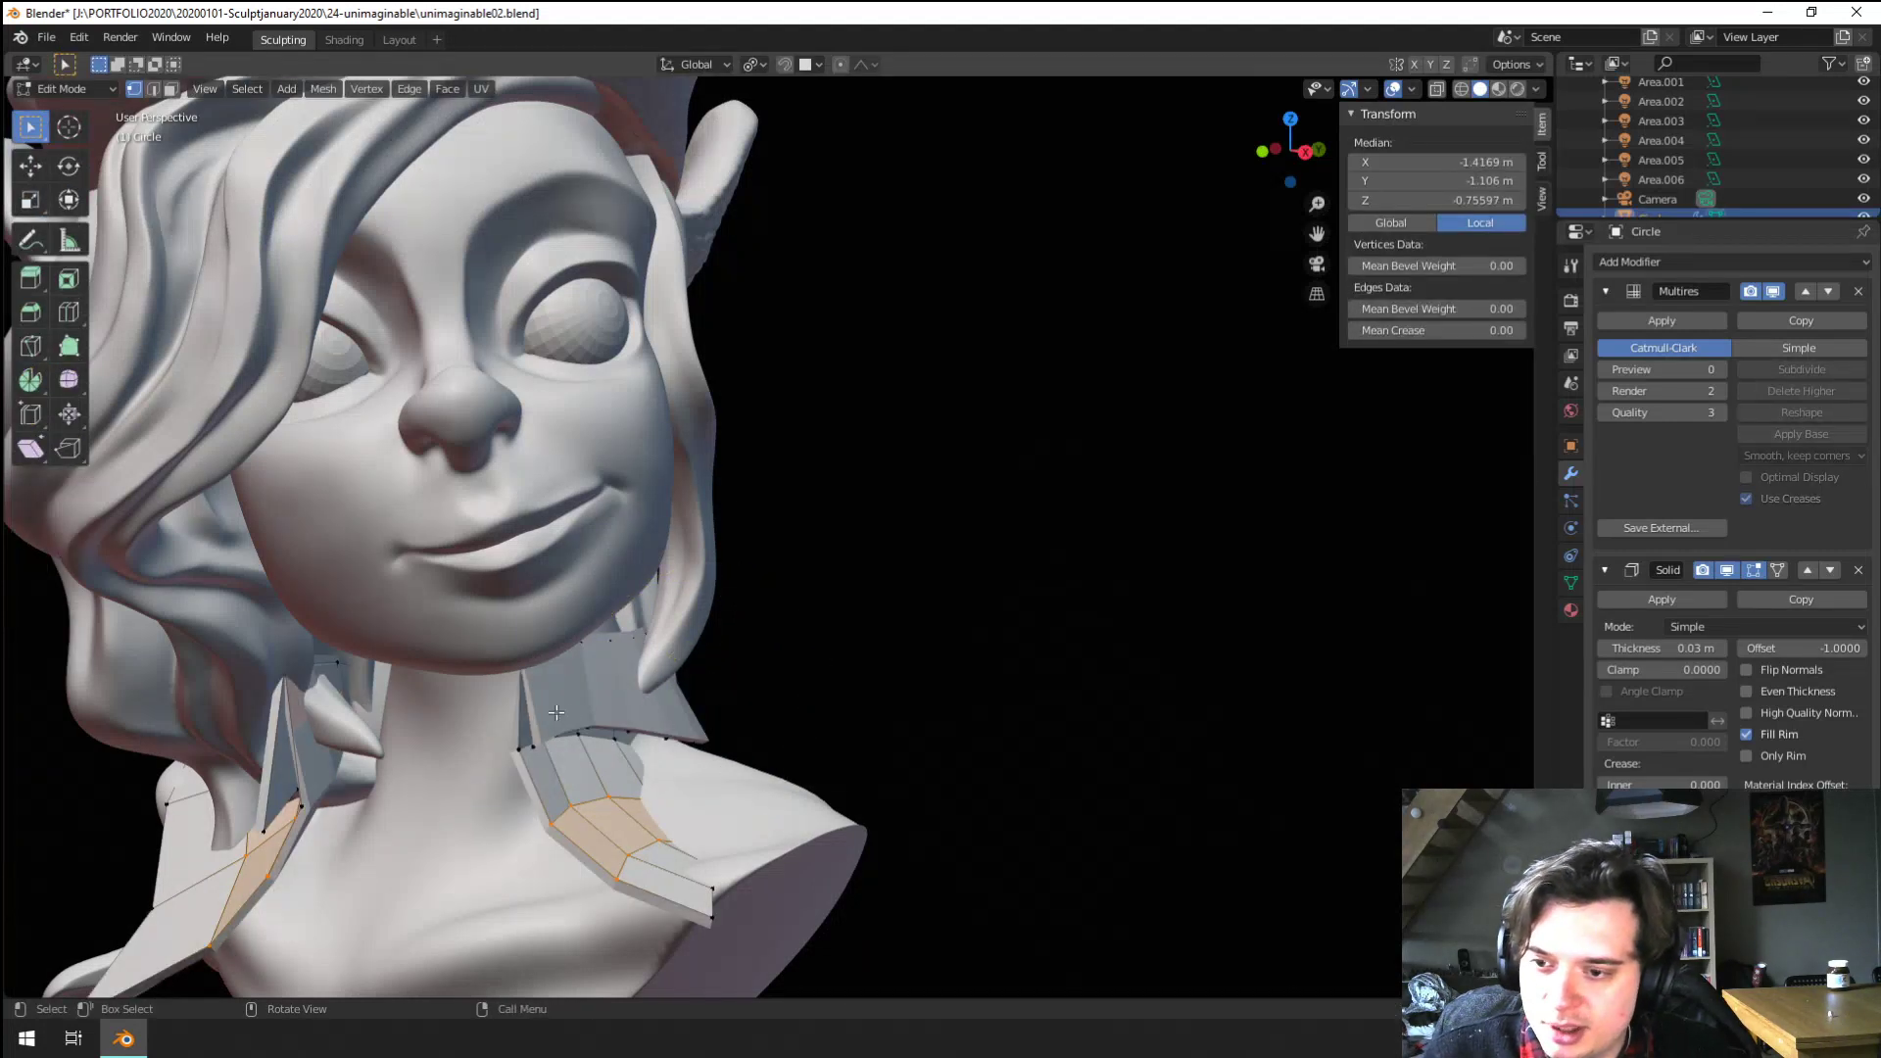
key("g")
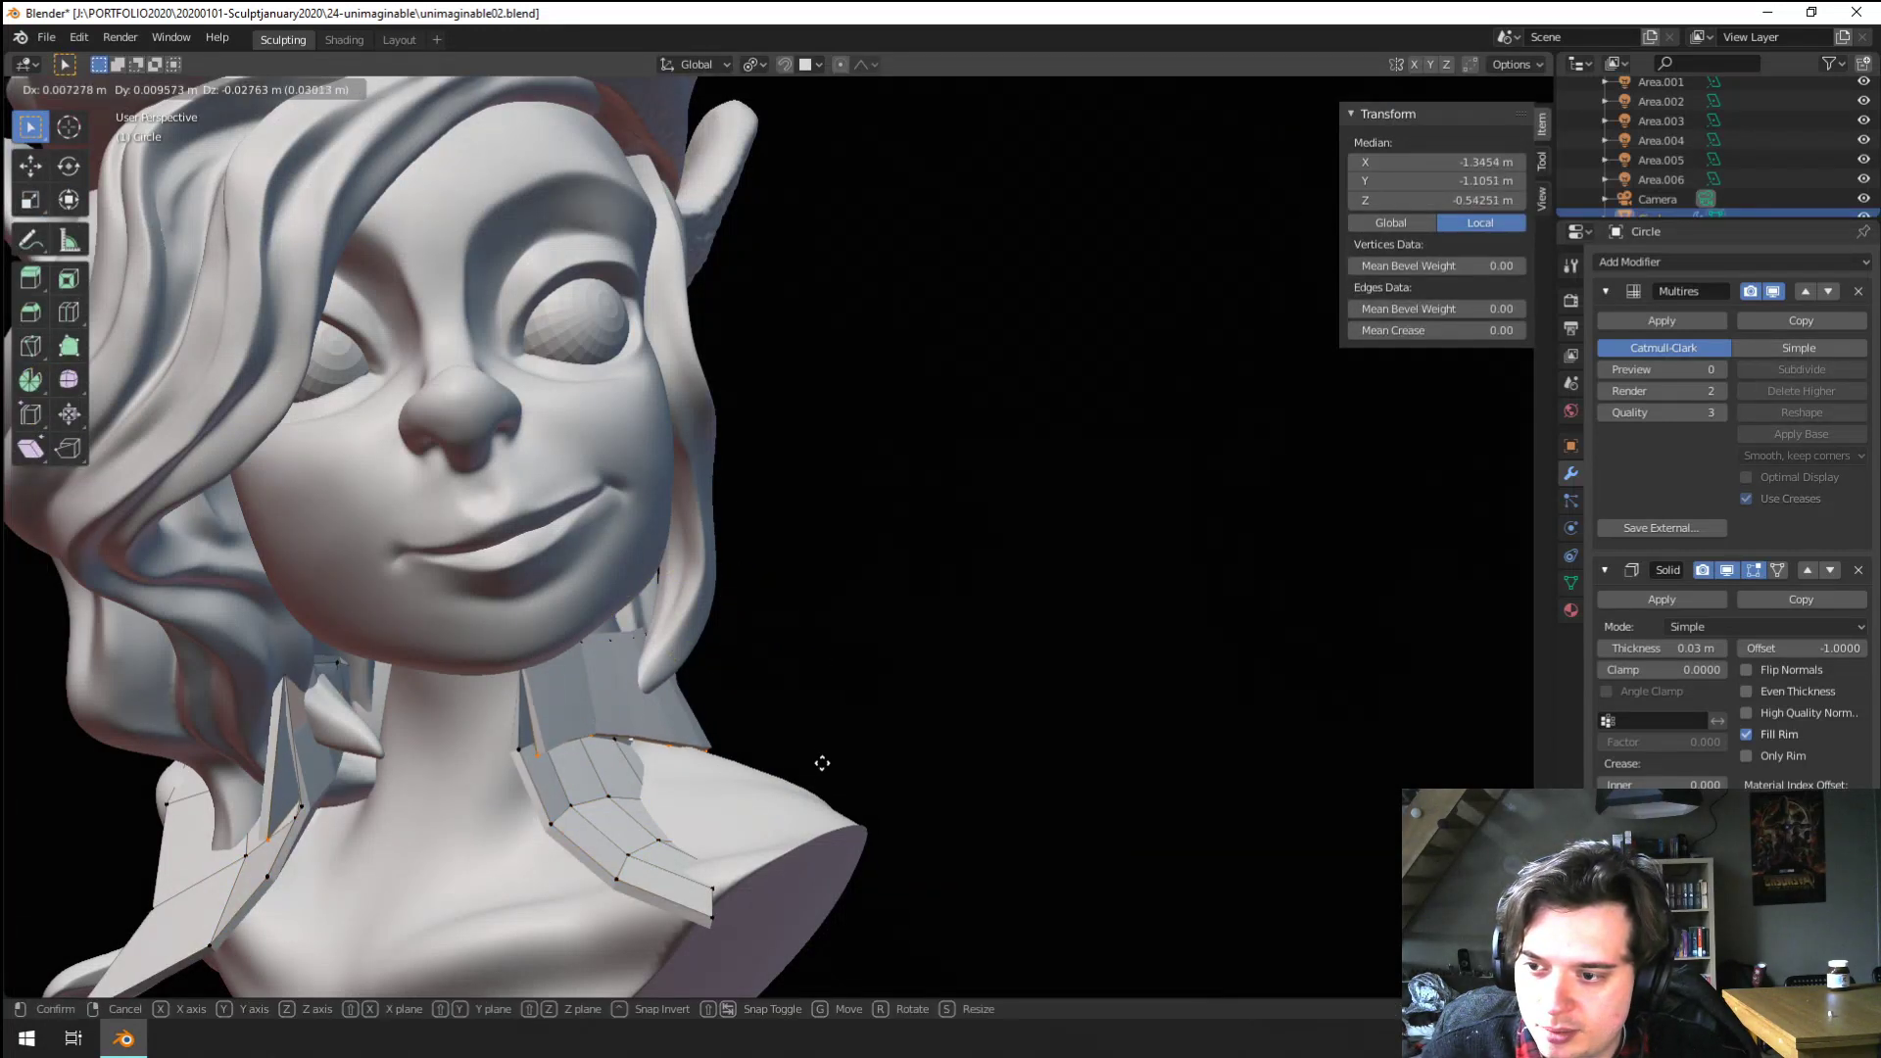
left_click(820, 794)
key("Tab")
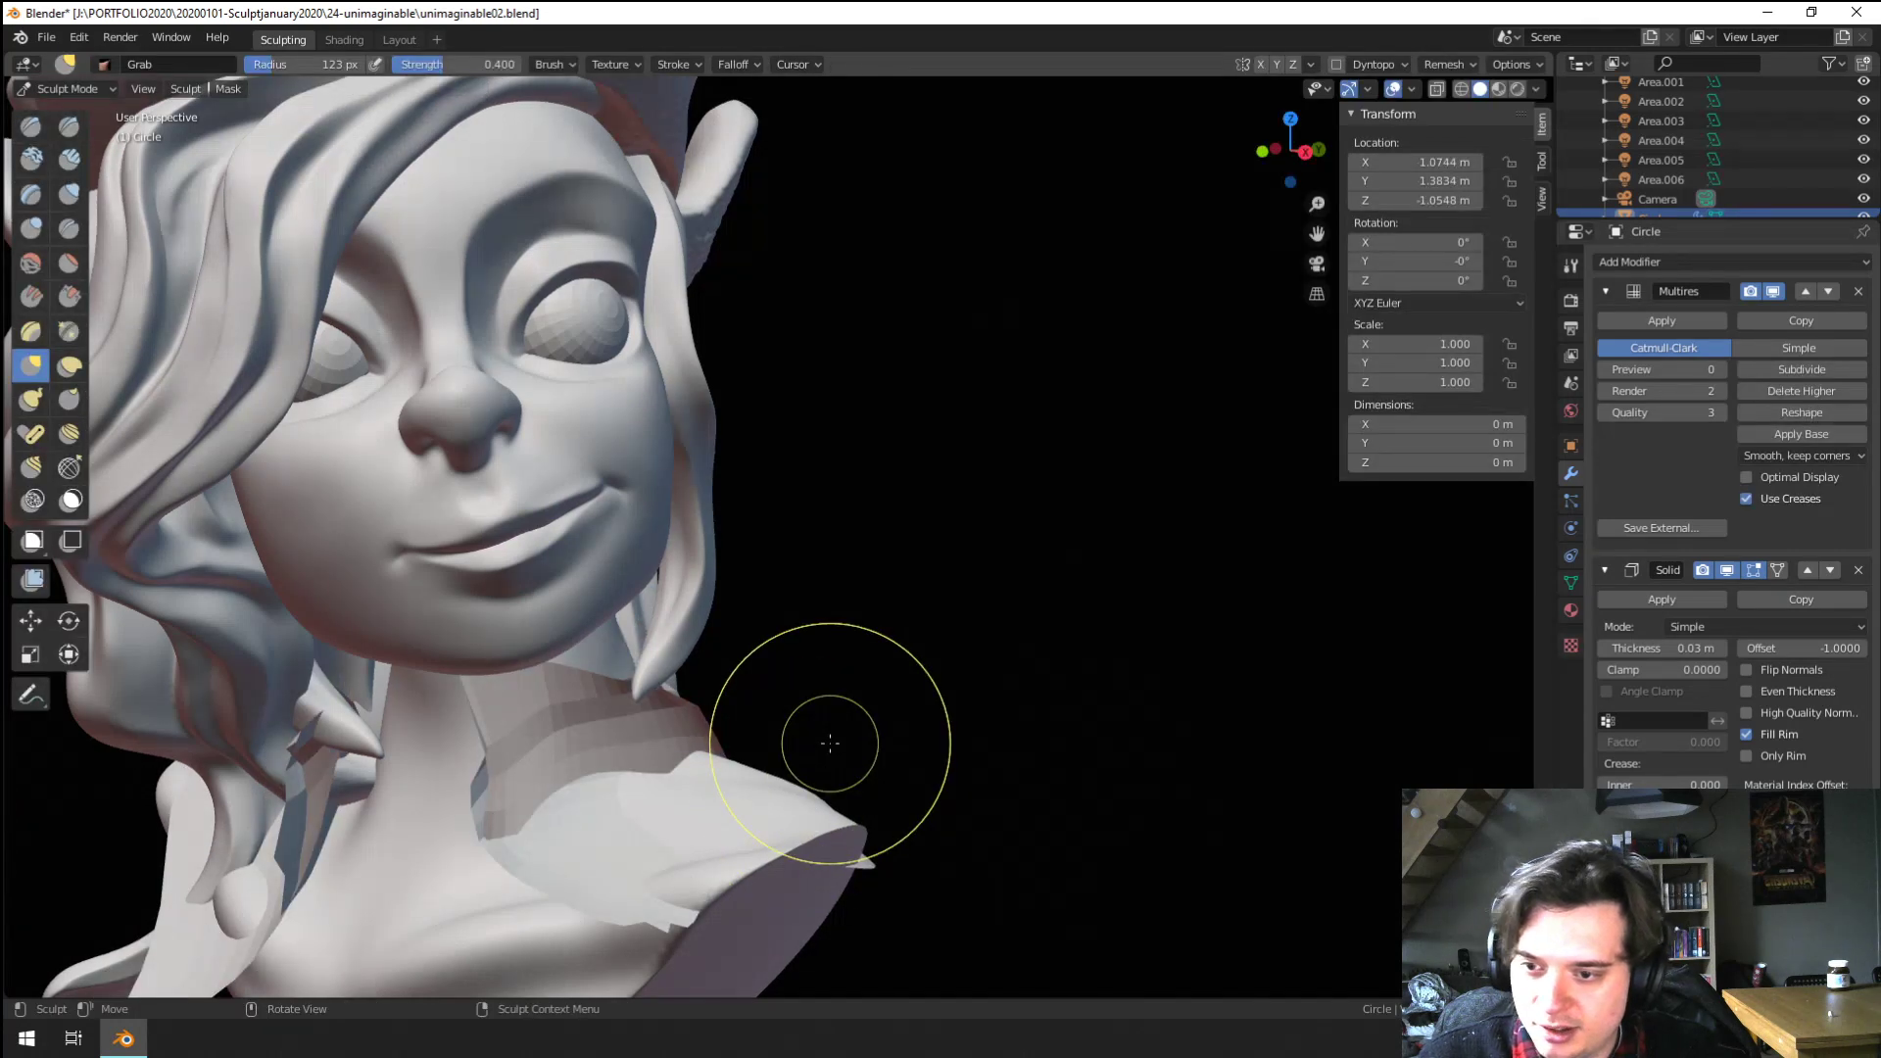
Pull the collar's upper edge and inner corner into a cleaner curve around the neck with the Grab brush at 220 px
key("f")
left_click(779, 641)
left_click_drag(637, 676, 597, 733)
left_click_drag(529, 769, 499, 788)
left_click_drag(529, 781, 587, 748)
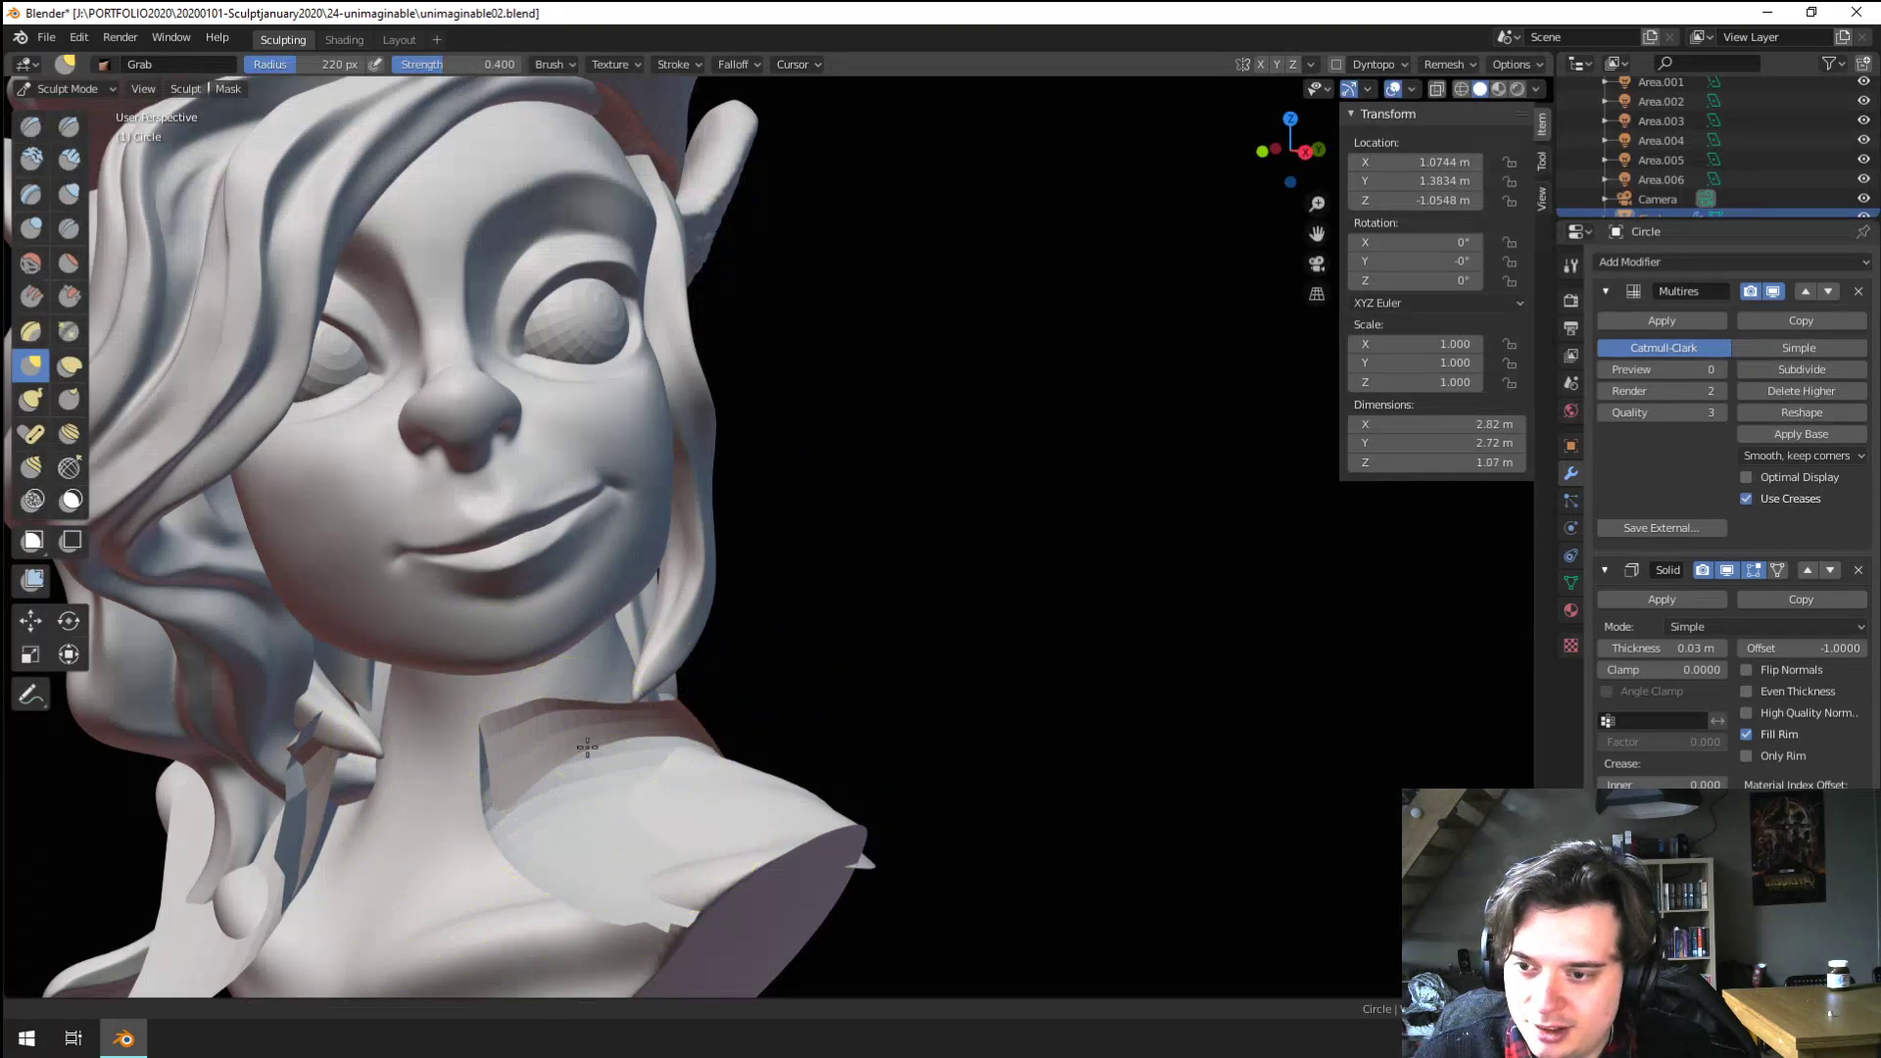
middle_click_drag(587, 747, 601, 739)
key("f")
left_click(620, 734)
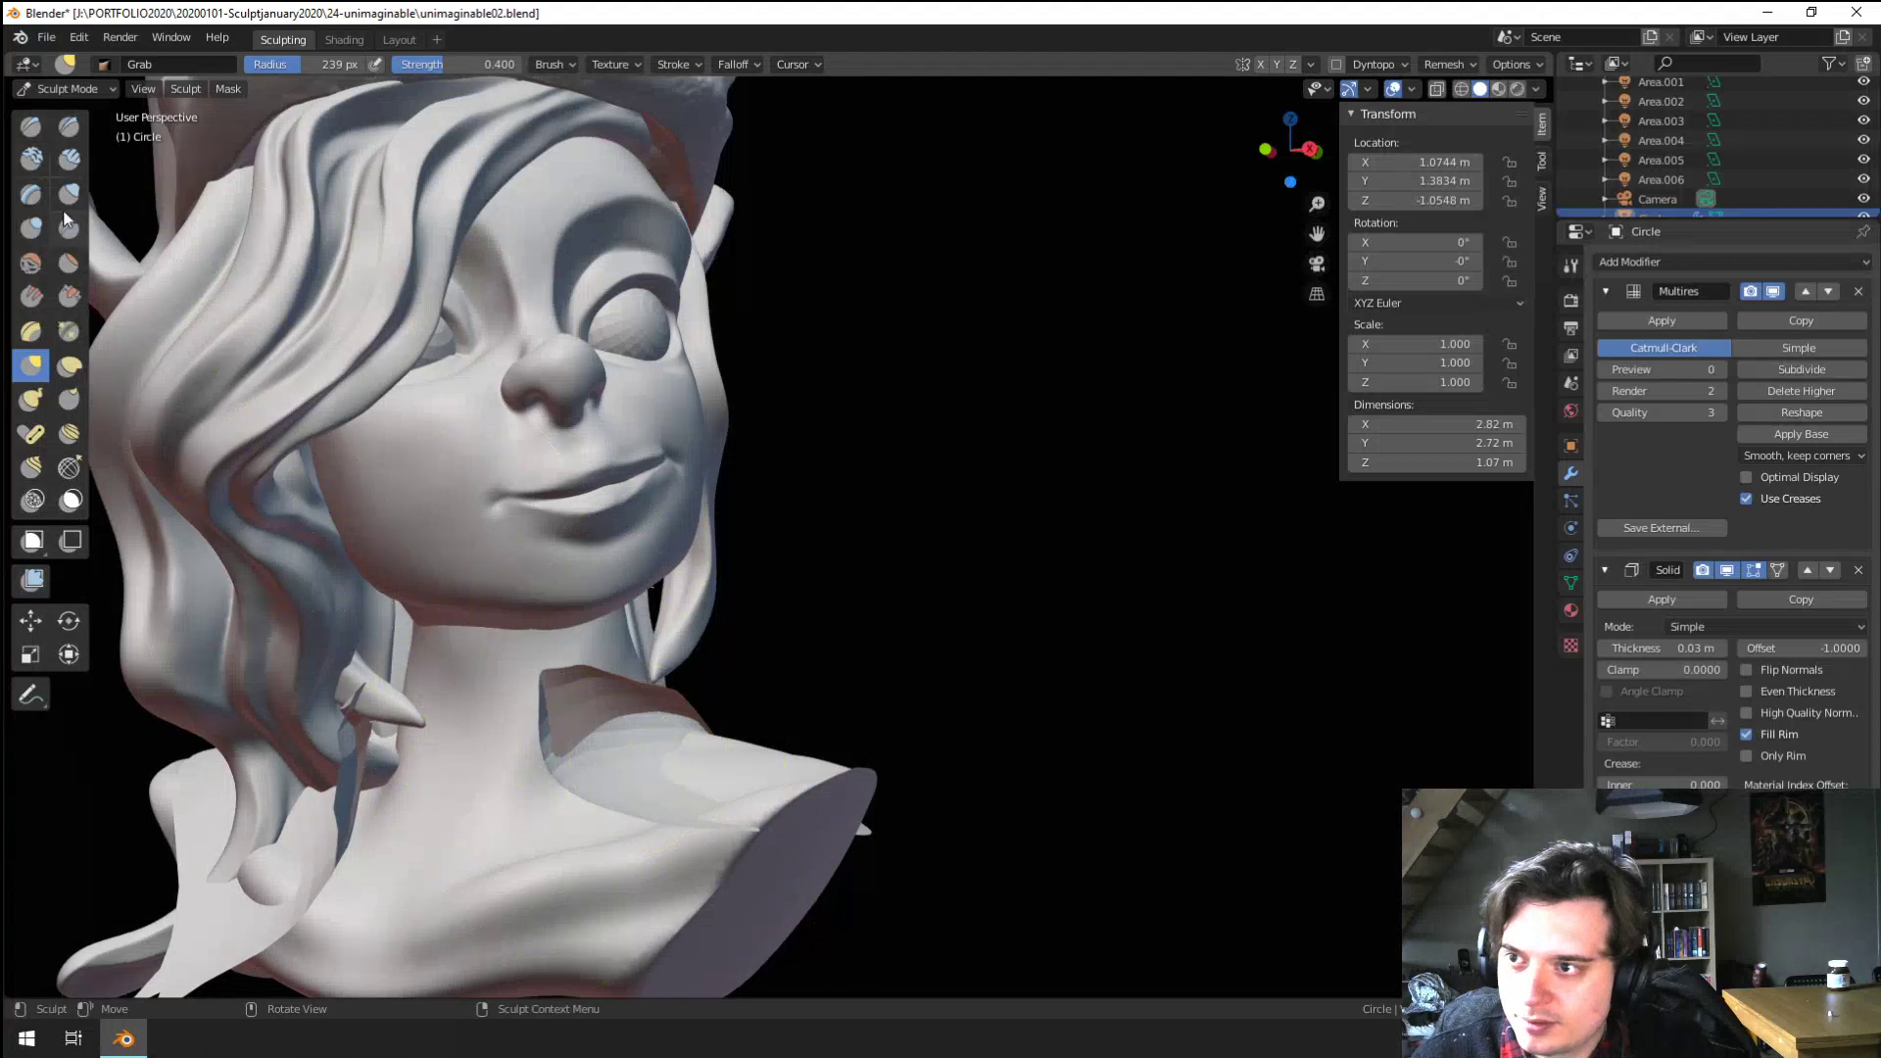
Deflate and smooth the hair-side part of the collar with the Inflate/Deflate brush at a 161 px radius and 0.670 strength
left_click(69, 193)
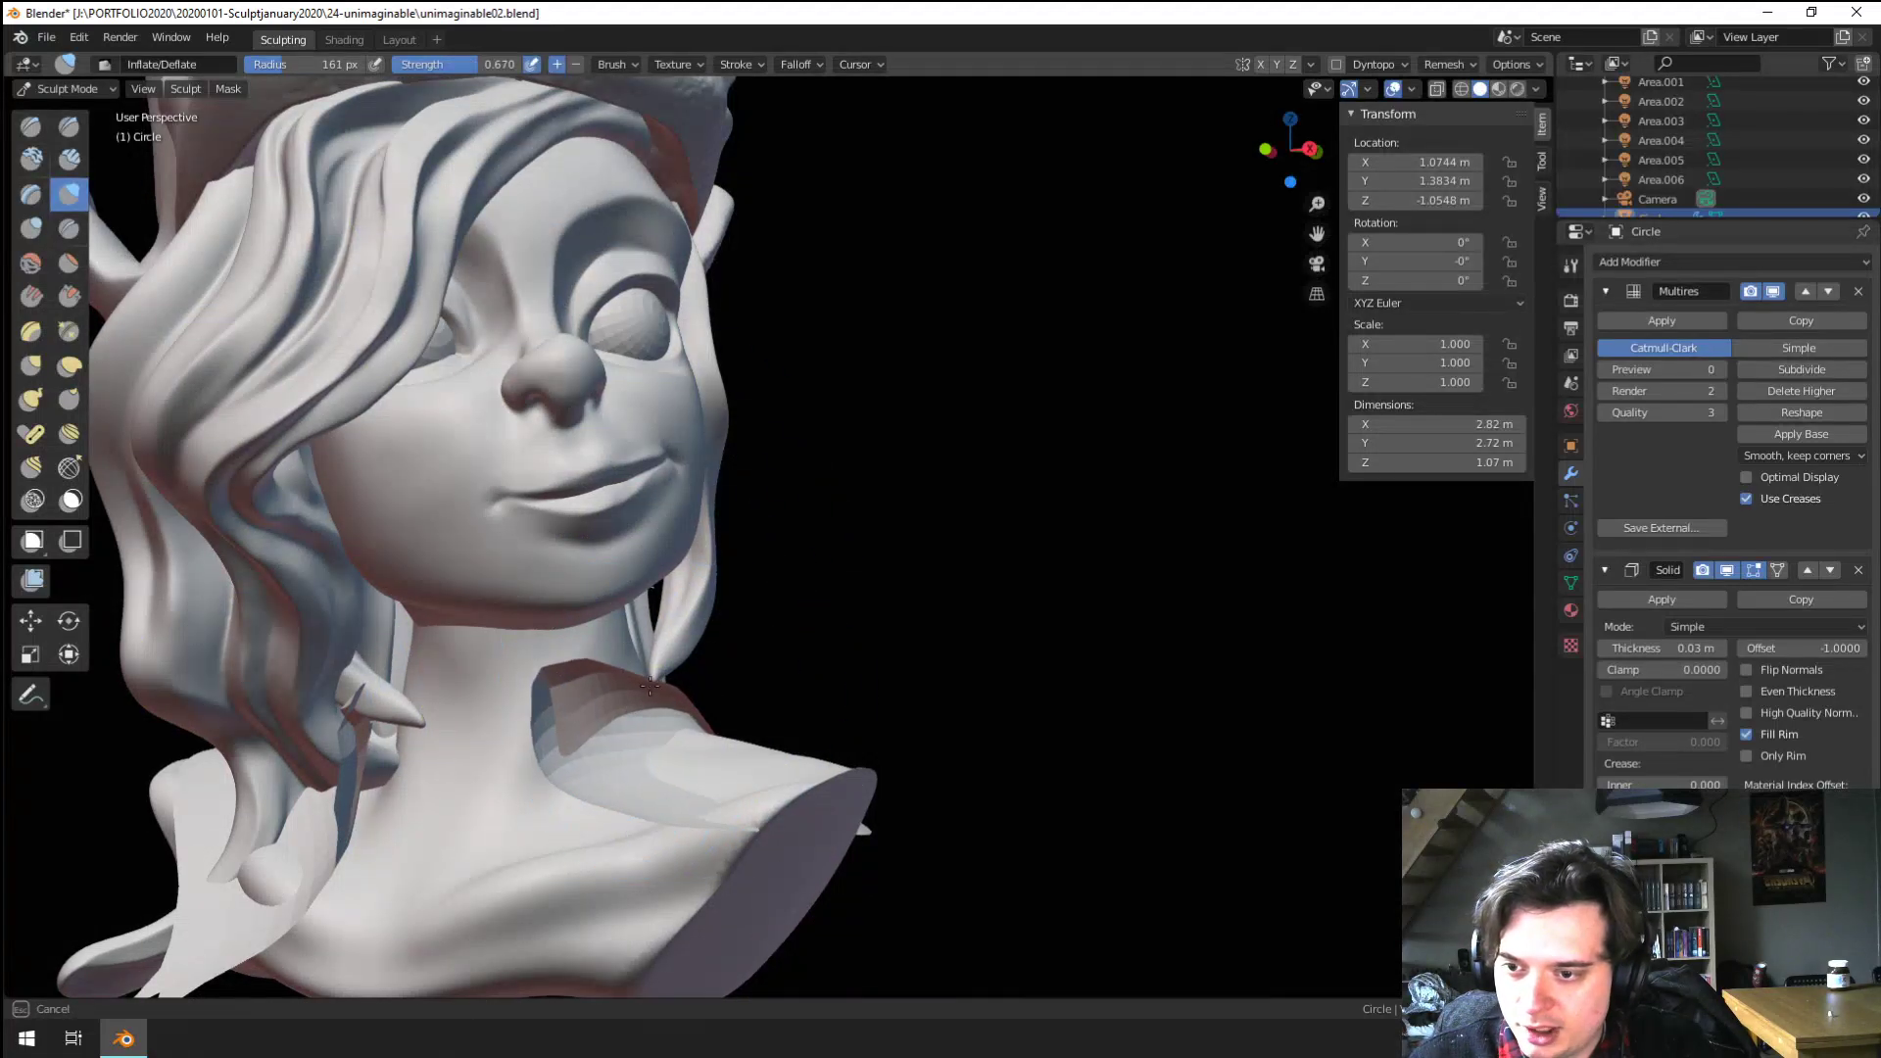
left_click_drag(314, 757, 345, 781, "ctrl")
middle_click_drag(343, 752, 418, 766)
mouse_move(383, 784)
left_mouse_down("shift")
mouse_move(365, 794)
mouse_move(367, 736)
mouse_move(369, 757)
left_mouse_up("shift")
Lift the front part of the collar beside the neck with the Grab brush
scroll(428, 730, "down", 3)
middle_click_drag(427, 733, 546, 747)
scroll(450, 727, "up", 1)
key("g")
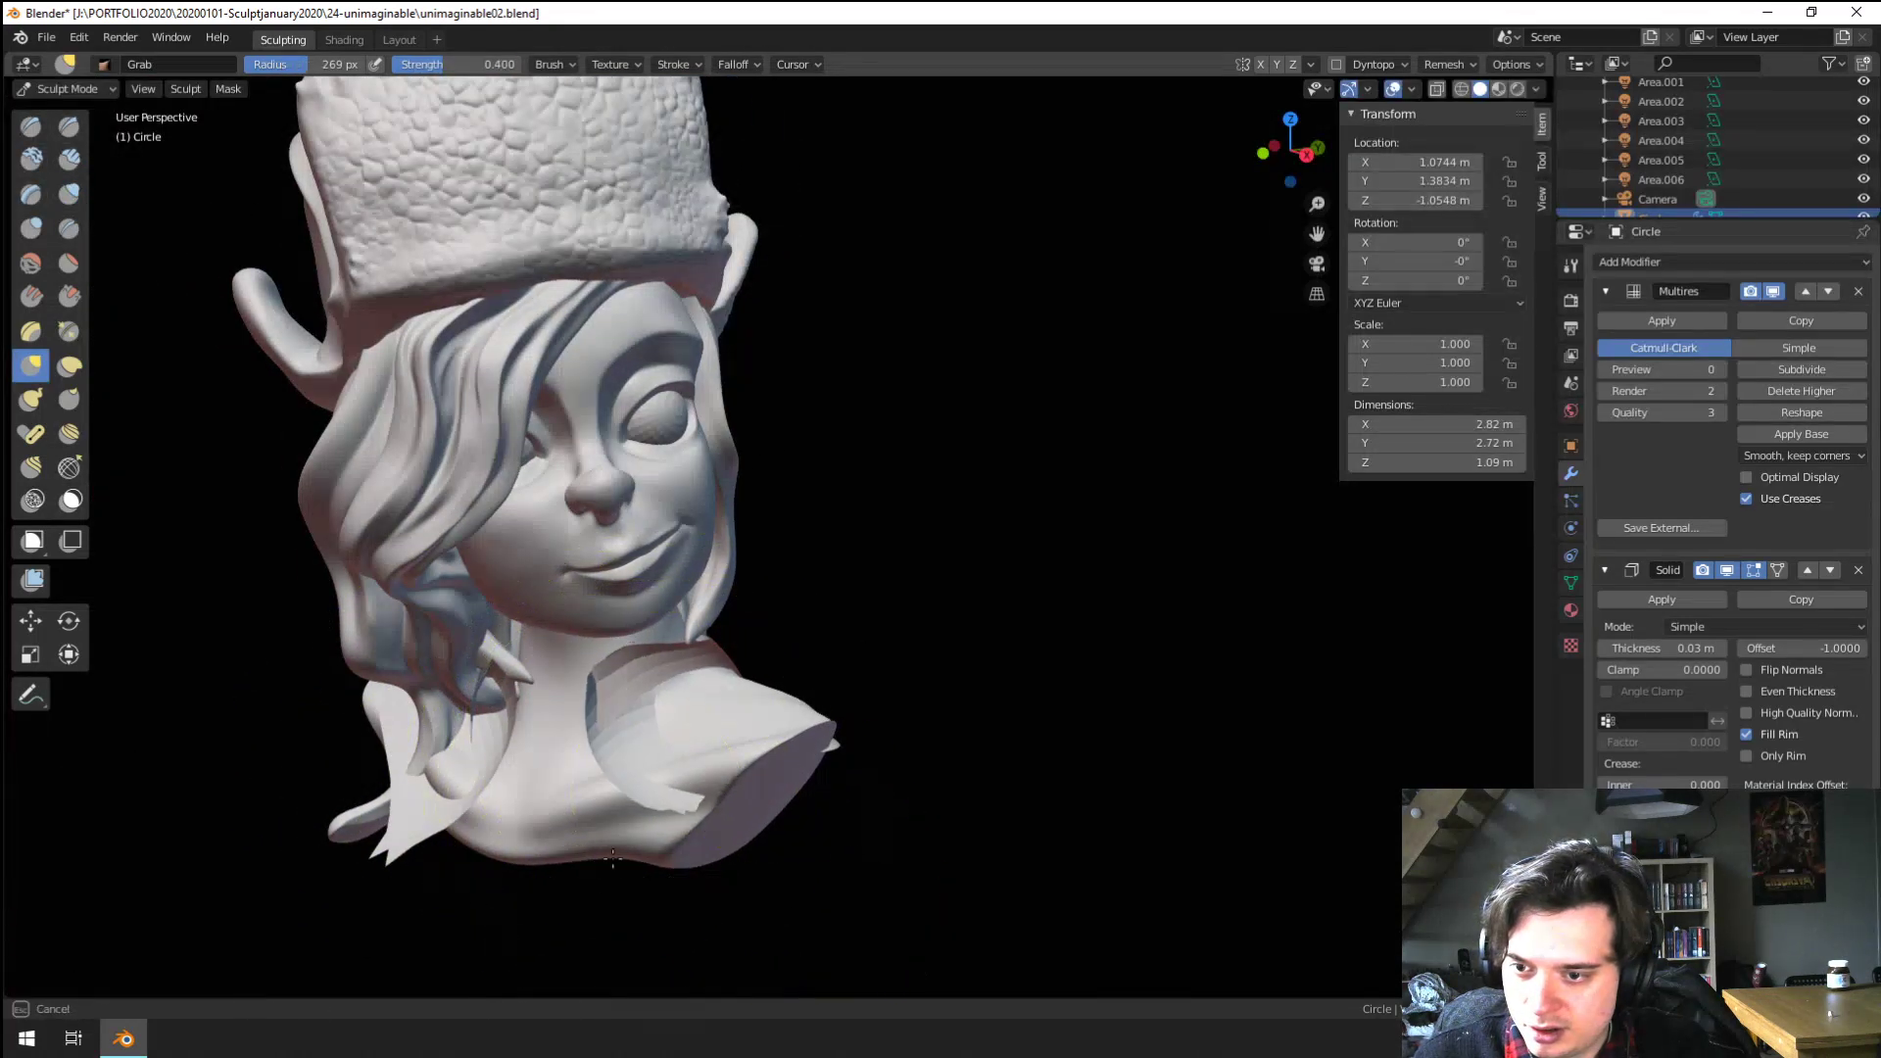
middle_click_drag(588, 904, 537, 857)
key("f")
left_click(676, 816)
left_click_drag(697, 768, 718, 627)
Pull the collar's front farther up and out over the shoulder with the Grab brush at a 280 px radius
middle_click_drag(723, 632, 788, 667)
key("f")
left_click(742, 705)
left_click_drag(743, 705, 820, 617)
middle_click_drag(730, 706, 773, 671)
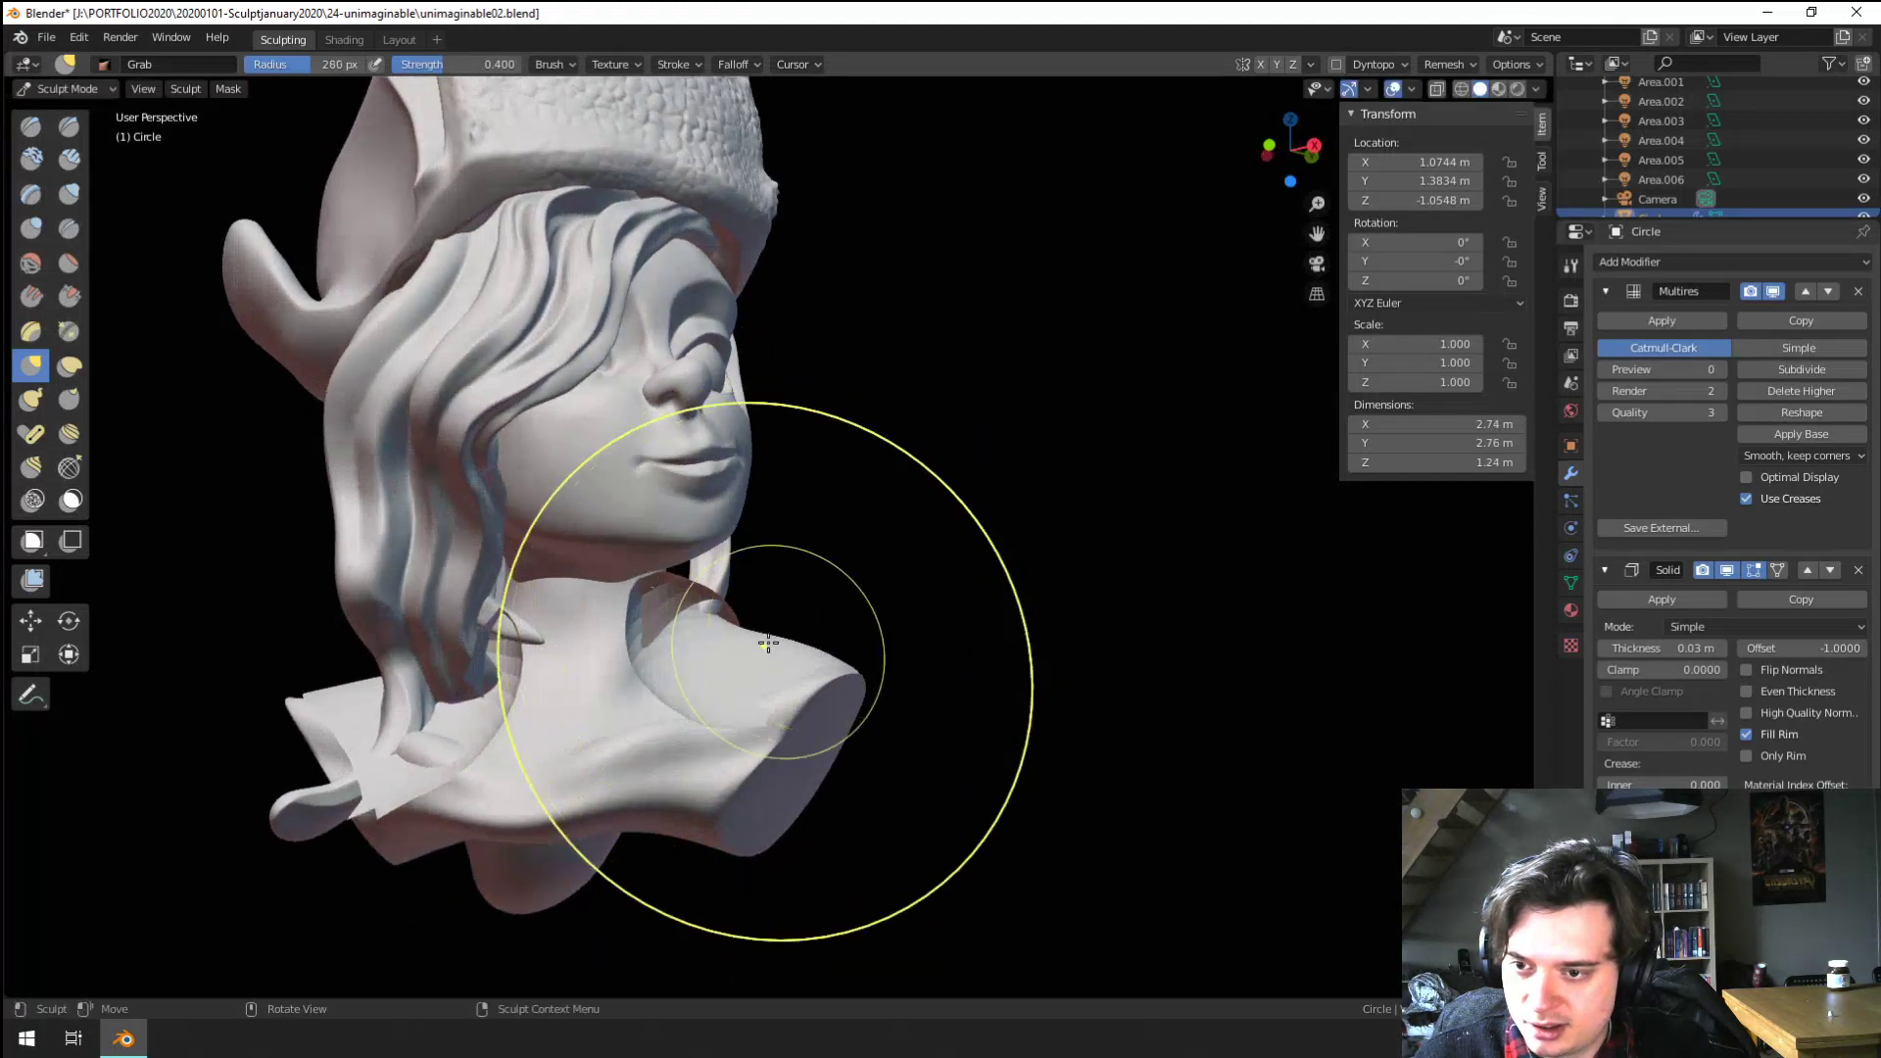
Lower the collar at the chest and raise its shoulder side with the Grab brush, ending at a 345 px radius
left_click_drag(616, 649, 598, 752)
mouse_move(632, 756)
middle_mouse_down()
mouse_move(559, 752)
mouse_move(584, 734)
mouse_move(529, 723)
middle_mouse_up()
key("f")
left_click(629, 756)
key("f")
left_click(637, 707)
left_click_drag(676, 696, 662, 632)
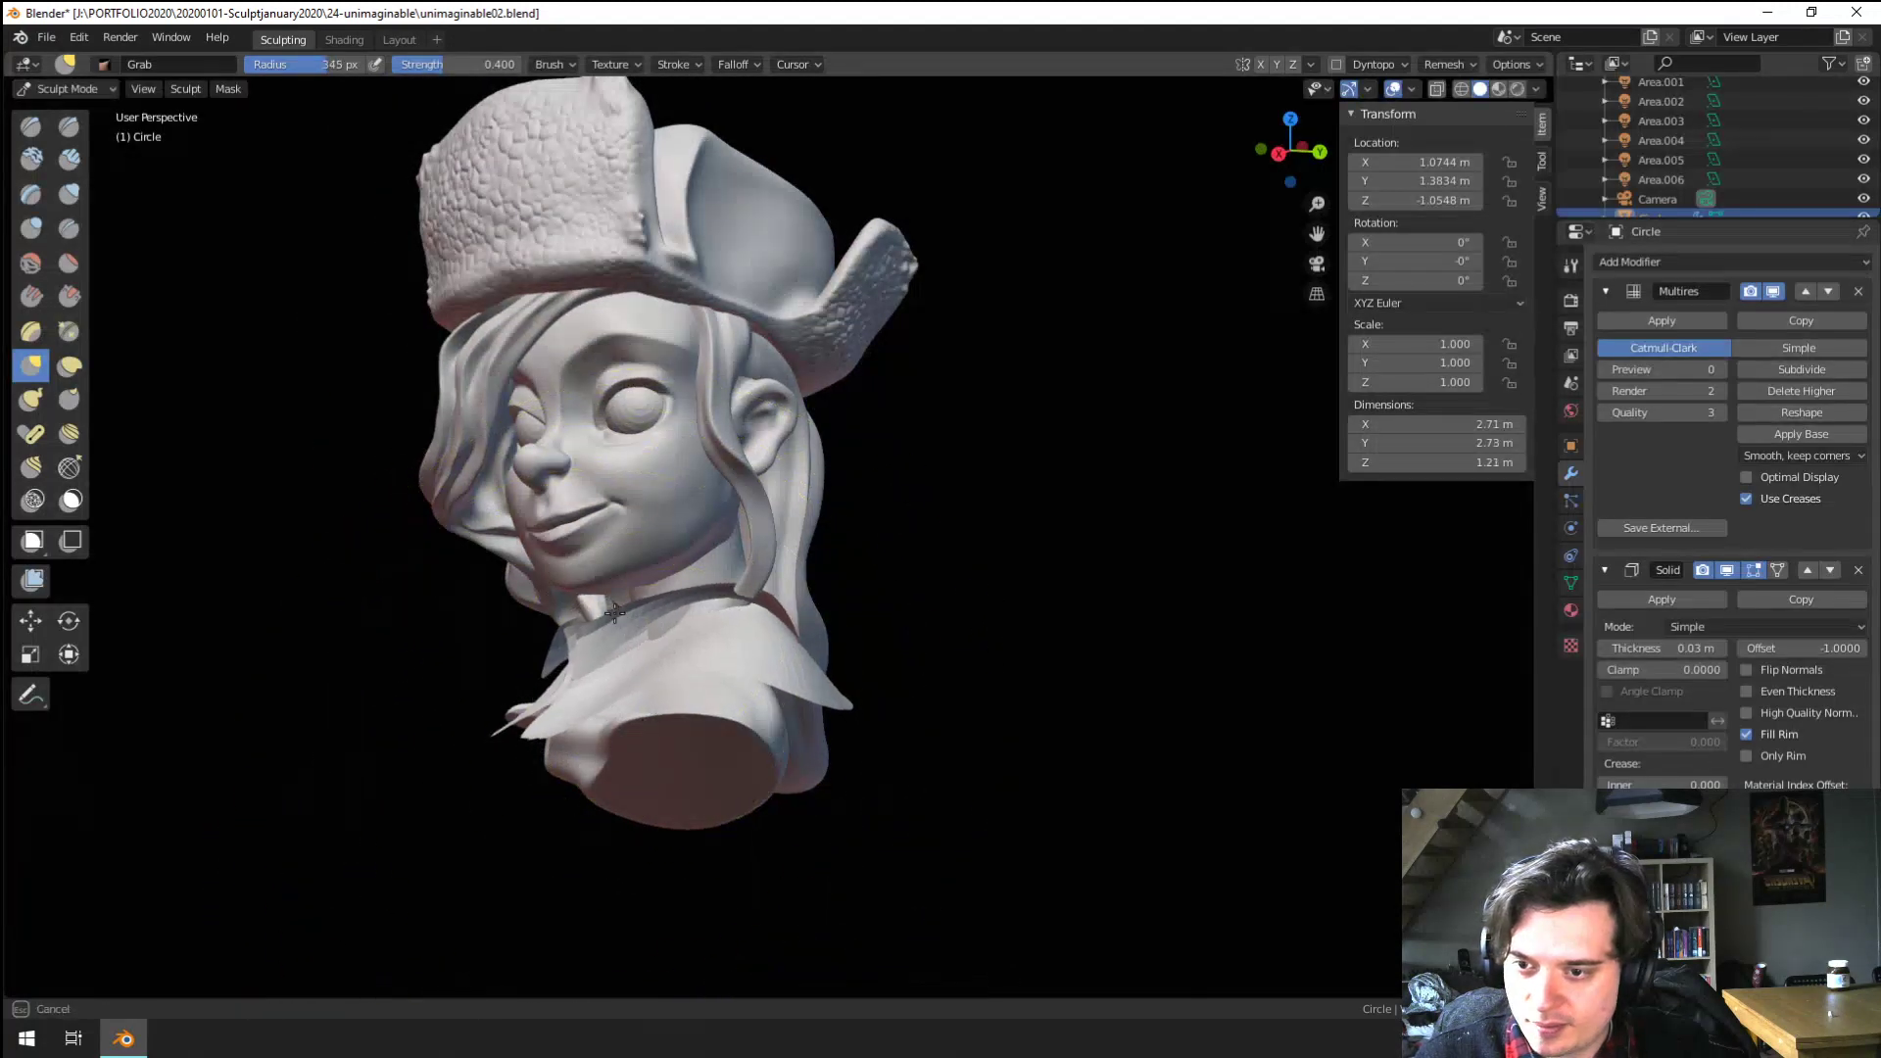
Pull the shoulder side of the collar down closer to the bust with the Grab brush at a 399 px radius
middle_click_drag(610, 619, 666, 610)
key("f")
left_click(726, 617)
left_click_drag(767, 732, 789, 808)
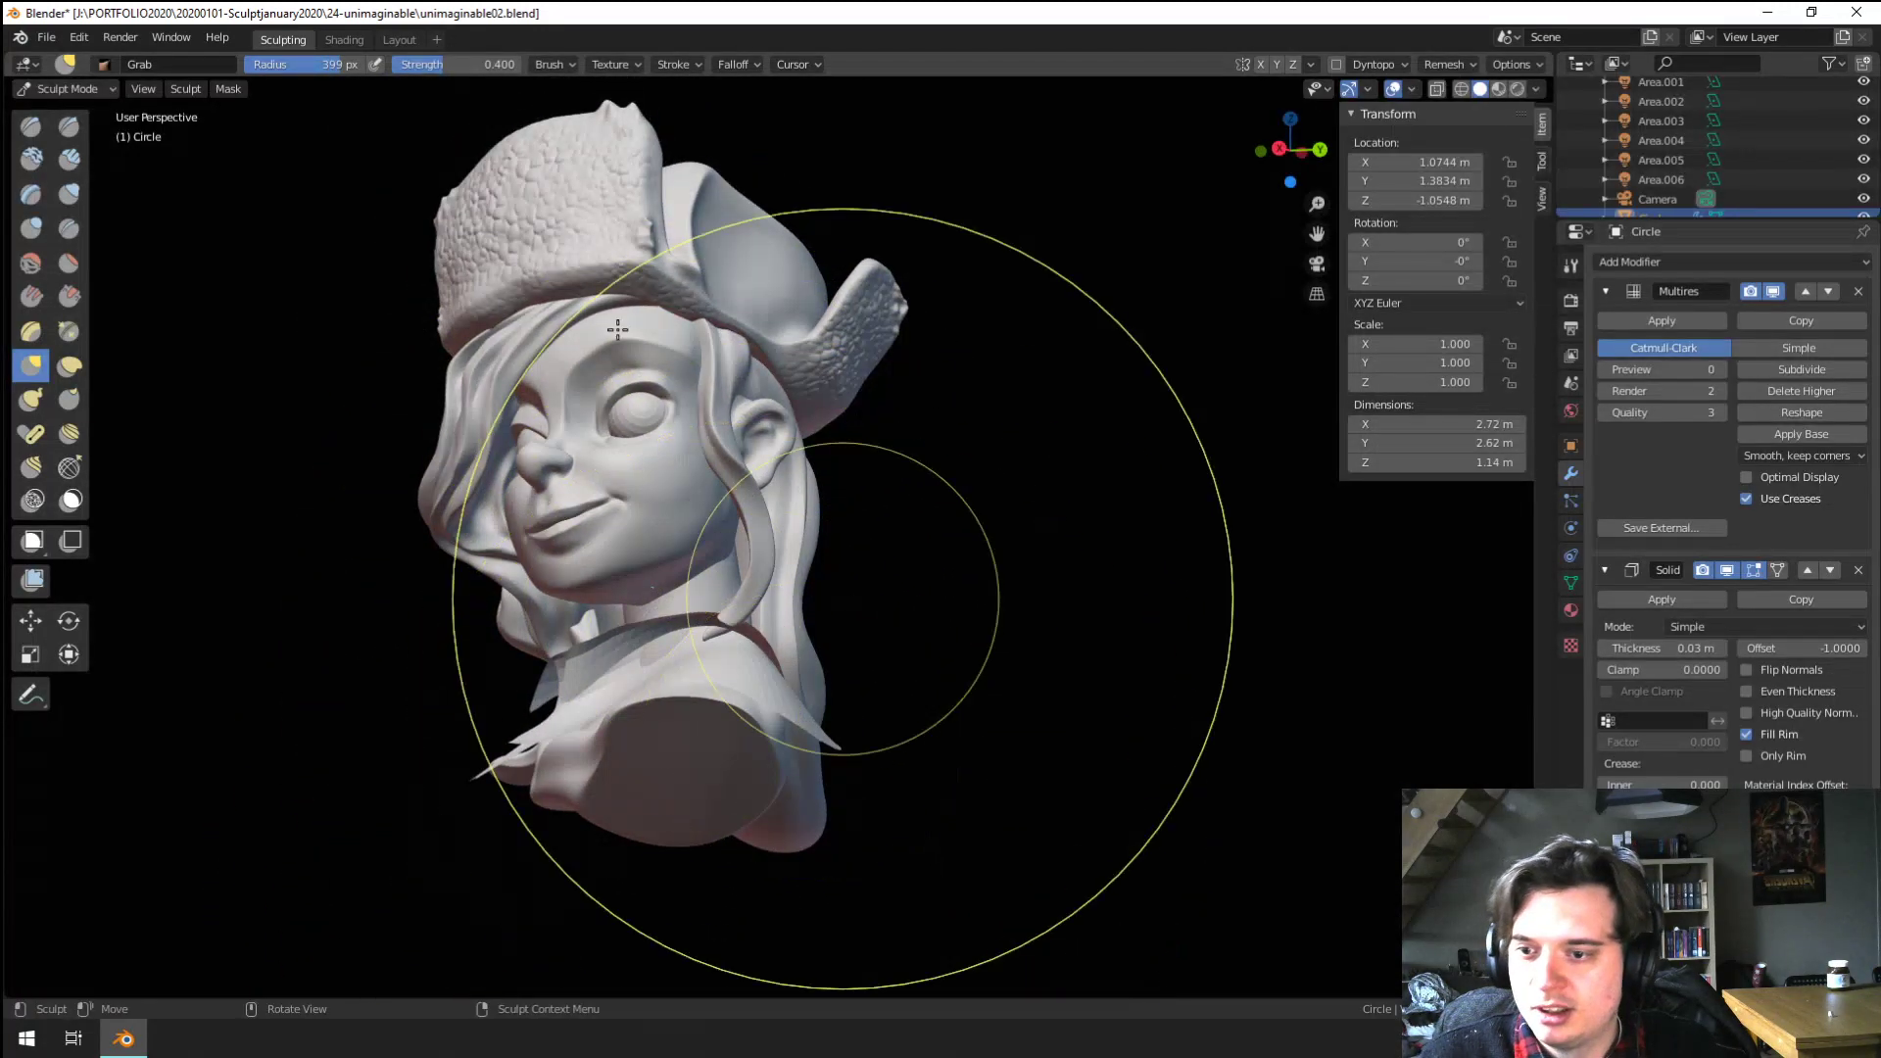
Switch the collar to Object Mode and raise its Multires preview level to 2
left_click(84, 86)
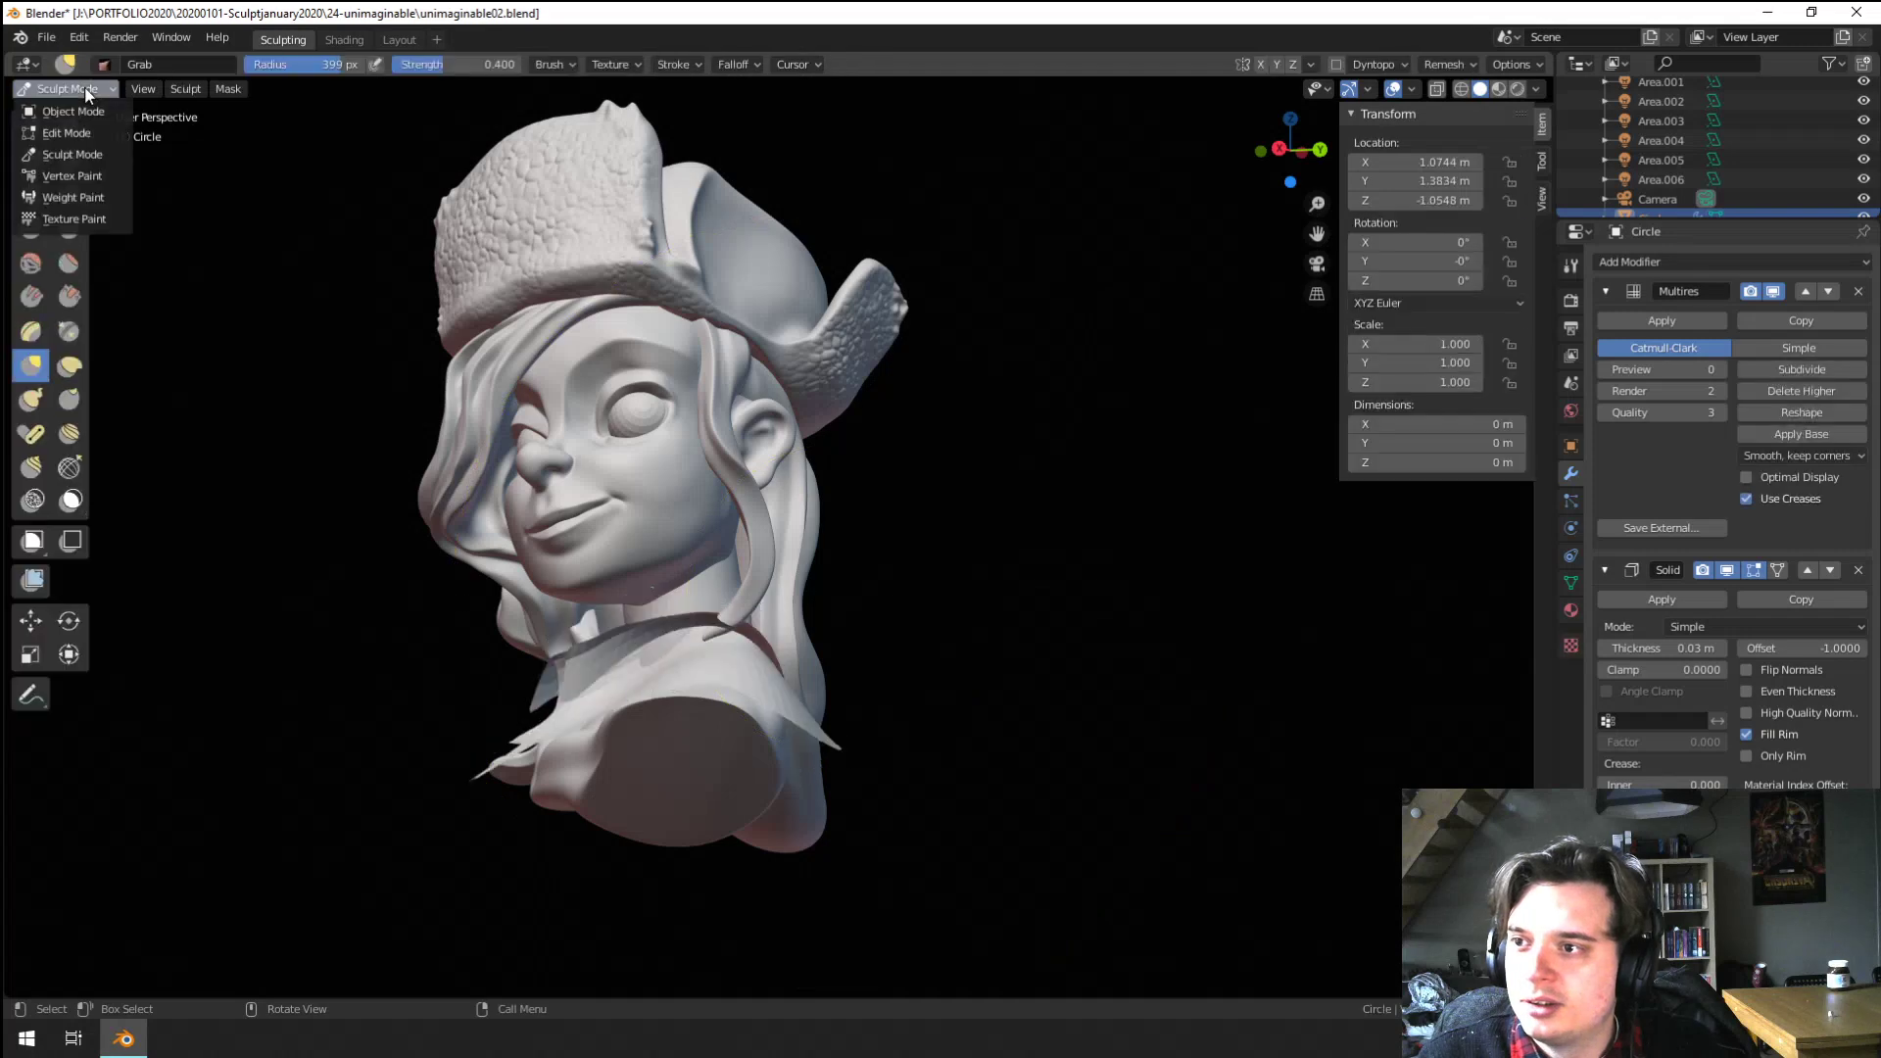
left_click(95, 117)
middle_click_drag(697, 538, 941, 558)
left_click(1721, 370)
left_click(1721, 369)
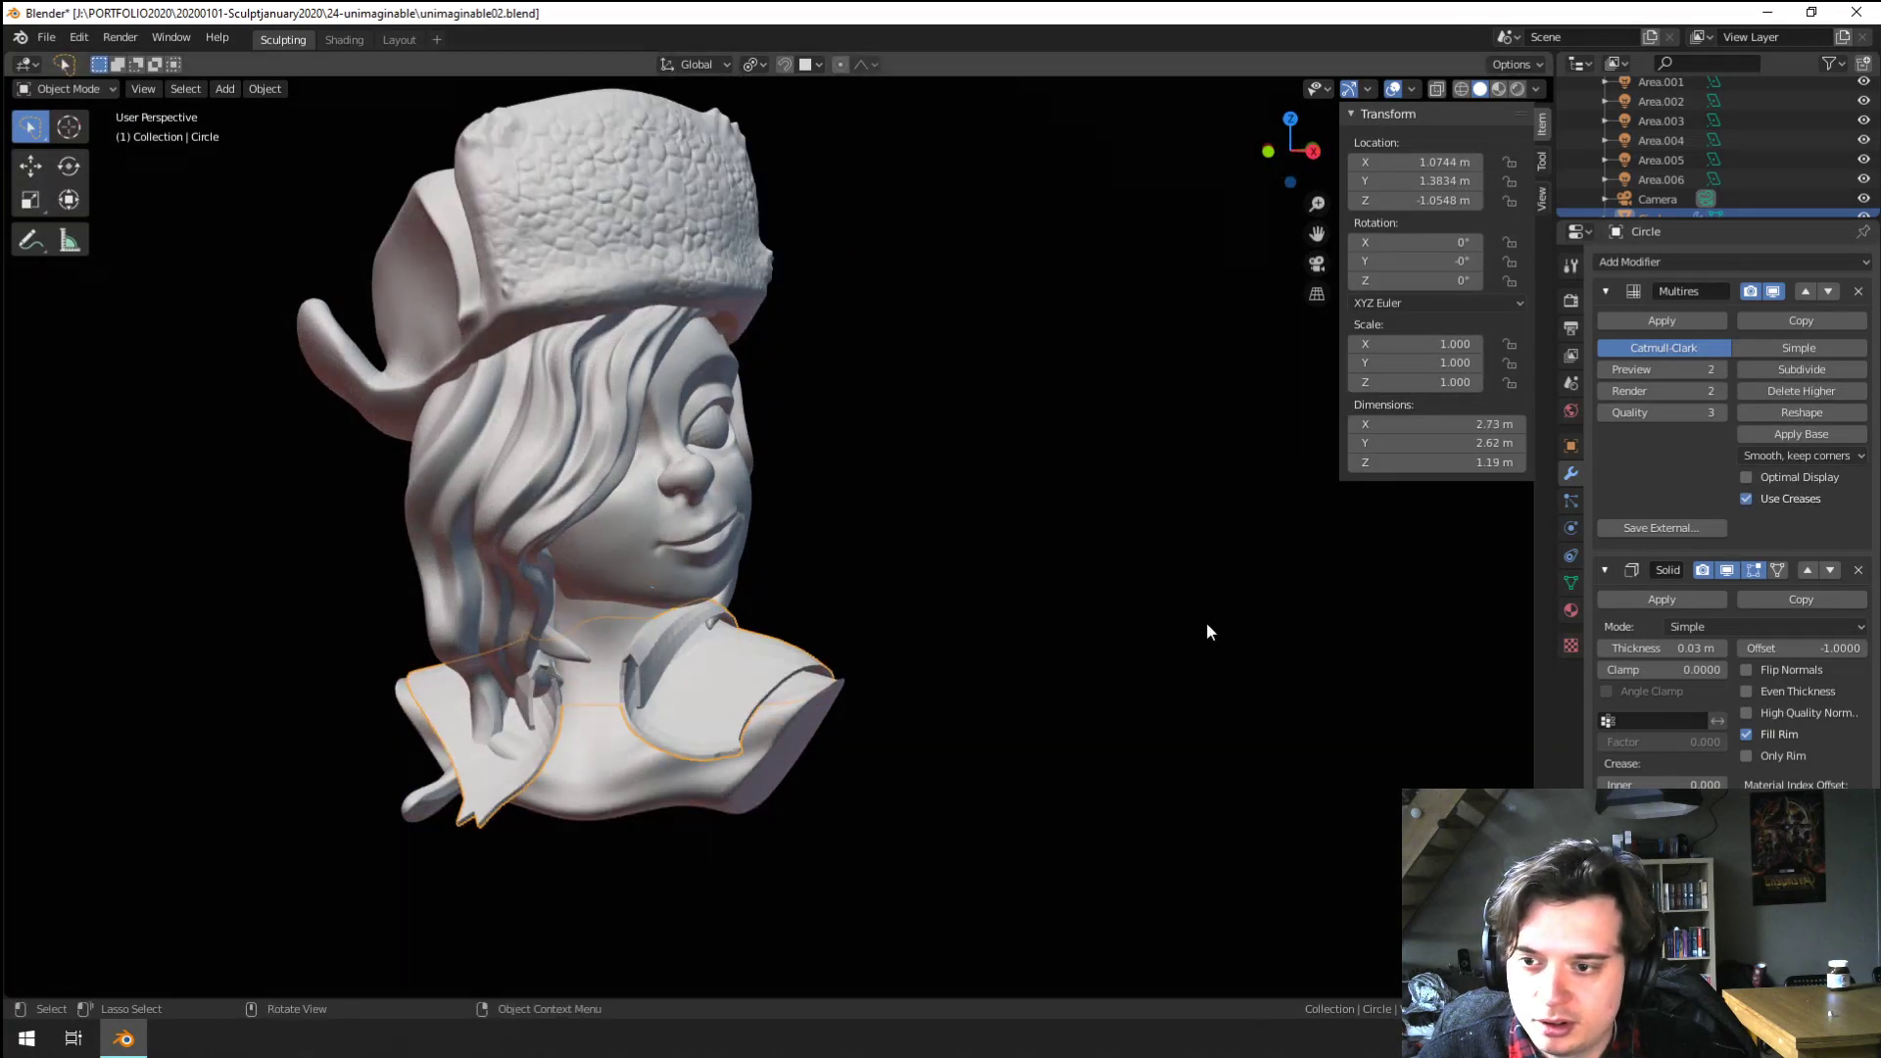
Apply the collar's Multires modifier and undo the extra application of its Solidify modifier
middle_click_drag(1207, 621, 1125, 637)
right_click(725, 698)
scroll(1124, 642, "up", 2)
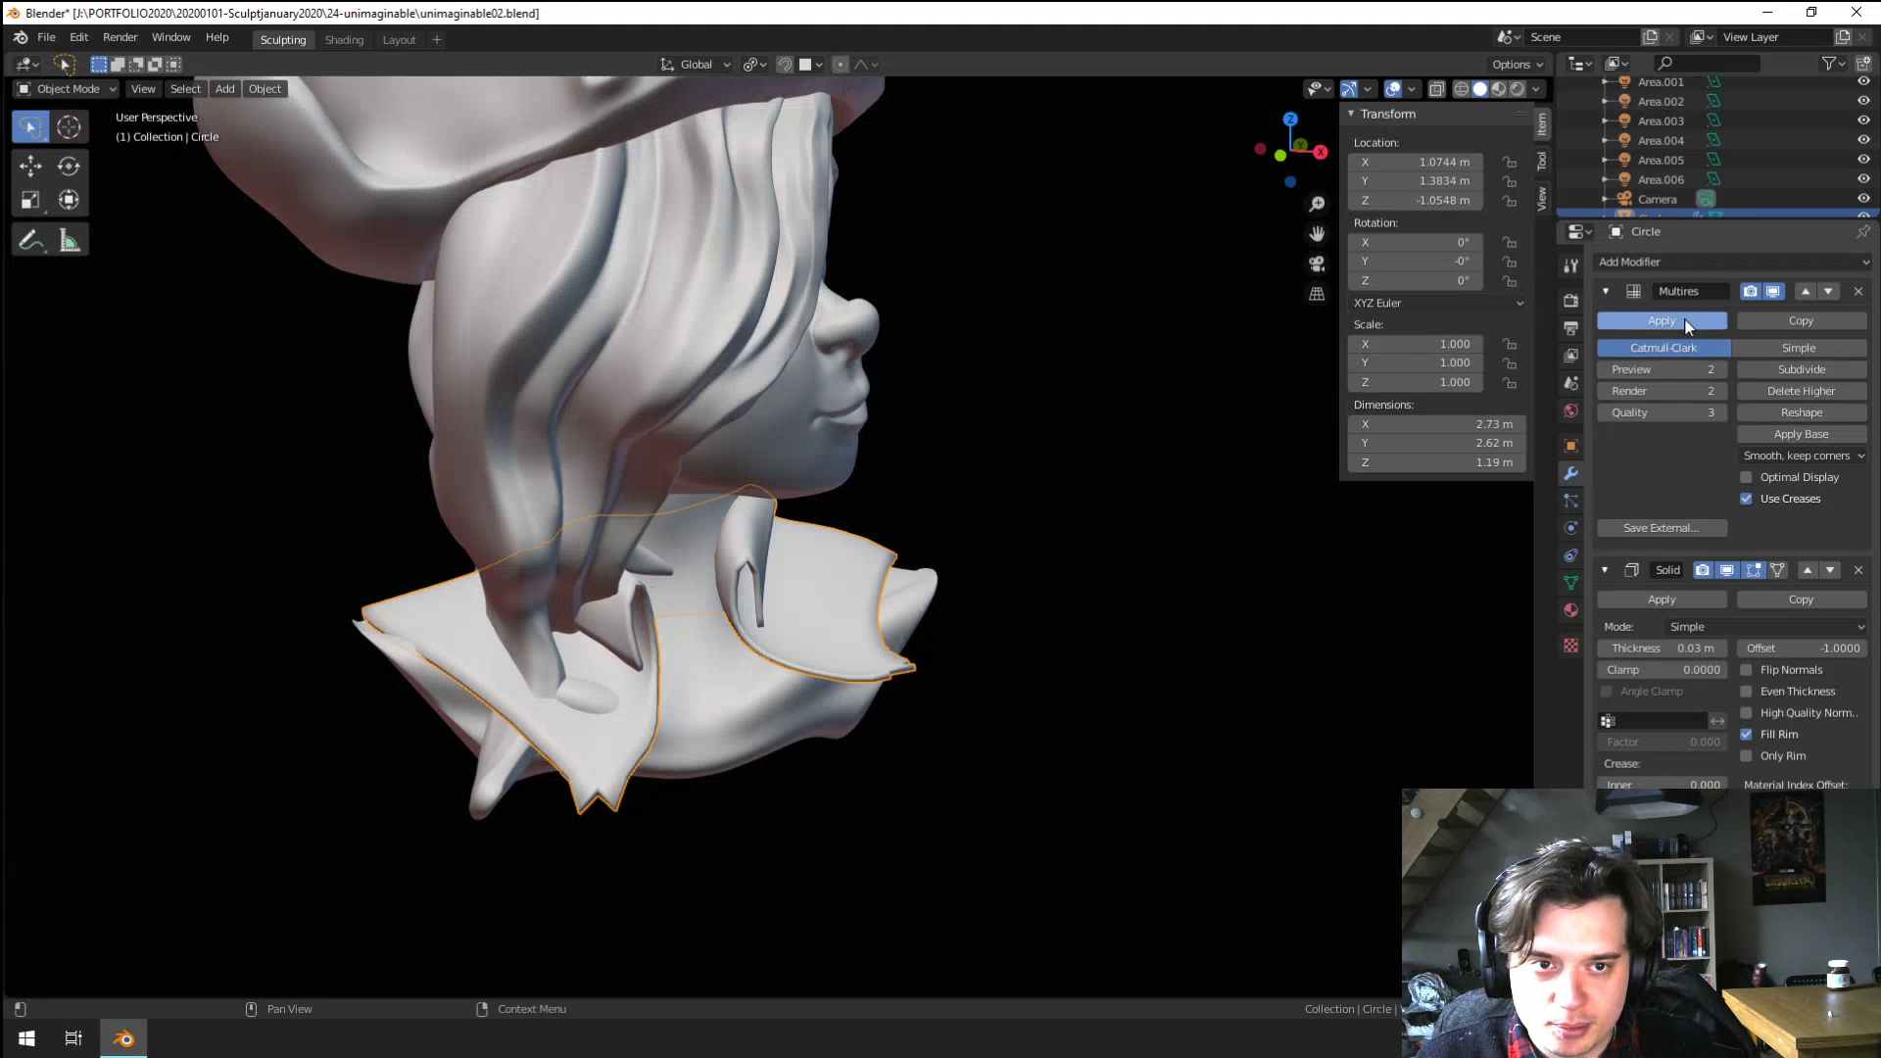
left_click(1656, 327)
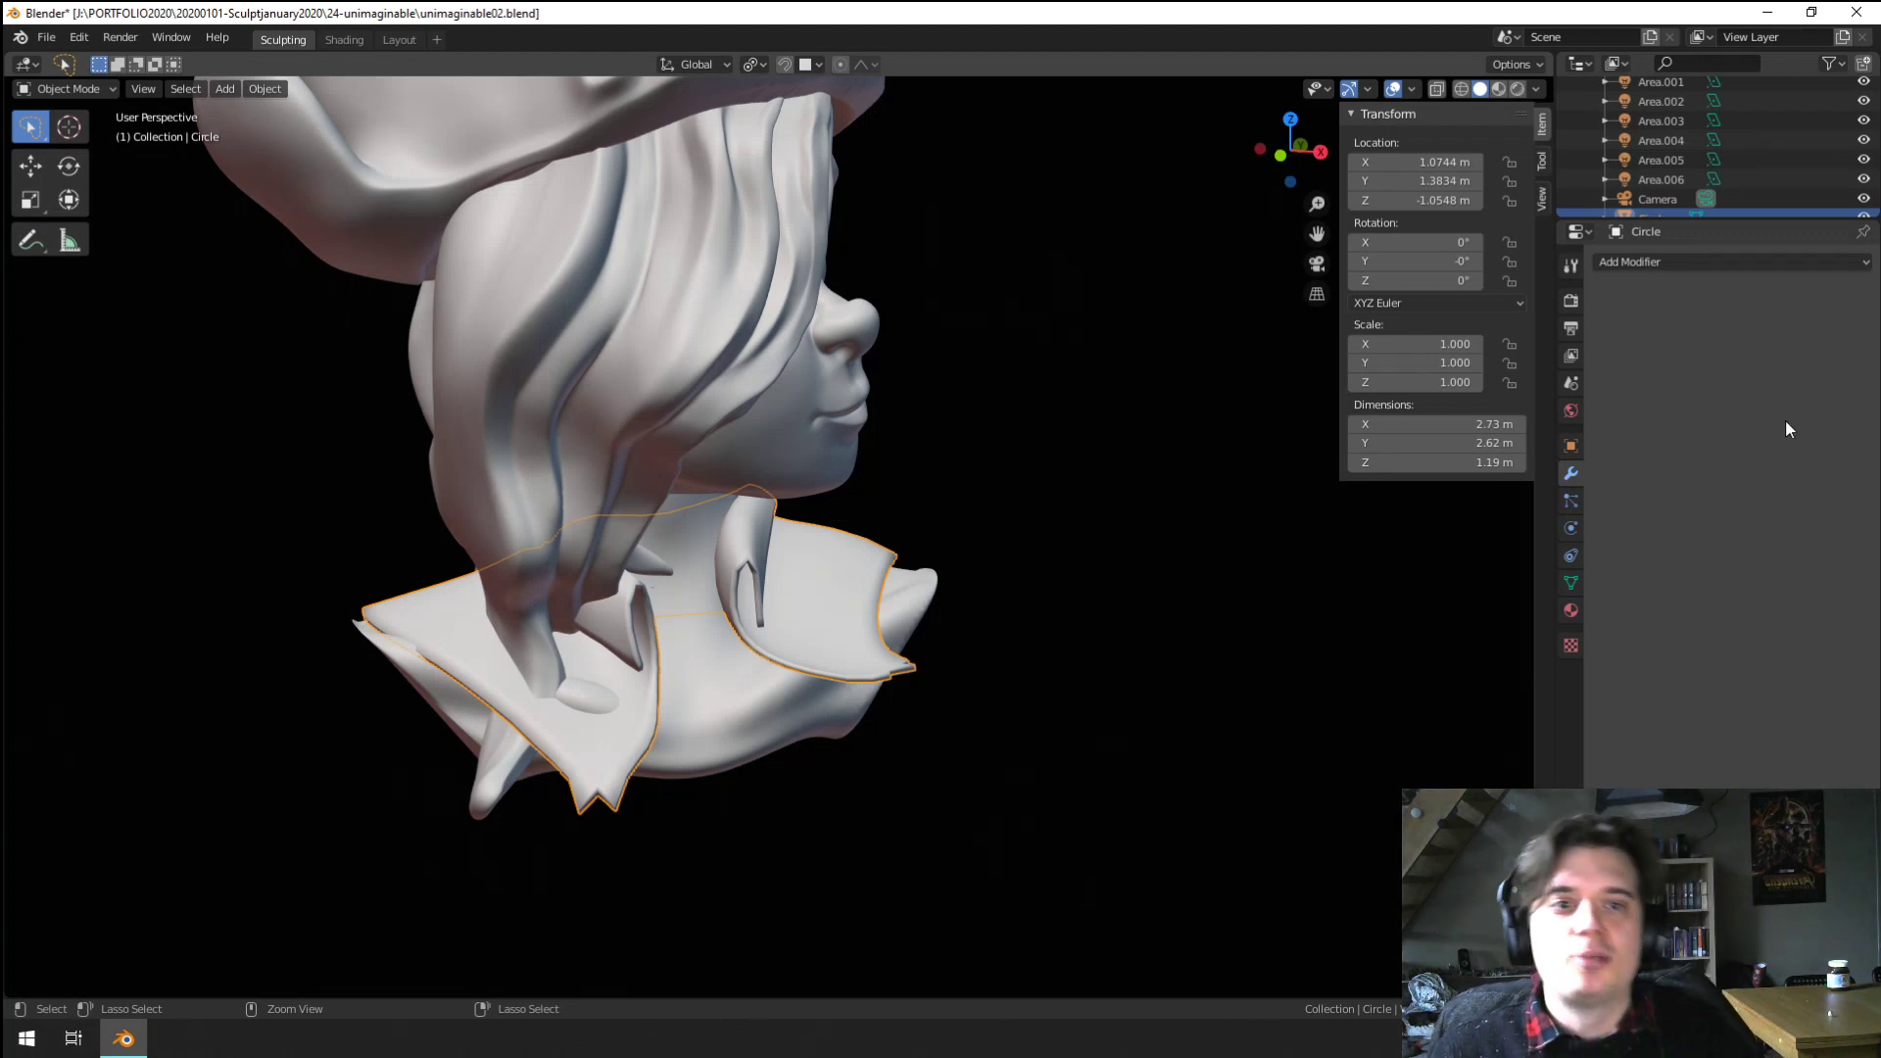
key("ctrl+z")
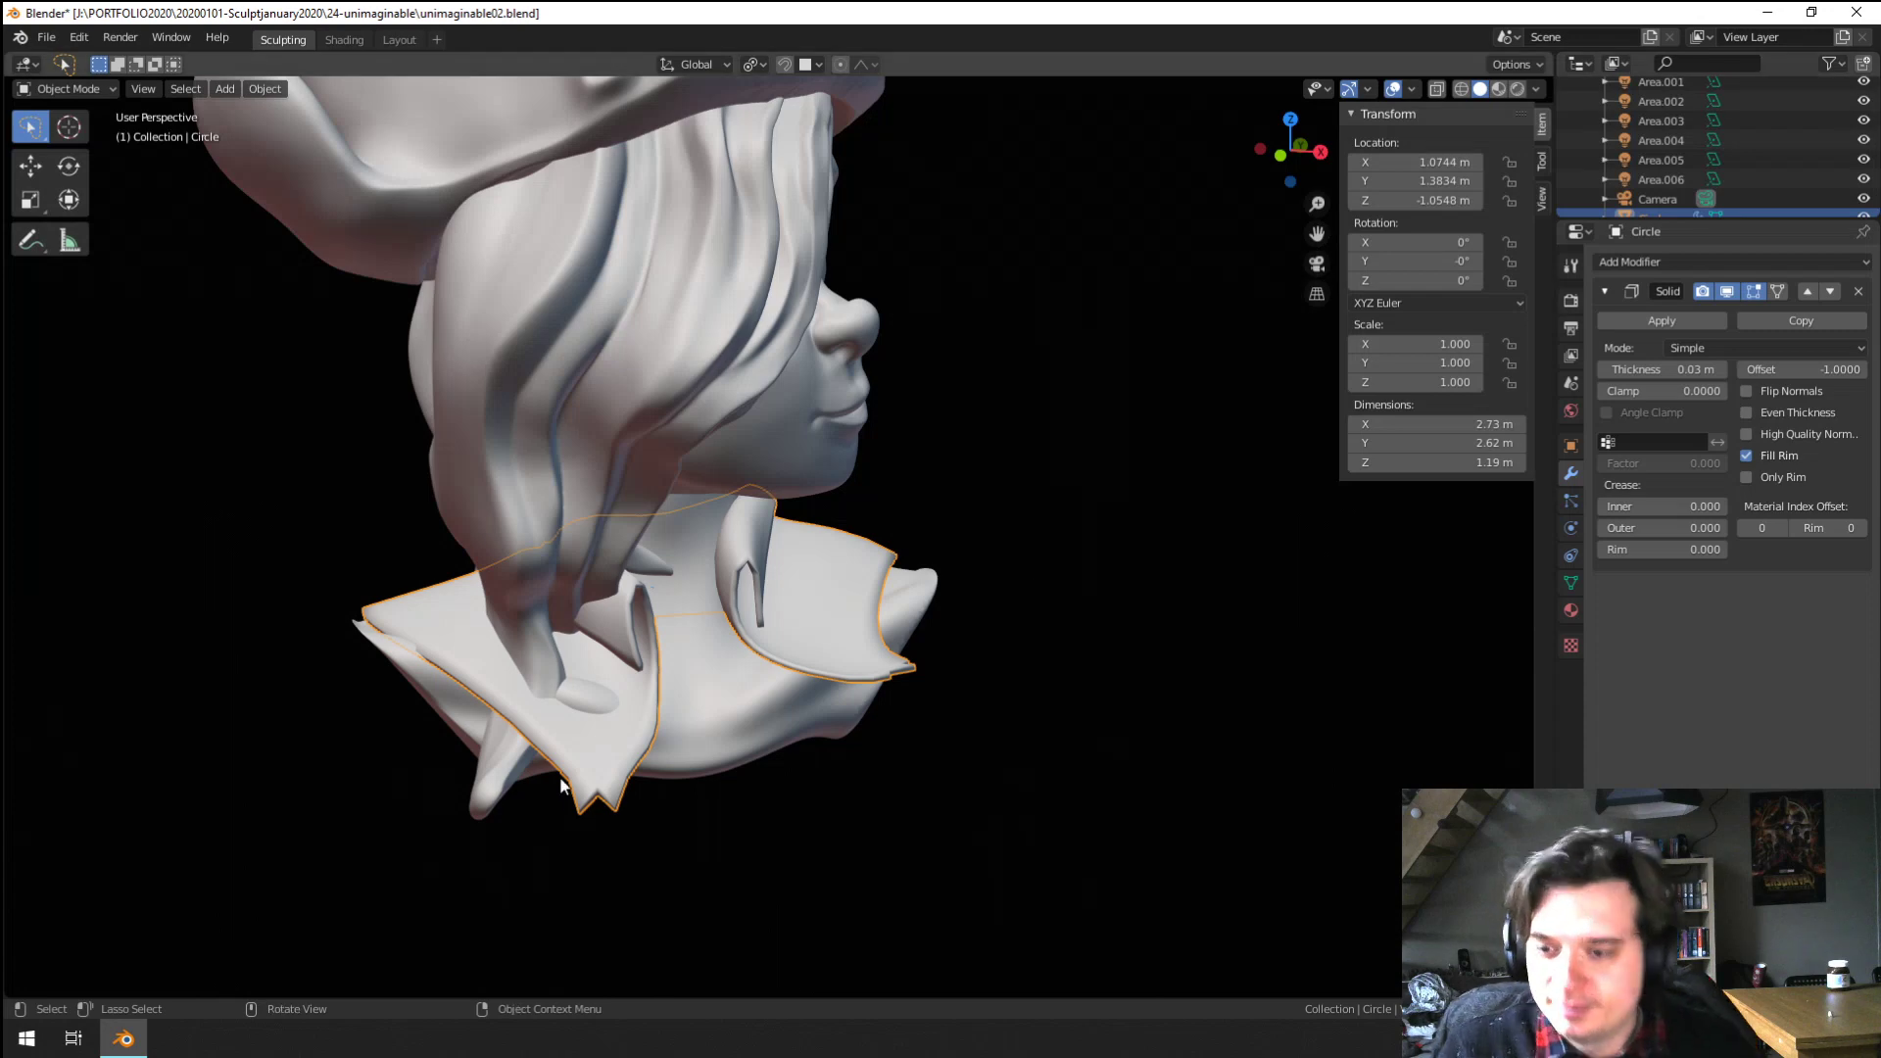
In Edit Mode, move the notch vertex at the hair-side collar tip downward to fill the gap between its two points
key("Tab")
scroll(654, 821, "up", 3)
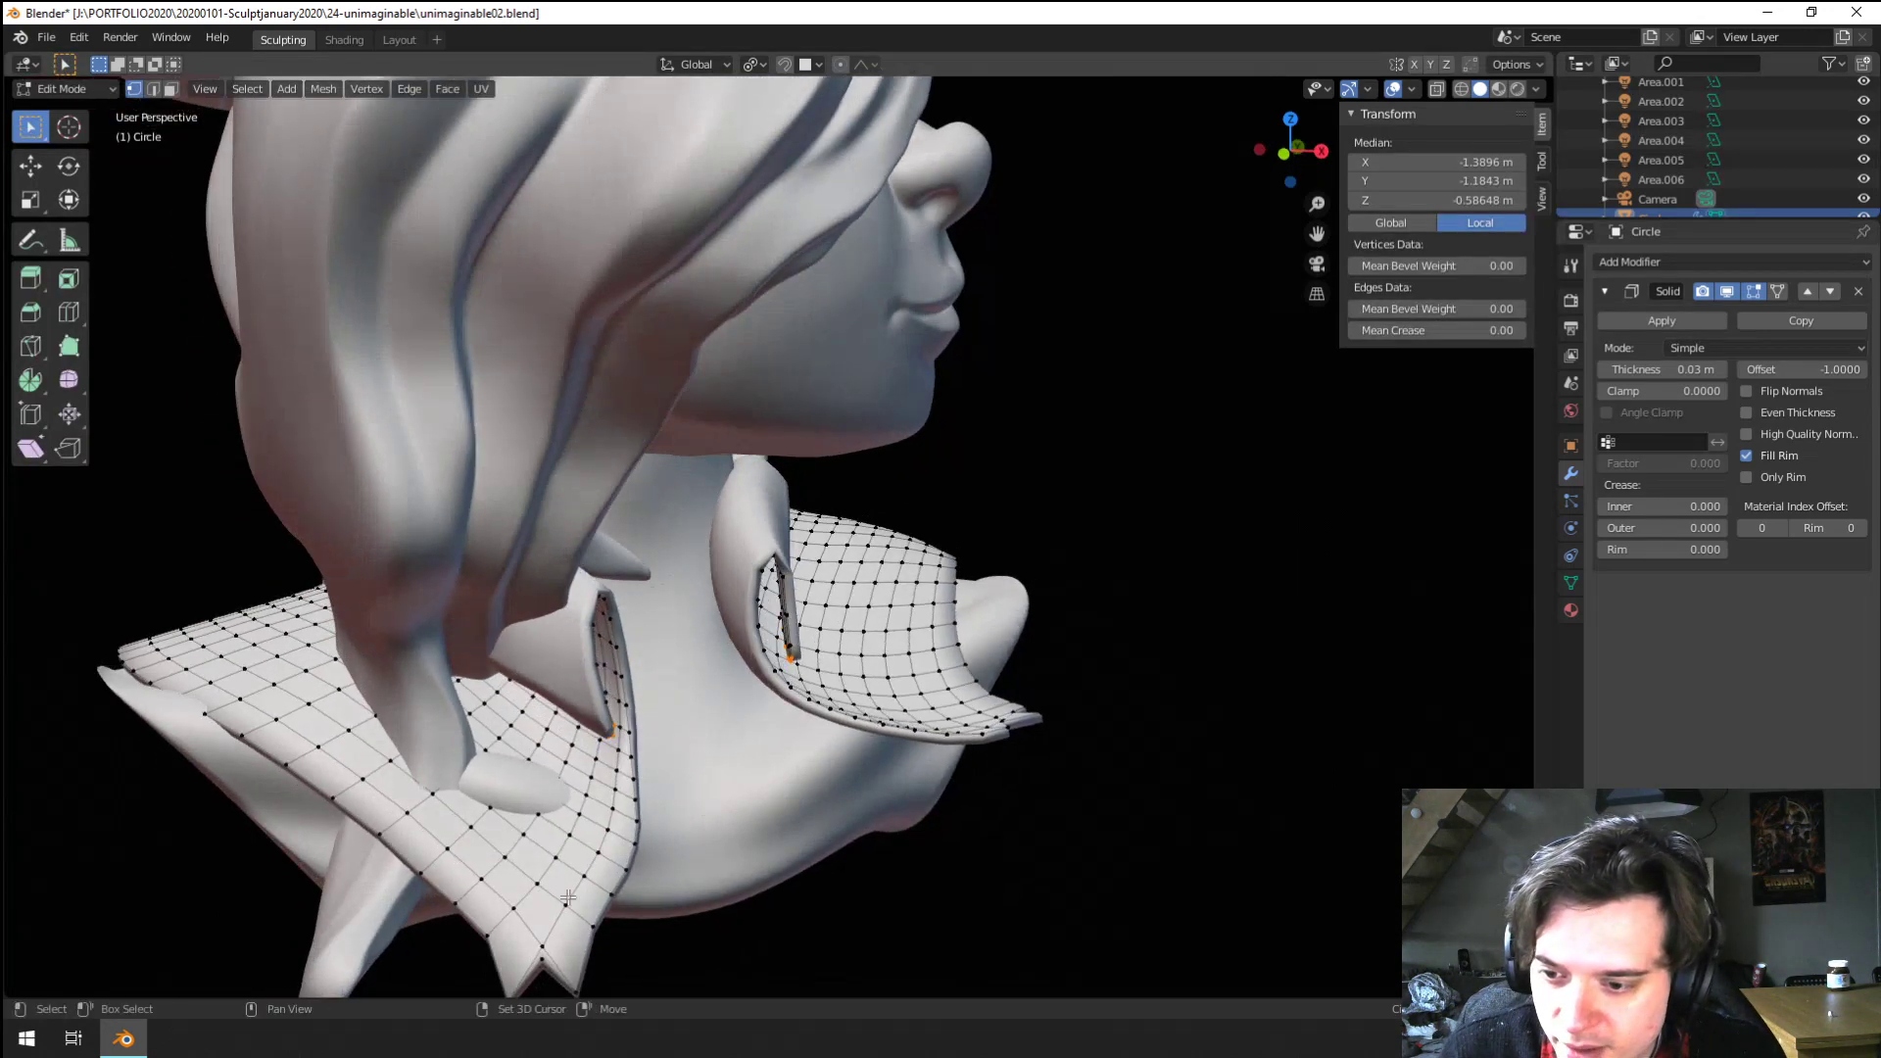
scroll(561, 943, "down", 1)
left_click(586, 874)
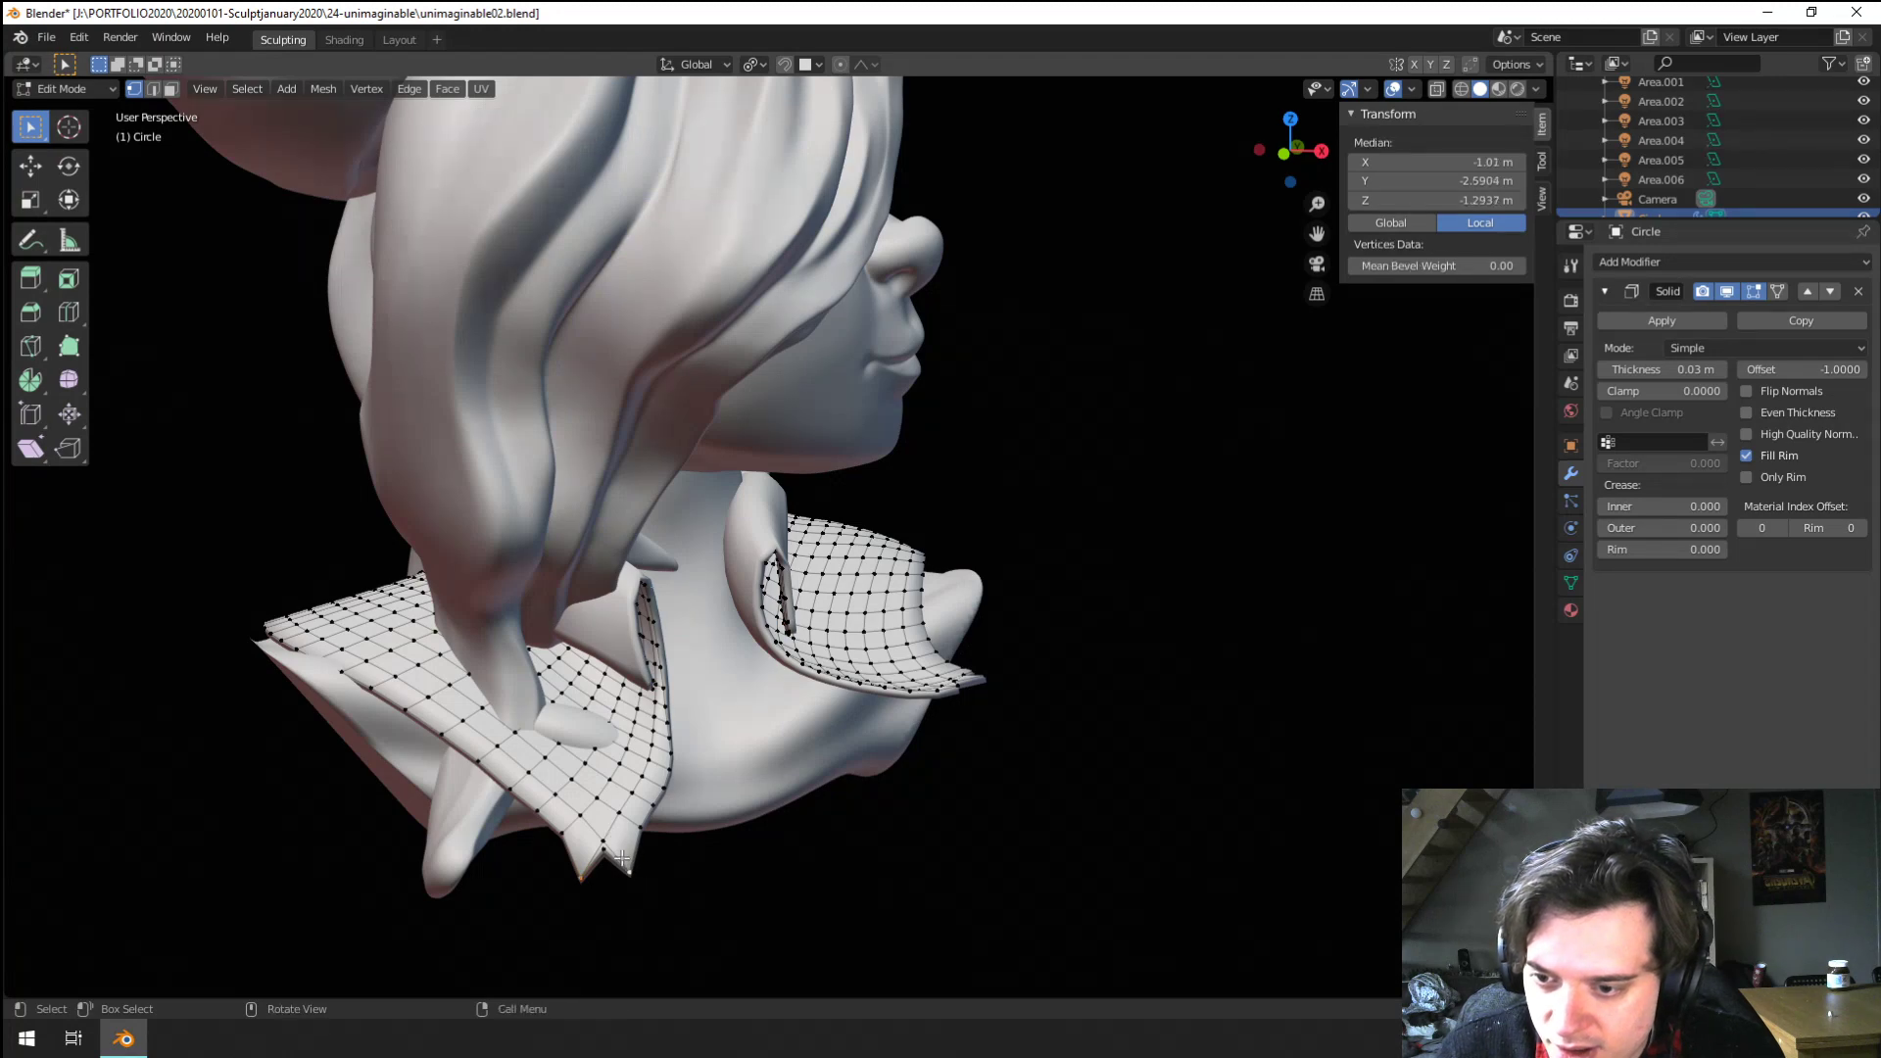
scroll(622, 859, "up", 2)
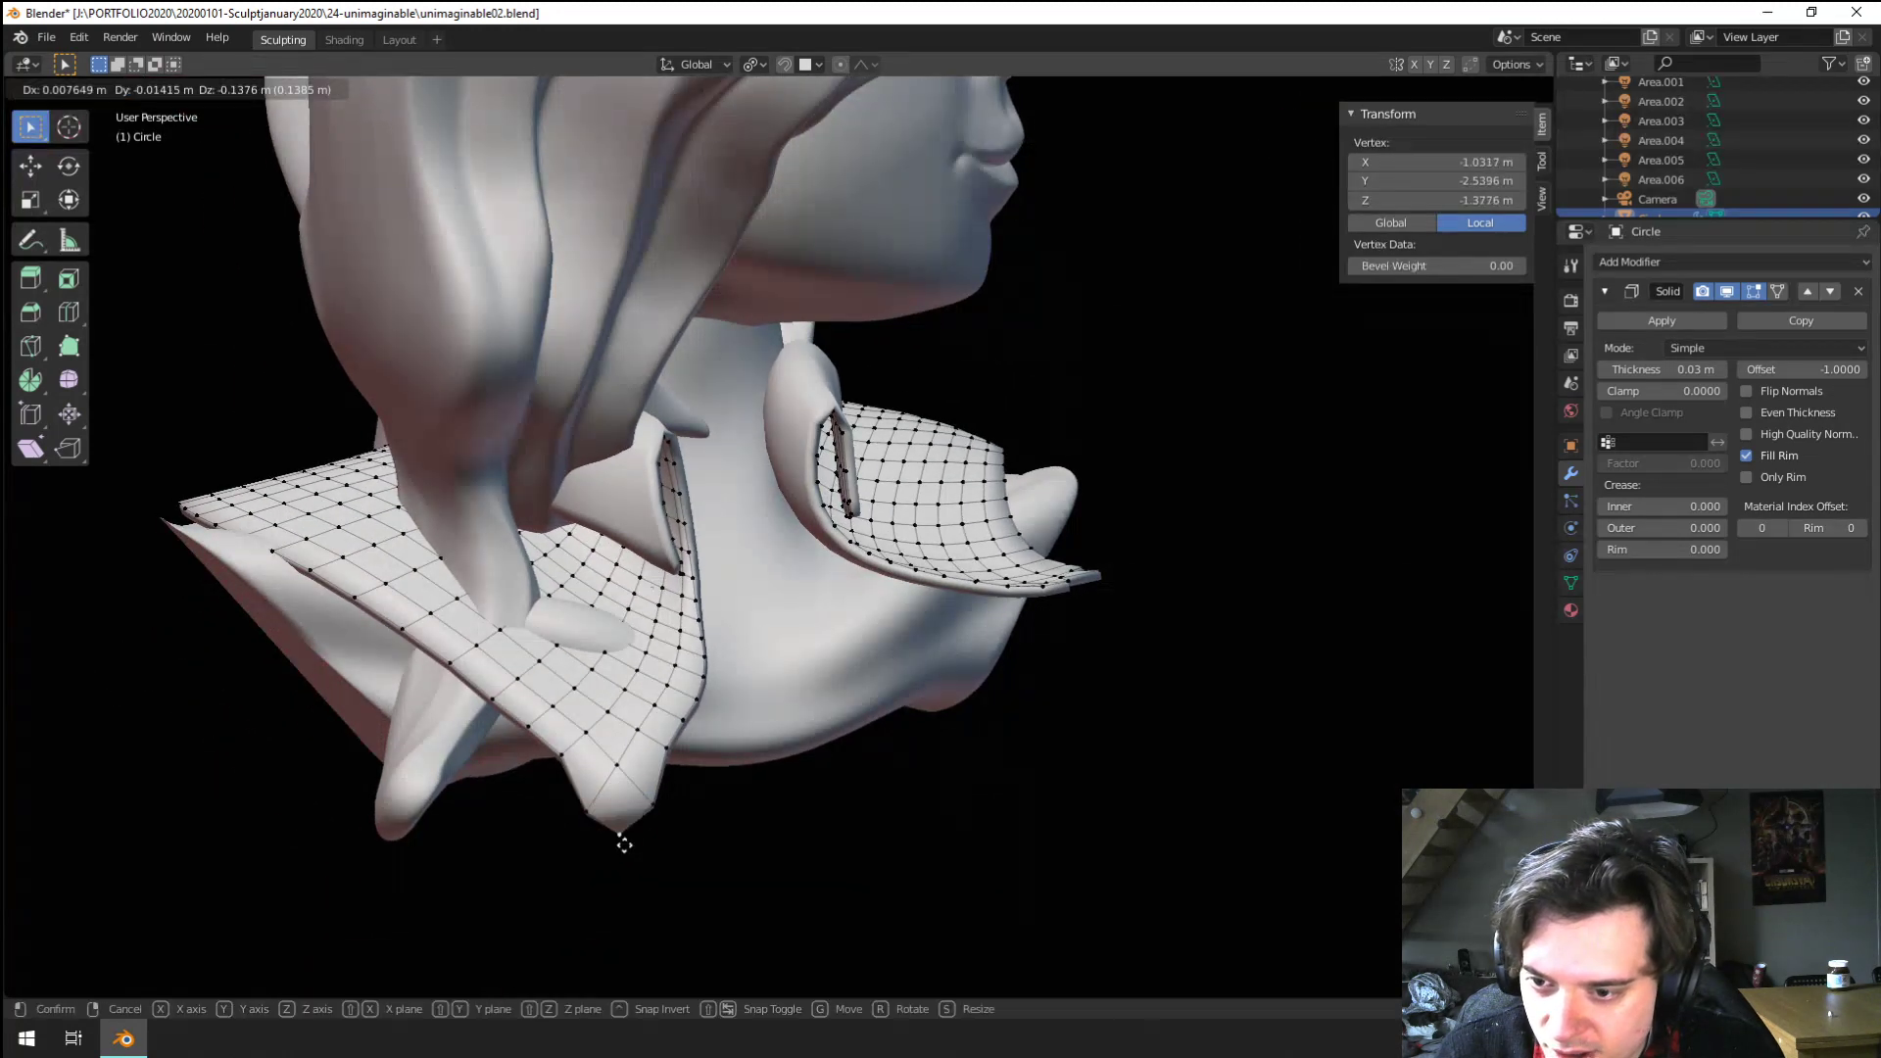
key("Tab")
middle_click_drag(909, 844, 714, 791)
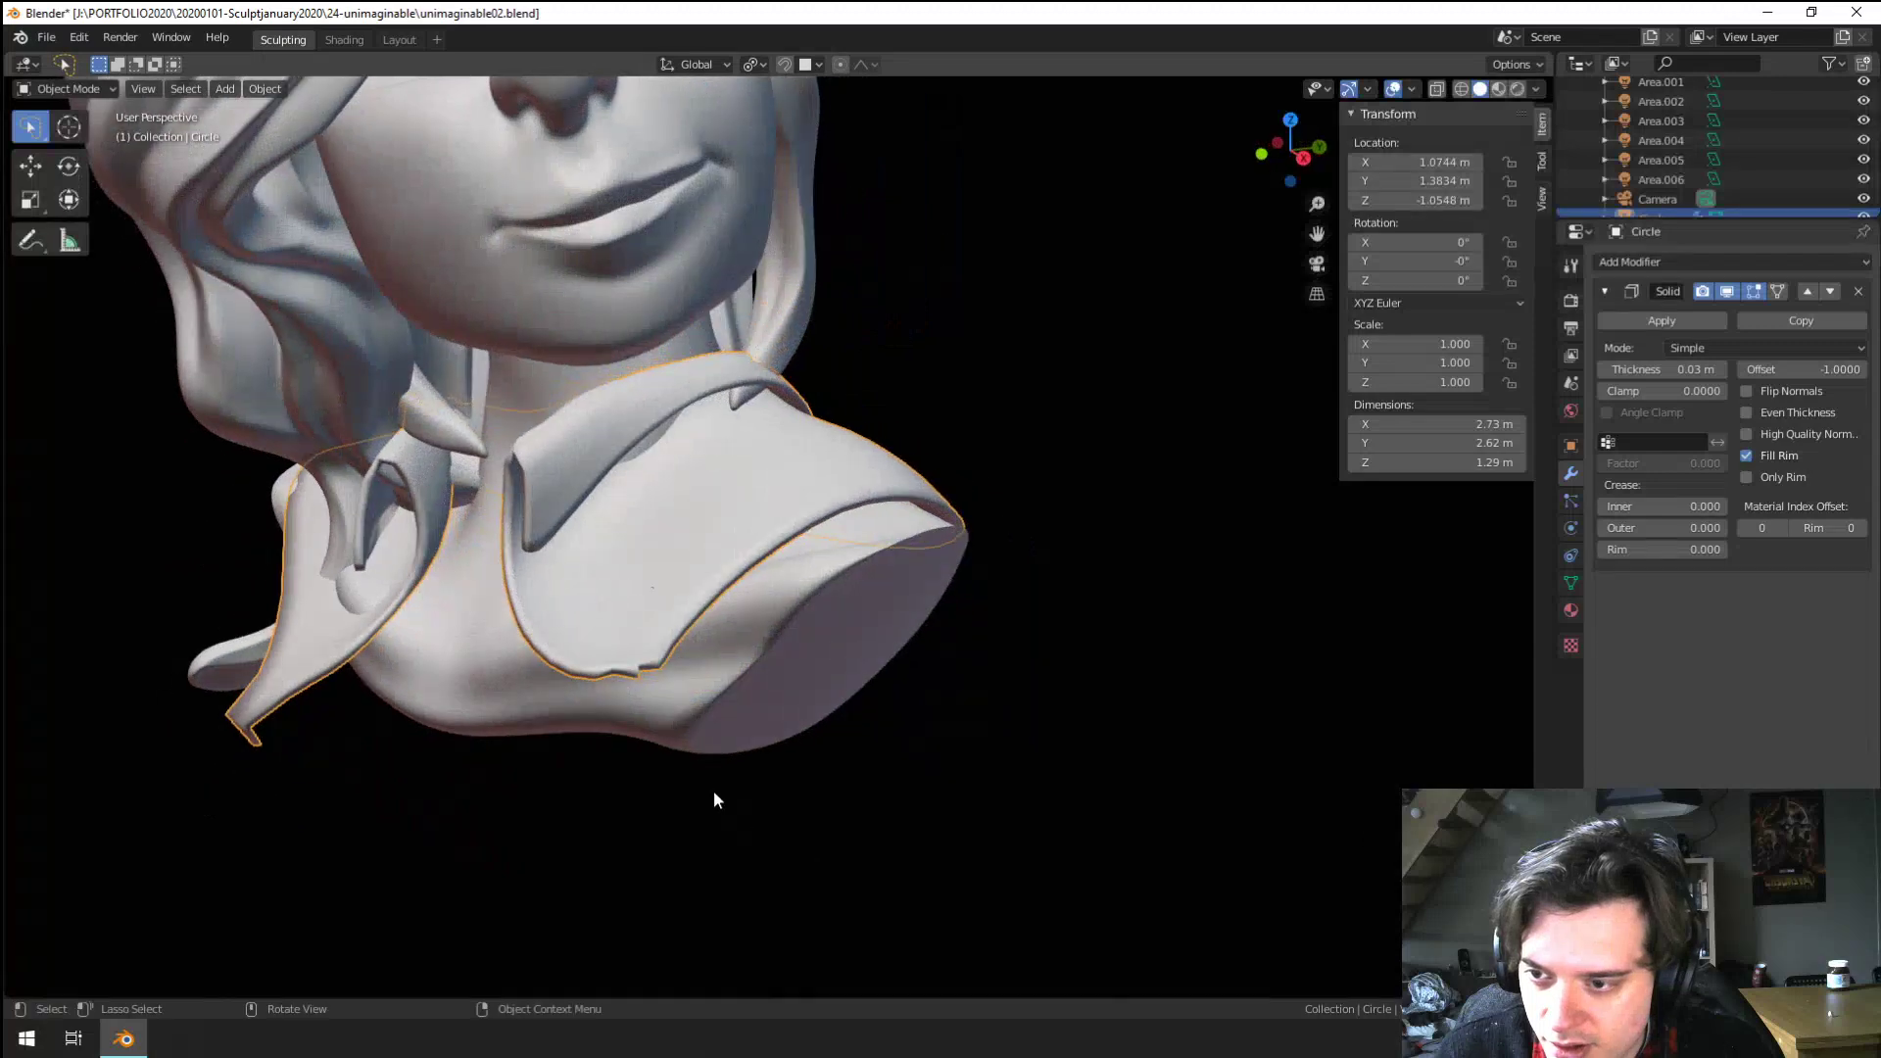
Move the same hair-side collar tip vertex outward in Edit Mode to form a sharper point
key("Tab")
middle_click_drag(378, 756, 244, 747)
key("g")
left_click(207, 730)
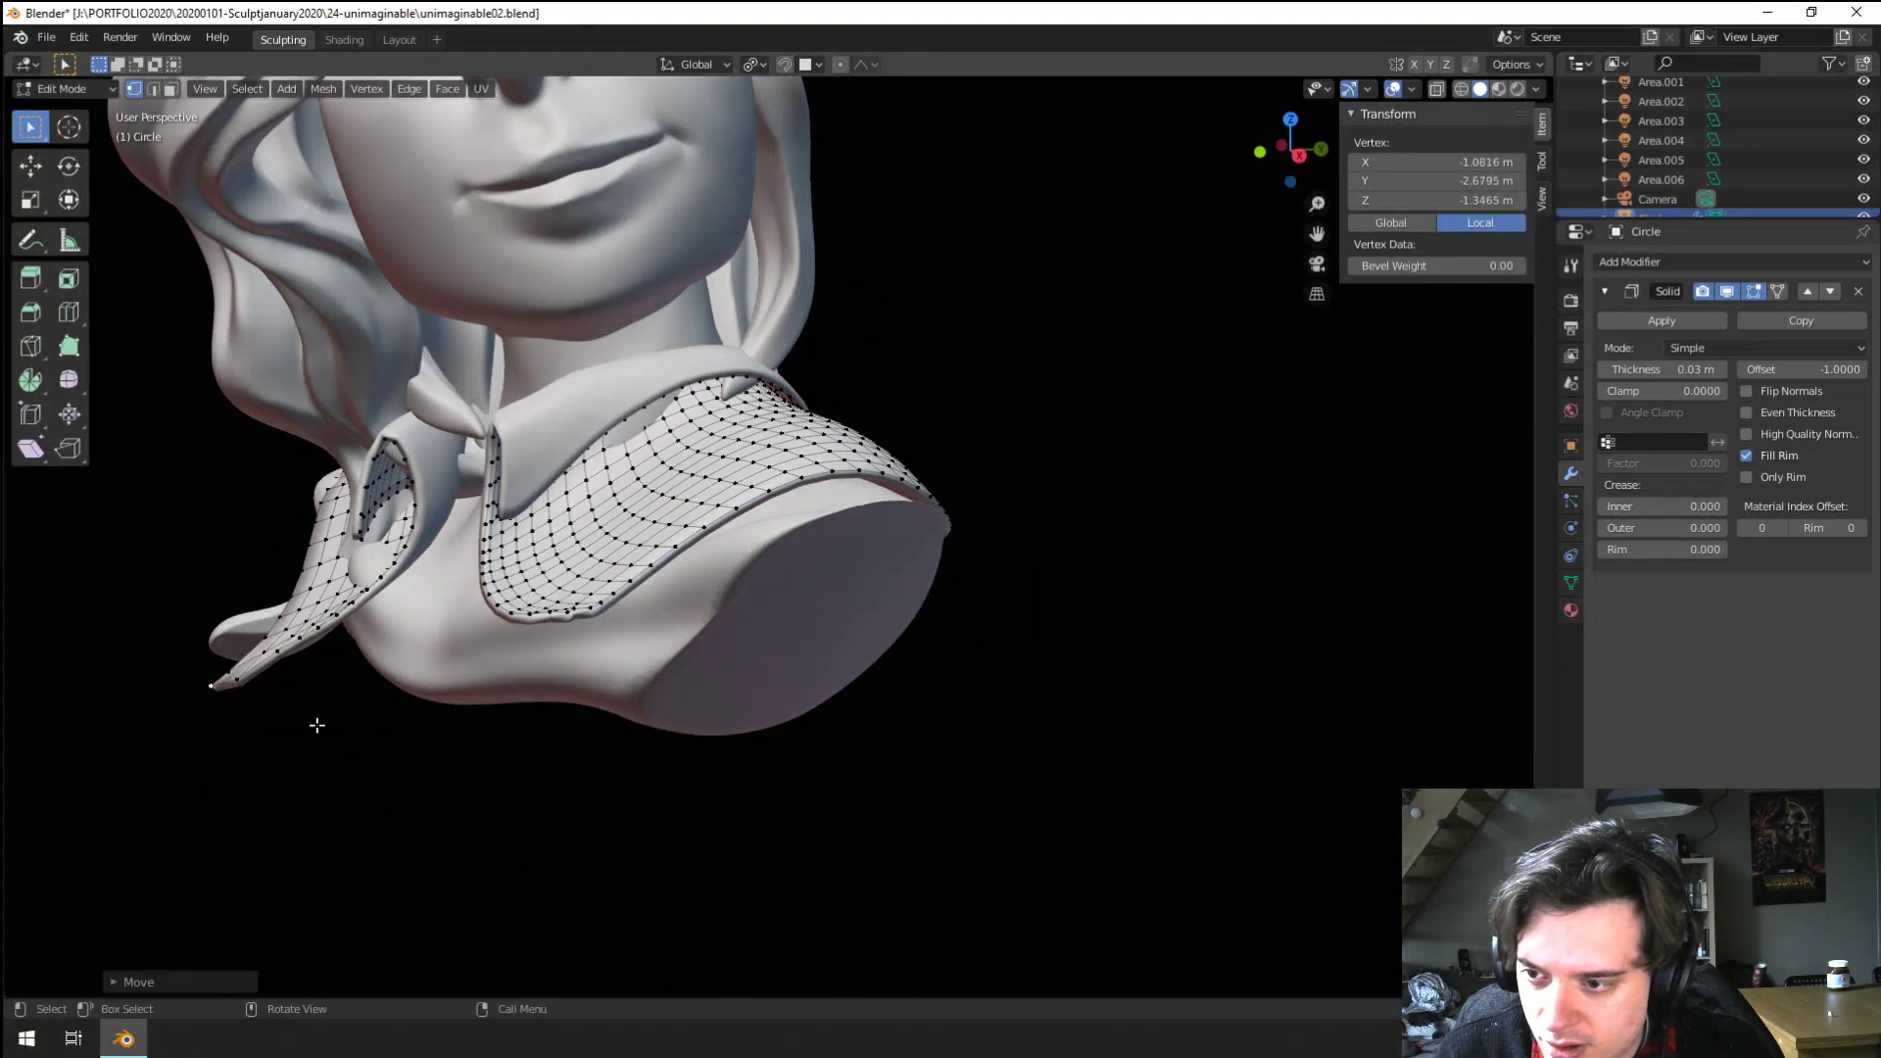
Adjust the notch vertex at the collar's opposite front tip in Edit Mode and return to Object Mode
key("Tab")
key("Tab")
middle_click_drag(610, 652, 647, 722)
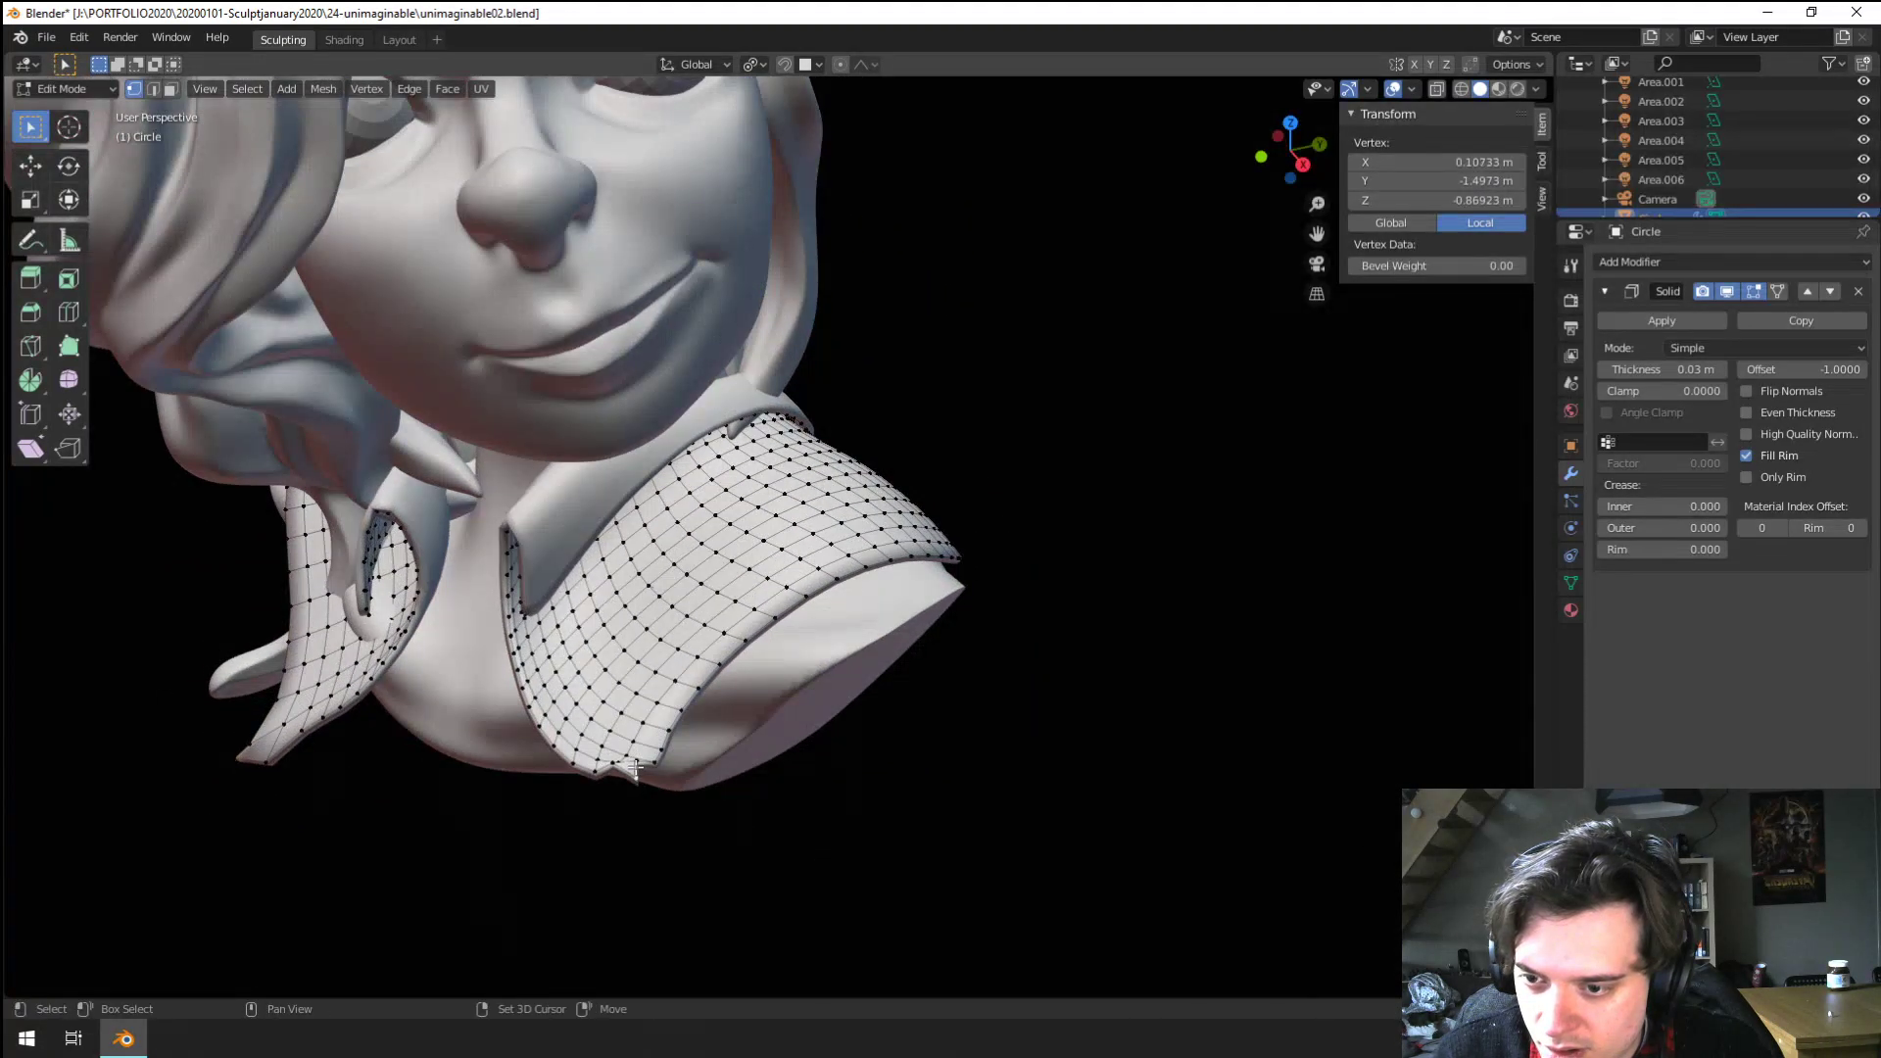
key("Tab")
mouse_move(627, 798)
middle_mouse_down()
mouse_move(699, 806)
mouse_move(796, 745)
mouse_move(755, 744)
mouse_move(875, 756)
mouse_move(861, 777)
middle_mouse_up()
In Sculpt Mode, shape the collar's two front tips into clean points with the Grab brush at a 99 px radius
left_click(65, 88)
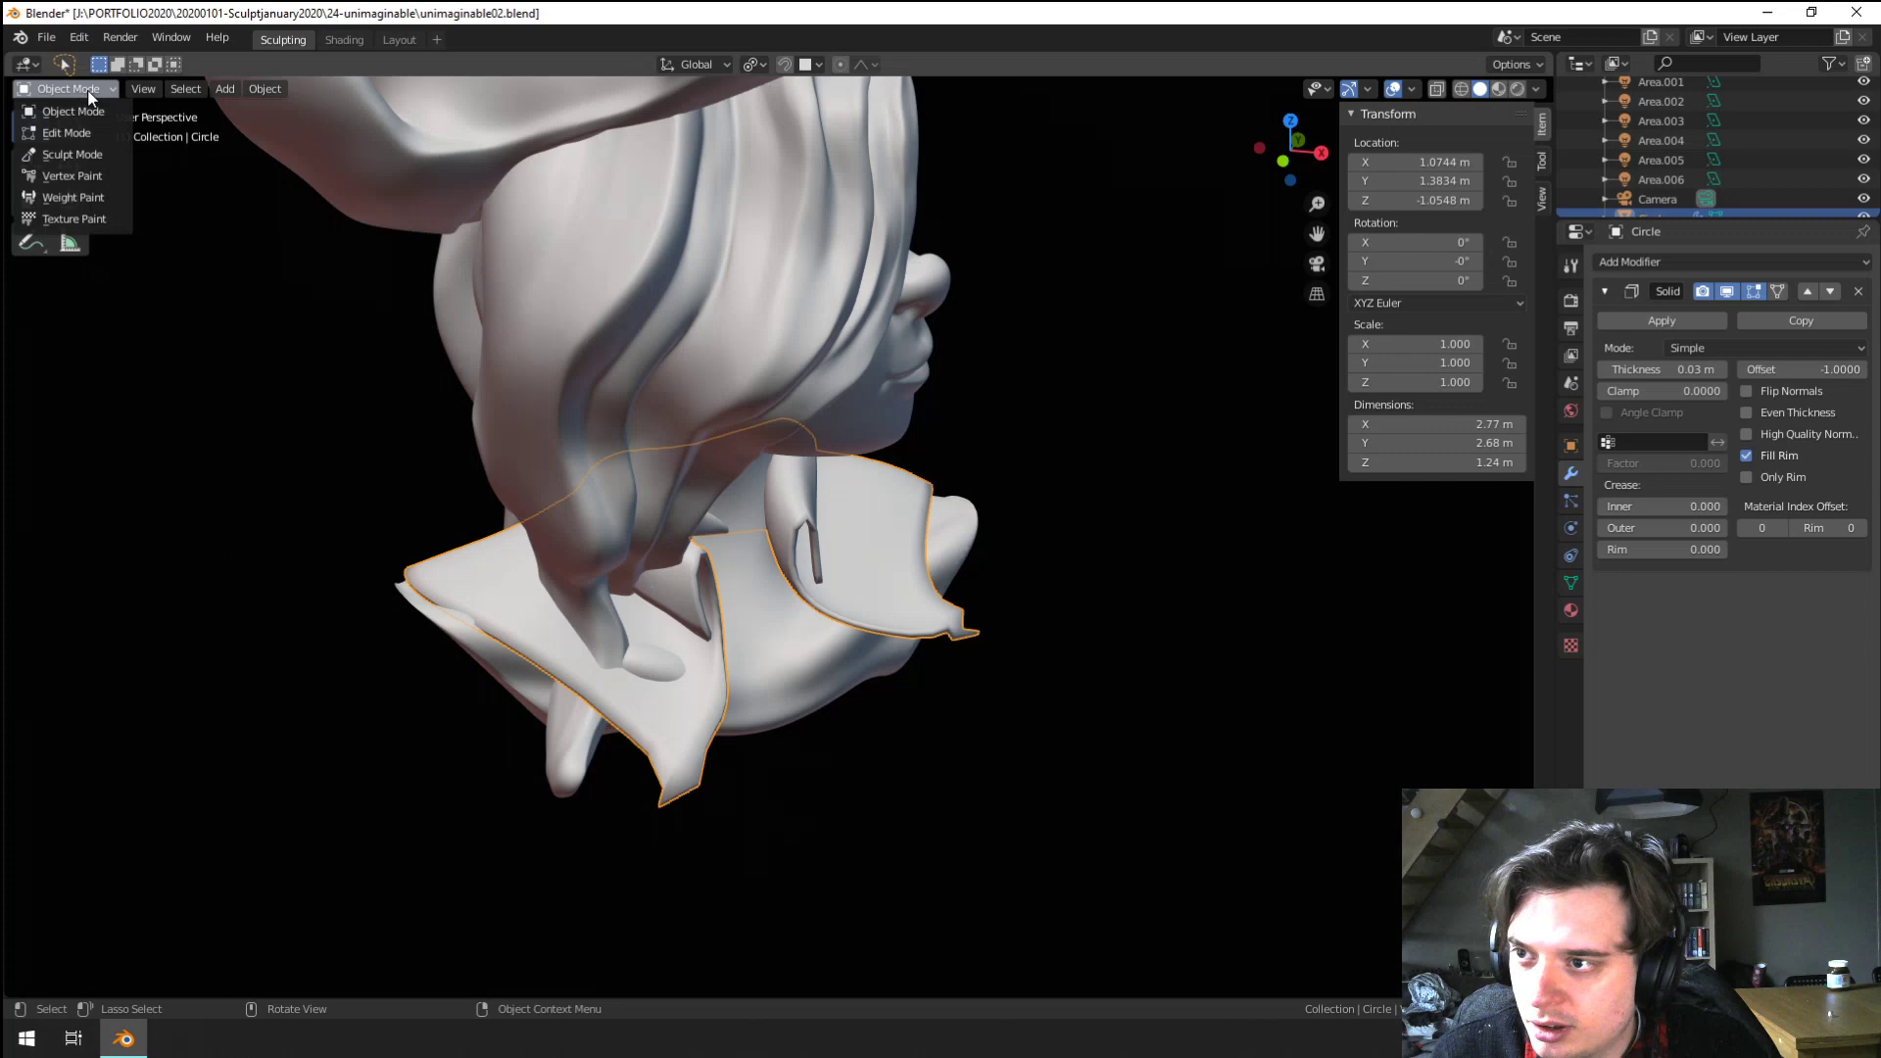
left_click(59, 152)
left_click(336, 763)
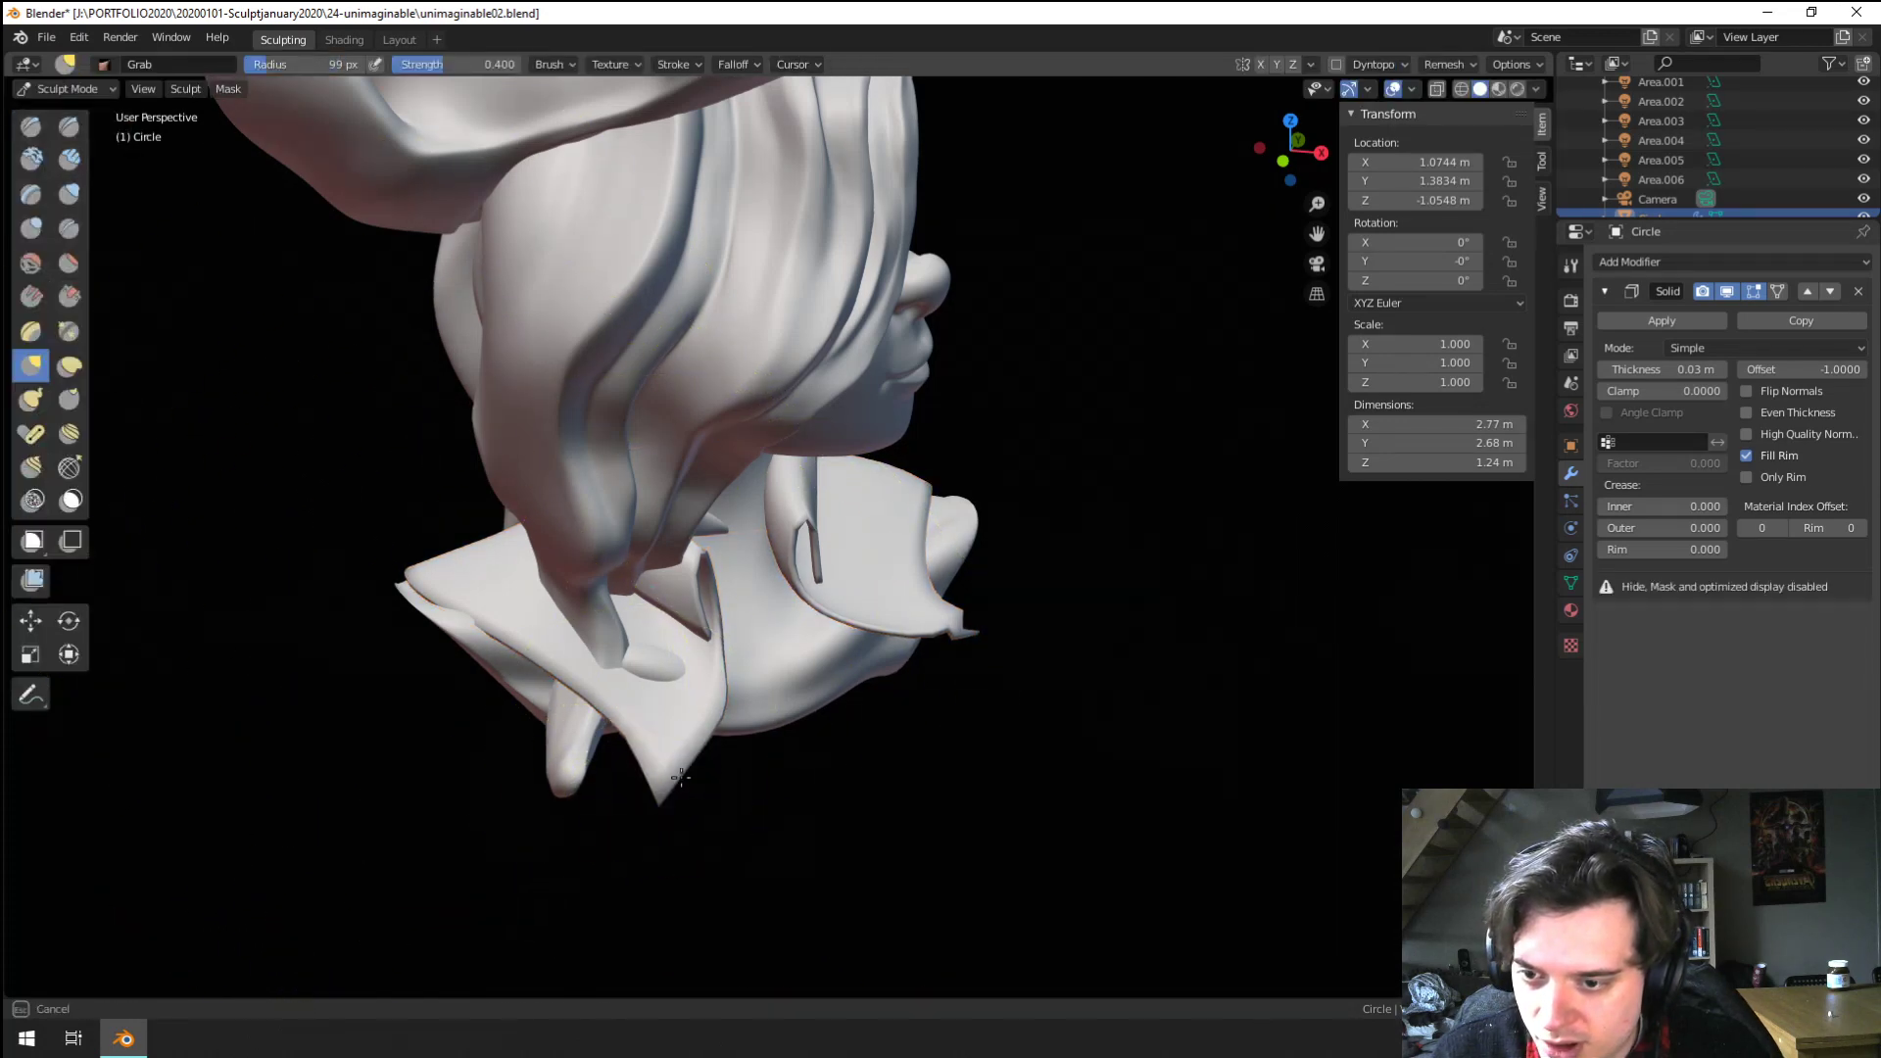
mouse_move(882, 756)
middle_mouse_down()
mouse_move(750, 718)
mouse_move(755, 672)
middle_mouse_up()
Switch sculpting to the back hair object and adjust its strands beside the neck with the Grab brush at 99 px and 148 px radii
left_click(66, 90)
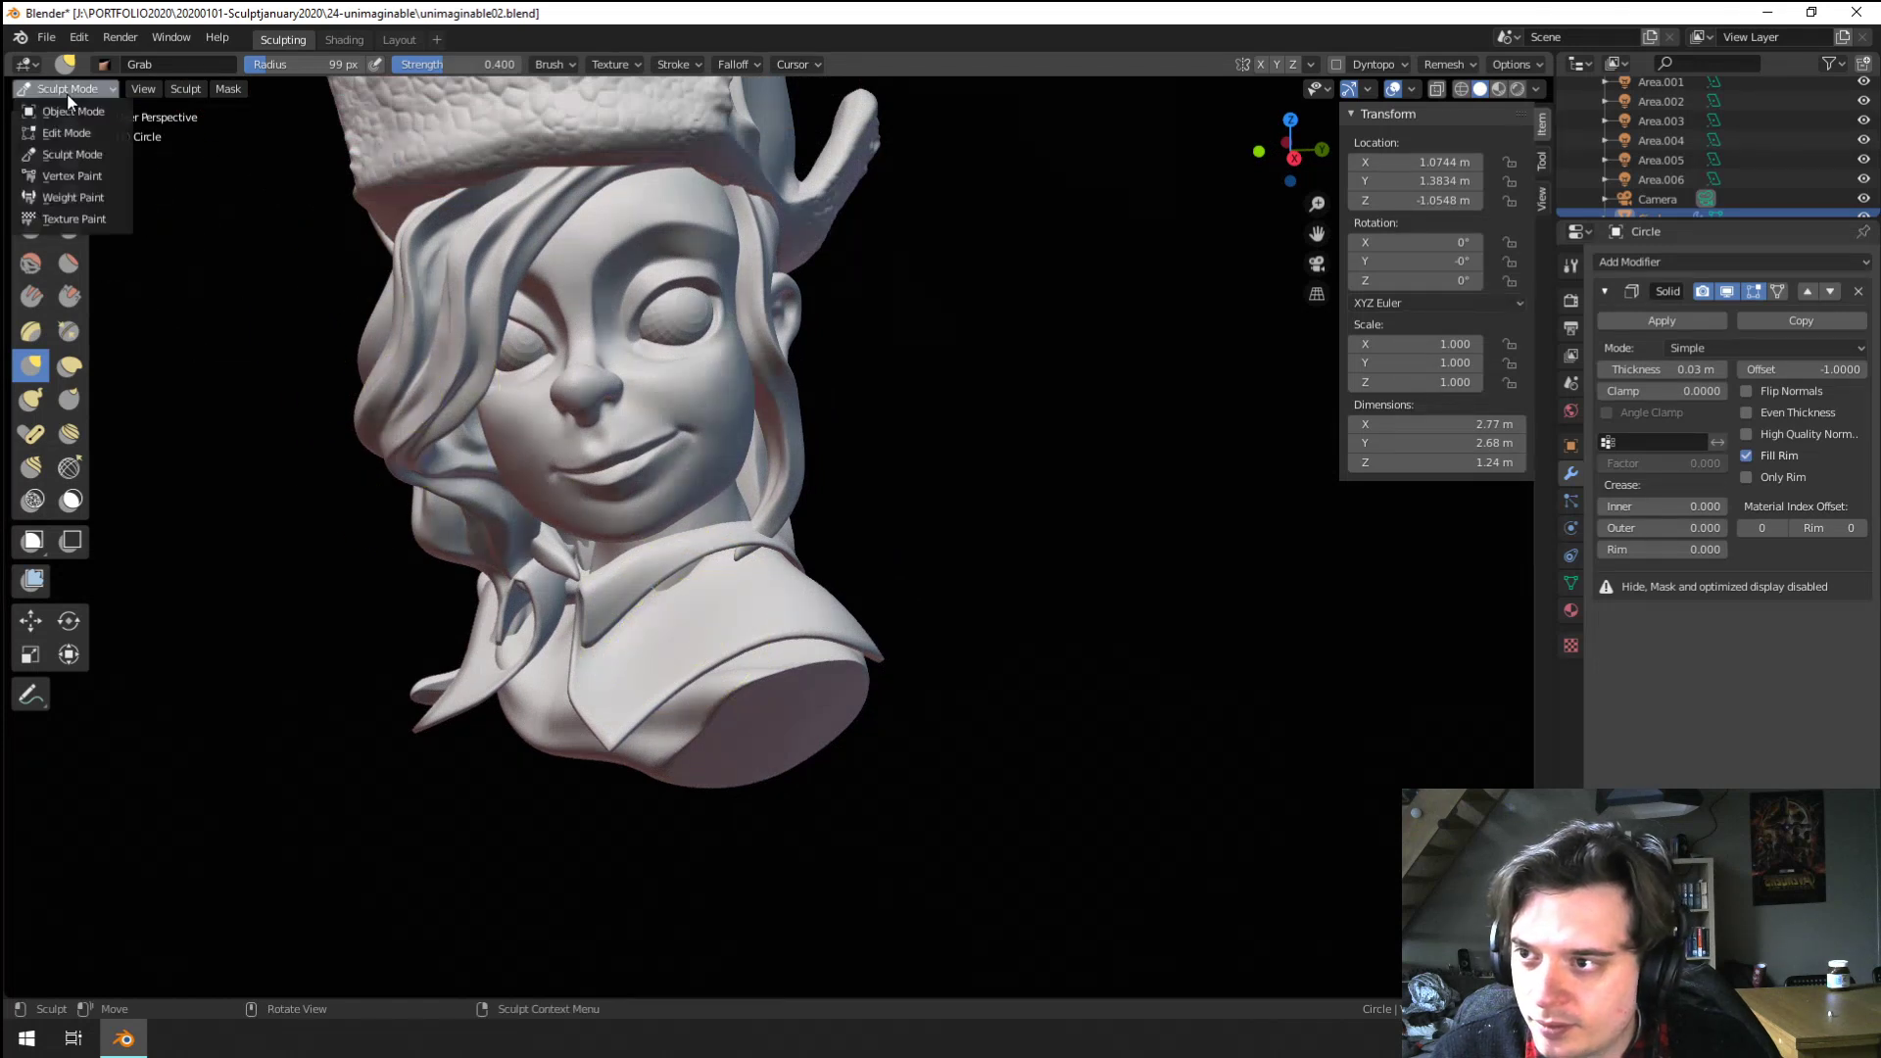
key("Return")
left_click(798, 462)
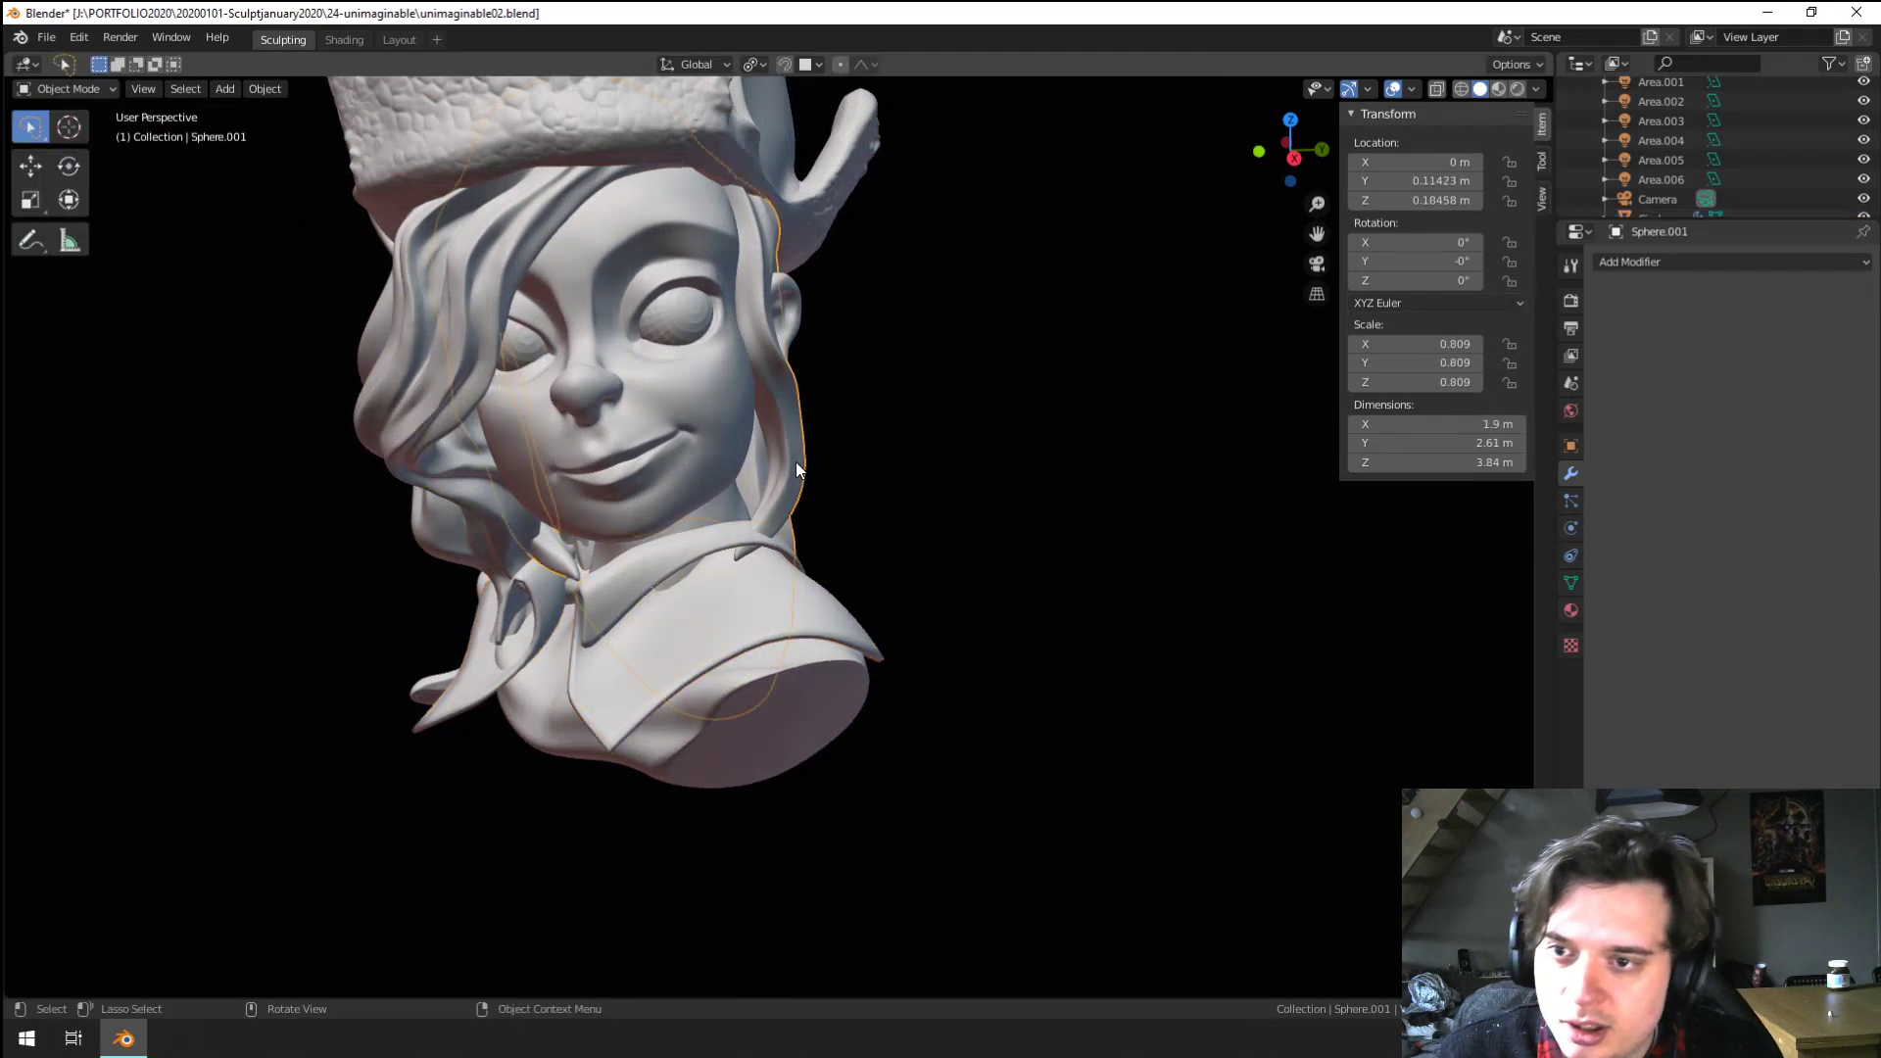
key("KP_Decimal")
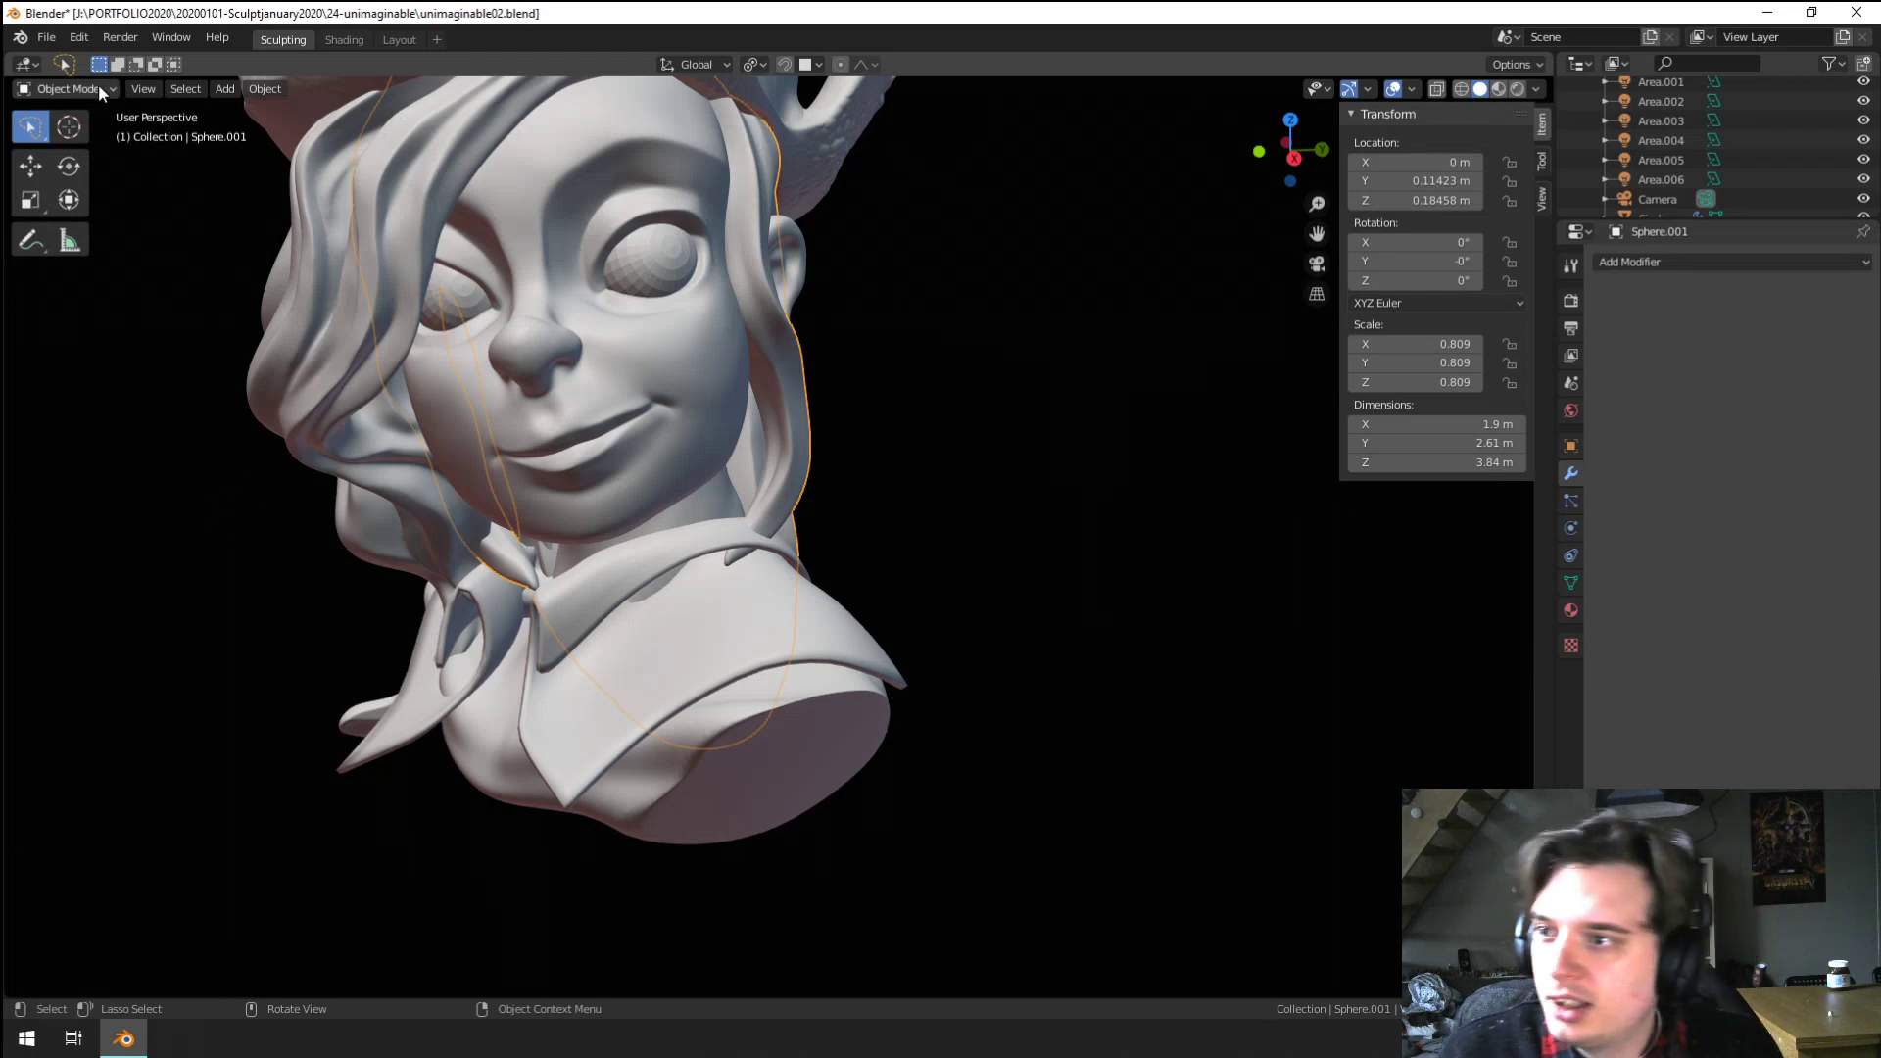
left_click(66, 89)
left_click(73, 155)
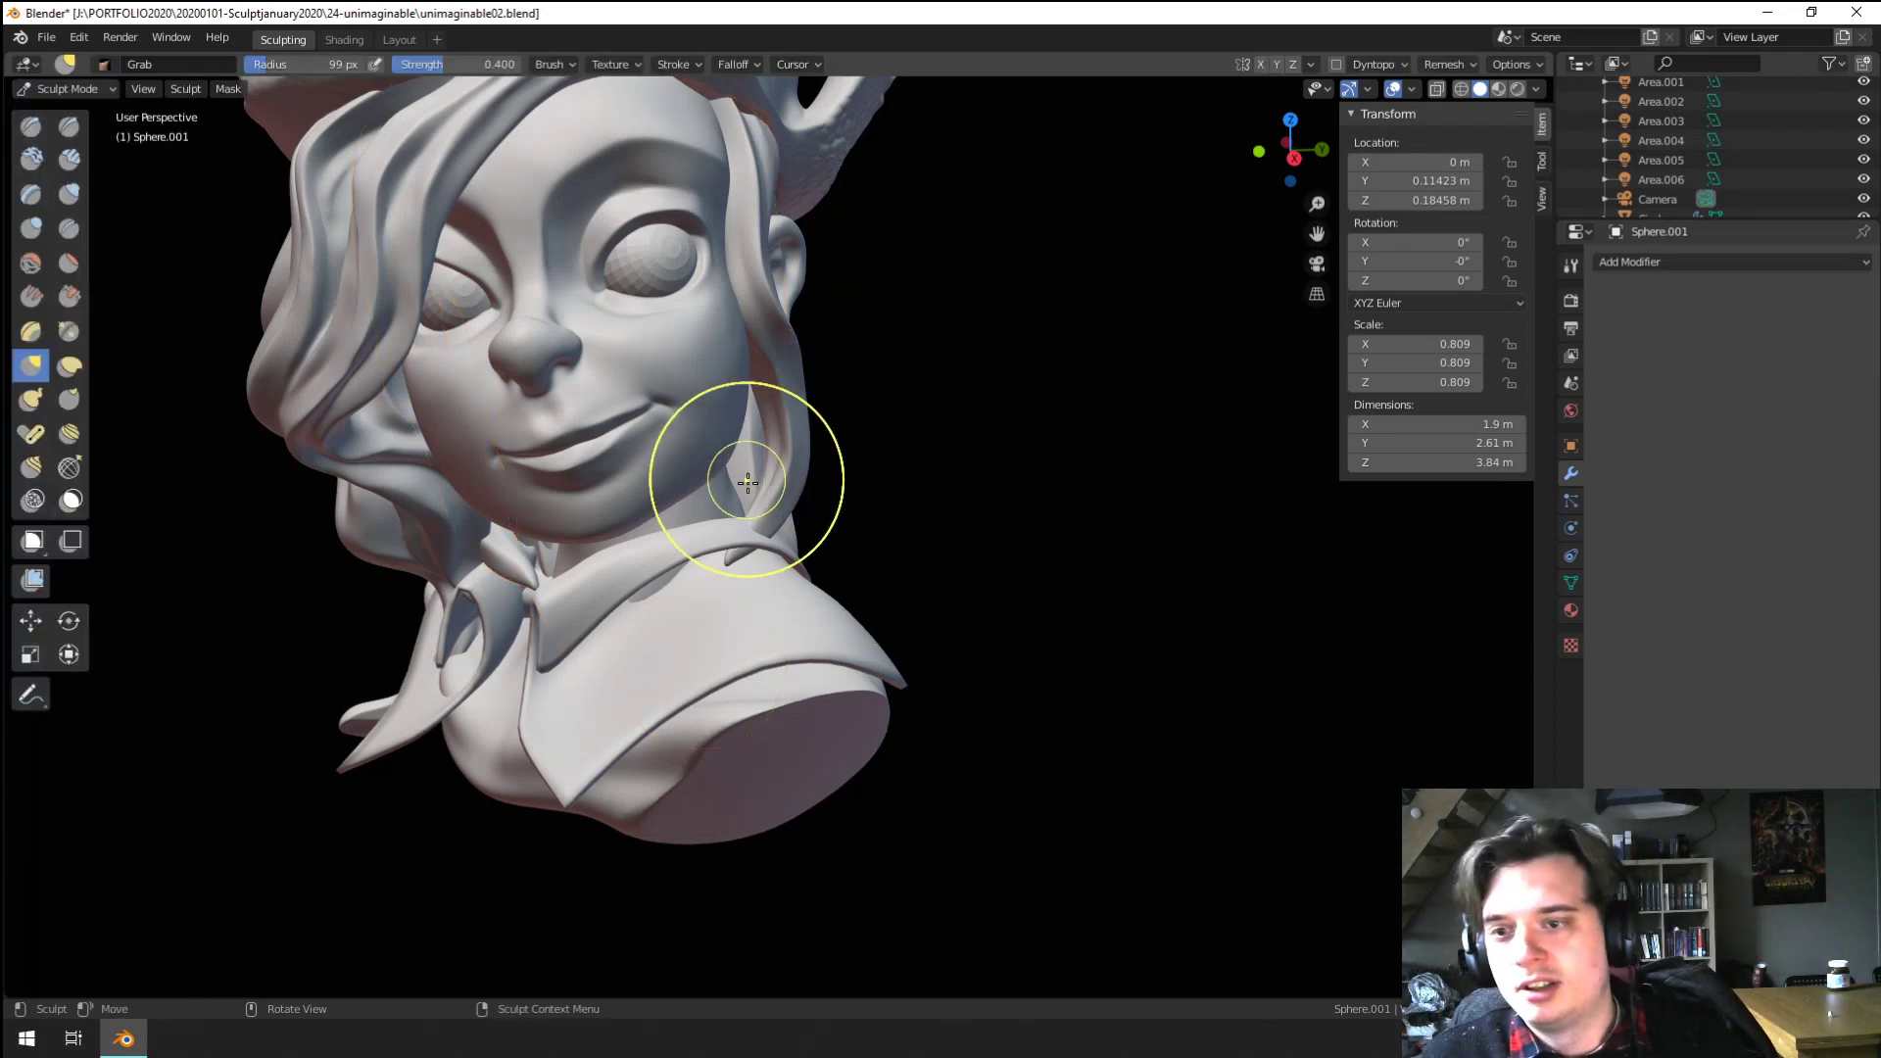
middle_click_drag(748, 474, 758, 539)
mouse_move(746, 534)
left_mouse_down()
mouse_move(752, 504)
mouse_move(781, 512)
mouse_move(698, 484)
mouse_move(700, 436)
left_mouse_up()
key("f")
left_click(720, 539)
mouse_move(700, 436)
middle_mouse_down()
mouse_move(768, 420)
mouse_move(755, 525)
middle_mouse_up()
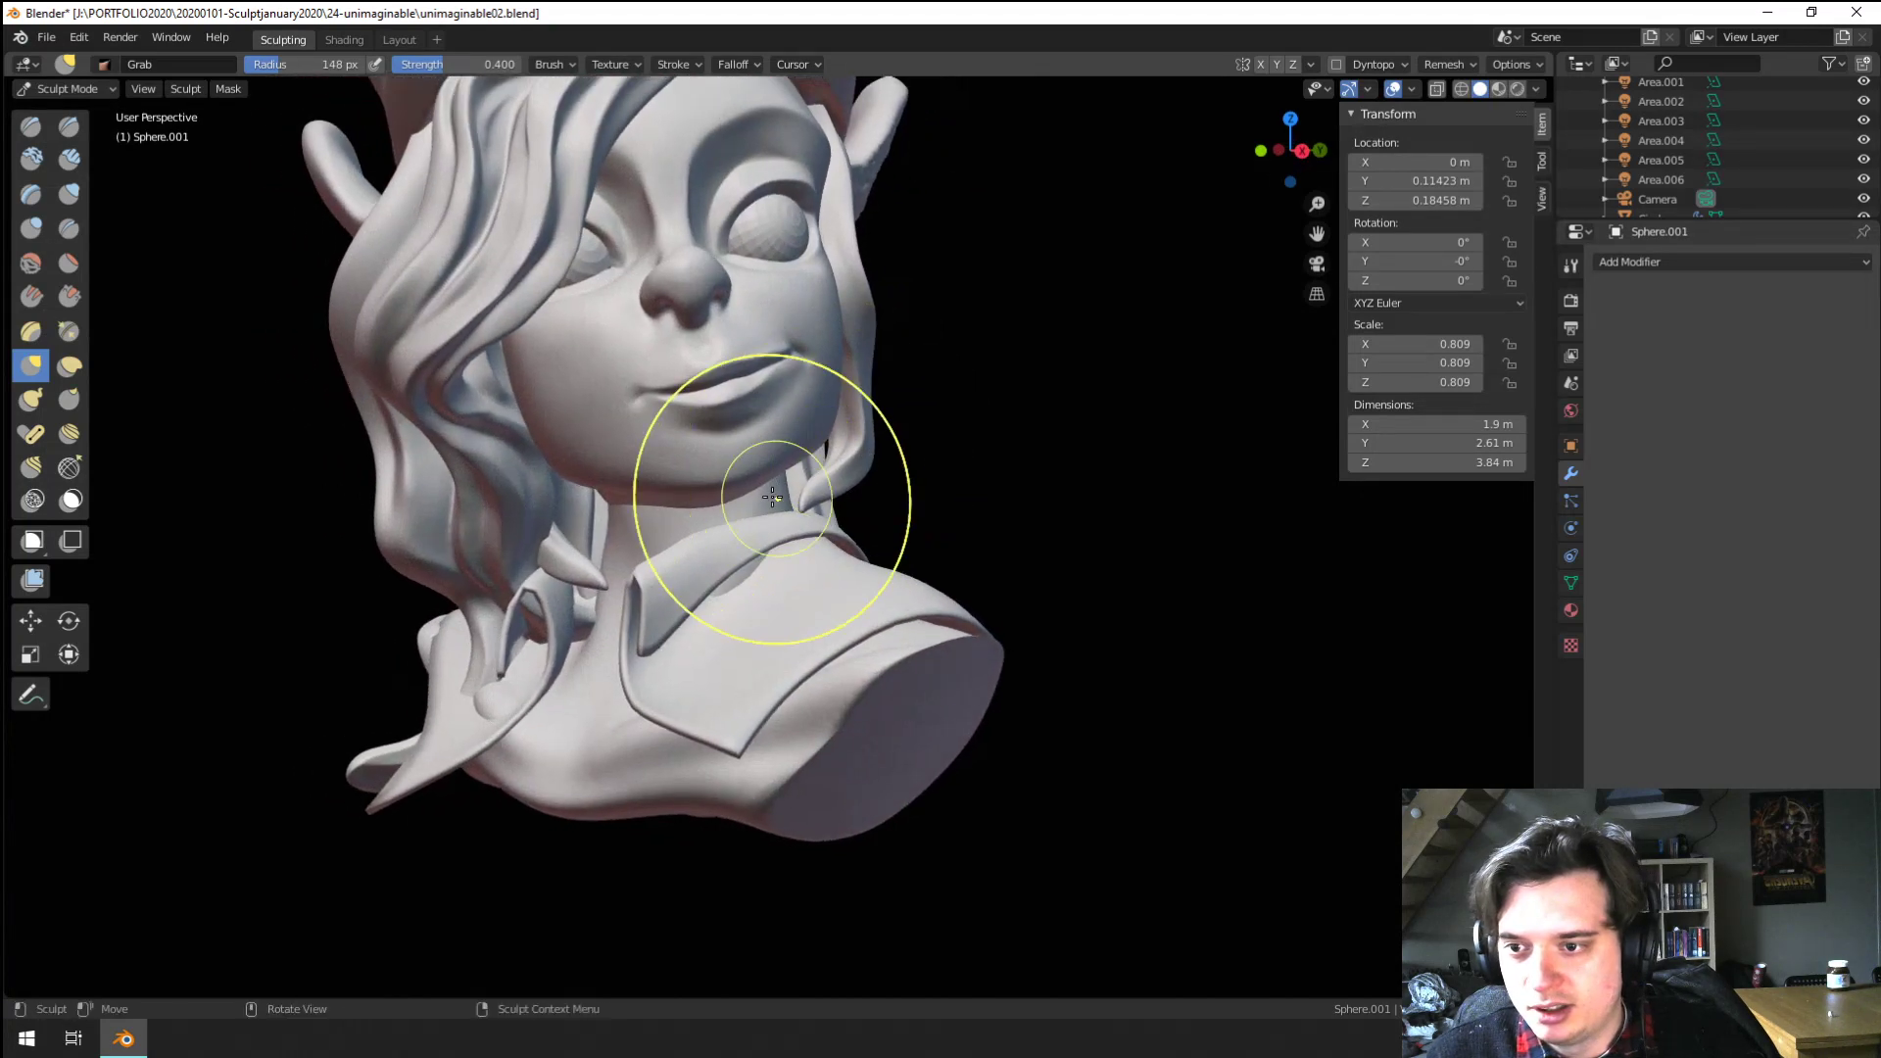
Flatten the hair poking out near the hair-side collar with the Scrape/Peaks brush at a 164 px radius and 1.000 strength
left_click(68, 296)
middle_click_drag(597, 519, 556, 520)
key("f")
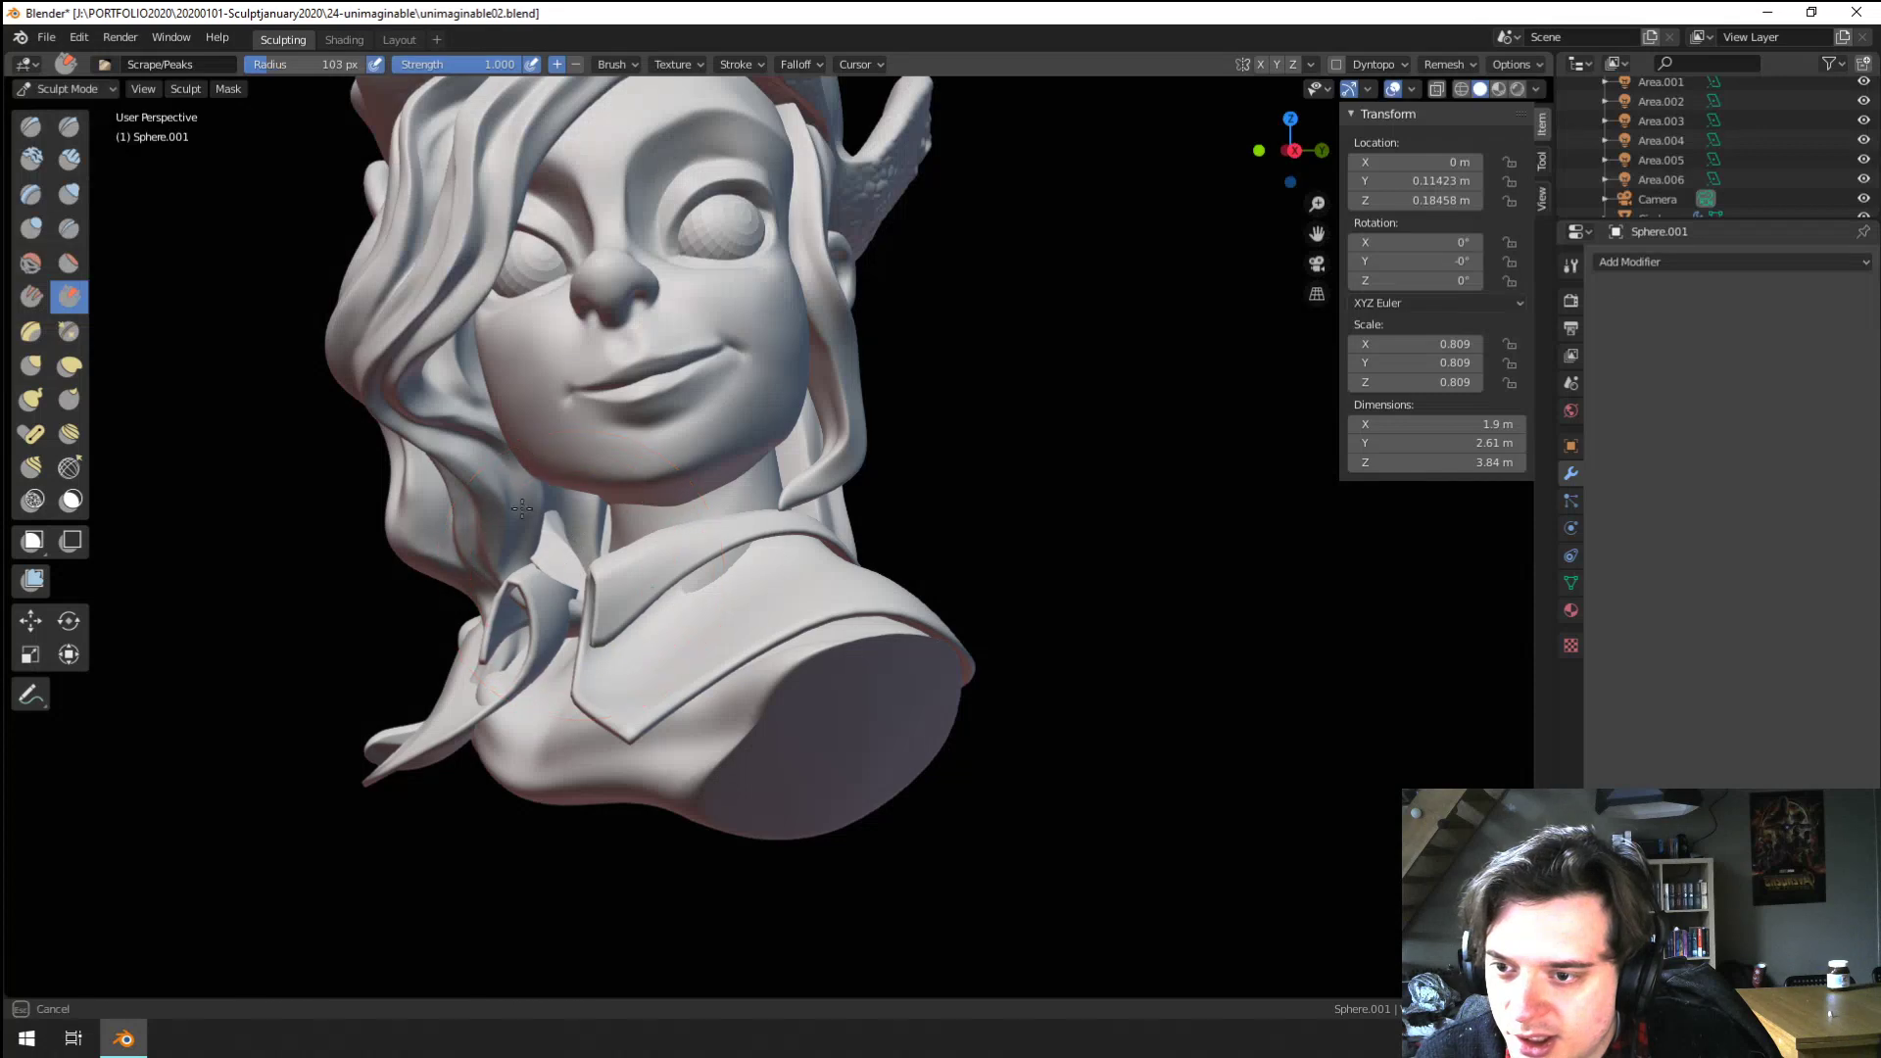
left_click(617, 538)
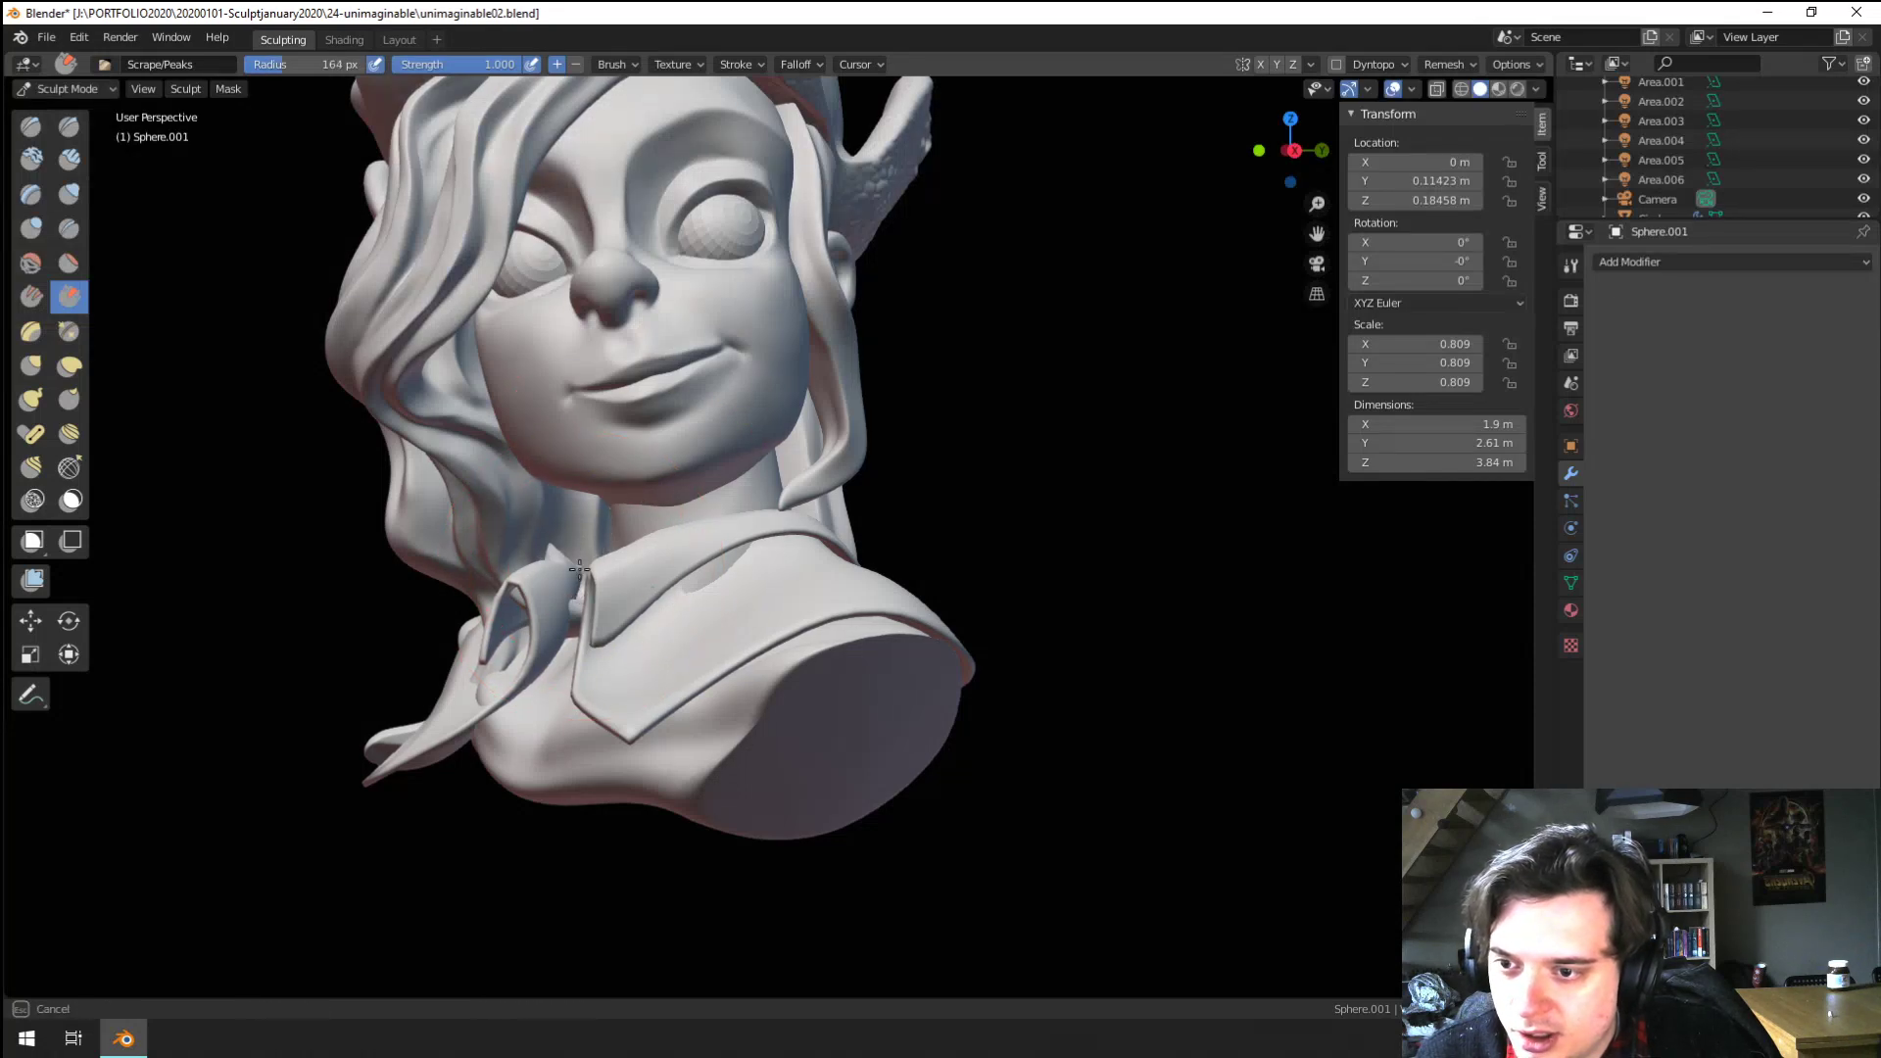
mouse_move(617, 538)
middle_mouse_down()
mouse_move(894, 483)
mouse_move(1199, 756)
mouse_move(847, 619)
mouse_move(954, 457)
mouse_move(799, 557)
middle_mouse_up()
Pull the lower back hair outward and up over the collar with the Grab brush at a 287 px radius
key("g")
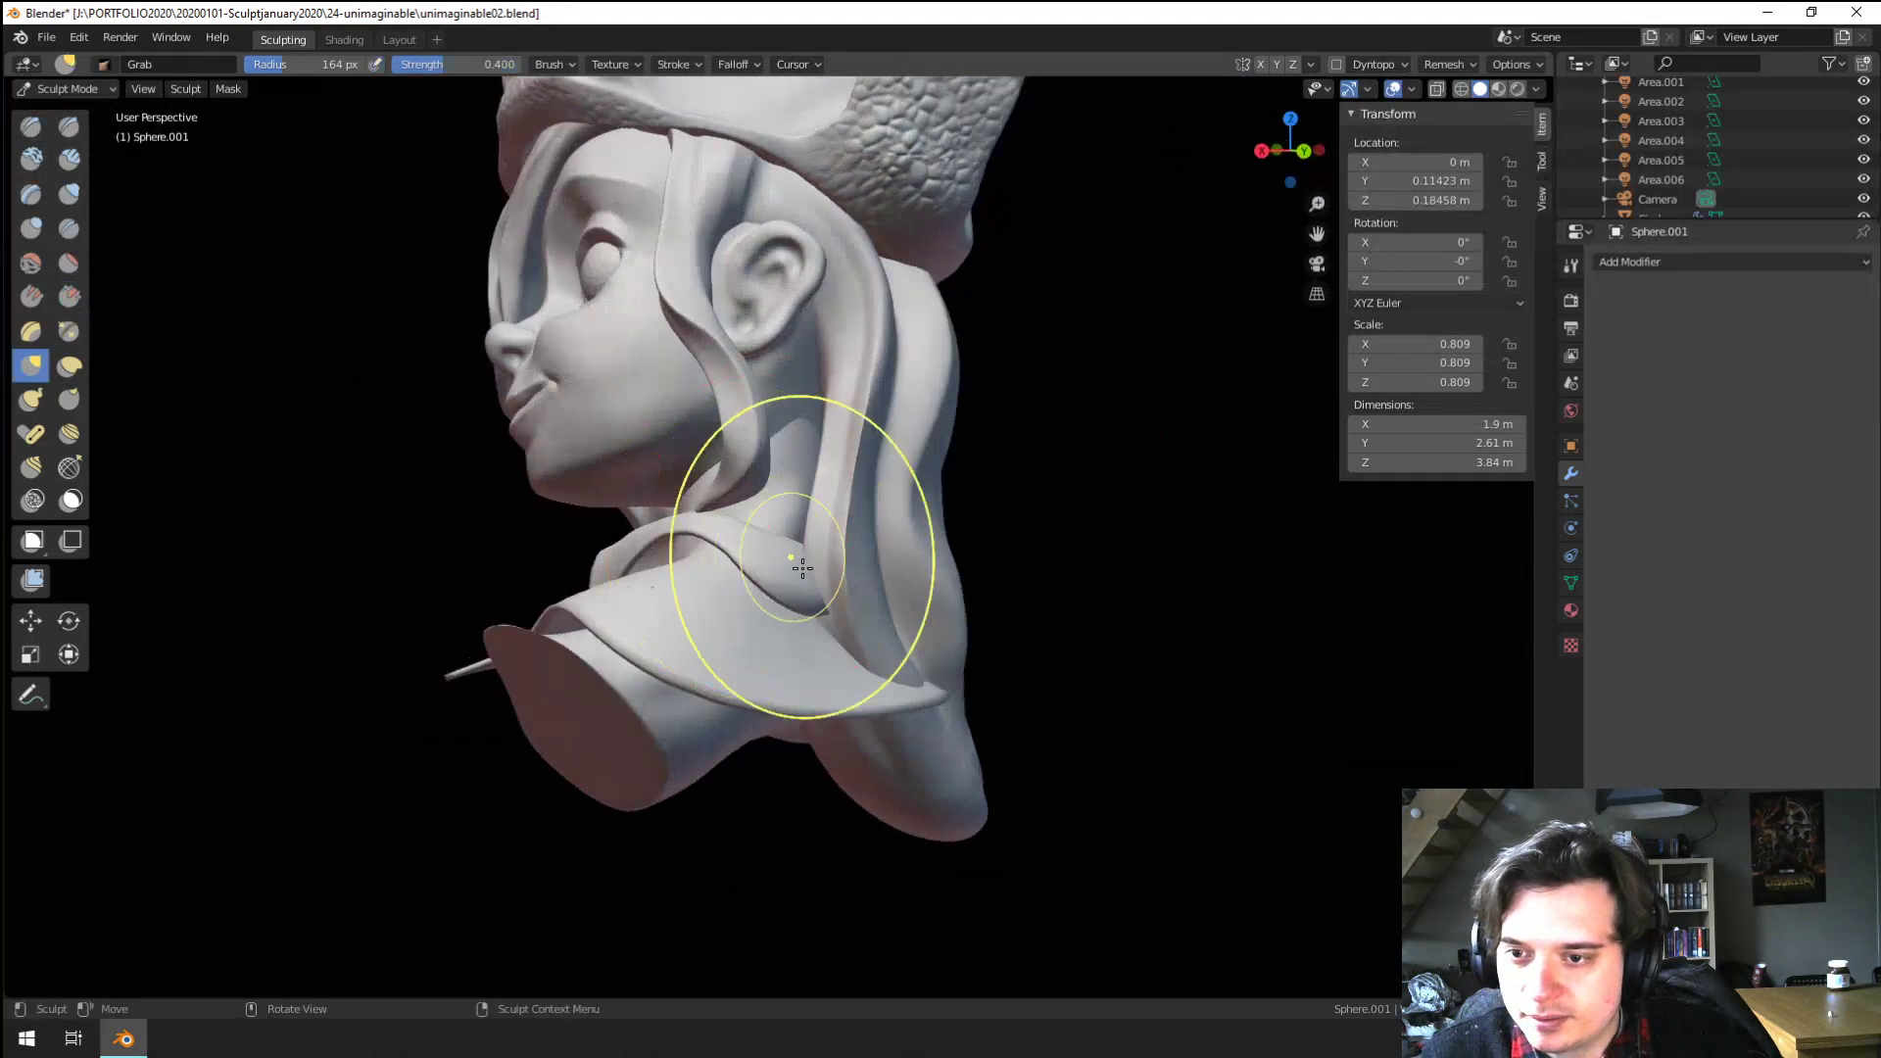
left_click_drag(907, 735, 1058, 611)
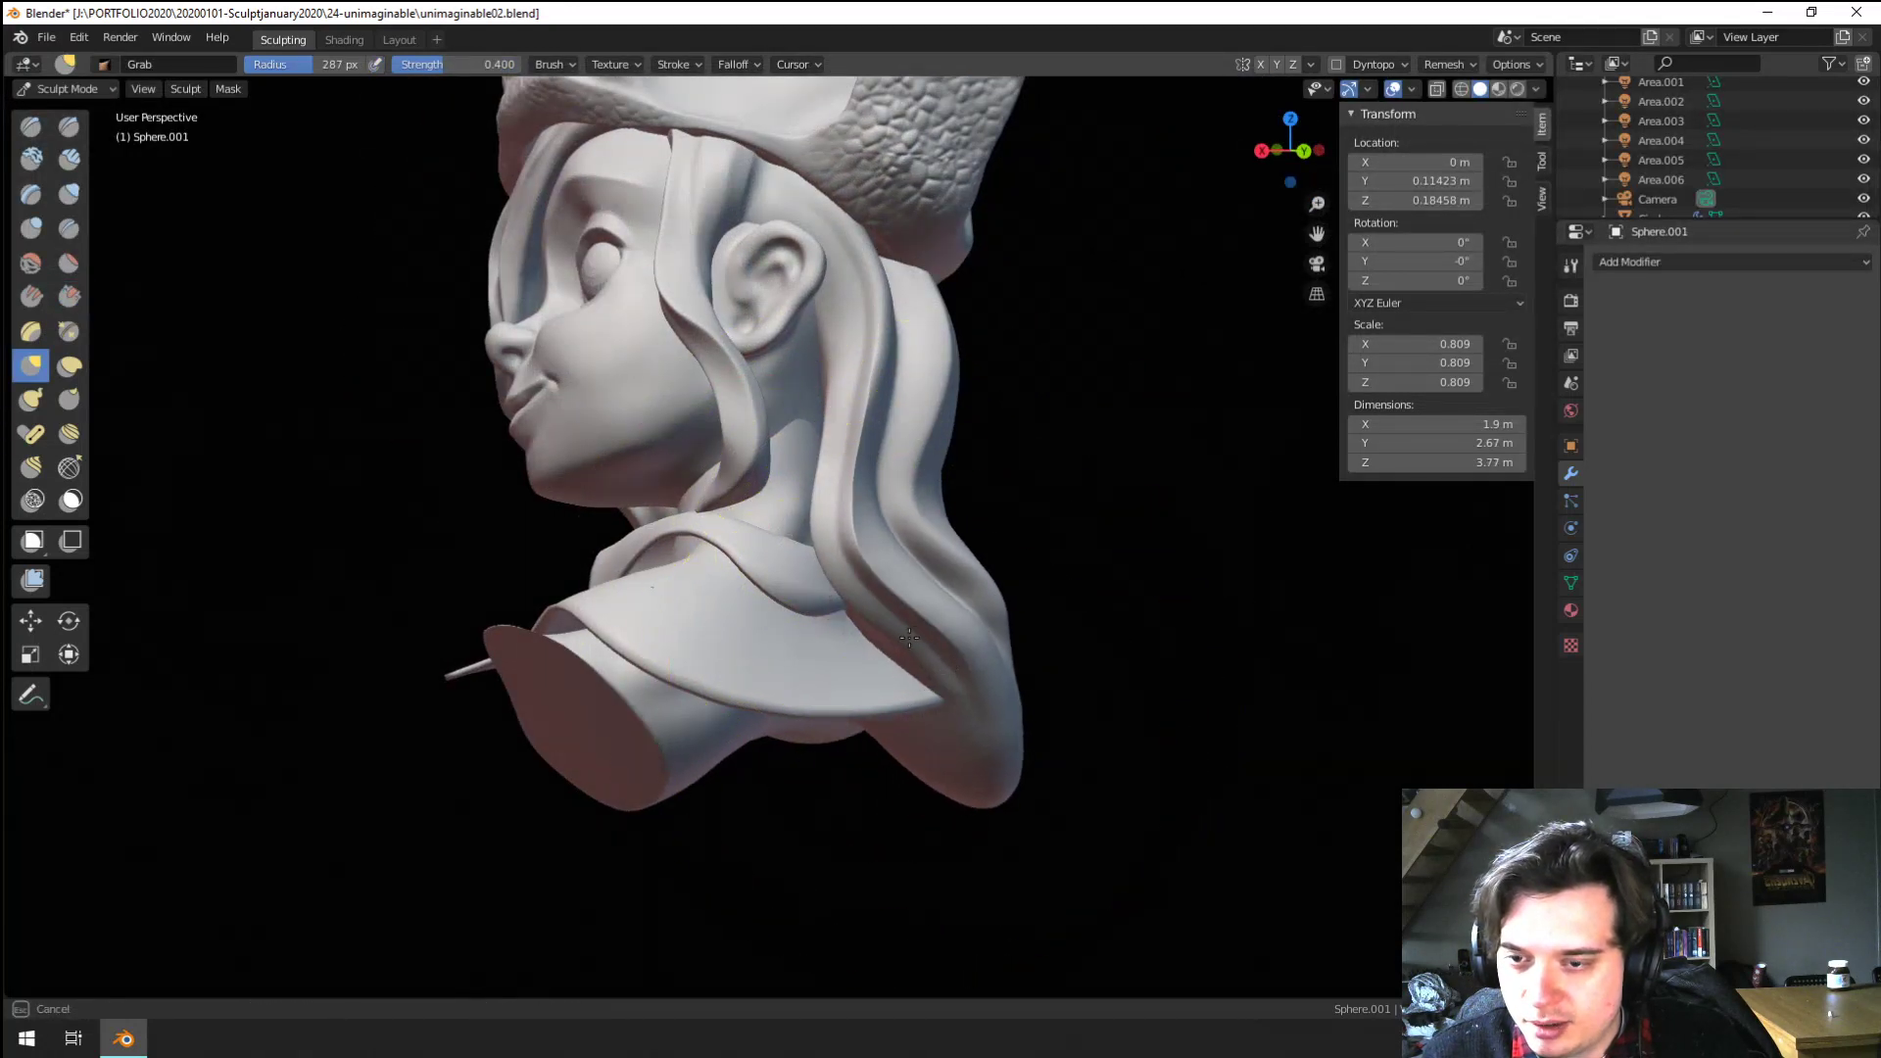
mouse_move(887, 676)
middle_mouse_down()
mouse_move(1062, 651)
mouse_move(915, 684)
mouse_move(906, 650)
middle_mouse_up()
scroll(894, 554, "up", 1)
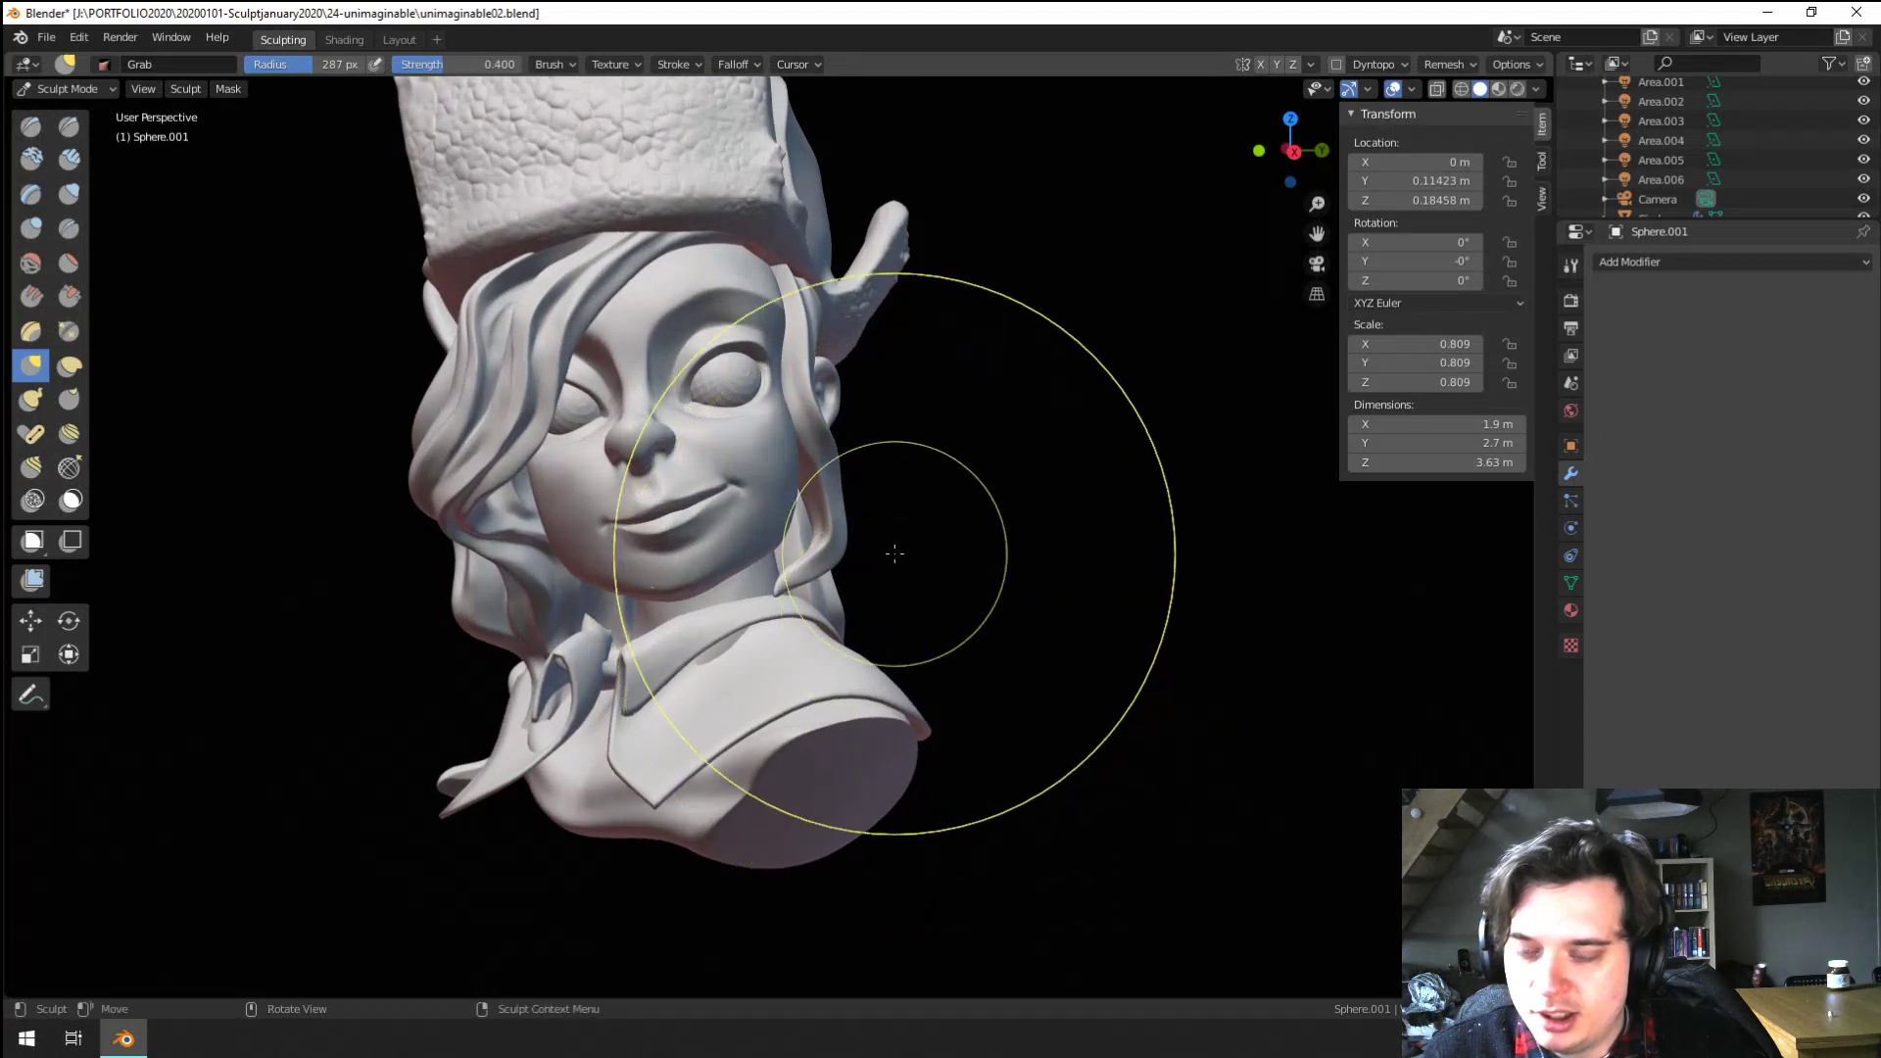
Leave Sculpt Mode on the hair, select the hat and enter Sculpt Mode on it
left_click(57, 91)
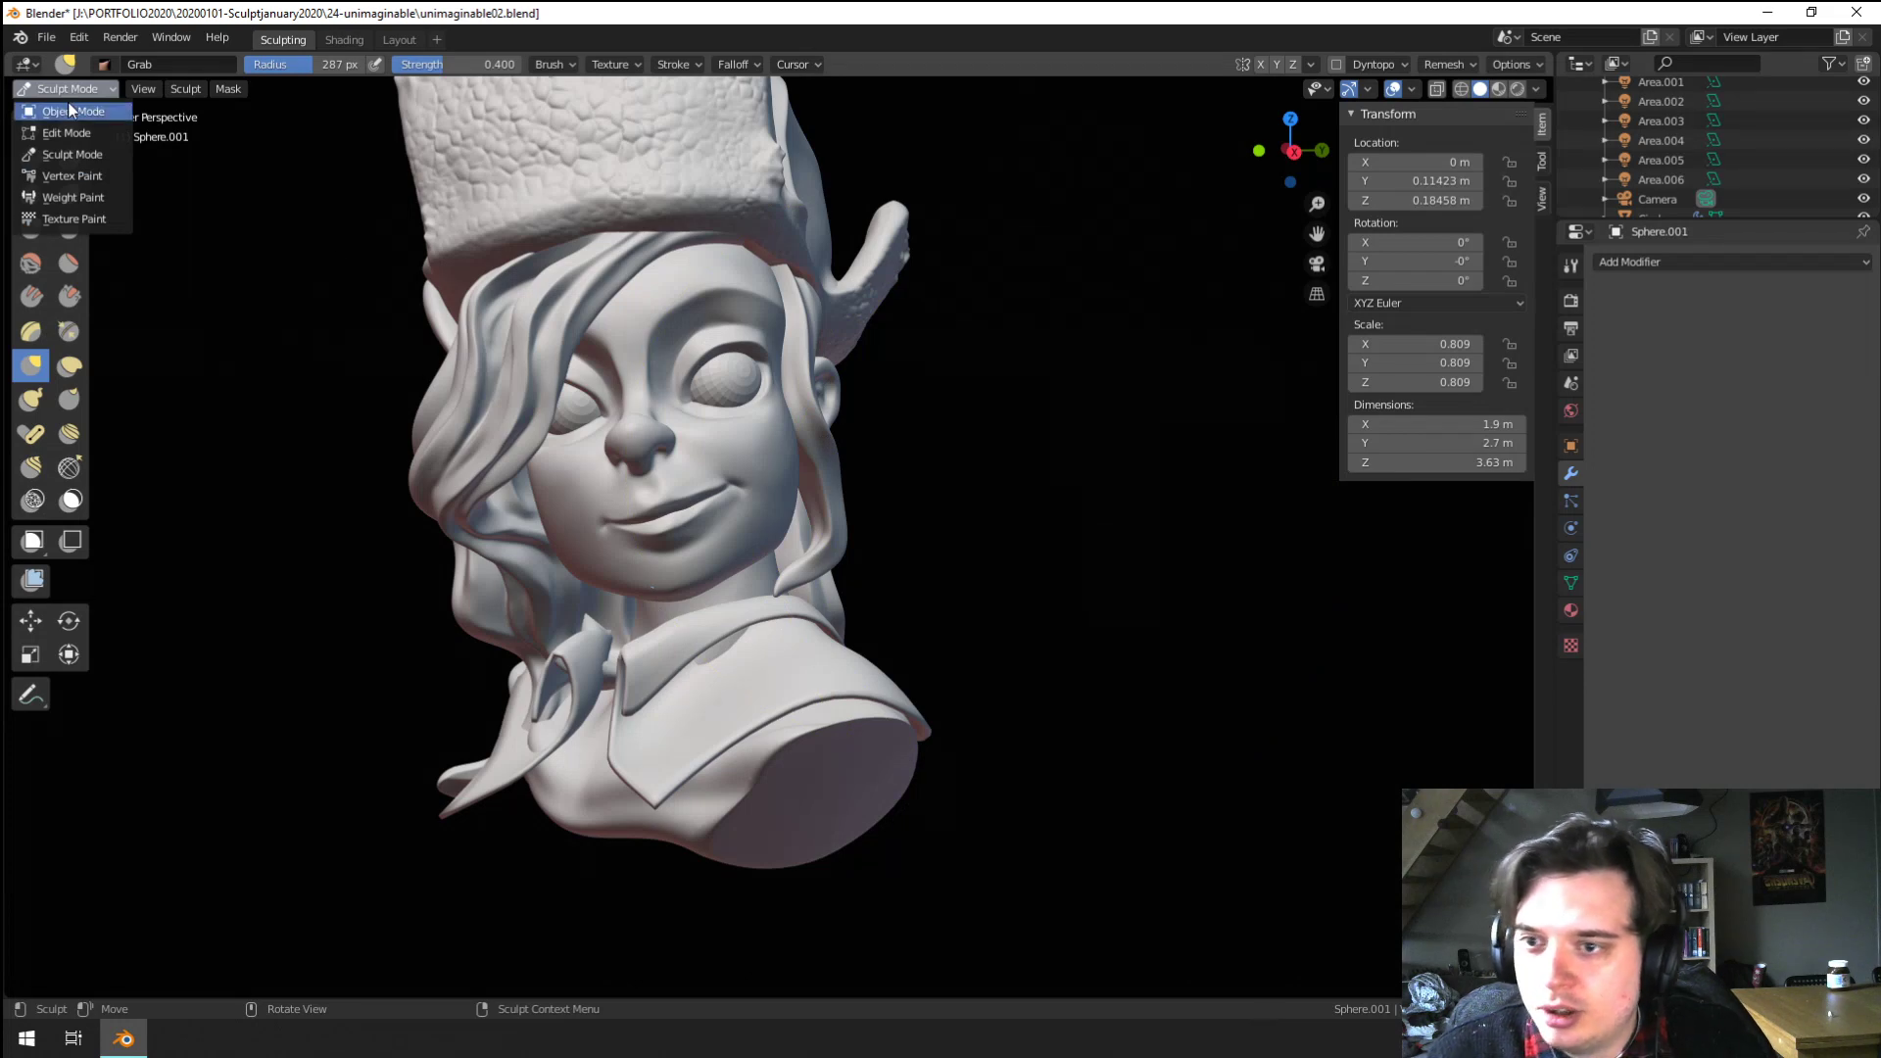
left_click(70, 111)
scroll(627, 411, "up", 6)
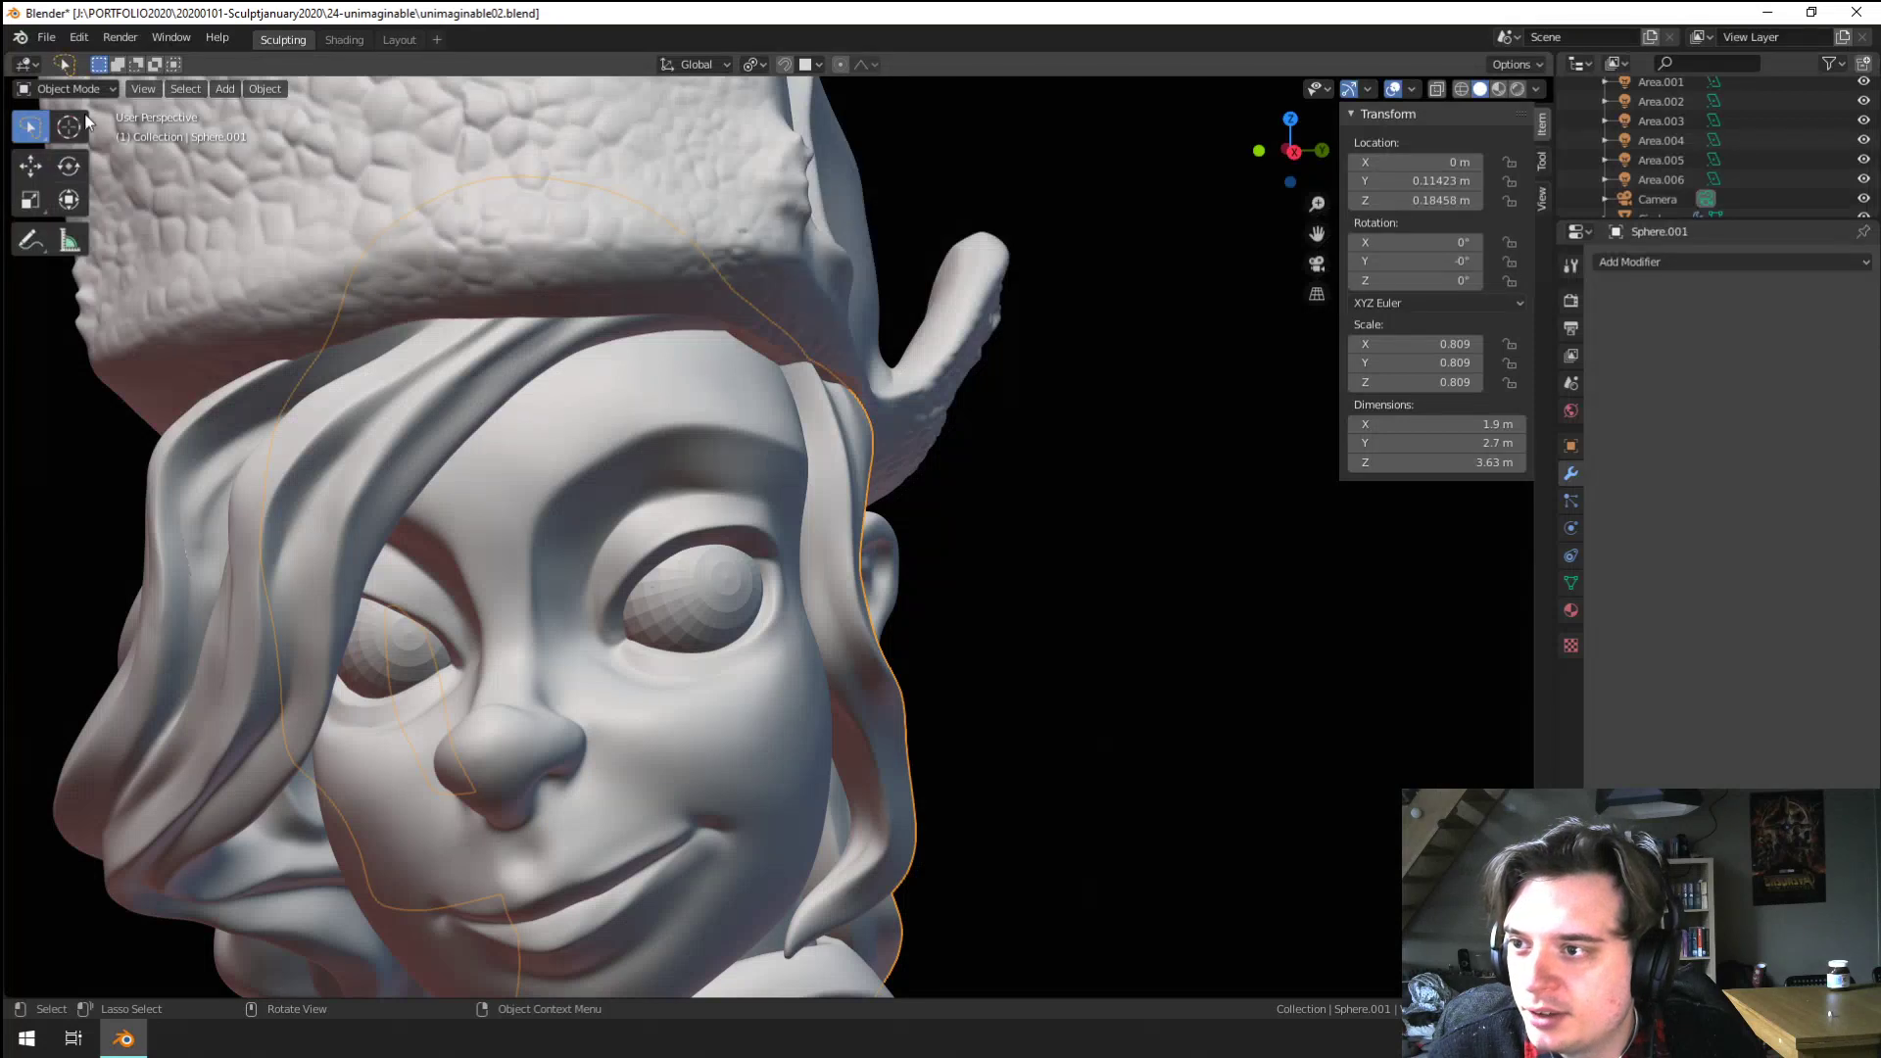
left_click(91, 101)
left_click(92, 90)
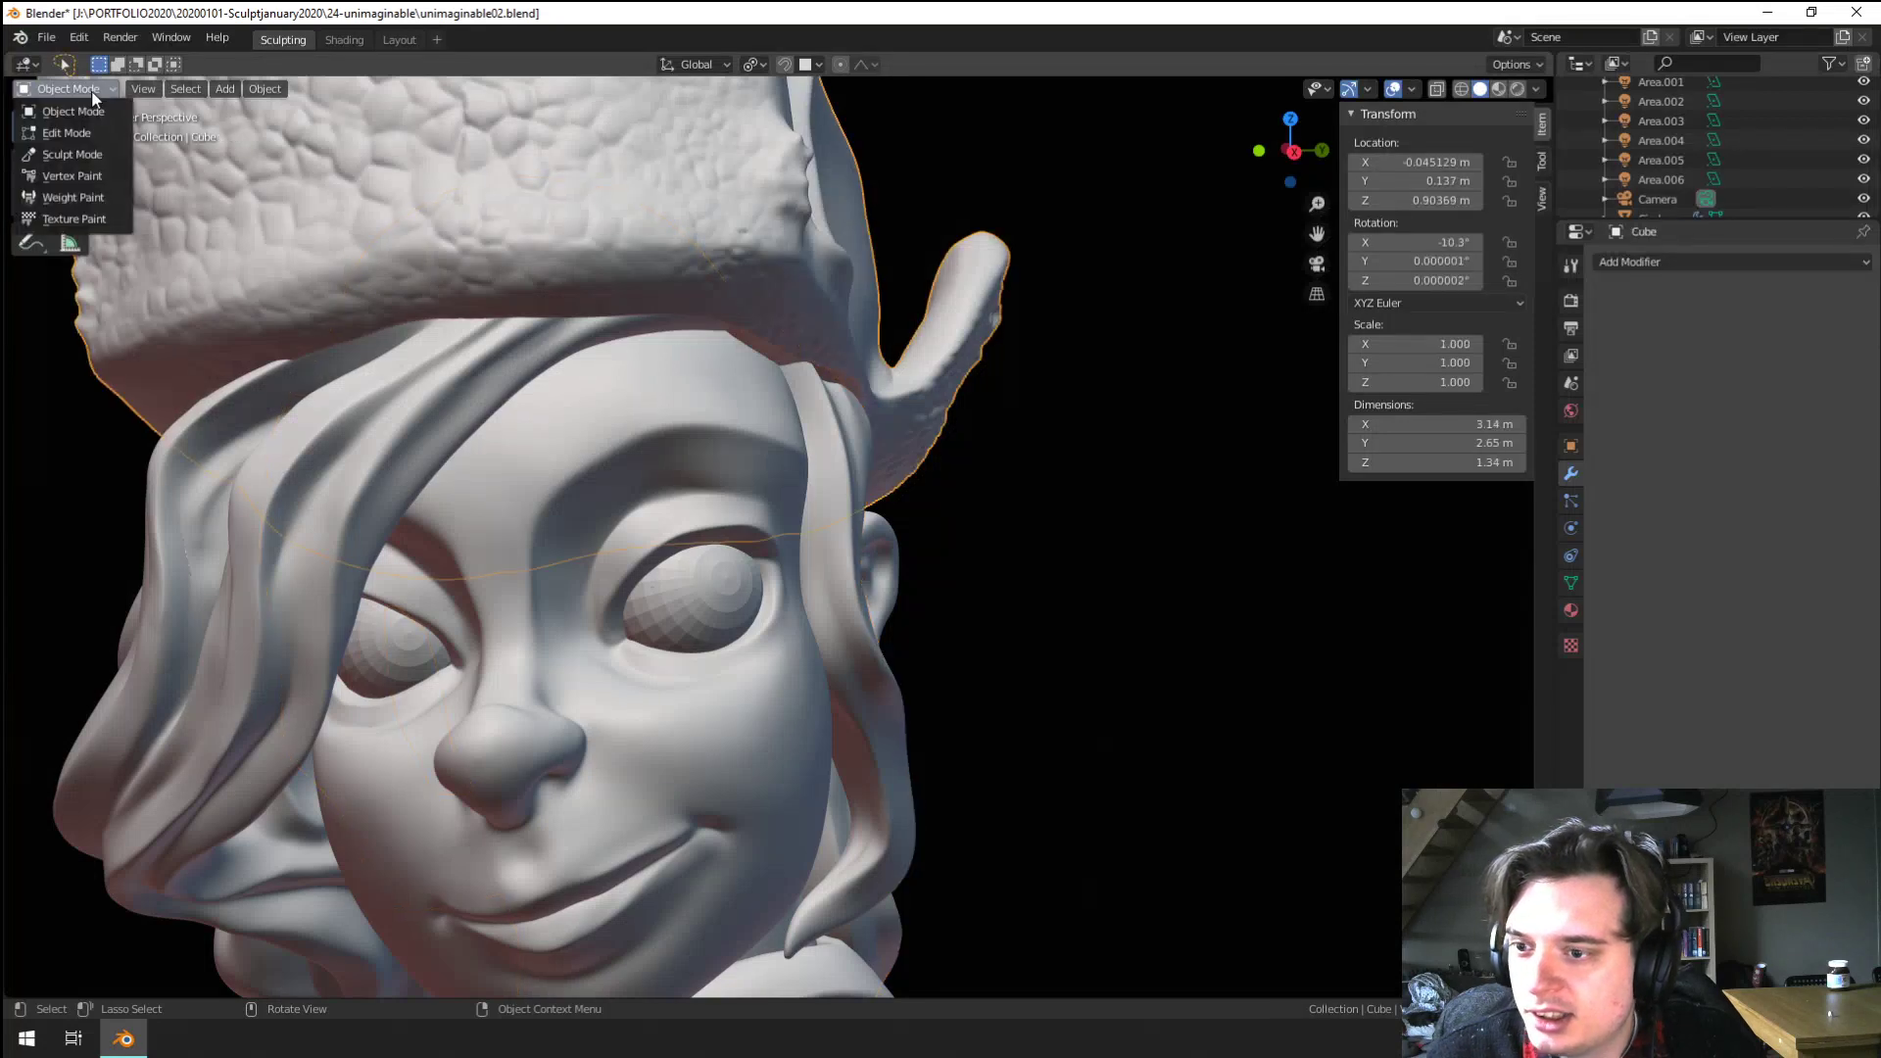
left_click(85, 158)
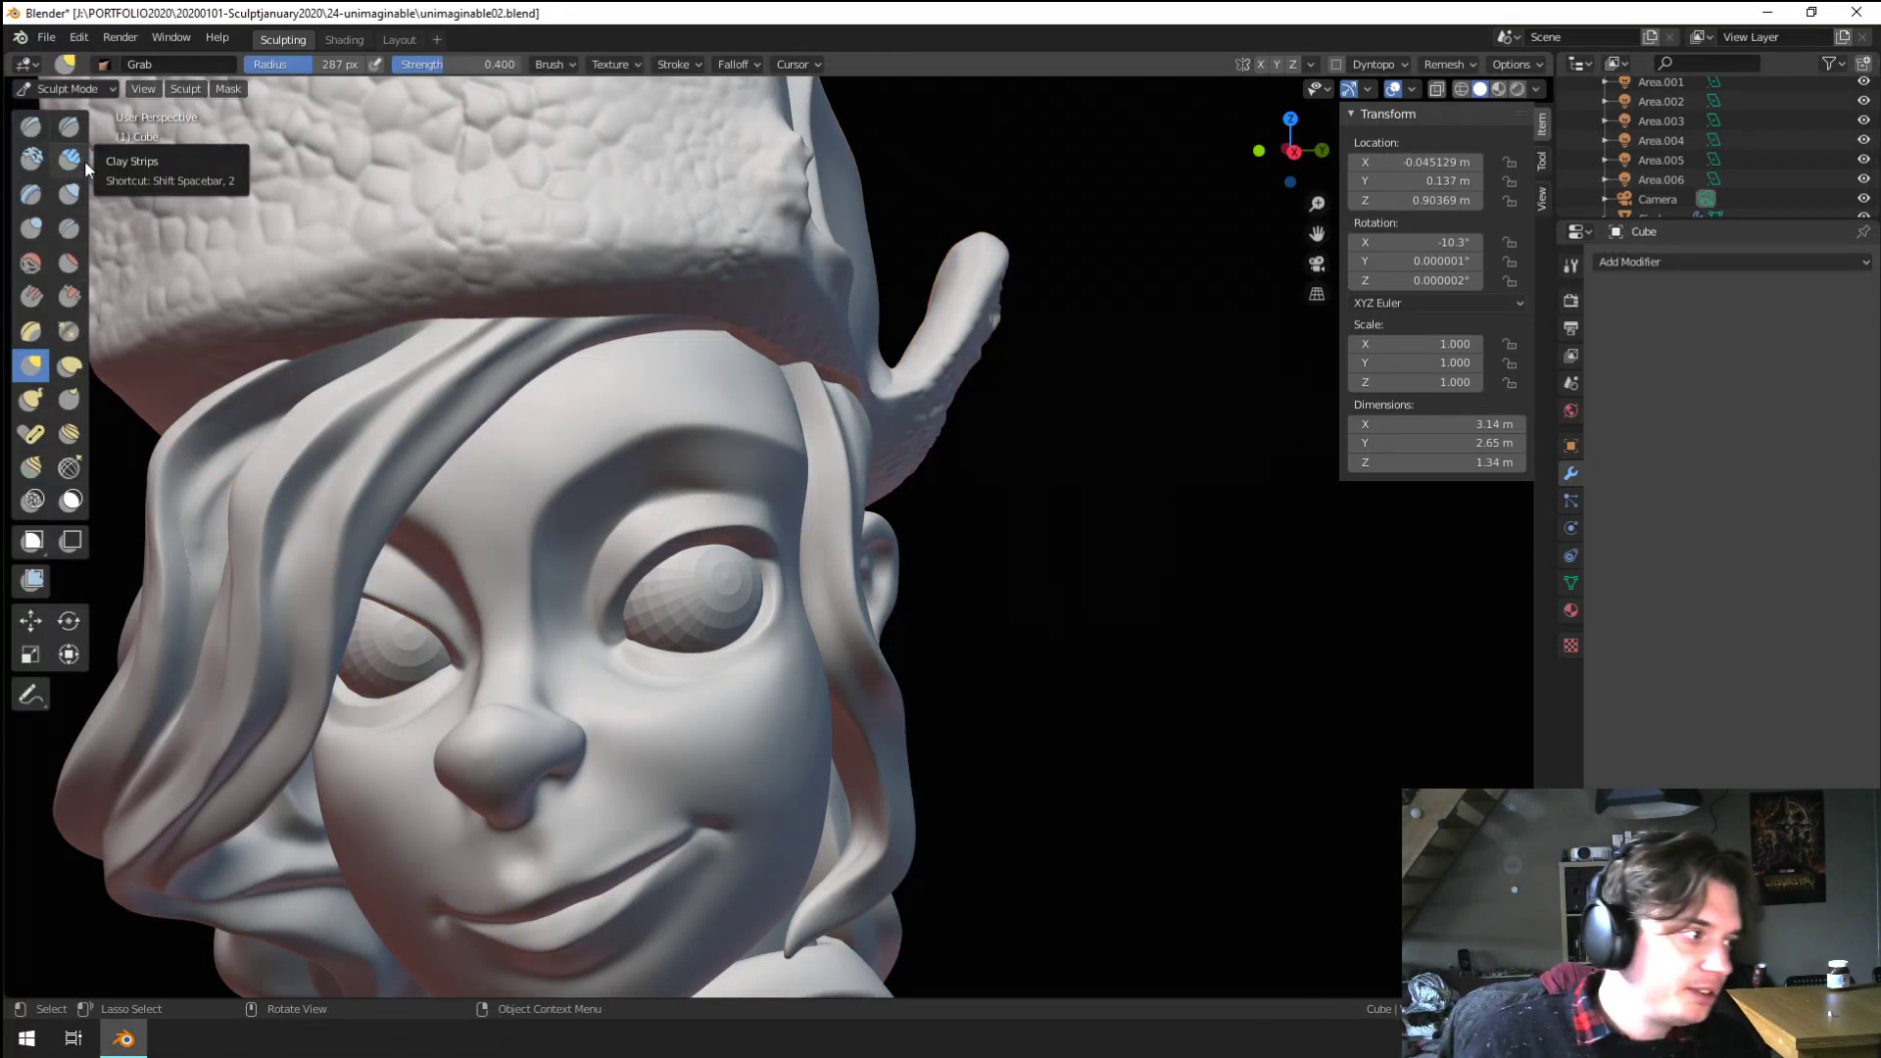
Set up the Blob brush with a 31 px radius, 0.826 strength and a different falloff preset, and return to Object Mode
scroll(693, 407, "up", 4)
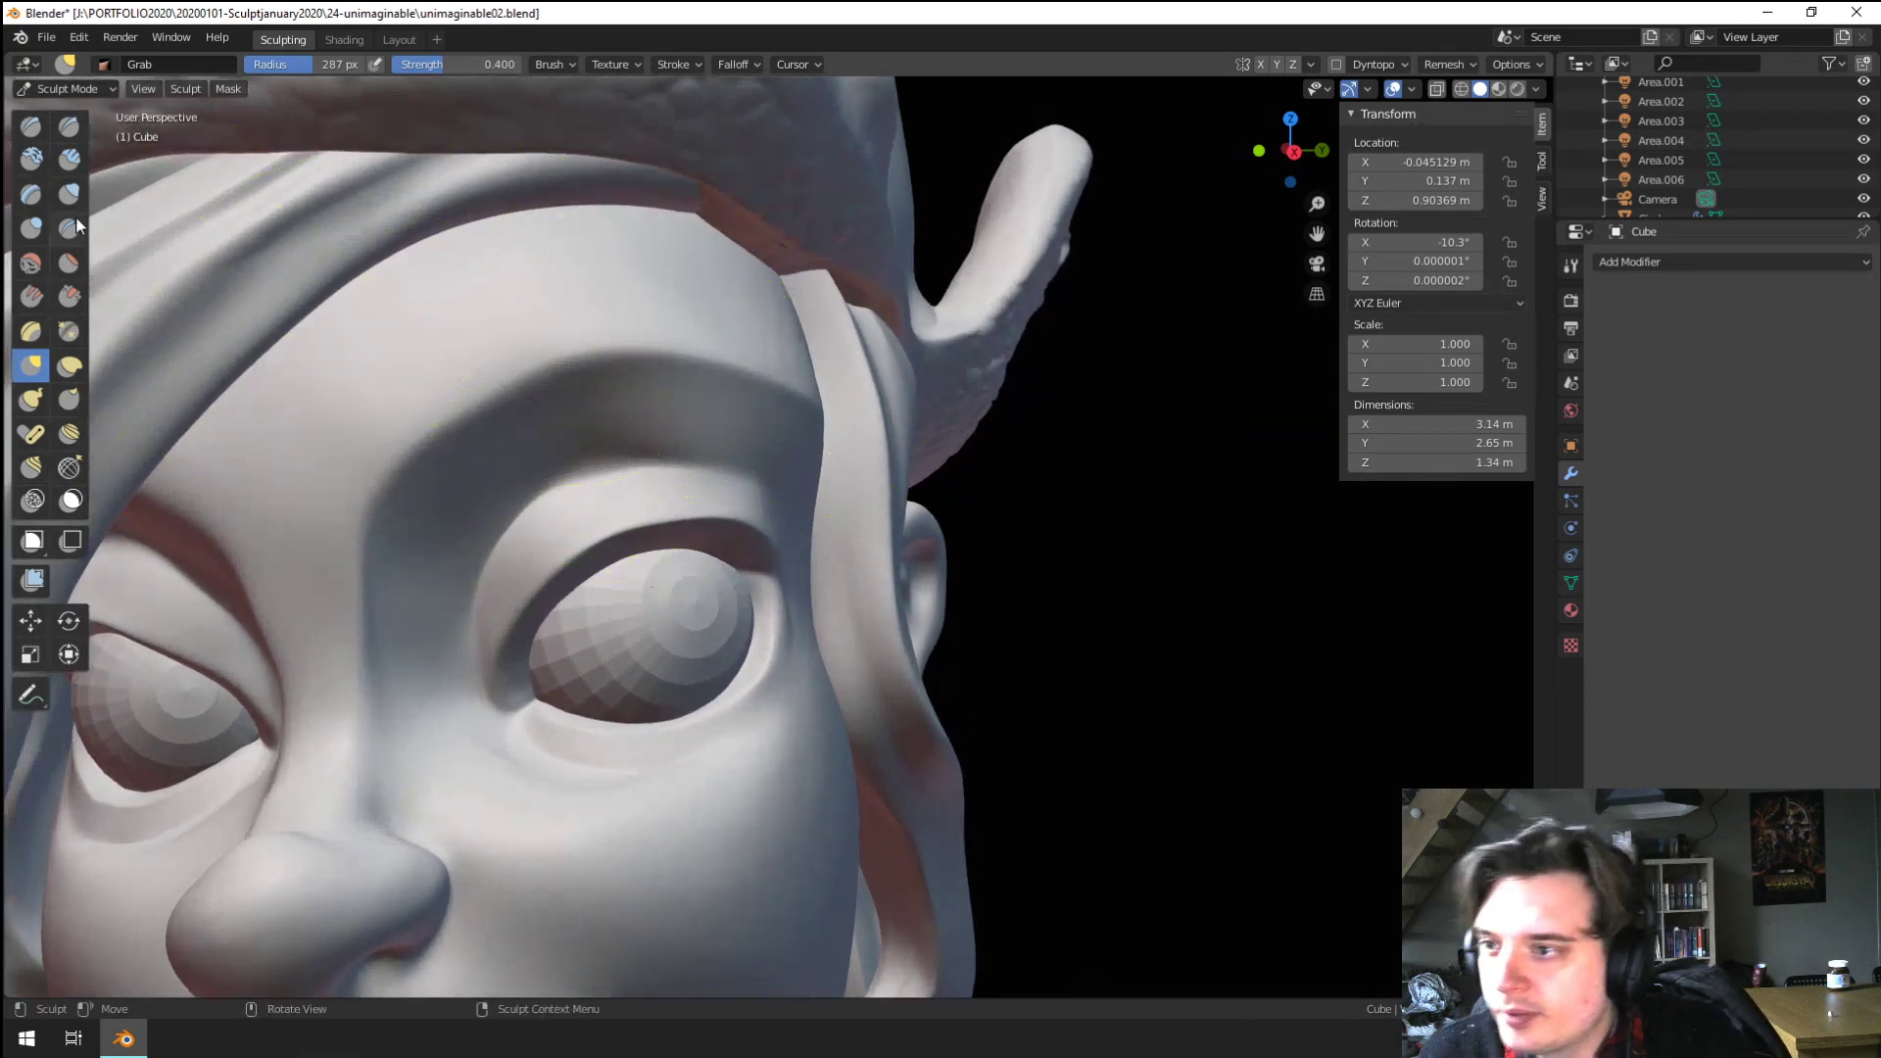
left_click(32, 227)
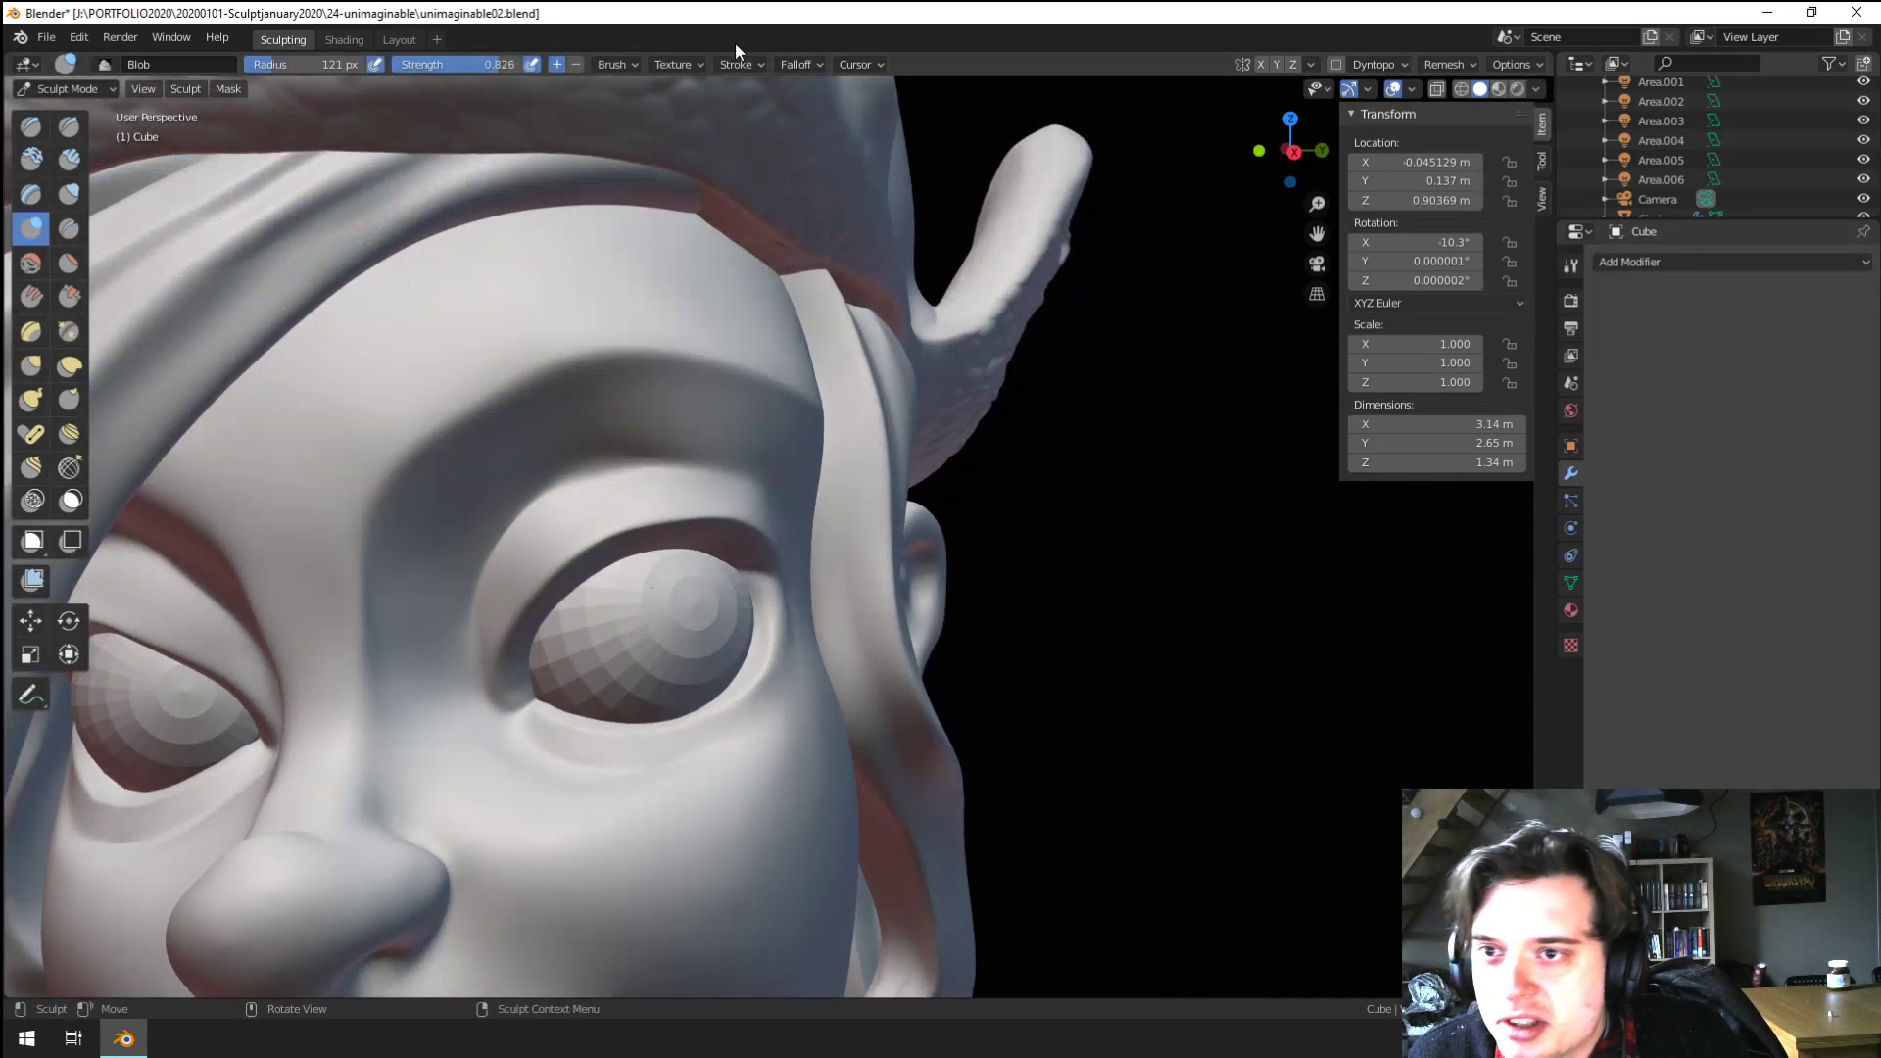
left_click(801, 66)
left_click(803, 101)
left_click(743, 187)
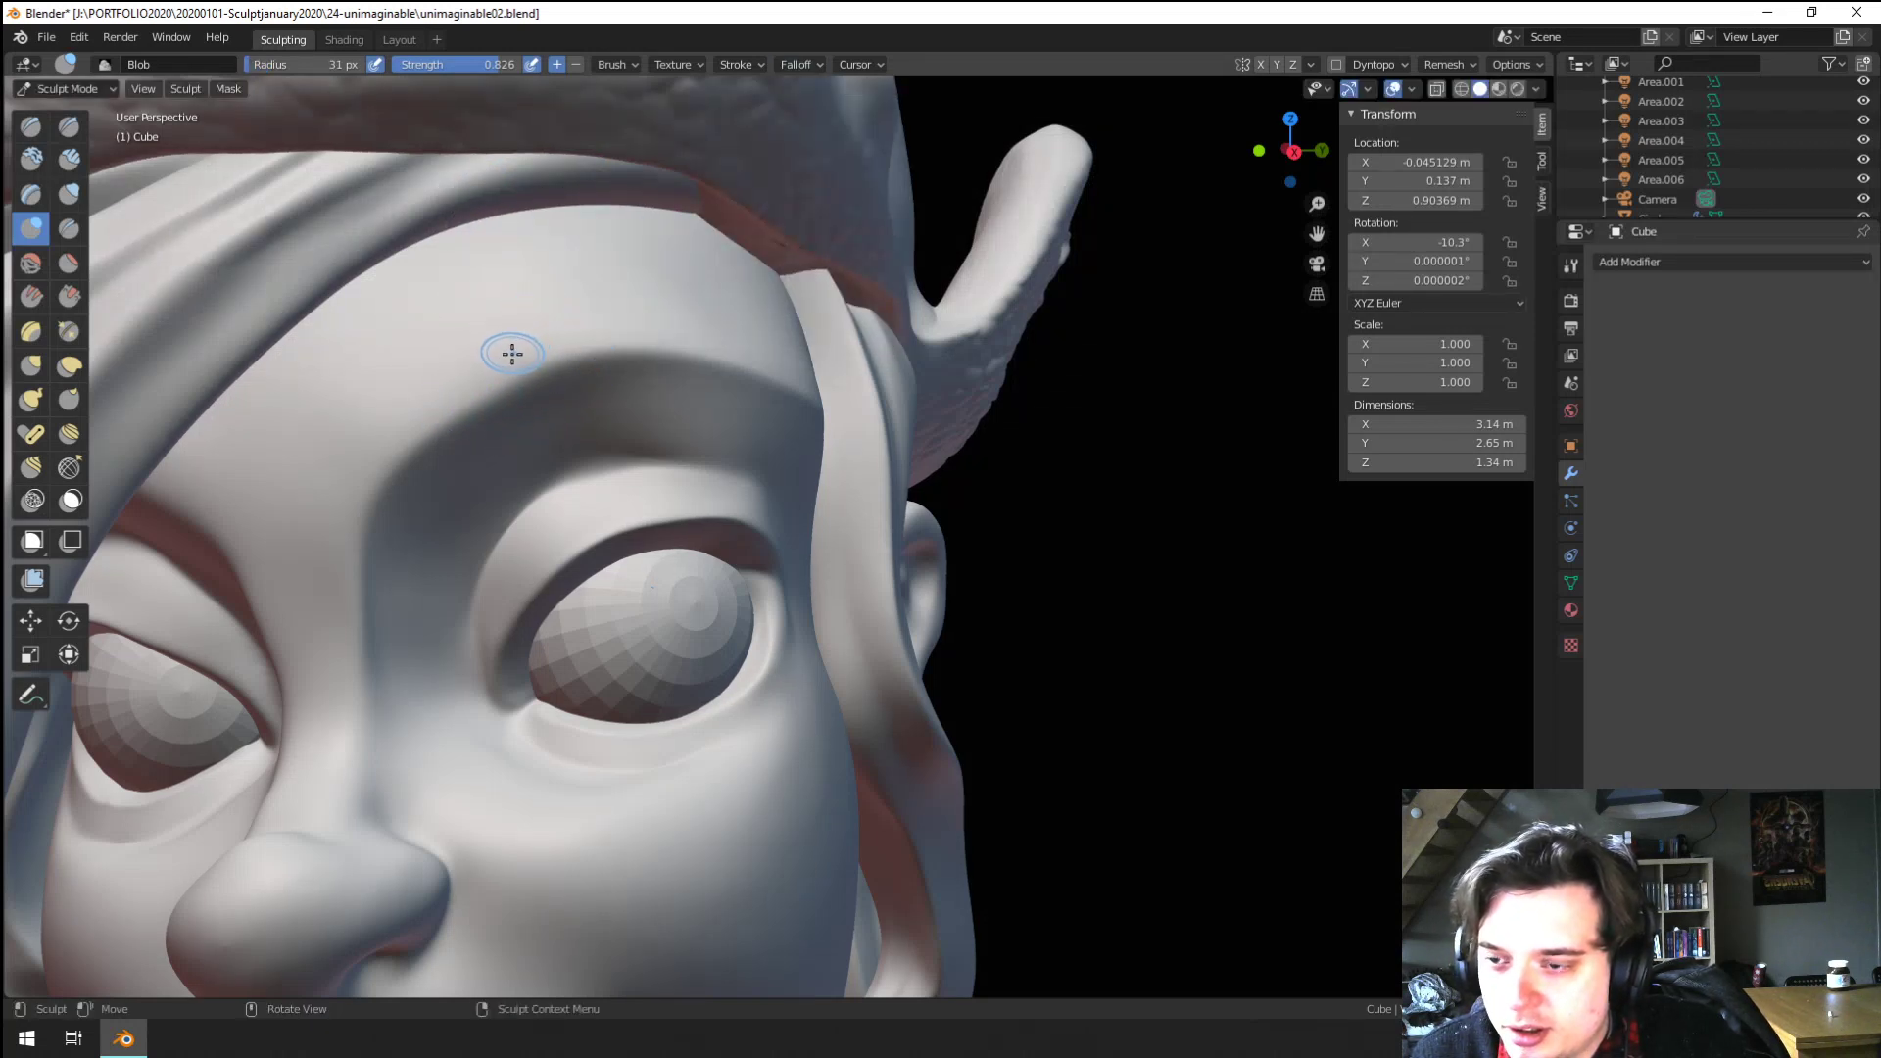
left_click(71, 90)
left_click(68, 109)
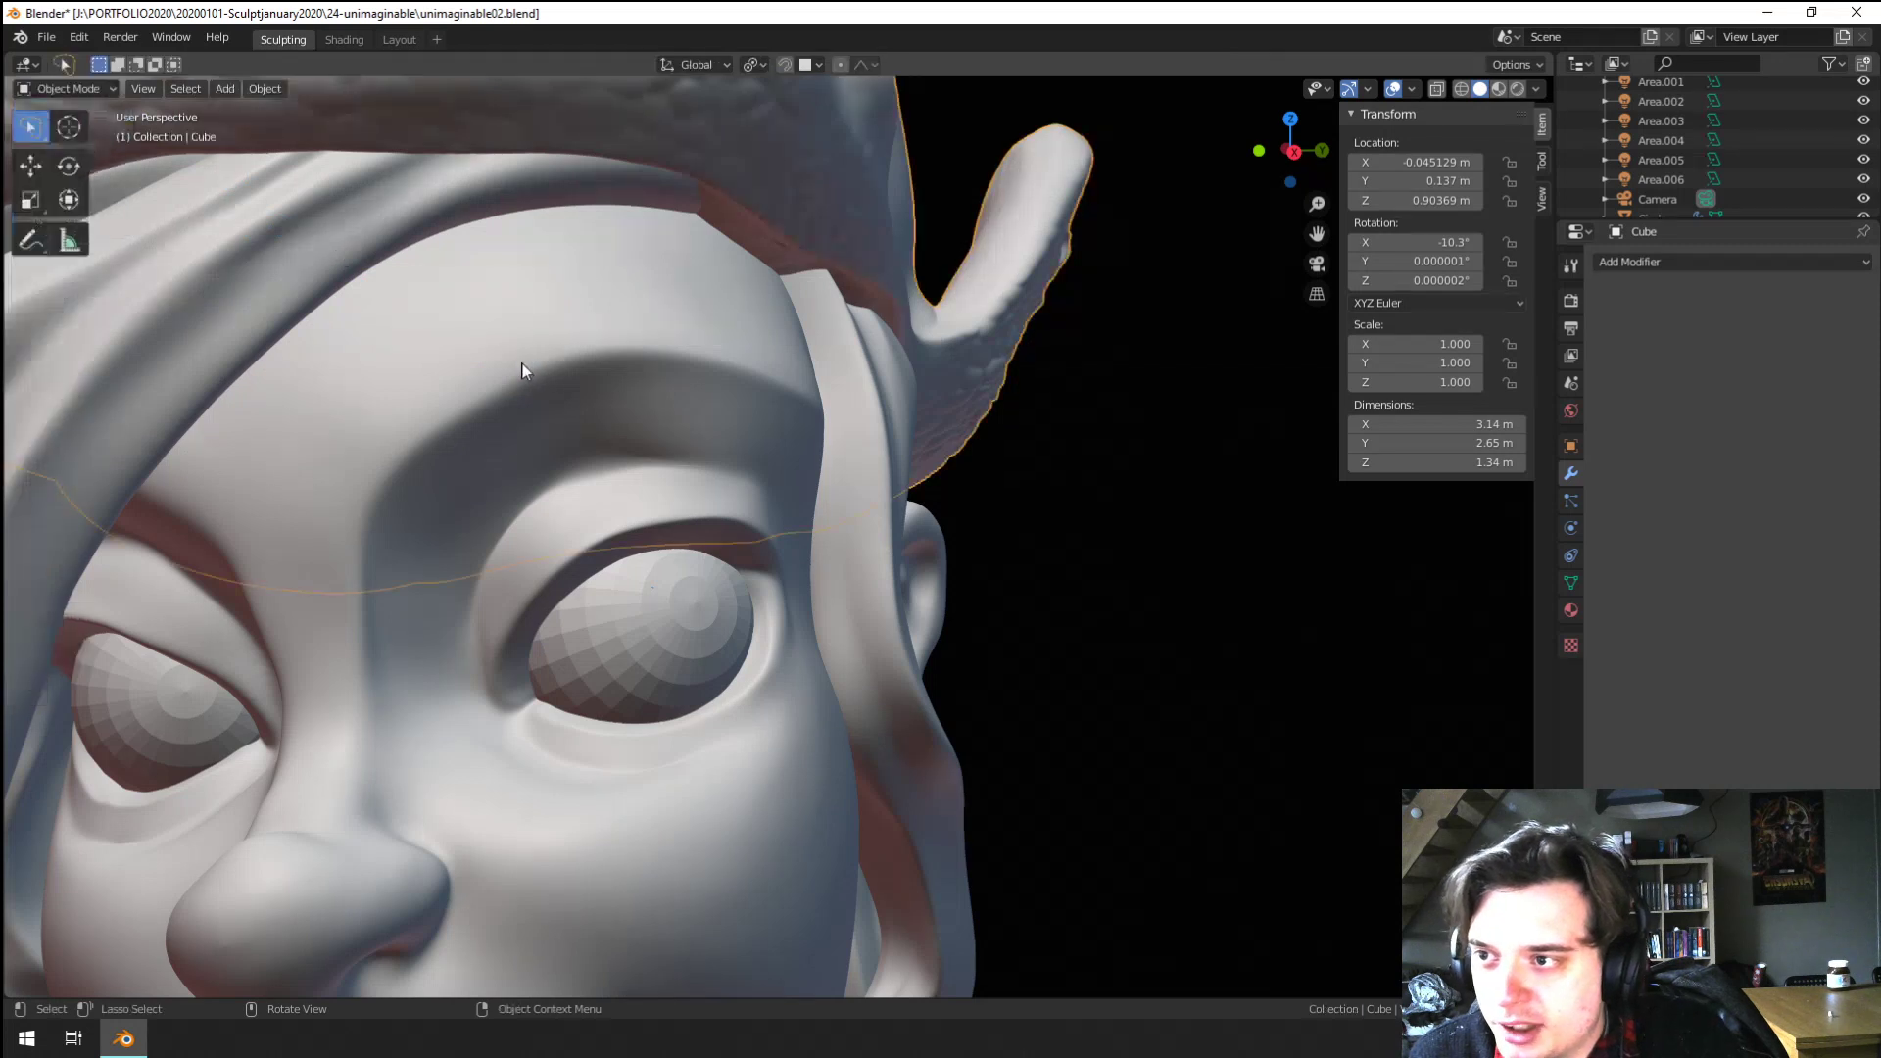
Select the head, enter Sculpt Mode on it and start the eyebrow above the uncovered eye with the Blob brush at a 31 px radius
left_click(480, 398)
left_click(69, 90)
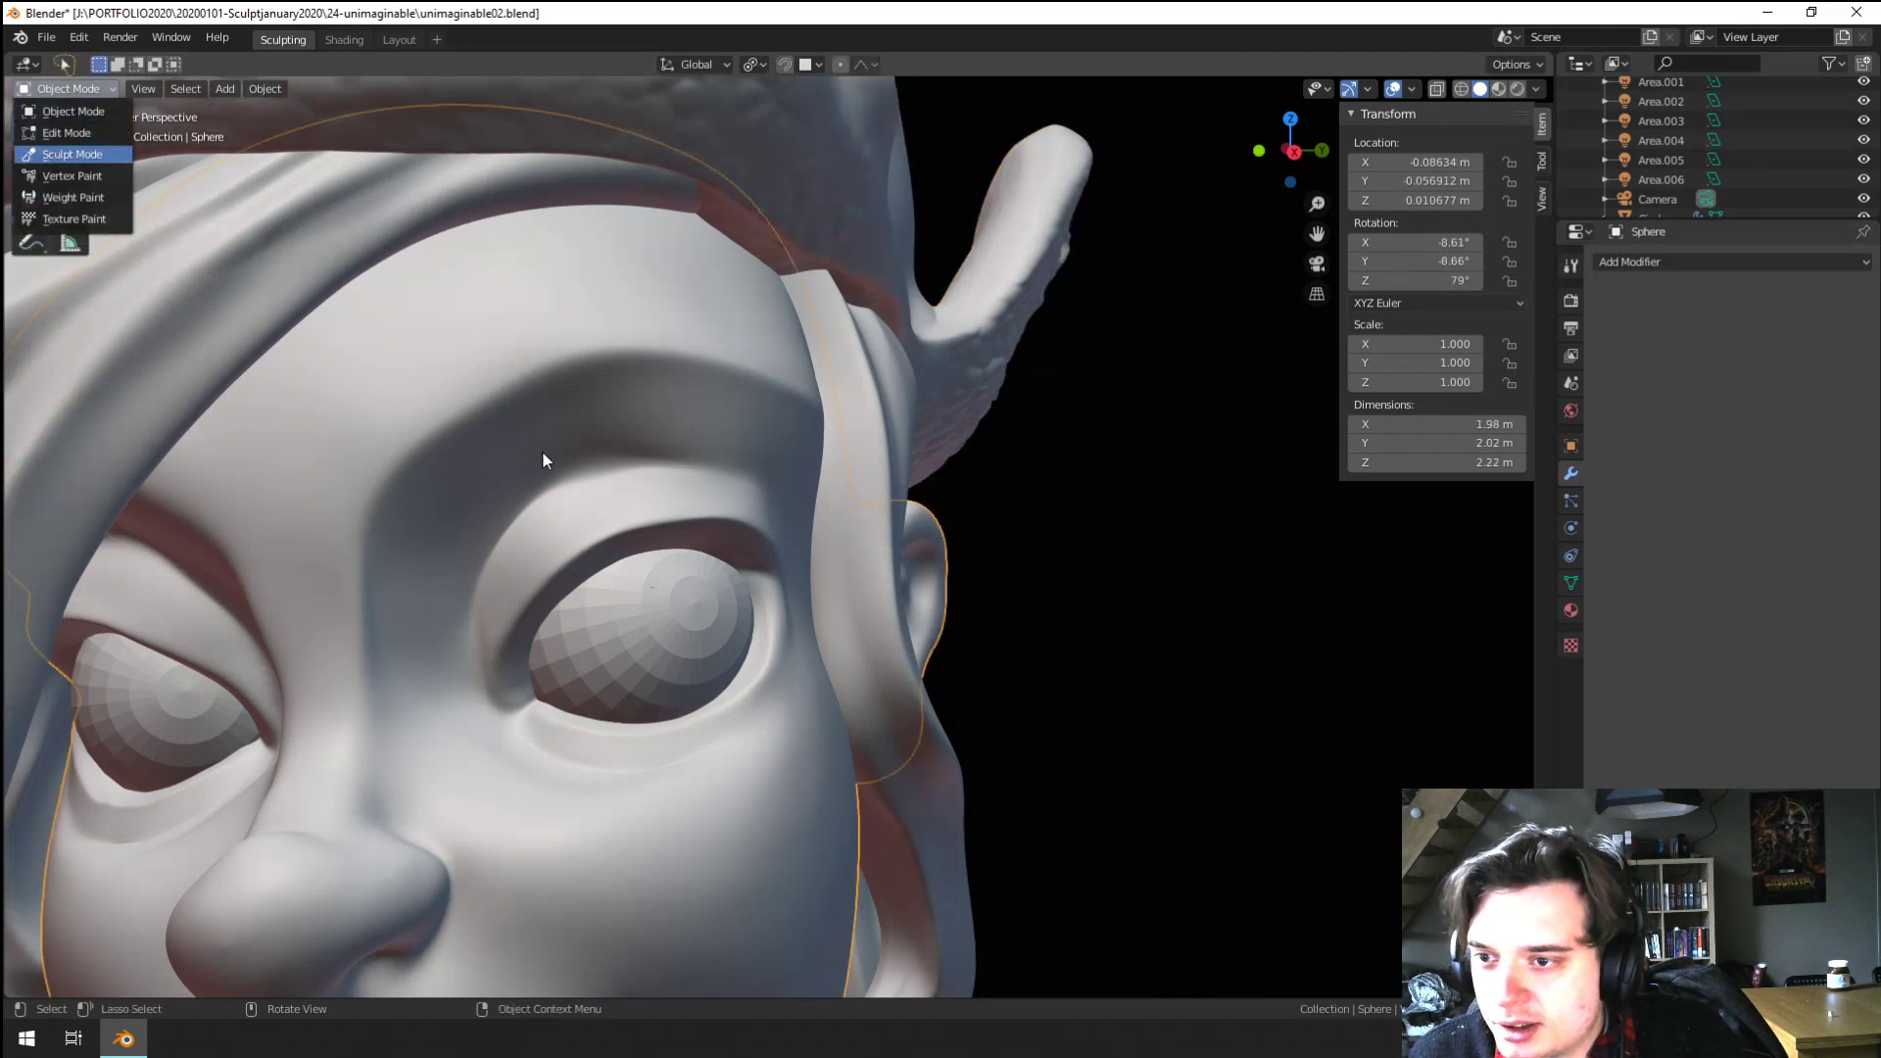
key("Return")
left_click_drag(475, 417, 477, 399)
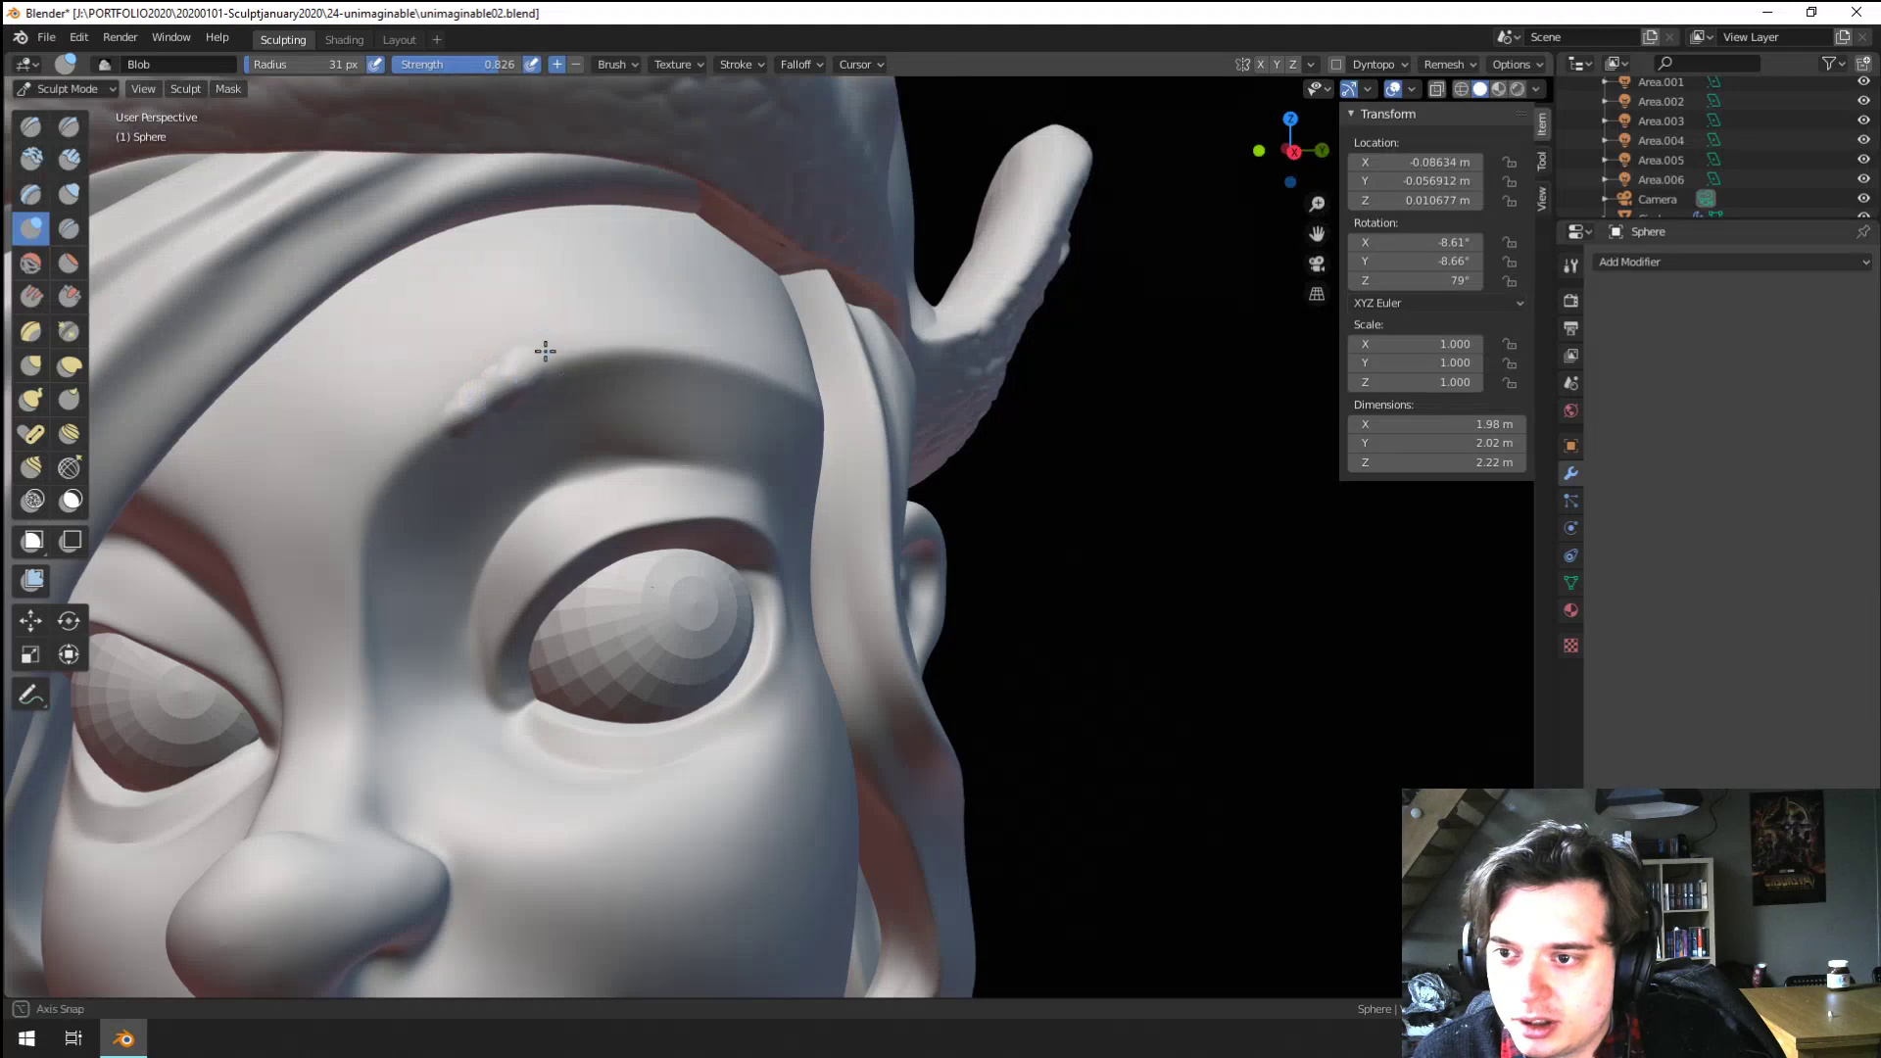
mouse_move(546, 350)
middle_mouse_down()
mouse_move(598, 364)
mouse_move(524, 338)
mouse_move(543, 377)
mouse_move(510, 377)
middle_mouse_up()
middle_click_drag(510, 378, 628, 413, "ctrl")
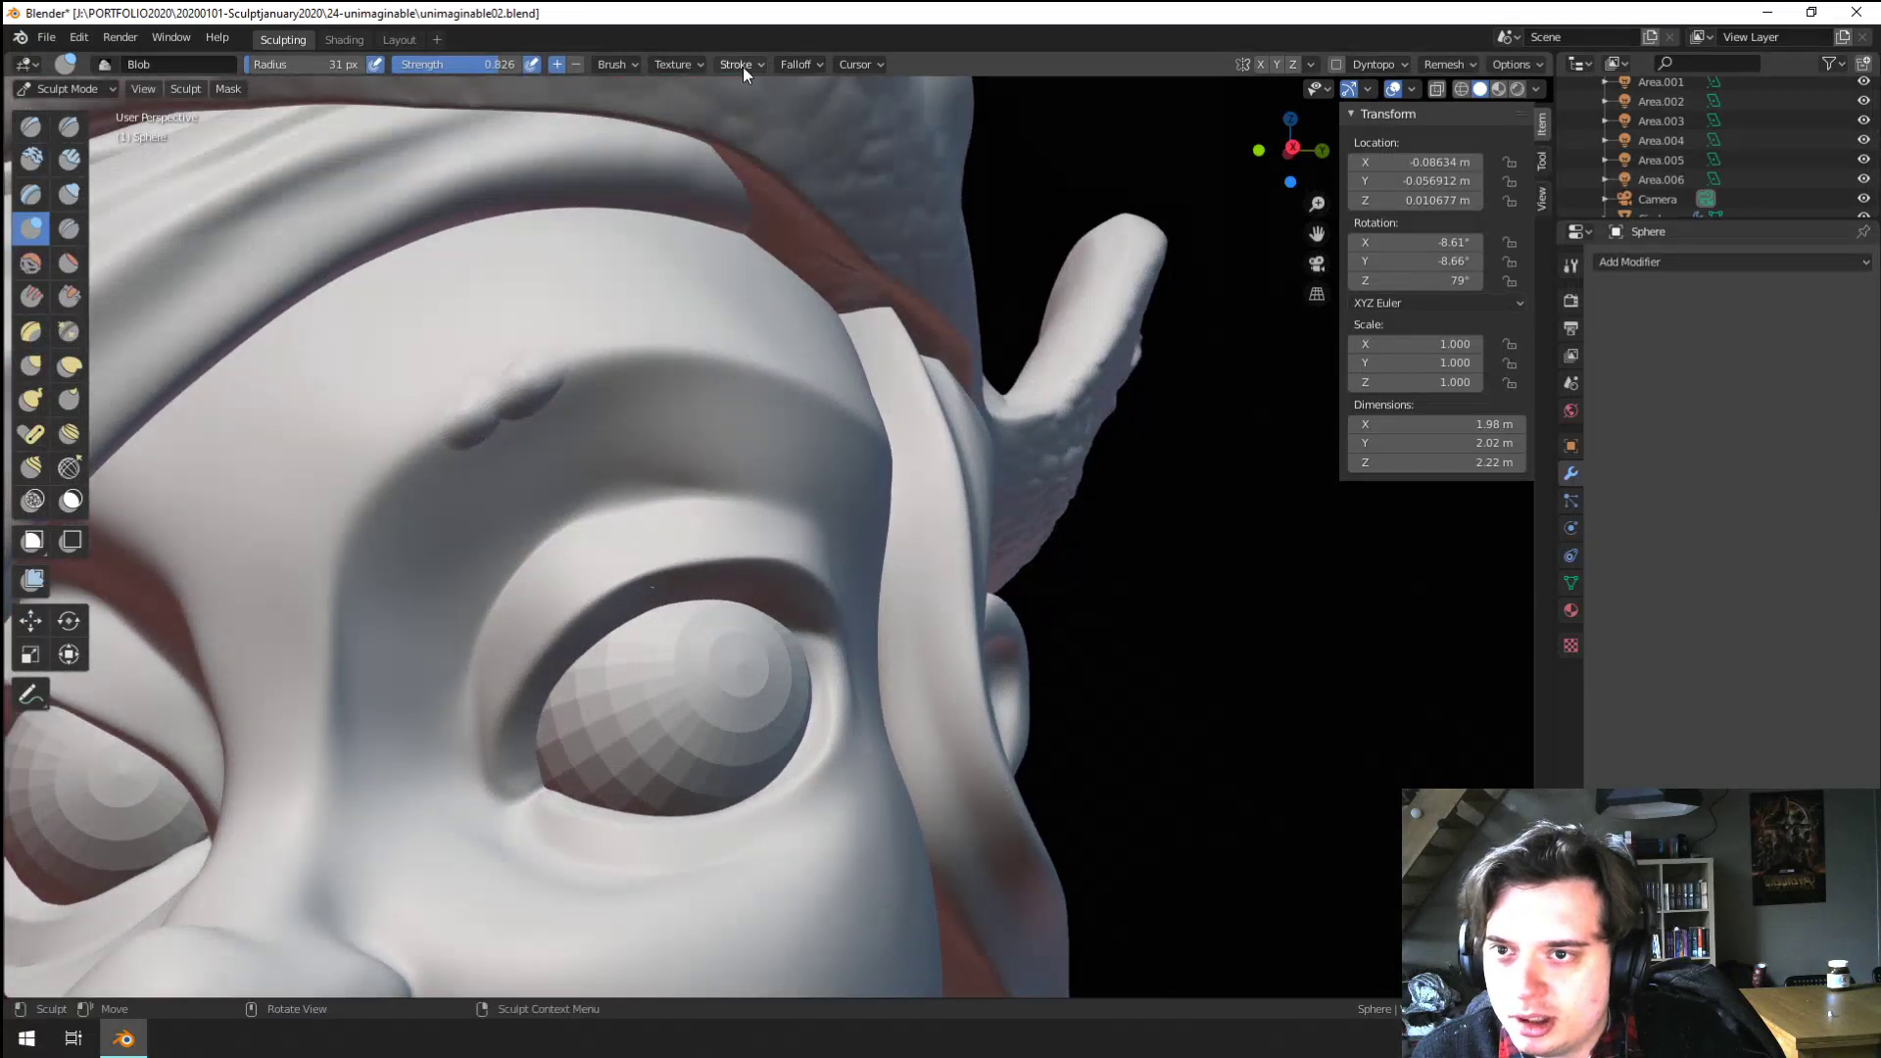
Set the Blob brush falloff to Smoother and build the eyebrow along the whole brow ridge at a 38 px radius
left_click(796, 64)
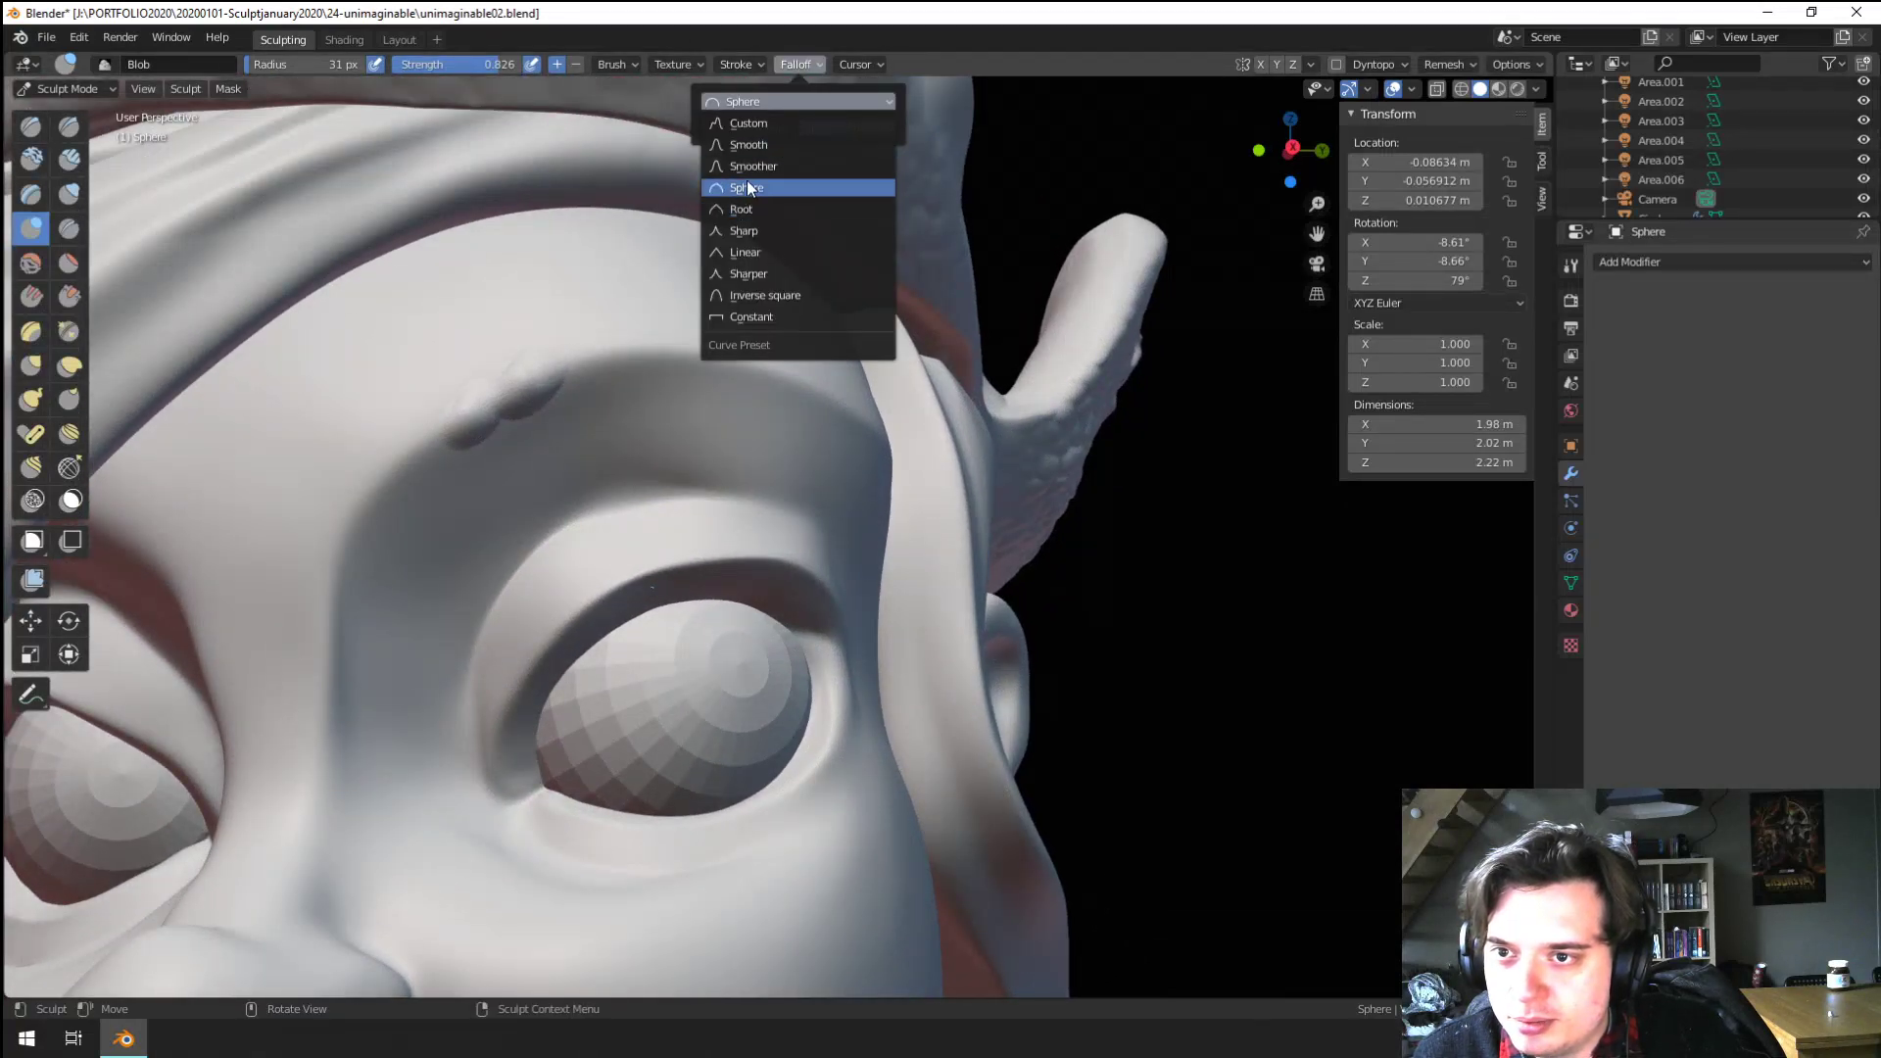
left_click(751, 165)
left_click_drag(496, 407, 446, 431)
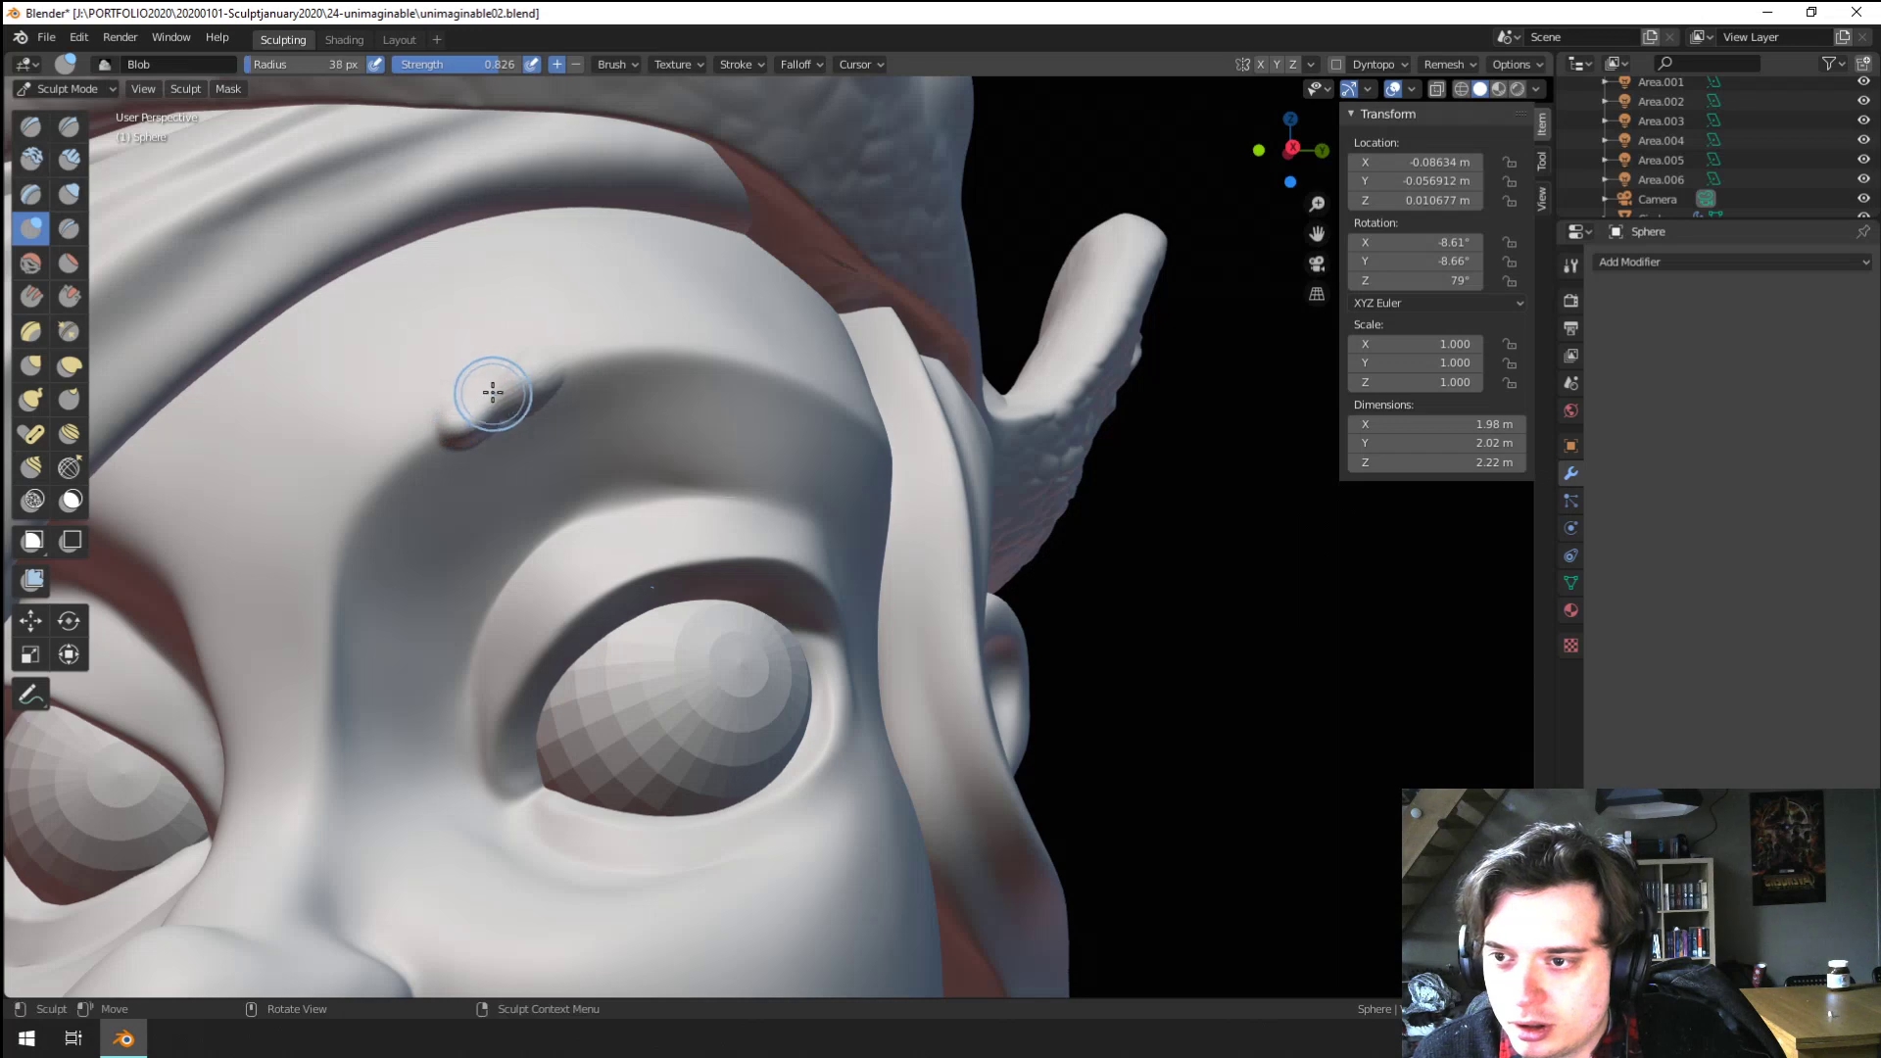
left_click_drag(592, 325, 849, 387)
middle_click_drag(654, 348, 522, 457)
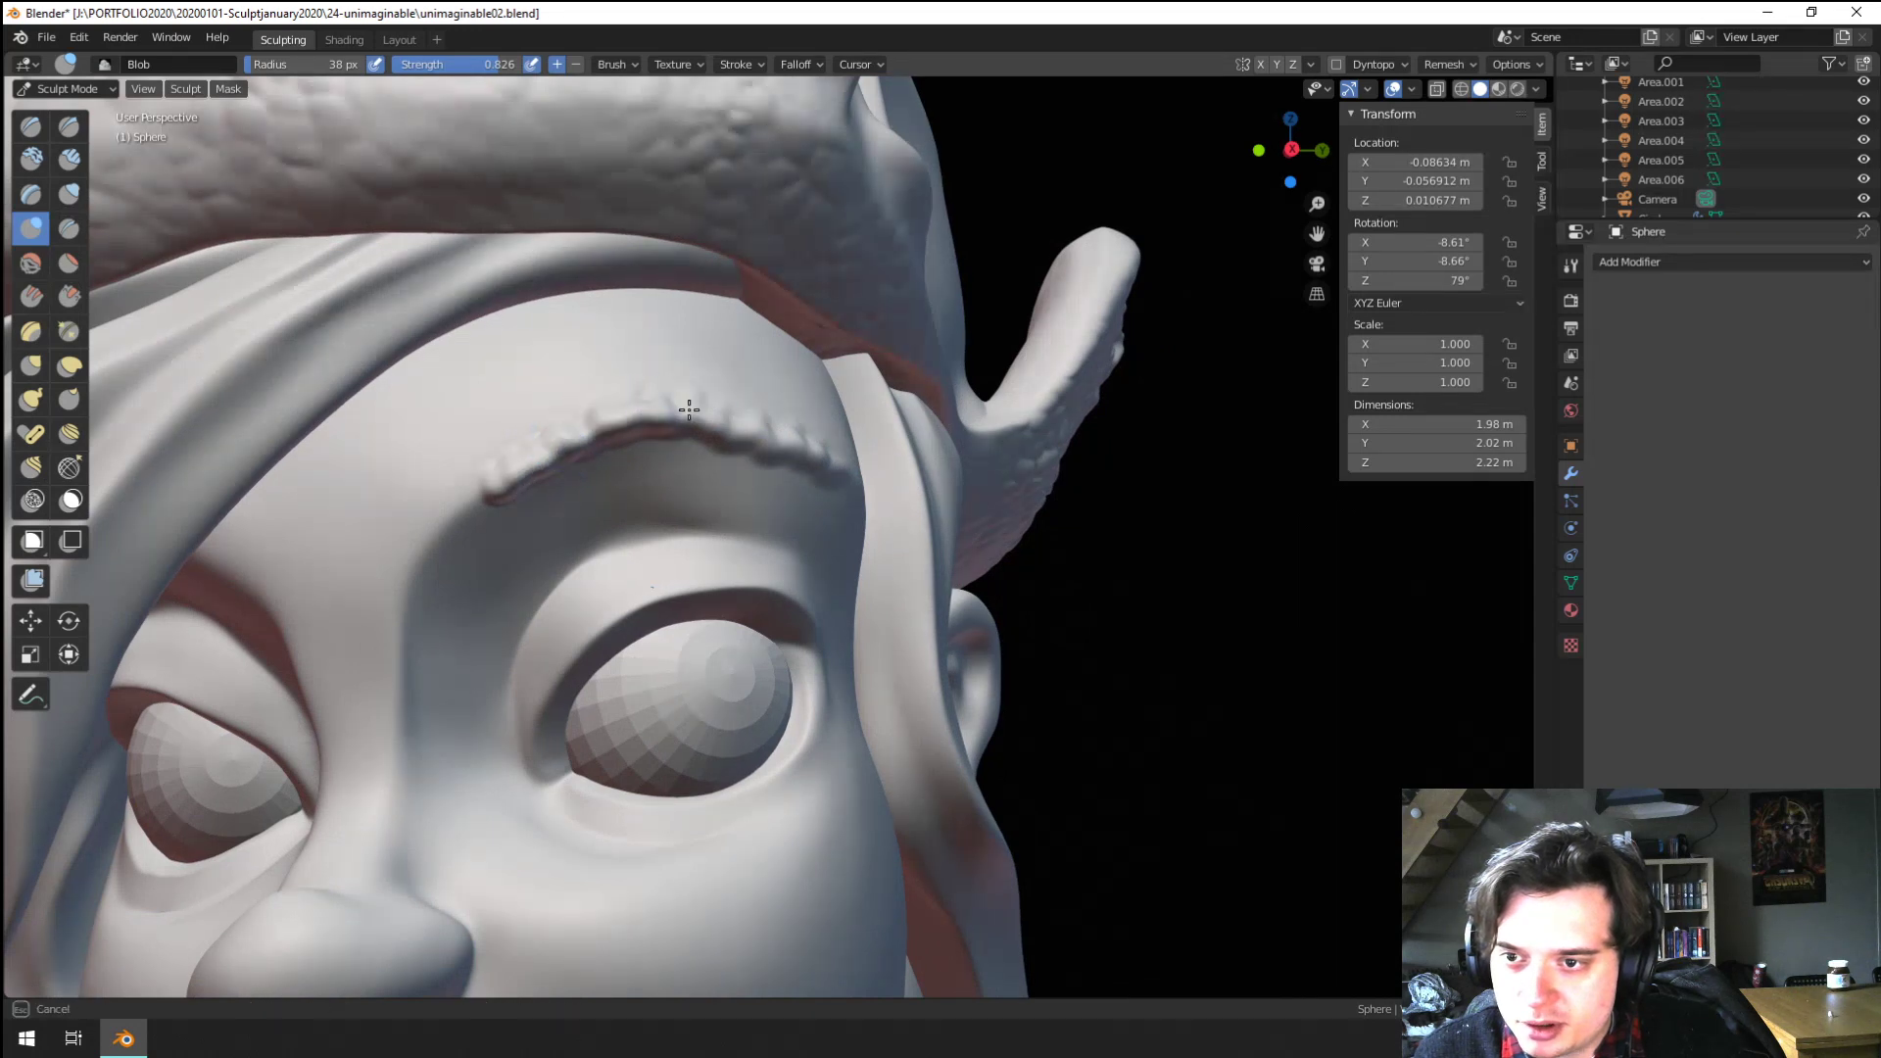
Thicken the eyebrow out to its outer end with the Blob brush at a 60 px radius
key("f")
left_click(634, 424)
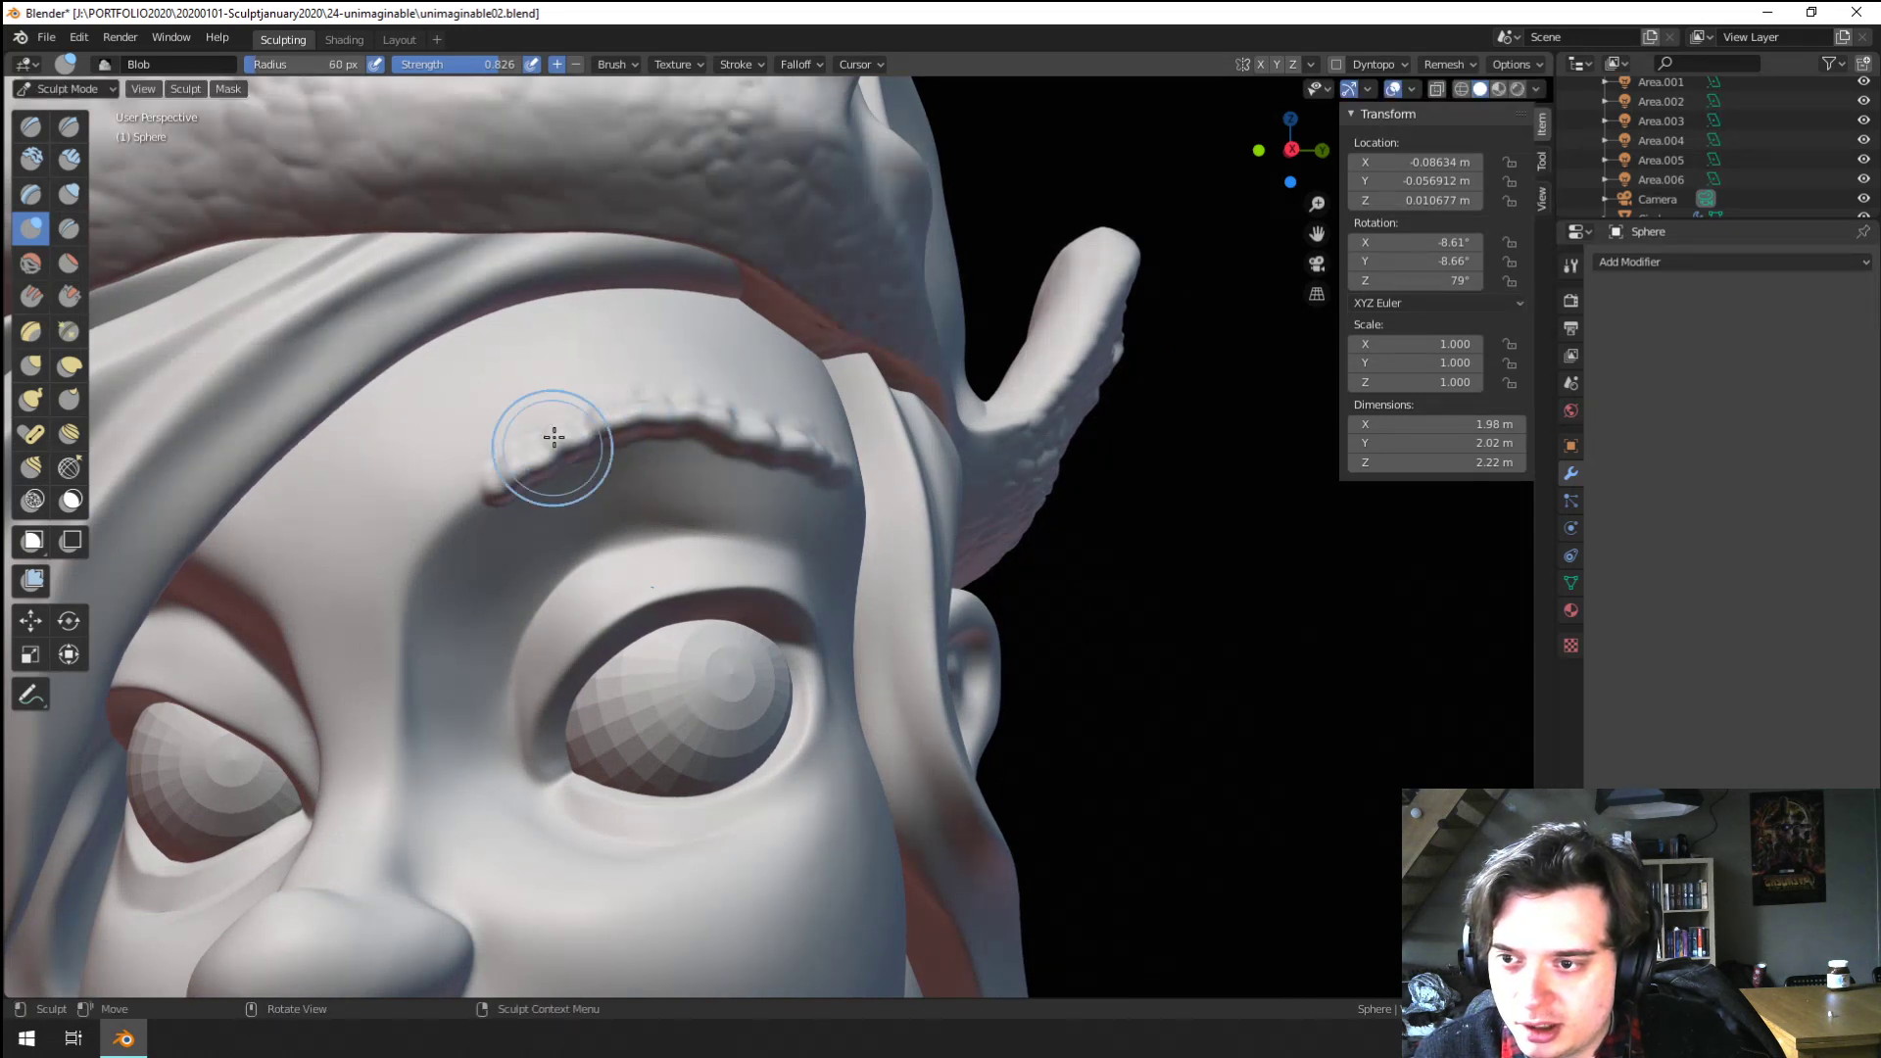
middle_click_drag(550, 437, 550, 464, "ctrl")
mouse_move(550, 464)
middle_mouse_down()
mouse_move(630, 474)
mouse_move(595, 465)
mouse_move(626, 416)
mouse_move(529, 492)
middle_mouse_up()
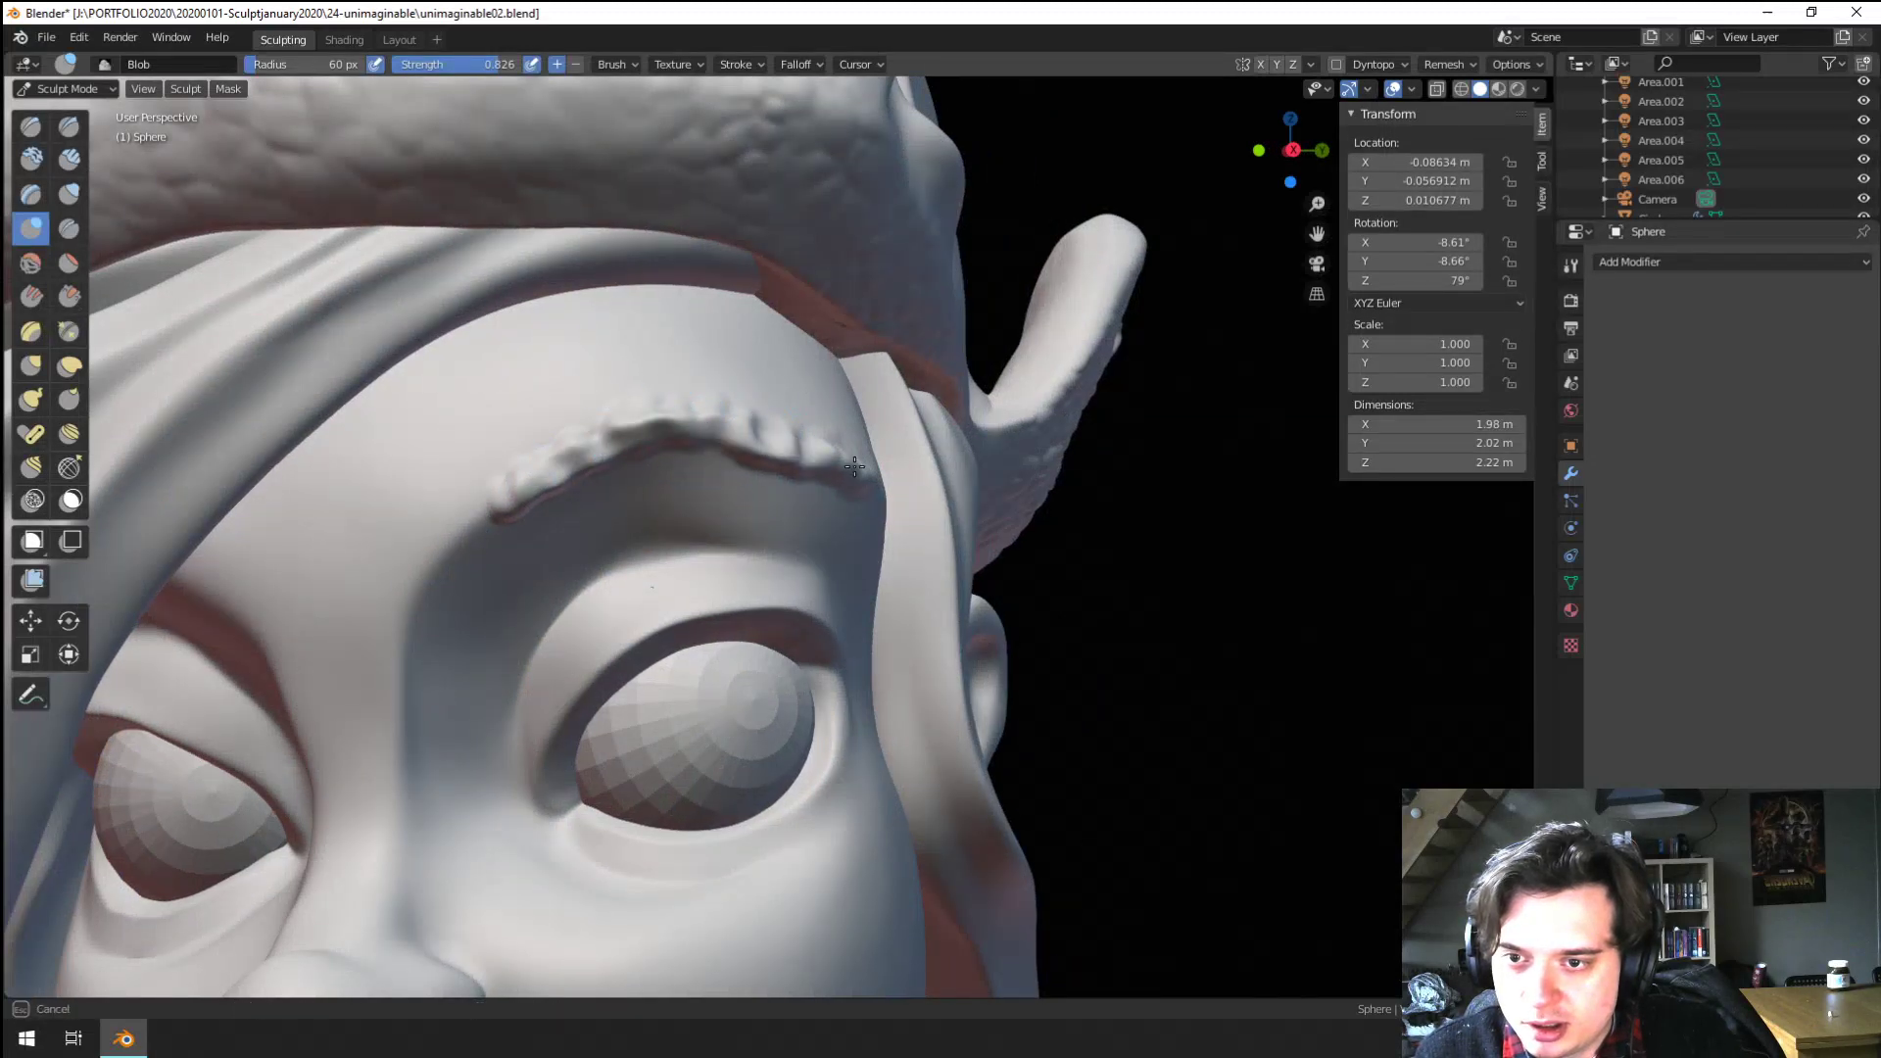
left_click_drag(854, 466, 861, 473)
Tighten the eyebrow ridge with the Pinch/Magnify brush and switch back to the Blob brush
mouse_move(817, 423)
middle_mouse_down("ctrl")
mouse_move(730, 525)
mouse_move(676, 528)
mouse_move(812, 549)
mouse_move(711, 534)
mouse_move(746, 410)
mouse_move(489, 479)
mouse_move(424, 424)
mouse_move(218, 362)
mouse_move(269, 377)
middle_mouse_up("ctrl")
left_click(69, 331)
scroll(486, 448, "down", 7)
scroll(489, 478, "up", 7)
middle_click_drag(270, 377, 190, 340, "ctrl")
left_click(31, 229)
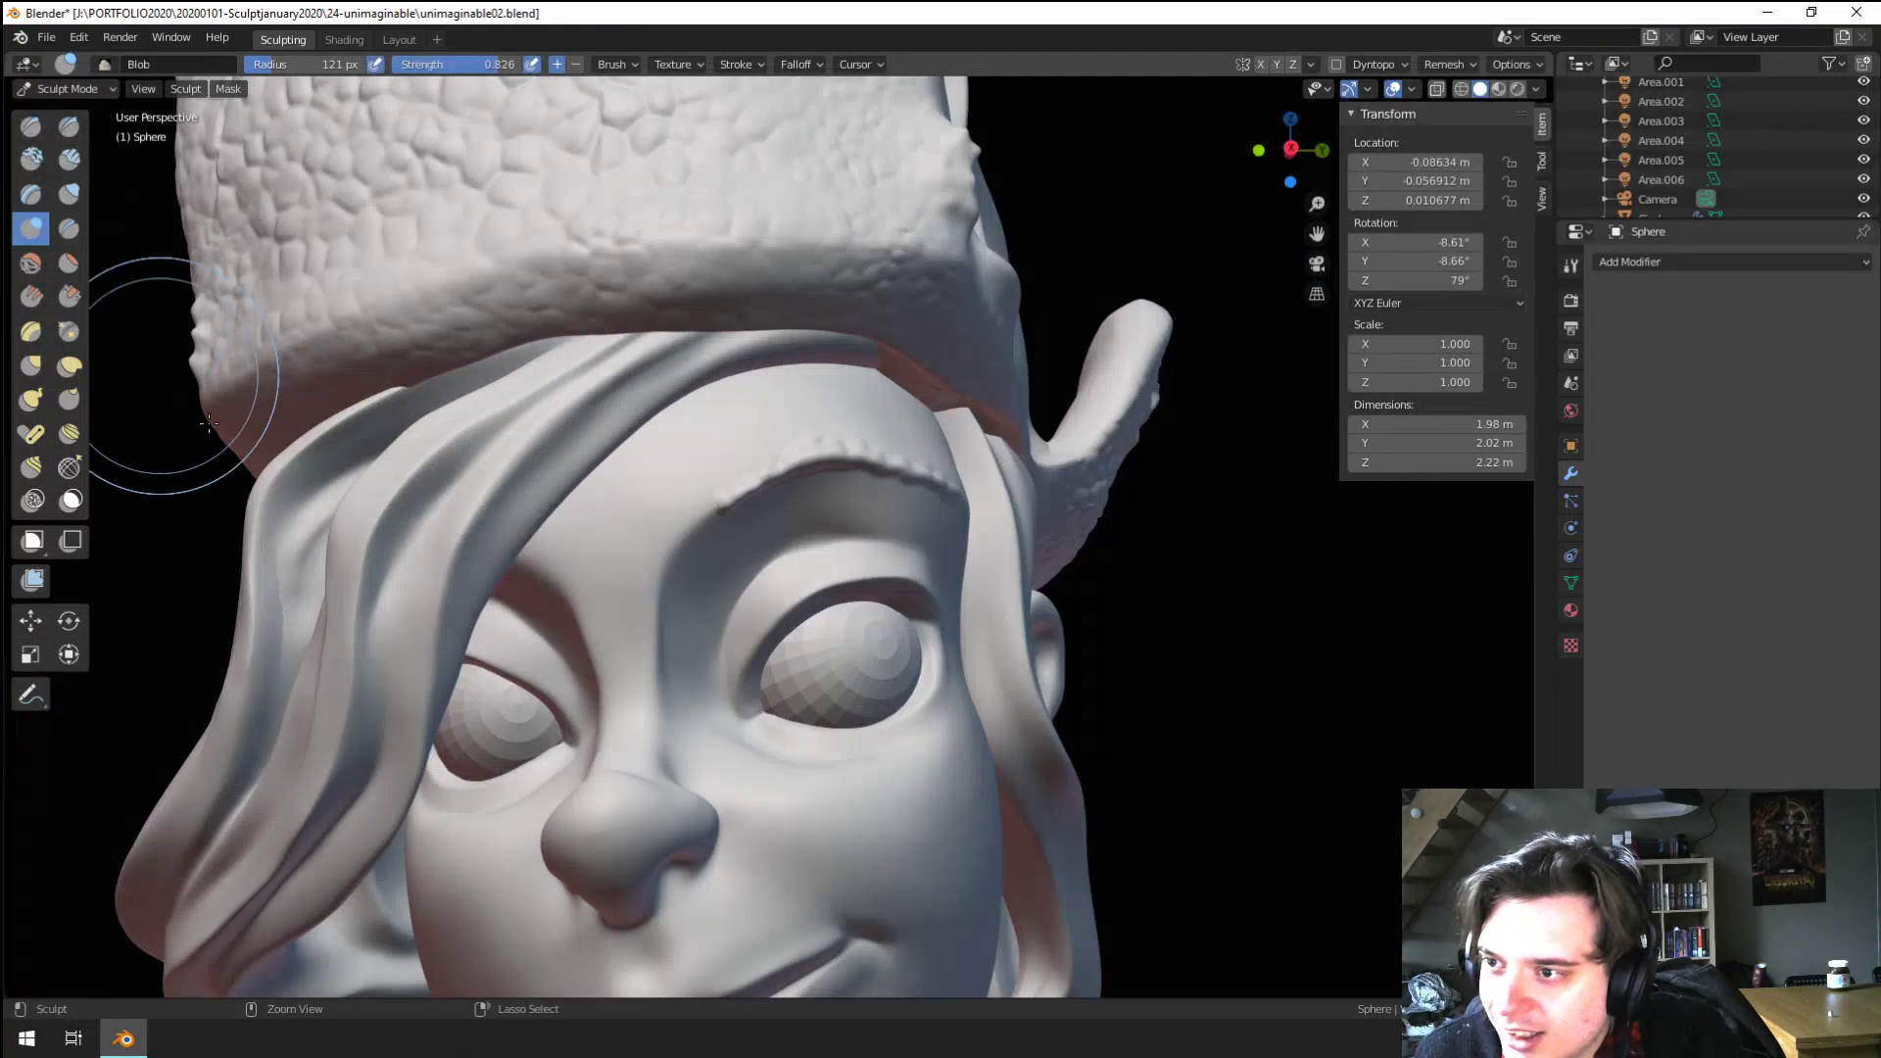
Reduce the Blob brush radius to 42 px and examine the eyebrow's shape from the side and front
scroll(399, 483, "up", 6)
middle_click_drag(303, 554, 256, 537)
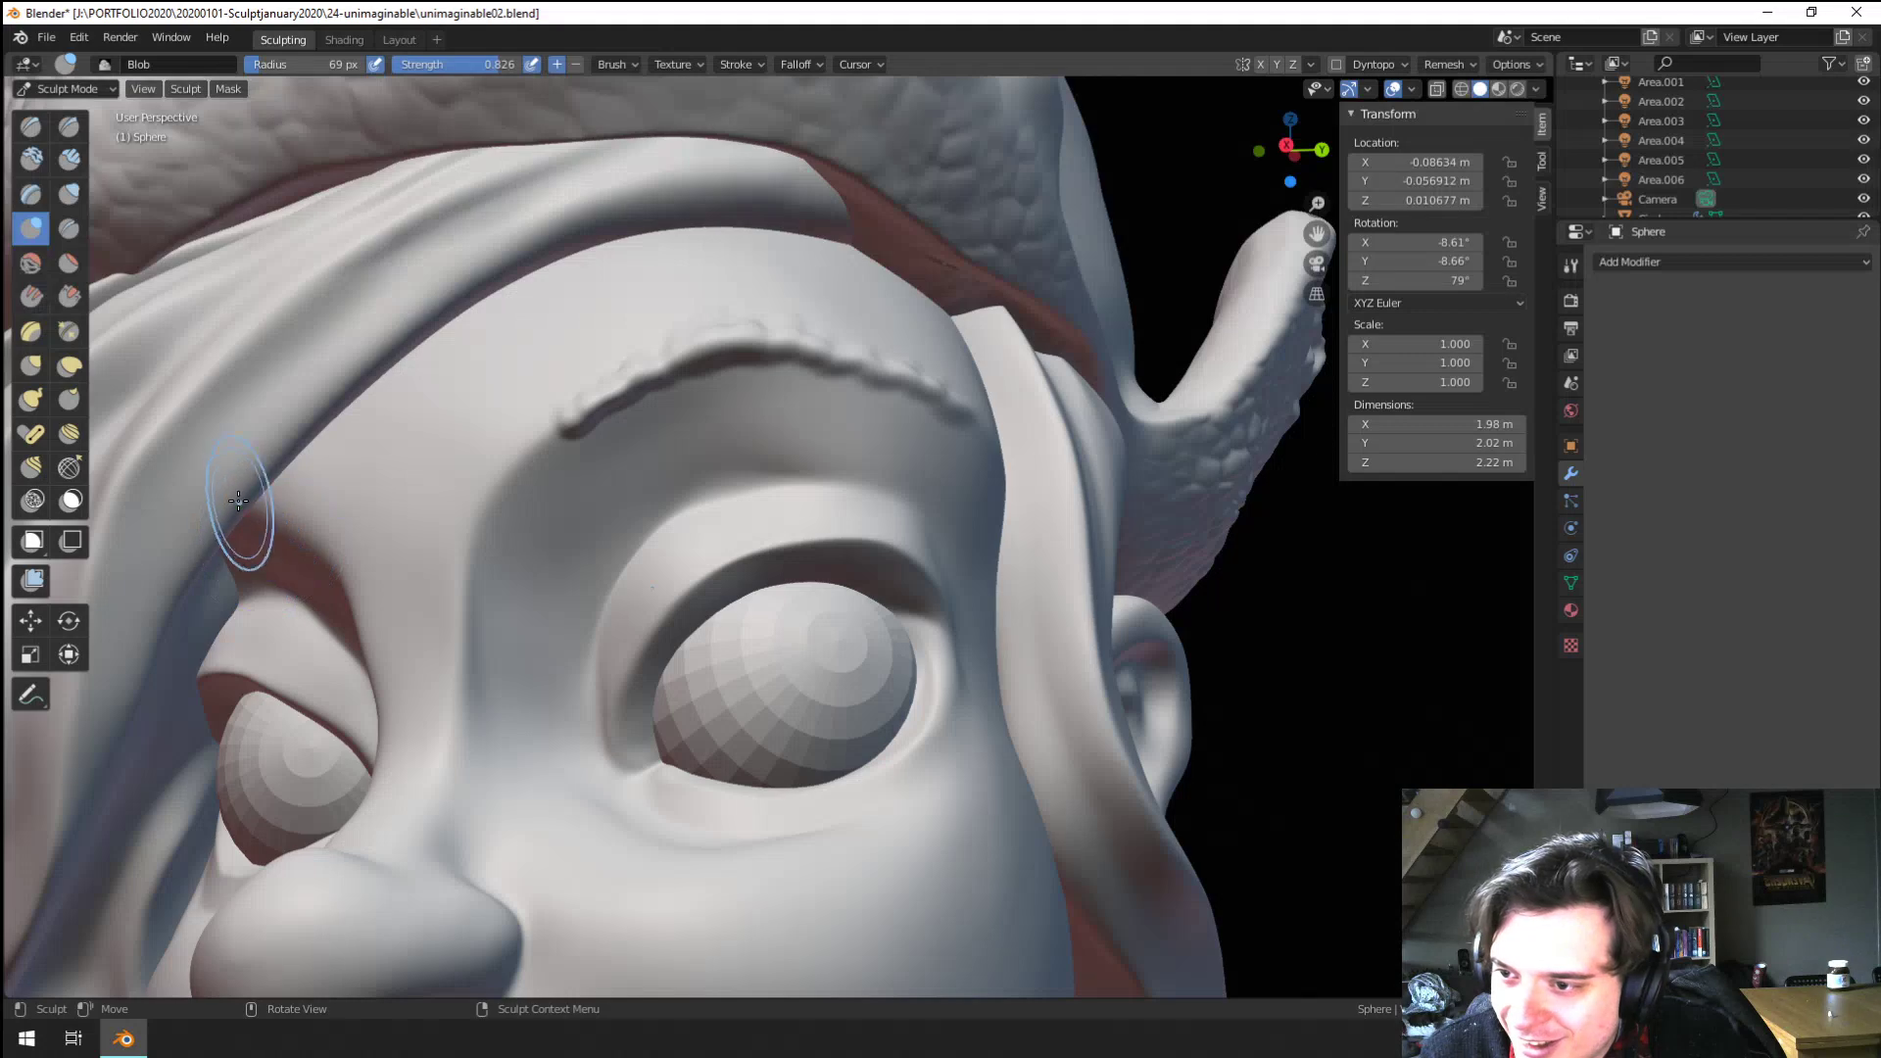
key("f")
scroll(250, 466, "down", 6)
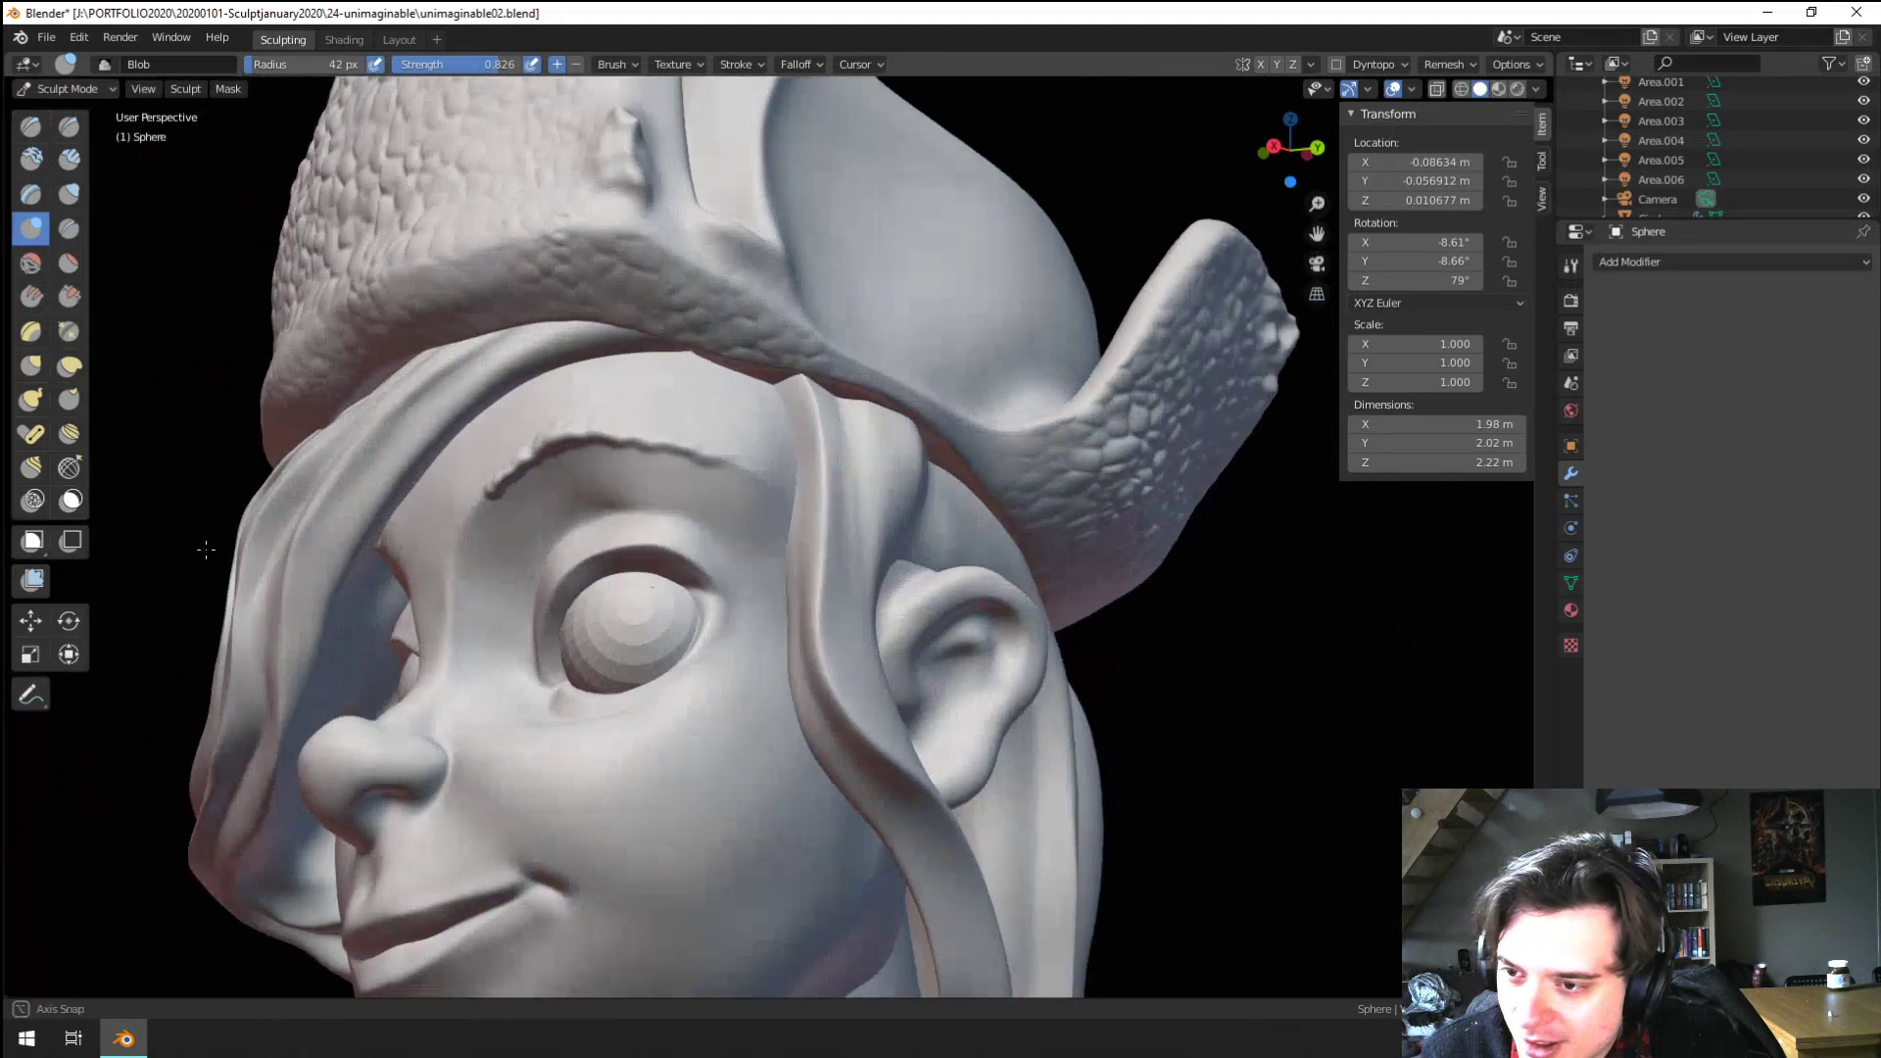
middle_click_drag(250, 471, 358, 627)
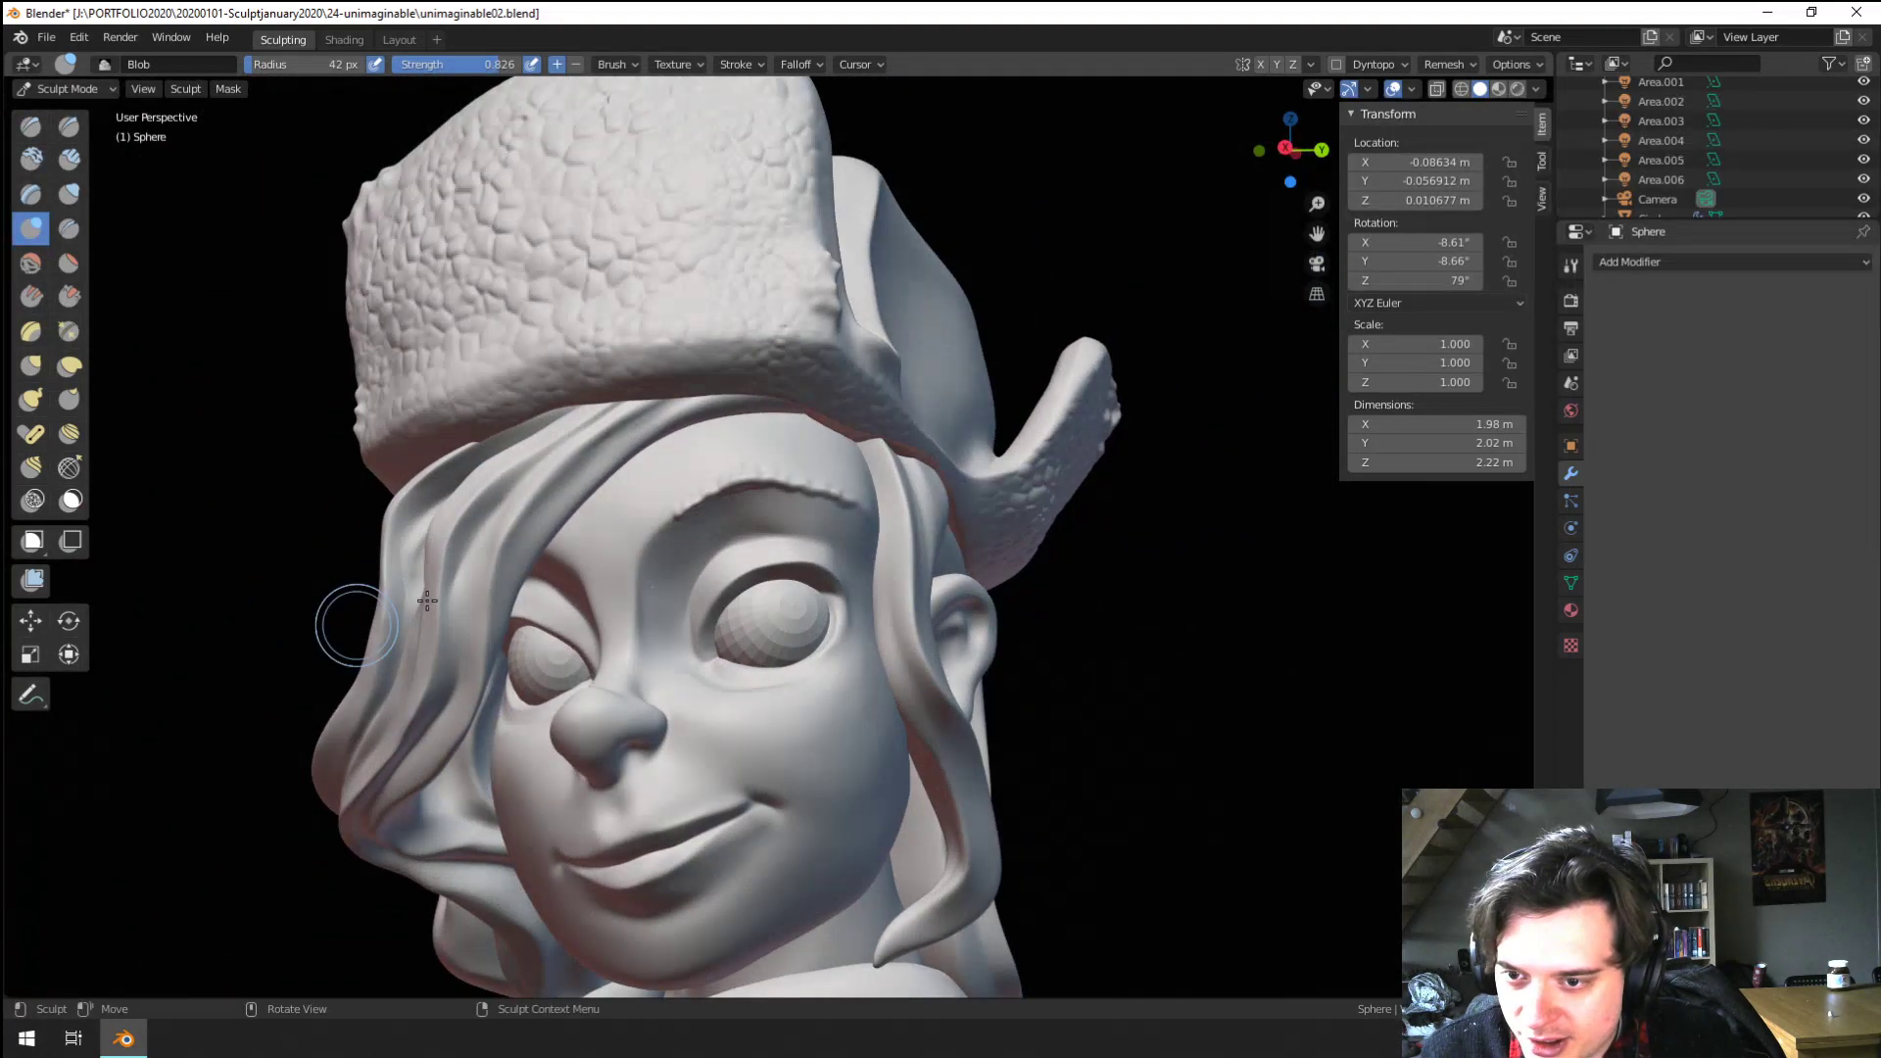
scroll(592, 580, "up", 8)
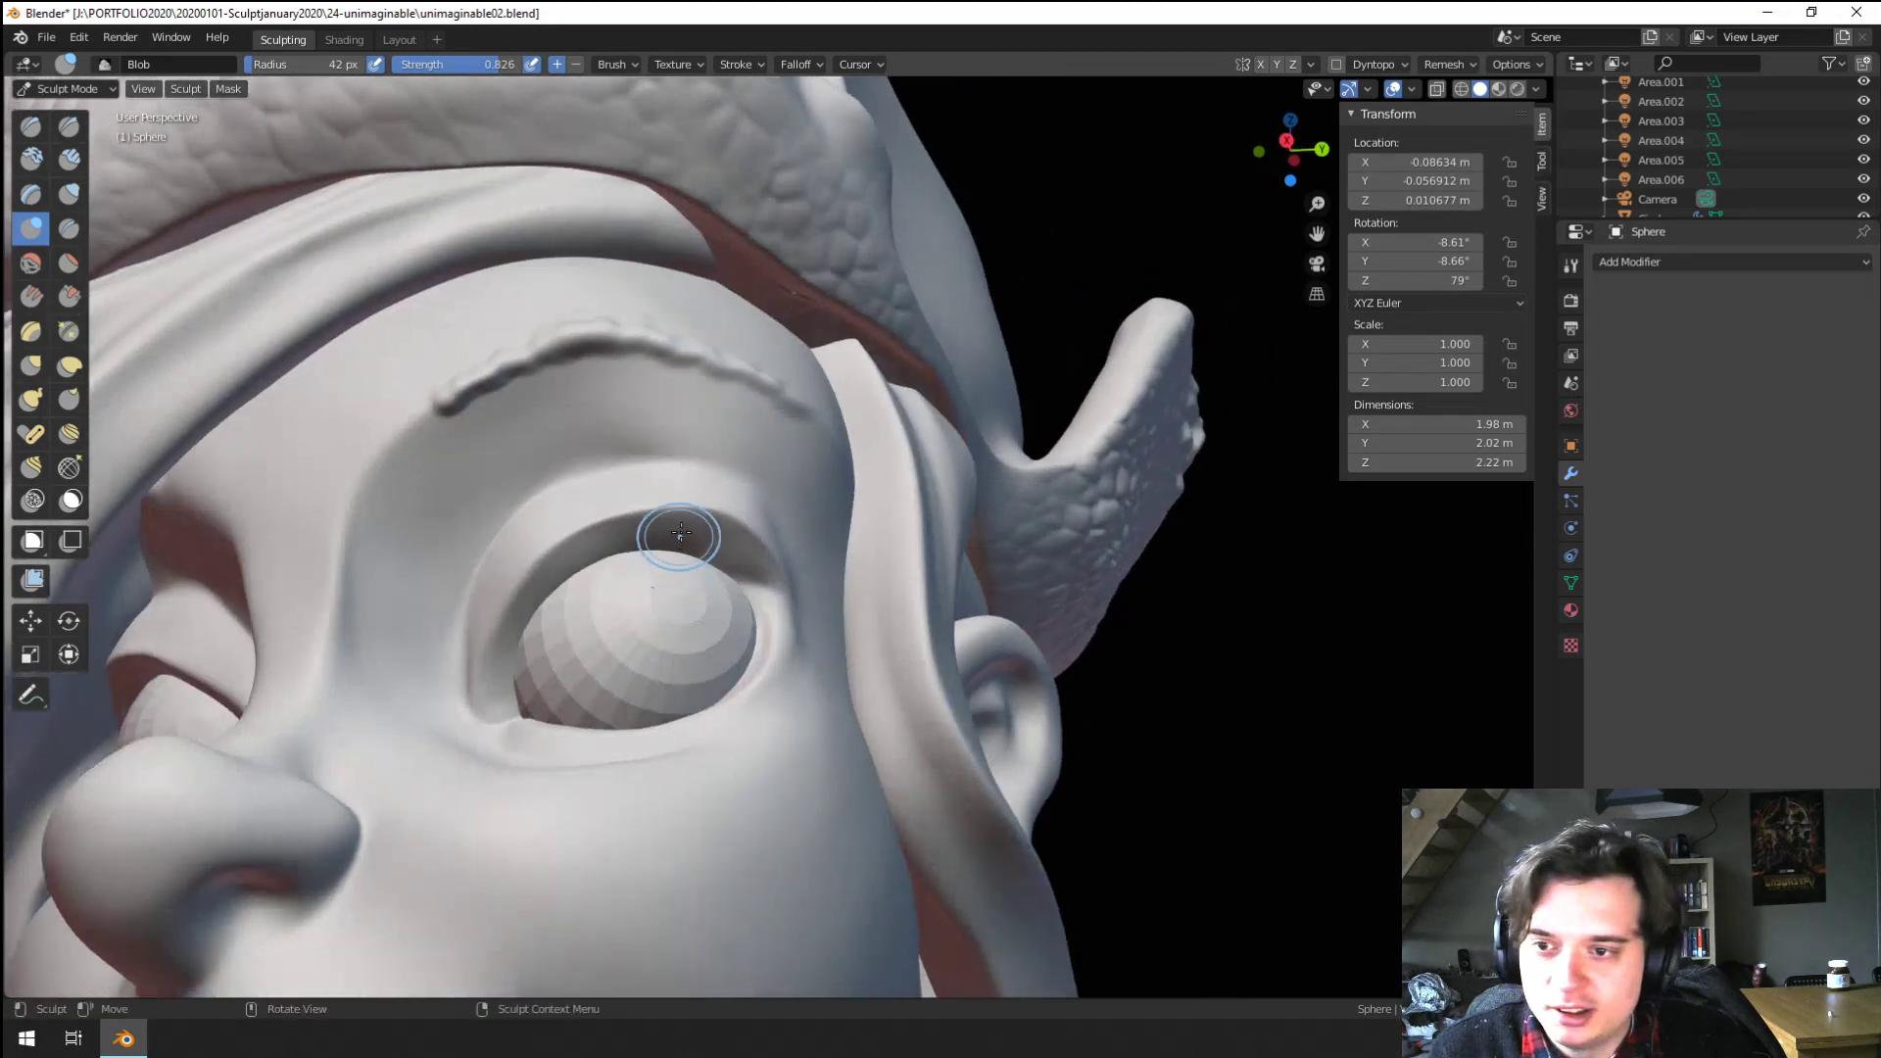
Try to pull out the outer corner of the upper eyelid with the Elastic Deform brush at a 79 px radius
middle_click_drag(681, 532, 560, 365)
left_click(82, 373)
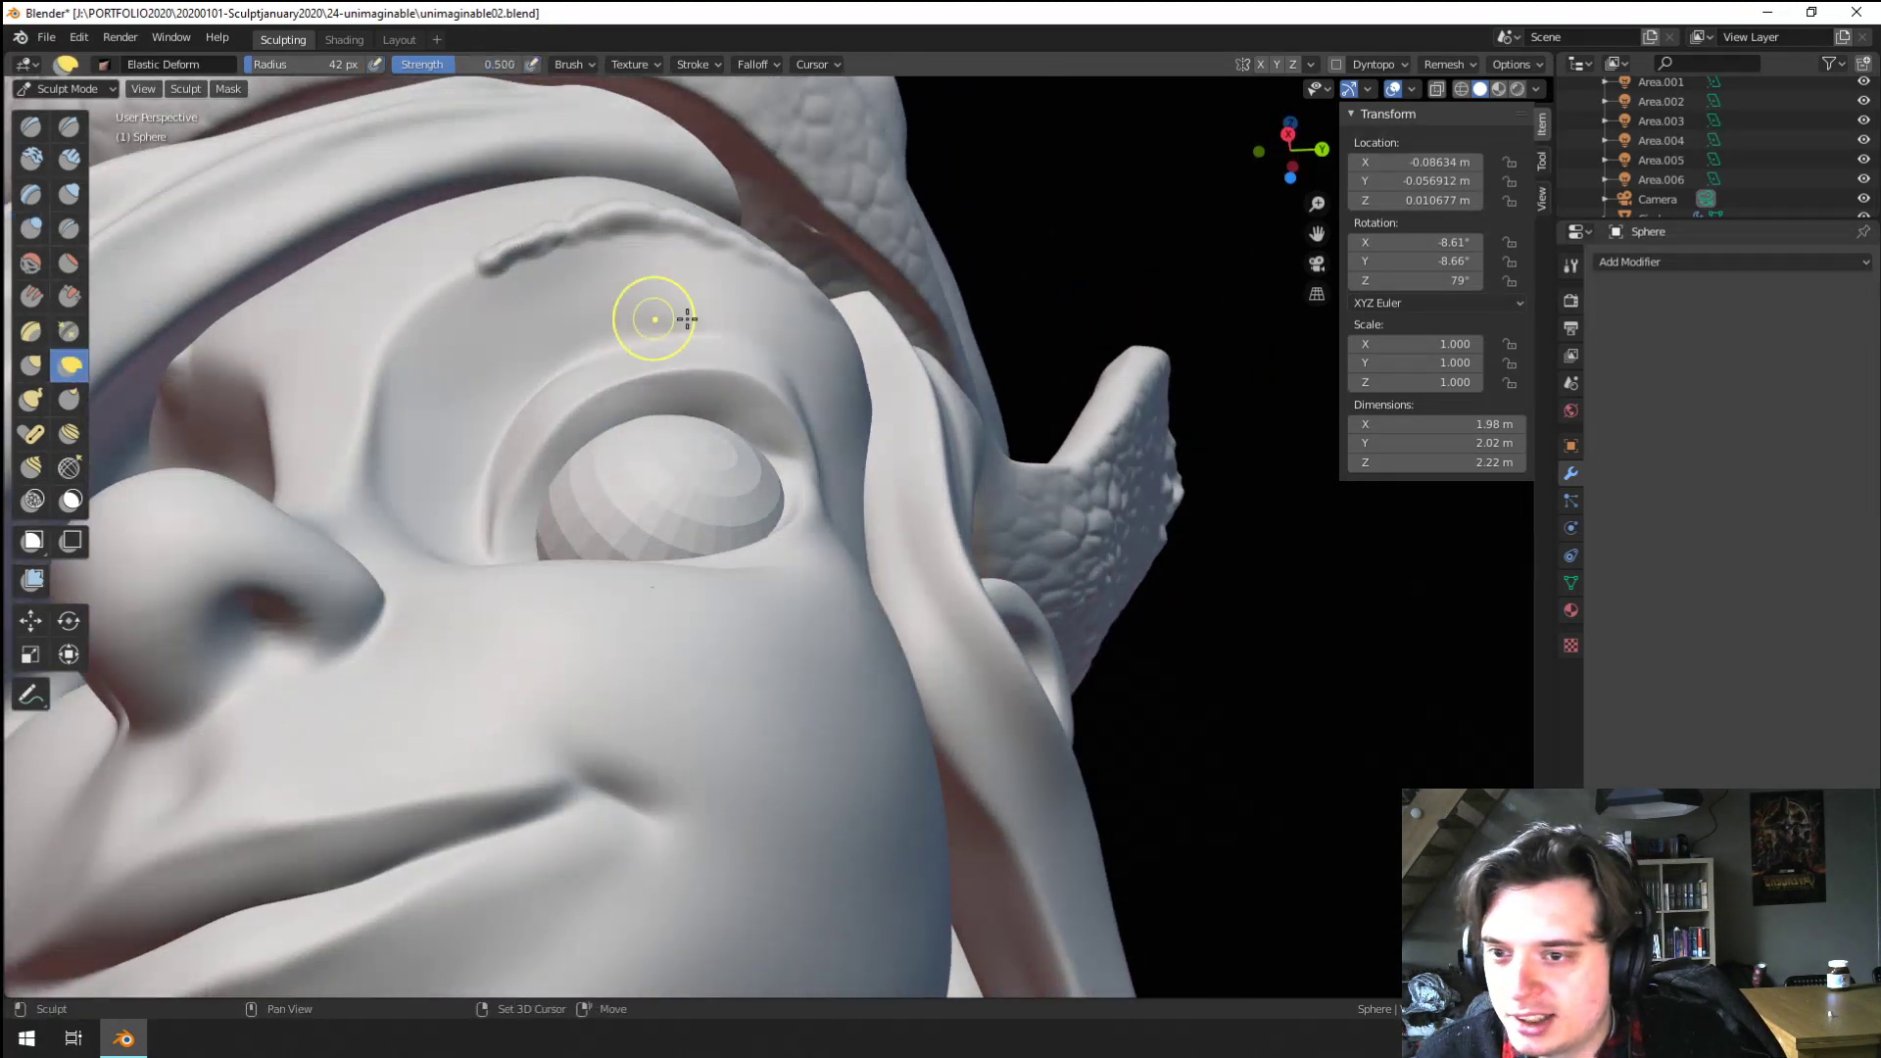
mouse_move(672, 328)
middle_mouse_down()
mouse_move(728, 391)
mouse_move(798, 370)
middle_mouse_up()
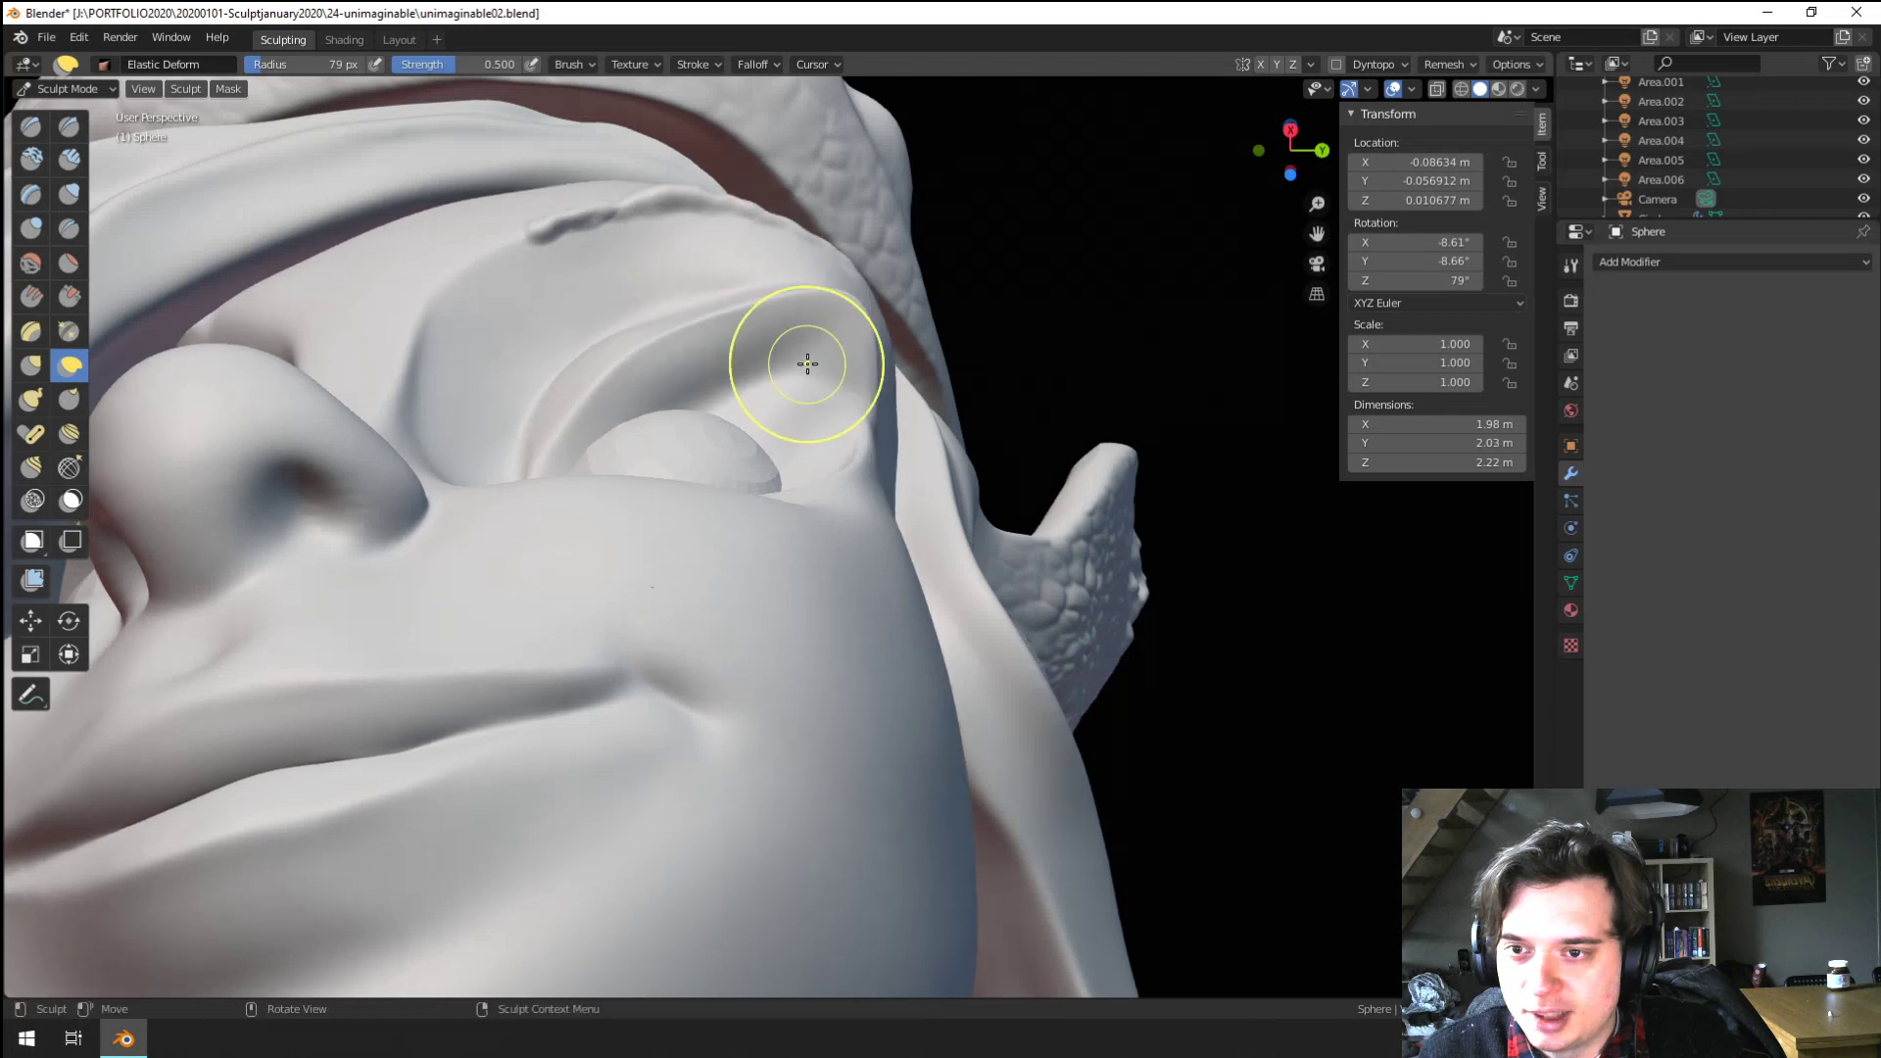
Pull an eyelash point out of the upper eyelid's outer corner with the Snake Hook brush, using radii of 45 and 72 px
left_click(34, 402)
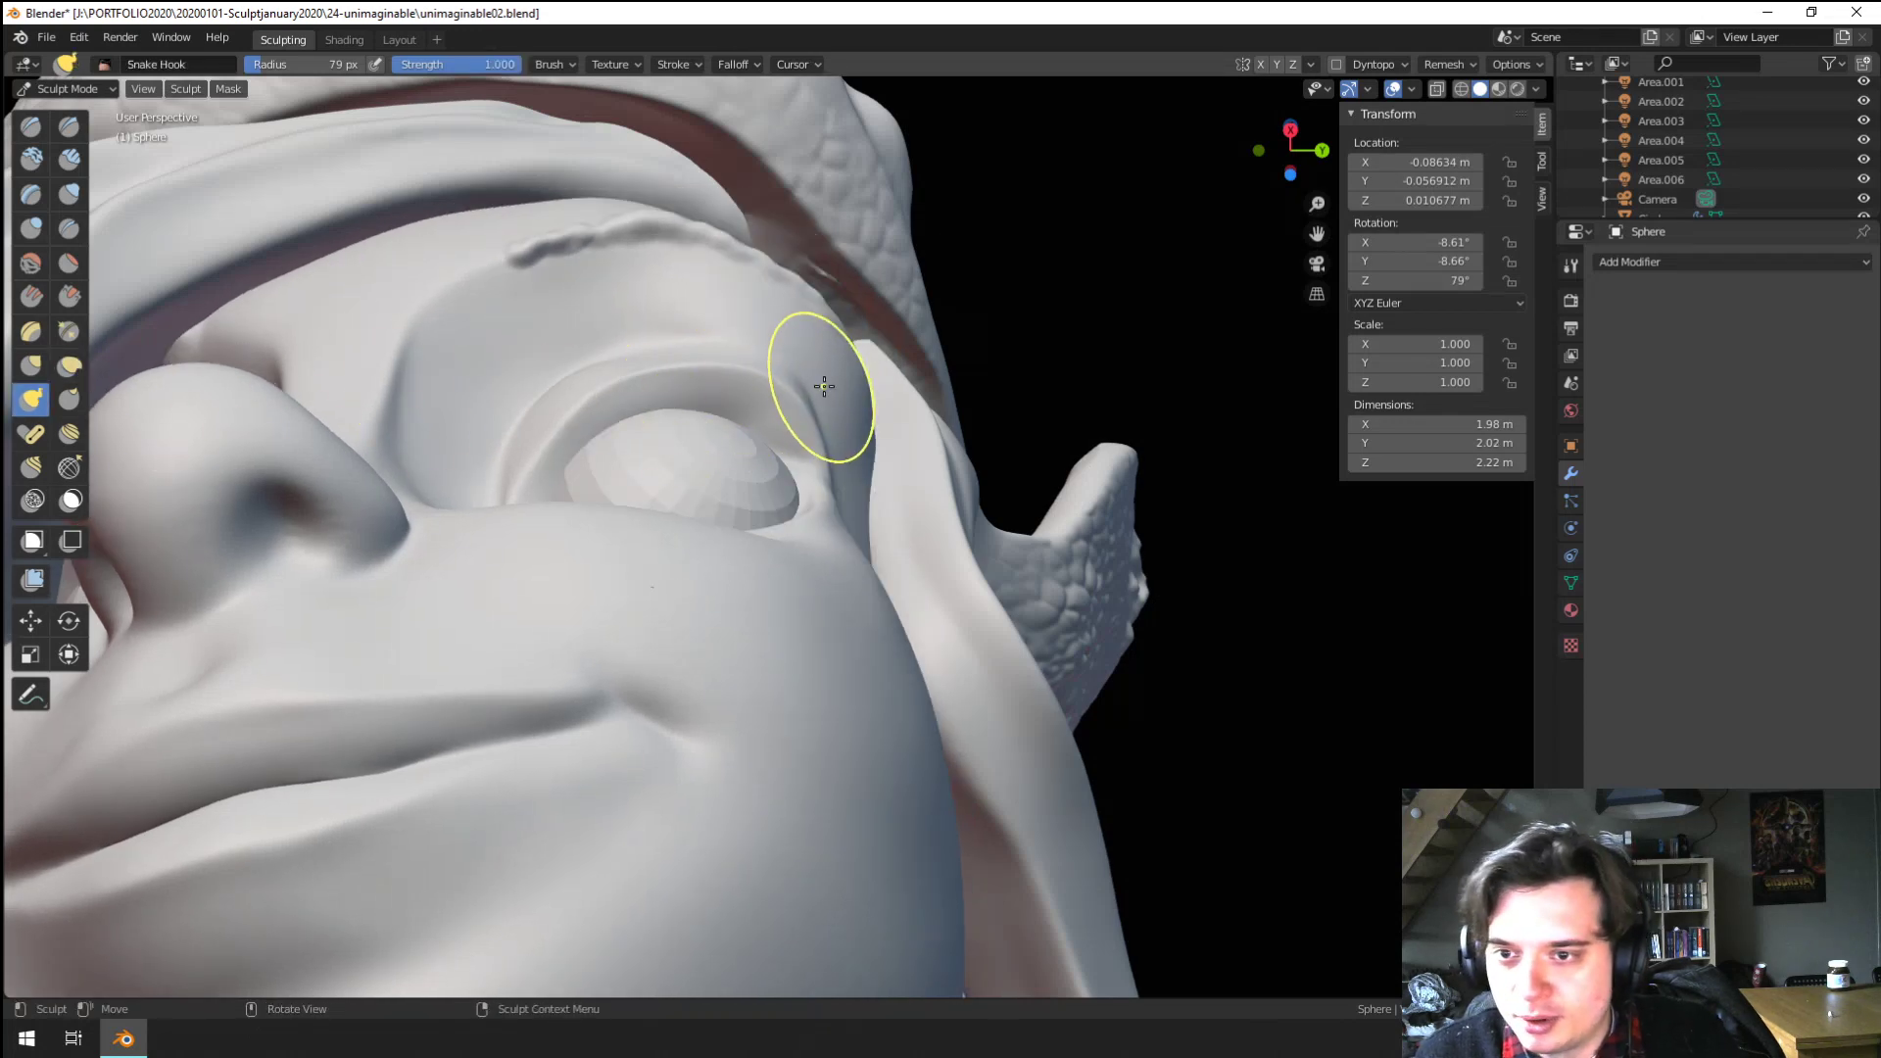
middle_click_drag(799, 353, 781, 424)
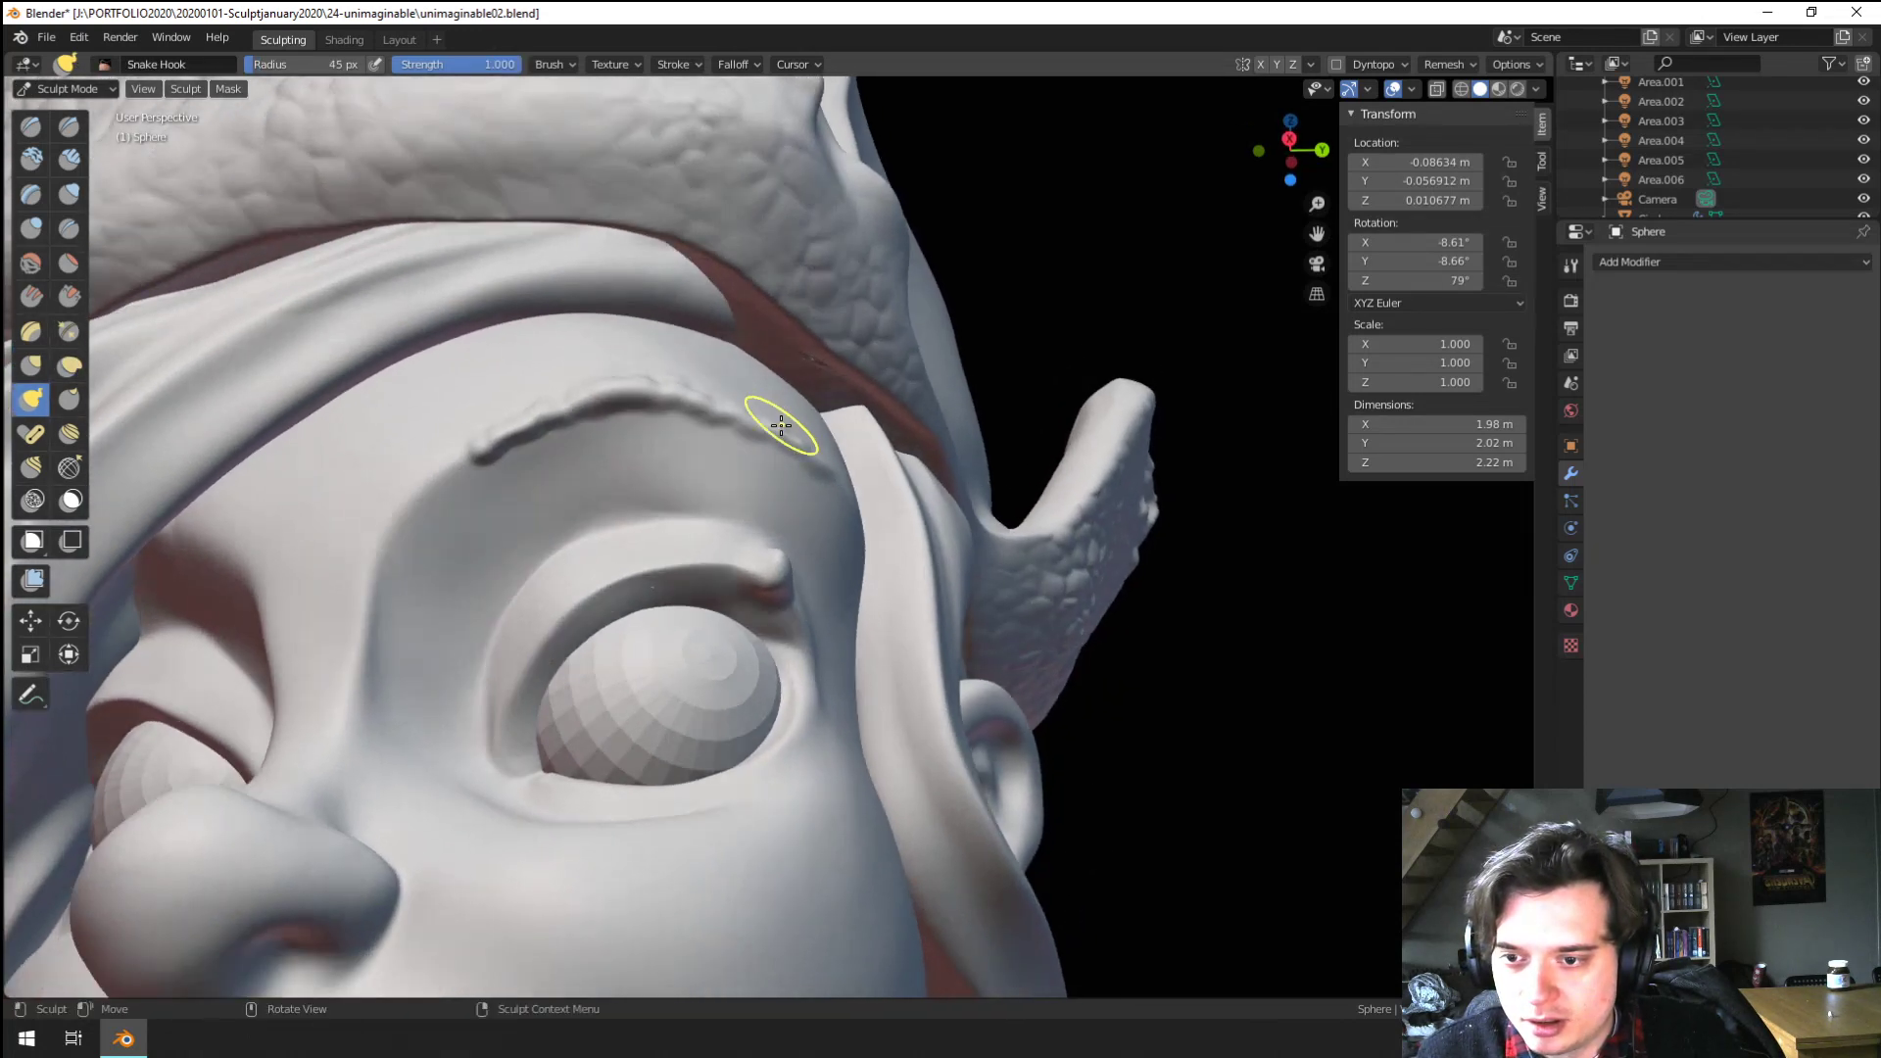
middle_click_drag(753, 514, 702, 477, "ctrl")
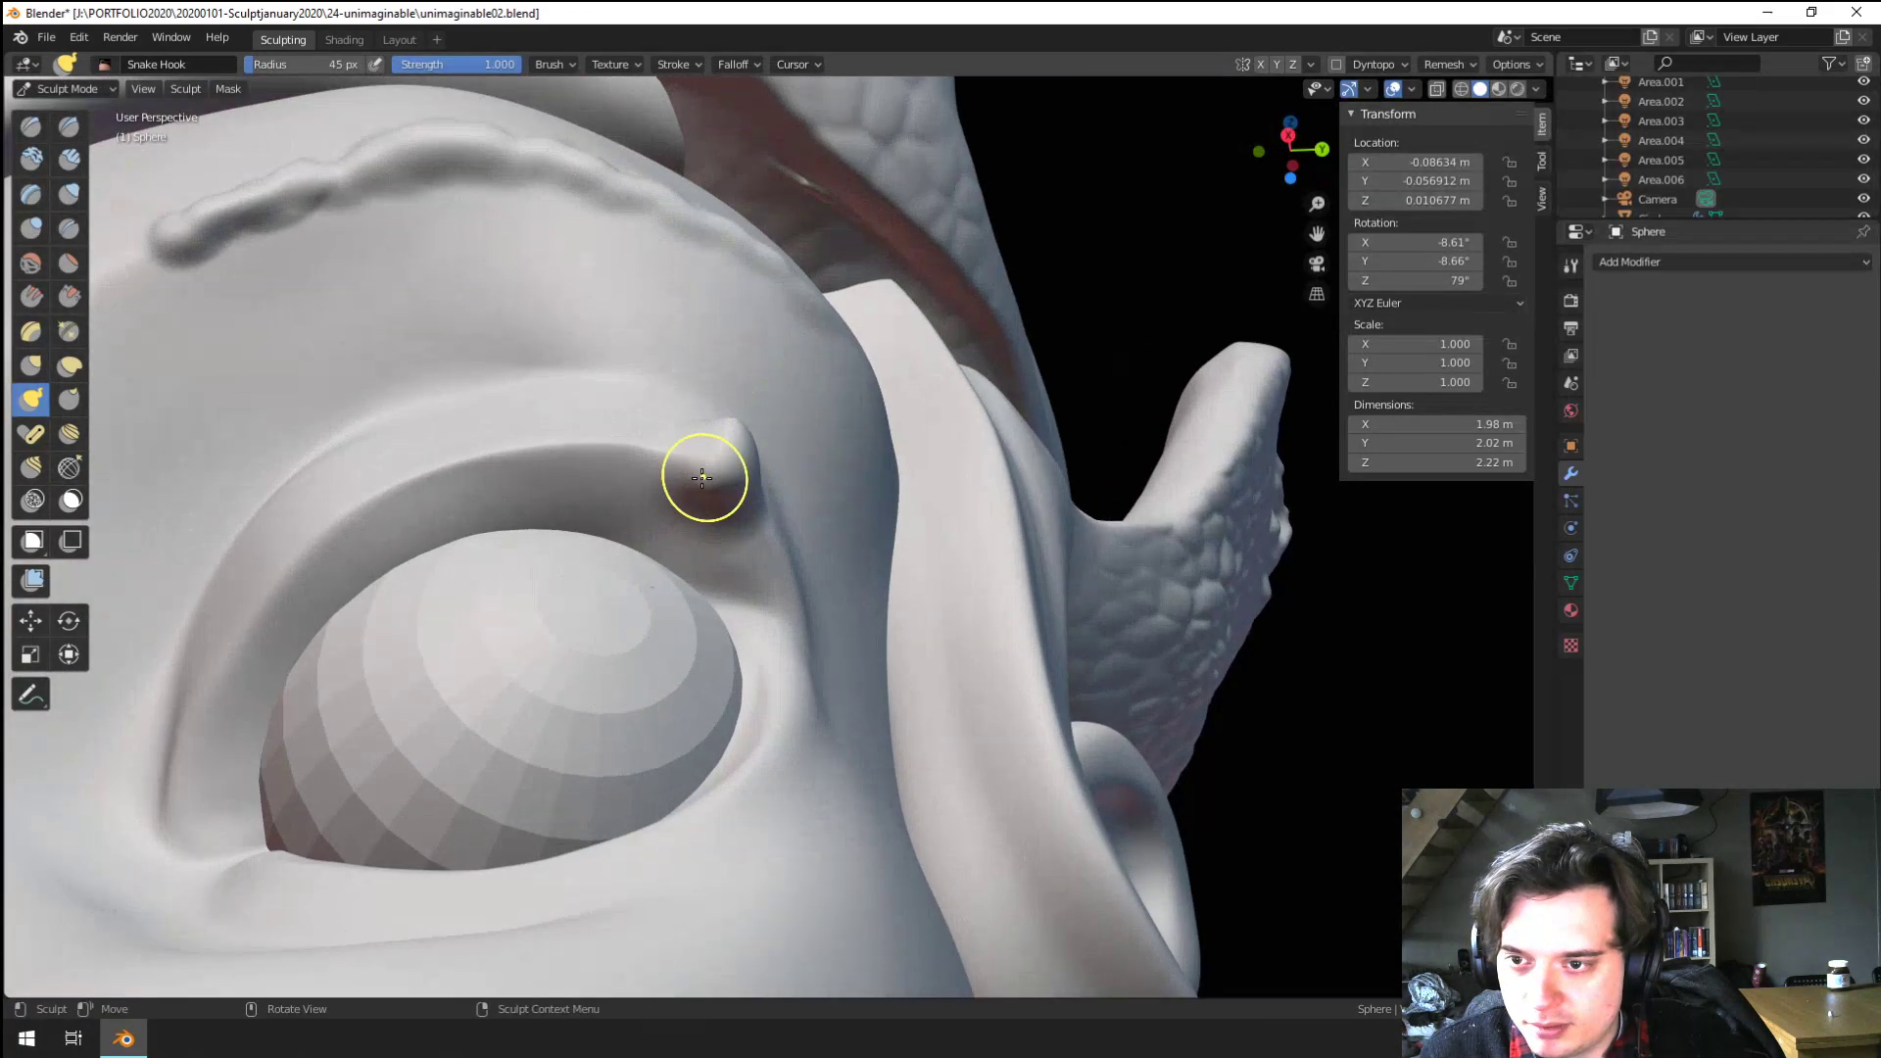
middle_click_drag(740, 456, 788, 409)
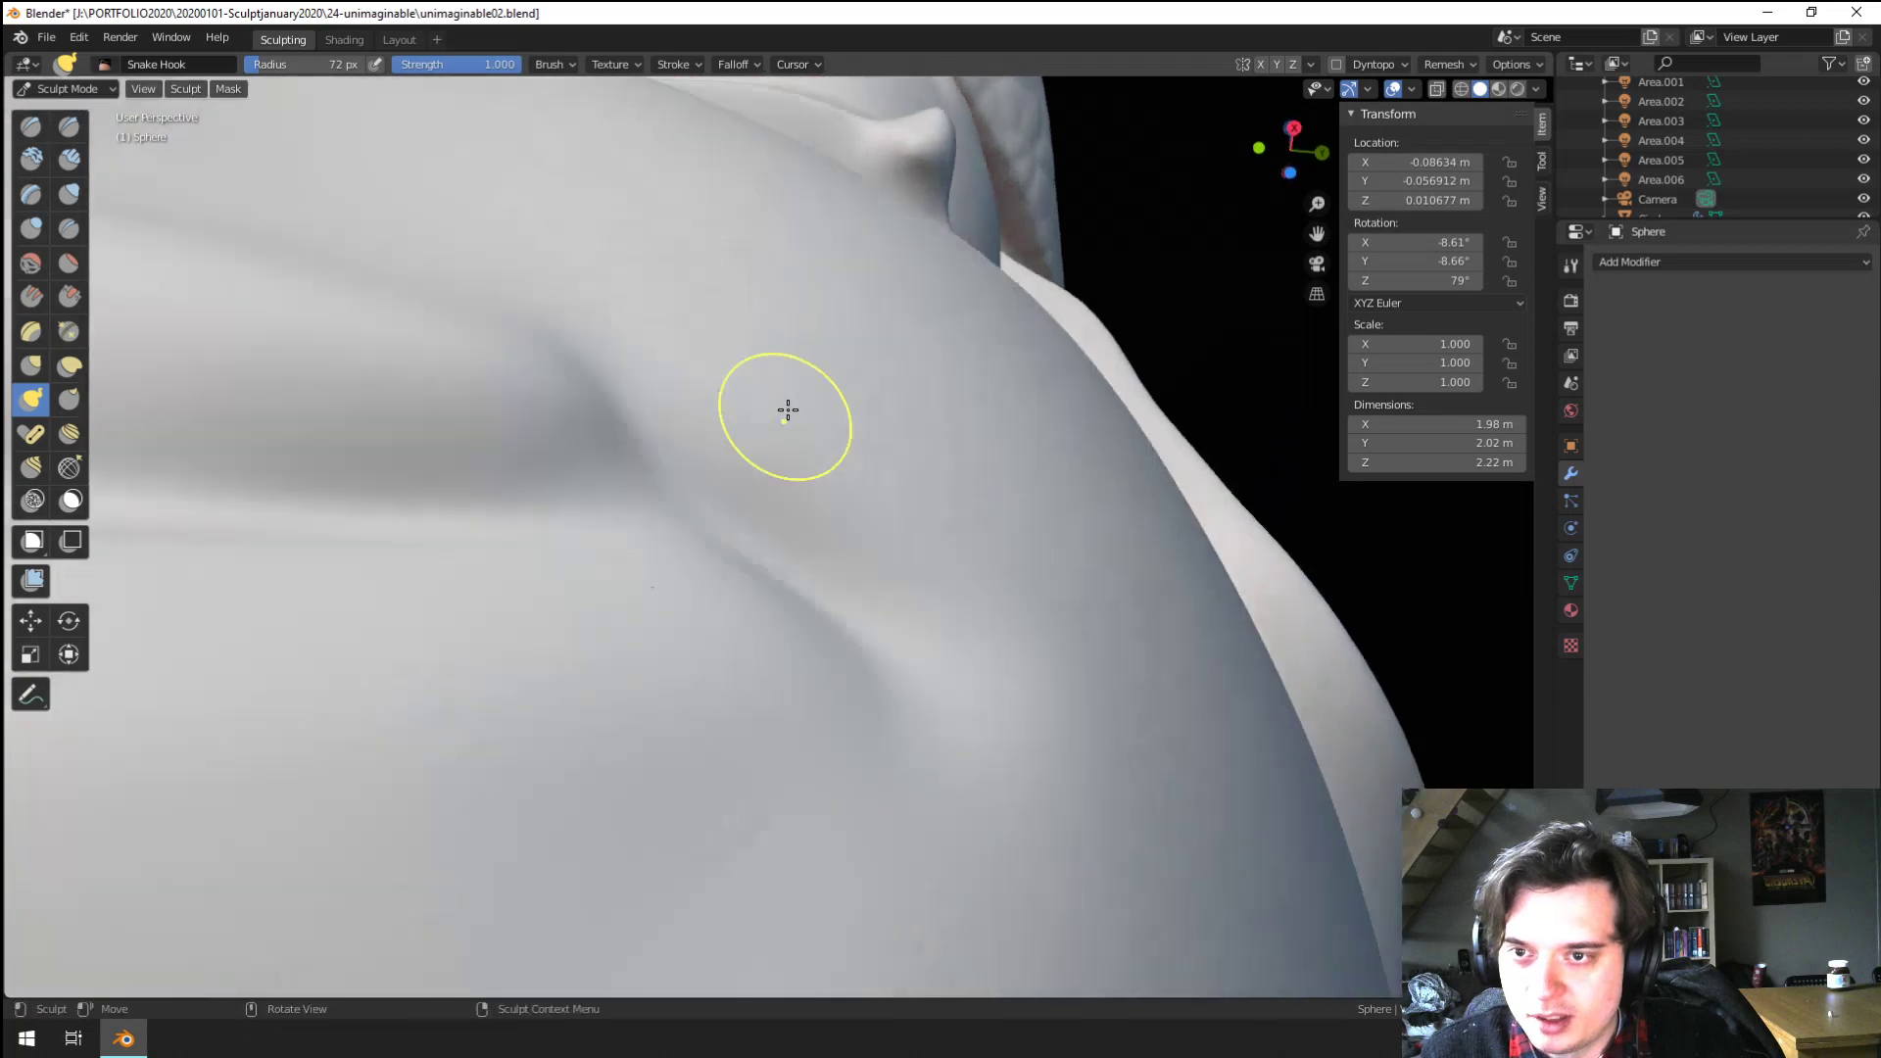
middle_click_drag(935, 157, 927, 181)
left_click_drag(916, 259, 946, 209)
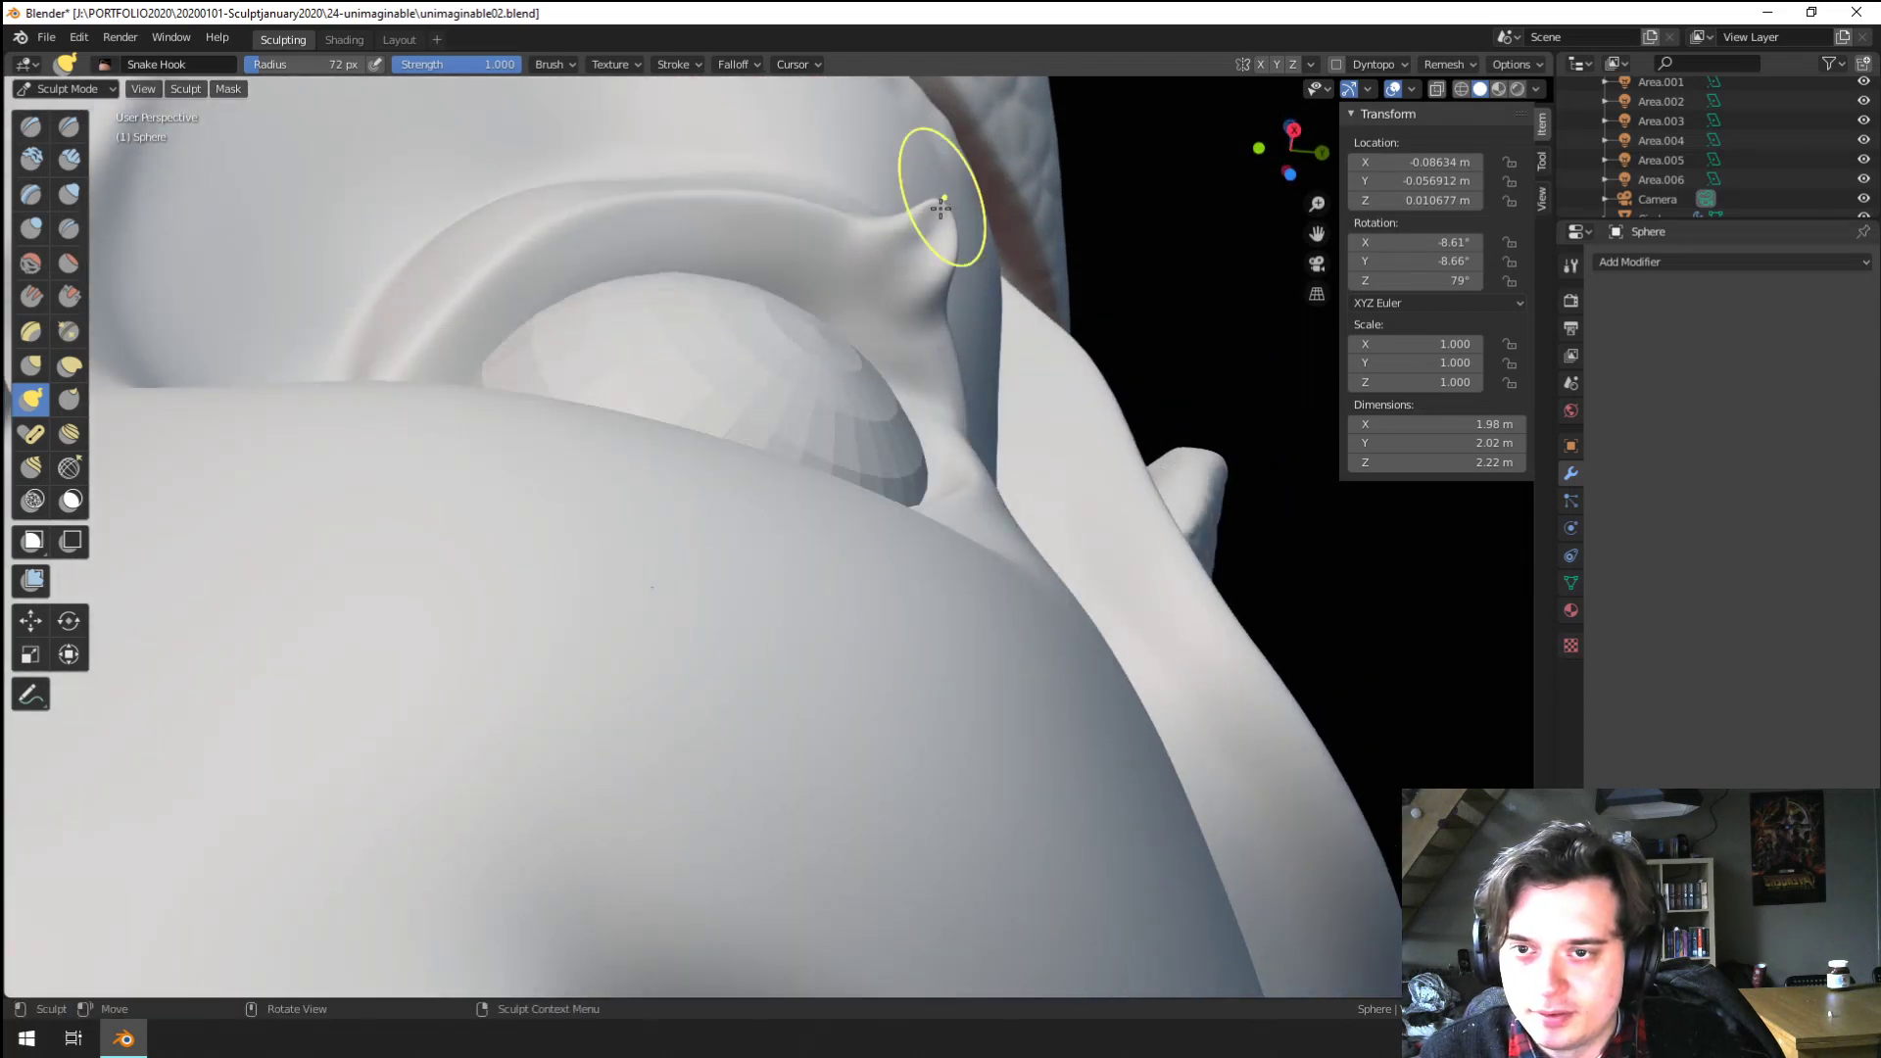
middle_click_drag(941, 207, 901, 267)
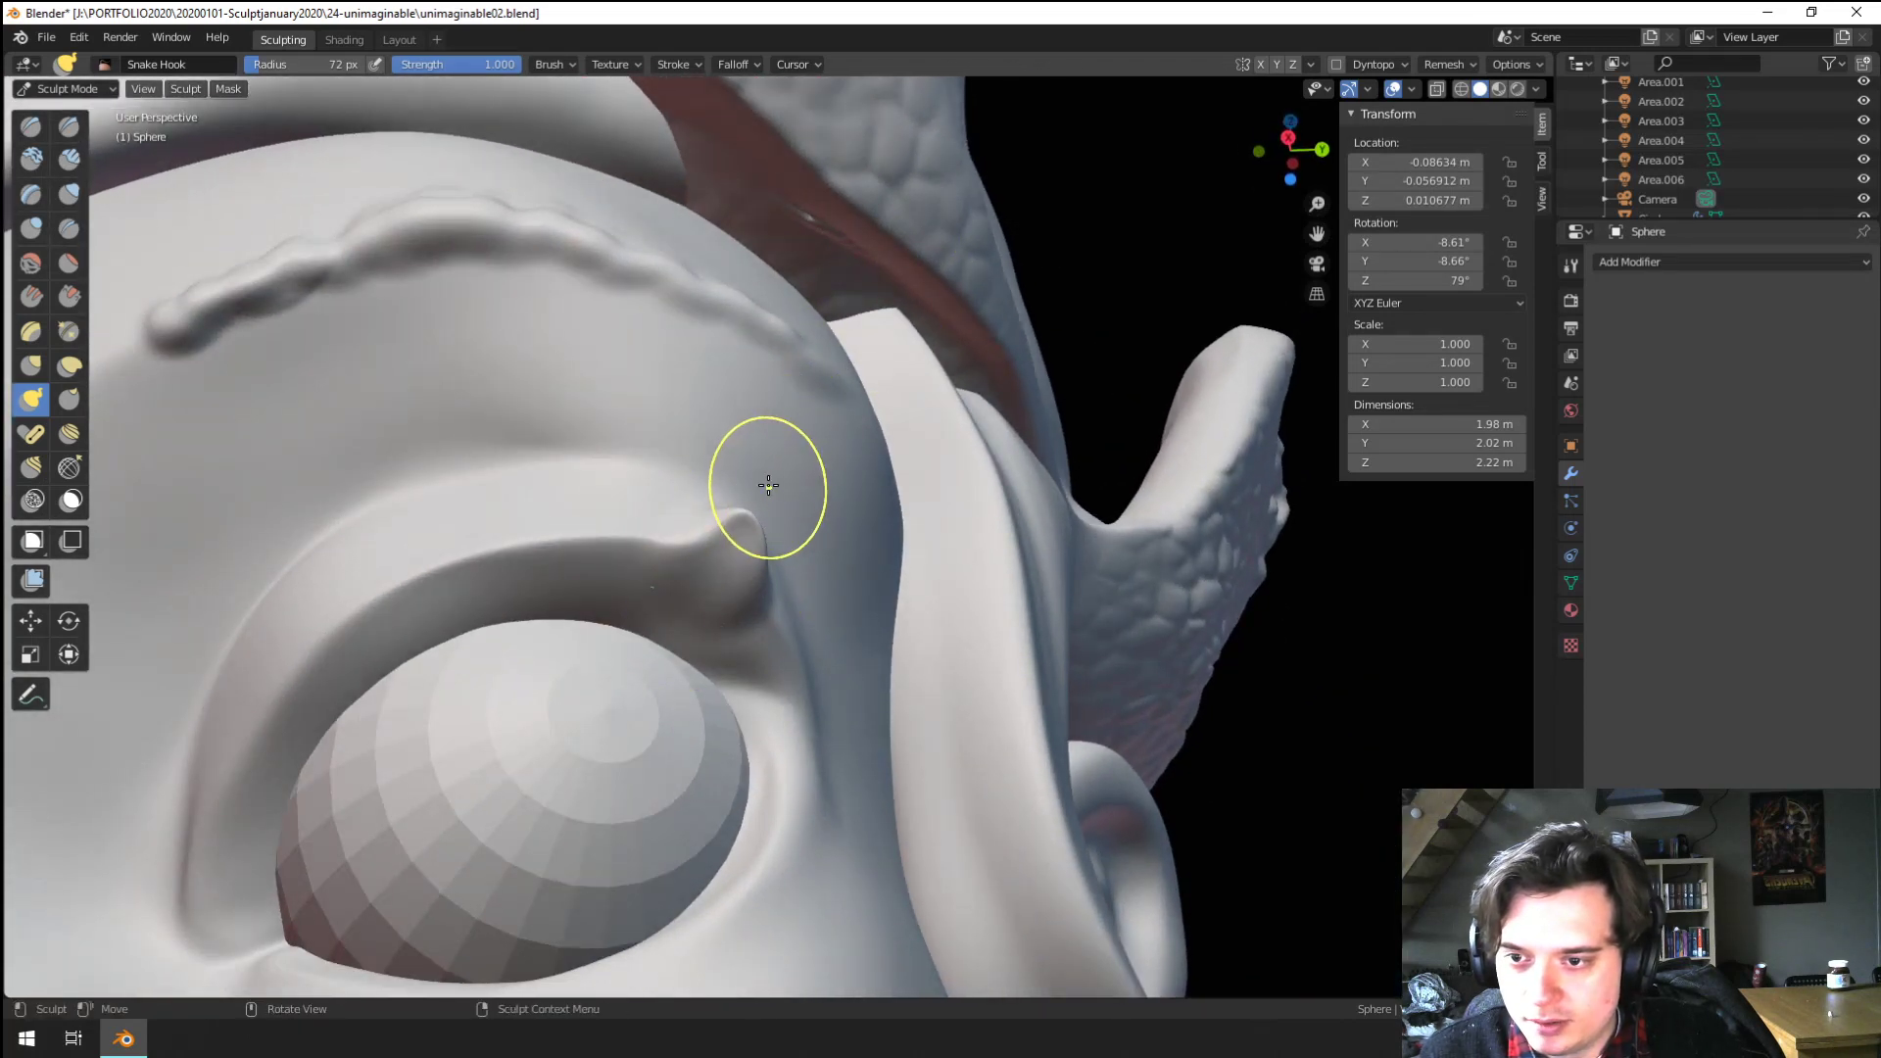
Reshape the eyelash point outward with the Grab brush at a 124 px radius and 0.400 strength
key("g")
left_click_drag(802, 477, 804, 472)
mouse_move(764, 490)
middle_mouse_down("ctrl")
mouse_move(630, 737)
mouse_move(639, 754)
mouse_move(613, 727)
mouse_move(617, 485)
middle_mouse_up("ctrl")
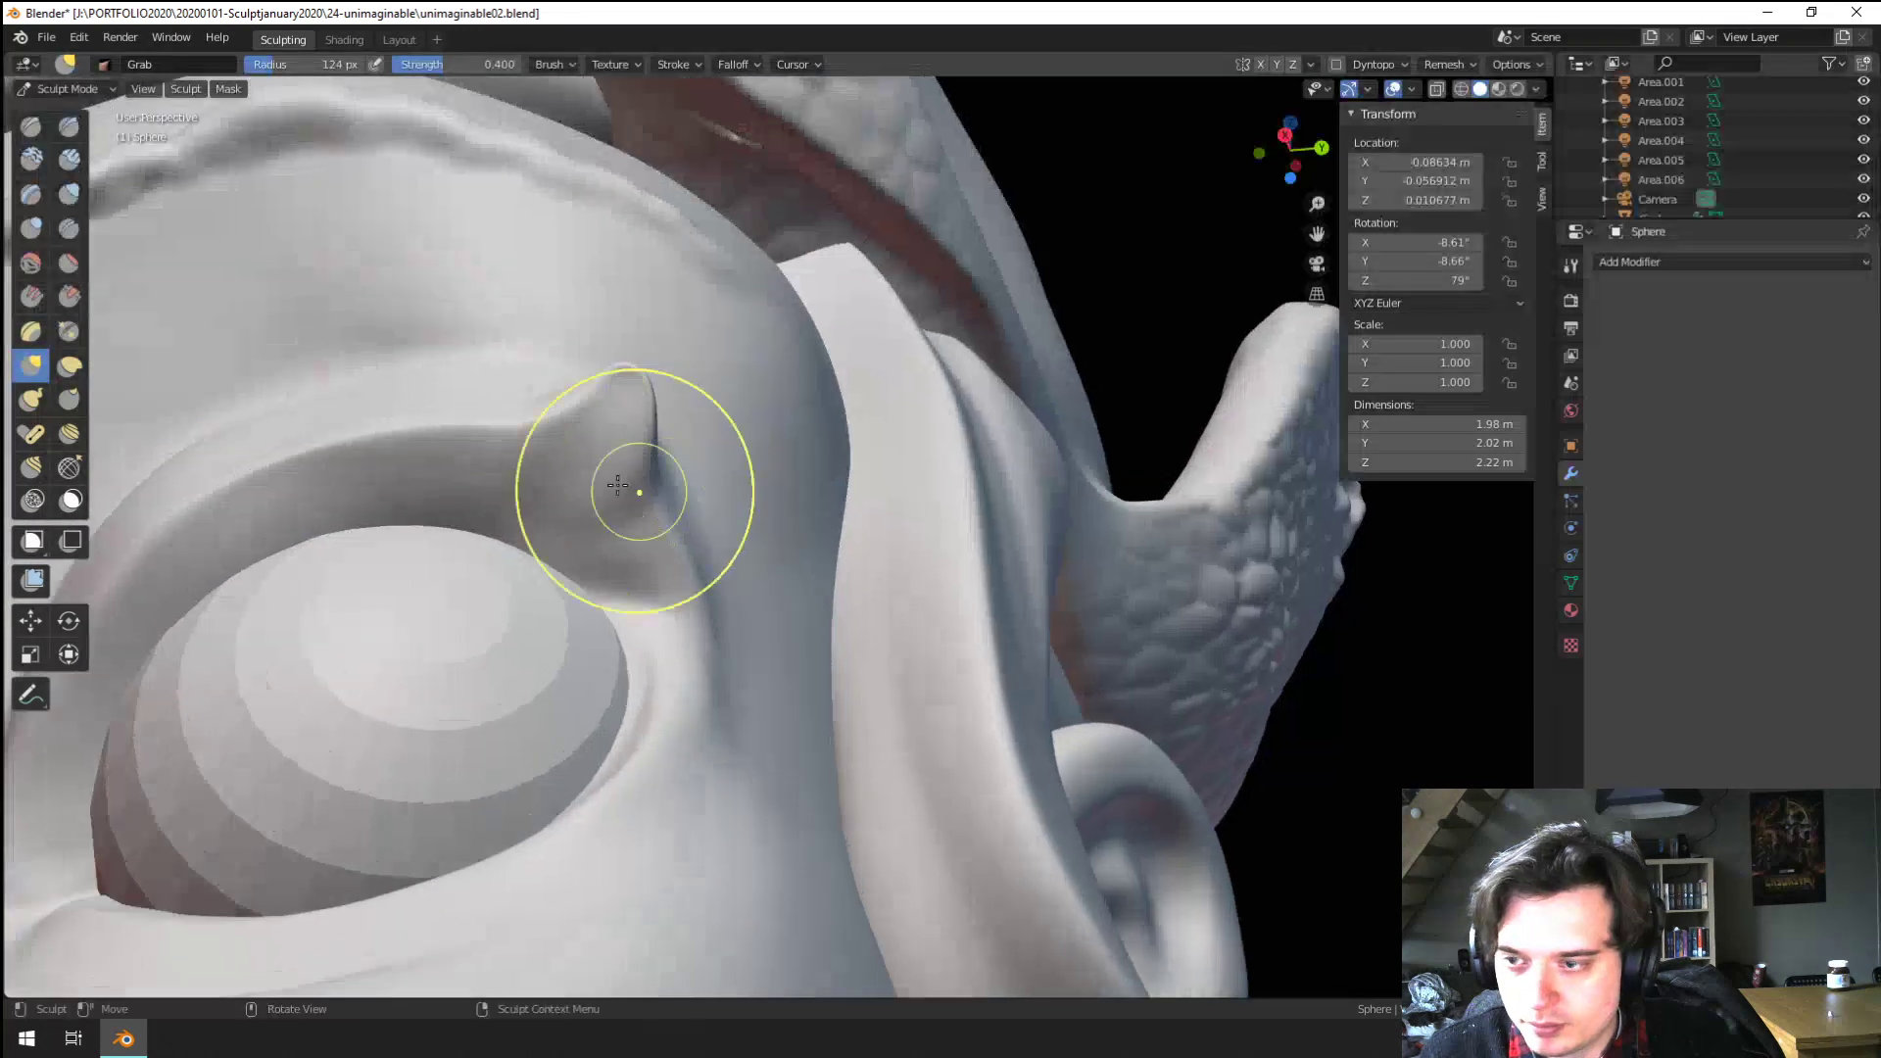
Flatten the eyelash surface with the Flatten/Contrast brush at a 76 px radius and 0.500 strength
left_click(69, 263)
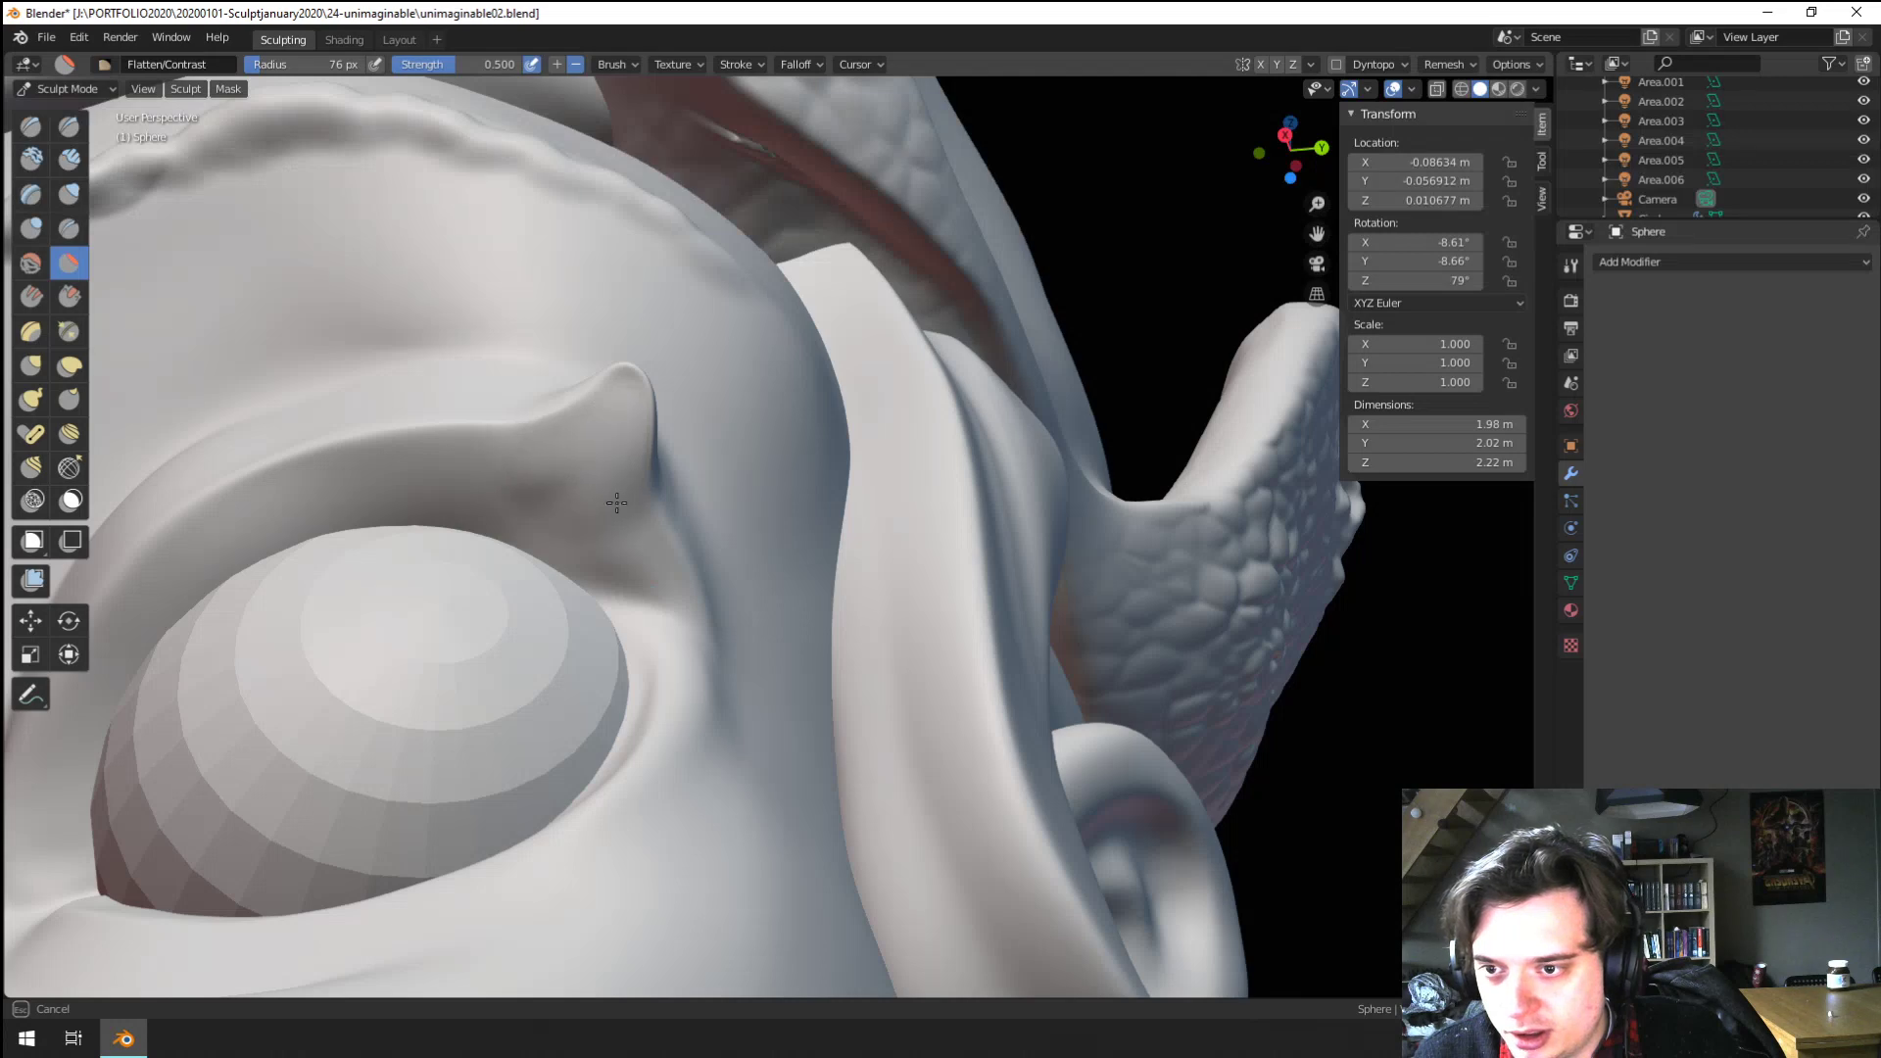
scroll(638, 565, "down", 5)
middle_click_drag(601, 685, 584, 739)
scroll(622, 581, "up", 5)
mouse_move(621, 580)
middle_mouse_down()
mouse_move(630, 491)
mouse_move(184, 321)
middle_mouse_up()
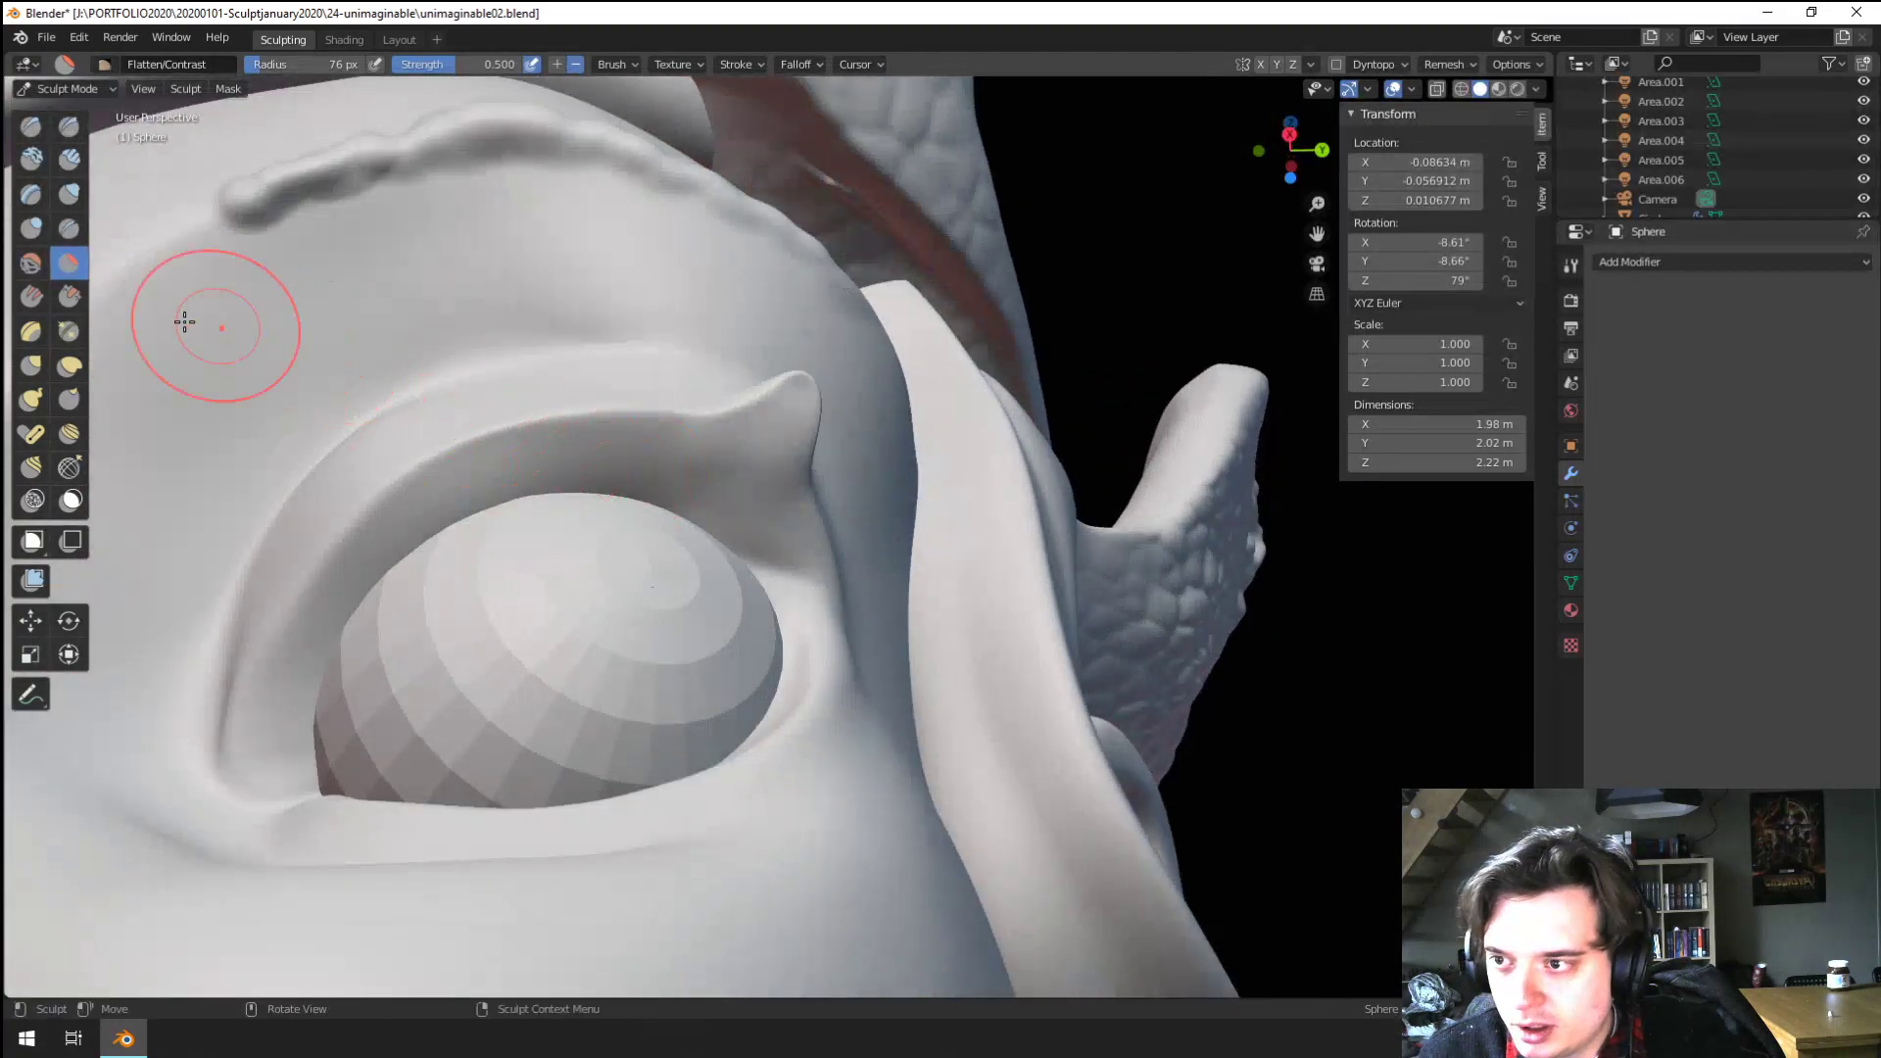
Sharpen the tip and upper edge of the eyelash with the Pinch/Magnify brush at a 119 px radius
left_click(69, 331)
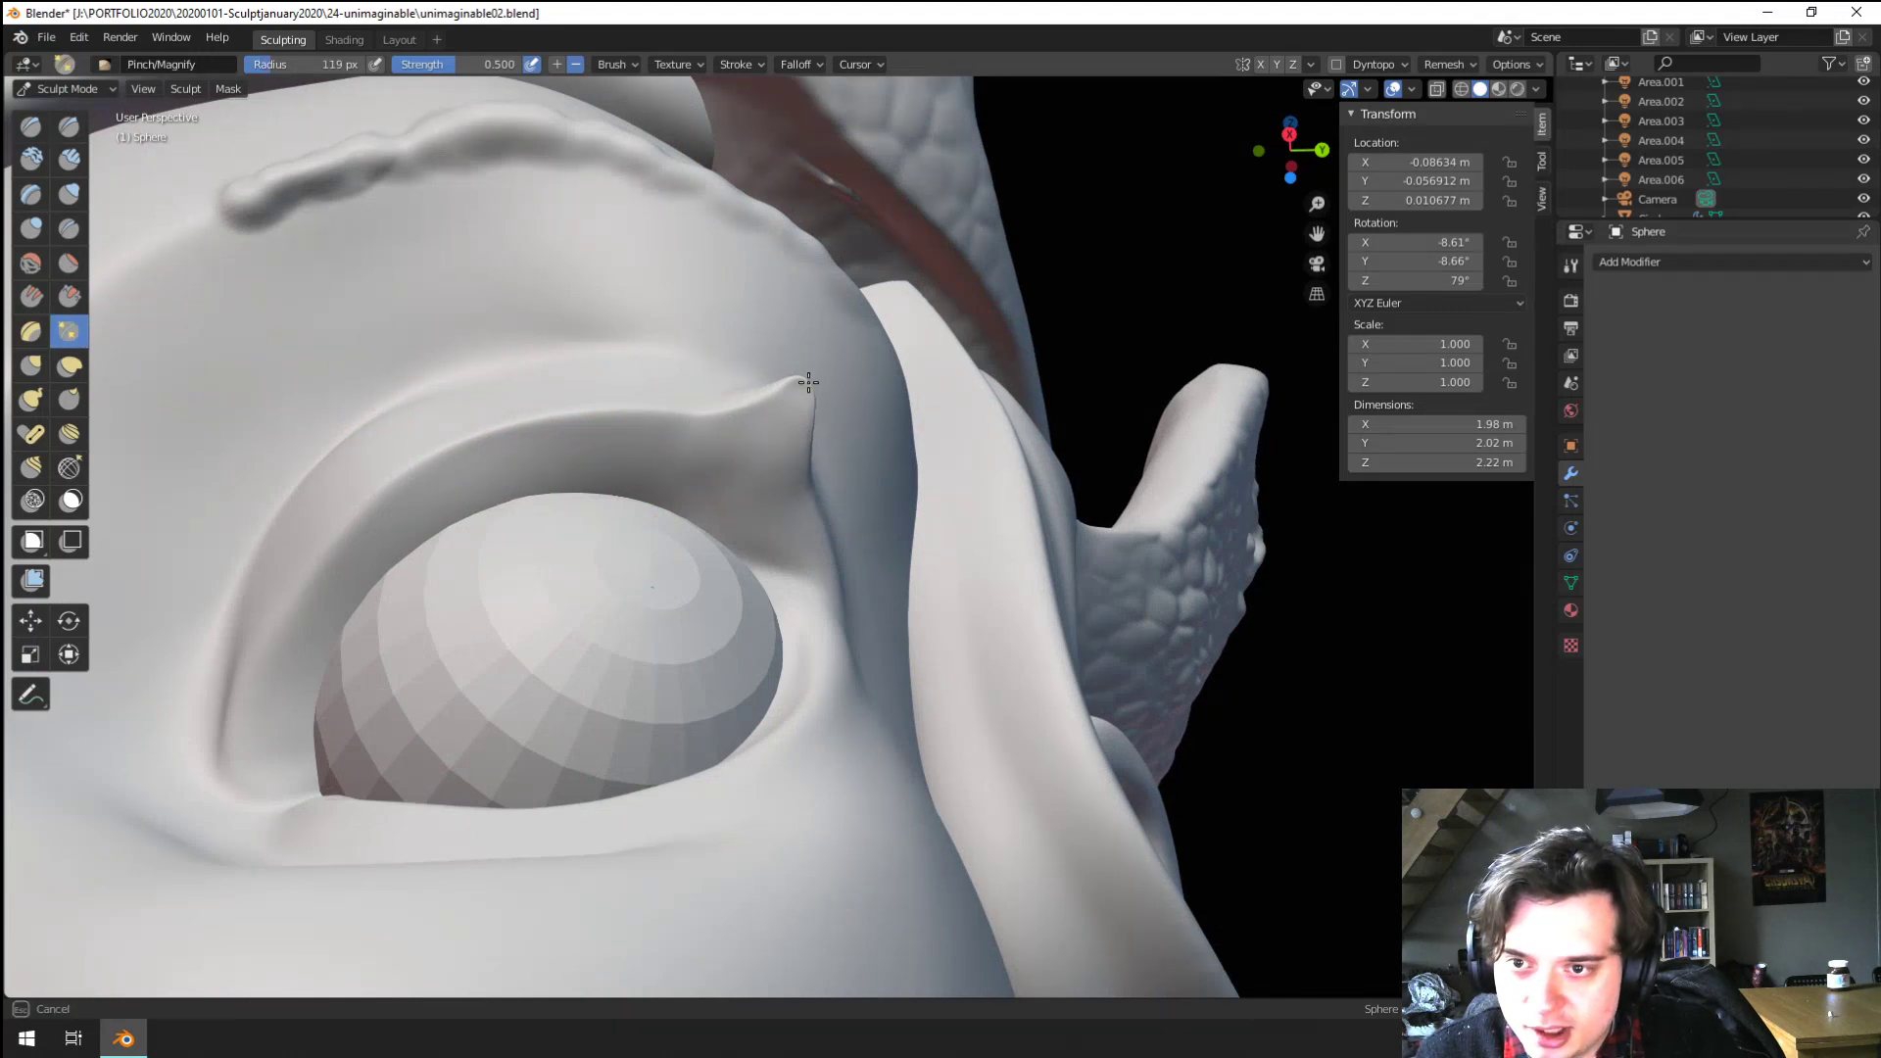
left_click_drag(809, 382, 806, 377)
left_click_drag(773, 370, 779, 366)
mouse_move(748, 378)
middle_mouse_down("ctrl")
mouse_move(591, 672)
mouse_move(588, 748)
middle_mouse_up("ctrl")
mouse_move(566, 839)
middle_mouse_down()
mouse_move(650, 575)
mouse_move(617, 720)
mouse_move(634, 650)
mouse_move(660, 676)
mouse_move(546, 378)
middle_mouse_up()
Leave Sculpt Mode on the head, select the coat collar and enter Sculpt Mode on it
left_click(67, 88)
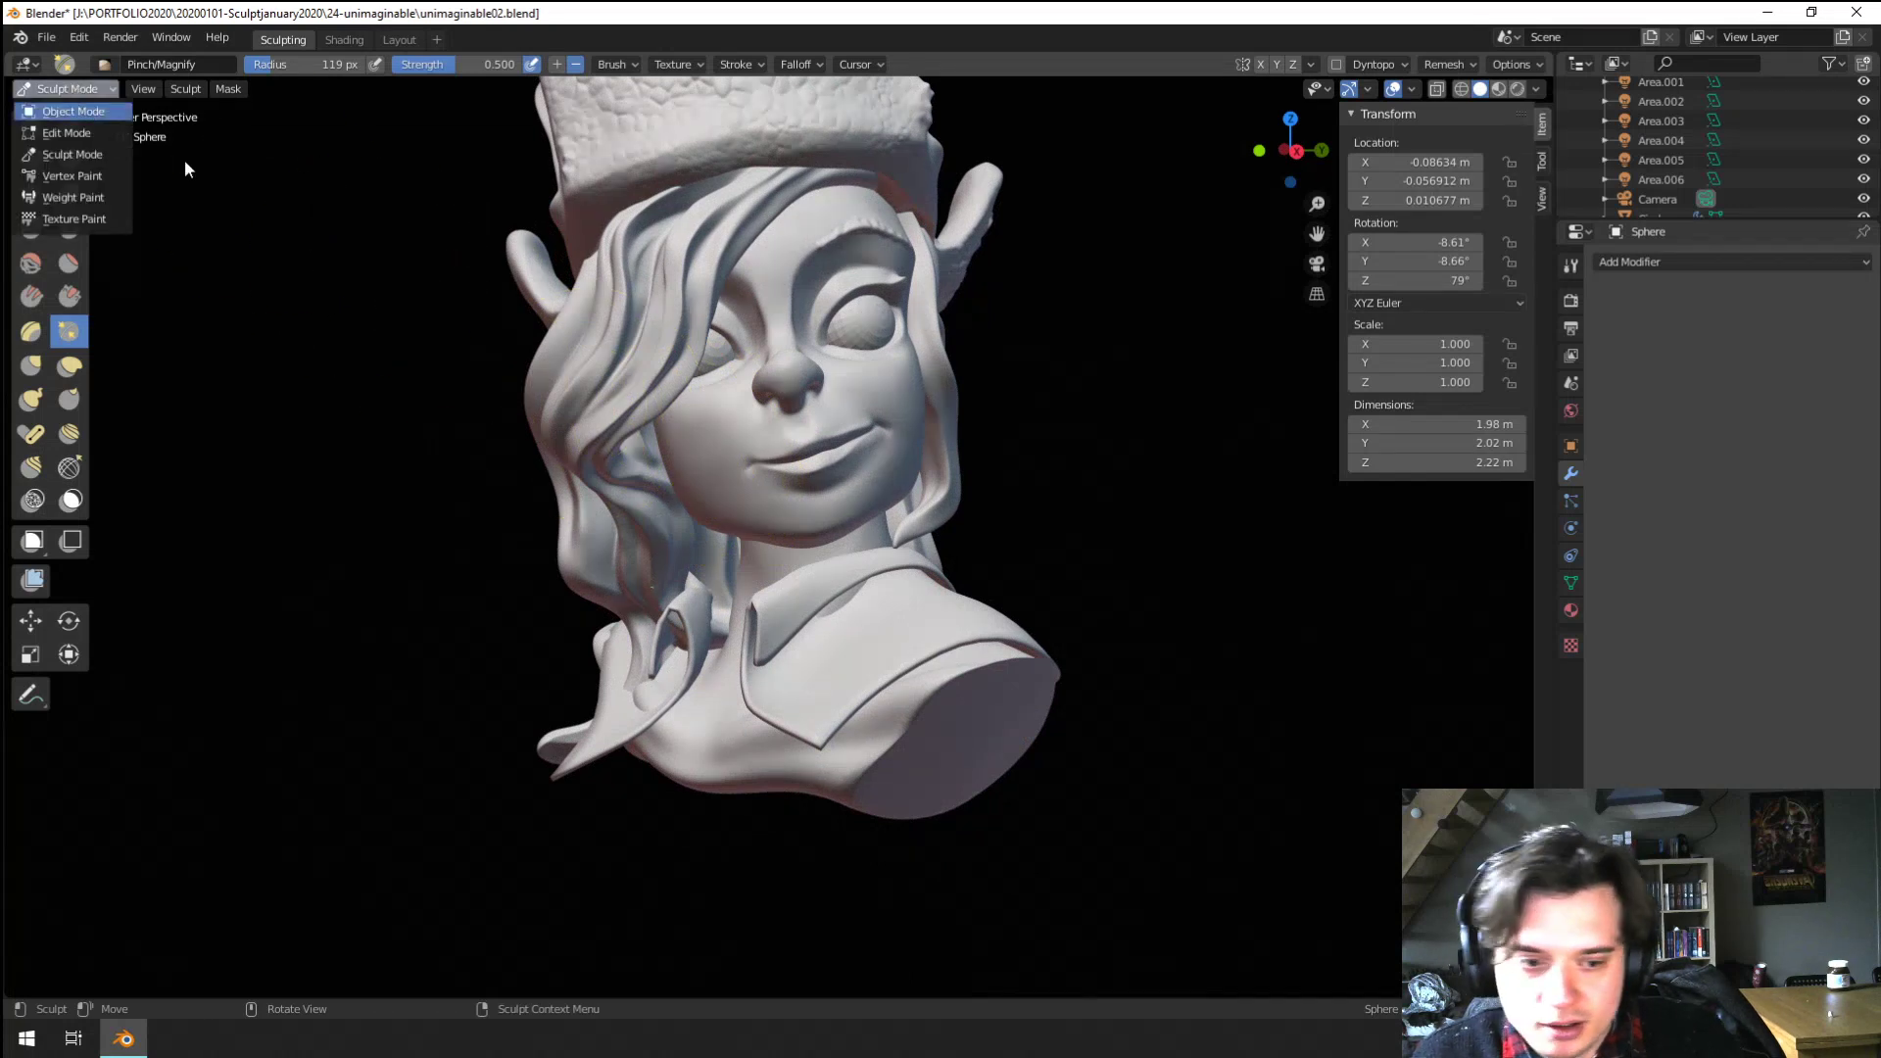
key("Return")
left_click(801, 648)
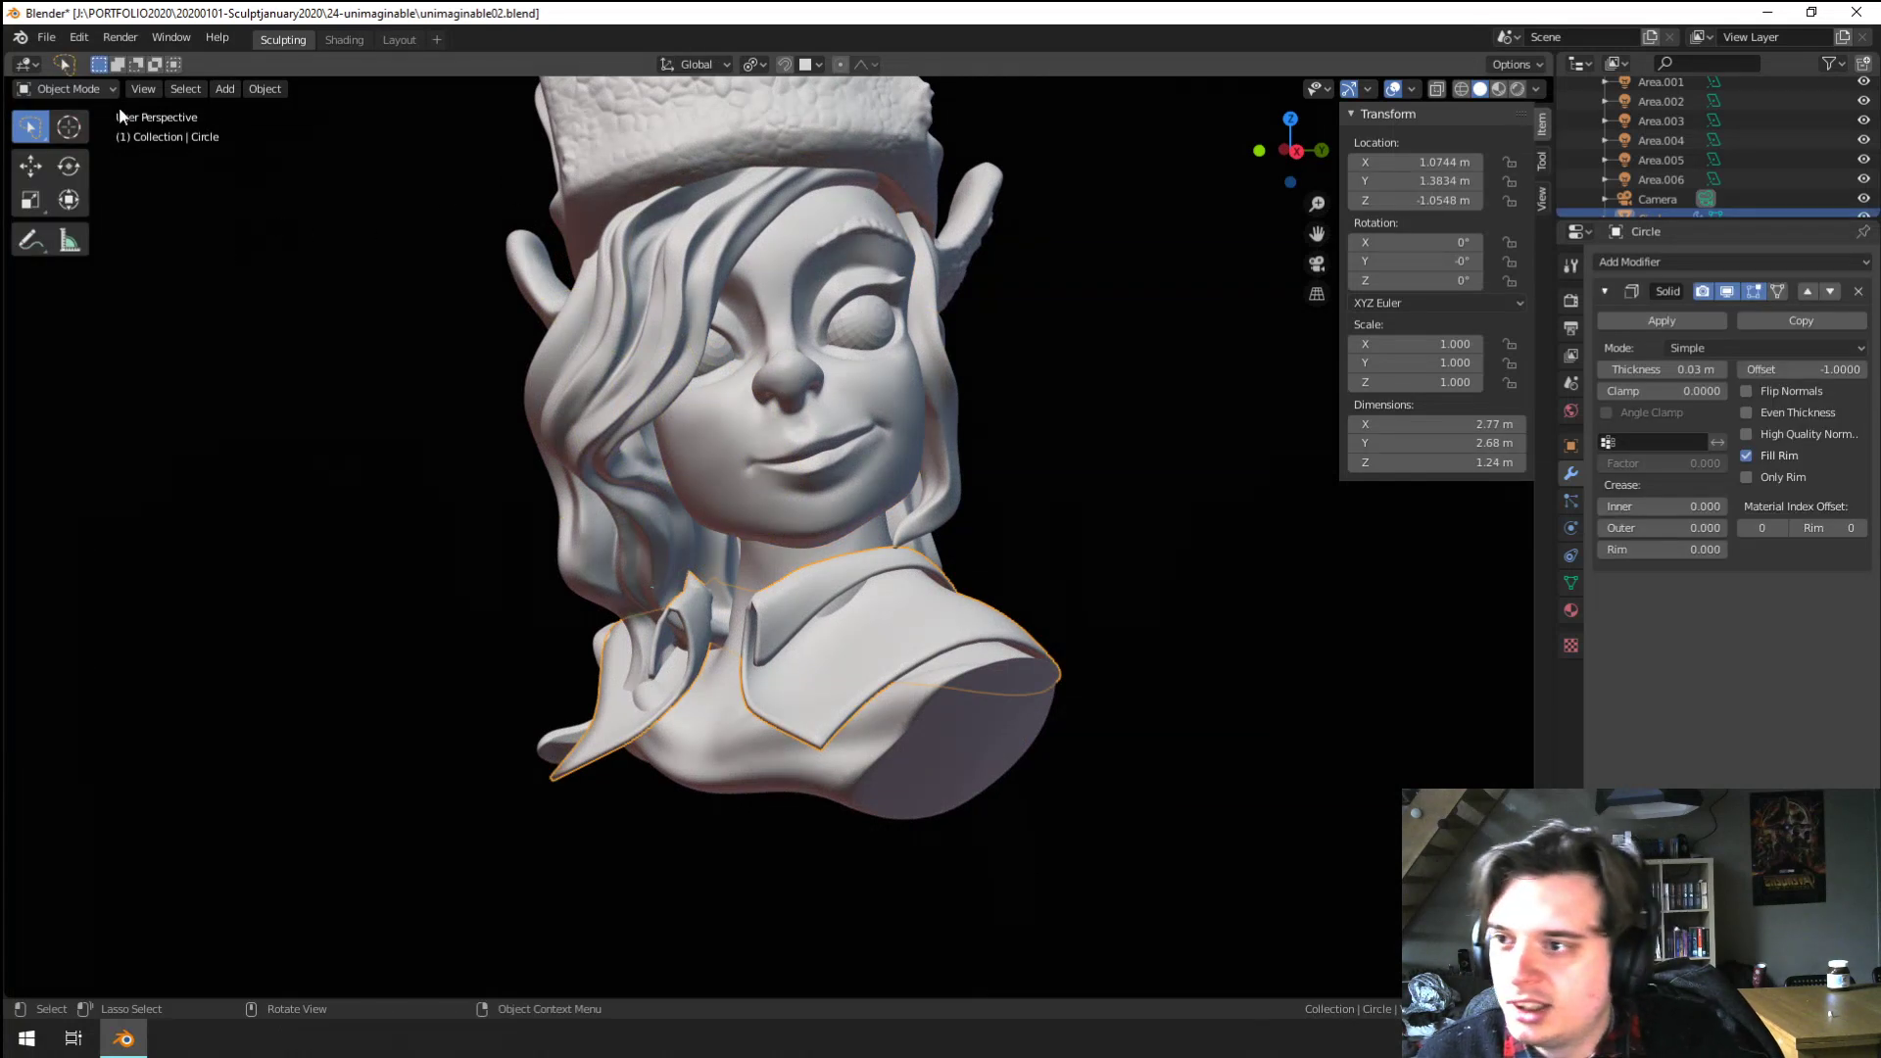
left_click(87, 90)
left_click(85, 155)
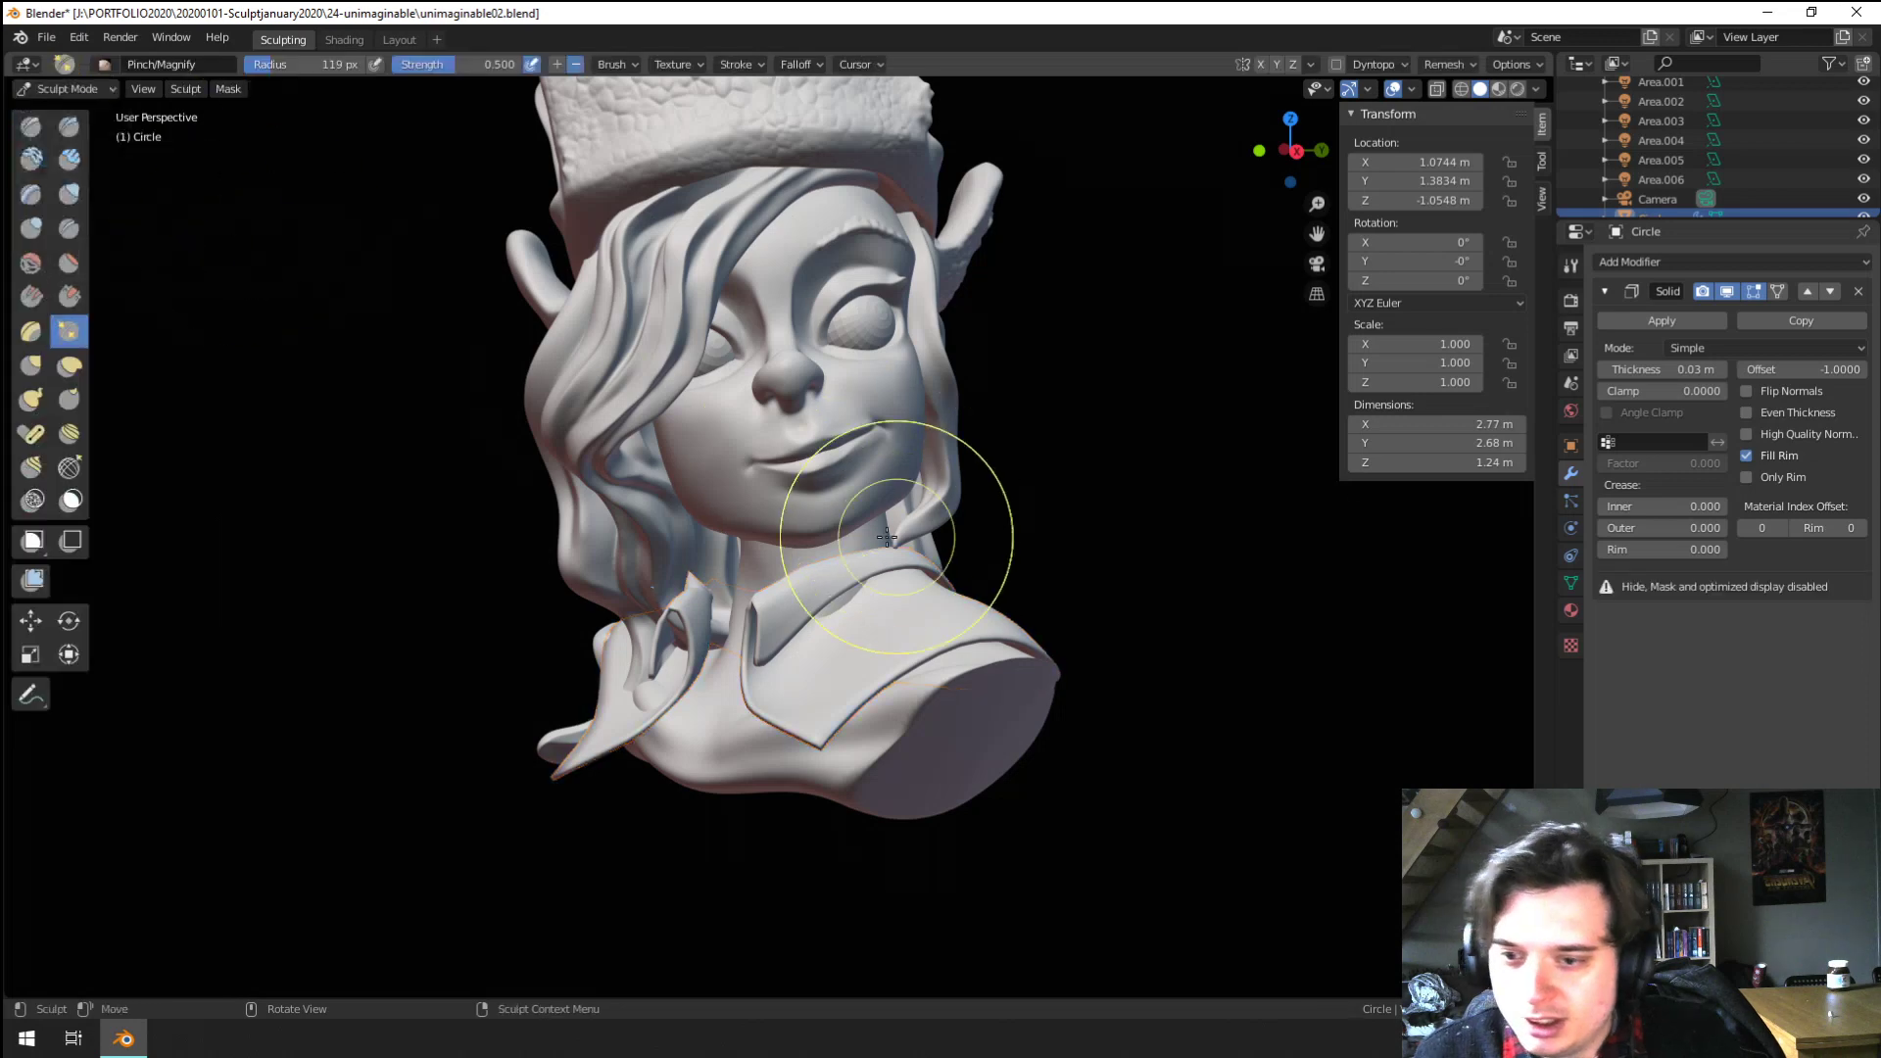
Adjust the collar over the exposed shoulder with the Grab brush at a 272 px radius and 0.400 strength
key("g")
middle_click_drag(832, 574, 951, 578)
left_click_drag(874, 633, 933, 612)
middle_click_drag(933, 615, 882, 703)
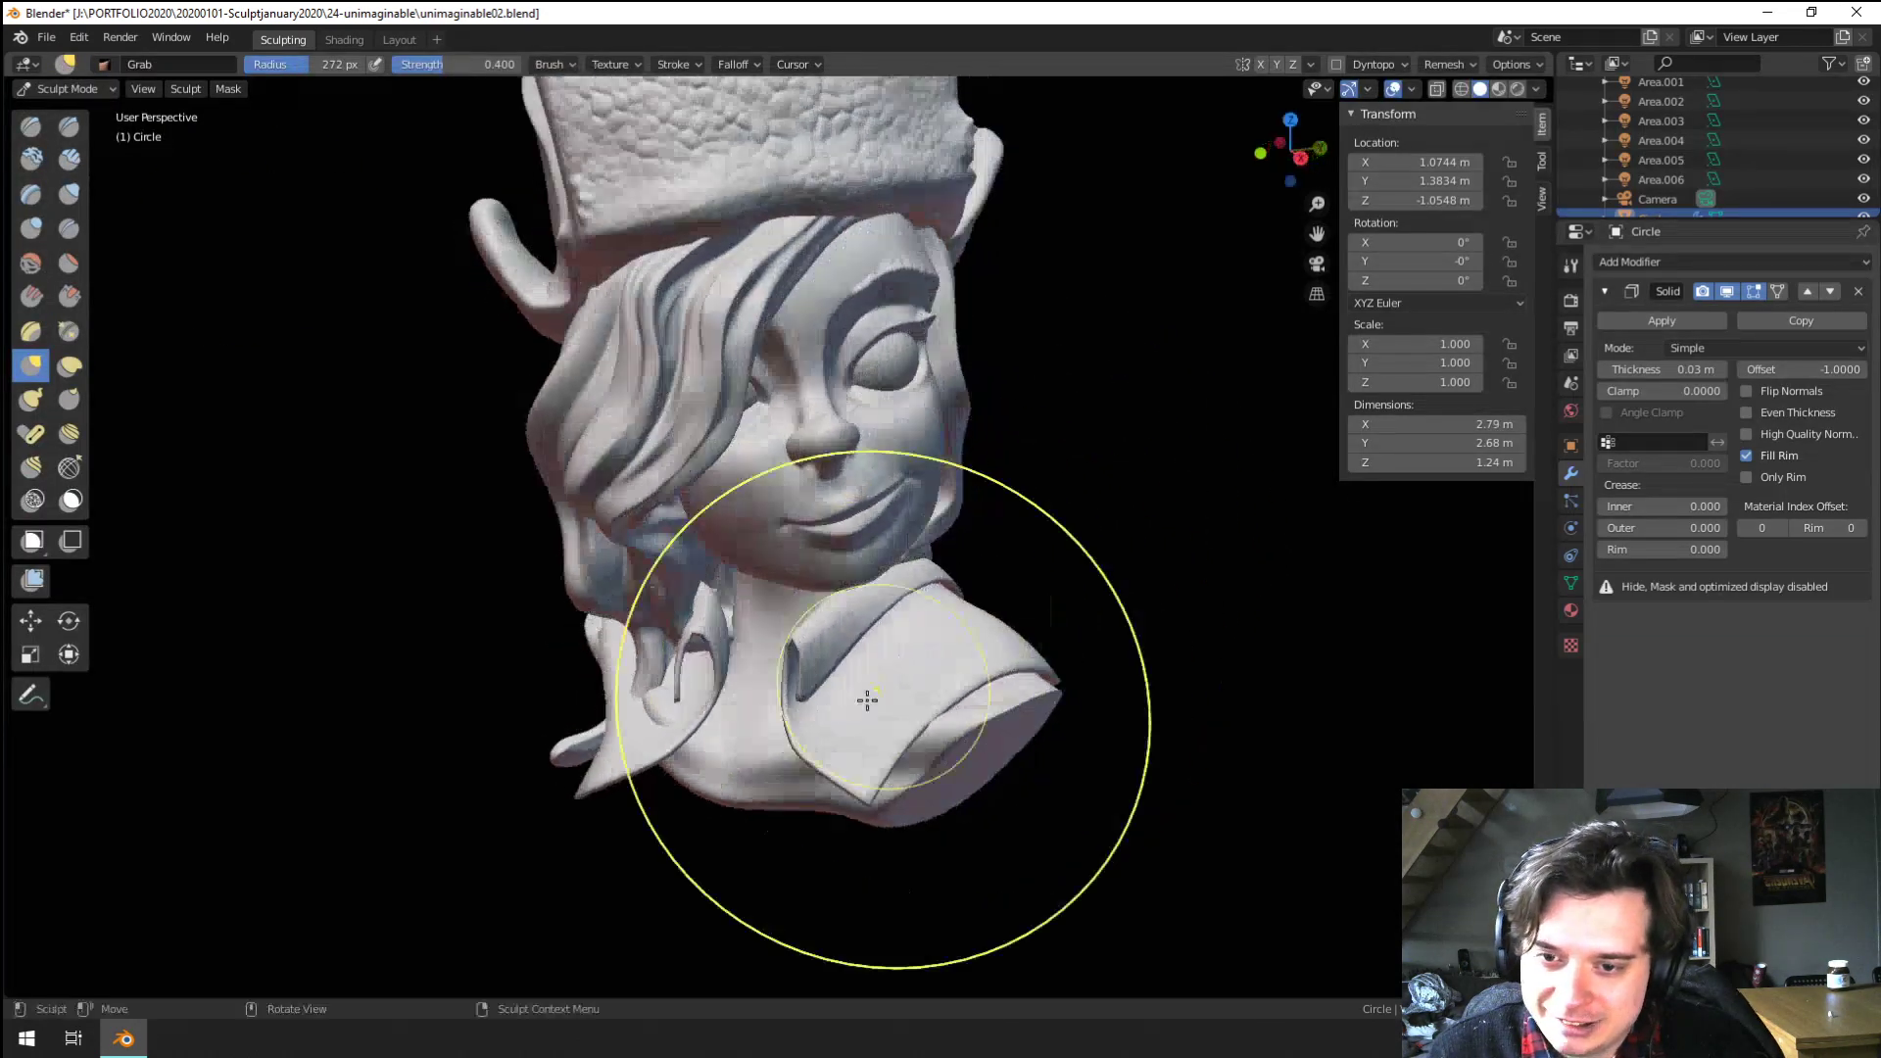
left_click_drag(872, 704, 890, 723)
Refine the collar's outer shoulder edge with the Grab brush at 202 and 268 px radii, and return to Object Mode
middle_click_drag(897, 710, 936, 774)
key("f")
left_click_drag(950, 772, 992, 719)
middle_click_drag(991, 719, 1007, 647)
key("f")
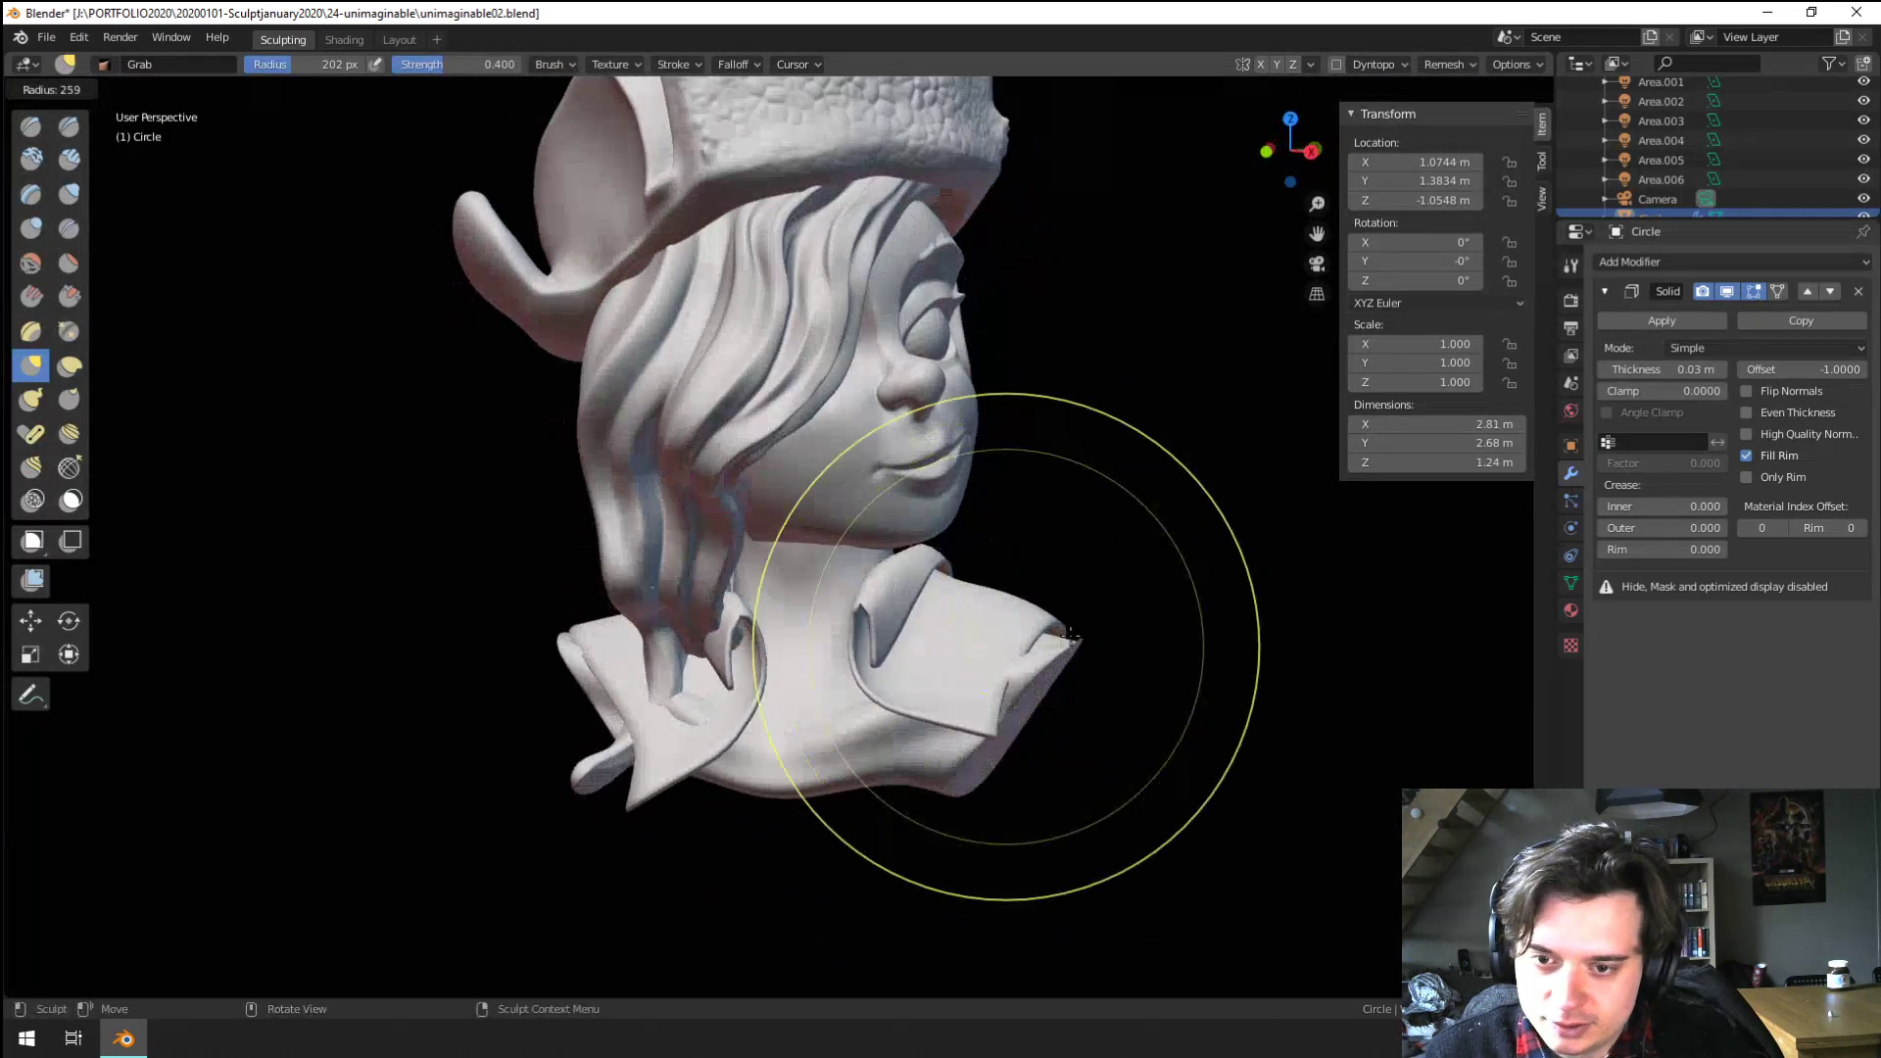
left_click(1010, 651)
left_click_drag(1002, 670, 1007, 635)
mouse_move(1004, 635)
middle_mouse_down()
mouse_move(974, 636)
mouse_move(881, 715)
mouse_move(798, 715)
mouse_move(817, 688)
mouse_move(735, 650)
middle_mouse_up()
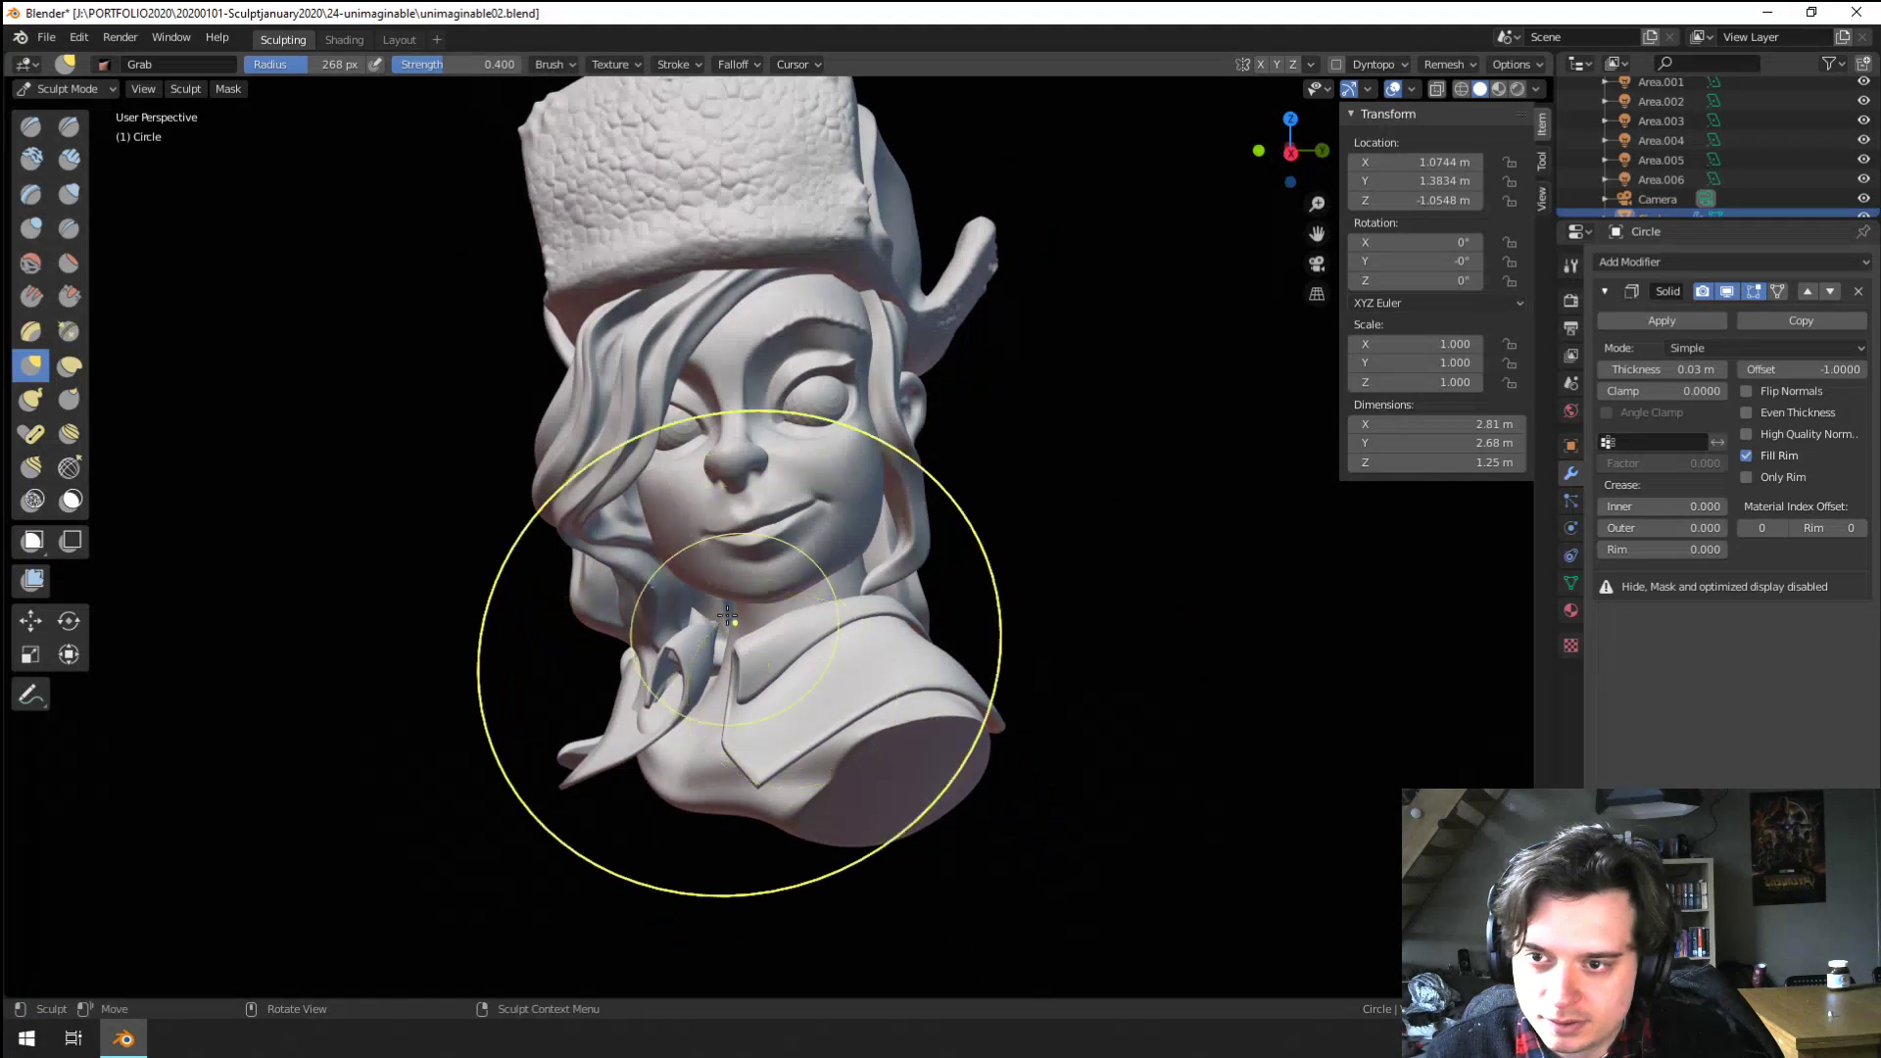
left_click(67, 89)
left_click(78, 116)
Select both eyeballs and link their object data so they share one mesh
scroll(648, 290, "up", 4)
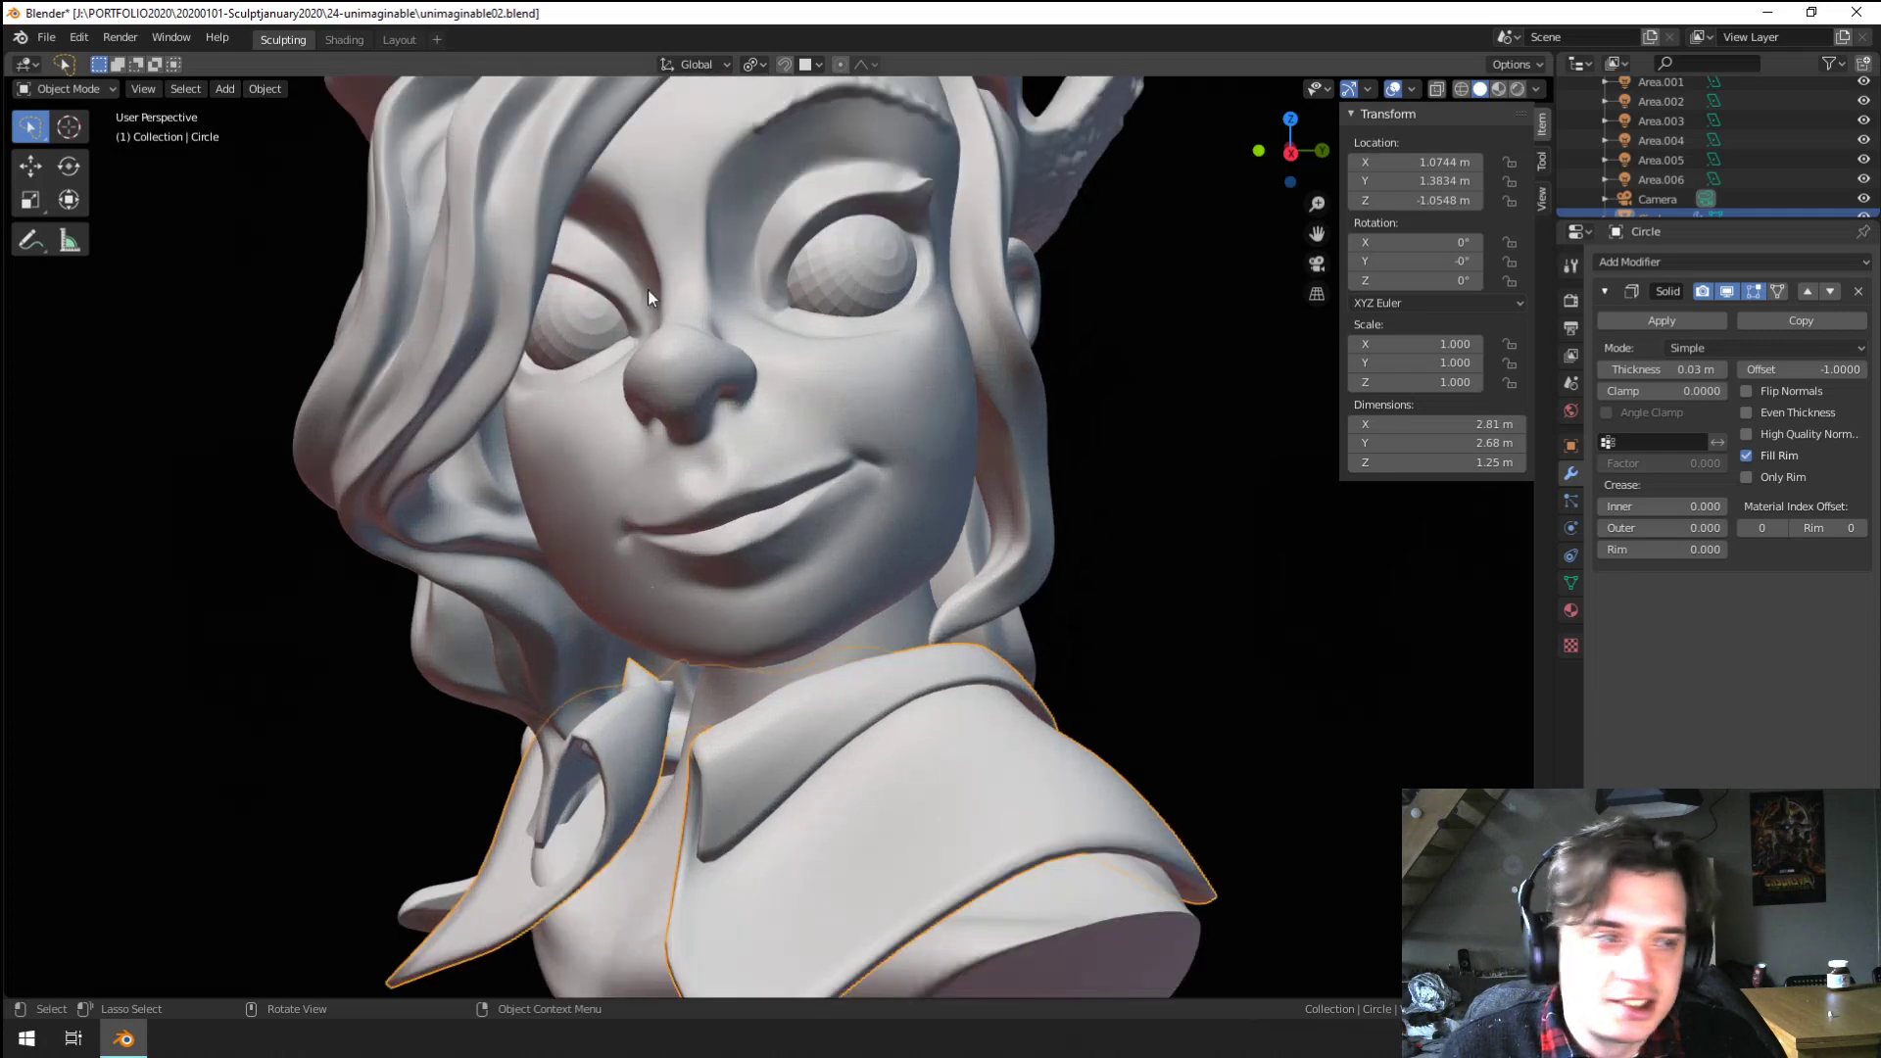
left_click(876, 299)
scroll(849, 321, "up", 2)
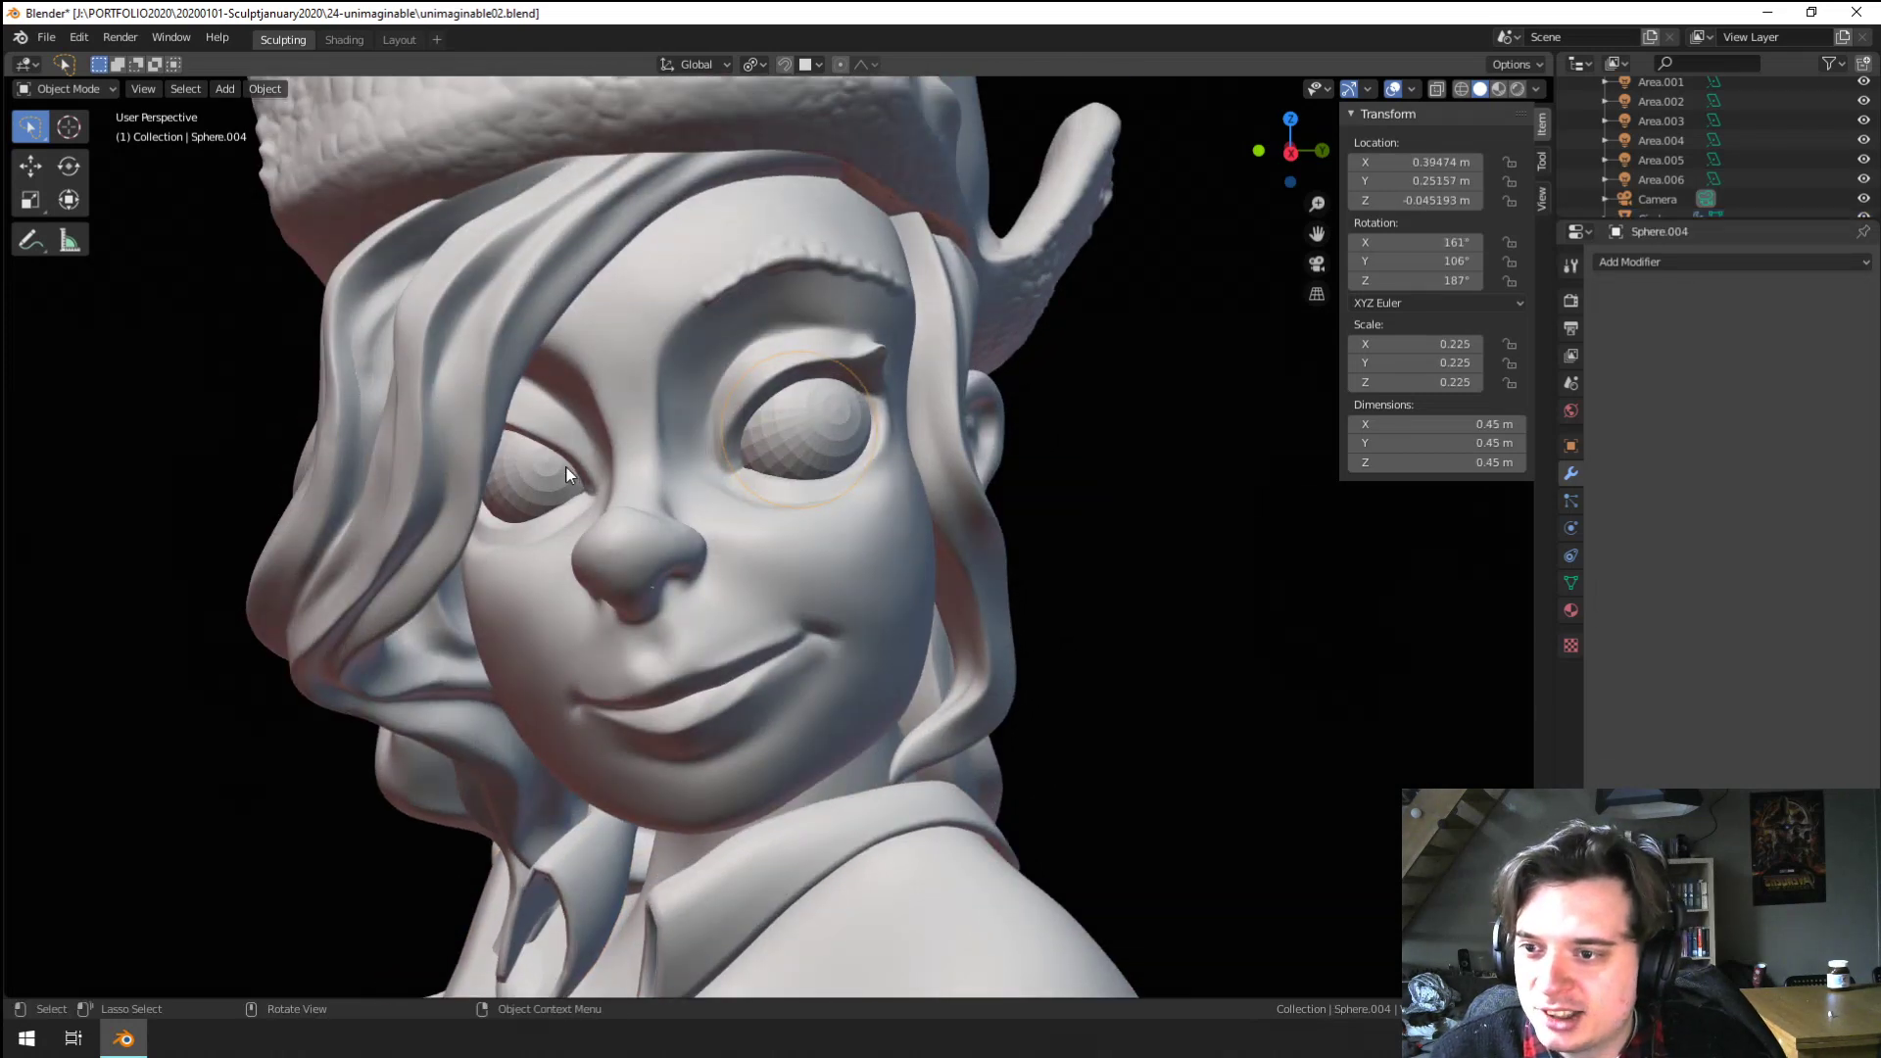
left_click(826, 465, "shift")
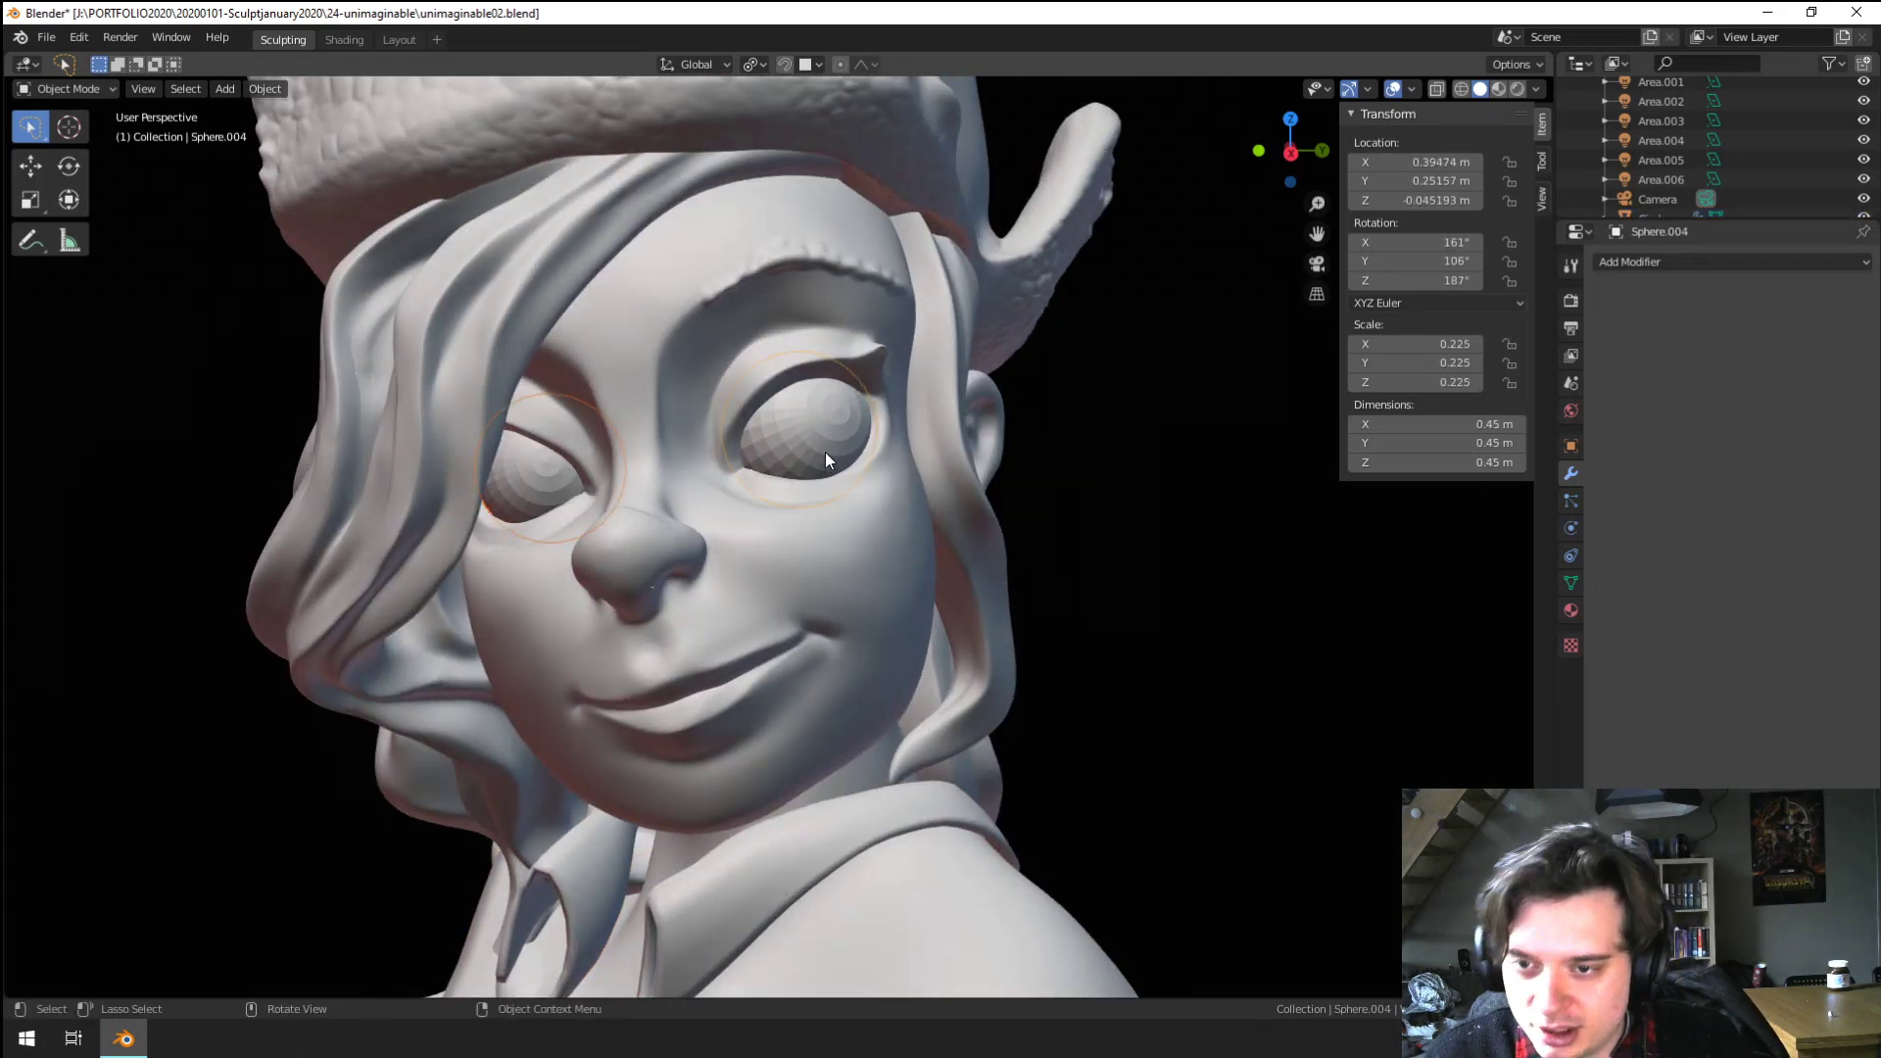
key("ctrl+l")
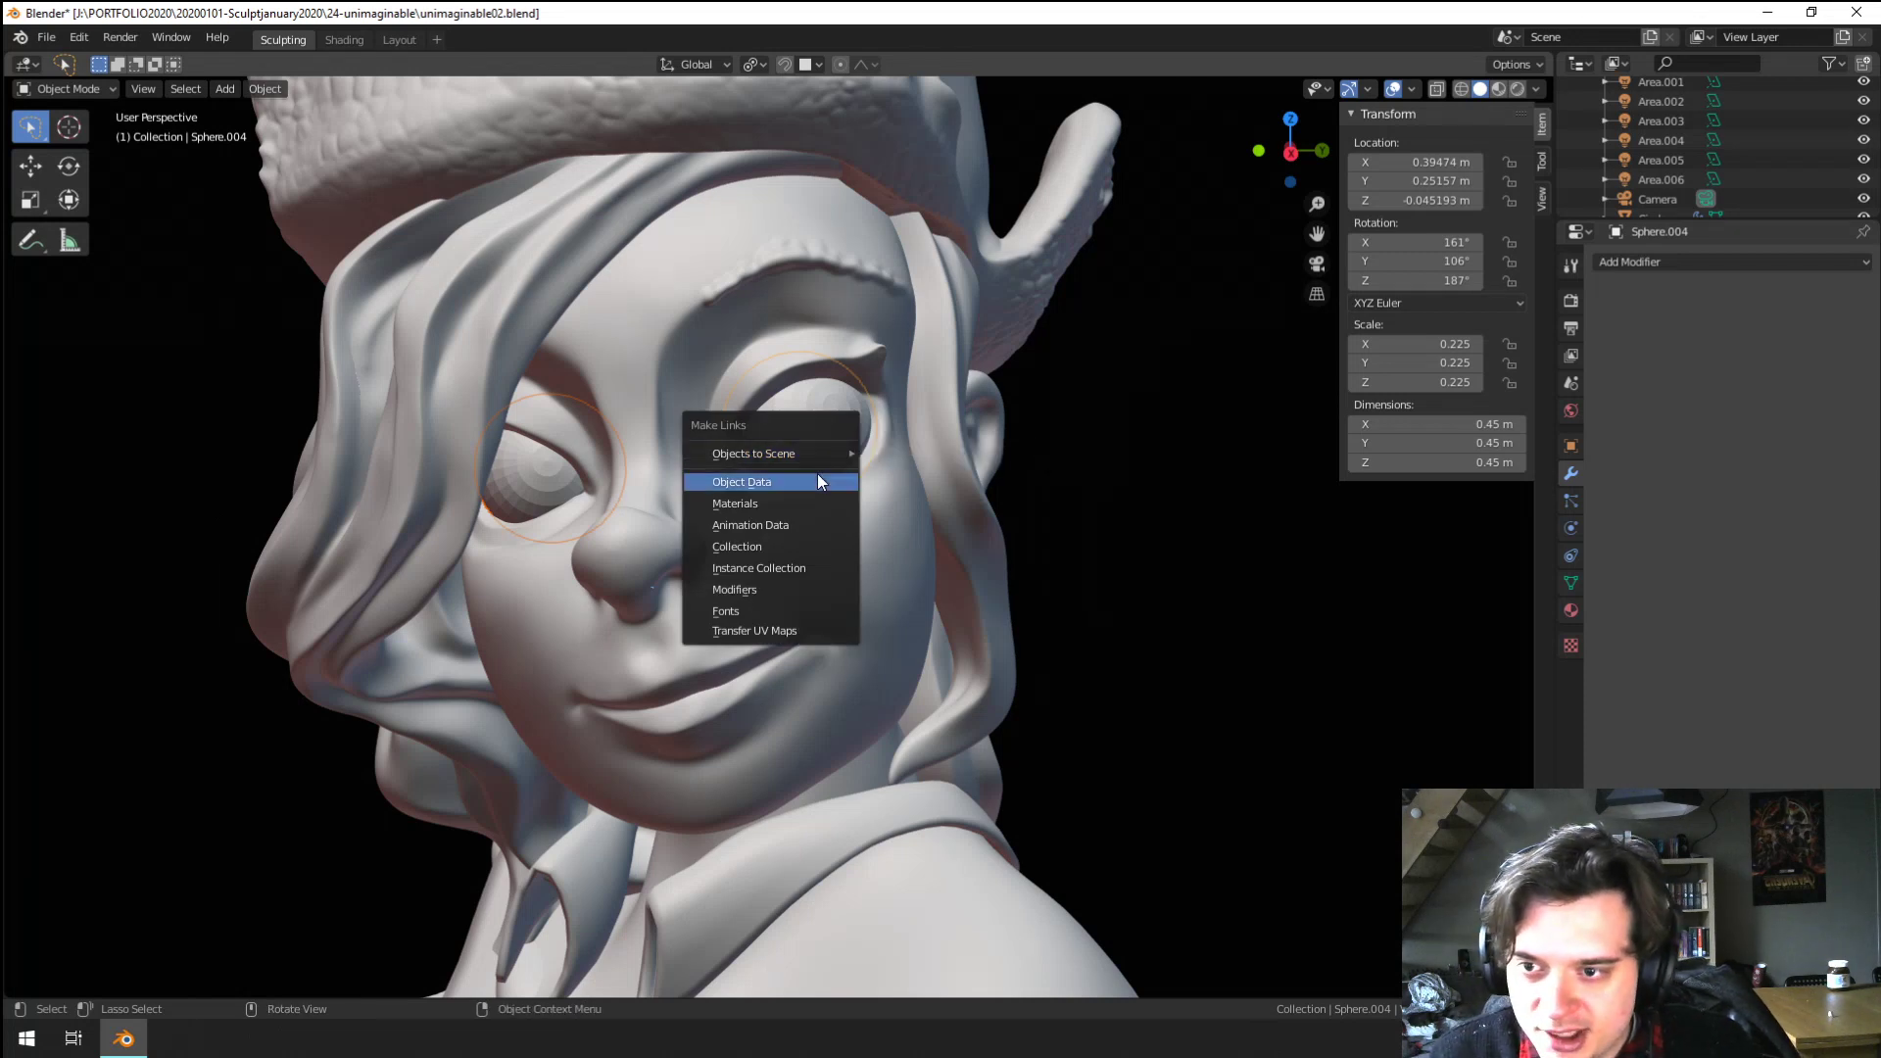
left_click(813, 481)
Adjust the gaze of the eyeball on the hair-covered side with a free trackball rotation
key("shift+d")
key("r")
key("r")
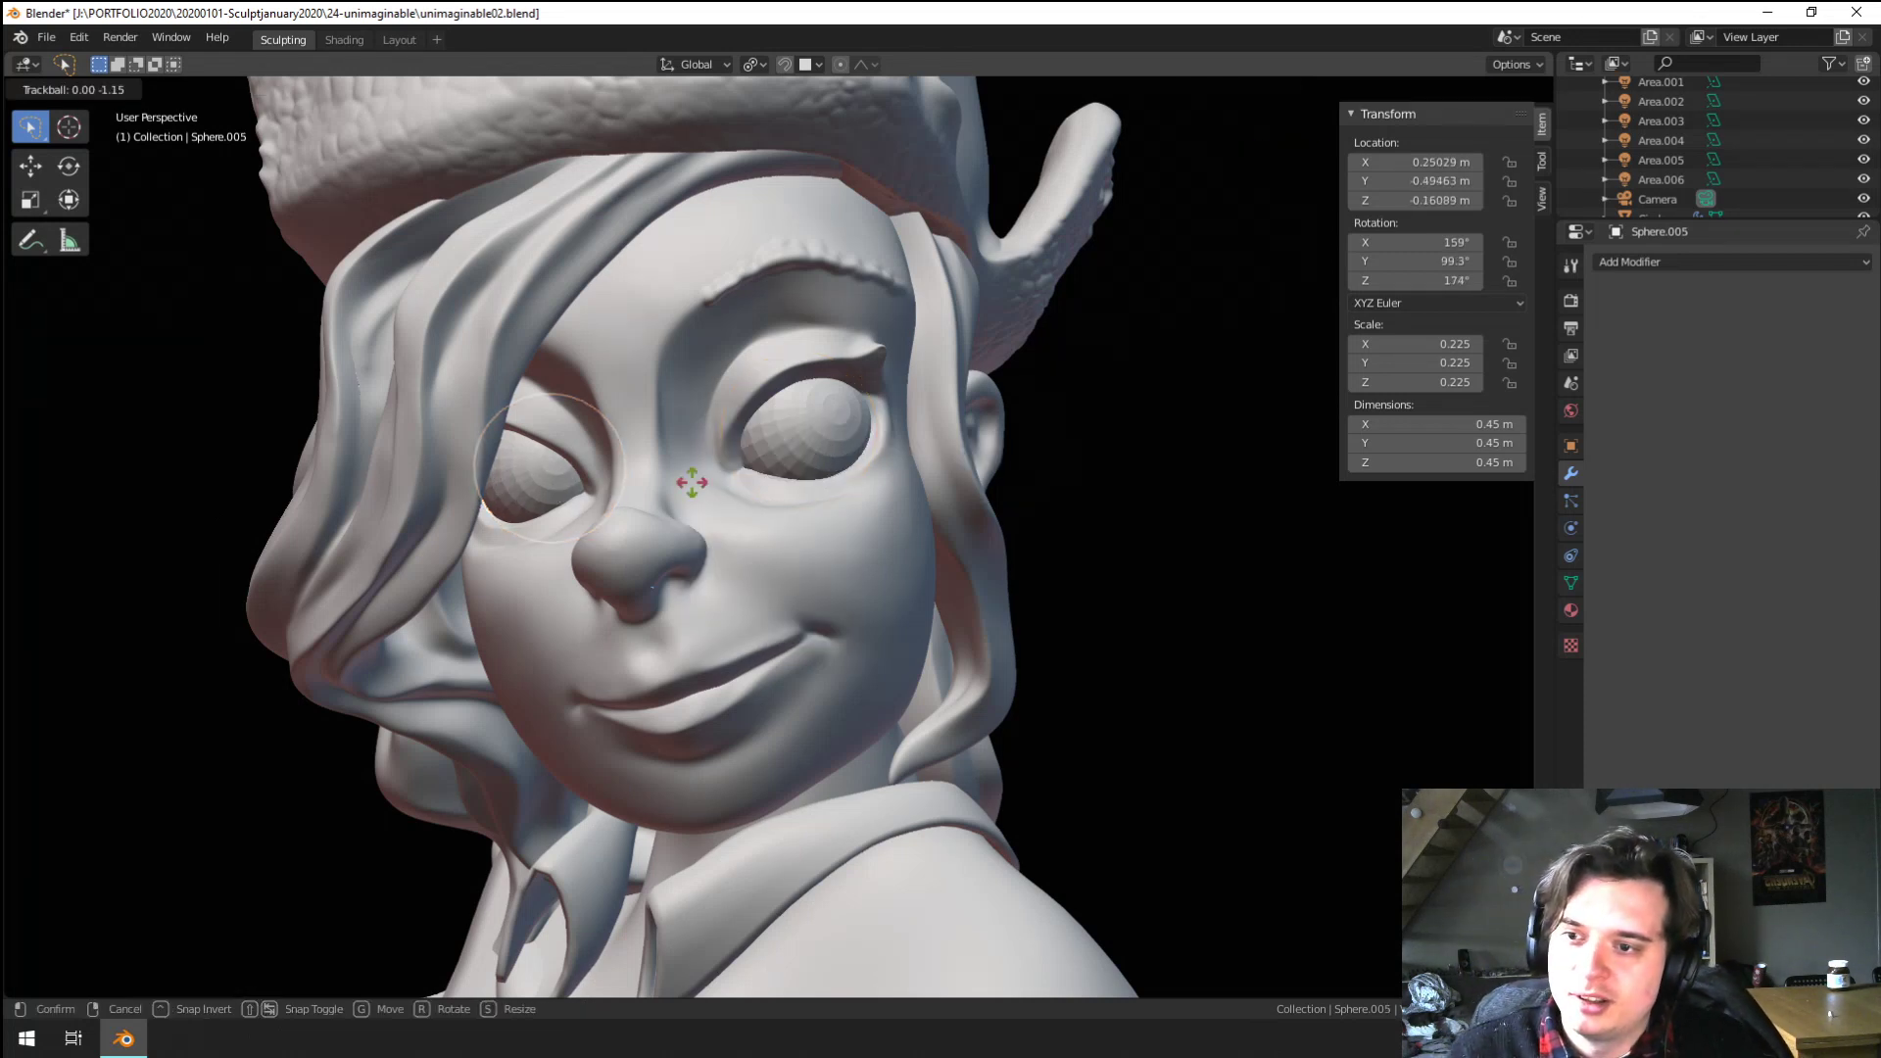
left_click(678, 482)
Enter Sculpt Mode on the eyeball below the exposed eyebrow and set its Z radial symmetry to 8
left_click(821, 432)
scroll(721, 384, "up", 3)
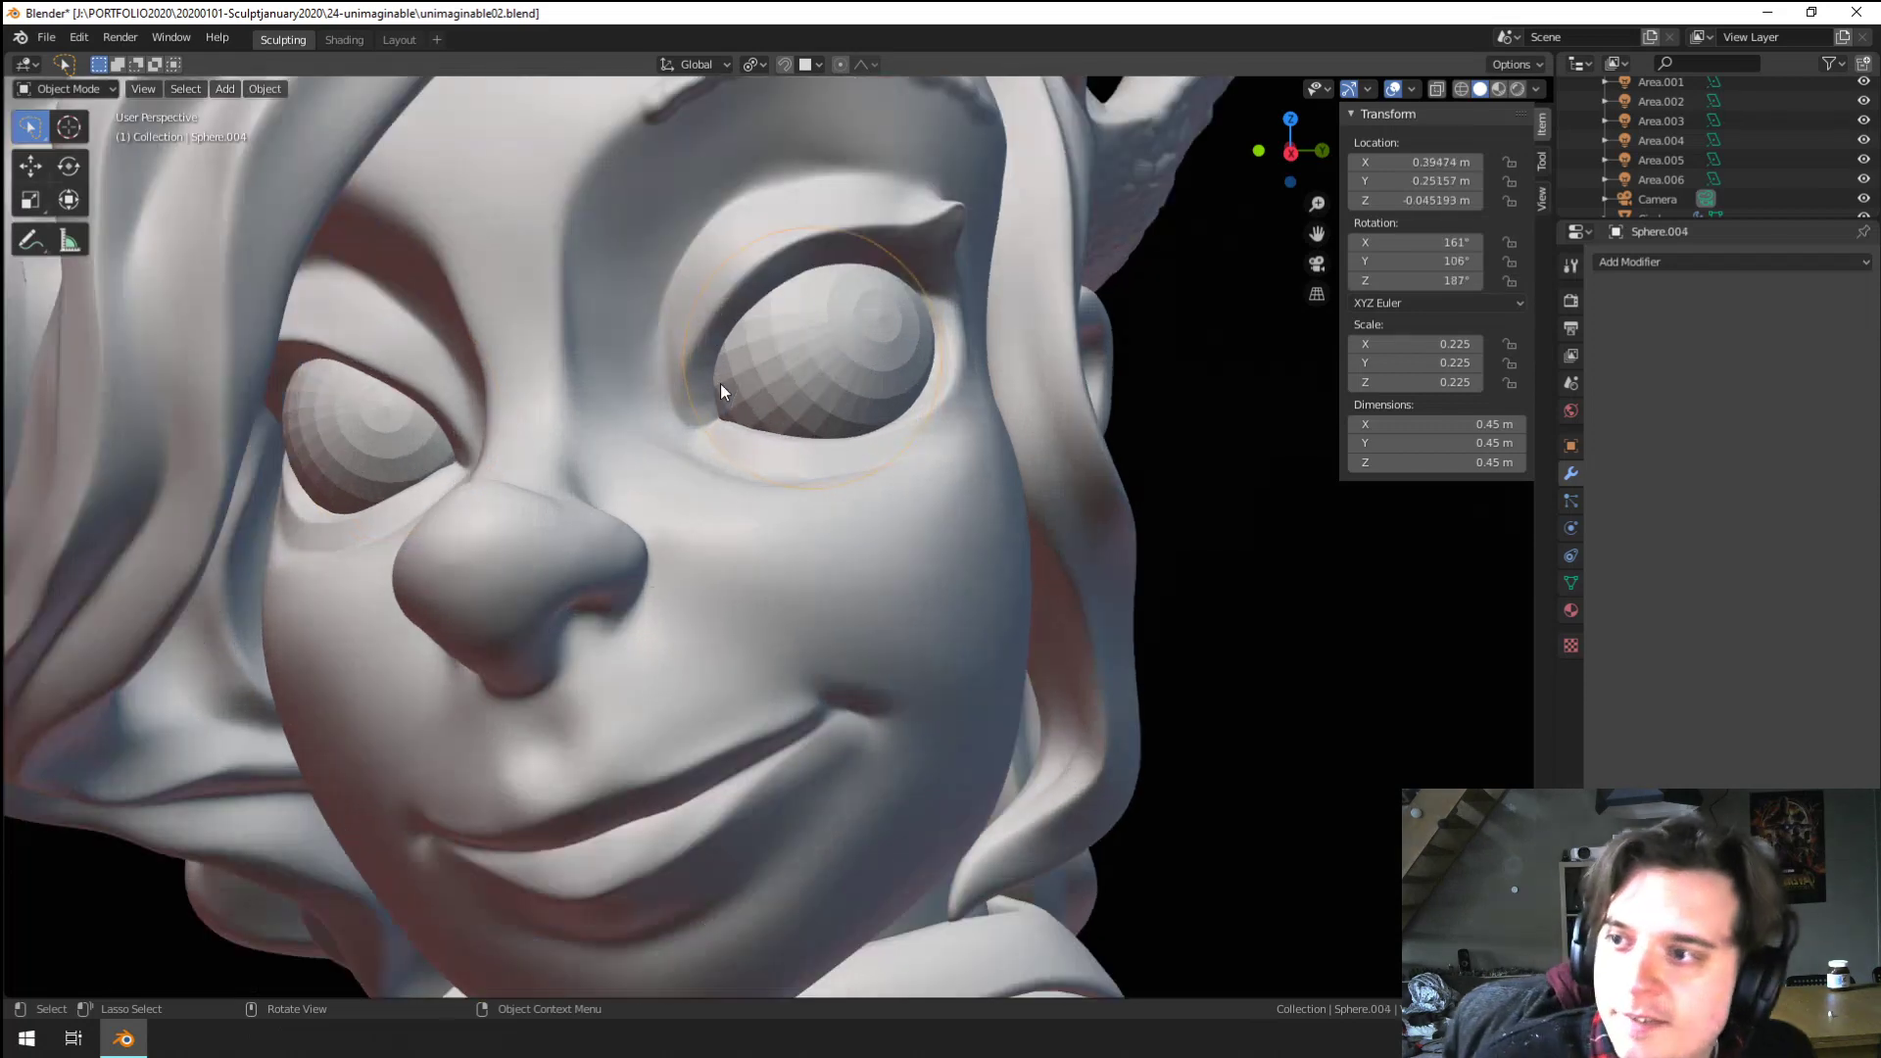
left_click(65, 90)
left_click(71, 153)
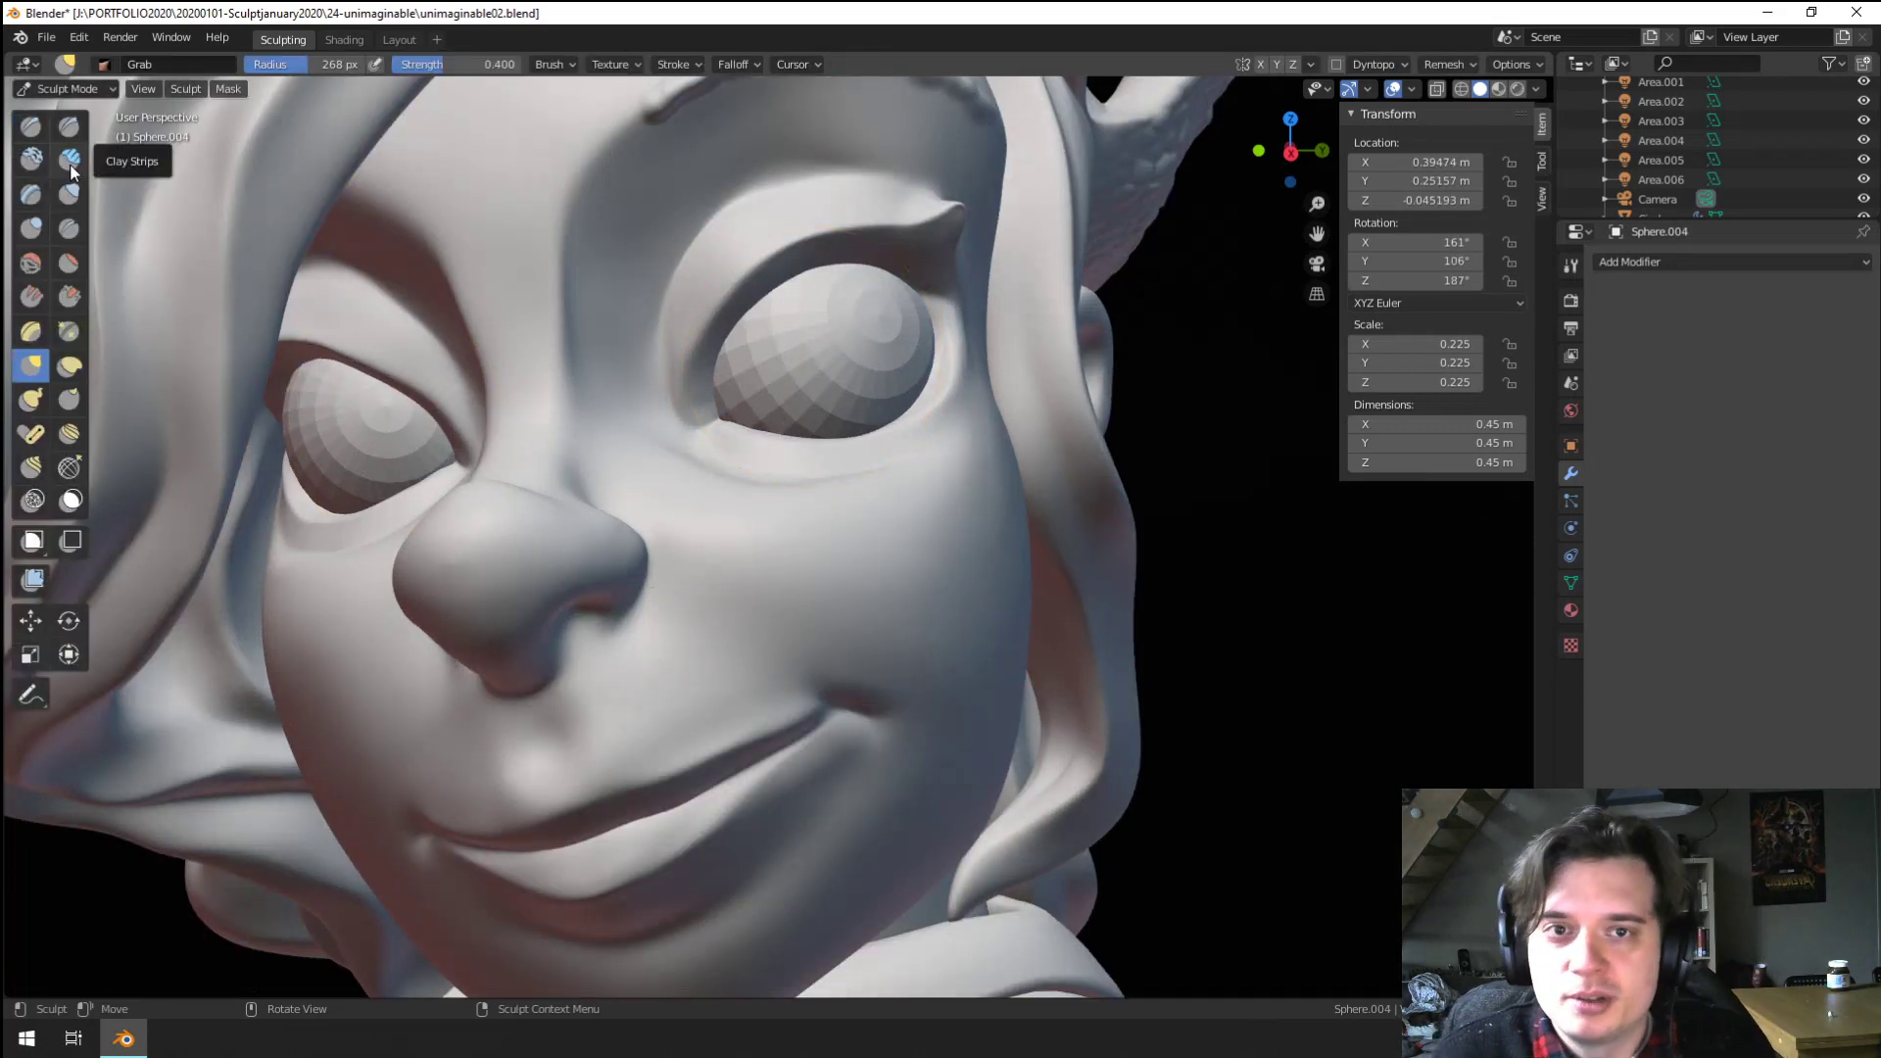
left_click(1311, 64)
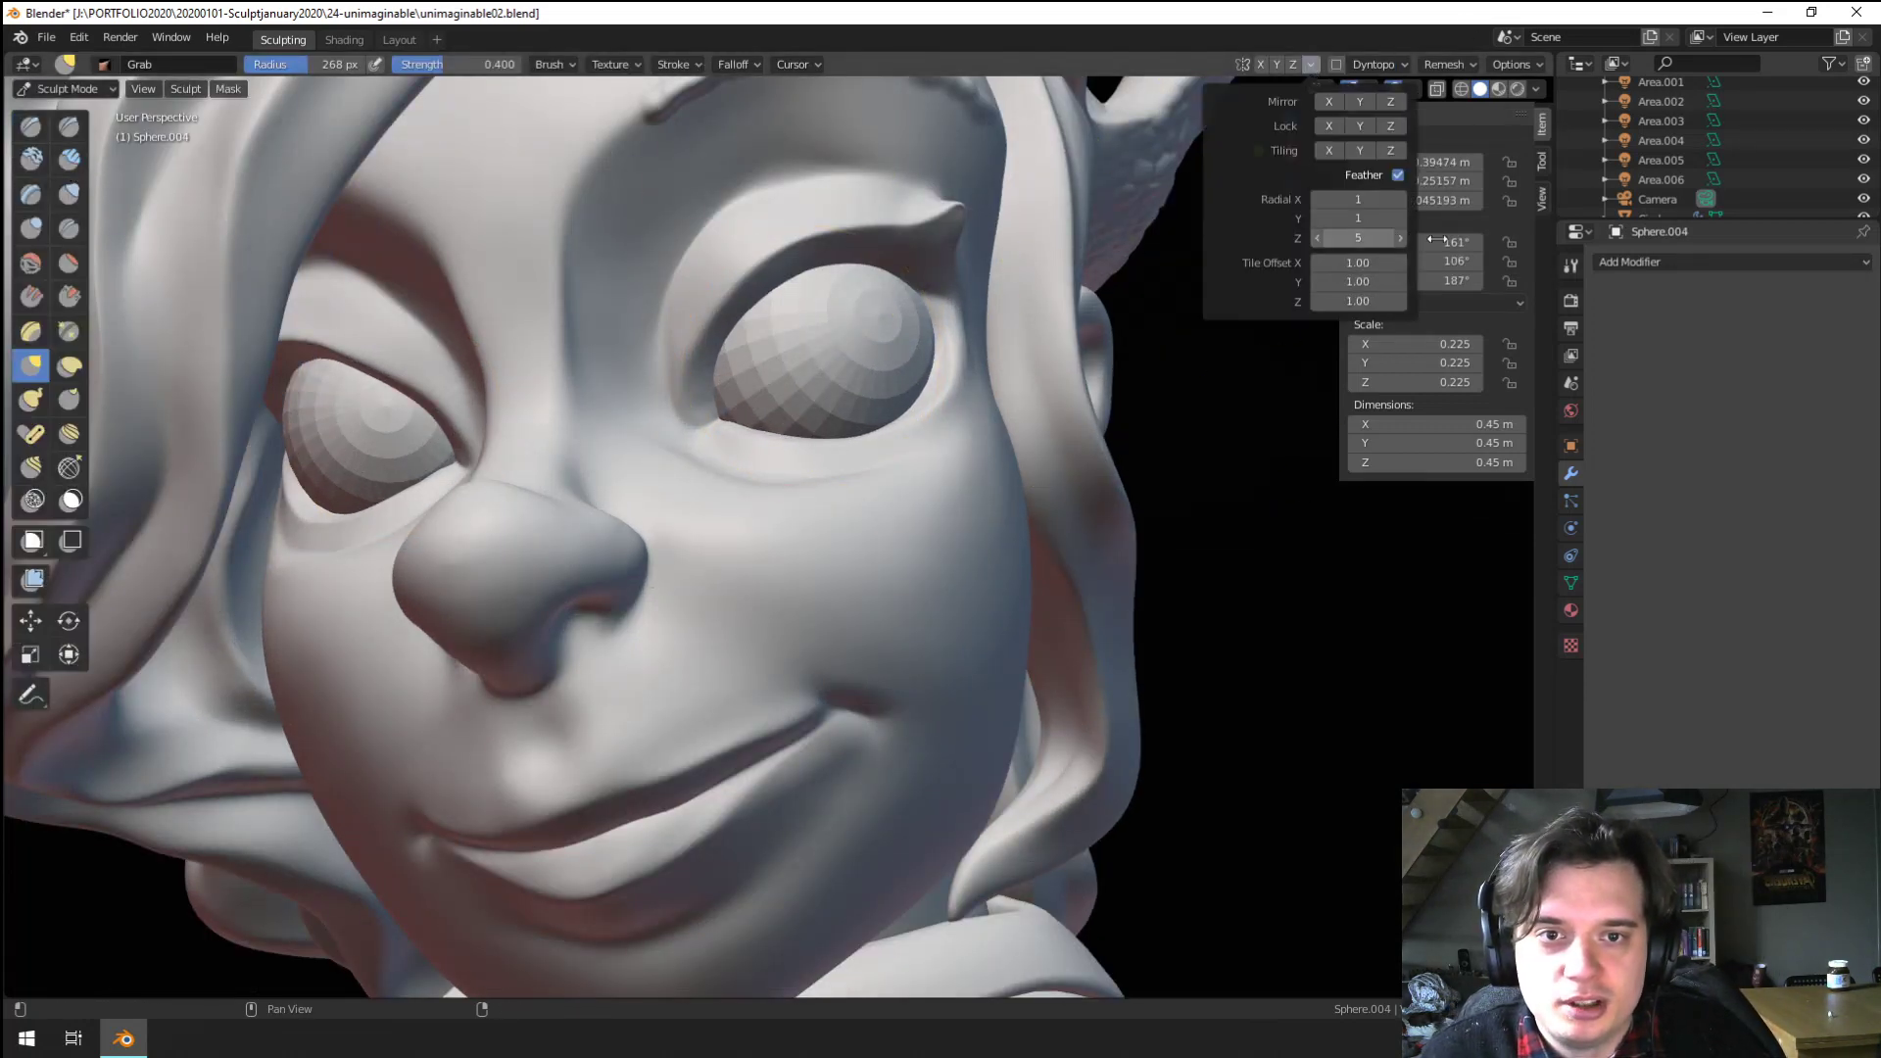
middle_click_drag(1039, 441, 955, 490)
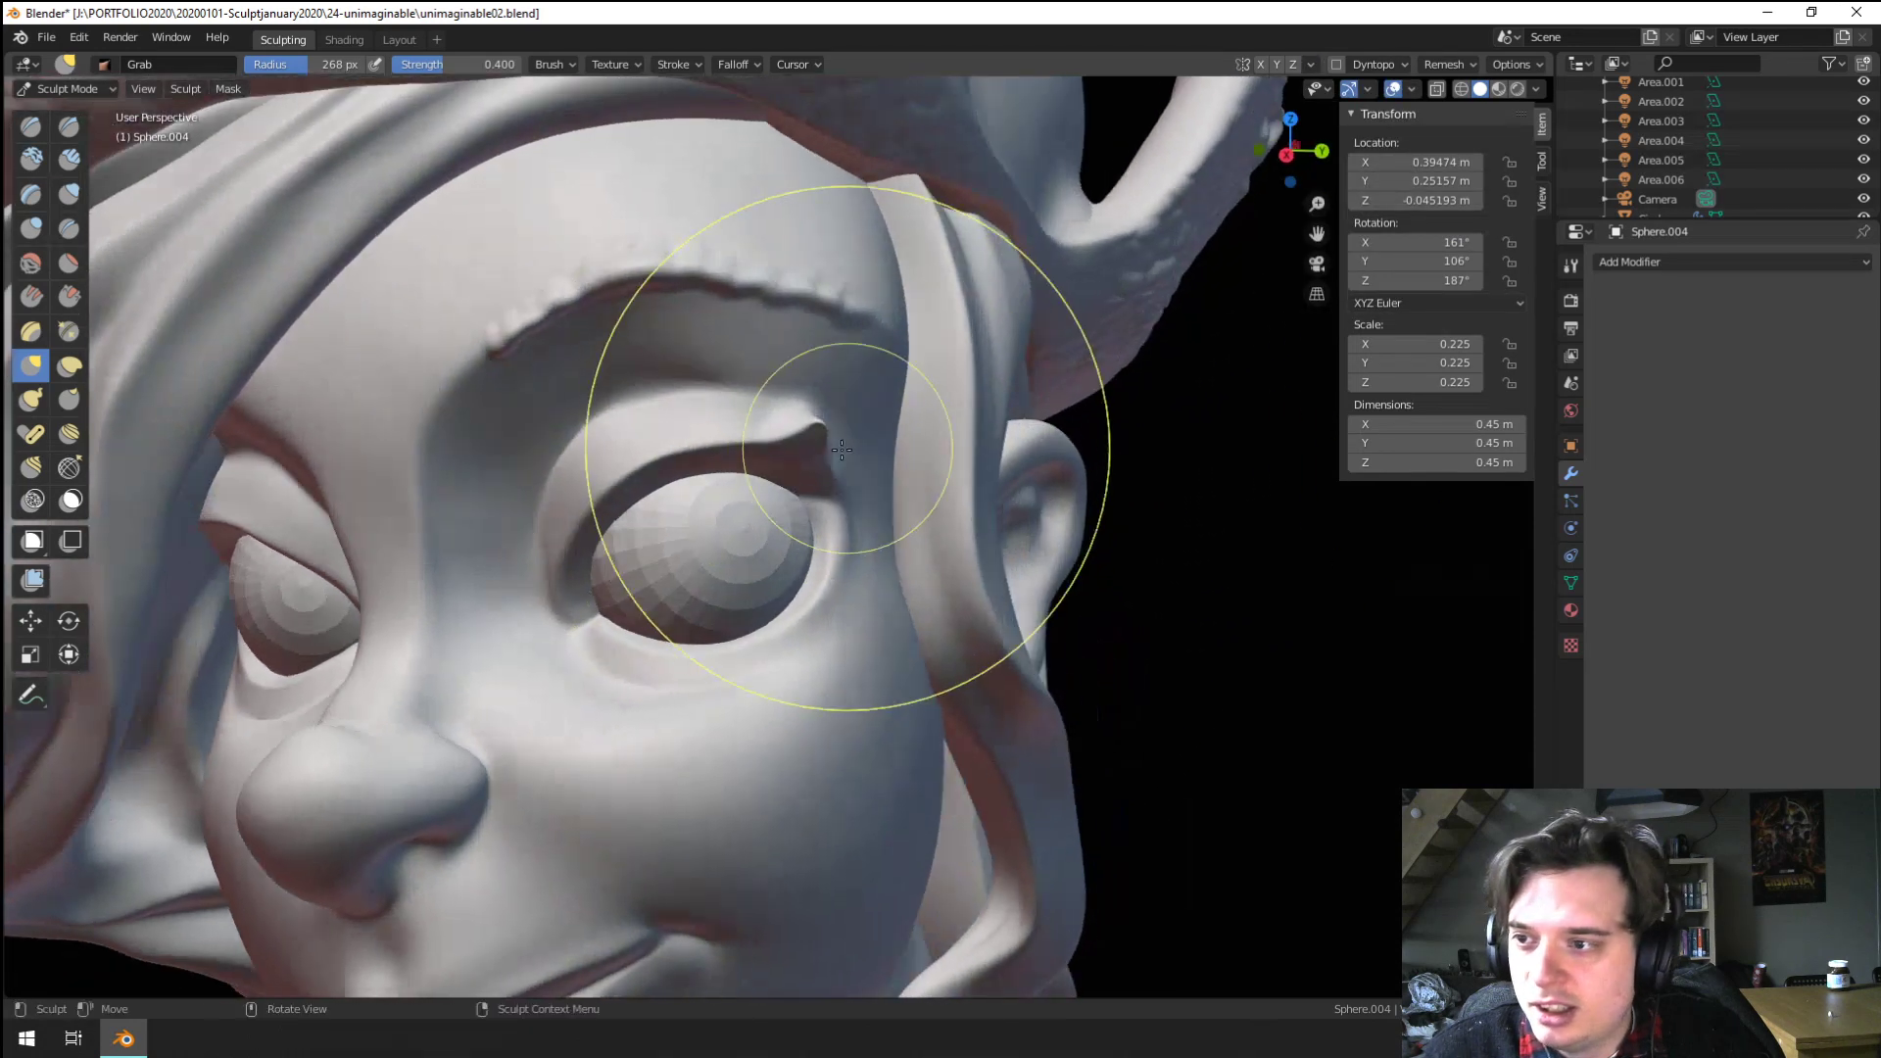
Choose the Blob brush and voxel-remesh the eyeball at a 0.02 m voxel size
left_click(41, 231)
scroll(588, 431, "up", 2)
key("f")
left_click(647, 431)
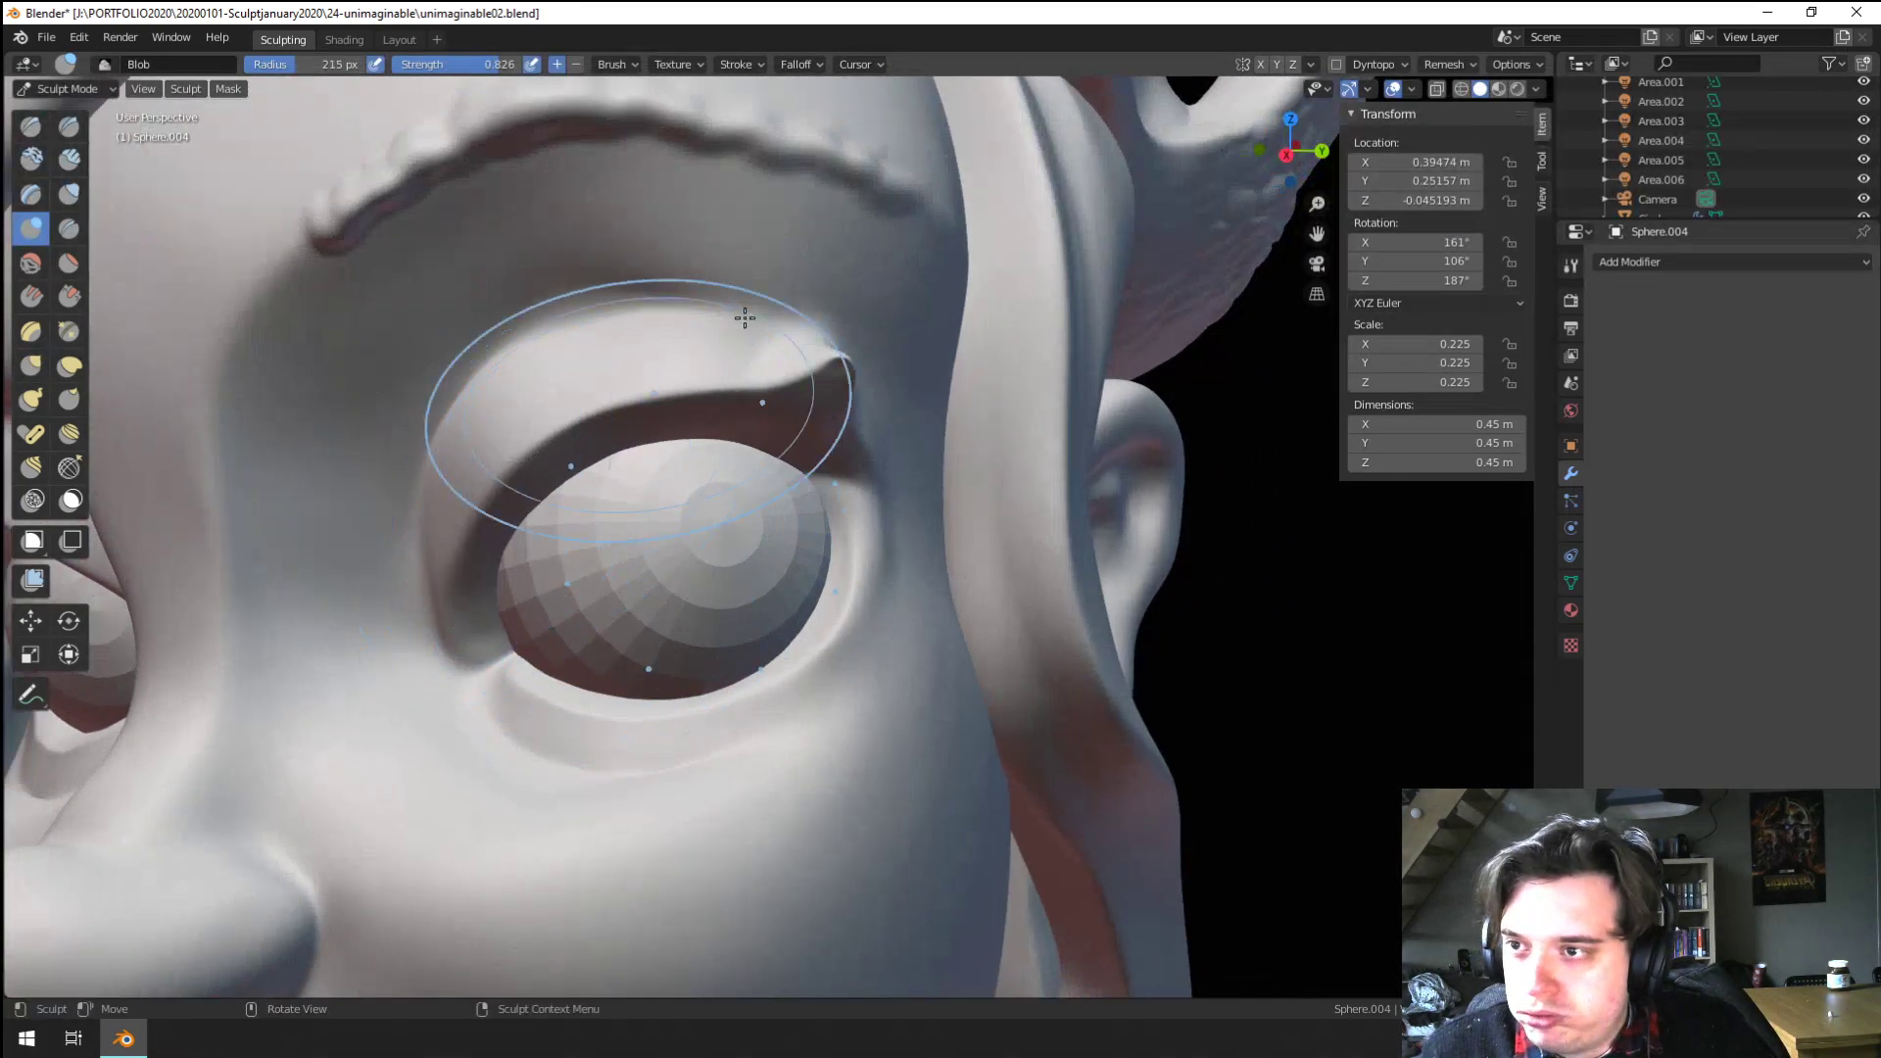
left_click(1458, 64)
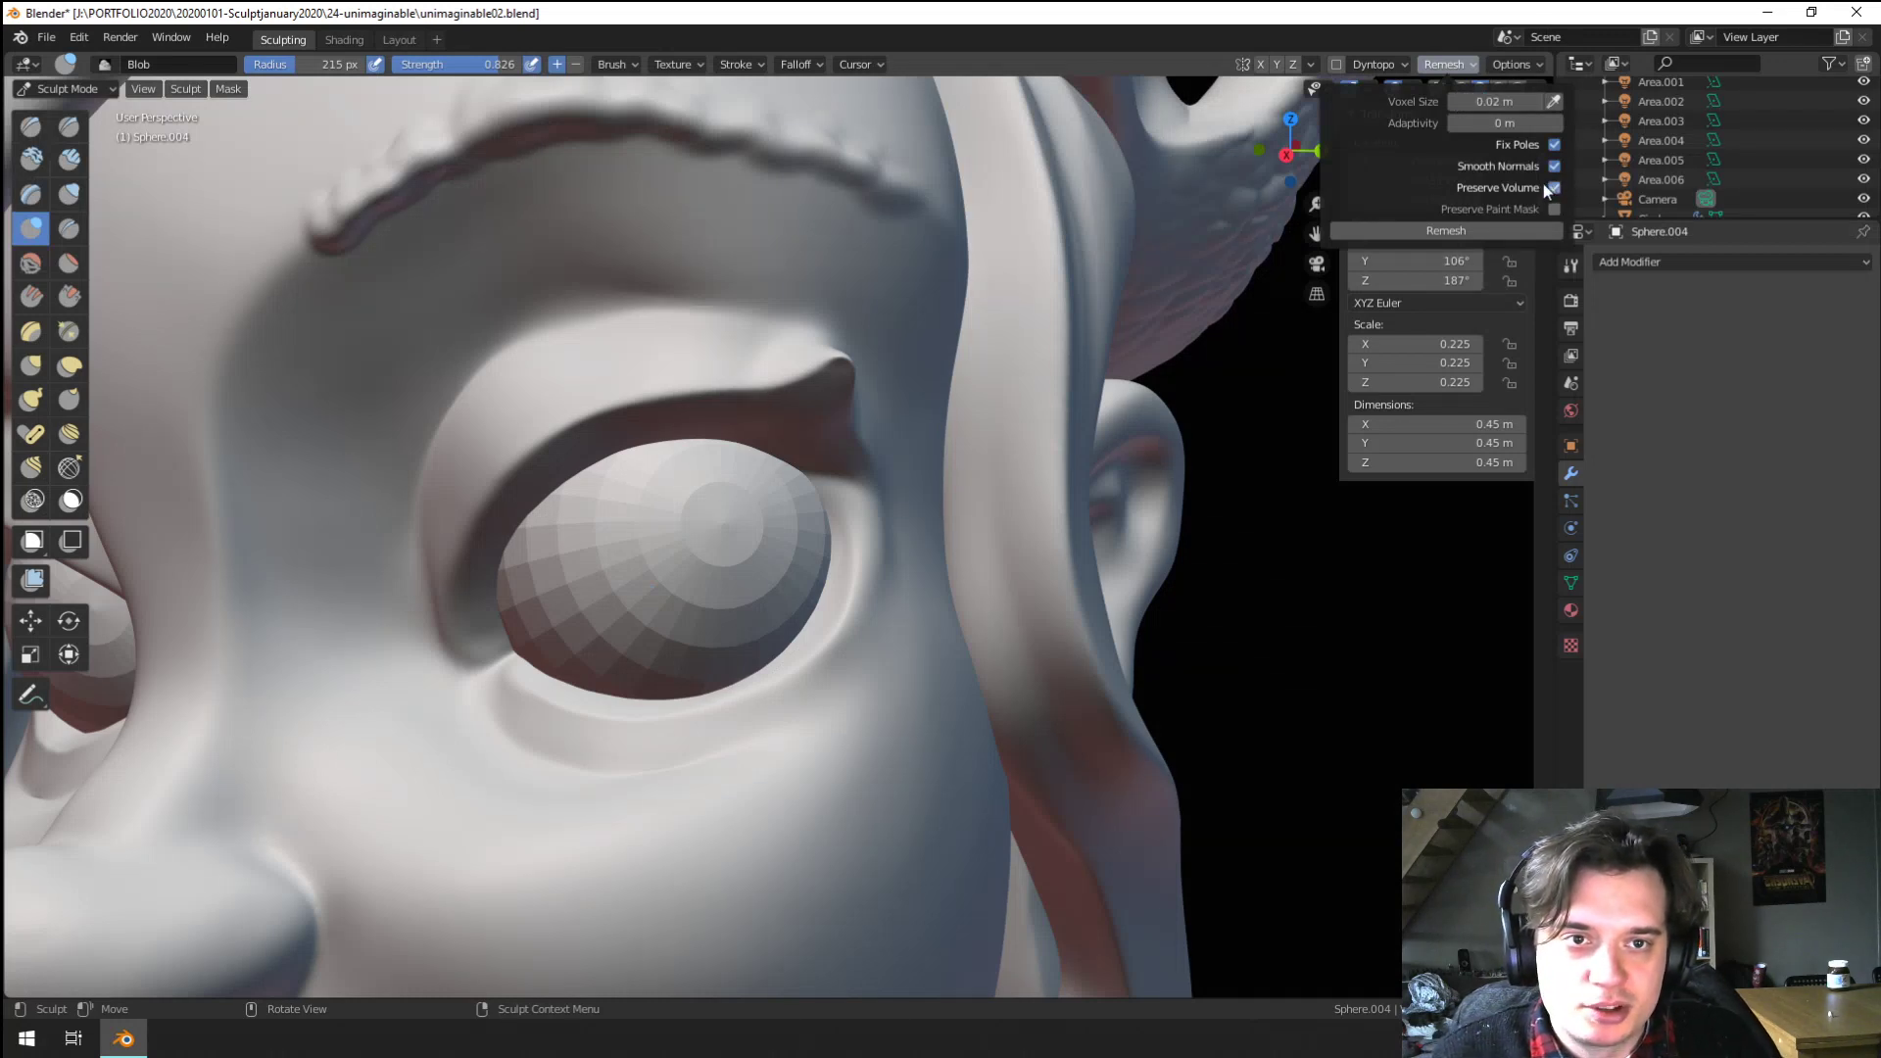
left_click(1466, 231)
key("f")
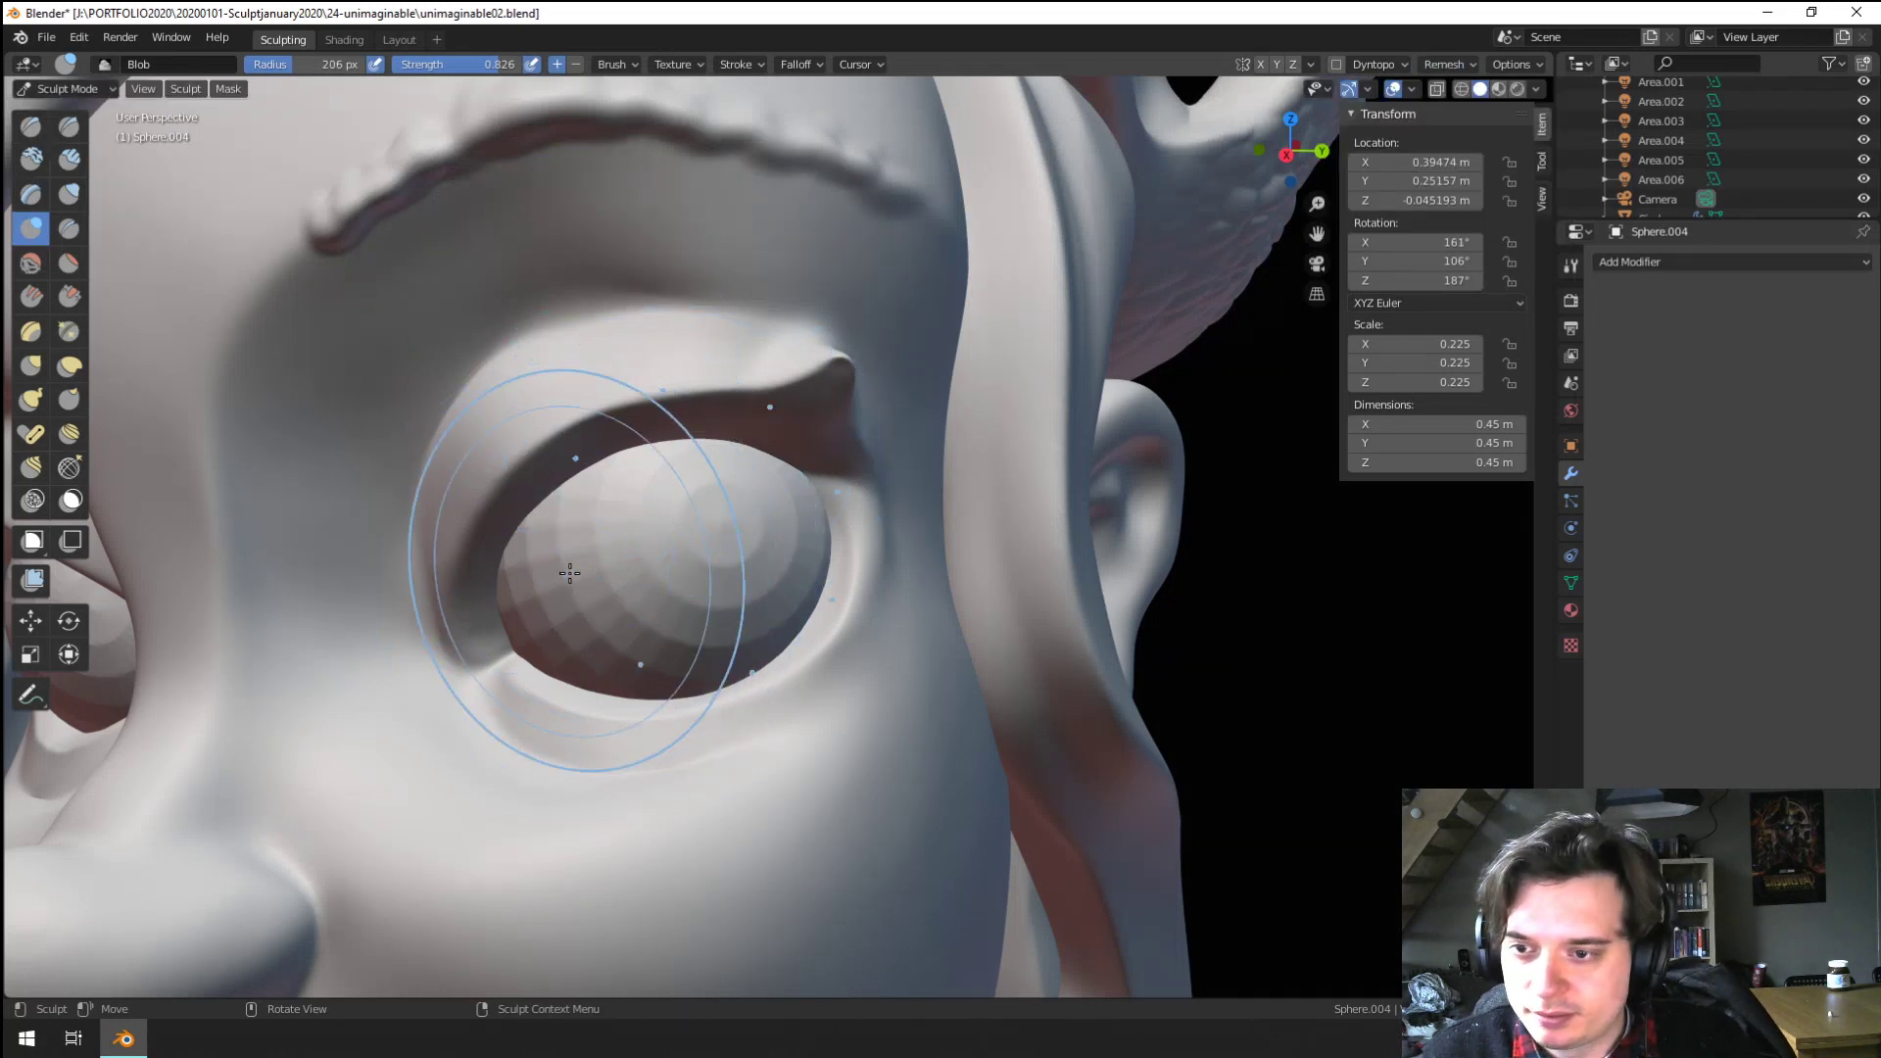
left_click(591, 661)
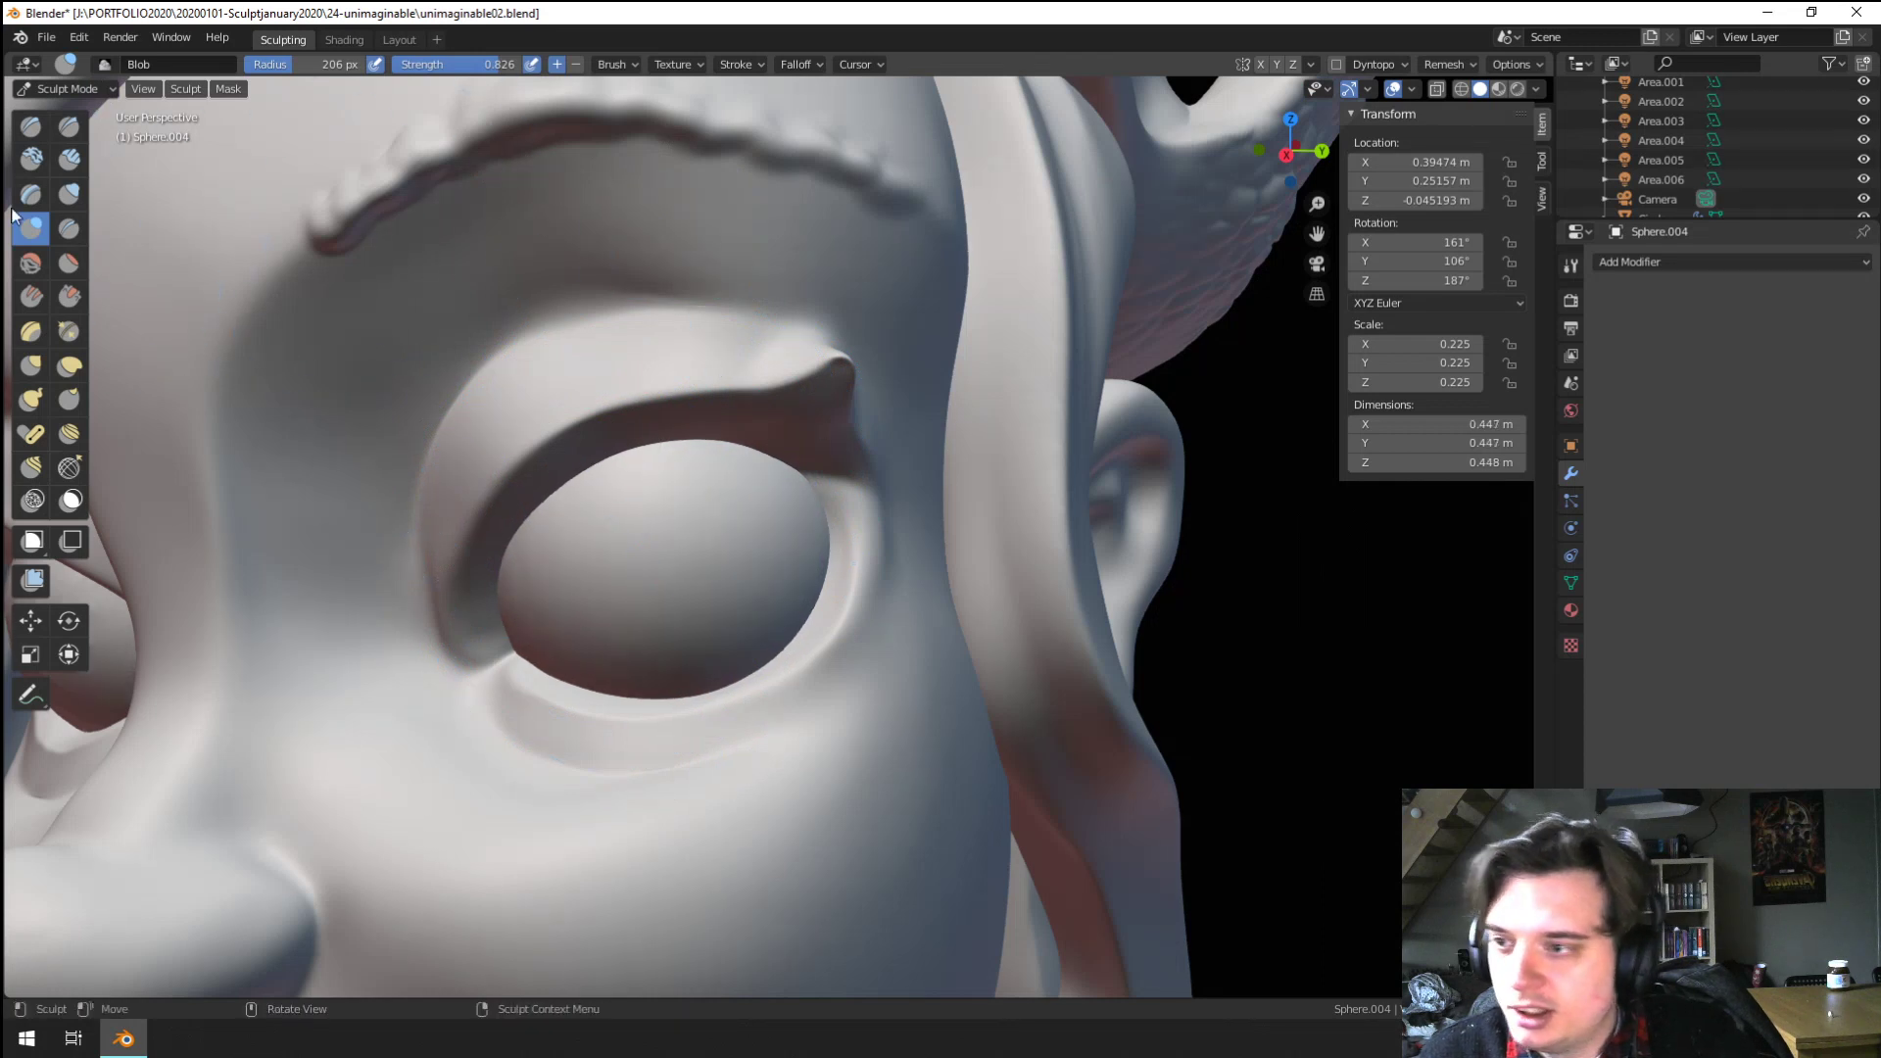
Carve a round concave iris into the front of the eyeball with the Blob brush at a reduced radius
key("f")
left_click(766, 513)
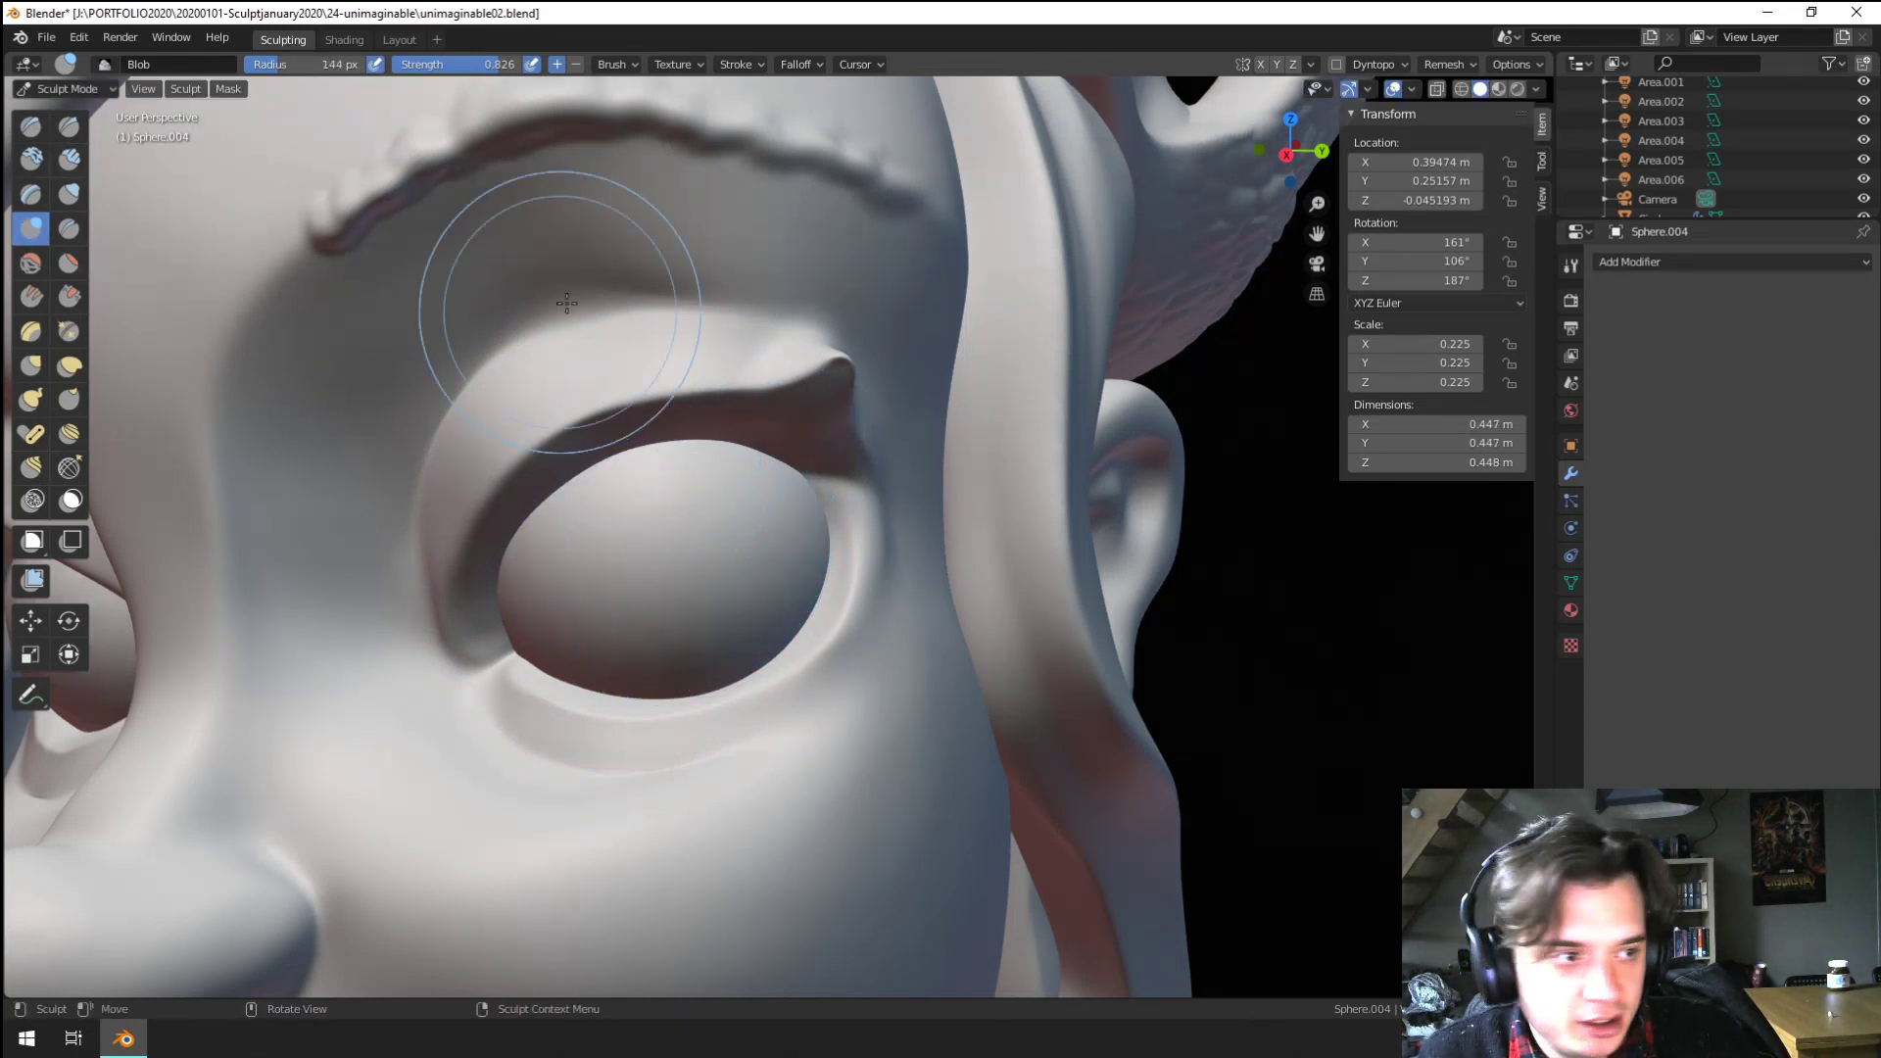
key("f")
left_click(608, 553)
mouse_move(667, 490)
left_mouse_down()
mouse_move(638, 538)
mouse_move(643, 509)
mouse_move(673, 607)
mouse_move(725, 542)
mouse_move(701, 533)
mouse_move(723, 511)
left_mouse_up()
middle_click_drag(690, 529, 675, 539)
left_click_drag(641, 560, 621, 594)
mouse_move(621, 582)
middle_mouse_down("ctrl")
mouse_move(618, 676)
mouse_move(542, 499)
middle_mouse_up("ctrl")
Even out the iris recess with the Flatten/Contrast brush at 88 px and 0.500 strength, and with Scrape/Peaks at 1.000 strength
left_click(78, 265)
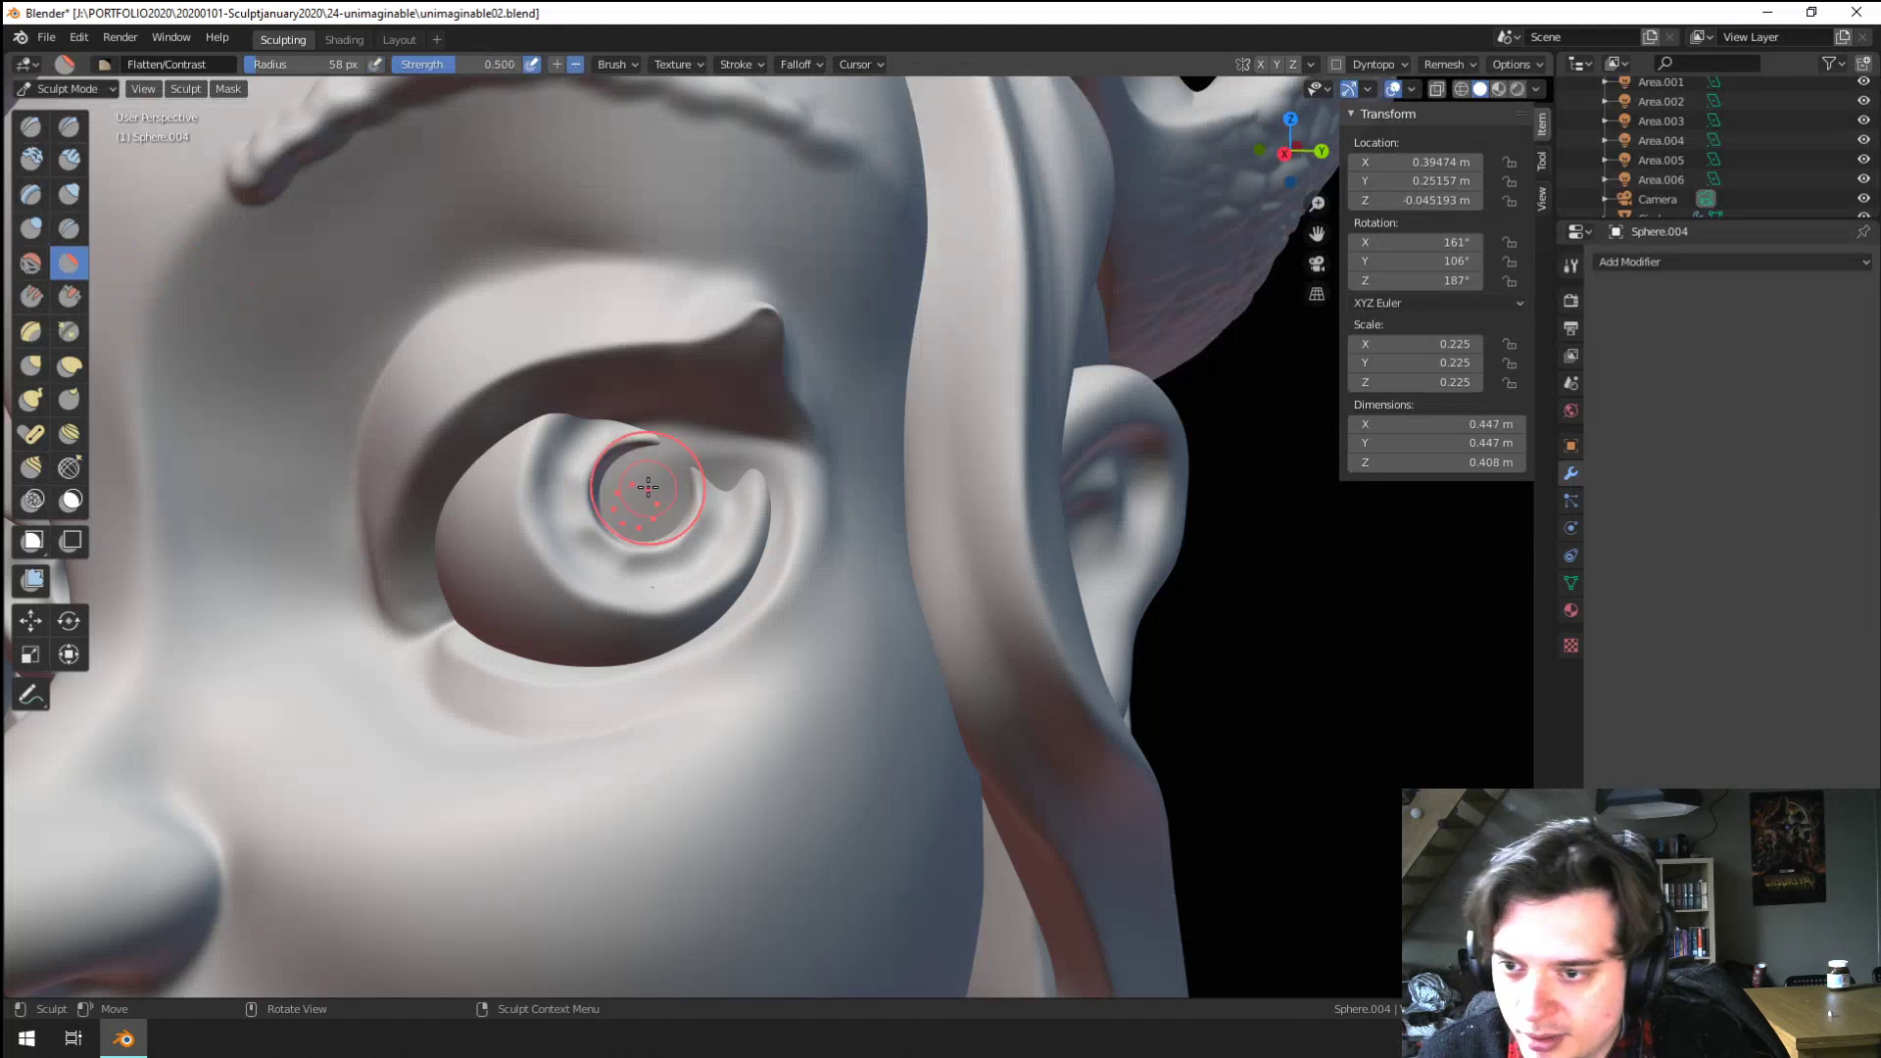
left_click_drag(606, 469, 581, 479)
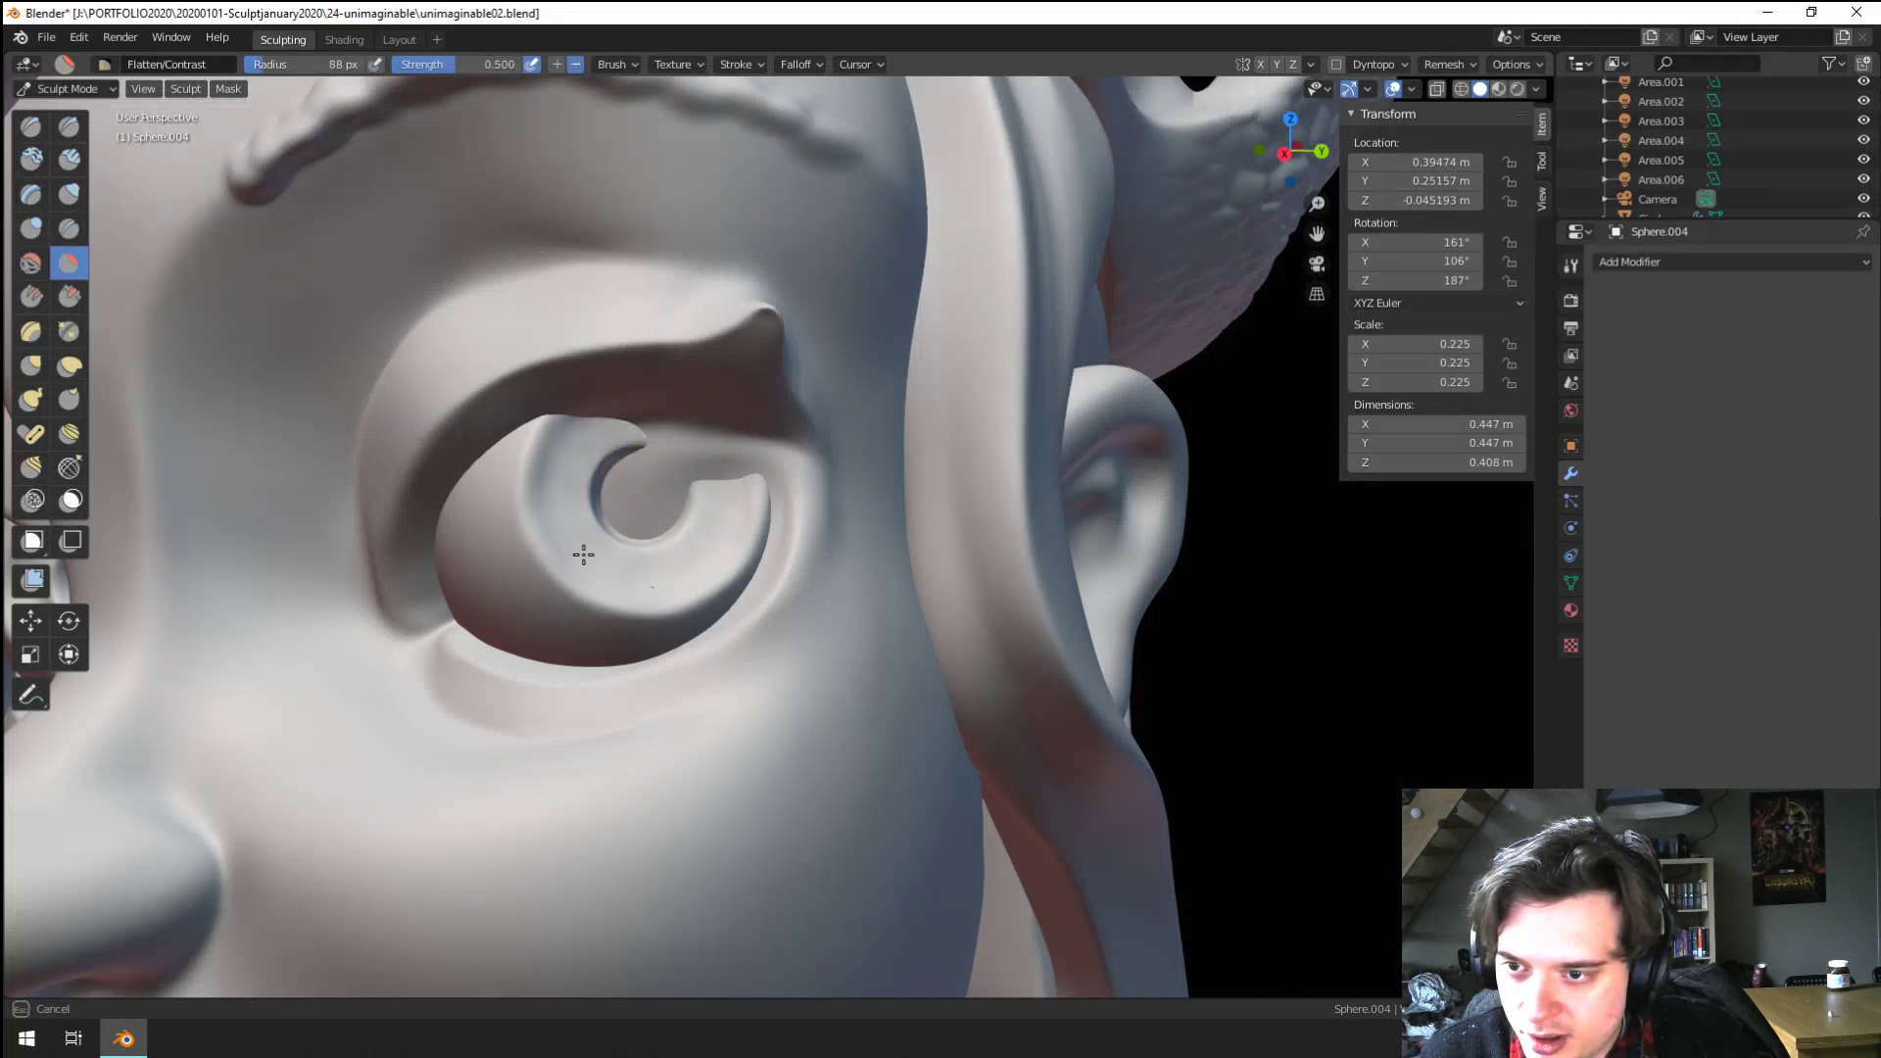
mouse_move(583, 554)
left_mouse_down()
mouse_move(590, 464)
mouse_move(610, 526)
mouse_move(576, 522)
mouse_move(580, 564)
mouse_move(593, 485)
mouse_move(589, 539)
mouse_move(552, 503)
left_mouse_up()
left_click(70, 296)
mouse_move(545, 491)
middle_mouse_down("ctrl")
mouse_move(576, 742)
mouse_move(601, 634)
mouse_move(603, 691)
middle_mouse_up("ctrl")
middle_click_drag(602, 691, 648, 490)
middle_click_drag(648, 489, 546, 618, "shift")
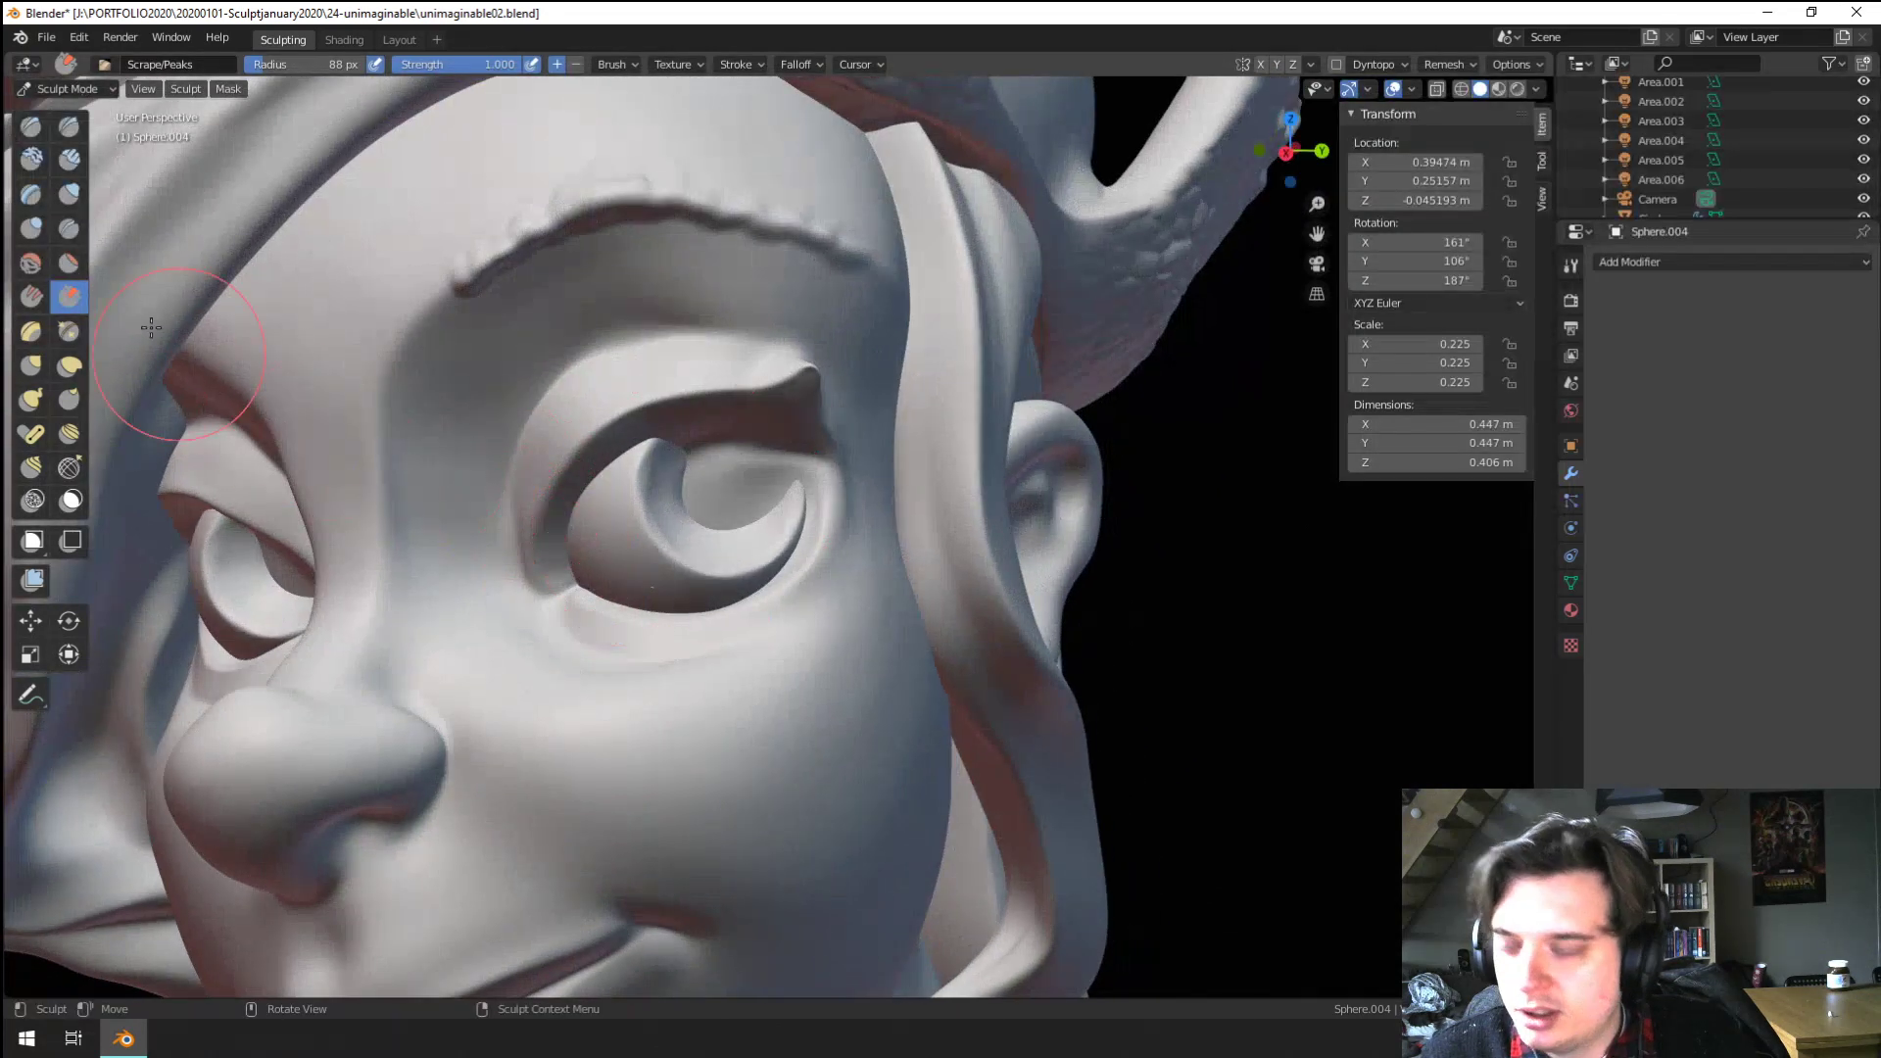
Switch from sculpting the eyeball to sculpting the head, with X mirror enabled and the radial symmetry removed
left_click(50, 89)
left_click(61, 111)
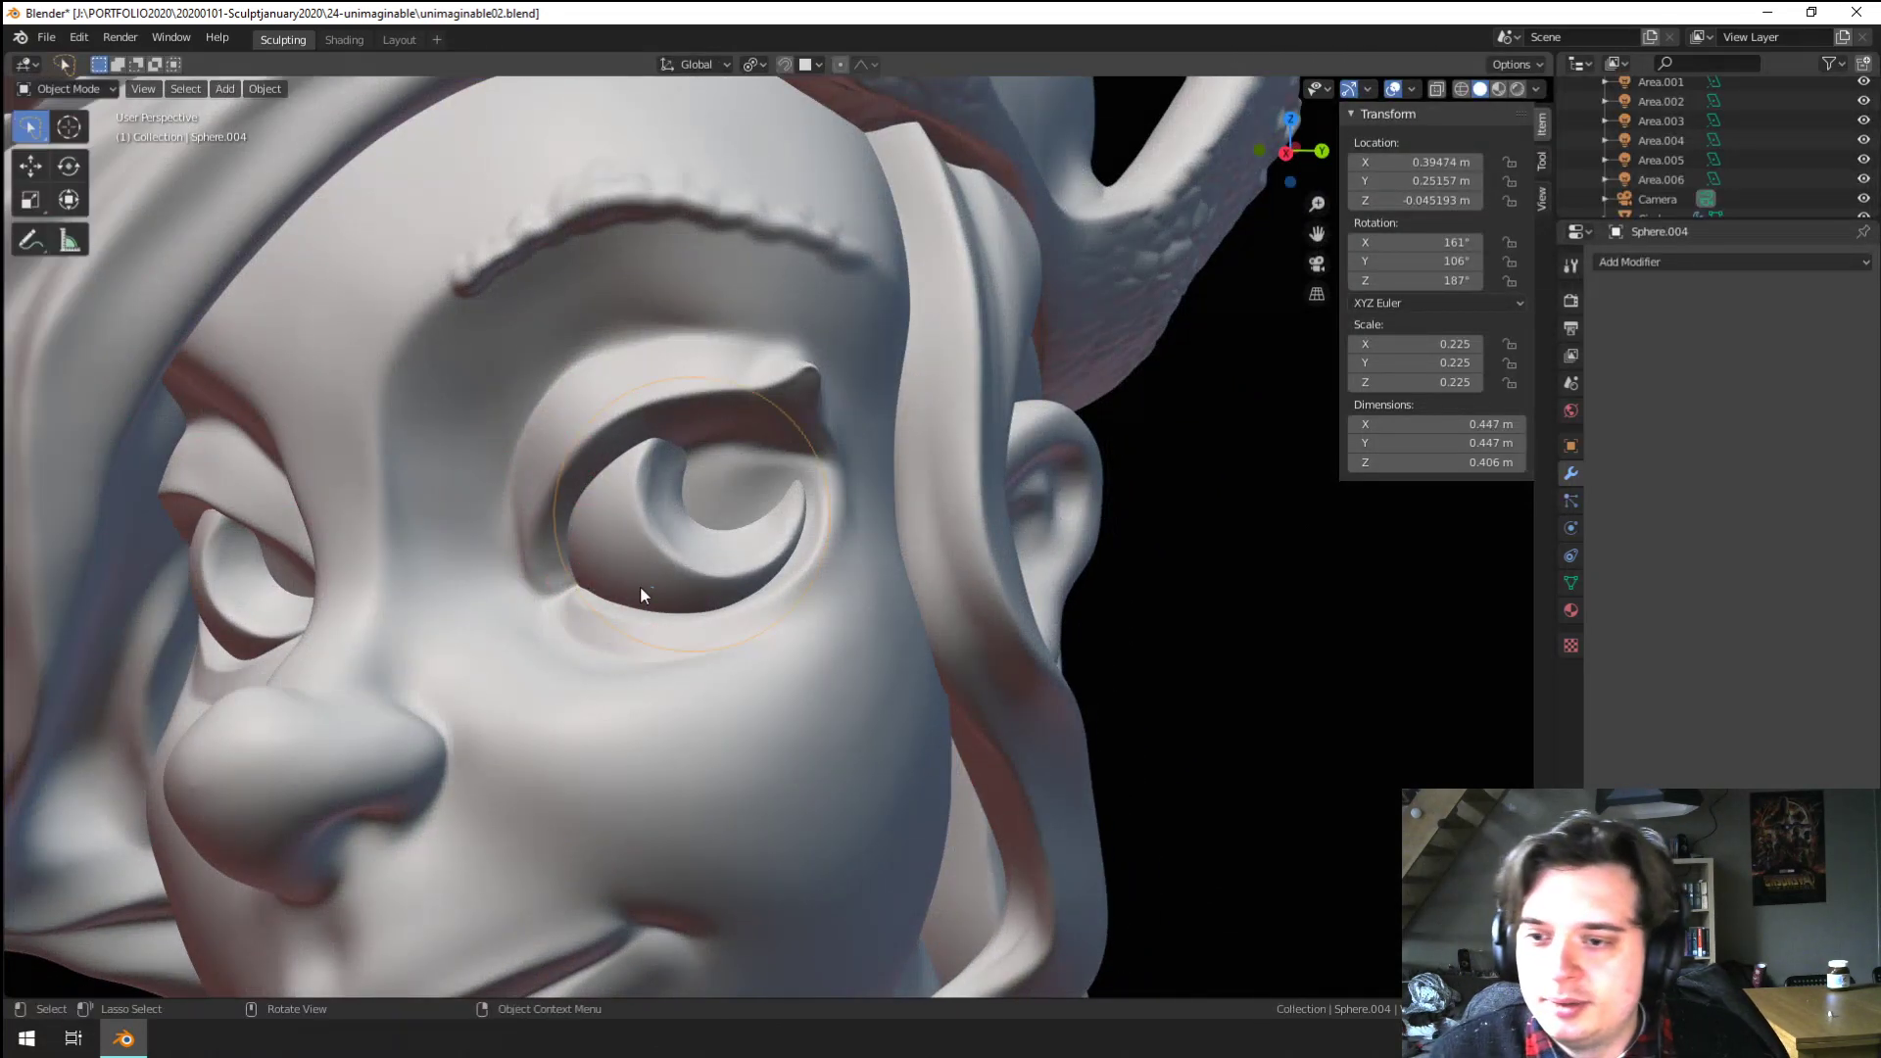
left_click(247, 227)
left_click(69, 89)
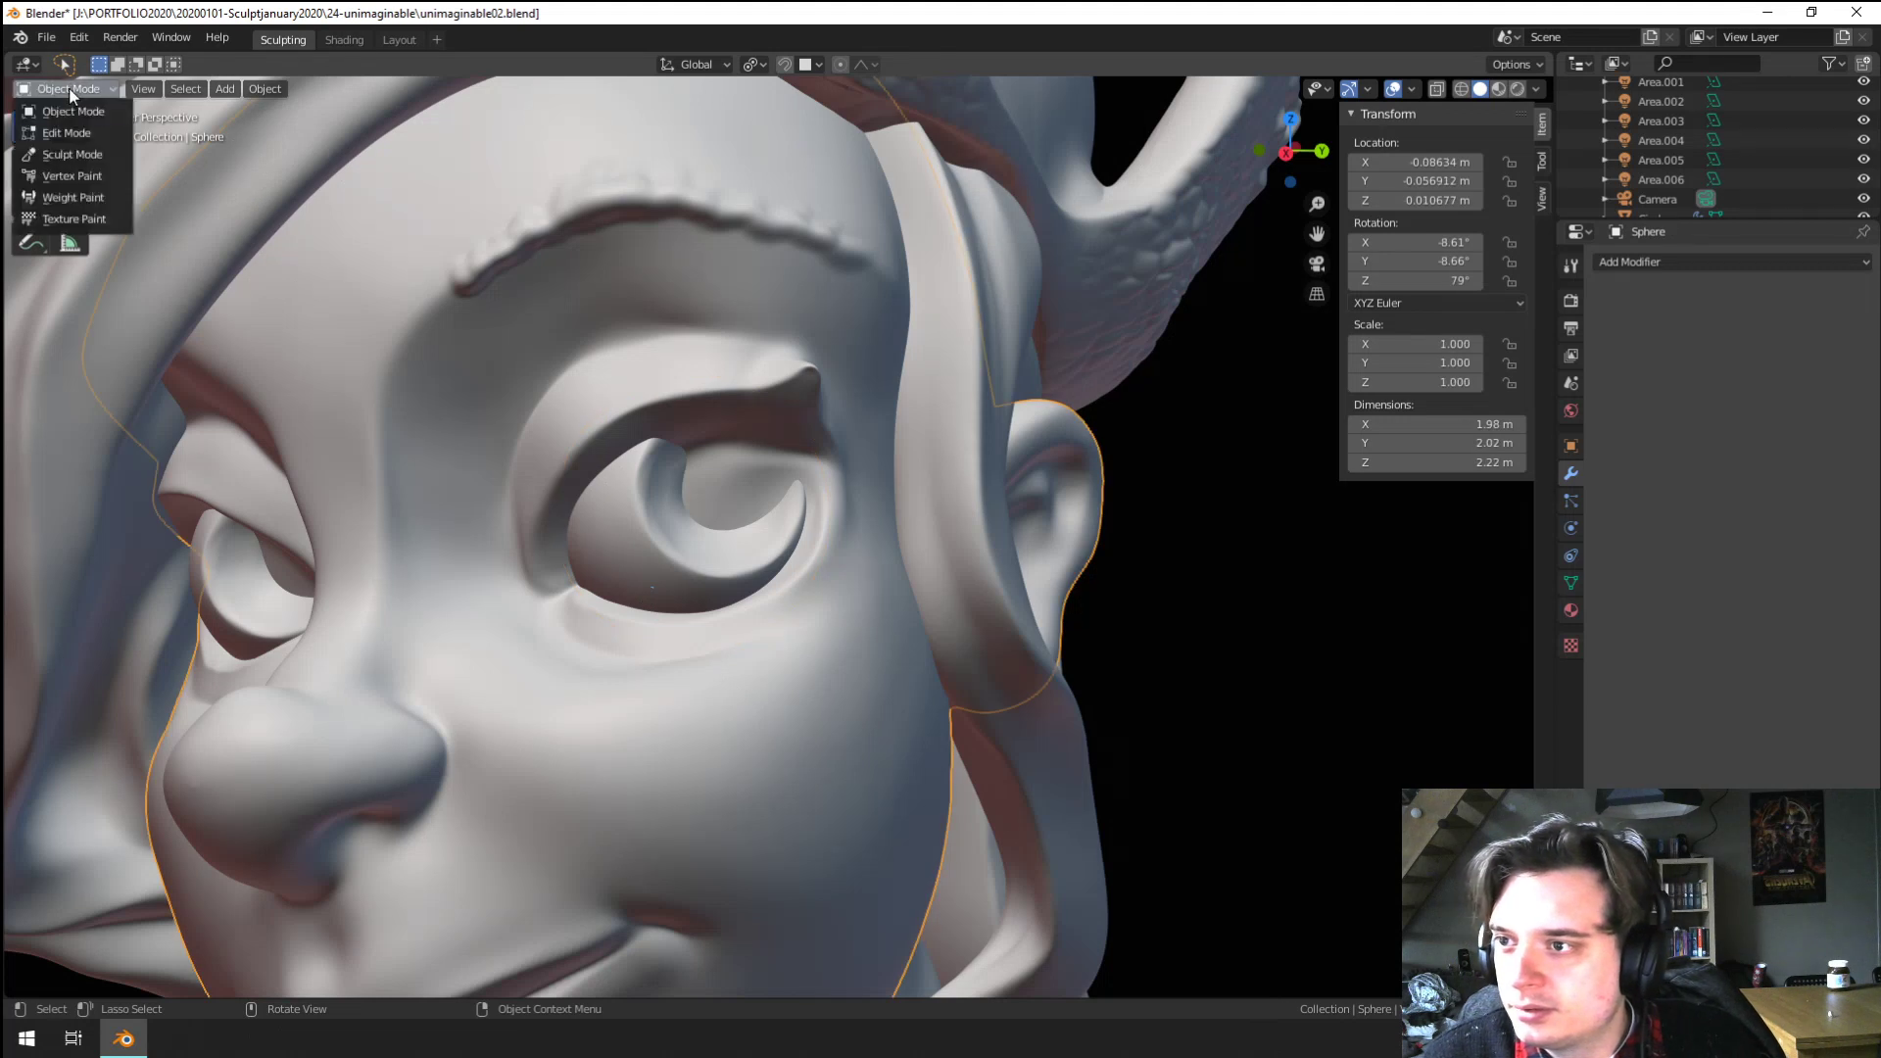
left_click(98, 158)
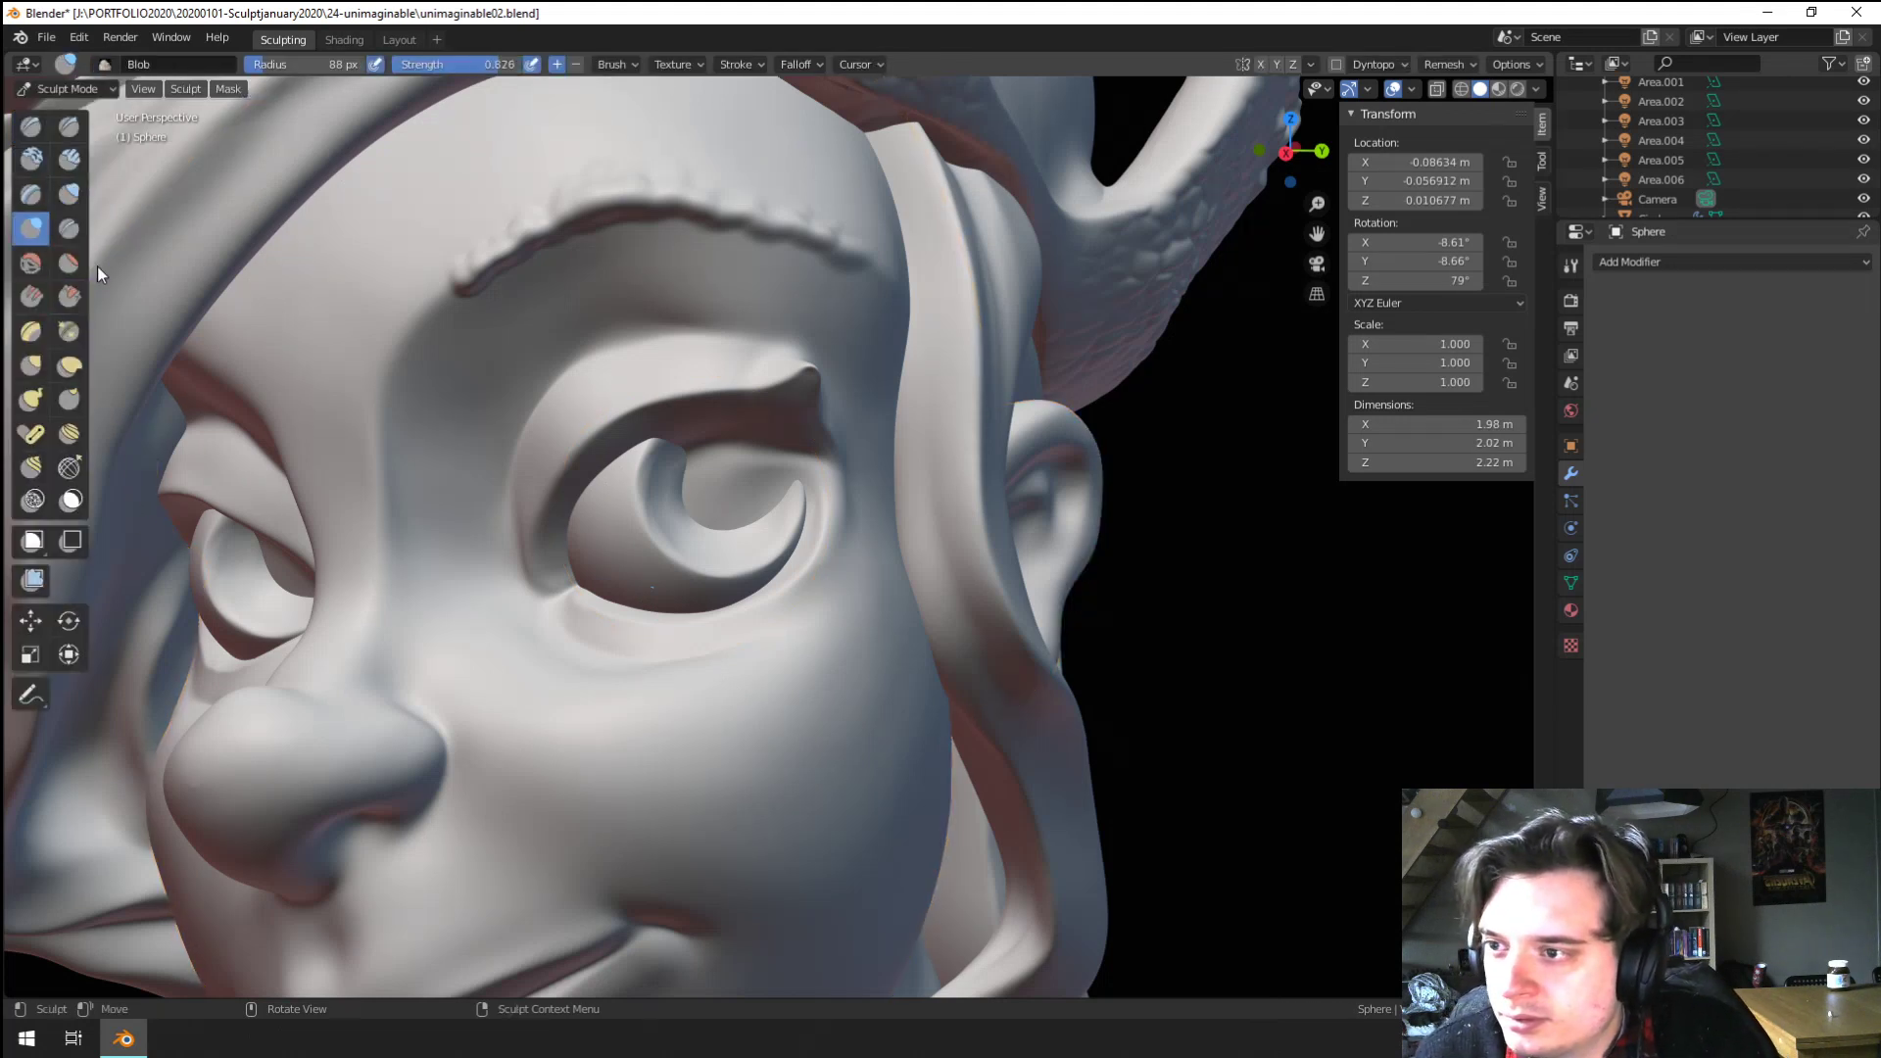
left_click(1261, 64)
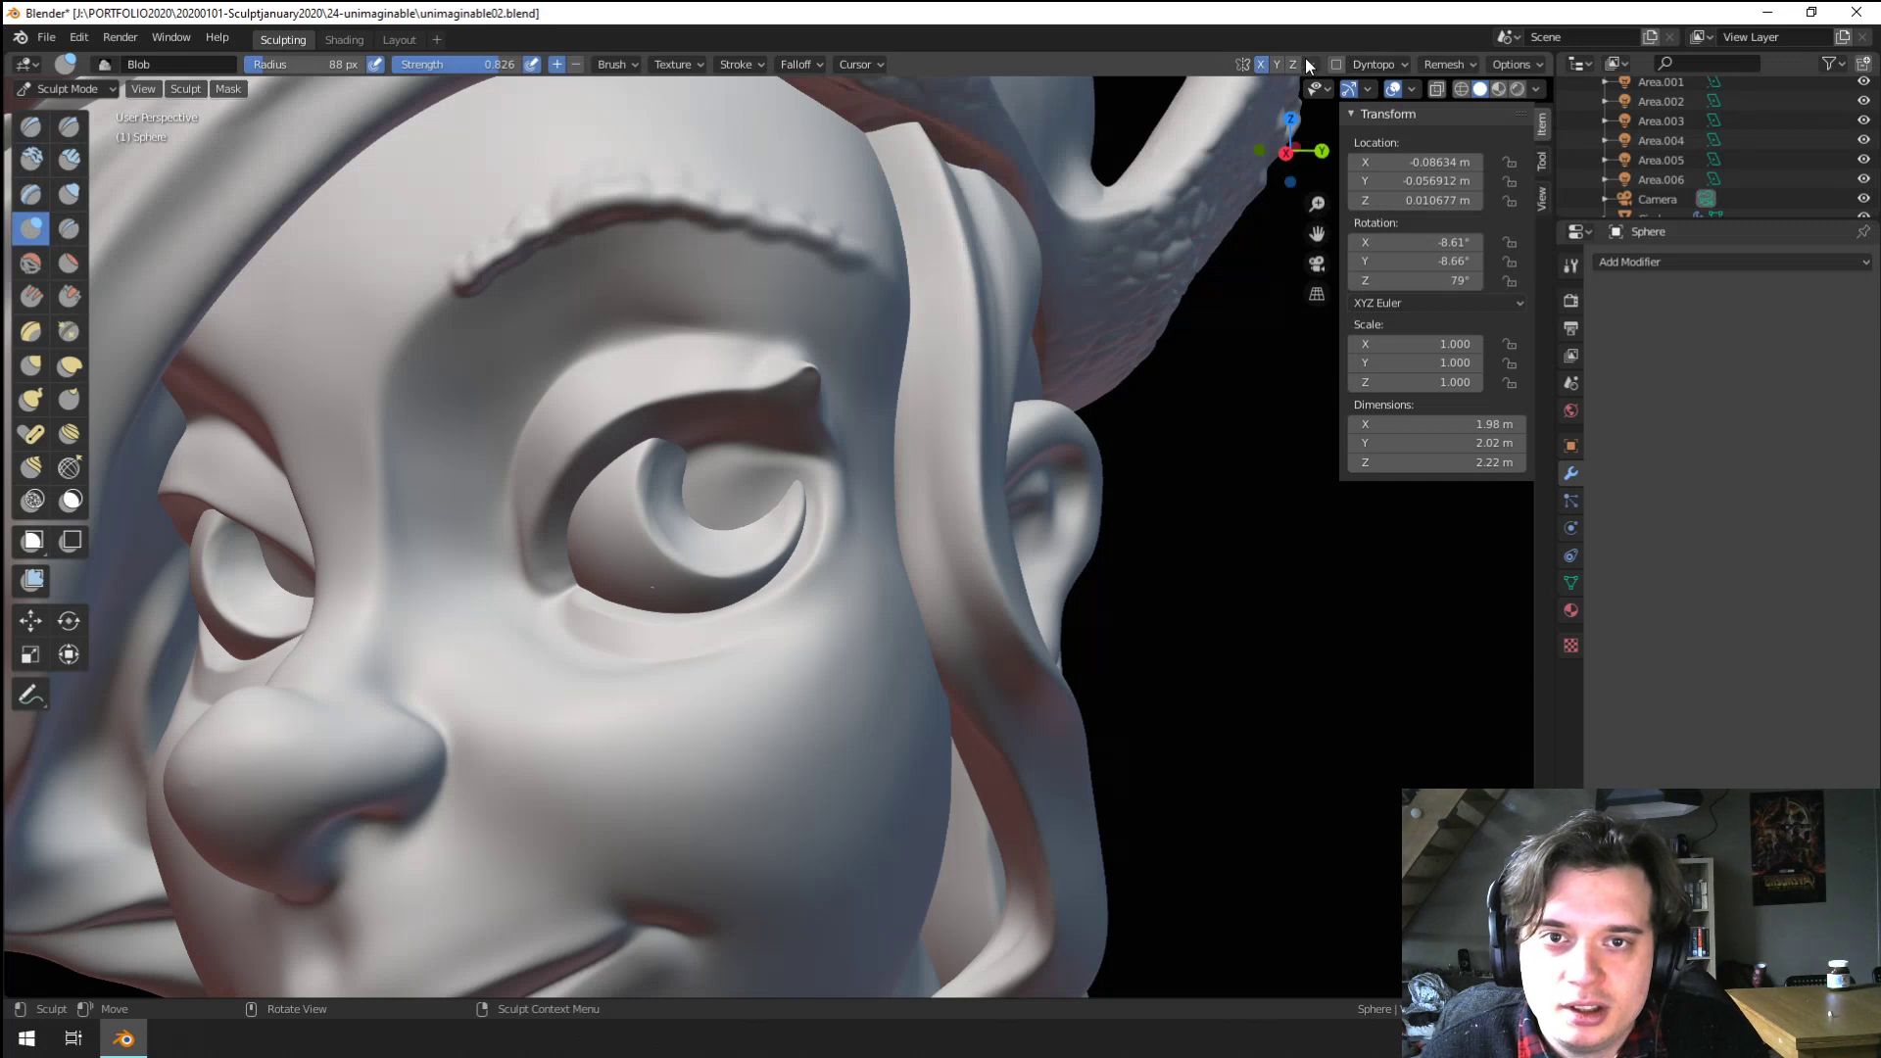
left_click(1310, 64)
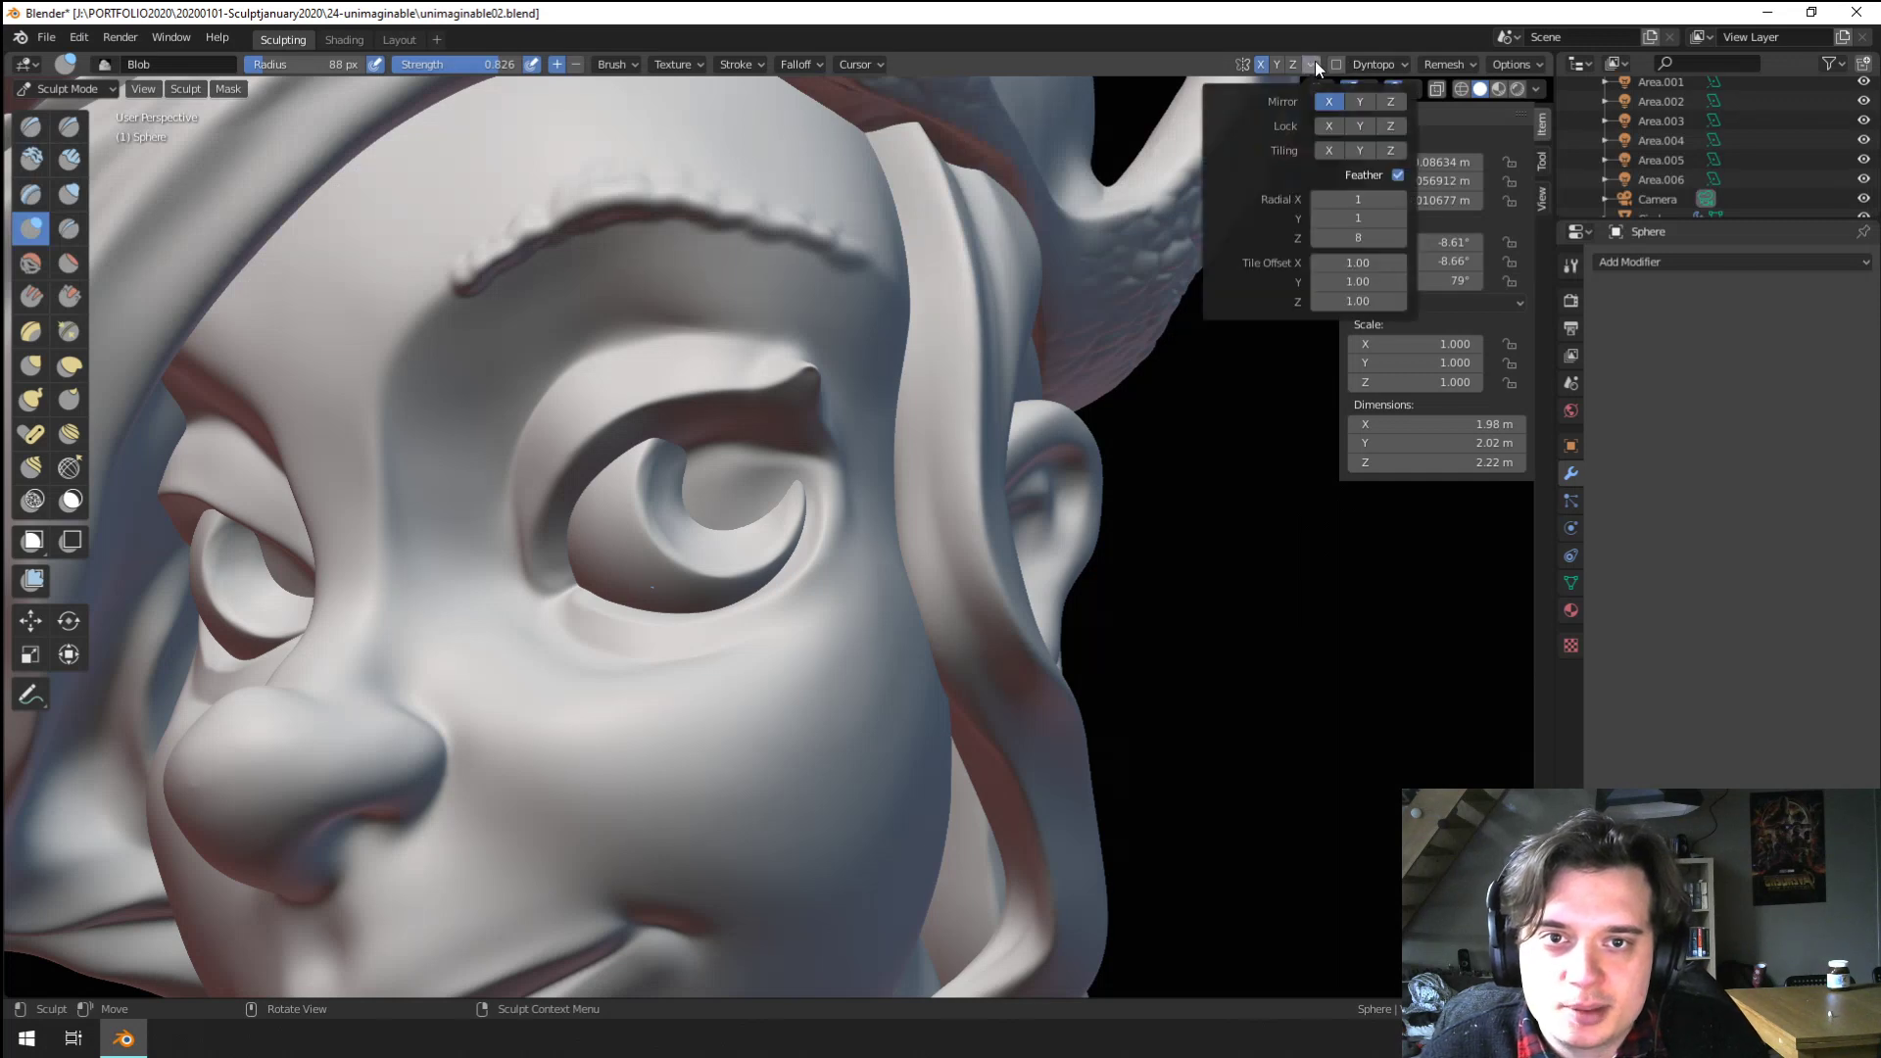
Push the head surface back inside the eye socket with the Blob brush at 0.826 strength to clear the concave iris
key("f")
left_click(705, 472)
mouse_move(709, 486)
left_mouse_down()
mouse_move(741, 490)
mouse_move(718, 466)
left_mouse_up()
left_click_drag(718, 462, 723, 450)
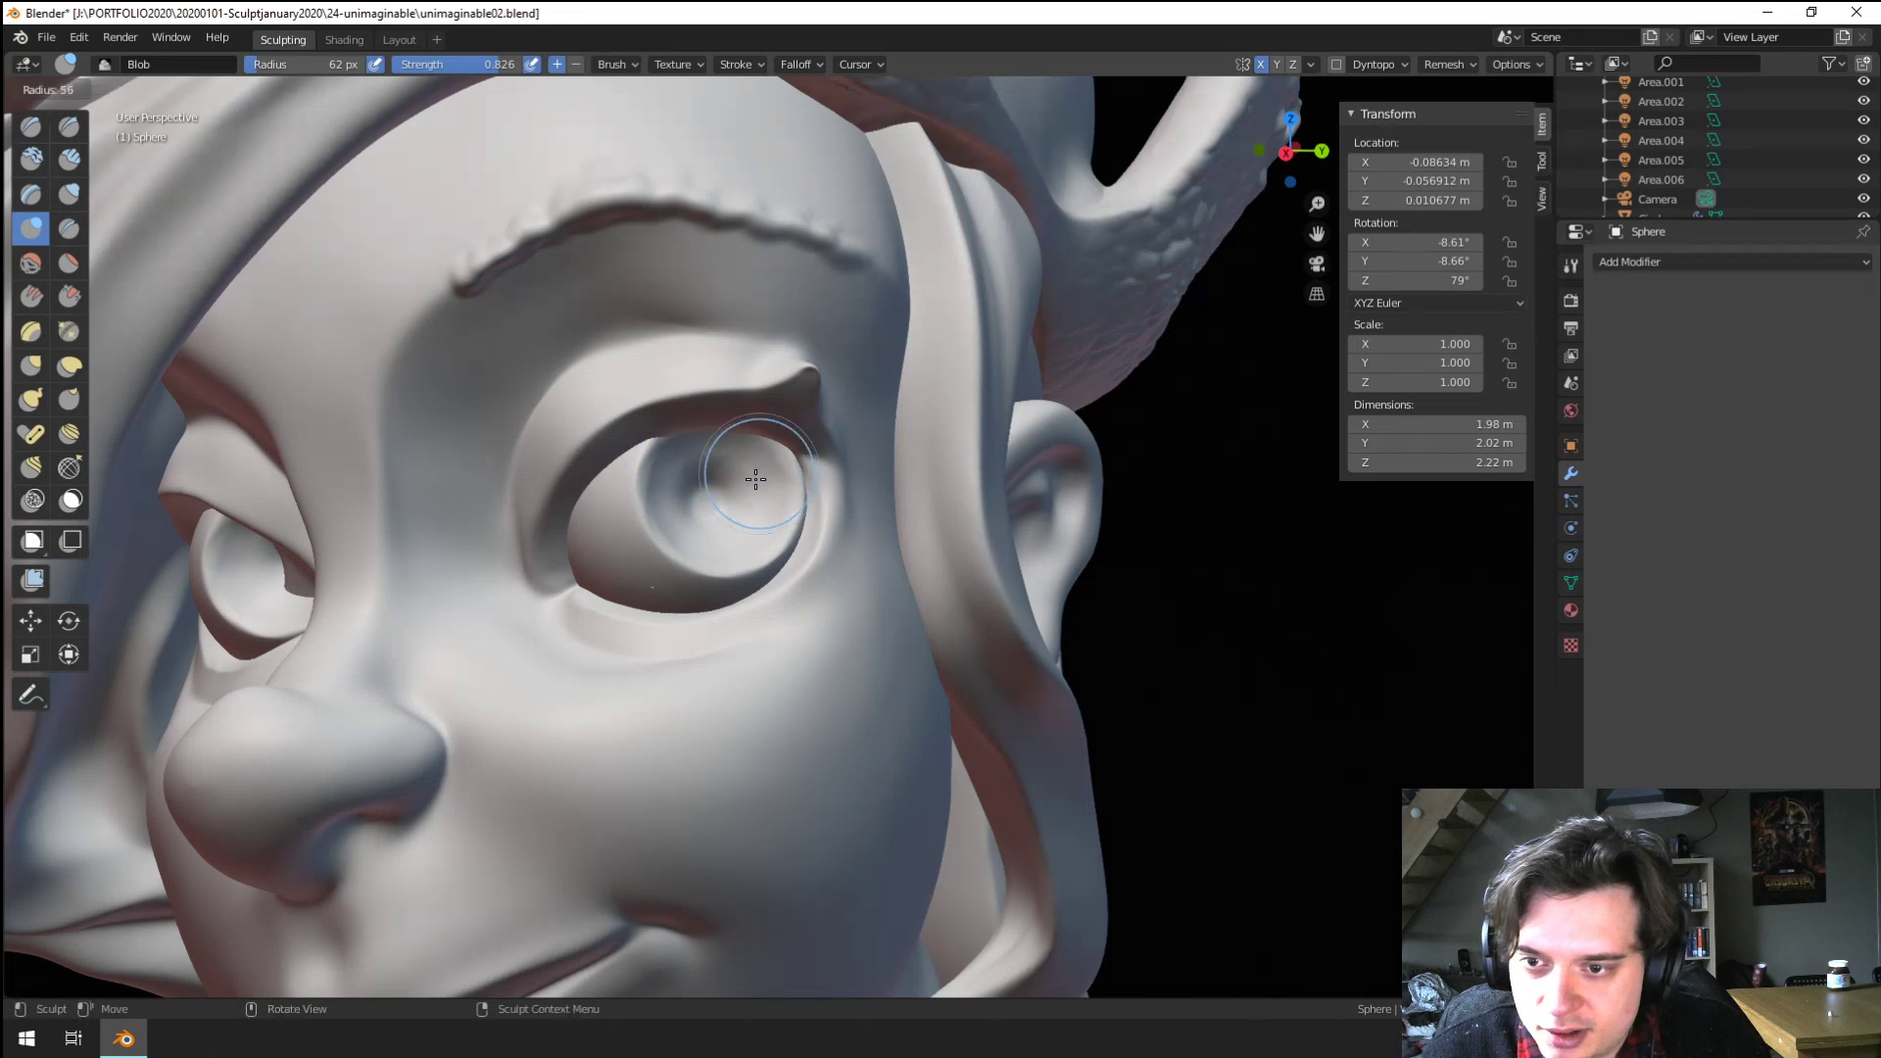
left_click(697, 467)
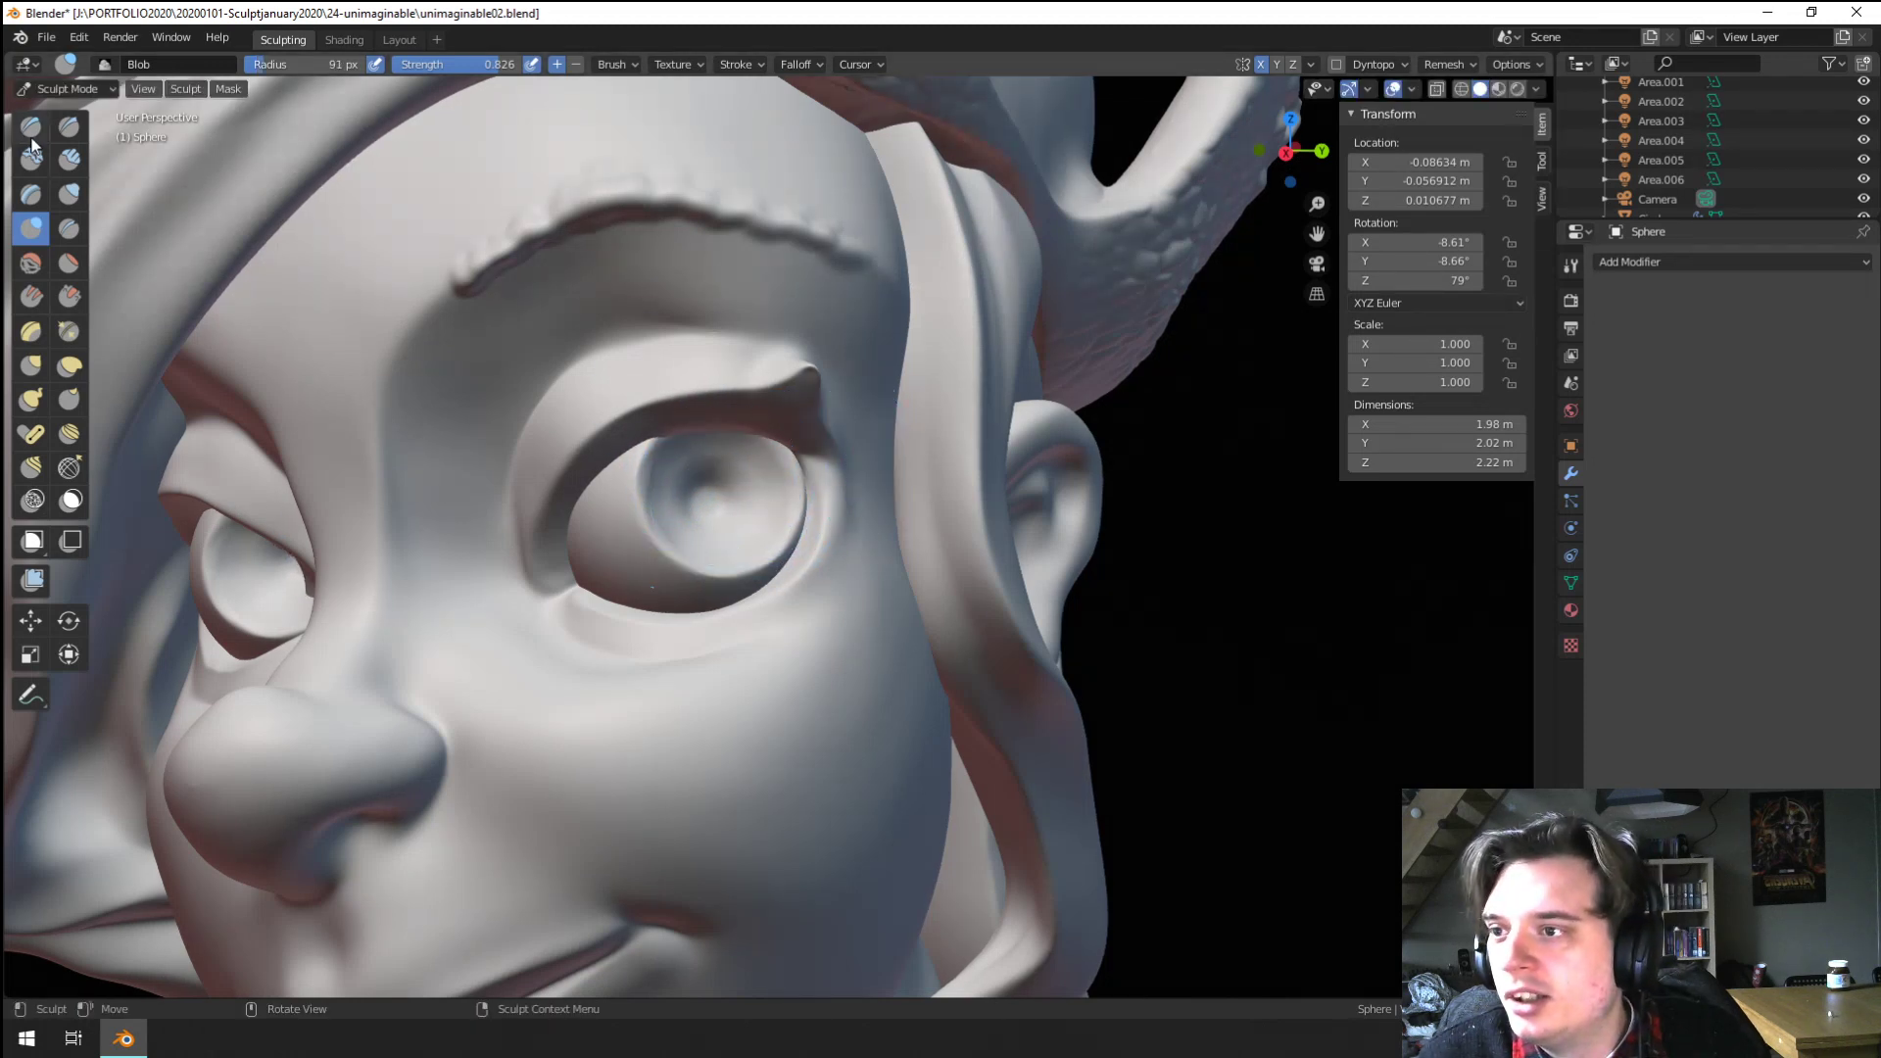
Switch sculpting from the head back to the eyeball, with X mirror off and eightfold radial symmetry around Z
left_click(69, 89)
key("Return")
left_click(697, 554)
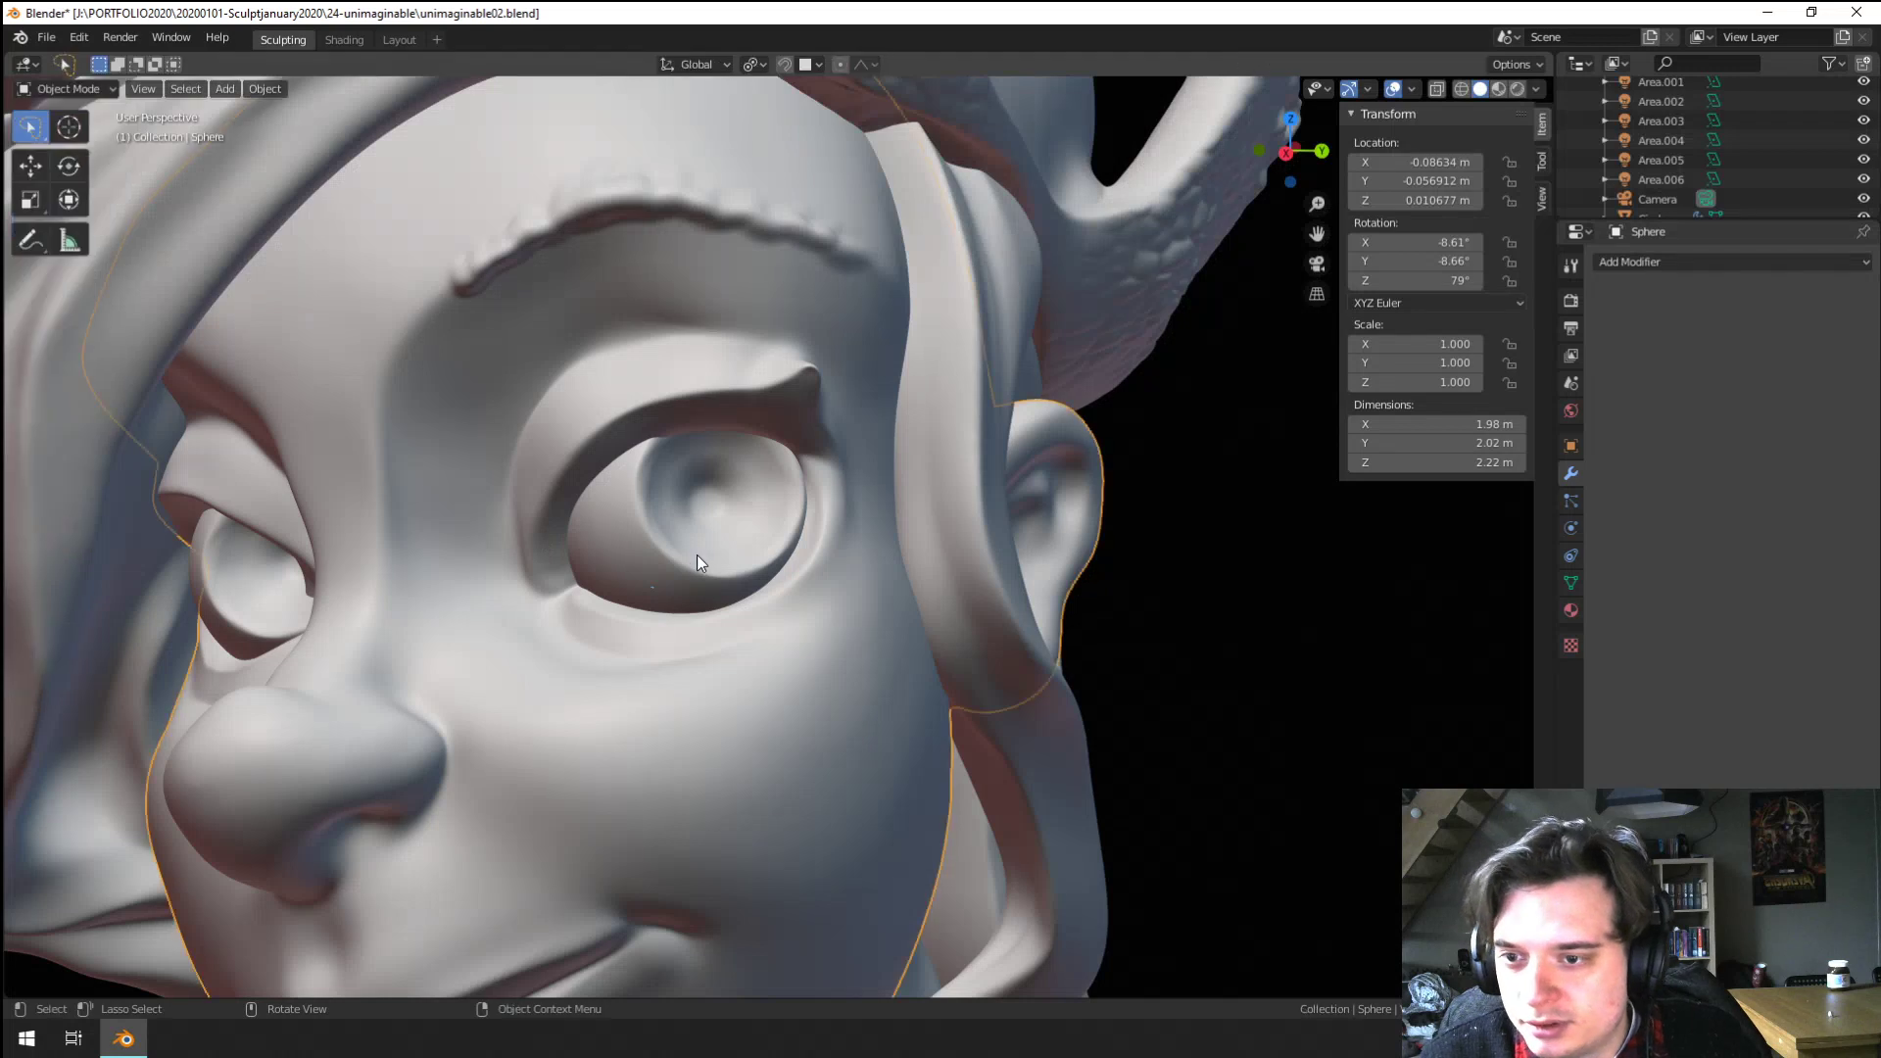
left_click(68, 89)
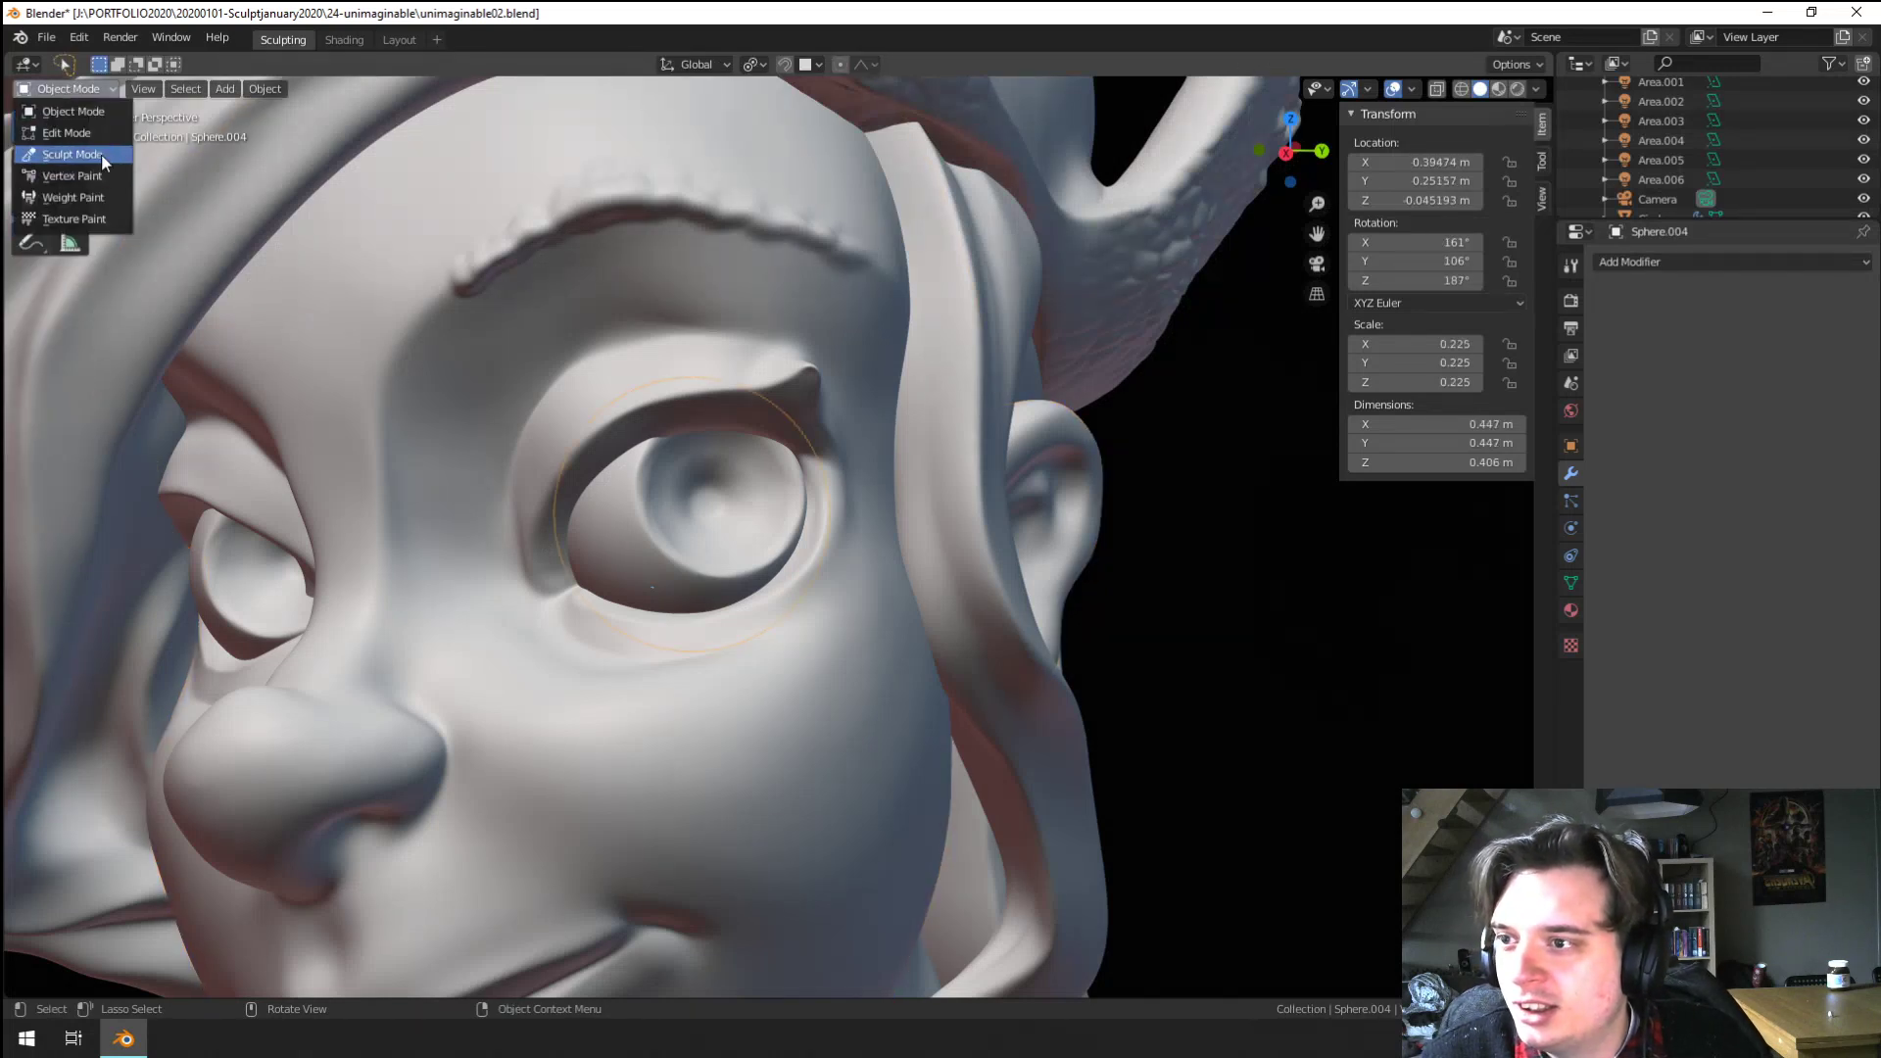
left_click(102, 155)
scroll(365, 500, "up", 4)
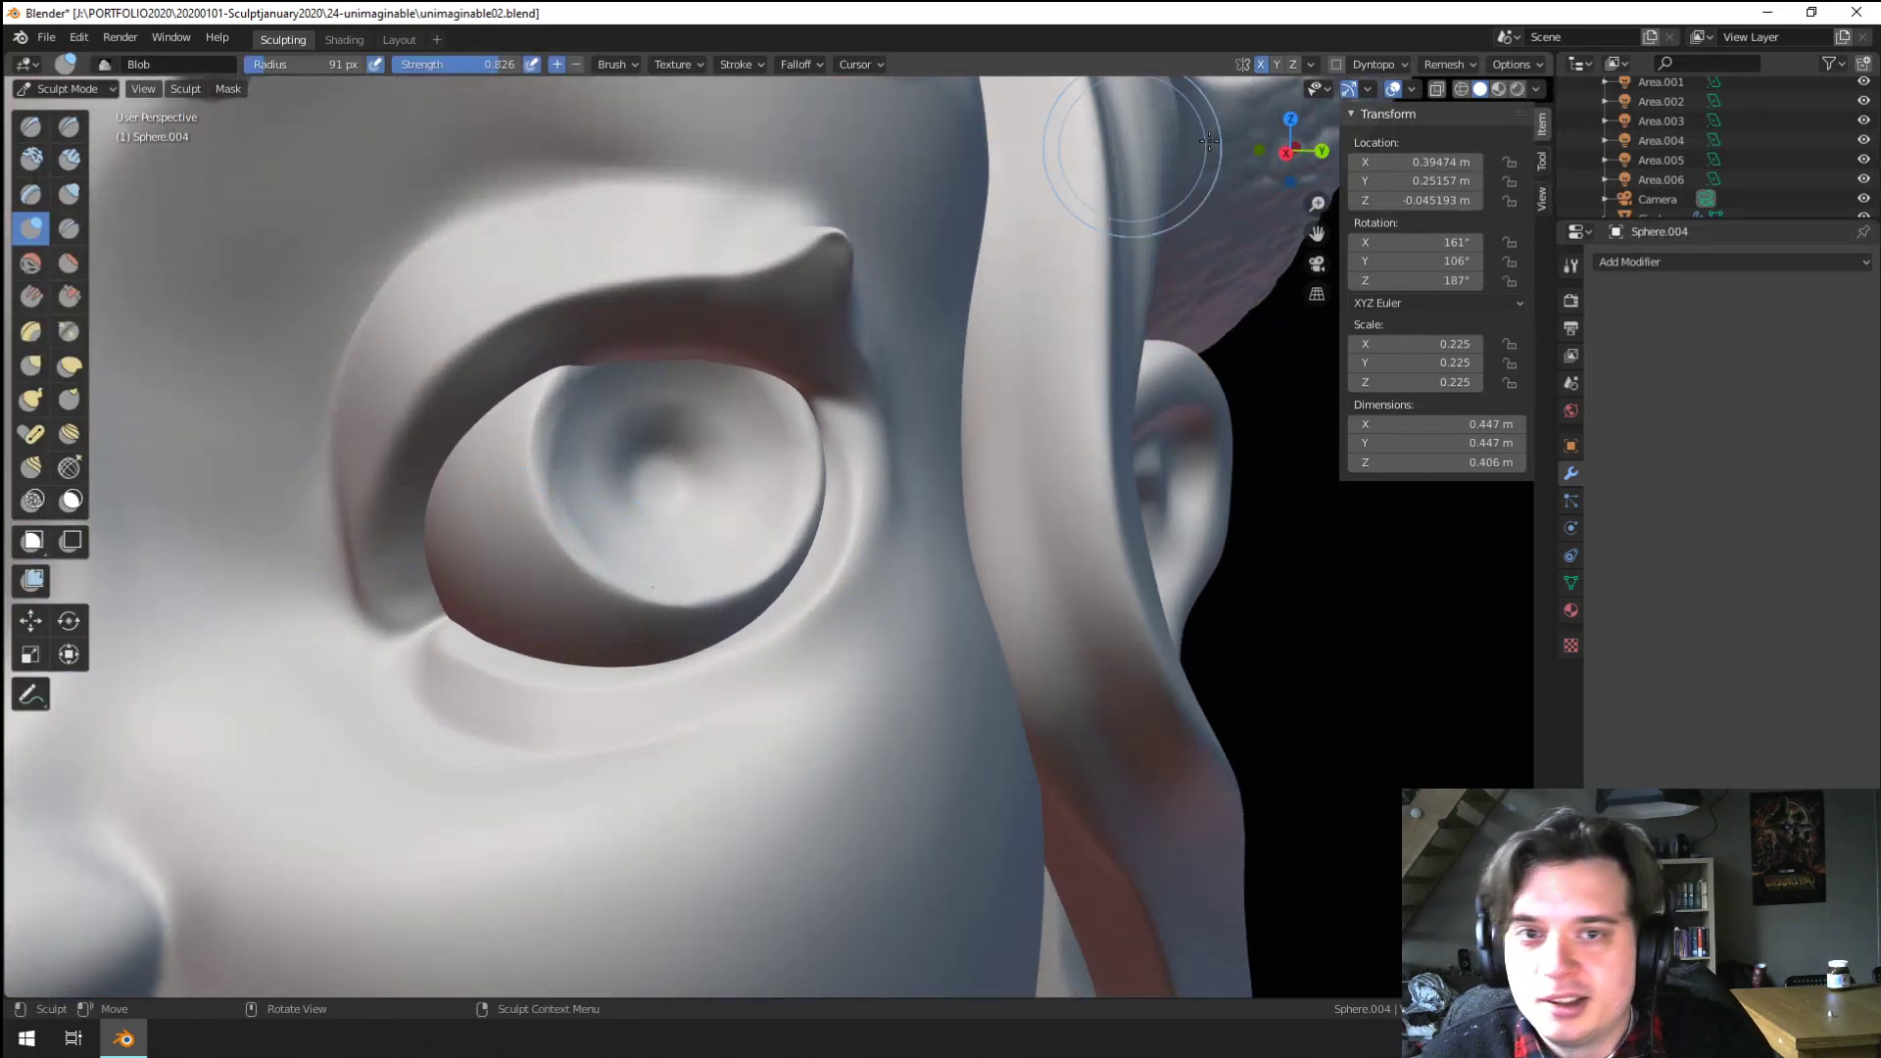
left_click(1312, 65)
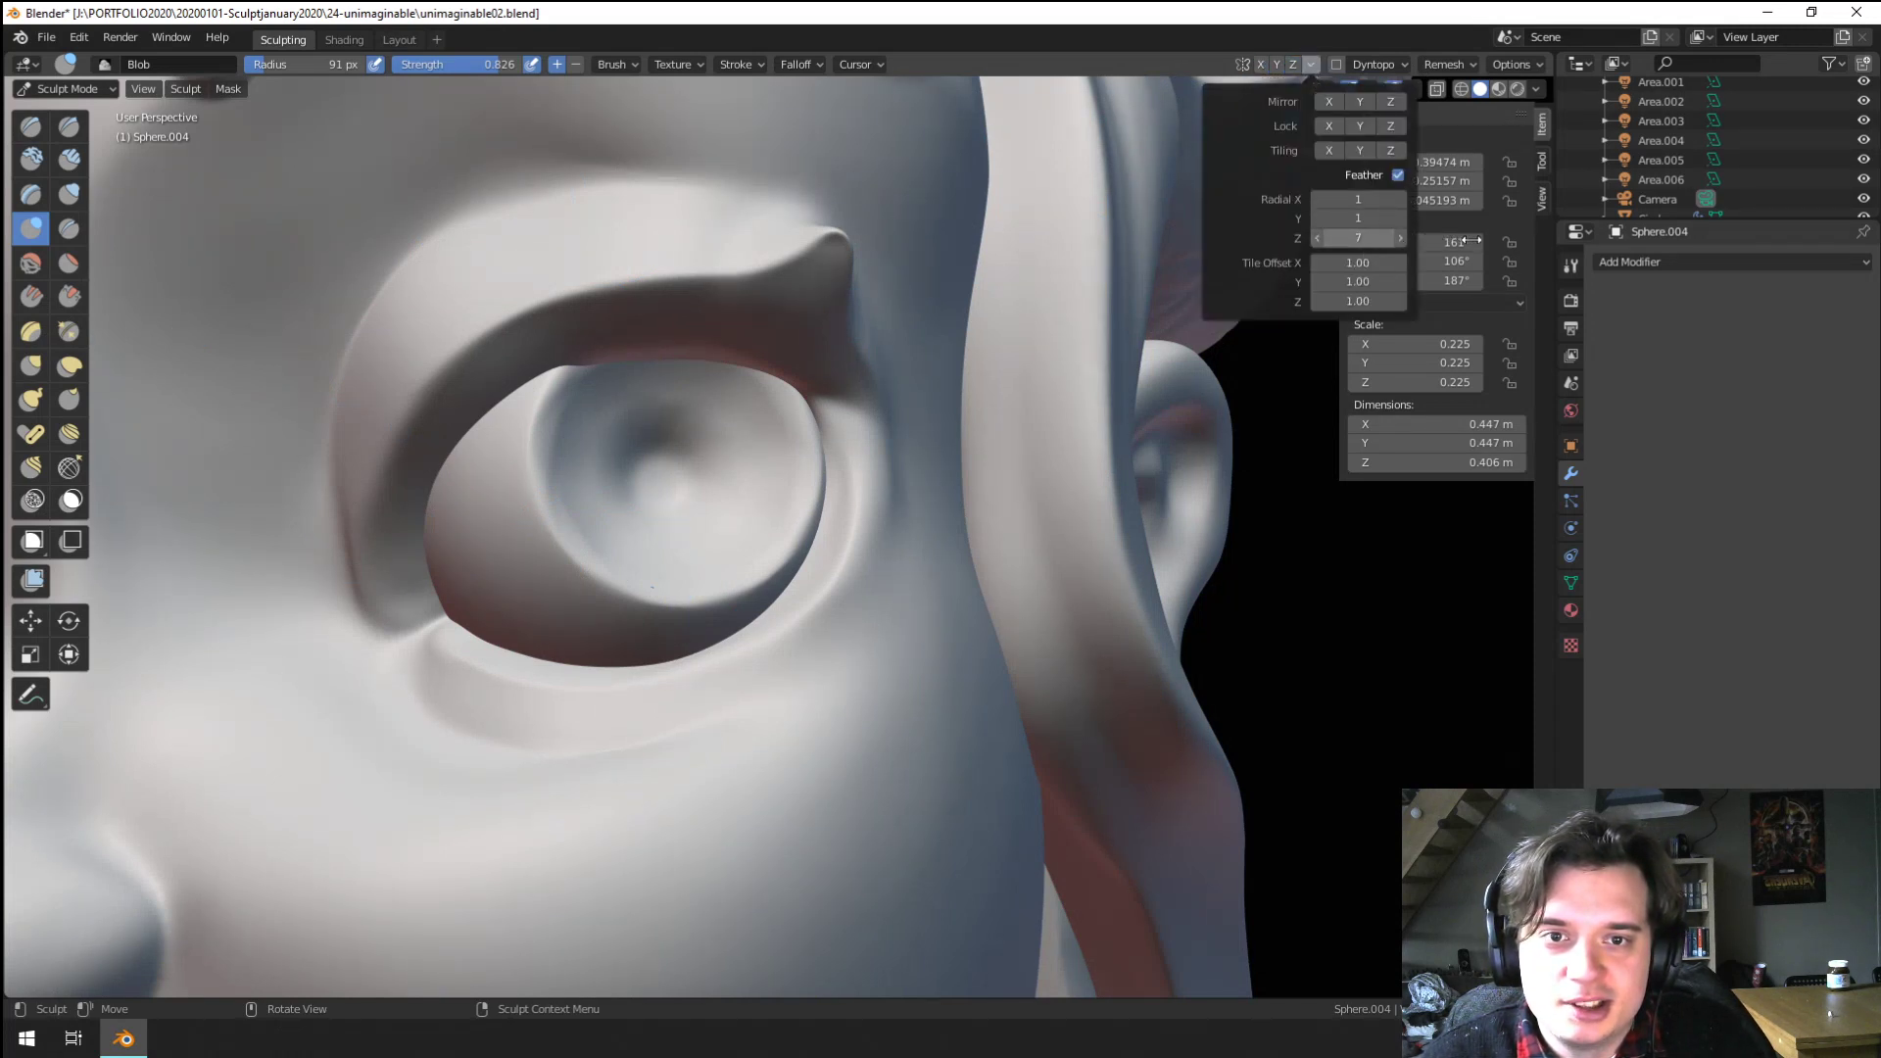
Sharpen the iris rim and the recess around the pupil with the Pinch/Magnify brush at 91 px and 0.500 strength
left_click(67, 332)
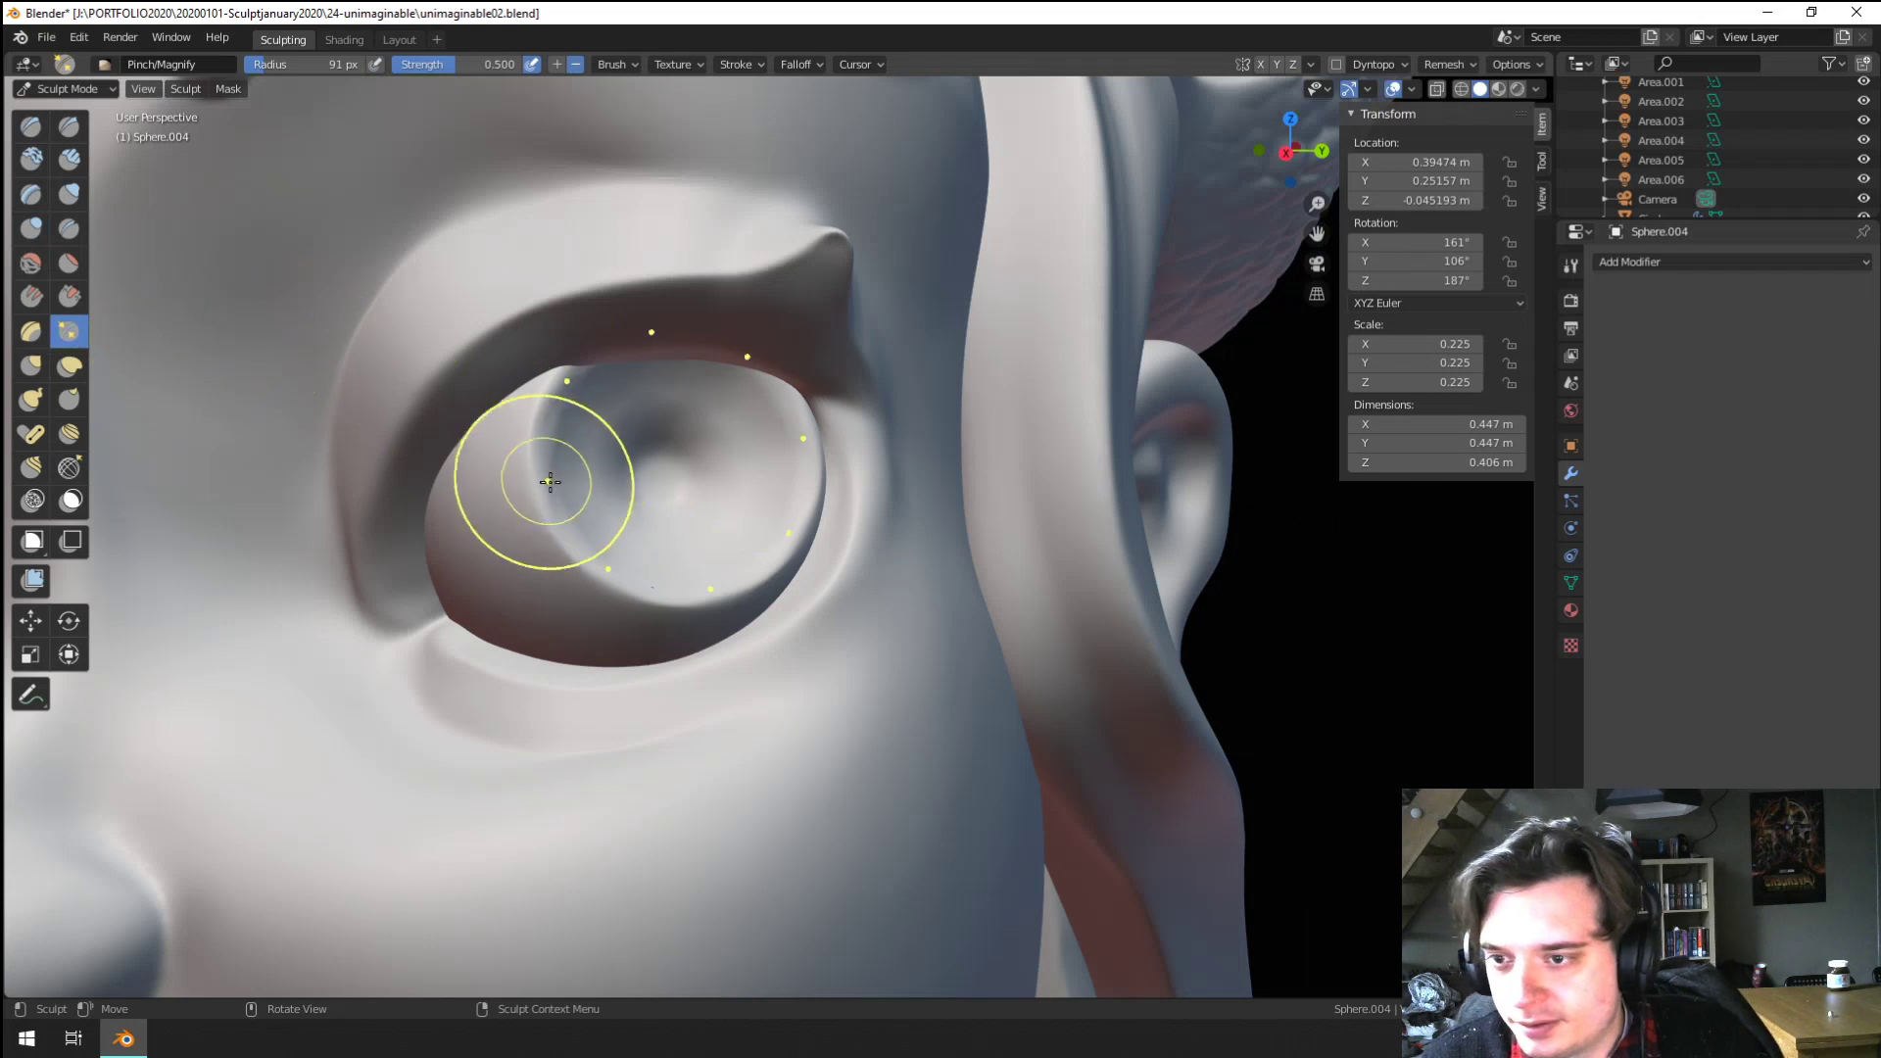
left_click_drag(538, 470, 540, 523)
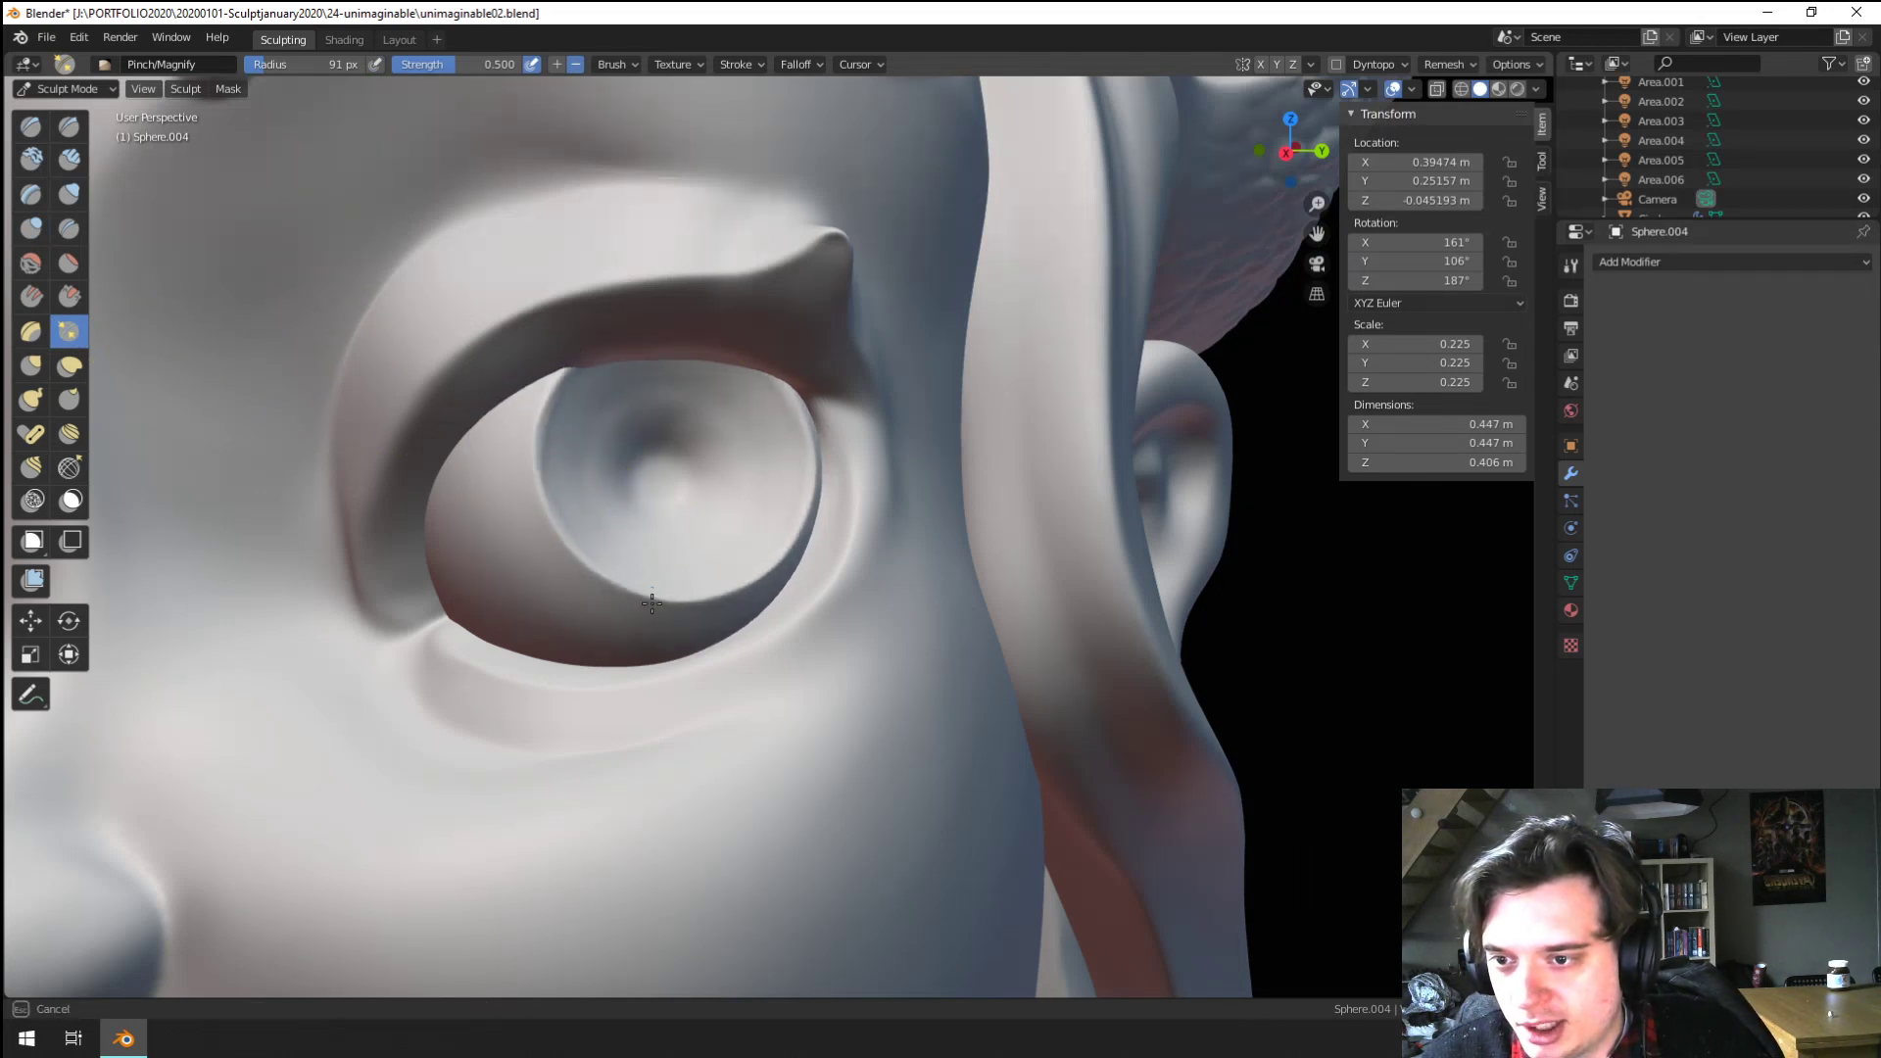
mouse_move(550, 403)
left_mouse_down()
mouse_move(586, 537)
mouse_move(623, 582)
left_mouse_up()
mouse_move(580, 459)
left_mouse_down()
mouse_move(597, 549)
mouse_move(613, 513)
left_mouse_up()
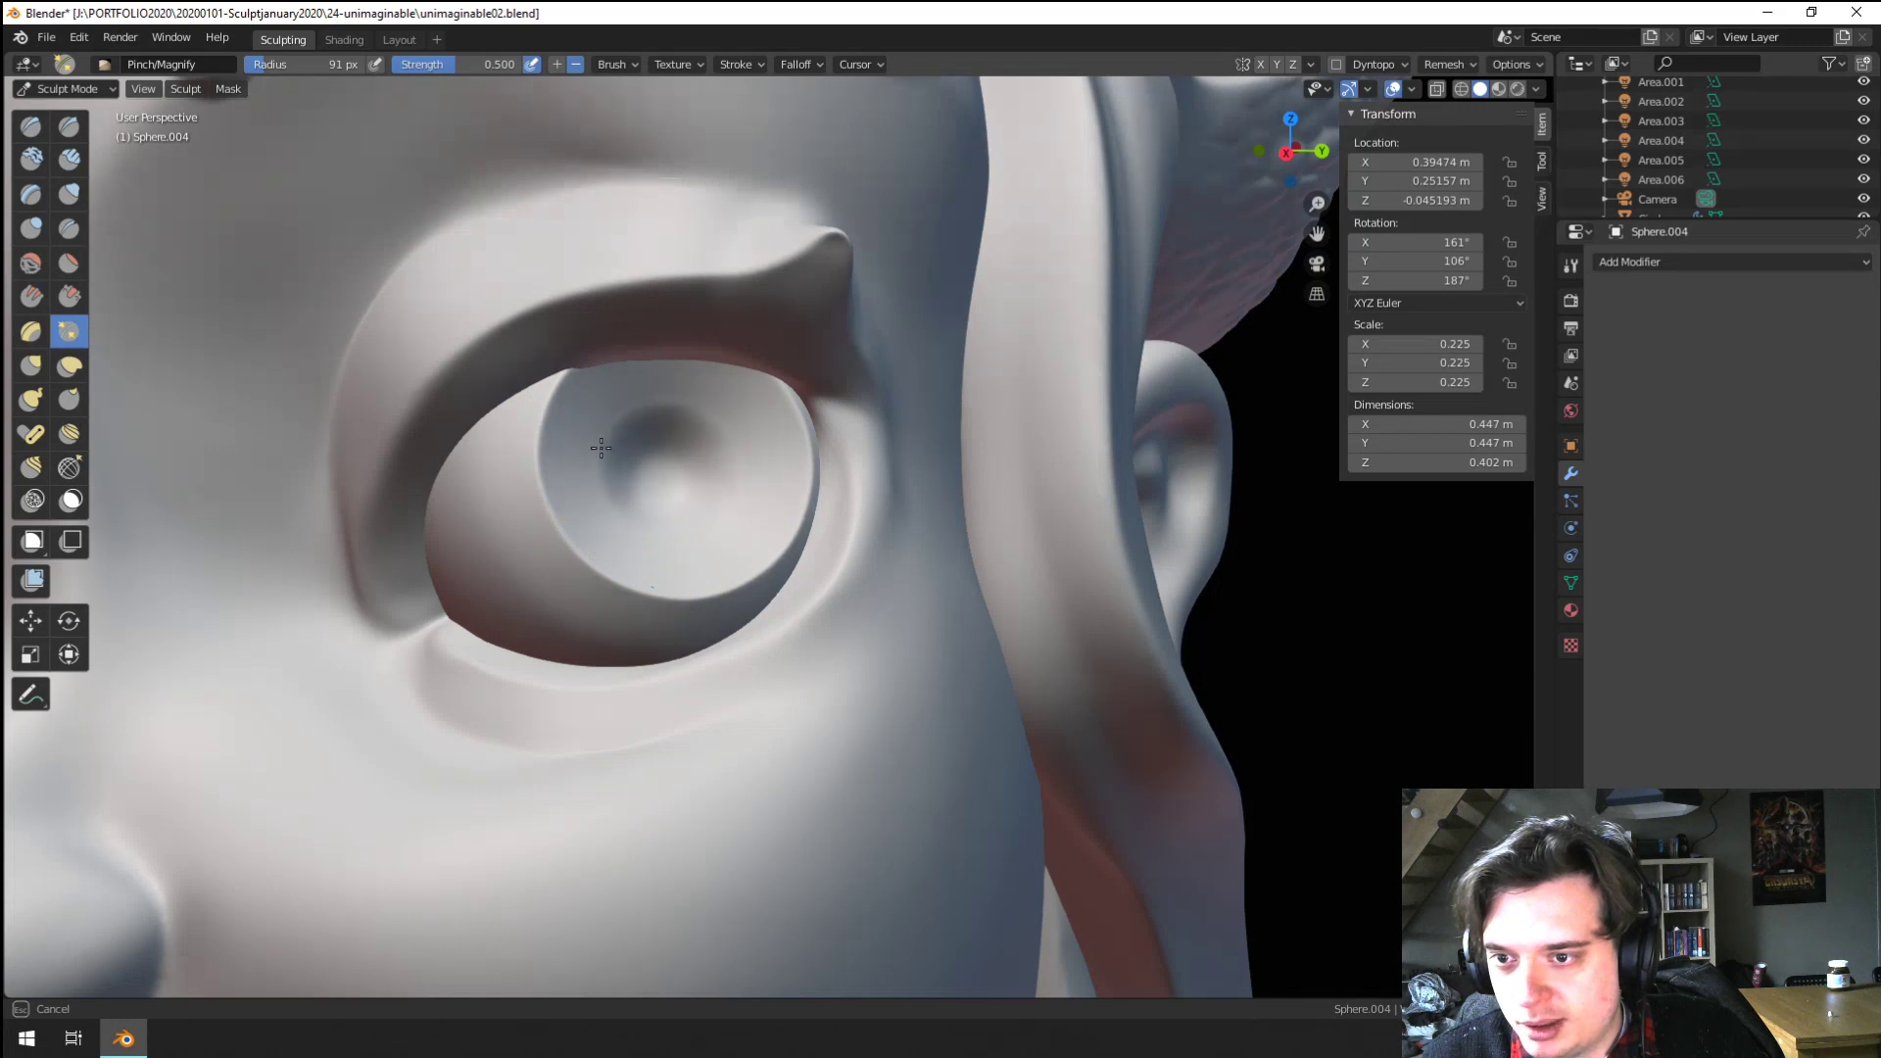
left_click_drag(601, 448, 676, 463)
Sculpt bumpy detail around the iris and pupil with the Blob brush at 91 px and 0.826 strength, and undo the last change
mouse_move(687, 405)
middle_mouse_down("ctrl")
mouse_move(705, 735)
mouse_move(640, 824)
middle_mouse_up("ctrl")
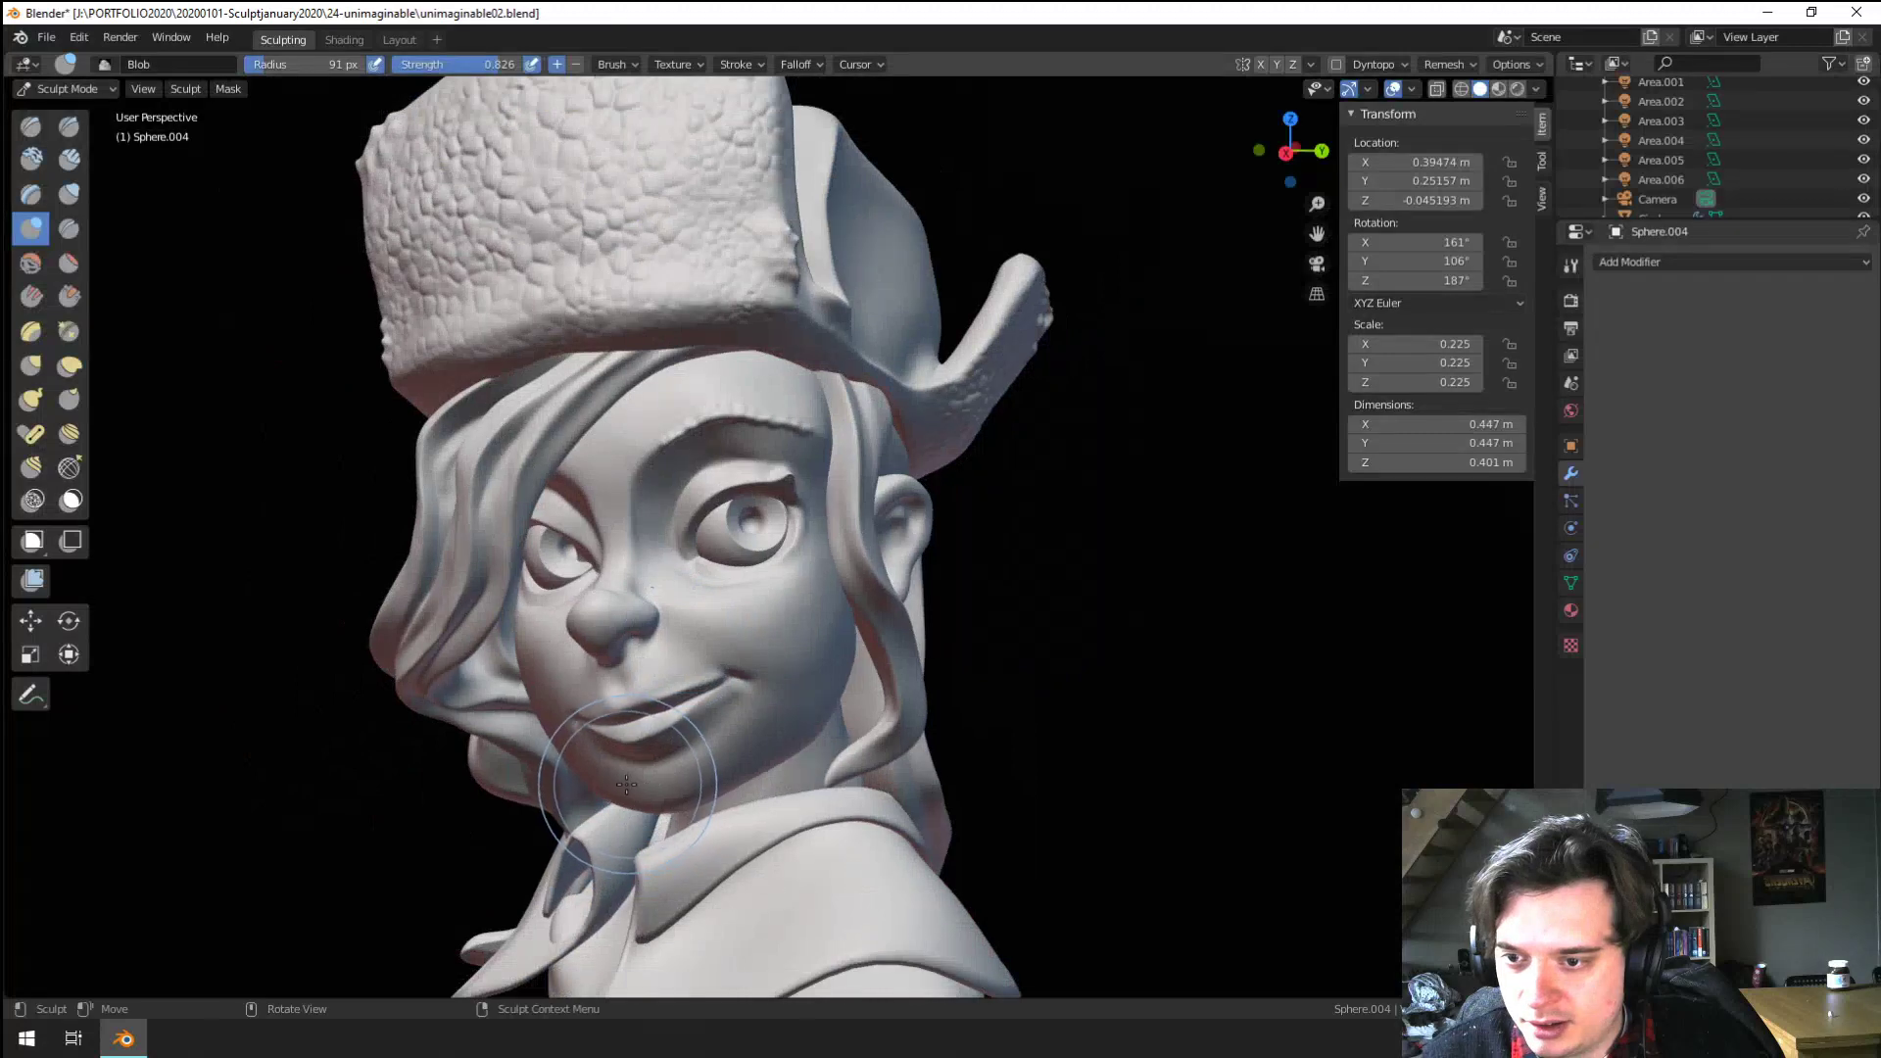
scroll(639, 823, "down", 3)
scroll(650, 546, "up", 12)
scroll(686, 449, "down", 5)
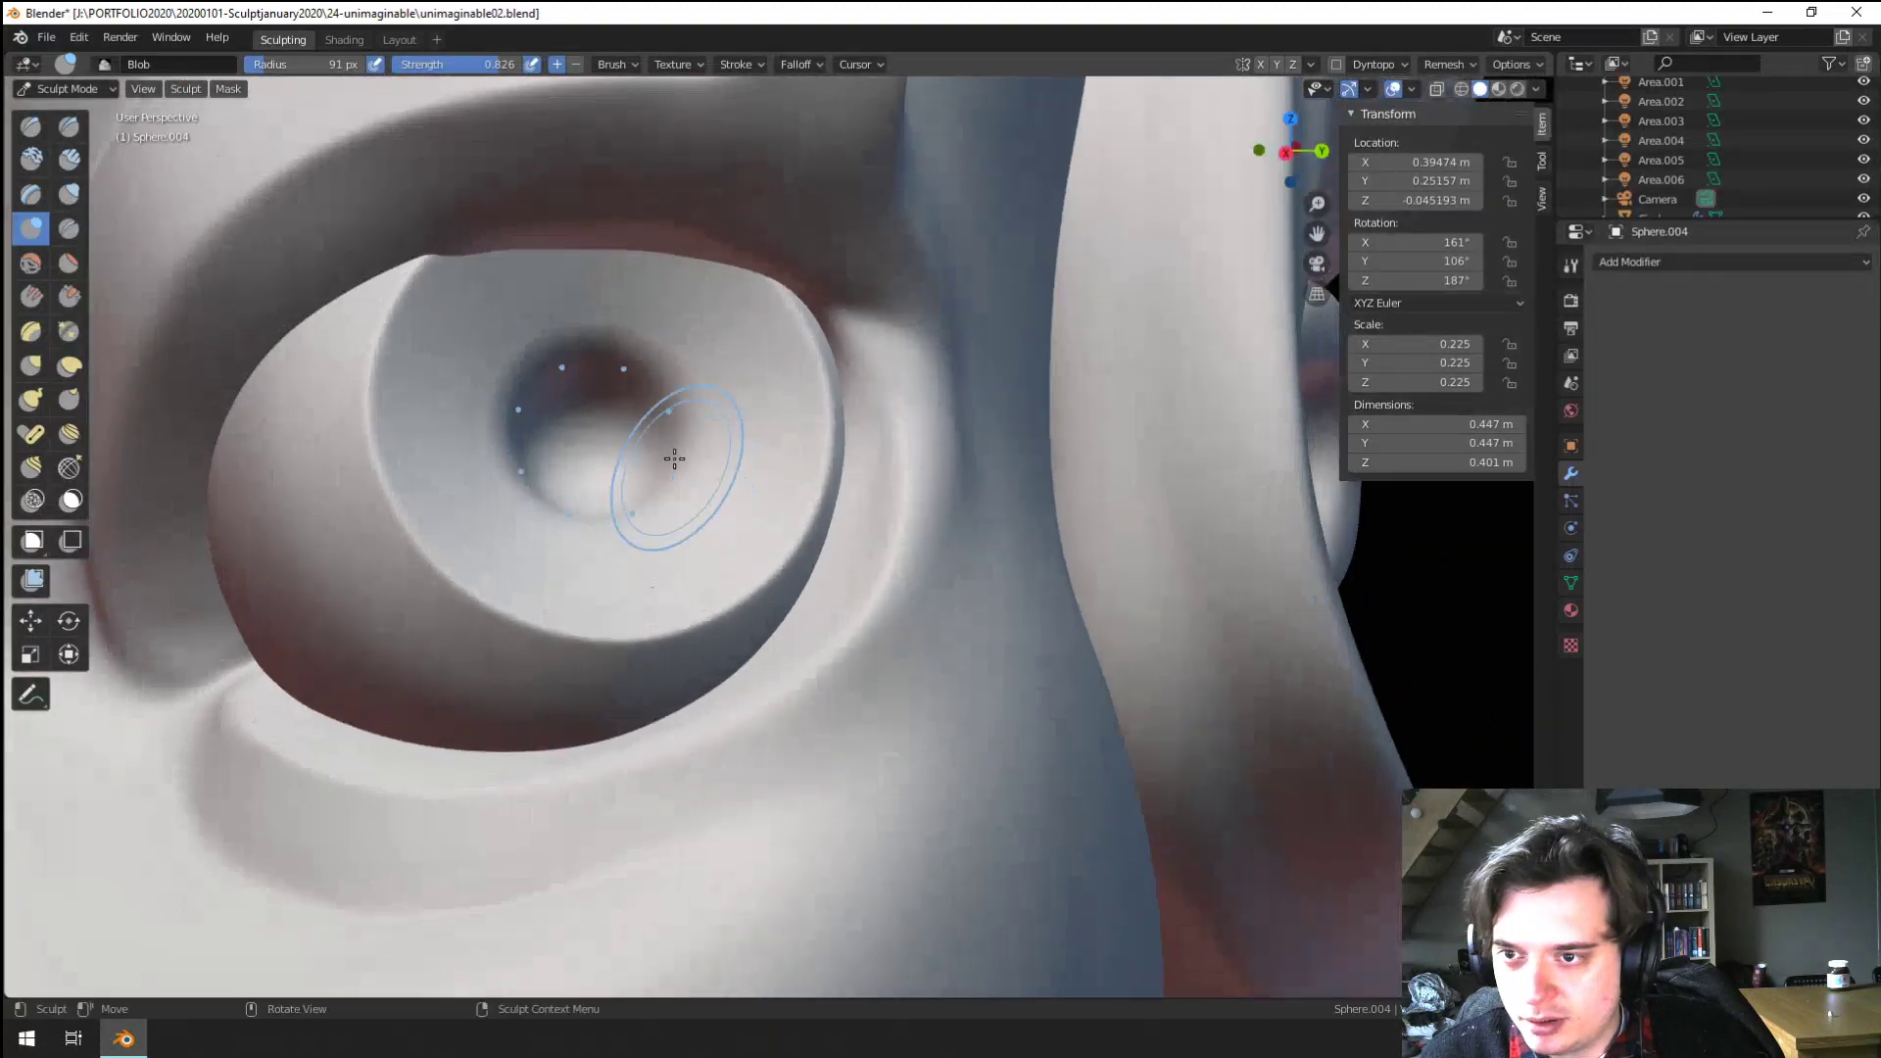
mouse_move(686, 379)
left_mouse_down()
mouse_move(693, 466)
mouse_move(651, 349)
mouse_move(691, 420)
mouse_move(677, 525)
mouse_move(692, 353)
mouse_move(768, 421)
mouse_move(736, 484)
left_mouse_up()
scroll(736, 484, "down", 8)
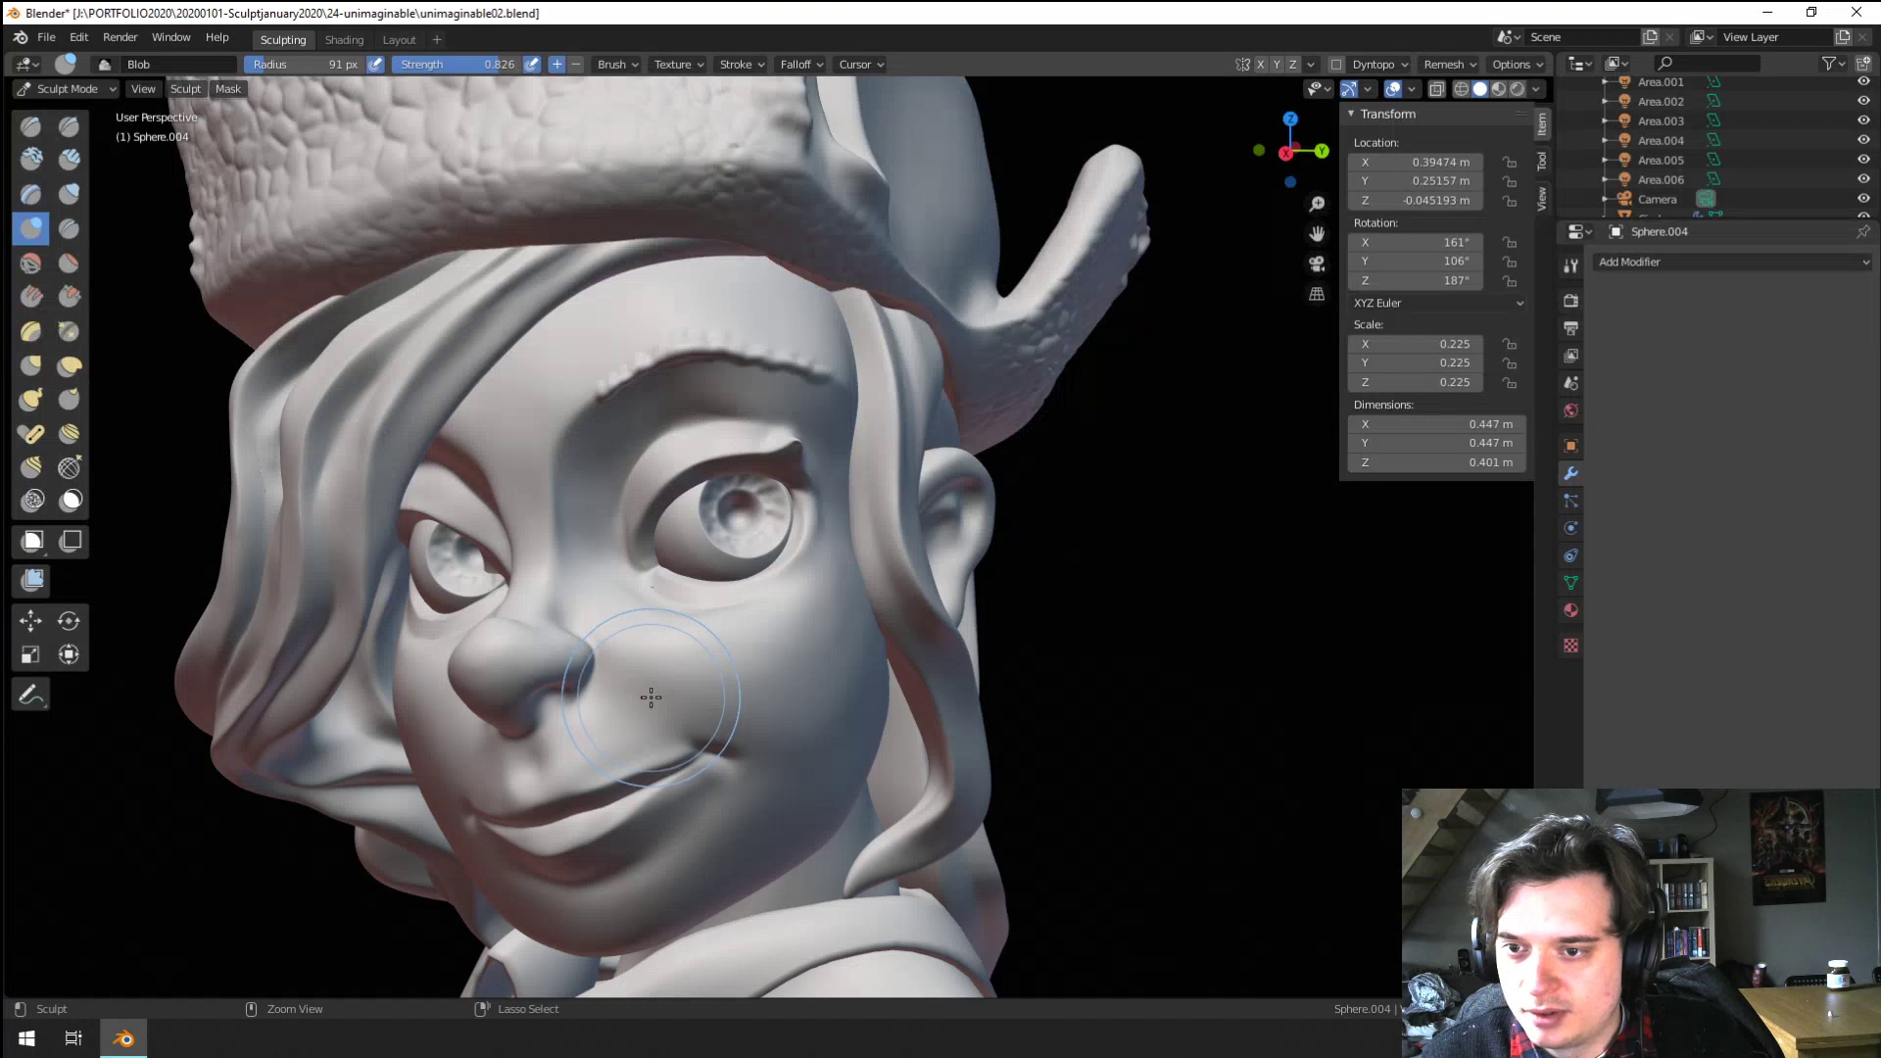
key("ctrl+z")
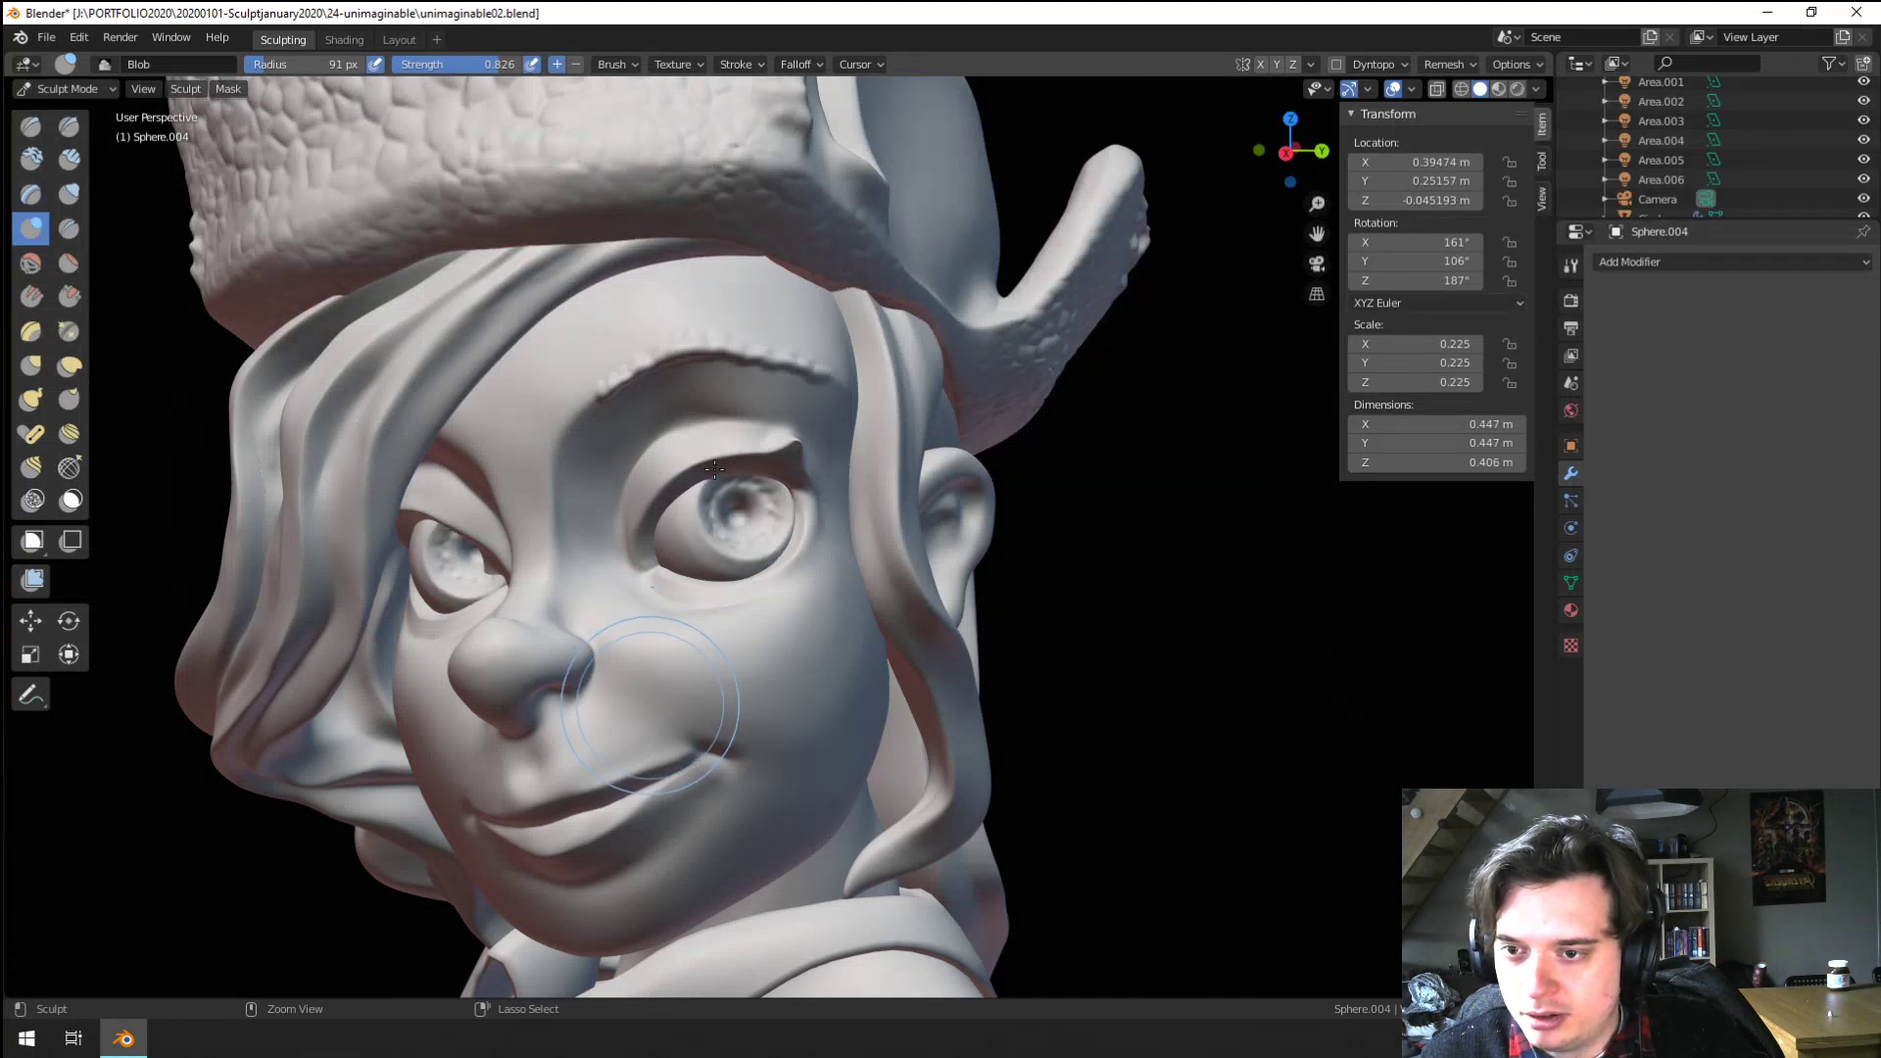
Turn off X mirror on the eyeball and scrape the iris surface around the pupil with the Scrape/Peaks brush at 1.000 strength
key("ctrl+Tab")
scroll(718, 480, "up", 8)
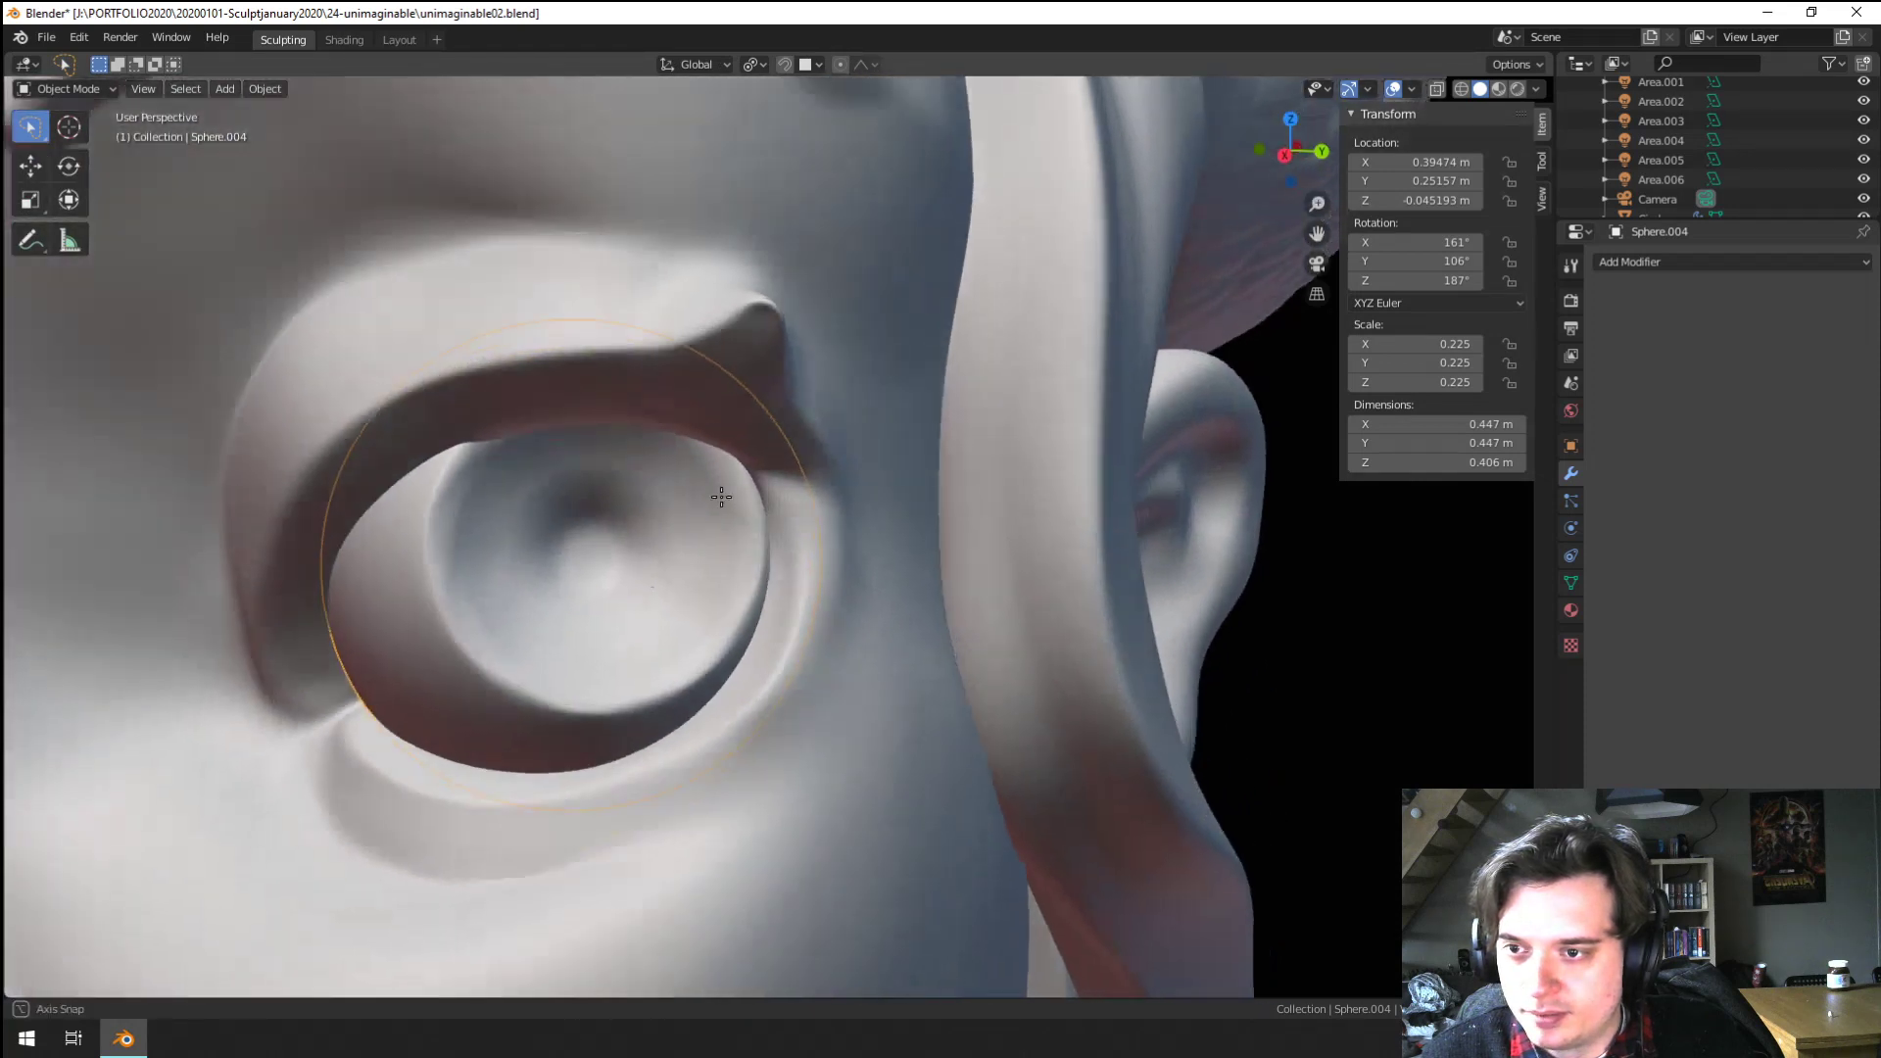
middle_click_drag(721, 497, 720, 489)
left_click(82, 88)
left_click(87, 159)
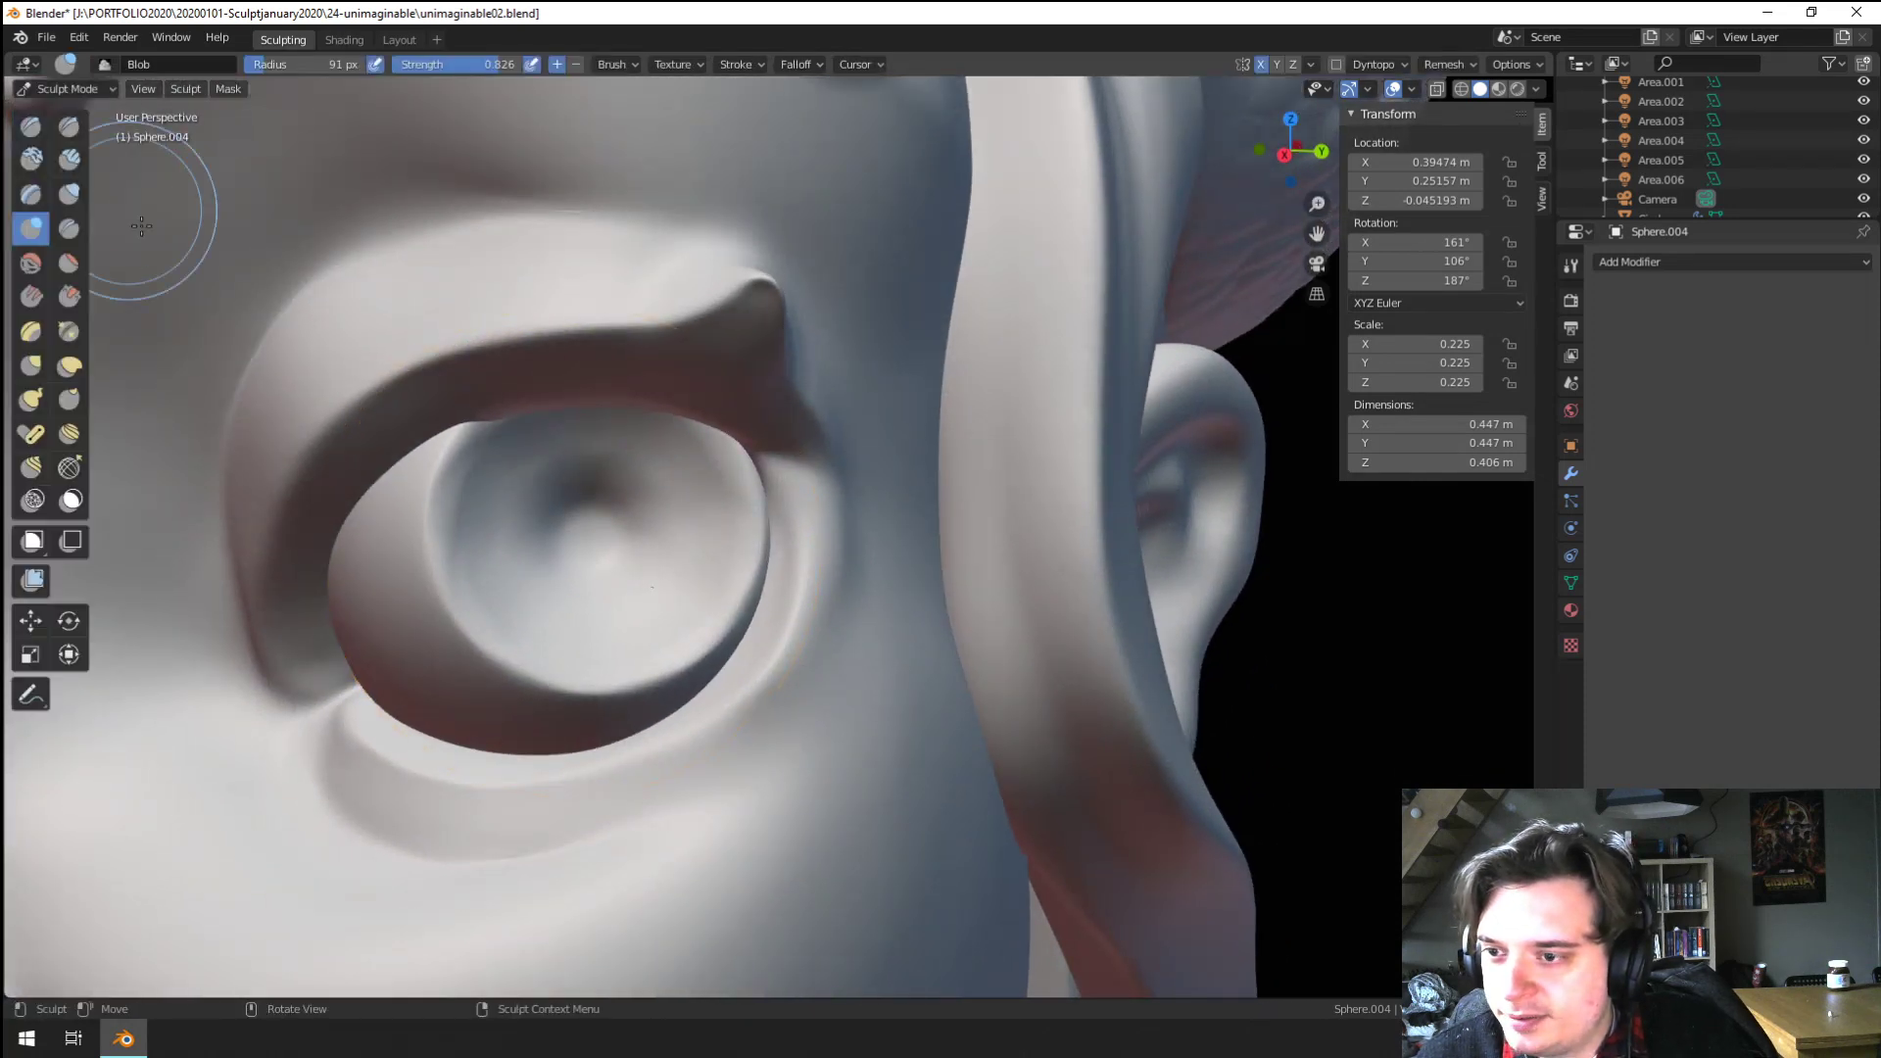
left_click(69, 296)
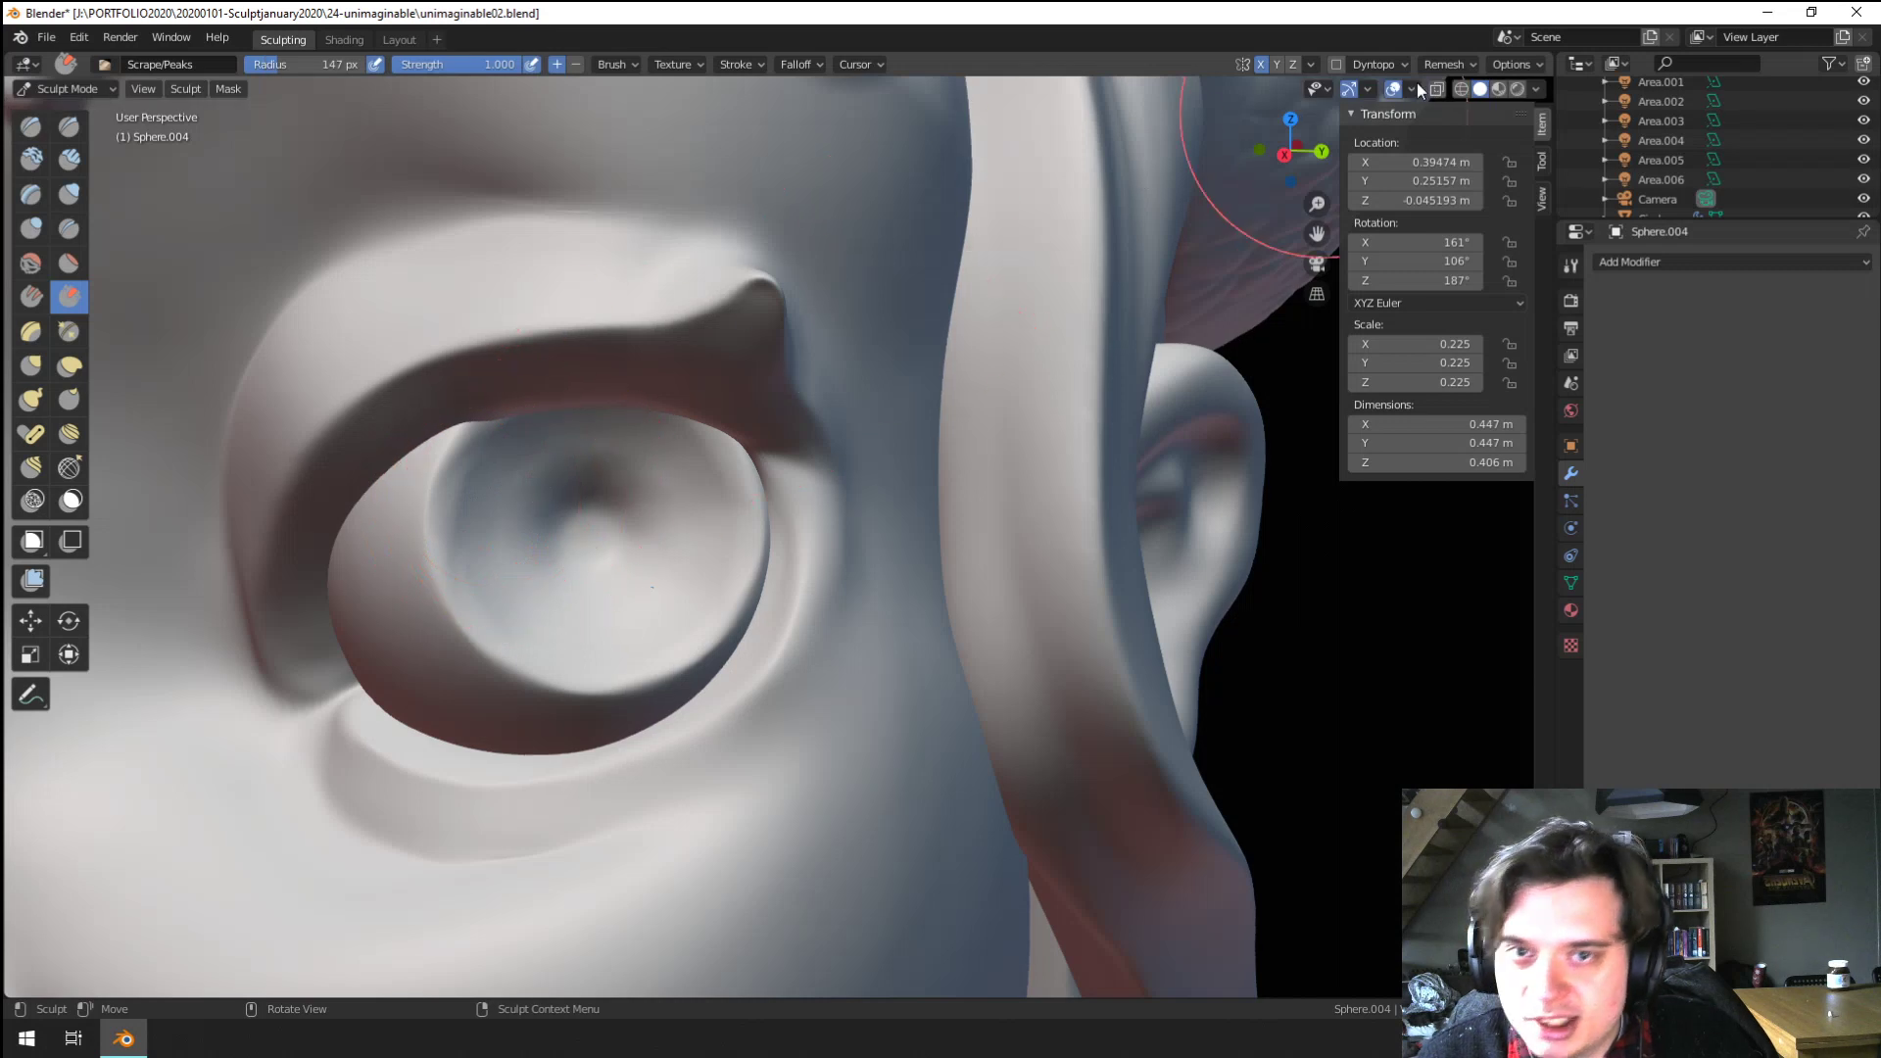
left_click(1311, 65)
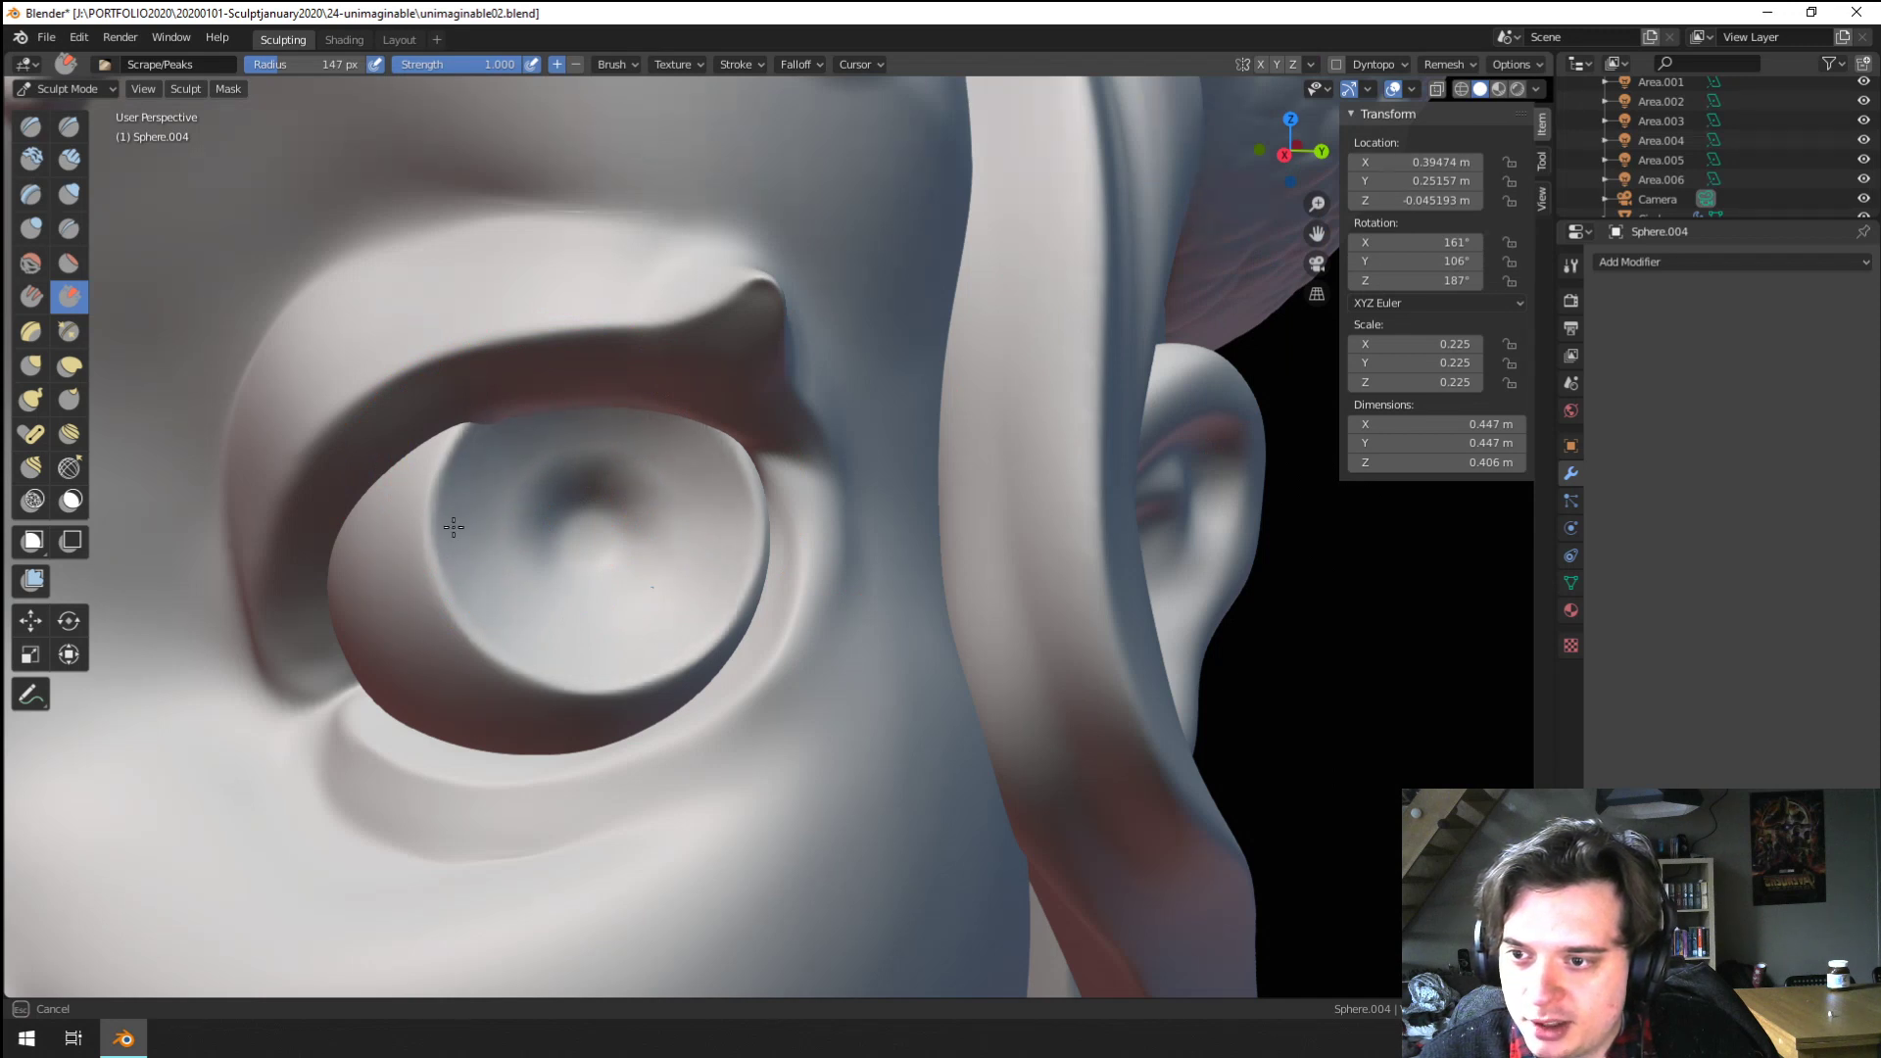
mouse_move(454, 528)
left_mouse_down()
mouse_move(490, 562)
mouse_move(591, 529)
mouse_move(579, 541)
left_mouse_up()
Define the pupil recess with the Blob brush at 0.826 and the Crease brush at 0.339 strength, both 120 px, and return to Object Mode
left_click(39, 227)
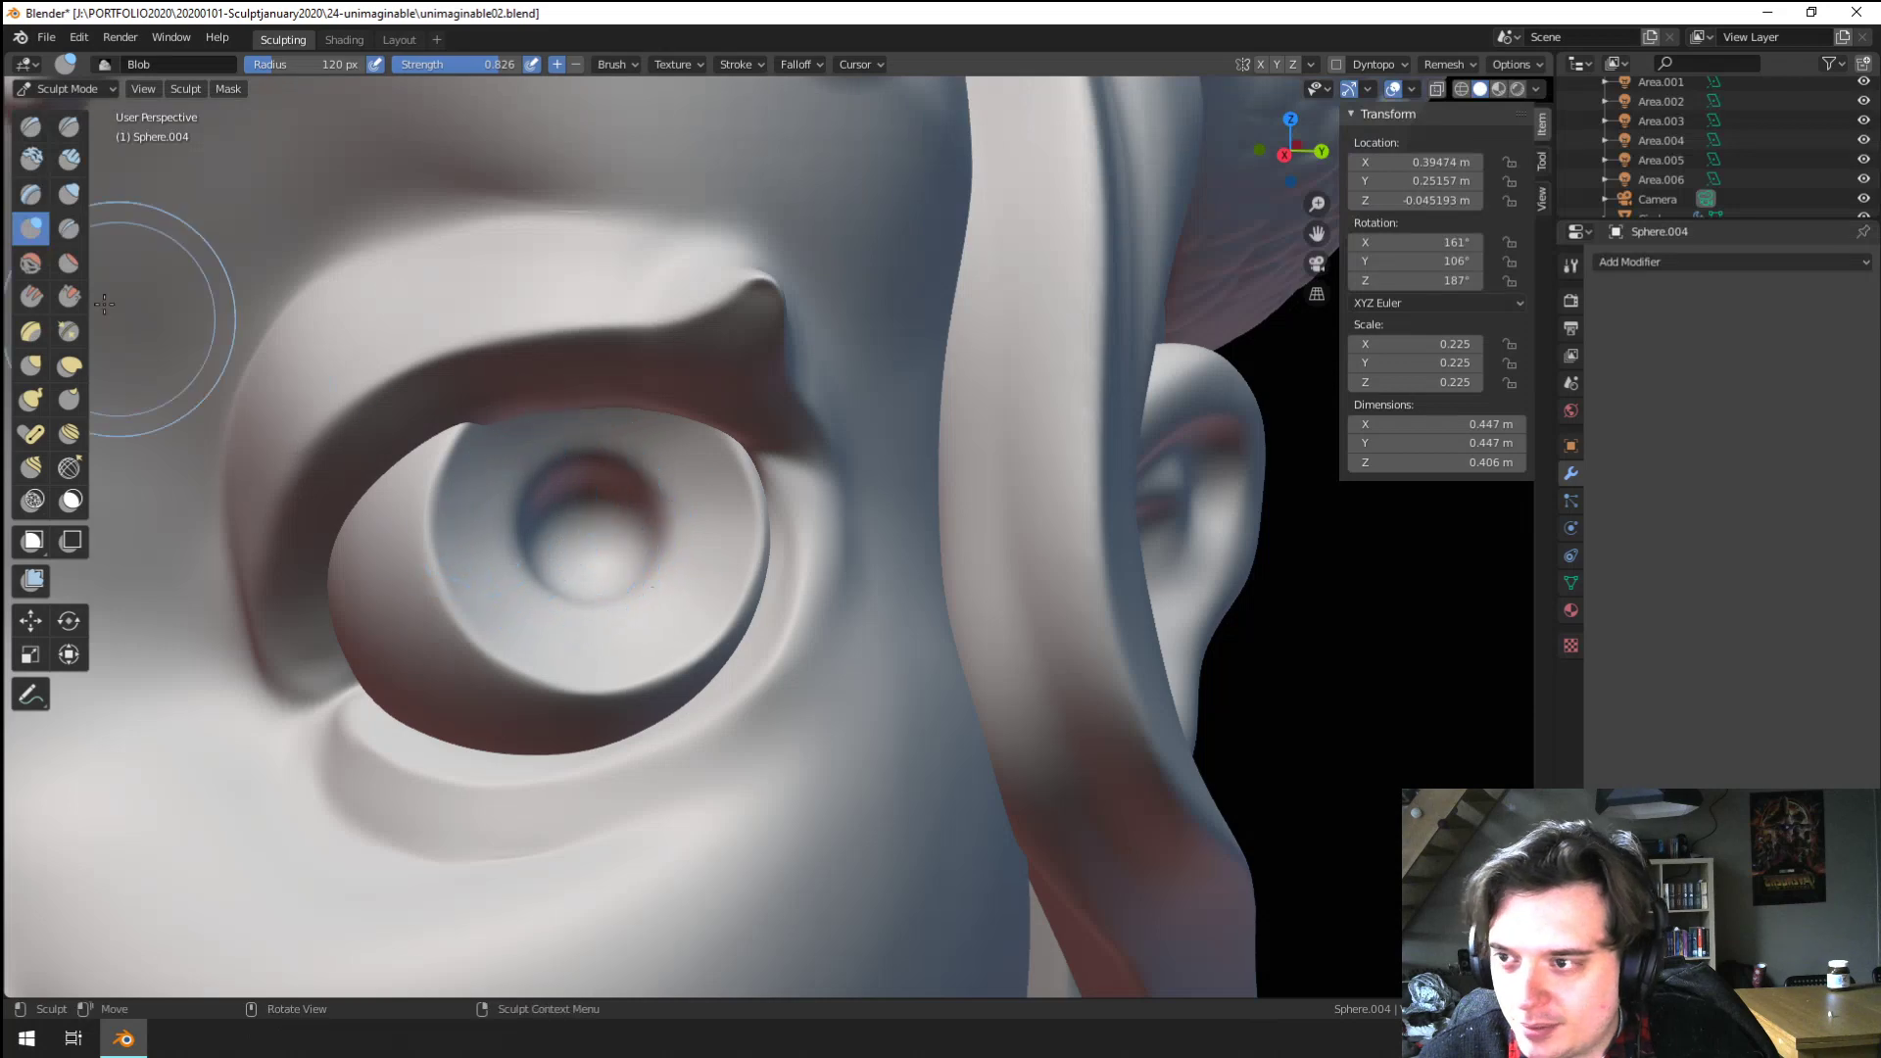
mouse_move(538, 474)
left_mouse_down()
mouse_move(642, 568)
mouse_move(549, 490)
mouse_move(588, 456)
left_mouse_up()
mouse_move(578, 412)
middle_mouse_down("ctrl")
mouse_move(518, 760)
mouse_move(562, 693)
mouse_move(539, 798)
mouse_move(533, 685)
mouse_move(515, 676)
middle_mouse_up("ctrl")
left_click(67, 89)
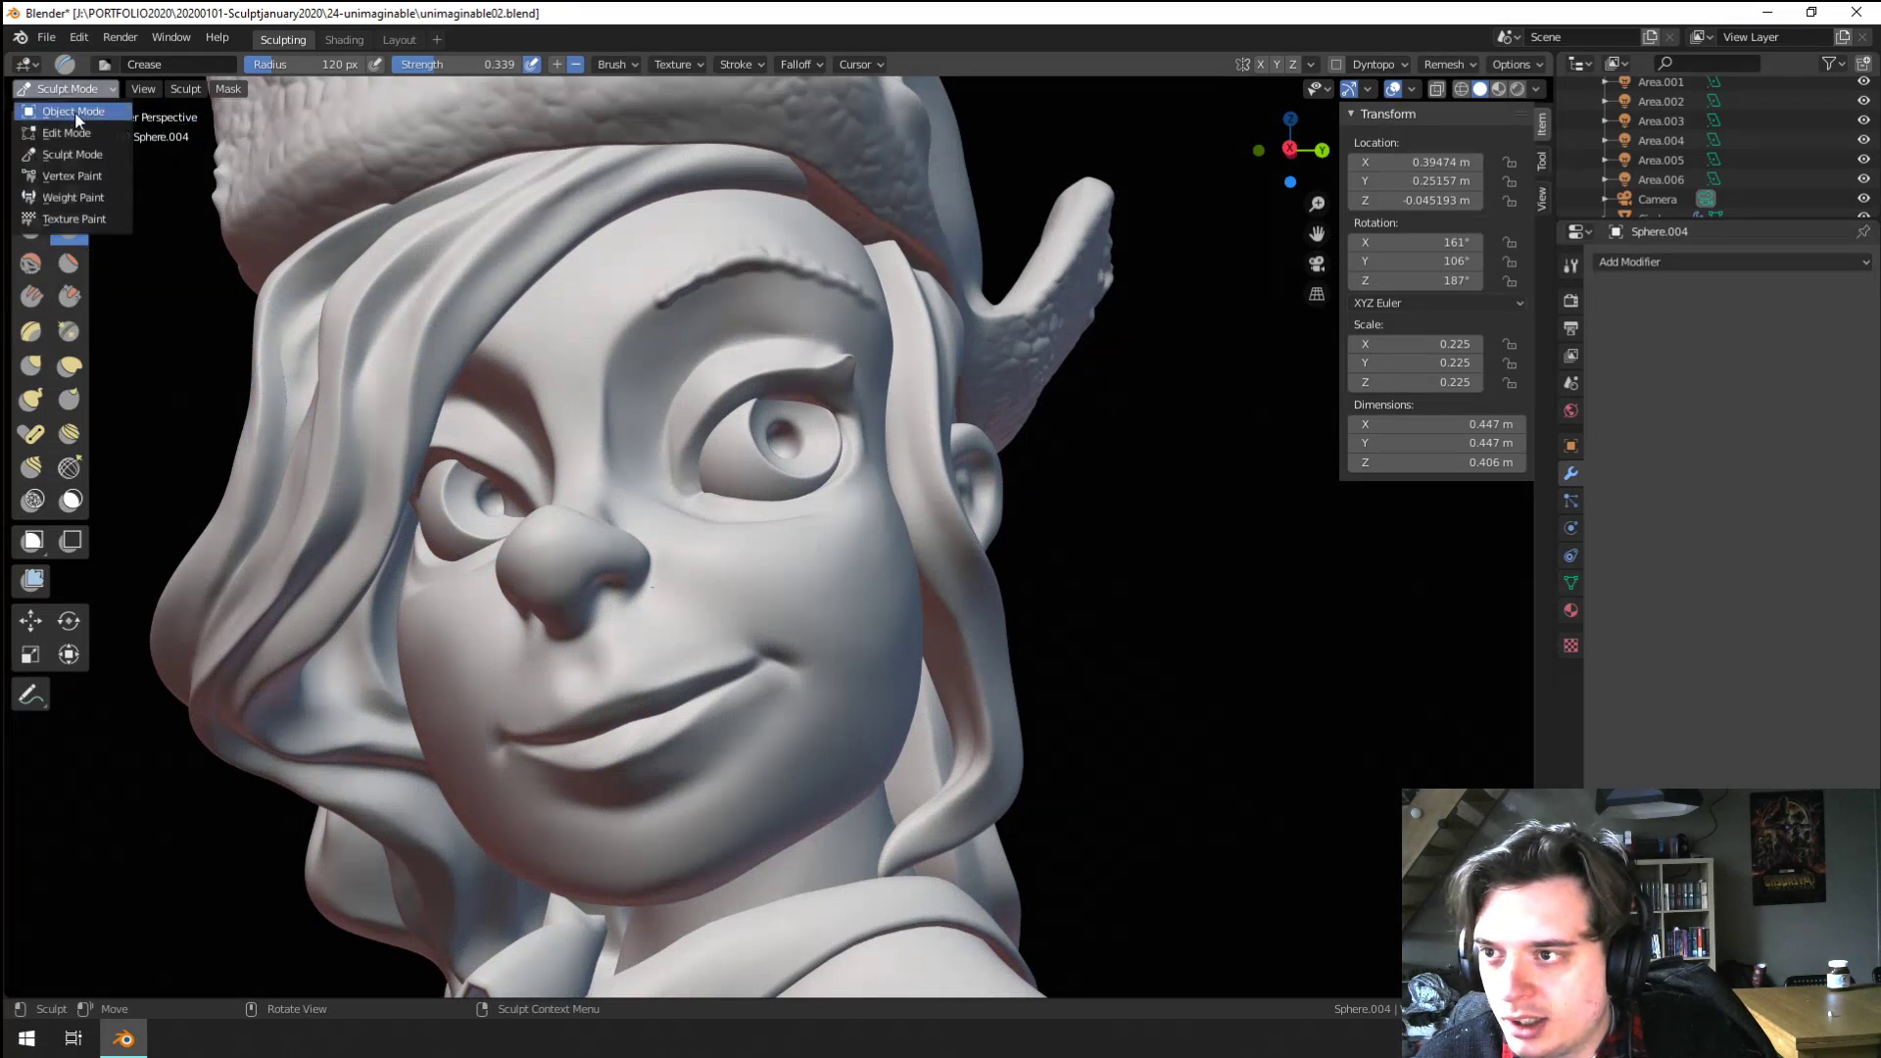
left_click(70, 111)
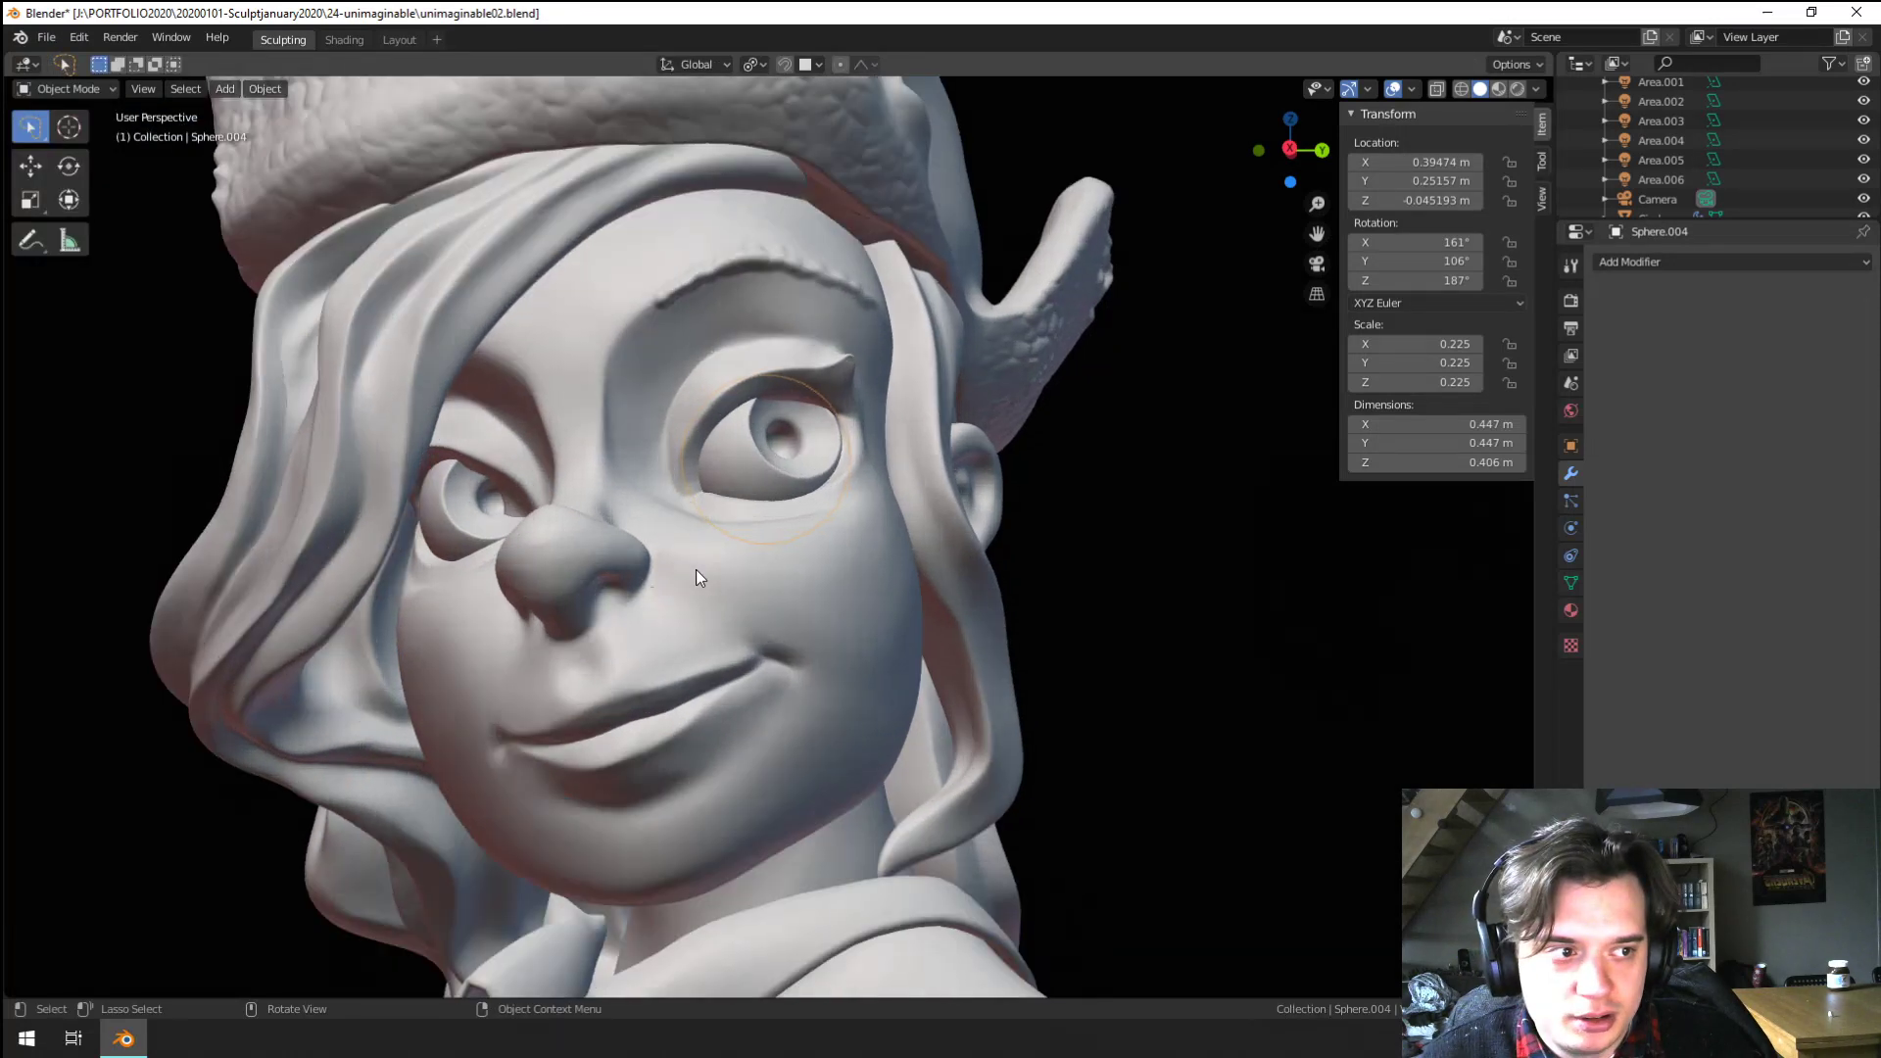
Resume sculpting the eyeball and adjust the iris beside the pupil with the Grab brush at 155 px and 0.400 strength
scroll(695, 571, "up", 4)
scroll(757, 472, "up", 2)
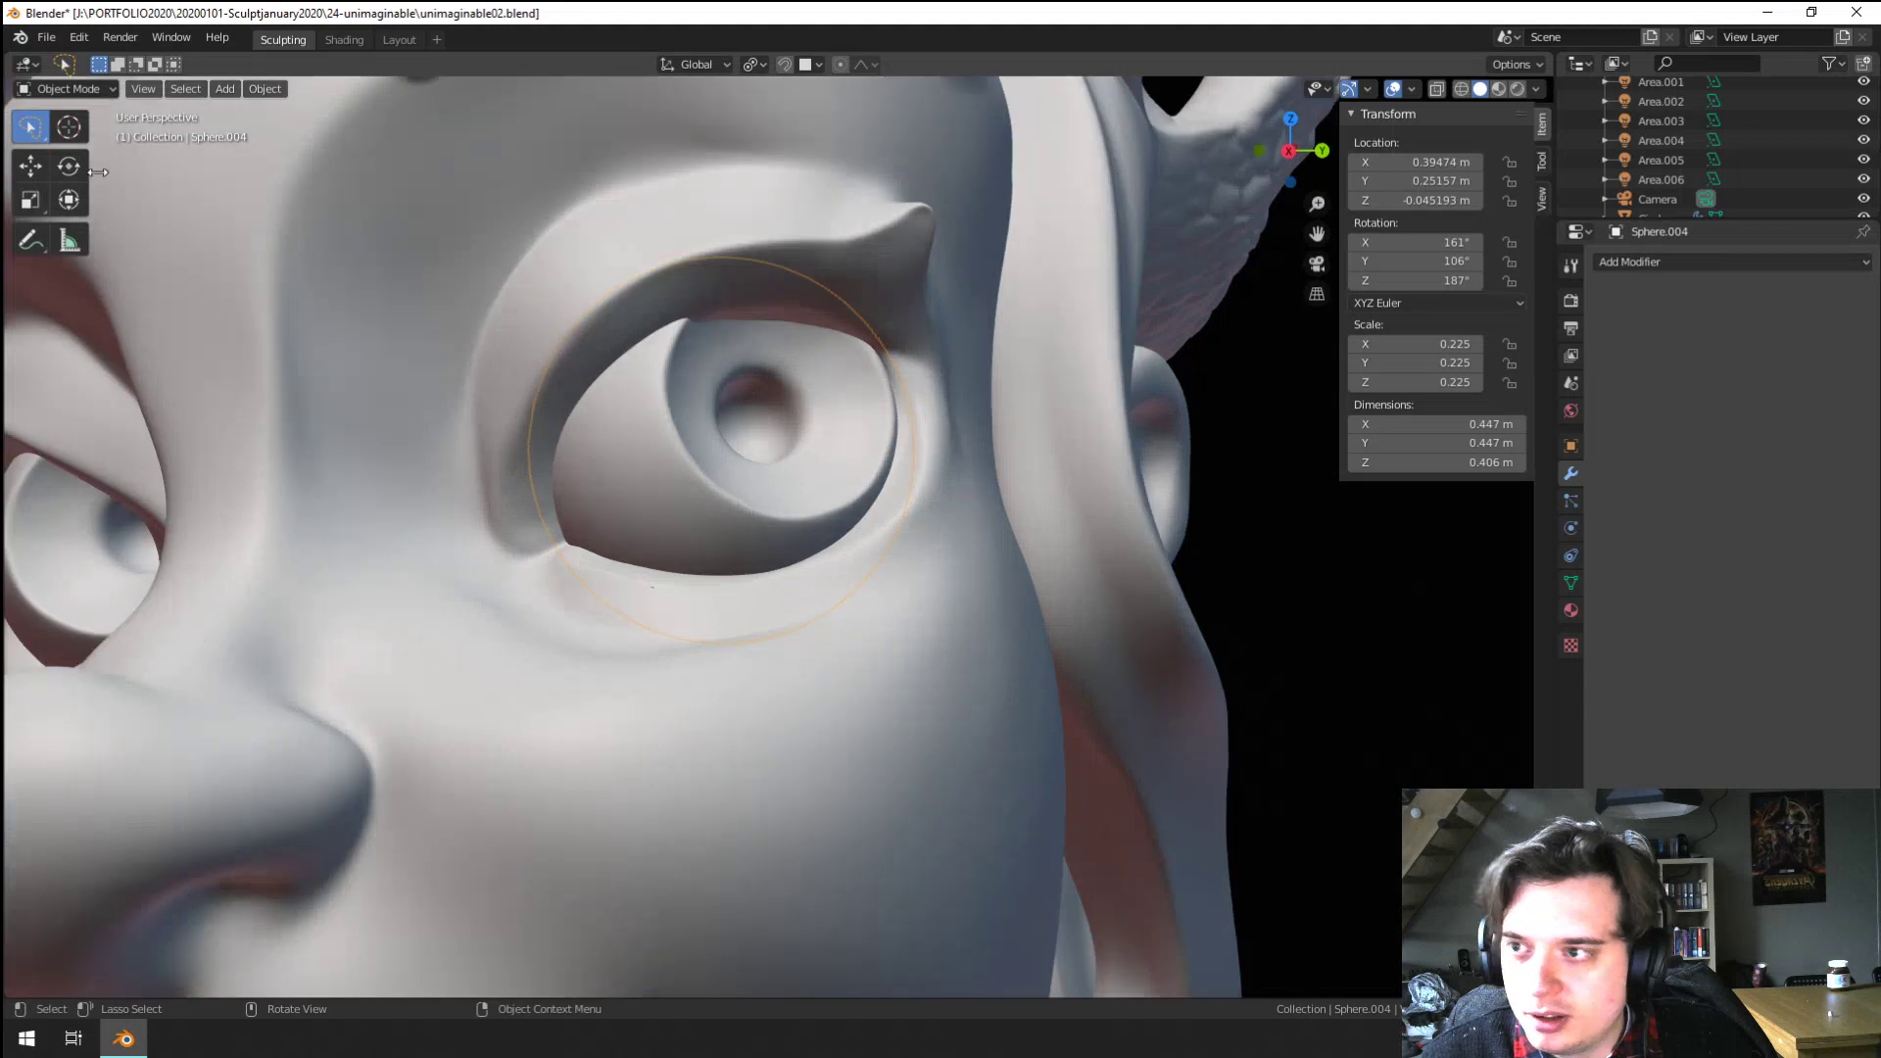
left_click(106, 88)
left_click(78, 153)
key("g")
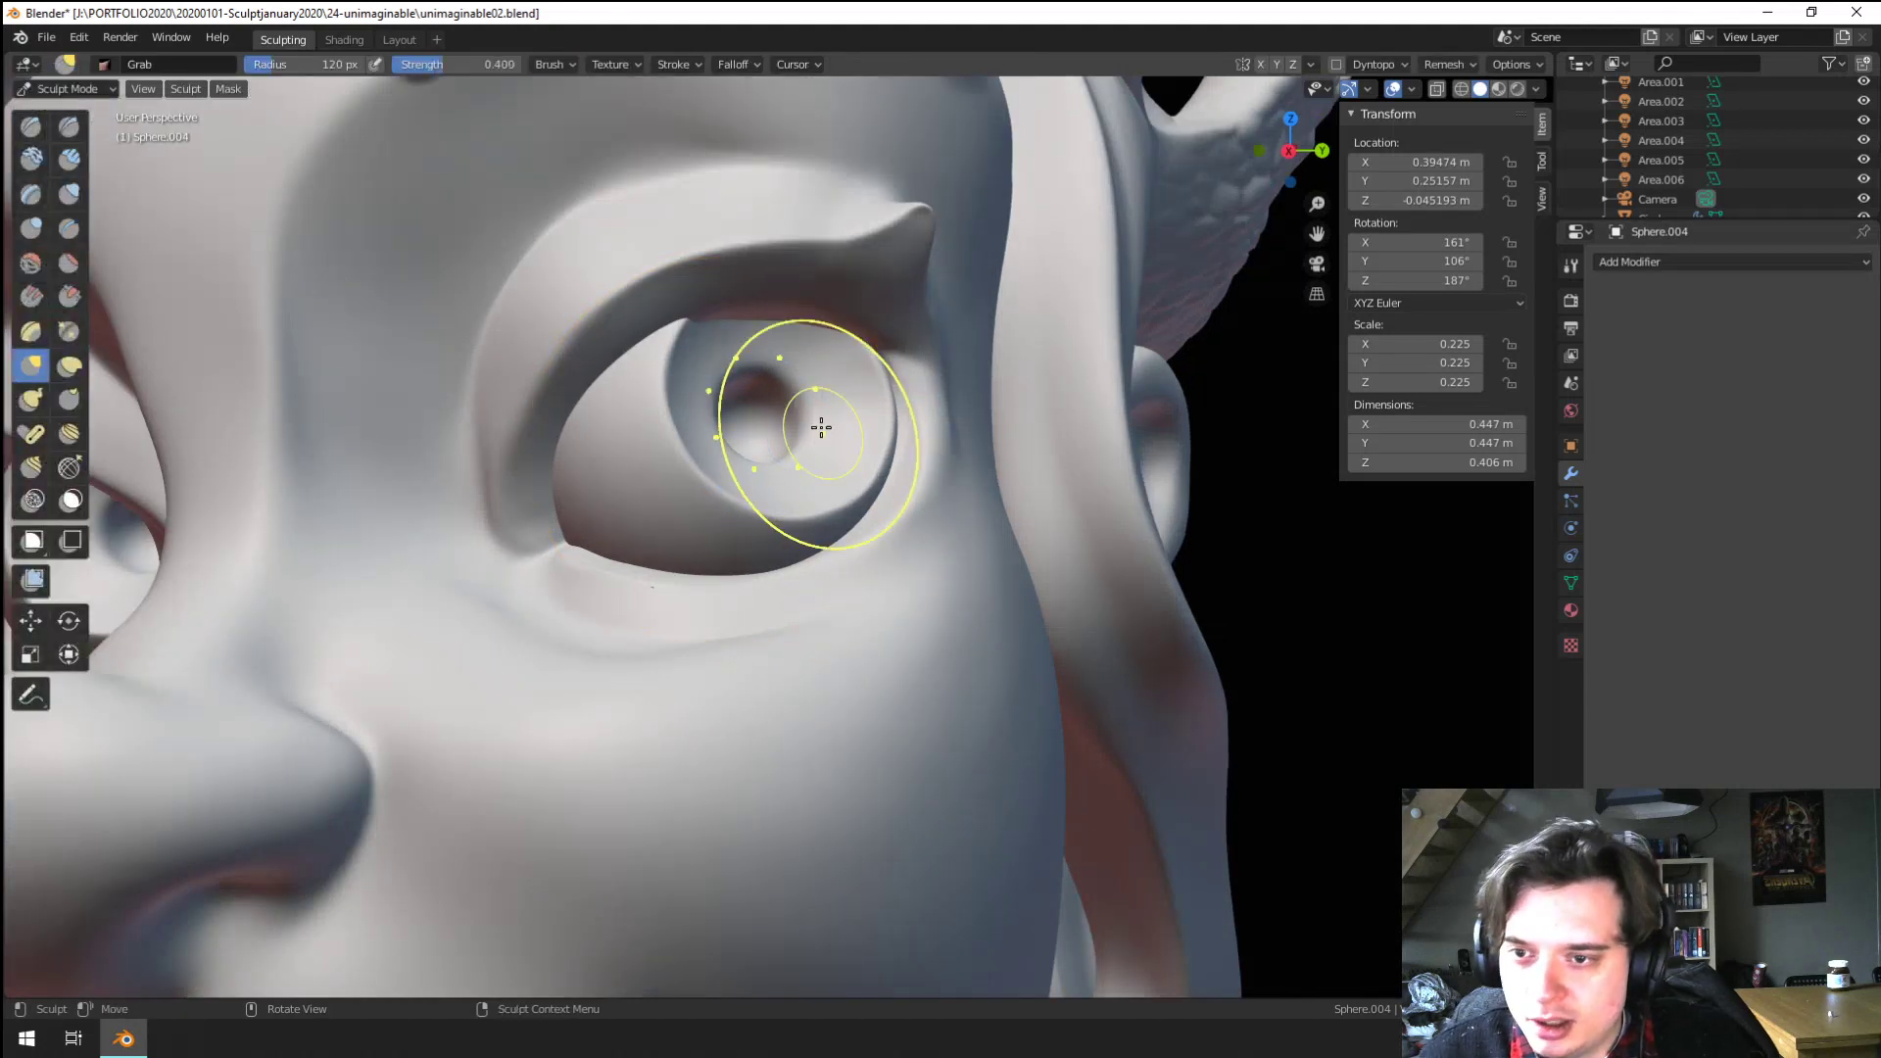
key("f")
left_click(943, 411)
mouse_move(796, 415)
left_mouse_down()
mouse_move(867, 402)
mouse_move(817, 413)
left_mouse_up()
middle_click_drag(788, 421, 691, 456)
scroll(671, 461, "up", 1)
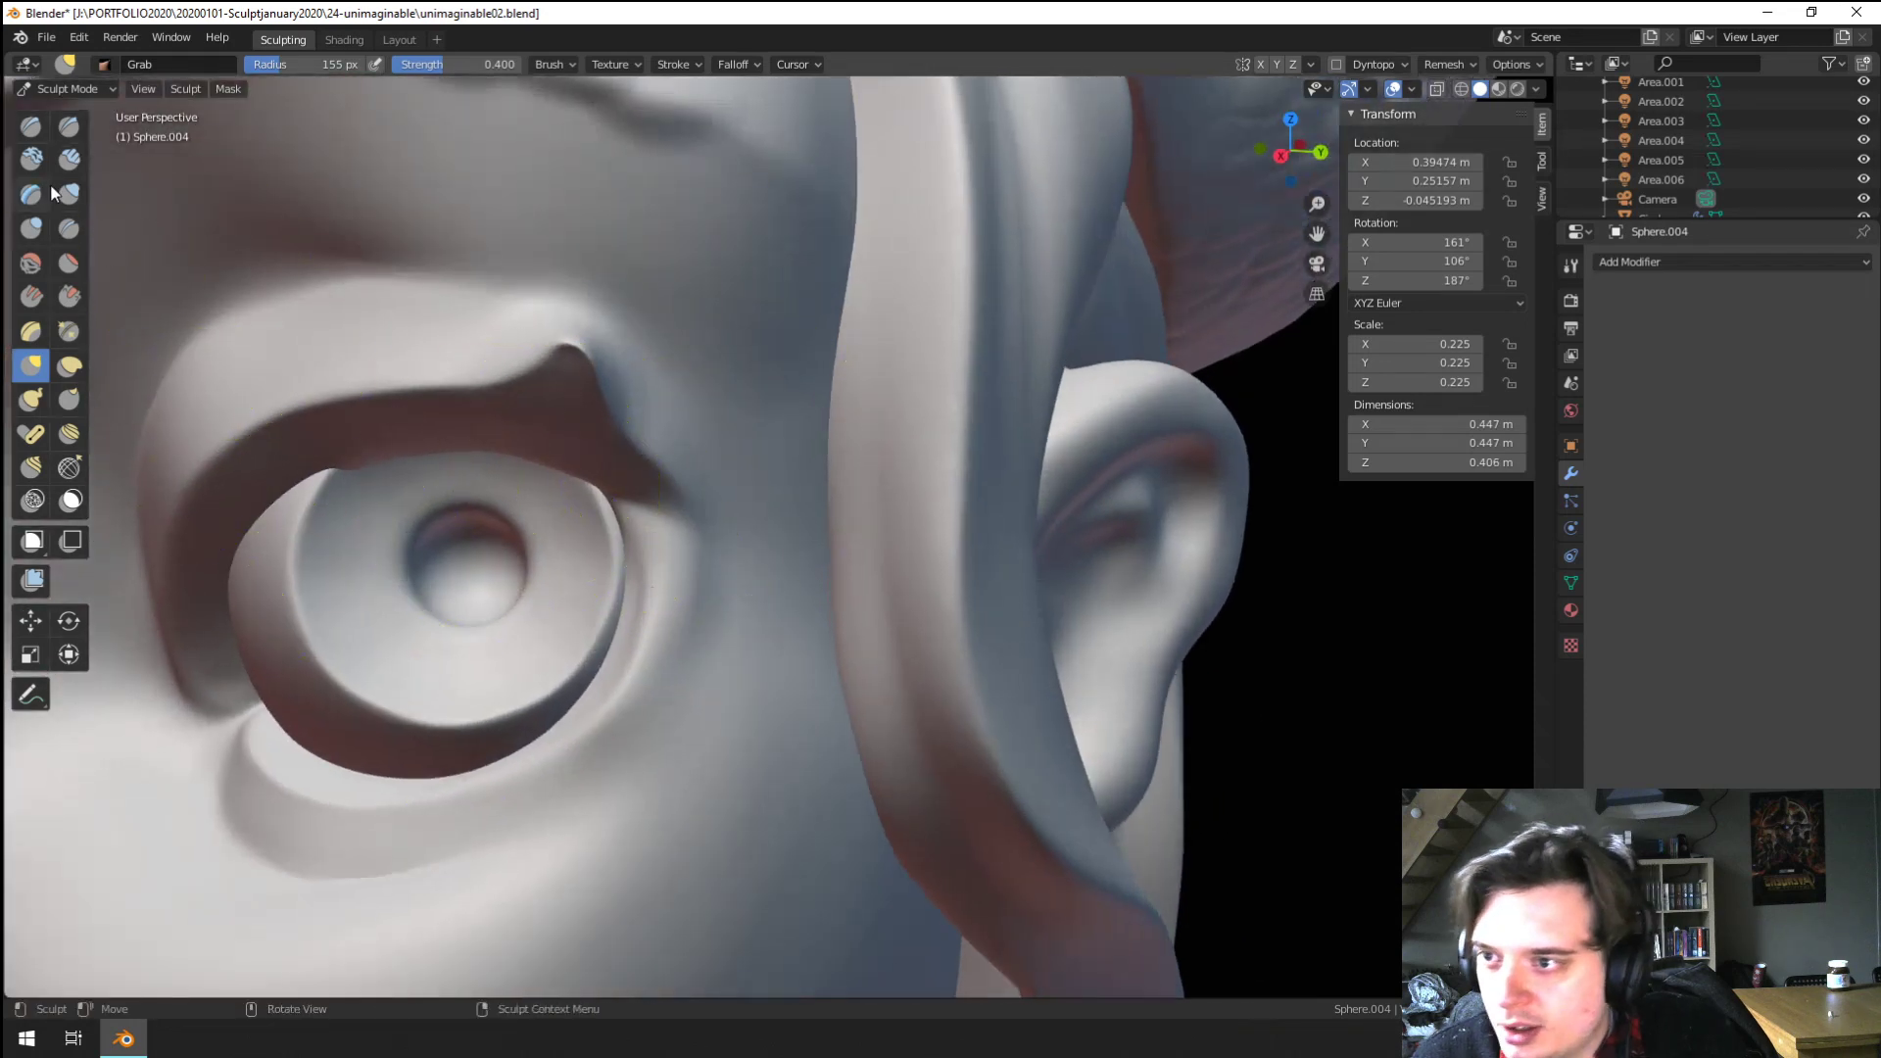
Carve the pupil into a wider, deeper recess with the inverted Blob brush at 0.826 strength
left_click(35, 227)
mouse_move(394, 559)
left_mouse_down("ctrl")
mouse_move(411, 564)
mouse_move(404, 592)
mouse_move(411, 566)
left_mouse_up("ctrl")
middle_click_drag(397, 597, 360, 779, "ctrl")
middle_click_drag(374, 741, 476, 498)
left_click_drag(579, 508, 586, 512, "ctrl")
scroll(586, 511, "up", 3)
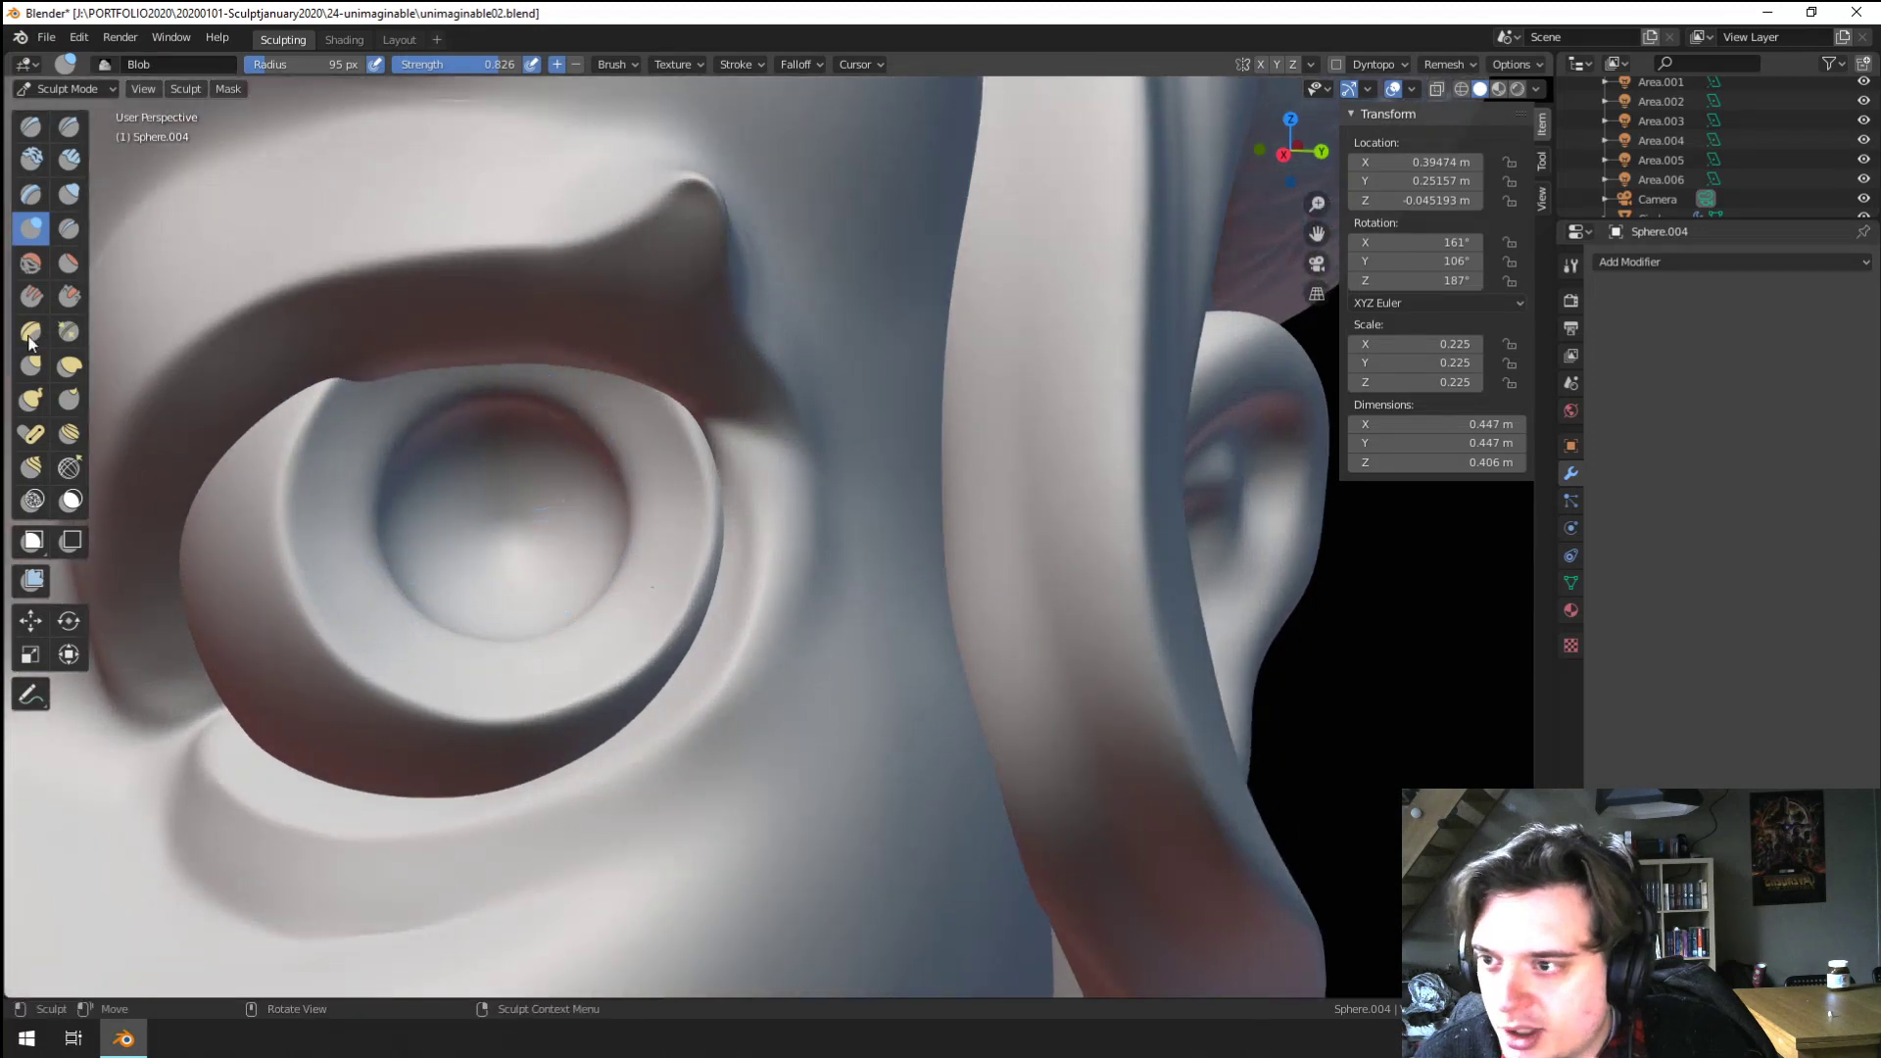
Sharpen the rim of the pupil recess with the Pinch/Magnify brush at 95 px and 0.500 strength
left_click(84, 331)
mouse_move(391, 441)
left_mouse_down()
mouse_move(407, 444)
mouse_move(387, 453)
left_mouse_up()
scroll(387, 452, "down", 8)
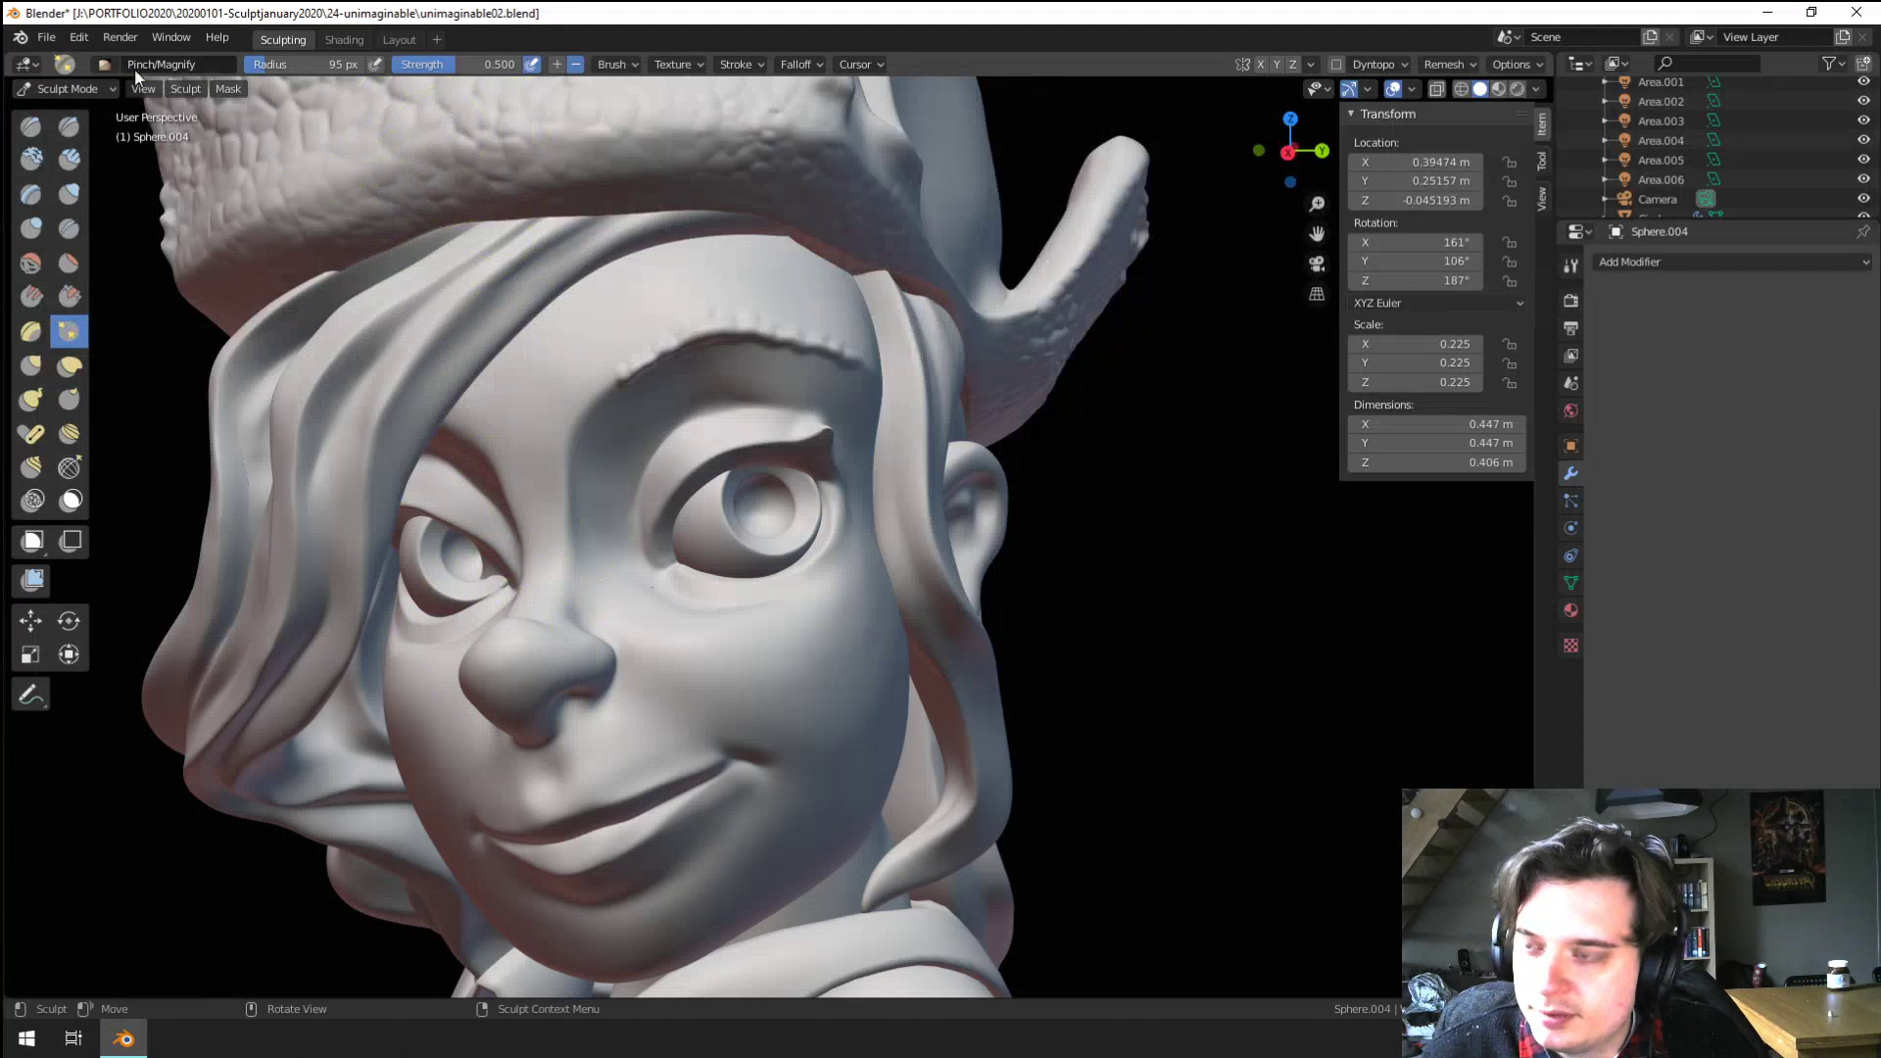
Switch sculpting from the eyeball to the head, with X mirror on
left_click(77, 93)
left_click(85, 113)
left_click(679, 710)
scroll(654, 666, "up", 2)
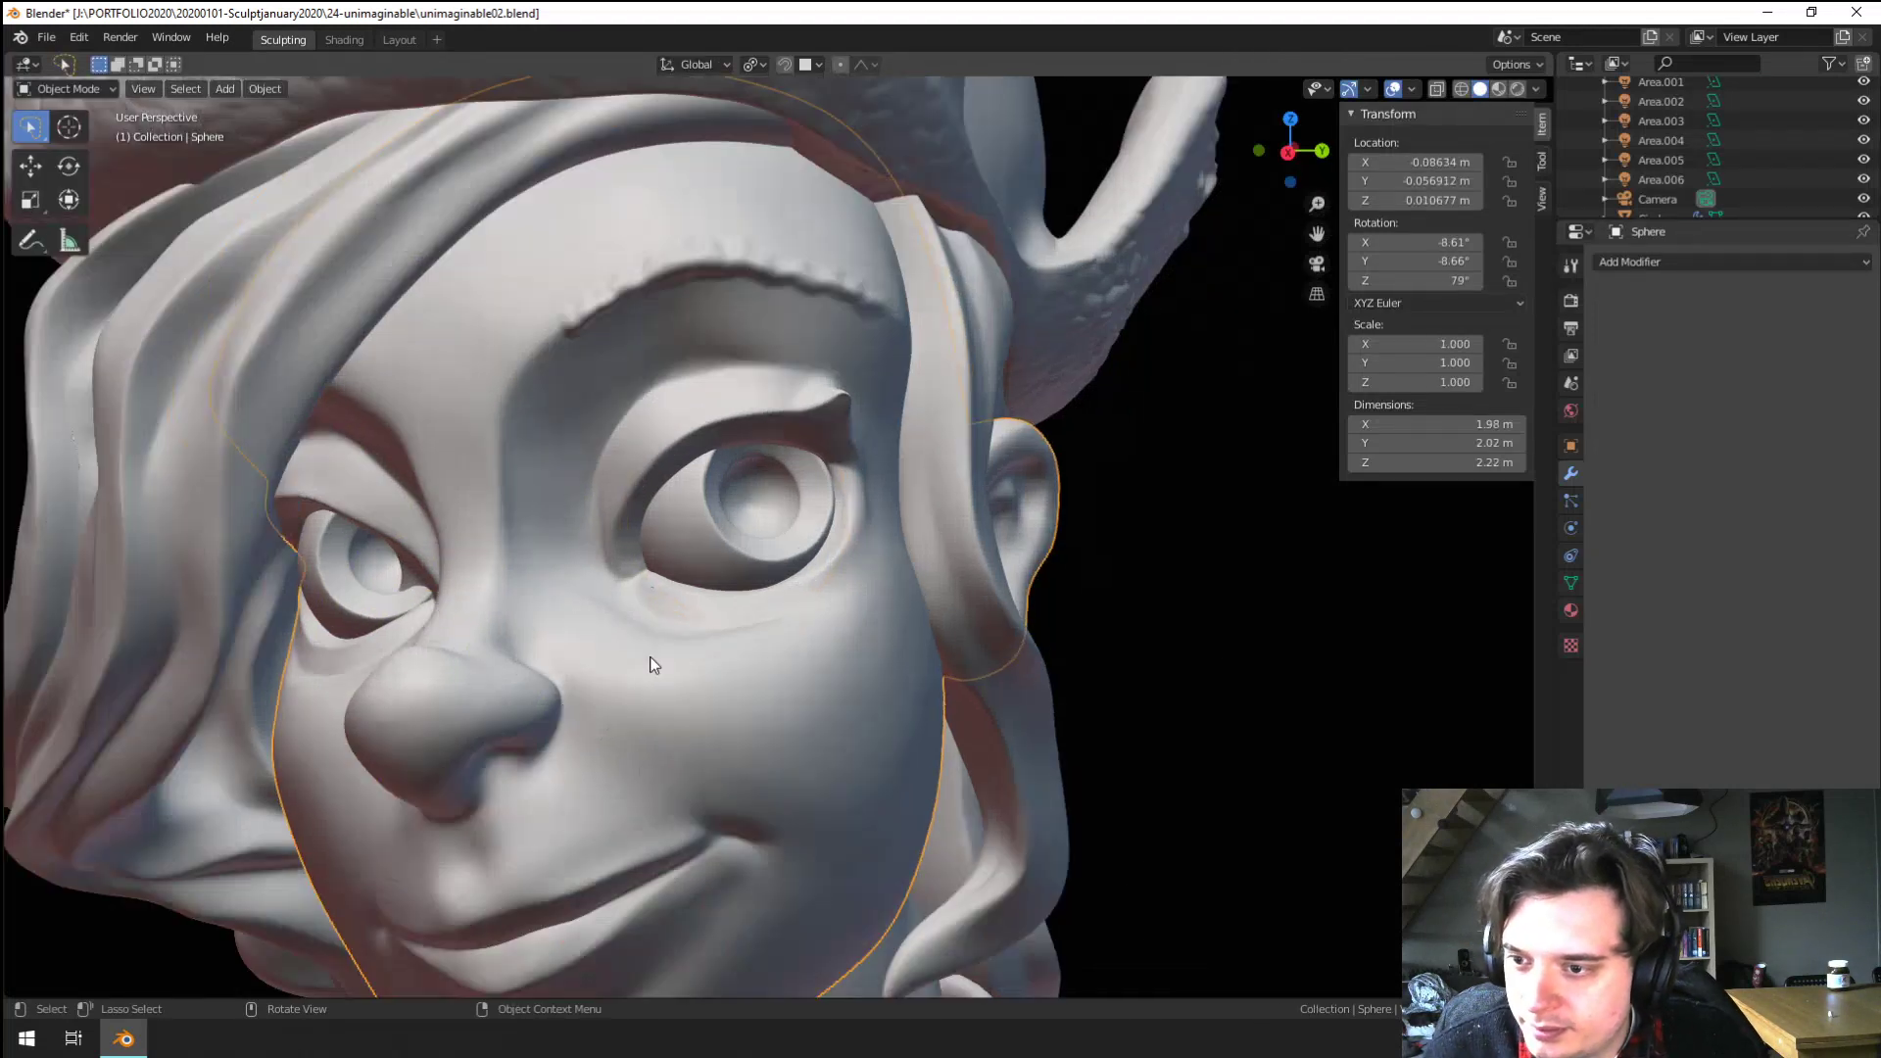
middle_click_drag(651, 663, 688, 666)
left_click(83, 90)
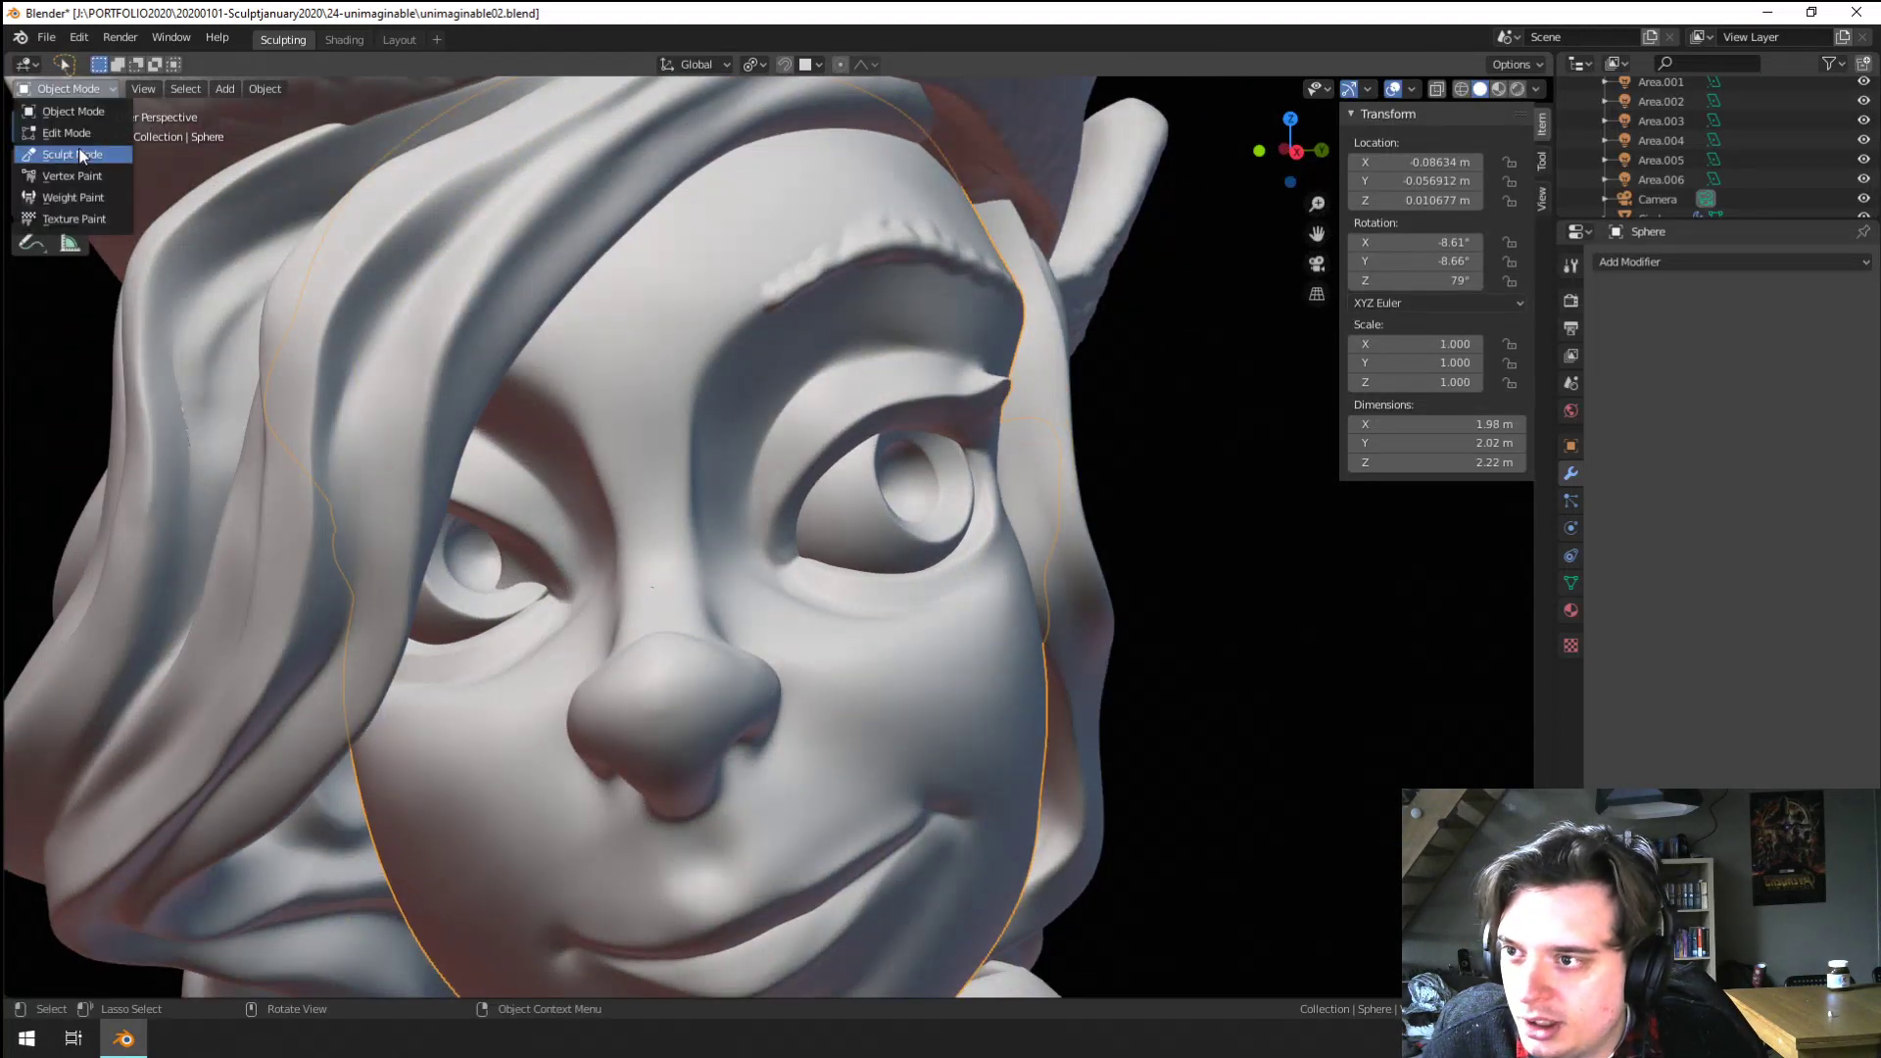
left_click(83, 155)
left_click(1311, 64)
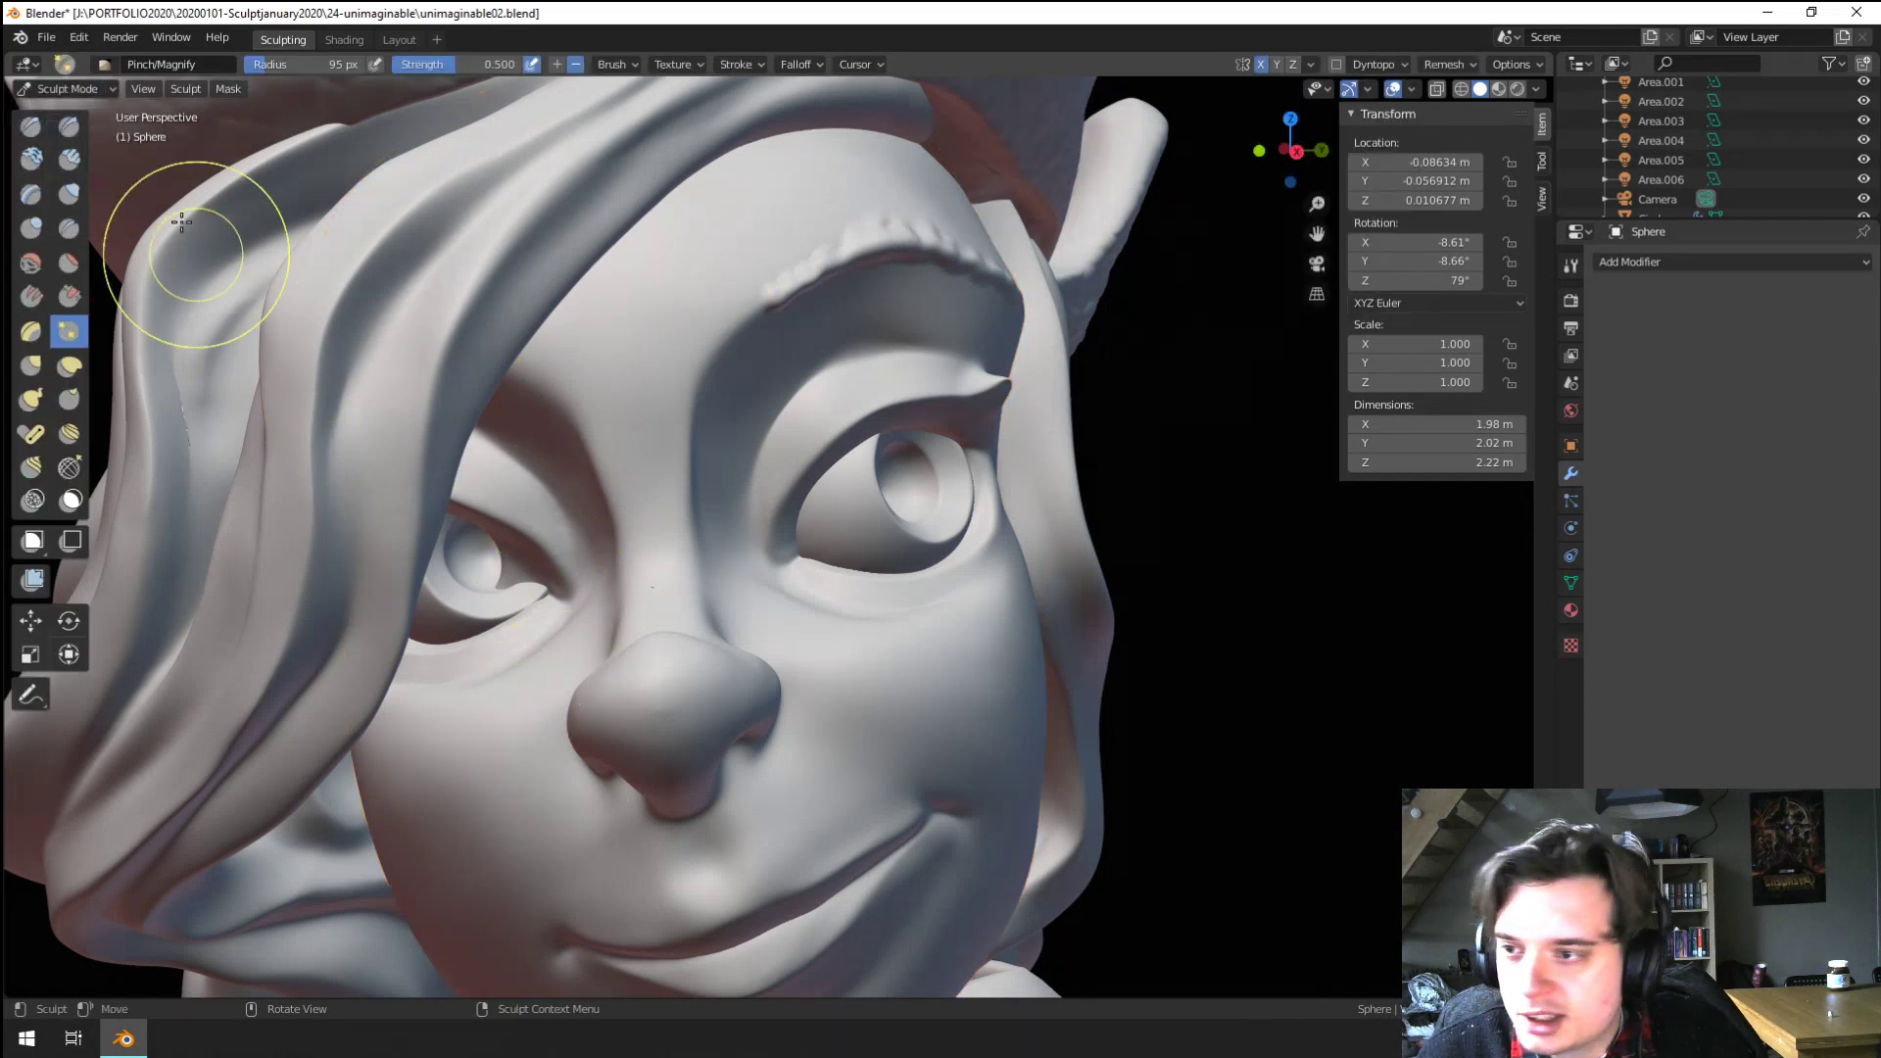
Adjust the eyelid surface around the partly hair-covered eye with the Blob brush at 0.826 strength, reducing its radius to 47 px
left_click(32, 227)
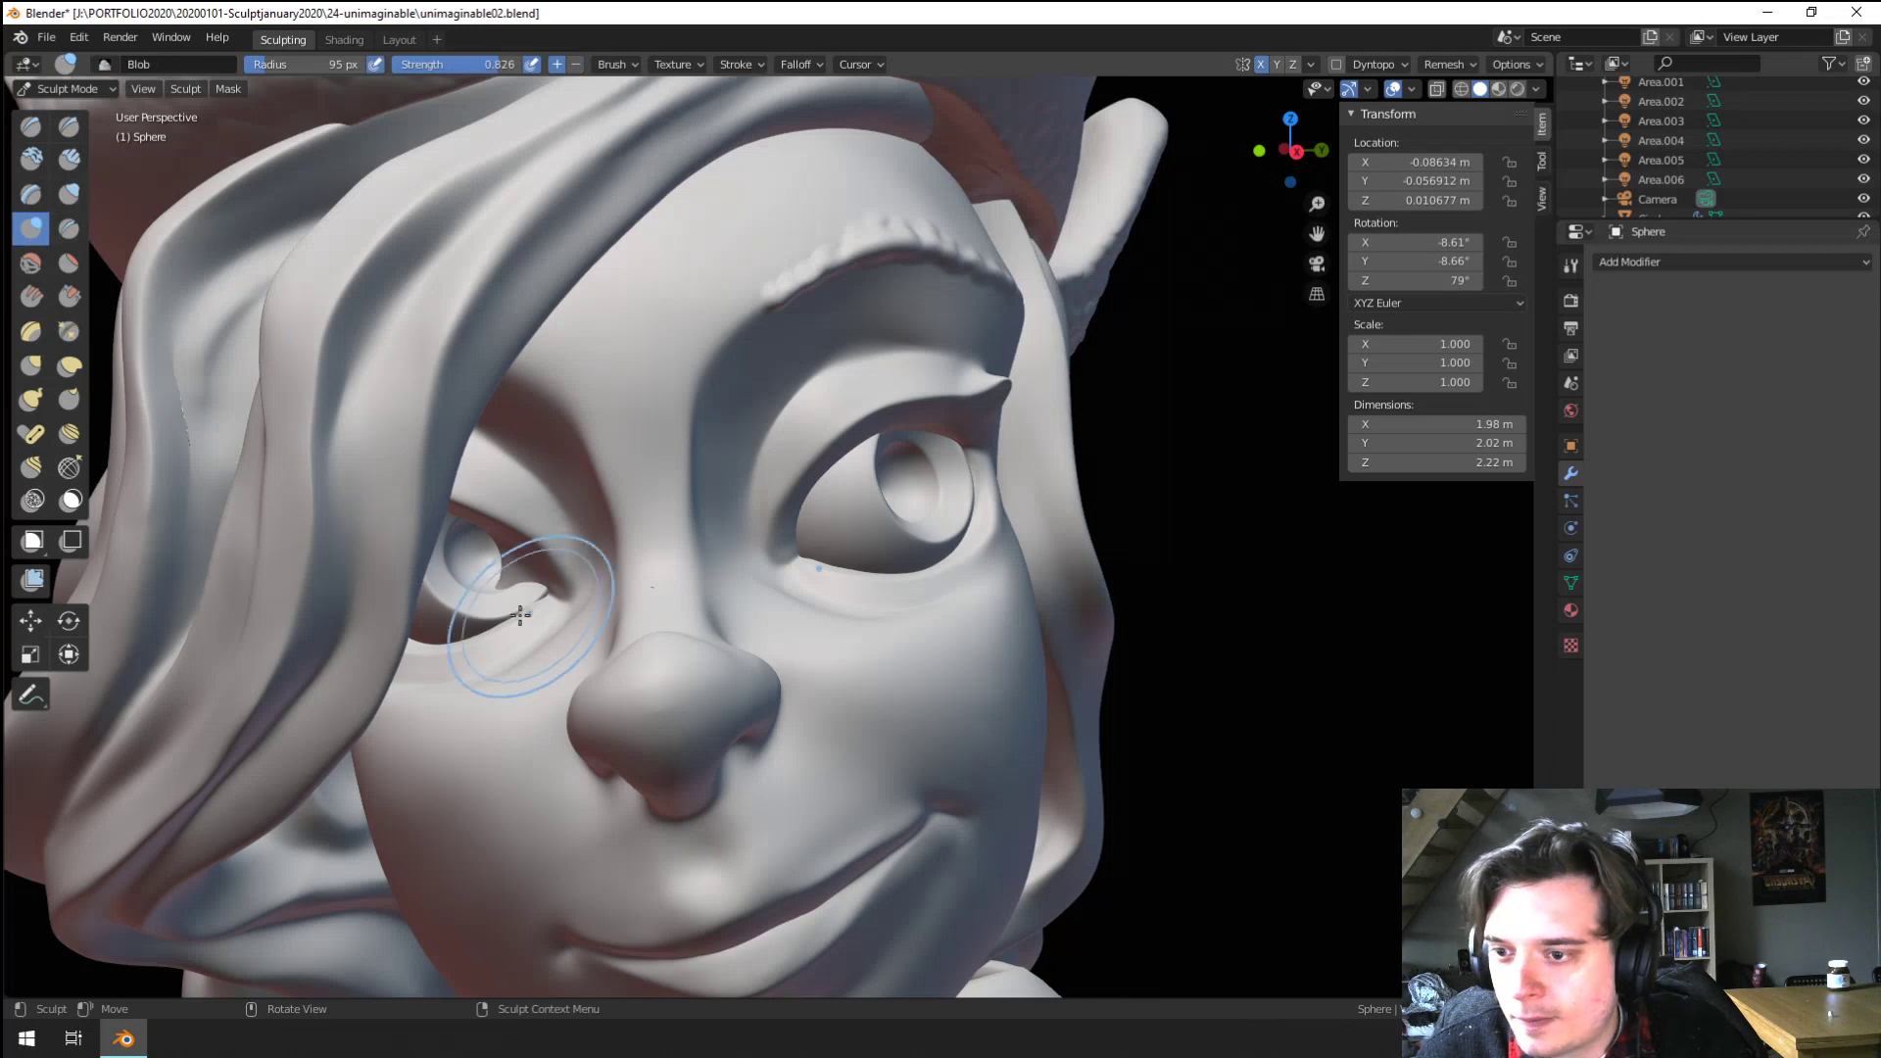
left_click_drag(483, 597, 498, 550)
middle_click_drag(502, 546, 527, 521)
left_click_drag(569, 472, 572, 446)
mouse_move(572, 446)
middle_mouse_down("ctrl")
mouse_move(554, 553)
mouse_move(480, 585)
middle_mouse_up("ctrl")
scroll(481, 585, "down", 5)
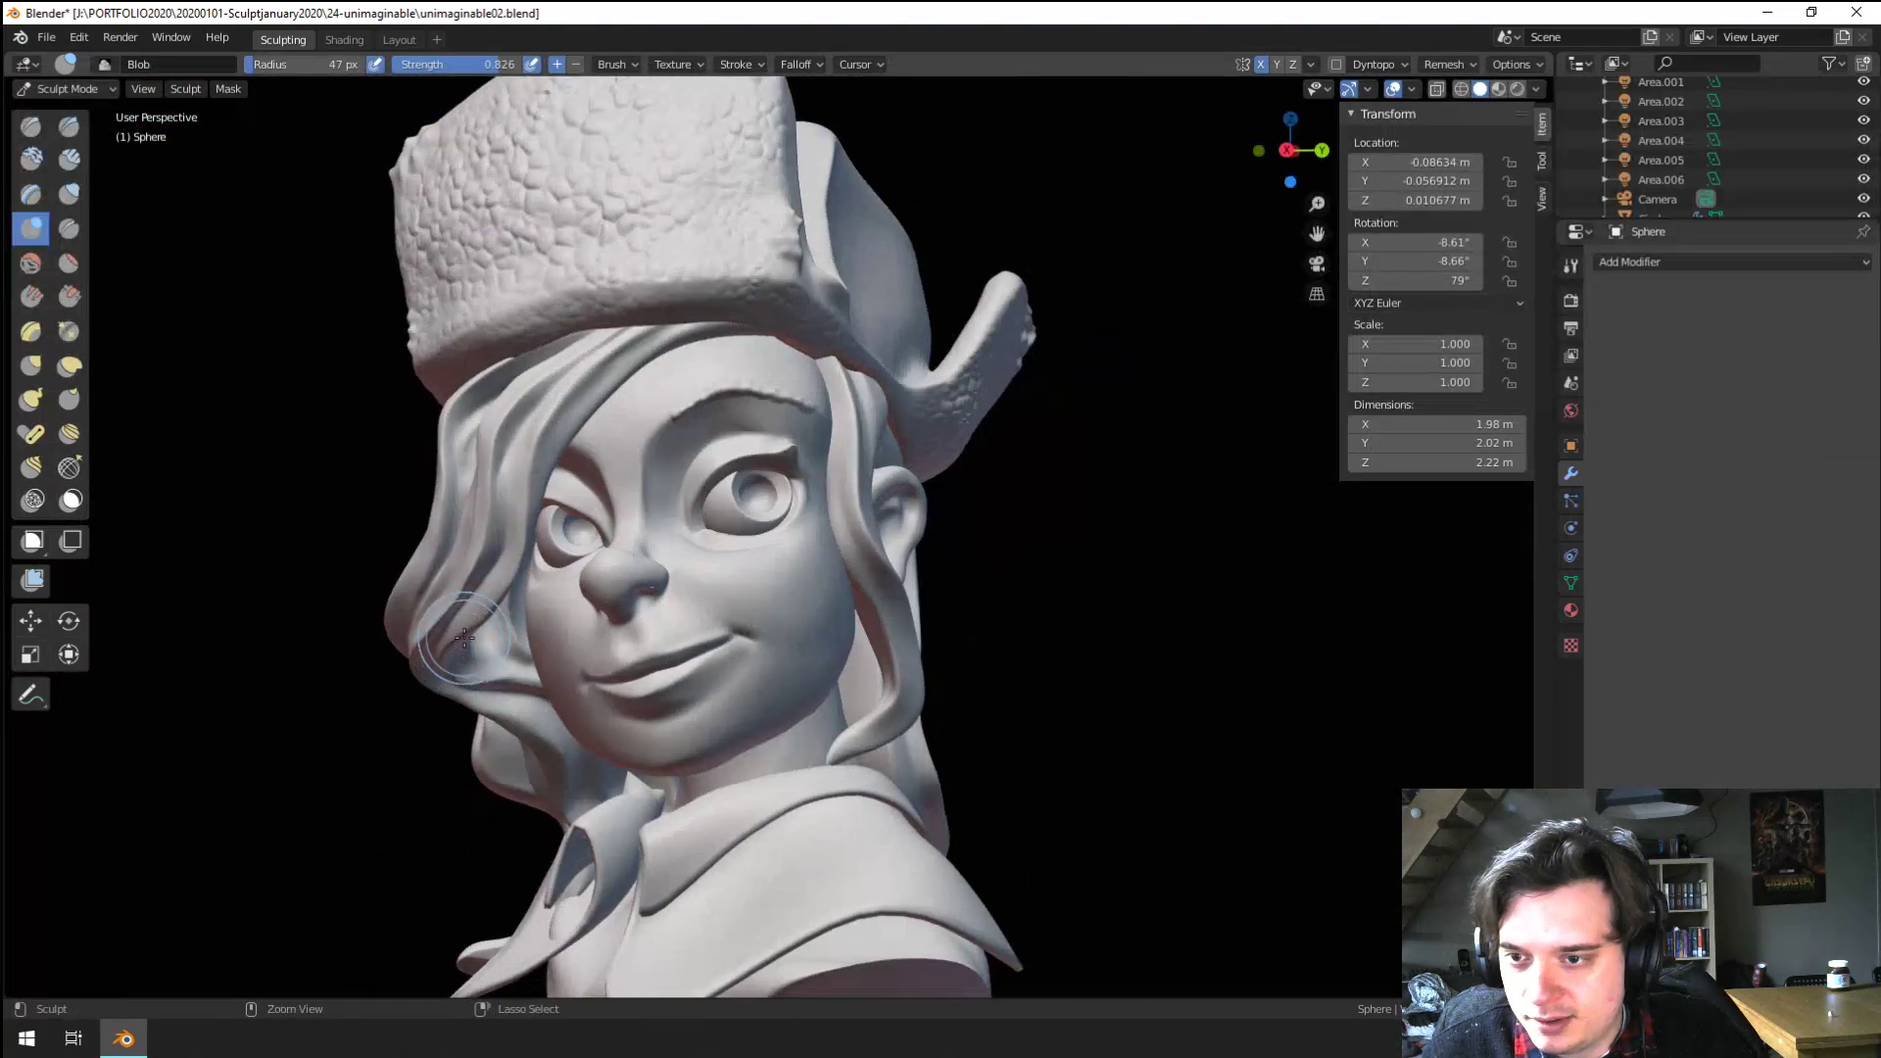
Leave sculpting for Object Mode and open the Layout workspace with the whole bust in view
left_click(67, 88)
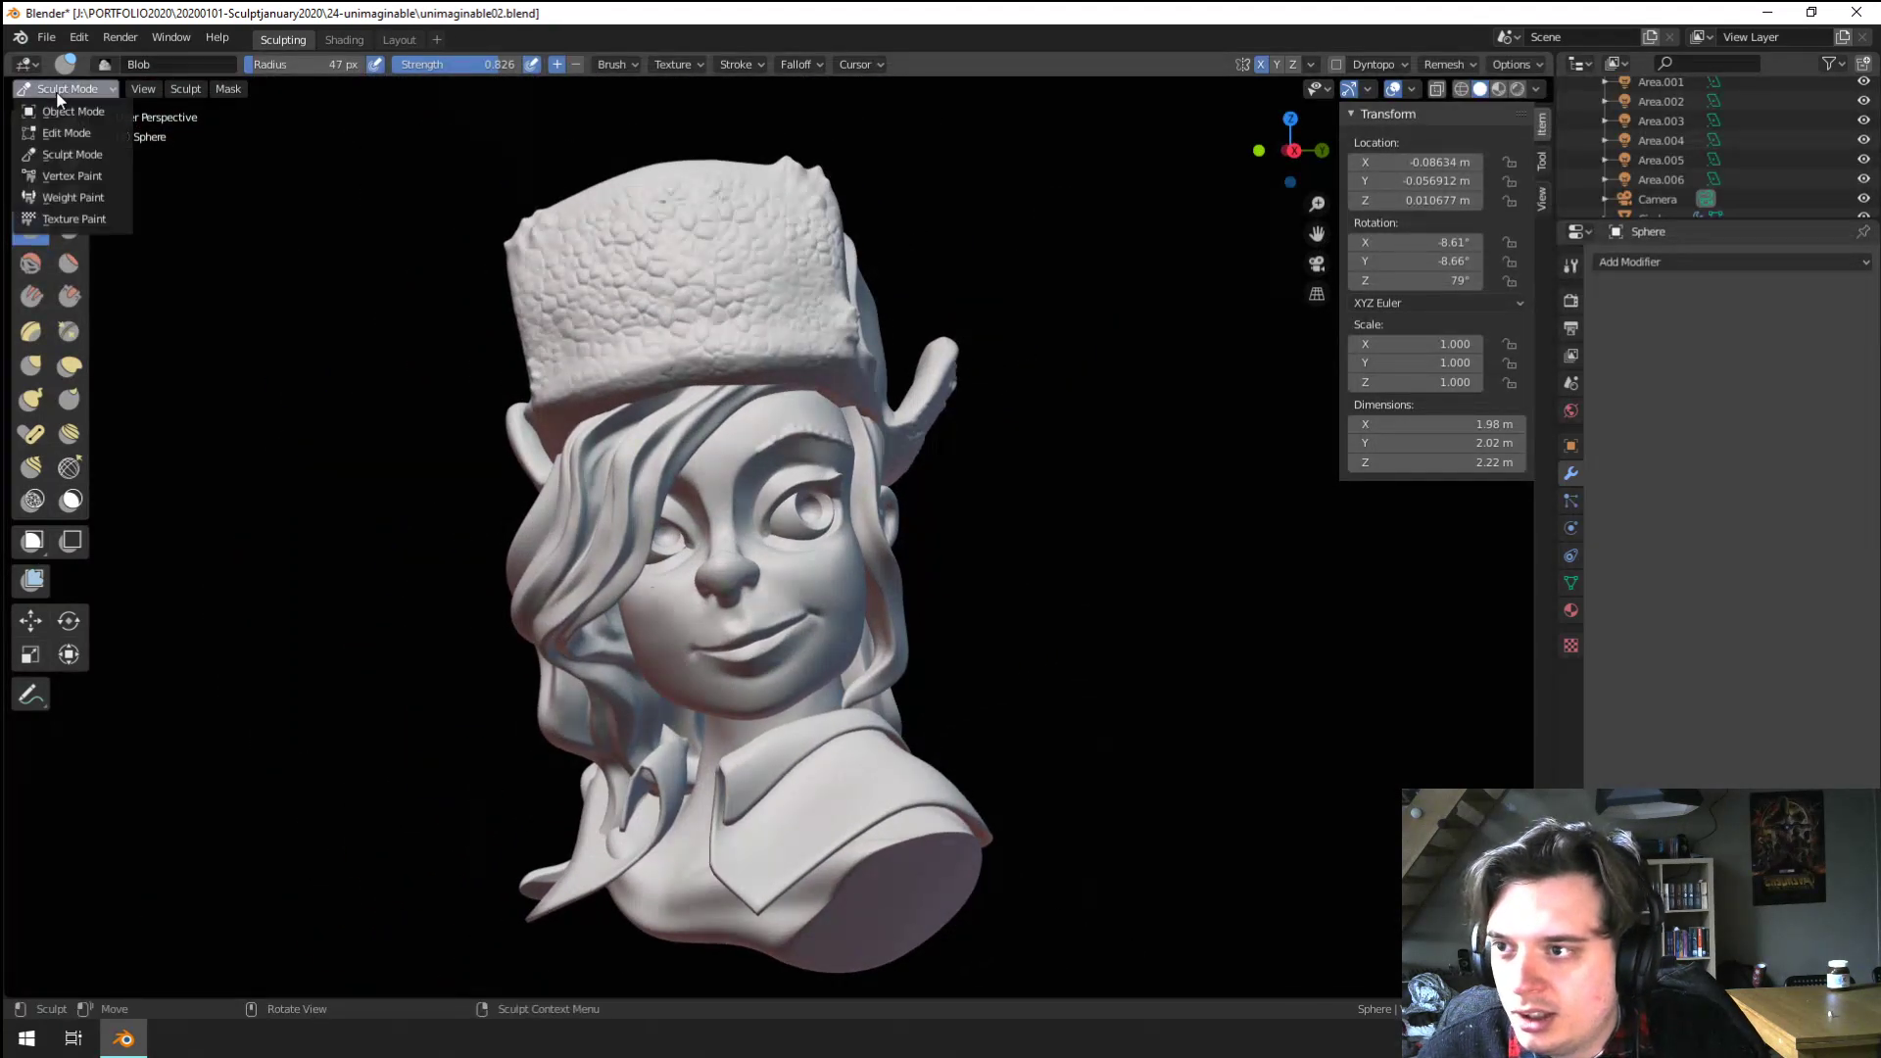
left_click(59, 106)
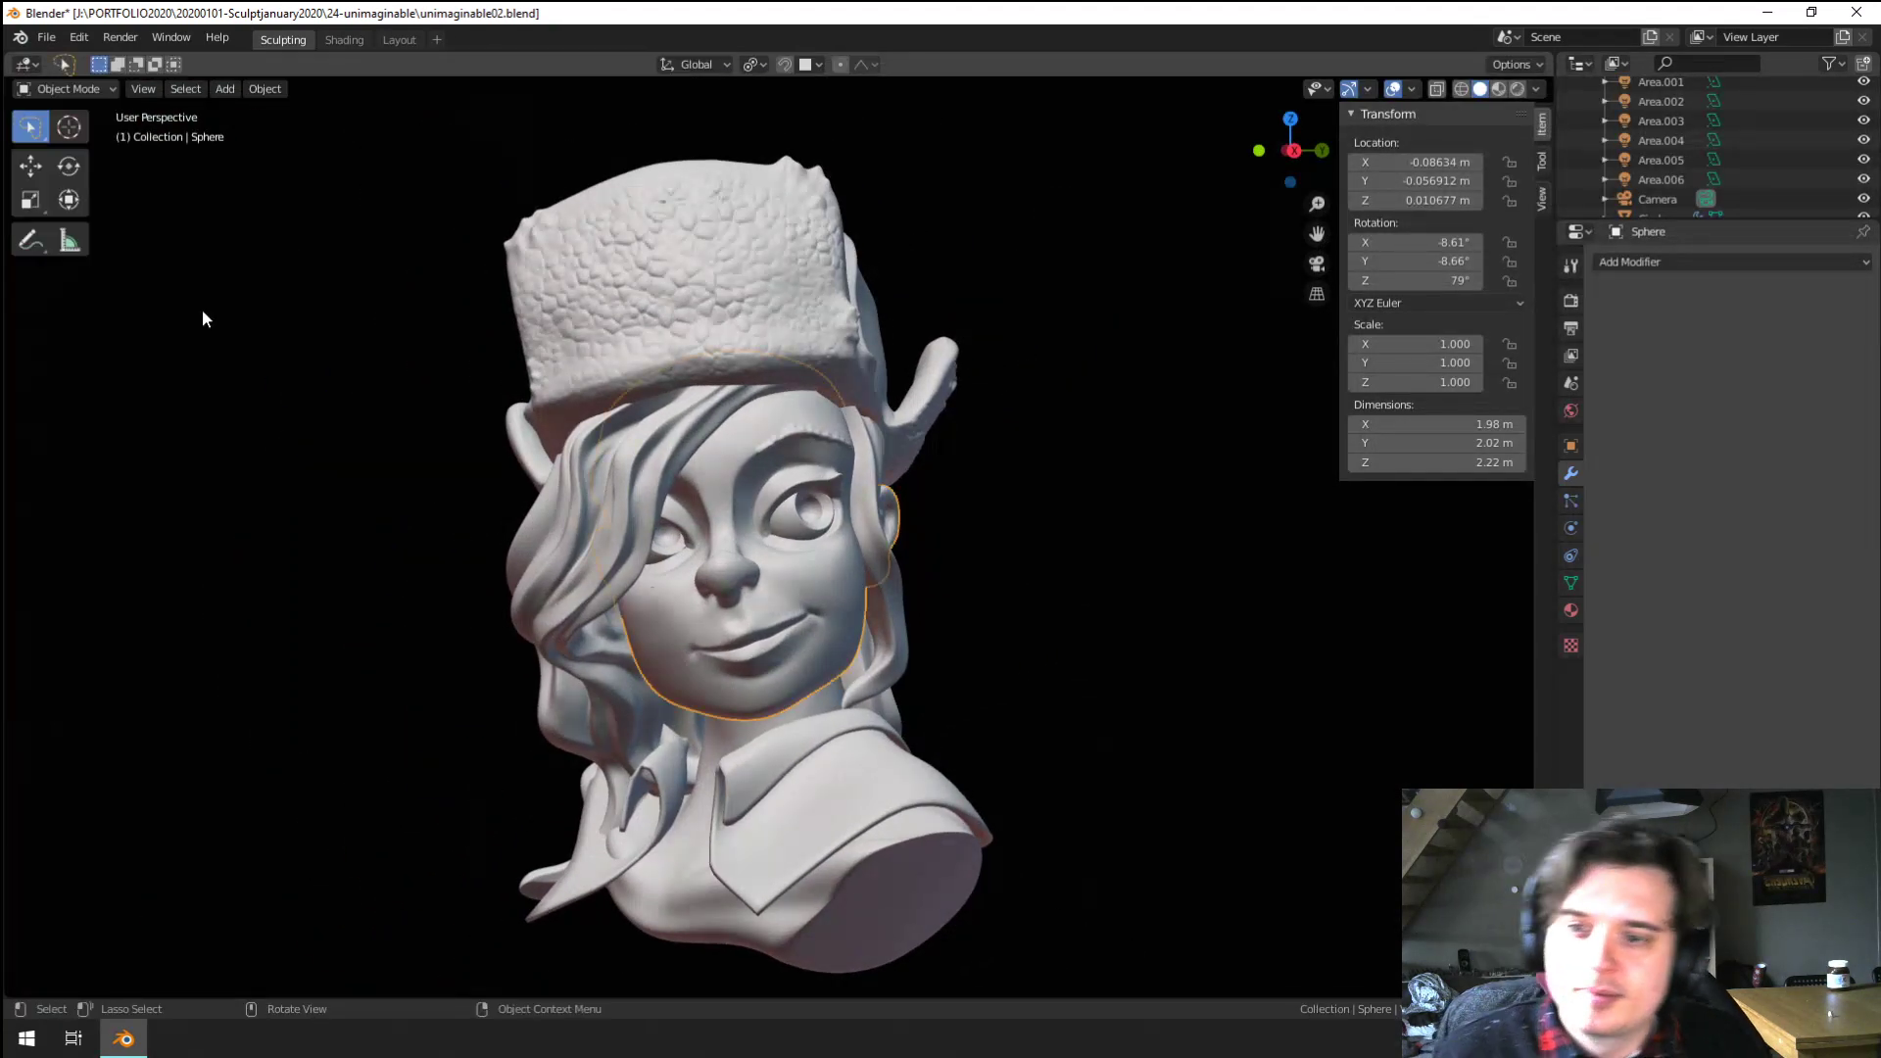
left_click(399, 39)
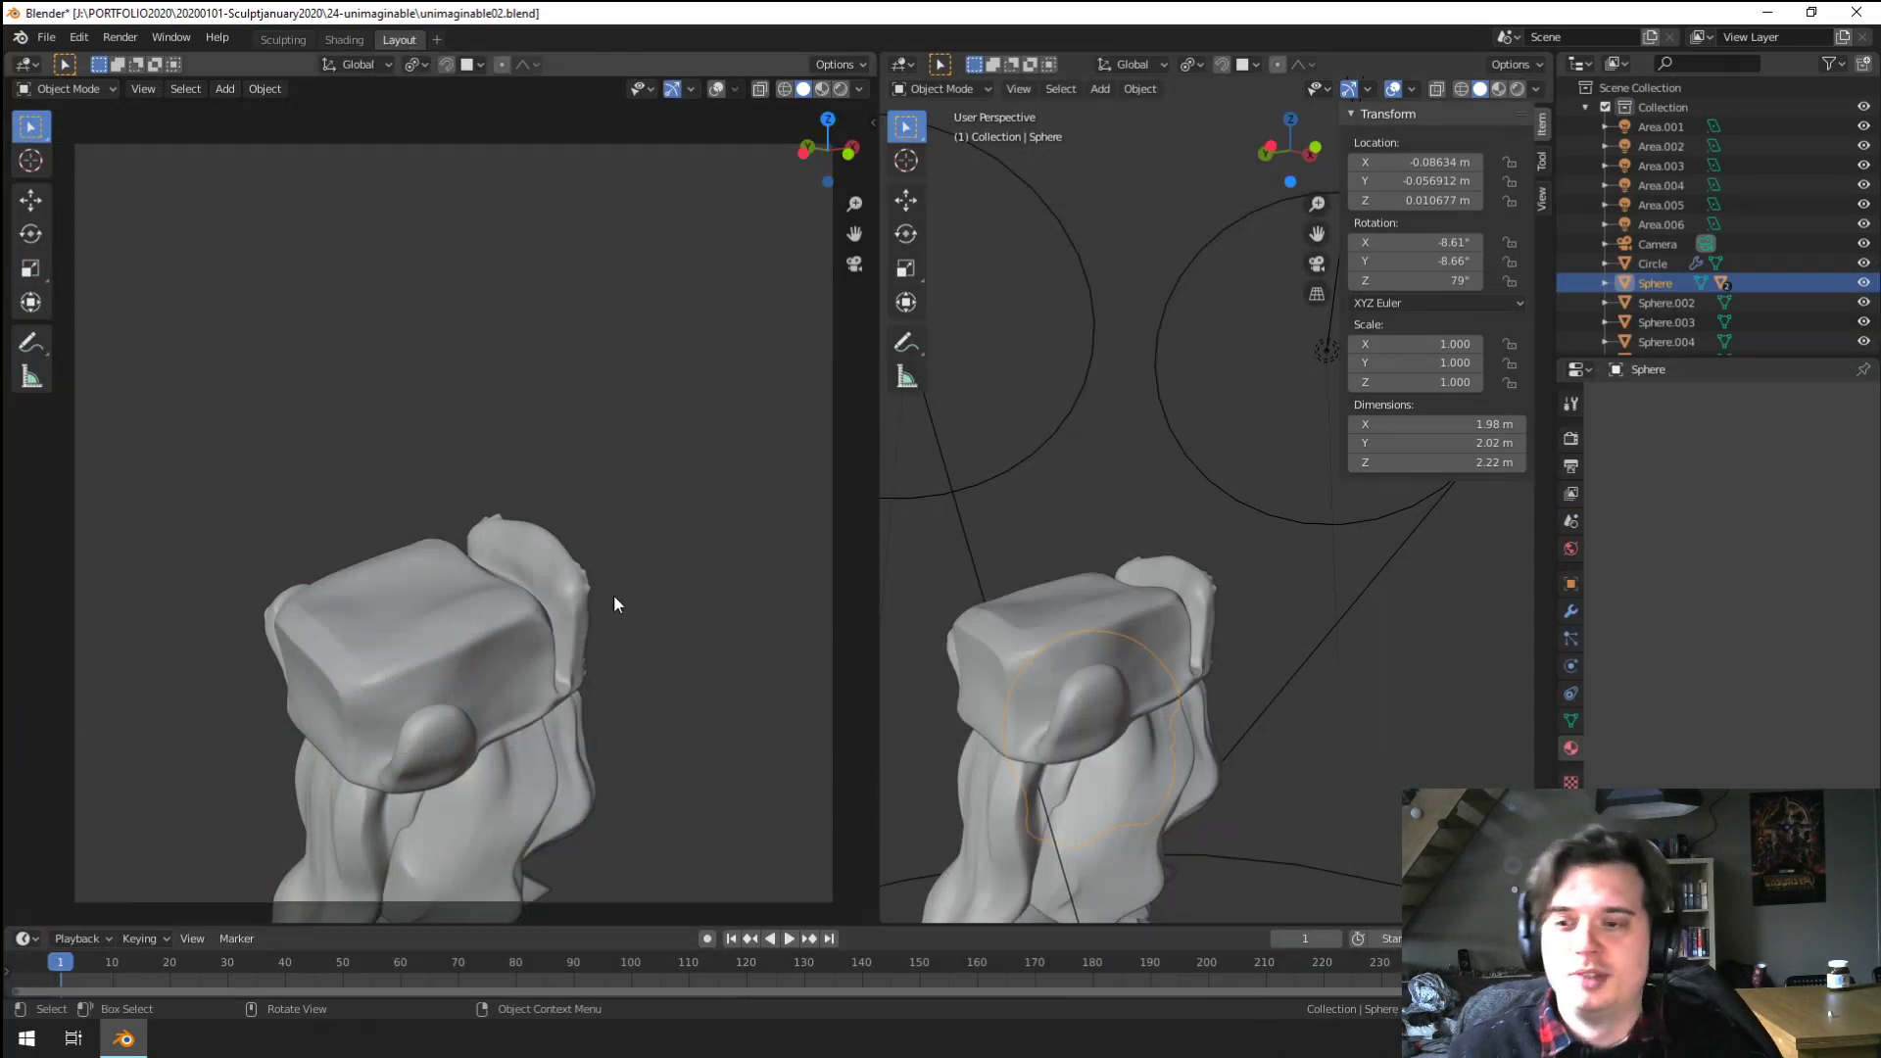
scroll(486, 588, "down", 2)
mouse_move(560, 692)
middle_mouse_down()
mouse_move(333, 670)
mouse_move(401, 686)
middle_mouse_up()
scroll(431, 744, "up", 4)
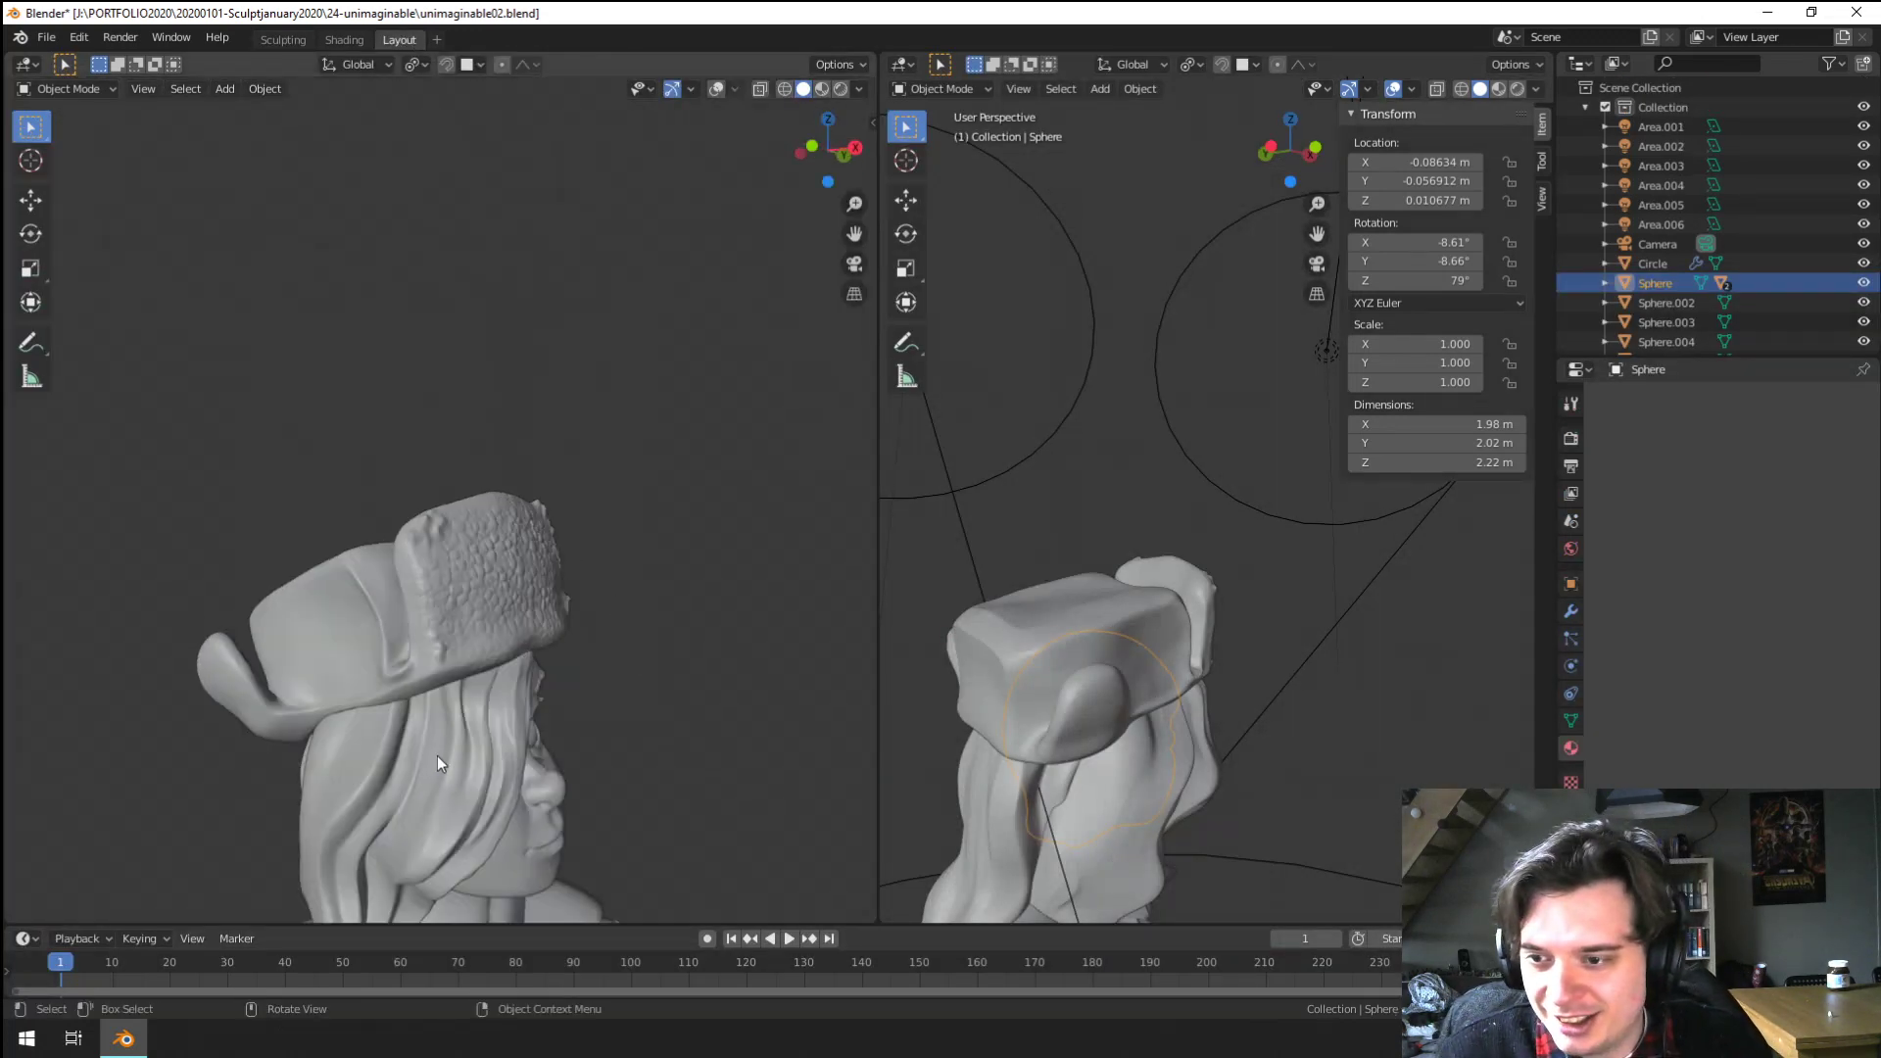
middle_click_drag(437, 756, 343, 567, "shift")
scroll(342, 568, "down", 3)
Select all parts of the bust, including the hat, hair, eyes, body and collar, together with the head
key("c")
left_click_drag(347, 625, 350, 462)
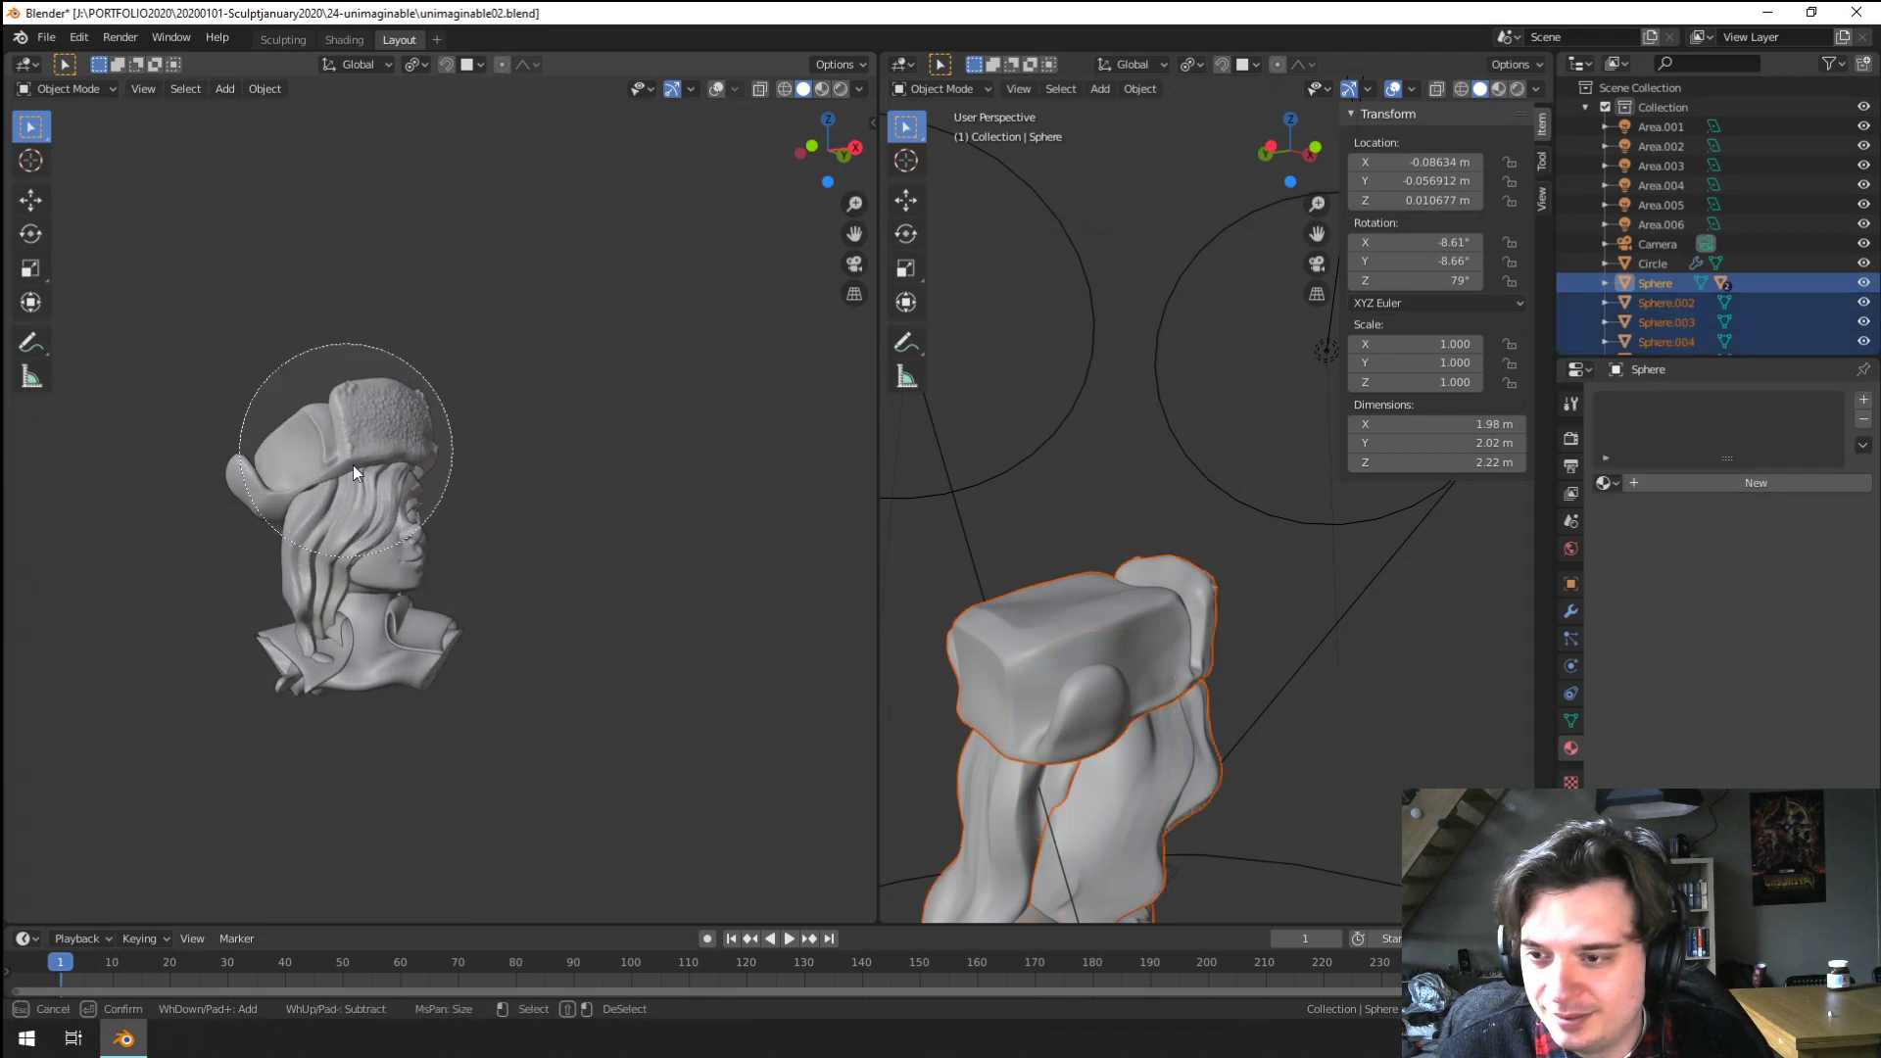
key("Escape")
left_click(394, 565, "shift")
middle_click_drag(1297, 829, 1376, 878)
middle_click_drag(1156, 751, 1258, 721)
middle_click_drag(1058, 592, 1182, 611, "shift")
scroll(1182, 611, "up", 4)
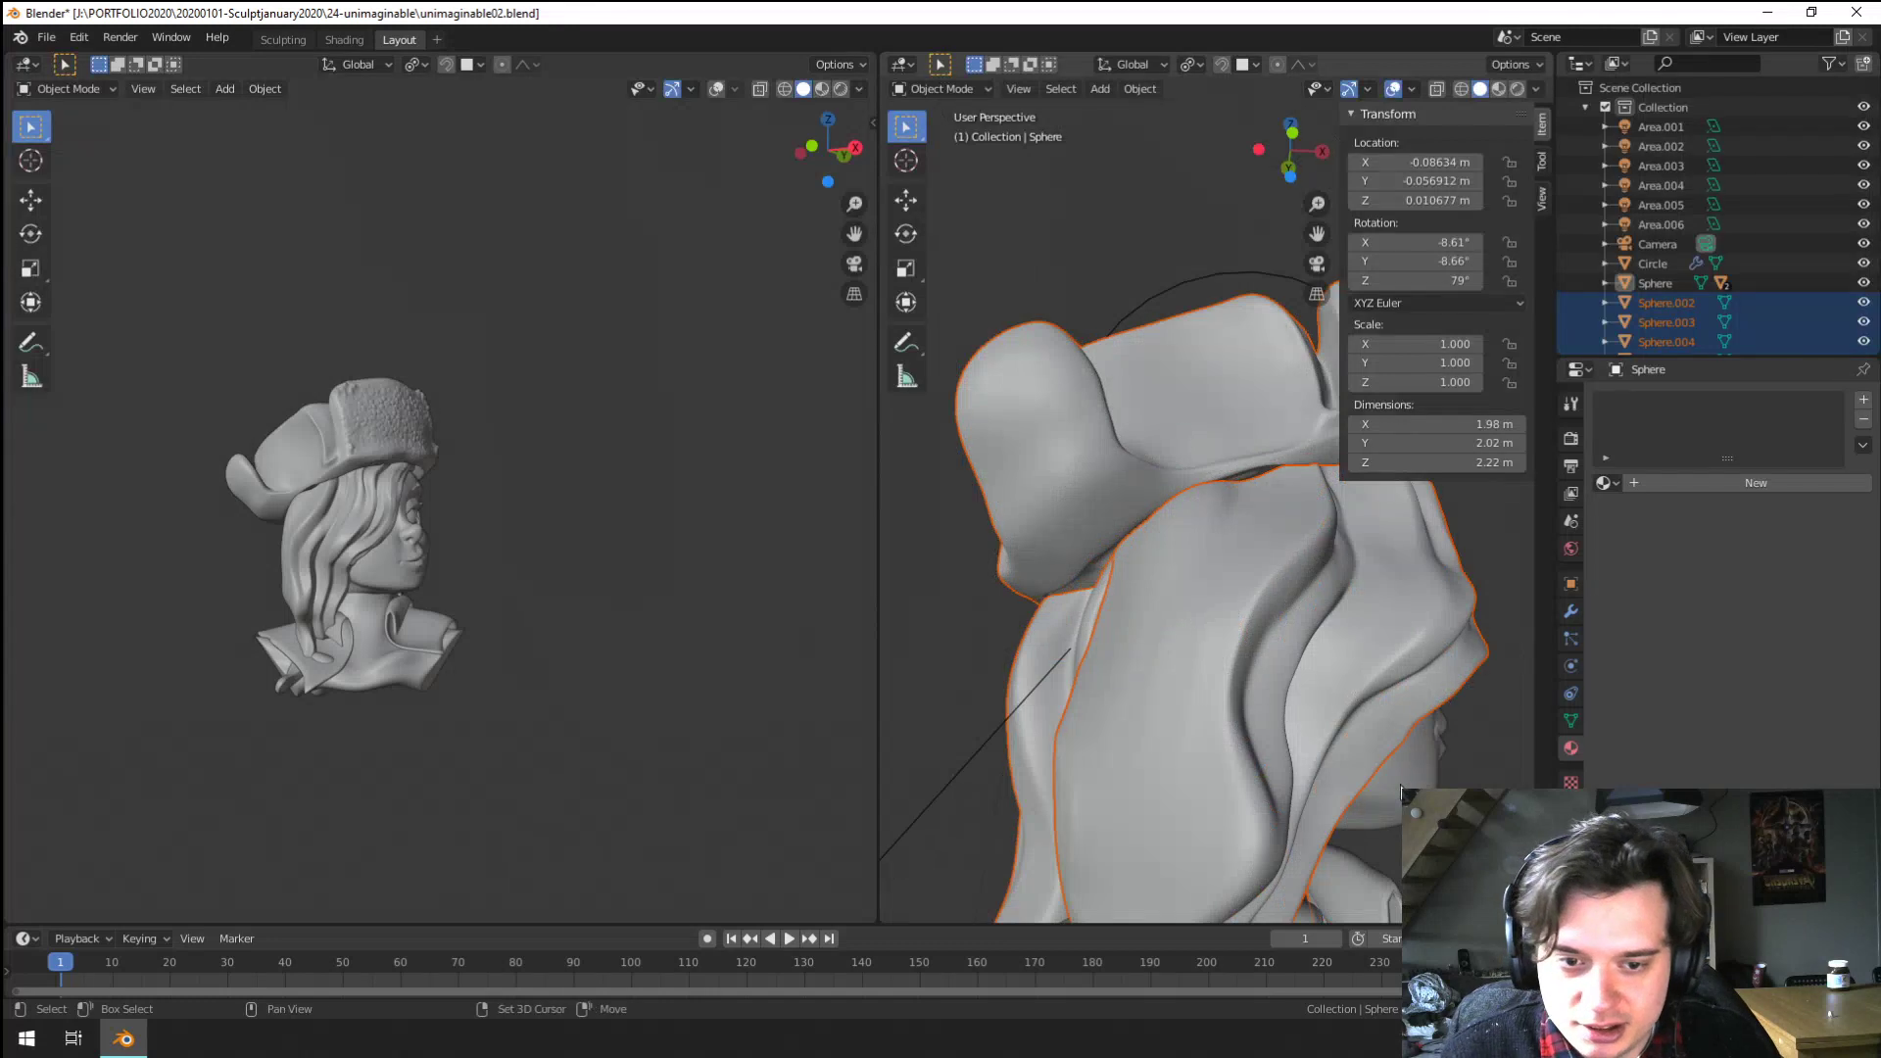
left_click(1241, 766, "shift")
scroll(1296, 819, "down", 5)
left_click(1307, 697, "shift")
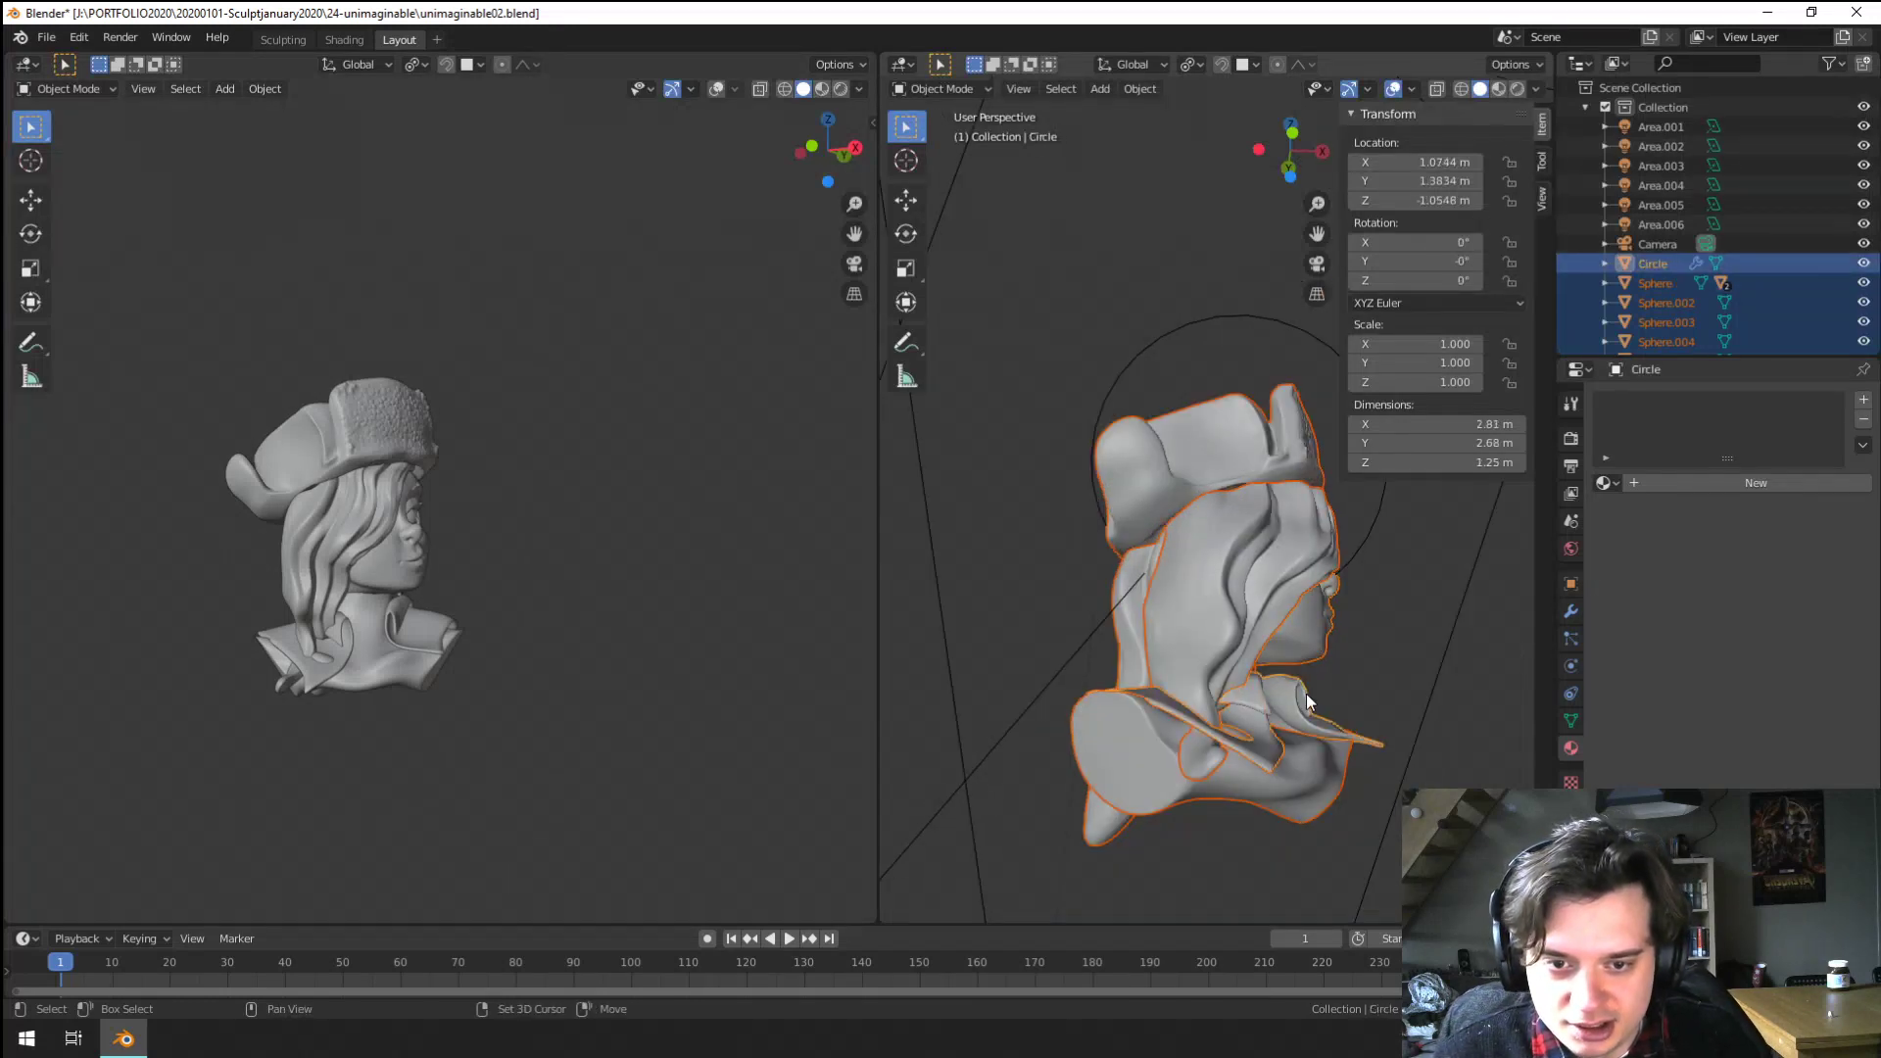
Try parenting the selected bust parts to the head with the plain Object option, and undo it
key("ctrl+p")
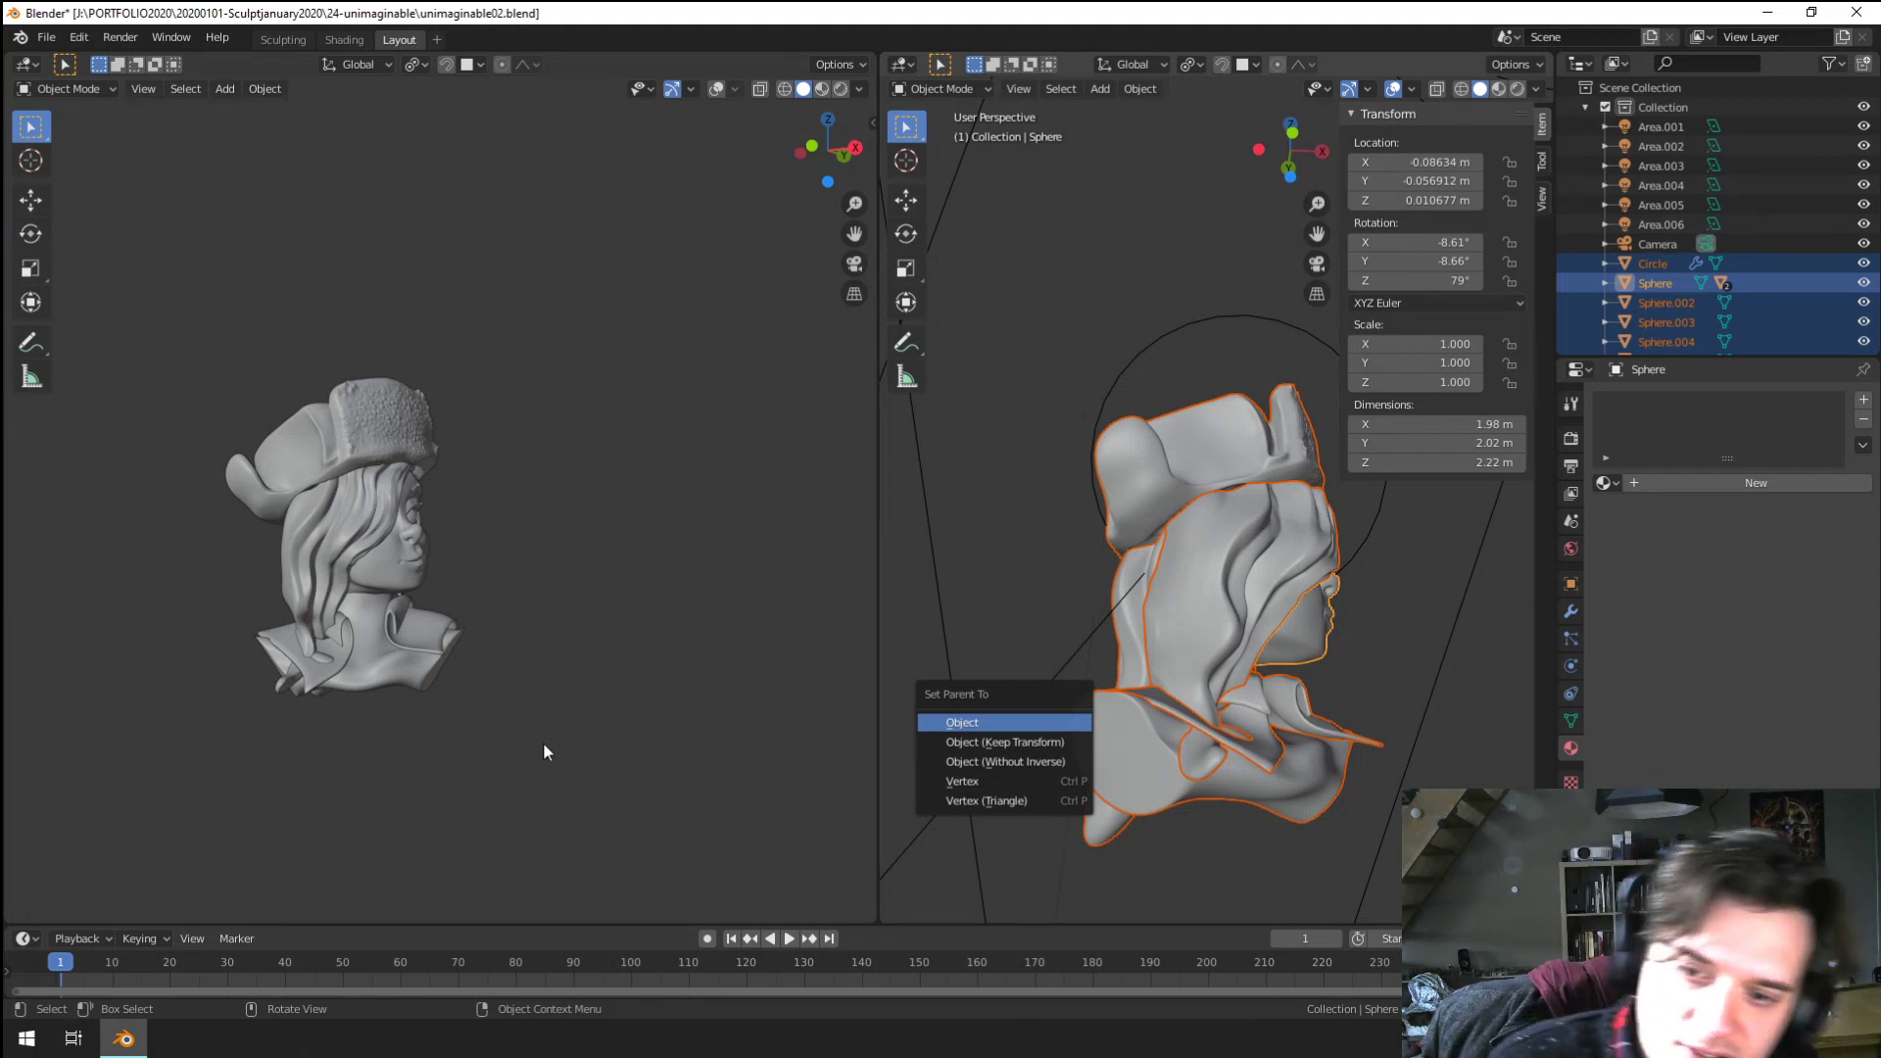
key("Return")
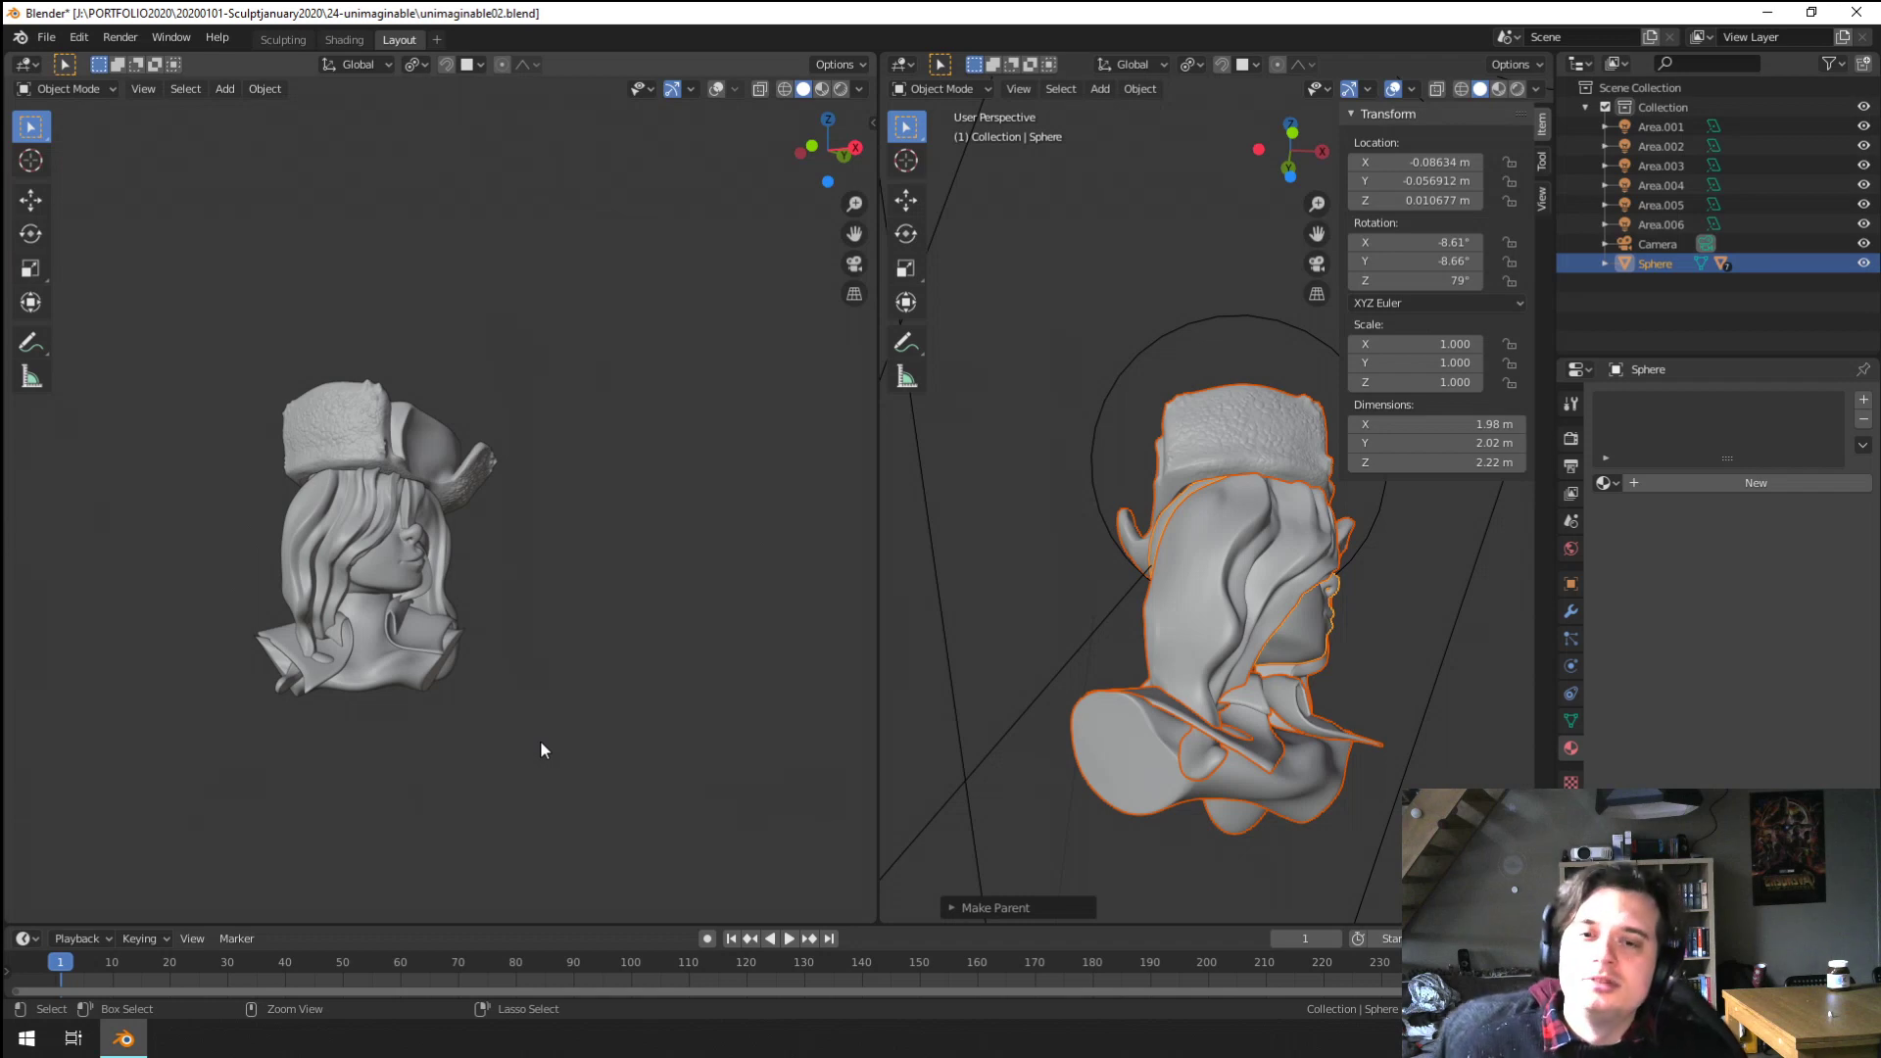
key("ctrl+z")
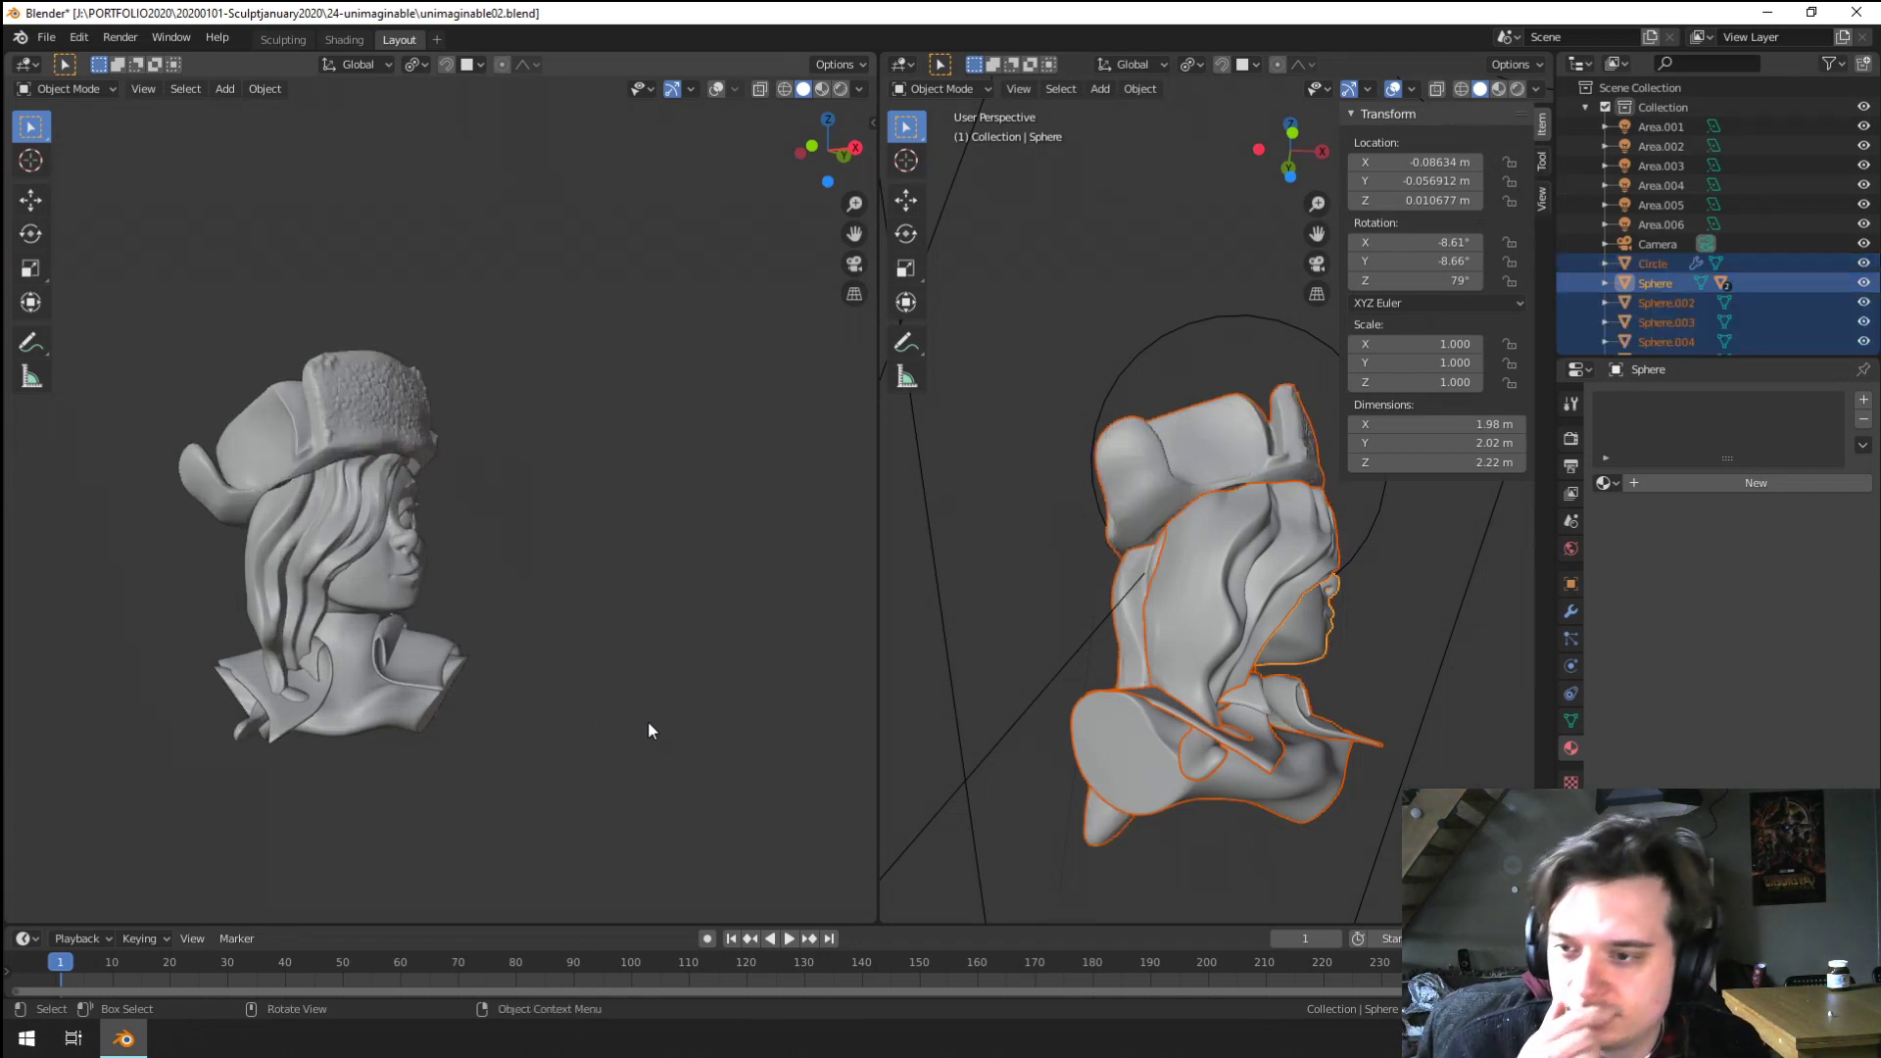
Make the head the active object and parent the selected bust parts to it with Object (Keep Transform)
scroll(345, 523, "up", 3)
middle_click_drag(345, 524, 275, 545)
mouse_move(1195, 687)
middle_mouse_down()
mouse_move(1085, 690)
mouse_move(979, 645)
mouse_move(1027, 654)
middle_mouse_up()
scroll(1120, 571, "up", 3)
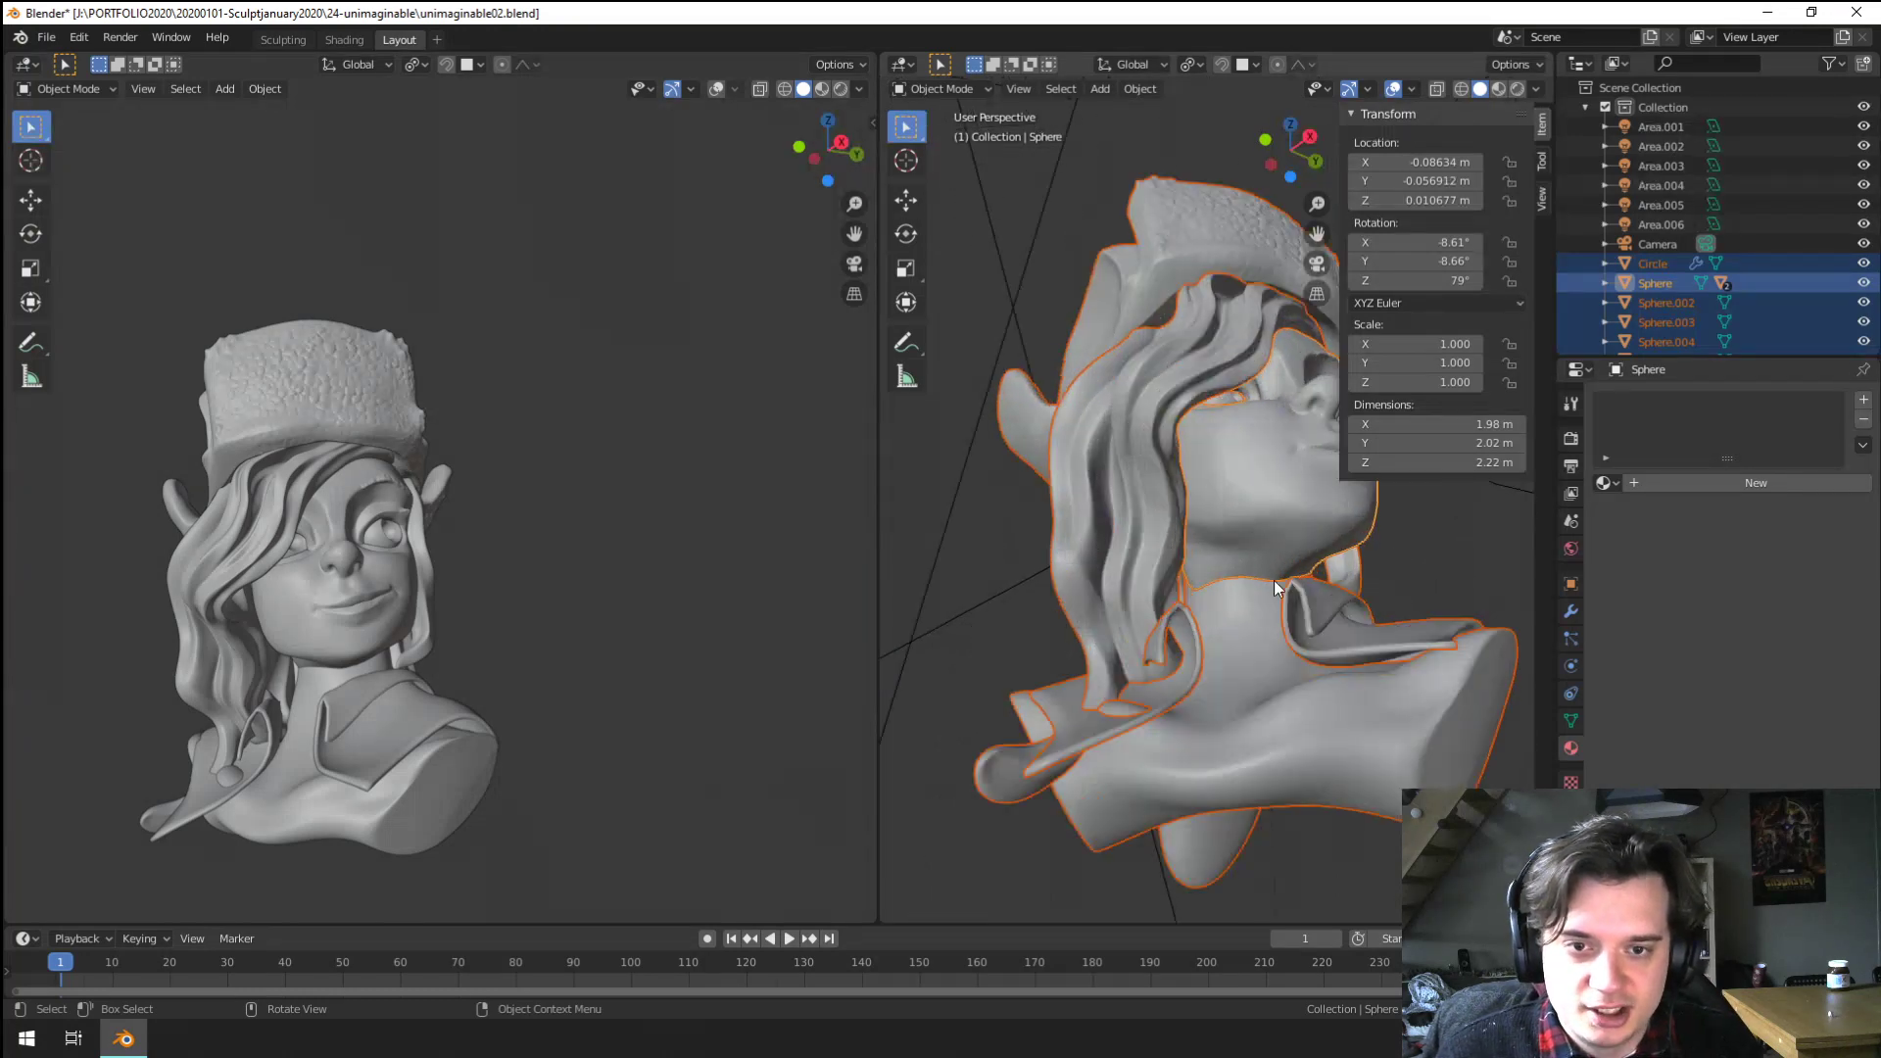
middle_click_drag(1274, 580, 1156, 674)
scroll(1219, 525, "up", 4)
middle_click_drag(1220, 528, 1224, 605, "shift")
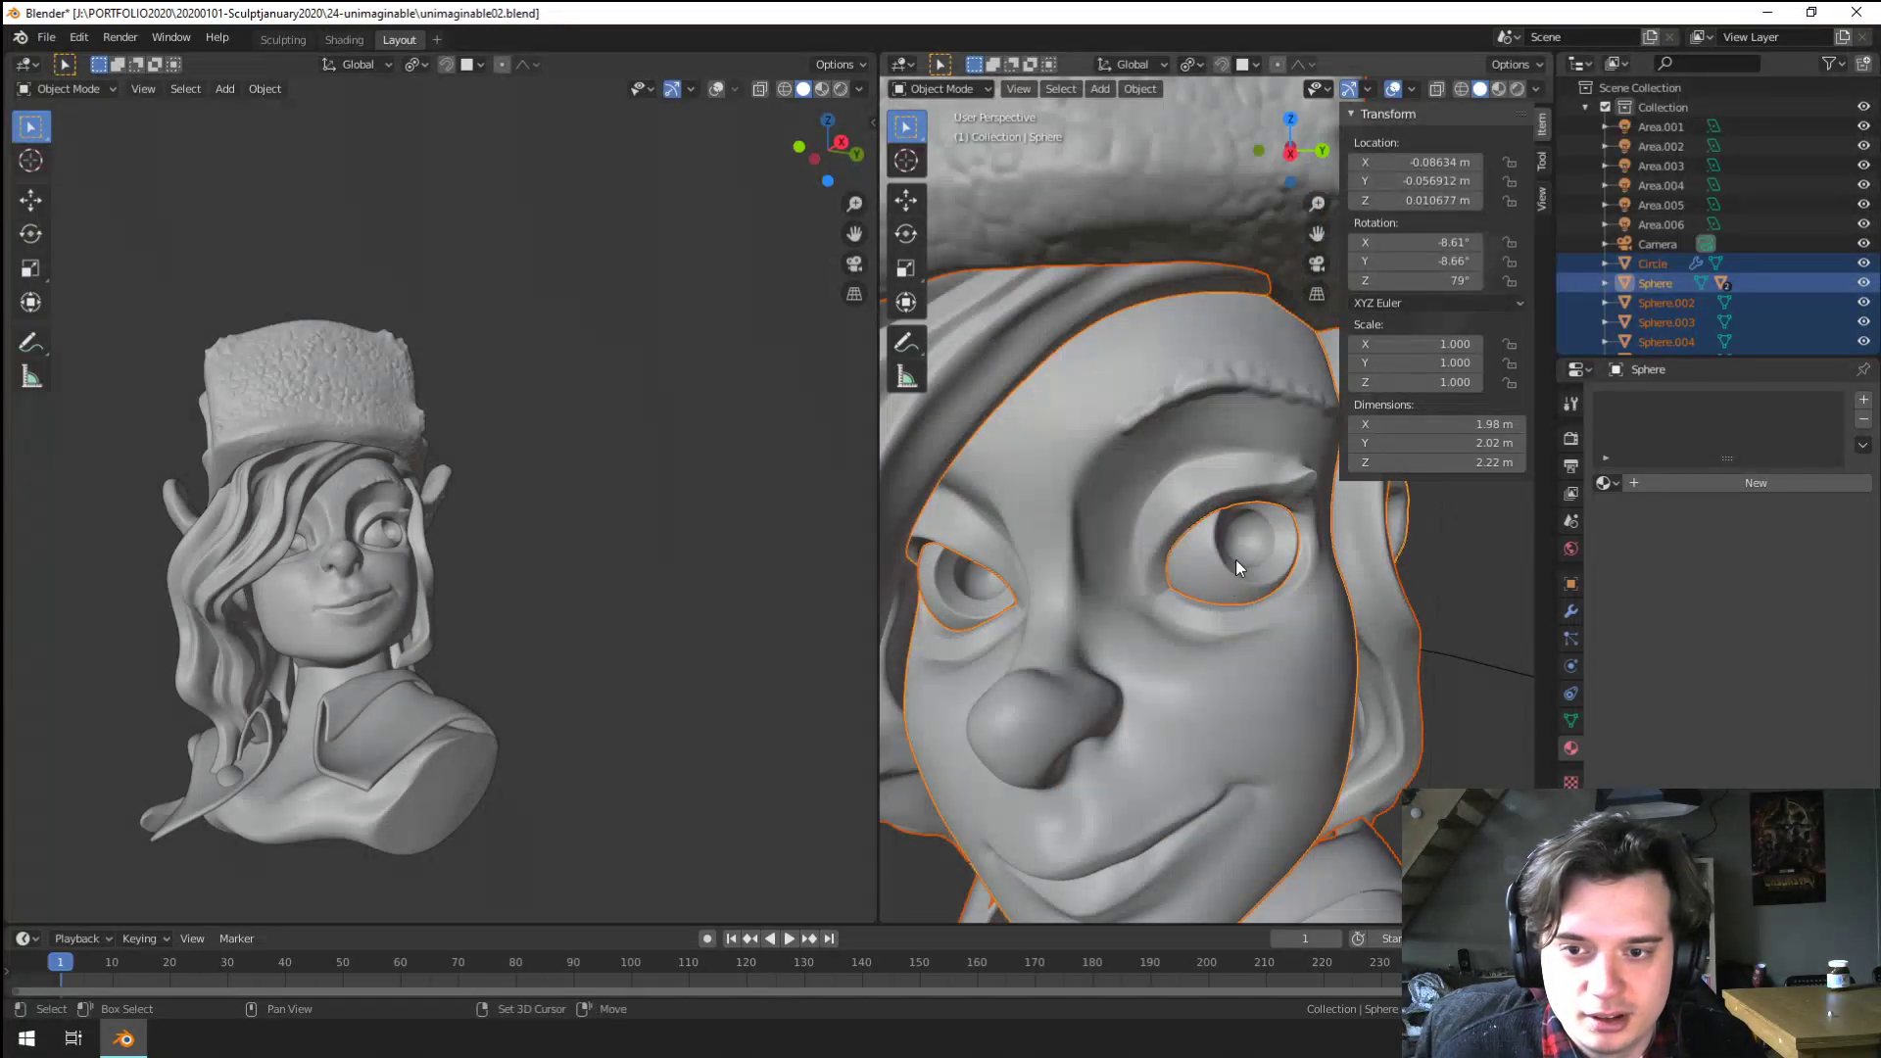
left_click(1237, 561, "shift")
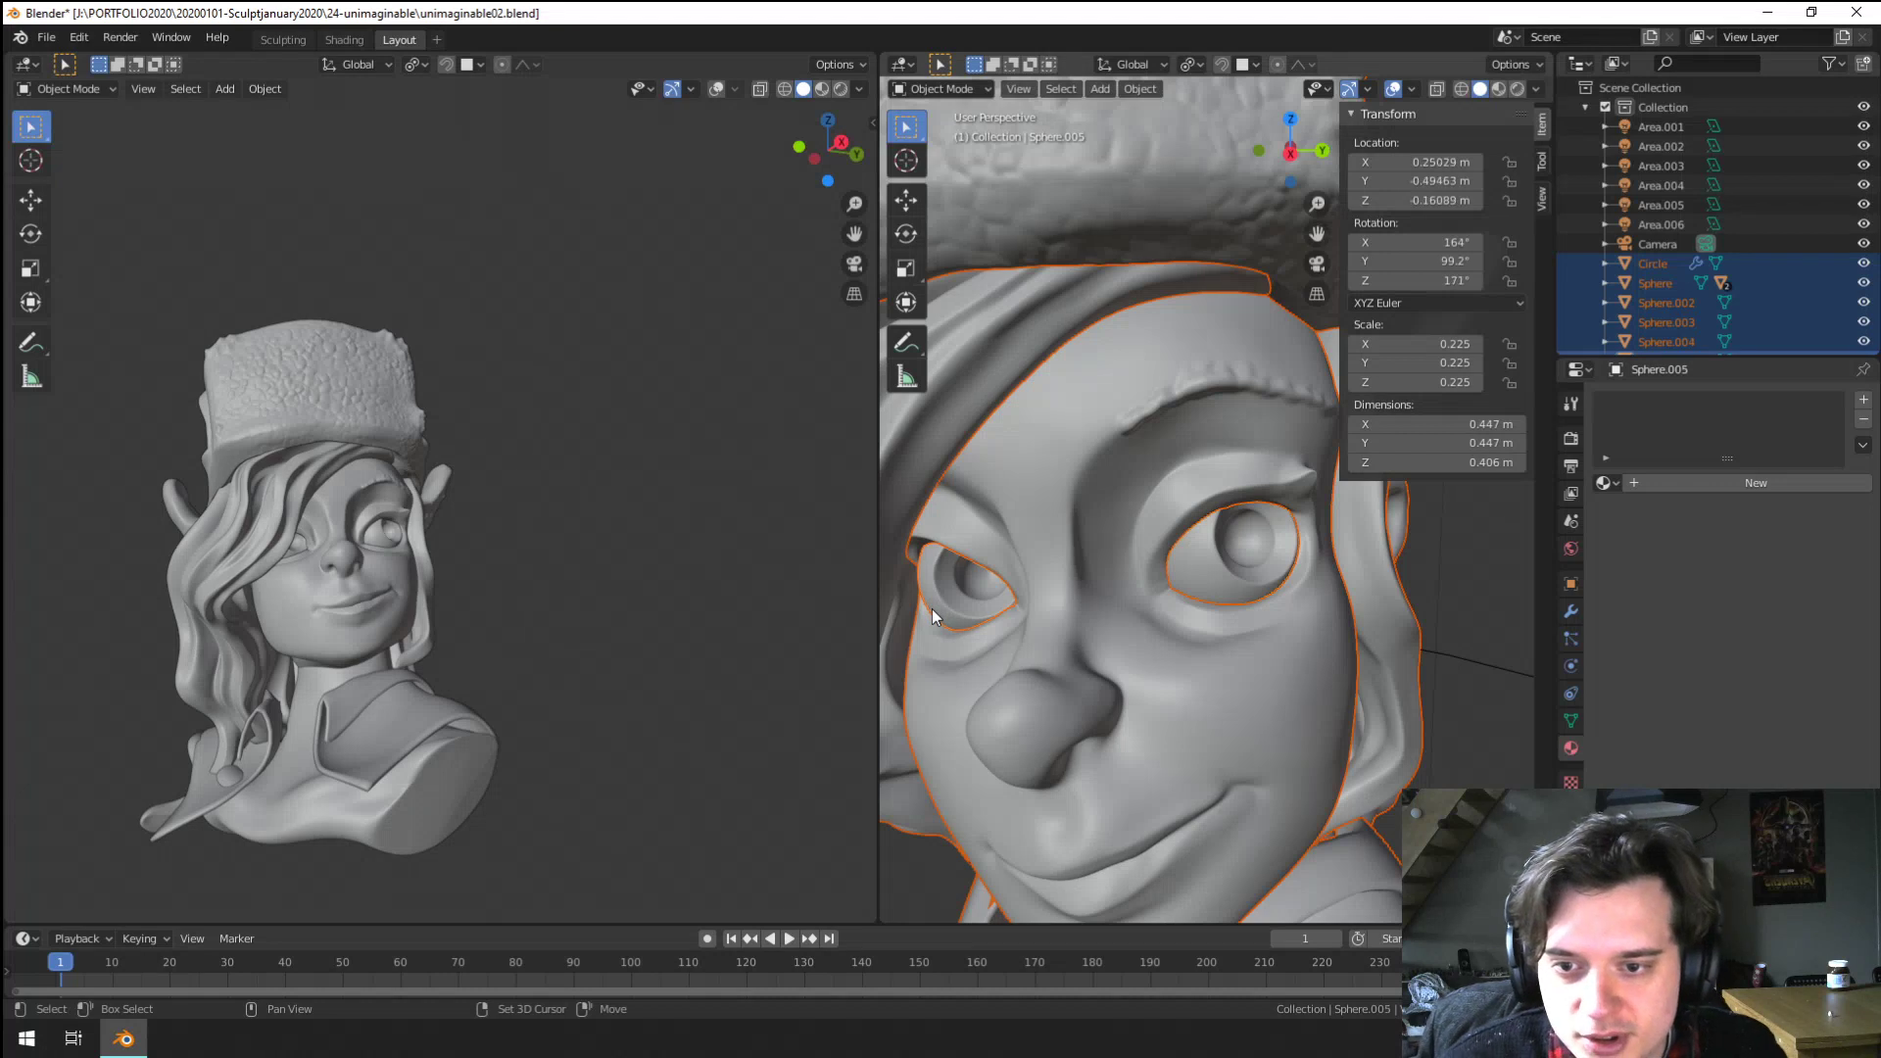
left_click(1203, 744, "shift")
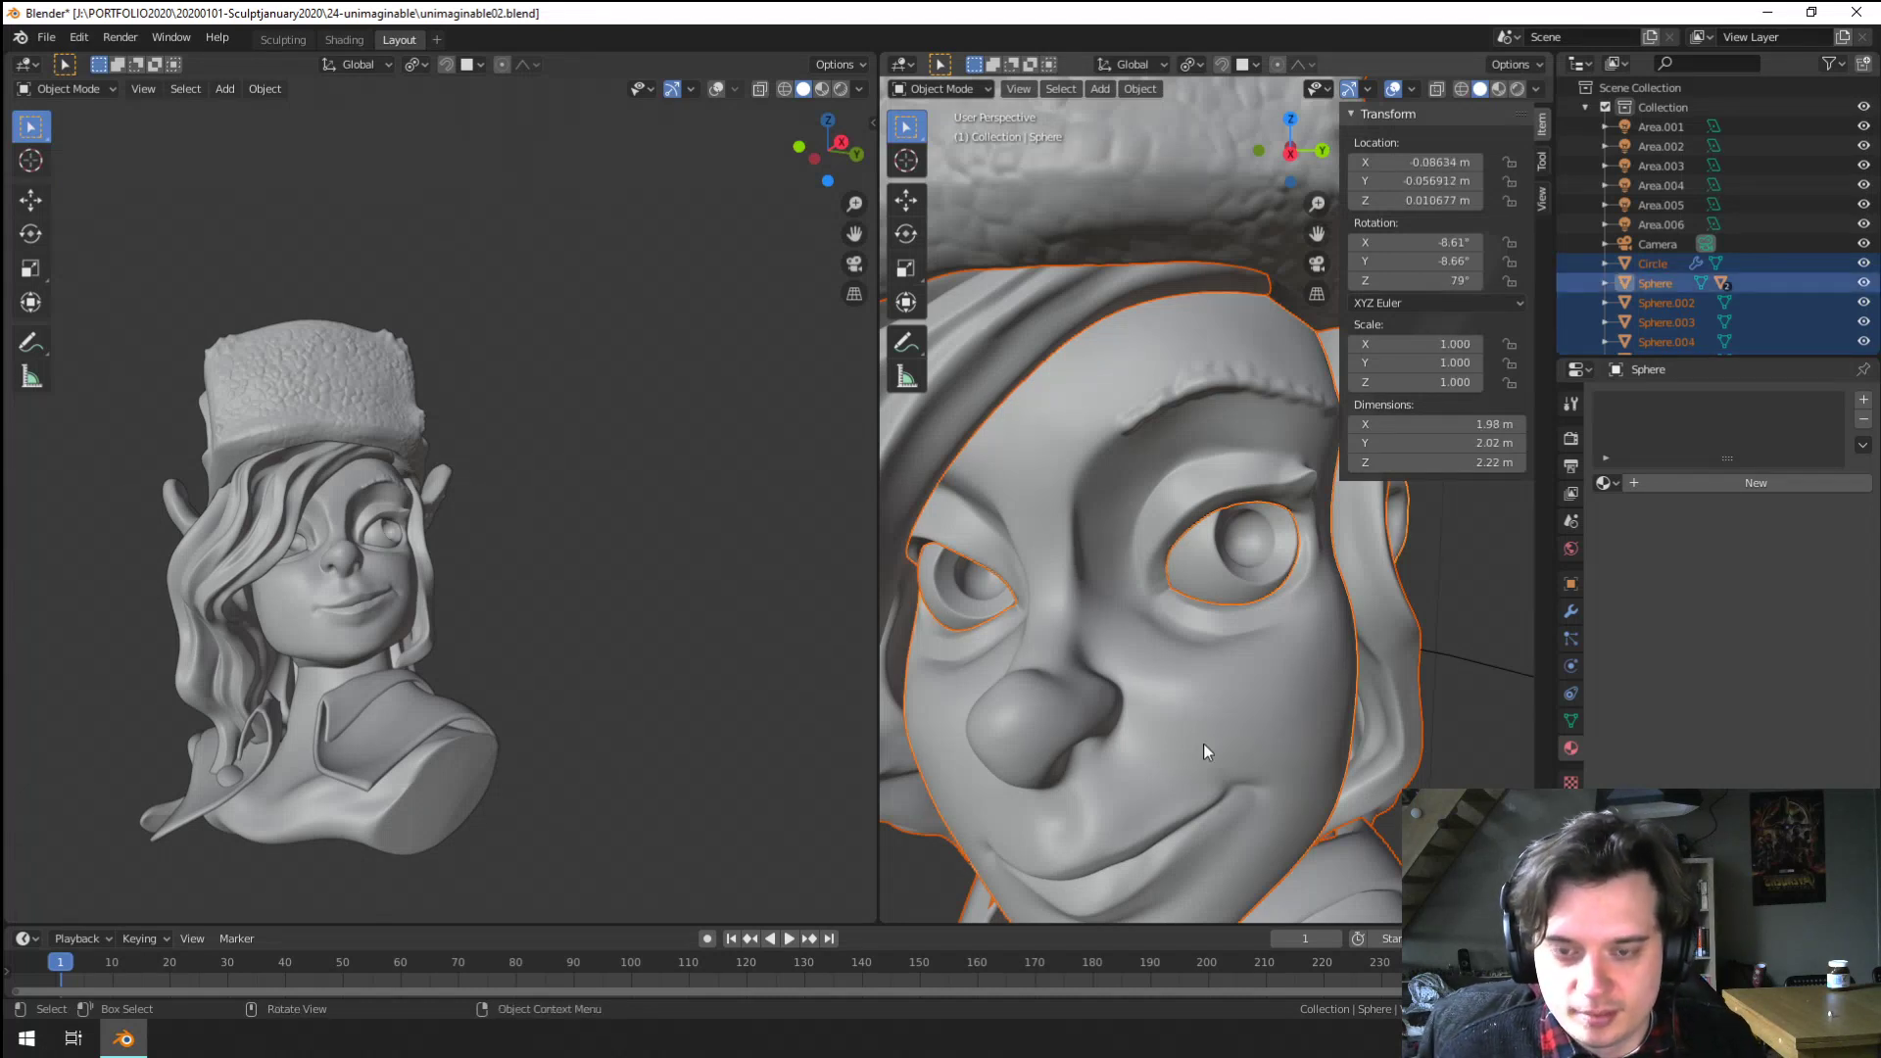
key("ctrl+p")
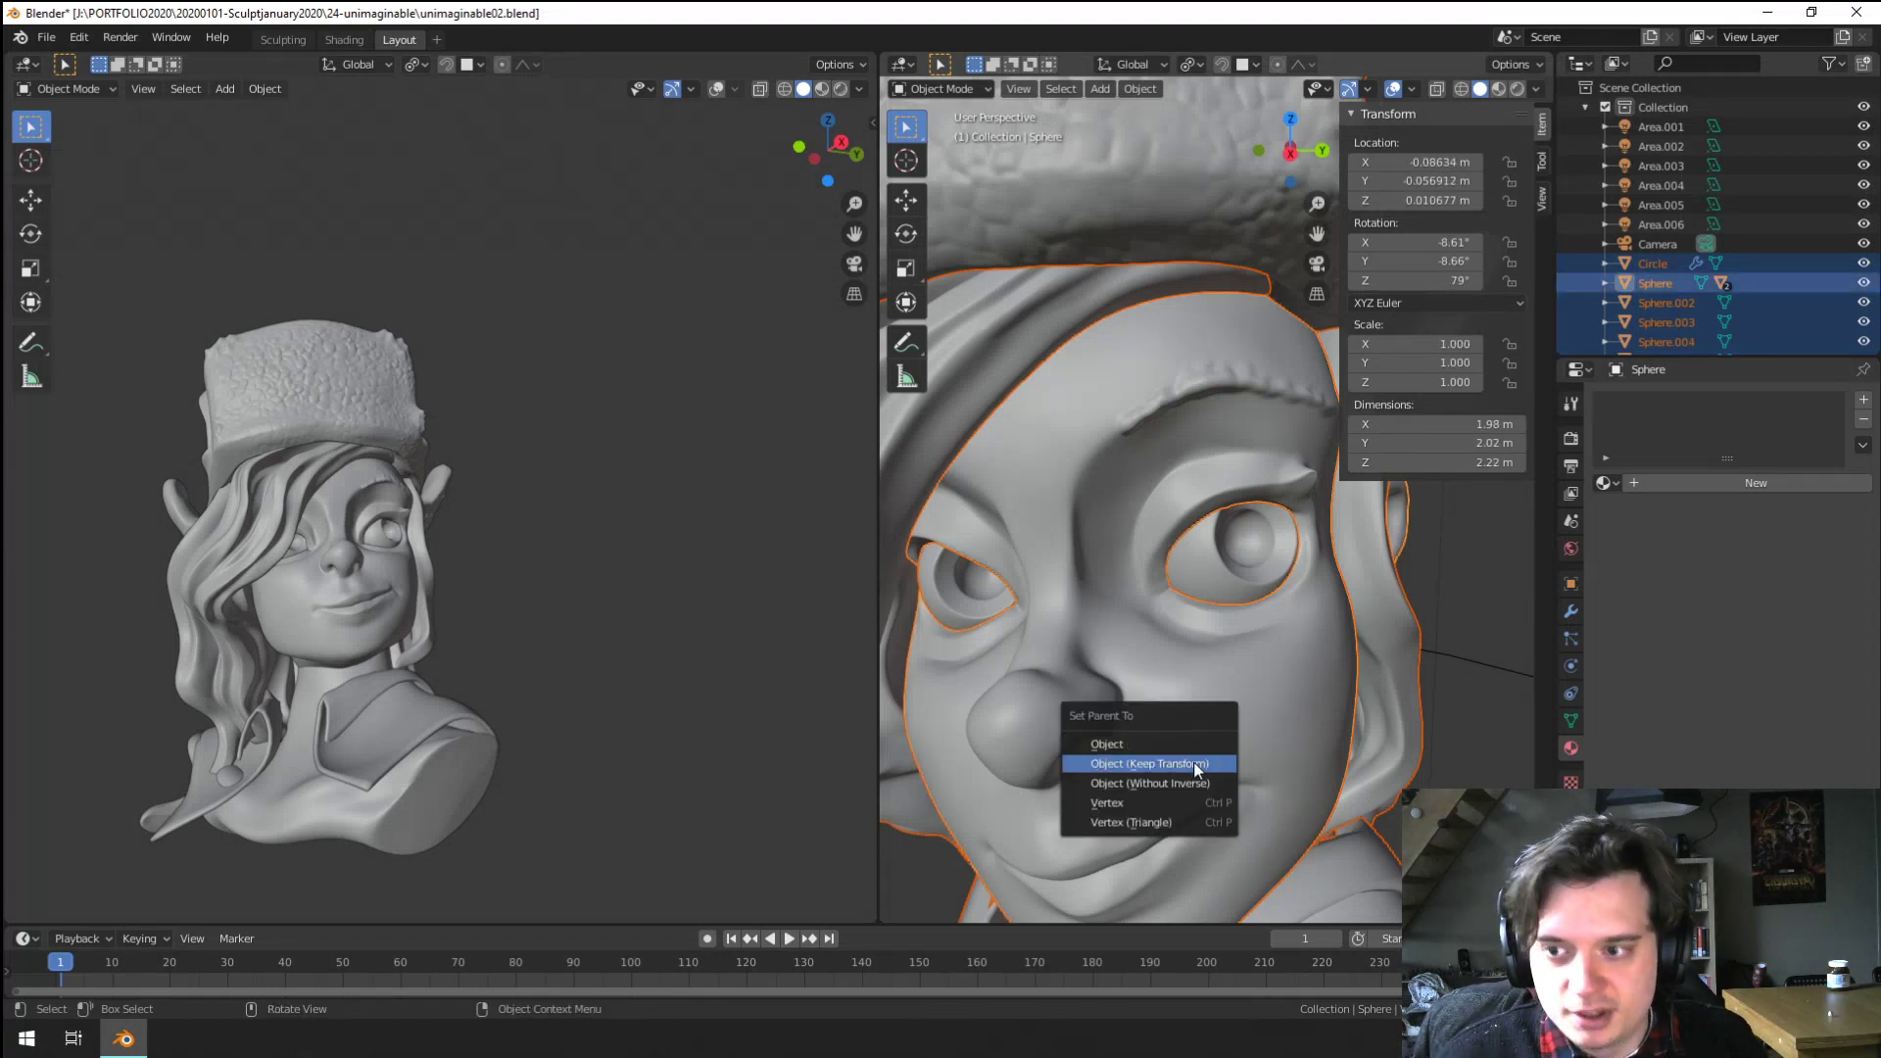
left_click(1196, 766)
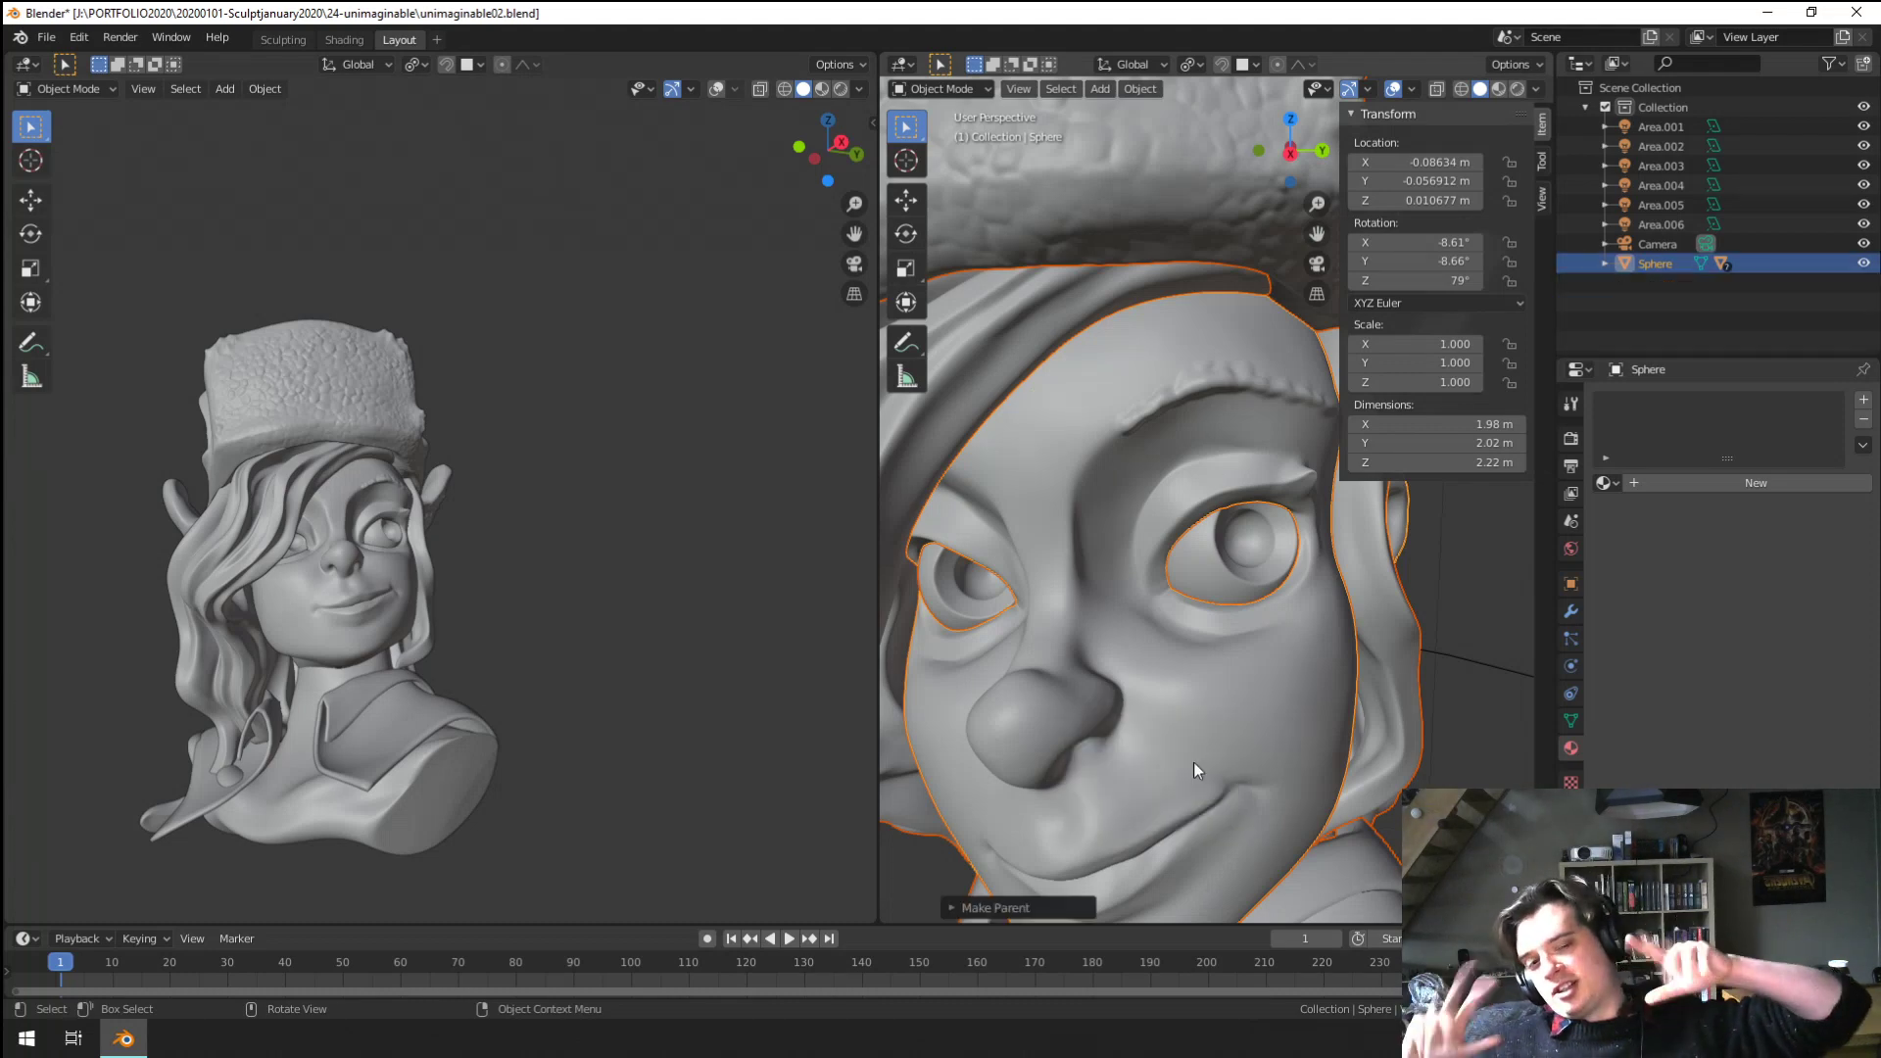
Show the bust through the scene camera in one viewport, with the surrounding lights and camera framed in the other
scroll(713, 710, "down", 3)
scroll(592, 662, "up", 2)
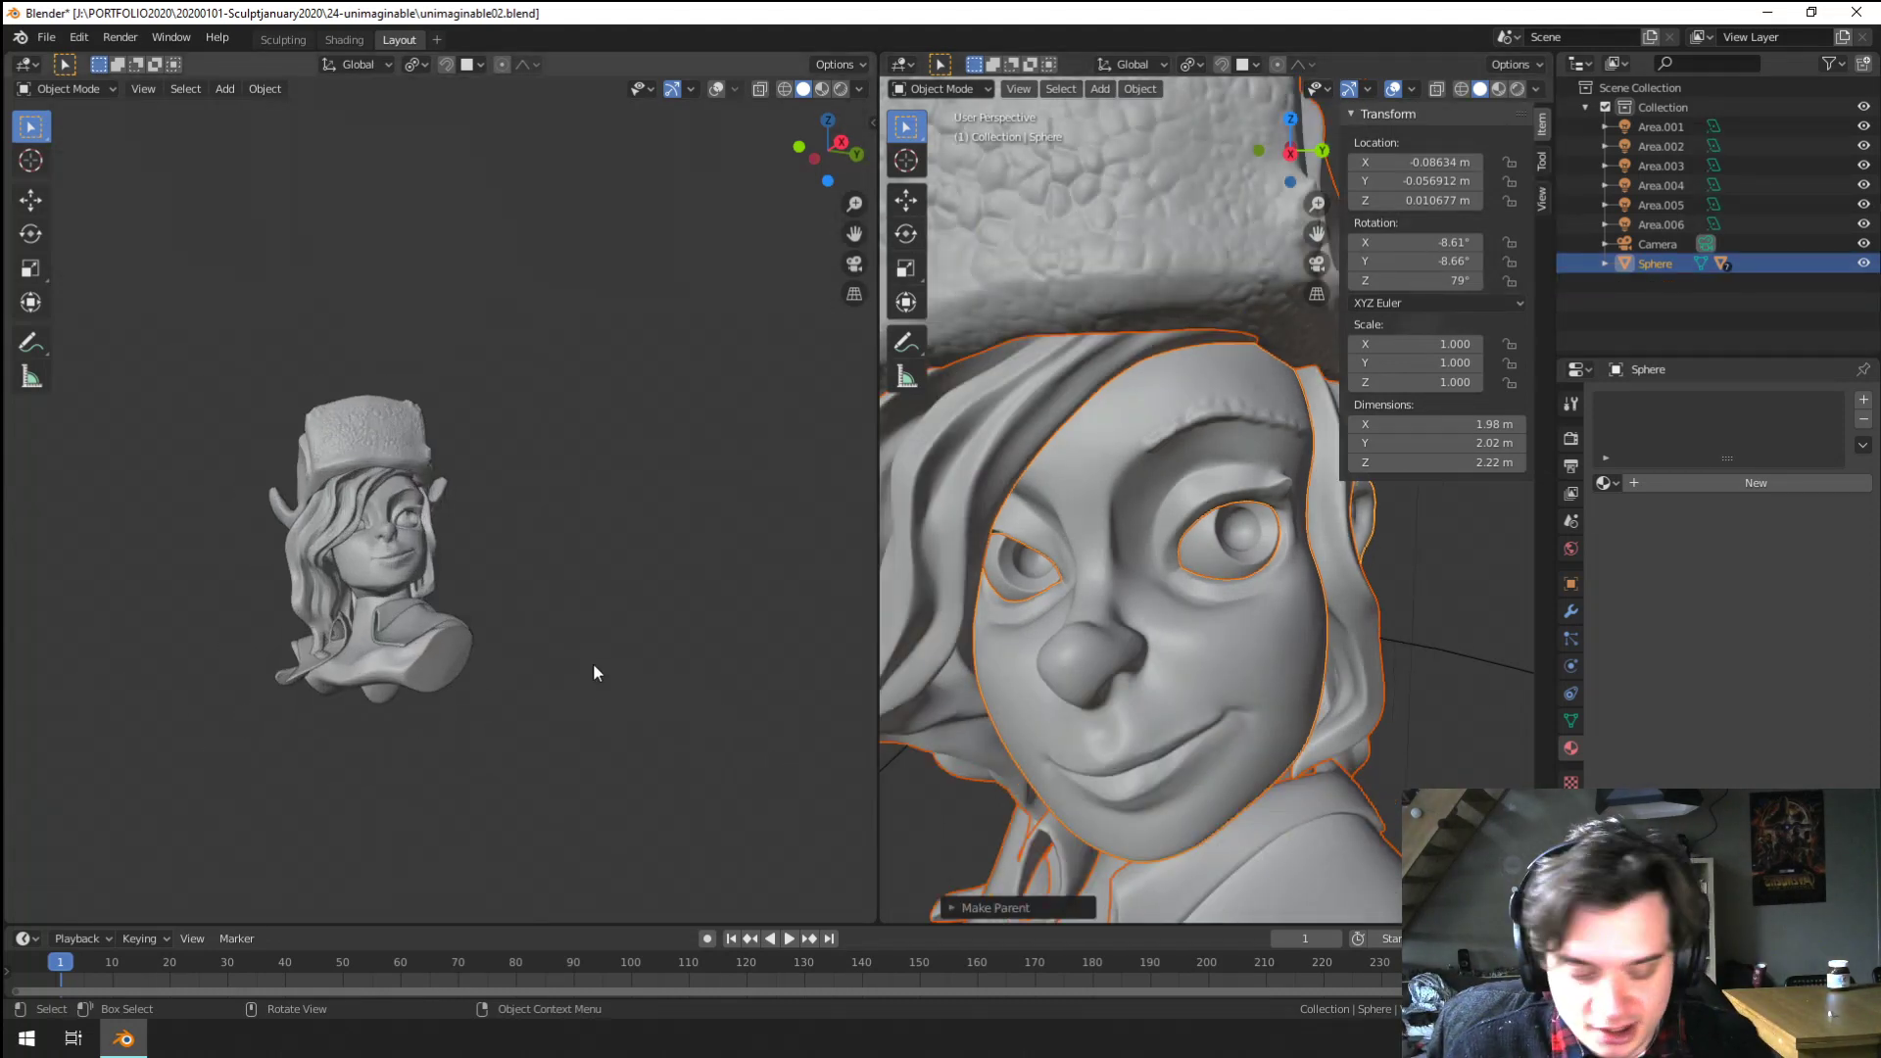
key("KP_0")
scroll(1243, 717, "down", 6)
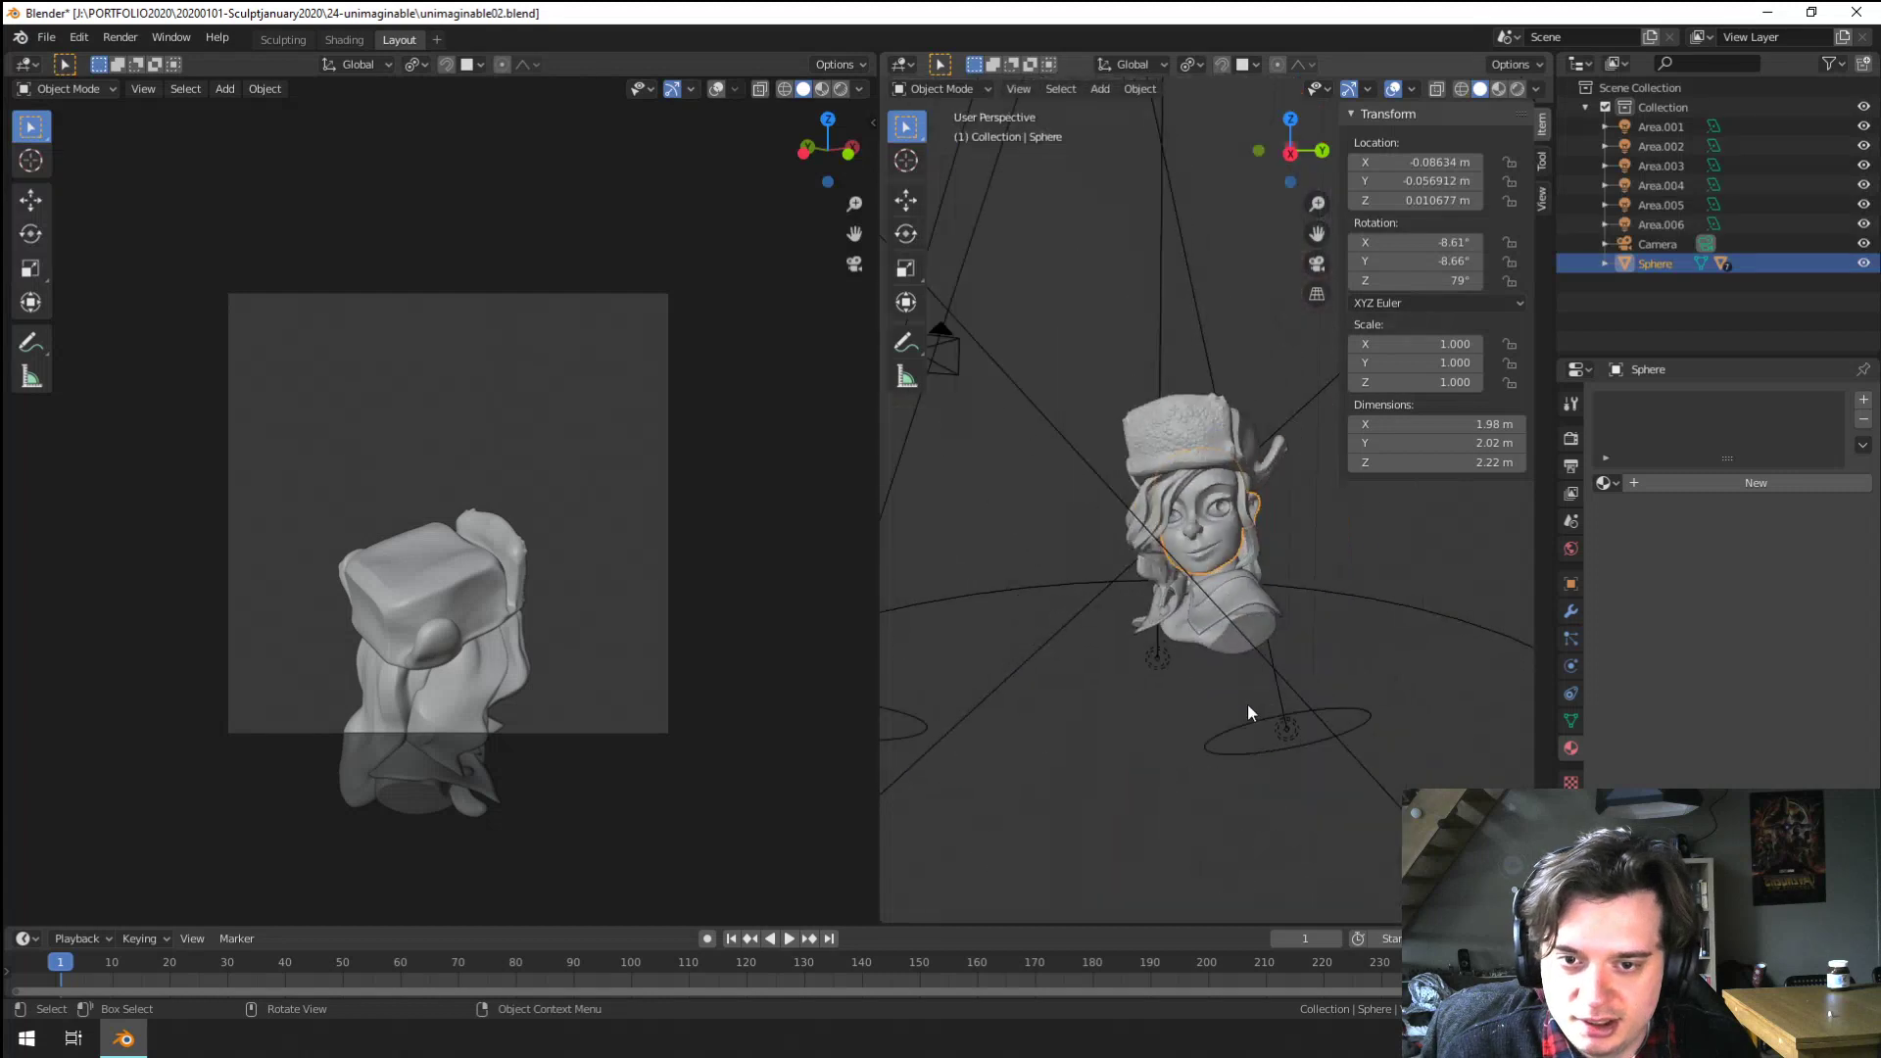
Raise the bust into the camera frame at about Z 2.35 m and trackball-rotate it until the face points toward the camera
key("g")
left_click(1135, 621)
key("r")
key("r")
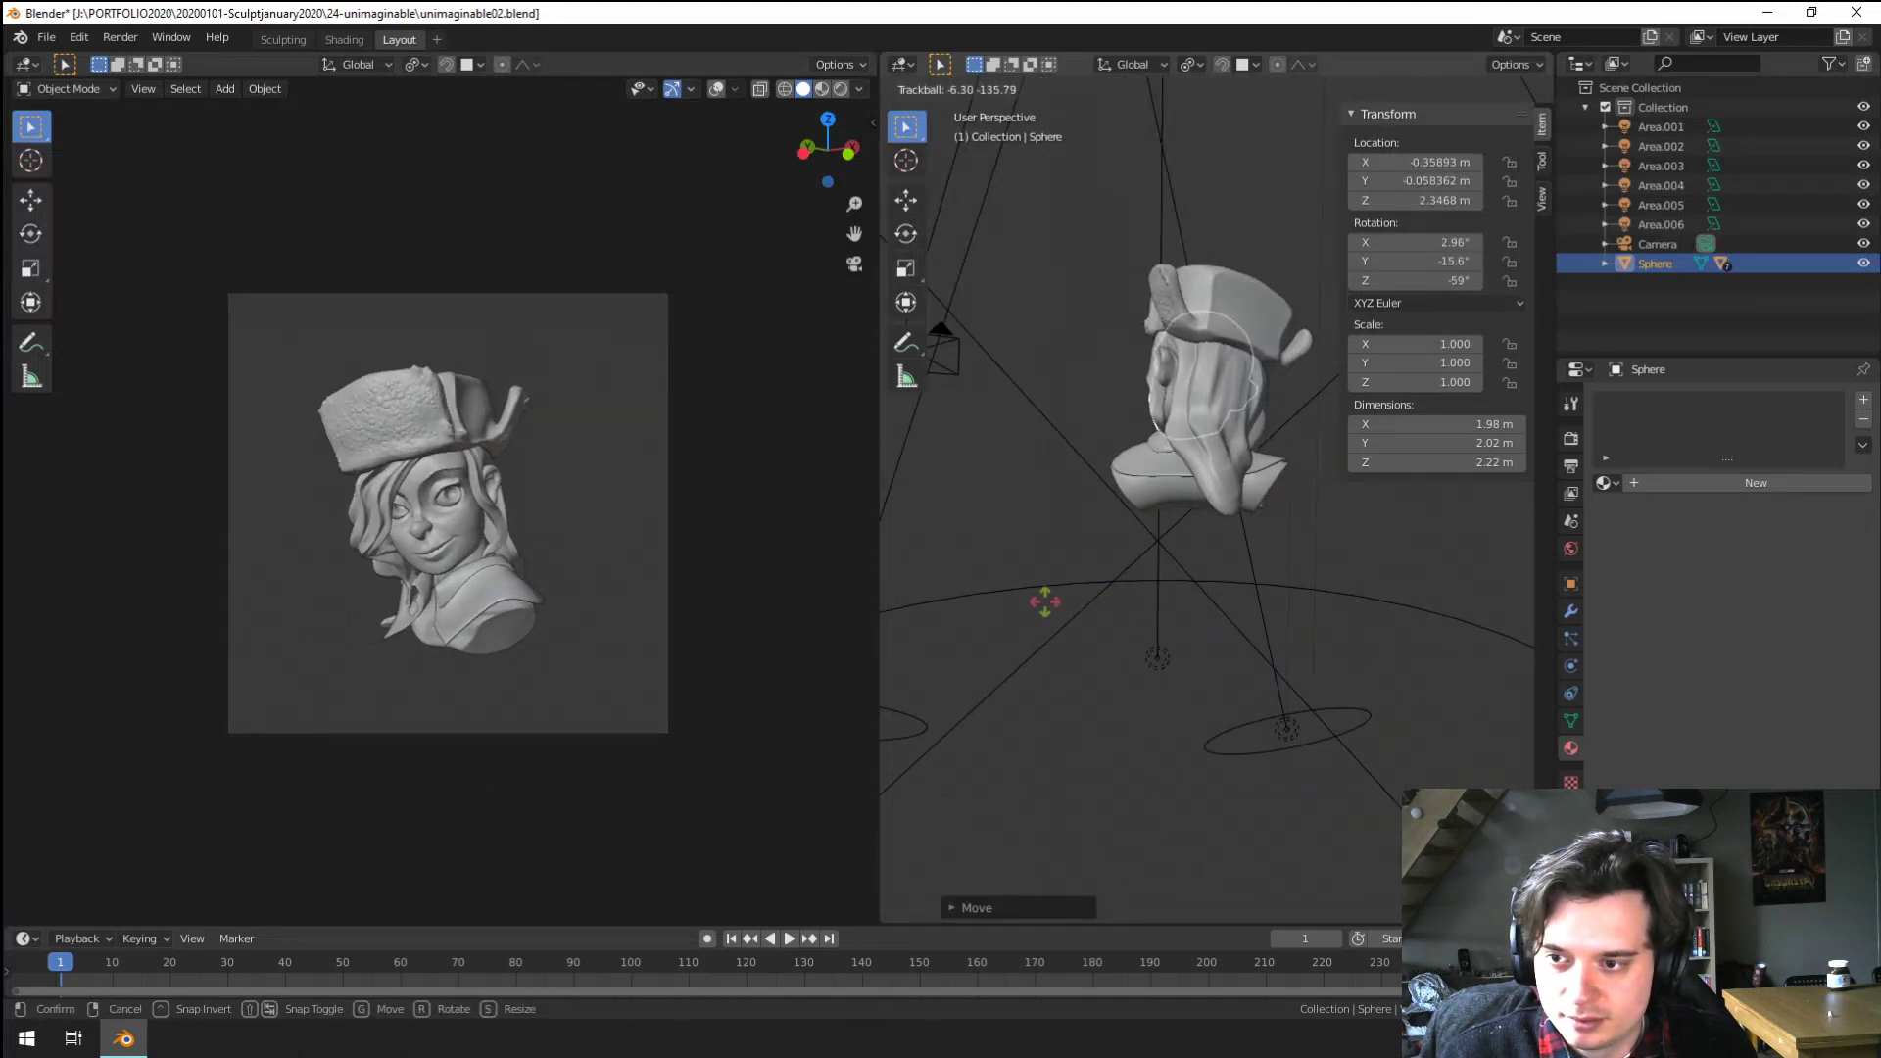
left_click(1046, 602)
middle_click_drag(1164, 596, 1168, 698)
key("r")
right_click(601, 735)
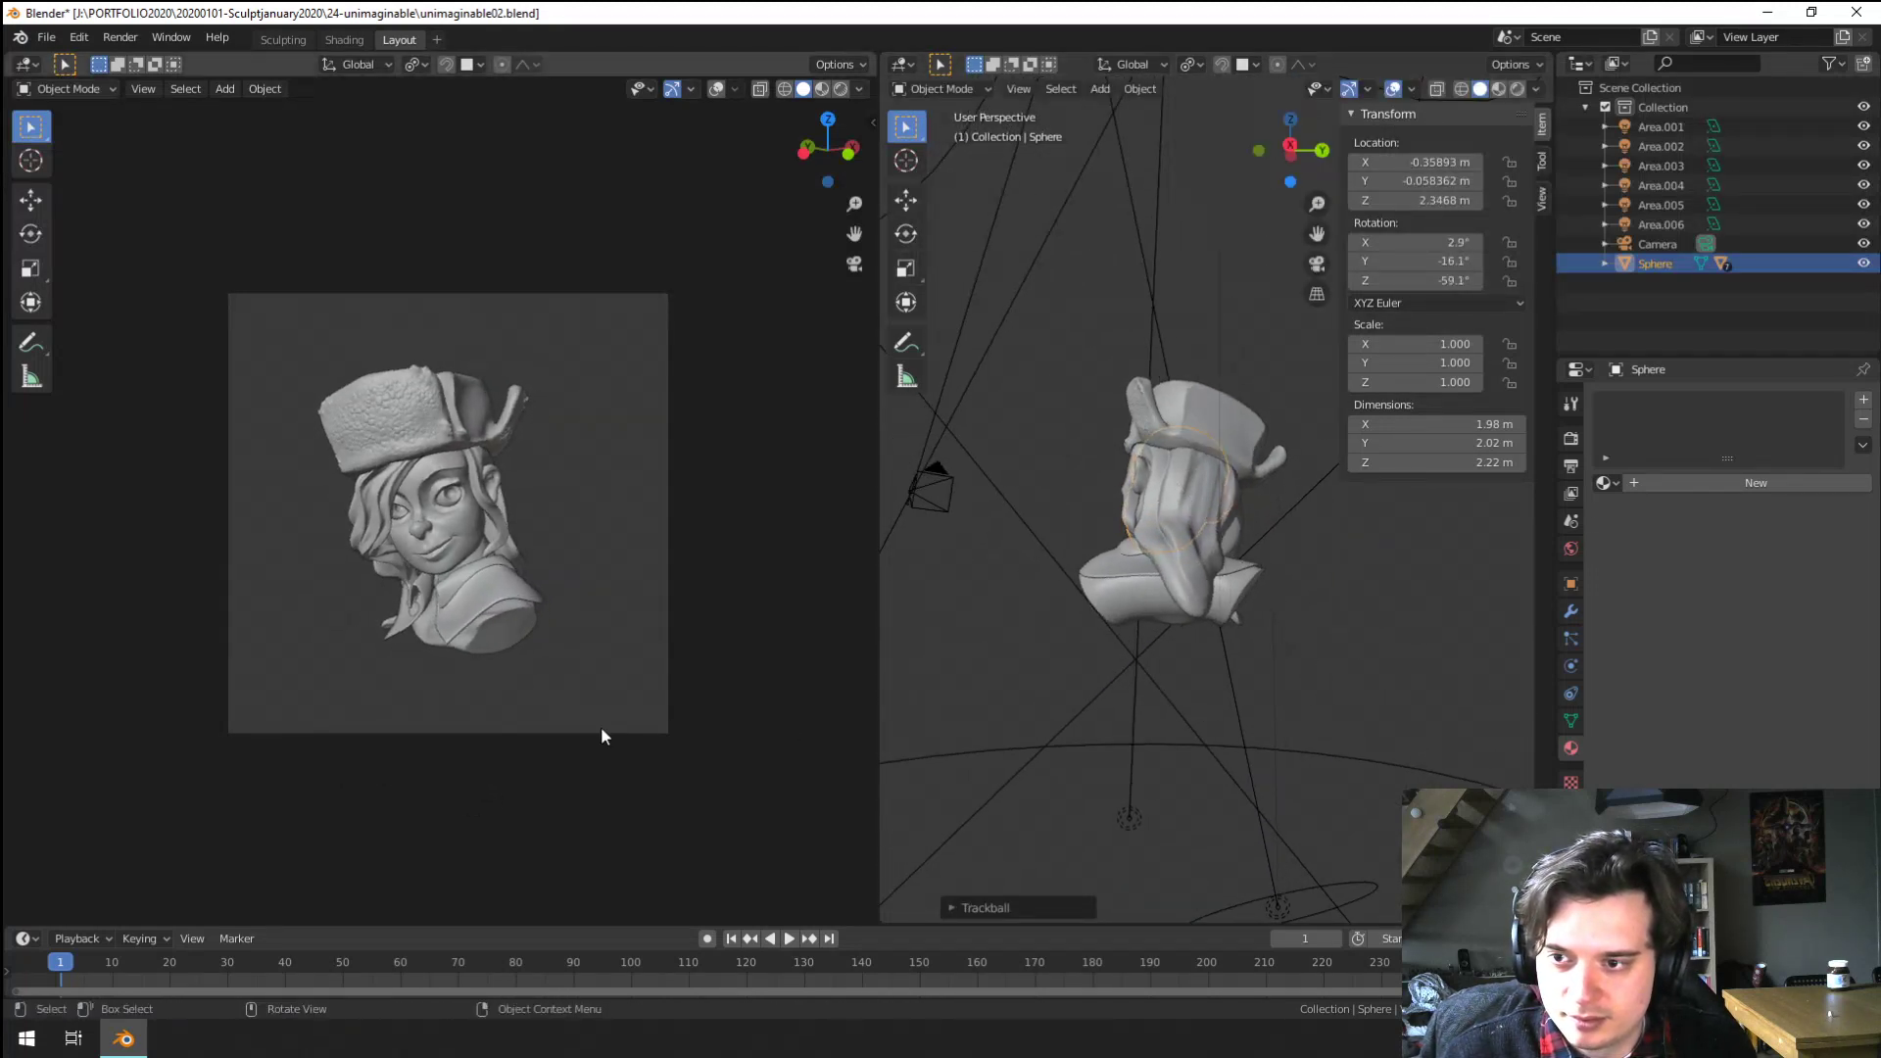
Refine the bust's rotation to about -10.2°, -0.8°, -55° so it stands more upright, and recentre it in the camera frame
middle_click_drag(1068, 735, 1329, 743)
key("r")
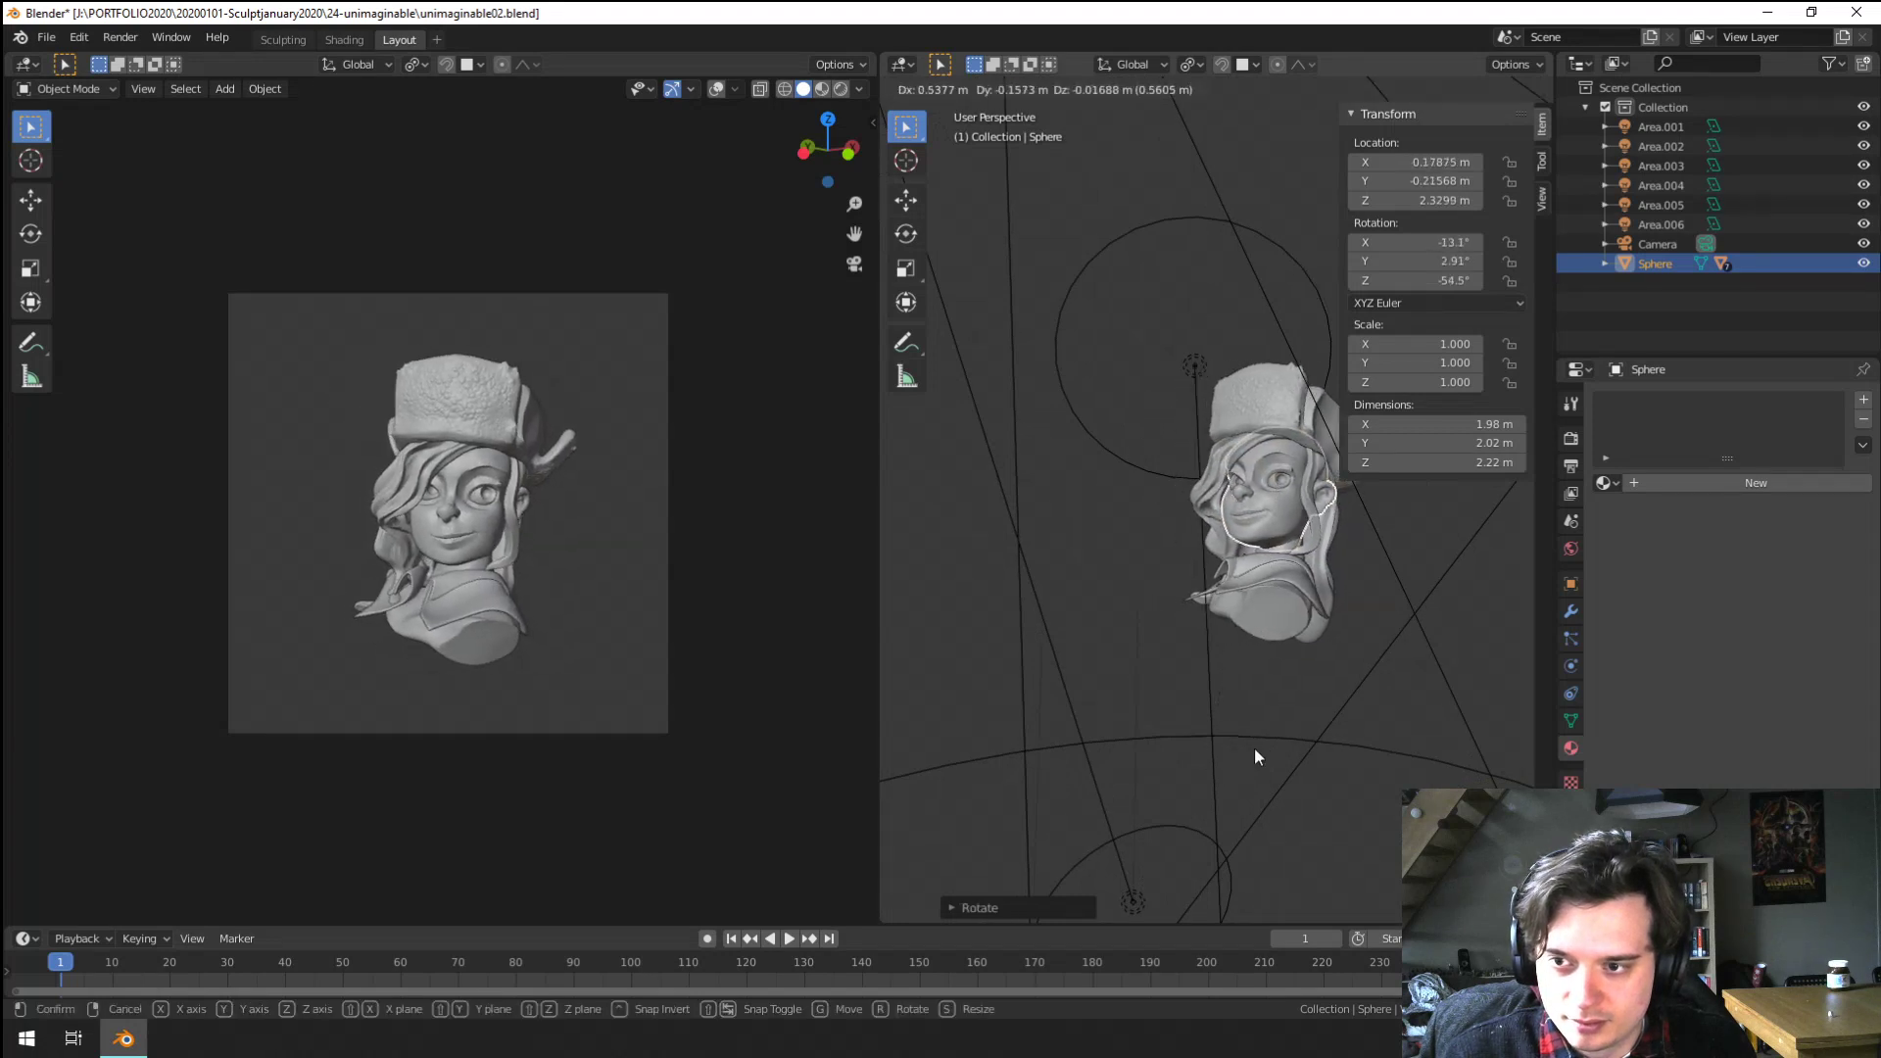
left_click(1279, 750)
key("g")
left_click(1287, 747)
Scale the bust up to 1.138 and reposition it in the camera frame at about X -0.21, Y -0.11, Z 2.41 m
key("s")
left_click(1294, 760)
key("g")
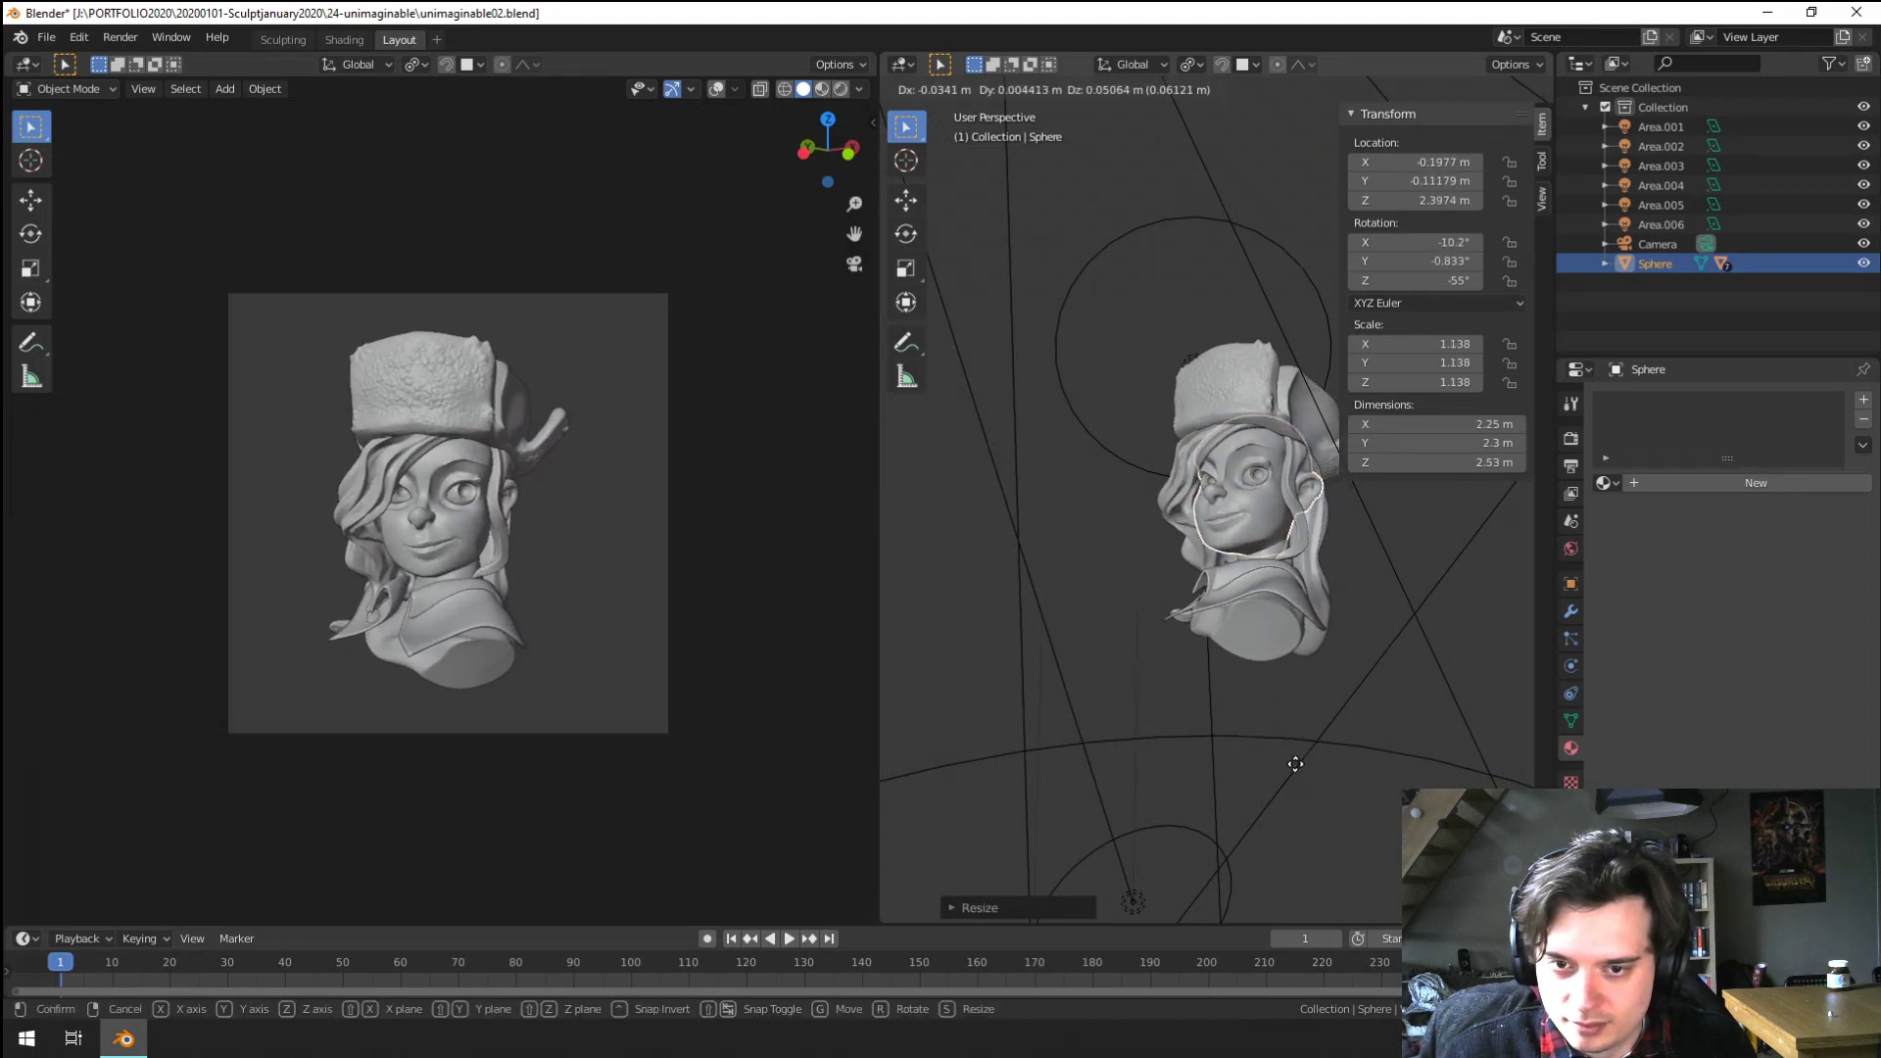
left_click(1291, 764)
Switch the camera view to rendered shading to preview the lit bust, and fit the camera frame to the viewport
scroll(1249, 774, "down", 3)
middle_click_drag(1220, 780, 1470, 803)
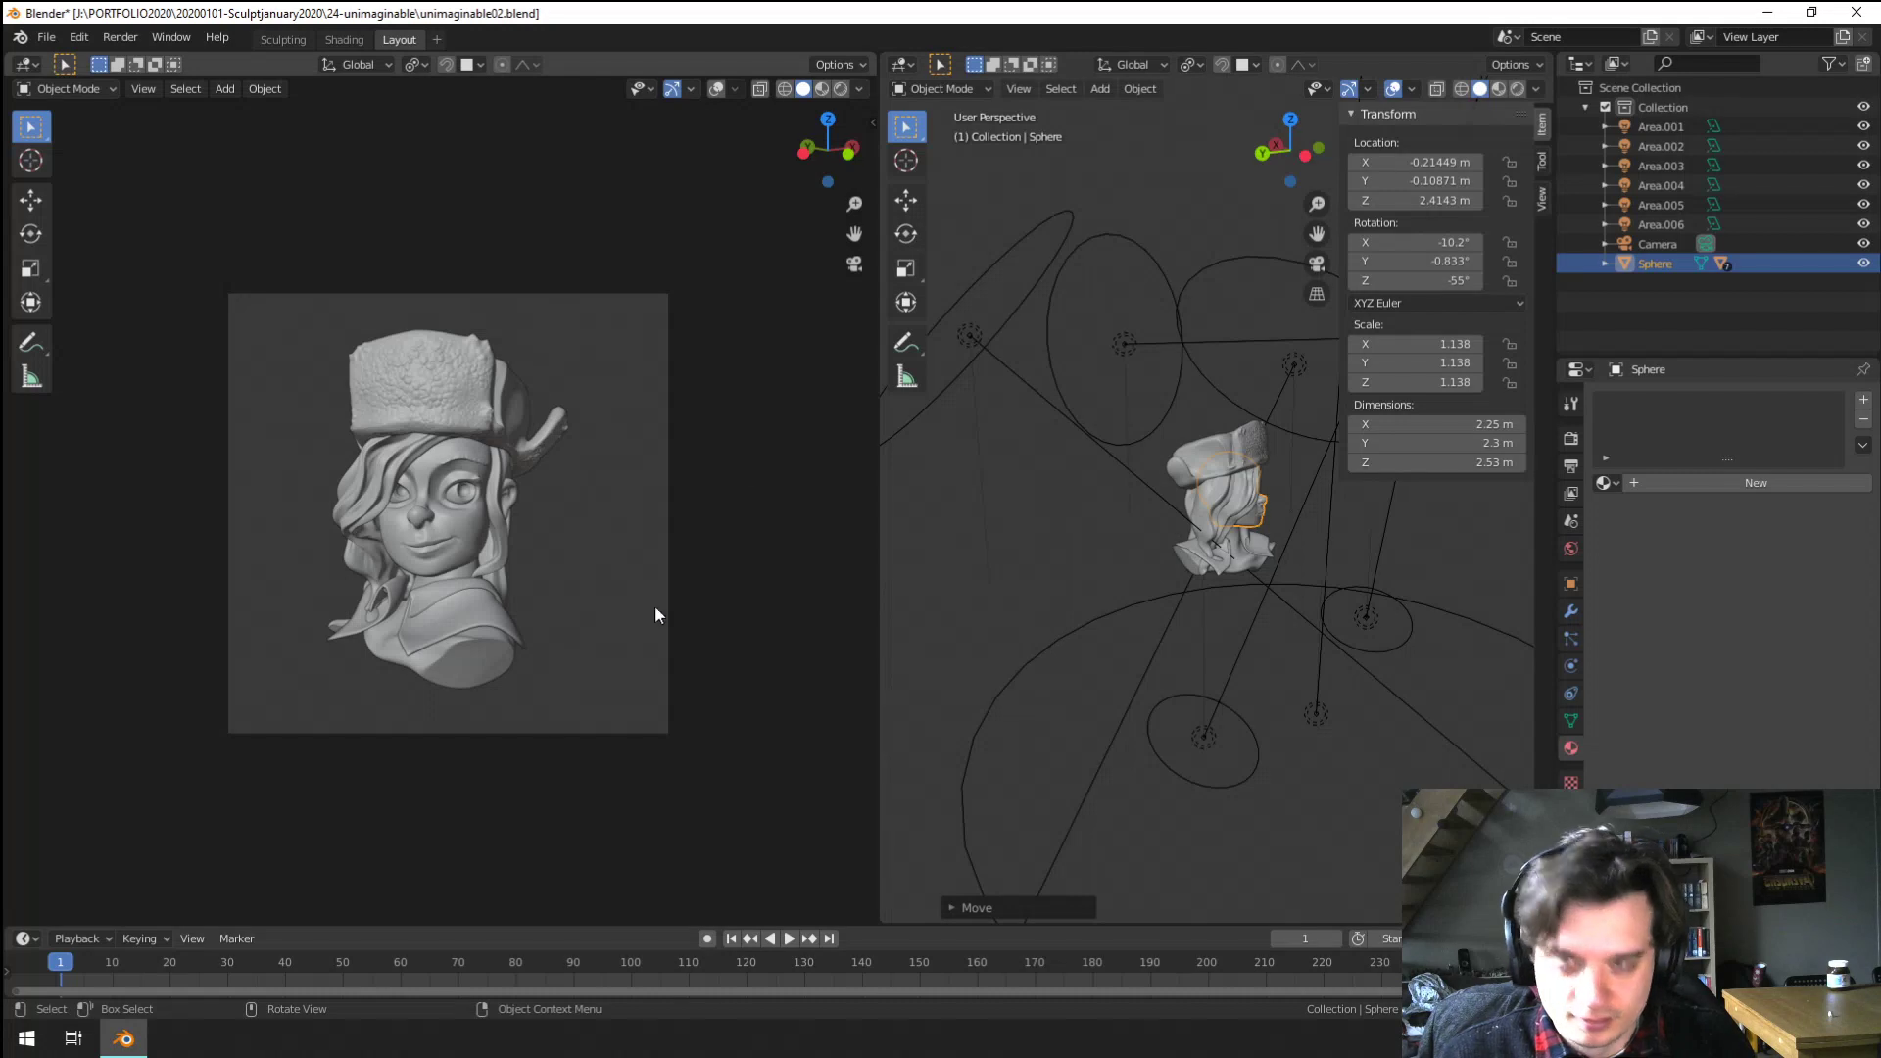
left_click(841, 89)
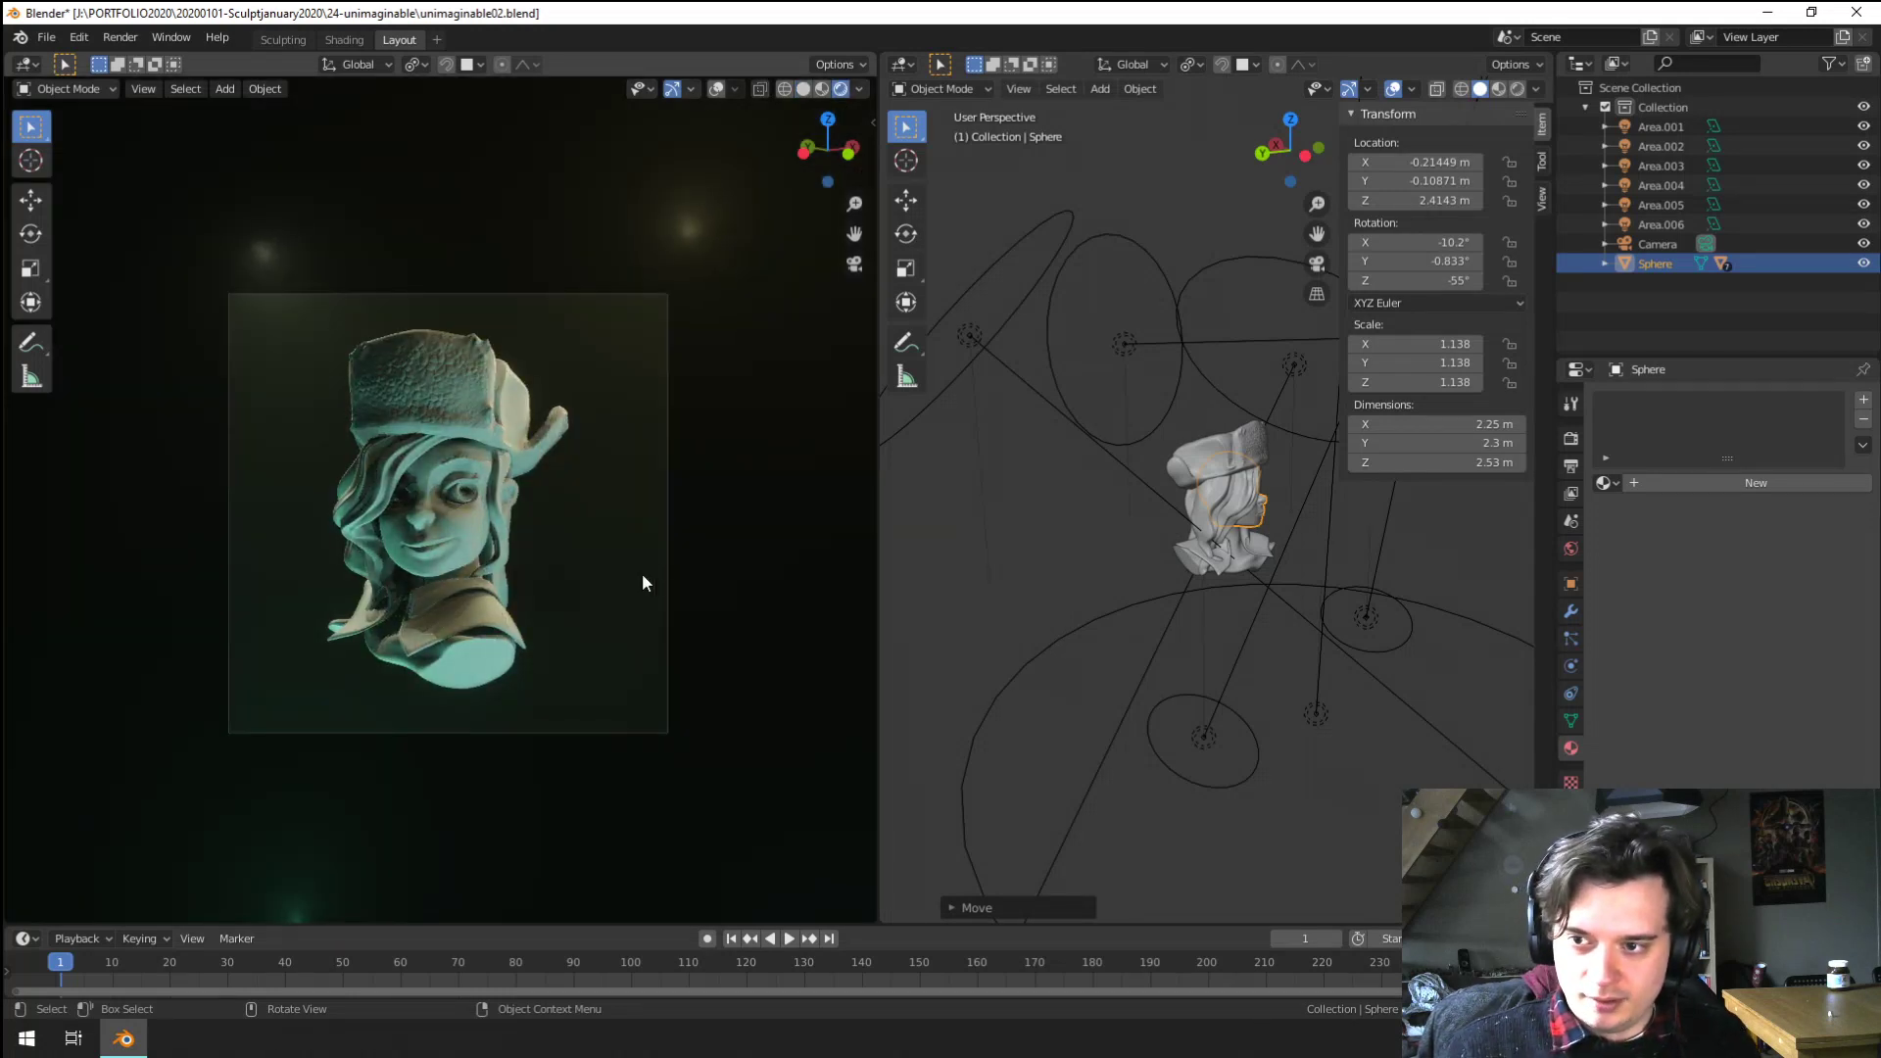
scroll(643, 573, "up", 3)
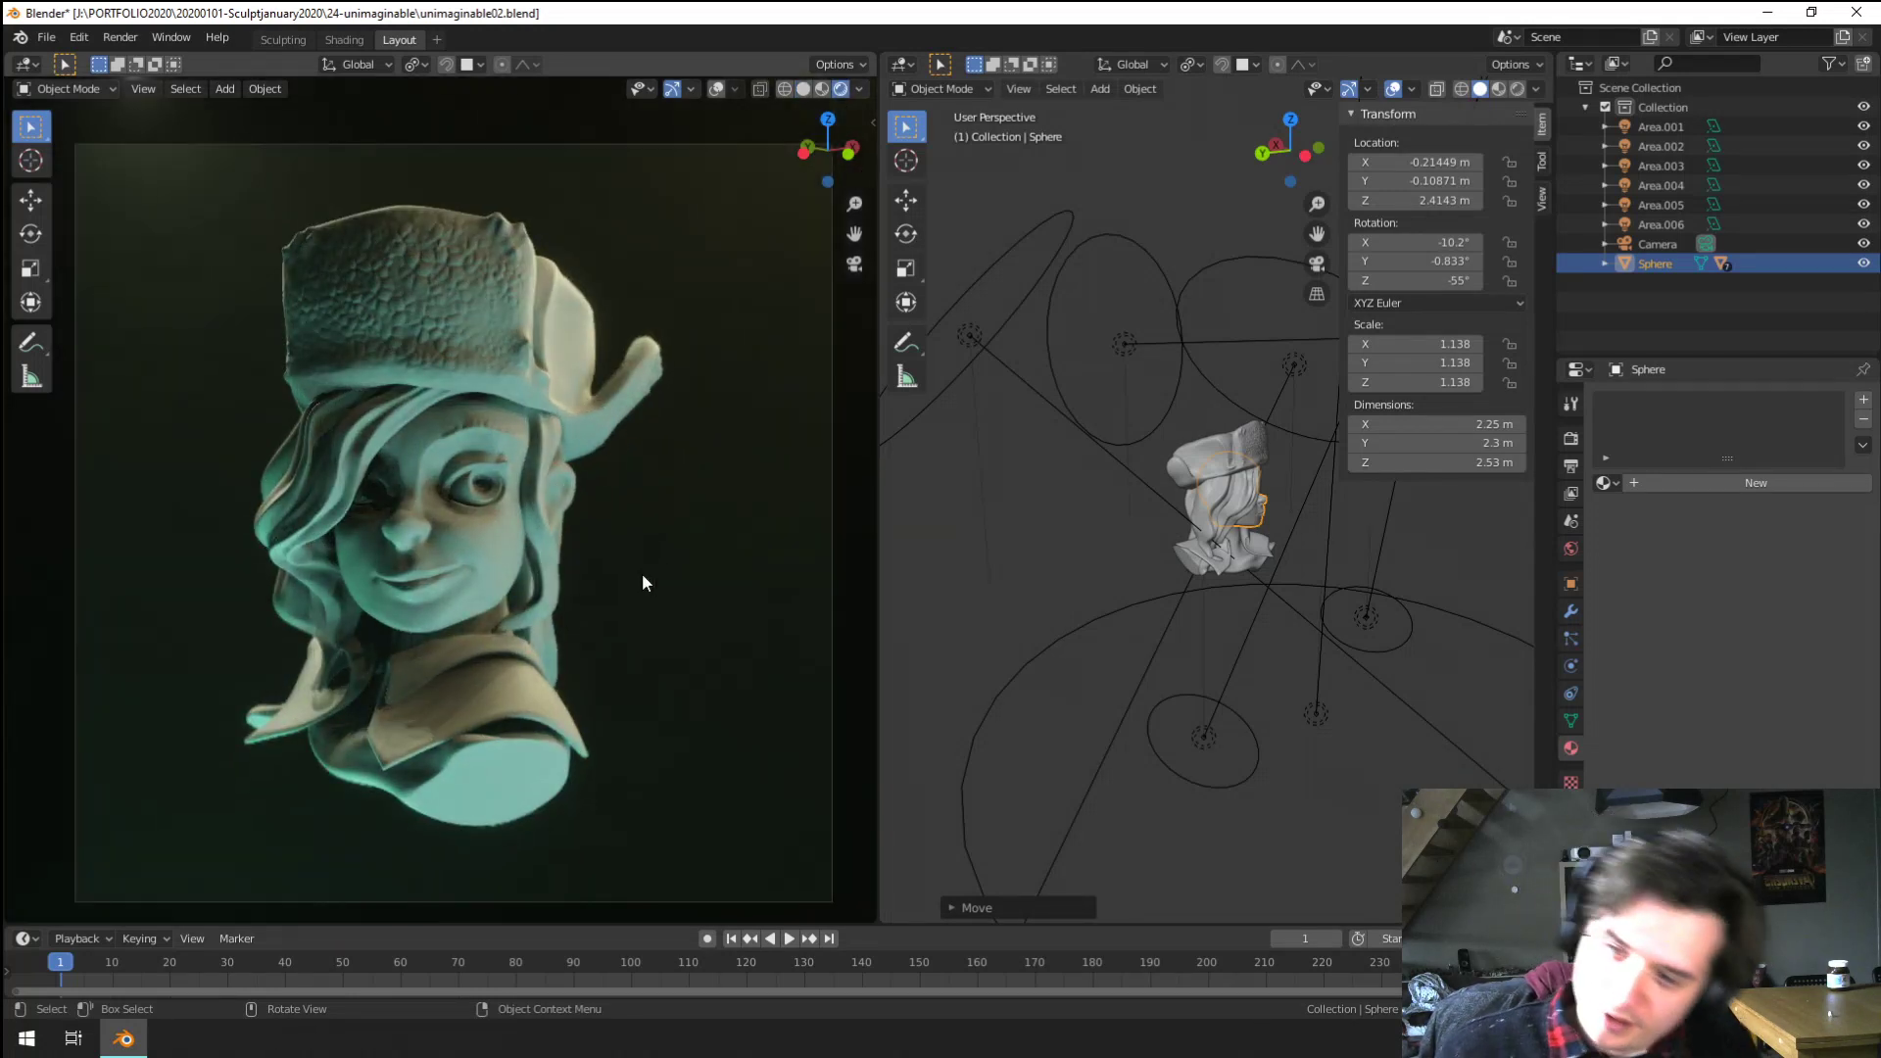
scroll(643, 576, "down", 5)
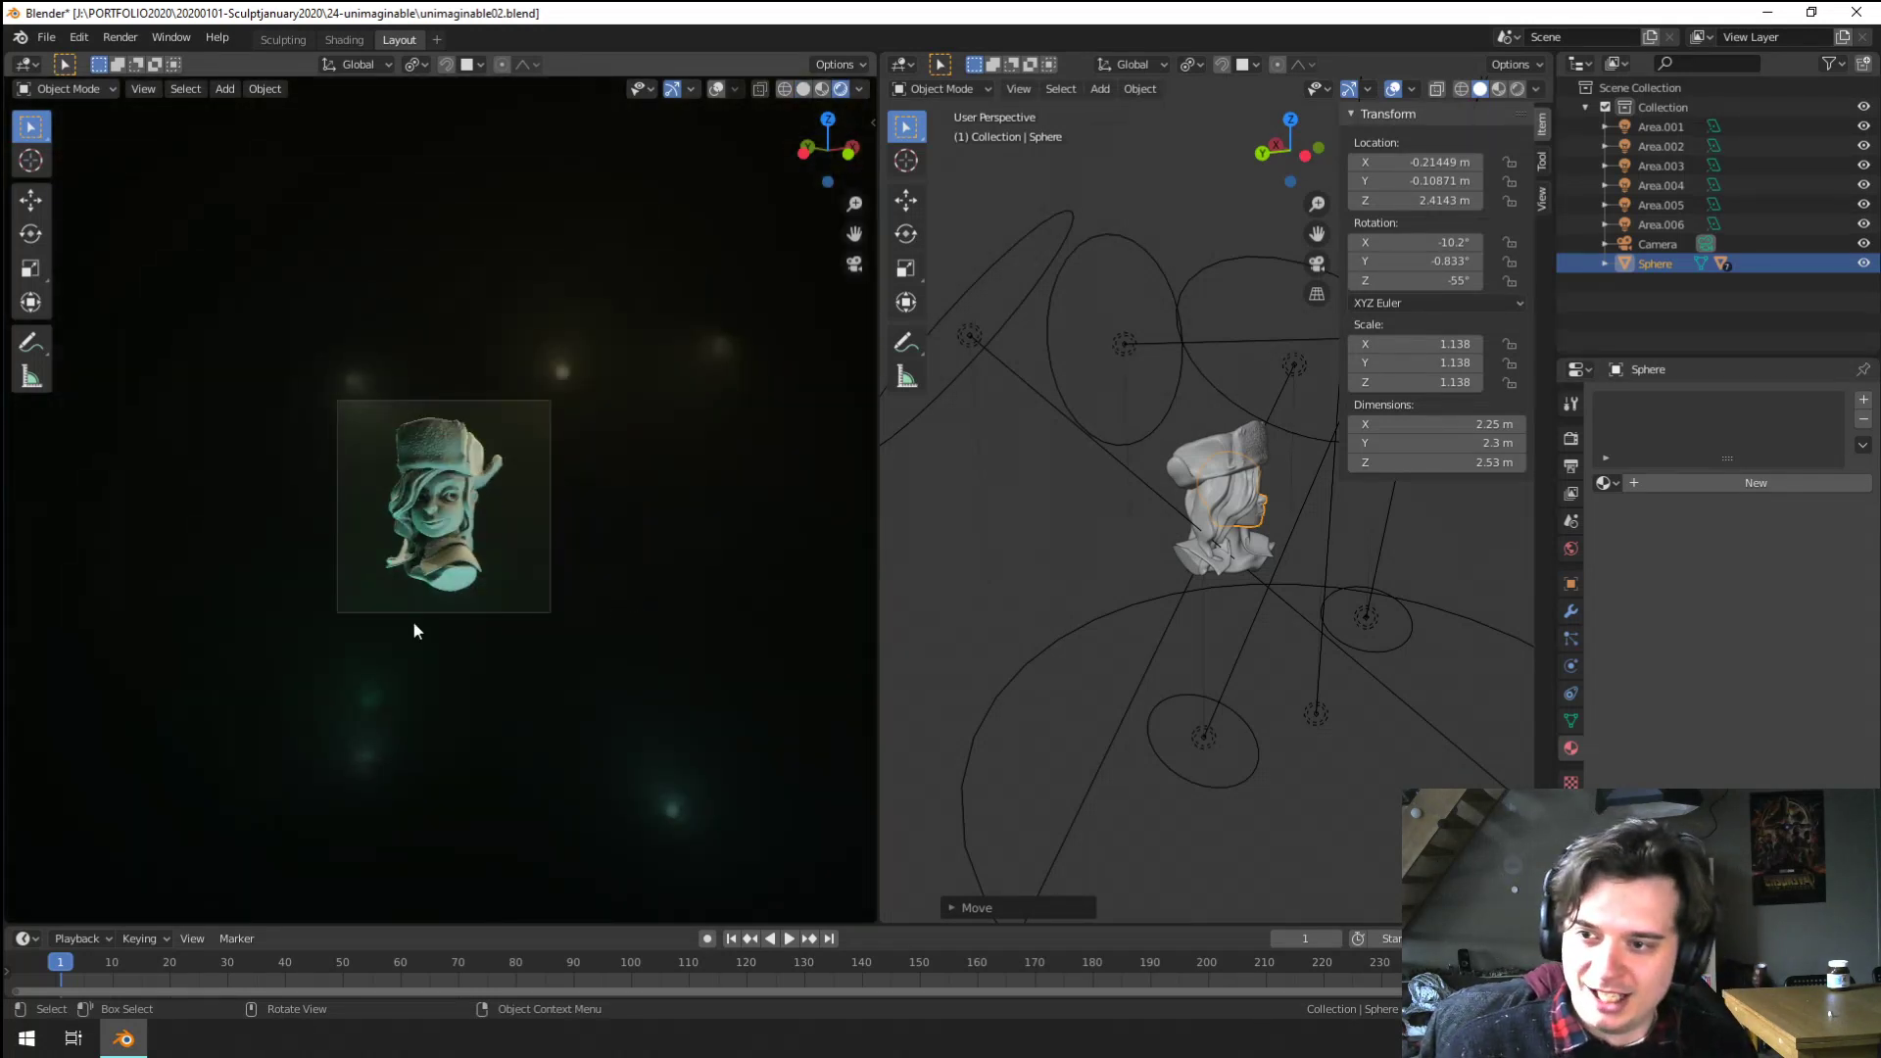
key("Home")
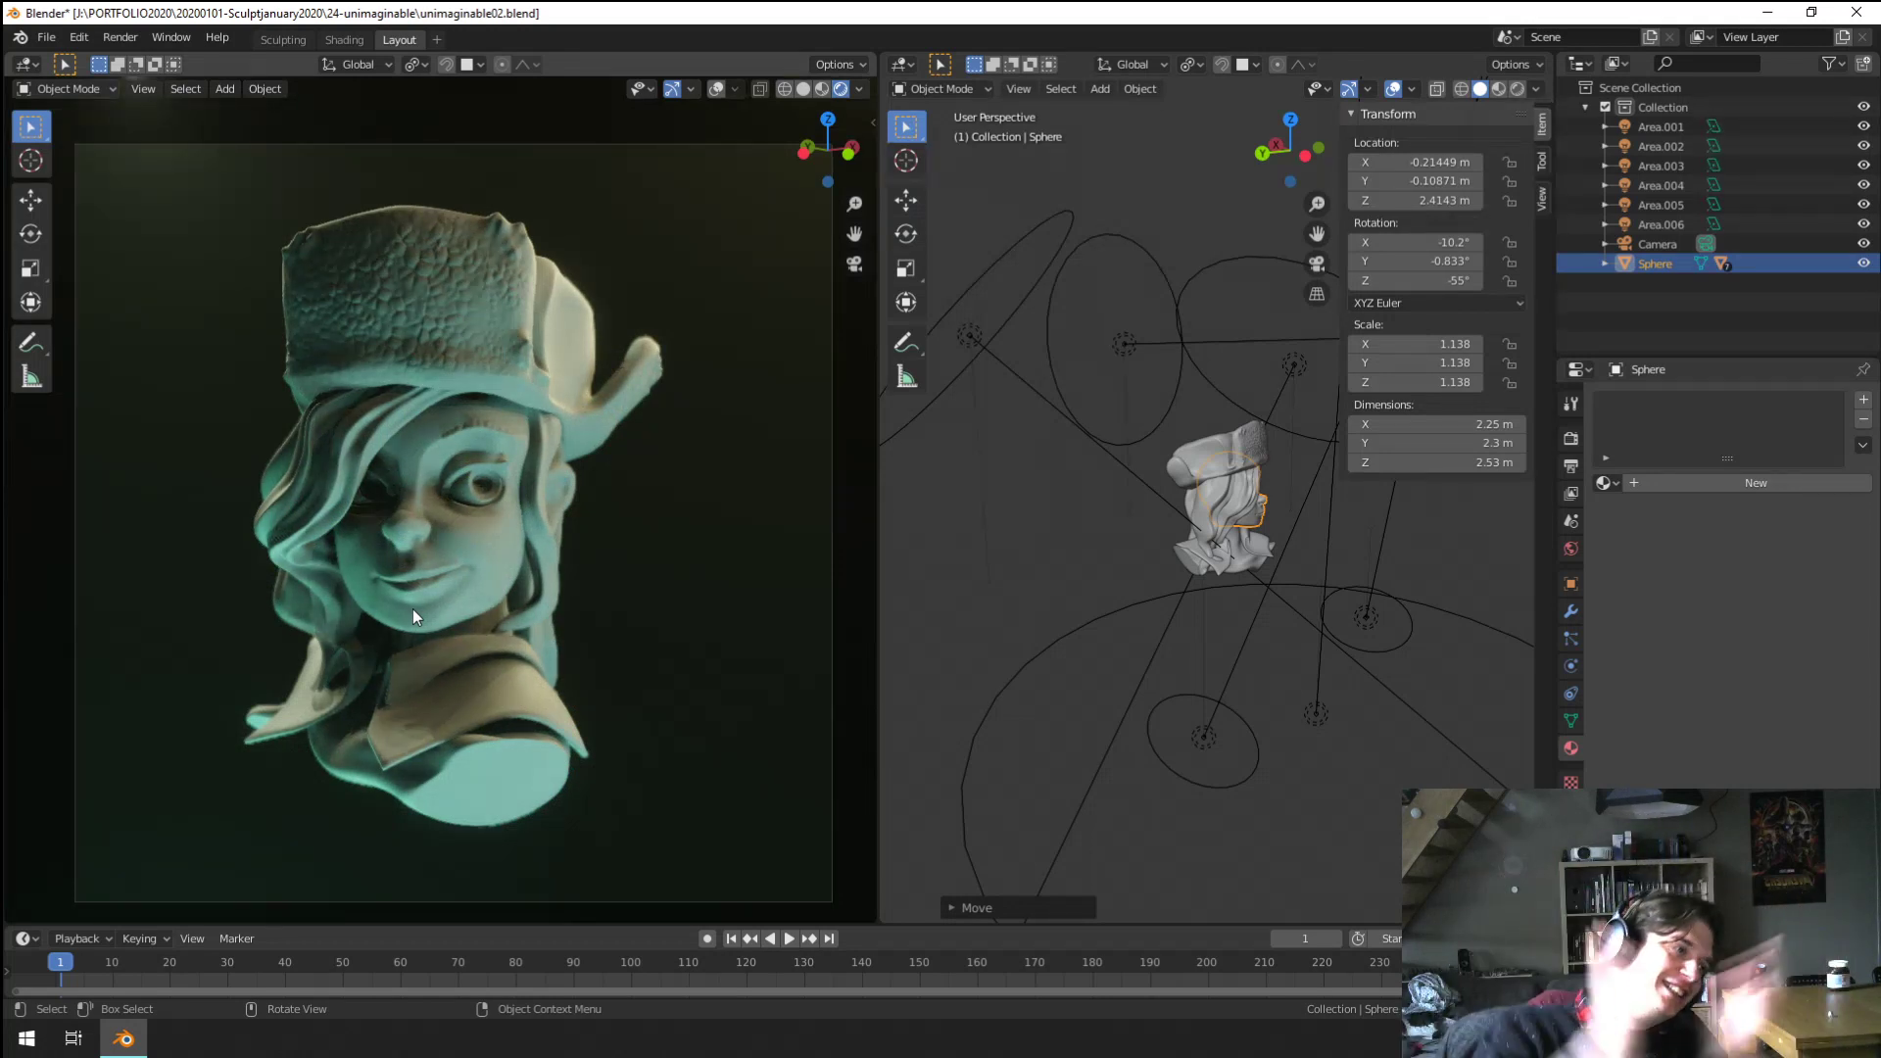